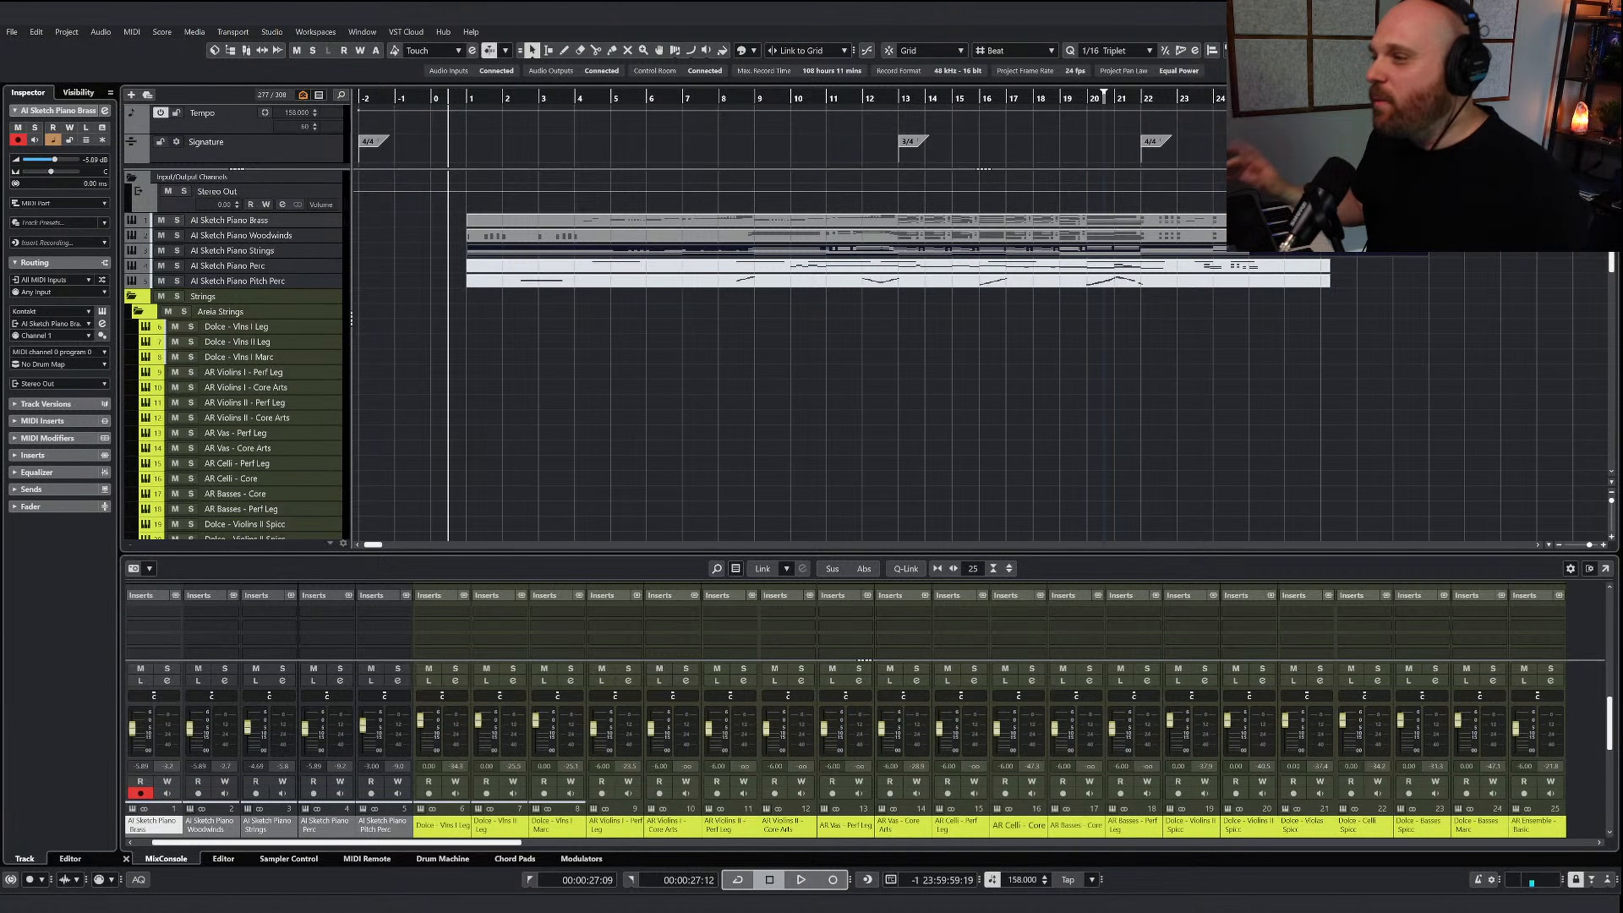
Play back the AI Sketch Piano parts from just before bar 1 through their closing bars and stop playback
click(1045, 408)
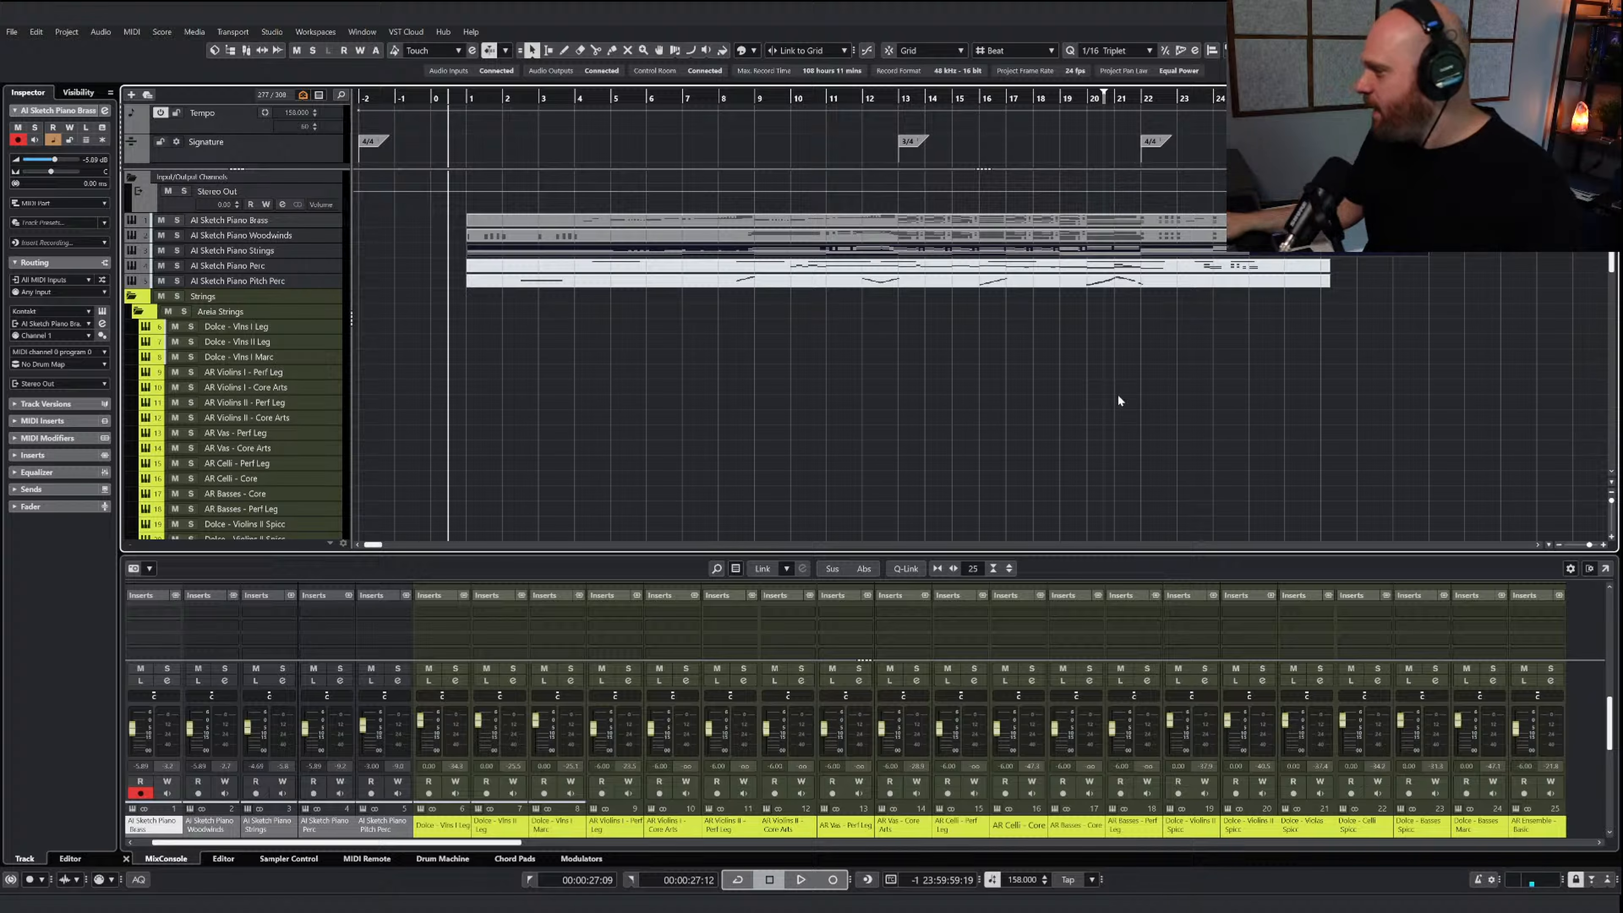
drag(473, 100, 461, 99)
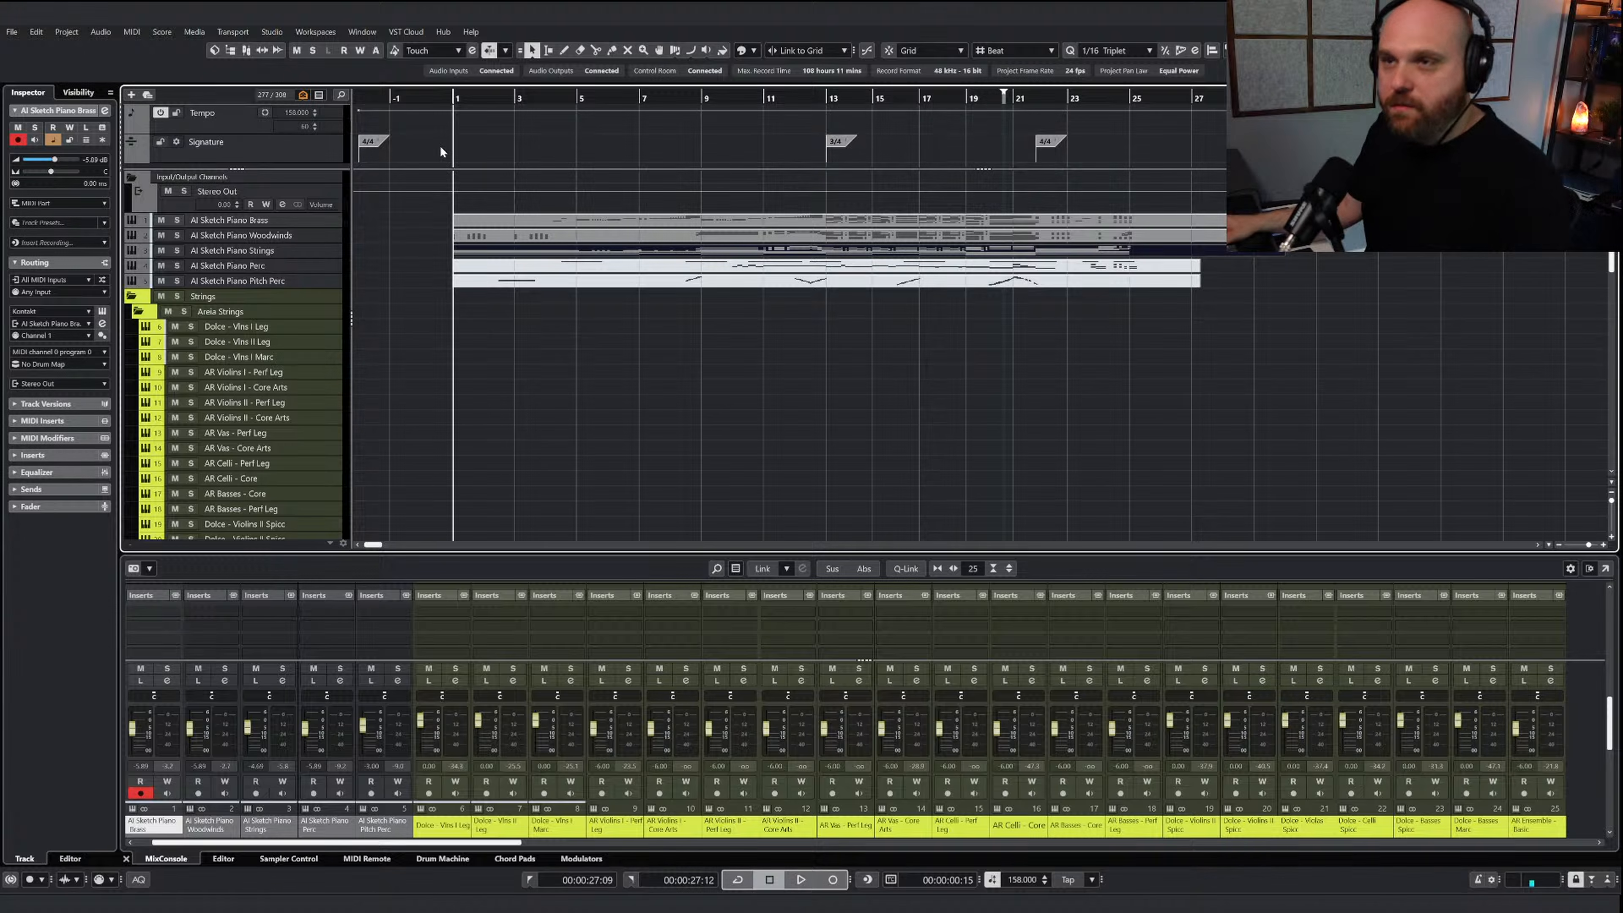
click(443, 96)
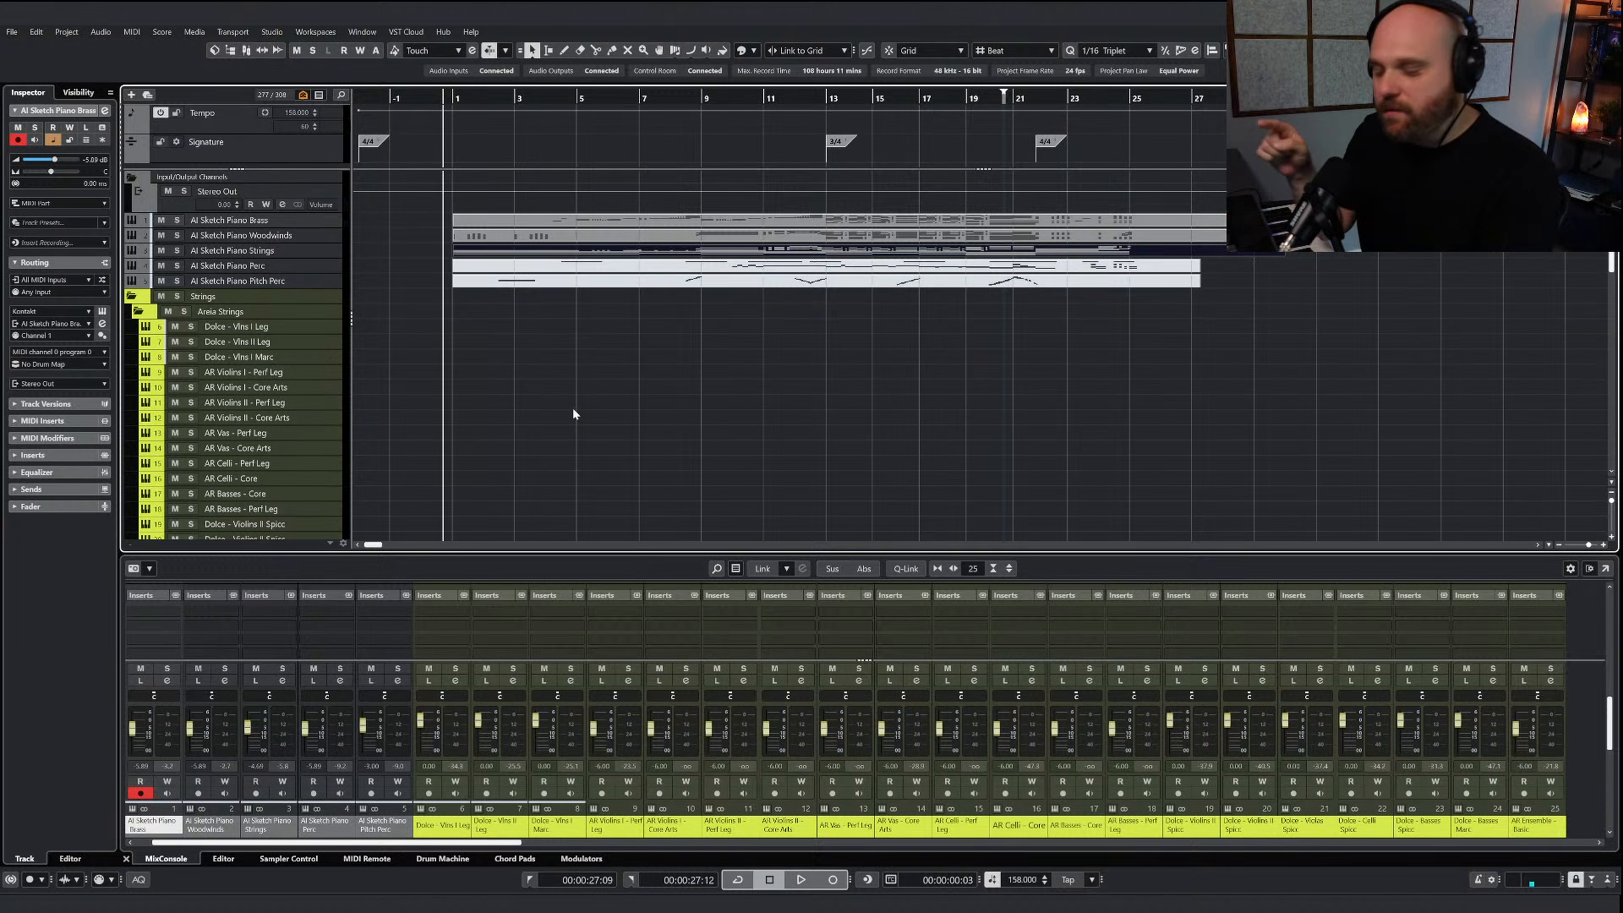
right_click(646, 374)
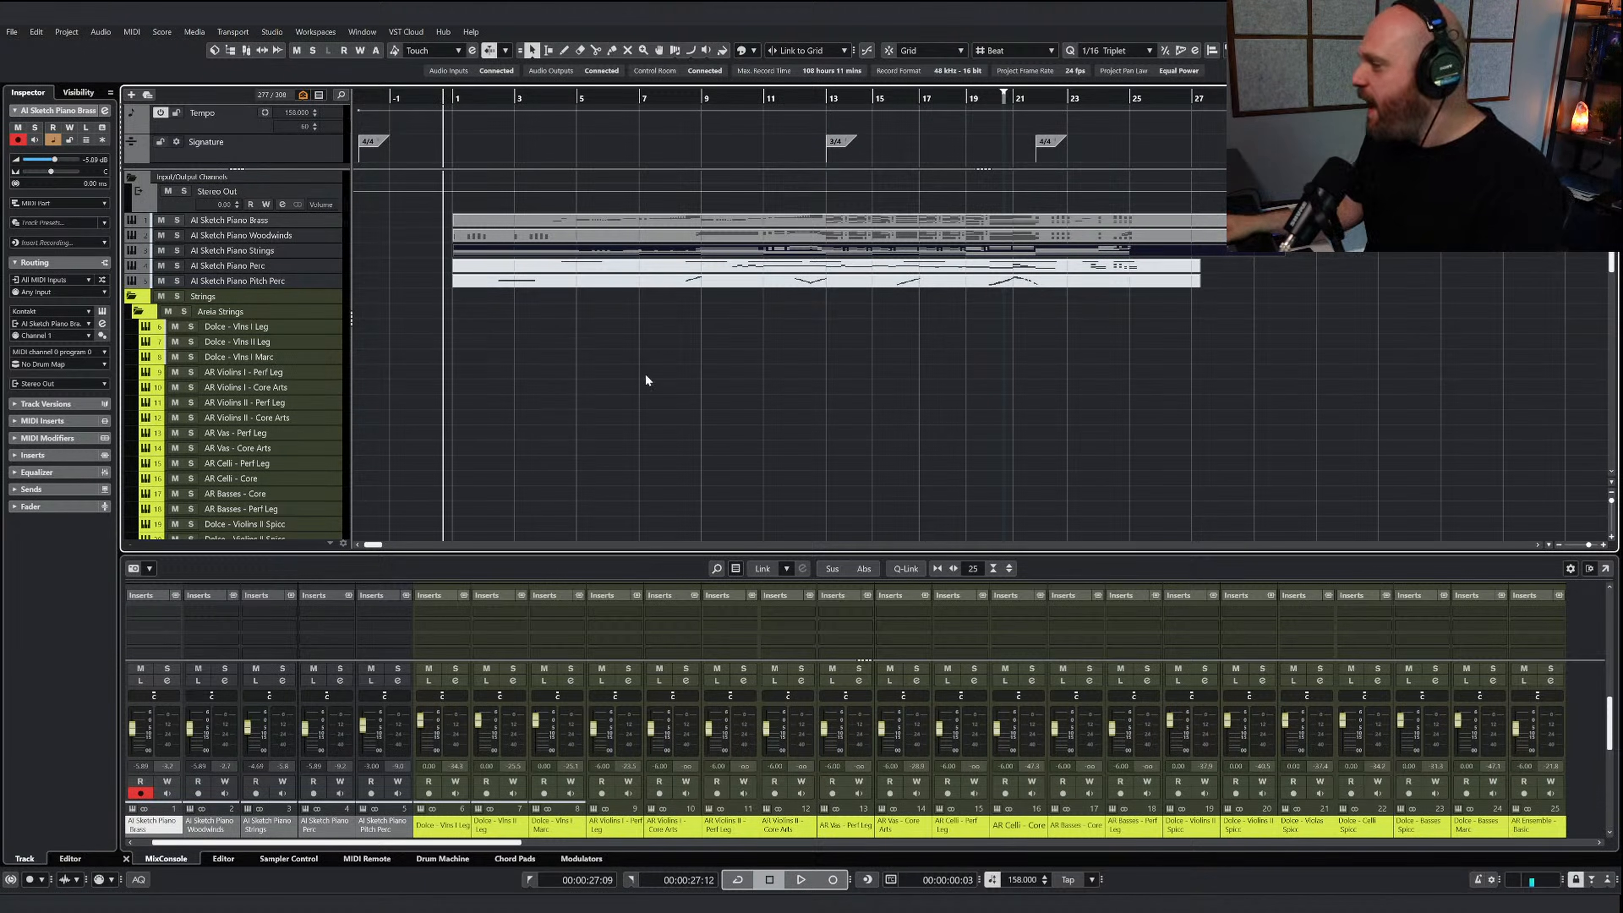
key(space)
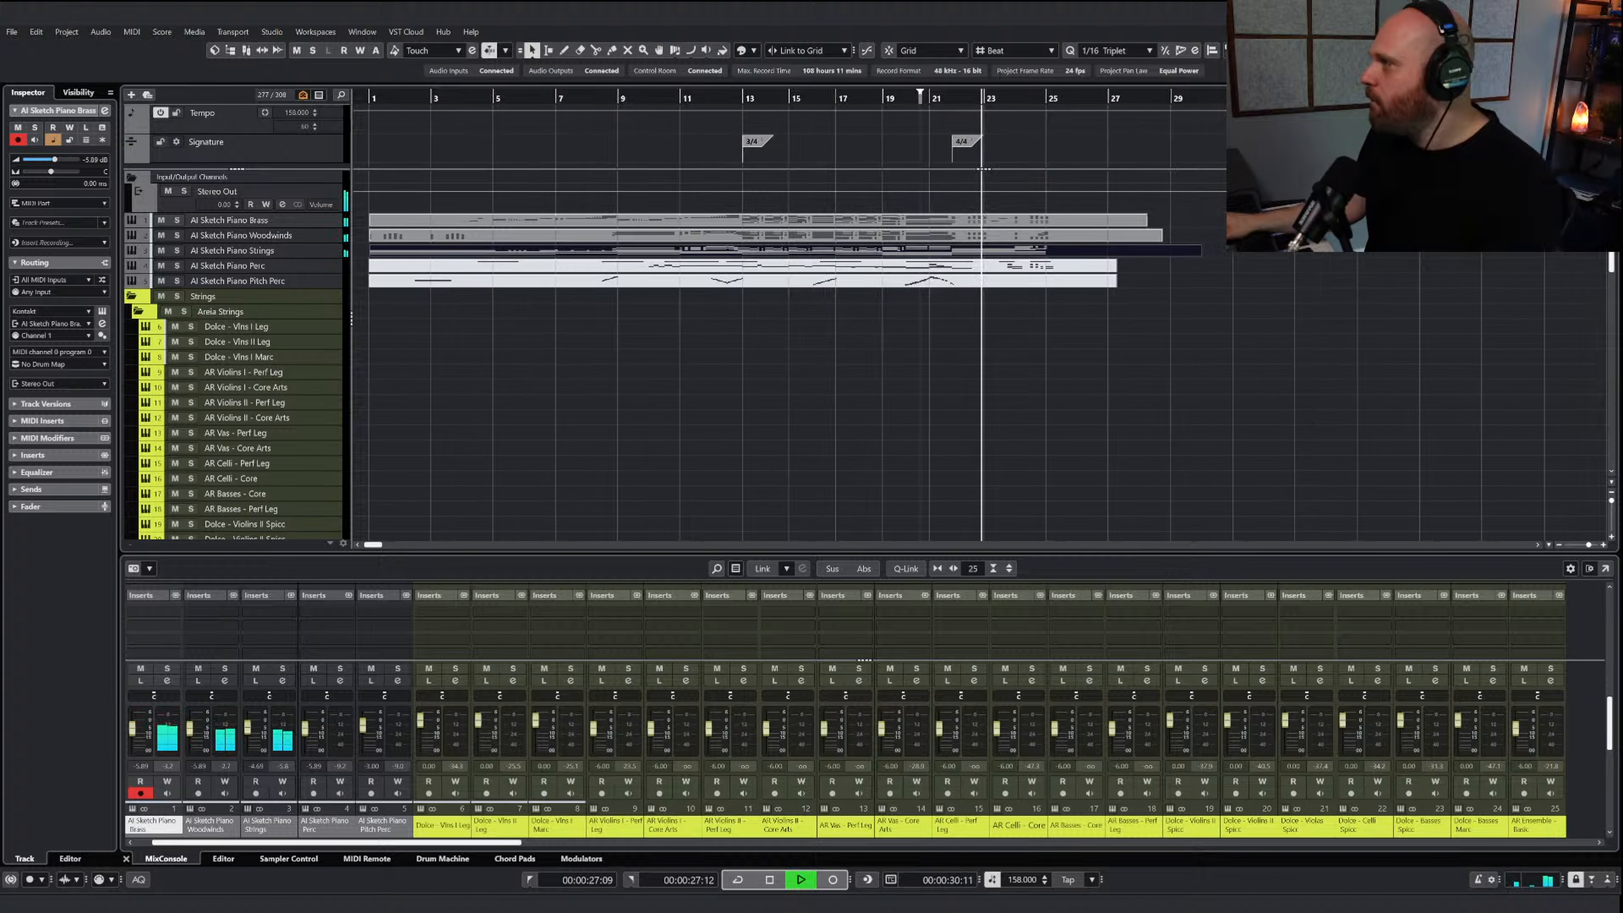
right_click(1046, 347)
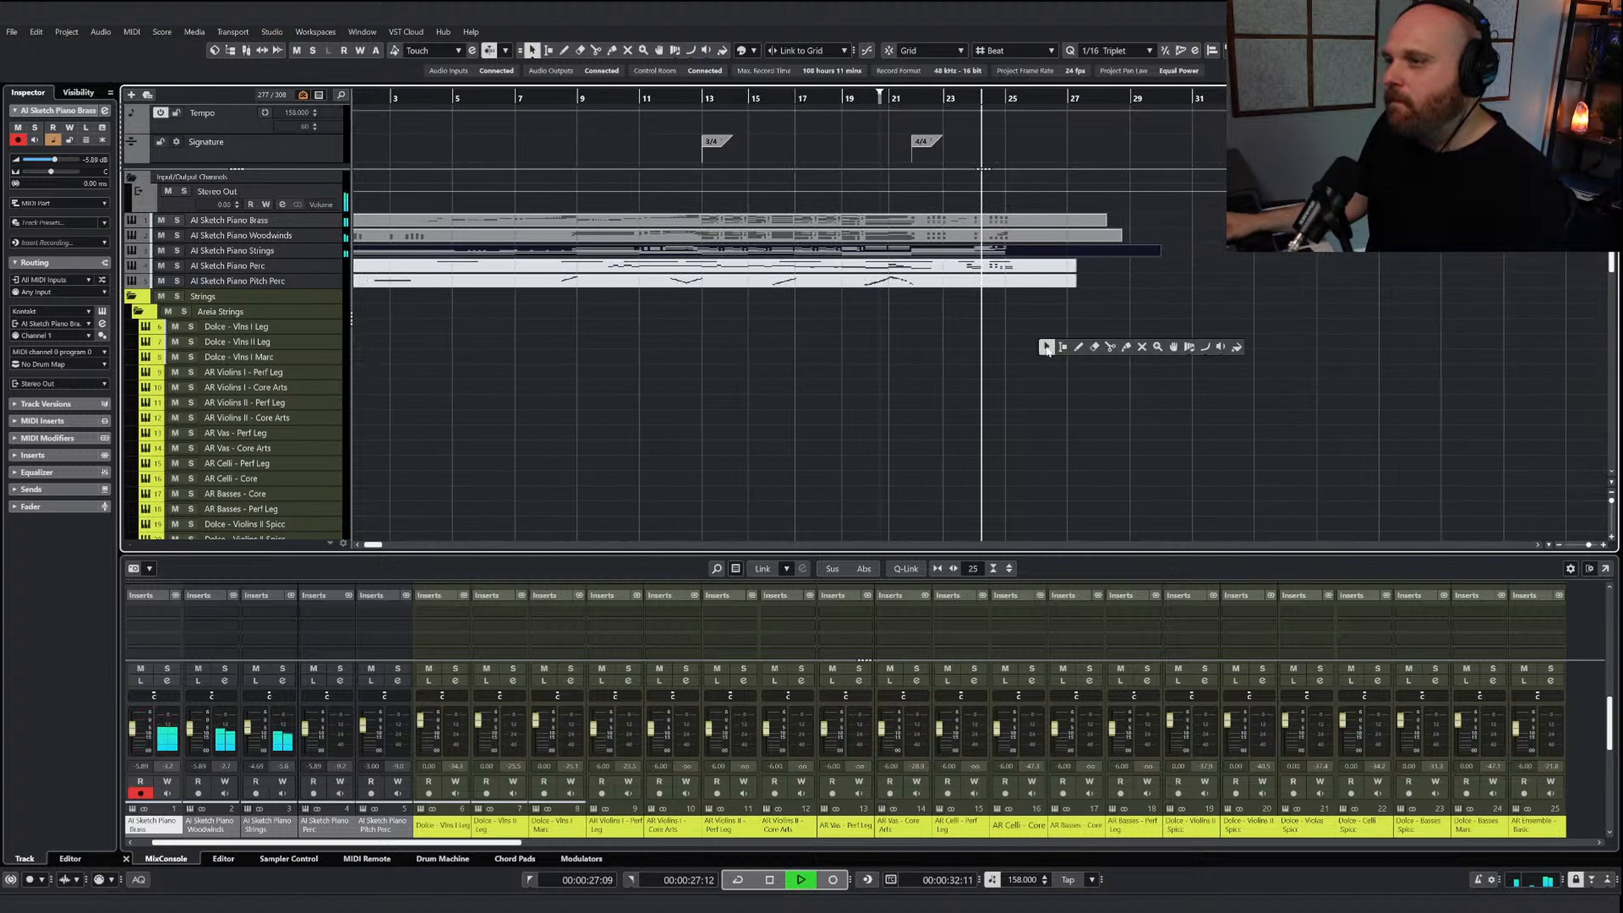
click(1047, 347)
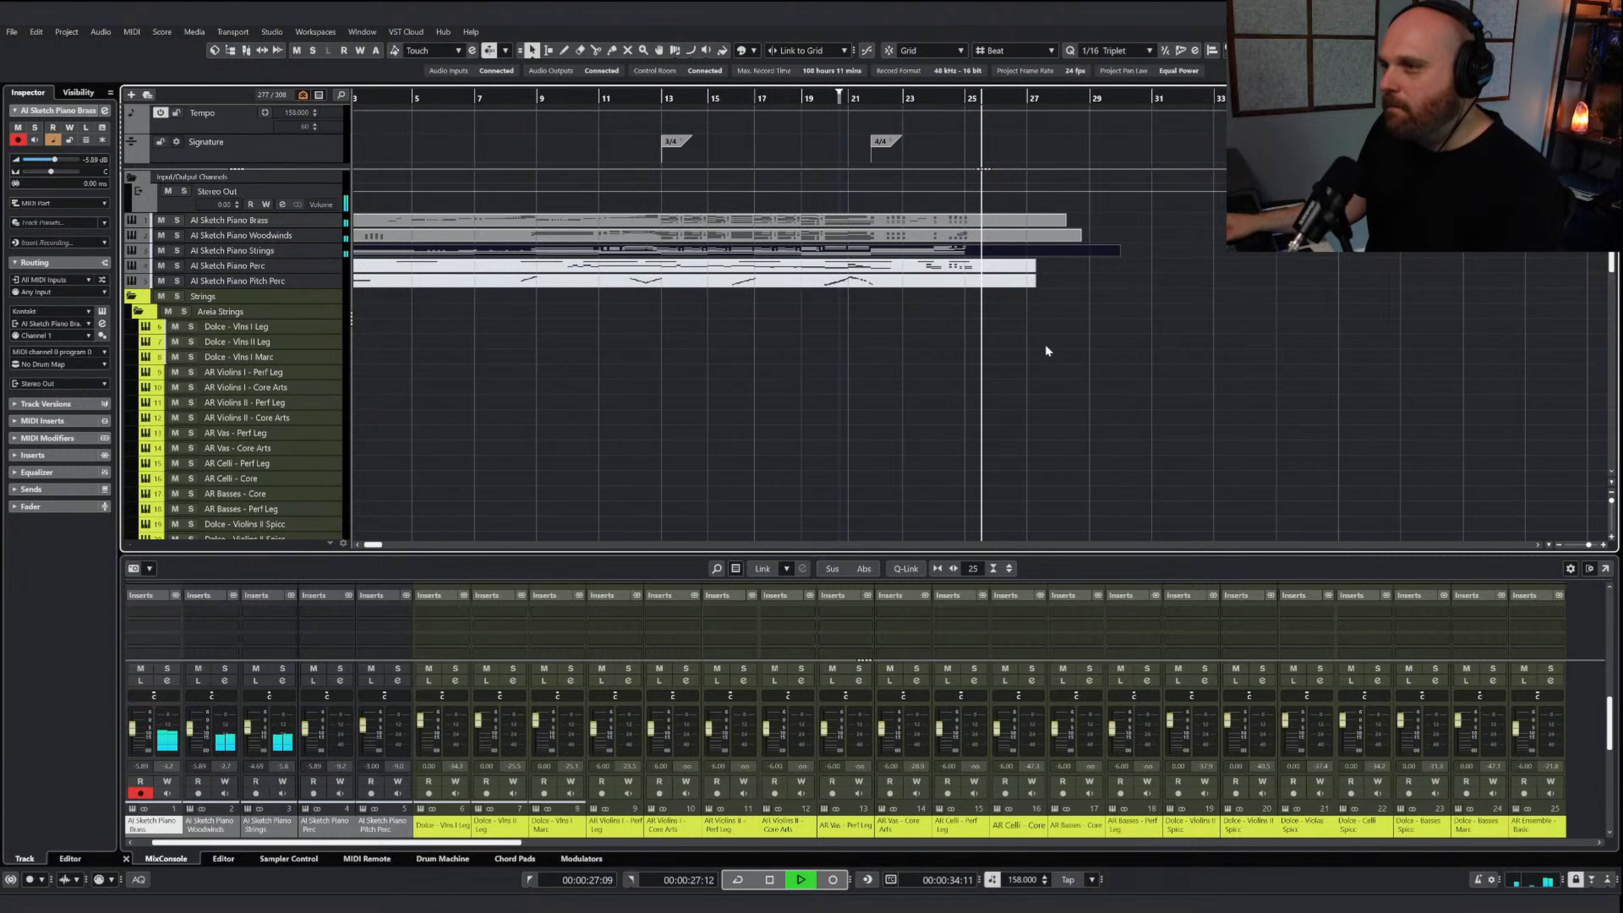
key(space)
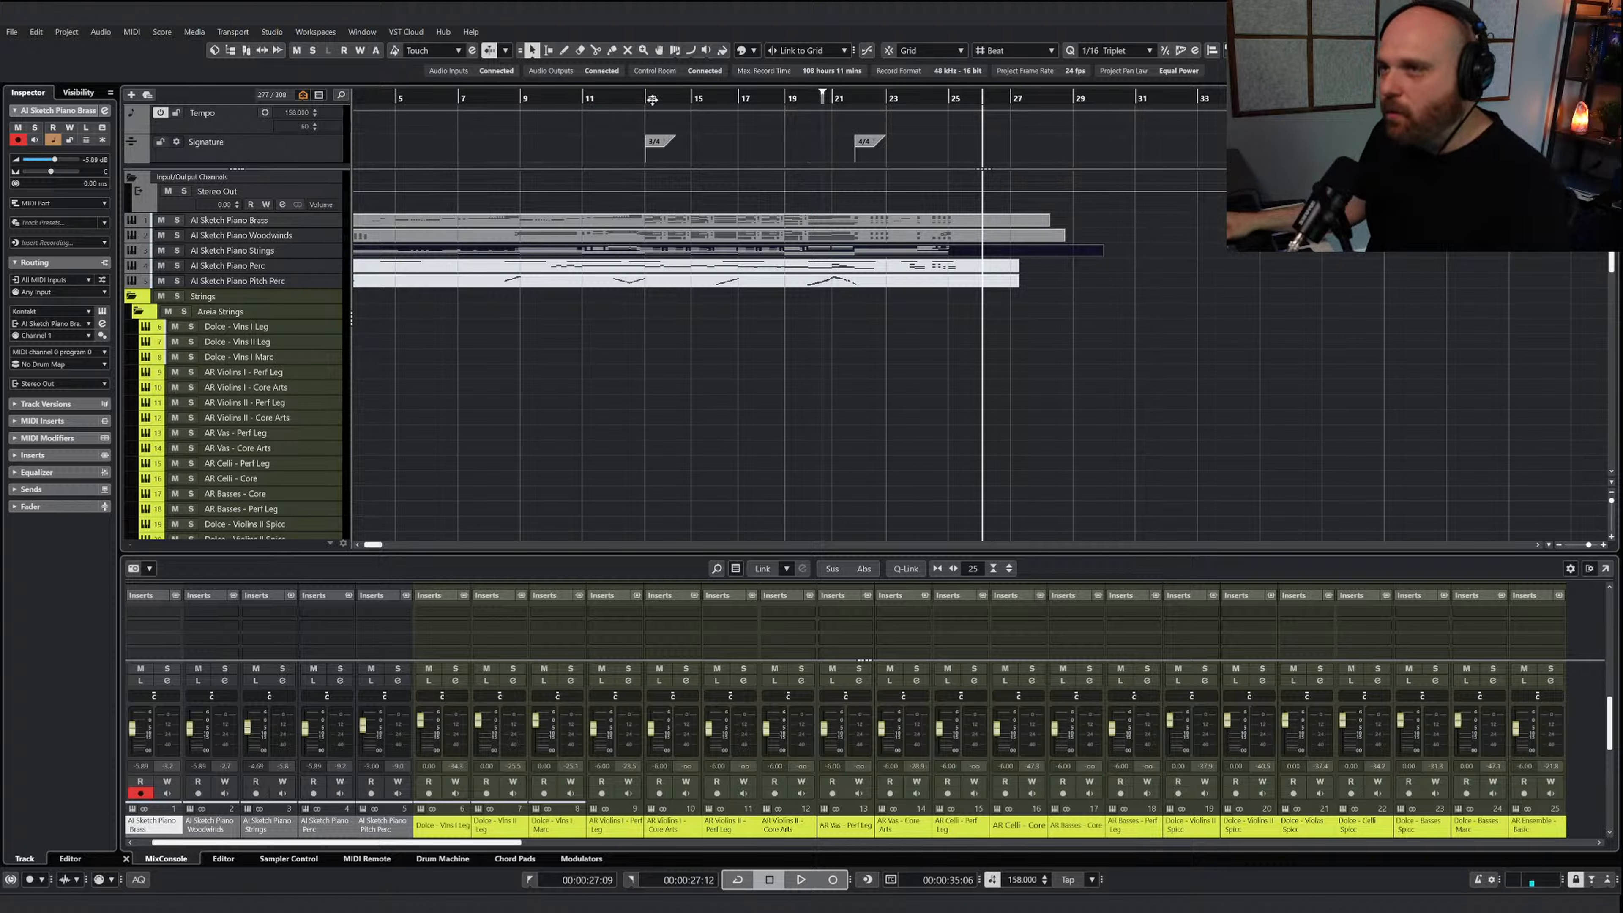
Return the playhead to just before bar 1 and open the AI Sketch Piano Strings part for note editing
drag(651, 98, 389, 100)
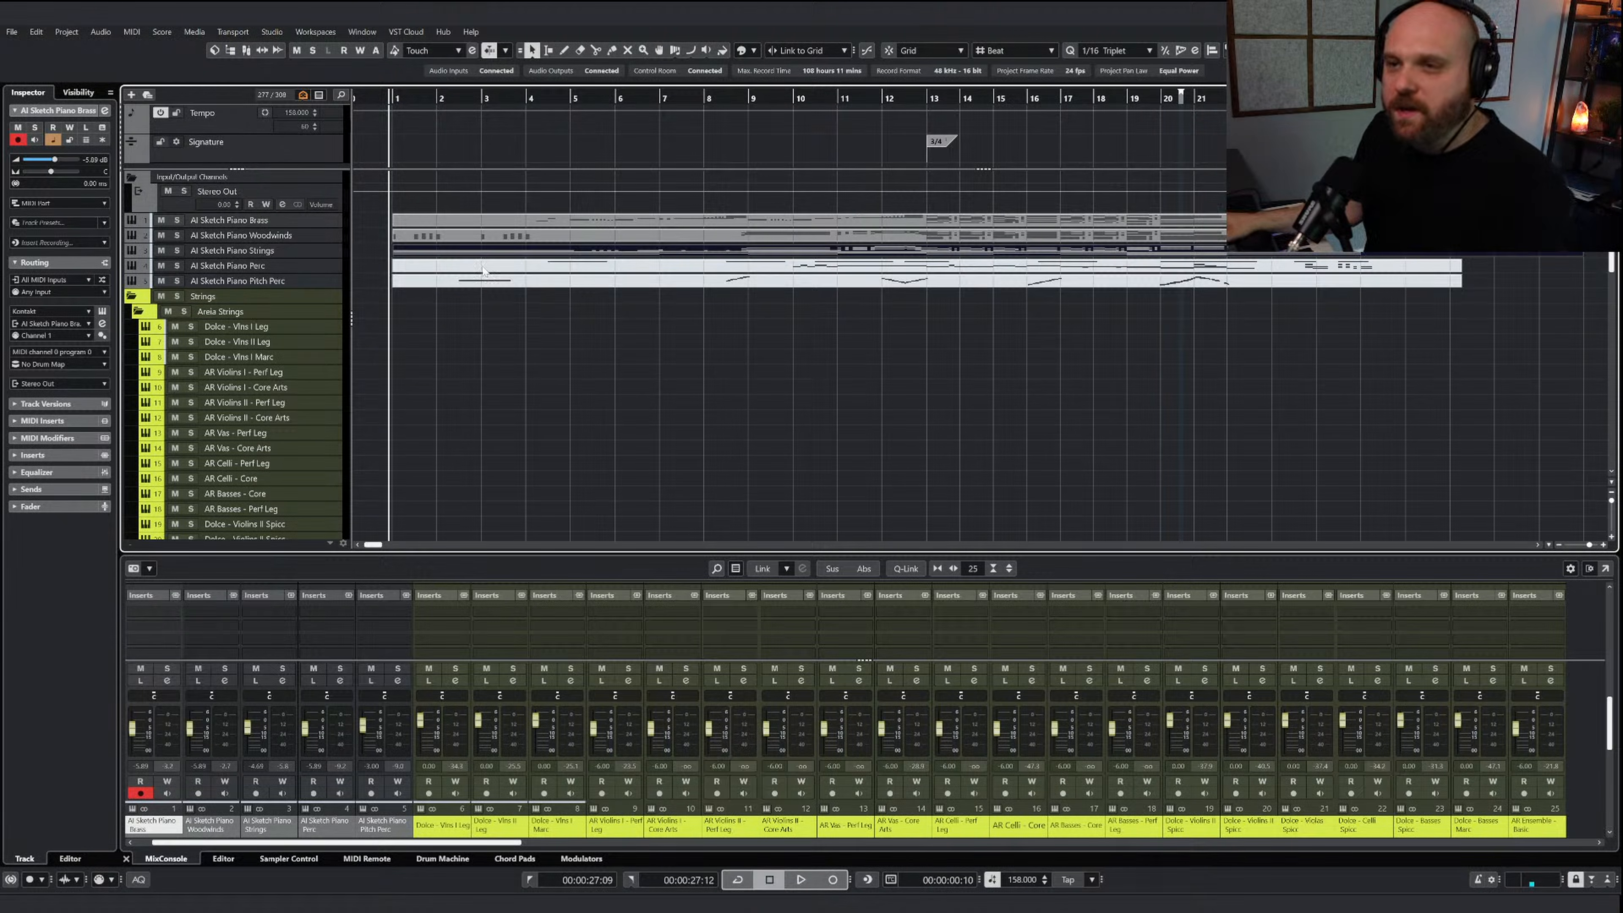
drag(392, 108, 511, 325)
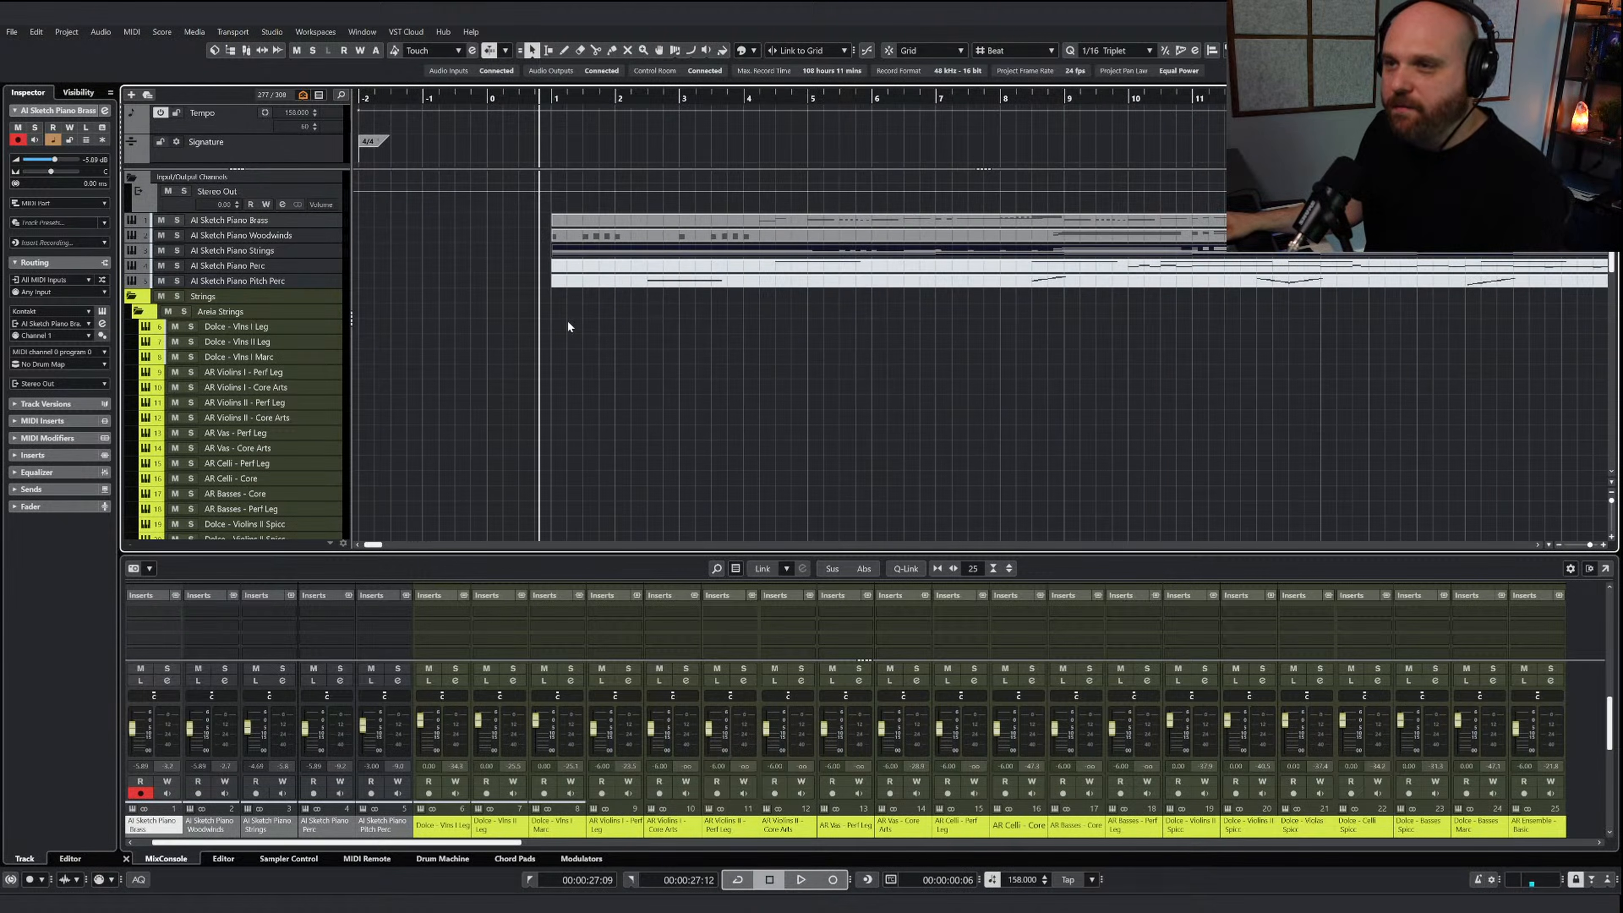
key(g)
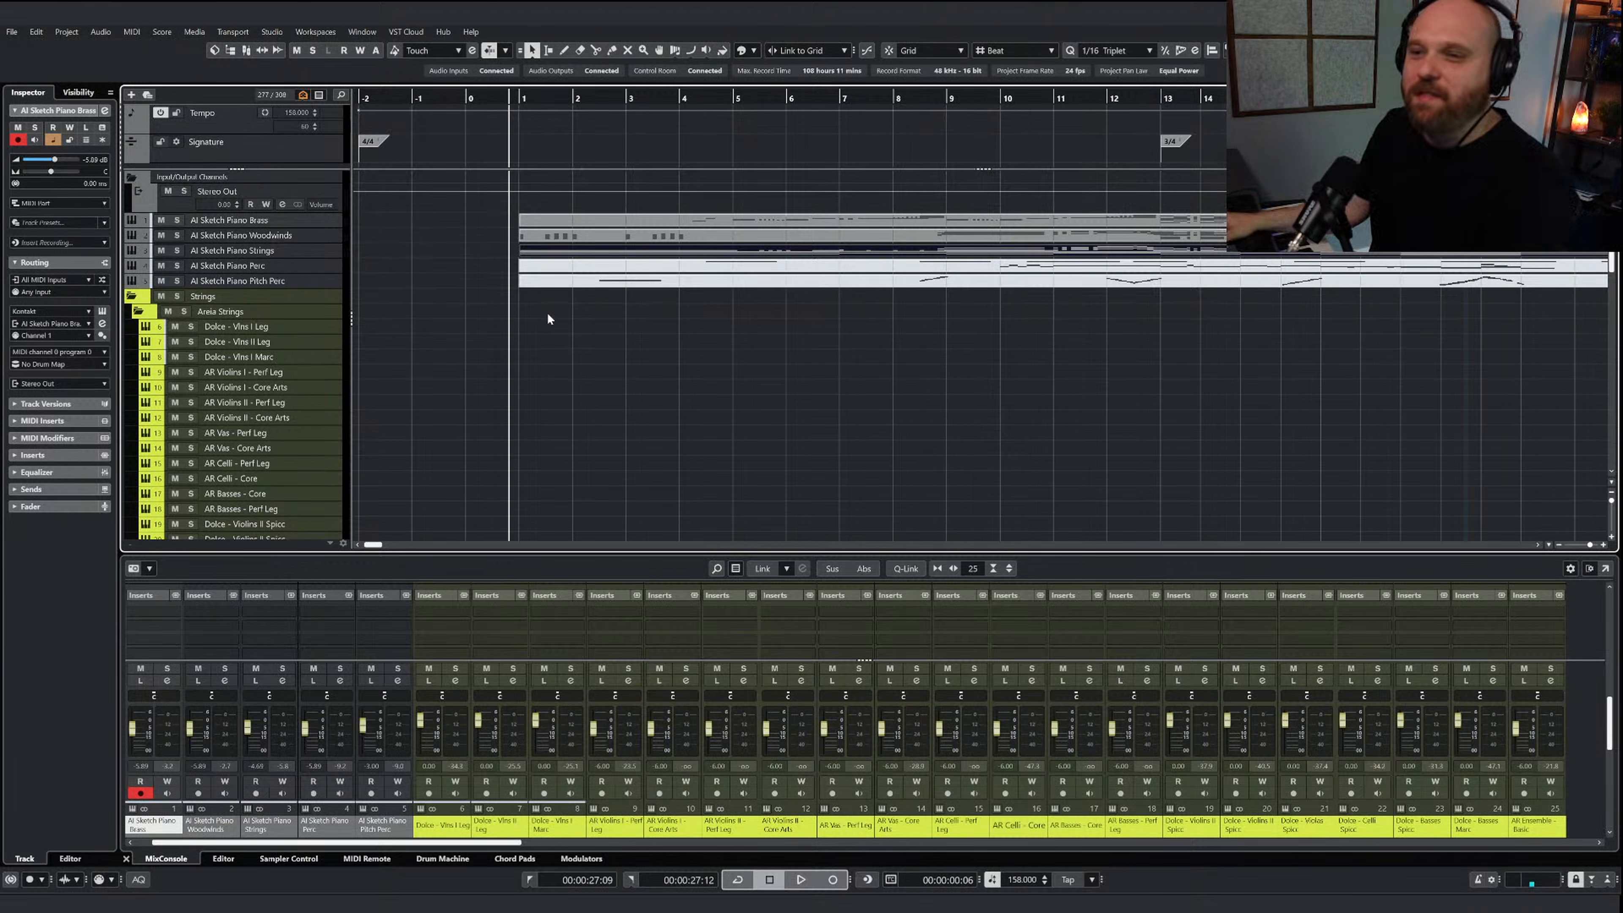
click(660, 394)
double_click(630, 251)
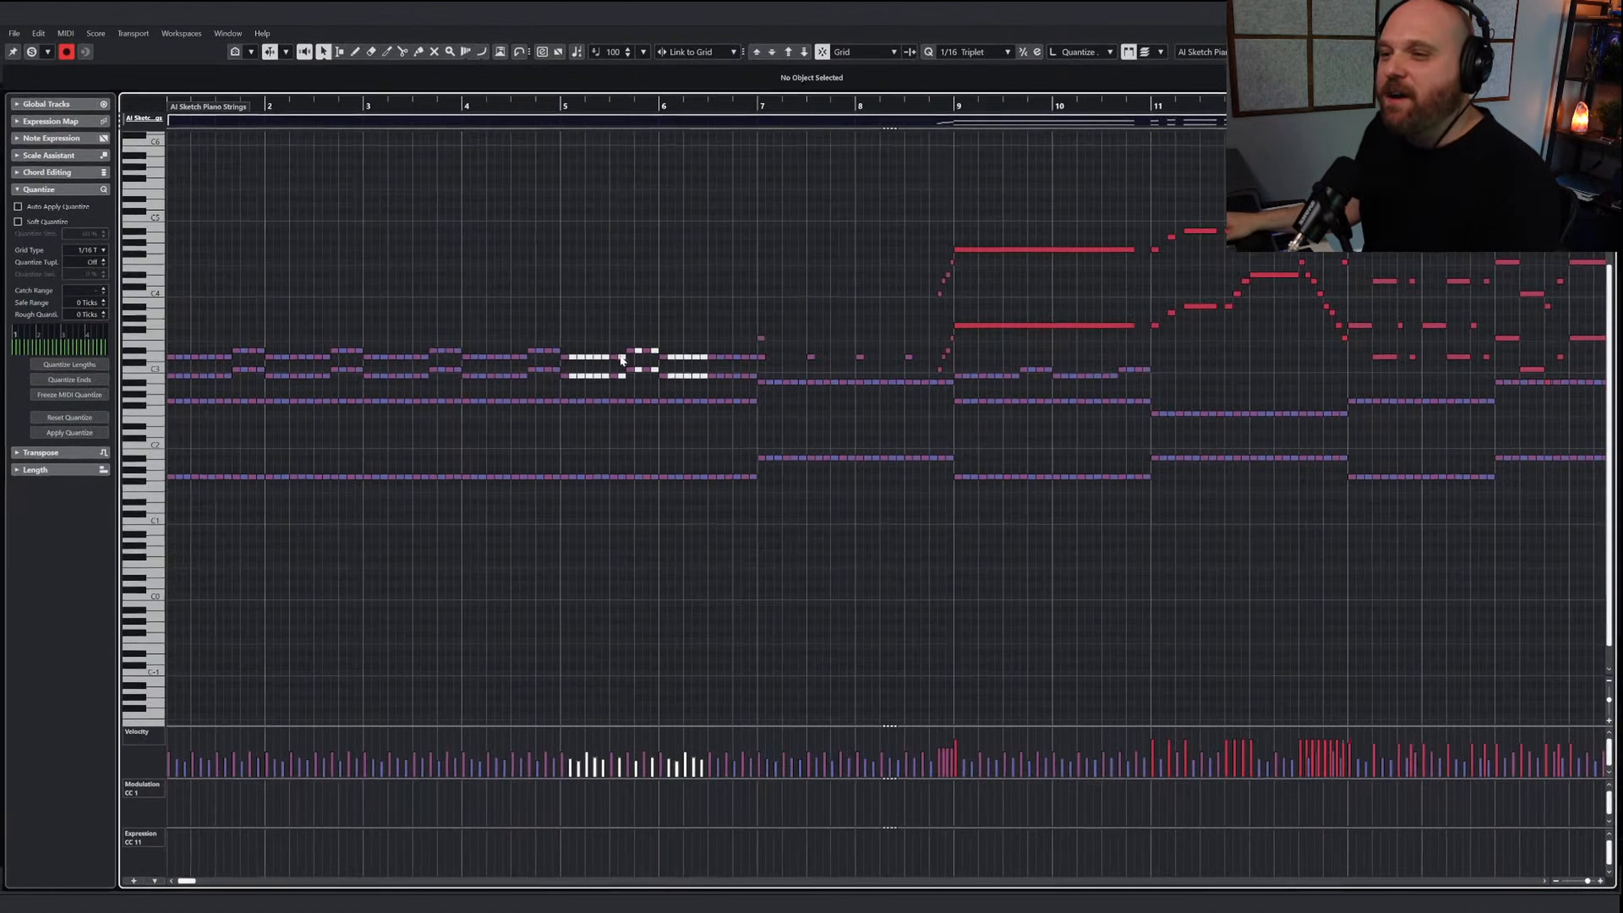
scroll(614, 362, down, 2)
scroll(478, 428, right, 3)
key(g)
scroll(276, 272, left, 3)
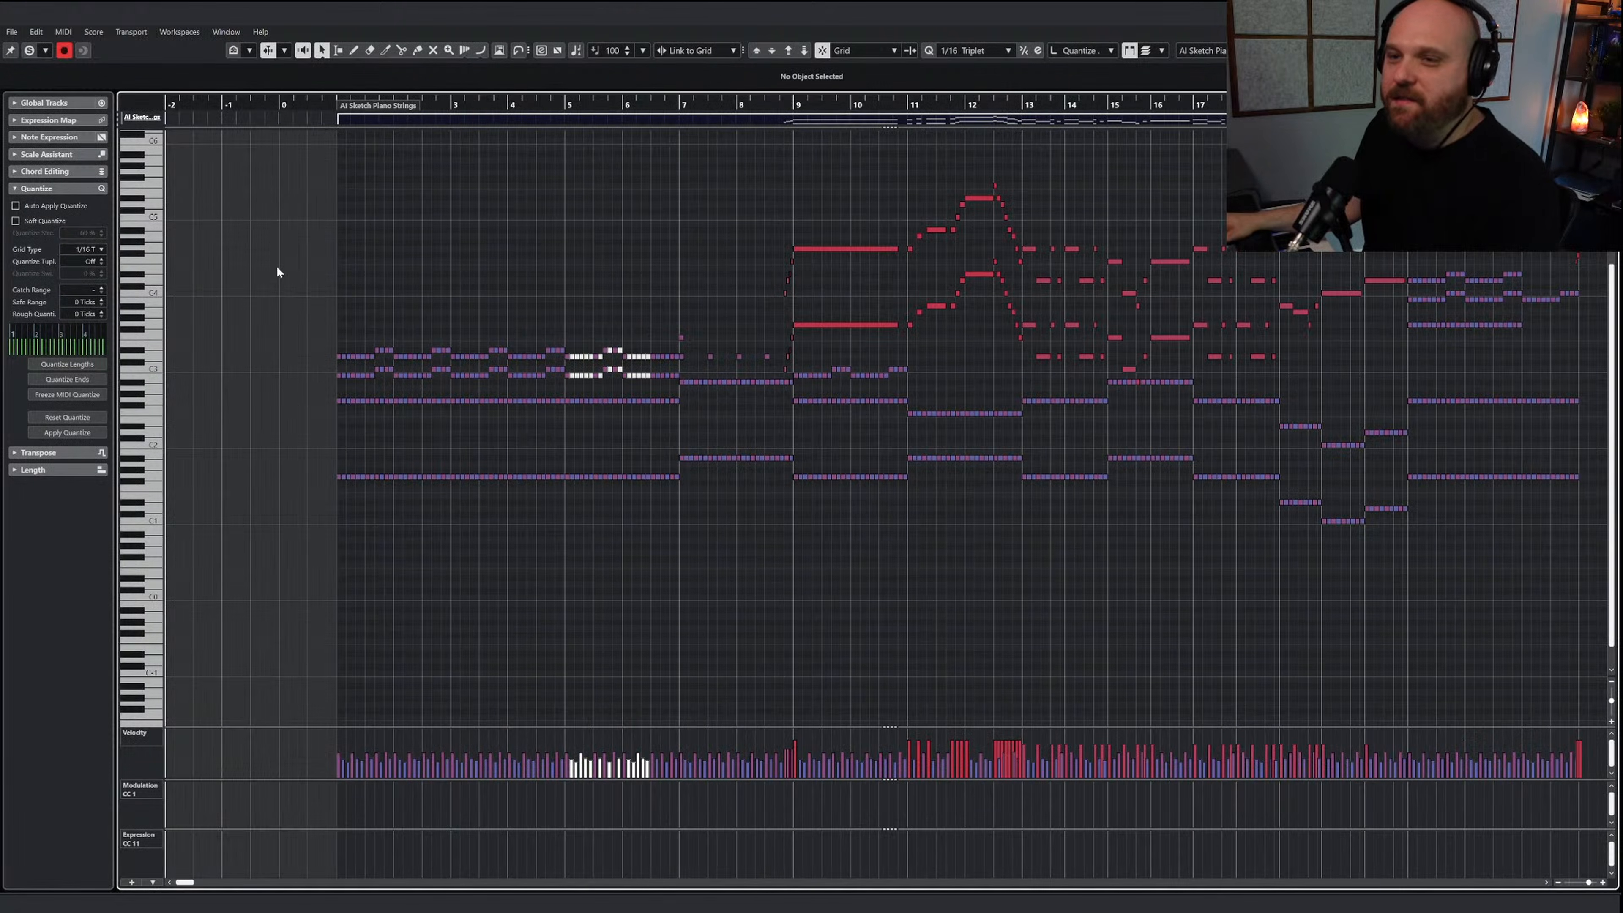
Copy the two low octave note lines of bars 1 to 8, set the playhead to bar 1 and close the editor
drag(294, 398, 677, 528)
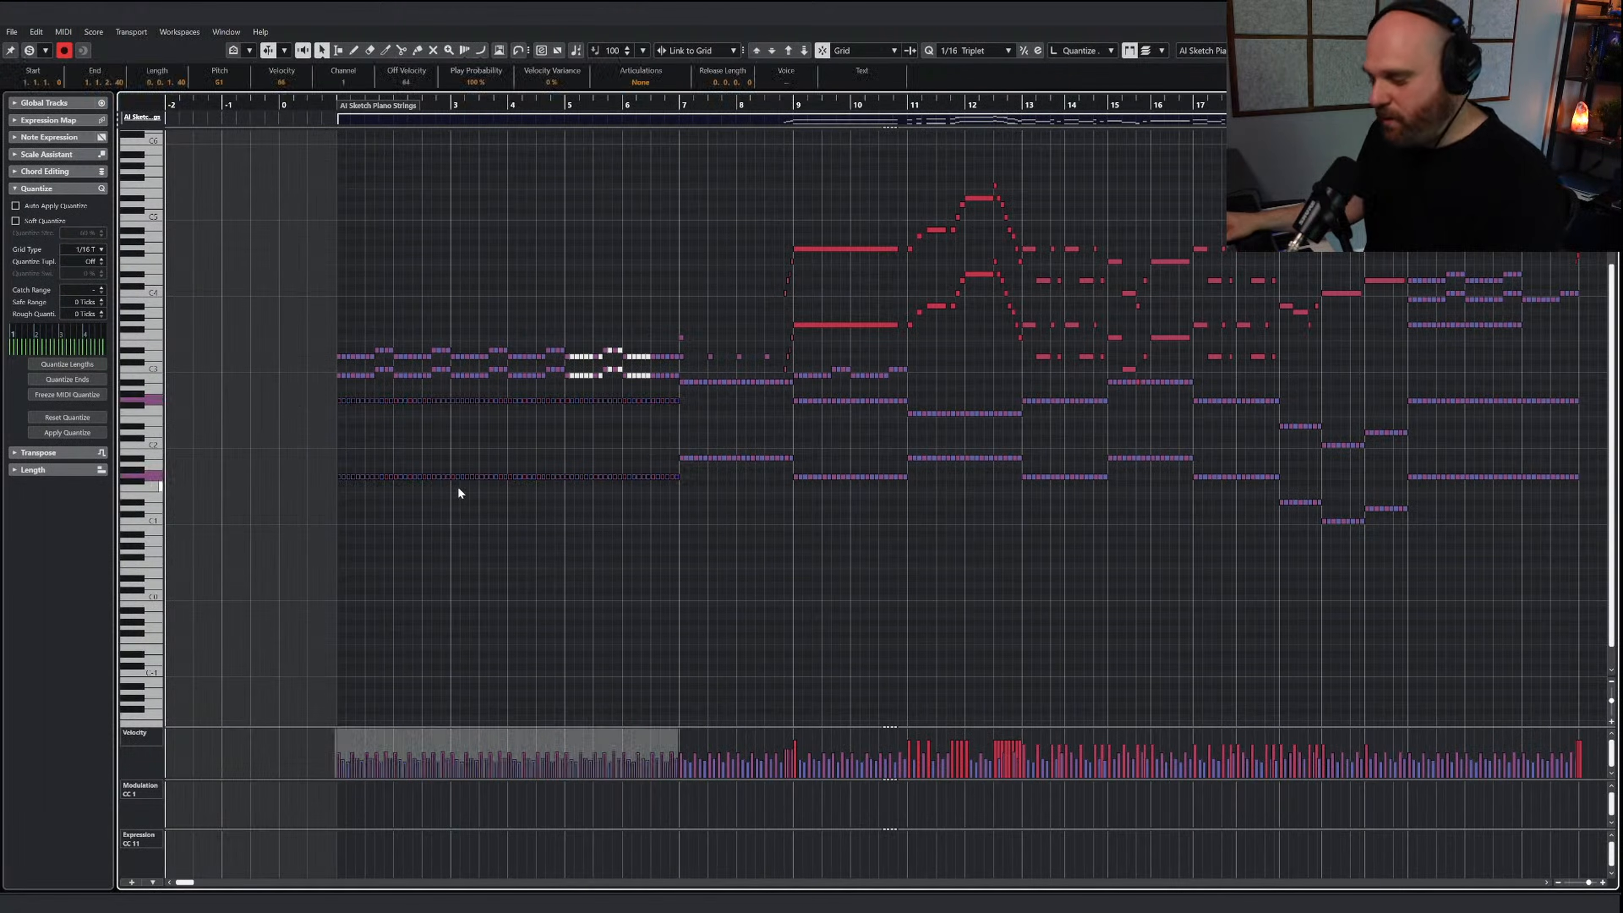
drag(311, 387, 744, 533)
drag(683, 380, 781, 488)
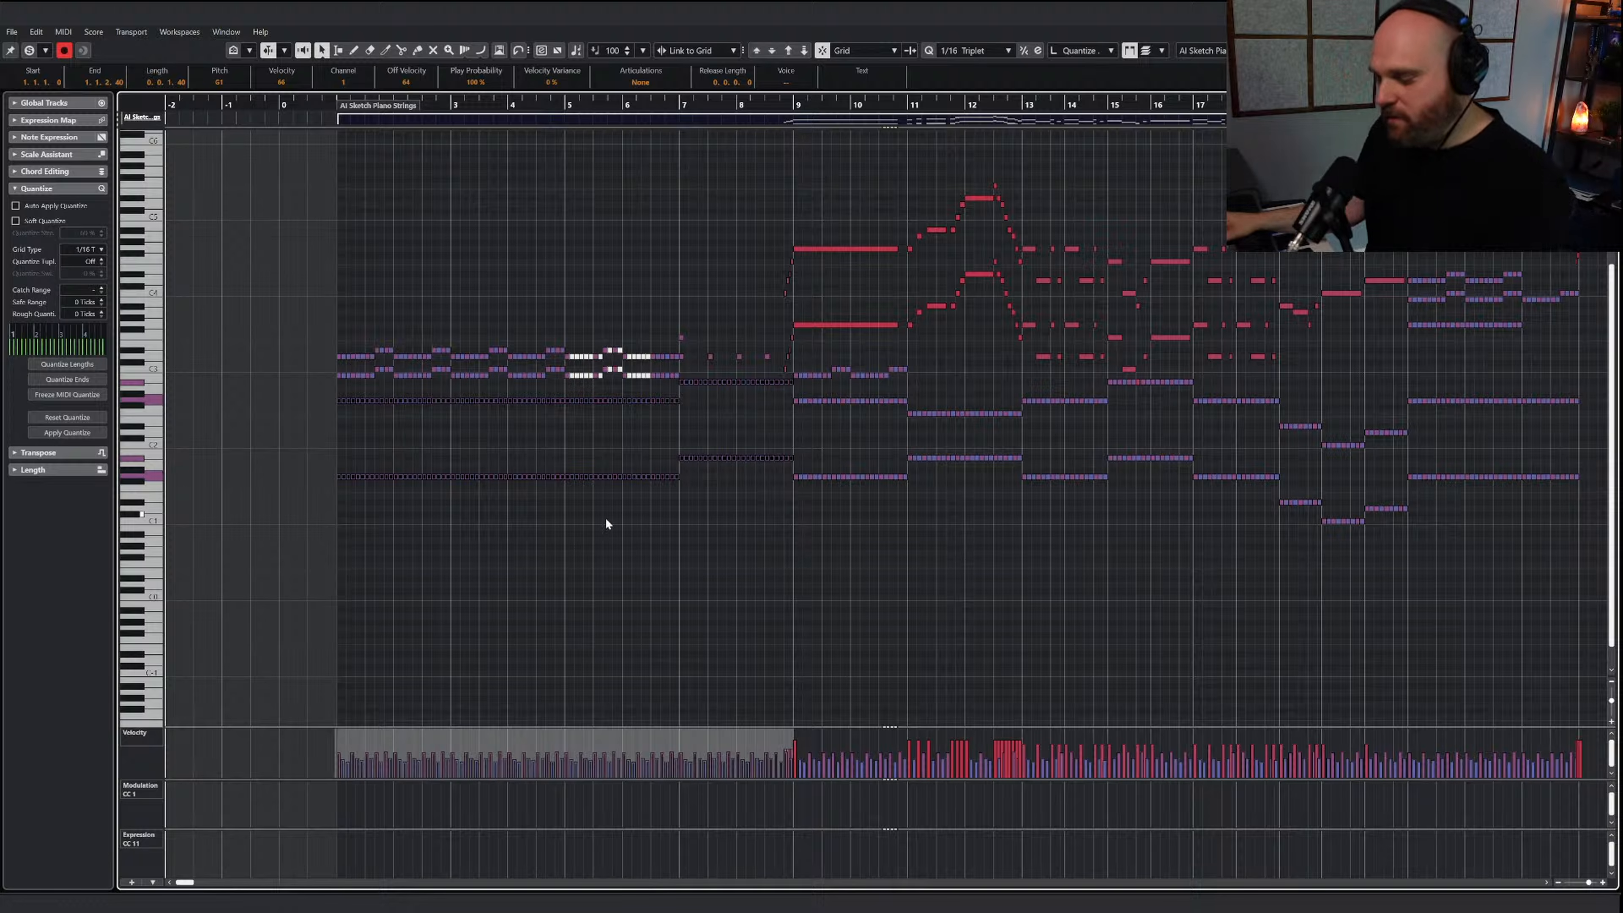
key(j)
click(350, 112)
key(Return)
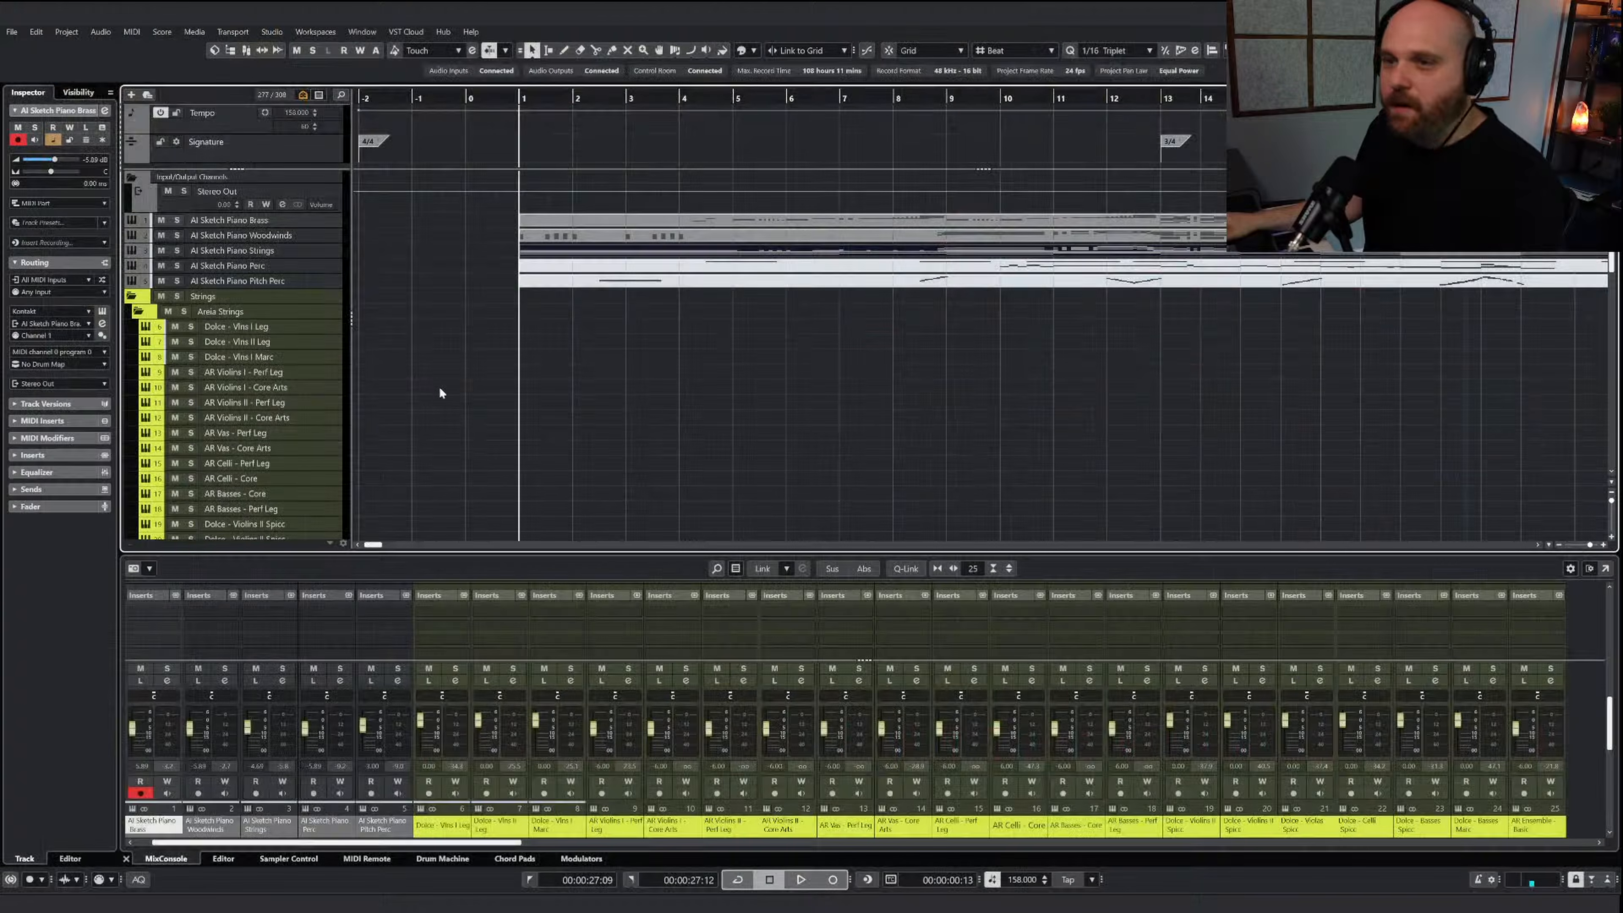
scroll(440, 383, down, 4)
scroll(440, 381, up, 2)
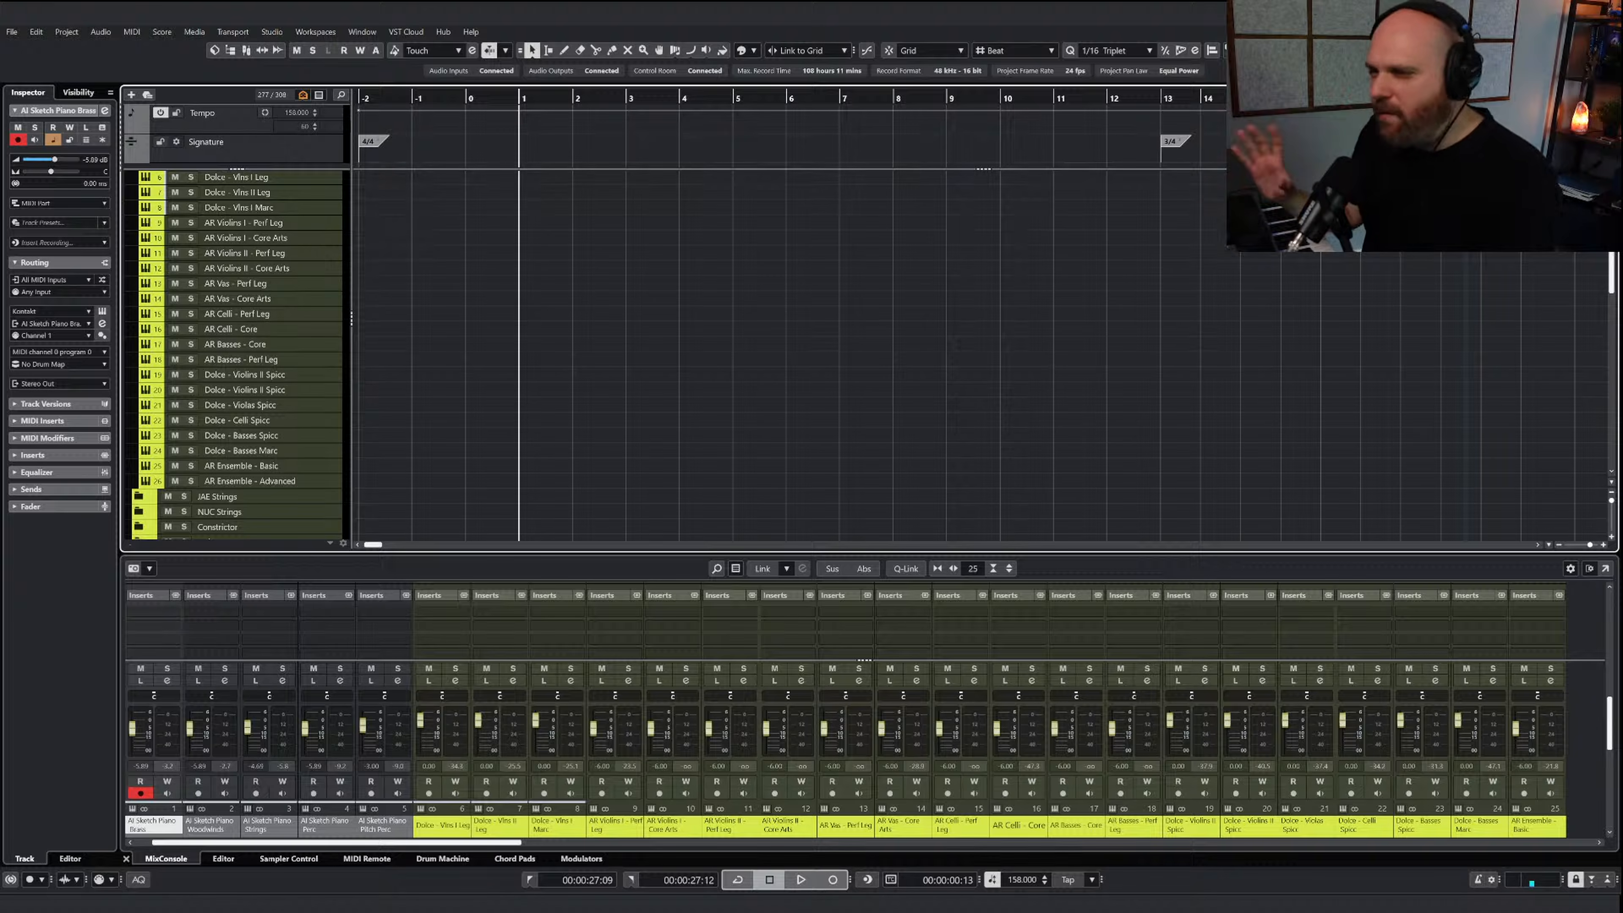
right_click(497, 272)
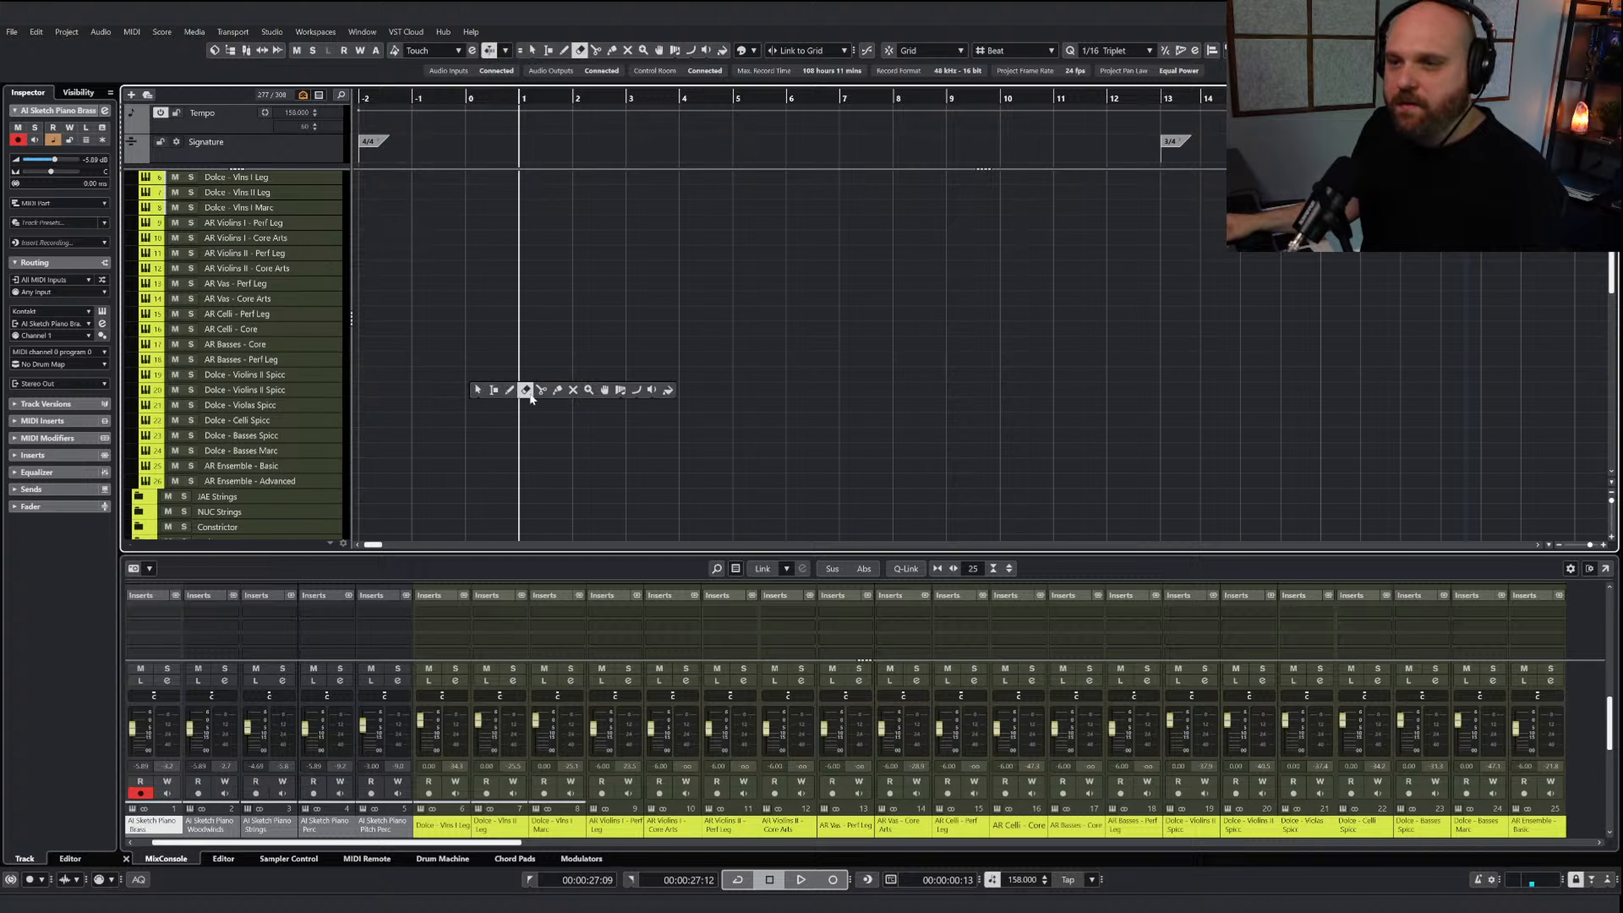
click(508, 390)
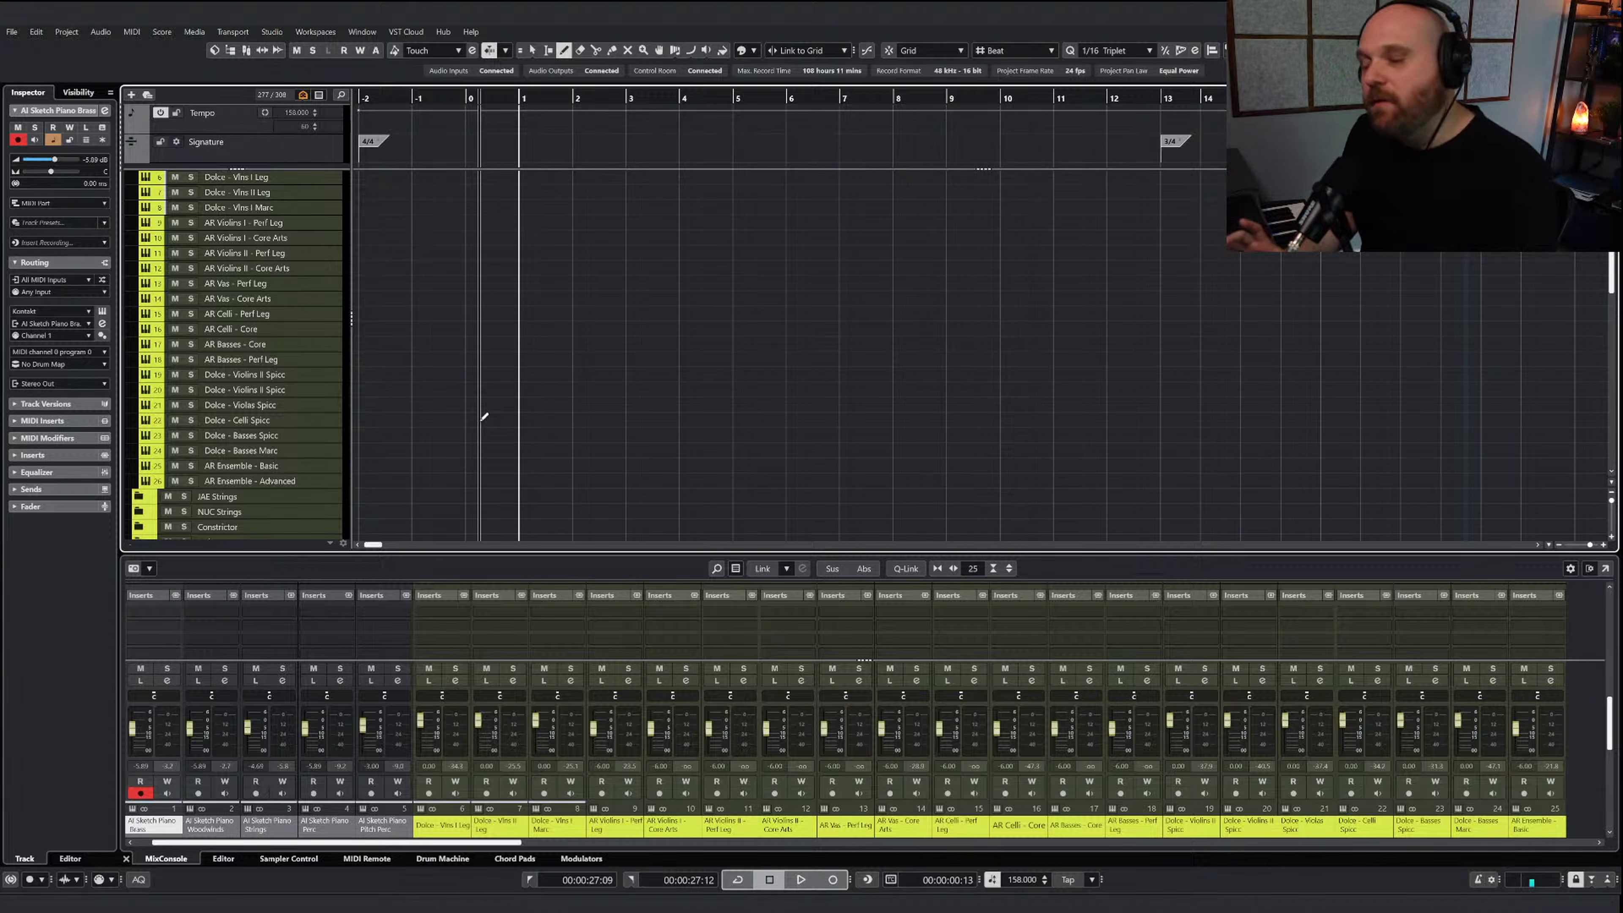
key(1)
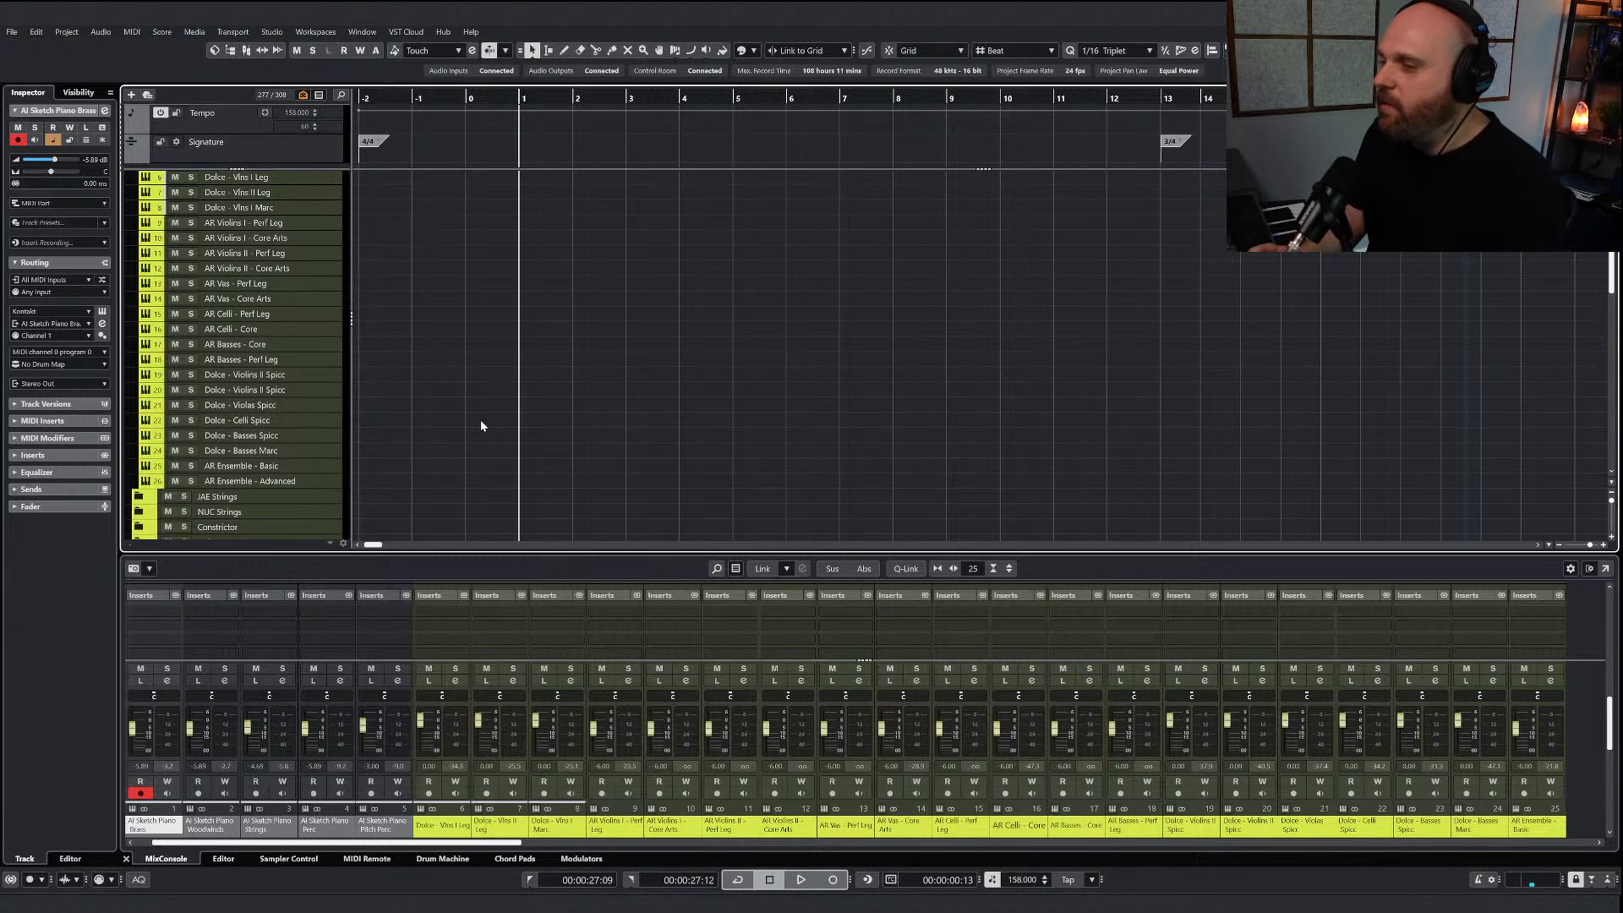
scroll(481, 418, up, 5)
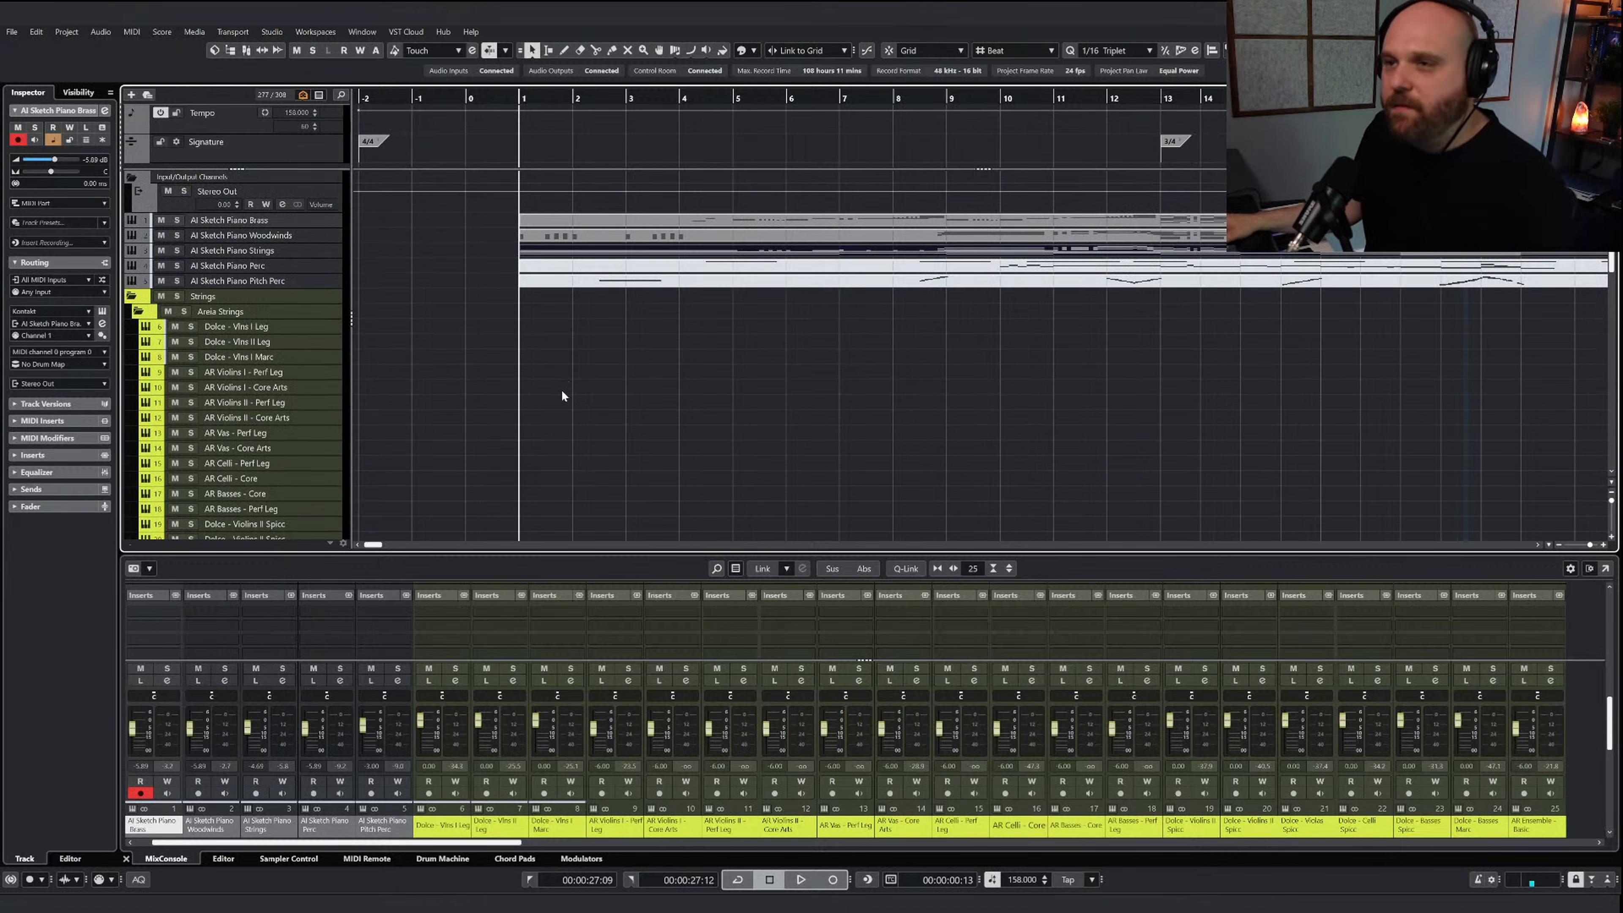
key(g)
key(g)
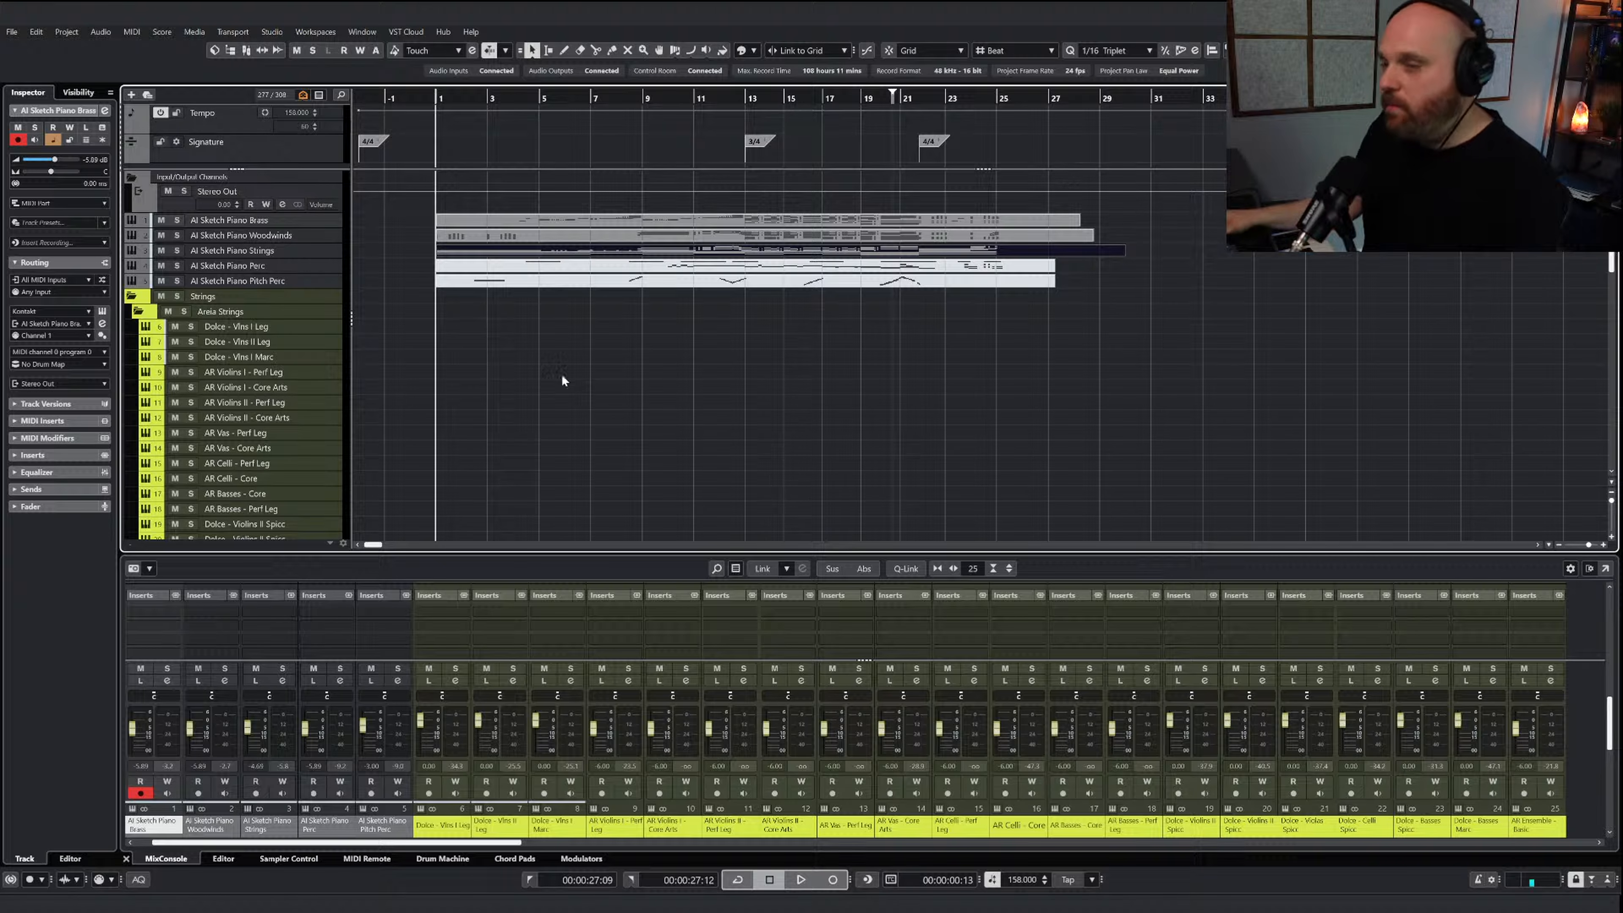
key(h)
key(h)
key(h)
key(h)
key(h)
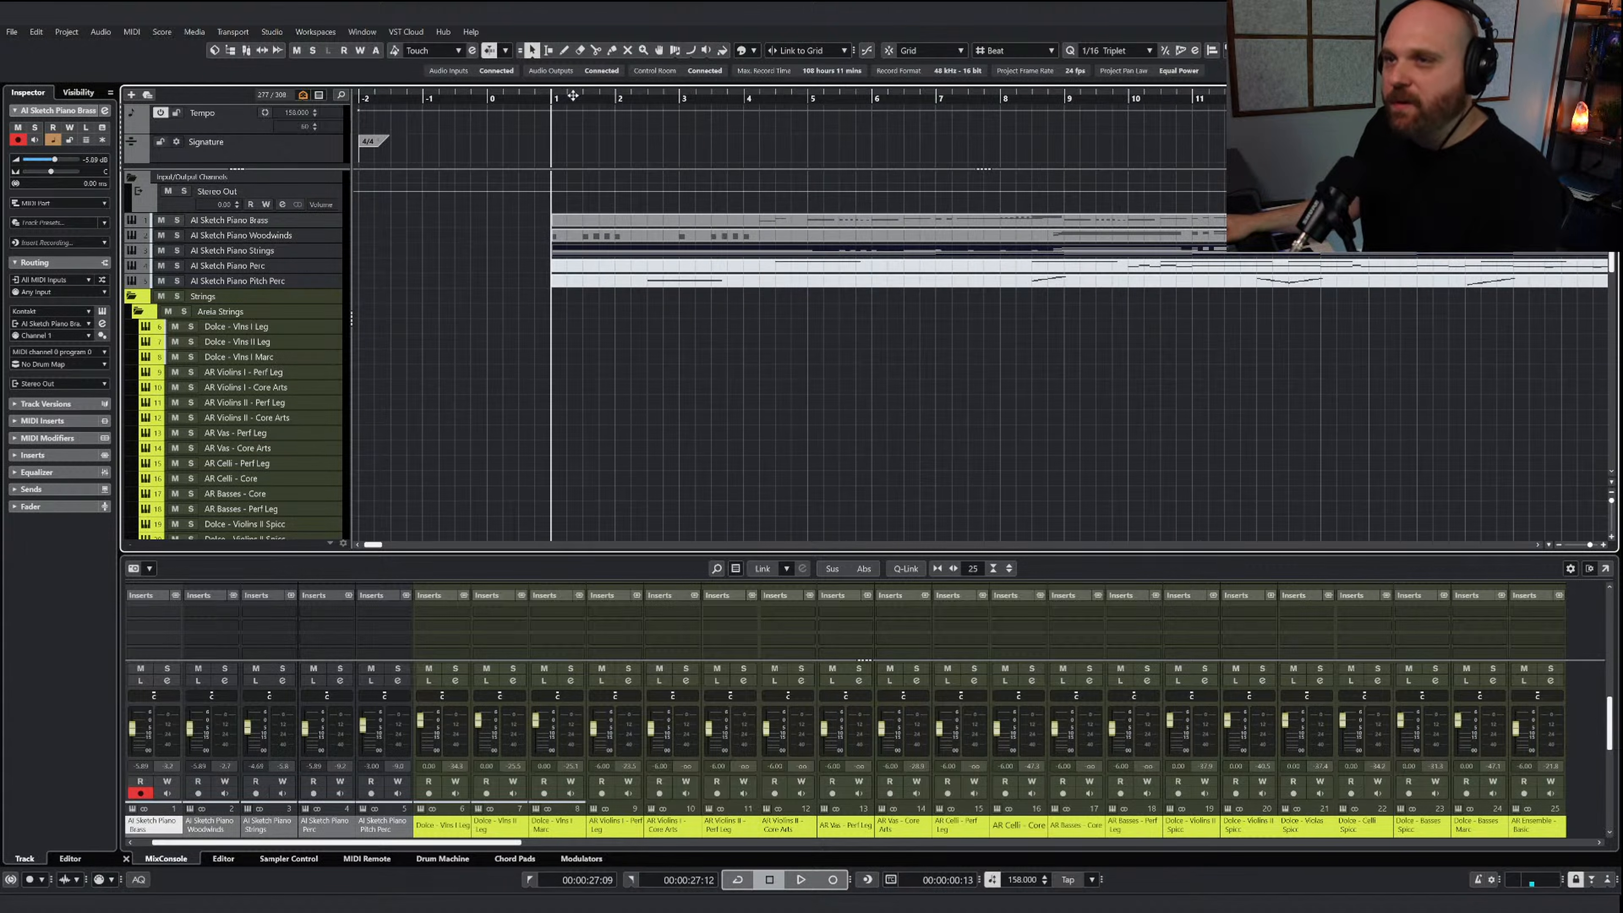
Draw an empty MIDI part on the Dolce - Celli Spicc track from just before bar 0 to just past bar 8
scroll(485, 311, down, 4)
scroll(439, 326, up, 2)
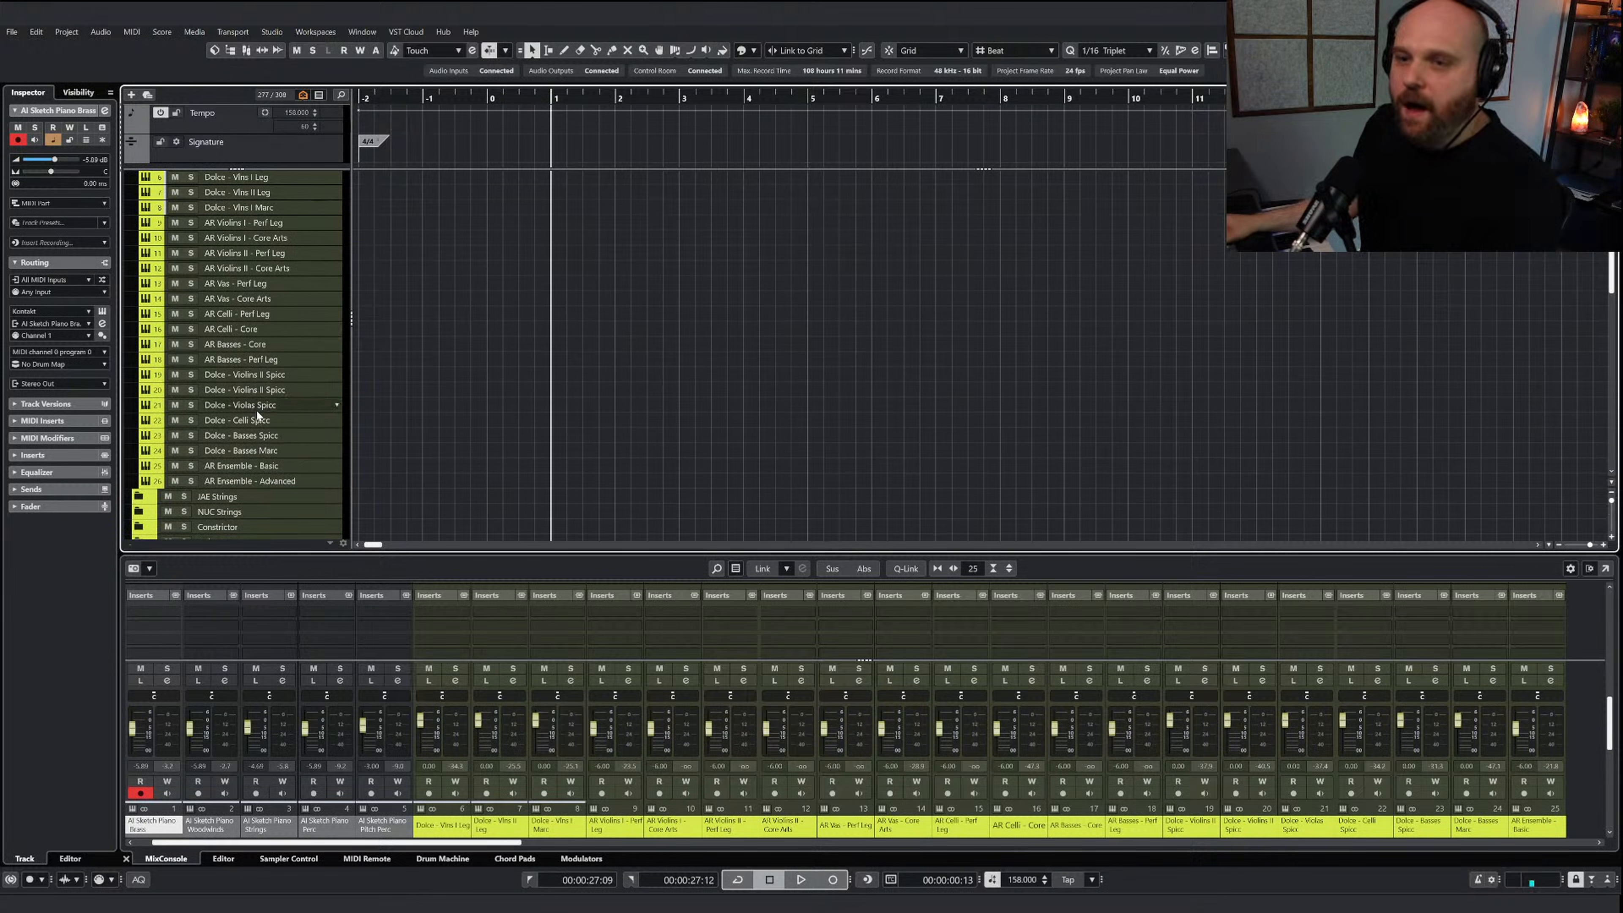
click(320, 420)
right_click(505, 399)
click(530, 398)
drag(445, 420, 1013, 420)
Open the new Dolce - Celli Spicc part and paste the copied low string notes at bar 1
double_click(750, 433)
key(h)
key(h)
key(h)
key(h)
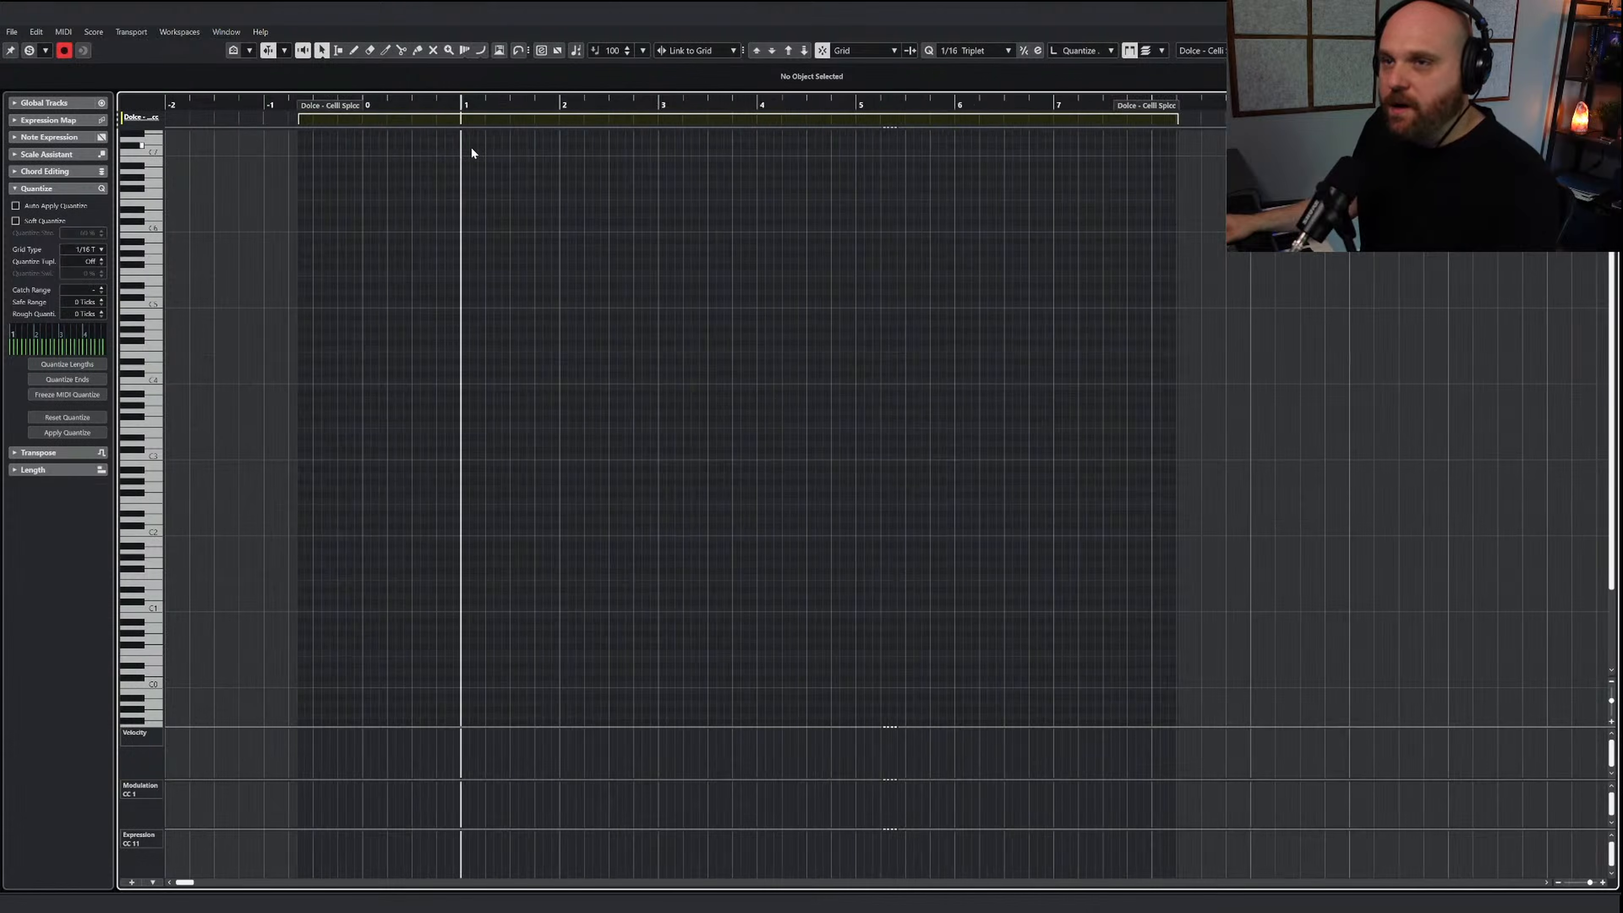
key(ctrl+v)
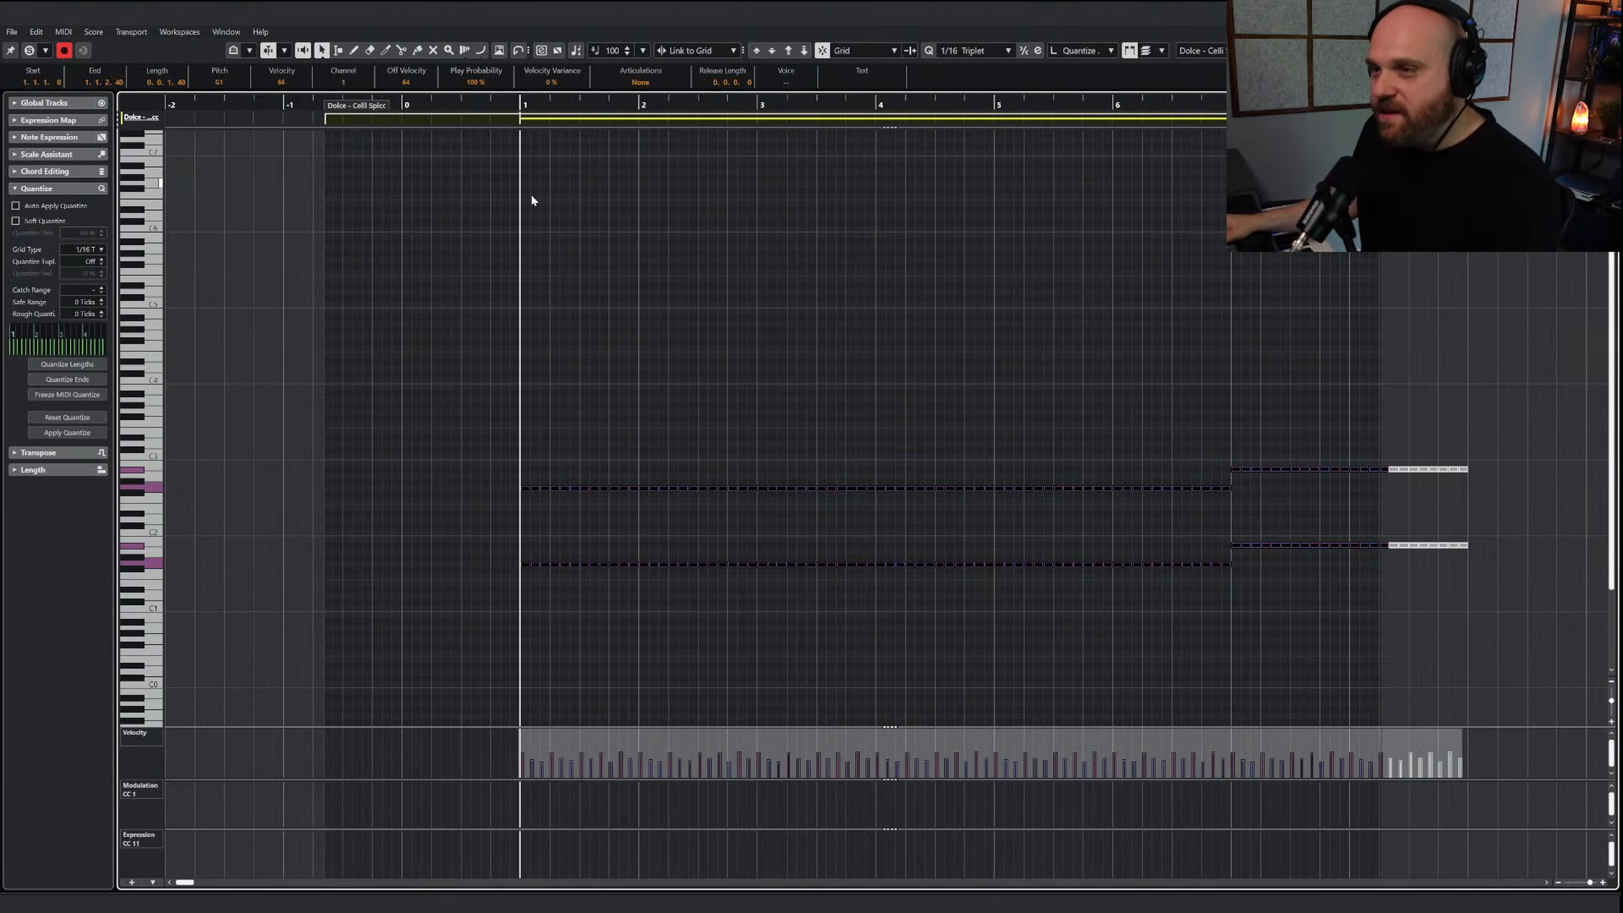
Solo the editor and play back the pasted Celli Spicc notes from bar 1
click(29, 50)
key(space)
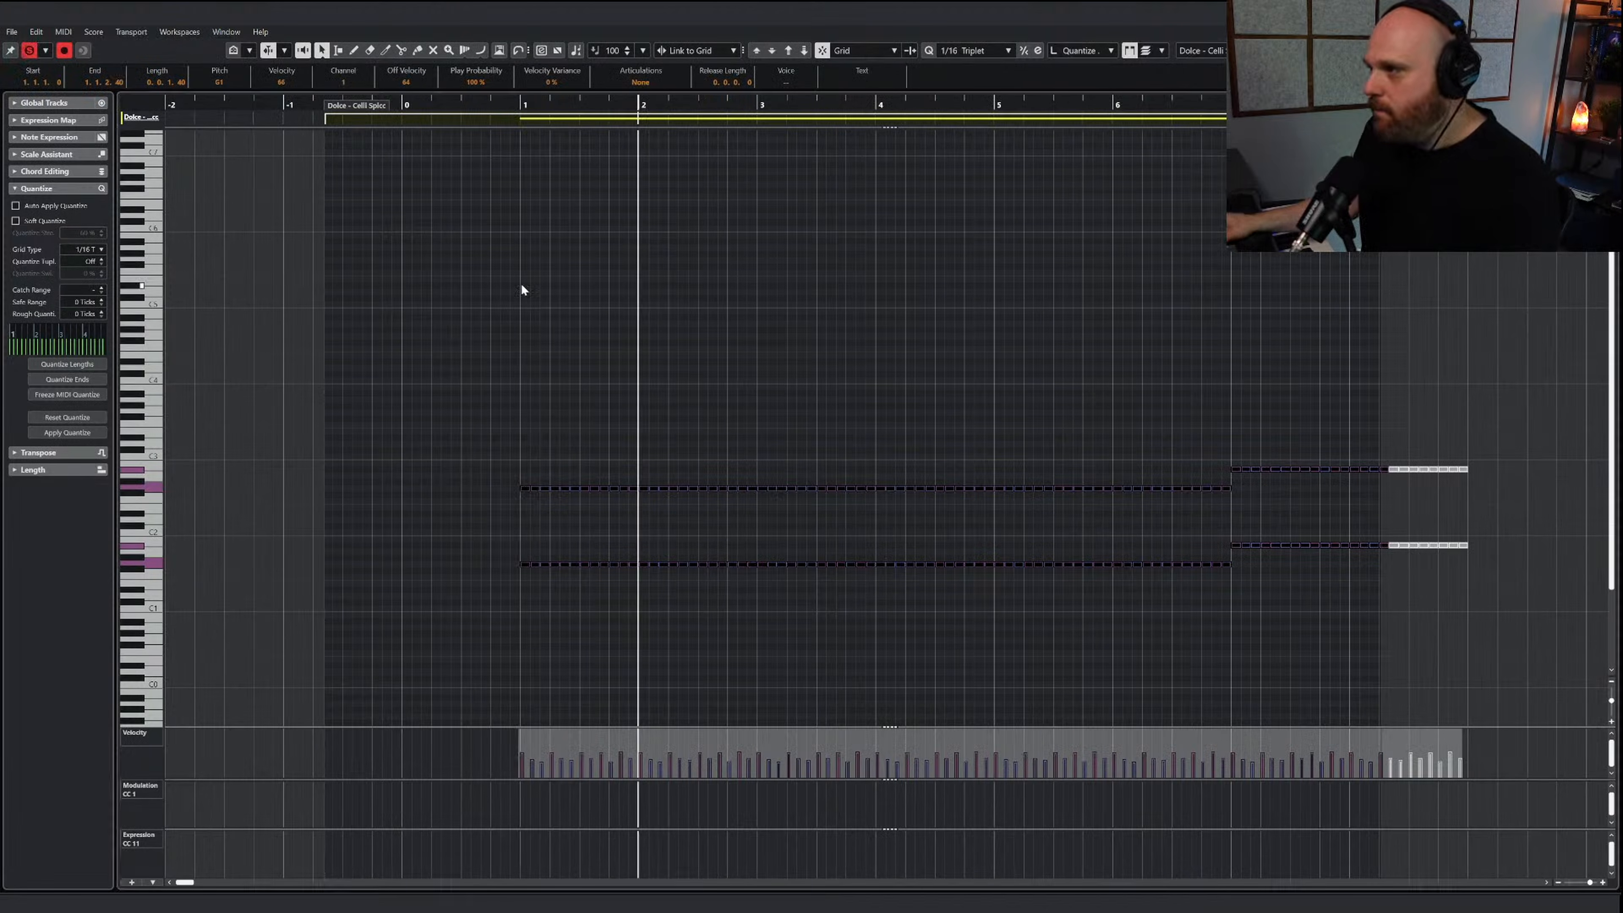
right_click(561, 330)
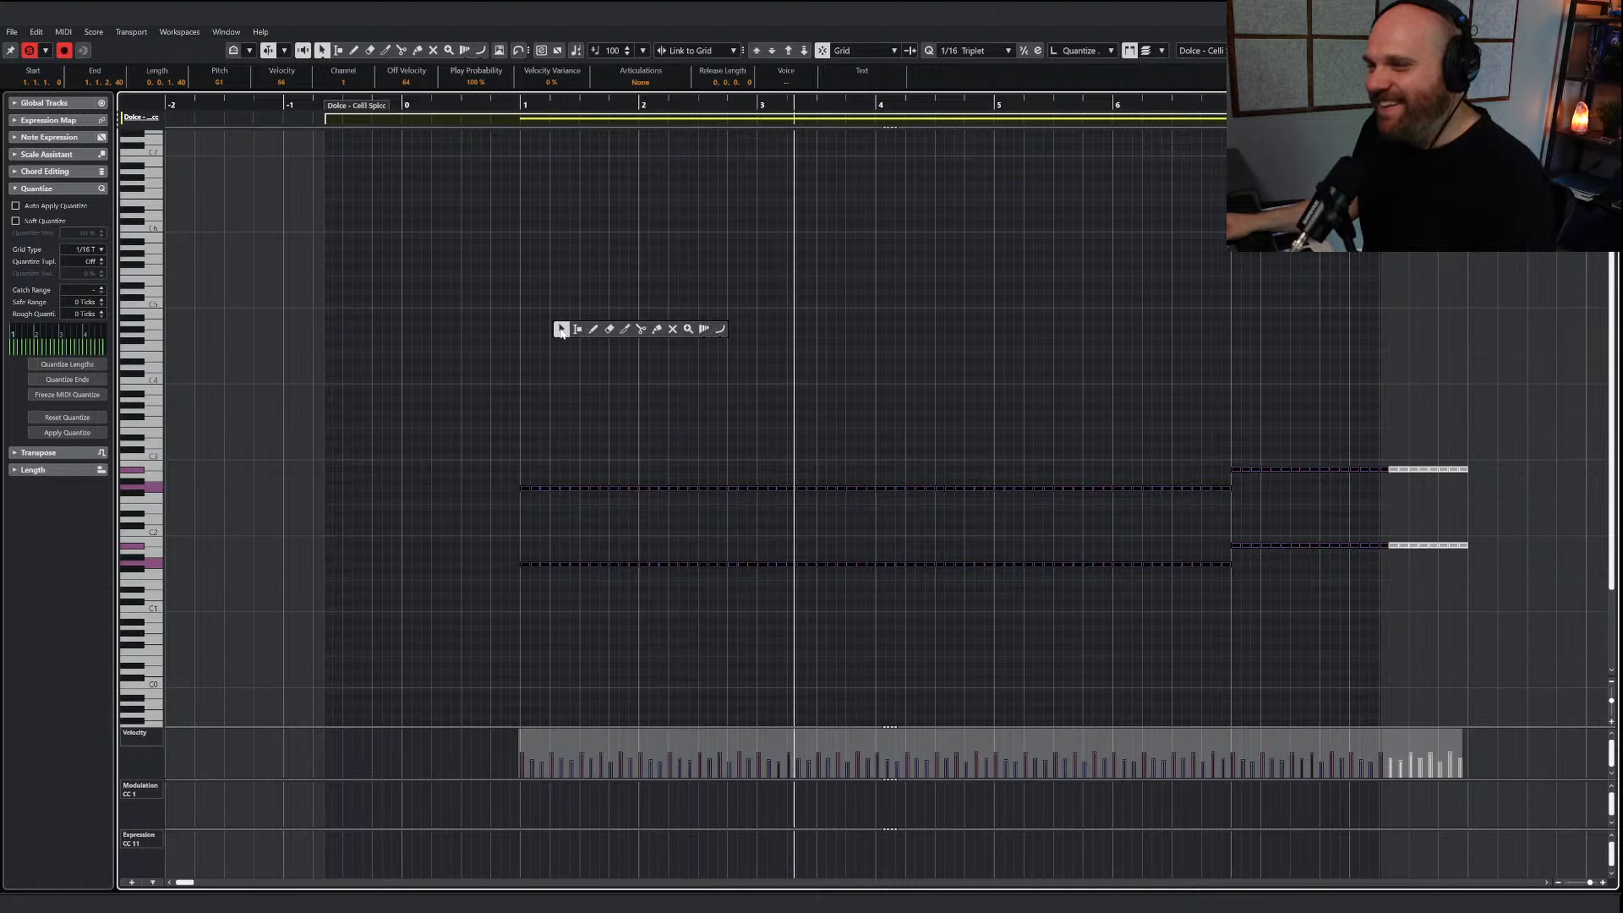
Move the end of the Celli Spicc part to bar 9, deselect its notes and close the editor
key(g)
key(g)
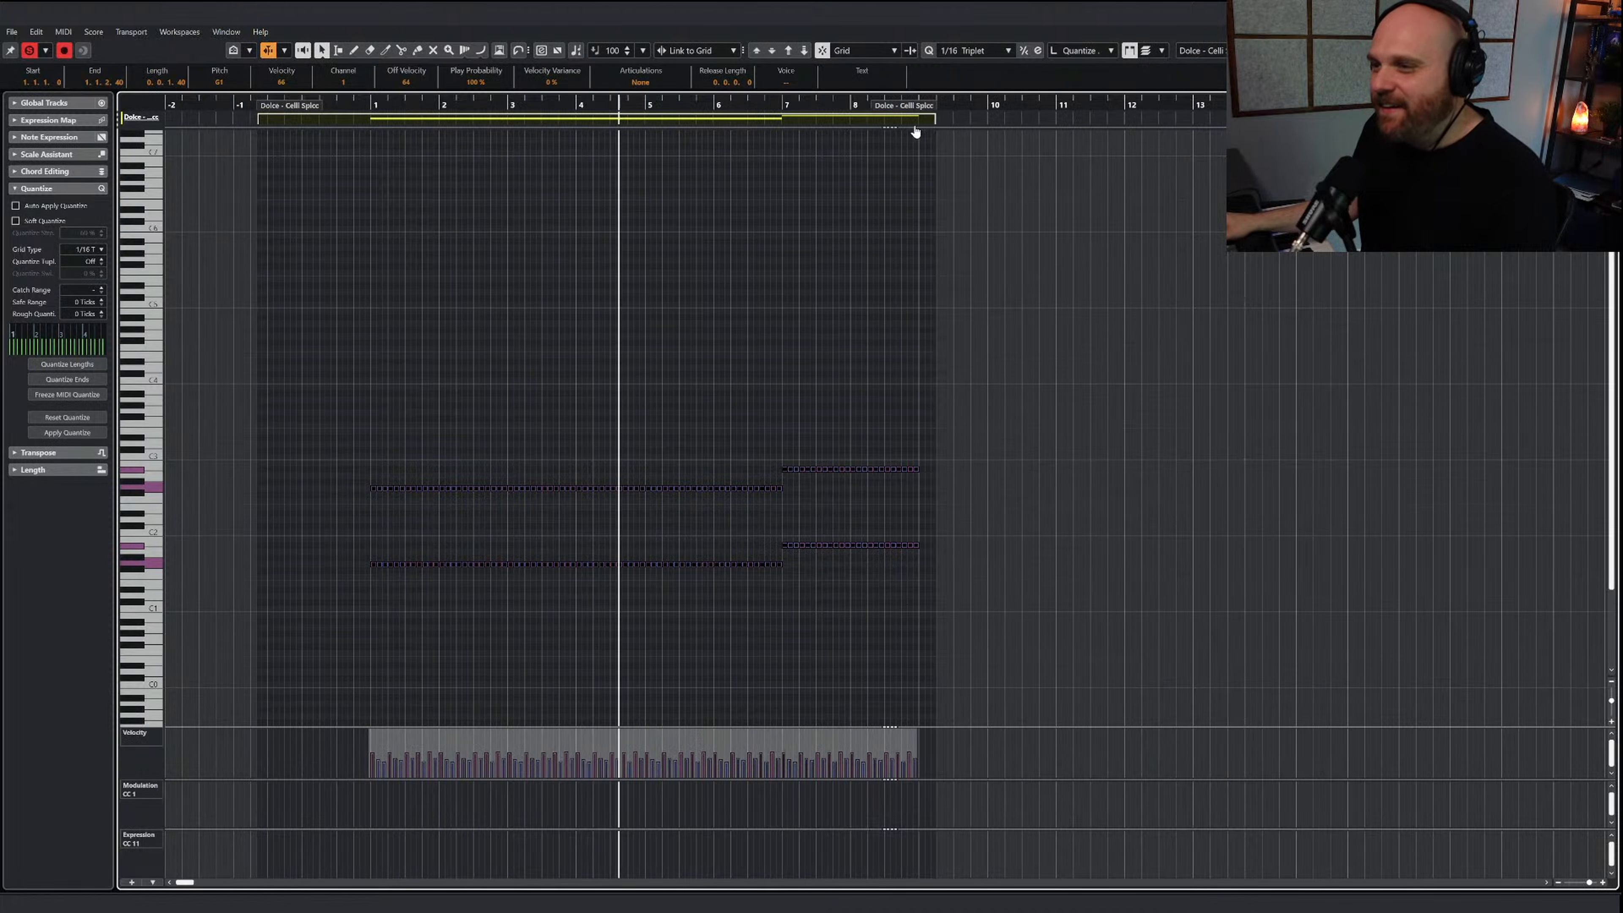
drag(915, 129, 900, 131)
right_click(754, 271)
click(754, 271)
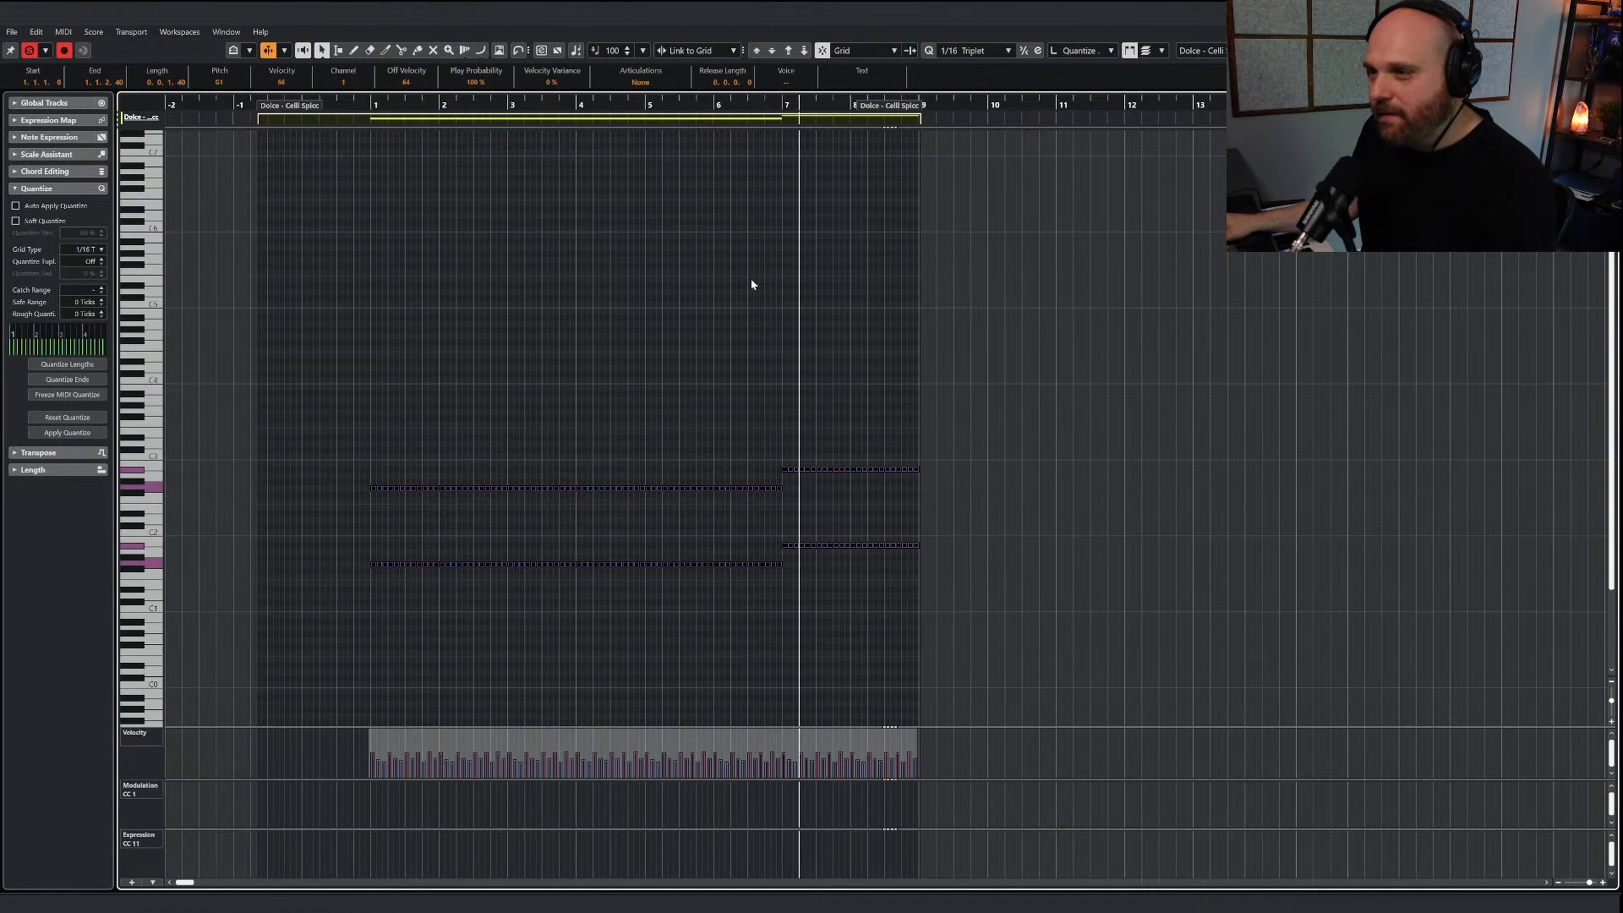
click(697, 312)
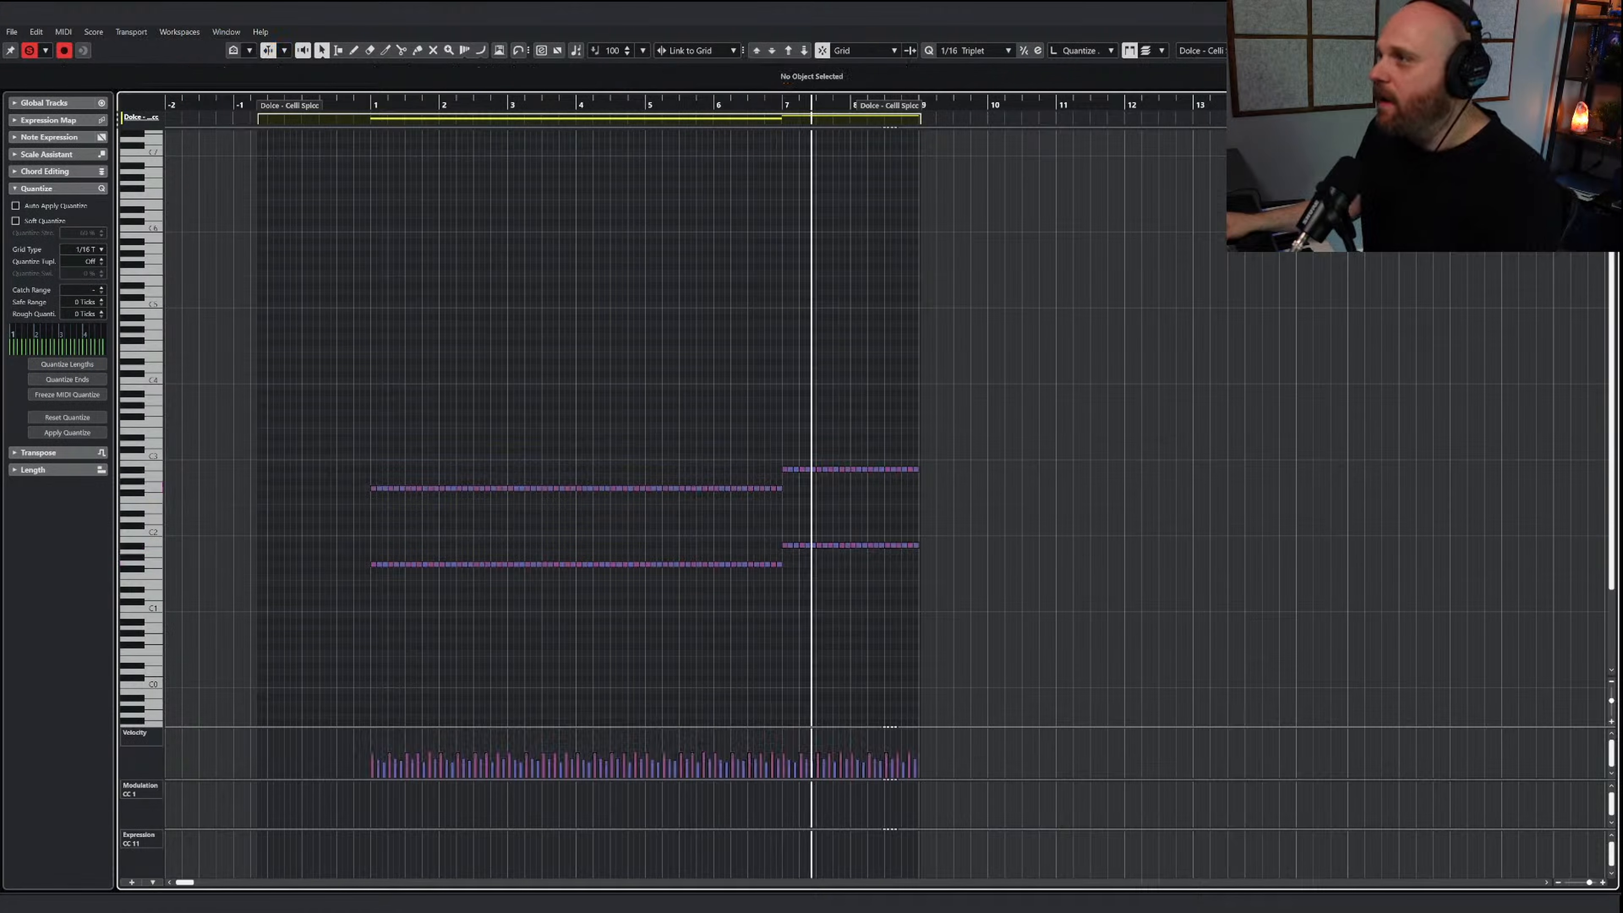
key(Return)
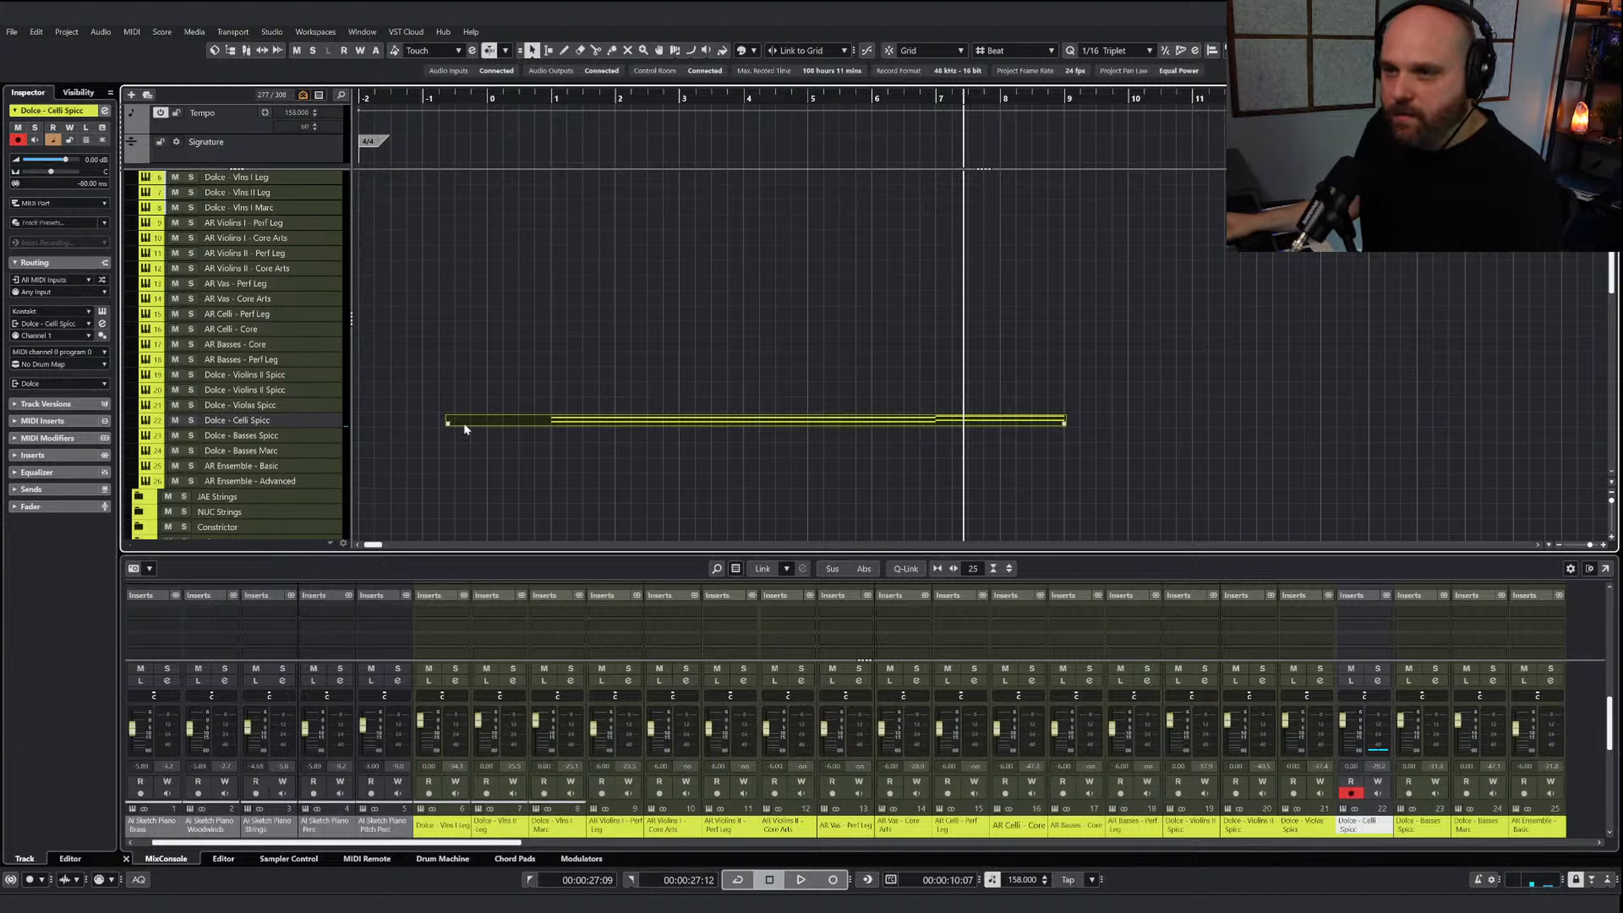
Trim the start of the Celli Spicc part to bar 0 and copy the part to the Dolce - Basses Spicc track
drag(448, 425, 498, 421)
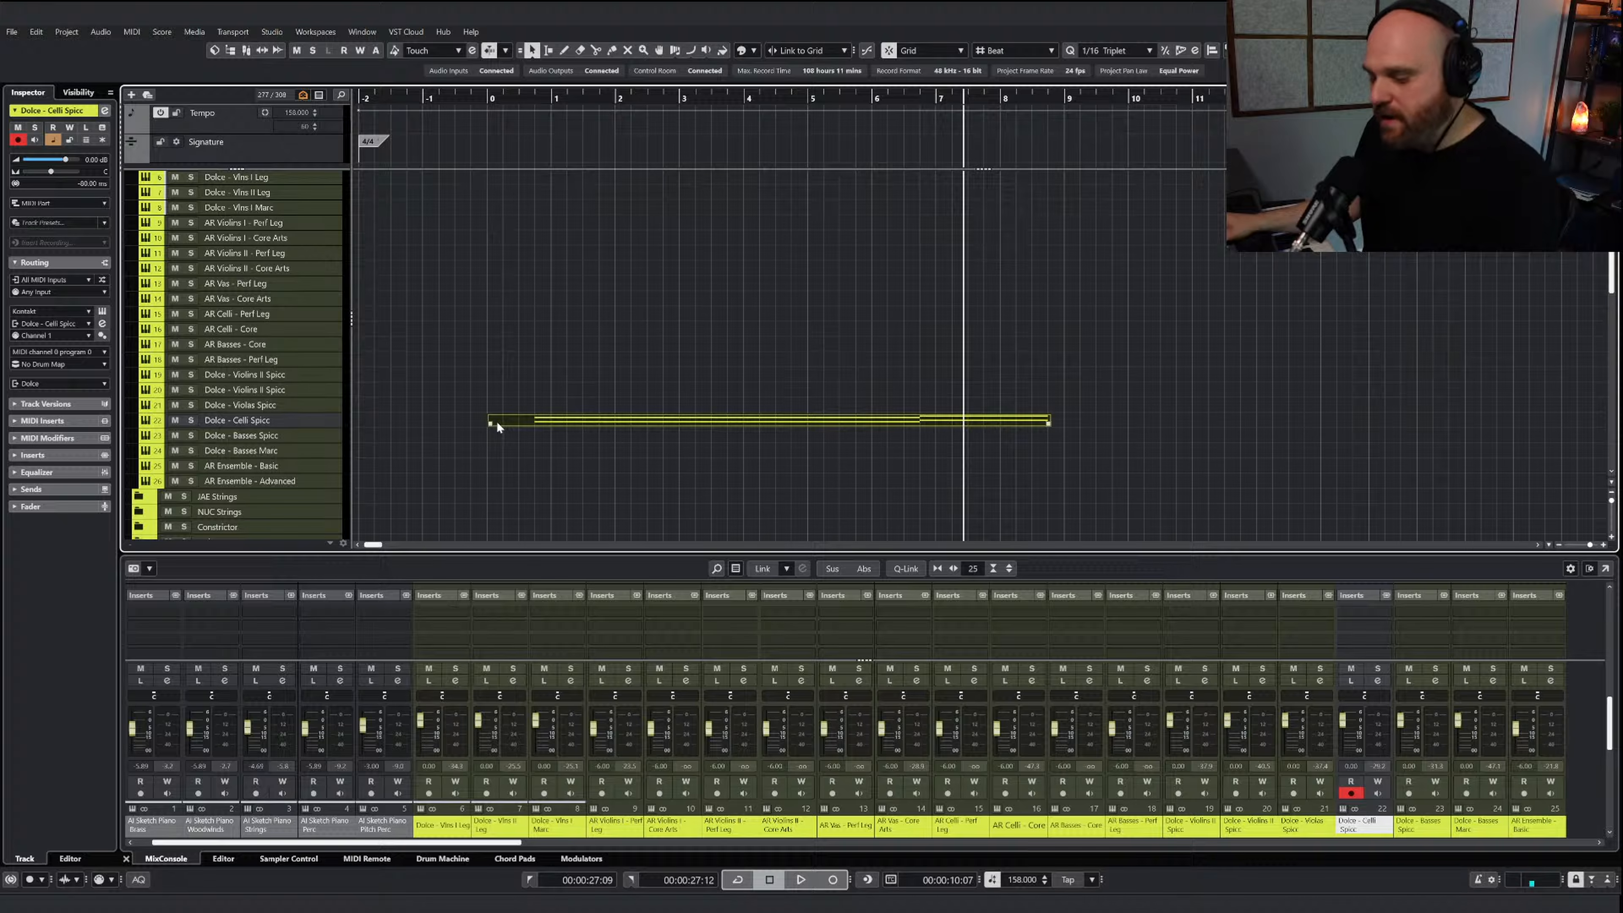
drag(503, 425, 568, 441)
Open the Dolce - Basses Spicc part for note editing and place the playhead just before bar 1
double_click(574, 438)
key(h)
key(h)
key(h)
key(h)
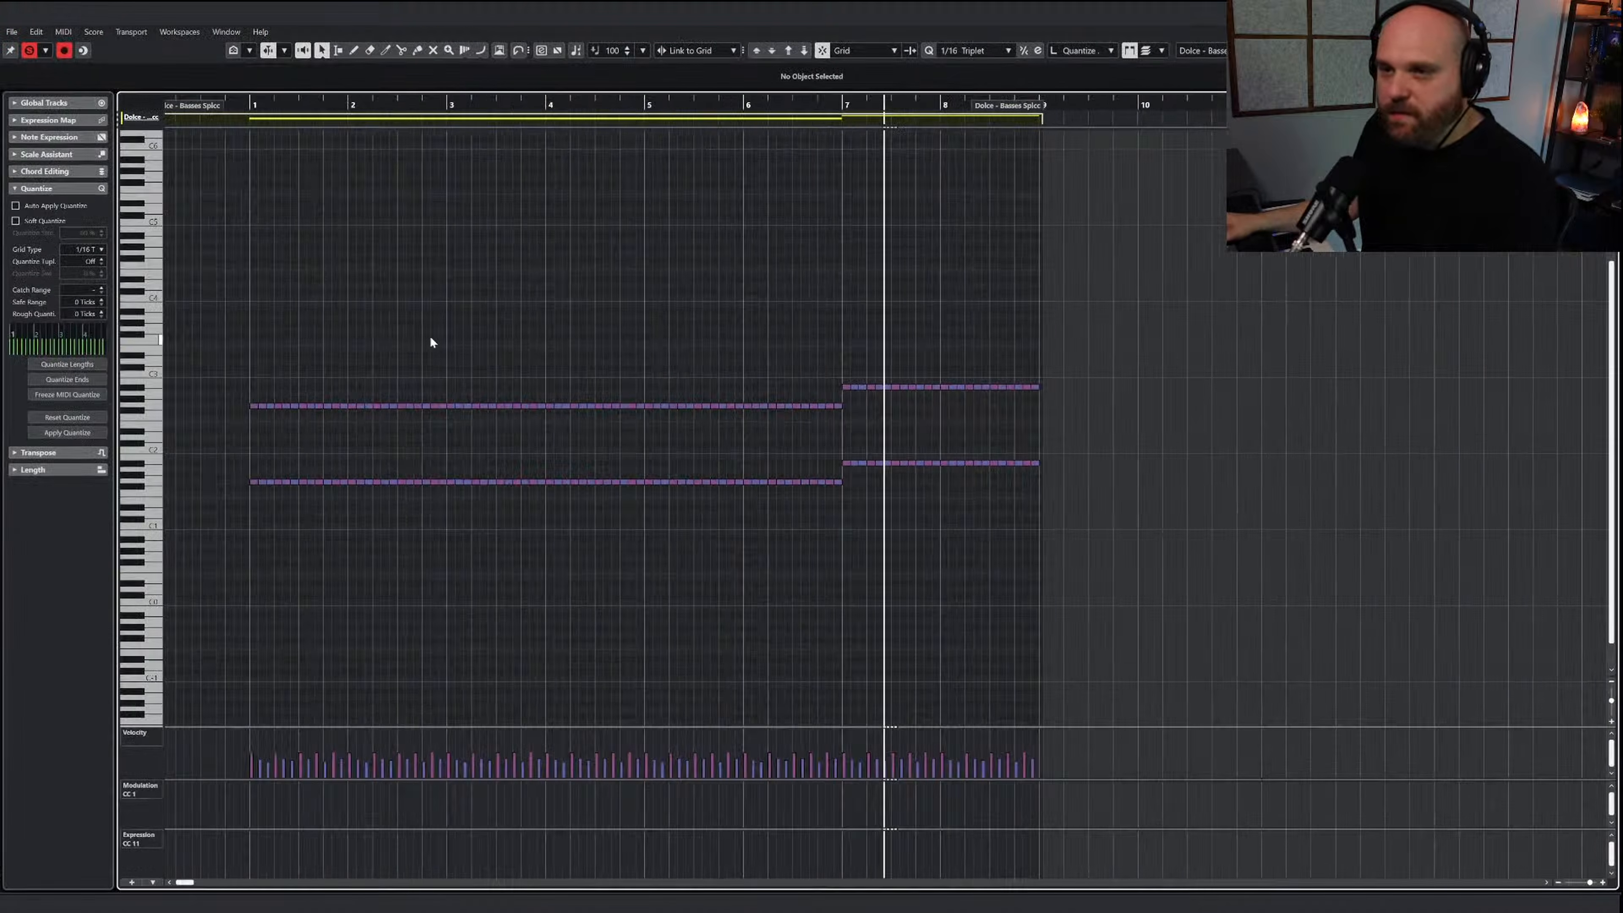
click(299, 105)
key(KP_Subtract)
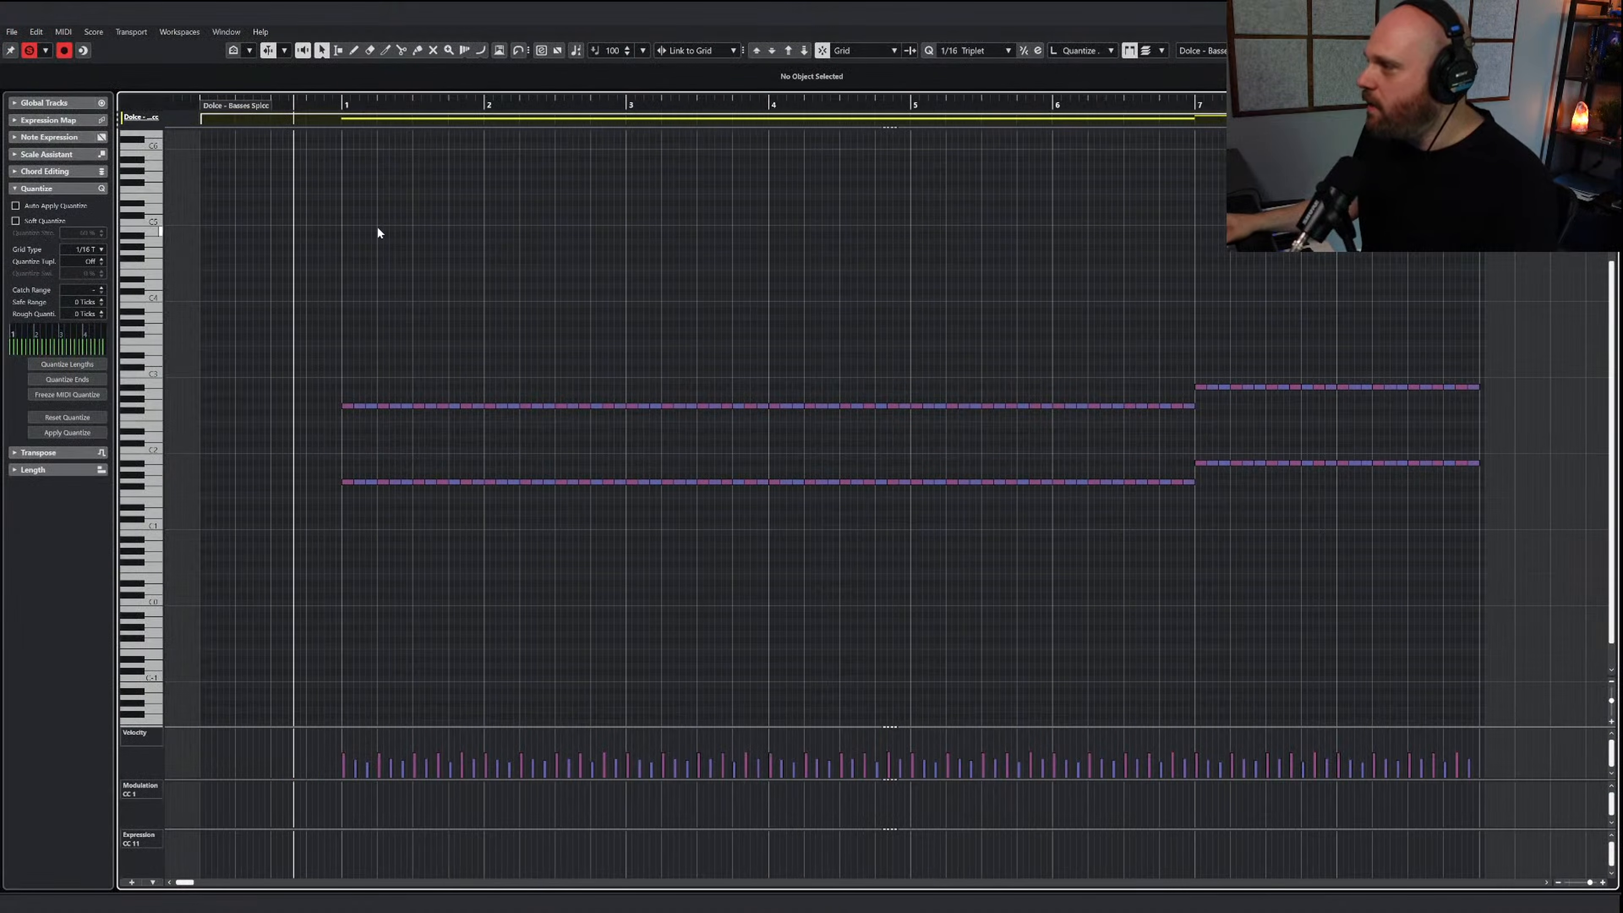
Play back the start of the basses part and transpose all of its notes down one octave
click(431, 51)
key(space)
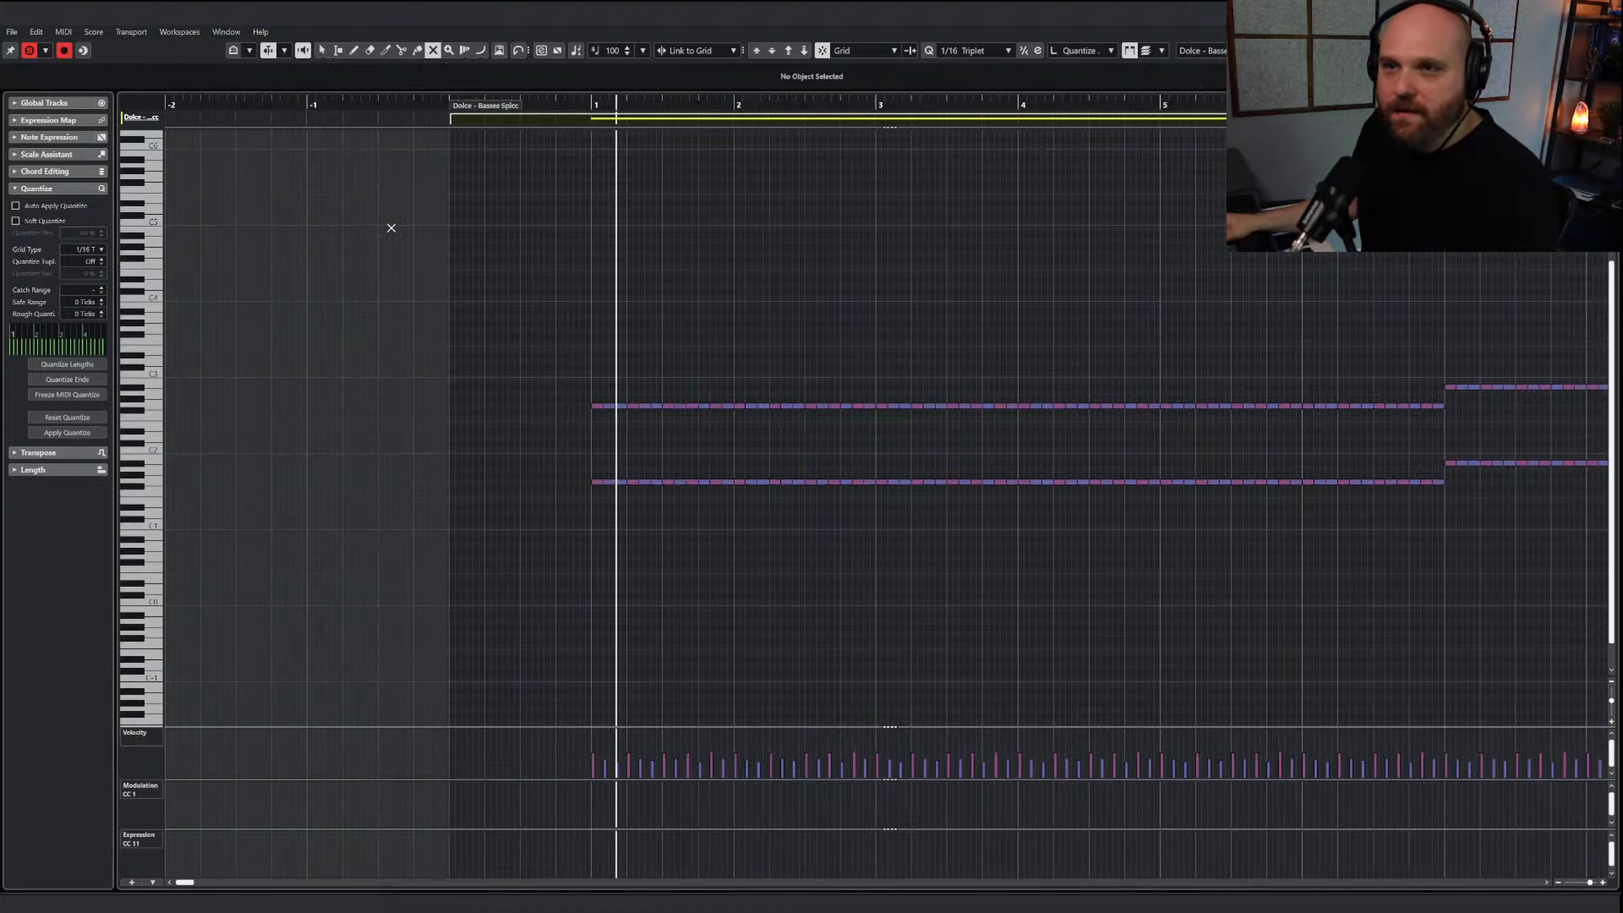
key(1)
key(g)
key(g)
key(g)
drag(366, 325, 1093, 569)
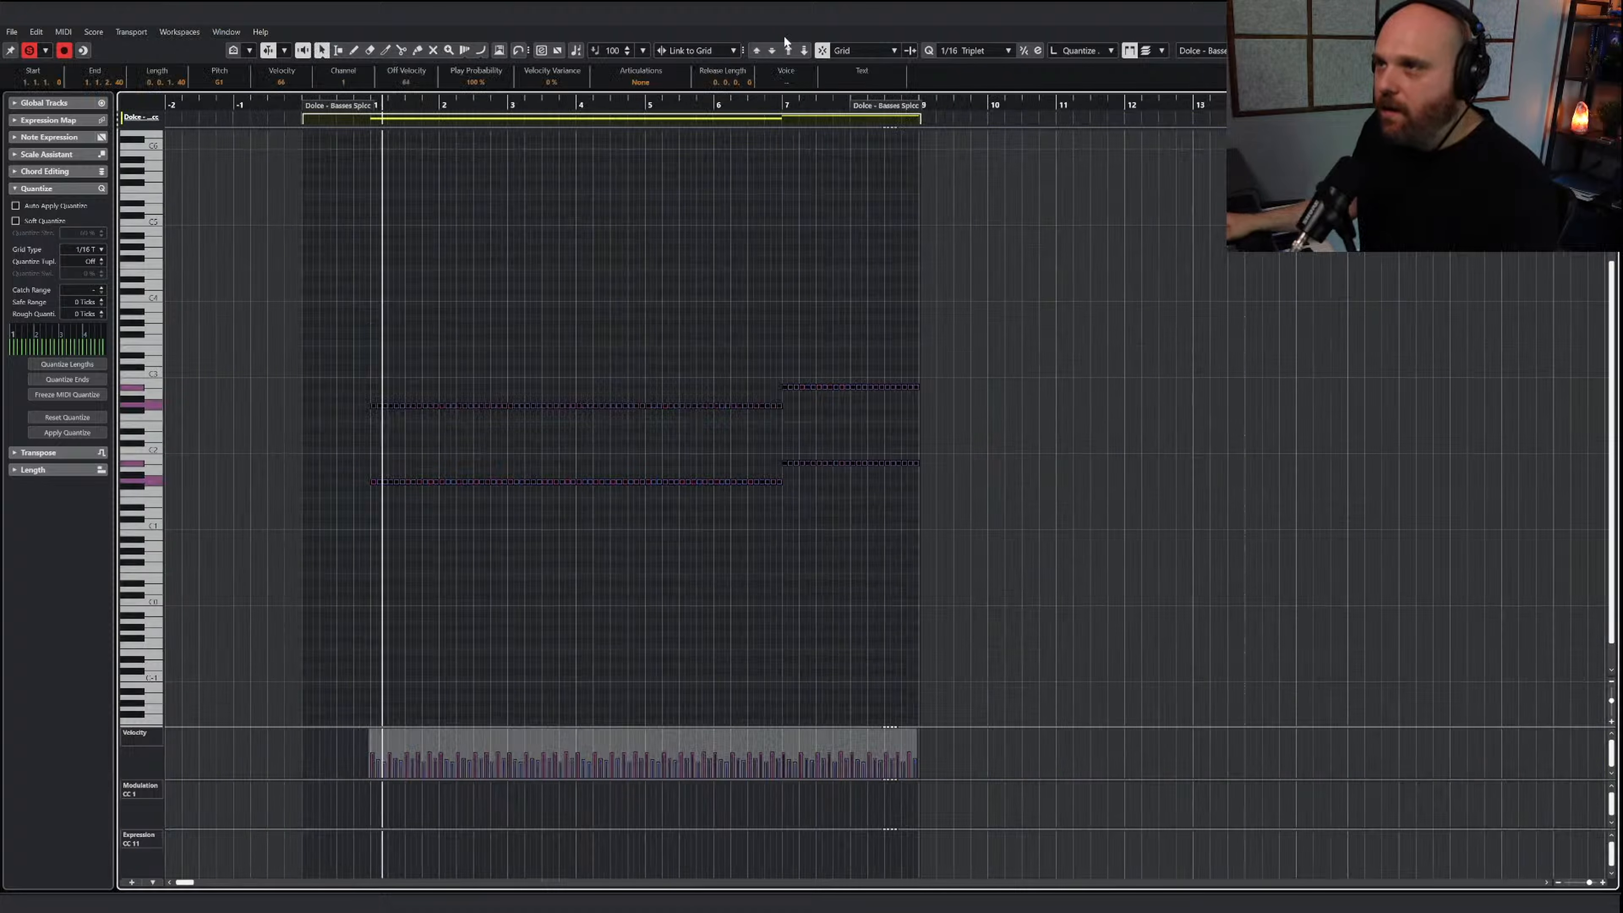
click(805, 51)
right_click(329, 459)
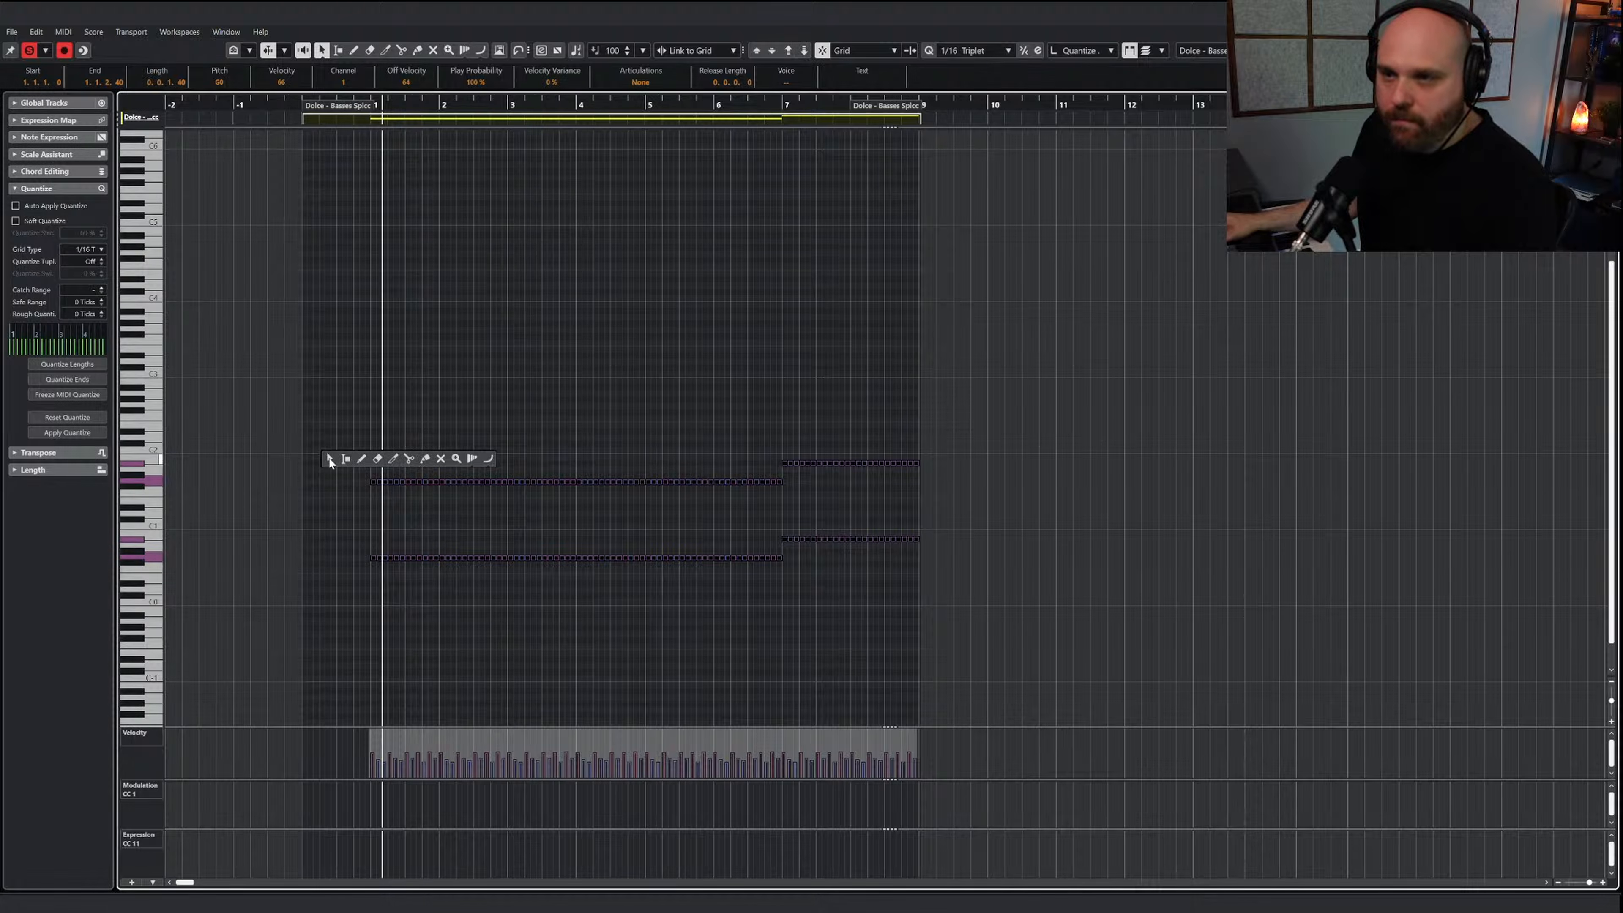
click(330, 461)
Delete the second and third triplet notes of beats 1 and 2 in bar 1, in both octaves
key(h)
key(h)
key(h)
key(h)
click(511, 515)
right_click(522, 517)
click(555, 519)
click(521, 519)
right_click(538, 509)
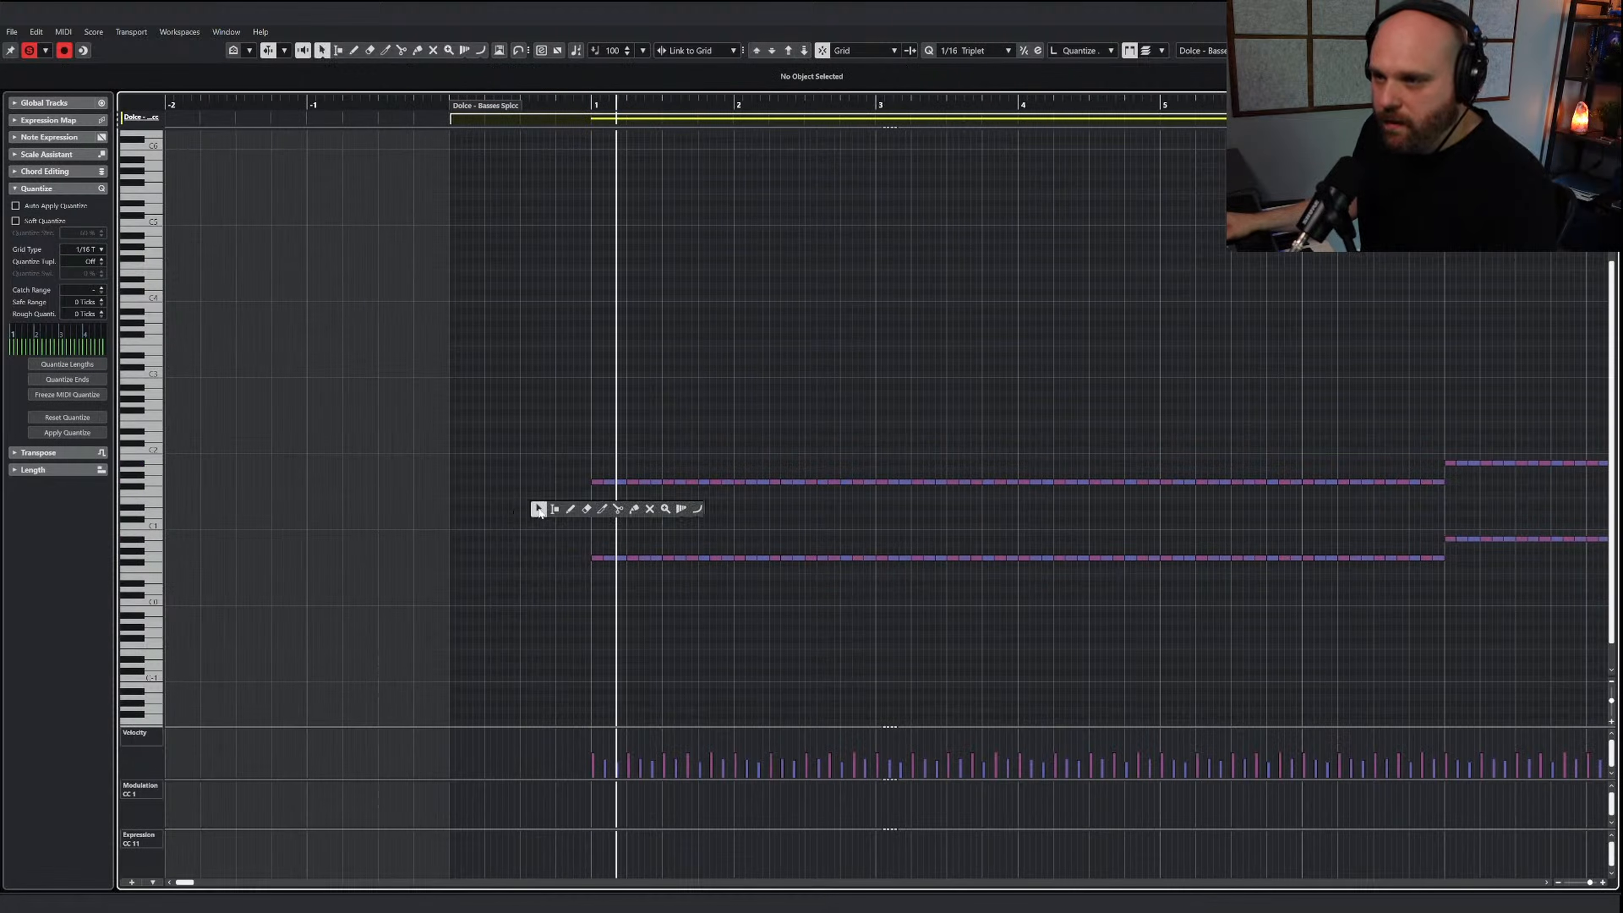
drag(618, 573, 613, 561)
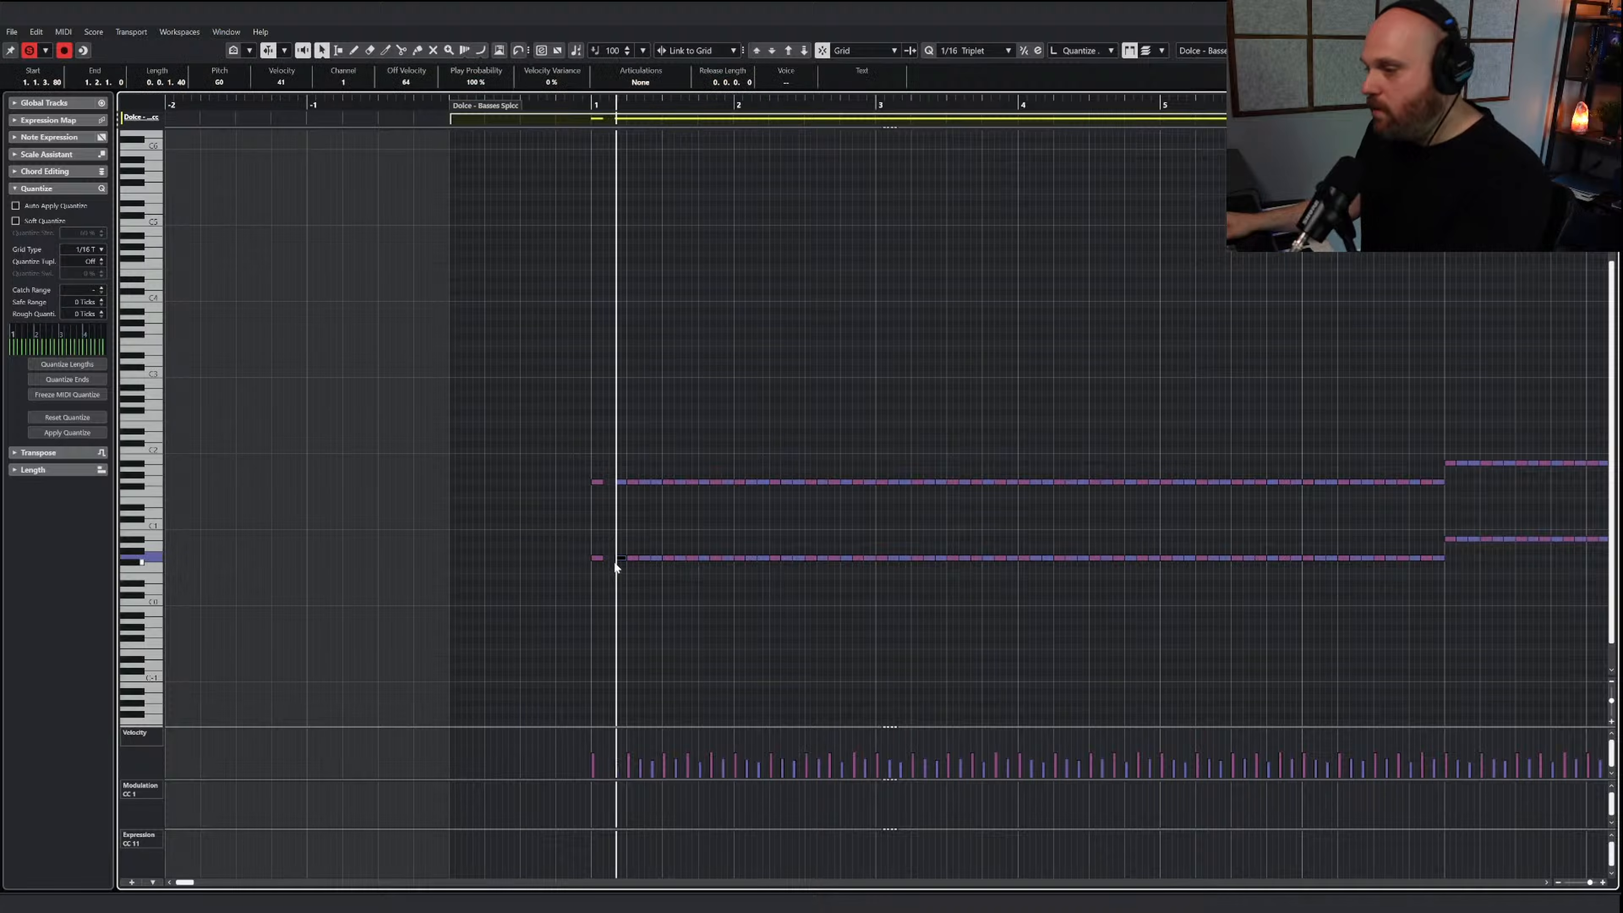
drag(622, 468, 619, 507)
drag(618, 580, 618, 580)
key(Delete)
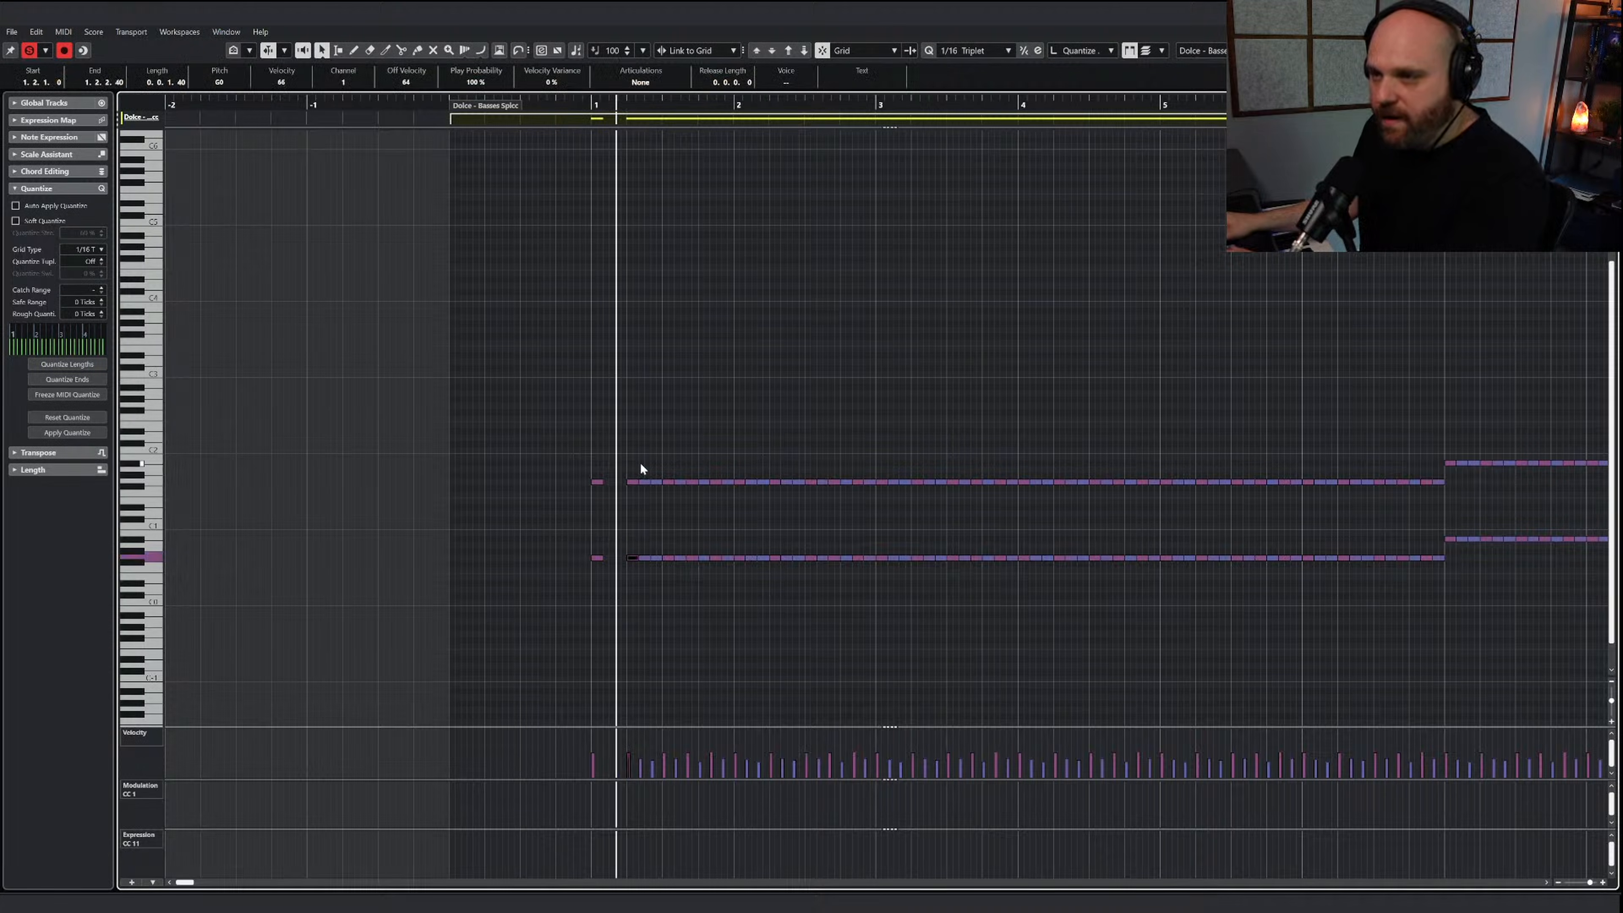
drag(643, 467, 654, 580)
key(Delete)
Play back bar 1 and delete every second note in beats 3 and 4, in both octaves
drag(678, 470, 695, 545)
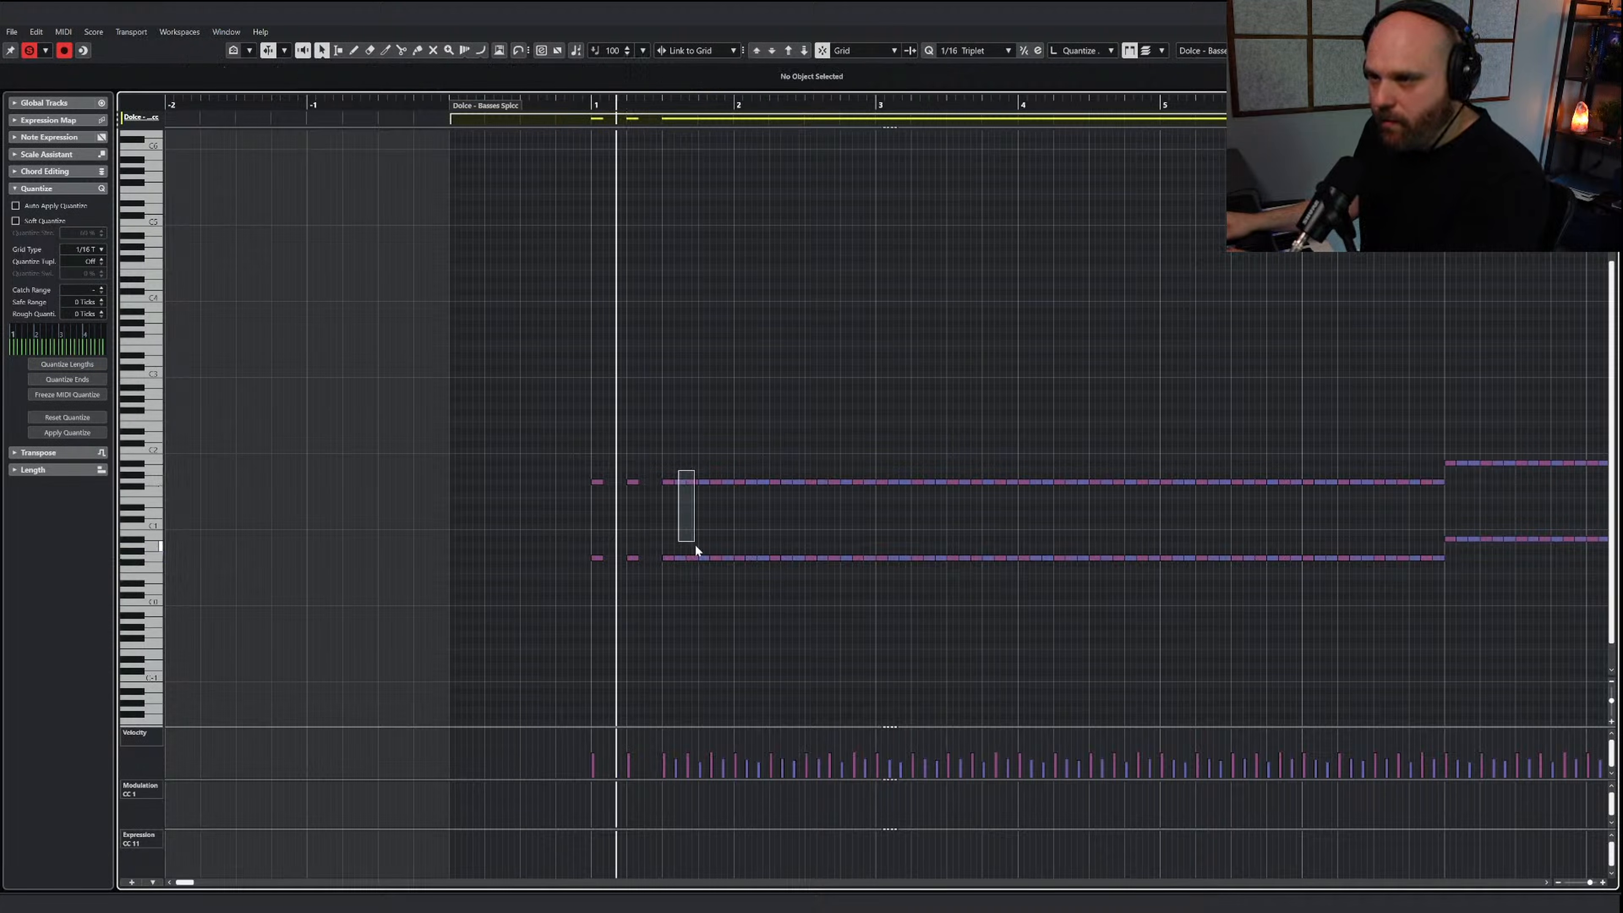
click(581, 106)
key(space)
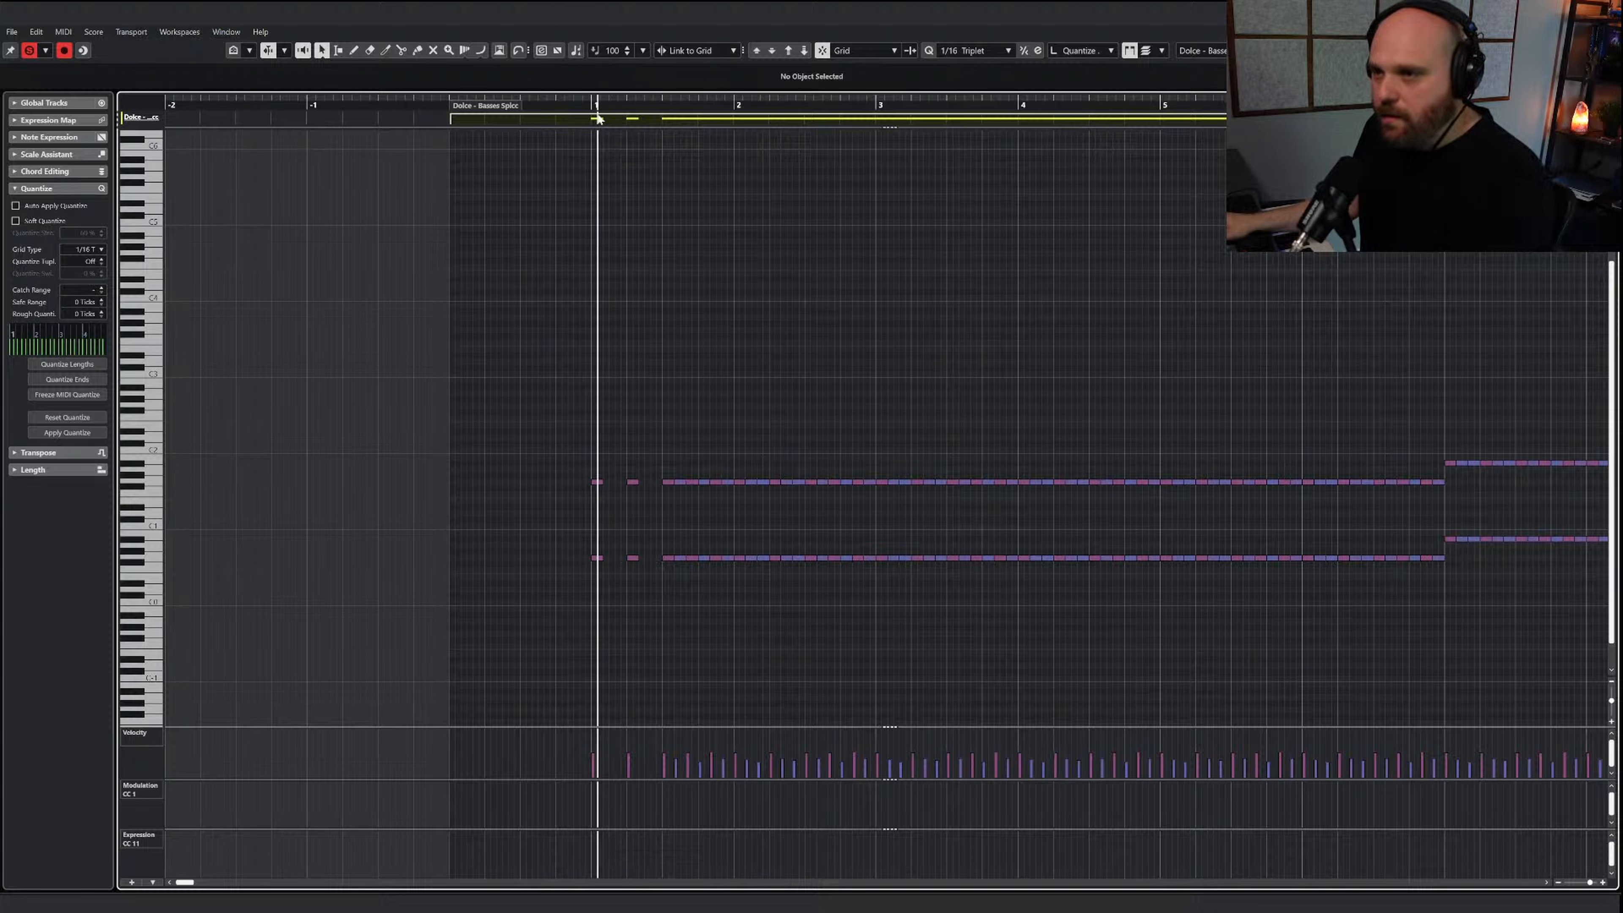
key(space)
drag(681, 583, 683, 582)
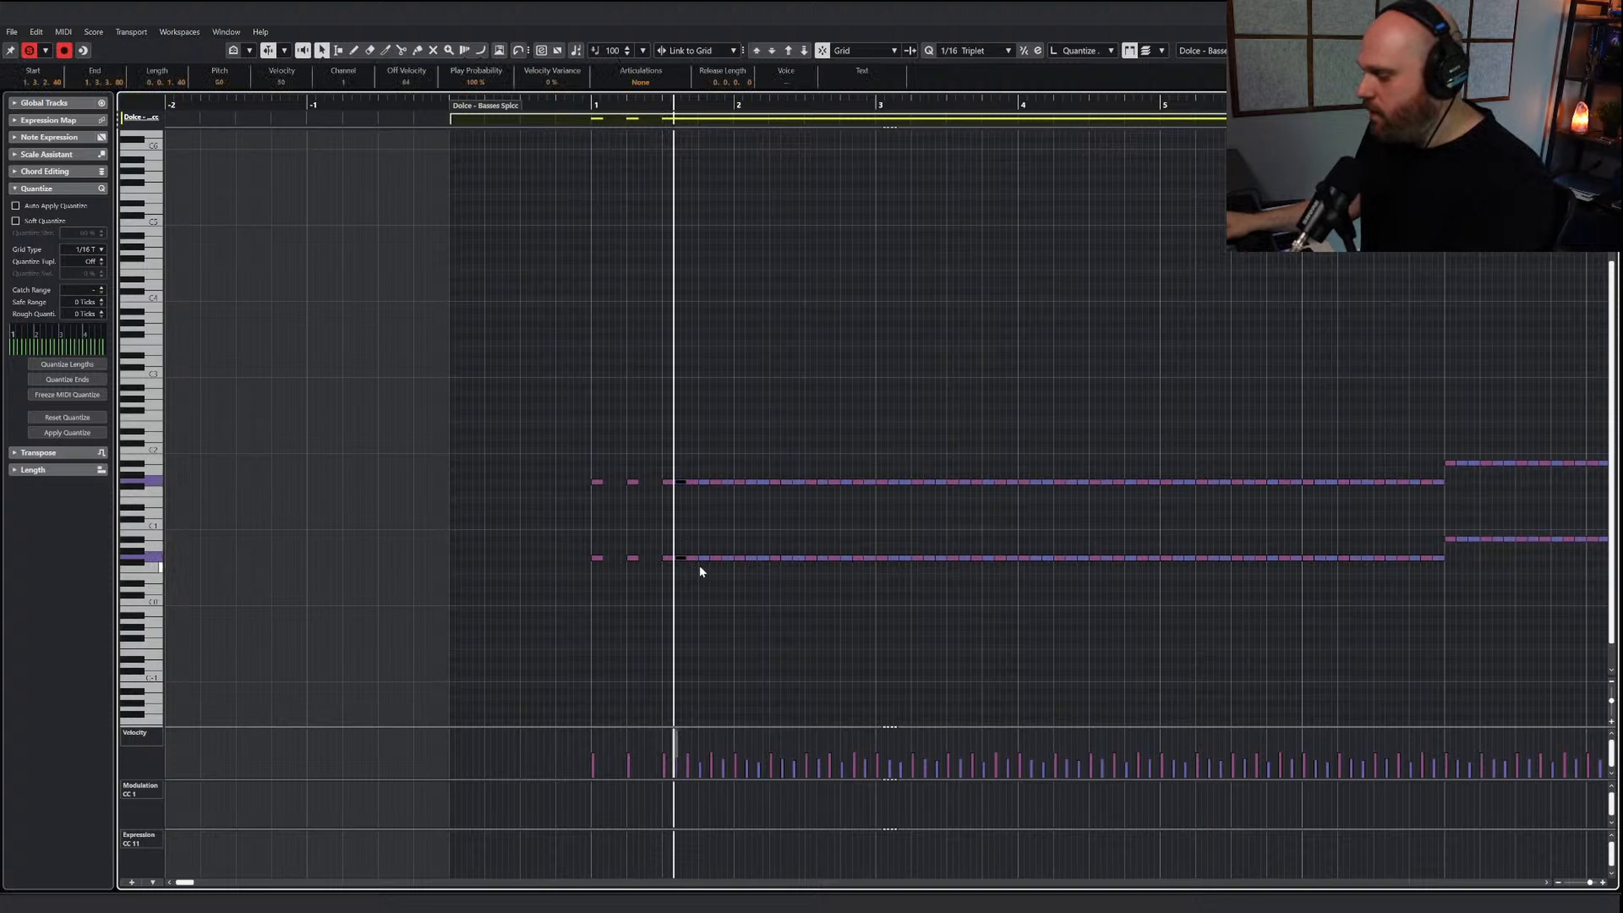
key(Delete)
drag(700, 457, 703, 574)
key(Delete)
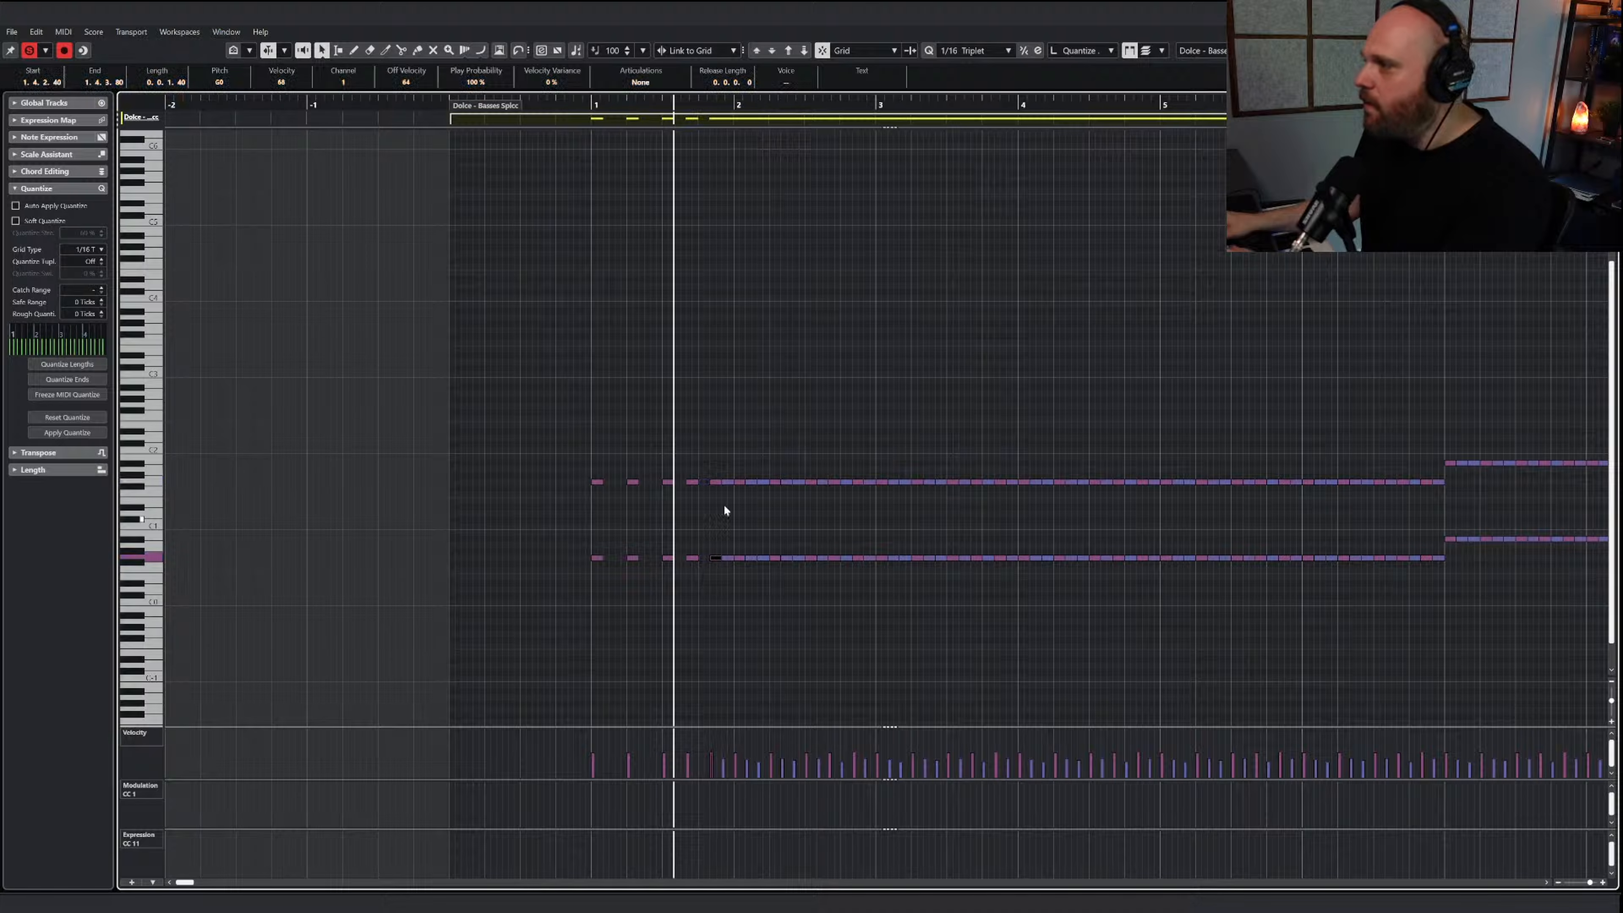
drag(726, 464, 718, 567)
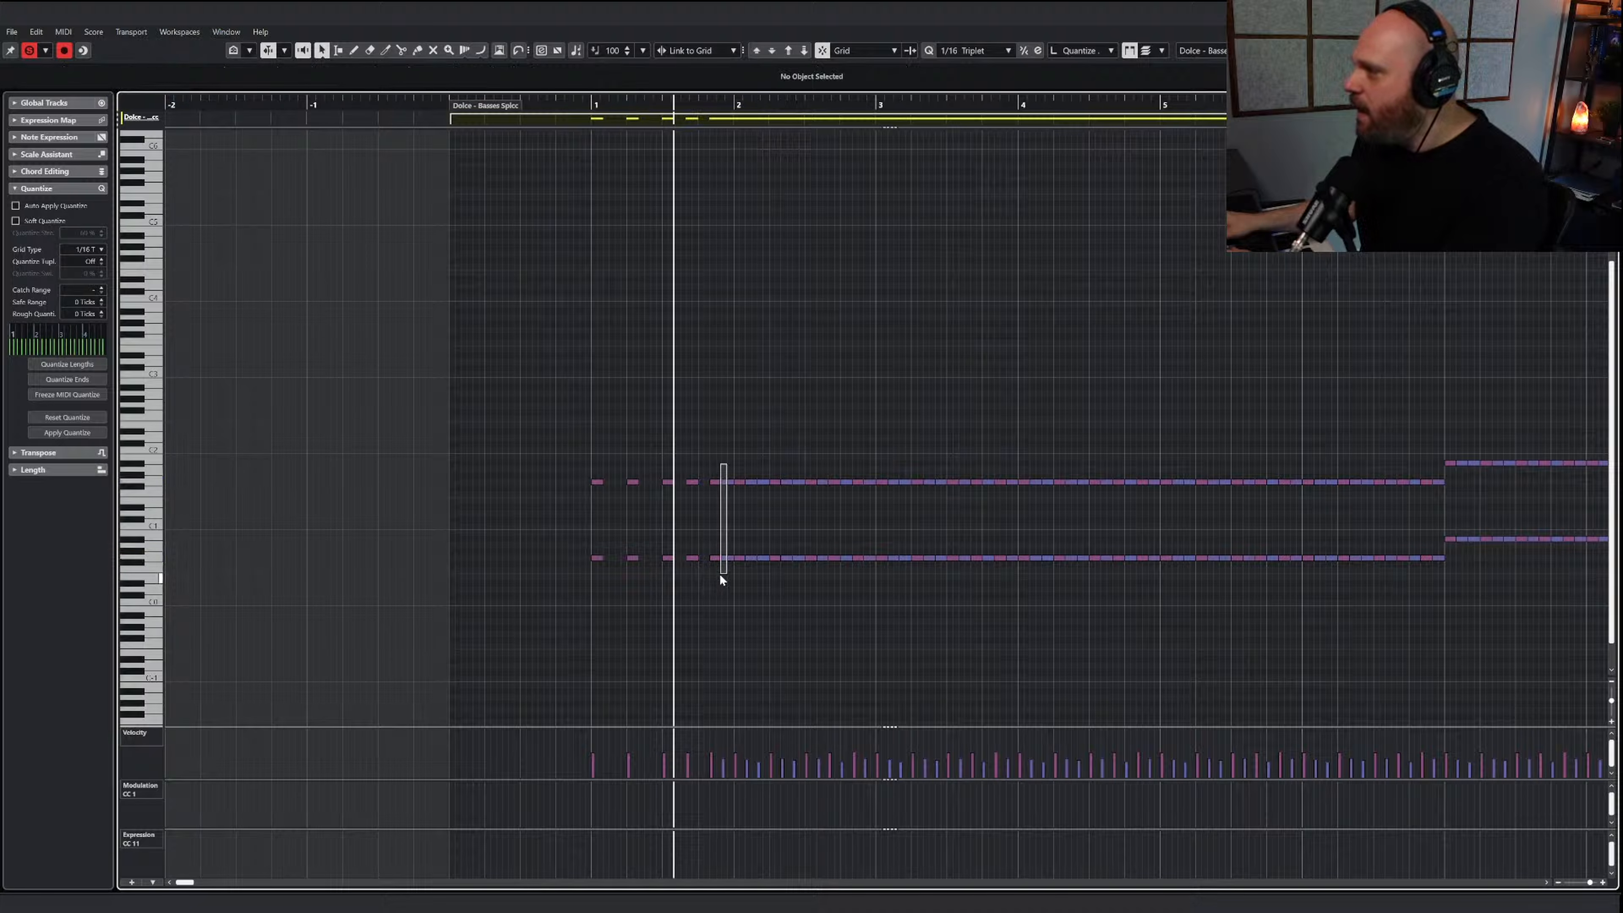
drag(718, 577, 725, 569)
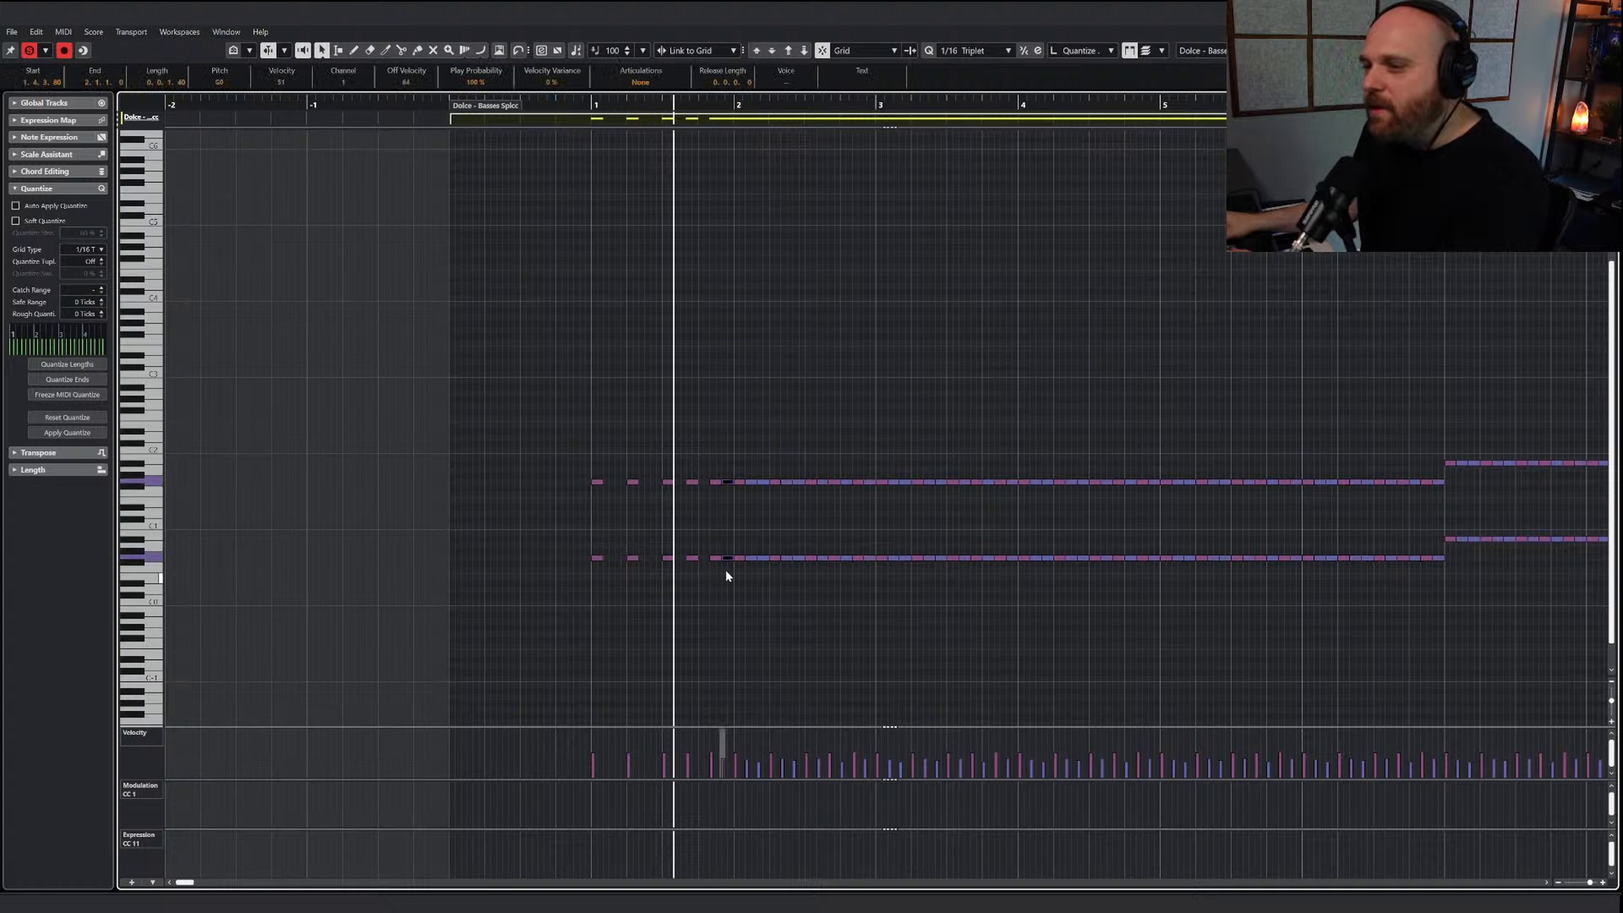
key(Delete)
Turn off the editor's solo, mute the upper-octave notes in bars 1 to 6 and play back the start
click(579, 104)
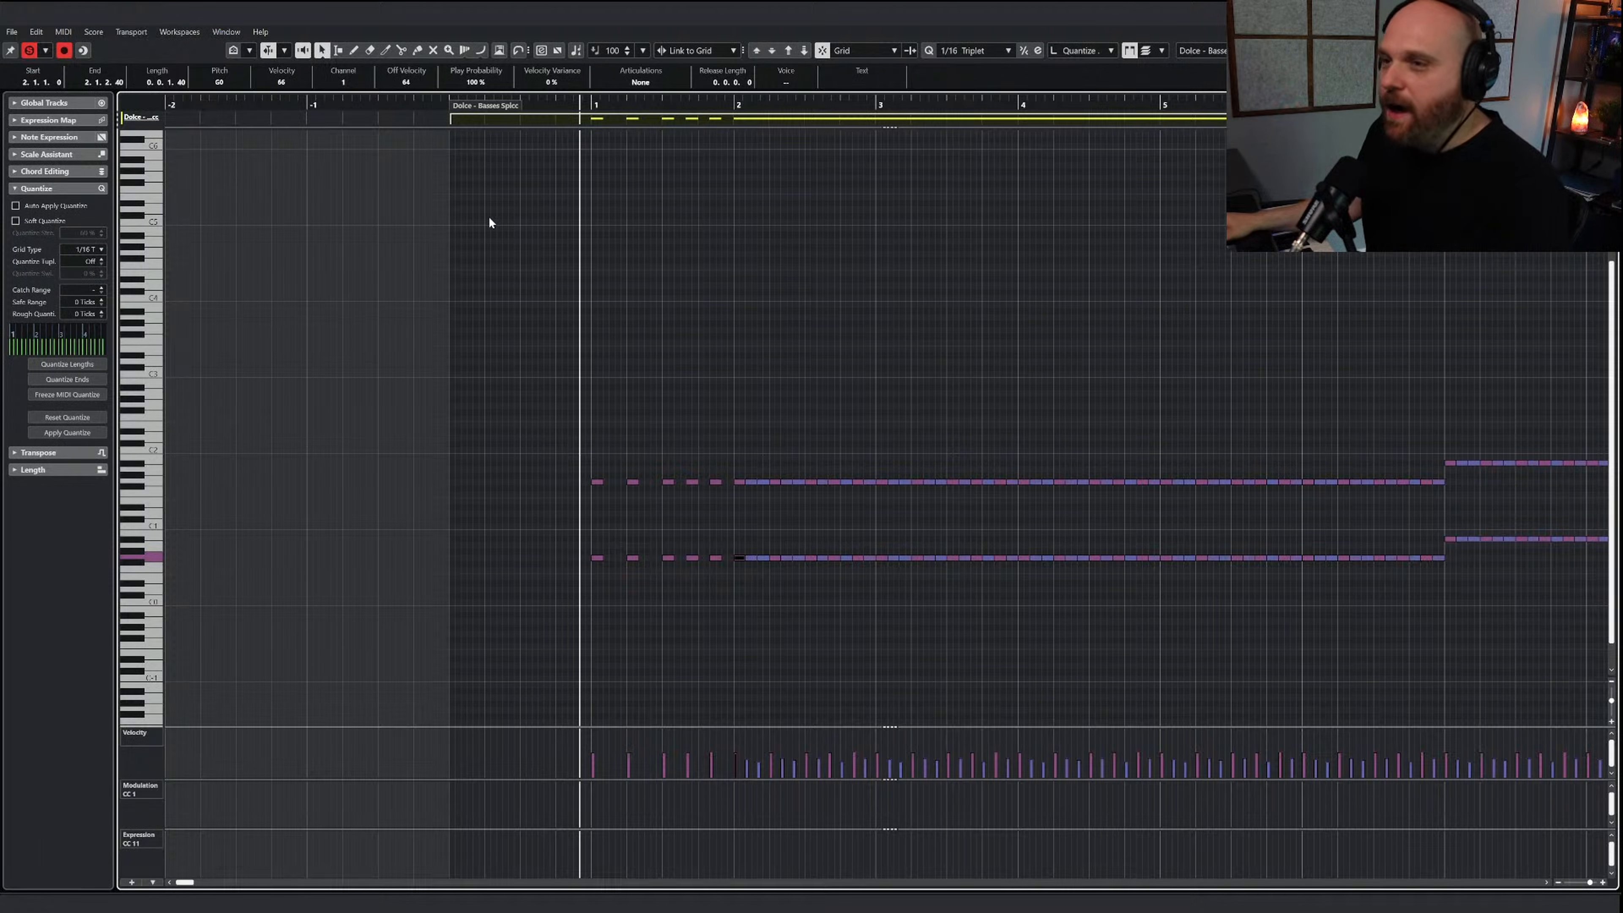
click(29, 51)
key(KP_1)
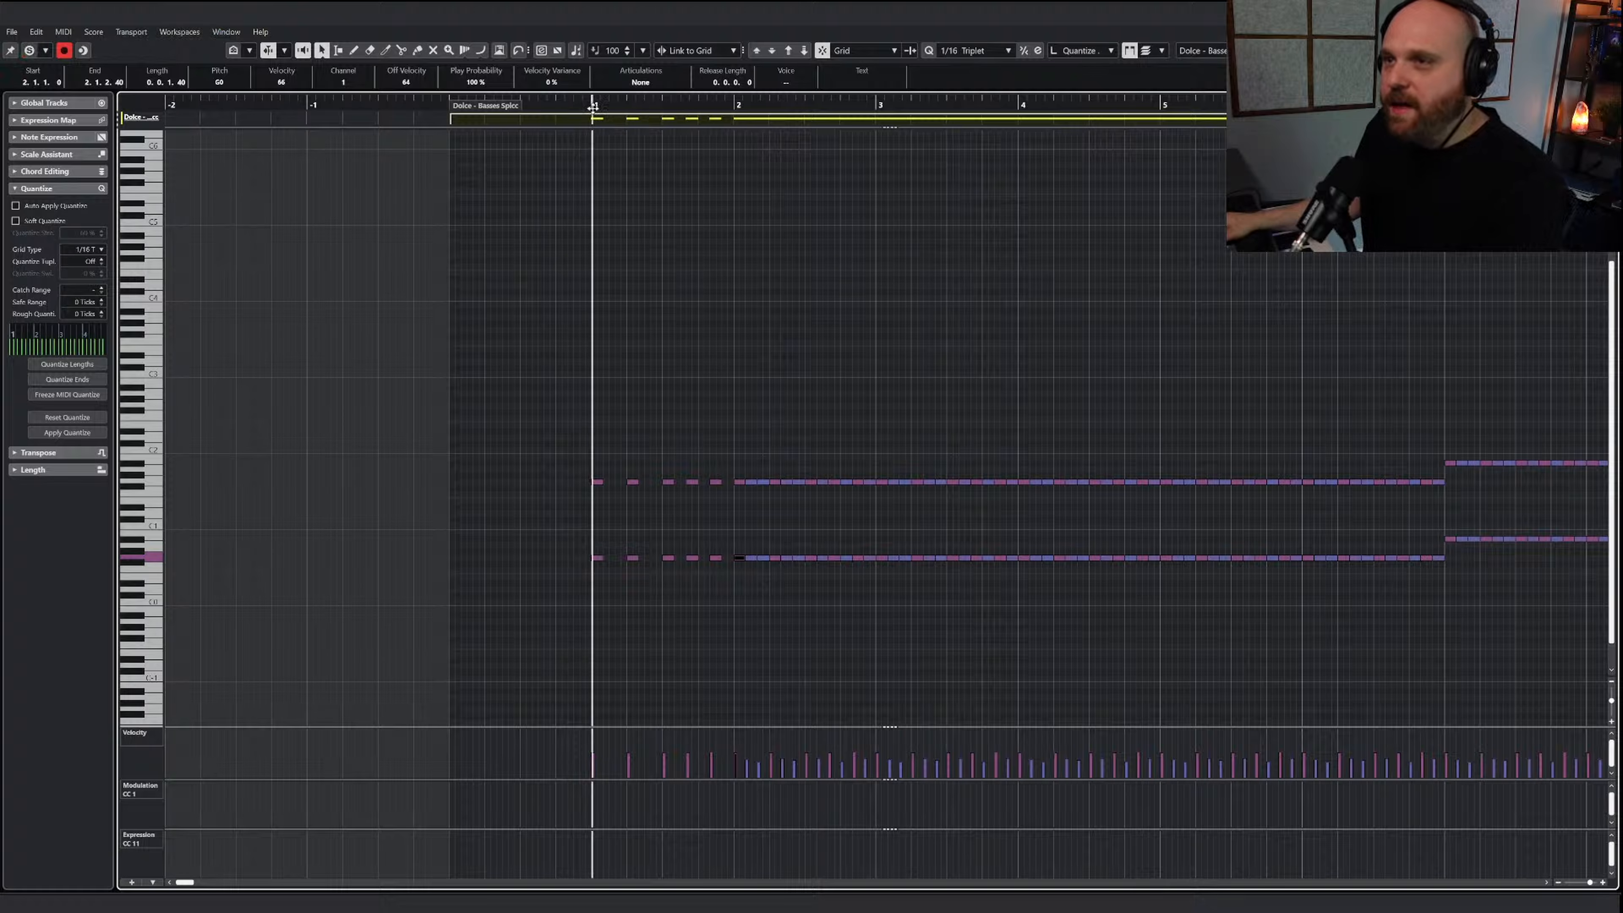
key(KP_Subtract)
right_click(717, 352)
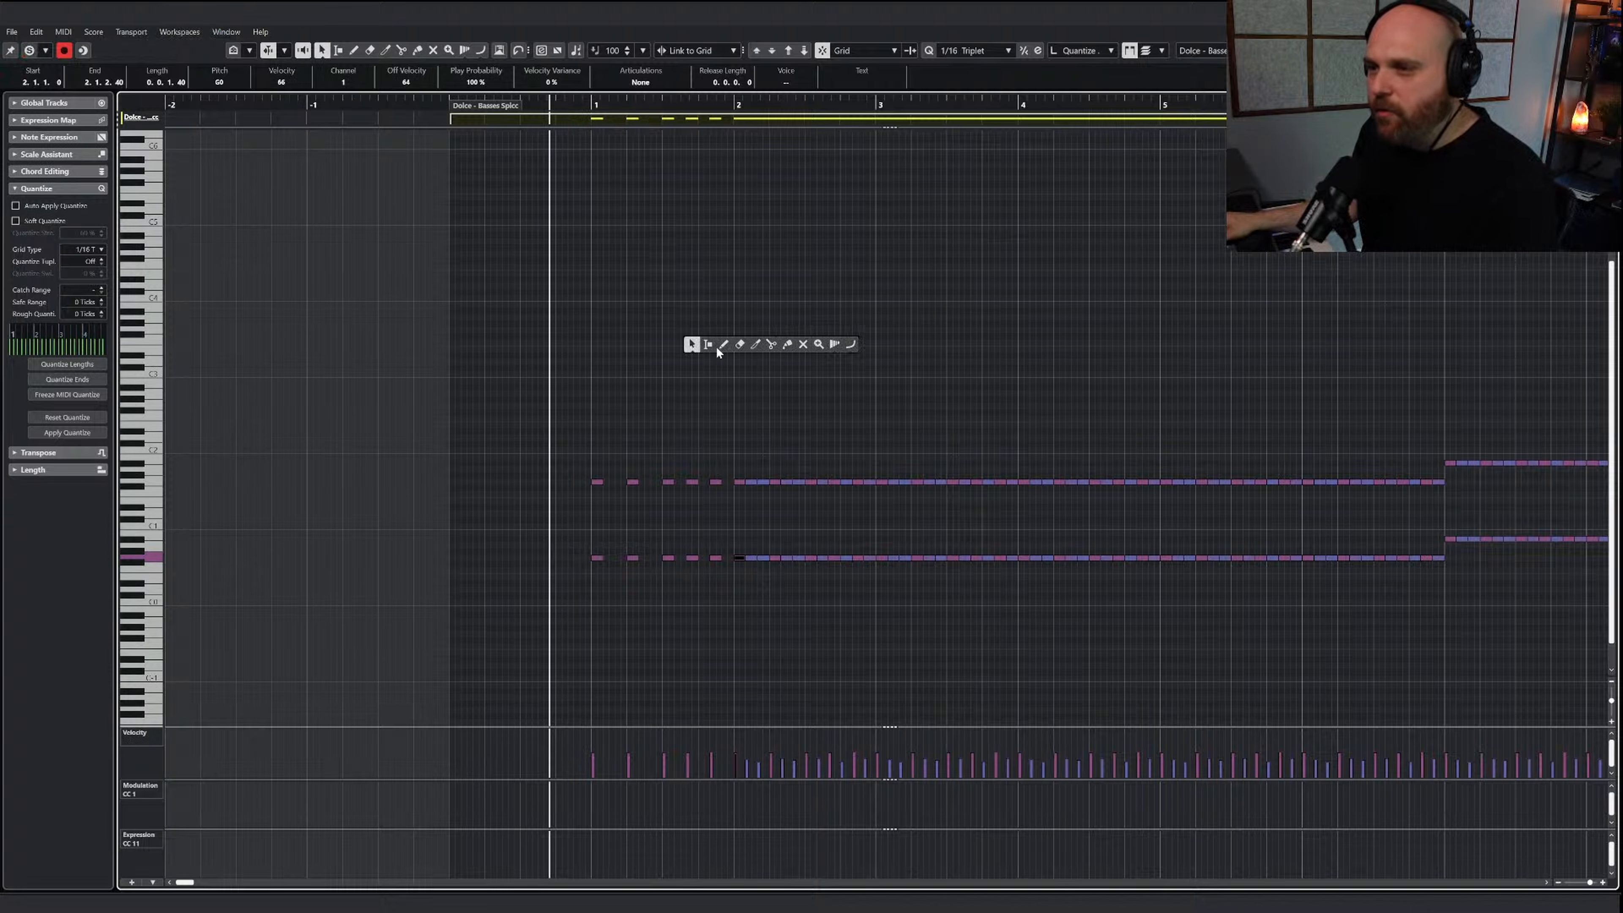
click(802, 344)
drag(579, 446, 1450, 489)
key(1)
key(space)
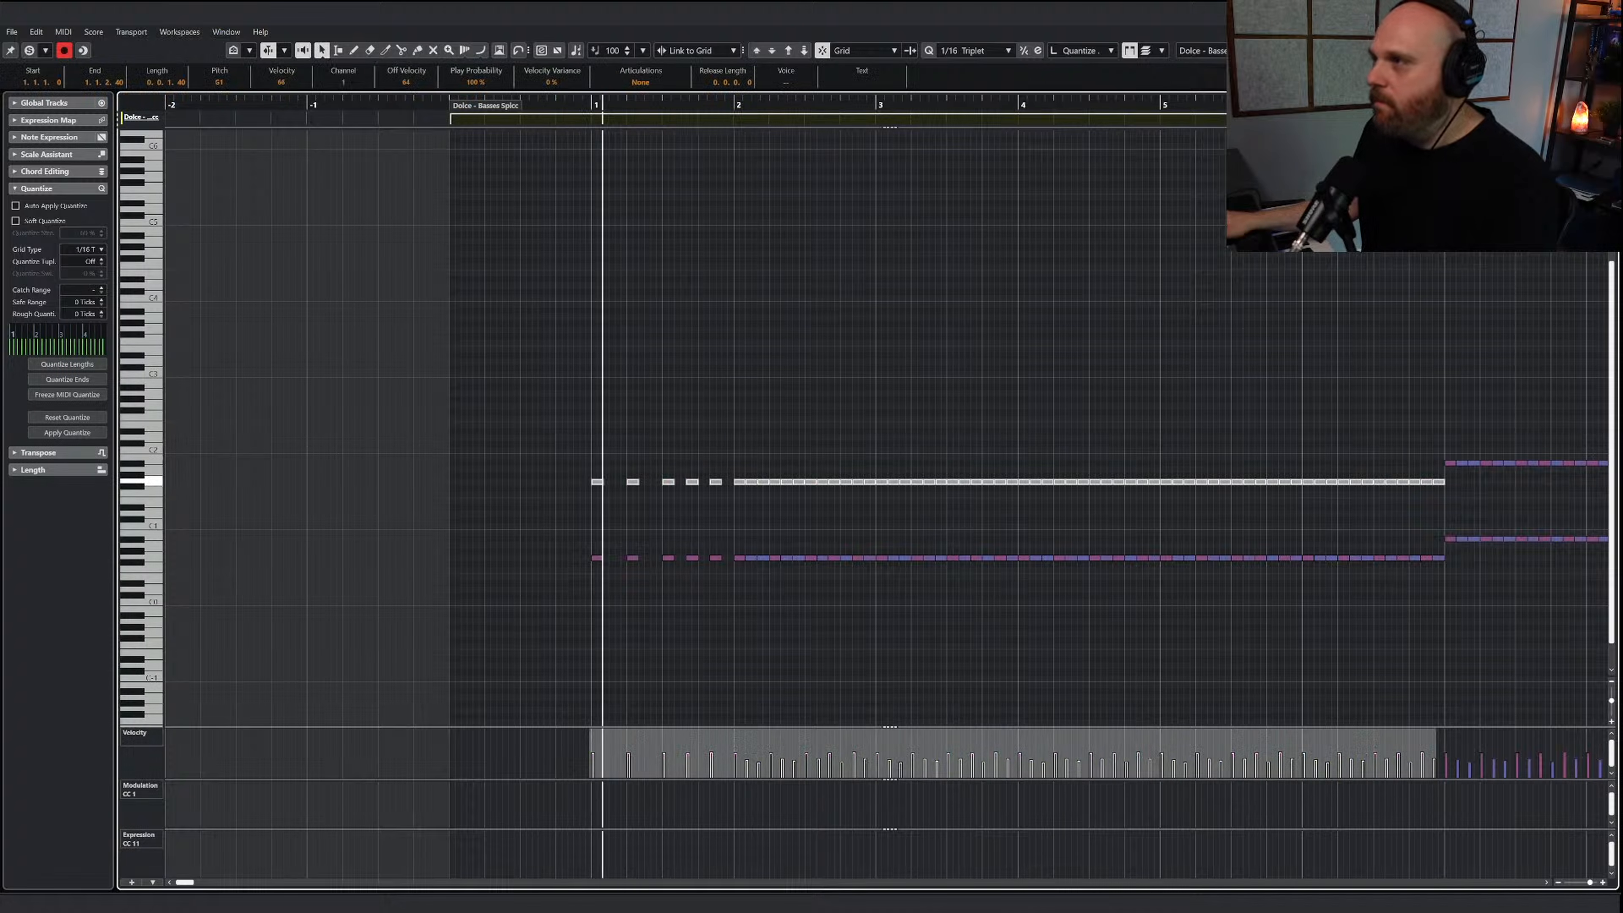
key(space)
Close the note editor and mute the AI Sketch Piano Brass, Woodwinds and Strings parts
key(Return)
scroll(978, 245, up, 3)
right_click(579, 342)
click(685, 353)
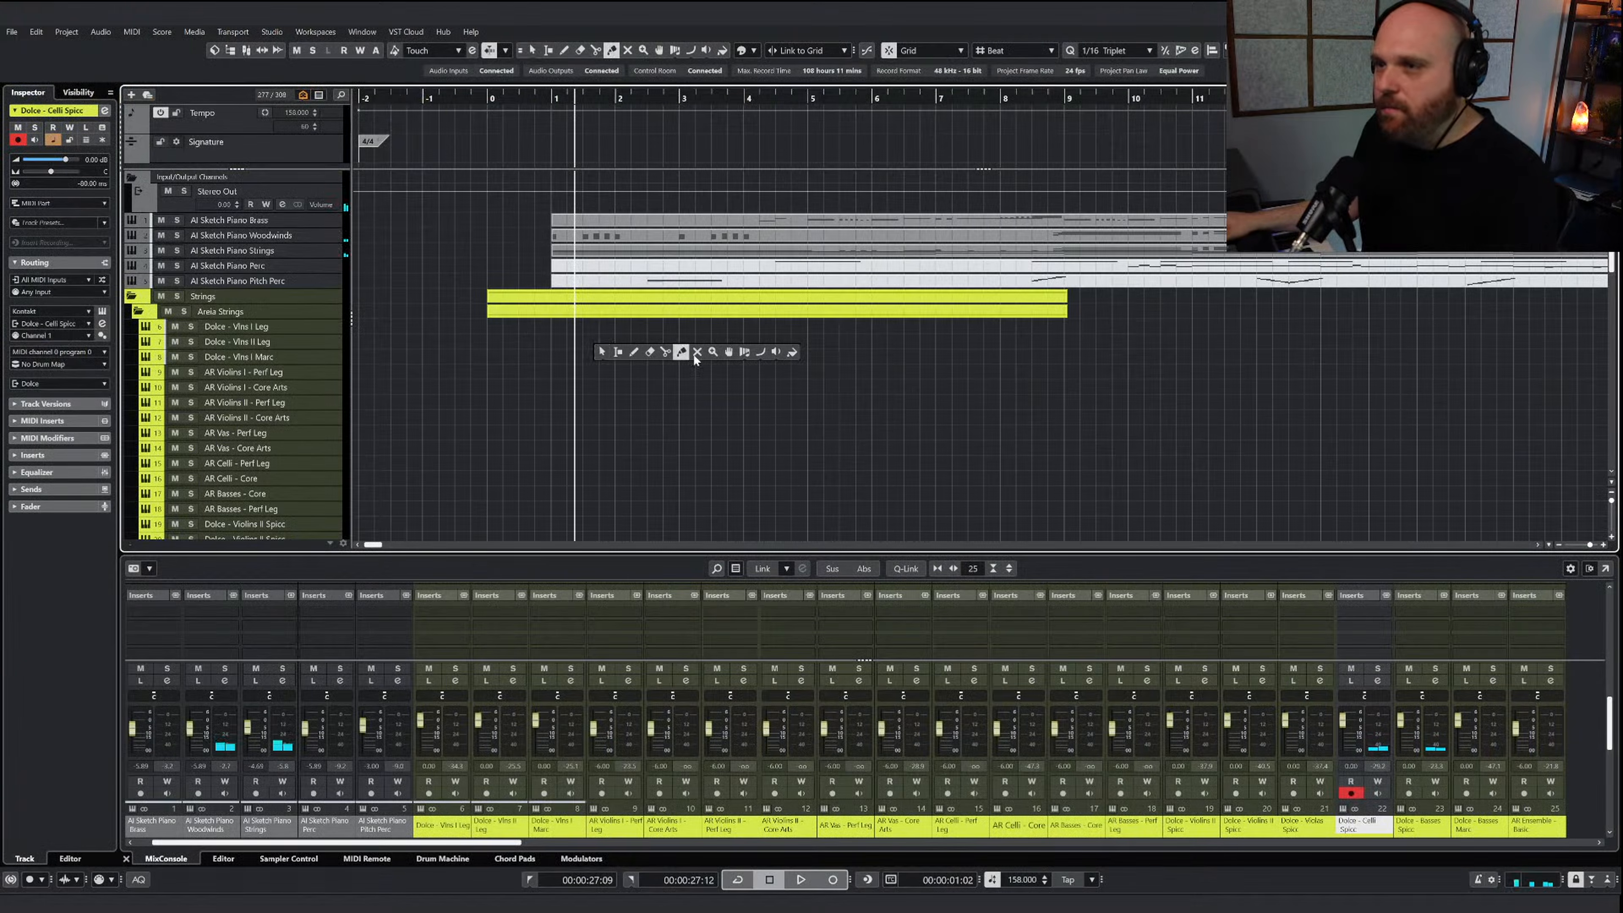
click(695, 354)
drag(505, 215, 587, 257)
key(1)
Play back the Celli Spicc and Basses Spicc parts from just before bar 1
scroll(618, 323, down, 6)
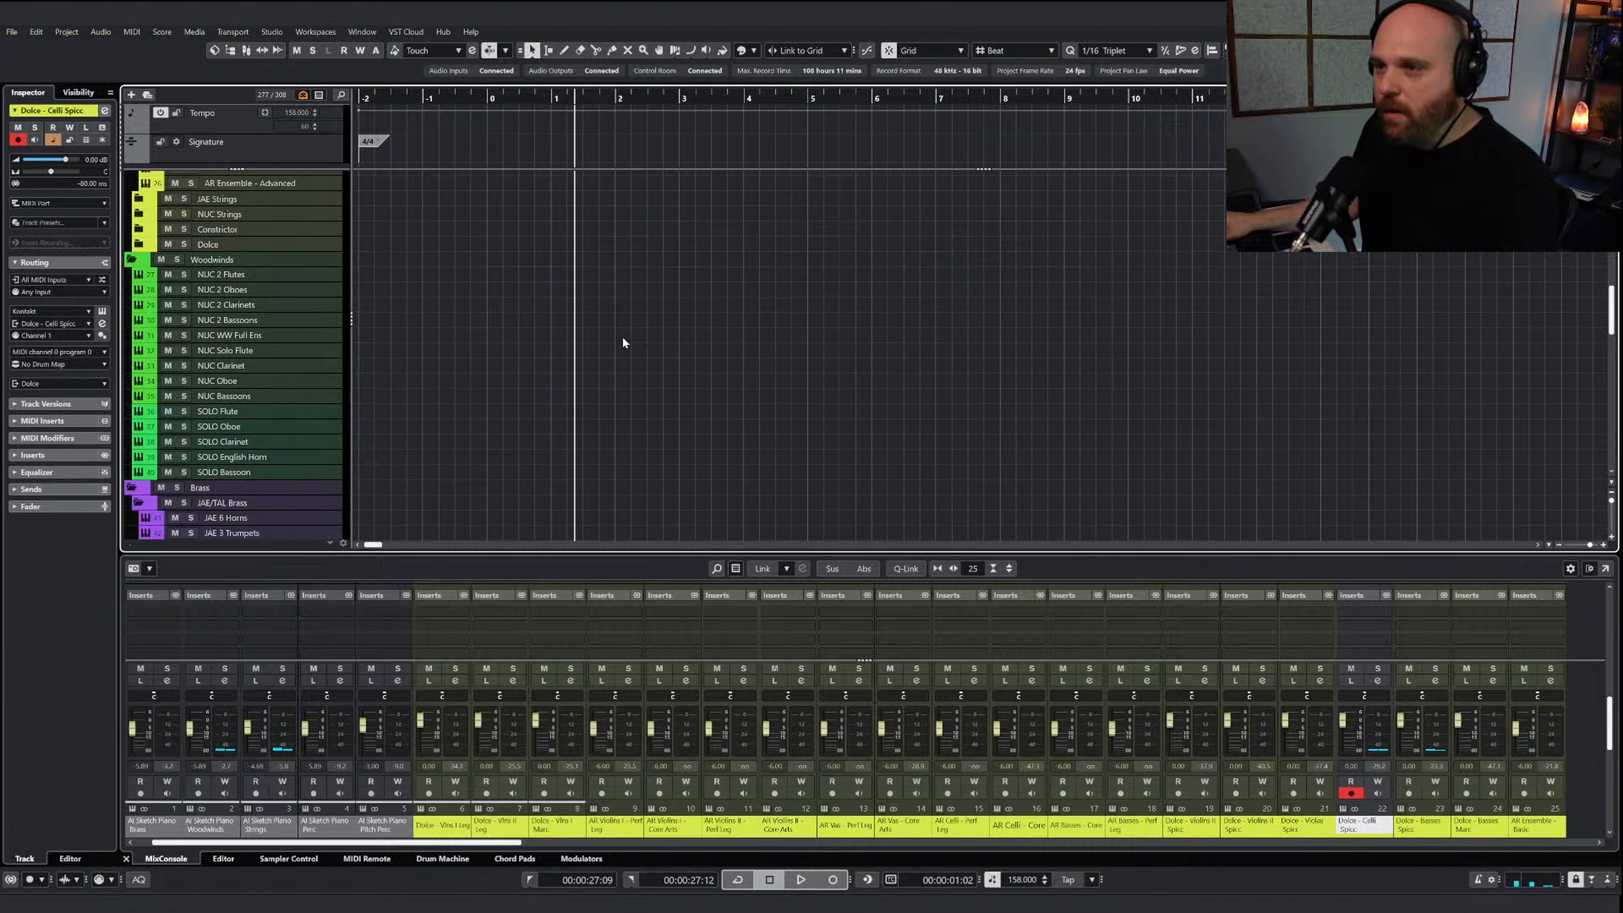
scroll(622, 345, up, 5)
click(538, 99)
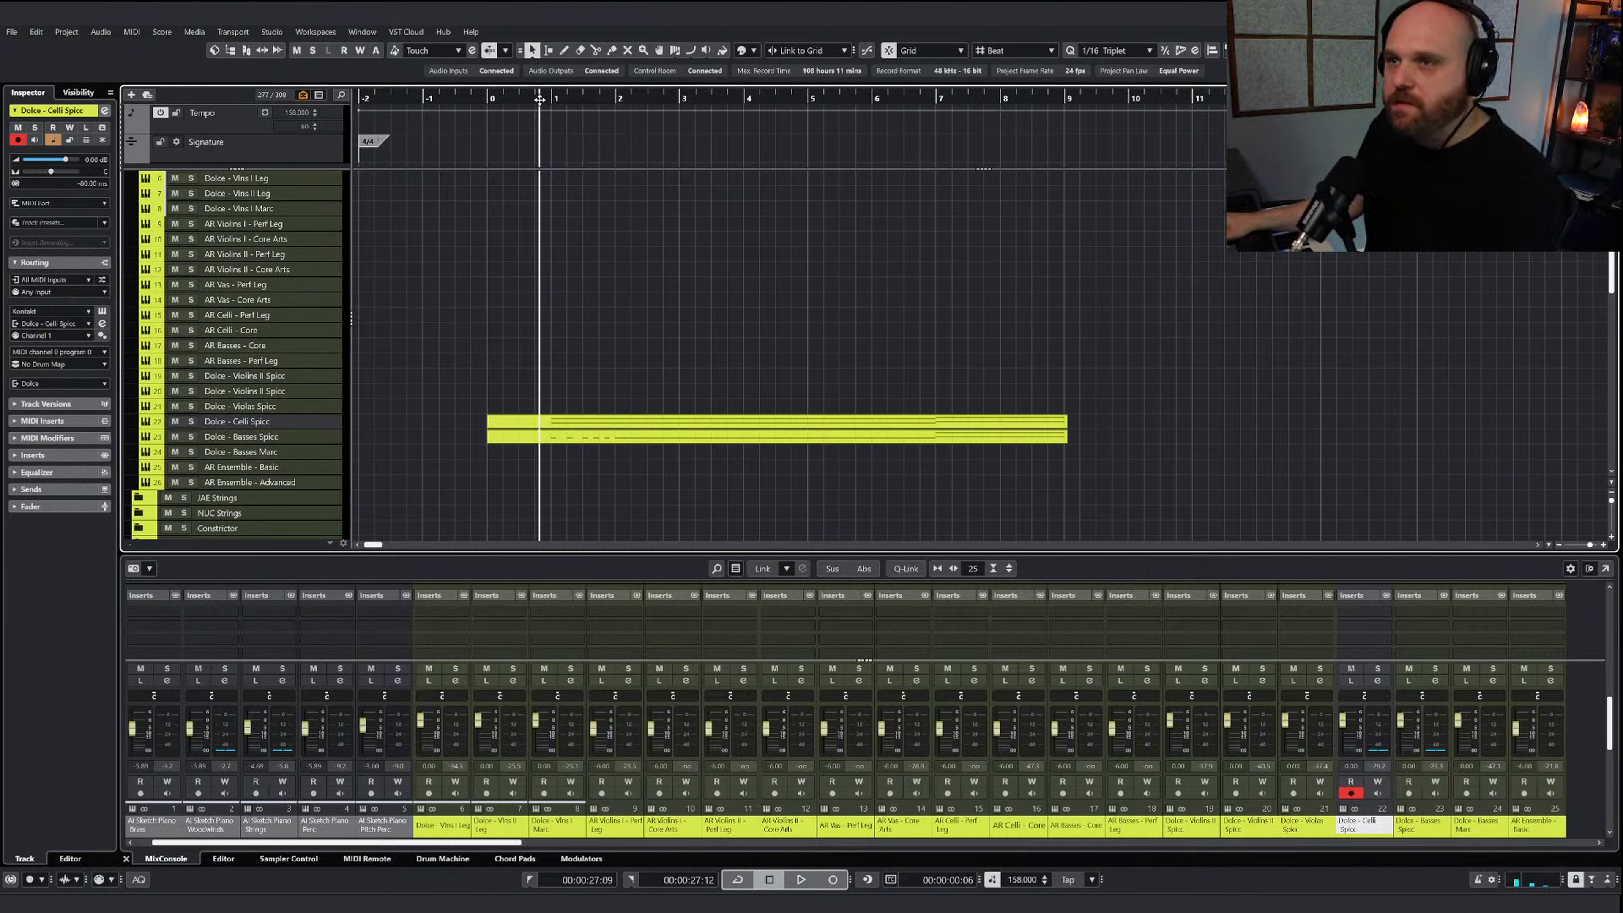
key(space)
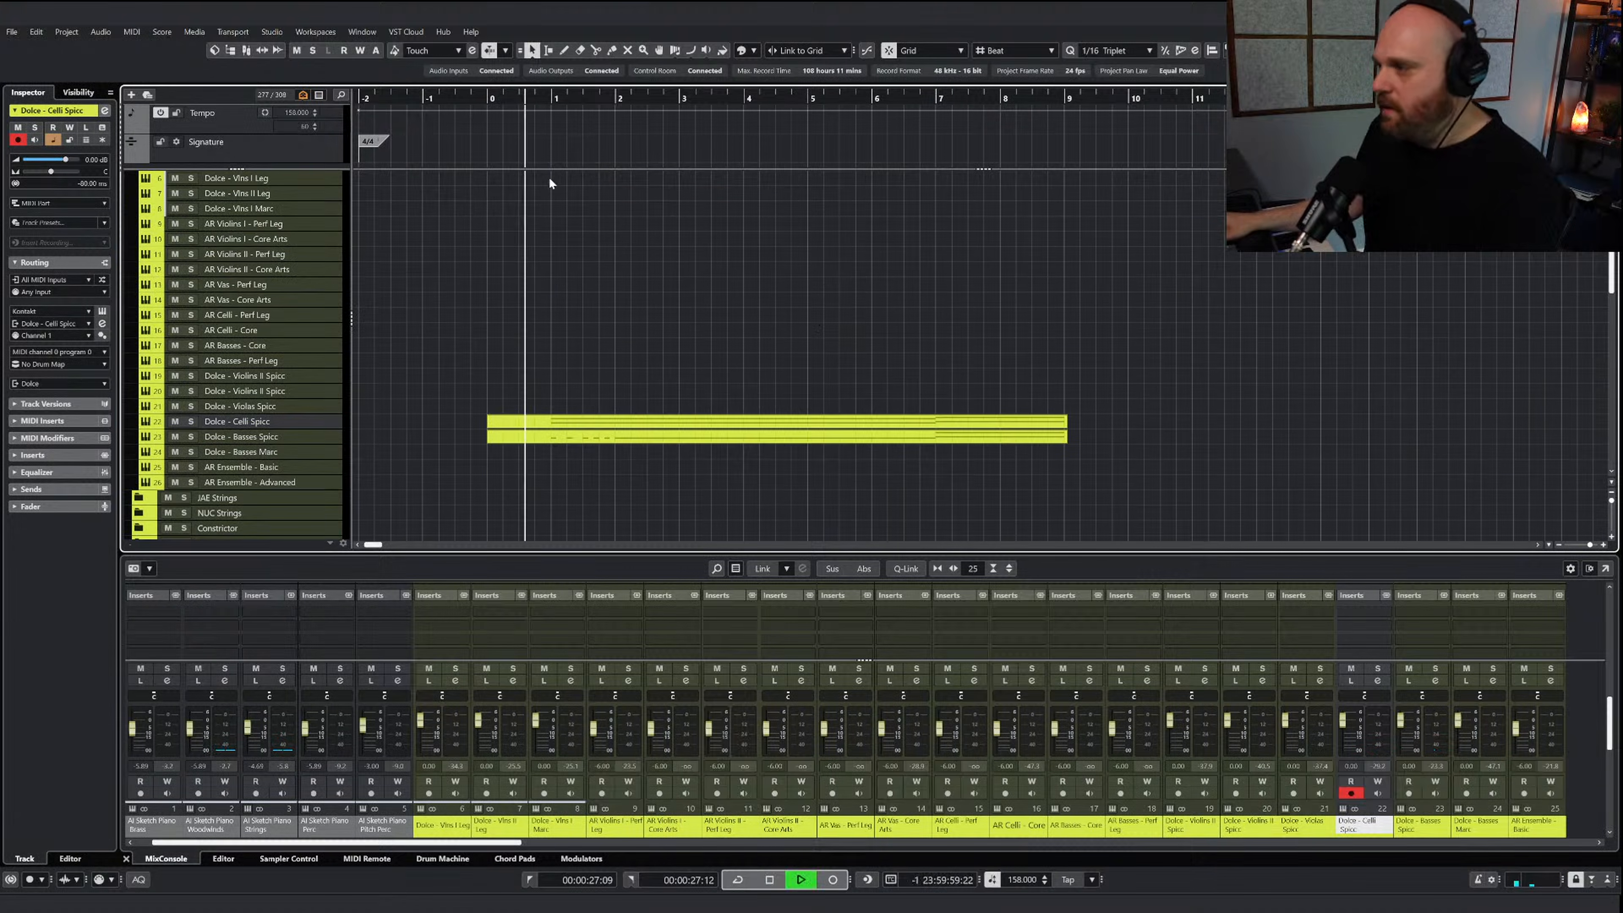
Reopen the Dolce - Basses Spicc part and delete its lower-octave notes from bar 2 to the end
double_click(590, 436)
key(g)
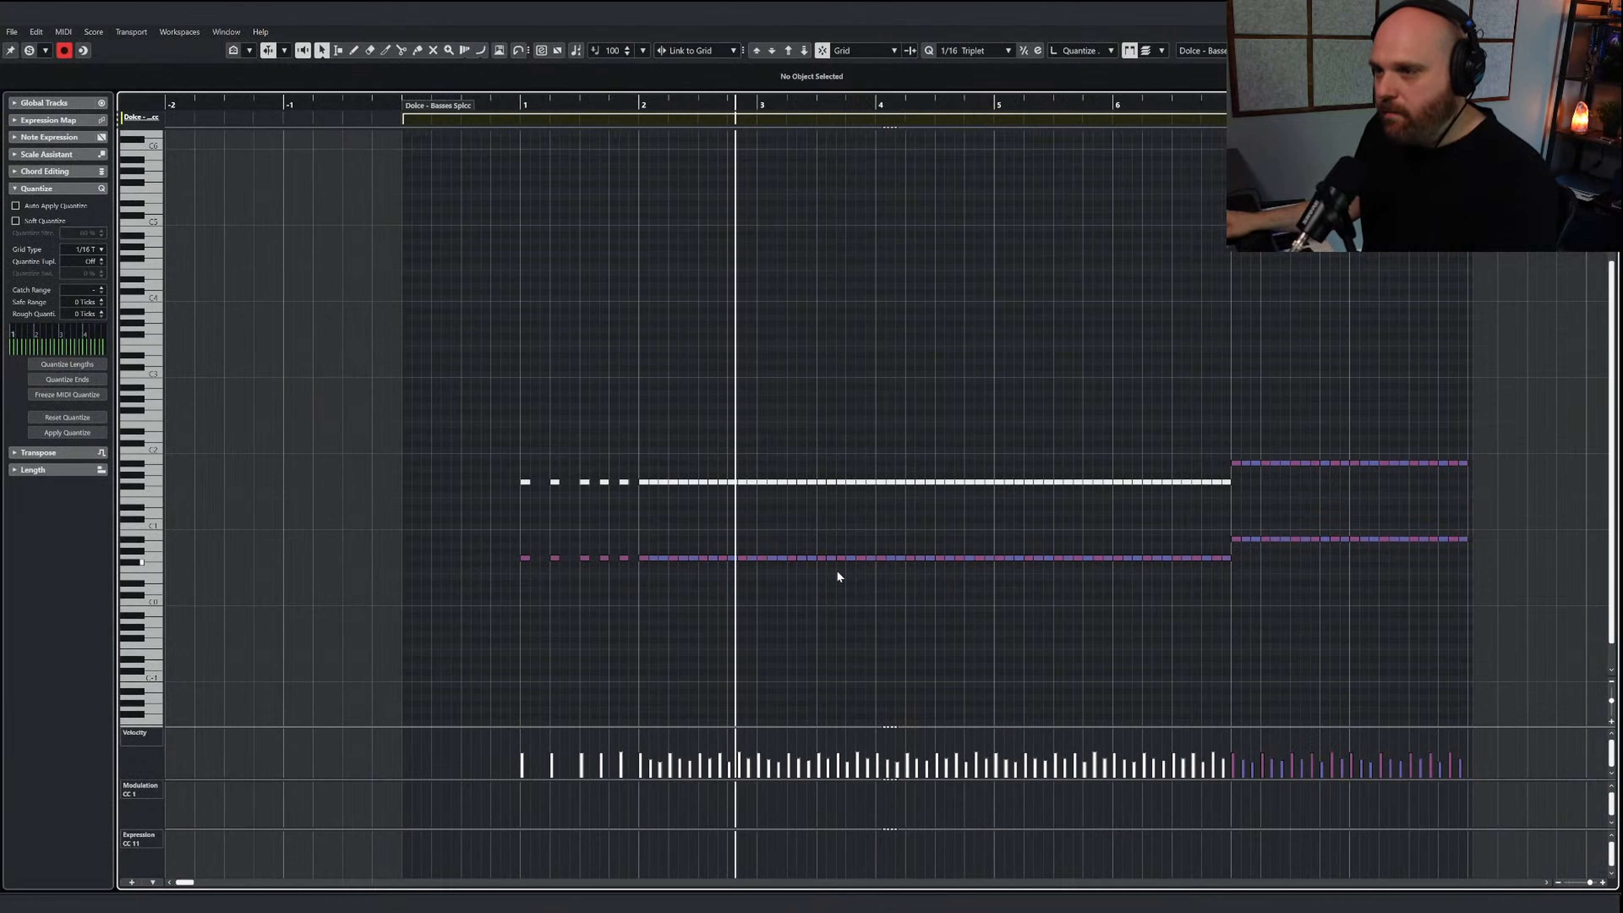
drag(1240, 594, 641, 557)
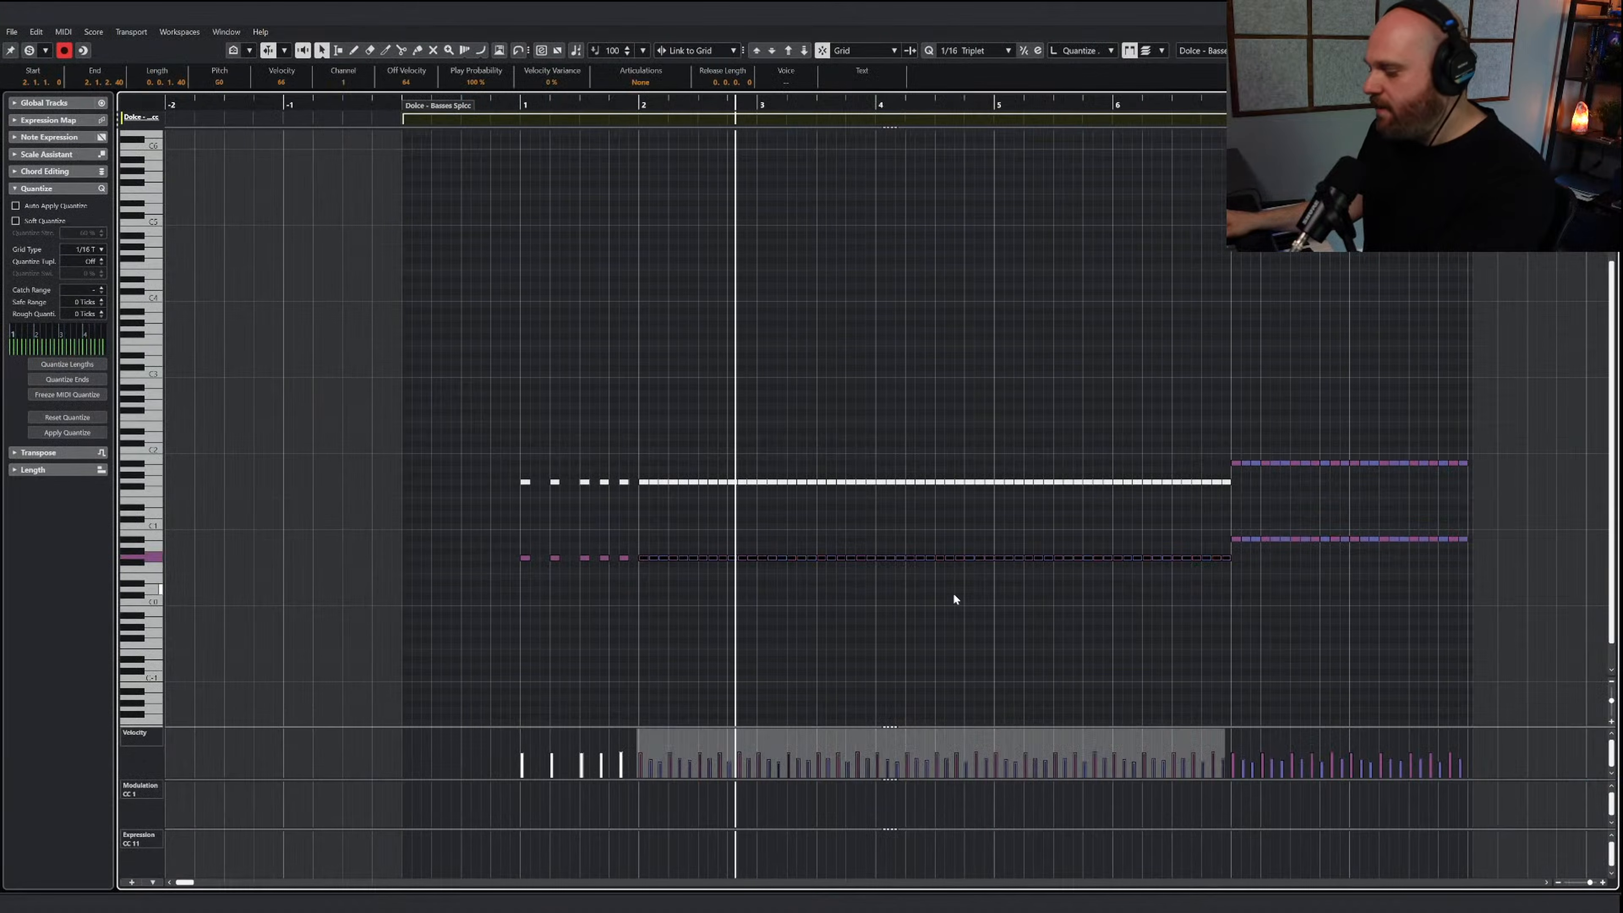
key(Delete)
drag(1465, 563, 1201, 537)
key(Delete)
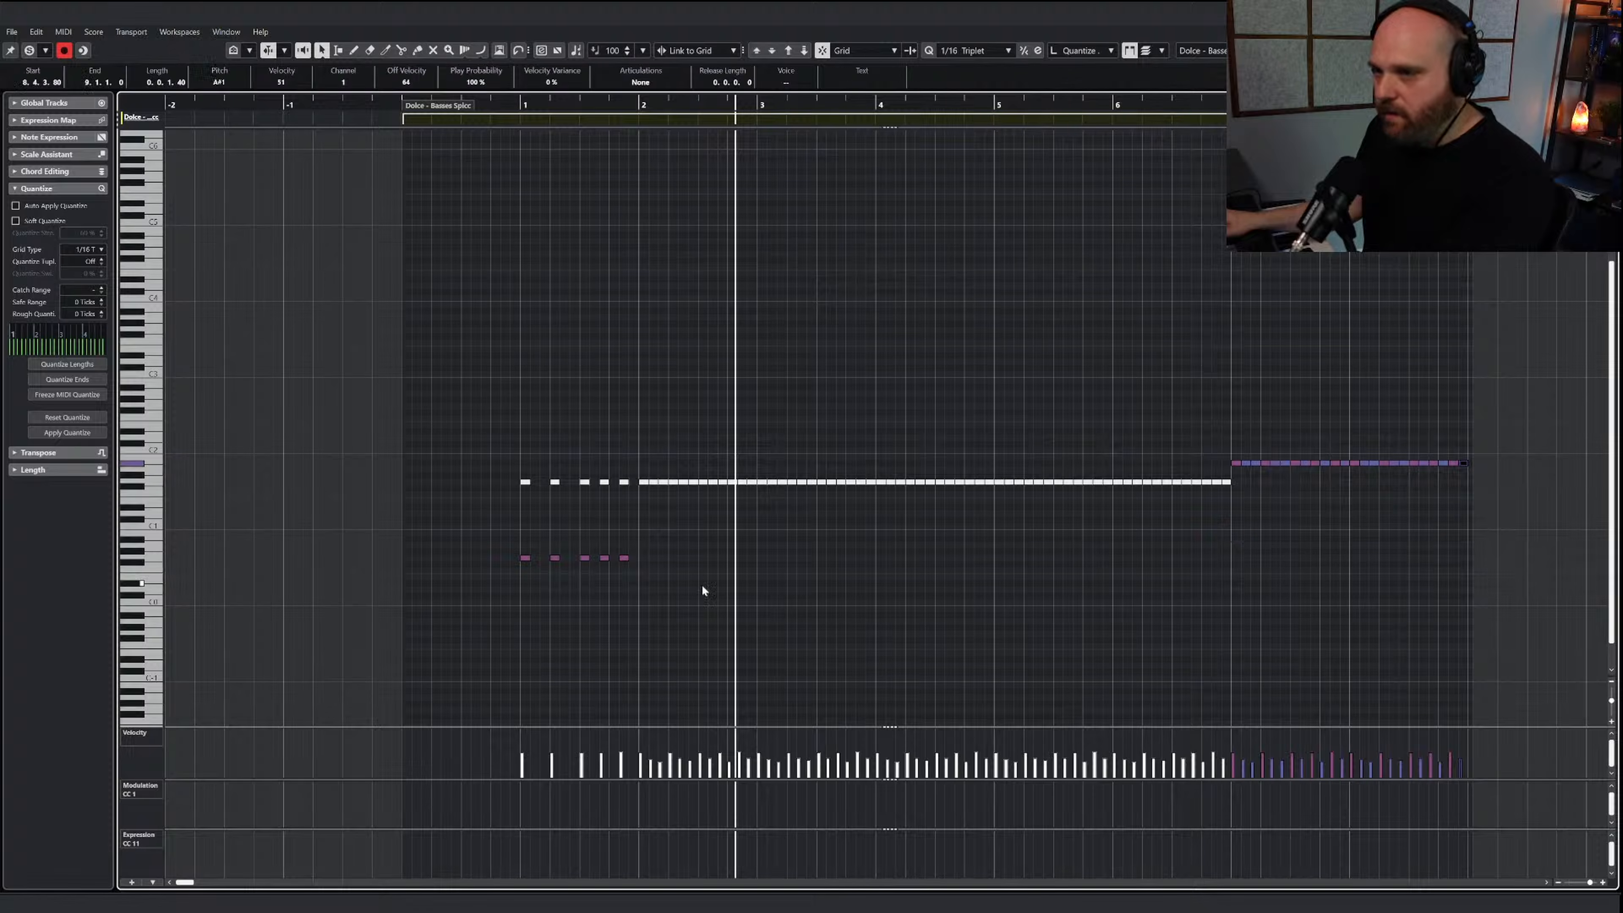
Copy the five lower-octave notes of bar 1 to the starts of bars 2 and 3
drag(769, 601, 478, 525)
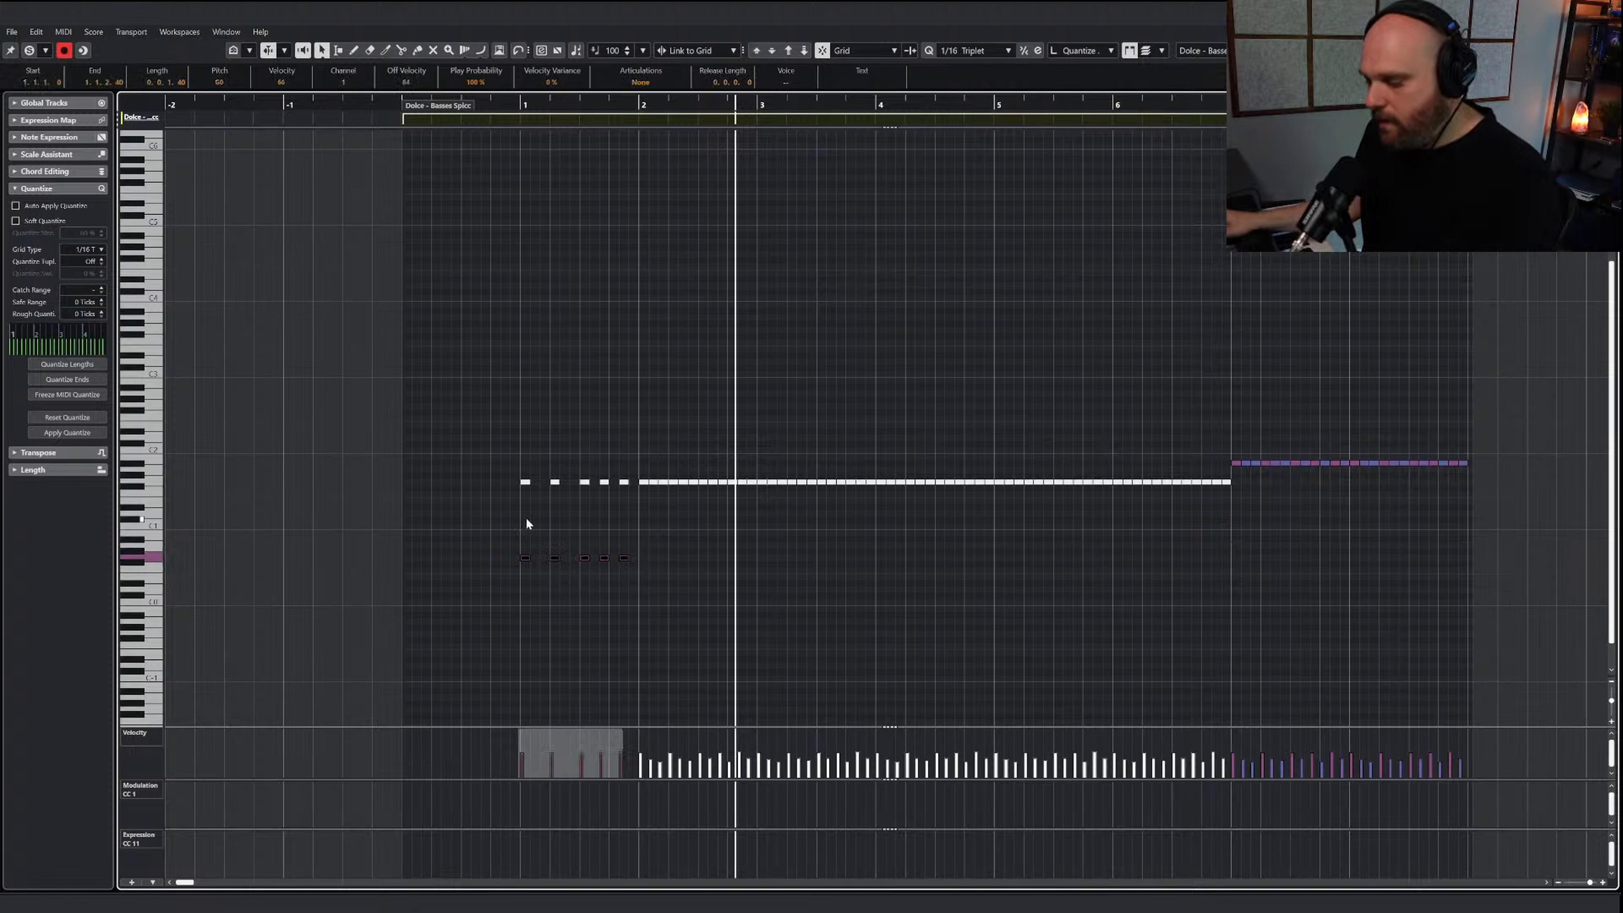
click(639, 109)
key(ctrl+v)
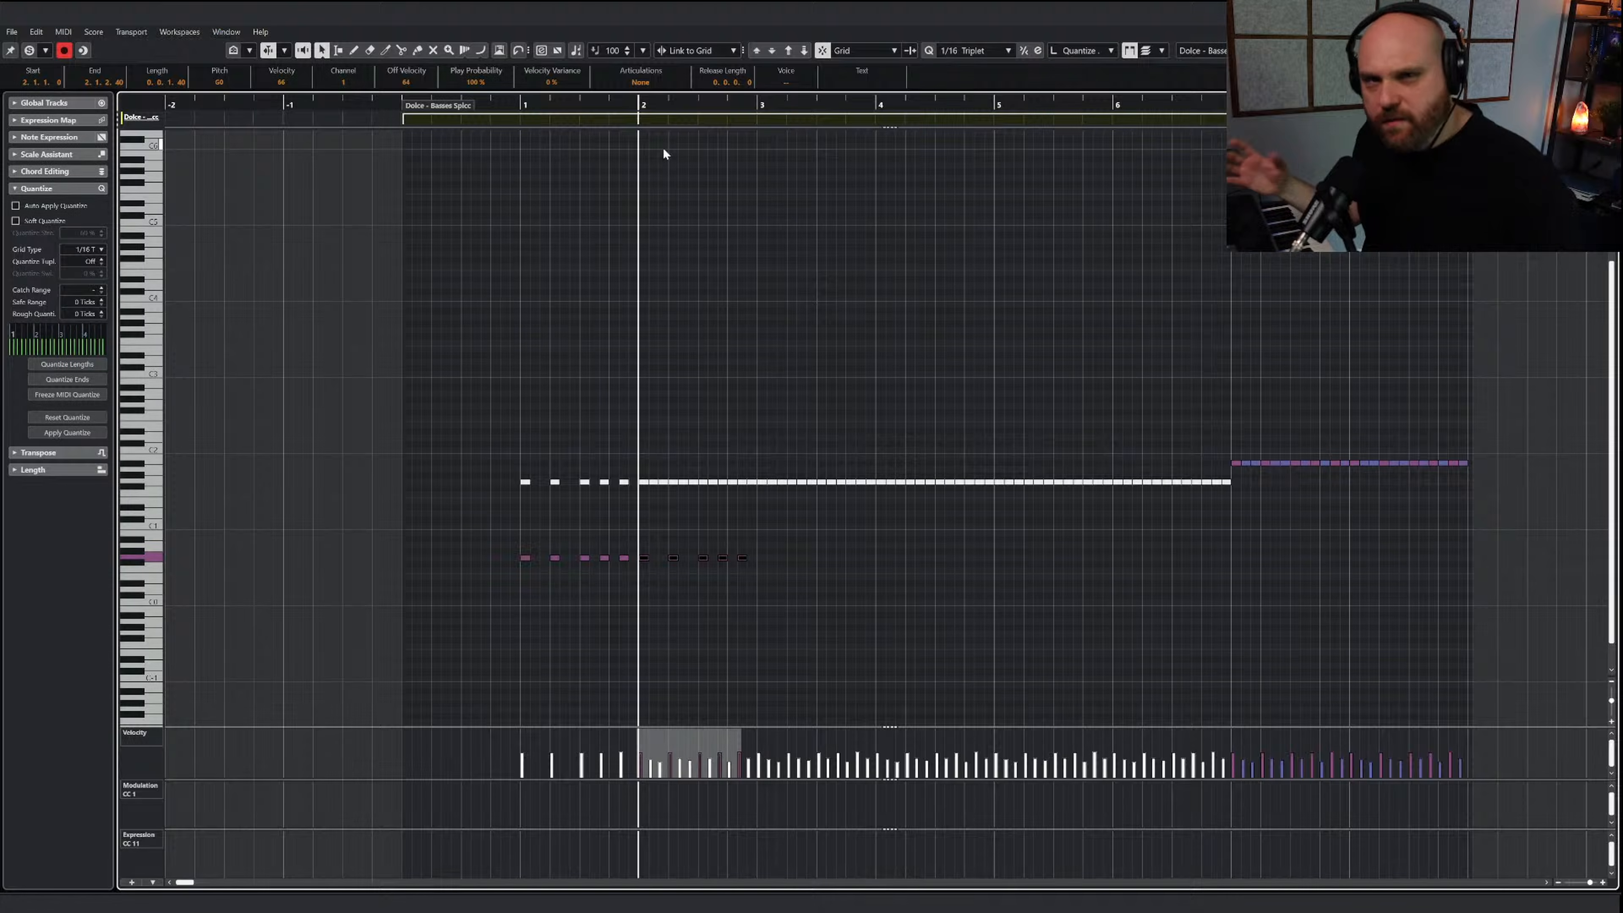
click(759, 106)
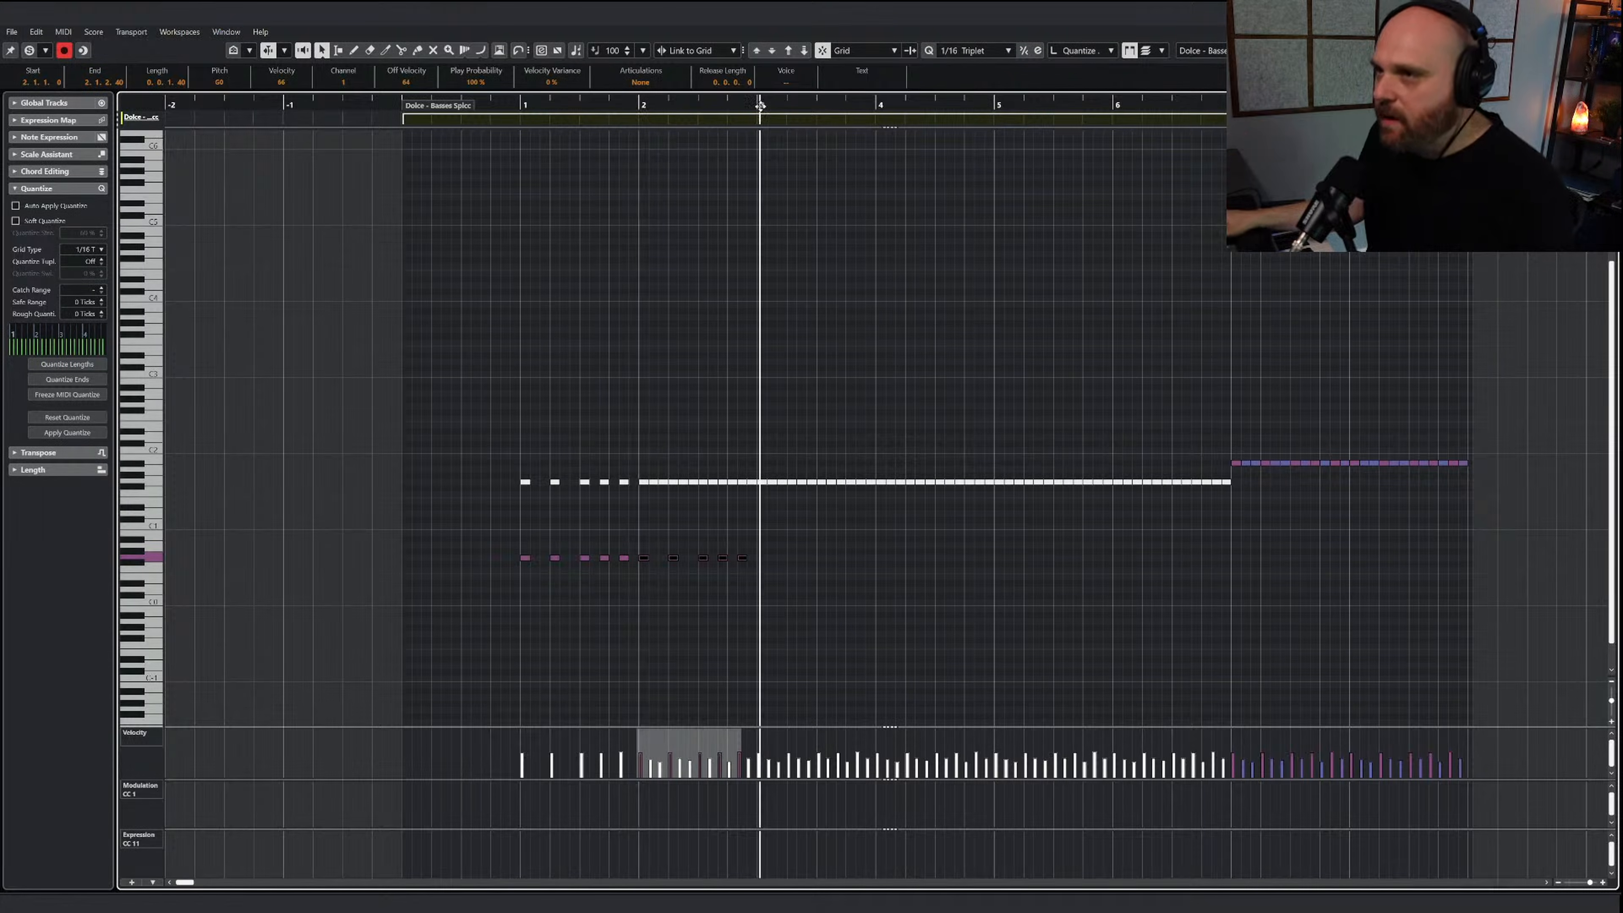
click(756, 106)
key(ctrl+v)
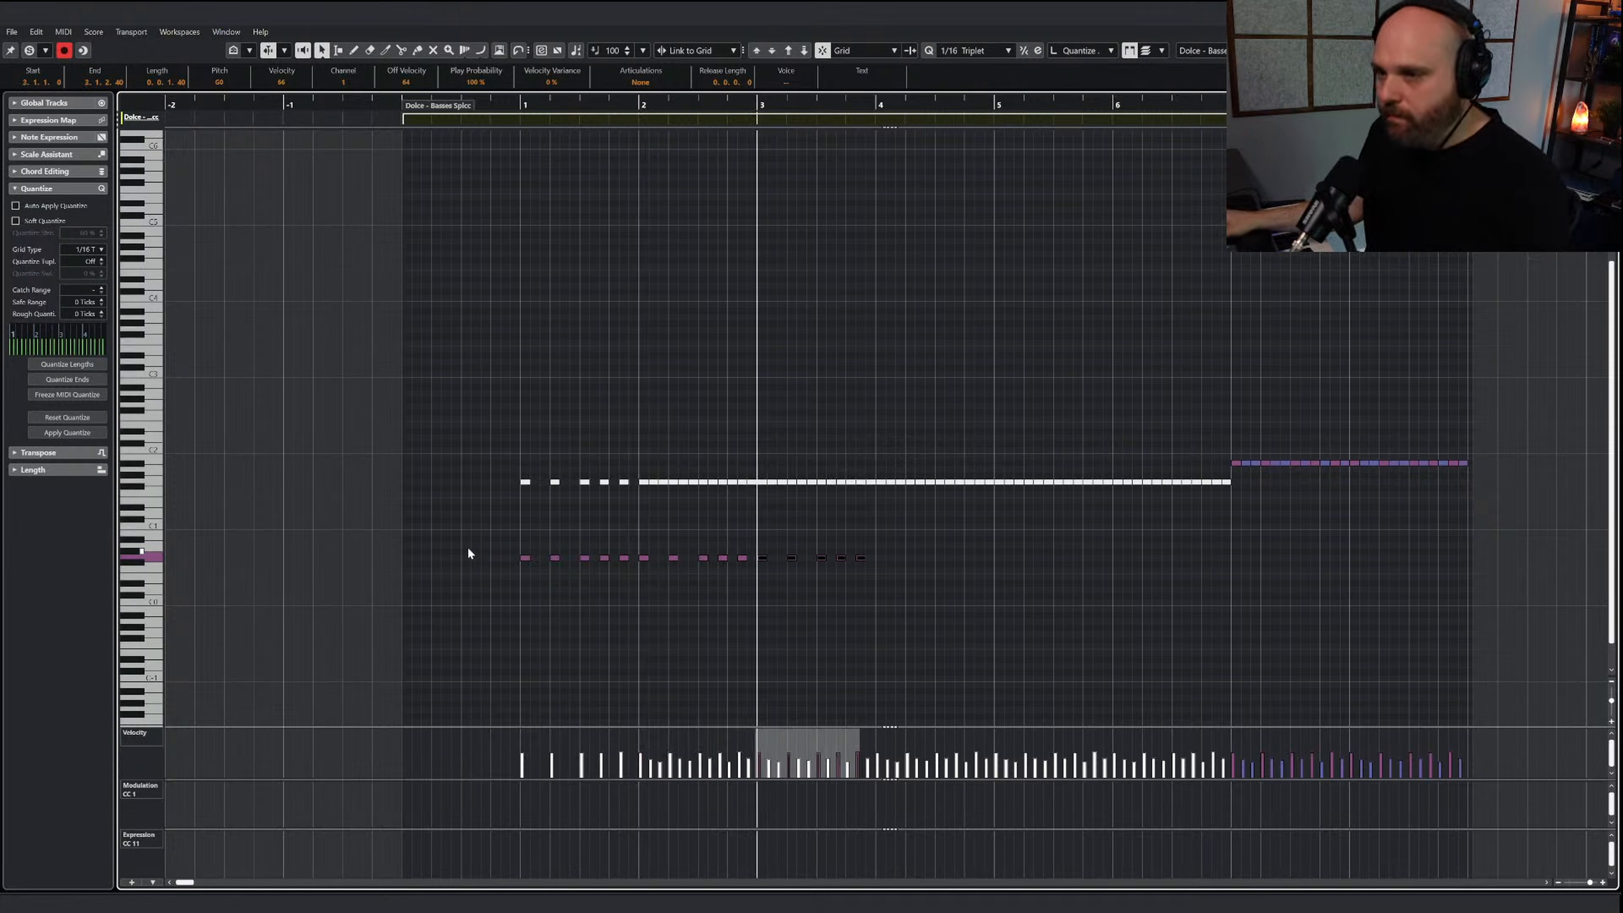
Copy the lower-octave rhythm of bars 1 to 3 to the start of bar 4
drag(468, 553, 866, 583)
drag(877, 102, 876, 105)
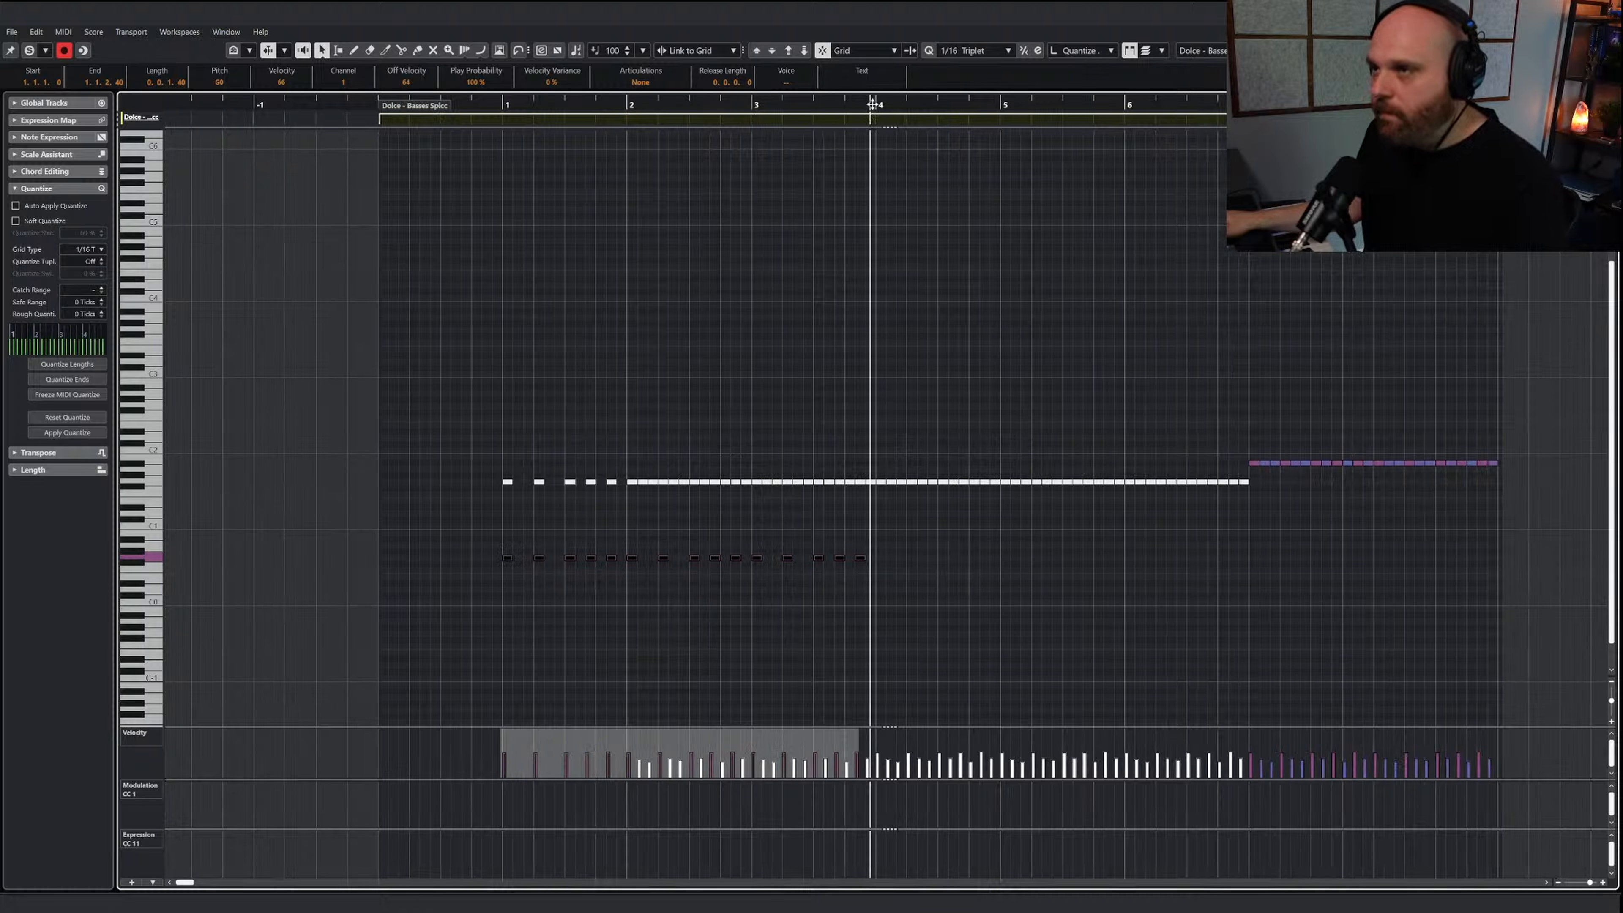
key(ctrl+v)
Add the lower-octave rhythm to bars 7 and 8, raised to sit one octave below the upper line
click(1304, 592)
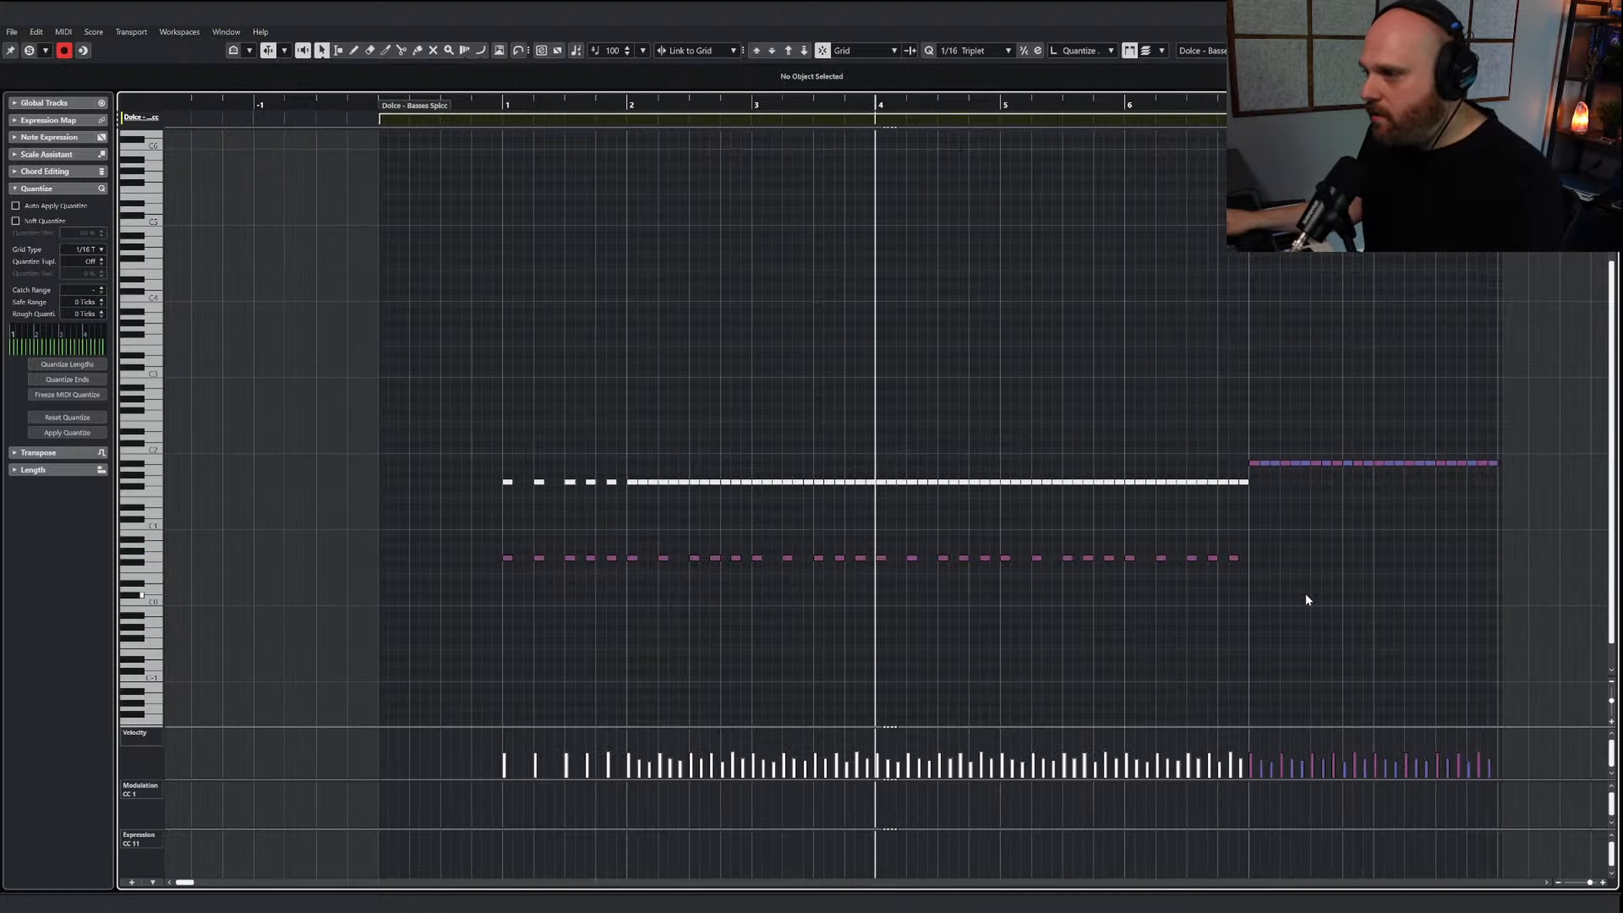
key(ctrl+z)
drag(1257, 573, 1380, 539)
click(1303, 505)
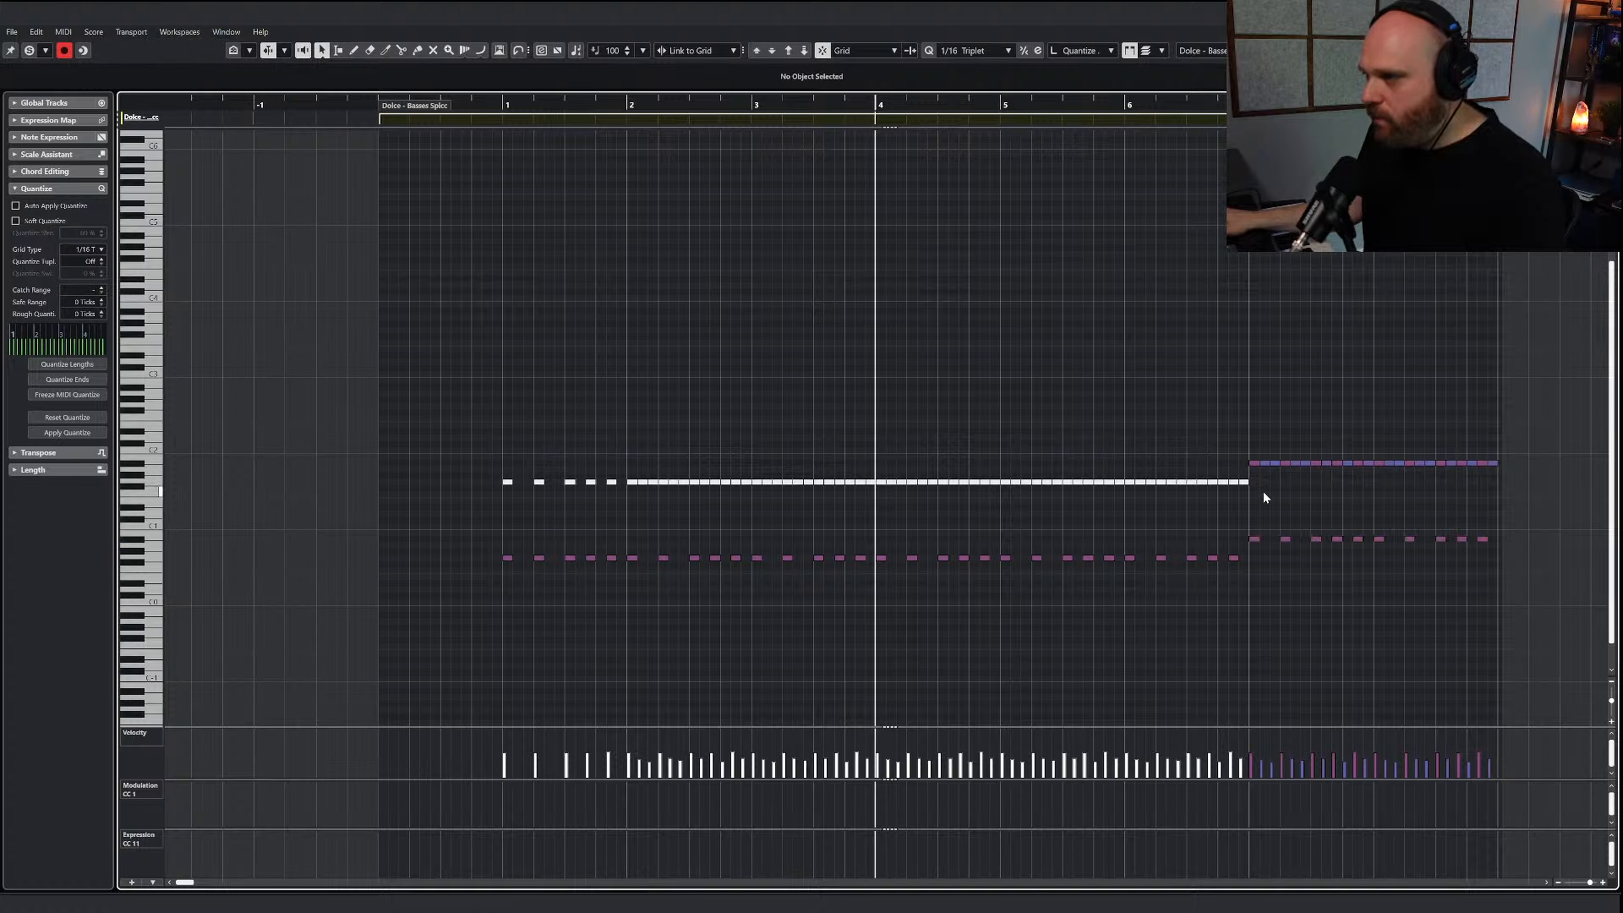
Mute the upper-octave notes in bars 7 and 8 and play the basses part from just before bar 1
right_click(1265, 490)
click(1386, 485)
drag(1244, 448, 1504, 472)
key(1)
double_click(507, 105)
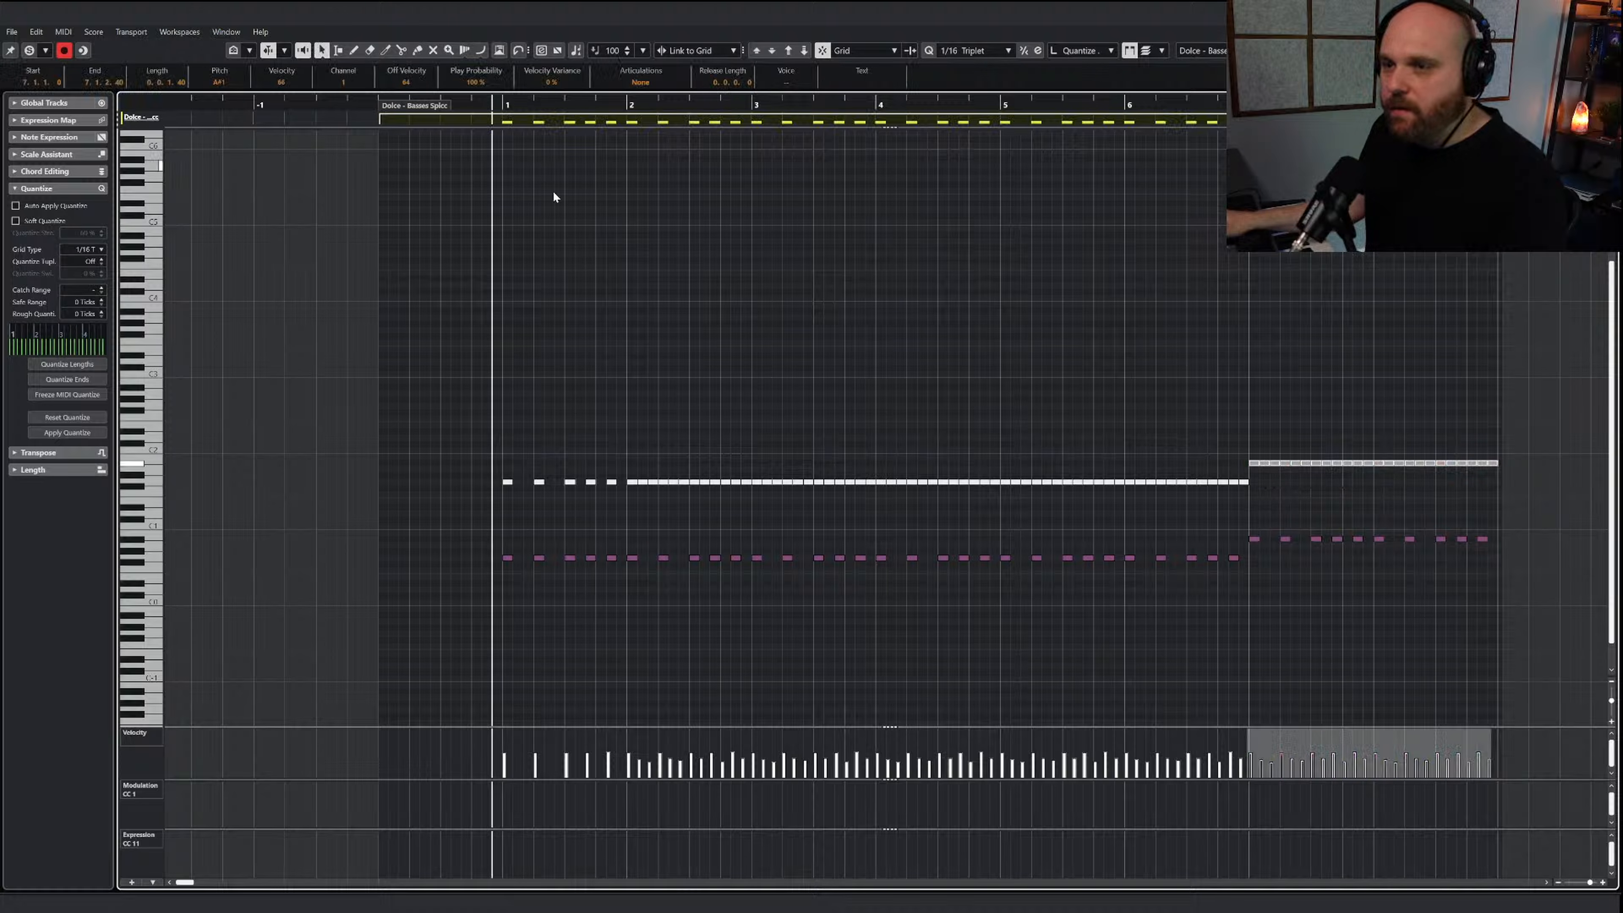
right_click(597, 314)
click(598, 314)
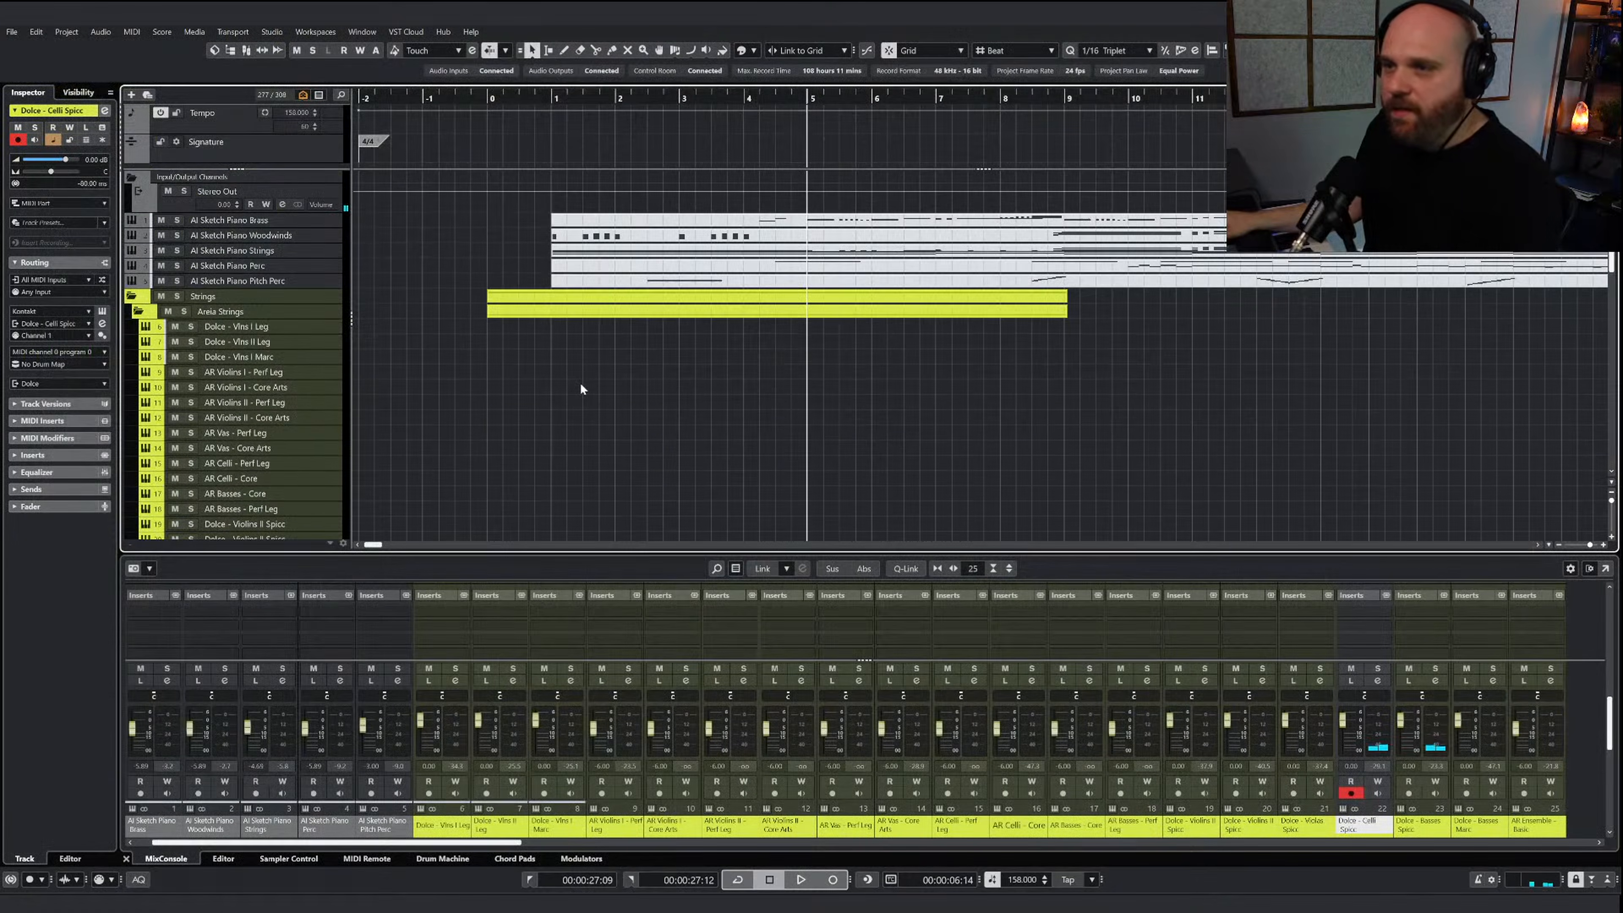
Open the AI Sketch Piano Strings part for note editing
scroll(578, 387, down, 5)
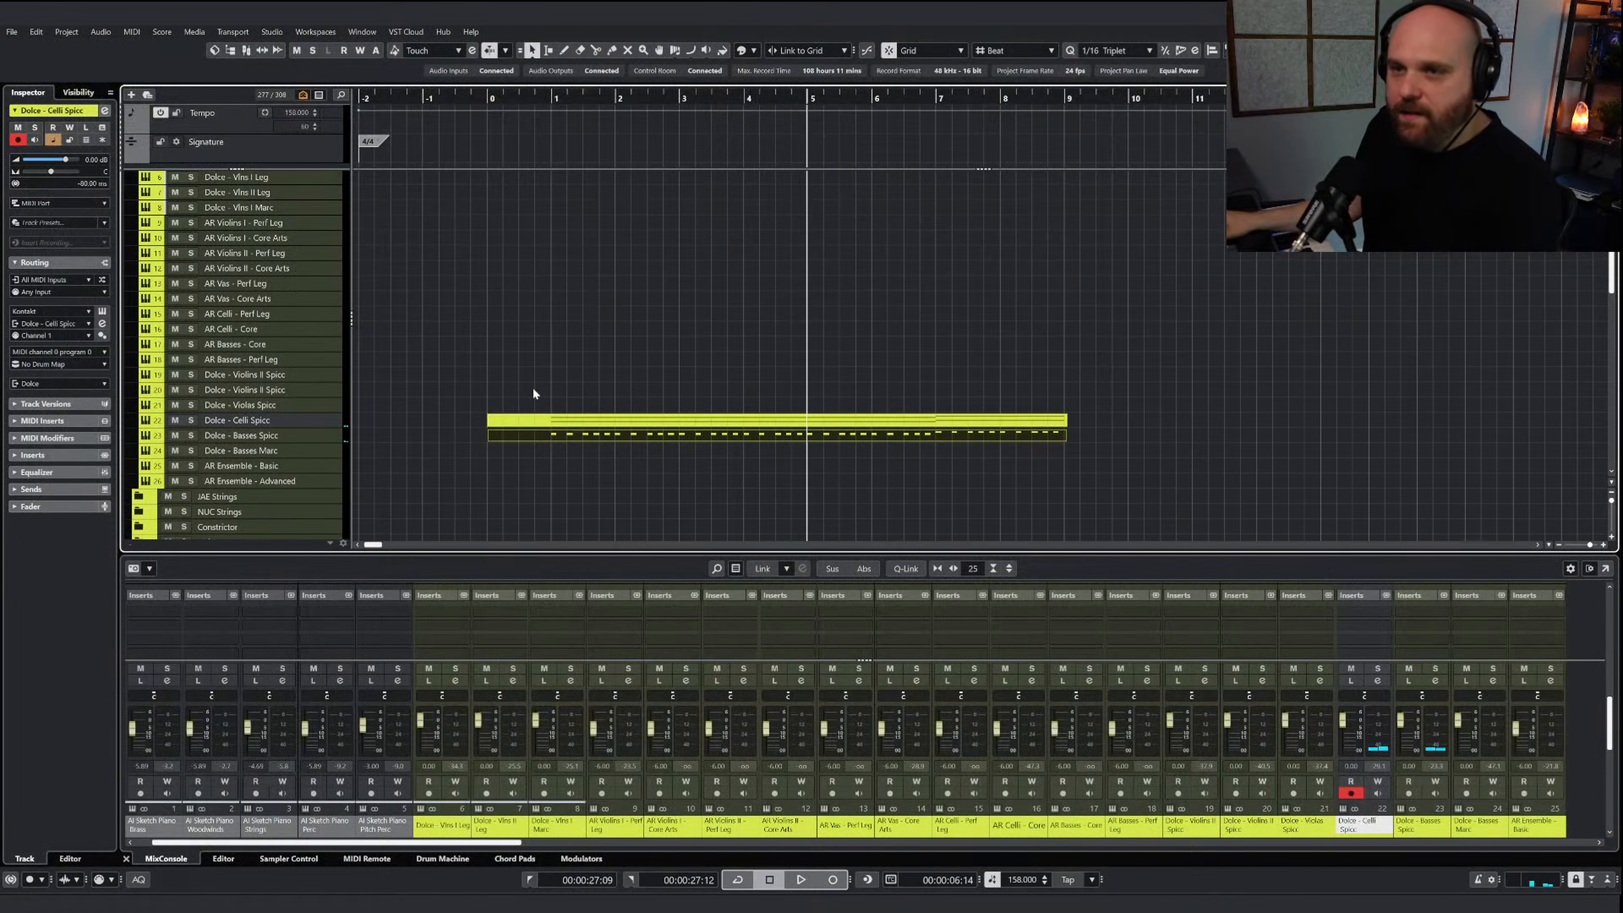
scroll(511, 397, up, 5)
right_click(741, 320)
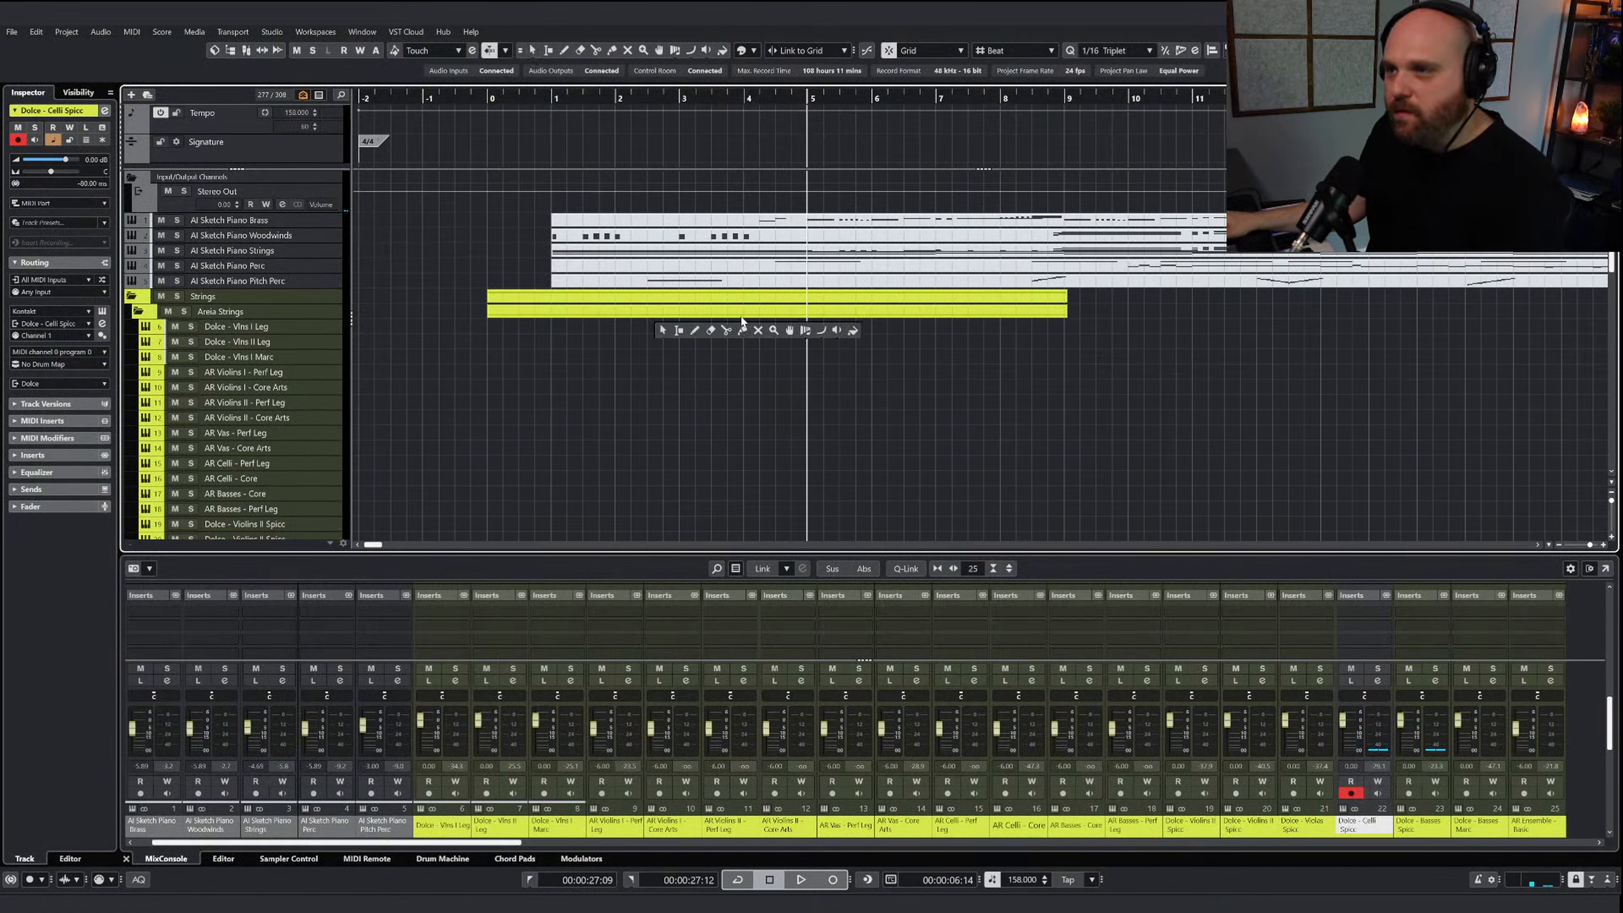
click(663, 330)
click(642, 252)
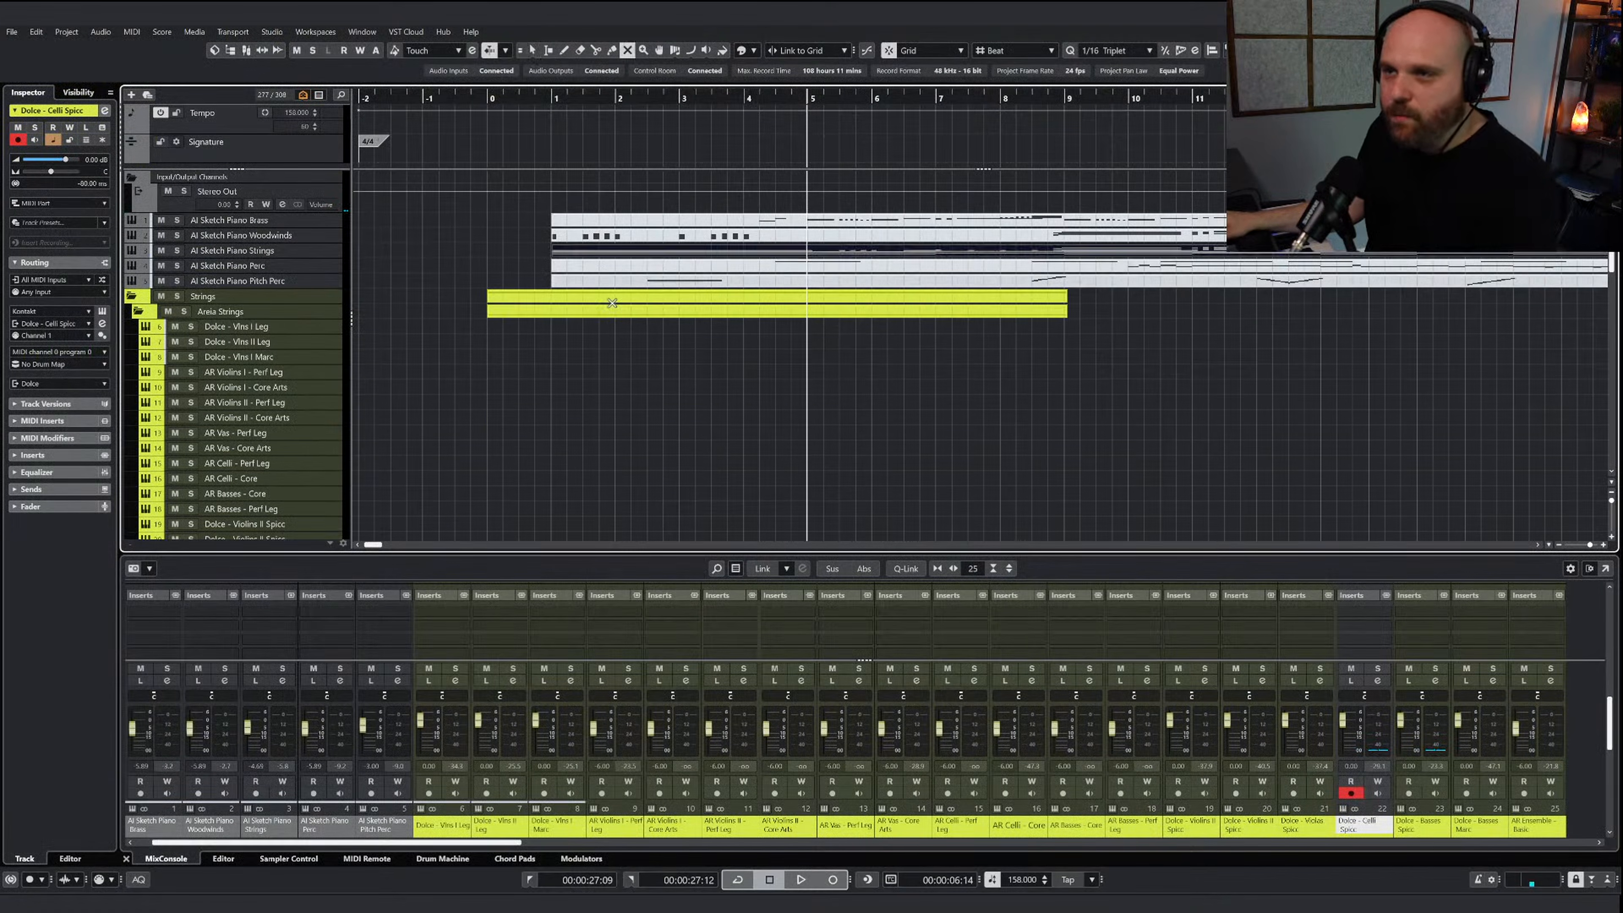
double_click(642, 254)
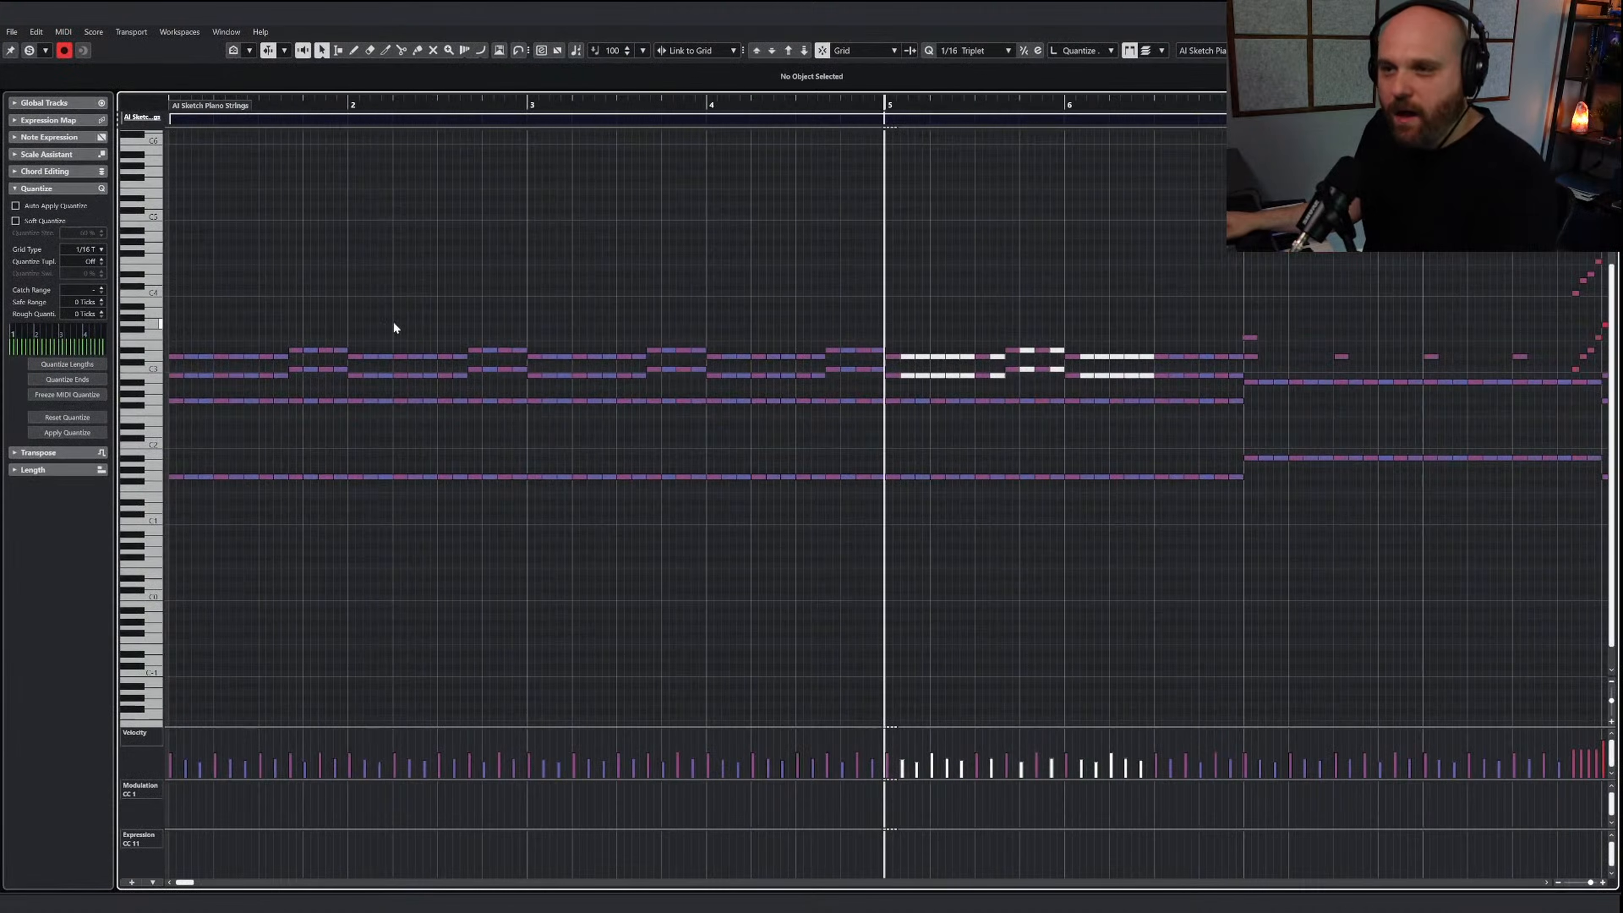
Copy the two upper note lines of bars 1 to 4 in the sketch strings part
drag(594, 109, 424, 110)
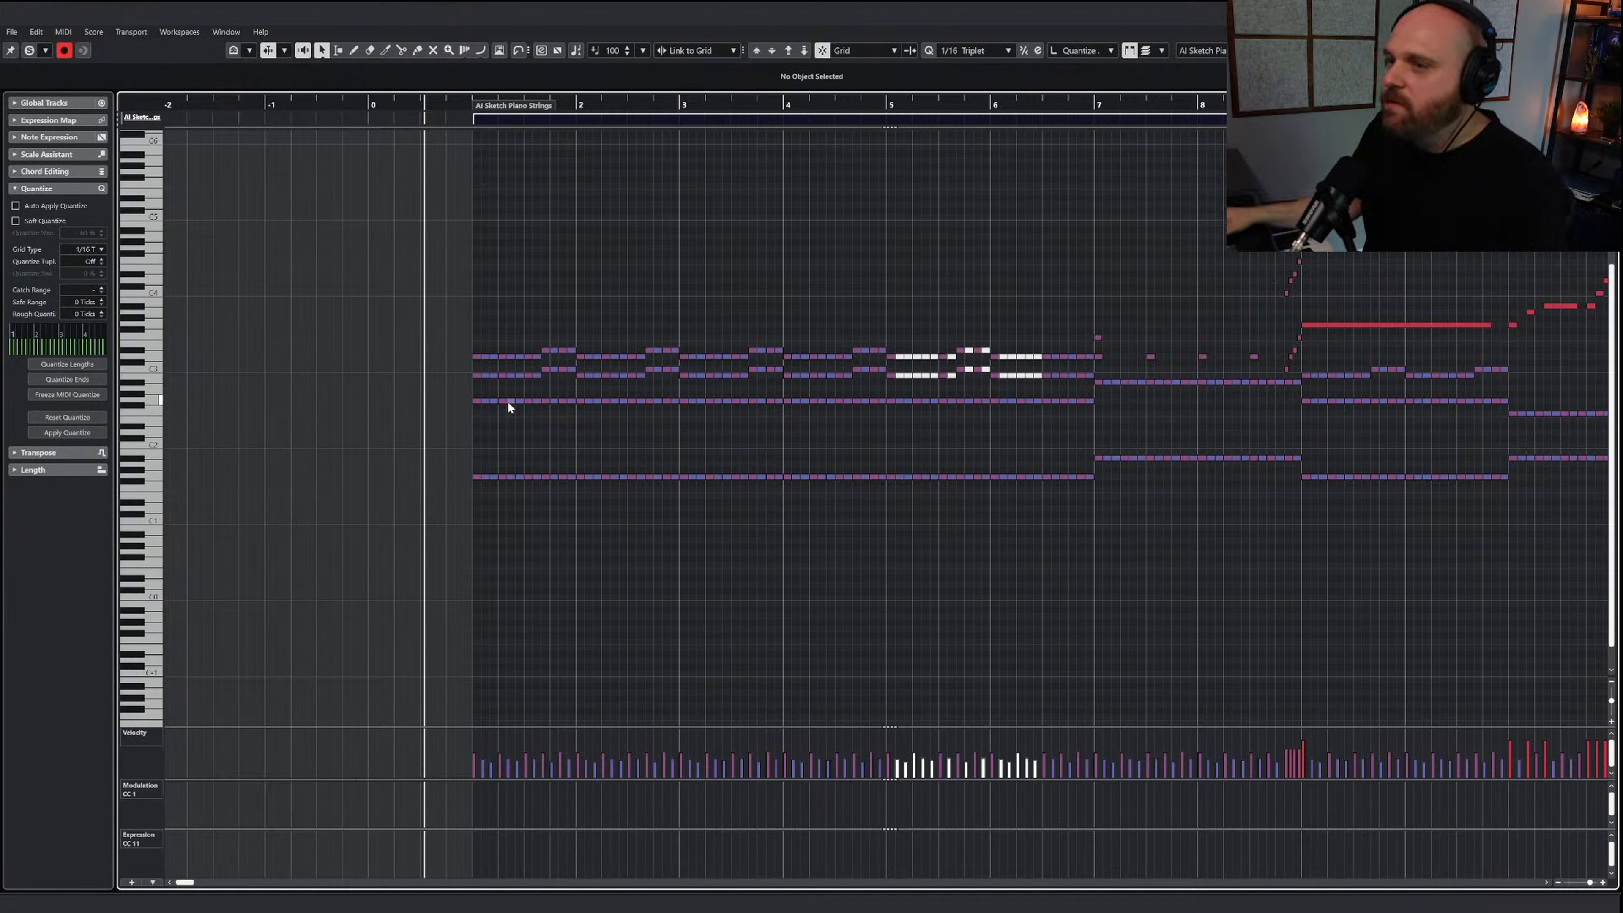
drag(458, 322, 882, 378)
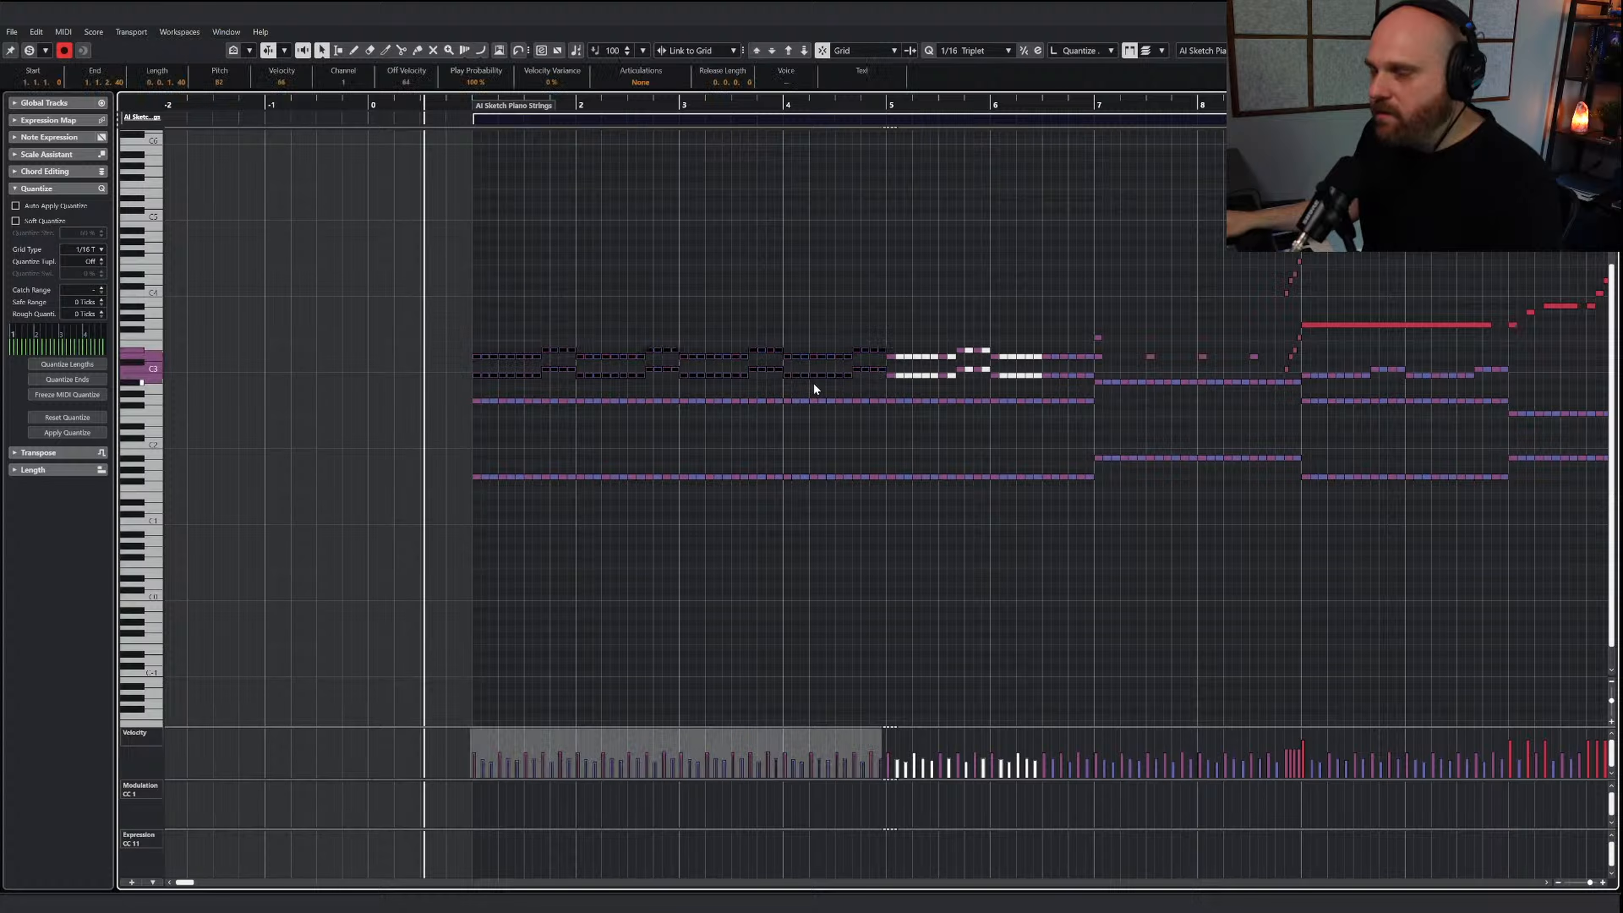
click(470, 108)
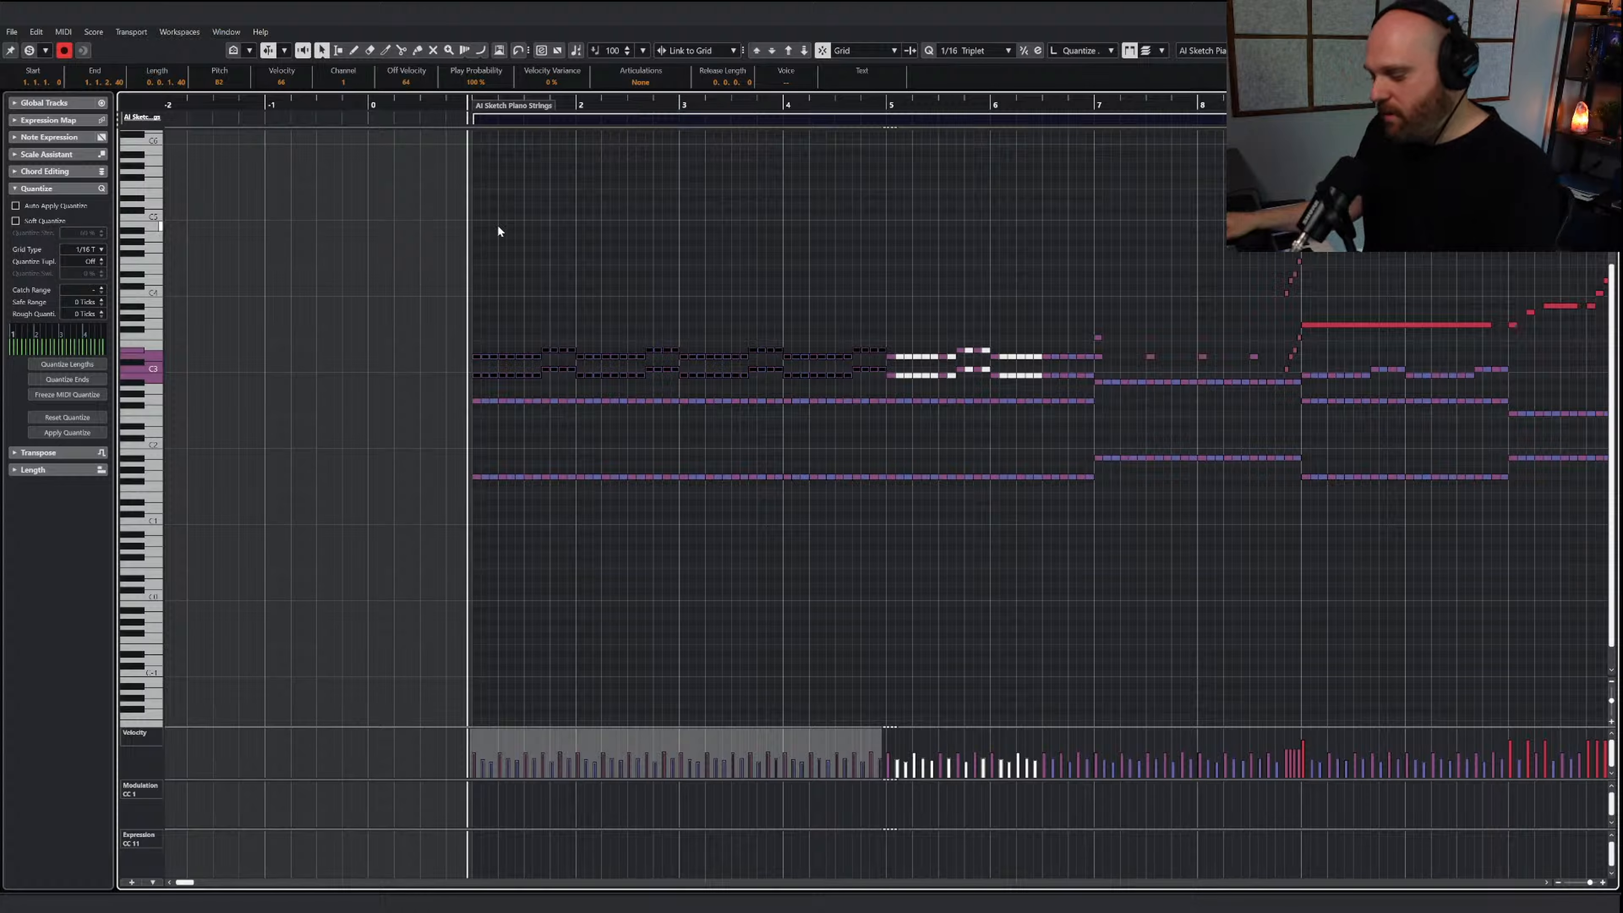
Extend the start of the sketch strings part to before bar 0 and place the playback cursor at bar 1
key(h)
scroll(297, 106, left, 5)
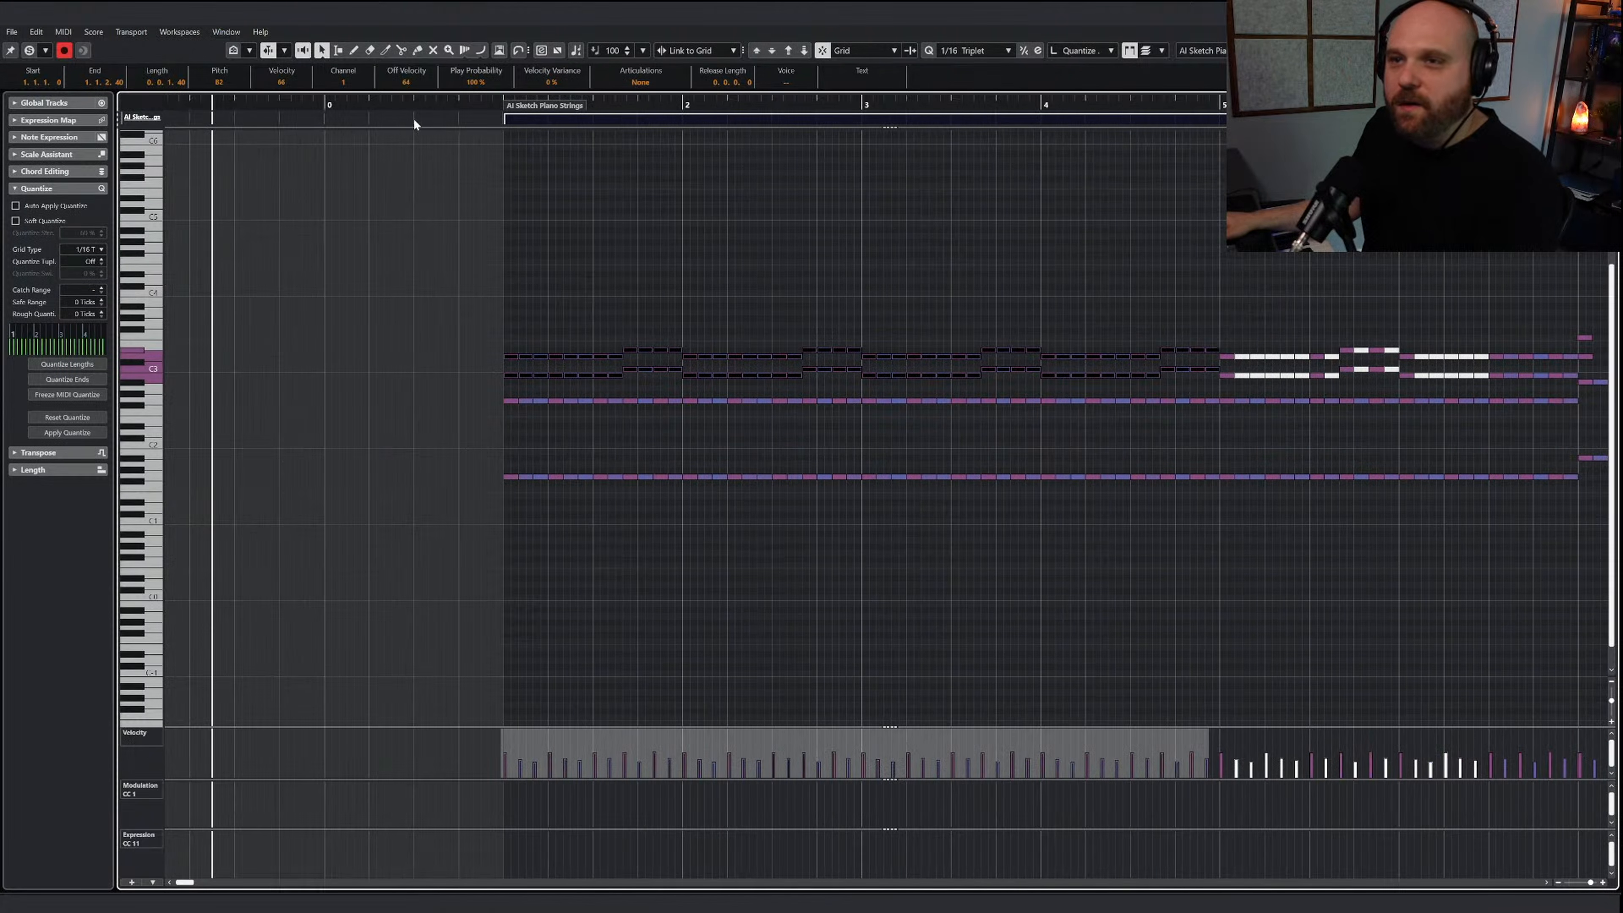
drag(530, 111, 224, 111)
click(502, 109)
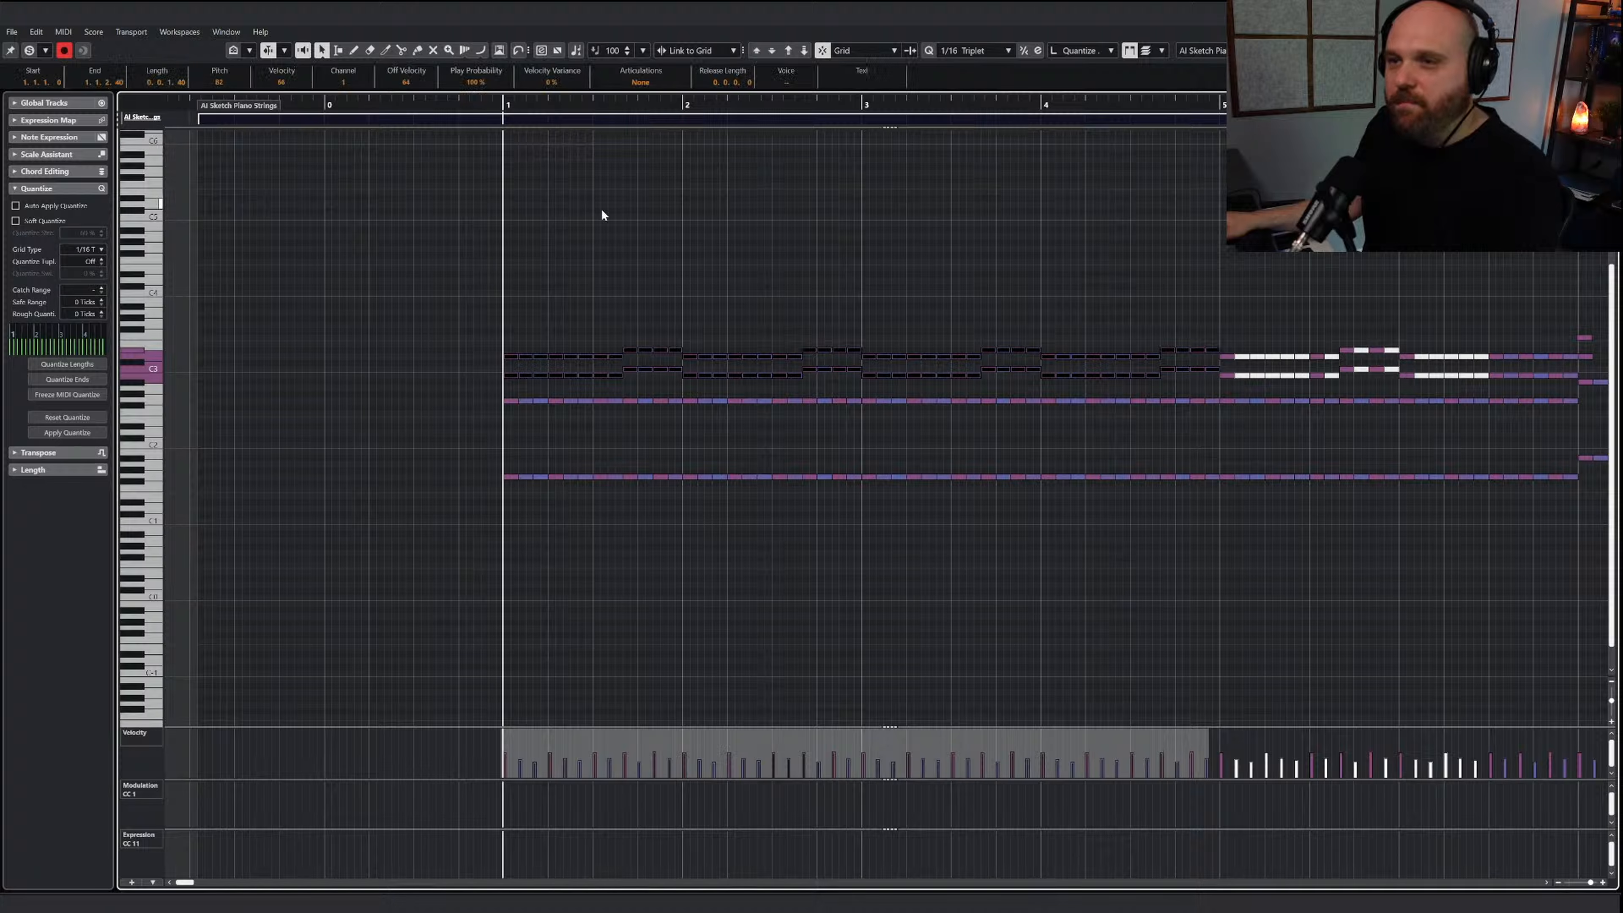
key(Return)
Draw a part on track 20, Dolce - Violins II Spicc, from just after bar 0 to just past bar 9 and open it
scroll(559, 278, down, 5)
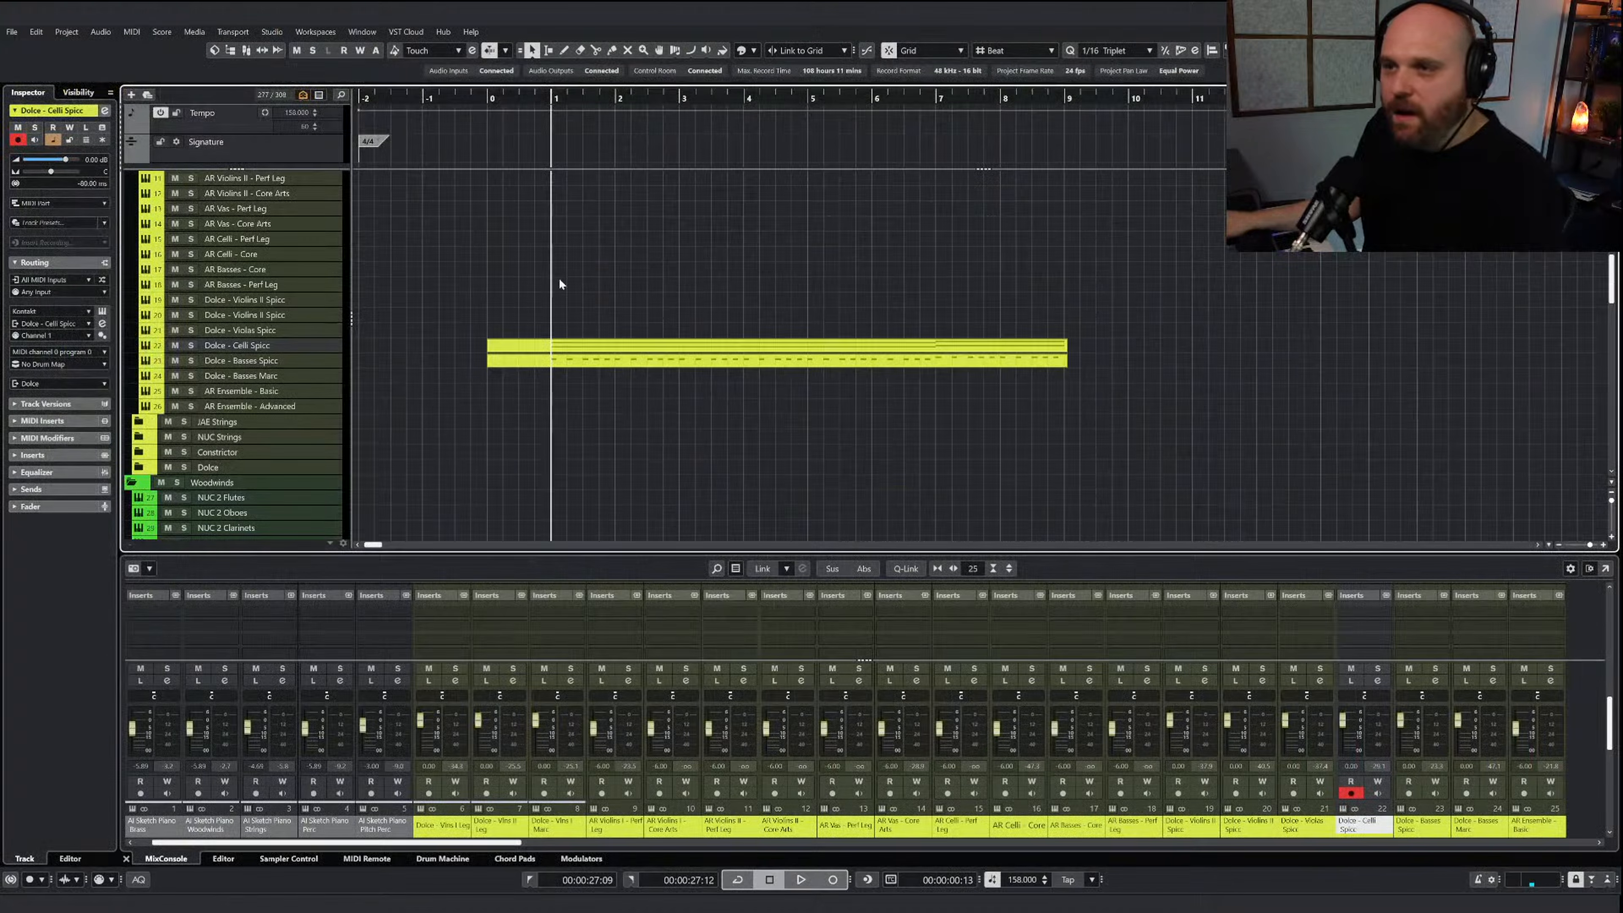
right_click(559, 279)
click(564, 313)
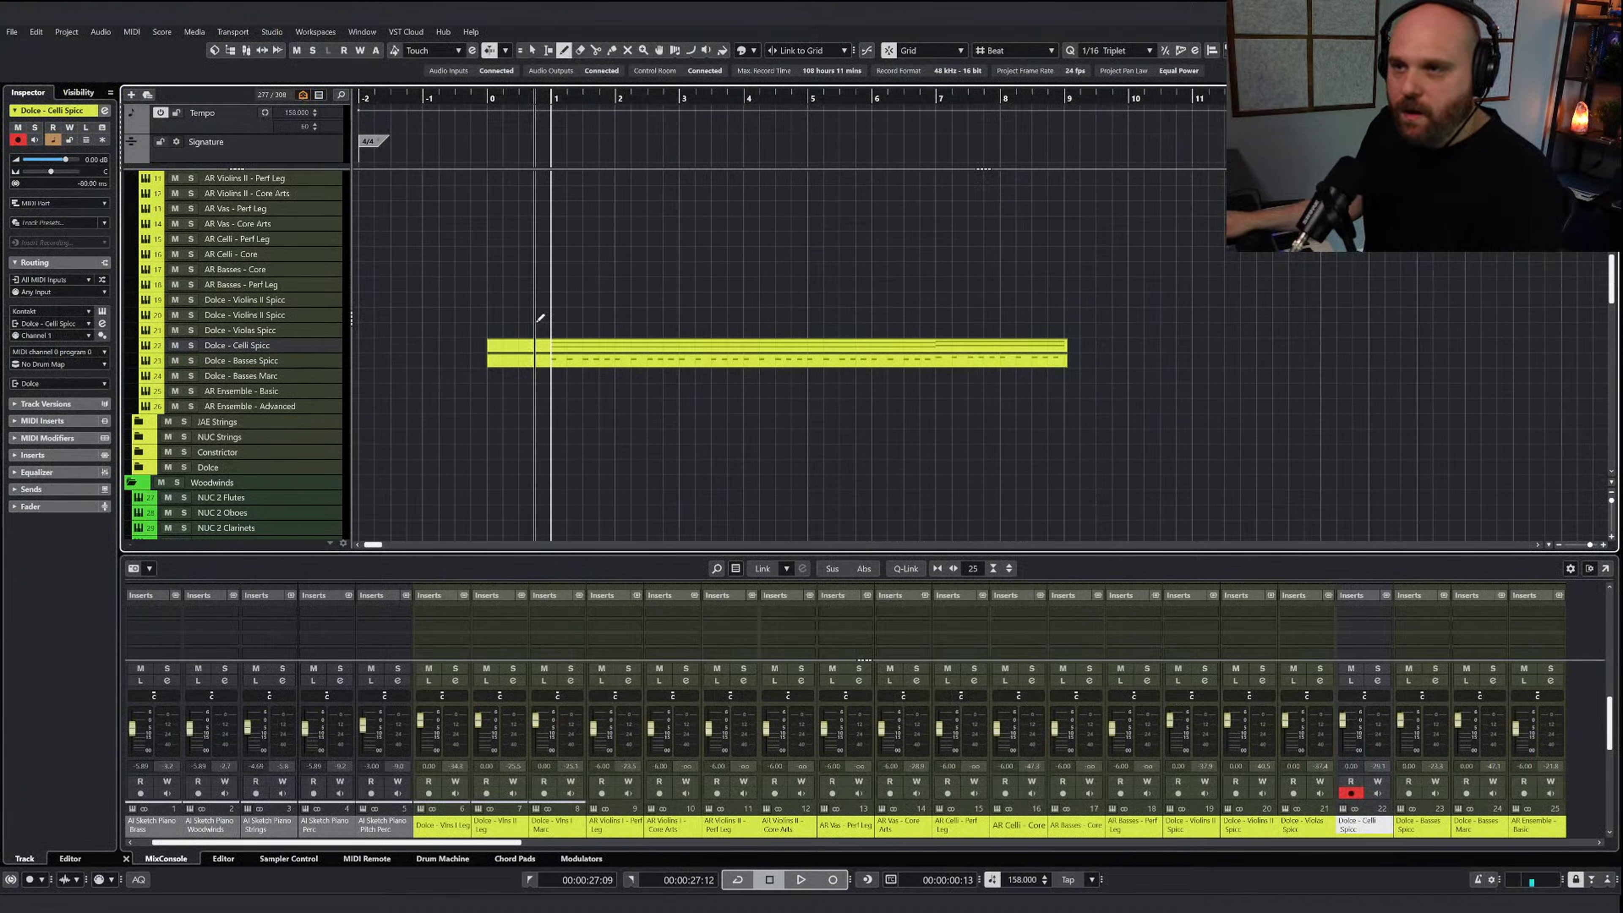
drag(505, 314, 1044, 313)
key(Return)
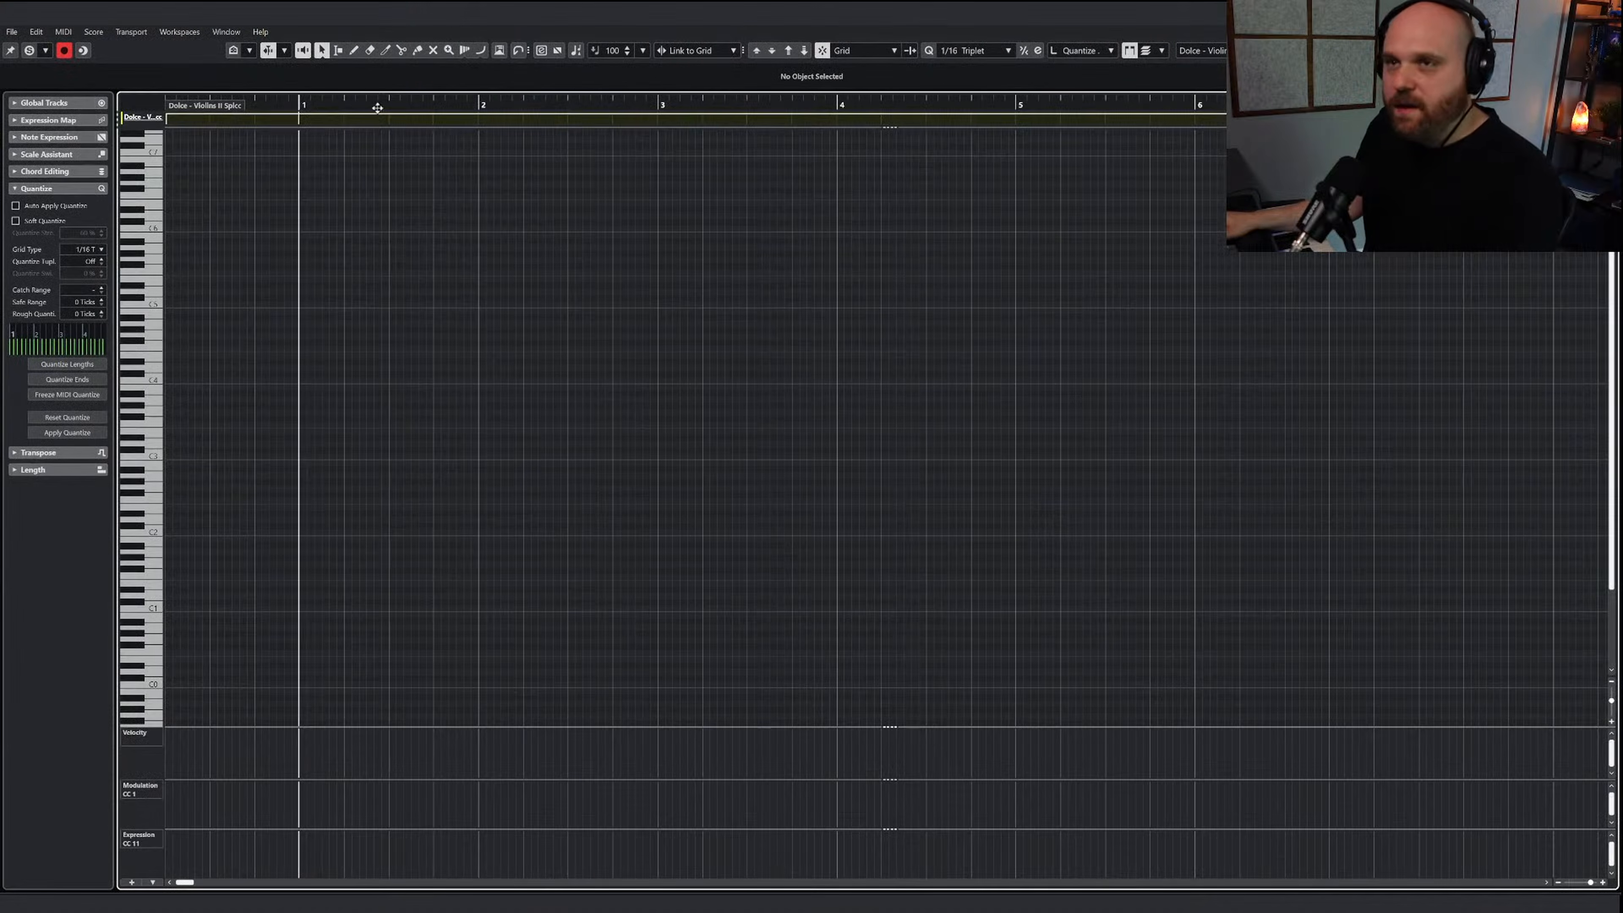
Paste the copied sketch notes at bar 1 of the new violins spiccato part
key(ctrl+v)
right_click(332, 293)
click(297, 423)
Mute the upper note line in bars 1 to 4 of the violins spiccato part and play it briefly from before bar 1
right_click(339, 394)
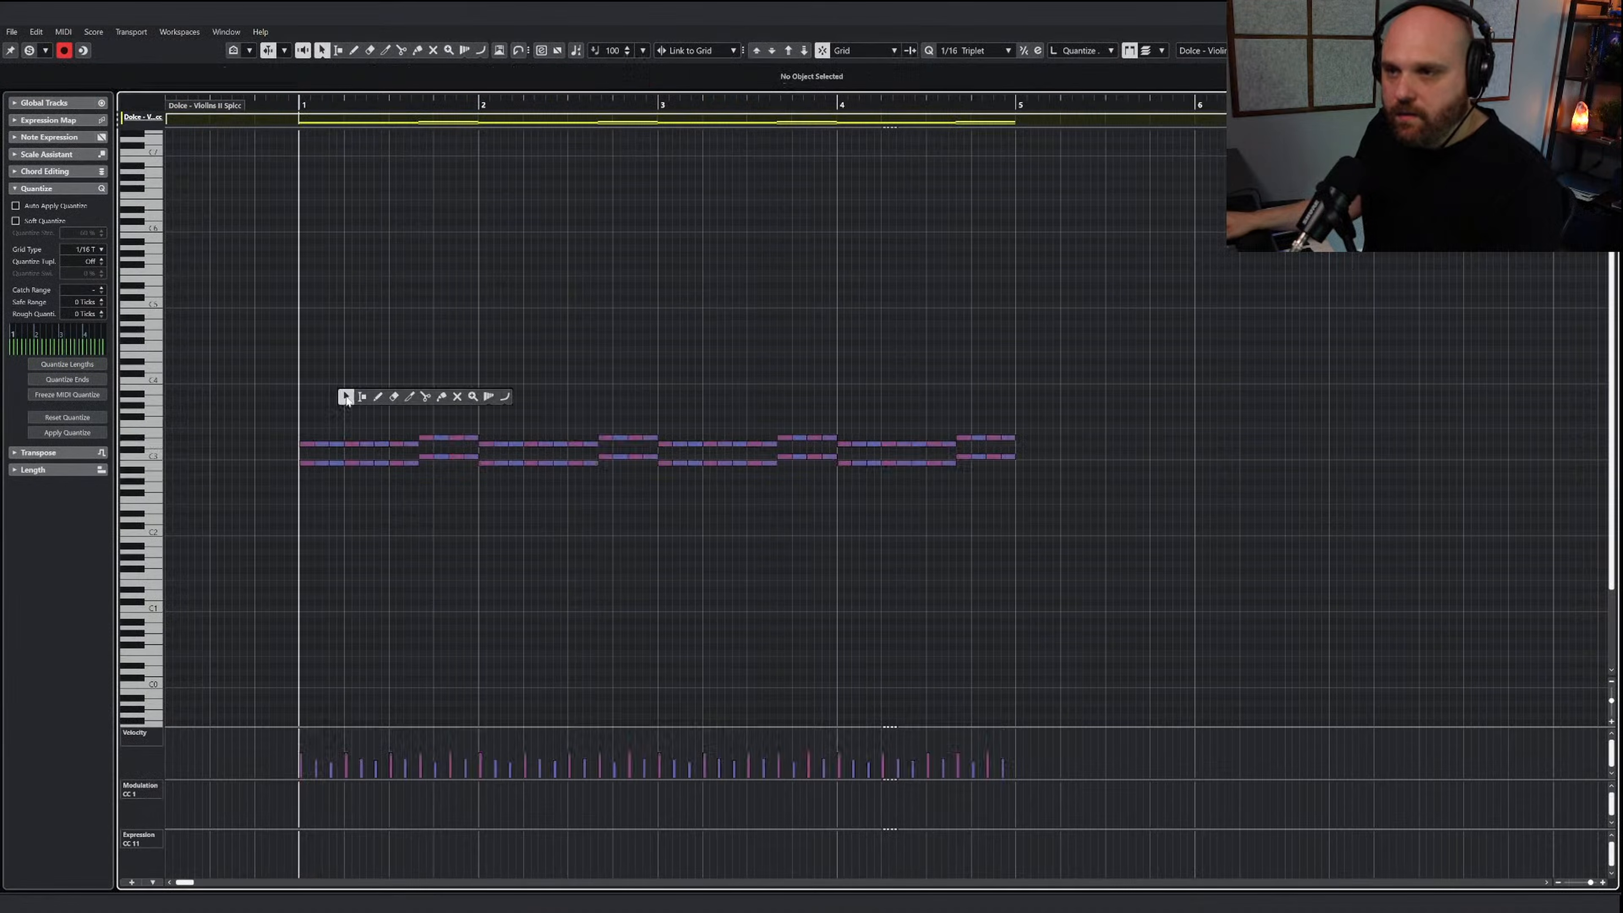
click(467, 398)
click(457, 397)
drag(231, 409, 770, 457)
drag(783, 421, 1019, 444)
key(1)
key(space)
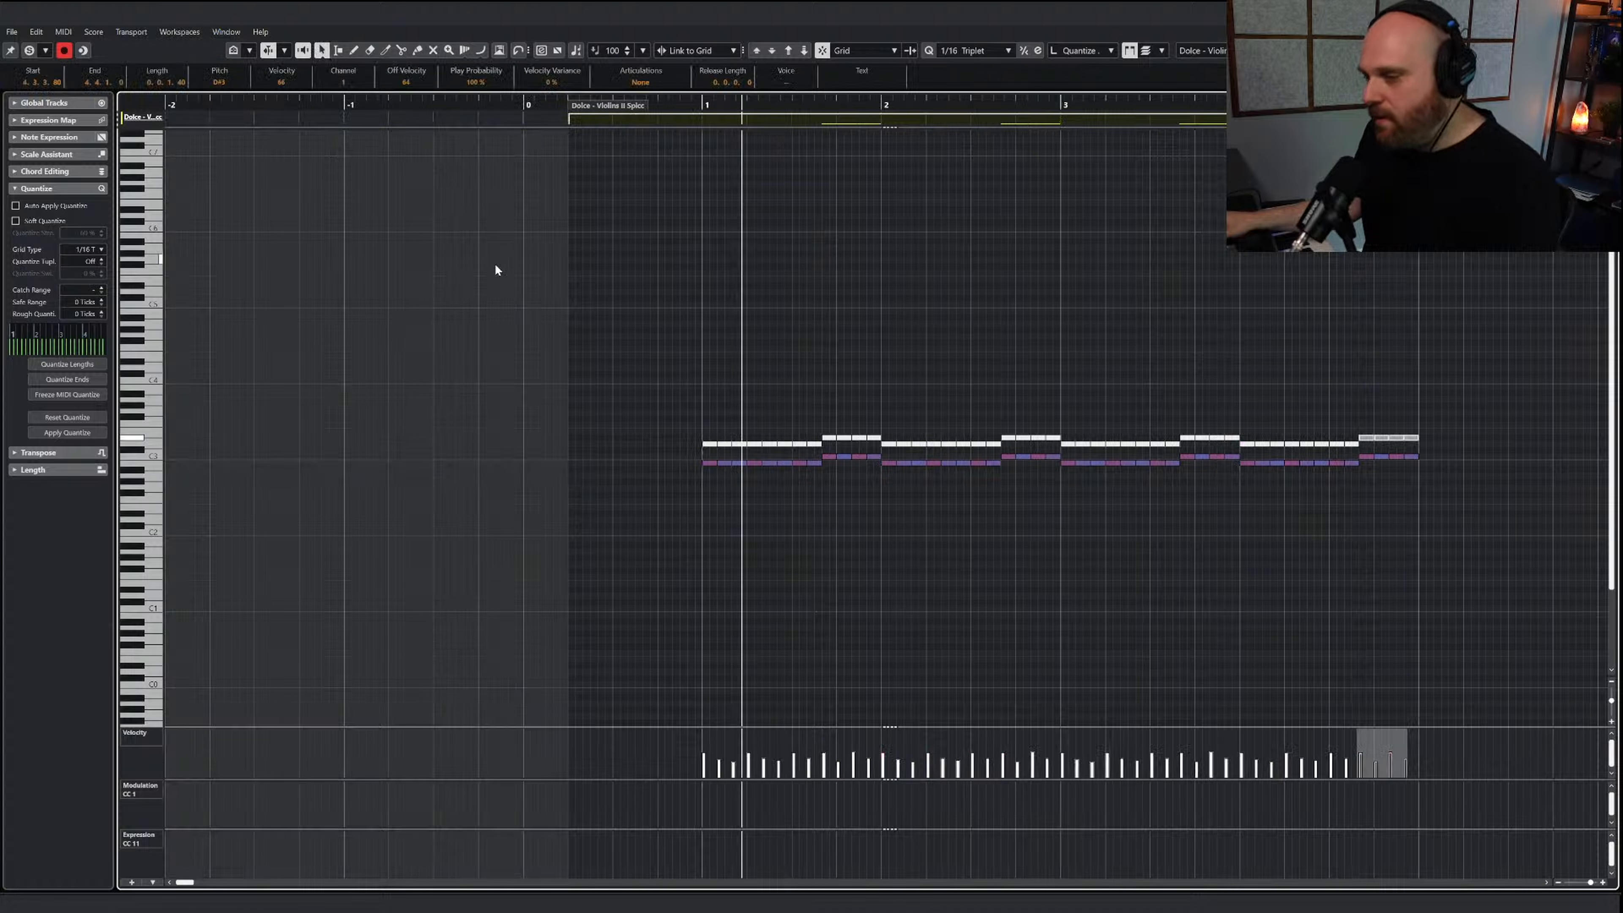
key(space)
Mute the AI Sketch Piano Strings part in the arrangement and resume playback
key(Return)
scroll(895, 192, up, 5)
right_click(616, 294)
click(679, 301)
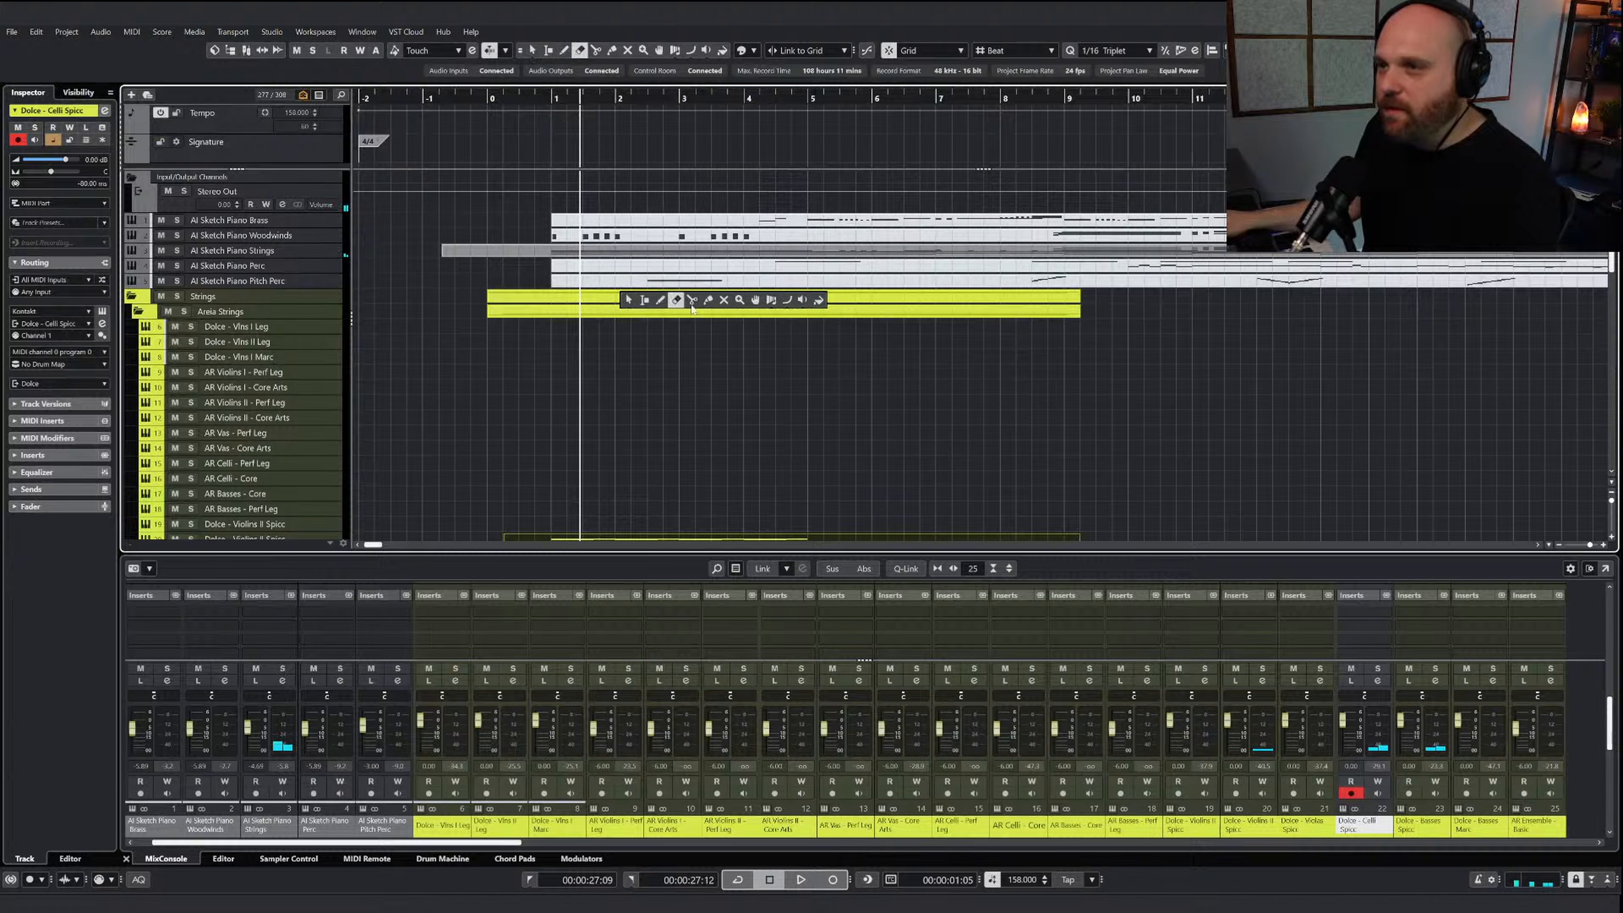
click(723, 300)
key(1)
key(space)
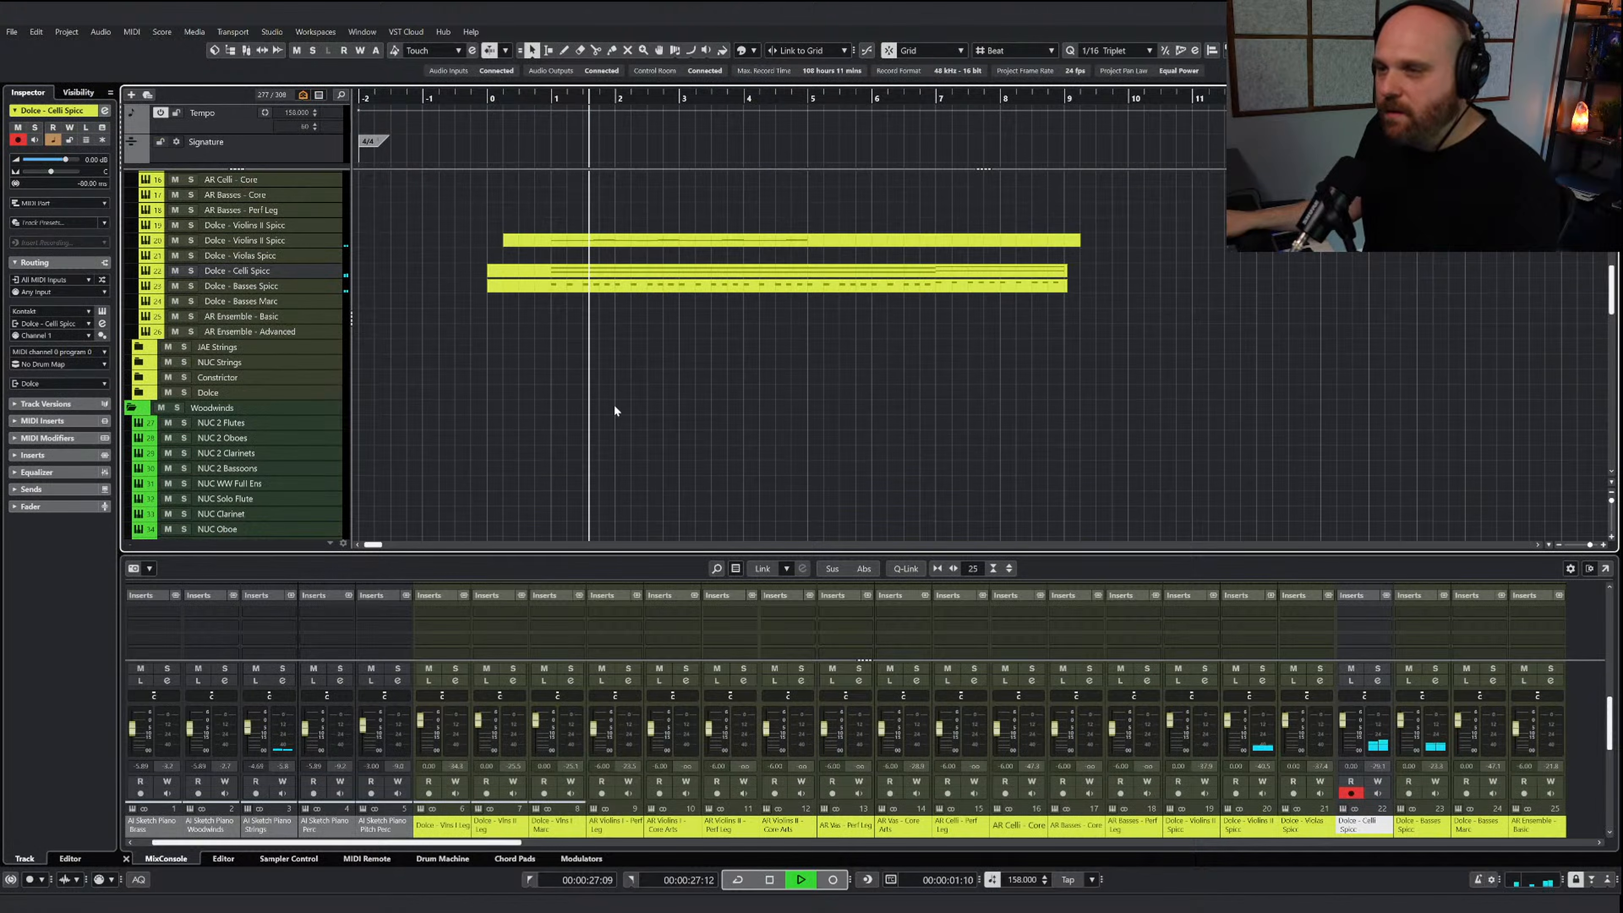
Extend the start of the track 20 violins spiccato part to bar 0
scroll(615, 428, down, 5)
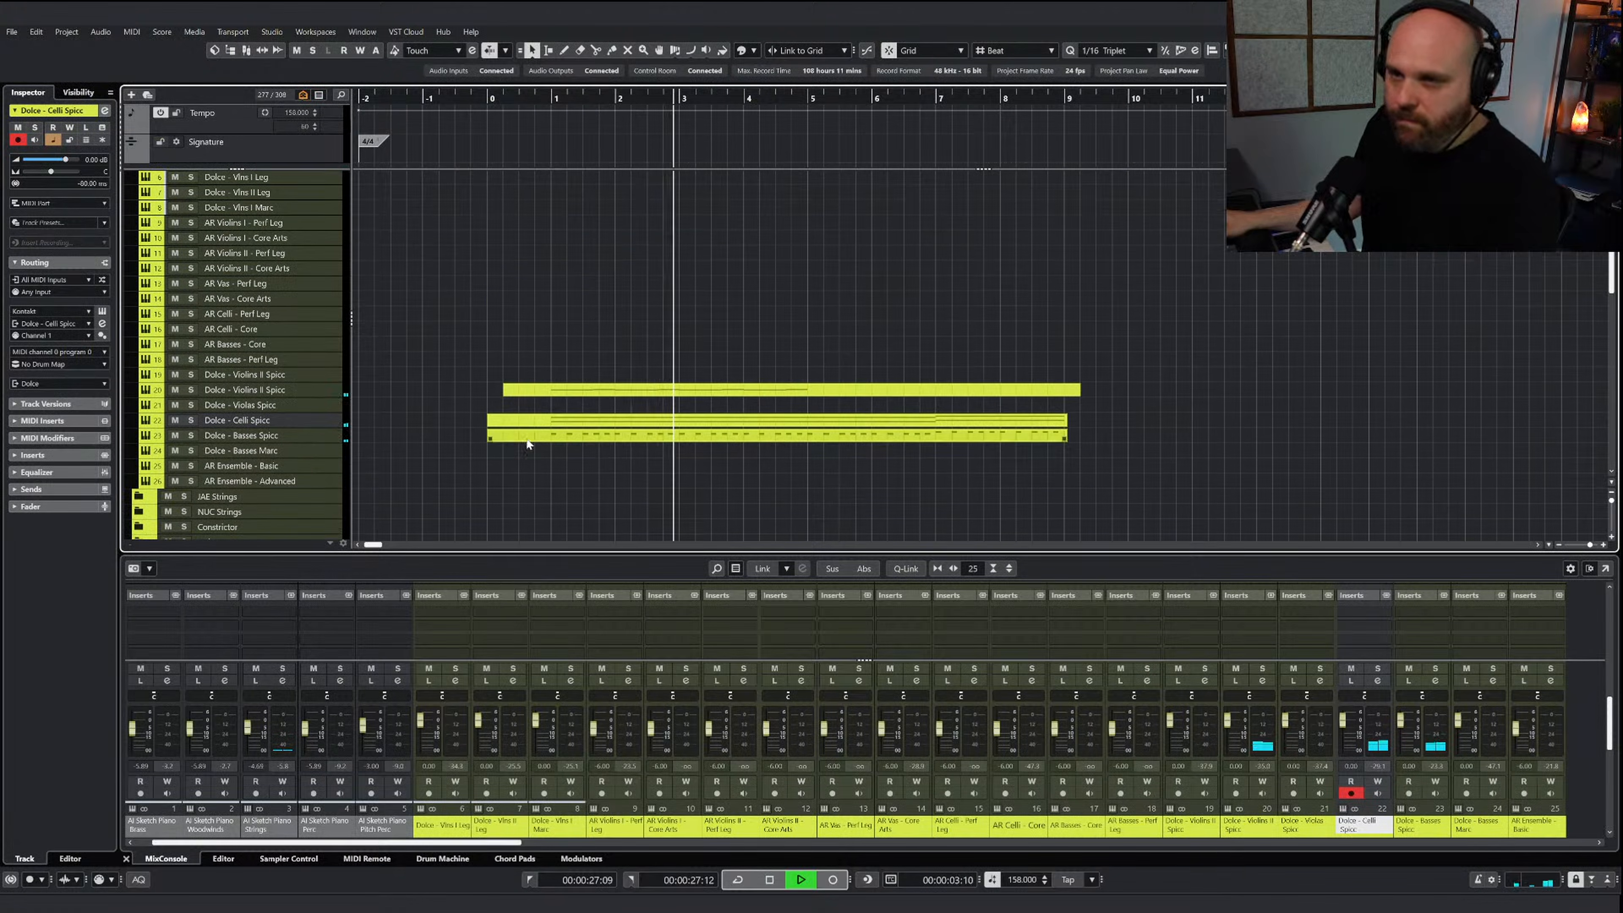
click(554, 388)
drag(505, 398, 489, 397)
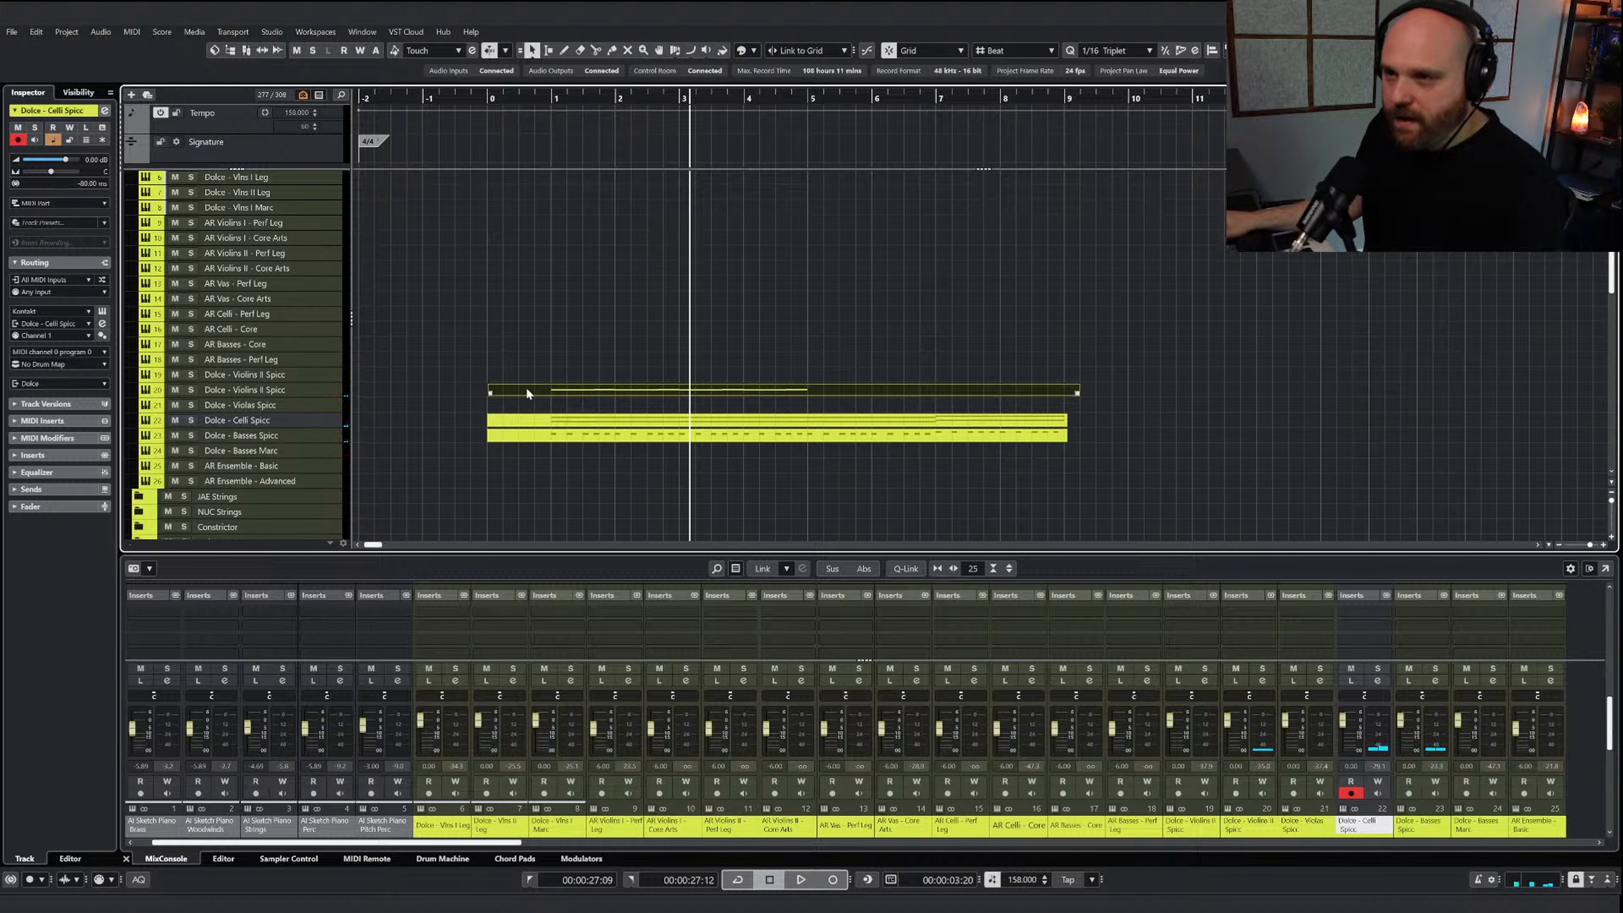
Reopen the AI Sketch Piano Strings part for note editing
key(3)
scroll(550, 352, up, 5)
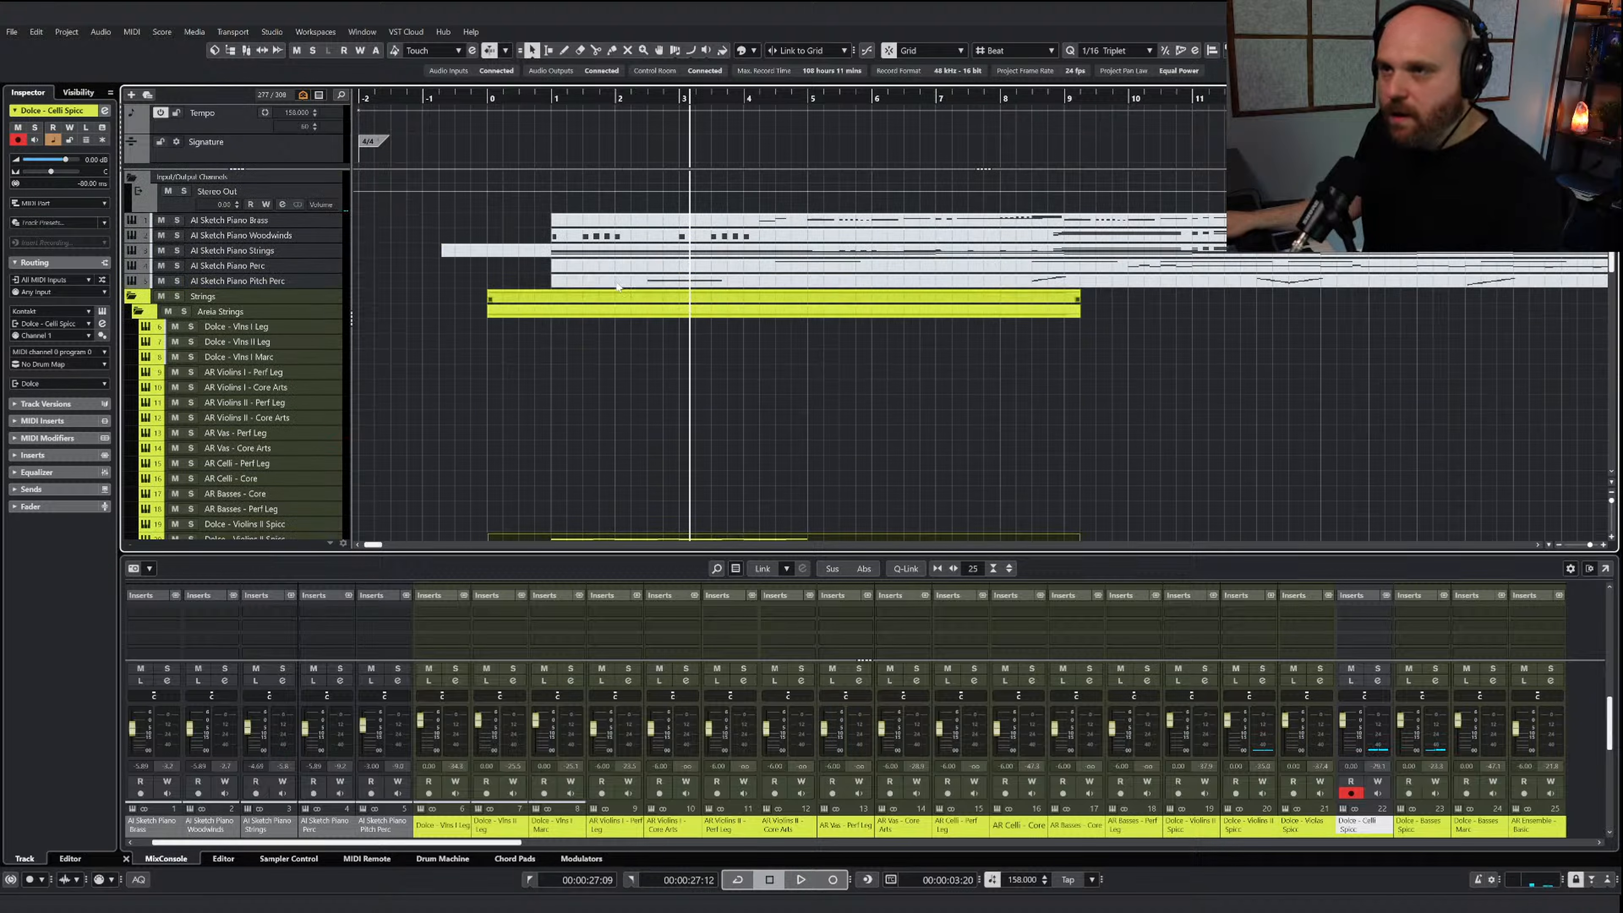
double_click(616, 255)
Try to mute the uppermost note line across bars 1 to 4 of the sketch strings
right_click(475, 441)
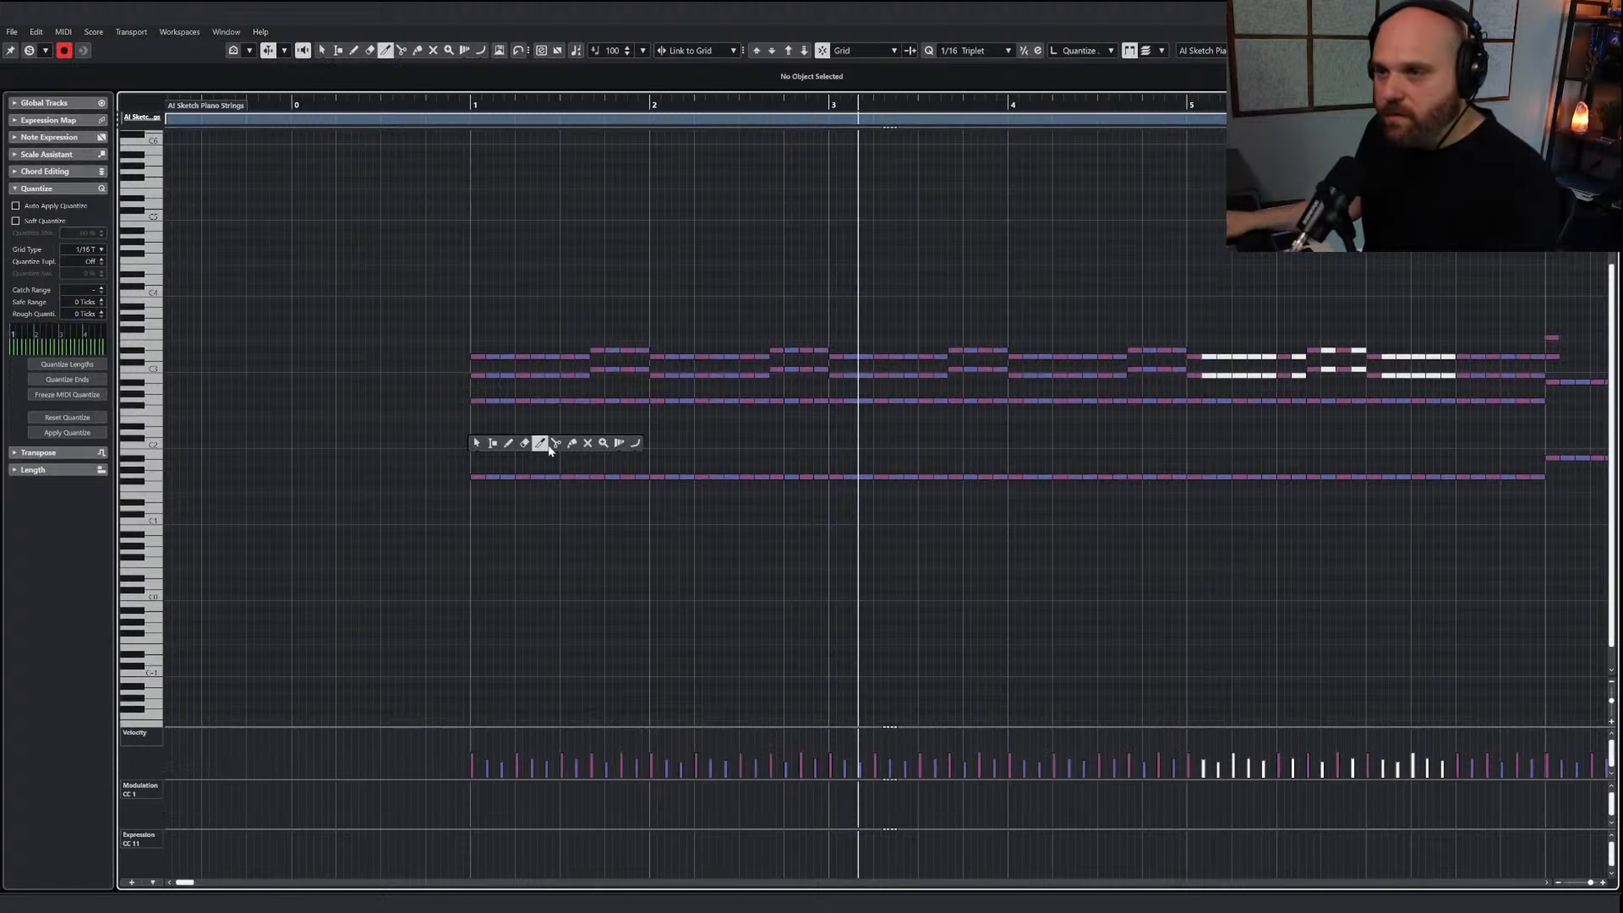
click(588, 443)
drag(463, 343, 1126, 363)
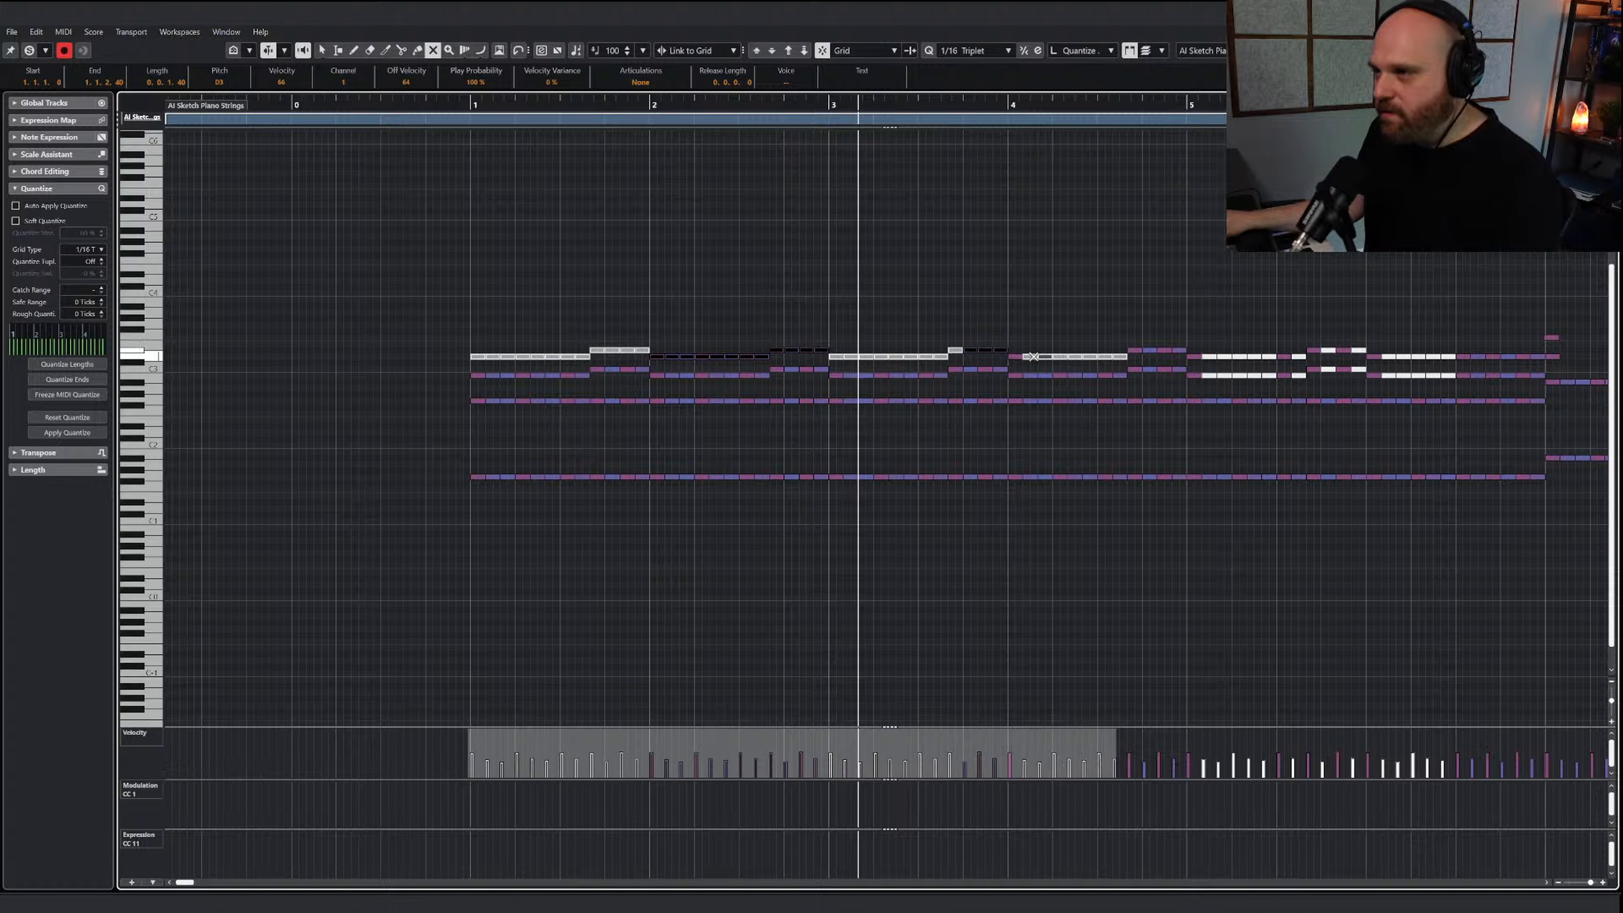
click(1009, 339)
drag(654, 332, 821, 357)
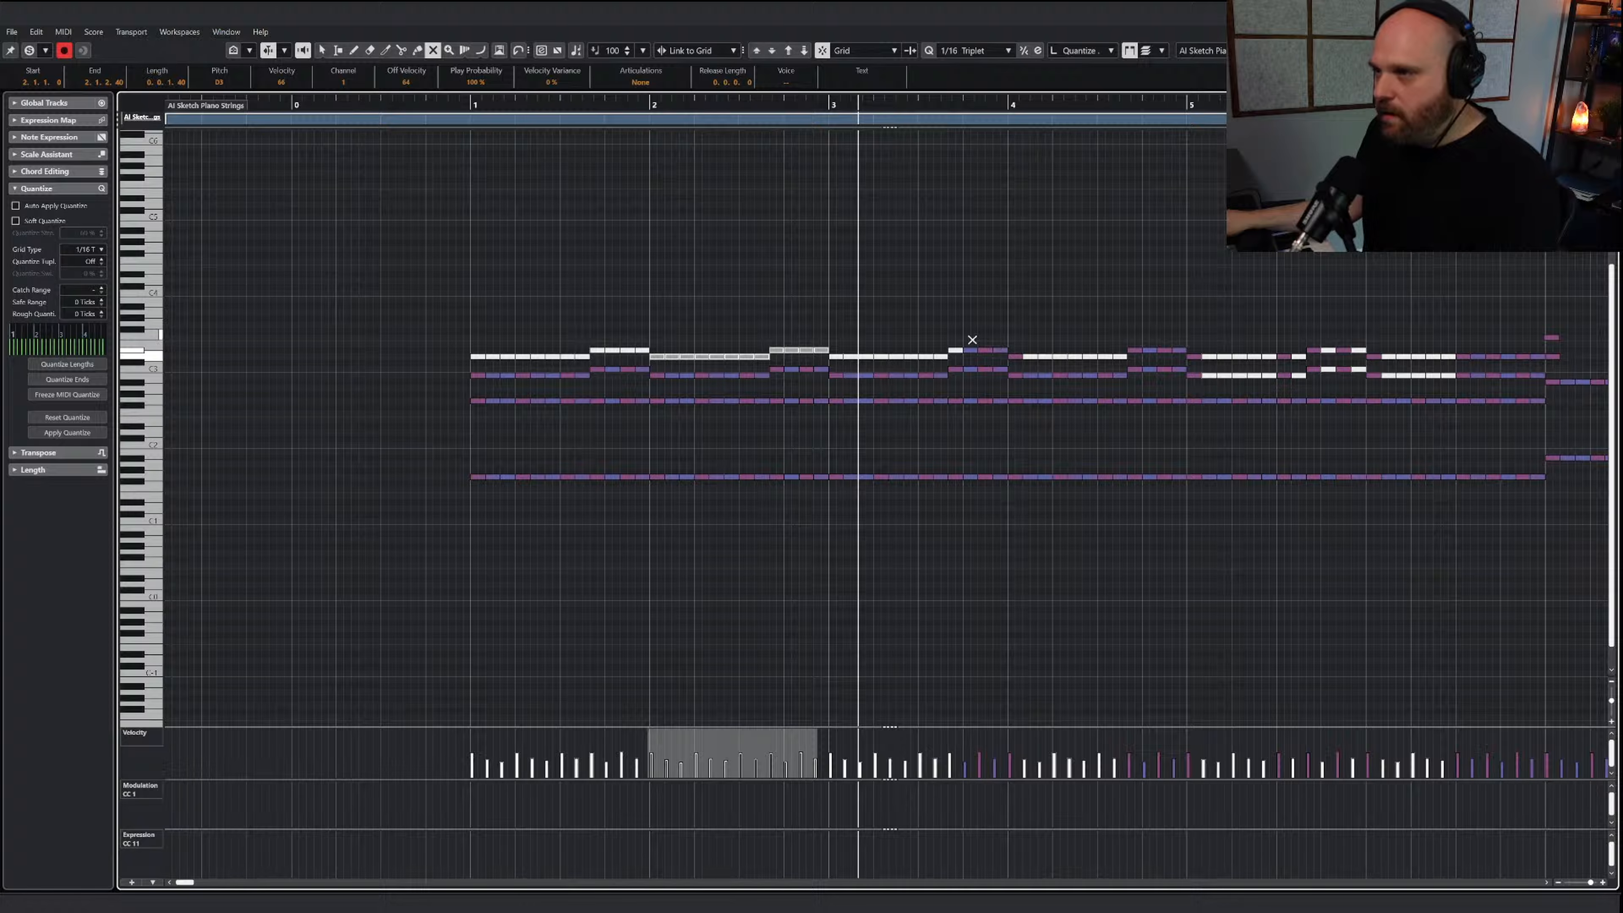
drag(1015, 355, 1016, 355)
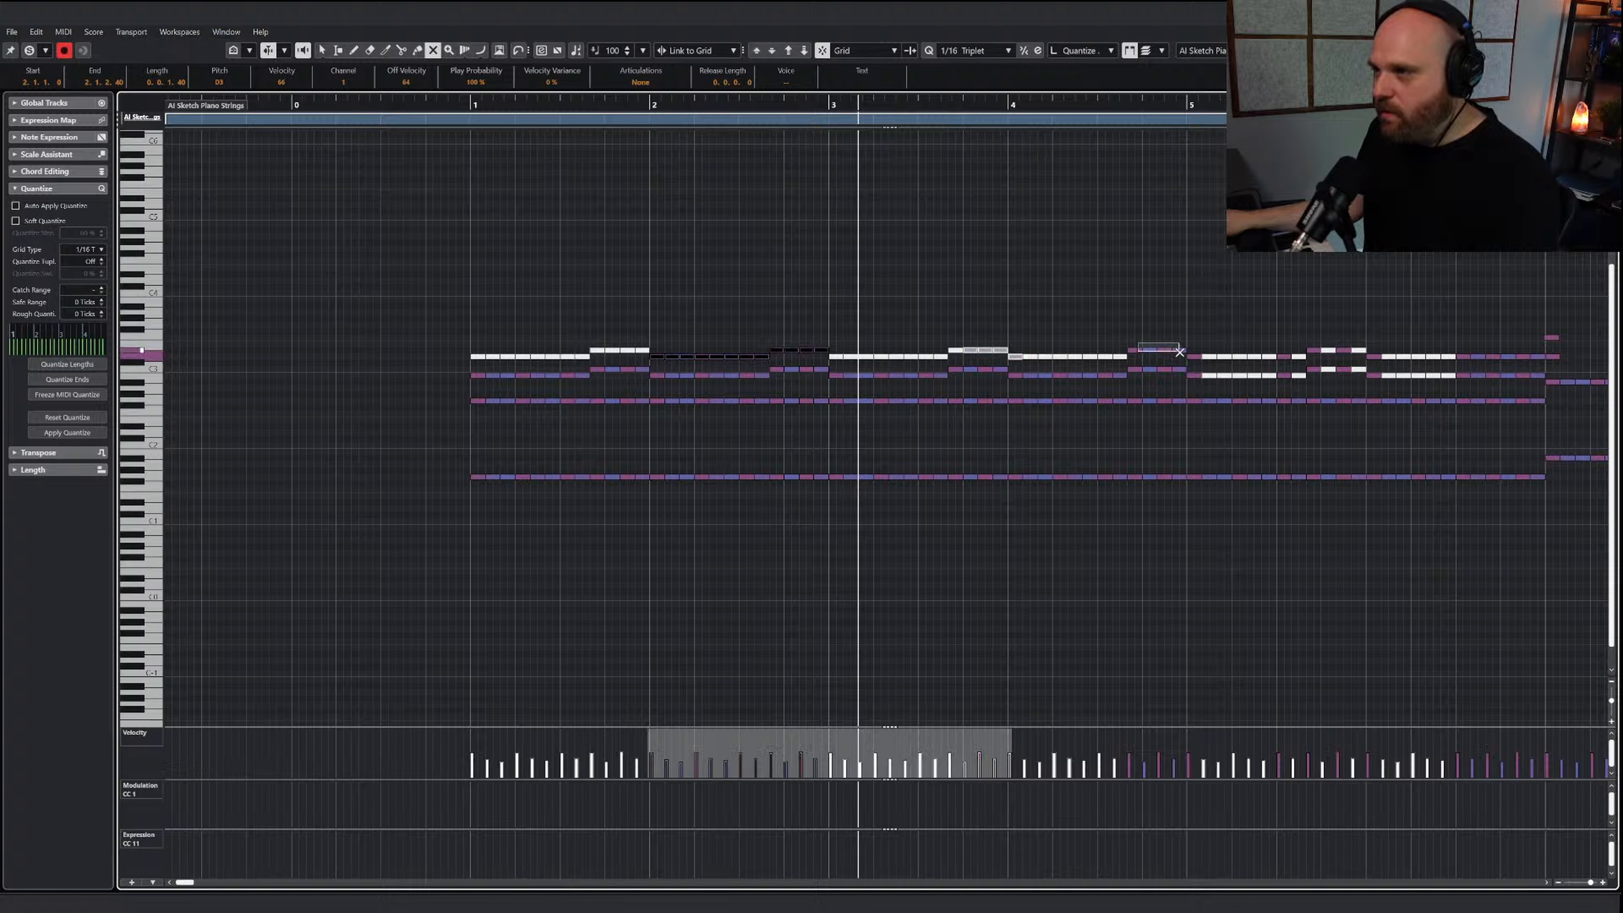
drag(1179, 351, 1180, 352)
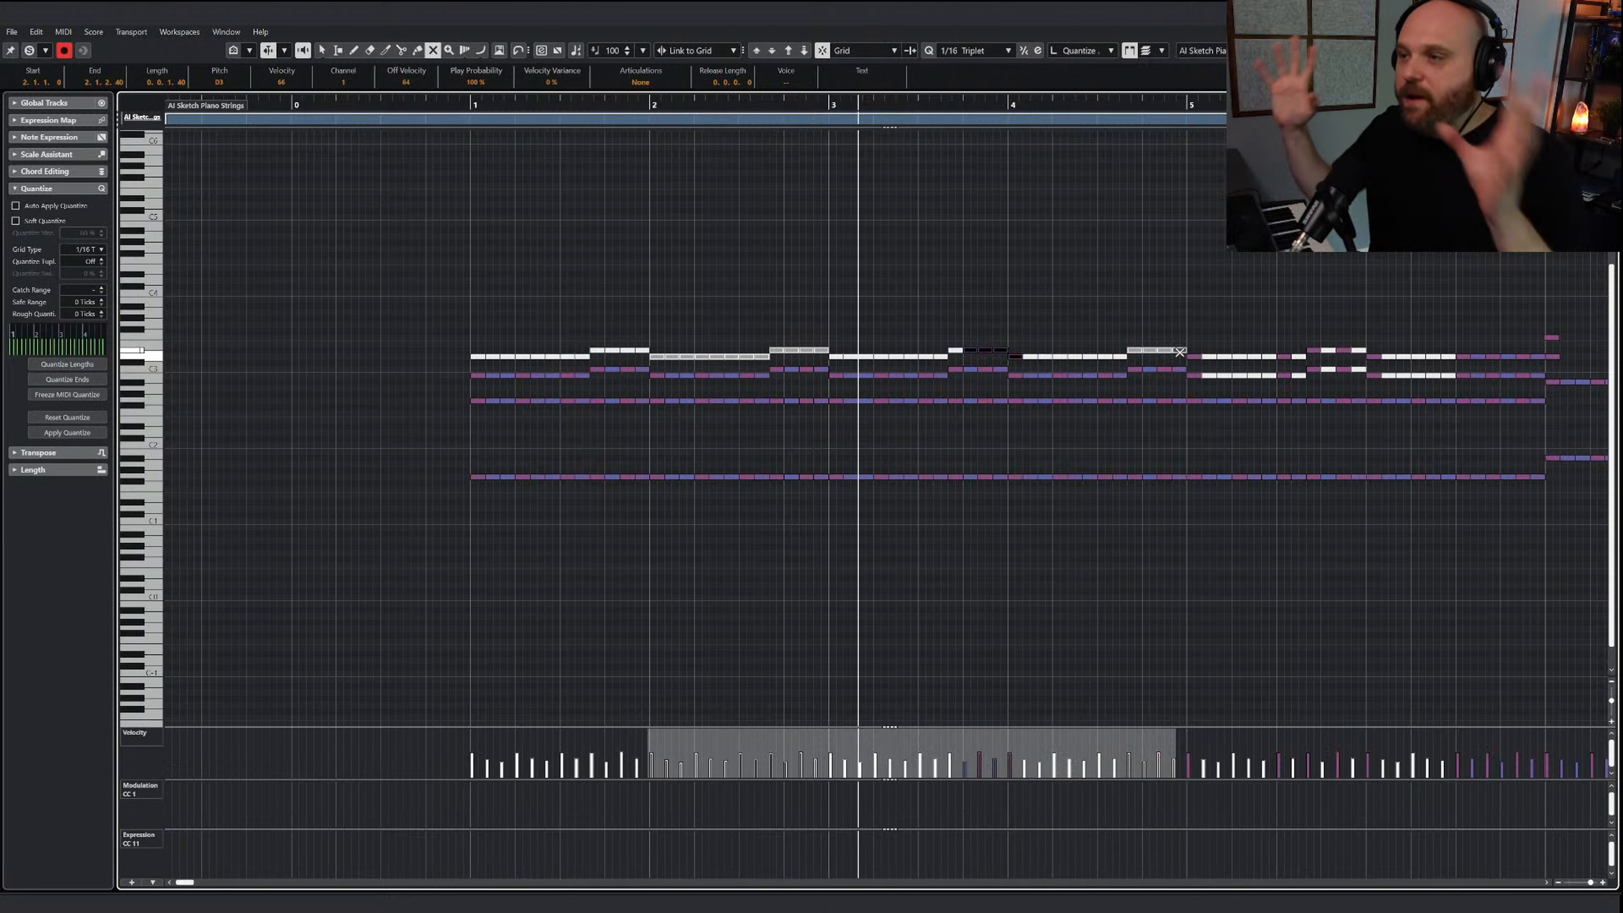
click(927, 302)
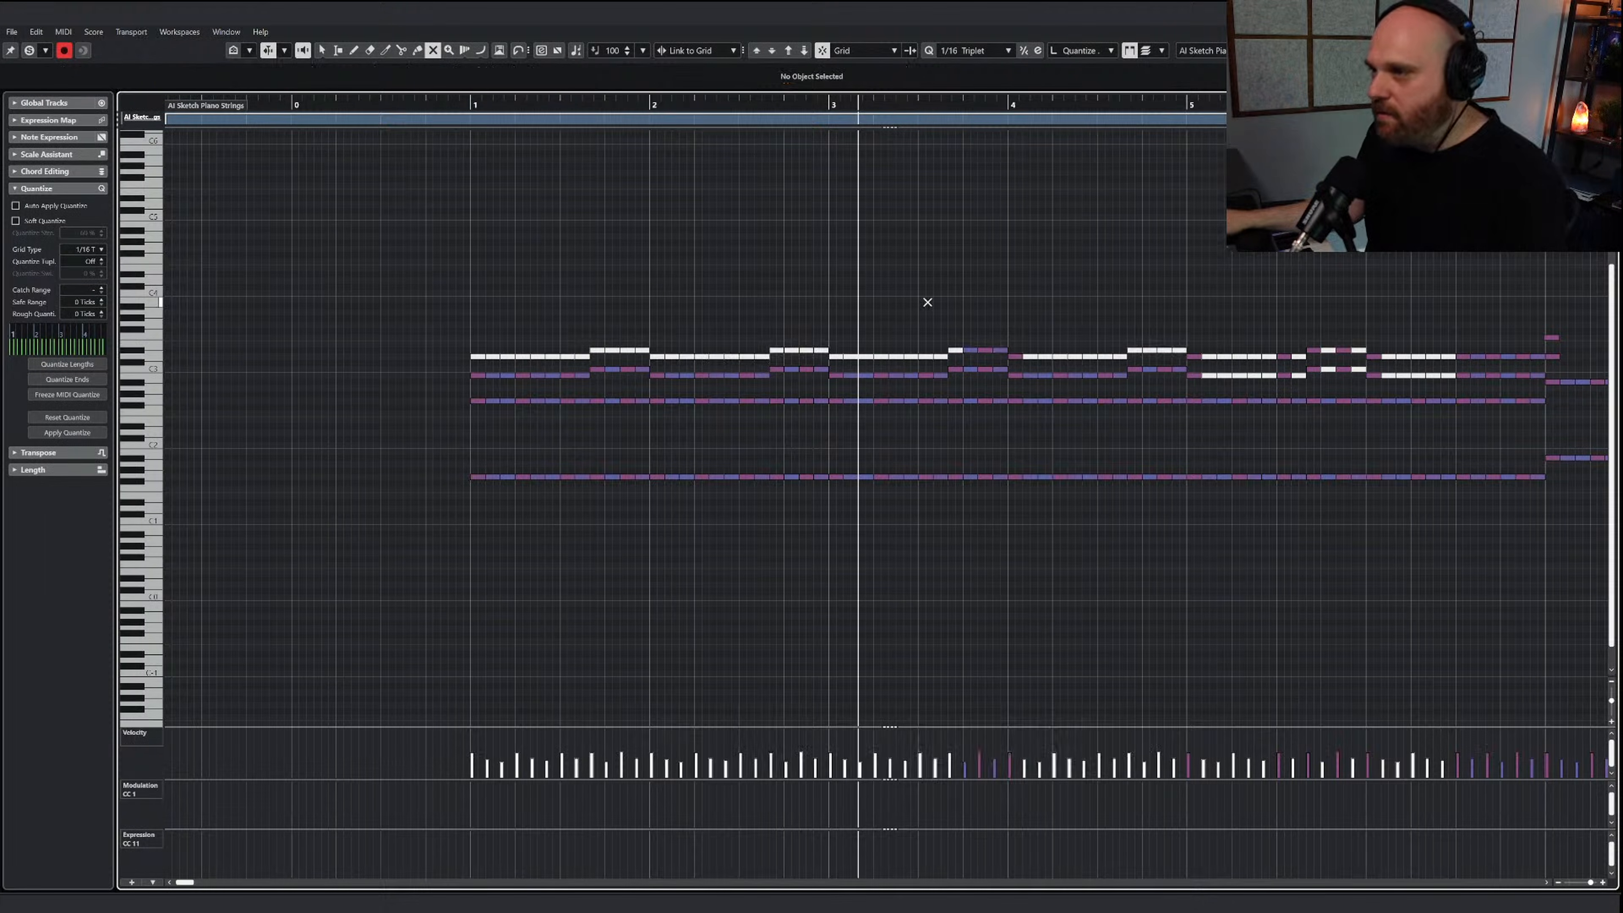
Unmute all notes of the uppermost line in bars 1 to 4 of the sketch strings
key(1)
right_click(766, 314)
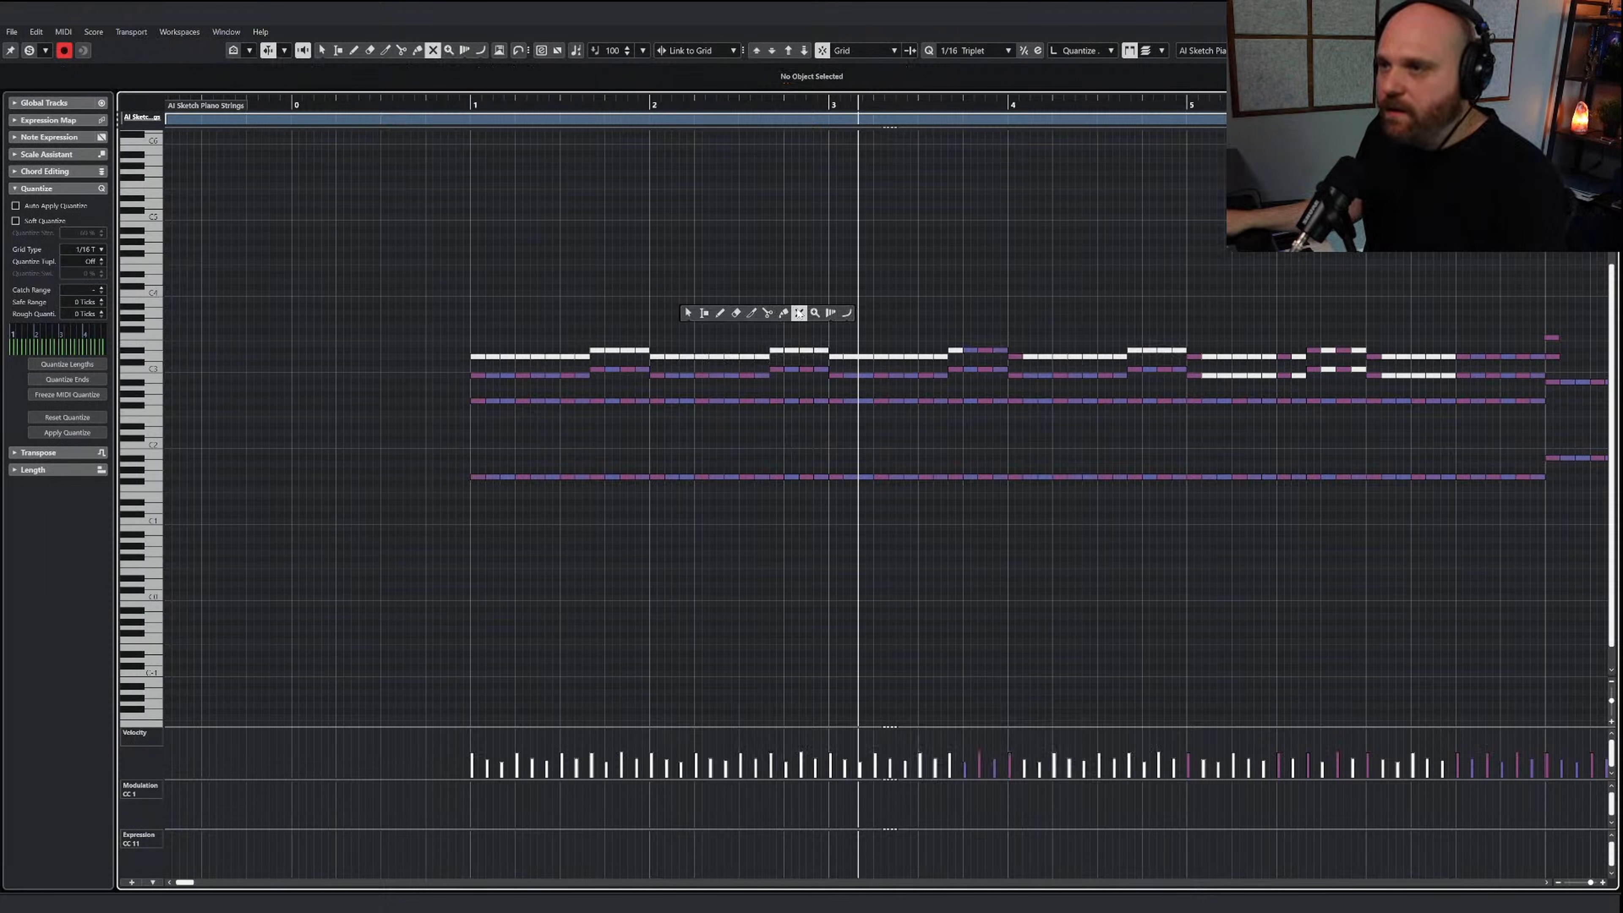
click(794, 309)
drag(426, 318, 1182, 362)
right_click(1109, 344)
click(1108, 332)
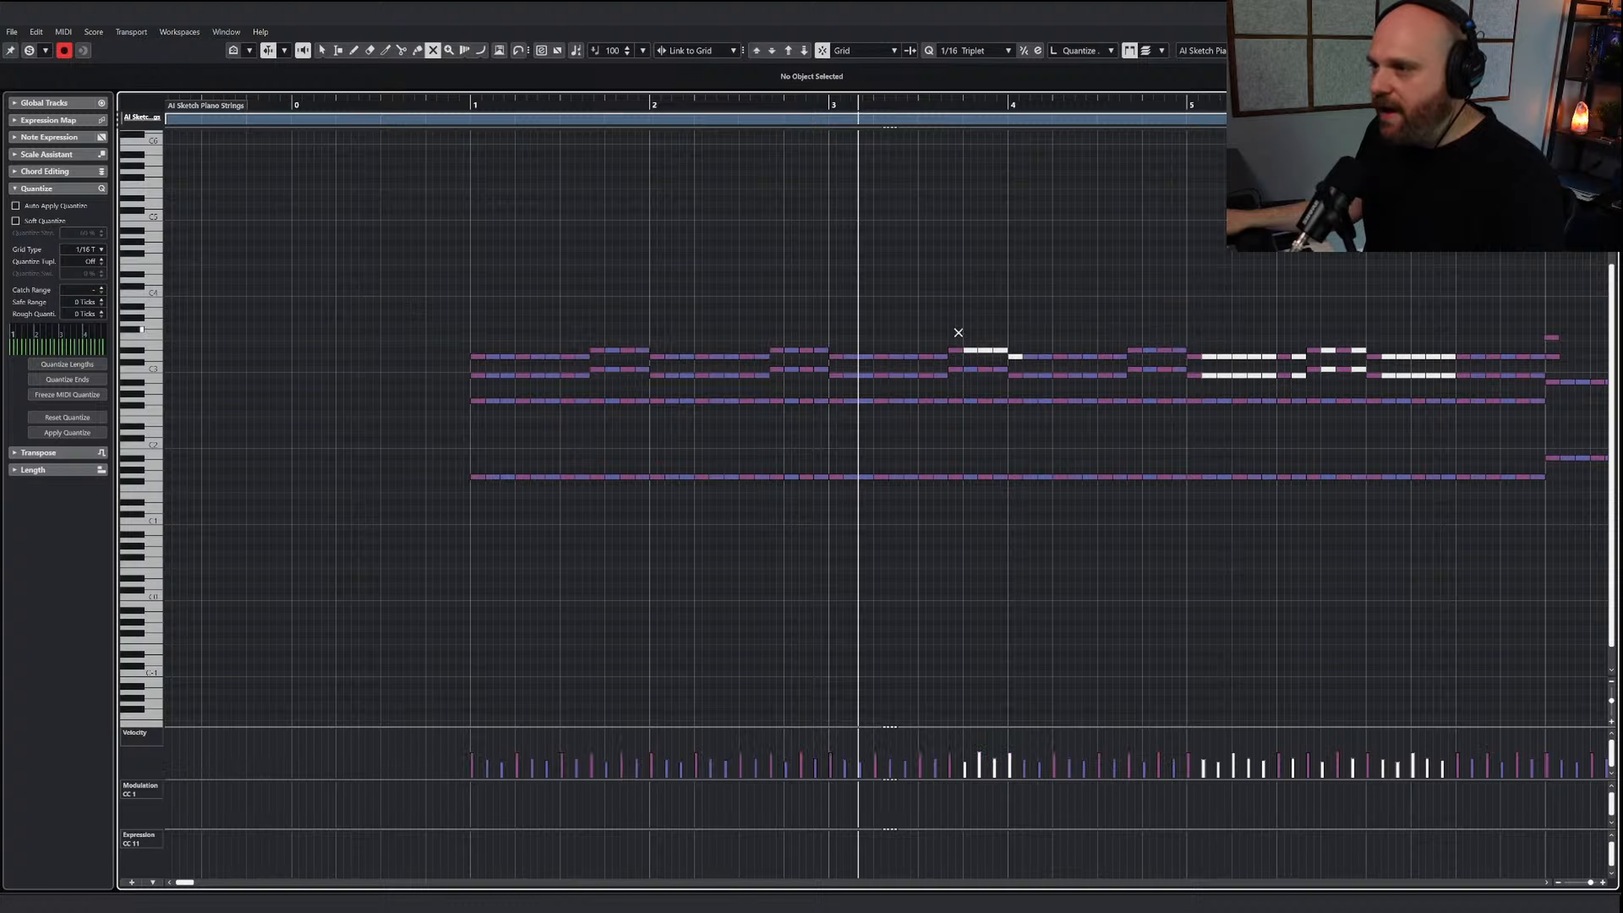
drag(1013, 359, 1012, 359)
Copy only the uppermost note line of bars 1 to 4, place the playback cursor at bar 1 and return to the arrangement
key(1)
drag(446, 316, 1178, 355)
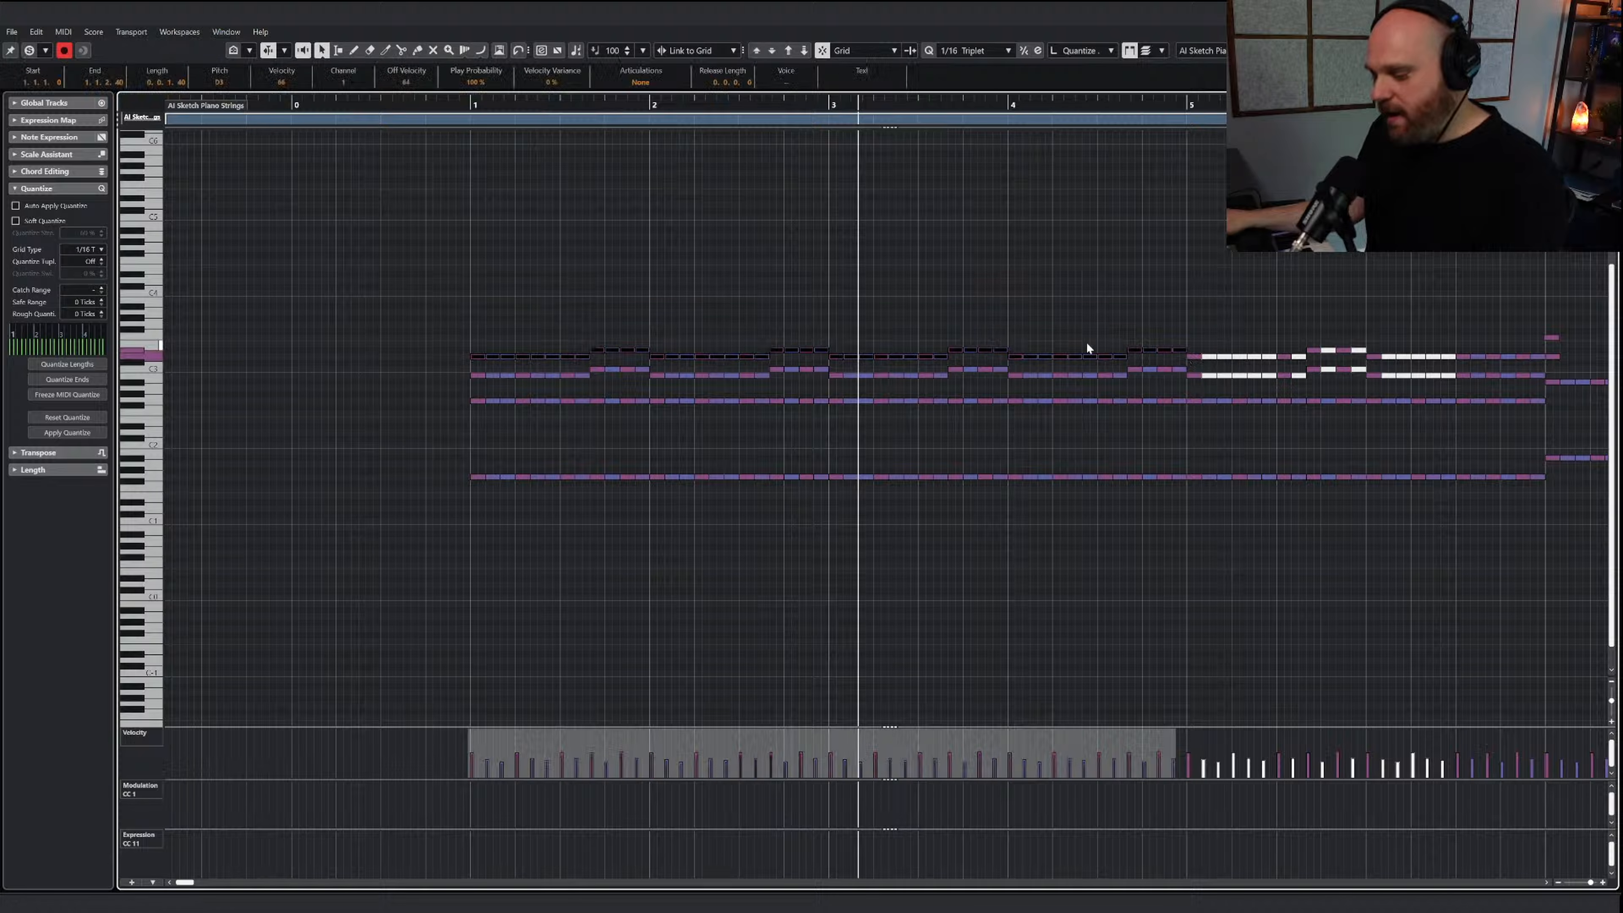
click(468, 104)
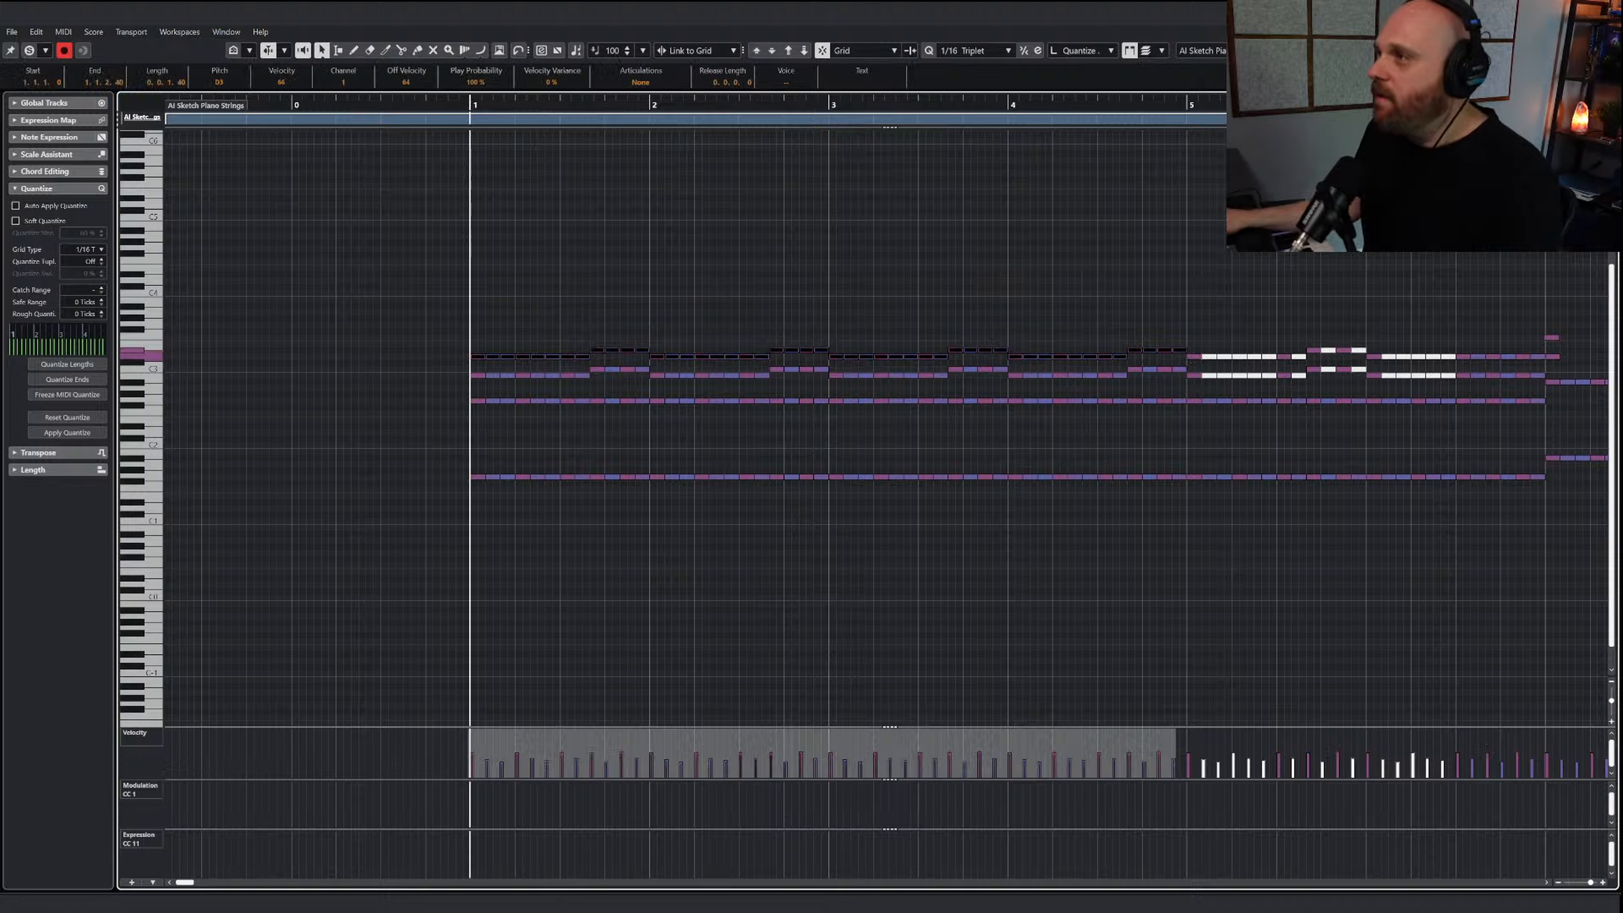
key(Return)
right_click(631, 418)
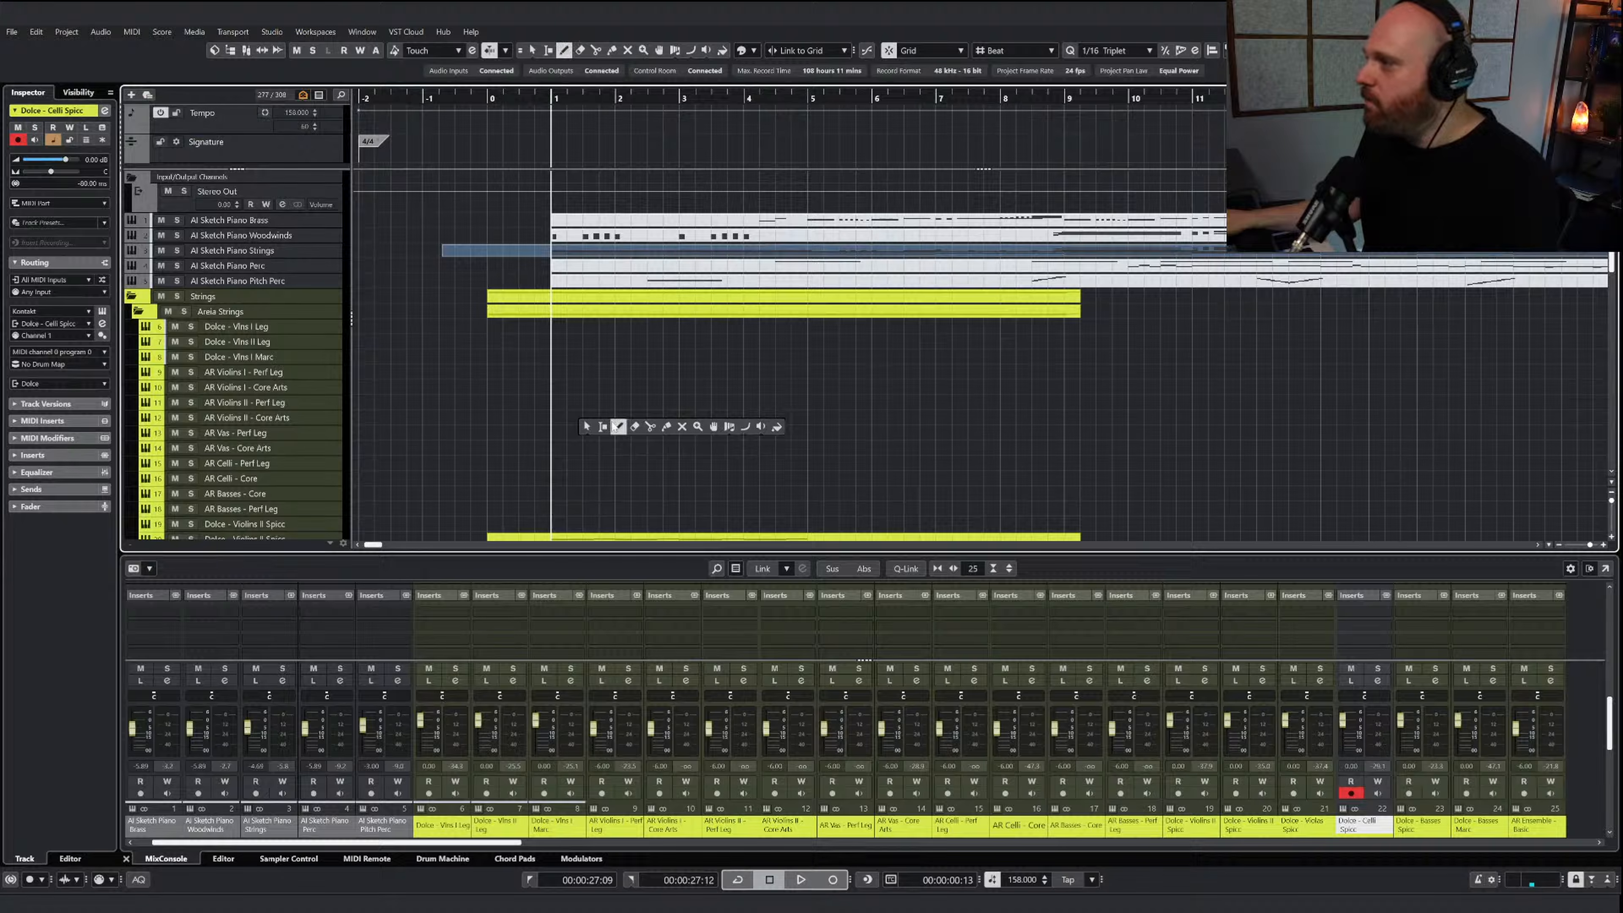
click(585, 428)
scroll(582, 422, down, 5)
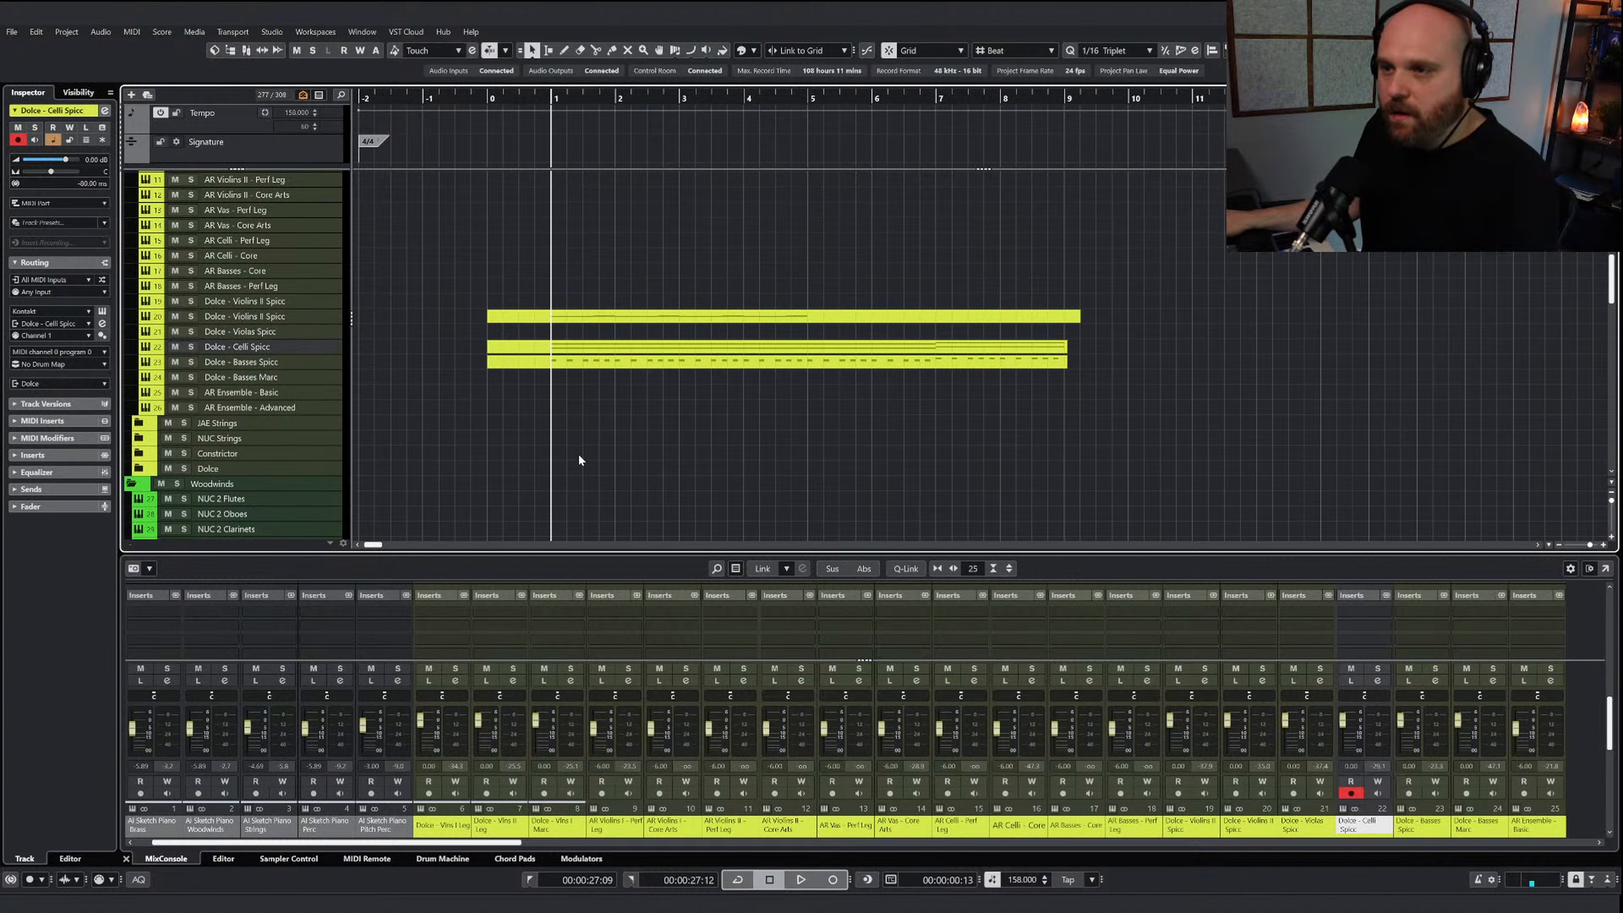
right_click(578, 402)
click(609, 400)
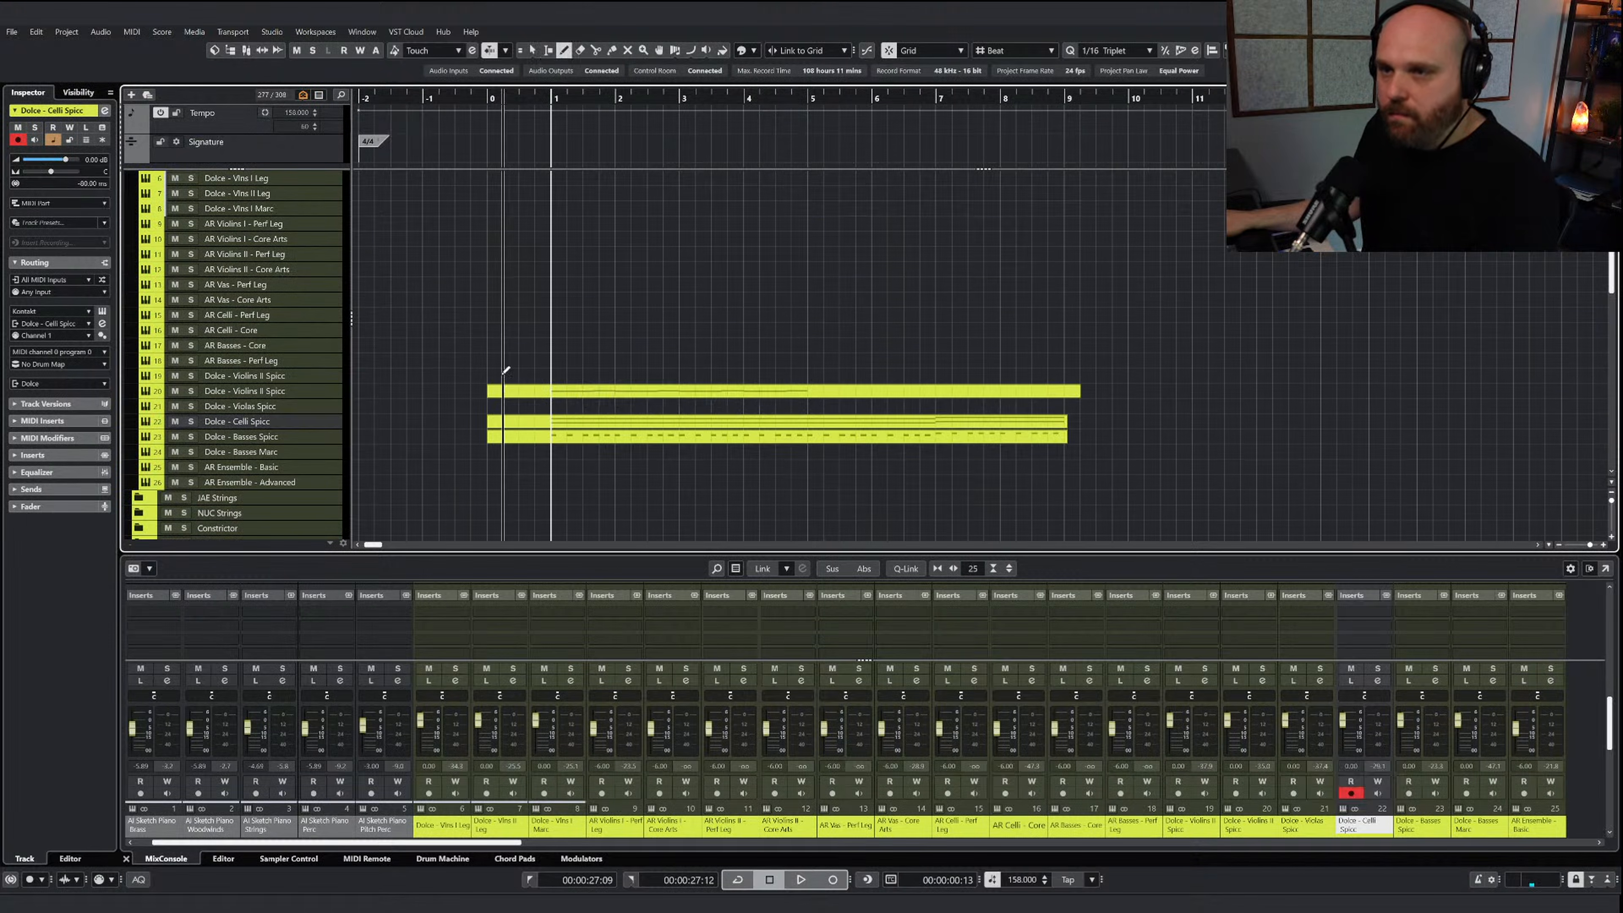
right_click(490, 382)
click(491, 381)
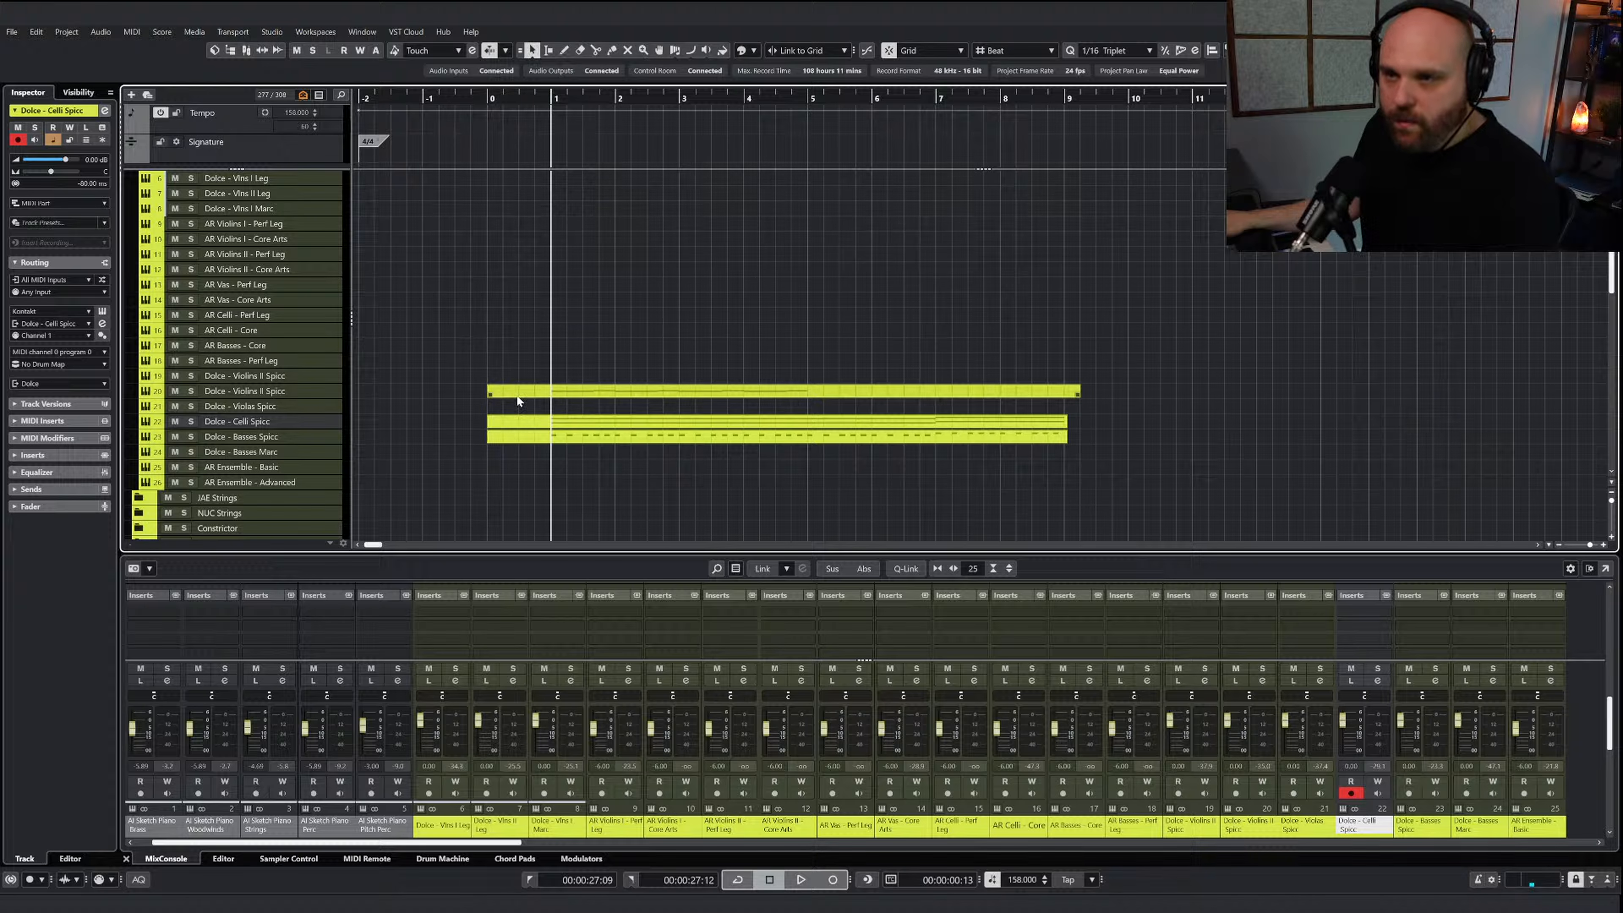
Inspect the Kontakt instruments on both Dolce - Violins II Spicc tracks to see which violin section each one loads
click(270, 378)
key(e)
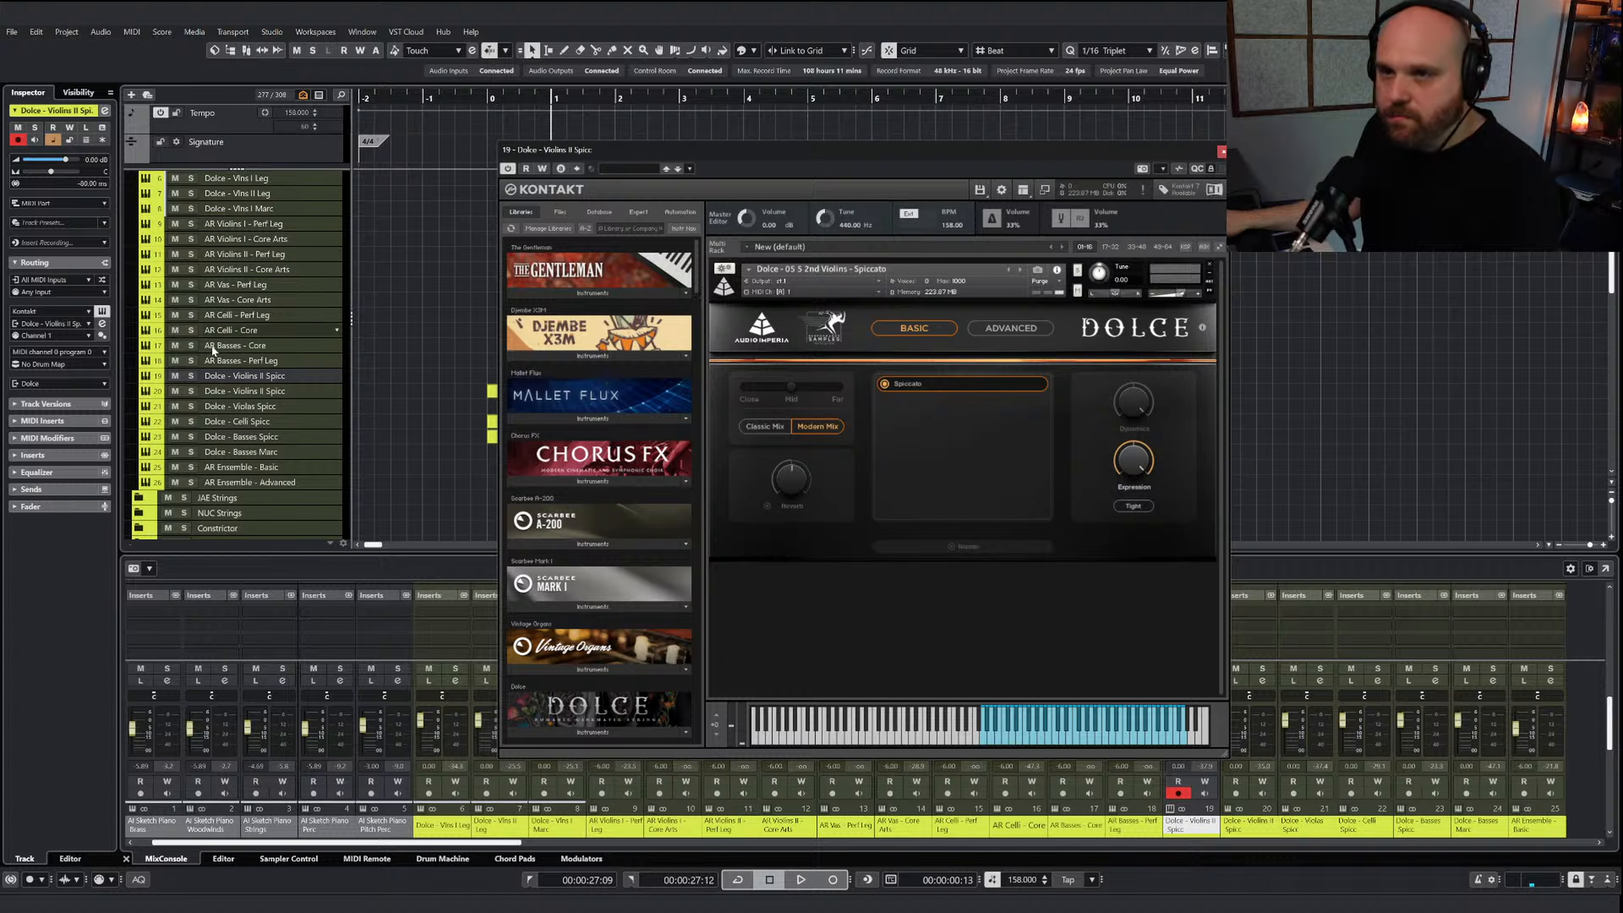
key(Down)
key(e)
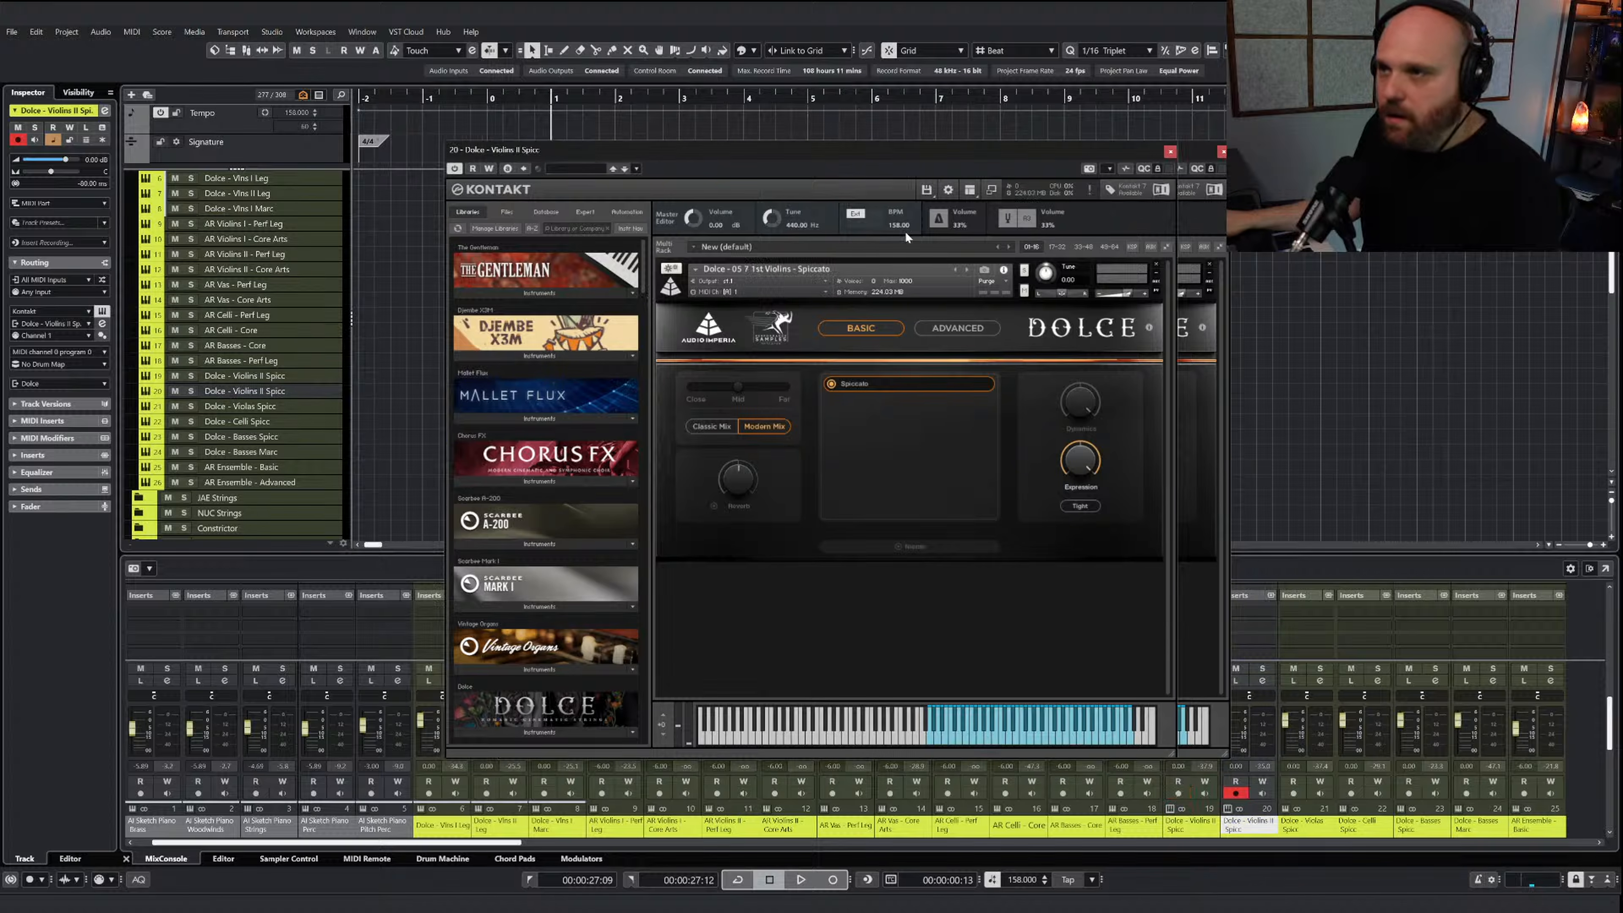
Close both Kontakt instruments and move the copied violin clip up onto the first of the two Dolce - Violins II Spicc tracks
click(1169, 151)
click(1222, 151)
right_click(314, 421)
key(Escape)
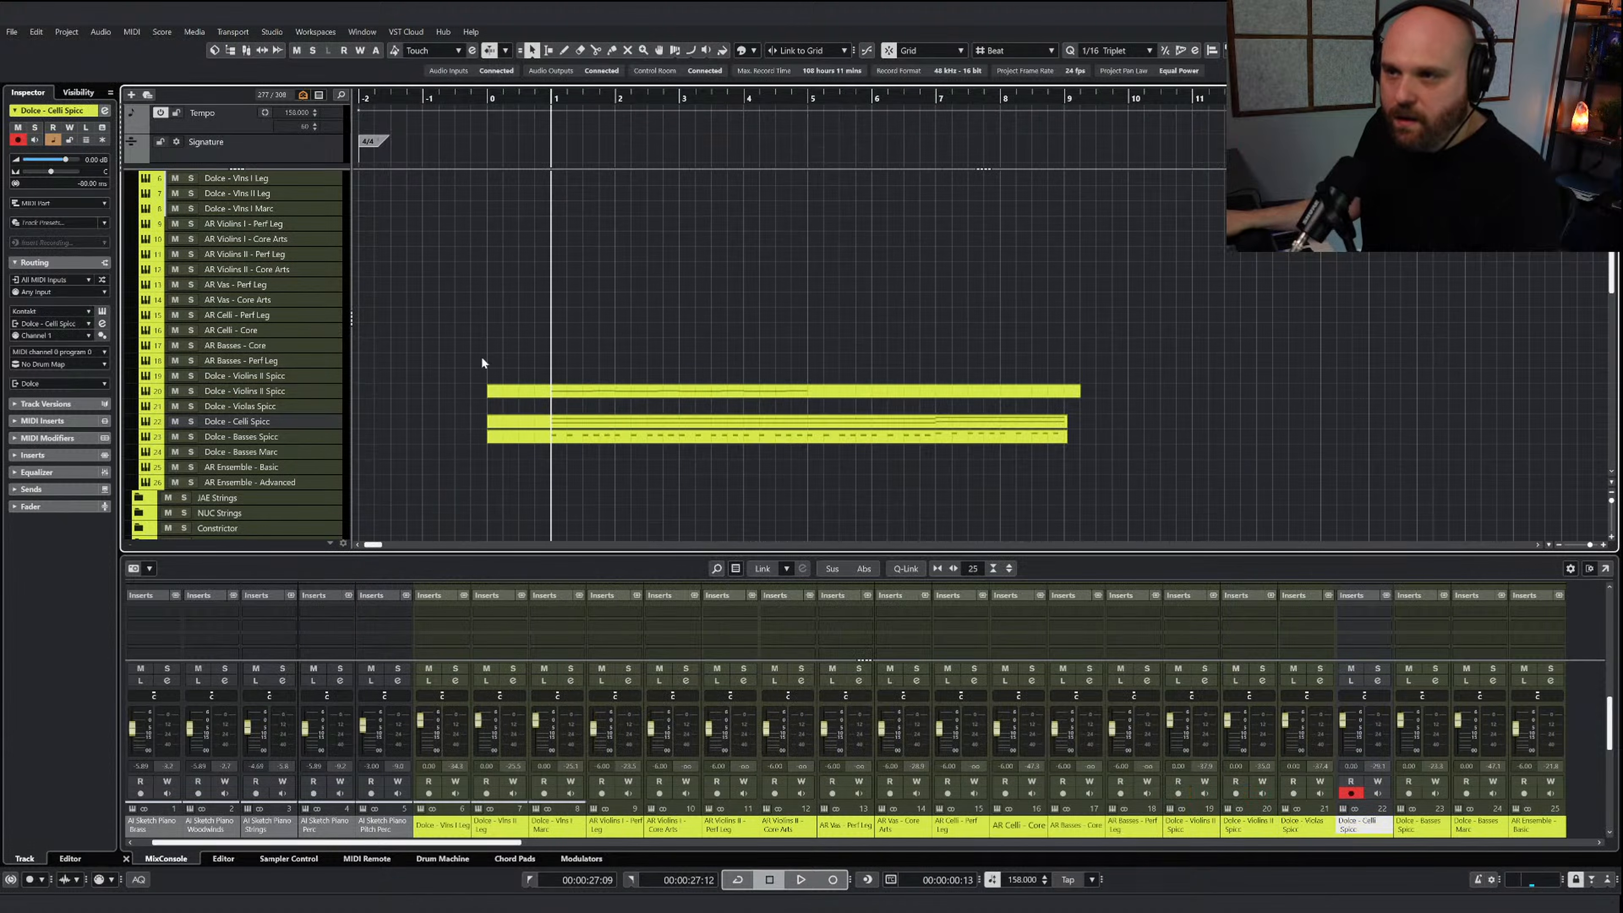
drag(539, 390, 542, 377)
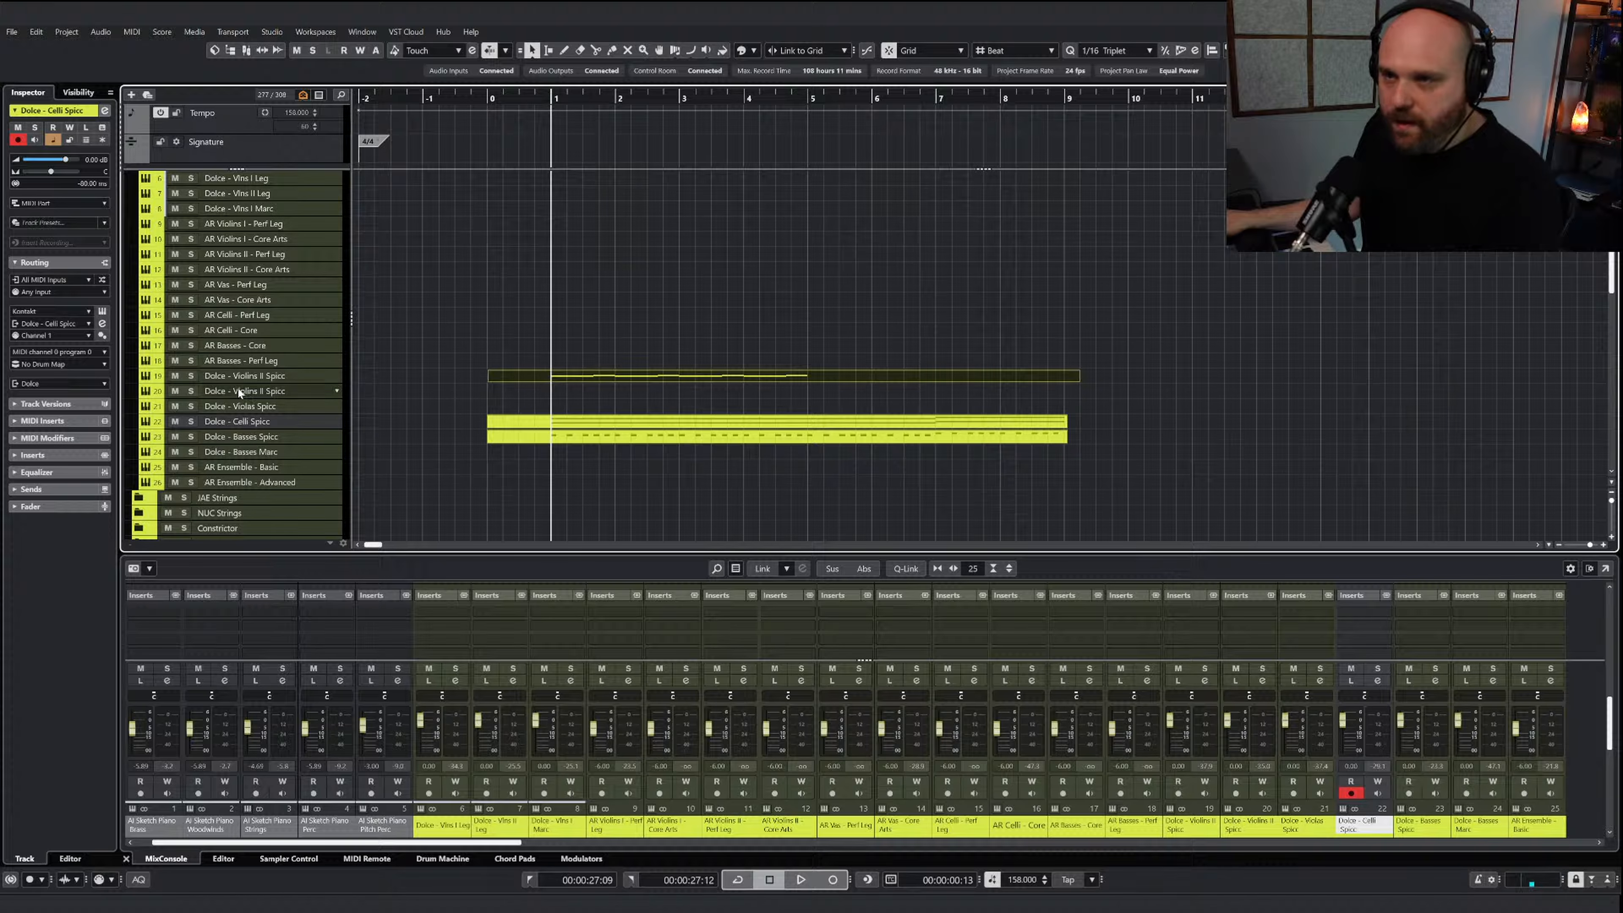
Swap the order of the two Dolce - Violins II Spicc tracks and rename the upper one Dolce - Violins I Spicc
drag(261, 376, 263, 398)
double_click(263, 377)
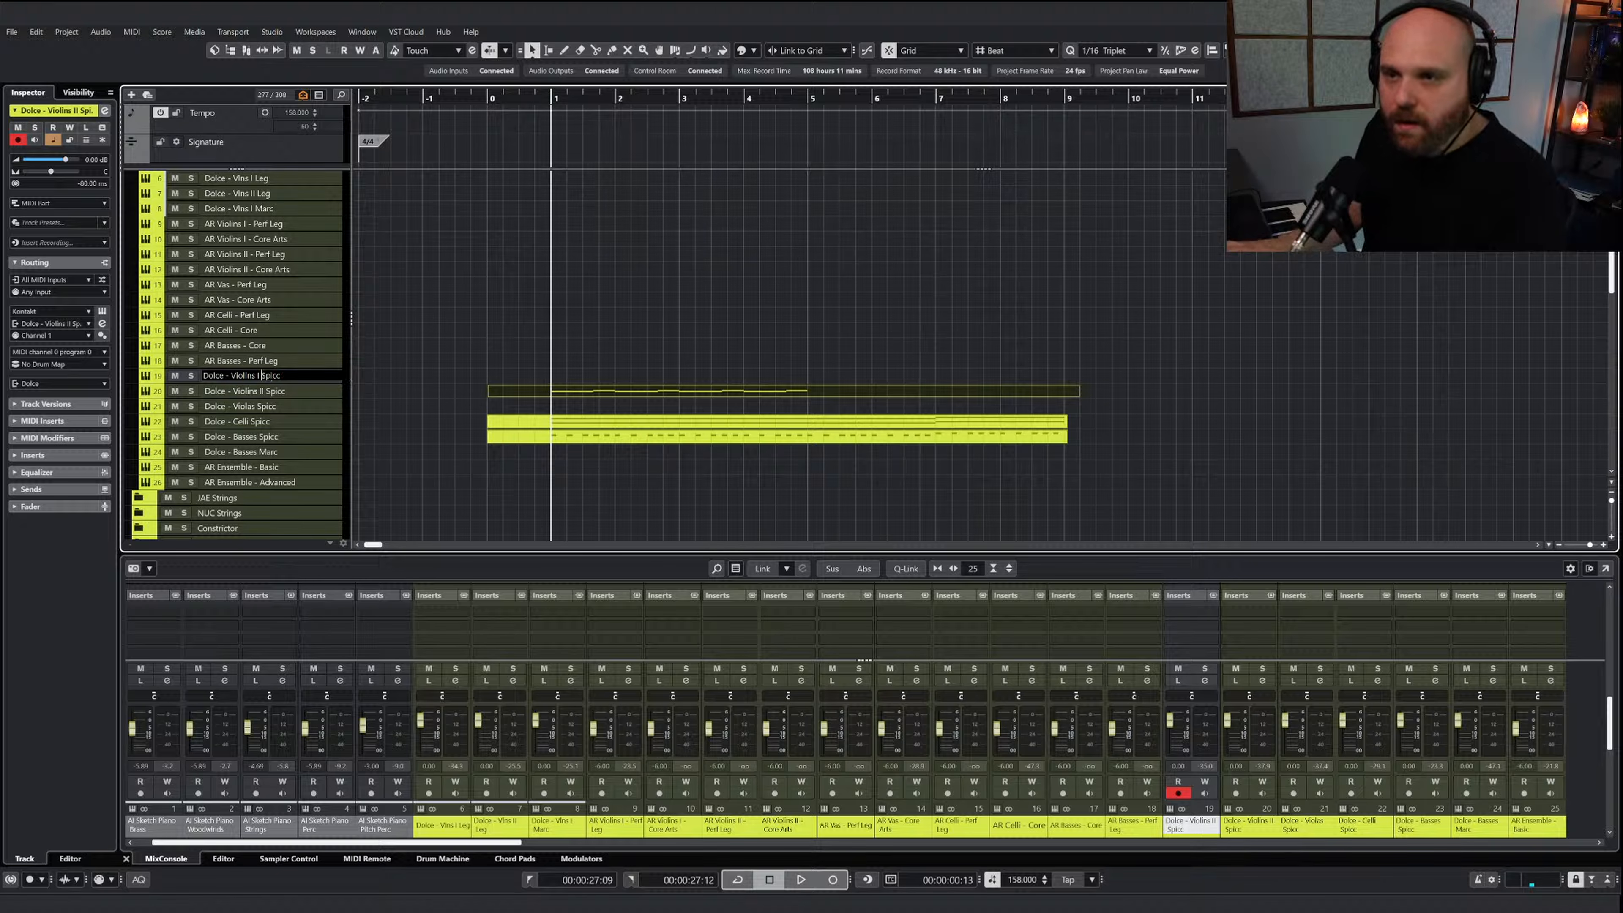
key(Return)
Draw an empty MIDI part on the Dolce - Violins I Spicc track from bar 0 to about bar 9
click(468, 344)
right_click(468, 344)
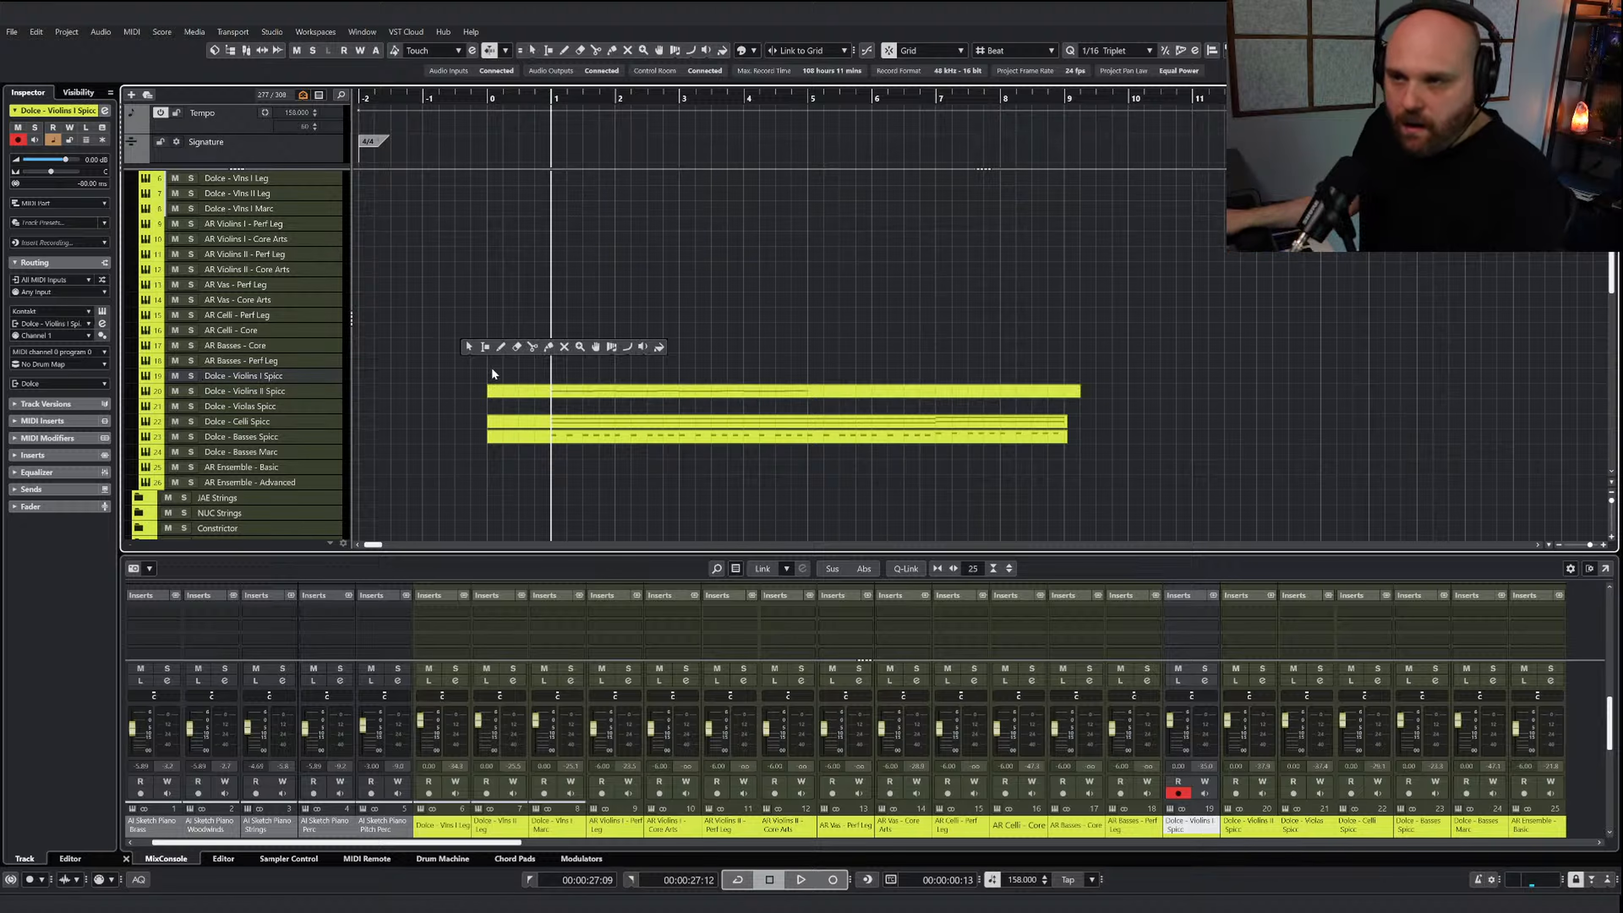
click(522, 392)
click(527, 376)
right_click(528, 376)
click(568, 379)
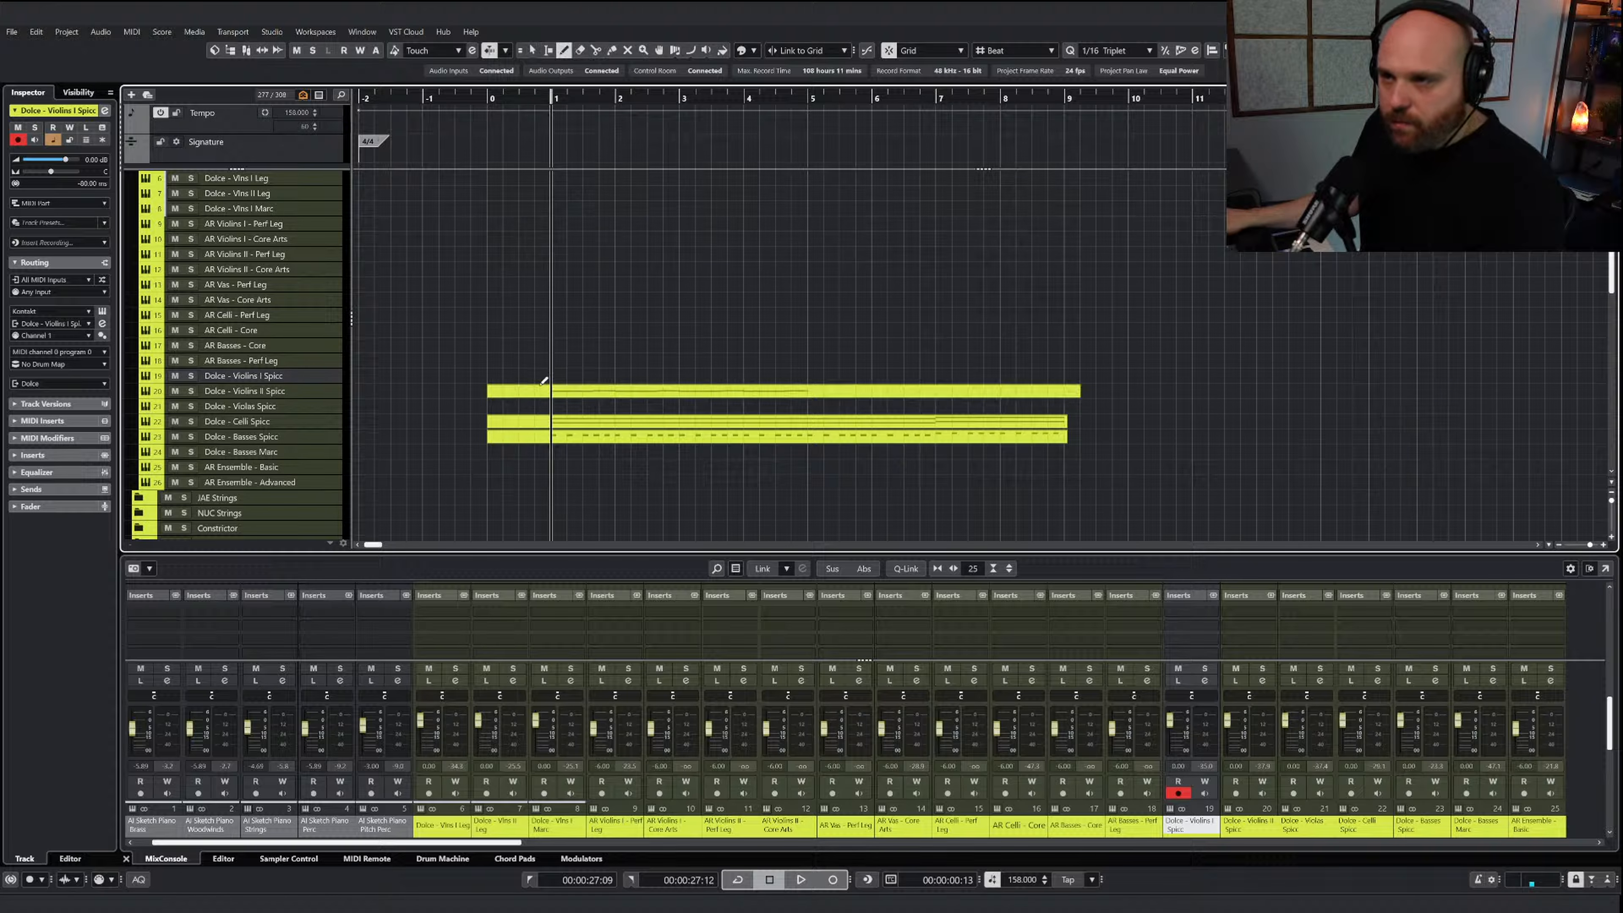
drag(491, 379, 1071, 376)
right_click(973, 363)
click(974, 363)
Paste the copied uppermost note line into the new Violins I Spicc part at bar 1 and audition it
double_click(597, 380)
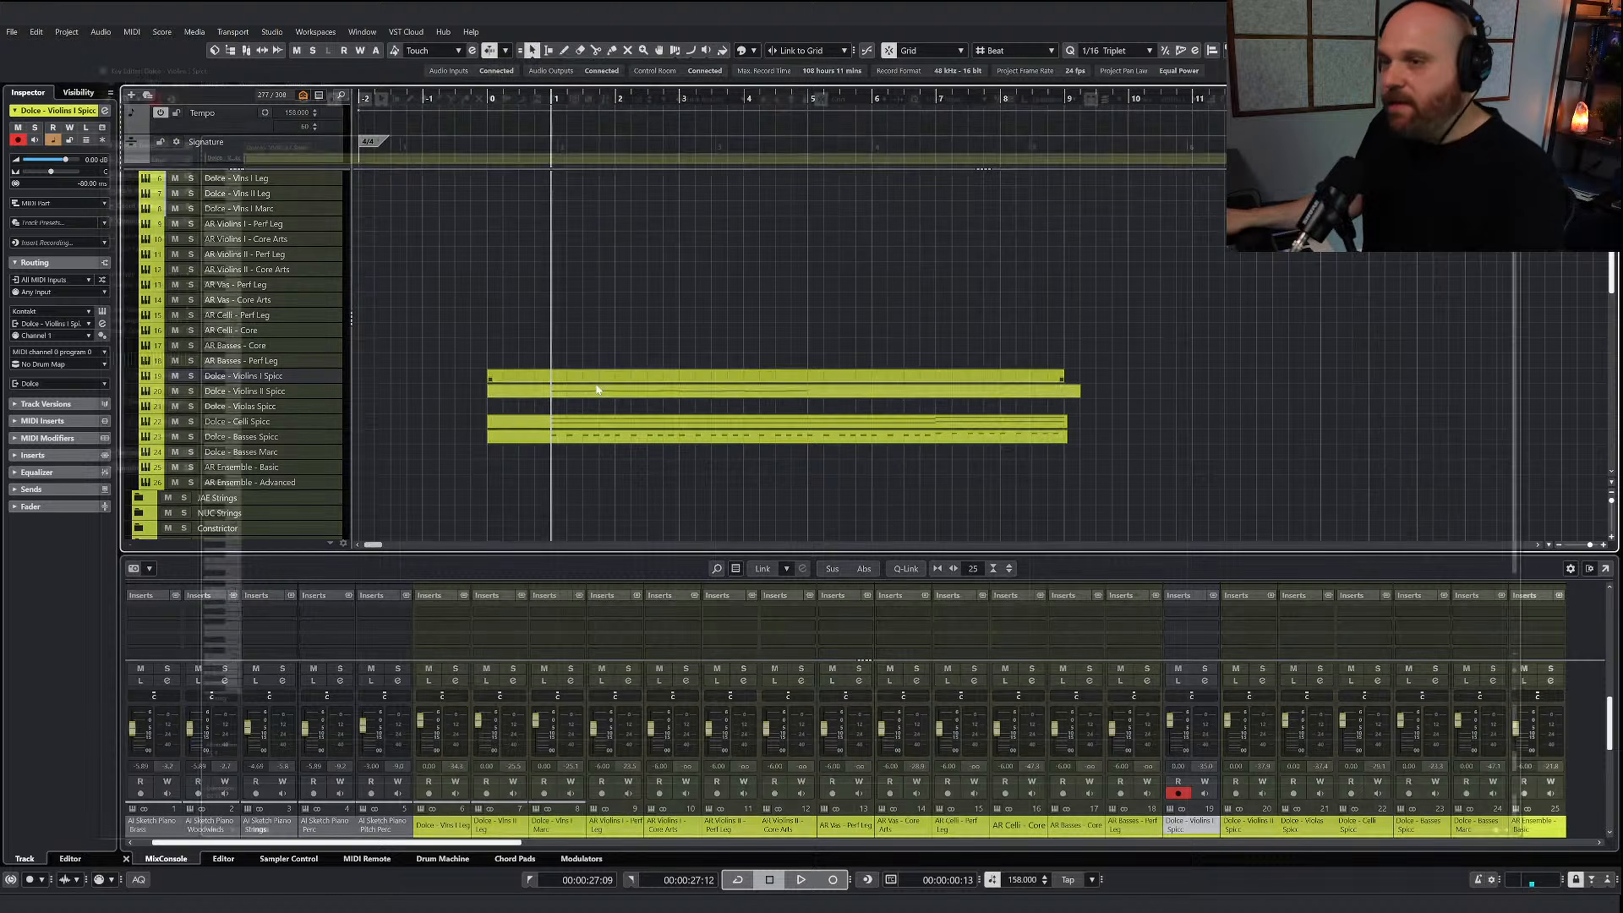
key(ctrl+v)
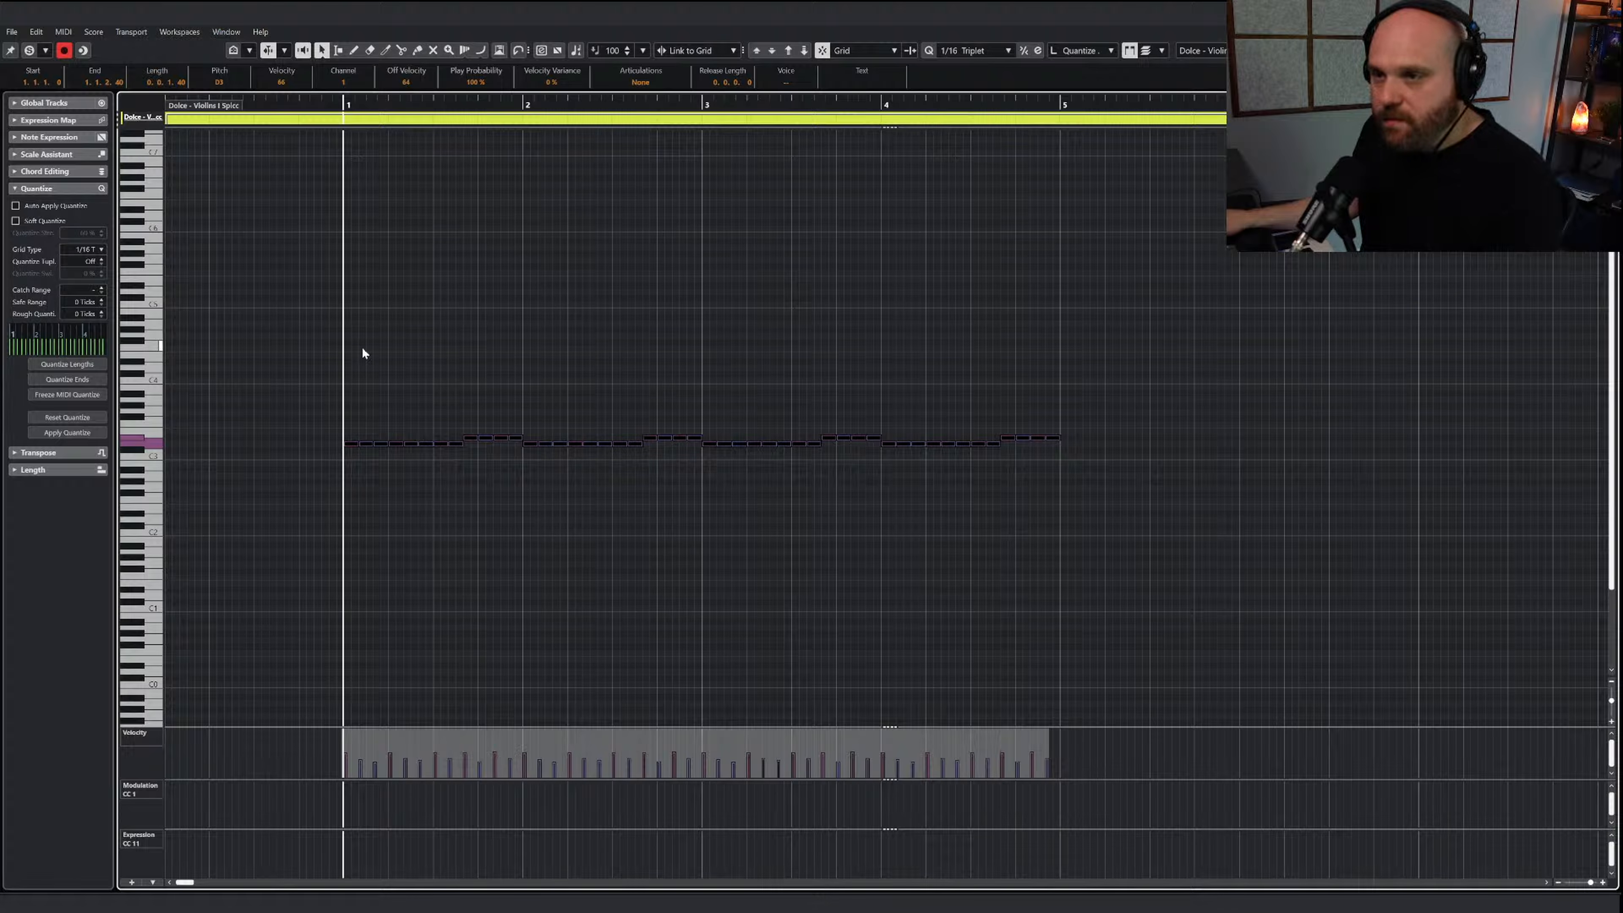
key(space)
right_click(546, 359)
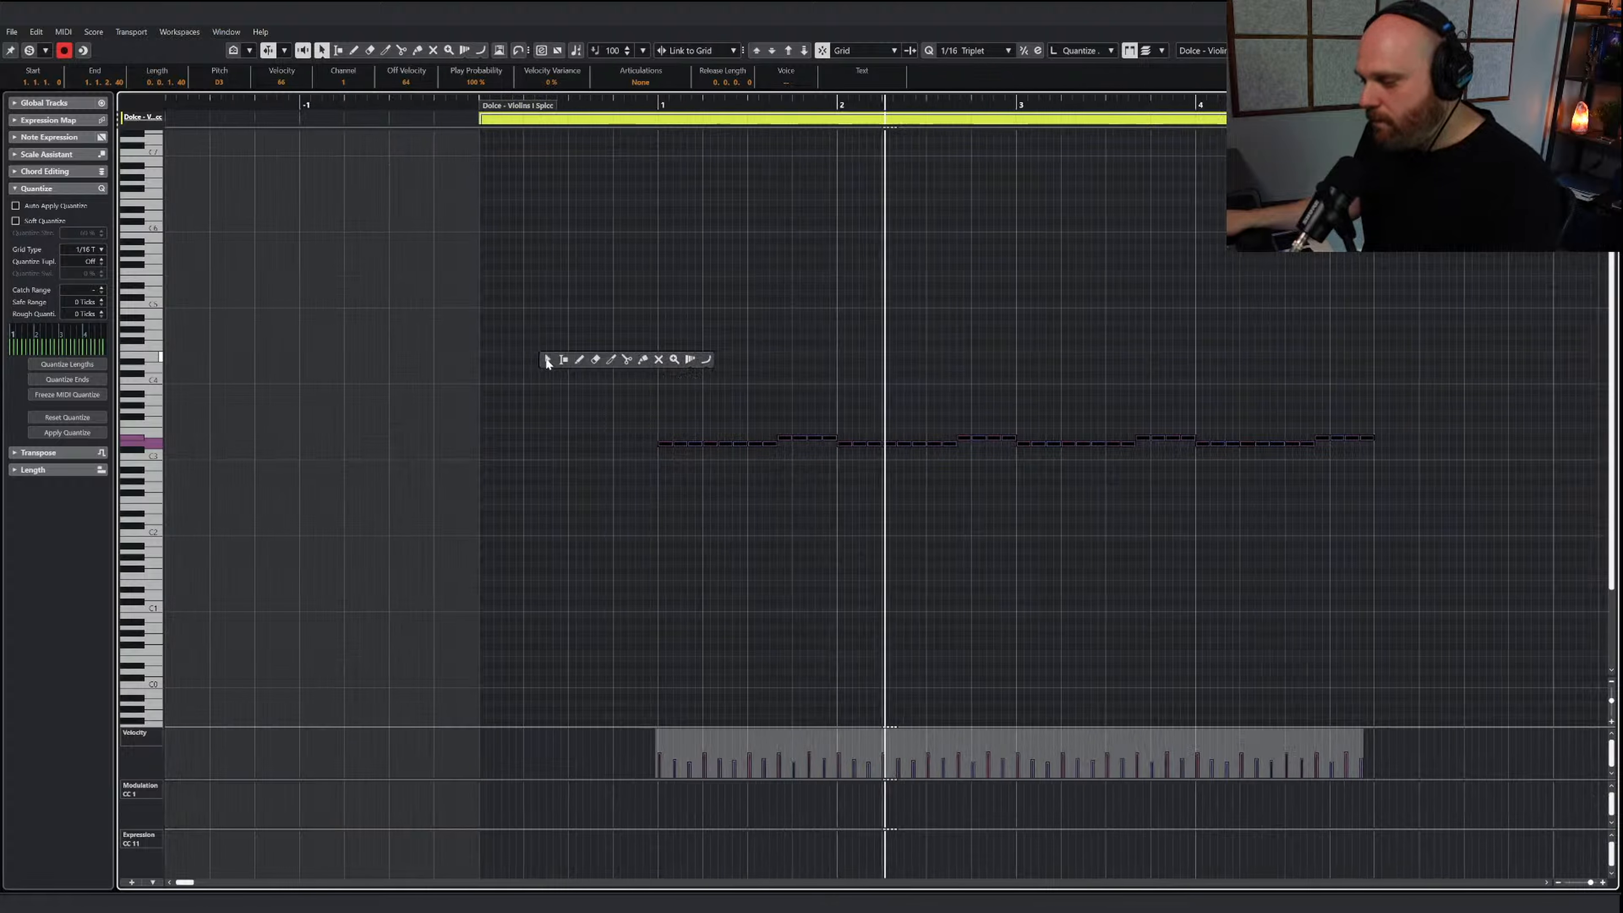
click(548, 360)
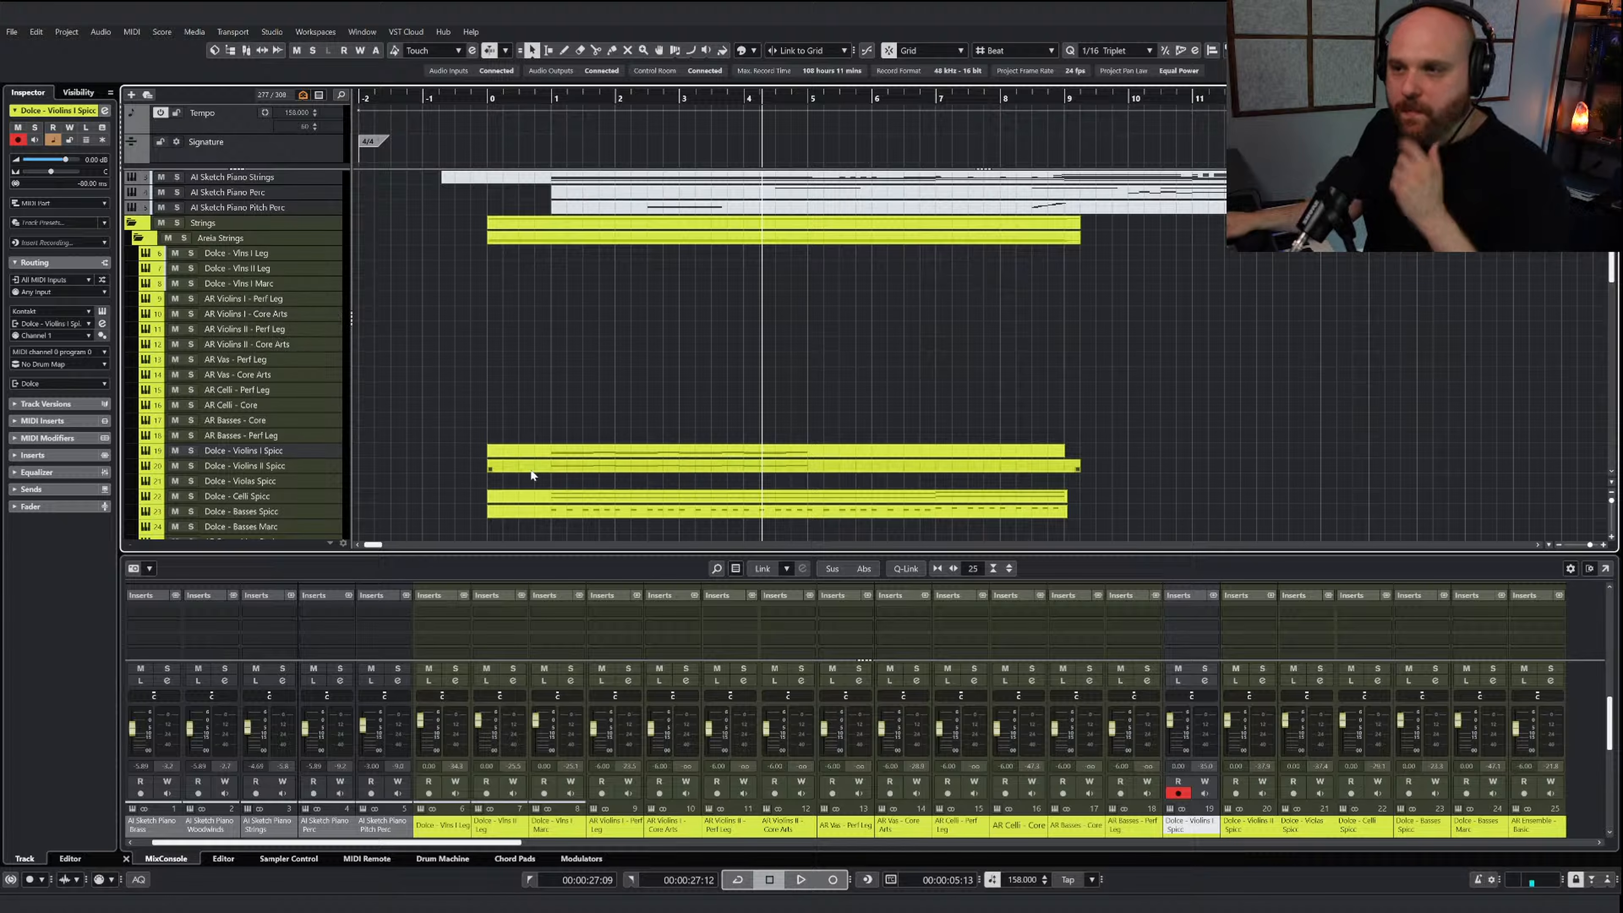
Copy the Dolce - Celli Spicc clip onto the Dolce - Violas Spicc track and mute the copy's lower note line
click(567, 500)
drag(555, 500, 572, 487)
double_click(574, 488)
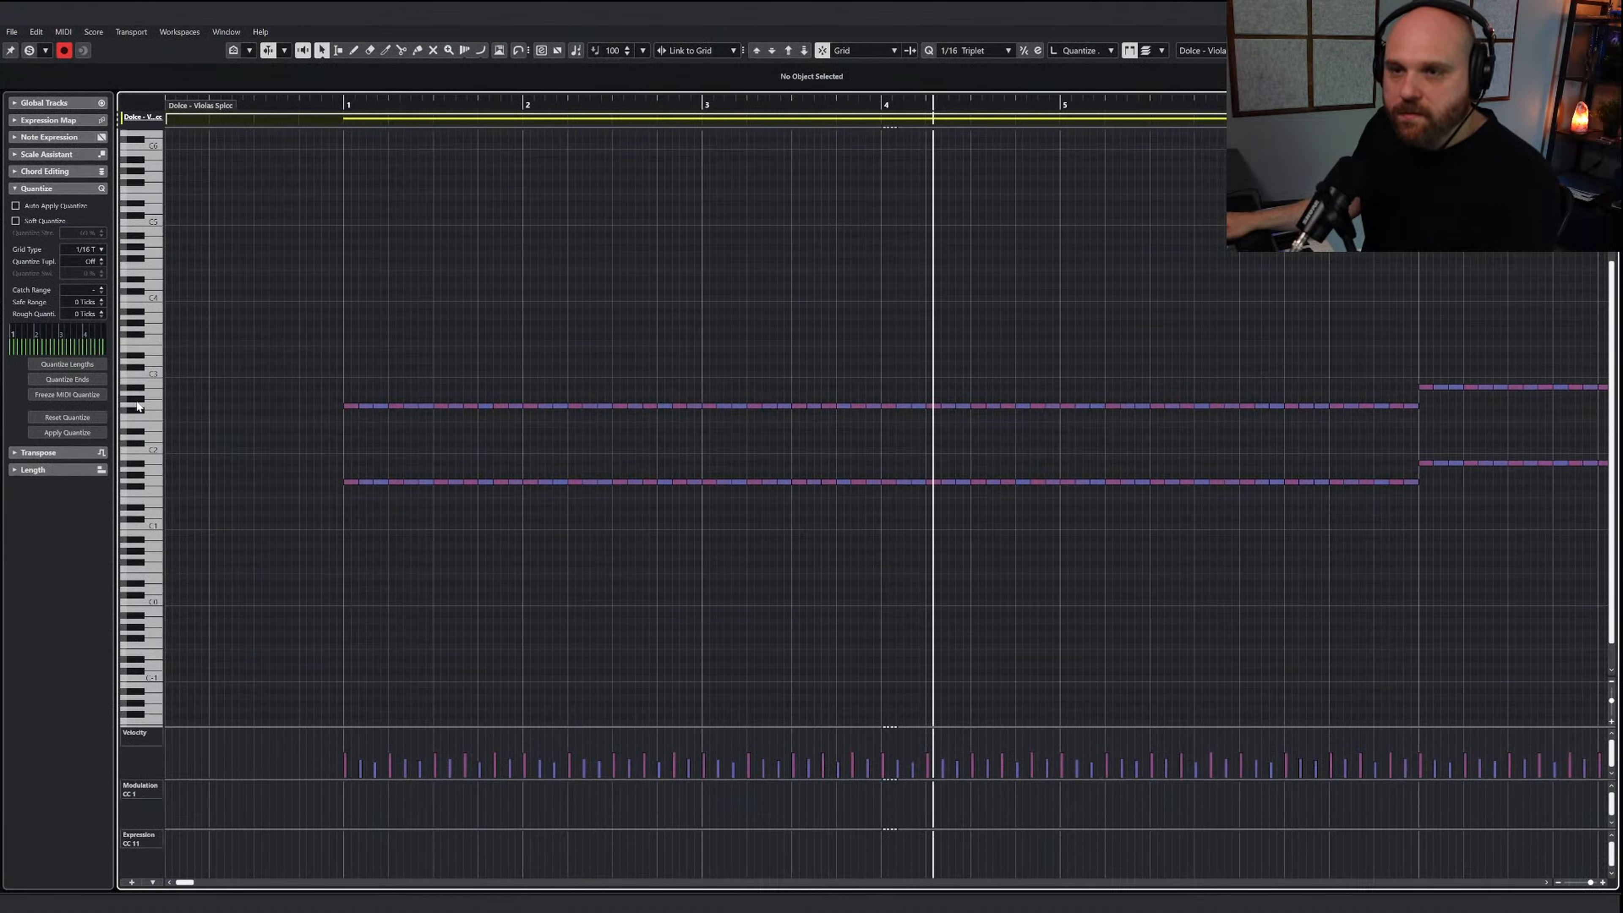
right_click(607, 462)
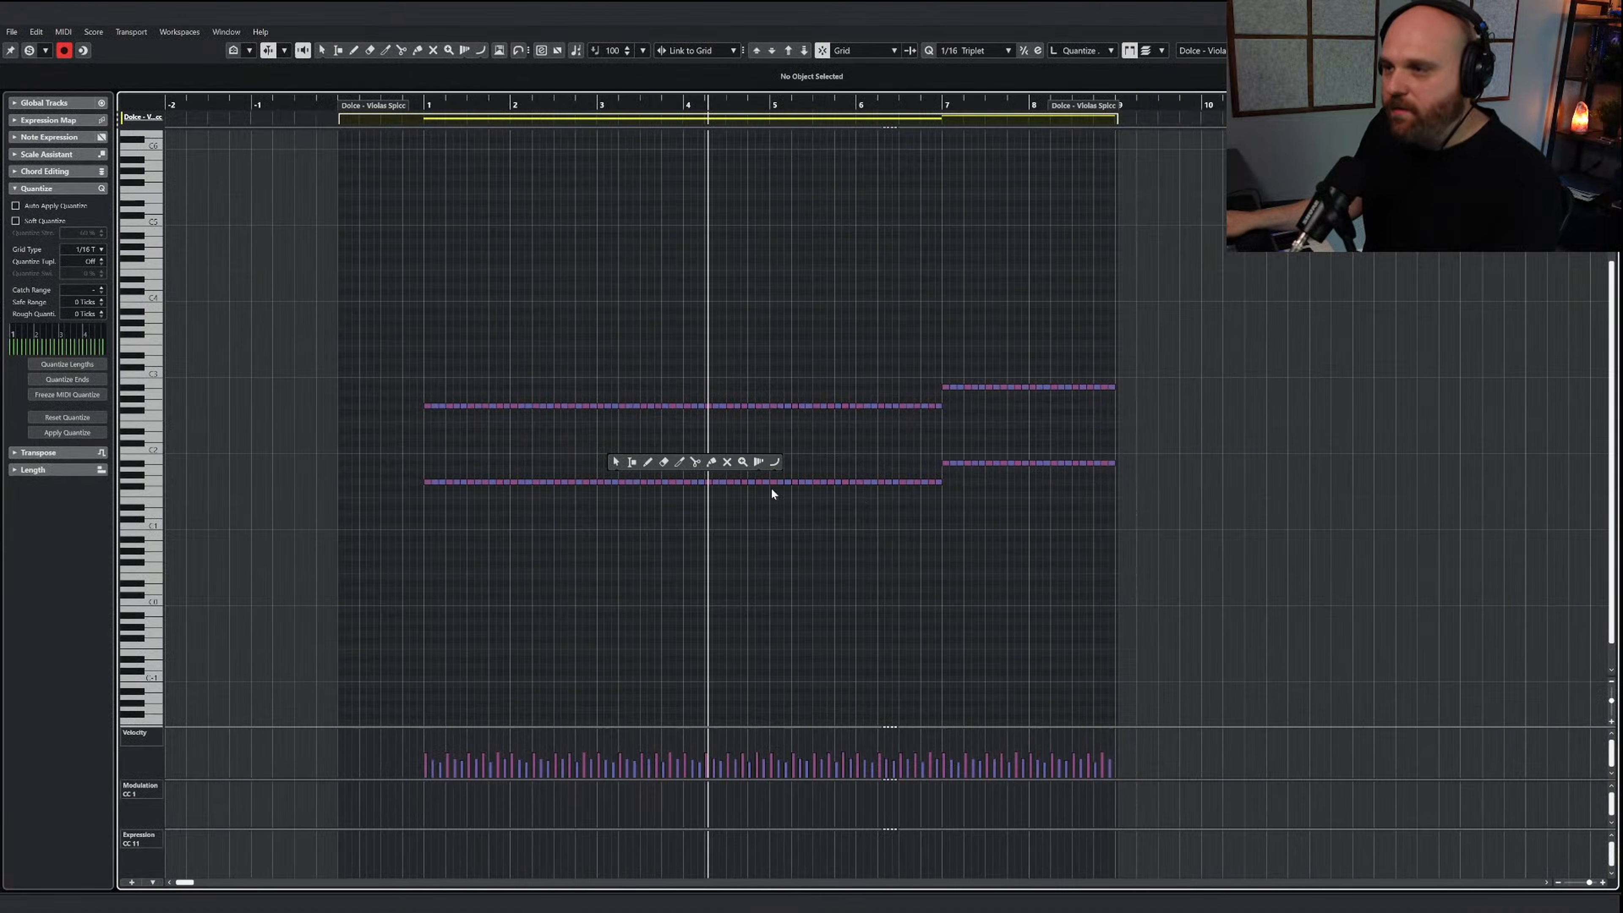
click(727, 461)
drag(393, 432, 1232, 527)
key(Escape)
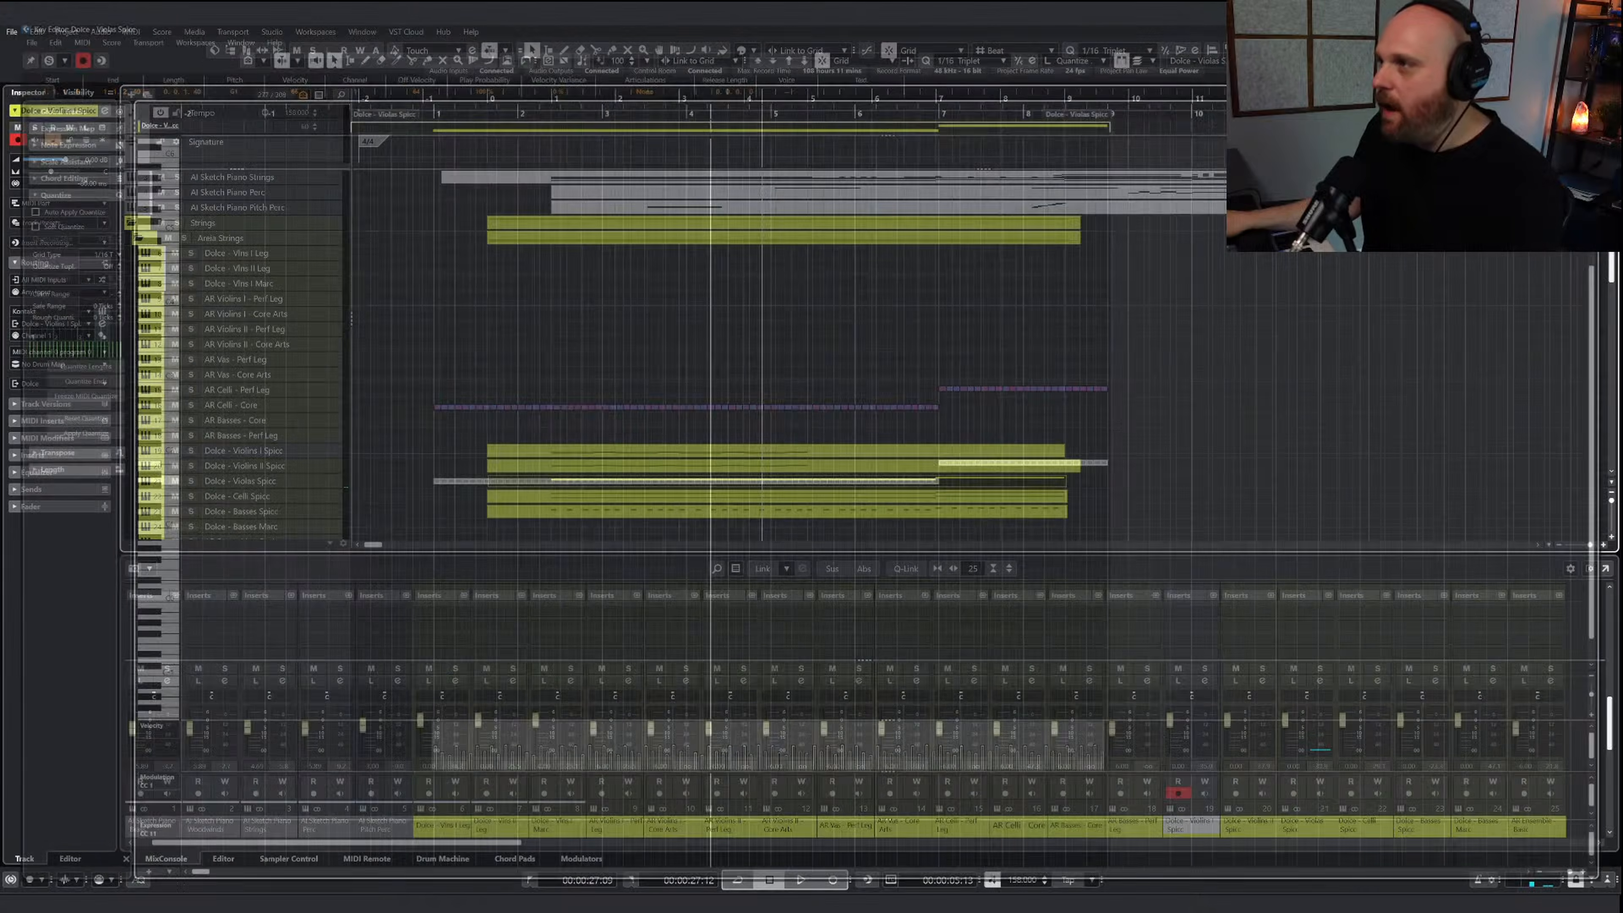
Play the arrangement from just before bar 1 to hear all the spiccato string tracks together
click(513, 106)
key(space)
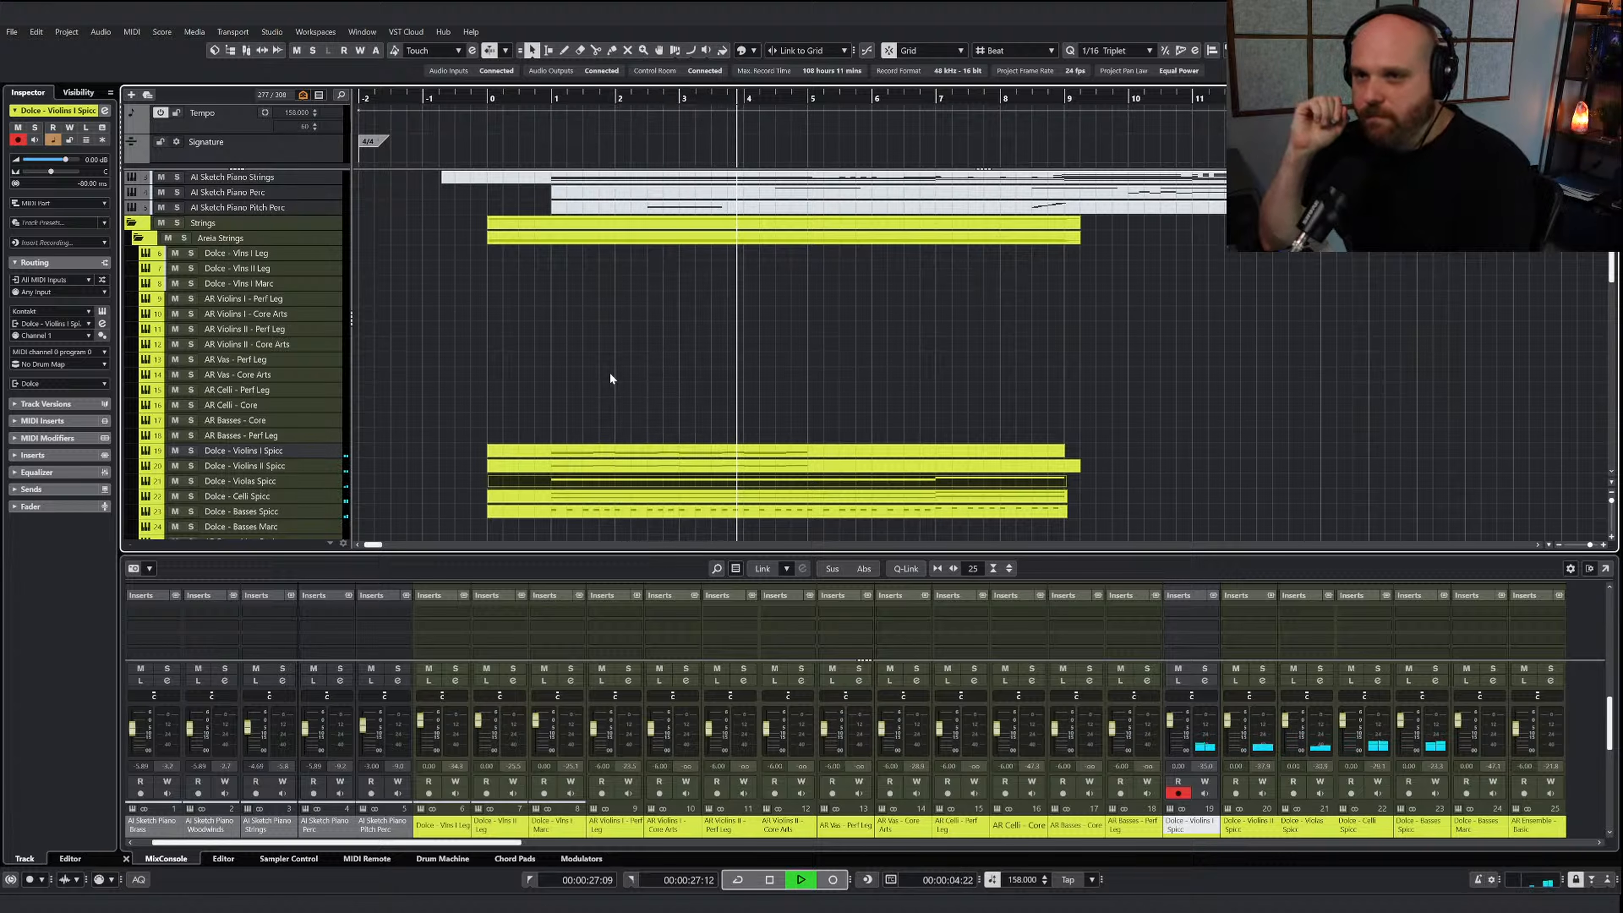
key(space)
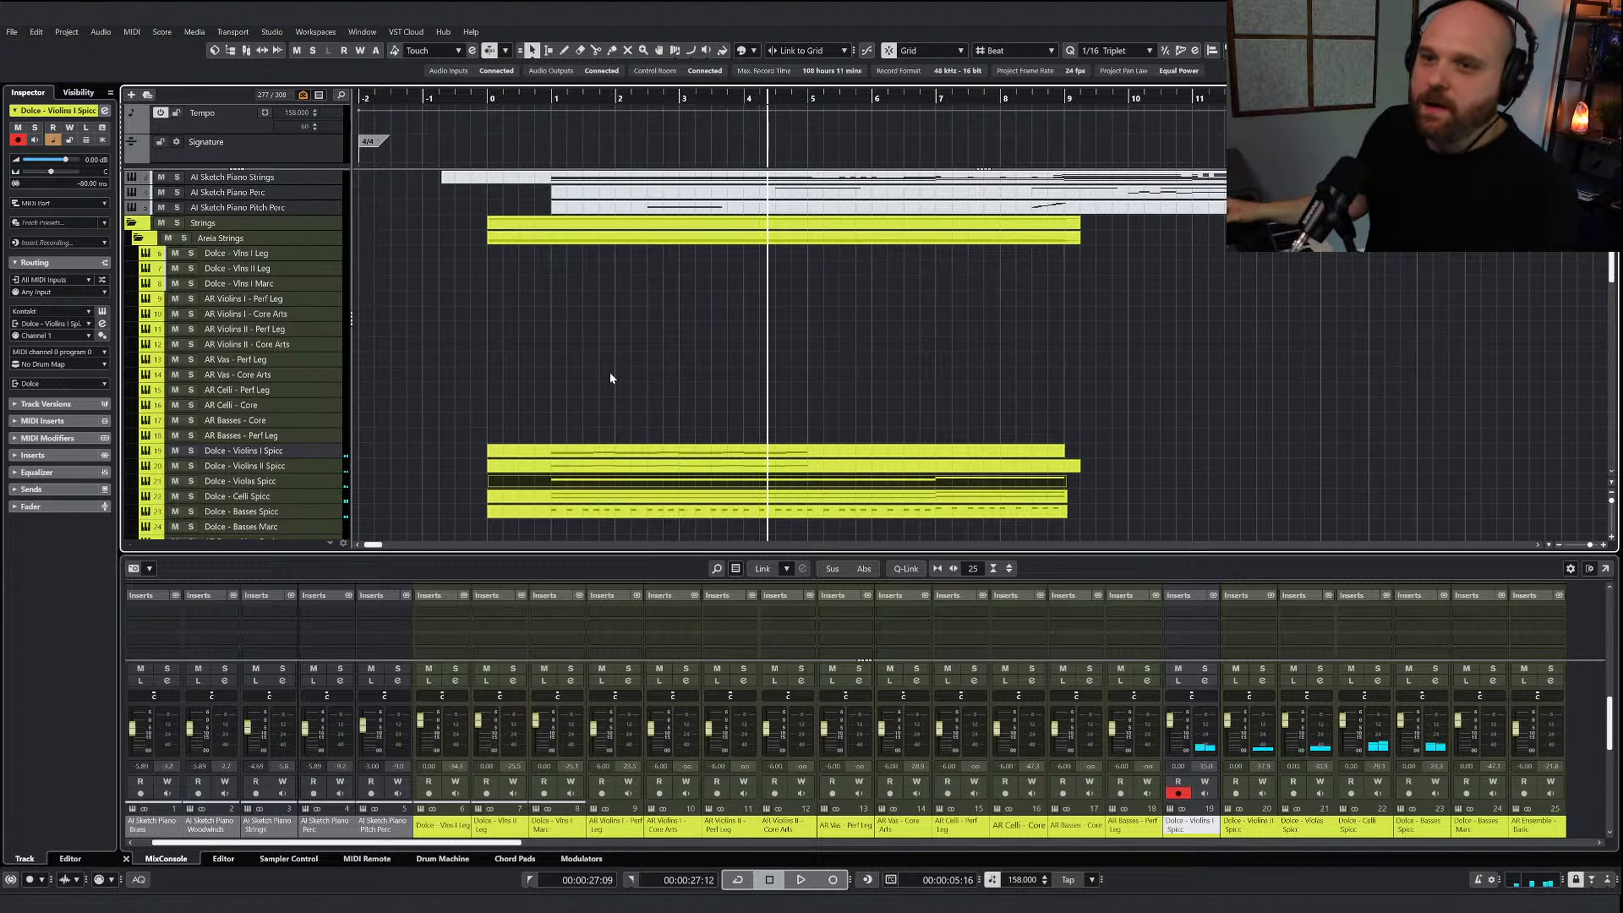
Set the Areia instrument on the AR Violins II - Core Arts track to the Spiccato Fast articulation
click(281, 344)
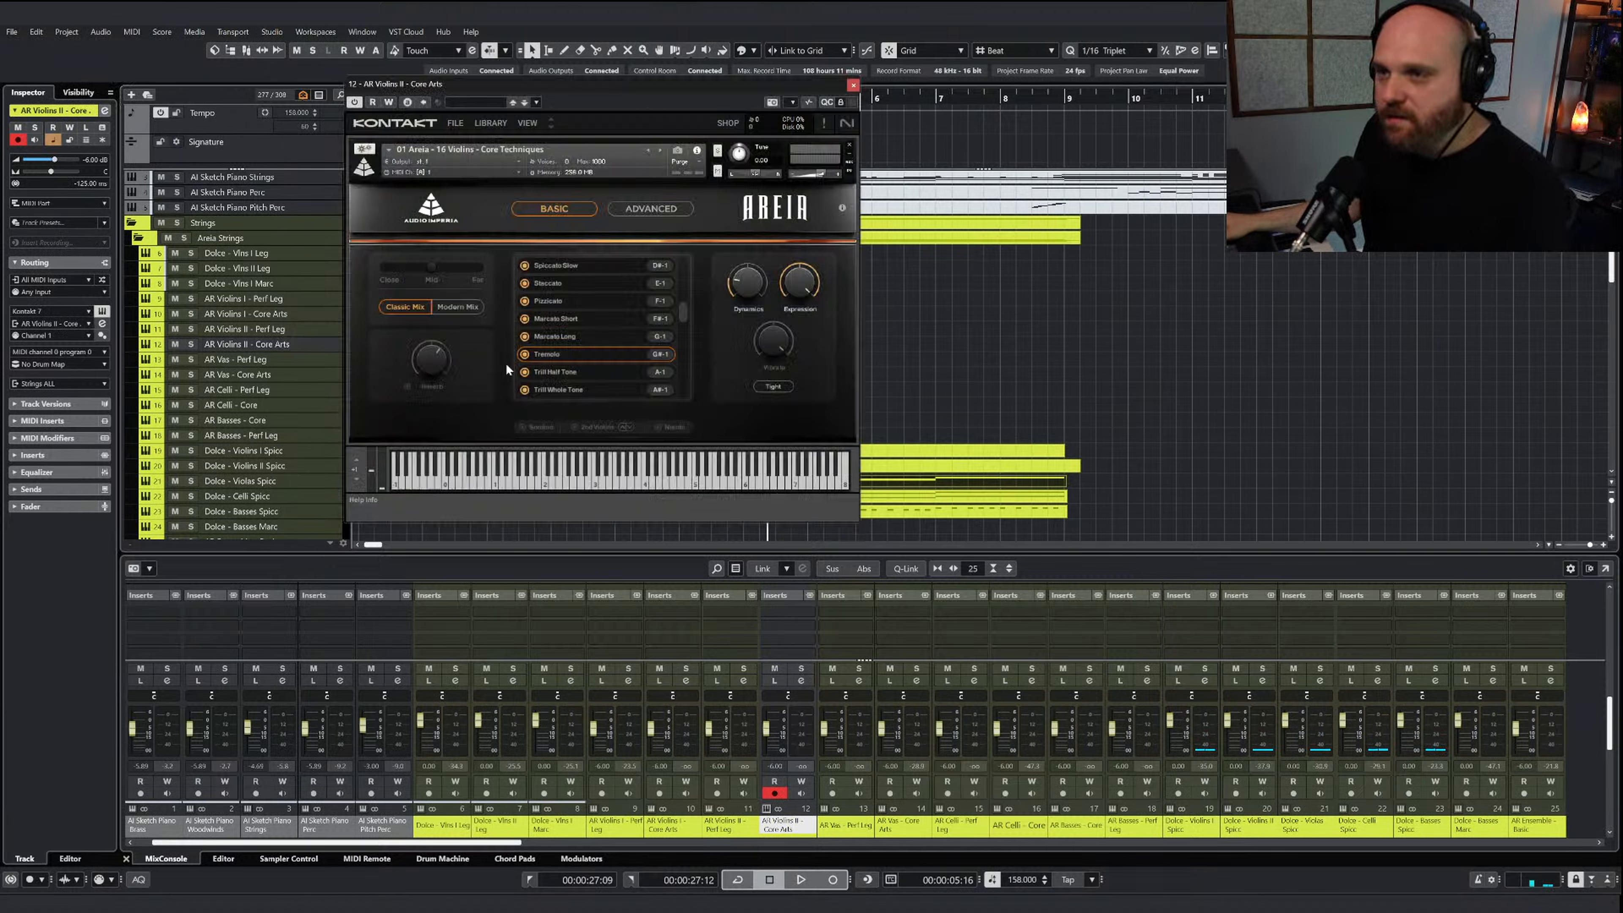
scroll(690, 317, up, 1)
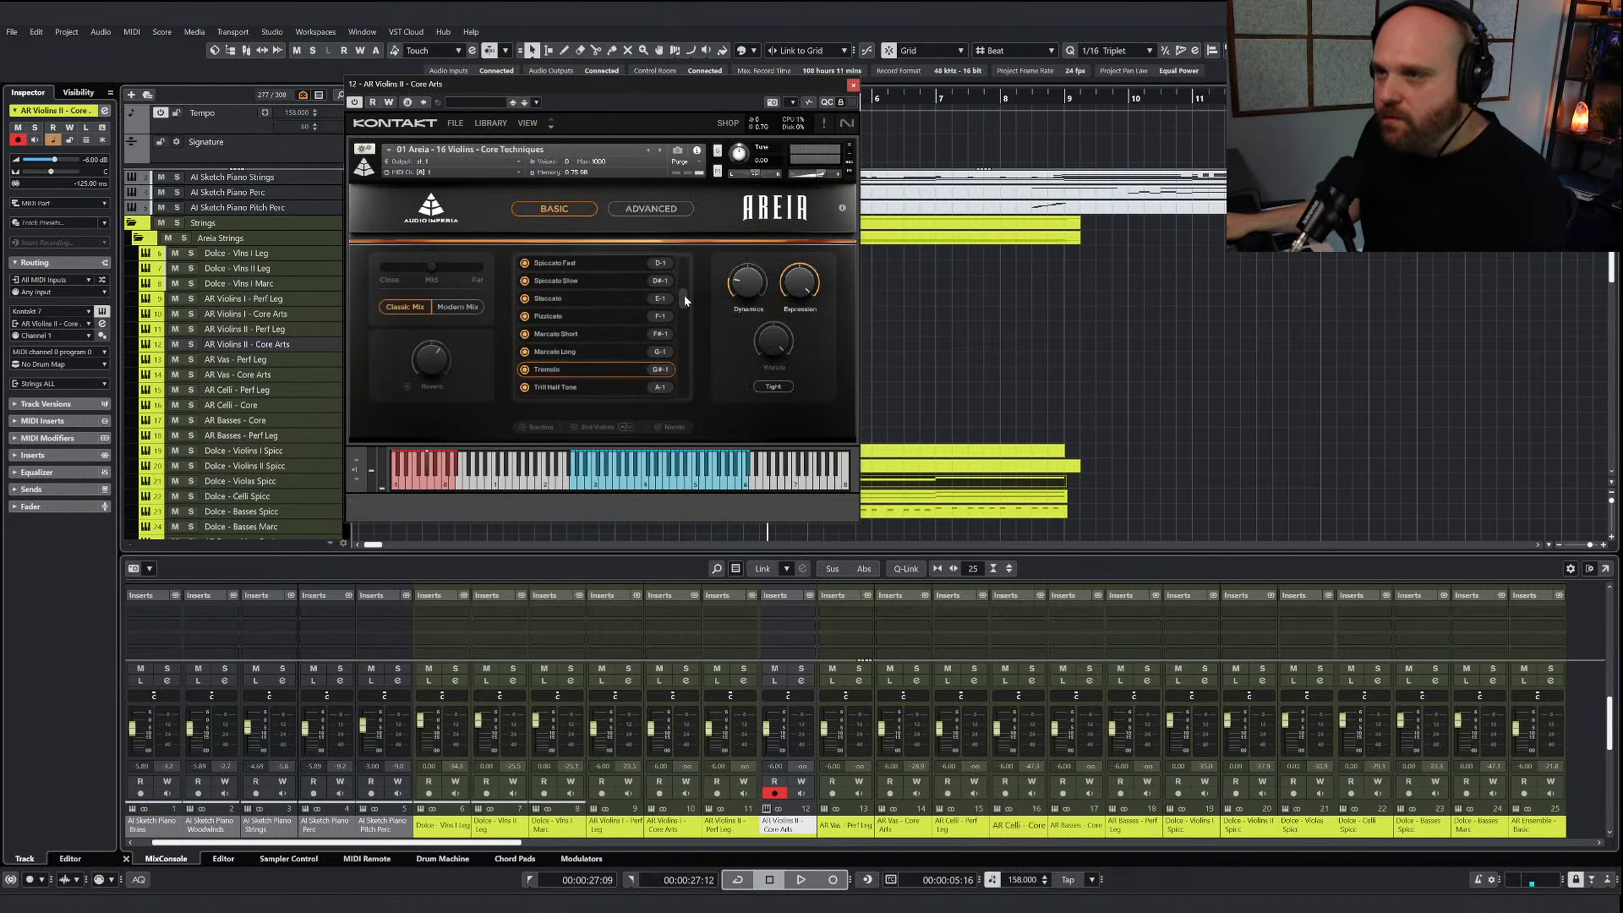
click(559, 266)
click(853, 85)
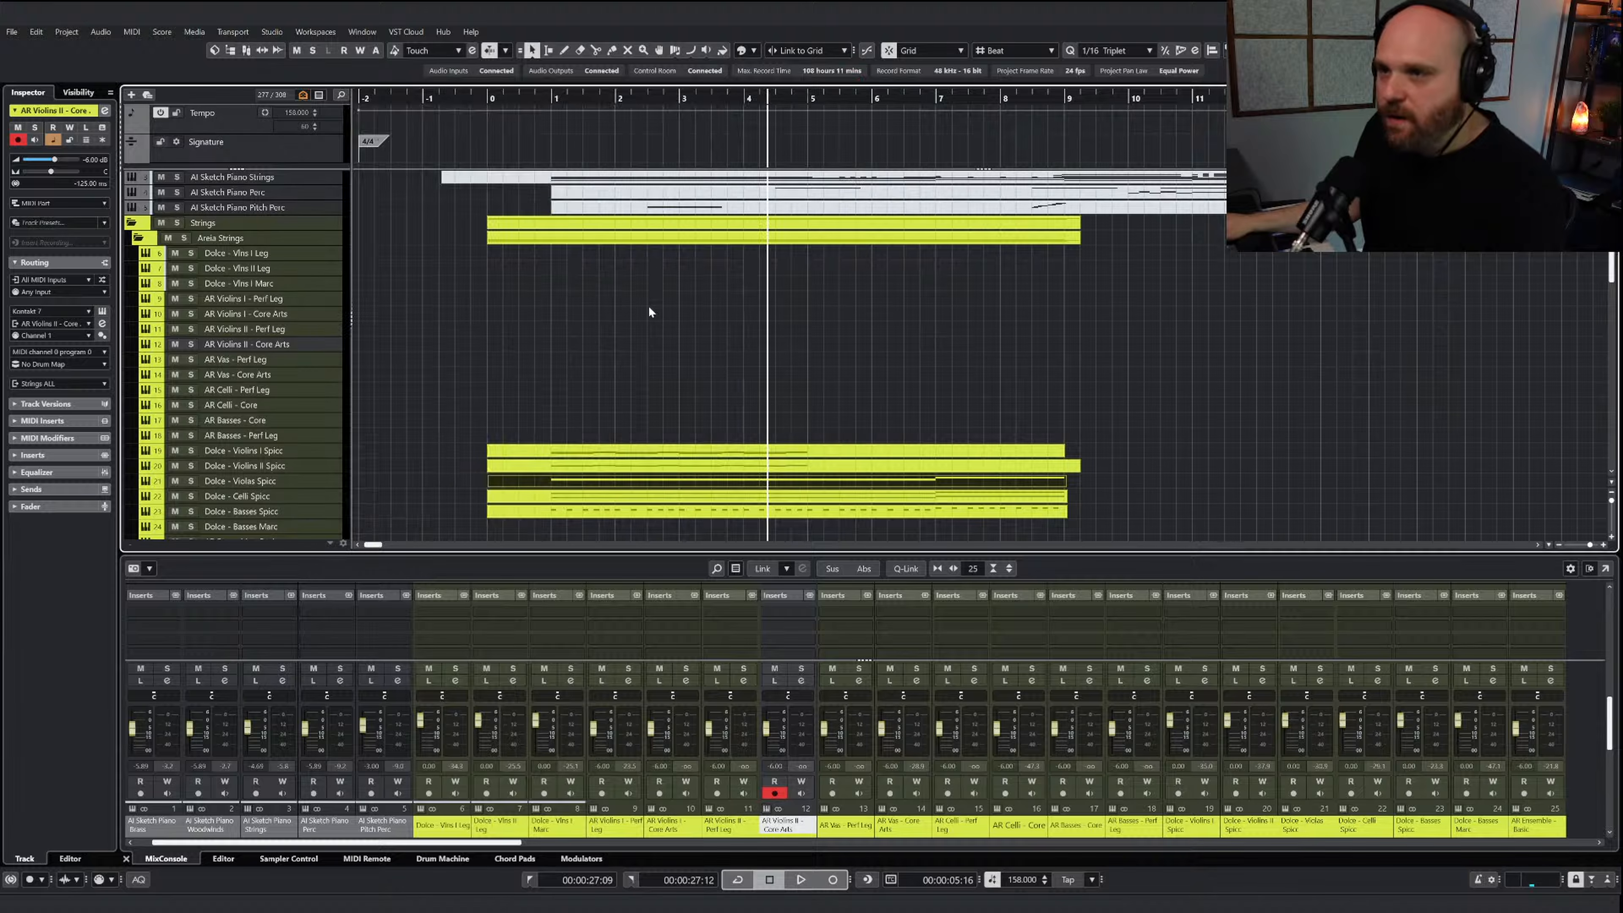
Rename the AR Violins II - Core Arts track as AR Violins II - Spicc Fast
click(589, 452)
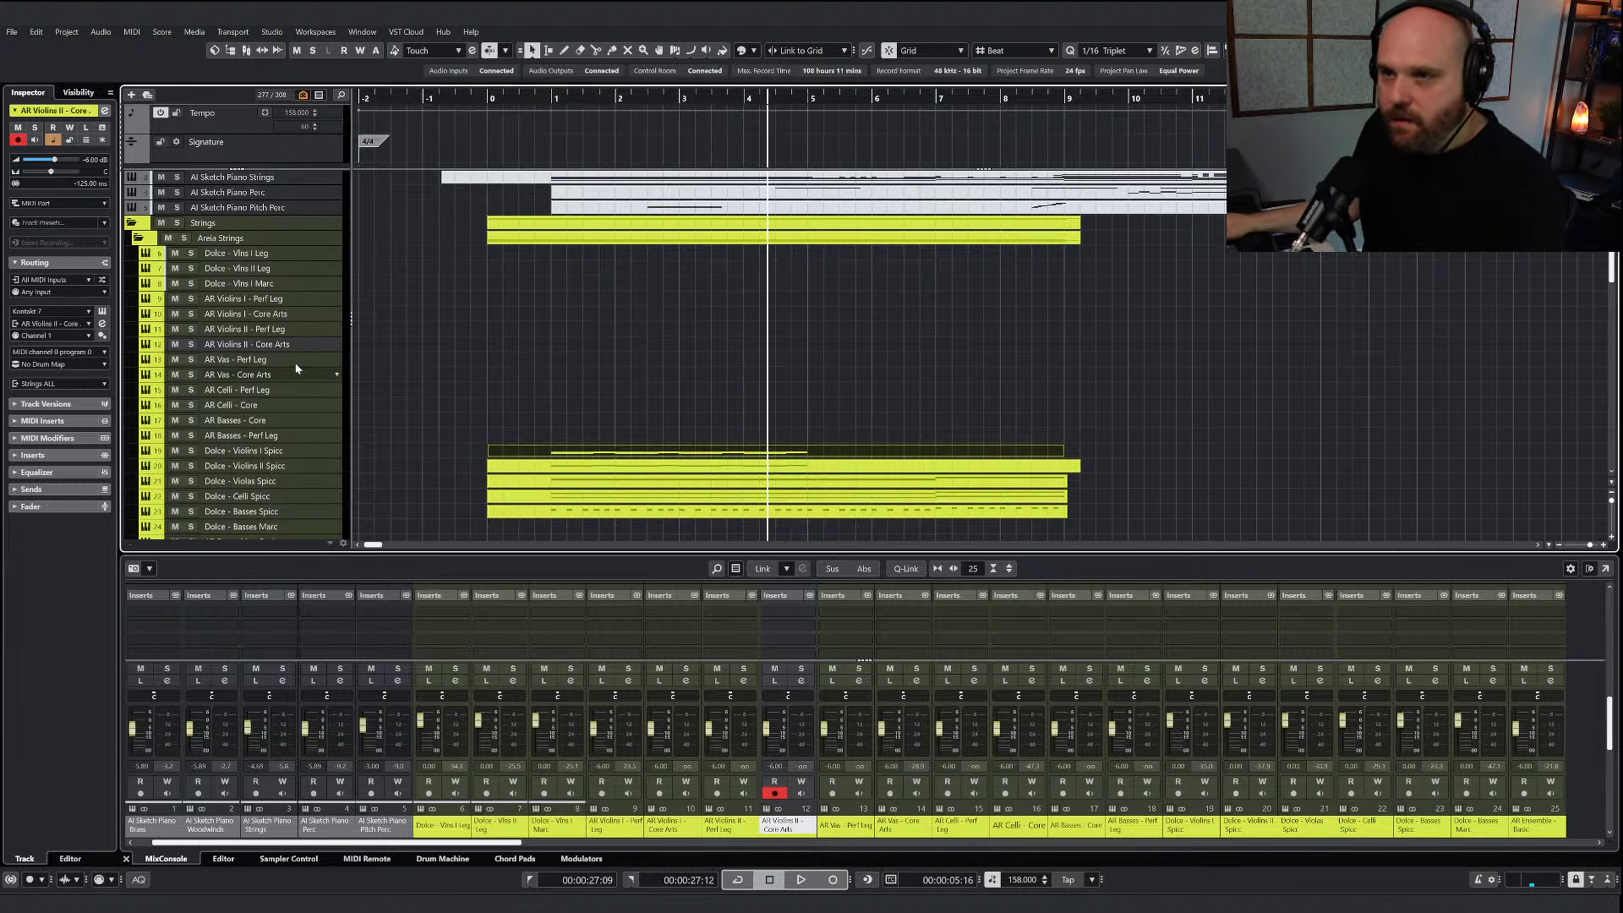
text(Sp)
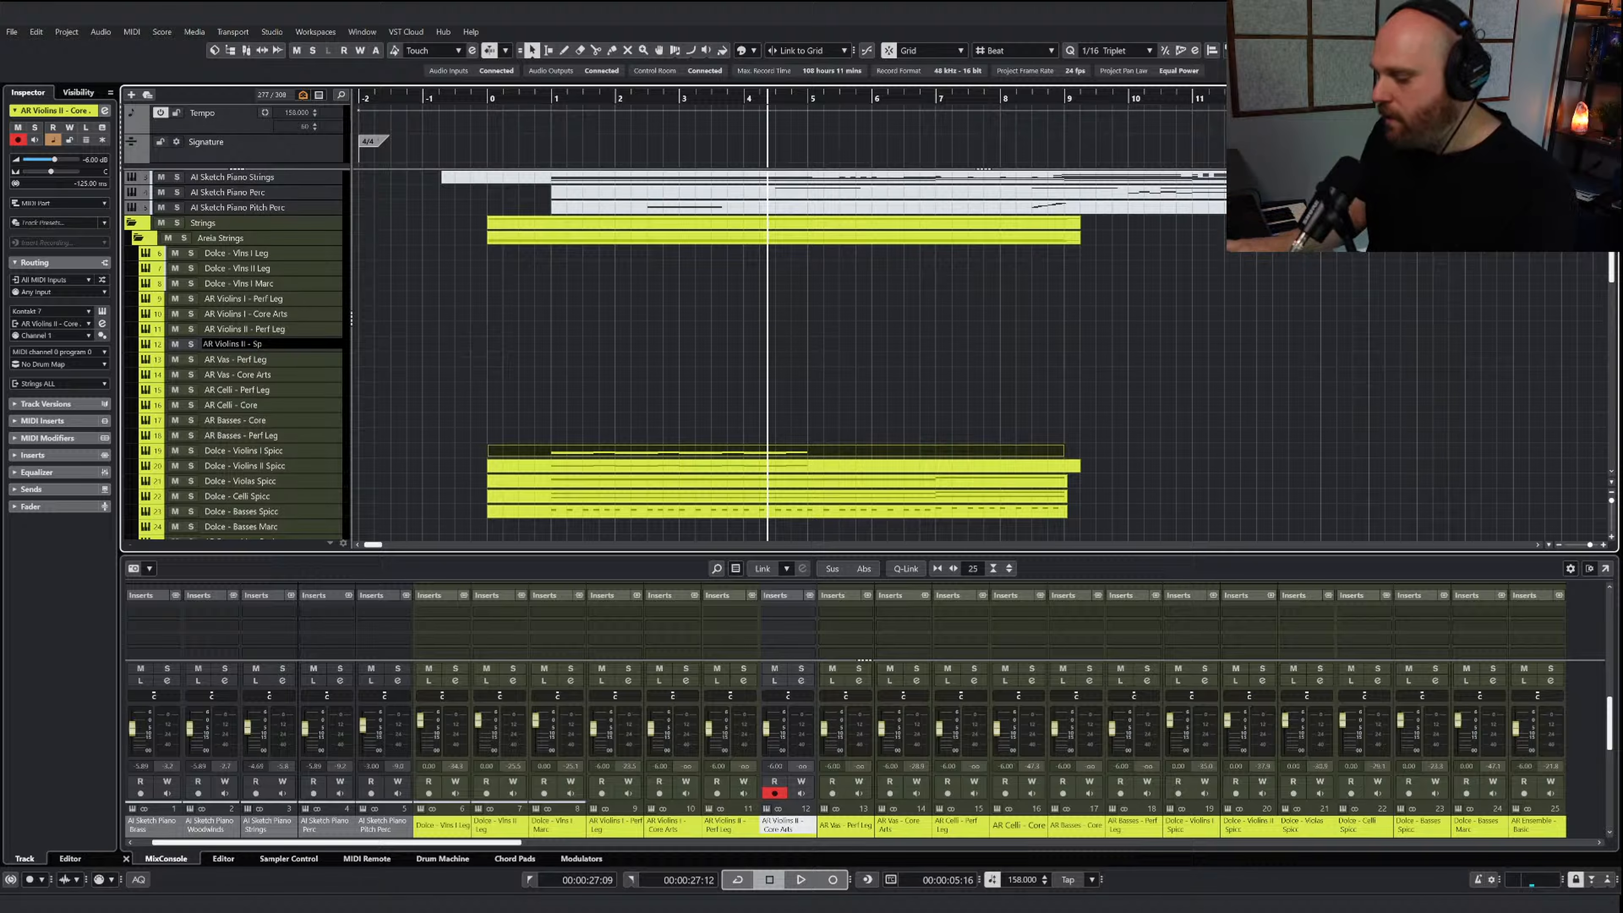
text(icc Fast~)
key(Return)
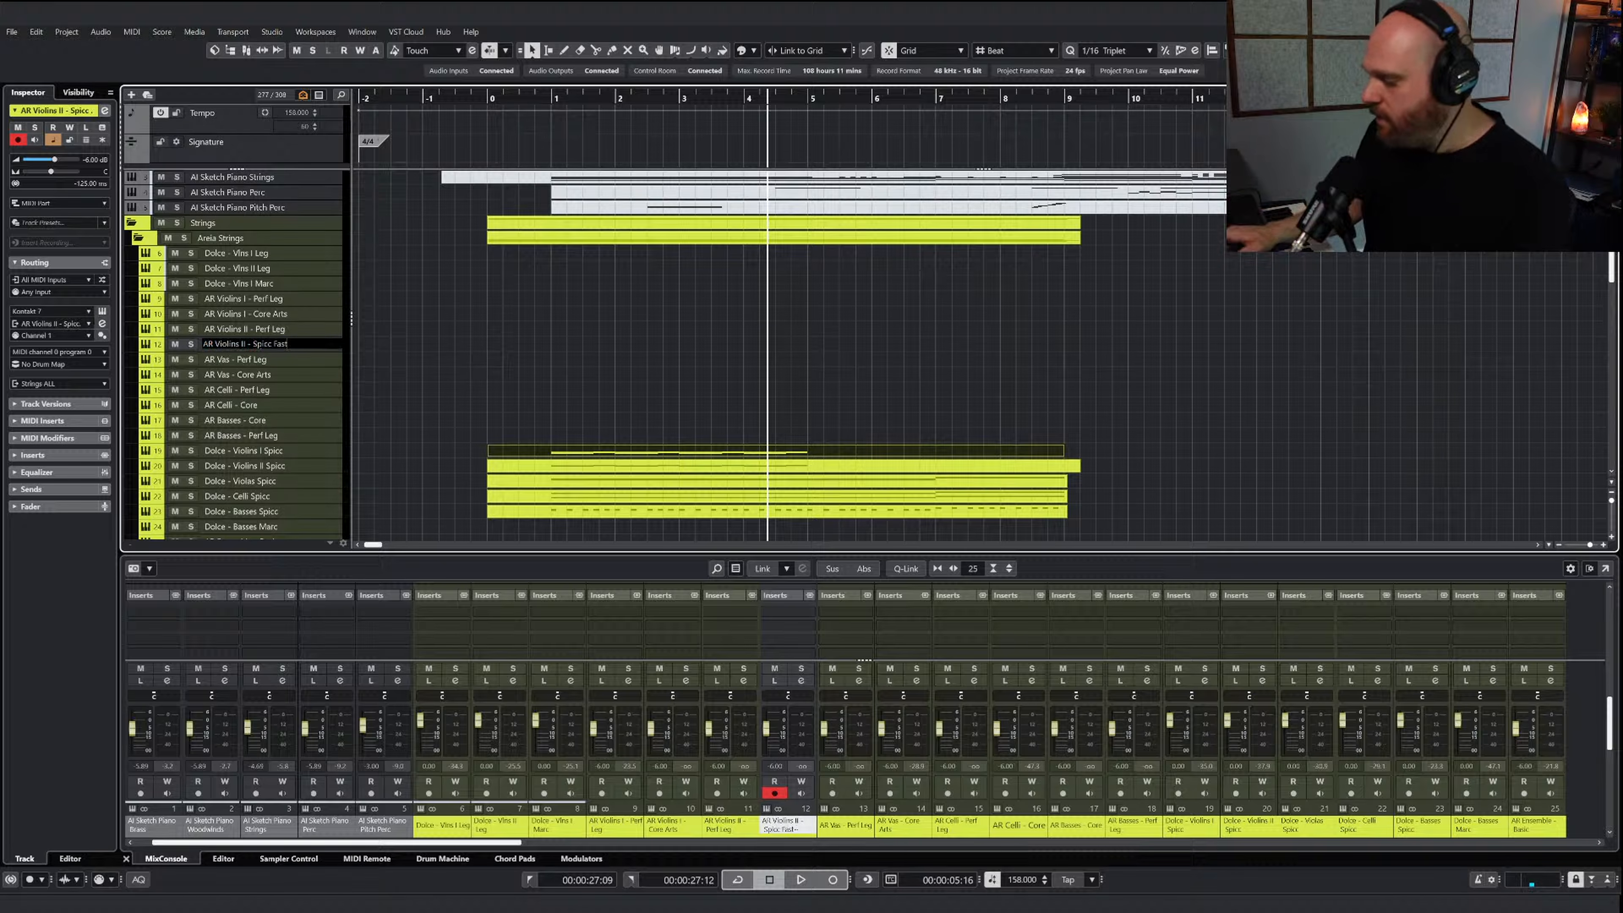
key(BackSpace)
key(Return)
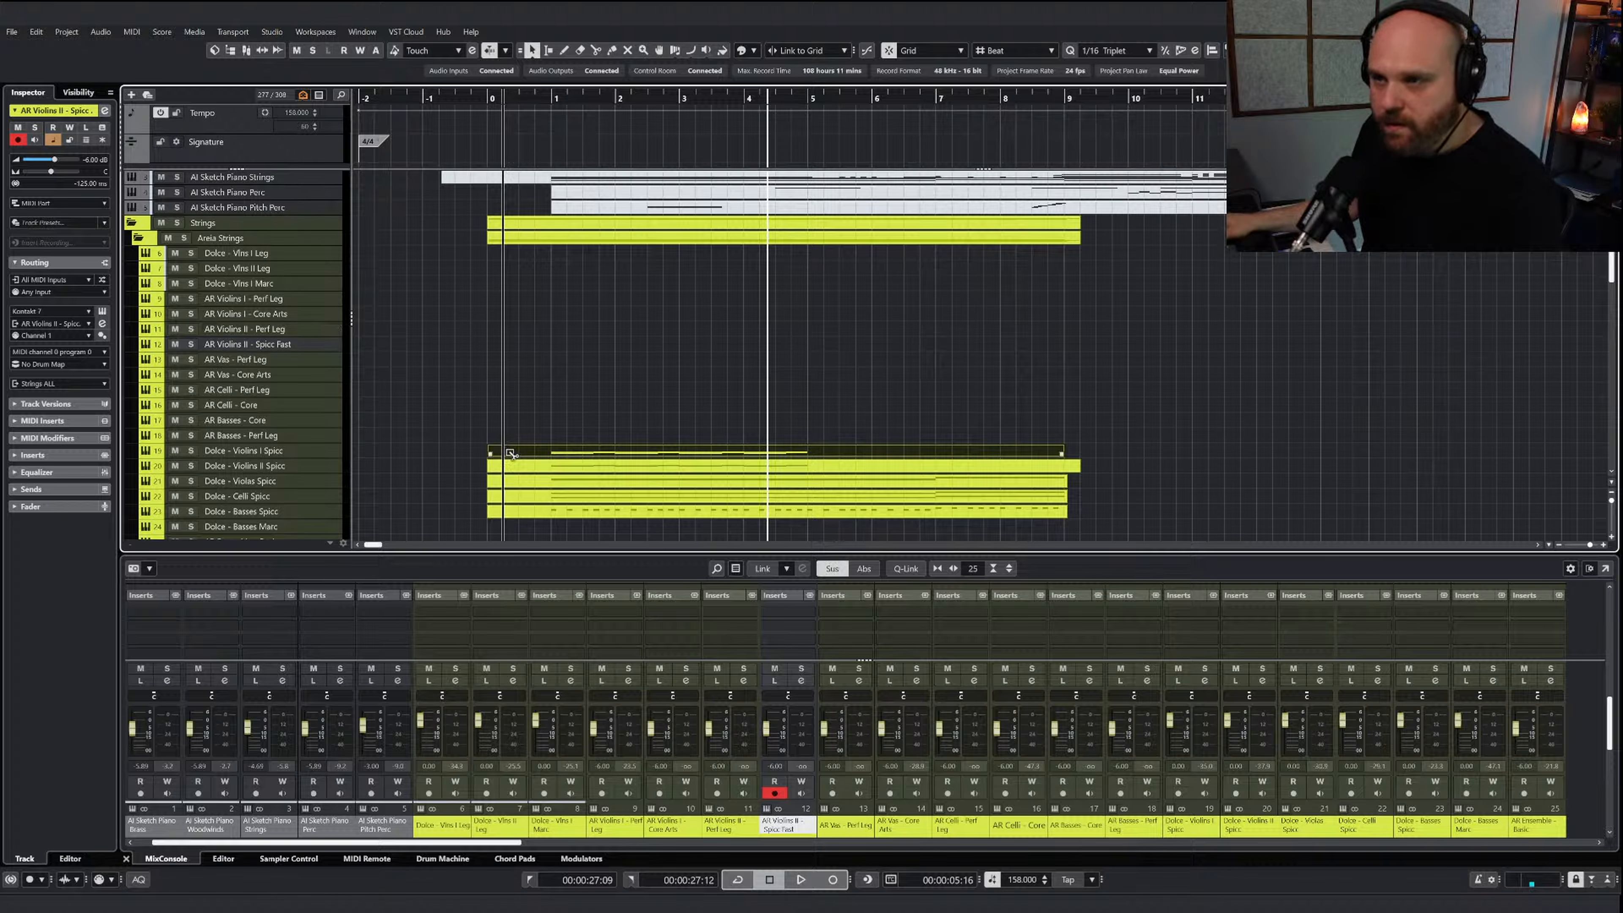
Copy both Dolce violin spiccato clips onto the AR Violins II - Spicc Fast track and glue them into one part
drag(510, 453, 510, 352)
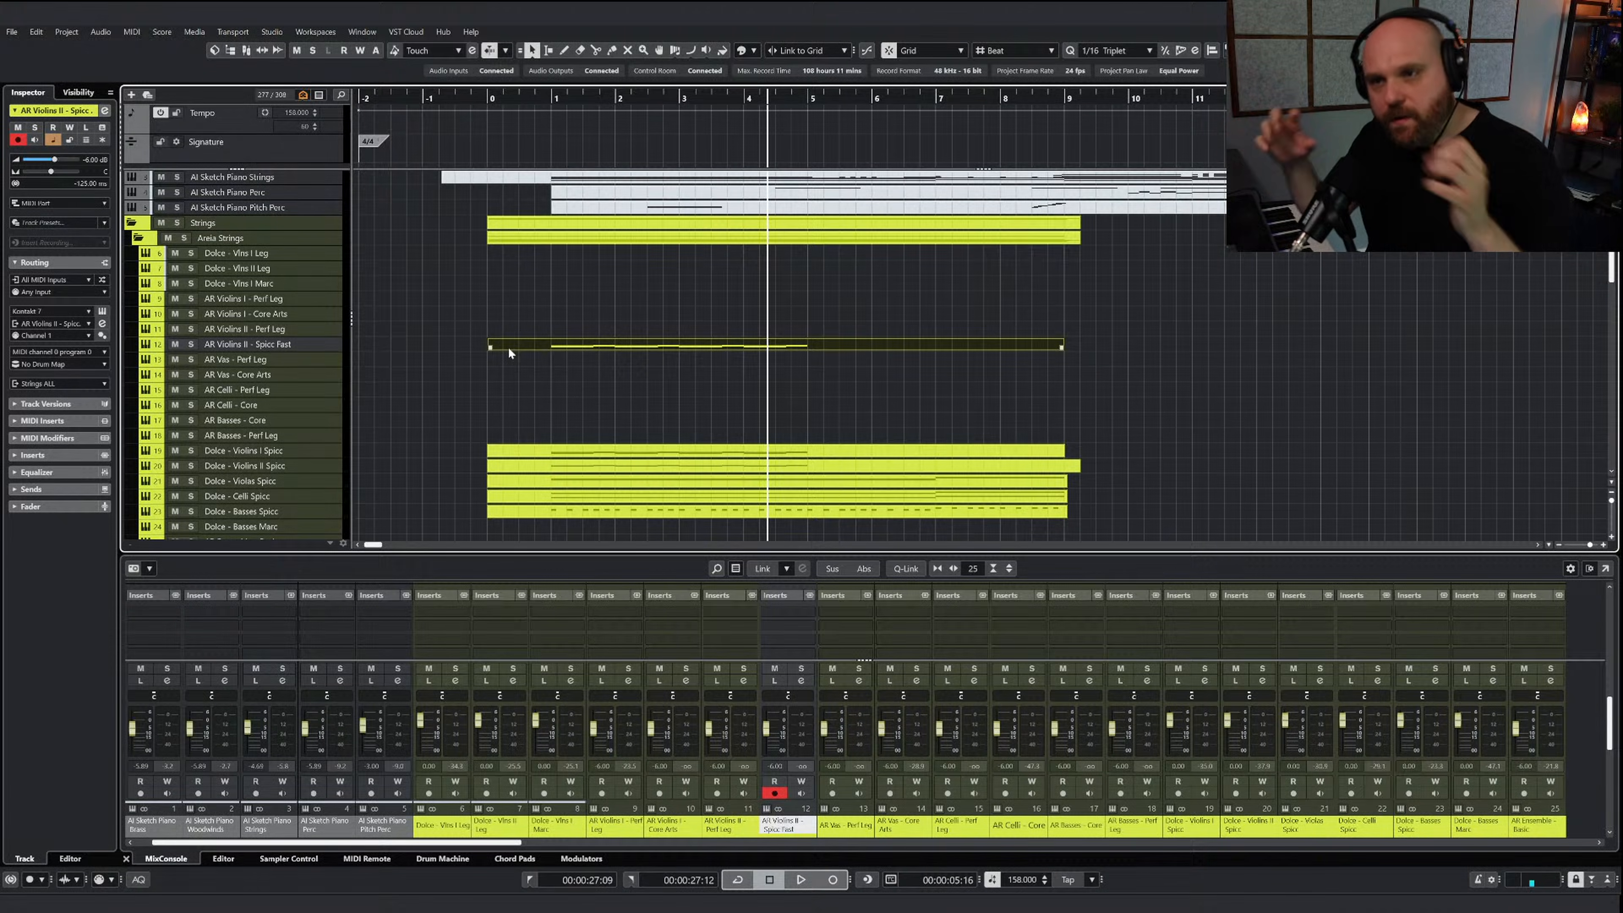
click(586, 473)
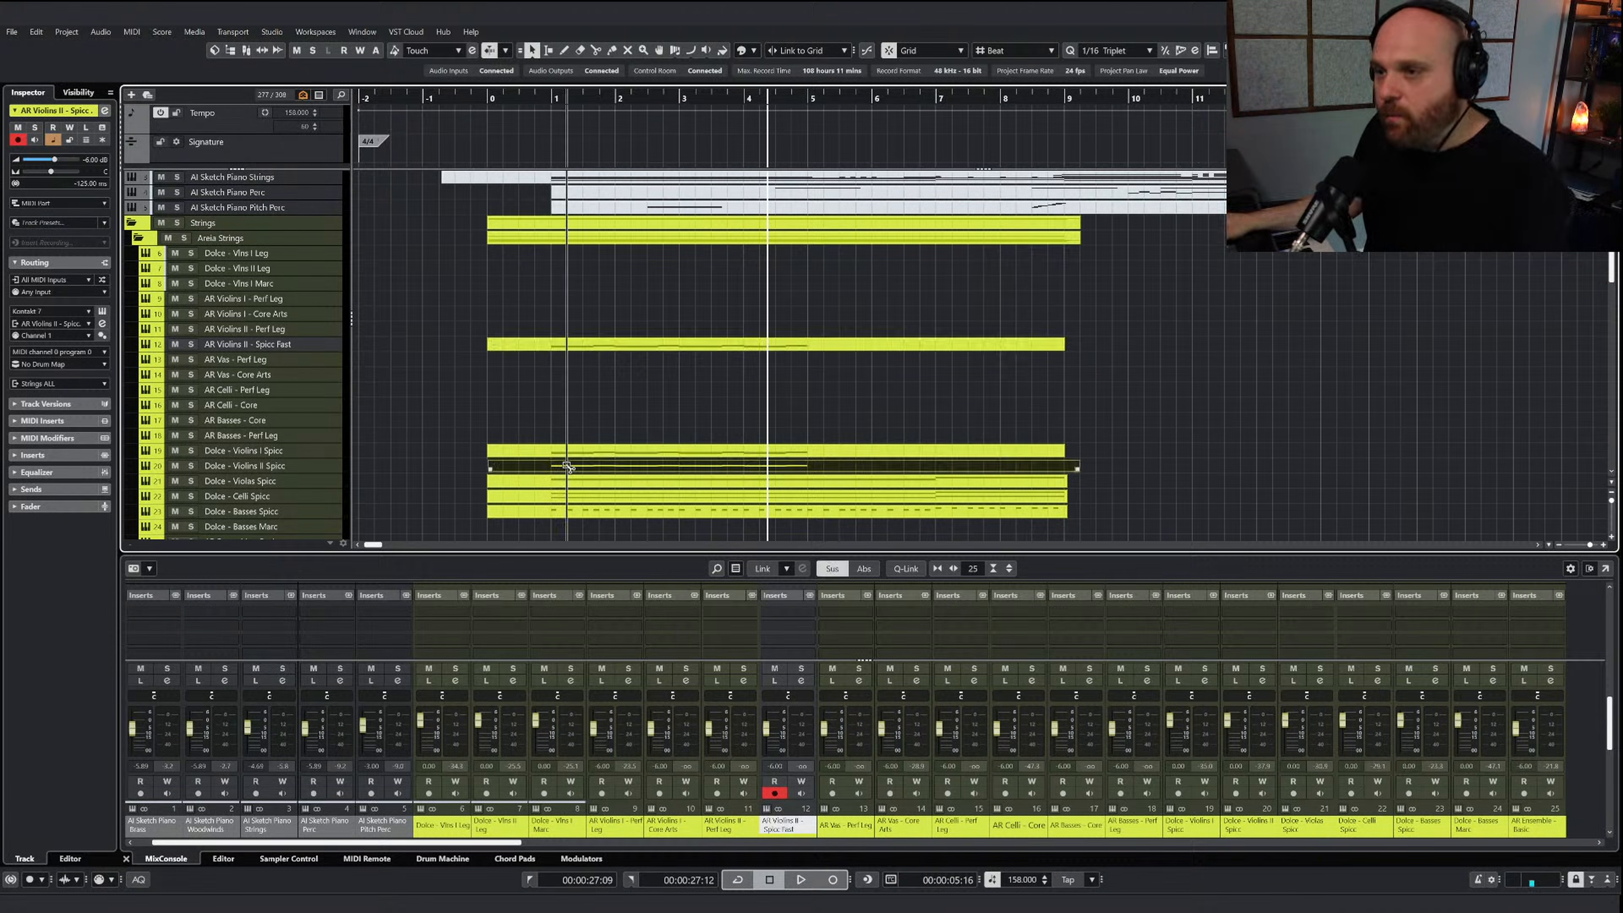
drag(566, 466, 573, 349)
right_click(566, 377)
click(666, 385)
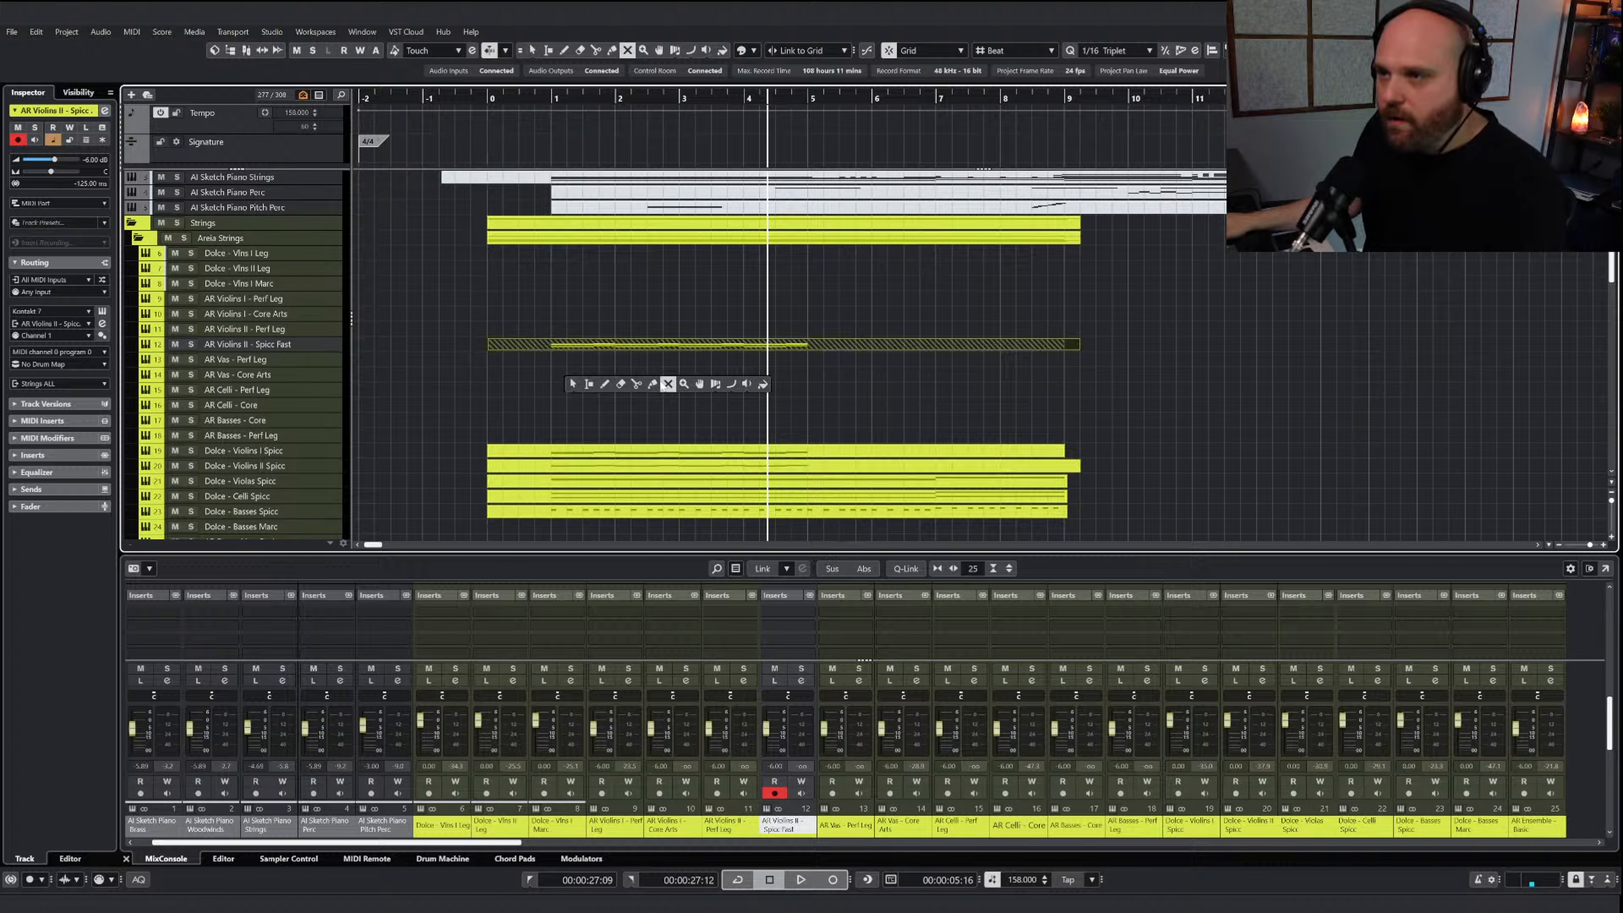
click(652, 384)
click(651, 344)
Solo the AR Violins II - Spicc Fast track, listen to it from bar 1 and unsolo it
click(191, 343)
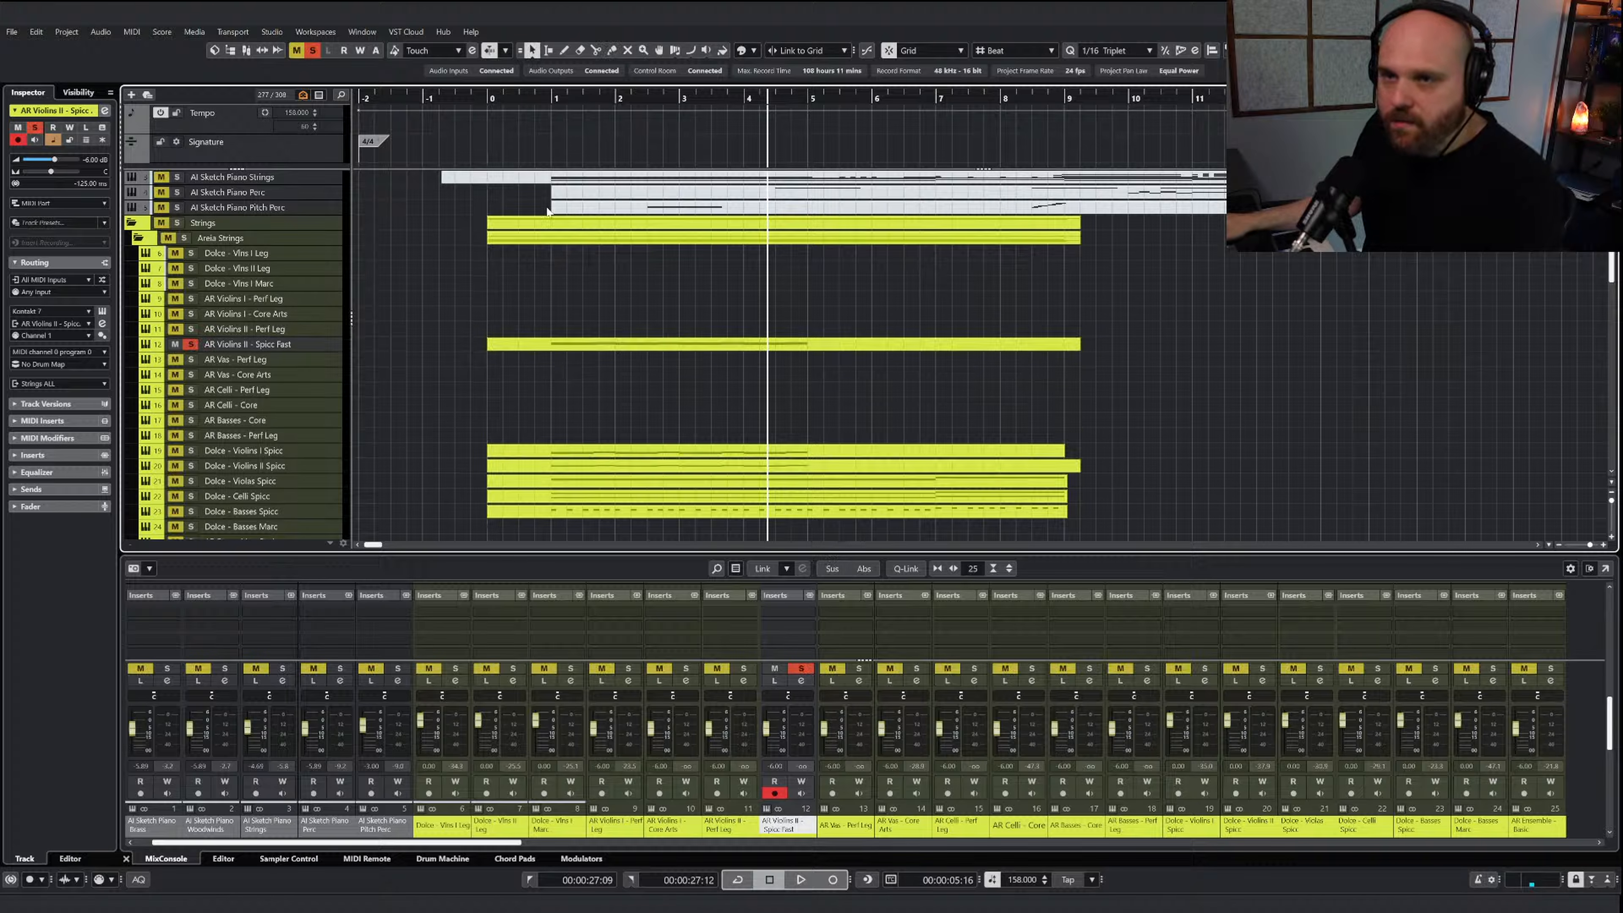
click(550, 101)
key(space)
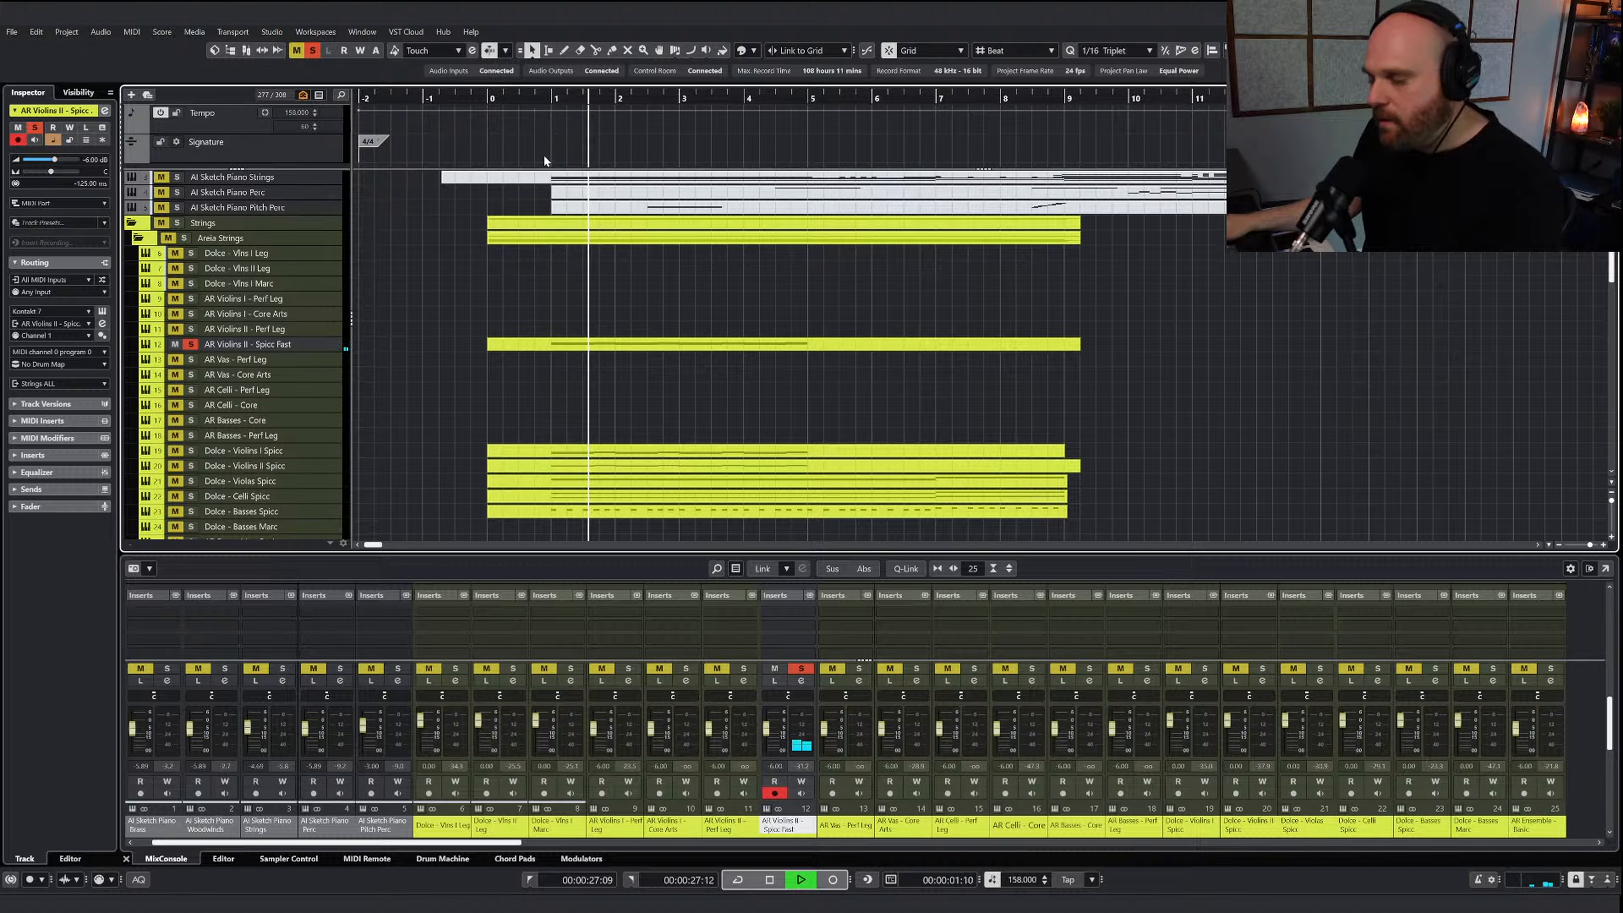
key(space)
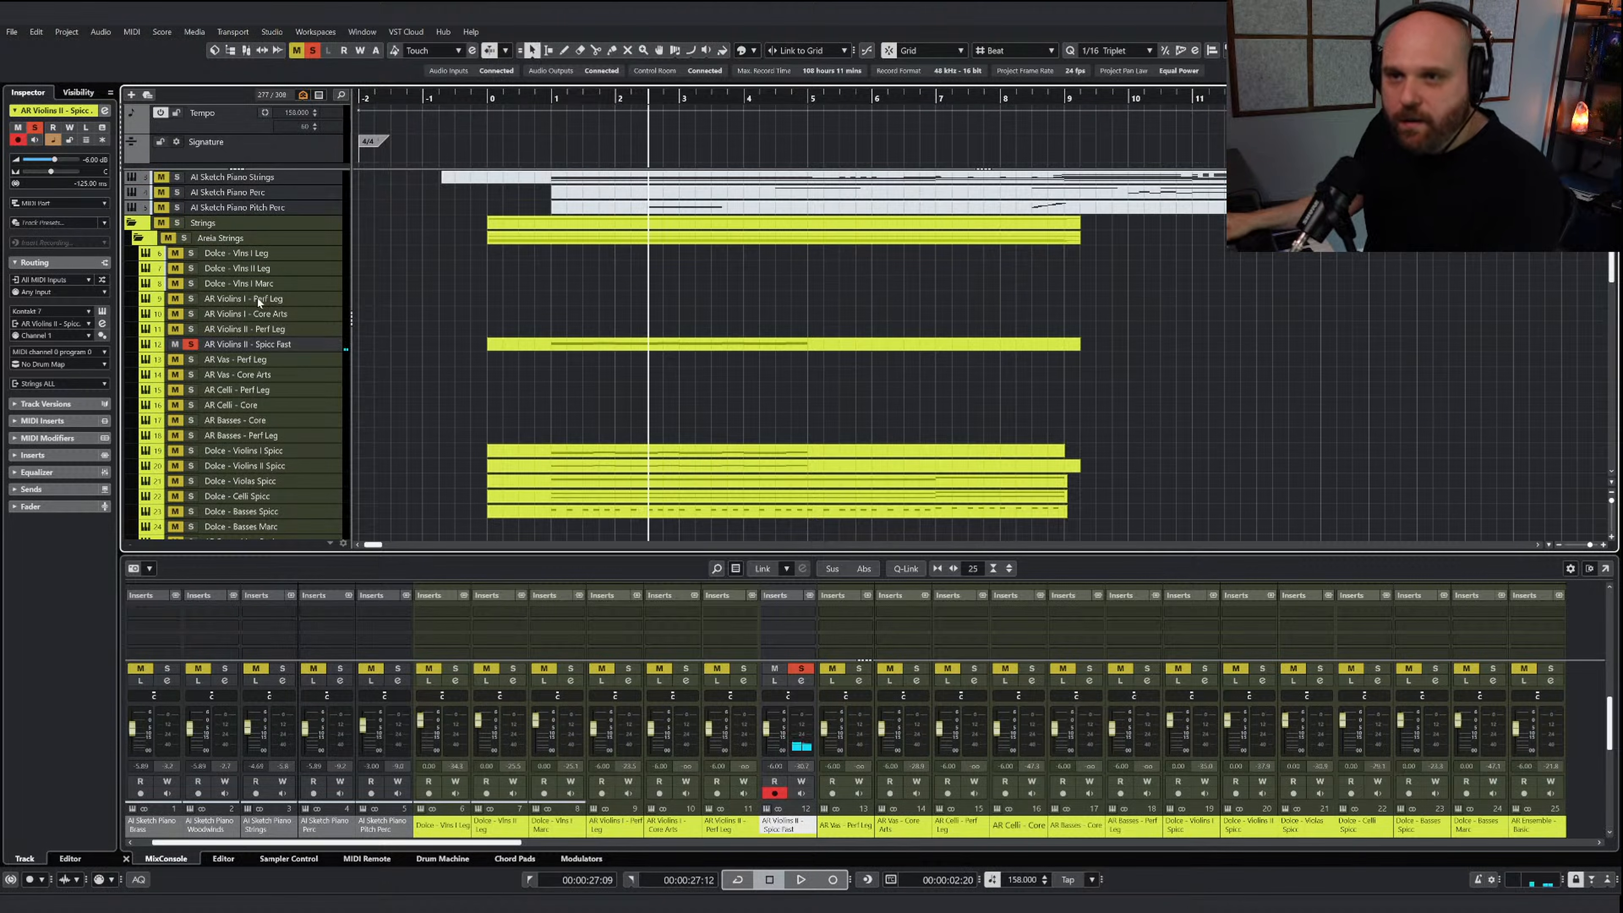
click(188, 346)
Play both Dolce violin spiccato tracks soloed, add AR Violins II - Spicc Fast to the solo and lower its volume slightly
click(191, 451)
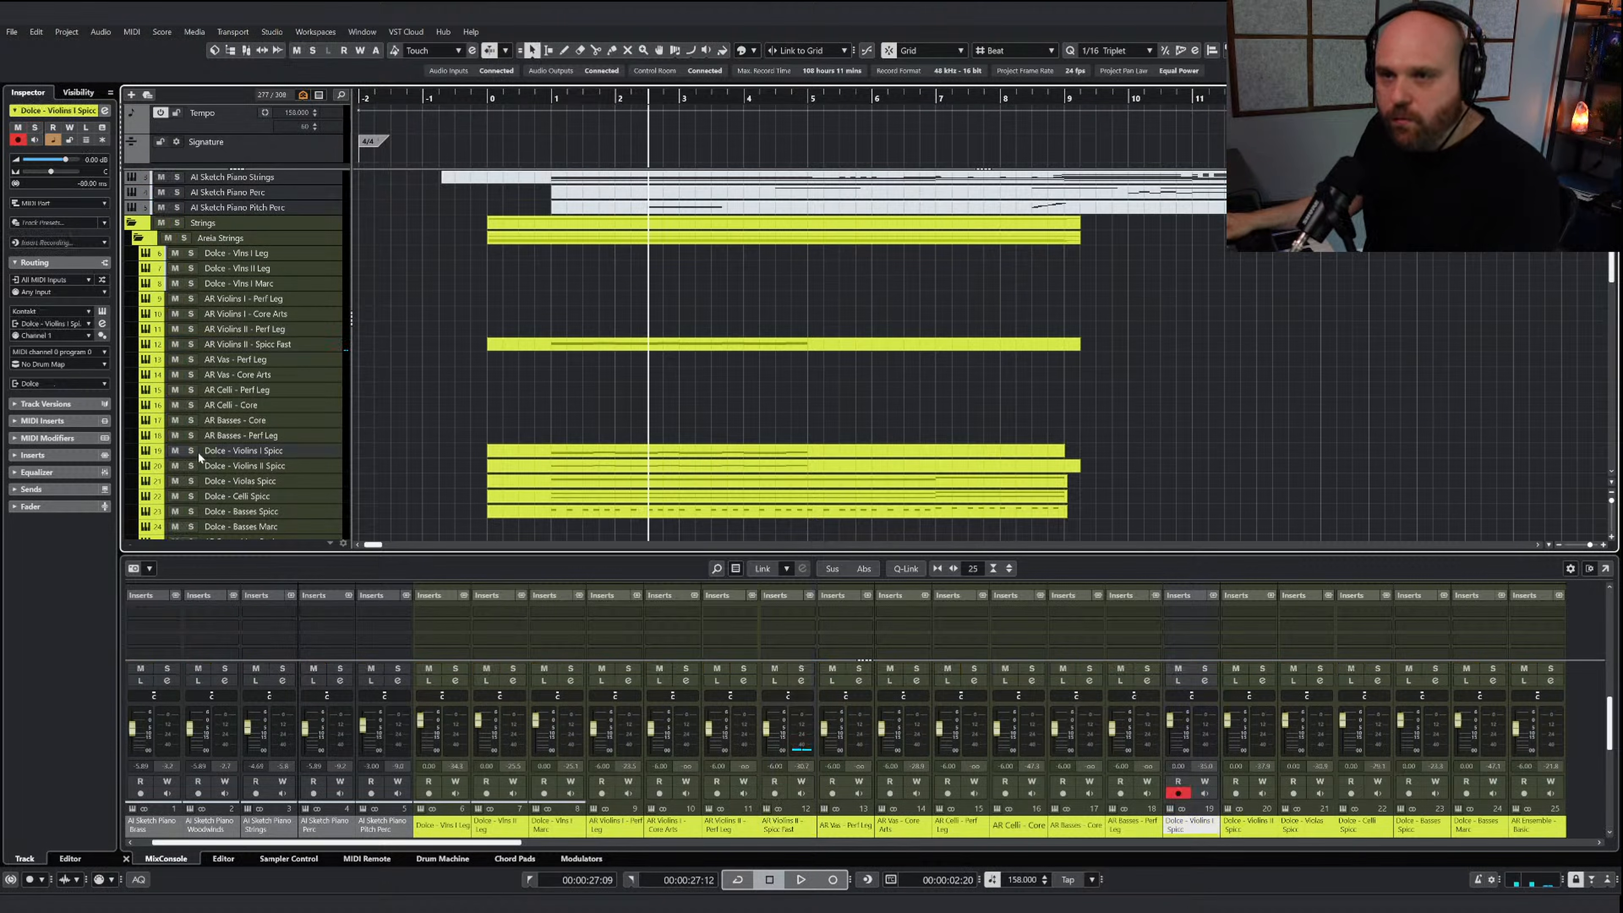
click(541, 105)
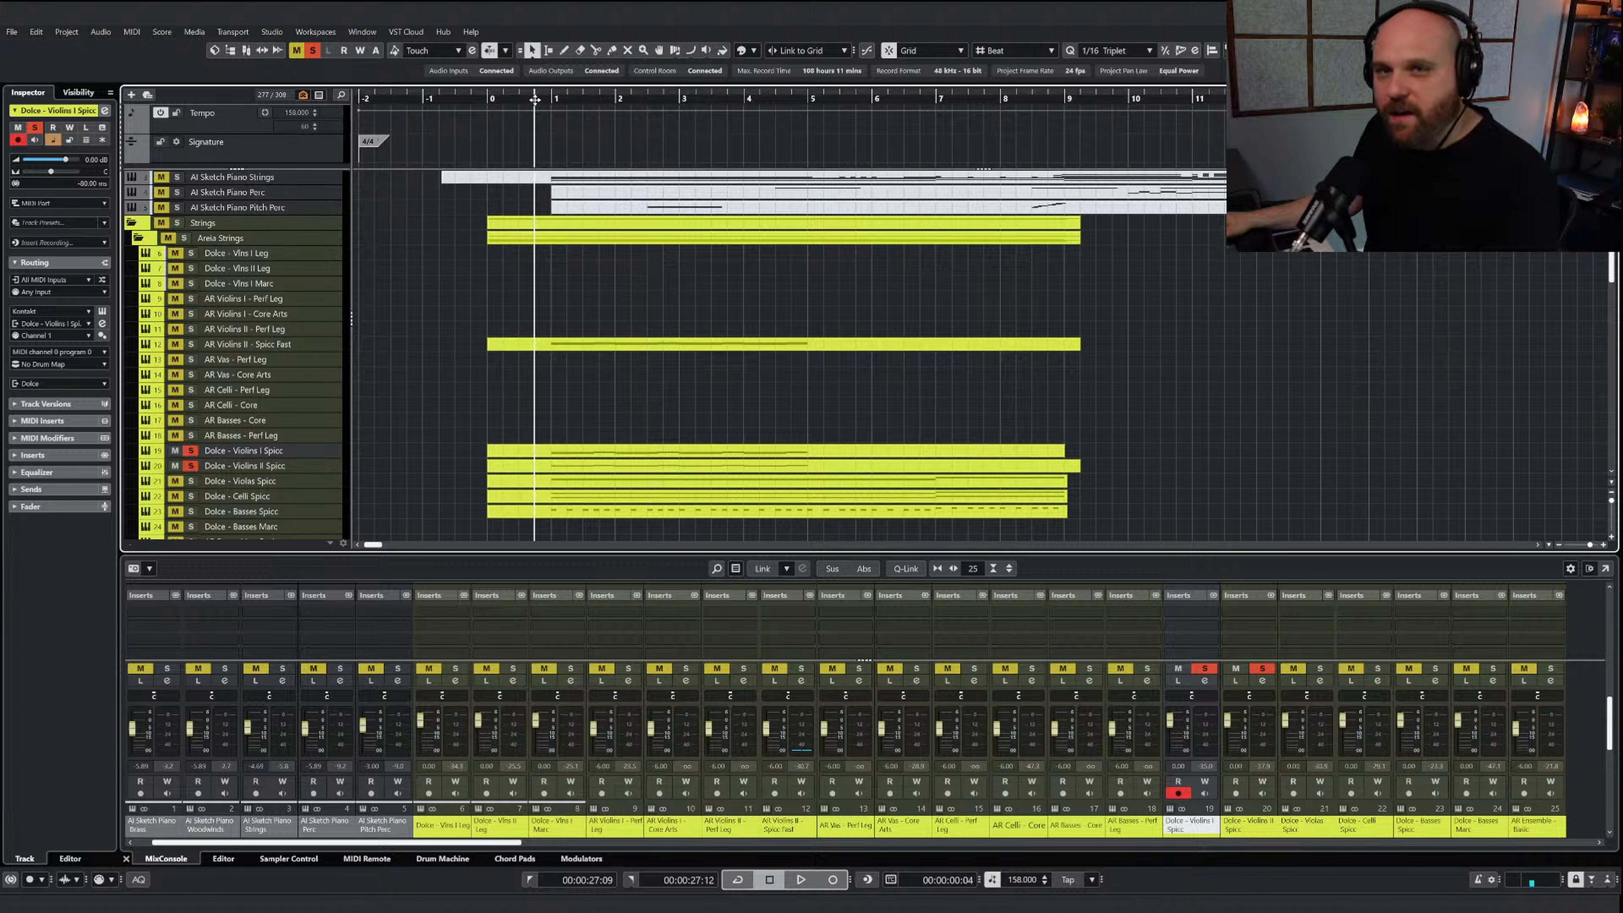
key(space)
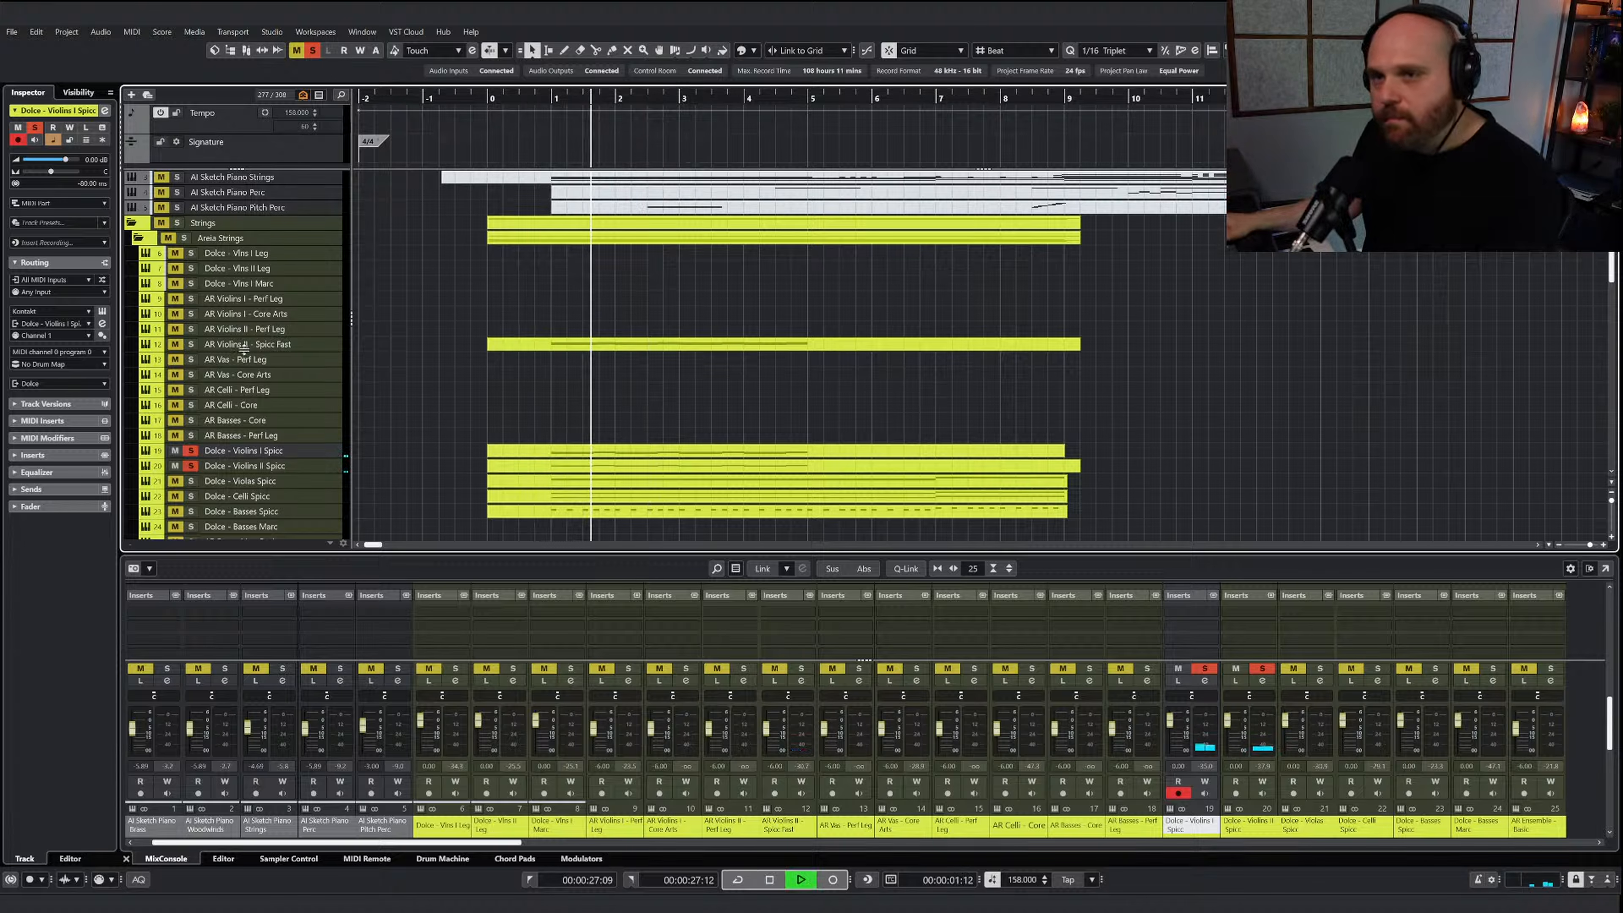
click(189, 343)
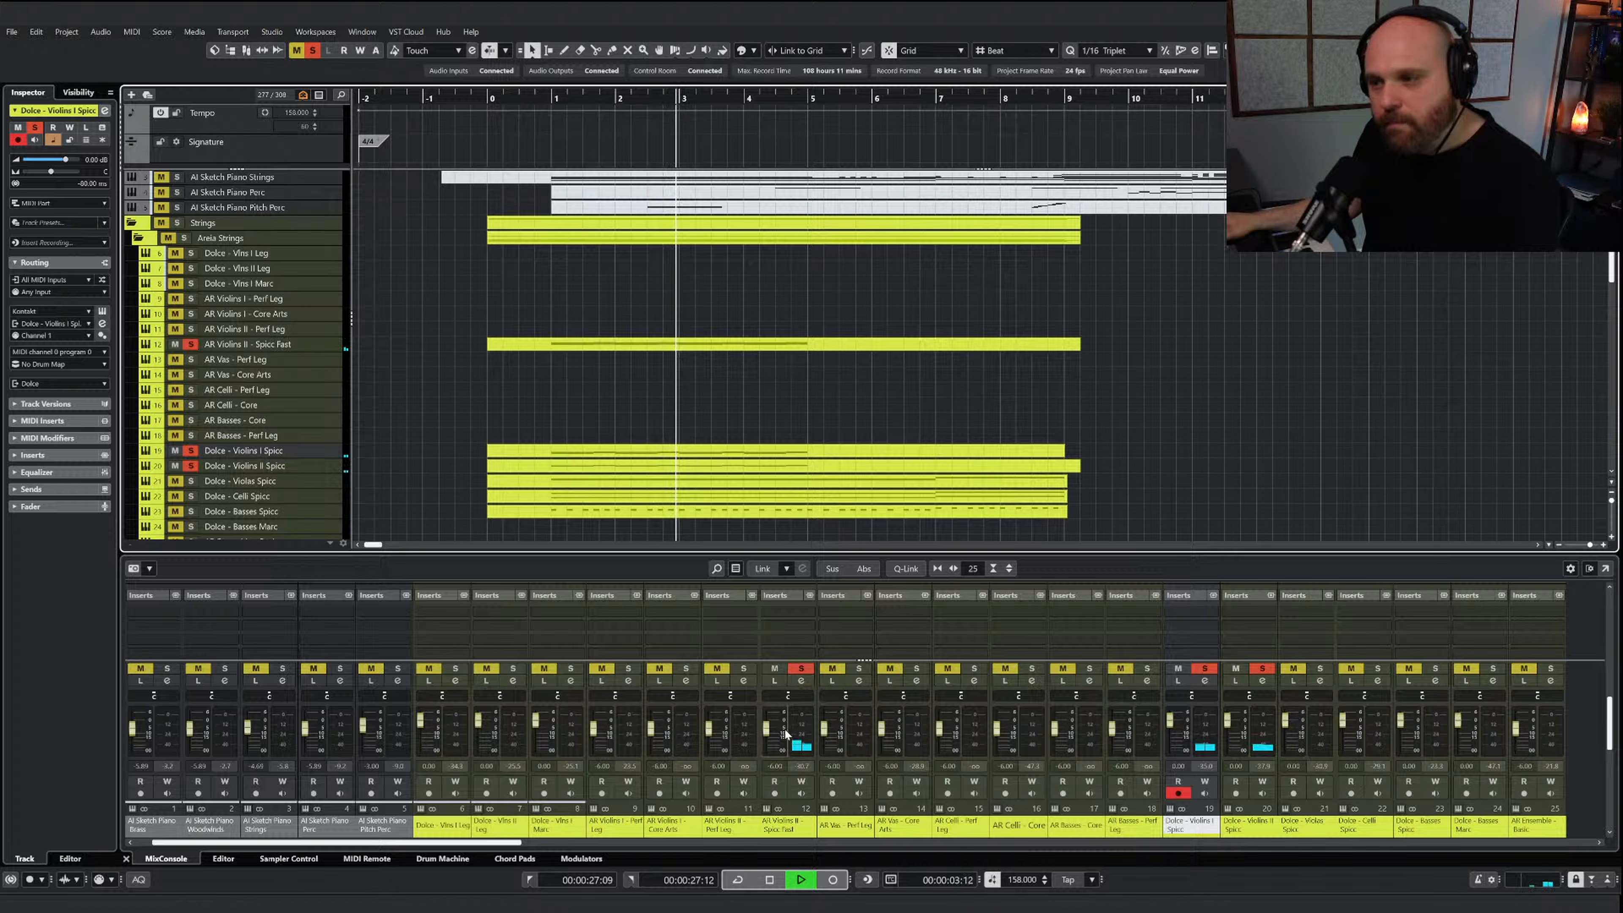
drag(767, 728, 768, 735)
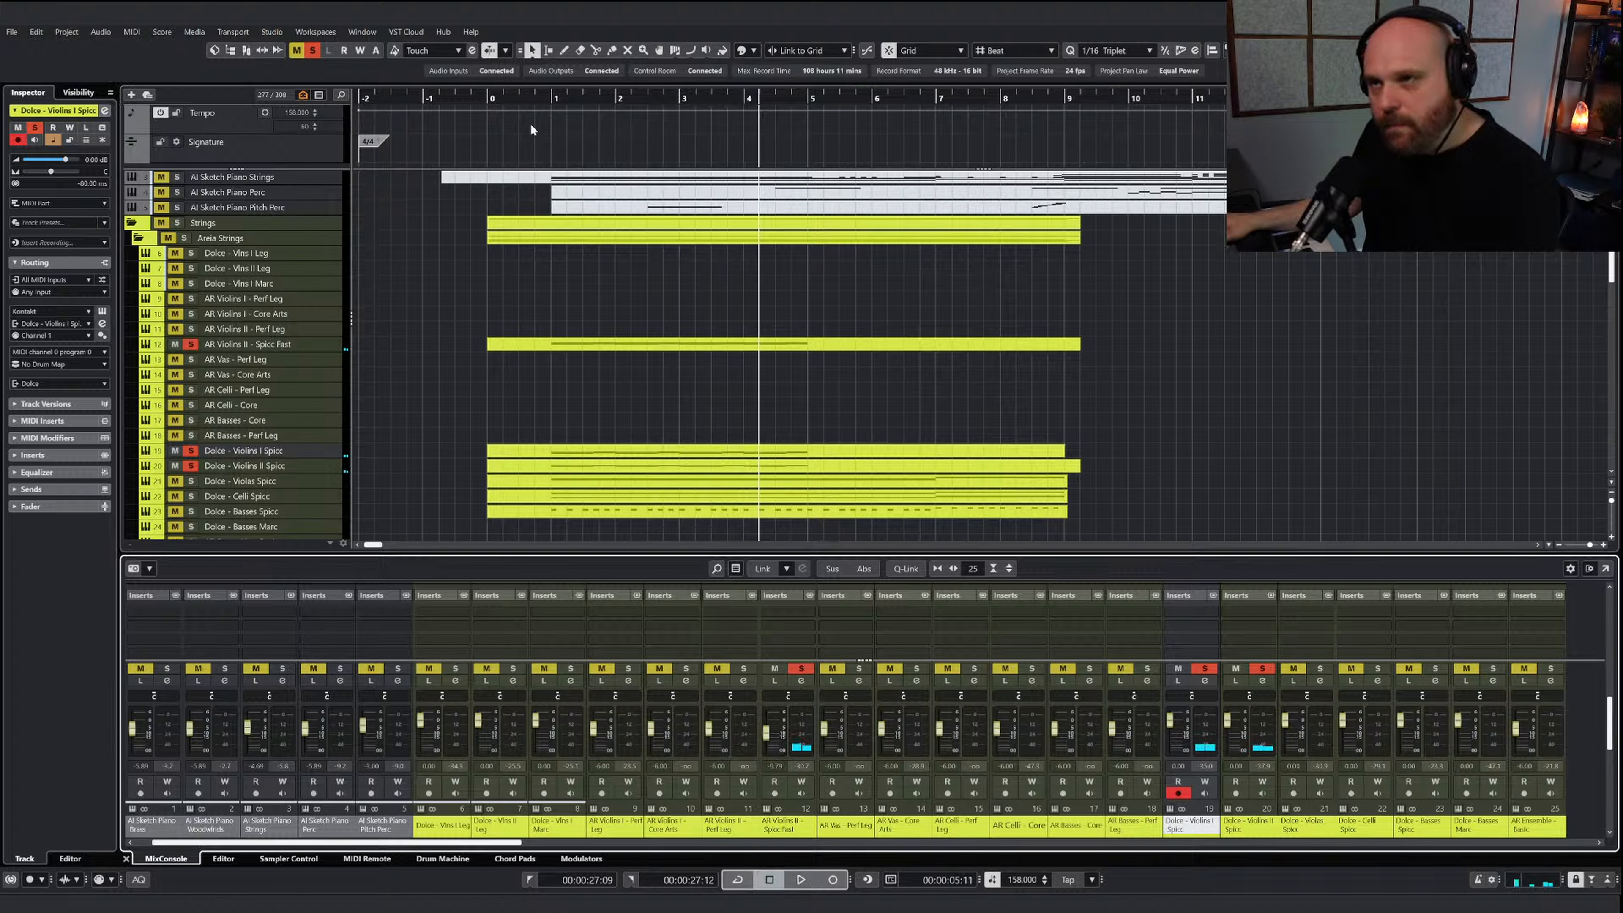
Compare the violin spiccato blend with and without AR Violins II - Spicc Fast, and clear all solos
key(space)
click(774, 668)
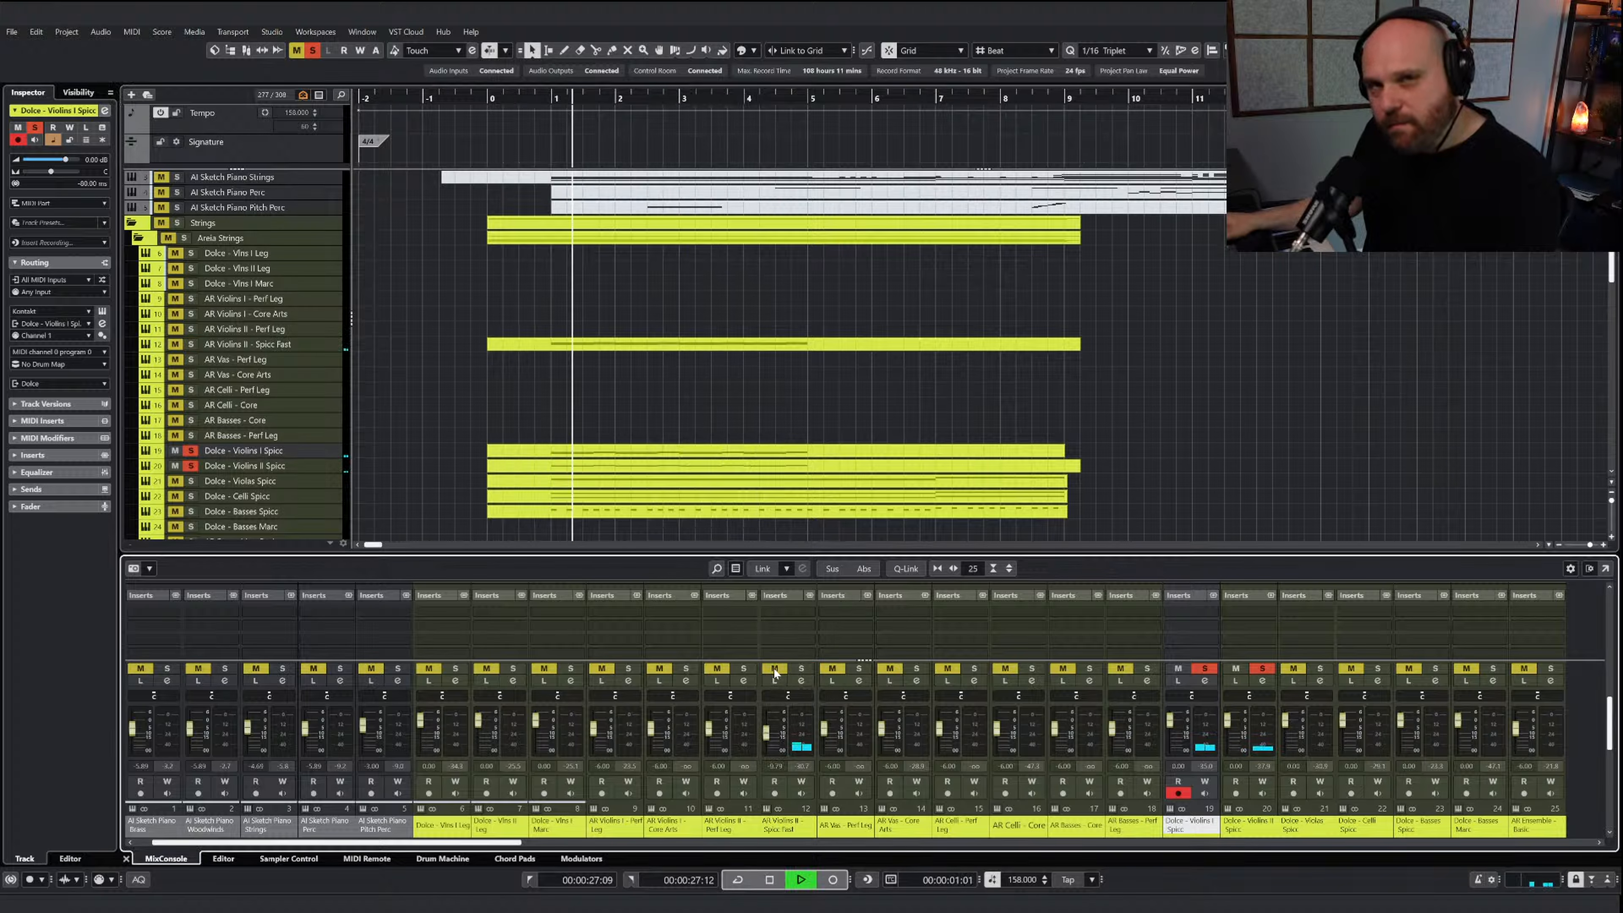
click(801, 668)
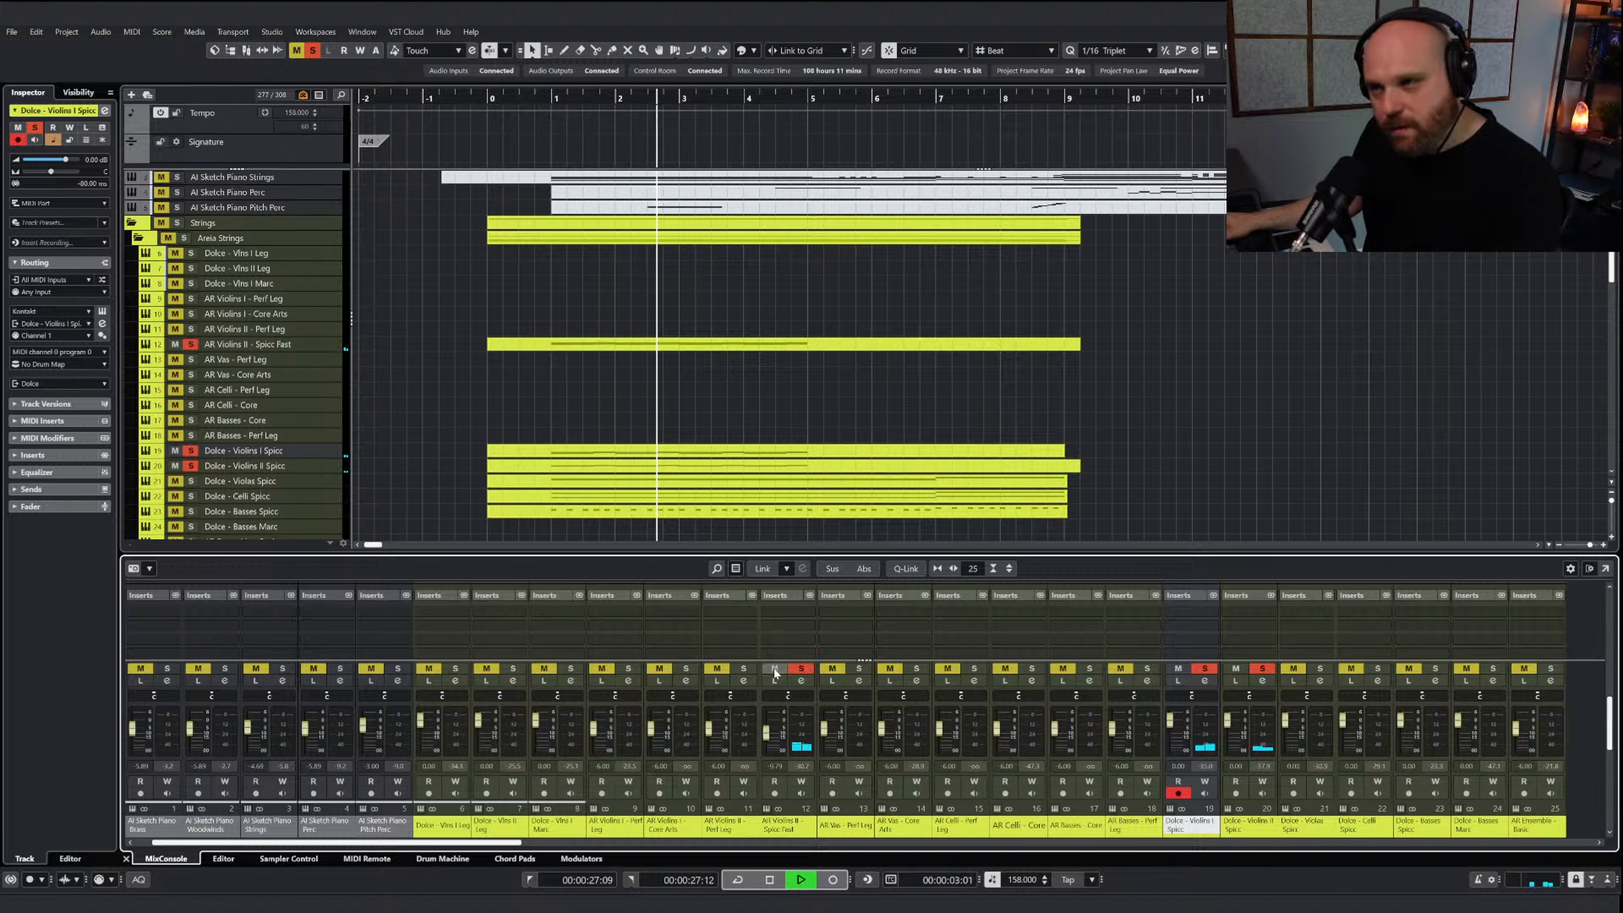
key(space)
click(313, 50)
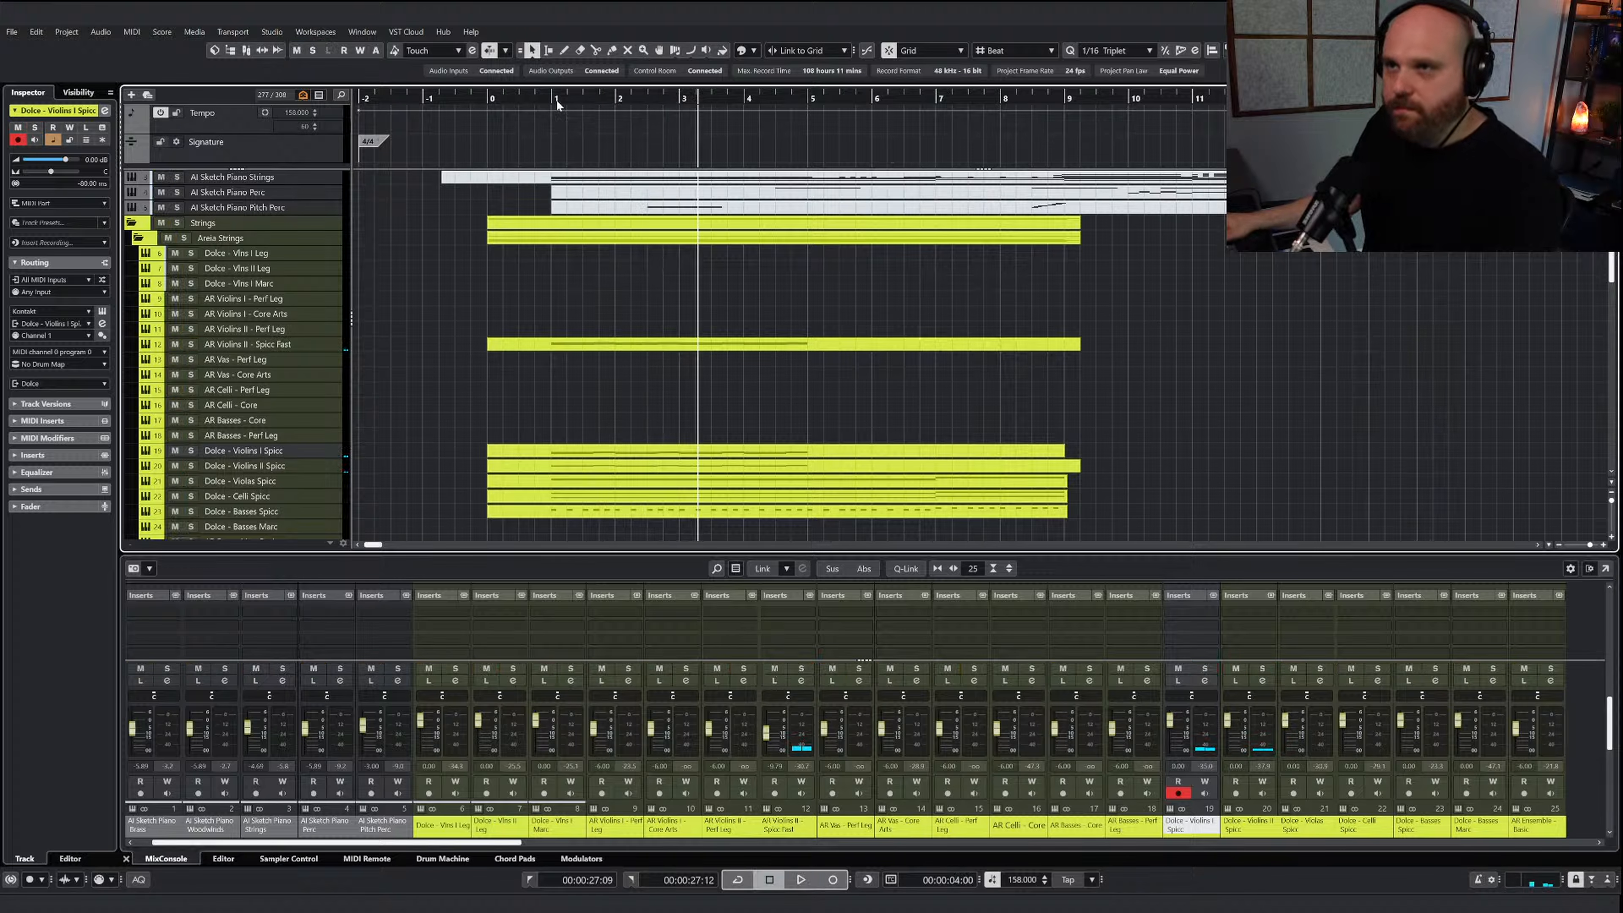
Play the full string arrangement from bar 1 through bar 4 and look over the sketch and string tracks
key(space)
scroll(639, 332, up, 2)
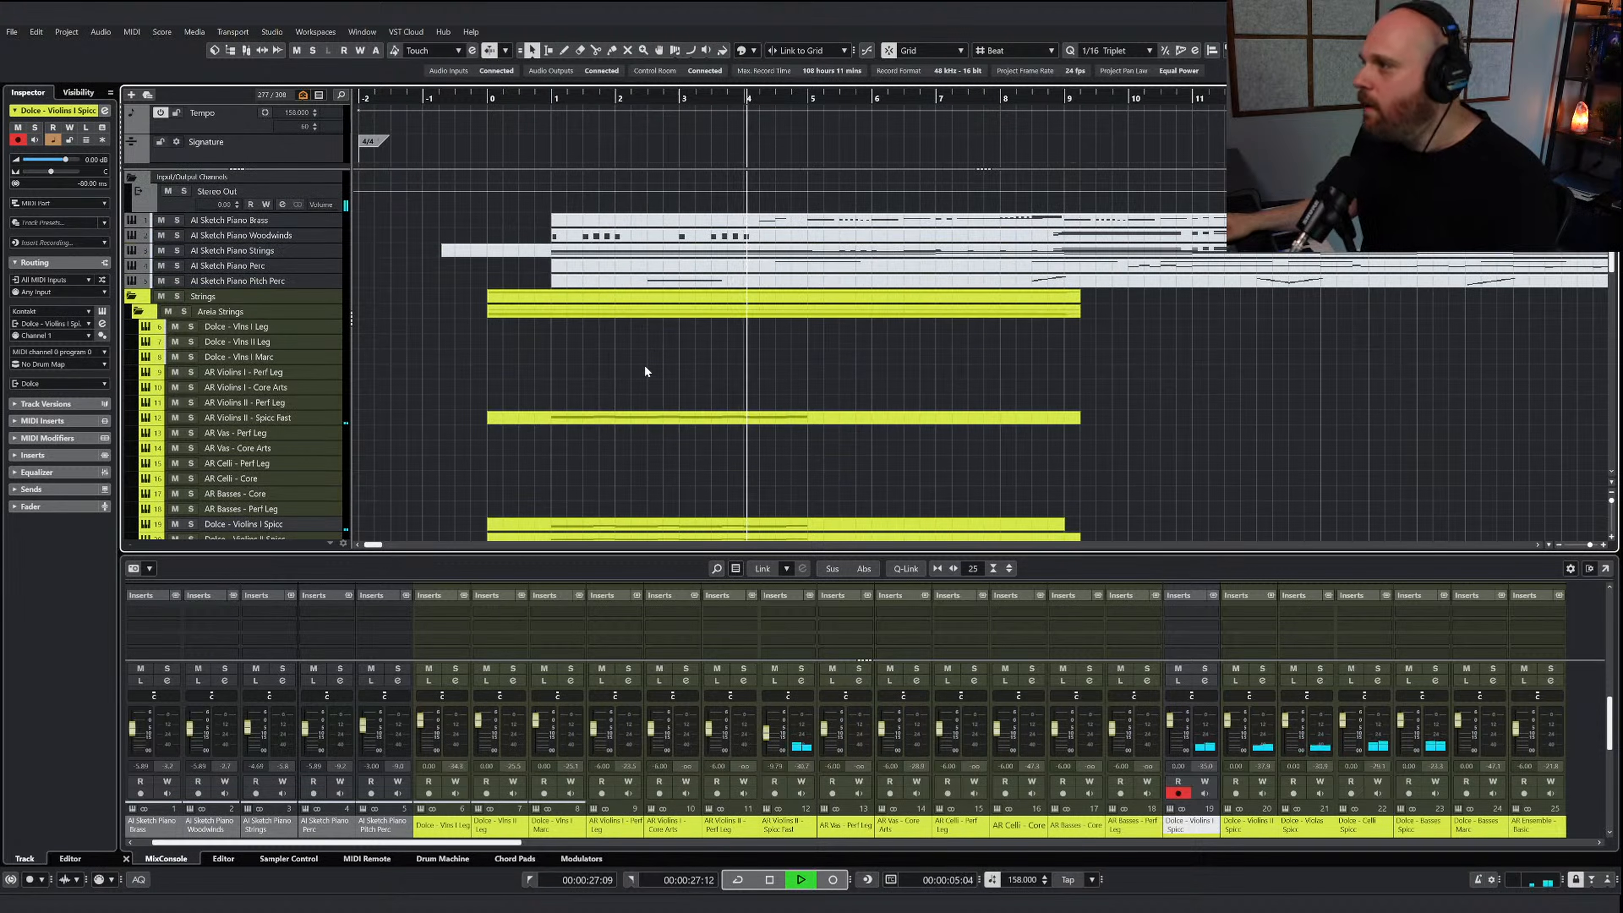
key(space)
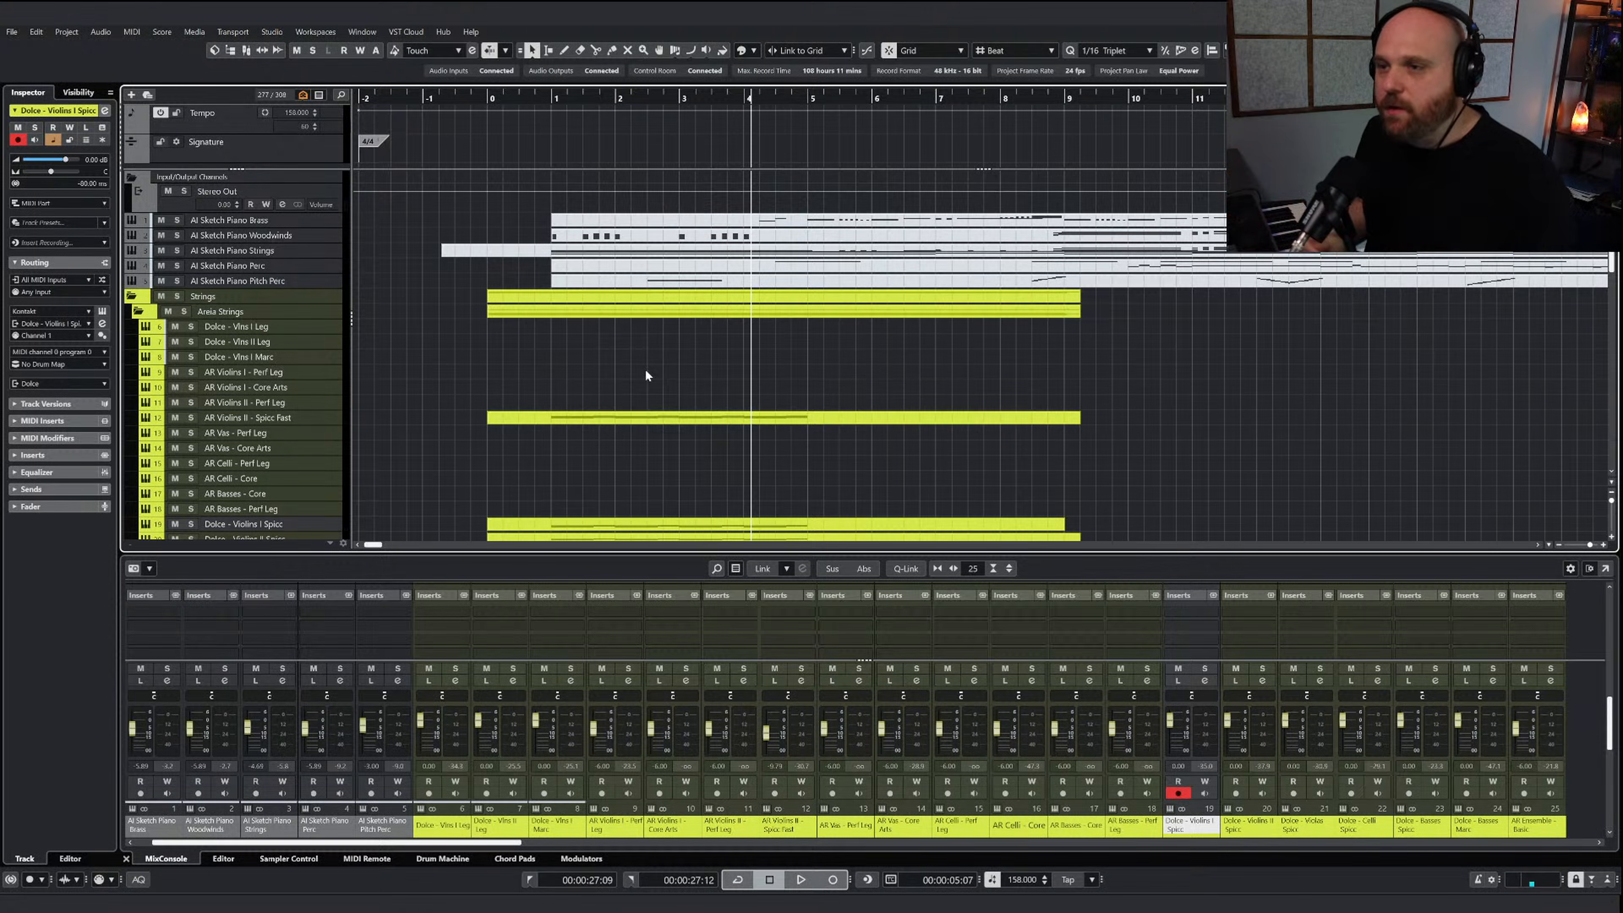
scroll(644, 377, down, 3)
scroll(641, 383, up, 3)
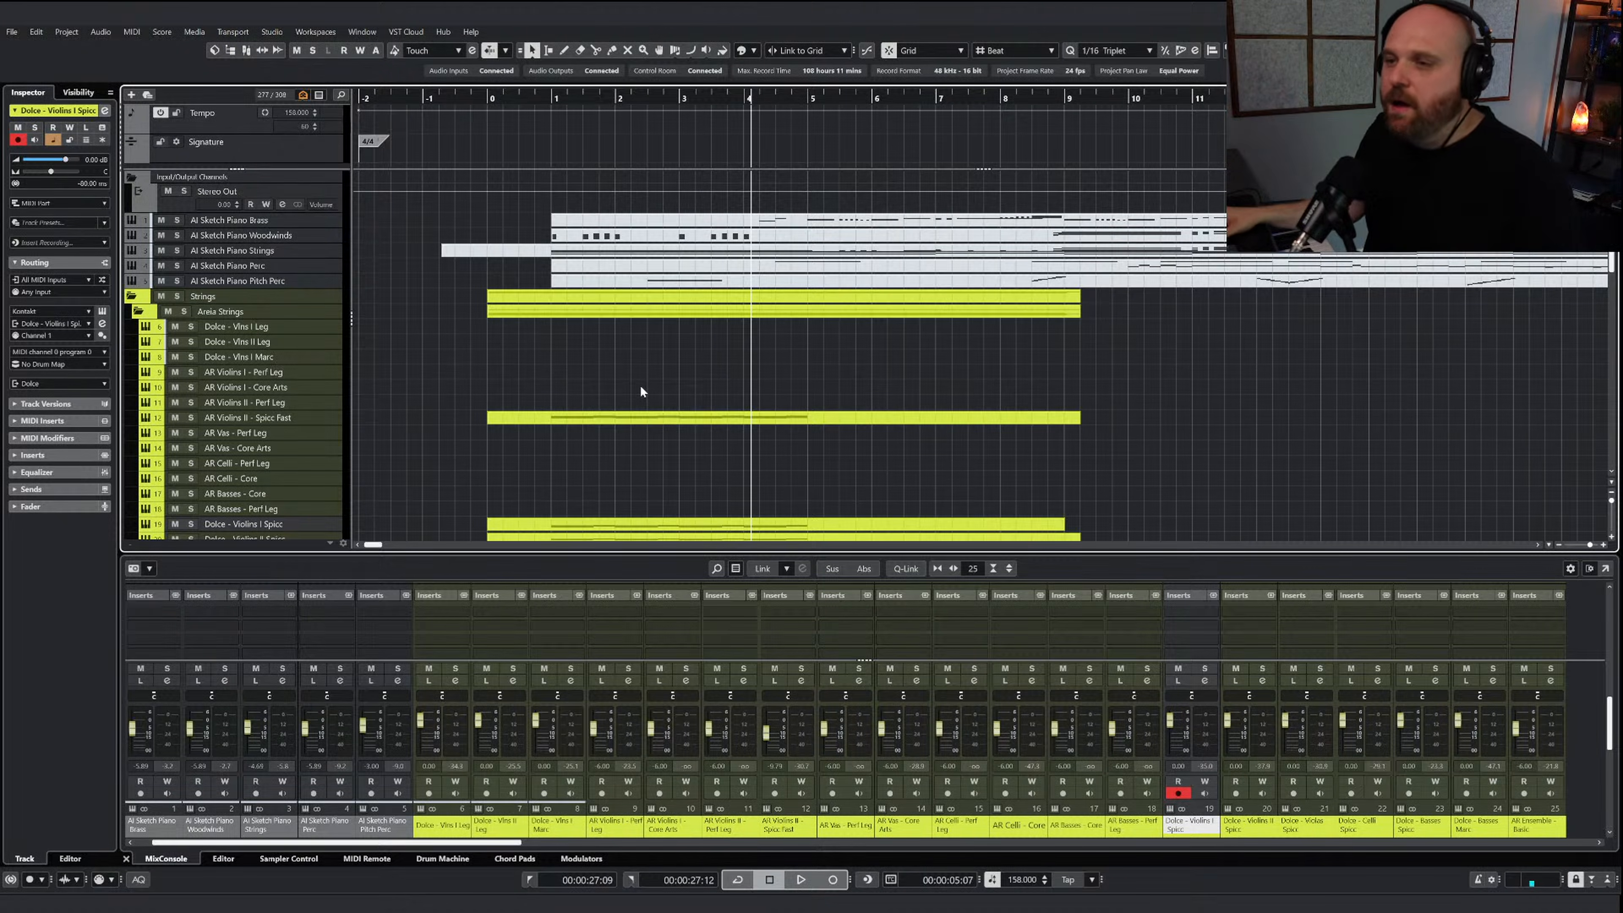
scroll(610, 389, down, 3)
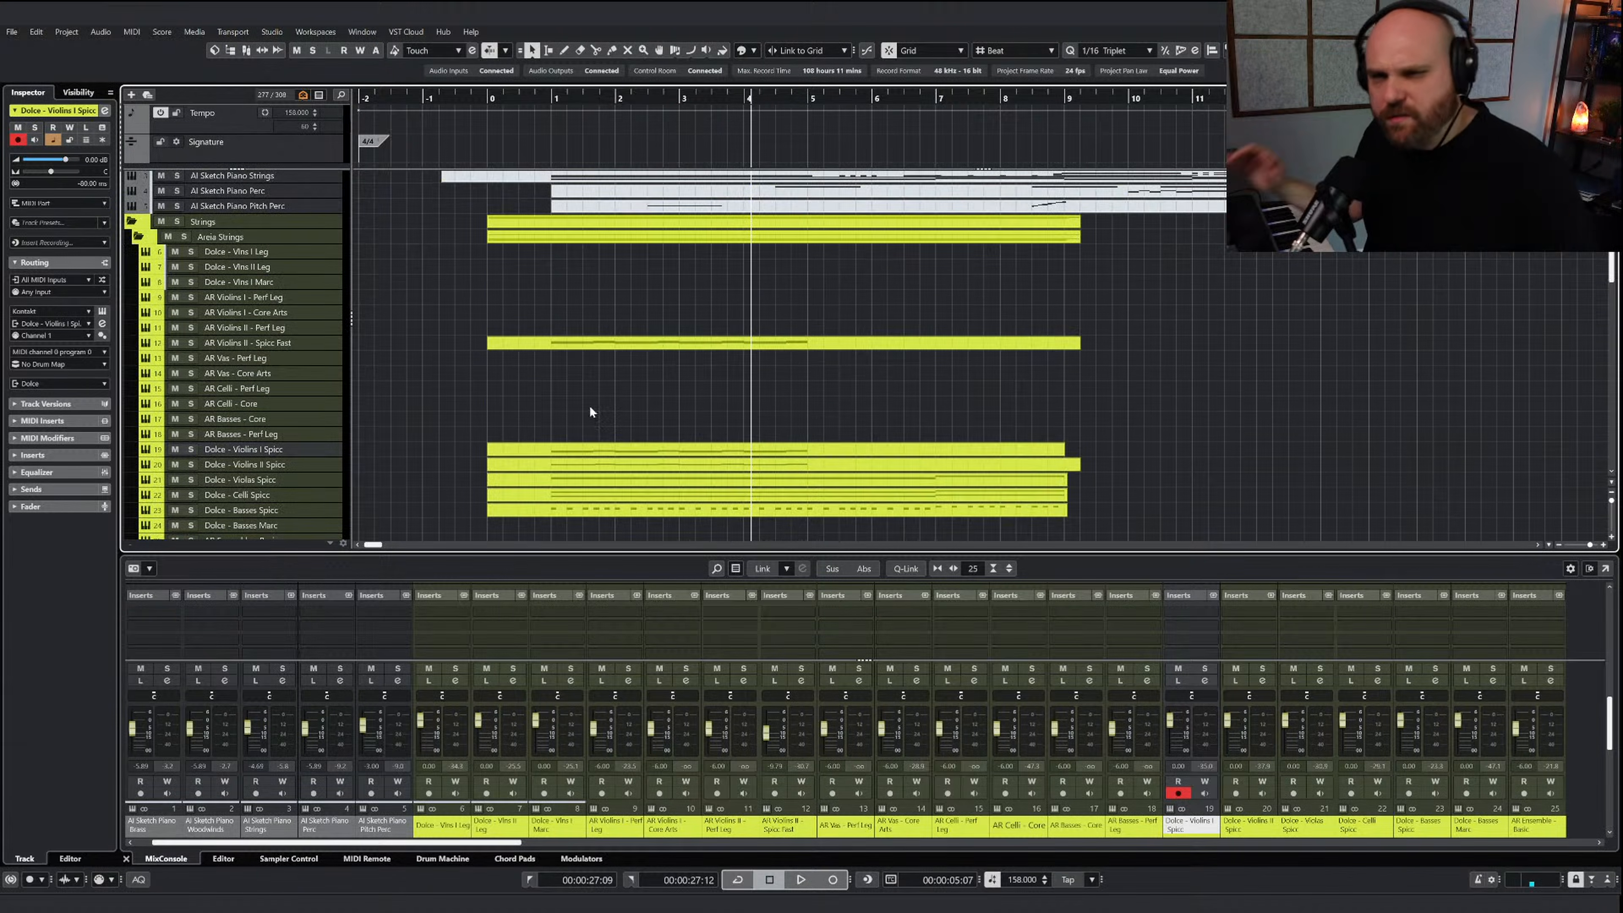
Unmute the AI Sketch Piano Woodwinds clip and open it for note editing
scroll(589, 404, up, 3)
click(576, 240)
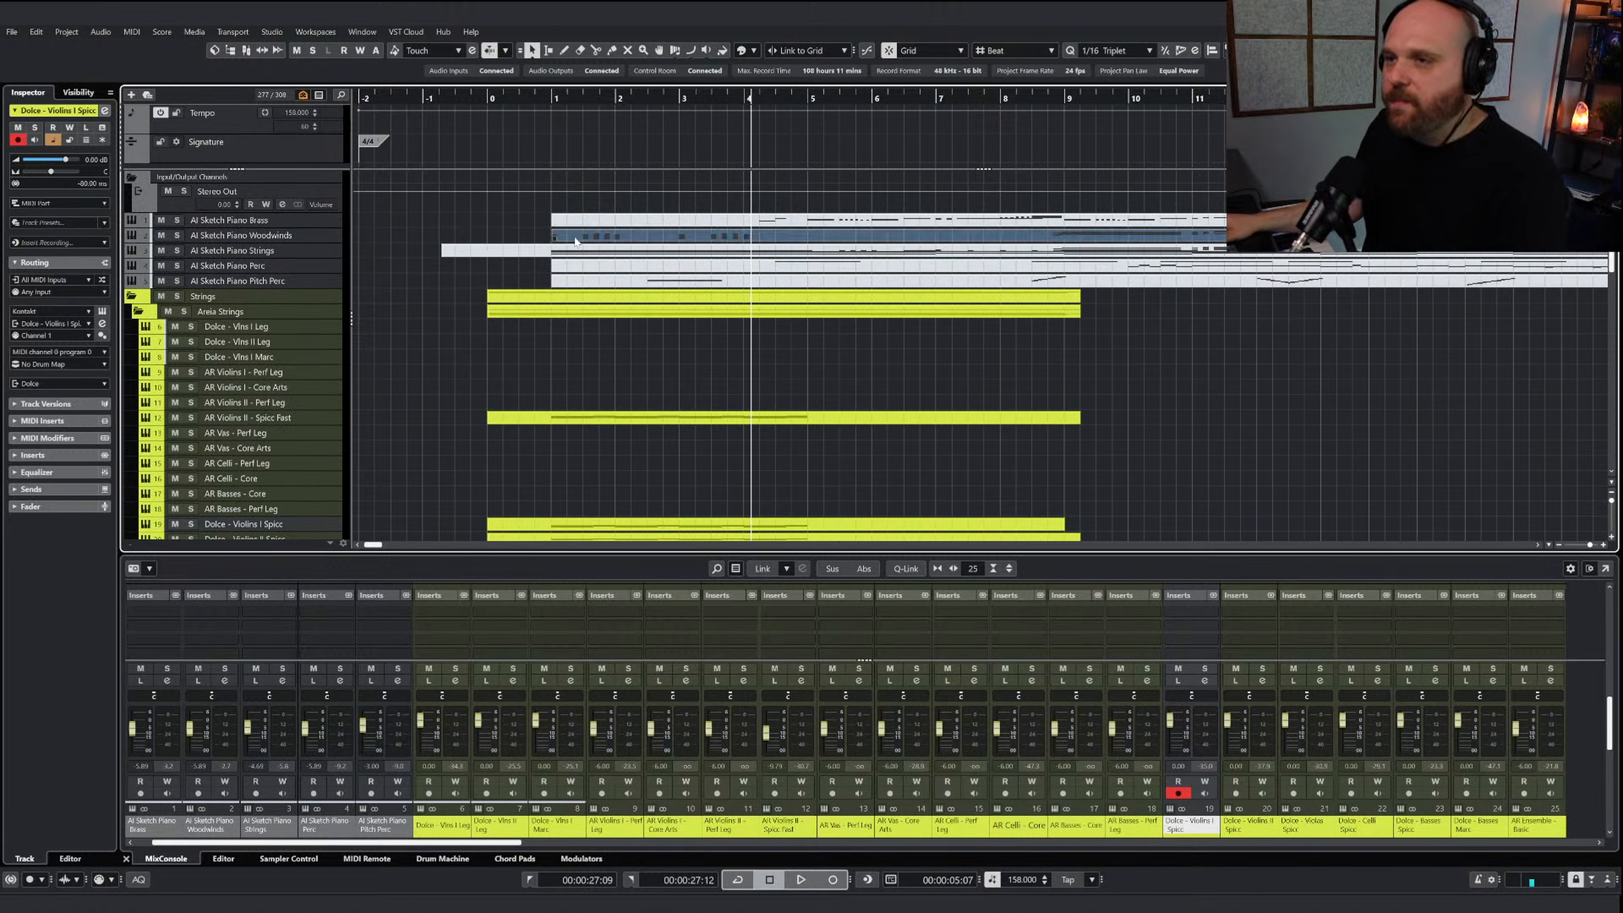
right_click(585, 255)
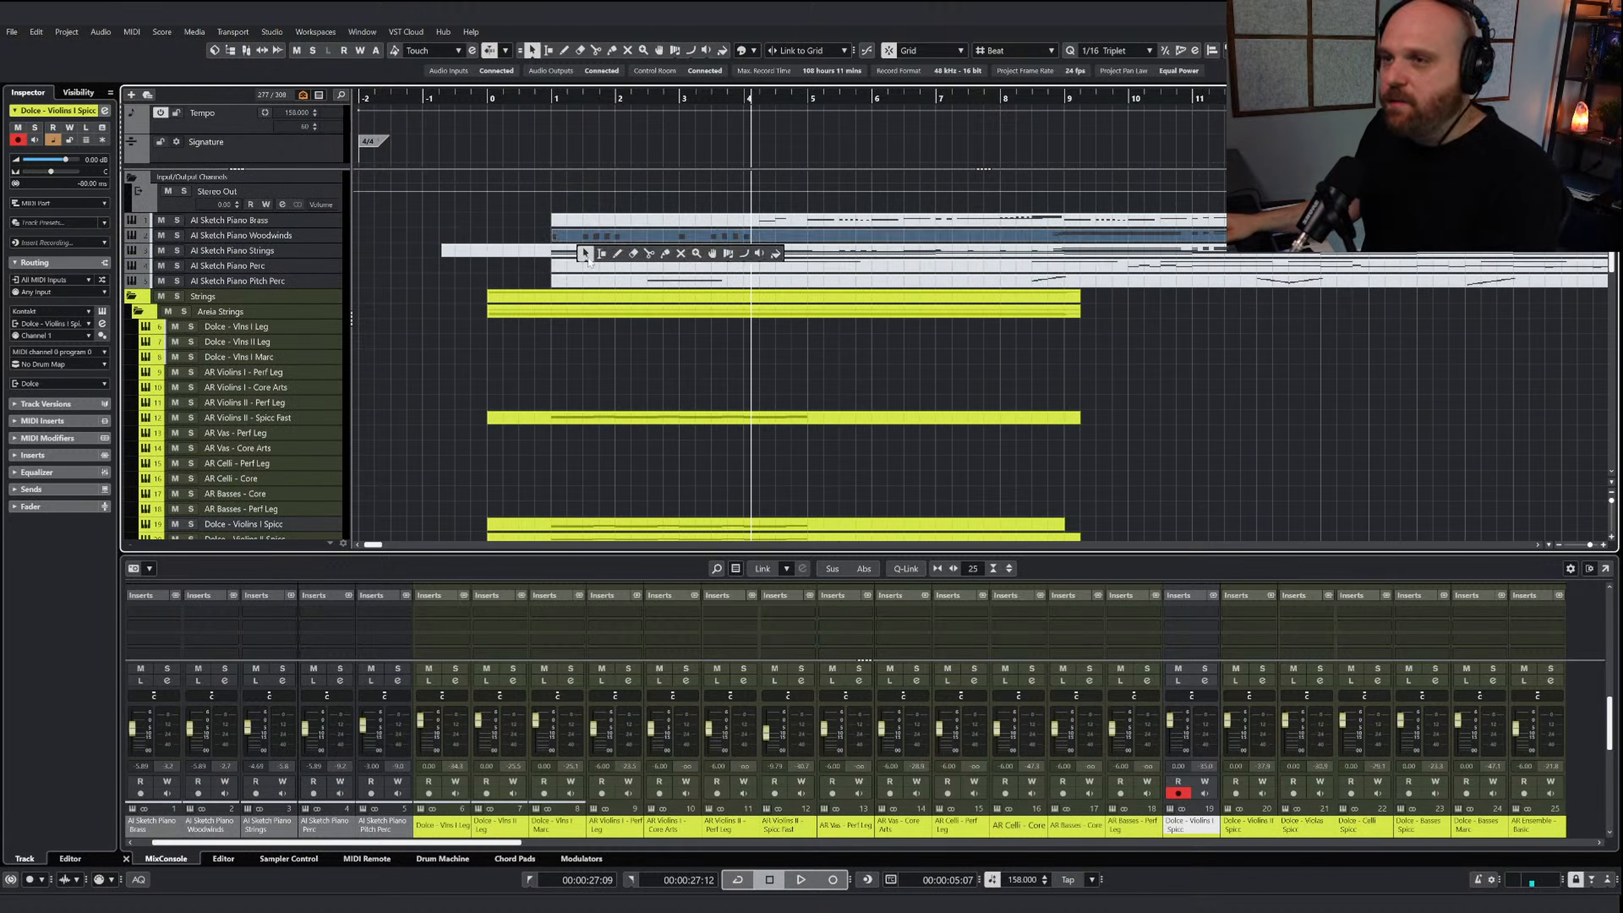
click(633, 237)
right_click(618, 355)
click(623, 362)
double_click(613, 234)
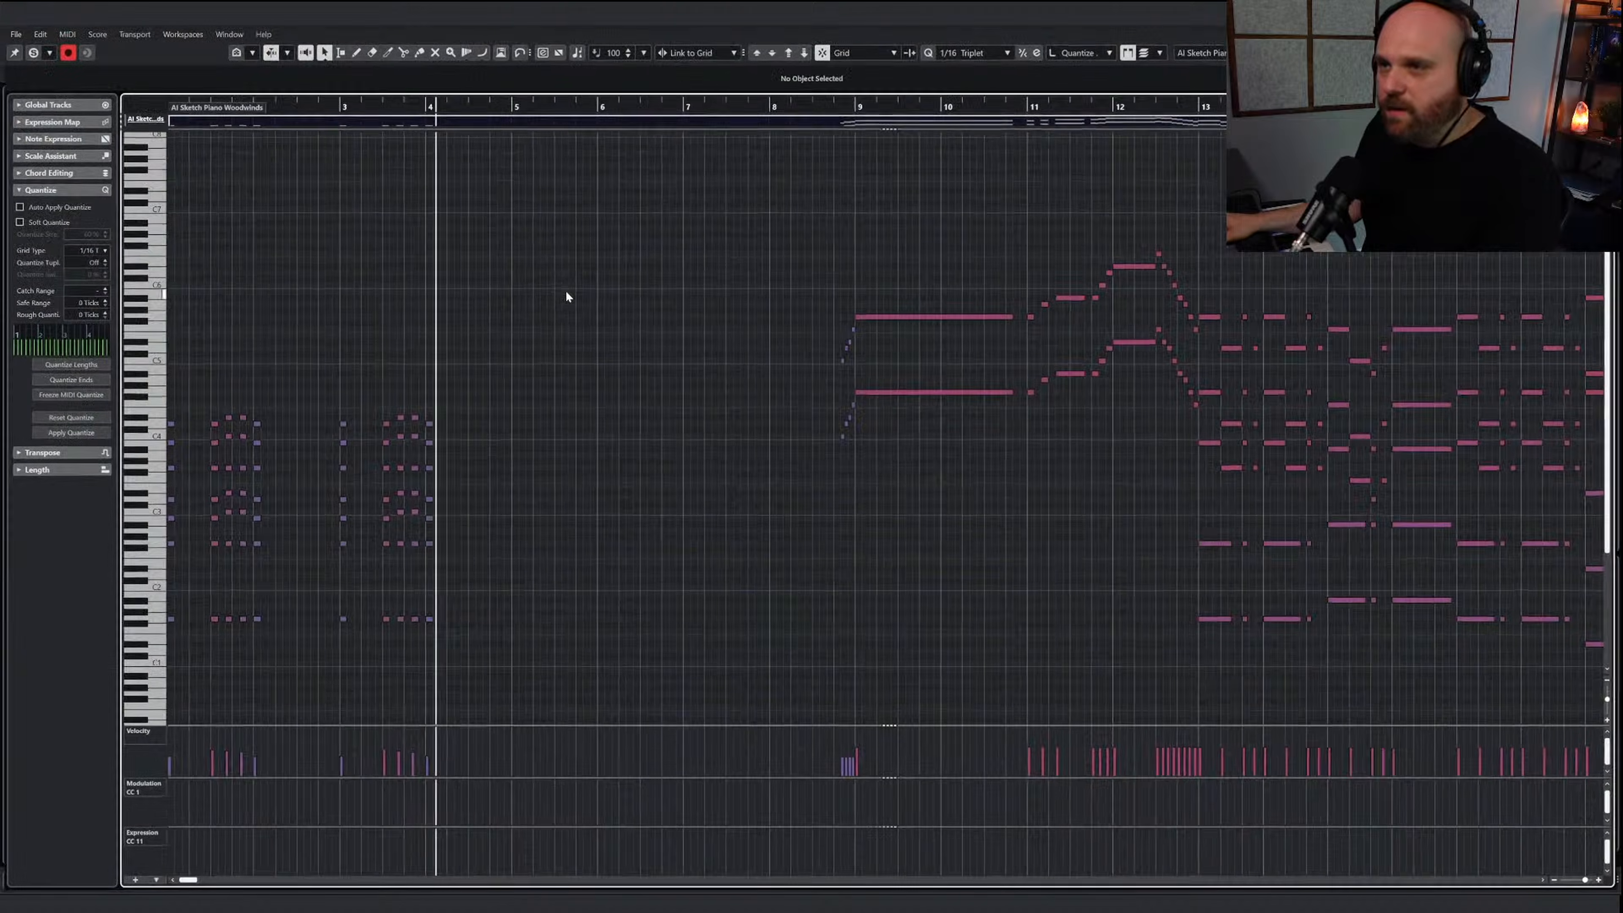
Copy the sketch's woodwind chords in bars 1 to 4, place the playhead at bar 1 and close the note editor
key(h)
key(h)
key(h)
key(h)
key(h)
drag(952, 648, 208, 382)
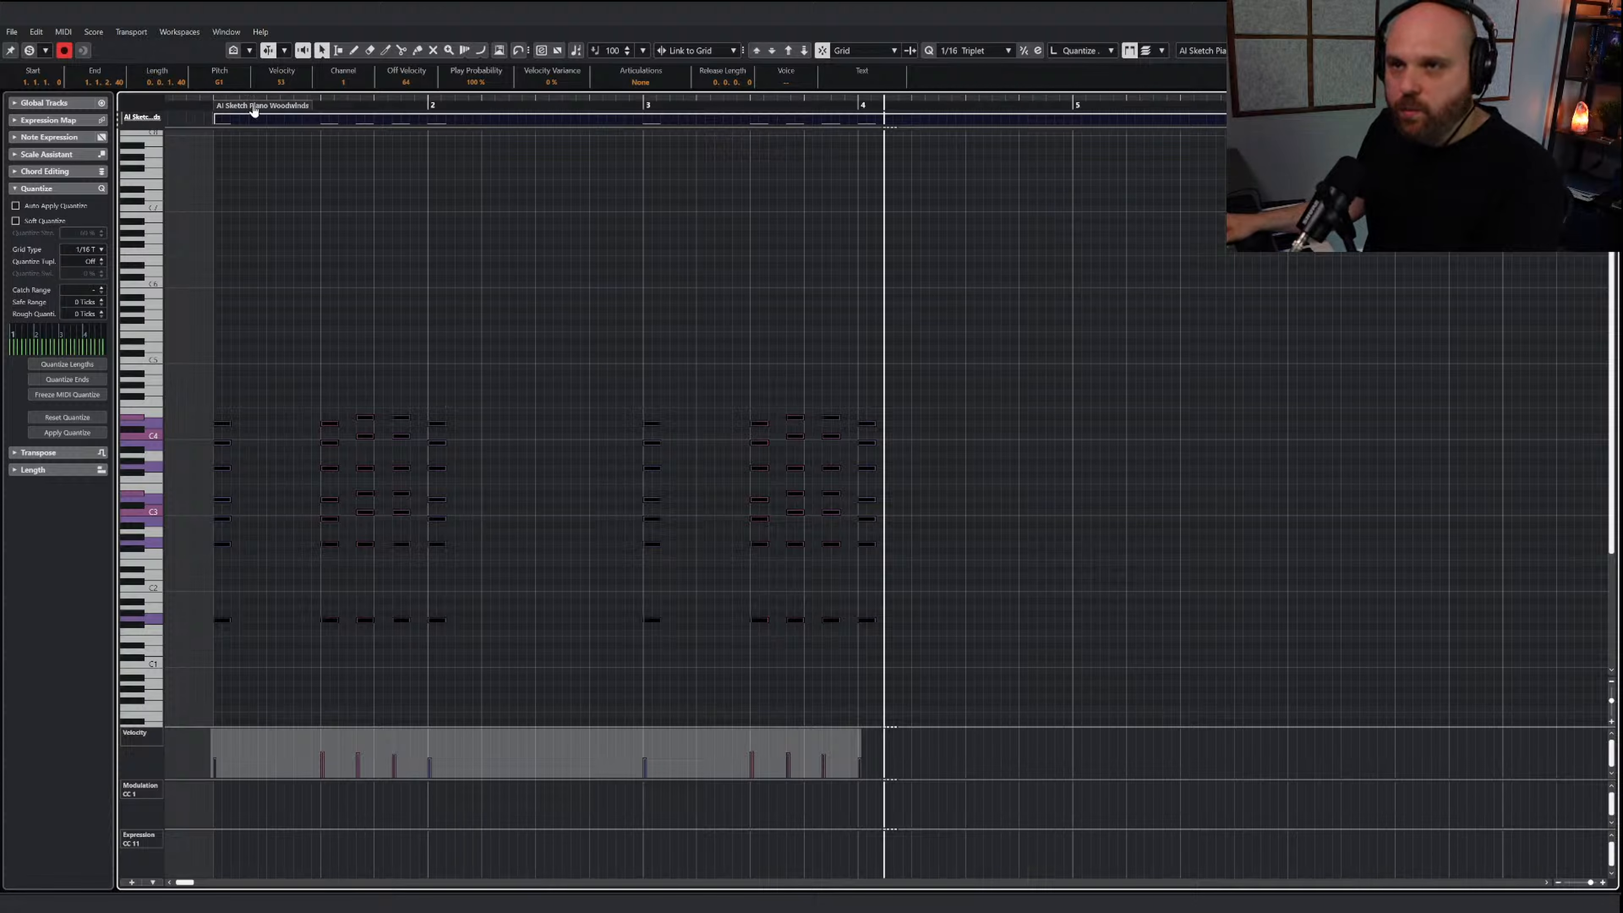
click(199, 102)
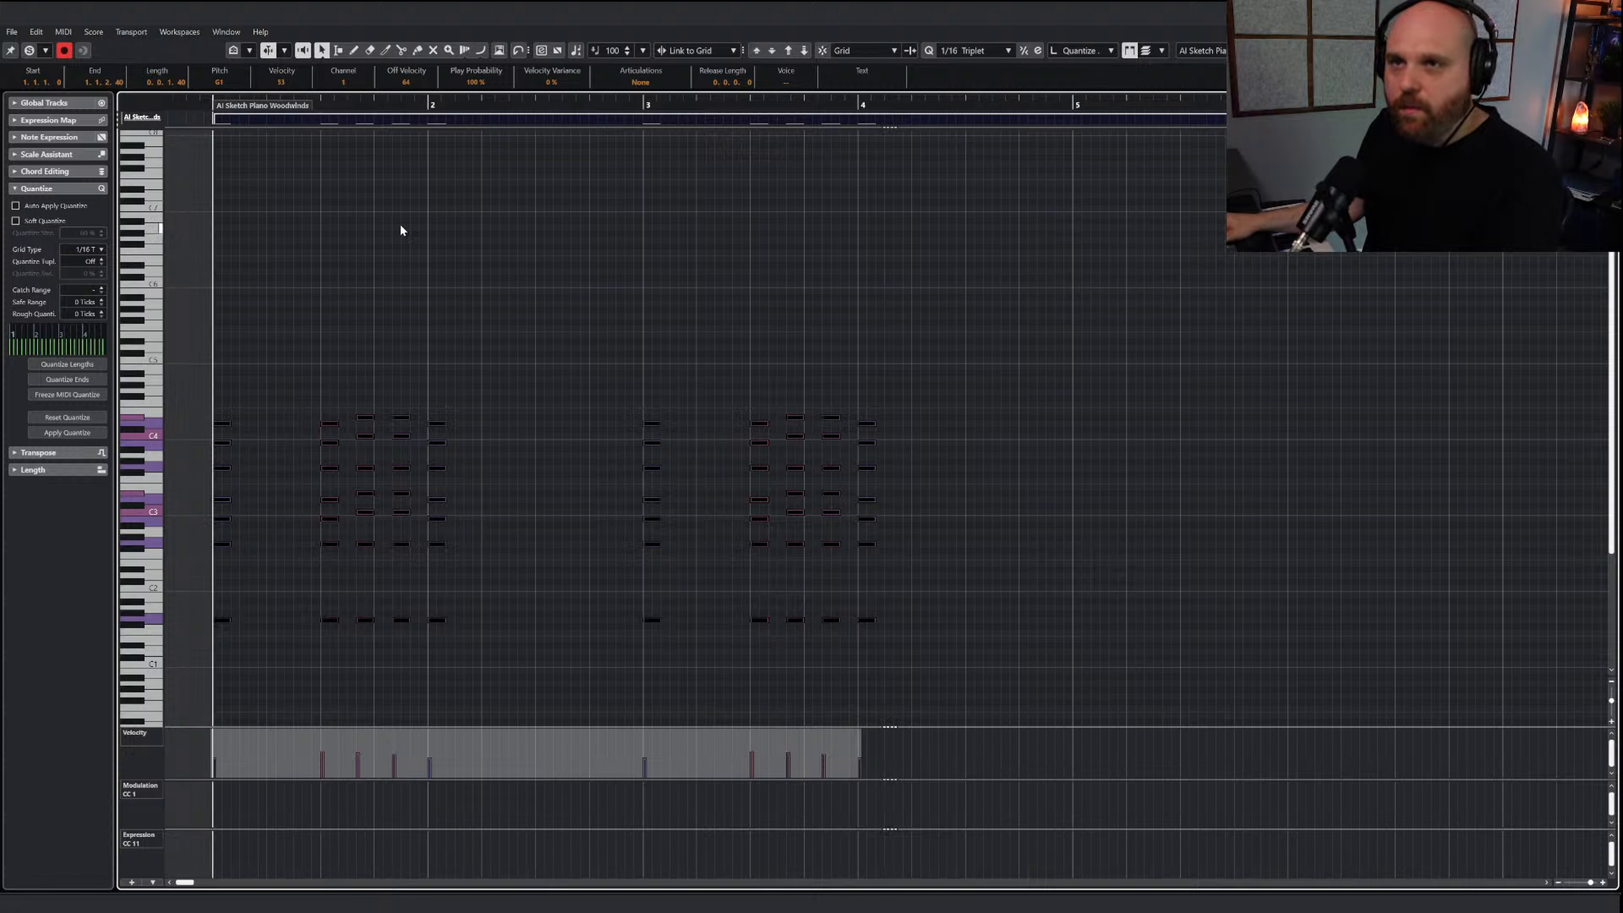
key(Return)
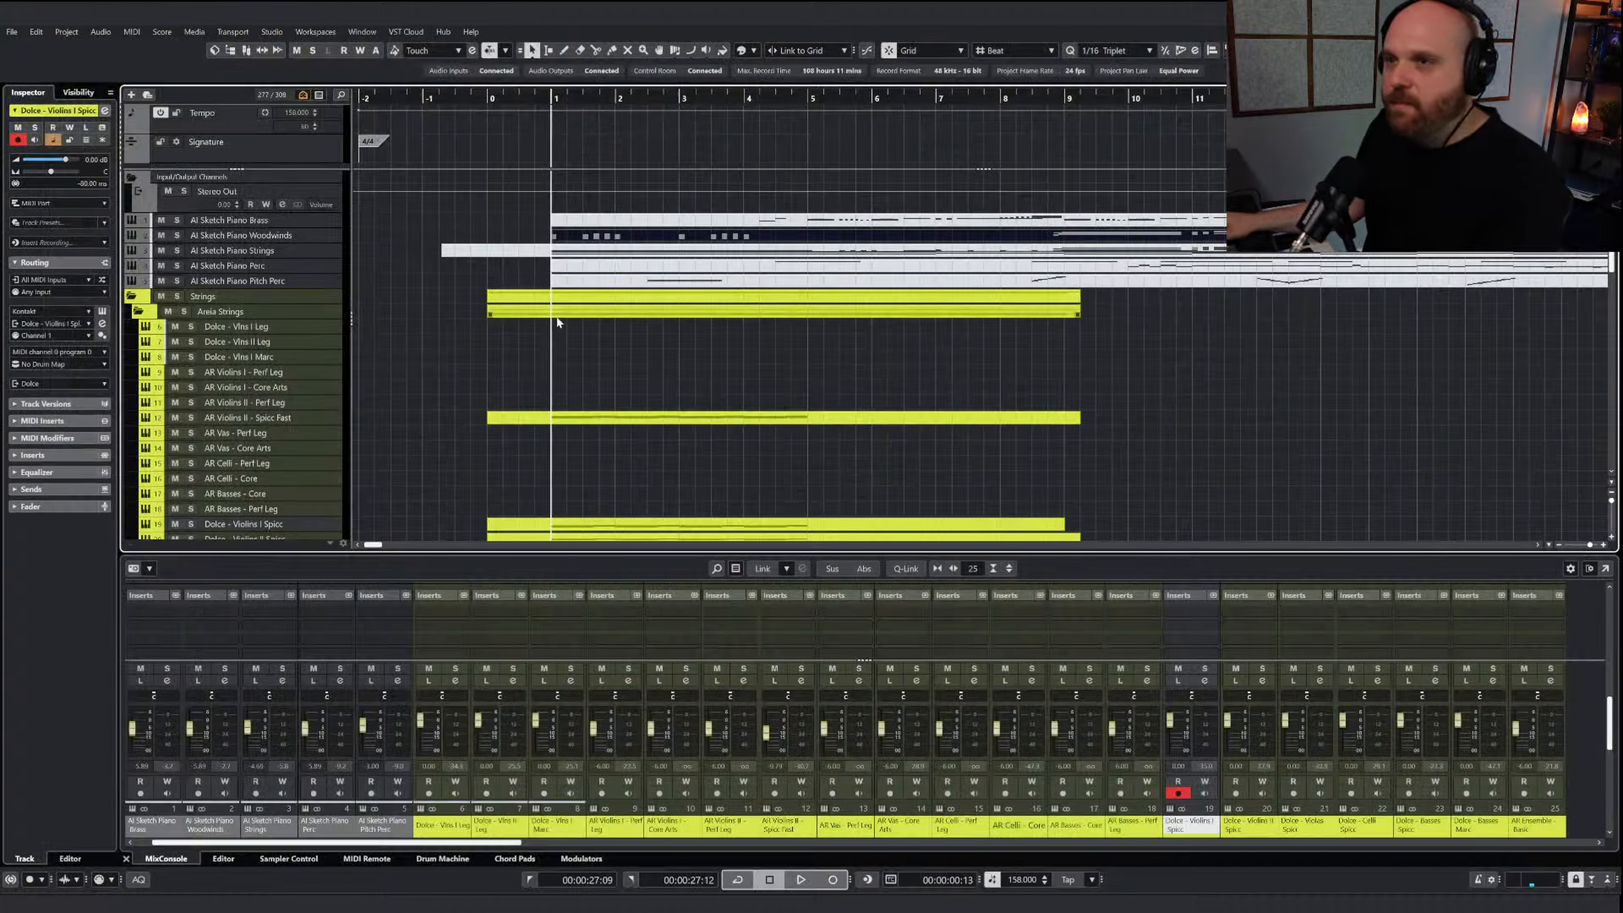
Mute the AI Sketch Piano Woodwinds clip and return to the Object Selection tool
right_click(578, 303)
click(689, 303)
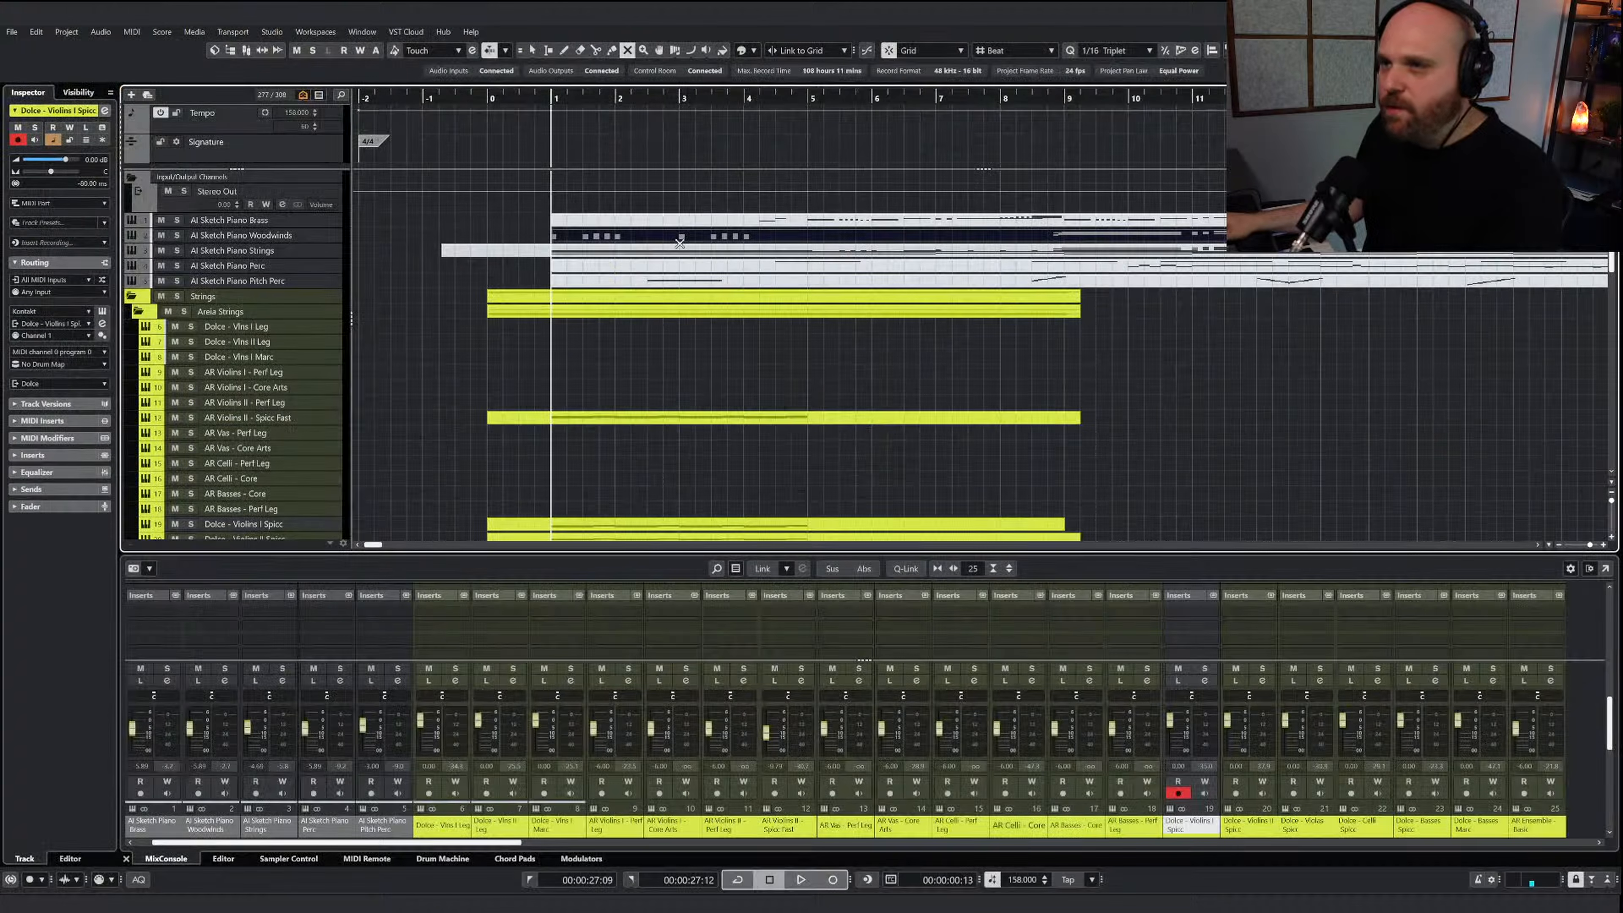
click(678, 236)
right_click(657, 325)
click(670, 327)
Draw a part on the NUC WW Full Ens track from just before bar 1 to just past bar 5 and paste the copied chords at bar 1
scroll(552, 335, down, 6)
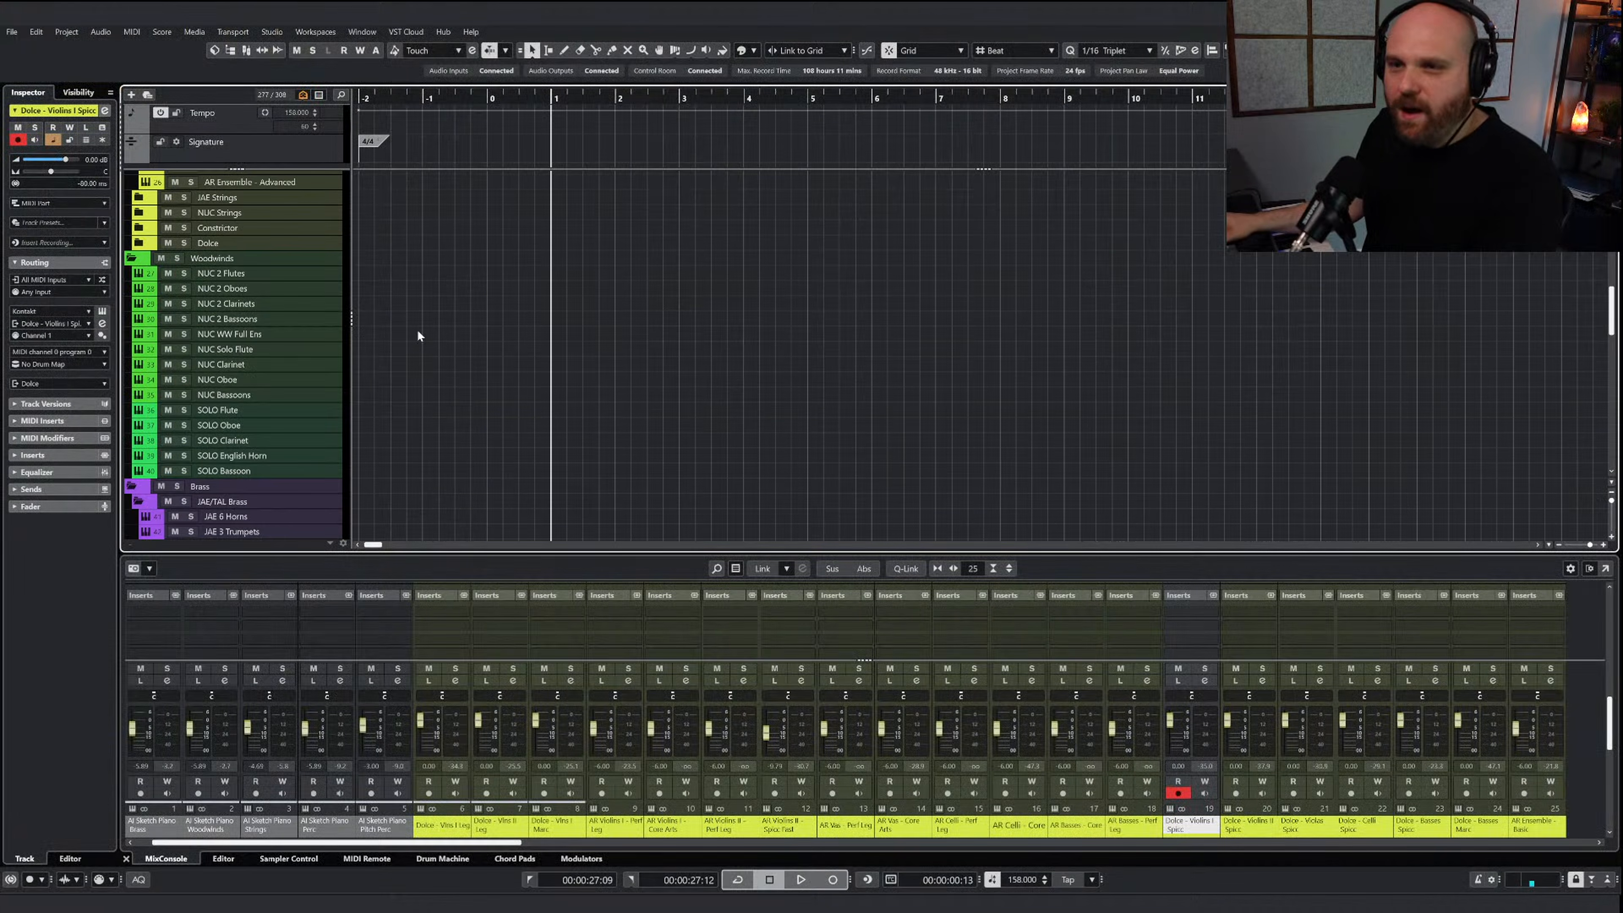
scroll(365, 313, up, 1)
scroll(396, 319, down, 3)
click(262, 334)
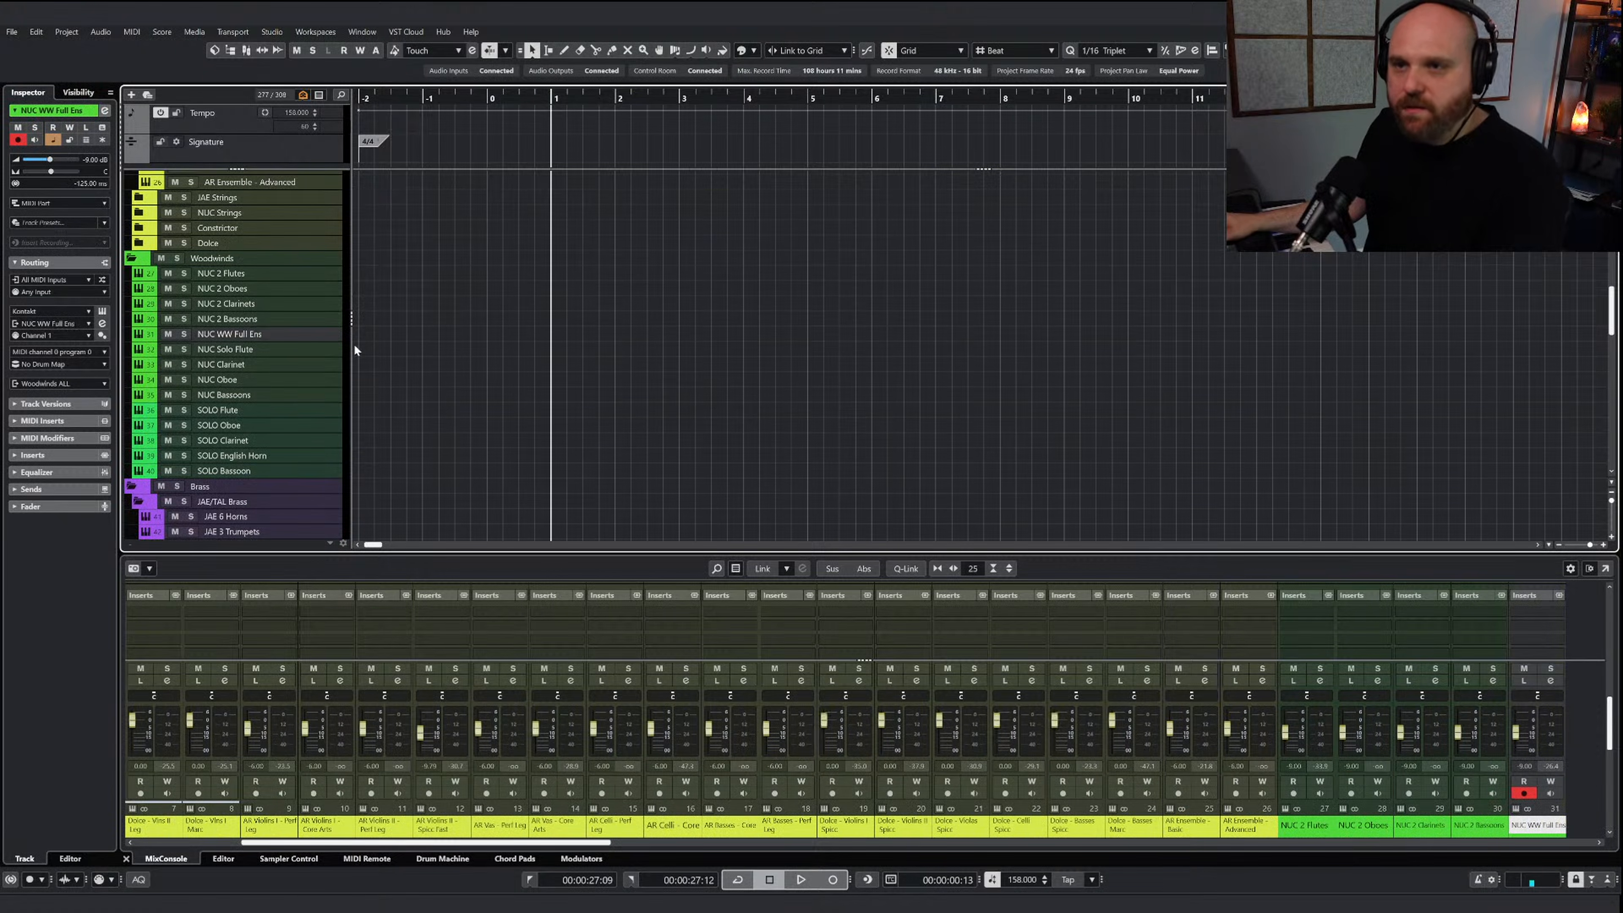
right_click(414, 350)
click(446, 350)
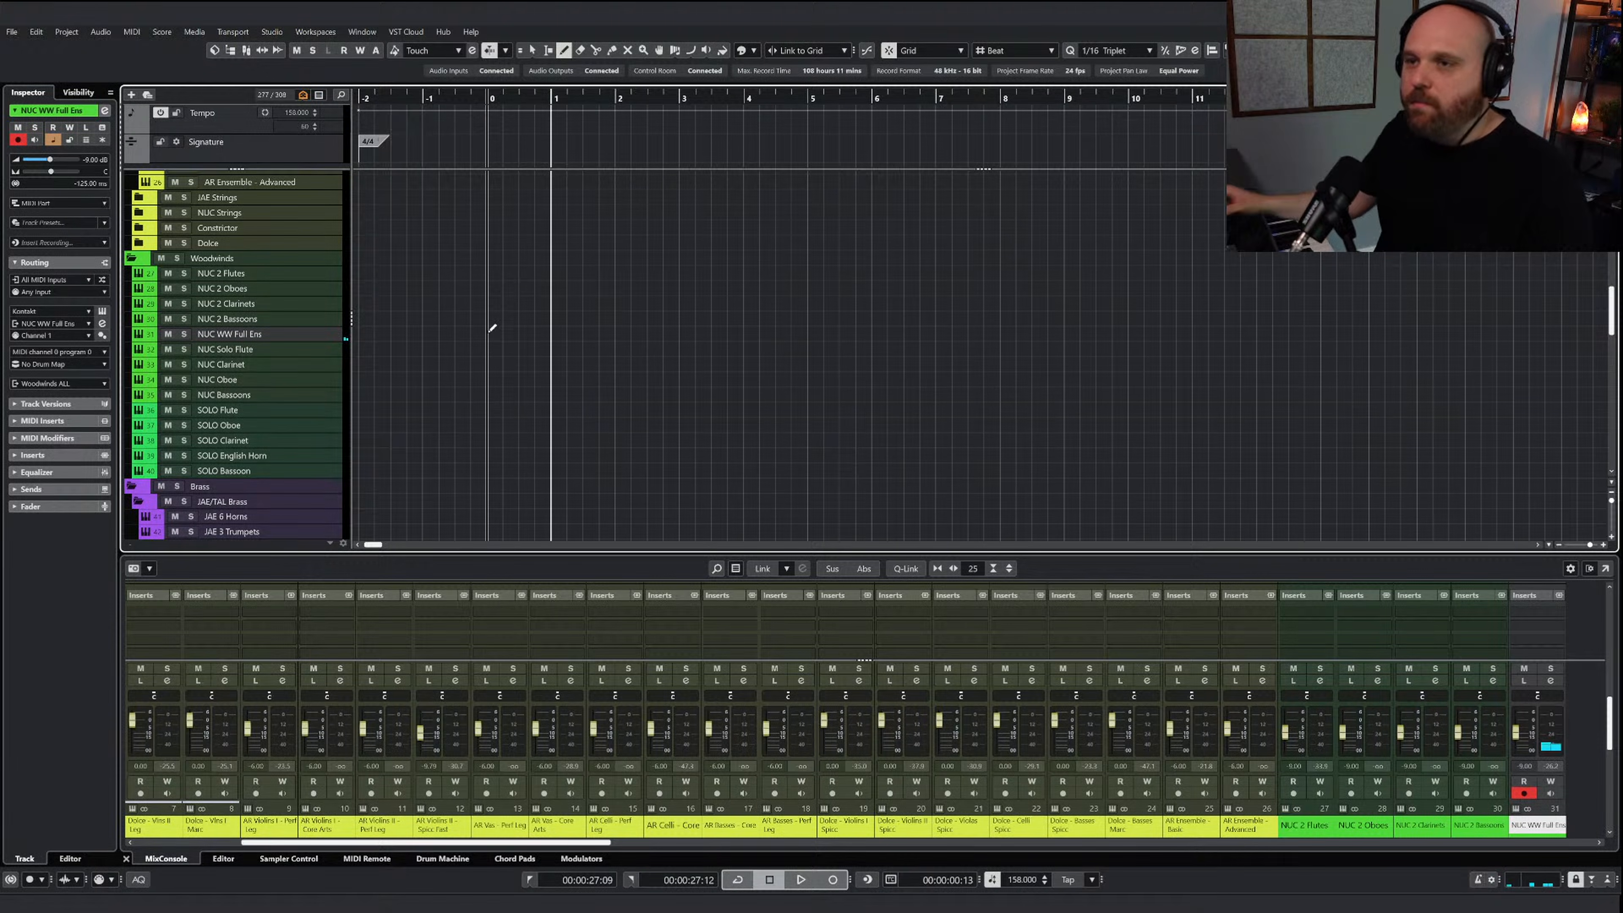
mouse_move(528, 335)
mouse_down()
mouse_move(825, 342)
mouse_move(830, 358)
mouse_up()
key(Return)
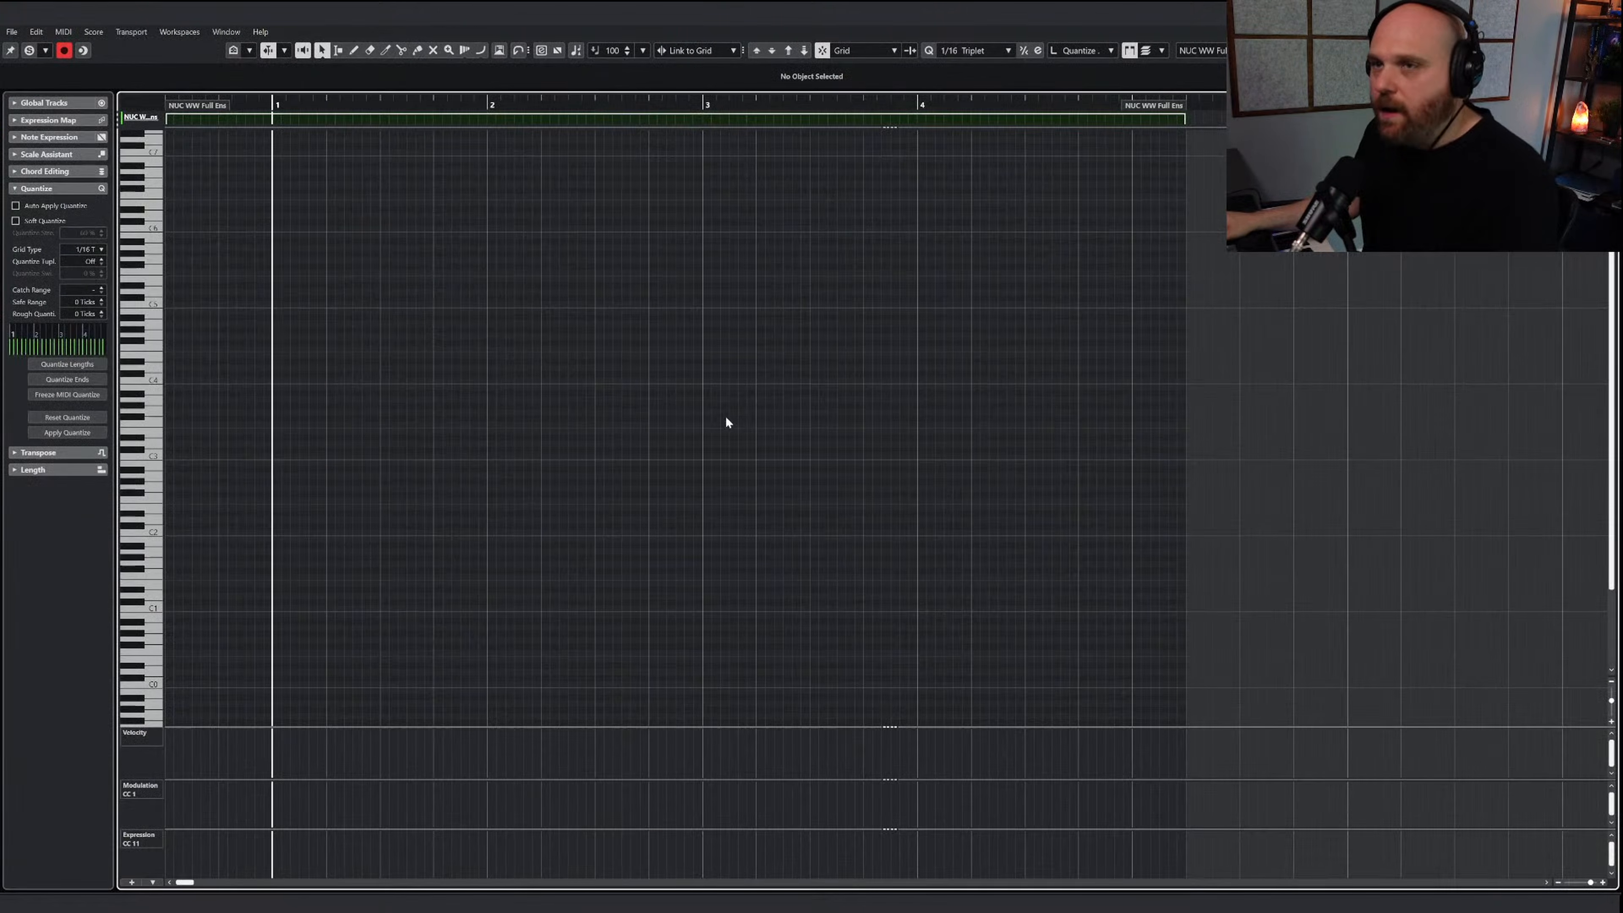
key(ctrl+v)
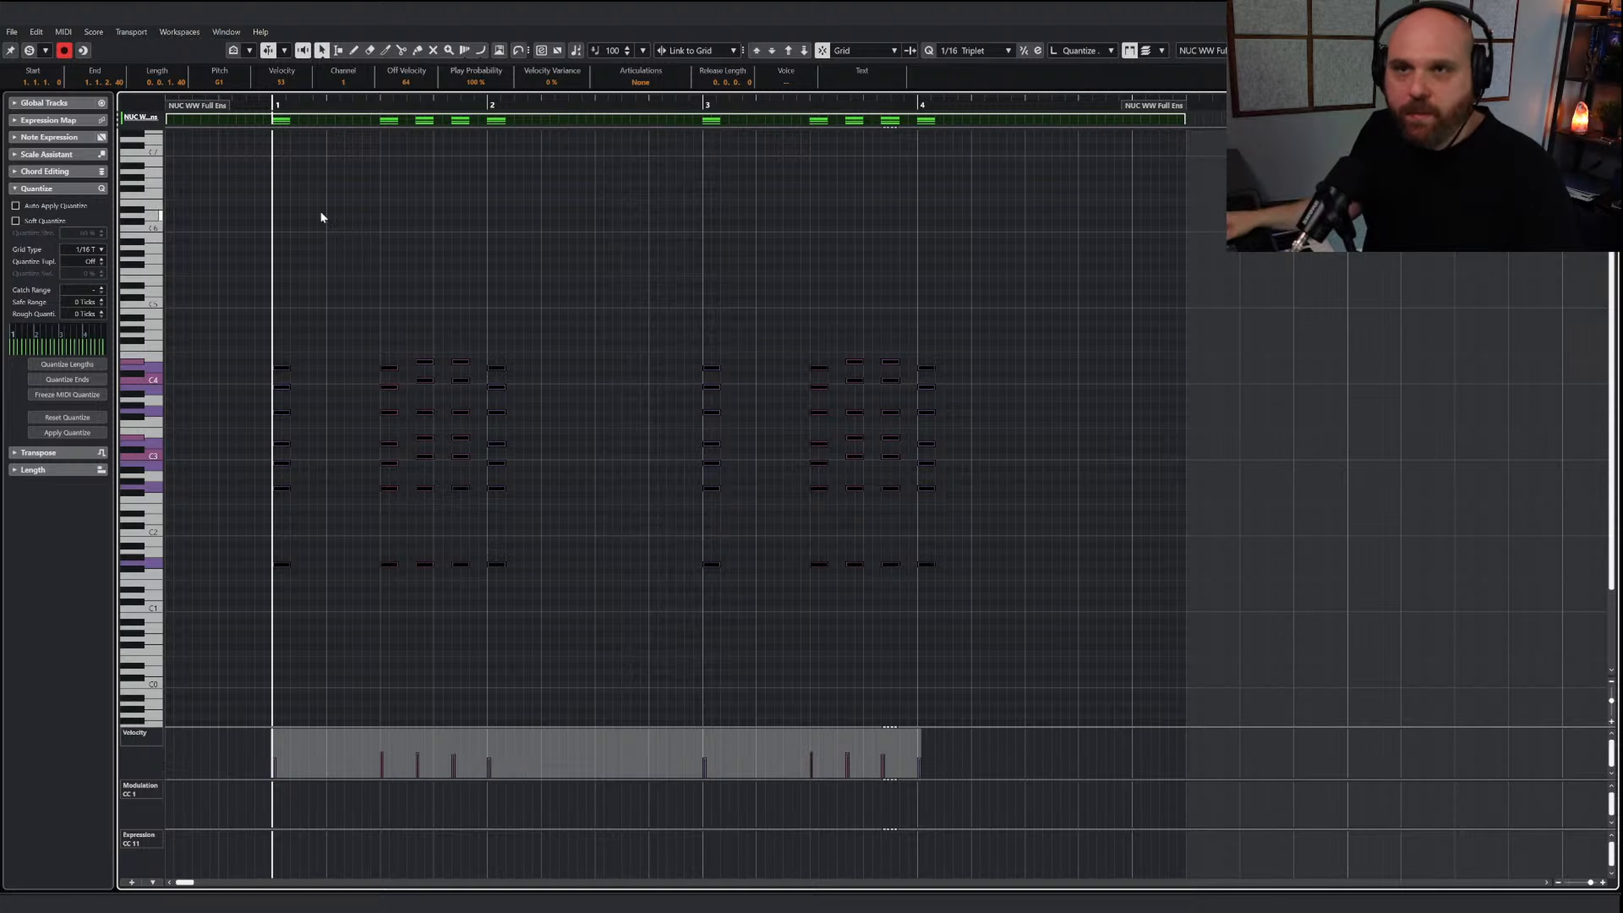
Audition the NUC WW Full Ens chords with the editor soloed, lower the velocities of all notes, listen again and close the editor
click(29, 50)
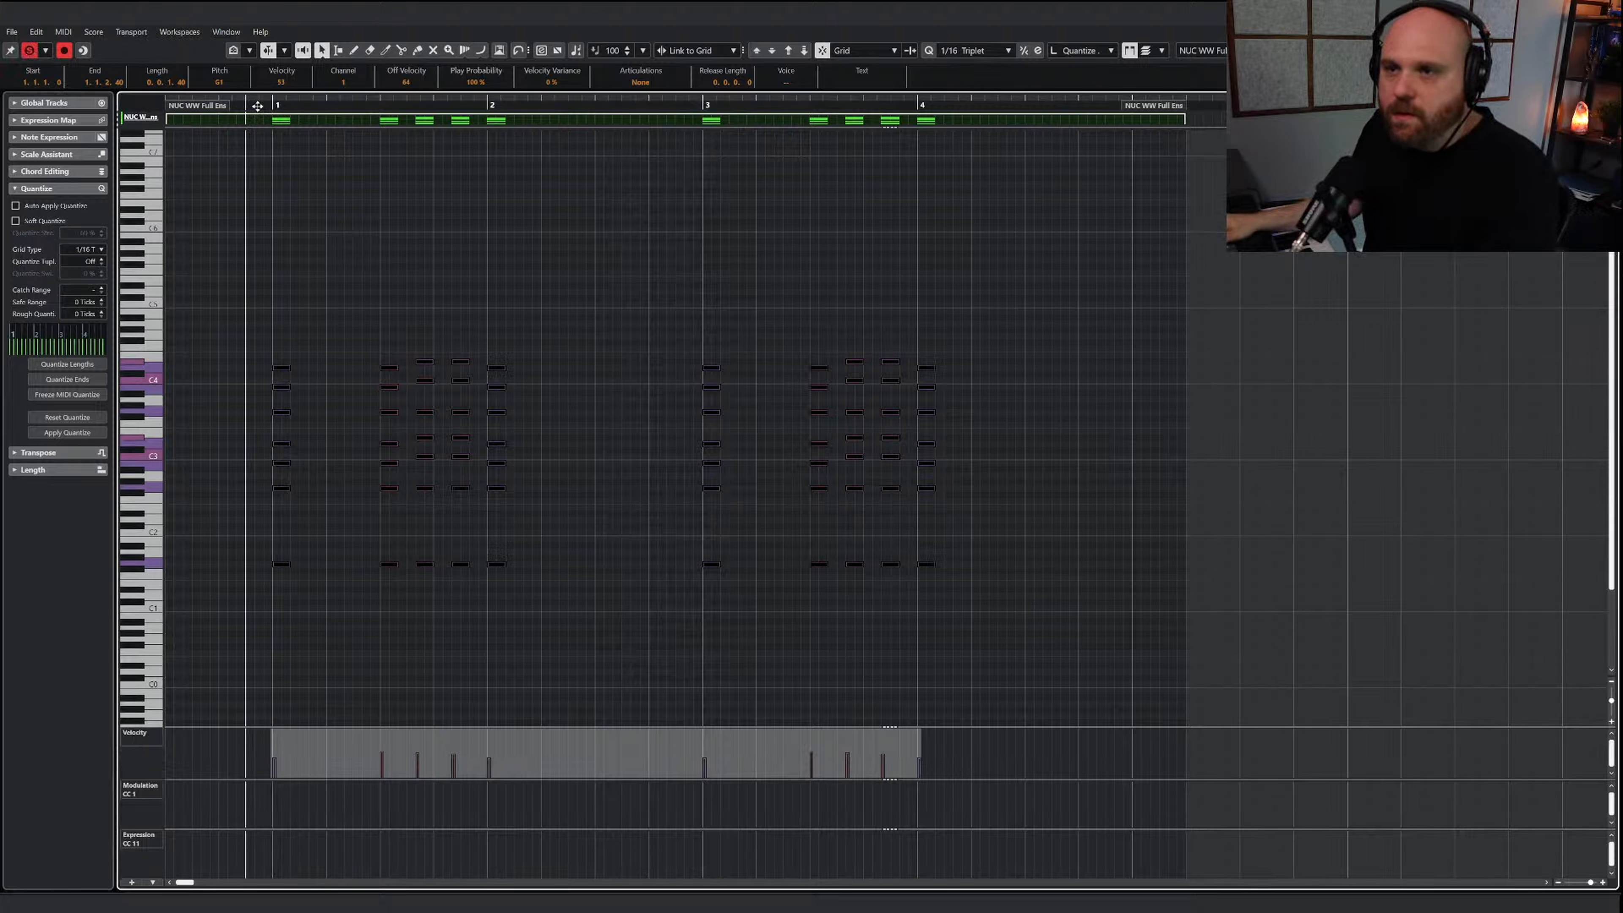
key(space)
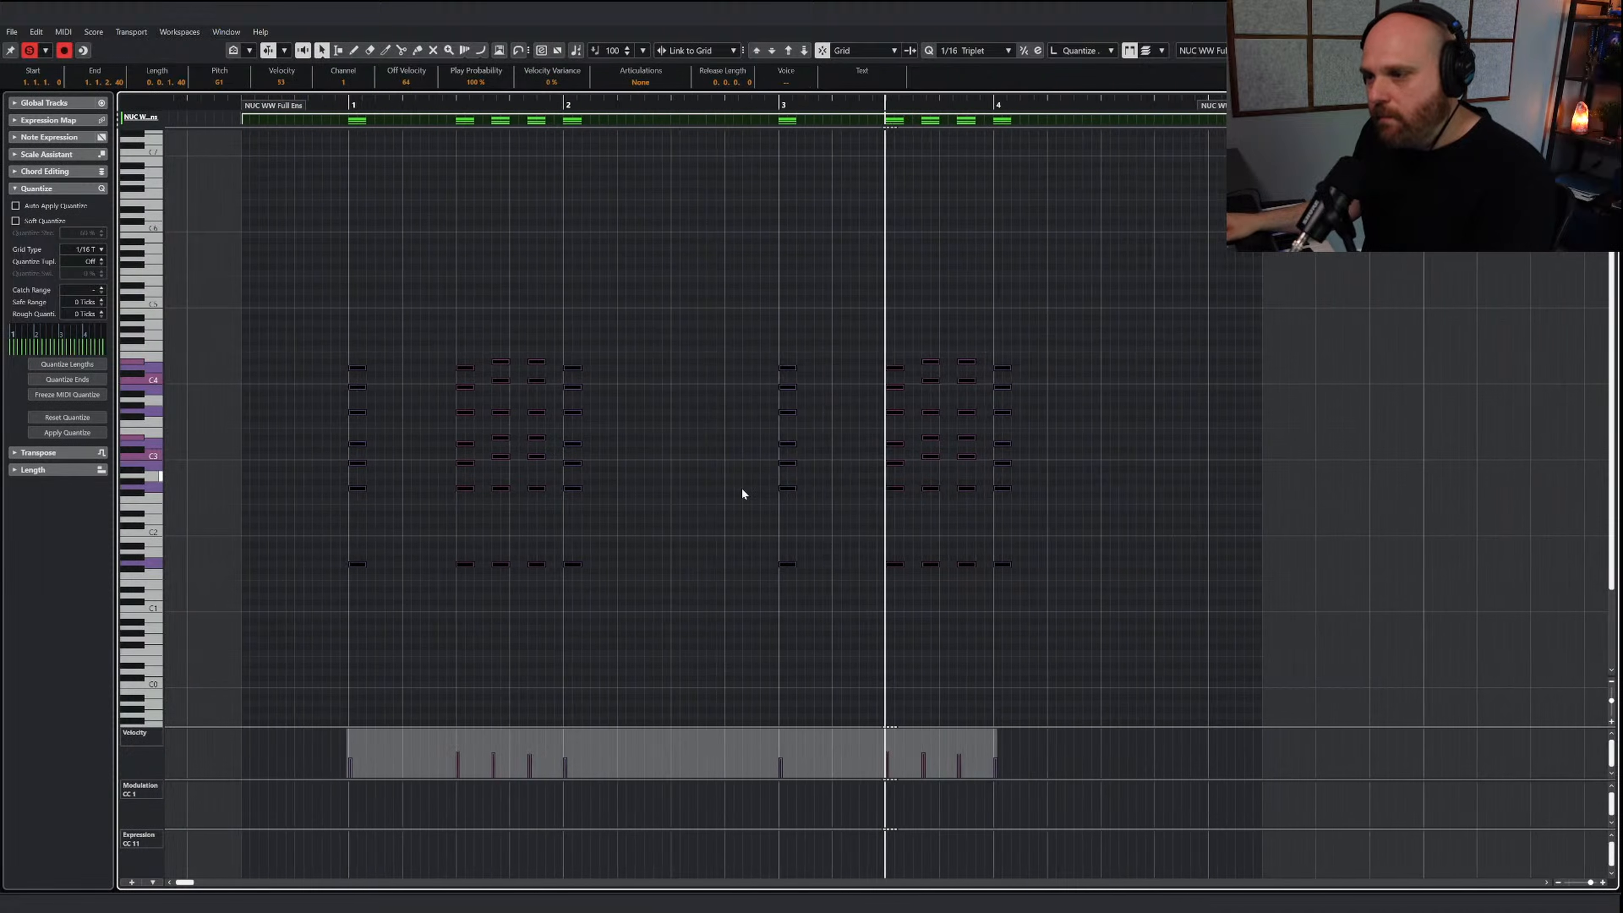
drag(974, 606, 208, 329)
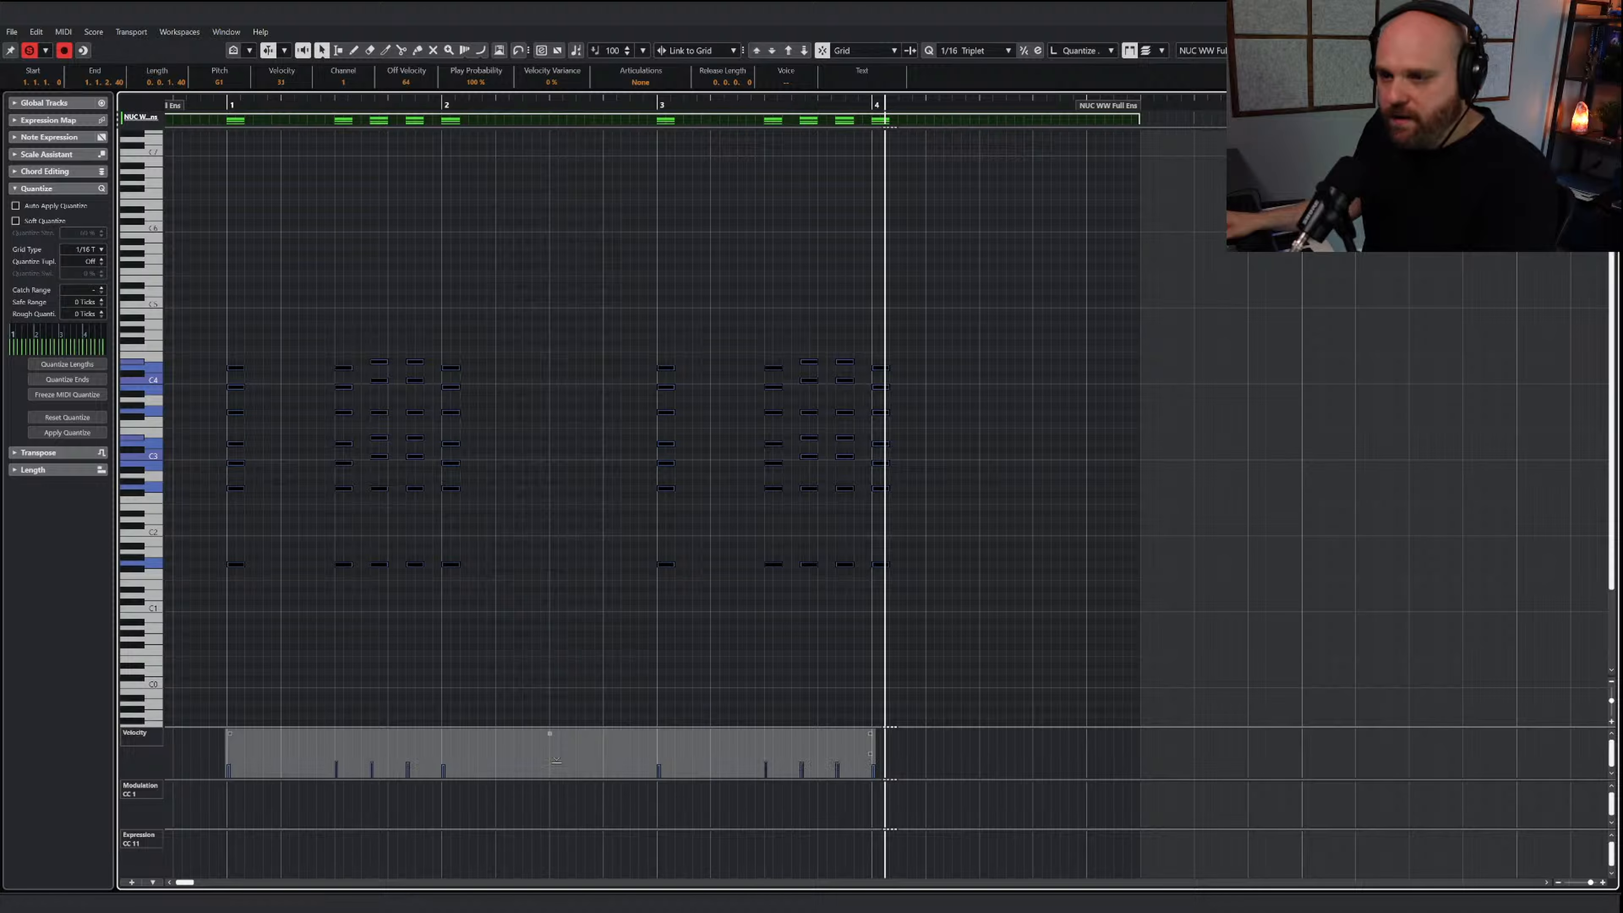
click(214, 104)
key(space)
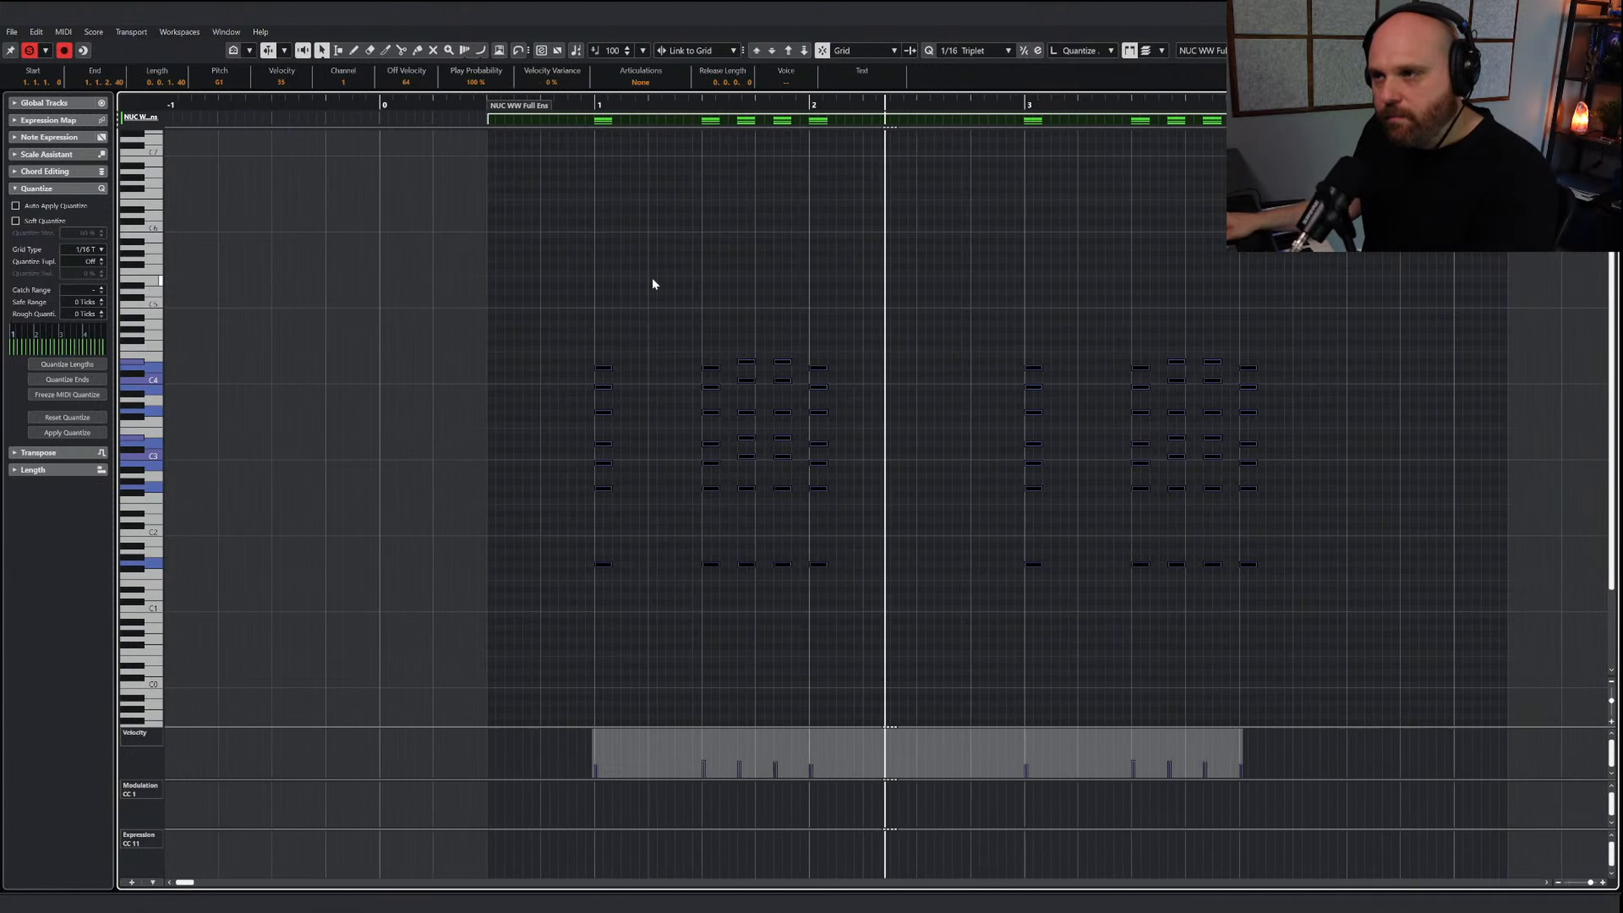
key(space)
click(1607, 11)
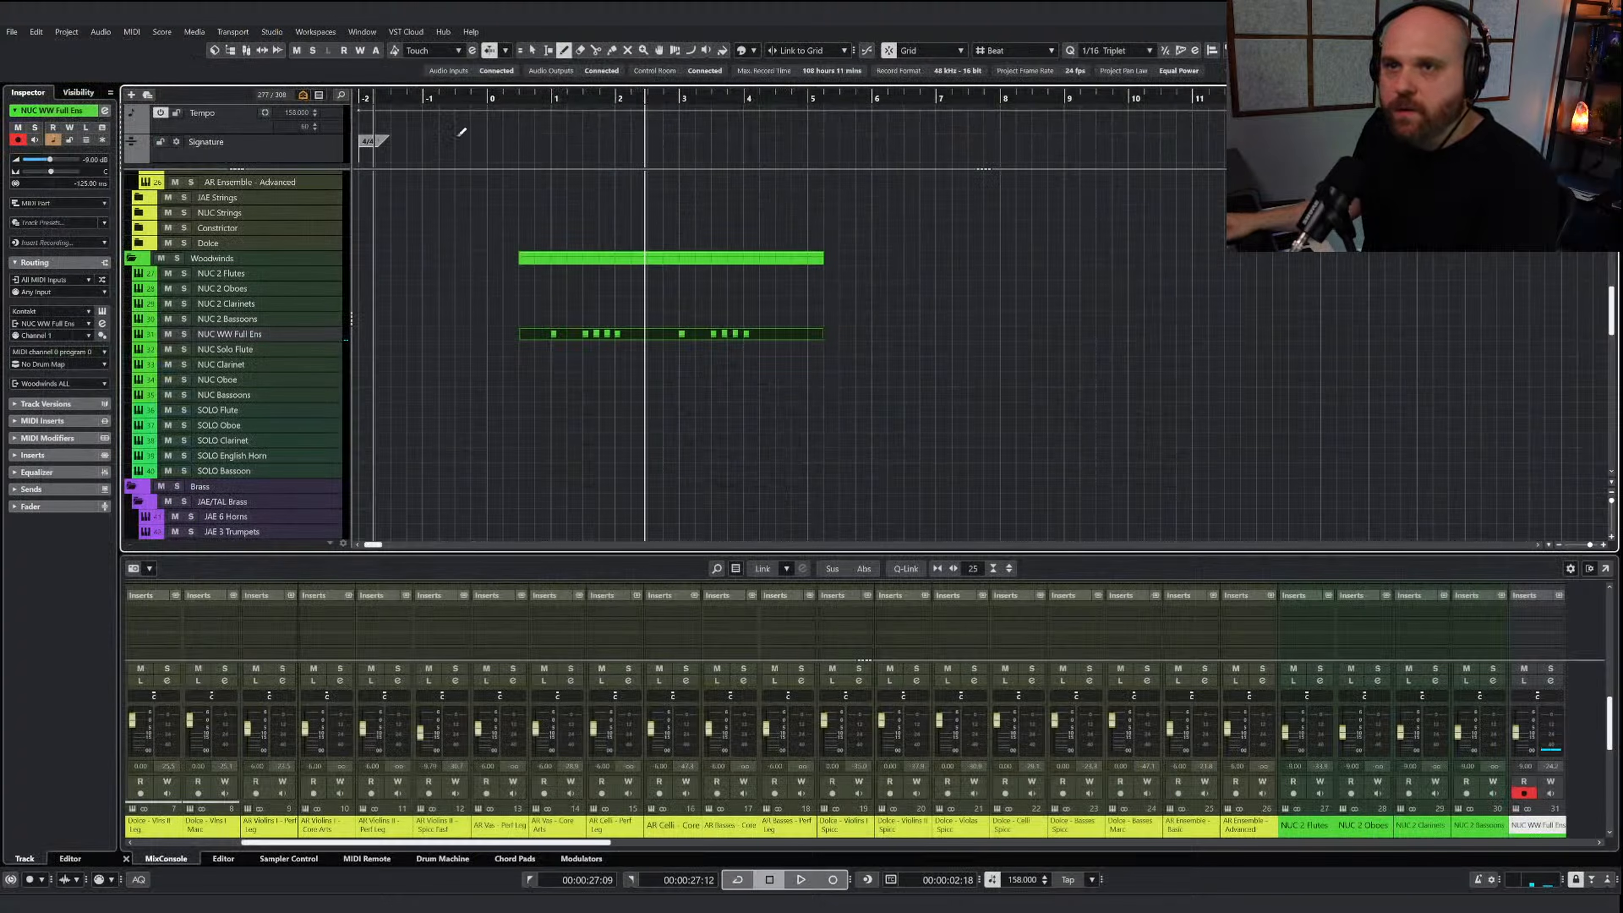
Play the woodwind chords together with the strings through bar 4, restoring the Object Selection tool and deselecting the new part
key(space)
right_click(609, 311)
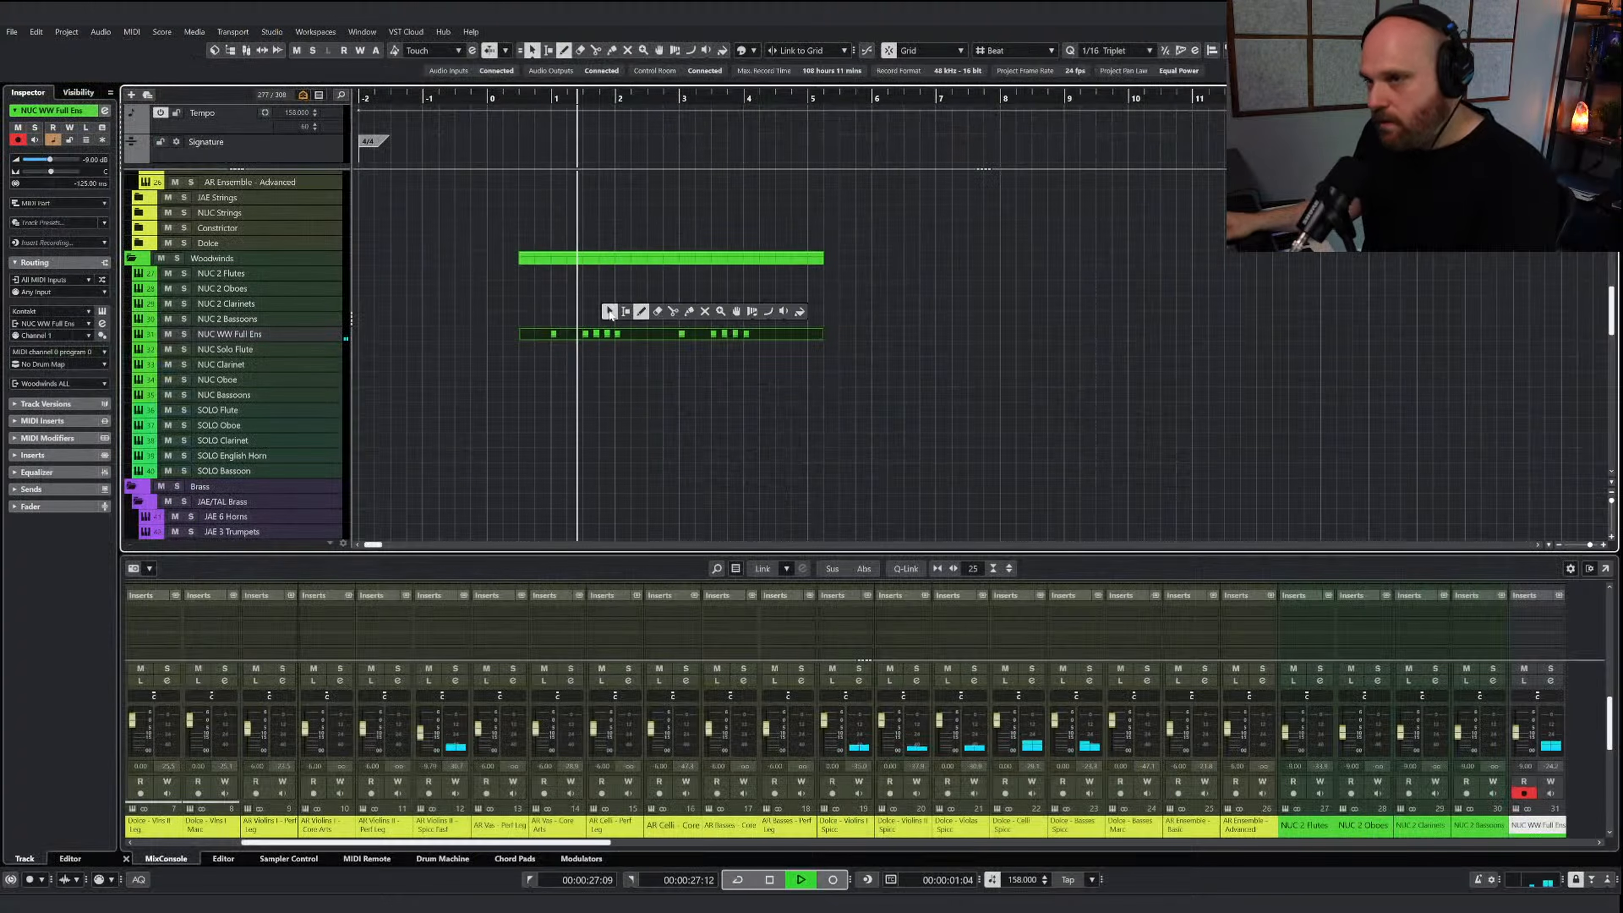
click(608, 311)
click(733, 391)
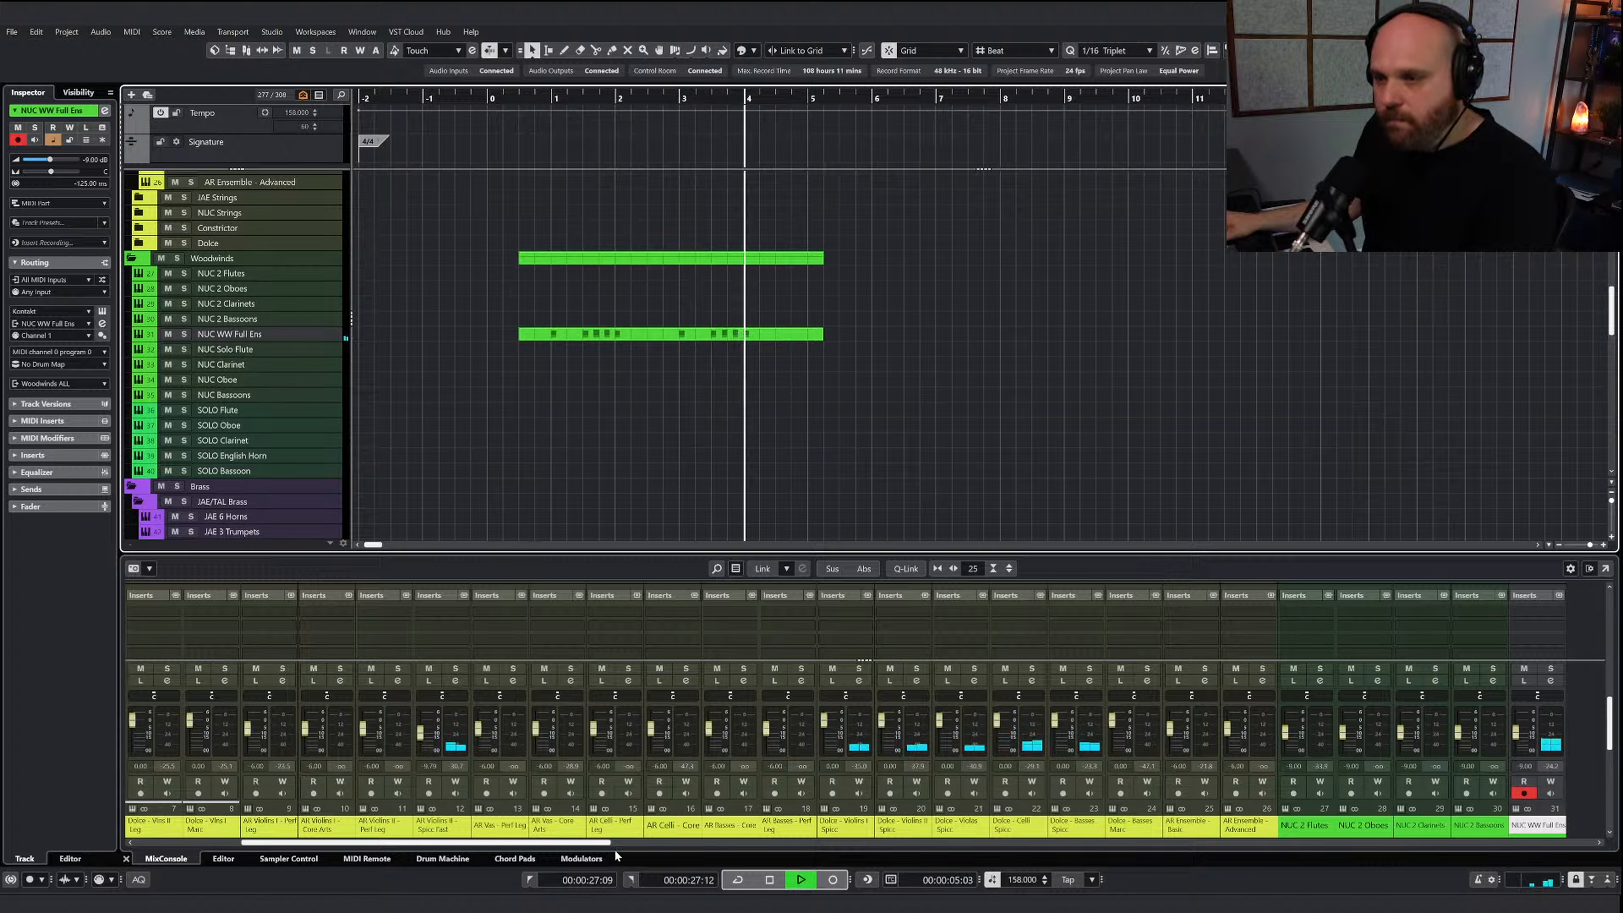
key(space)
Set the Val V Hall send level on the Woodwinds ALL channel to -10
drag(613, 849, 1460, 858)
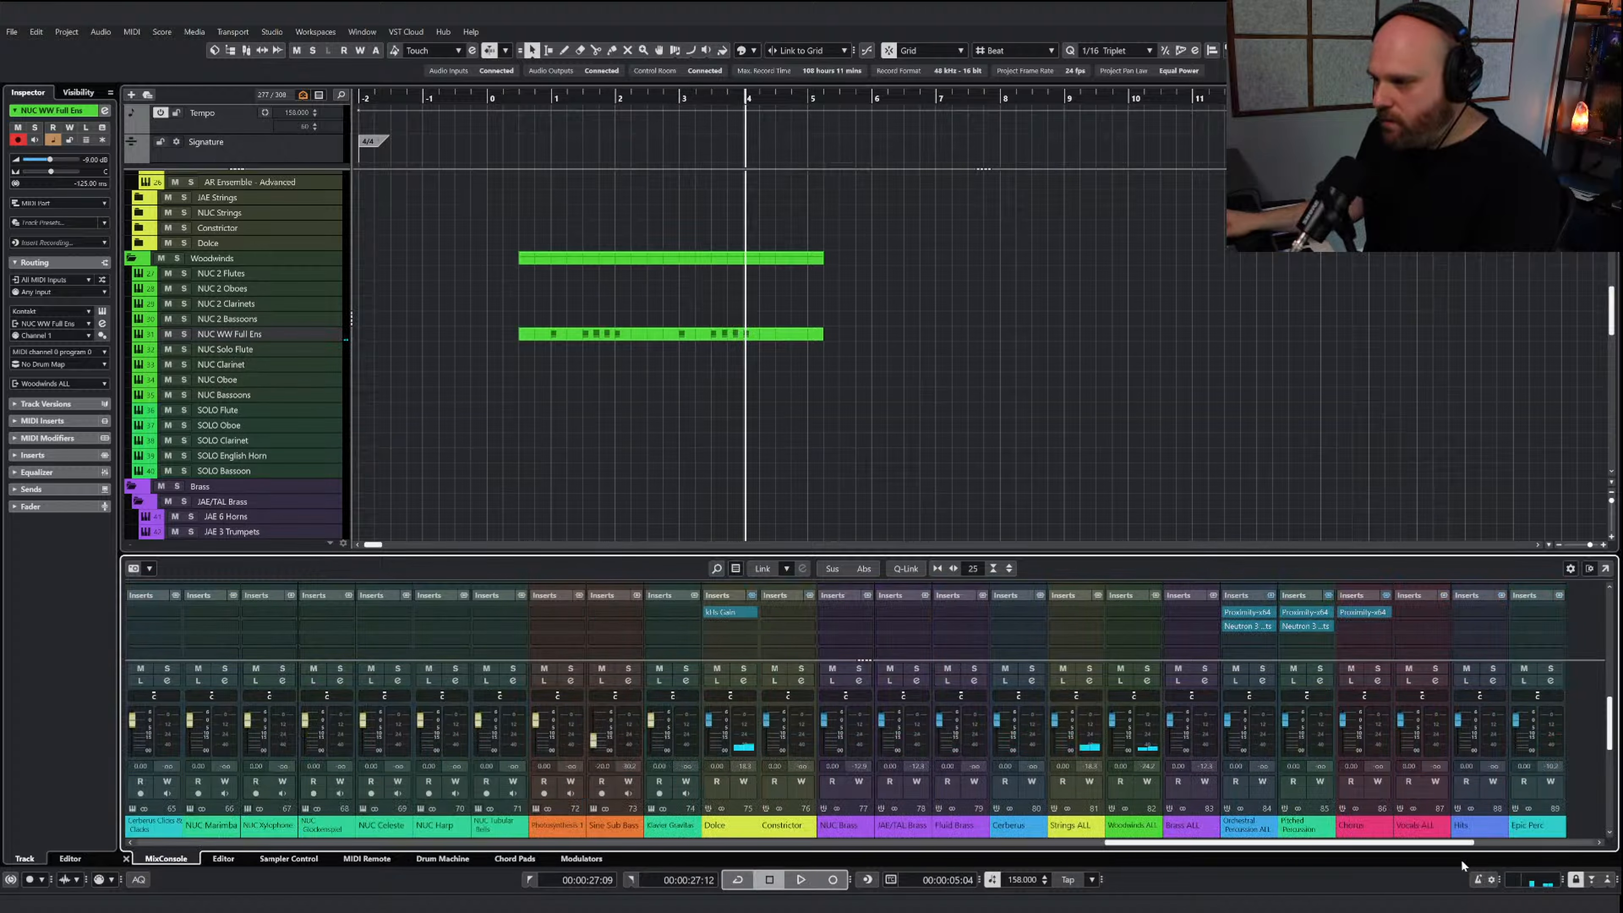
scroll(1158, 622, down, 3)
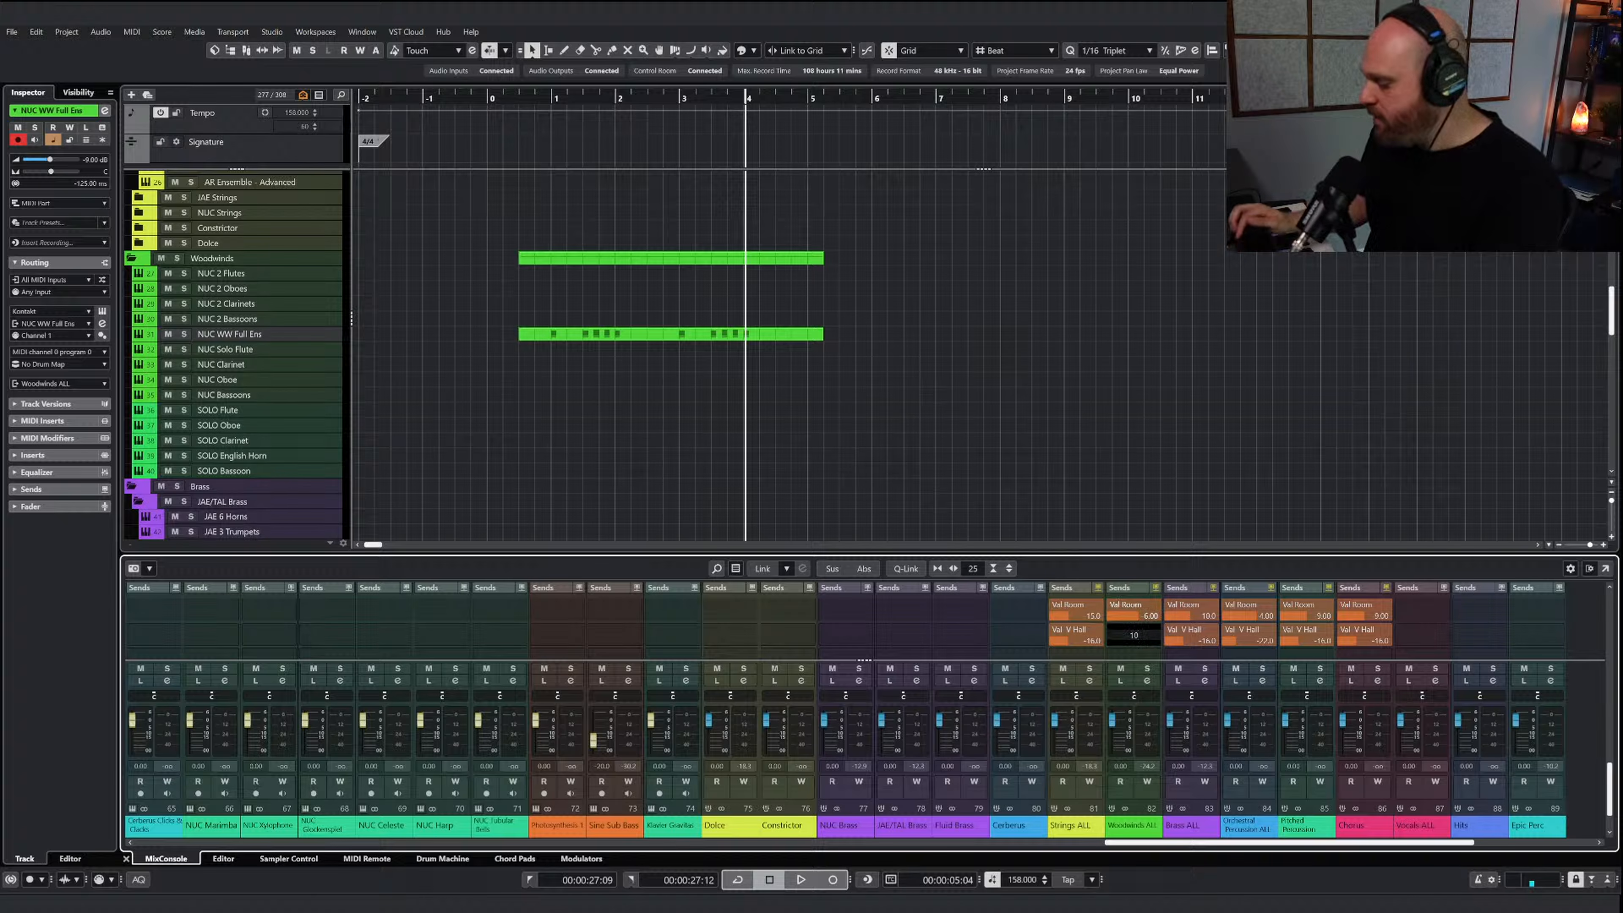
key(Return)
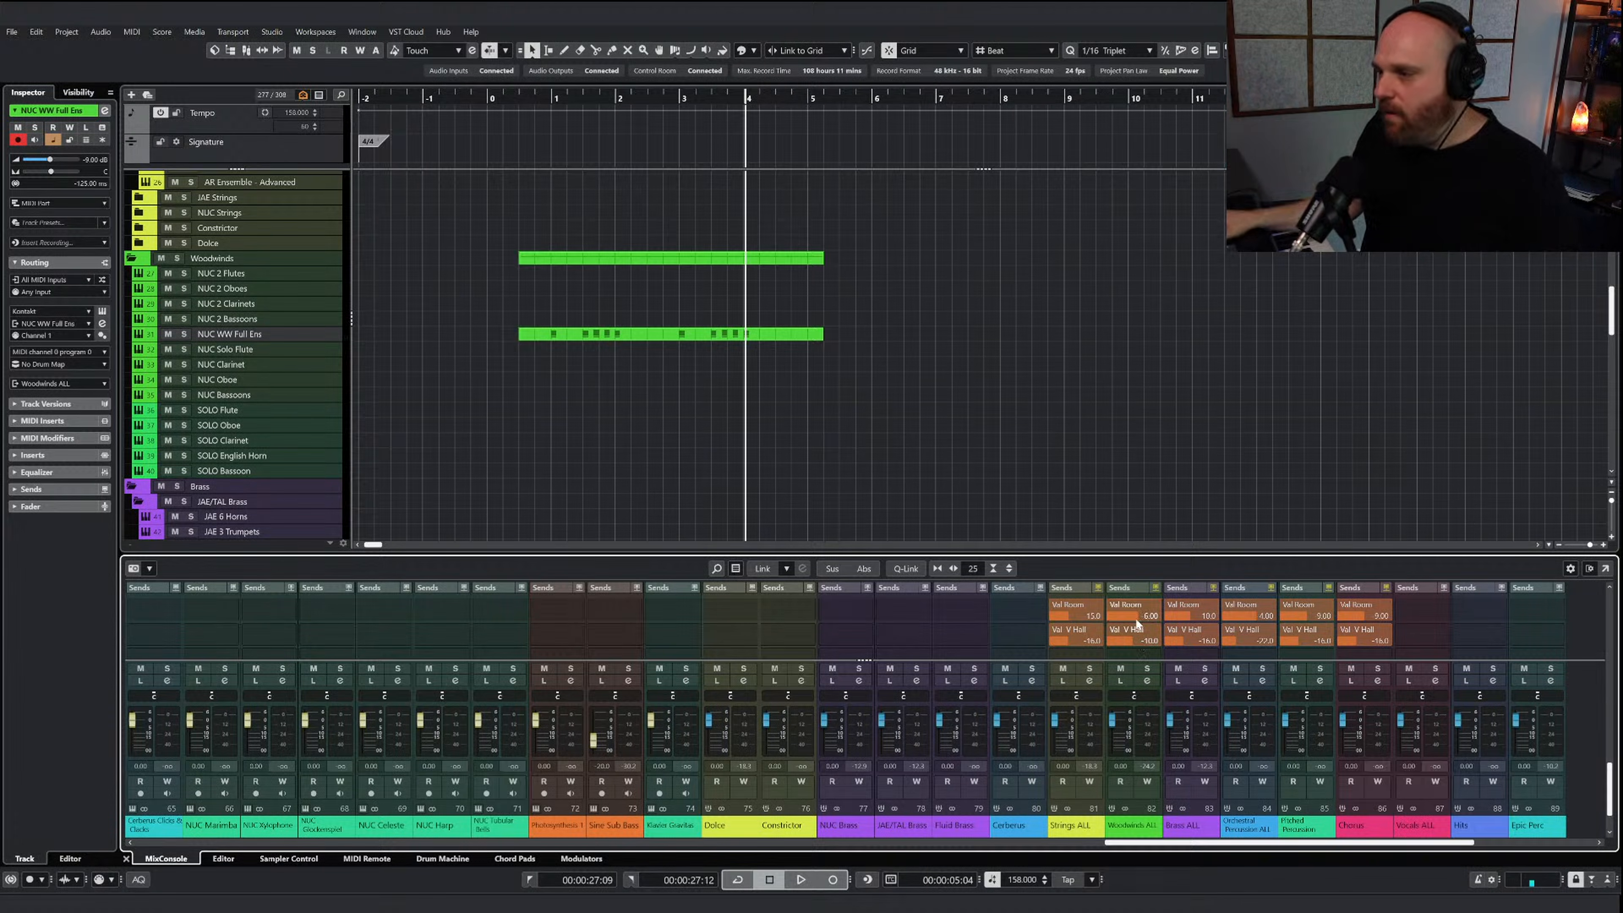
Inspect the ValhallaRoom settings on the Val Room channel and the ValhallaVintageVerb settings on the Val V Hall channel
drag(1201, 842, 1344, 845)
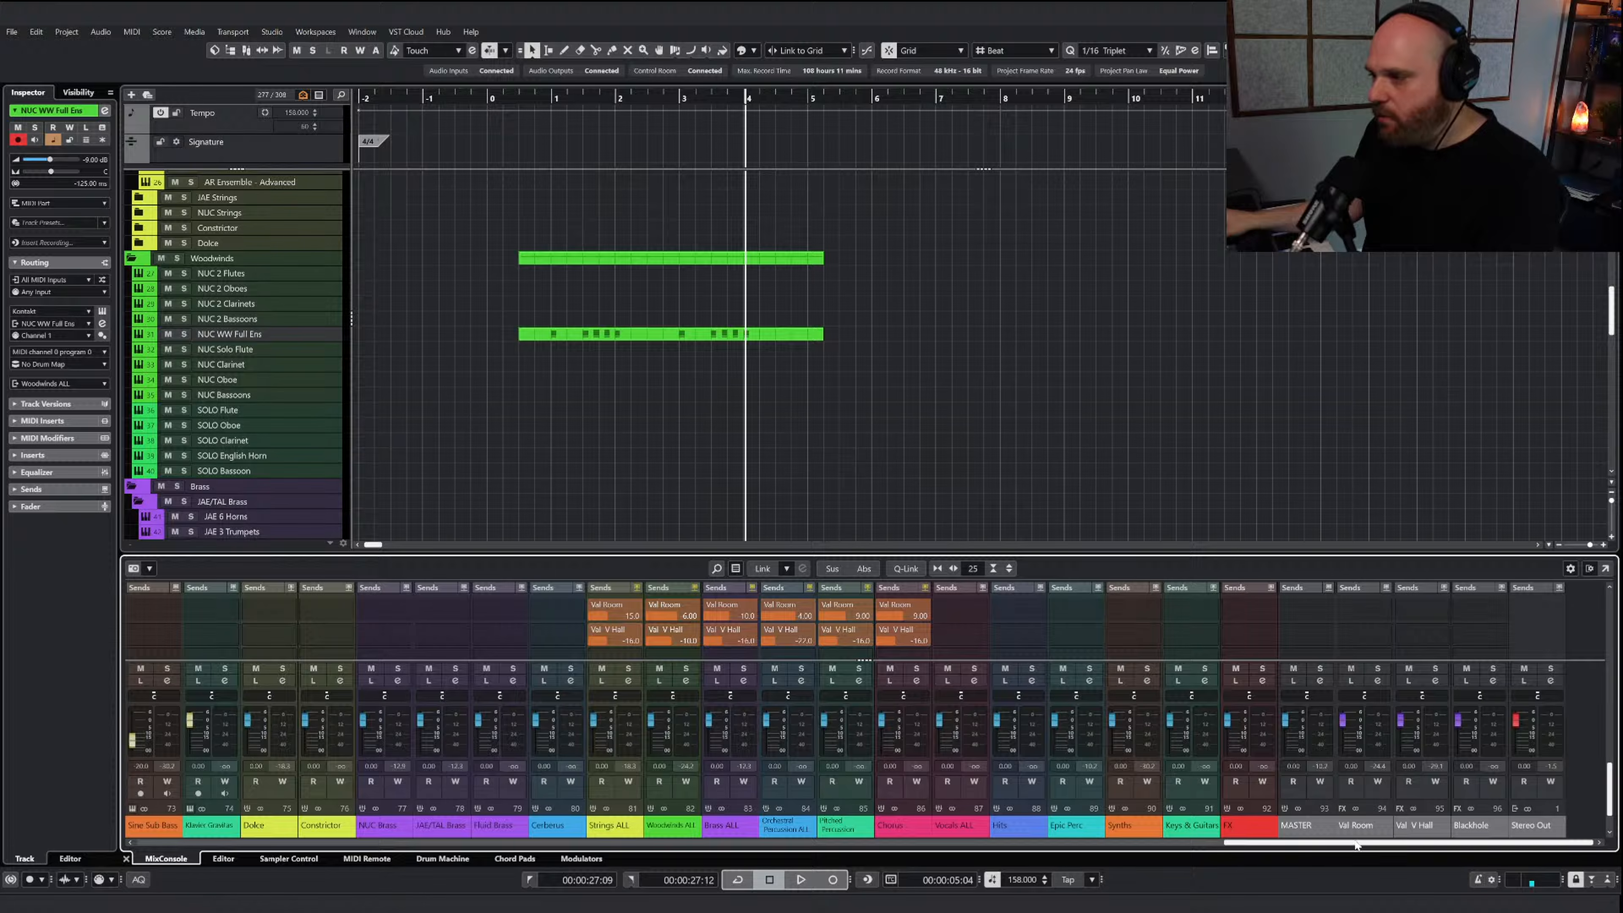
scroll(1368, 630, up, 6)
scroll(1411, 614, down, 1)
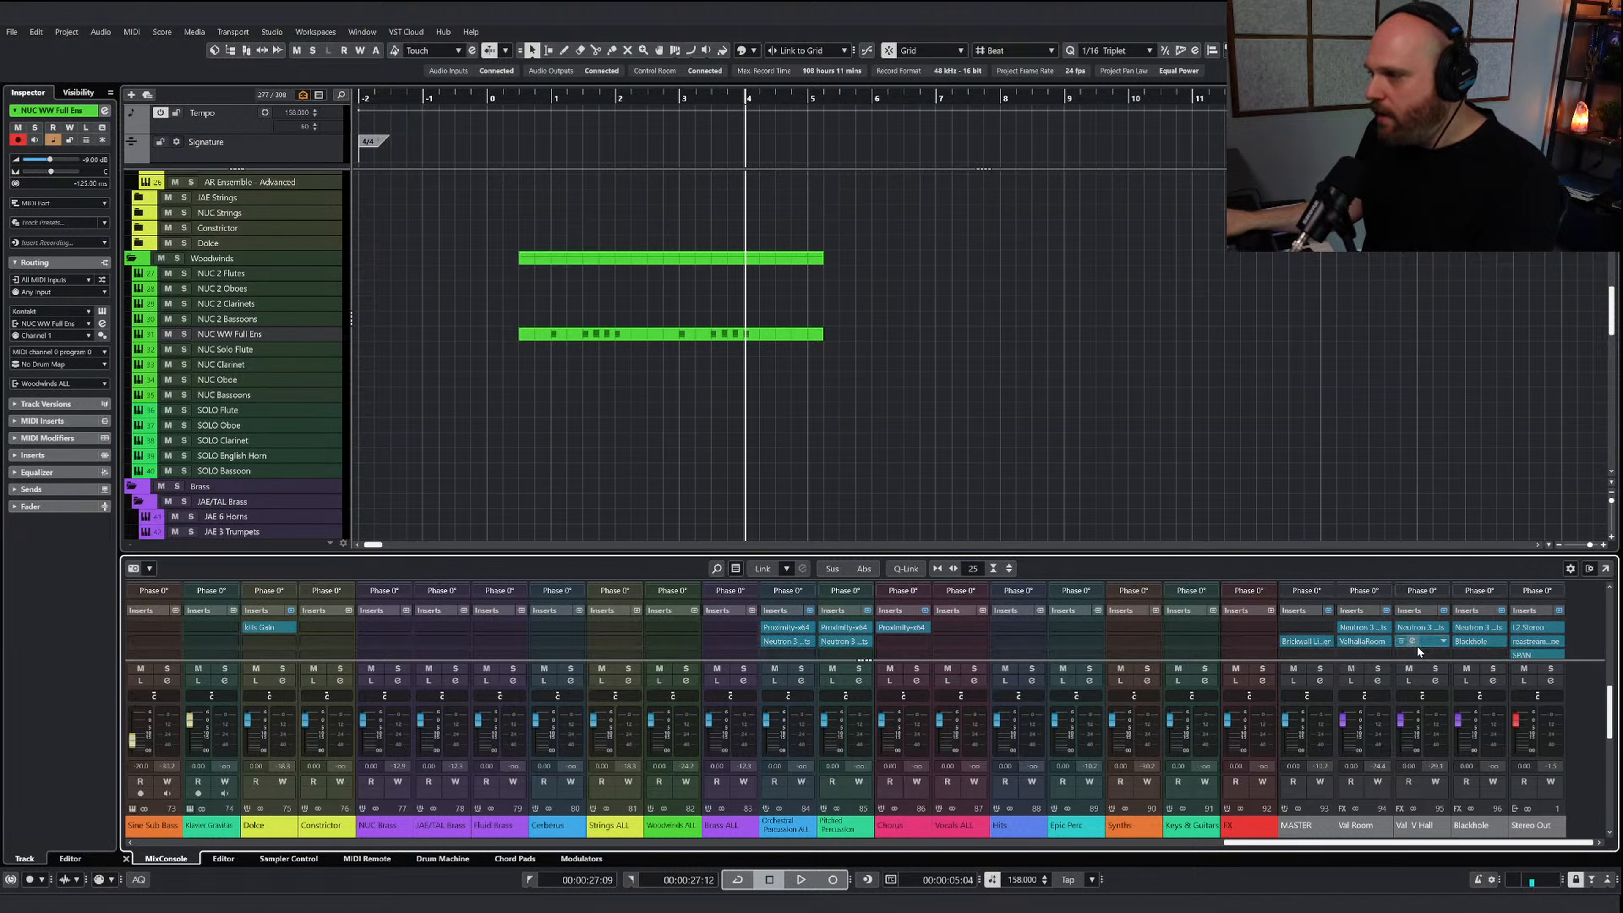
click(1357, 641)
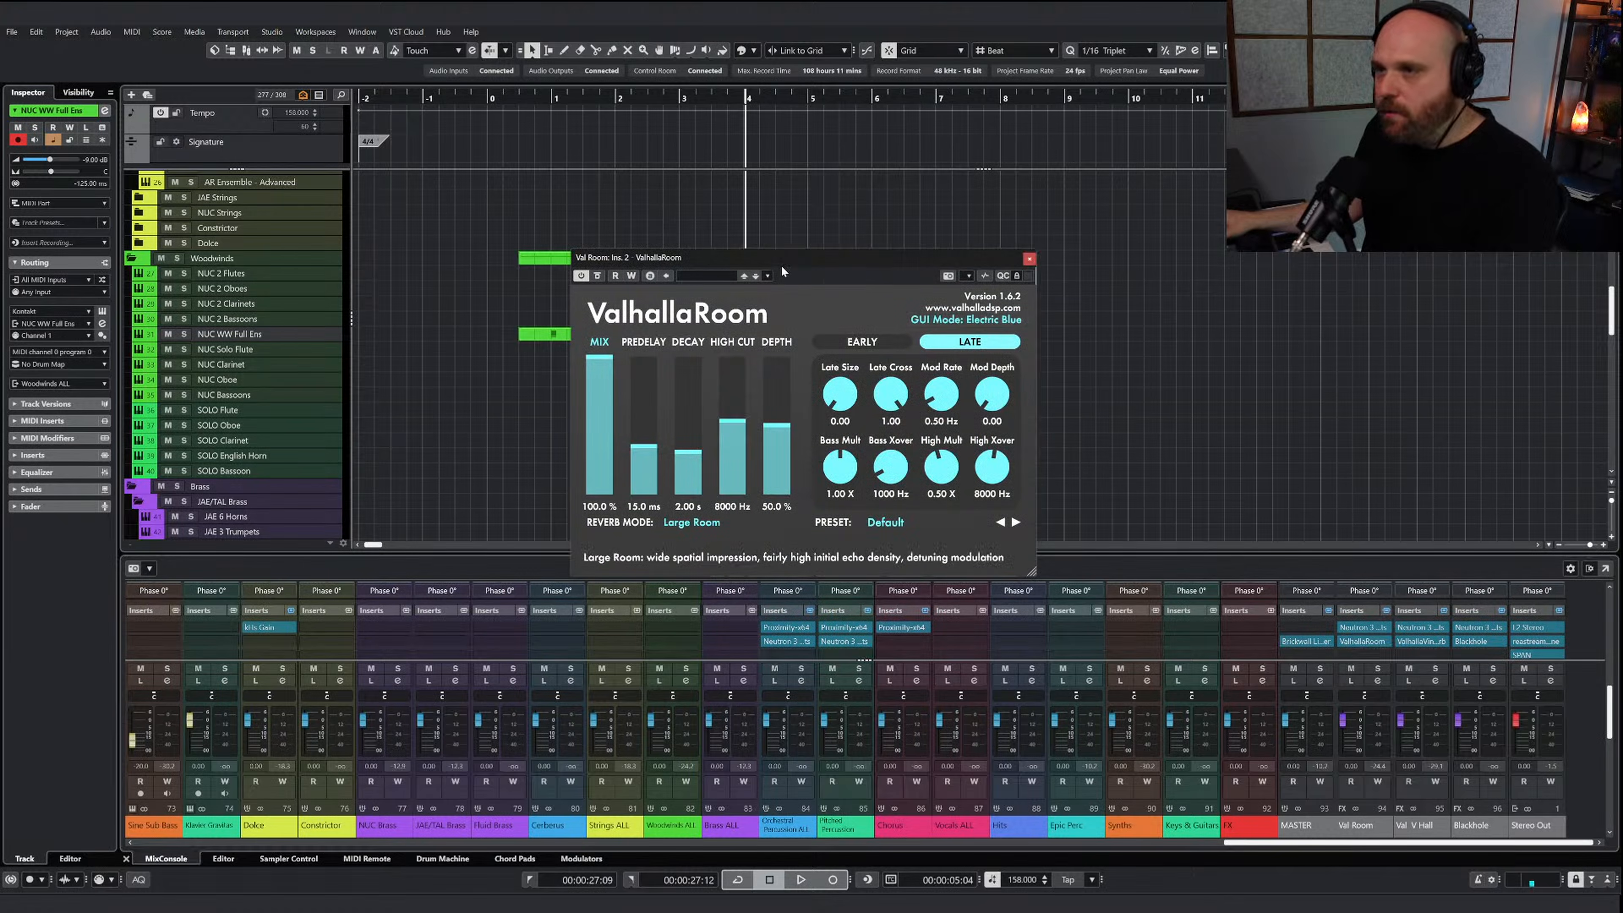
drag(780, 264, 470, 232)
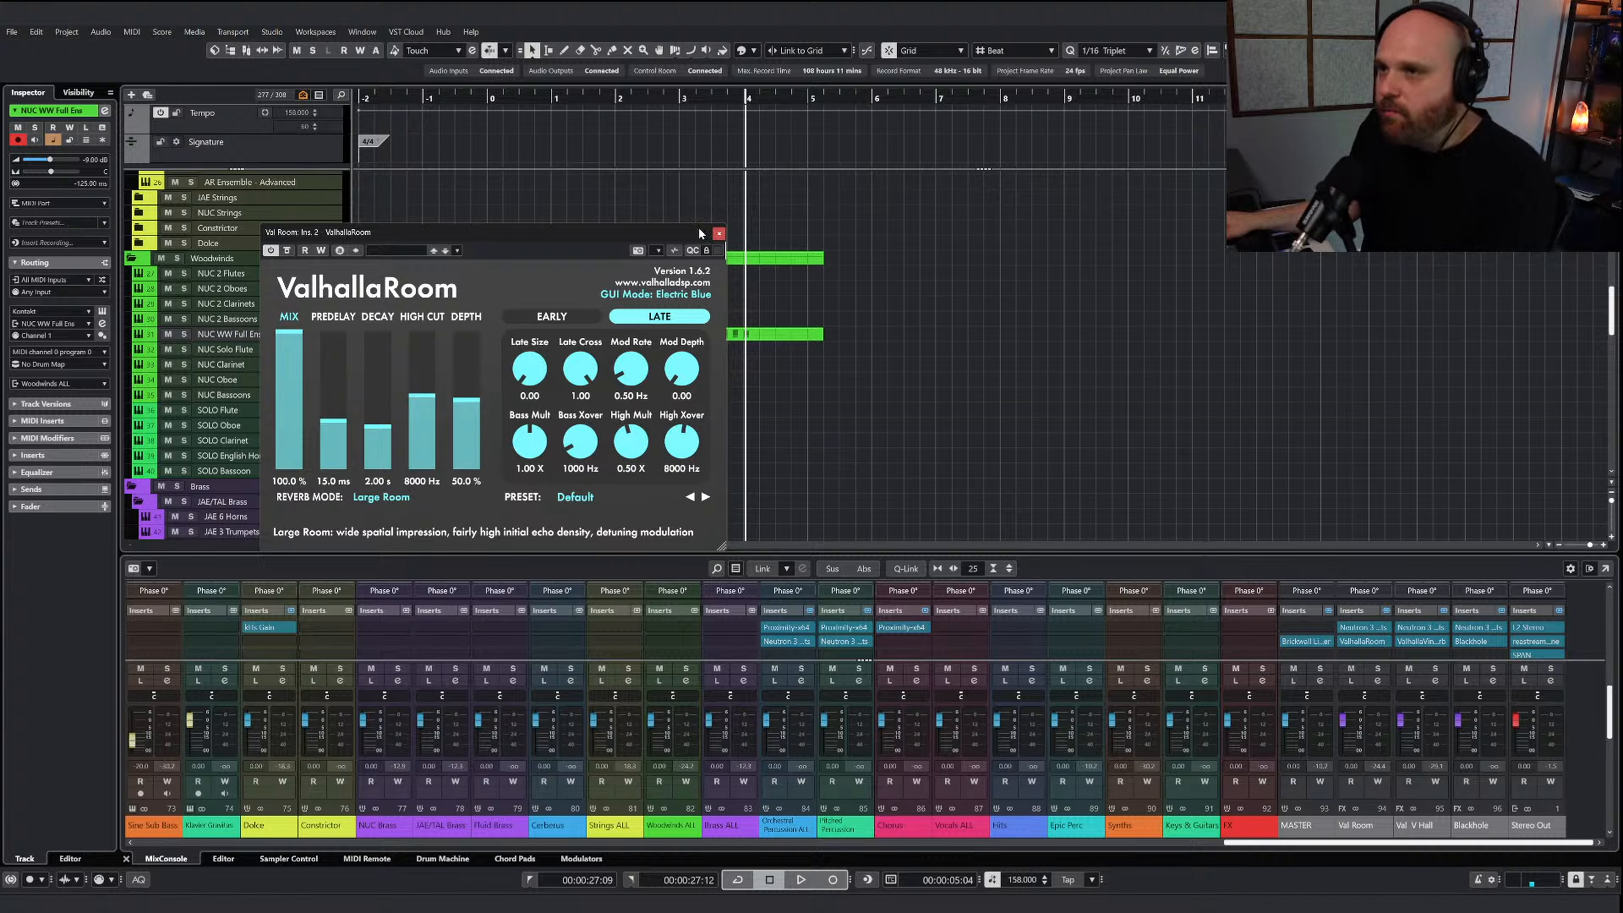
click(718, 234)
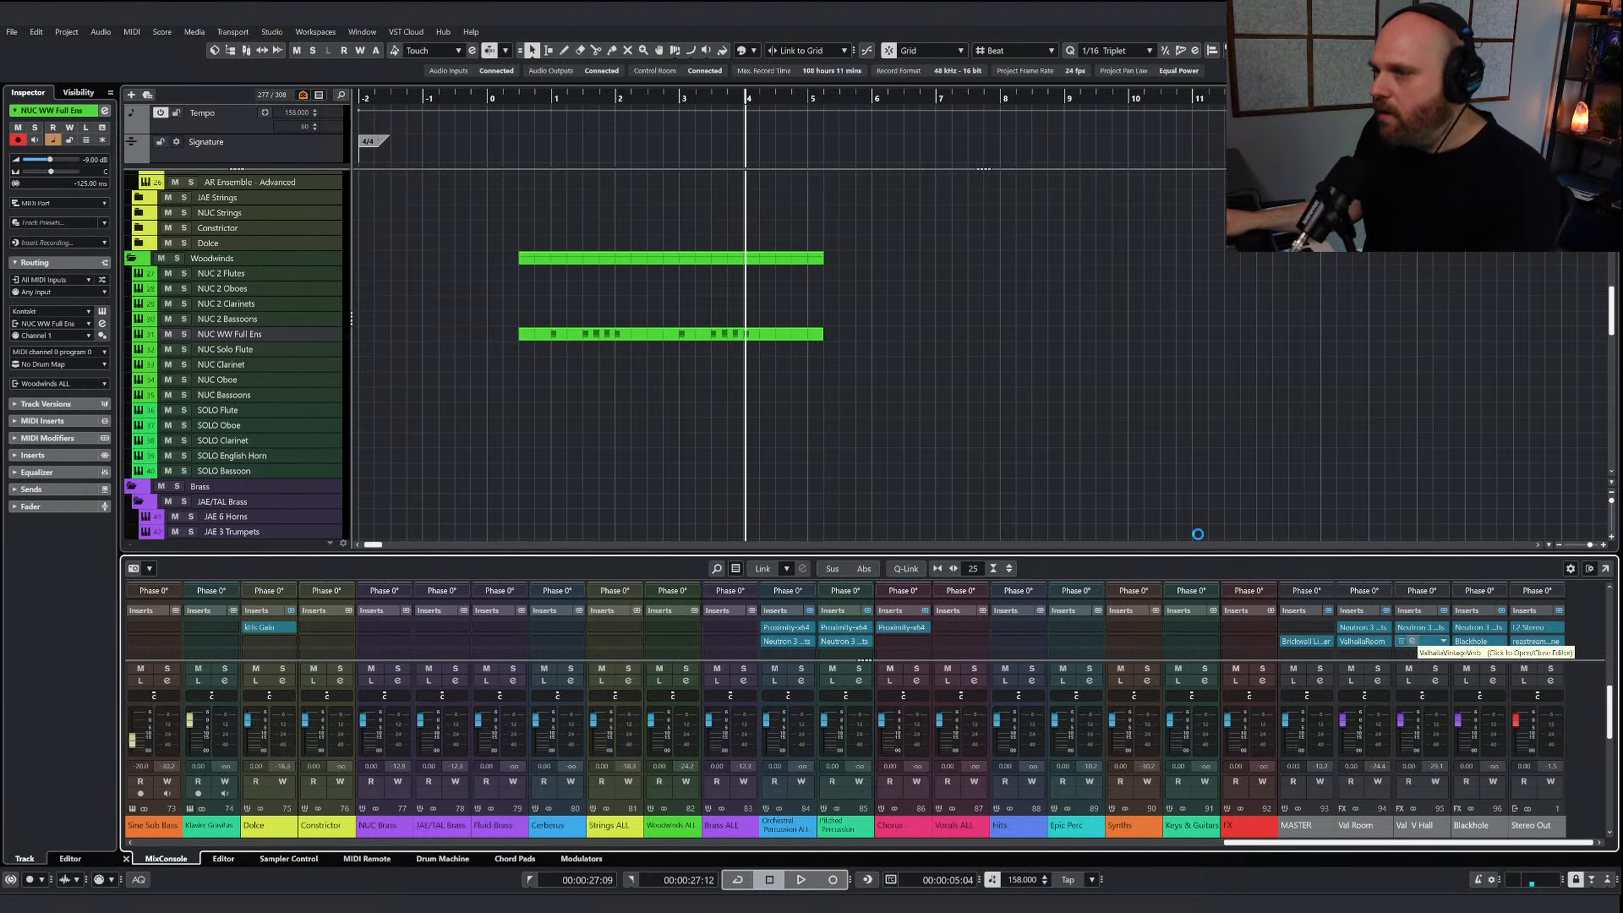
click(1415, 641)
drag(519, 349, 425, 317)
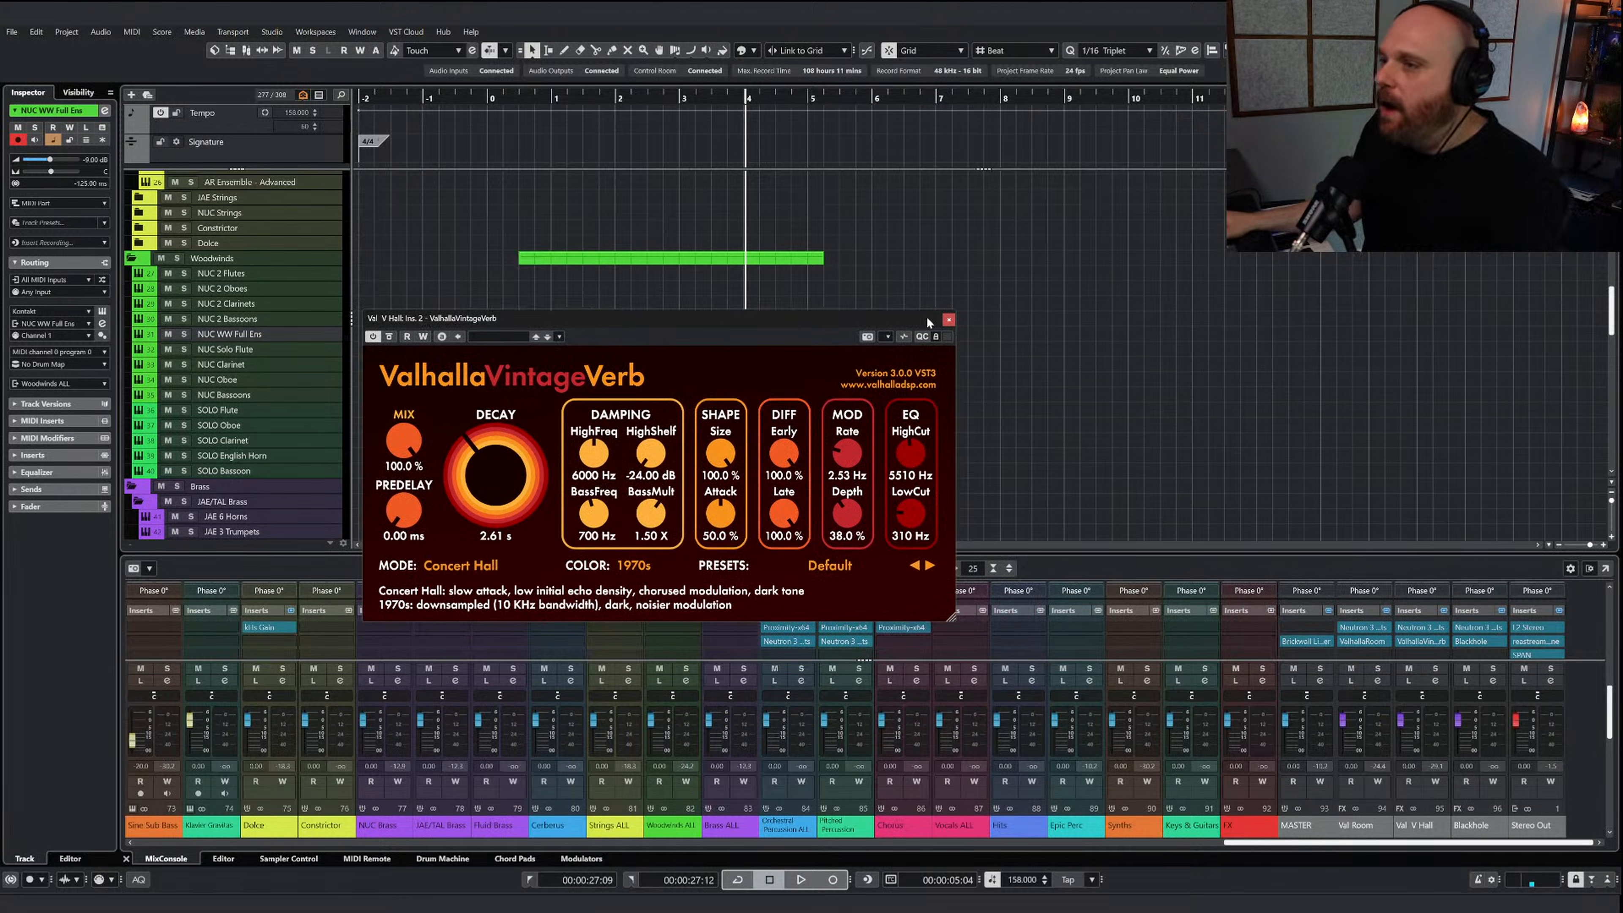
click(948, 319)
Solo the NUC WW Full Ens track and play the woodwind chords from the start to hear them with their reverb sends
click(533, 98)
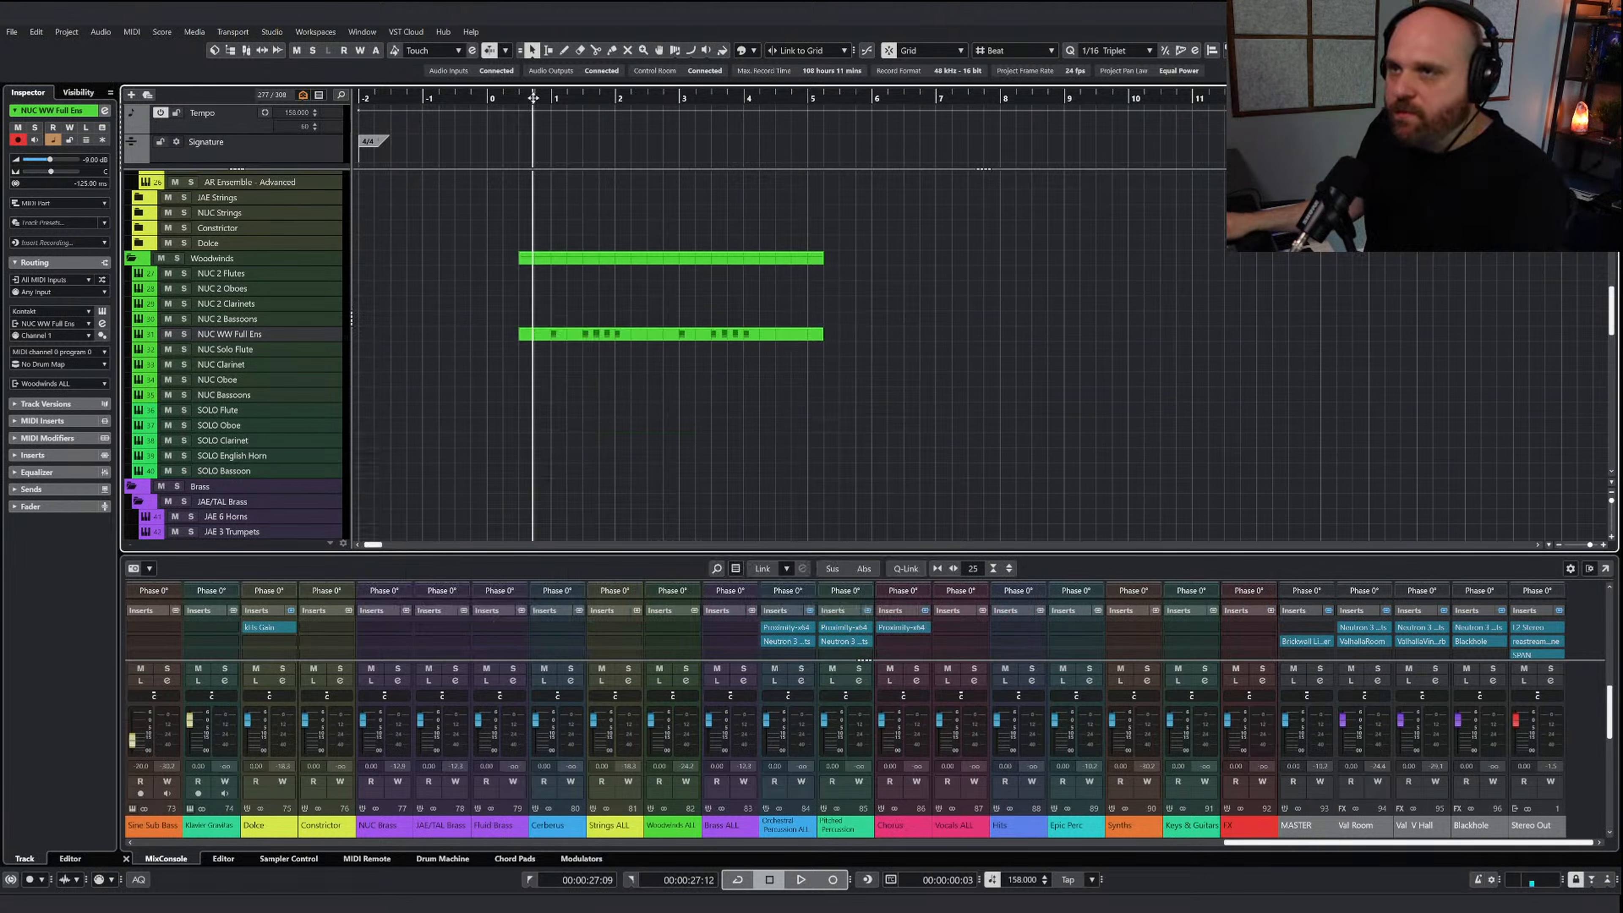
click(184, 334)
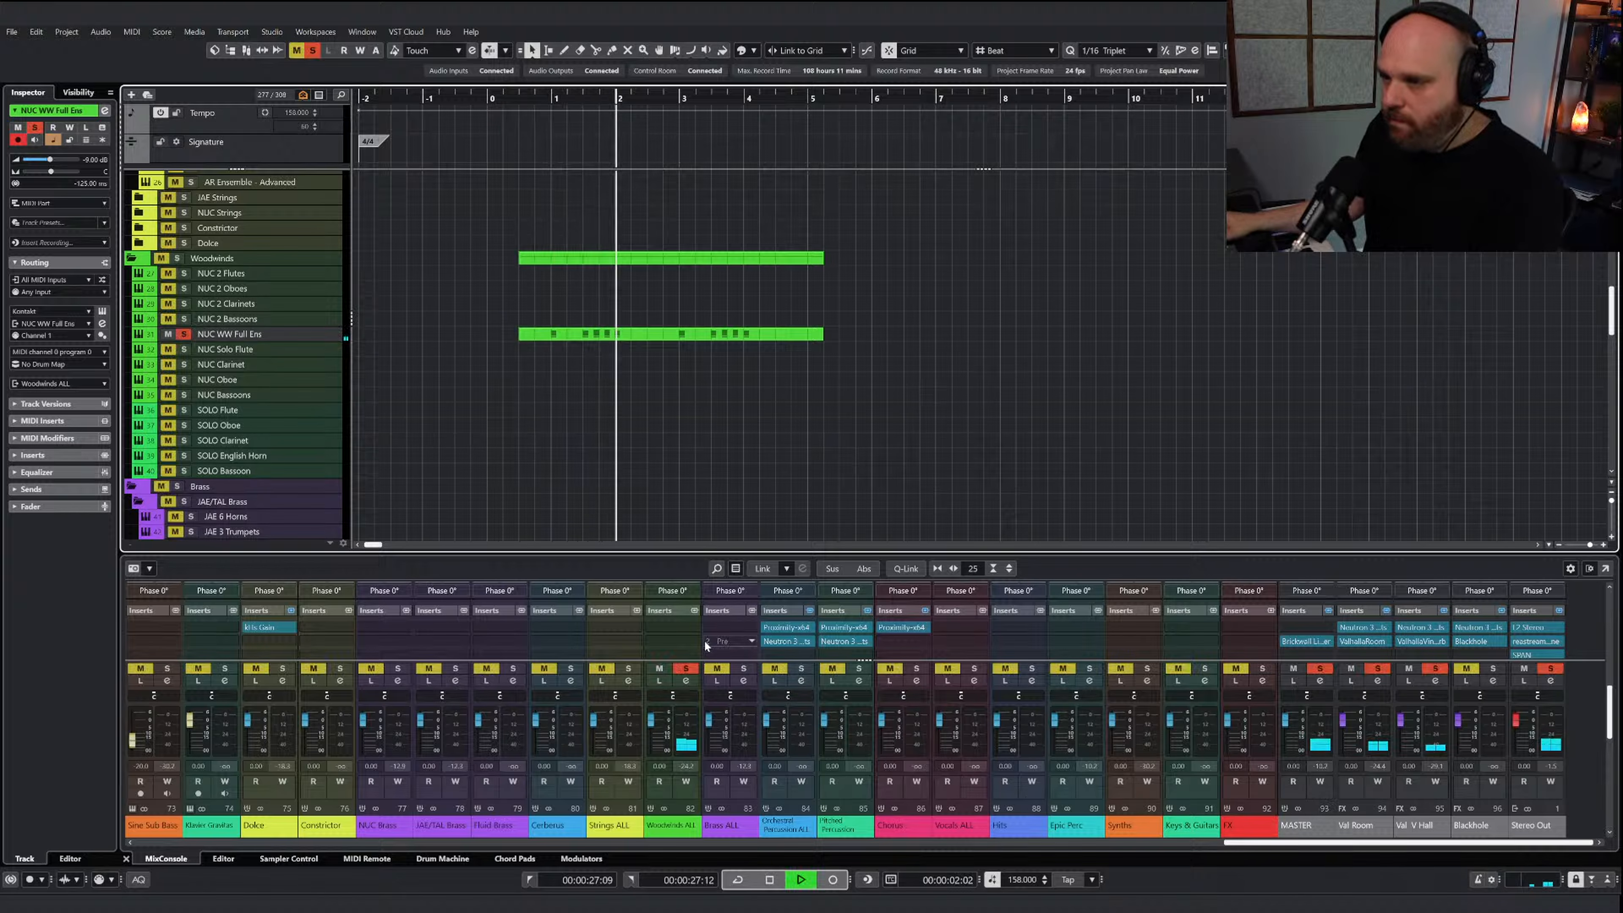
scroll(701, 635, down, 5)
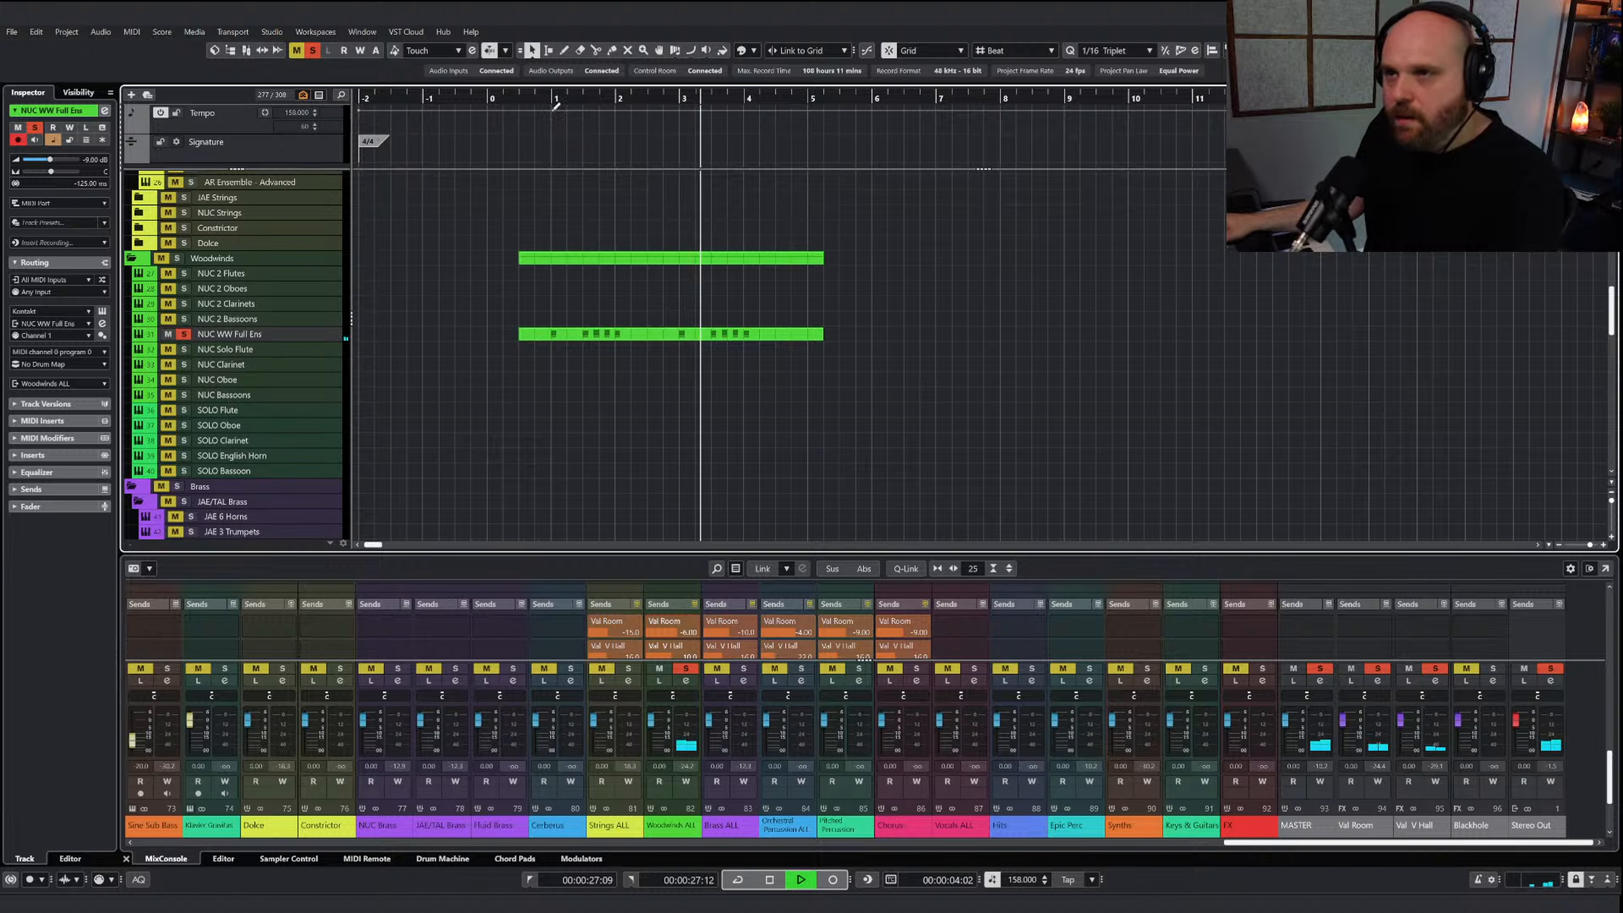
key(space)
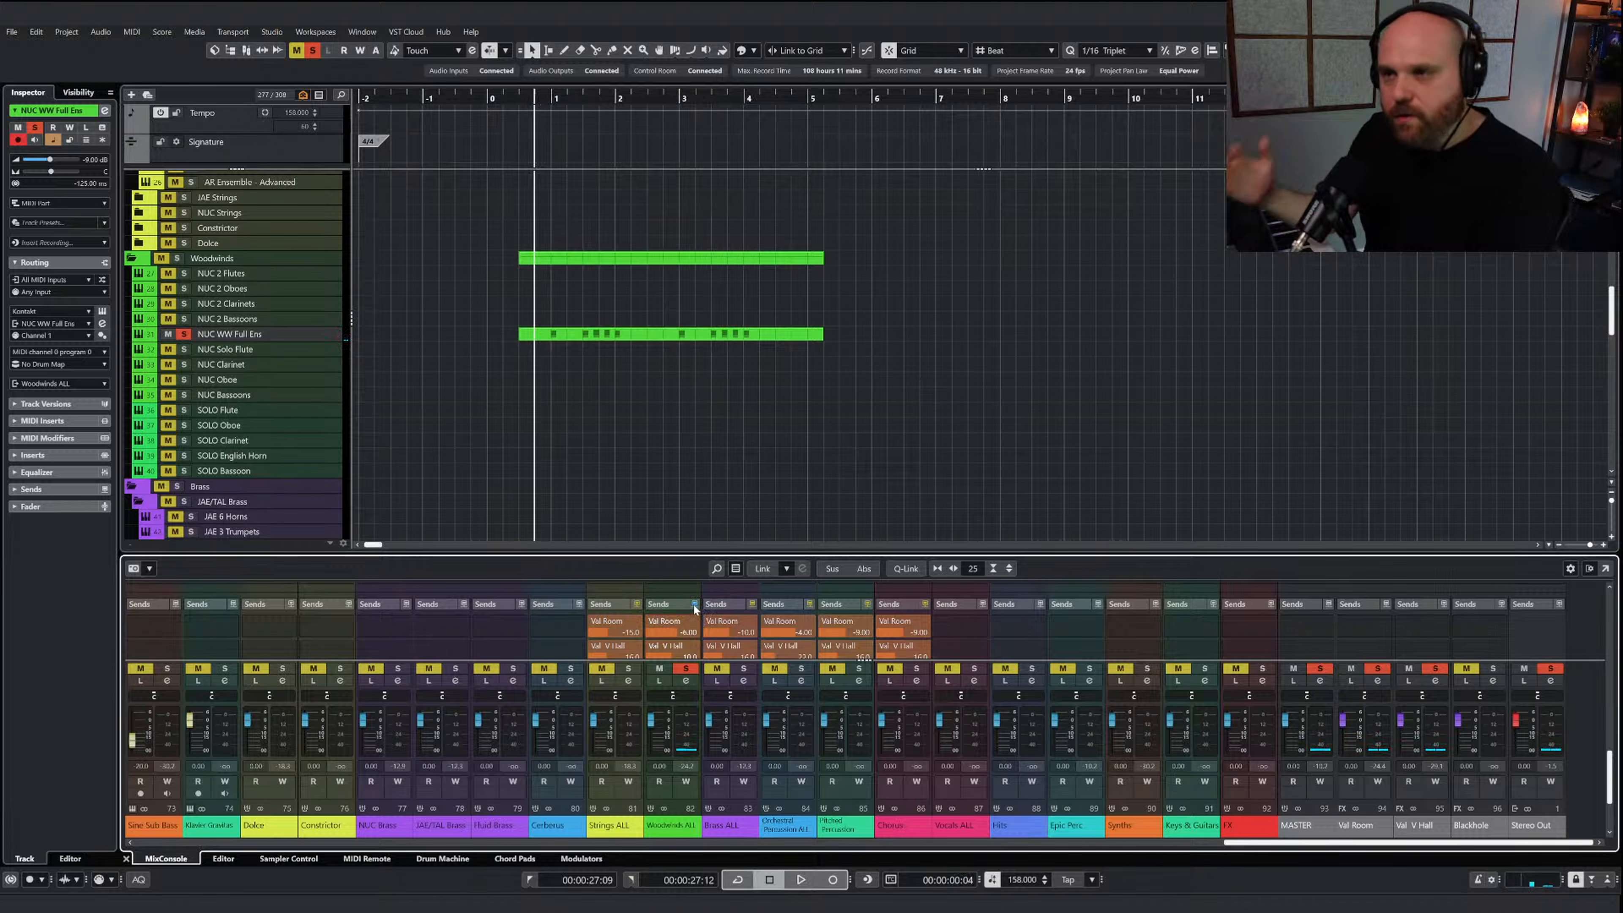
key(space)
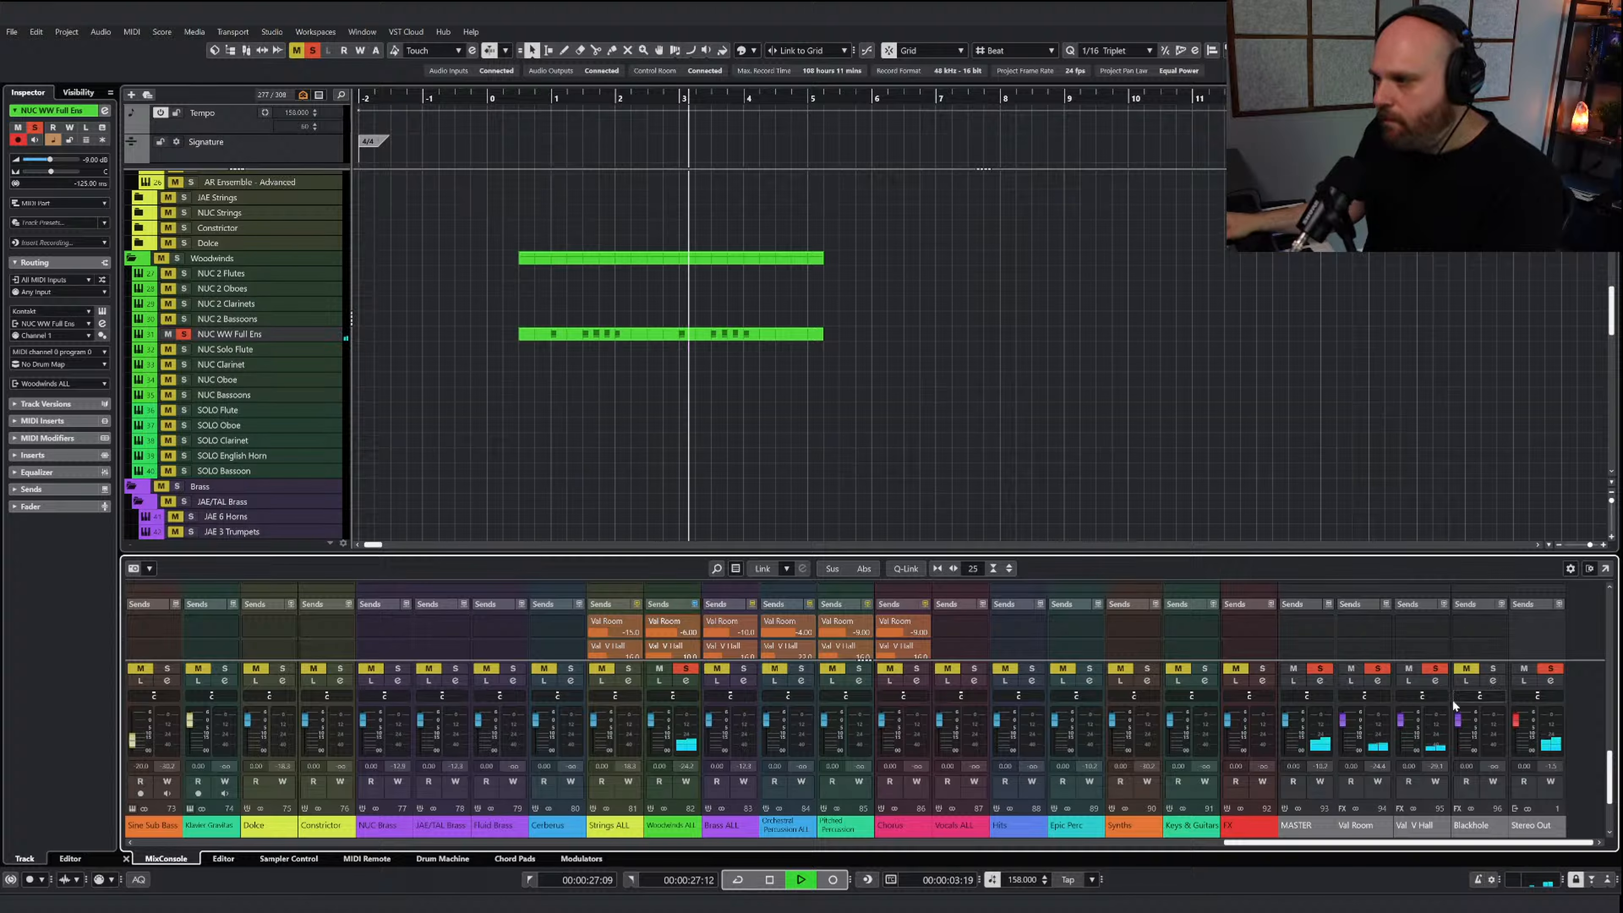
key(space)
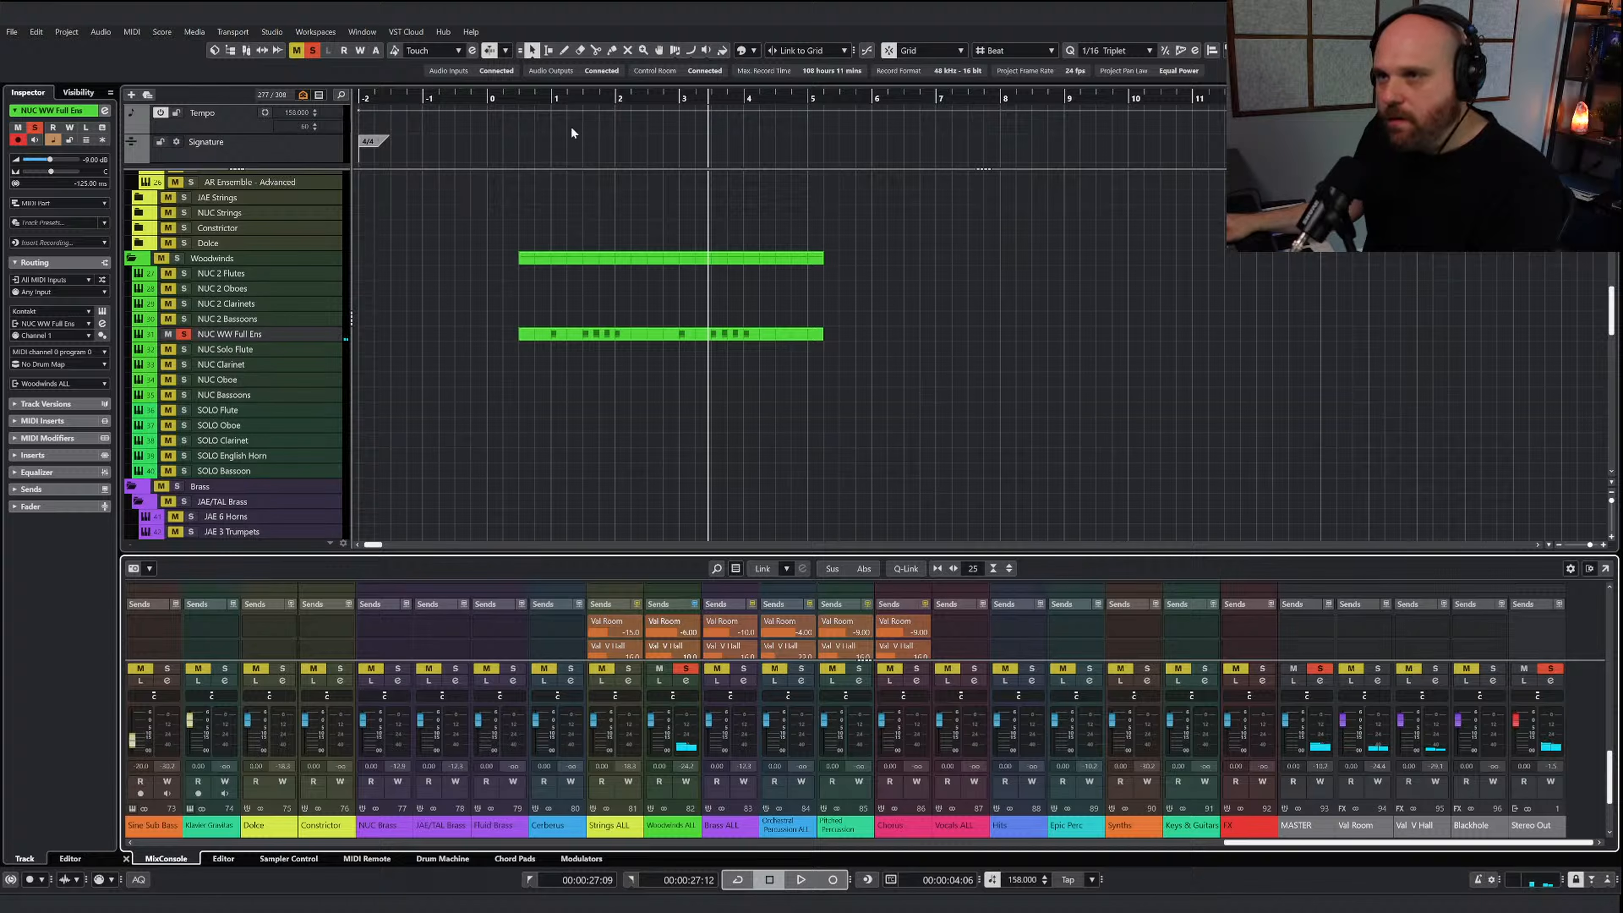
Play the soloed woodwinds with the Val Room and Val V Hall channels muted for comparison, and return the cursor to the start
key(space)
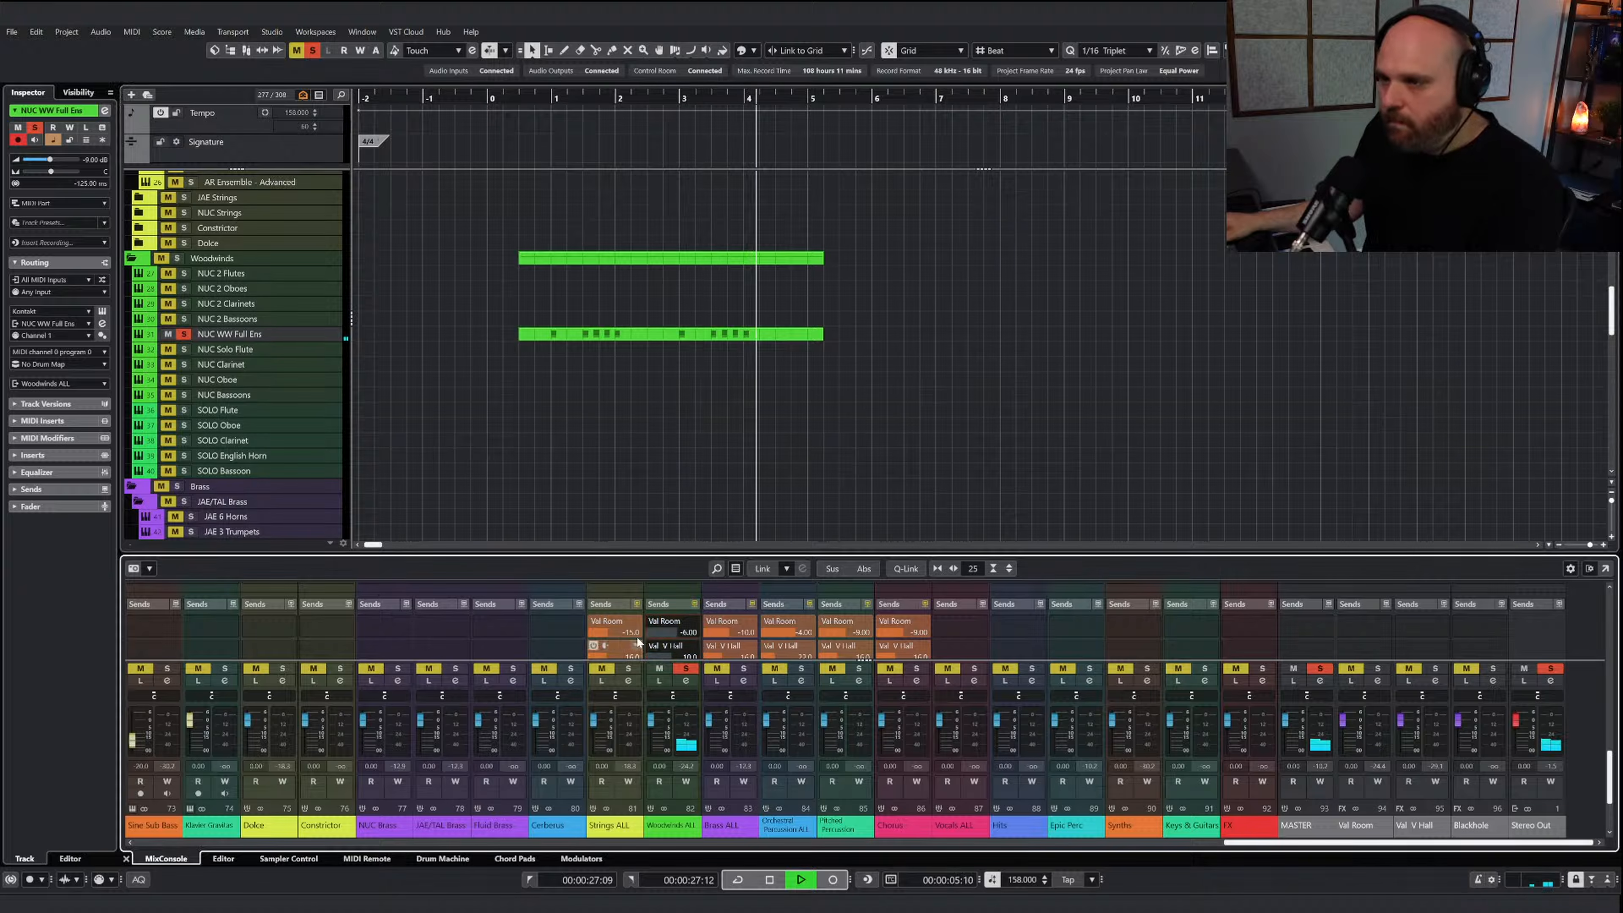
key(space)
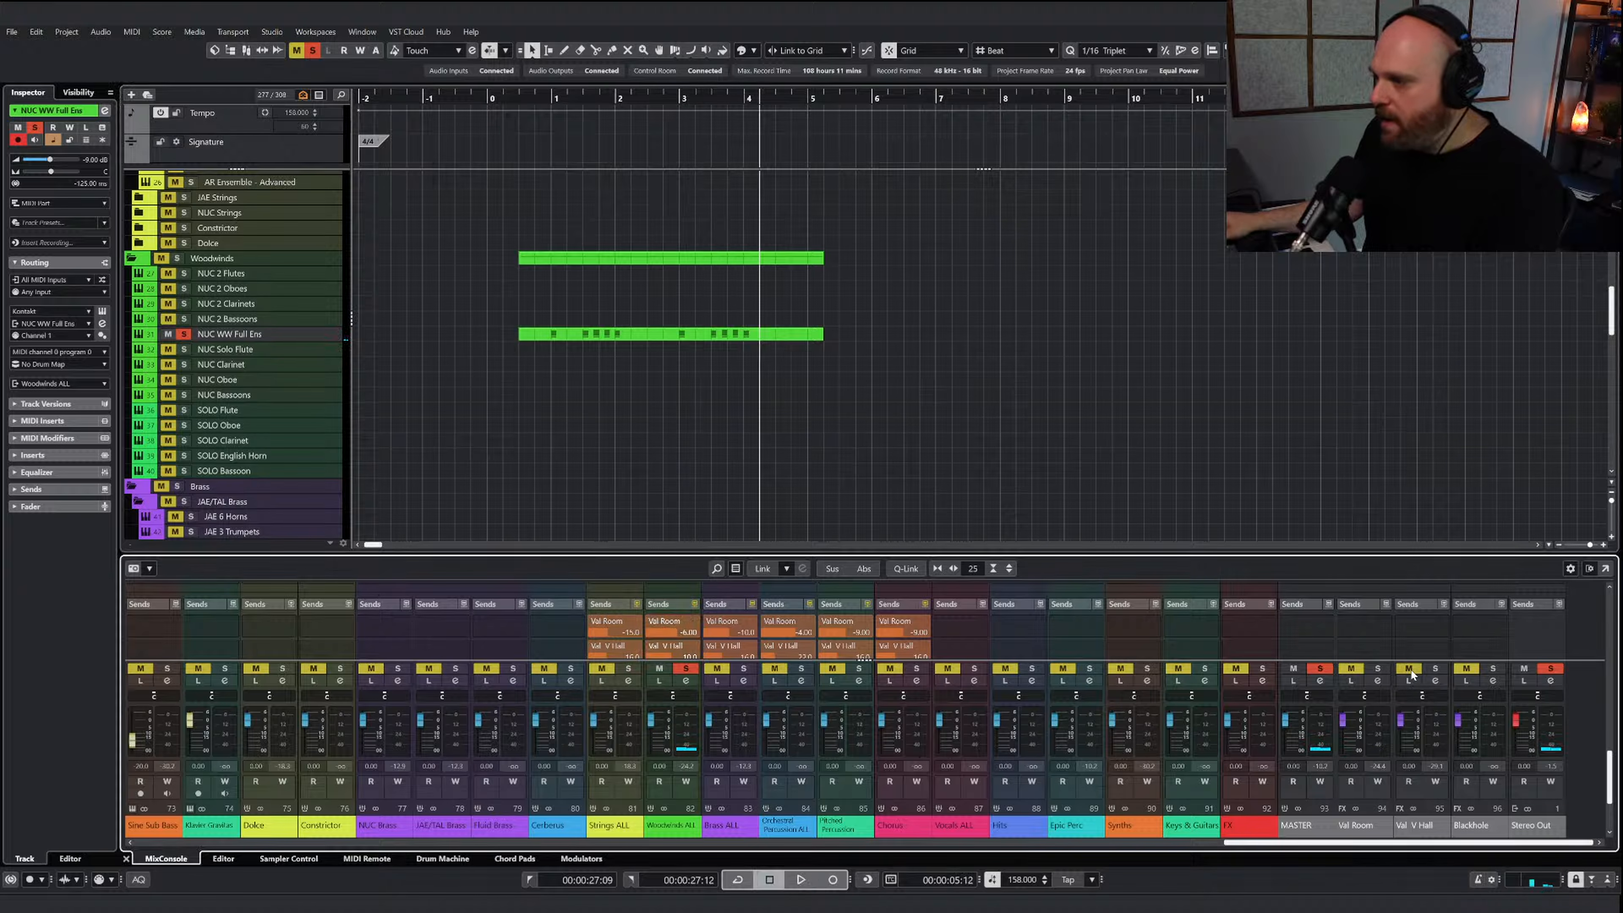
click(1435, 668)
click(534, 101)
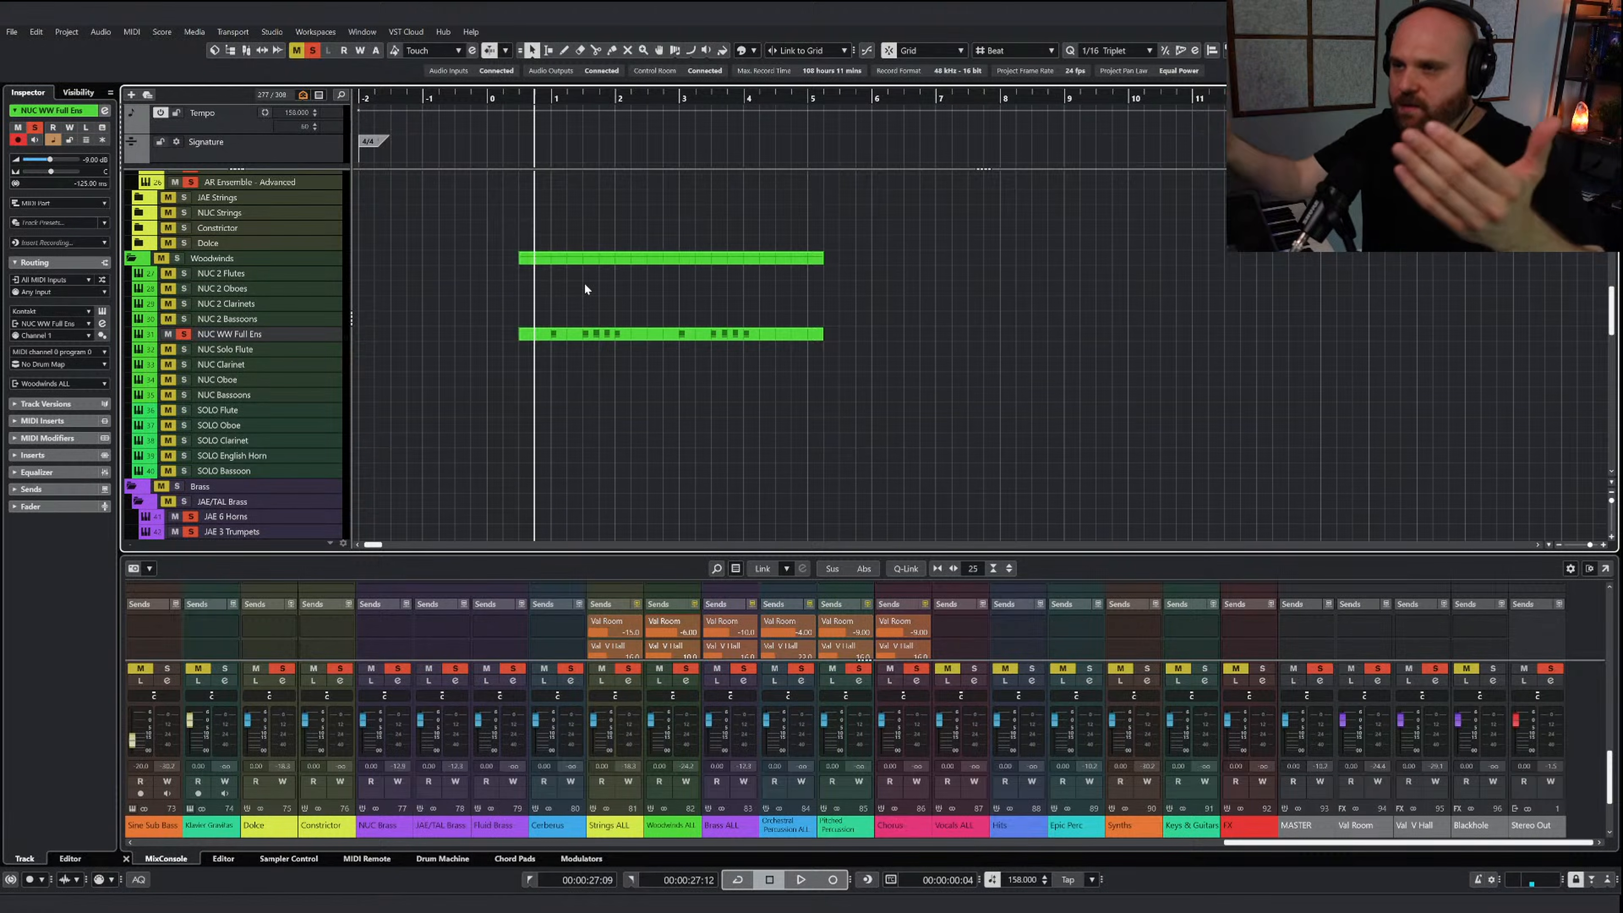
Clear all solos, play the strings and woodwinds together, and lower the Woodwinds ALL fader slightly
click(311, 50)
key(space)
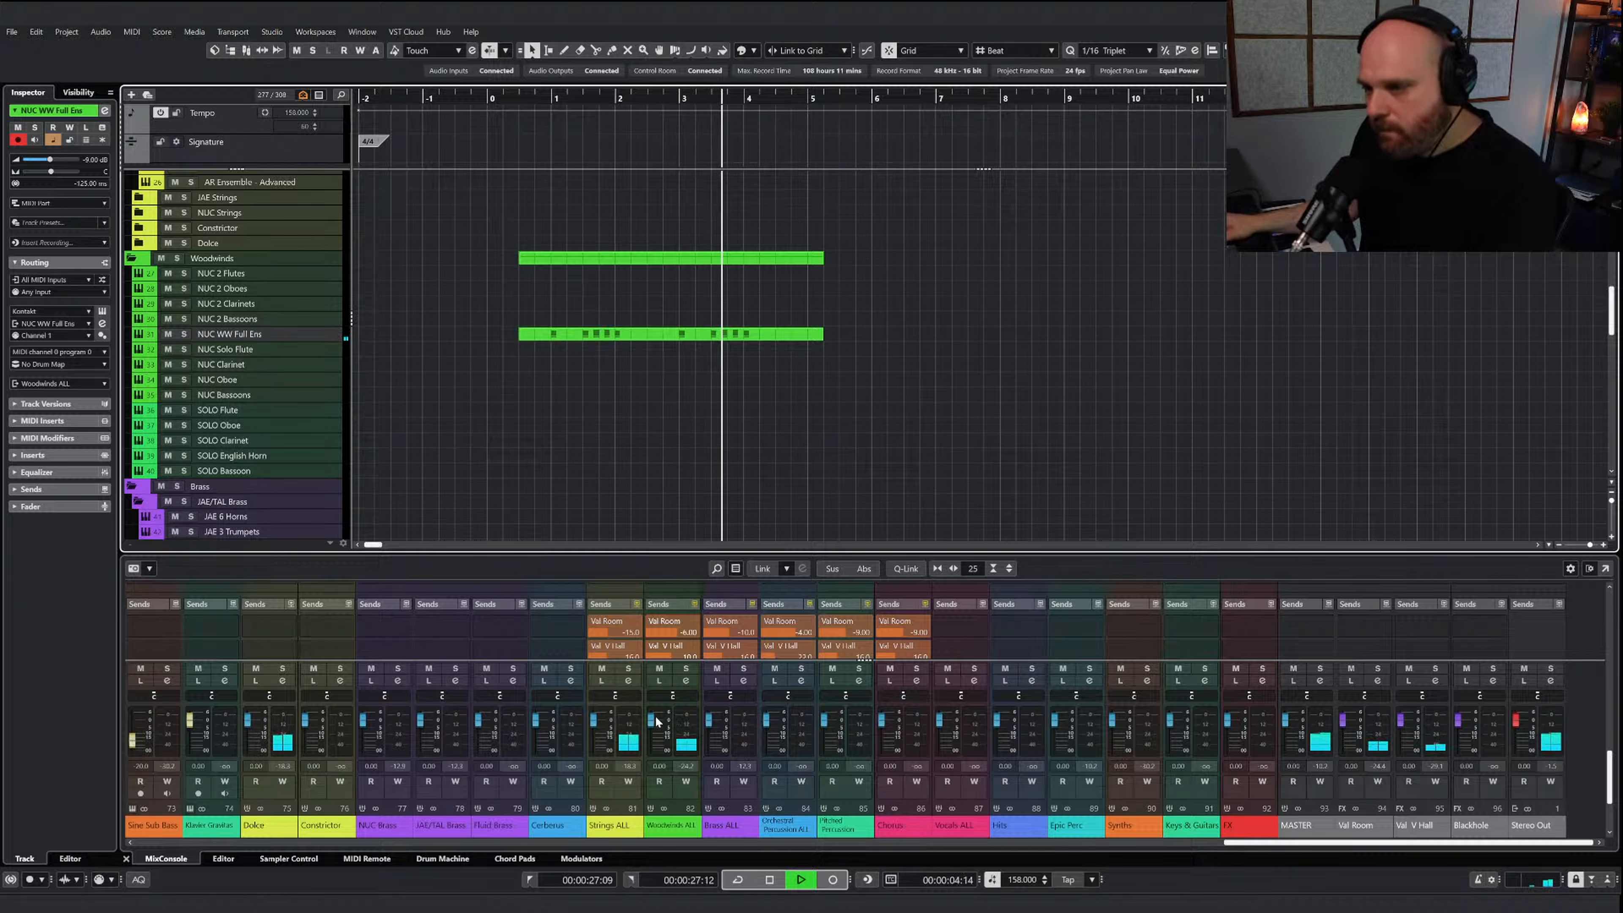
drag(651, 724, 651, 729)
key(space)
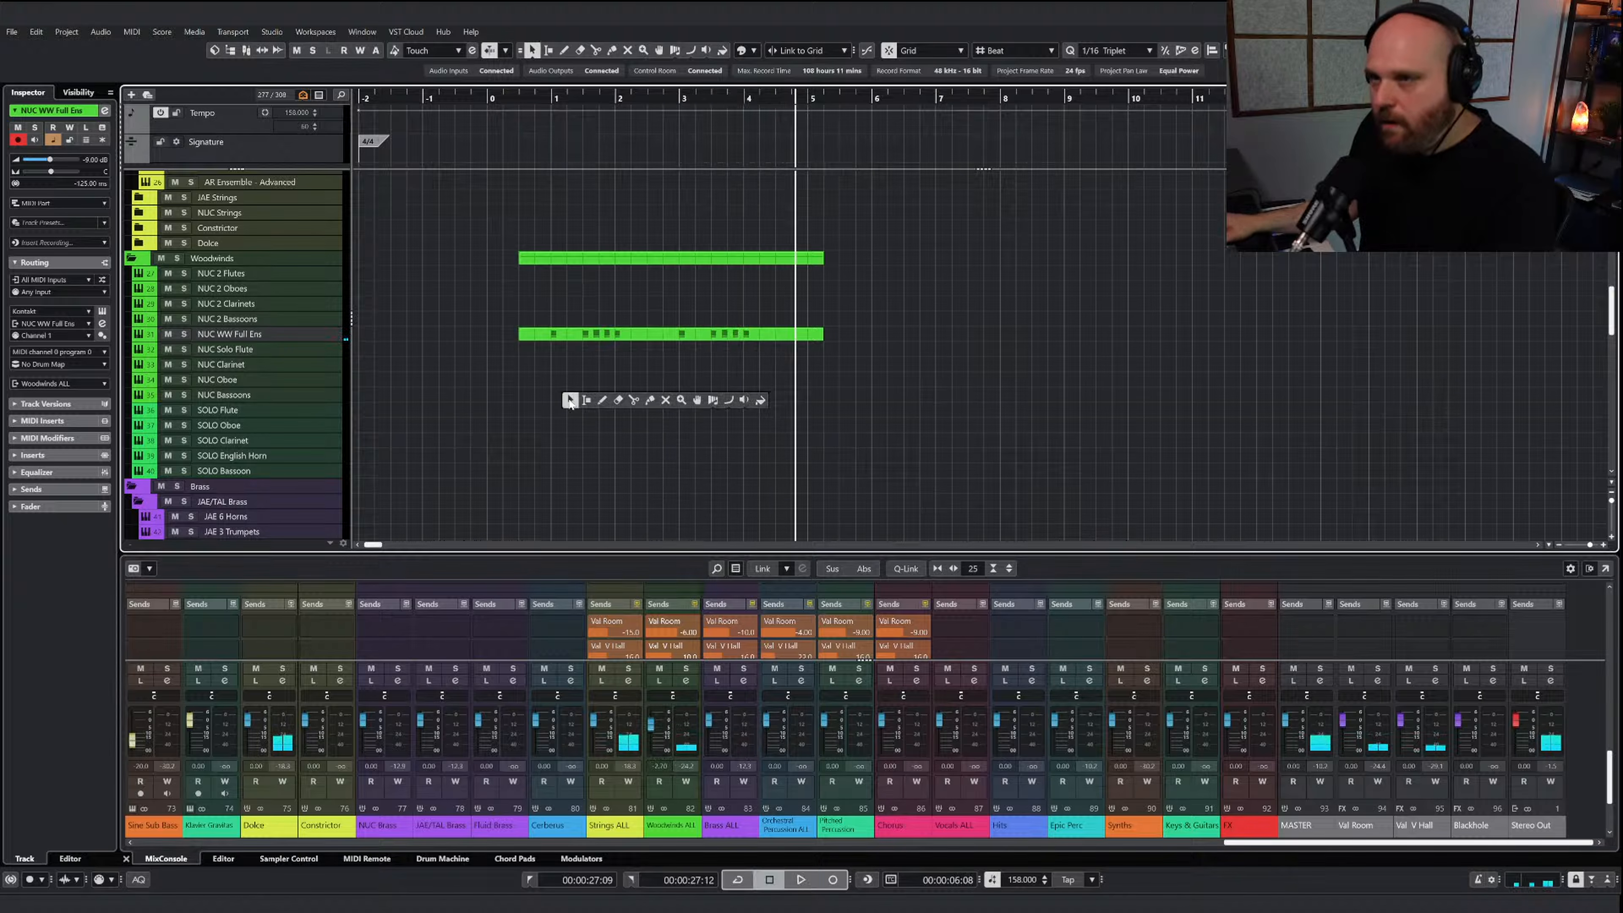
Check the AI Sketch Piano Pitch Perc part, select the NUC Tubular Bells track and place the cursor at the sketch's first note
scroll(570, 402, up, 8)
scroll(572, 396, up, 3)
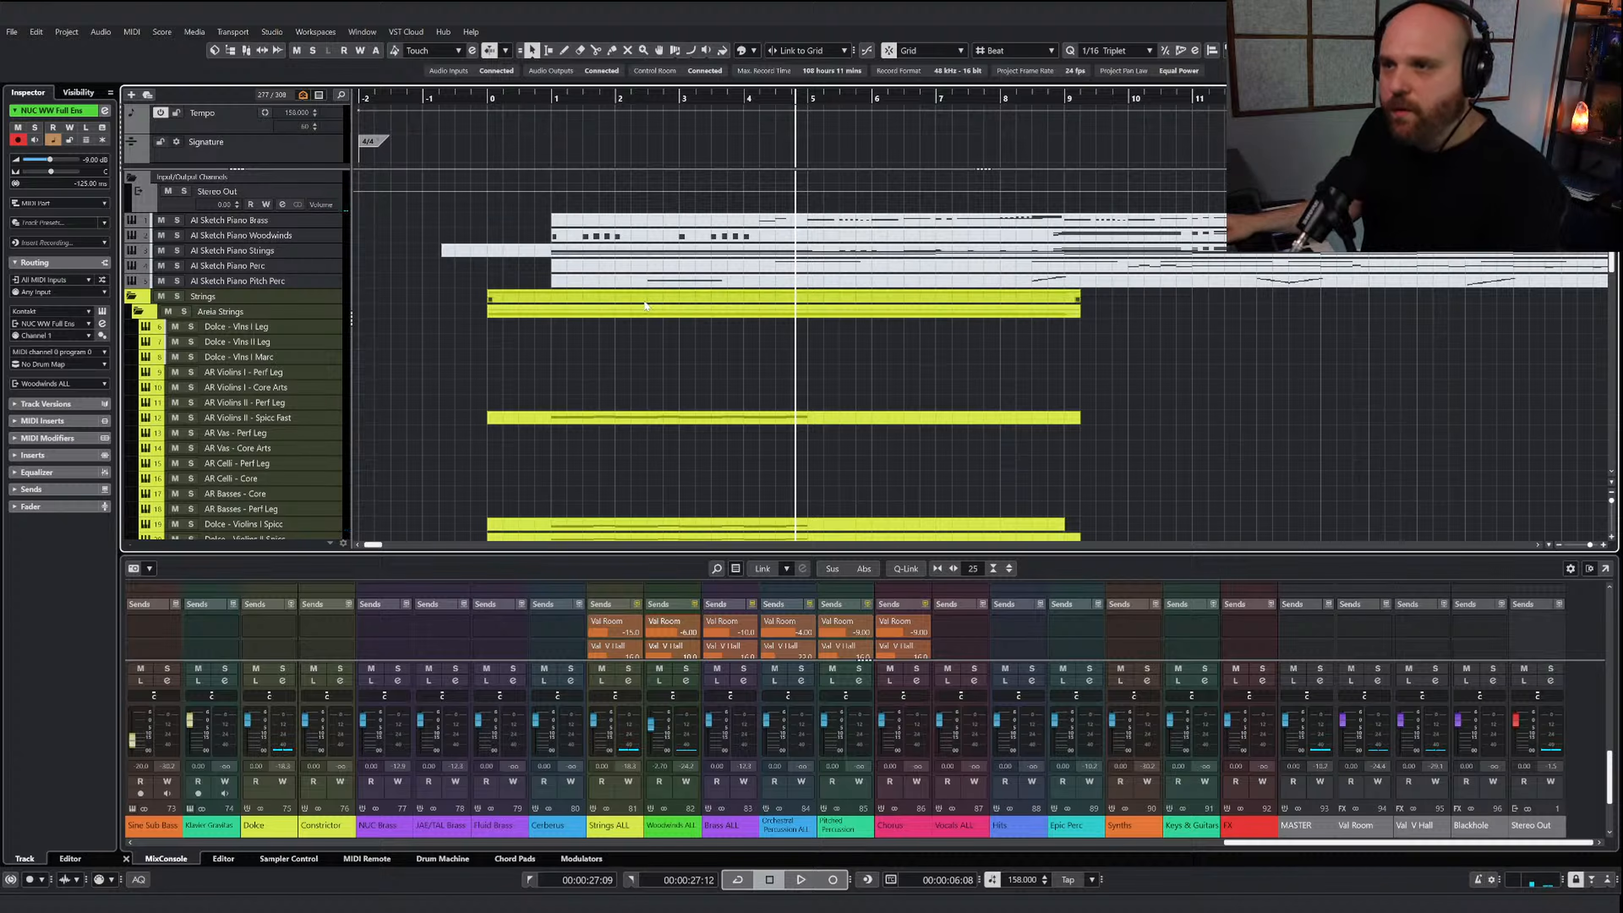
click(650, 285)
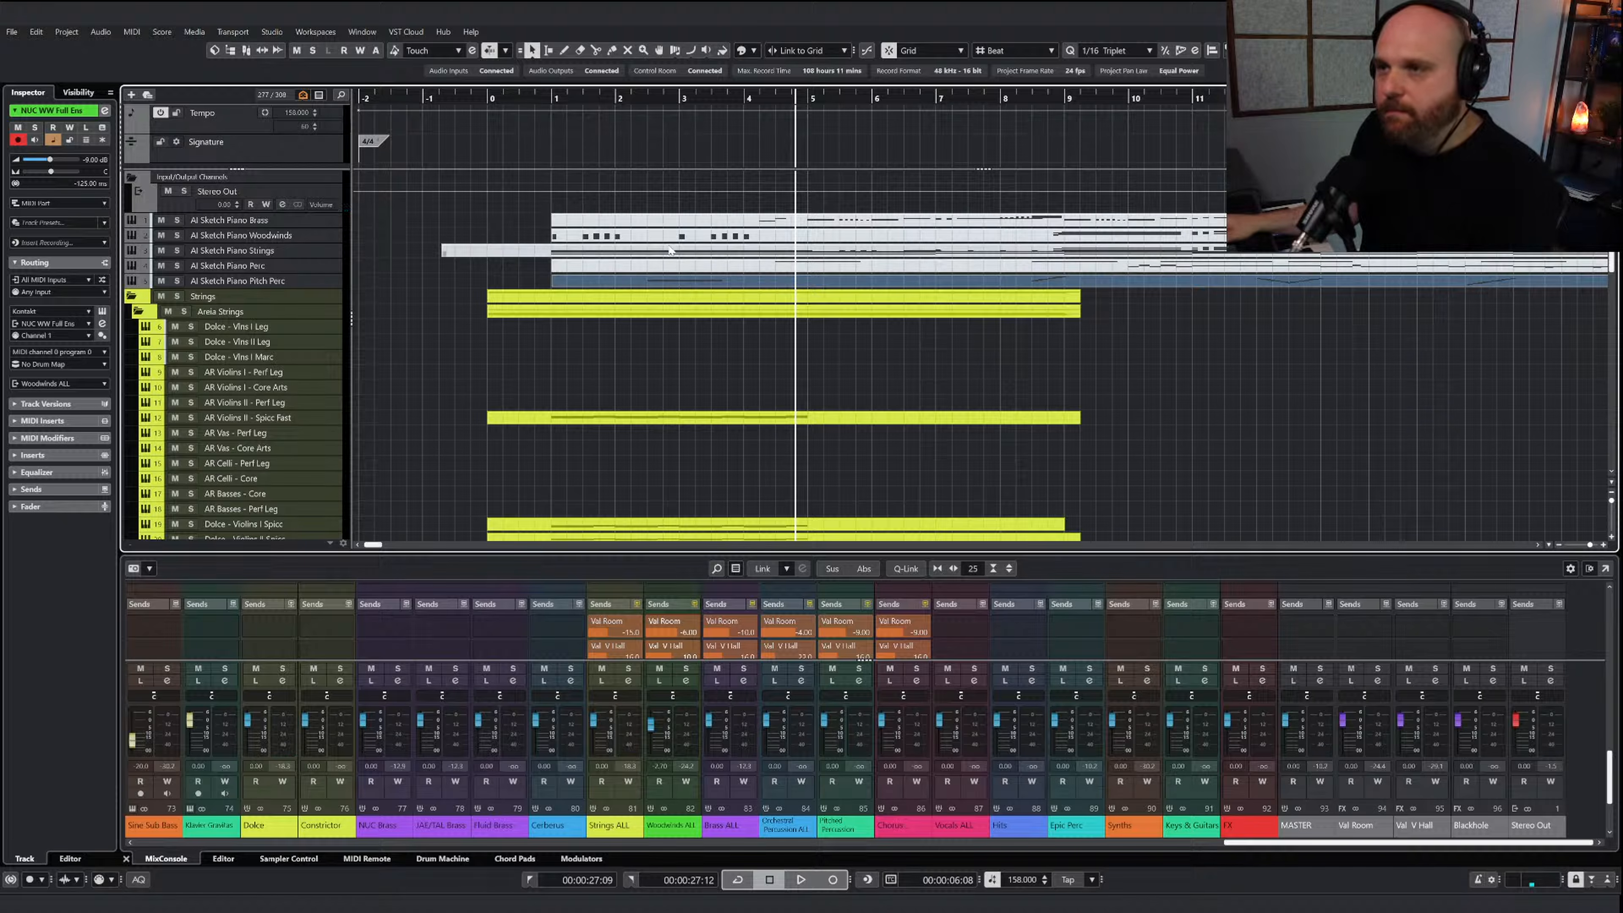
scroll(683, 384, down, 15)
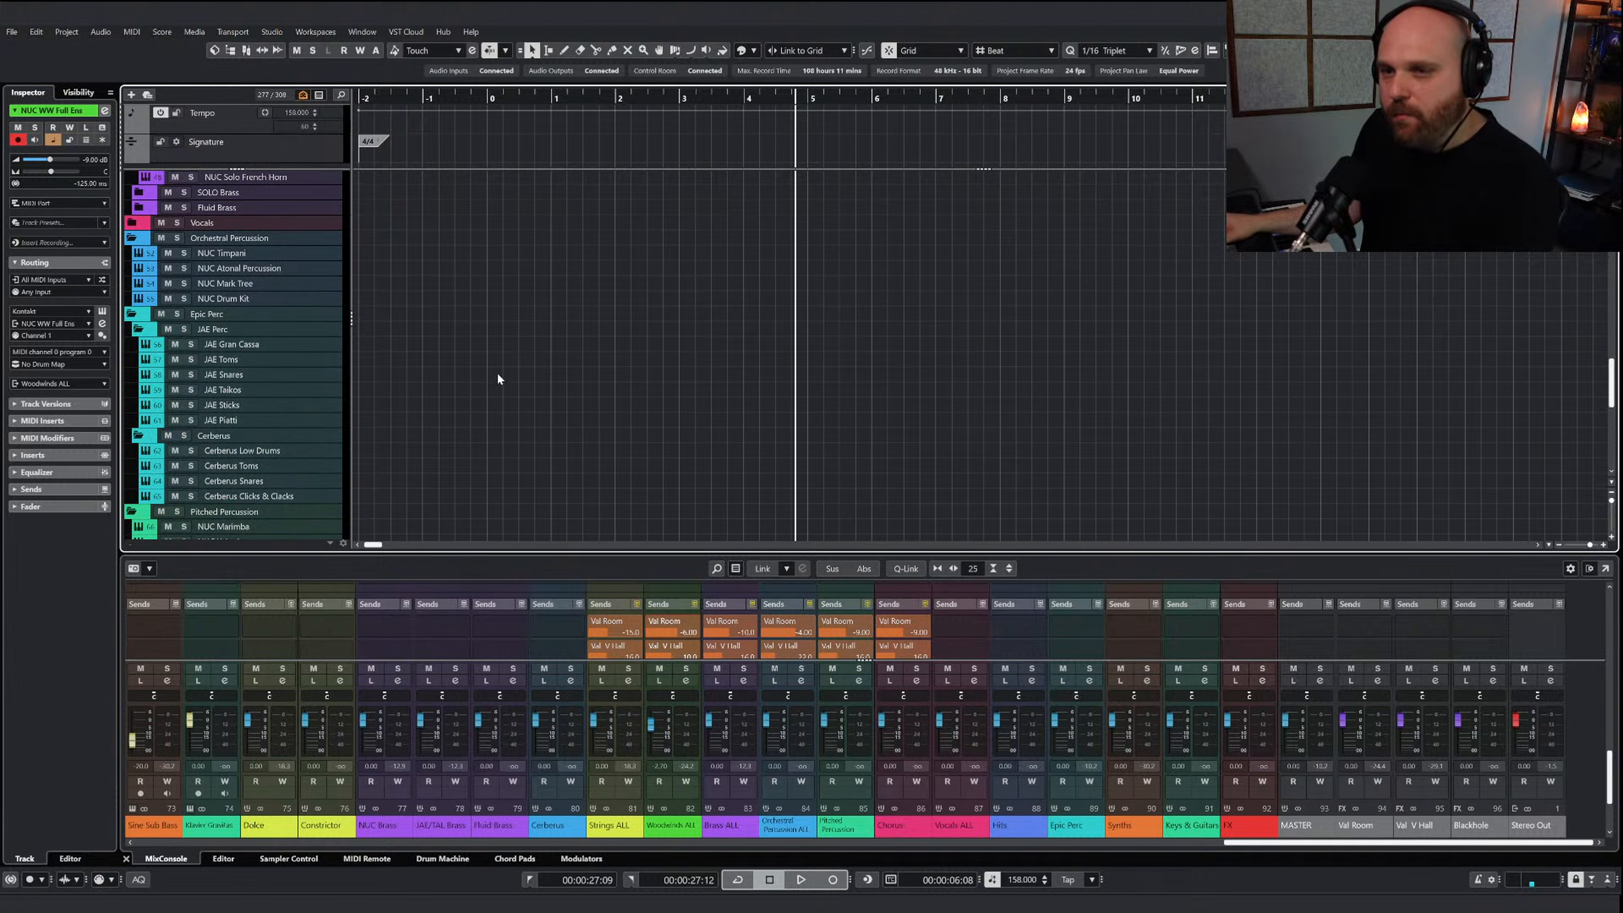
scroll(525, 424, down, 5)
click(257, 450)
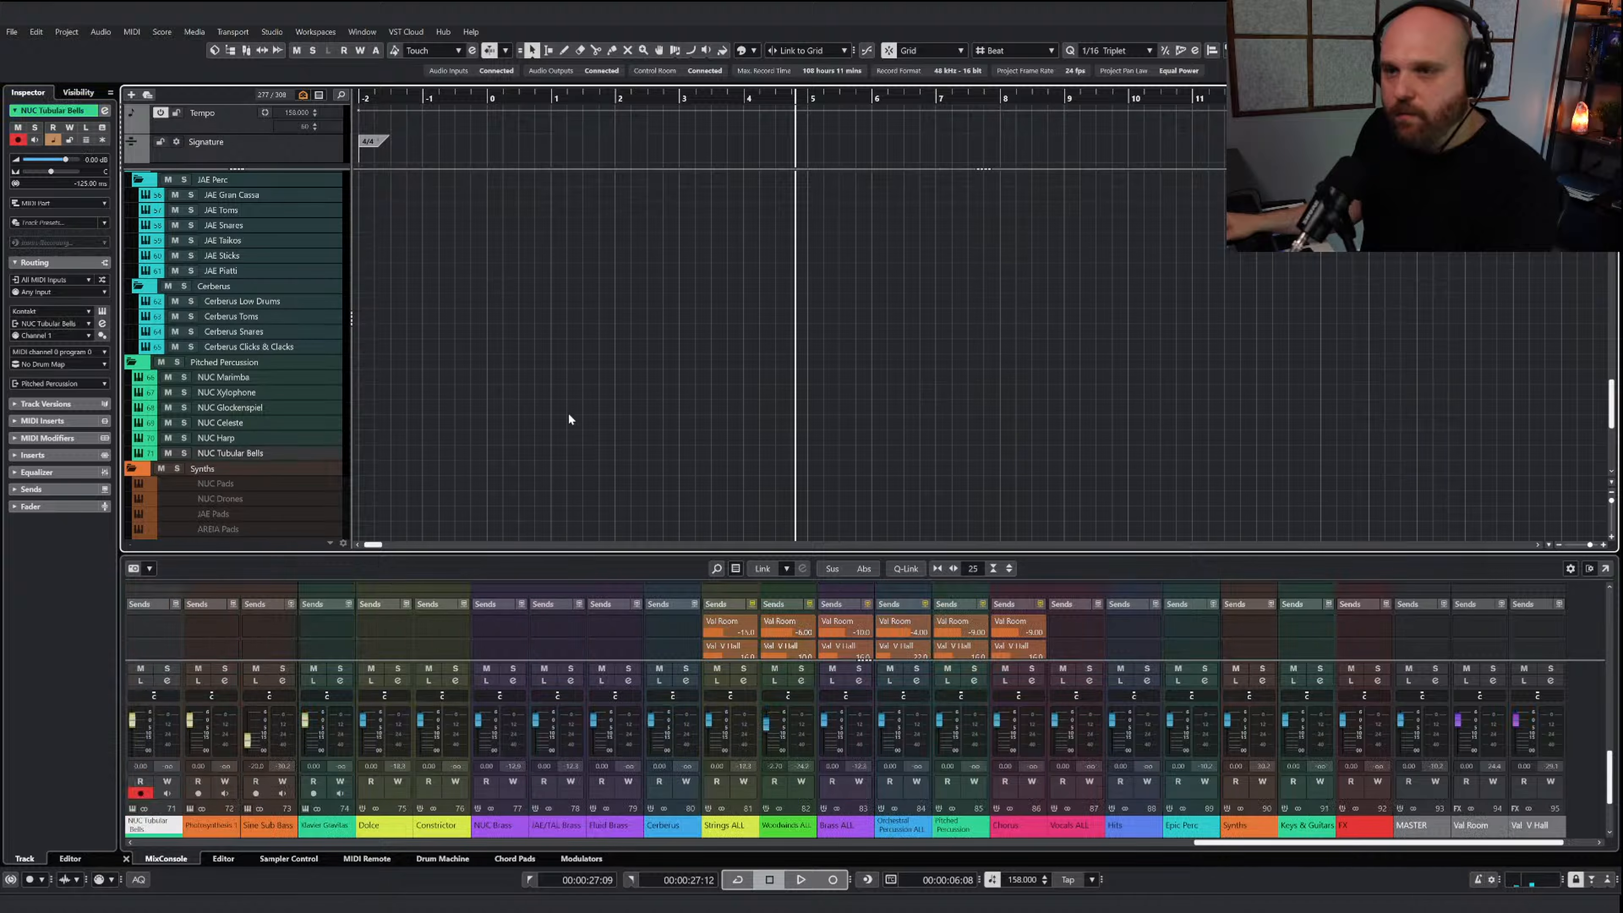
scroll(568, 413, up, 20)
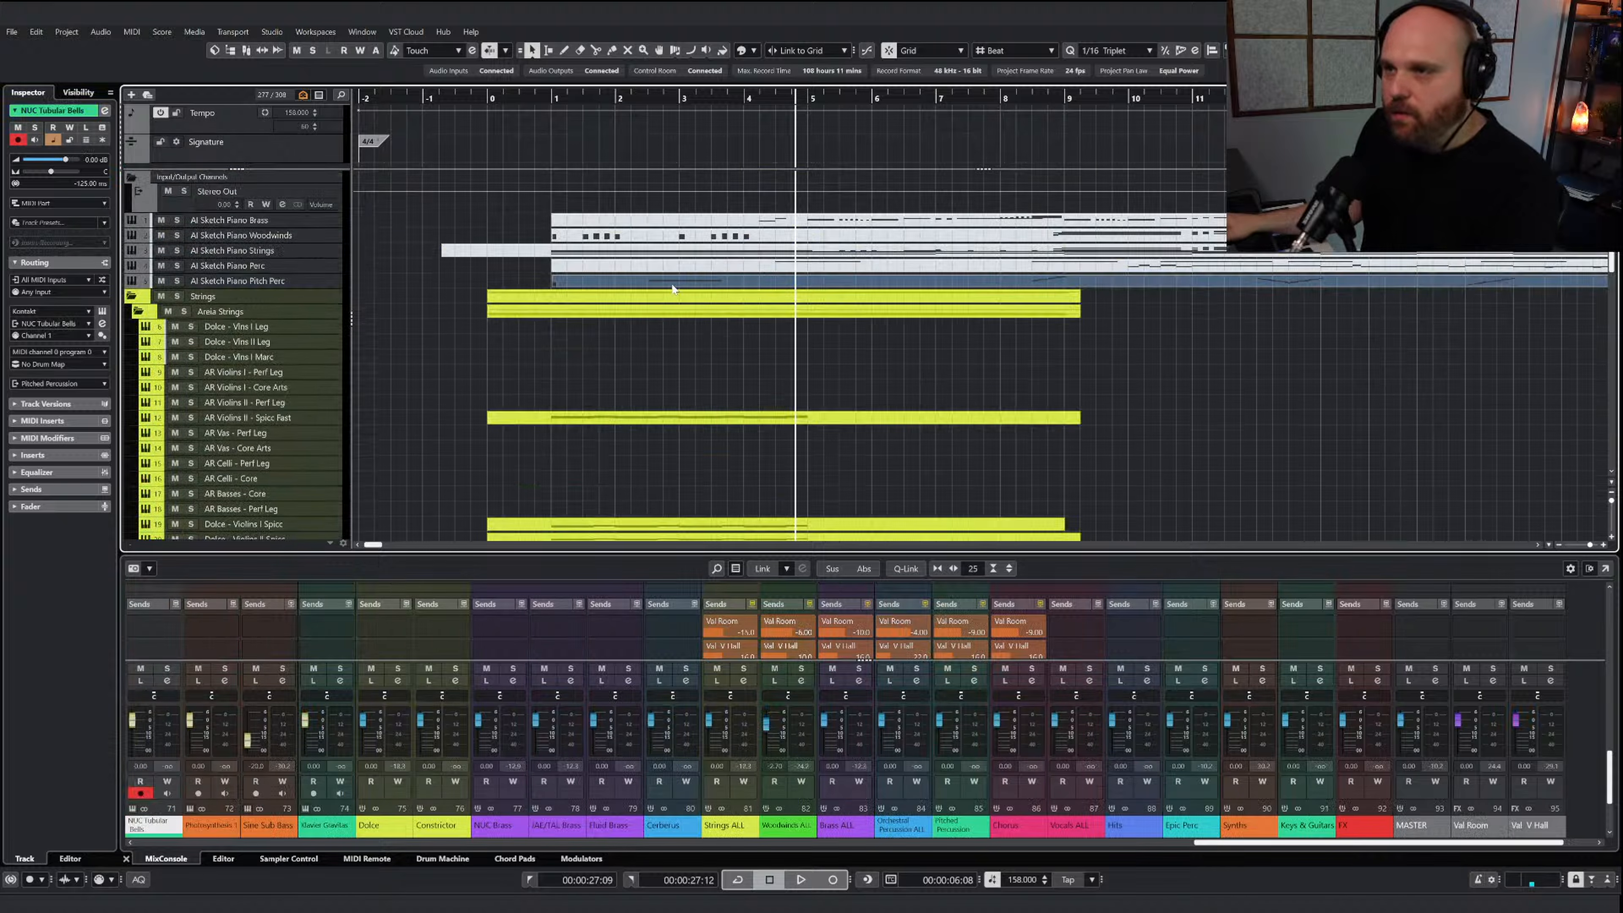
scroll(630, 387, down, 20)
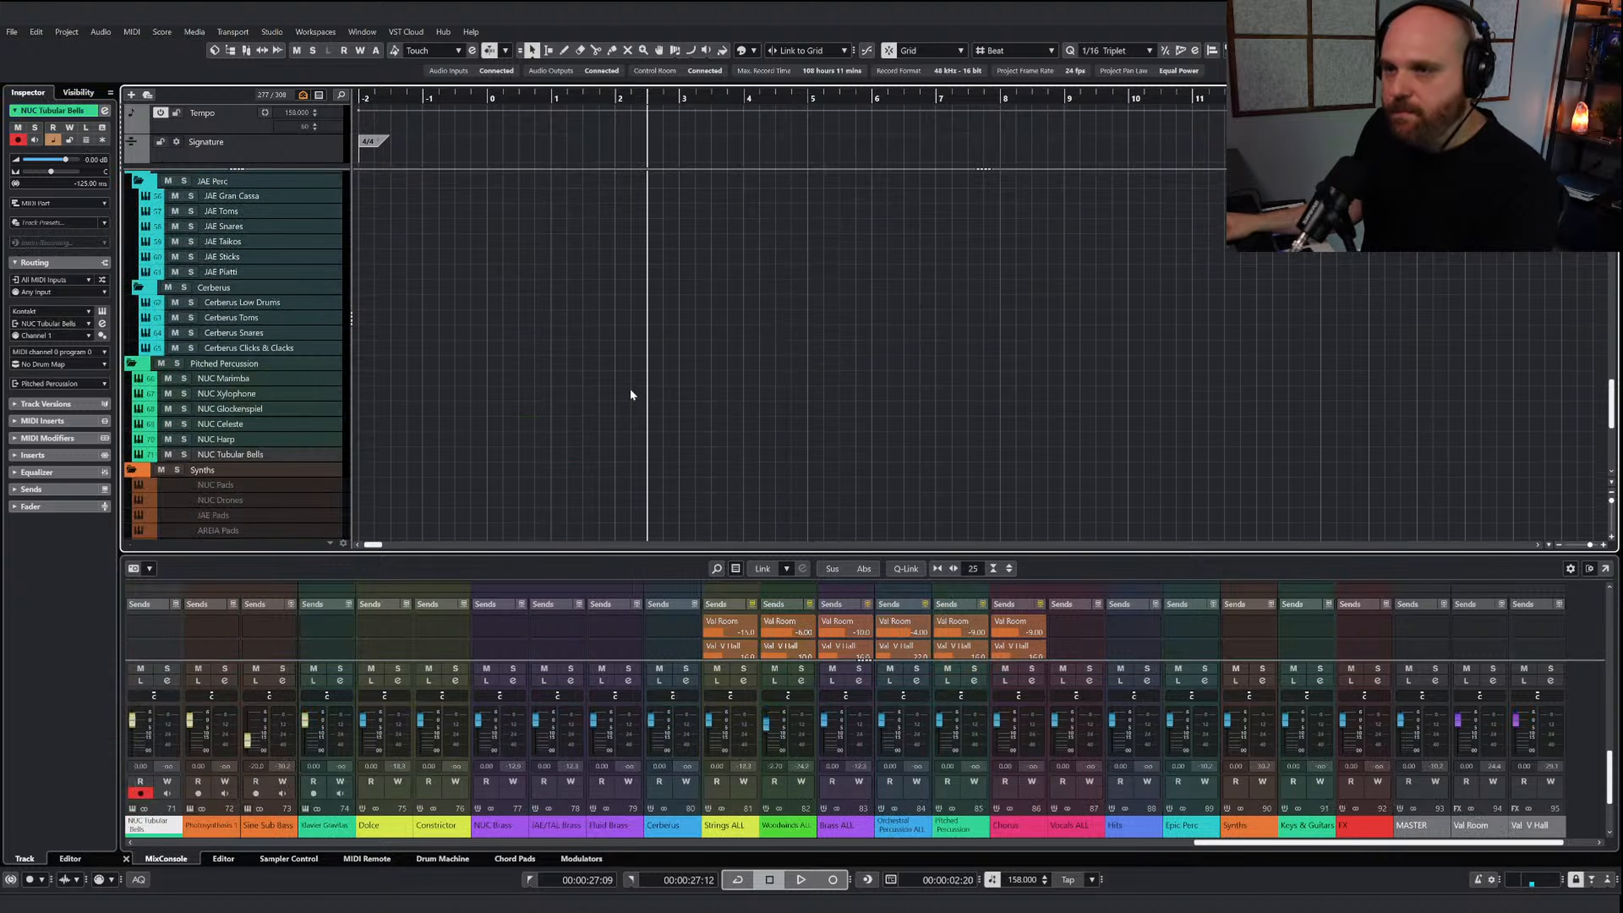
Draw a part on the NUC Tubular Bells track from bar 2 to just past bar 6 and open it for editing
right_click(572, 398)
click(581, 398)
drag(619, 379, 884, 378)
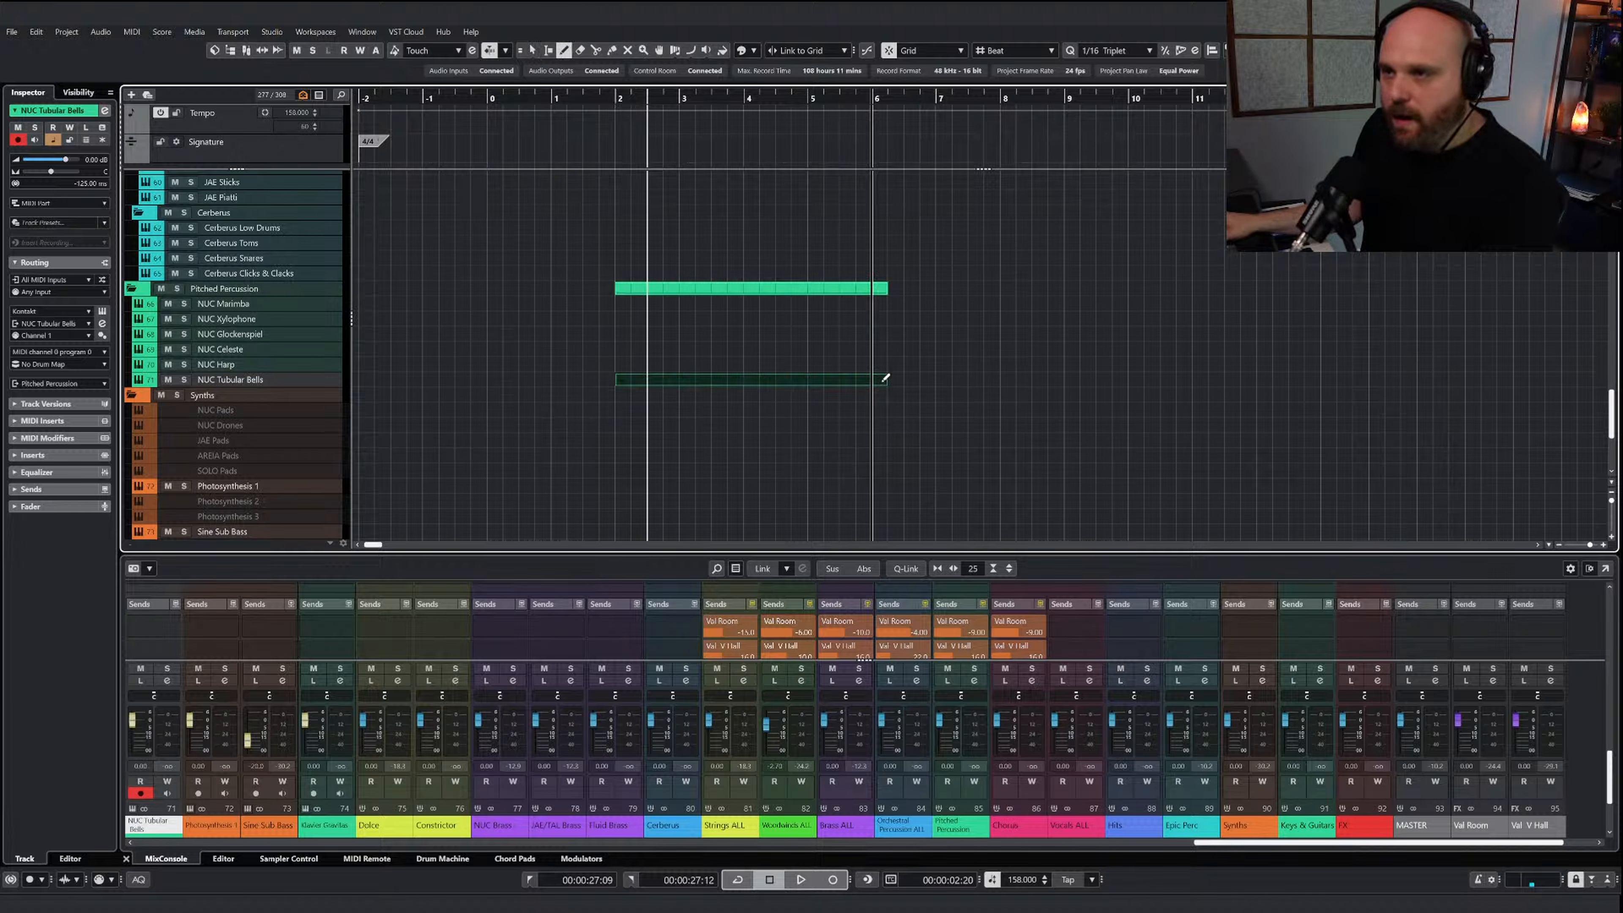
key(Return)
Draw a G2 note from 2.3 to bar 3 in the tubular bells part and restore the Object Selection tool
right_click(473, 393)
click(503, 393)
key(h)
key(h)
key(h)
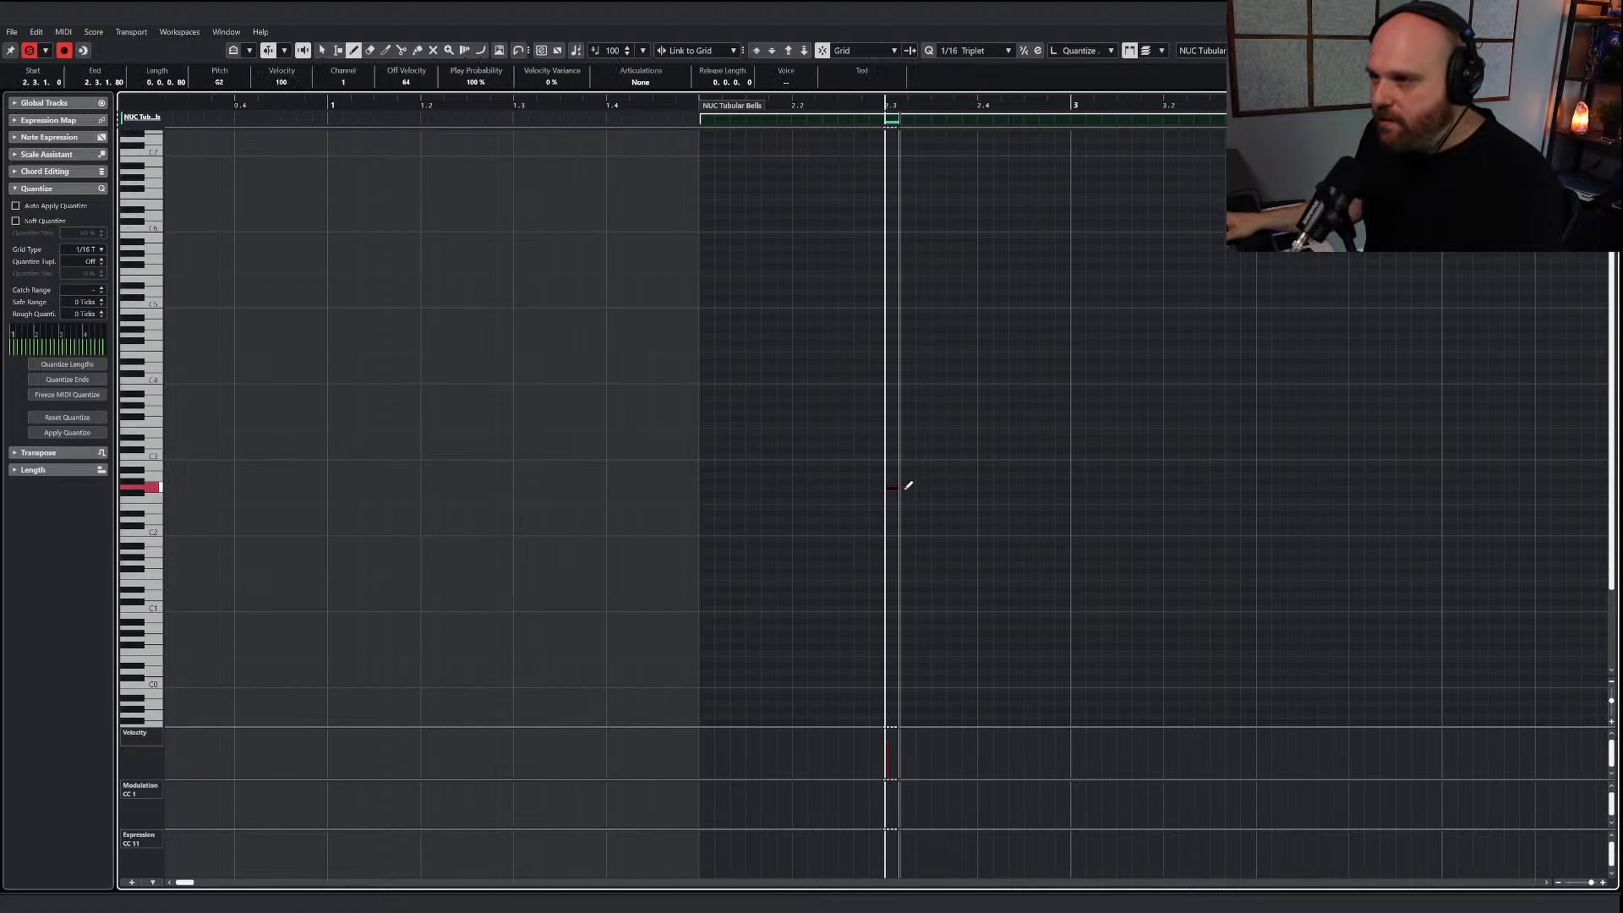
drag(905, 488, 1070, 488)
right_click(1014, 559)
click(1023, 568)
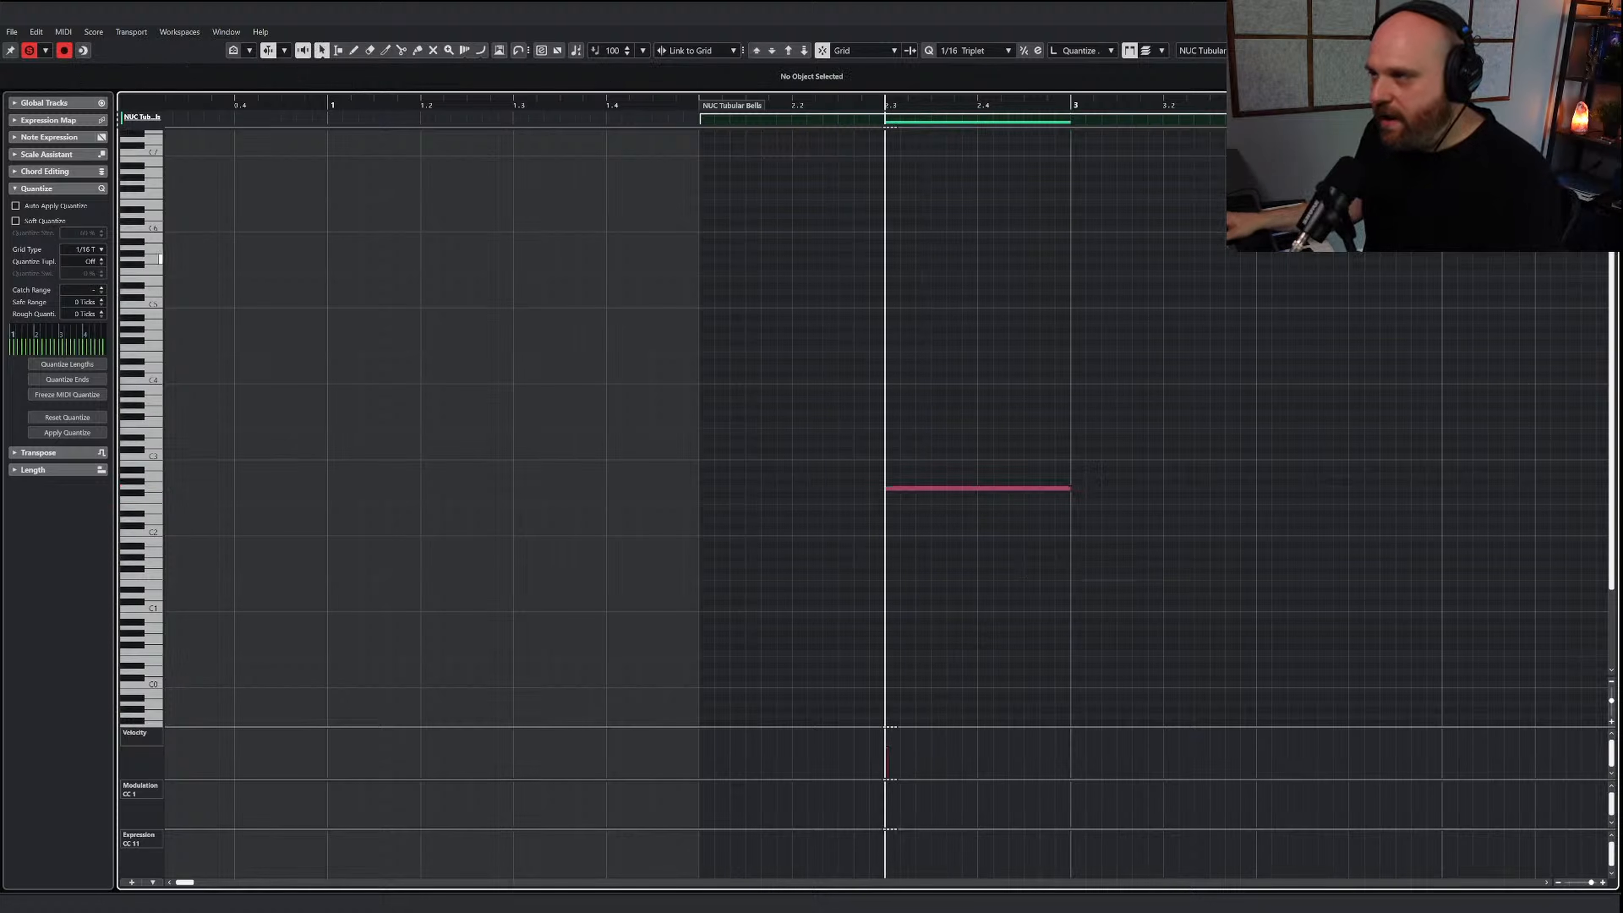
Close the note editor, restore the Object Selection tool and play the tubular bell together with the strings and woodwinds
key(Return)
right_click(664, 232)
click(673, 242)
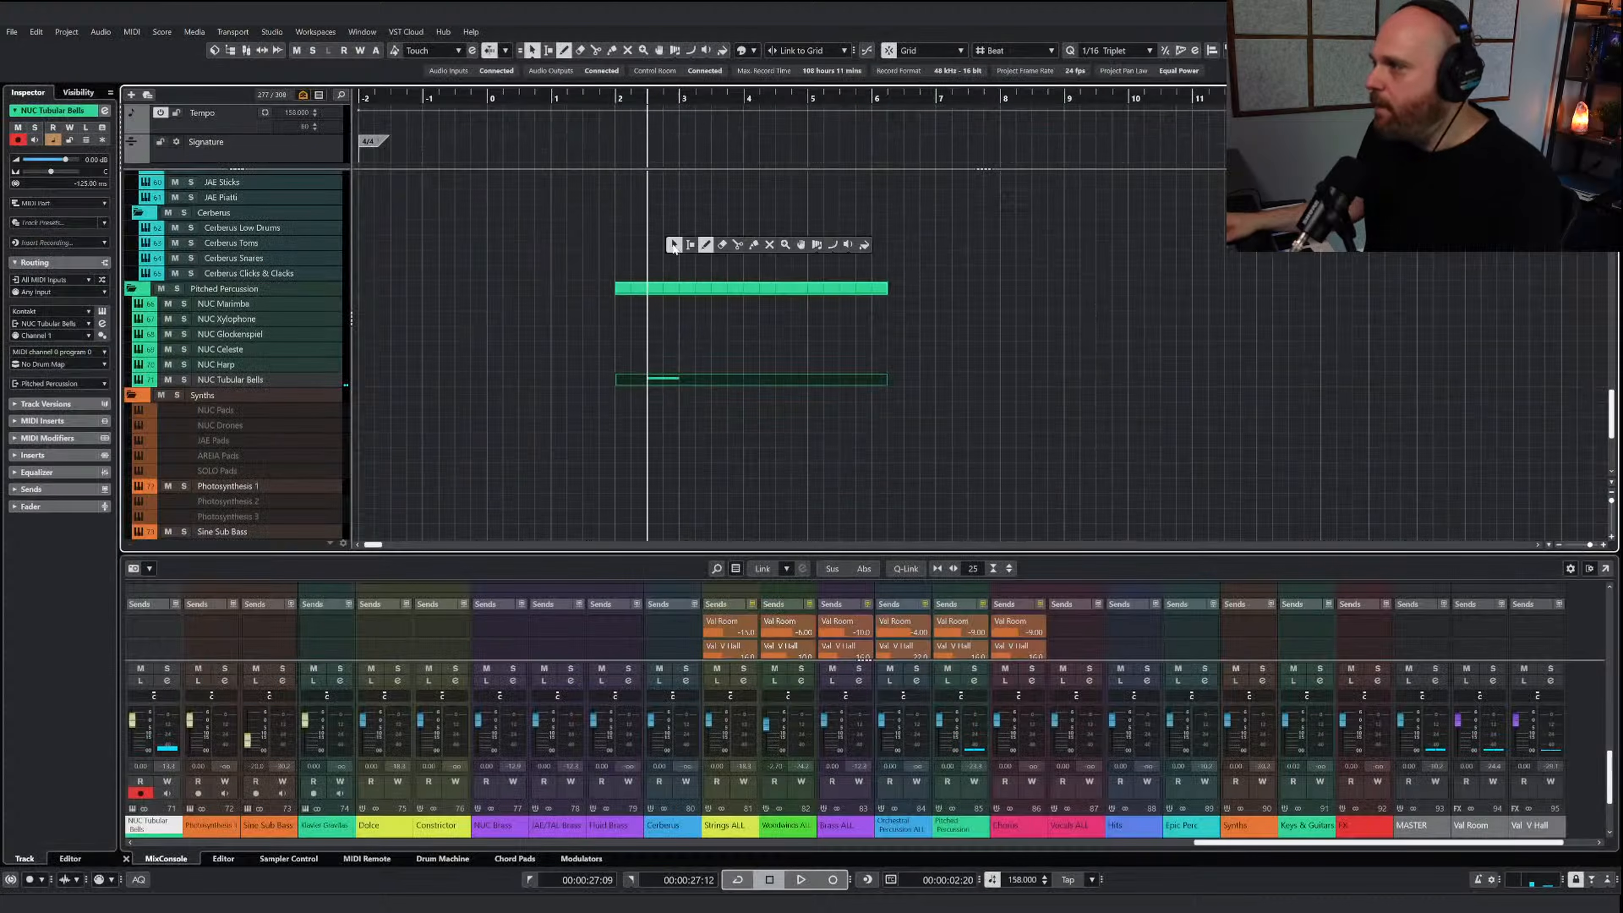
drag(612, 99, 454, 96)
key(space)
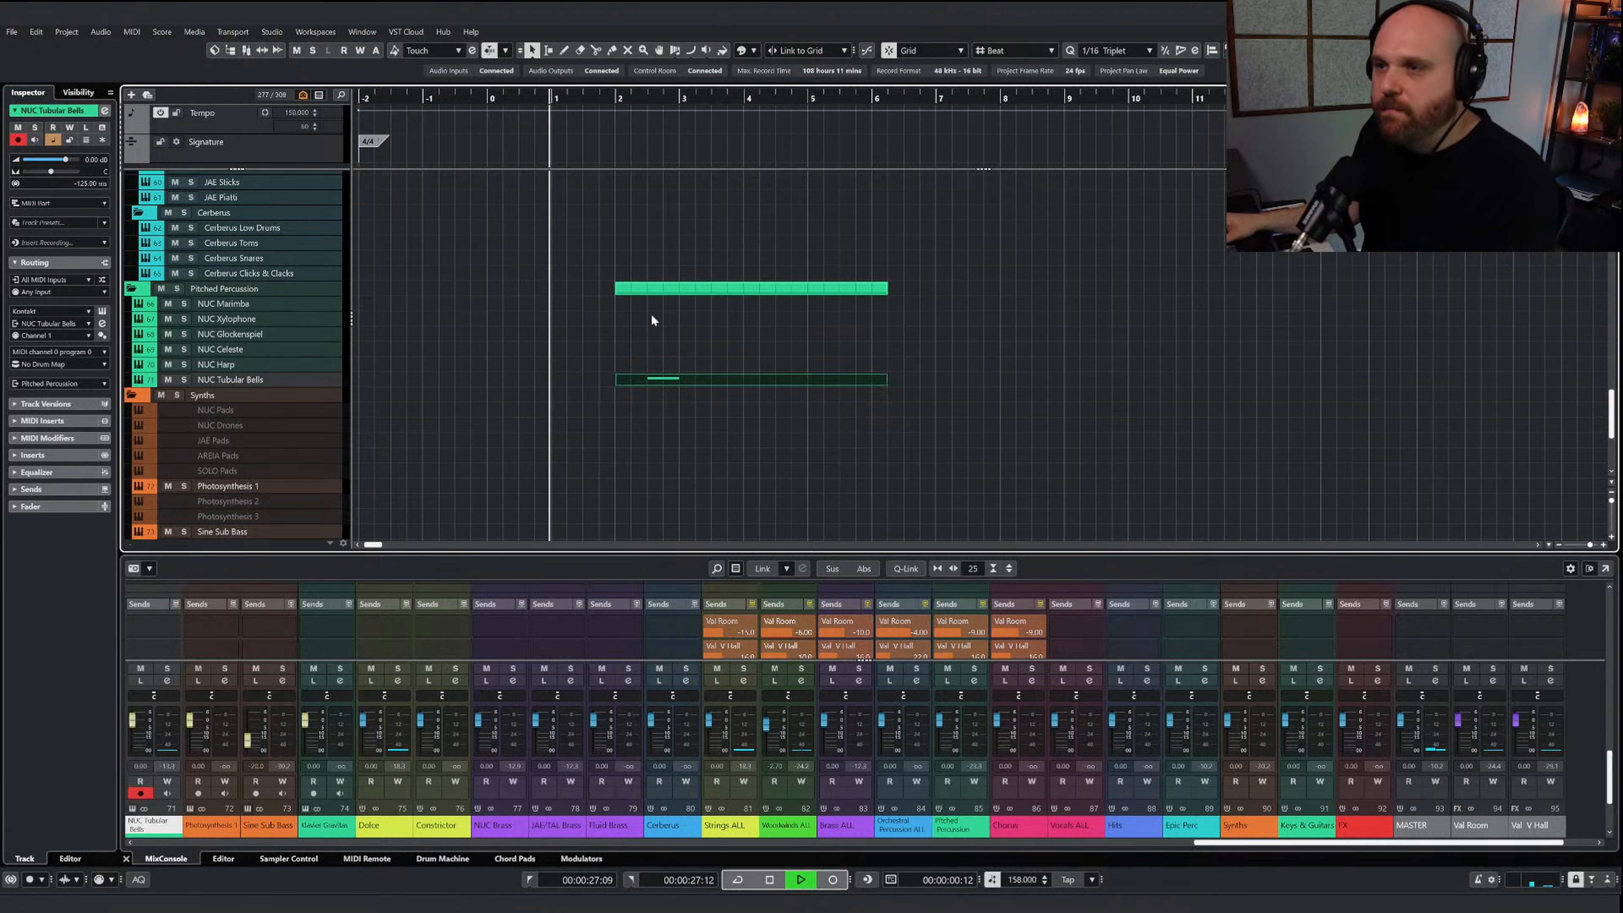
click(682, 379)
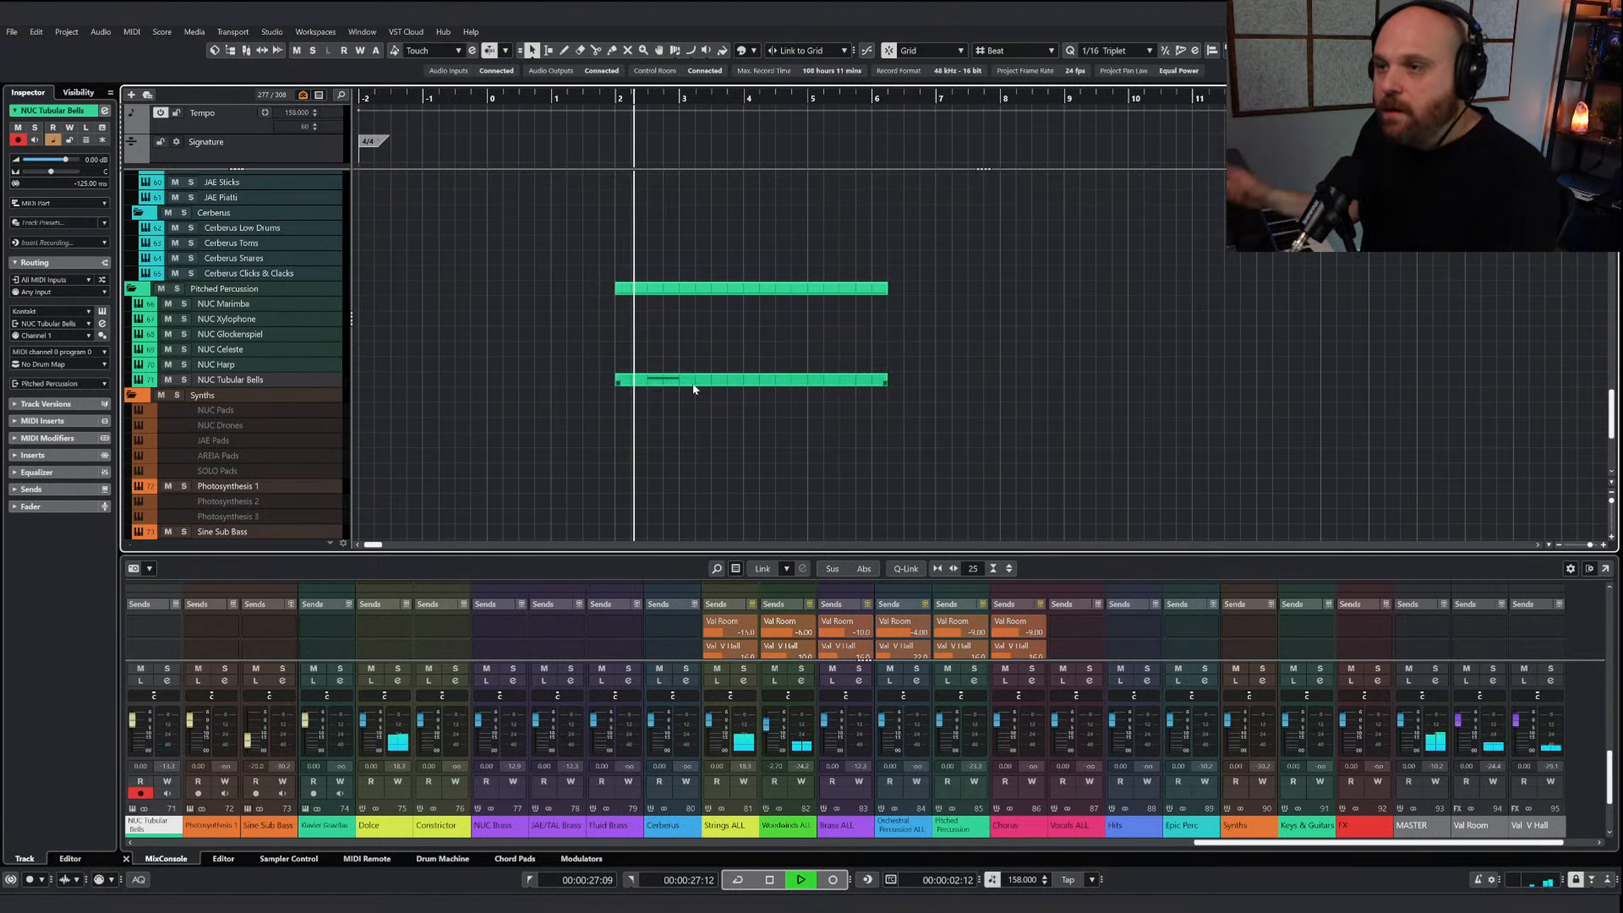
Examine the first two notes of the AI Sketch Piano Brass part, place the cursor at the first one and close the editor
scroll(702, 406, up, 15)
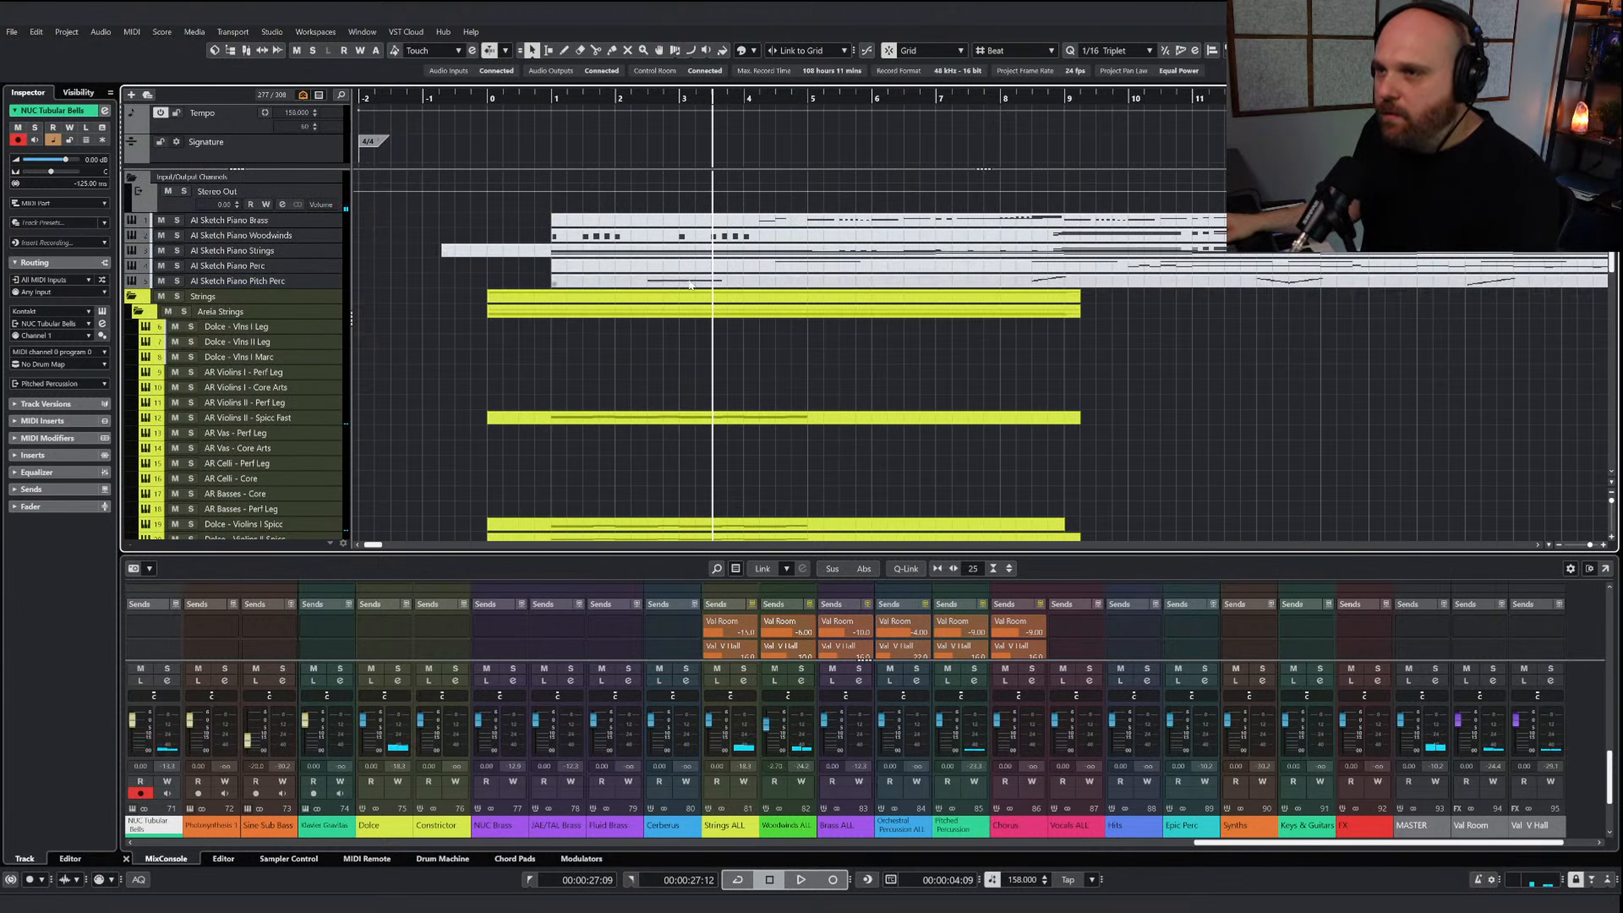
click(777, 223)
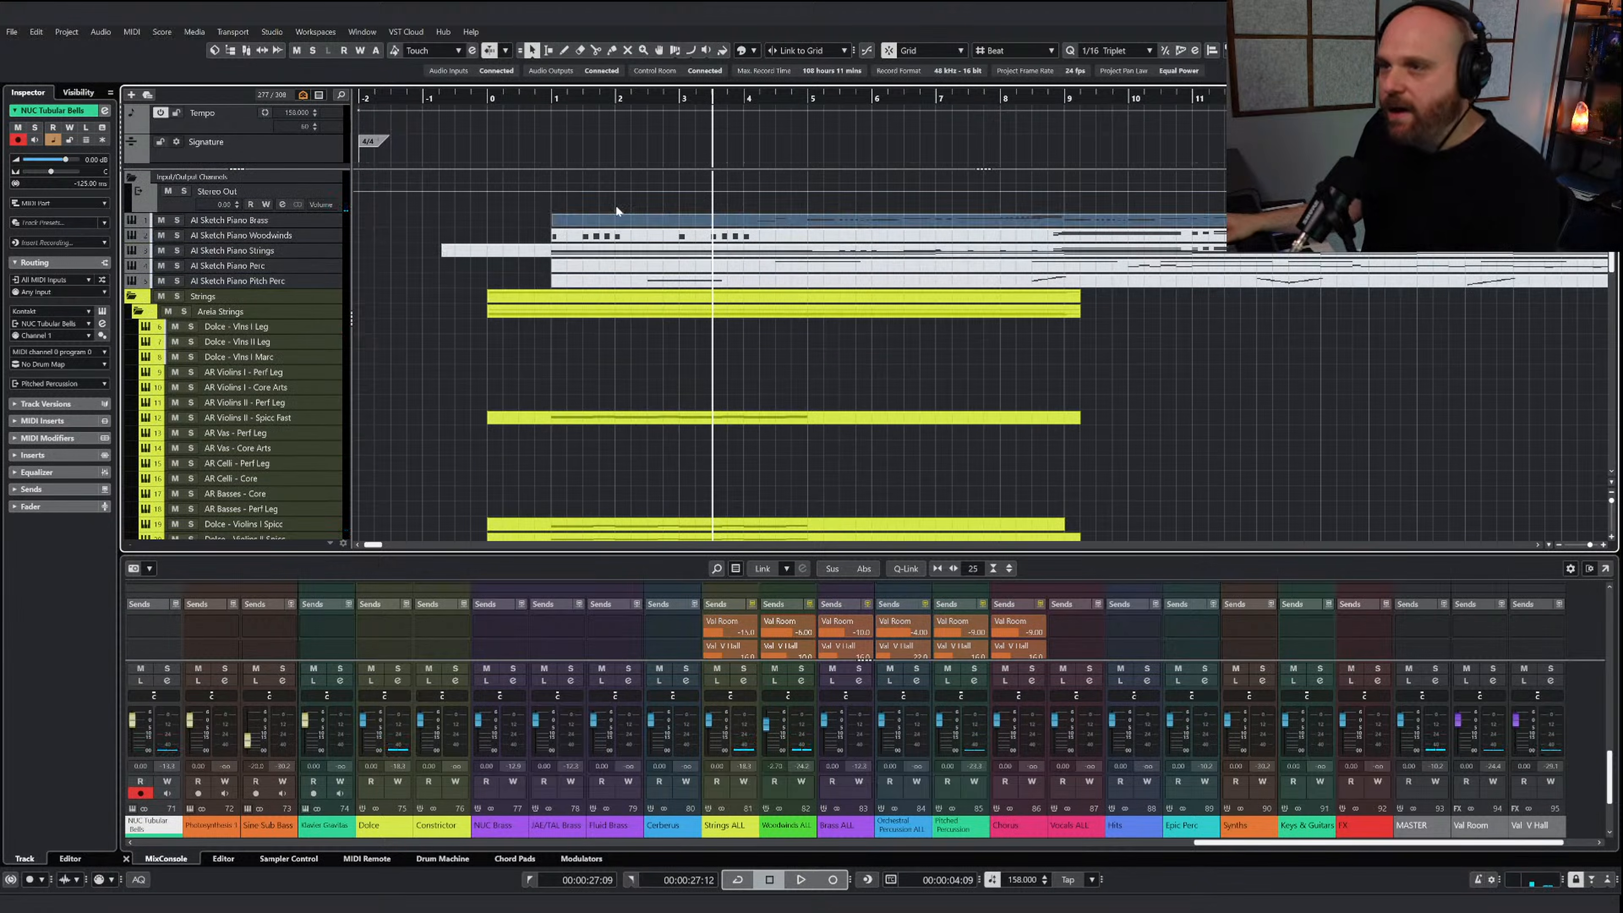
right_click(727, 257)
double_click(753, 226)
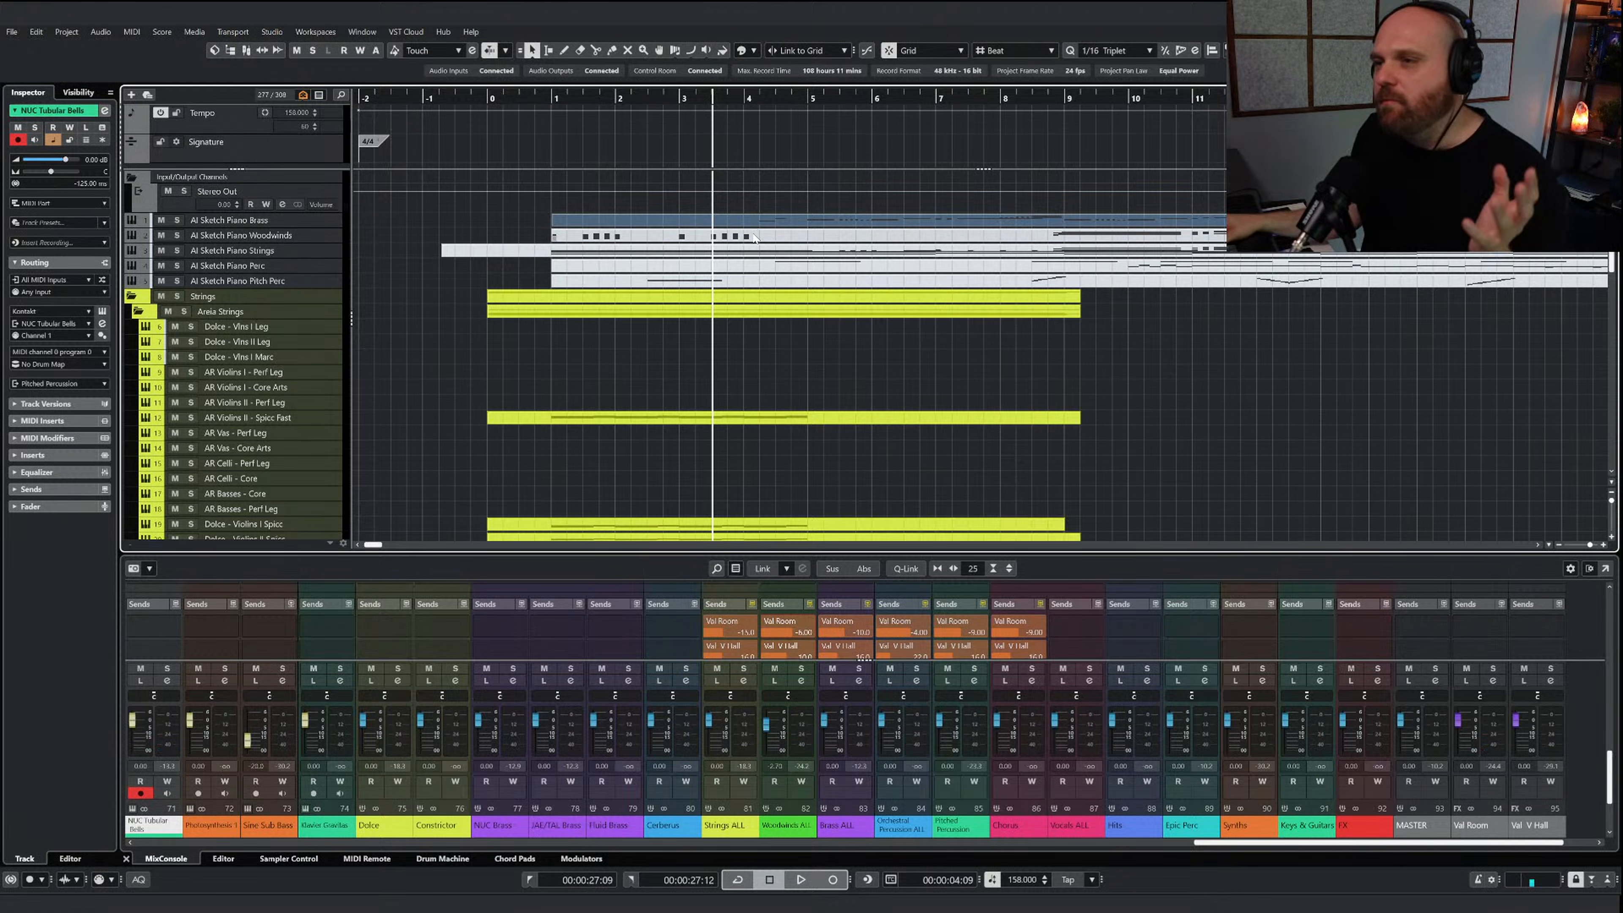
double_click(763, 229)
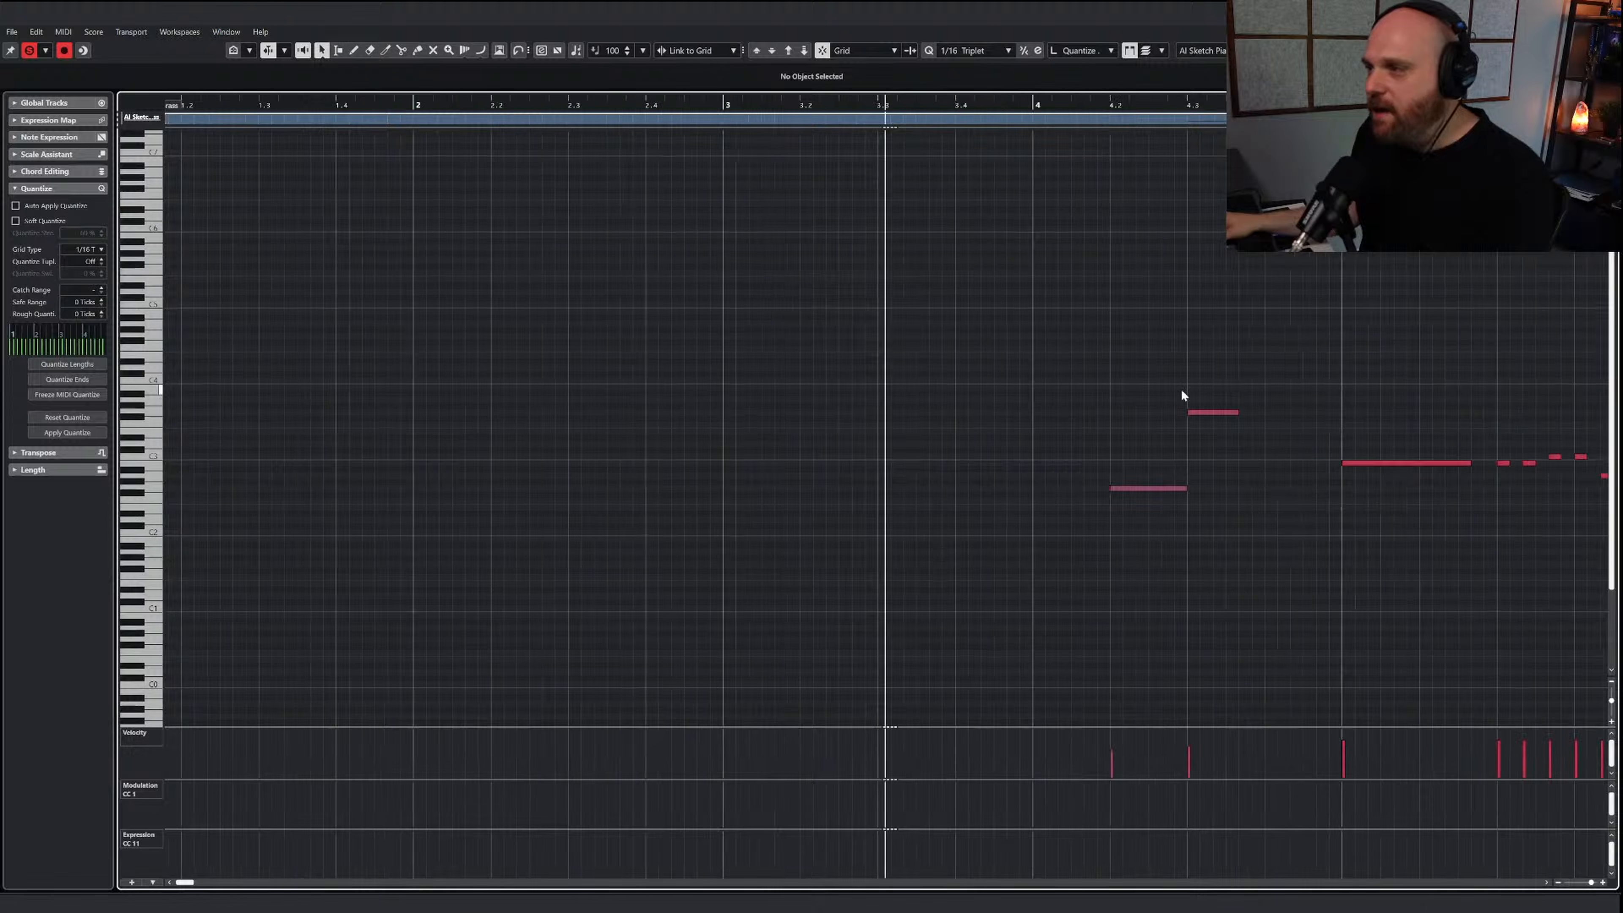
drag(1085, 489, 1113, 490)
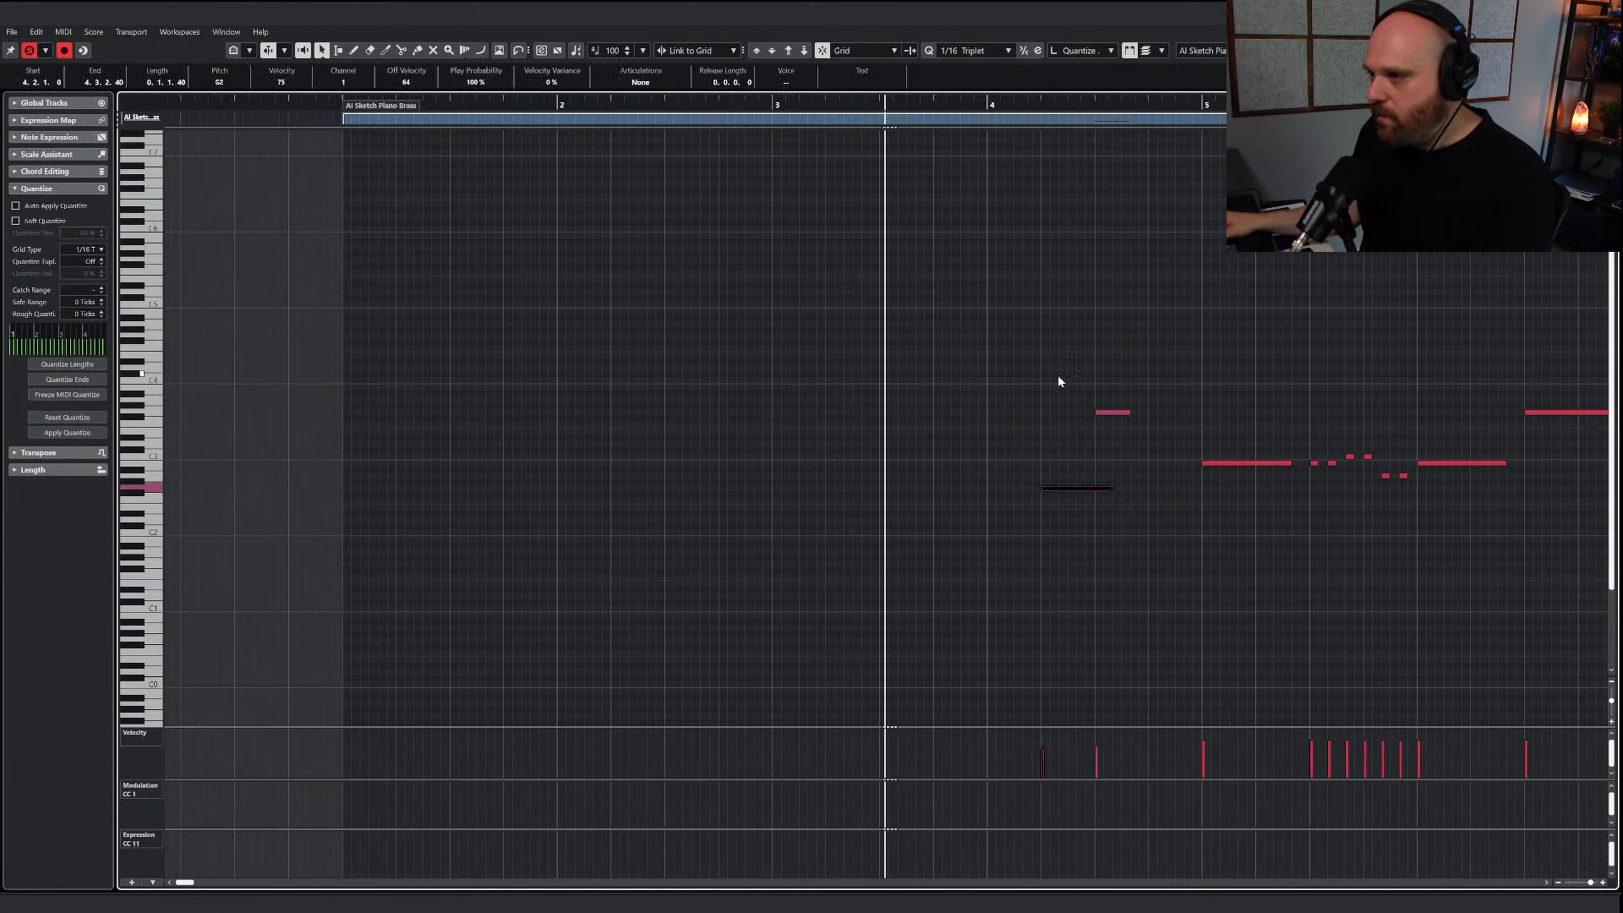
drag(1058, 377, 1131, 517)
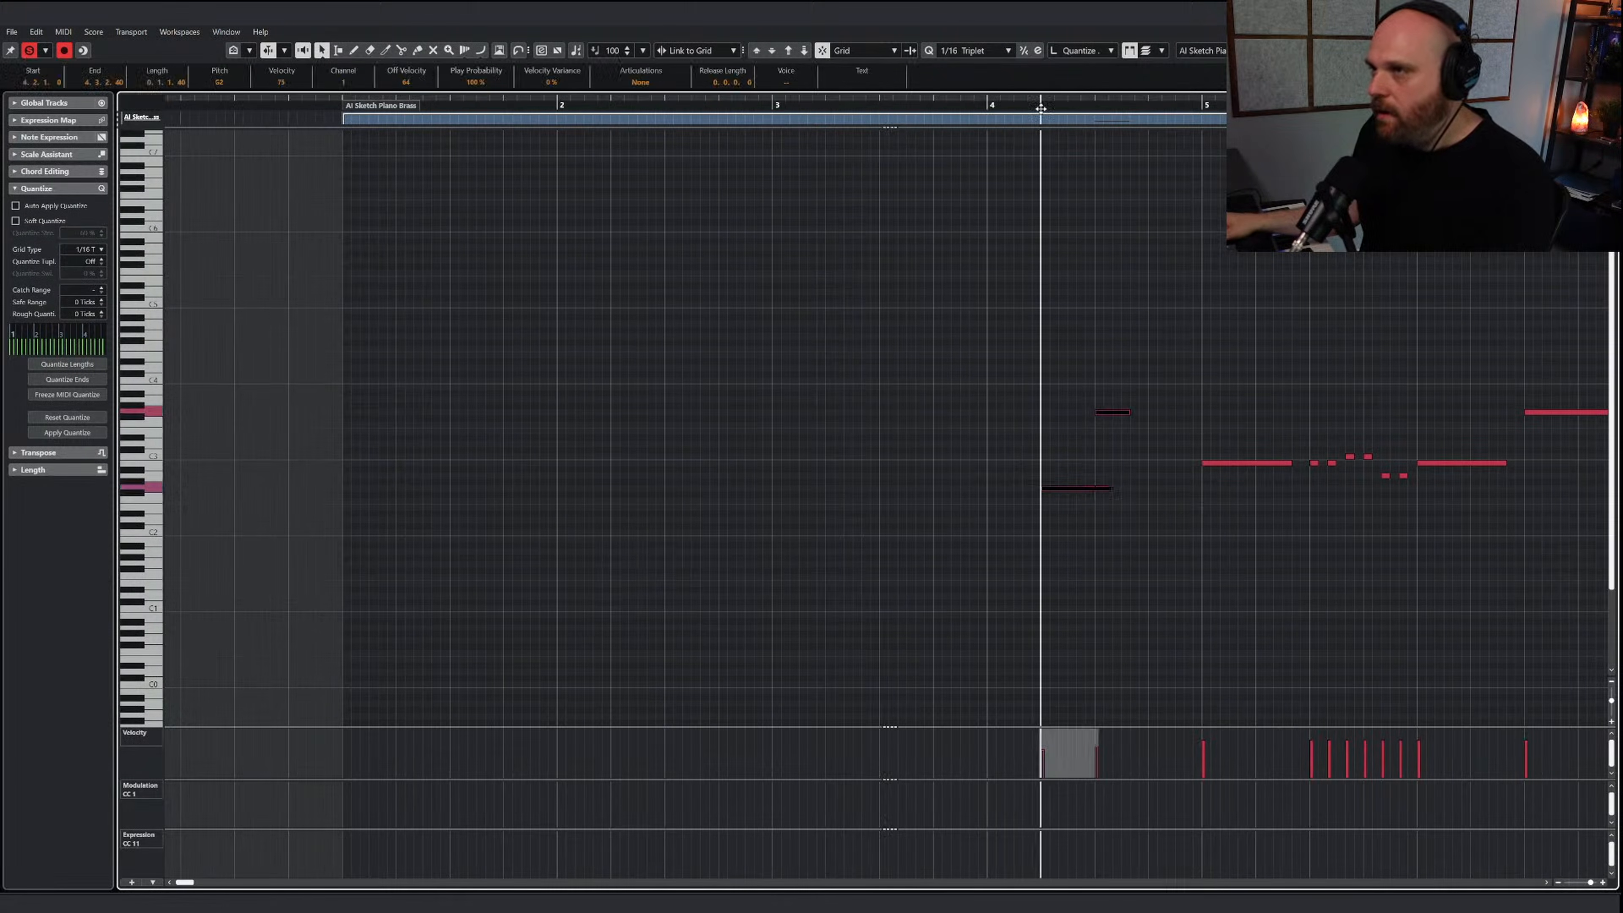
key(Return)
click(775, 349)
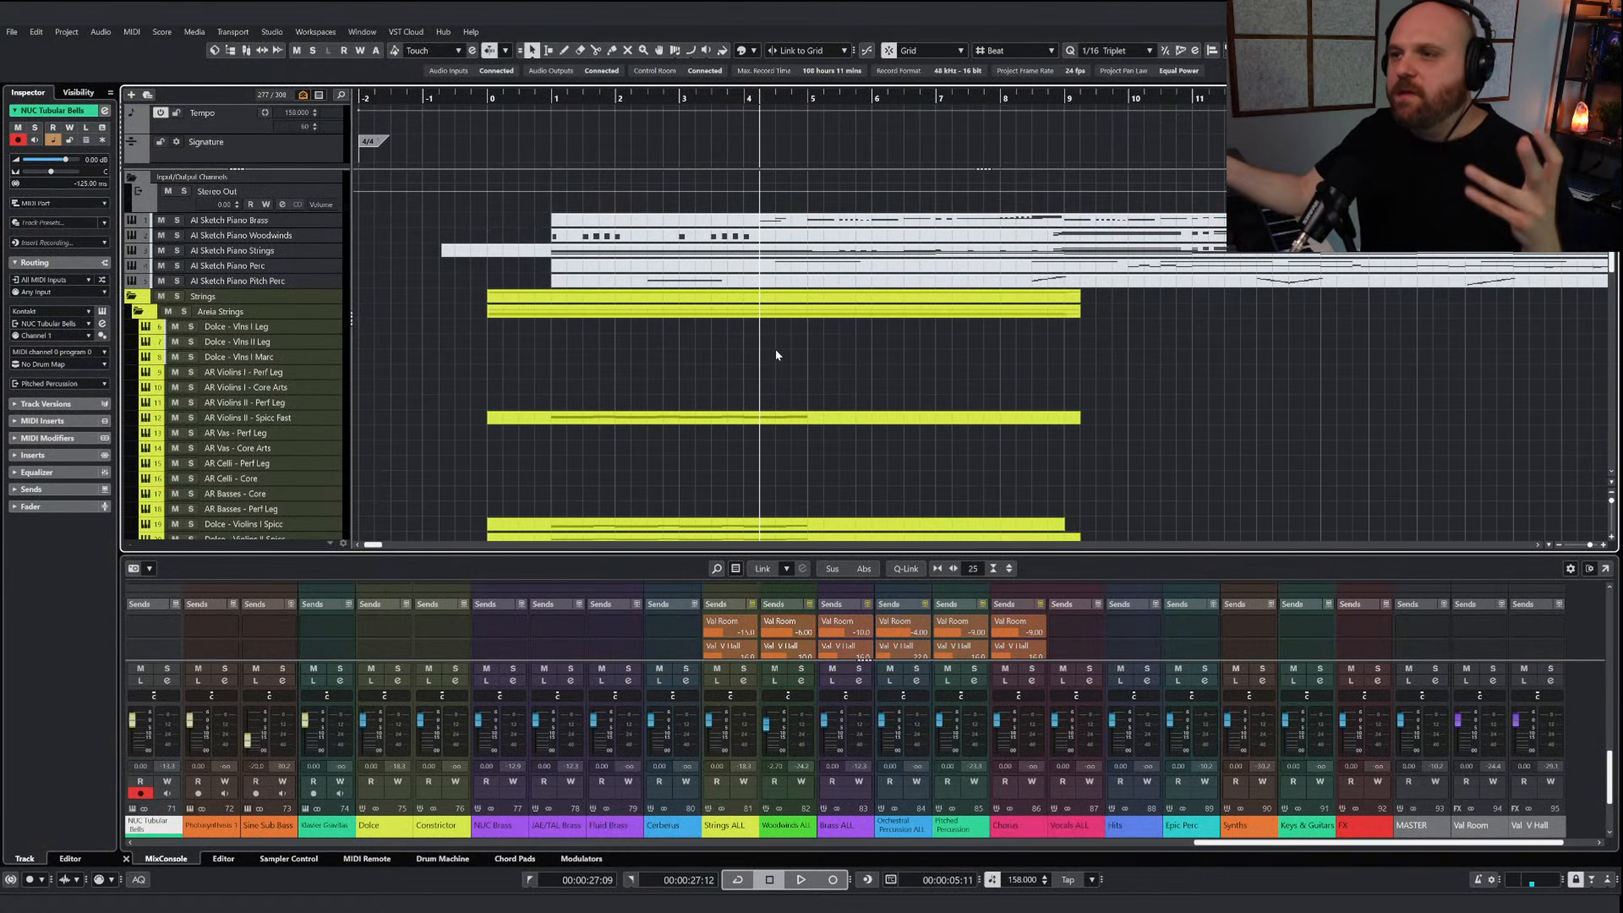
Draw a part on the JAE 6 Horns track from bar 3 to bar 9 and open it for editing
scroll(777, 355, down, 10)
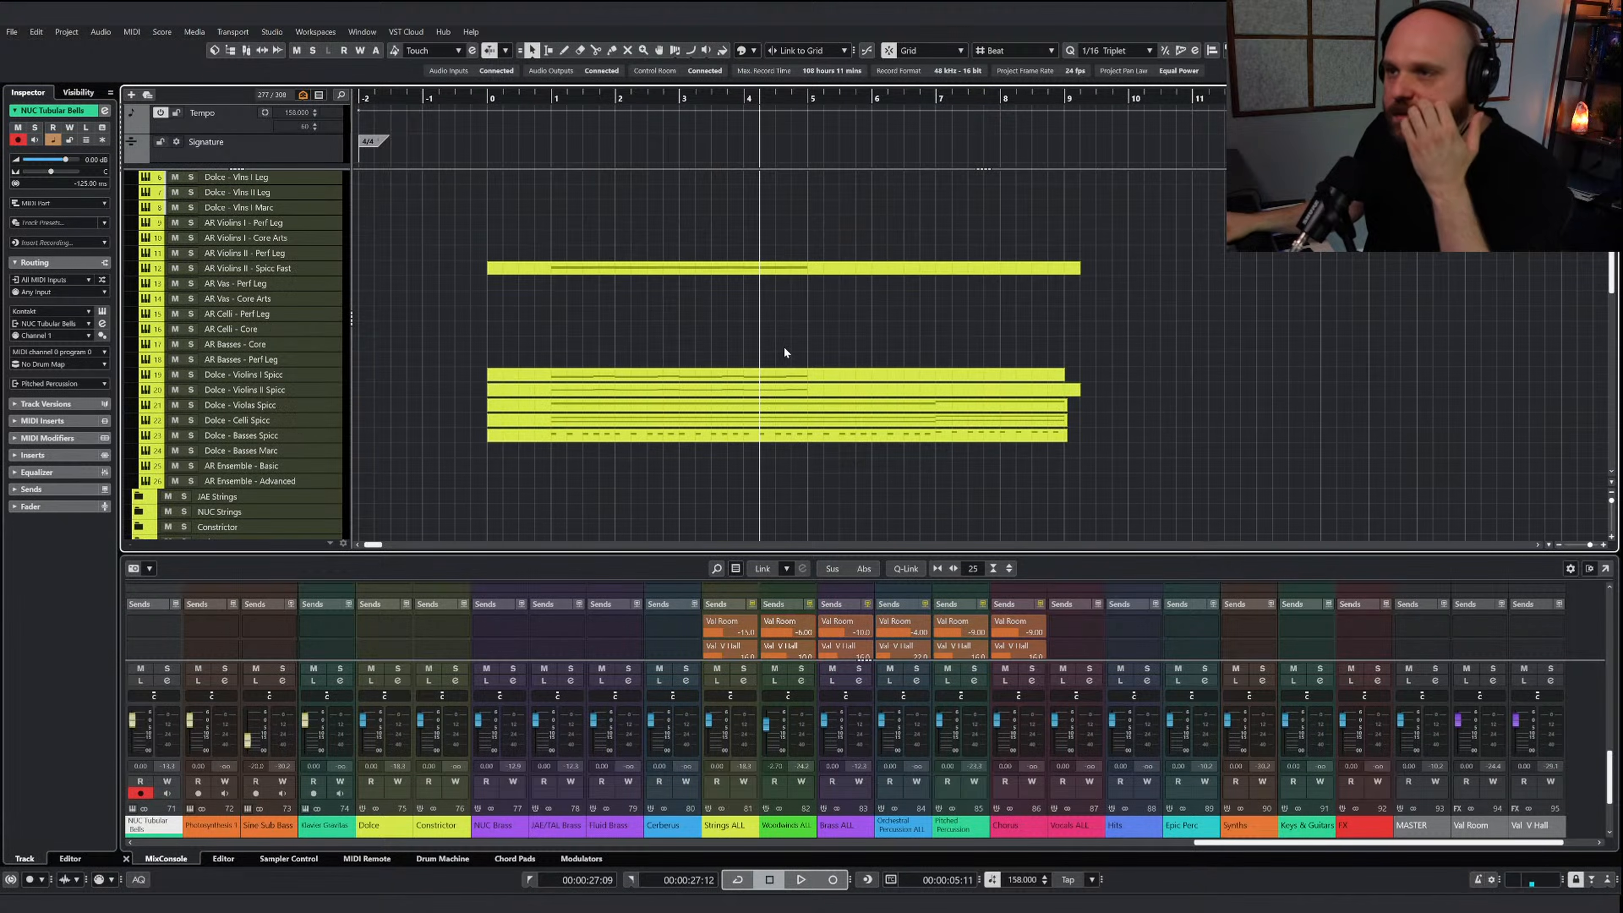
scroll(773, 408, up, 10)
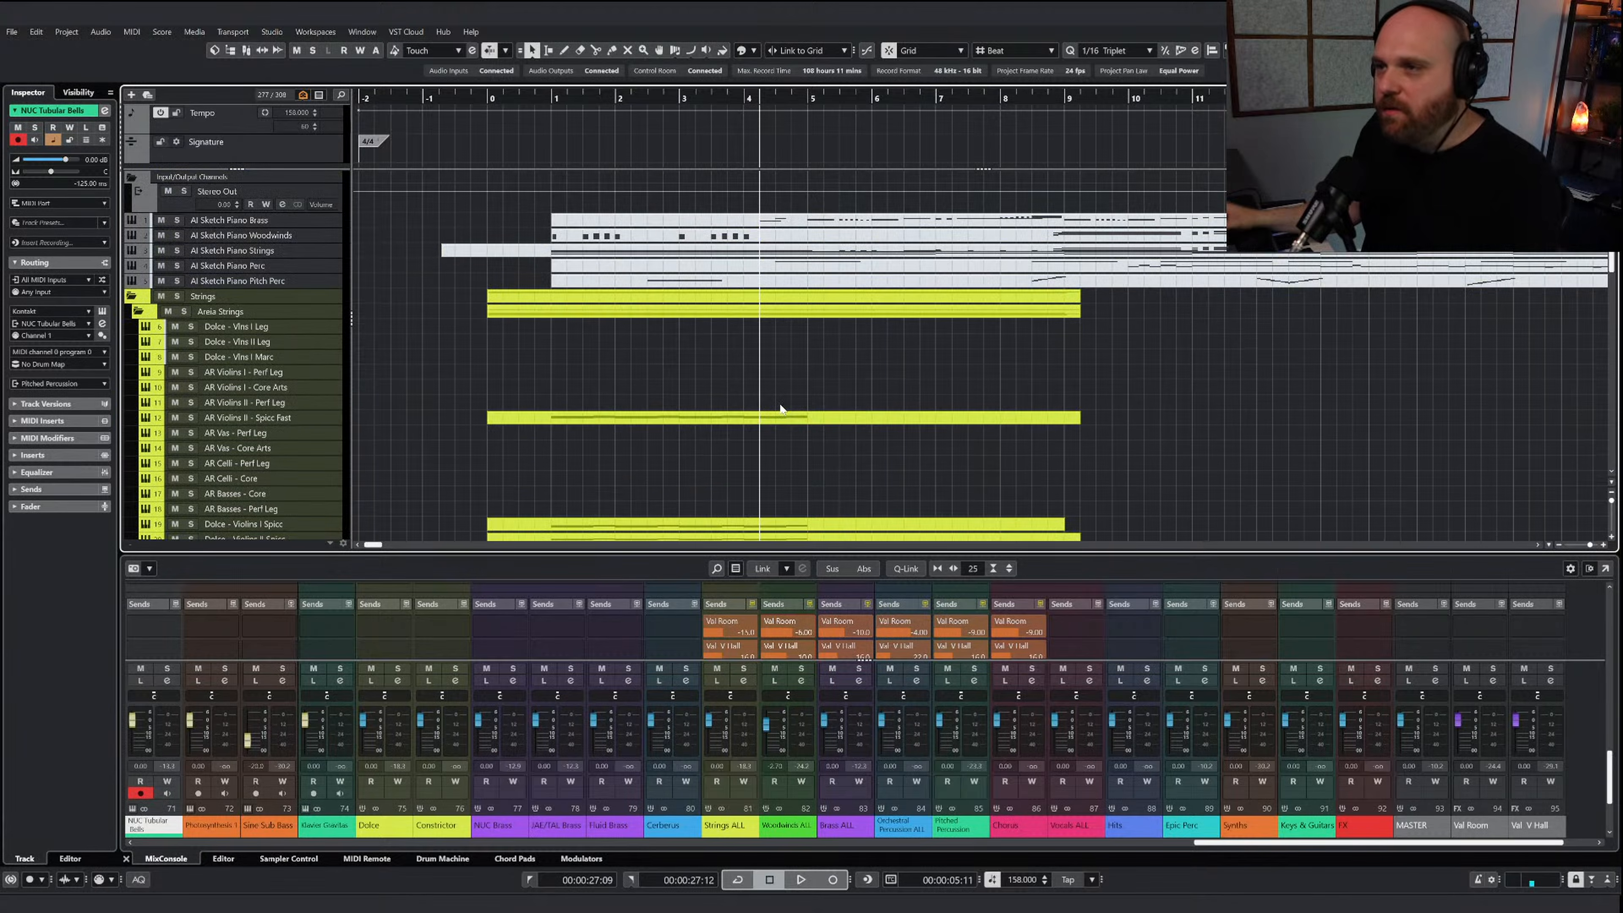
scroll(757, 271, down, 10)
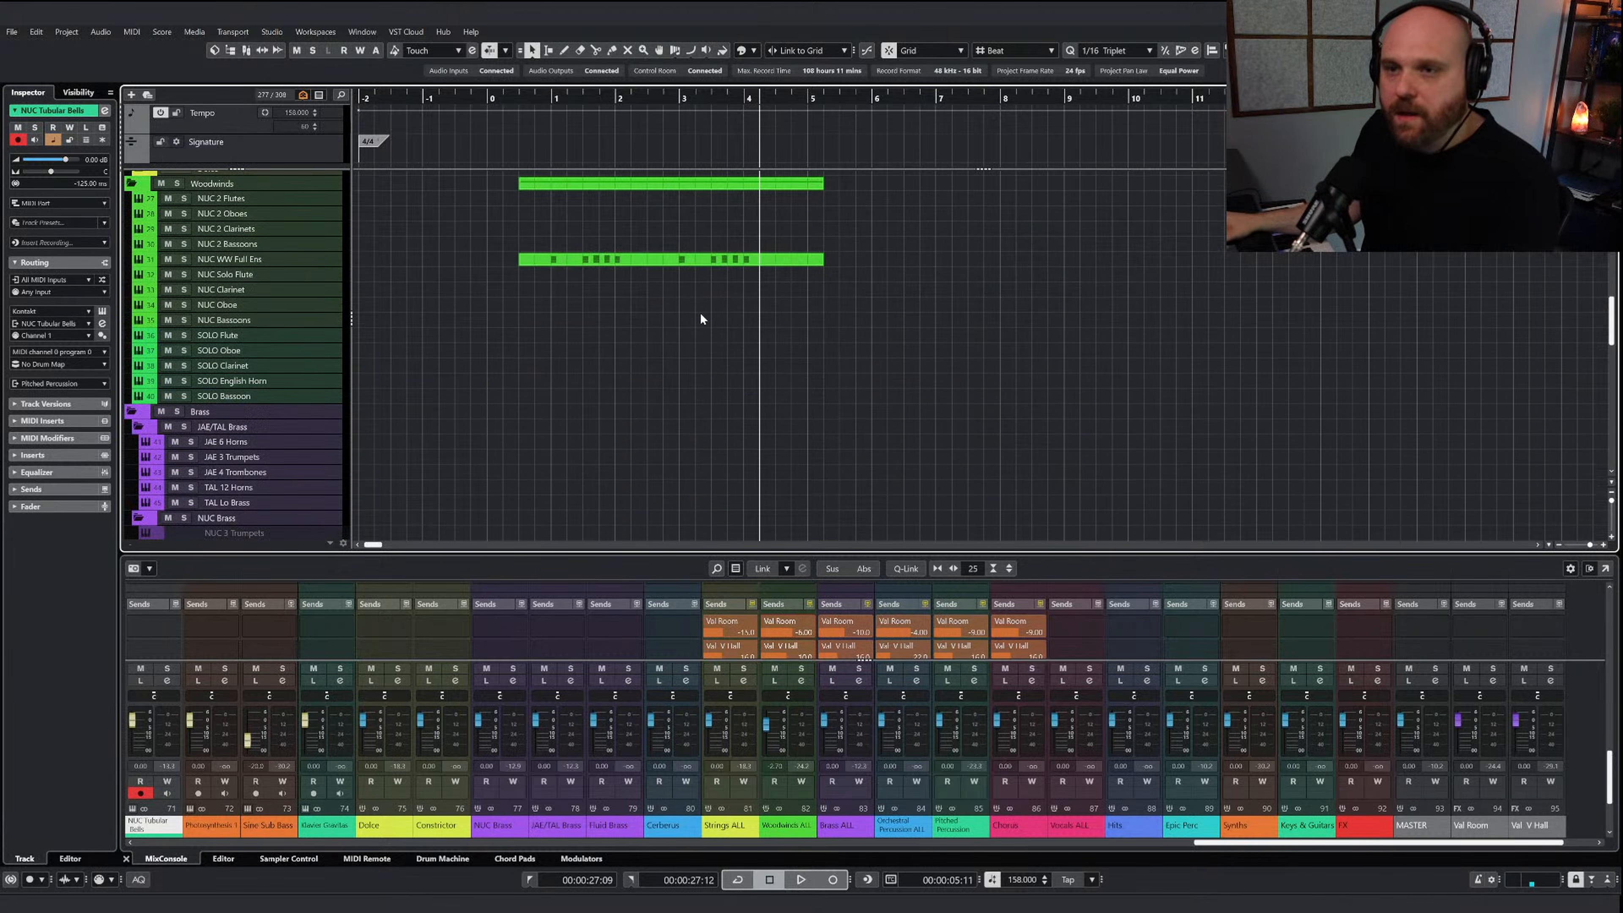
scroll(655, 340, down, 5)
right_click(562, 326)
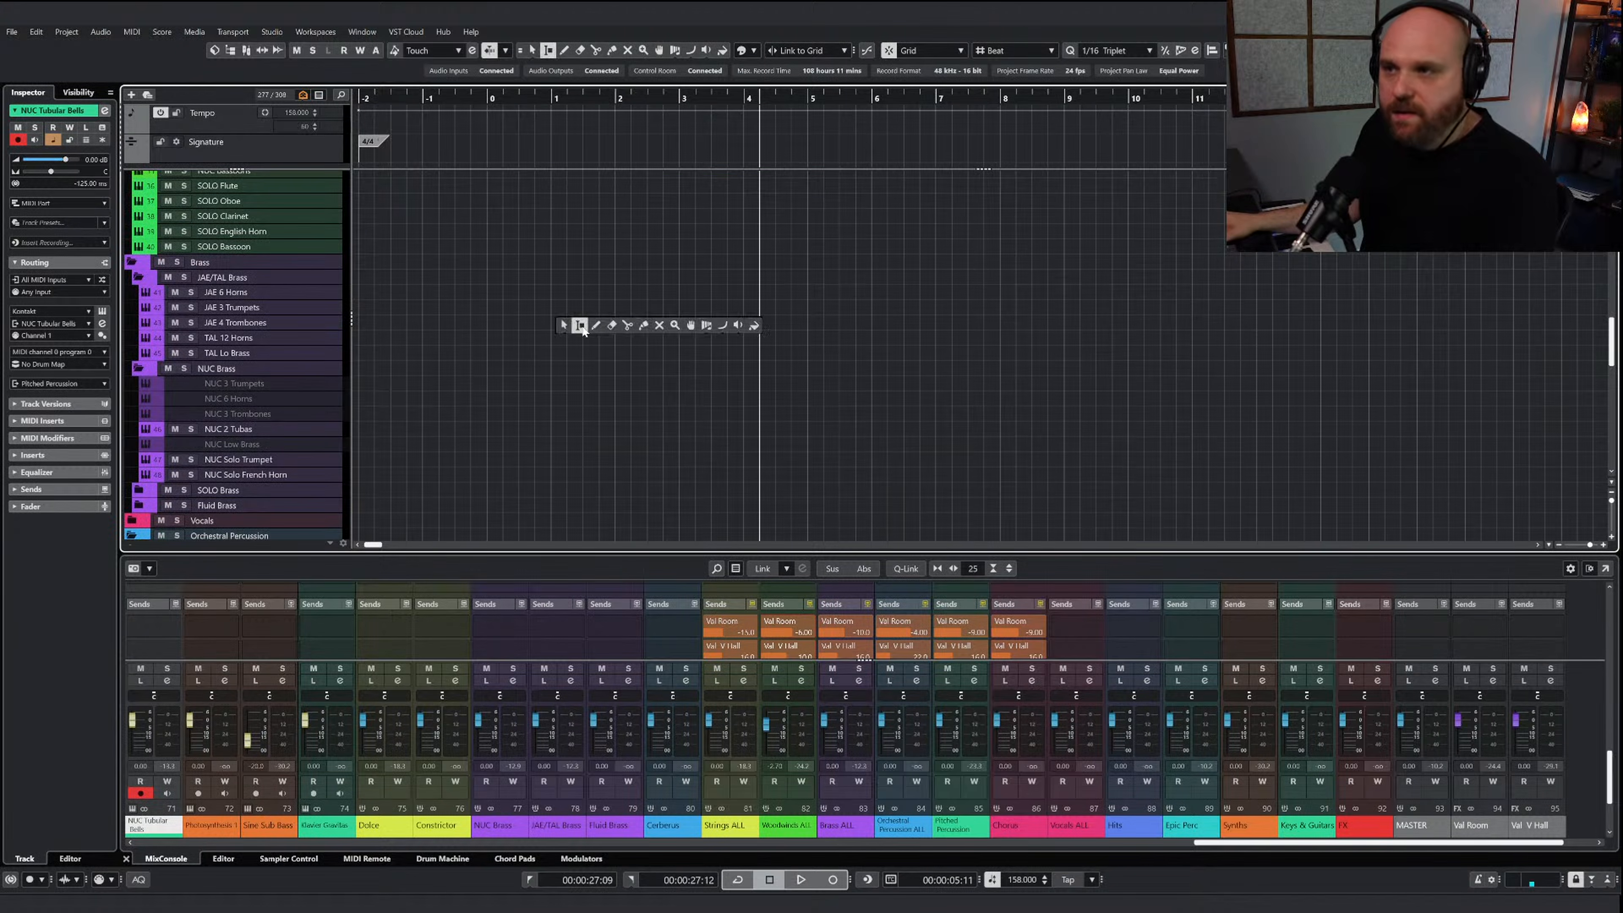
click(594, 327)
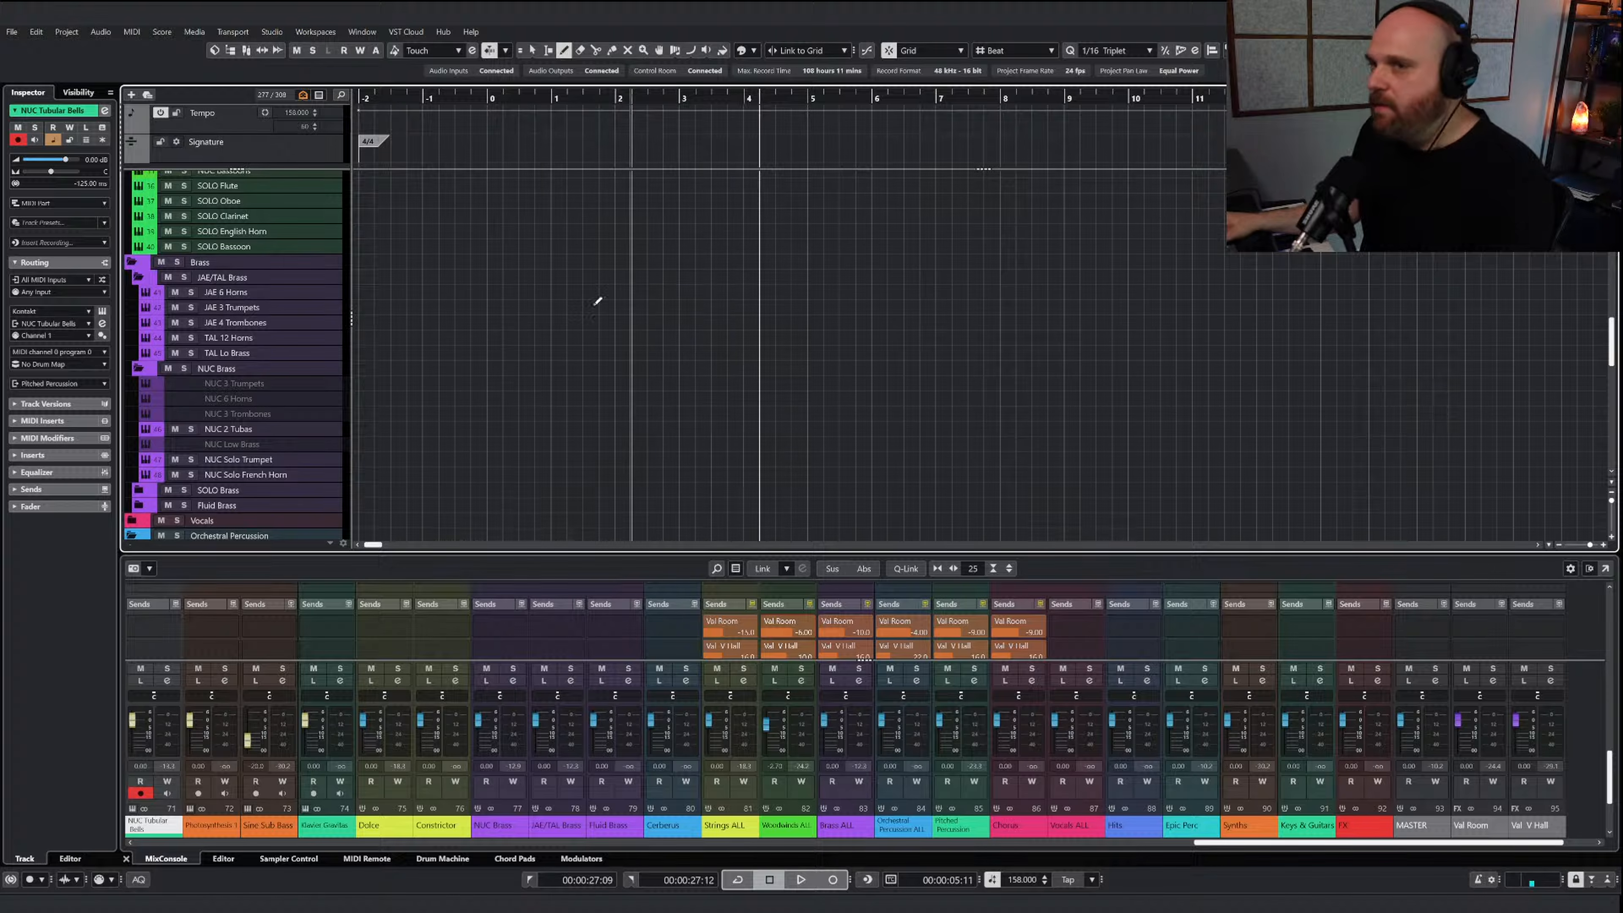
drag(694, 293, 1048, 298)
key(Return)
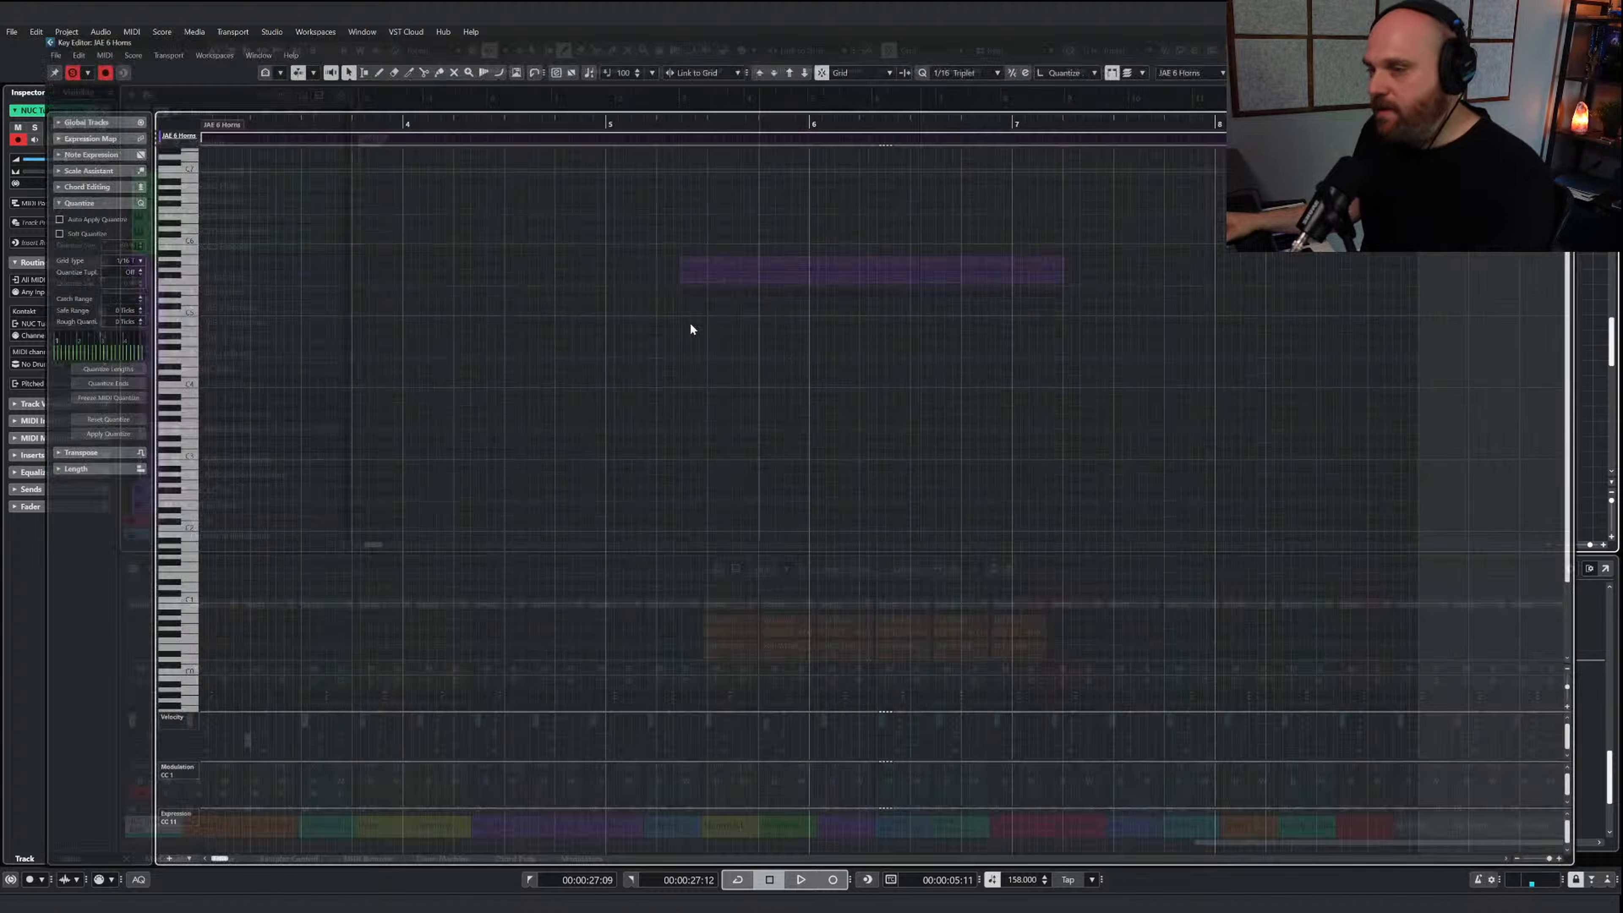
Paste the two copied sketch brass notes into the horns part and shorten the upper G3 note to end at 4.3.3
key(ctrl+v)
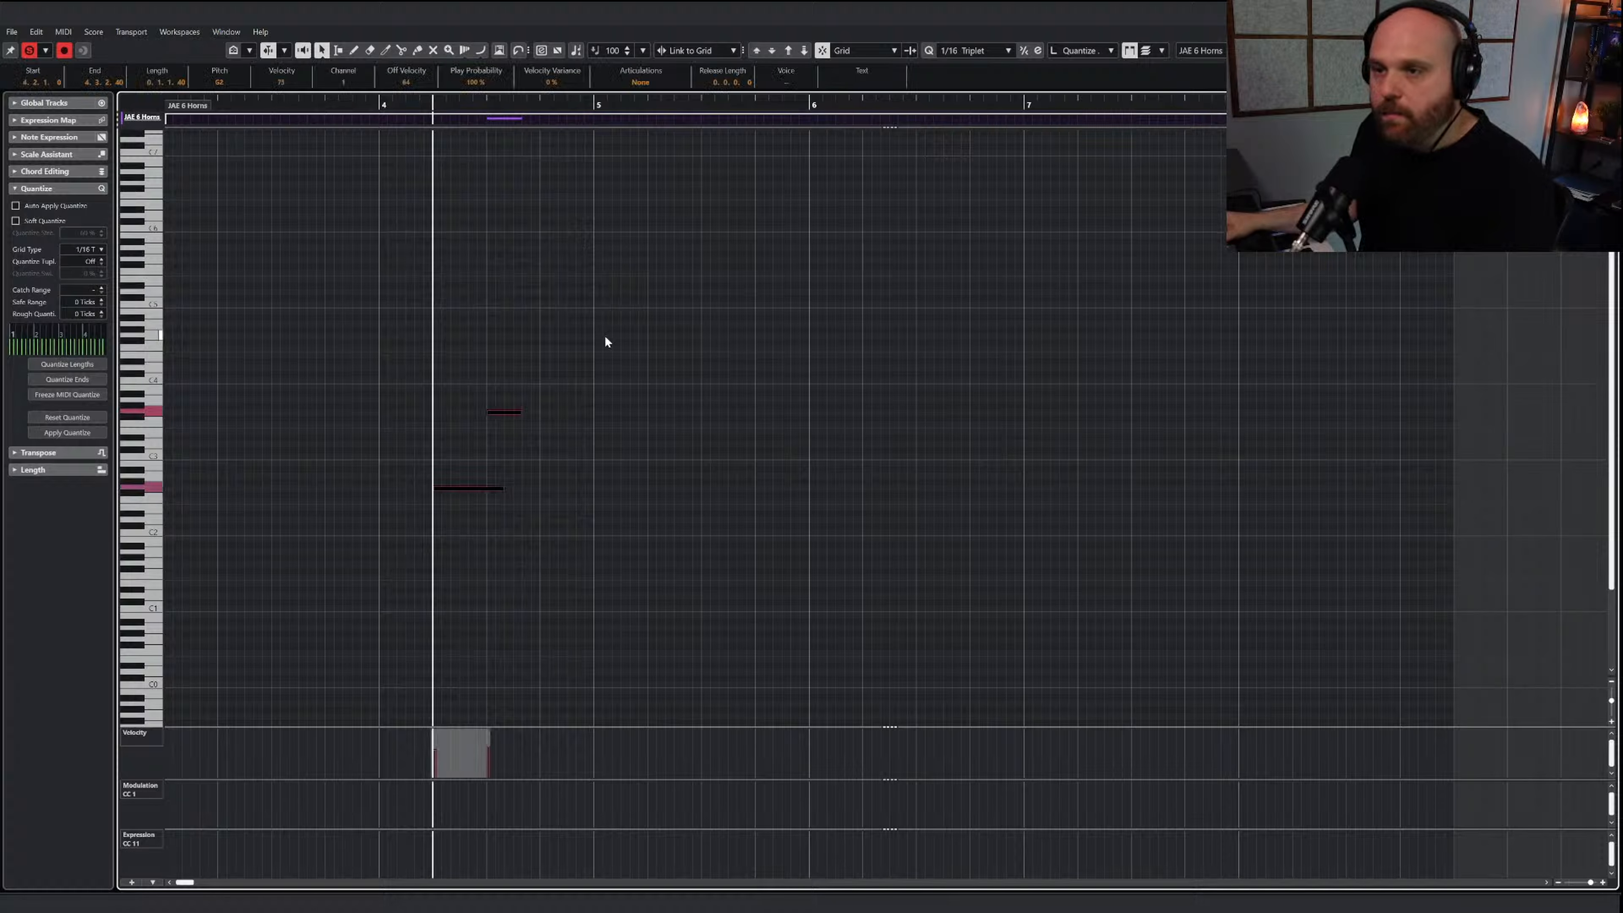
scroll(269, 192, left, 5)
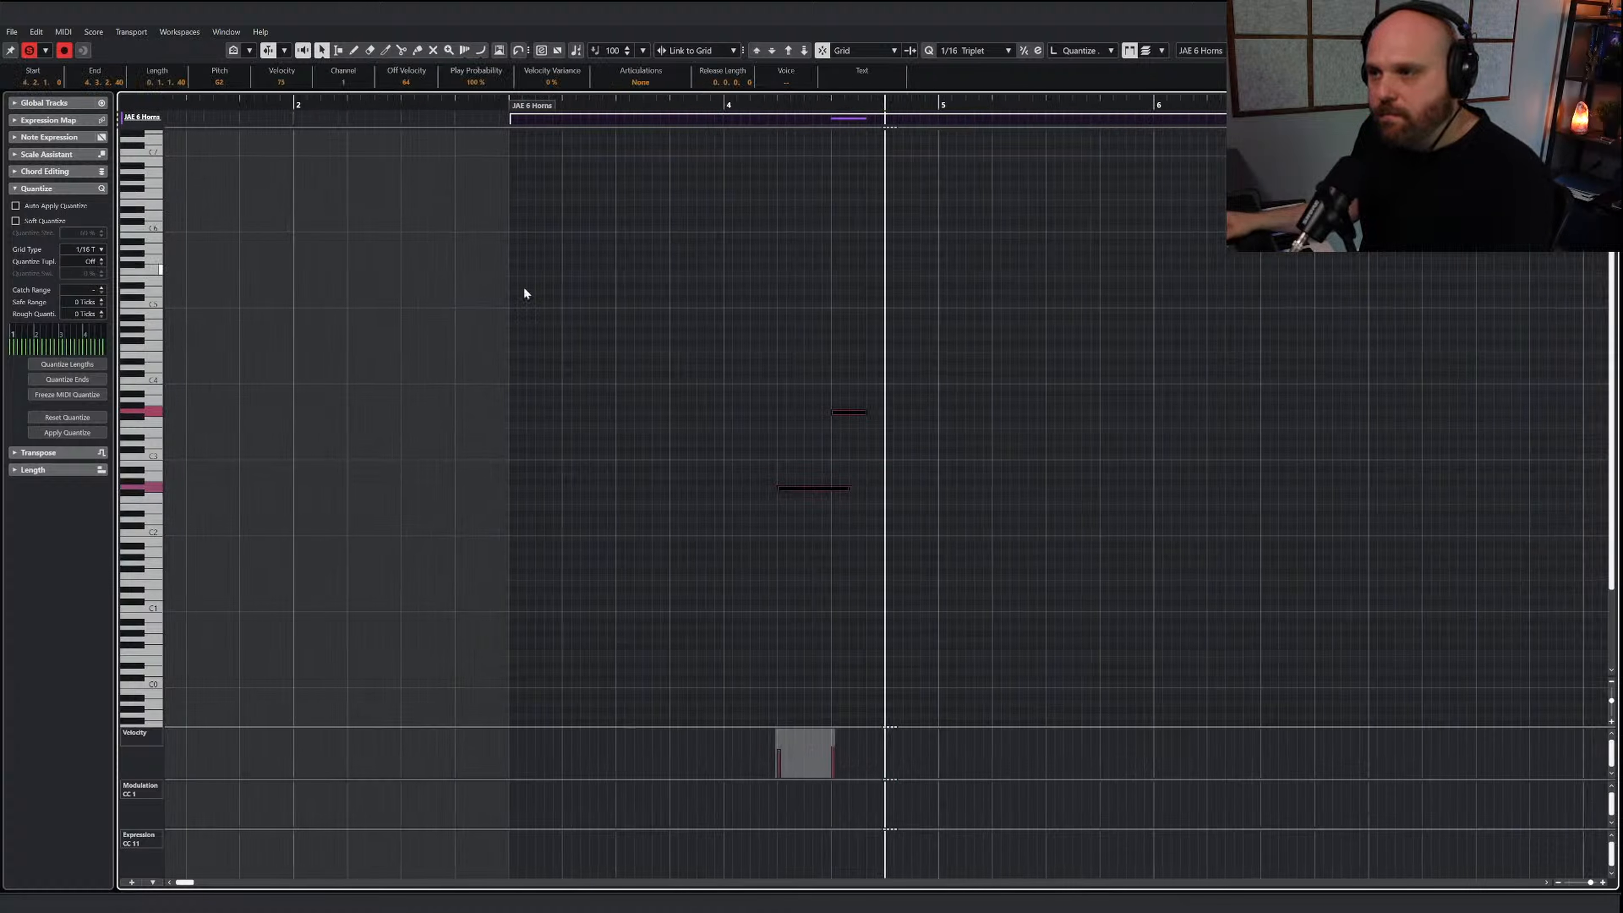
right_click(545, 295)
click(578, 298)
click(545, 295)
click(803, 402)
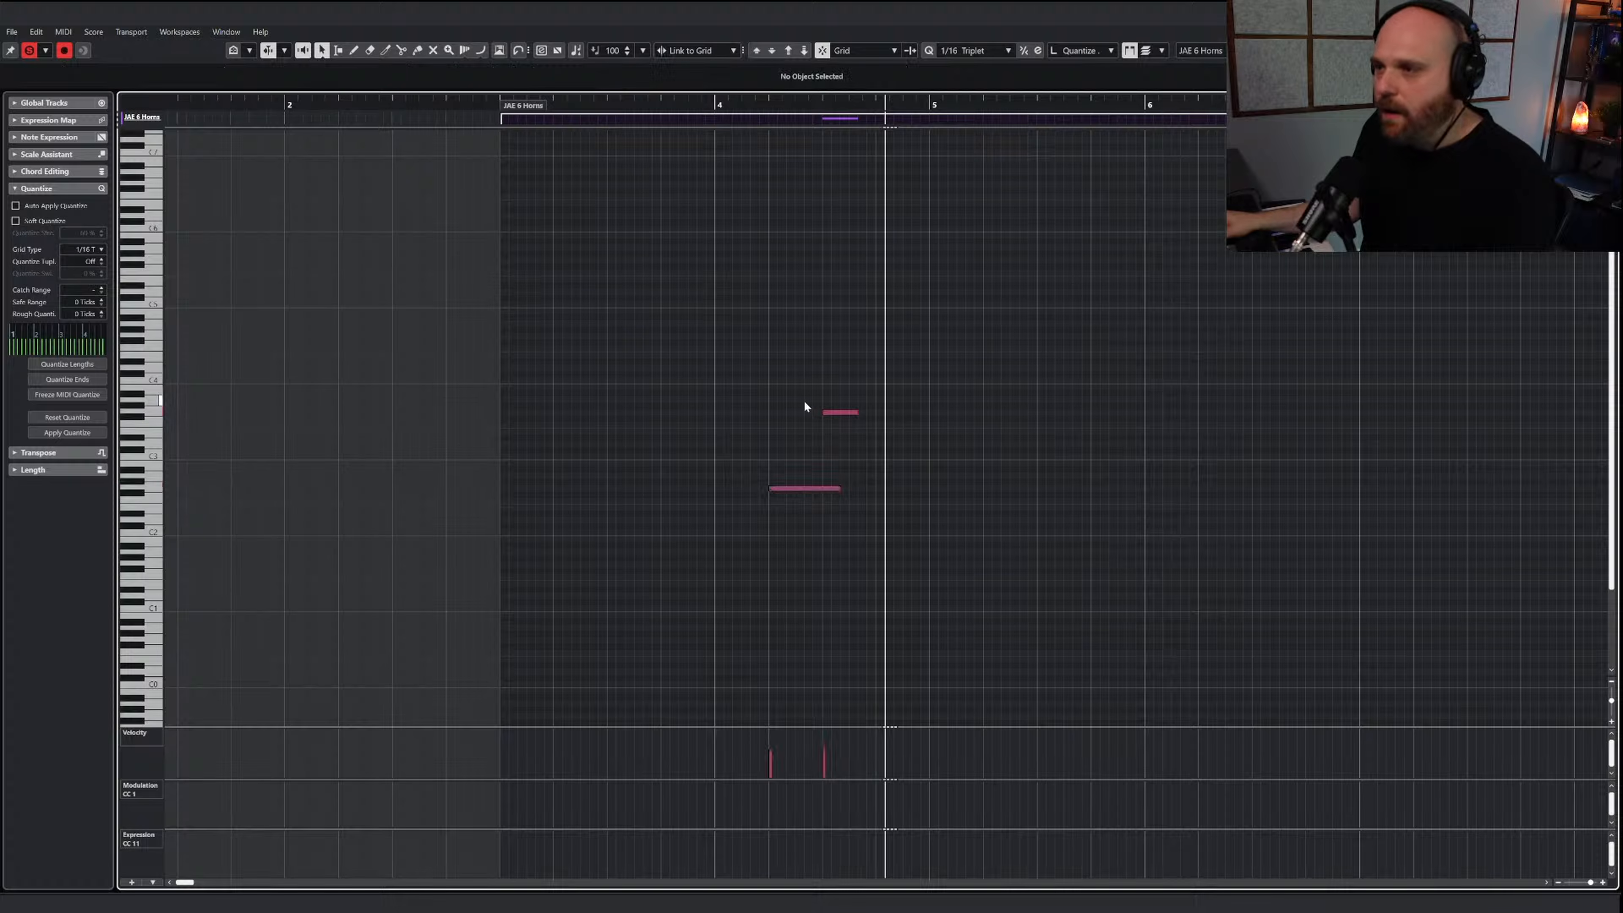
drag(856, 411, 849, 412)
Draw a rising modulation (CC1) curve up to about 100 under the two horn notes and play it back
right_click(836, 389)
click(932, 389)
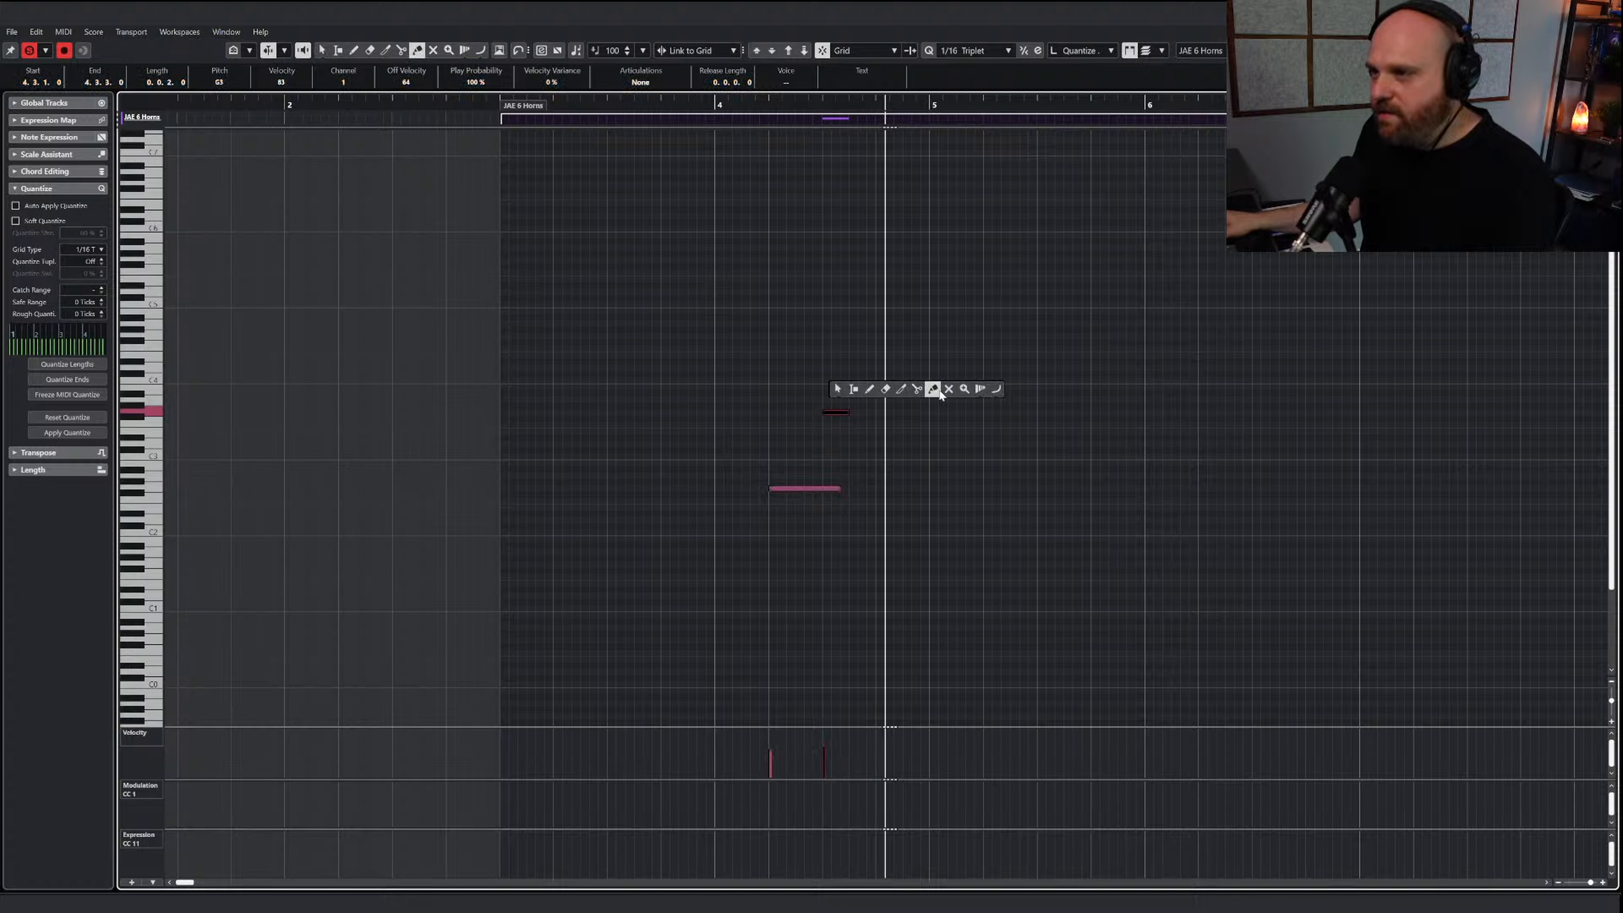
click(995, 389)
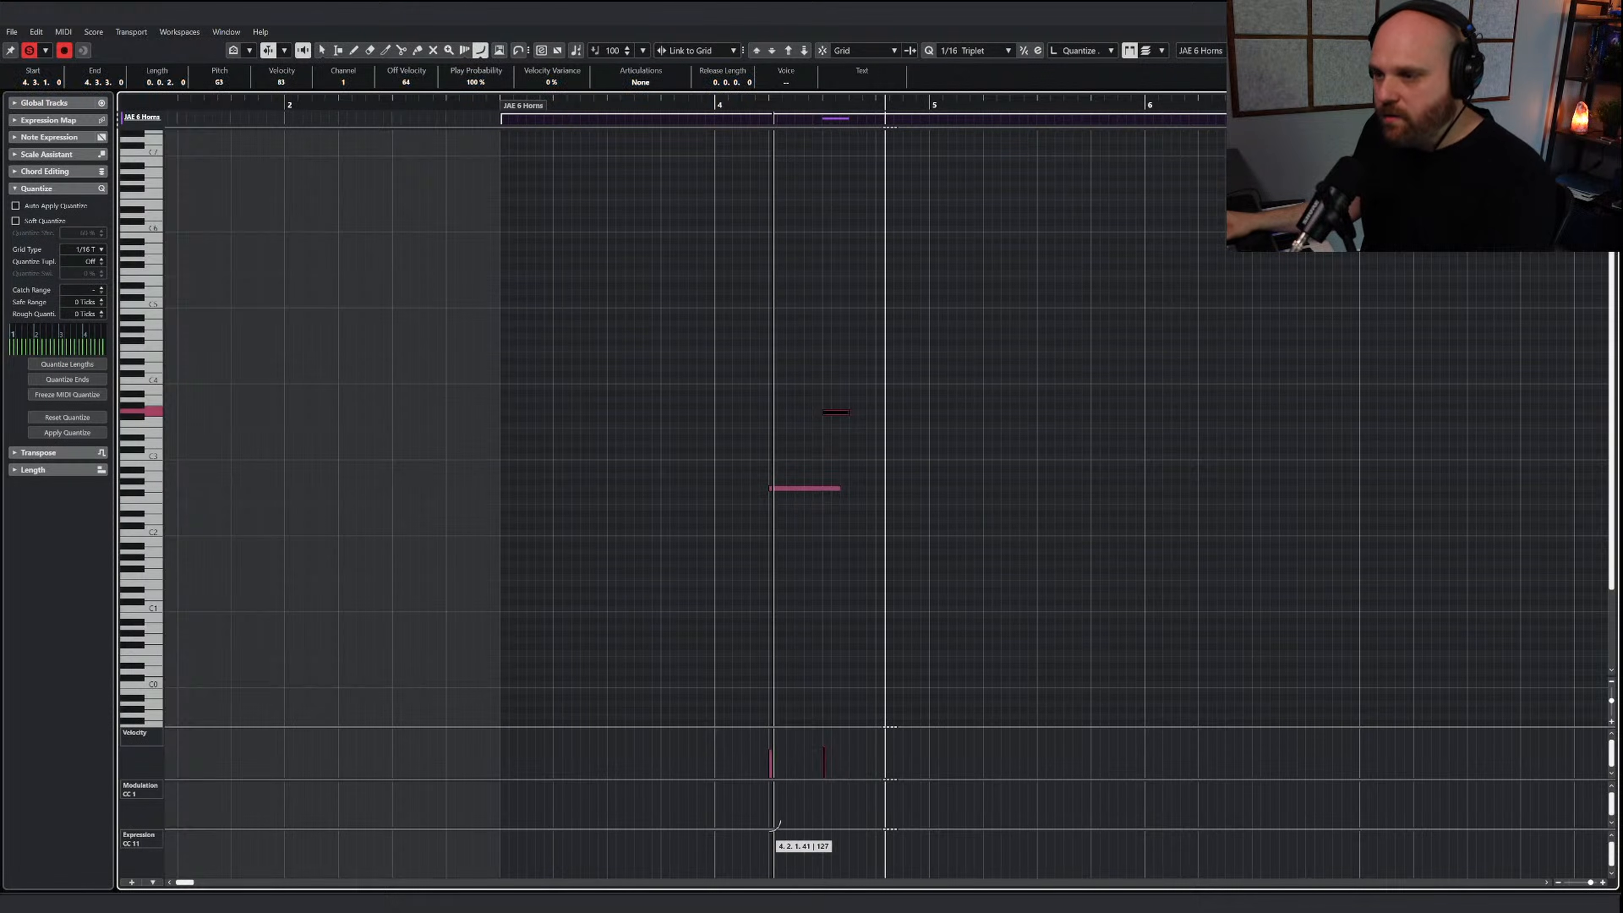
drag(767, 820, 822, 793)
right_click(771, 611)
click(772, 613)
click(756, 103)
key(space)
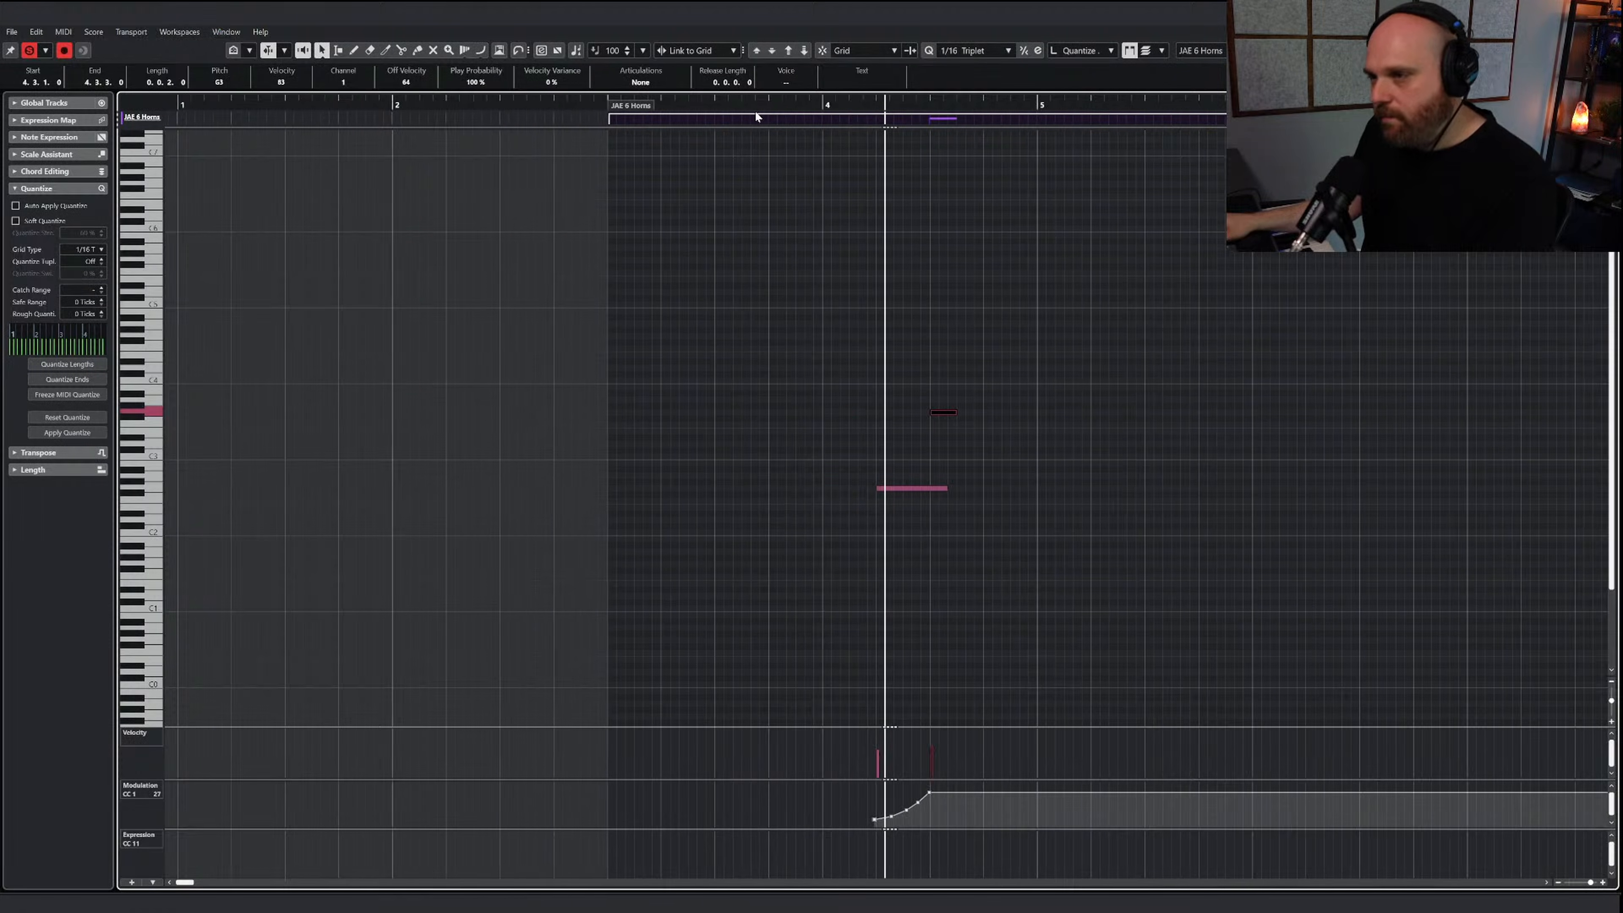
Redraw the horns' modulation (CC1) curve with a higher start and a slightly lower end, and play the passage
right_click(880, 611)
click(1000, 608)
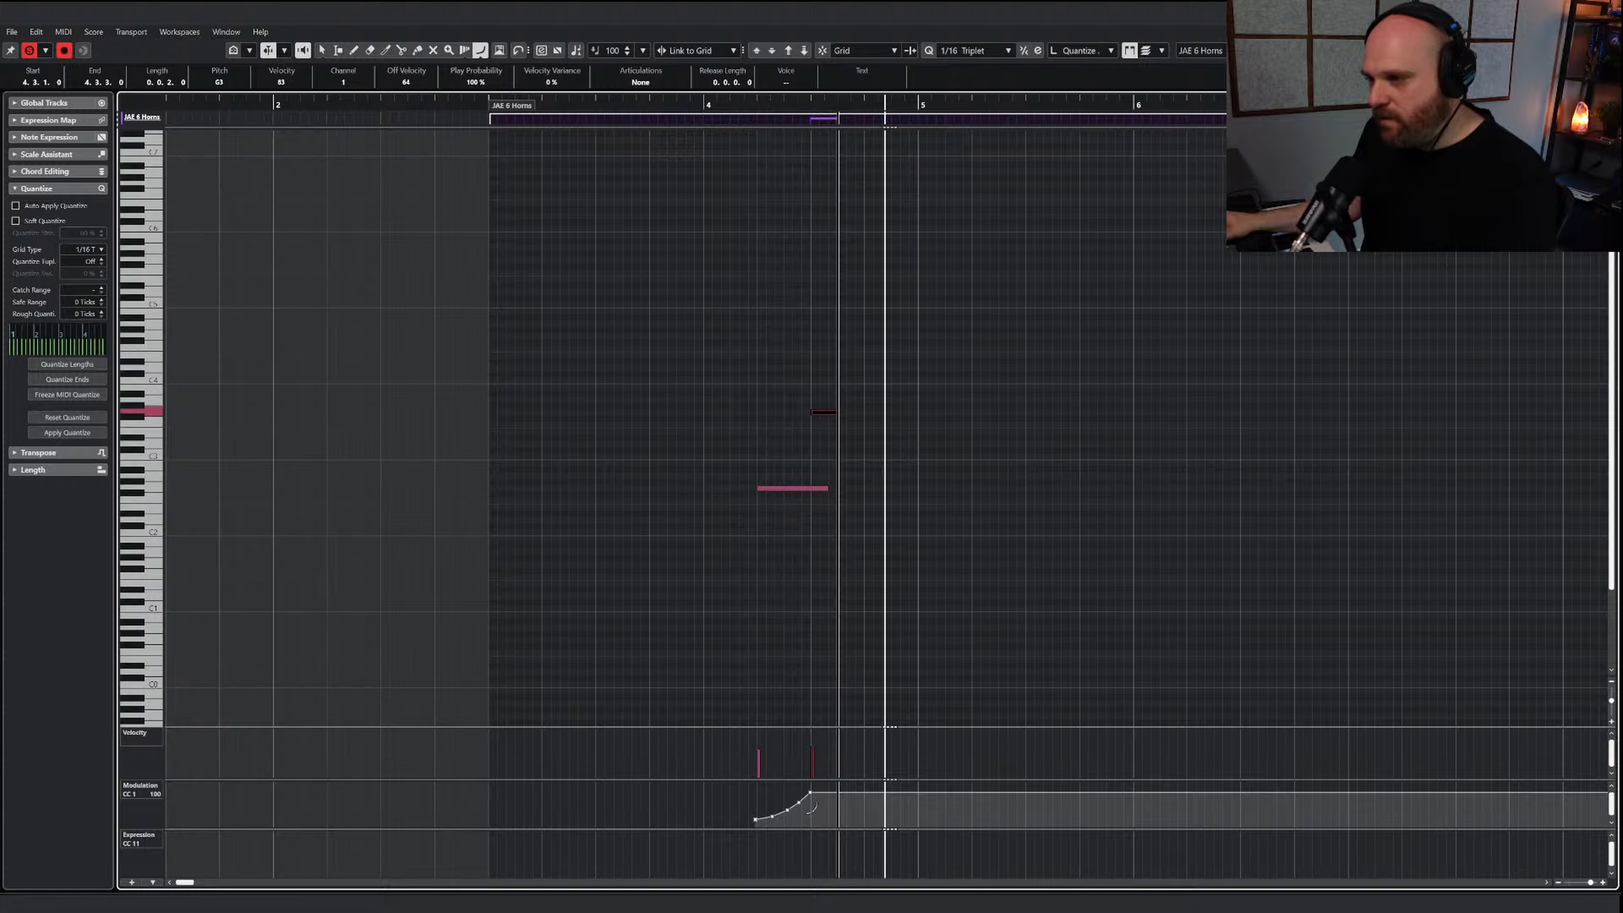
drag(754, 819, 814, 795)
right_click(783, 619)
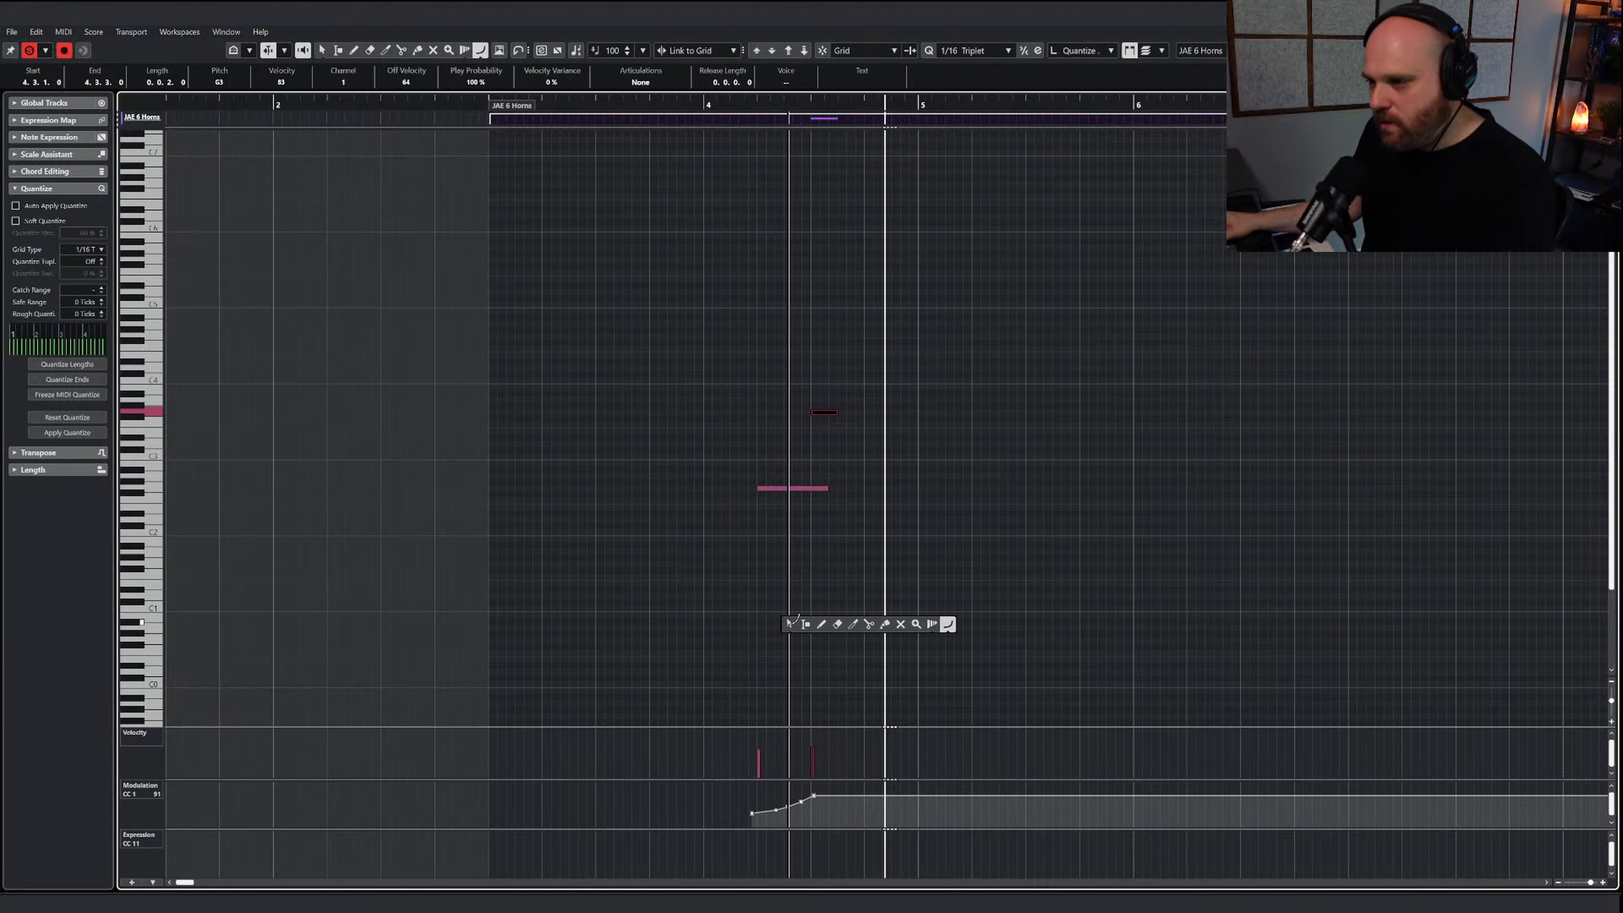
click(788, 623)
drag(742, 102, 678, 104)
key(space)
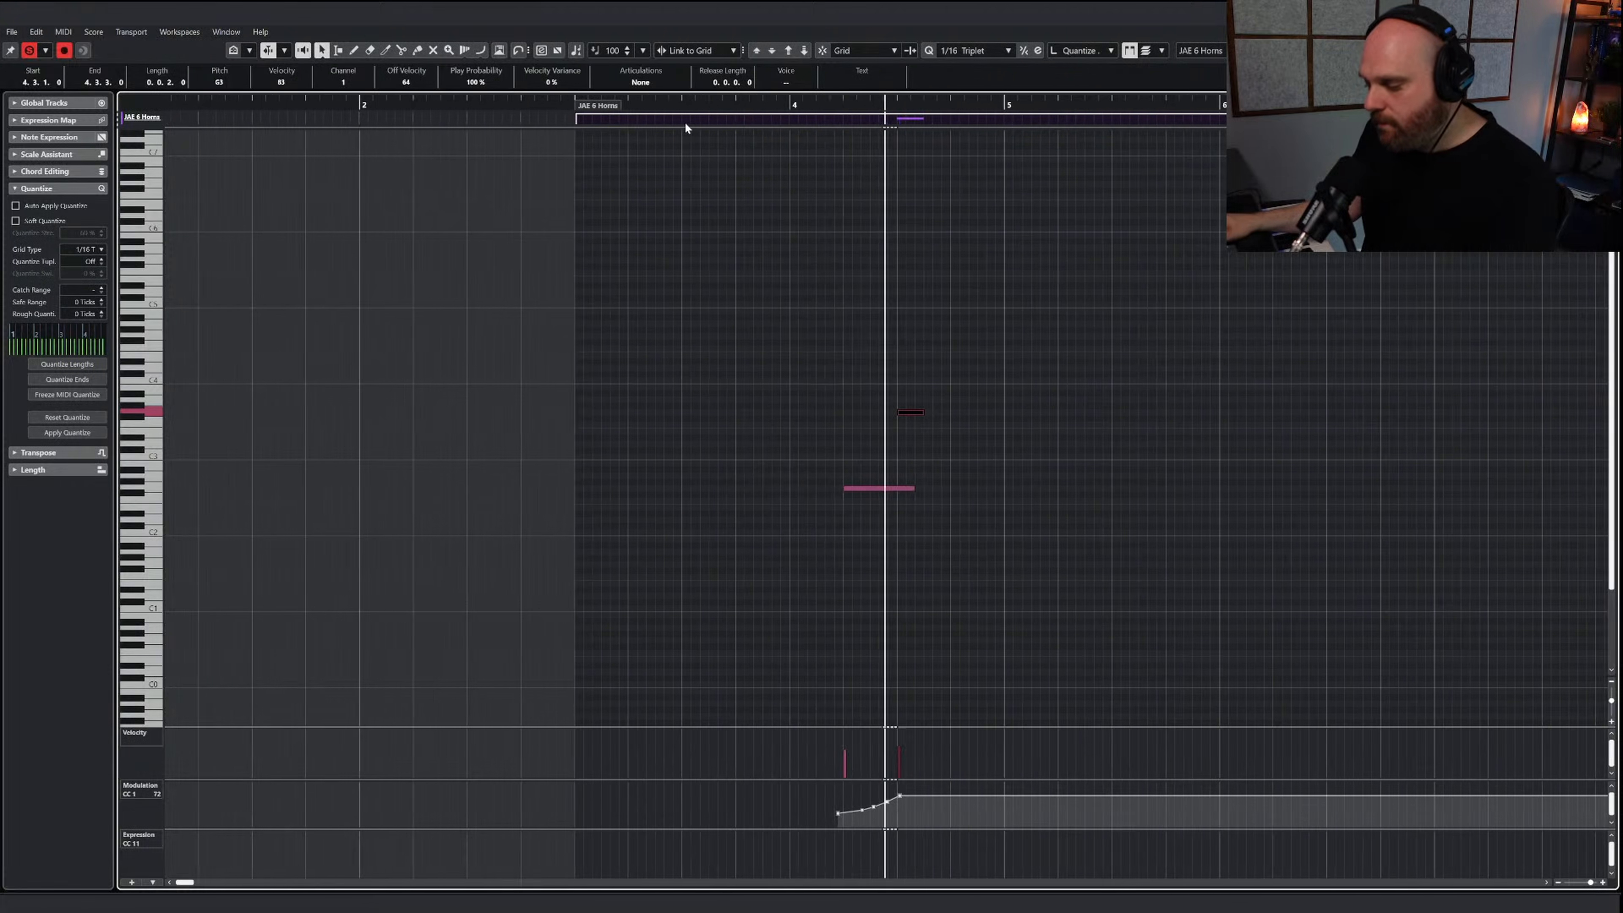
Close the note editor, restore the Object Selection tool and play the arrangement from bar 0 with the horns included
key(Return)
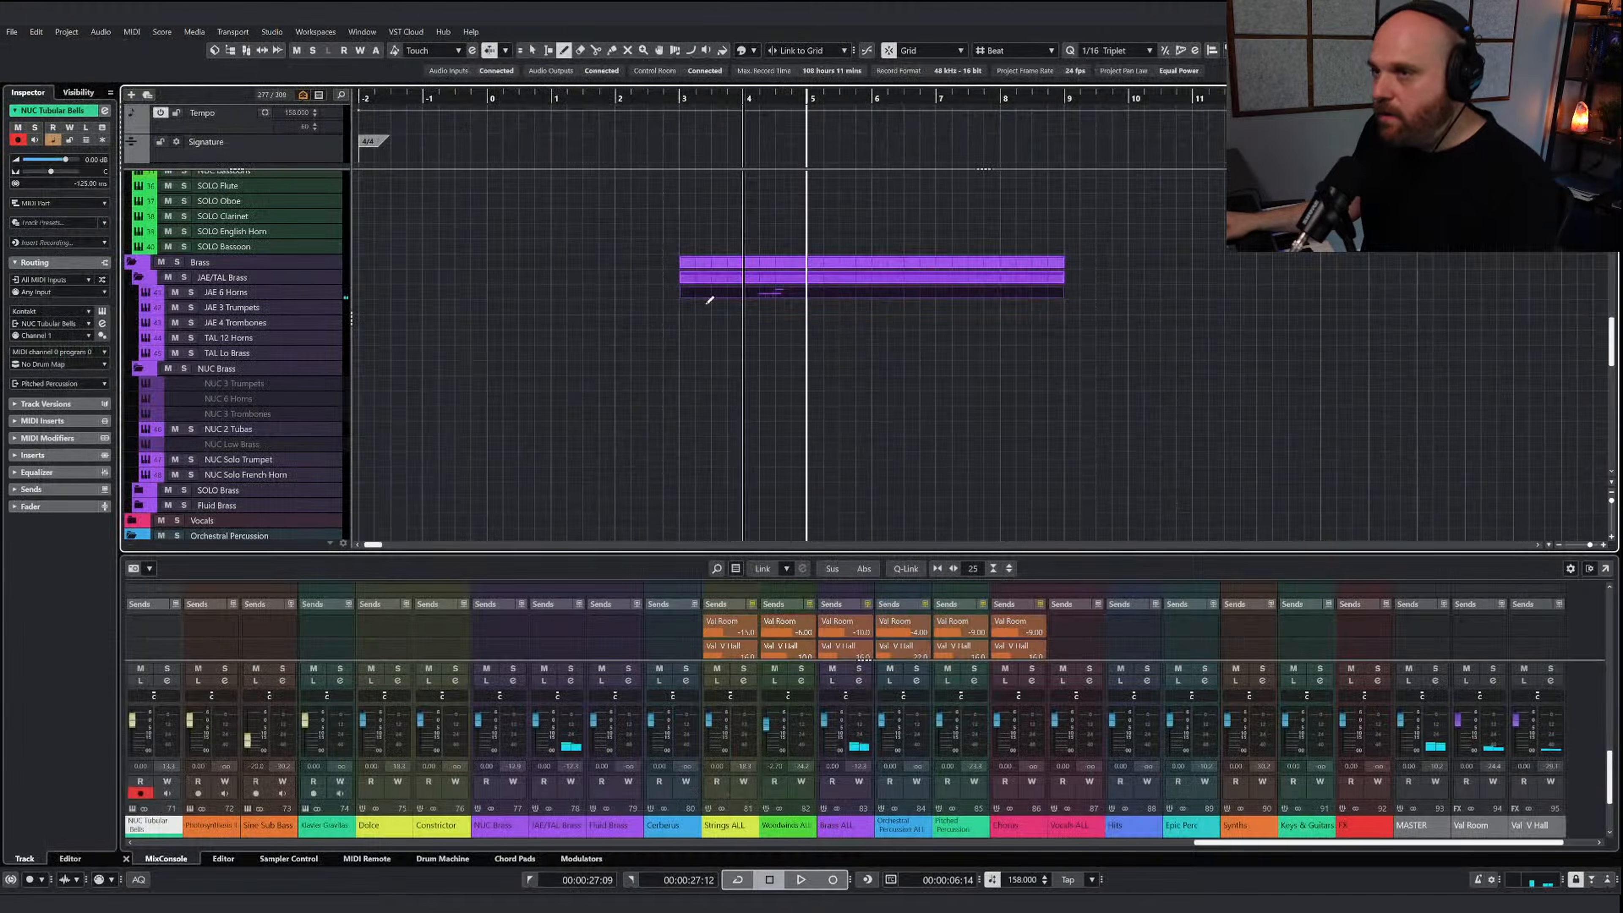
click(708, 311)
click(491, 99)
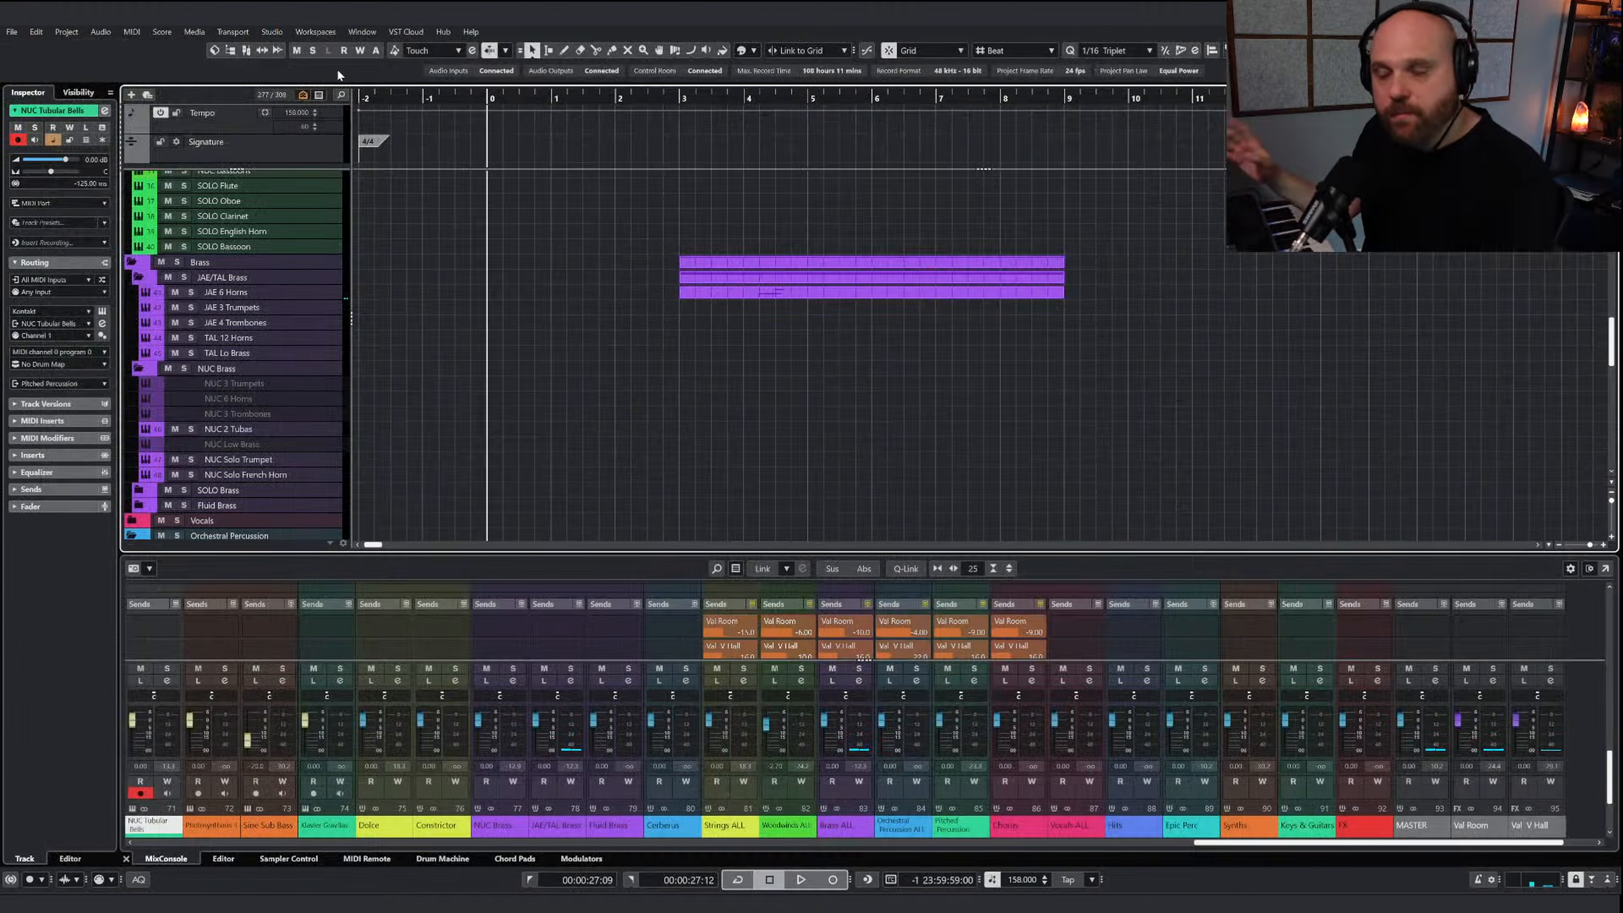
scroll(543, 256, up, 10)
key(space)
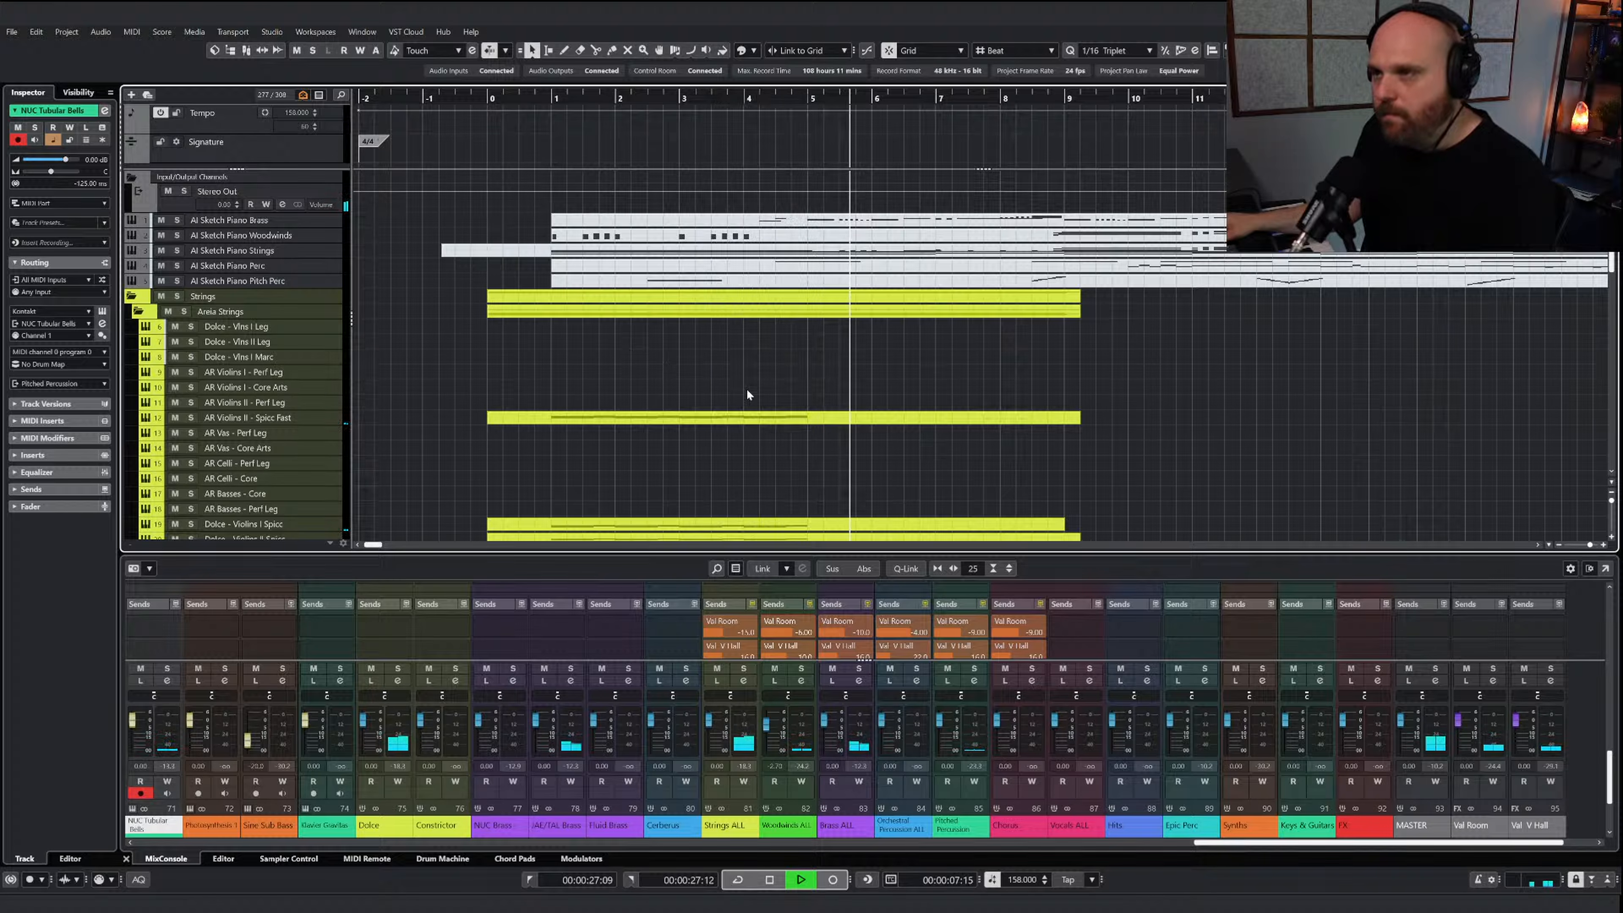
key(space)
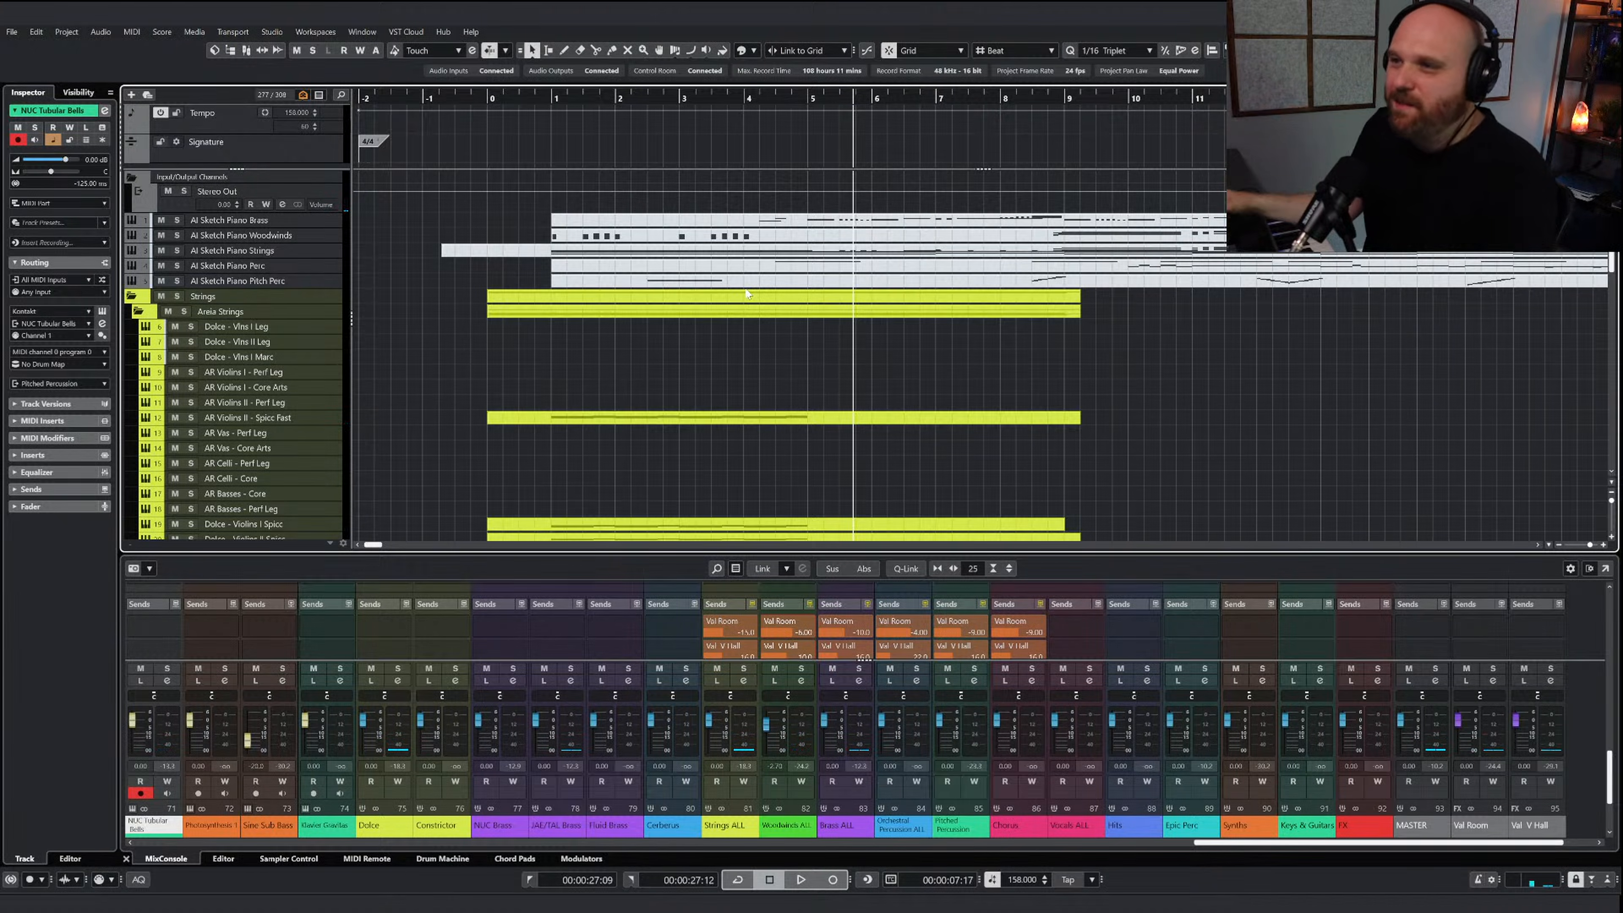
Open the AI Sketch Piano Brass part, copy its notes from bar 5 through the long note in bar 7, and place the cursor at bar 5
right_click(888, 333)
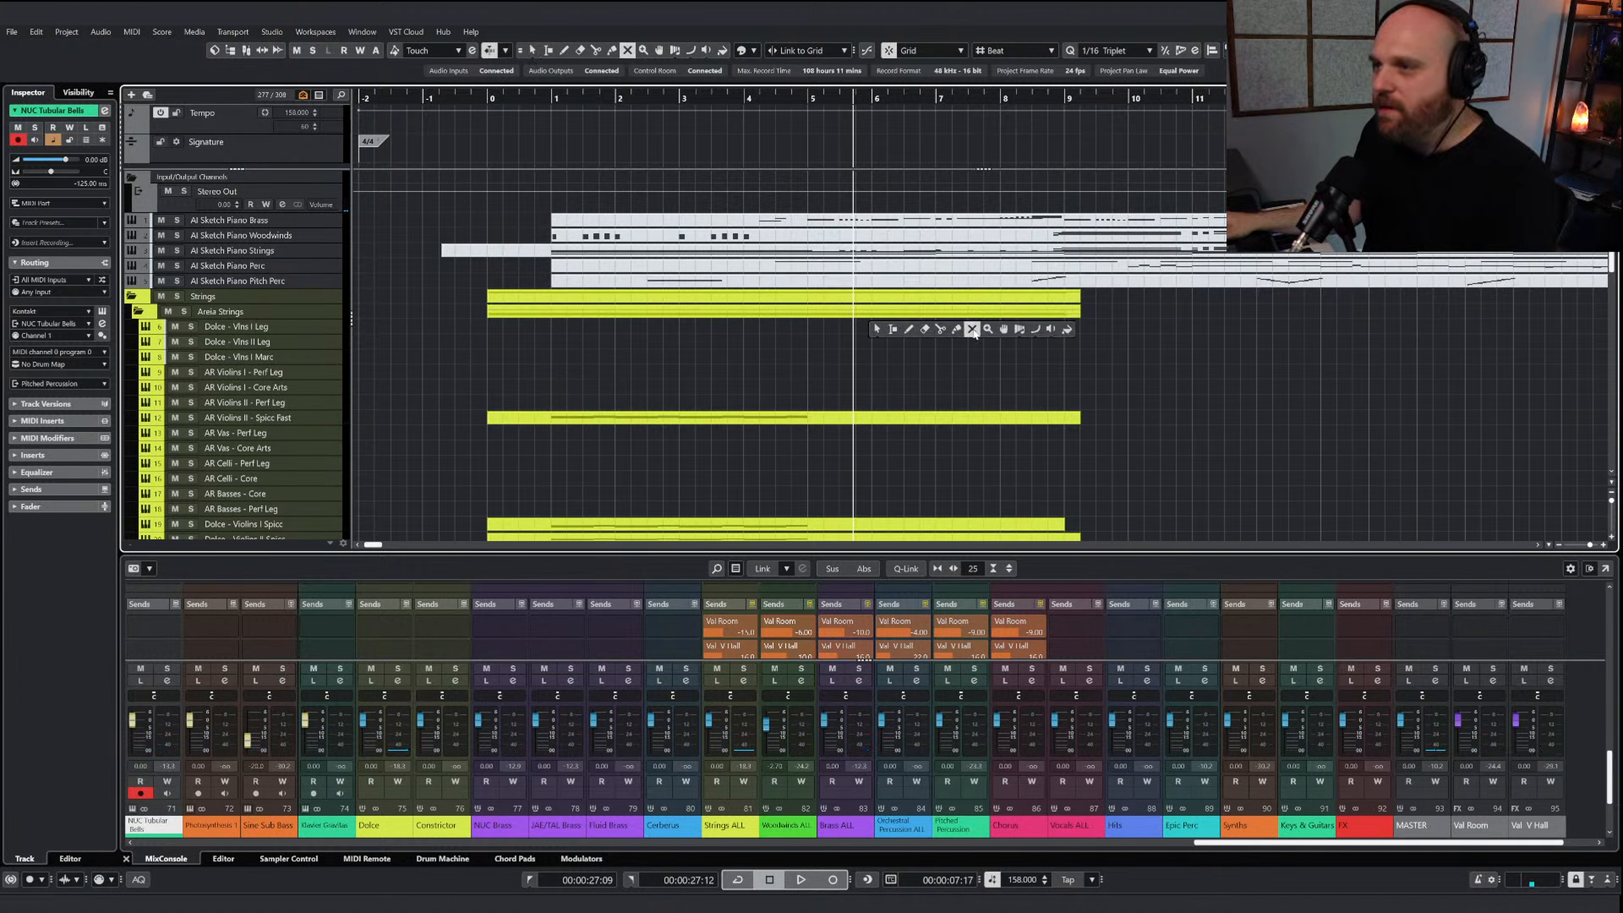
click(876, 329)
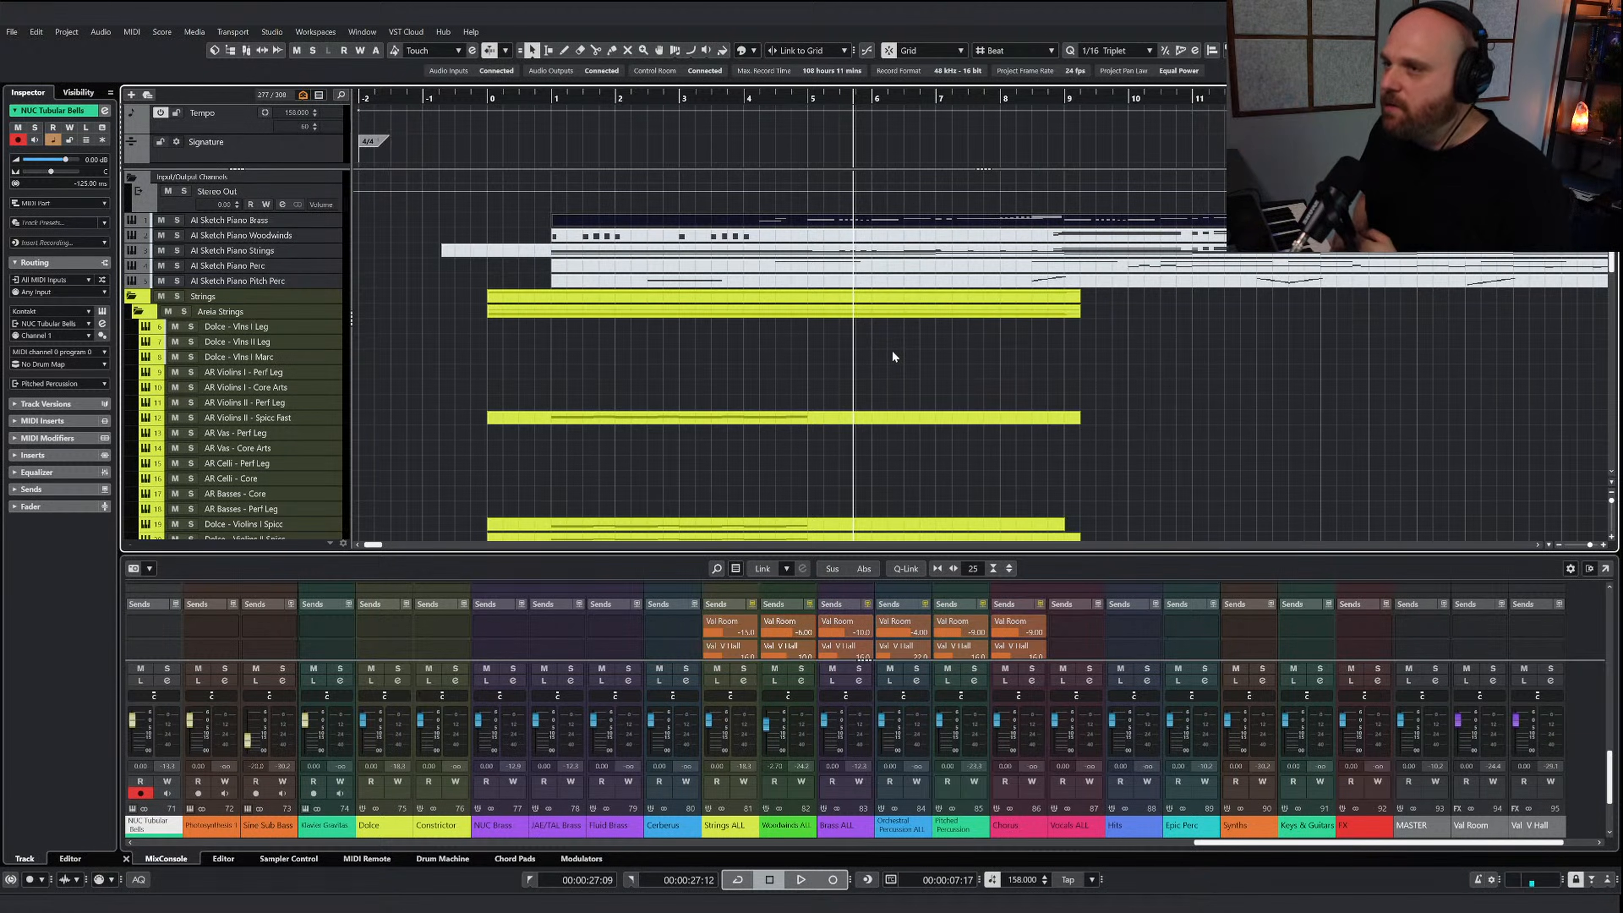
click(892, 350)
double_click(856, 222)
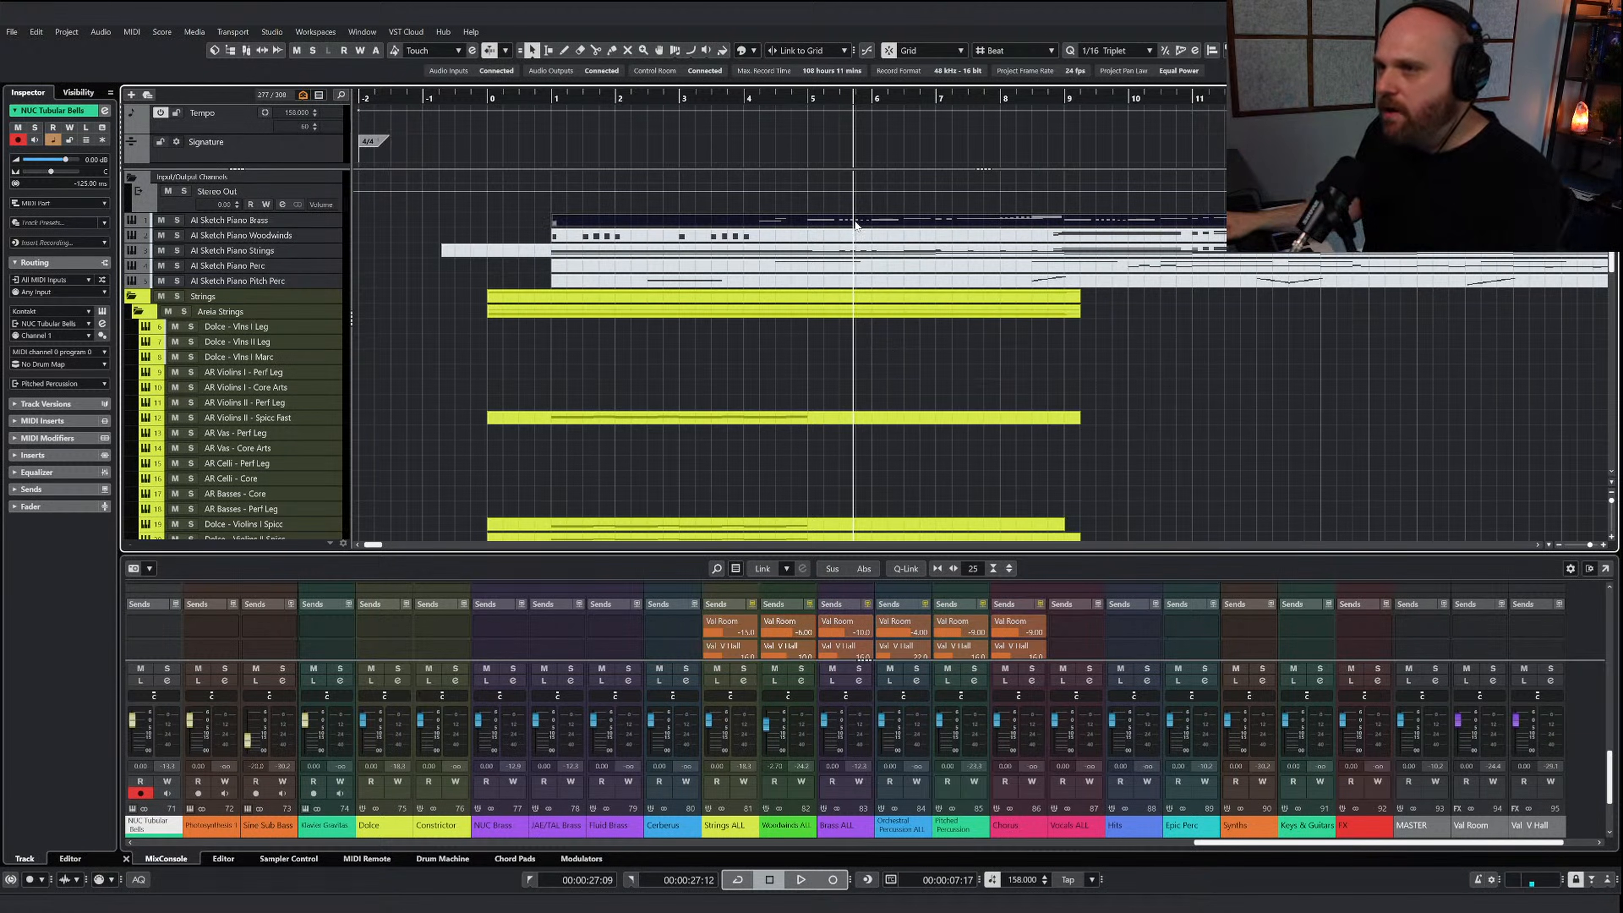
key(h)
key(g)
key(g)
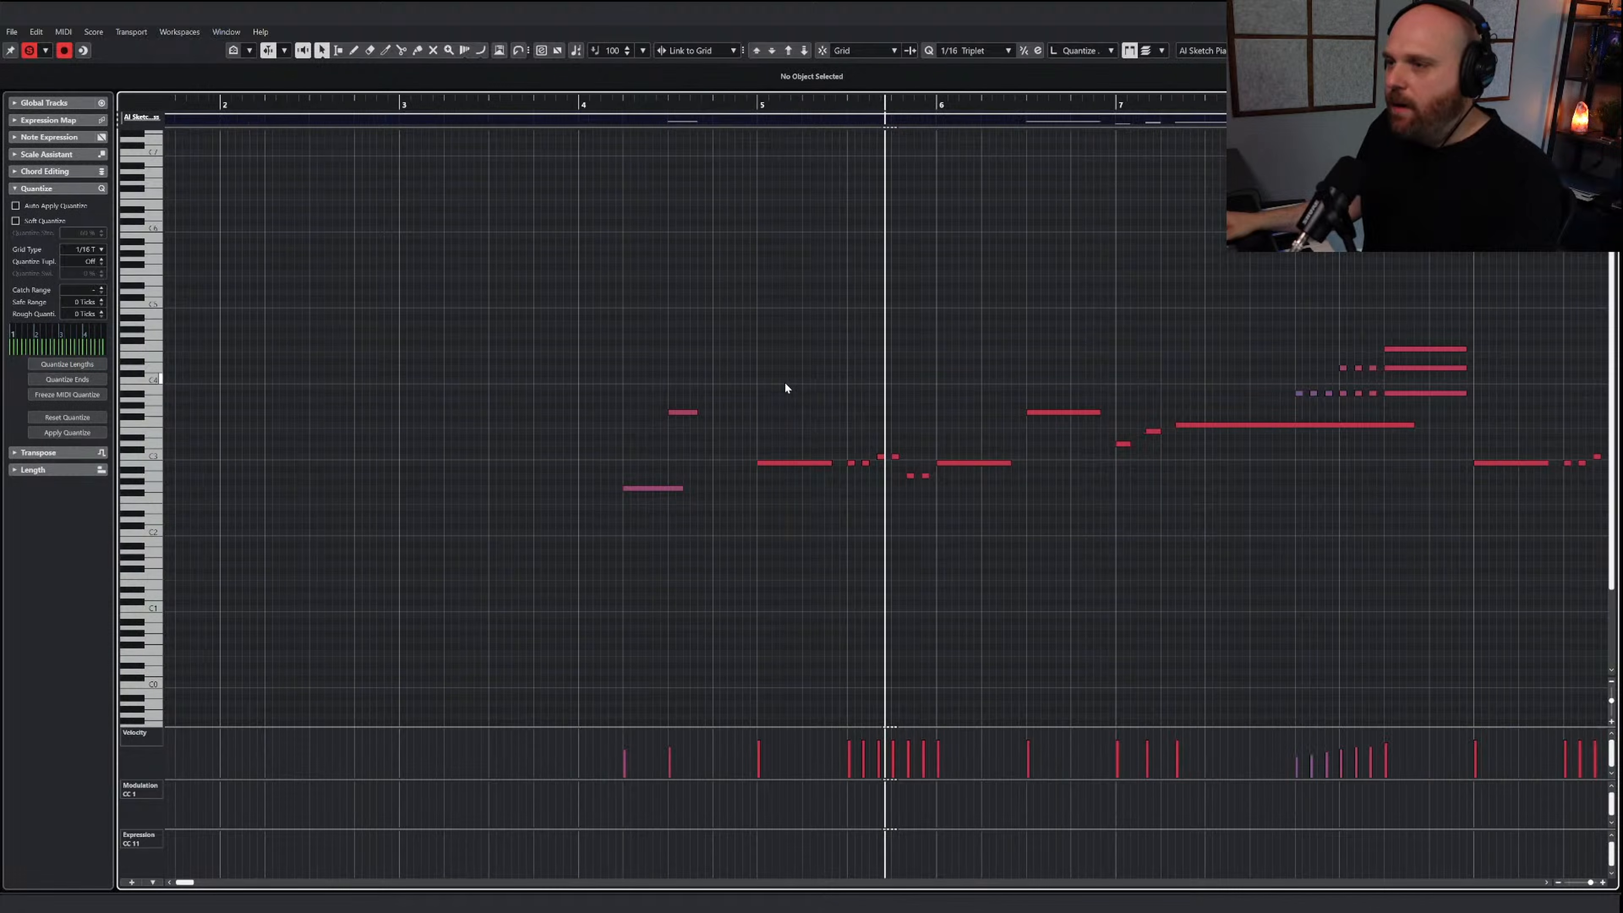
drag(784, 383, 1233, 542)
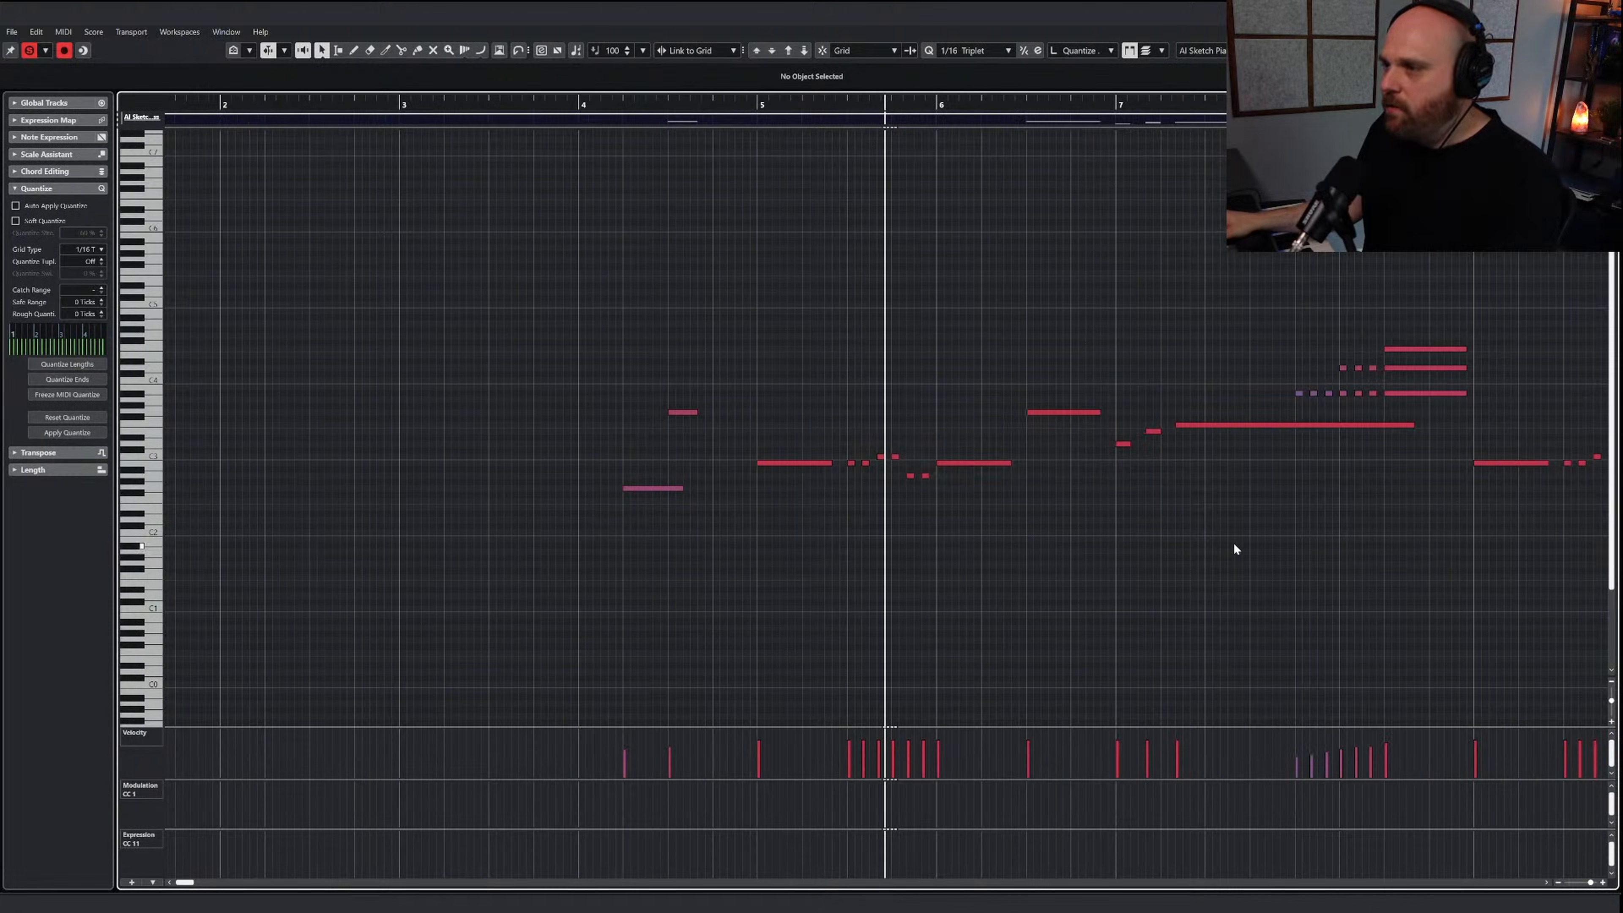
click(759, 104)
key(j)
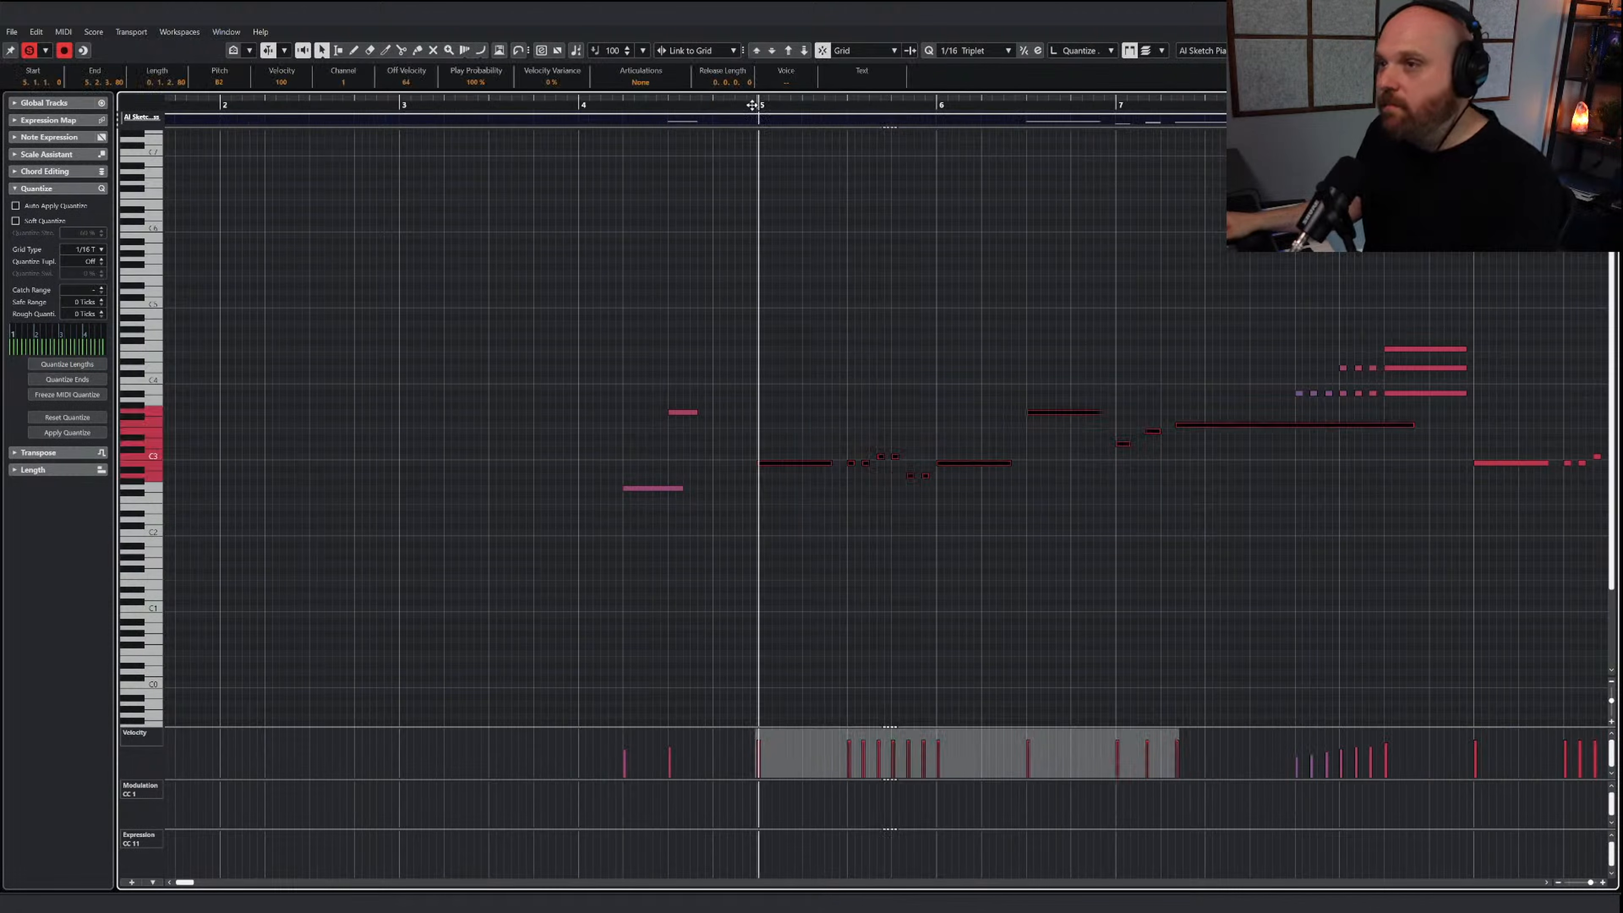
click(755, 103)
click(1024, 324)
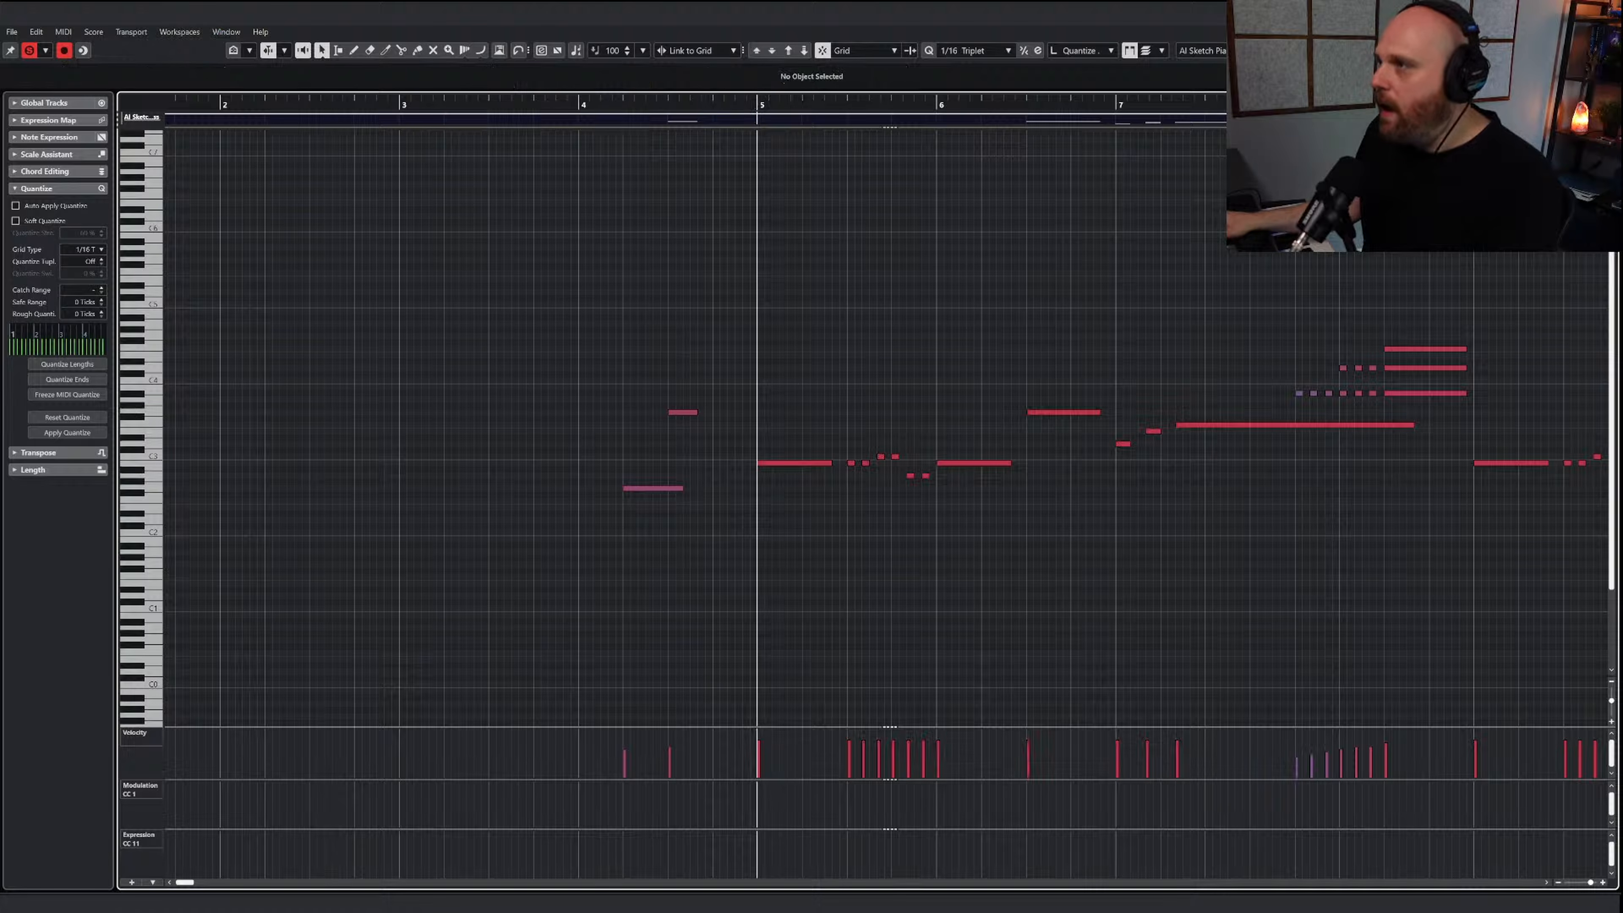
Close the note editor, mute the AI Sketch Piano Brass part and restore the Object Selection tool
key(Escape)
right_click(828, 346)
click(886, 349)
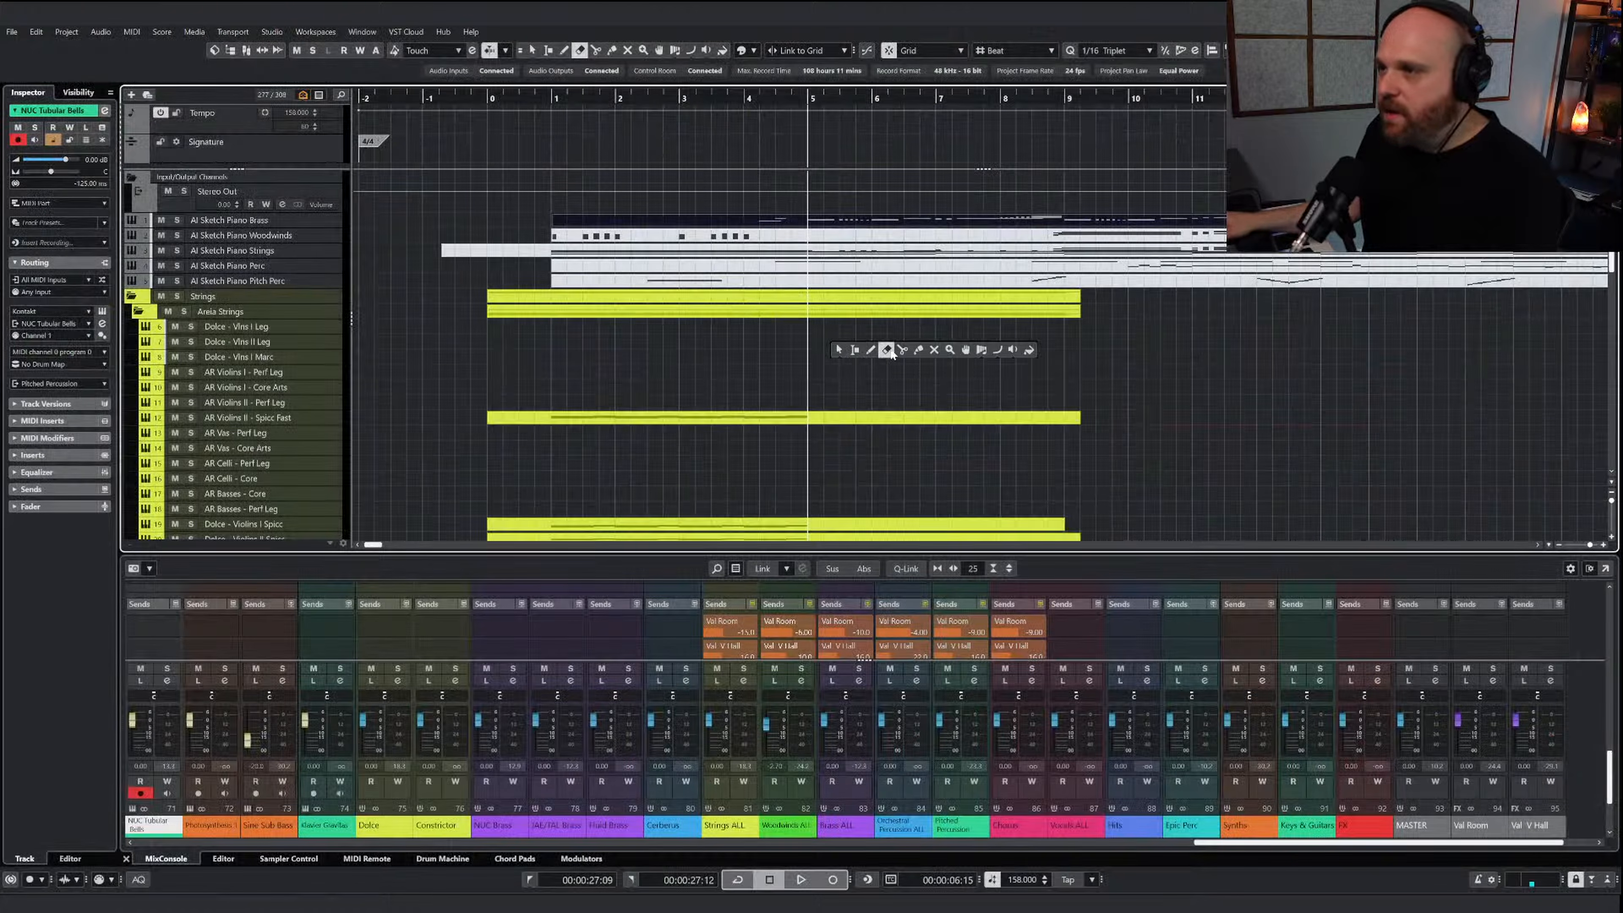
click(824, 221)
right_click(815, 341)
click(825, 343)
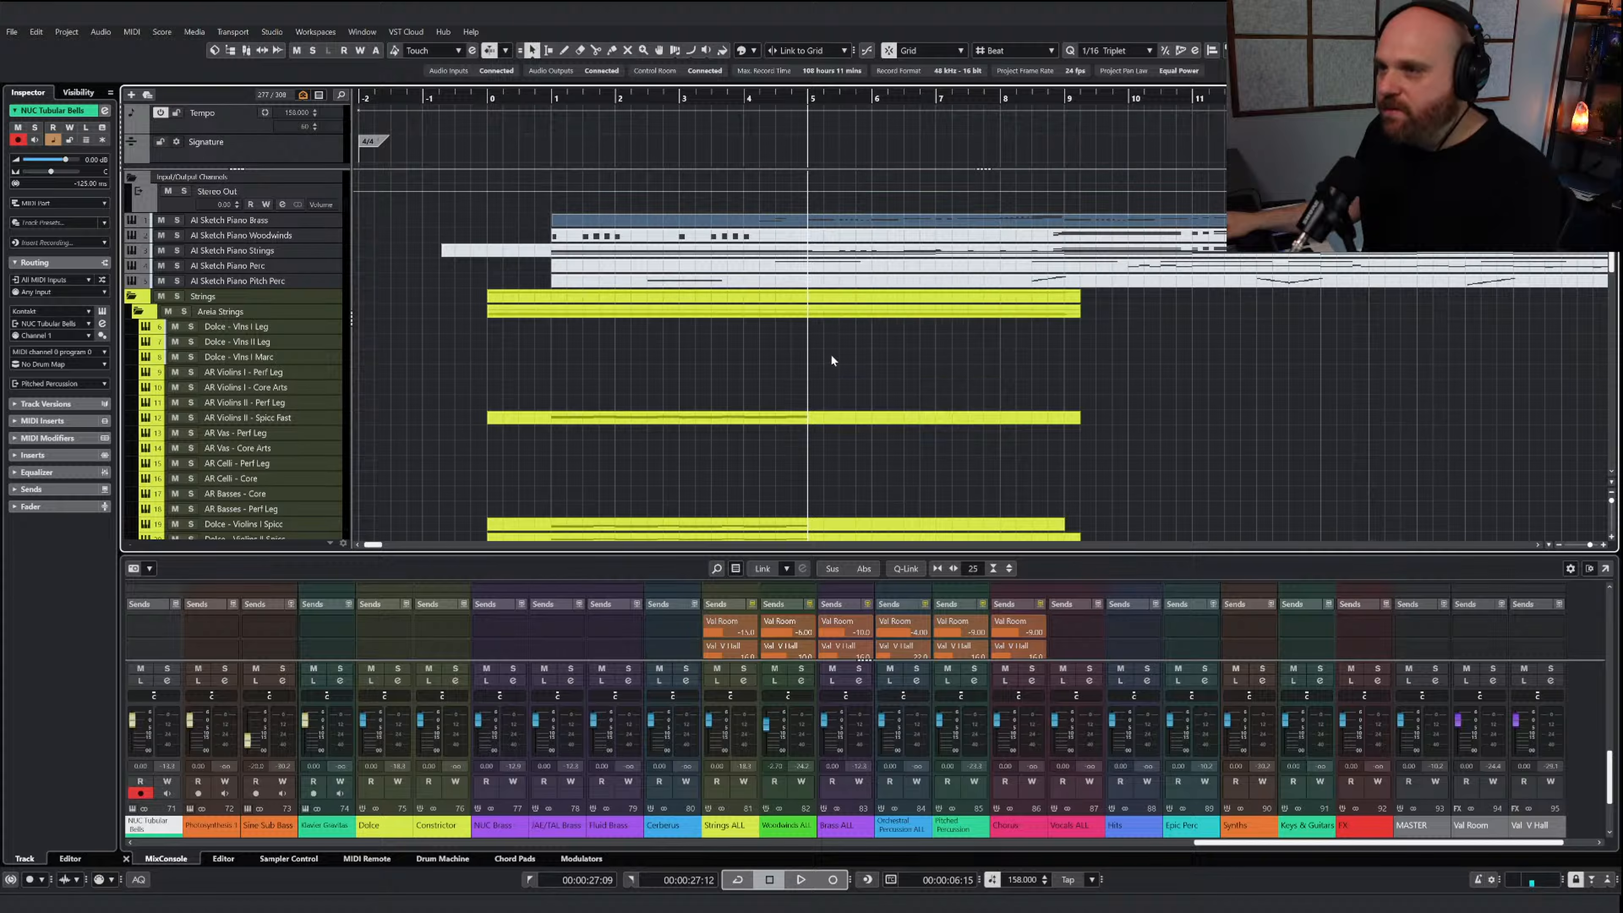
Draw a part on the JAE 4 Trombones track from the middle of bar 3 to bar 10 and open it for editing
scroll(831, 369, down, 12)
right_click(736, 286)
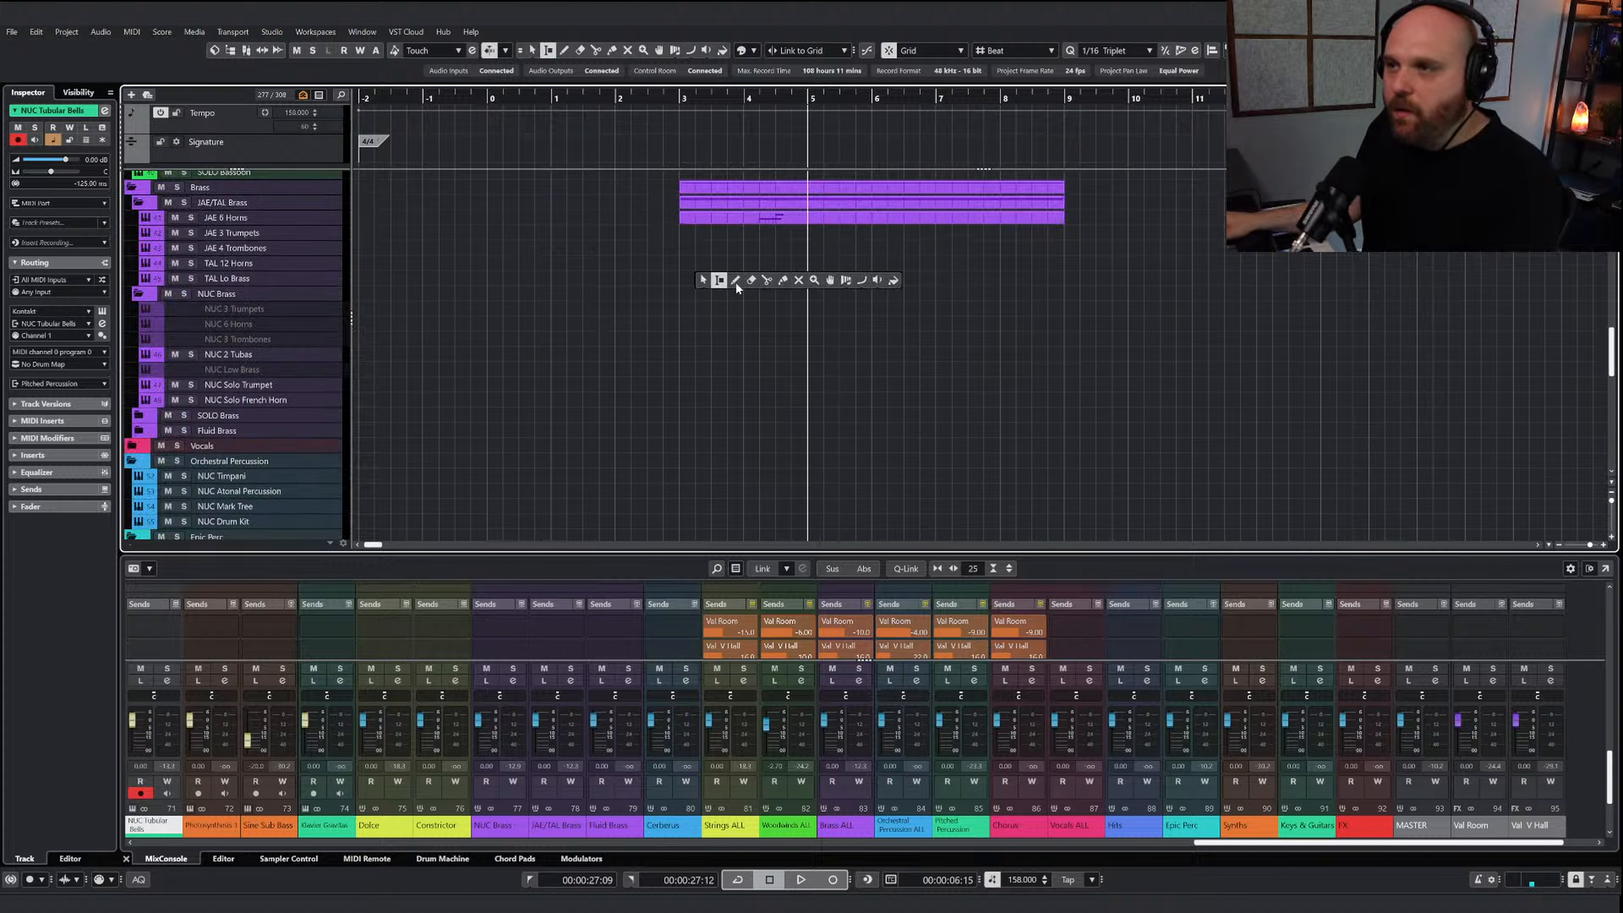
click(737, 284)
drag(712, 248, 1118, 256)
key(Return)
Paste the copied brass line into the trombones part at bar 5 and play it
right_click(740, 390)
key(ctrl+v)
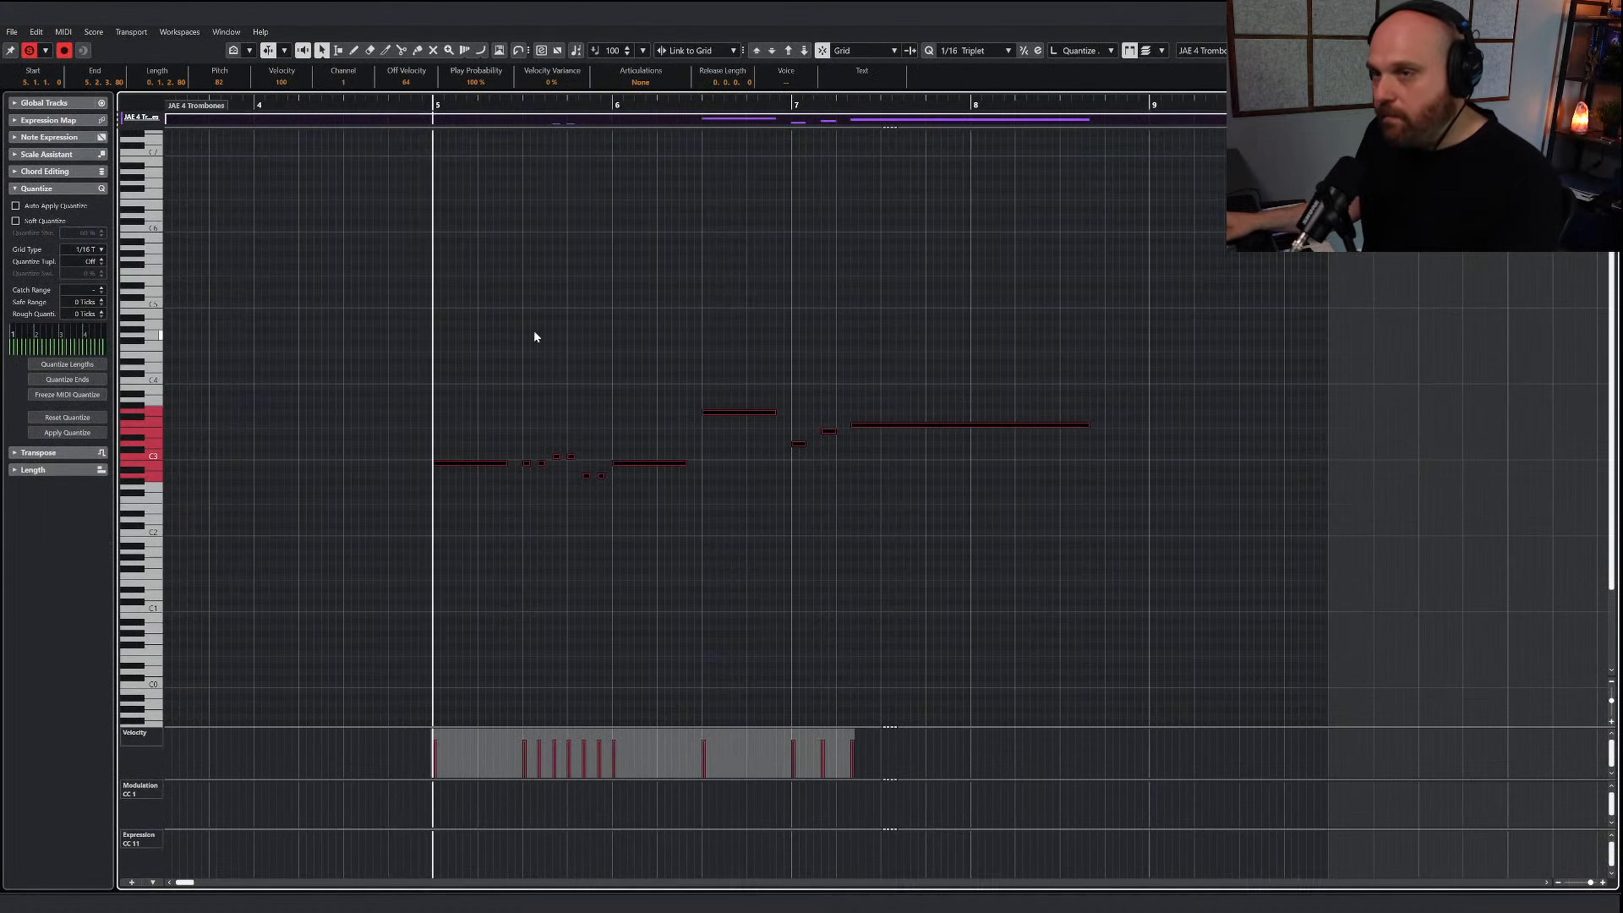
right_click(449, 356)
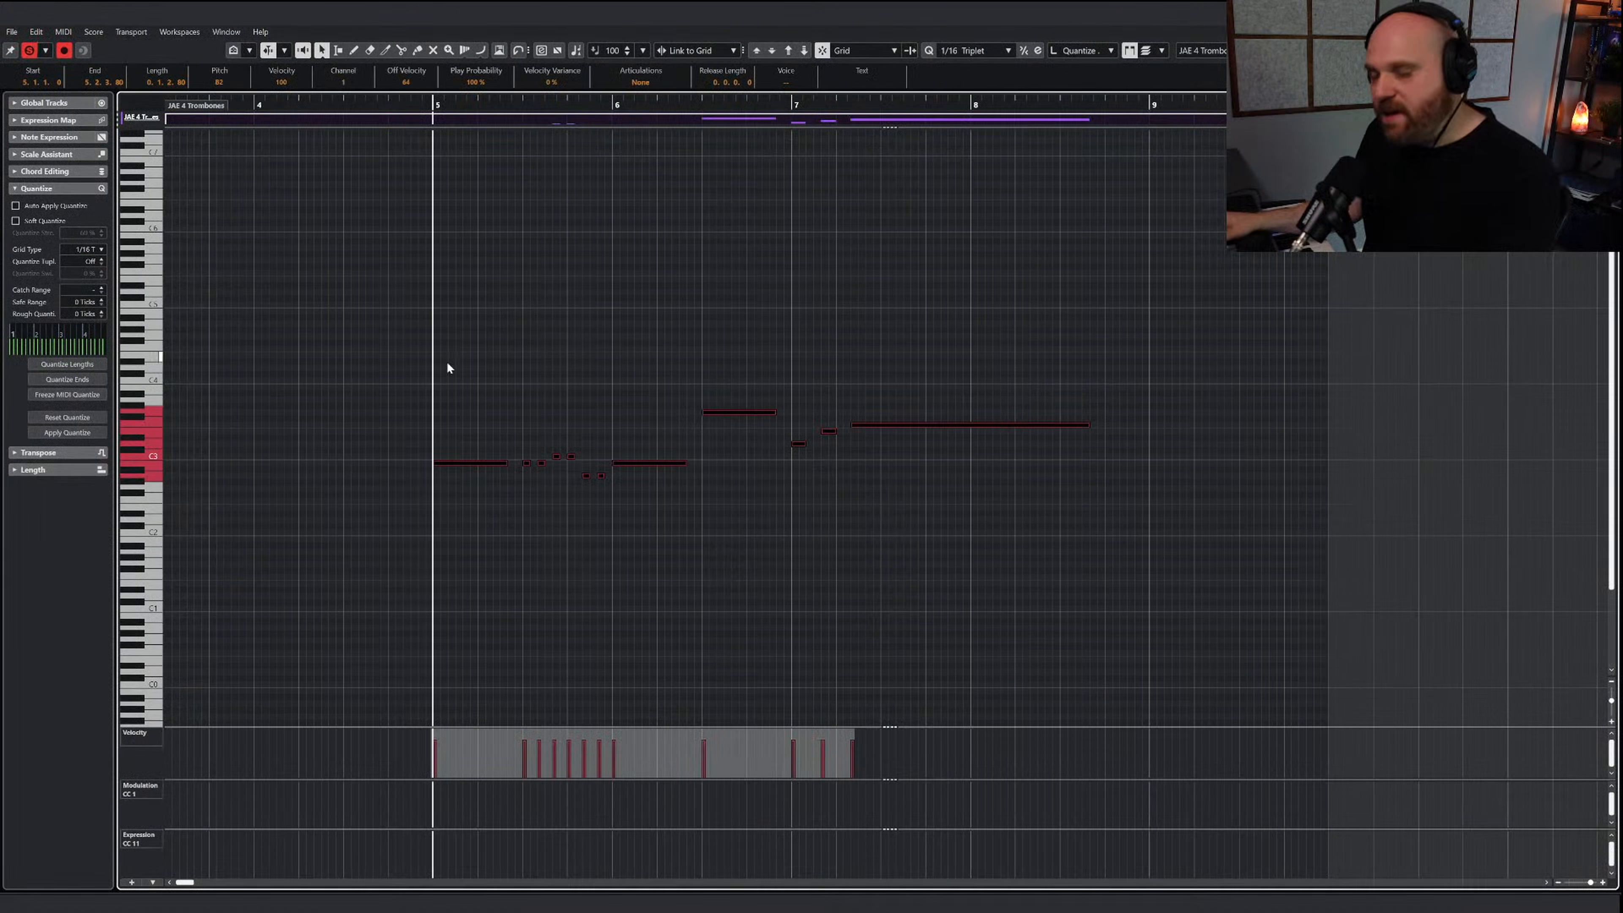
key(space)
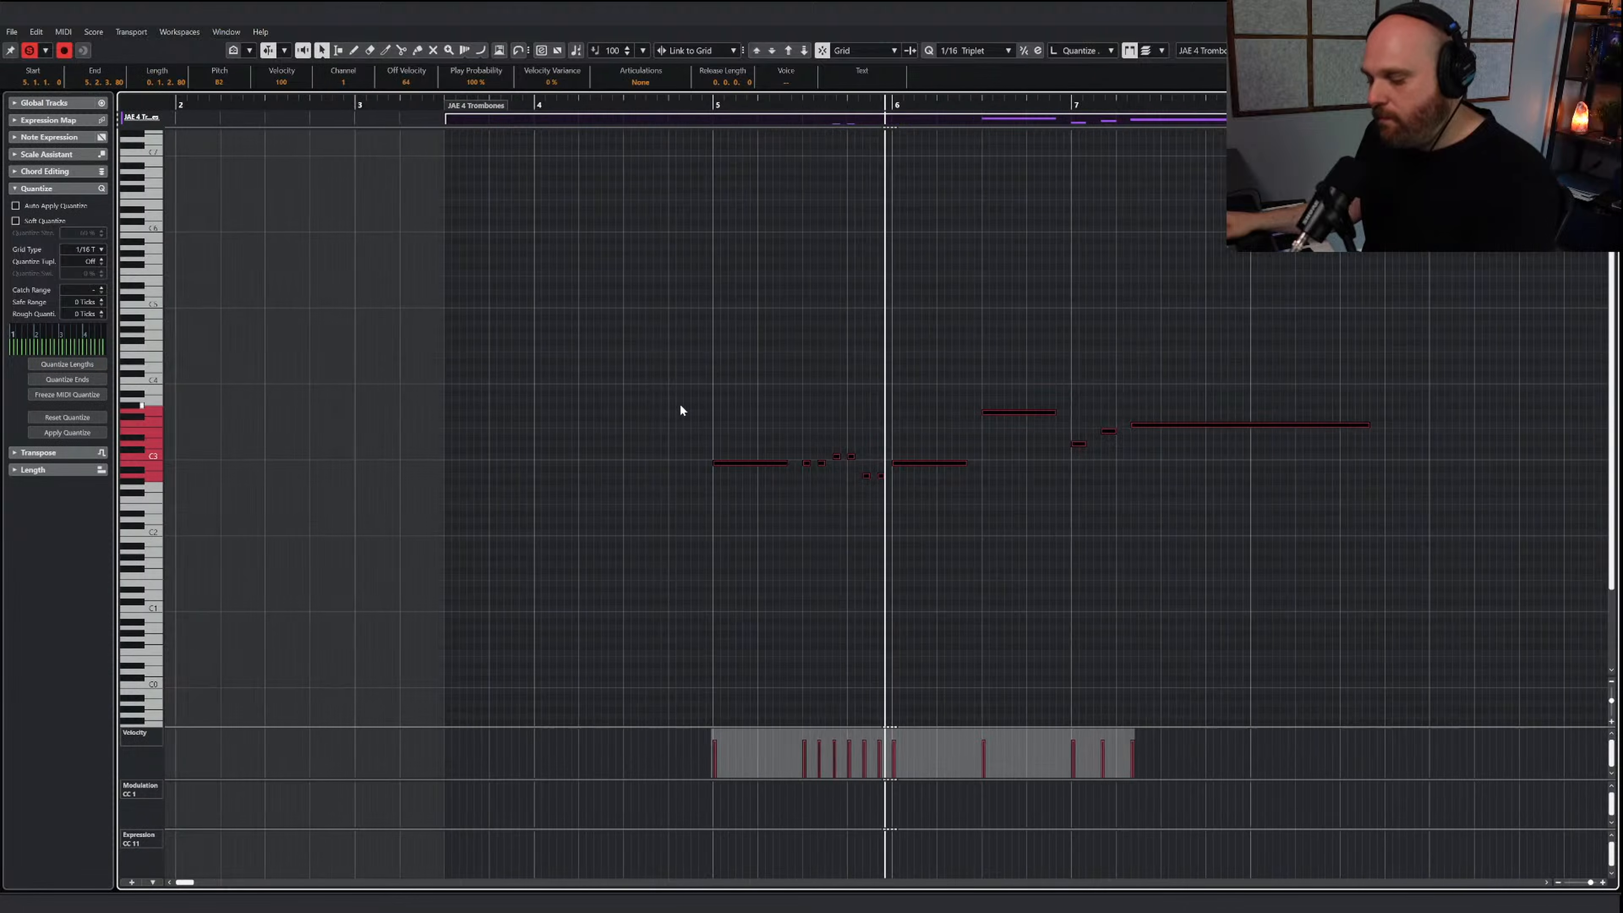
Select the Draw tool, show the JAE 4 Trombones Kontakt instrument in its compact view and move its window clear of the pasted notes
right_click(680, 409)
click(728, 413)
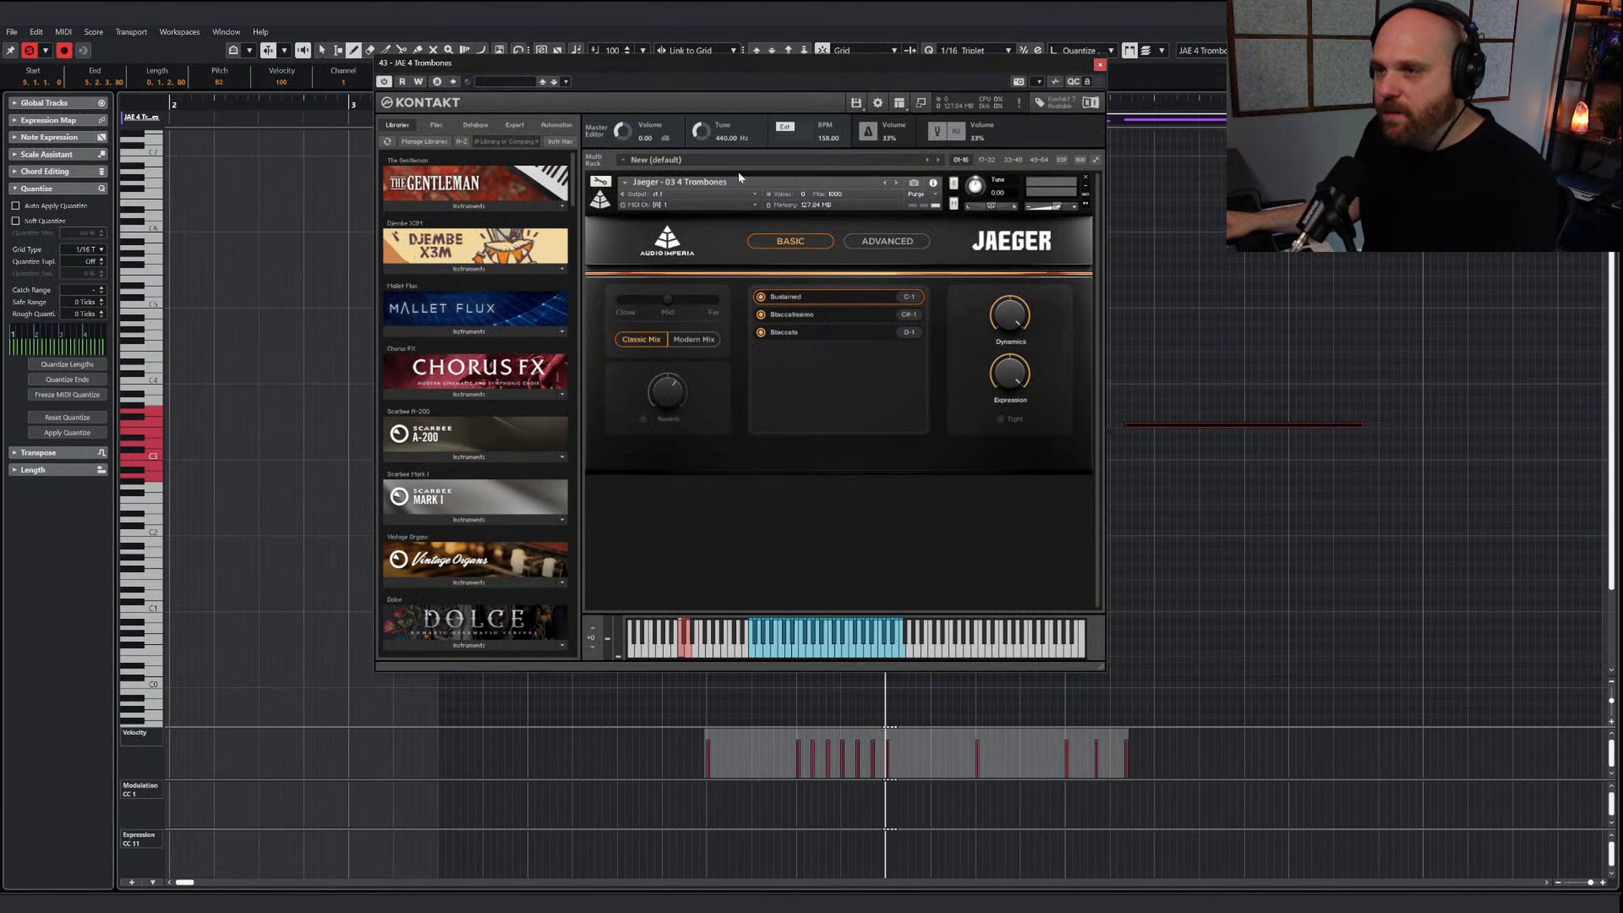
click(920, 103)
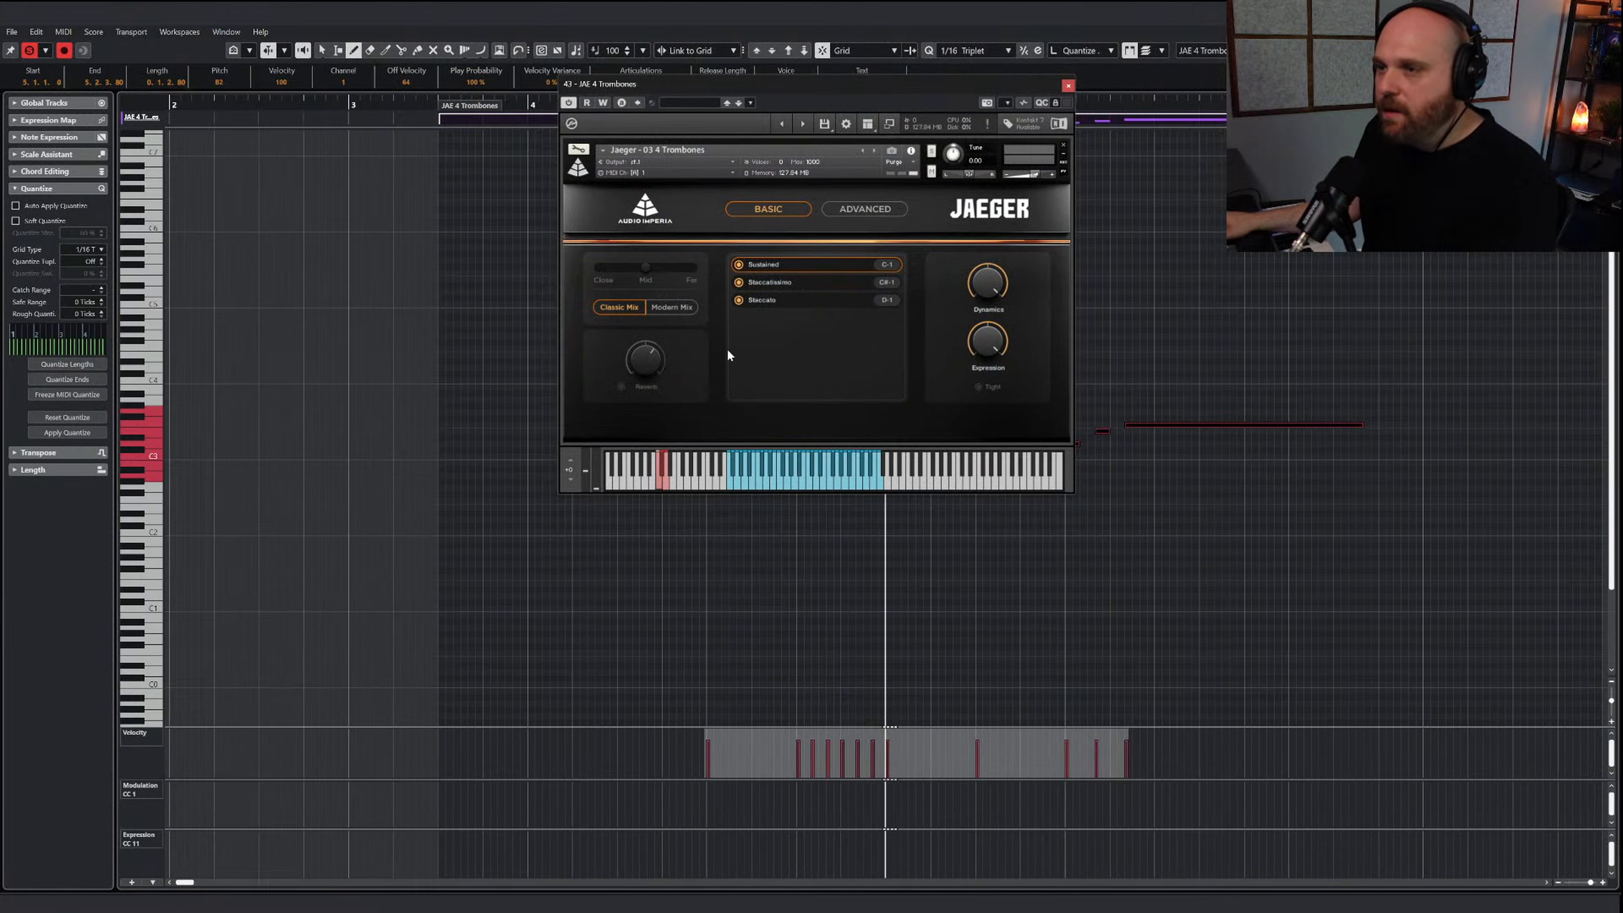
drag(760, 95, 317, 265)
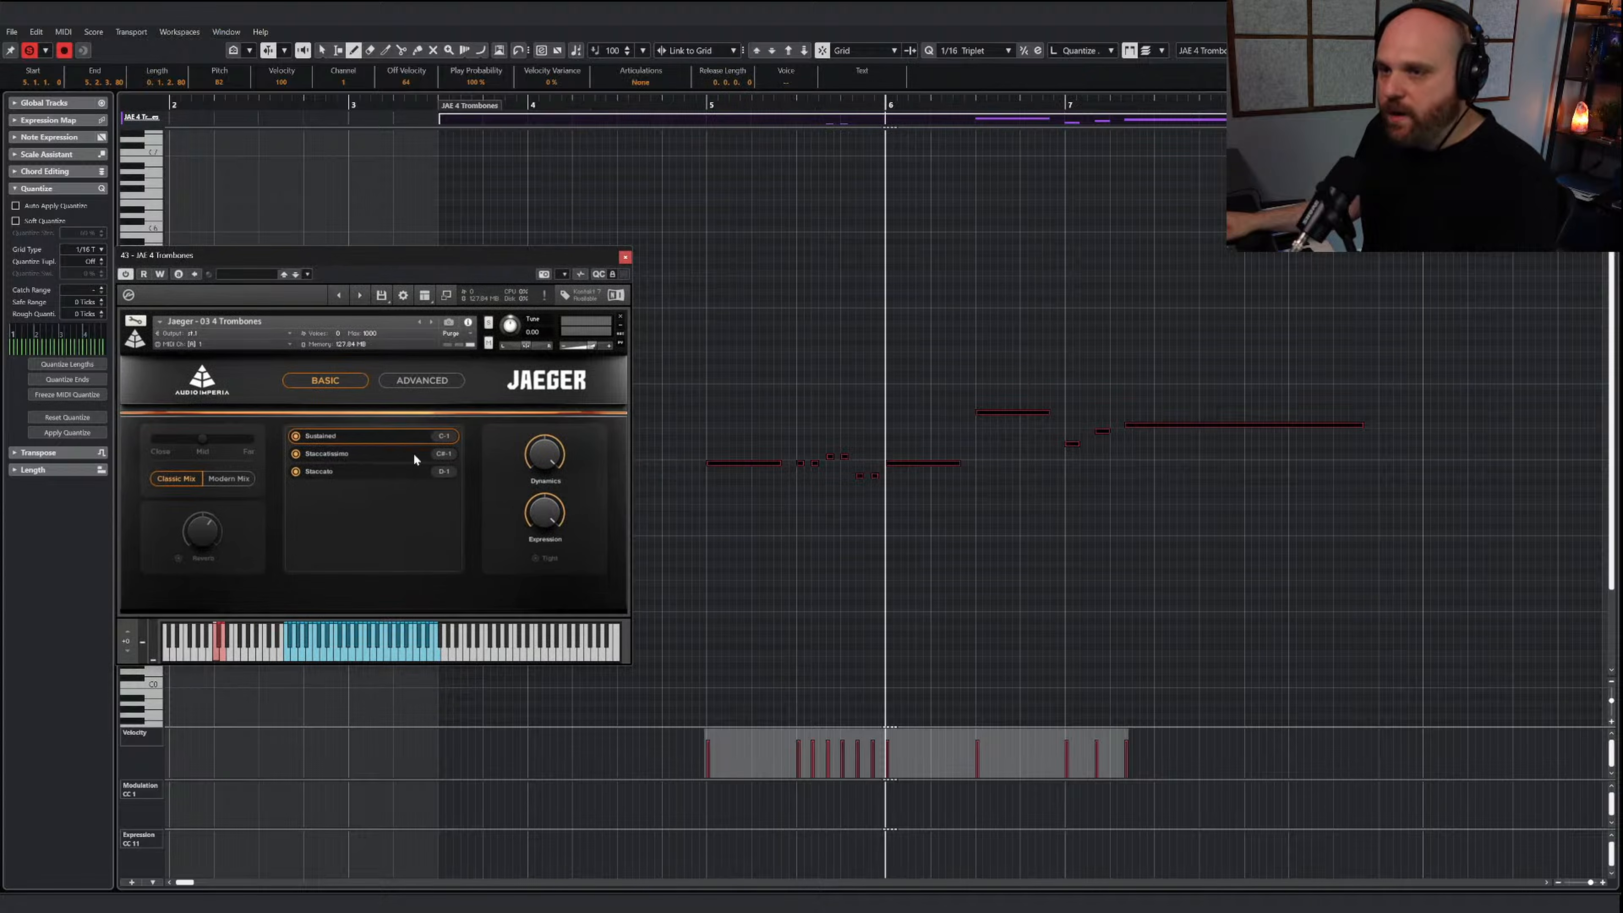
Draw a long keyswitch note starting just before bar 5 below the trombone line and transpose it down into the low keyswitch range
scroll(759, 521, down, 3)
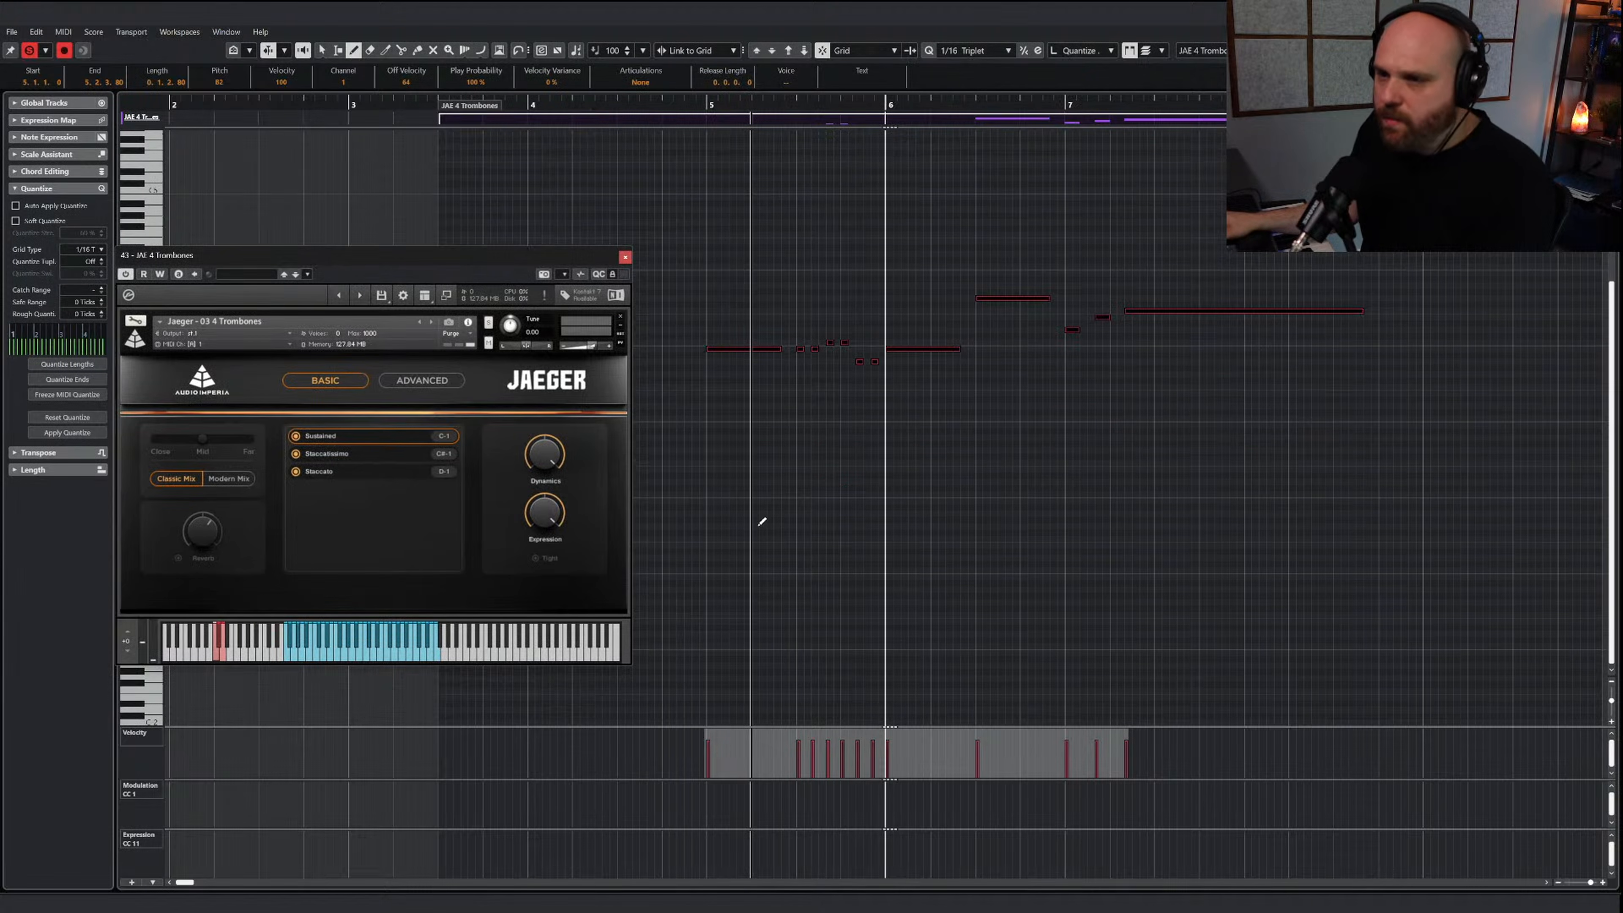
drag(459, 260, 516, 248)
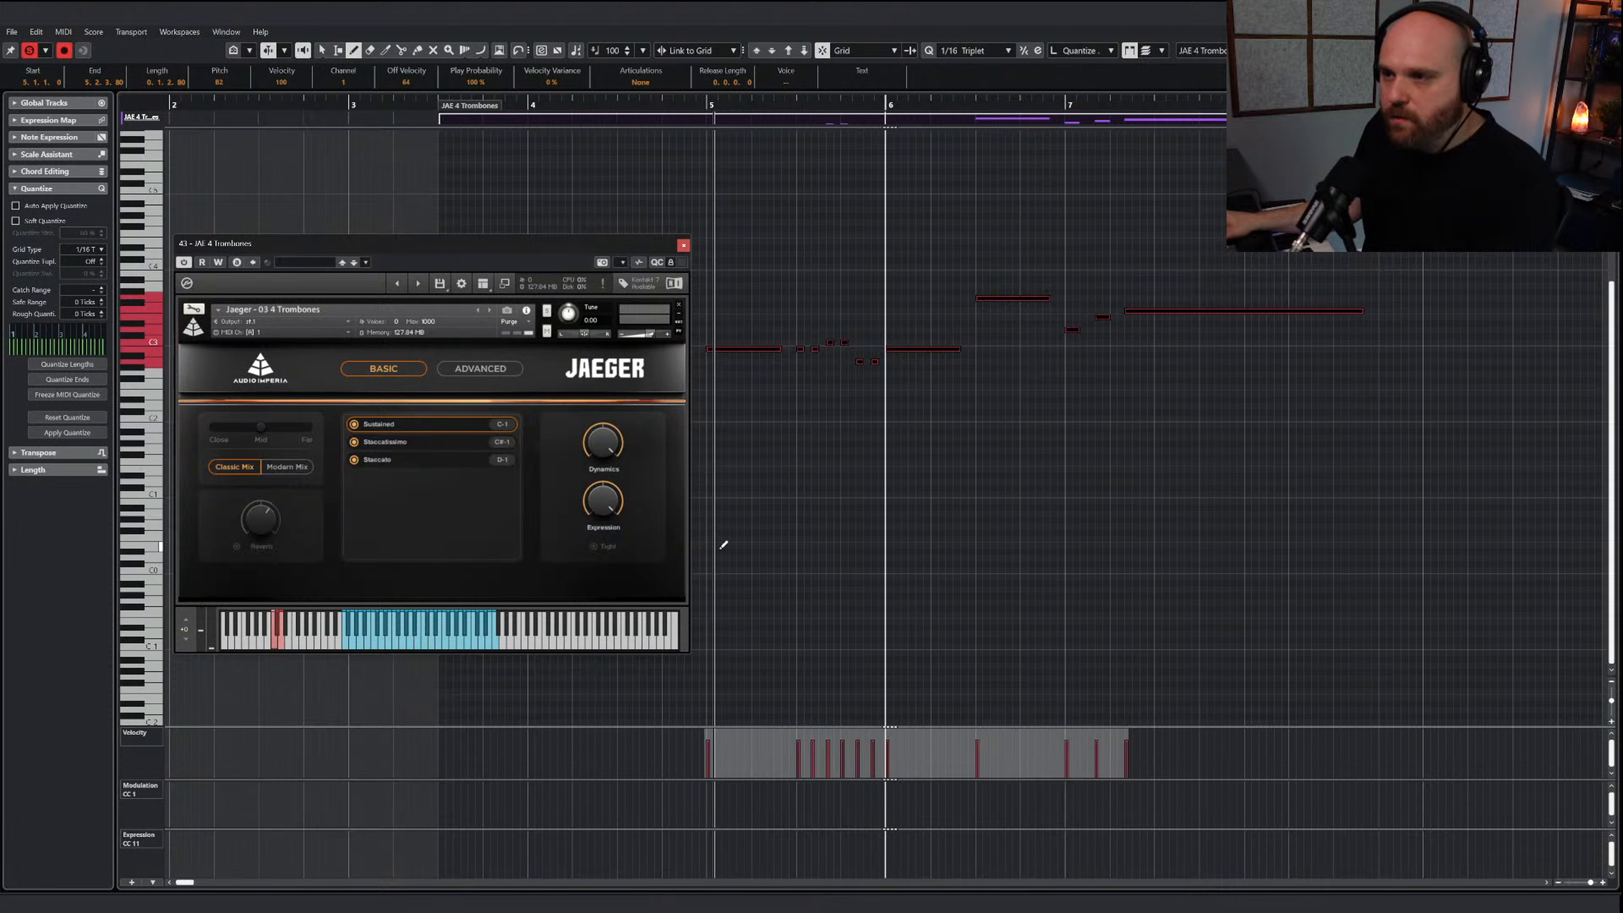
drag(700, 565, 865, 568)
key(Up)
key(Up)
key(Up)
key(Up)
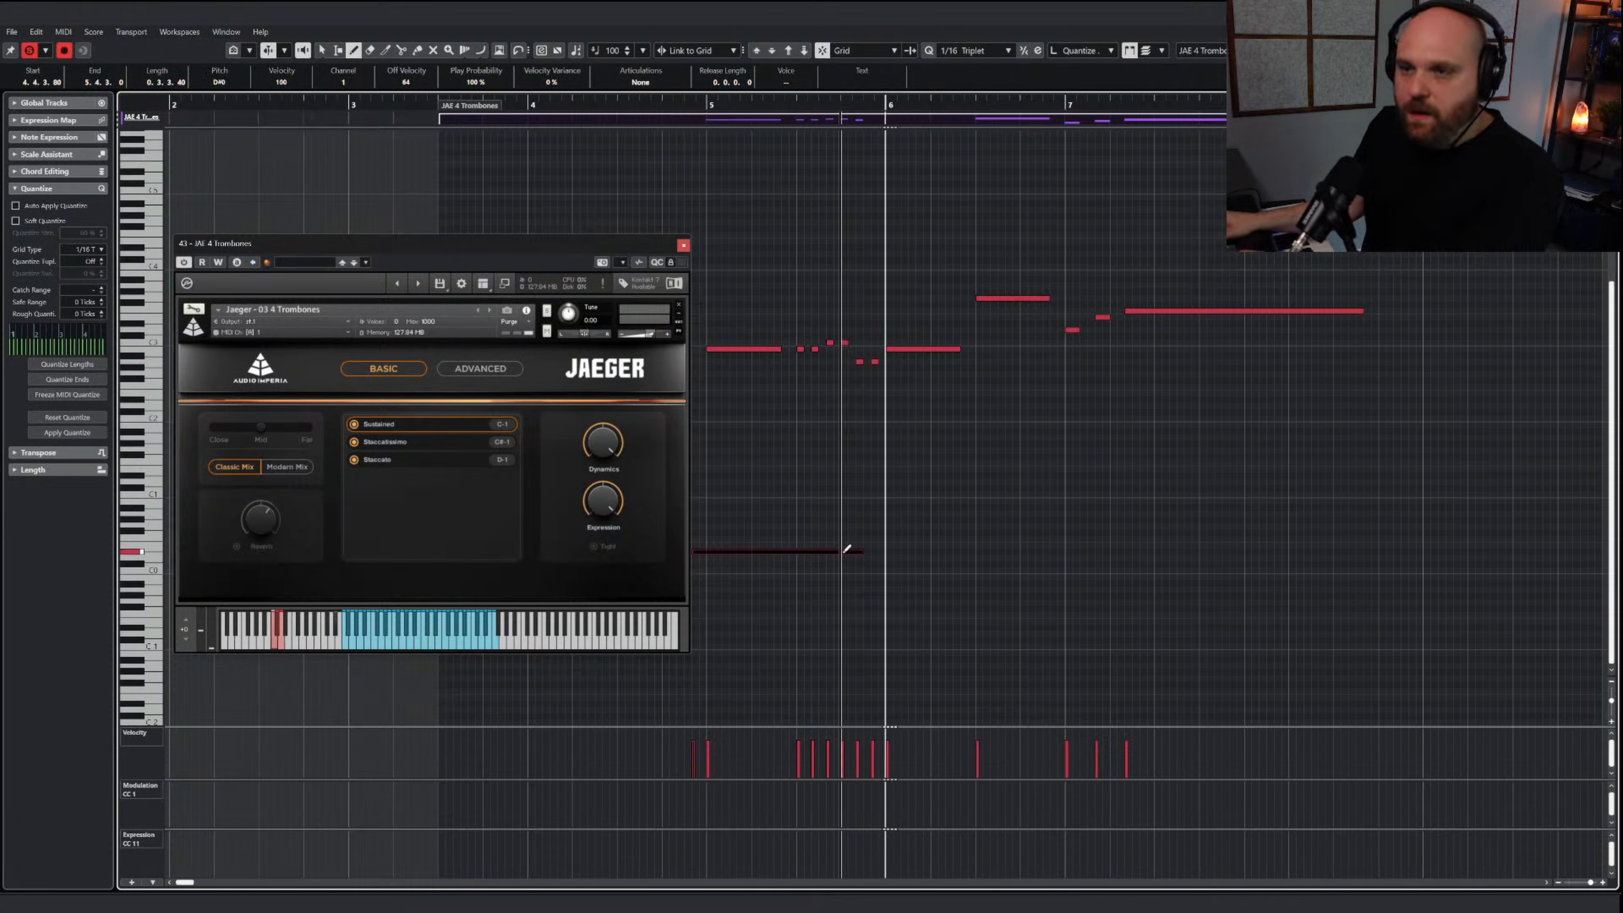
key(Down)
key(Down)
key(Down)
key(Down)
key(Down)
key(Down)
key(Down)
key(Down)
key(Down)
key(Down)
key(Down)
key(Down)
key(Down)
key(Down)
key(Down)
key(Down)
key(Down)
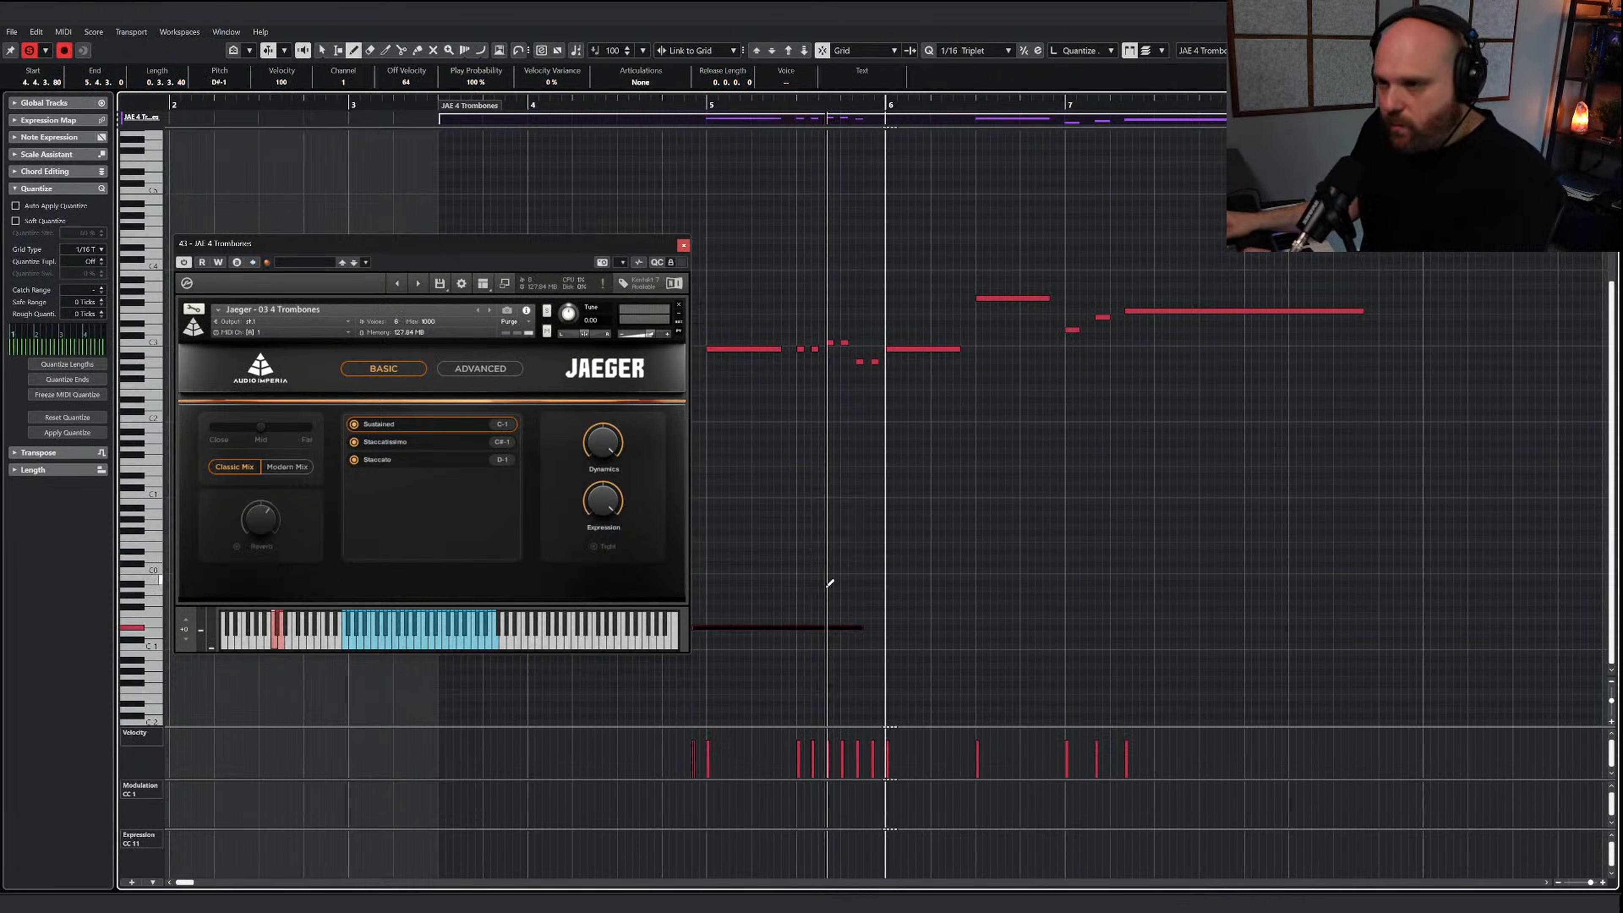
Complete the trombone keyswitches up to almost bar 7: Sustained (C-1) under the long notes and Staccatissimo (C#-1) under the short ones
mouse_move(823, 643)
mouse_down()
mouse_move(792, 639)
mouse_move(1072, 647)
mouse_move(1058, 646)
mouse_up()
key(1)
click(967, 558)
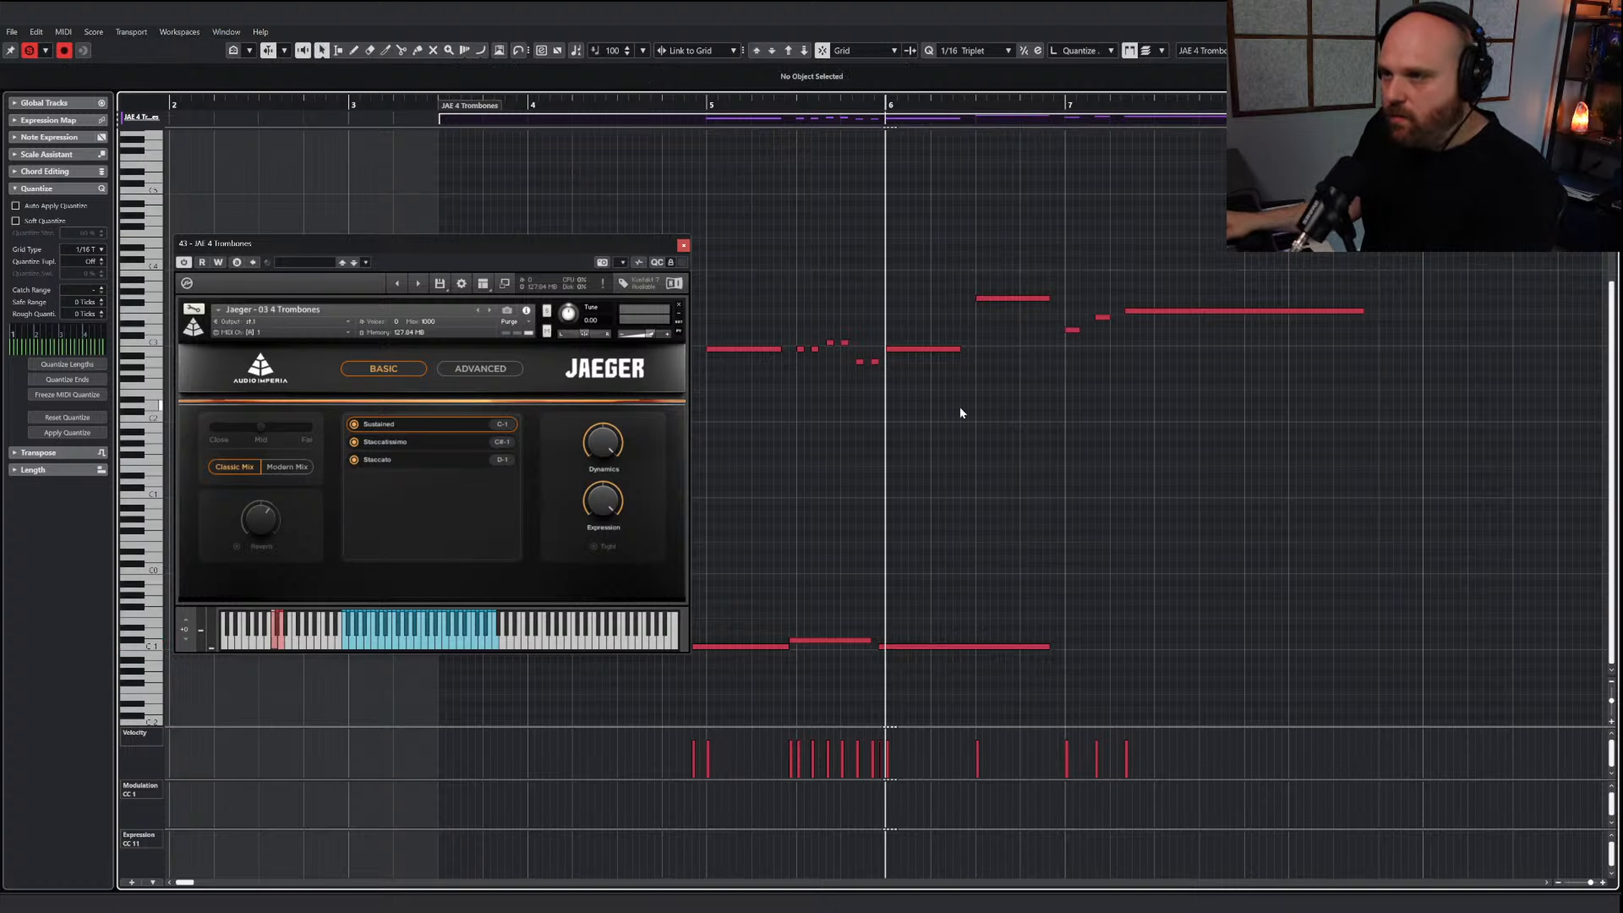
Set the velocity of all pasted trombone line notes to 79 and place the cursor at bar 5
drag(1371, 422, 721, 262)
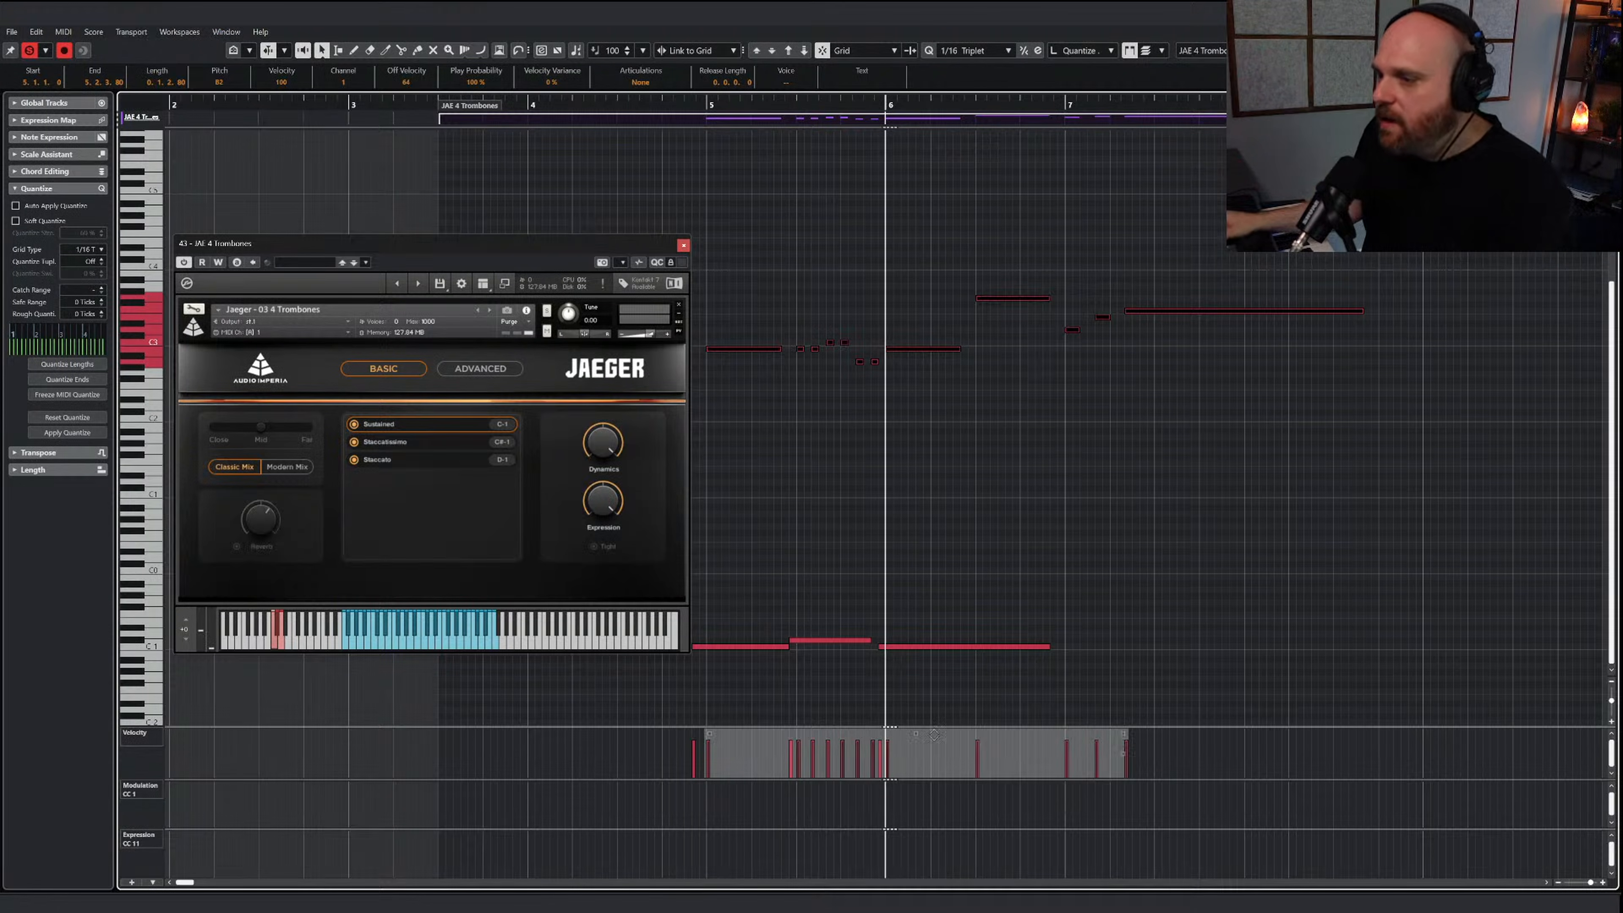
click(806, 516)
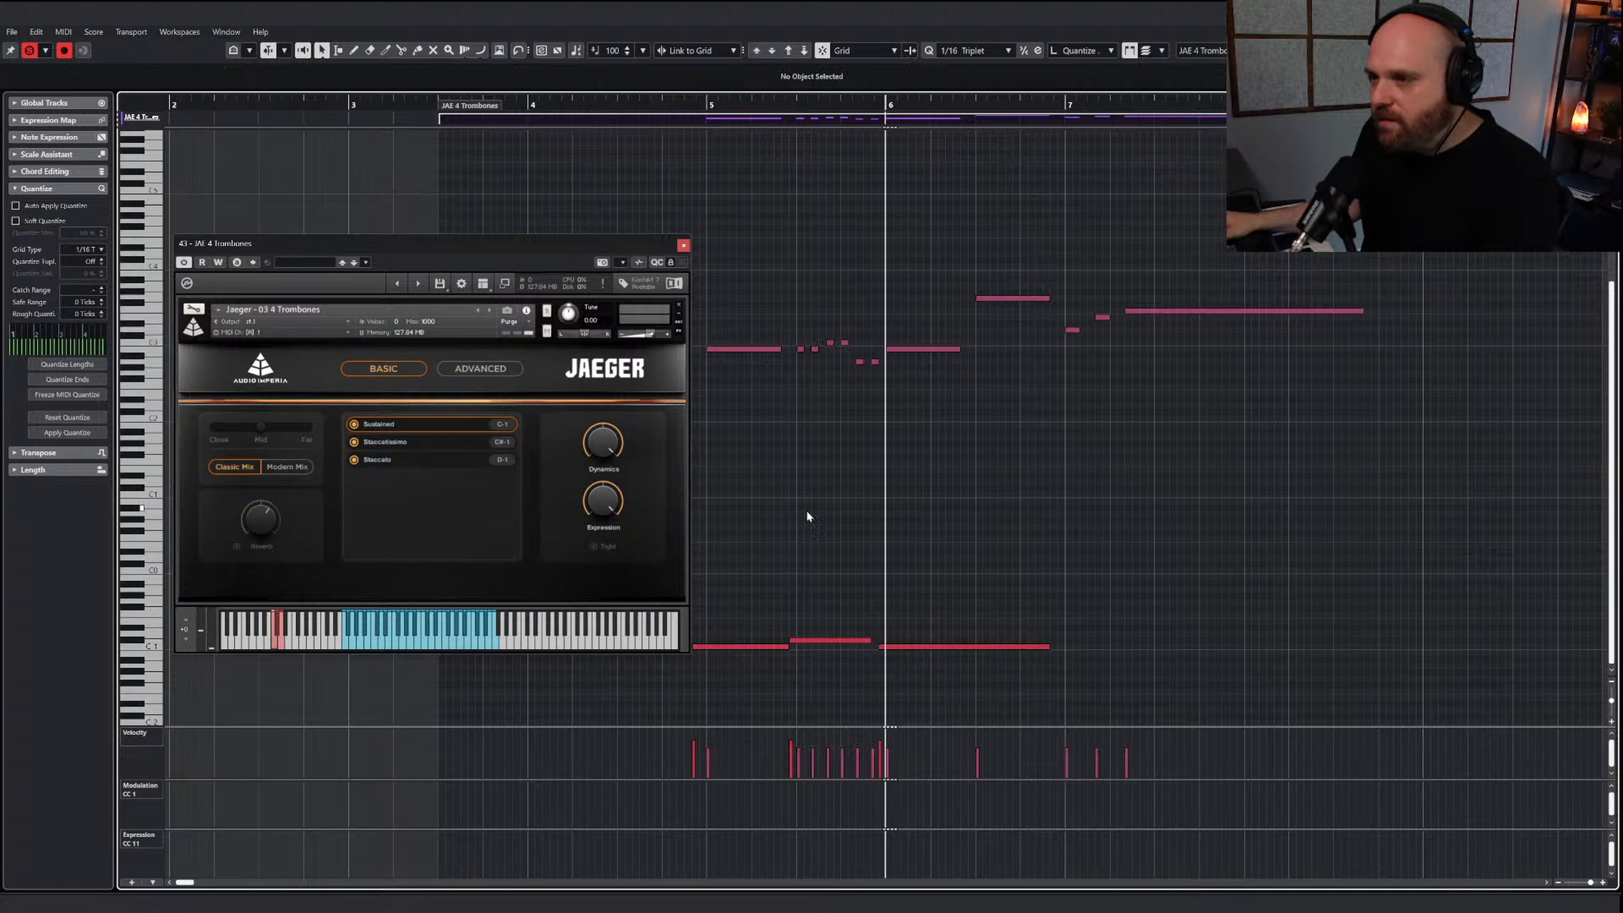
click(761, 116)
Draw a modulation (CC 1) value of 84 just before bar 5 and restore the Object Selection tool
right_click(770, 465)
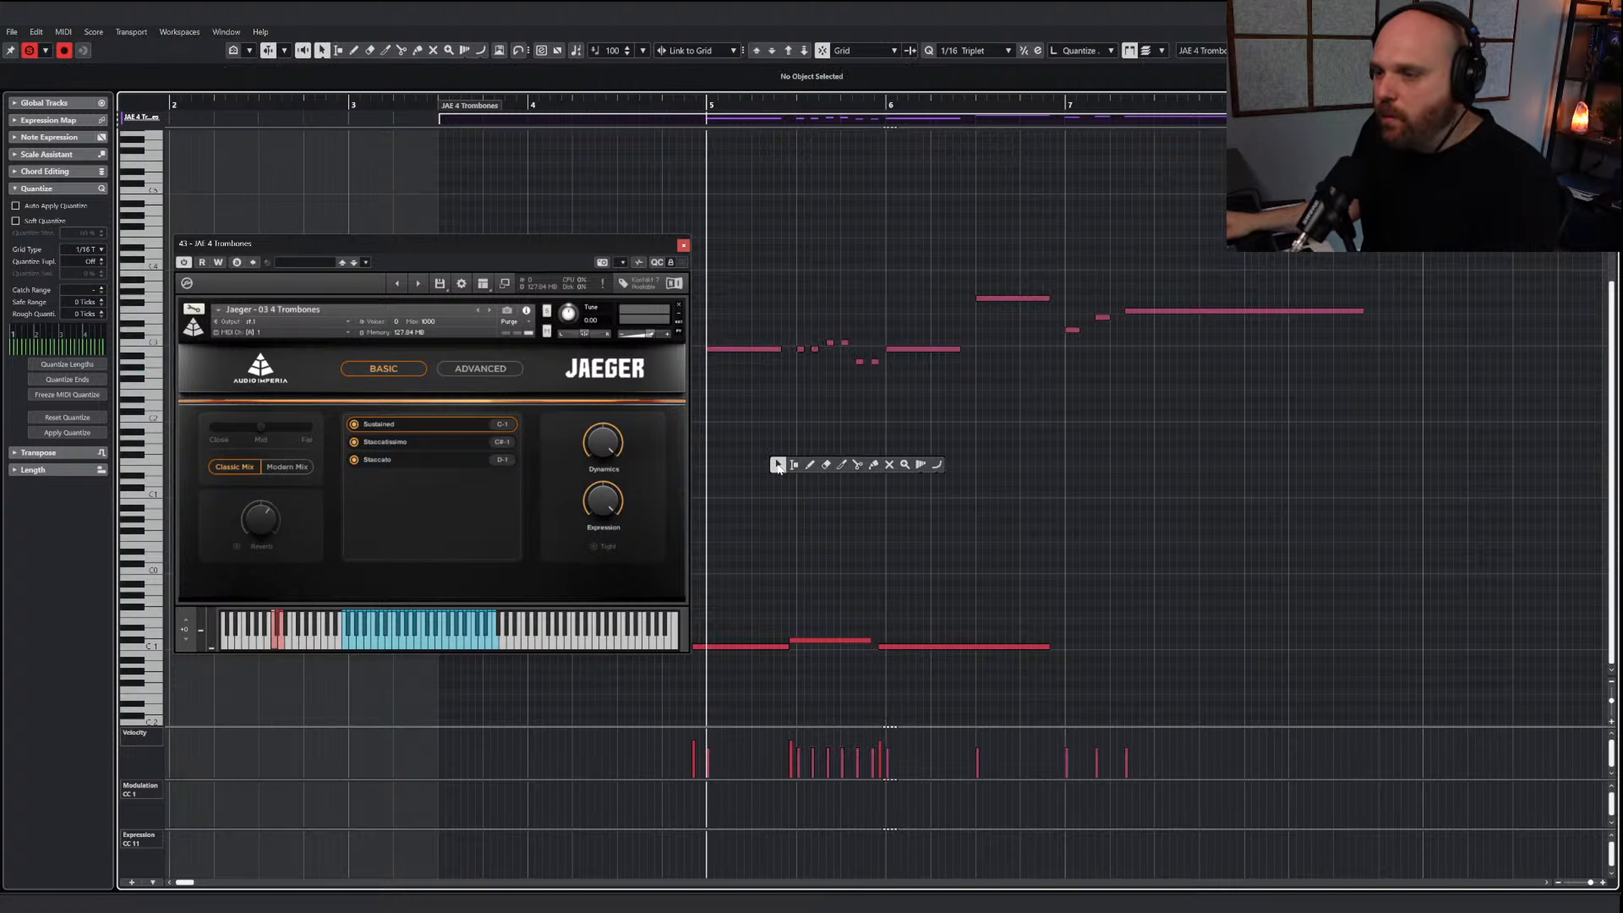
click(810, 465)
click(682, 796)
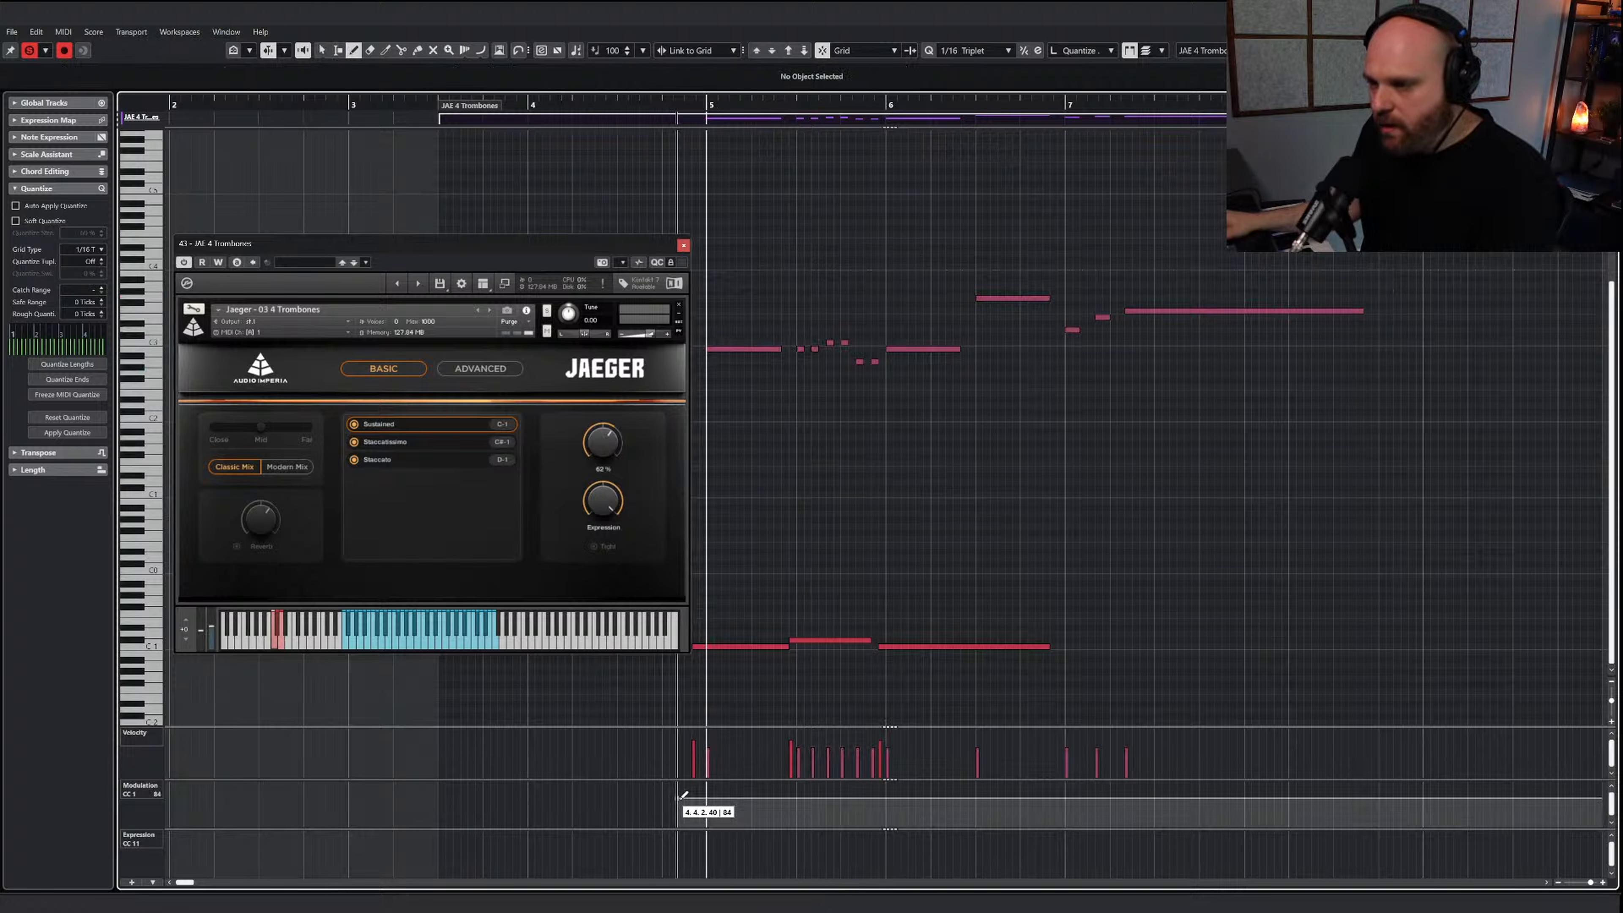
key(1)
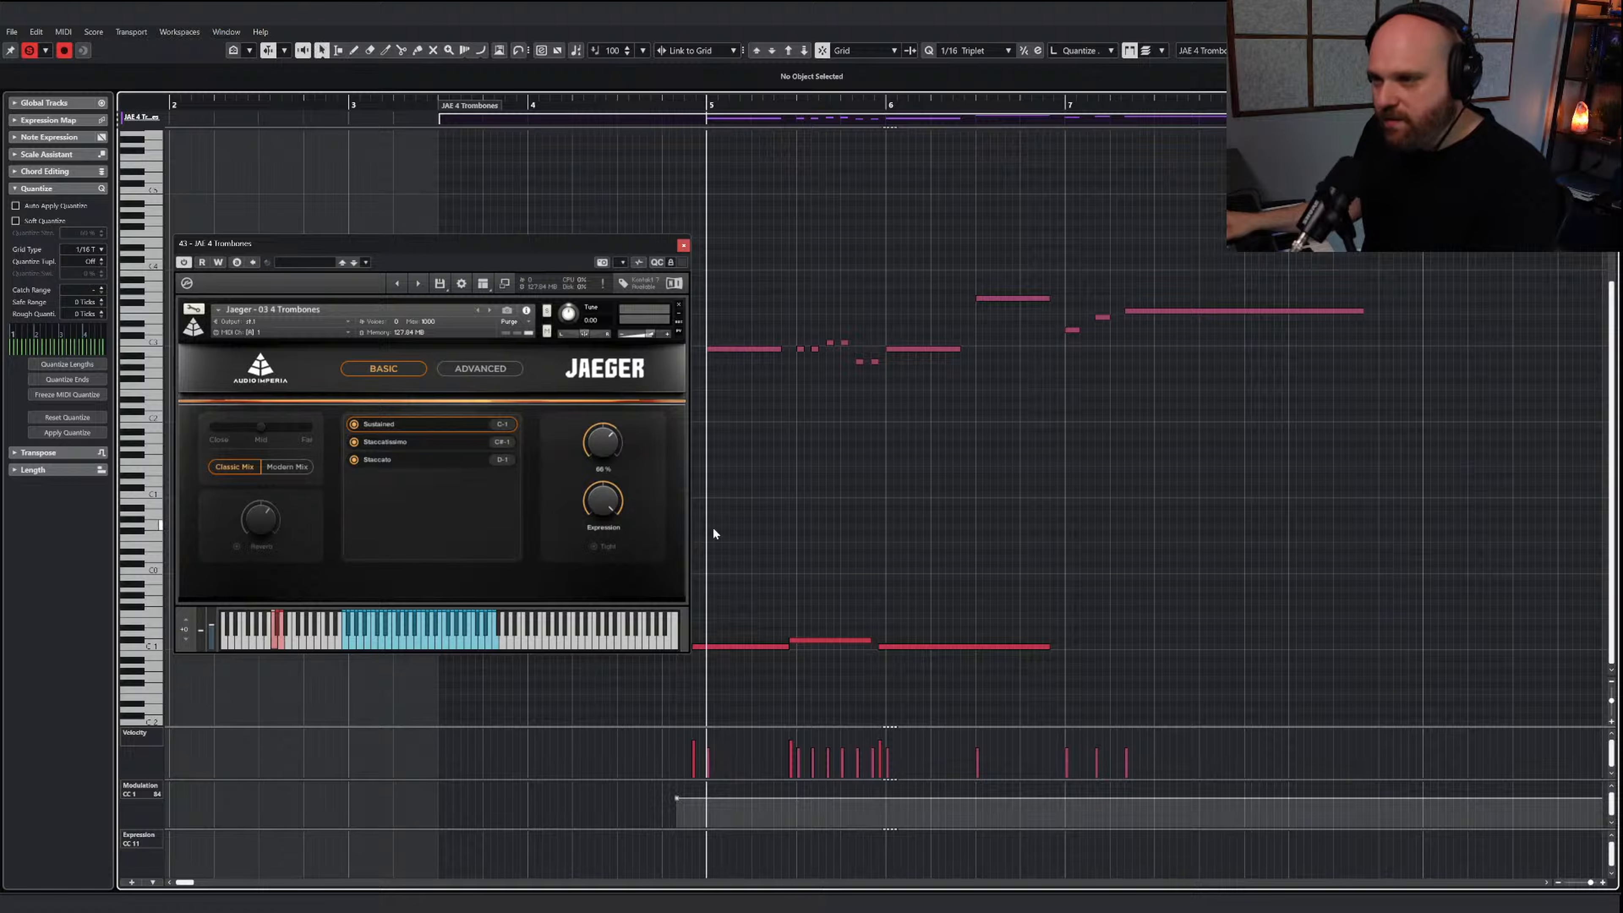
Play the trombone line from bar 5 to hear its articulations and dynamics
click(708, 105)
right_click(776, 275)
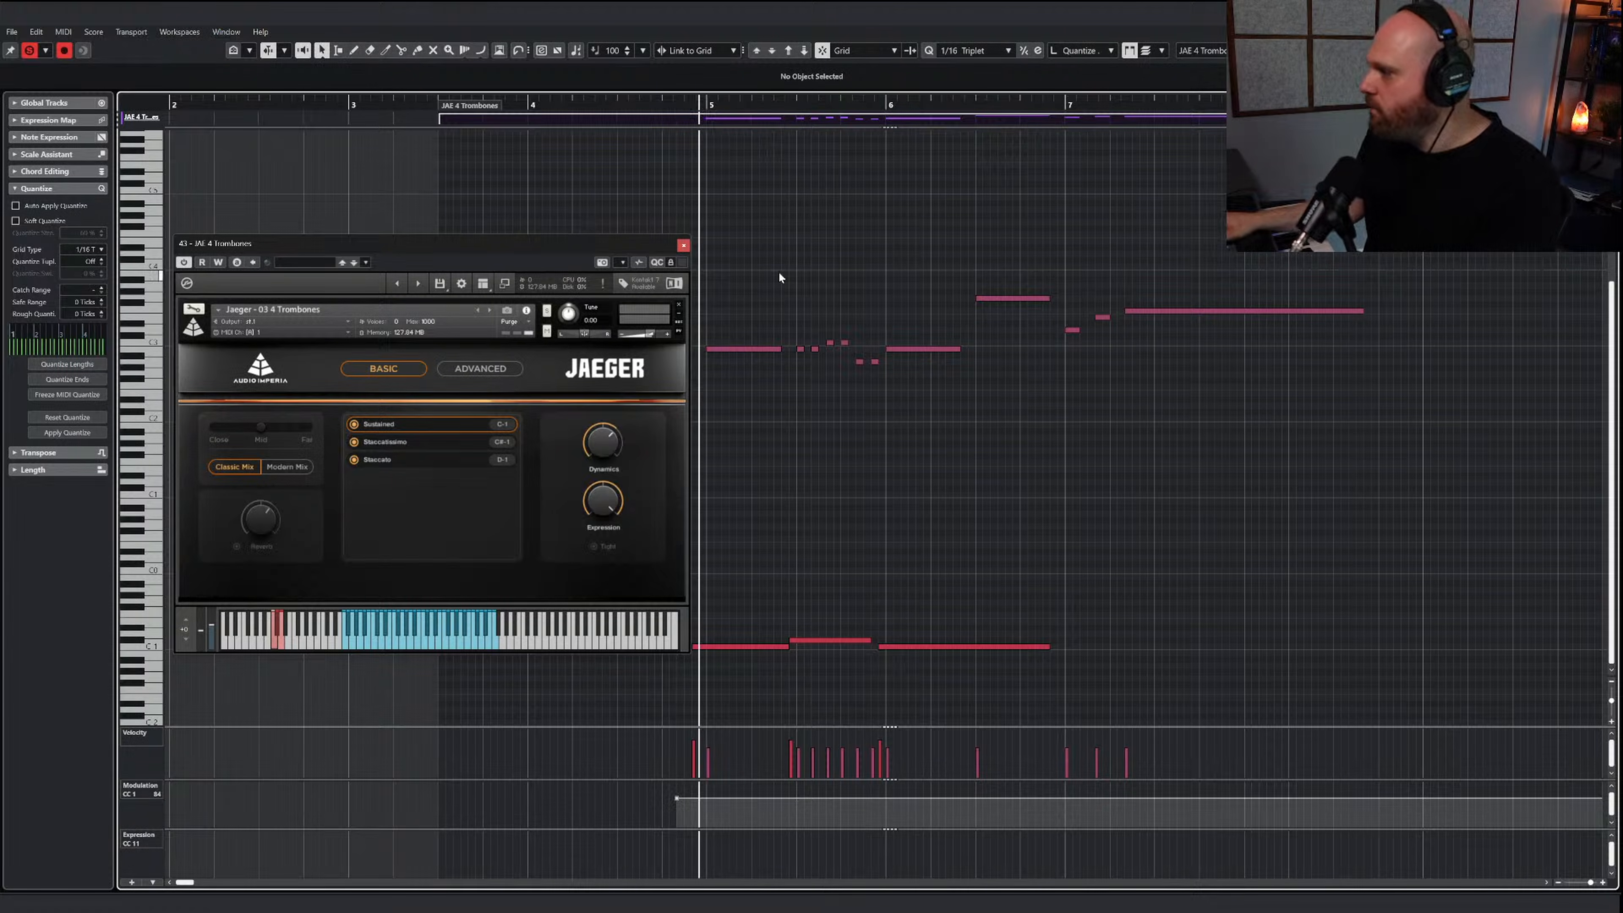
key(space)
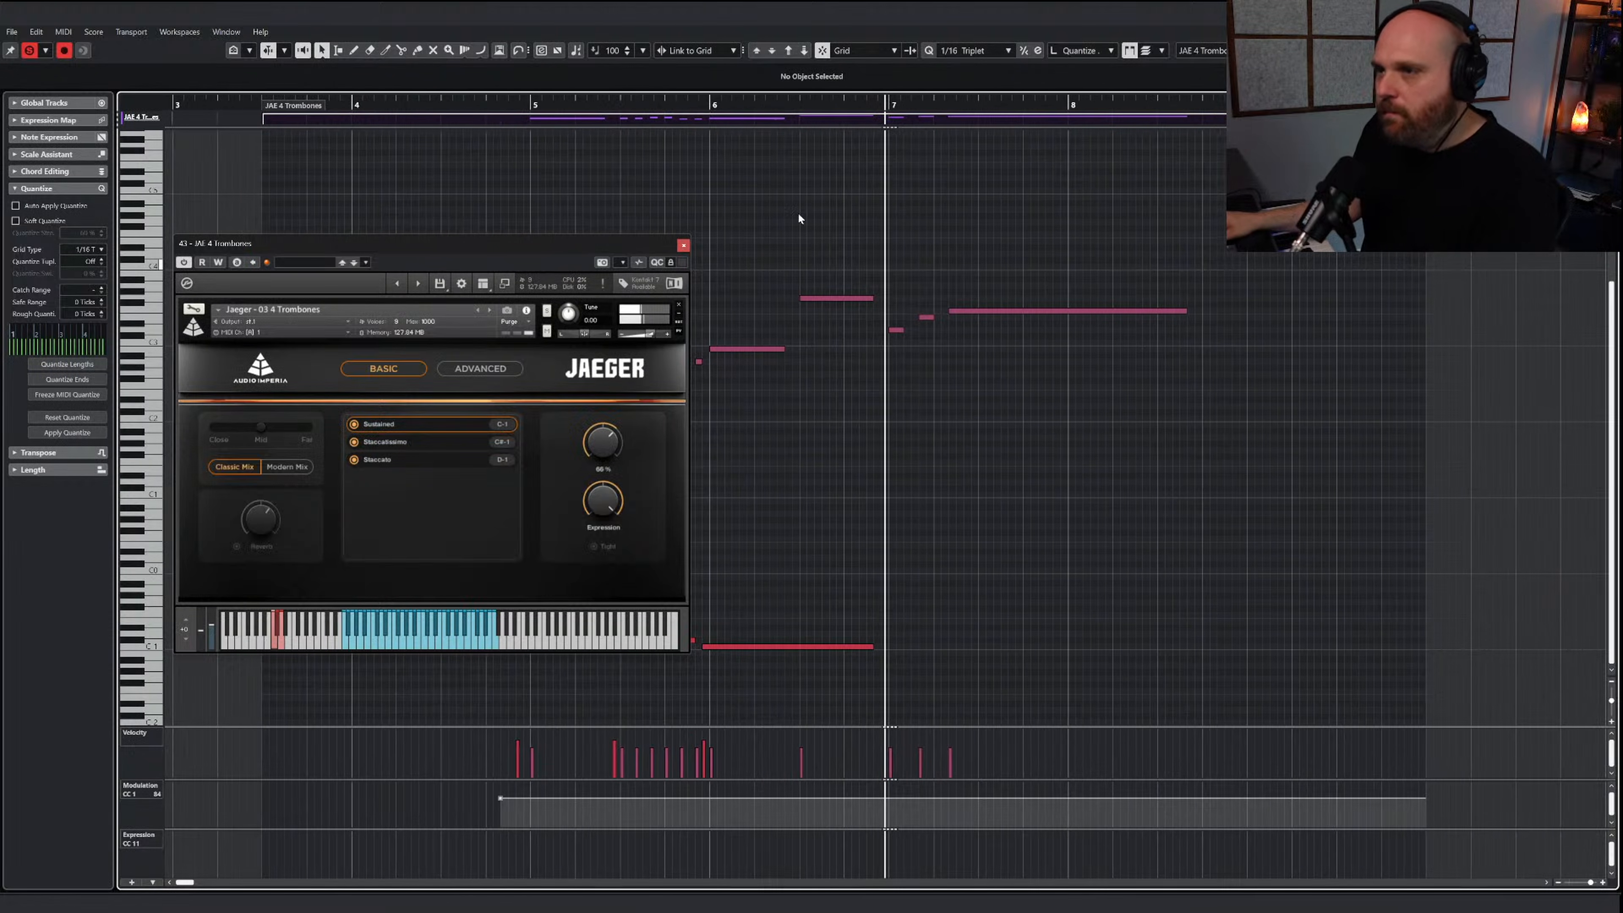
Adjust the high key limit in the trombones' advanced Transpose/Range settings, close the instrument window and replay the line from just before bar 5
click(475, 373)
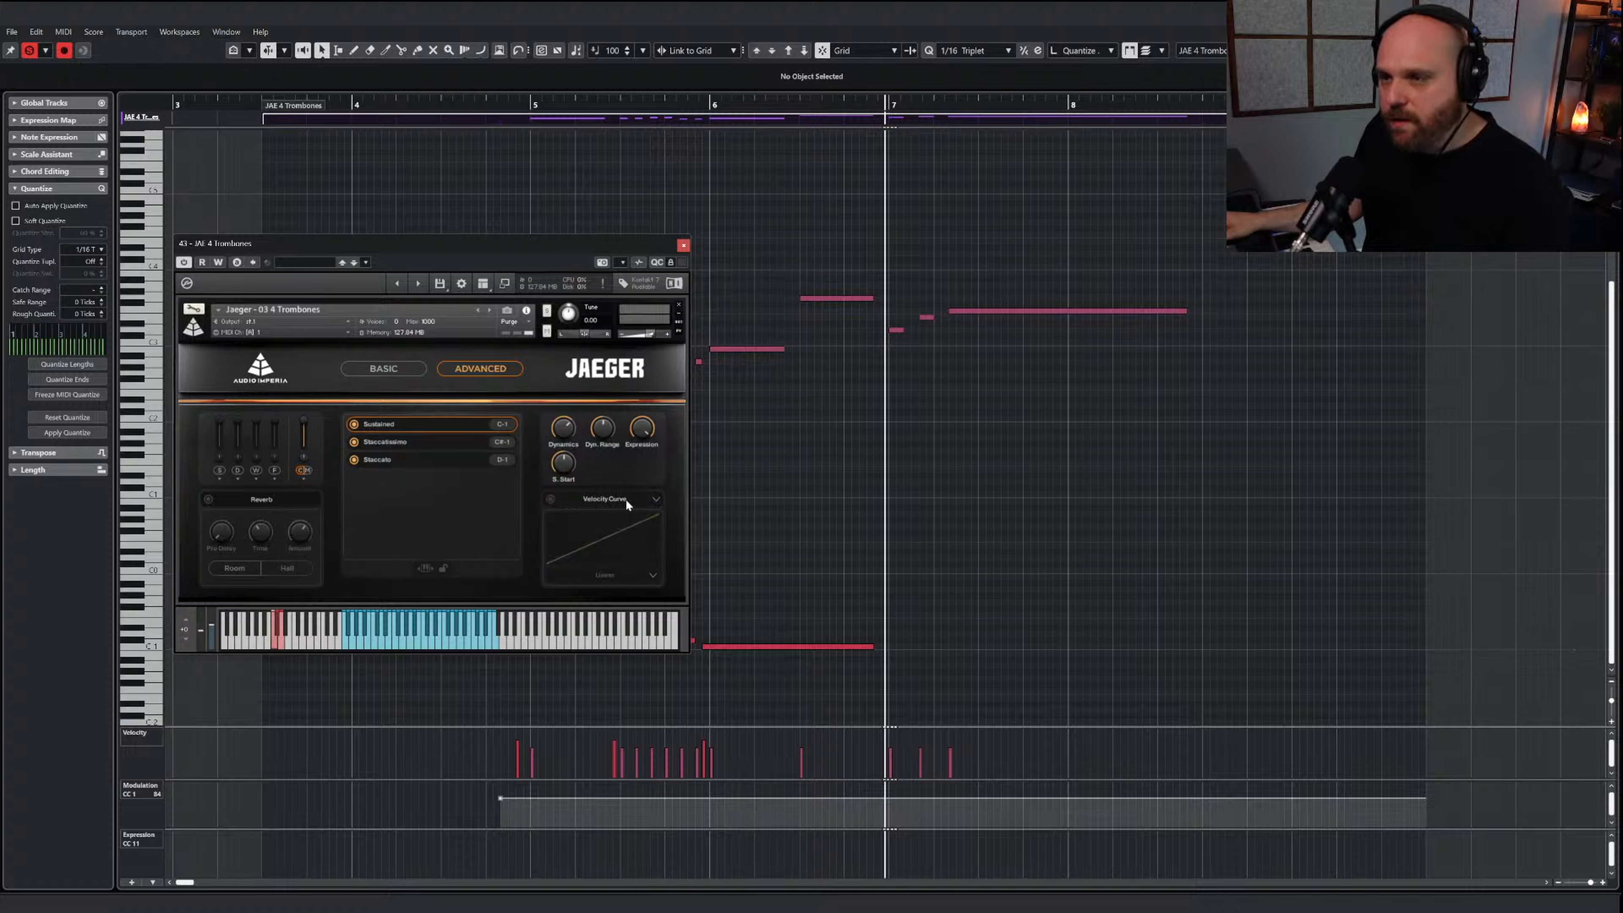
click(554, 566)
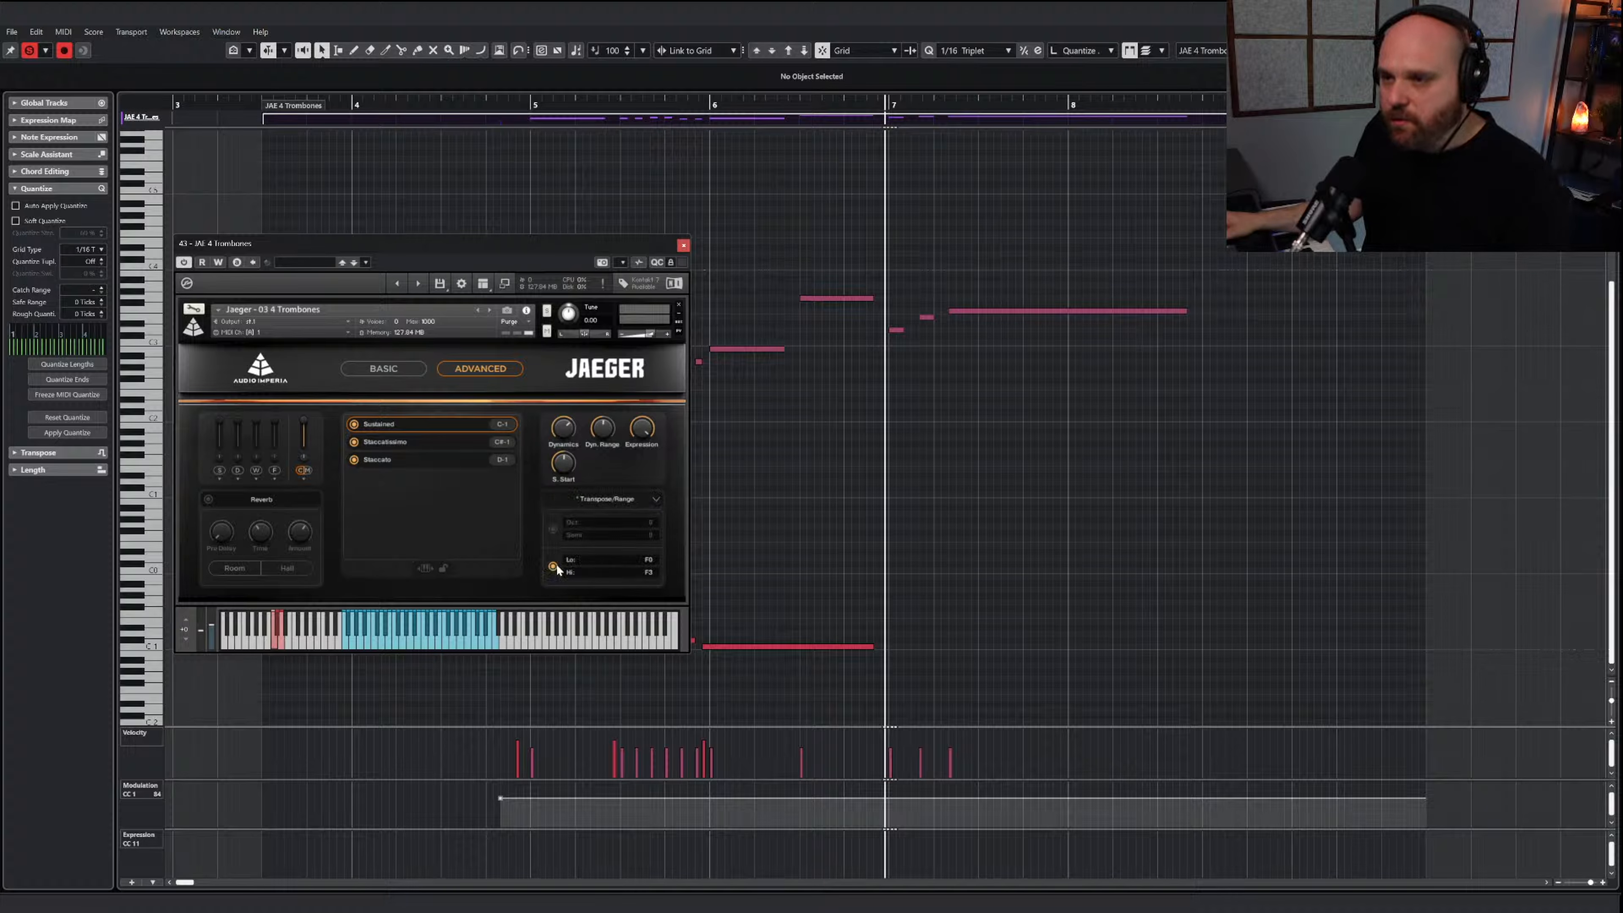
click(655, 570)
click(684, 246)
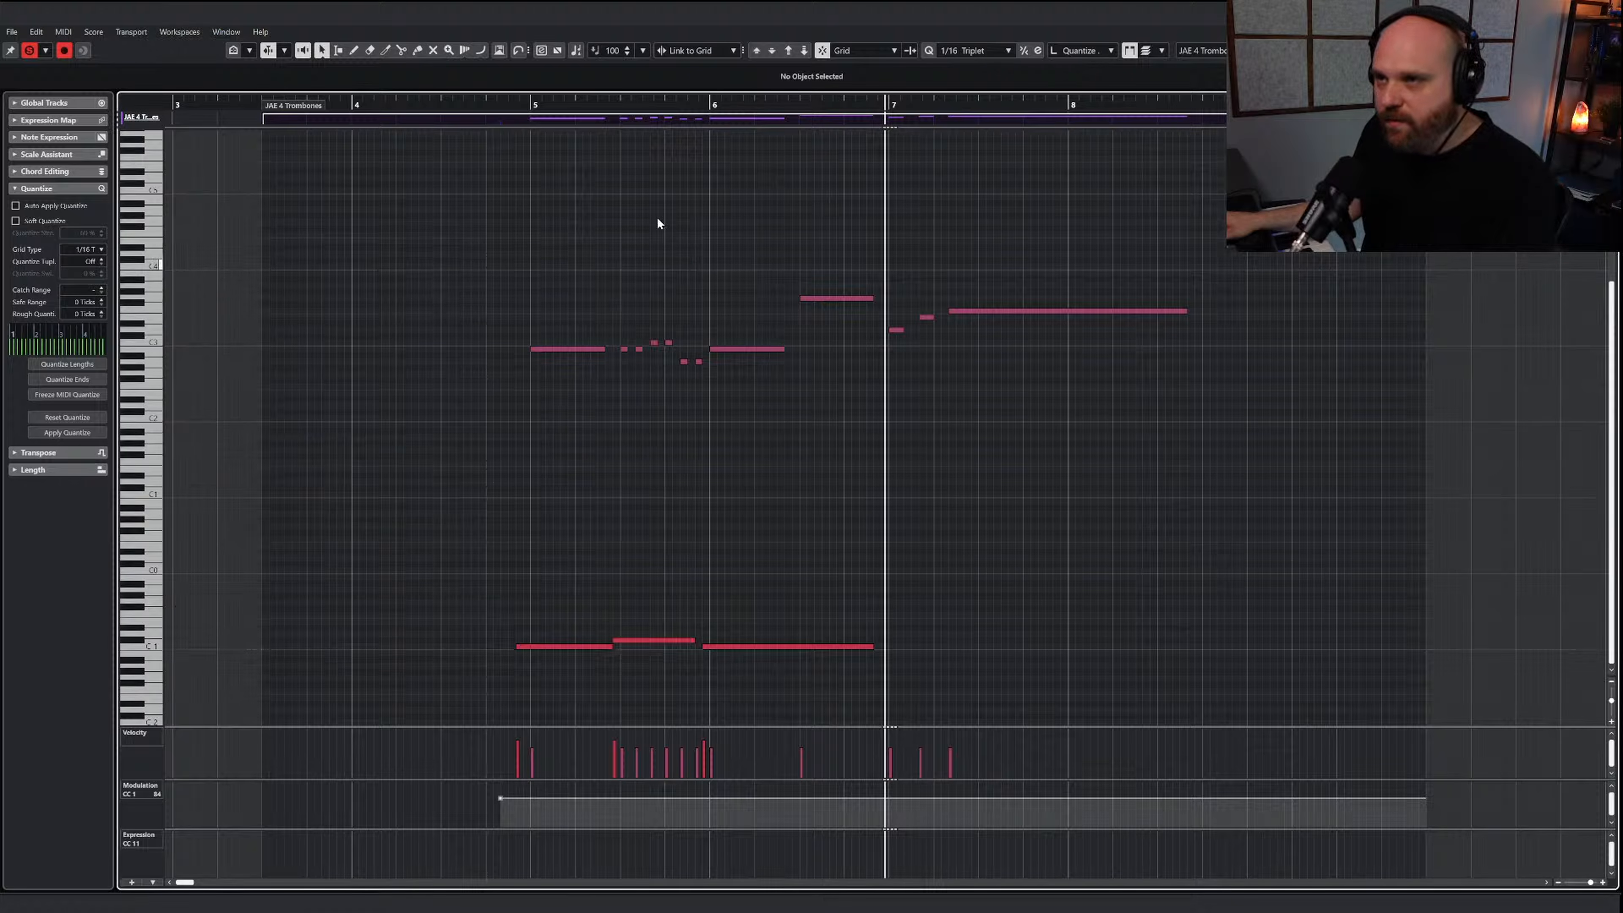
click(500, 104)
key(space)
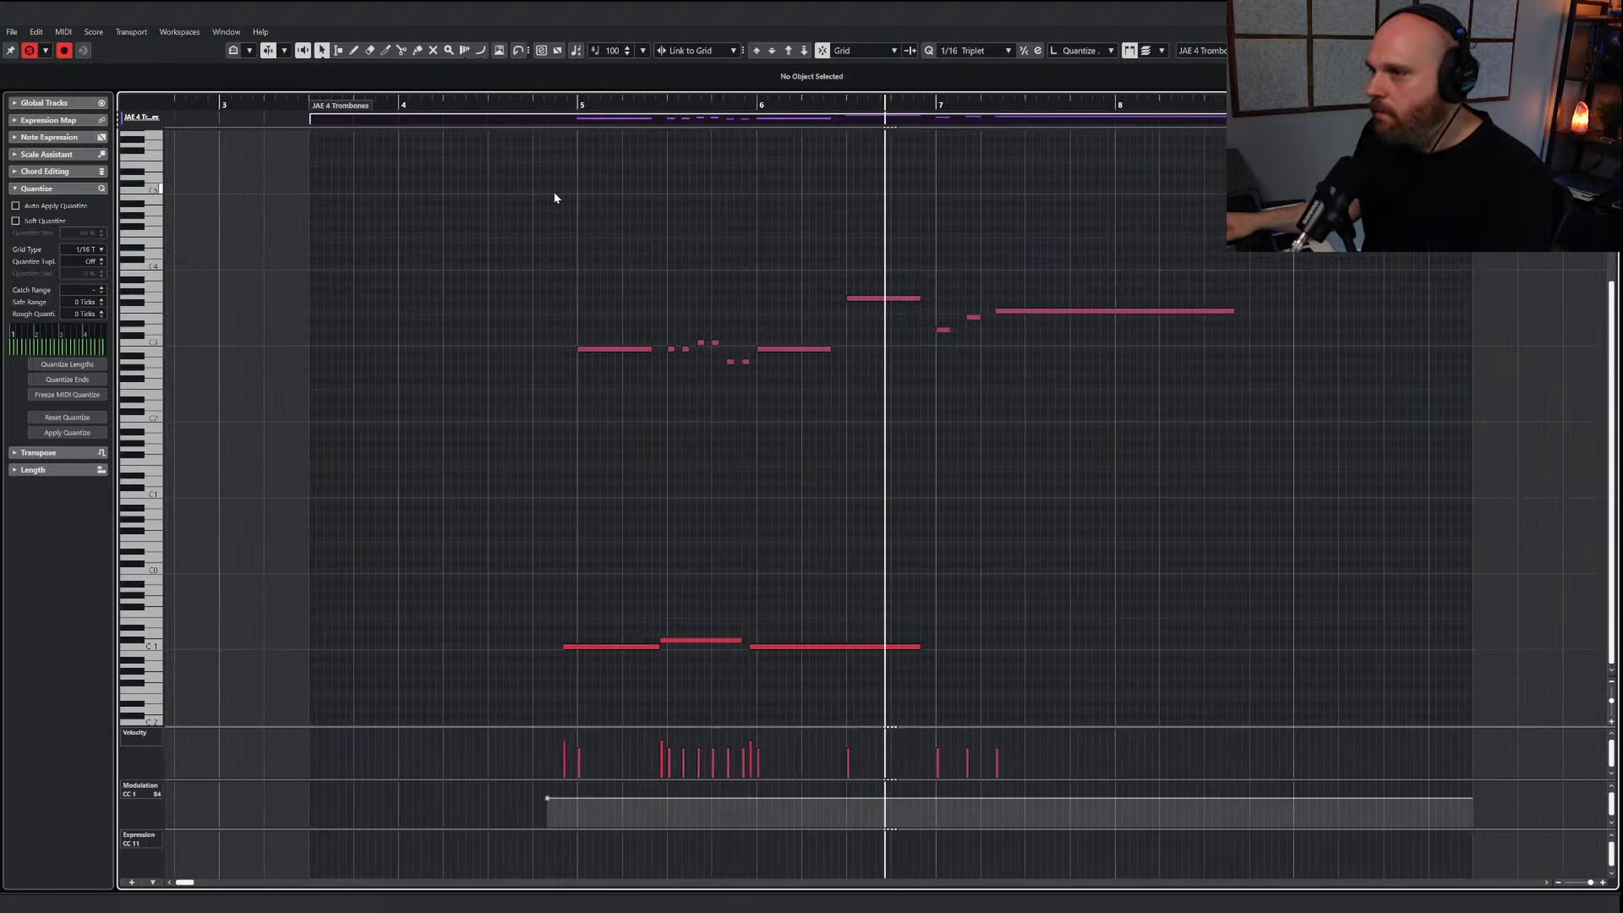
Draw a Staccatissimo keyswitch at the start of bar 7 and a Sustained keyswitch from there to bar 8, and play the passage
right_click(788, 351)
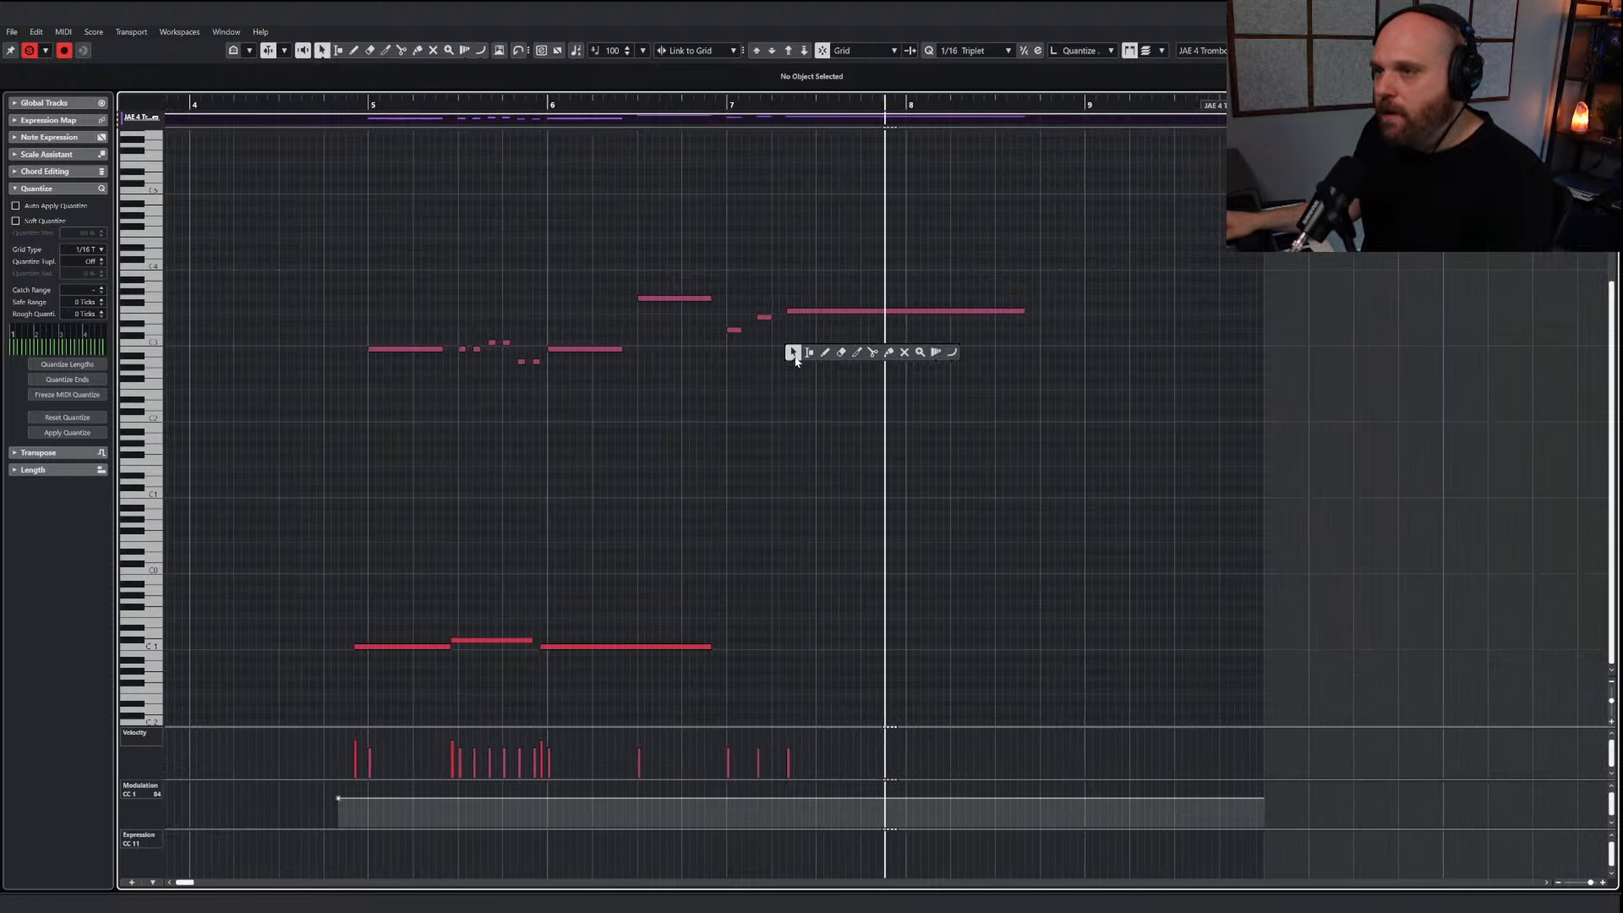
click(829, 353)
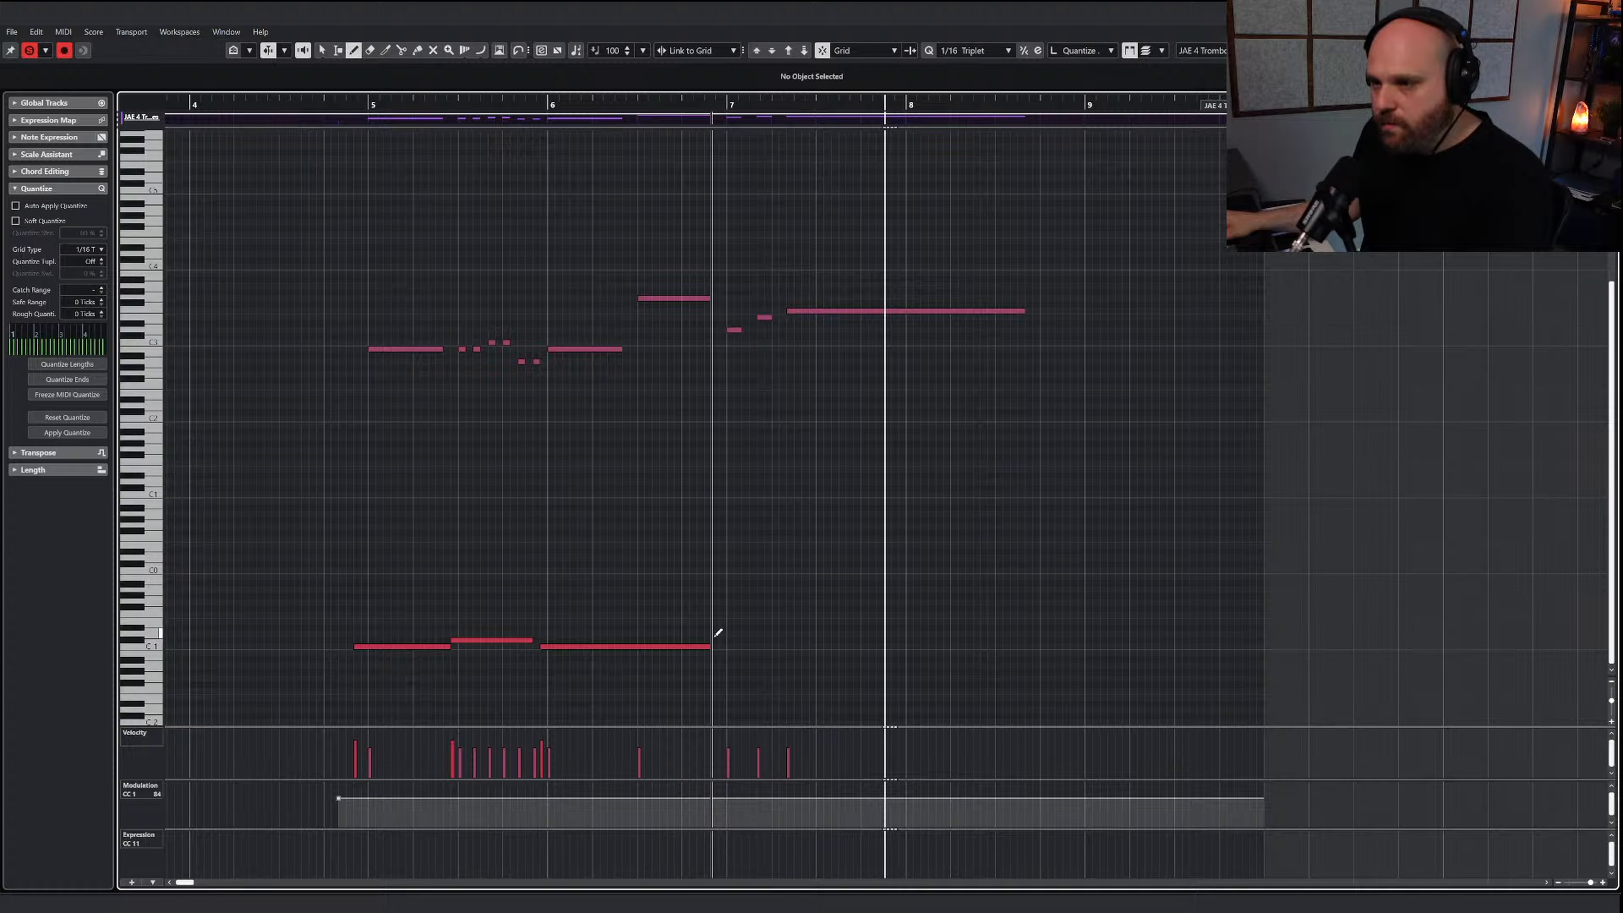
drag(714, 633, 913, 649)
key(Down)
right_click(838, 535)
click(846, 537)
click(730, 108)
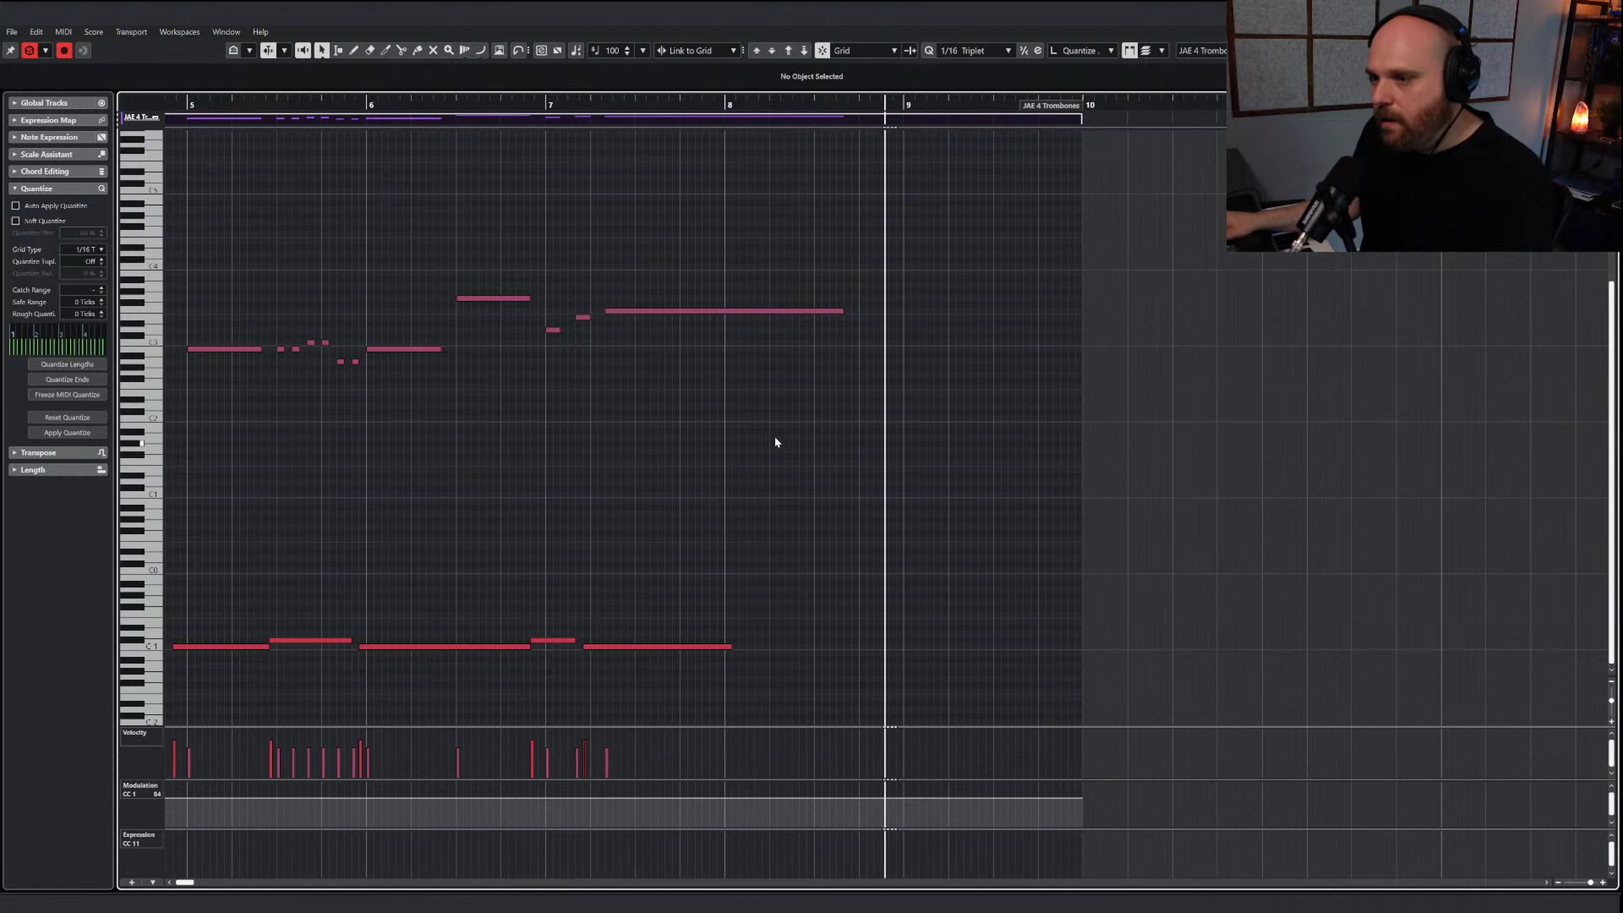
Shape the trombones' modulation to rise slightly at bar 7 and fall to 33 by the middle of bar 8, and play it
right_click(775, 441)
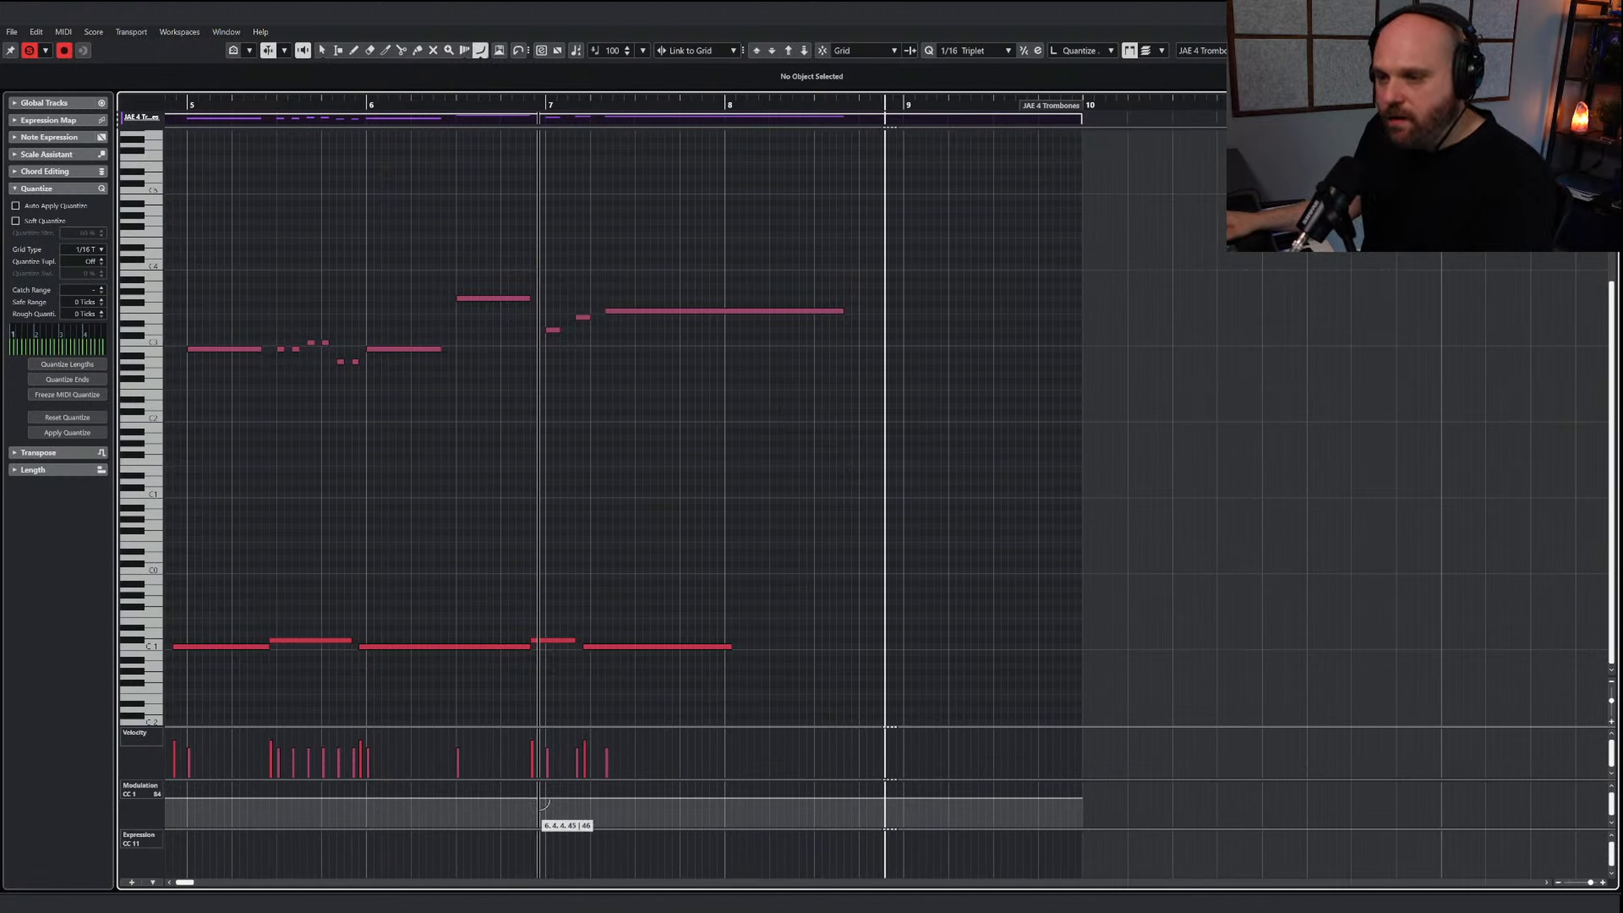
drag(562, 795, 833, 815)
key(1)
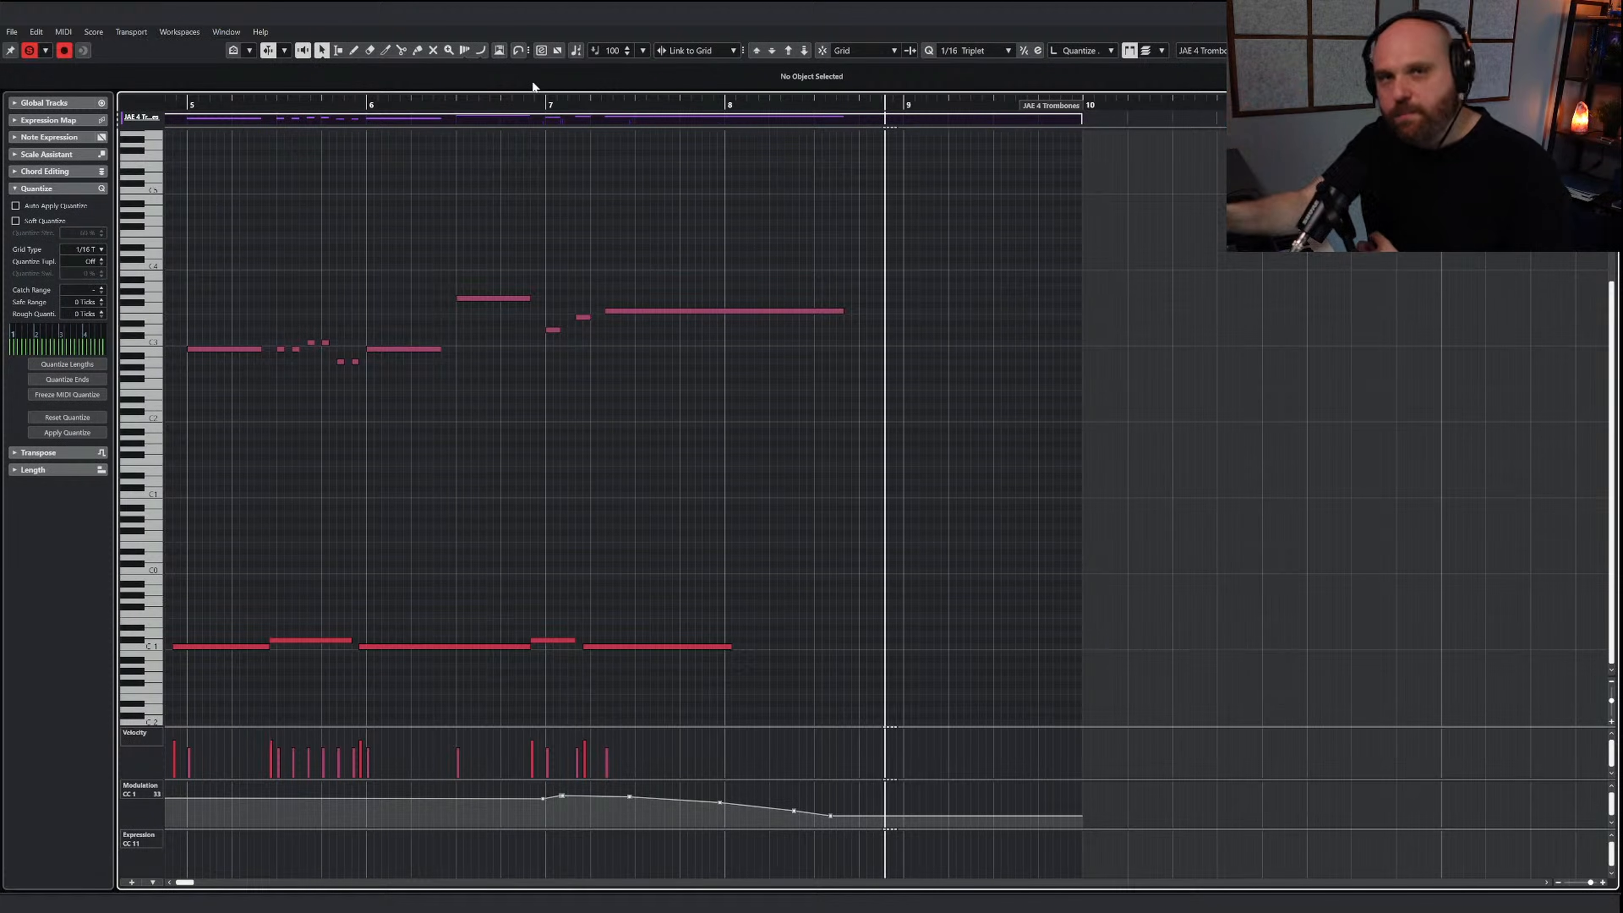
click(526, 99)
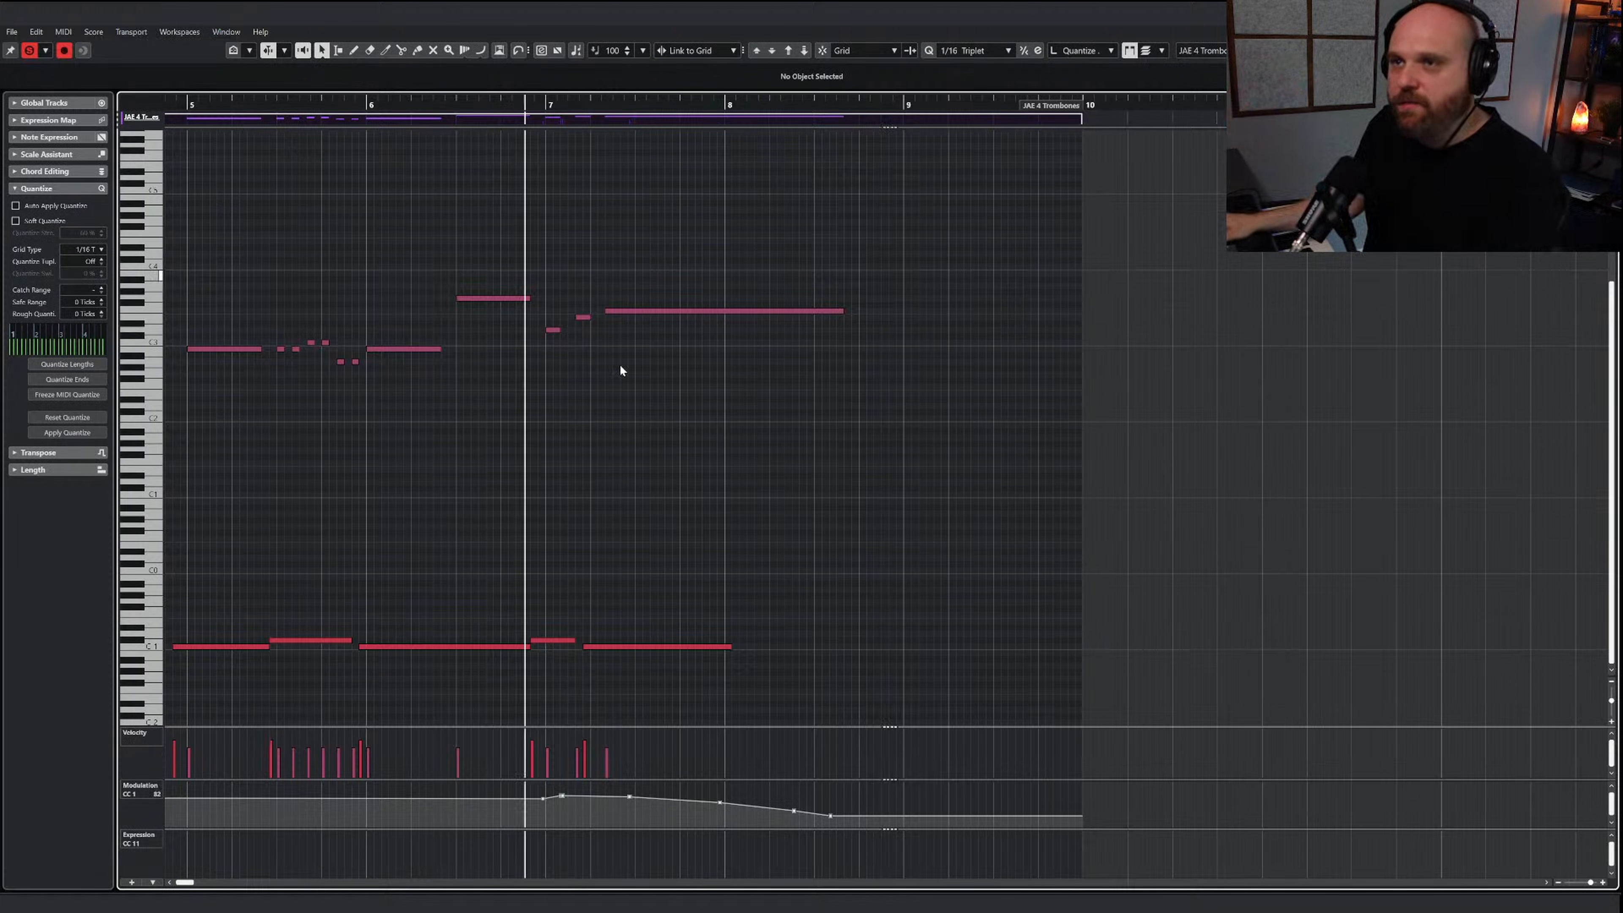
key(space)
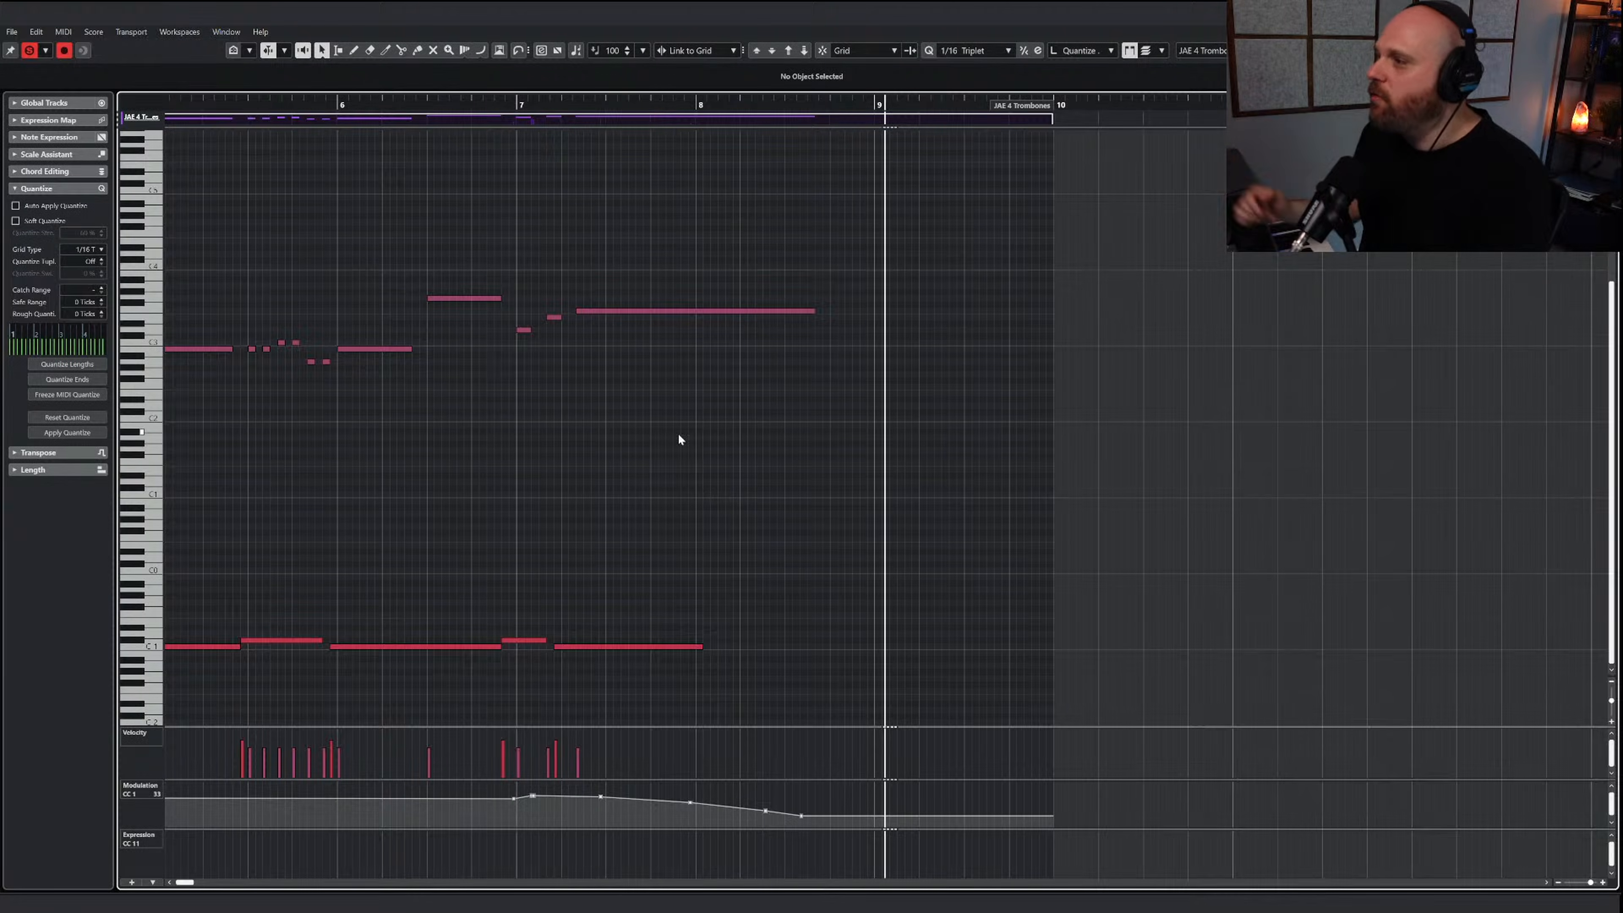
Turn off the editor solo and play the trombone line from bar 5 together with the other tracks
key(g)
key(g)
key(g)
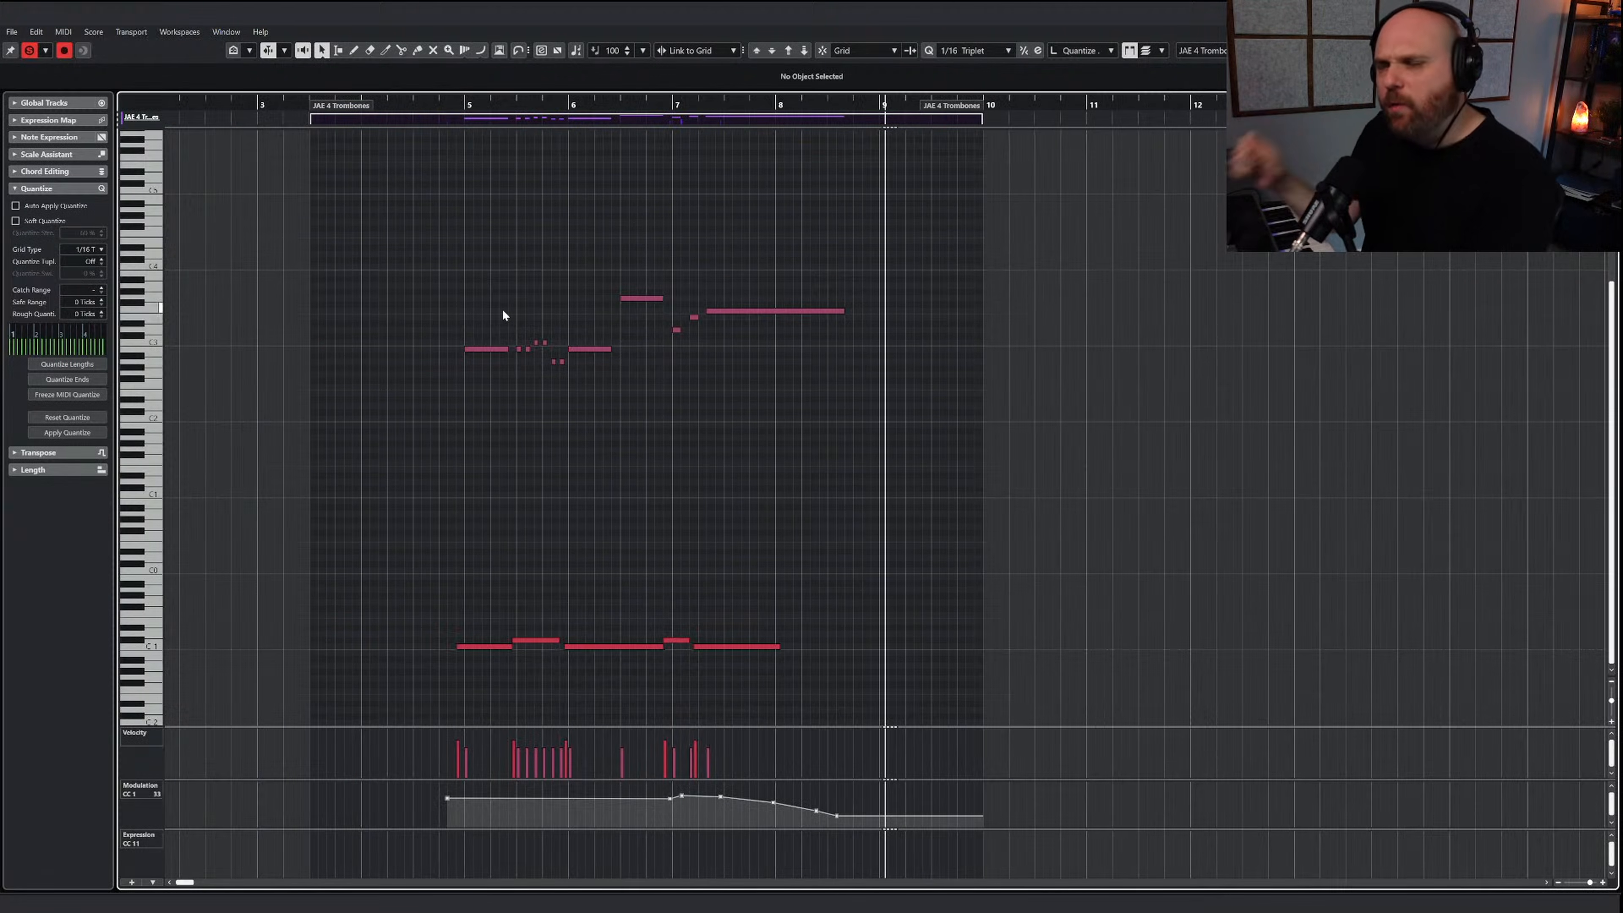
click(466, 107)
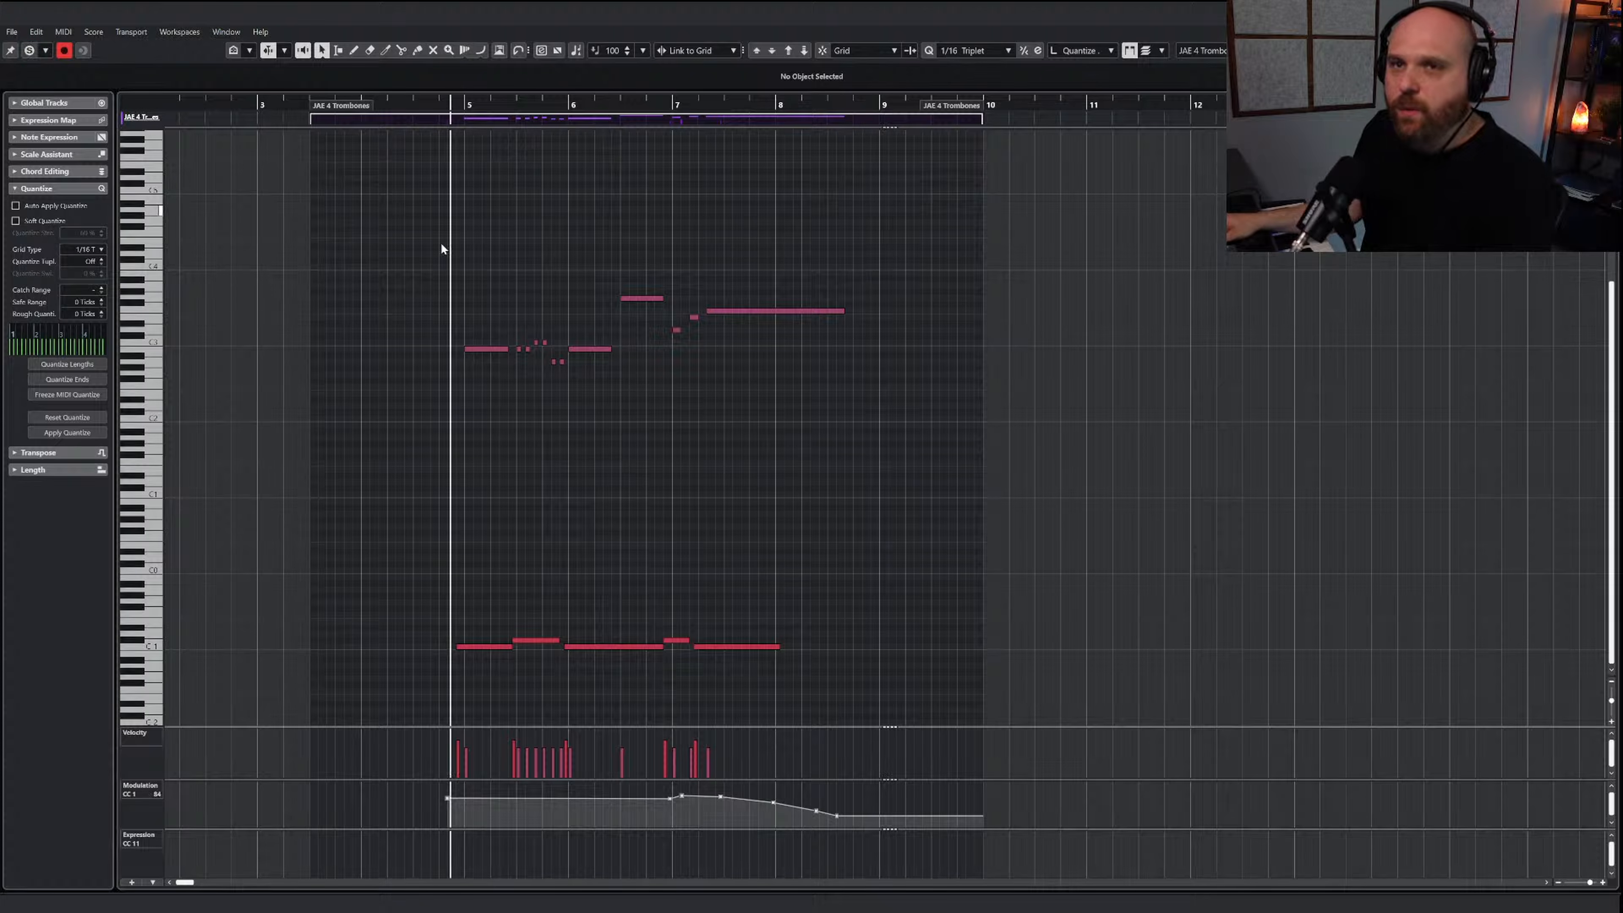
key(space)
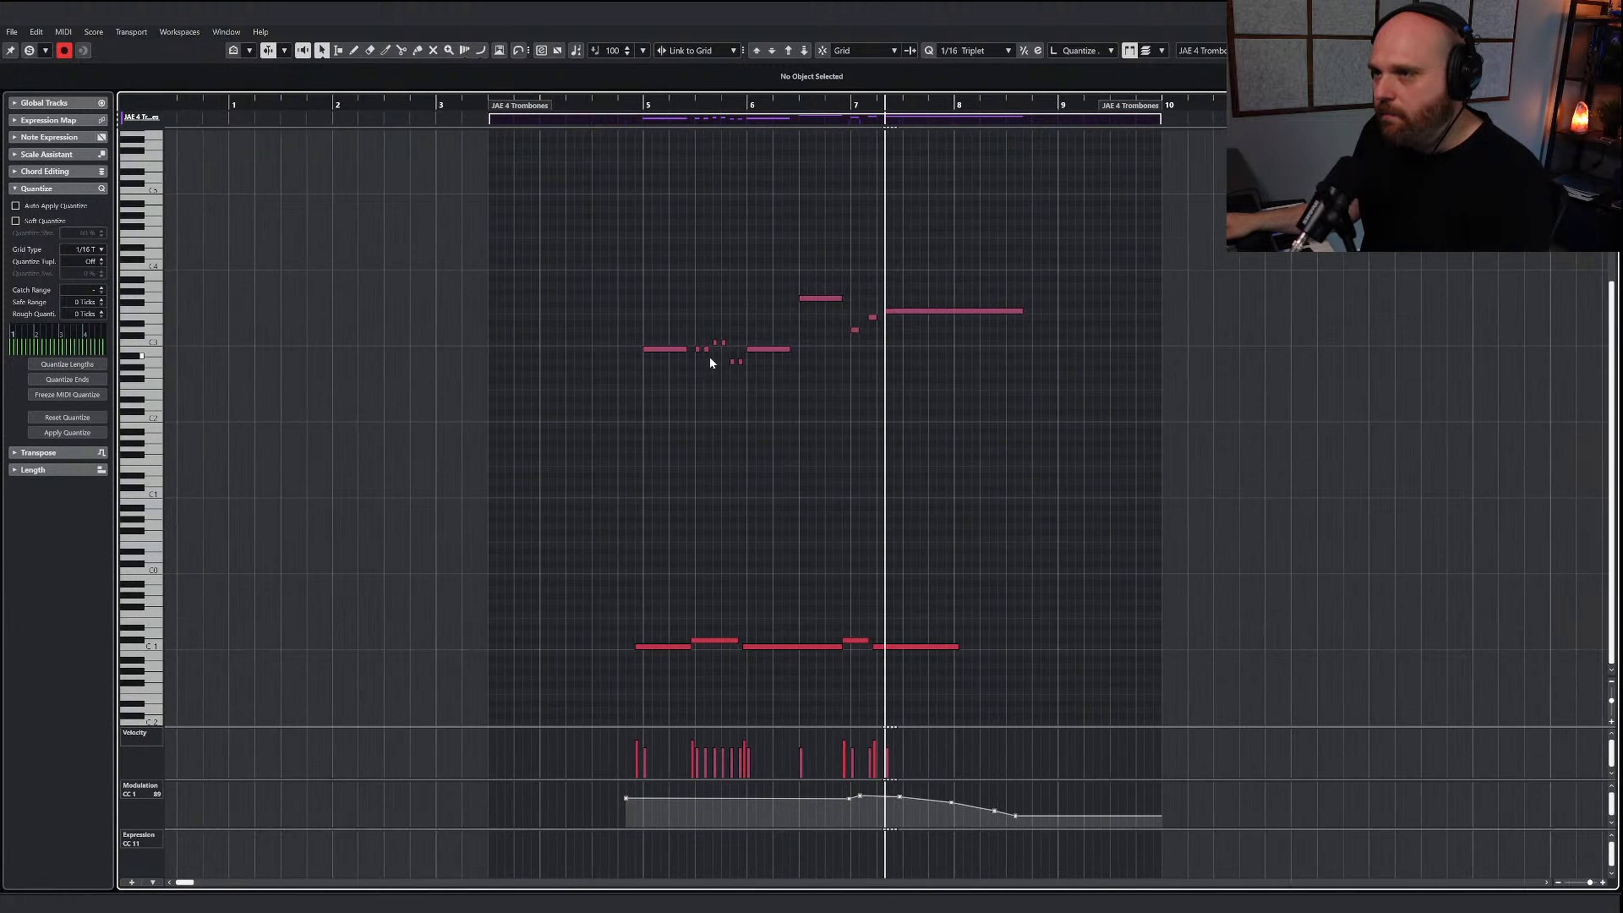
drag(741, 348, 756, 298)
click(661, 119)
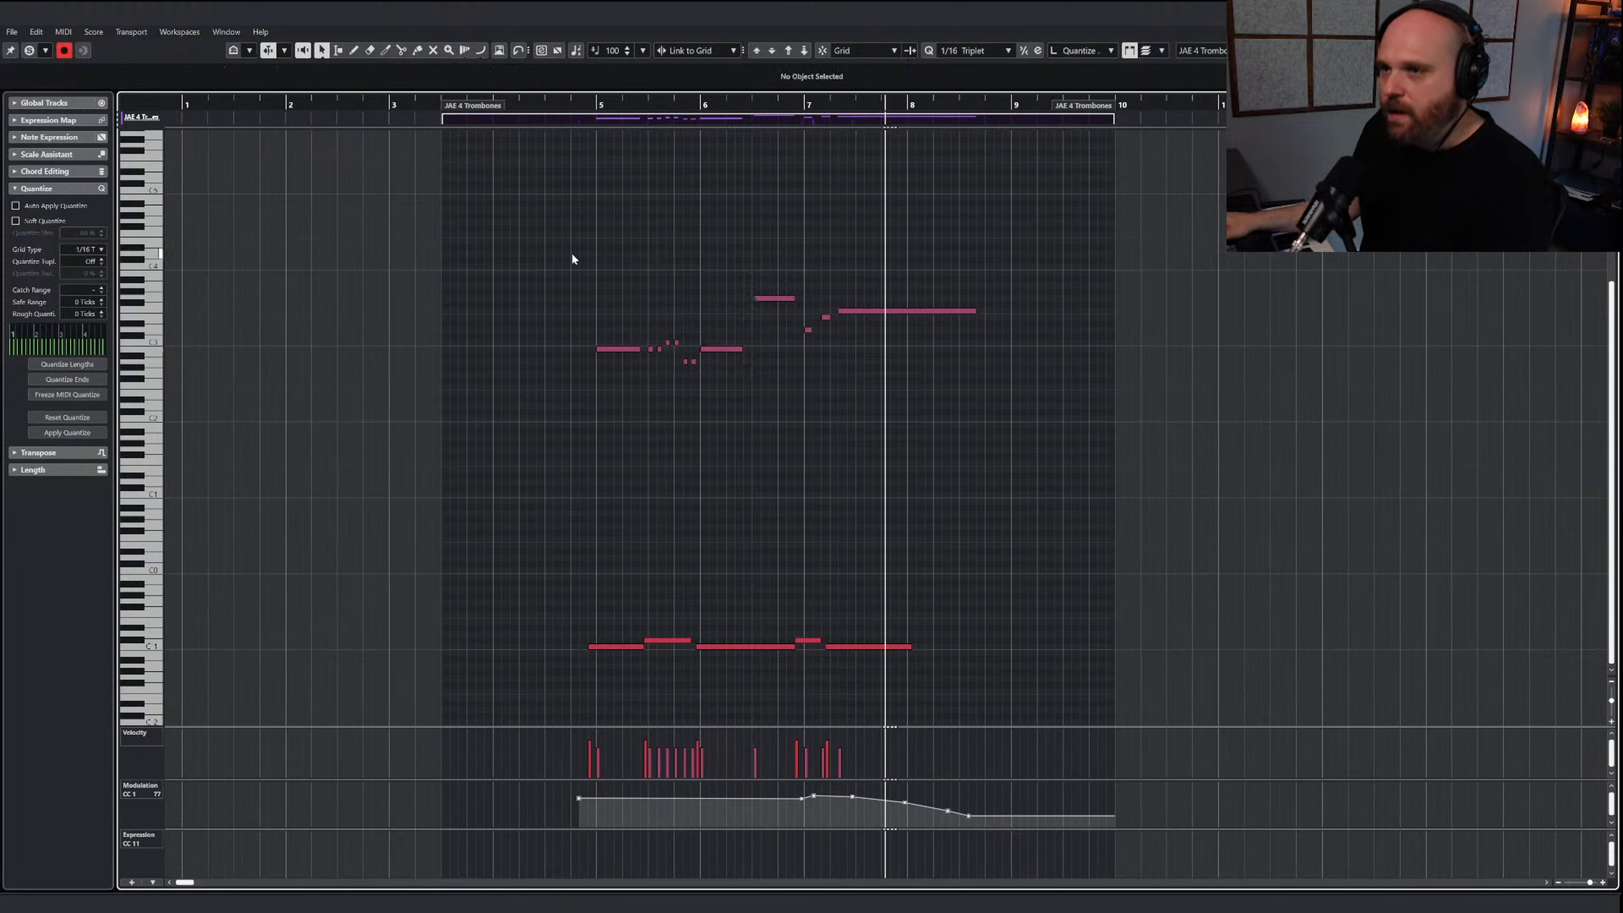
Copy the trombone line without its keyswitches and paste it into the JAE 6 Horns part at bar 5
drag(572, 253, 1031, 452)
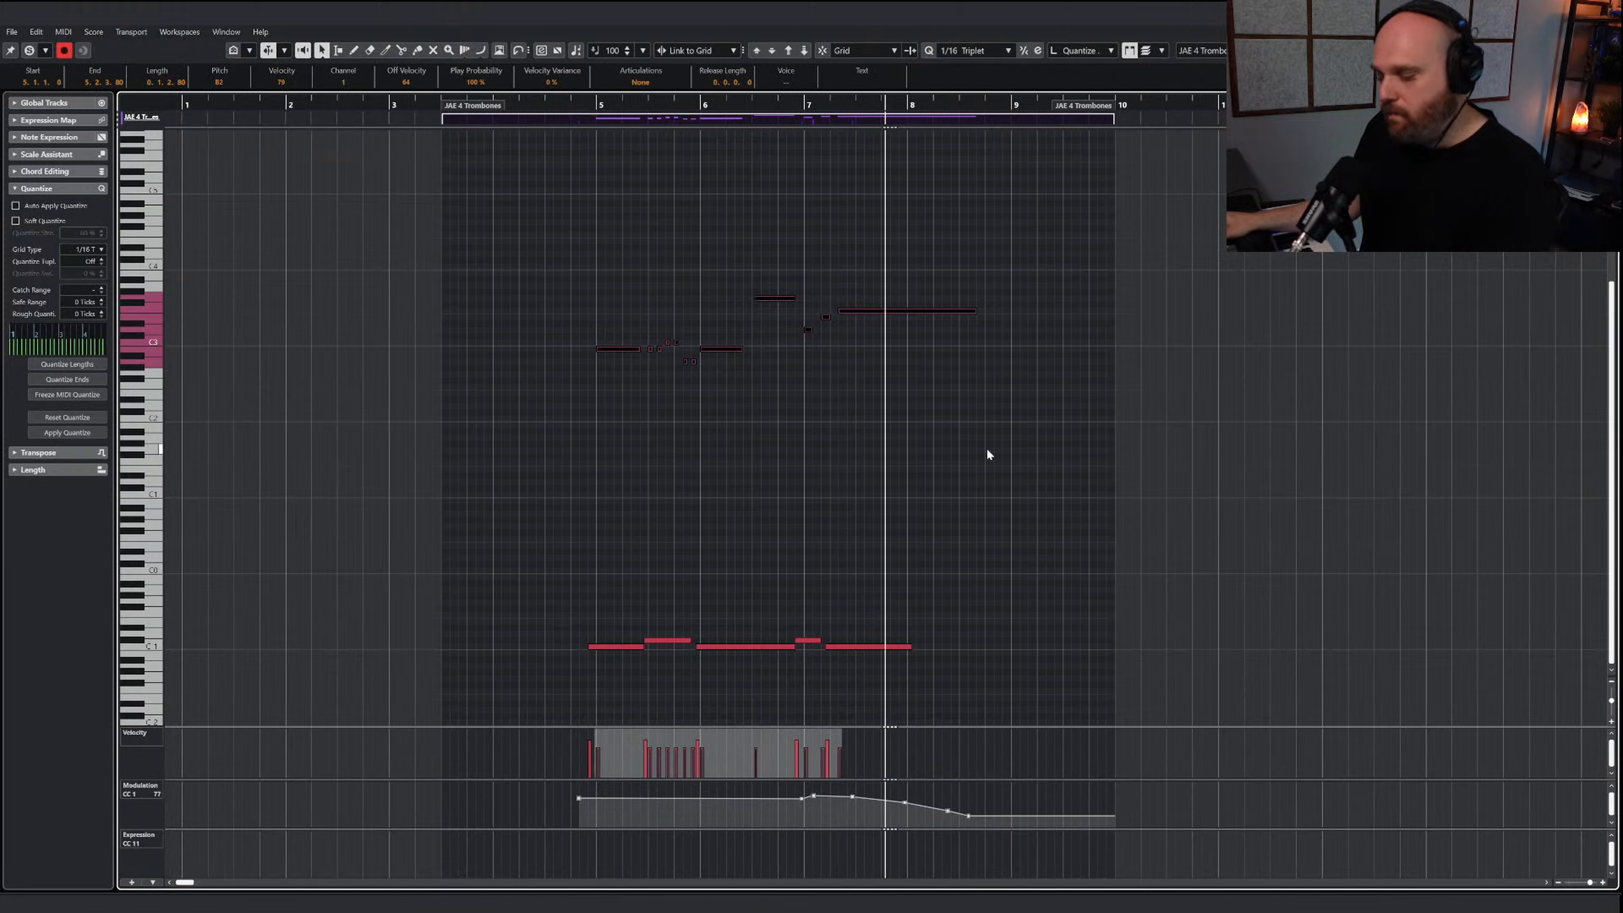
click(598, 104)
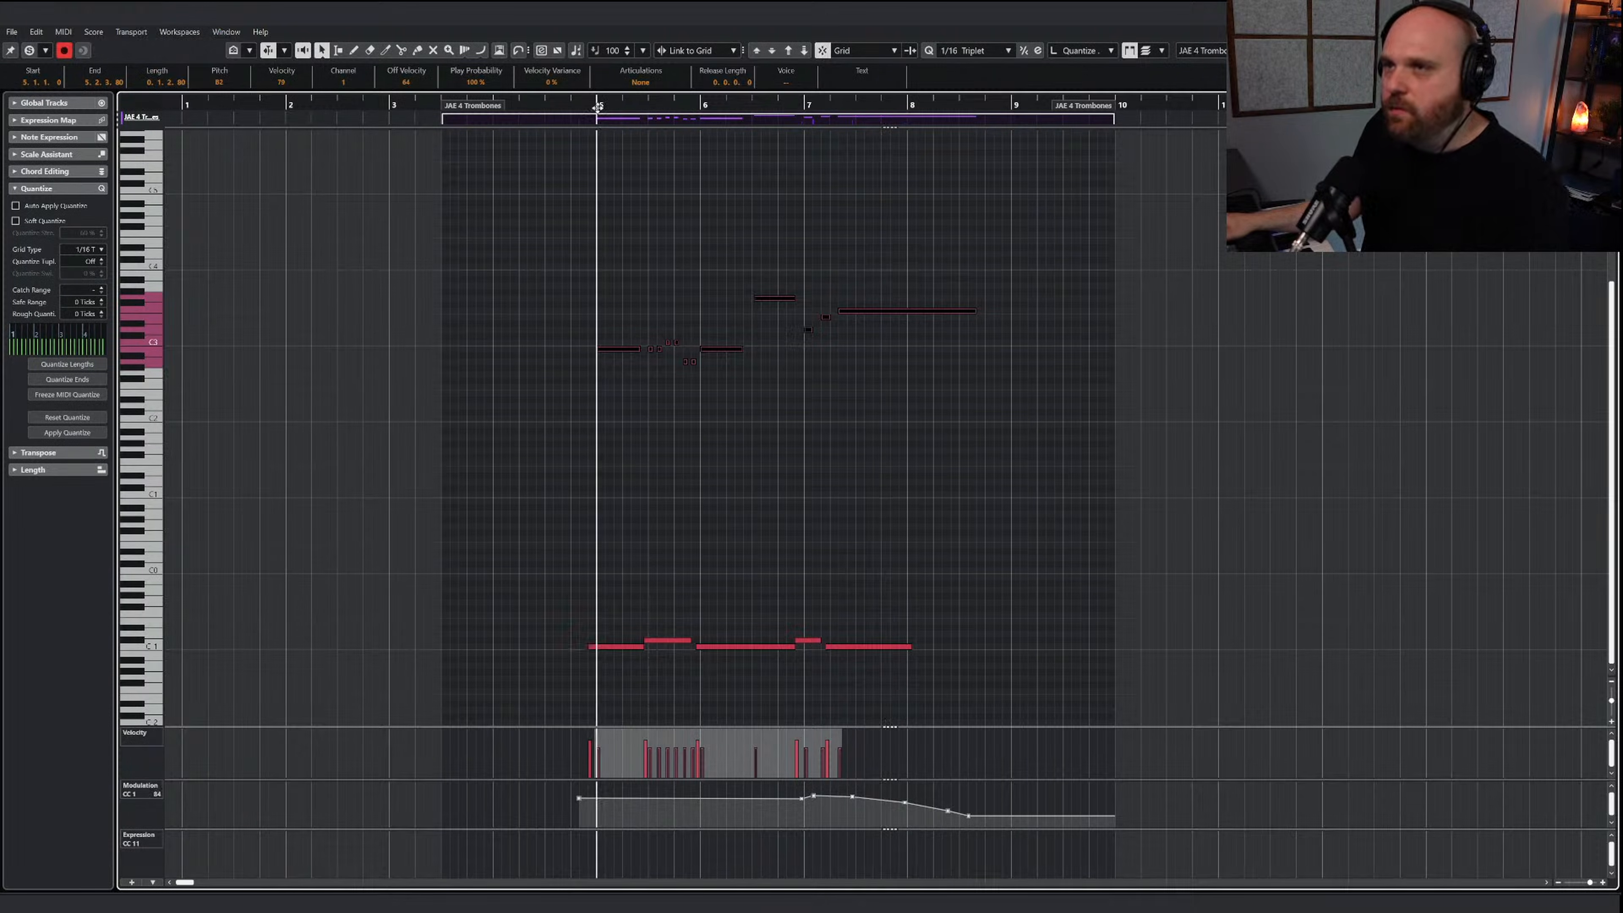
key(alt+Tab)
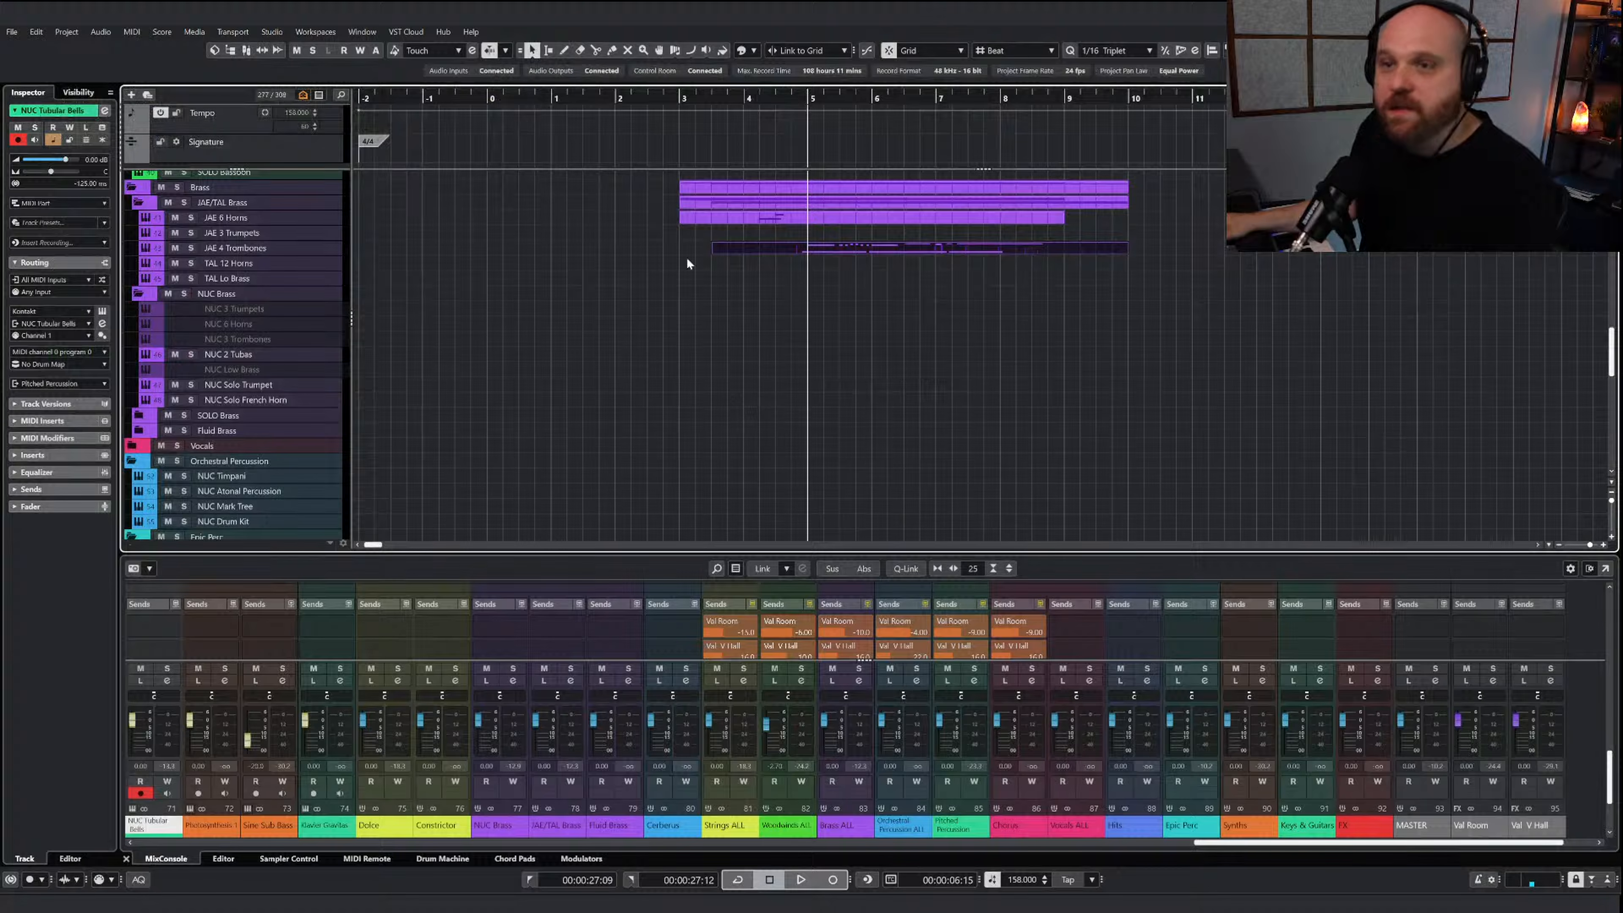
double_click(819, 223)
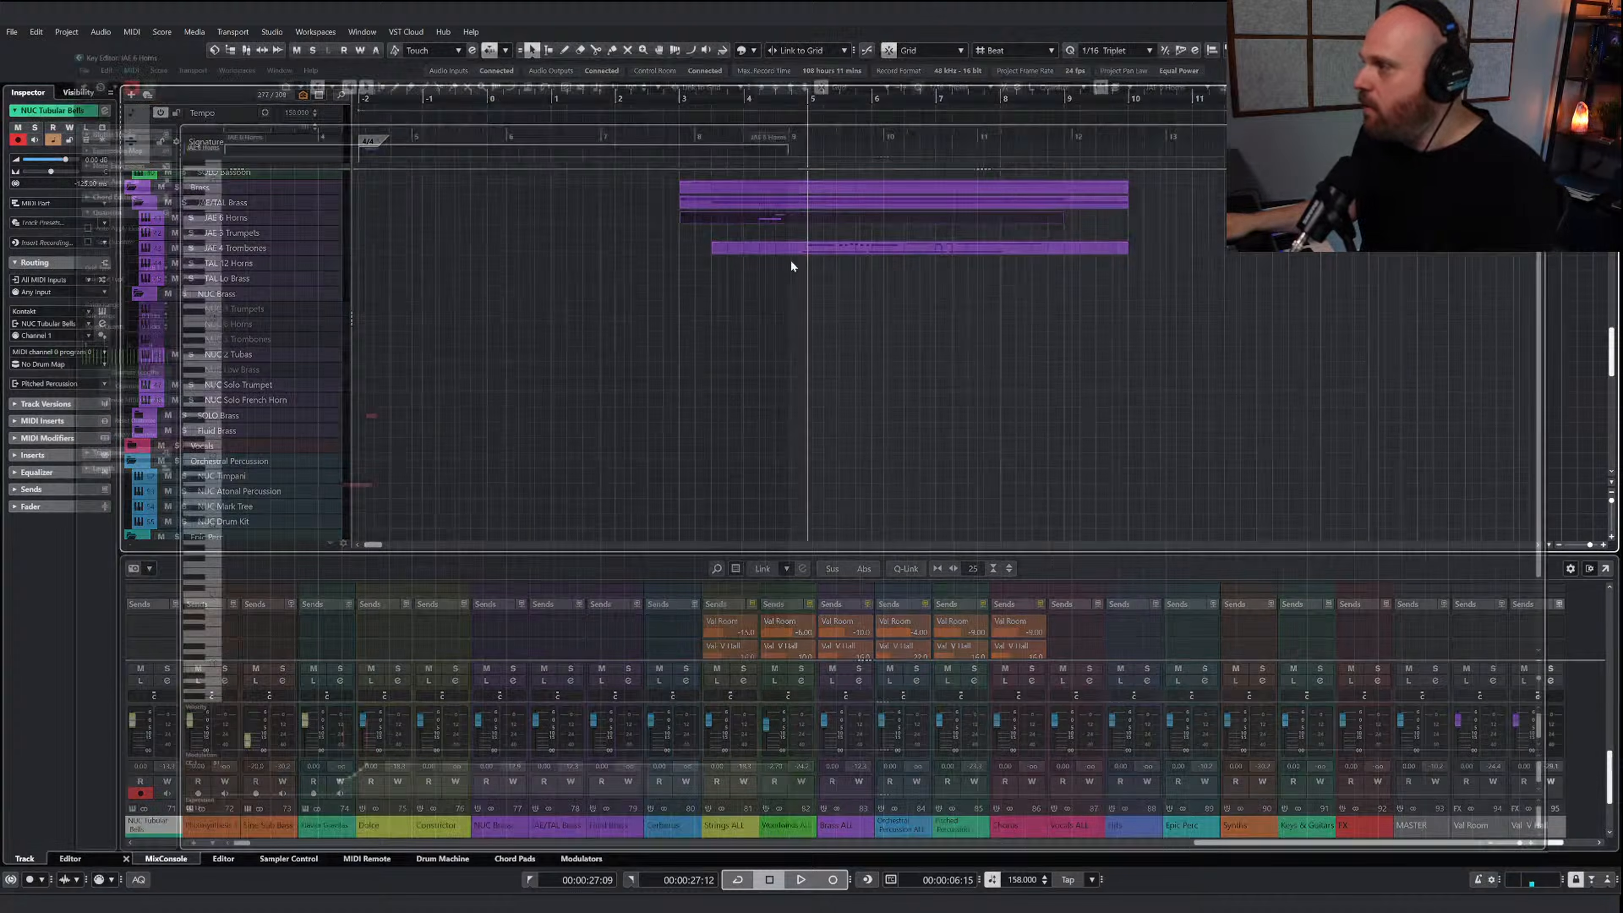
right_click(752, 319)
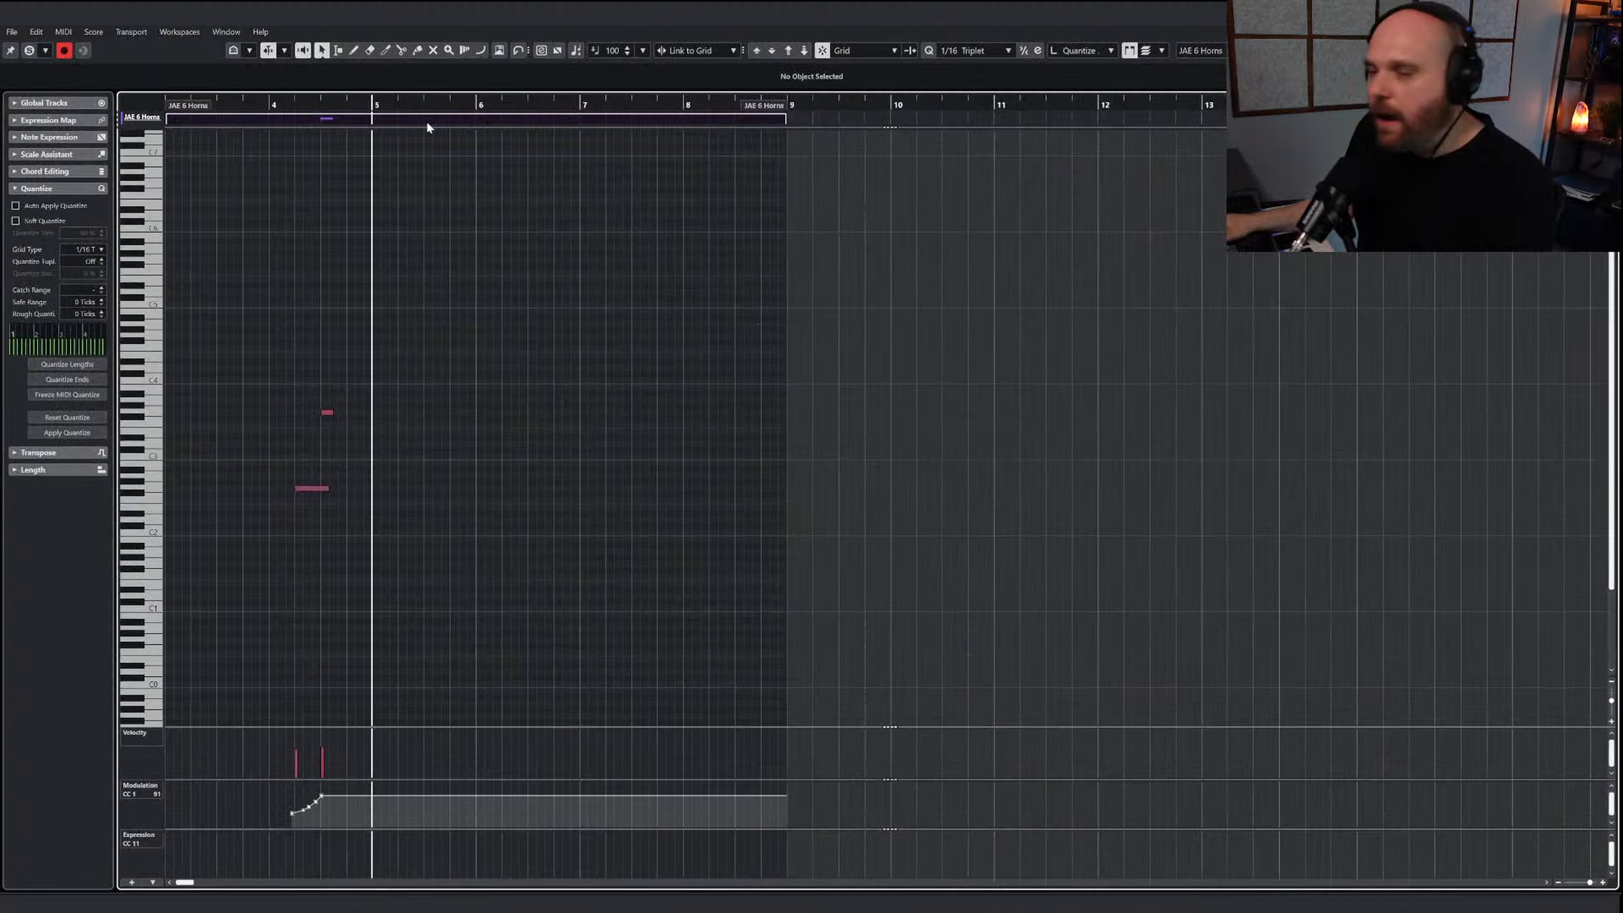
key(ctrl+v)
right_click(401, 296)
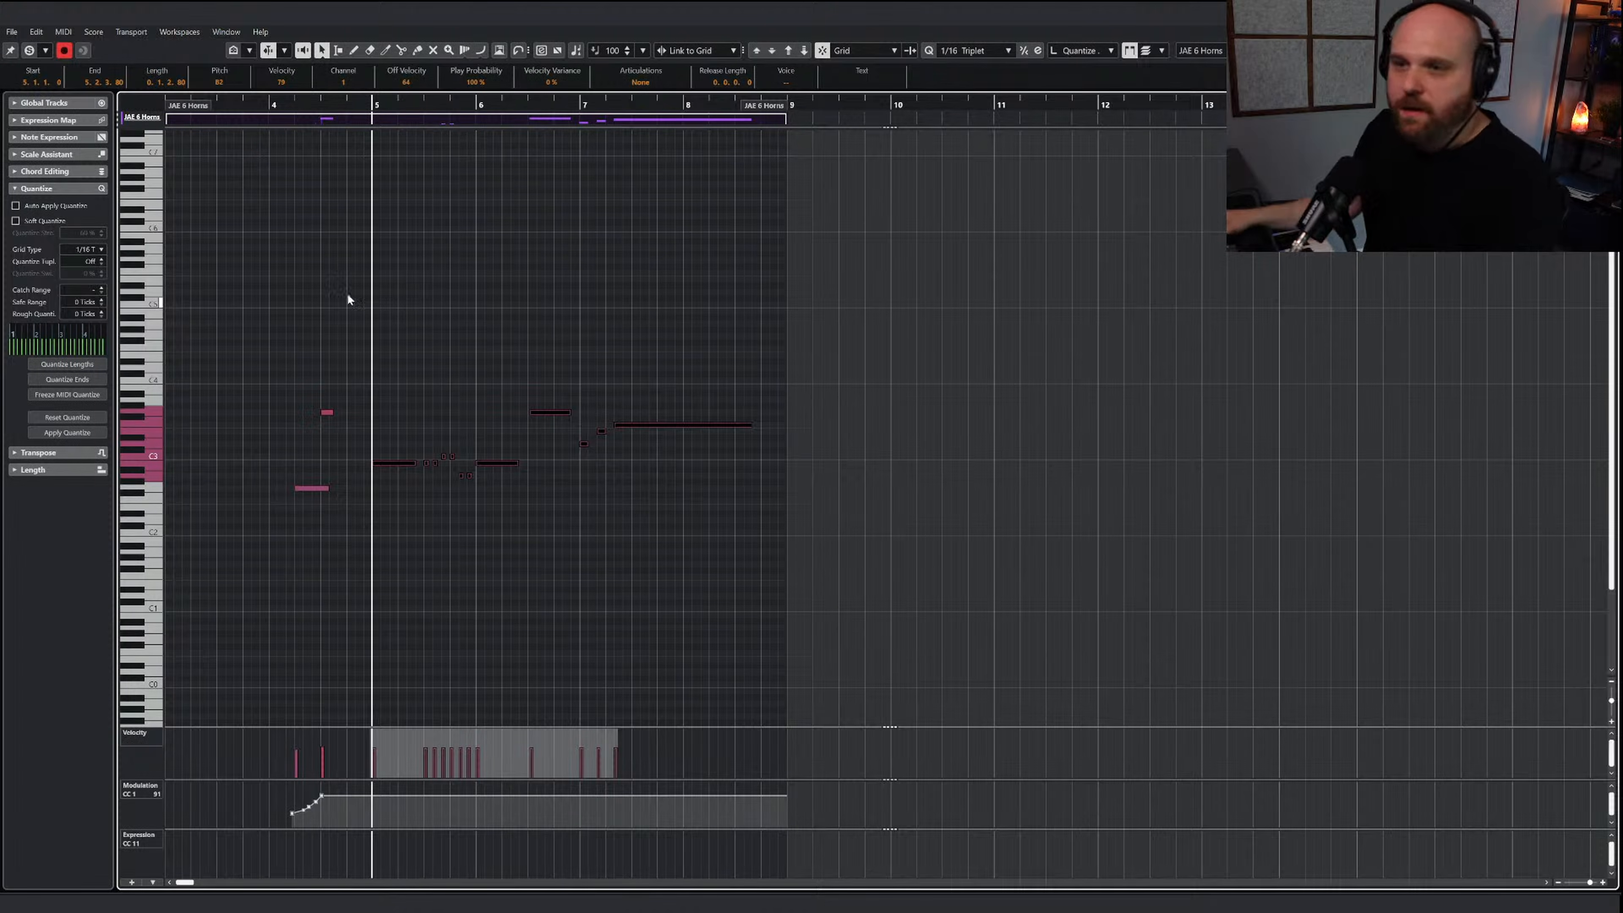
Select the Draw tool, show the JAE 6 Horns Kontakt instrument and bring the low keyswitch octave into view
right_click(405, 456)
click(405, 458)
right_click(343, 369)
click(346, 369)
right_click(355, 369)
click(373, 375)
click(387, 372)
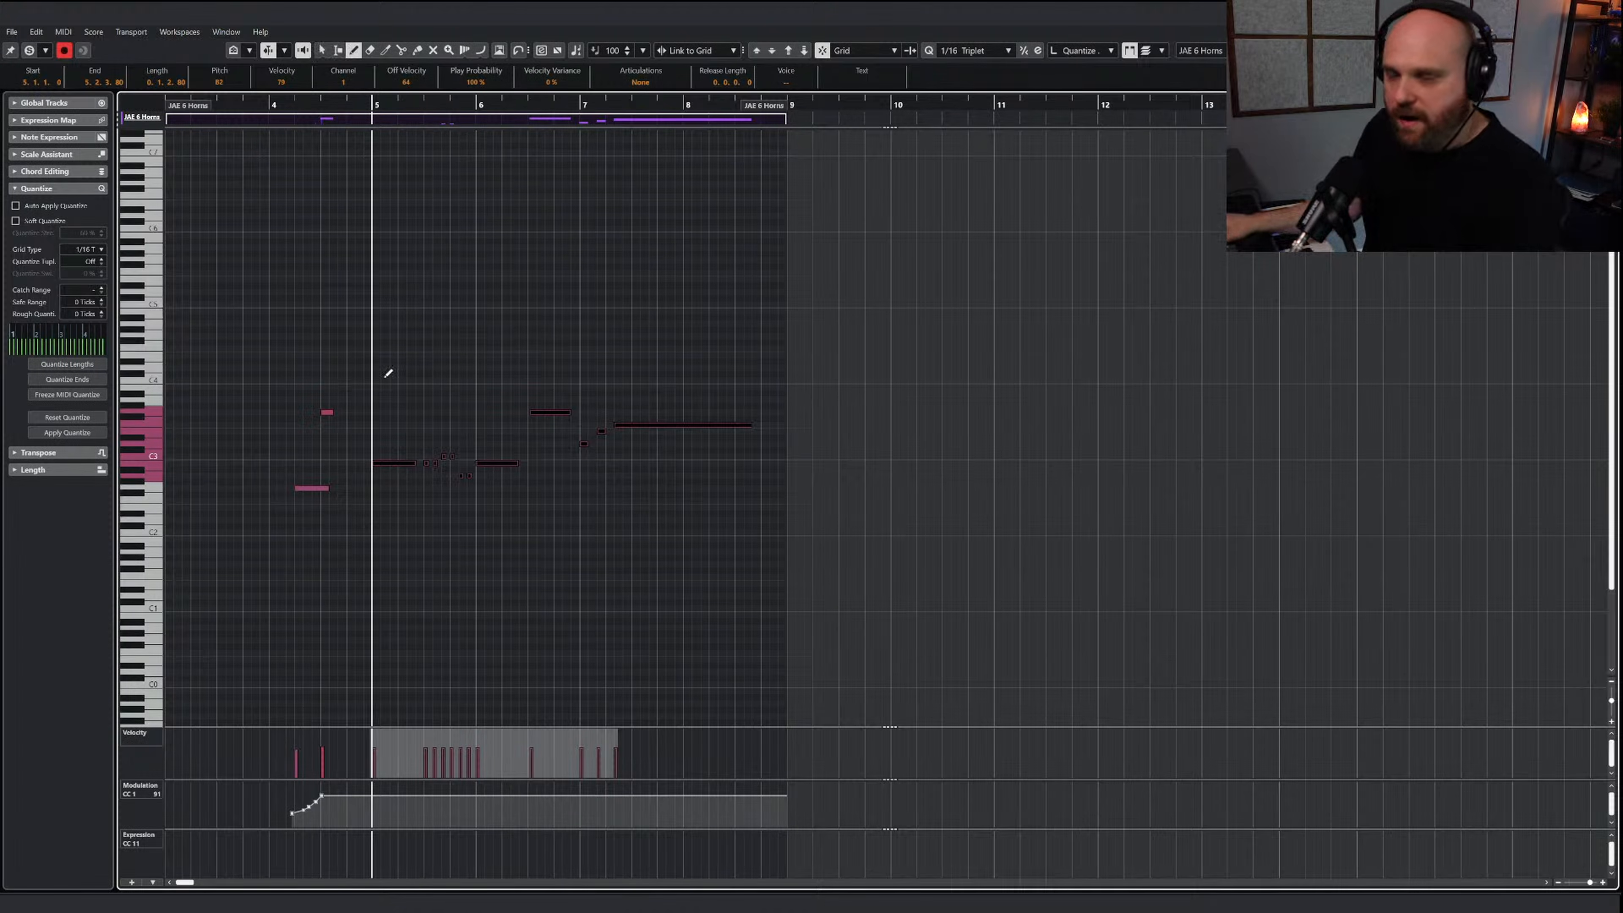
key(e)
scroll(273, 609, down, 3)
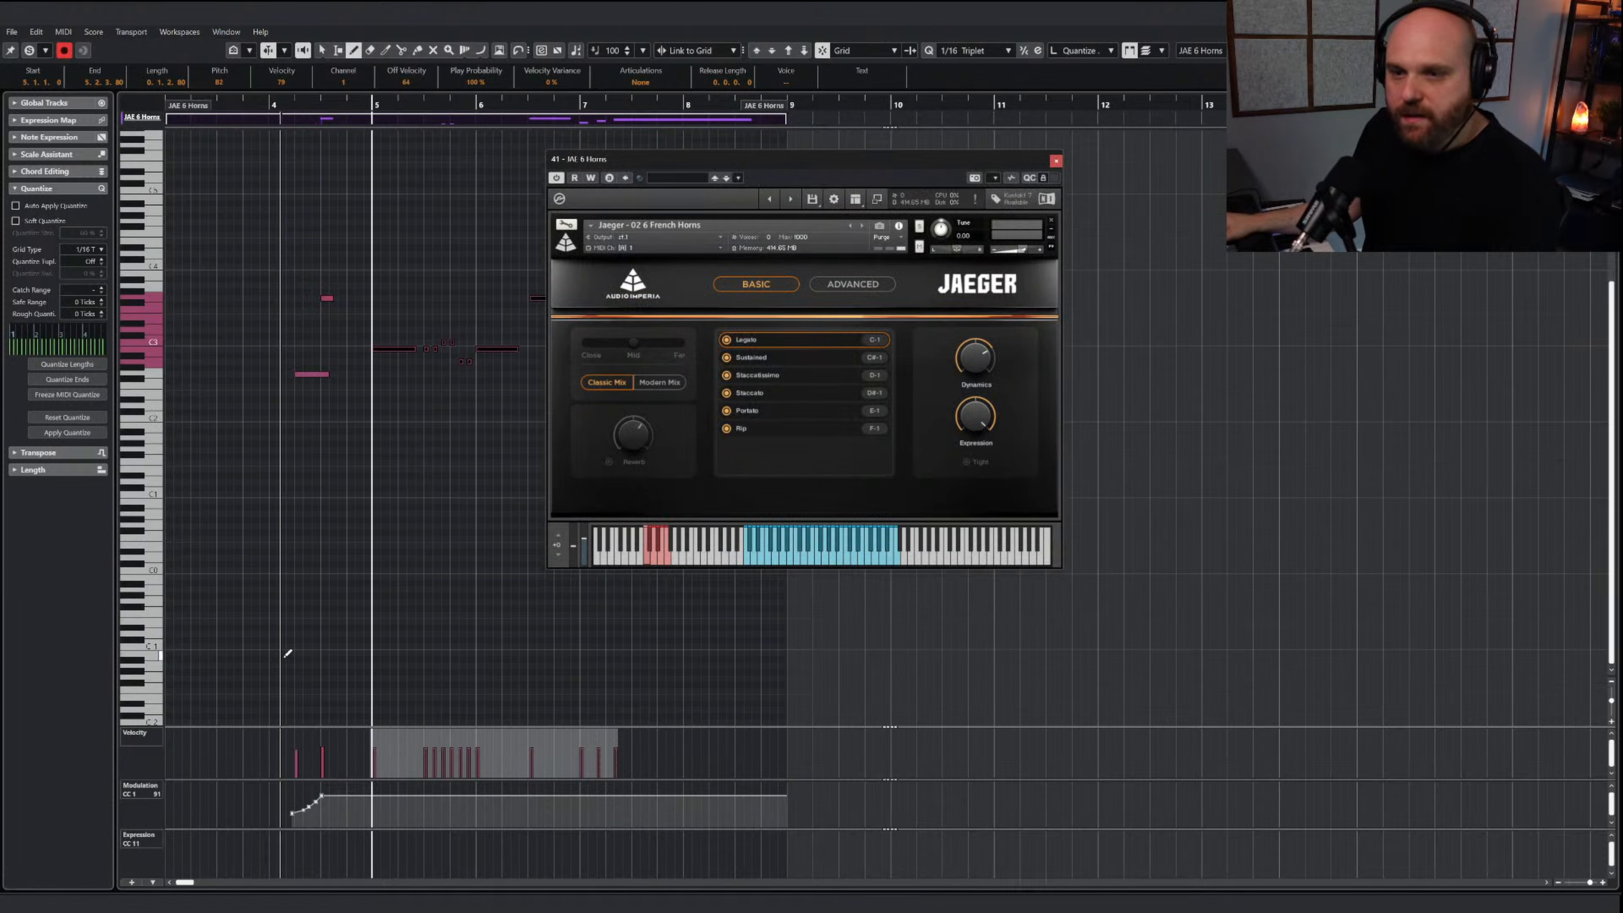
Draw a Legato keyswitch on C-1 at bar 4 and a Portato keyswitch on E-1 just before bar 5, and solo the editor
mouse_move(275, 646)
mouse_down()
mouse_move(373, 642)
mouse_move(321, 642)
mouse_move(343, 642)
mouse_up()
key(Up)
click(255, 105)
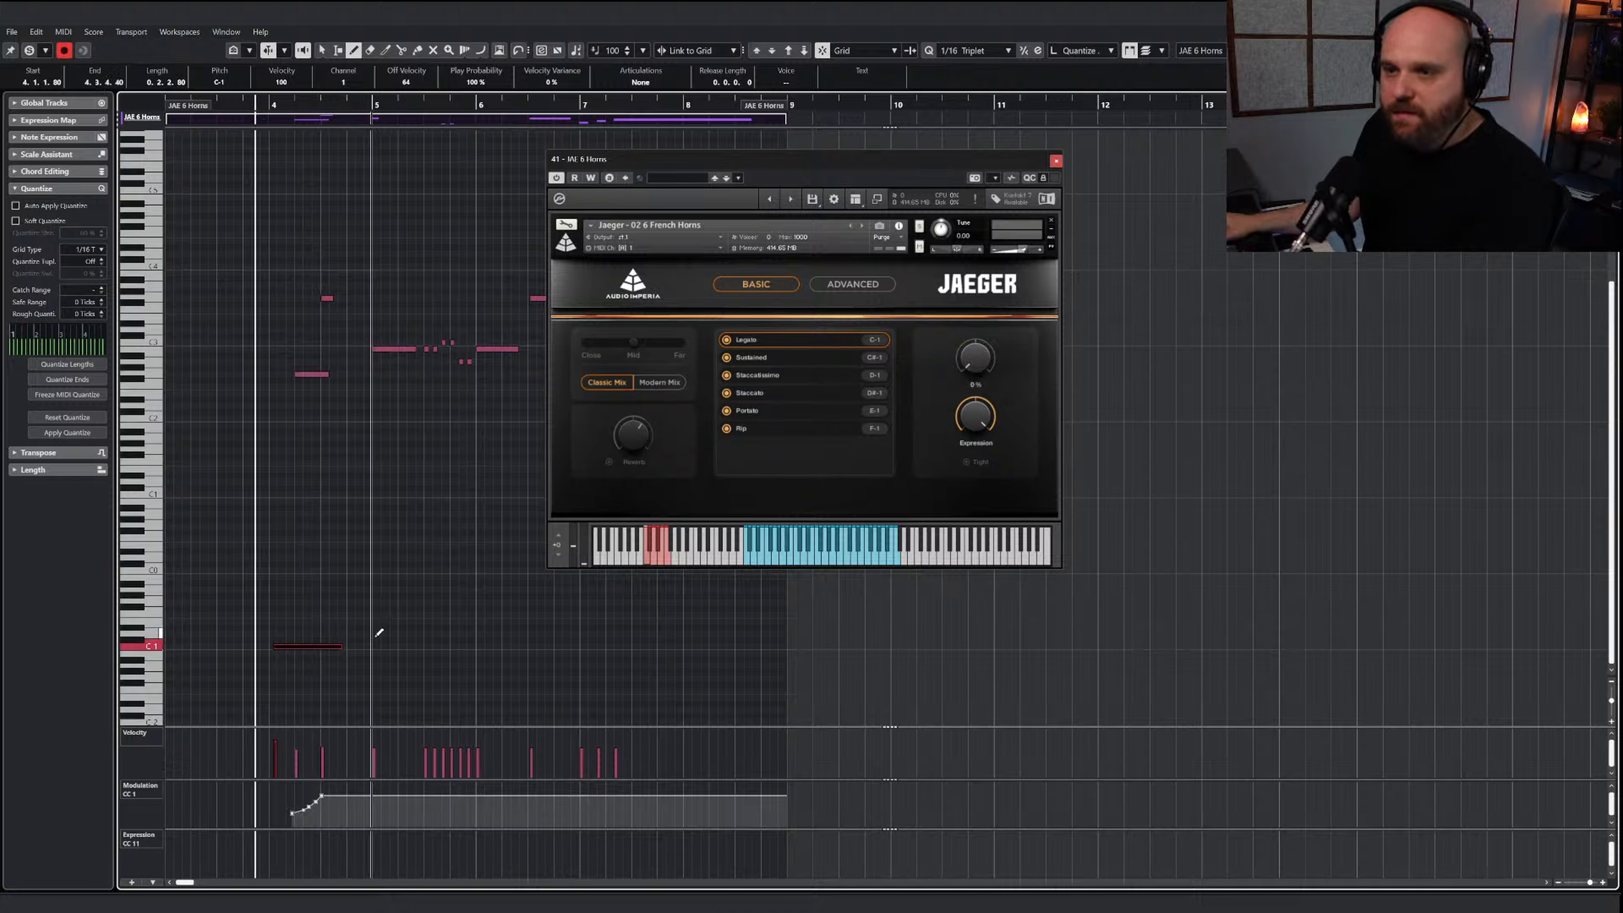
drag(364, 620, 417, 621)
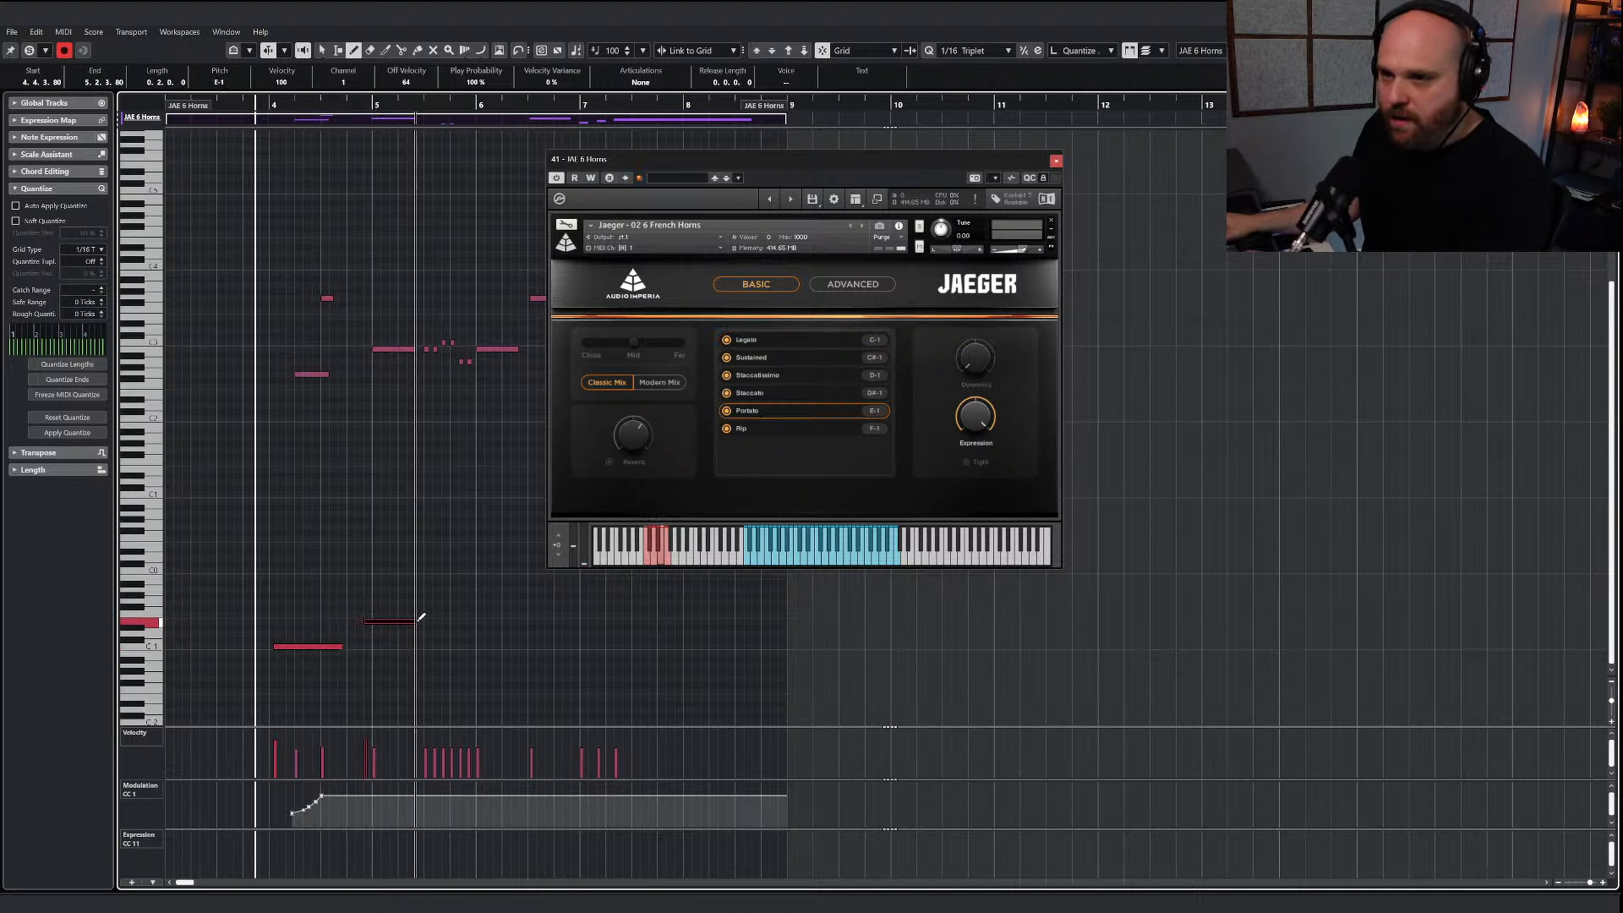
click(30, 49)
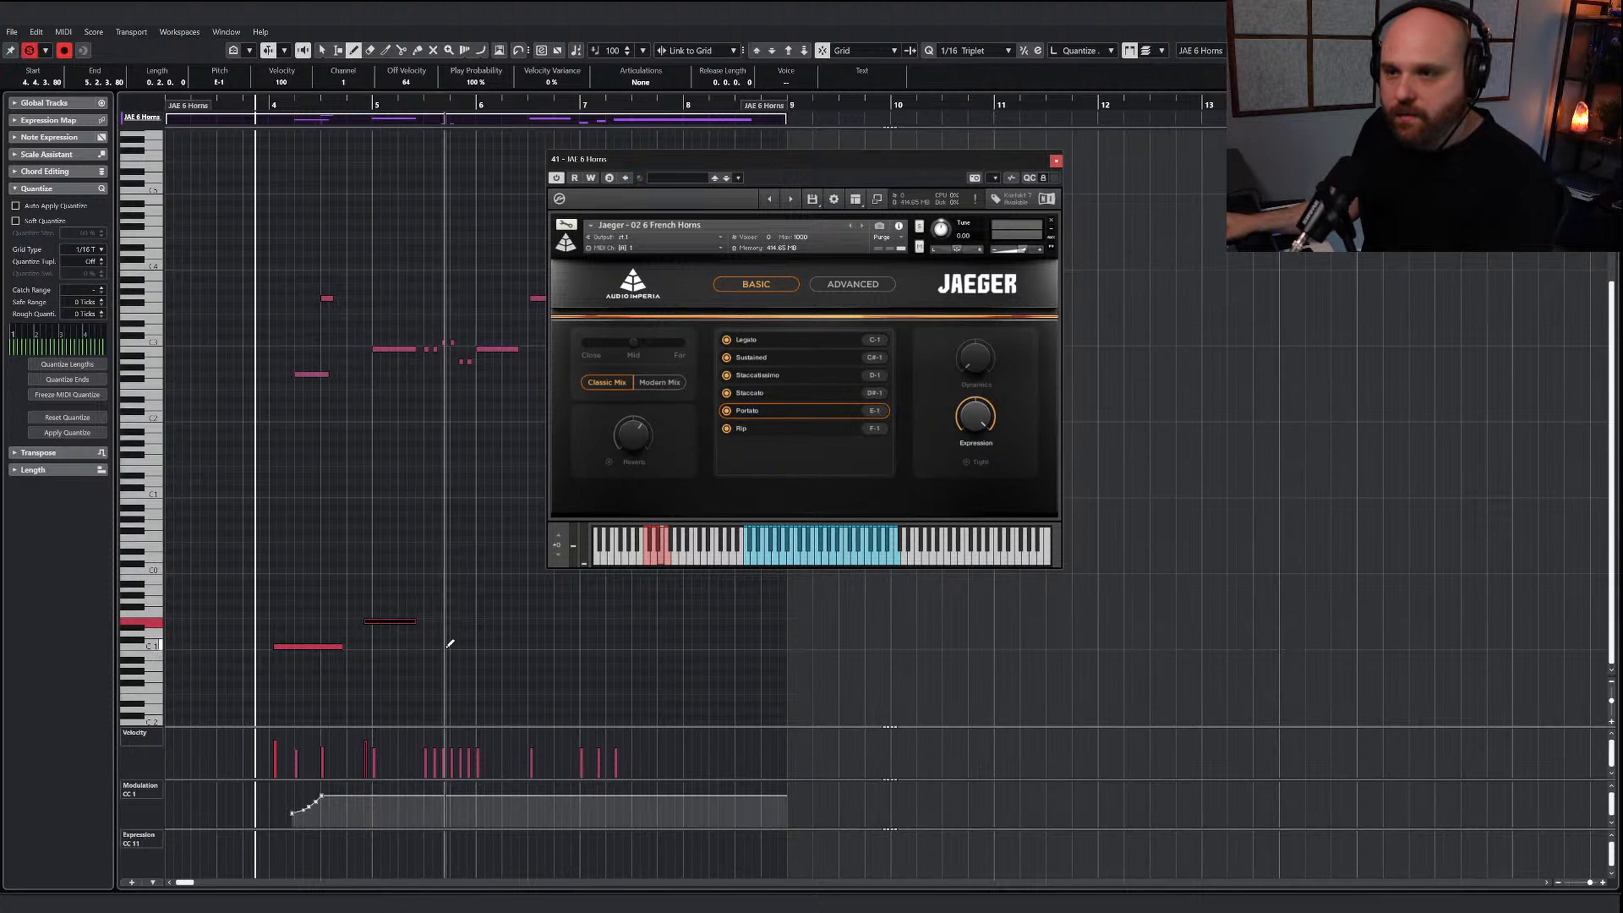
Delete every second short note in the second half of bar 5 of the horn line, and return to the Draw tool
key(1)
click(420, 391)
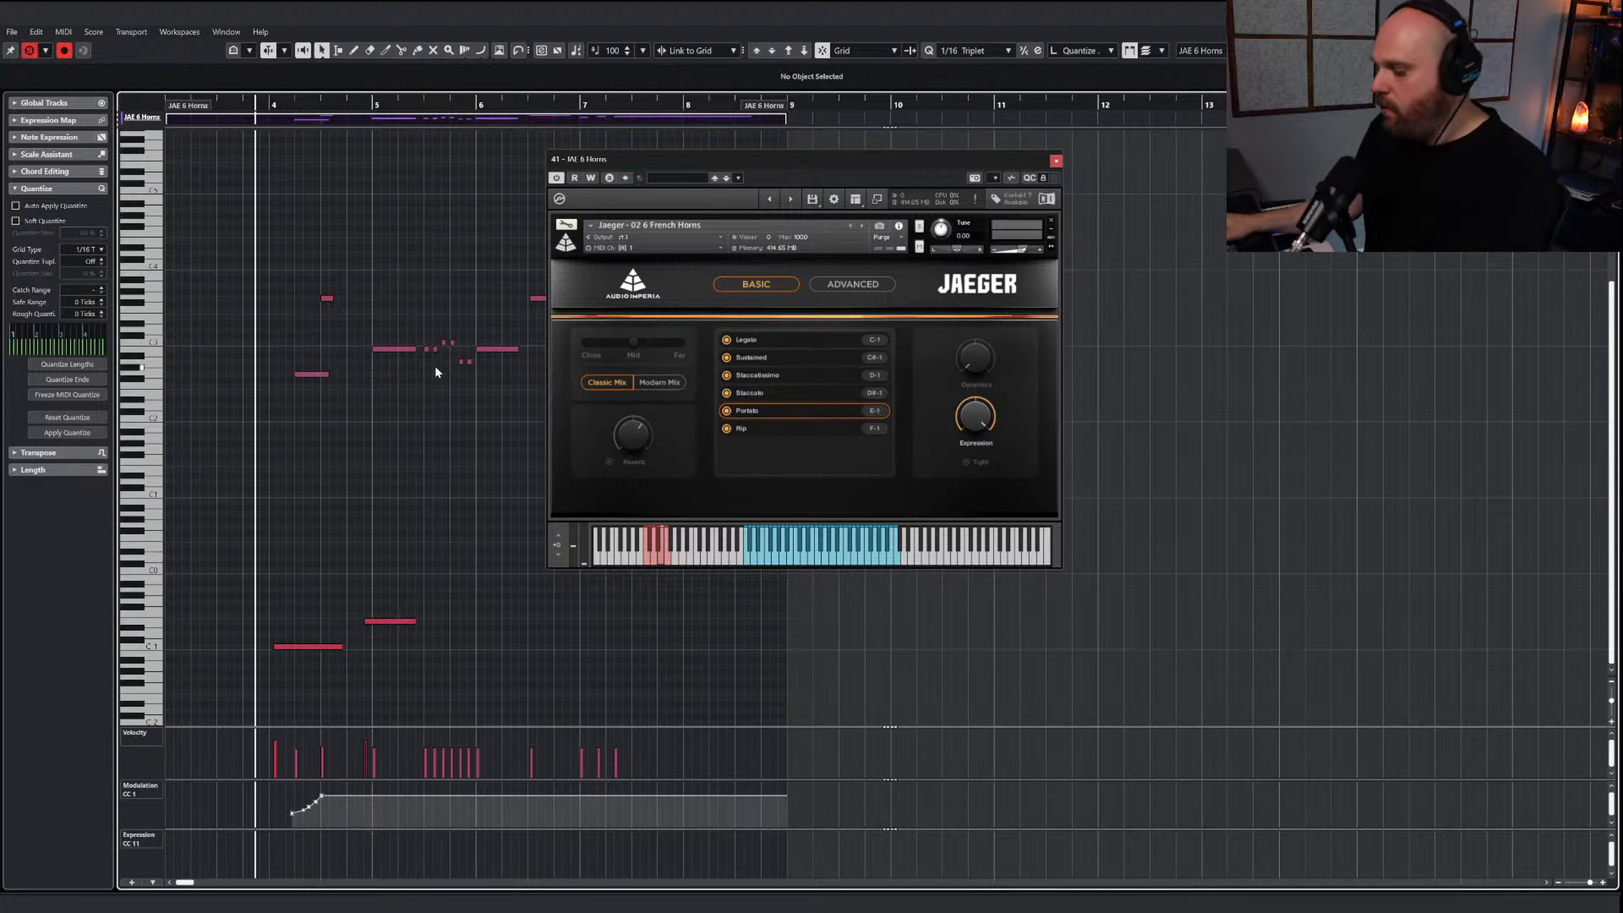
click(435, 349)
key(Delete)
click(452, 343)
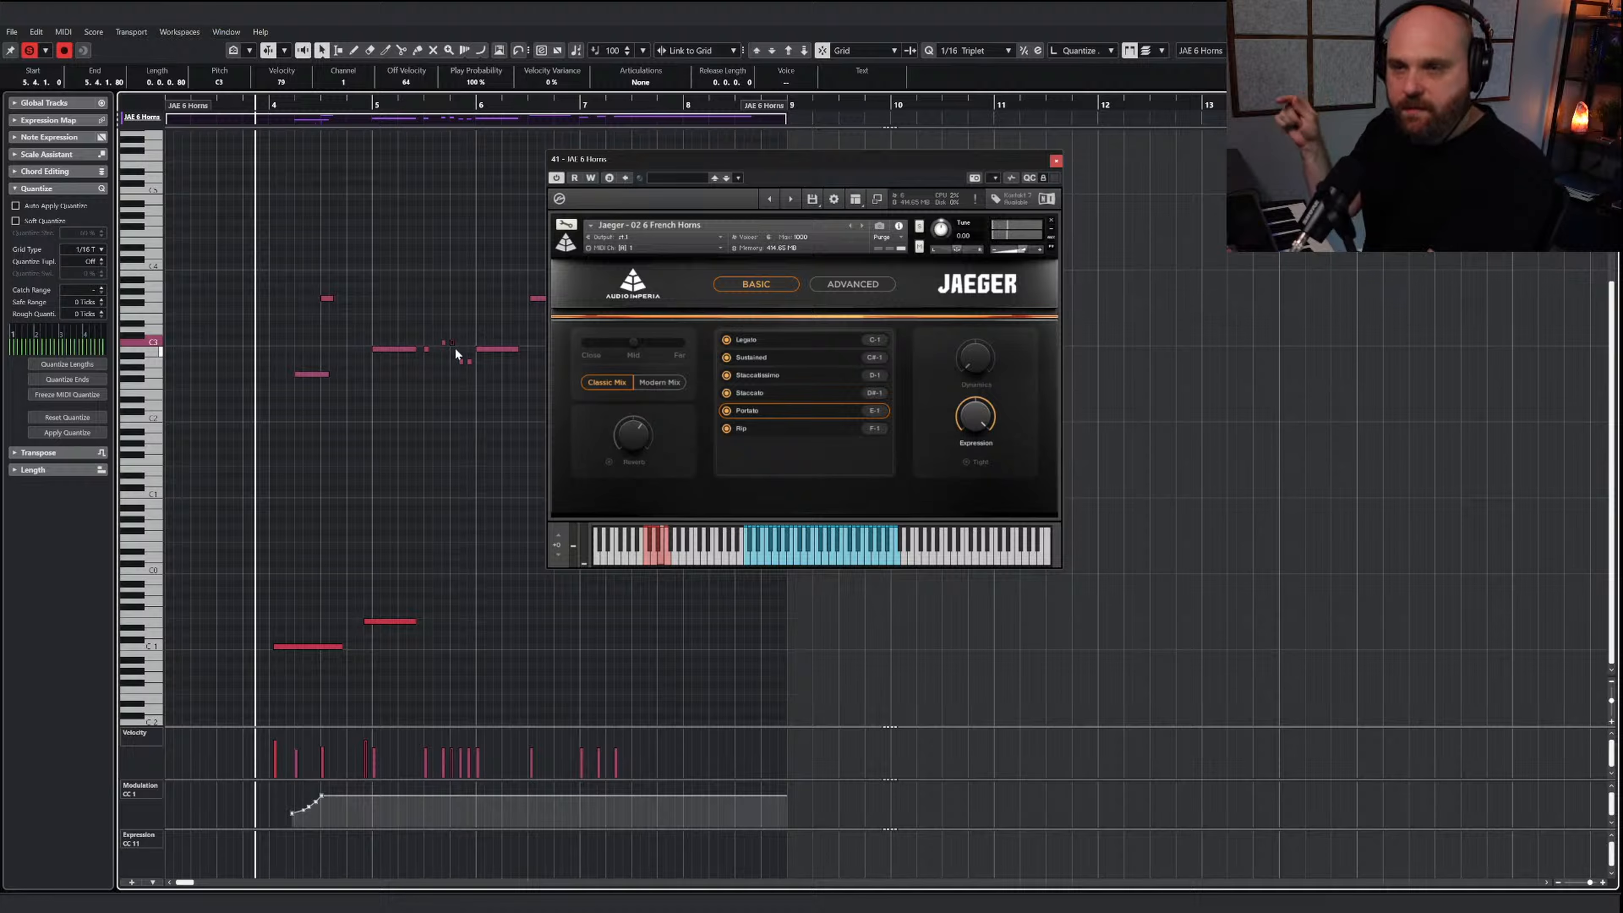
drag(455, 347, 470, 368)
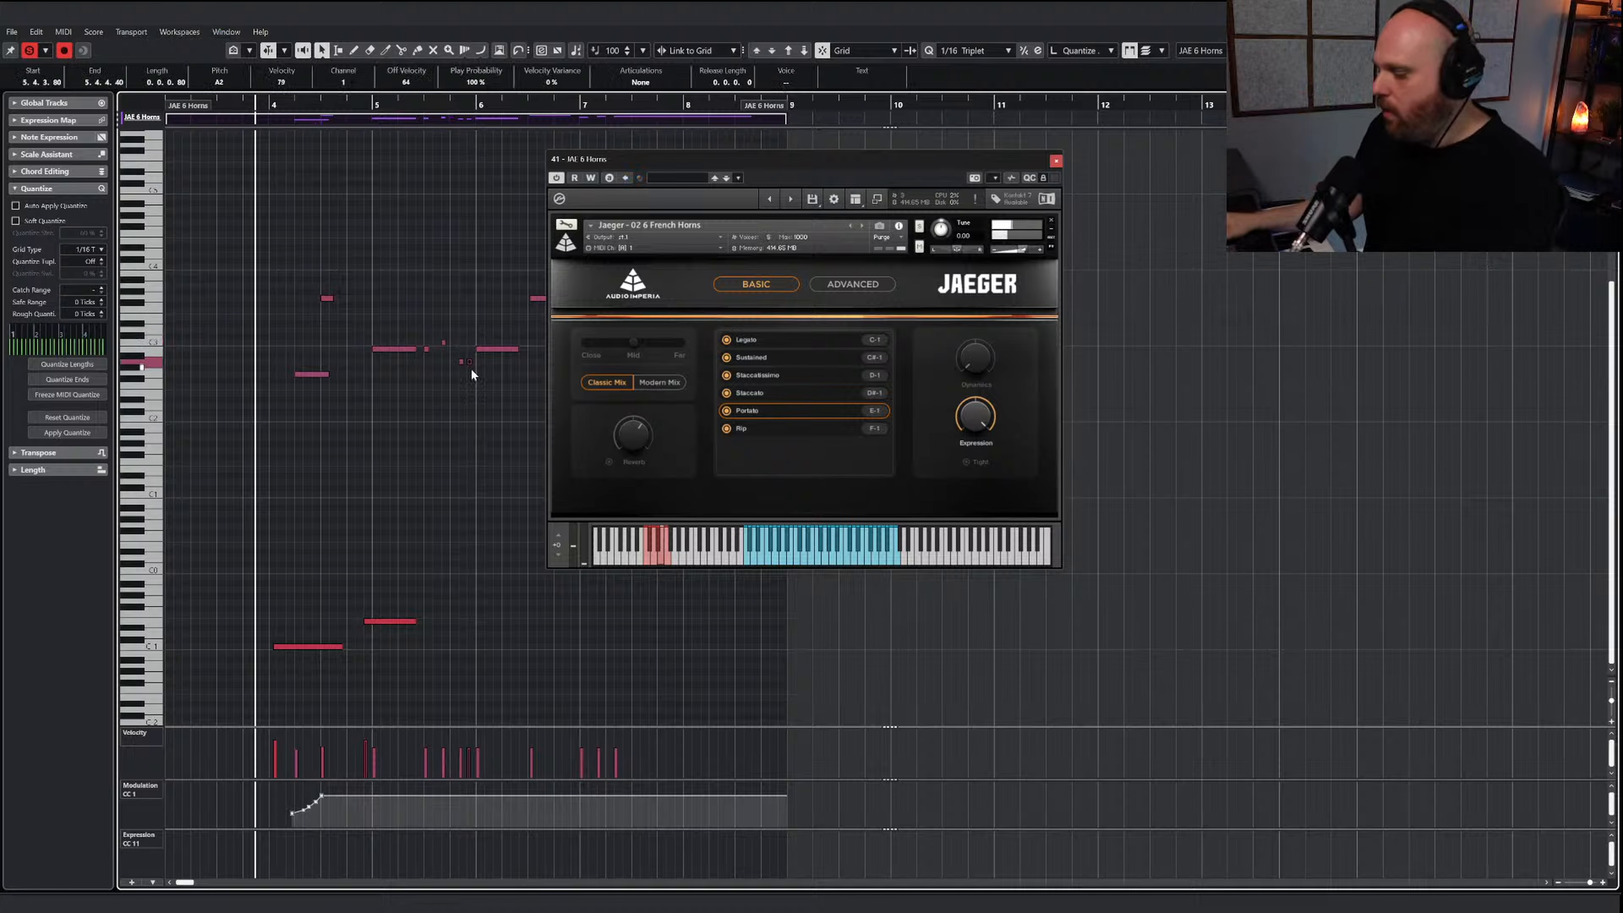
key(Delete)
right_click(439, 394)
click(474, 399)
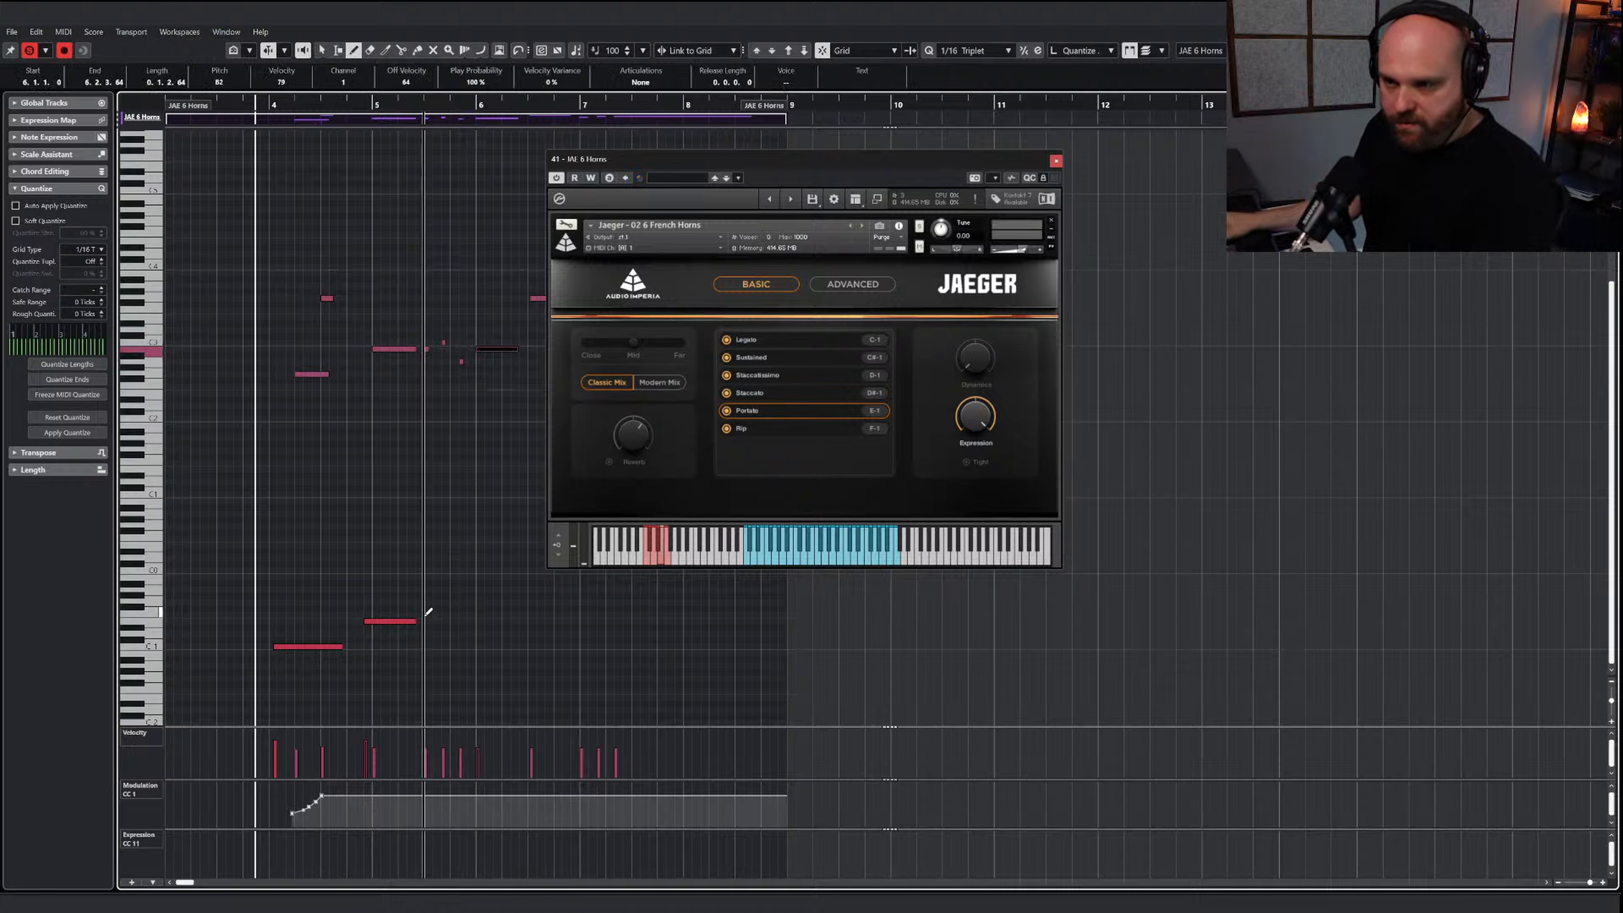
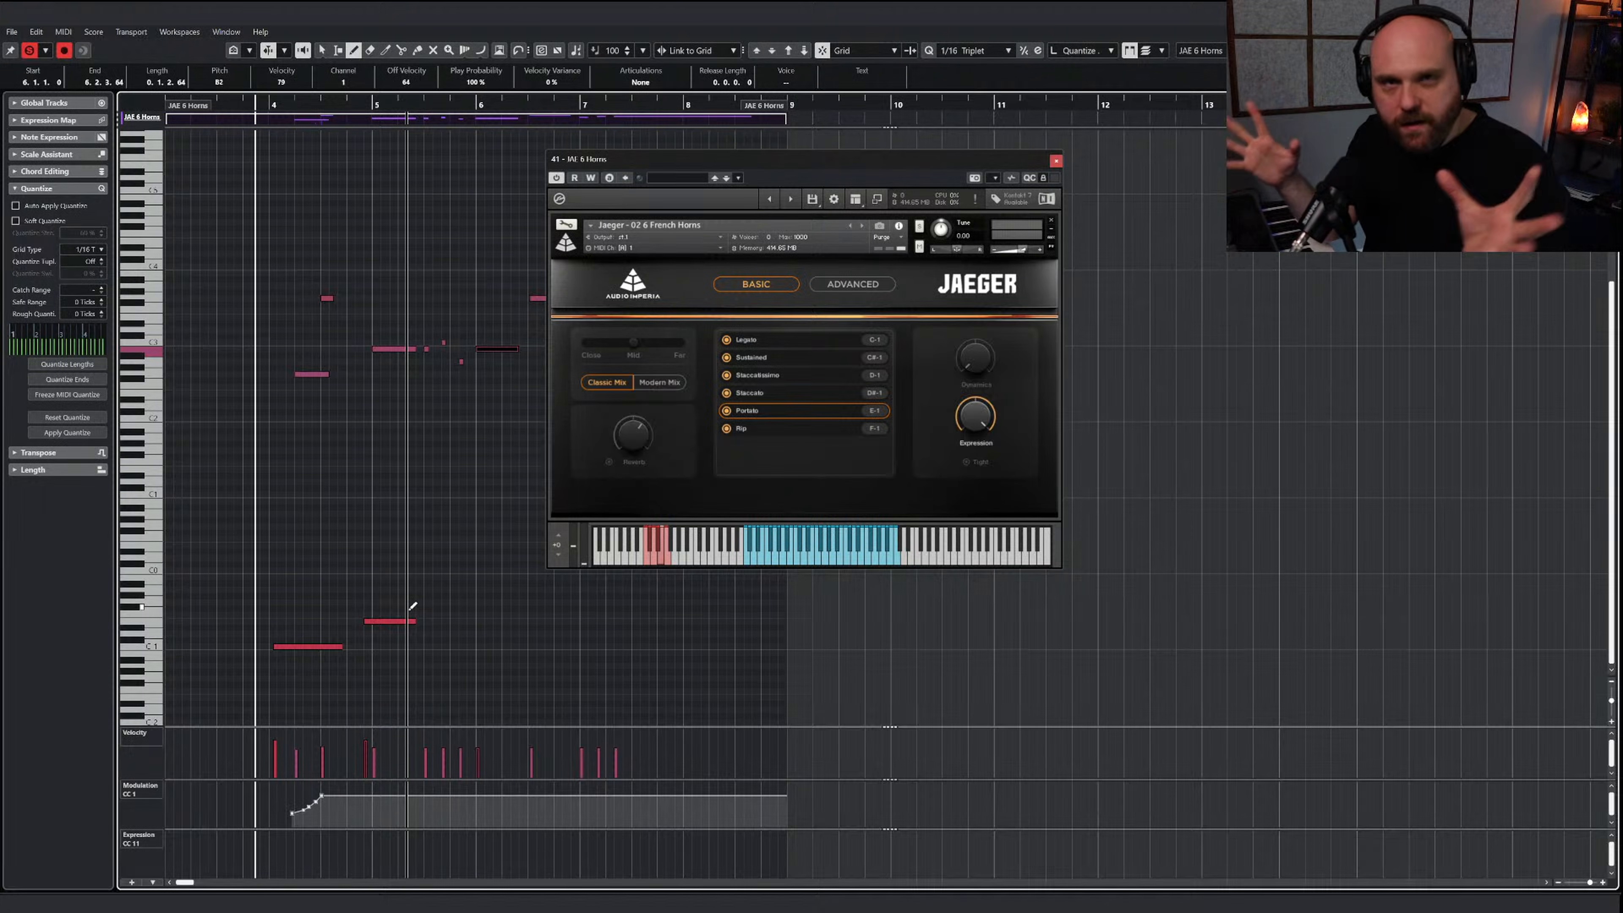
Draw a Staccatissimo keyswitch on D-1 under the short notes in the second half of bar 5, audition it, and hide the instrument
key(space)
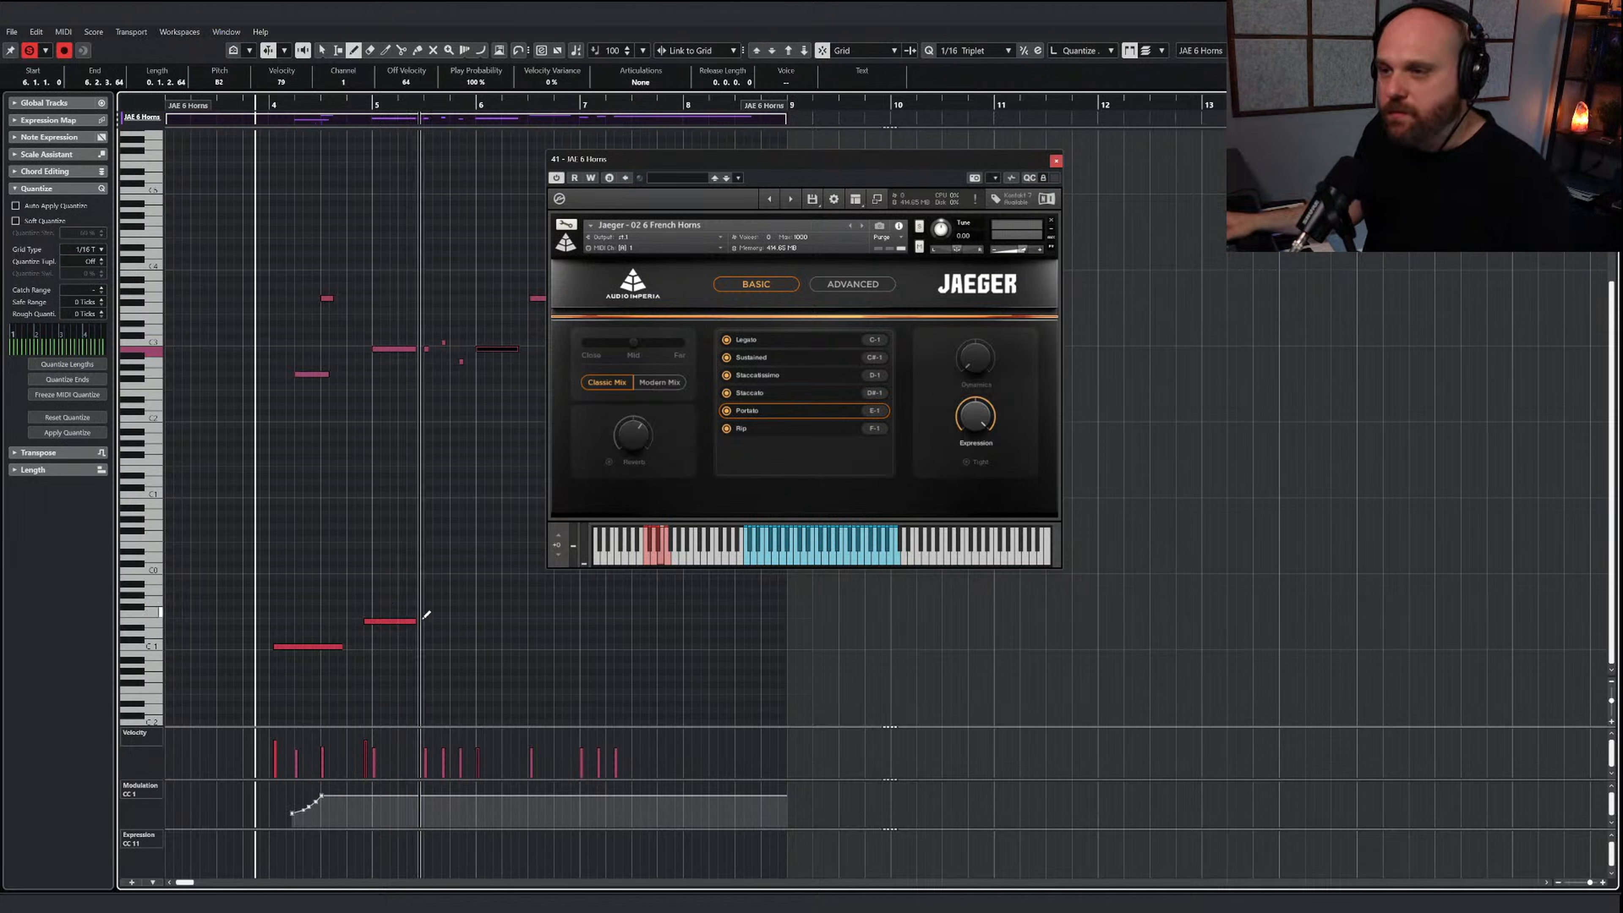
drag(424, 626, 441, 626)
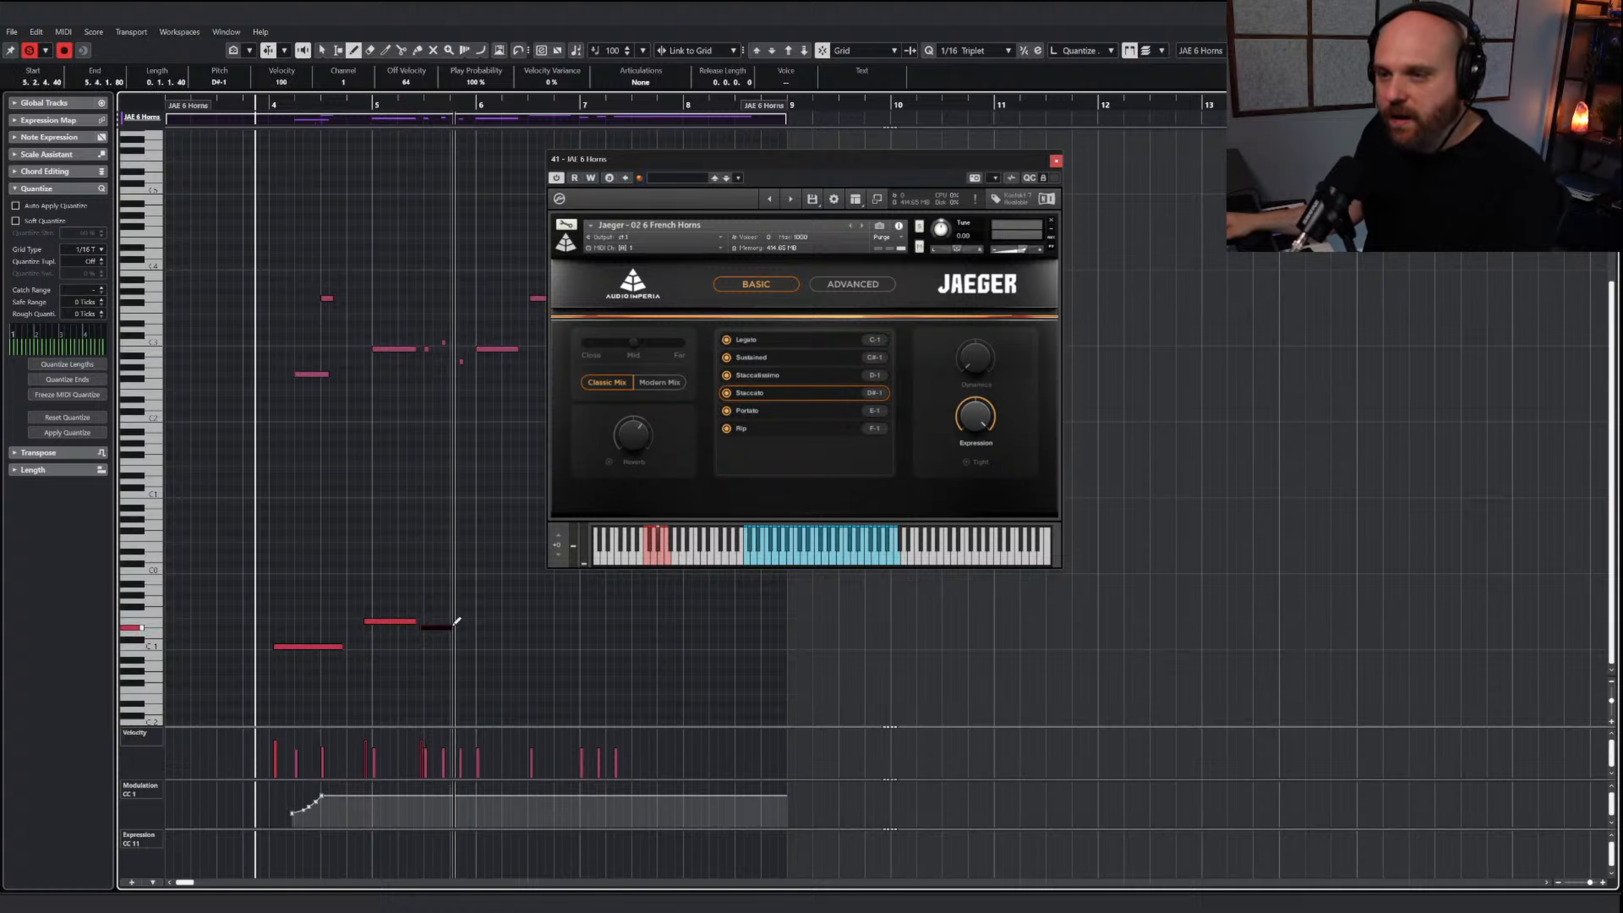
key(Down)
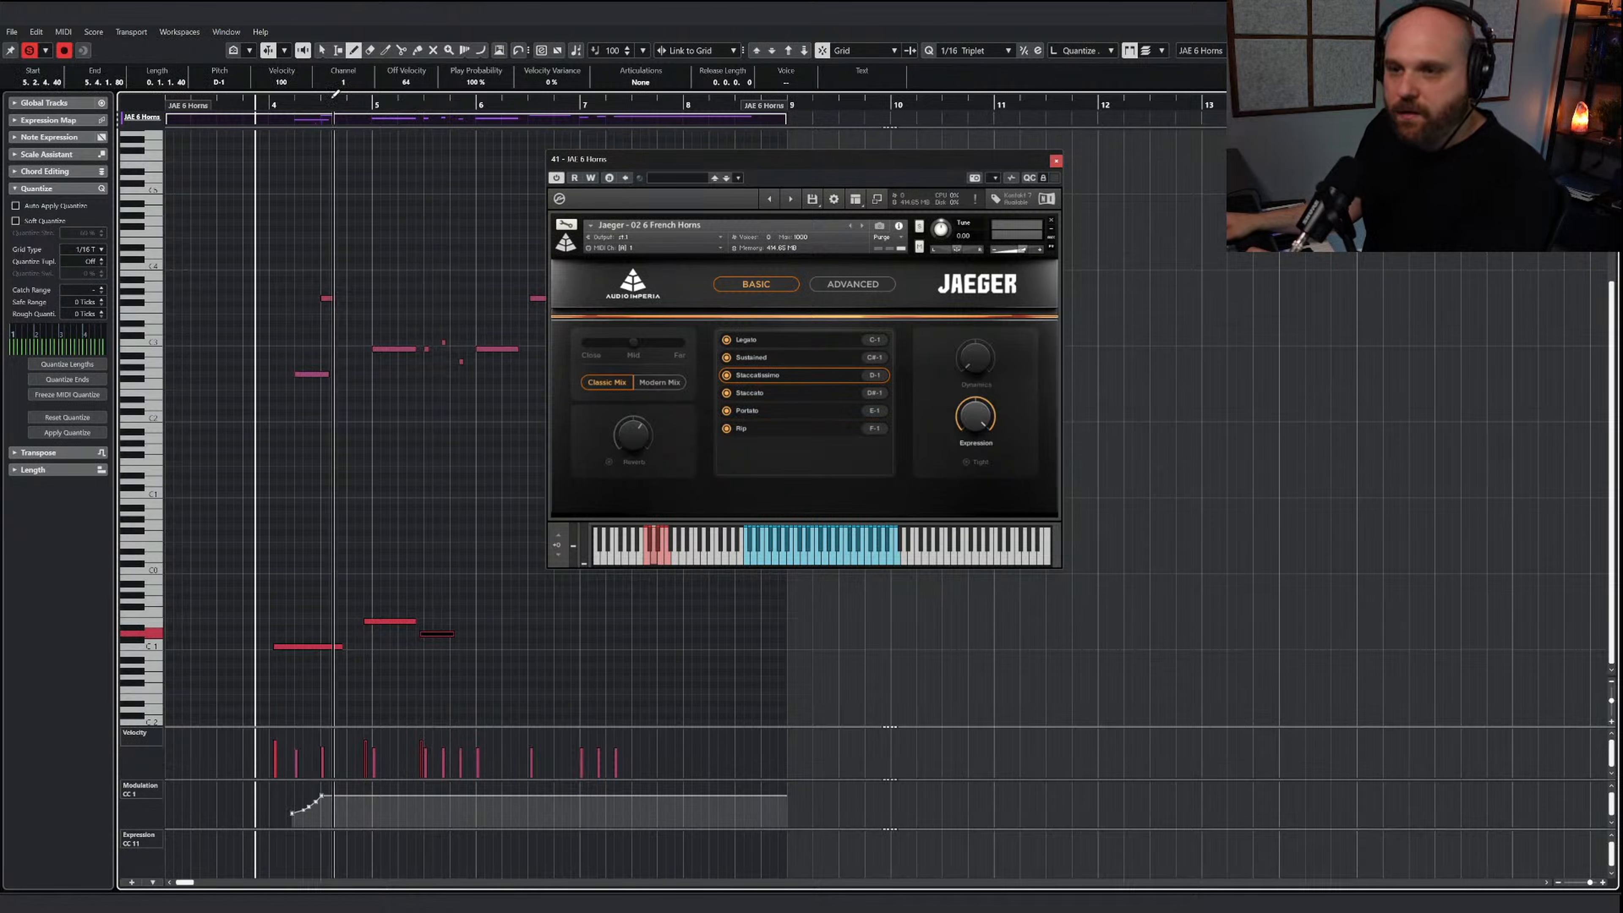
key(space)
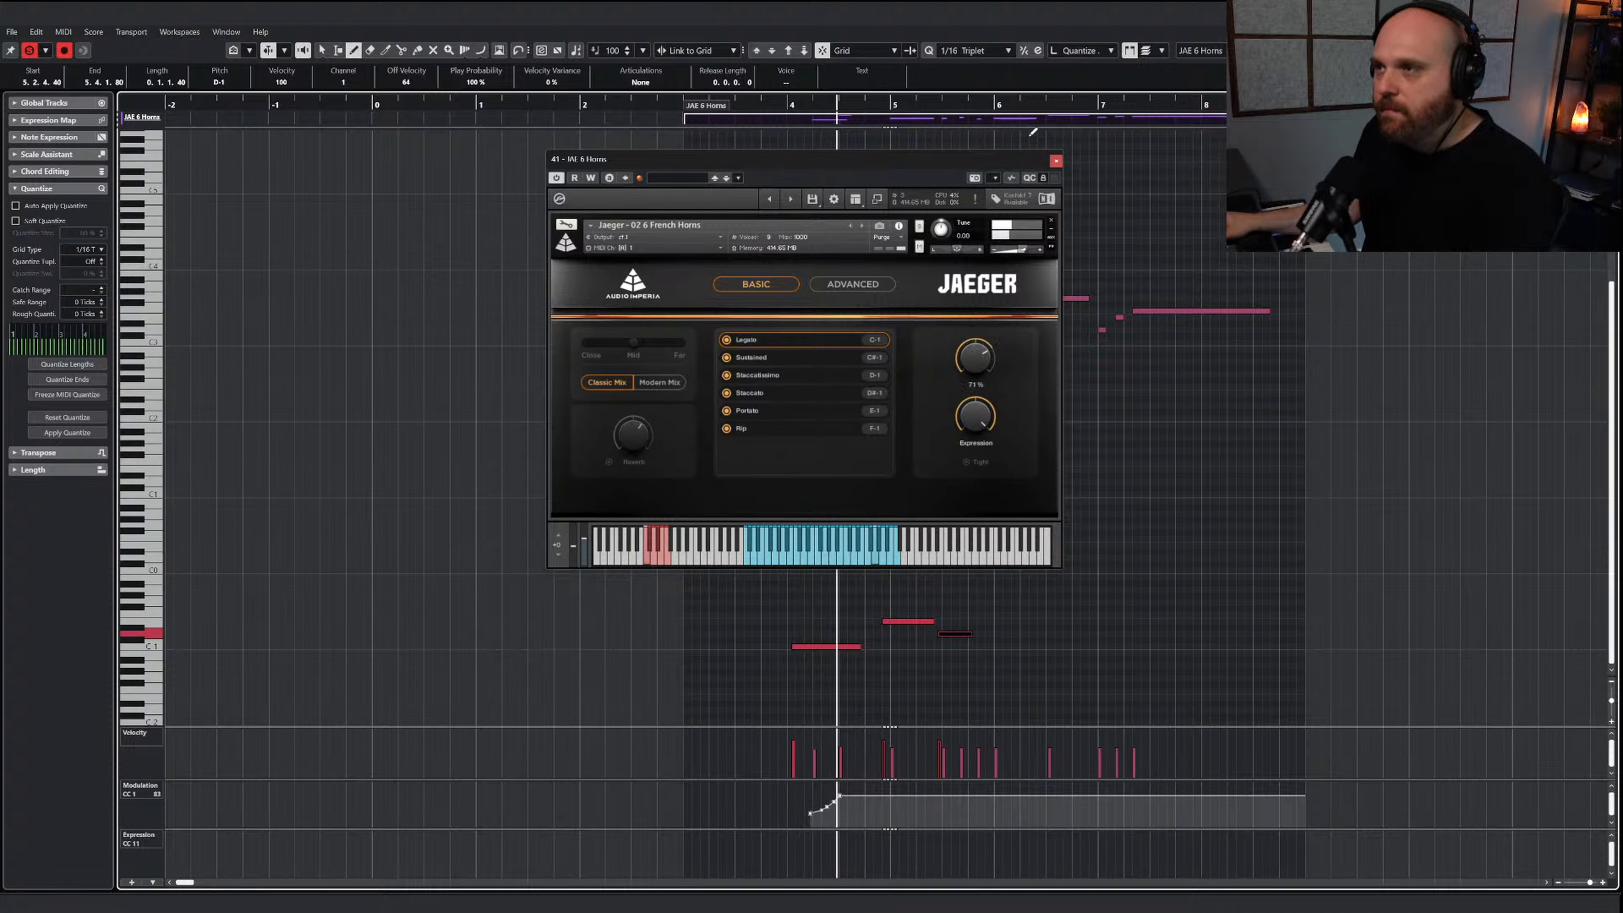
click(1055, 161)
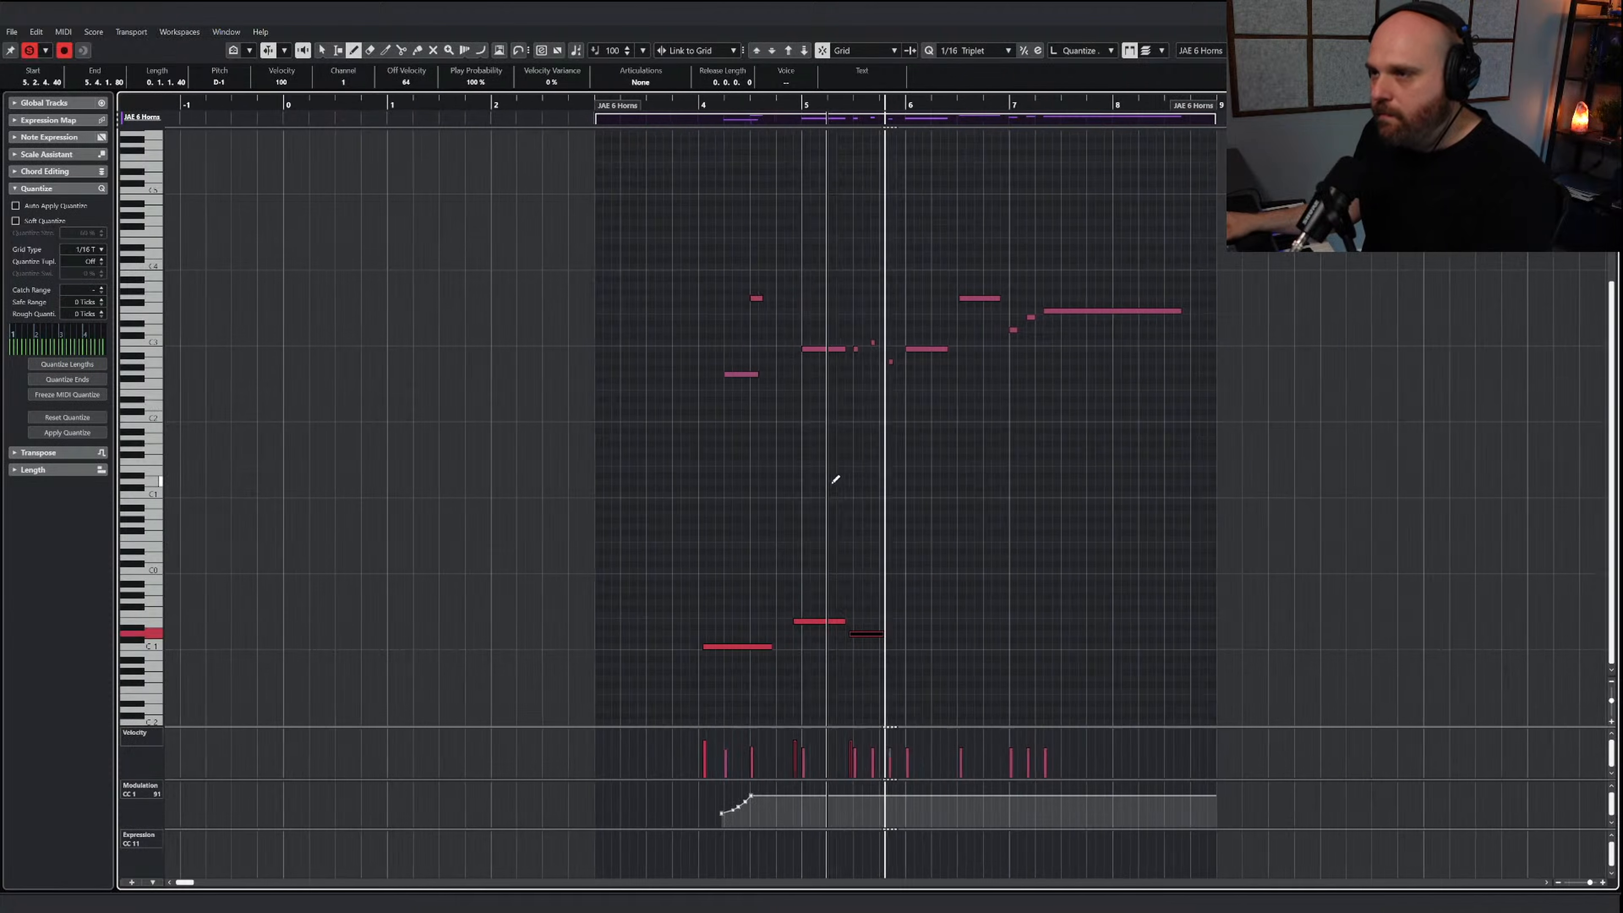
Try the keyswitch just before bar 5 on C-1 (Legato), audition the phrase, and move the keyswitch back to E-1
key(1)
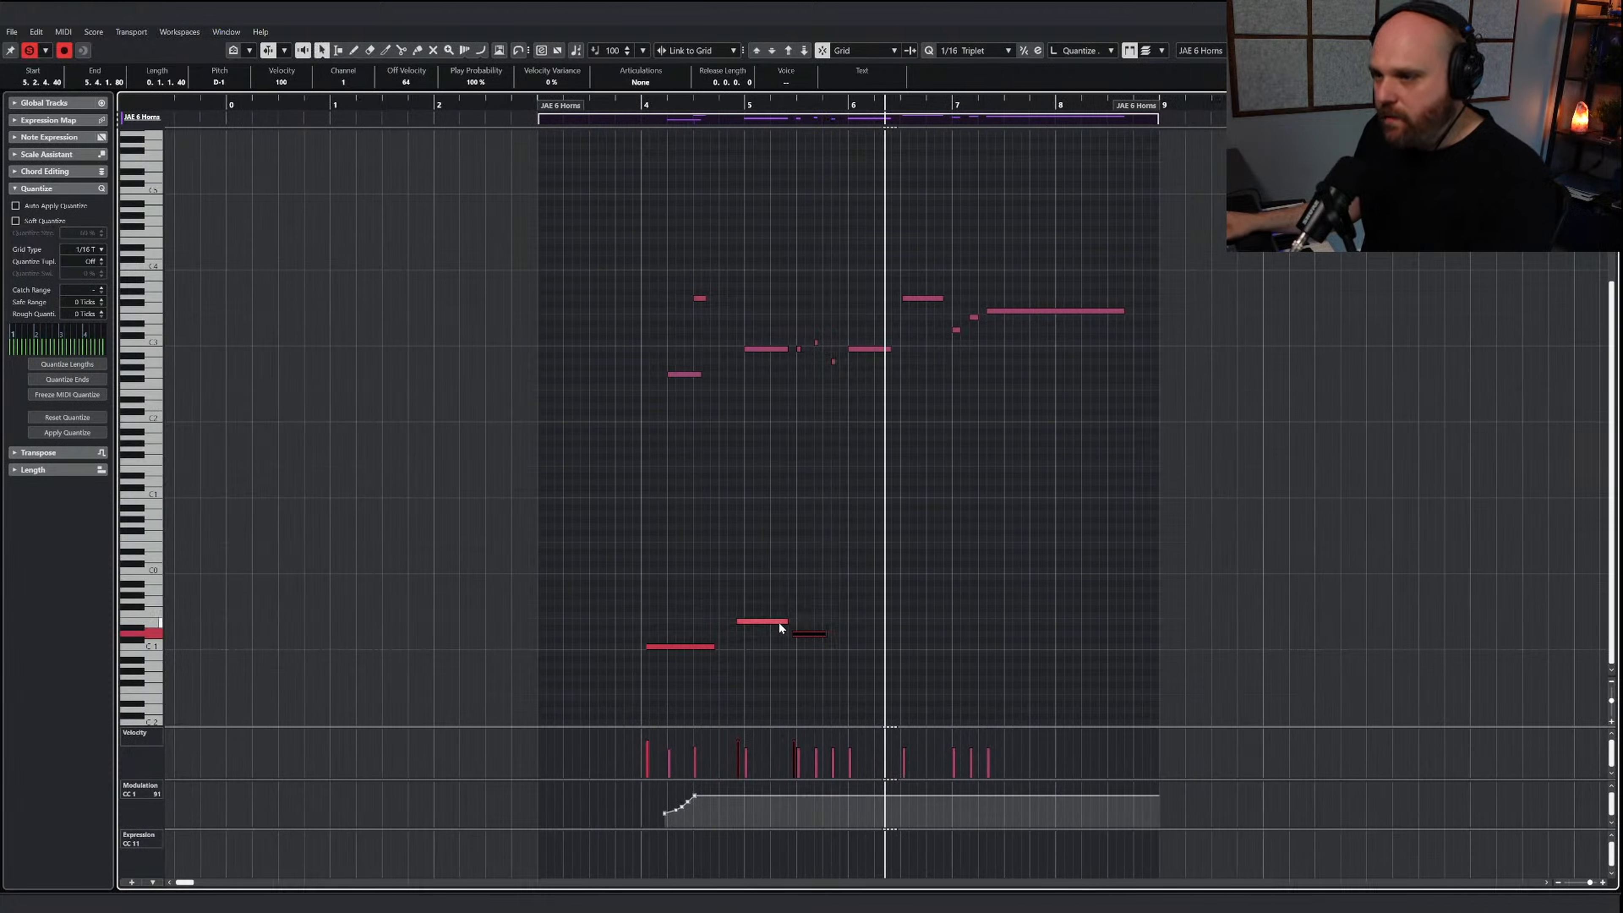
drag(743, 602, 771, 640)
key(Down)
key(Down)
key(Down)
key(Down)
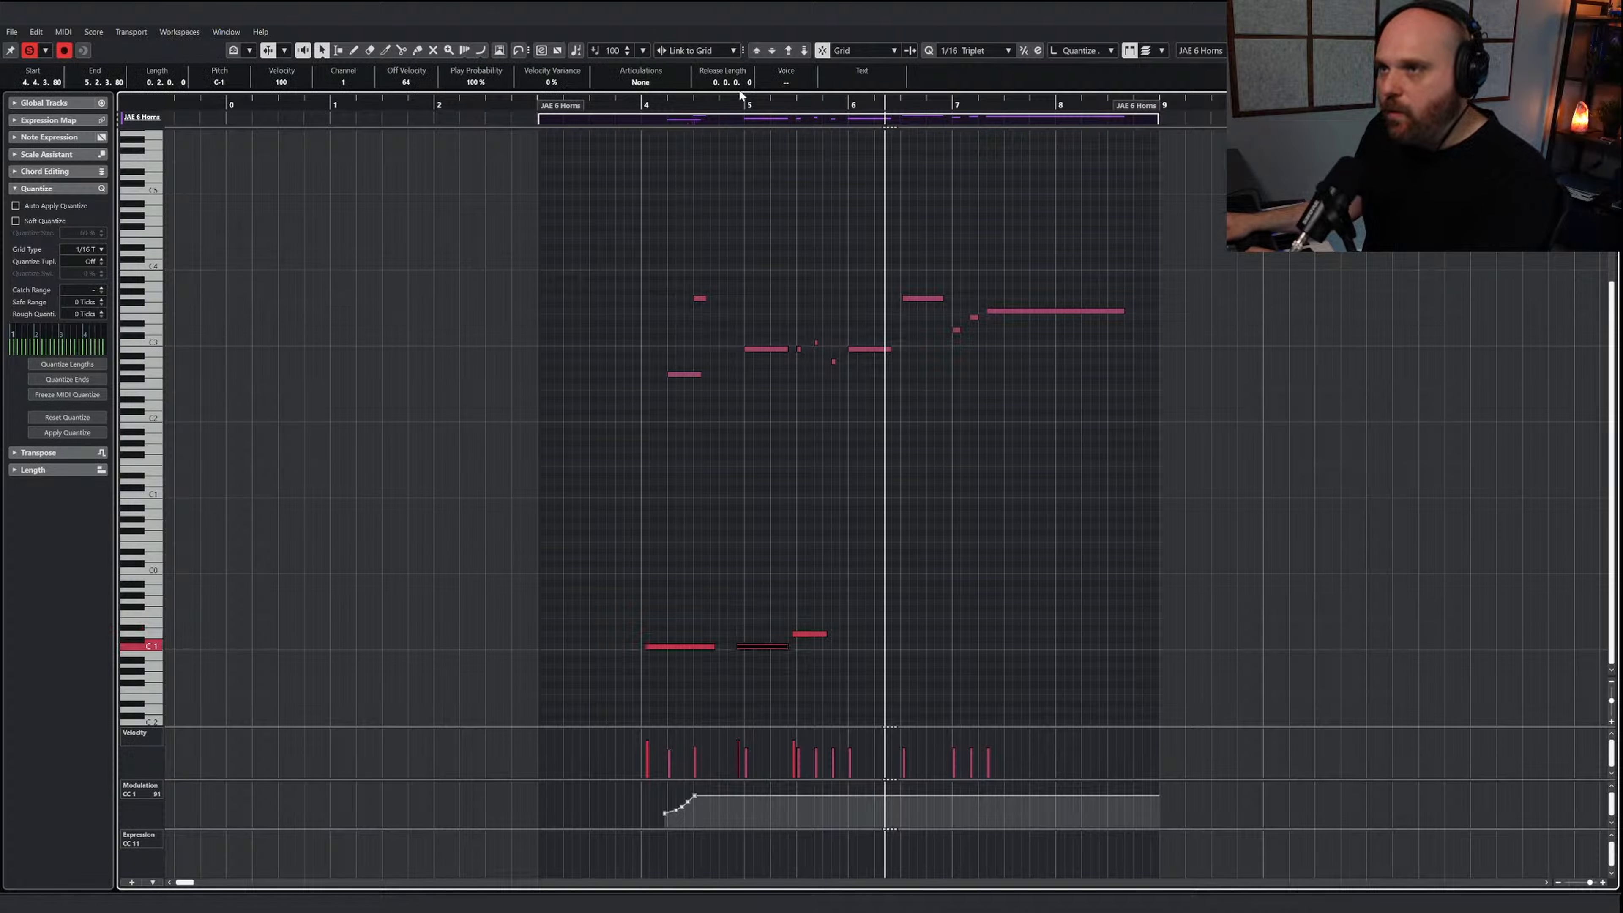
click(742, 94)
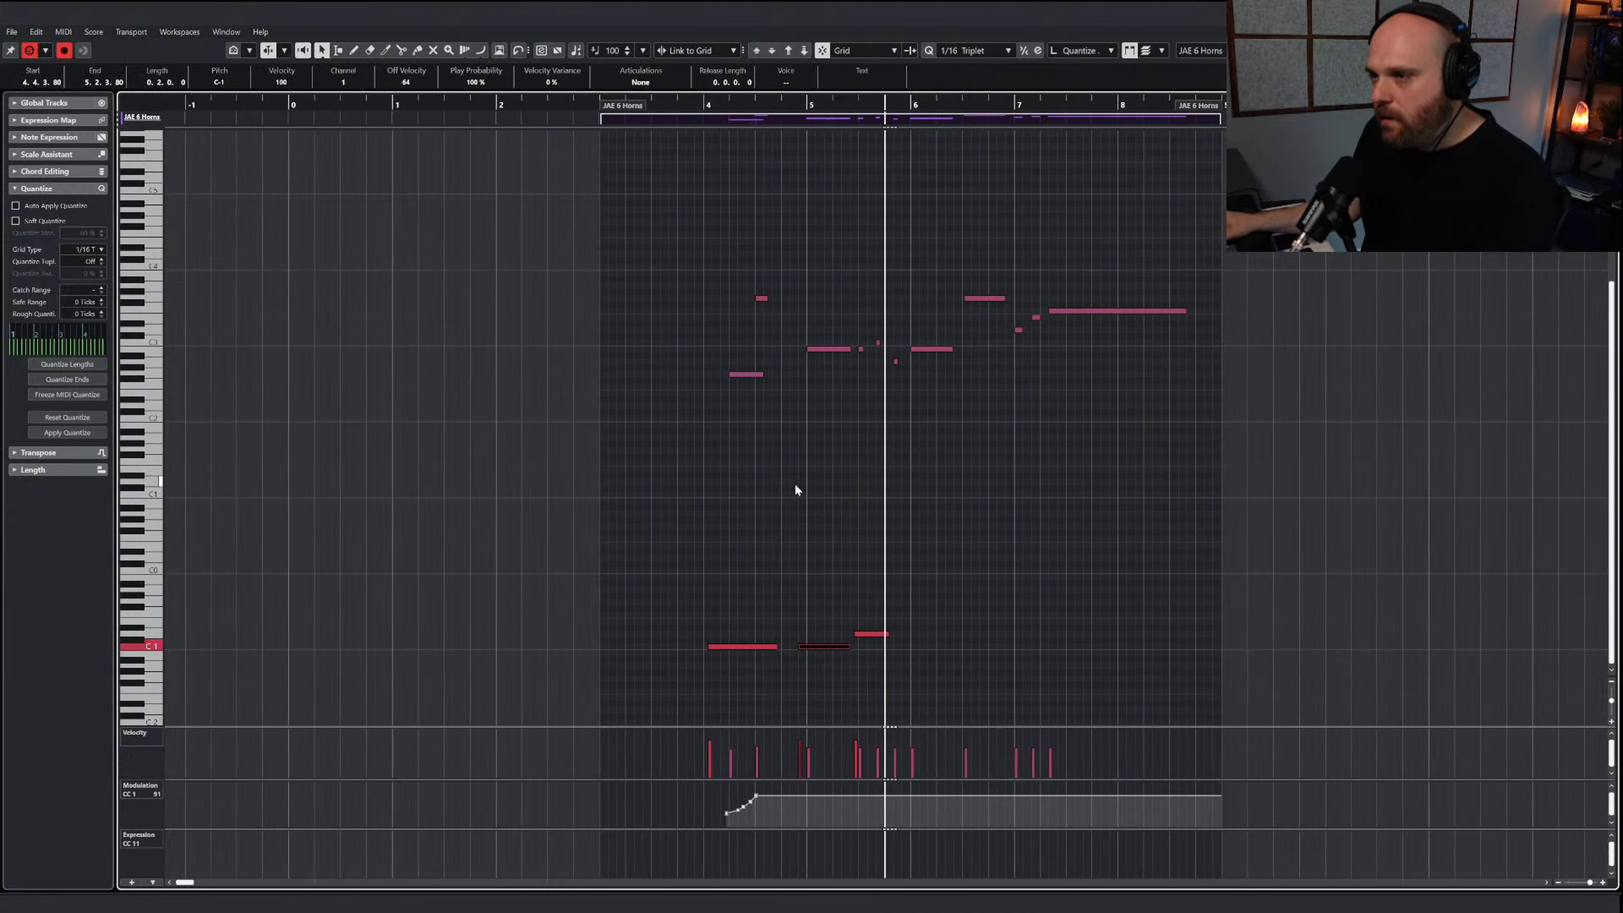
key(space)
drag(773, 579, 785, 706)
key(Up)
key(Up)
key(Up)
key(Up)
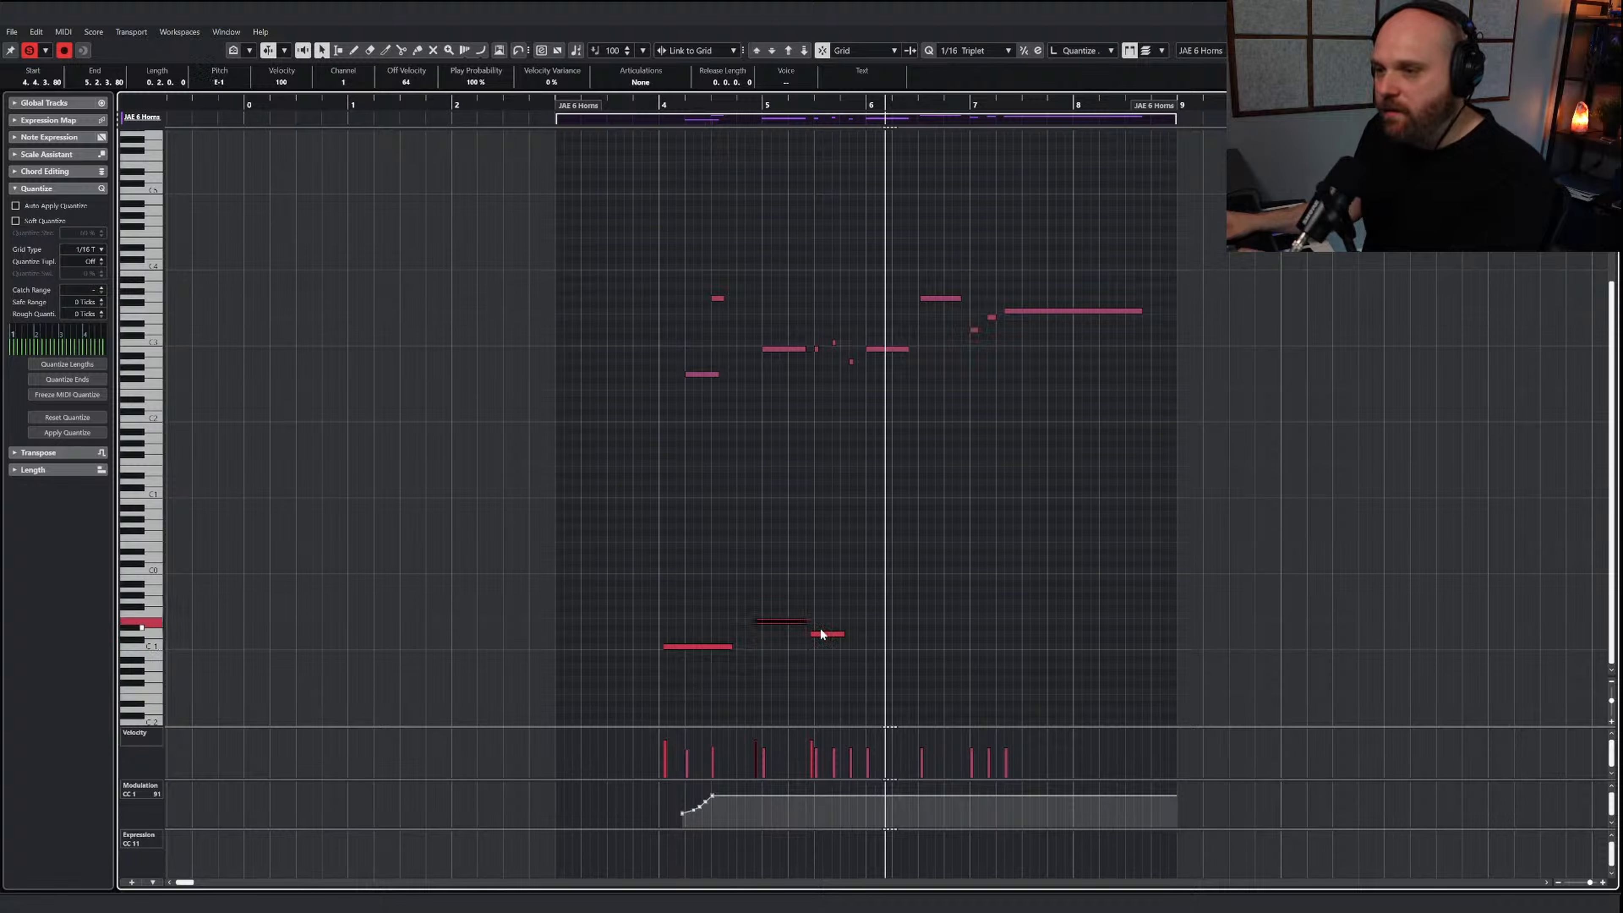
Show the horns' Kontakt instrument clear of the notes after bar 4 and audition the line from bar 5
key(F11)
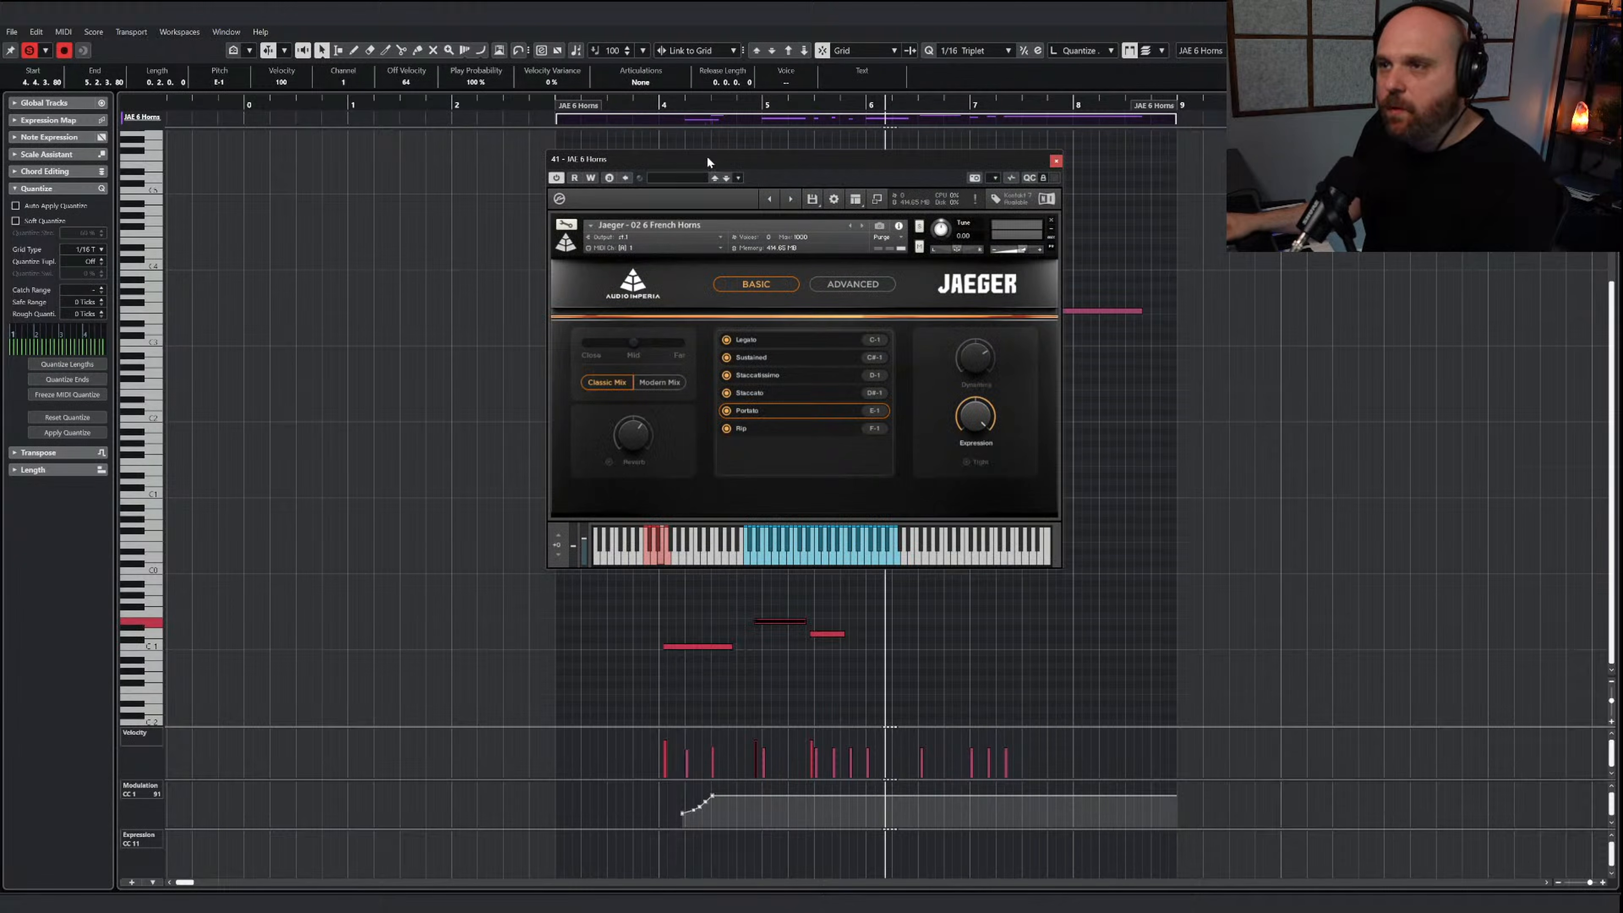
drag(706, 156, 332, 174)
right_click(802, 602)
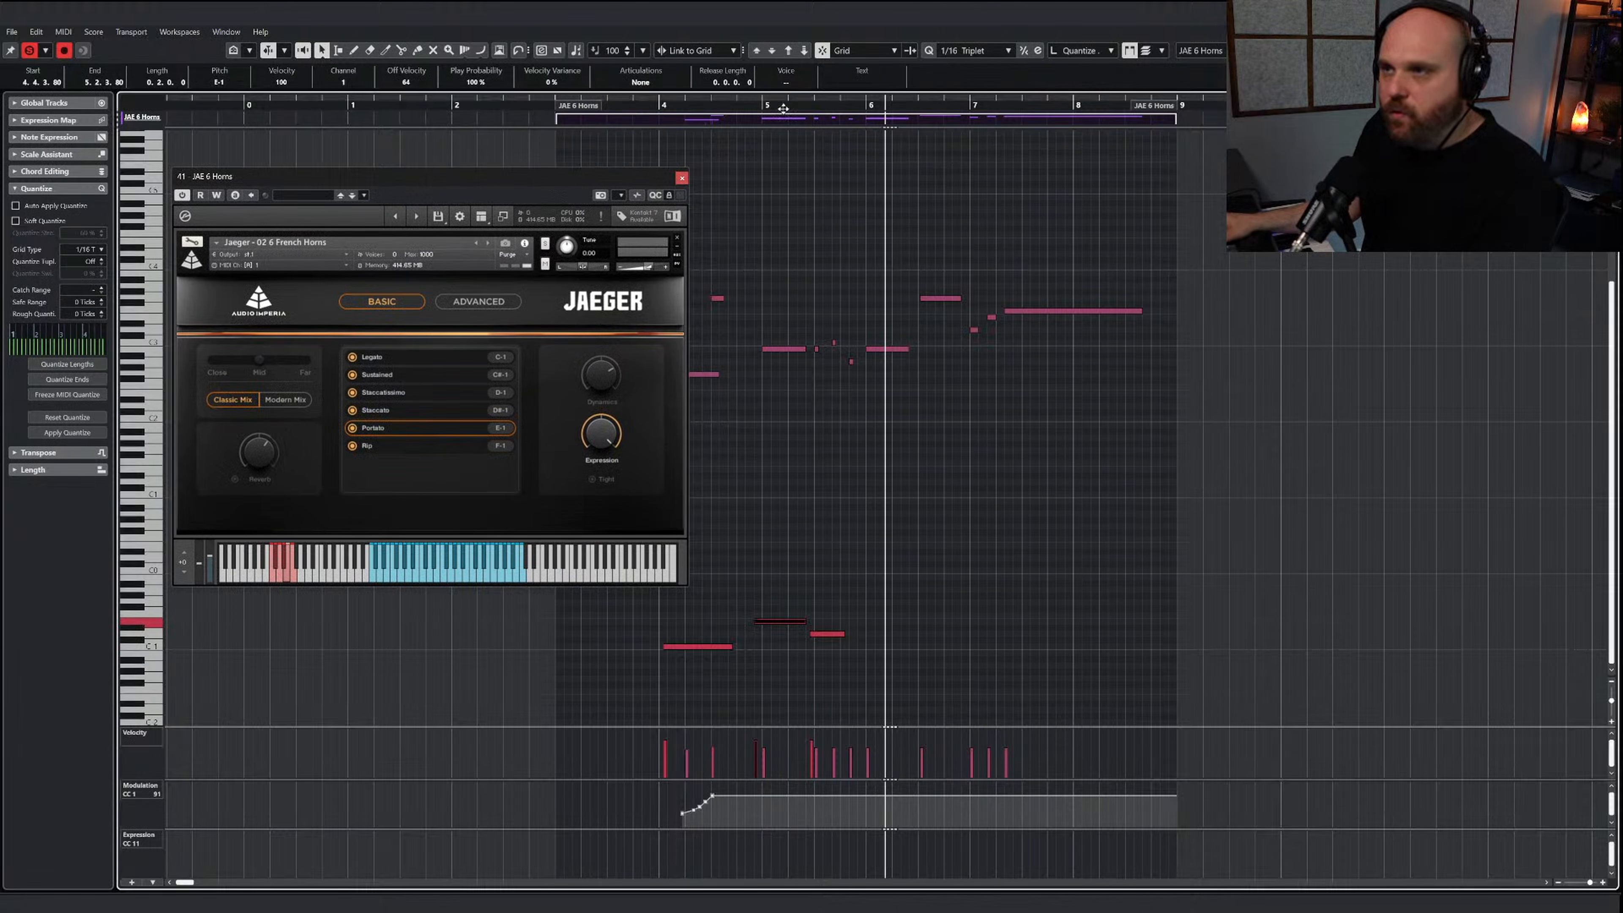
click(765, 105)
key(space)
Draw a Portato keyswitch on E-1 just before bar 6, ending in bar 6, and audition the line from bar 4
right_click(948, 537)
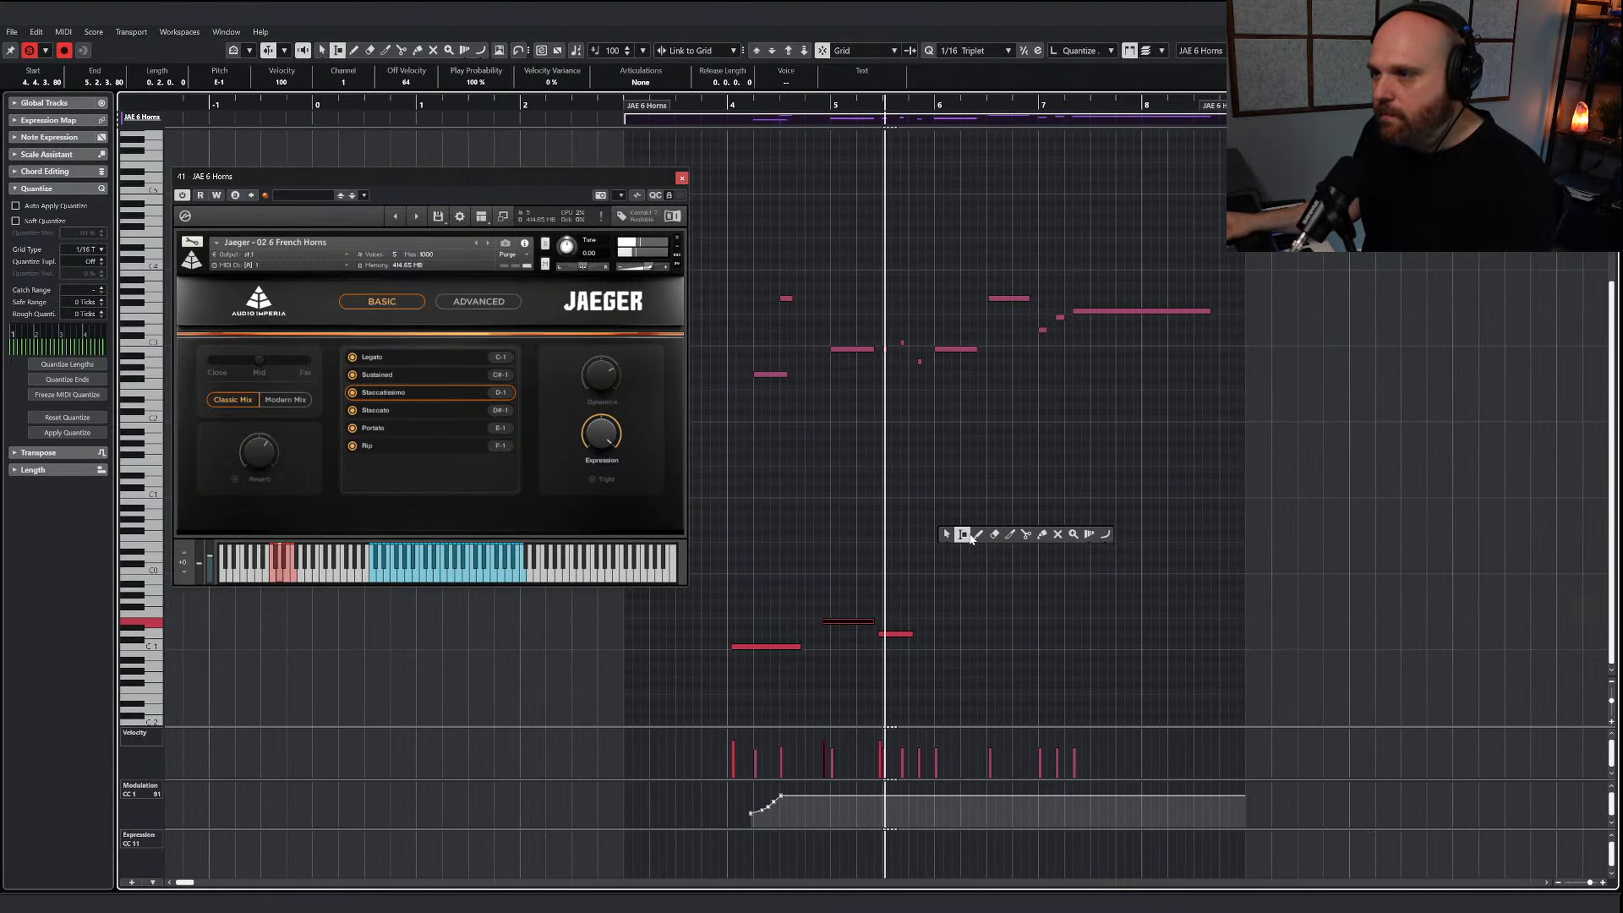
click(978, 537)
key(space)
mouse_move(868, 621)
mouse_down()
mouse_move(924, 621)
mouse_move(872, 622)
mouse_up()
key(1)
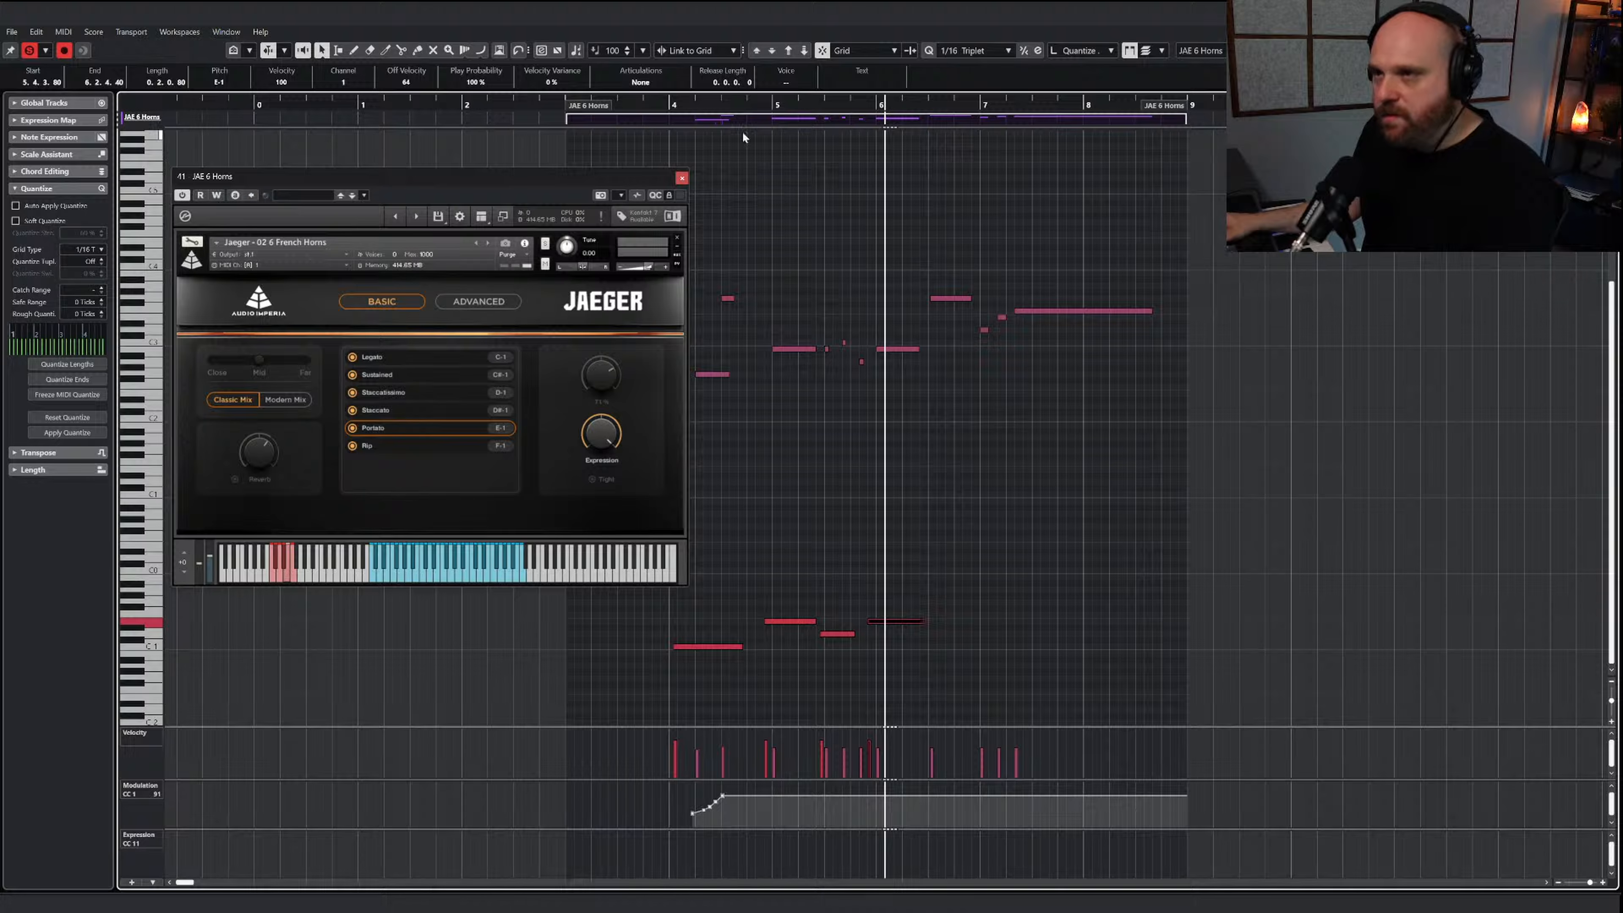
drag(739, 104, 617, 105)
key(space)
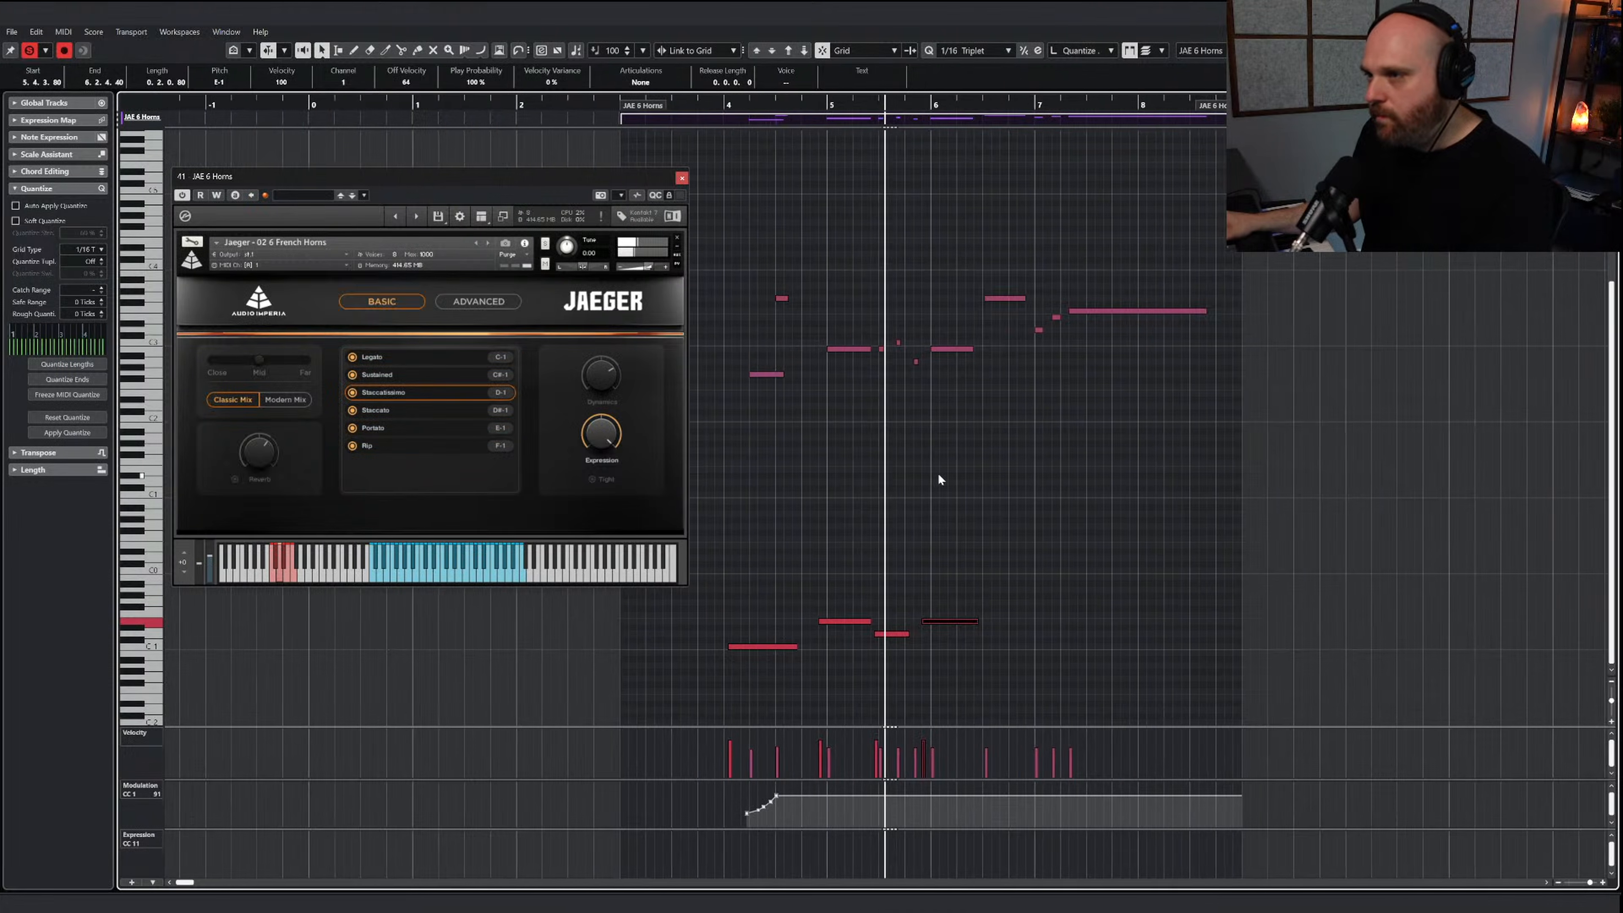
Draw a short Staccatissimo keyswitch on D-1 from just before bar 7 for the two short notes at its start
right_click(929, 487)
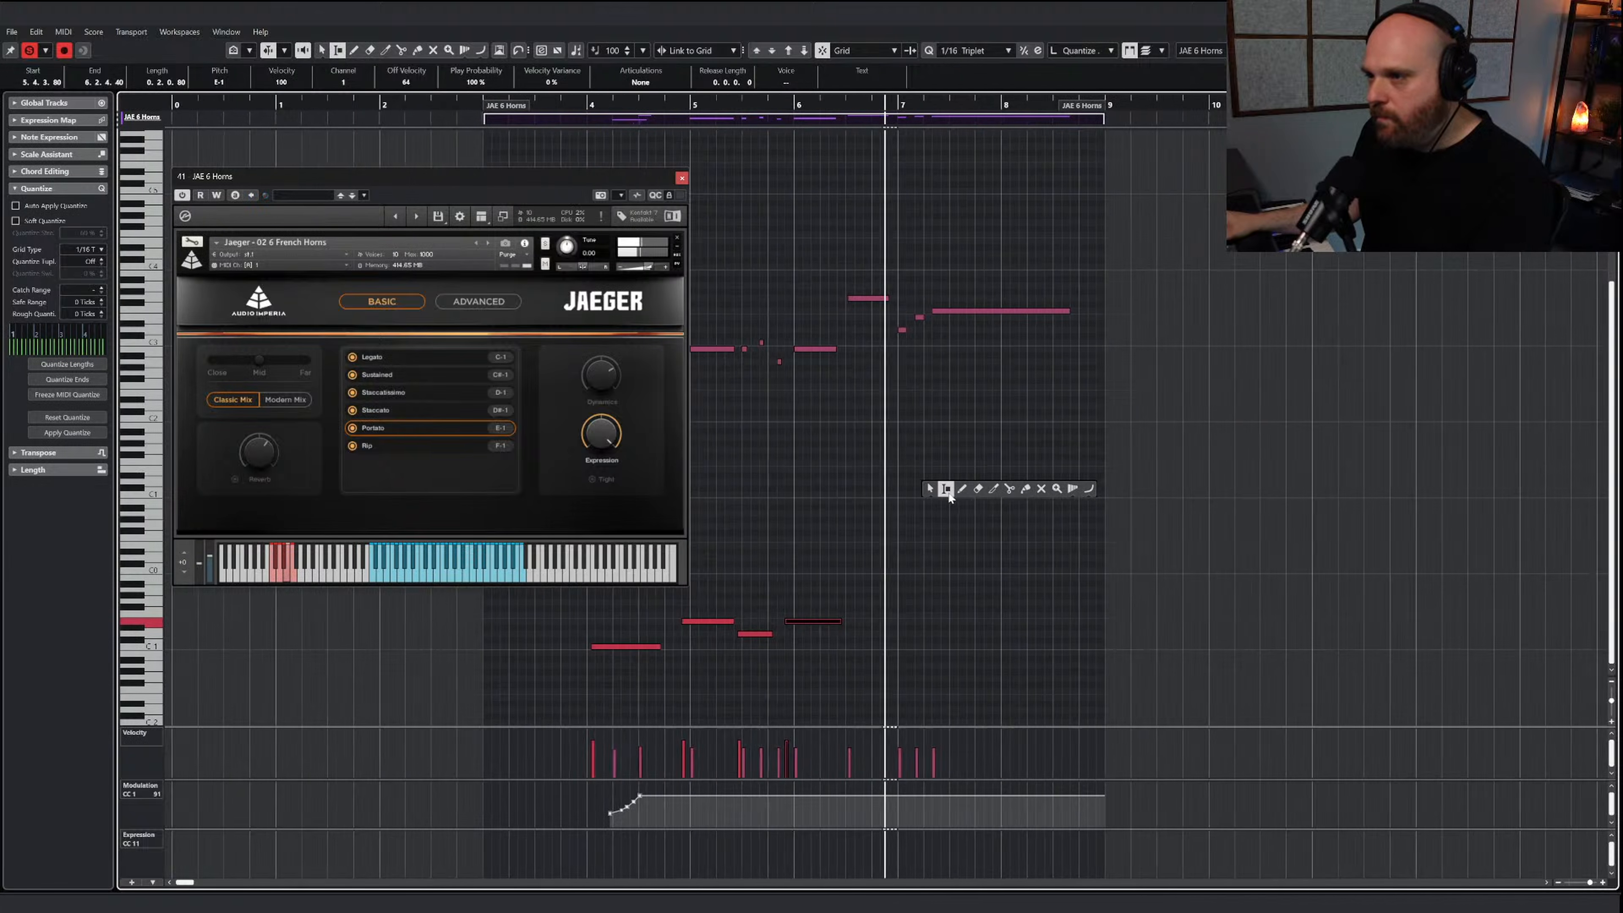
click(960, 489)
key(space)
key(1)
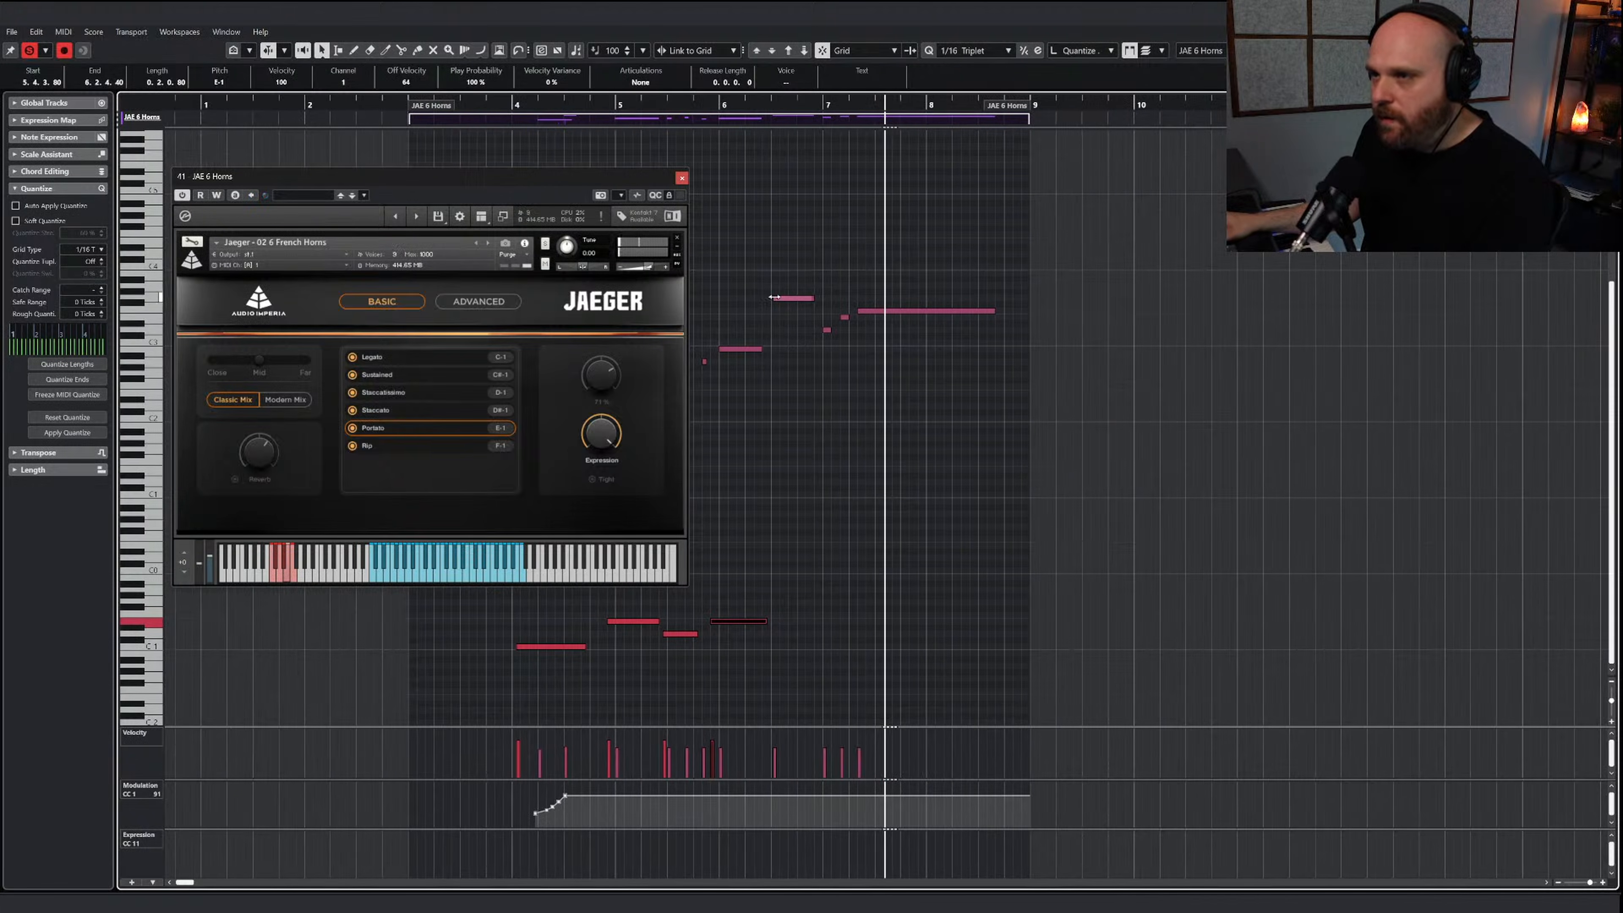
click(774, 297)
right_click(841, 345)
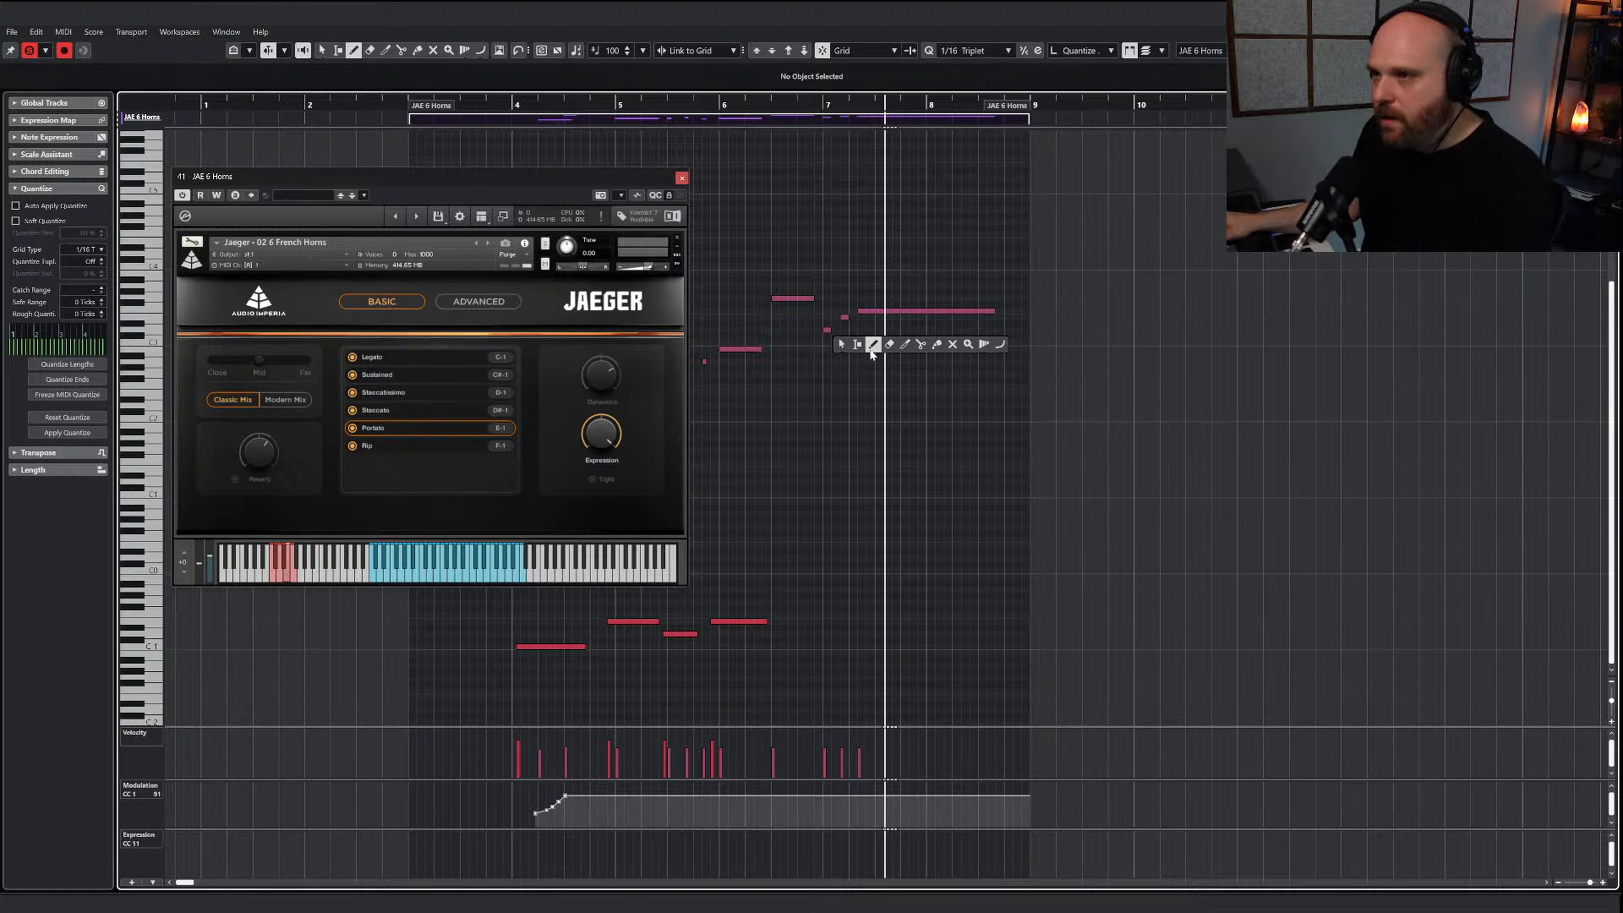
click(872, 345)
drag(815, 633, 851, 631)
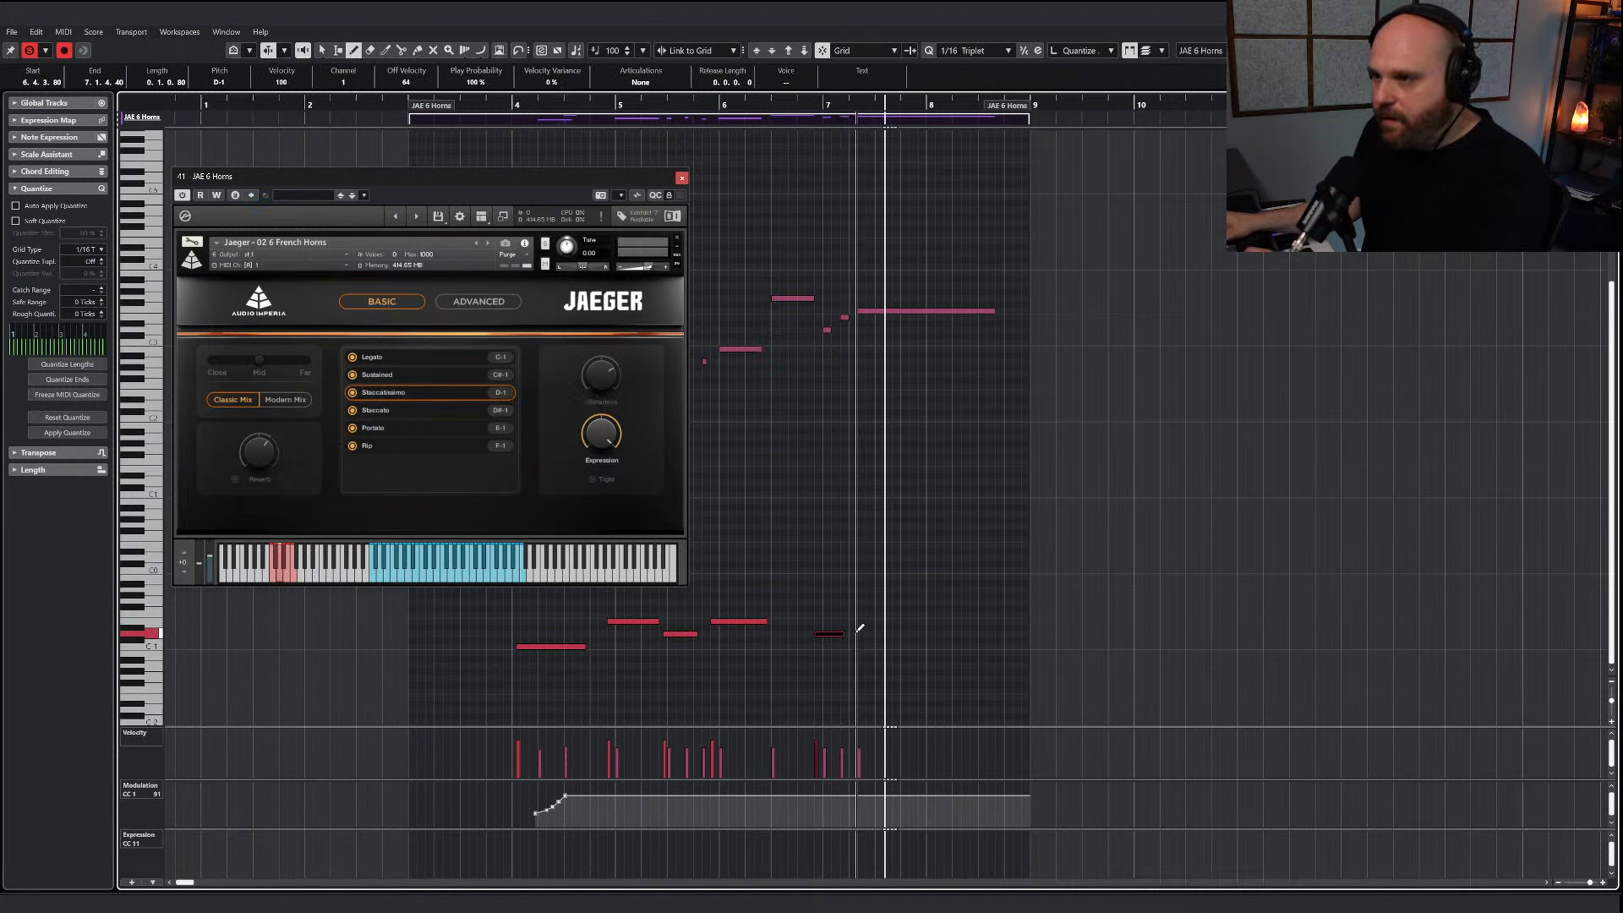
key(1)
click(907, 604)
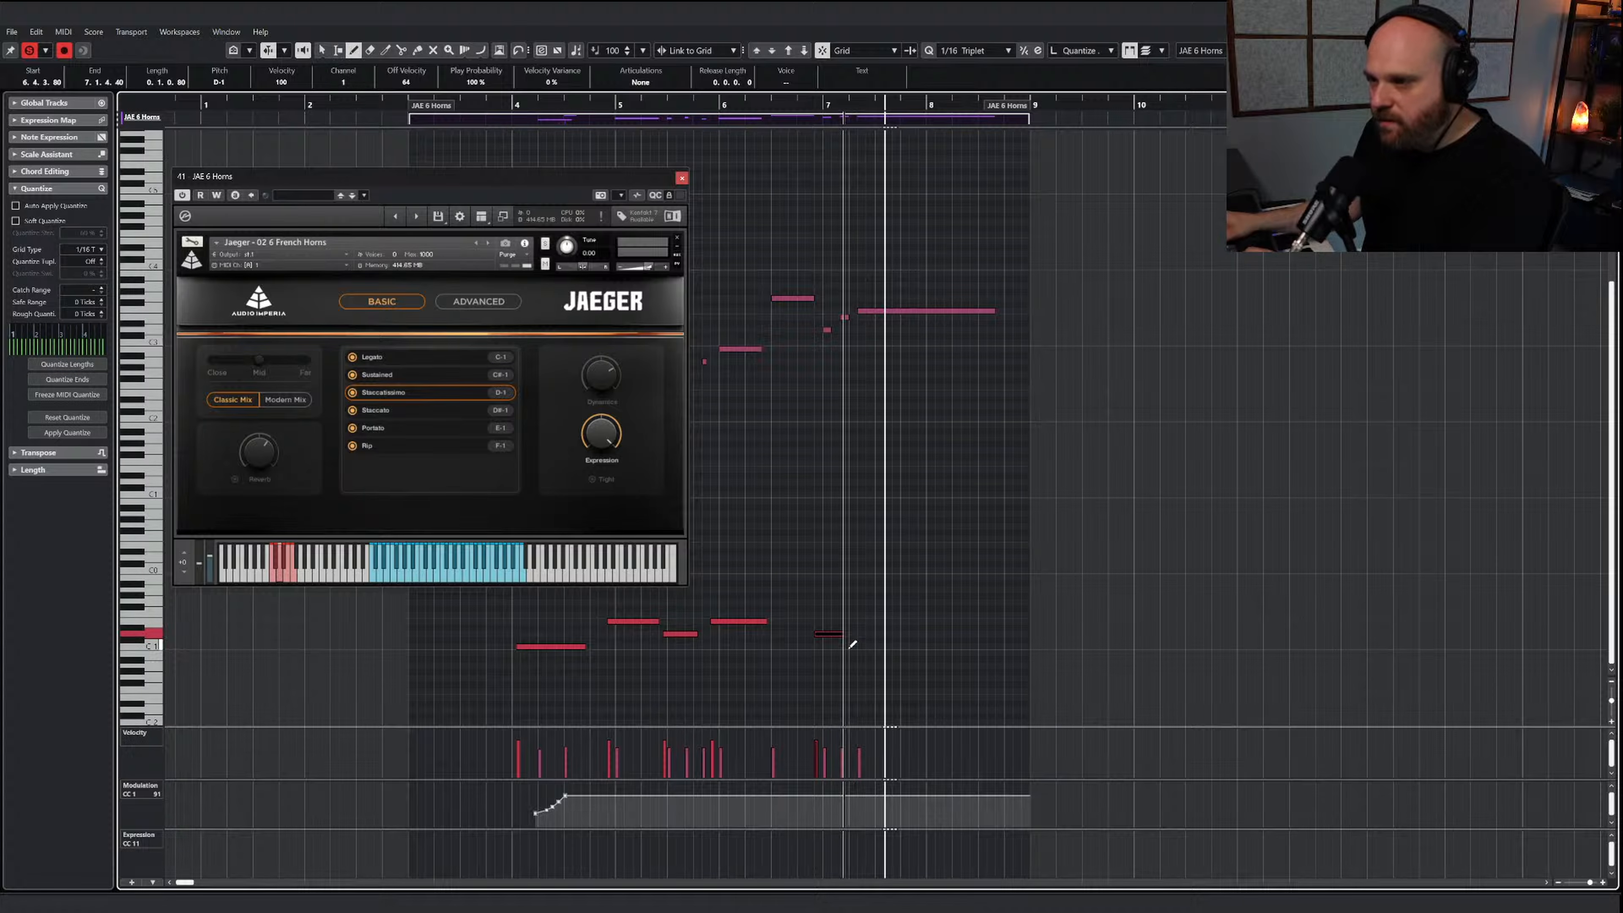
Draw a Legato keyswitch on C-1 from early bar 7 to the start of bar 8 for the long note, and audition it
drag(848, 647, 937, 646)
right_click(936, 643)
click(906, 597)
drag(822, 105, 811, 105)
key(space)
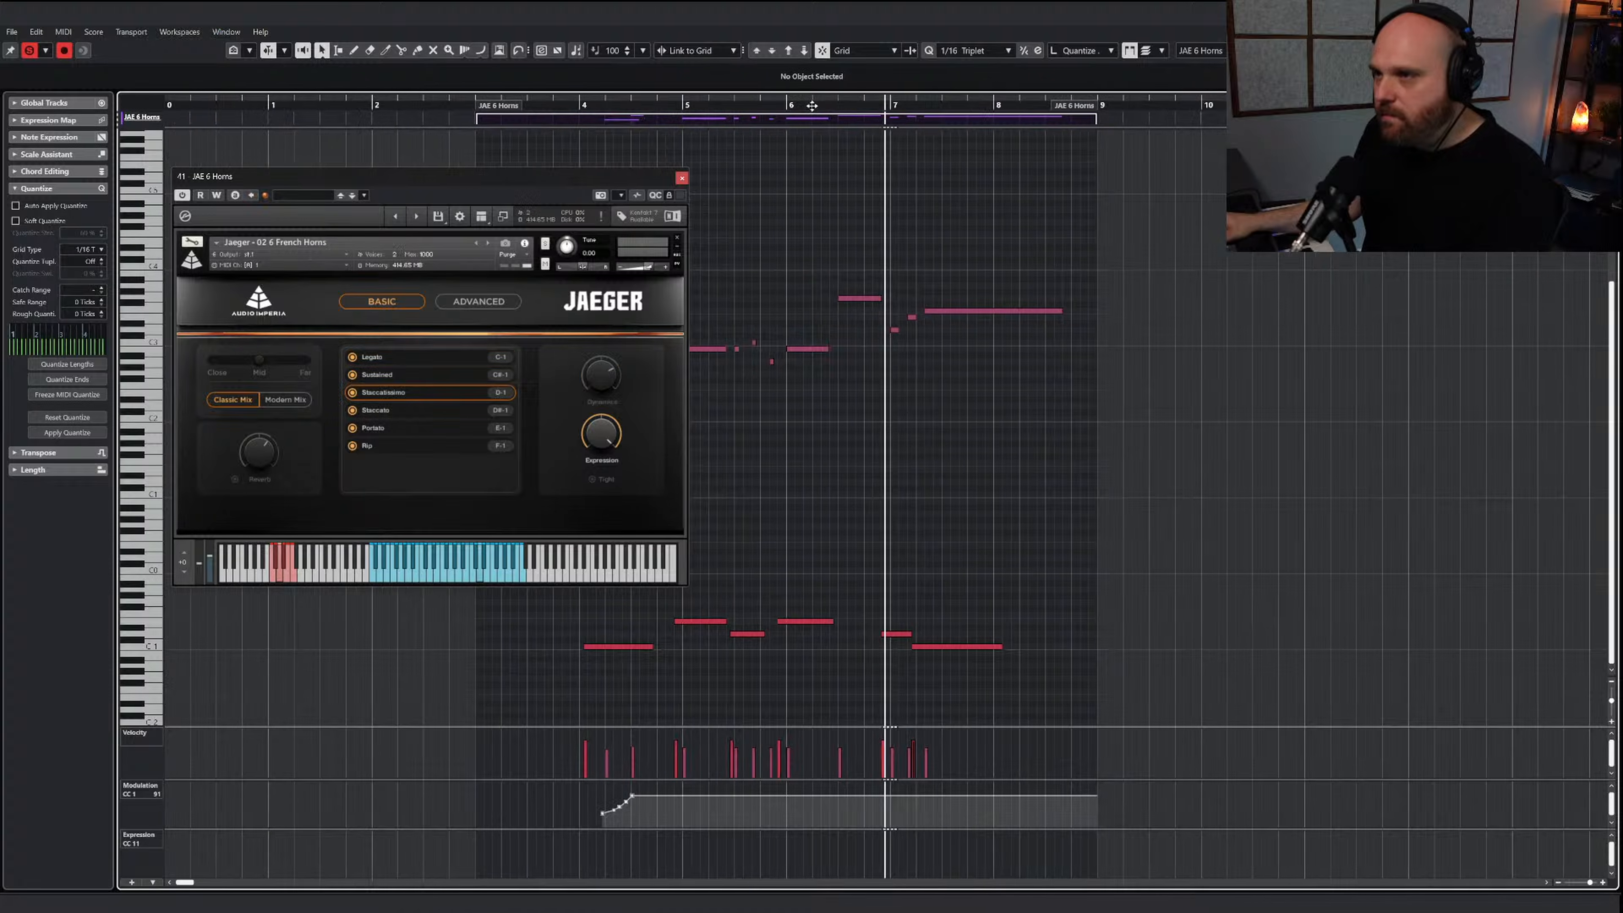
Draw a Modulation (CC 1) curve that swells slightly at bar 7 and fades through bar 8, audition it, and hide the instrument
right_click(879, 326)
click(1048, 334)
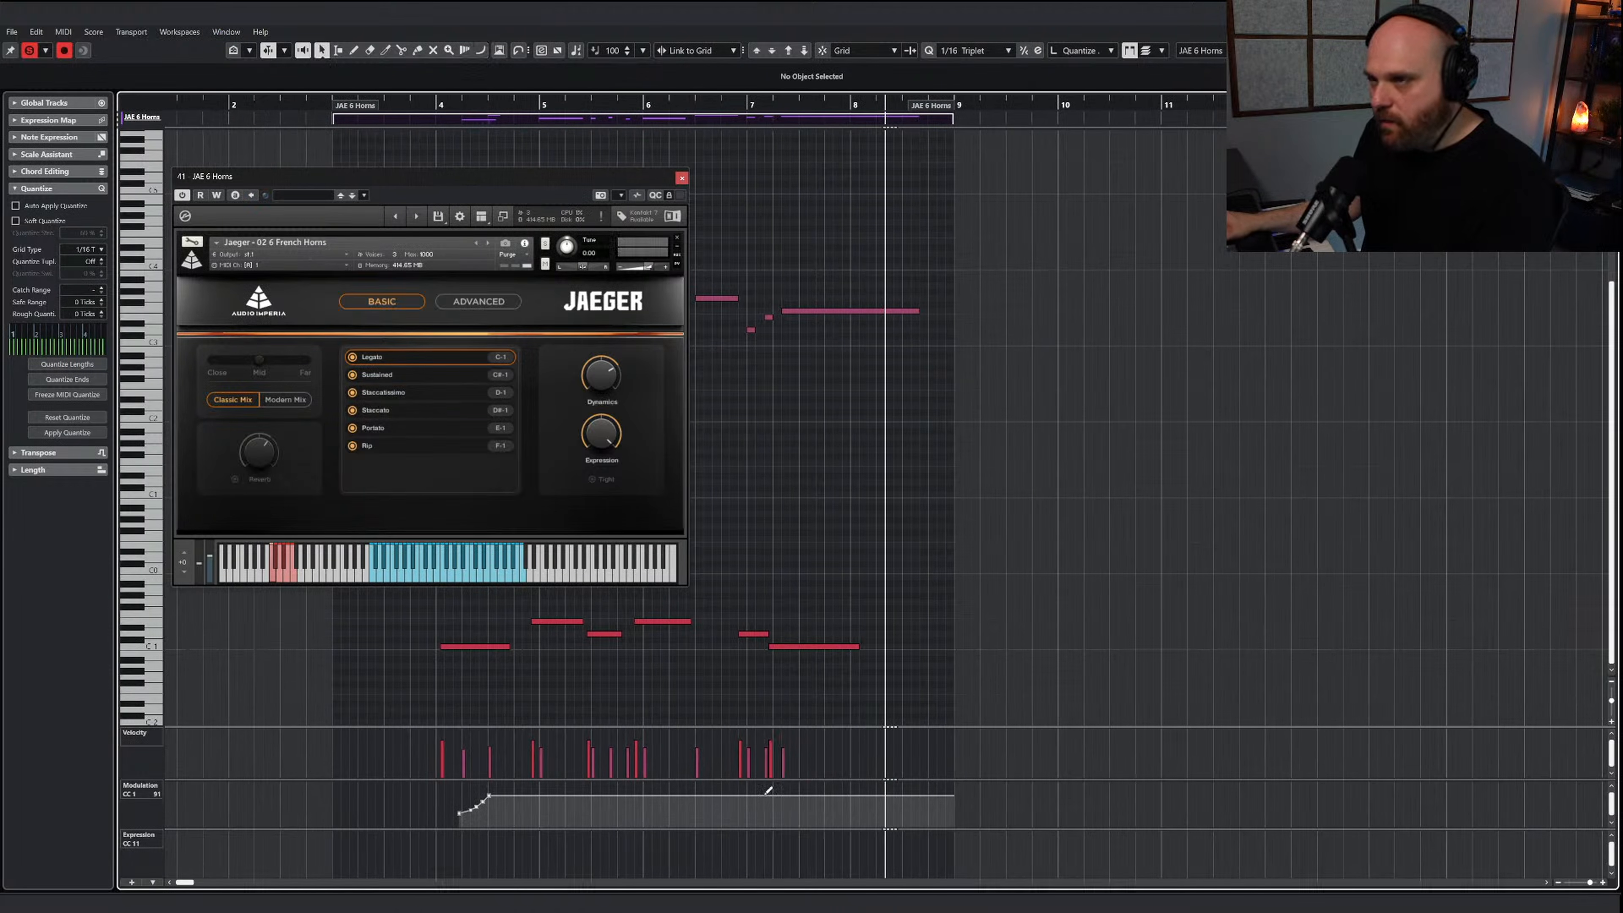
click(925, 792)
drag(754, 795, 858, 805)
drag(860, 806, 922, 819)
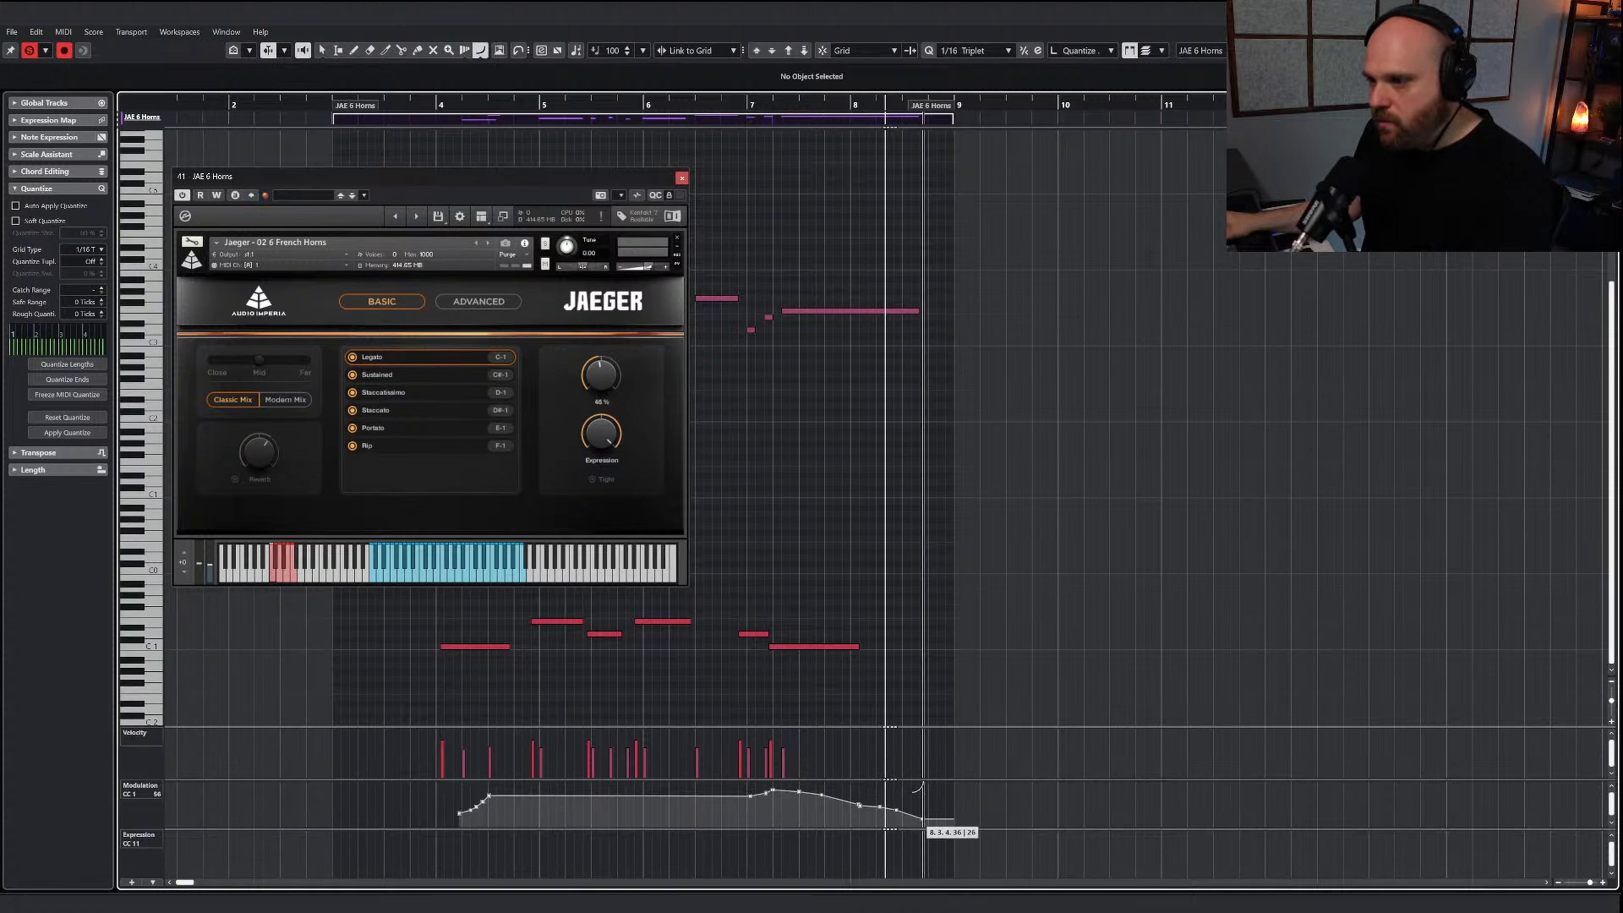
key(1)
drag(731, 107, 722, 108)
key(space)
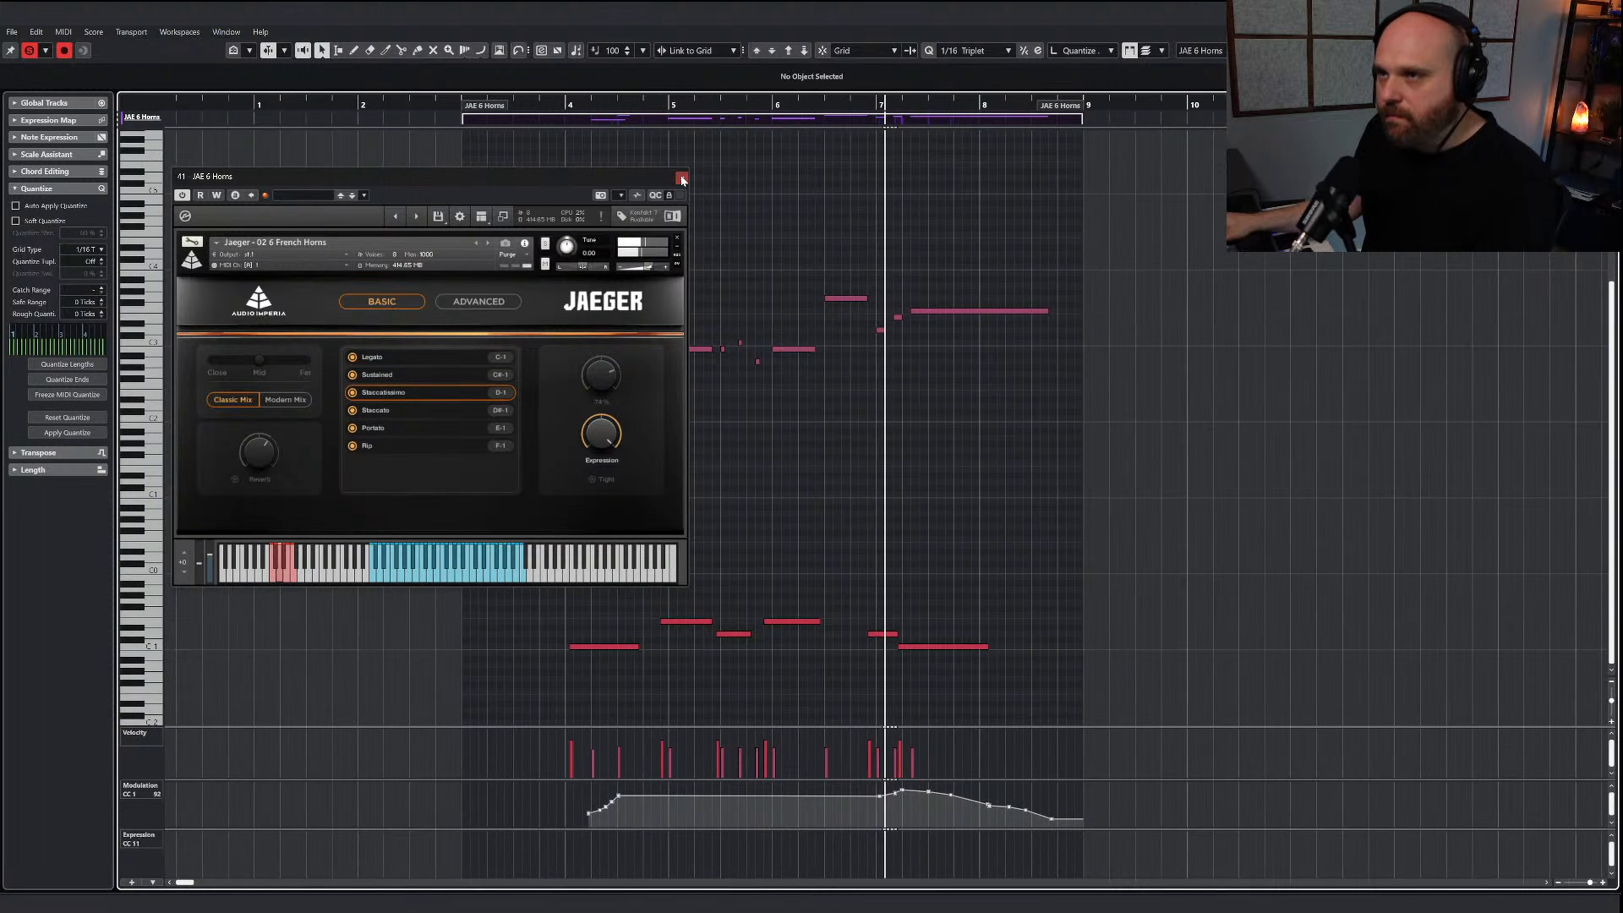
click(682, 178)
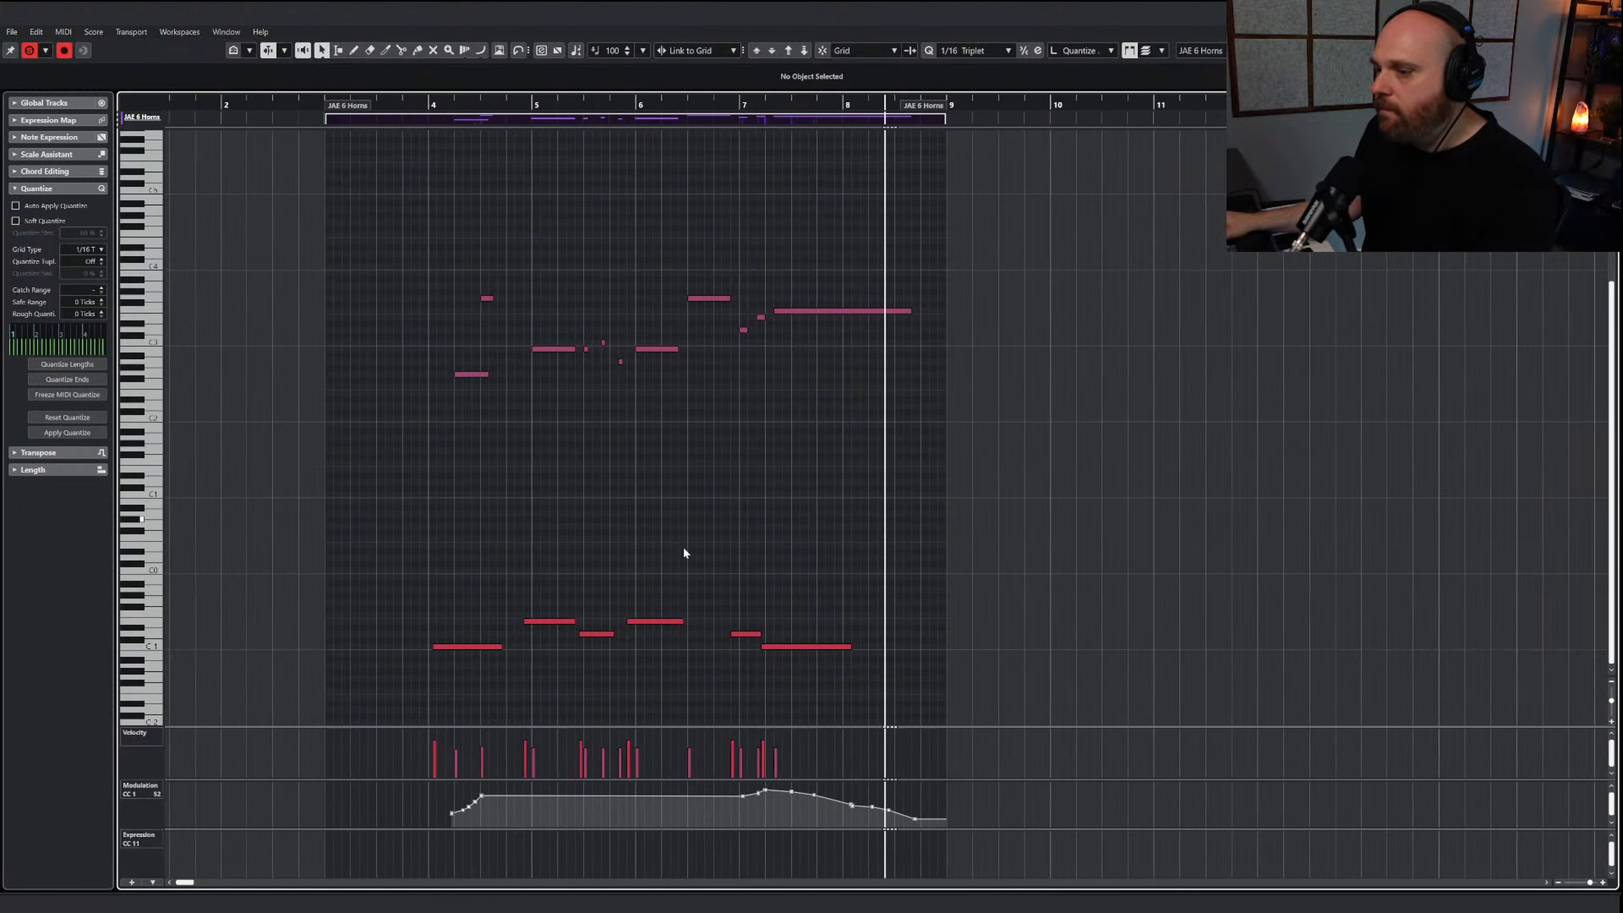
Redraw the Modulation fade under the long final note as a smoother curve and audition it from bar 7
right_click(678, 544)
click(835, 542)
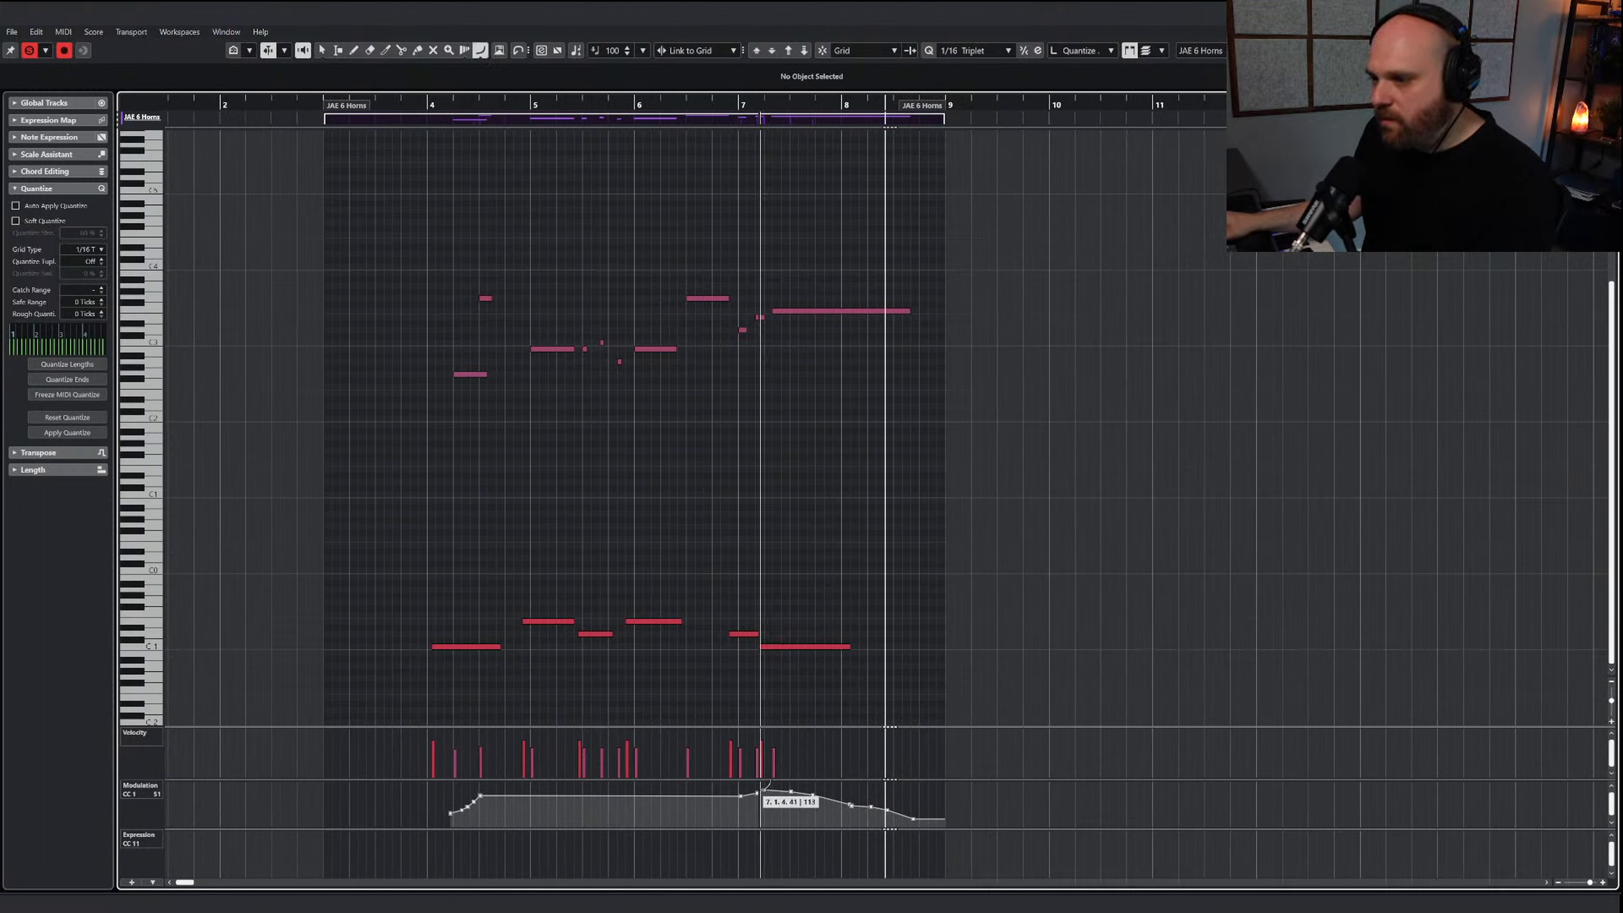
drag(909, 807, 913, 818)
click(791, 96)
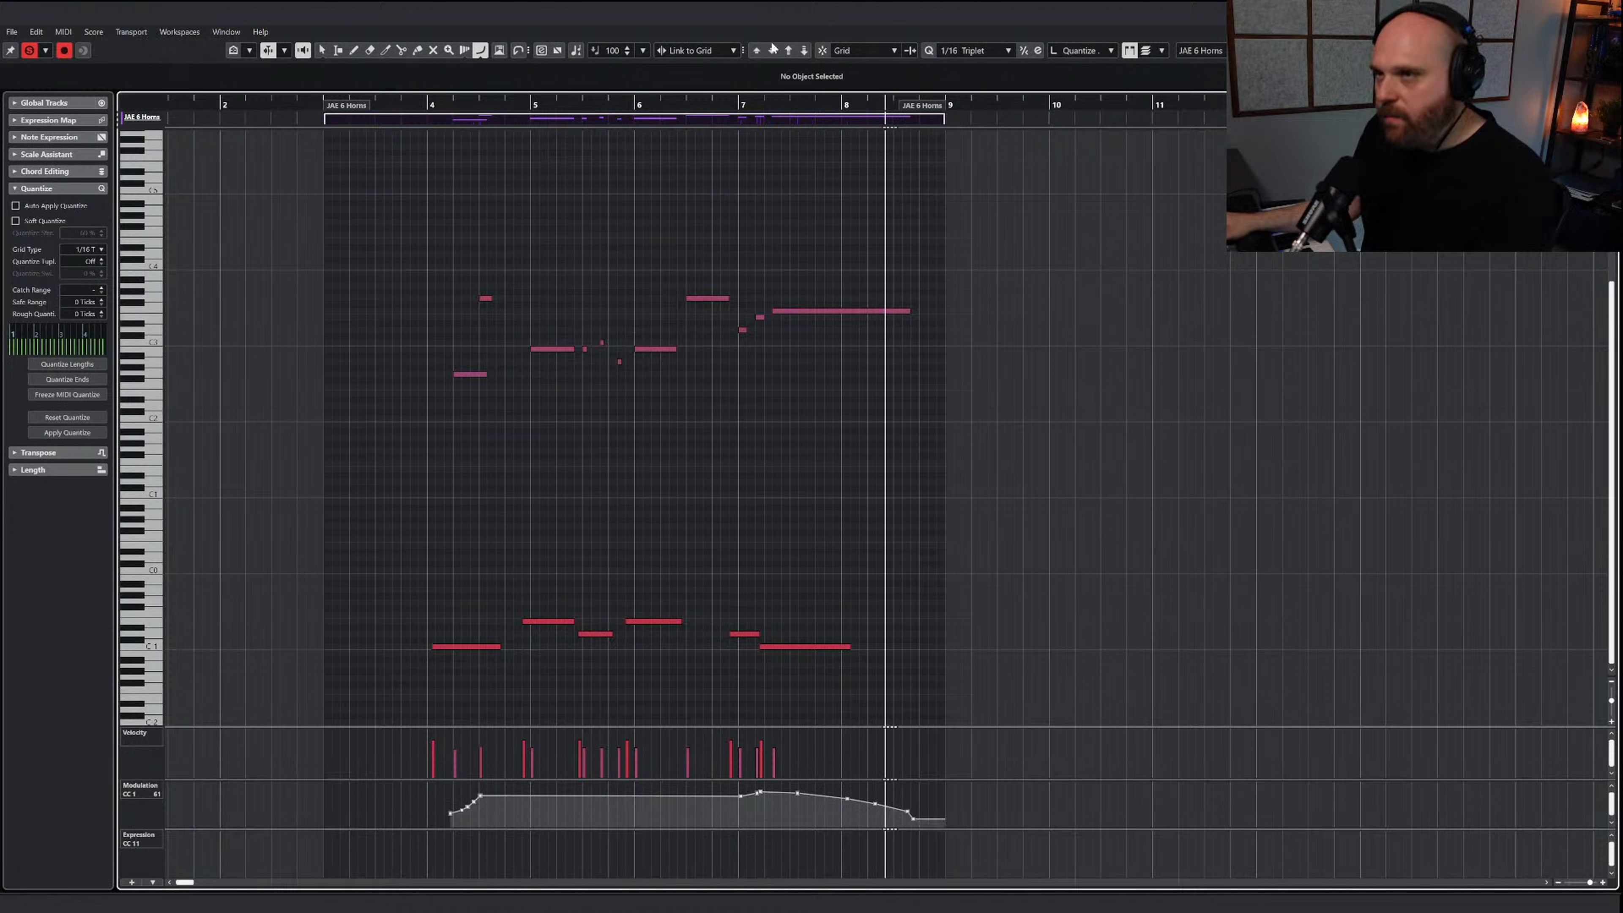
click(747, 103)
key(space)
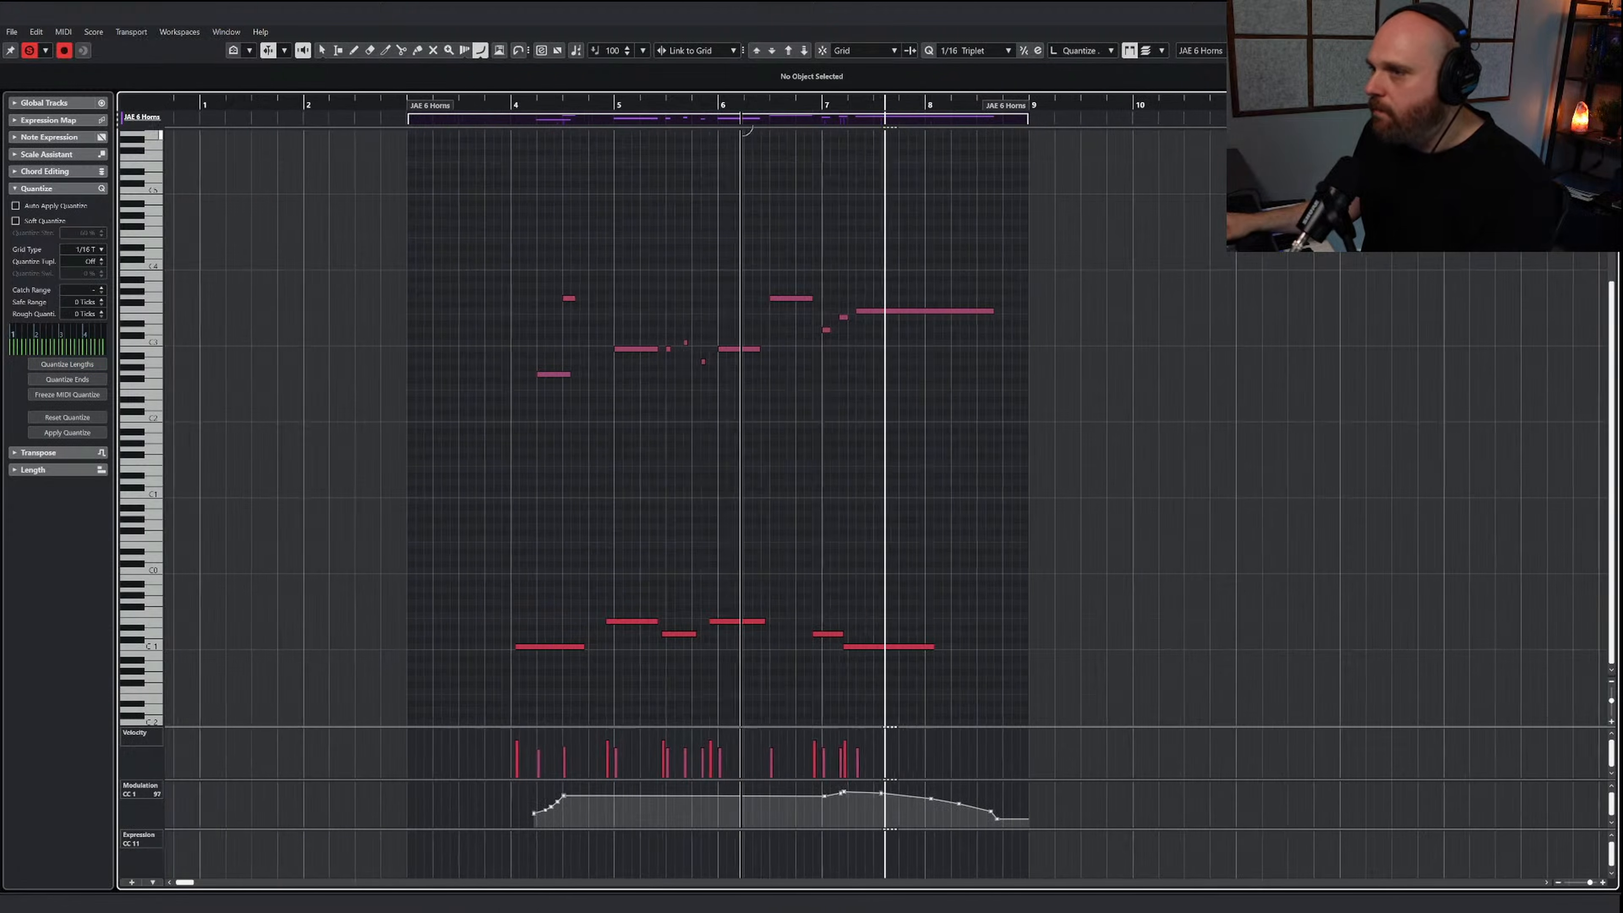
Redraw the Modulation fade as a gentler decline with a higher end level before bar 9, and audition it from before bar 7
right_click(849, 561)
click(851, 563)
right_click(723, 603)
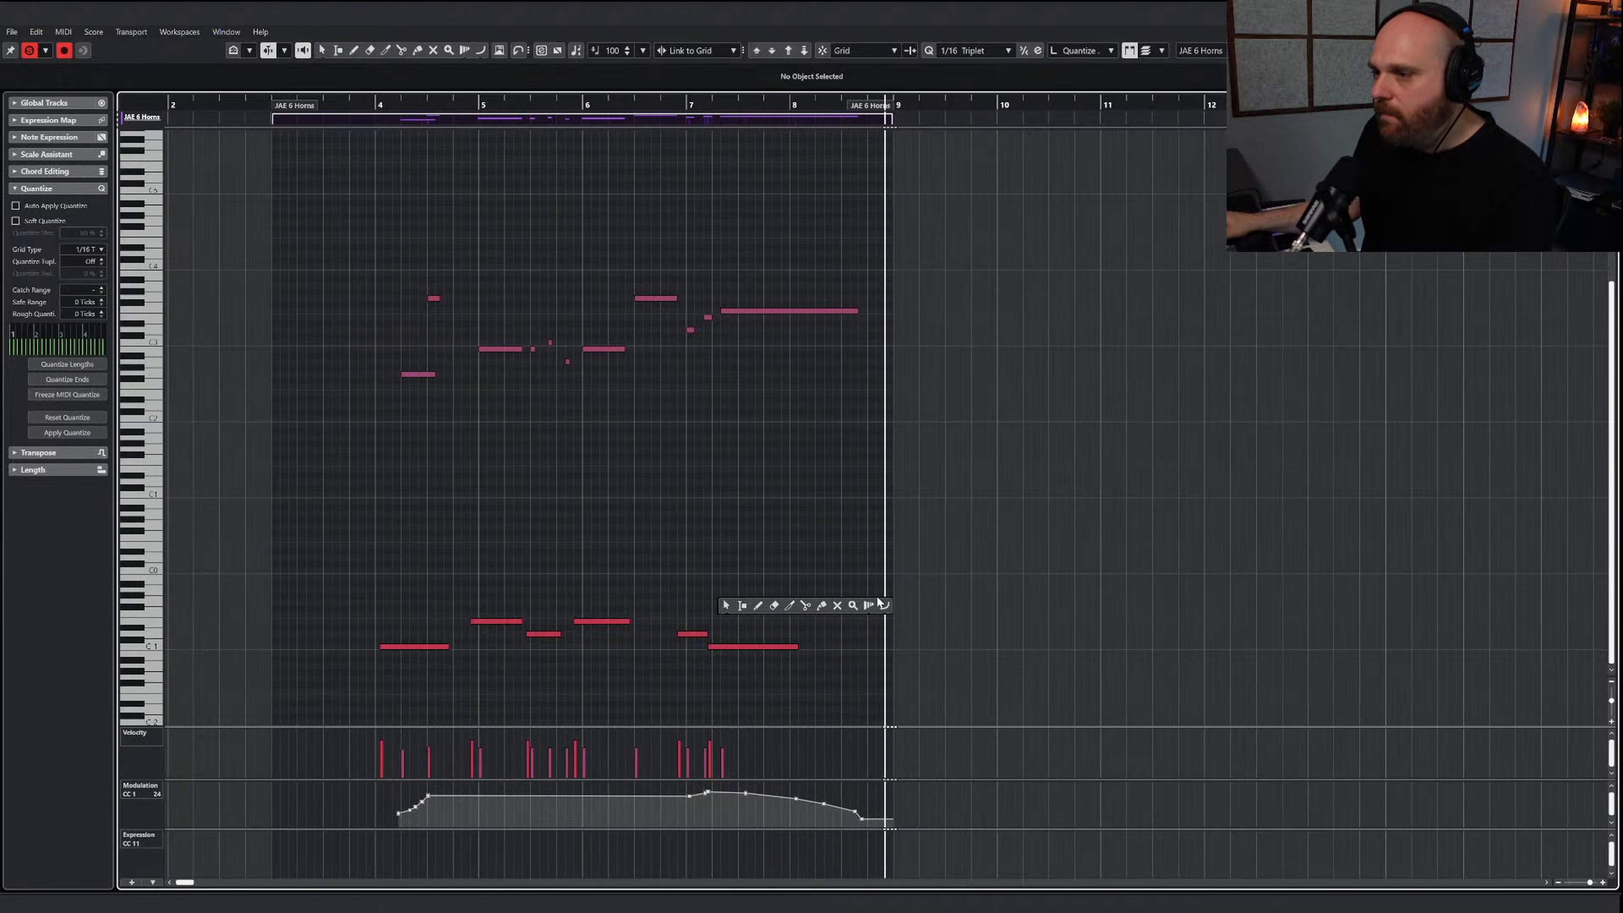
click(884, 605)
drag(690, 792, 866, 803)
right_click(746, 626)
click(748, 630)
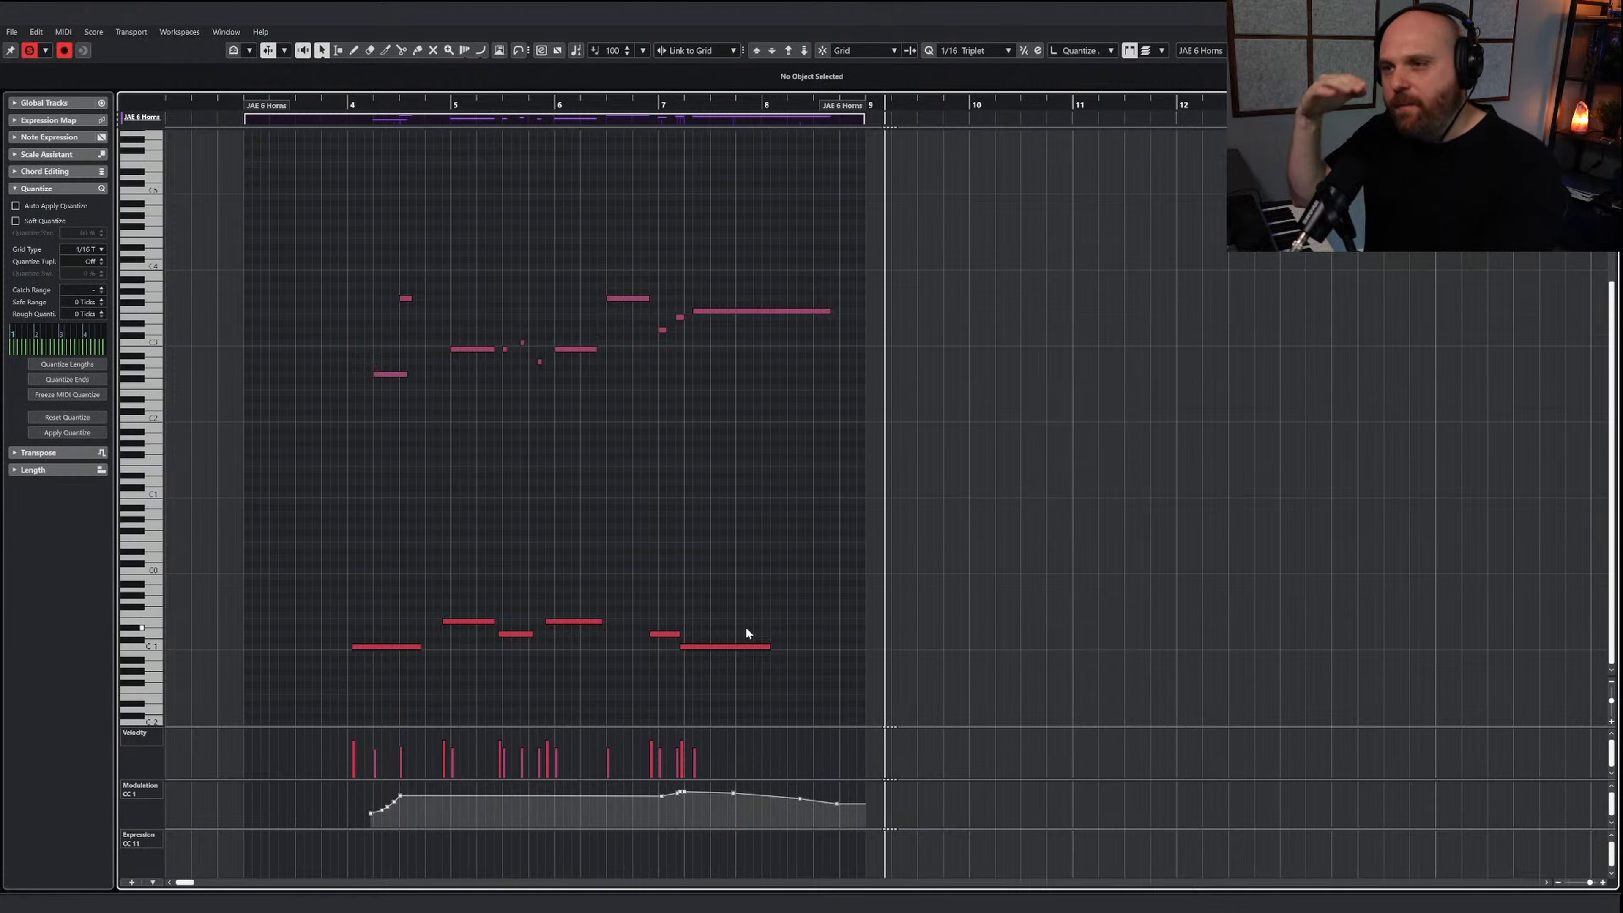
click(642, 99)
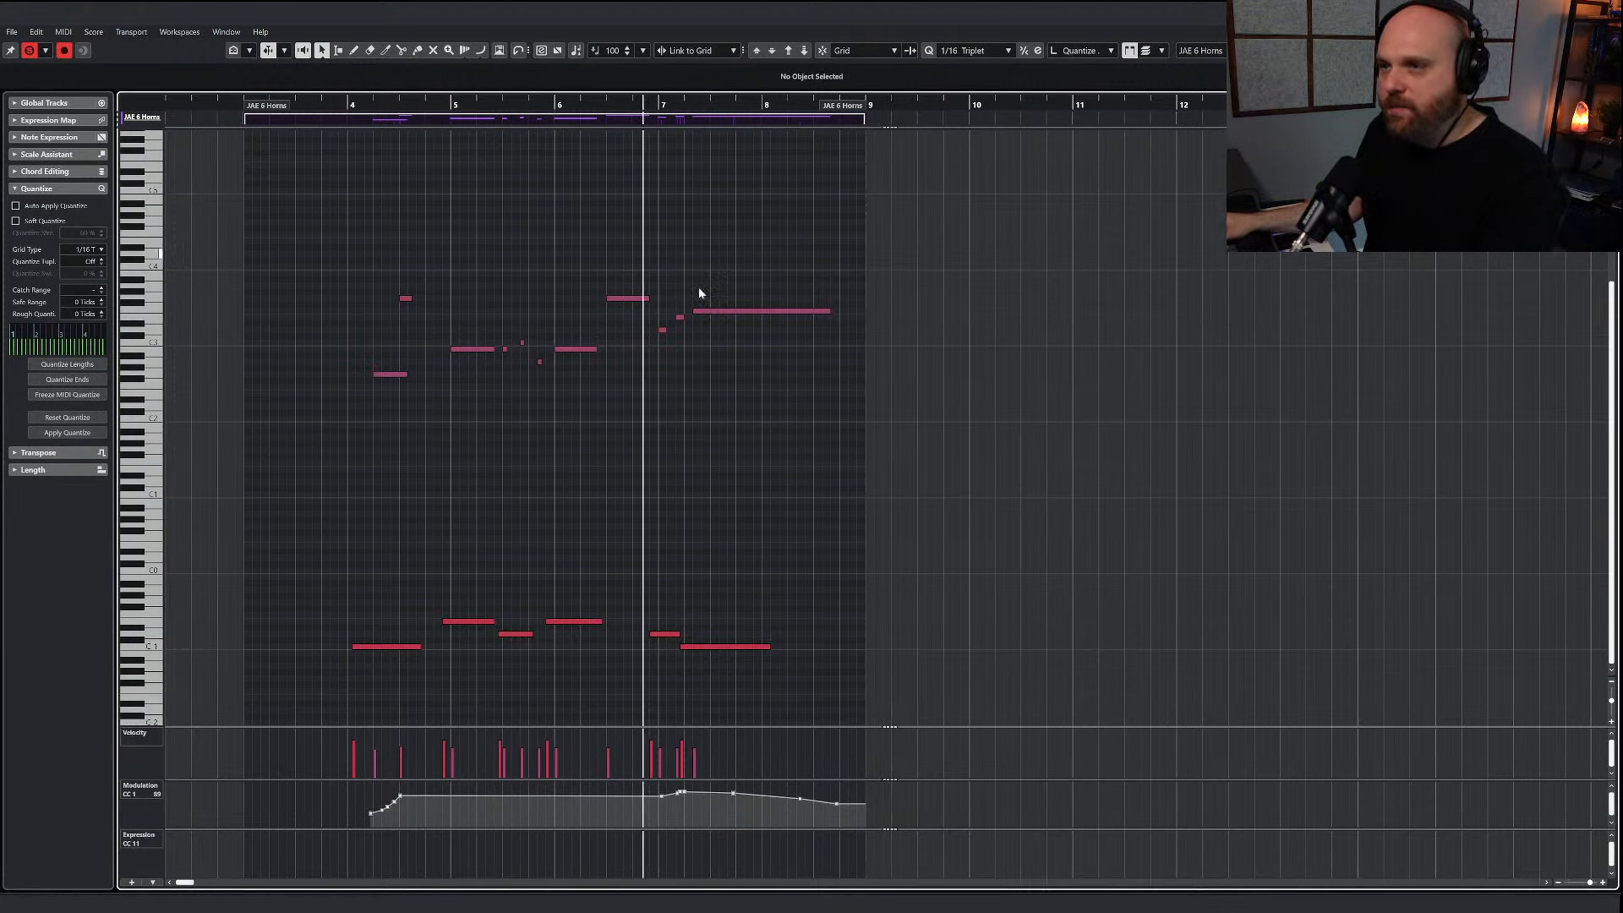
key(space)
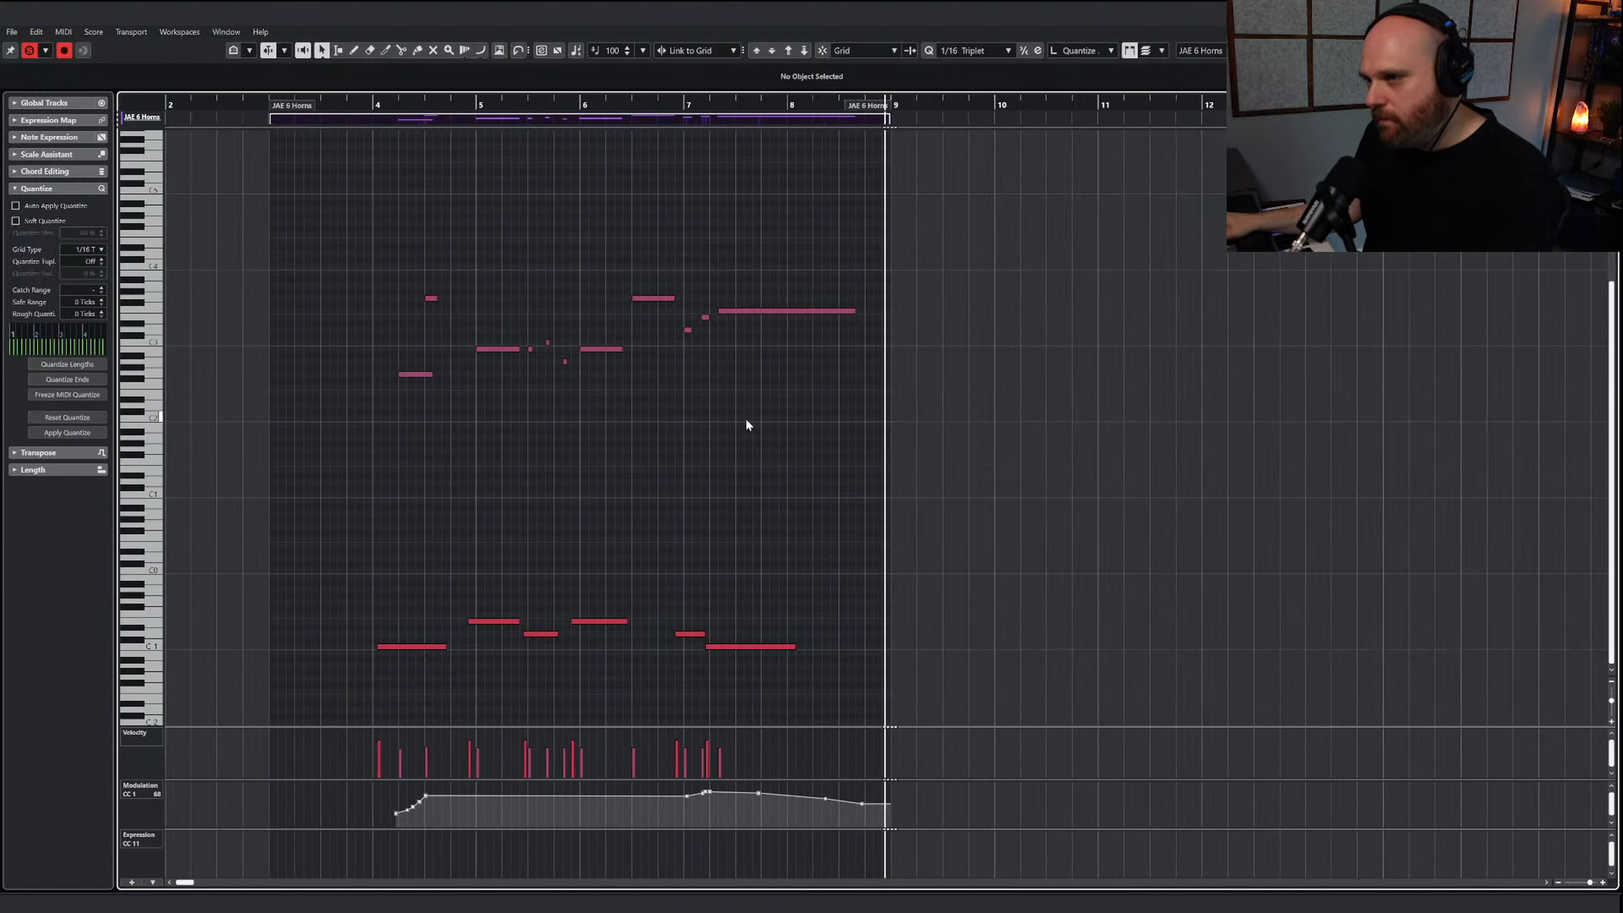
Close the horn editor, play the full arrangement from just before bar 3, and check the string, woodwind and brass tracks
key(Return)
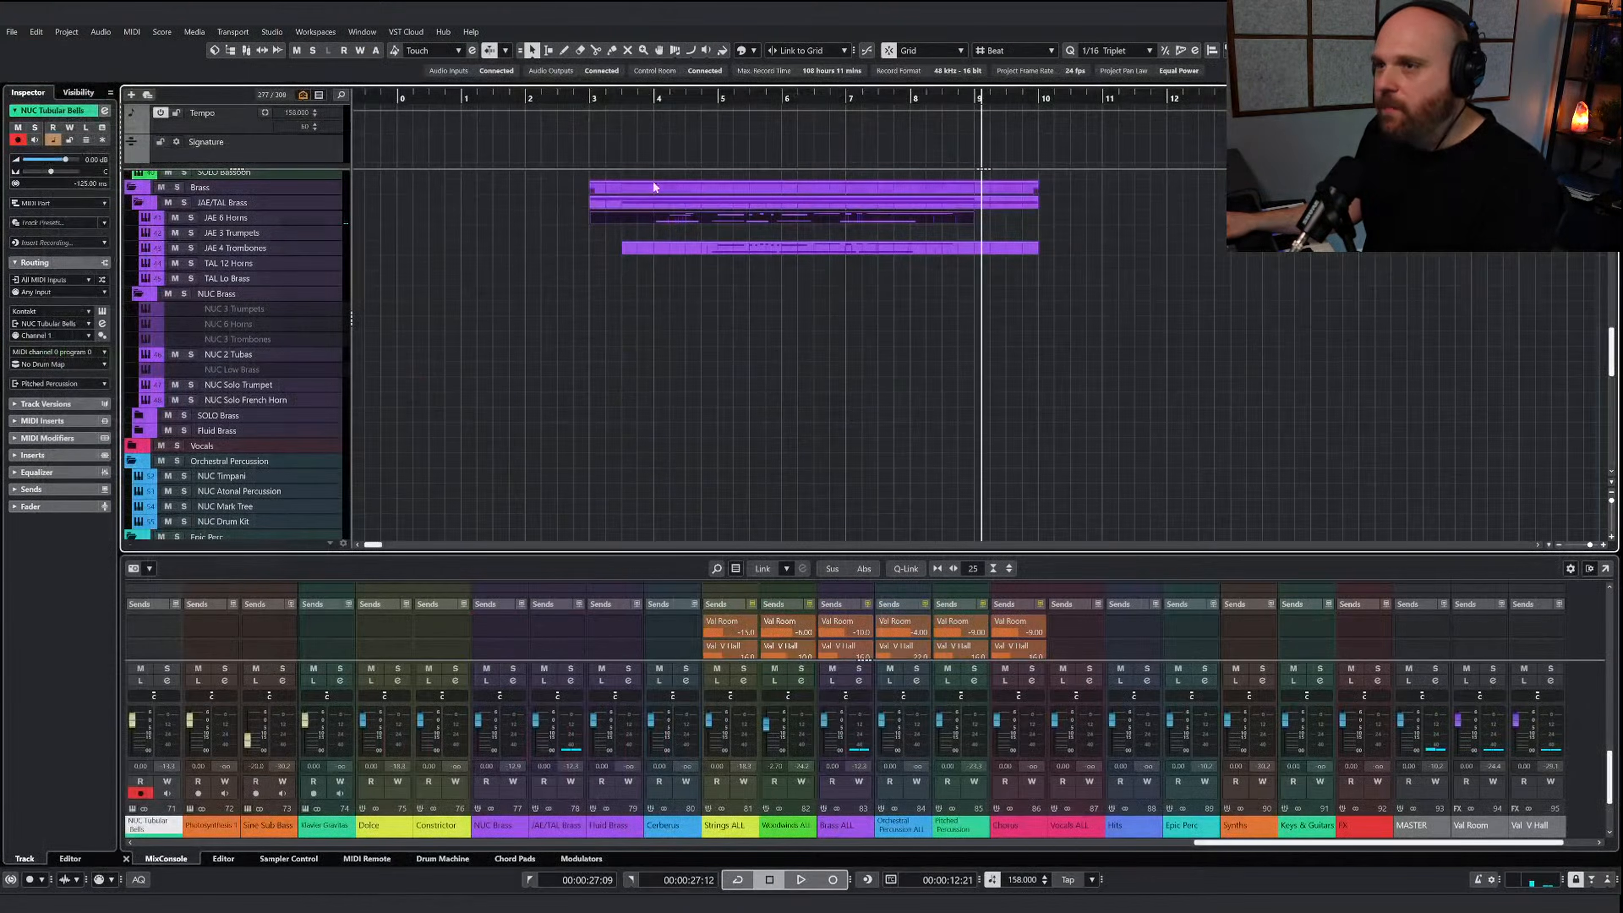
click(573, 100)
key(space)
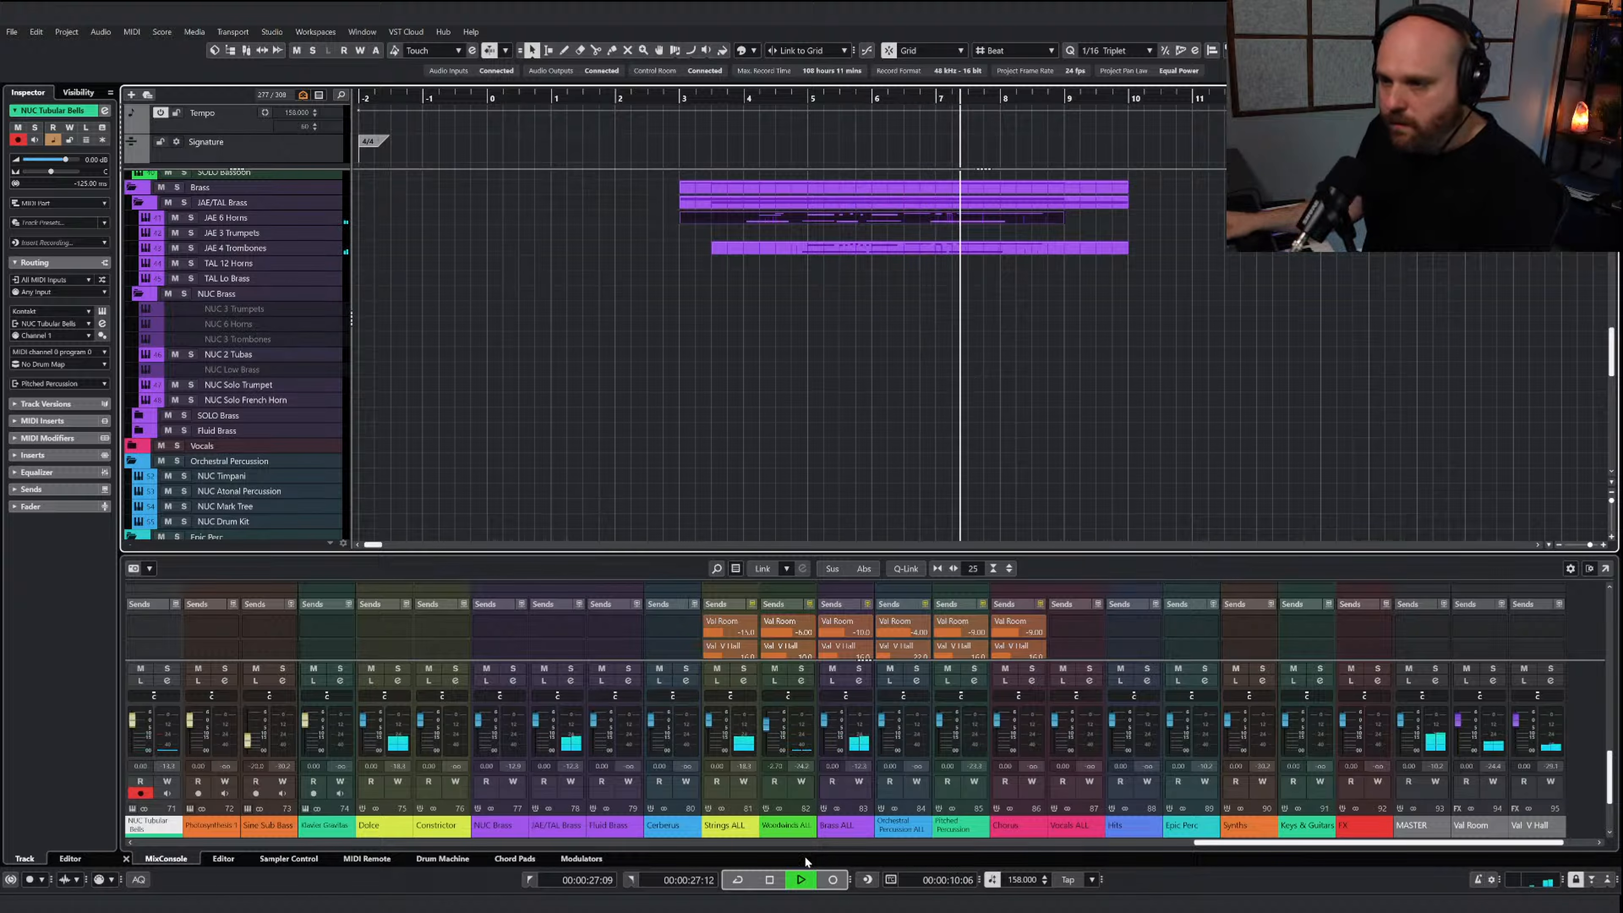
scroll(805, 384, up, 5)
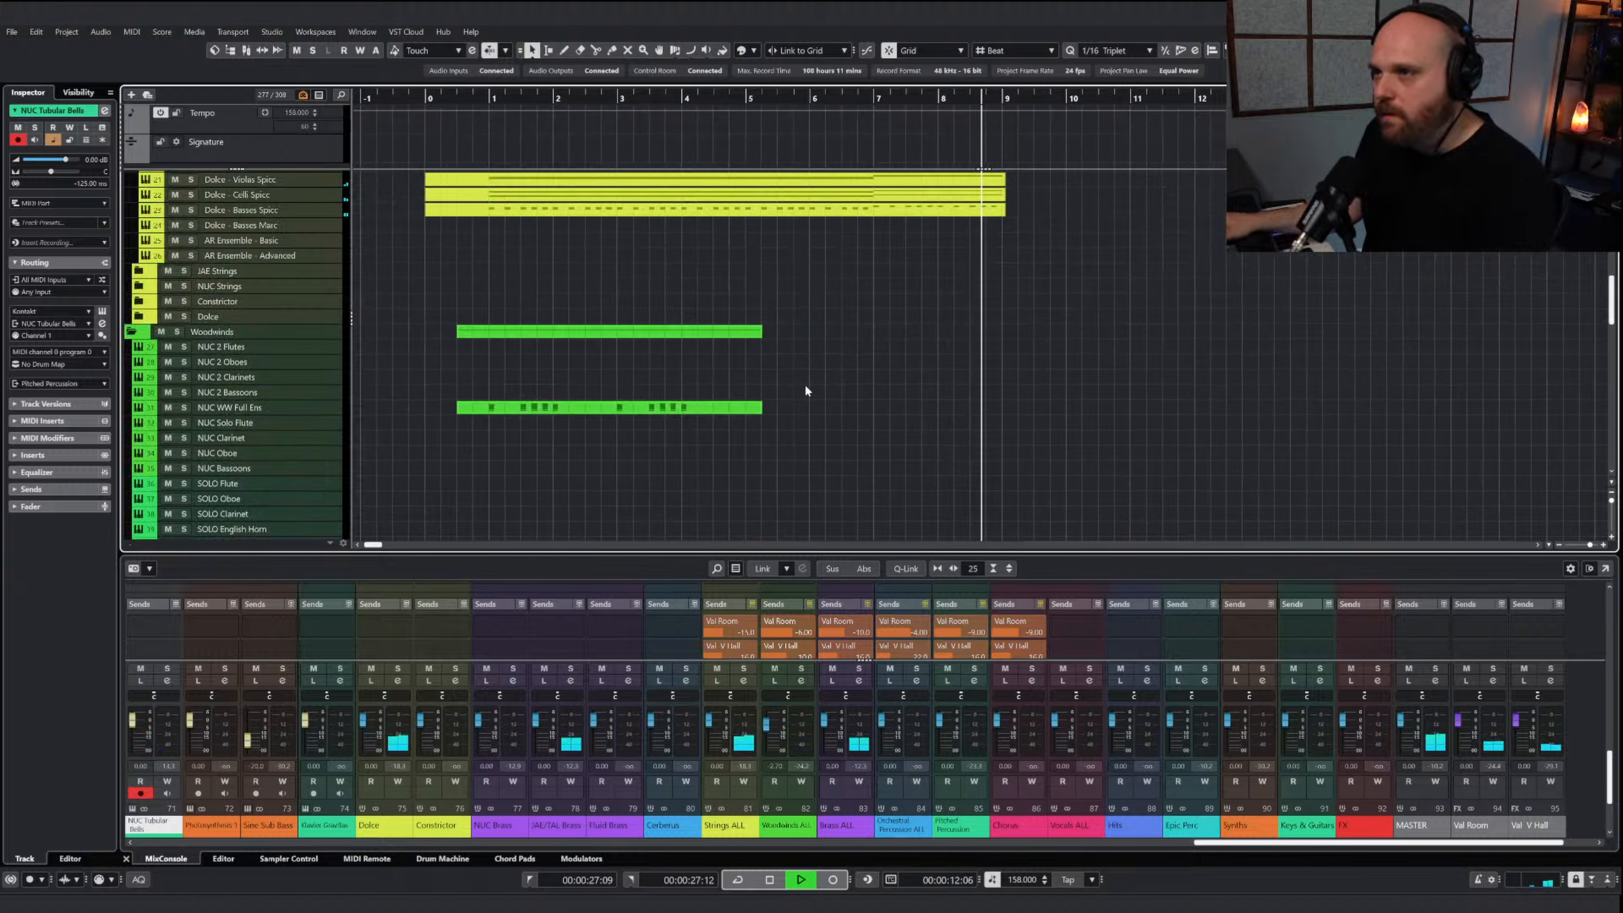
key(space)
scroll(794, 388, down, 5)
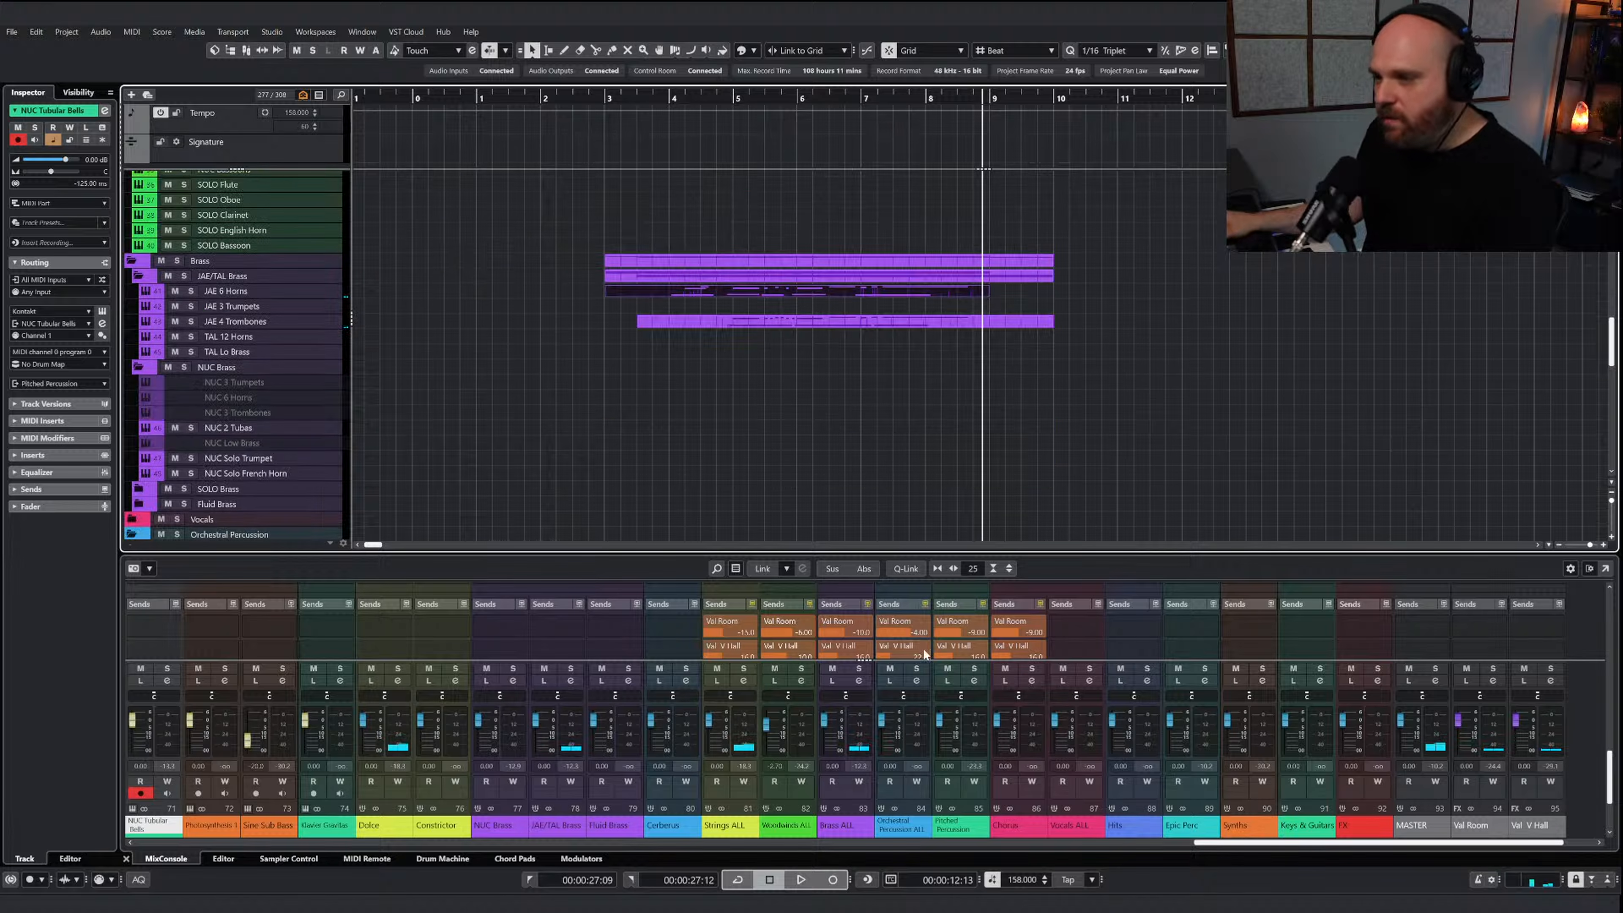
Set the Val Room send level on the Brass ALL channel to -6.00 and play the arrangement from bar 4
scroll(845, 634, down, 1)
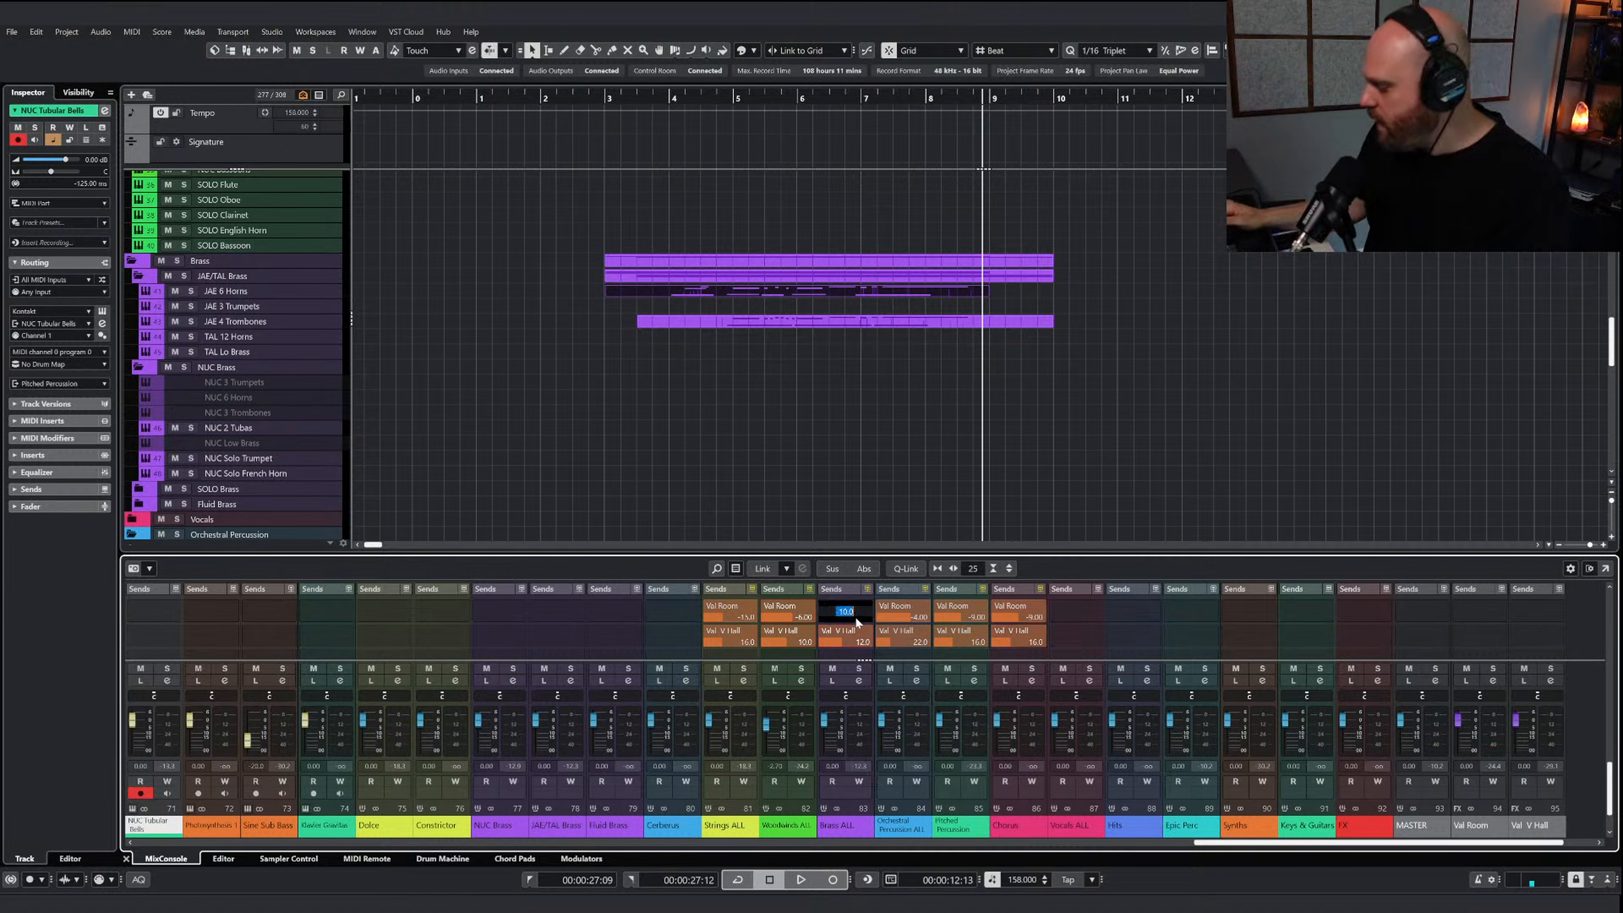
key(Return)
right_click(813, 487)
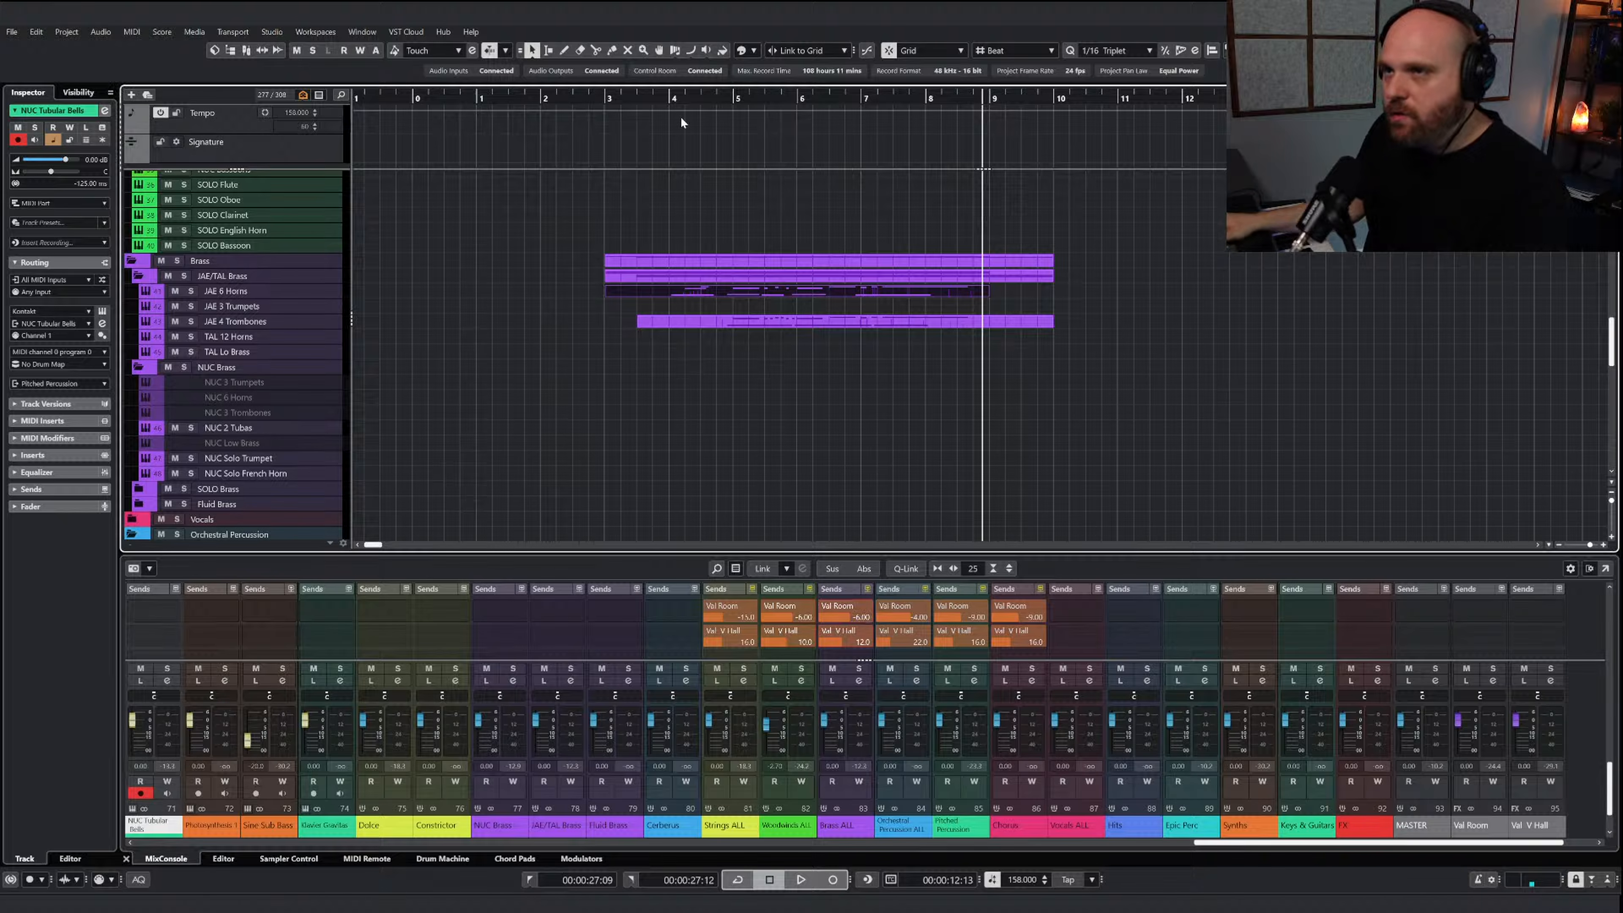
click(671, 98)
key(space)
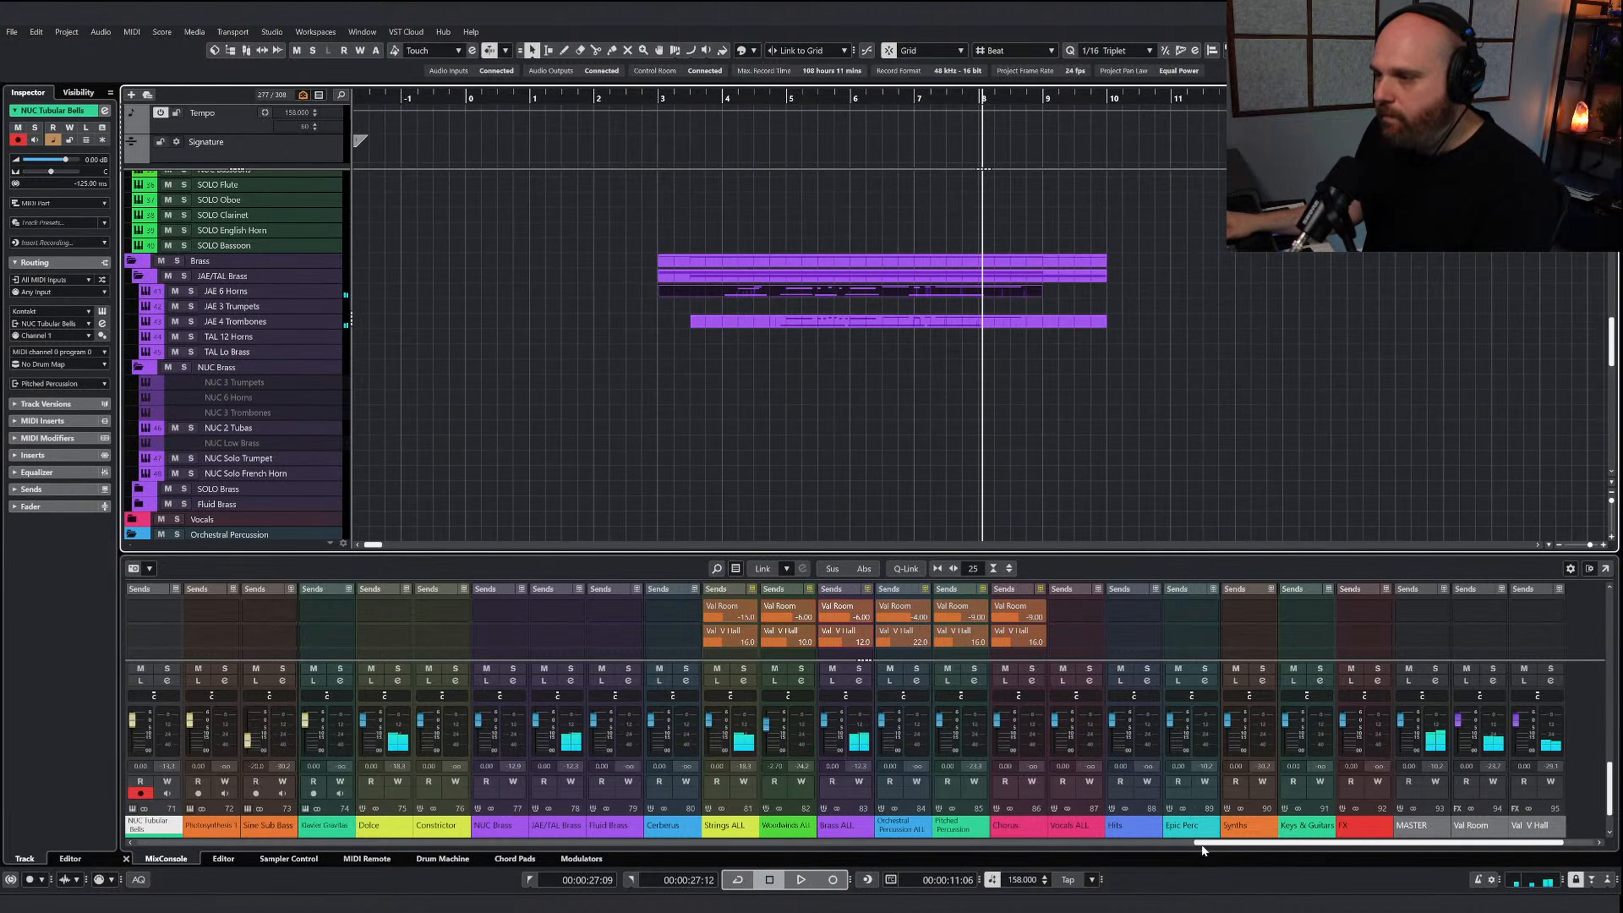
Bring the individual brass channels into the mixer and play from just before bar 4 to check their levels
drag(1194, 842, 645, 853)
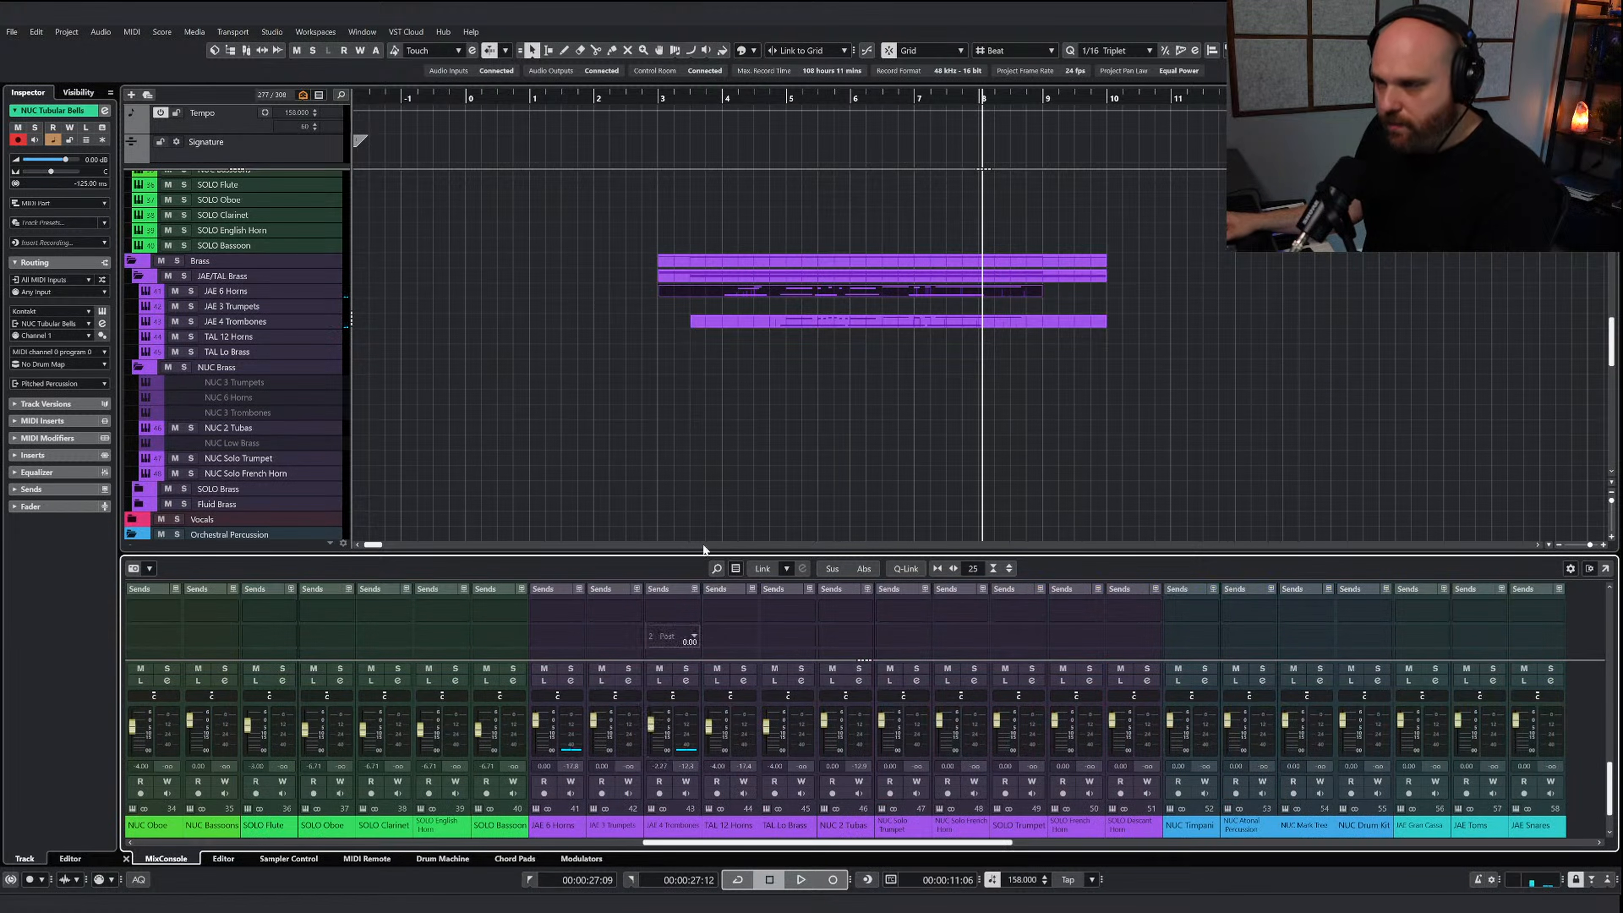
click(708, 100)
key(space)
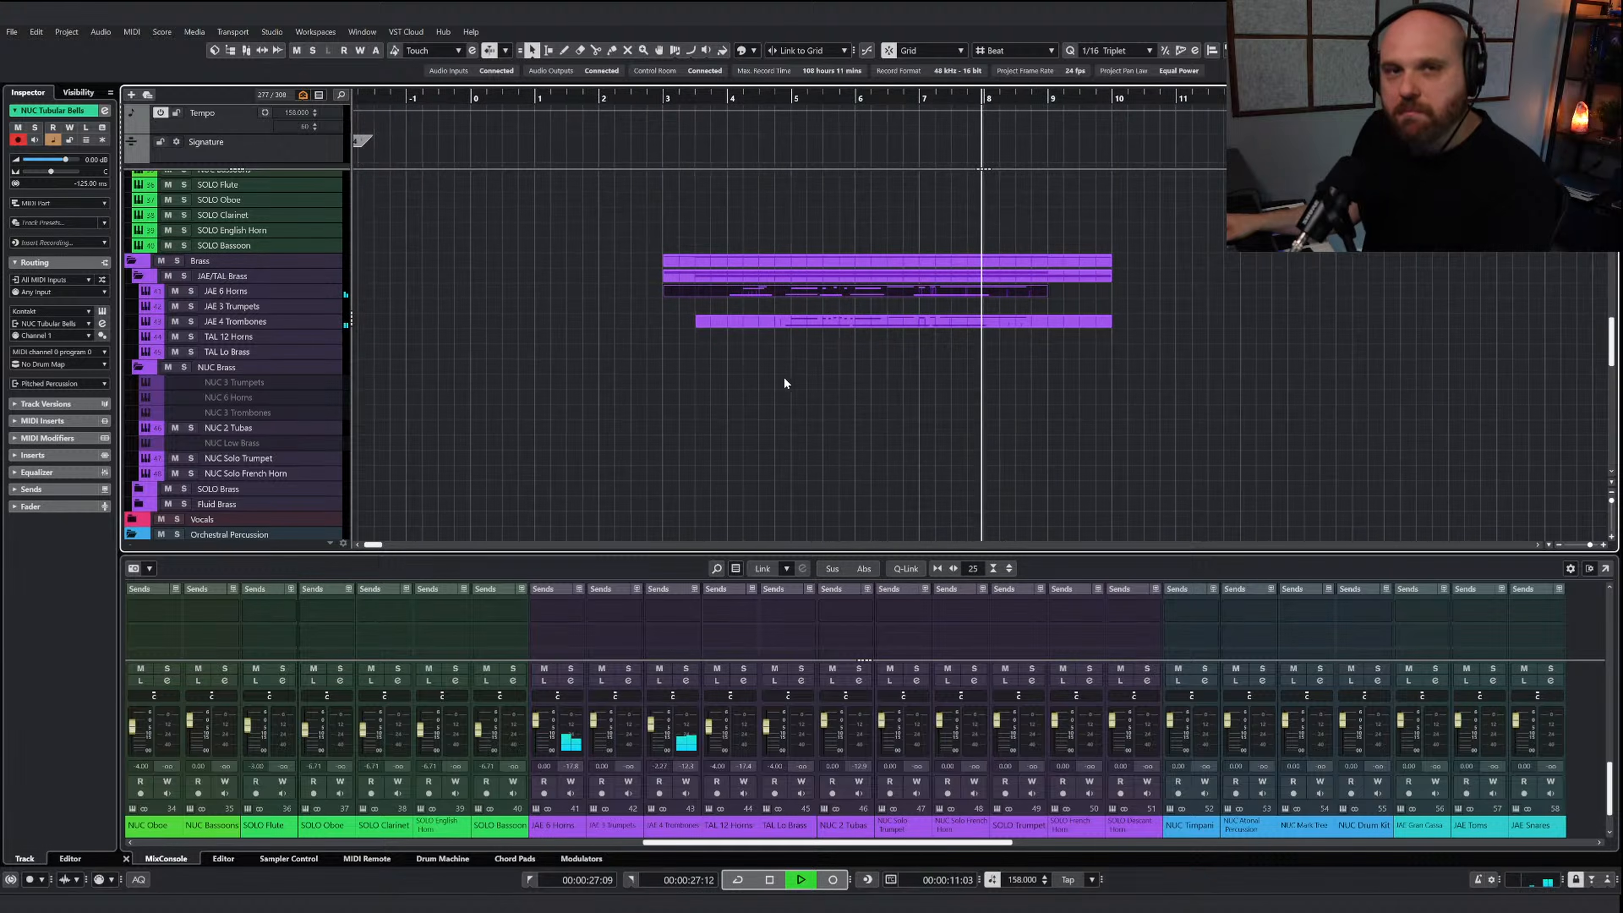
key(space)
Open the AI Sketch Piano Brass part, copy the repeated notes and chord in bar 8, and close the editor
scroll(805, 384, up, 10)
click(948, 225)
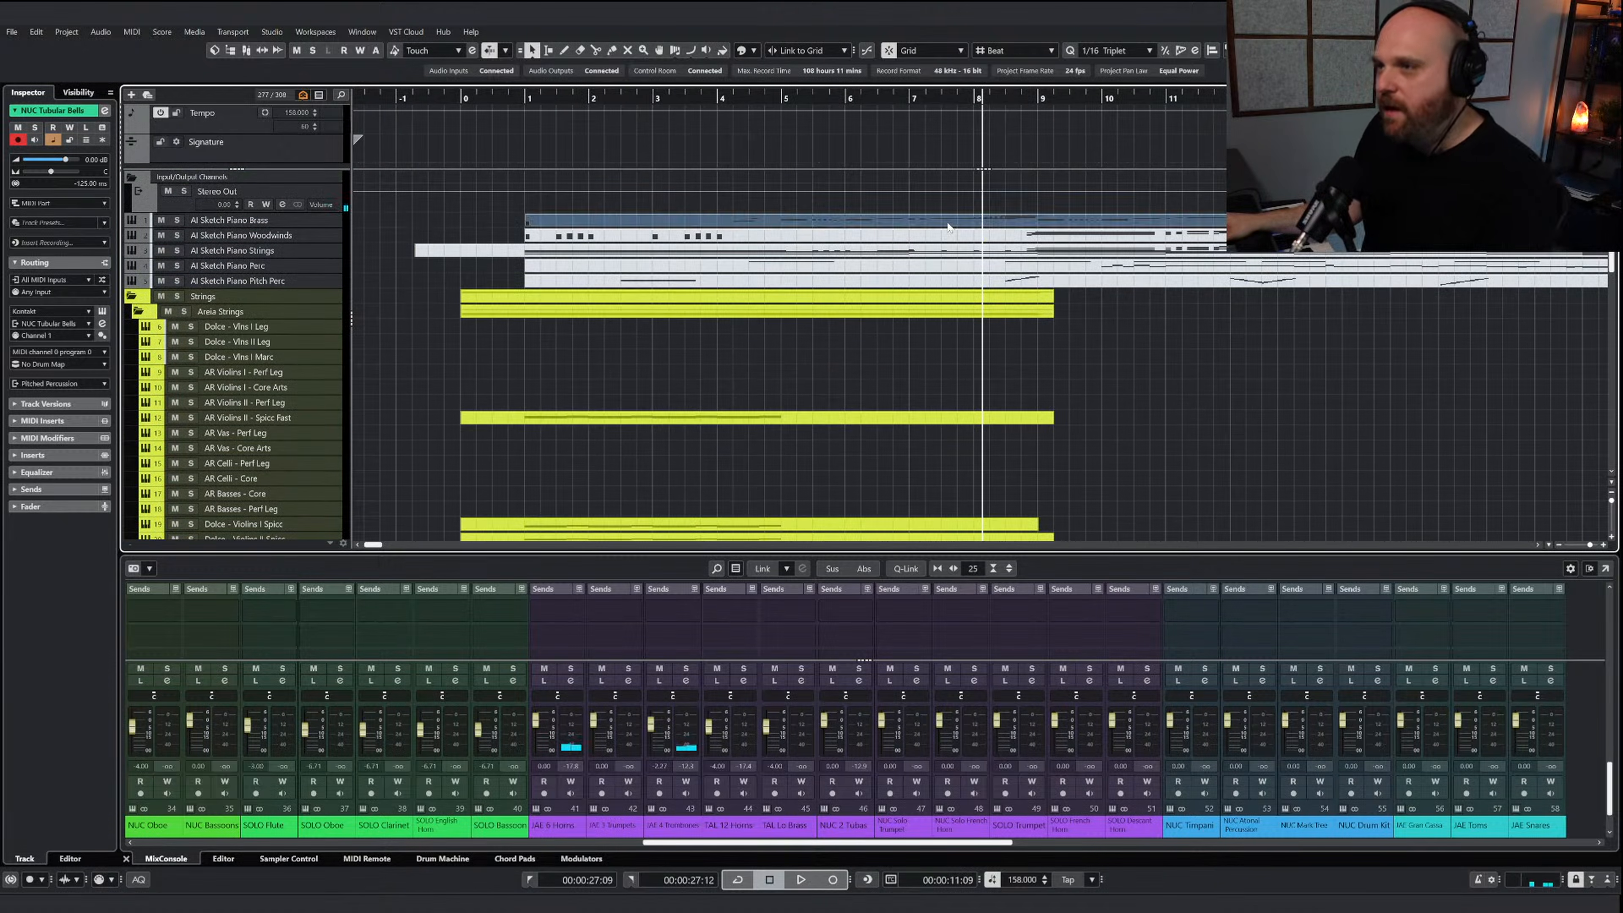
key(Return)
mouse_move(957, 399)
mouse_down()
mouse_move(995, 405)
mouse_move(987, 393)
mouse_up()
click(889, 106)
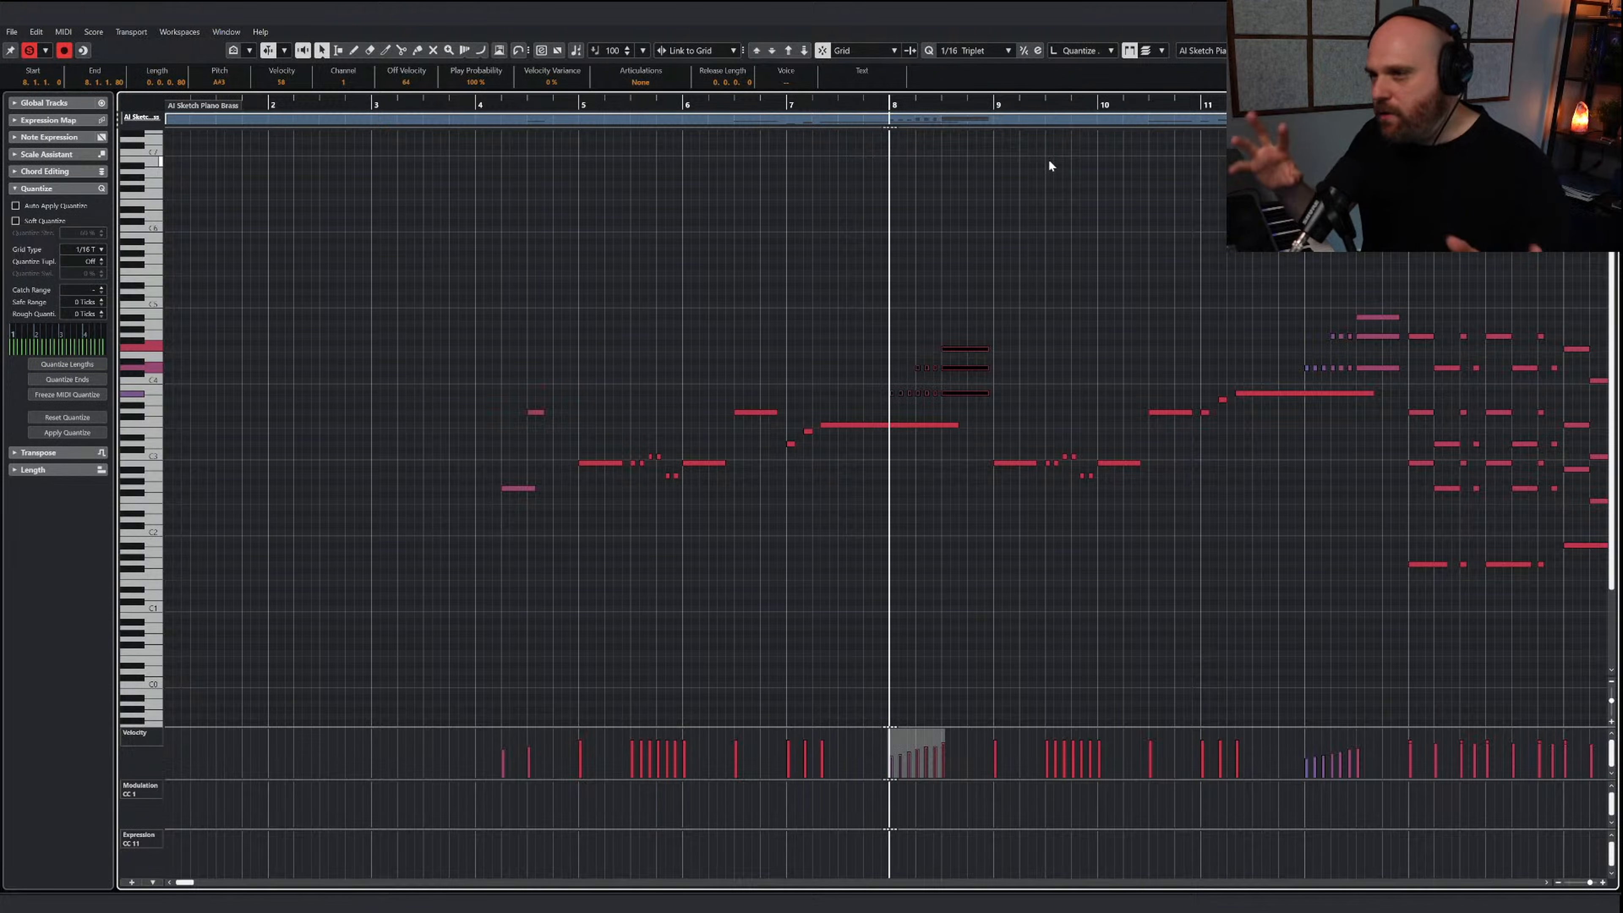
key(Return)
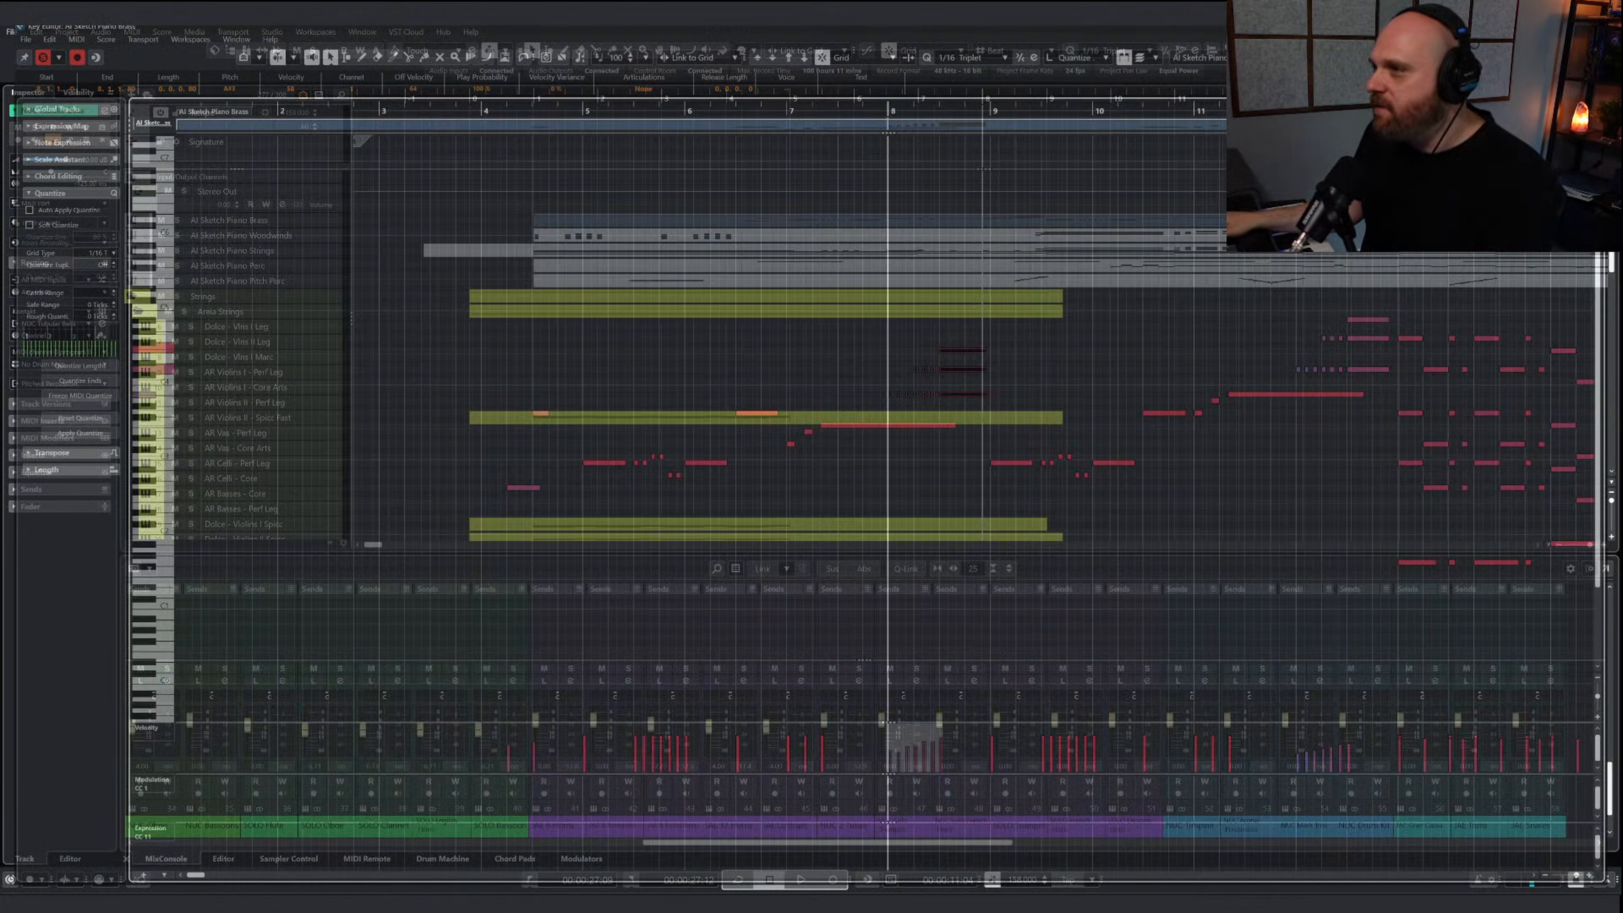
Play the arrangement from bar 5 through bar 8 and check the passage against the sketch tracks
drag(854, 99, 729, 102)
scroll(837, 338, down, 6)
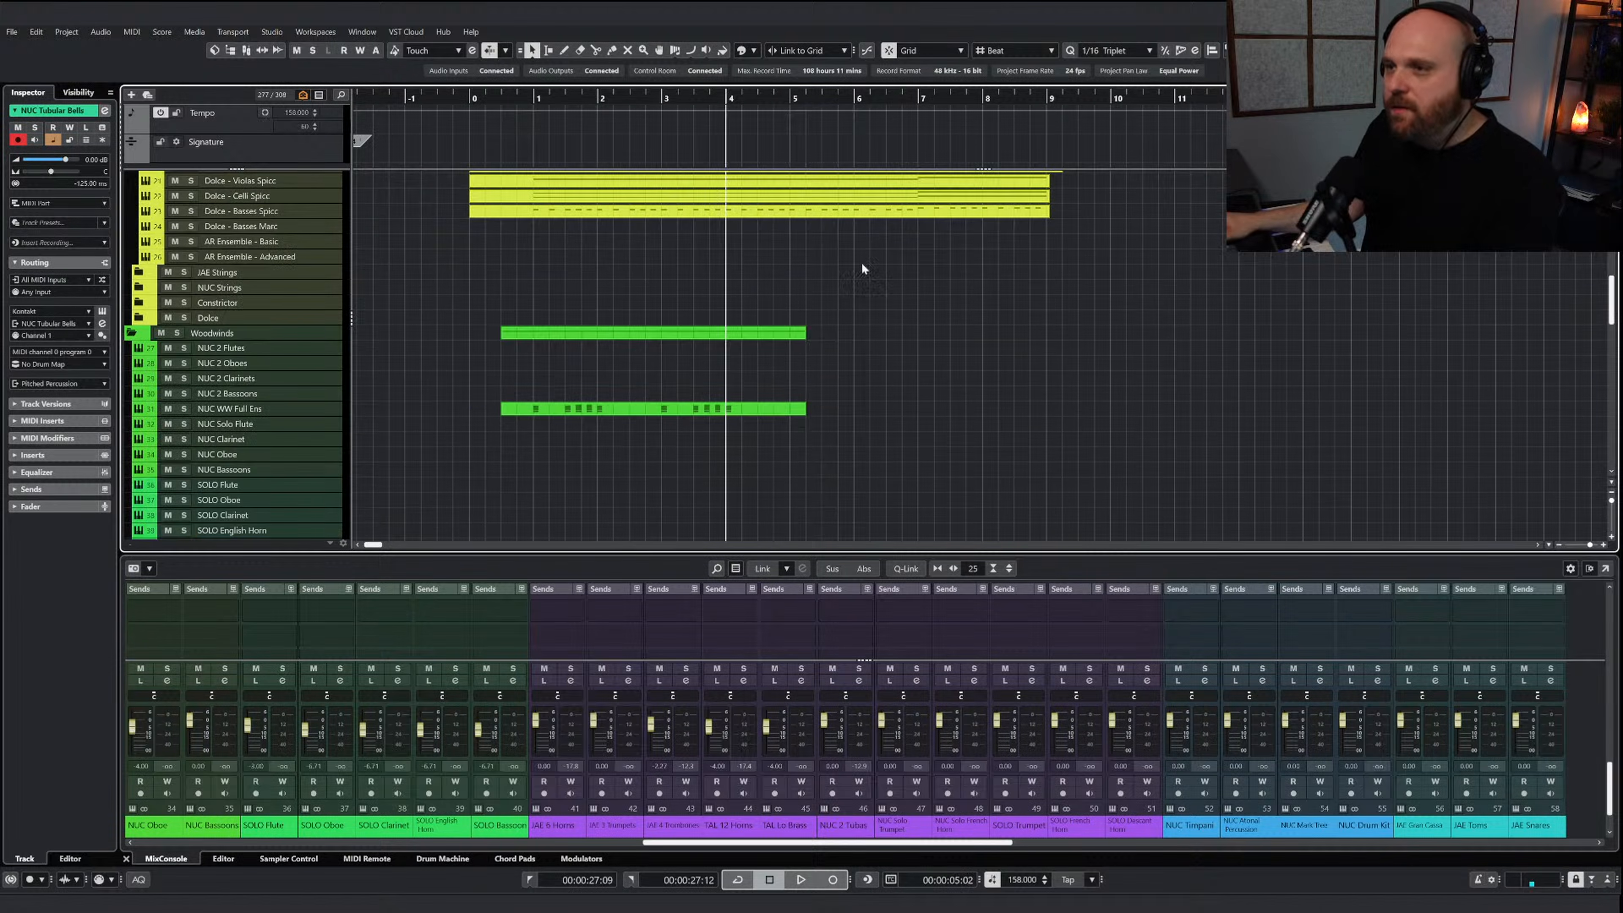
click(790, 101)
key(space)
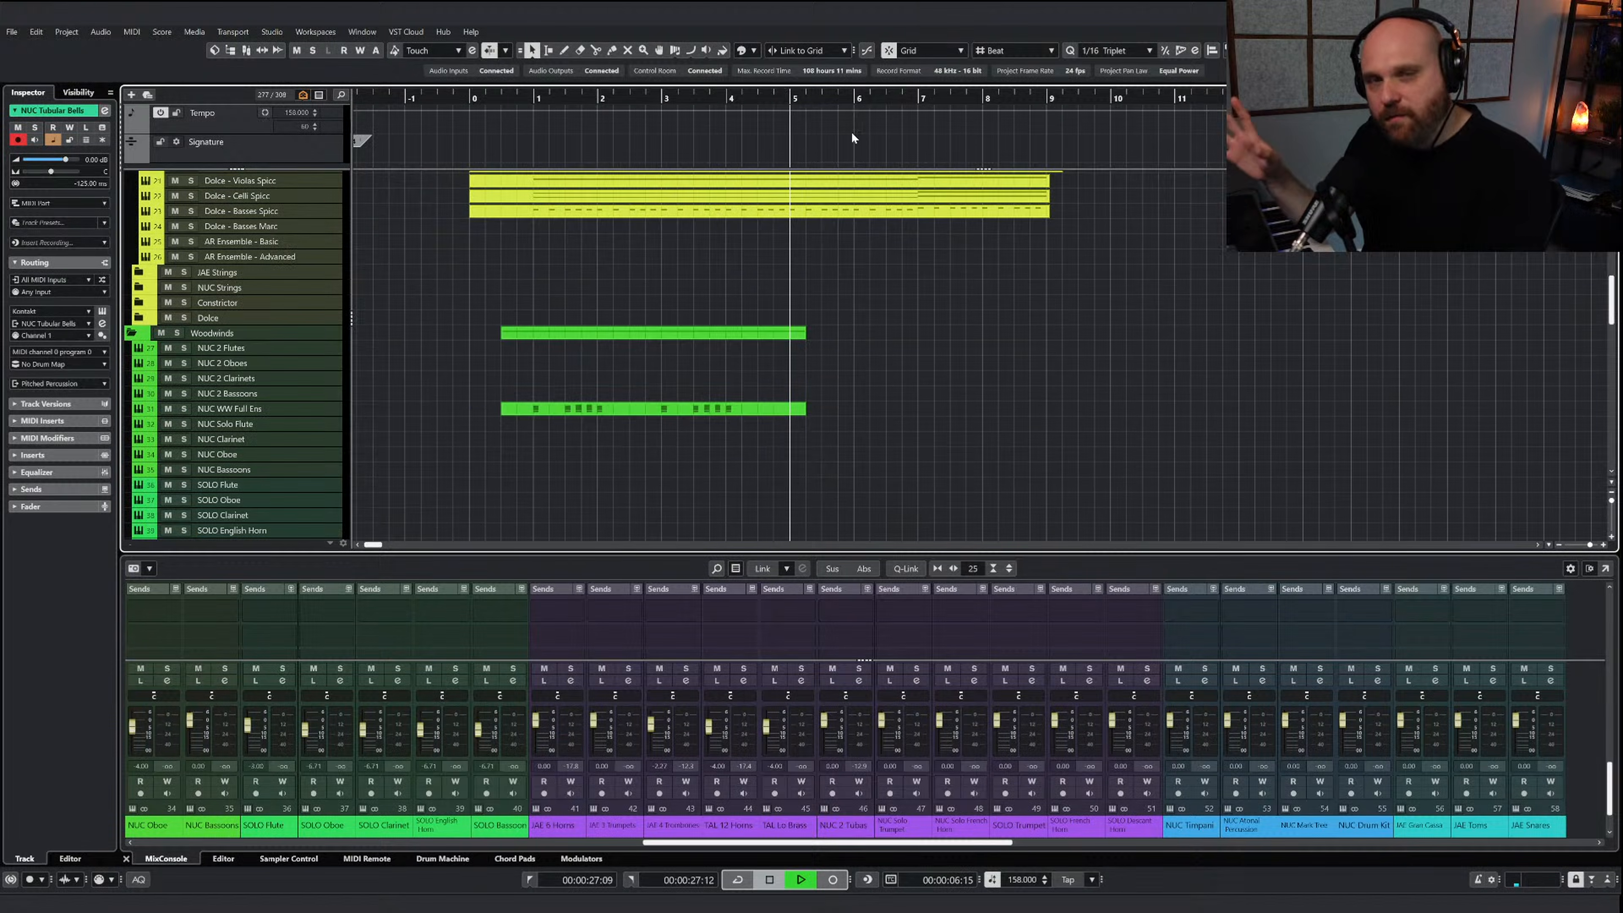
scroll(951, 348, up, 10)
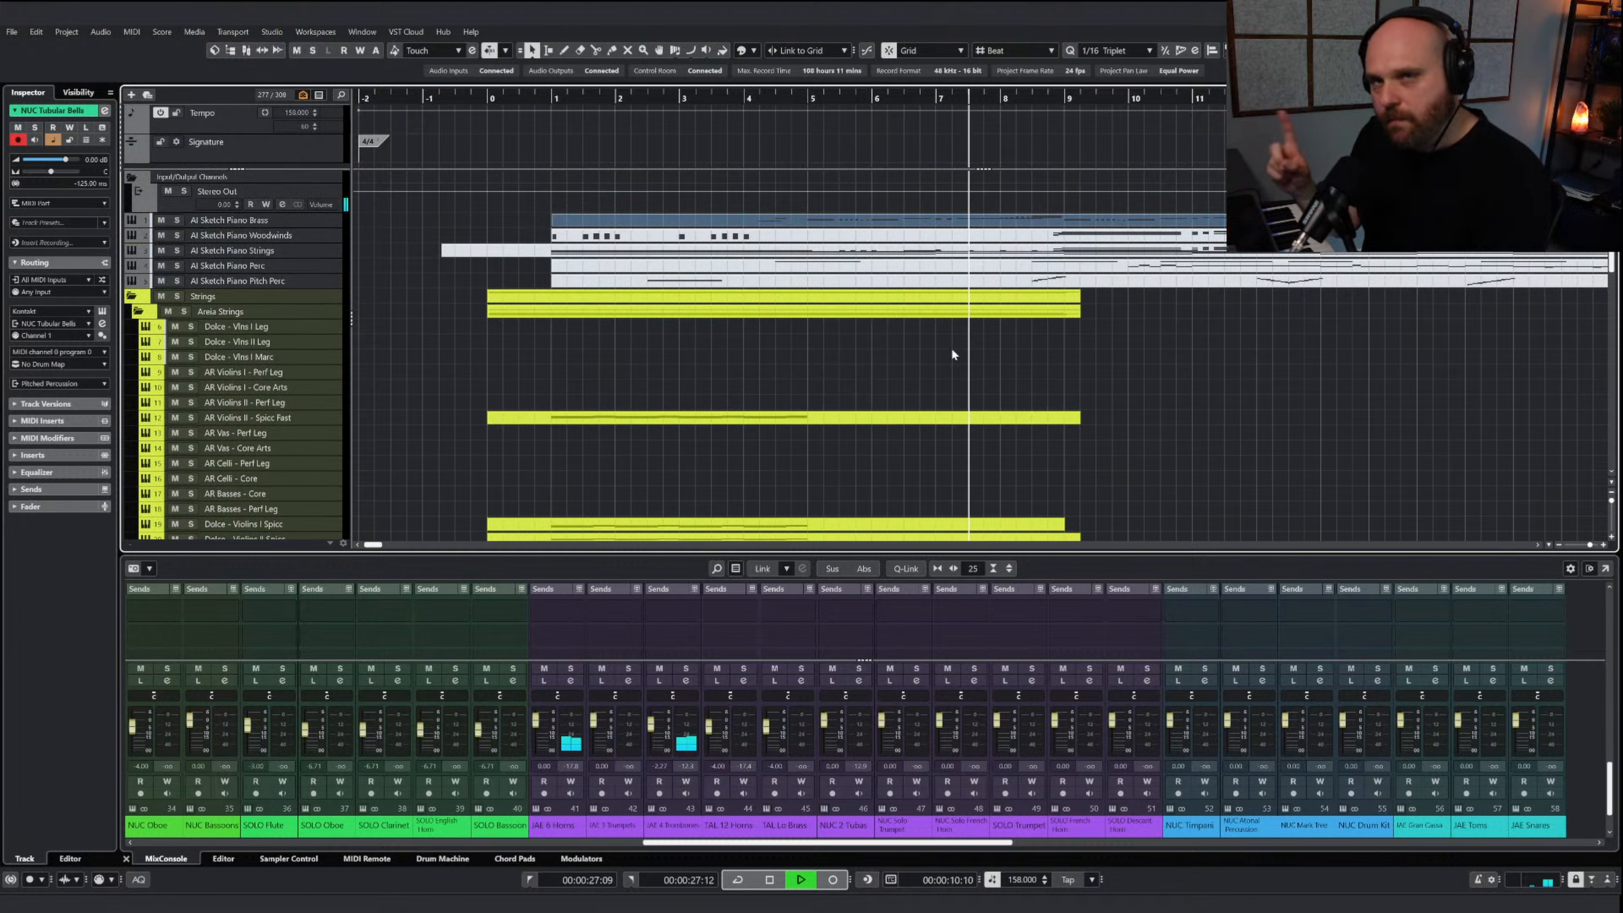
key(space)
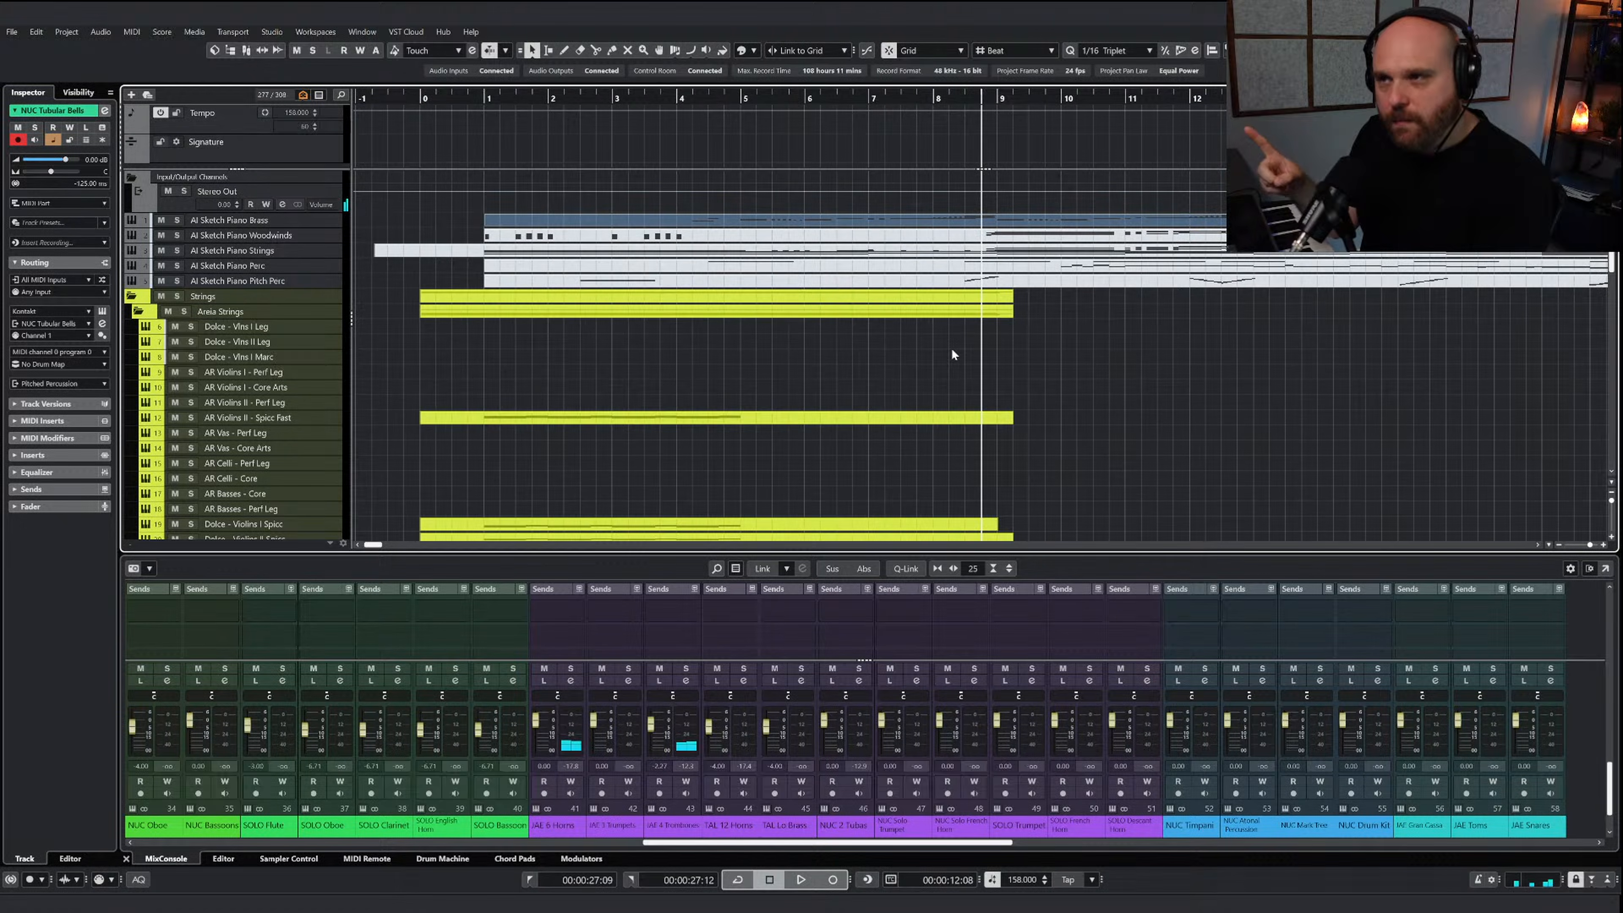
Draw a part on the JAE 3 Trumpets track from bar 7 to past bar 9 and open it for note editing
click(934, 97)
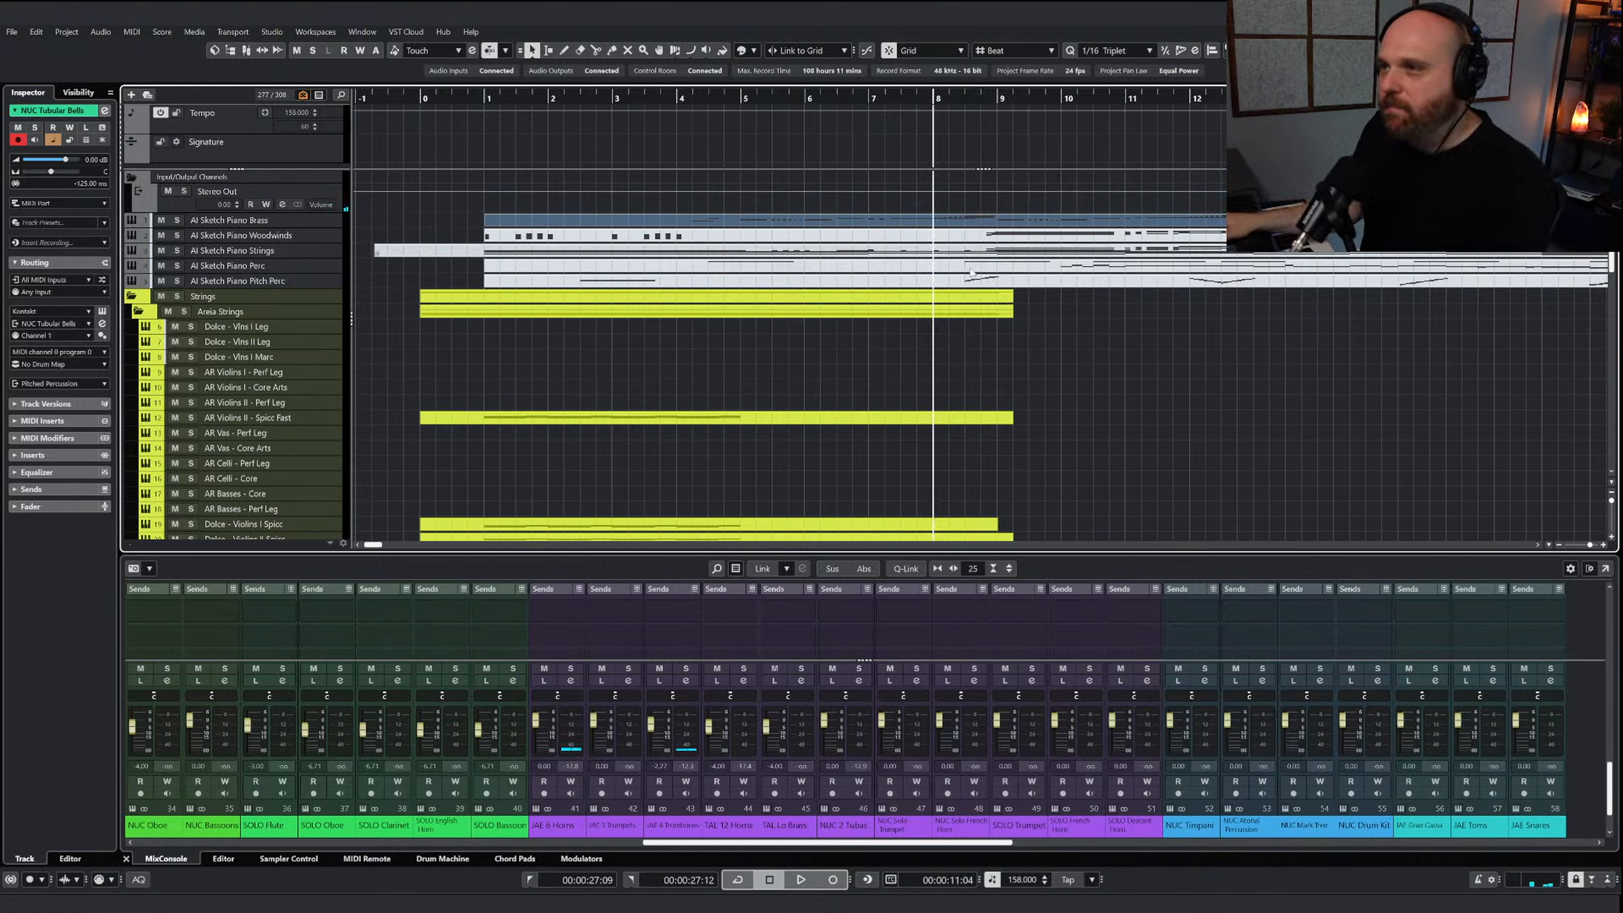
scroll(955, 372, down, 10)
right_click(947, 323)
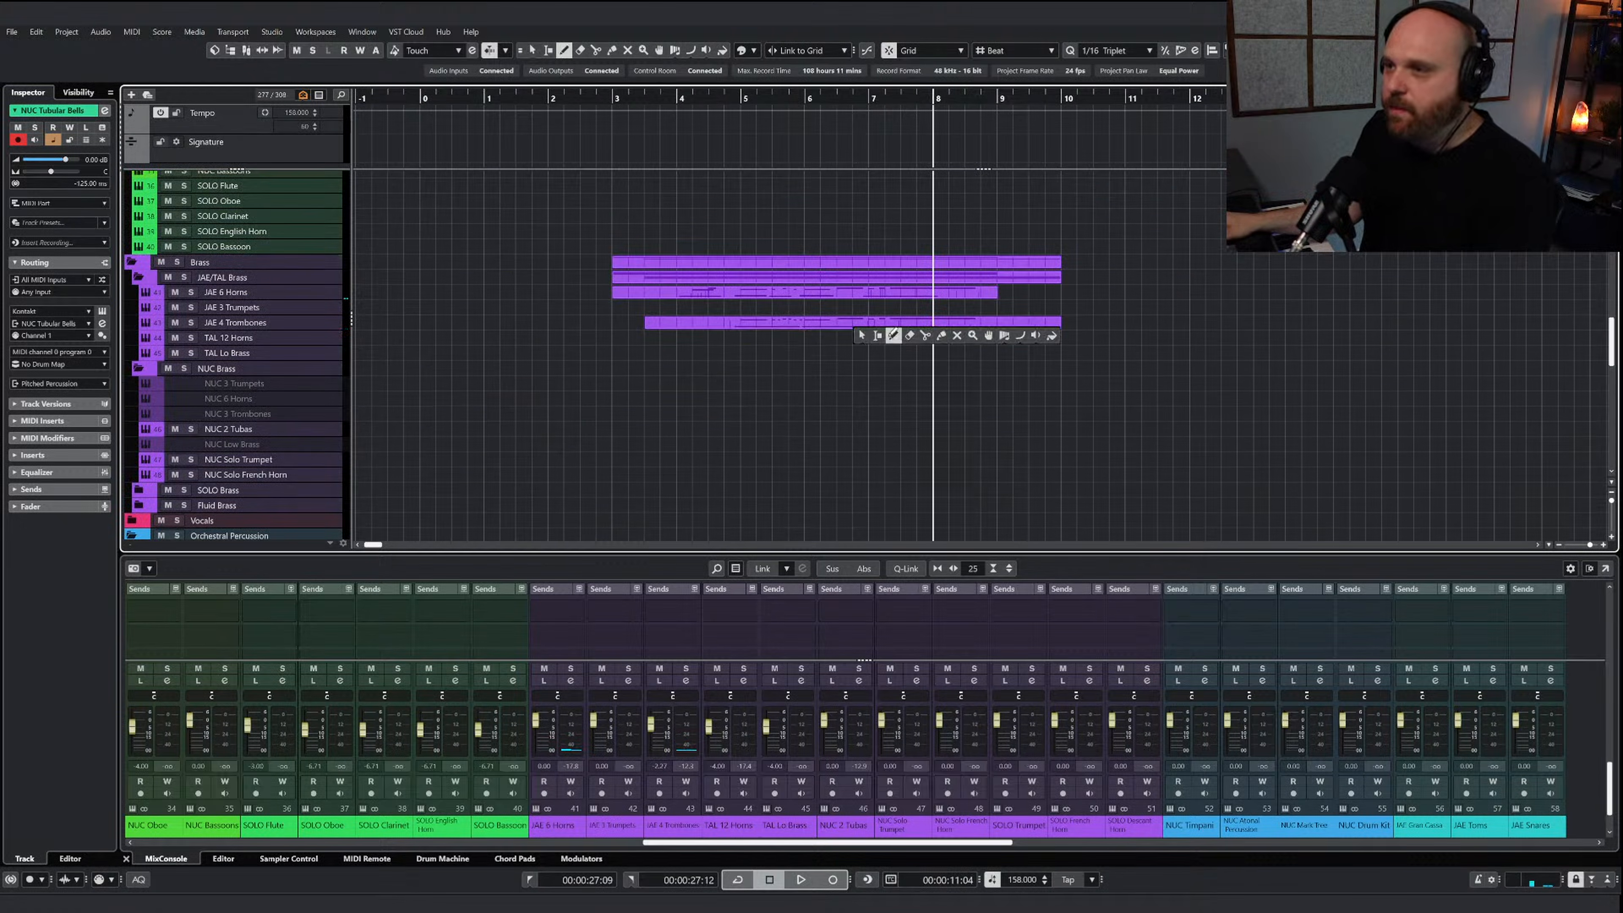
click(893, 335)
drag(869, 307, 1045, 307)
key(1)
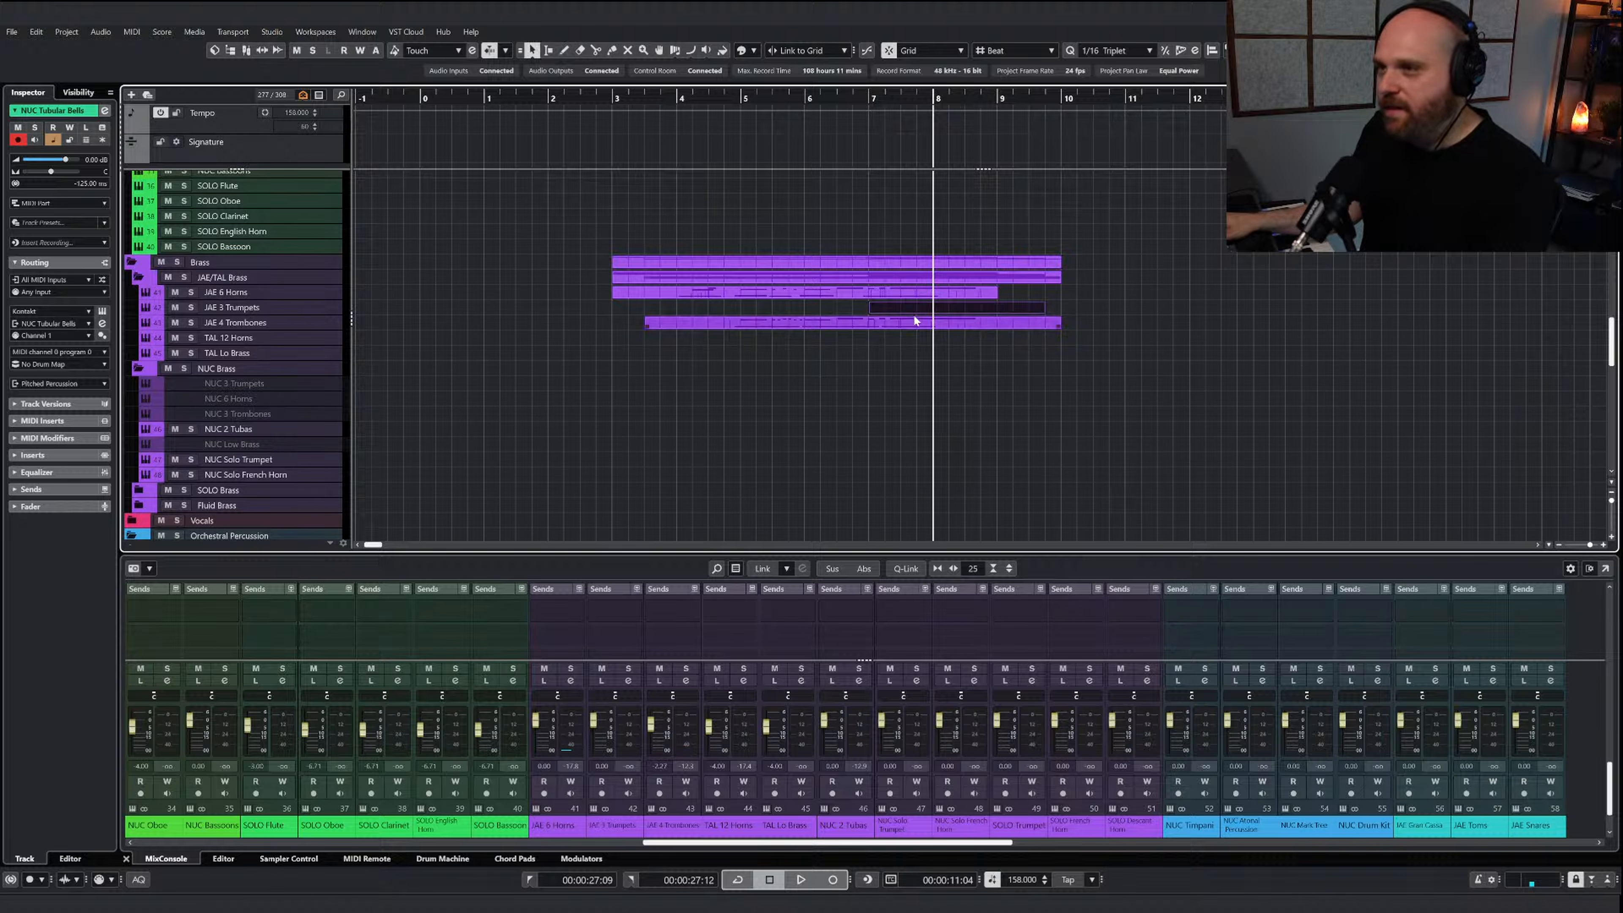
double_click(914, 306)
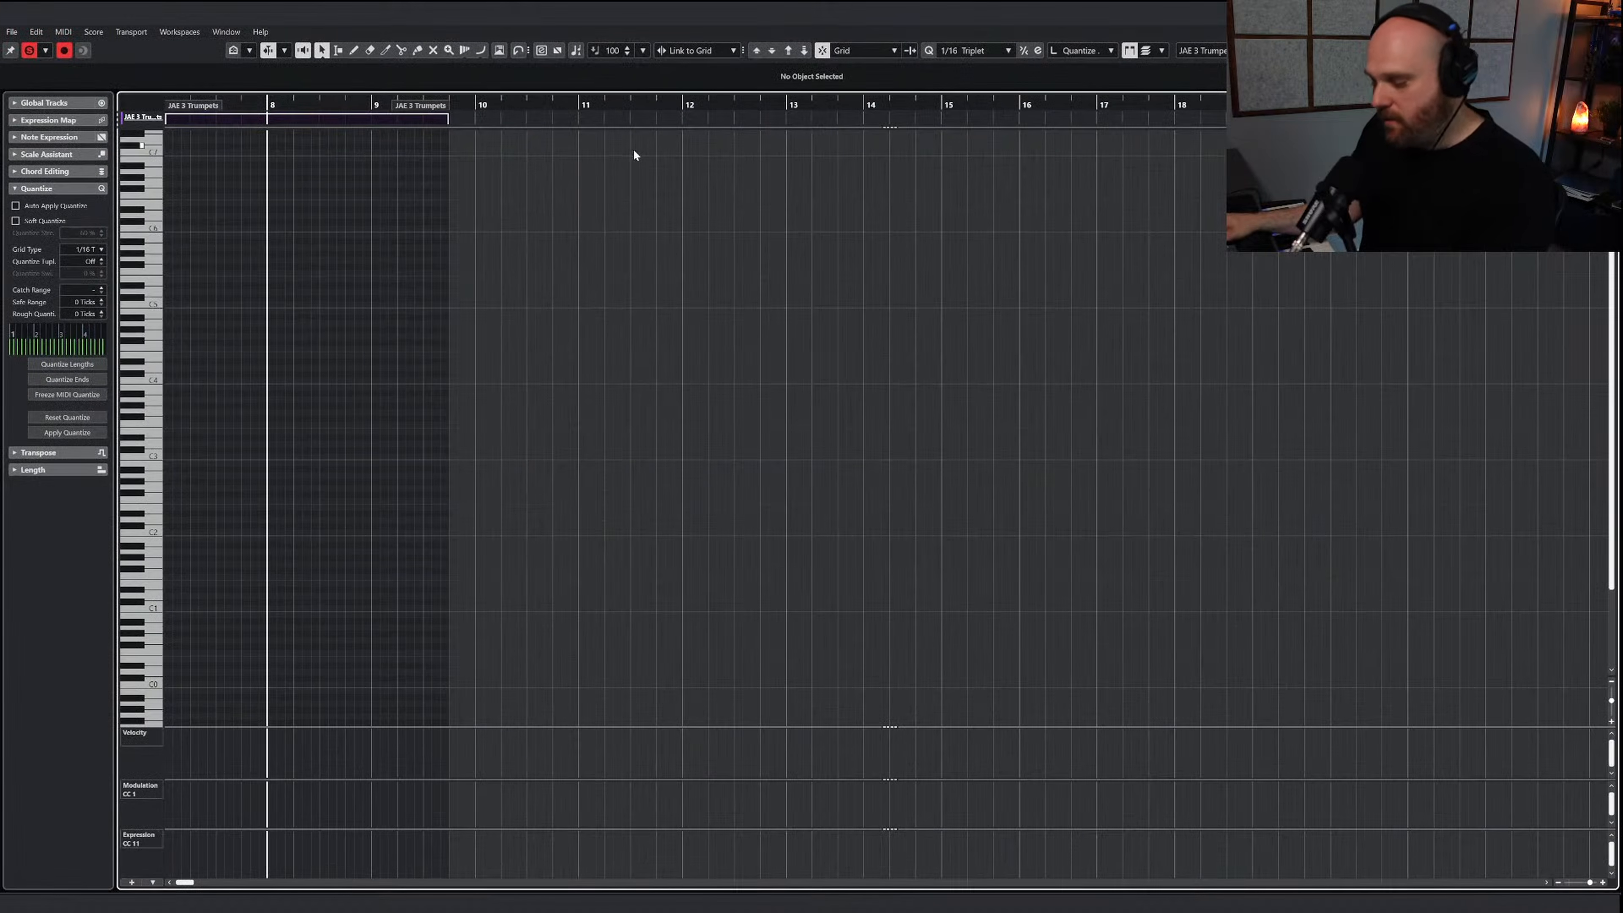
Show the Jaeger 3 Trumpets instrument beside the notes and paste the copied brass notes at bar 8
key(h)
key(h)
key(h)
key(h)
key(h)
key(e)
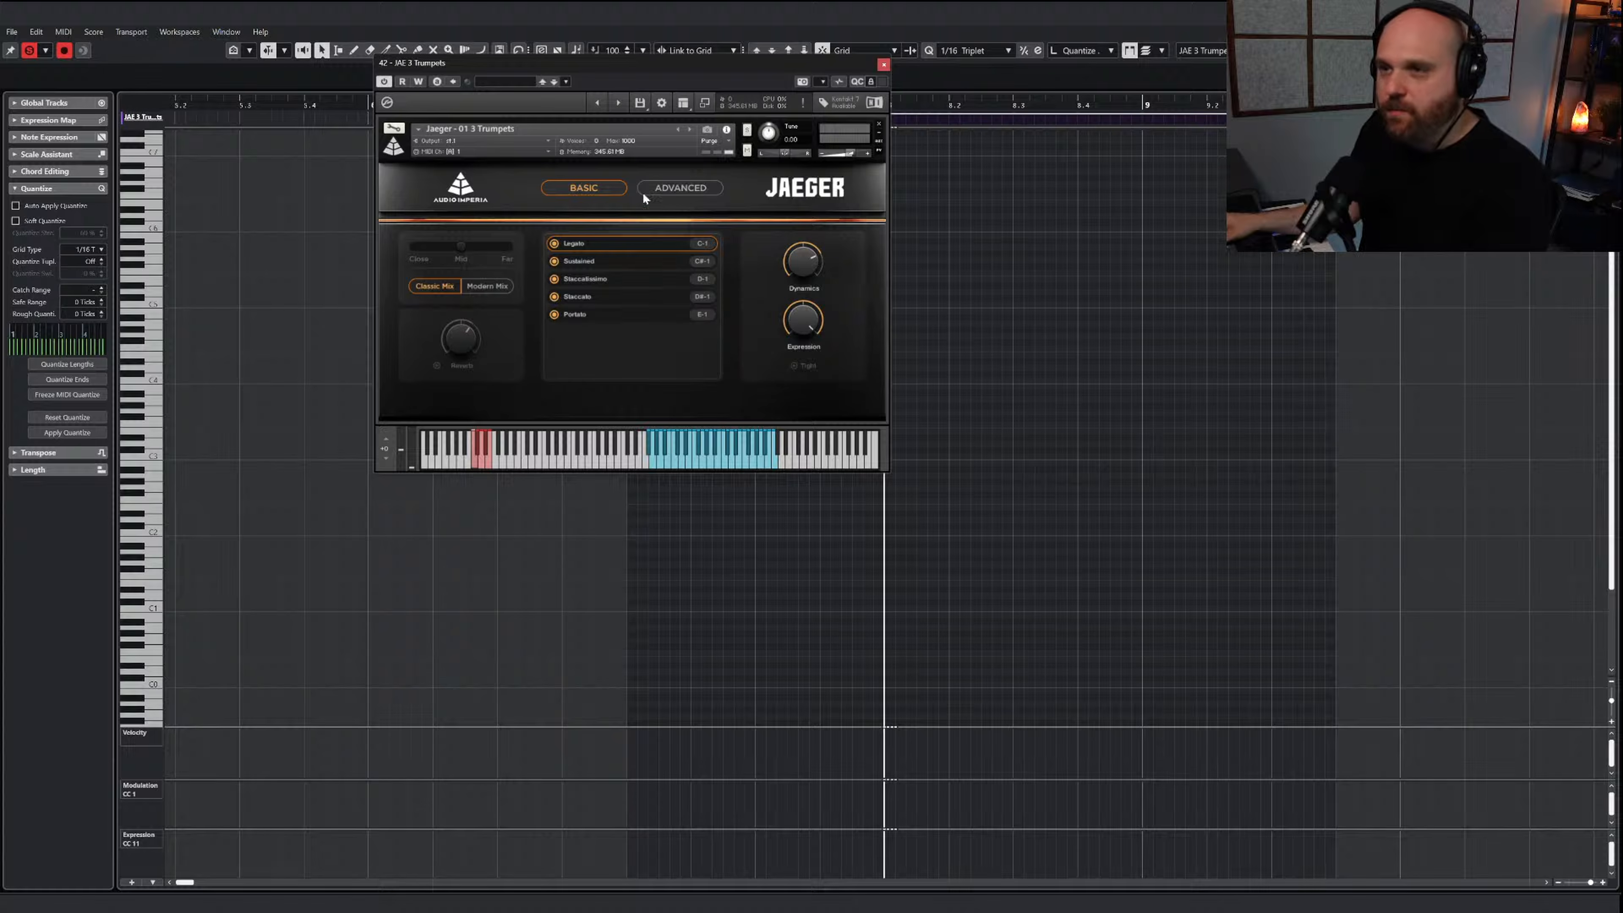
drag(538, 76, 280, 90)
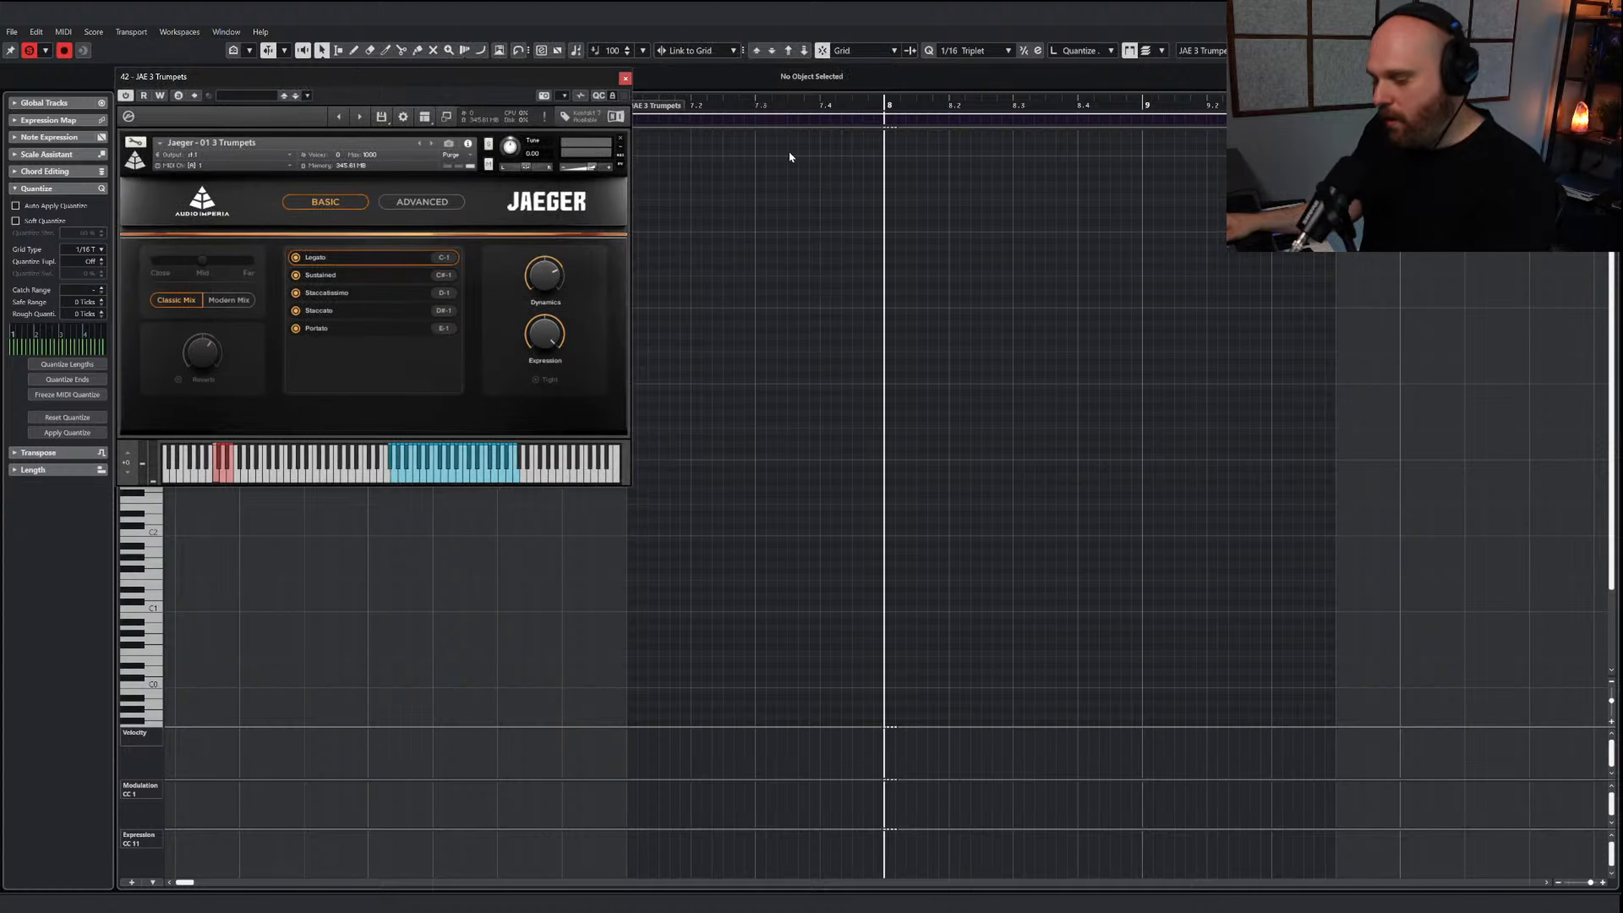
scroll(895, 329, up, 1)
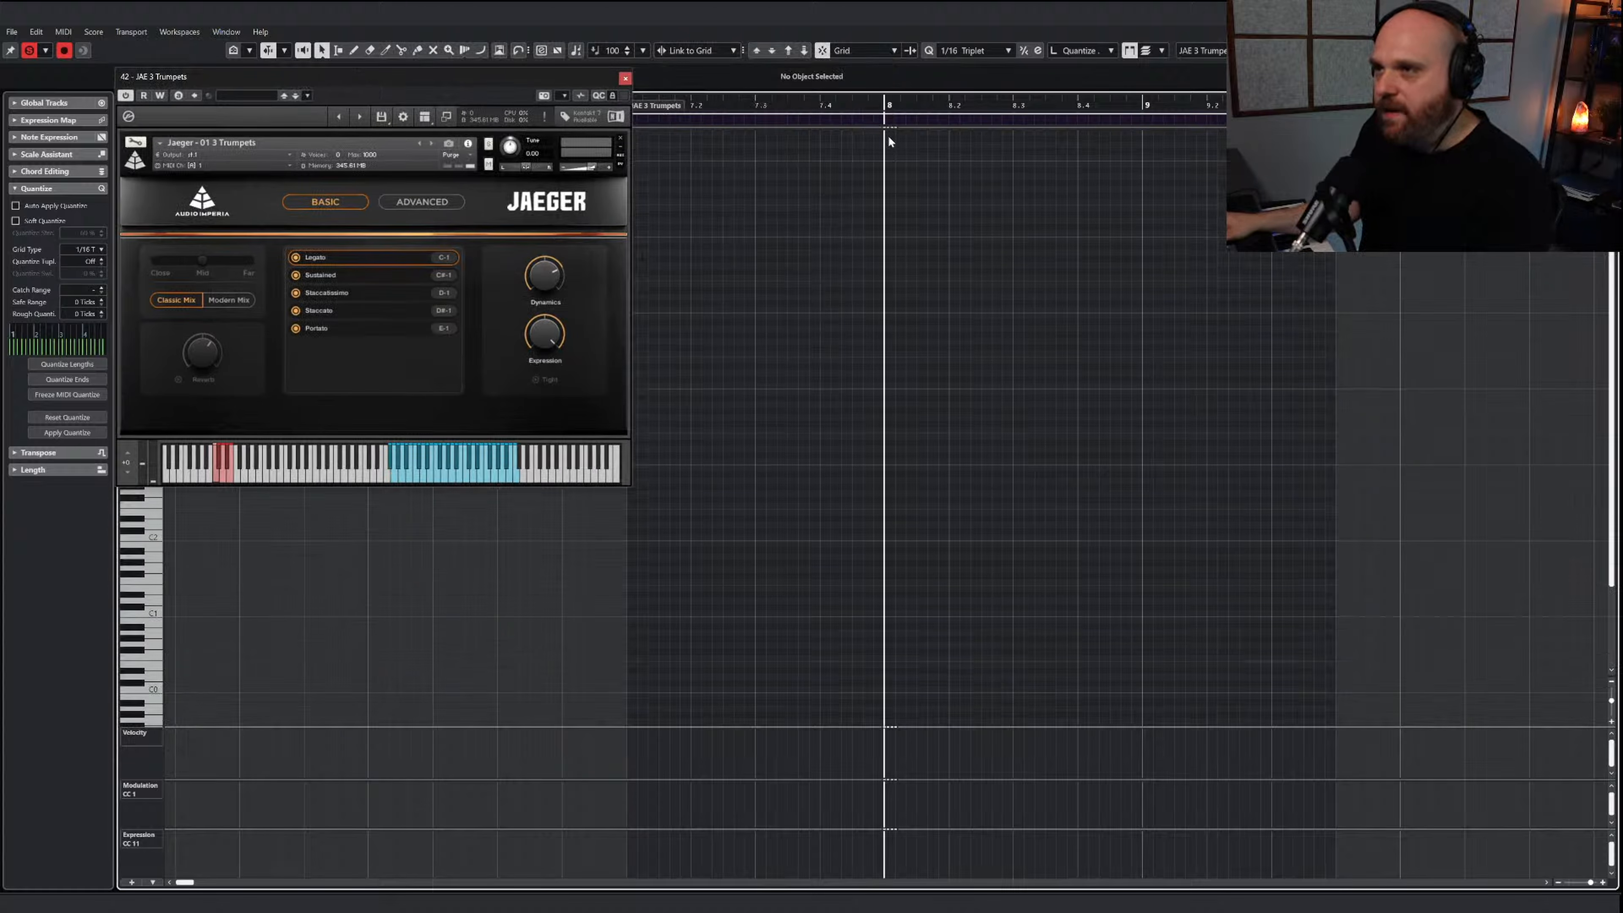
key(ctrl+v)
Draw a D-1 (Staccatissimo) keyswitch under the repeated trumpet notes and an E-1 (Portato) keyswitch under the long chord
right_click(947, 315)
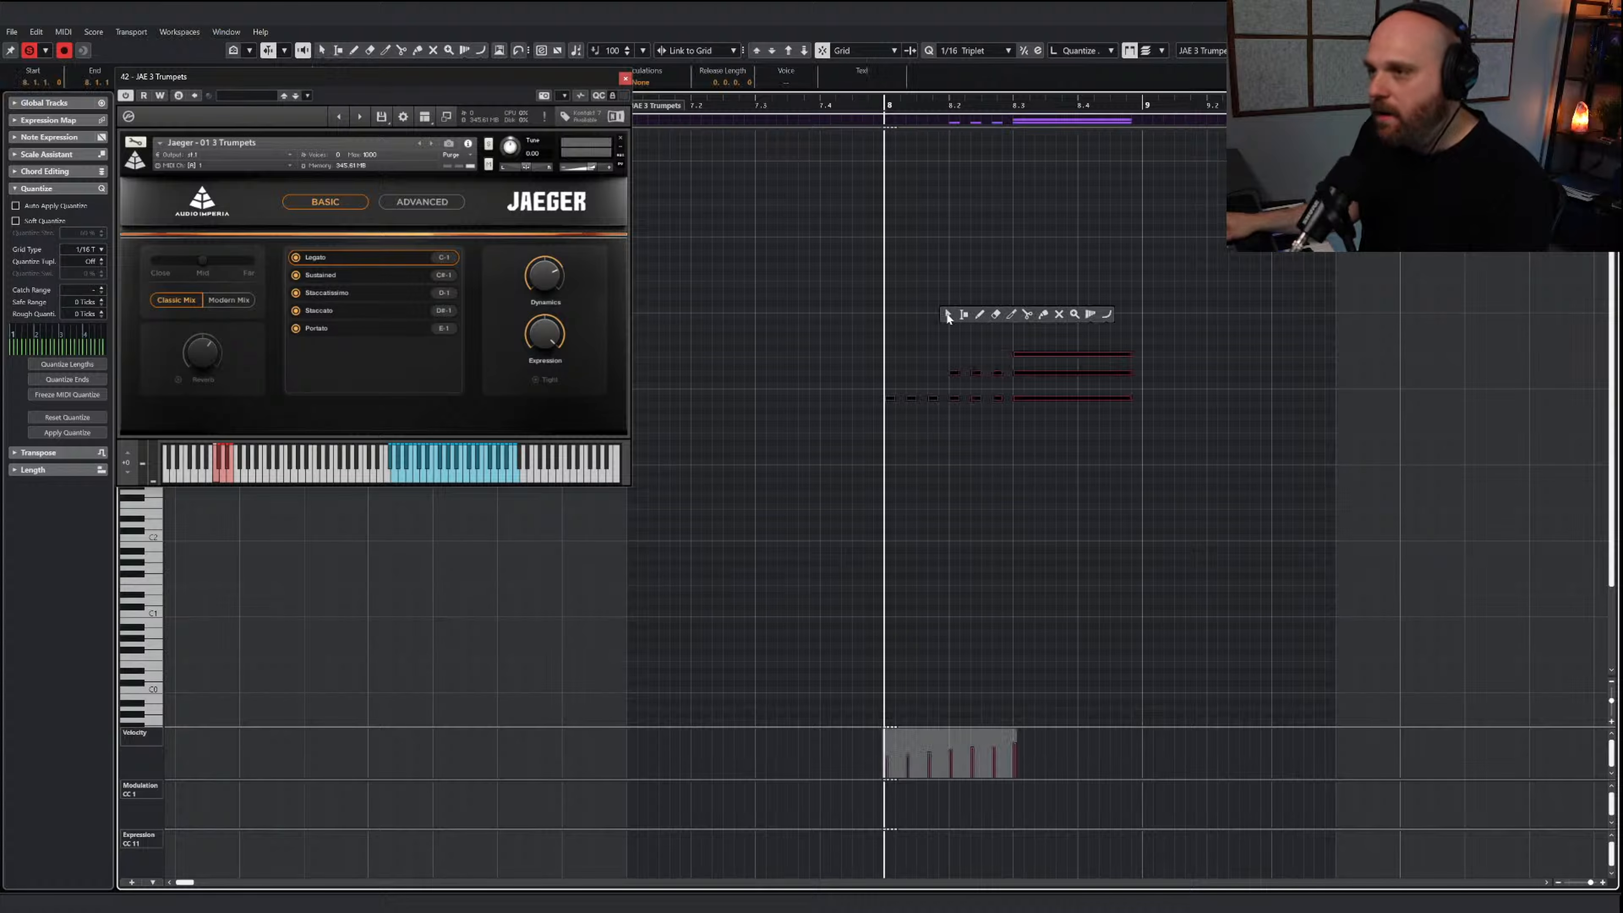
click(723, 402)
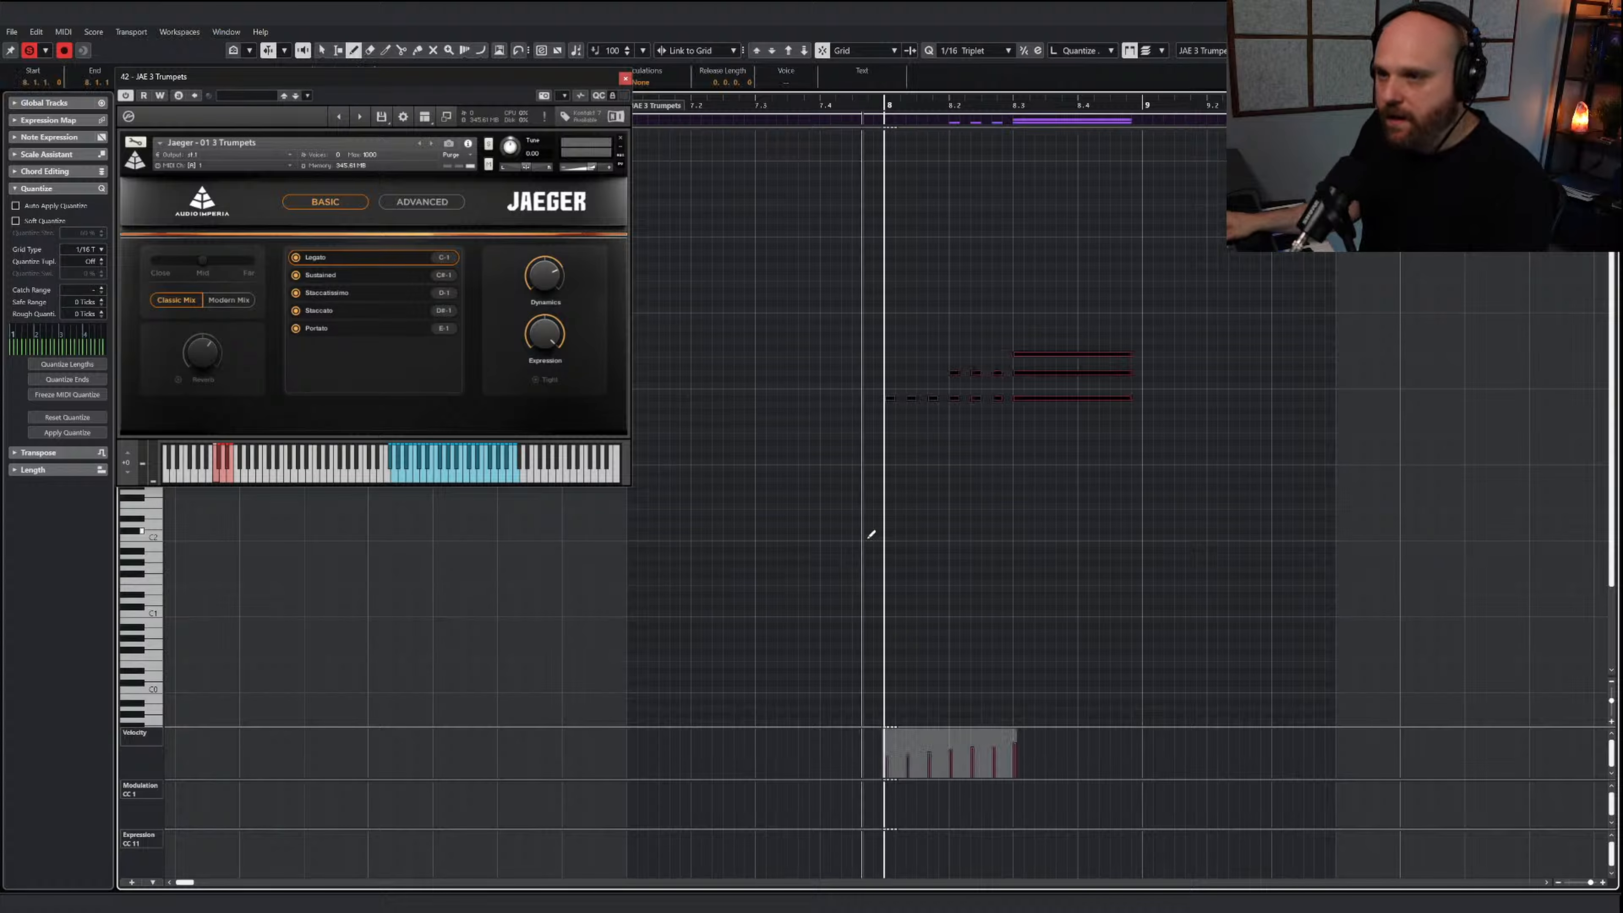
click(875, 688)
mouse_move(977, 687)
mouse_down()
mouse_move(994, 687)
mouse_move(977, 658)
mouse_move(1014, 703)
mouse_move(1144, 702)
mouse_up()
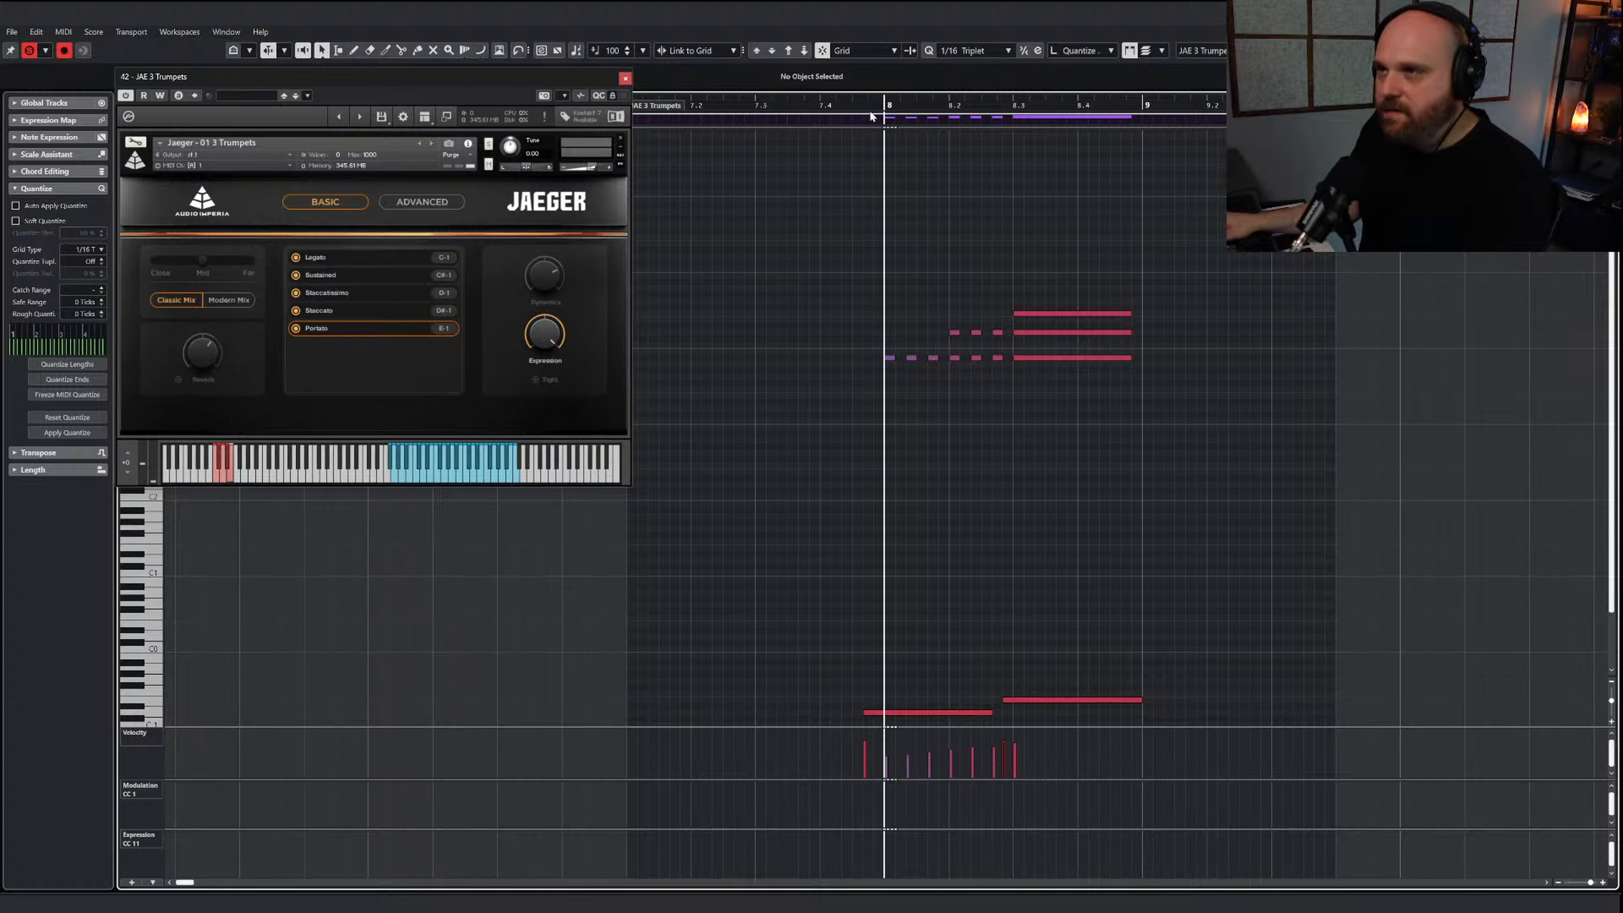
Audition the trumpet passage, shorten all three notes of the long chord slightly before bar 9, and play it again
key(space)
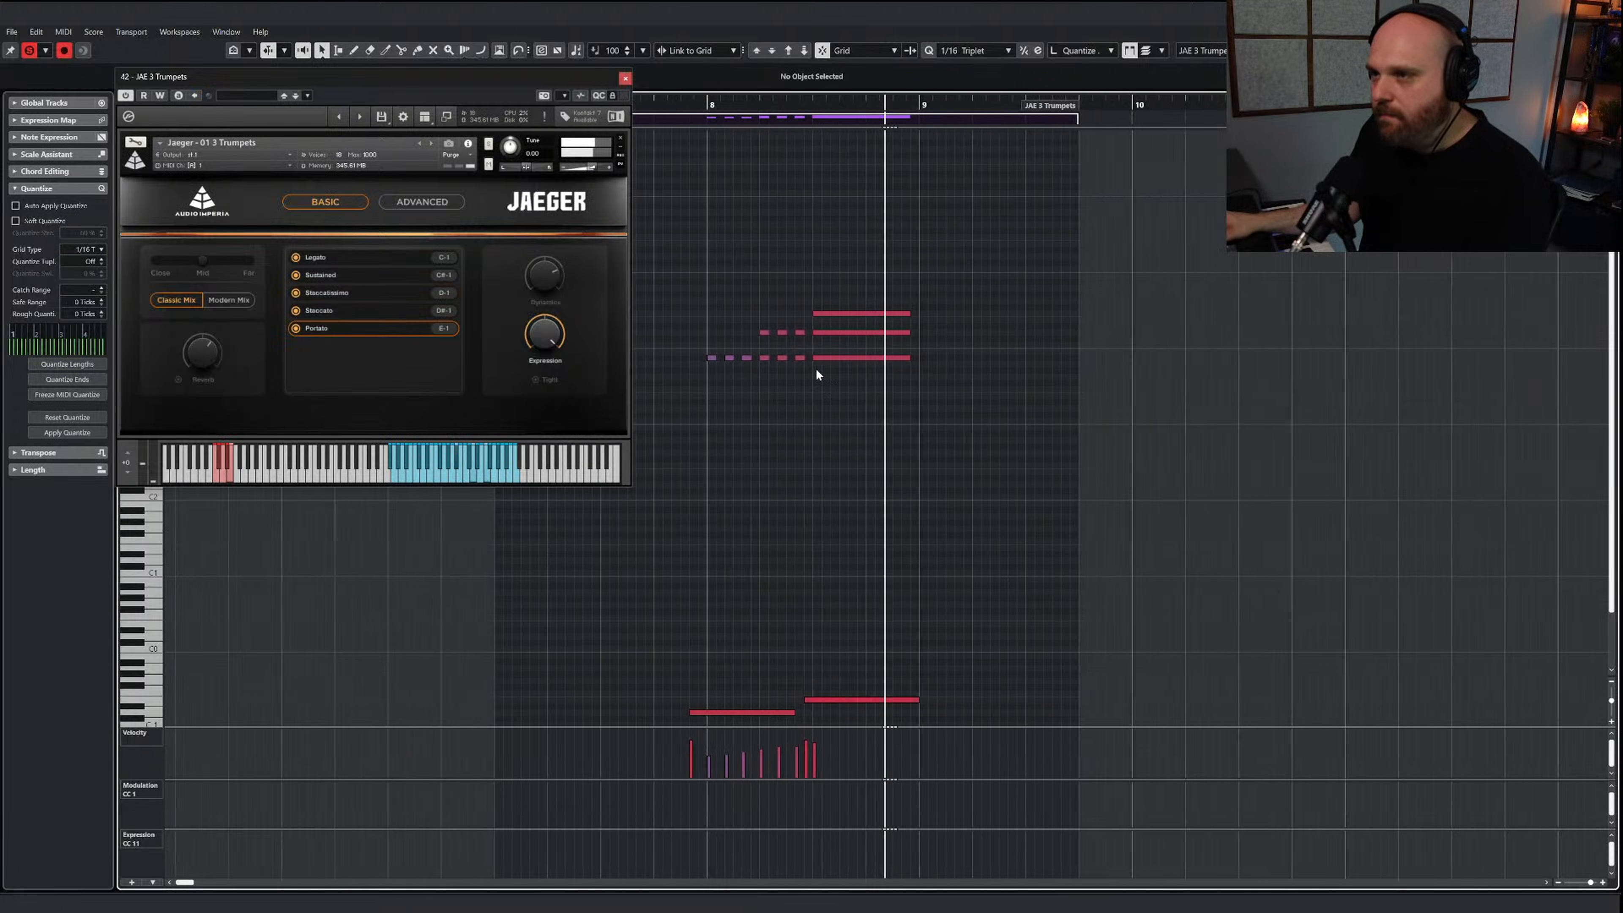
key(space)
right_click(824, 435)
click(830, 442)
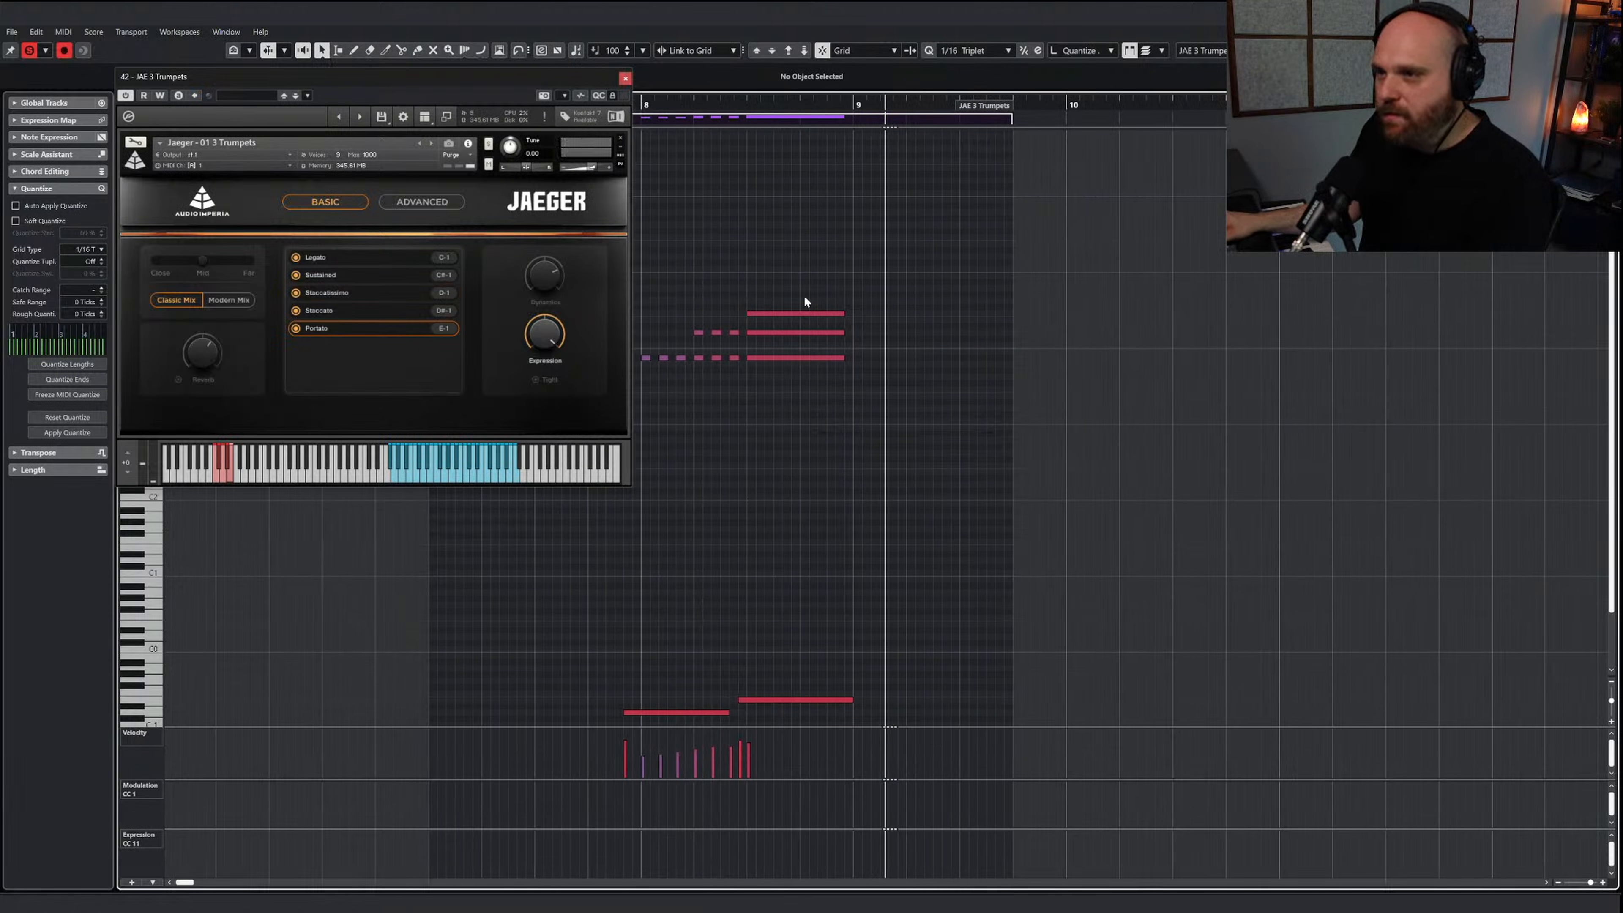
drag(835, 313, 827, 313)
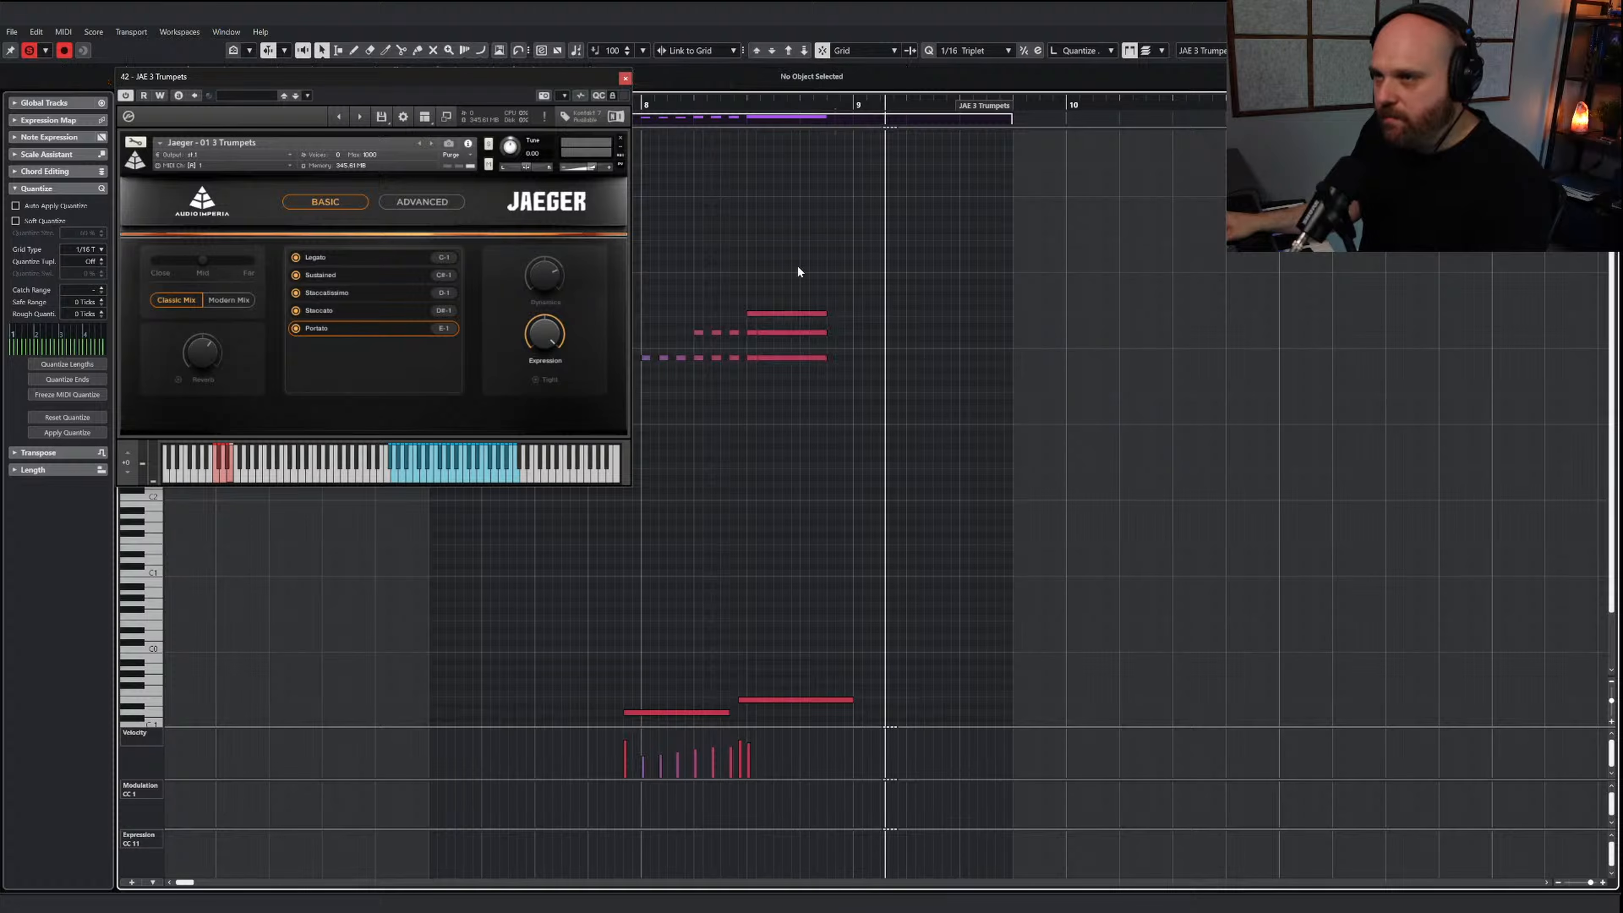
click(569, 101)
key(space)
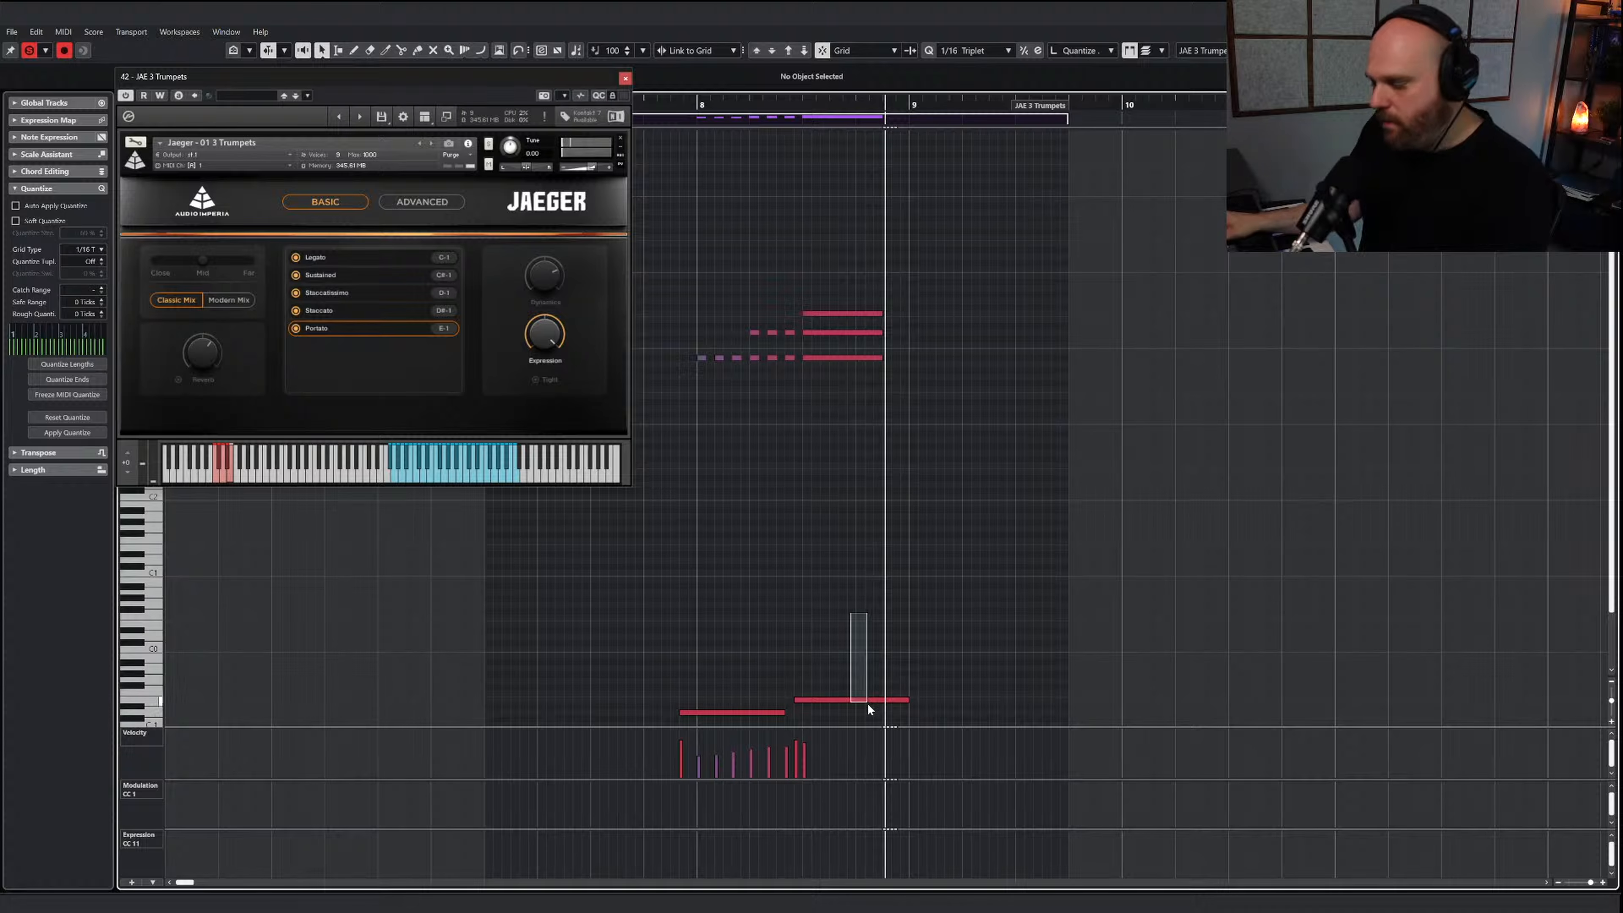
Try the C#-1 (Sustained) keyswitch under the long chord and audition the trumpet passage
drag(868, 701, 869, 712)
key(Down)
key(Down)
key(Up)
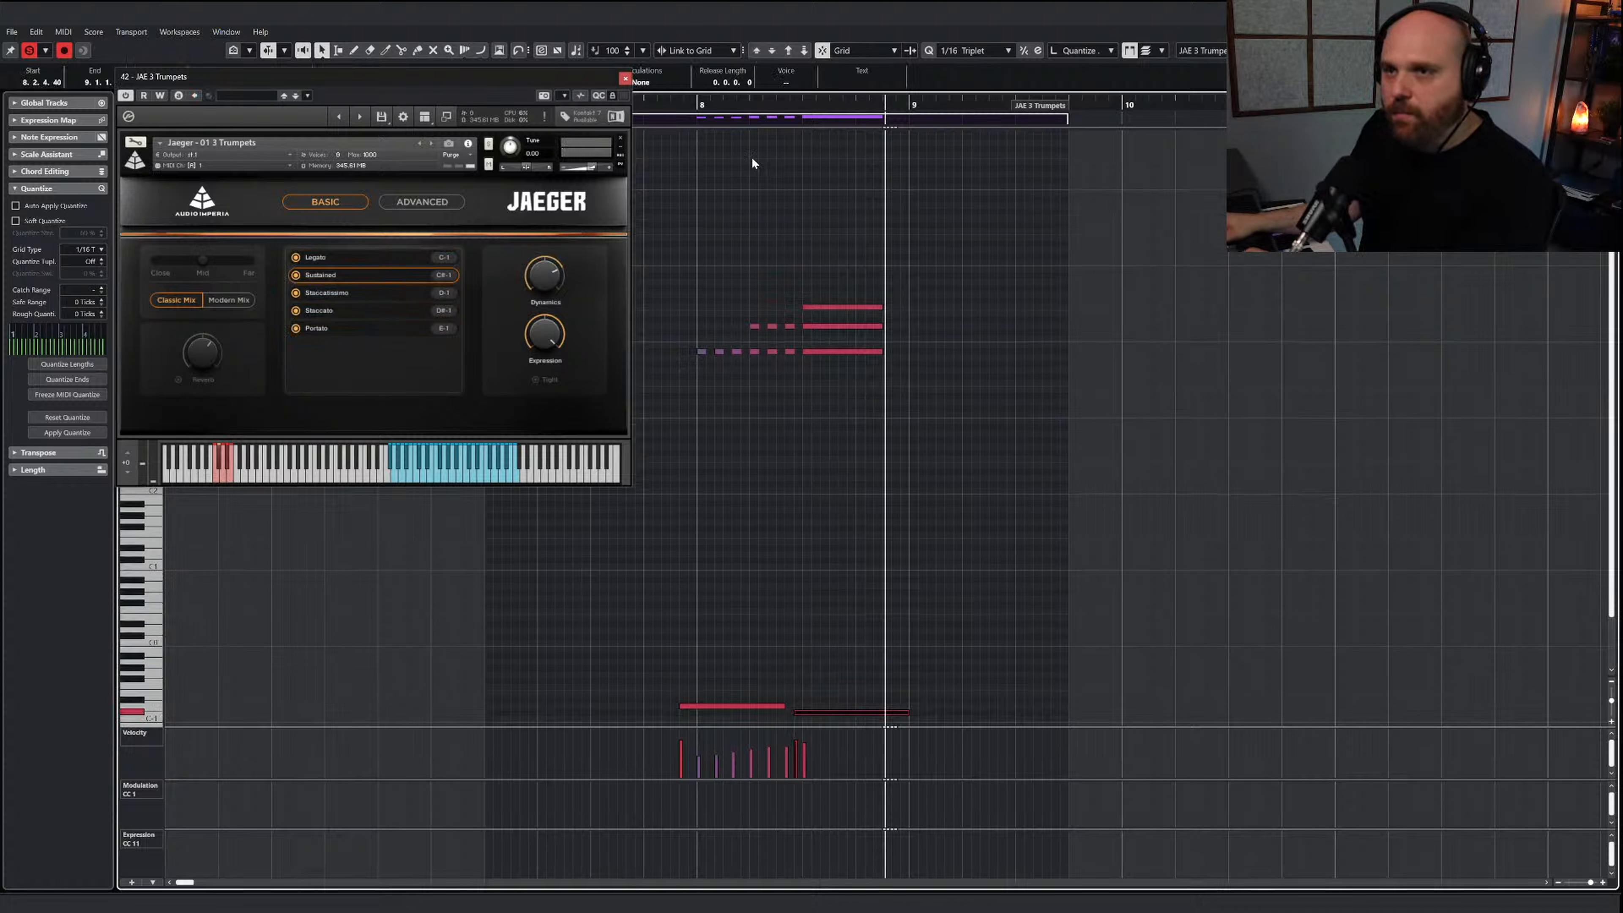
click(693, 105)
key(space)
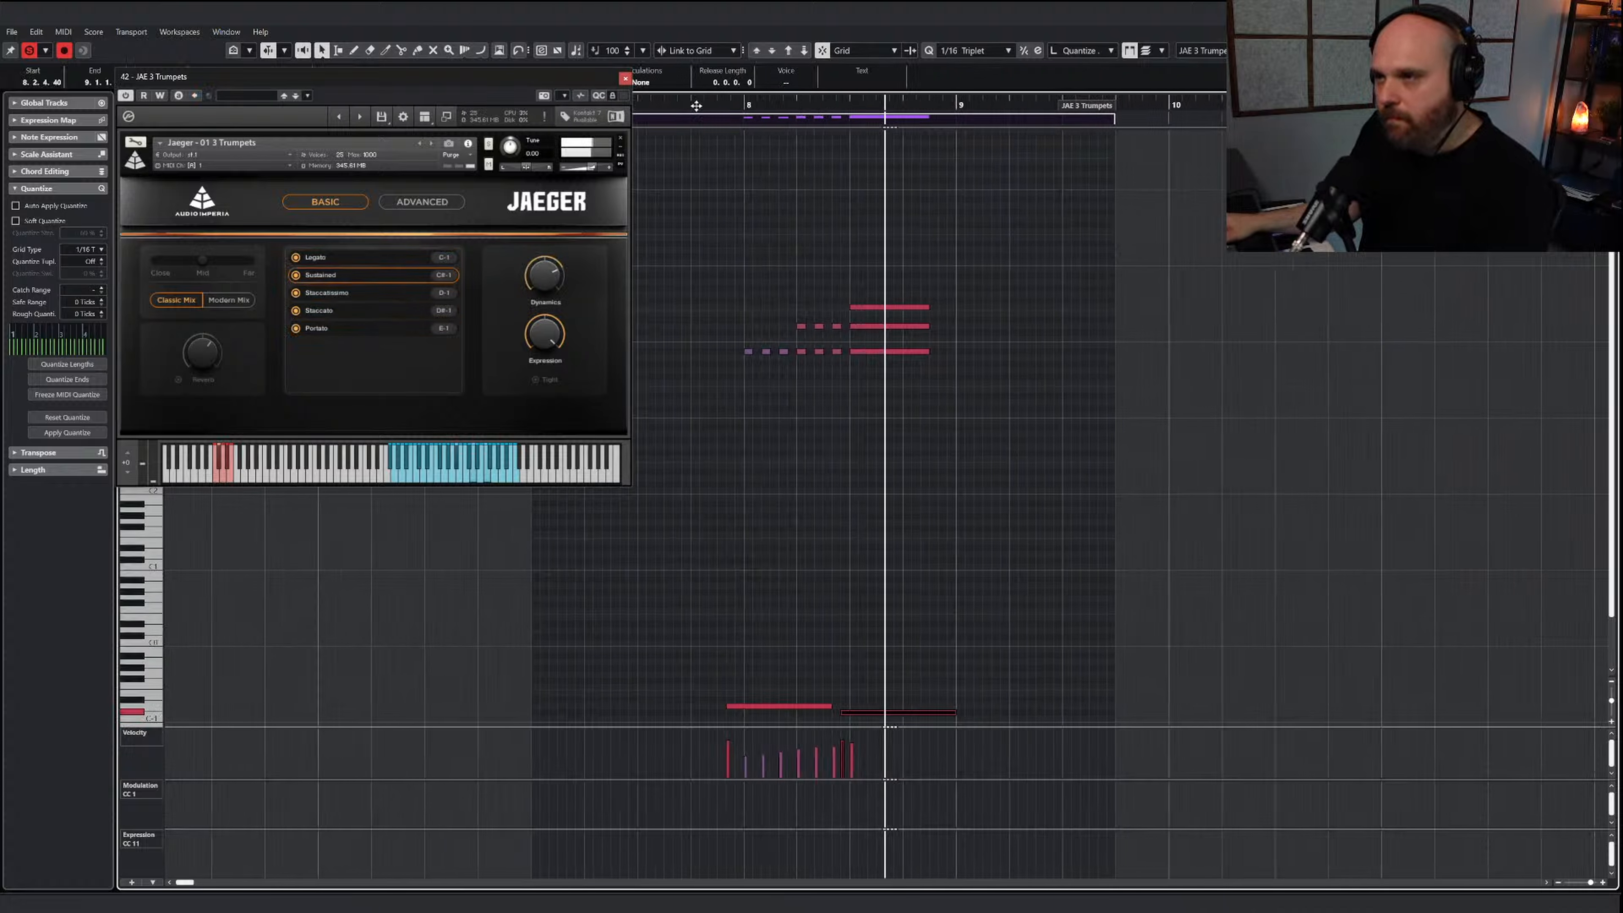
right_click(775, 560)
click(806, 560)
click(776, 559)
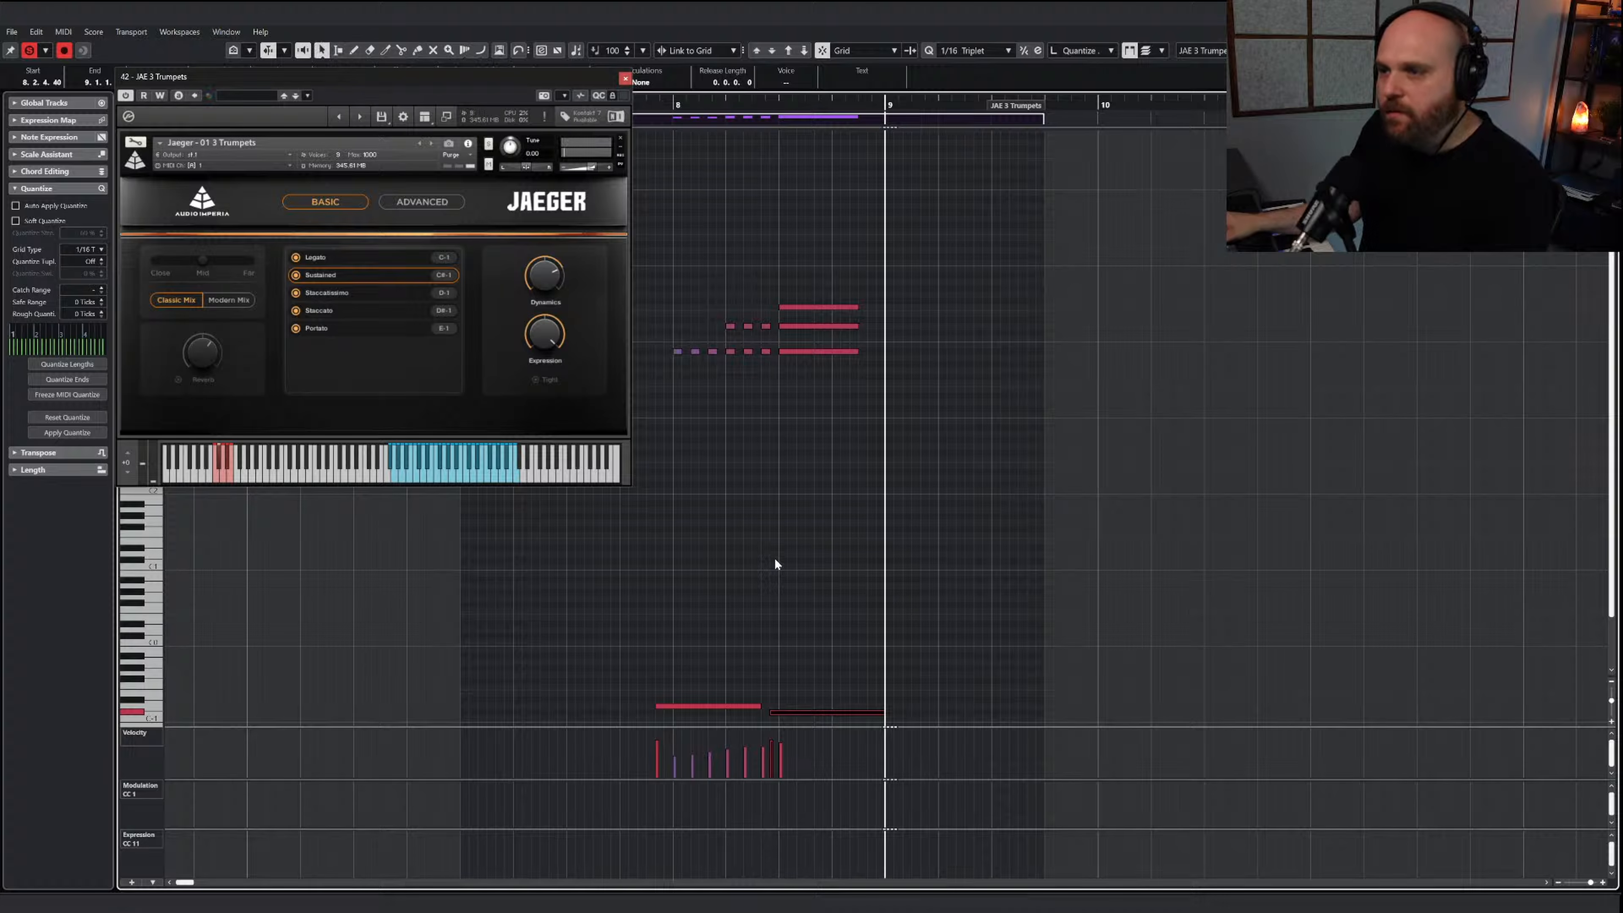
Move the keyswitch under the long chord back to E-1 (Portato)
right_click(755, 525)
click(756, 525)
drag(834, 604, 886, 719)
key(Up)
key(Up)
key(Up)
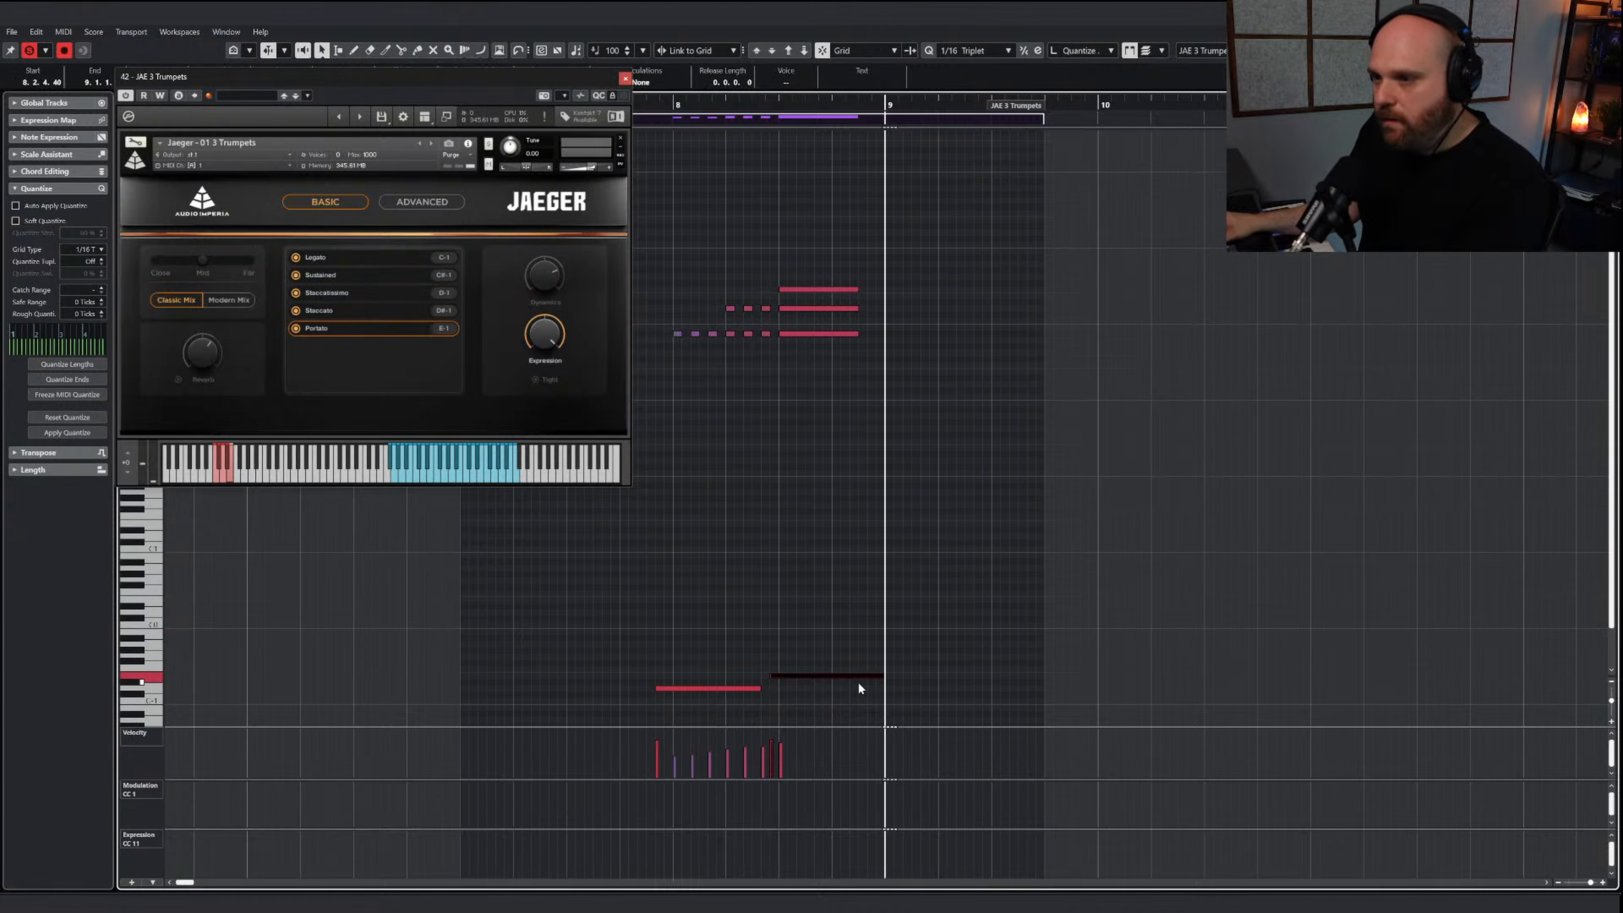
right_click(859, 687)
click(837, 663)
right_click(863, 670)
click(895, 672)
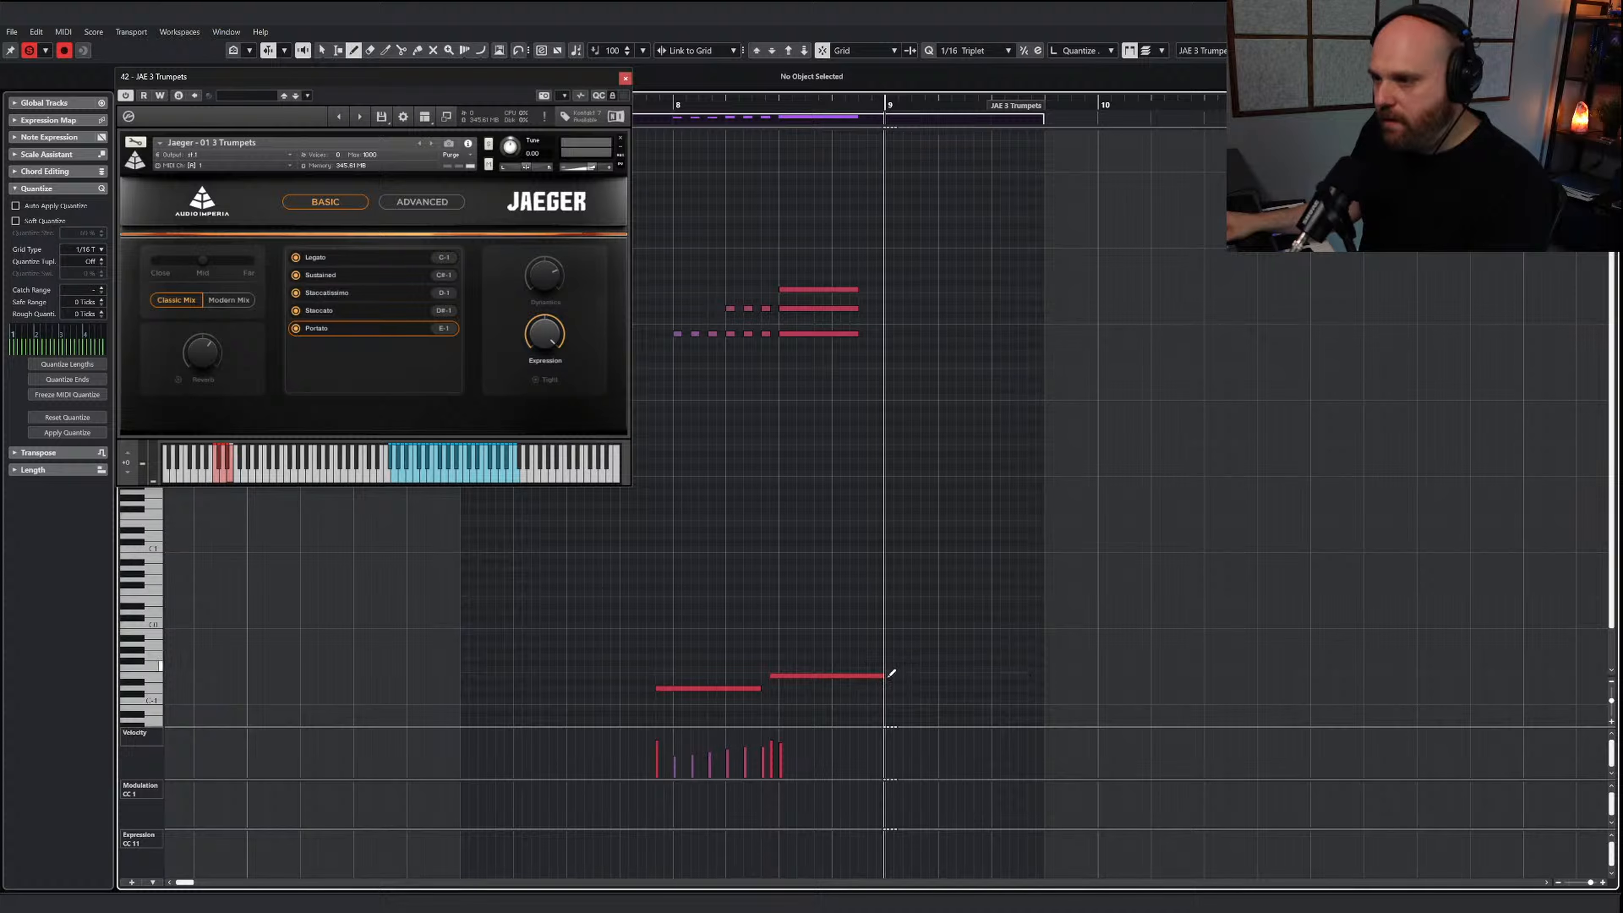
Select all the trumpet notes in bar 8, excluding the keyswitches, and set the Rough quantize value to 8 ticks
right_click(810, 439)
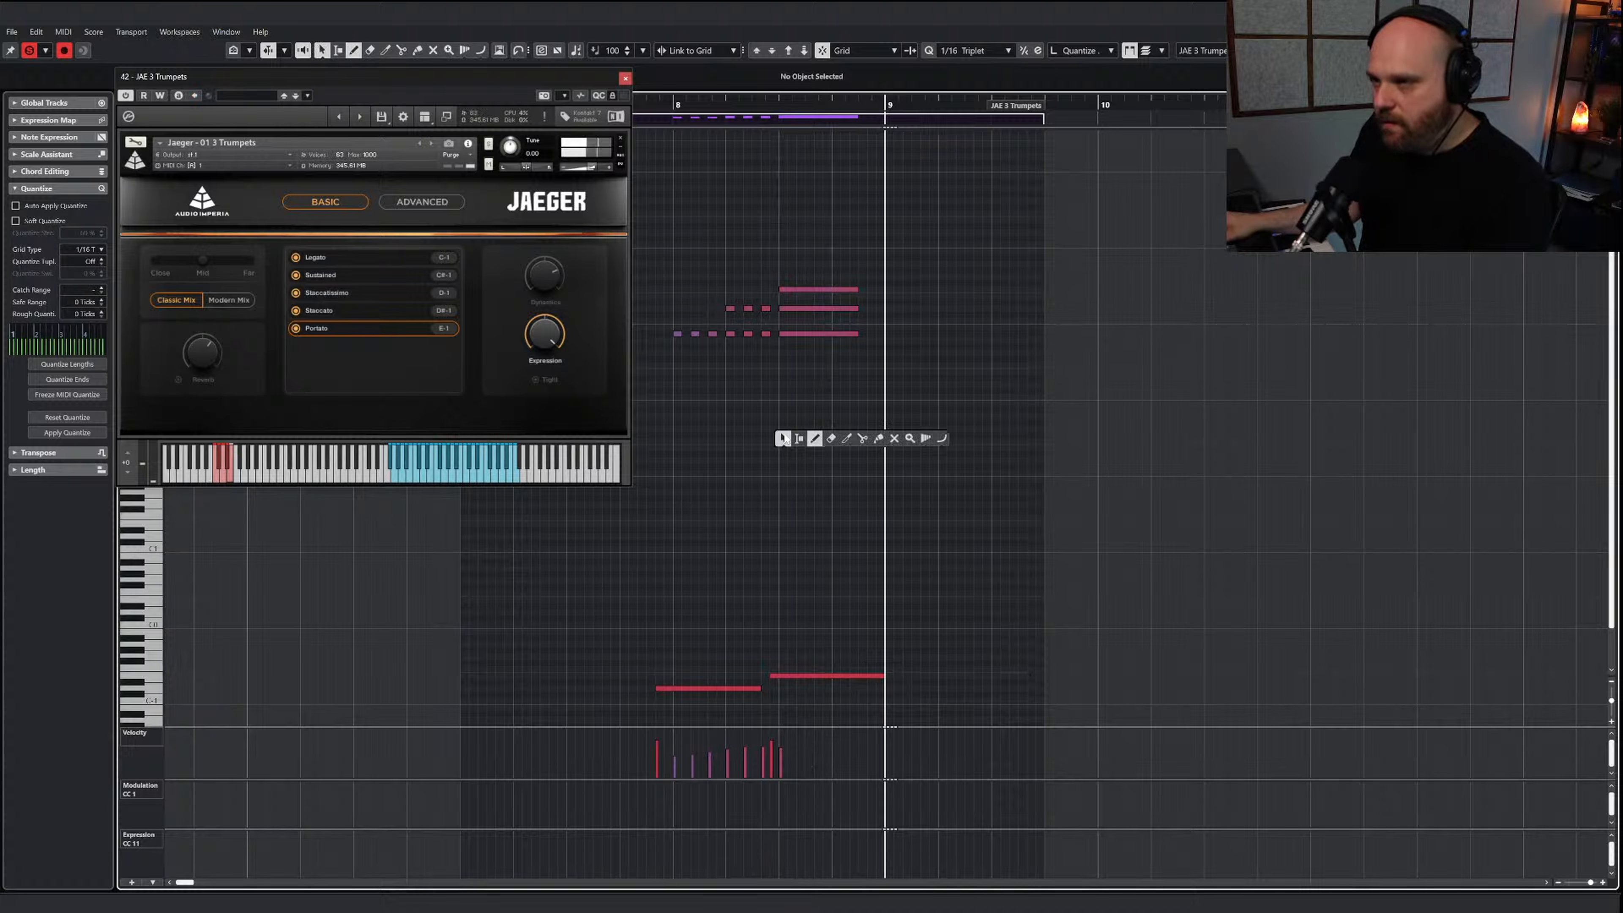
click(781, 438)
drag(677, 281, 862, 342)
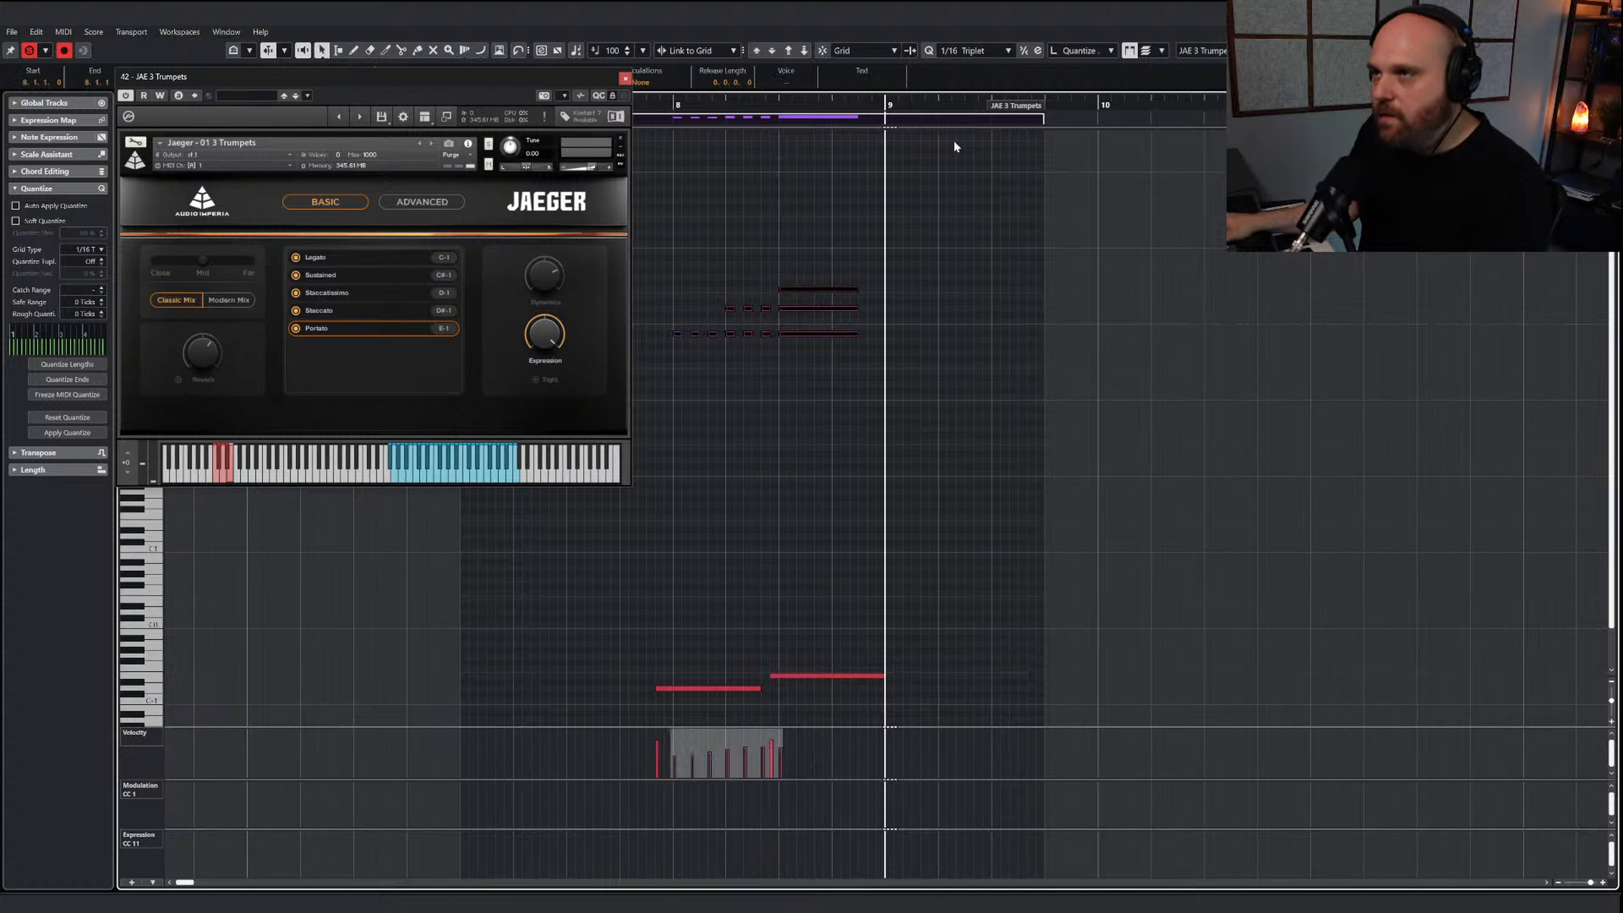
click(1030, 54)
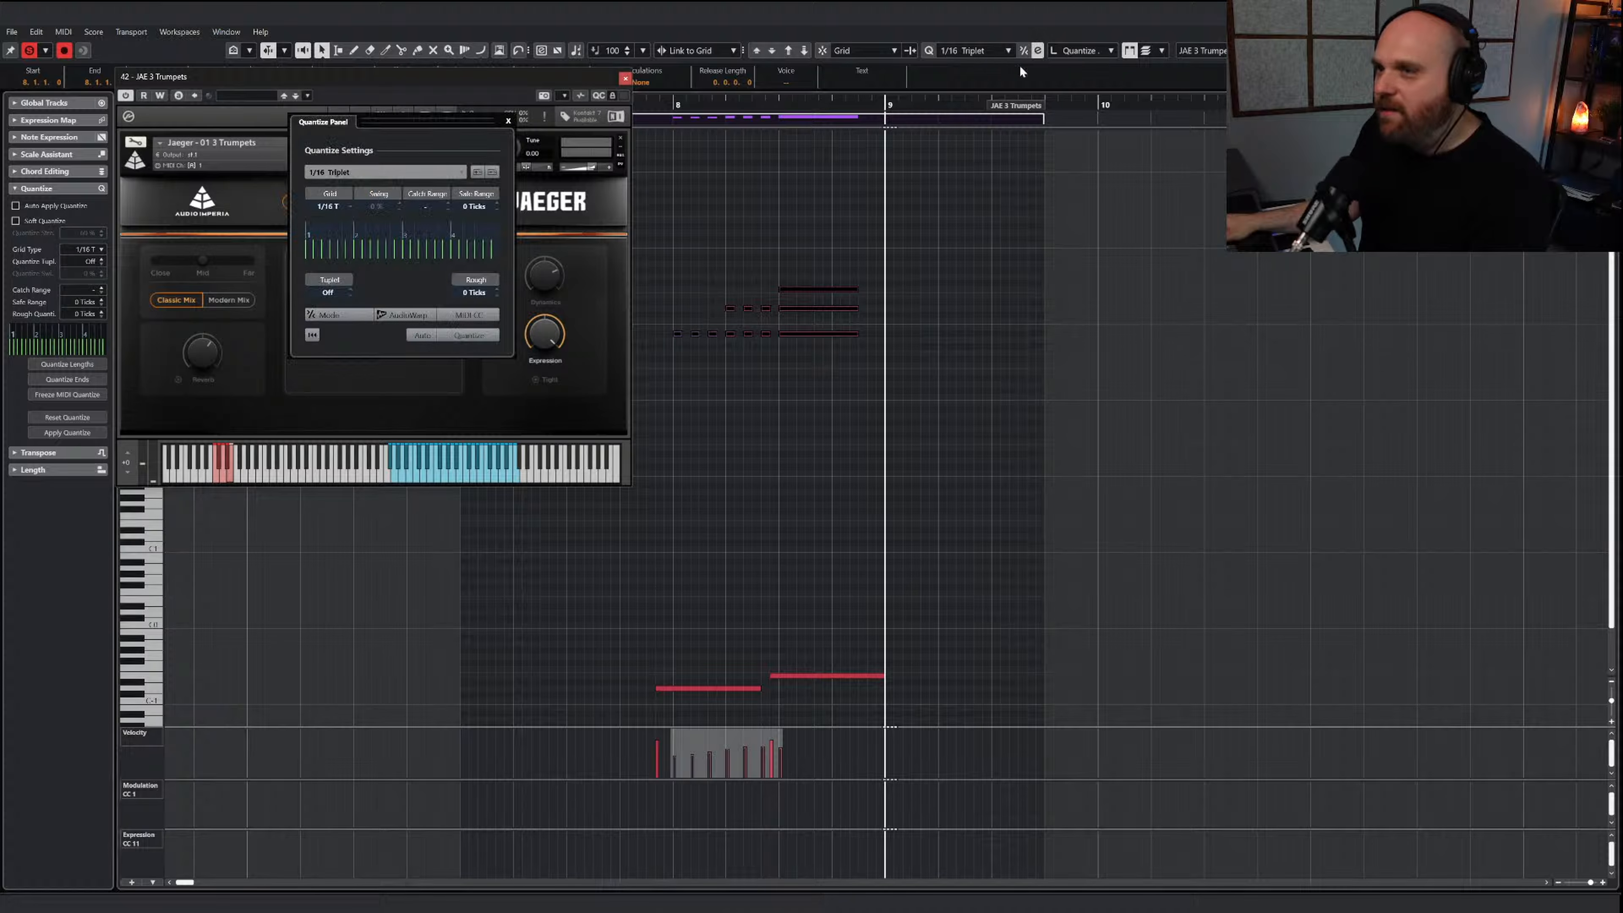
click(495, 289)
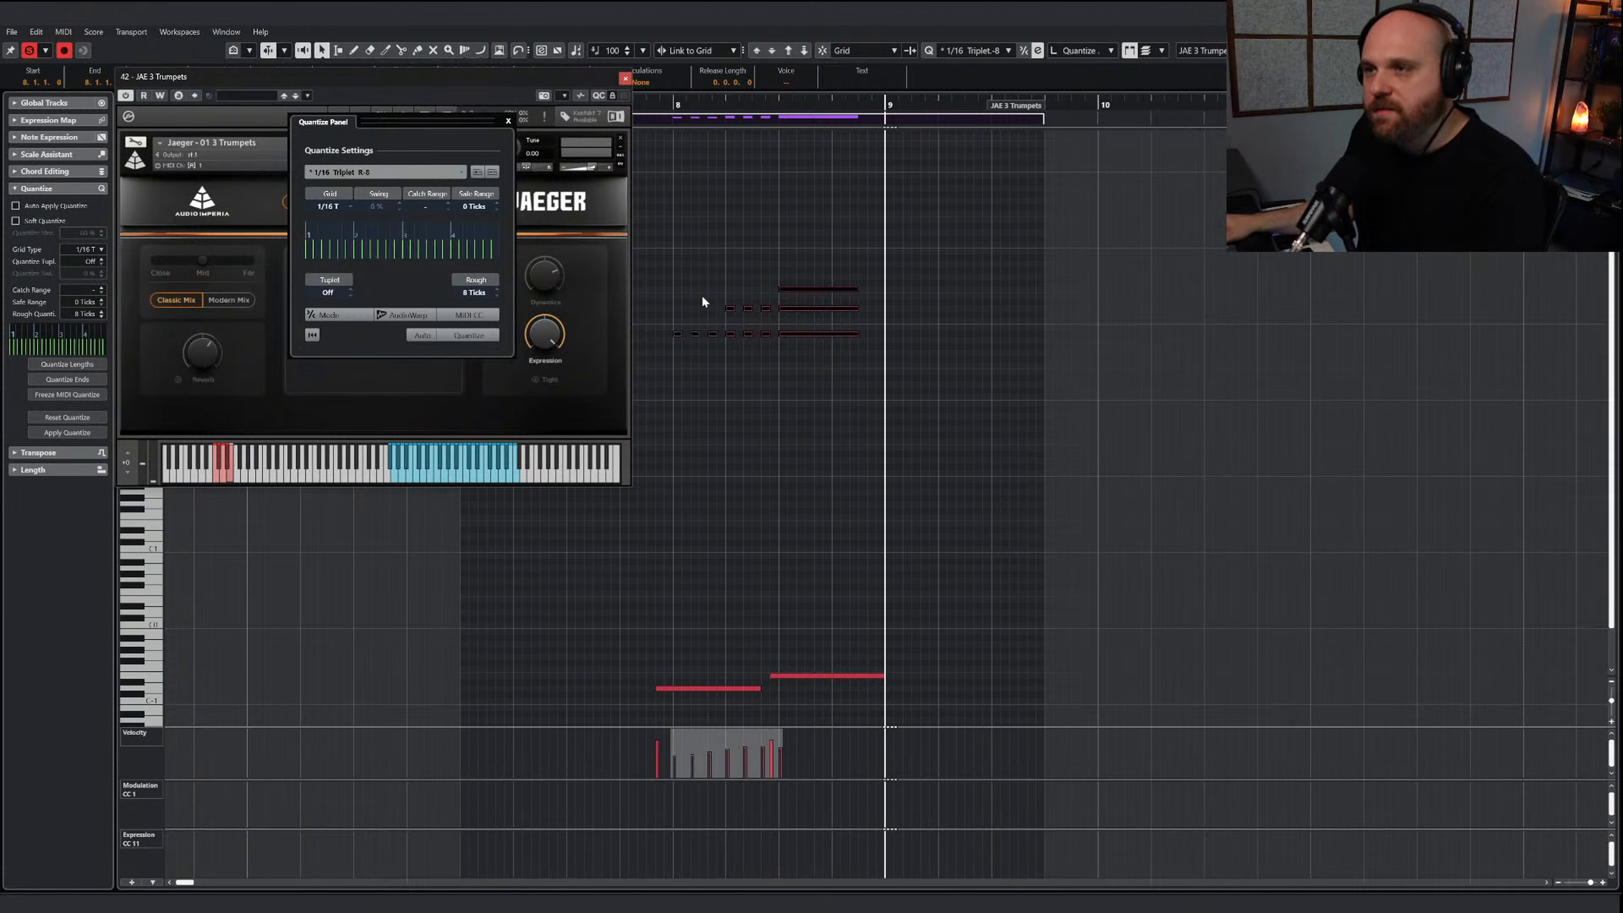
Quantize the selected trumpet notes repeatedly with the 1/16 triplet grid, and close the Quantize Panel and the JAE 3 Trumpets instrument window
click(458, 335)
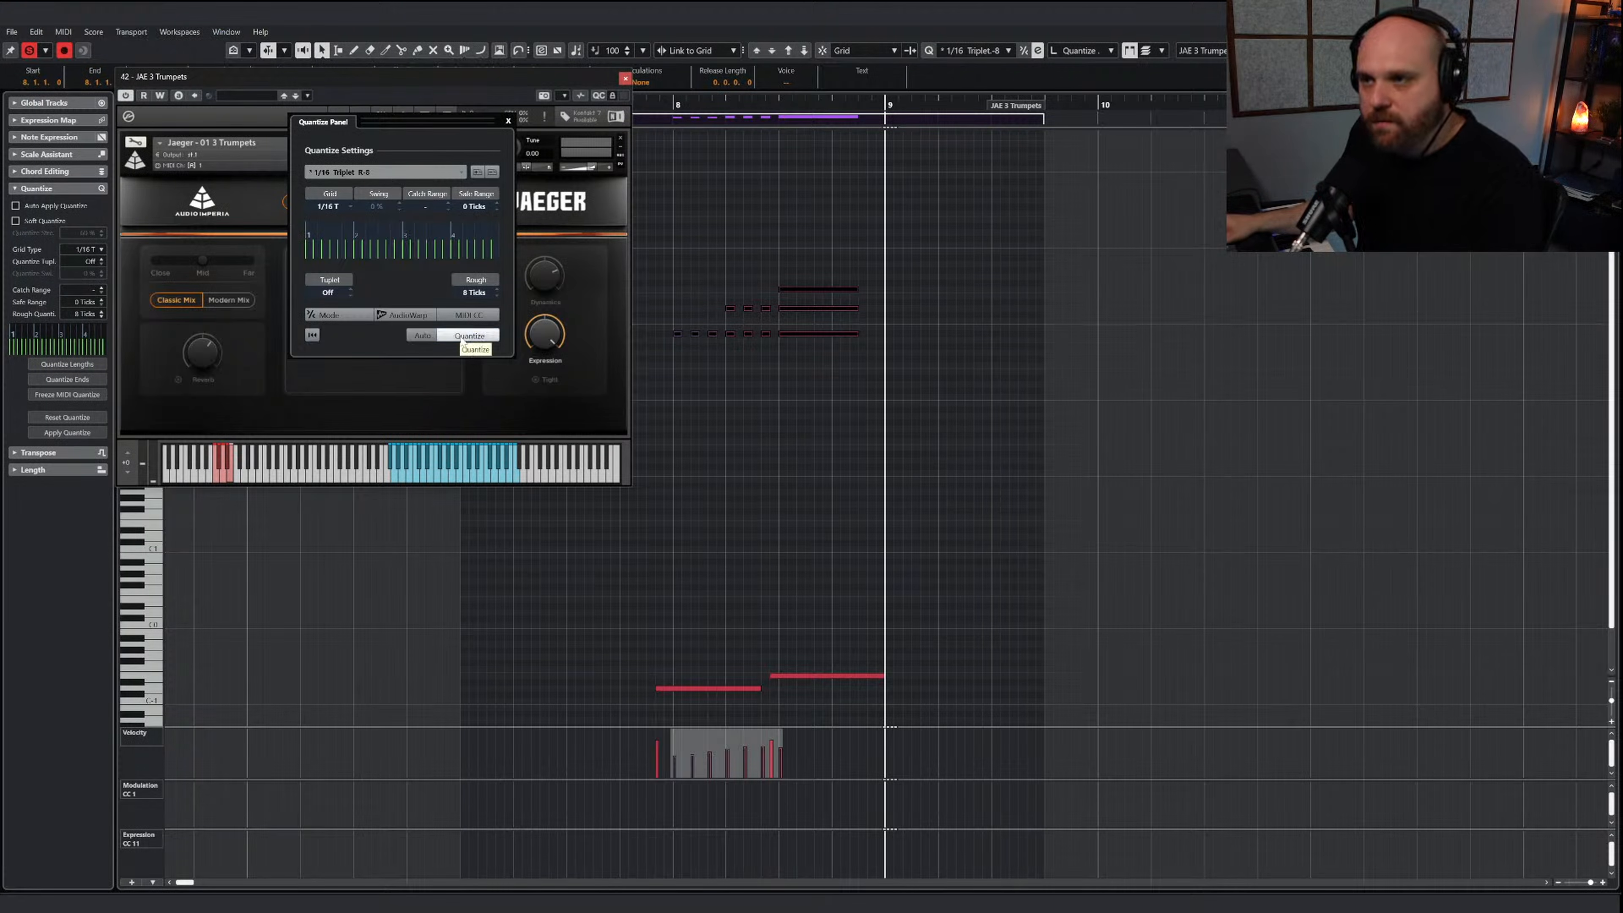
key(h)
key(h)
key(h)
key(h)
key(h)
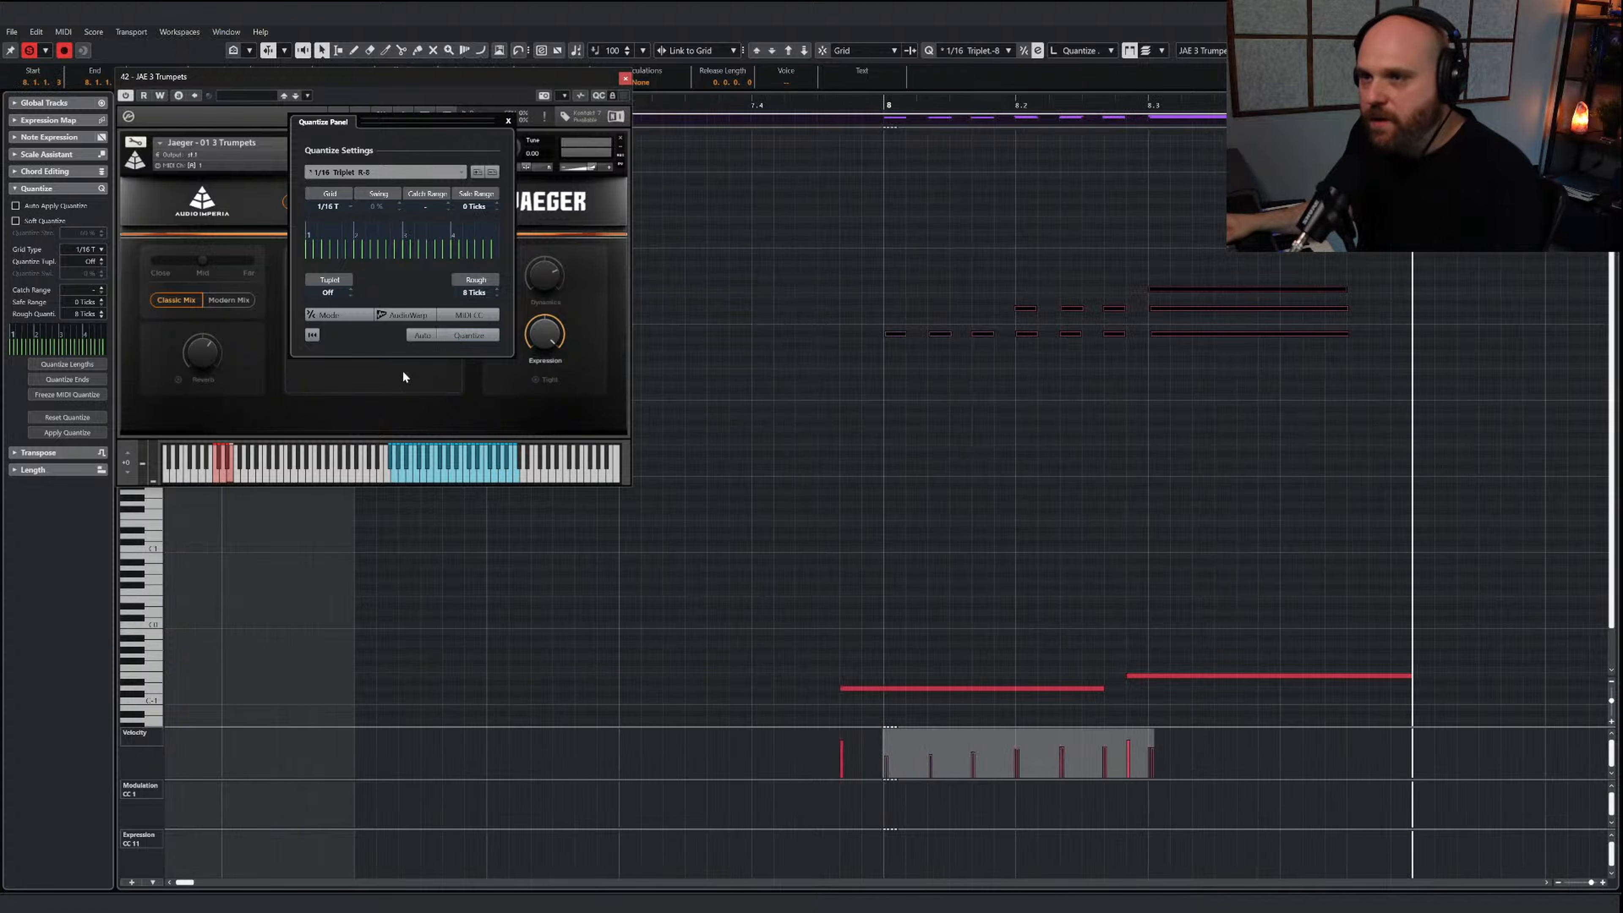
click(475, 336)
click(475, 336)
click(475, 336)
click(476, 336)
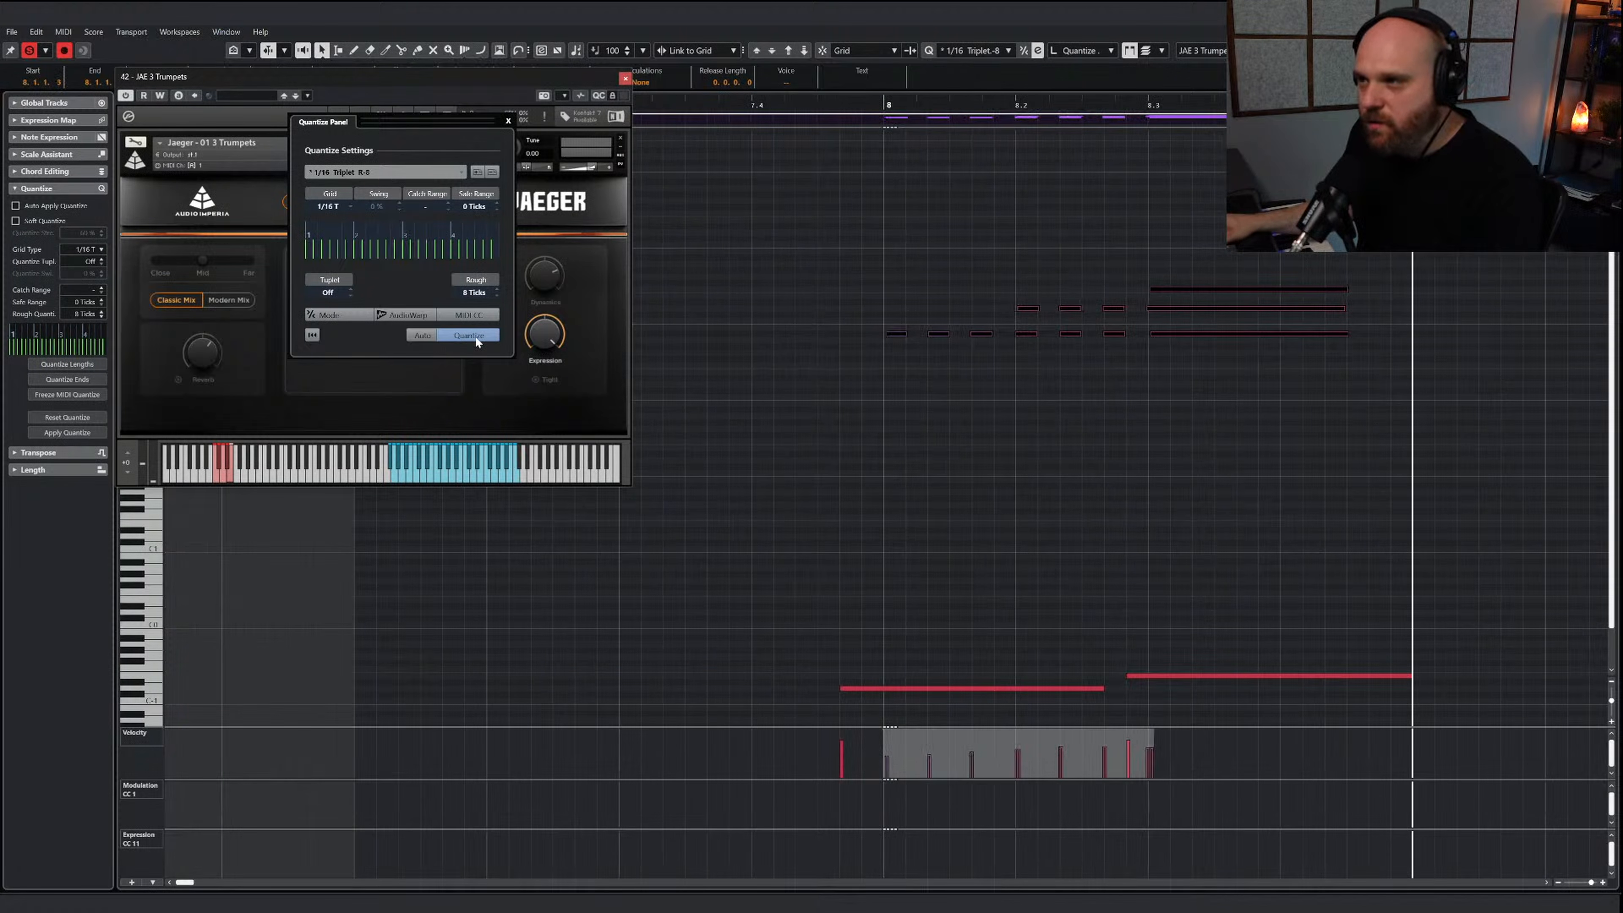
click(475, 337)
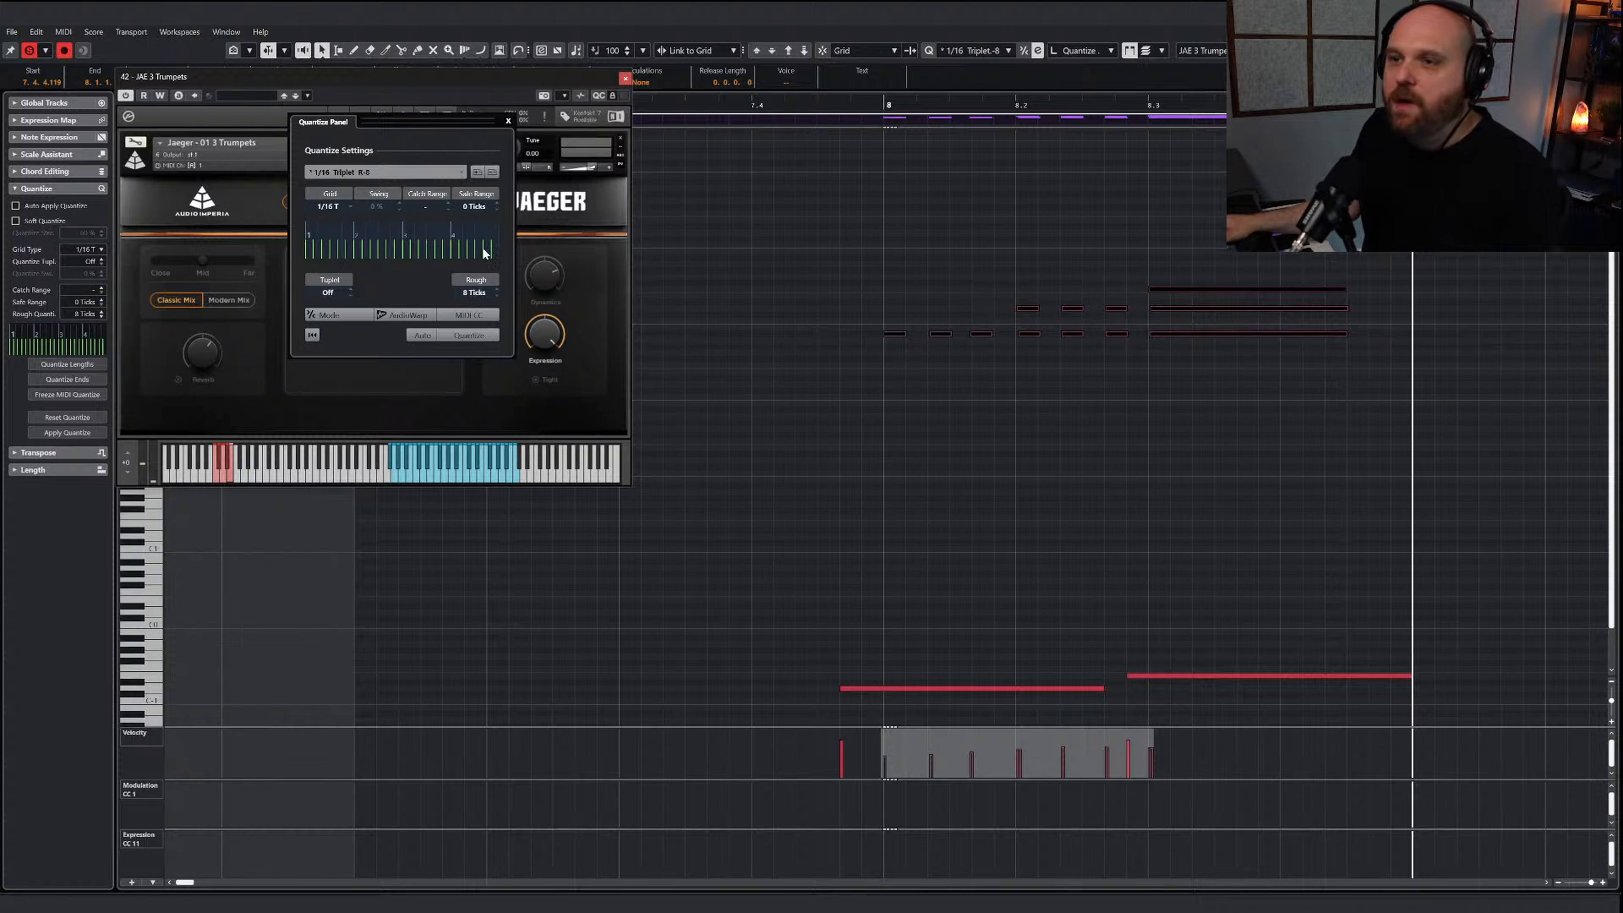
click(508, 121)
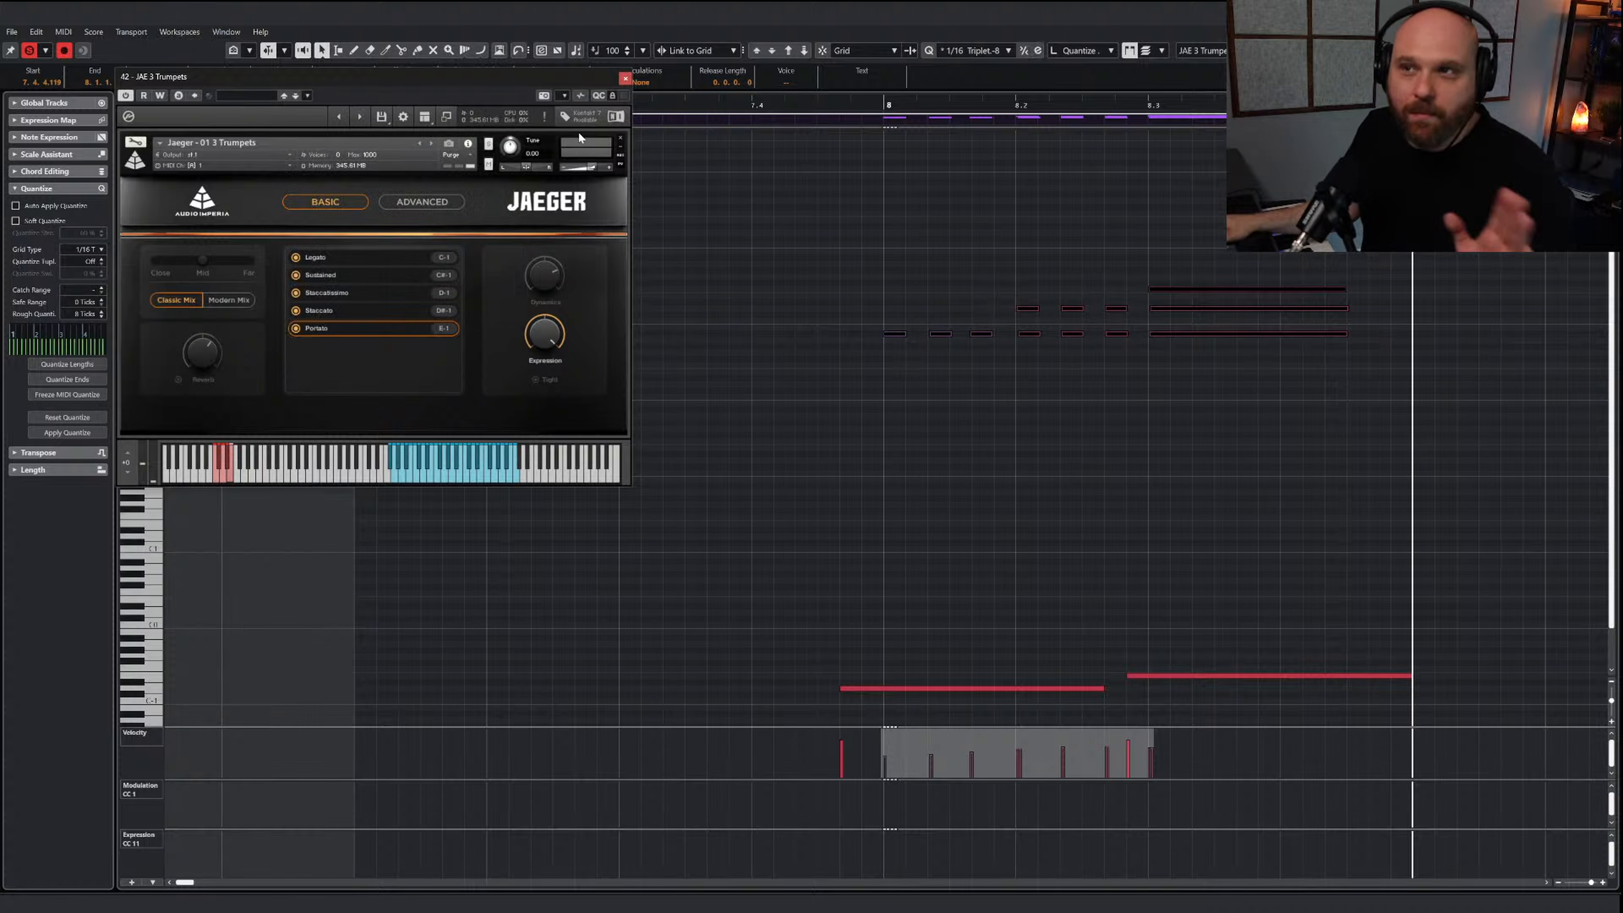
click(625, 78)
Audition the quantized trumpet passage from bar 7 through the long chord in bar 8
right_click(779, 265)
click(779, 265)
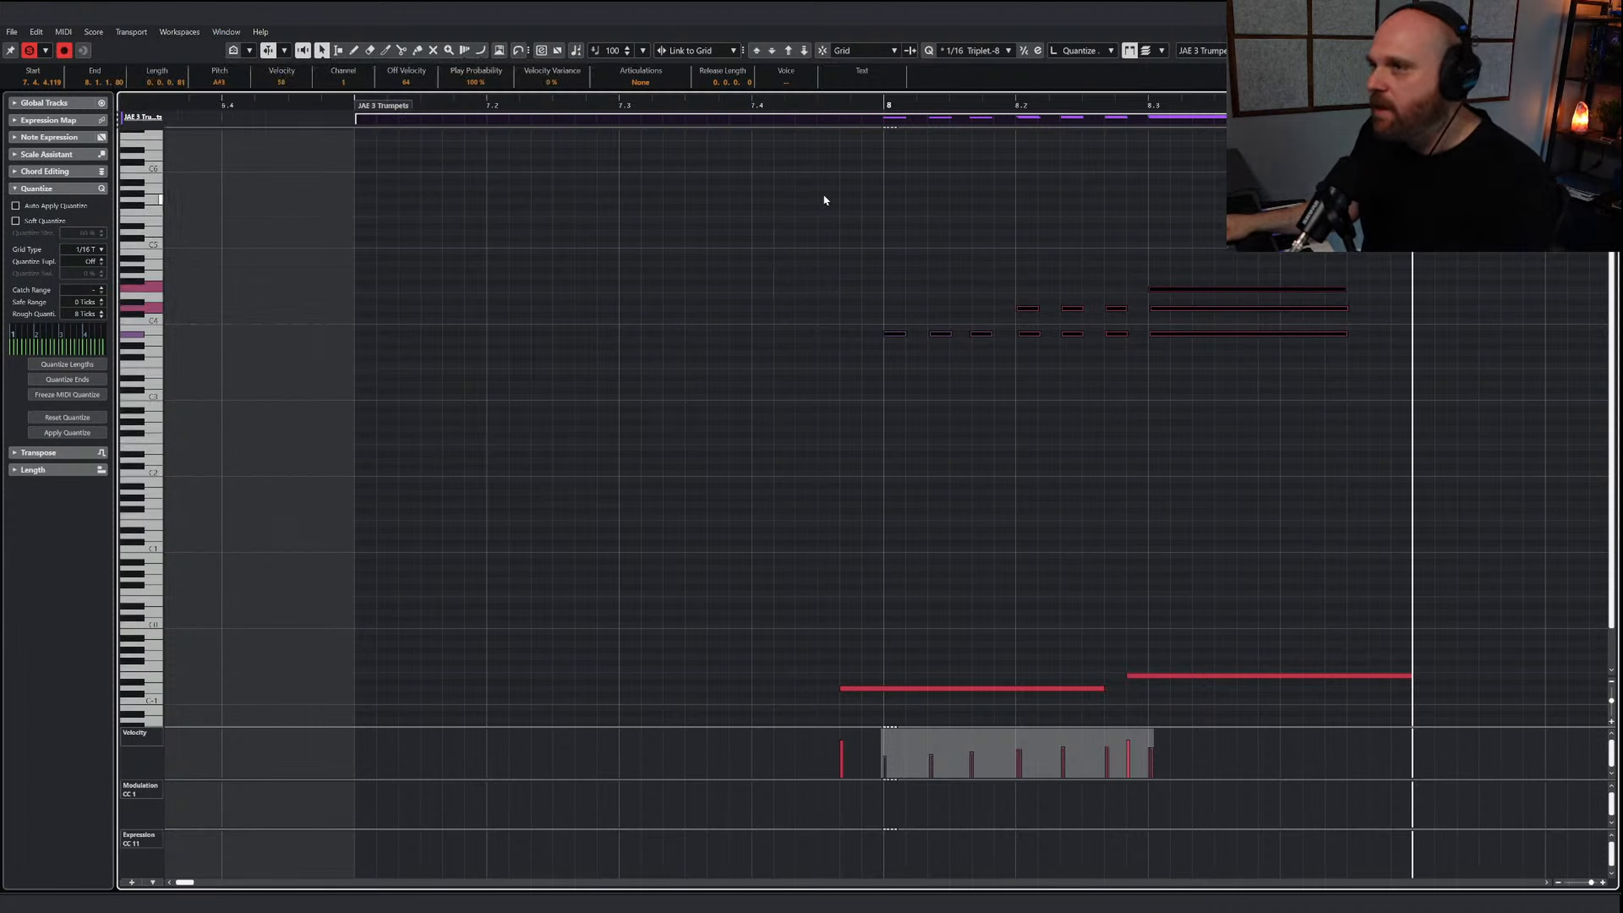
click(850, 106)
key(space)
key(space)
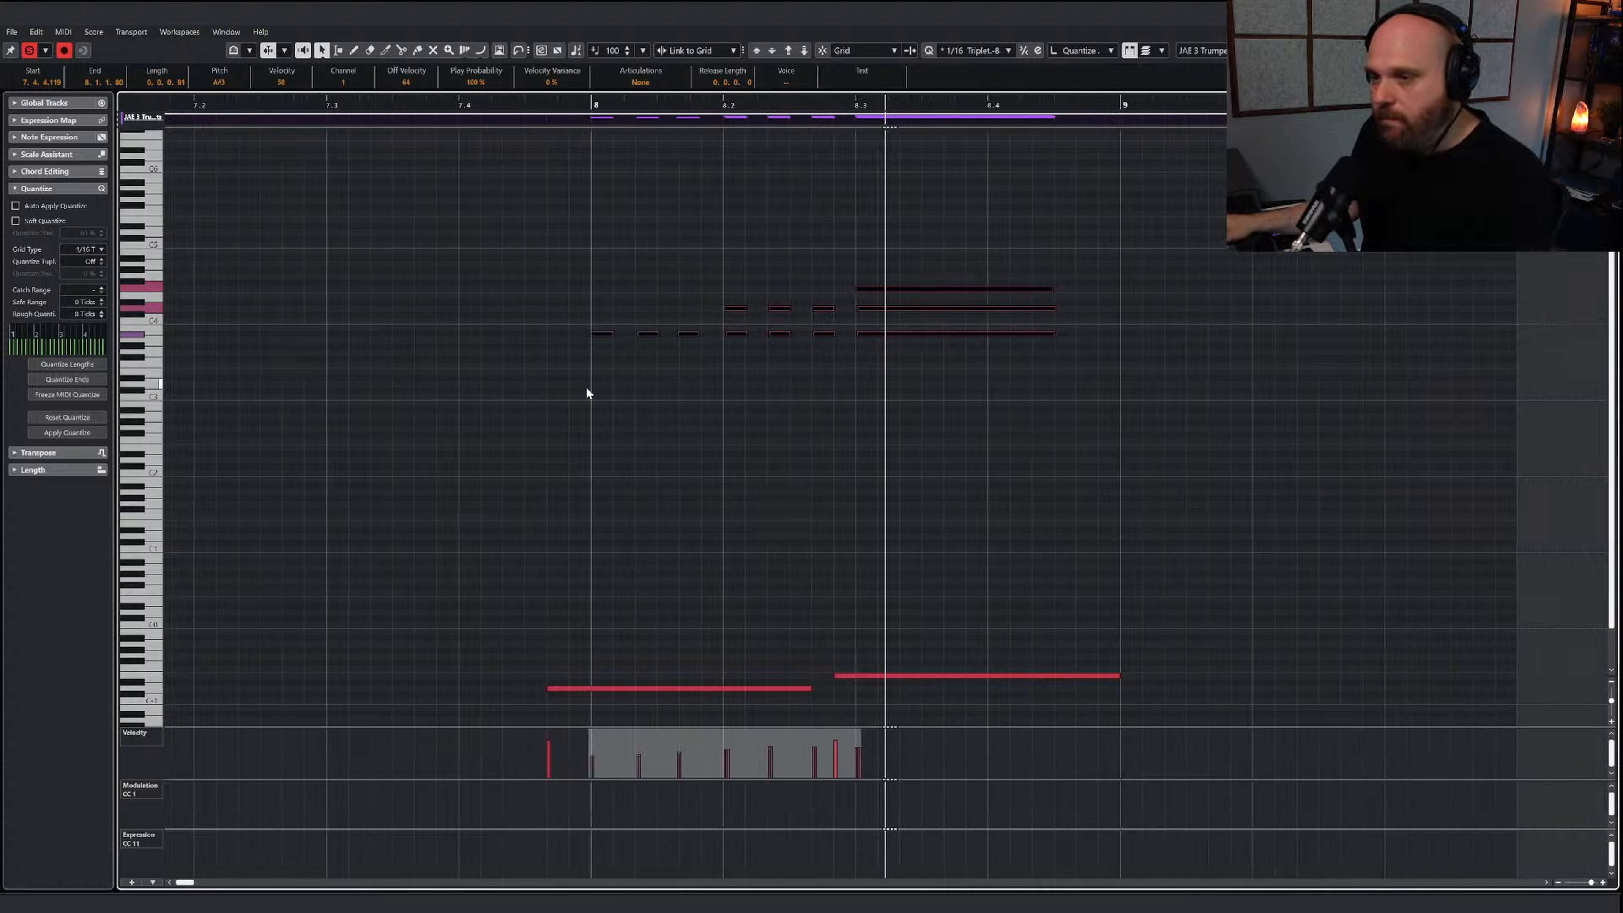
click(585, 386)
click(518, 107)
key(space)
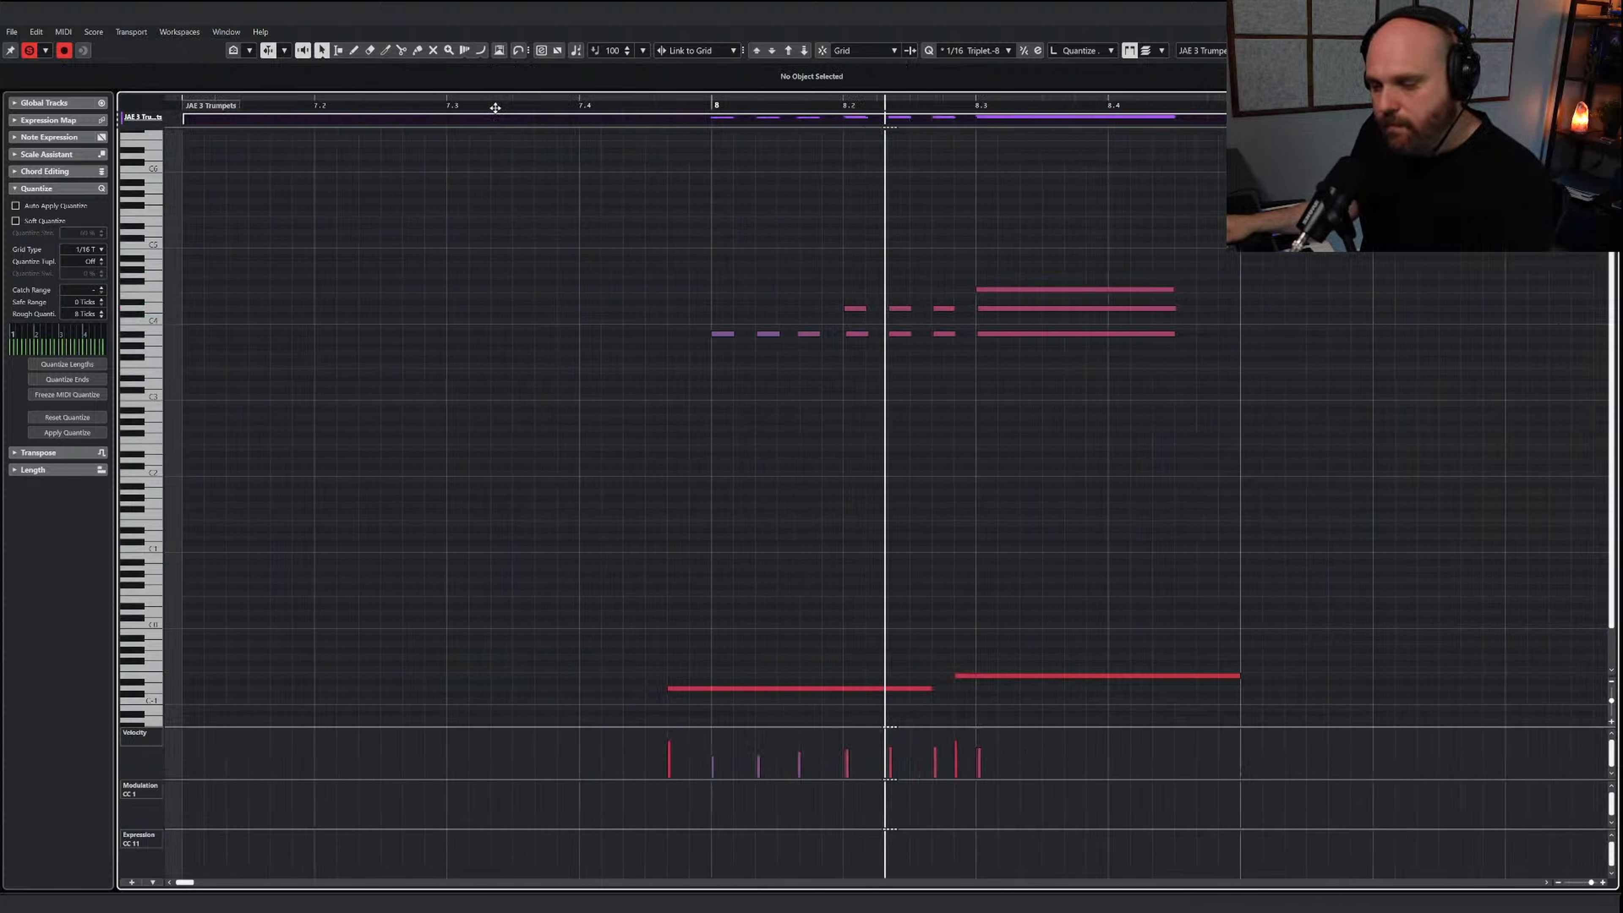
key(space)
mouse_move(707, 280)
mouse_down()
mouse_move(741, 342)
mouse_move(723, 304)
mouse_up()
key(space)
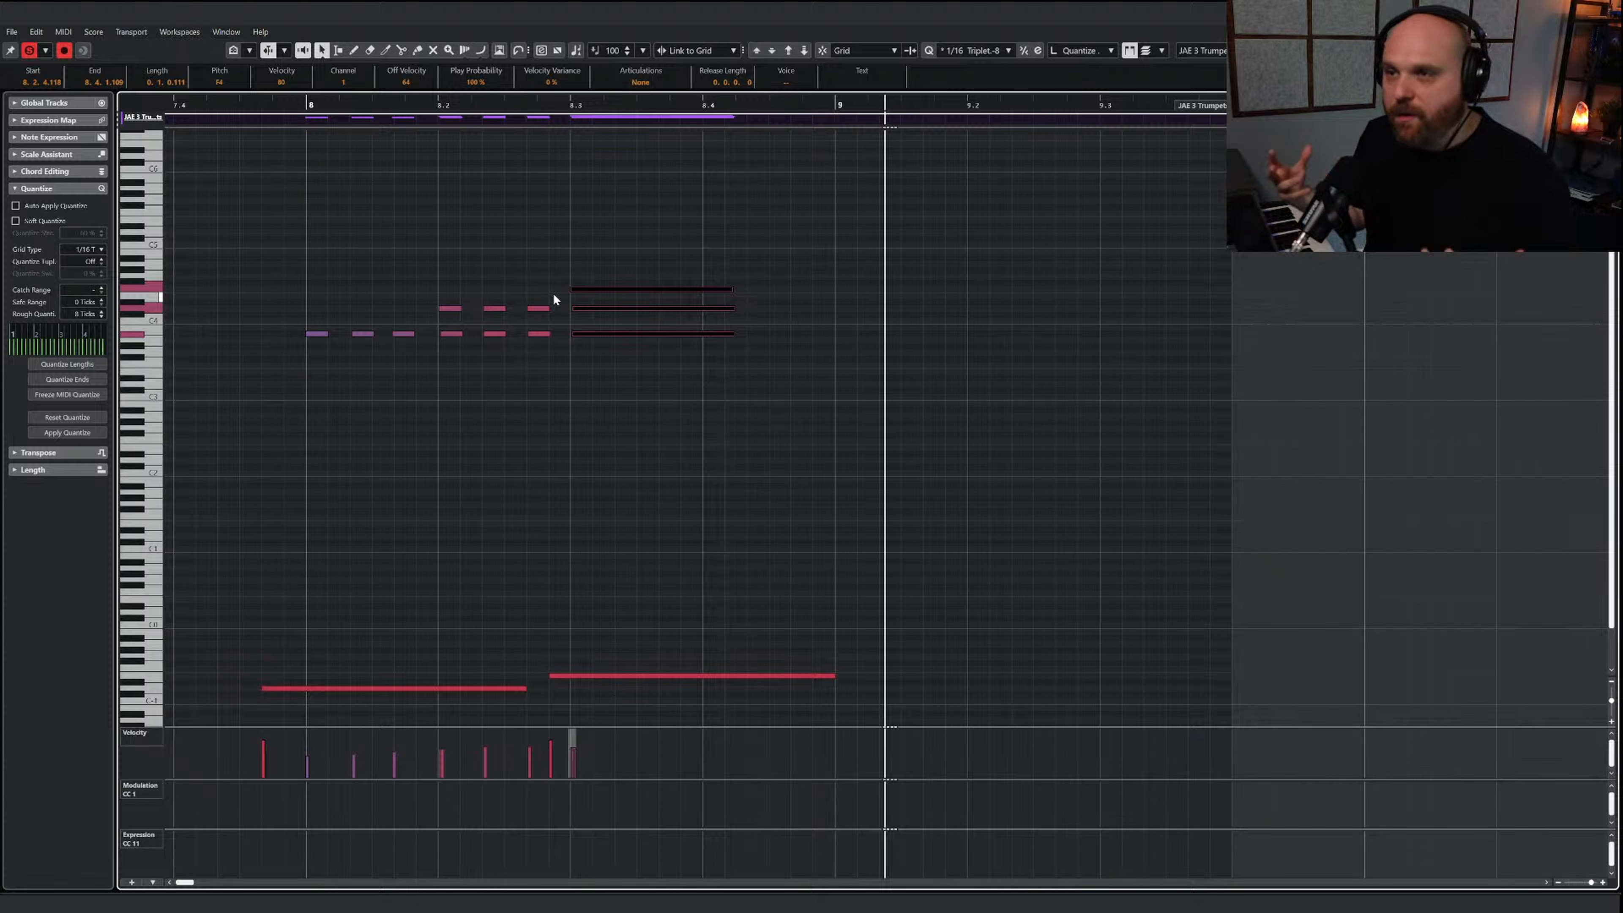
key(g)
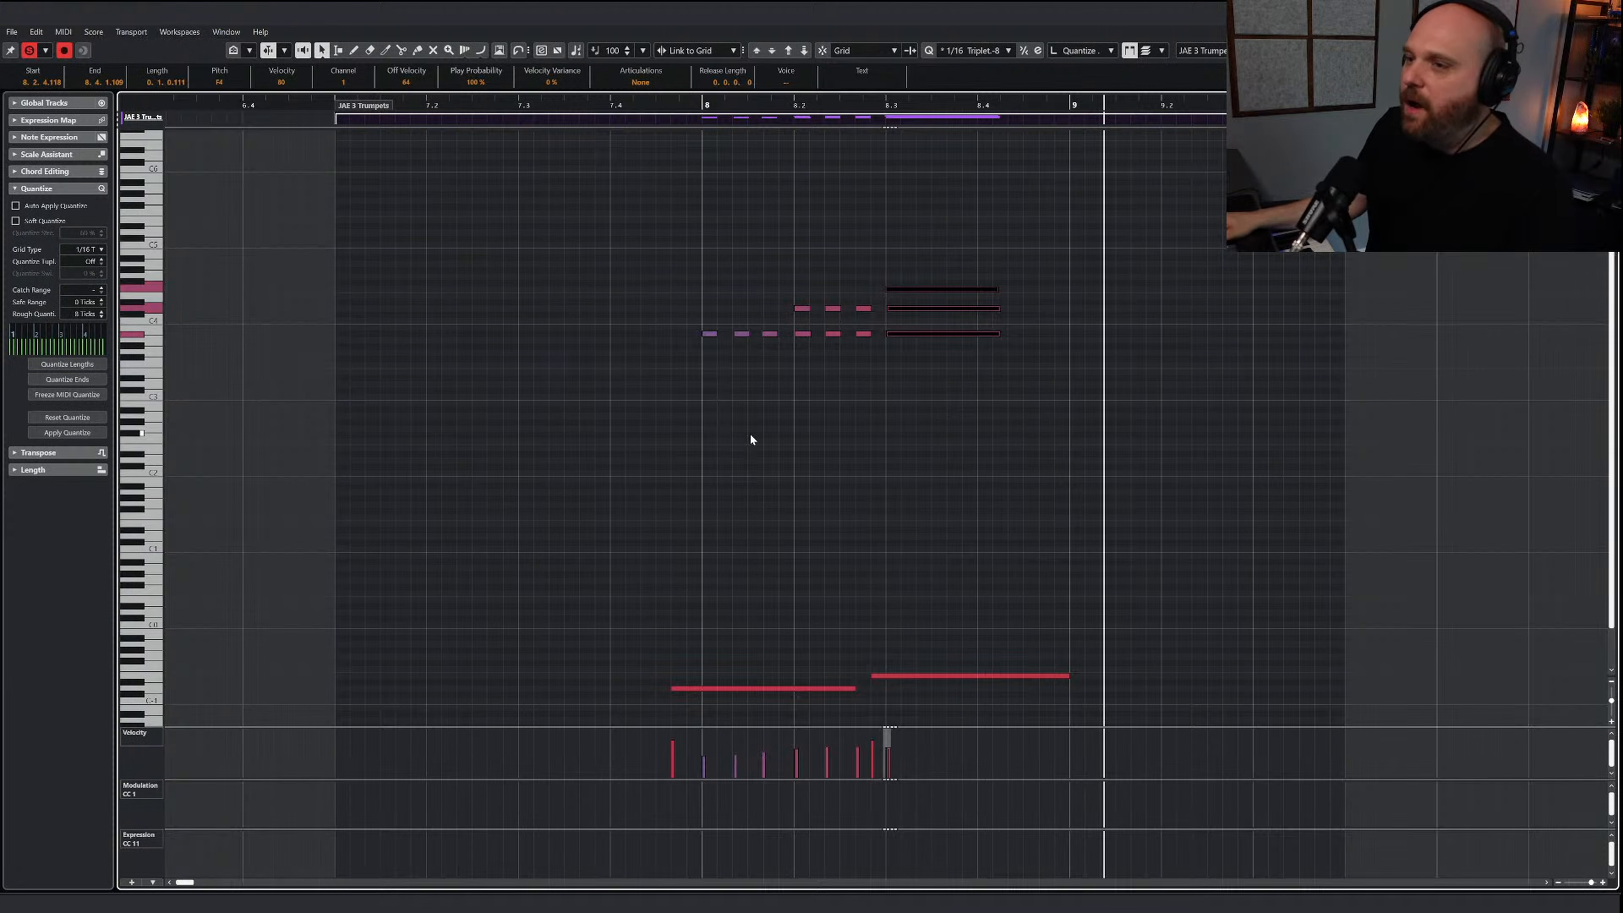
Return to the project arrangement and play the whole brass section from just before bar 4 to bar 9
key(Return)
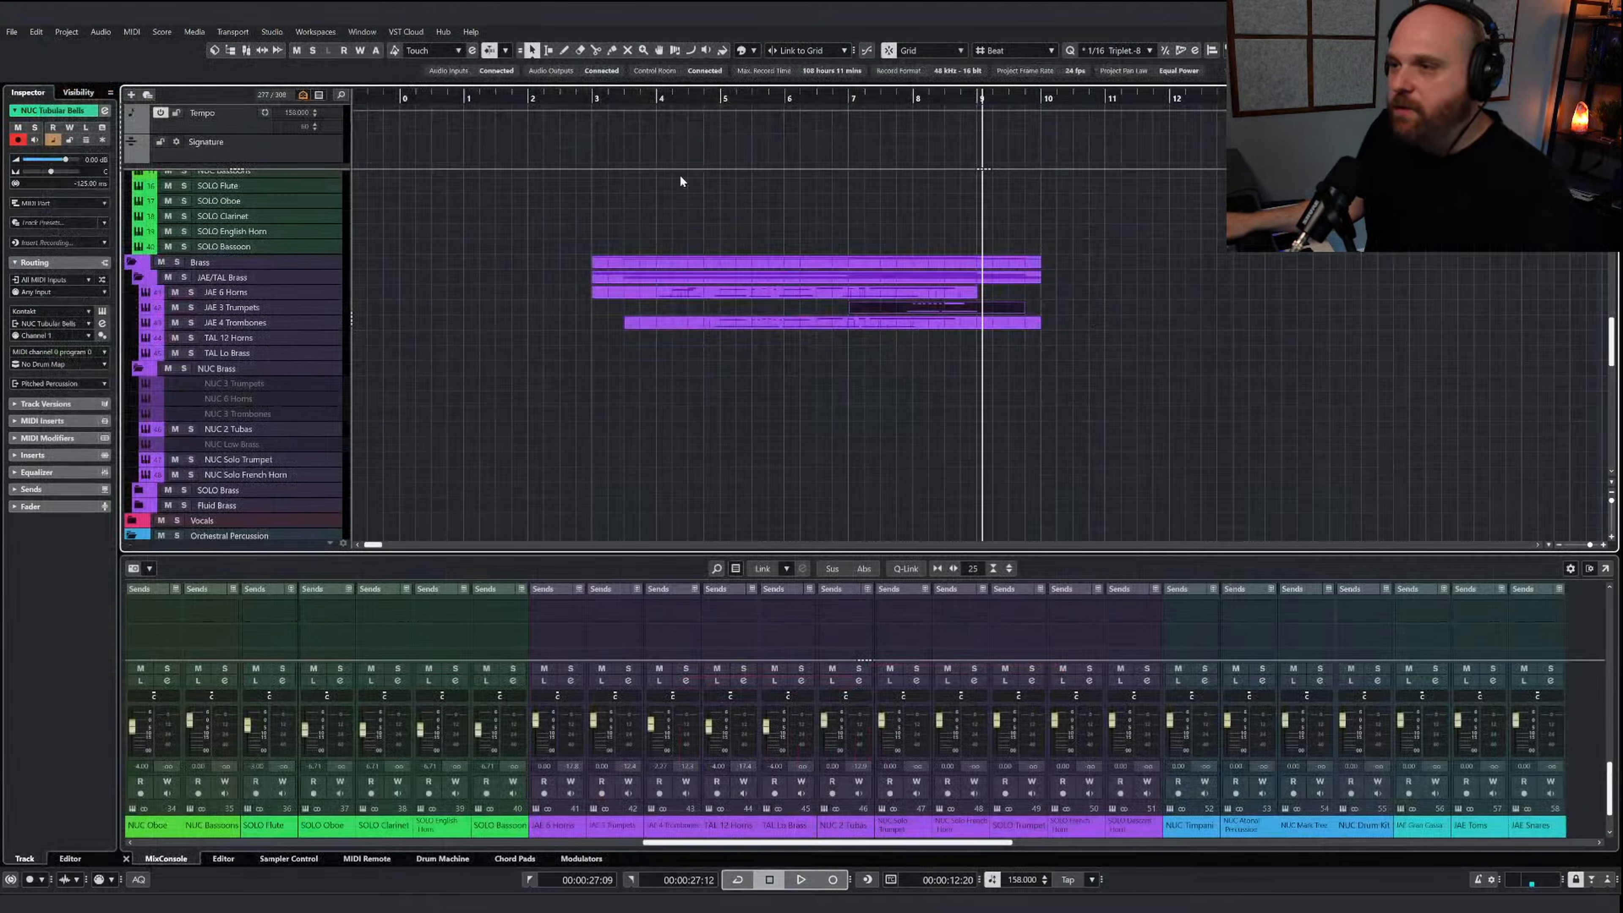
click(639, 100)
right_click(714, 376)
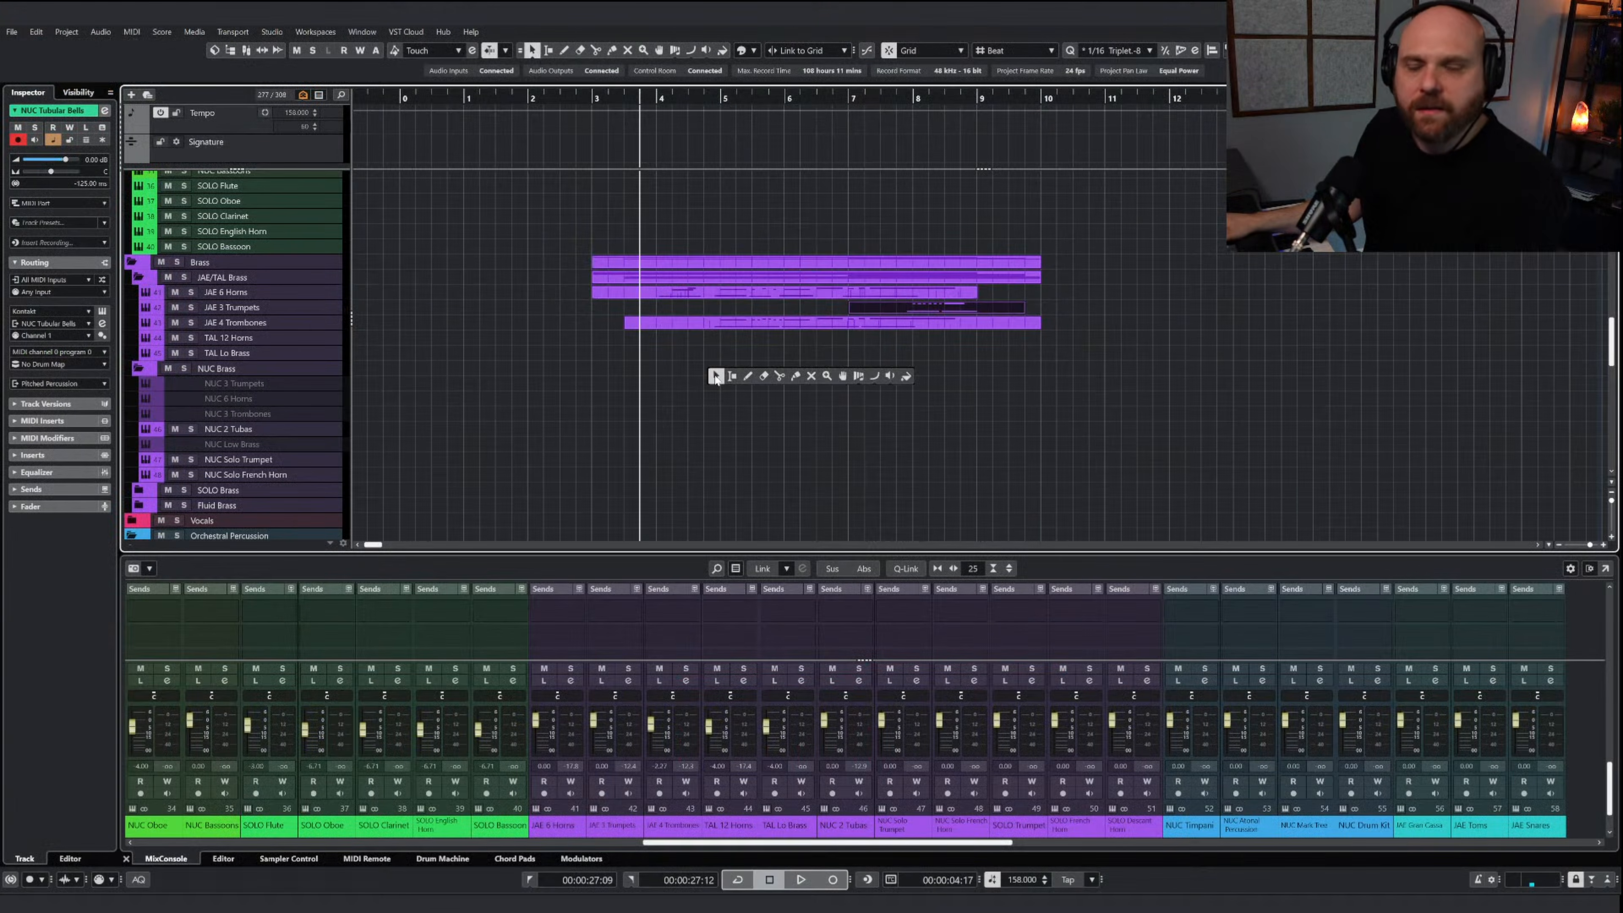
click(714, 376)
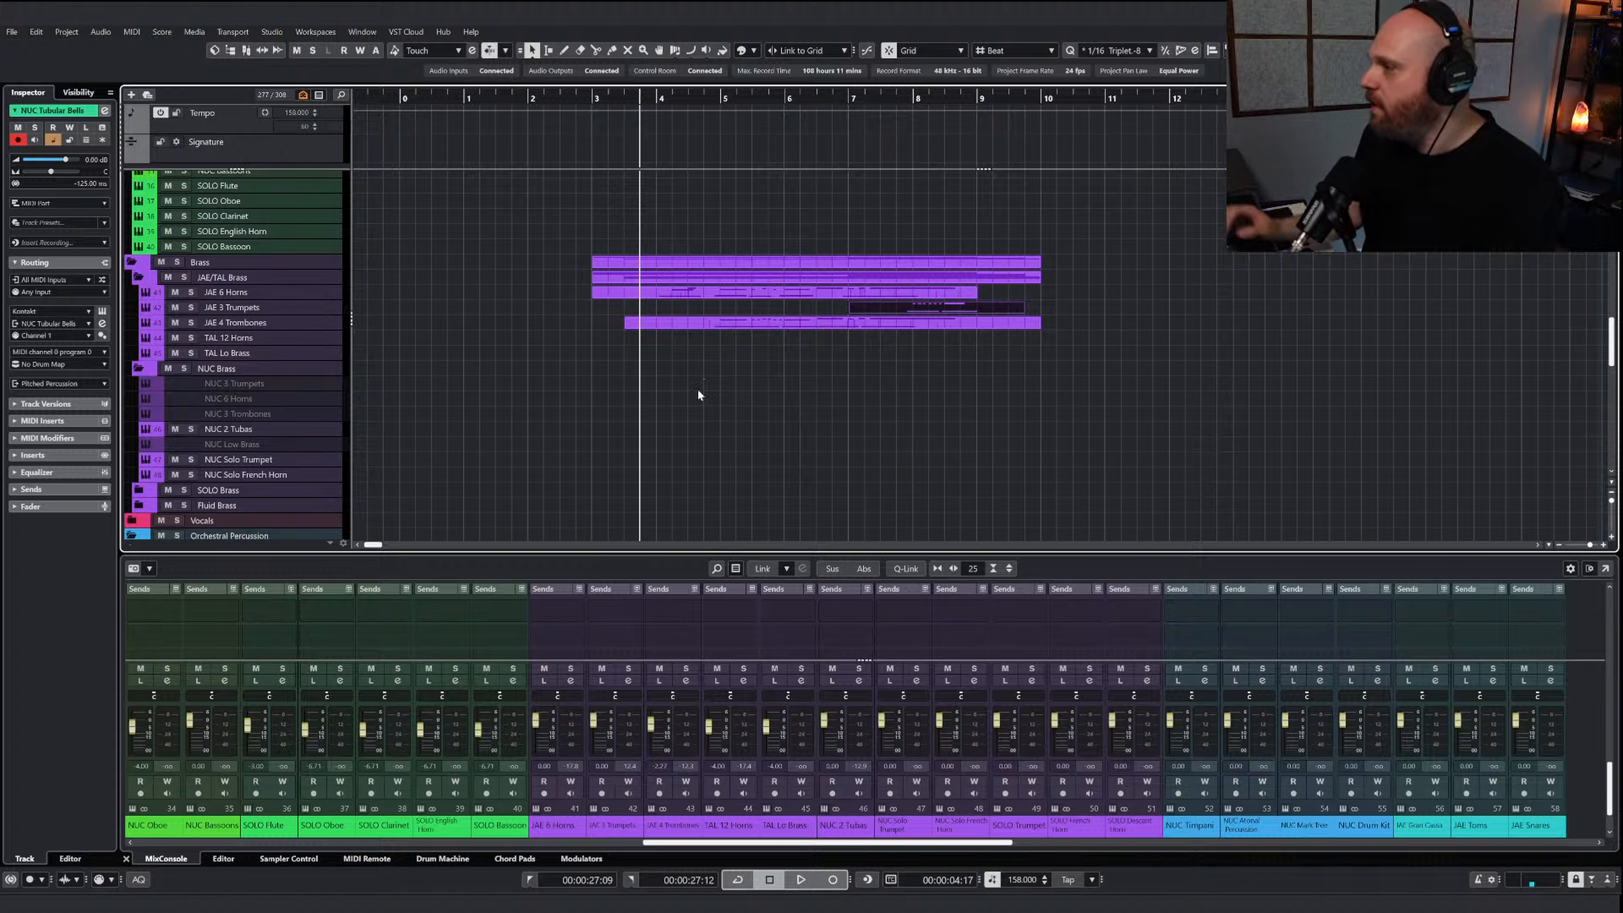
key(space)
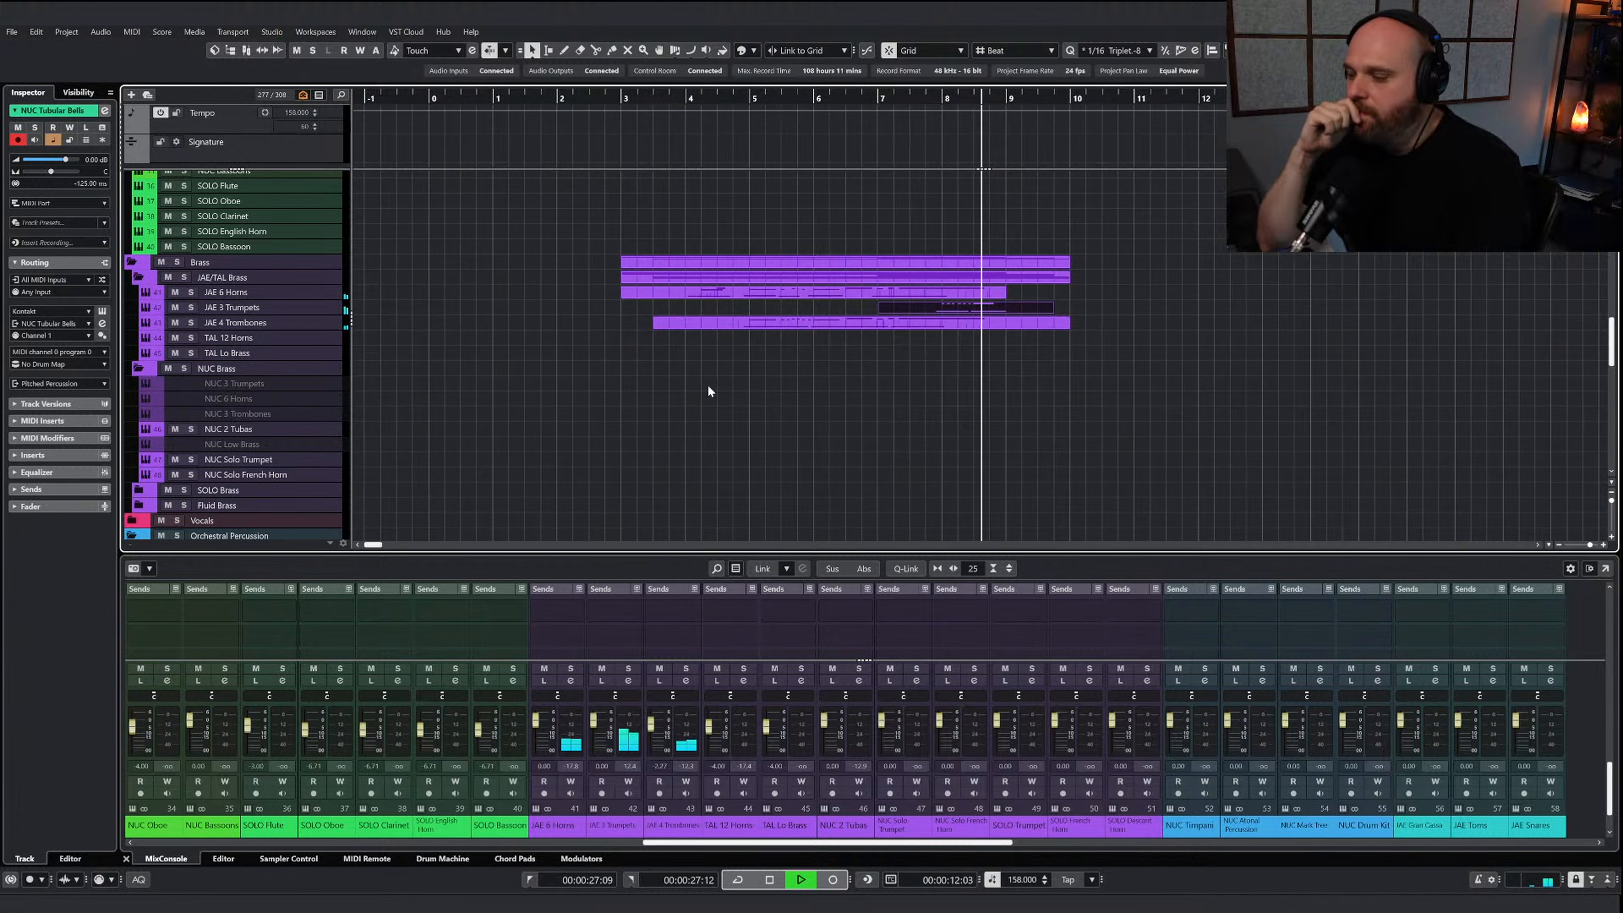
key(space)
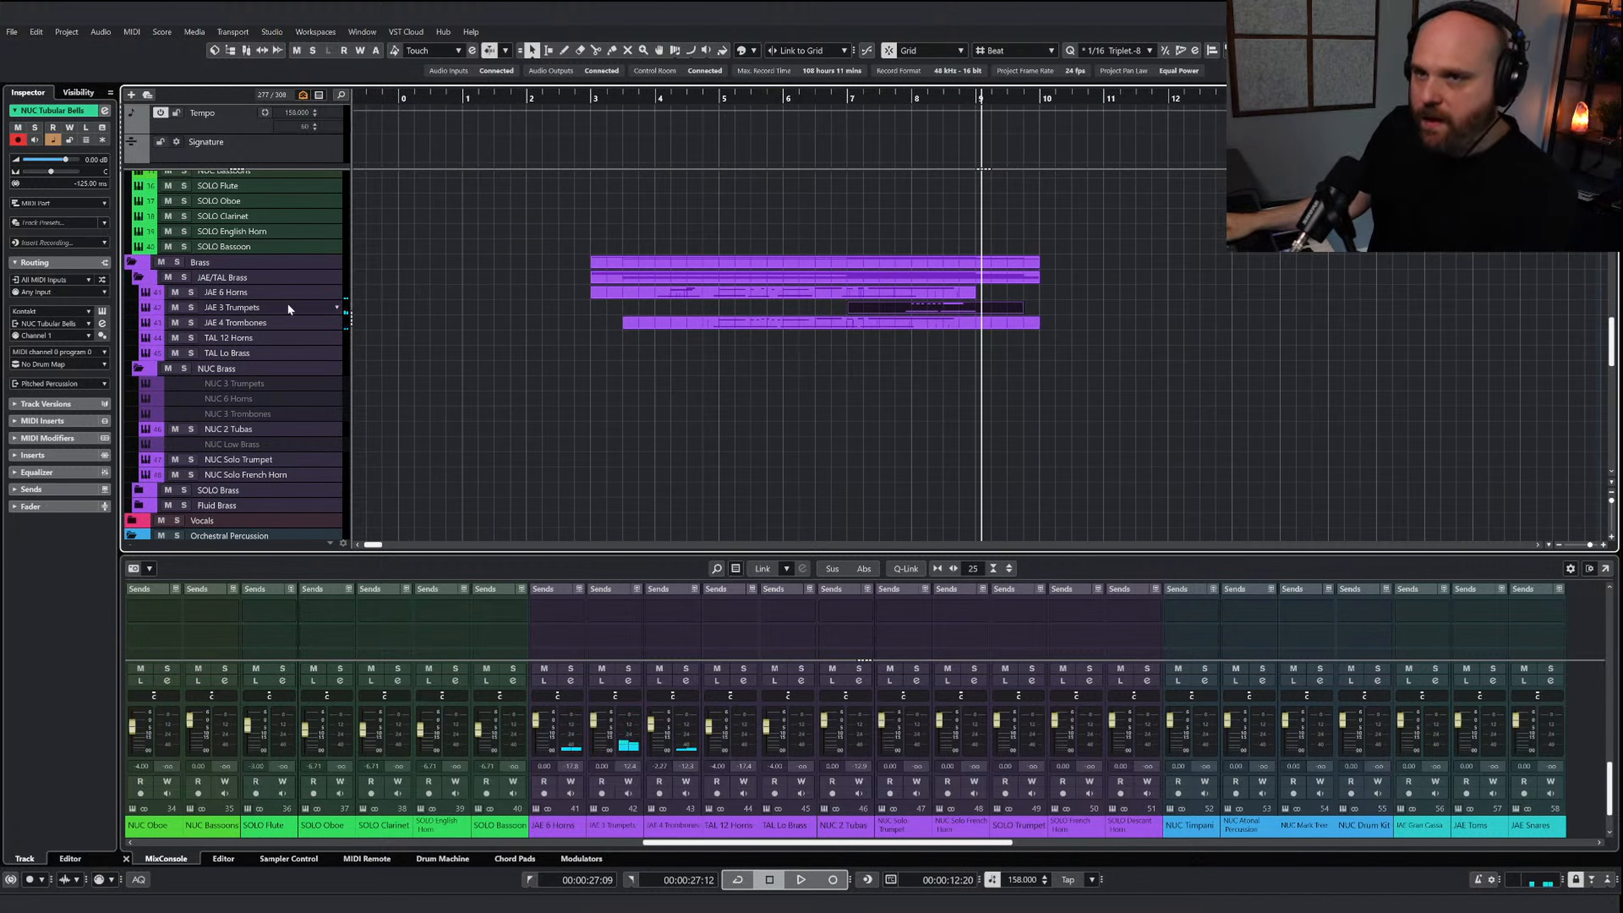
Lower the JAE 3 Trumpets channel volume to -1.86 dB and replay the brass from just before bar 4
click(924, 295)
click(928, 308)
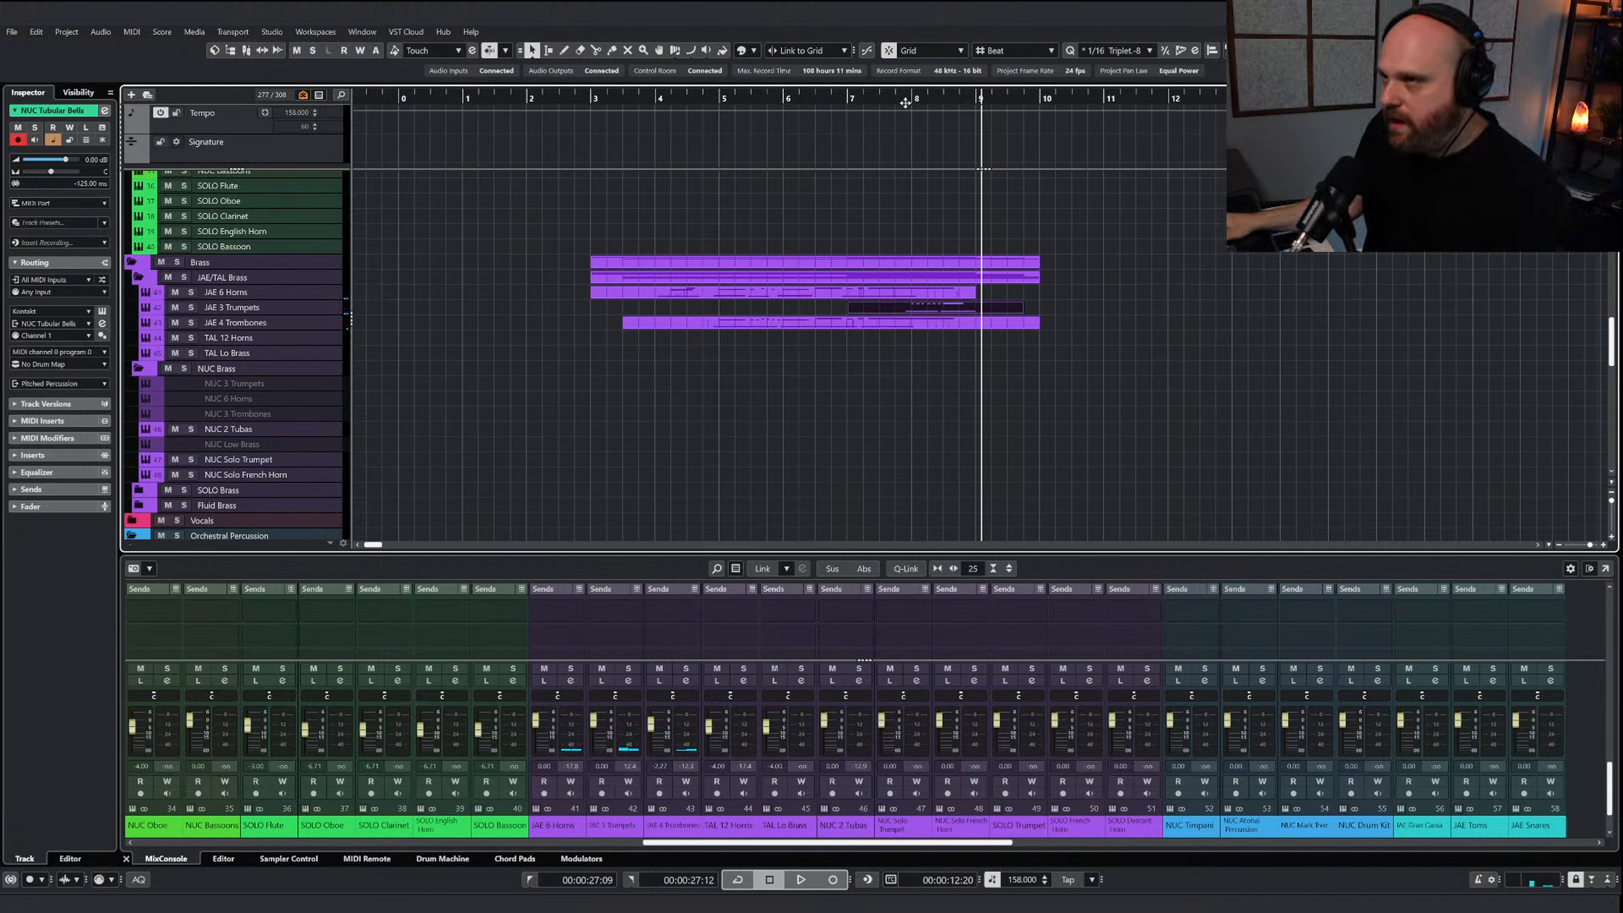
drag(897, 102, 863, 106)
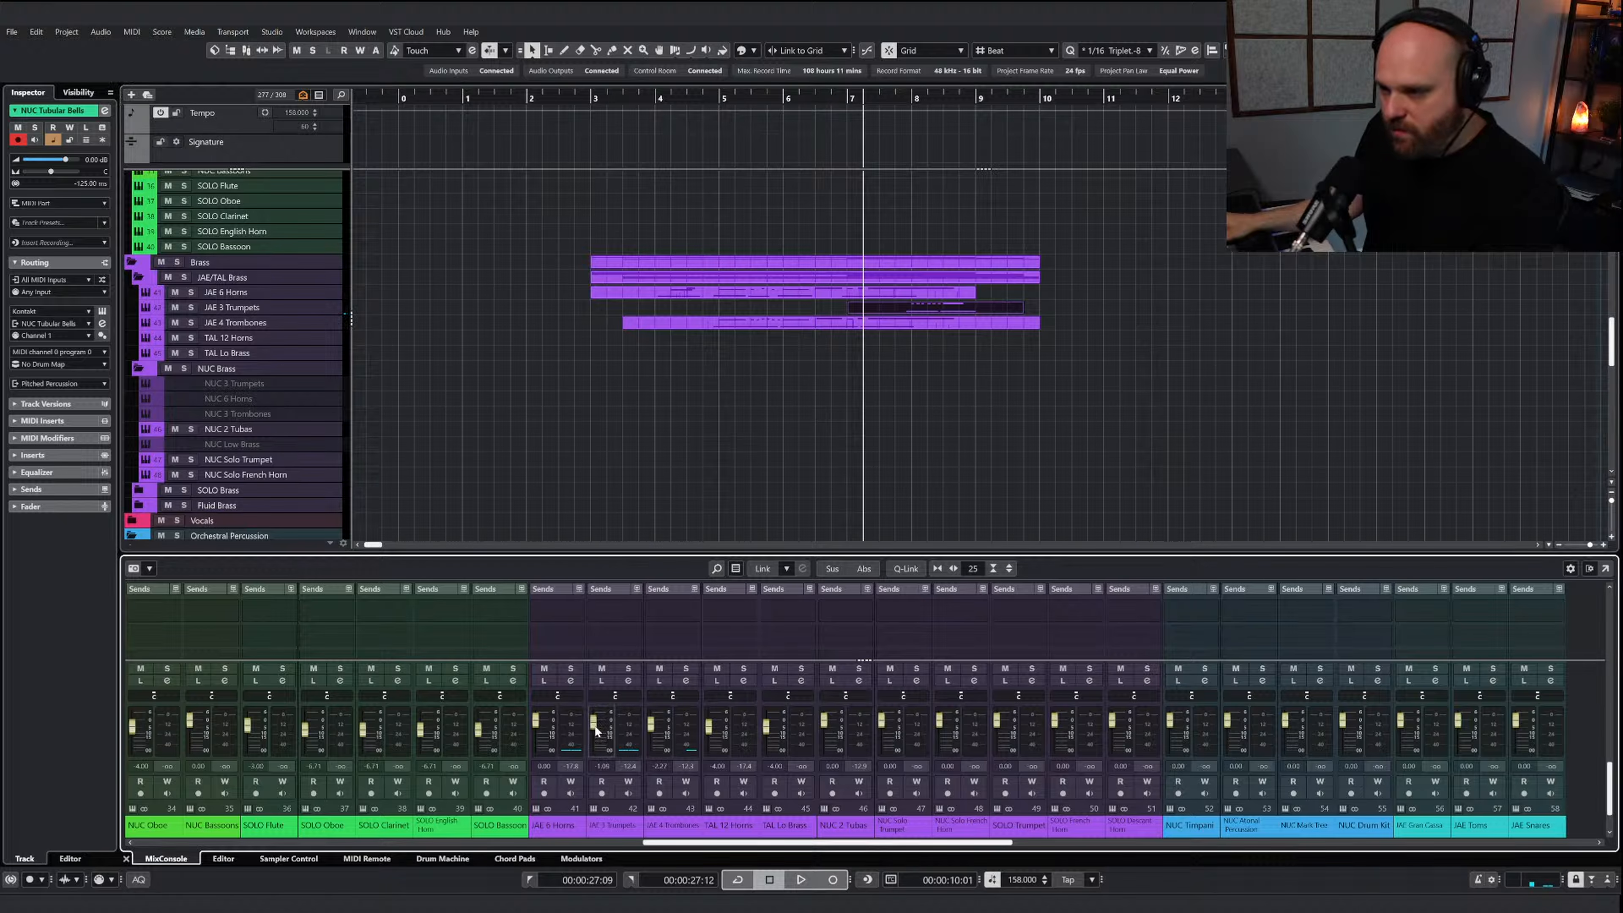
drag(595, 727, 596, 729)
click(647, 98)
key(space)
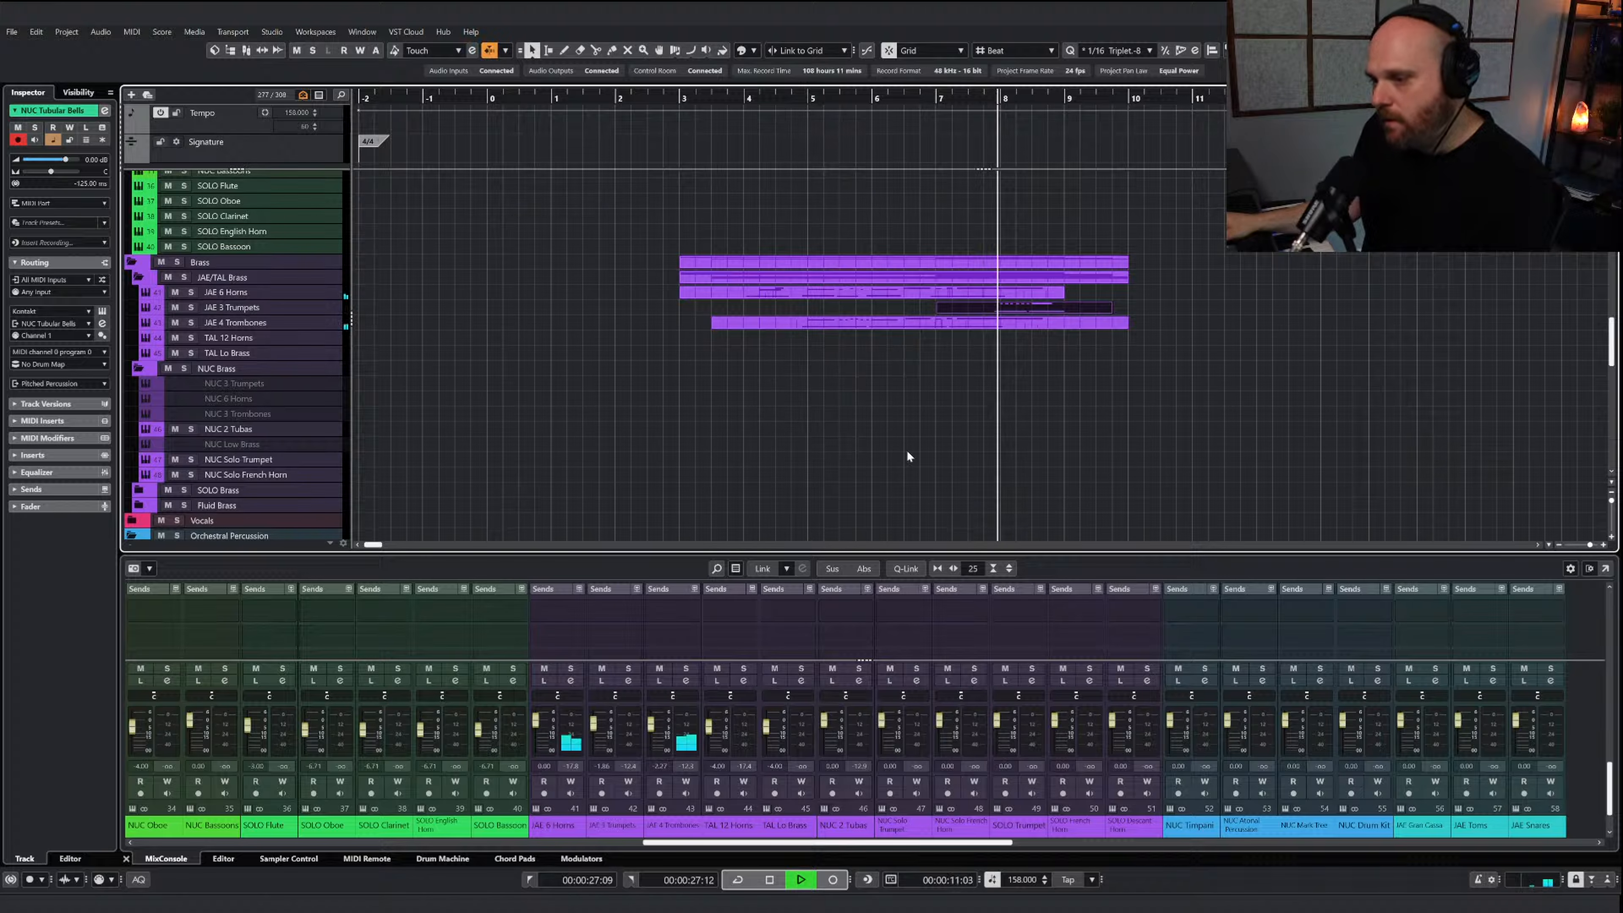
key(space)
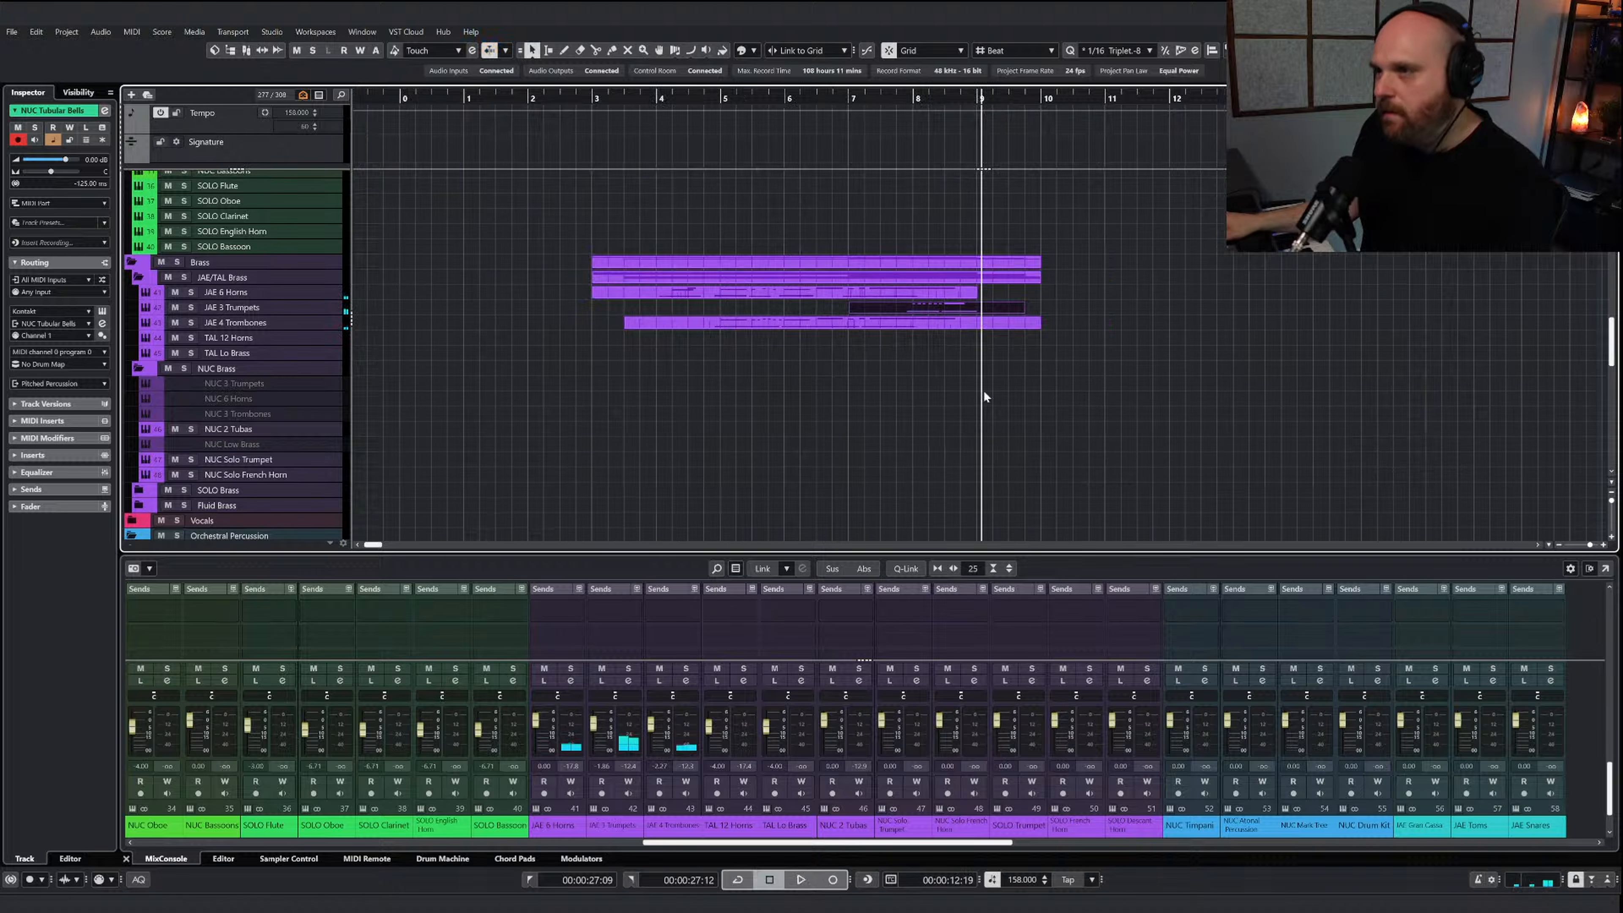
Copy the low melody line in bars 9 to 11 of the AI Sketch Piano Brass part, leaving out the upper repeated notes and chord
scroll(981, 320, up, 15)
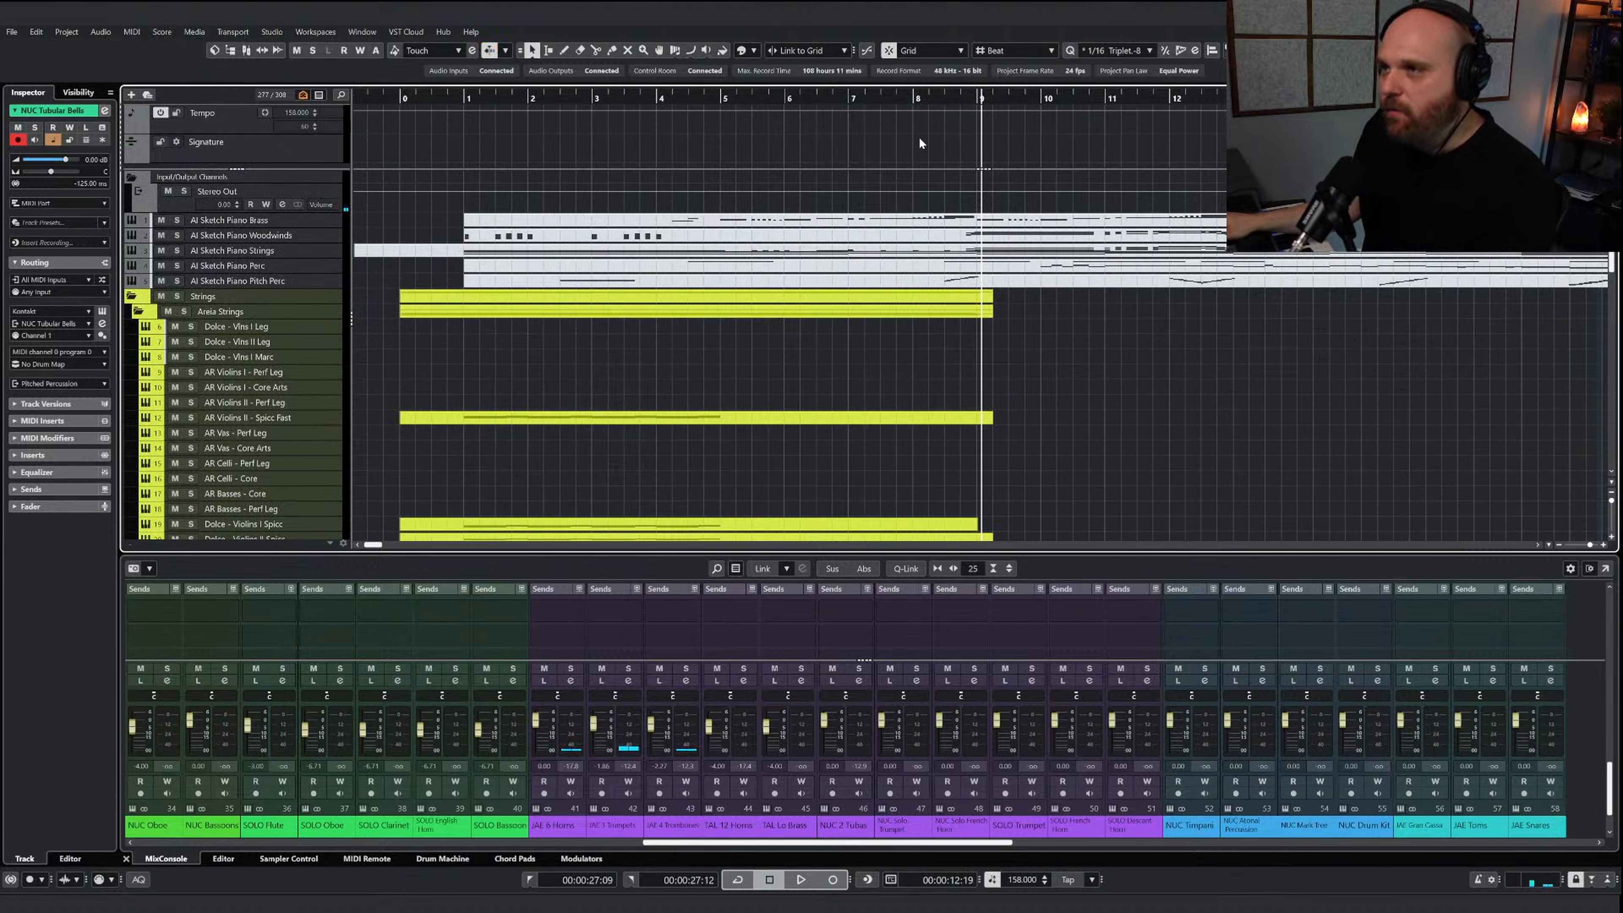
click(950, 252)
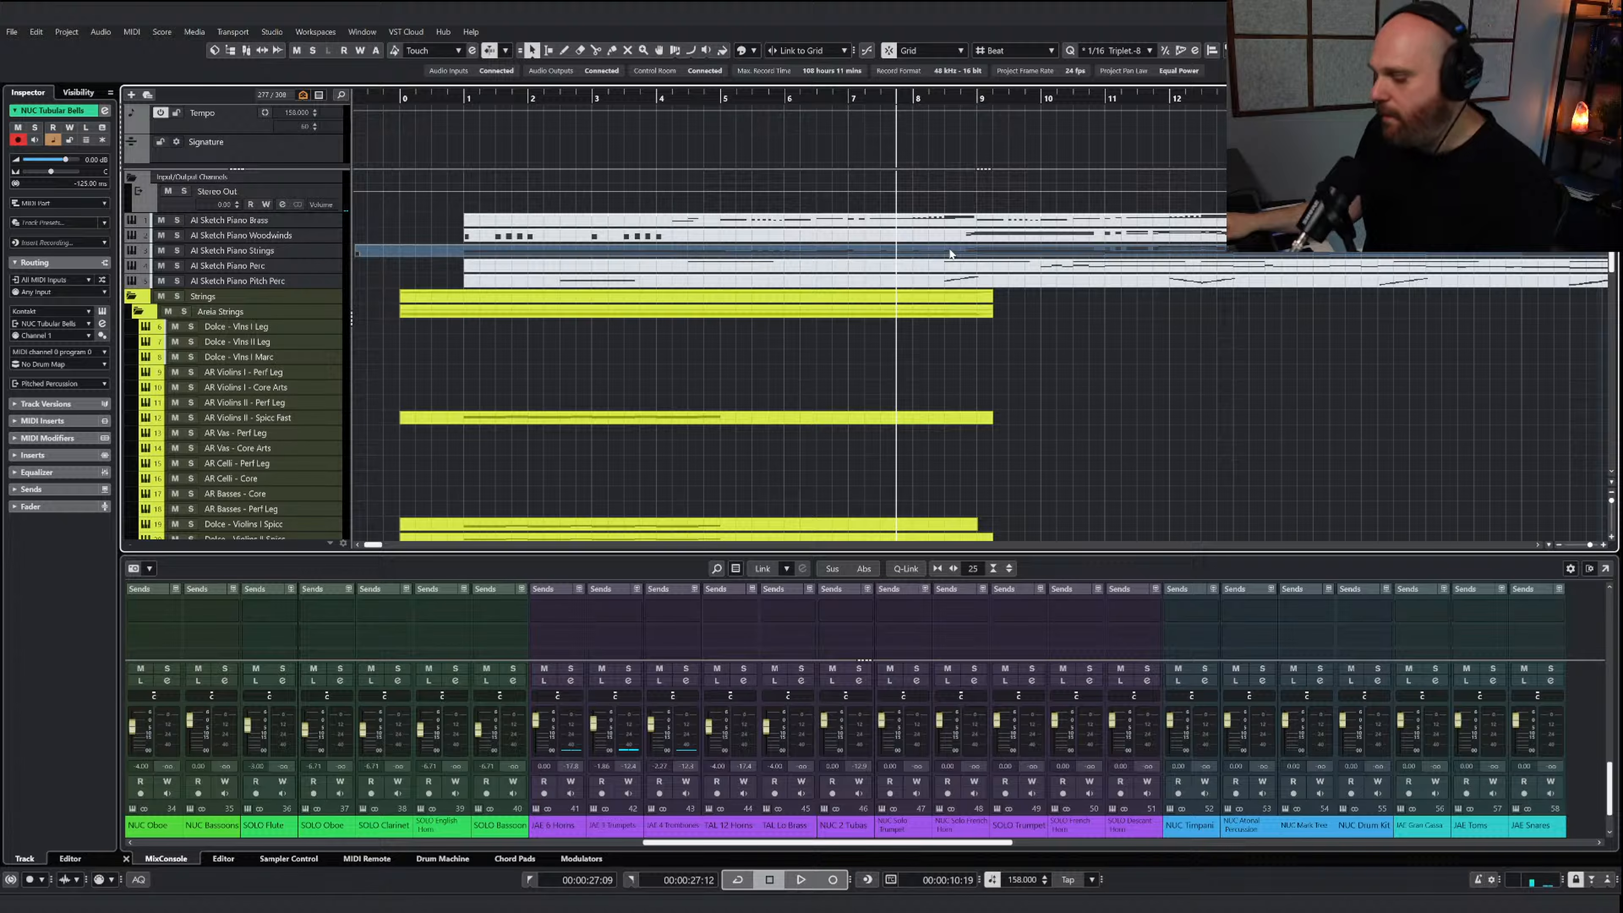
double_click(395, 252)
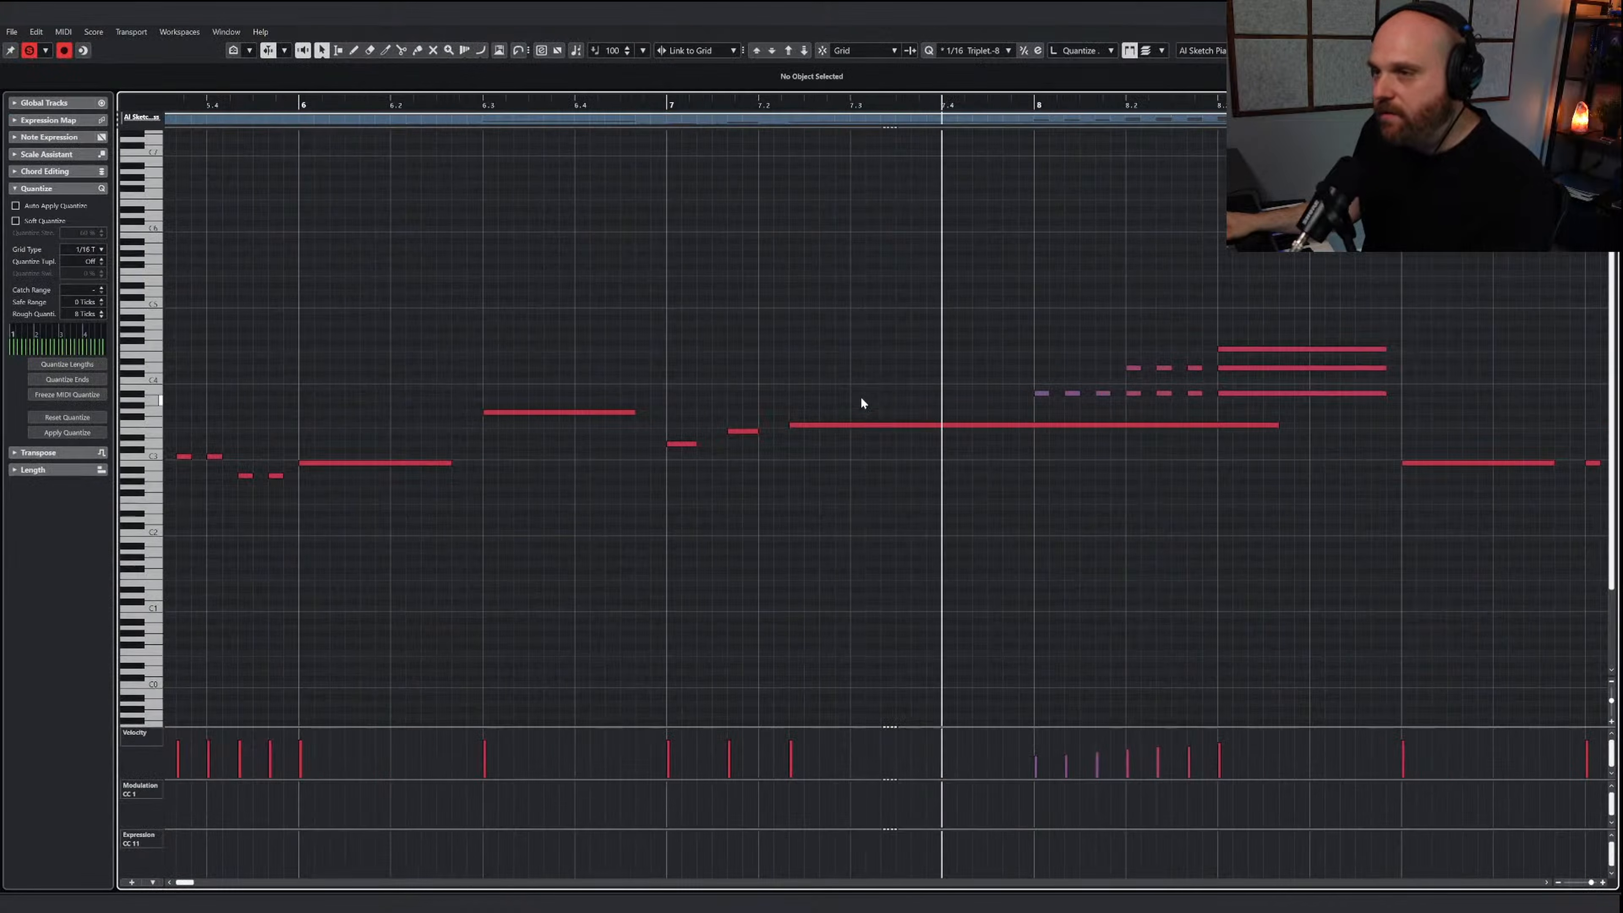
key(g)
key(g)
key(g)
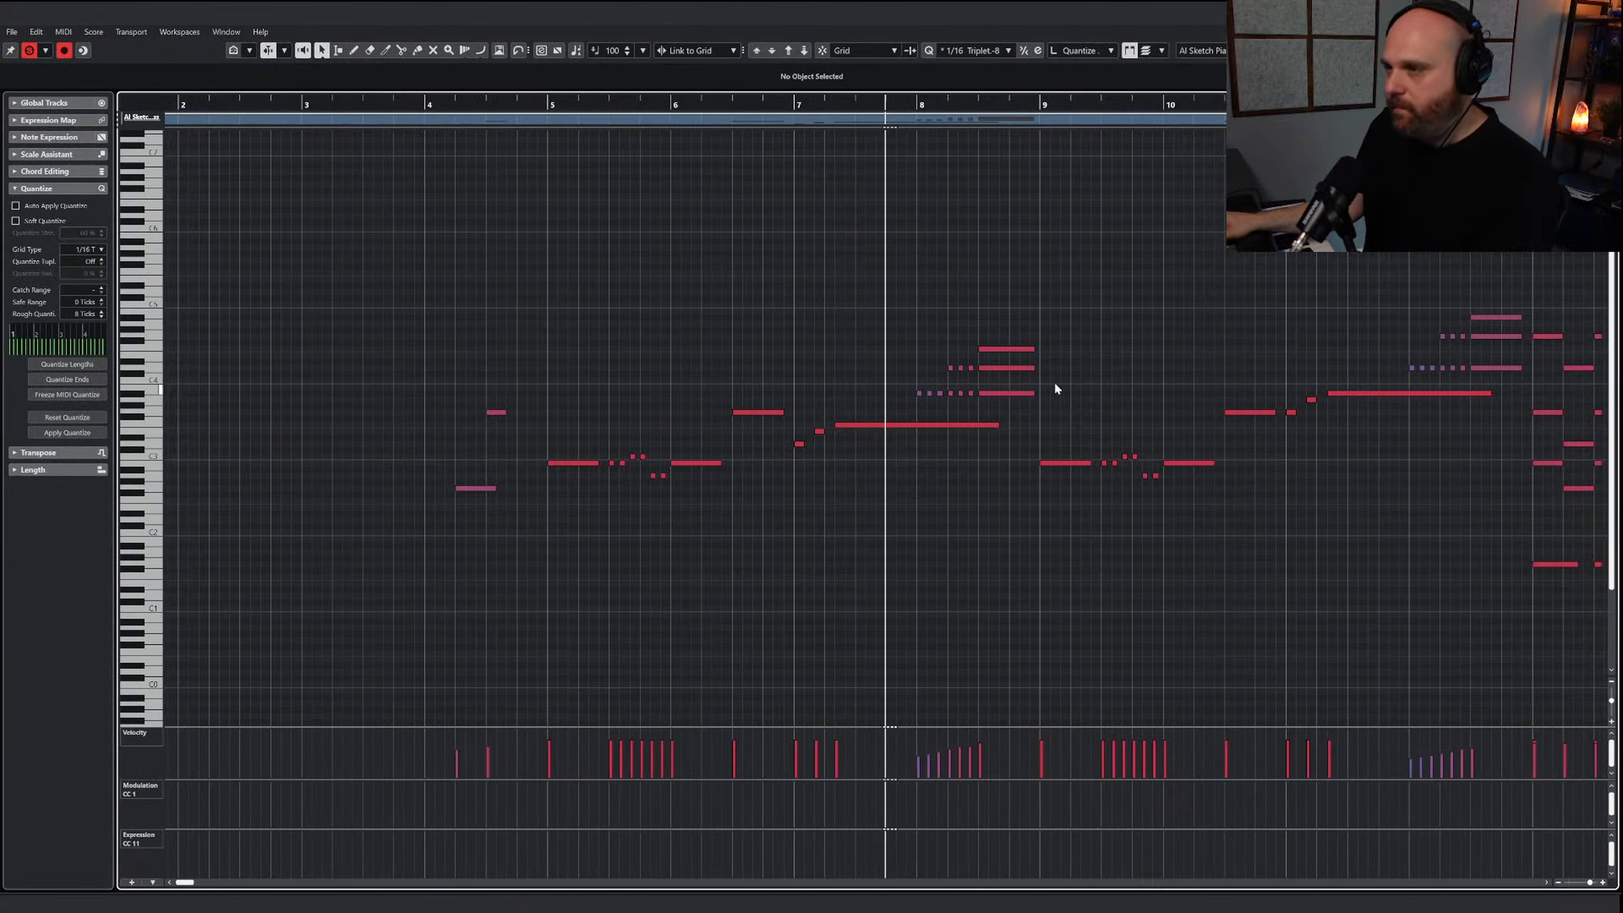
drag(1054, 387, 1341, 537)
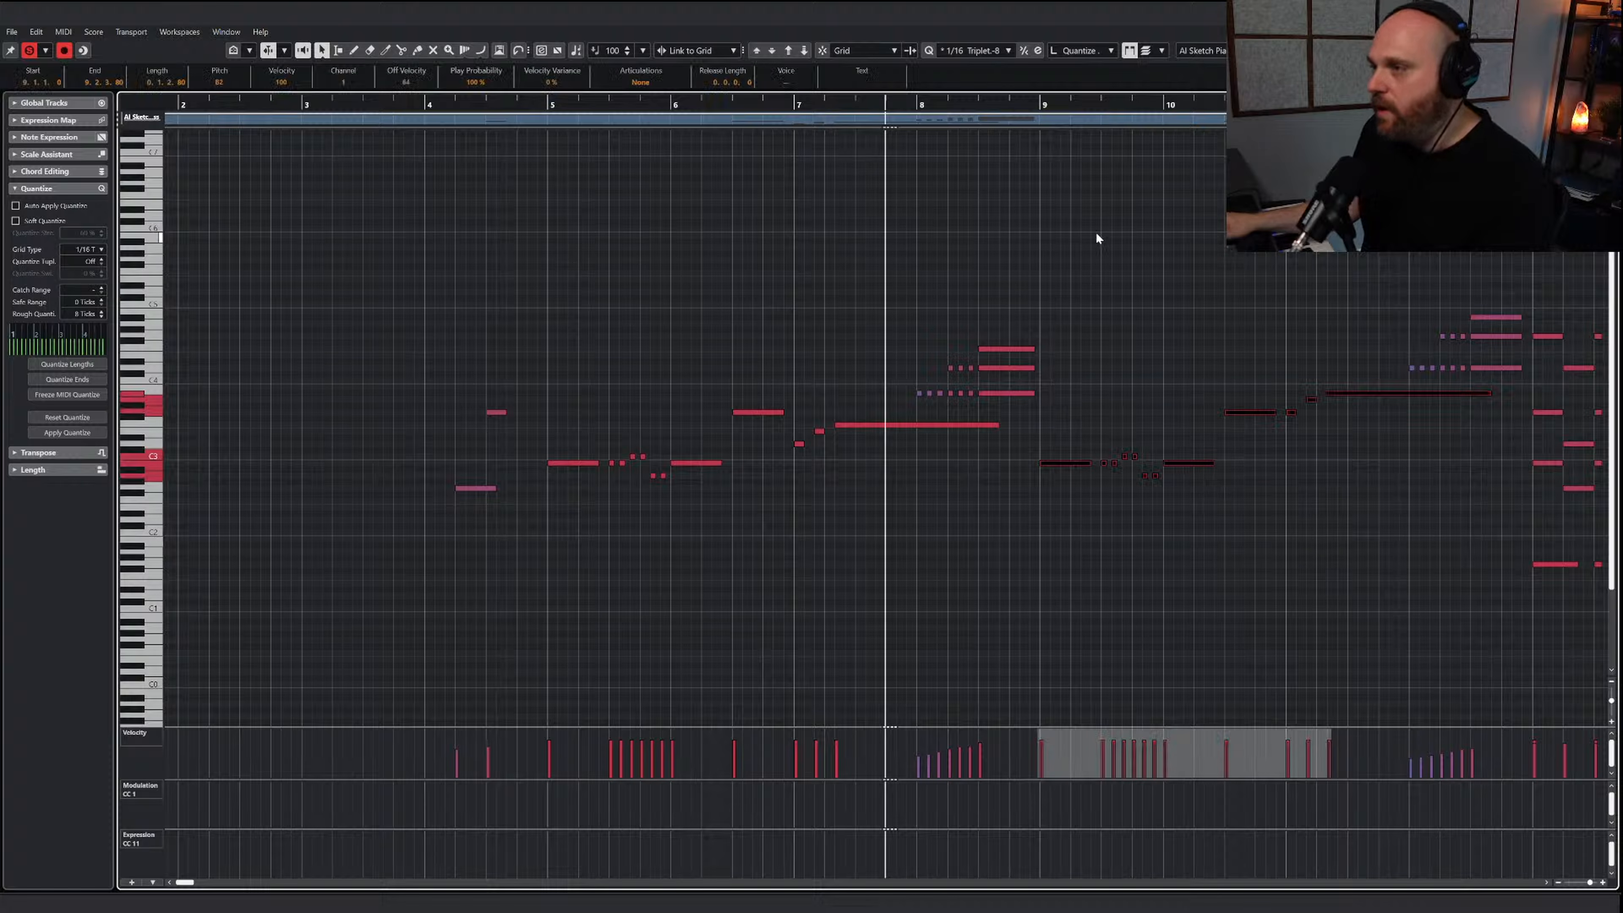
click(1042, 107)
key(Return)
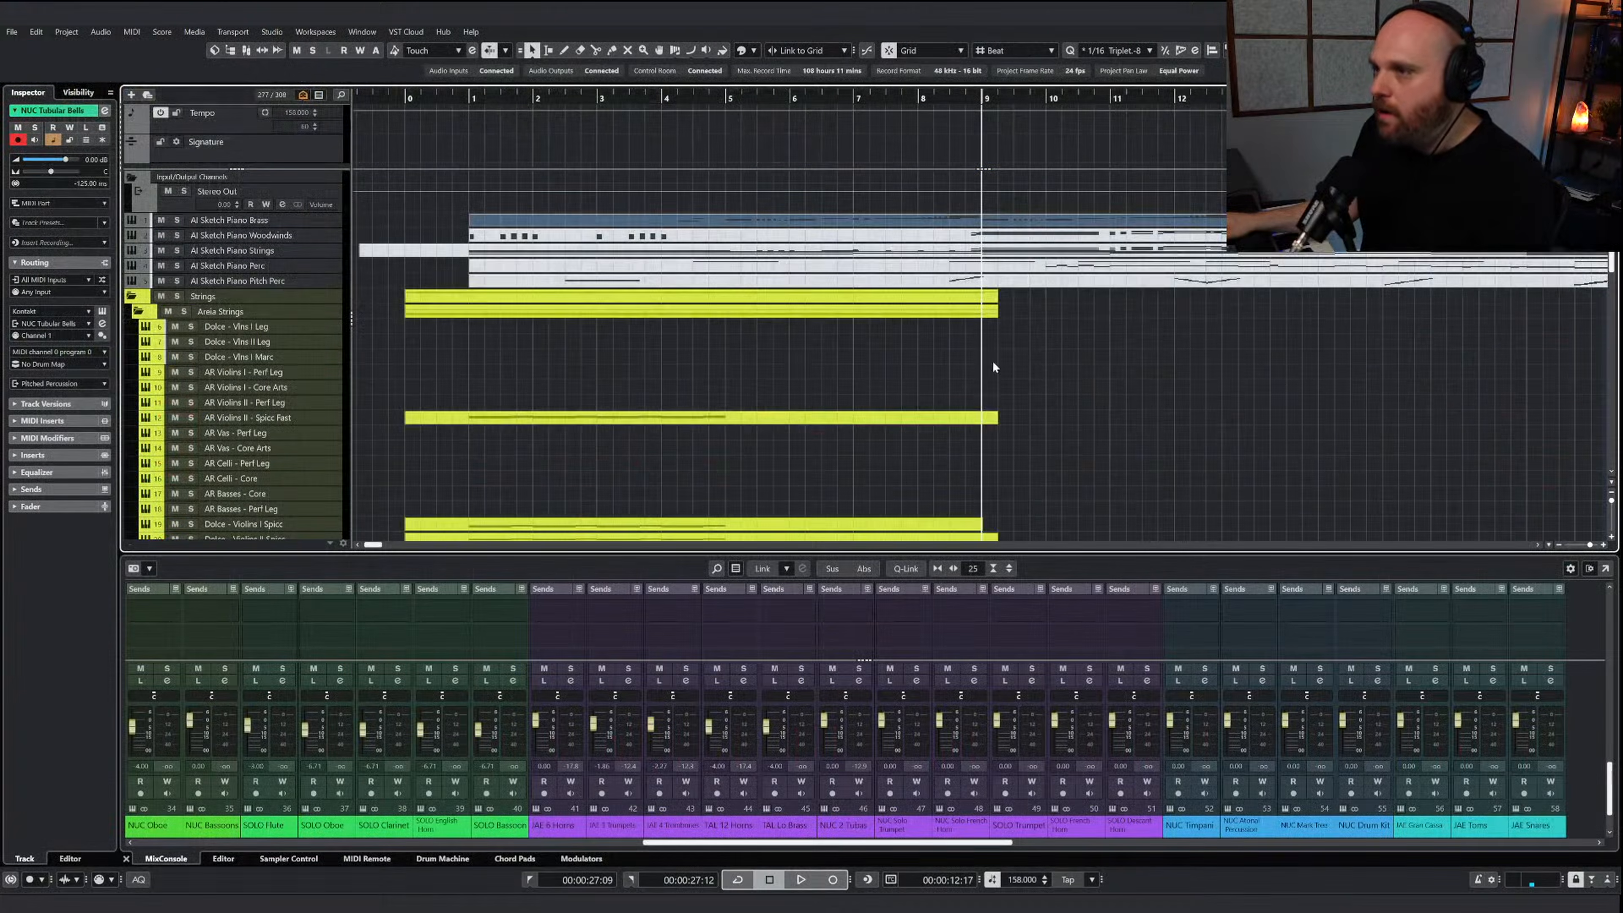
Open the JAE 4 Trombones part and paste the copied melody line at bar 9
scroll(1022, 369, down, 12)
scroll(1047, 374, up, 4)
click(947, 400)
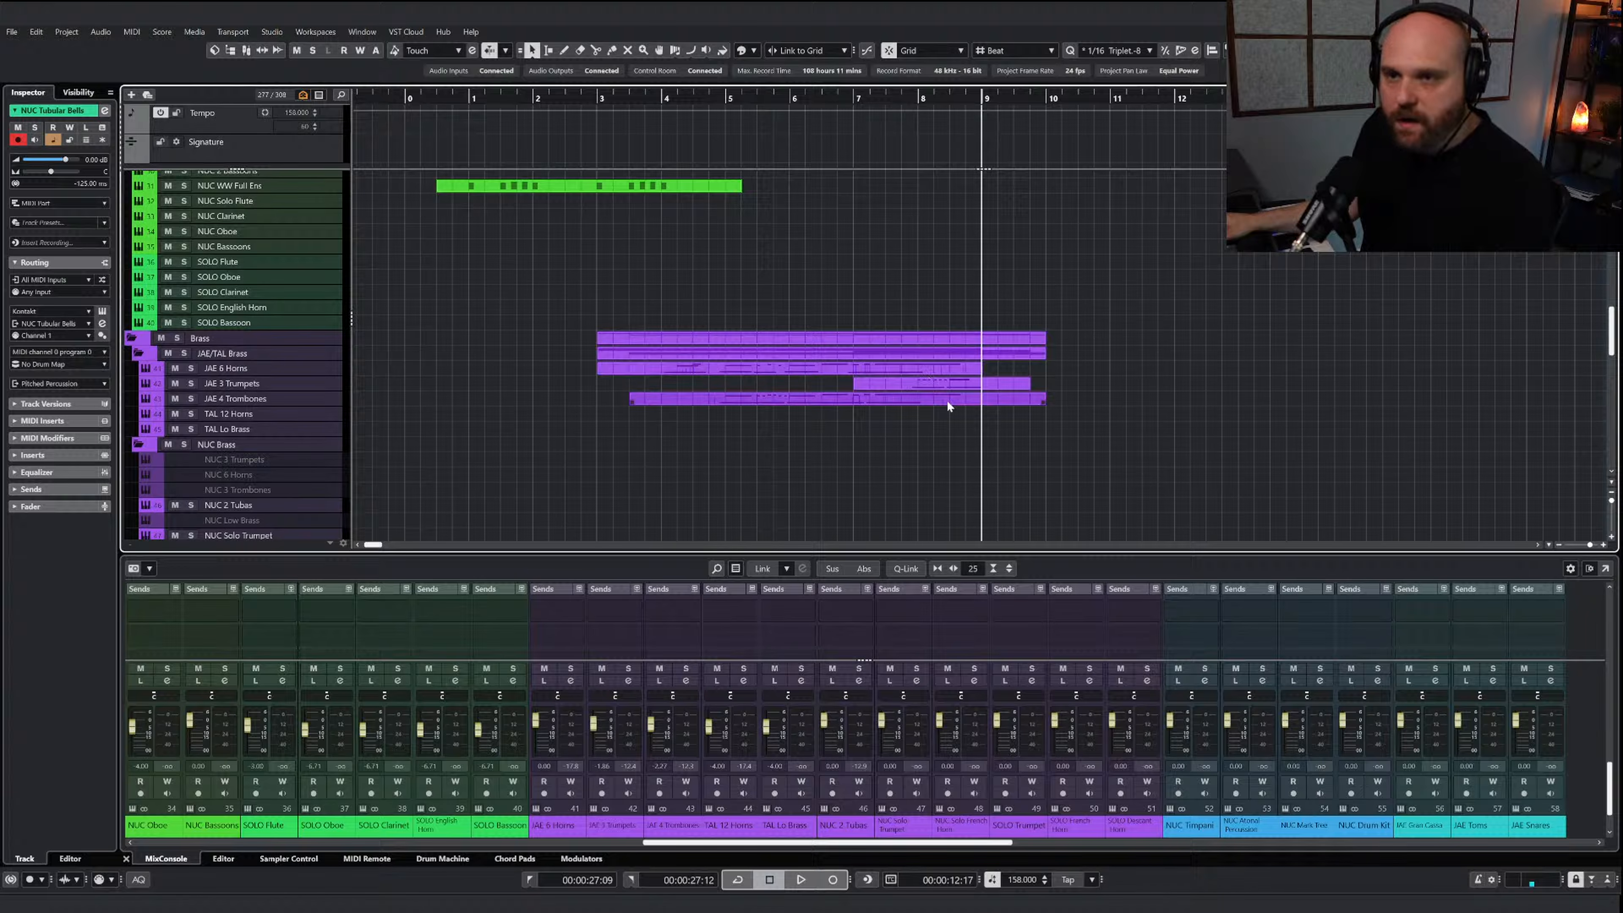
key(Return)
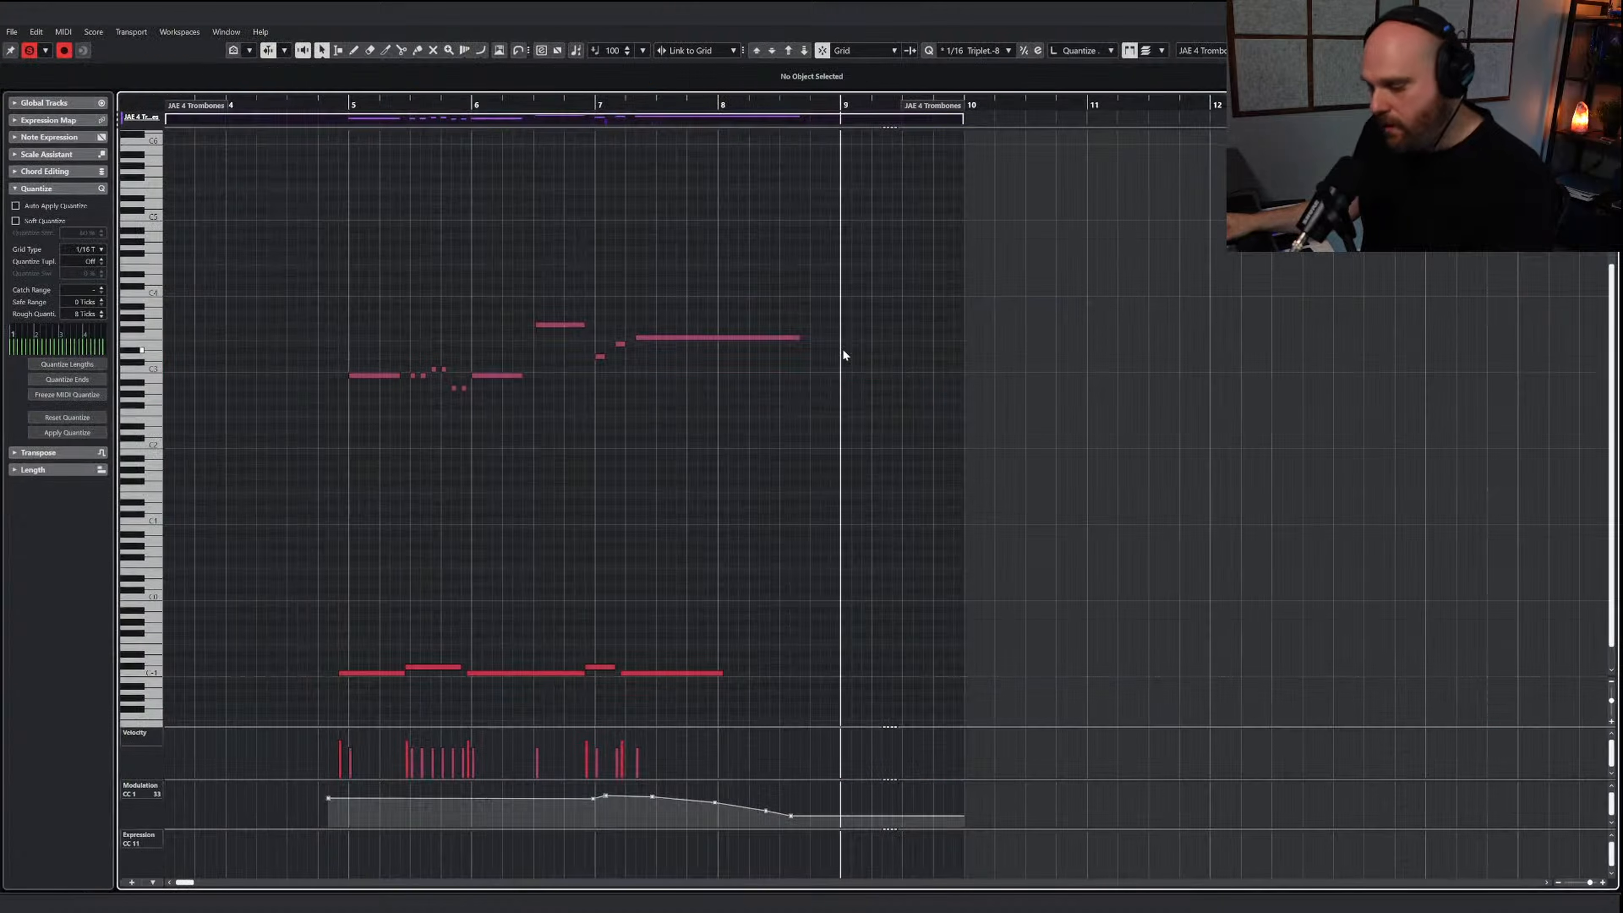
key(ctrl+v)
Extend the trombone part past bar 13 and continue the alternating C-1 and C#-1 keyswitches under the pasted melody into bar 12
right_click(872, 427)
click(879, 429)
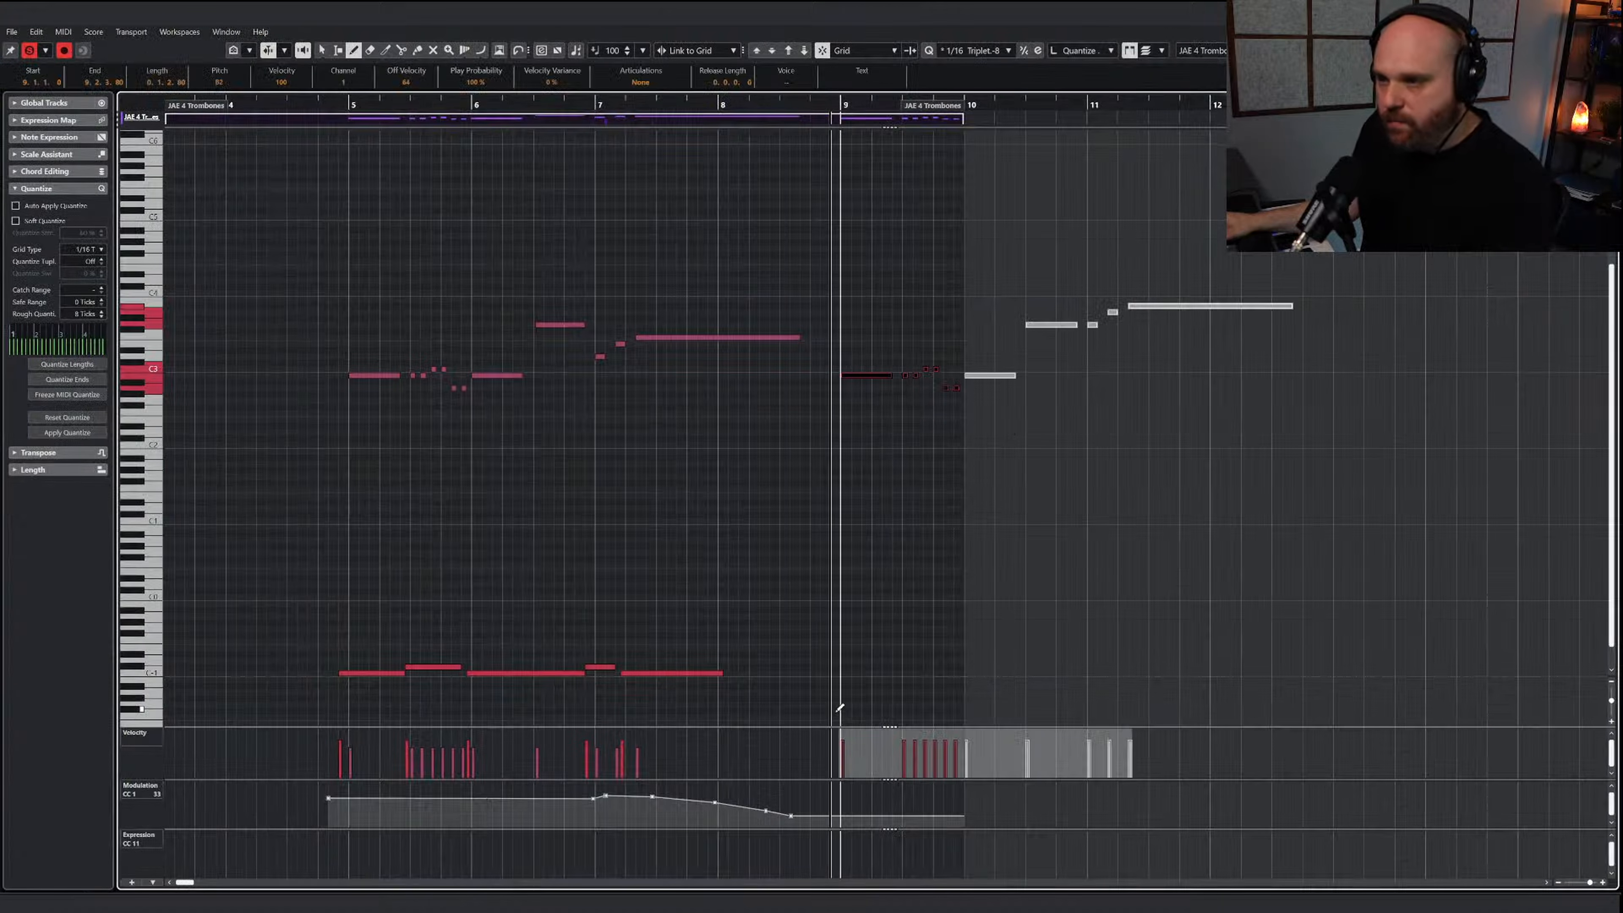
drag(714, 672, 898, 665)
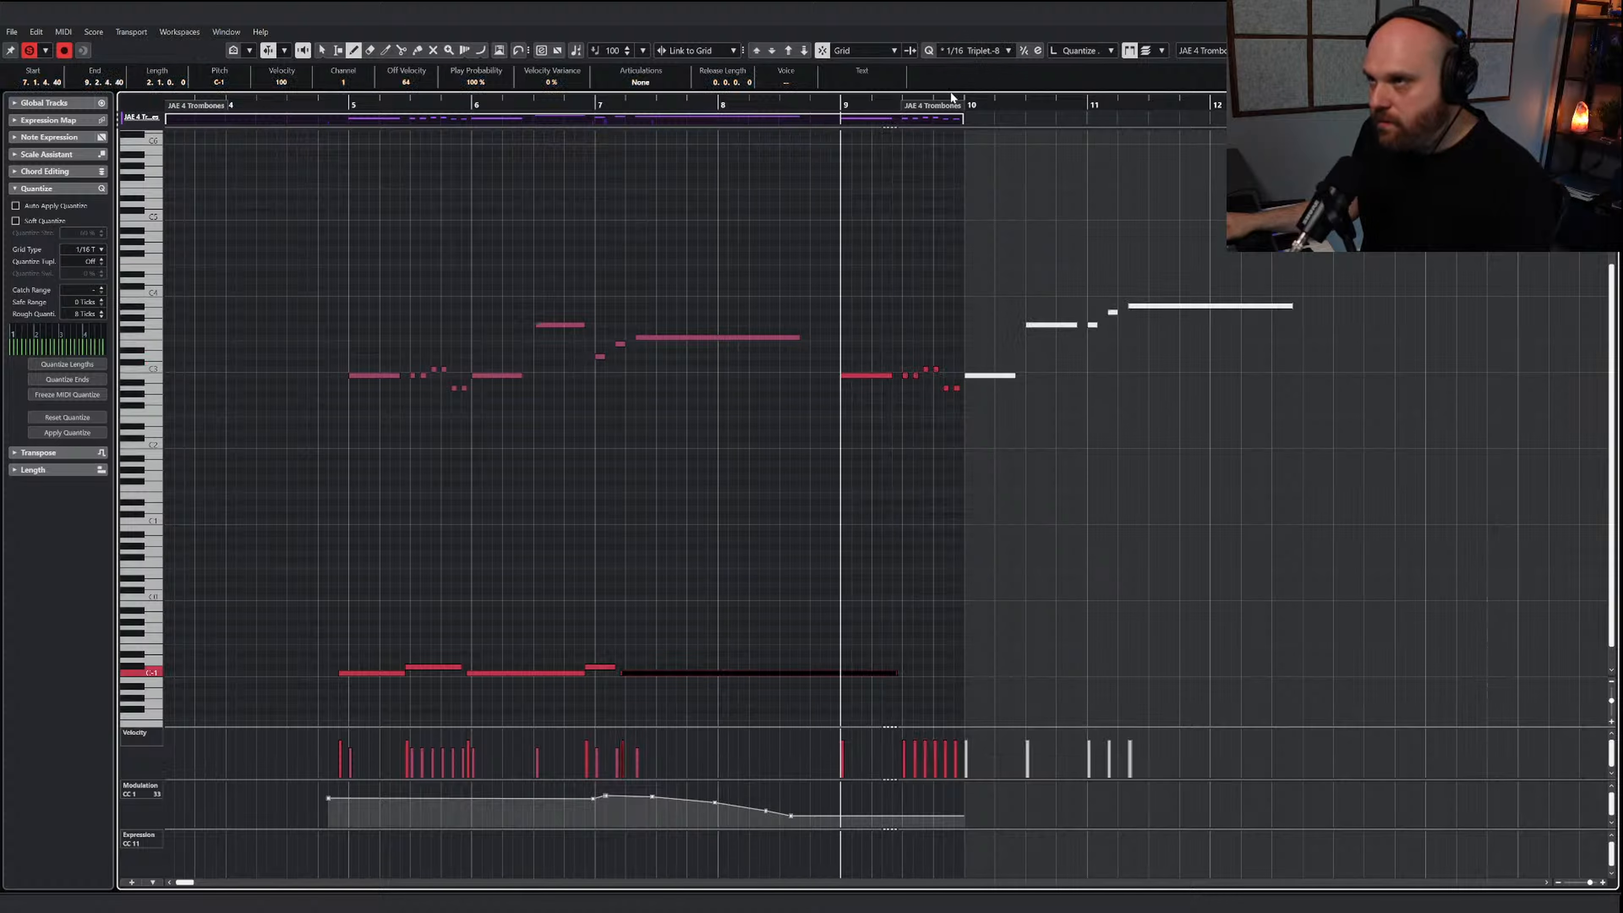
mouse_move(951, 96)
mouse_down()
mouse_move(1159, 141)
mouse_move(1357, 128)
mouse_up()
click(896, 666)
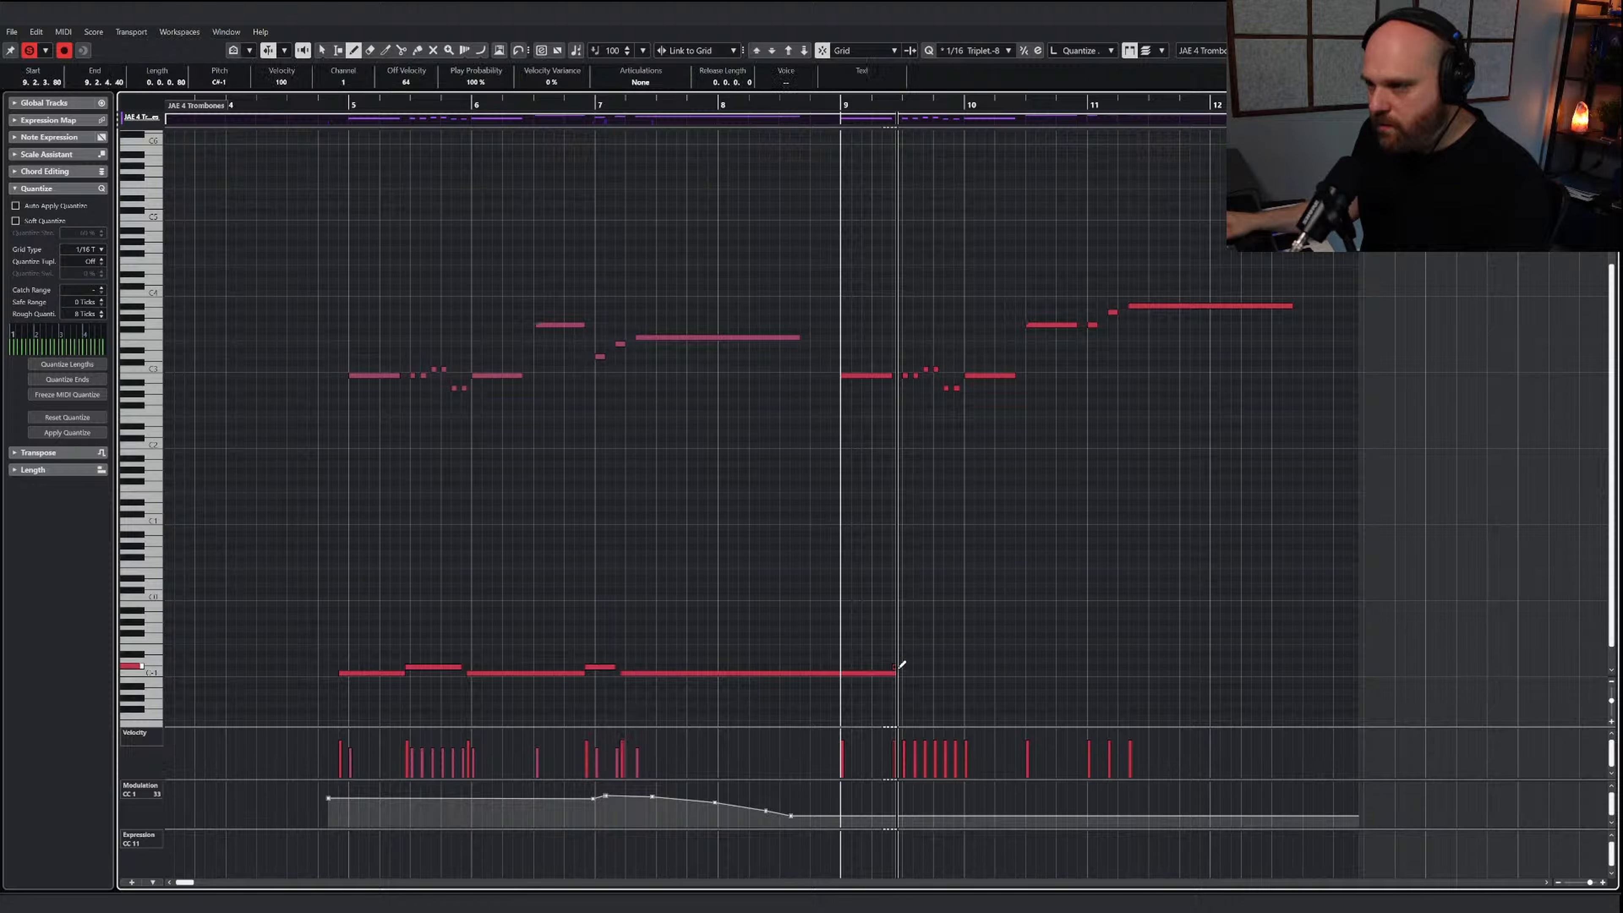
drag(901, 665, 1253, 675)
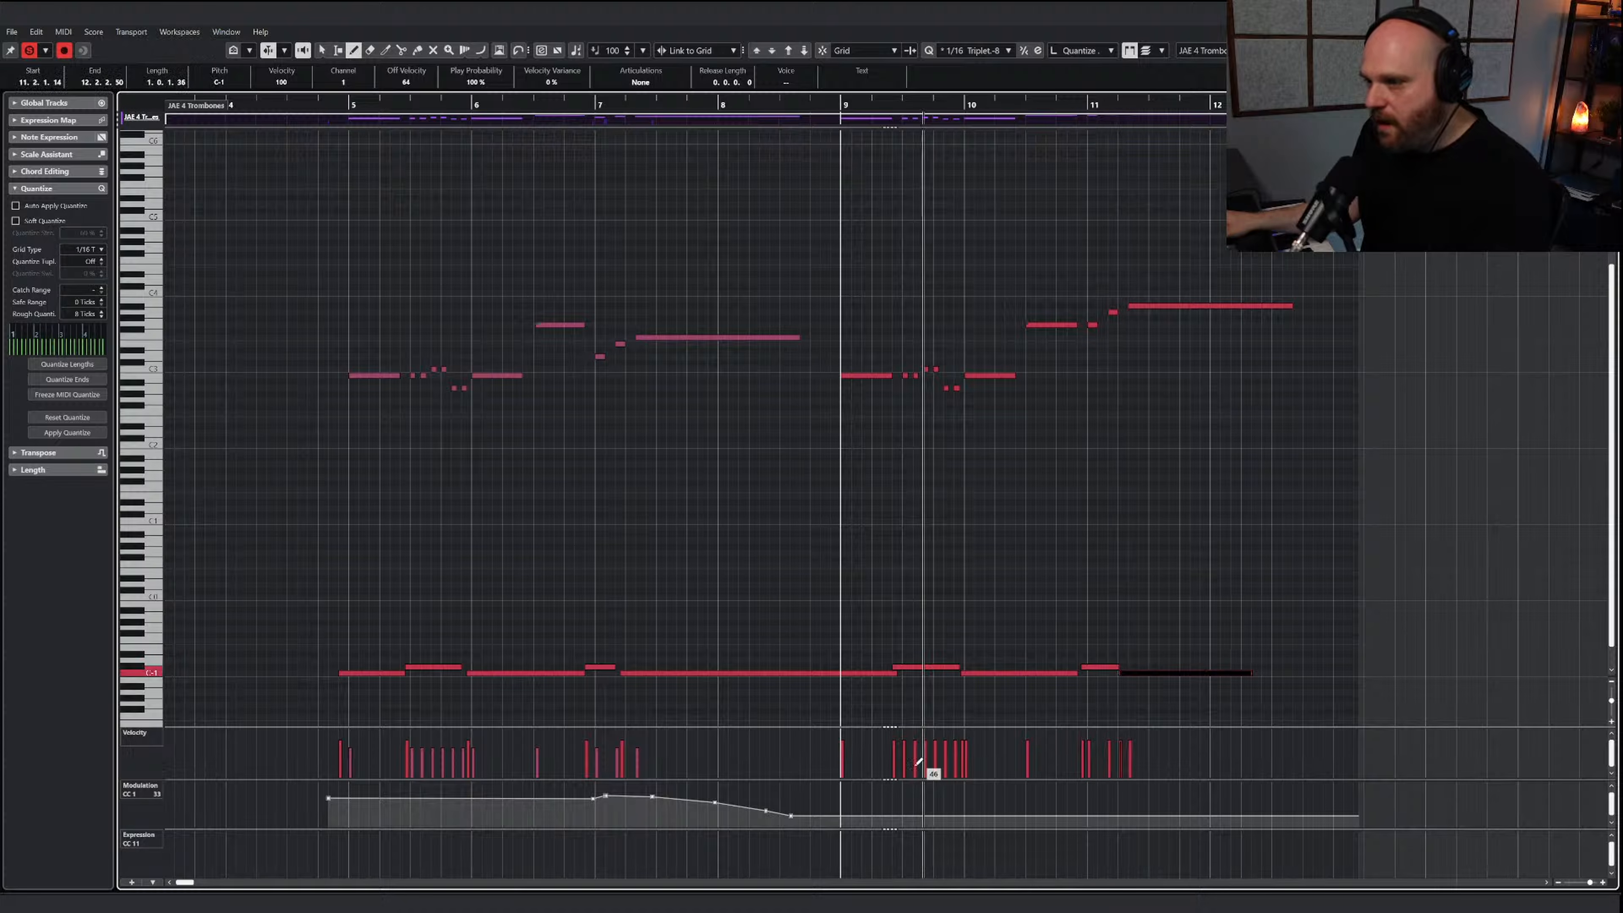
Shape the trombones' CC 1 modulation to rise into bar 9, stay nearly level, swell slightly in bar 11 and fall through bar 12
mouse_move(841, 804)
mouse_down()
mouse_move(849, 794)
mouse_move(809, 812)
mouse_move(849, 795)
mouse_up()
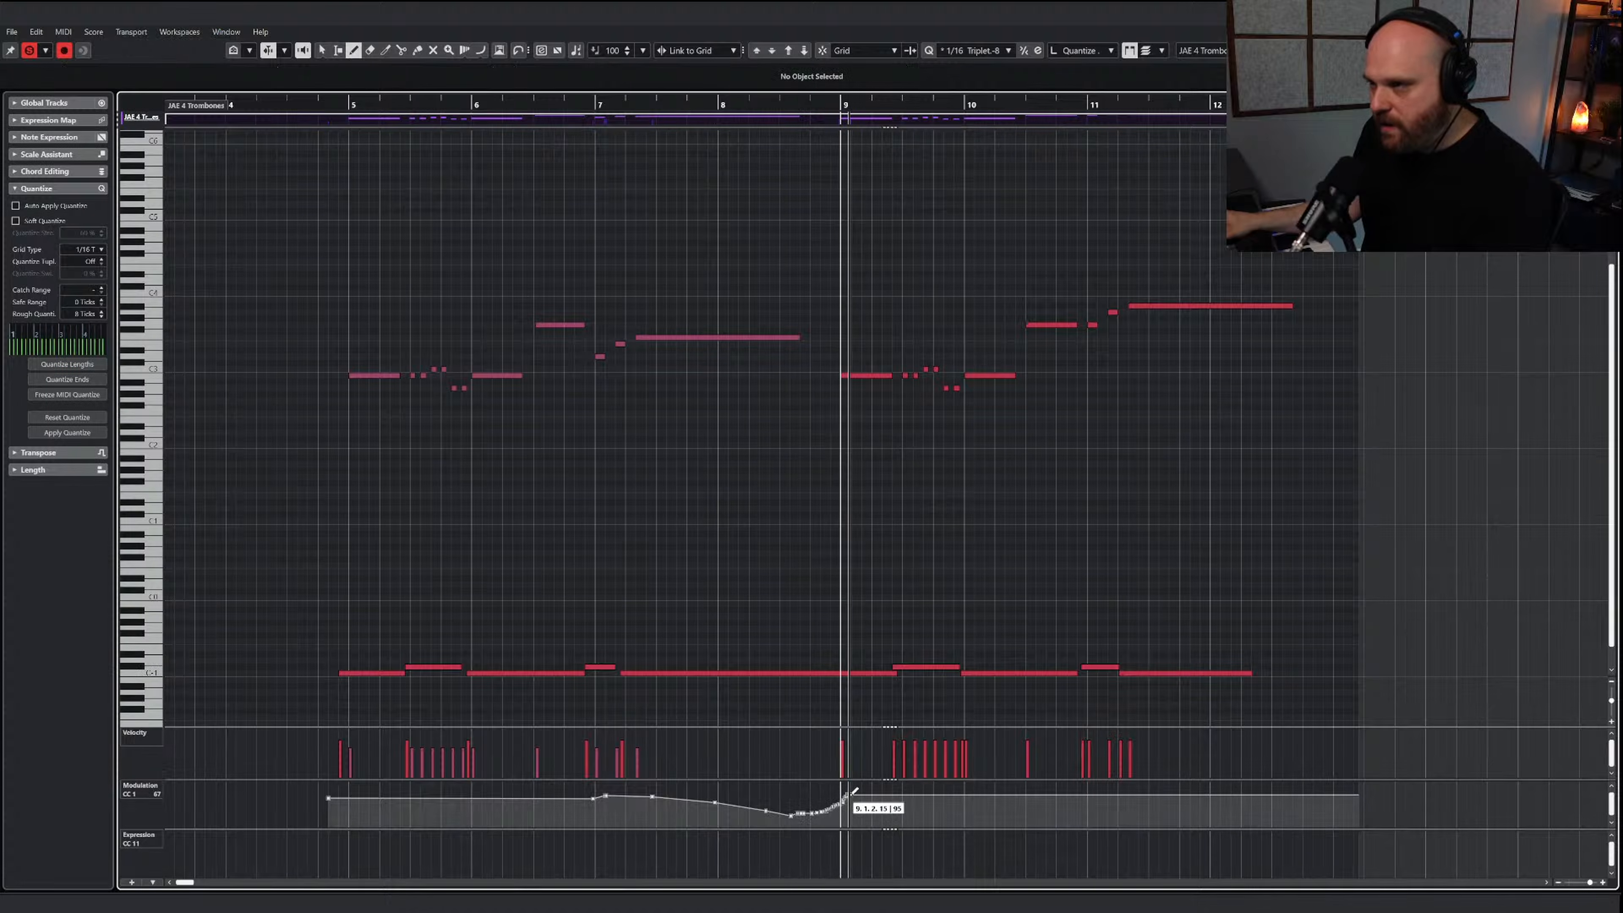
click(1122, 797)
right_click(1122, 798)
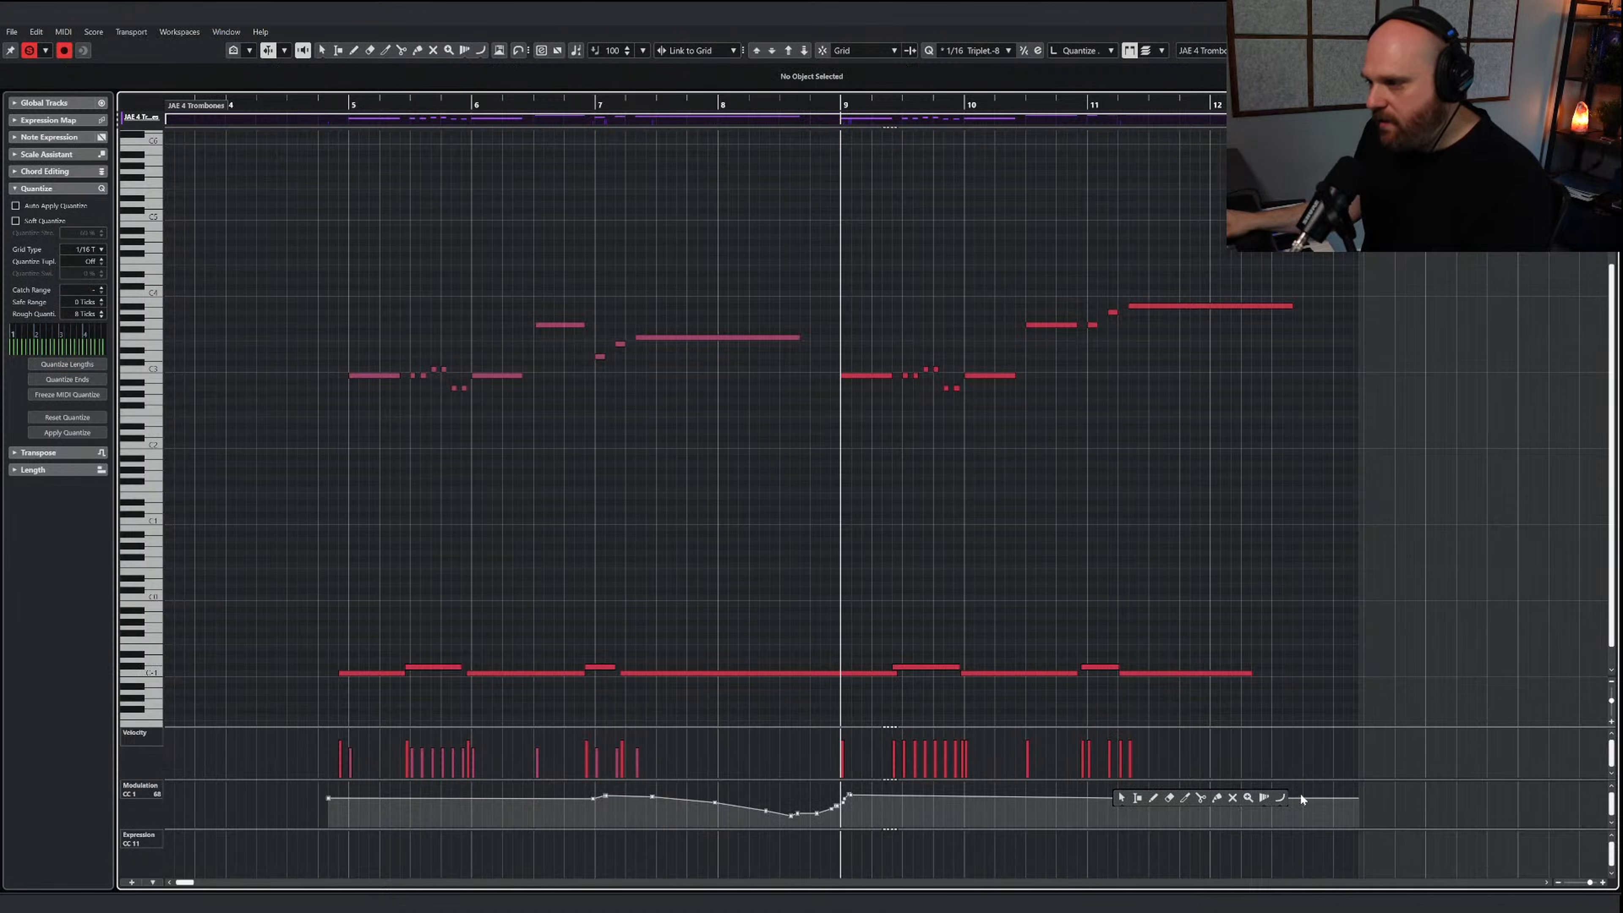
click(1279, 797)
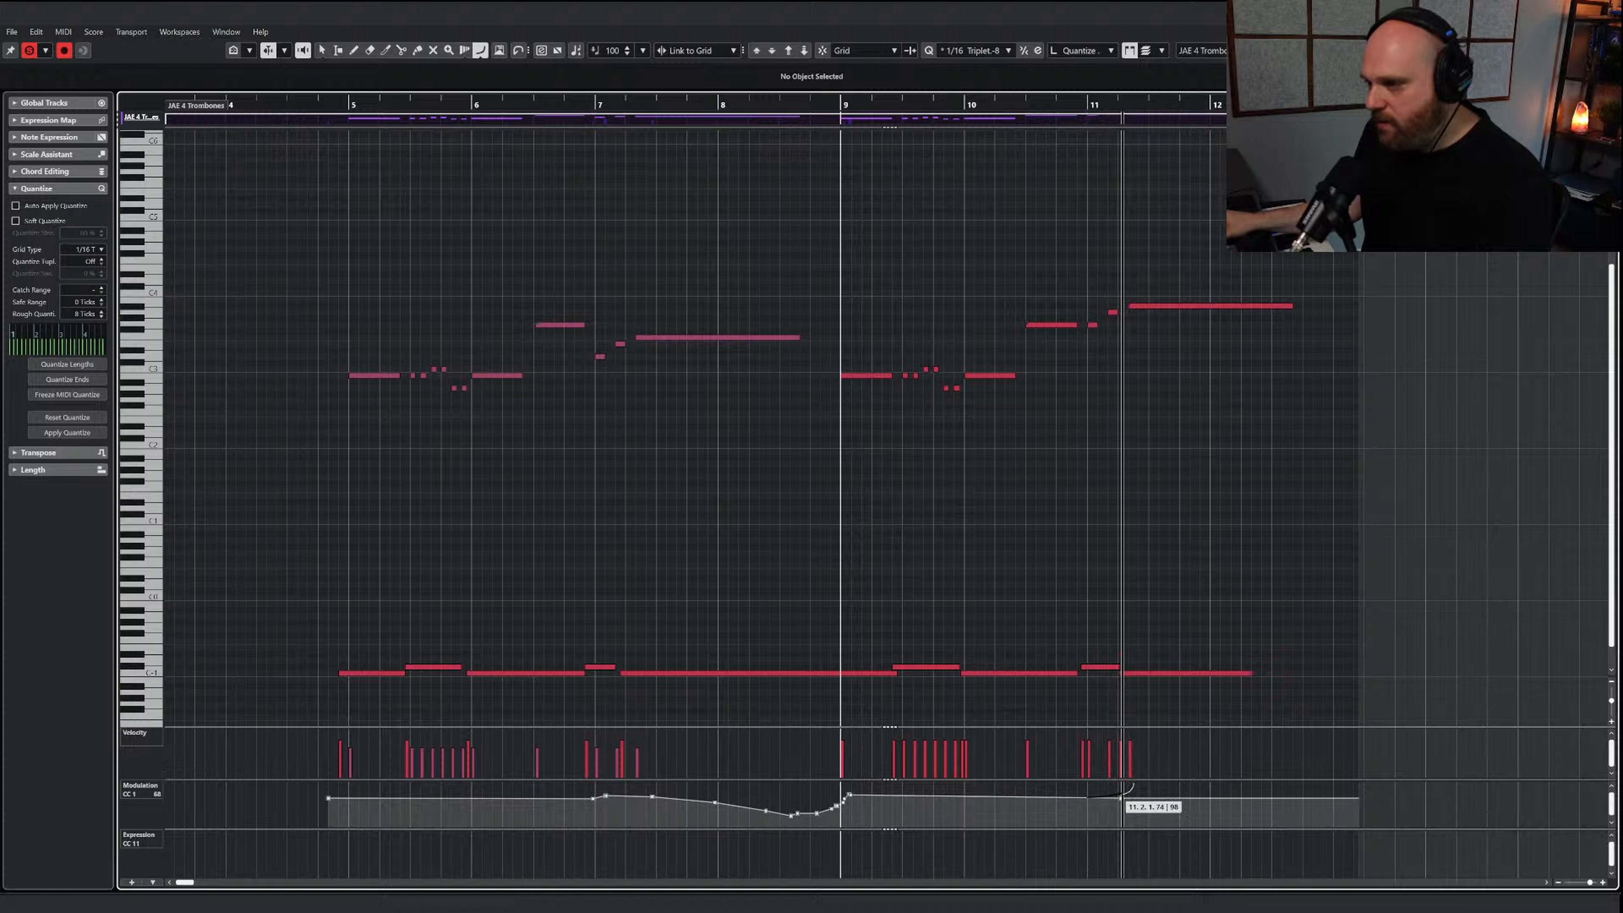
drag(1123, 792, 1295, 810)
right_click(1091, 572)
click(1091, 573)
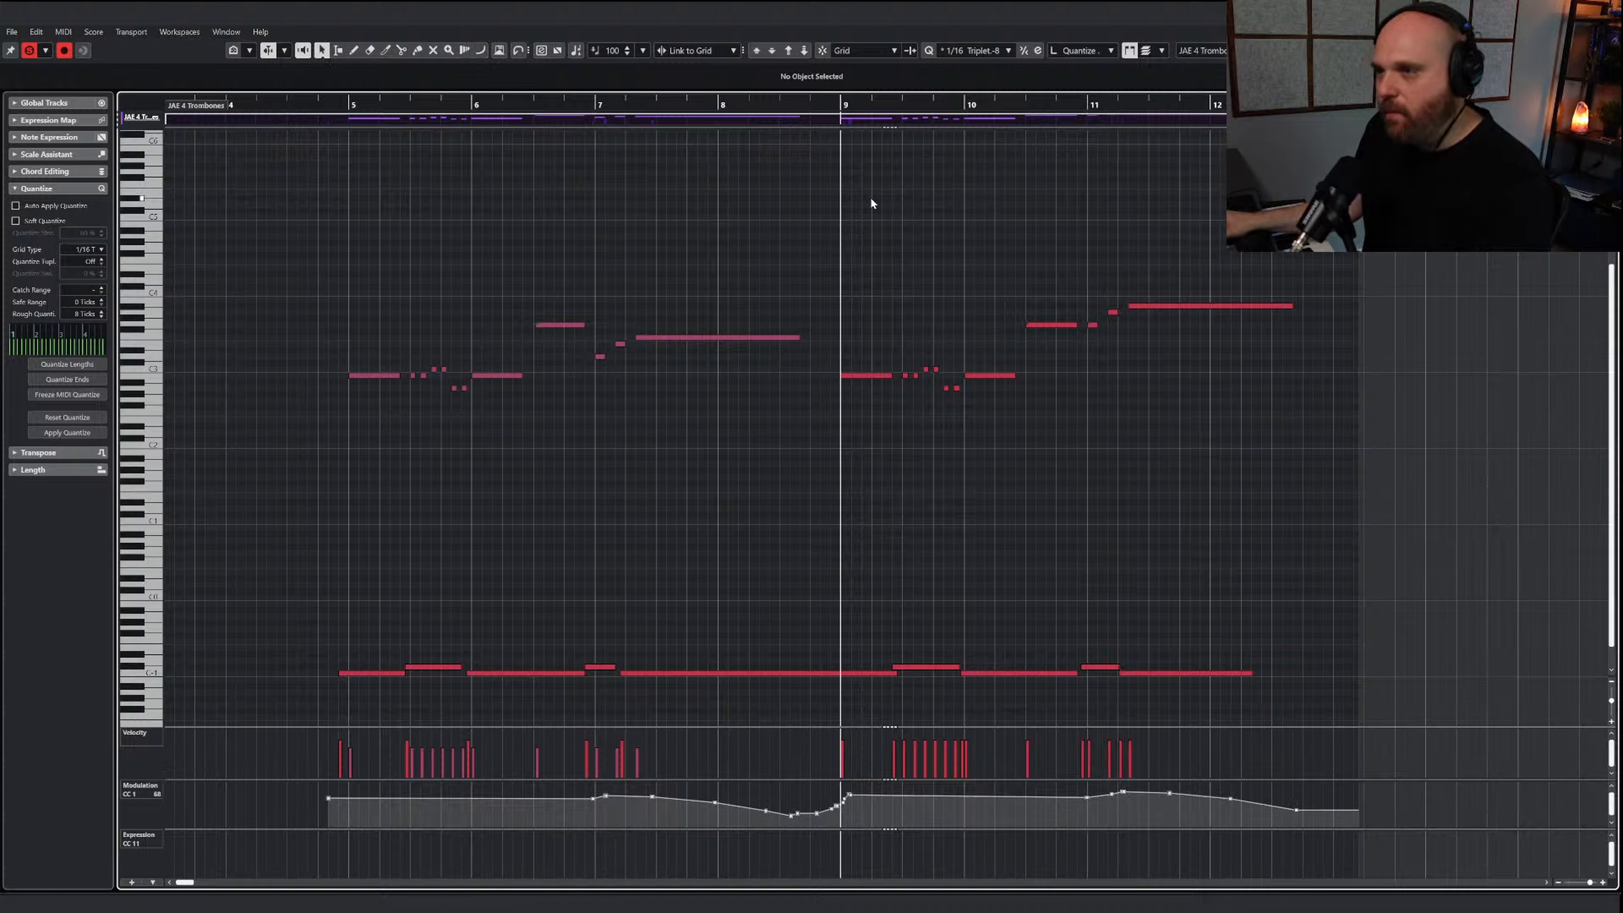
Audition the trombone line and raise the Sustained articulation's upper transpose range to B3 in the JAE 4 Trombones instrument
key(space)
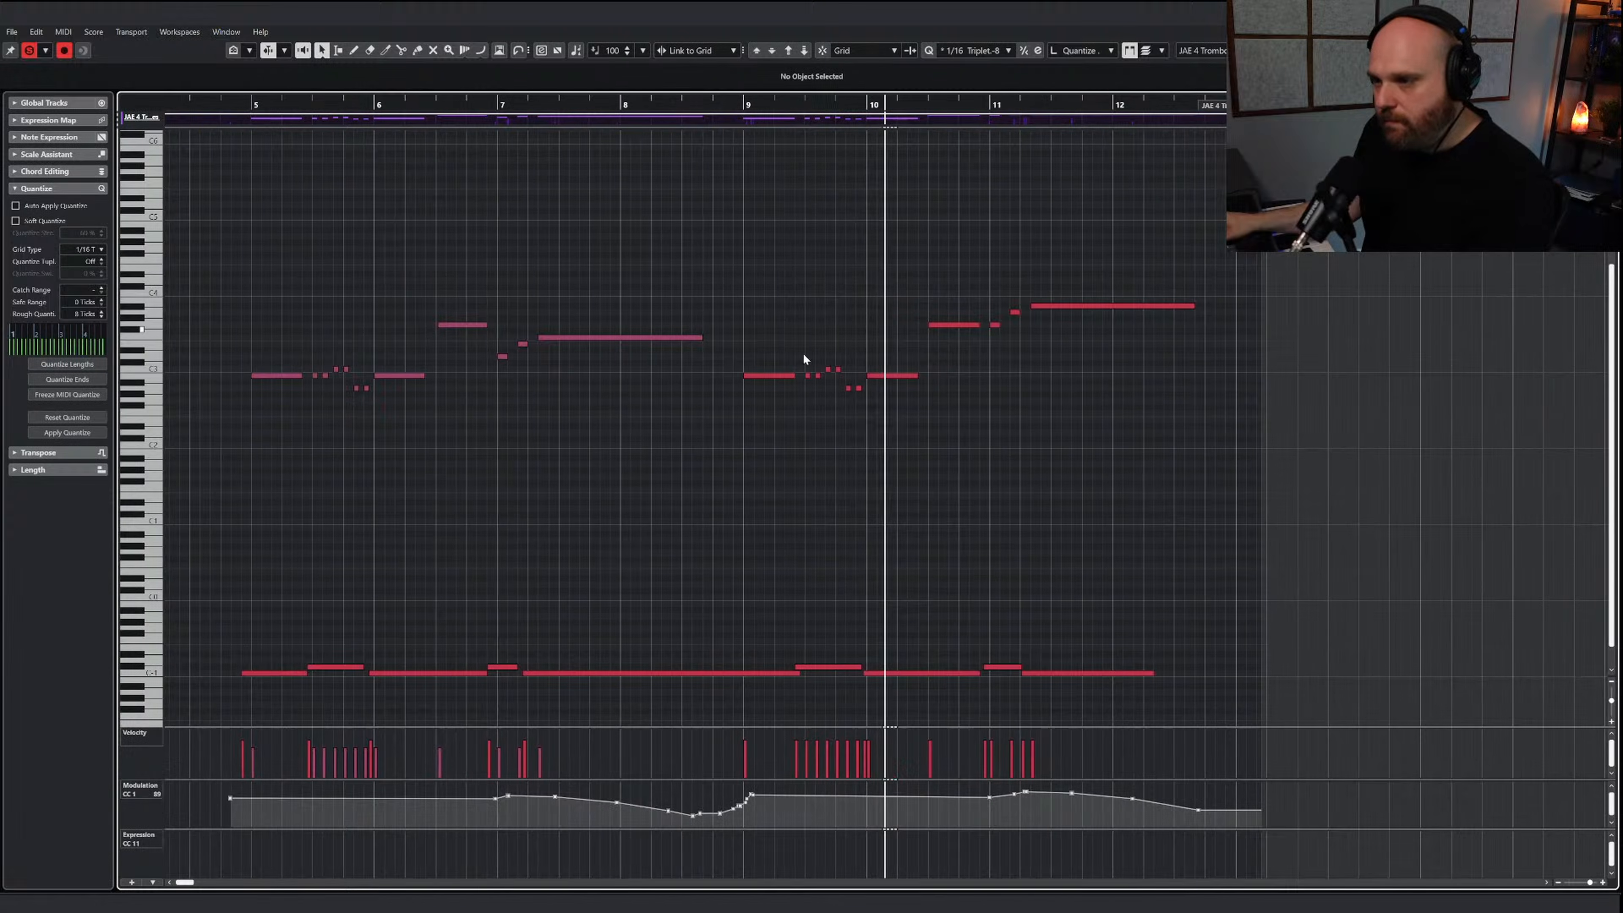
key(space)
right_click(833, 410)
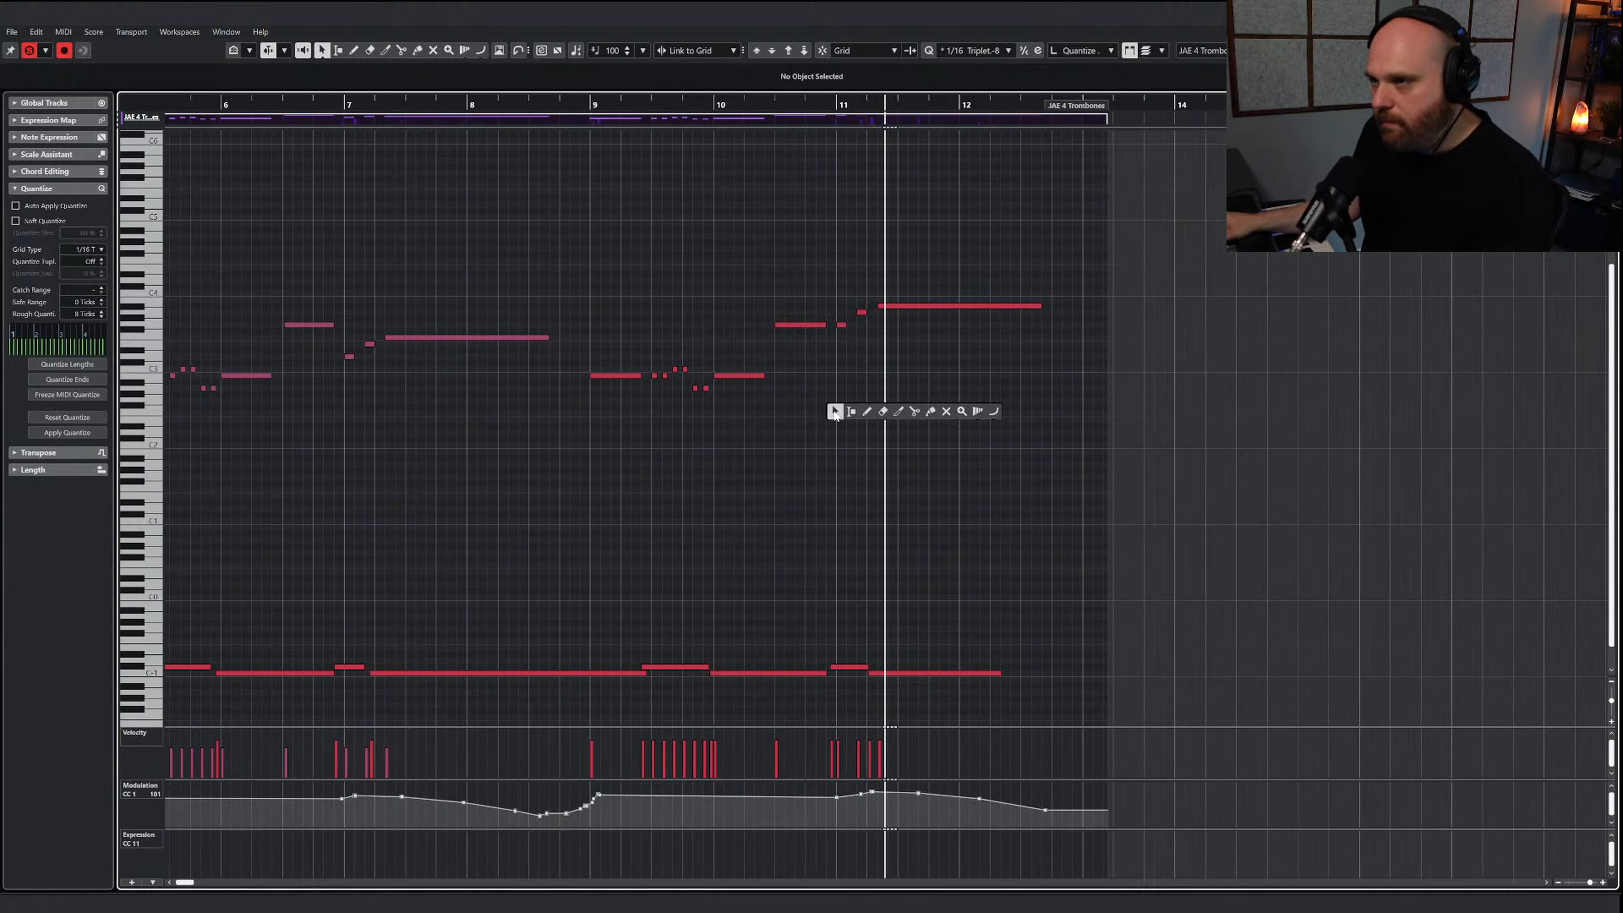
click(833, 410)
key(F11)
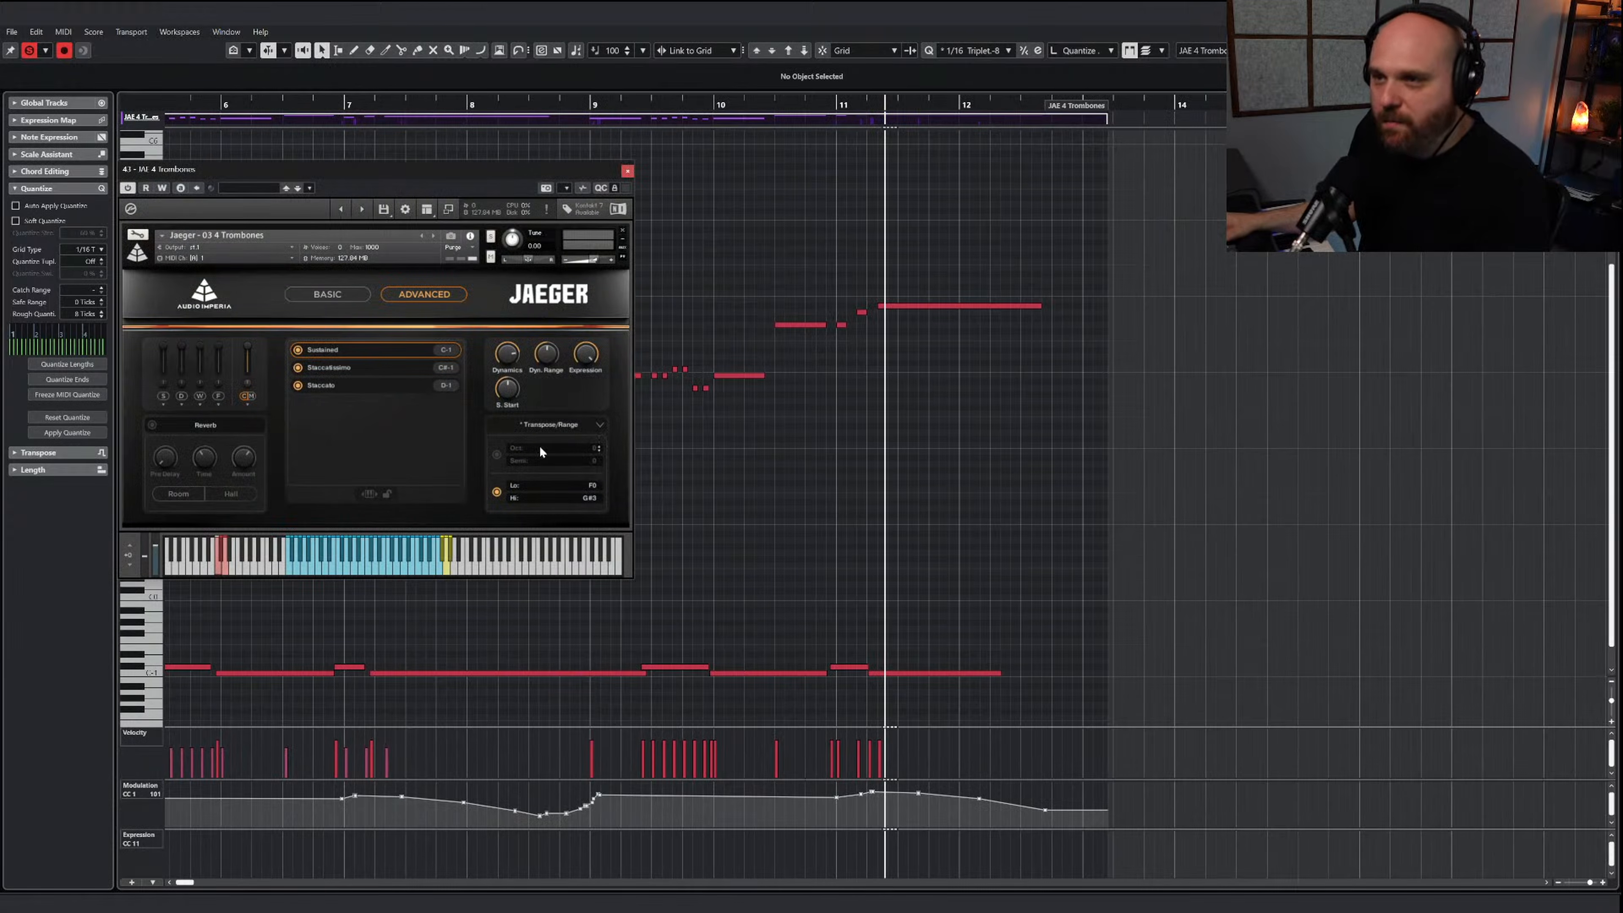
click(598, 494)
click(598, 495)
click(598, 495)
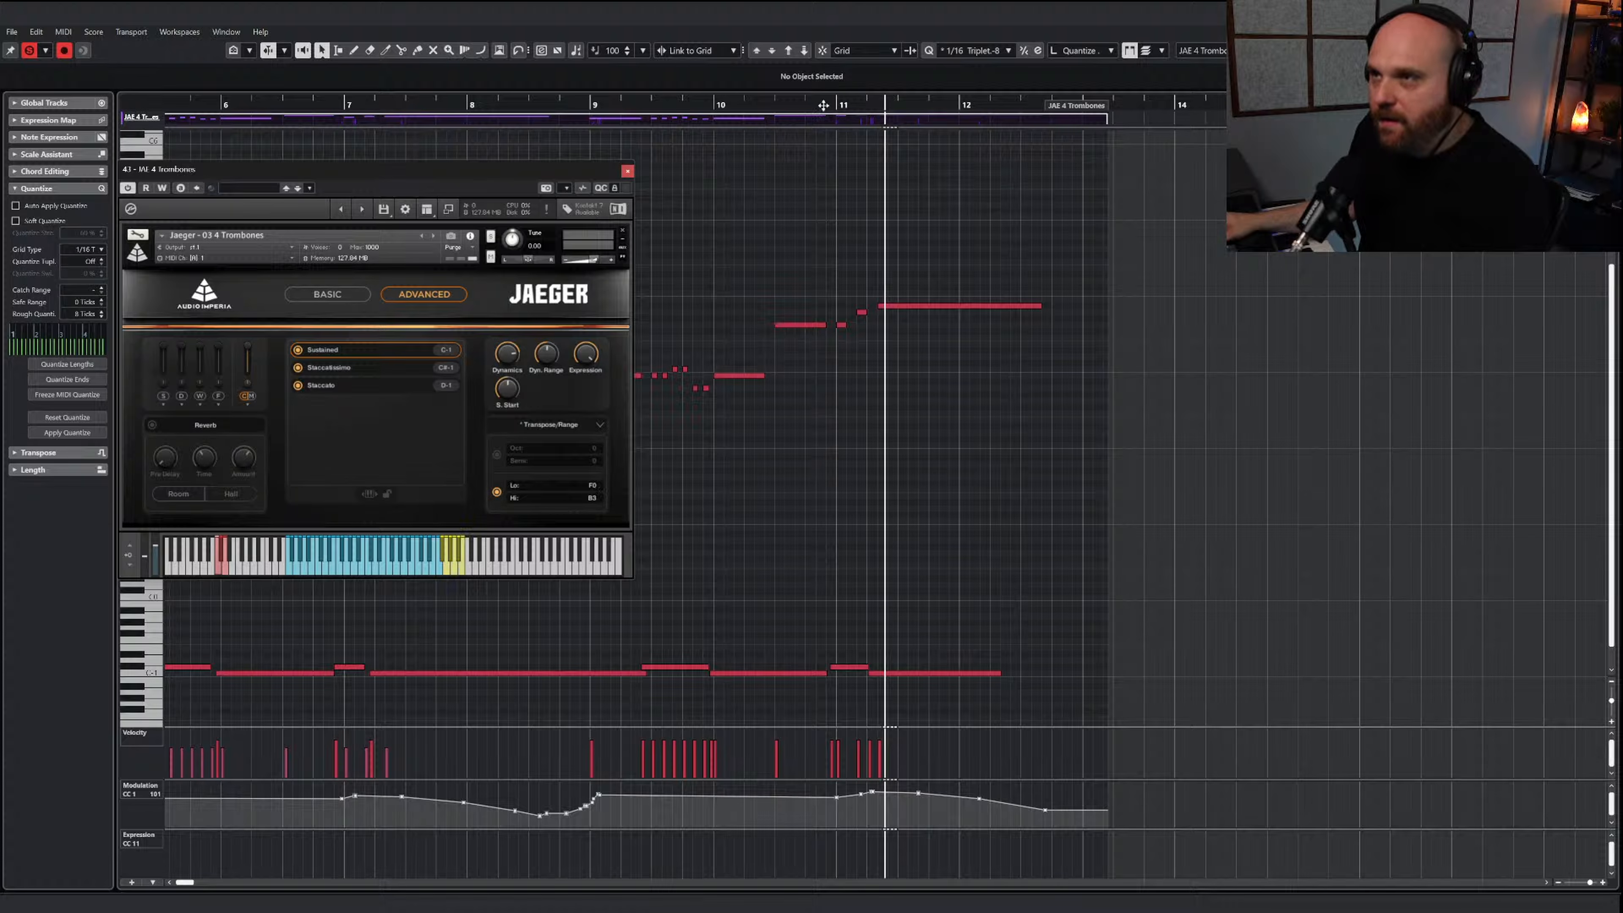
click(794, 105)
key(space)
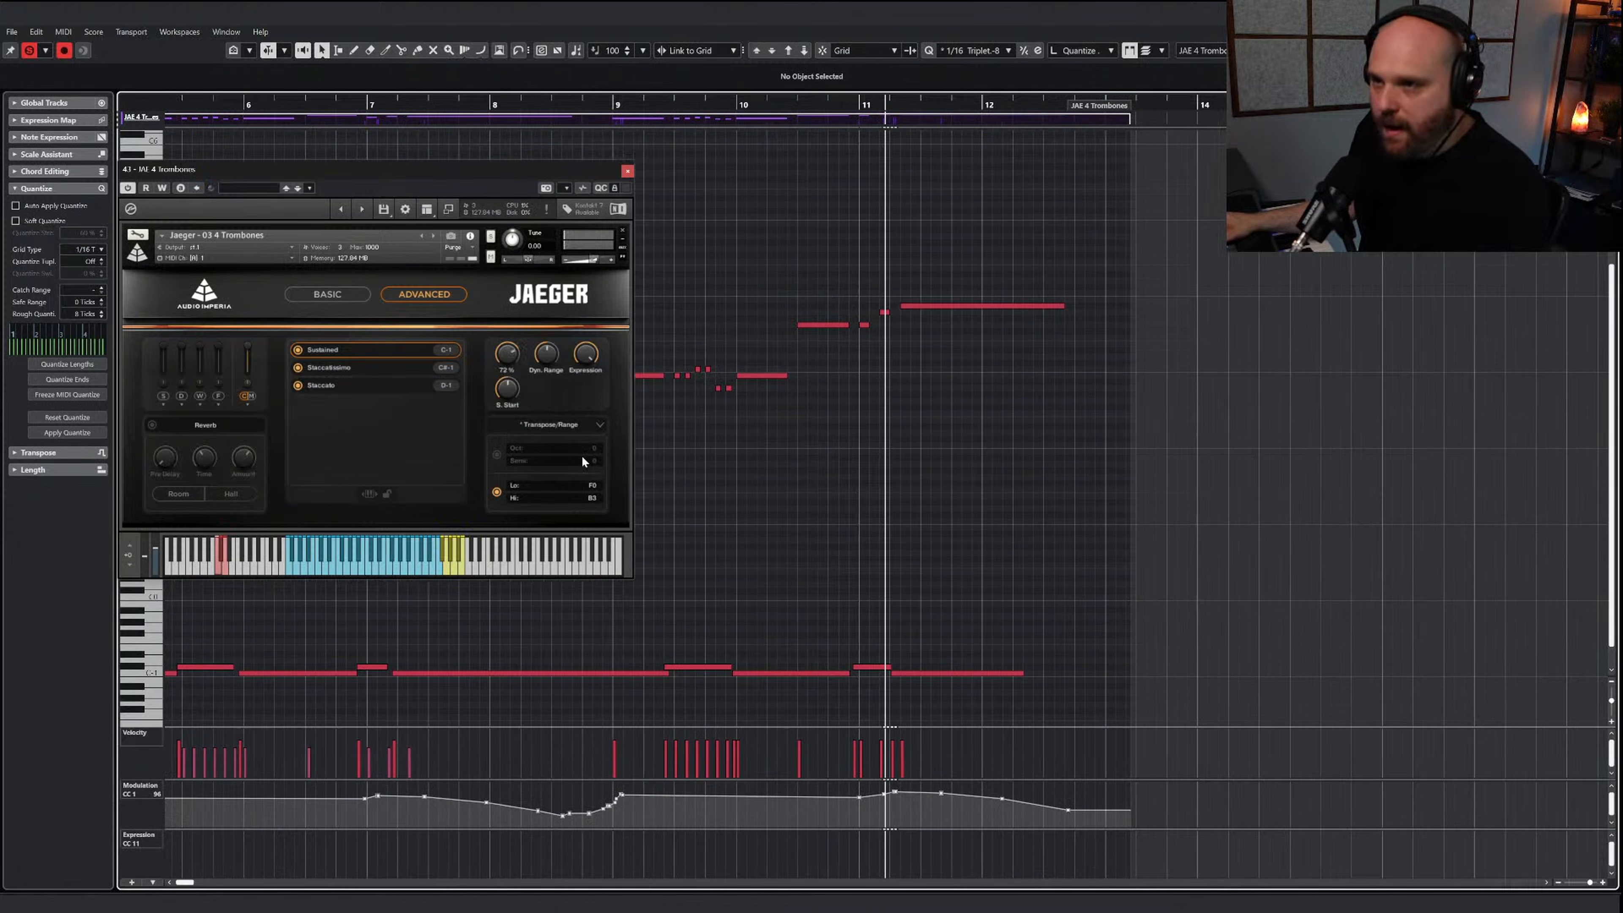
Raise the Staccatissimo articulation's upper transpose range to A3 and close the trombone instrument
click(356, 367)
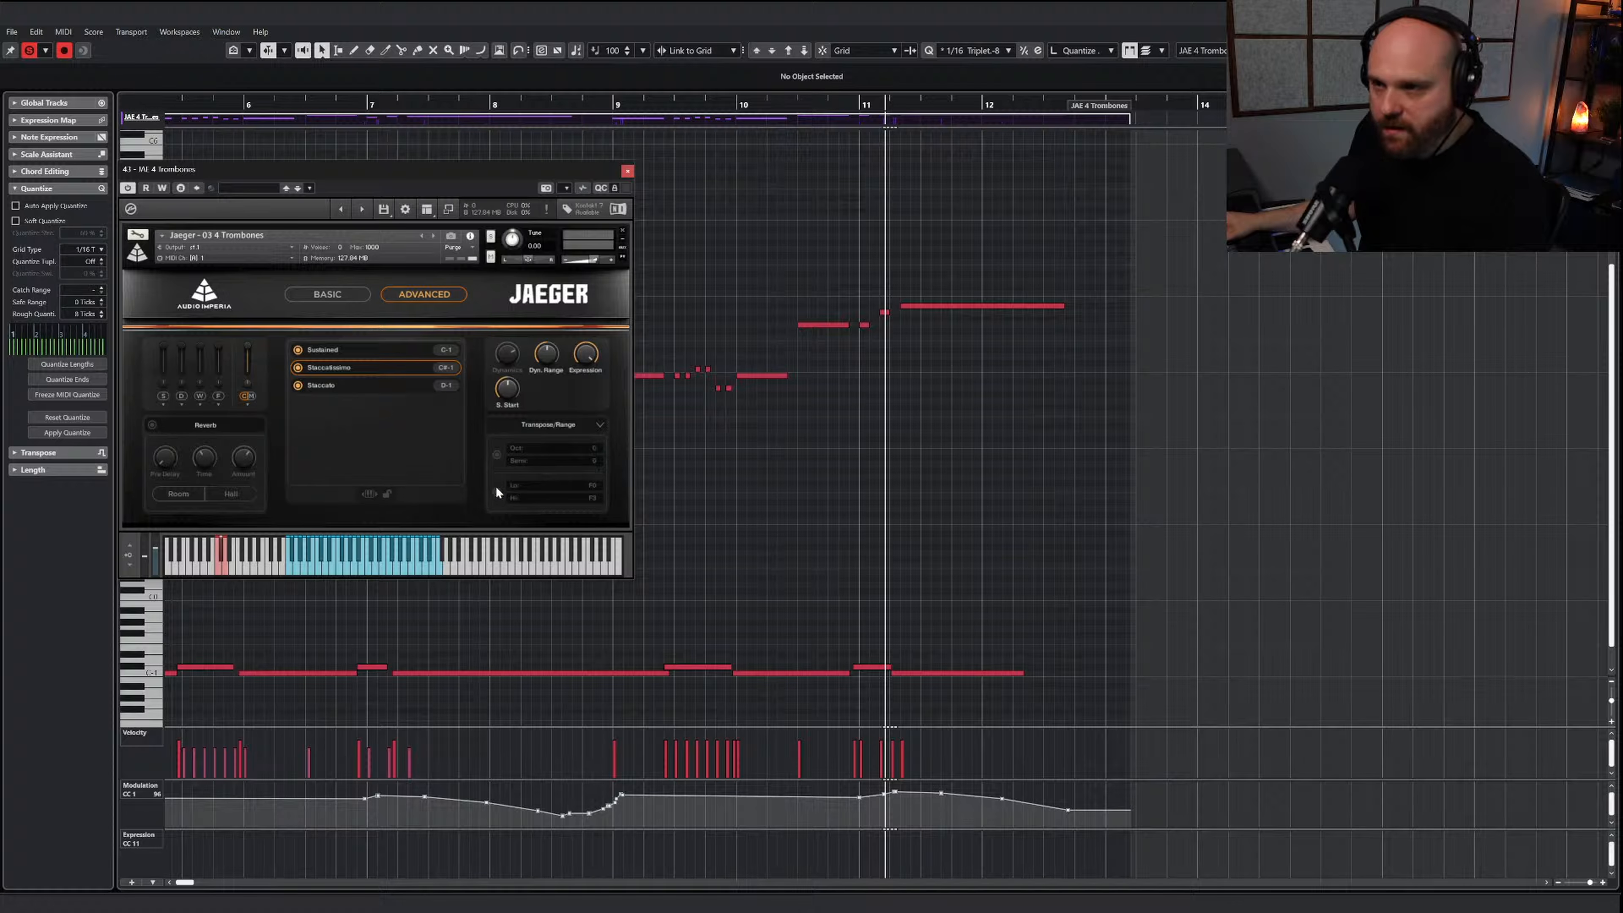
click(598, 495)
click(599, 495)
click(599, 495)
click(598, 495)
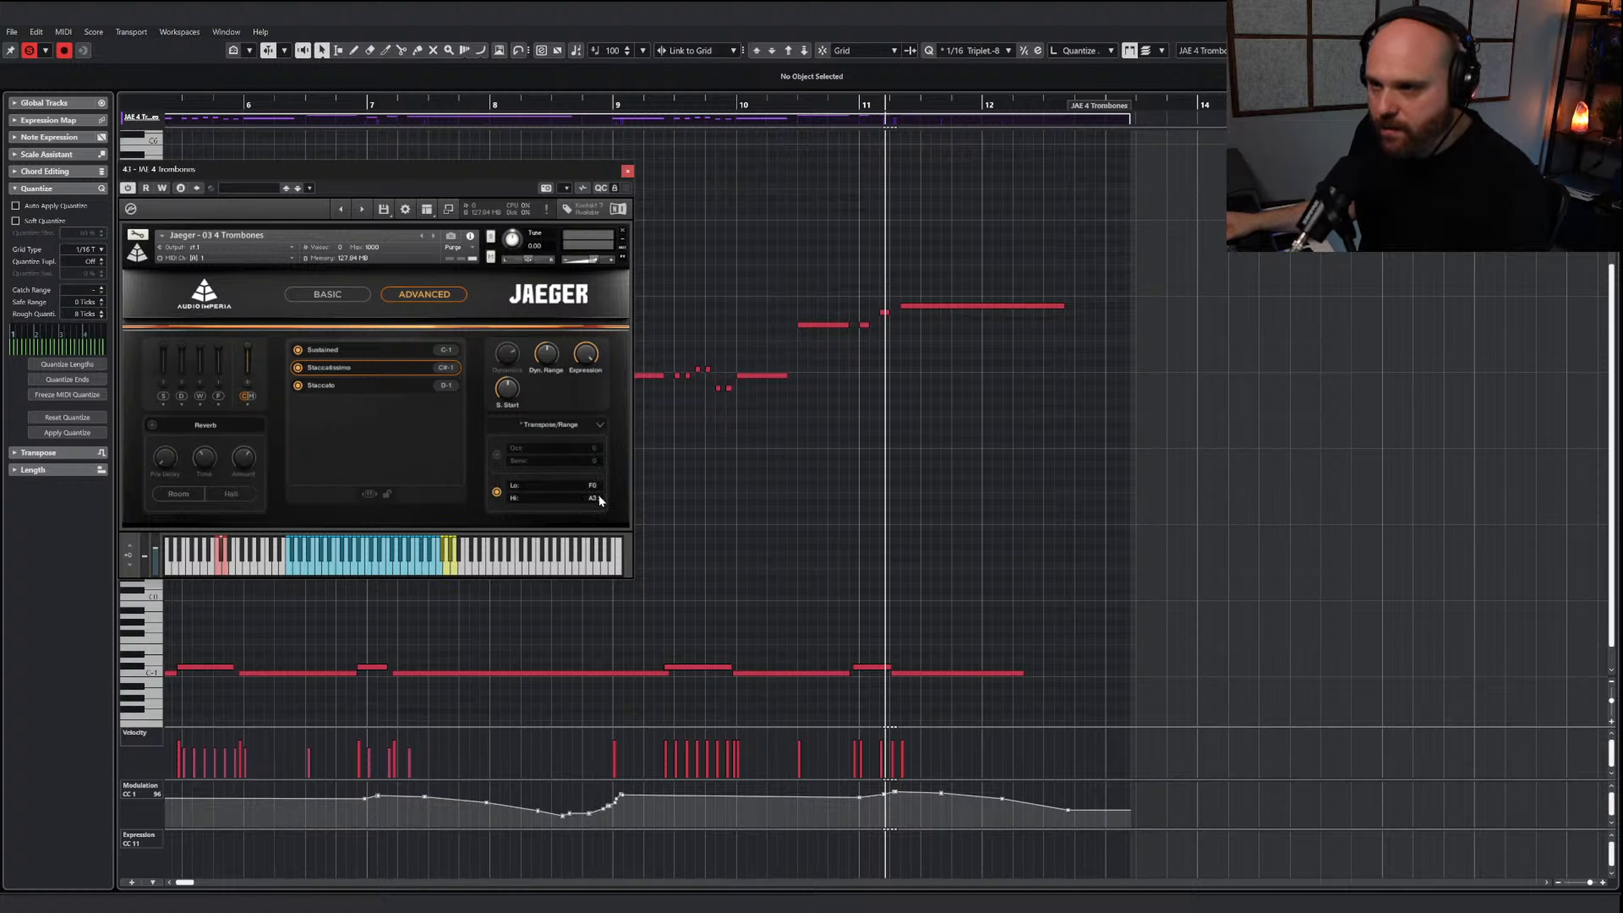
click(627, 171)
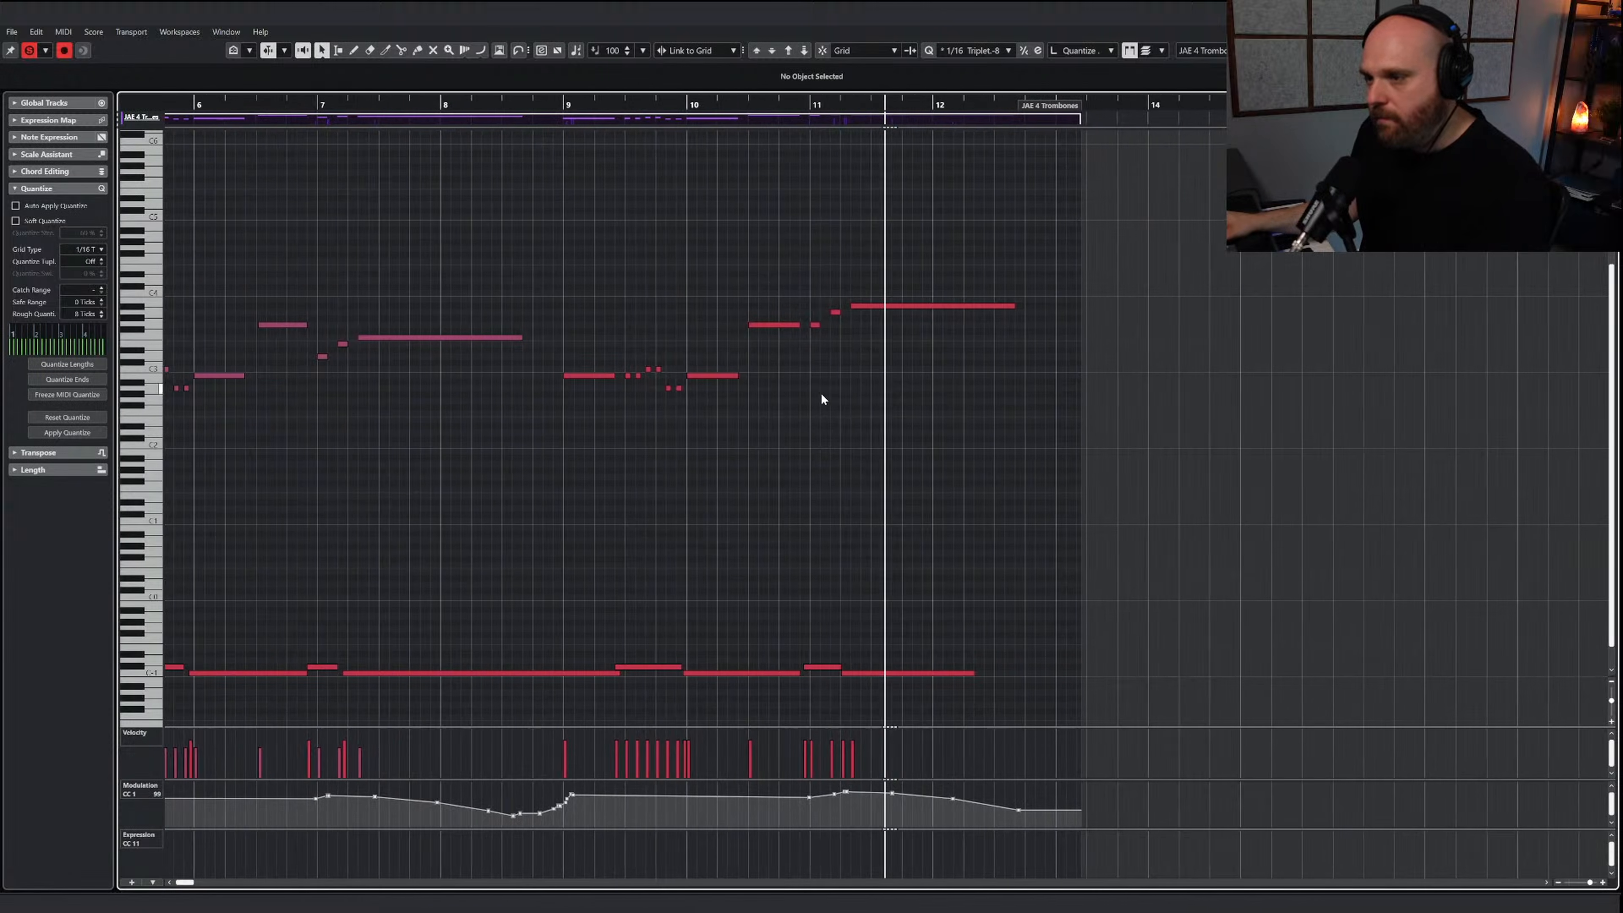
Lower the velocities of the trombone notes in bars 9 to 11 to a roughly even level
key(g)
key(g)
key(g)
key(g)
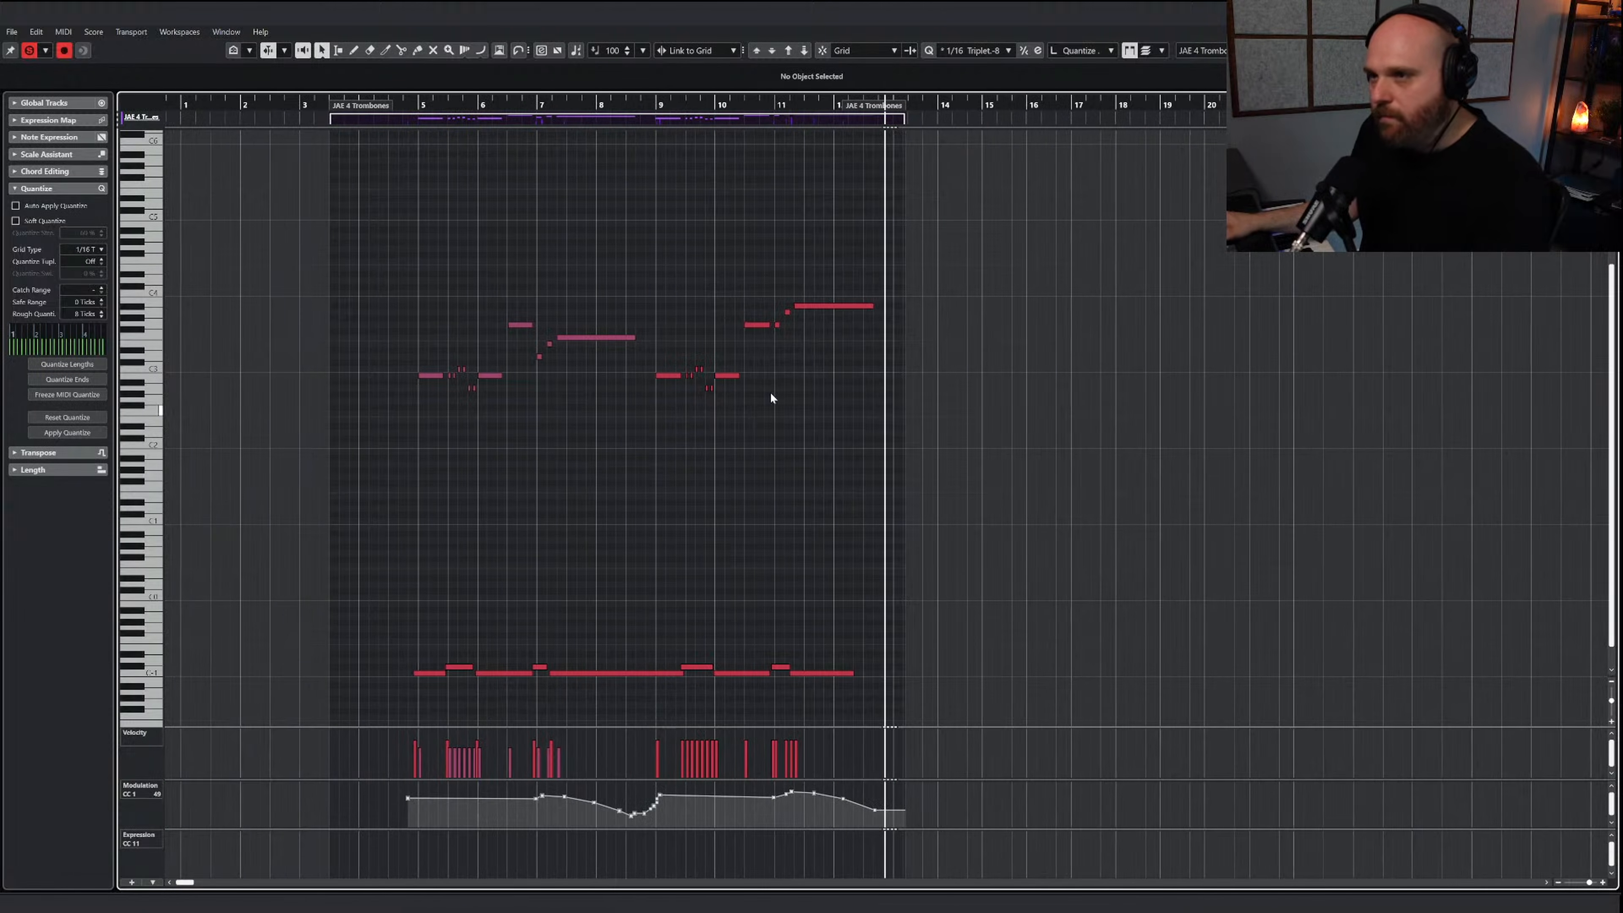
mouse_move(675, 752)
mouse_down()
mouse_move(718, 761)
mouse_move(688, 743)
mouse_move(806, 728)
mouse_up()
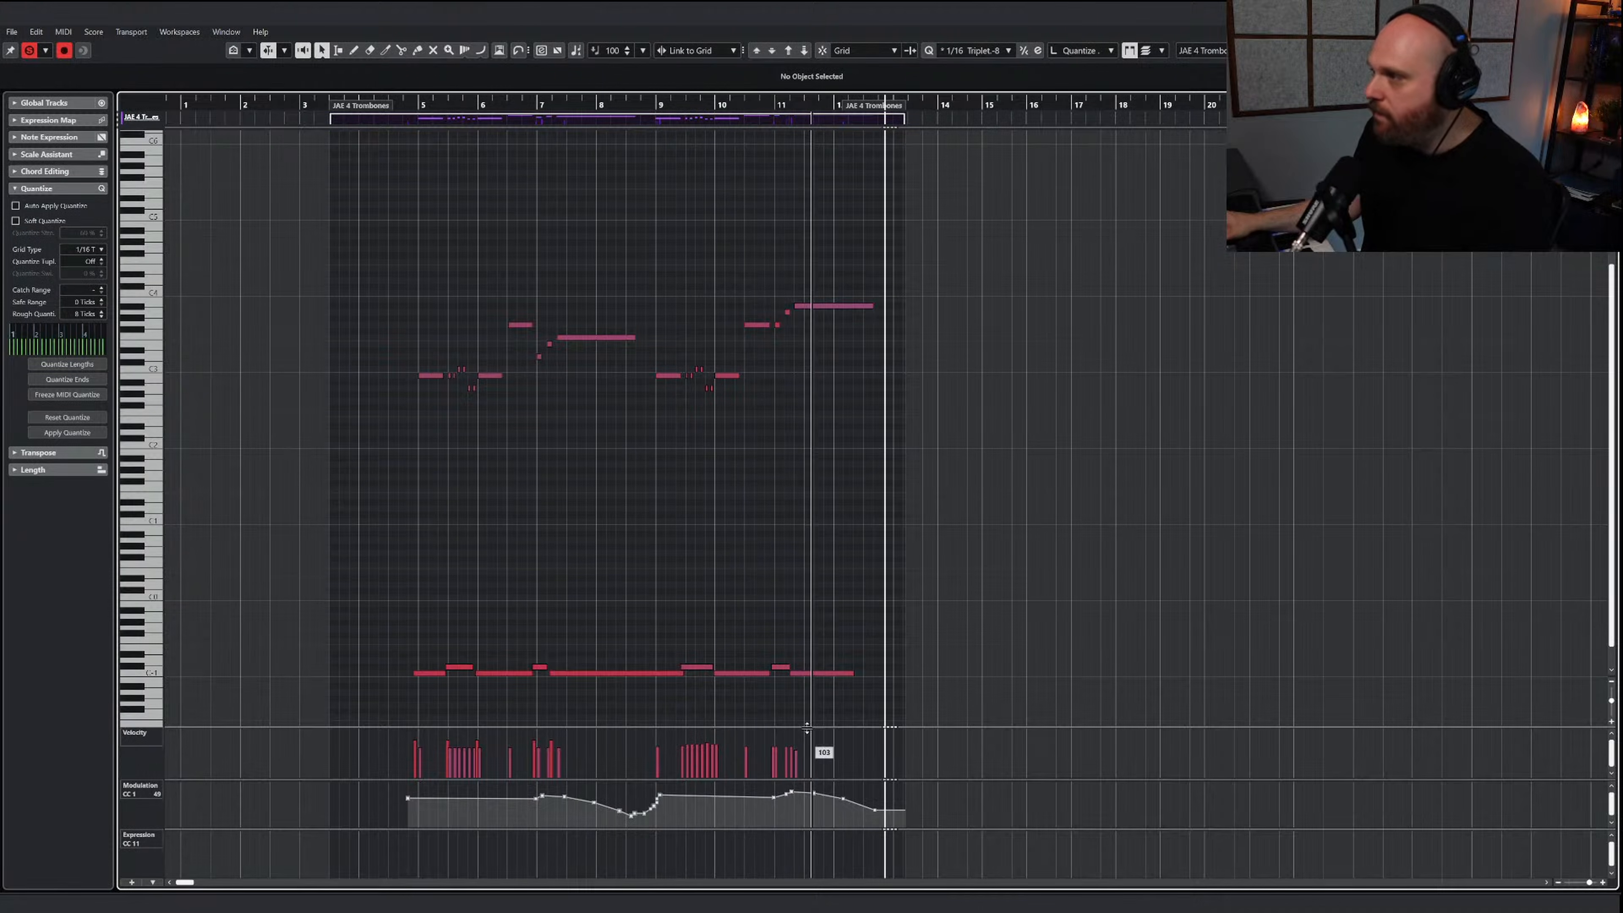
Play back the trombone phrase from bar 9 through bar 12 to check its dynamics and keyswitches
right_click(667, 419)
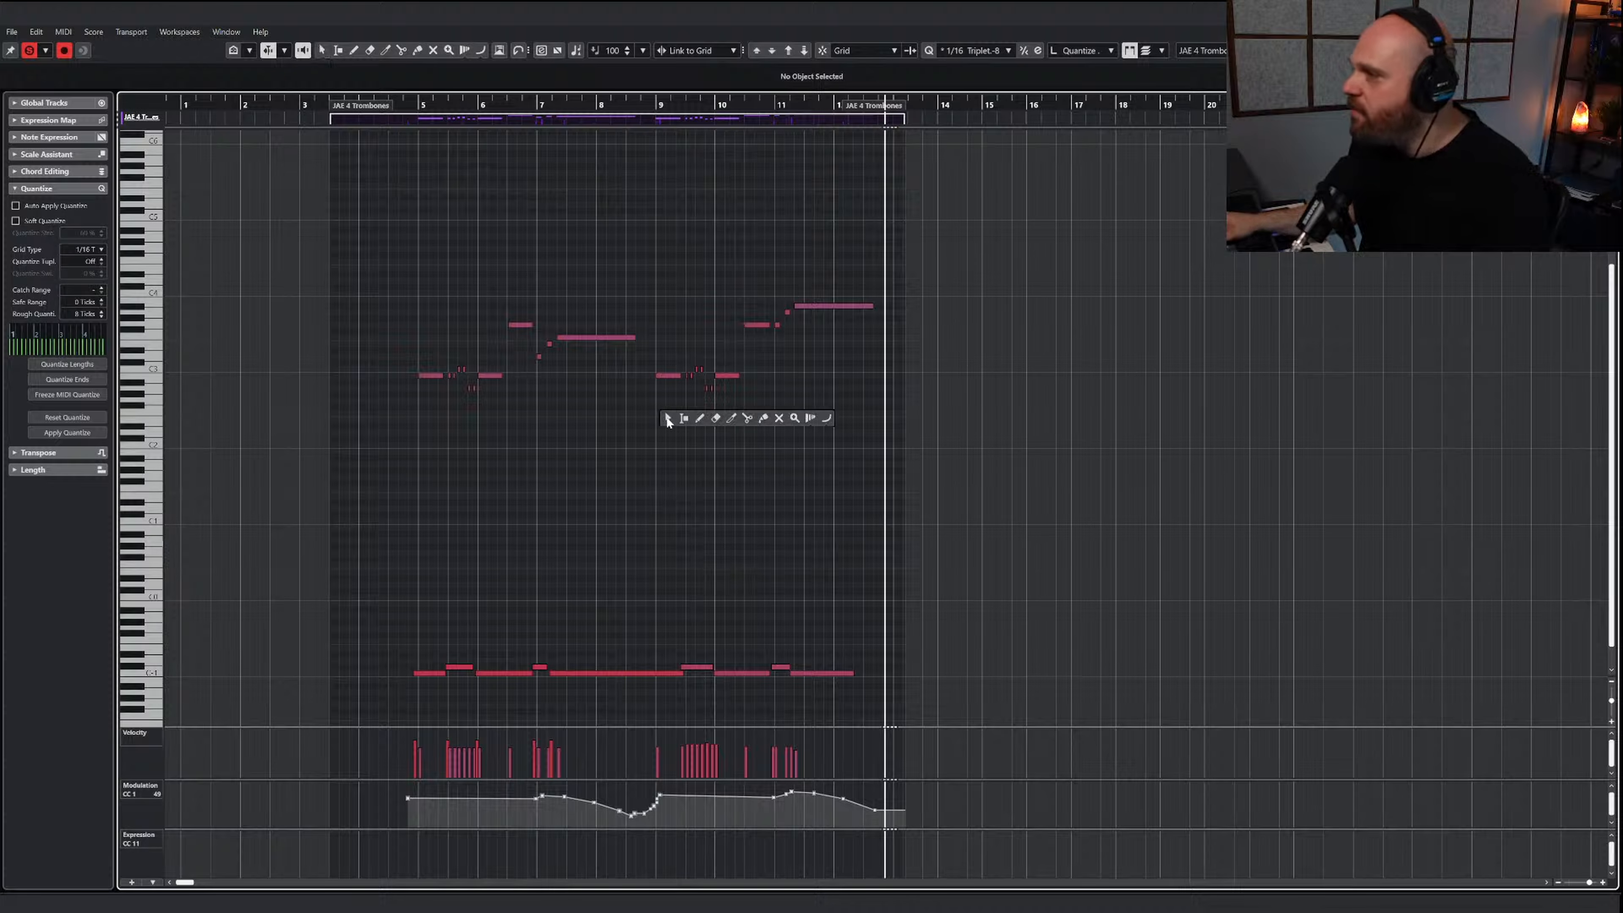
click(666, 419)
click(663, 105)
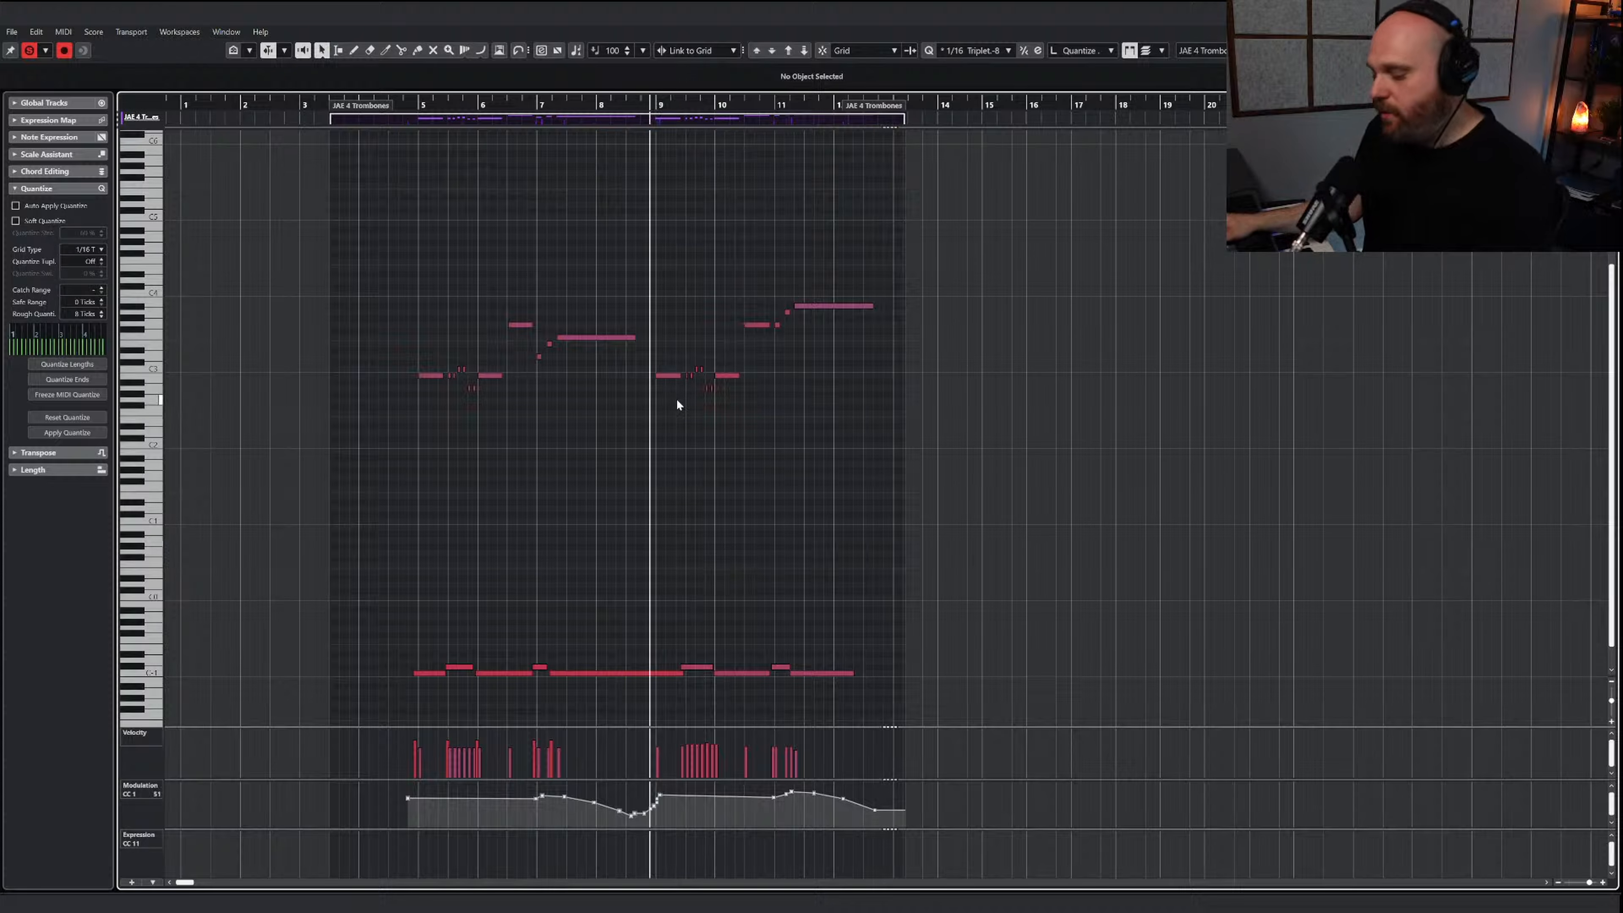
scroll(676, 398, left, 3)
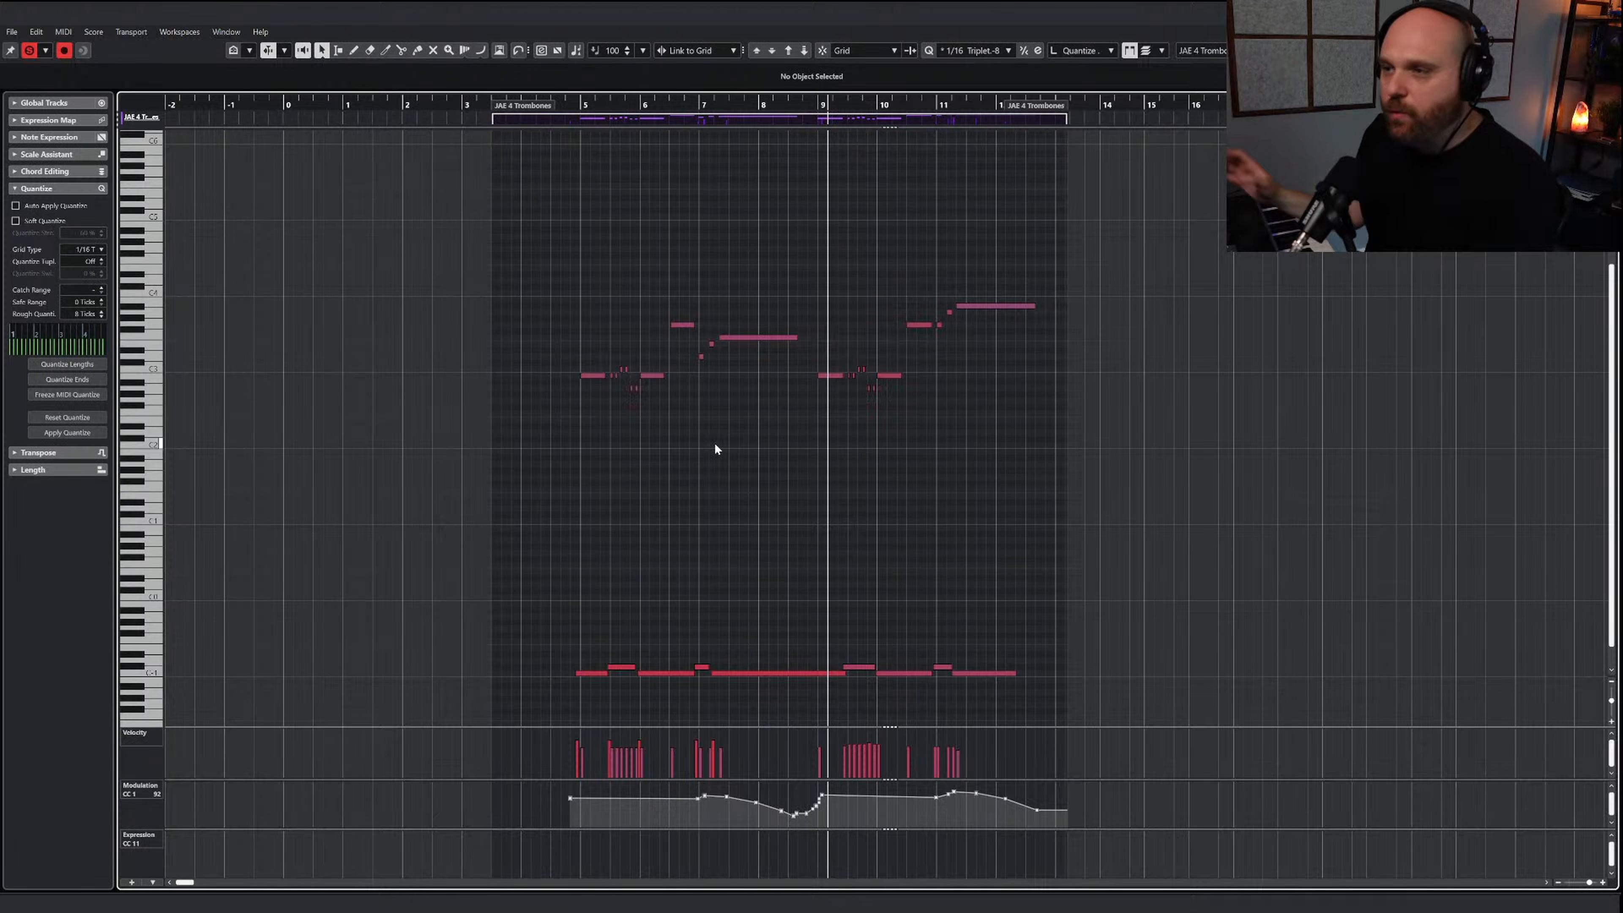
right_click(714, 443)
click(806, 104)
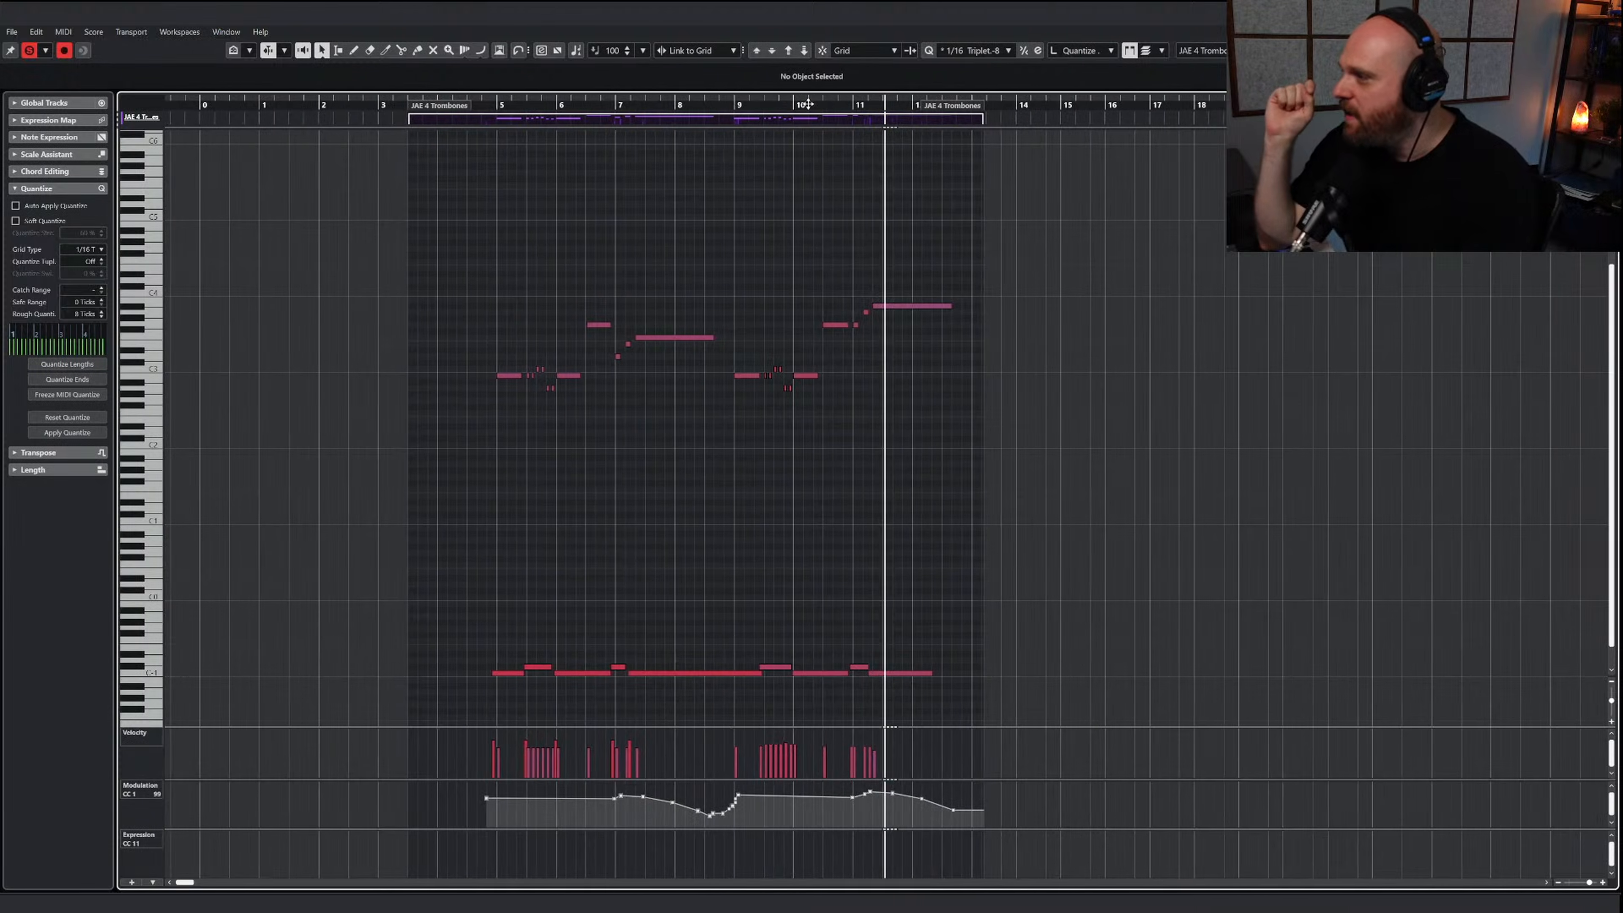
right_click(715, 224)
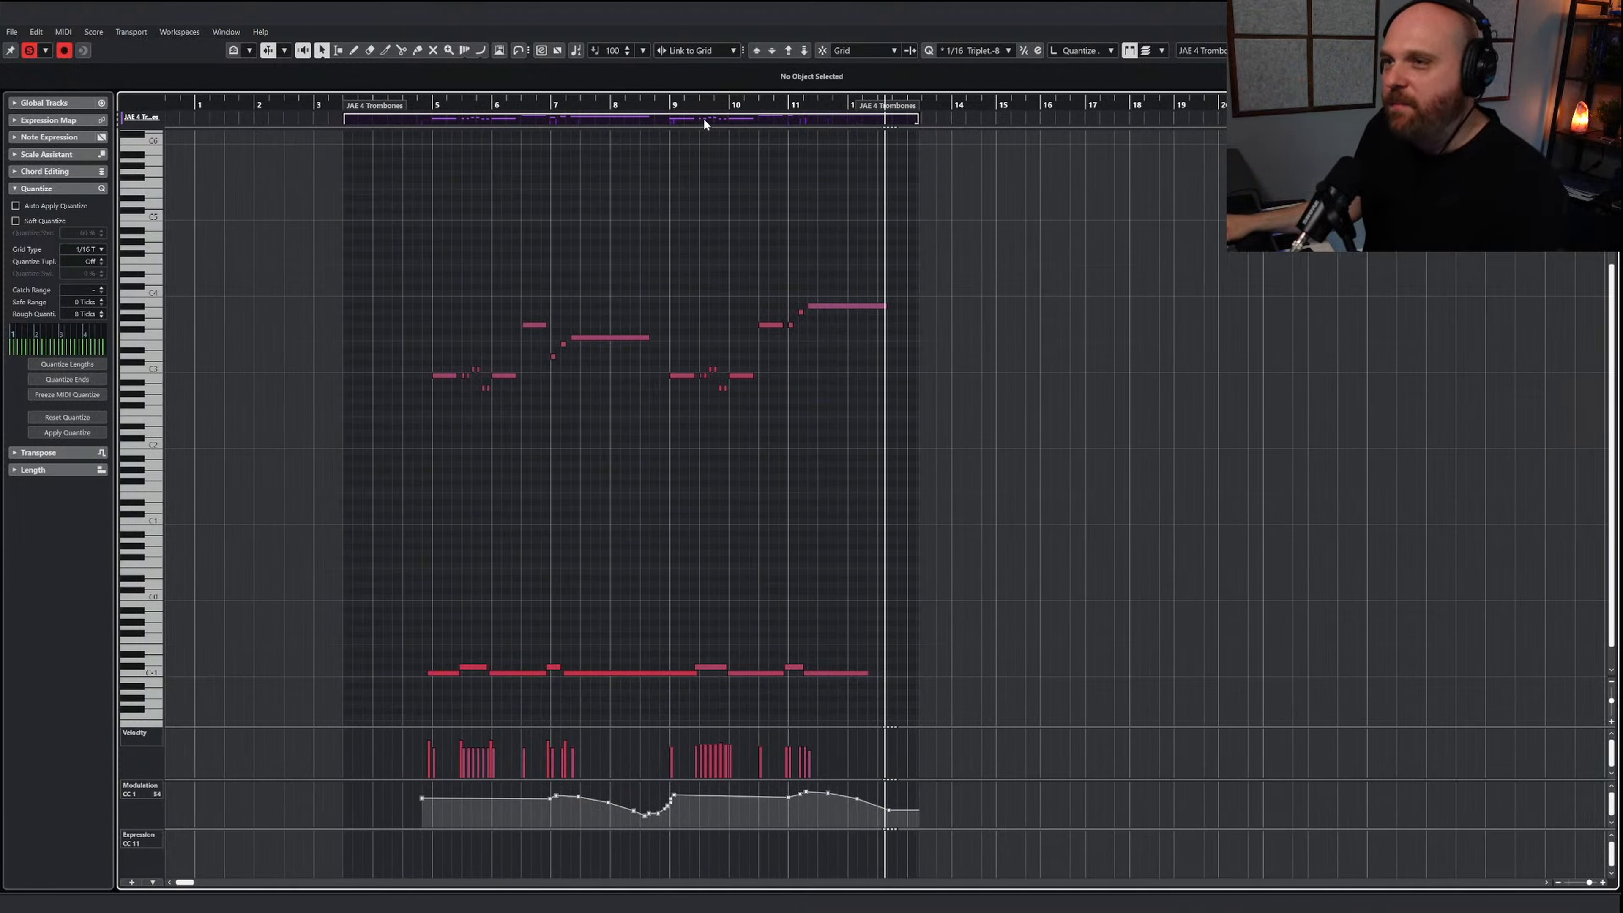
click(656, 106)
key(space)
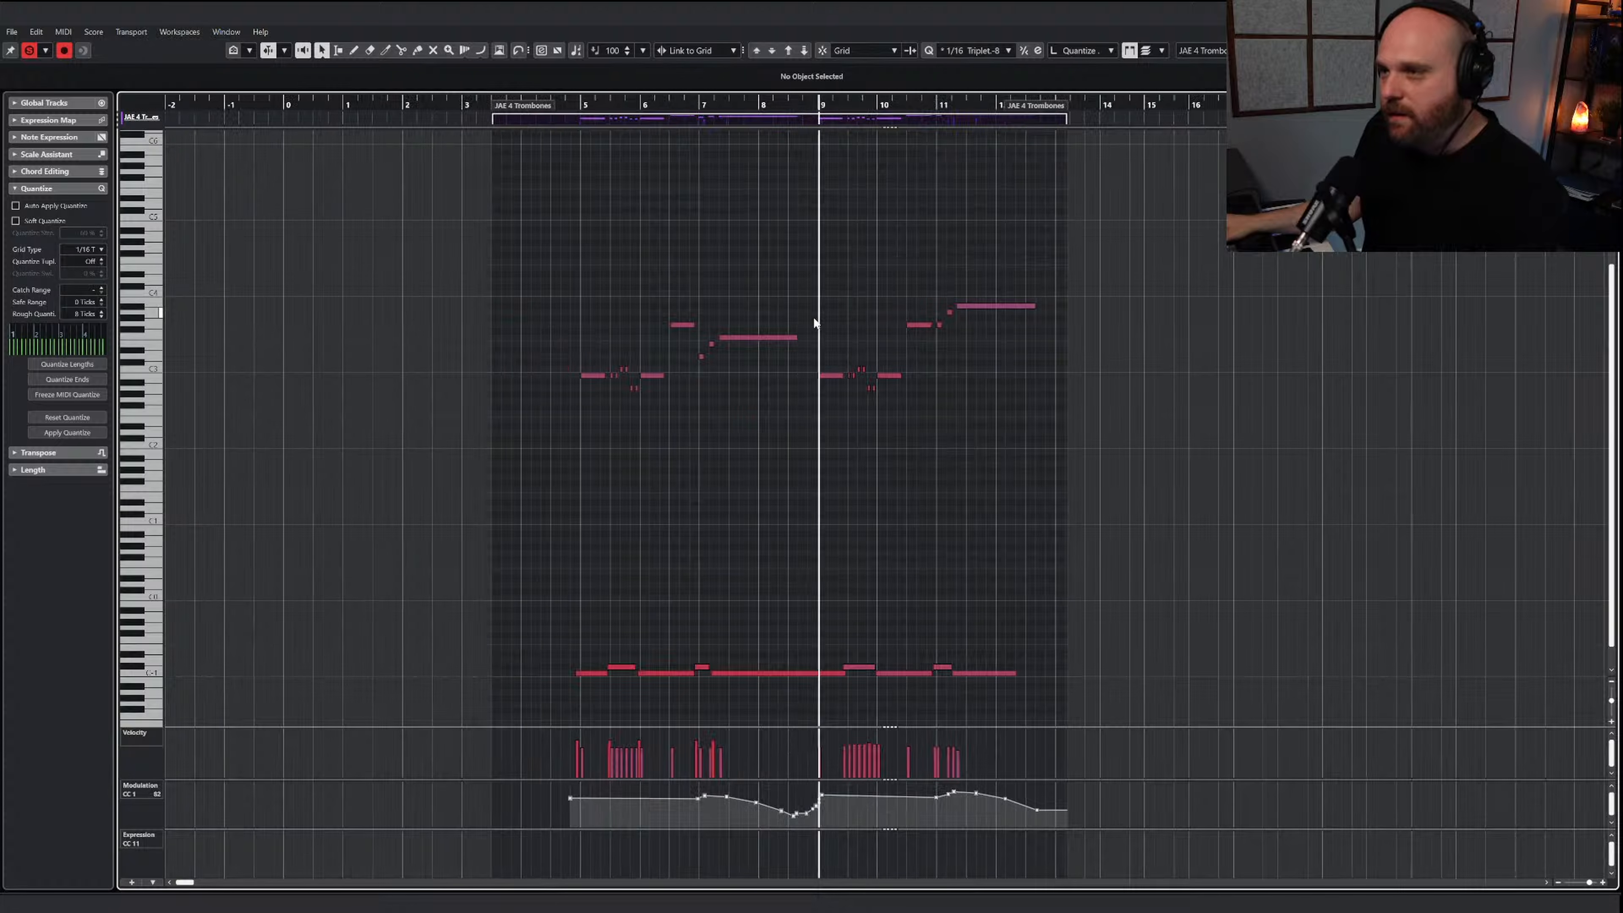
Copy the trombone melody from bar 9 onward and paste it at bar 9 of the JAE 6 Horns part, extended past bar 13
drag(819, 274, 1099, 475)
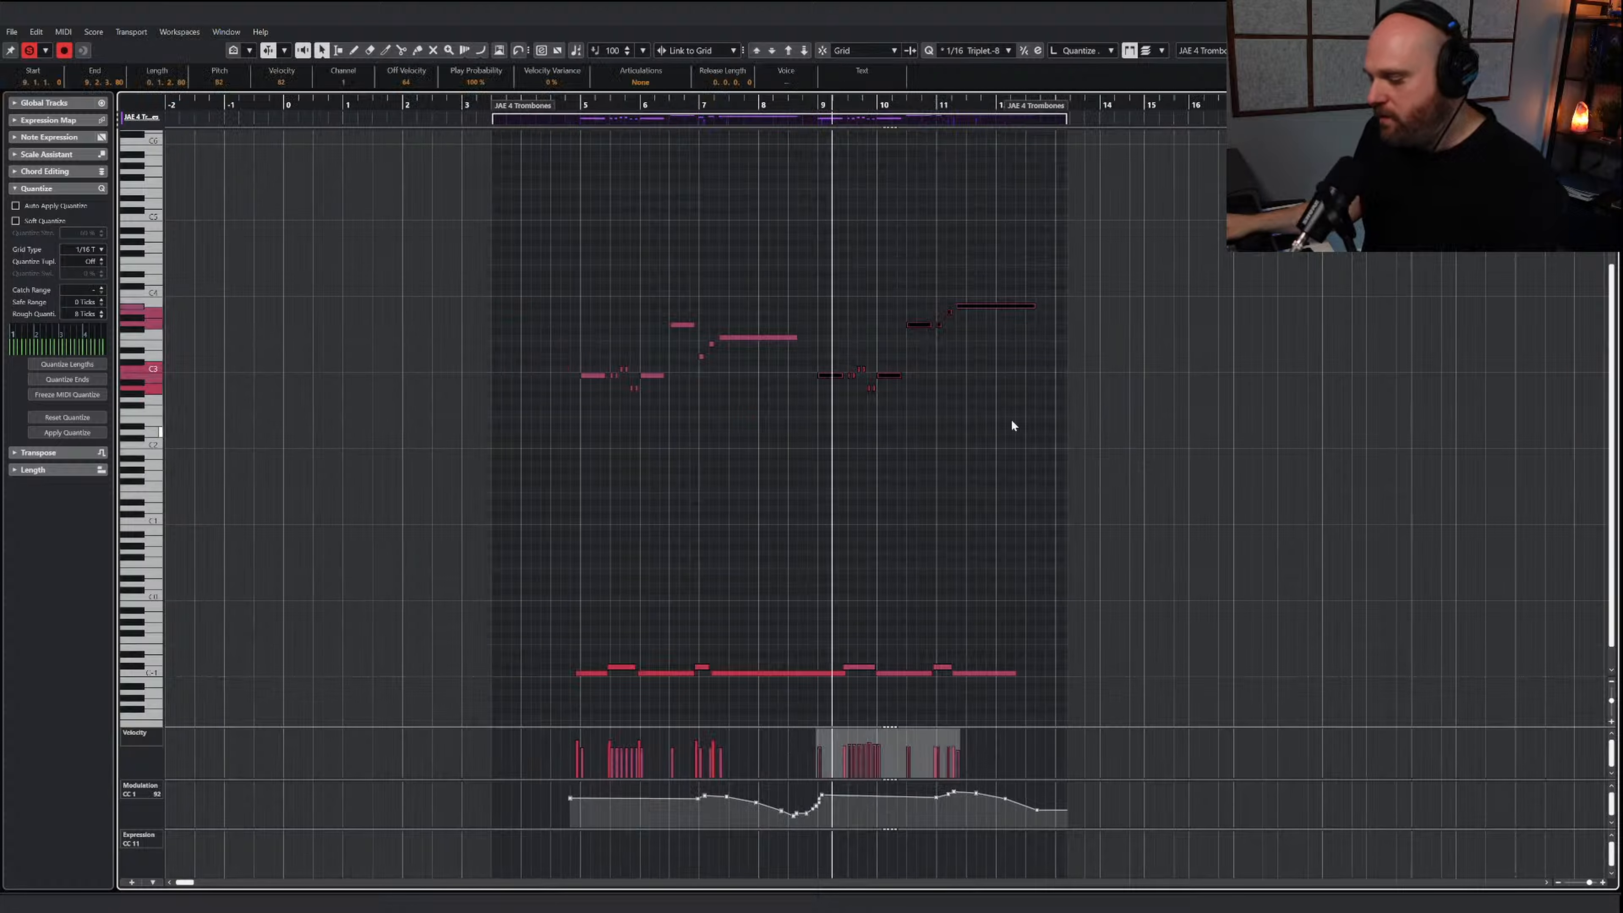
click(817, 106)
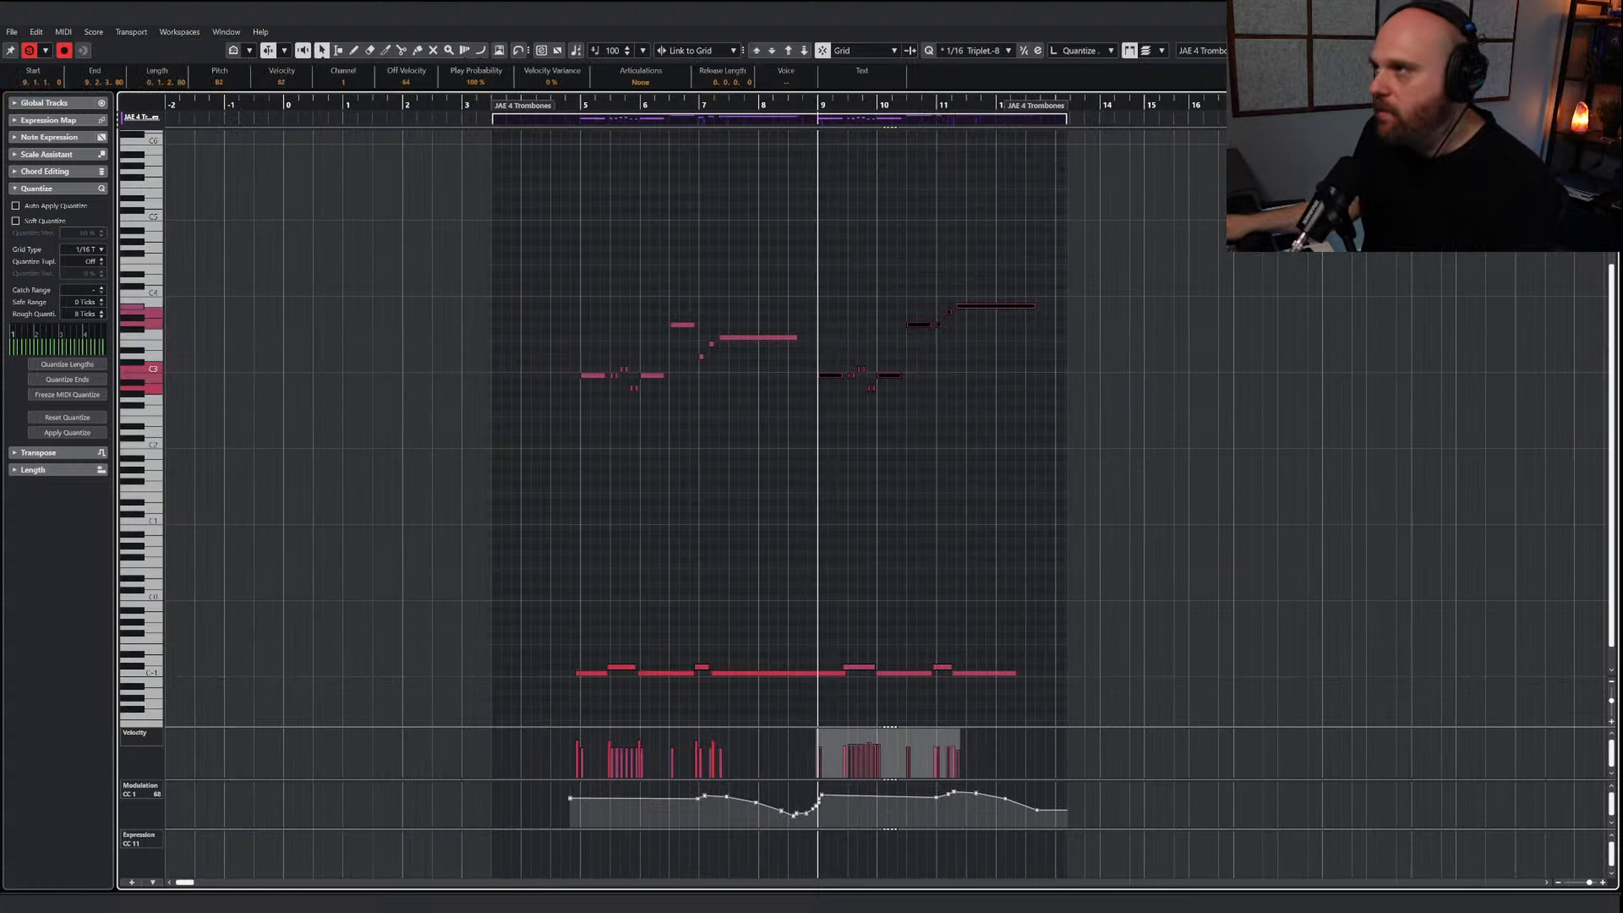
key(Return)
click(957, 371)
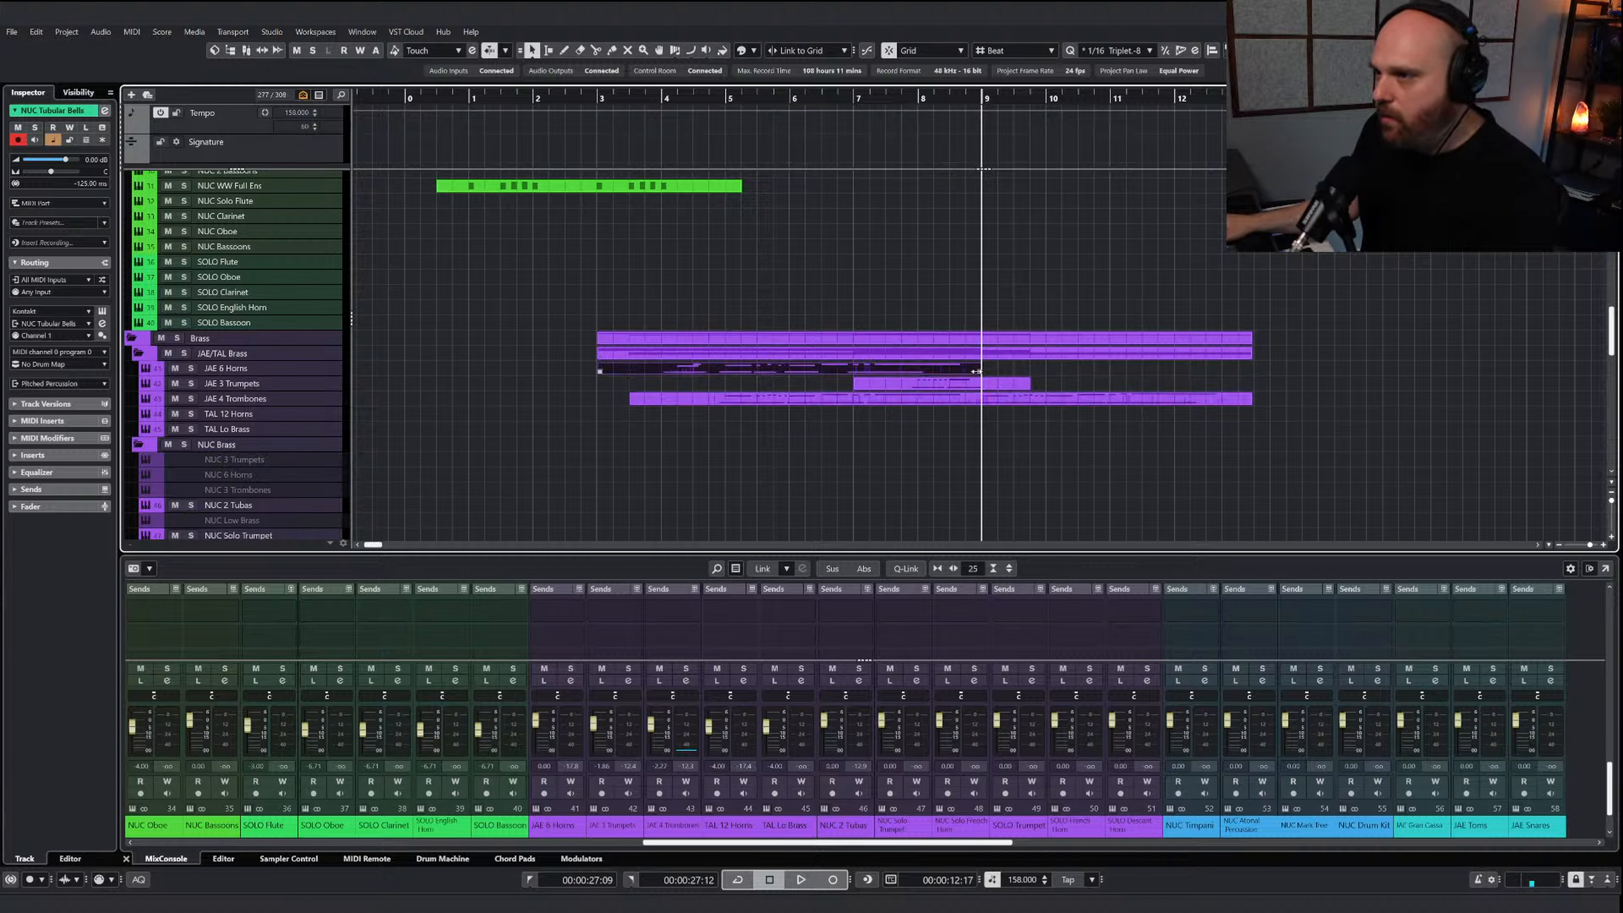
key(Return)
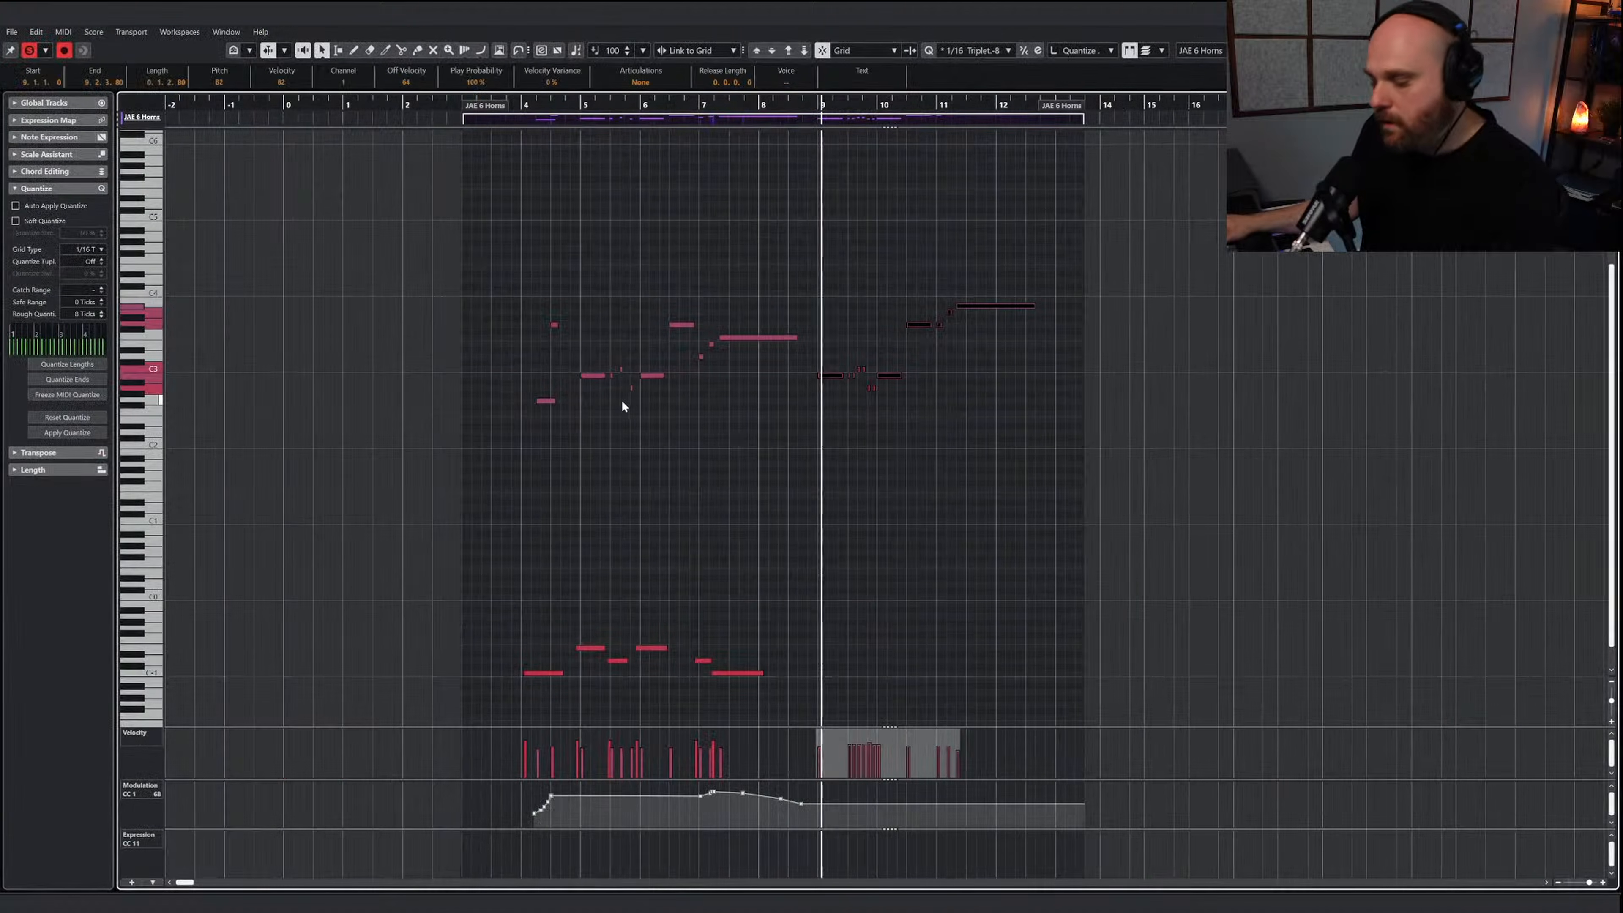
Draw an E-1 keyswitch under the horns' first long note in bar 9 and a D-1 keyswitch under the following short notes
right_click(766, 531)
click(818, 542)
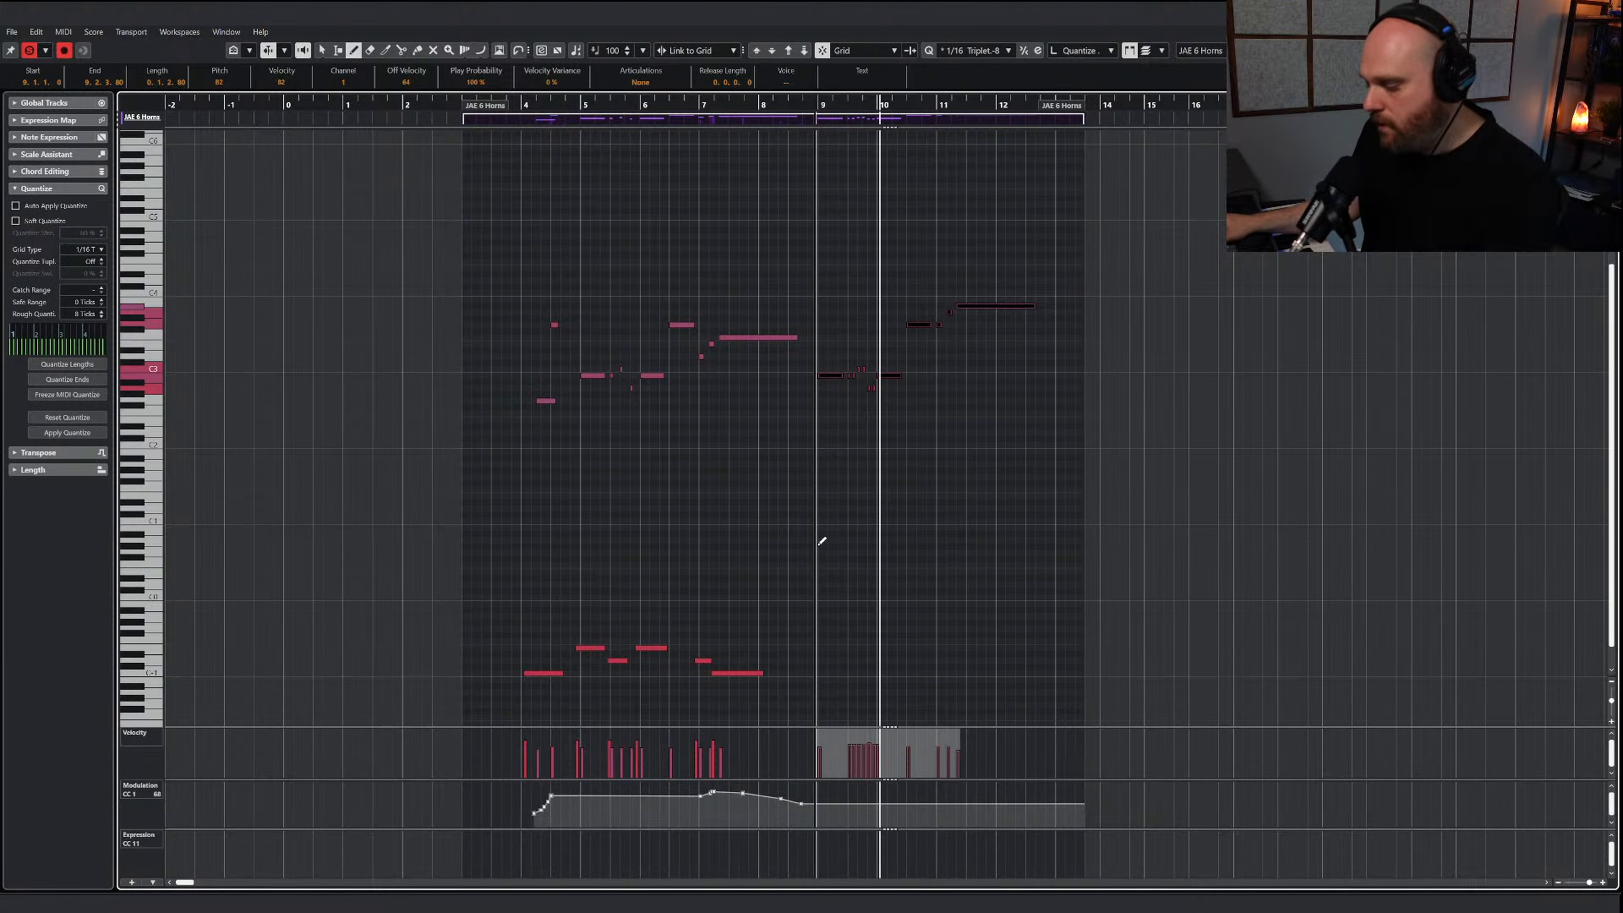
key(h)
key(h)
key(h)
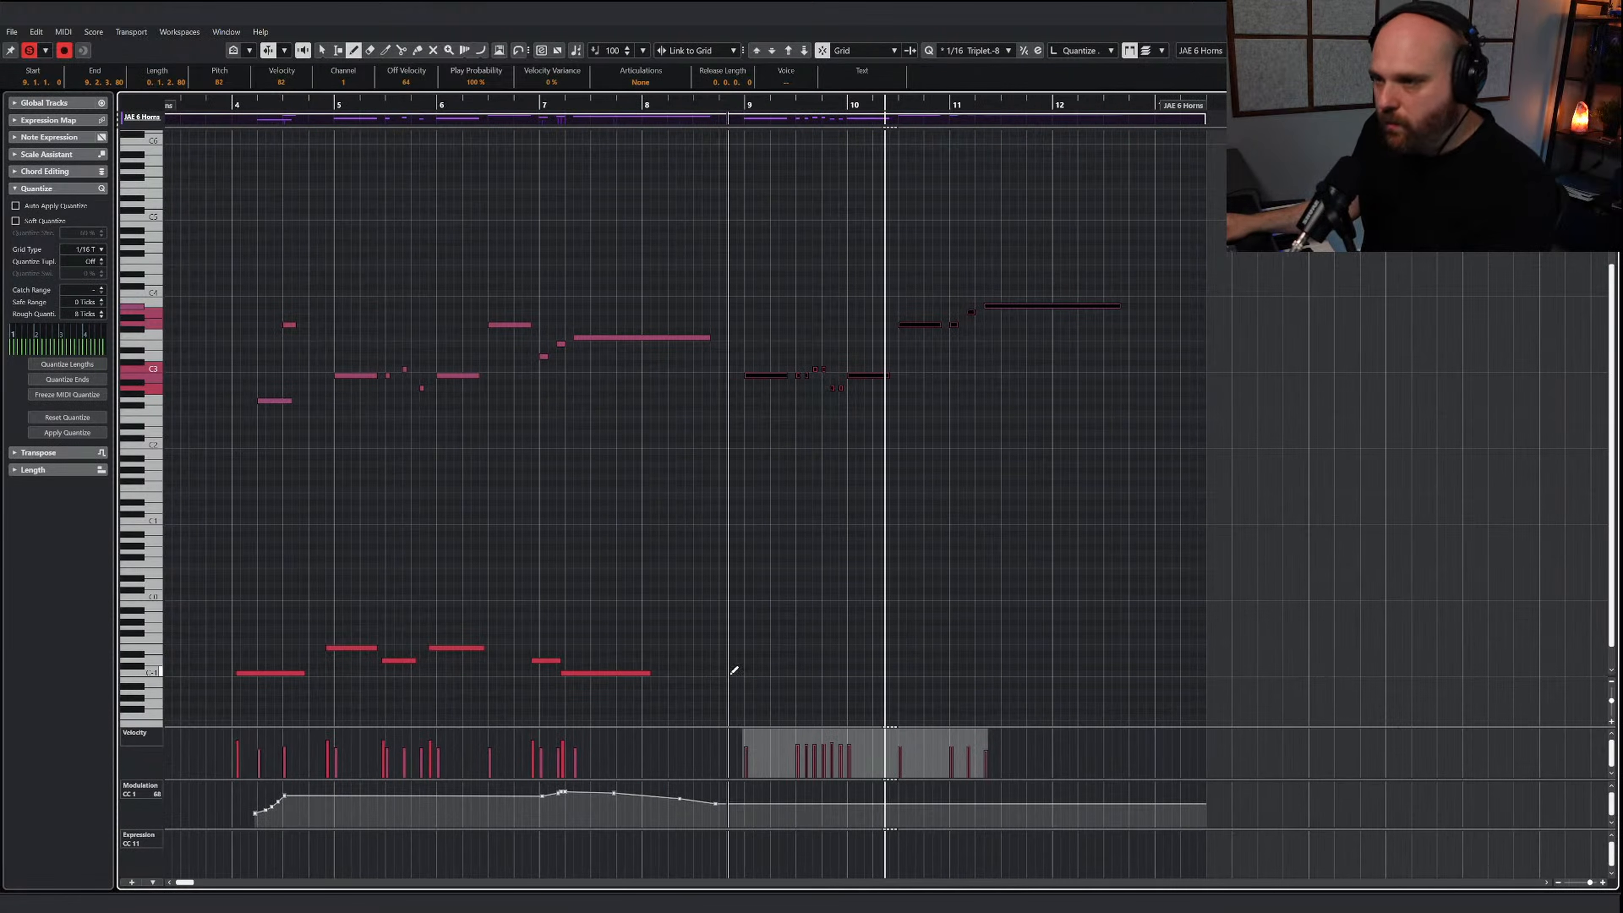
drag(734, 647, 844, 658)
Mute every second note of the short six-note run in the horns' bar 9
right_click(808, 551)
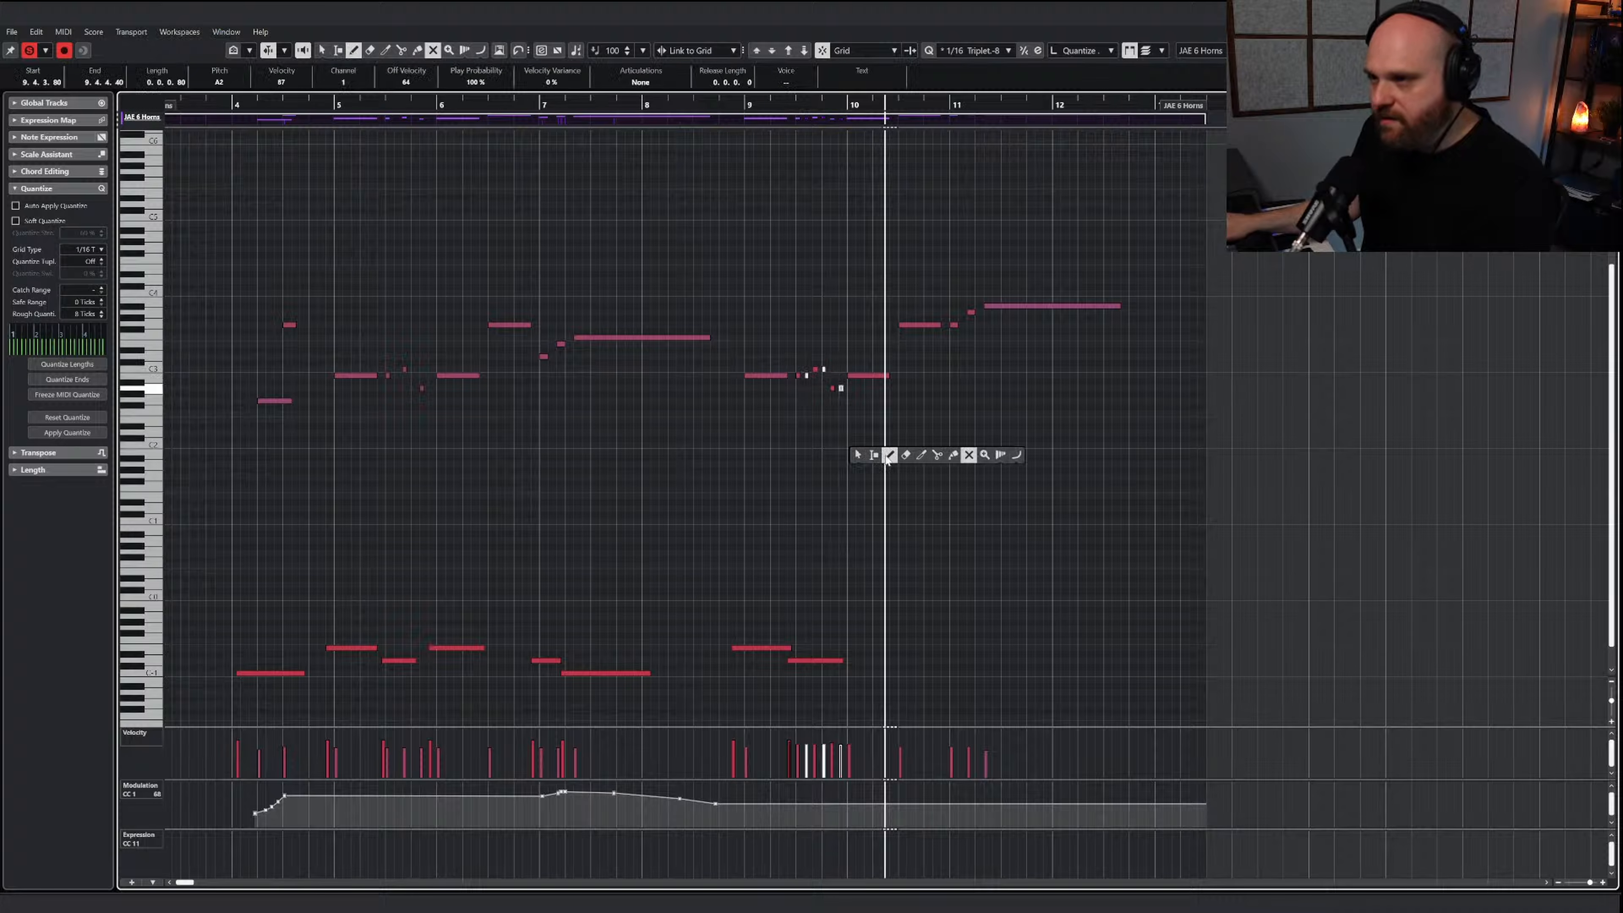
click(888, 456)
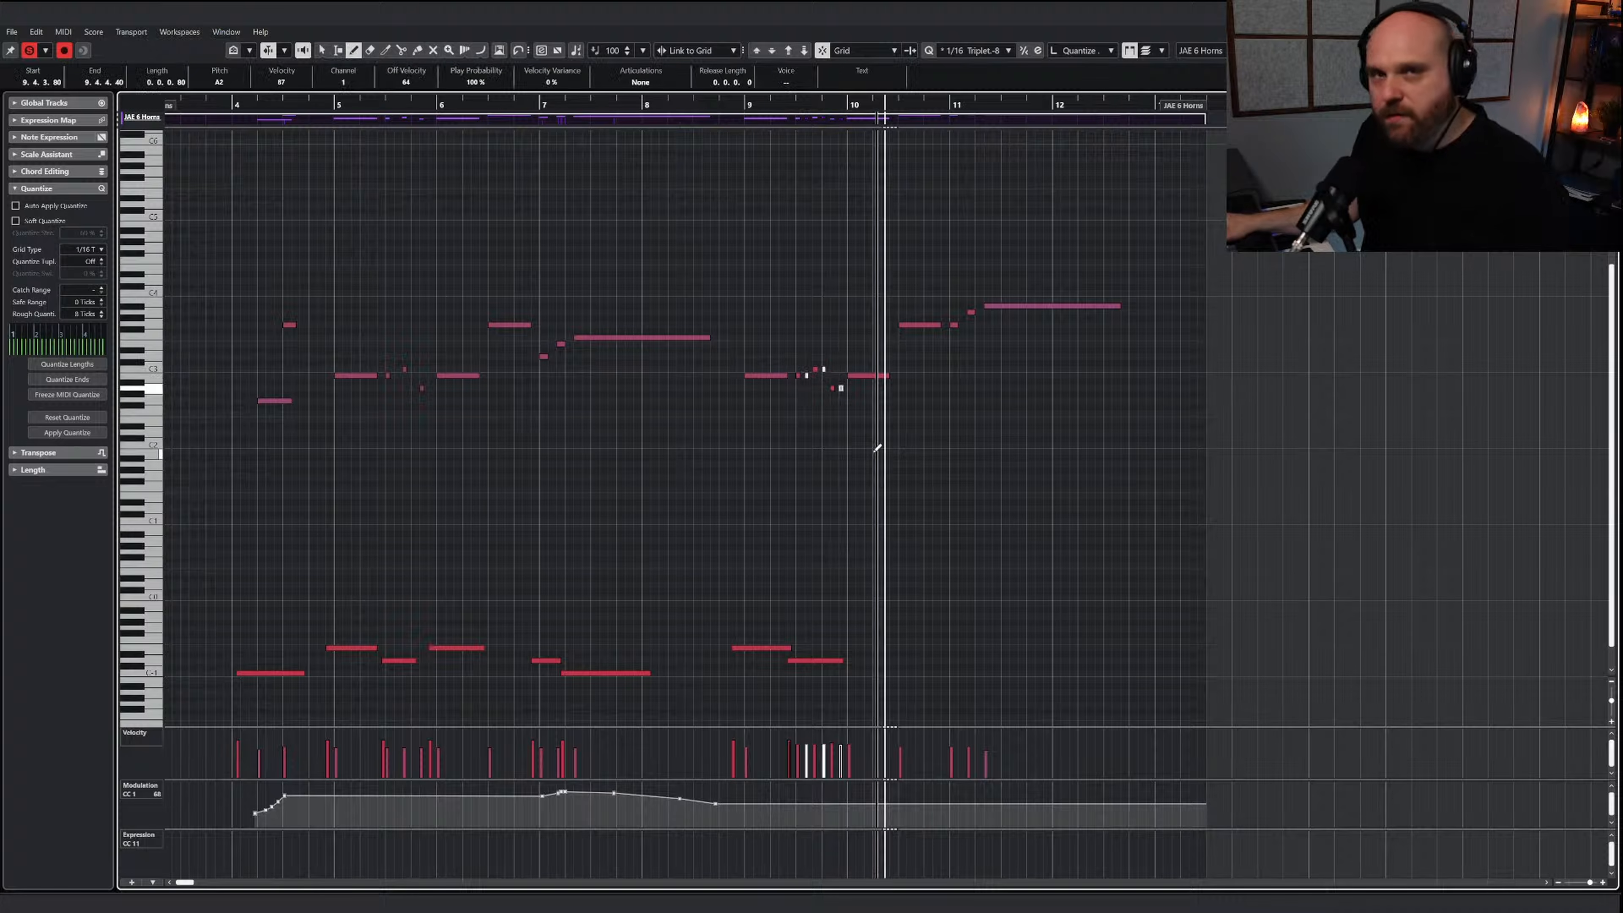
right_click(824, 541)
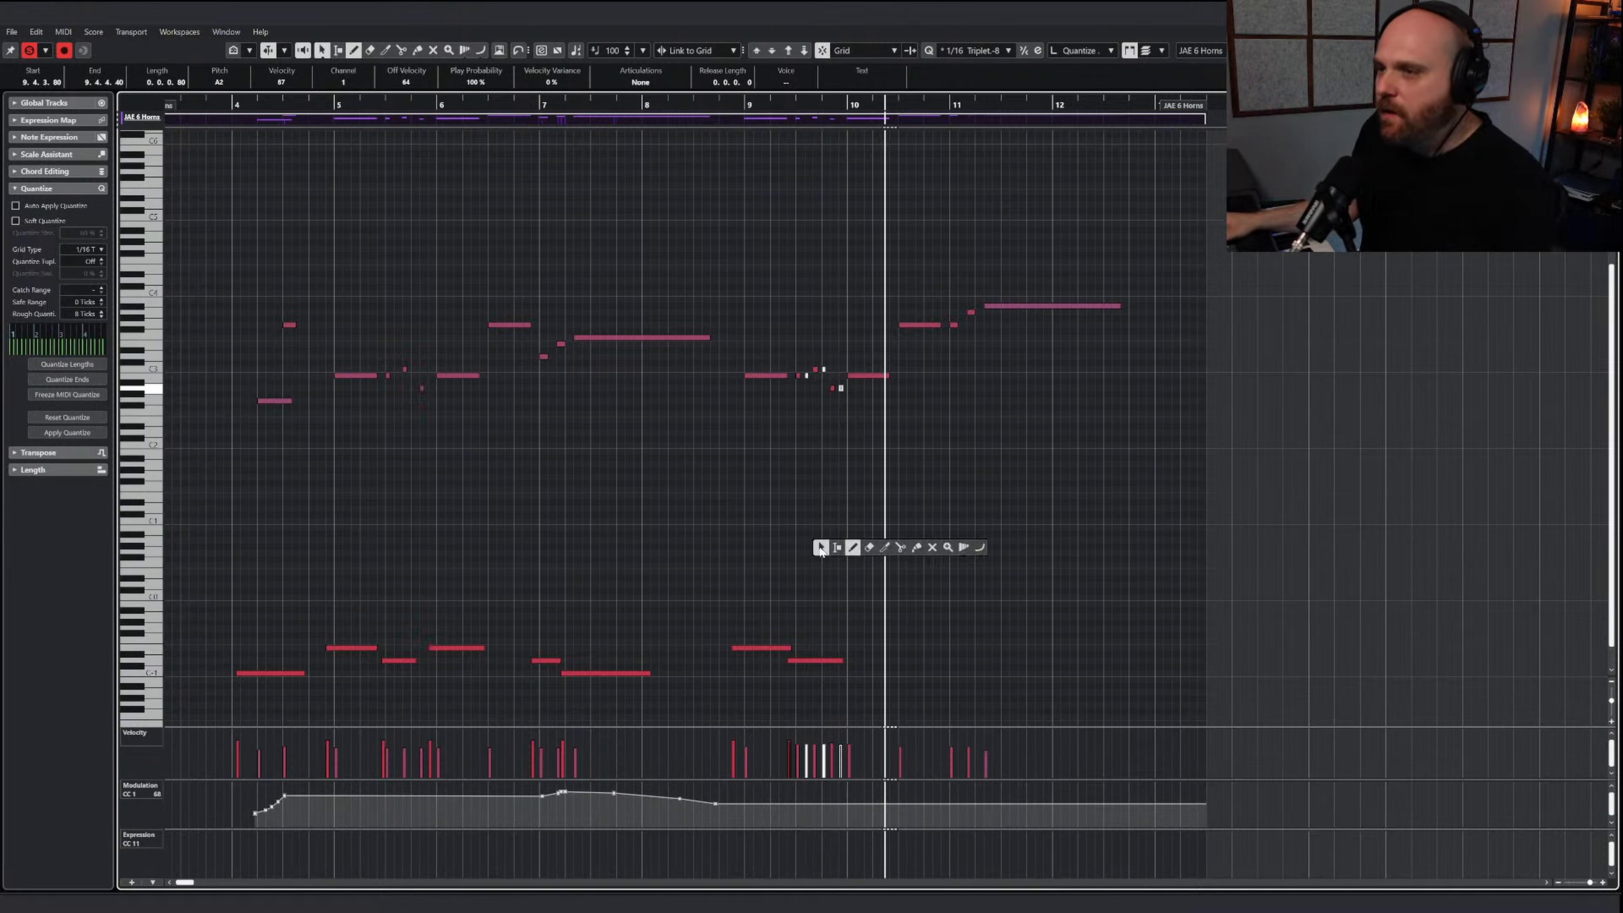
click(819, 545)
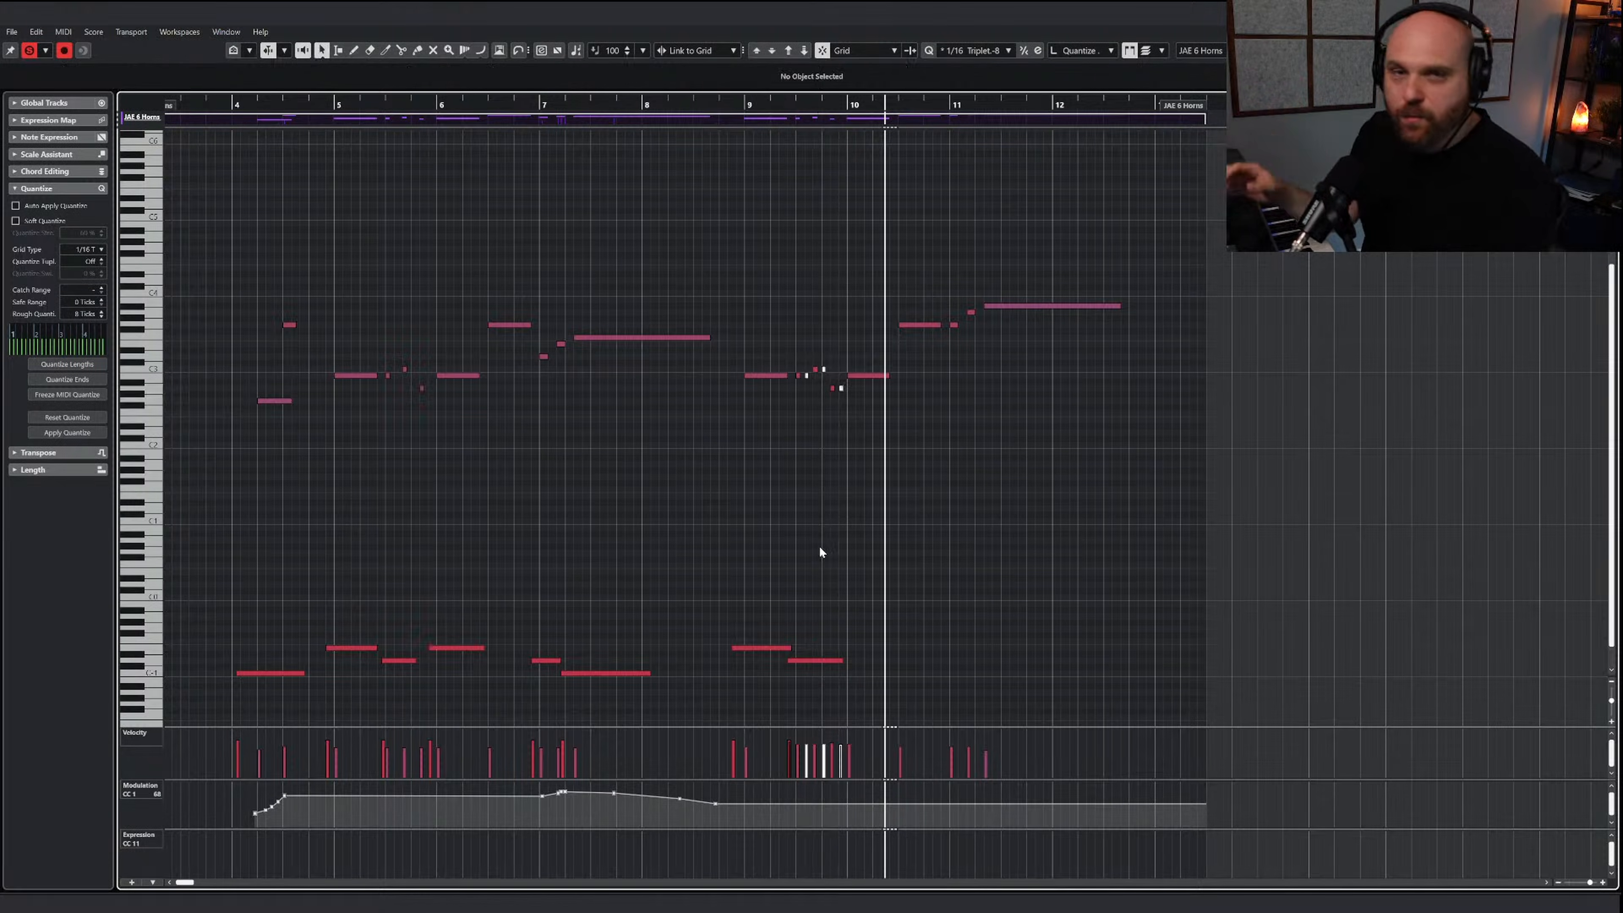
Add E-1 keyswitches under the horns' long notes in bars 10 and 11, with a short D-1 keyswitch between them
right_click(844, 542)
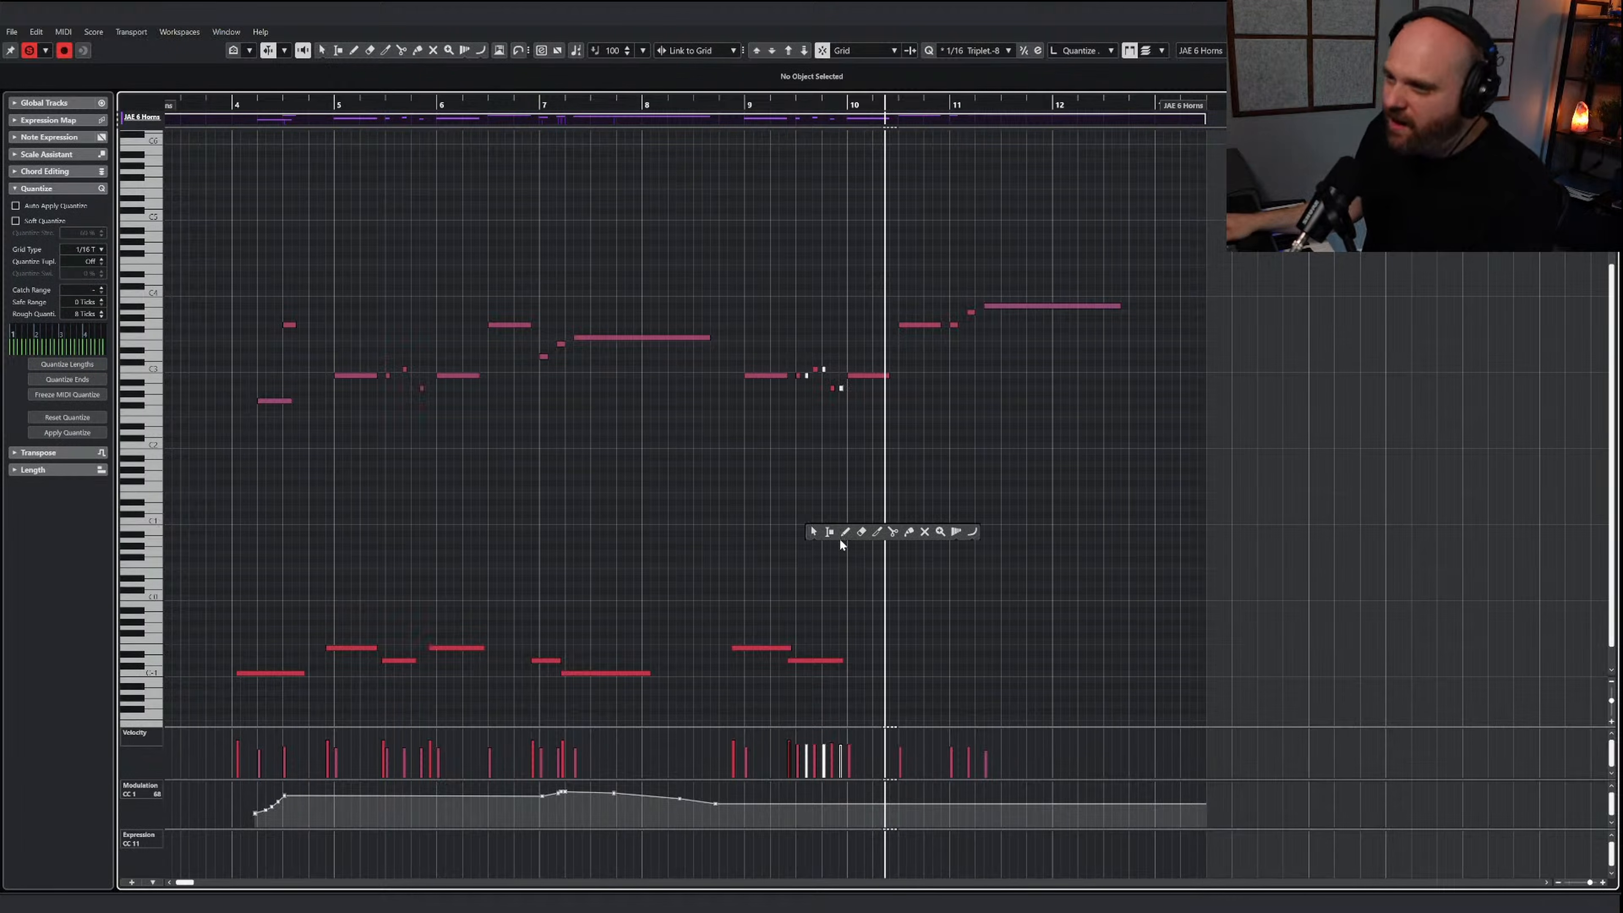
click(843, 534)
mouse_move(841, 646)
mouse_down()
mouse_move(999, 660)
mouse_move(973, 661)
mouse_move(1057, 647)
mouse_up()
right_click(966, 612)
click(965, 612)
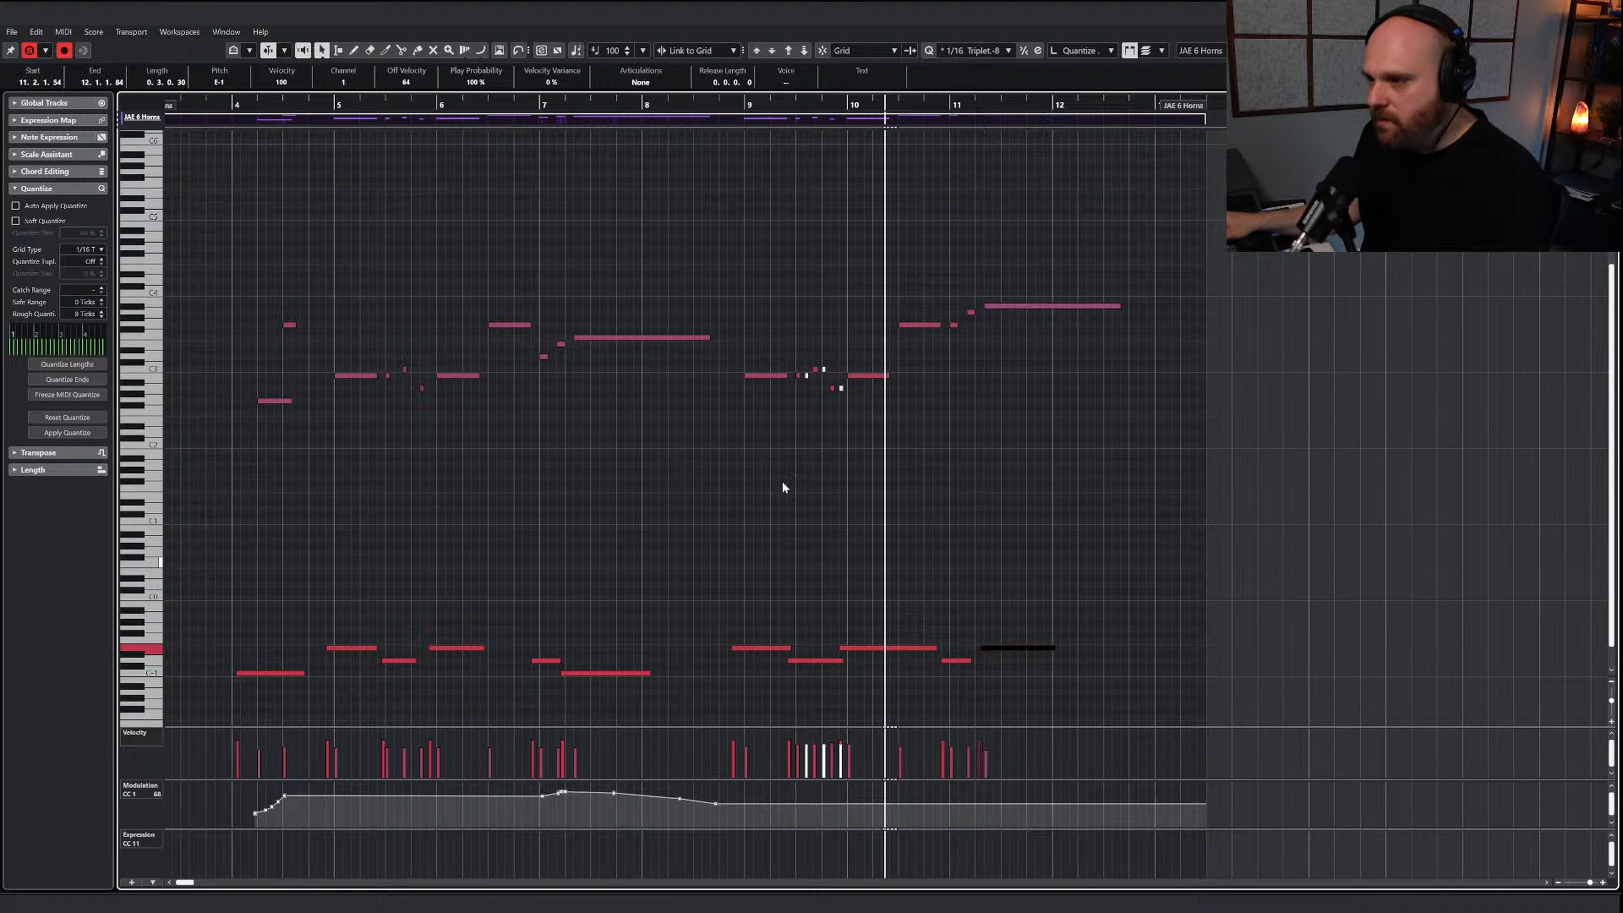
Play back the horn phrase from bar 9 to check the articulation changes
click(727, 102)
key(space)
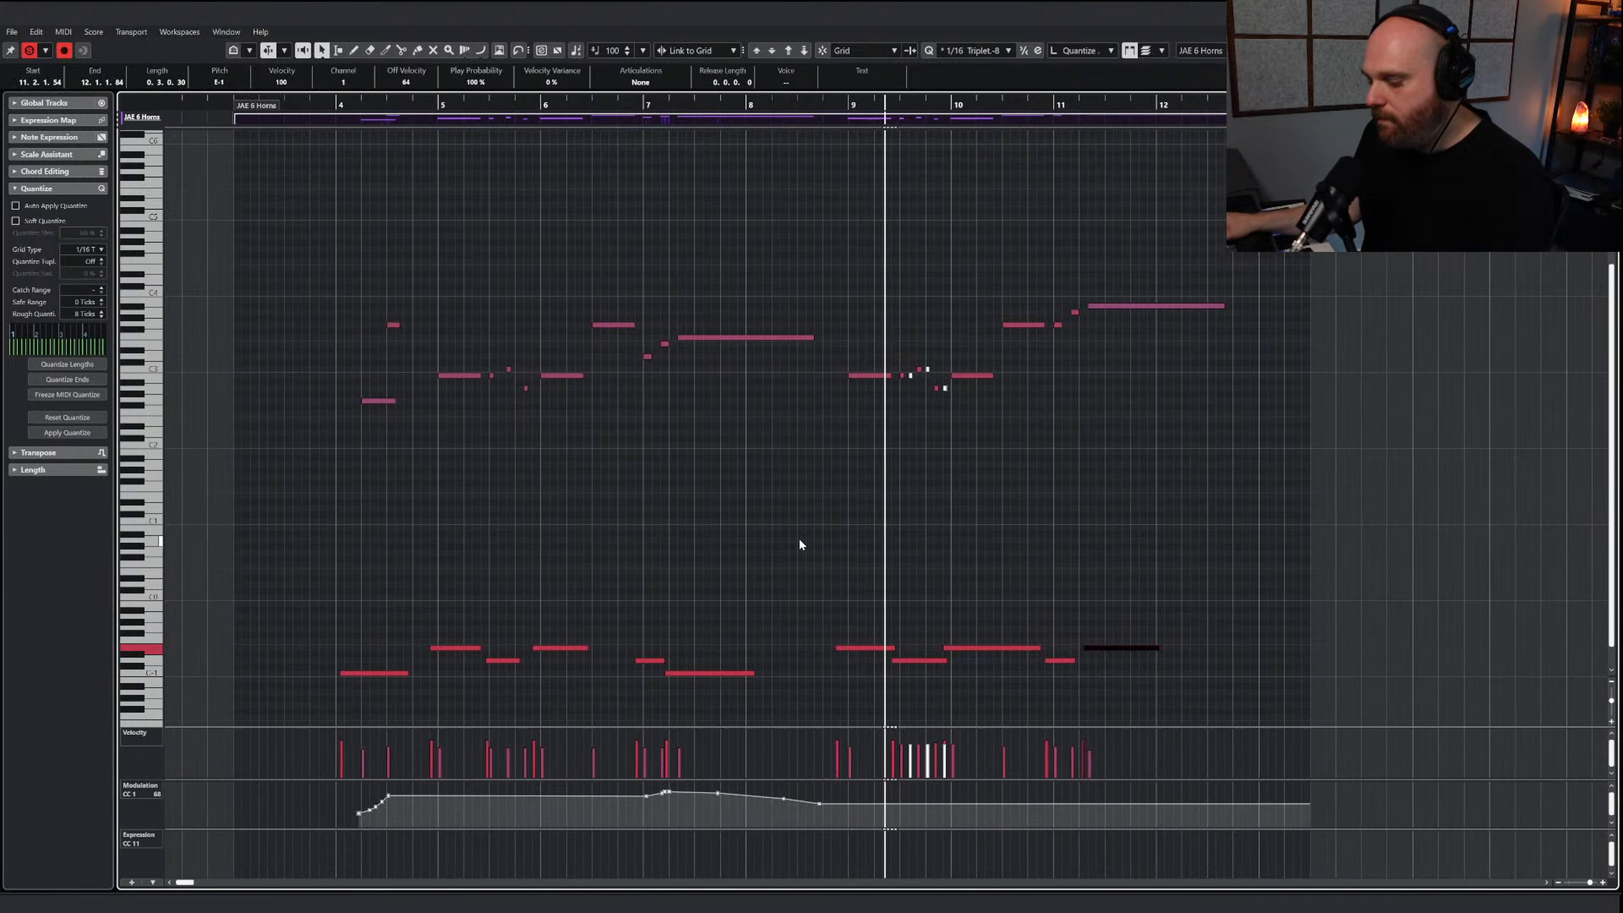
right_click(841, 561)
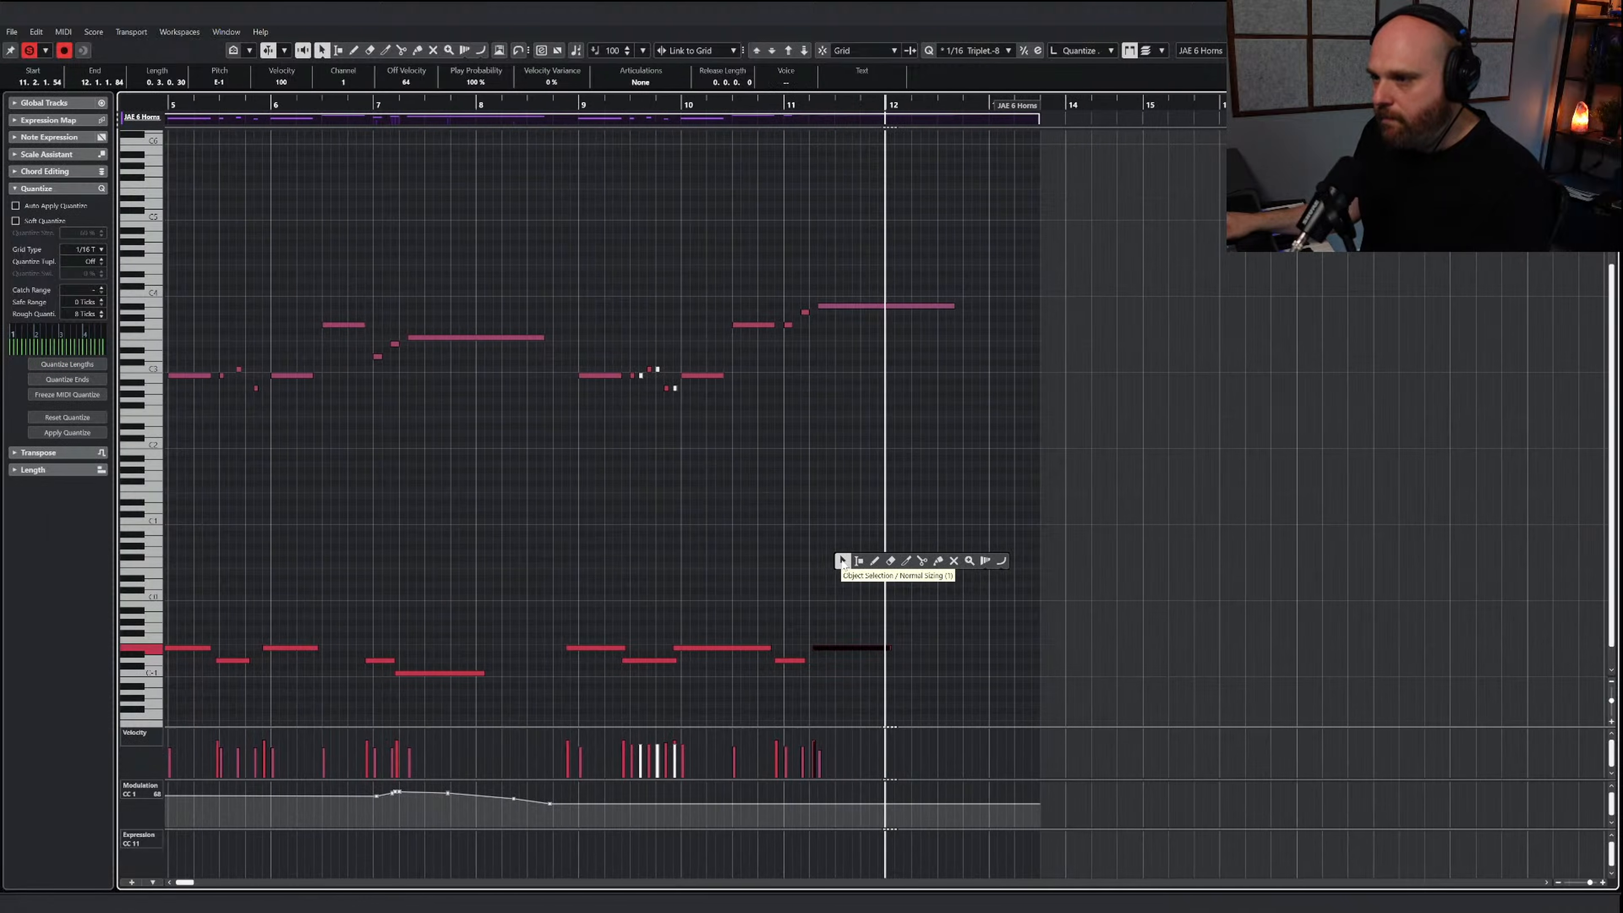
click(937, 561)
right_click(956, 585)
click(892, 583)
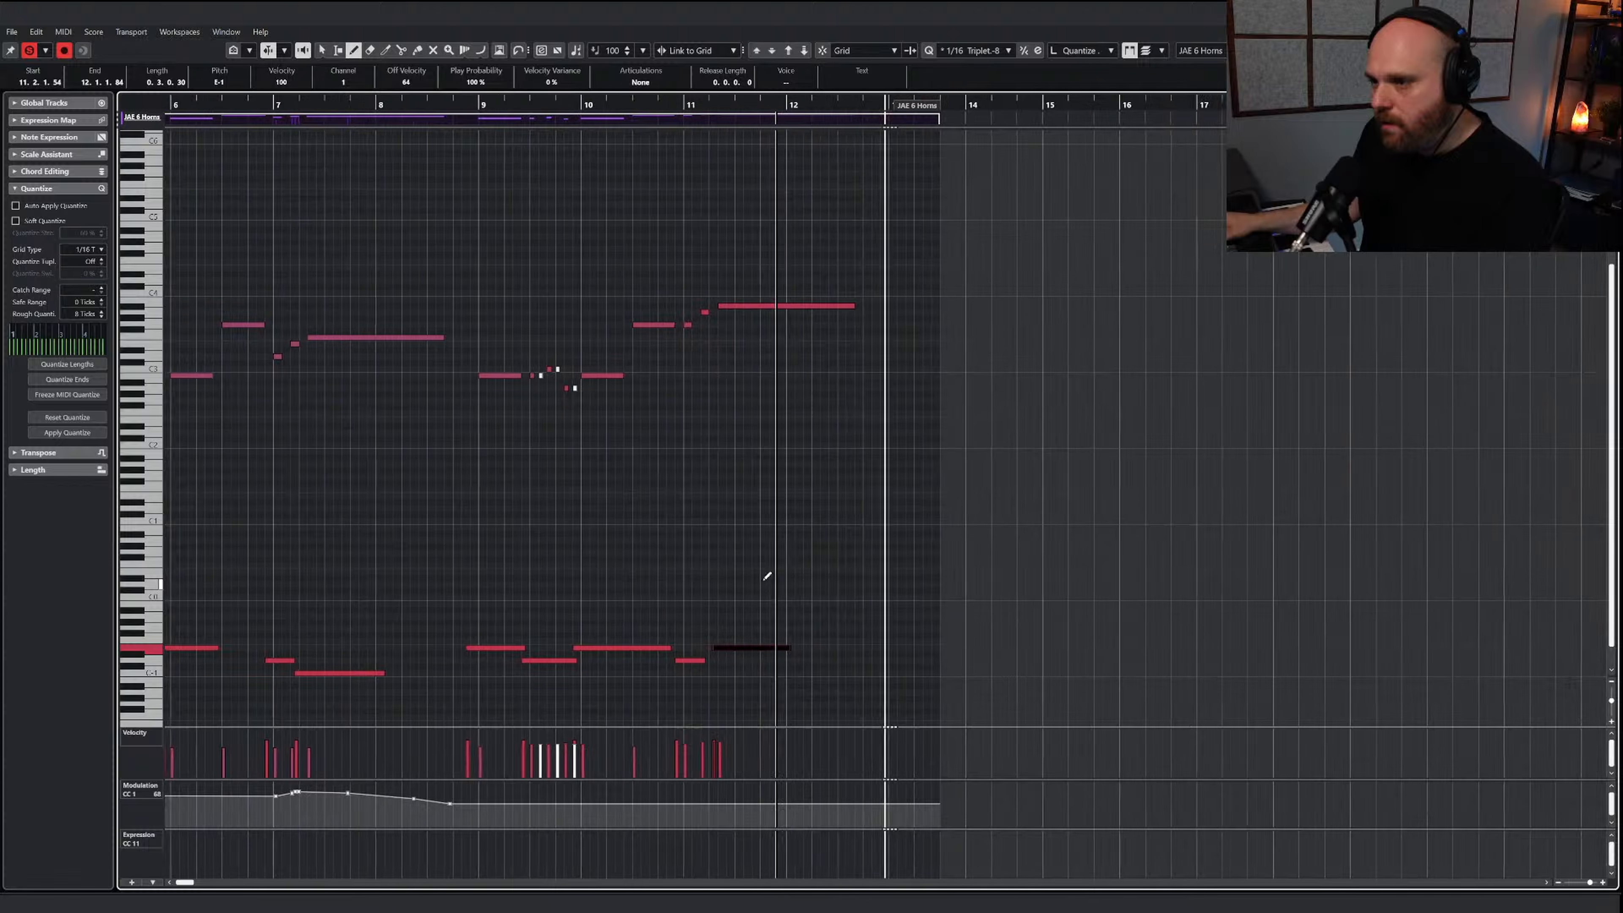
key(1)
Return to the project and listen to the horns and trombones together from about bar 9 to bar 12
click(510, 107)
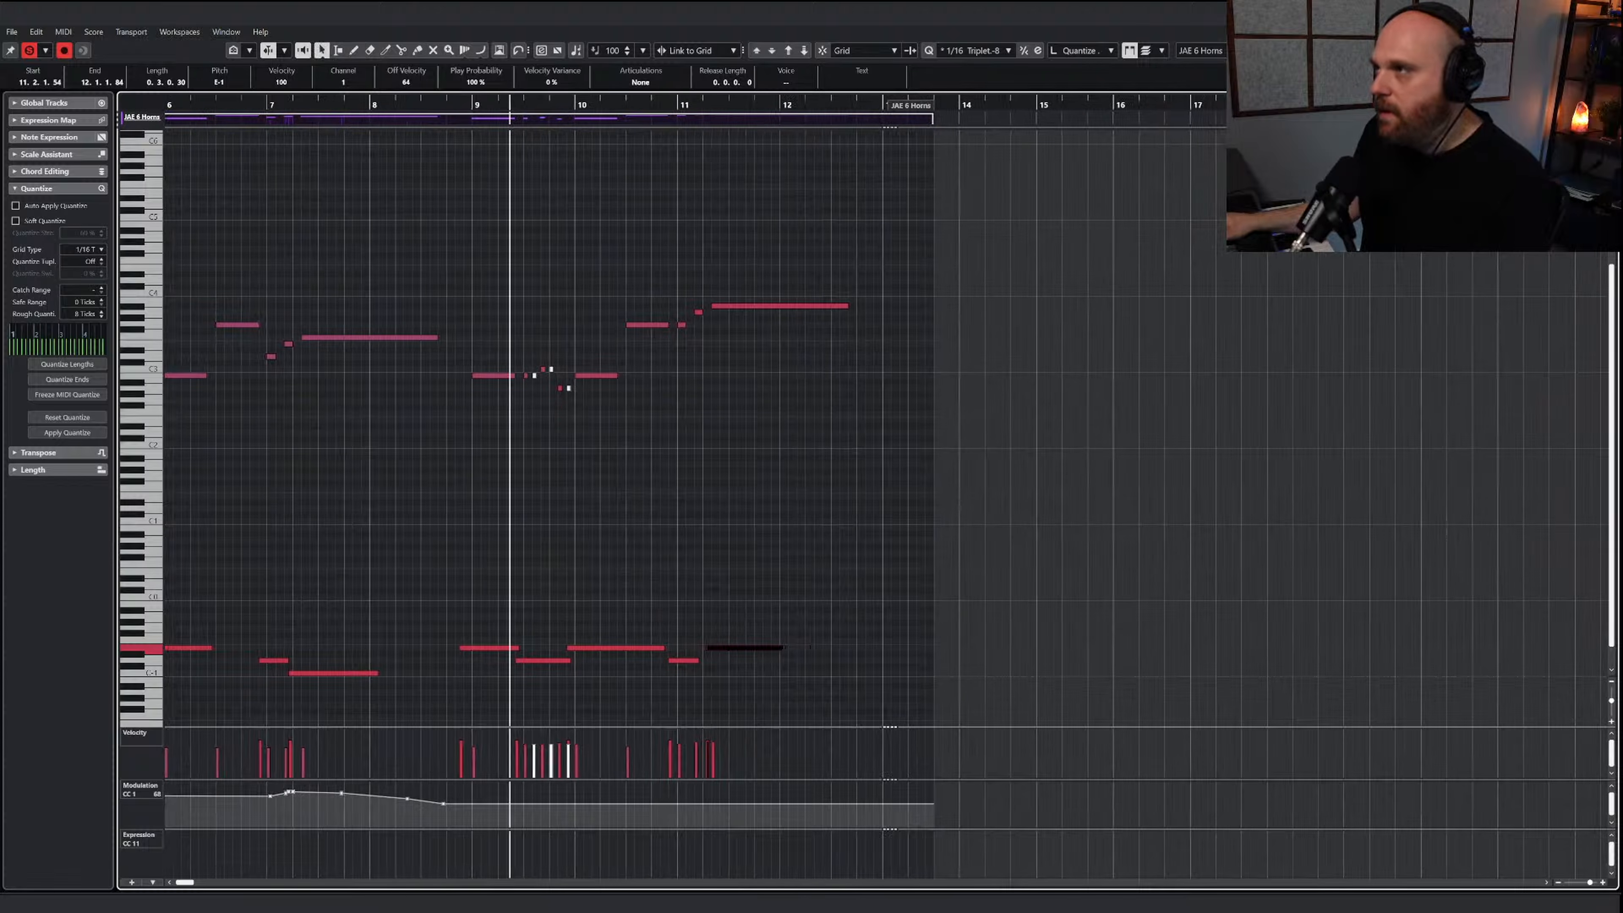
key(Return)
click(900, 144)
key(space)
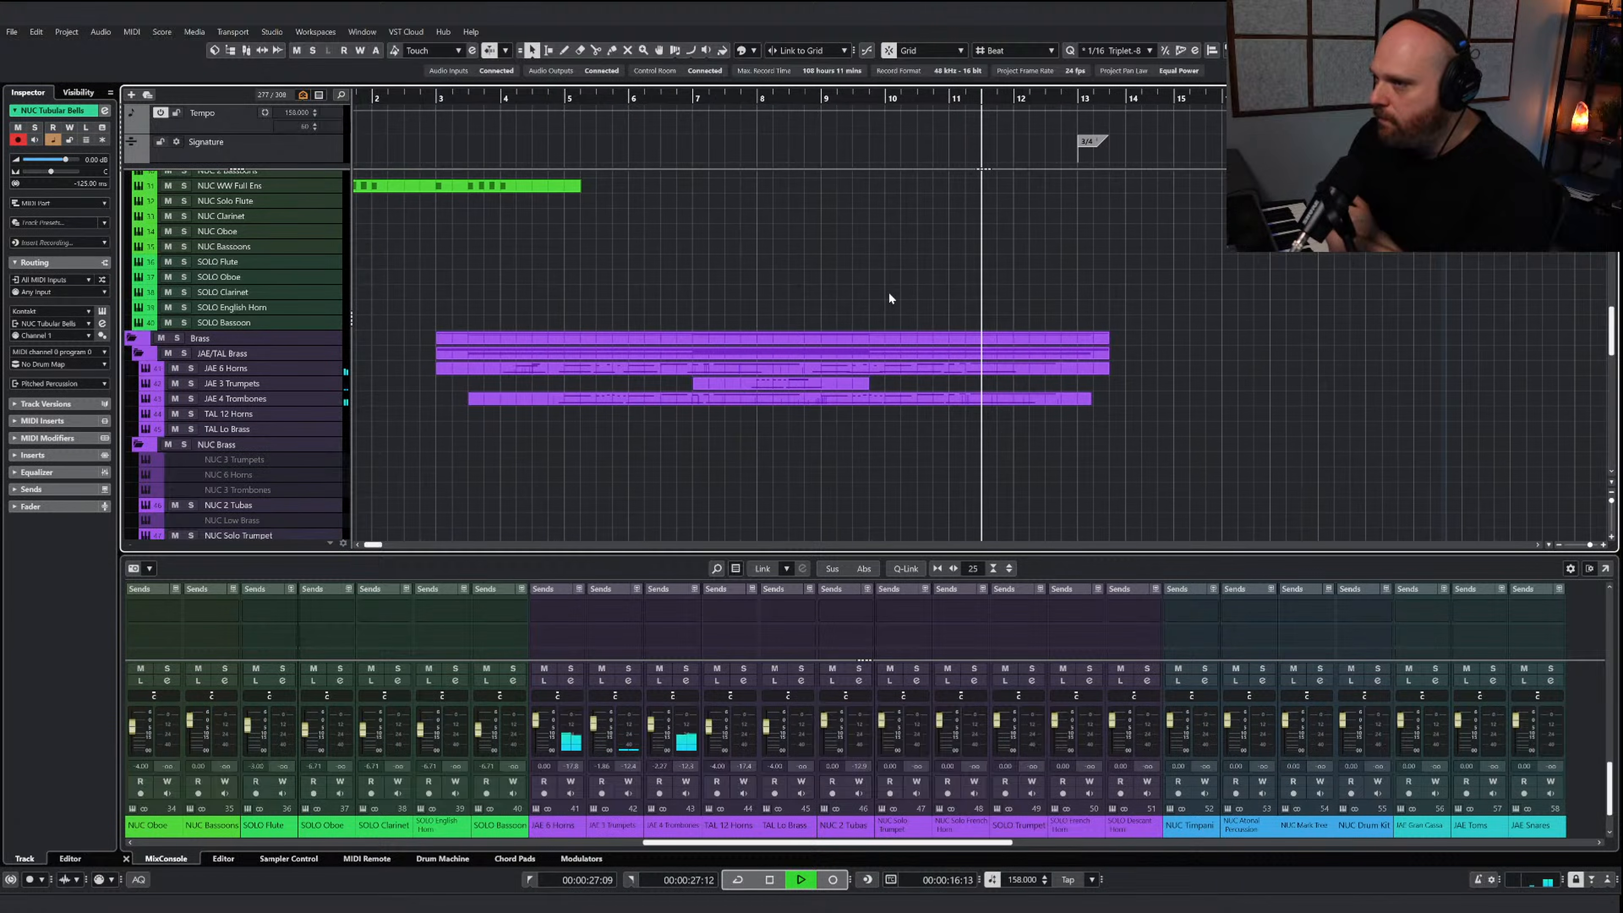
key(space)
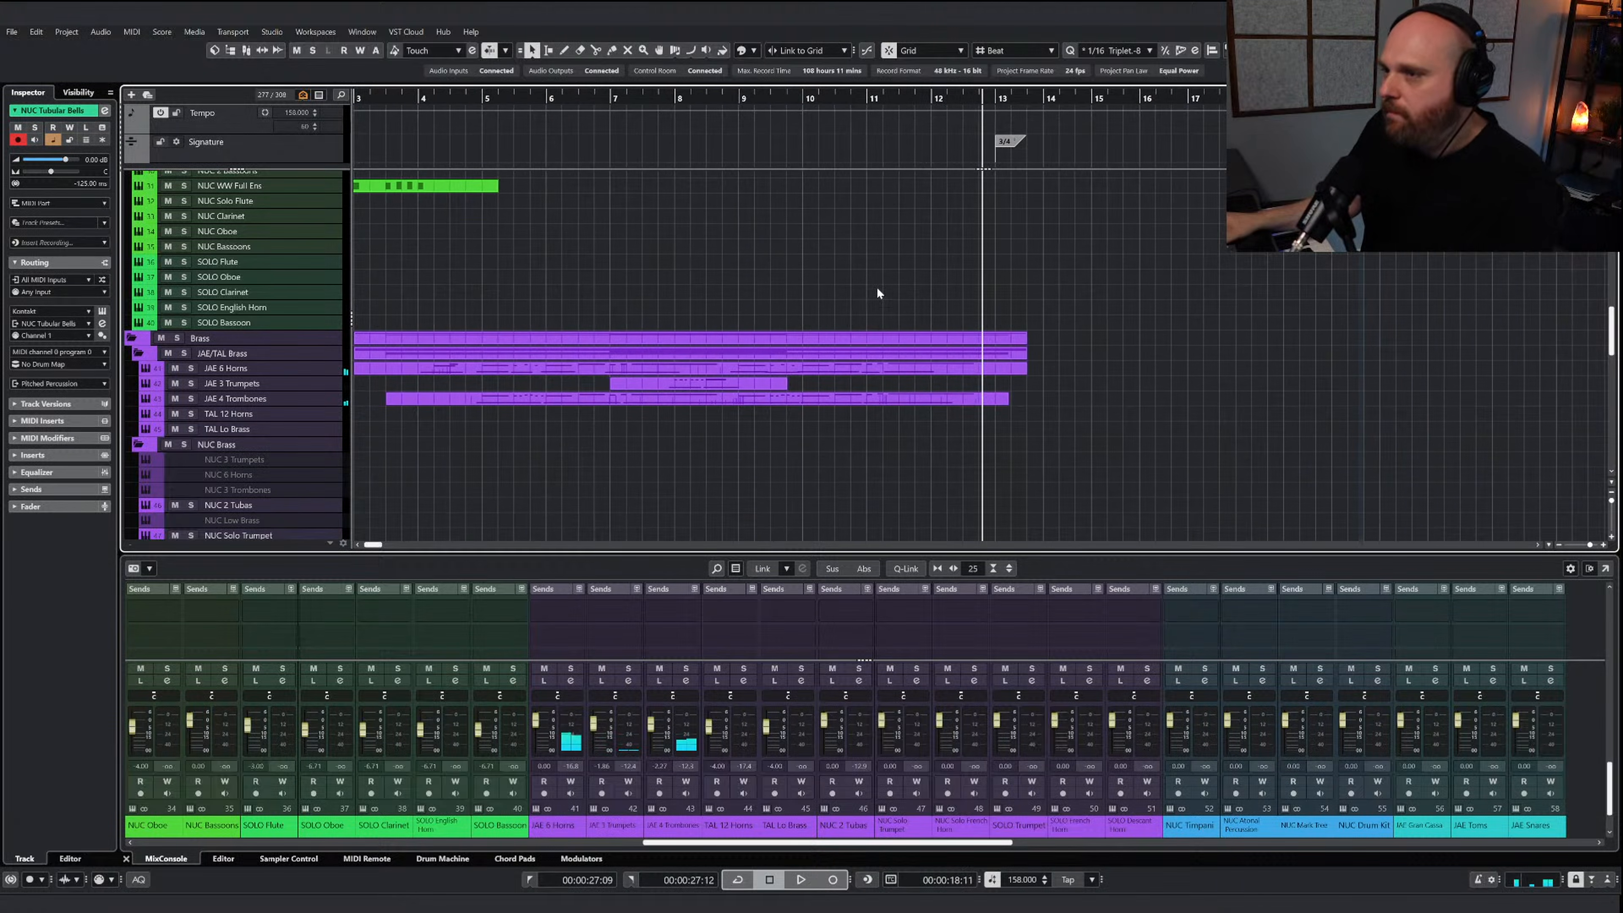
Copy the bar 12 repeated notes and sustained chord from the AI Sketch Piano Brass part and set the playhead at bar 12
scroll(879, 297, up, 10)
double_click(914, 225)
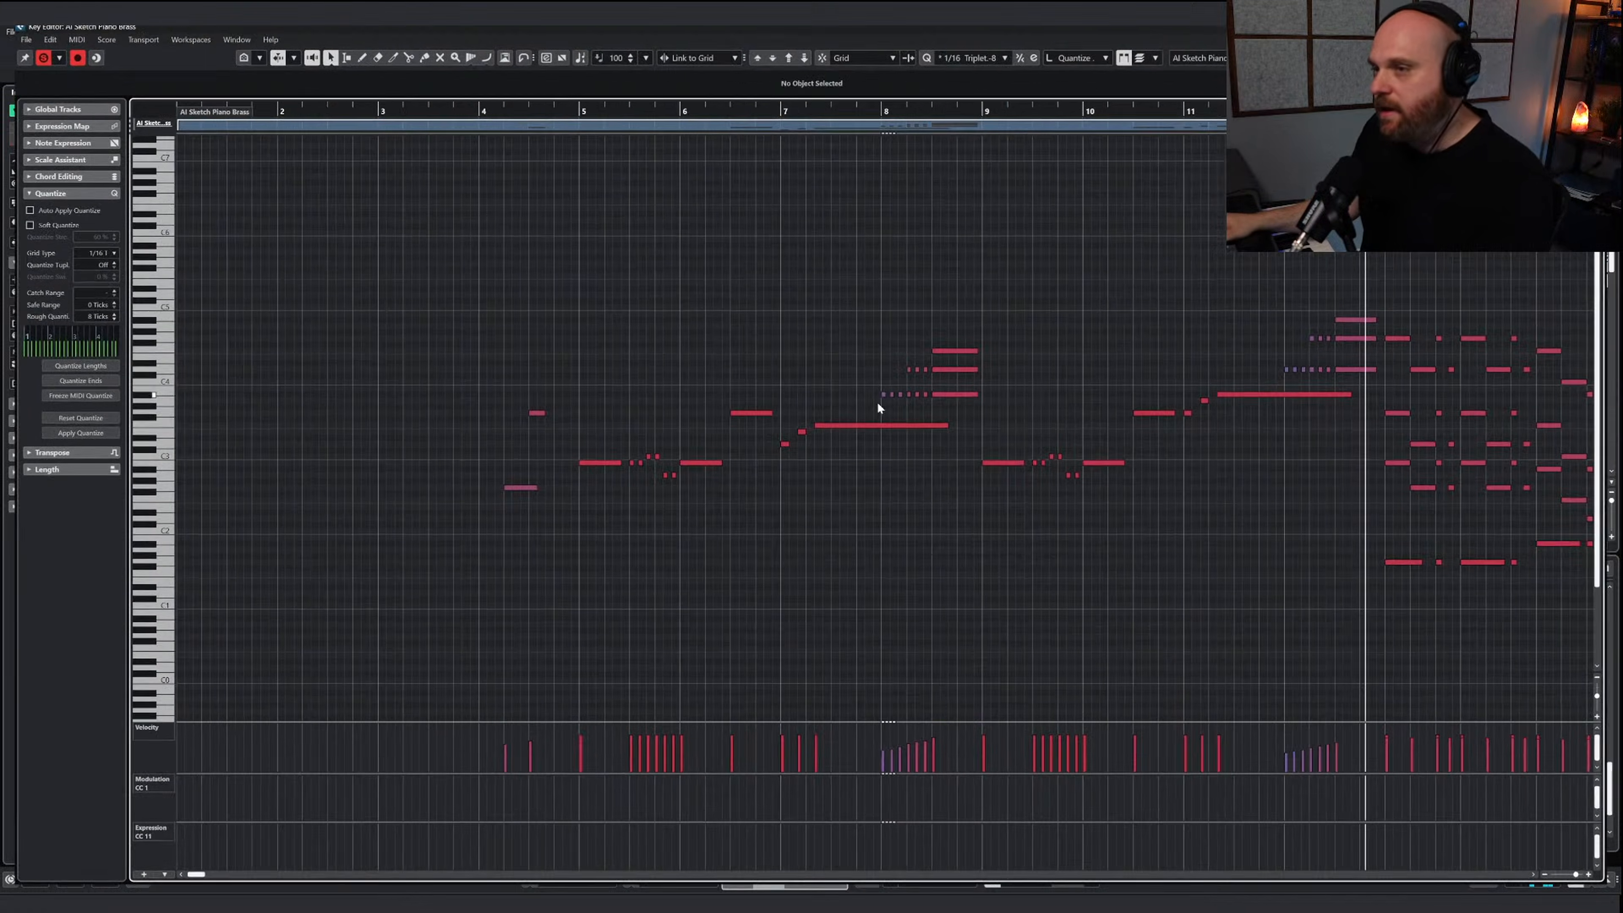
key(h)
key(h)
key(h)
key(h)
drag(678, 294, 882, 380)
click(715, 108)
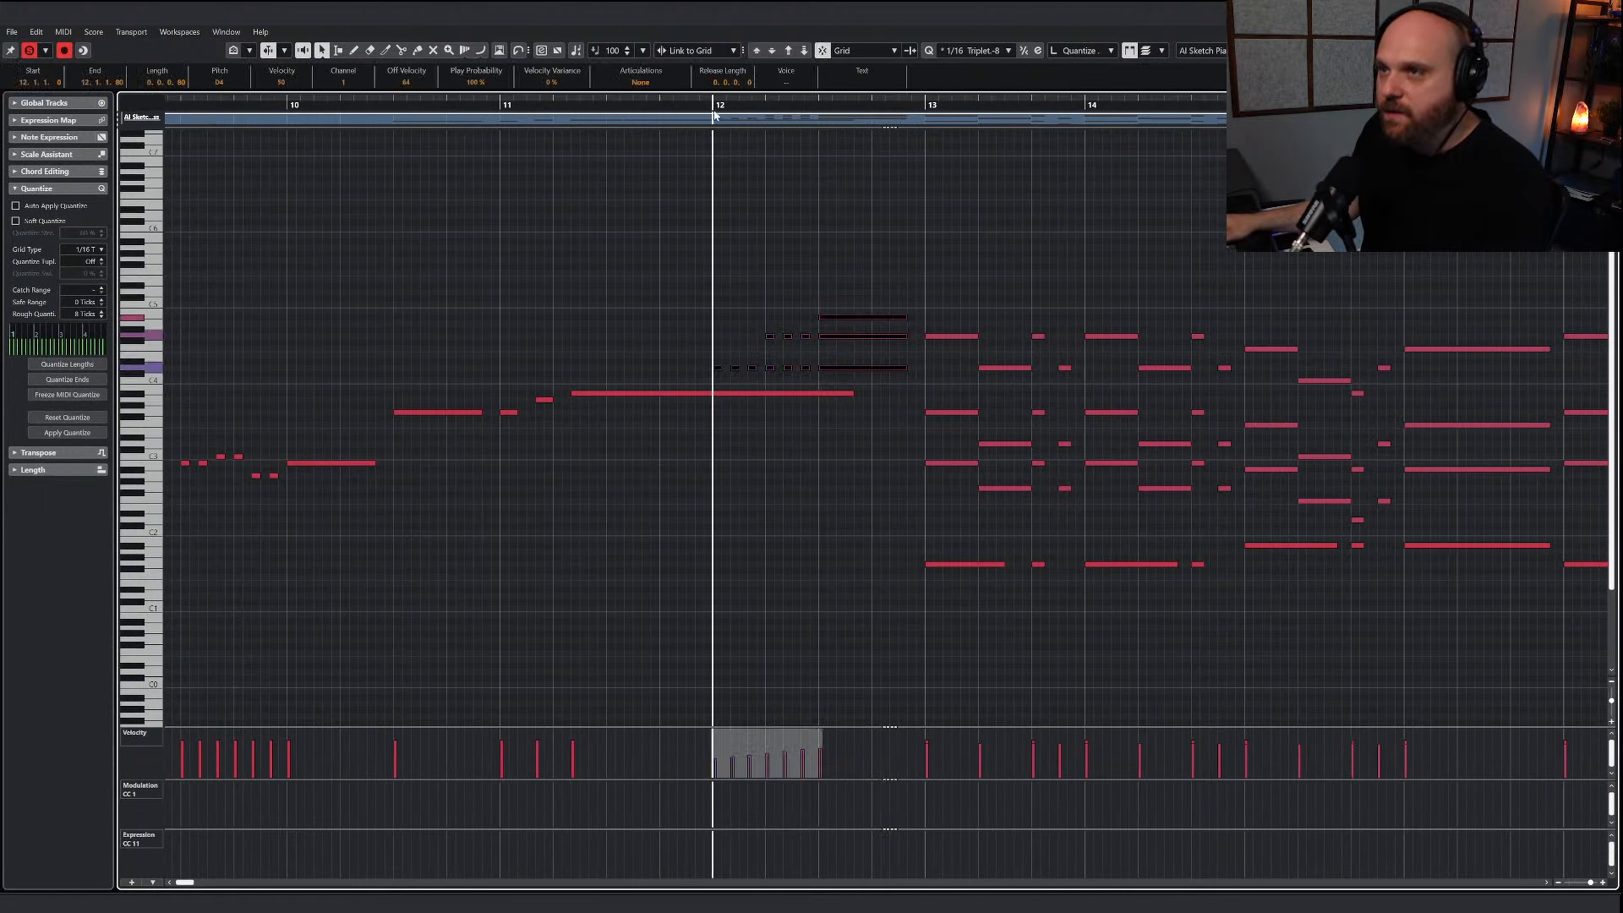
key(Return)
Extend the JAE 3 Trumpets part to about bar 14 and paste the copied sketch notes at bar 12
scroll(943, 377, down, 7)
scroll(941, 373, down, 8)
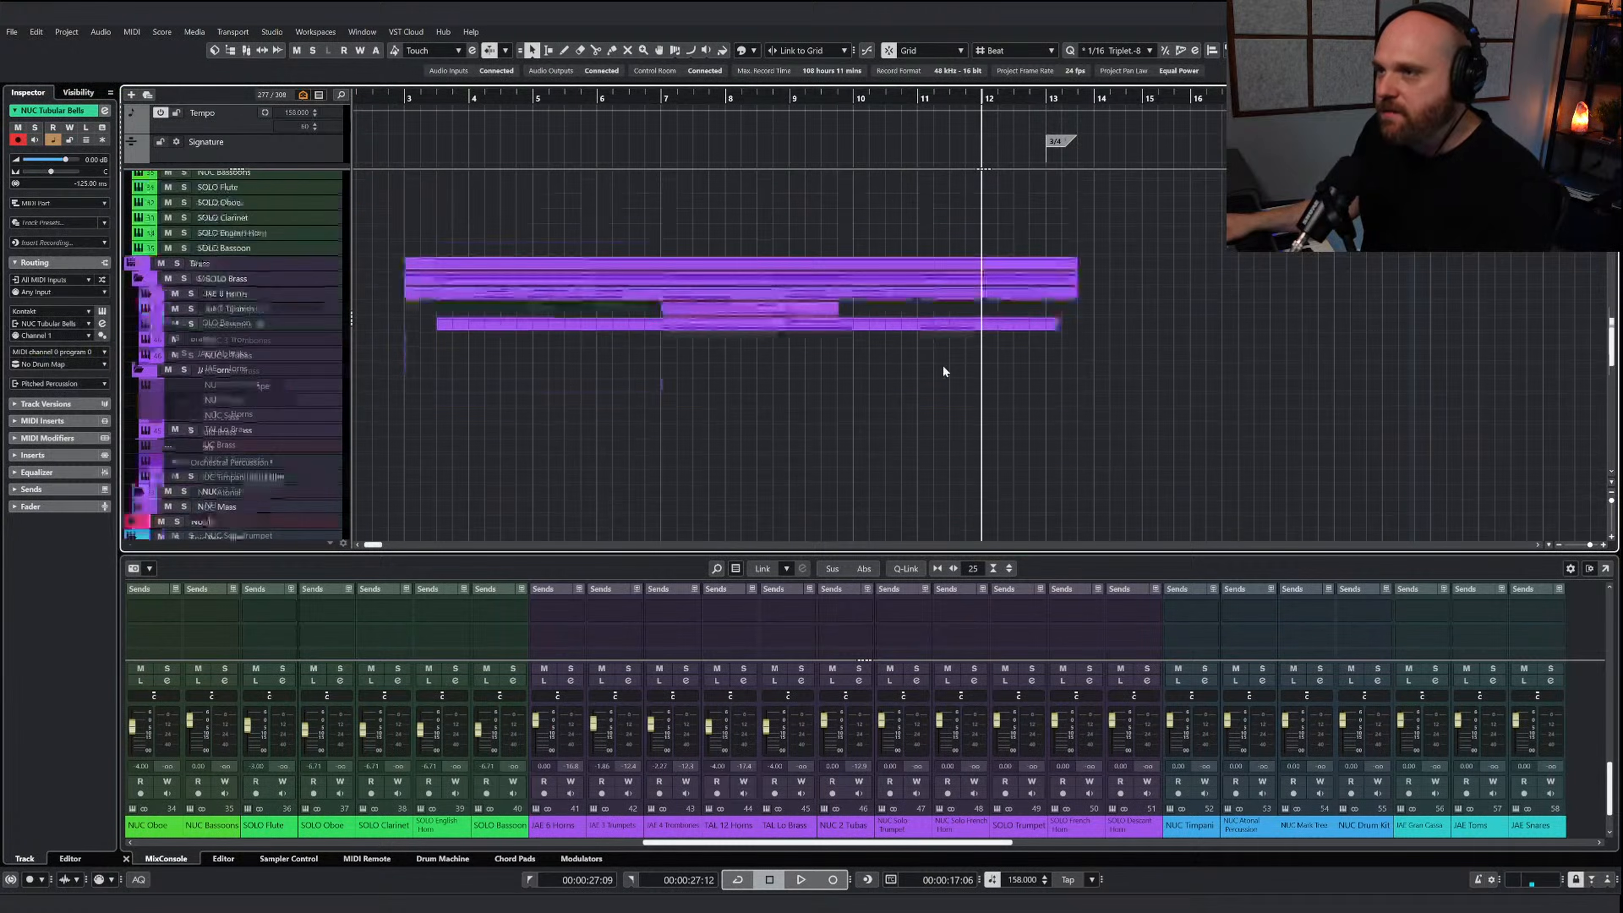
scroll(941, 364, up, 2)
drag(834, 392, 1109, 404)
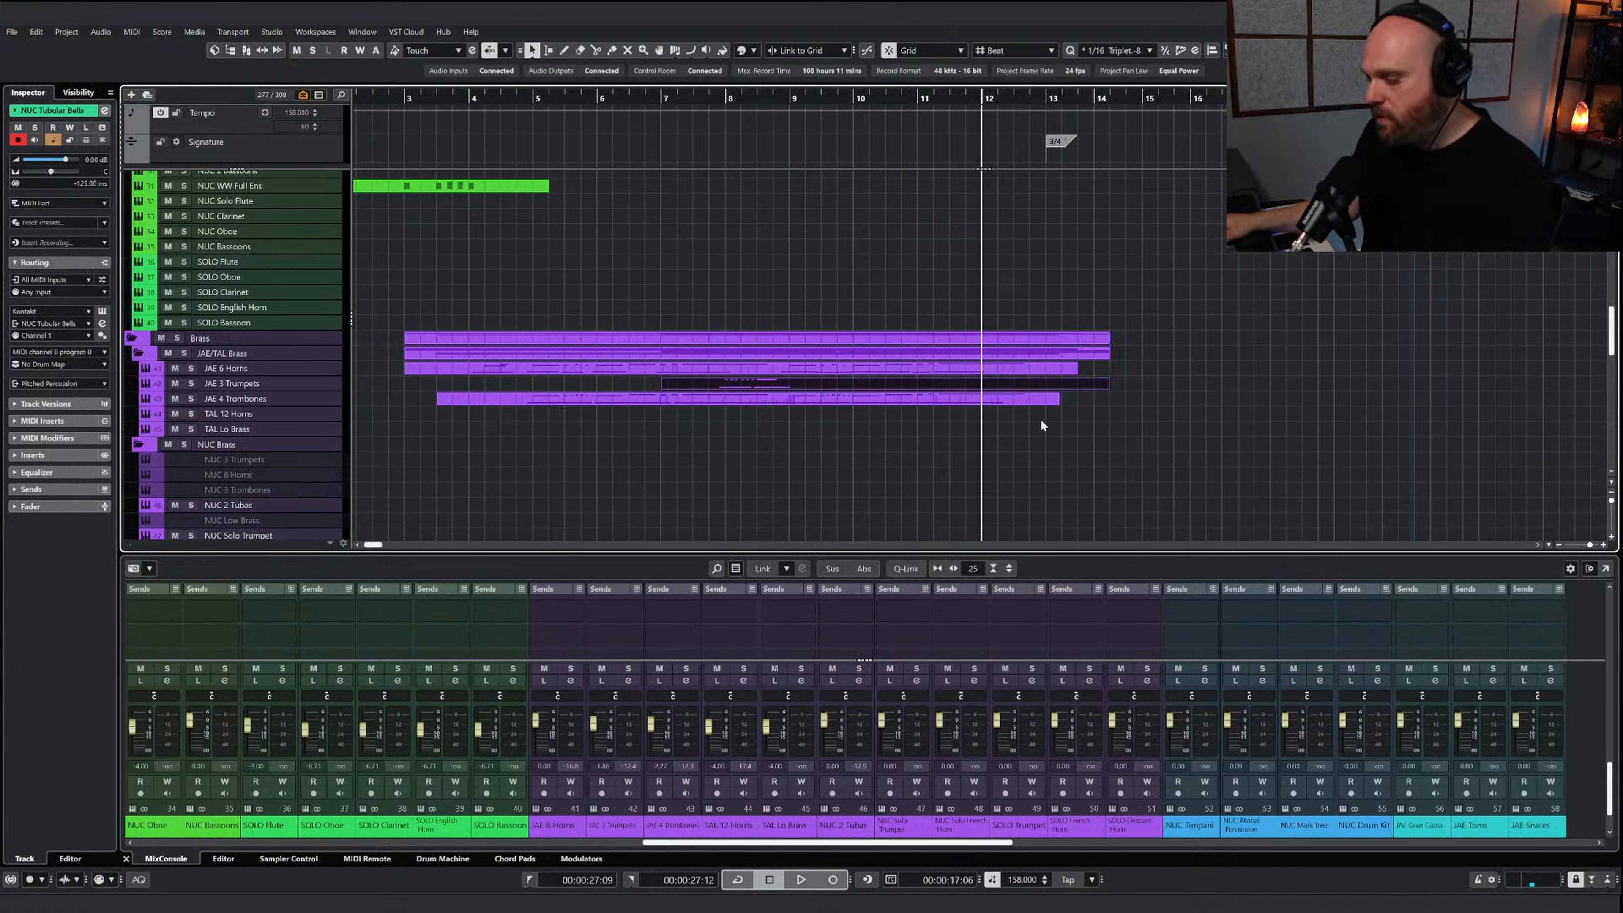
key(Return)
key(ctrl+v)
Draw a D-1 keyswitch under the trumpets' short bar 12 notes and an E-1 keyswitch under the chord, and play them back
key(h)
key(h)
key(h)
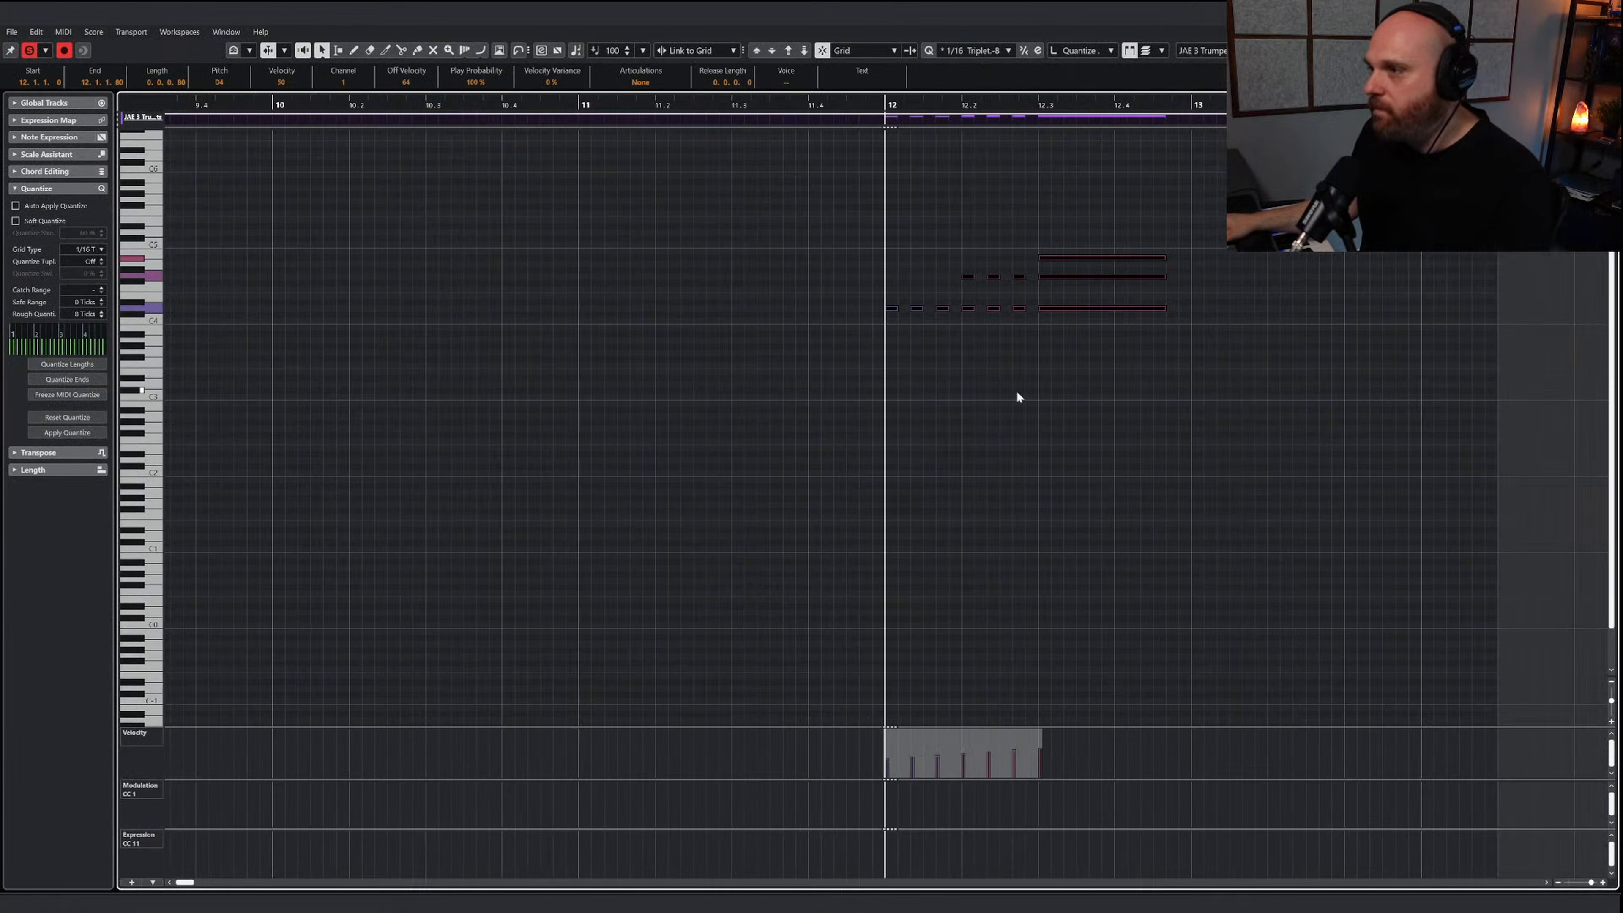
key(g)
key(g)
key(g)
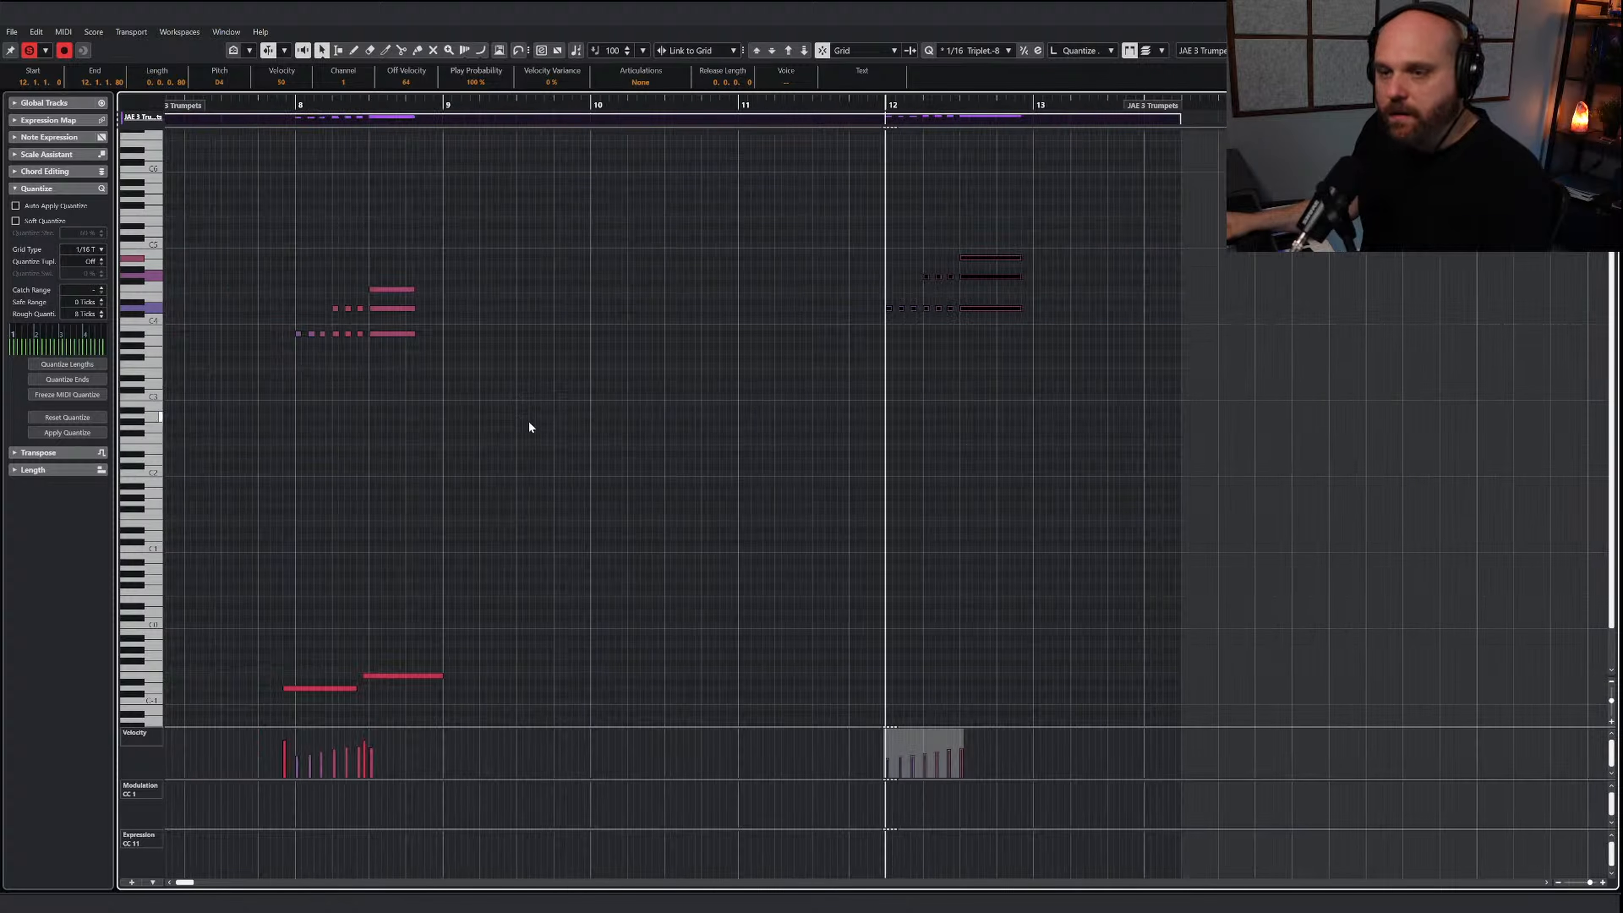
click(564, 425)
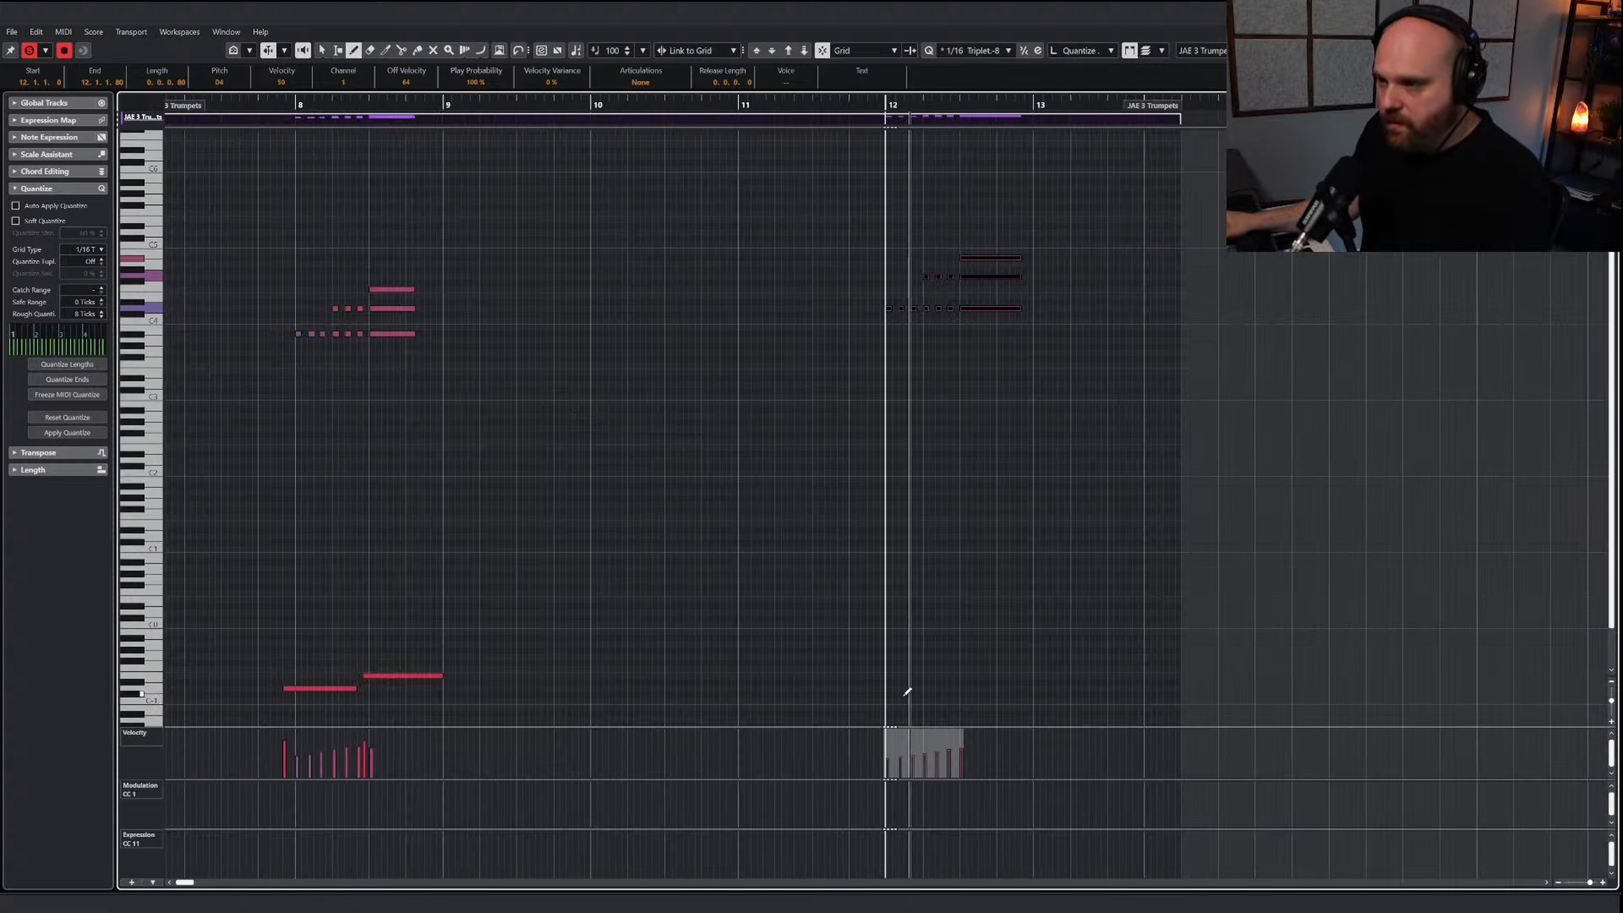
drag(856, 684, 1021, 676)
key(1)
click(898, 474)
key(space)
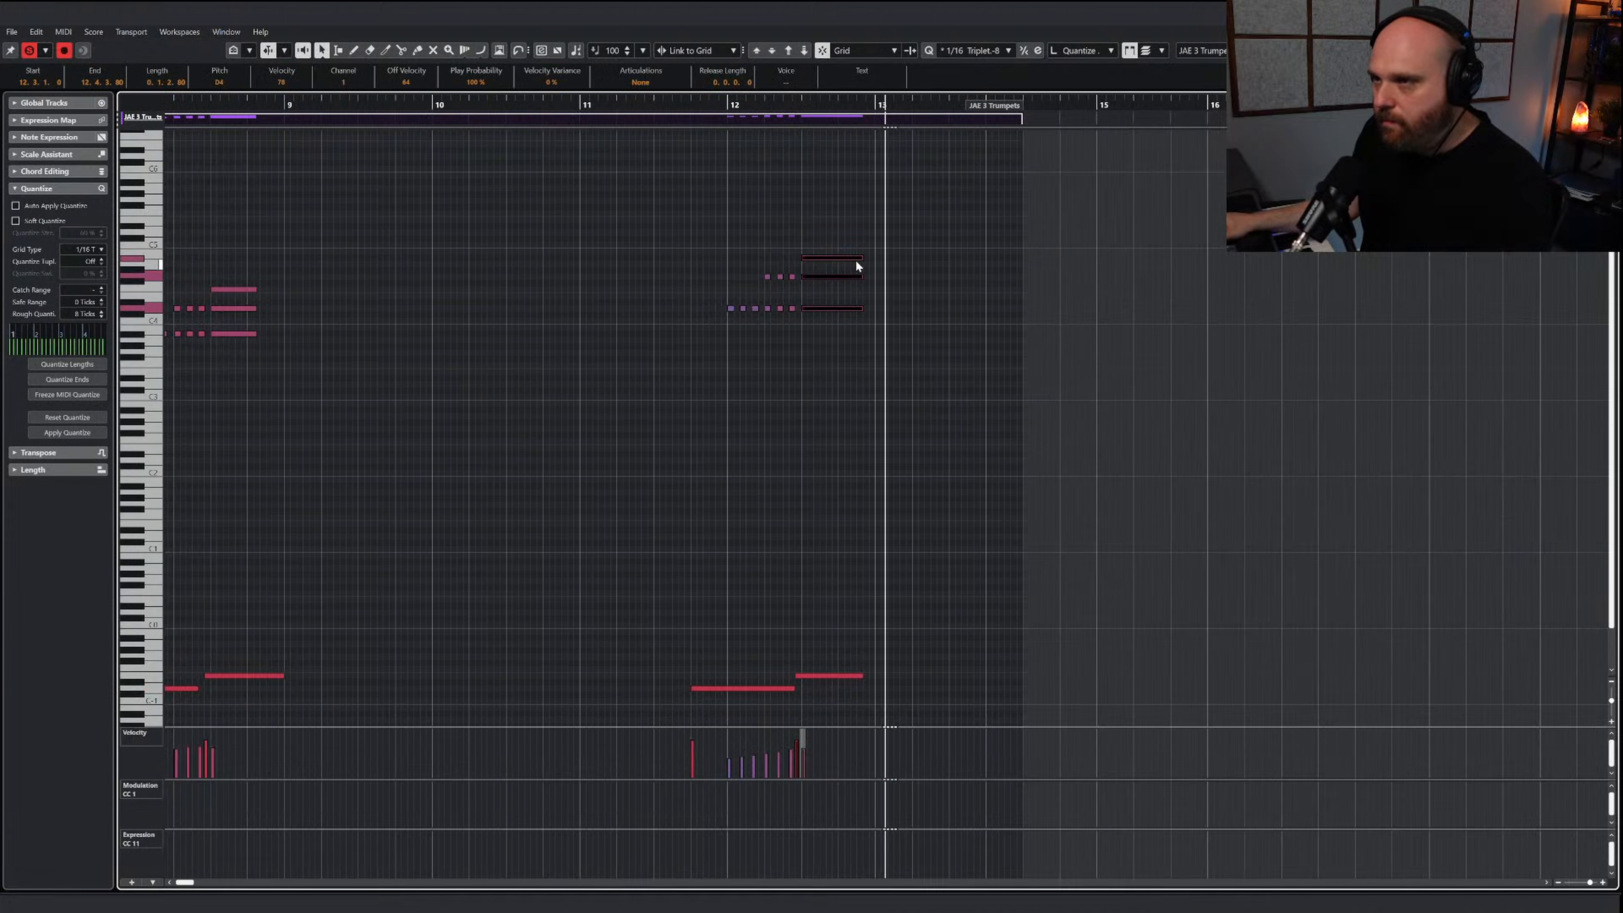
Shorten the trumpets' sustained chord in bar 12 slightly and play back from around that bar
drag(862, 258, 851, 258)
click(735, 114)
click(831, 258)
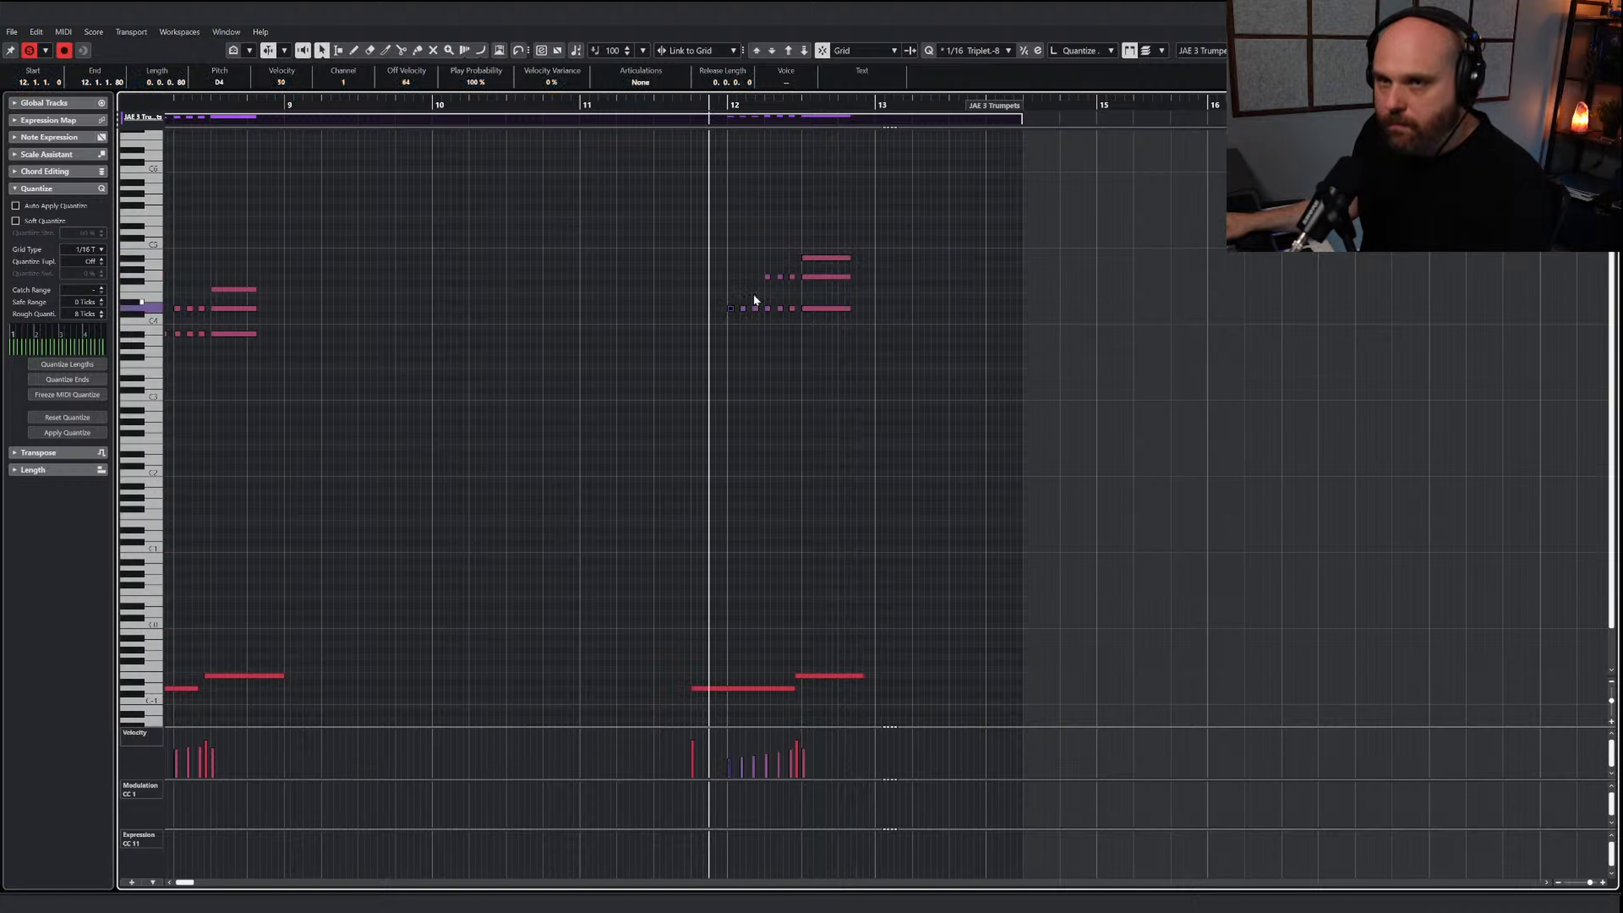
Lower the middle trumpet voice in bar 12 by two semitones, including its short notes, and listen to the phrase
drag(744, 269, 831, 281)
key(Down)
key(Down)
right_click(894, 286)
key(space)
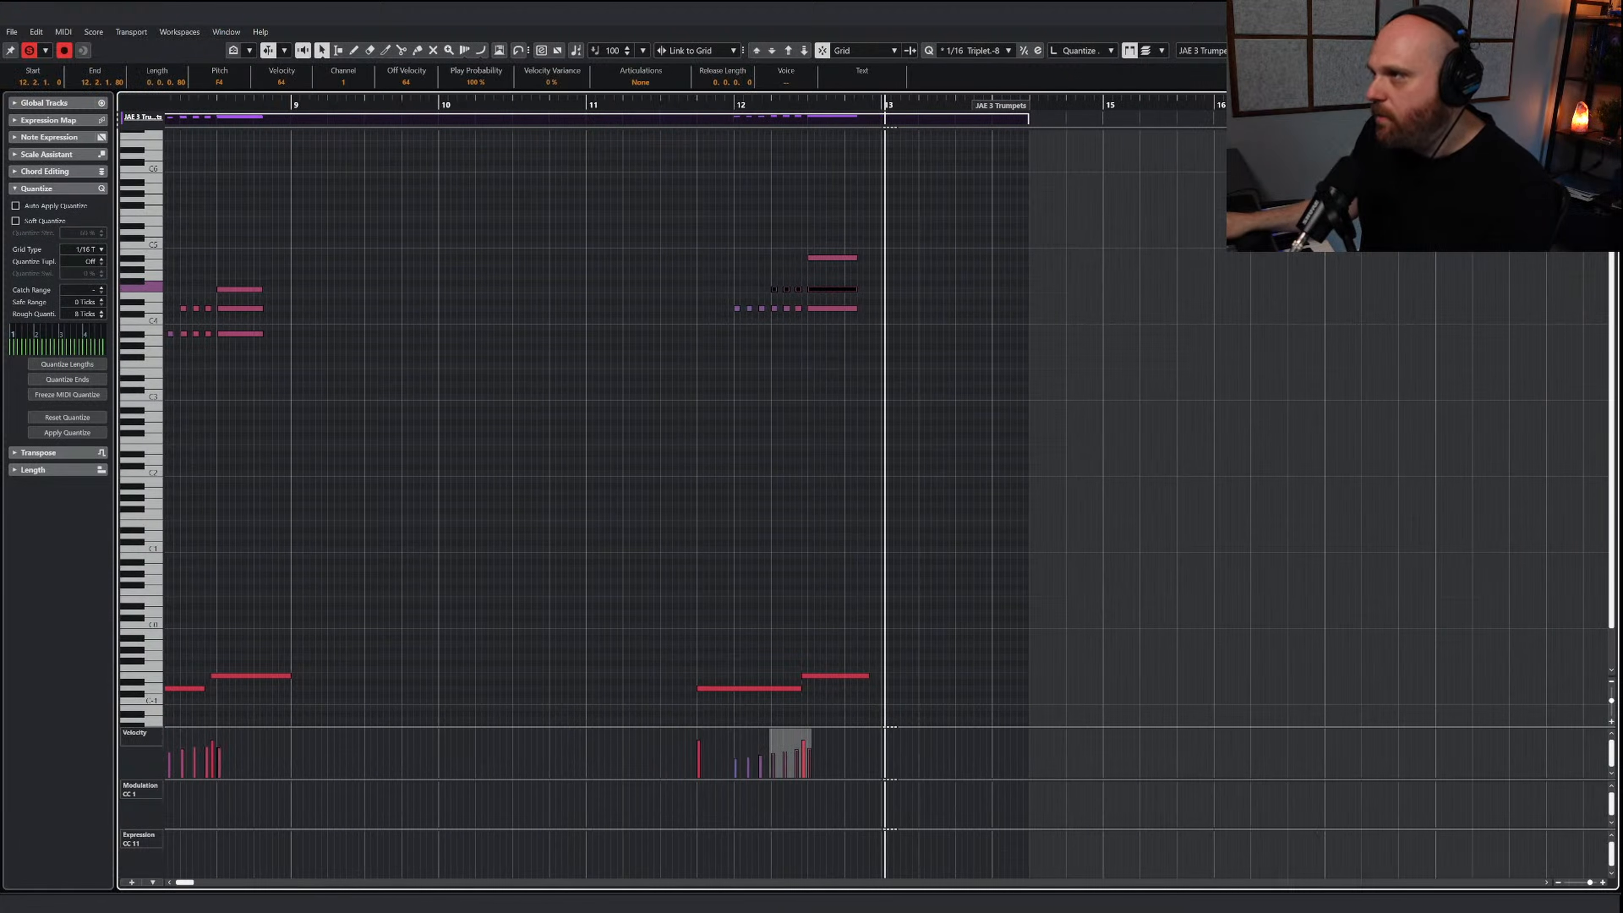
Return to the project and listen to the horns, trumpets and trombones together up to bar 13
key(Return)
click(869, 99)
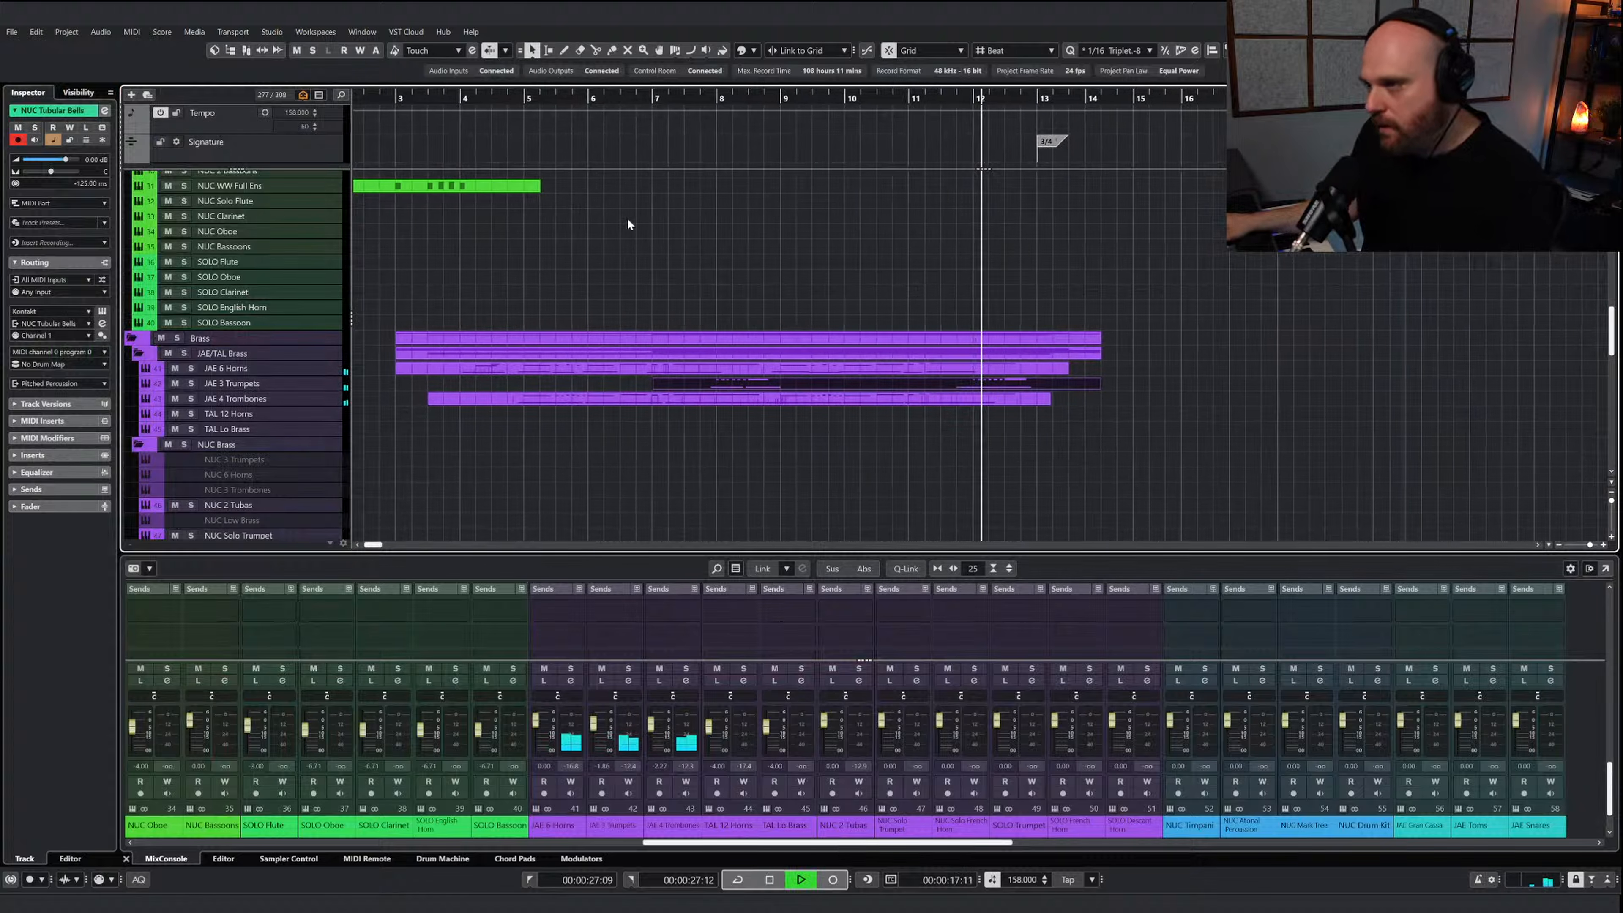
key(g)
key(g)
key(g)
key(g)
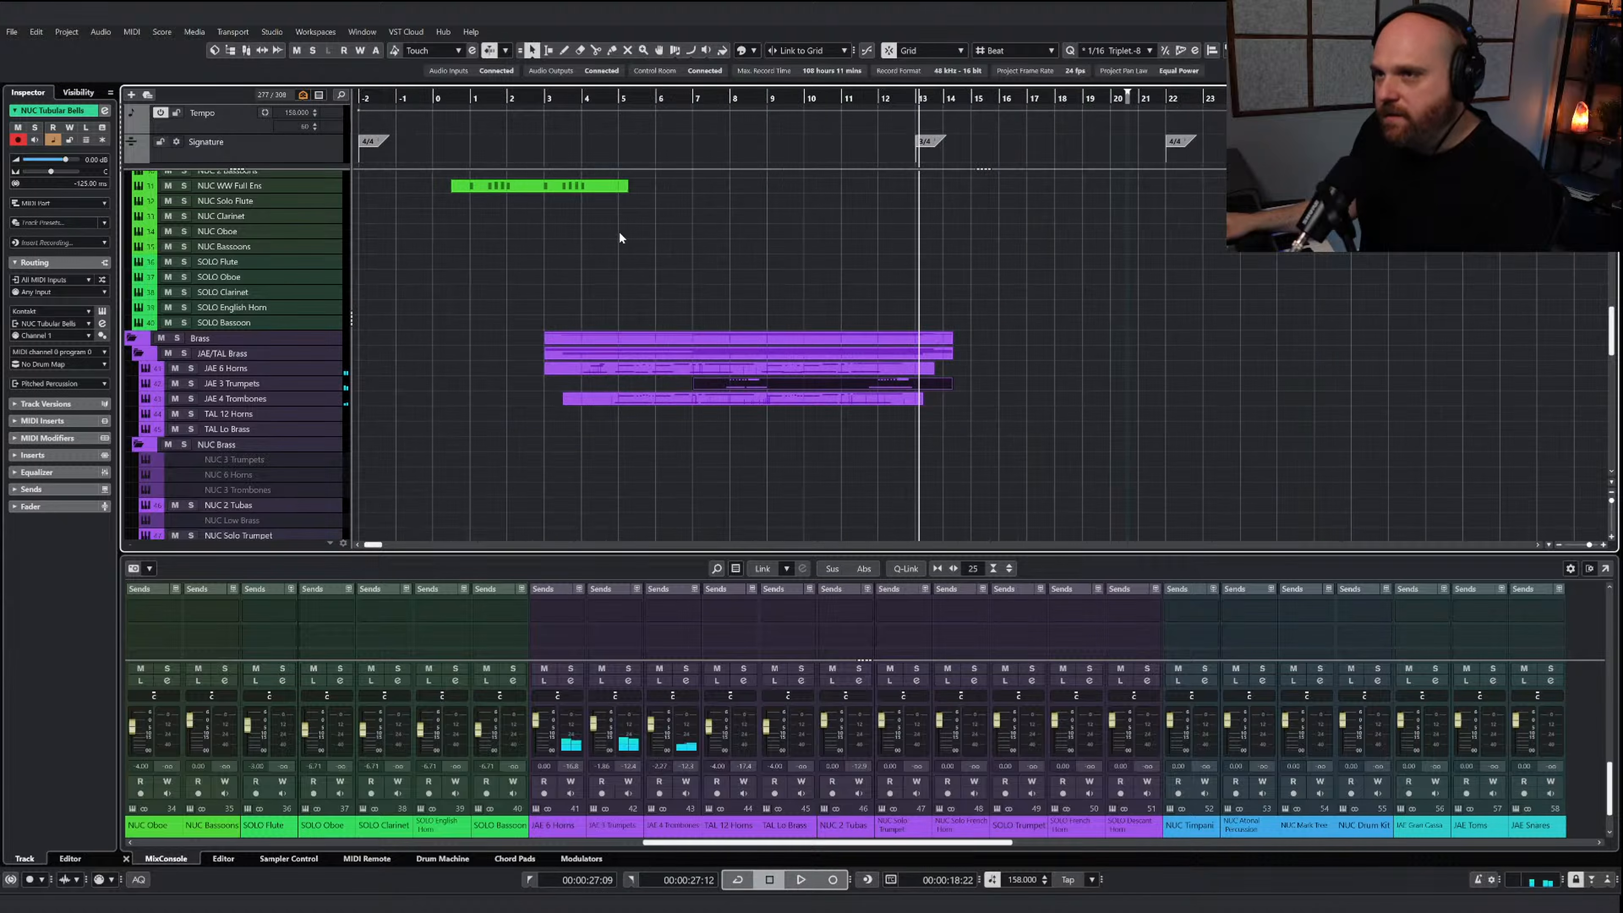
Extend the Dolce - Basses Spicc part to about bar 19
scroll(726, 334, down, 10)
scroll(679, 359, up, 11)
scroll(679, 364, up, 5)
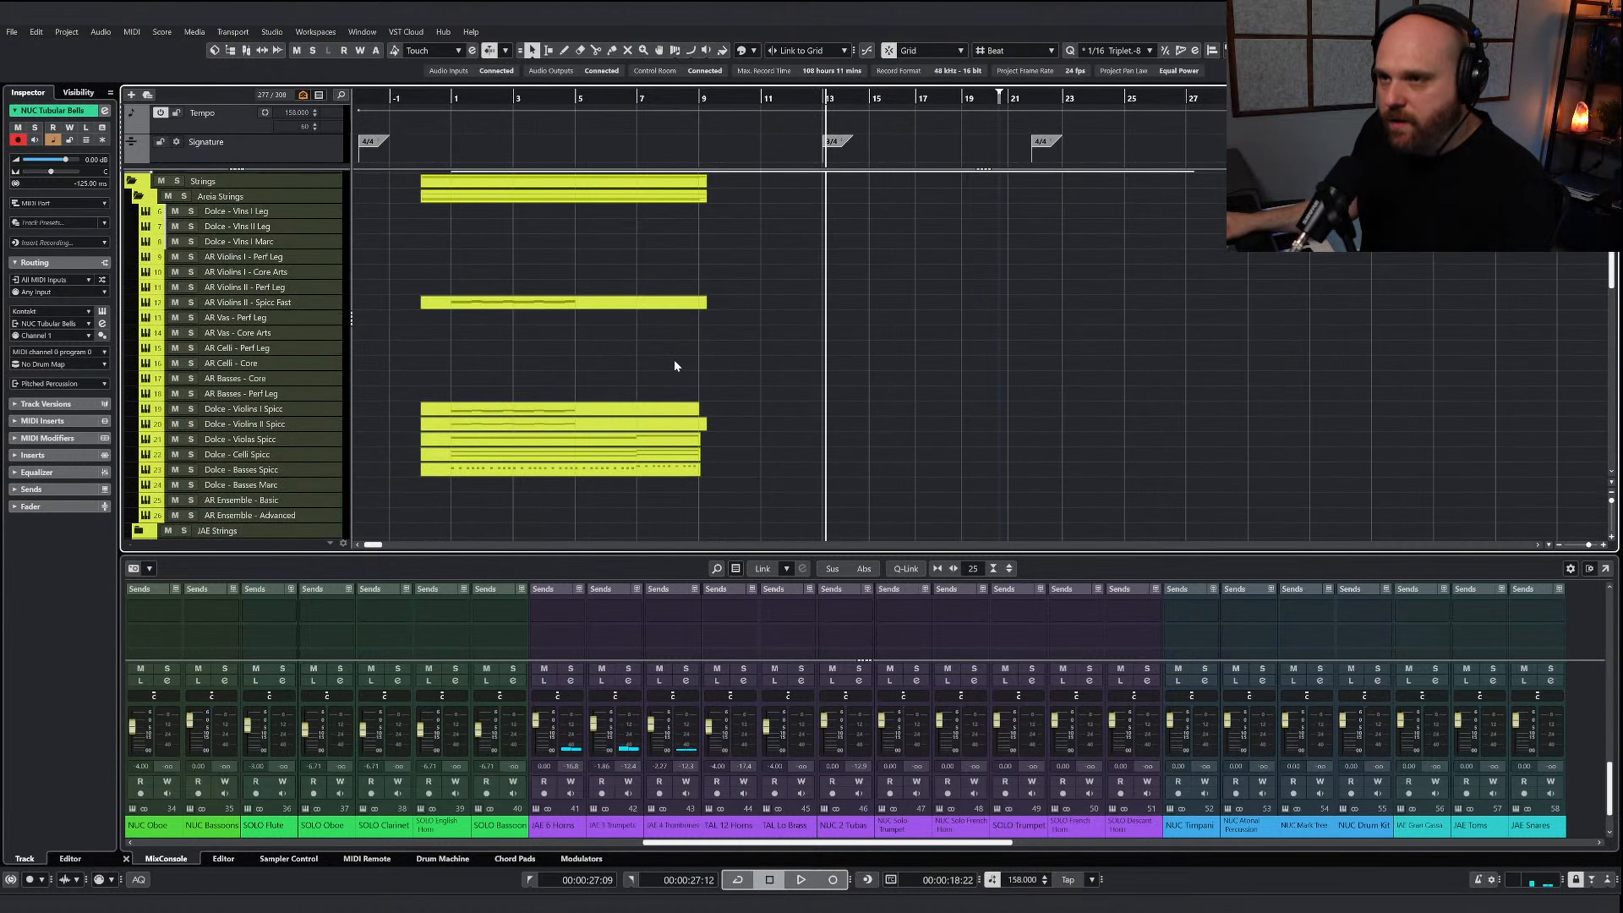
drag(699, 469, 955, 470)
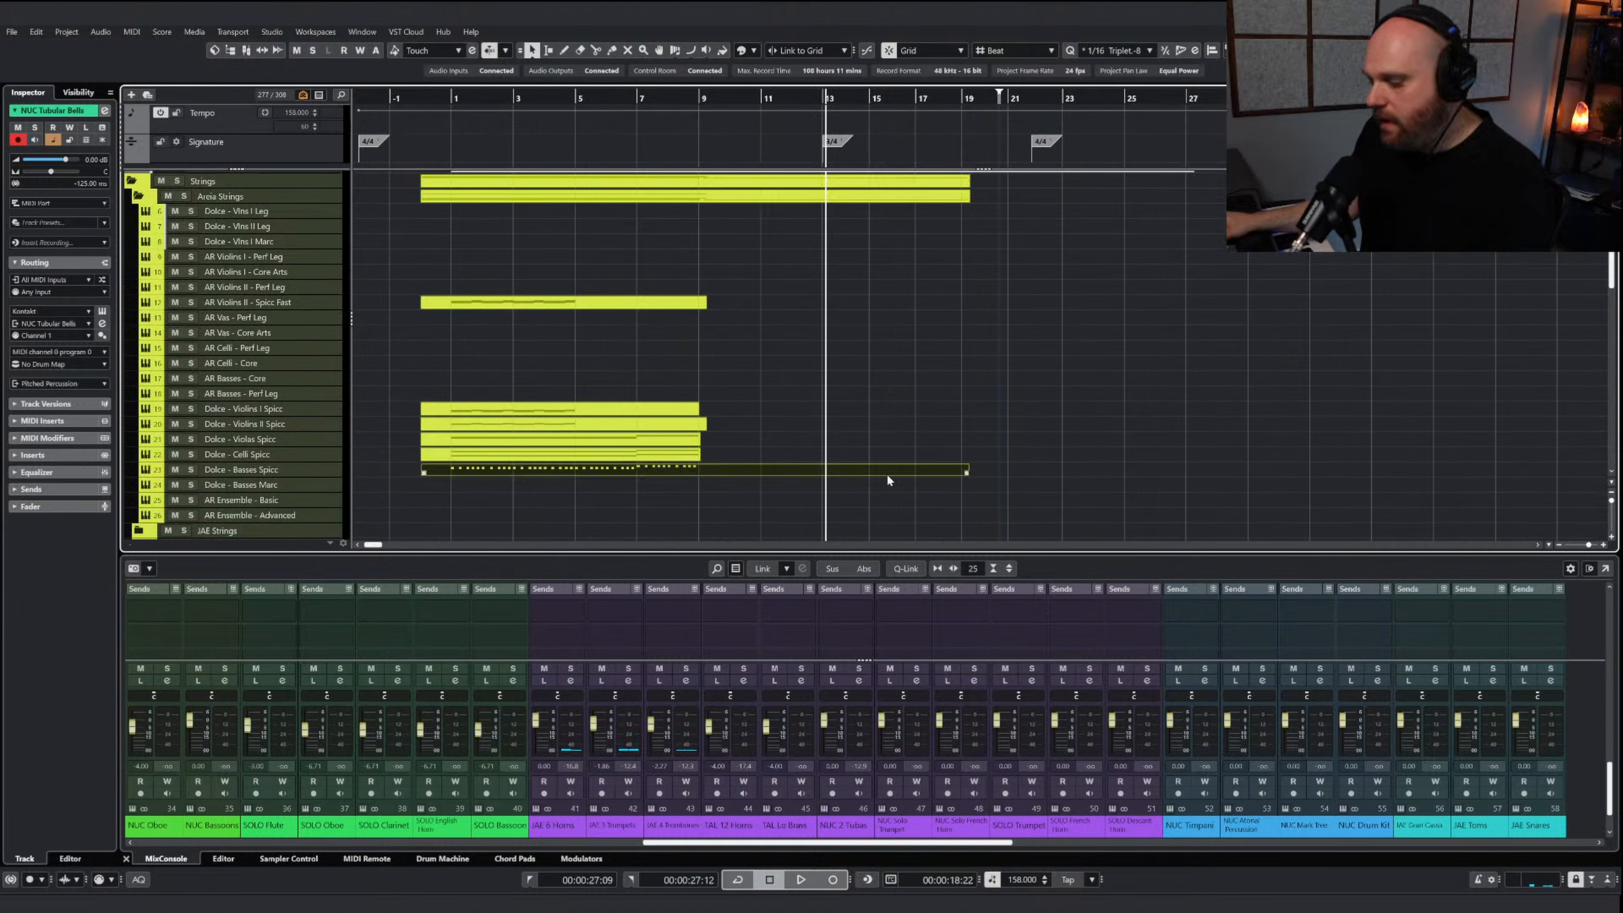
Copy the lower bass notes from bars 5 to 8 of the Basses Spicc part and paste them at bar 9
double_click(887, 473)
key(g)
key(g)
key(g)
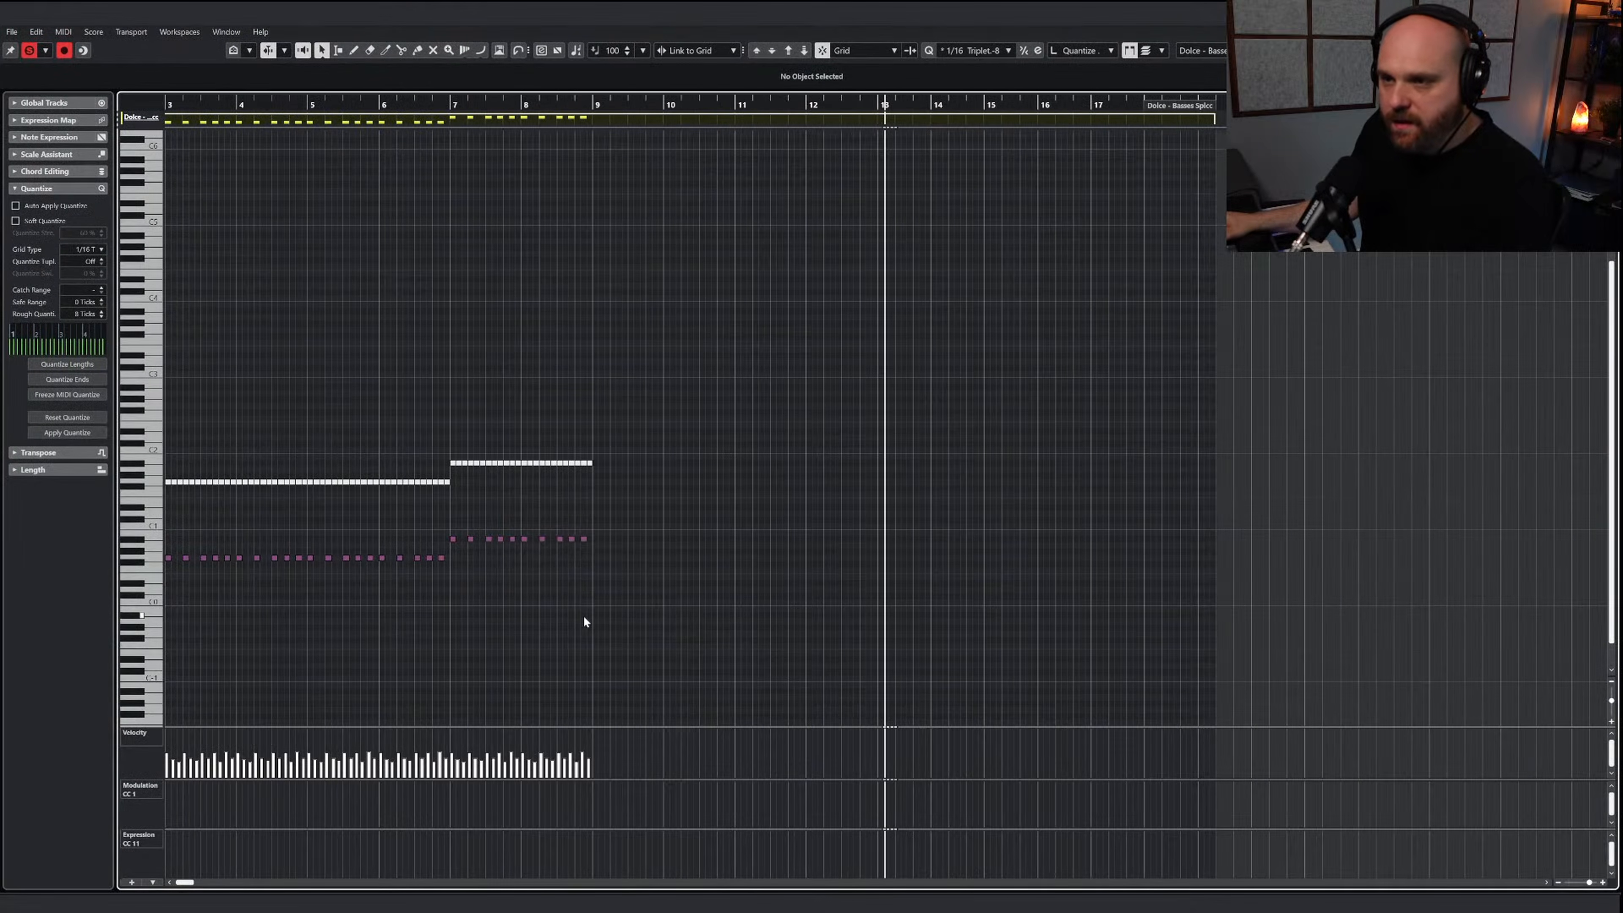
drag(778, 641, 568, 580)
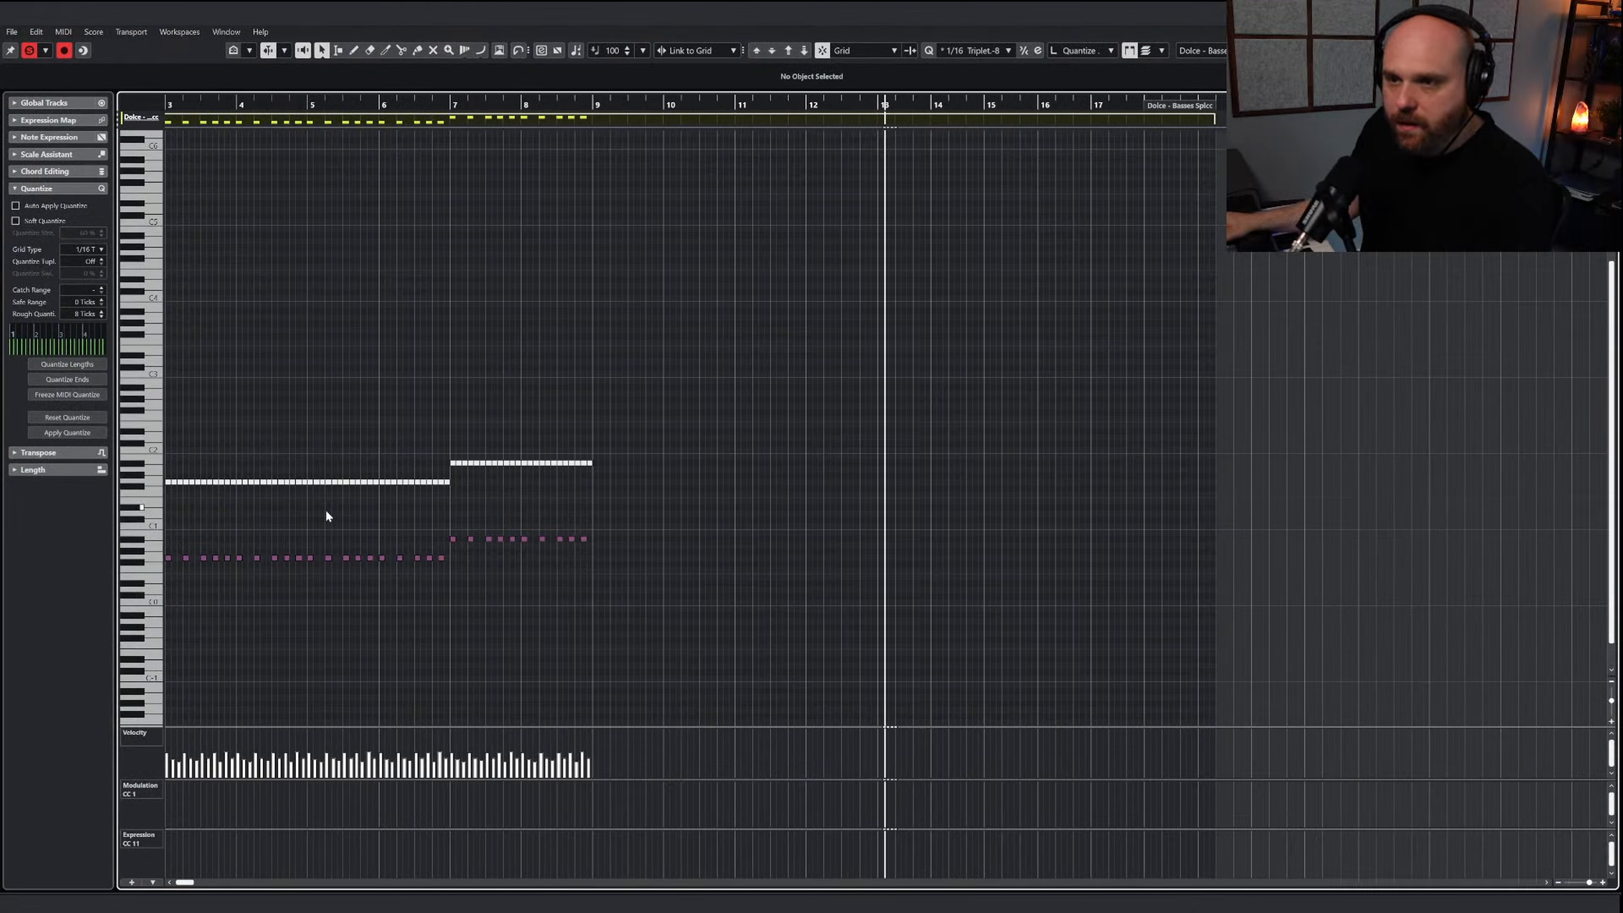
mouse_move(314, 528)
mouse_down()
mouse_move(724, 616)
mouse_move(311, 528)
mouse_up()
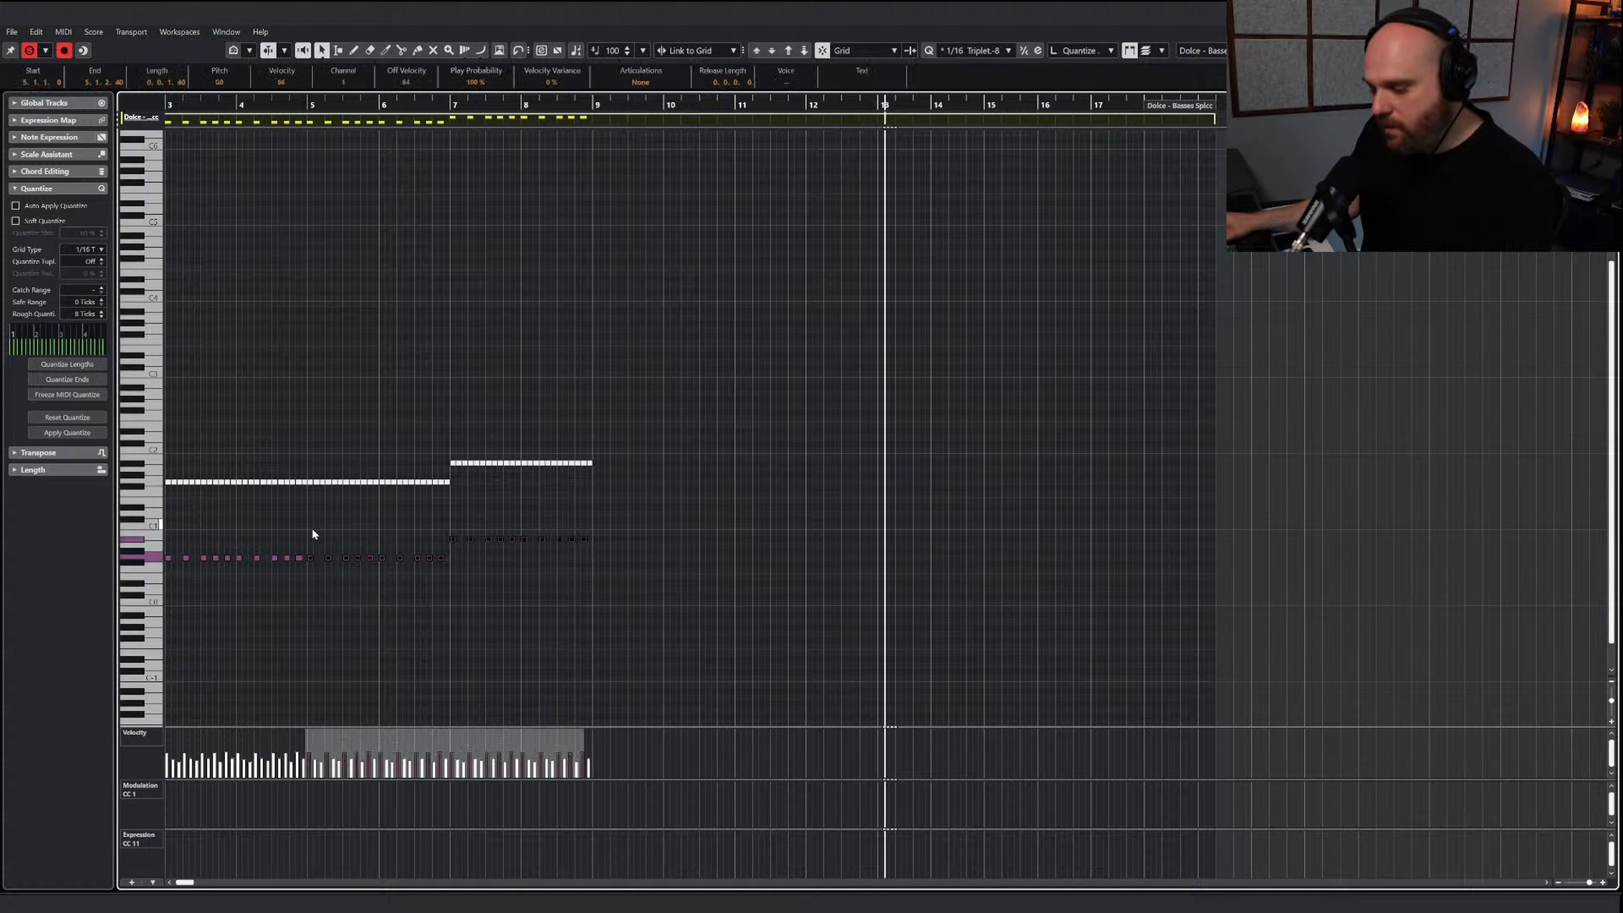
click(591, 100)
key(ctrl+v)
Turn off the editor's solo, listen to the pasted bass notes from bar 9 with the other tracks, and return to the project
right_click(609, 358)
click(609, 358)
key(space)
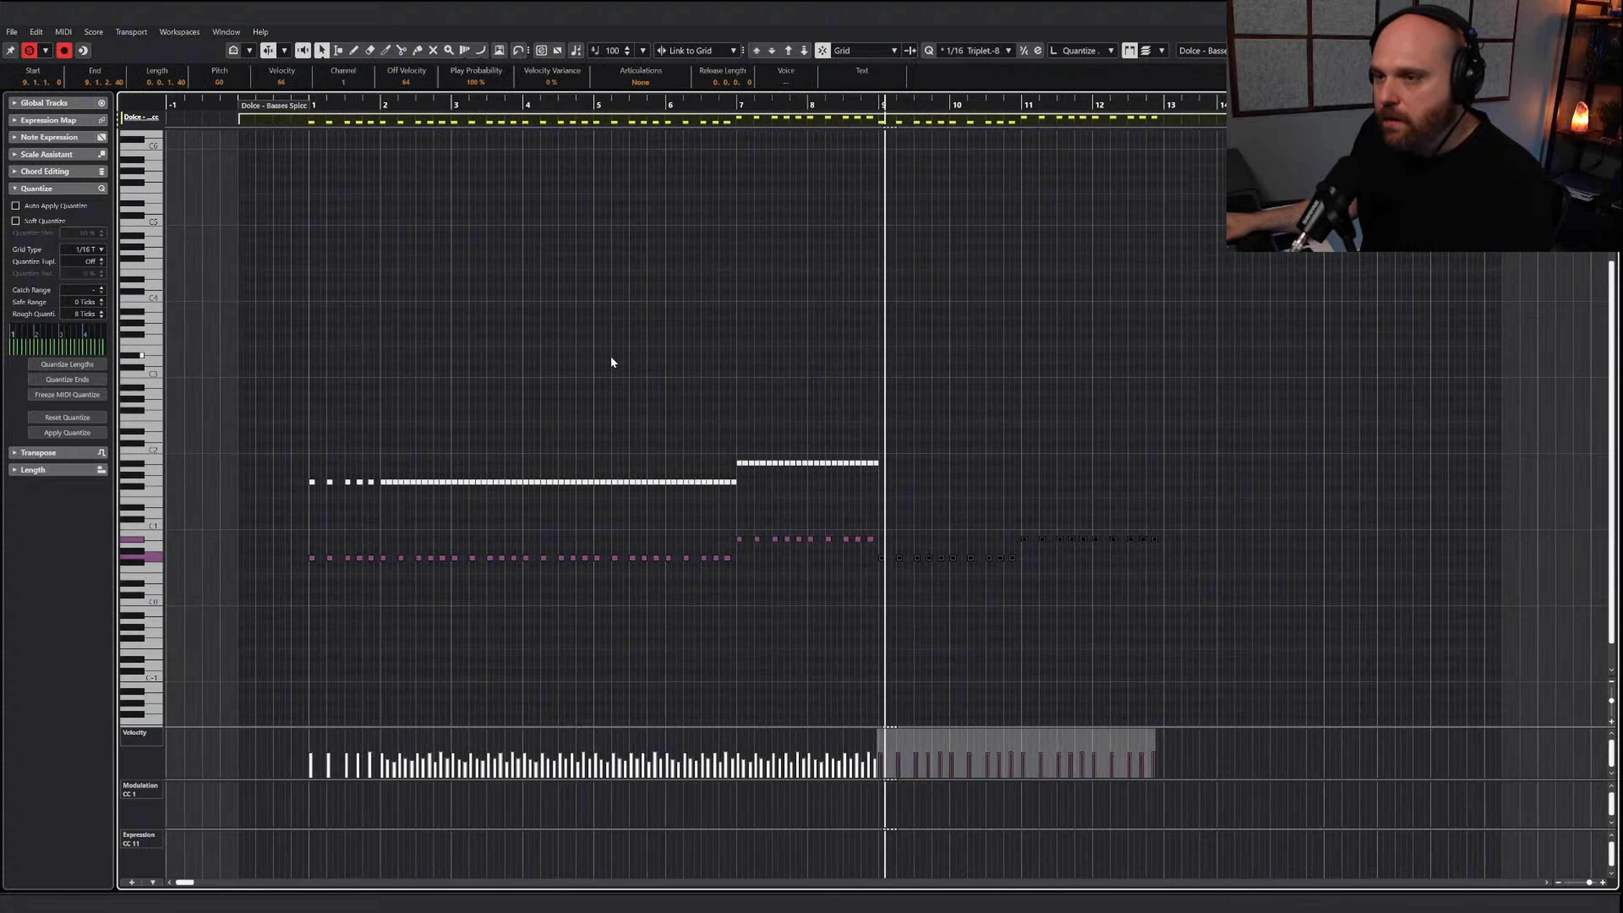
key(space)
click(30, 50)
click(862, 107)
key(space)
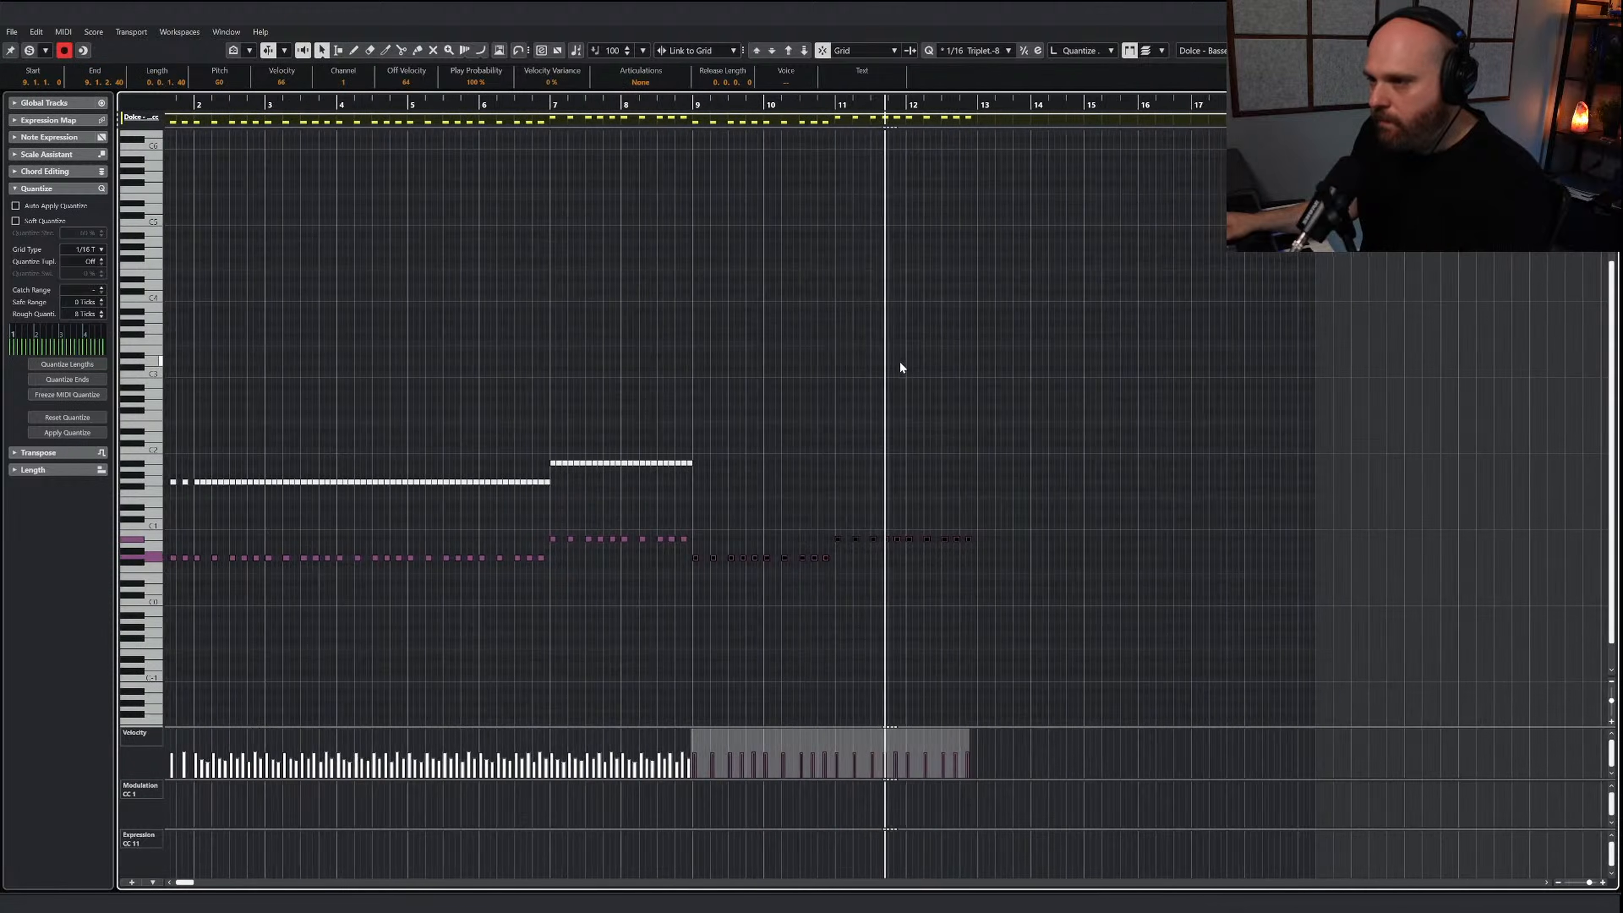
right_click(914, 418)
click(915, 421)
click(790, 440)
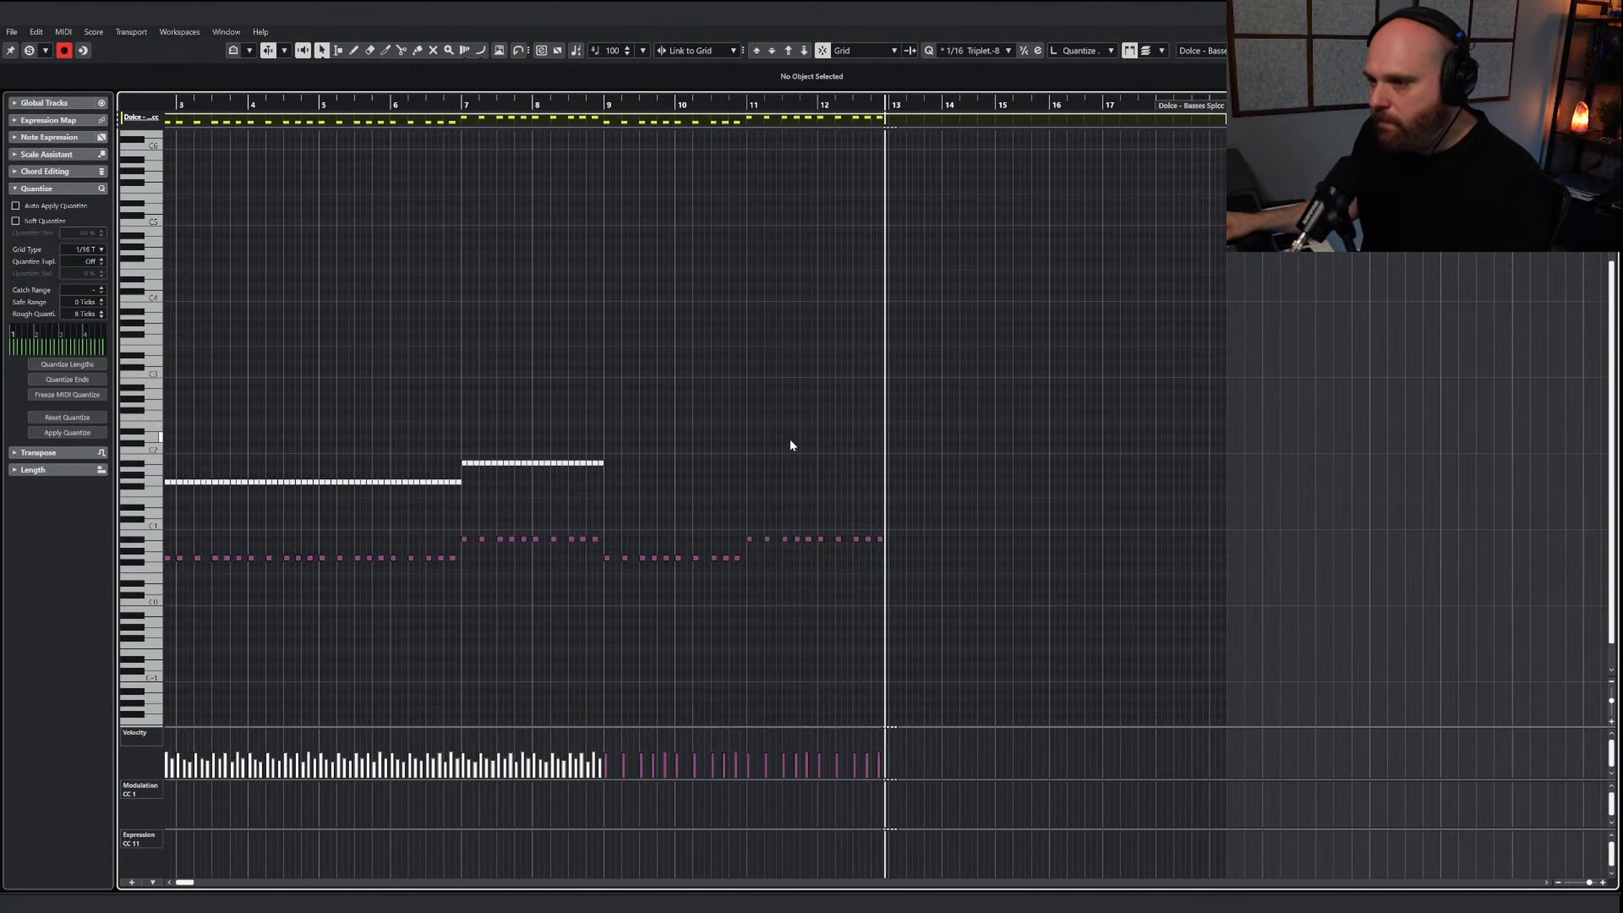
key(Return)
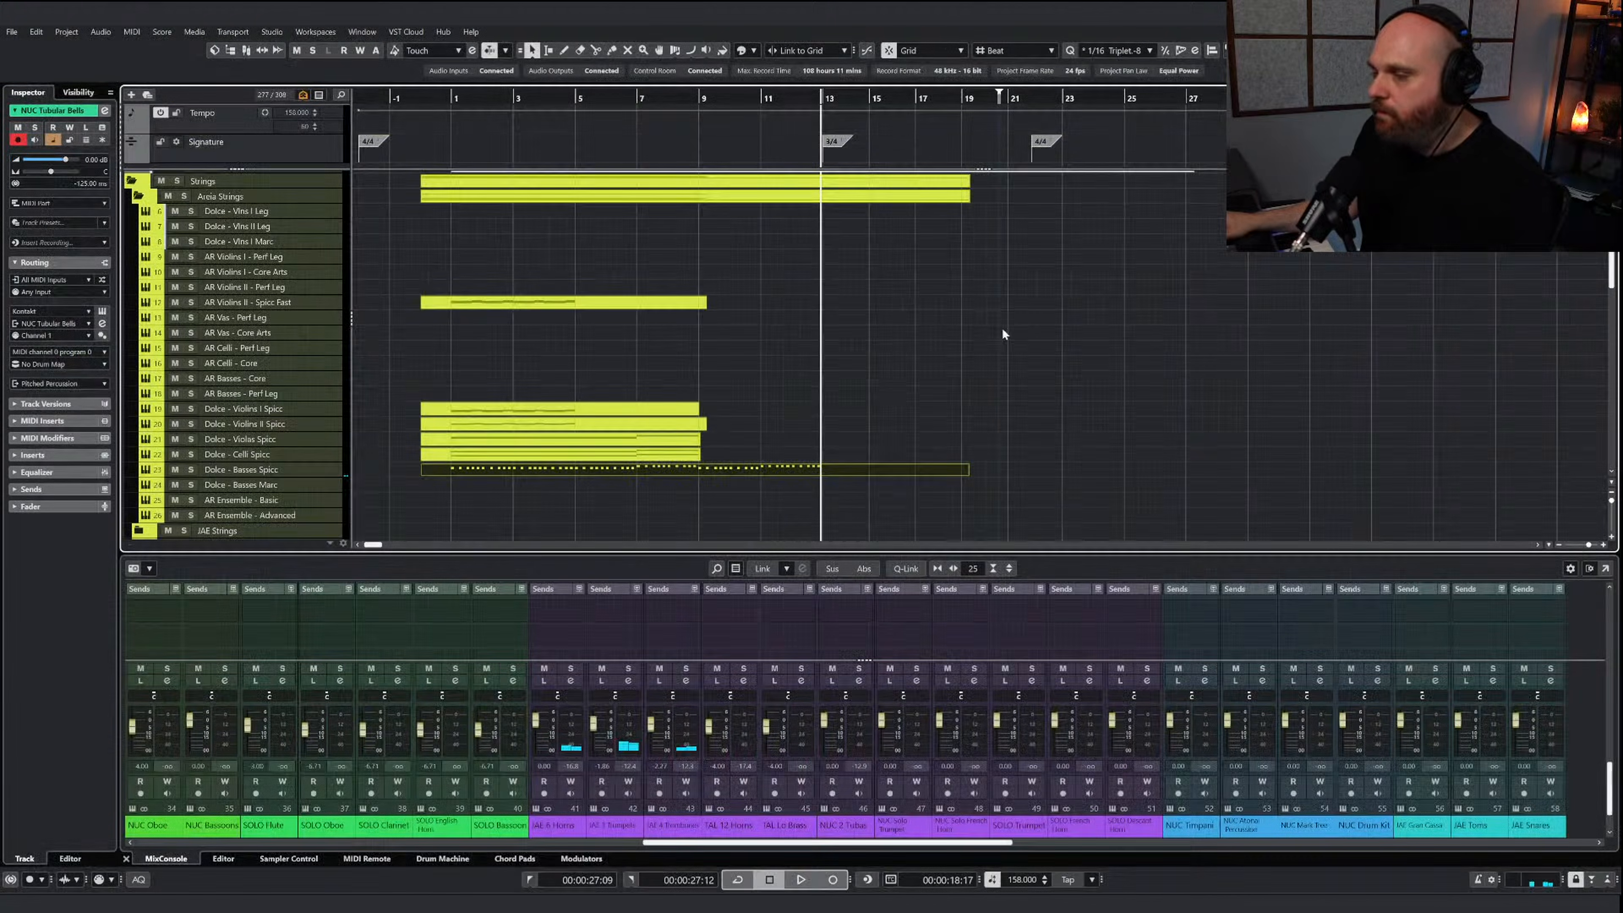
Extend the Dolce - Celli Spicc part to about bar 17 and paste a copy of bars 5 to 8 at bar 9
click(636, 457)
key(Return)
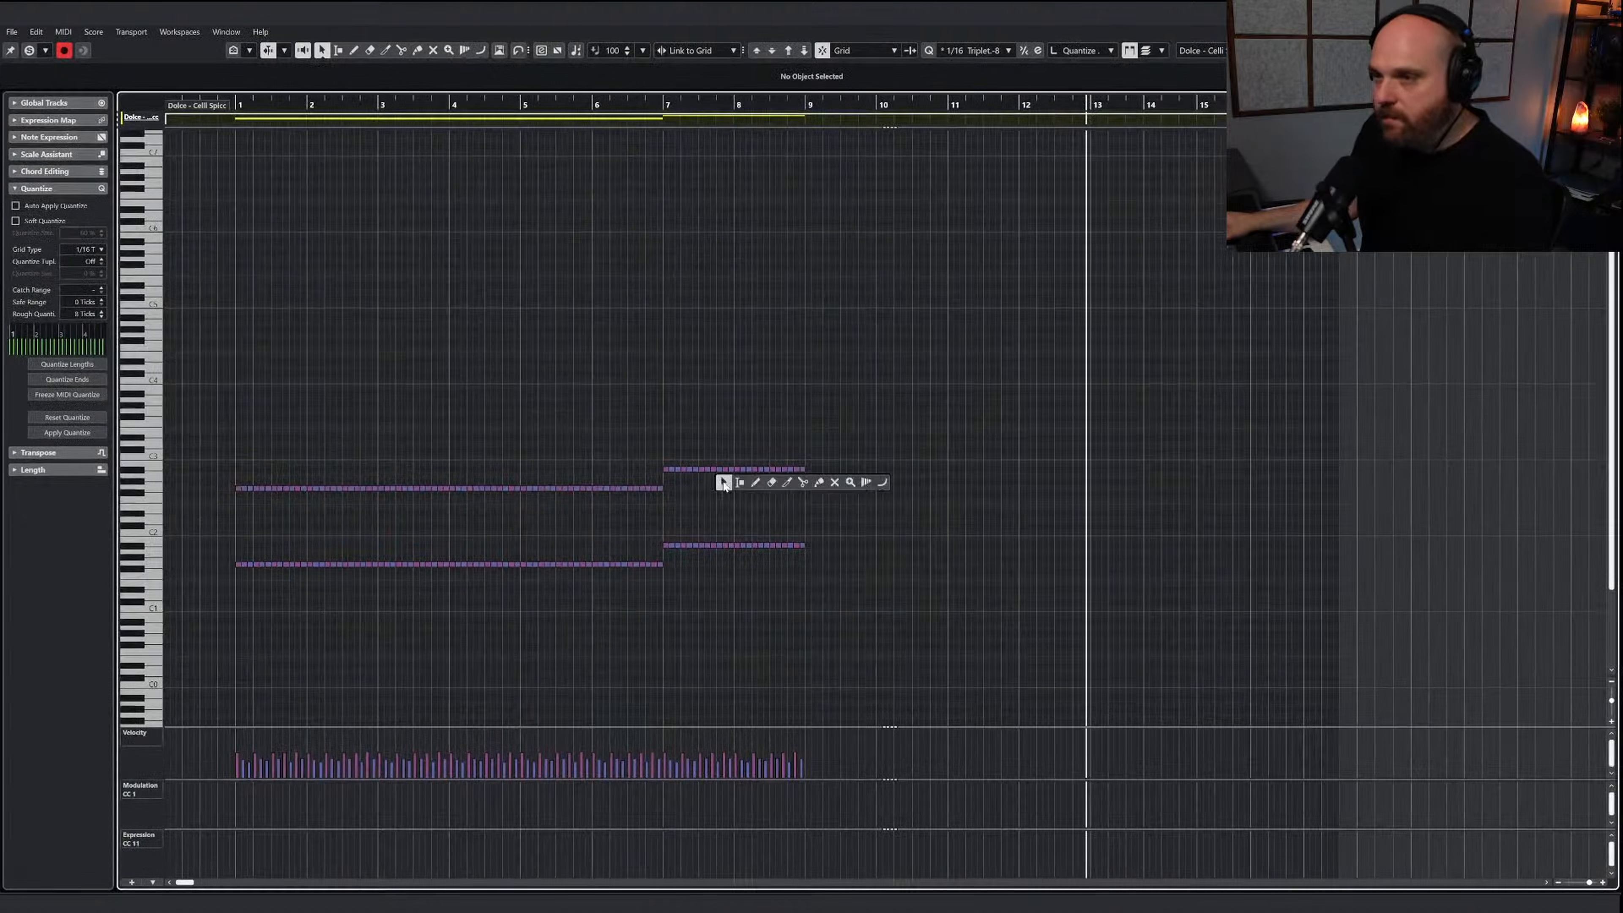
drag(944, 607, 523, 439)
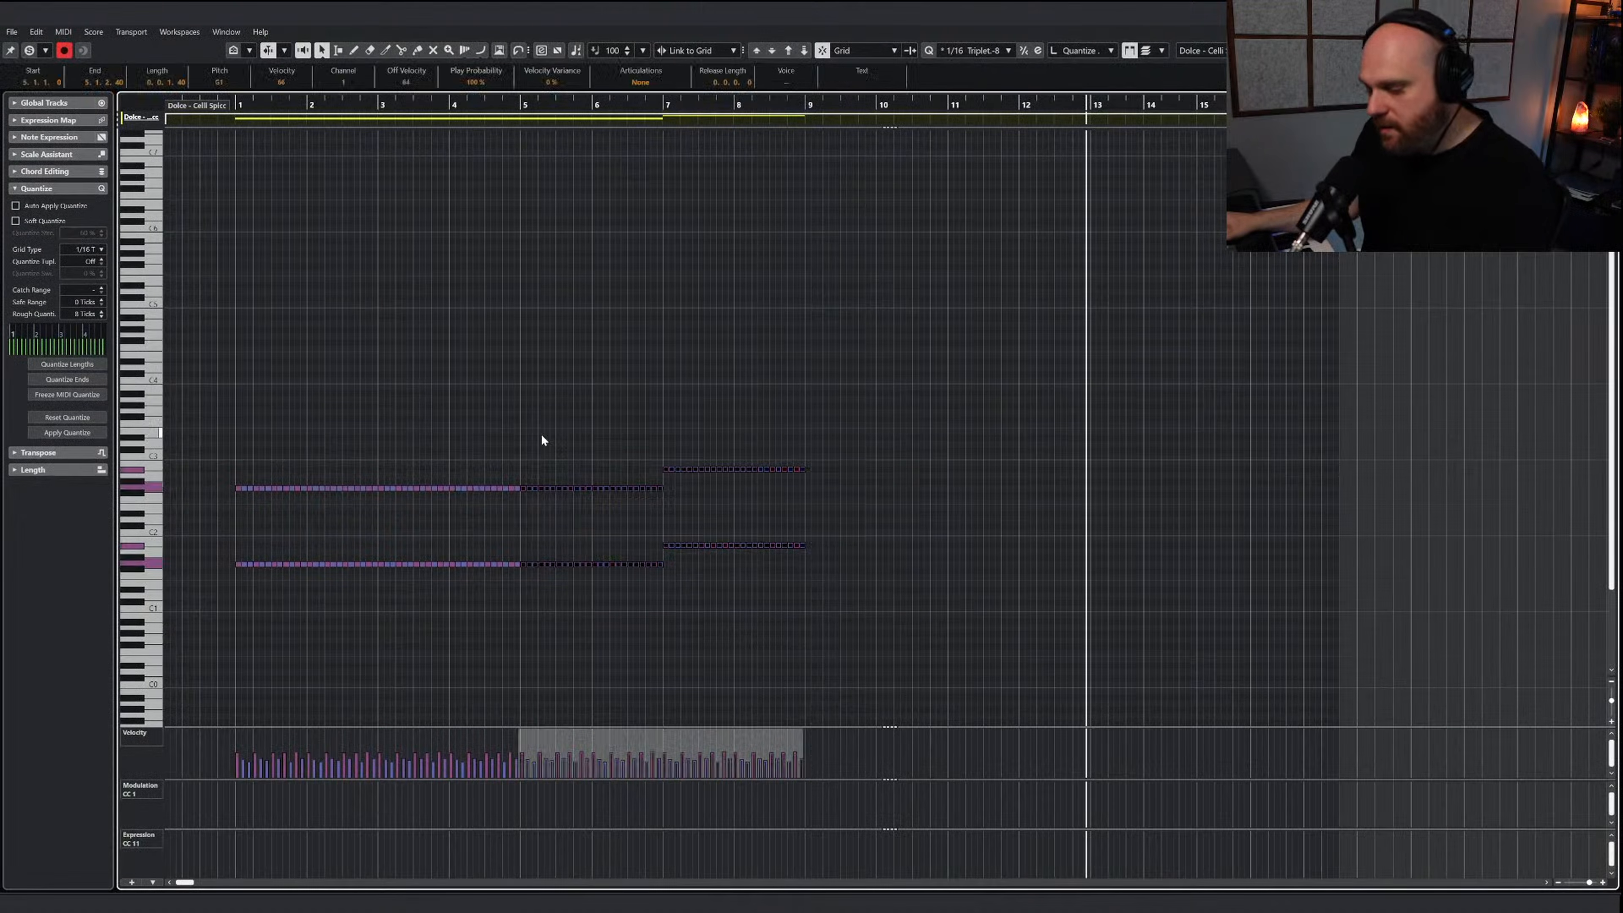
click(805, 105)
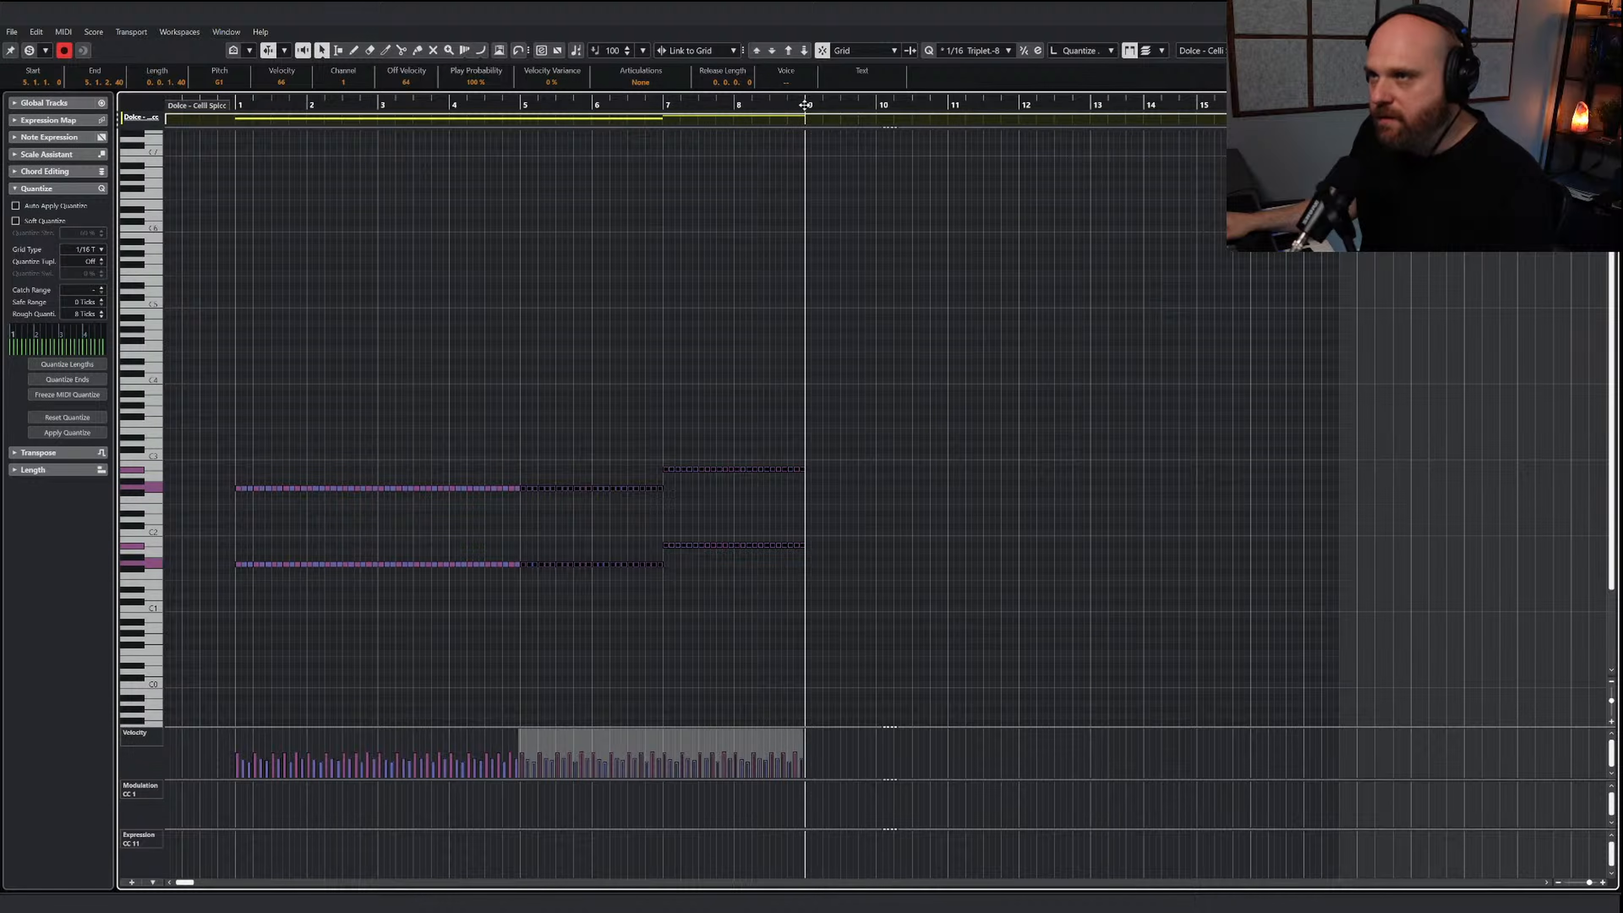
key(ctrl+v)
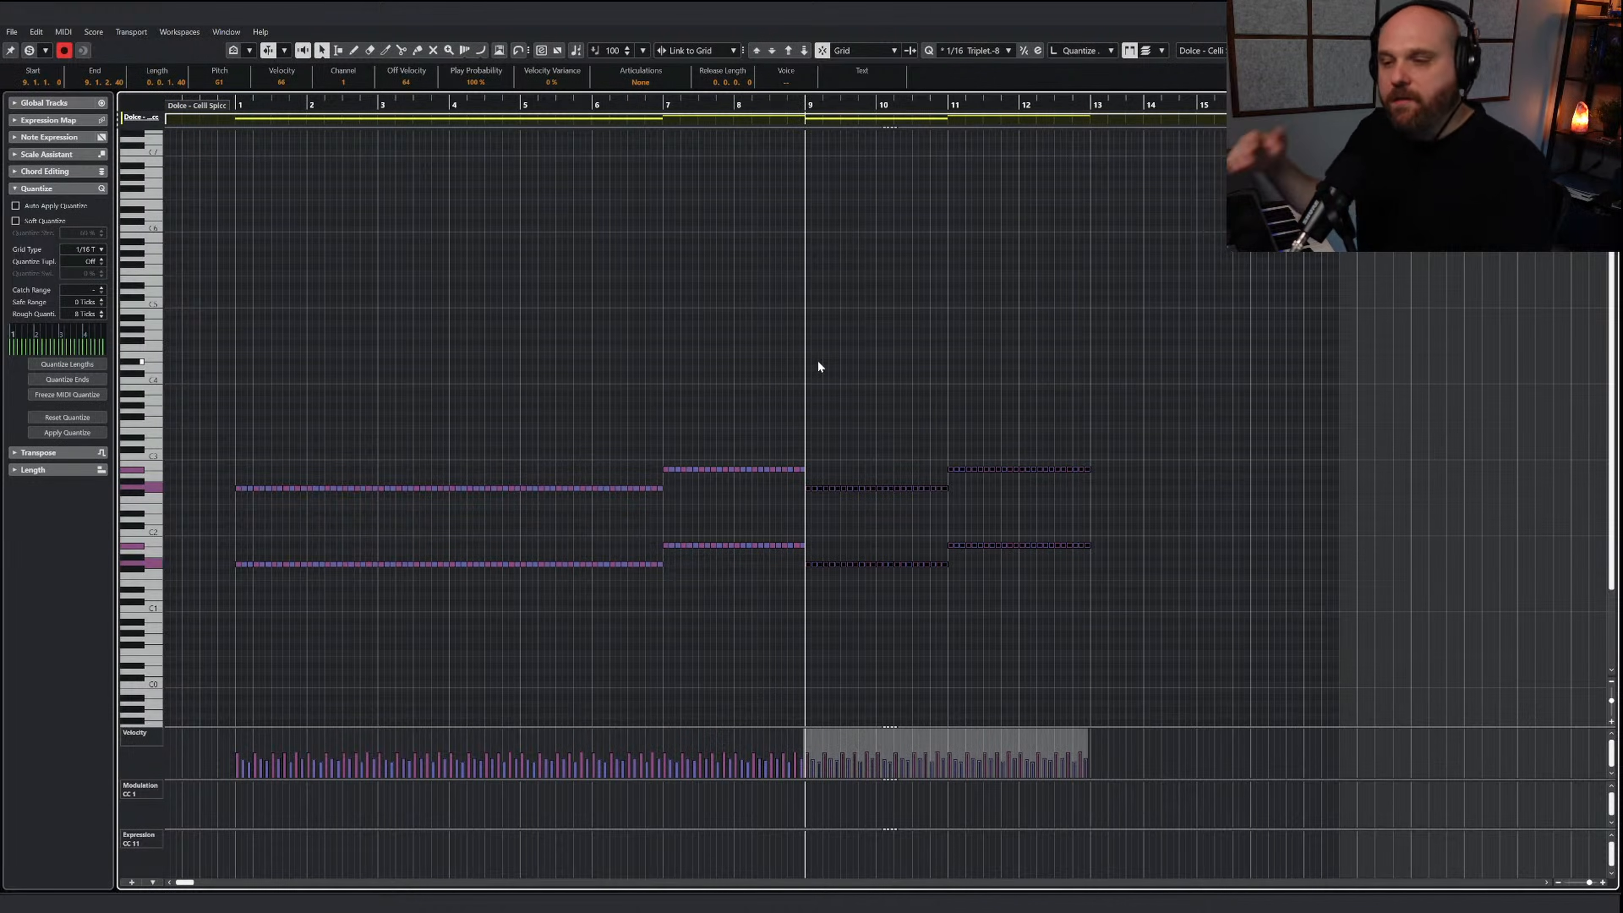
Play back the pasted cello notes from bar 9 to bar 13 and clear the note selection
key(space)
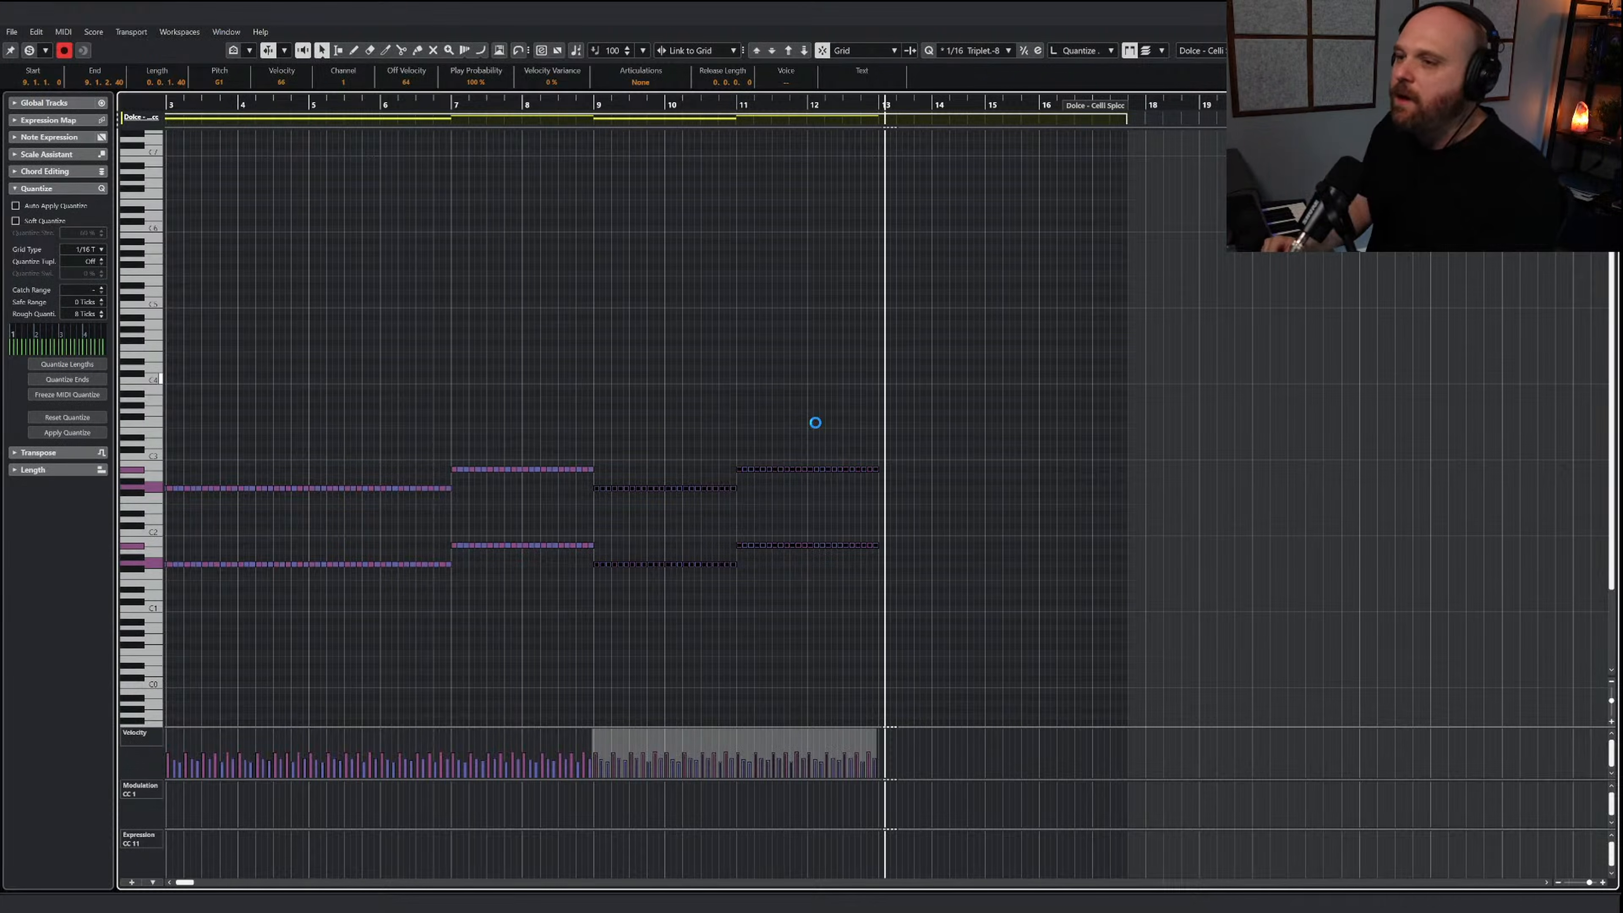
right_click(816, 423)
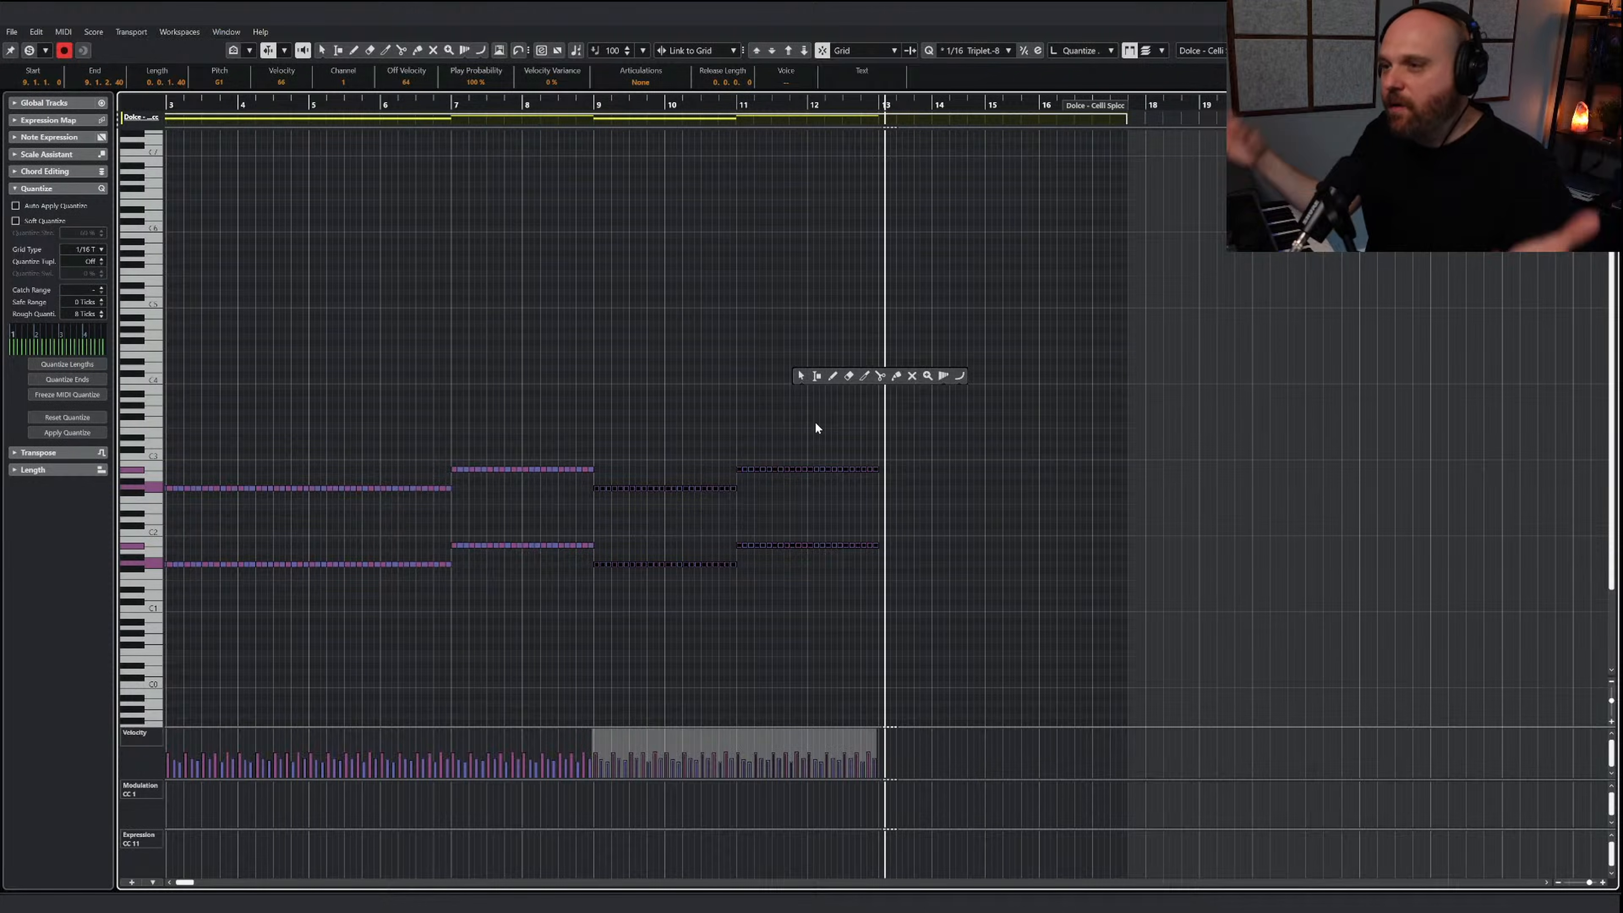
click(800, 375)
click(759, 393)
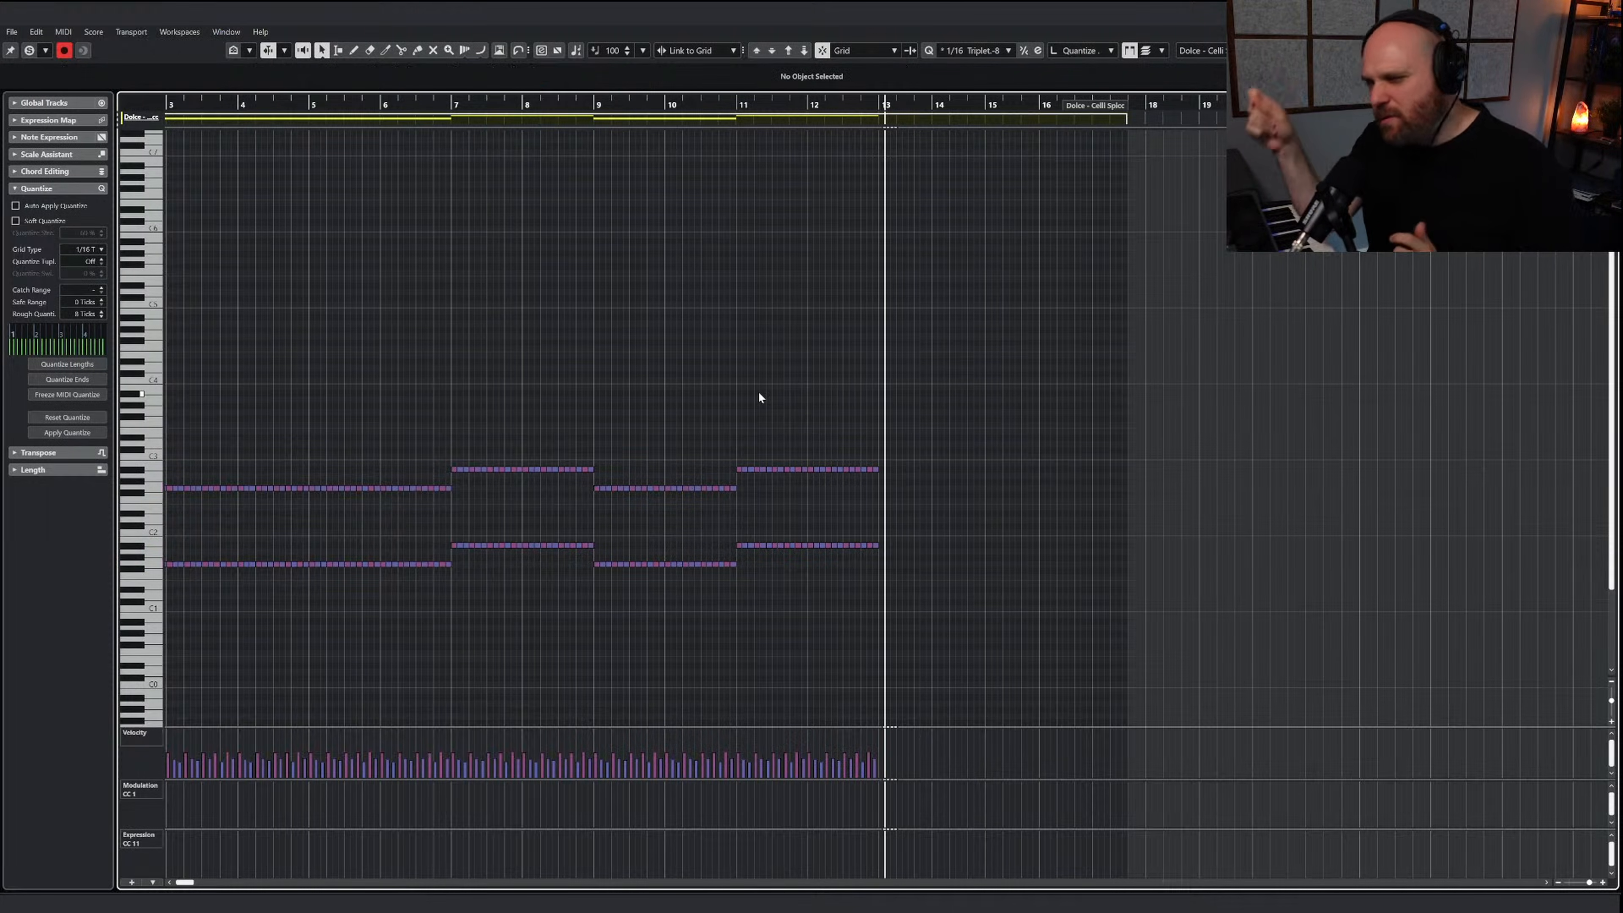
right_click(795, 419)
click(794, 418)
Play back from just before bar 9 and return to the project to hear the cellos and basses with the brass
click(601, 106)
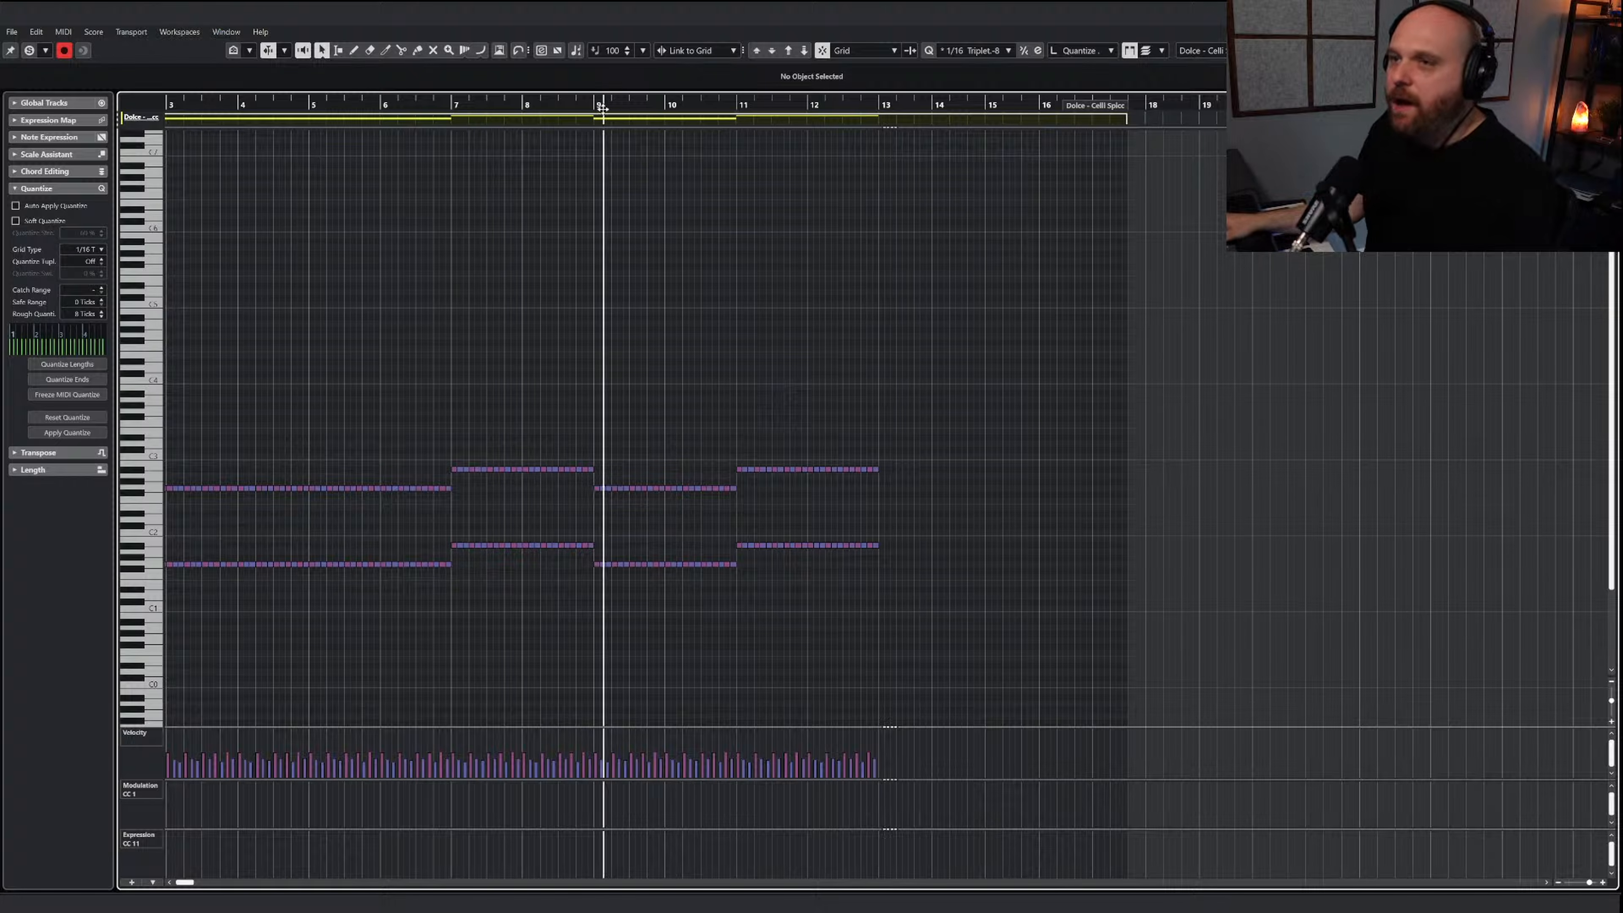
click(588, 105)
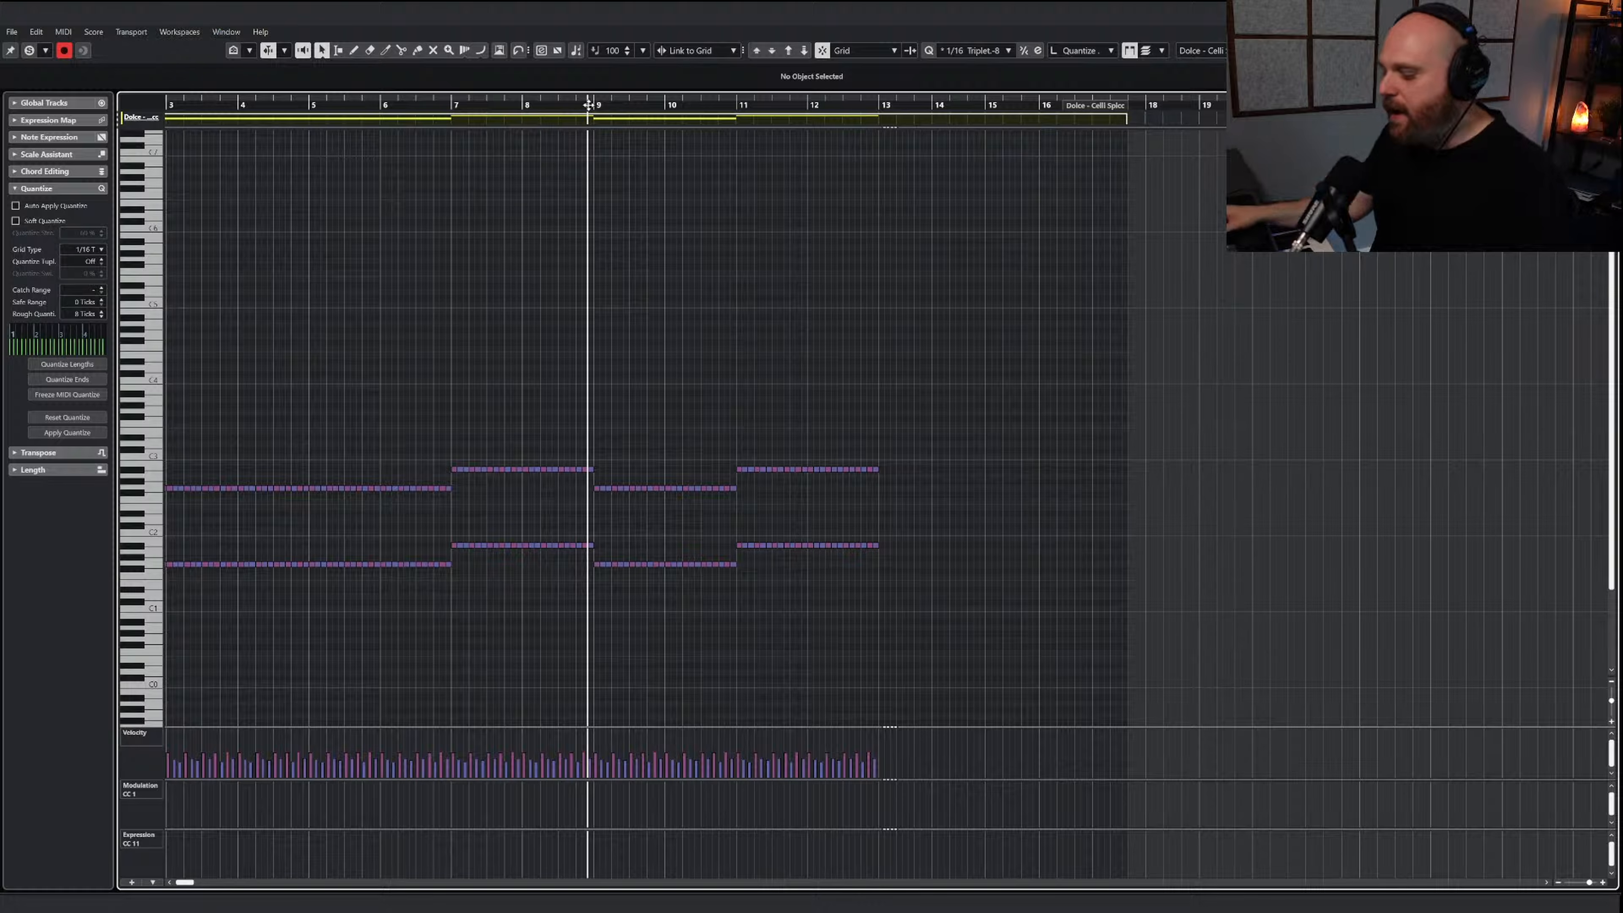
key(h)
key(space)
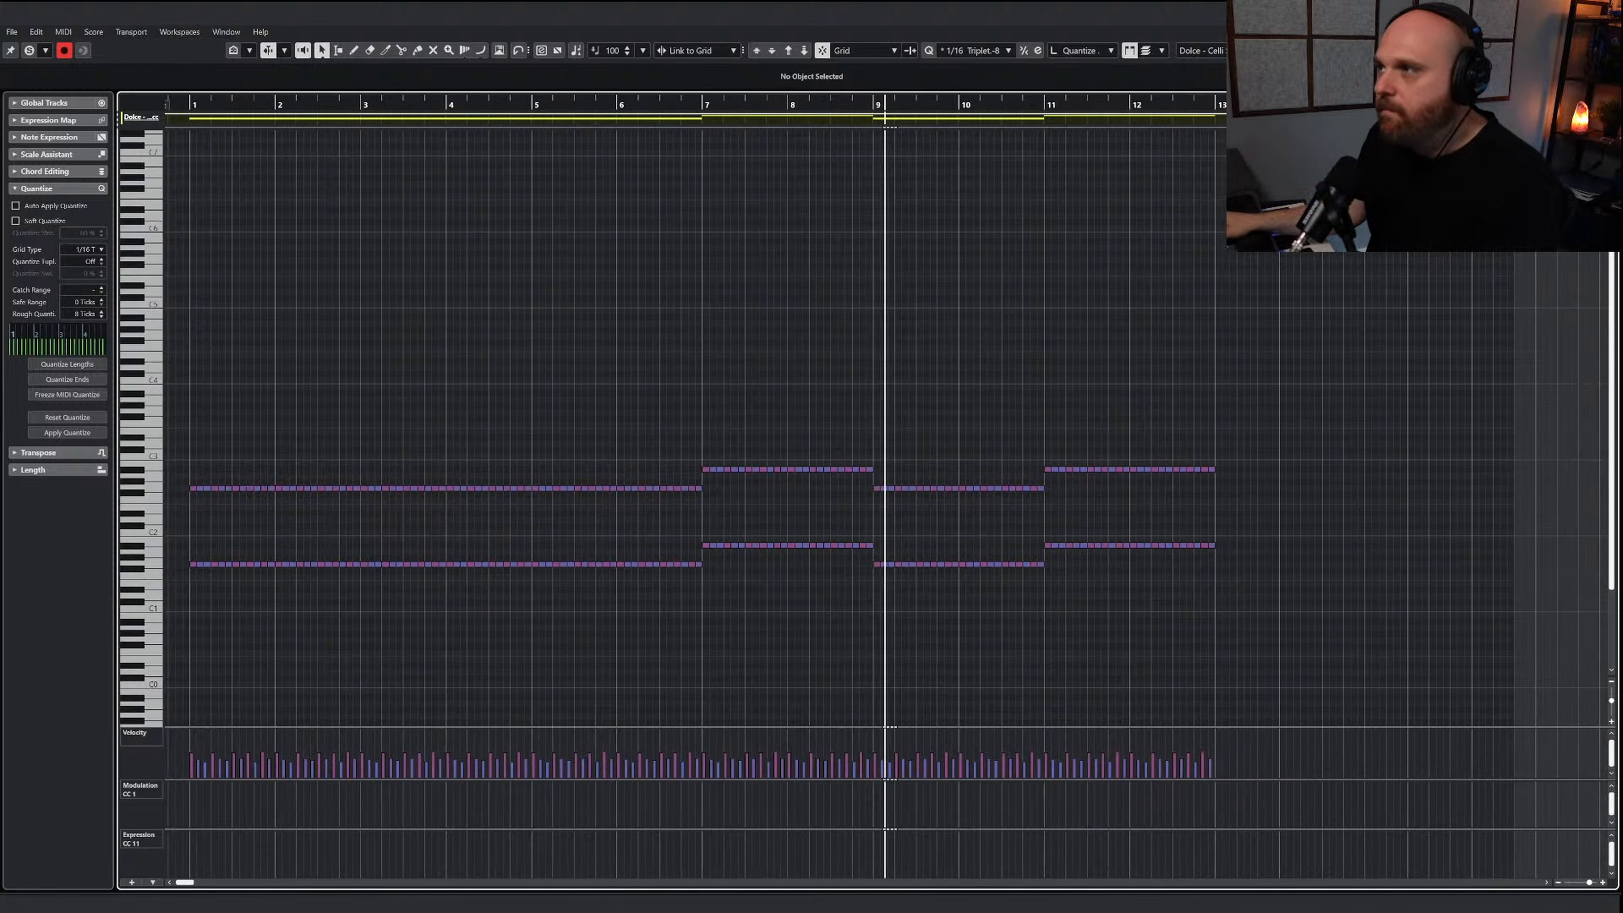
key(Return)
right_click(880, 294)
click(881, 295)
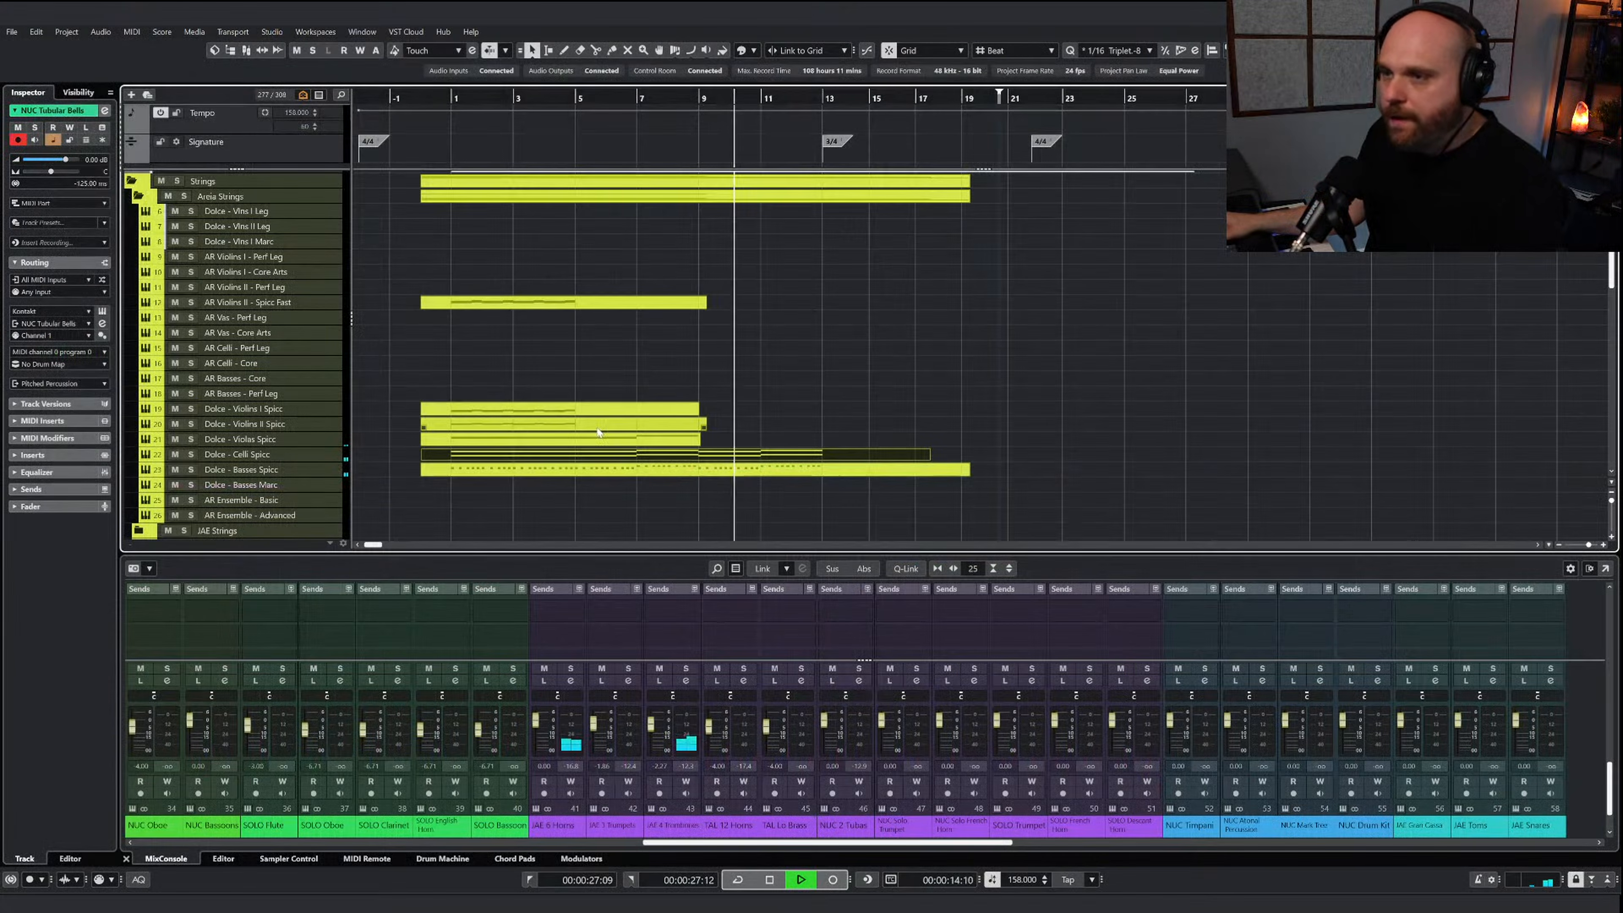
Examine the notes in the Dolce - Violins I Spicc part and return to the project
click(644, 438)
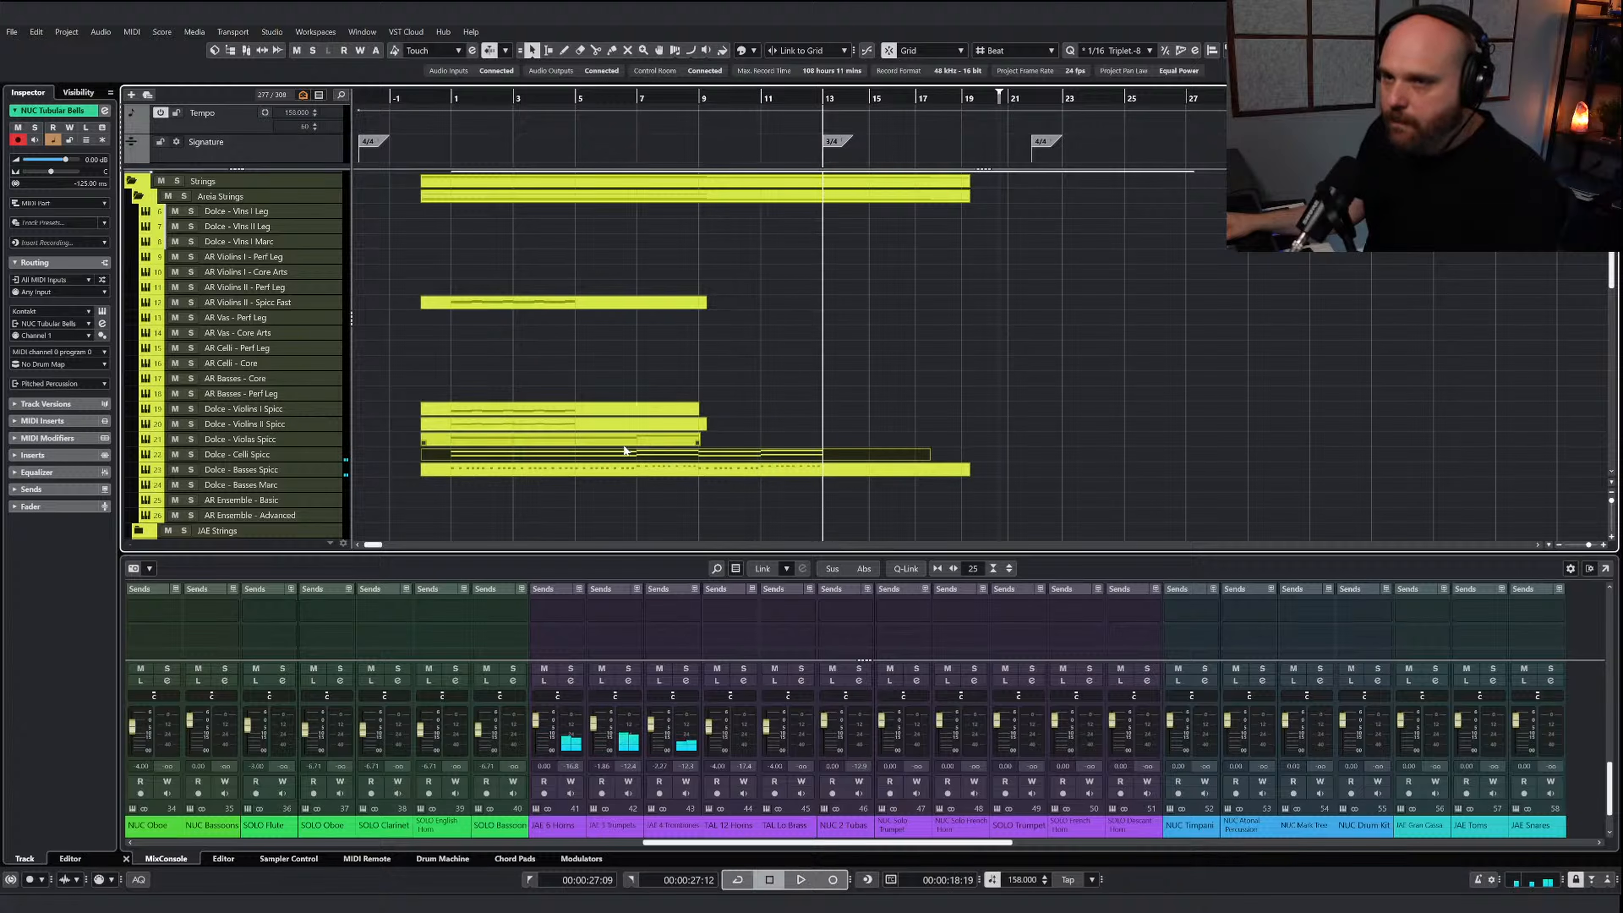
click(577, 414)
double_click(576, 418)
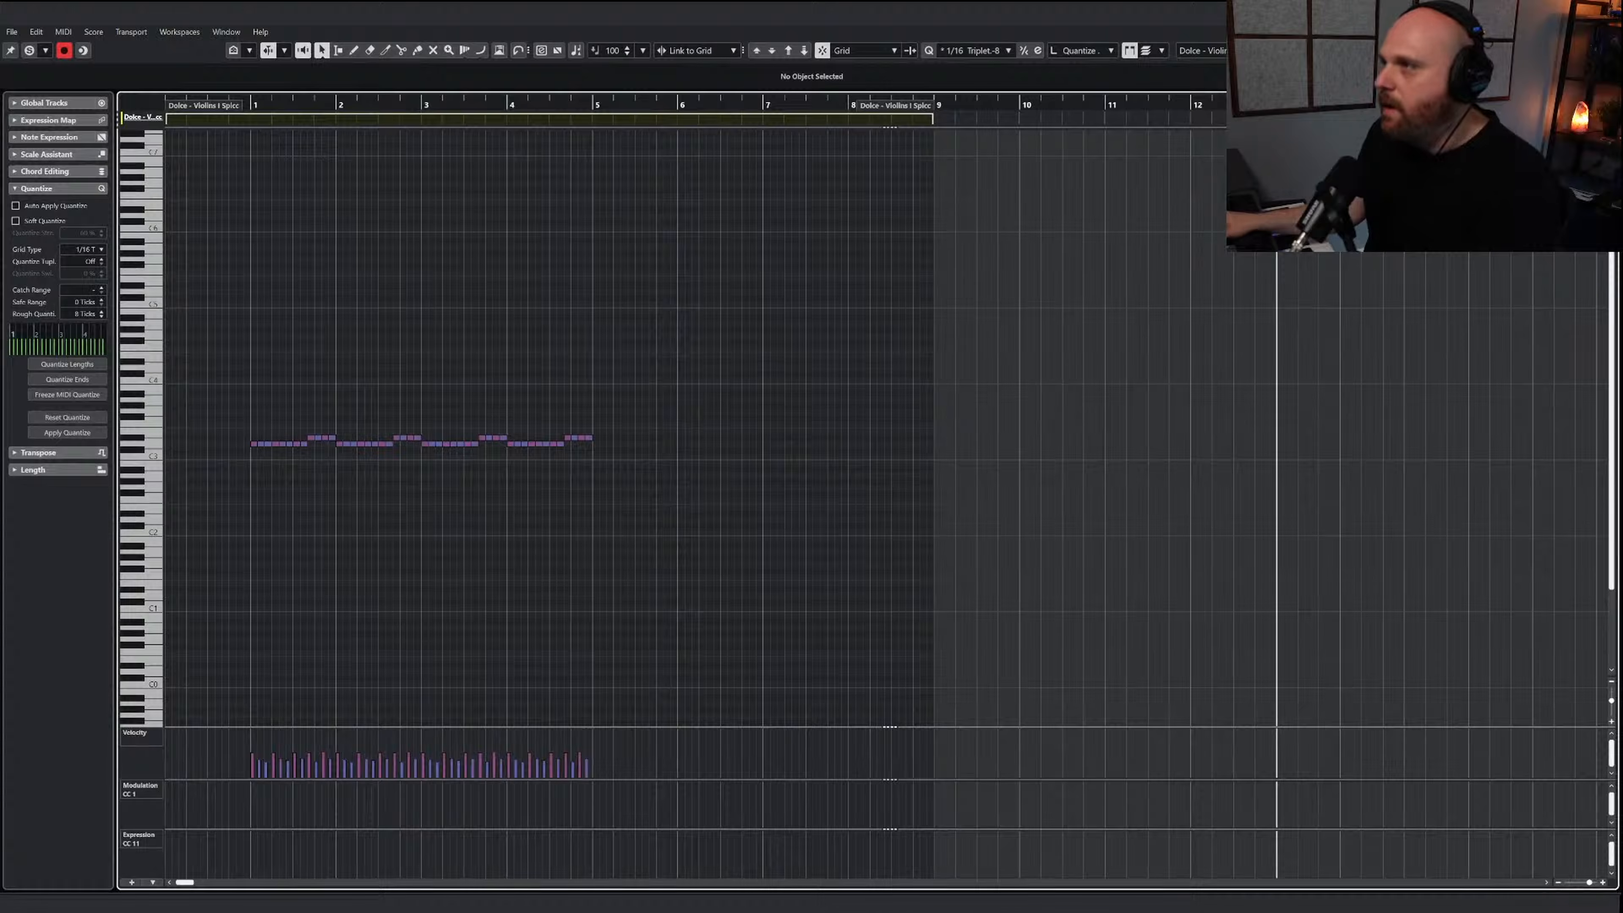
key(Return)
Copy the upper repeated notes of bars 5 and 6 from the AI Sketch Piano Strings part and set the playback position to bar 5
scroll(600, 358, up, 3)
click(607, 252)
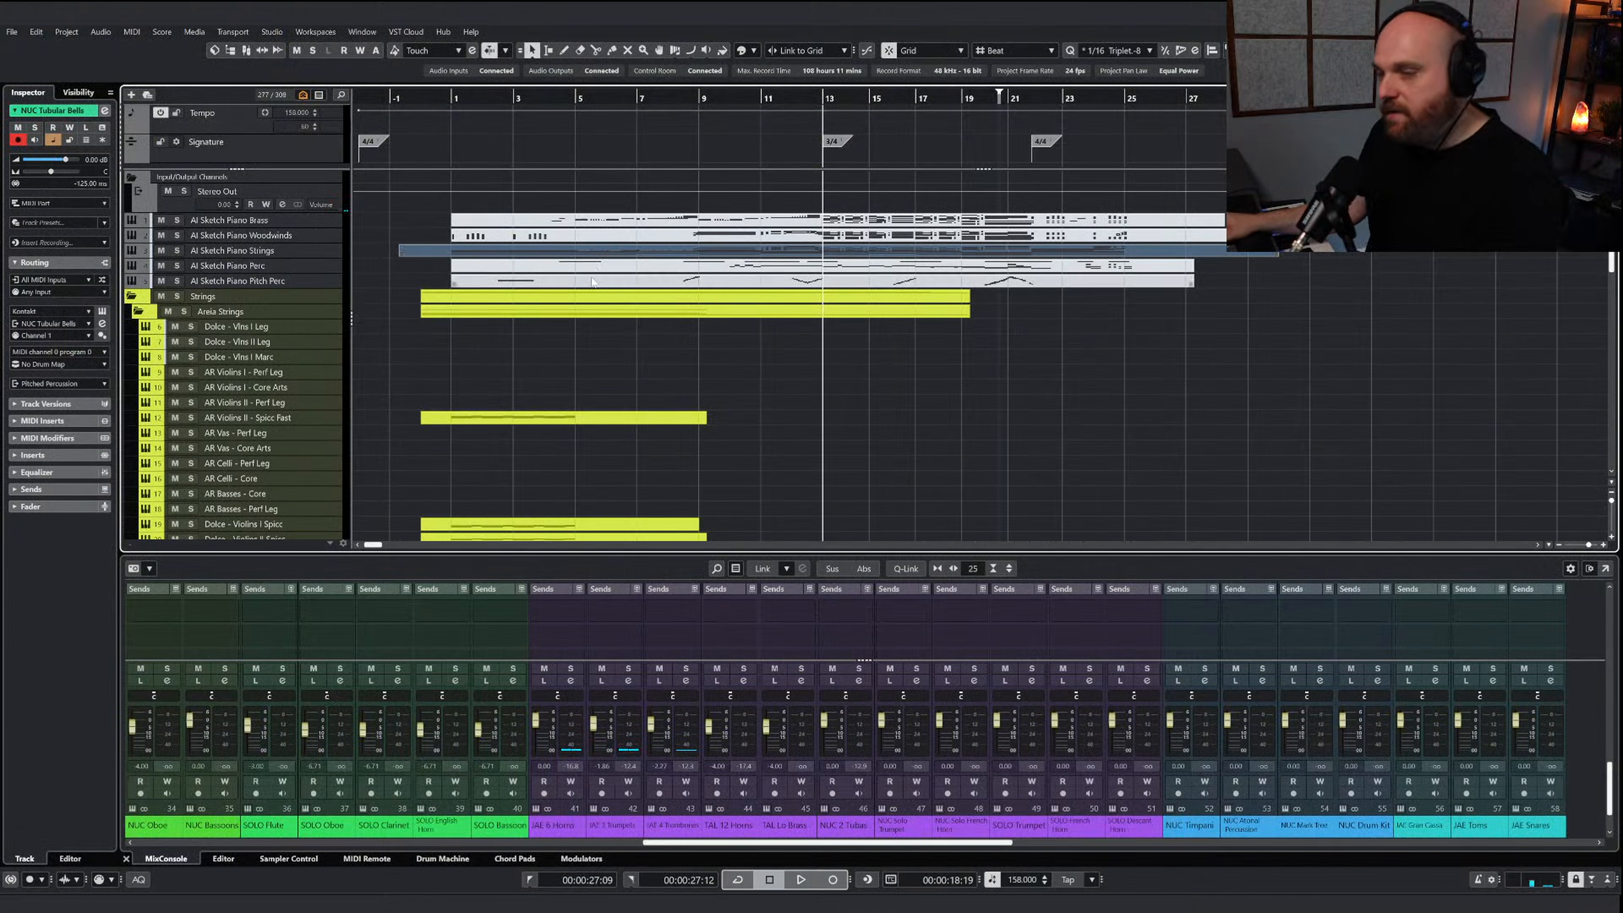
key(Return)
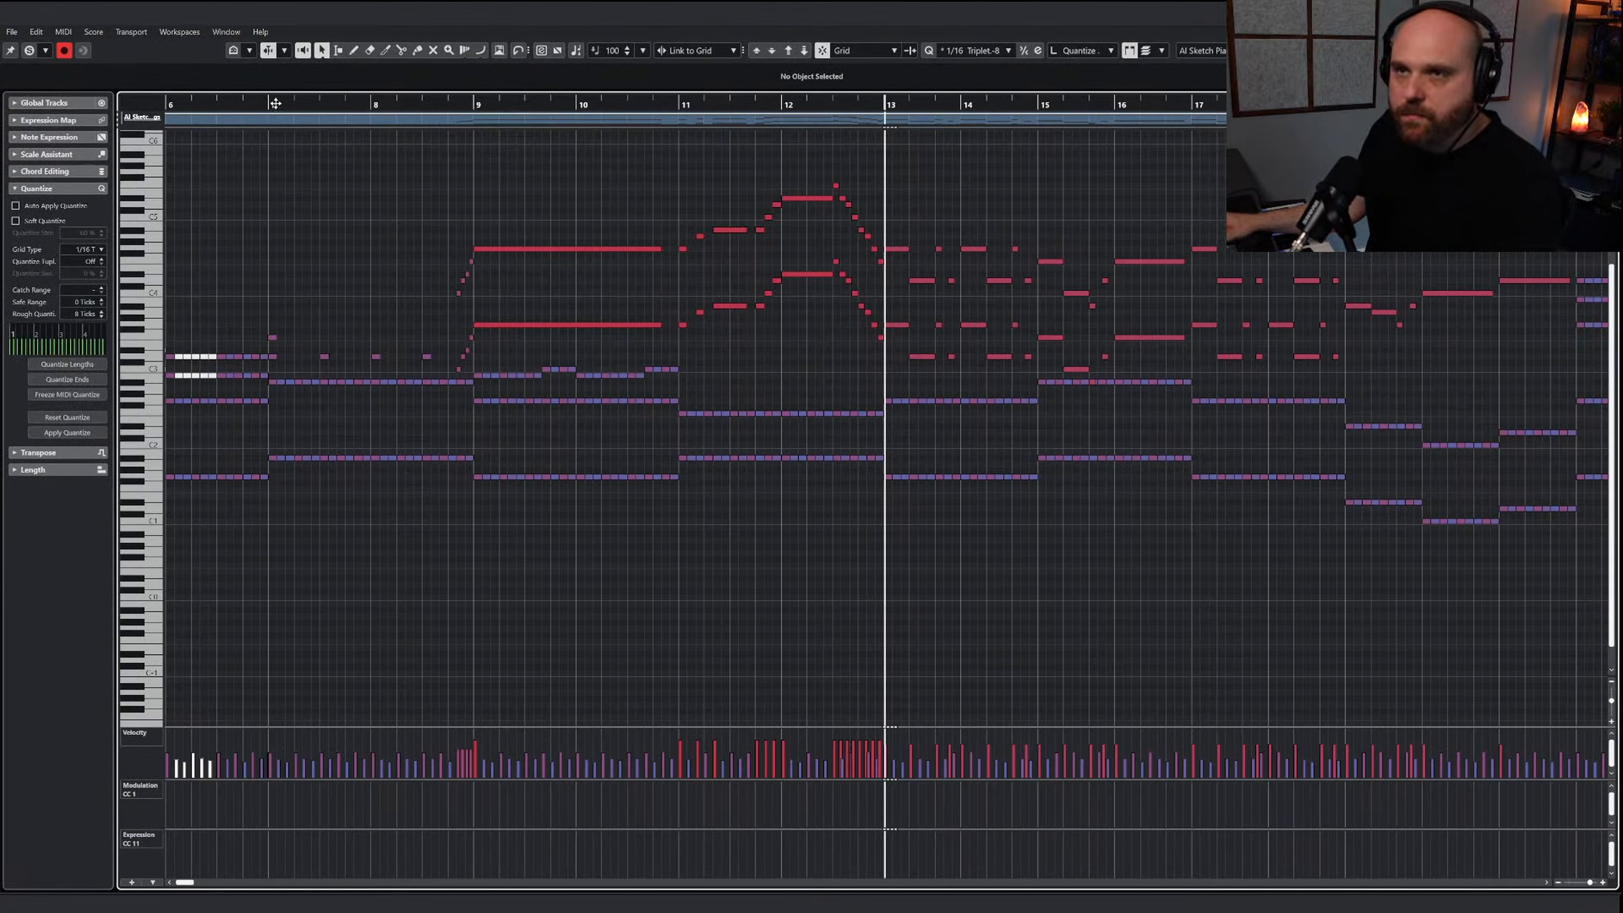
drag(275, 104, 169, 104)
key(space)
key(h)
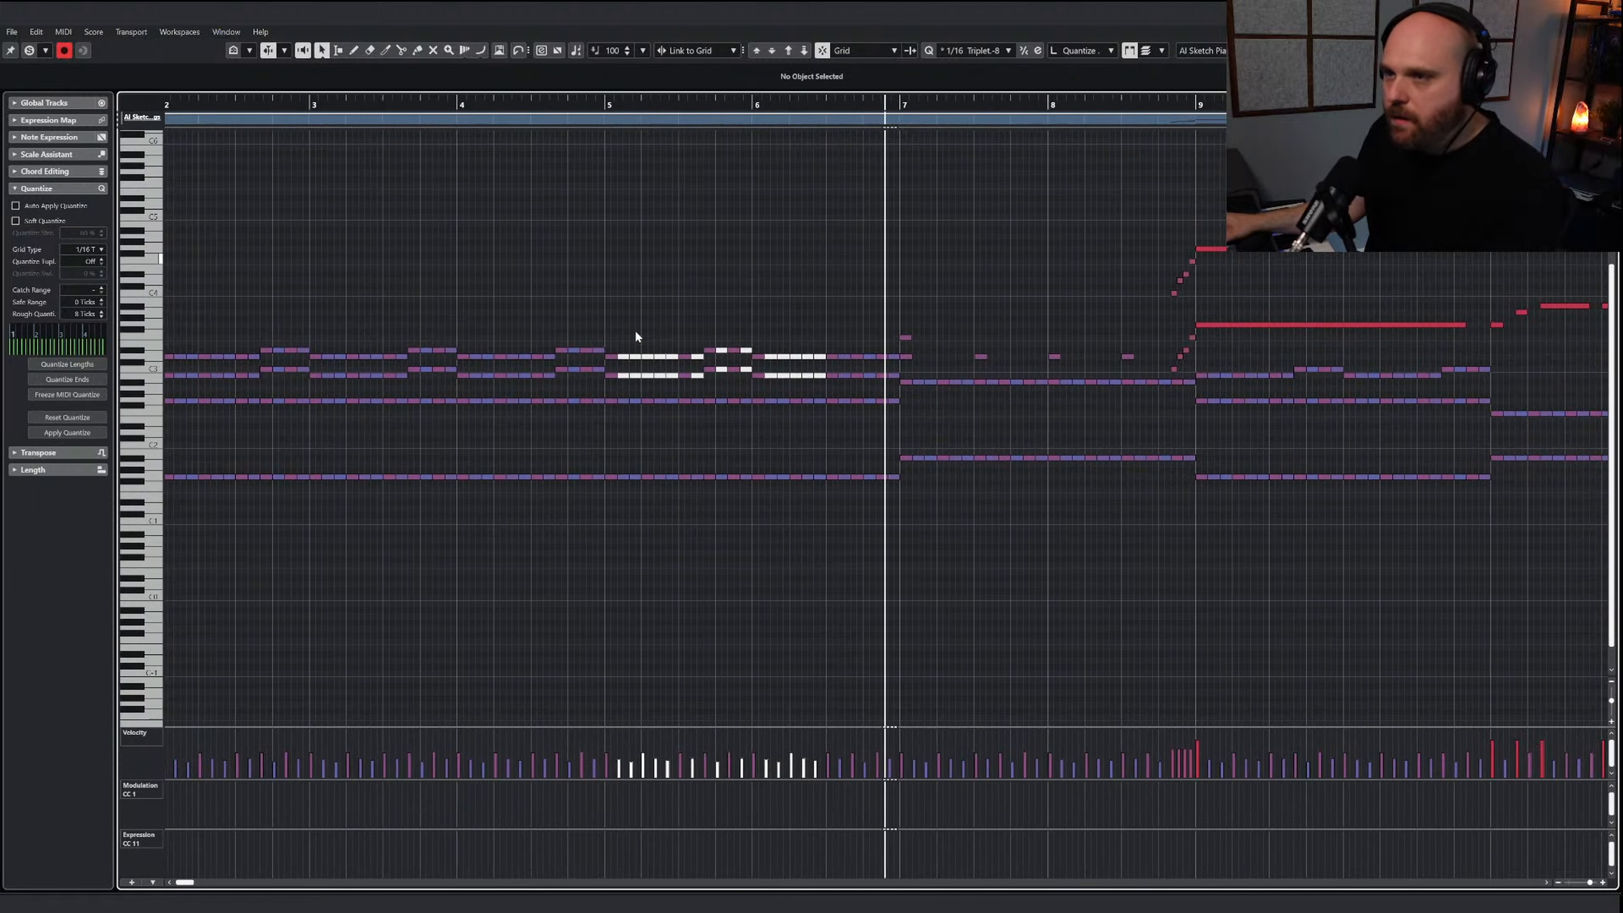
drag(609, 344, 894, 386)
click(607, 121)
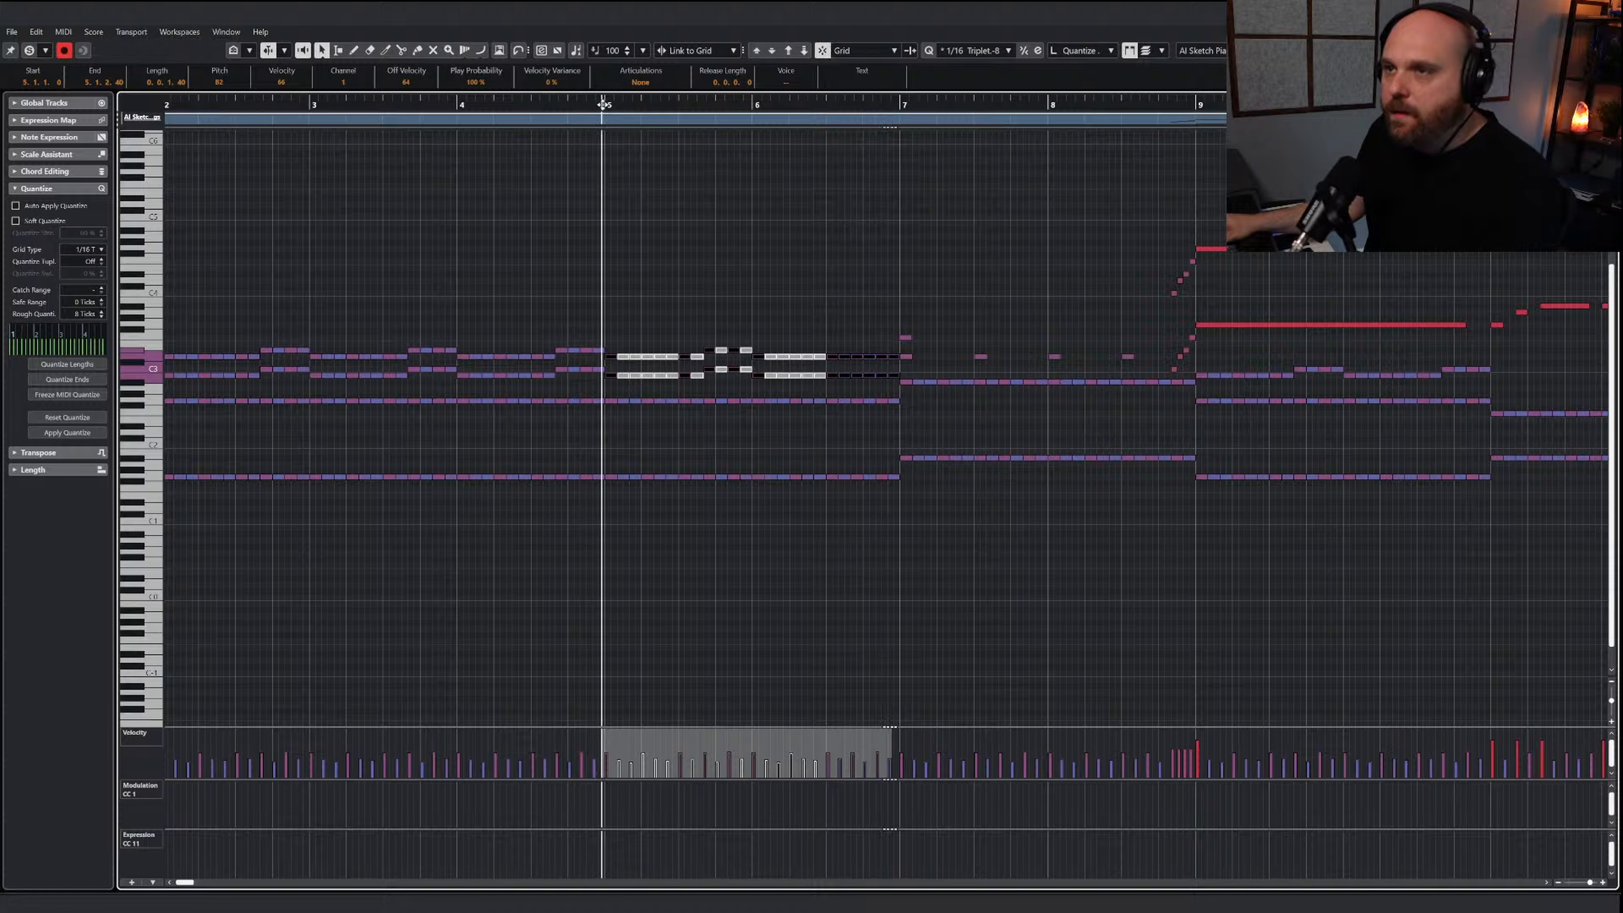
Paste the copied sketch notes at bar 5 in the AR Violins II - Spicc Fast part
key(Return)
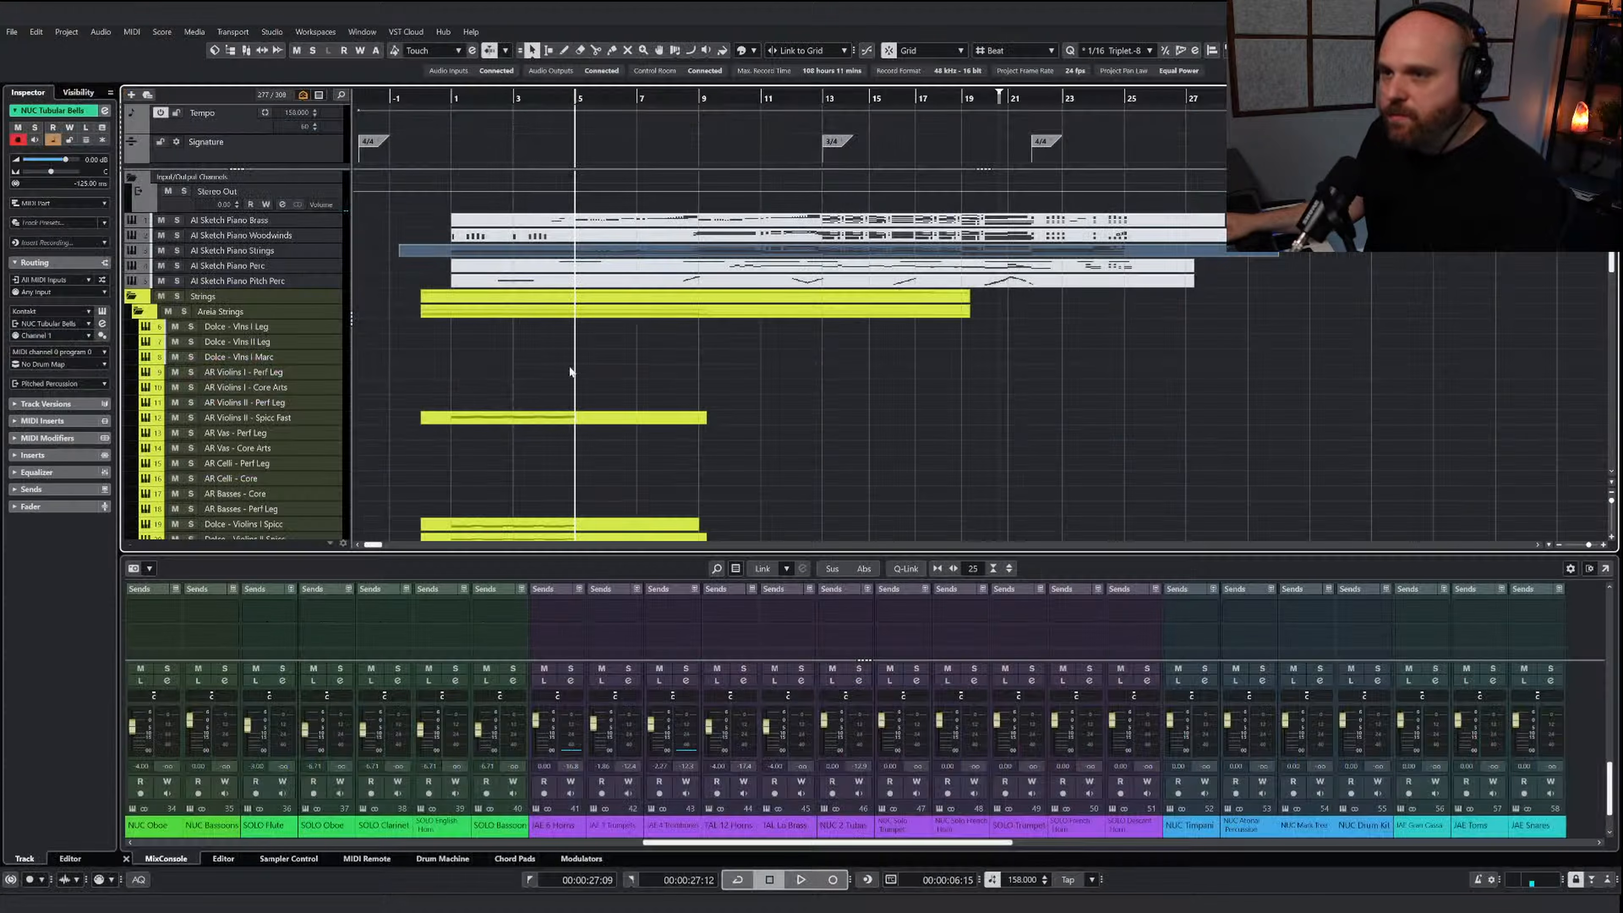
click(577, 419)
key(Return)
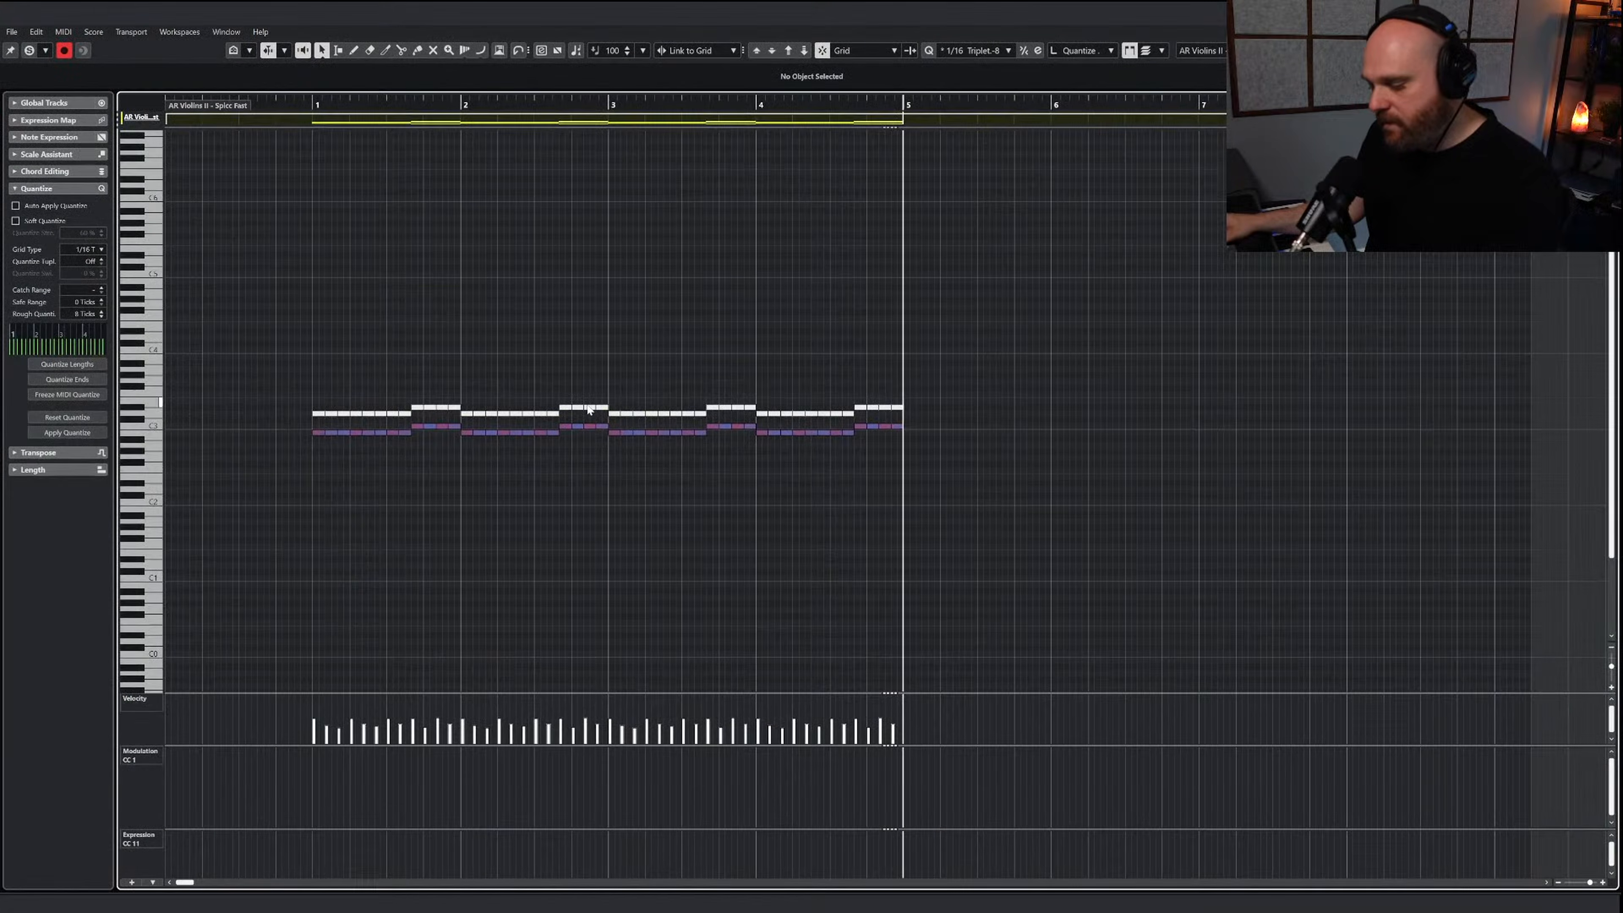
click(943, 449)
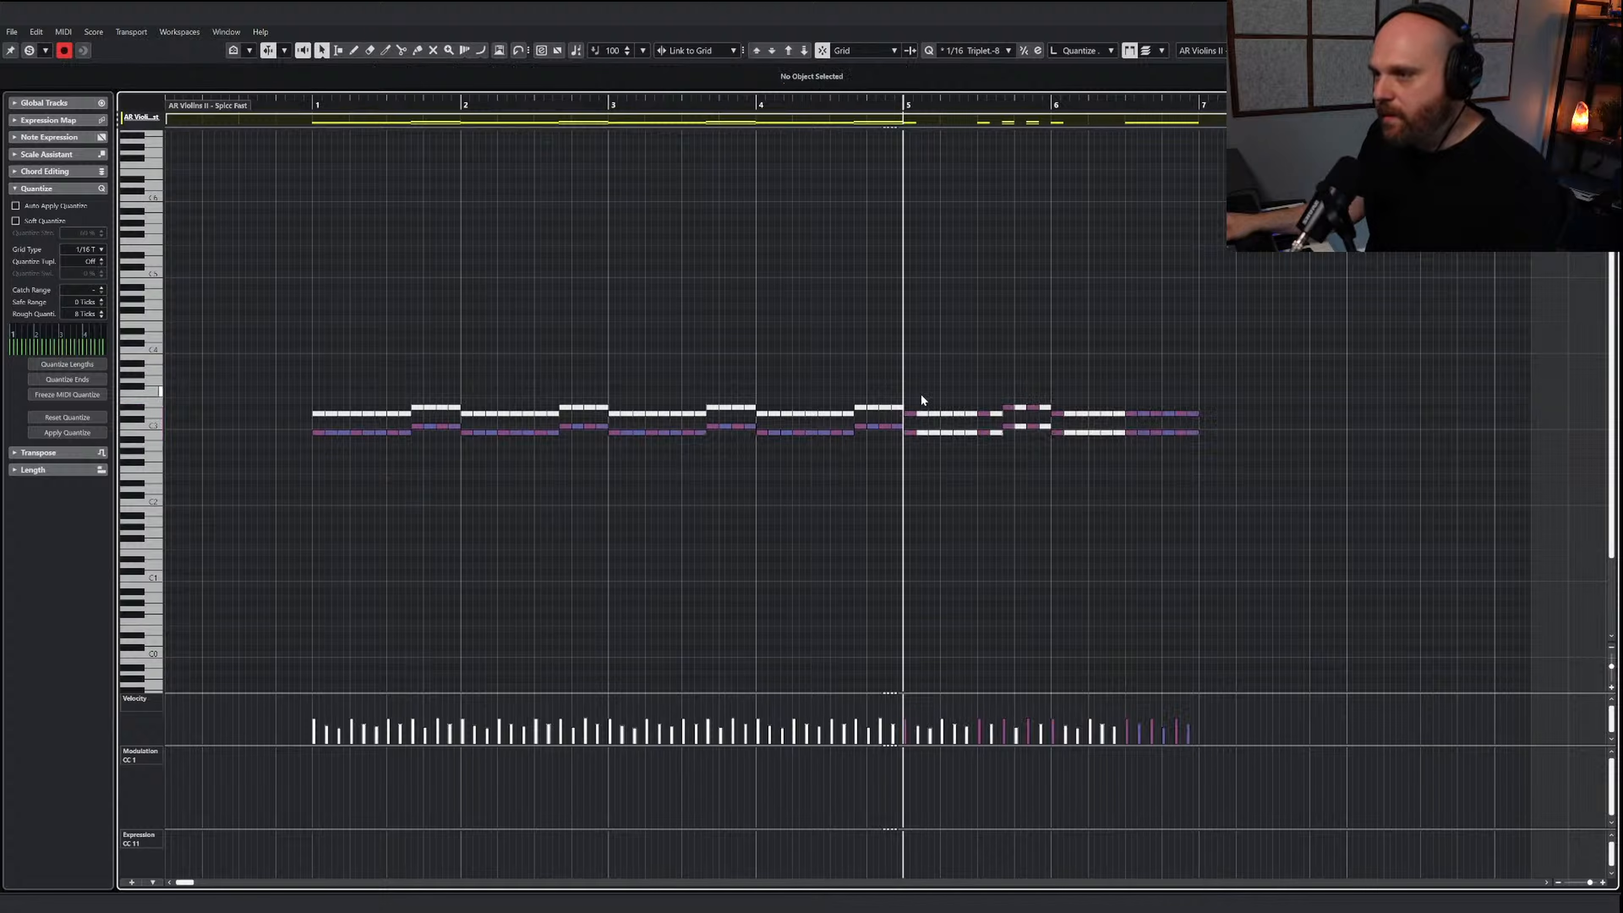
Delete the muted notes between the accents in bars 5 and 6 of the pasted violin phrase
drag(966, 455, 968, 456)
key(Delete)
drag(988, 392, 997, 453)
click(997, 451)
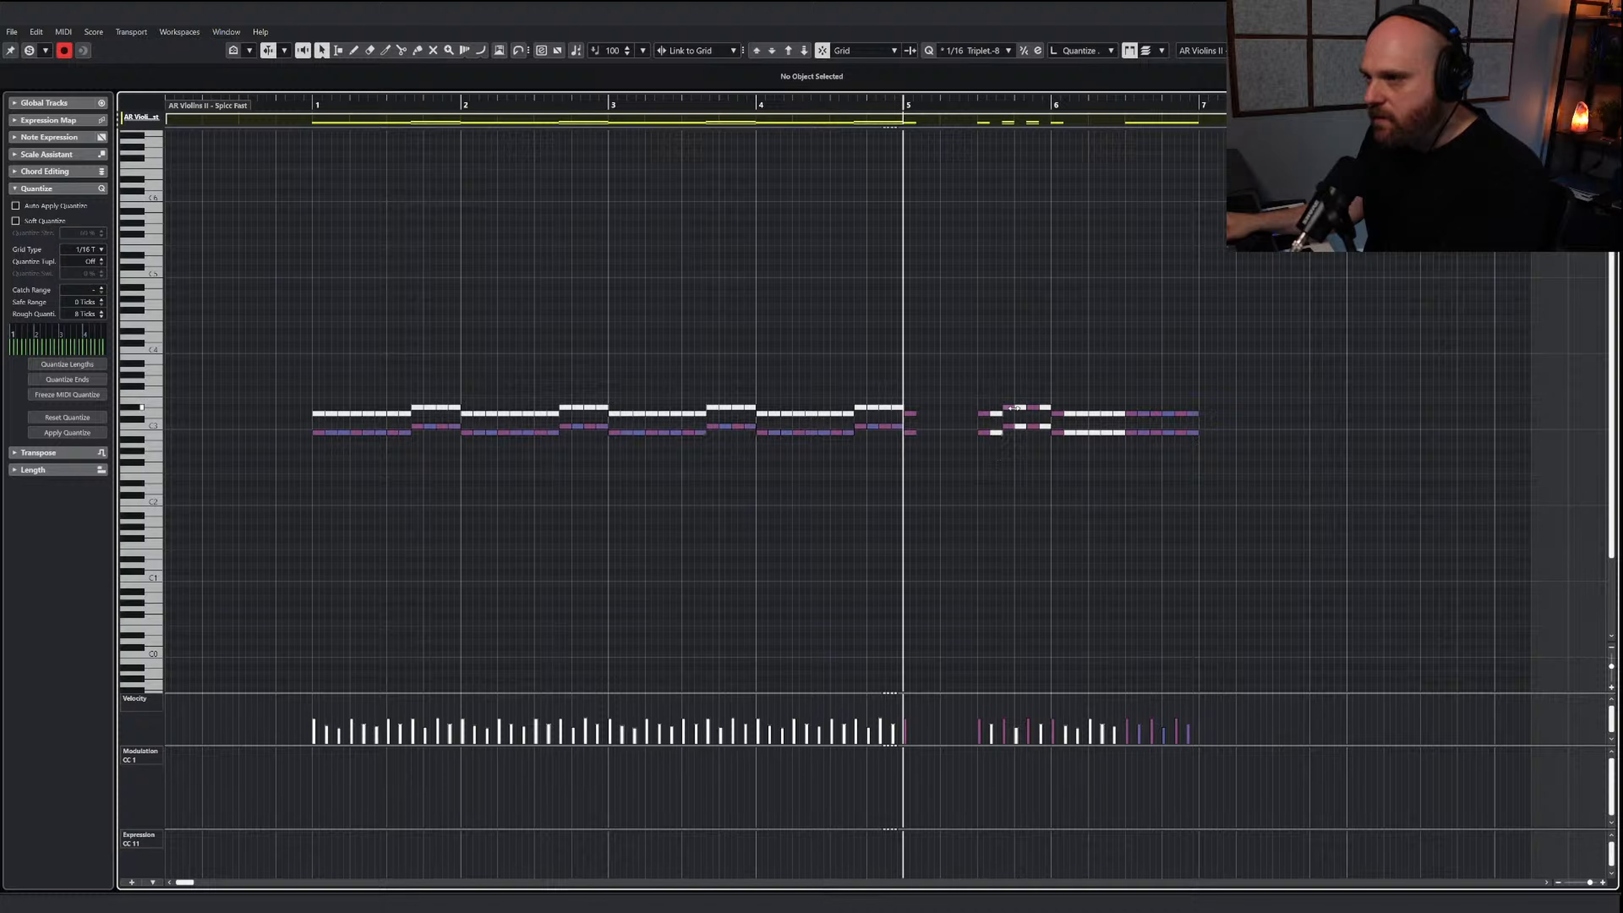
drag(991, 403, 998, 459)
key(Delete)
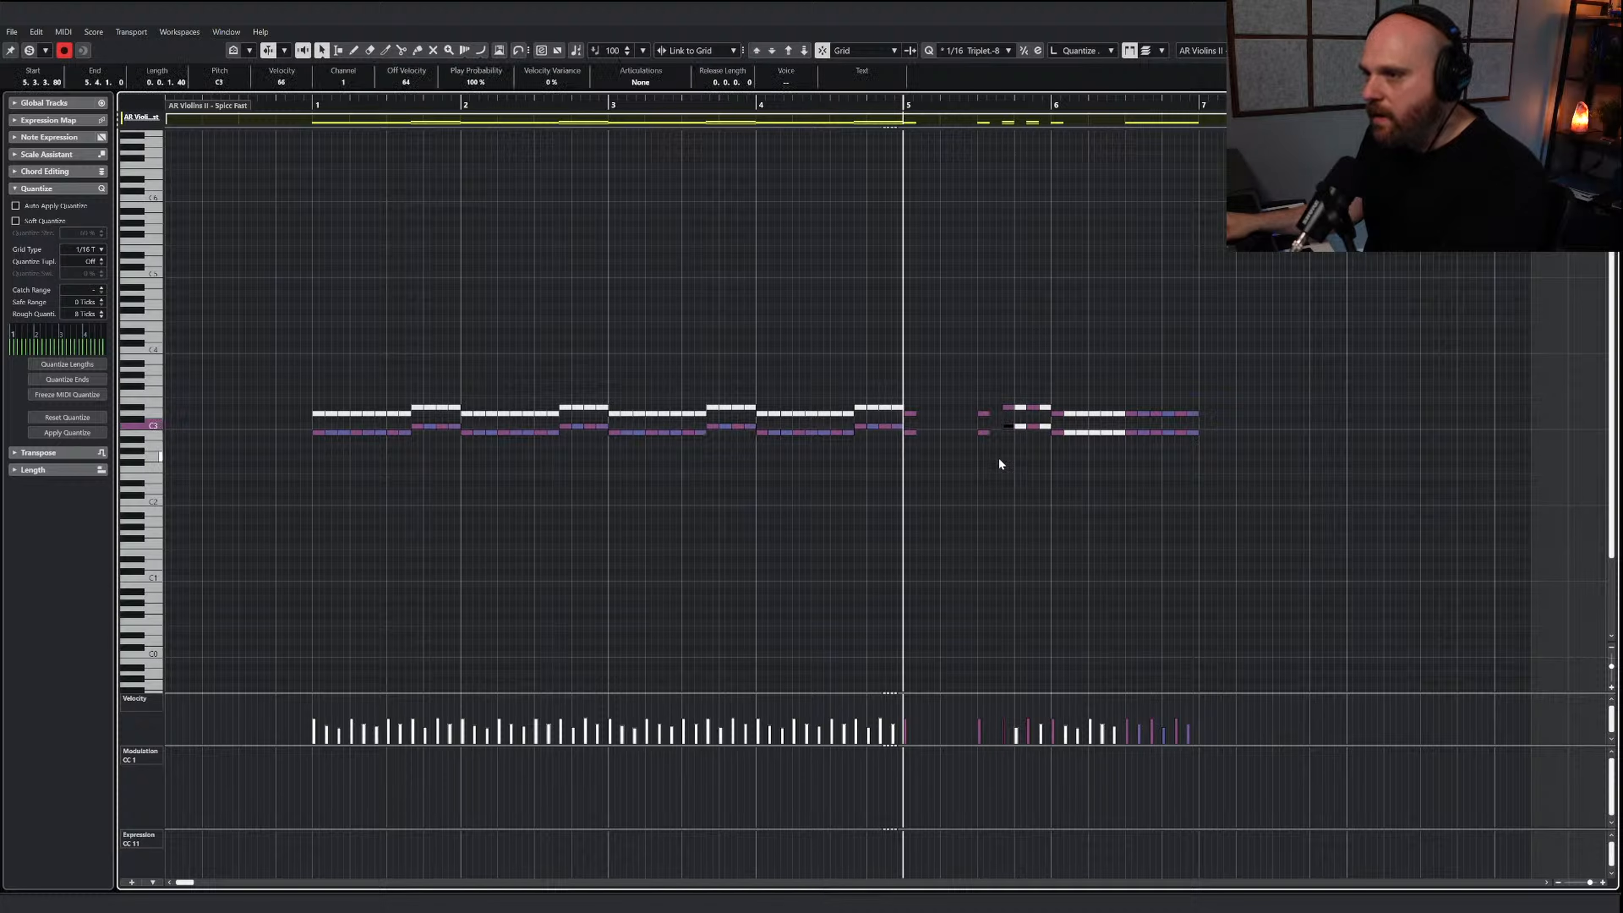
drag(1023, 391, 1116, 449)
key(Delete)
key(Delete)
click(1068, 410)
key(Delete)
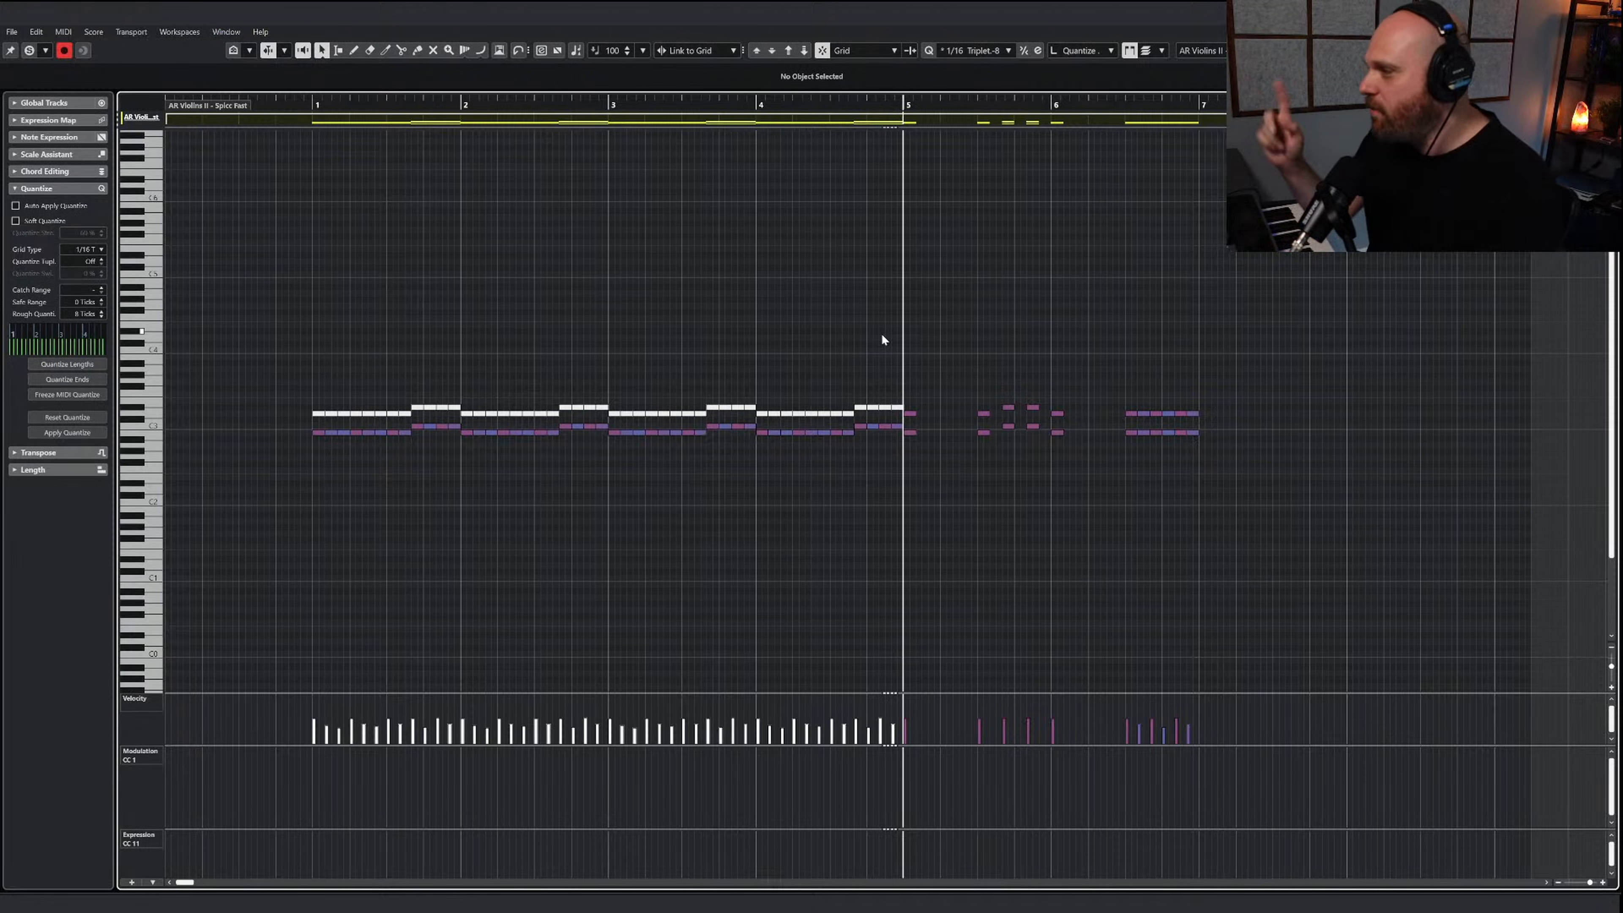
Solo the edited part, play it back from bar 1, and unmute the upper note line in bars 1 to 4
click(31, 50)
click(815, 105)
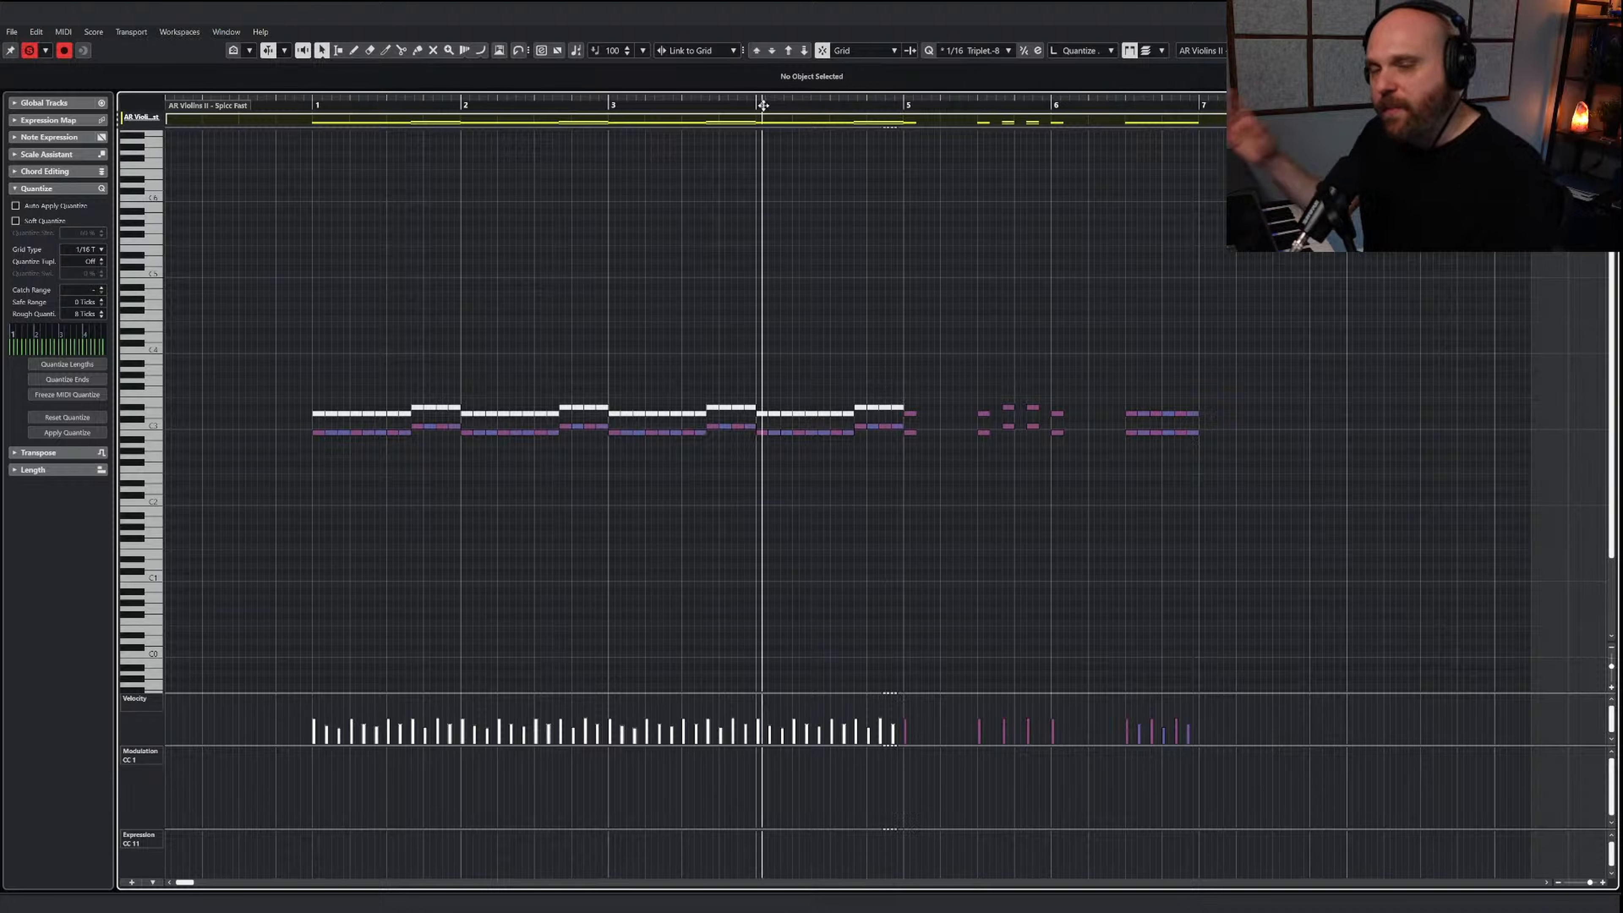
drag(318, 107, 300, 108)
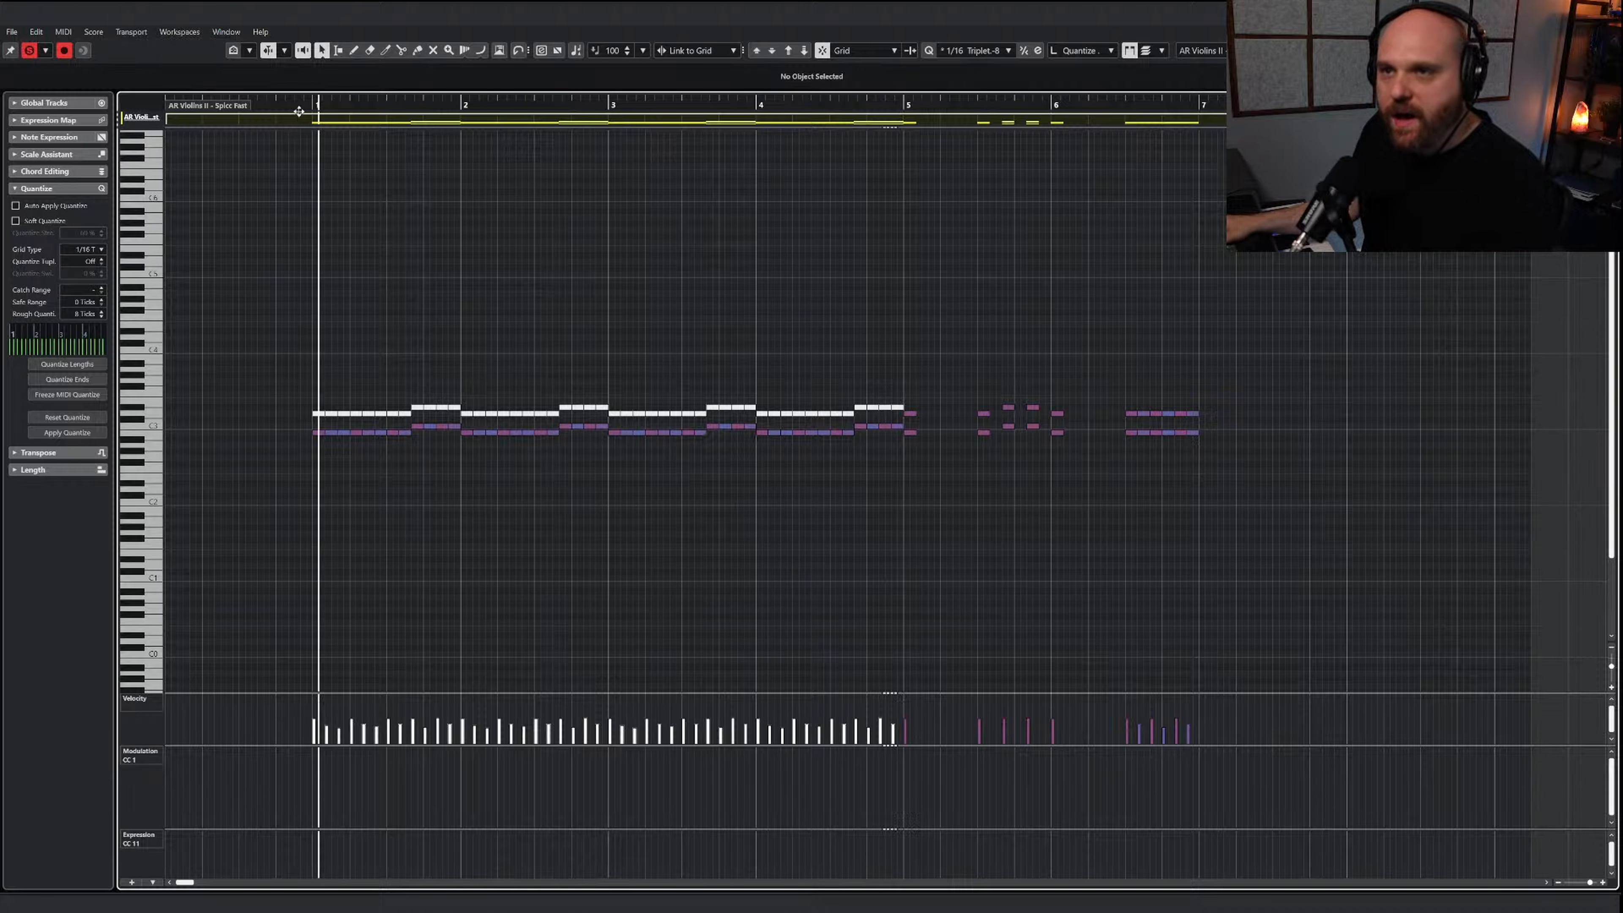
key(space)
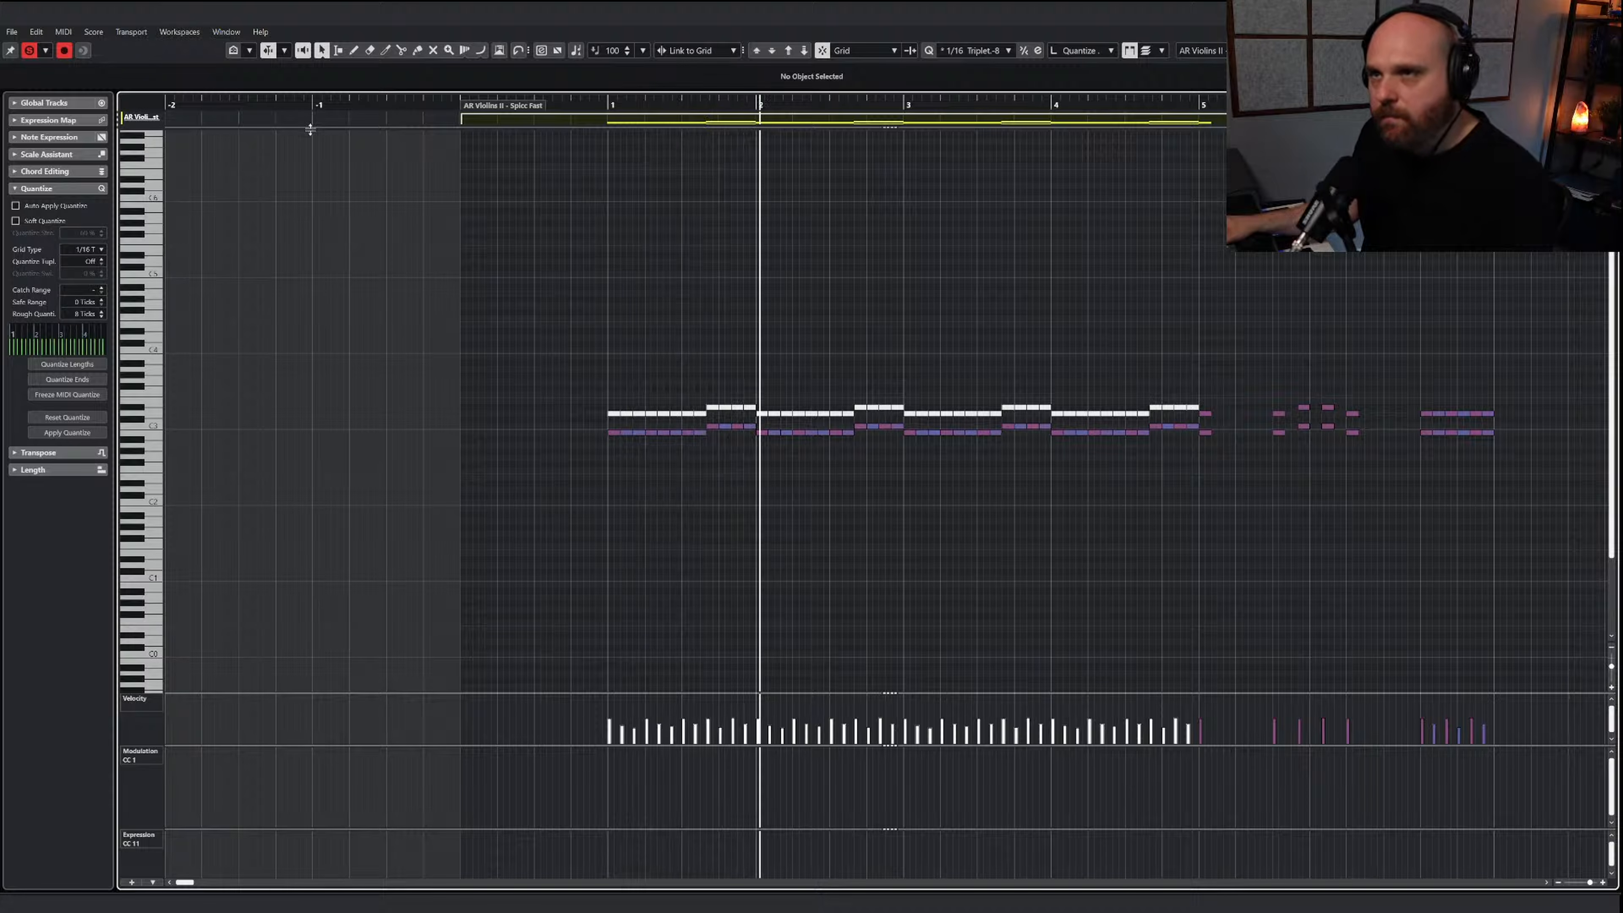
right_click(632, 306)
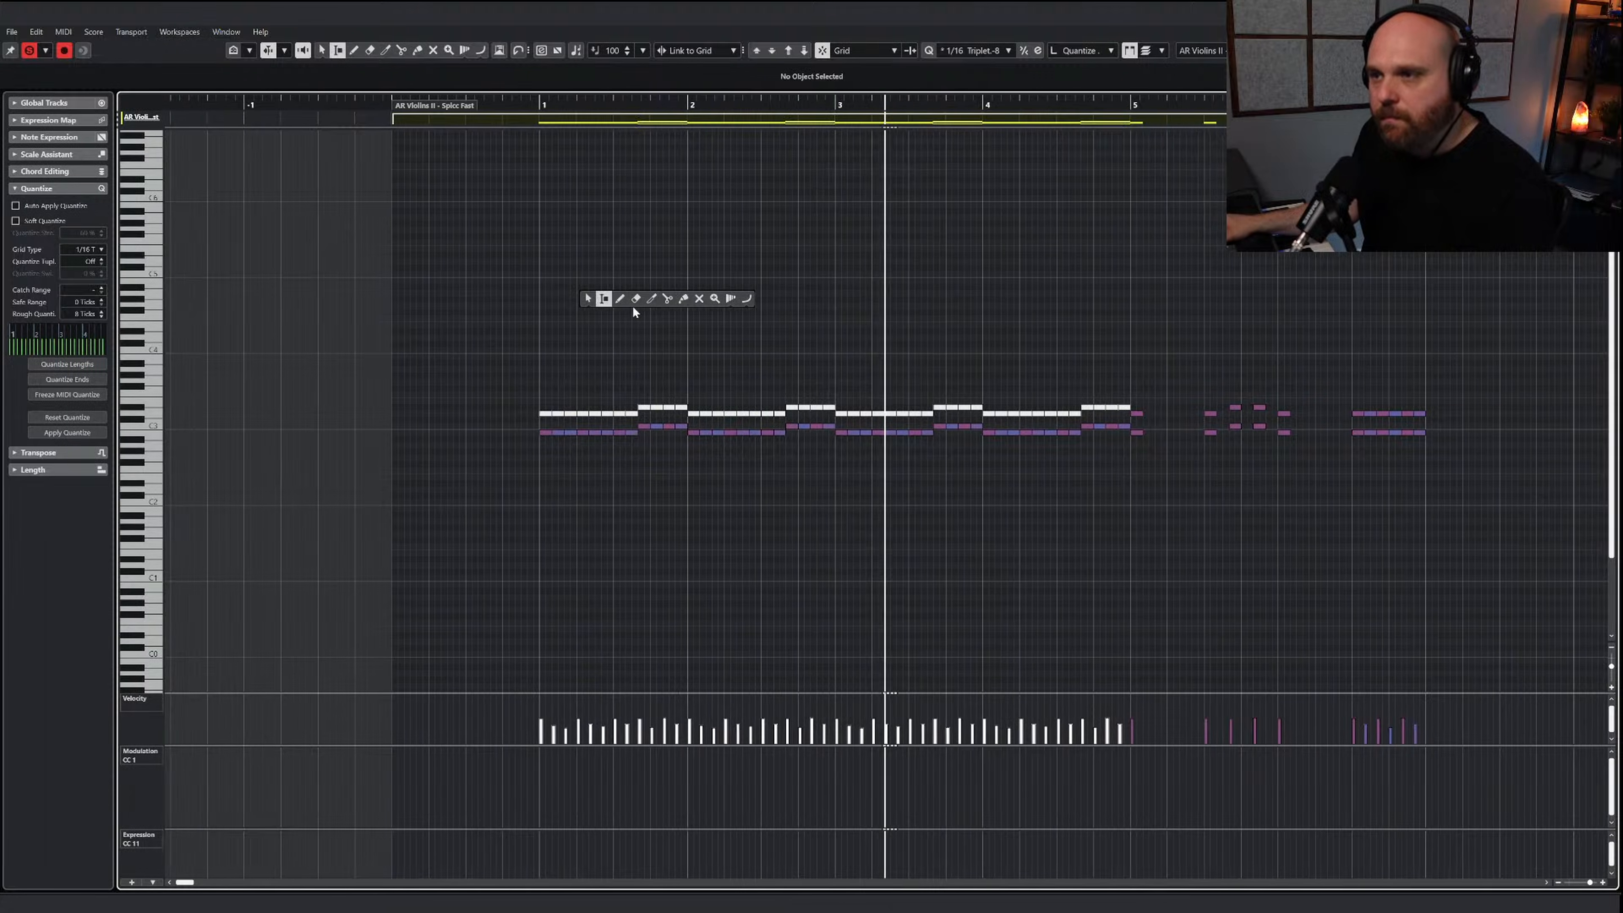
click(712, 297)
drag(425, 381, 1015, 424)
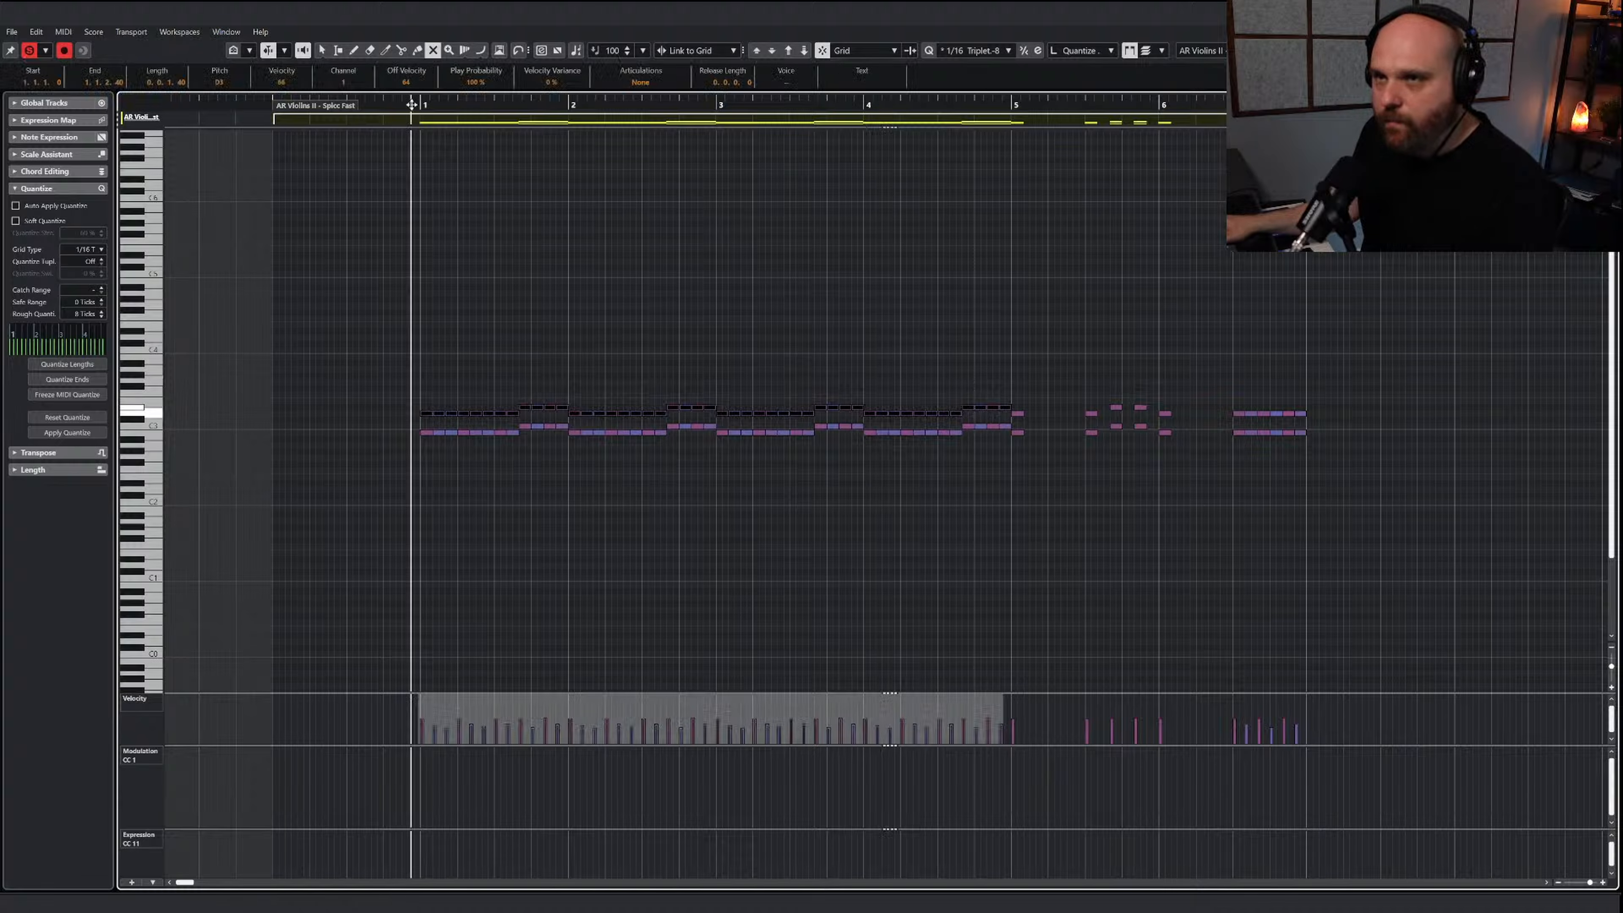
right_click(619, 370)
click(631, 373)
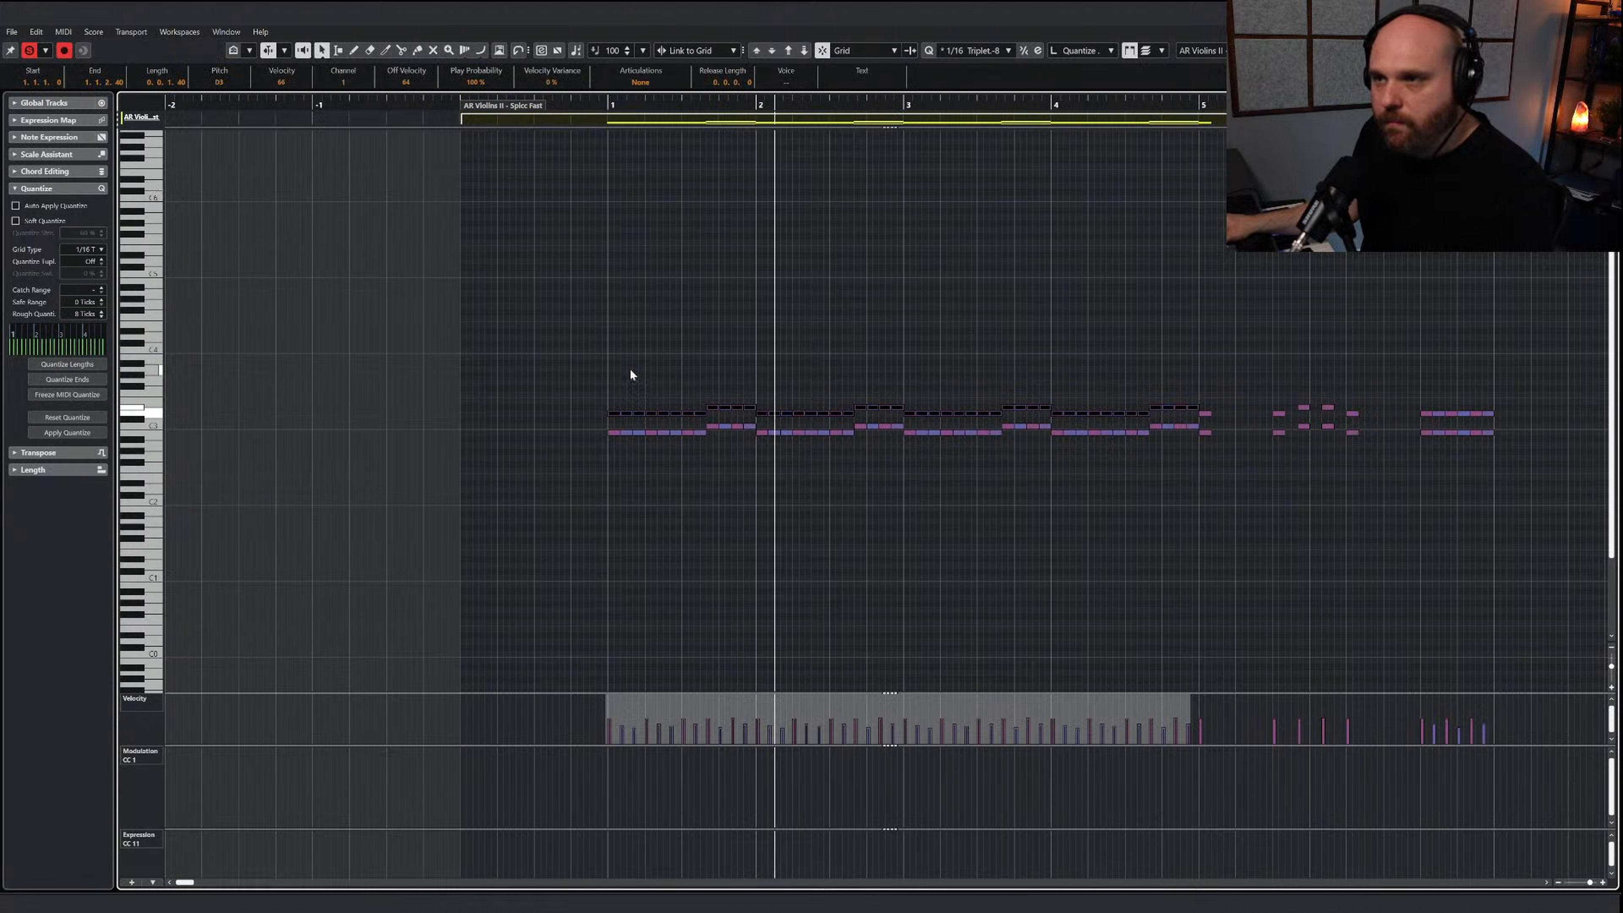
Play back the violins in the project from about bar 4 and extend the AR Violins II - Spicc Fast part past bar 11
click(29, 51)
click(29, 51)
click(641, 294)
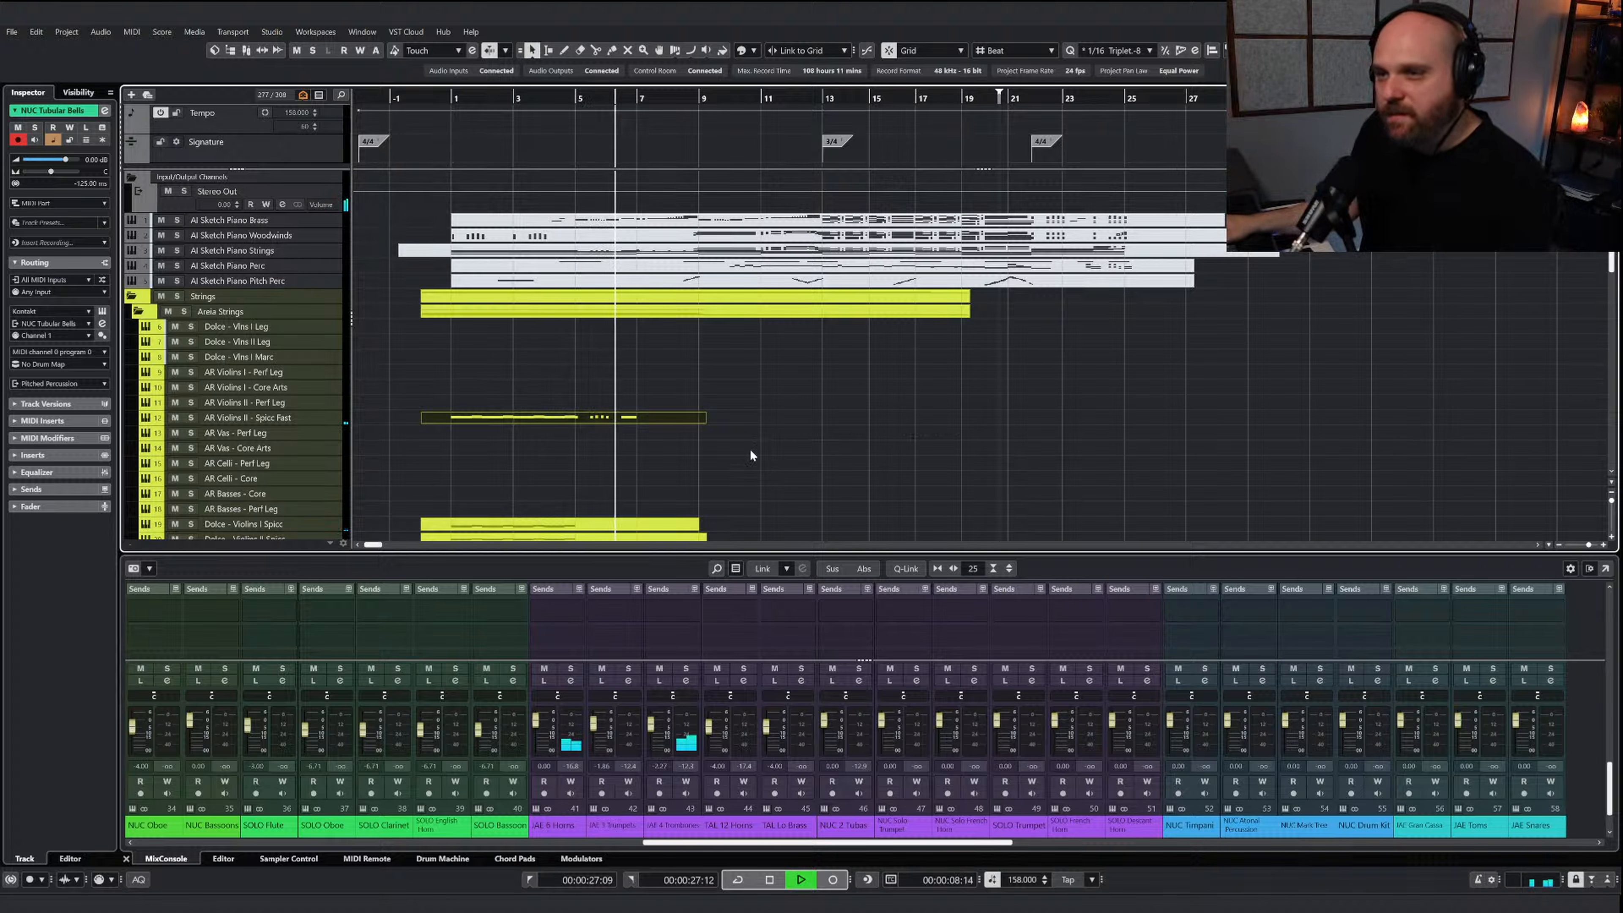
click(571, 101)
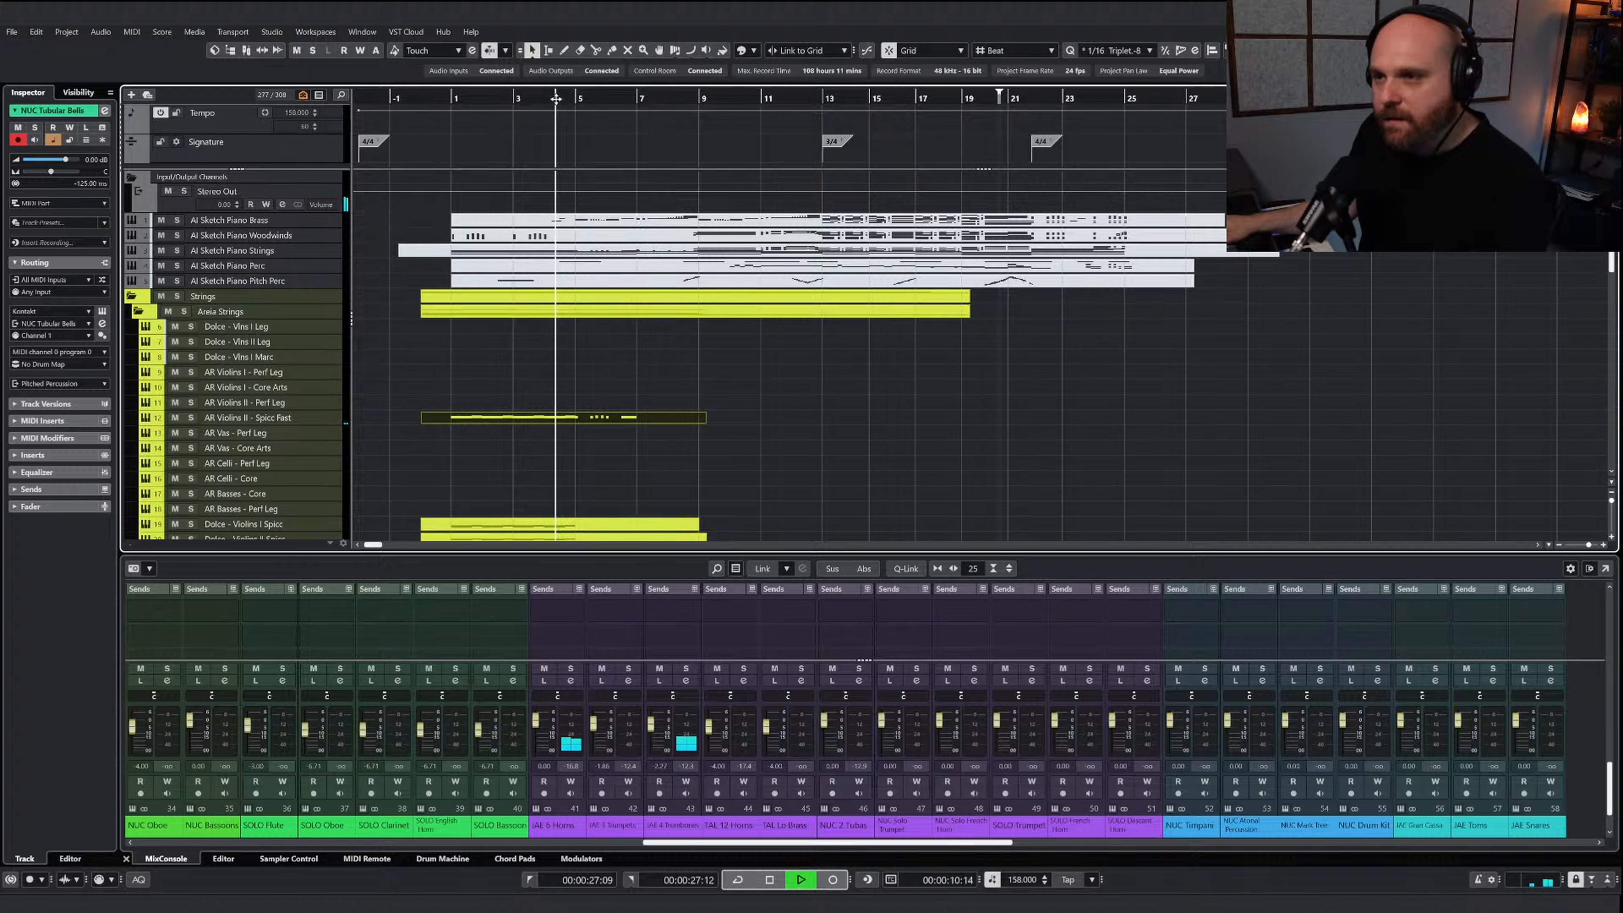
scroll(703, 358, down, 4)
drag(704, 272, 782, 271)
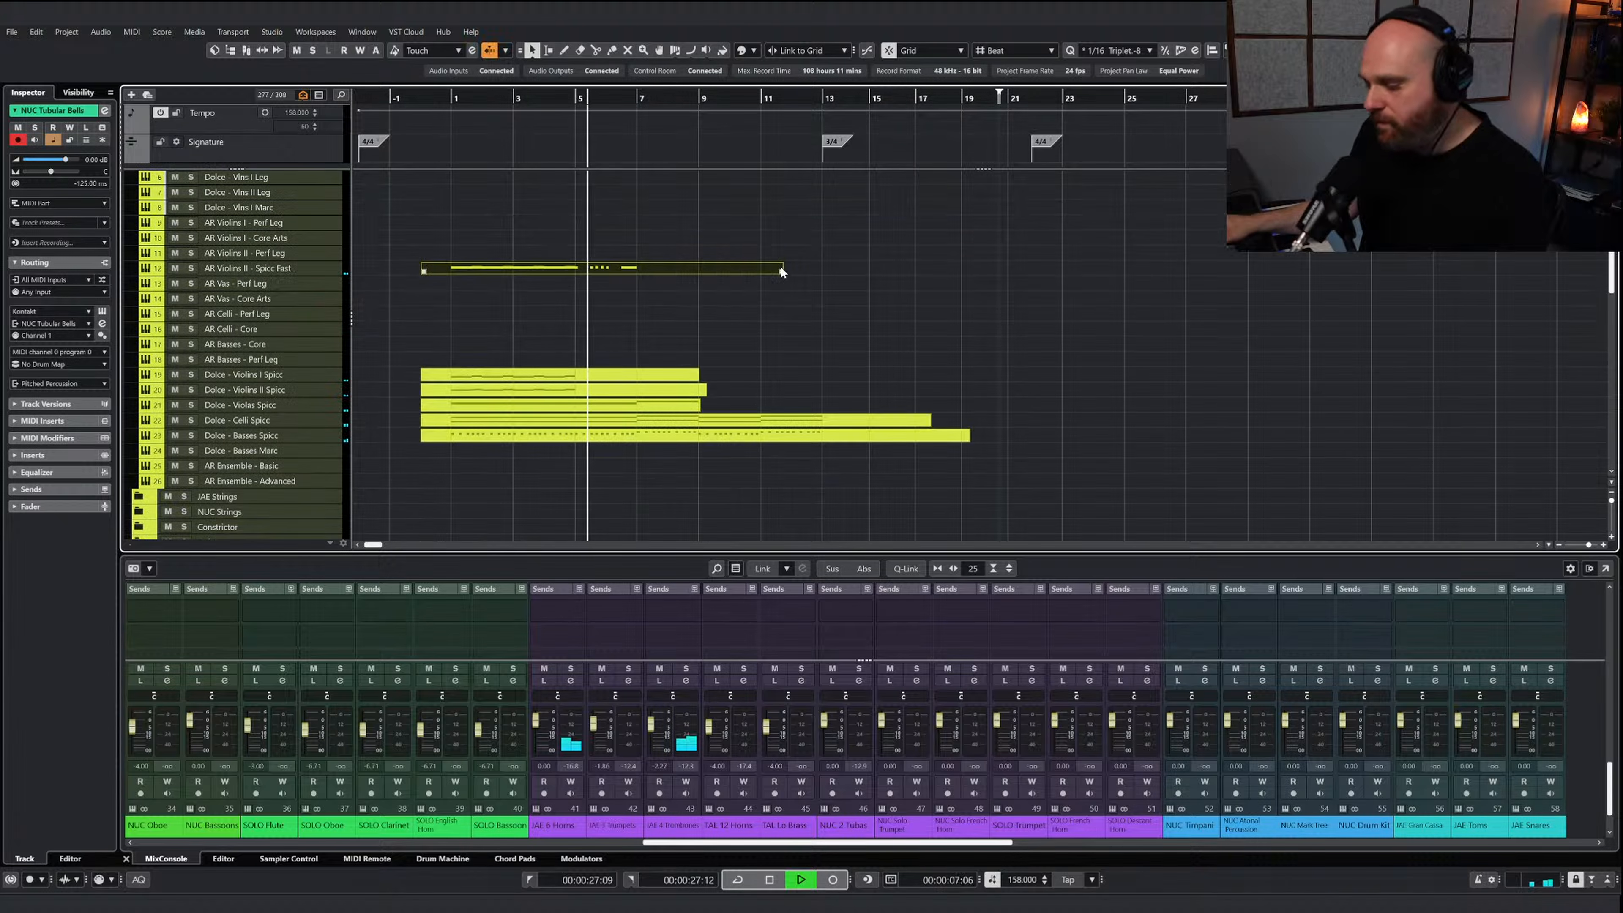
Delete every second repeated note pair in the second half of bar 6 in the AR Violins II - Spicc Fast part
key(Return)
key(h)
key(h)
key(h)
key(g)
key(g)
key(space)
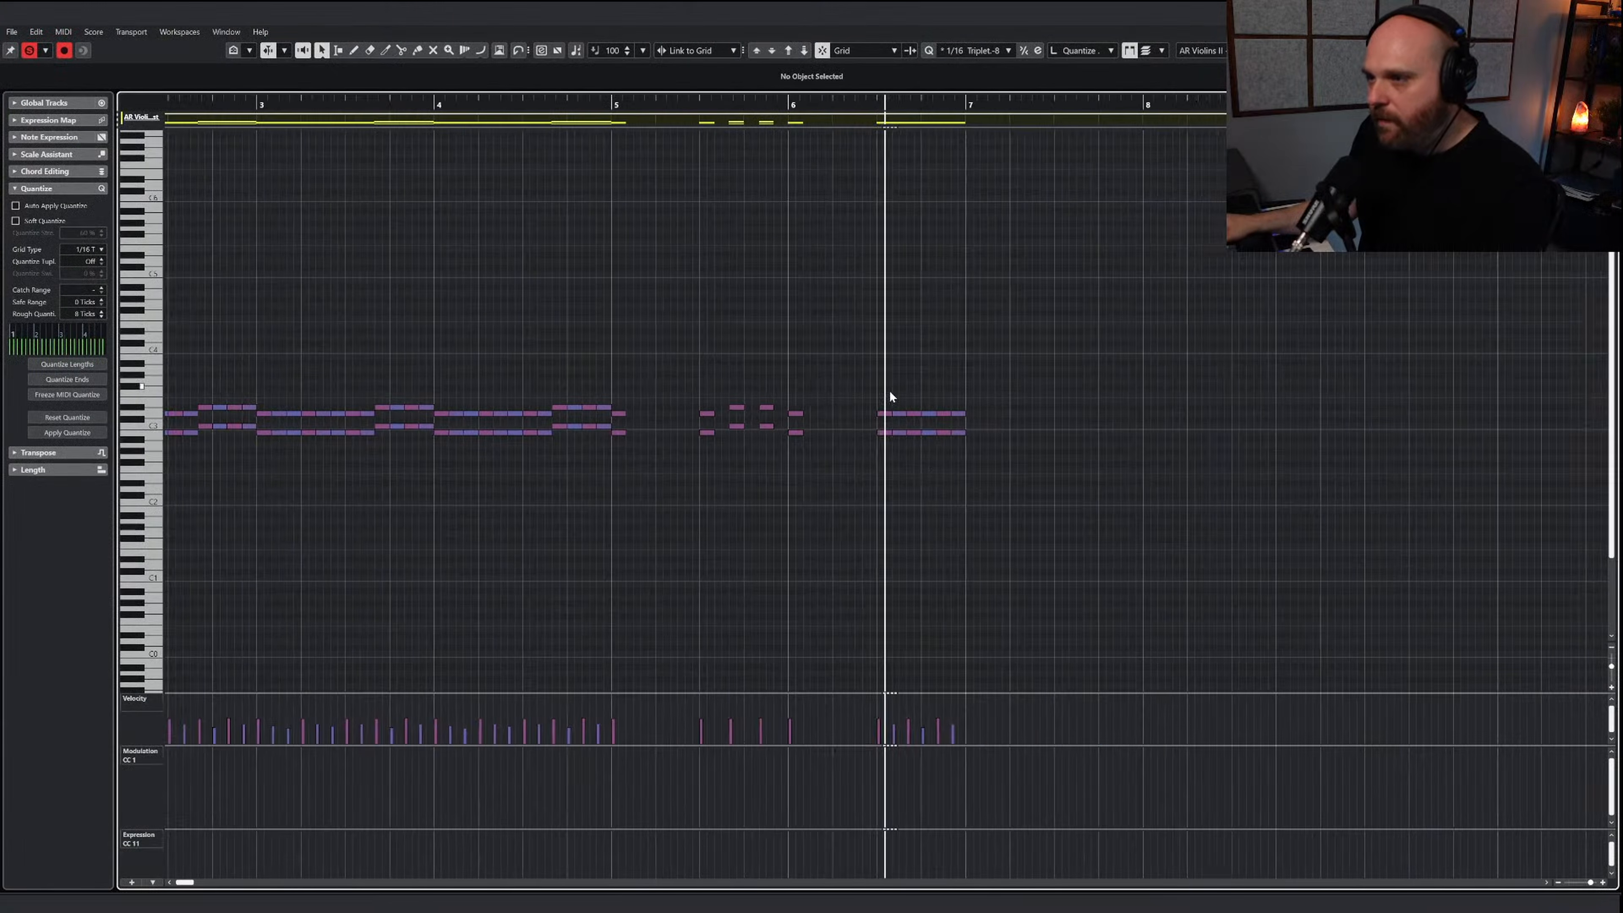
drag(889, 389, 948, 432)
key(Delete)
key(Delete)
key(Delete)
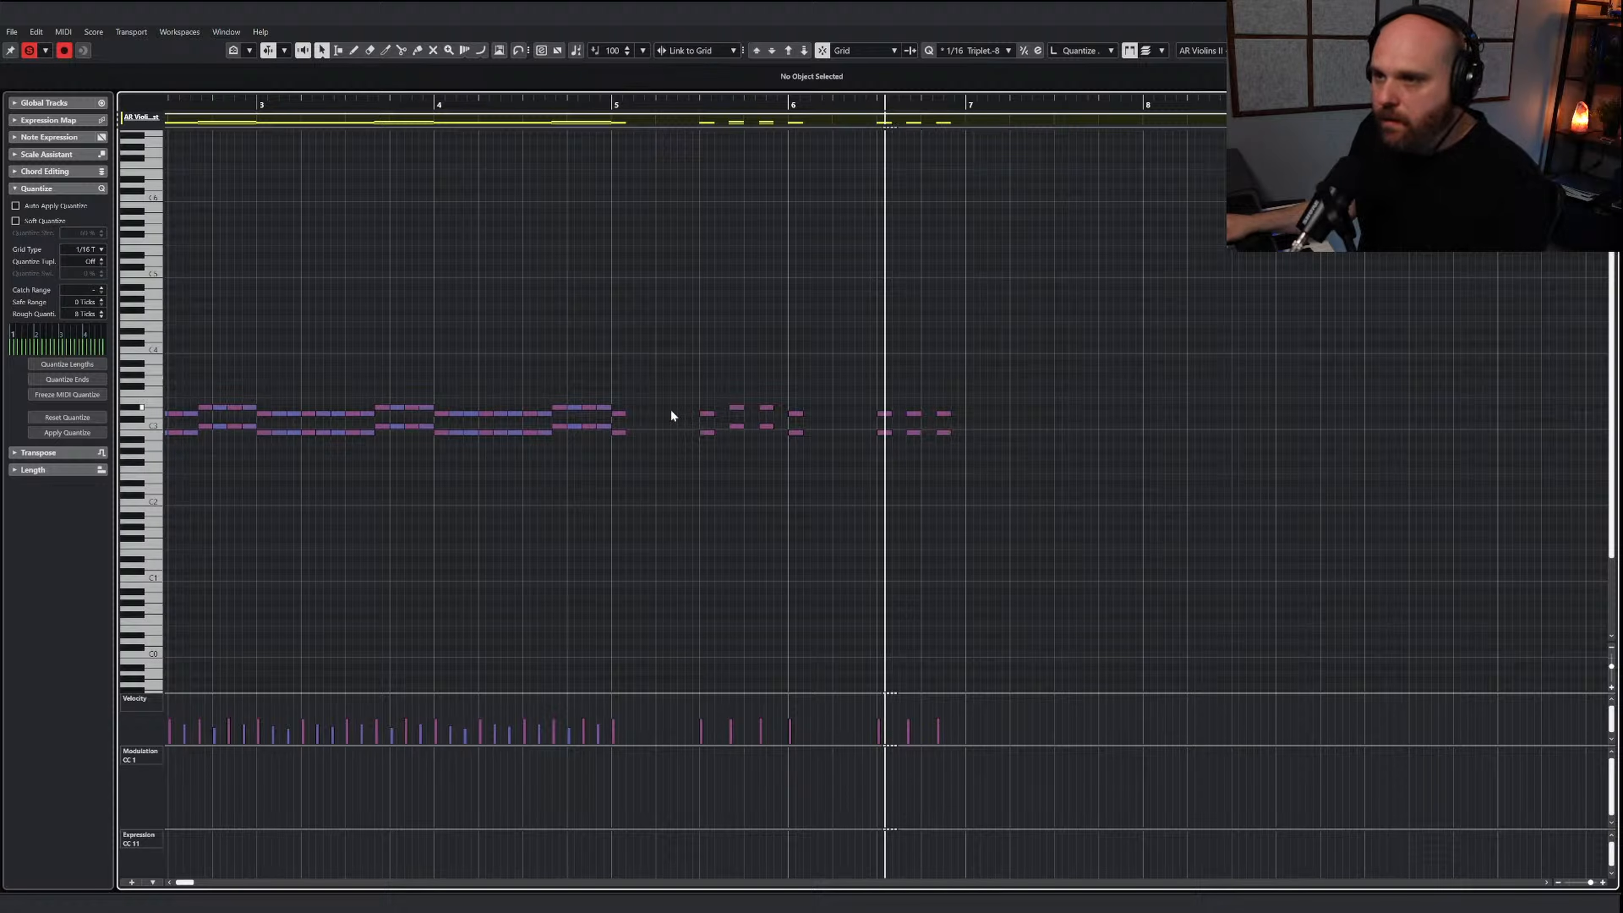
Copy the note pair at the start of bar 5 to bar 7 and transpose the copy up three semitones
drag(623, 401, 623, 457)
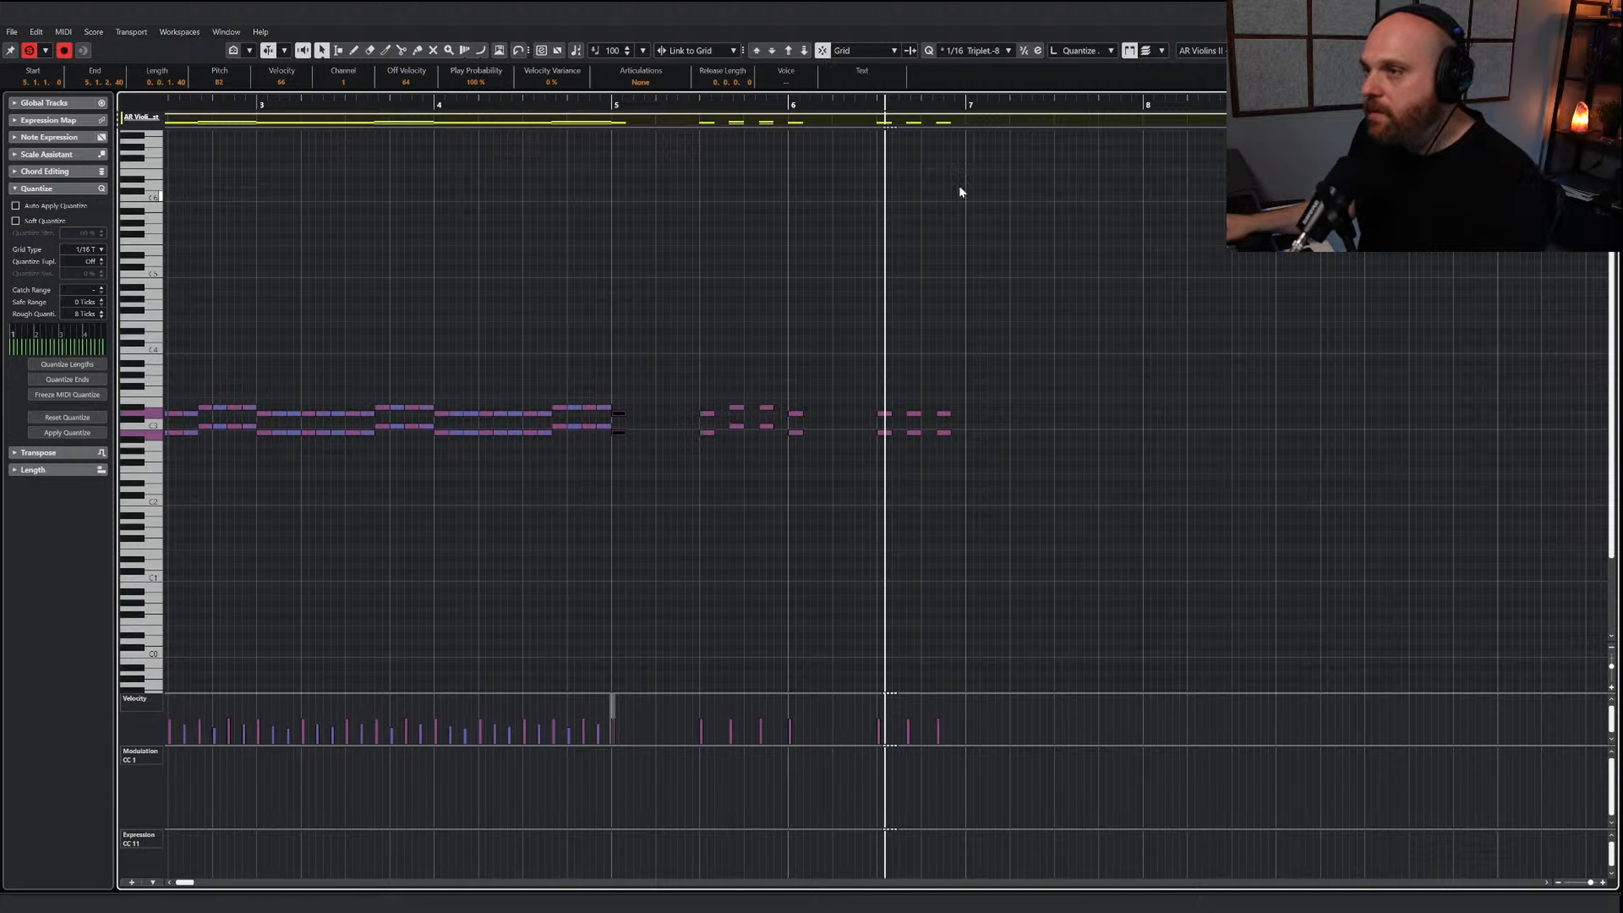
click(965, 107)
key(ctrl+v)
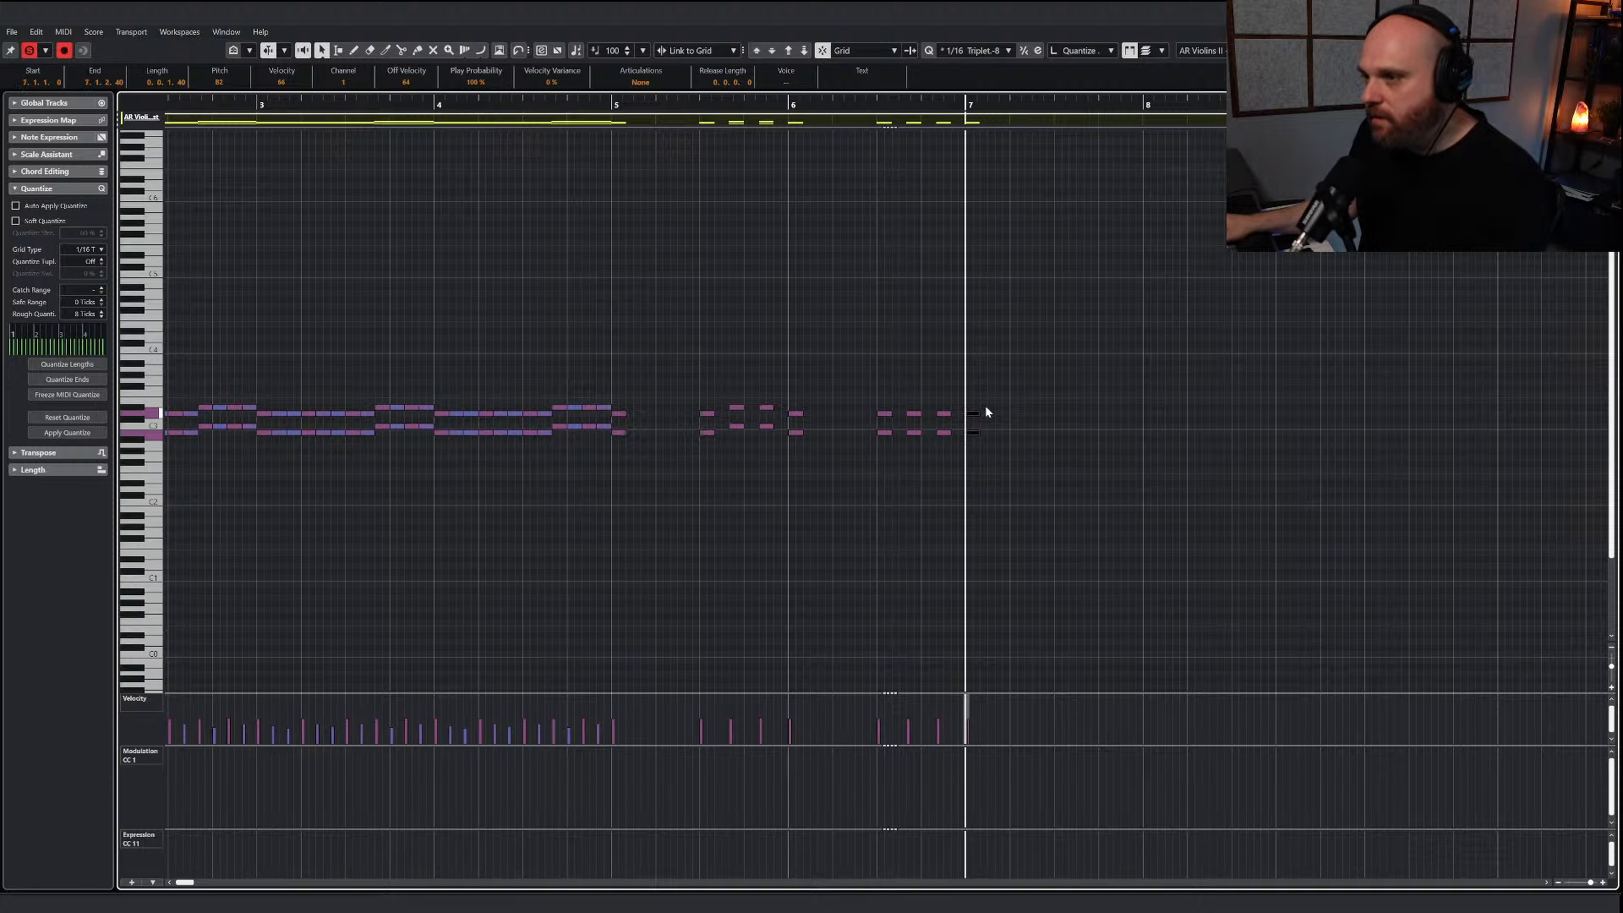
drag(978, 401, 979, 477)
key(Up)
key(Up)
key(Up)
click(1006, 466)
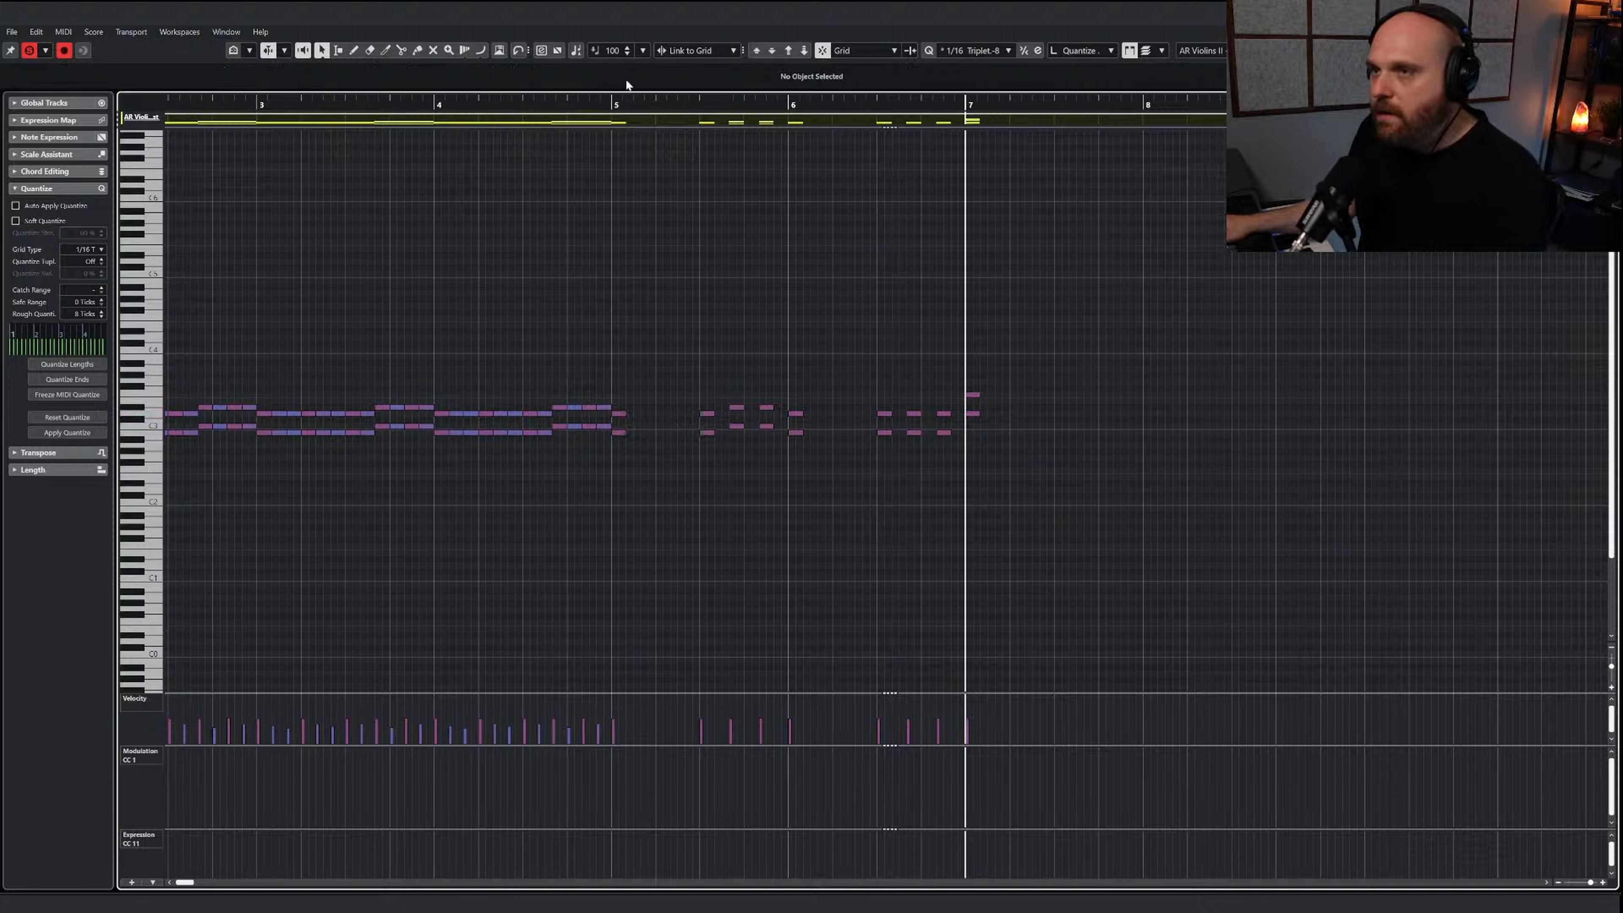
Repeat the bar 7 note pair at the middle of bar 7 and start of bar 8, playing back from bar 5
click(616, 105)
key(space)
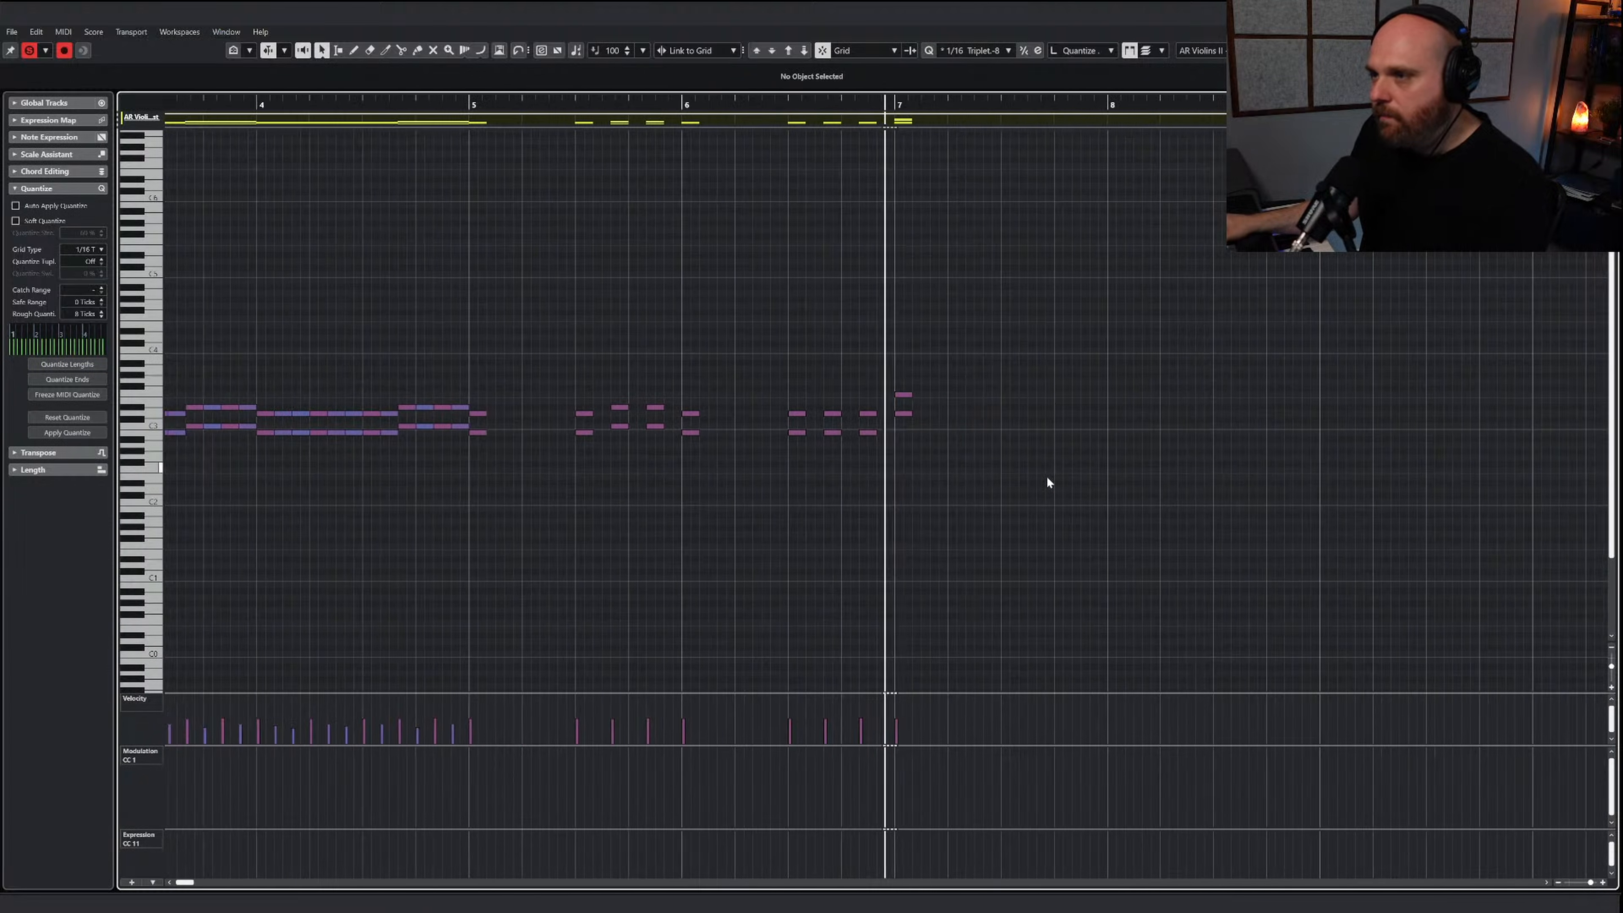
drag(1023, 474, 1068, 402)
drag(741, 108, 431, 107)
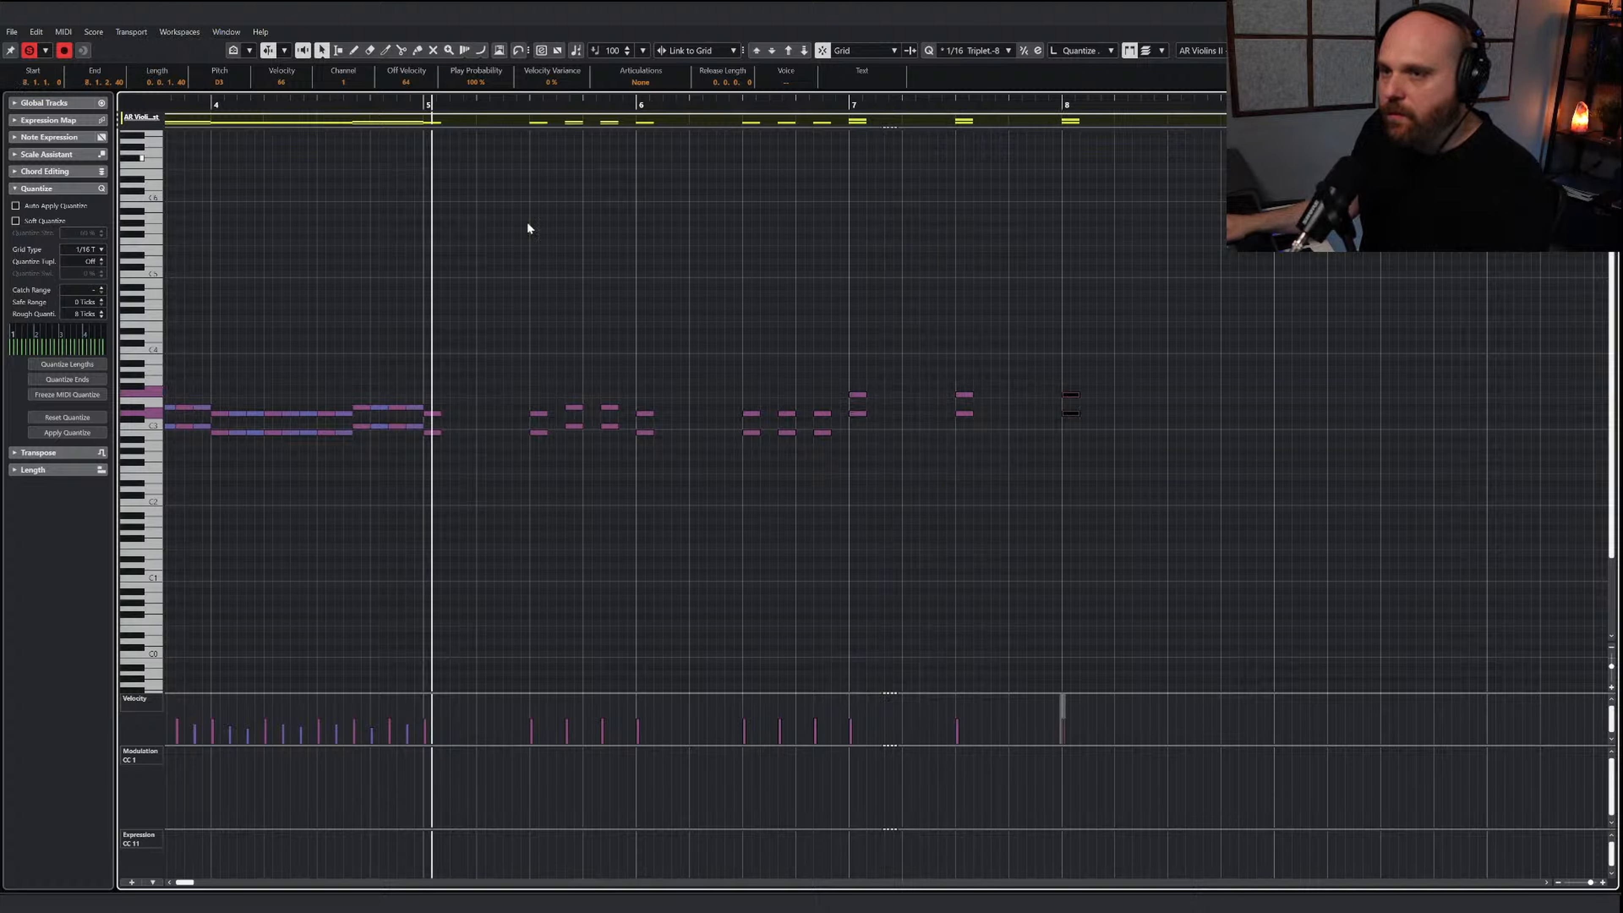
key(space)
key(g)
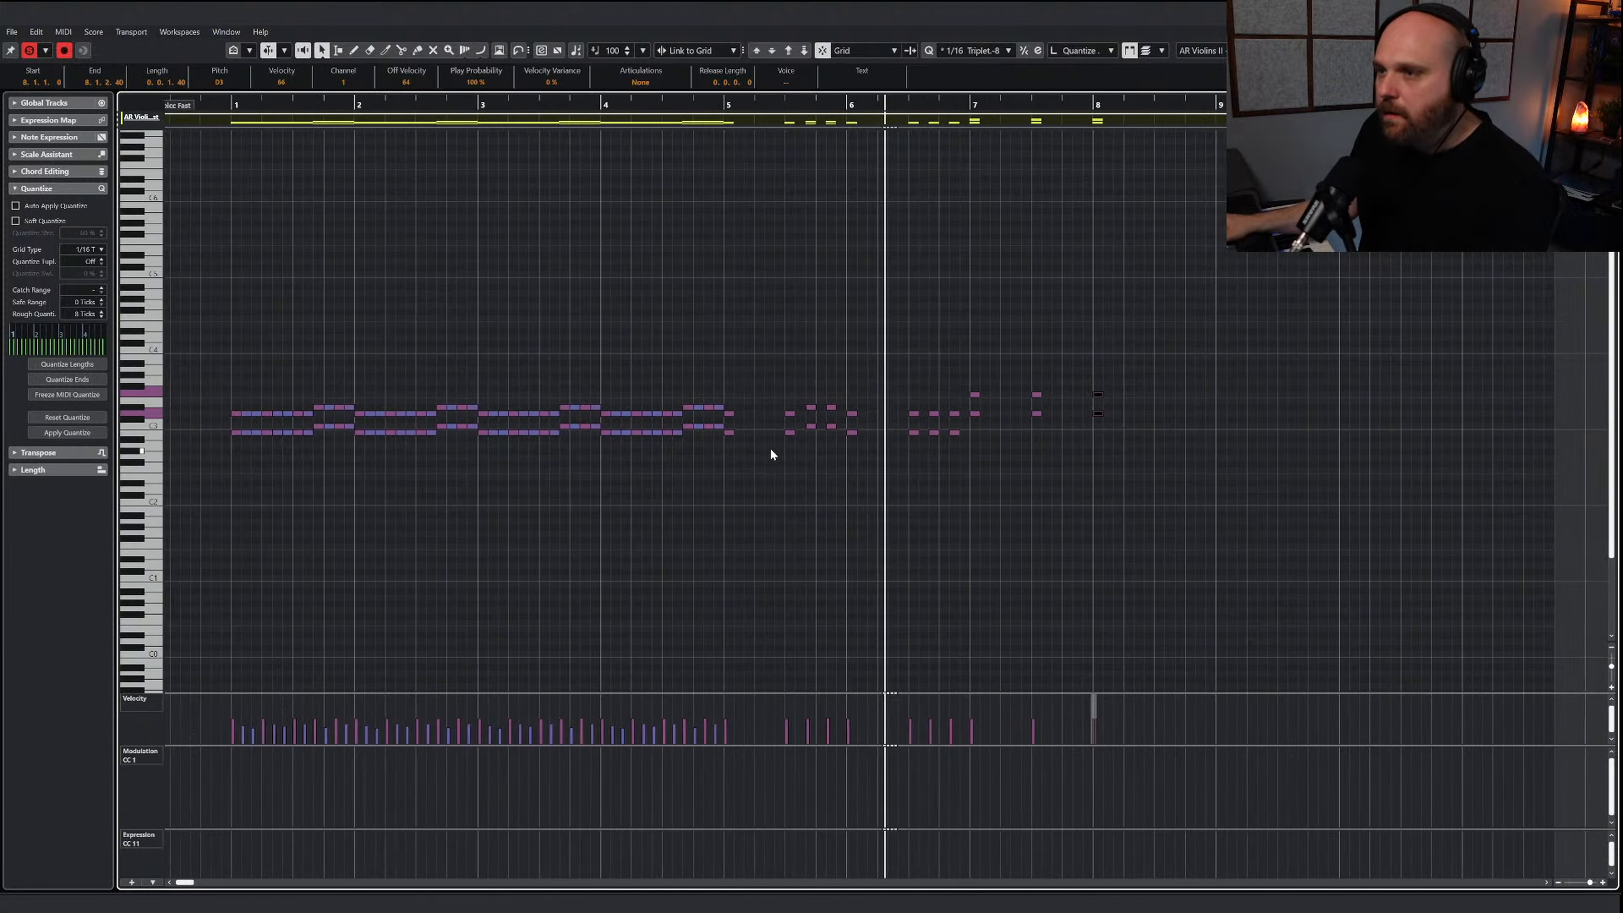
Turn off solo for the edited part, play back the phrase, and add another note pair at the middle of bar 8
click(31, 50)
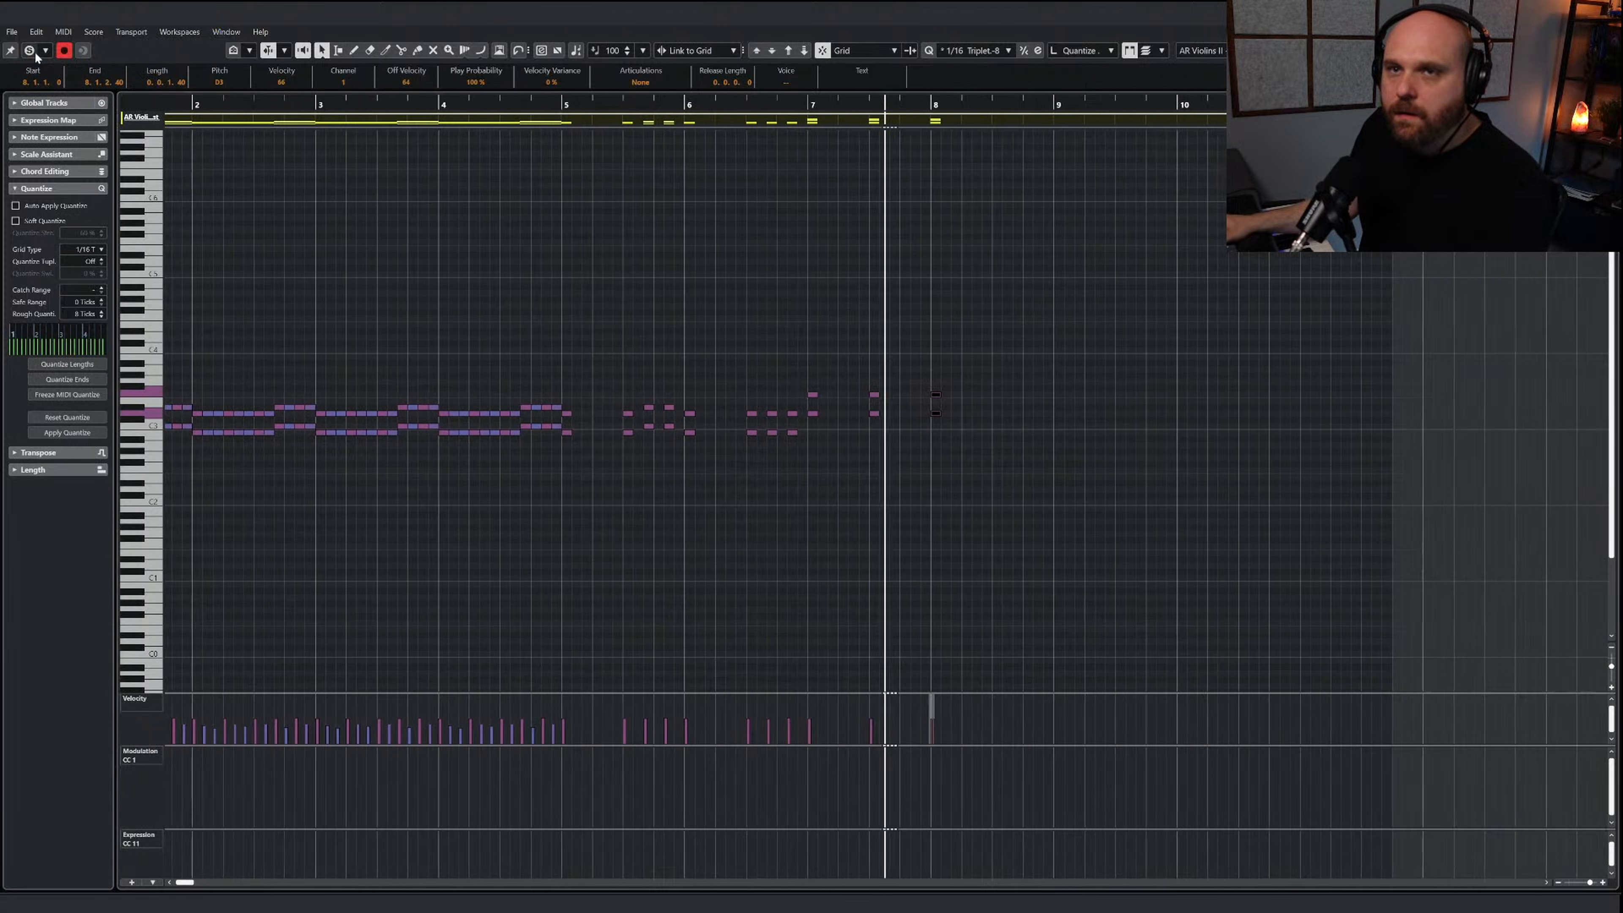
drag(541, 109, 529, 121)
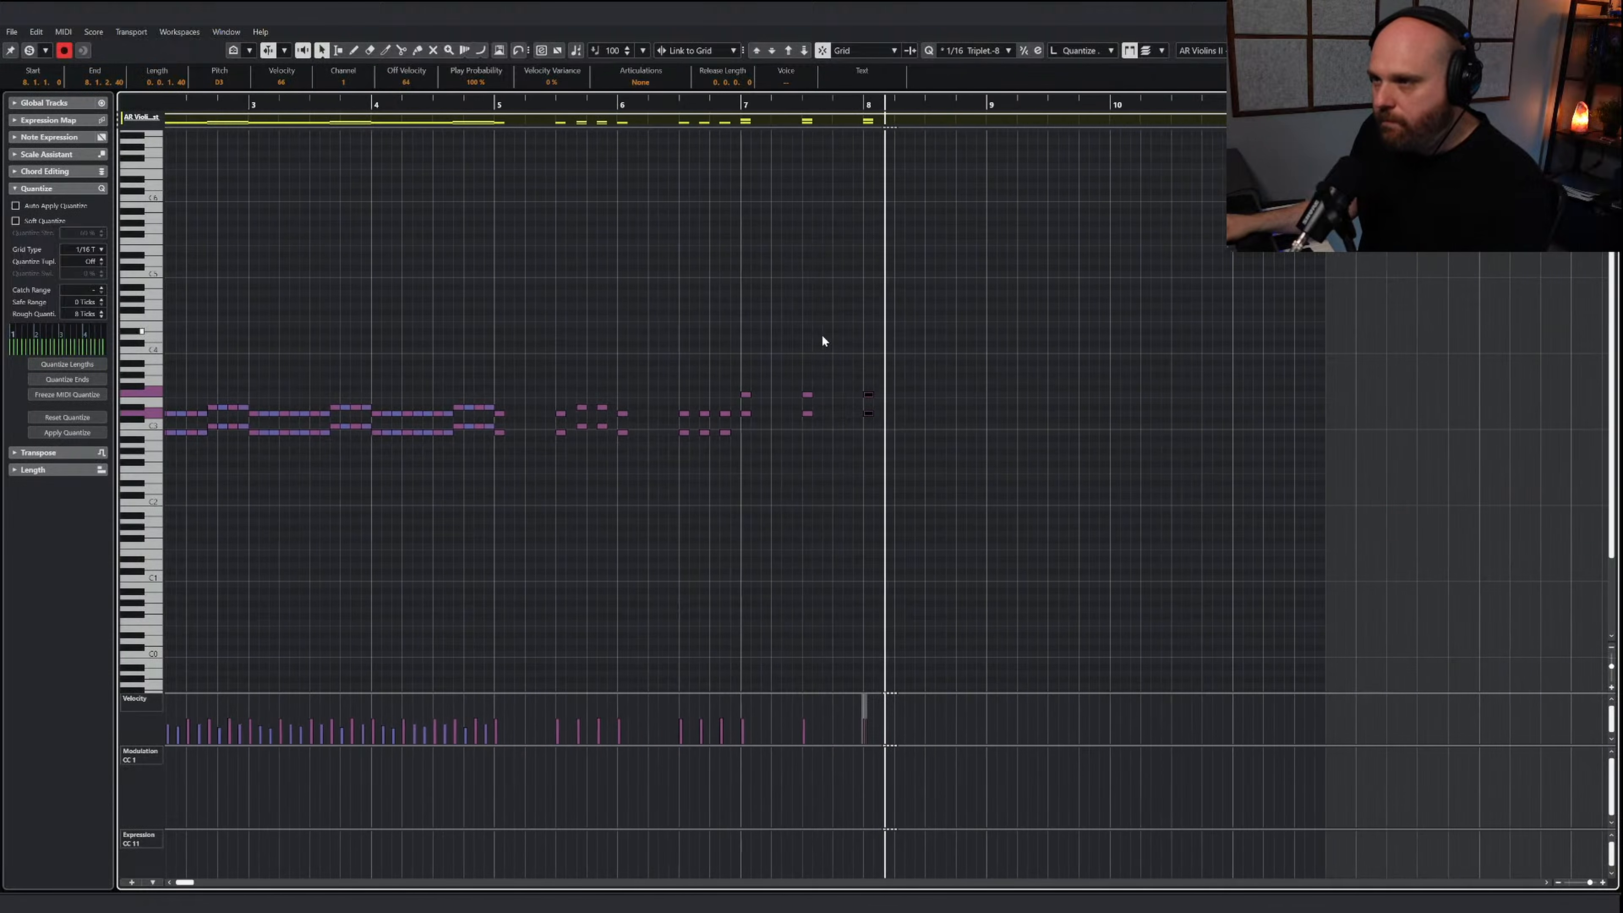
drag(827, 444, 613, 381)
click(860, 403)
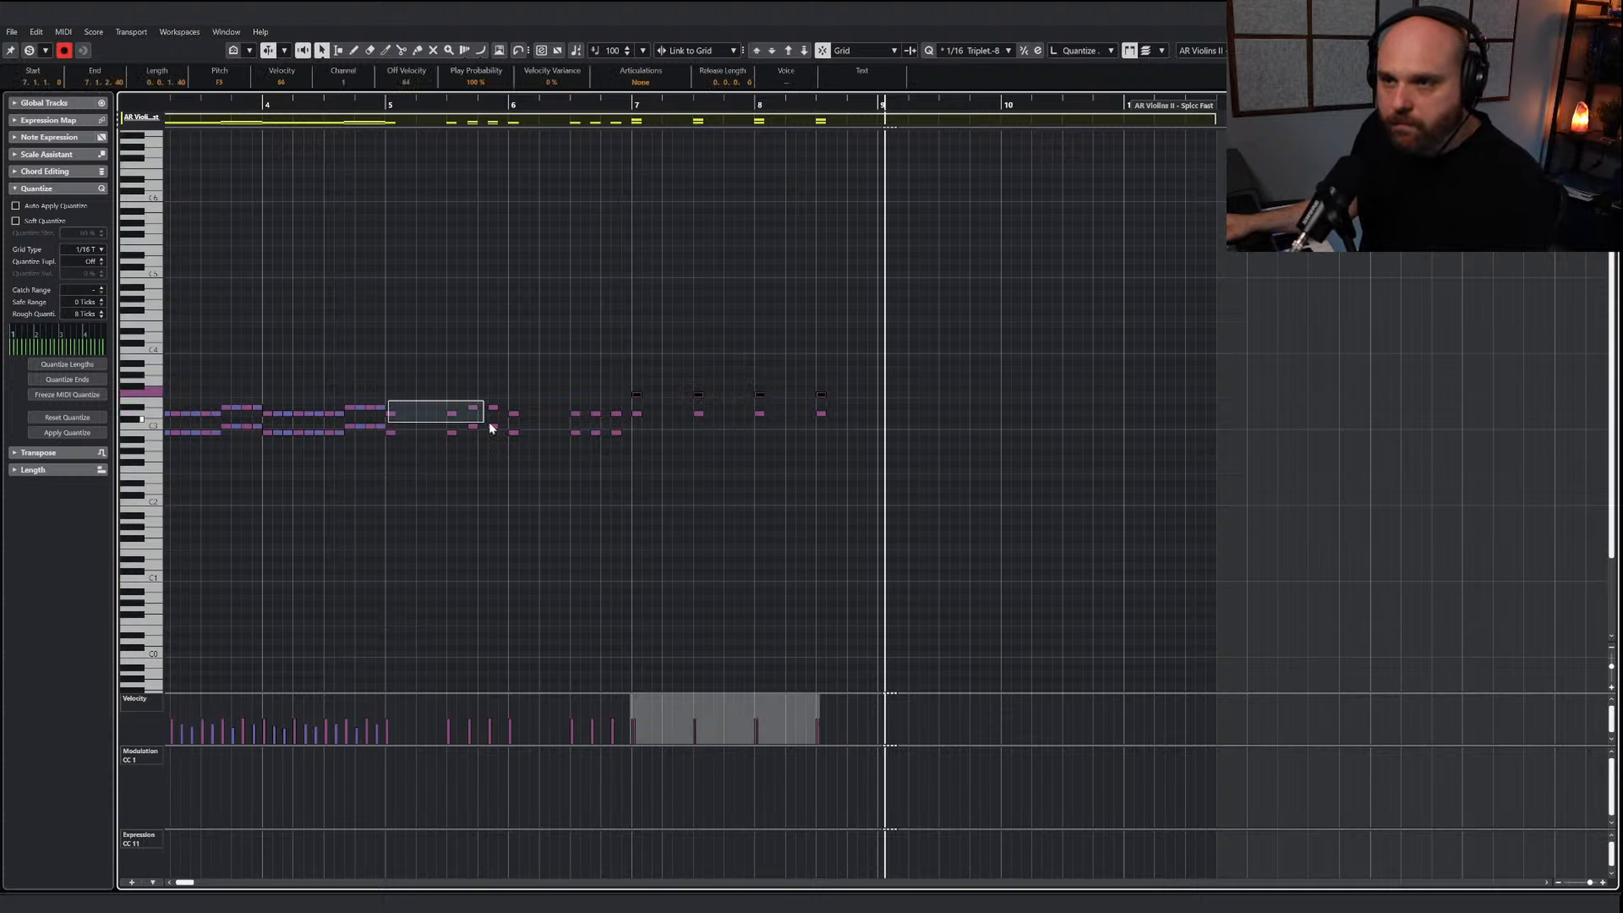
Copy the upper notes of bars 5 to 8 and paste them at bar 5 in the Dolce - Violins I Spicc part
drag(491, 427, 504, 425)
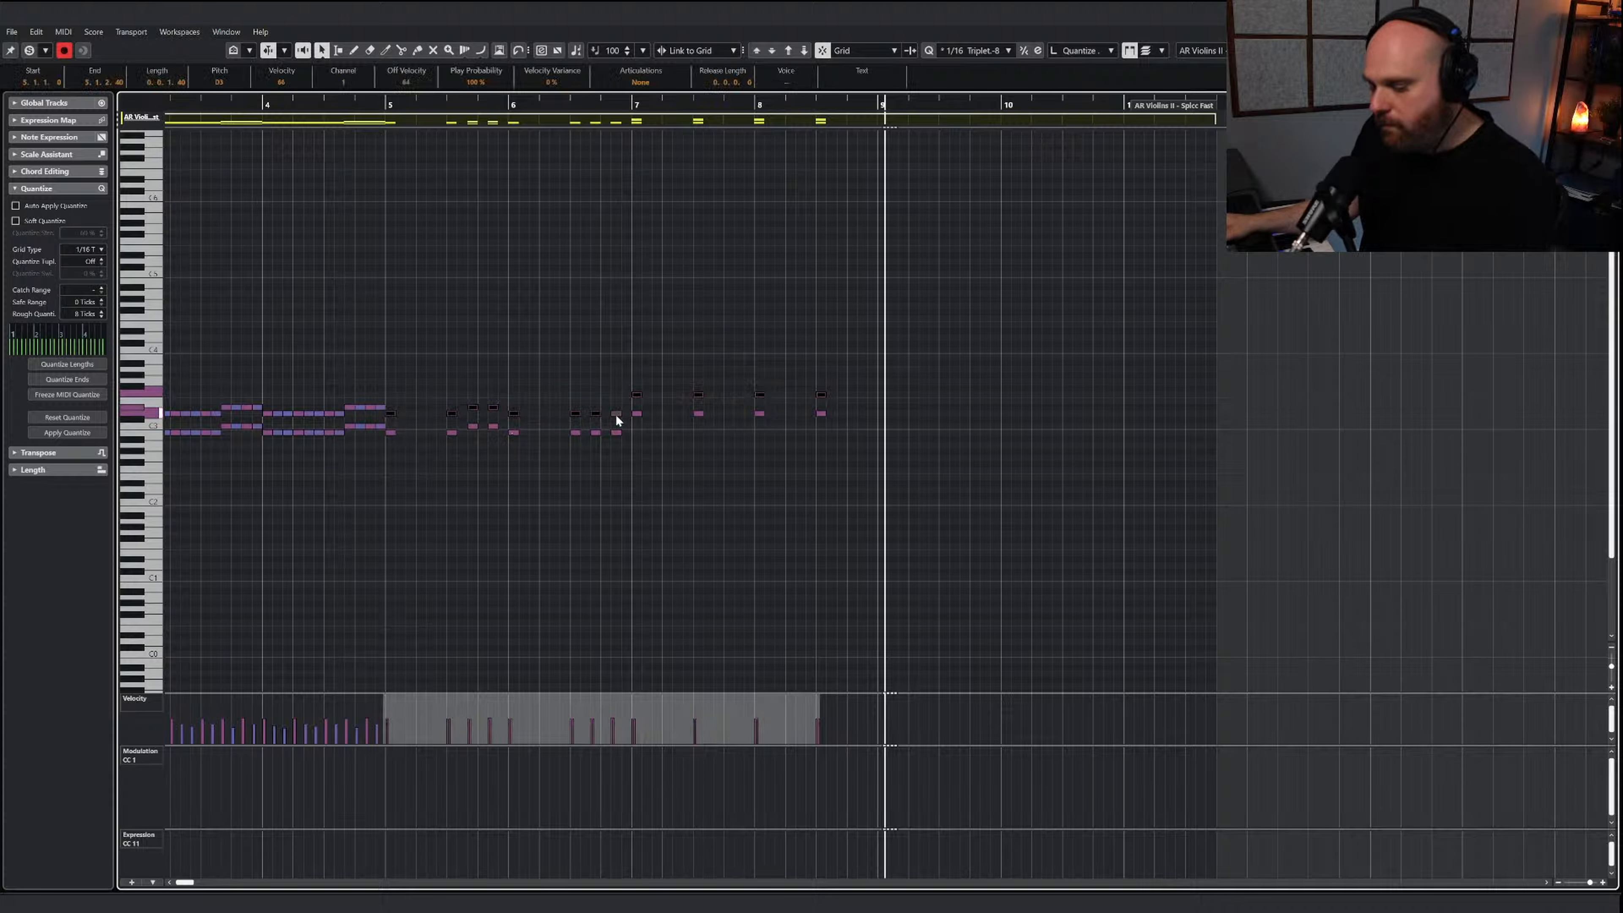
click(391, 107)
click(803, 319)
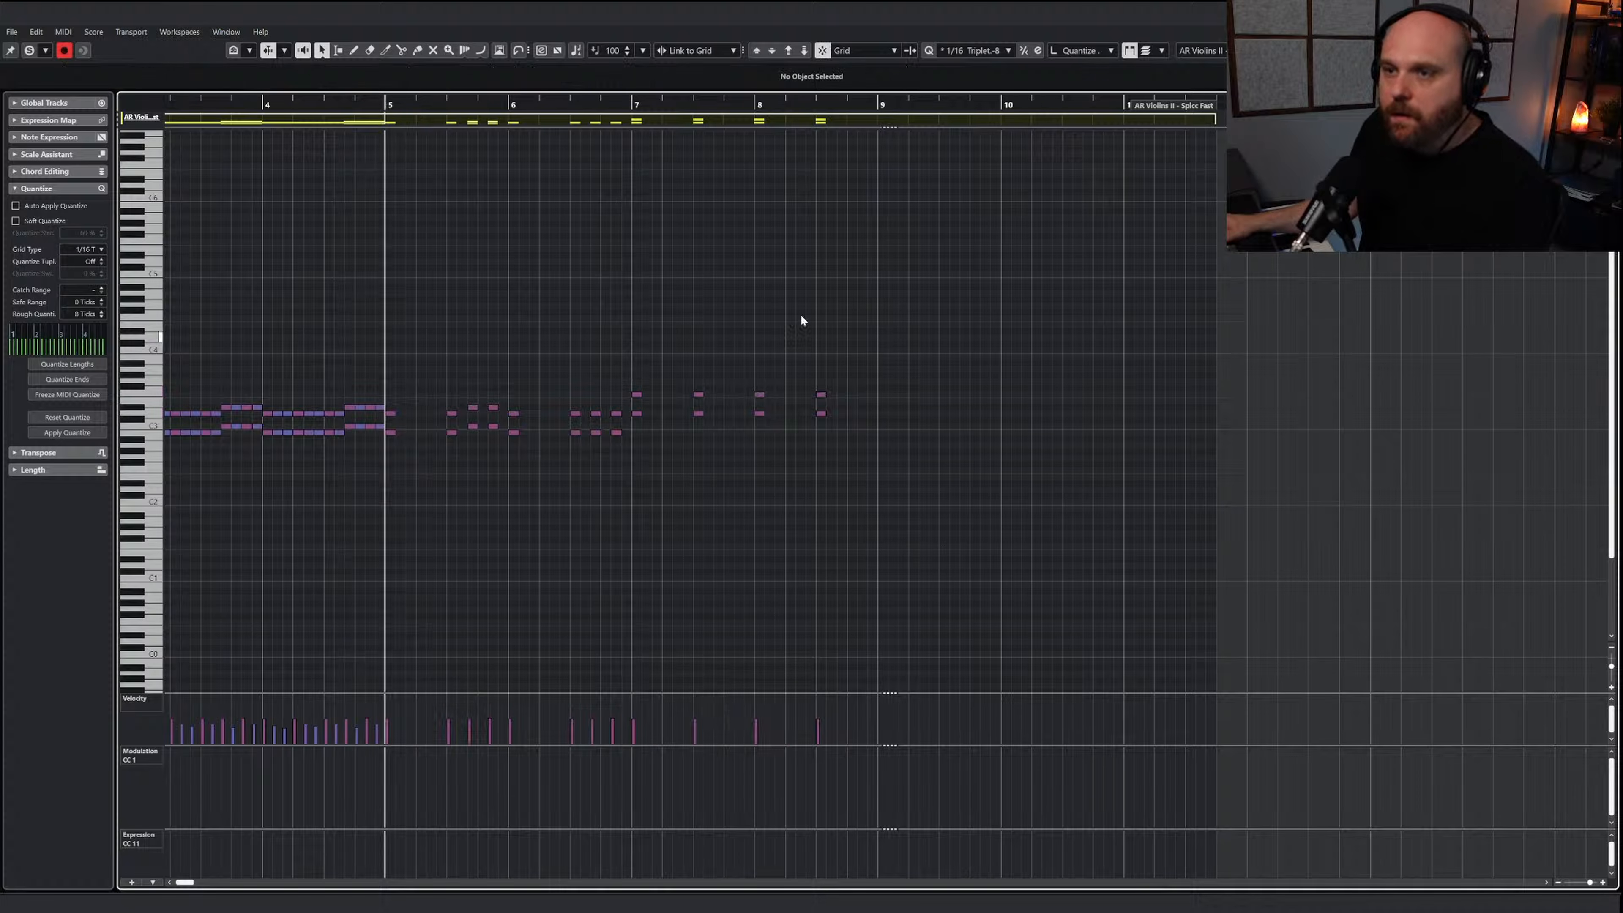
drag(387, 391, 841, 395)
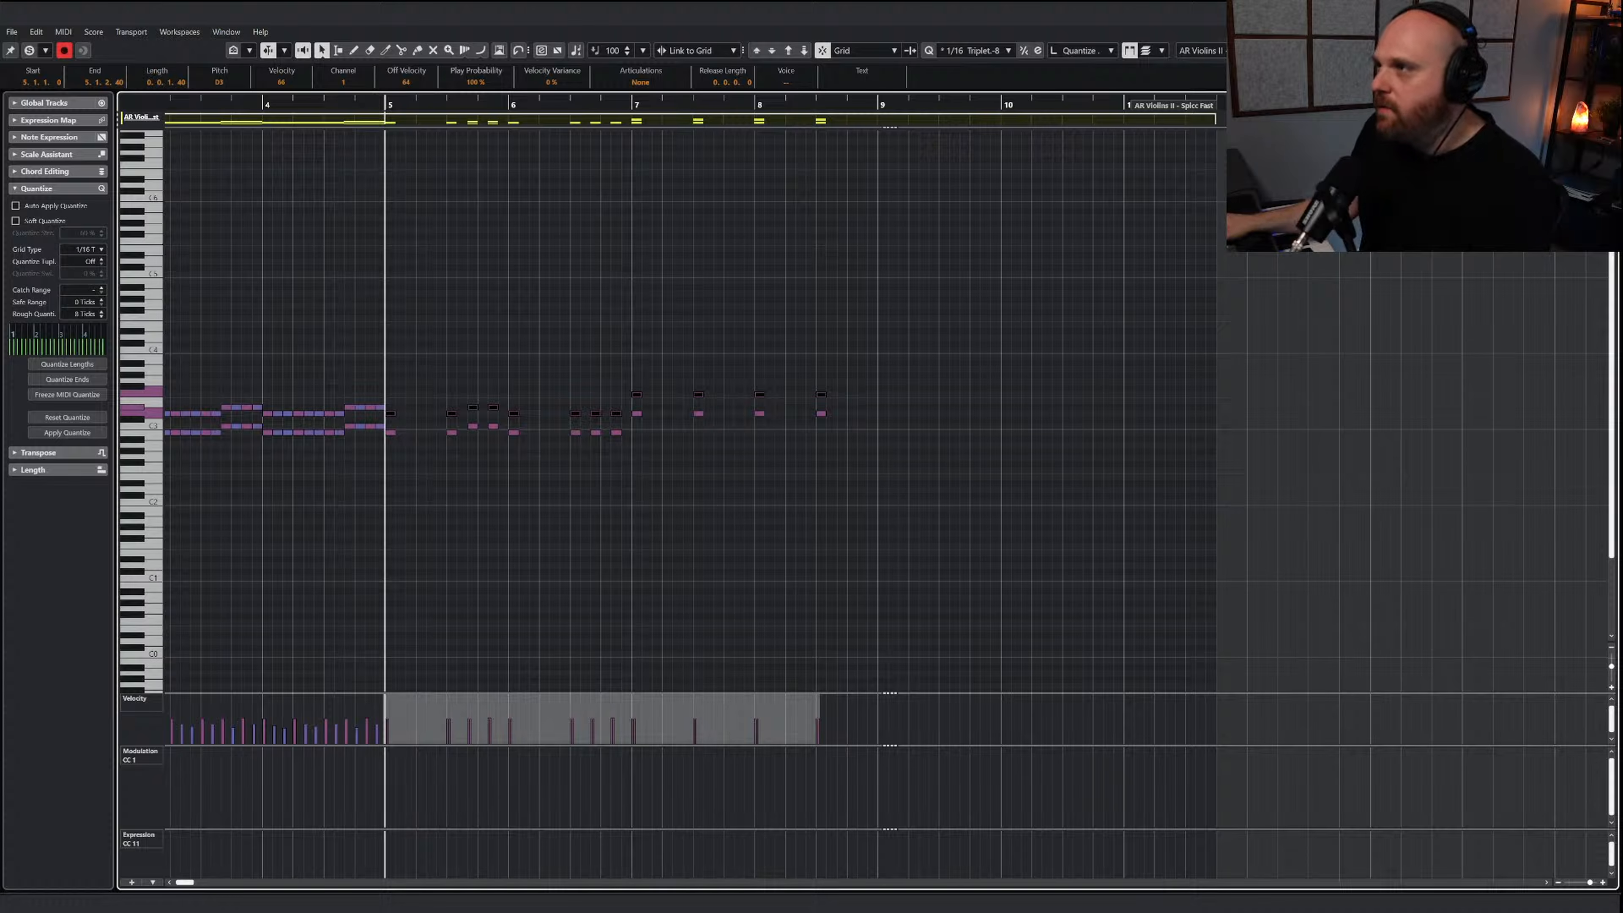
key(Return)
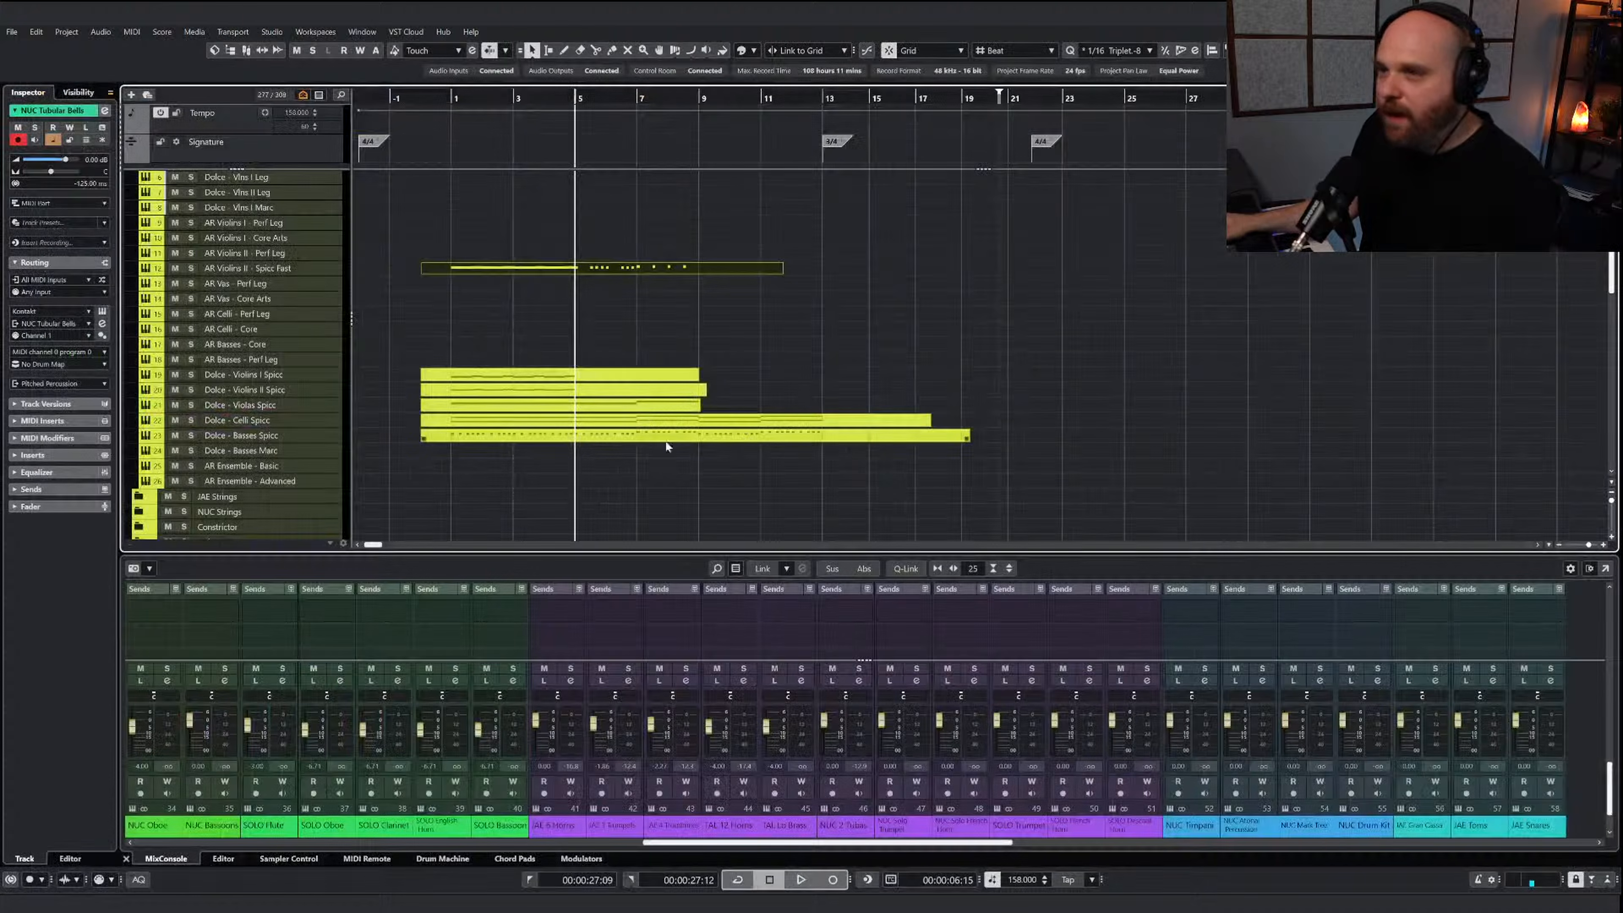
click(577, 382)
key(Return)
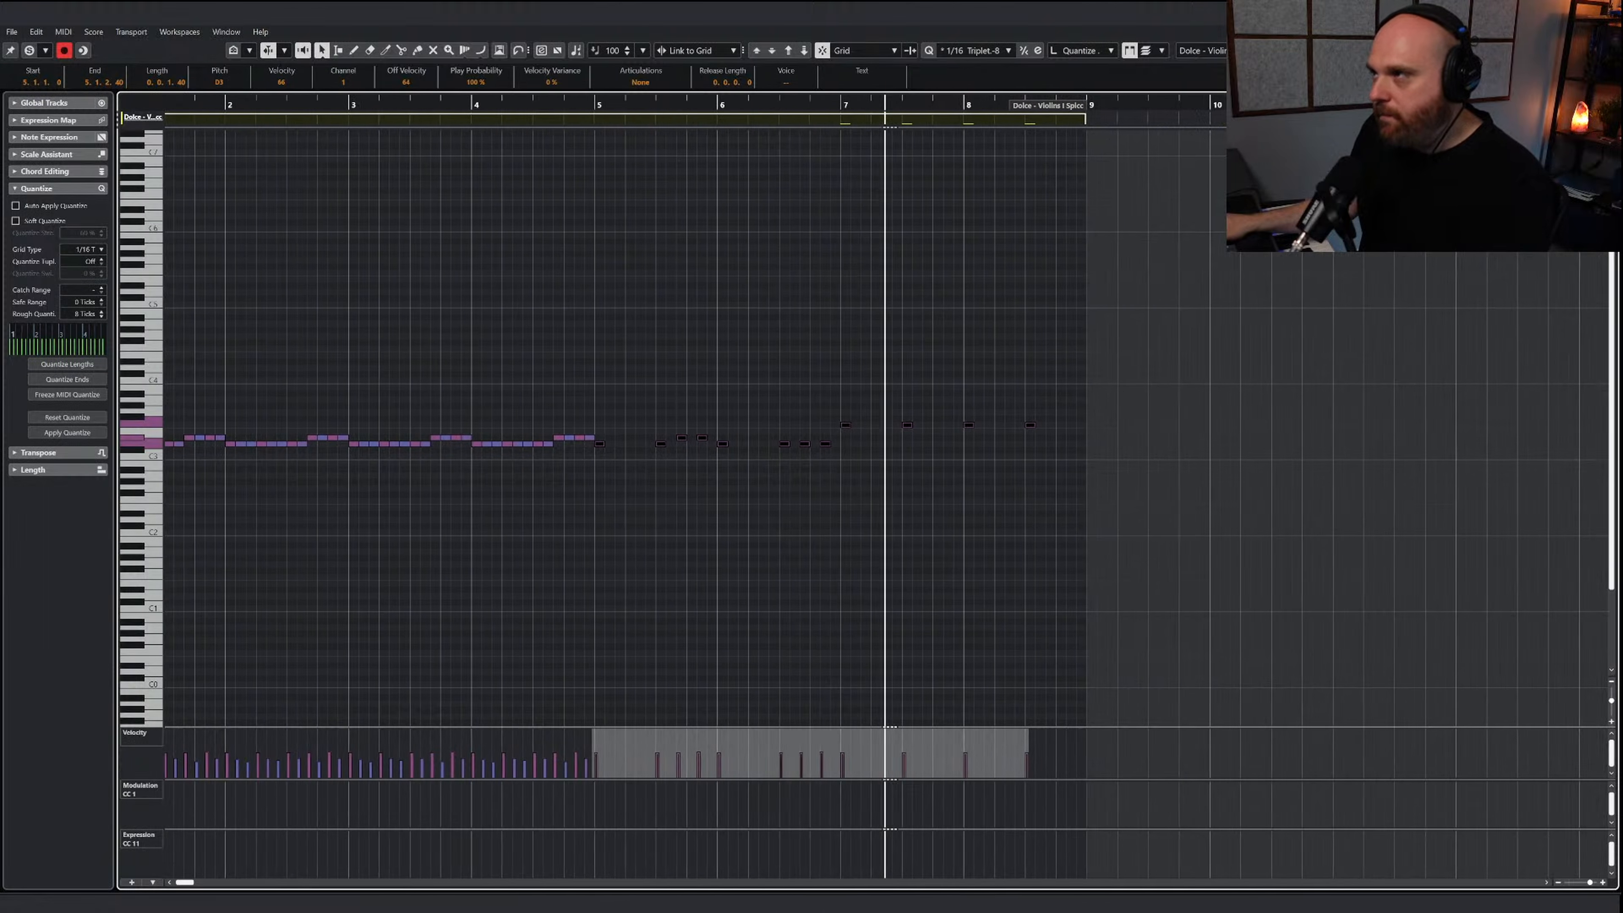
Paste the copied notes at bar 5 in the Dolce - Violins II Spicc part and transpose them down three semitones
click(1607, 12)
double_click(600, 391)
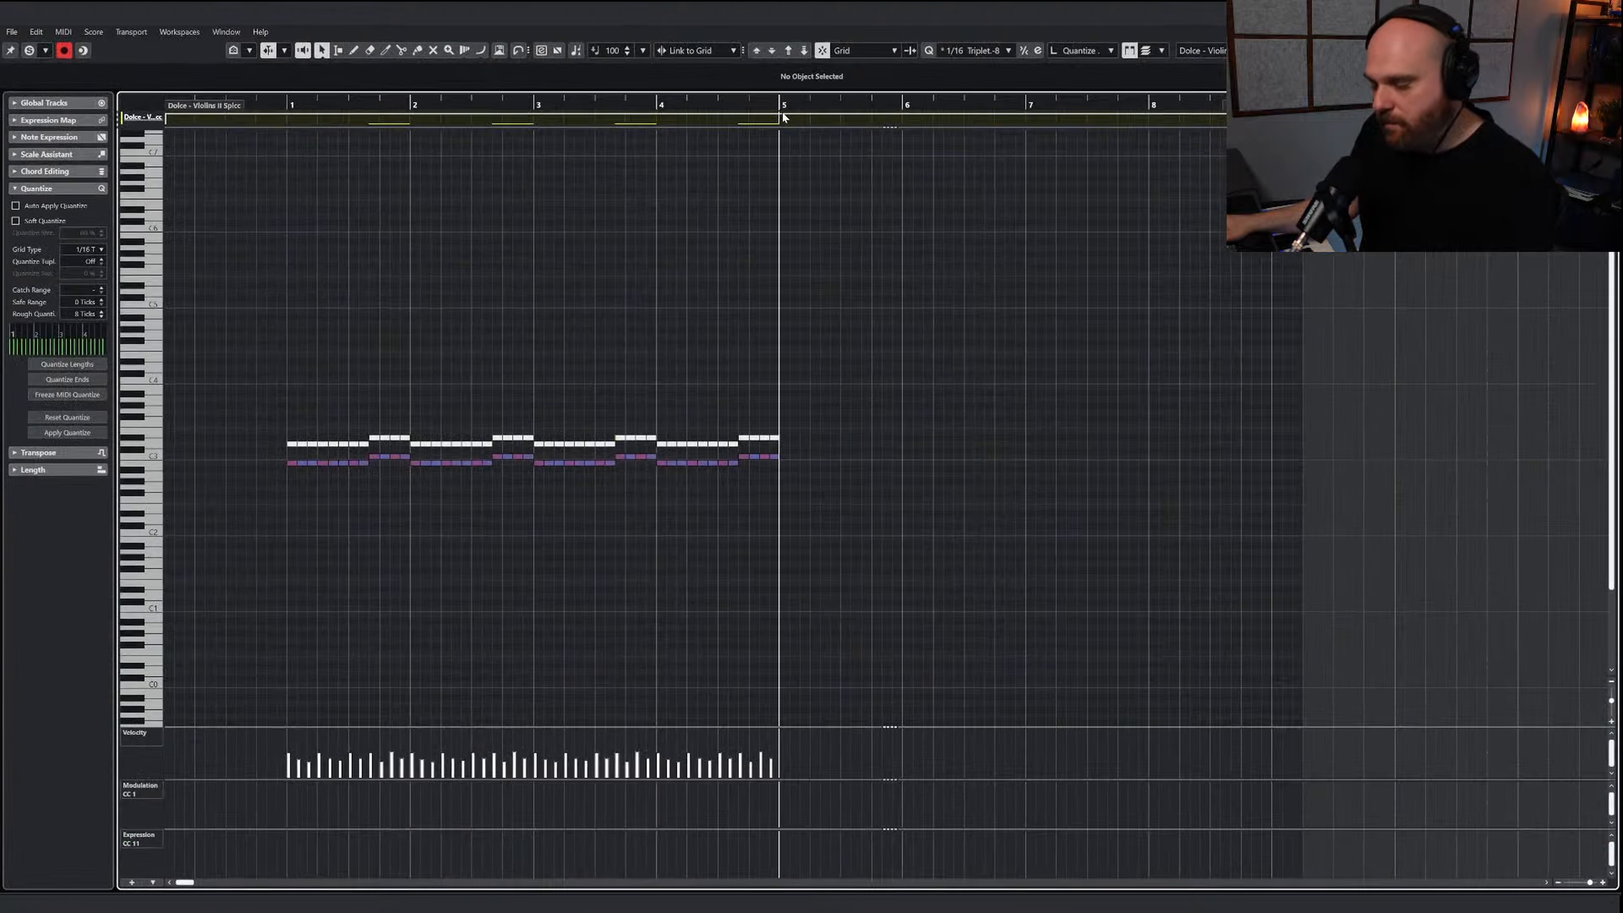
key(ctrl+v)
key(Down)
key(Down)
key(Down)
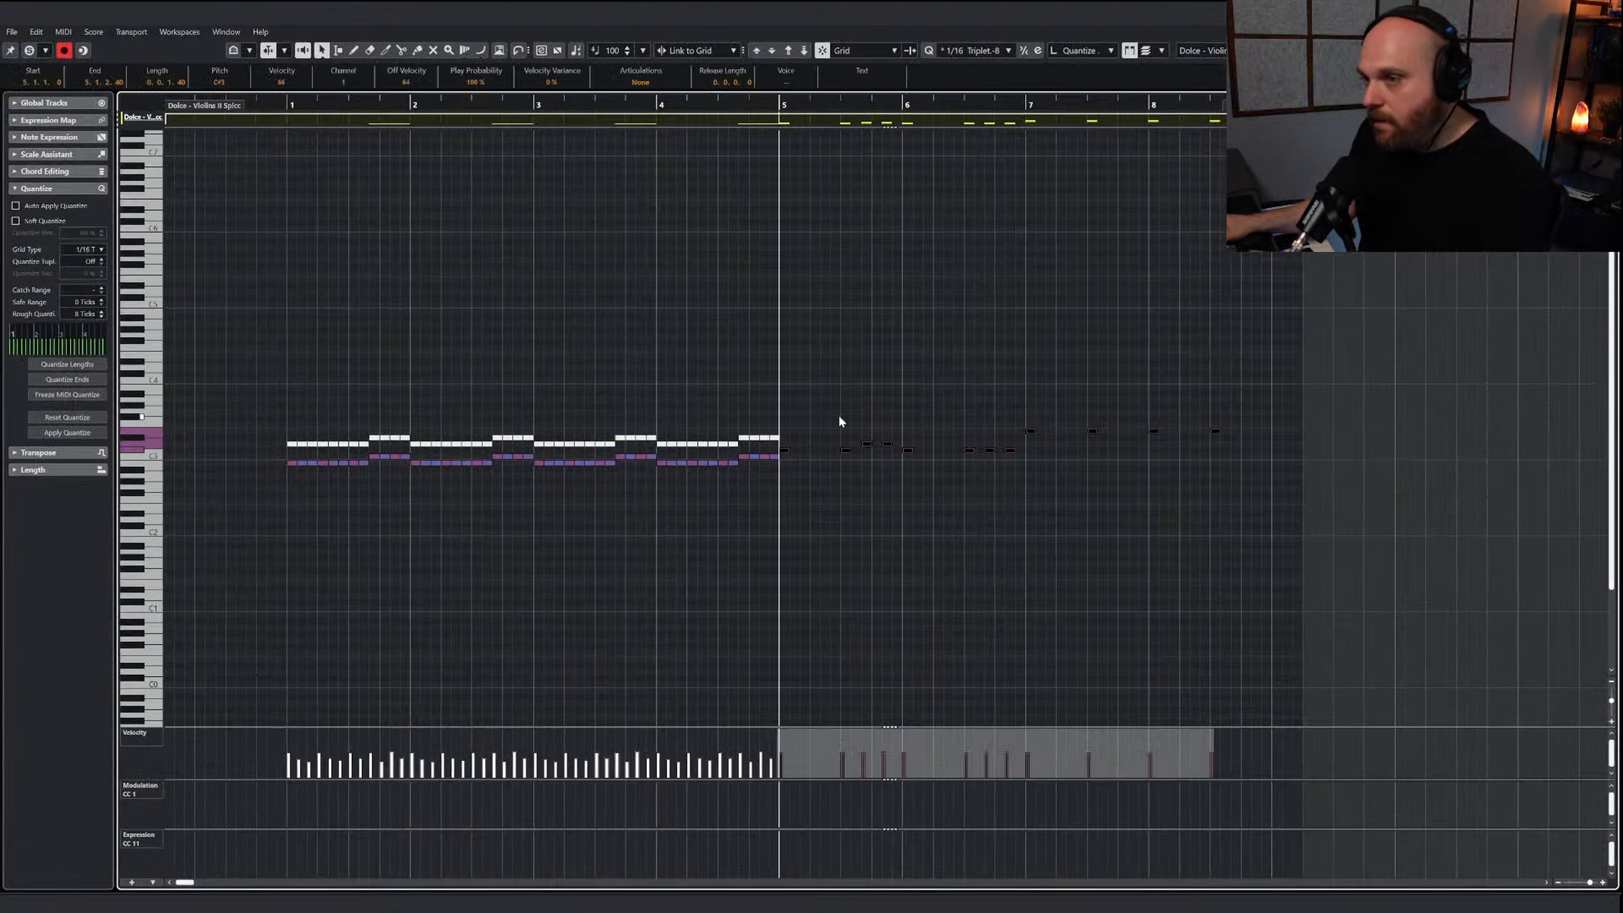
click(823, 447)
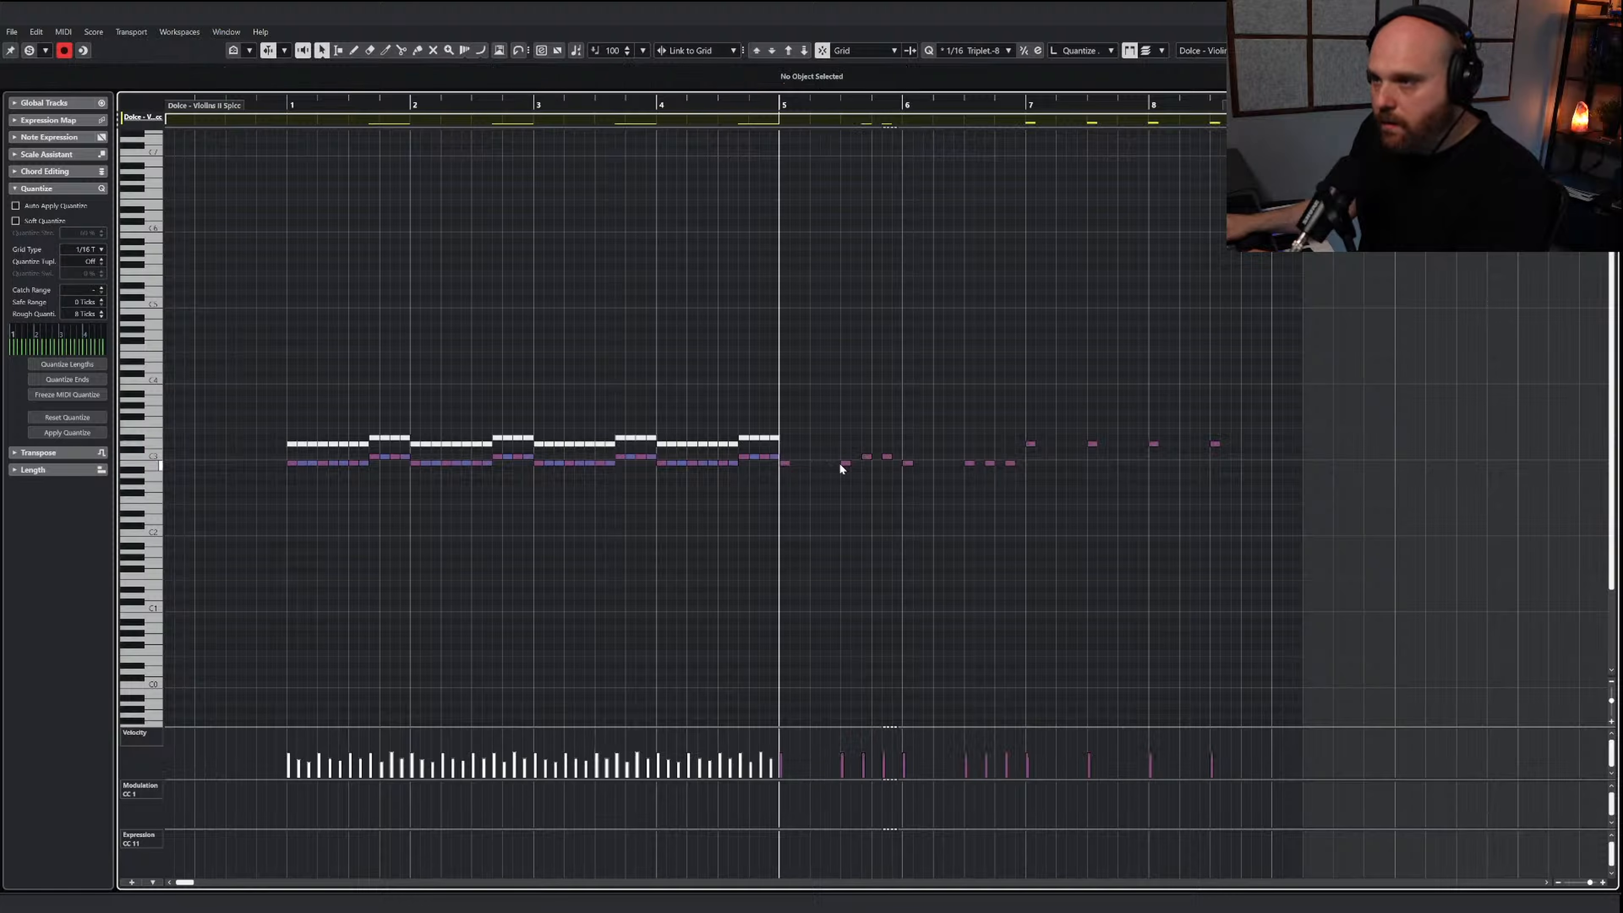
Play back the extended Violins II phrase, and listen to the whole arrangement from bar 1 to bar 13
key(space)
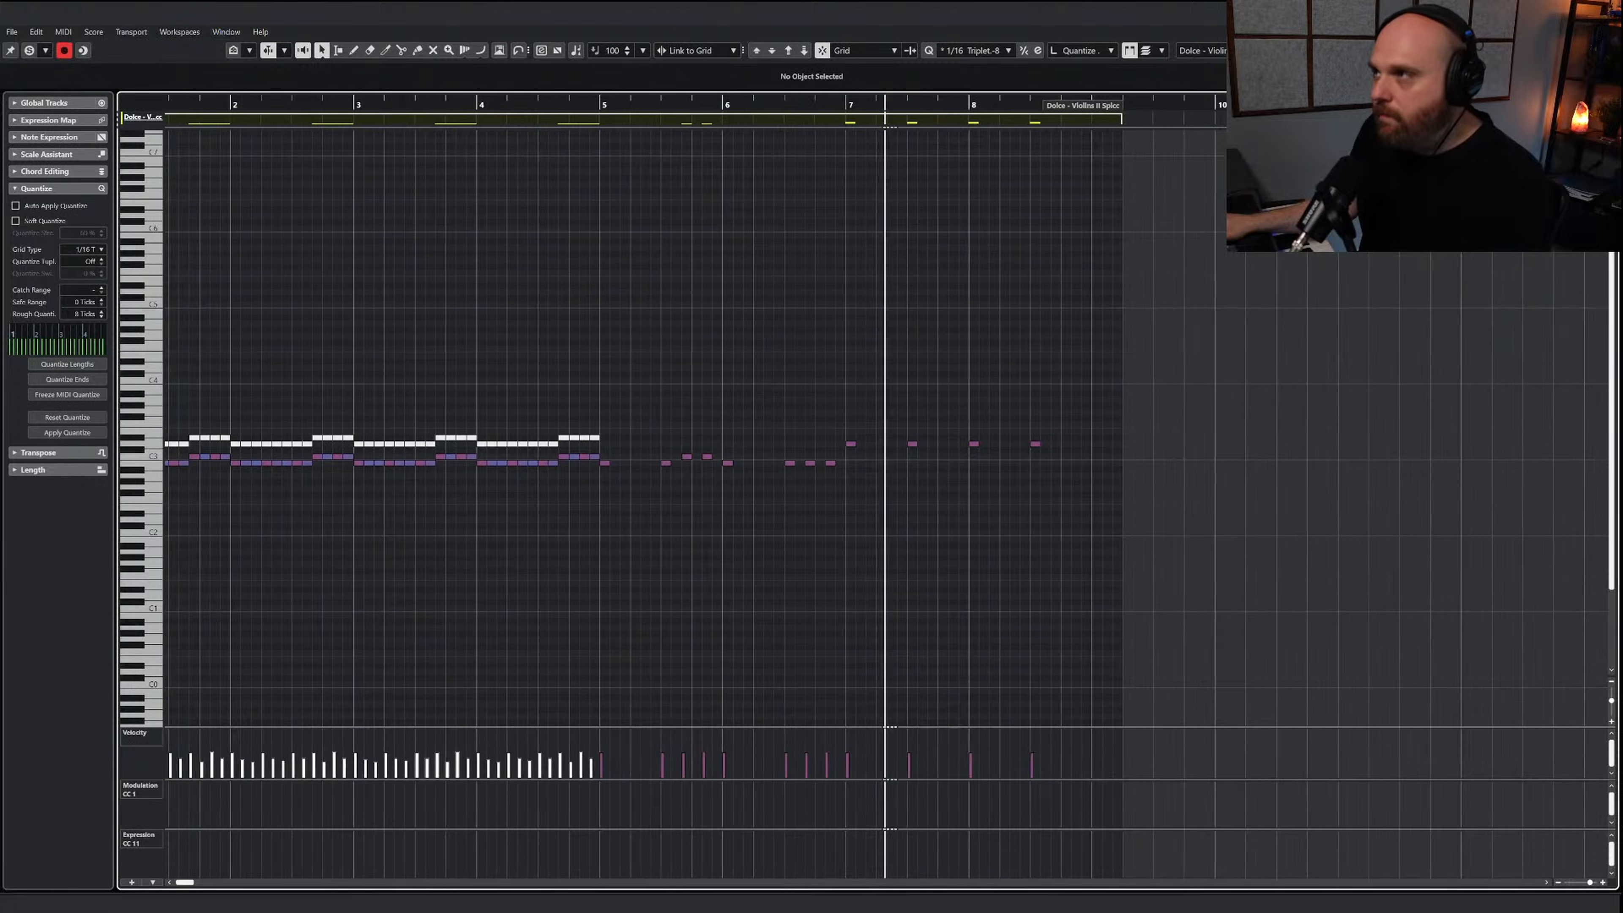
key(Return)
right_click(697, 376)
click(644, 313)
key(space)
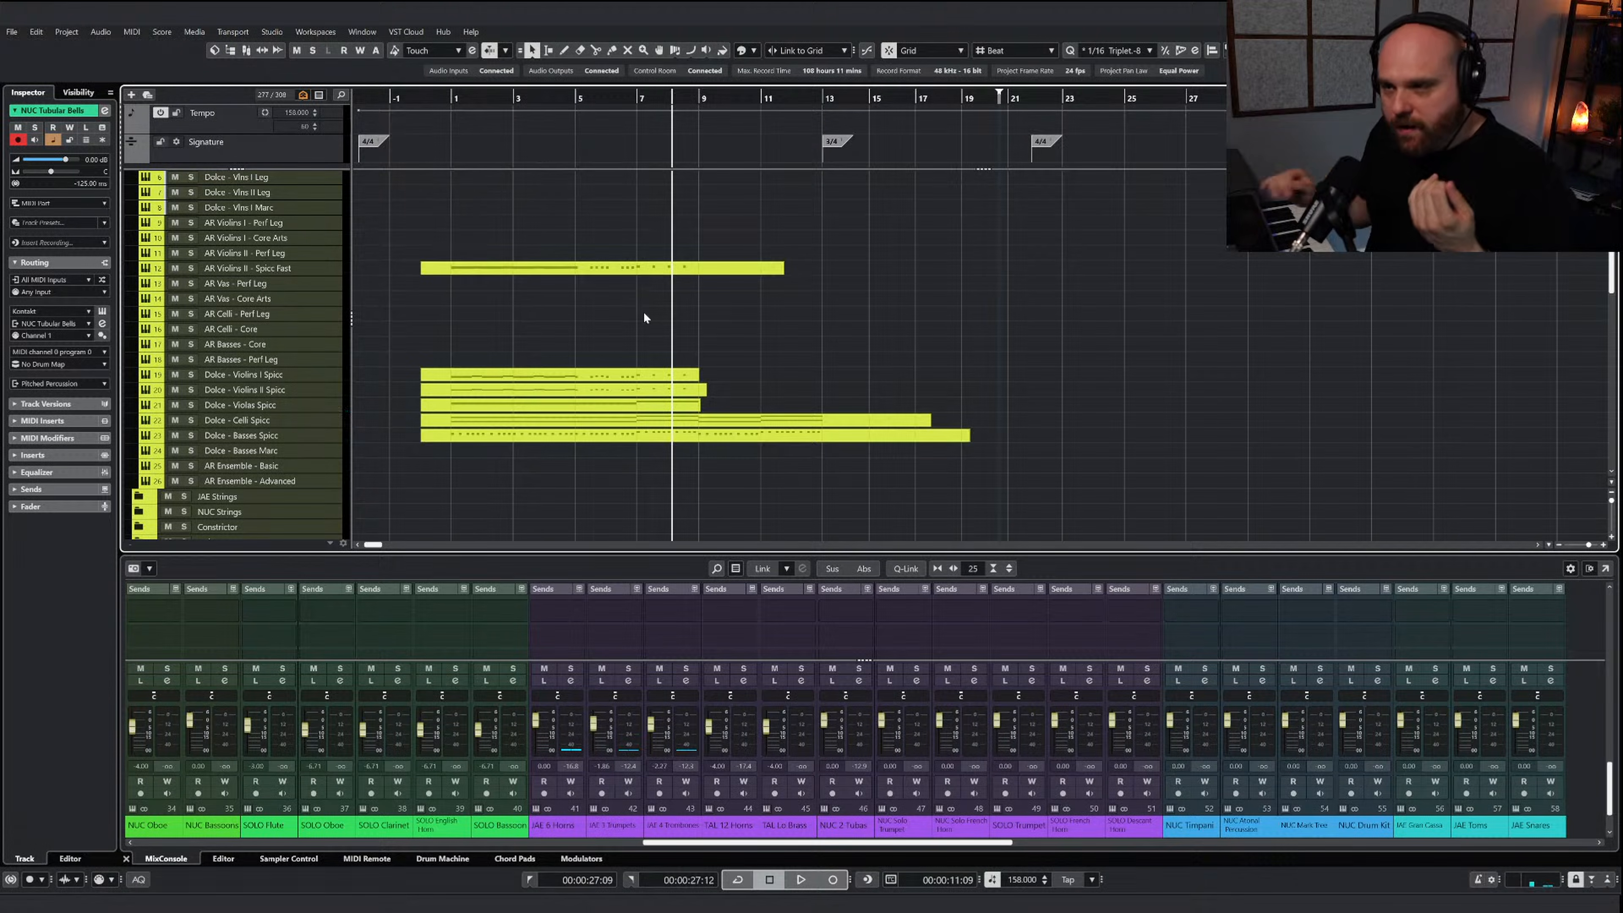
drag(554, 103, 435, 131)
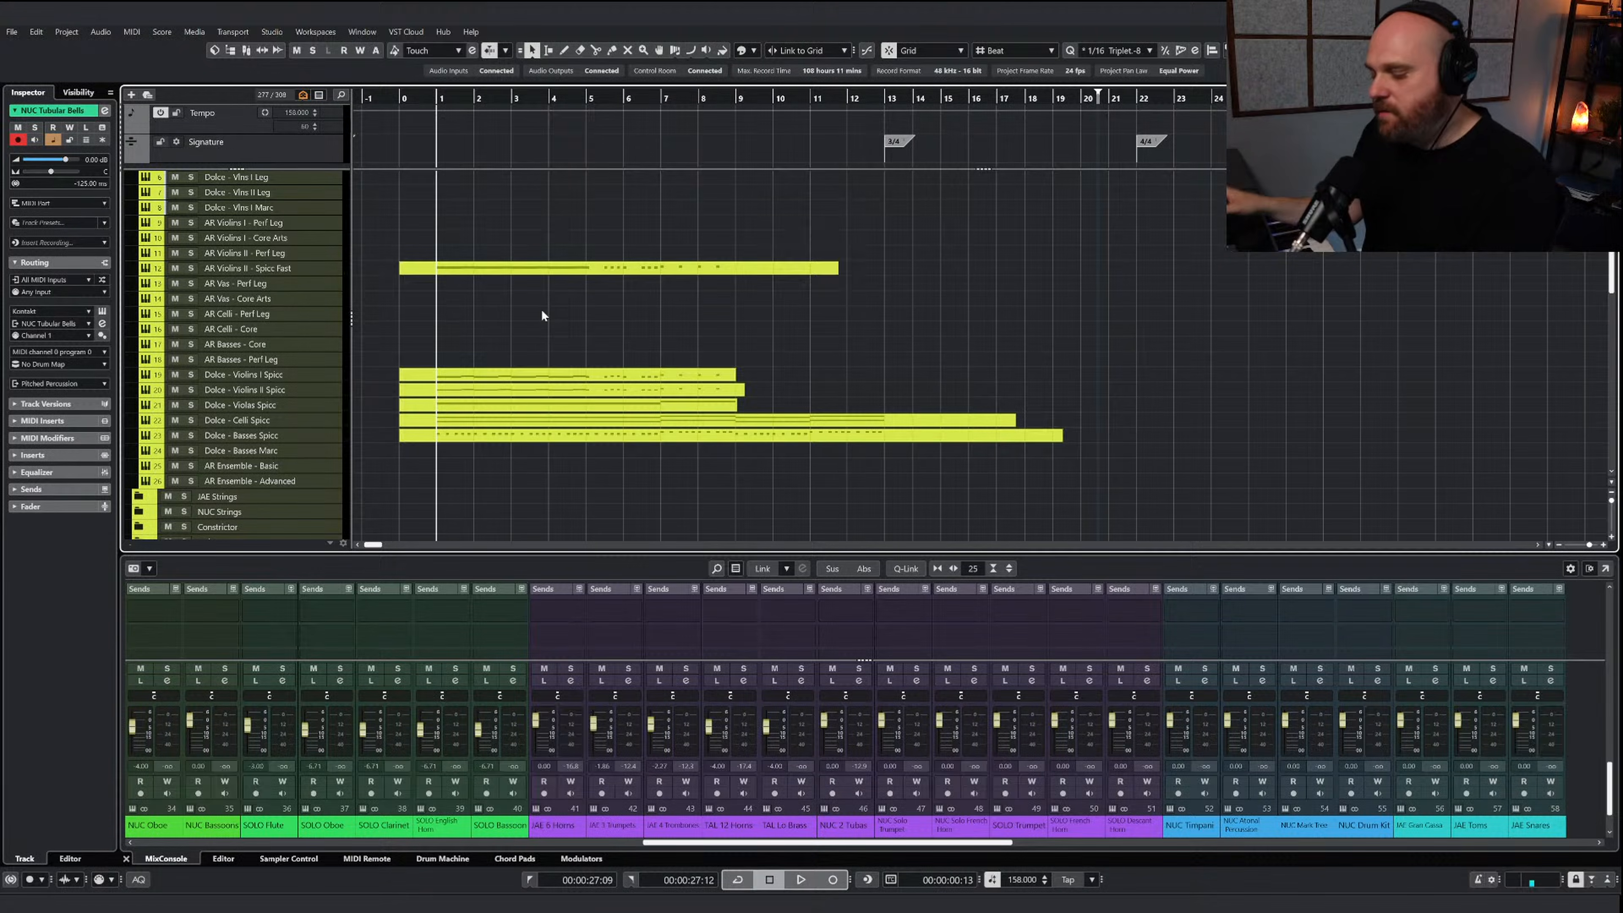
scroll(549, 333, up, 5)
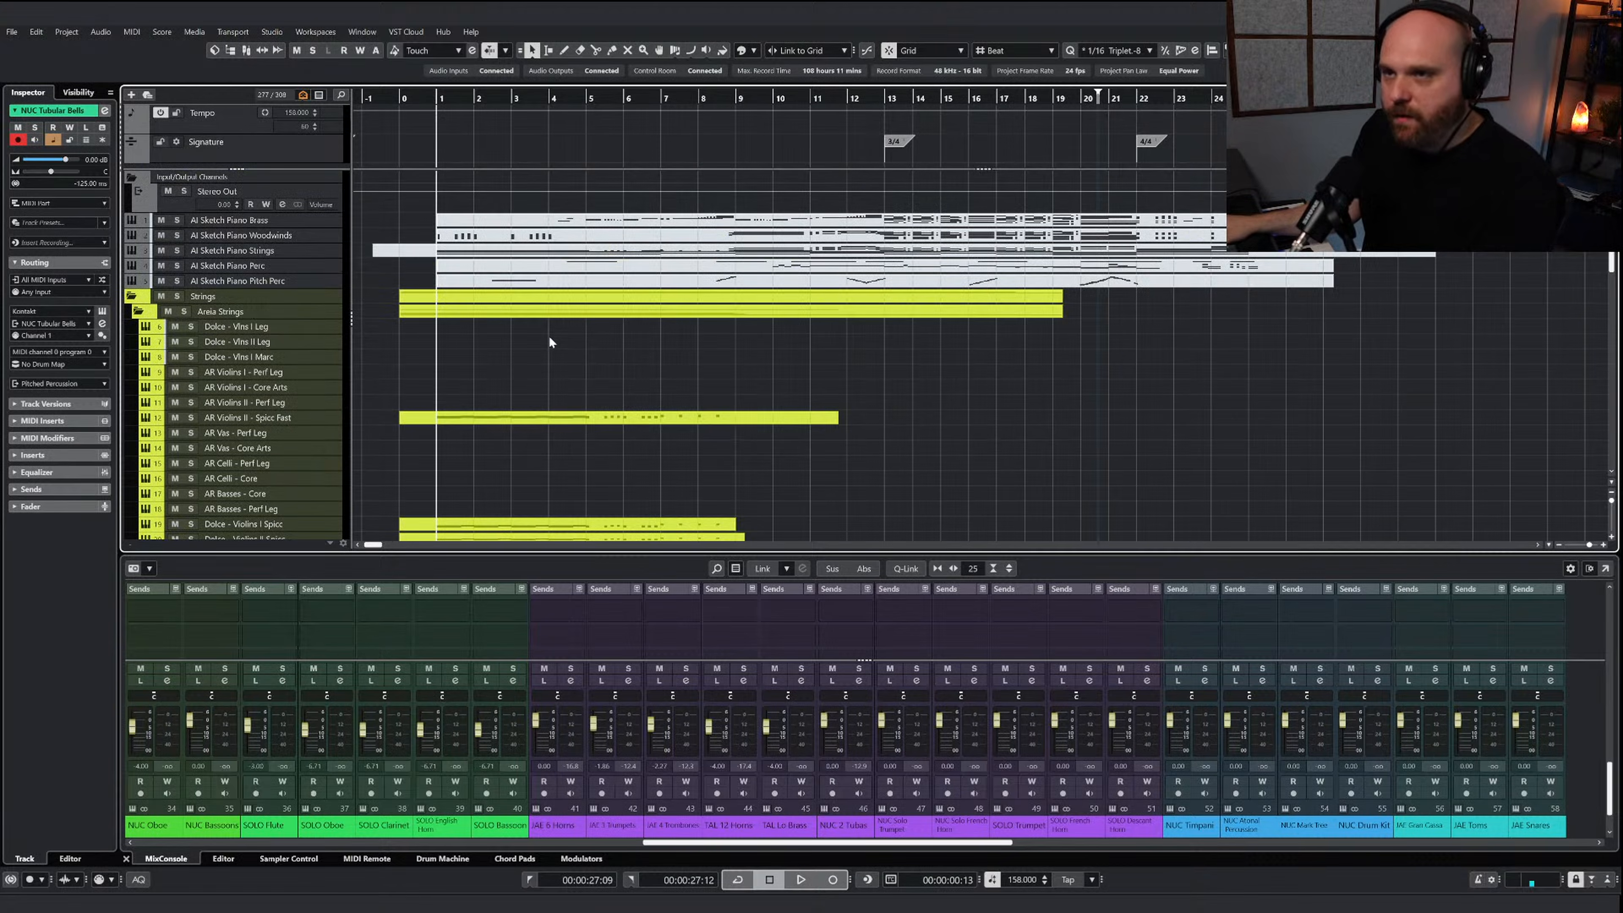
key(space)
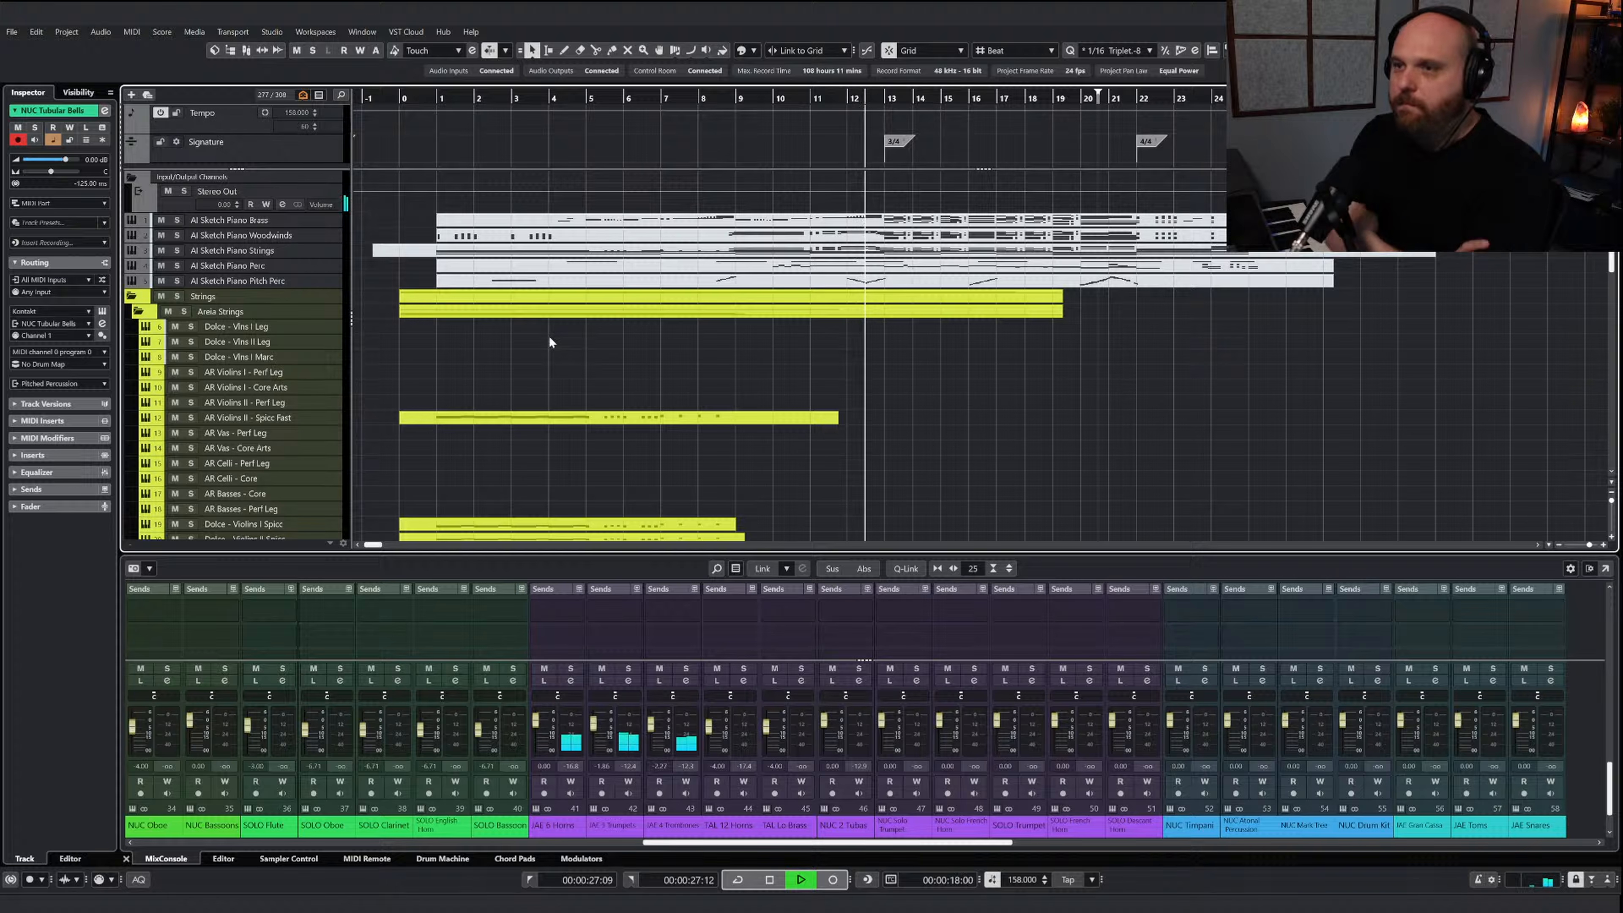
key(space)
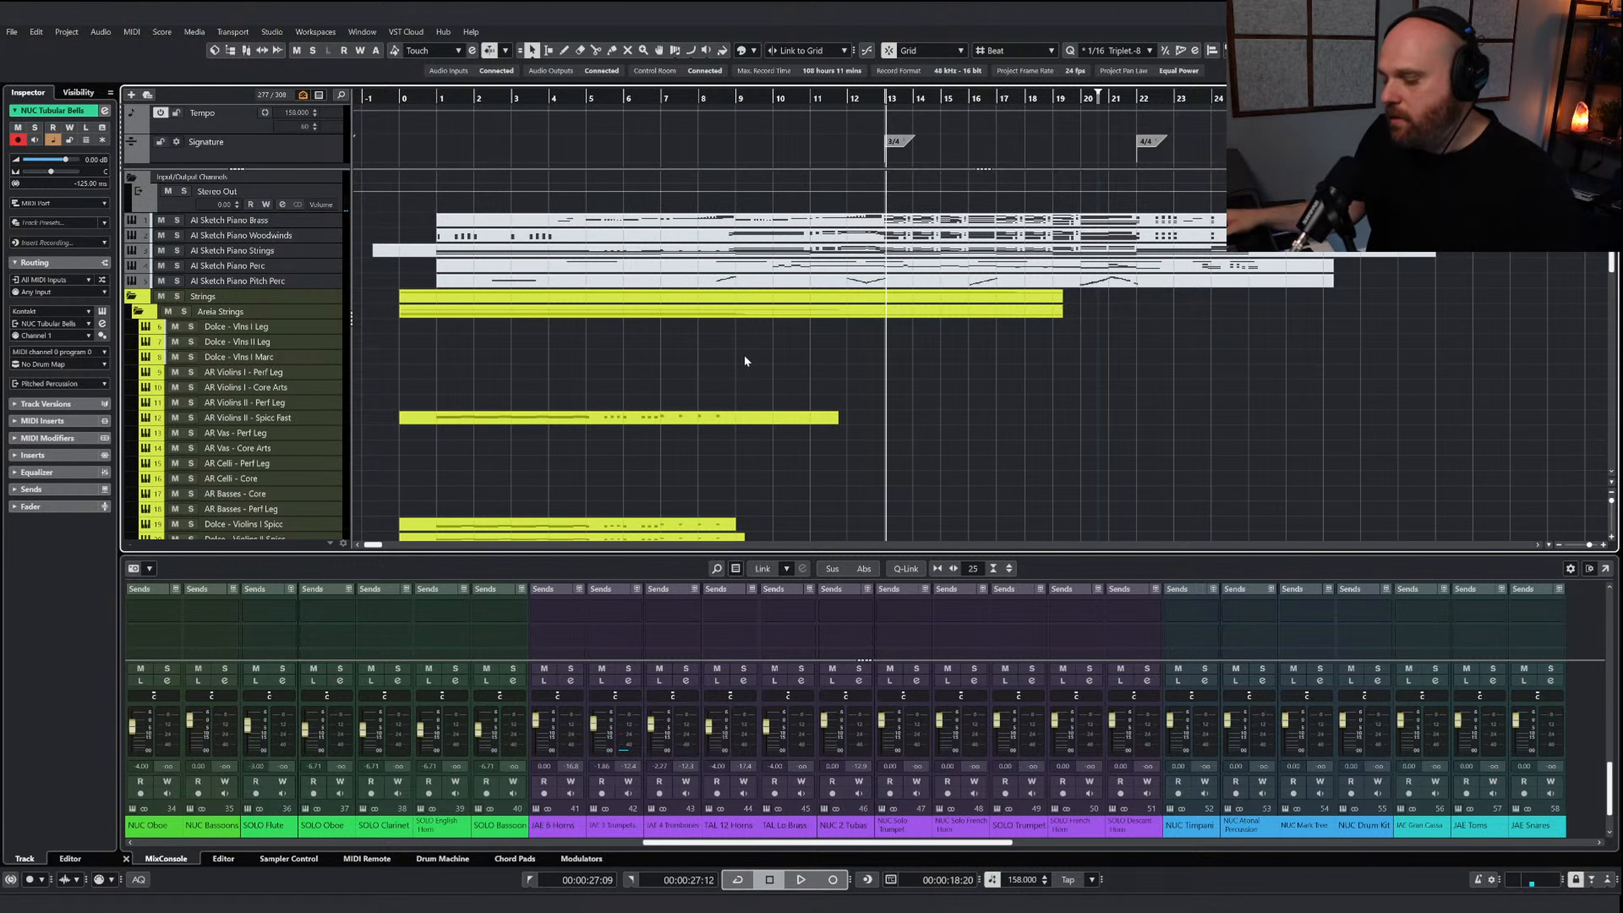
Copy the two-octave melody in bars 9 to 12 of the AI Sketch Piano Woodwinds part and set the playhead at bar 9
double_click(736, 237)
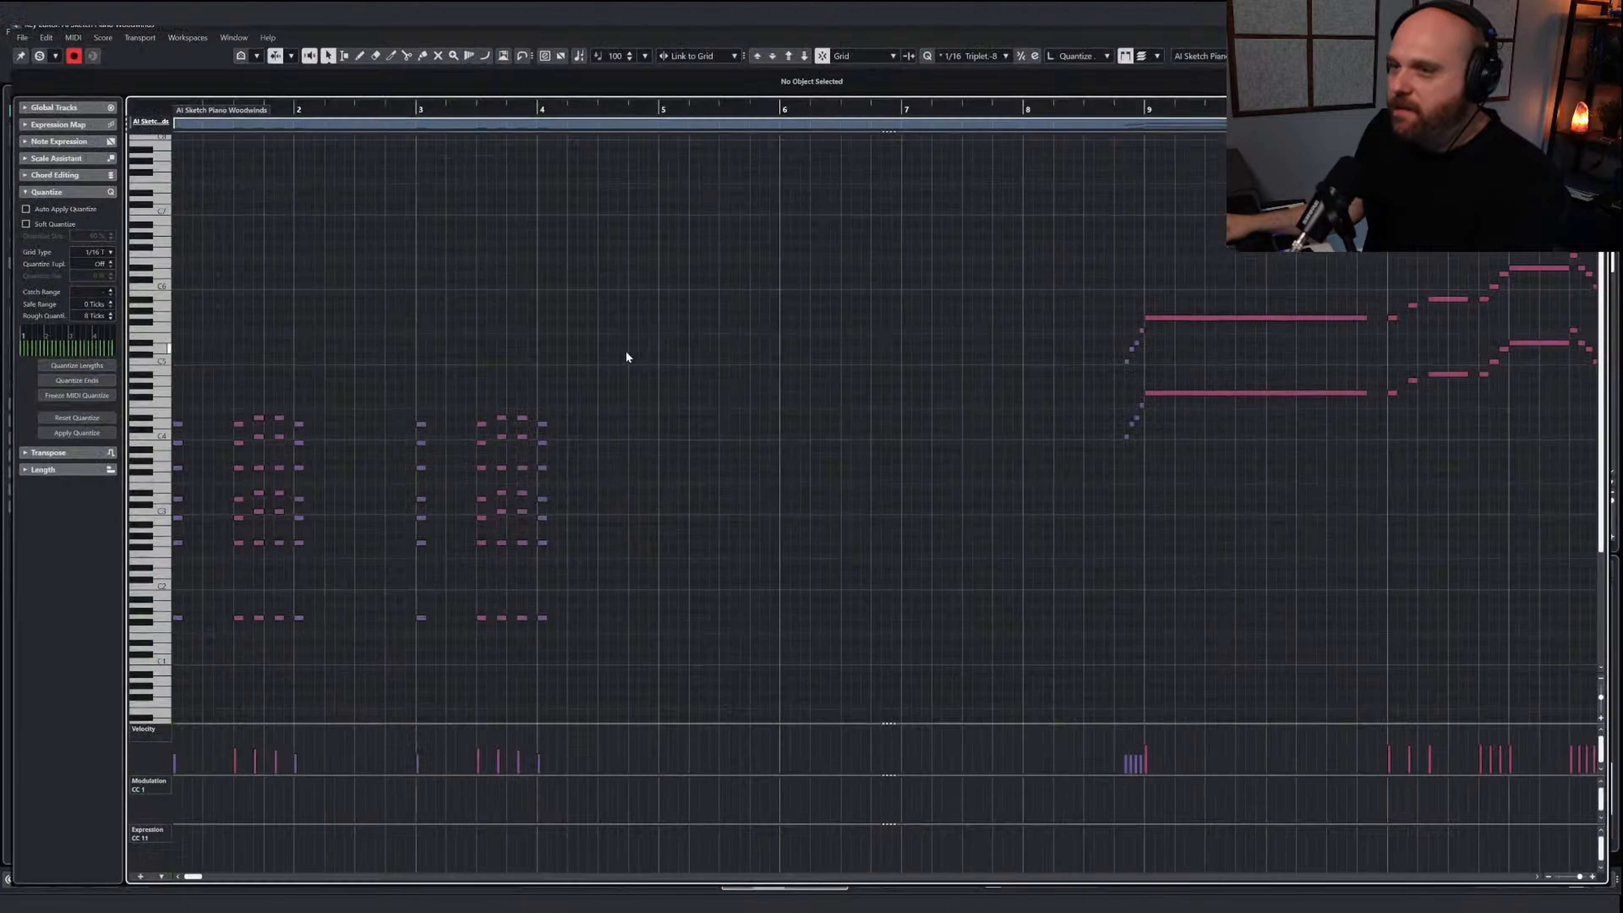
key(g)
key(h)
key(h)
key(h)
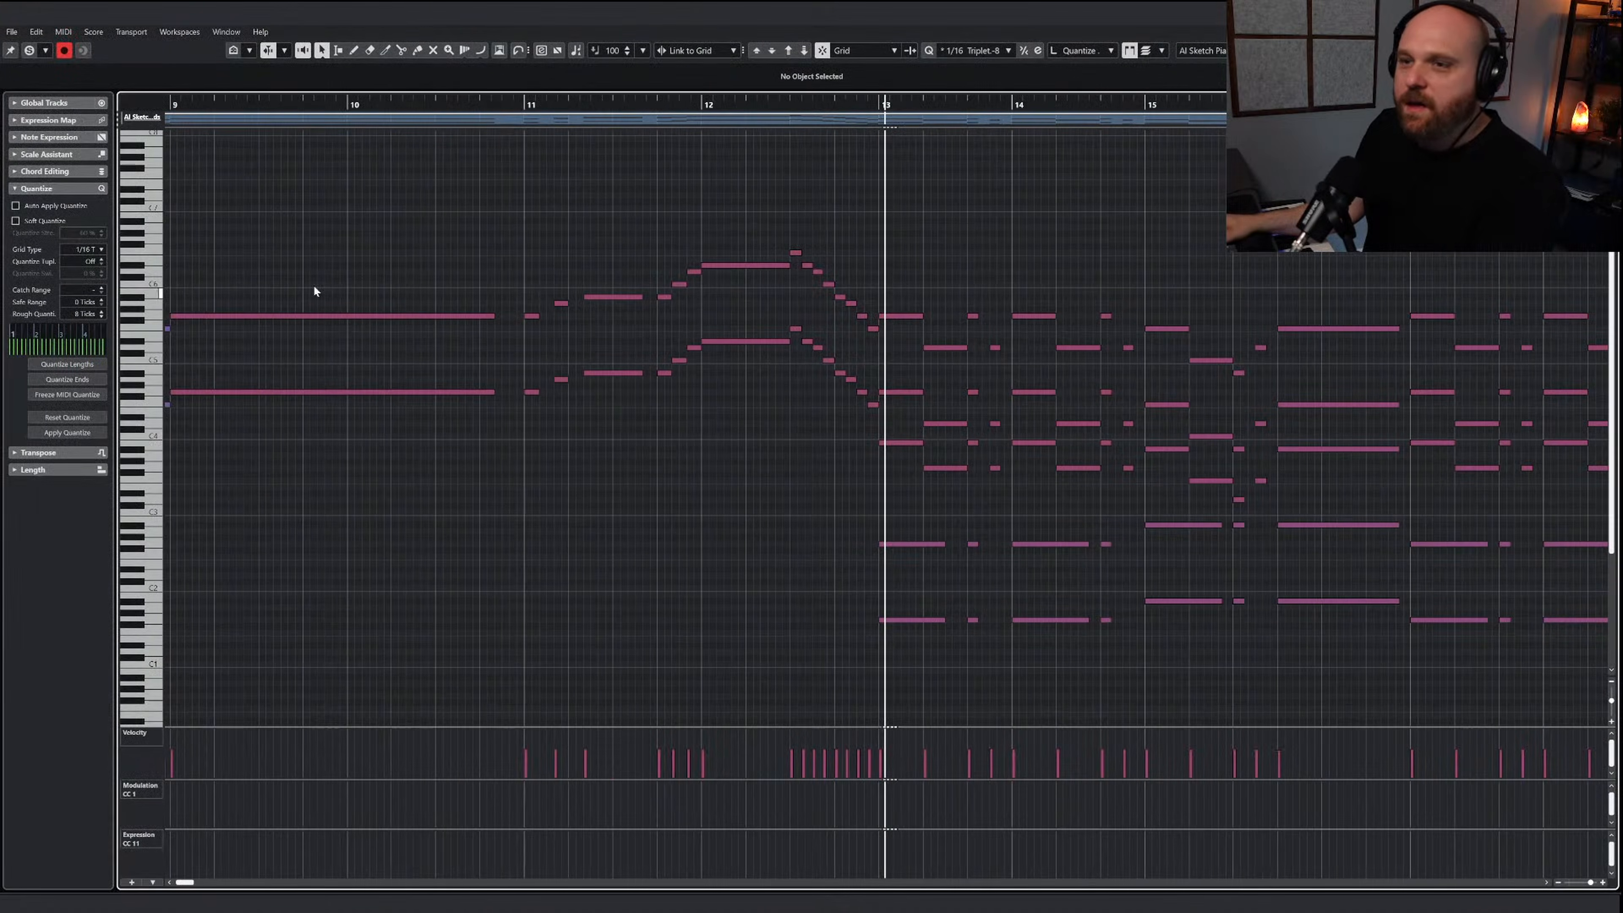
key(g)
drag(333, 251, 870, 421)
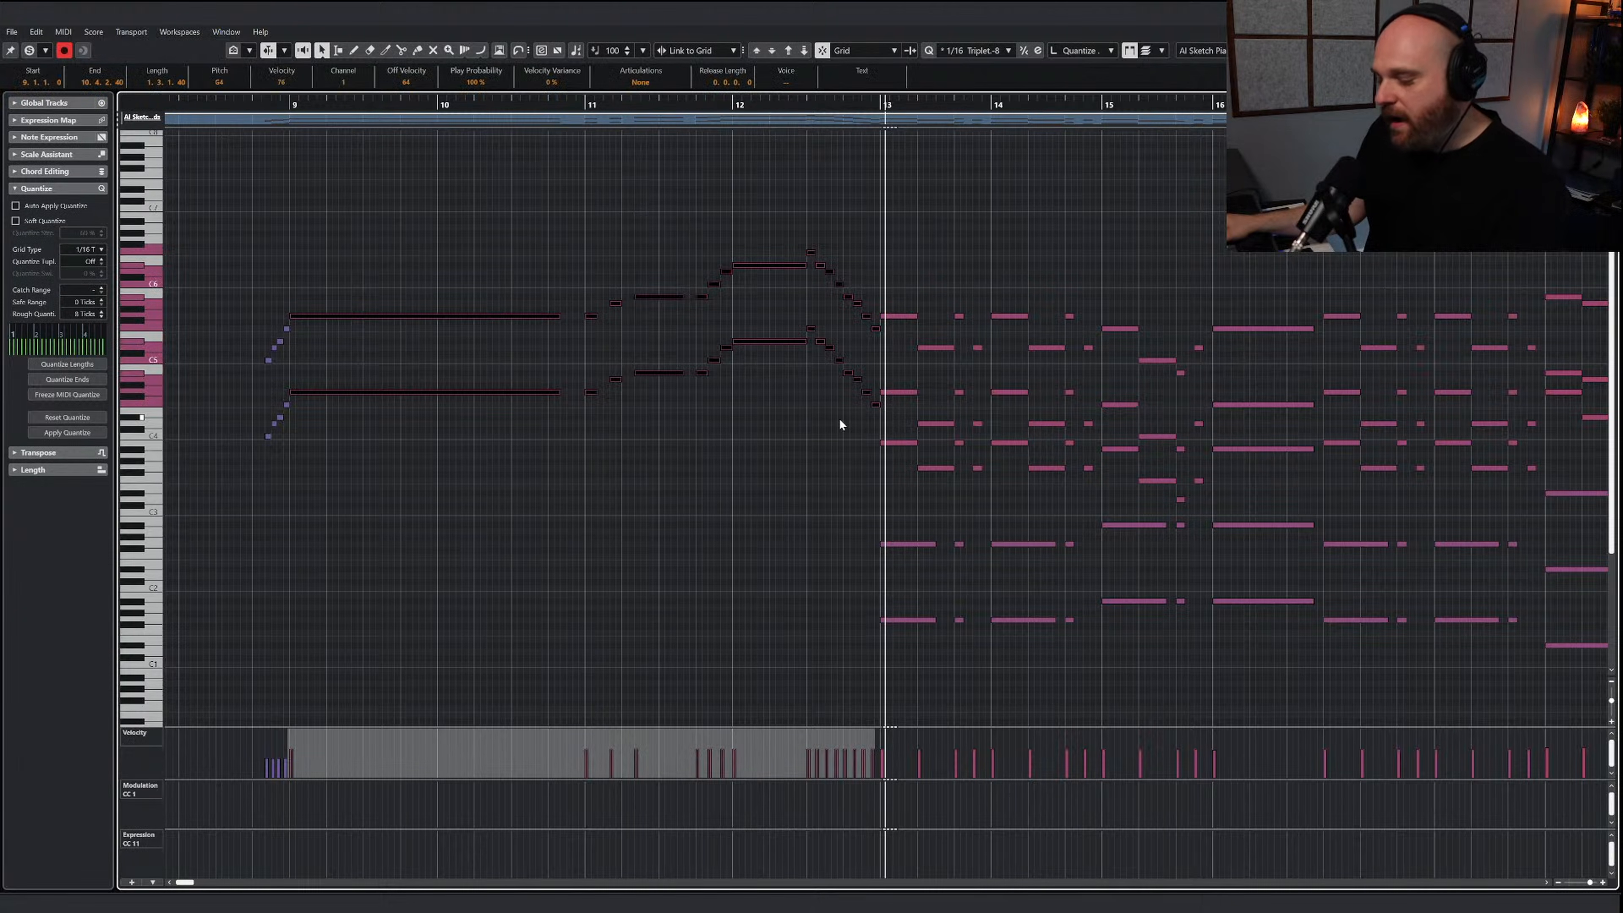
click(289, 114)
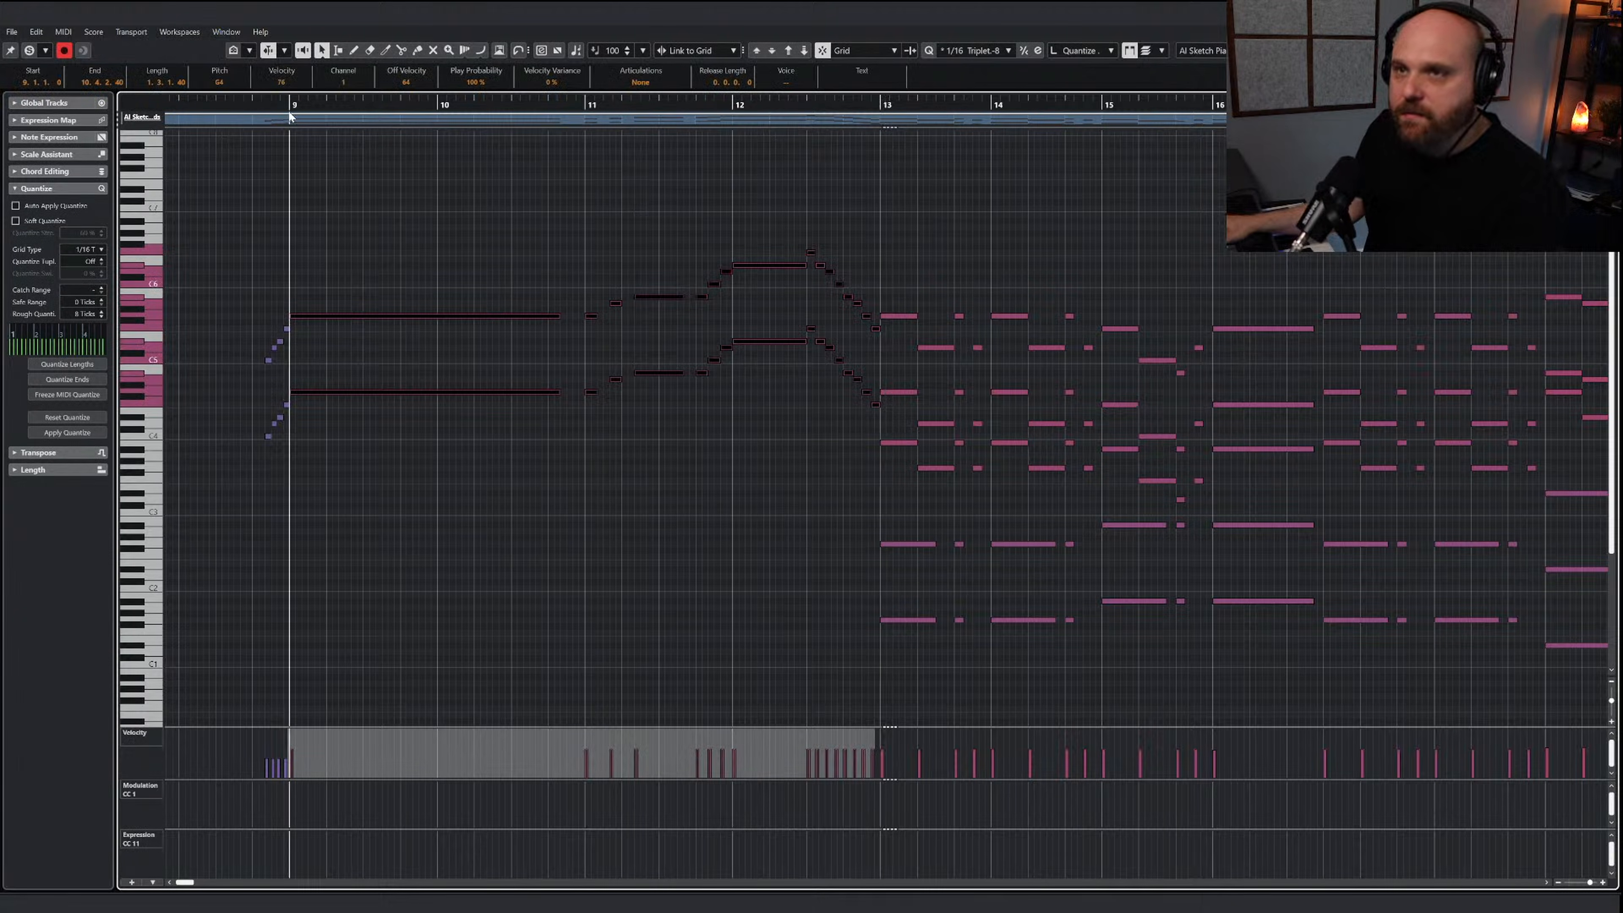
key(Return)
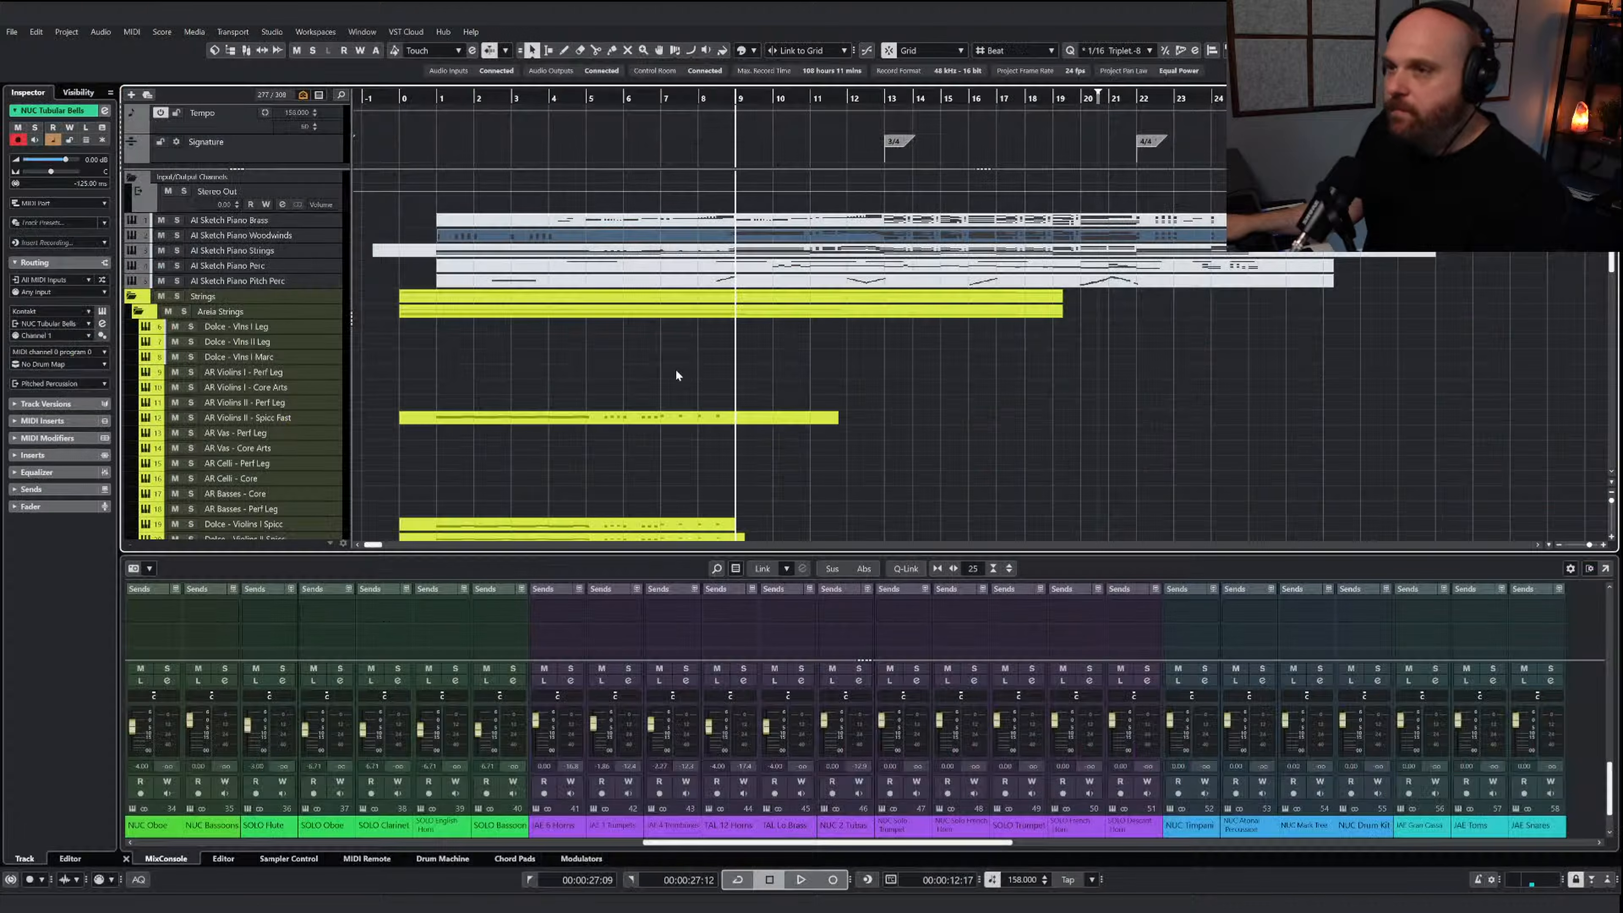
Draw a part on the Dolce - Vlns I Marc track from about bar 3 to bar 16 and paste the melody at bar 9
scroll(690, 377, down, 3)
scroll(686, 380, up, 3)
key(8)
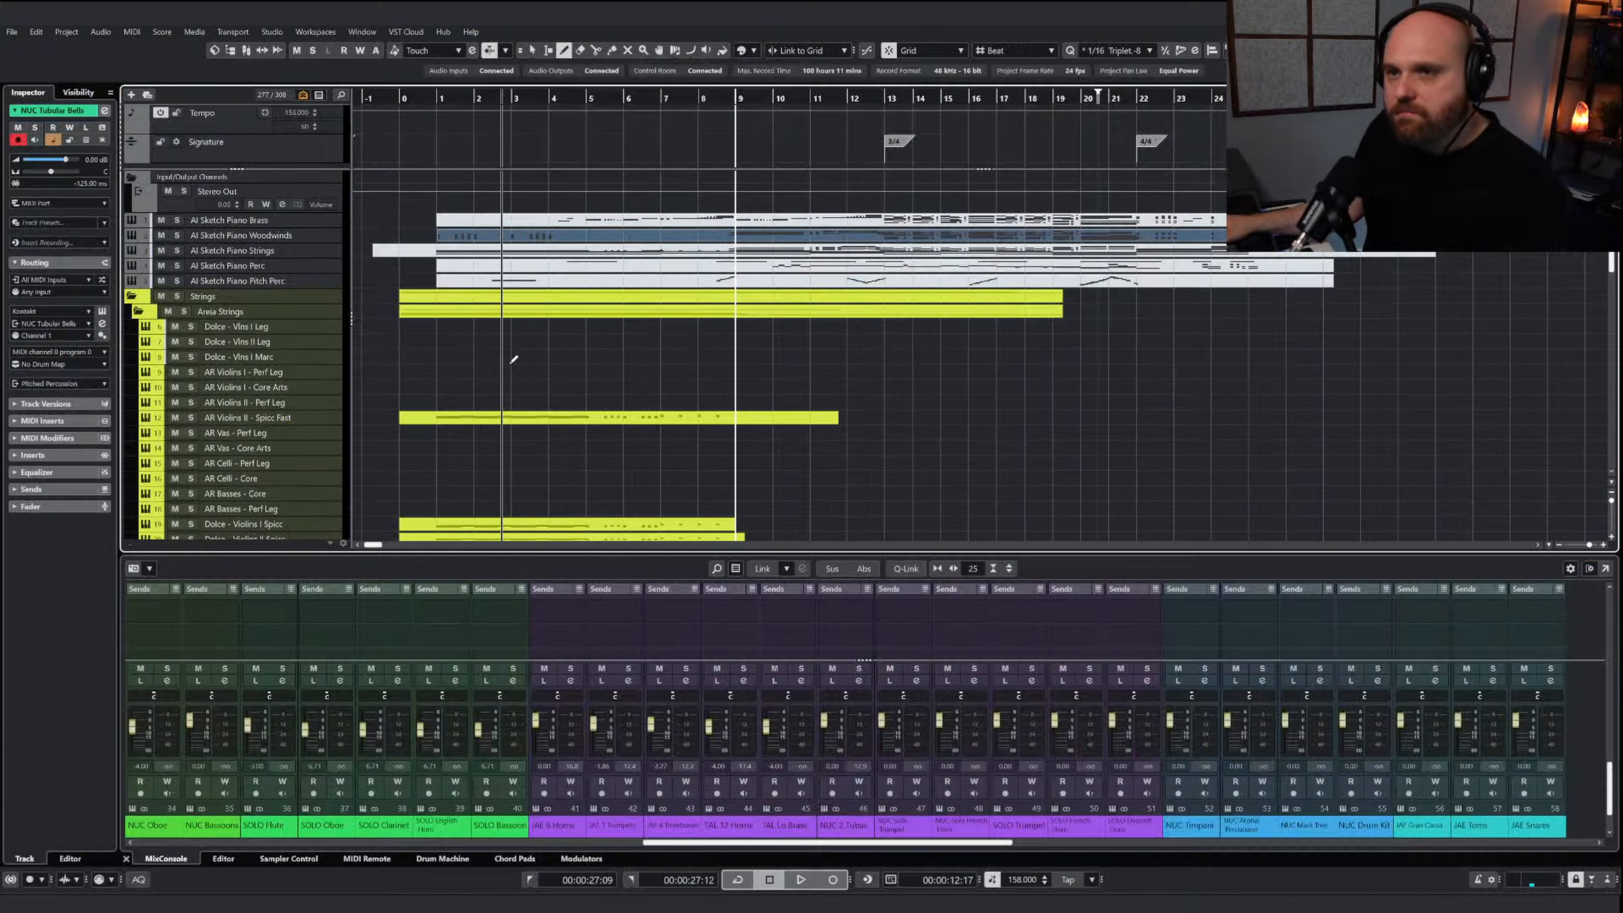
drag(533, 356, 987, 358)
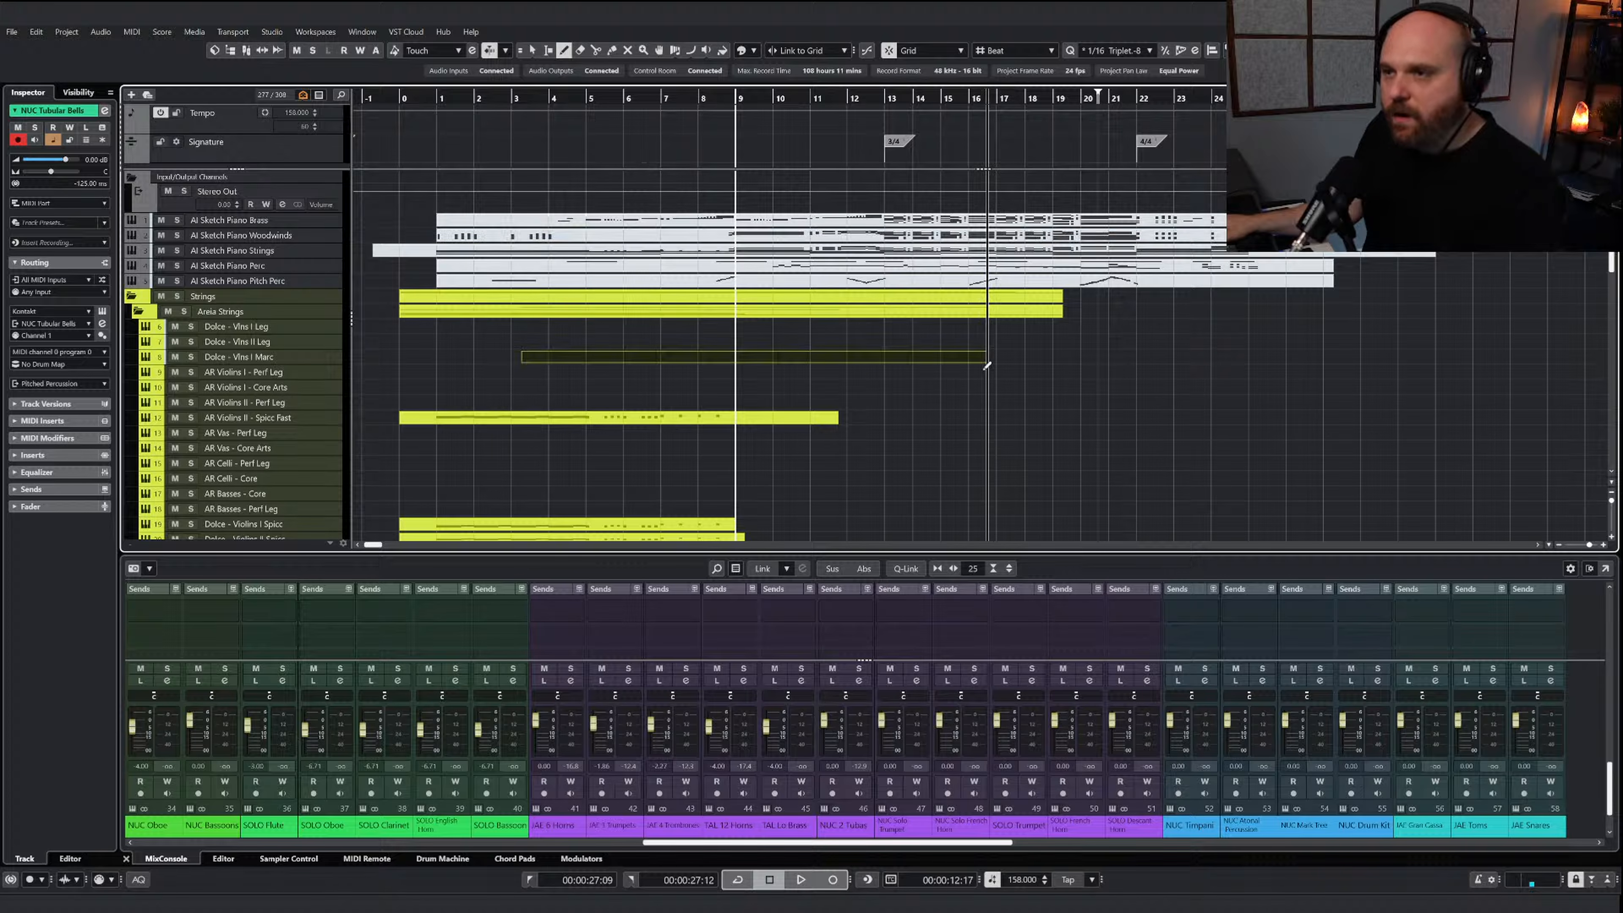
key(Return)
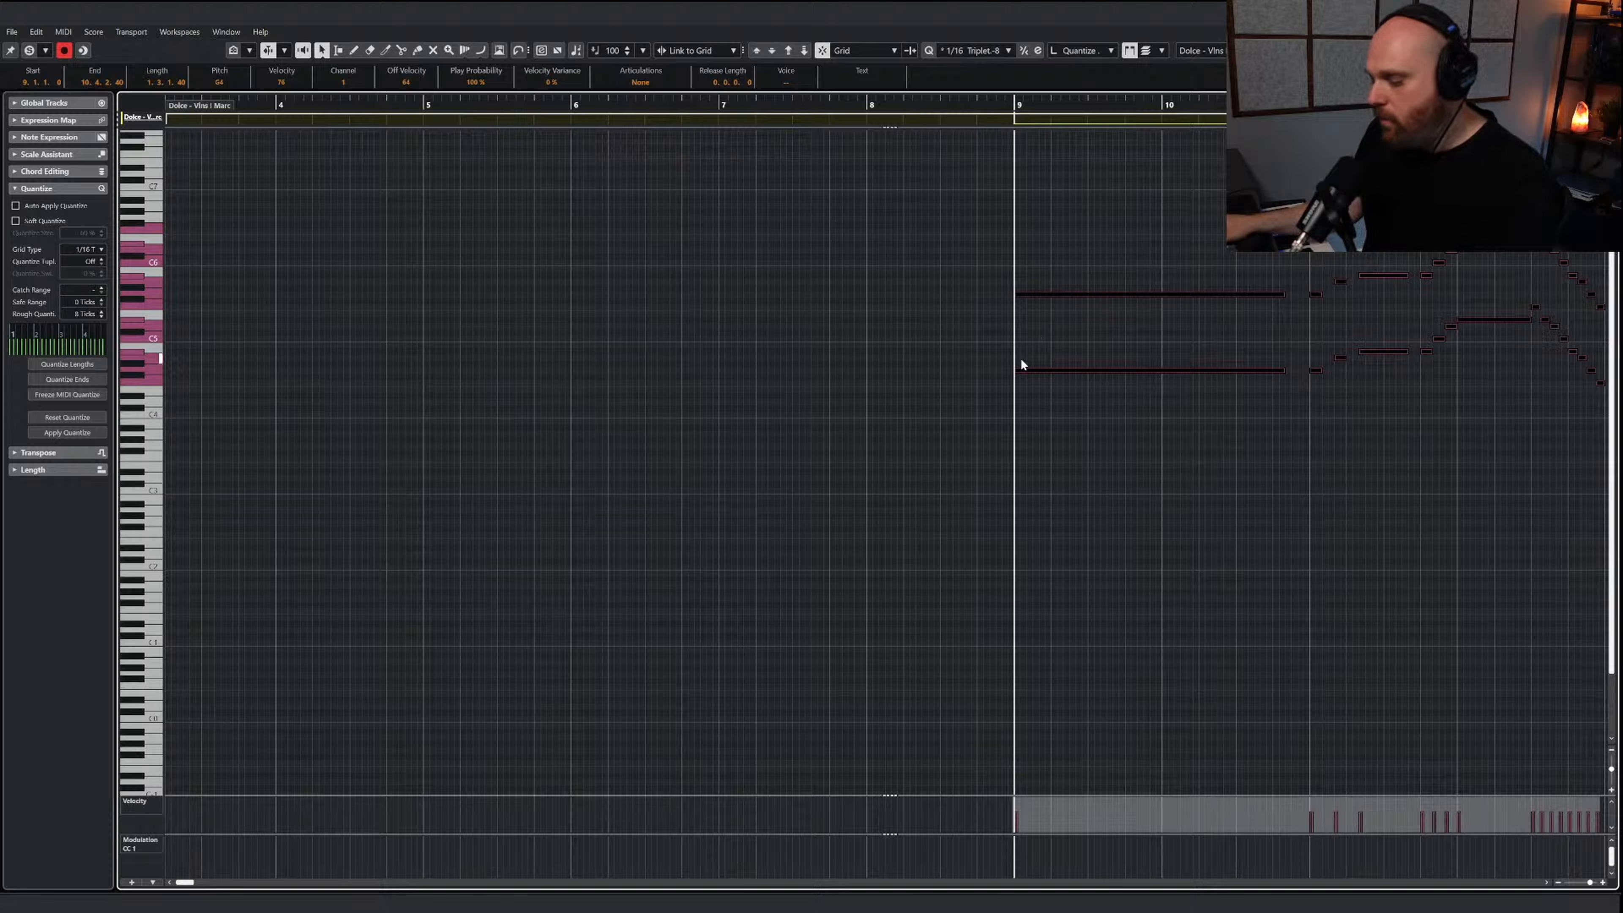
Mute the lower-octave notes of the melody in bars 9 to 12 of the Dolce - Vlns I Marc part
key(g)
right_click(948, 378)
click(1060, 381)
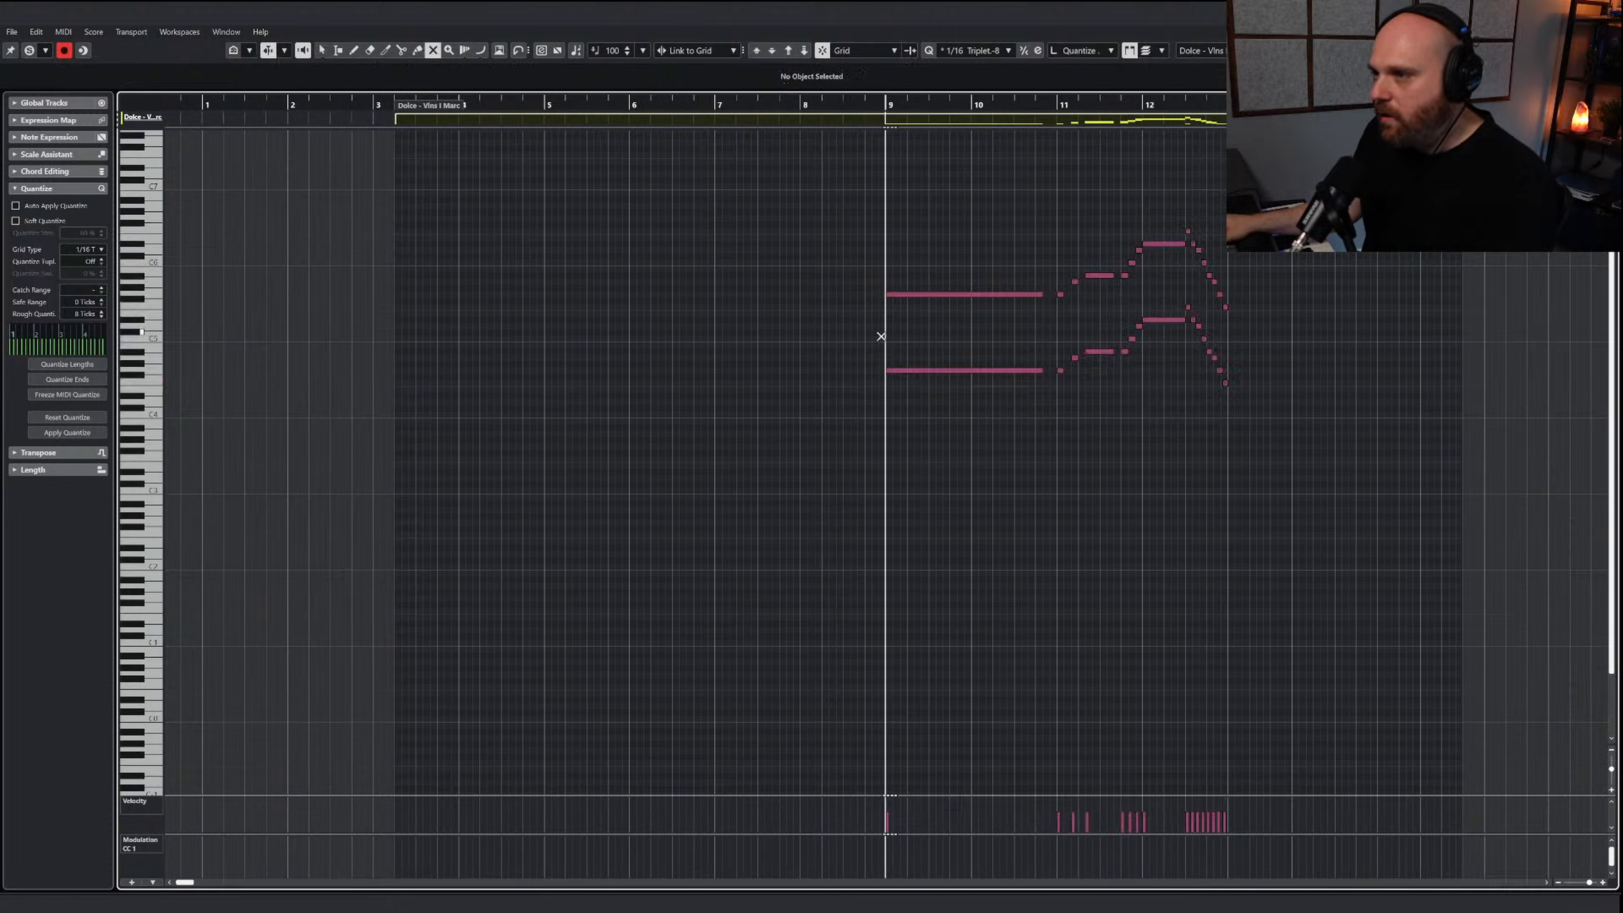
drag(880, 326, 1108, 392)
drag(1123, 317, 1152, 378)
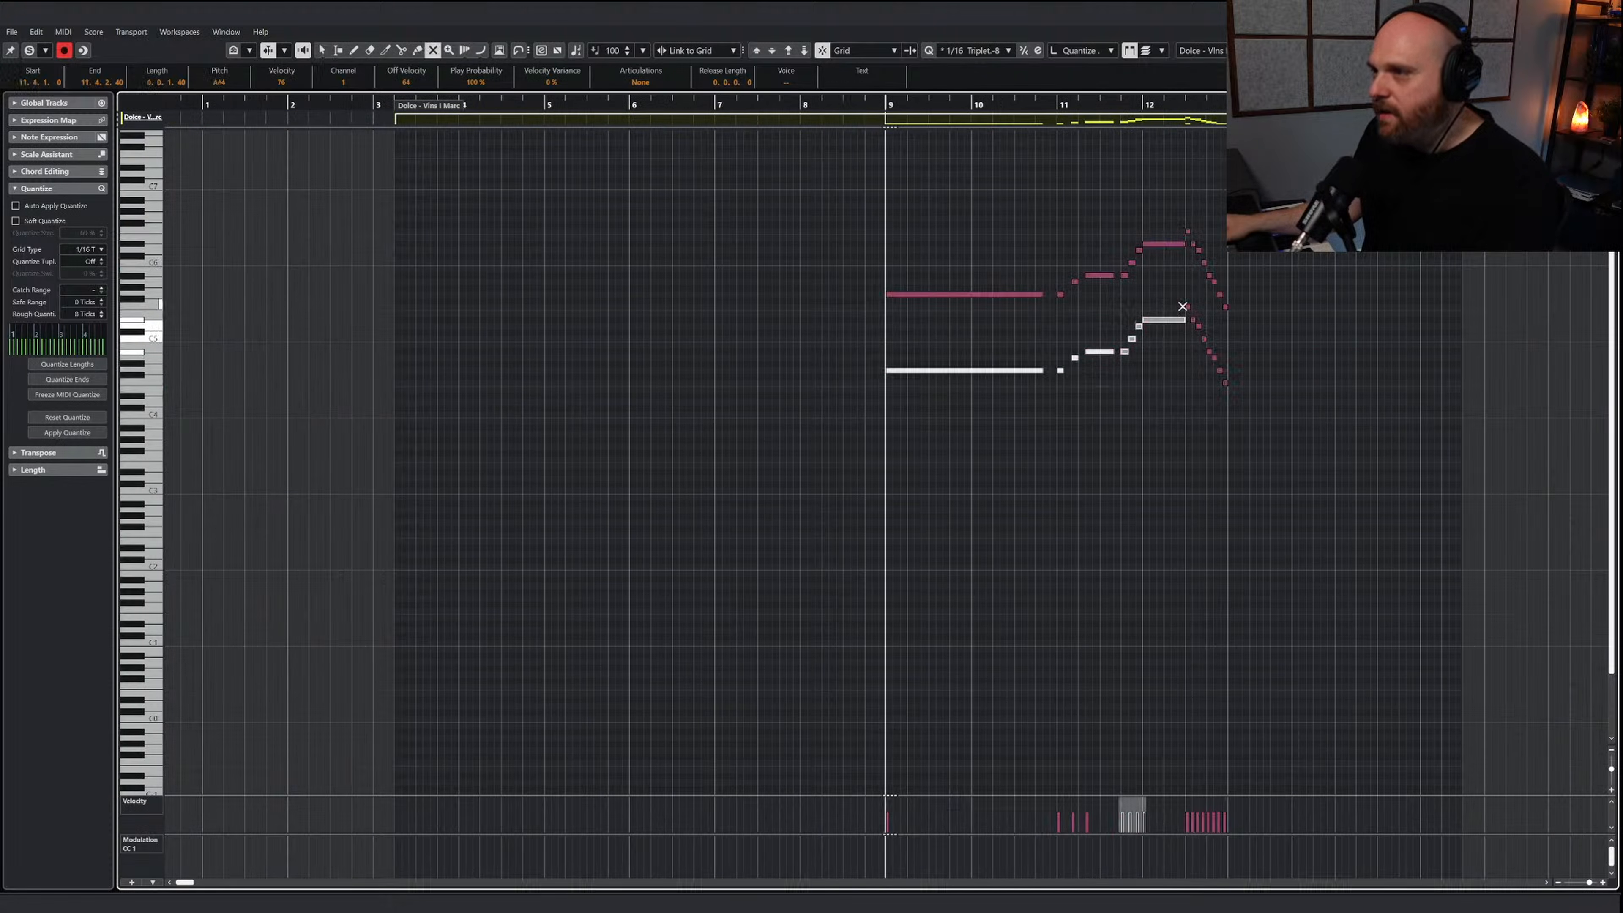
drag(1186, 303, 1212, 370)
key(1)
key(Return)
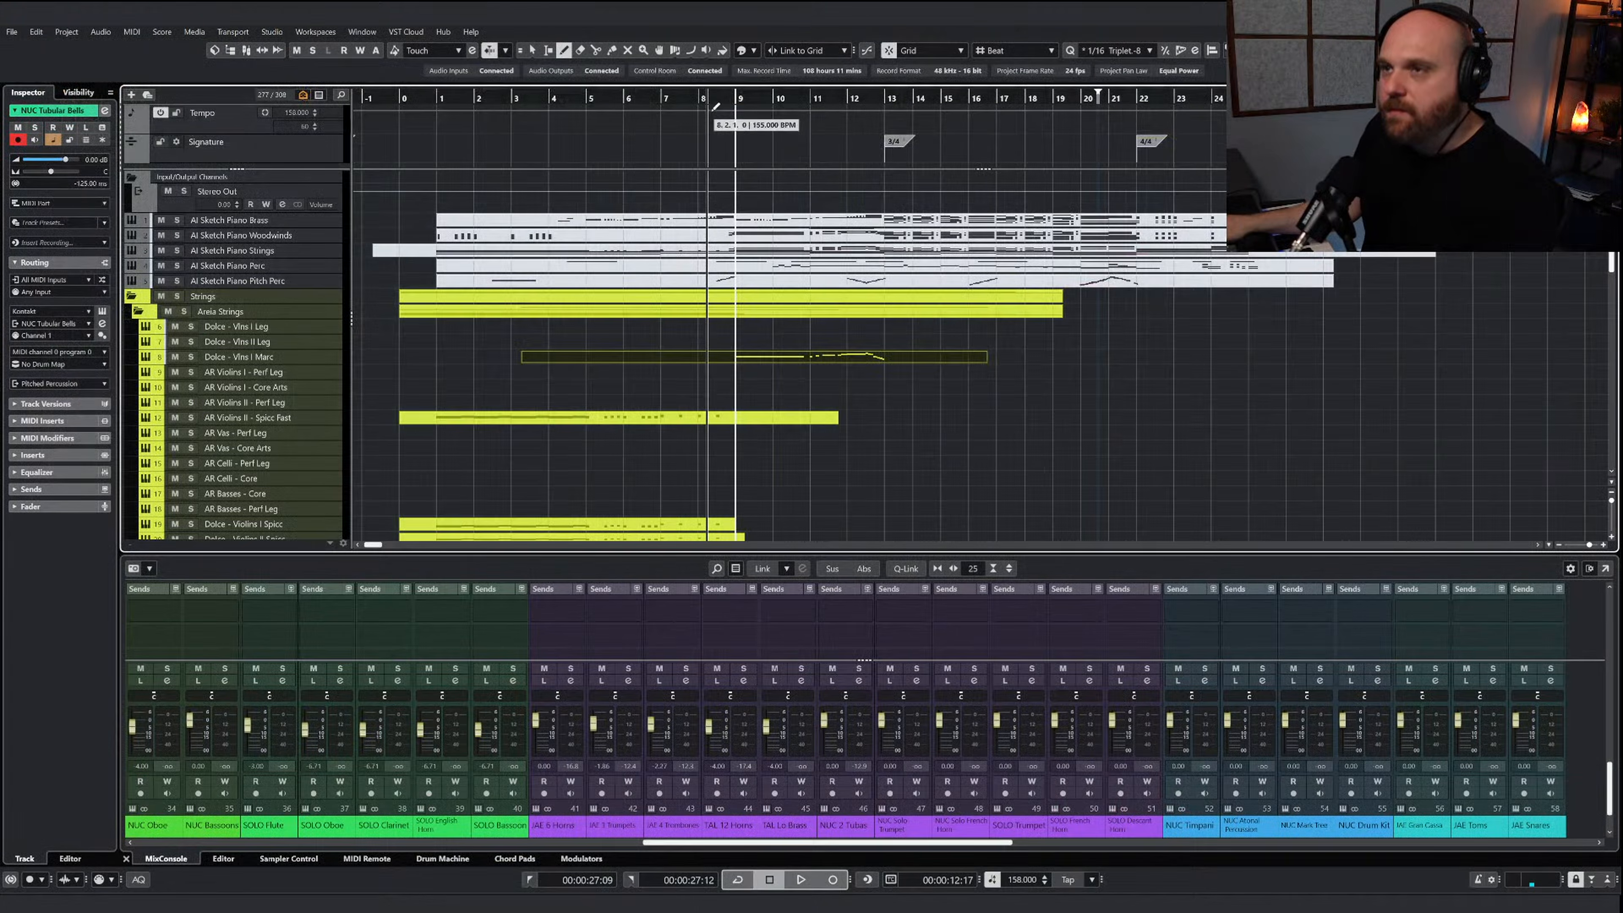
Play back the arrangement from bar 7 to bar 13 to hear the marcato violin line
click(661, 104)
key(space)
scroll(821, 406, up, 3)
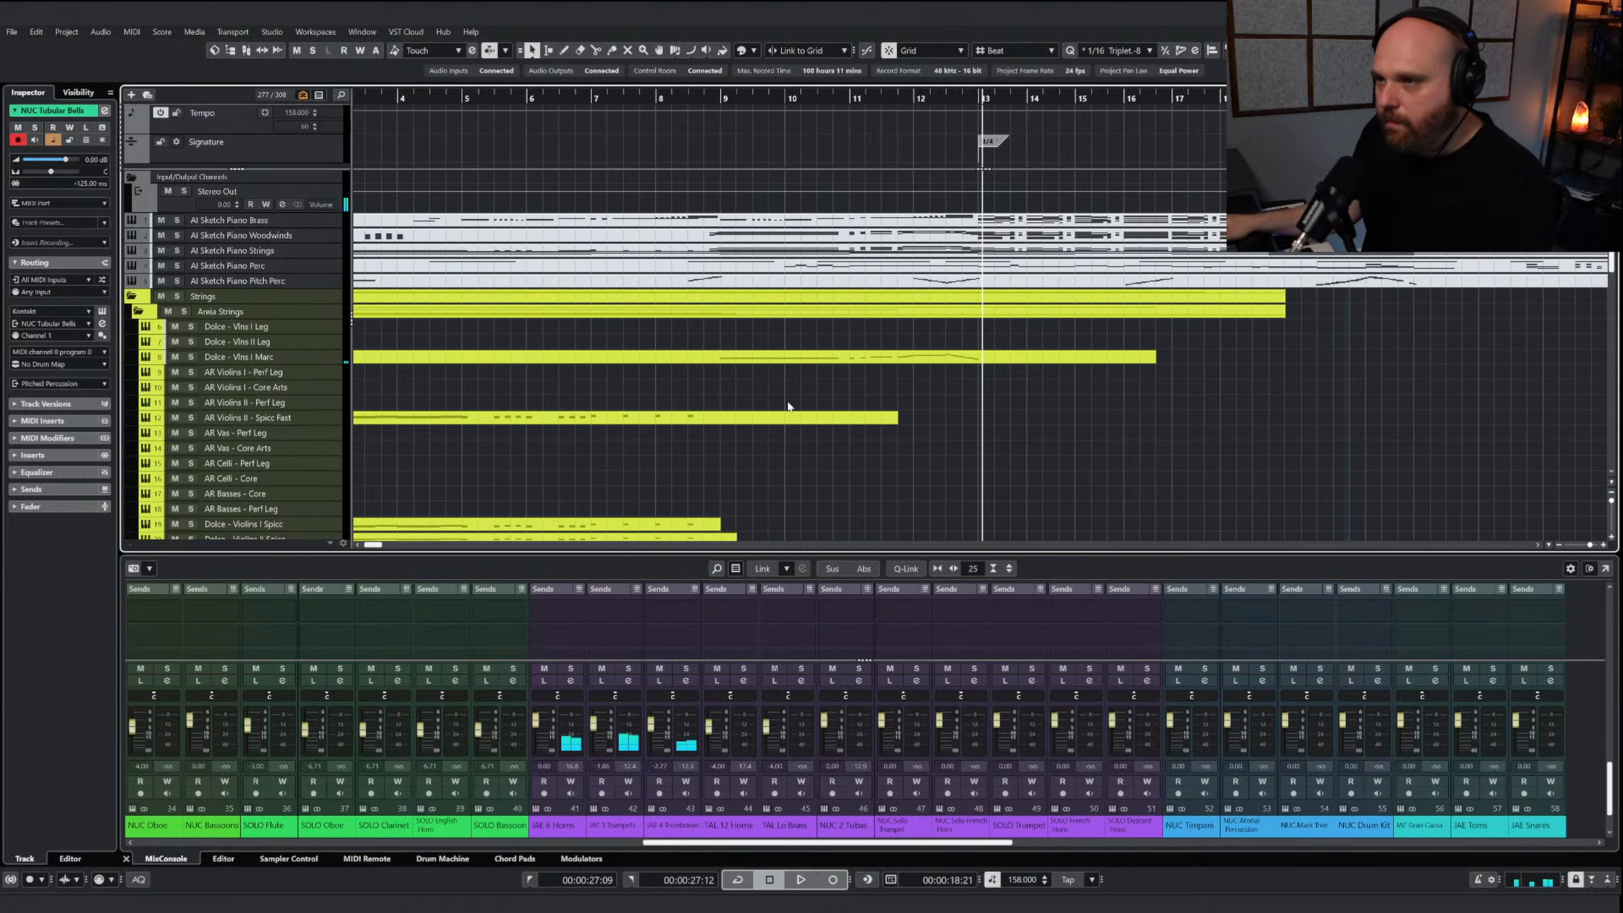
Copy the Dolce - Vlns I Marc part to the AR Violins I - Perf Leg track, solo that track and play it back
click(774, 358)
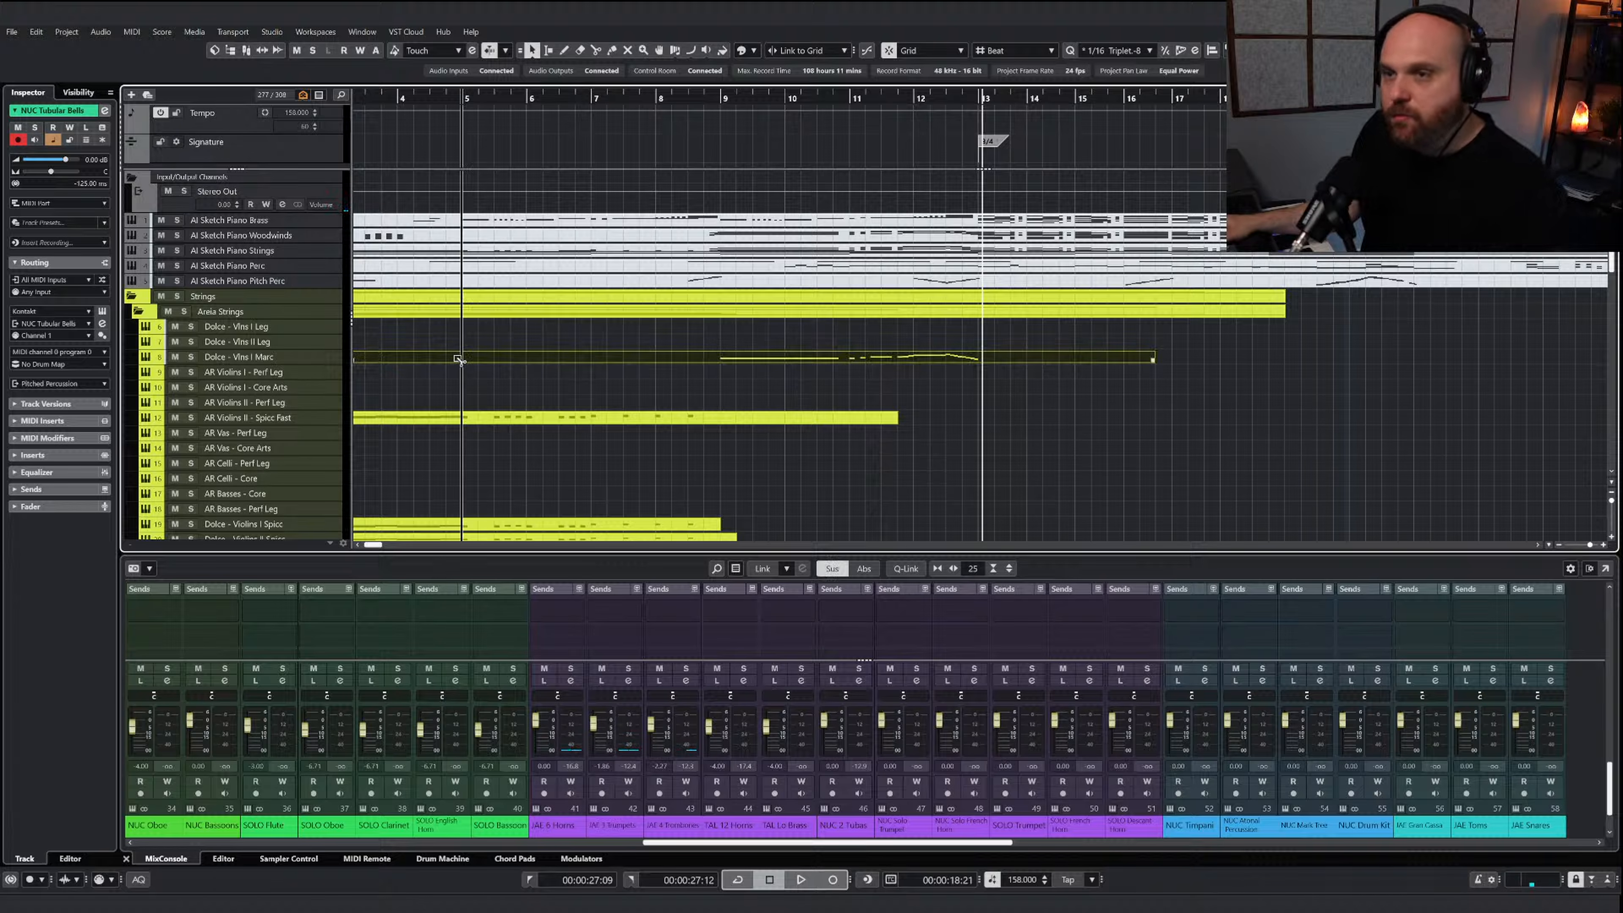
drag(456, 358, 455, 374)
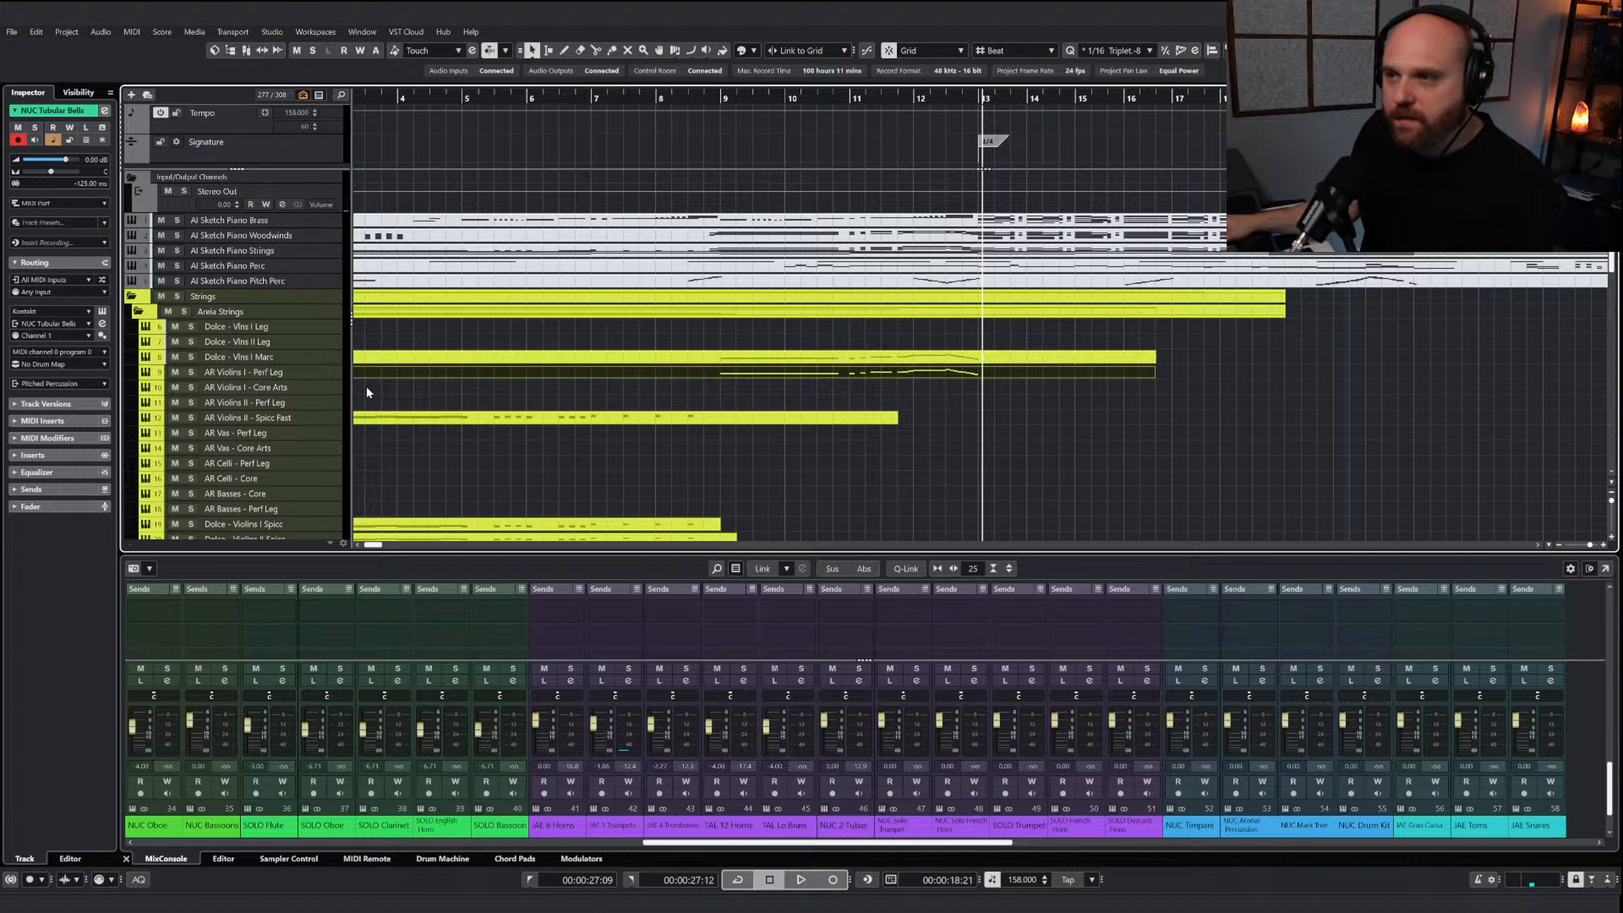
click(190, 371)
click(710, 98)
key(space)
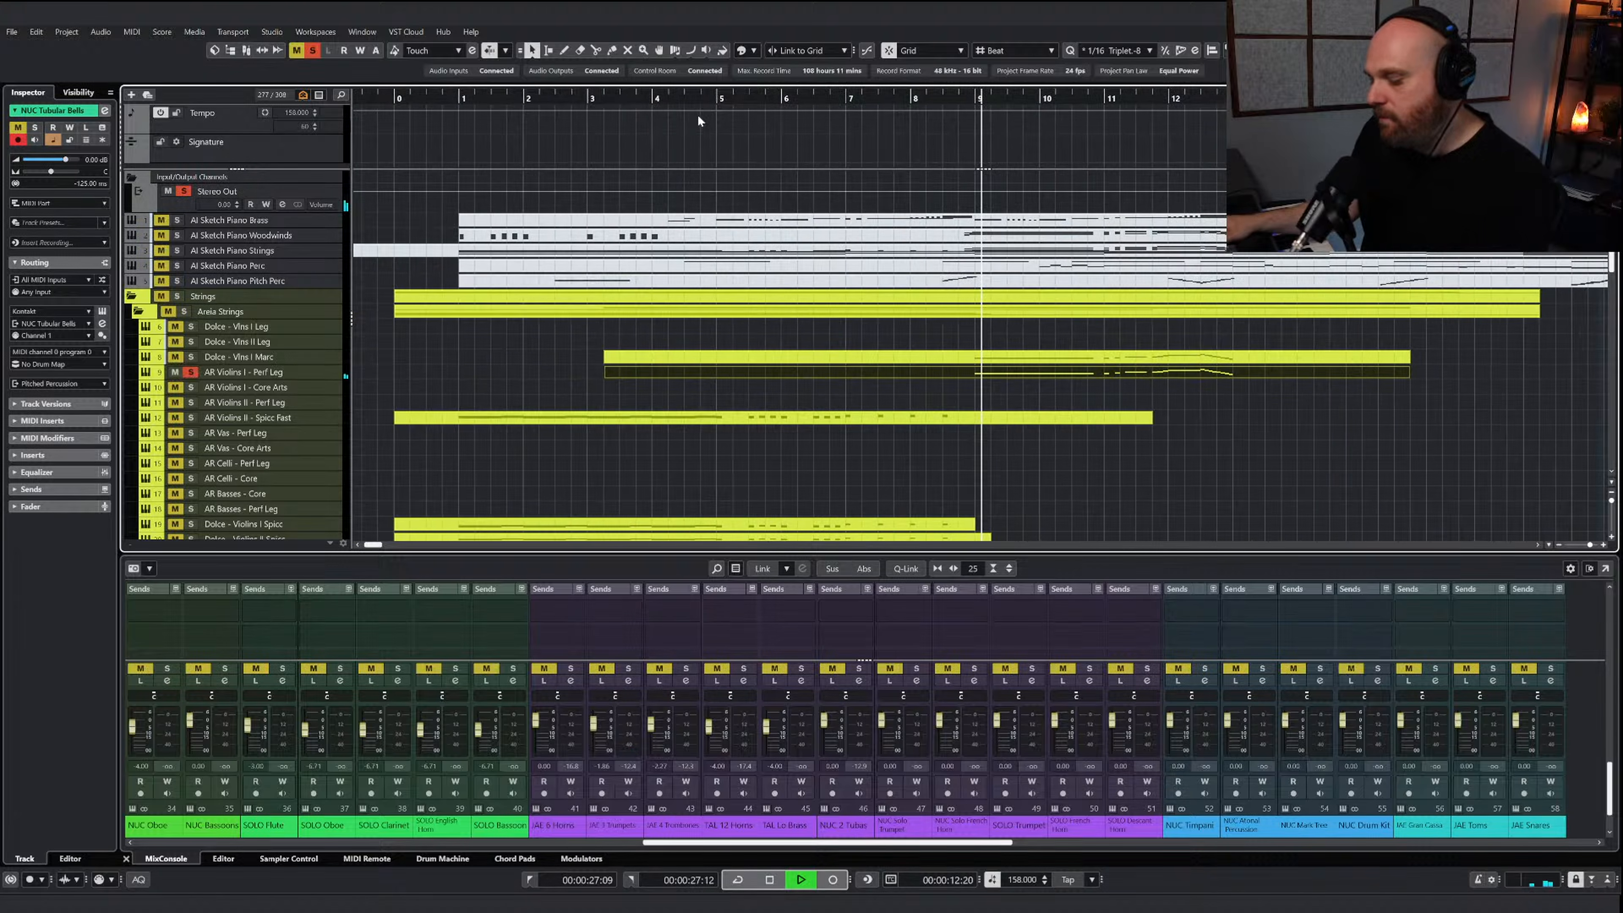
Lengthen the upper notes of the rising run in bar 11 and falling run in bar 12 of the AR Violins I - Perf Leg part, playing them back
double_click(906, 372)
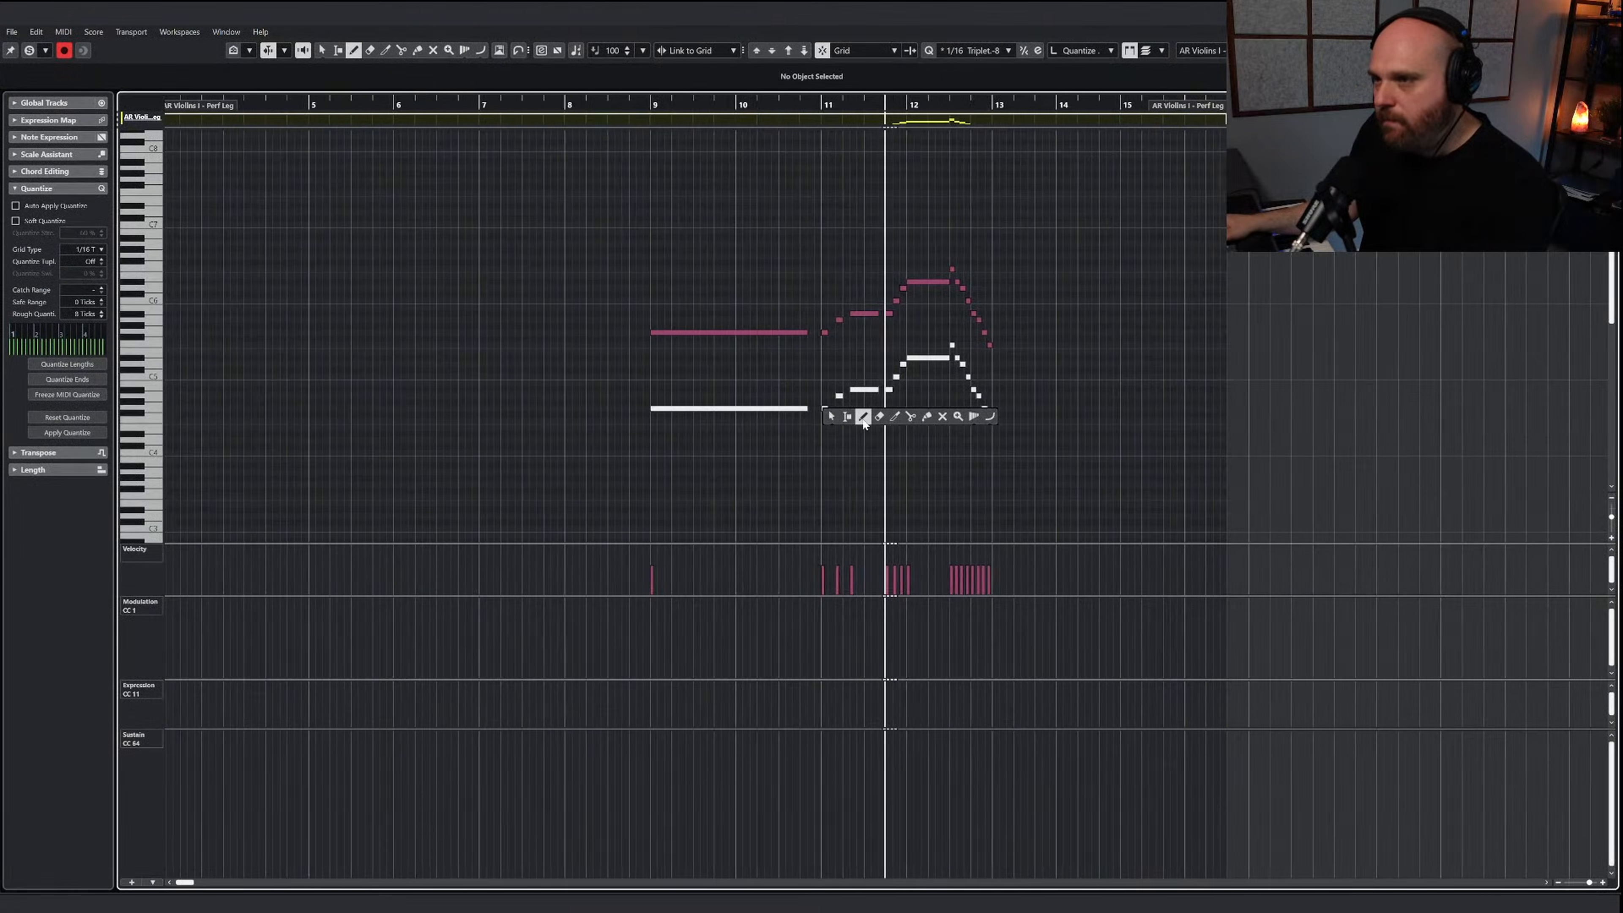
key(1)
key(h)
key(h)
key(h)
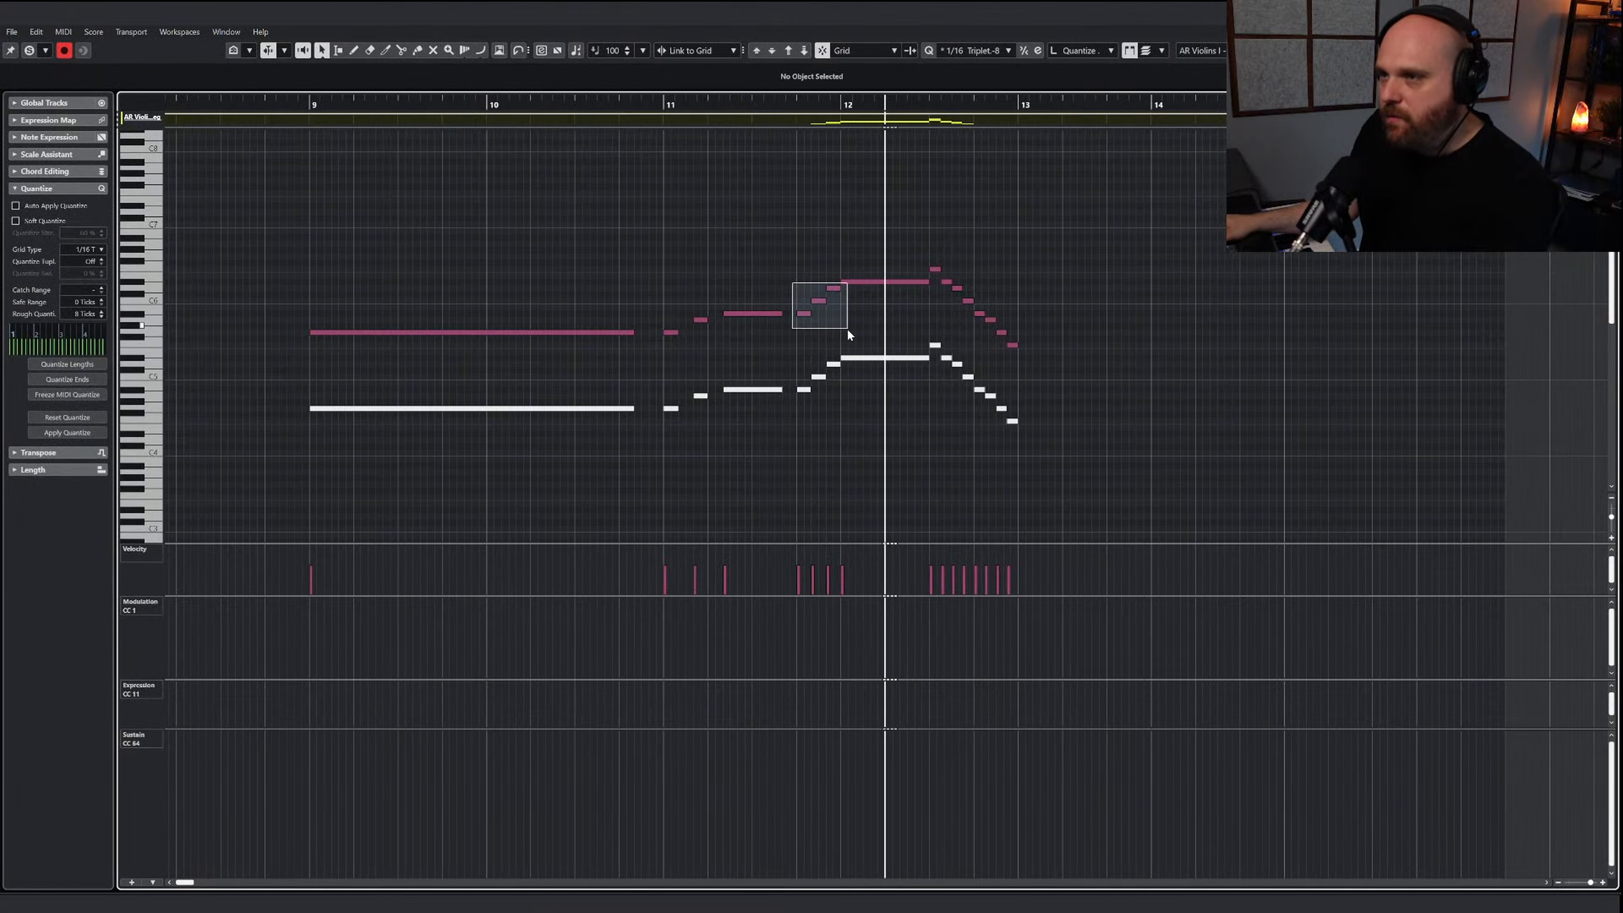
drag(848, 328, 848, 288)
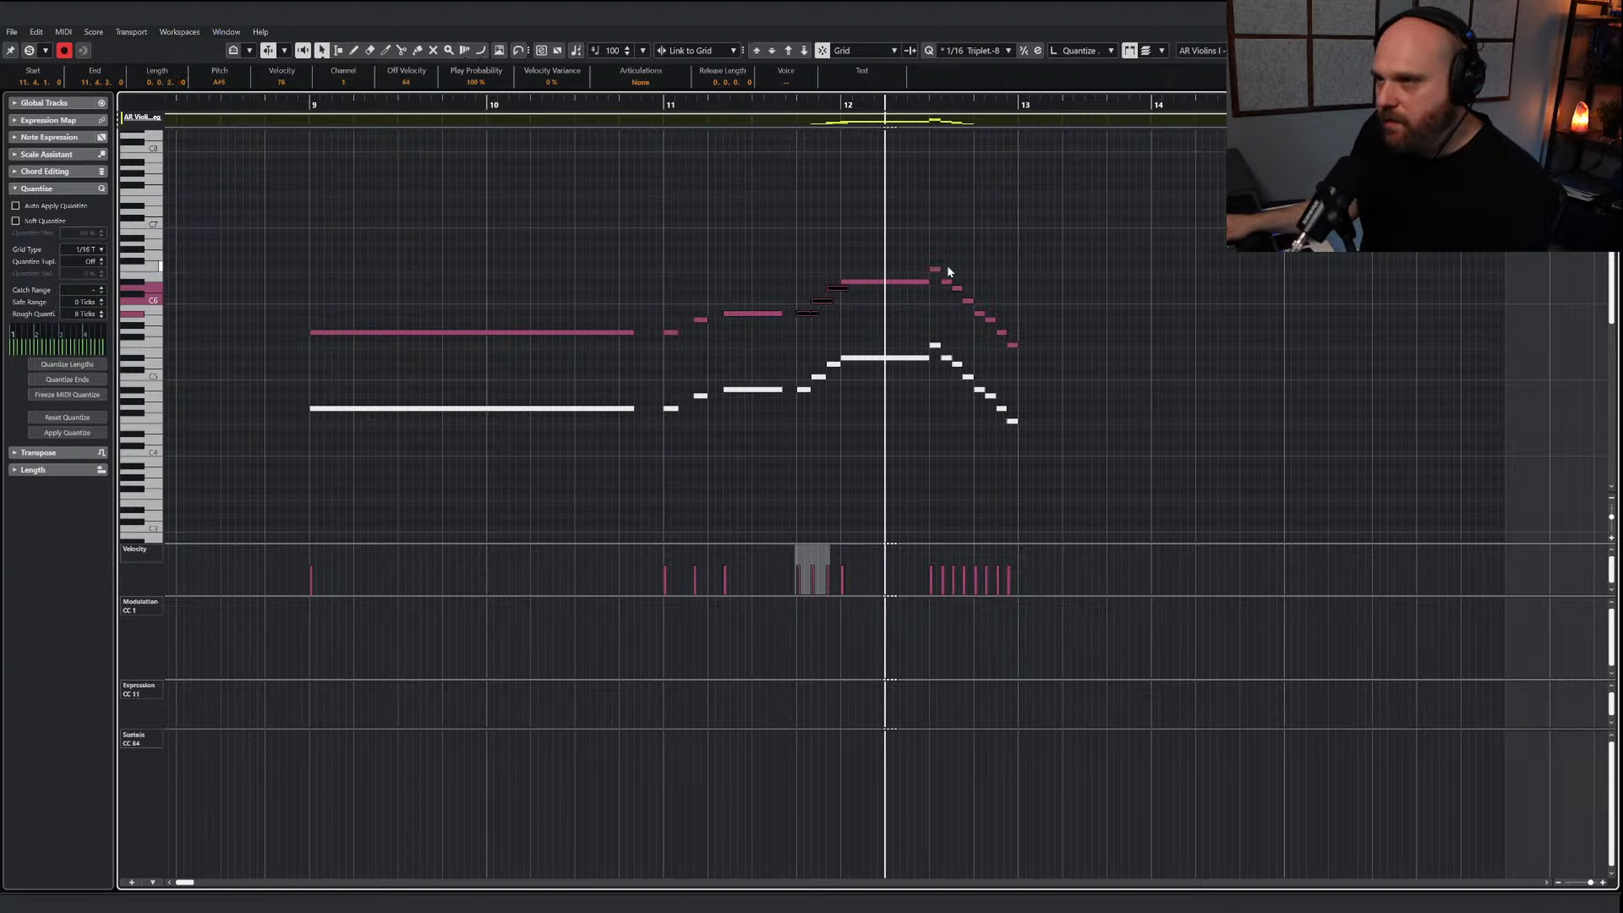
drag(937, 258, 1024, 343)
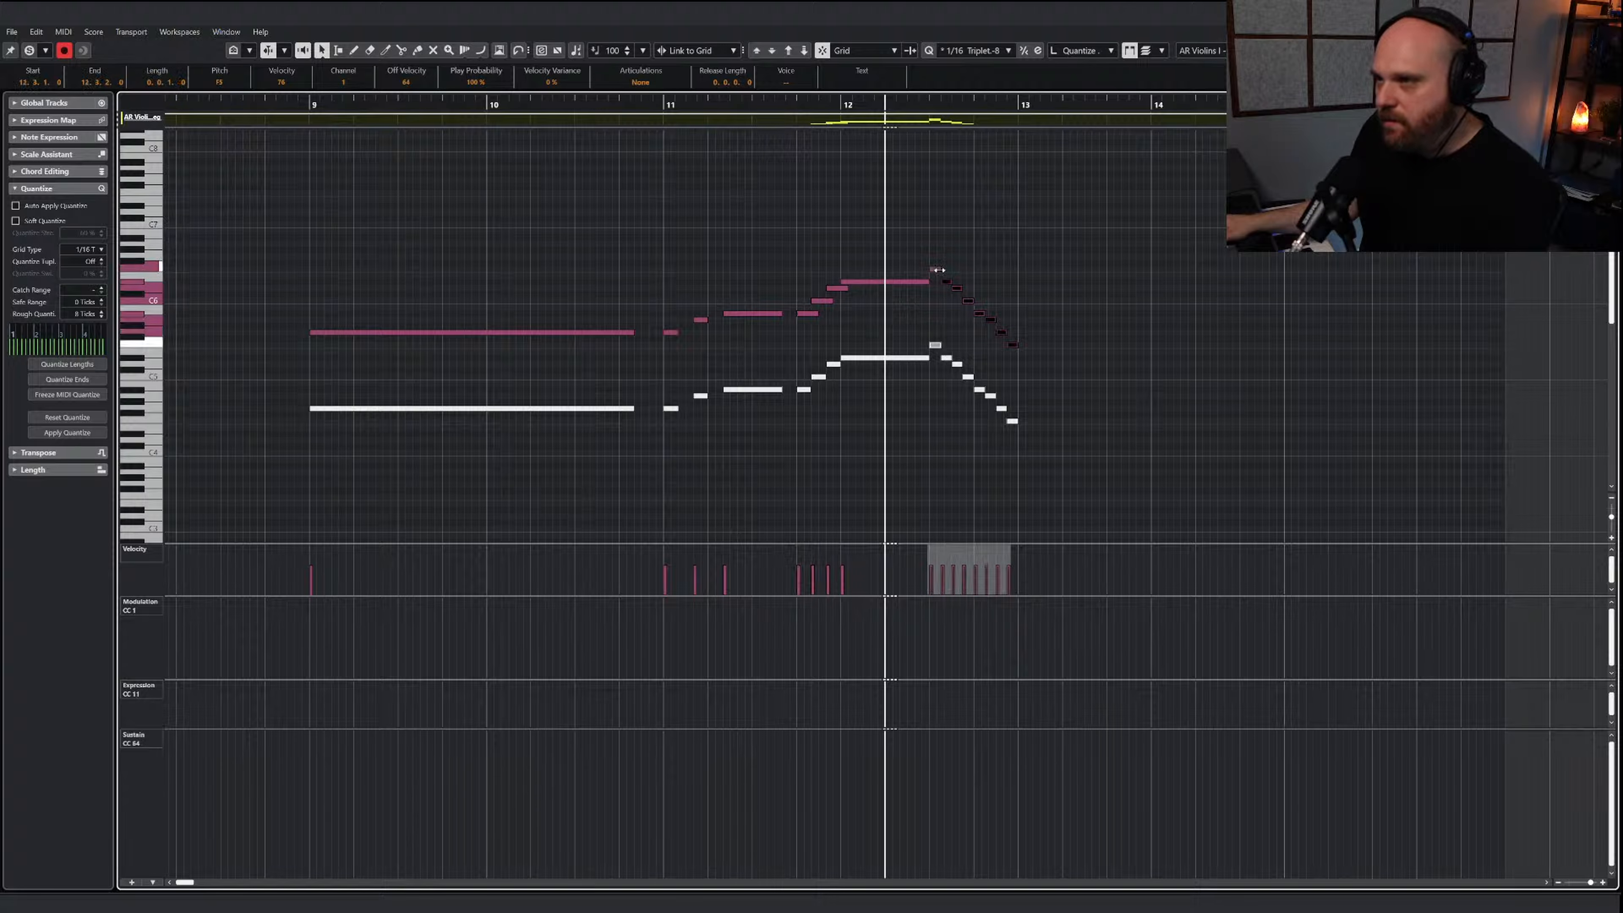
click(801, 111)
key(space)
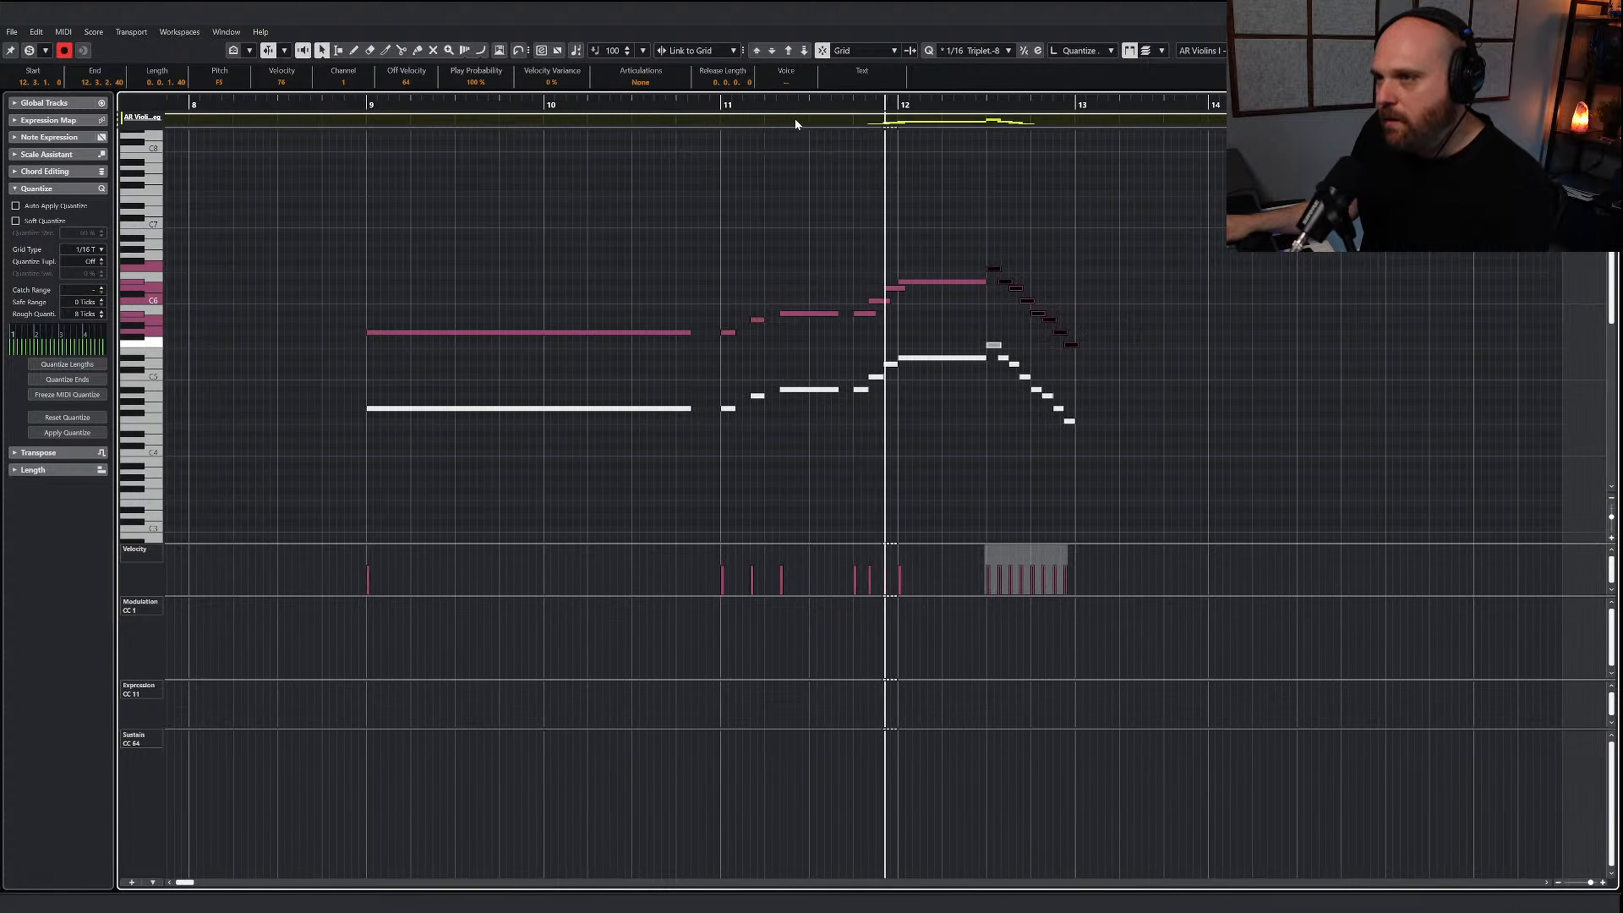
click(820, 283)
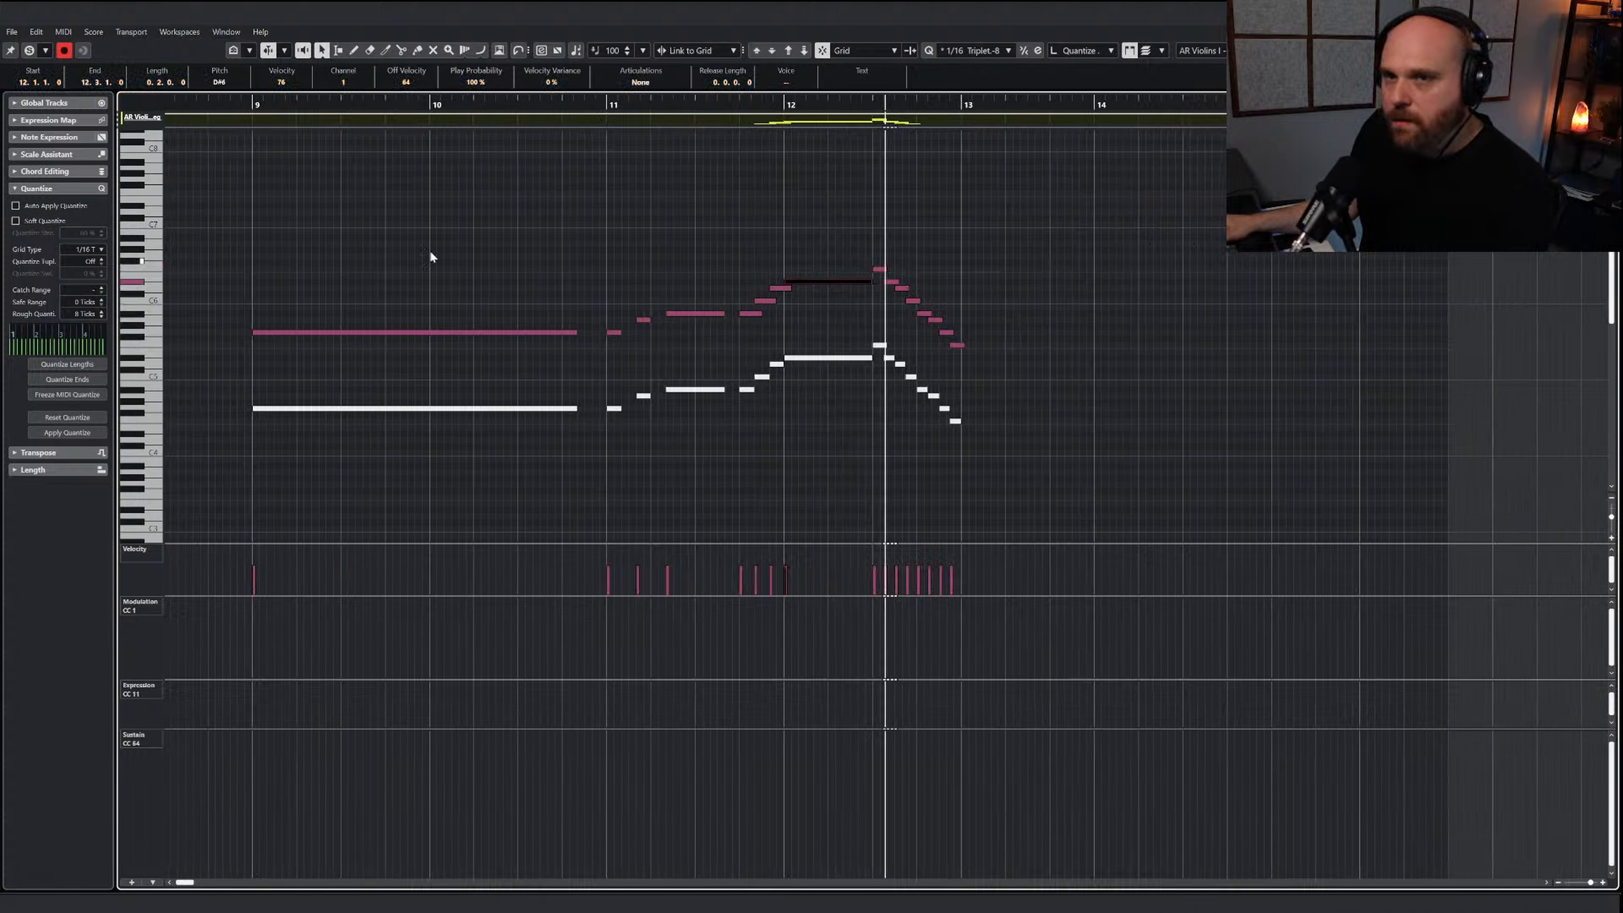
Transpose all notes in the AR Violins I - Perf Leg part down one octave
key(g)
drag(1204, 489, 484, 259)
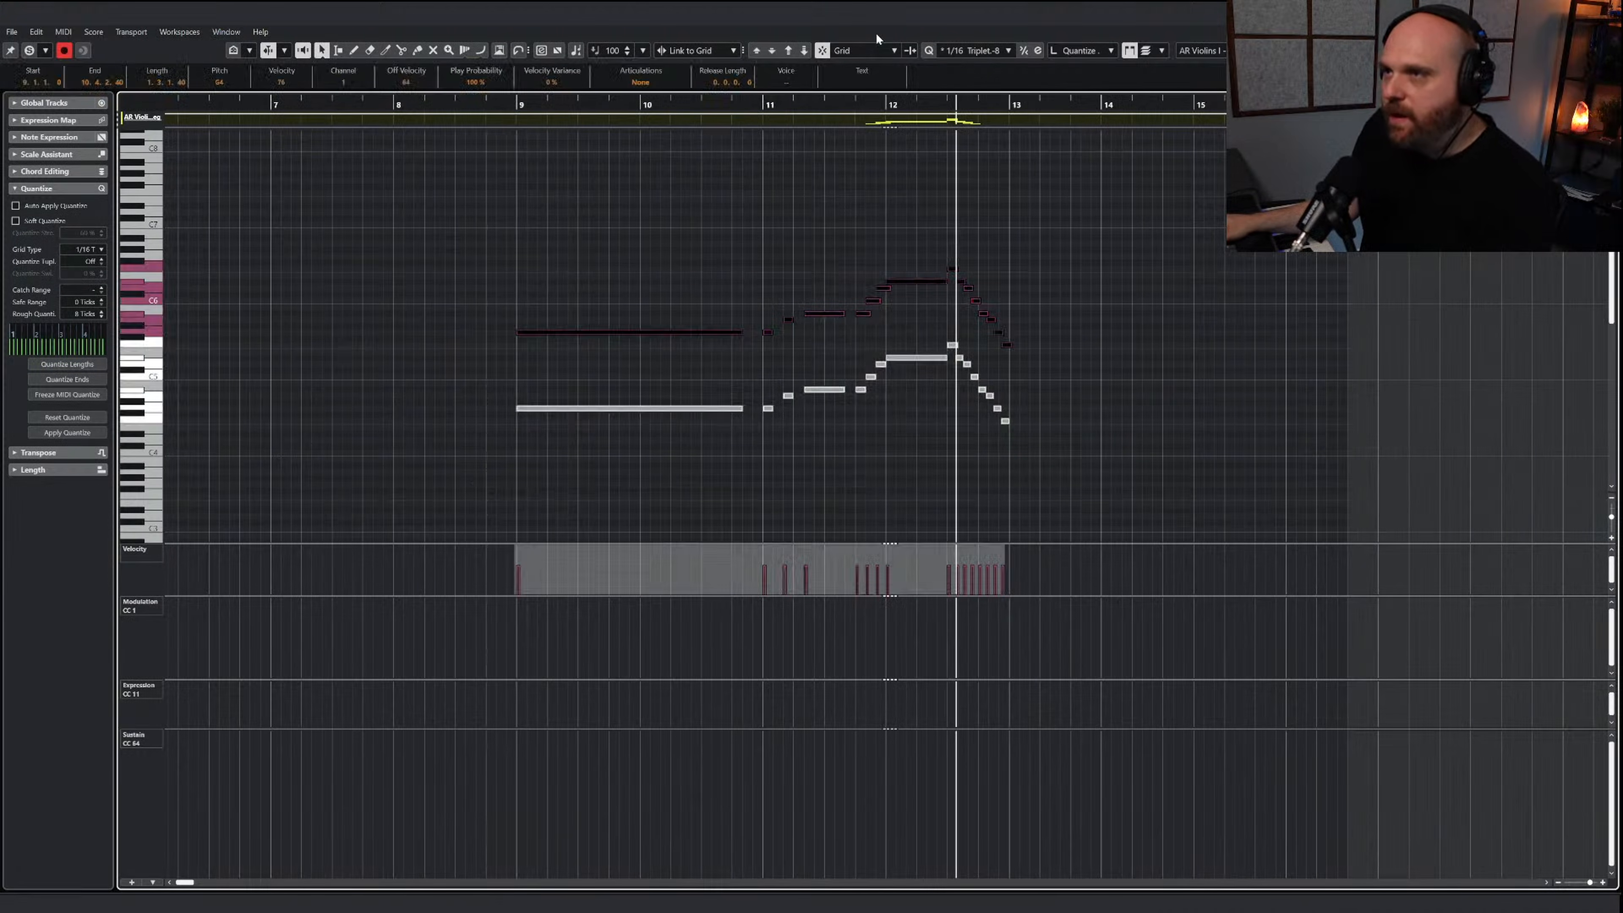
click(793, 51)
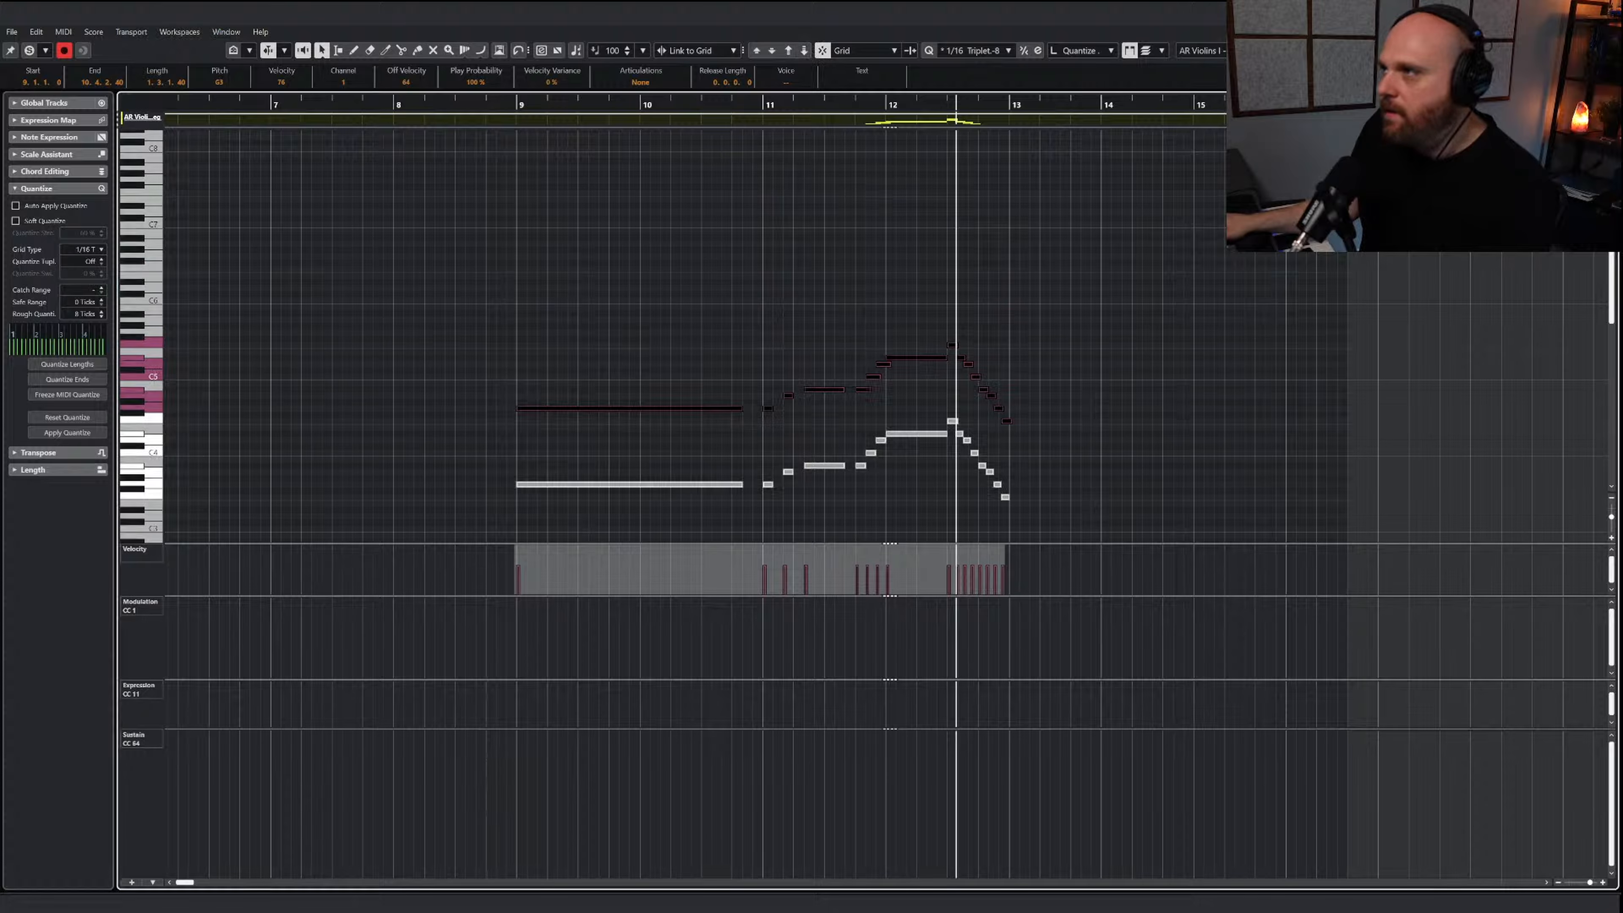
key(Return)
Transpose all notes in the Dolce - Vlns I Marc part down one octave
click(864, 389)
double_click(866, 361)
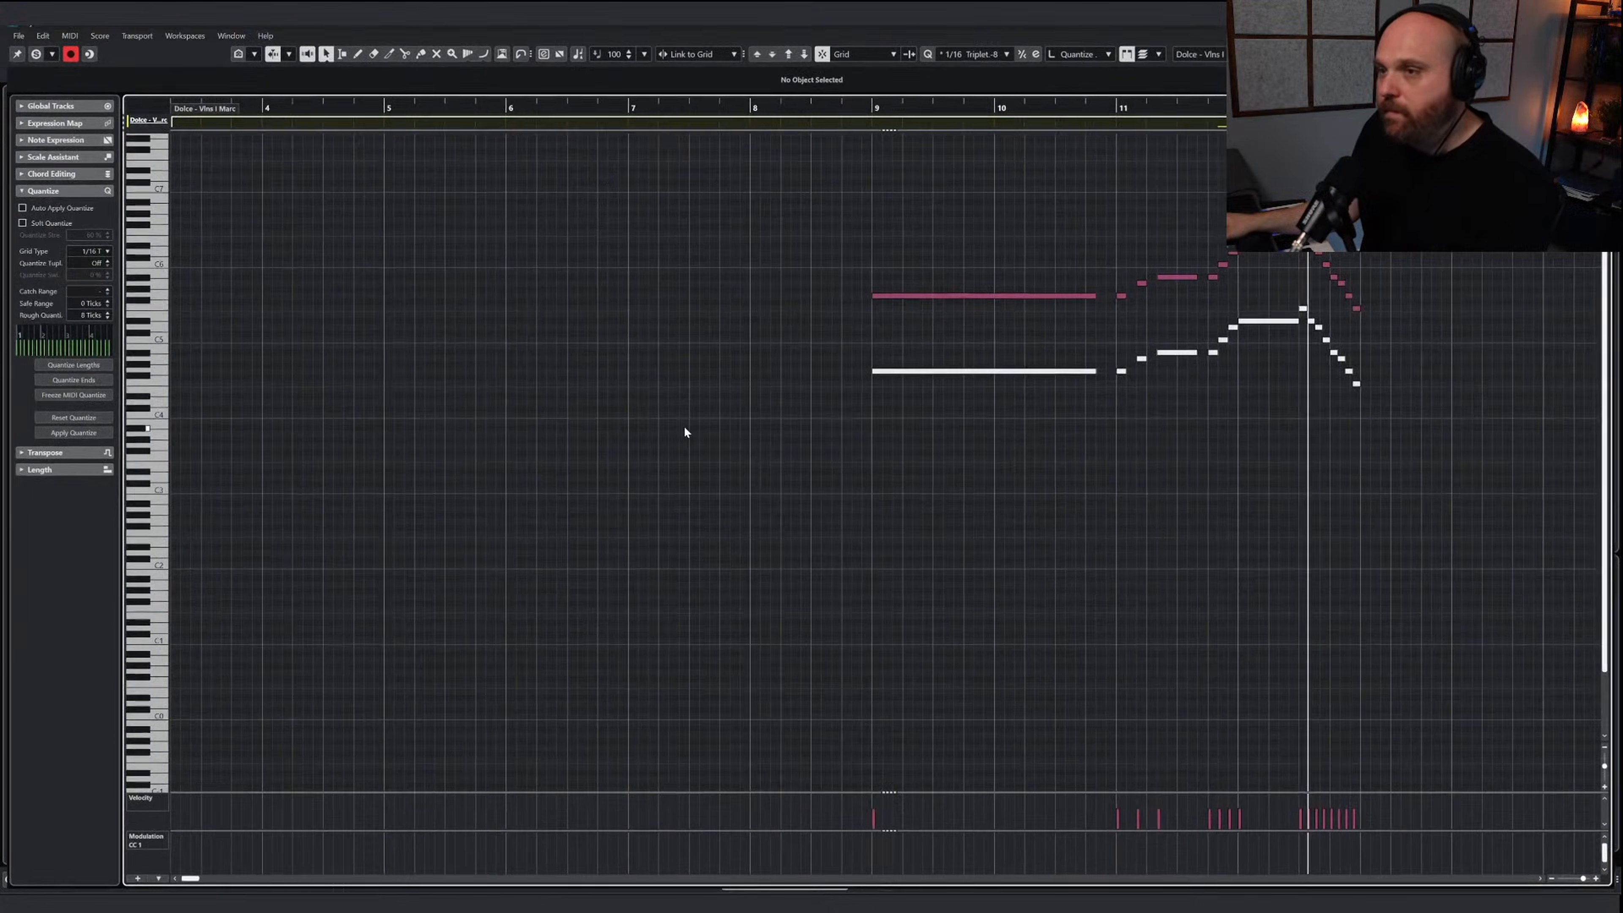
drag(854, 225, 1383, 495)
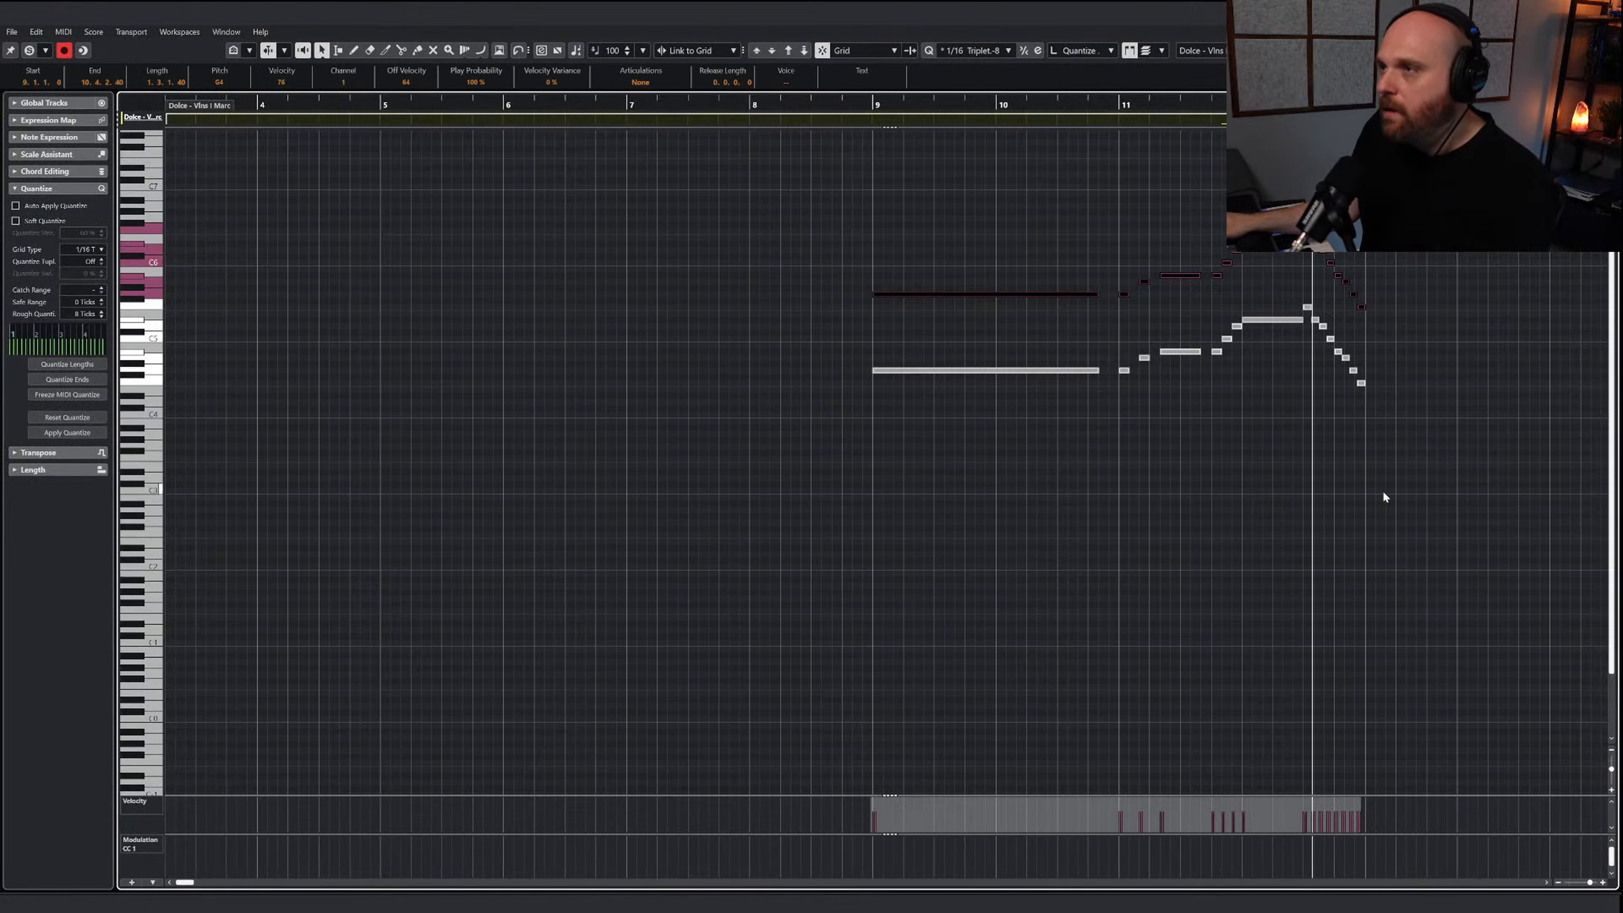
click(804, 50)
click(861, 345)
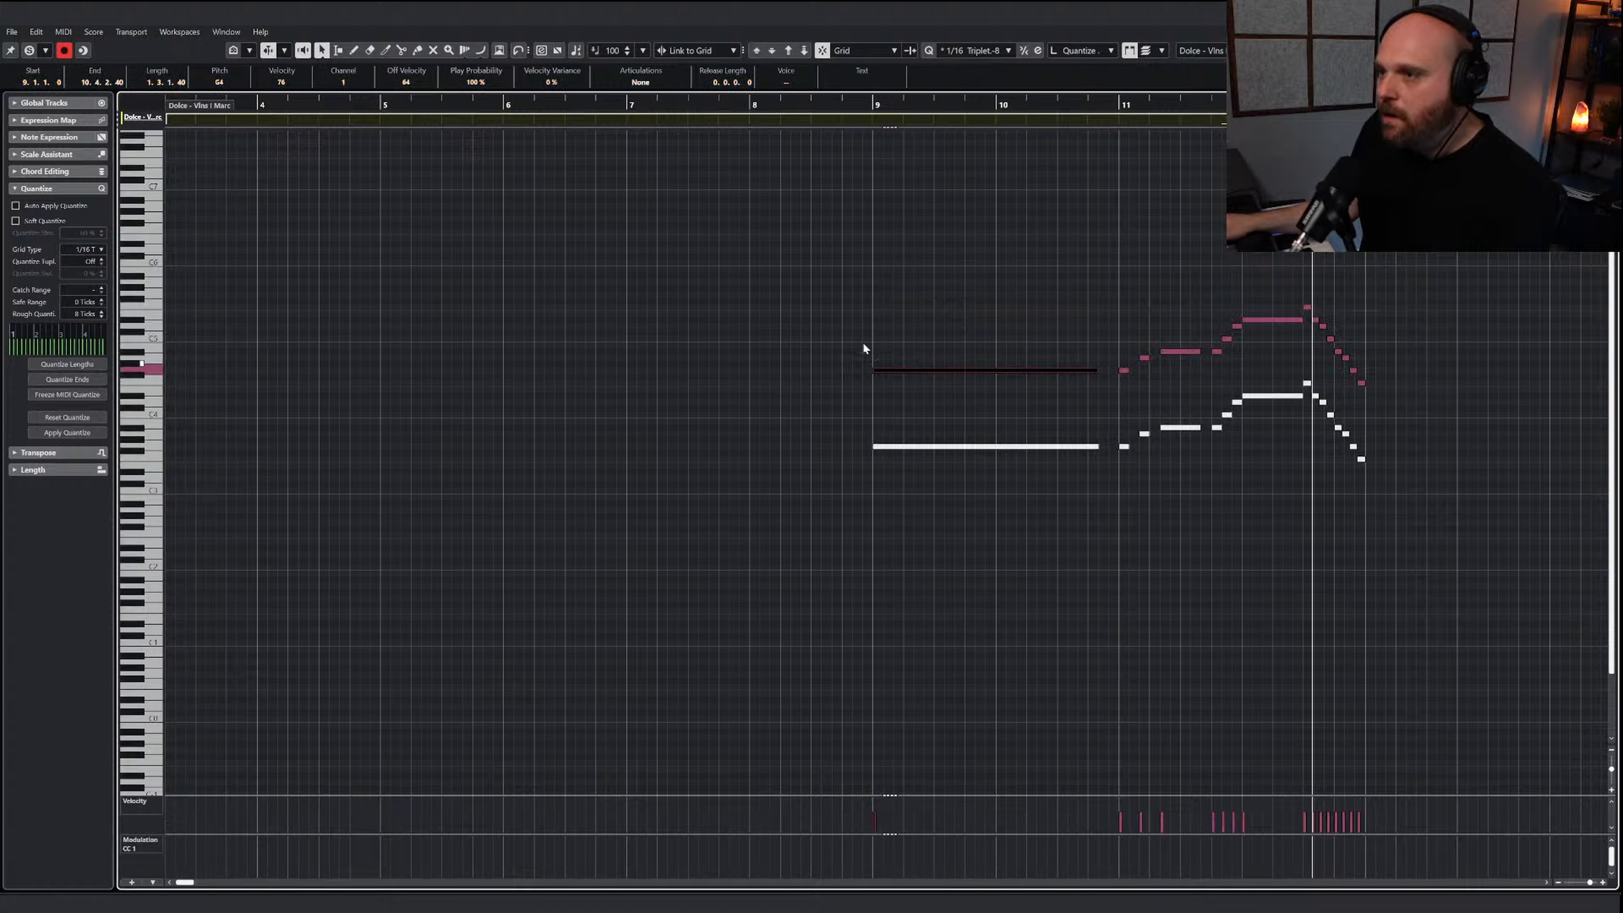
Play back the transposed Dolce - Vlns I Marc part from bar 9 and close its note editor
click(926, 370)
click(843, 108)
key(space)
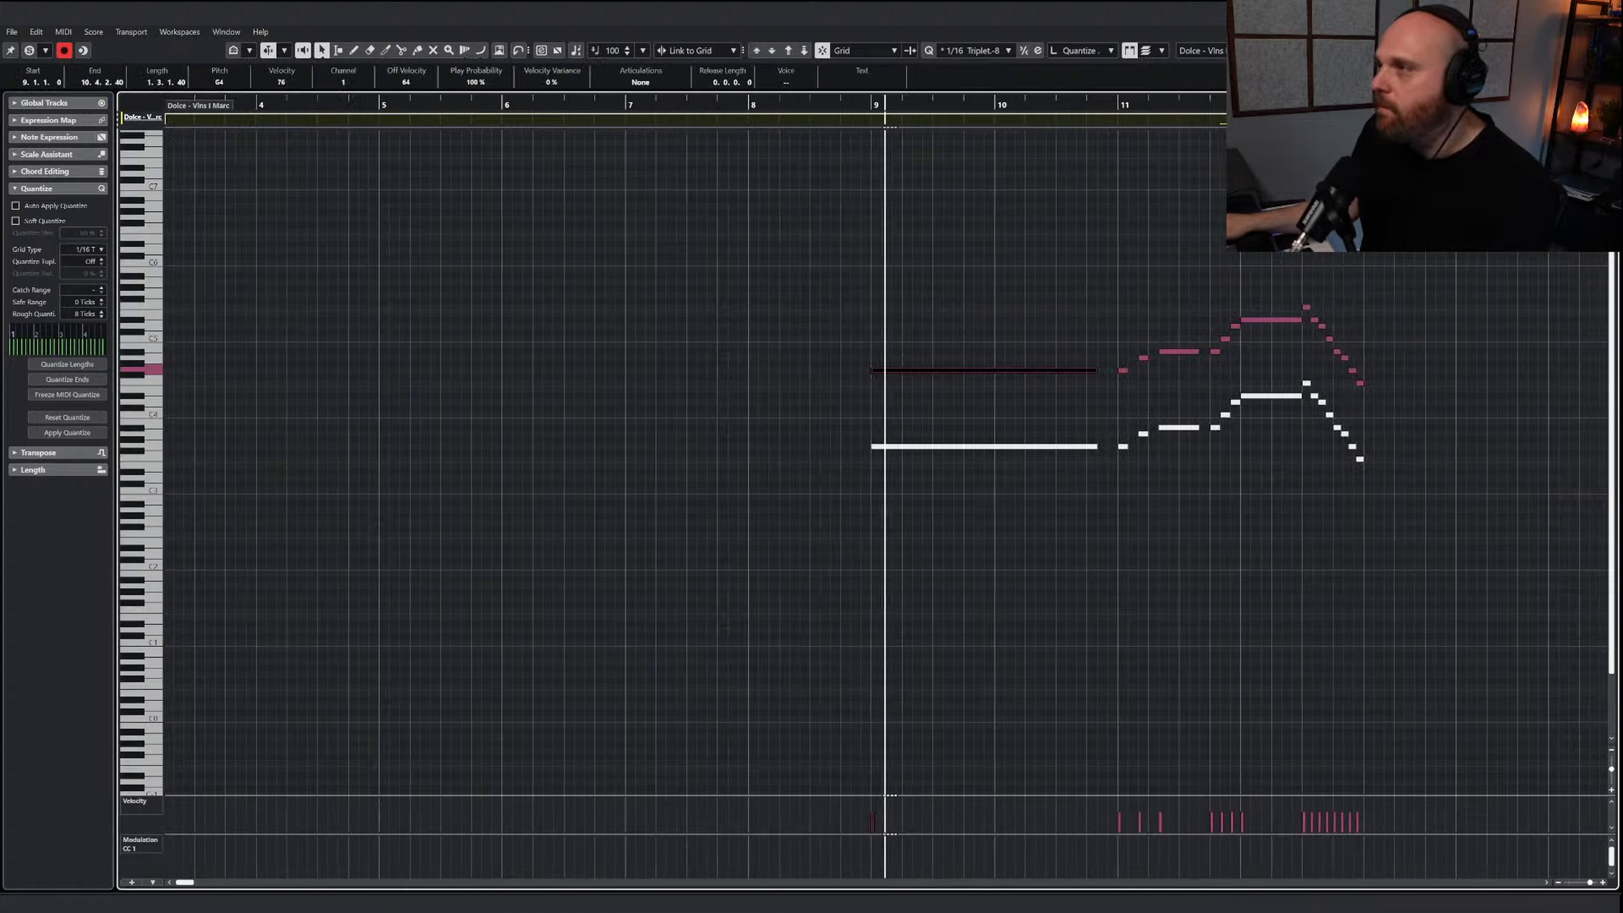
key(Return)
right_click(788, 339)
key(space)
Clear the solos and play back the full arrangement from about bar 7 through bar 12
click(817, 102)
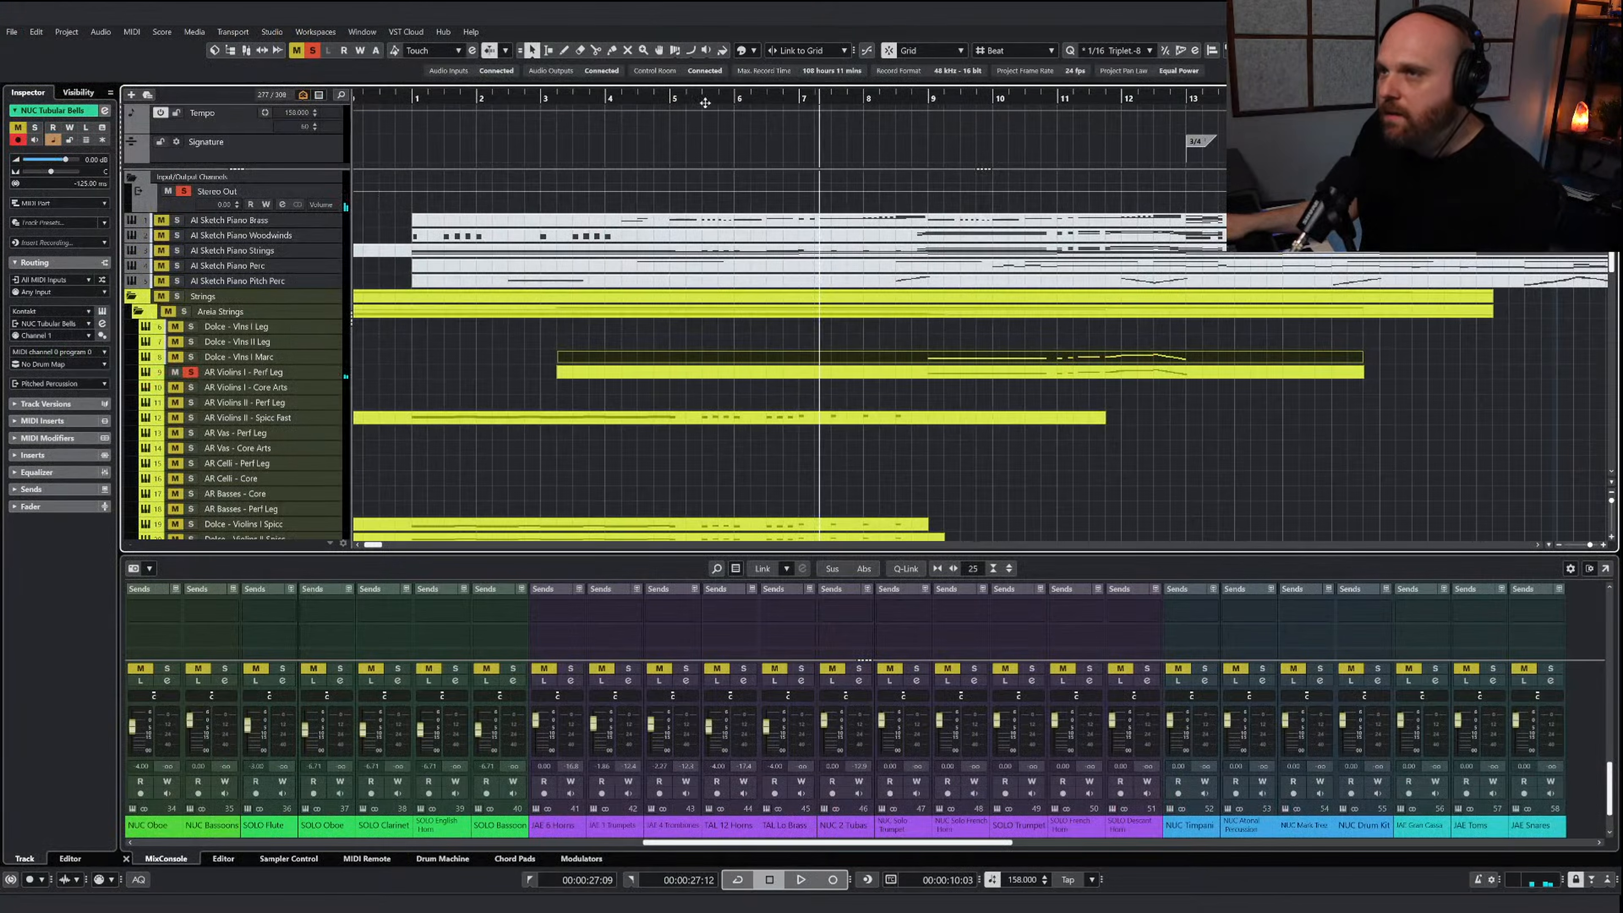
click(313, 50)
key(space)
key(space)
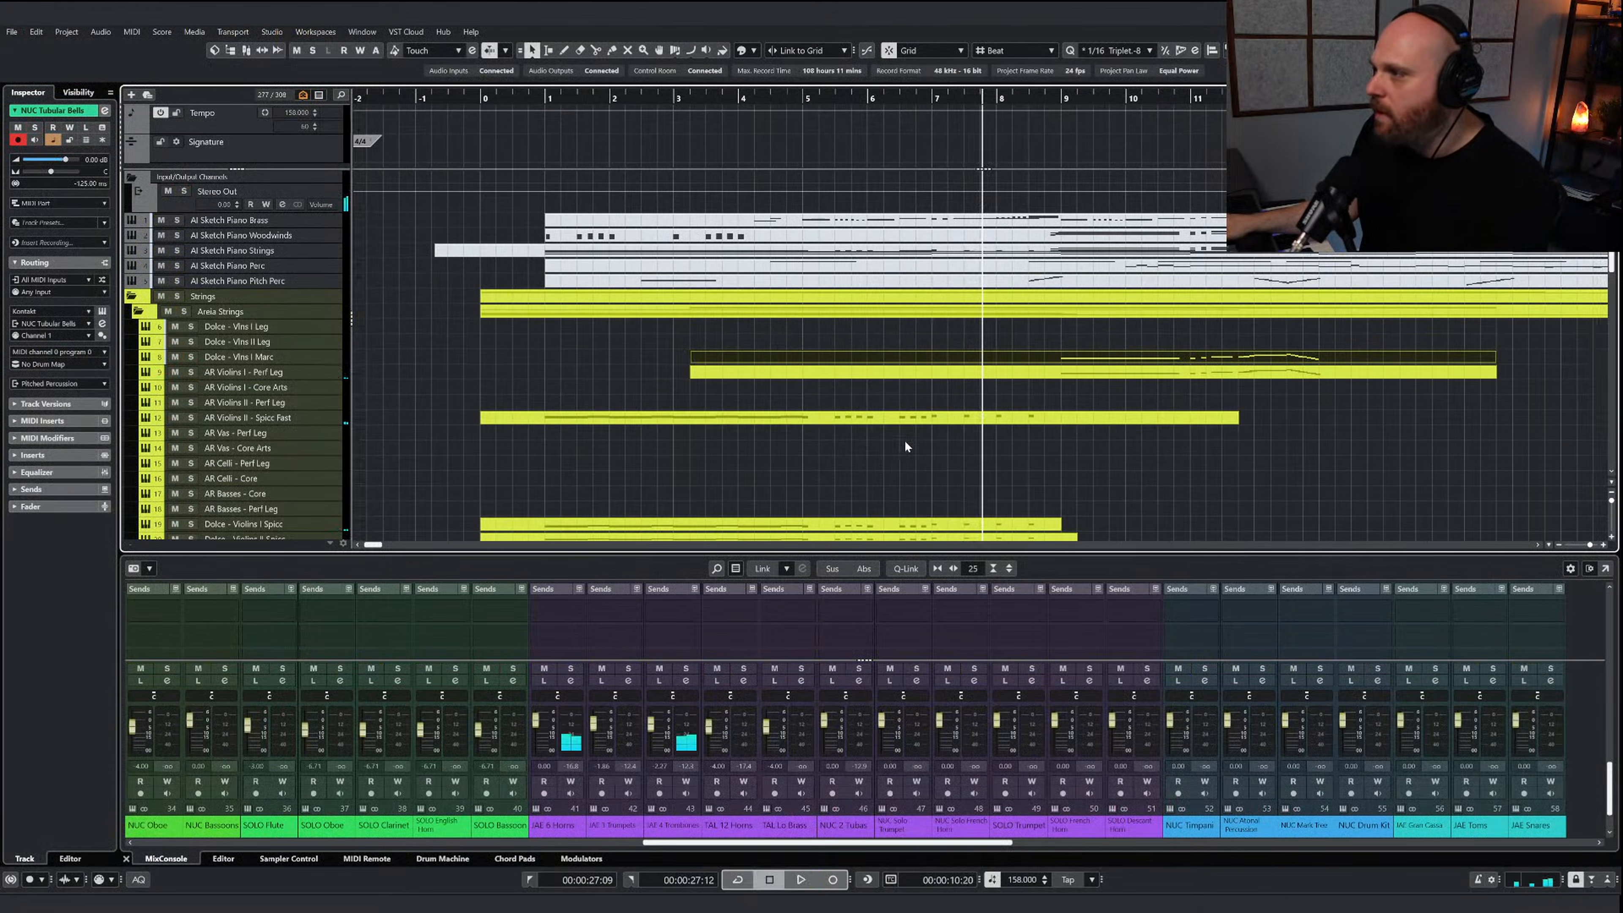
right_click(907, 453)
click(907, 454)
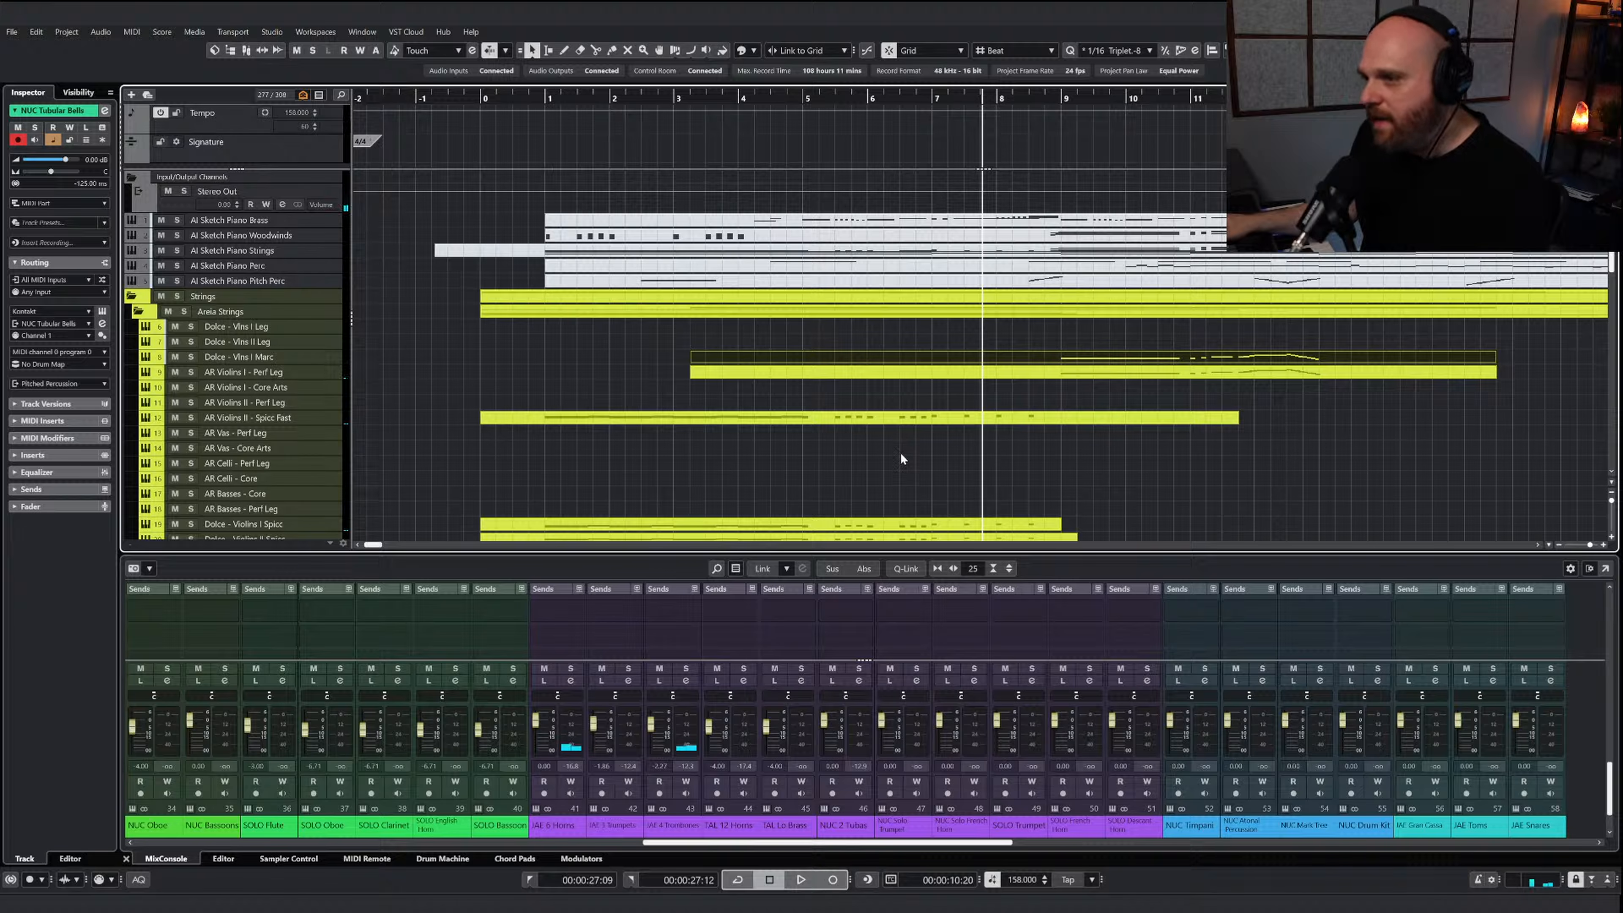
key(space)
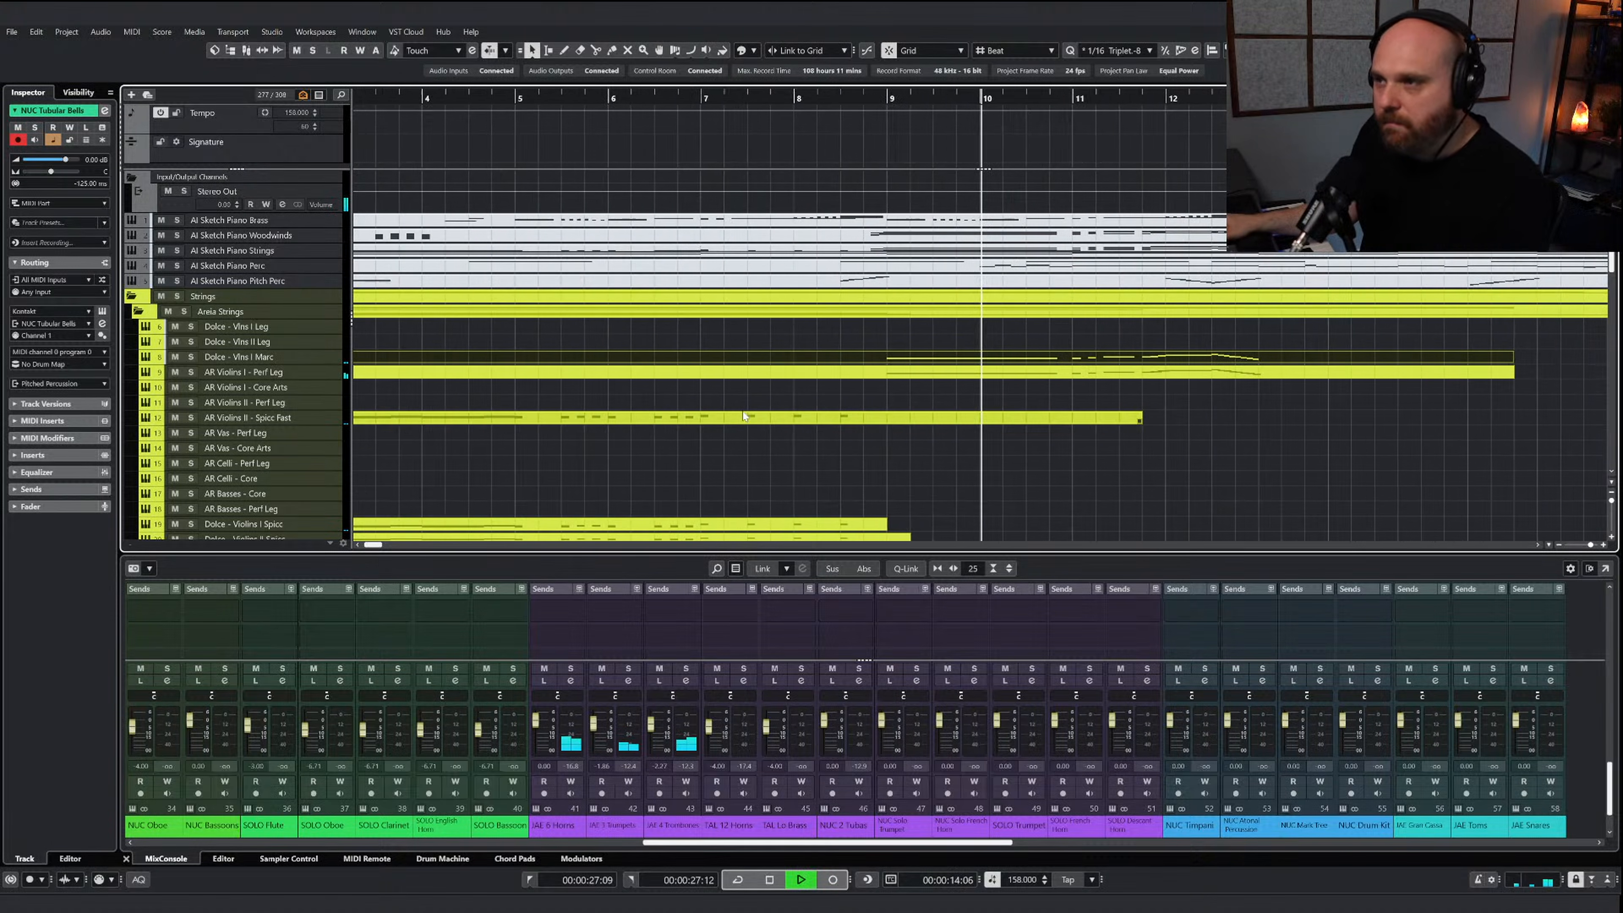
key(g)
key(g)
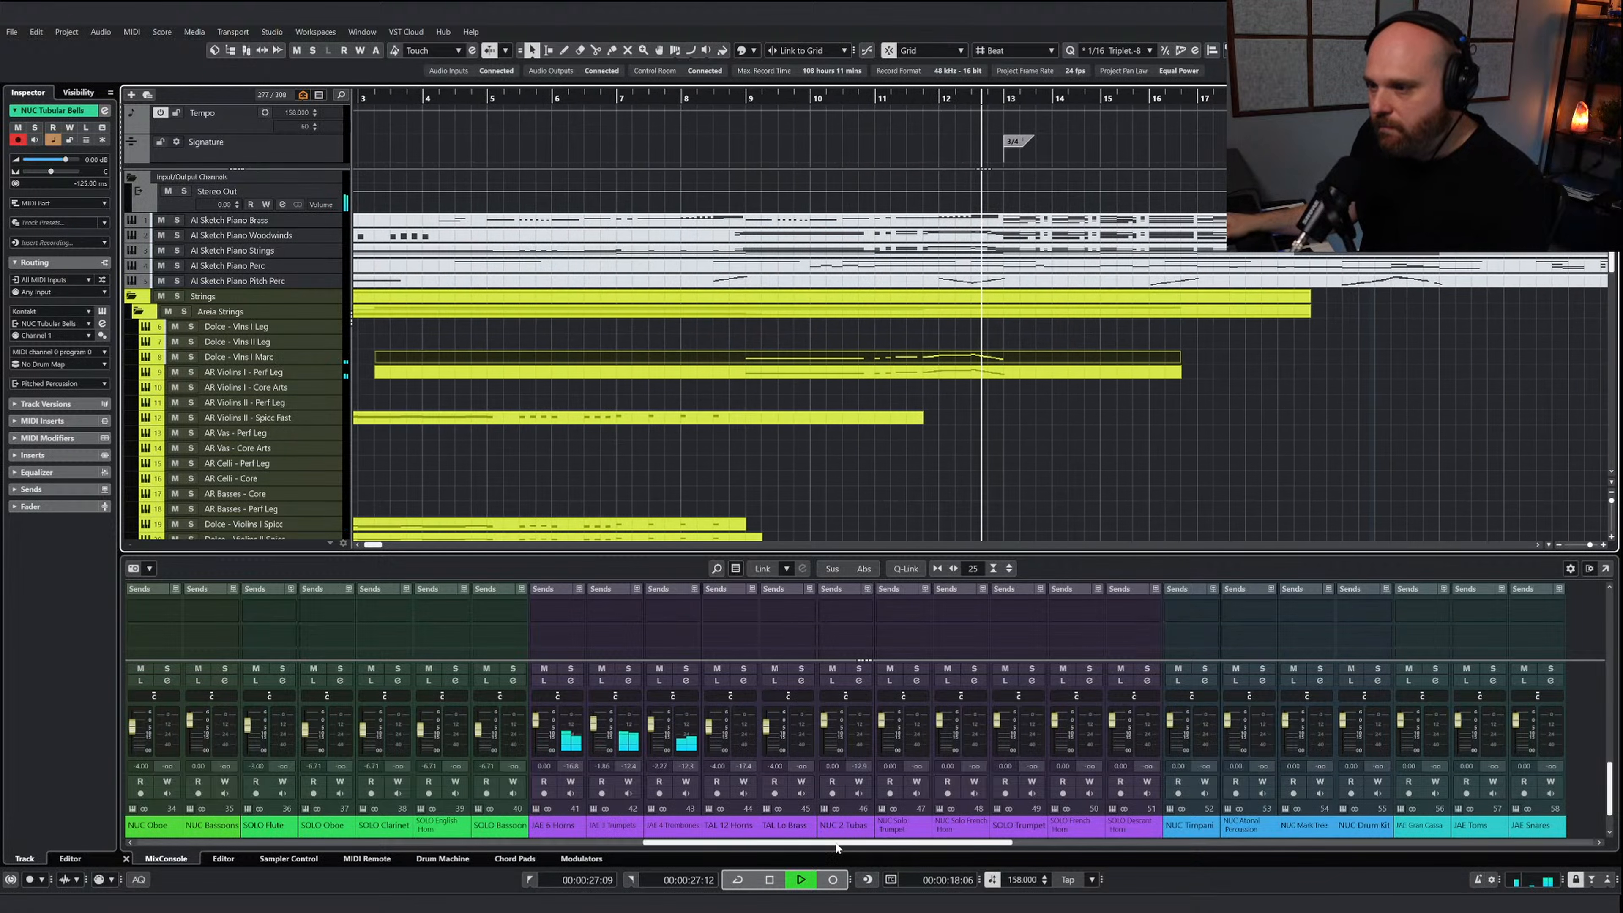
key(space)
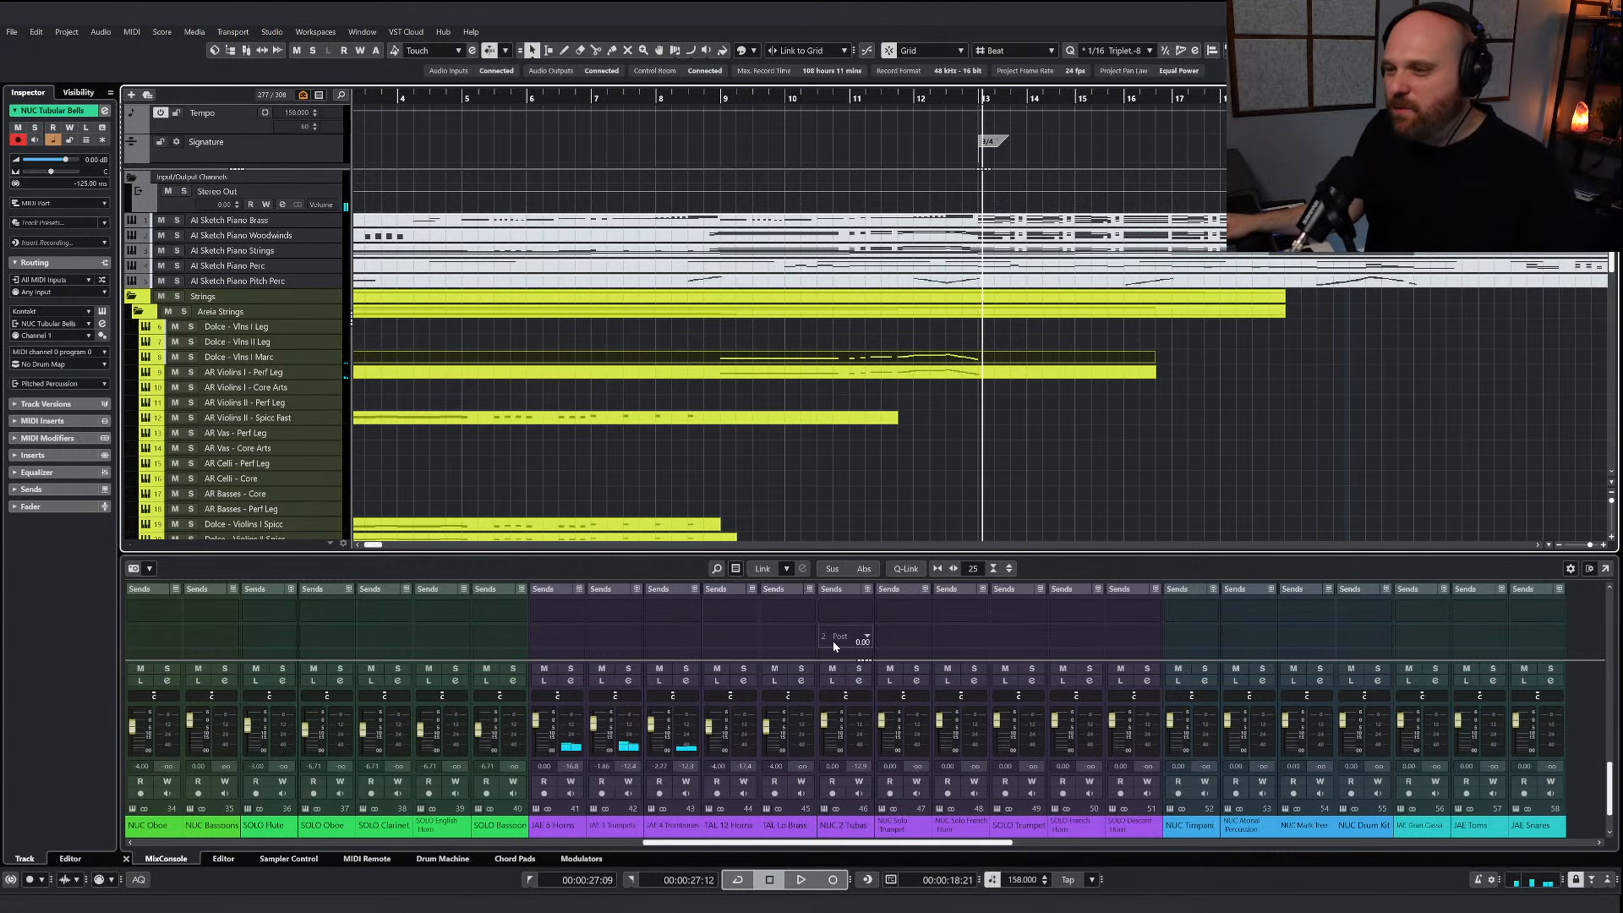
Solo the AR Violins I - Perf Leg track and play it back with its mixer channel in view
click(190, 373)
click(720, 102)
key(space)
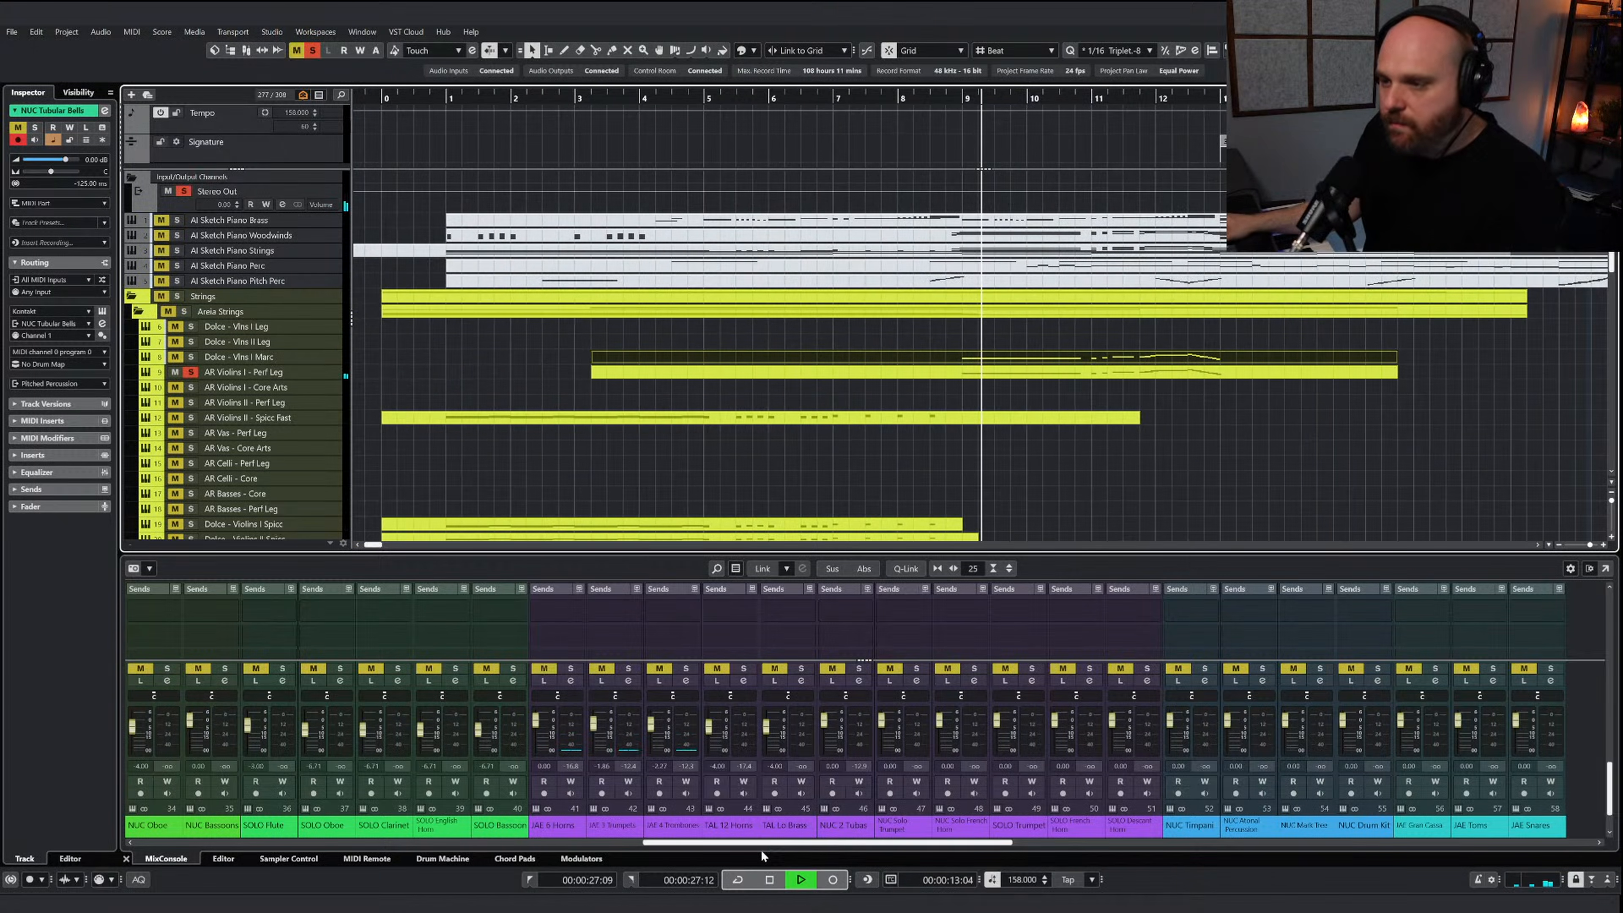
drag(760, 843, 195, 860)
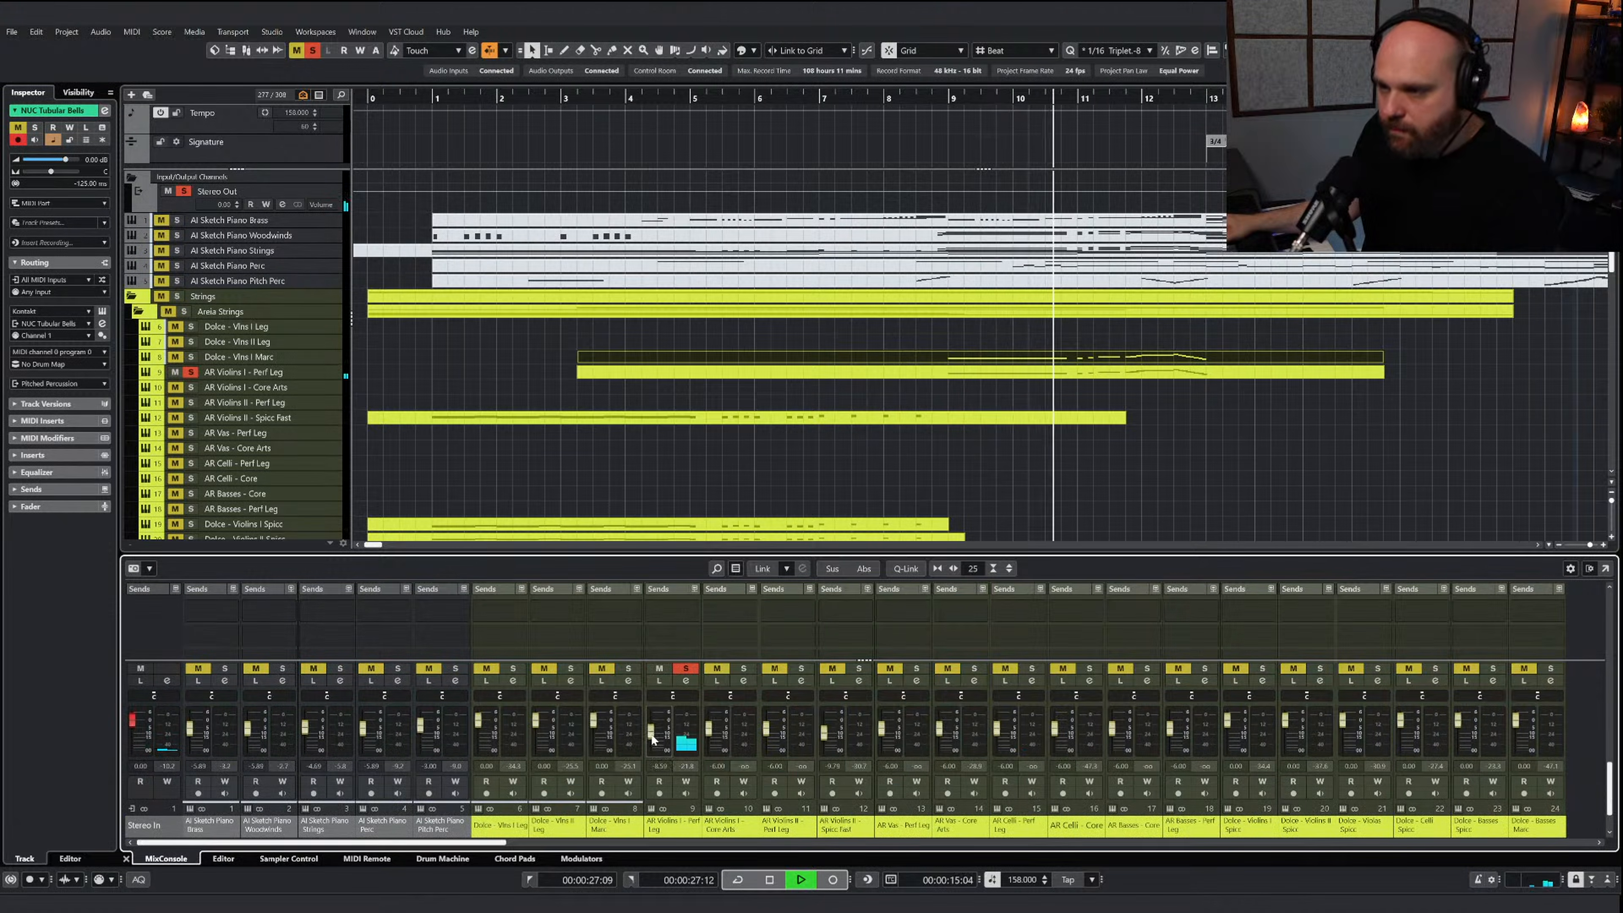
key(space)
Solo the Dolce - Vlns I Marc track and inspect the advanced settings of its marcato instrument
click(191, 356)
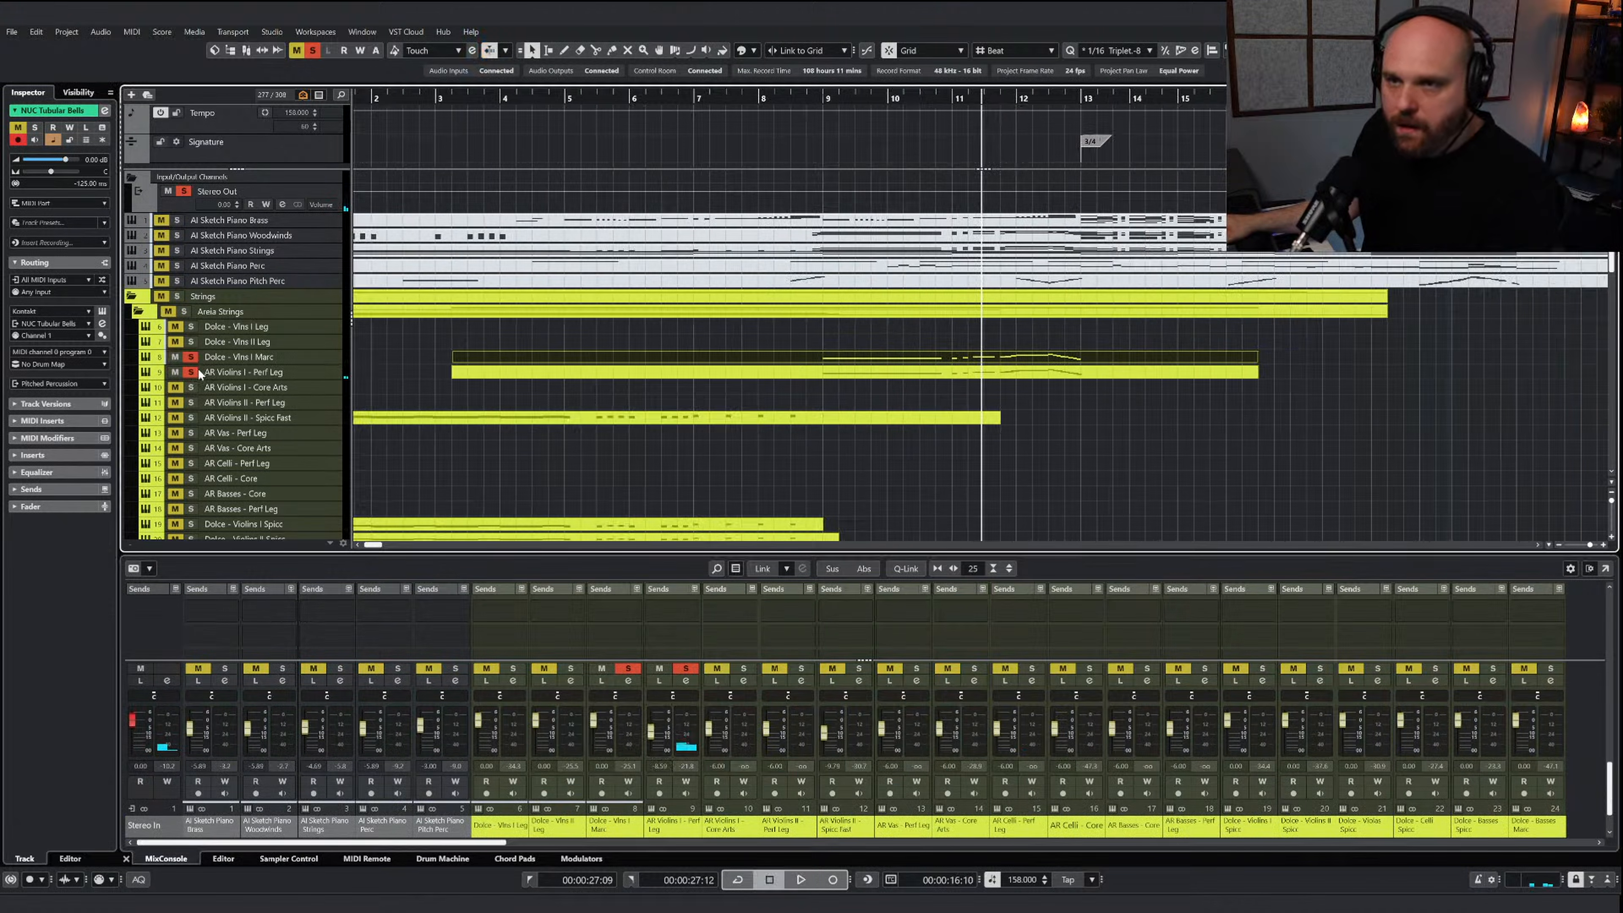
click(237, 355)
key(e)
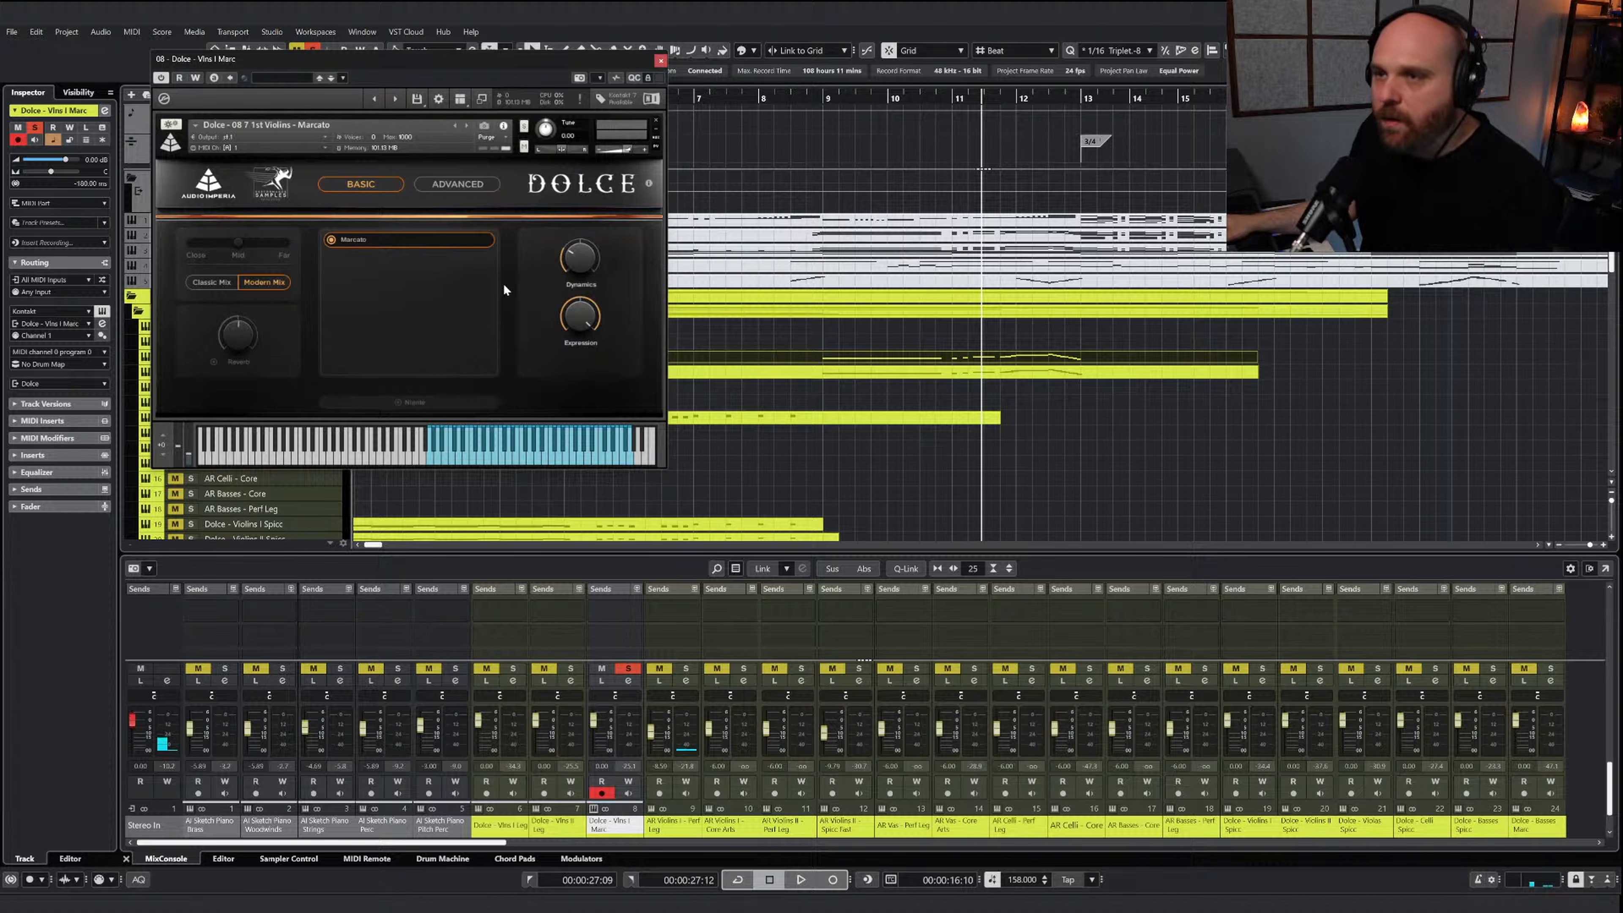
click(437, 185)
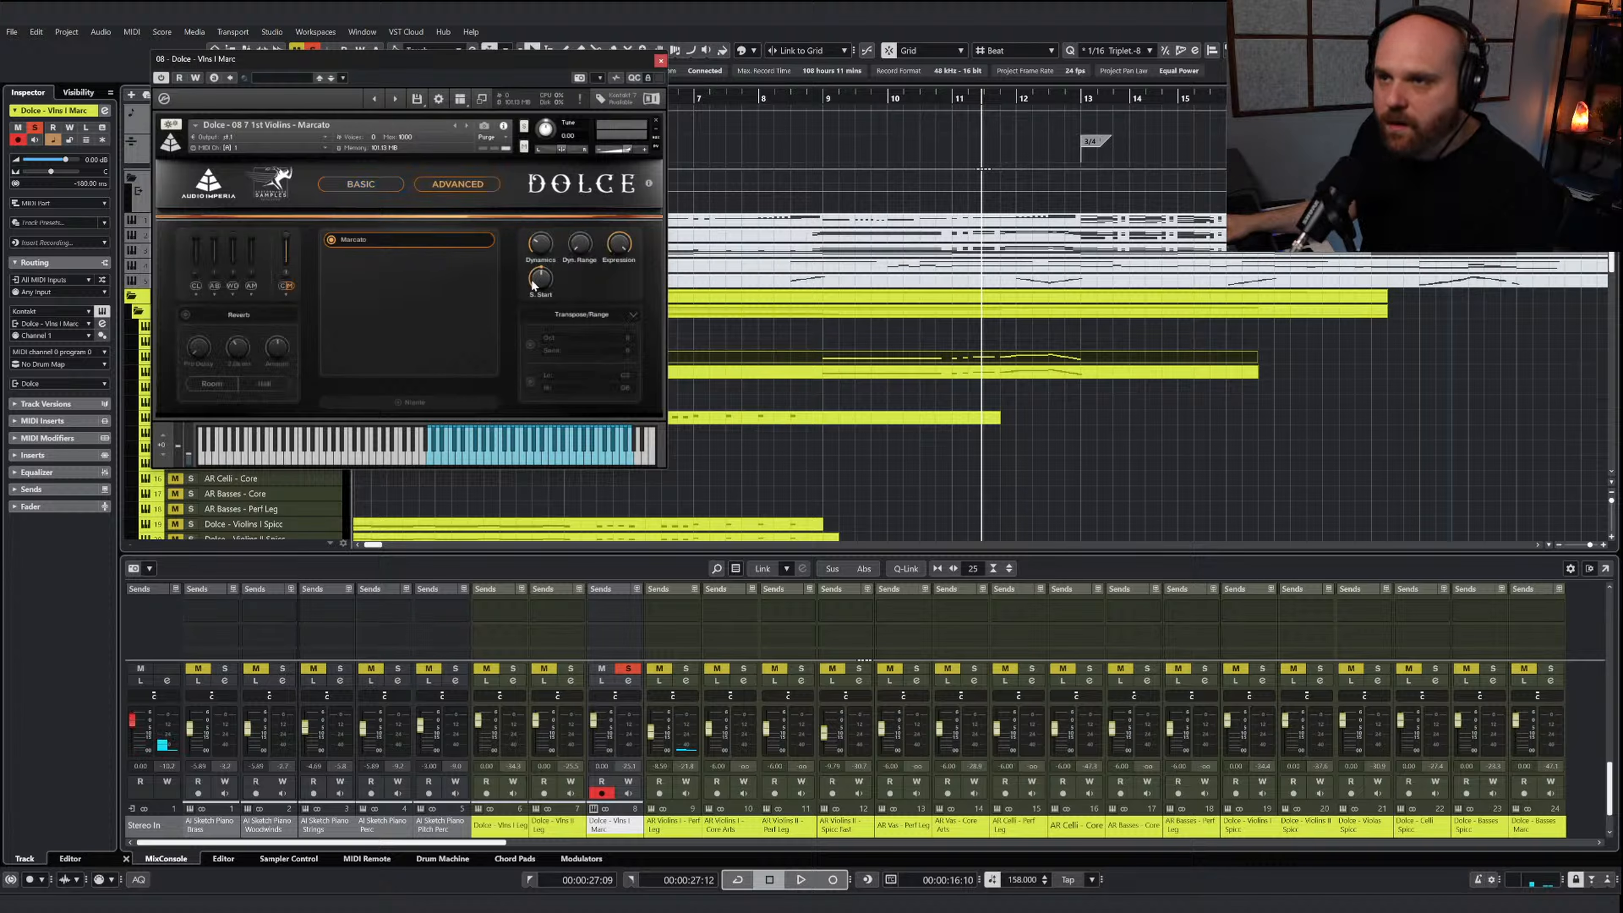
click(660, 60)
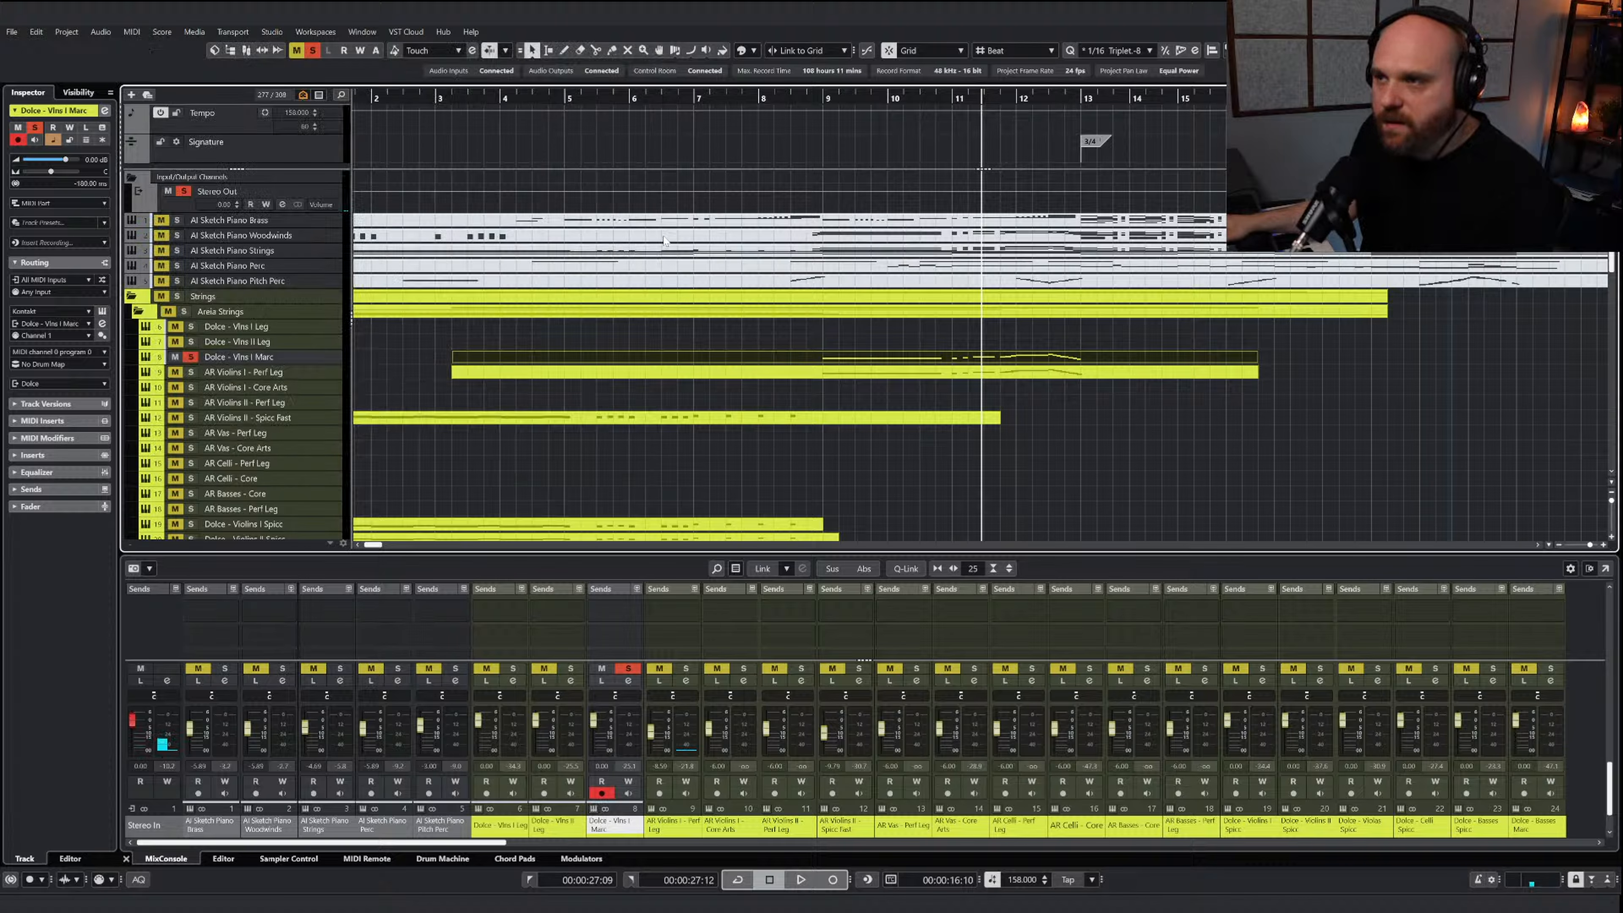
Set the Dolce - Vlns I Marc track delay to -80 ms and play the soloed part from before bar 9
double_click(68, 178)
text(-80)
key(Return)
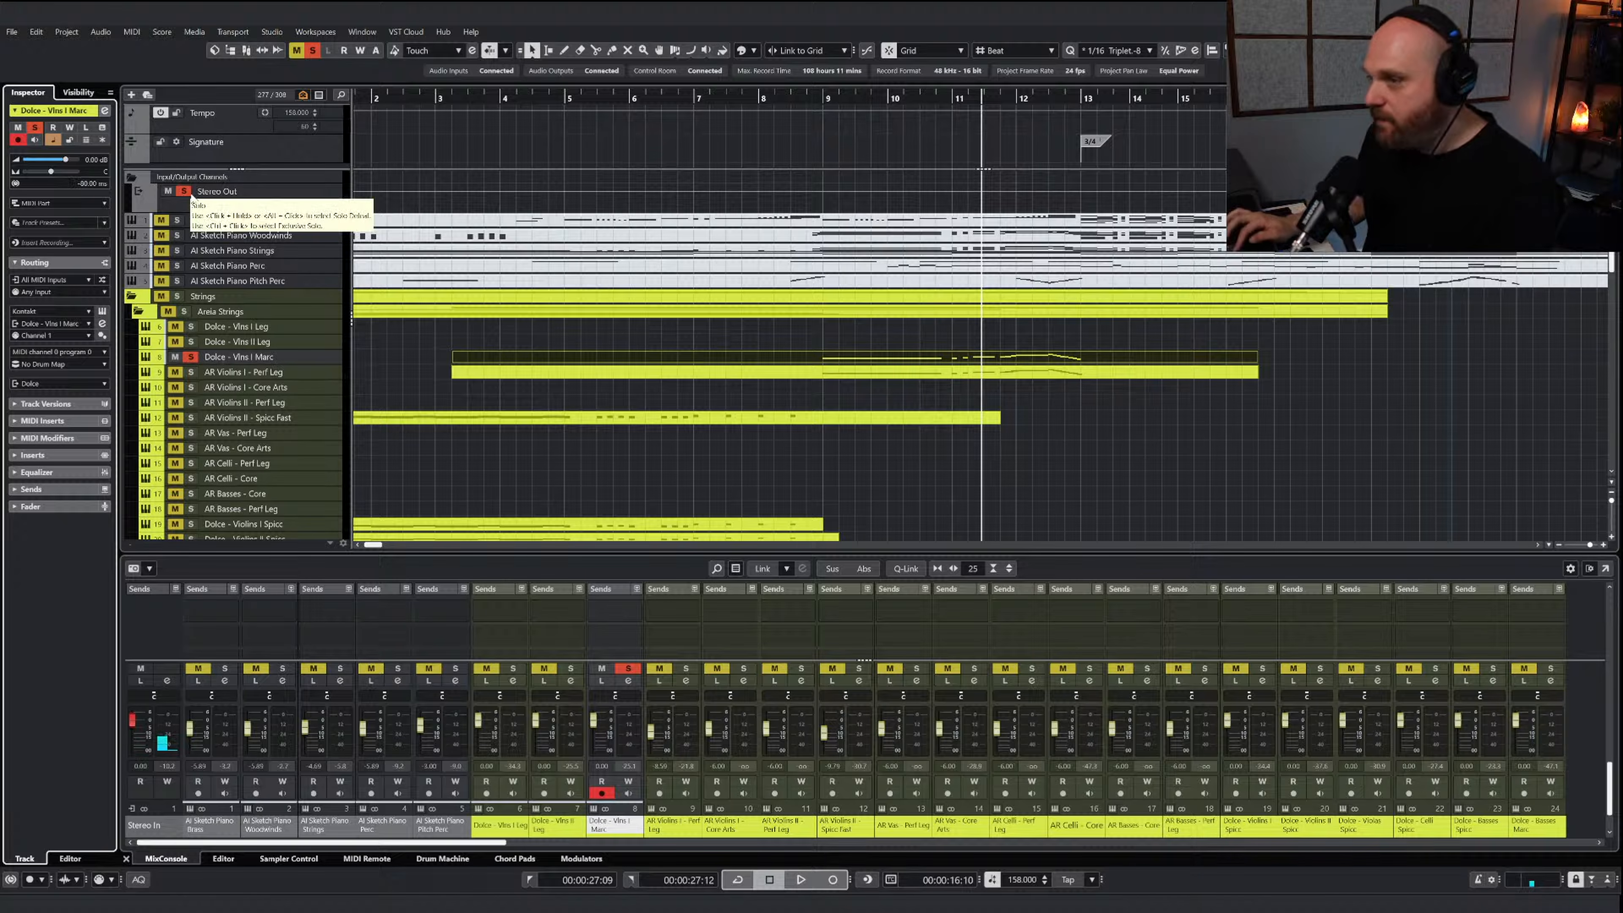
click(792, 100)
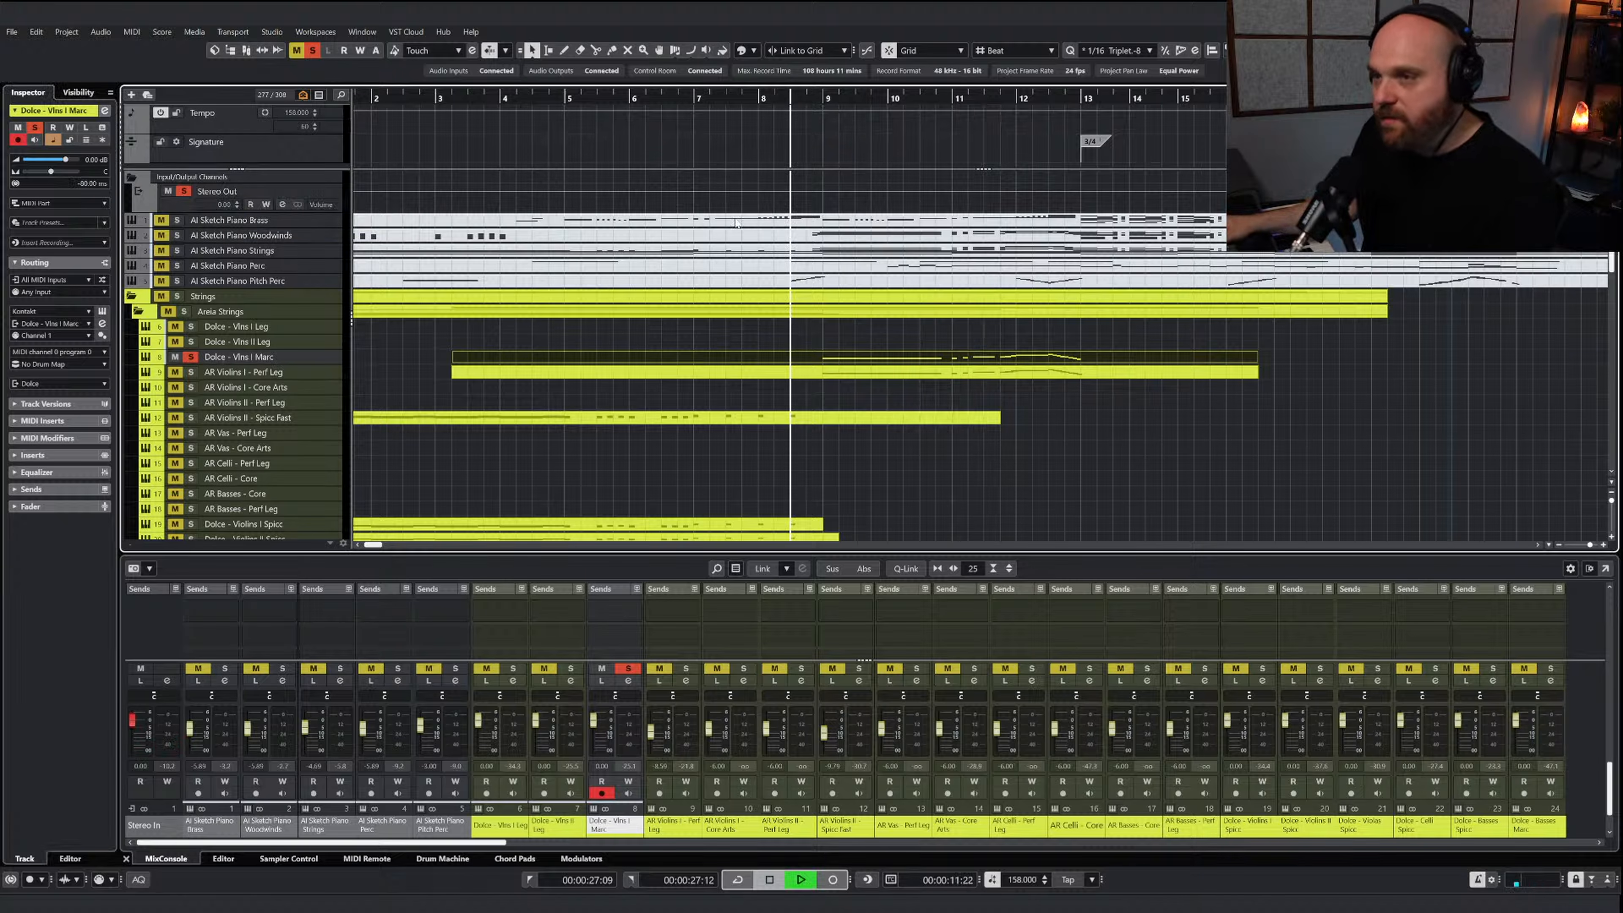
key(space)
Unsolo the Dolce - Vlns I Marc track and play the full arrangement from about bar 7 to bar 13
click(189, 356)
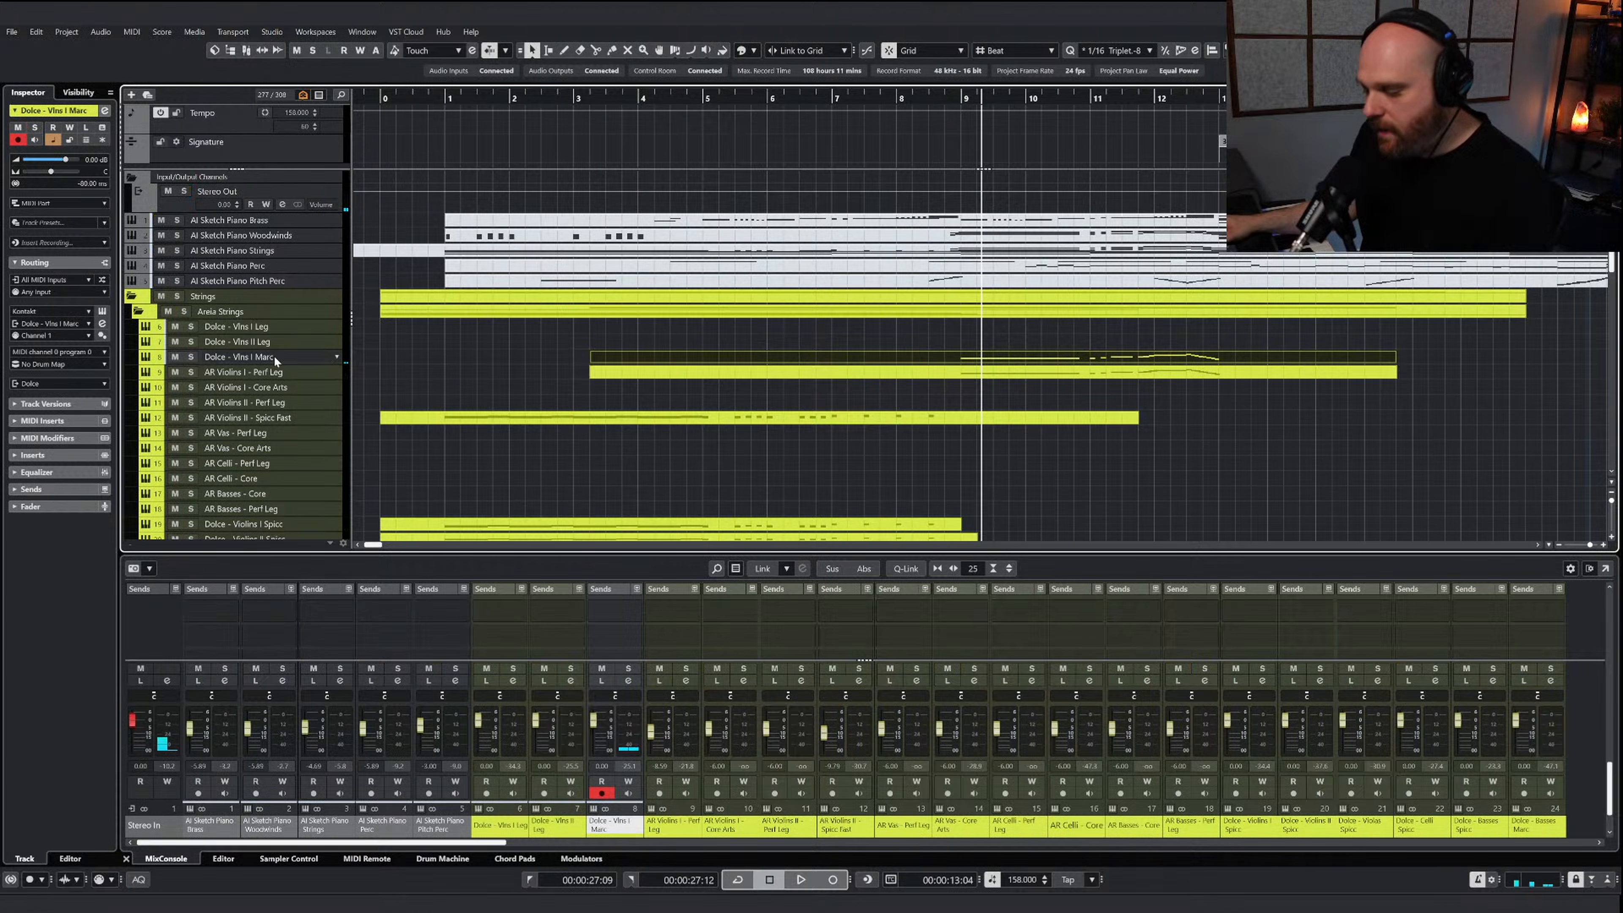
click(944, 100)
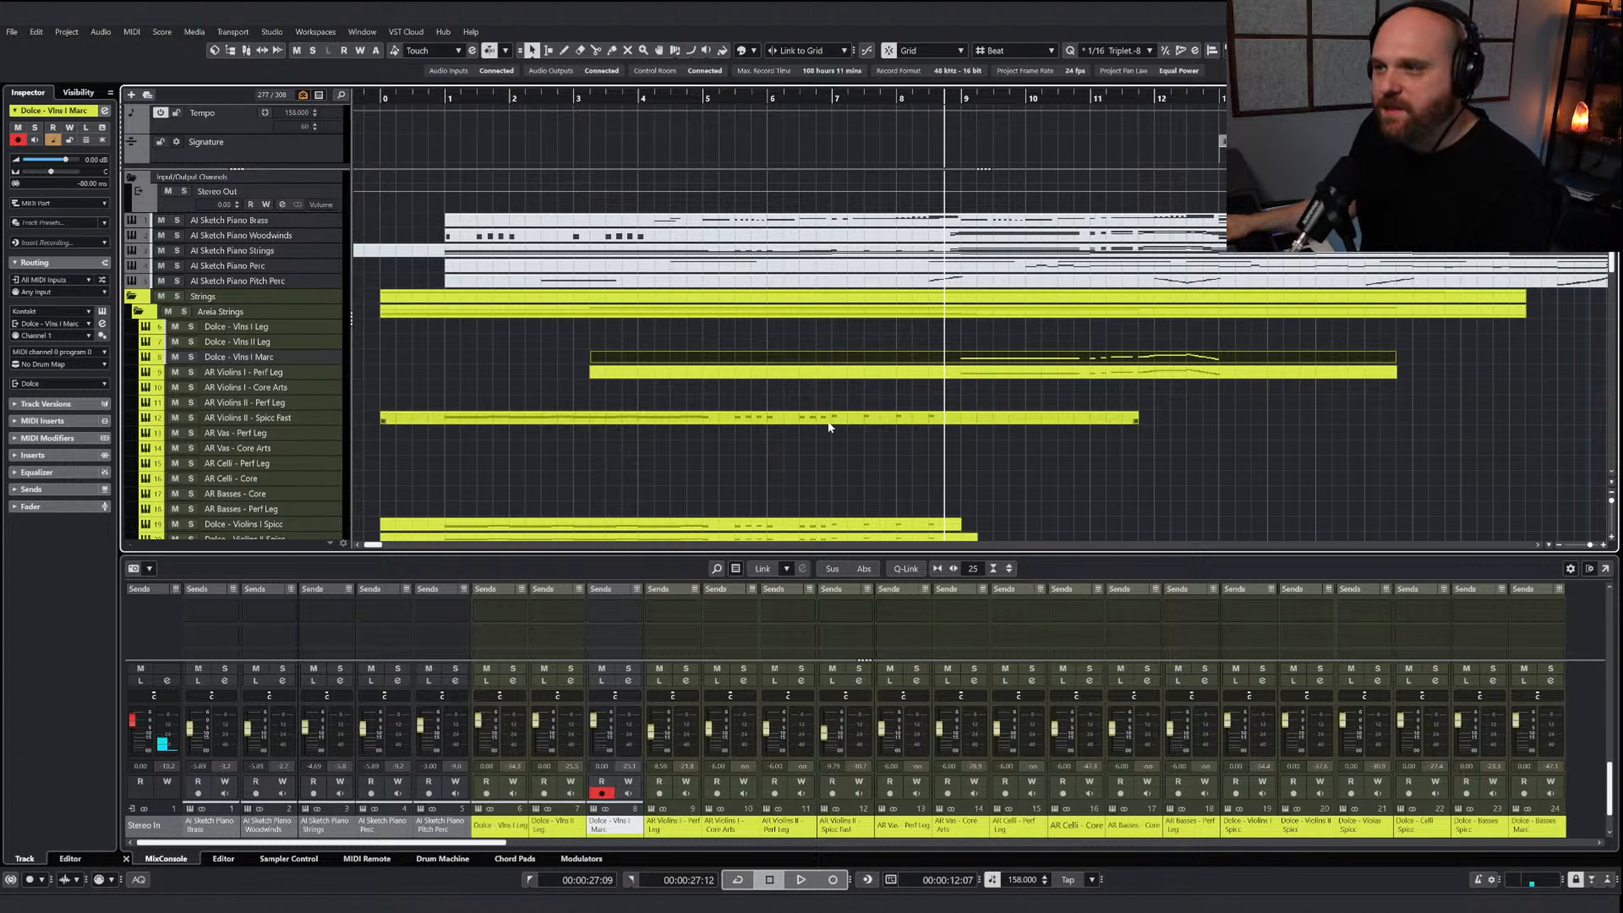
key(g)
key(g)
key(g)
key(g)
key(g)
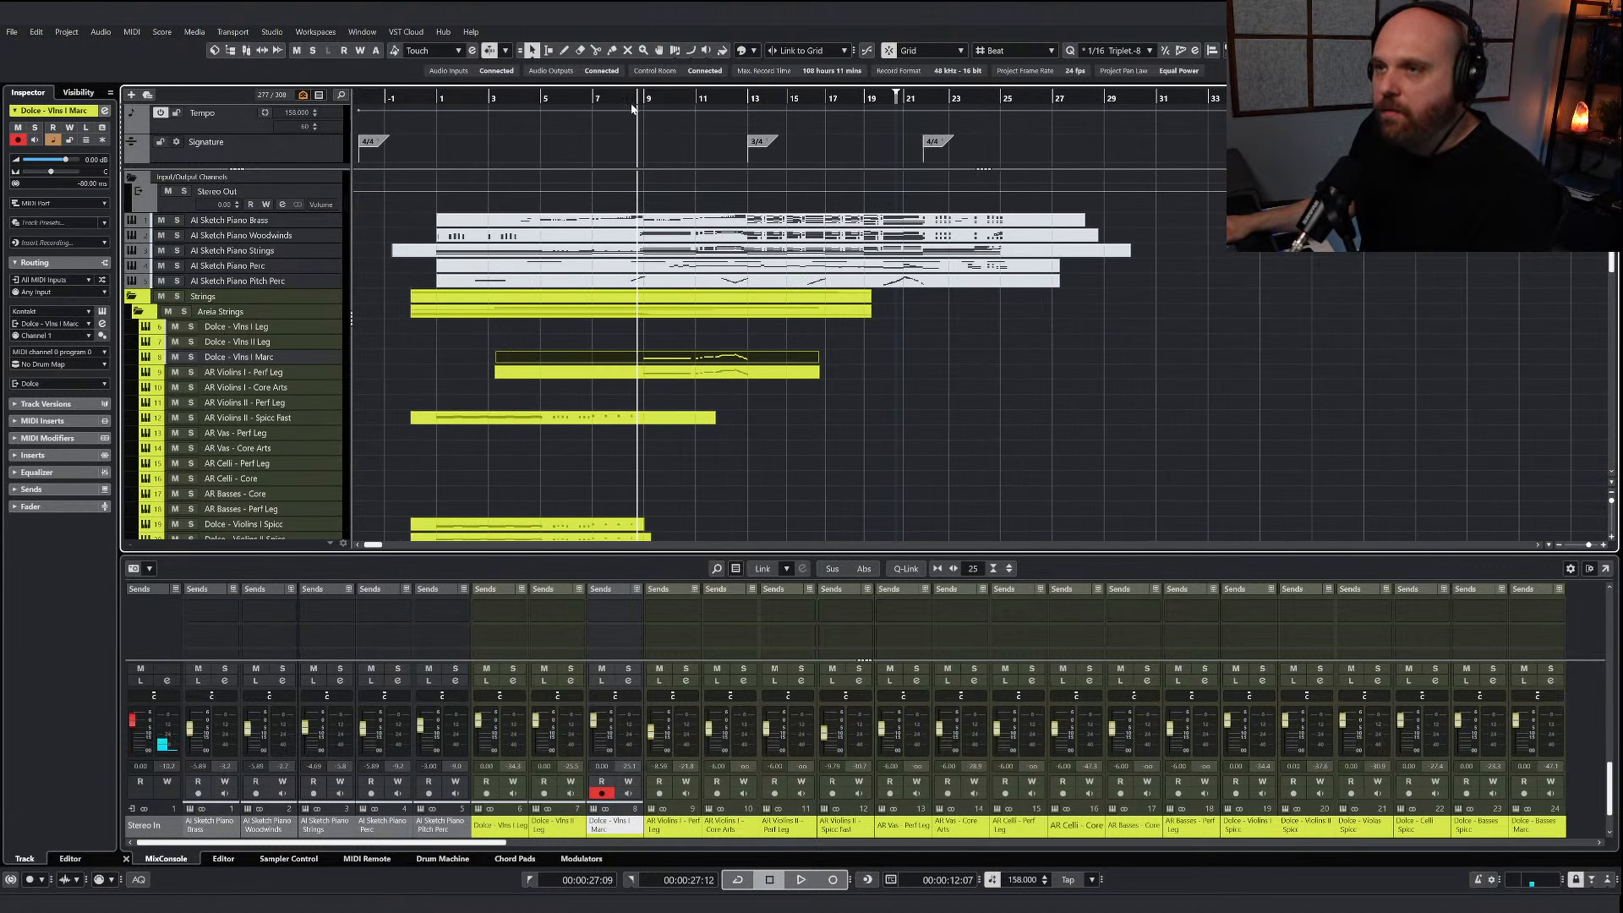
click(610, 102)
key(space)
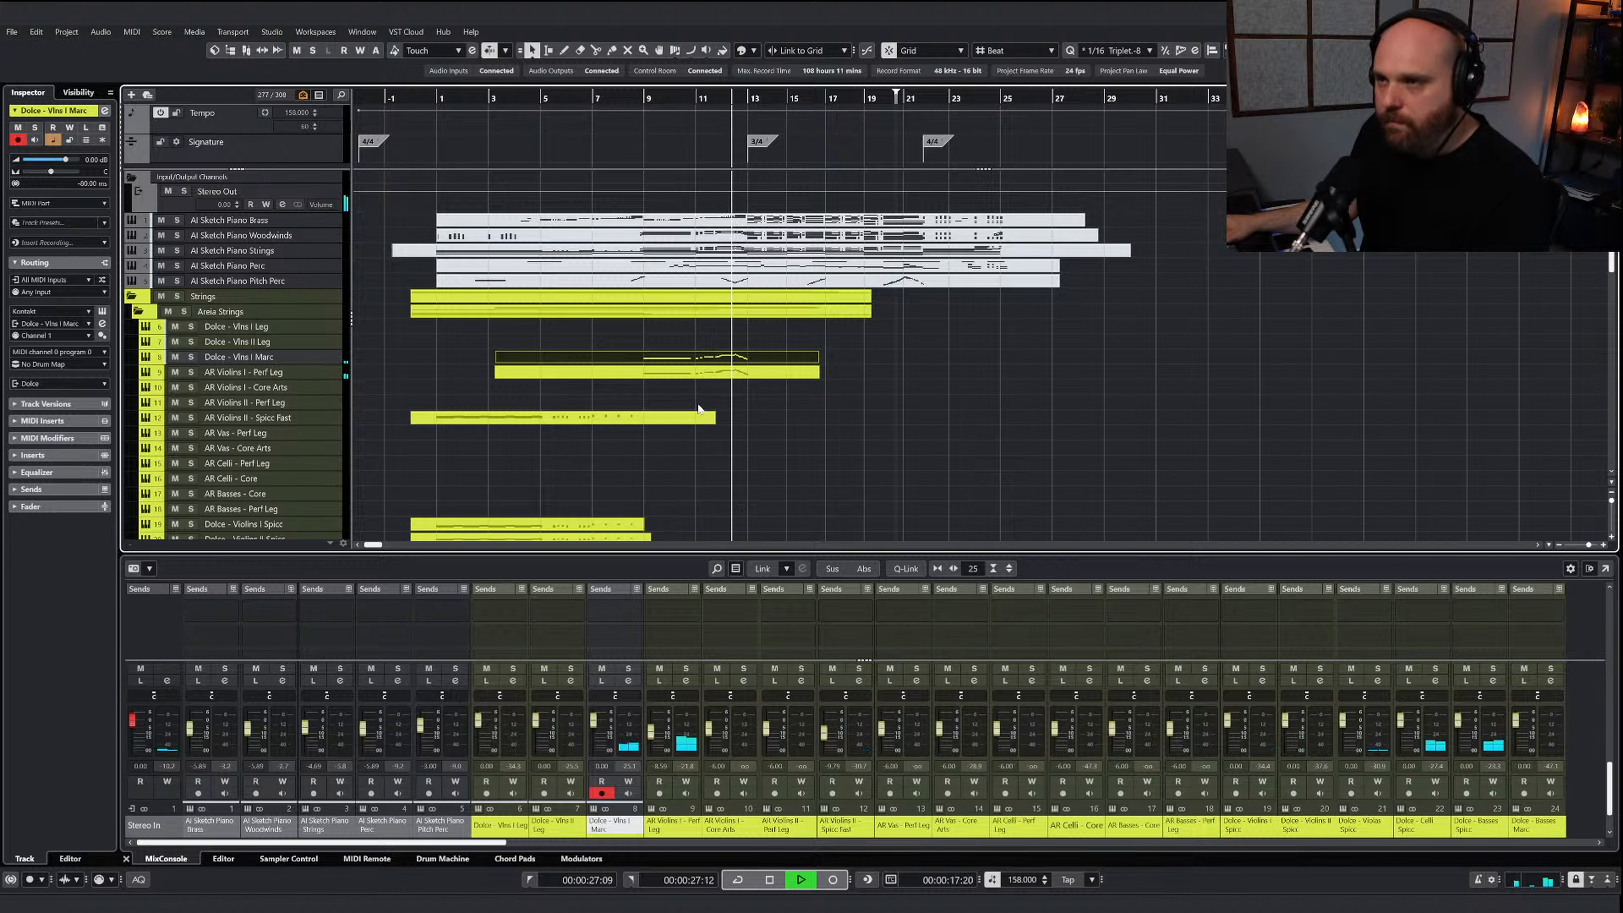
key(space)
Solo the Dolce - Vlns I Marc and AR Violins I - Perf Leg tracks and lower the Perf Leg channel's volume during playback
click(689, 373)
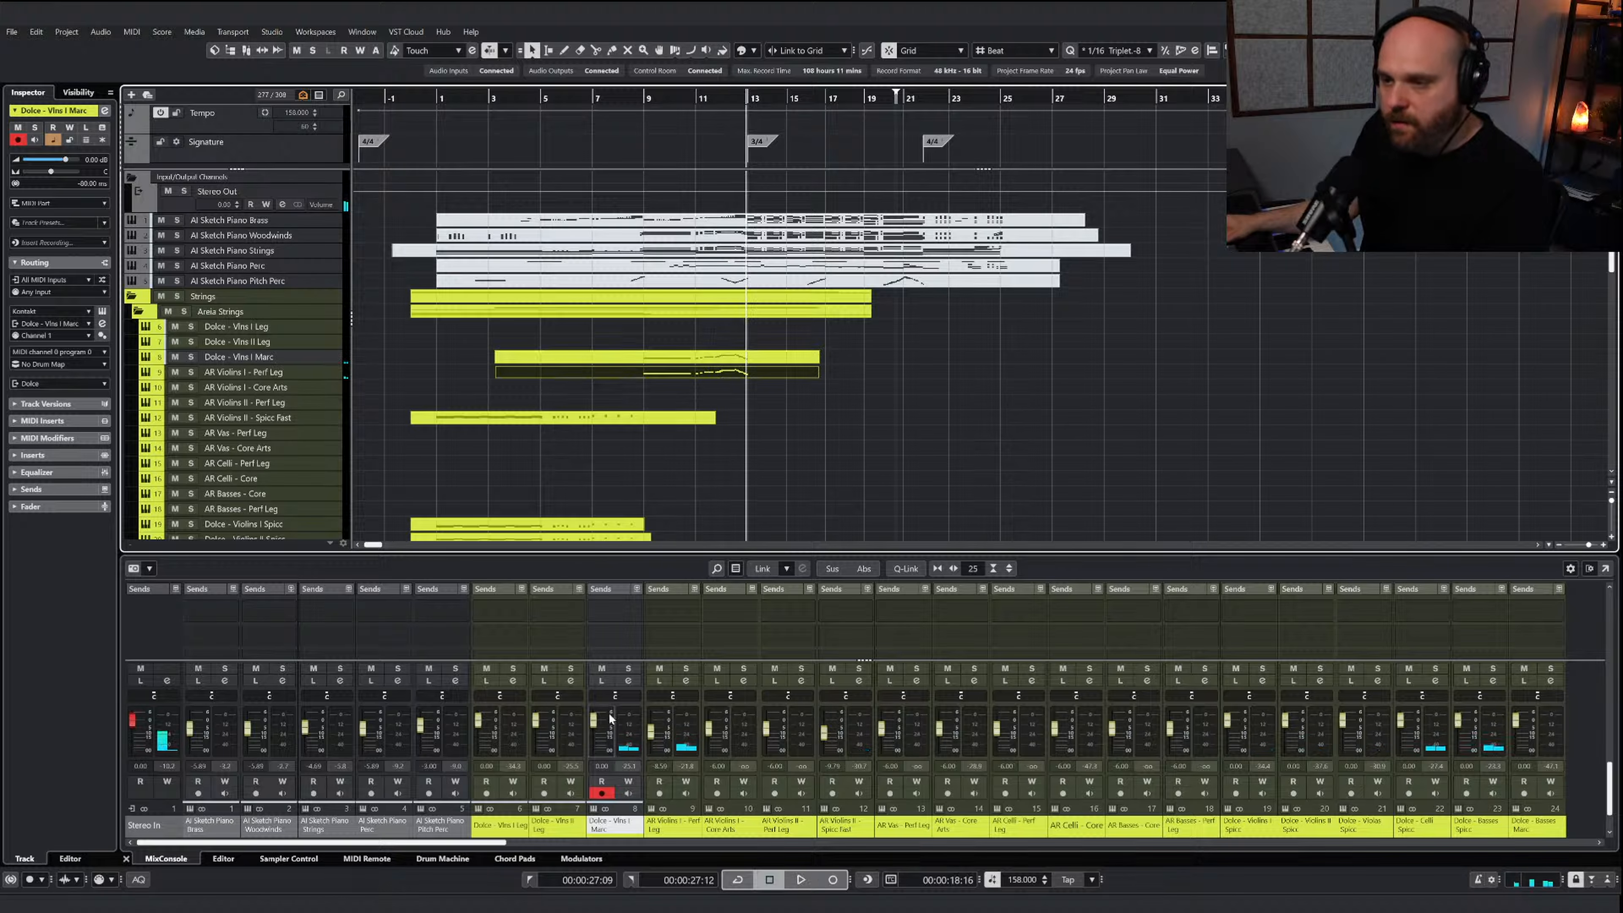
click(628, 668)
click(629, 97)
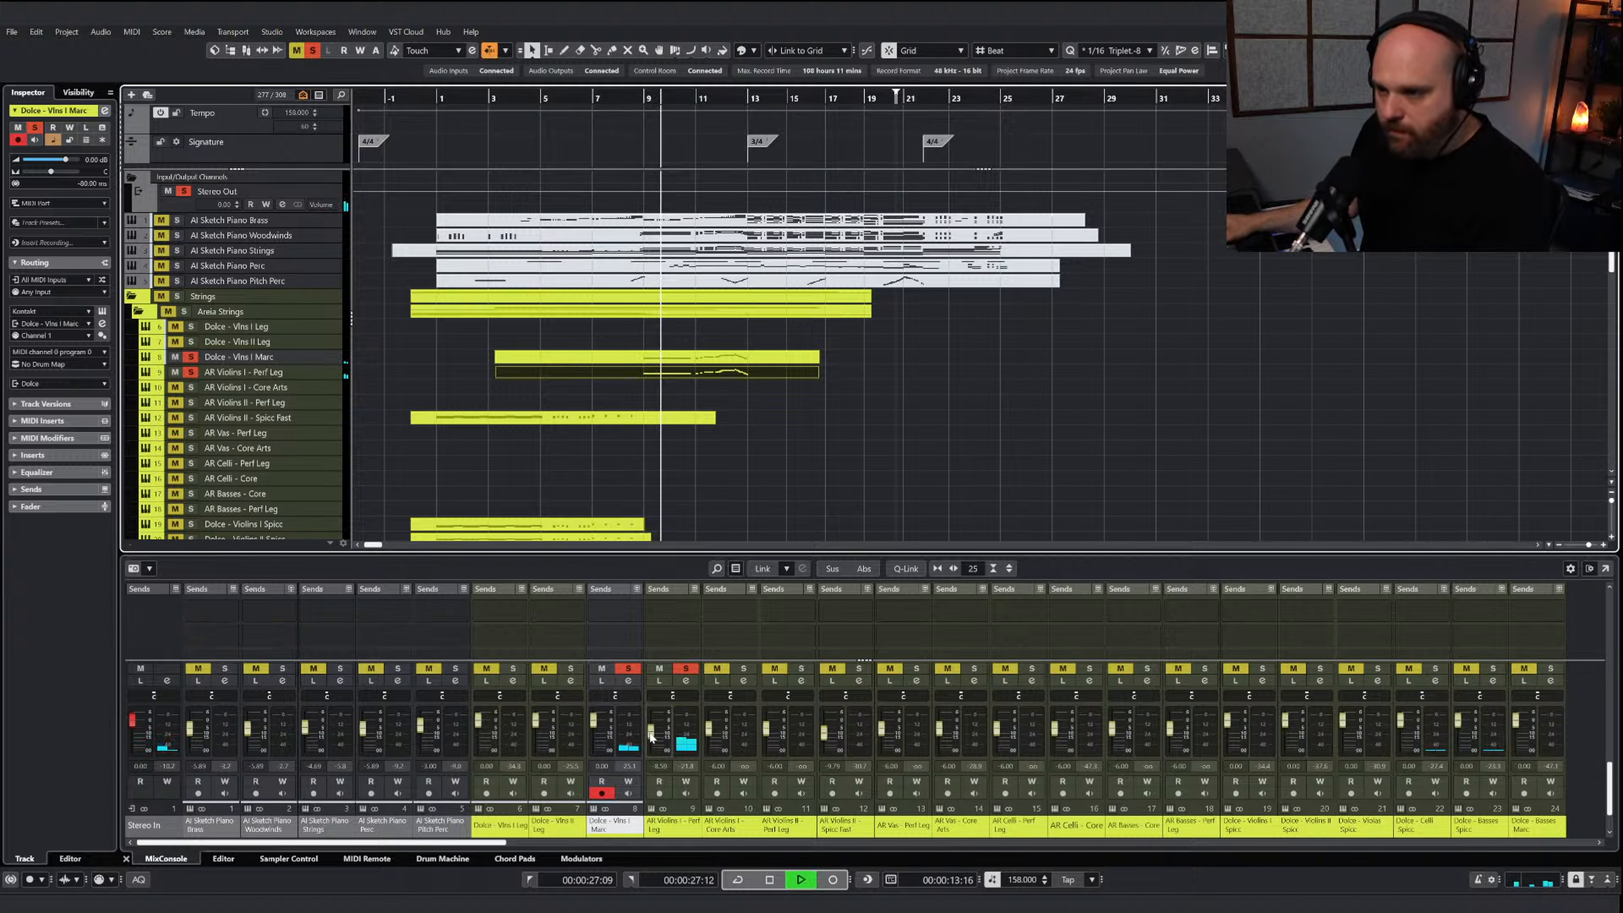
drag(651, 728, 651, 743)
Draw a constant modulation (CC 1) level of about 84 from just before bar 9 in the AR Violins I - Perf Leg part
click(672, 375)
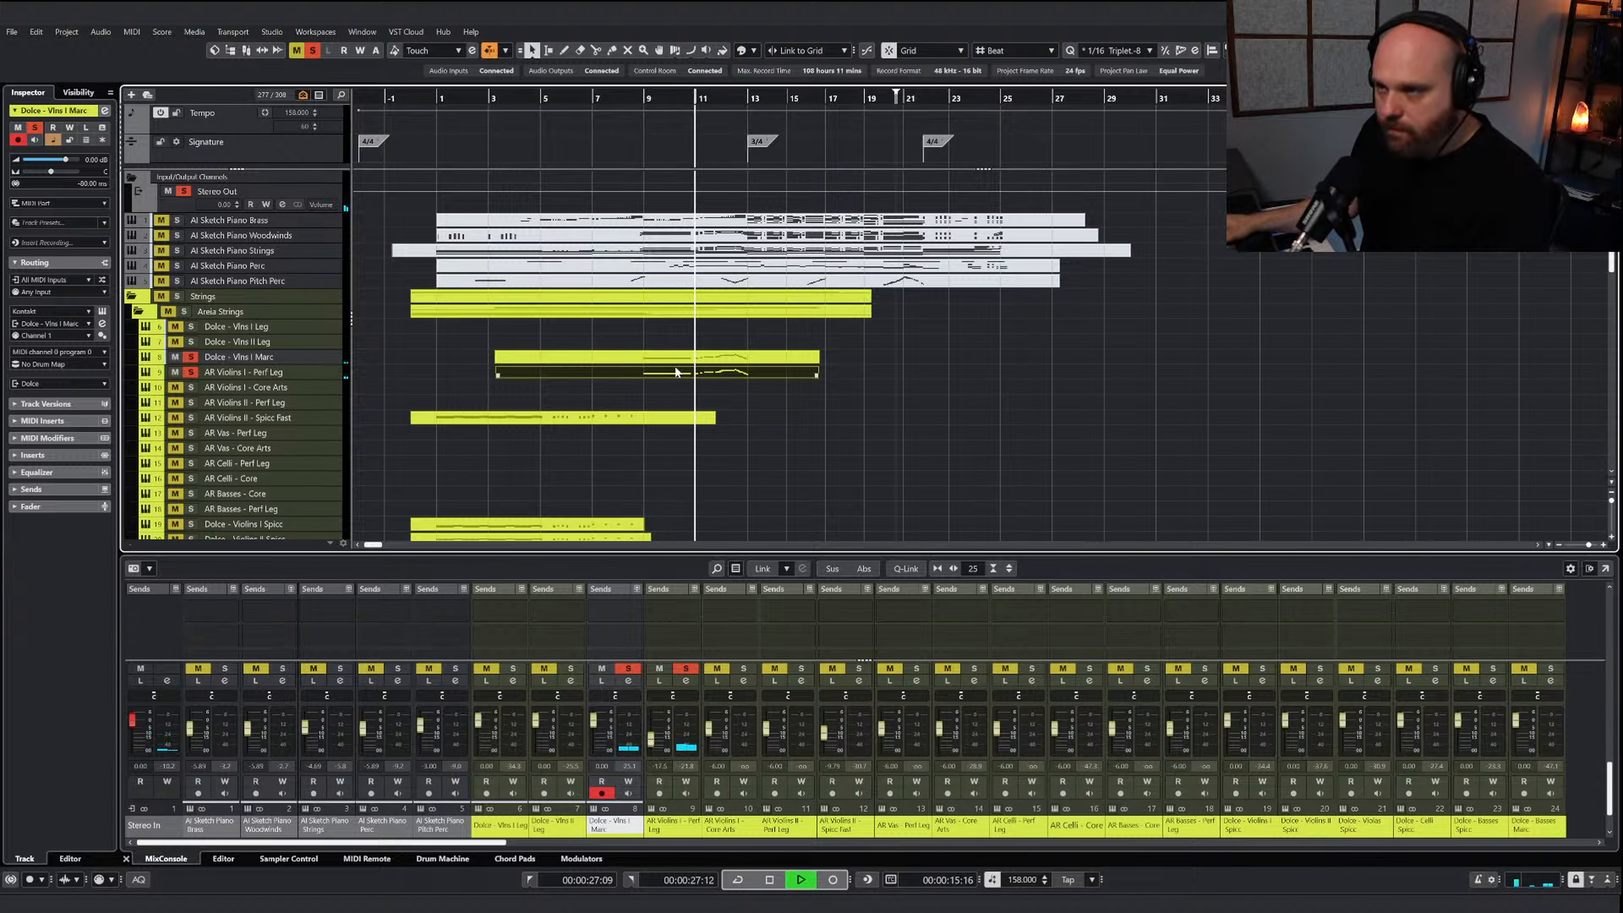
double_click(671, 381)
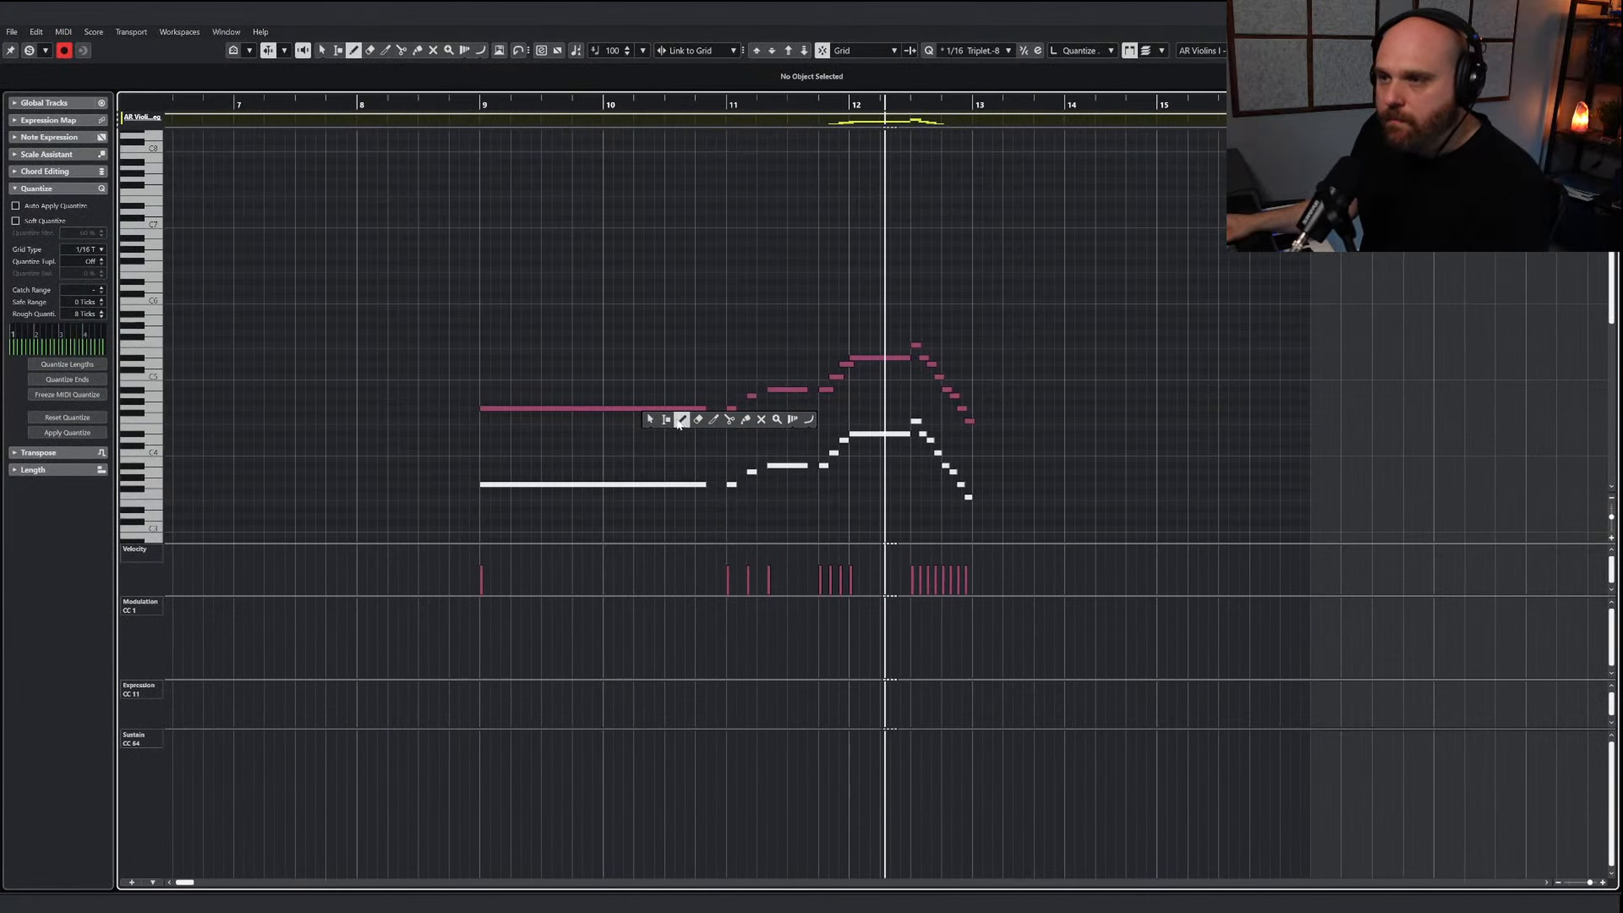
drag(406, 641, 406, 626)
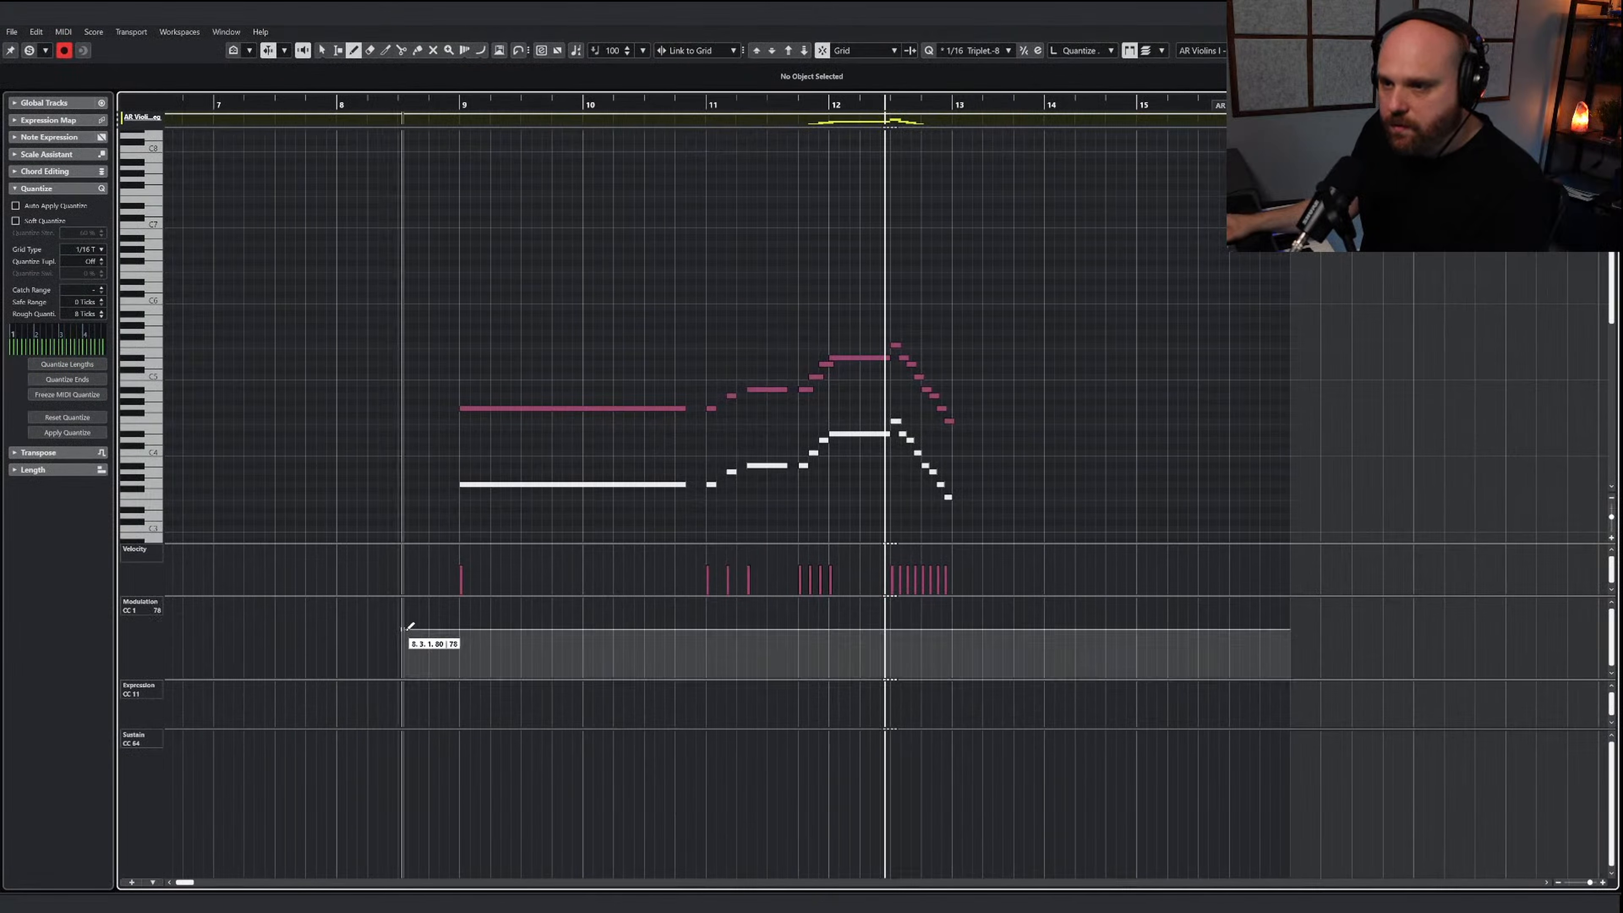
key(1)
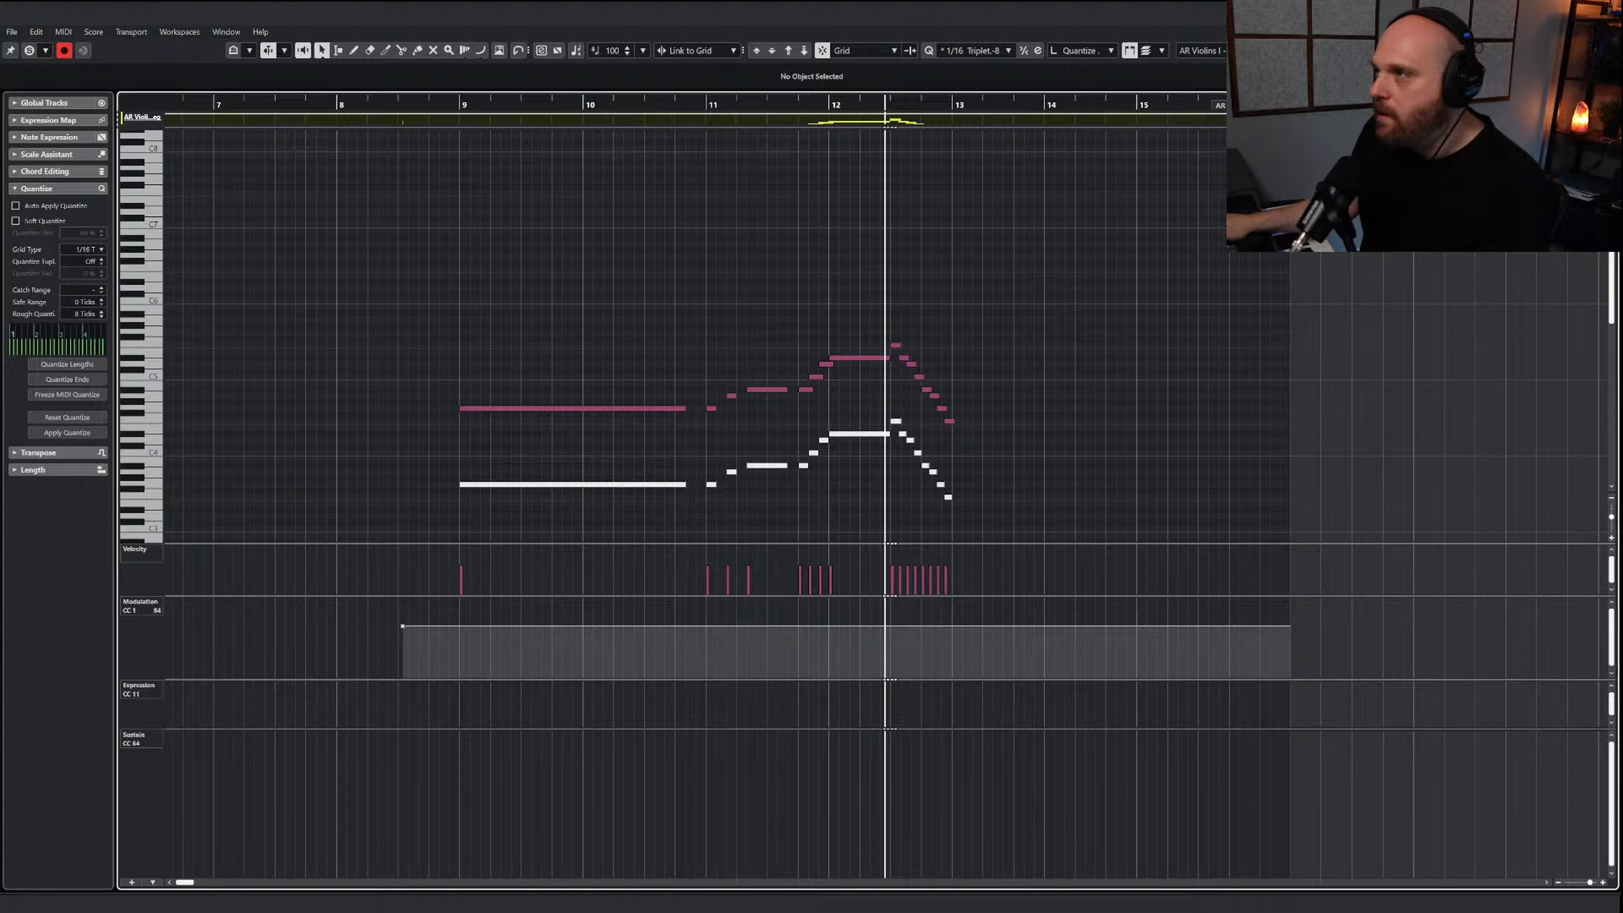
click(1607, 11)
Clear all solos and mutes and play the full arrangement from bar 5
click(870, 439)
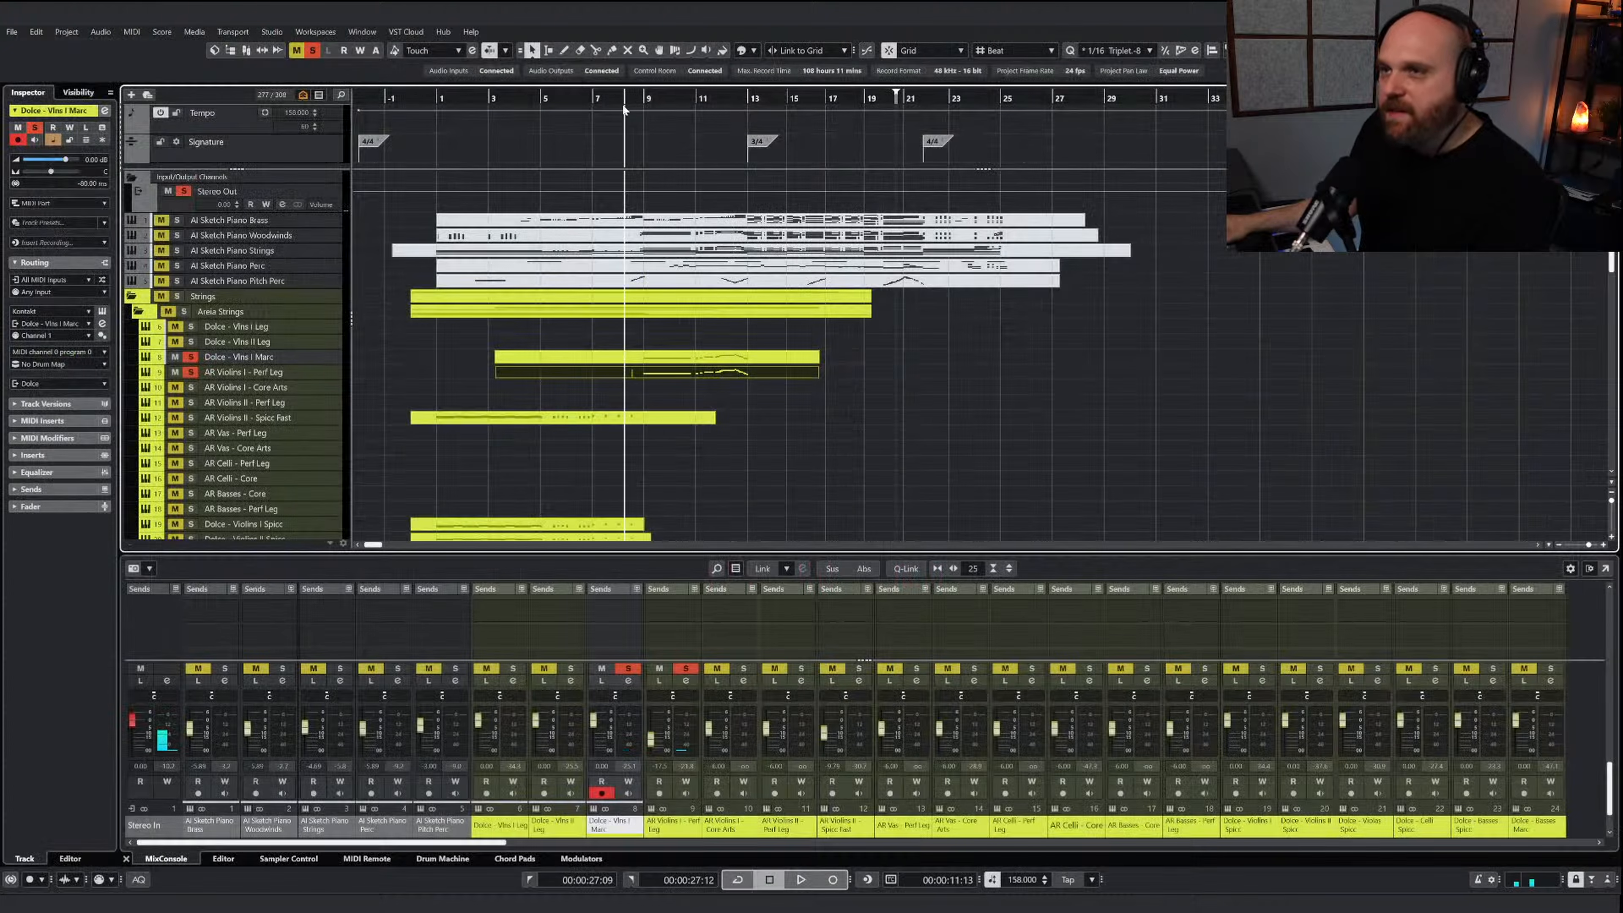
key(h)
key(h)
key(h)
click(672, 100)
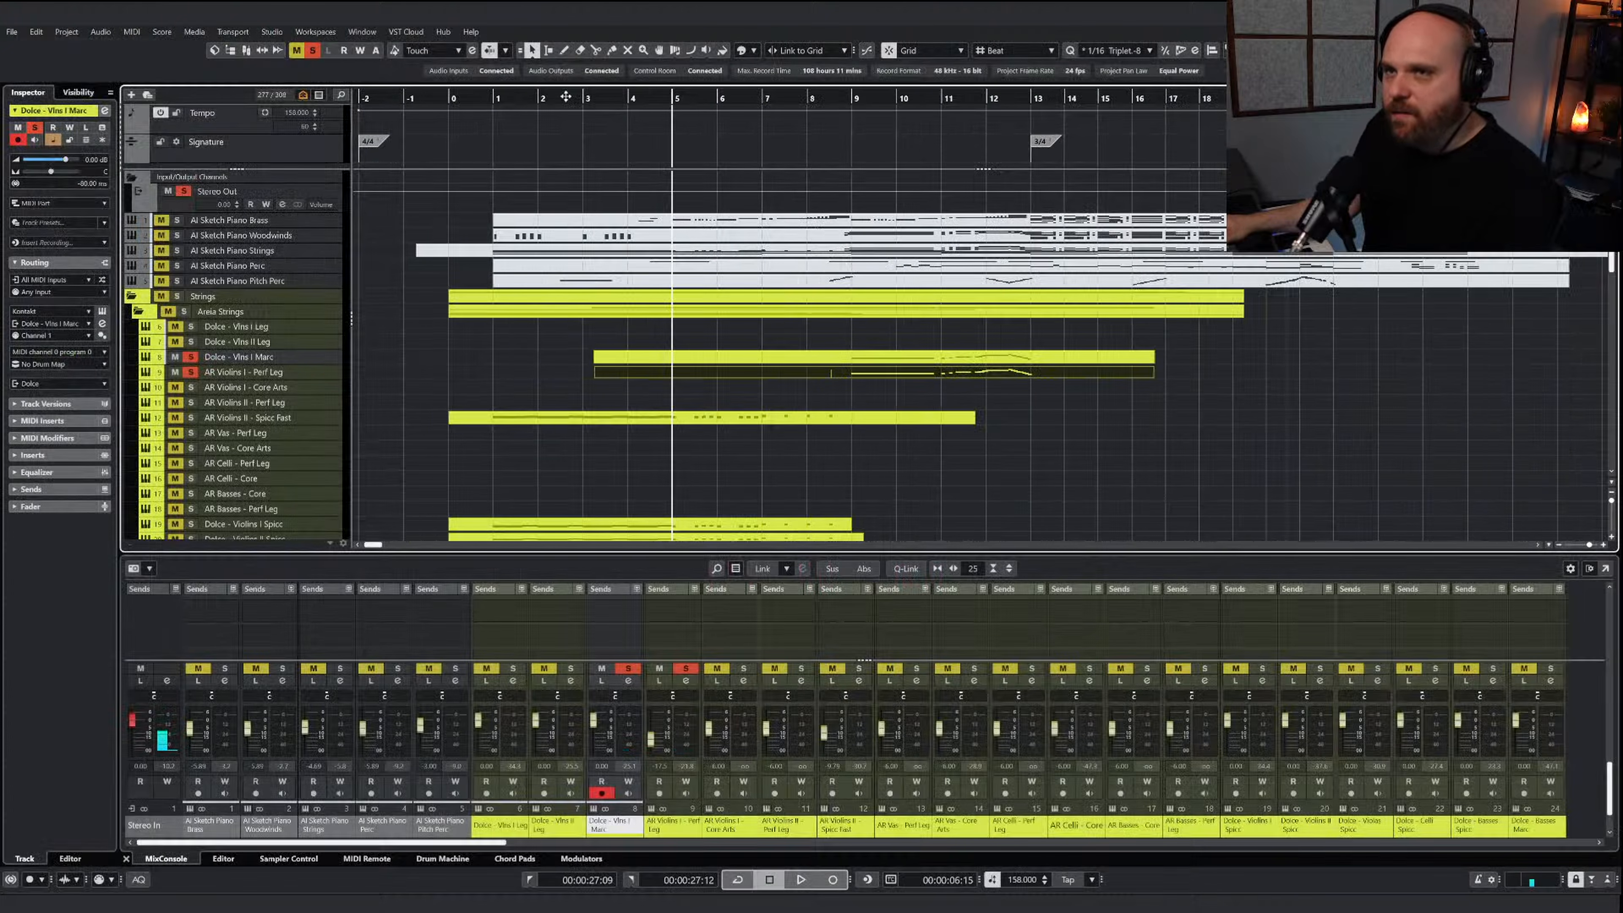
click(297, 50)
click(312, 50)
key(space)
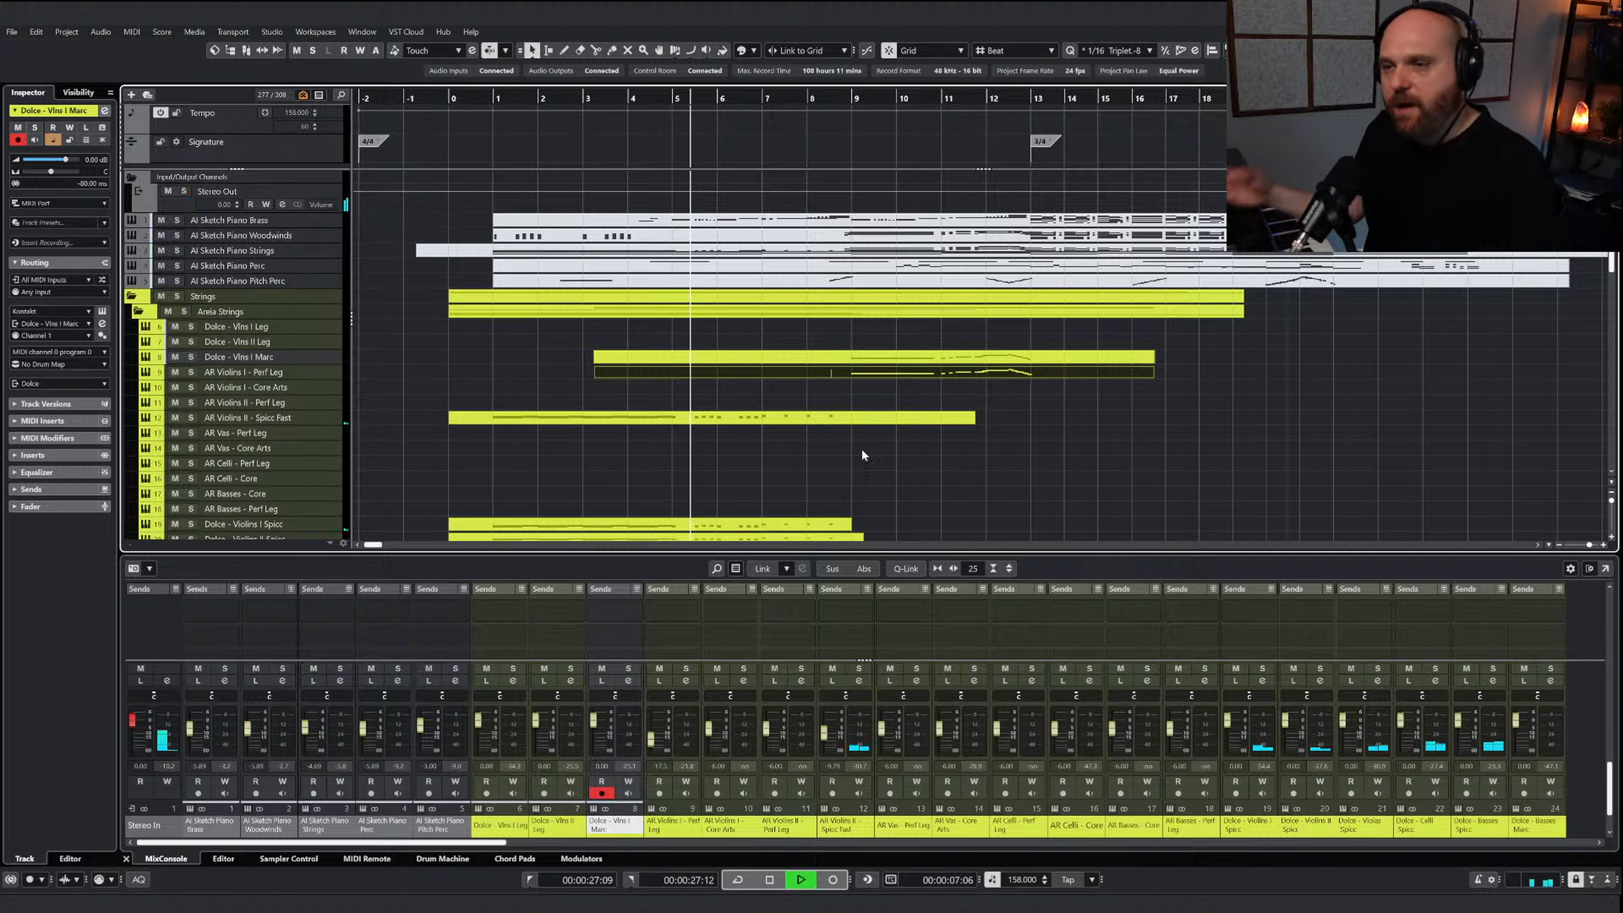
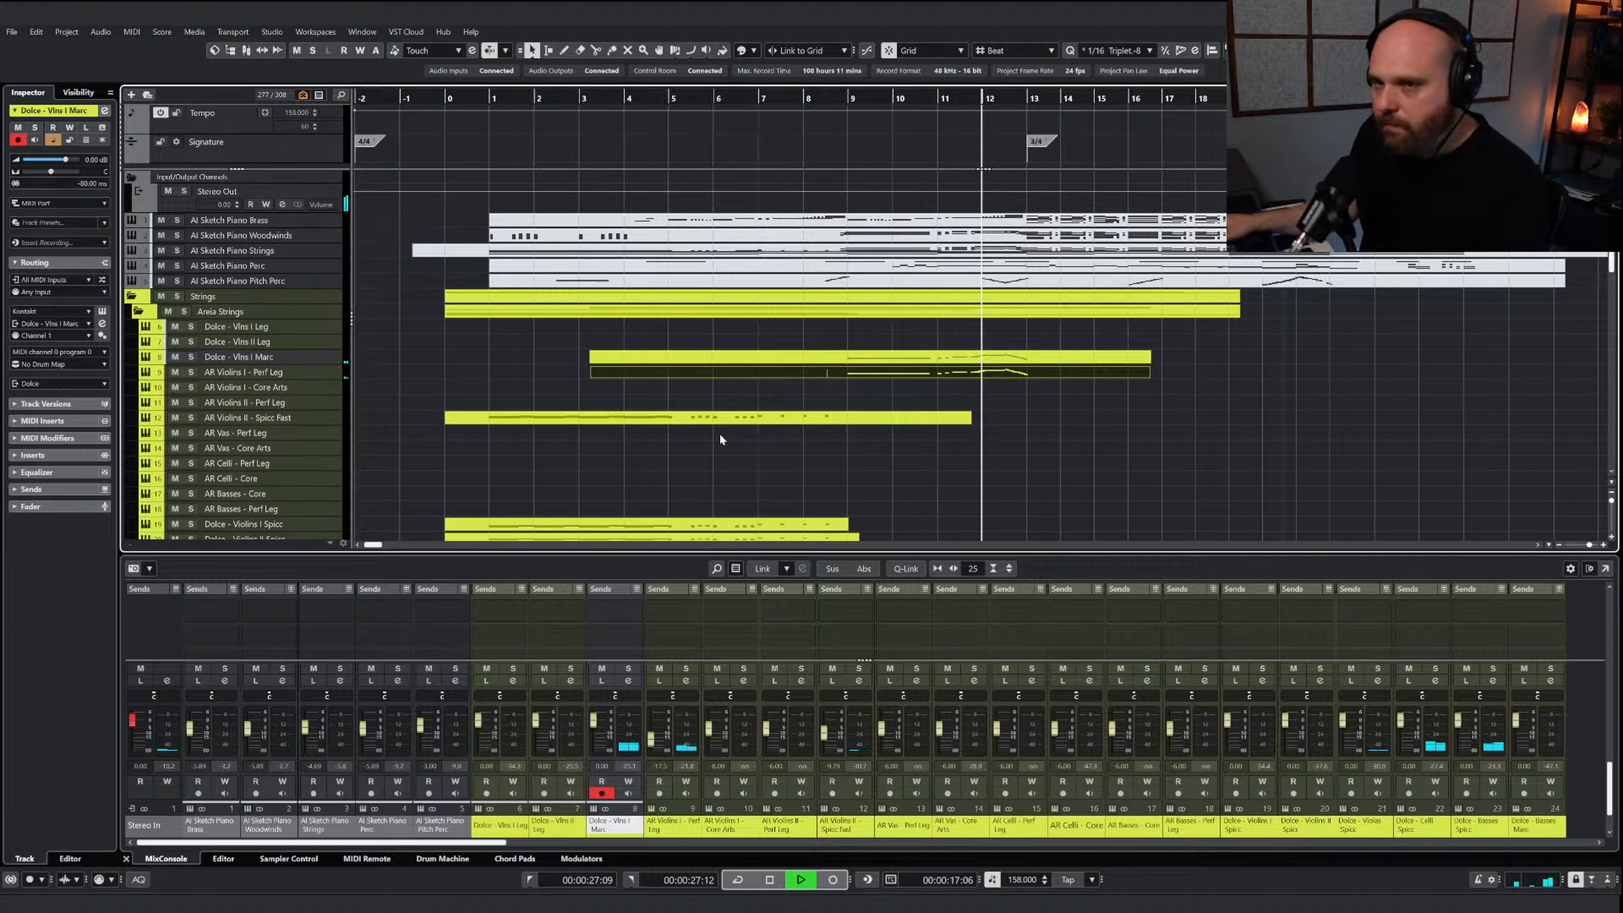
Stop playback and set the pre-gain of the Dolce - Vlns I Marc channel to 4 dB
key(space)
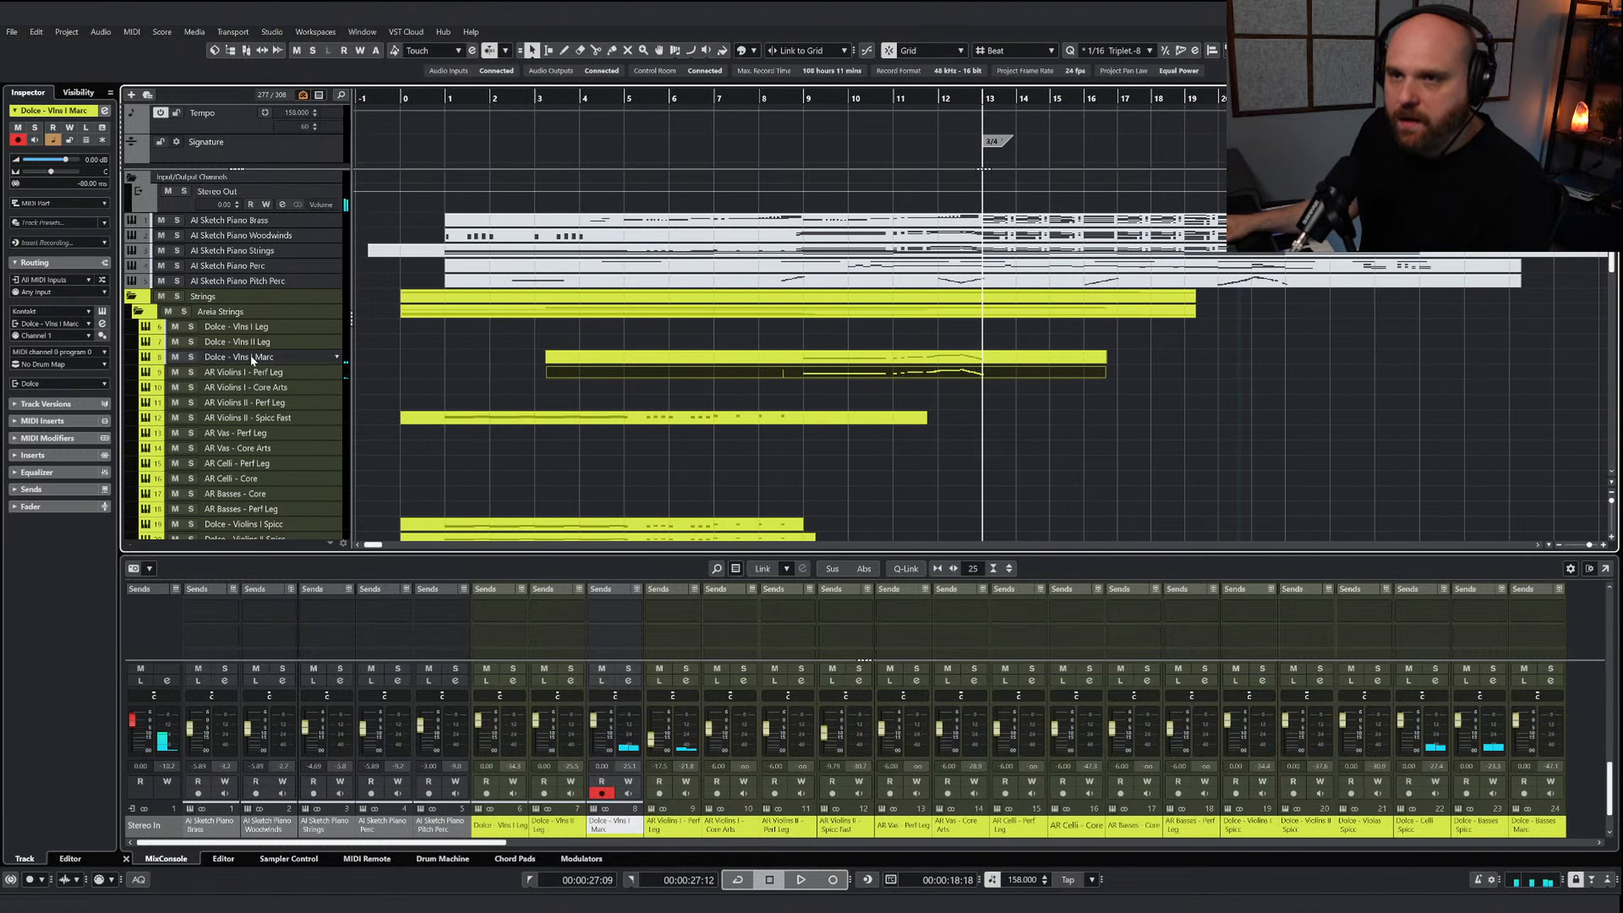
click(810, 359)
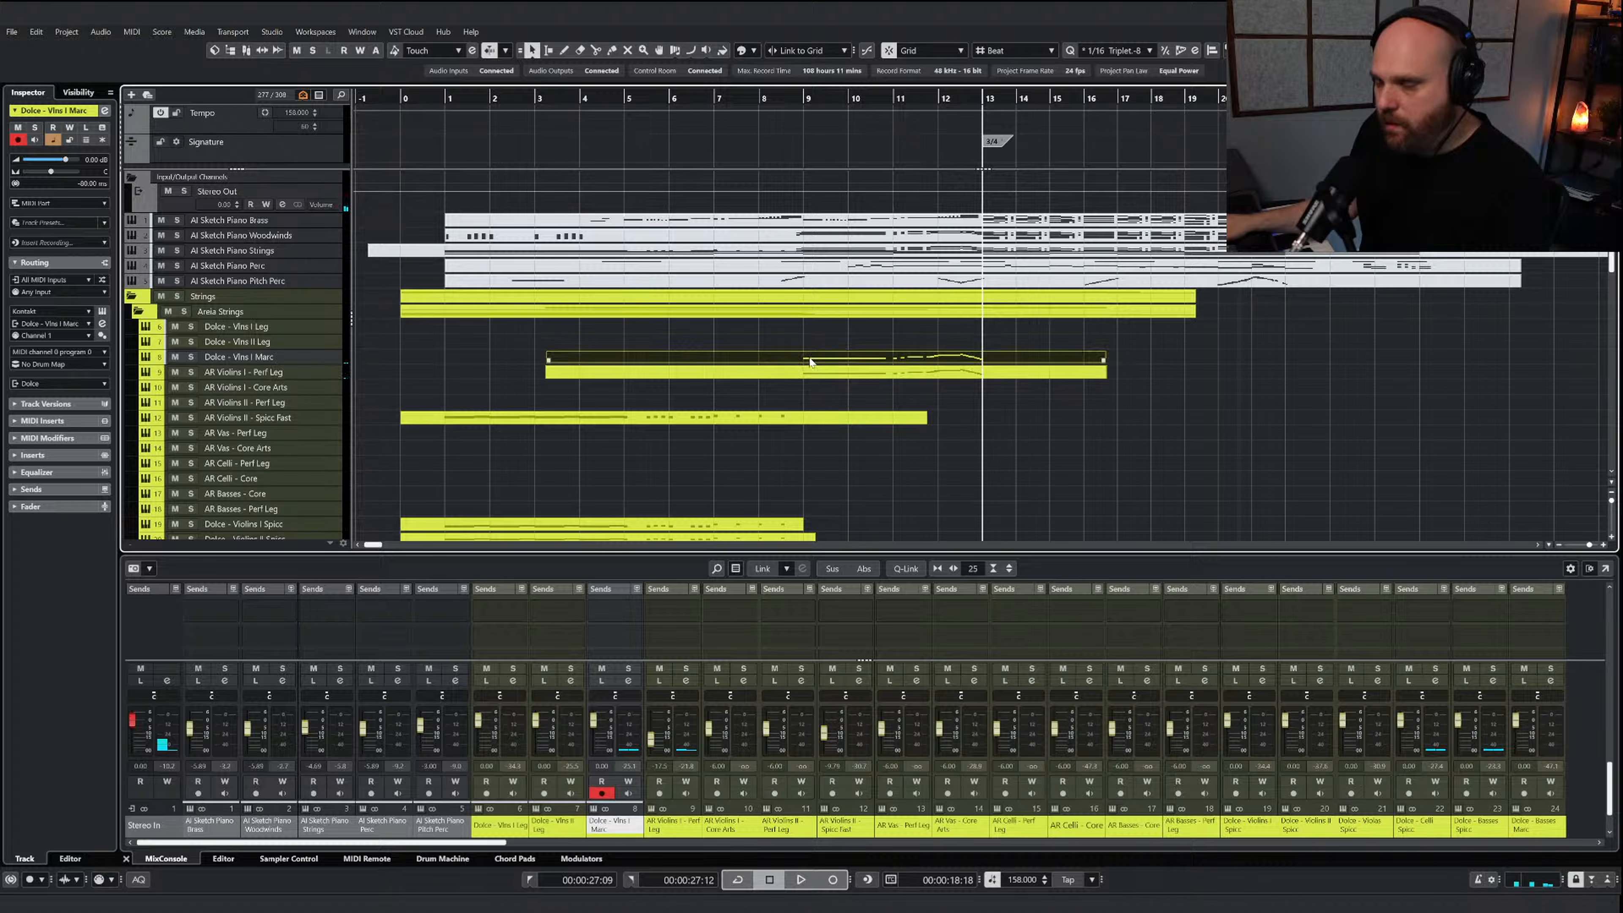
scroll(606, 615, up, 1)
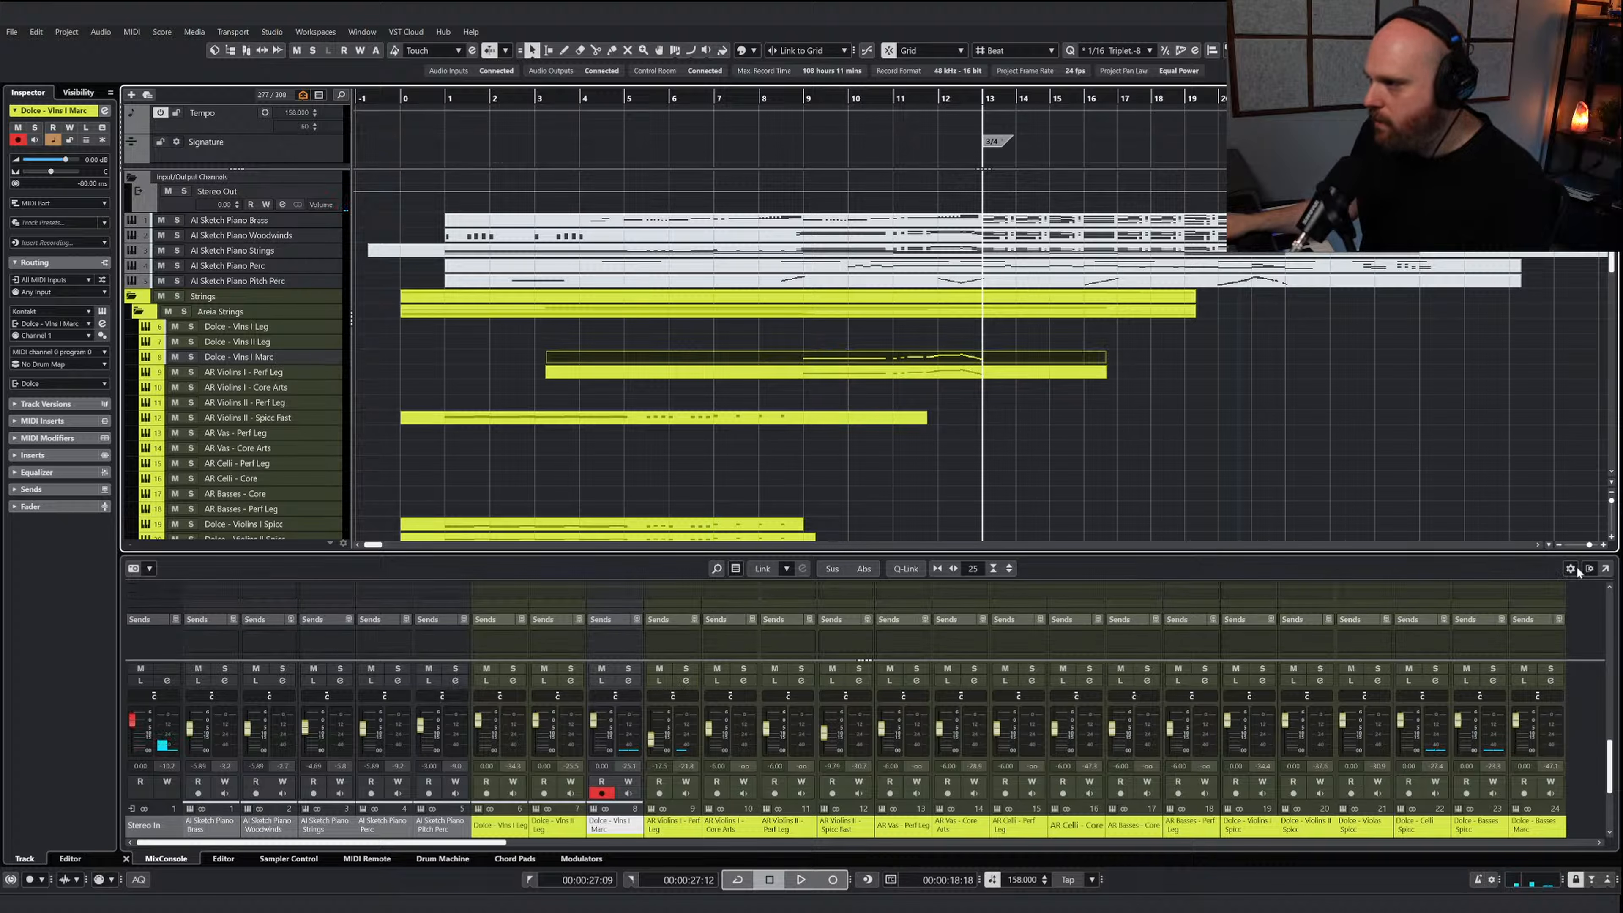
click(1570, 568)
click(596, 652)
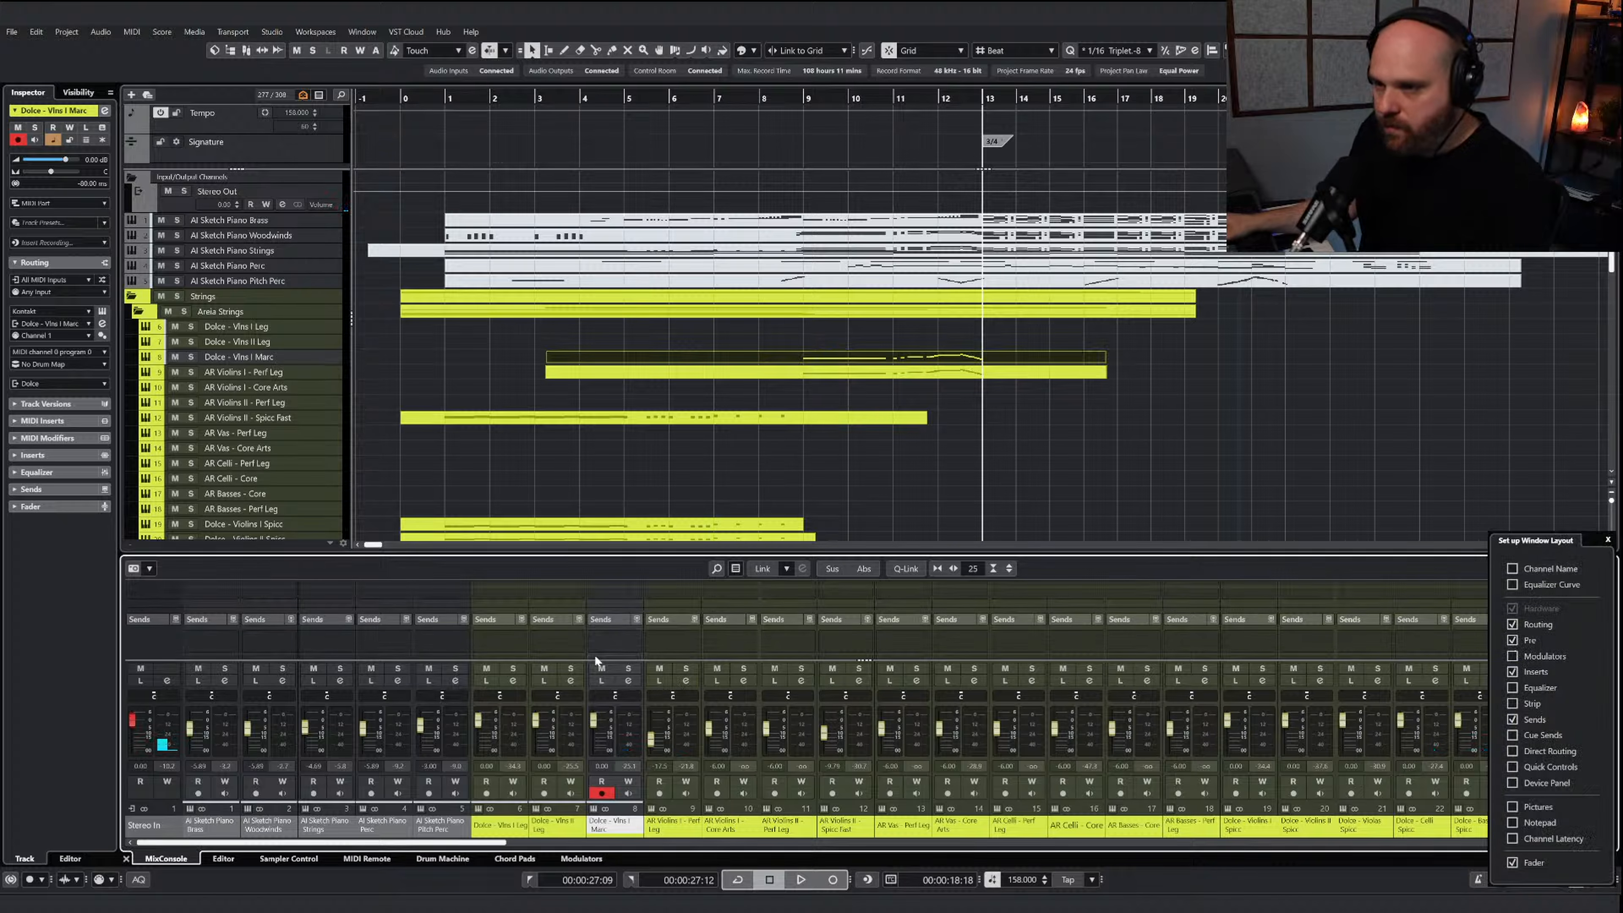
click(565, 596)
scroll(603, 613, up, 5)
scroll(604, 617, up, 1)
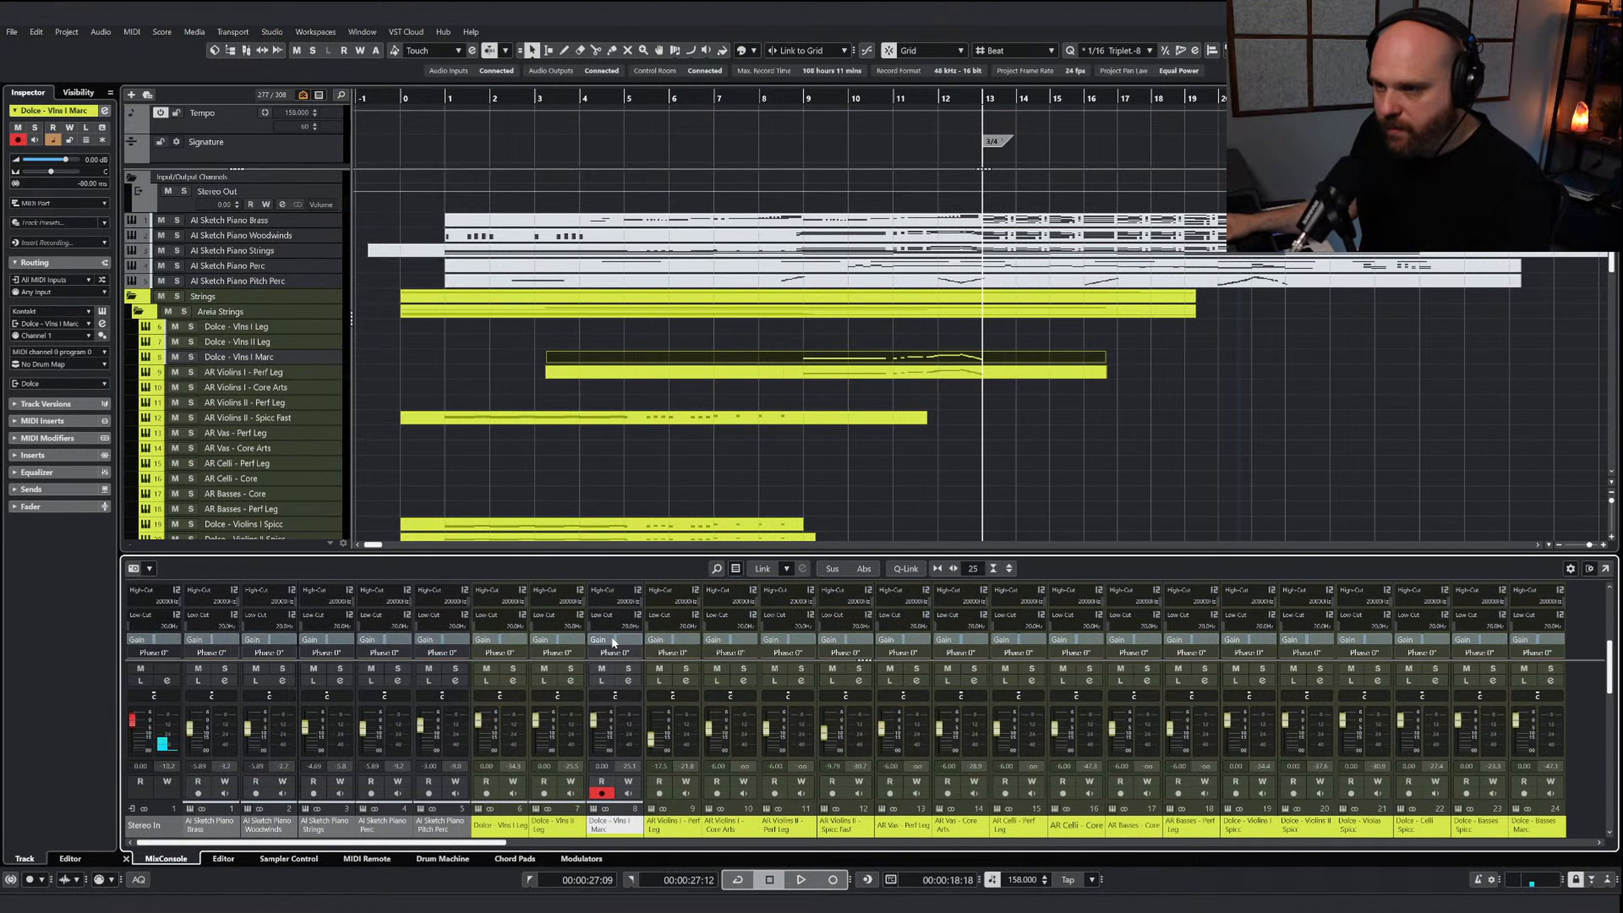
text(4)
key(Return)
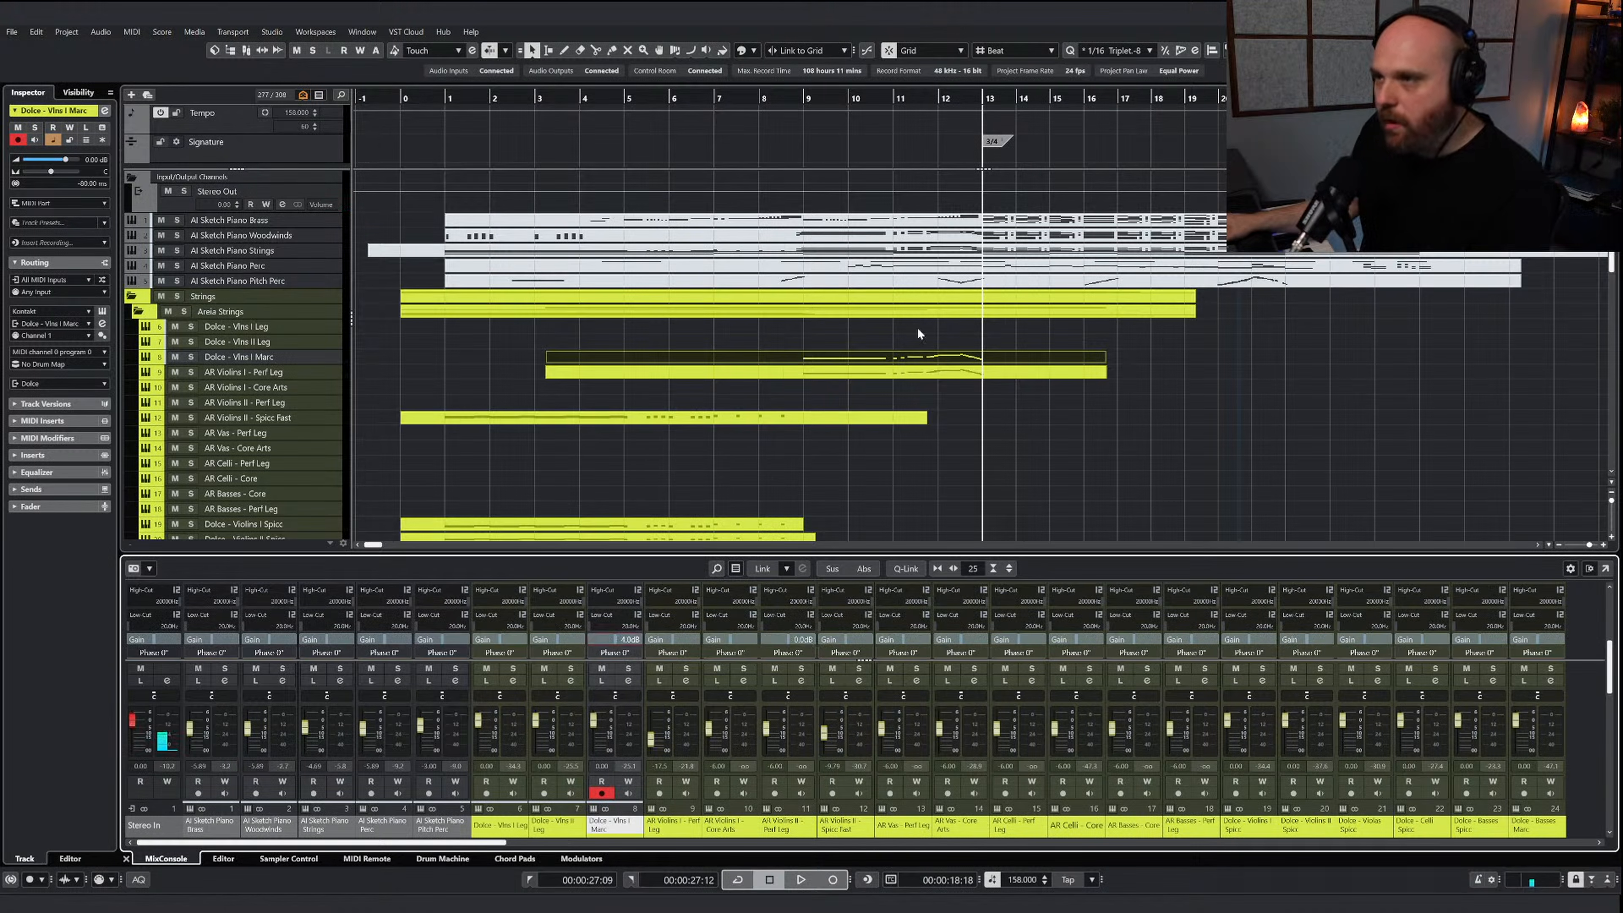
Play from before bar 9, lowering the Dolce - Vlns I Marc volume to -2.70 dB and slightly raising AR Violins I - Perf Leg
click(790, 100)
key(space)
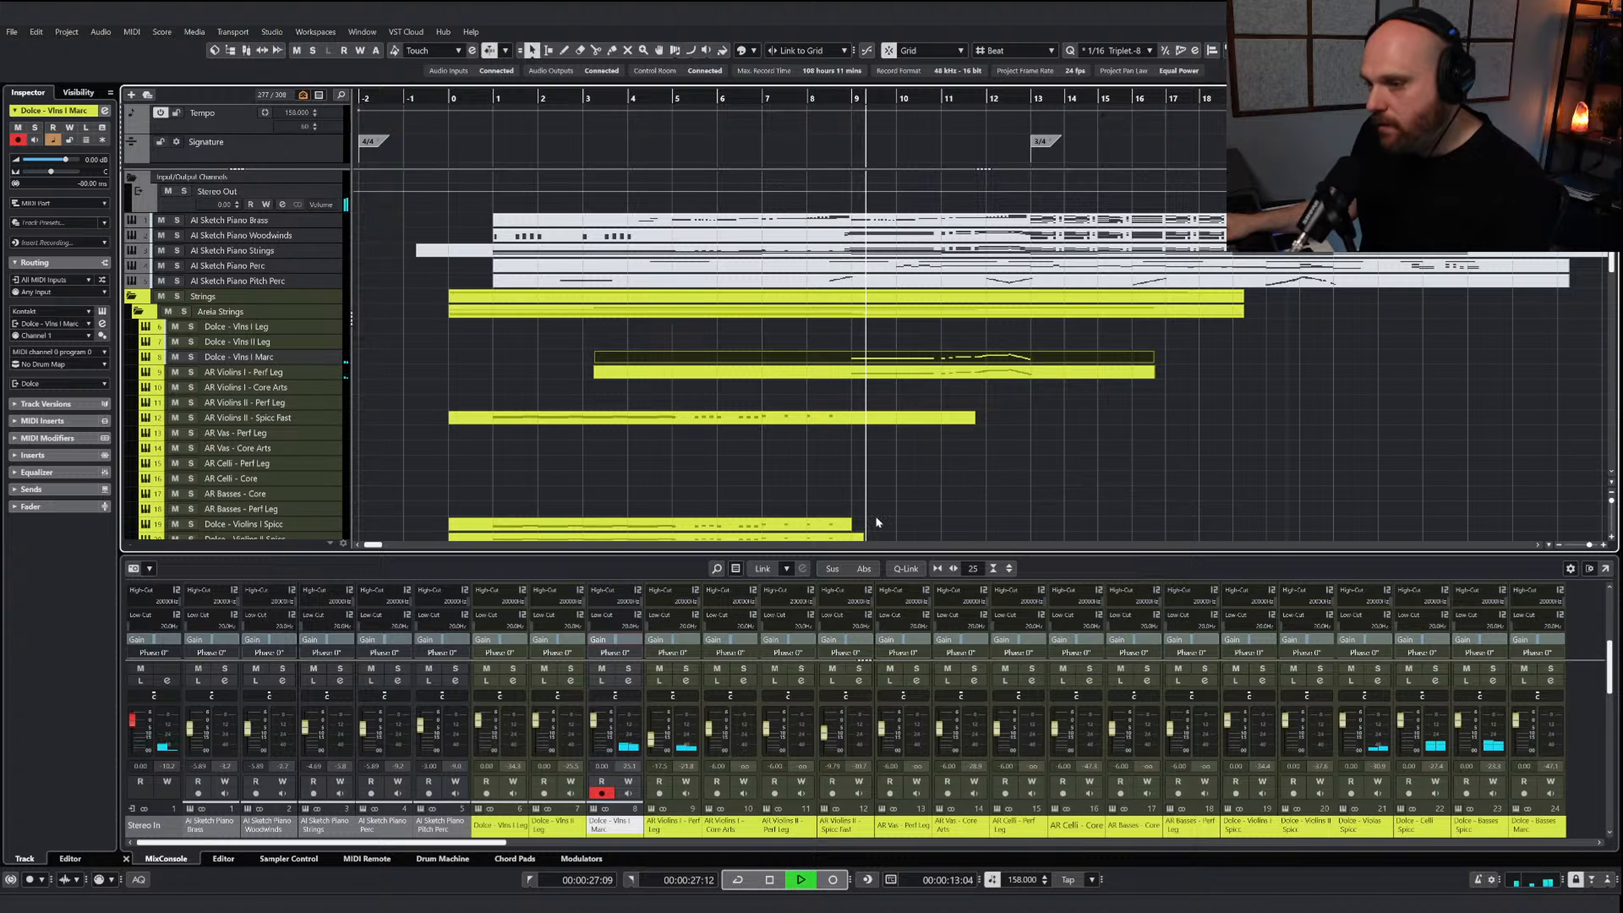
drag(594, 726, 650, 735)
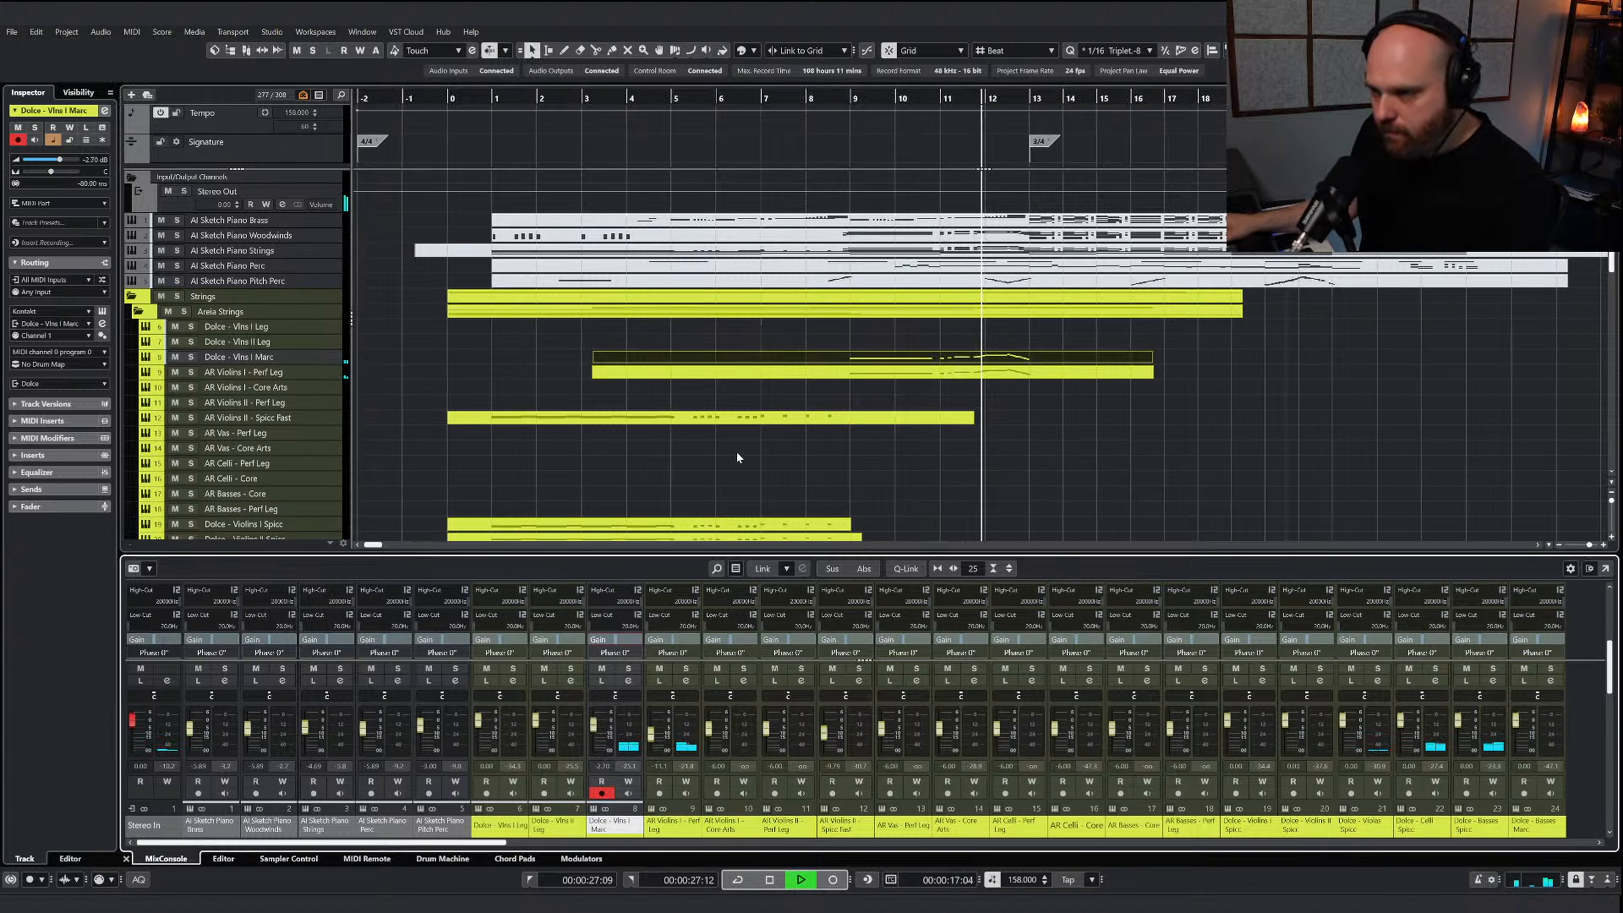
key(space)
Look over the string parts and play the full arrangement from just after bar 8
key(g)
key(g)
key(g)
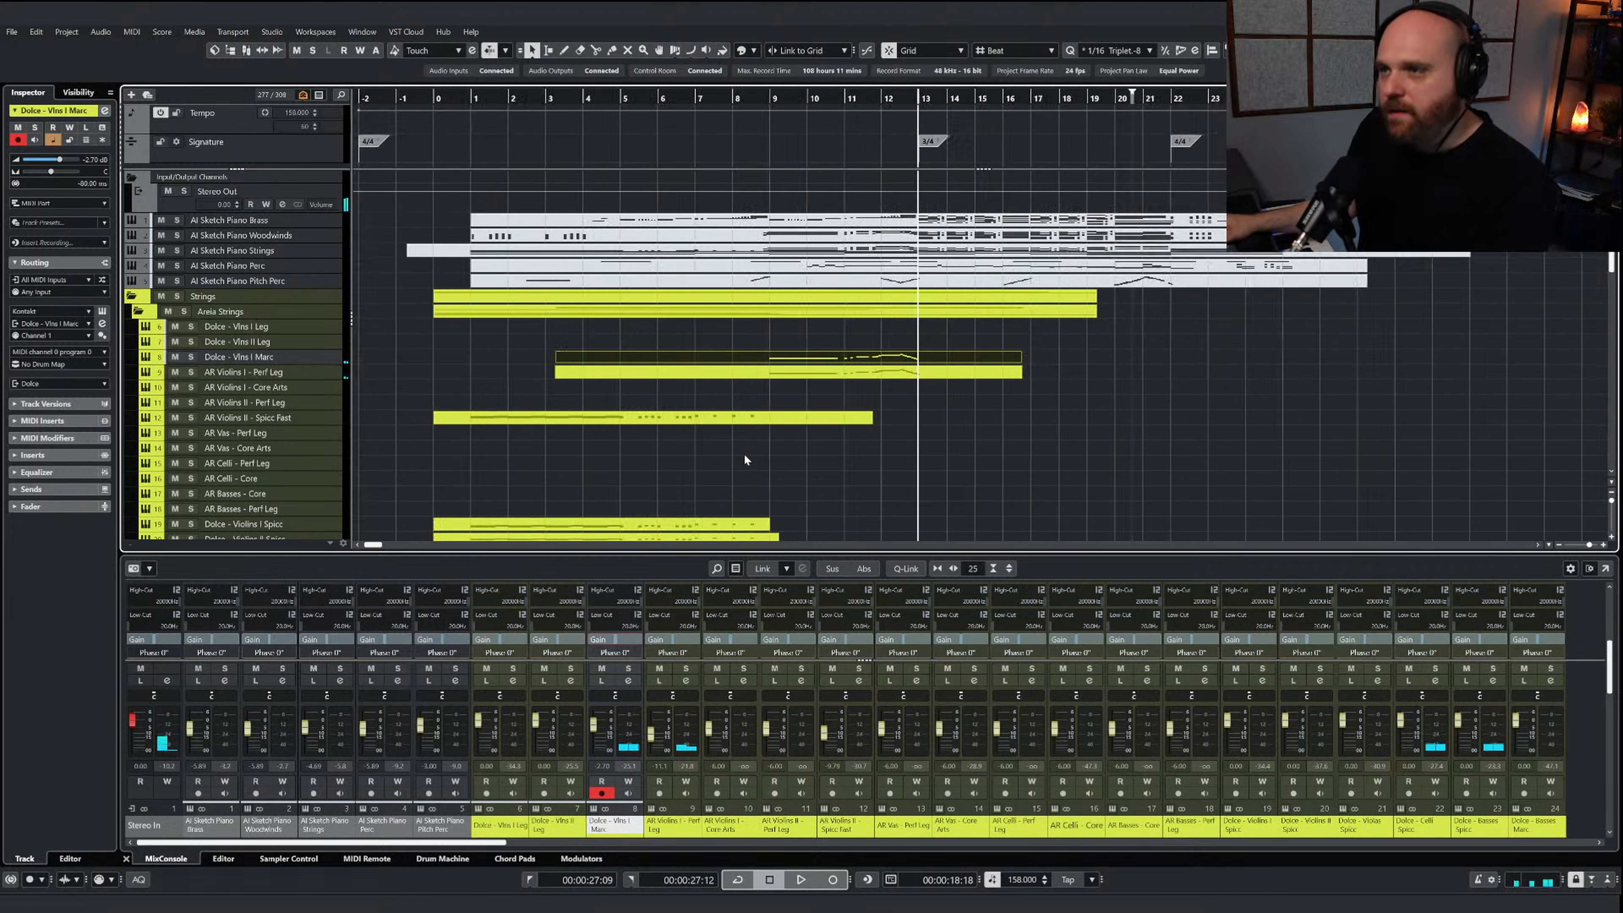
scroll(641, 418, down, 10)
scroll(642, 418, up, 10)
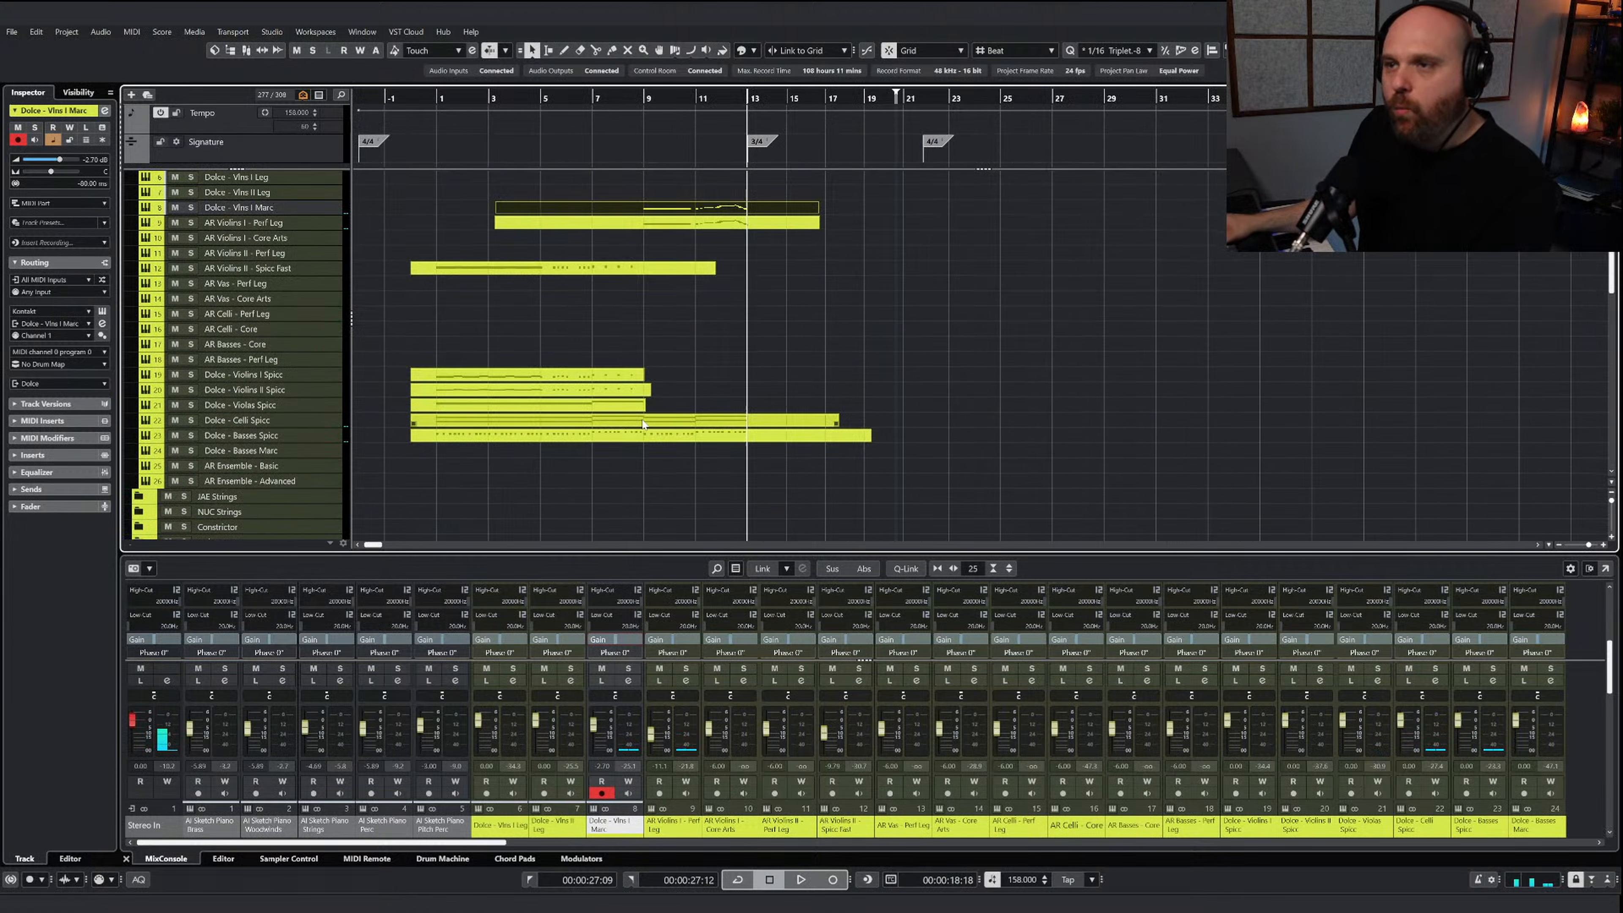
click(686, 382)
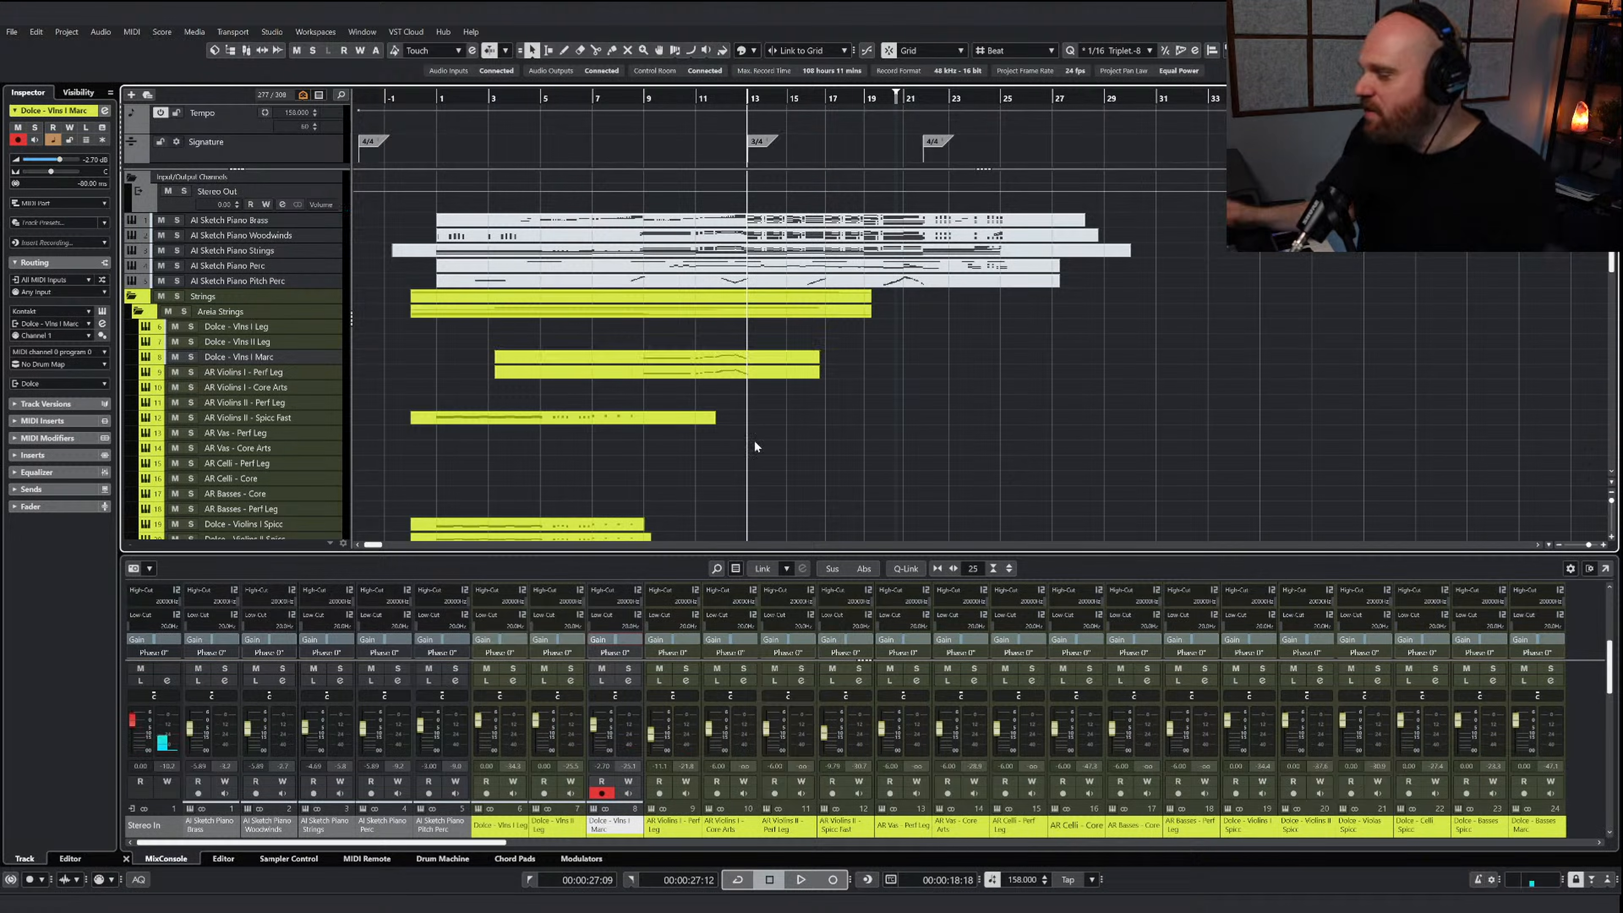
click(626, 95)
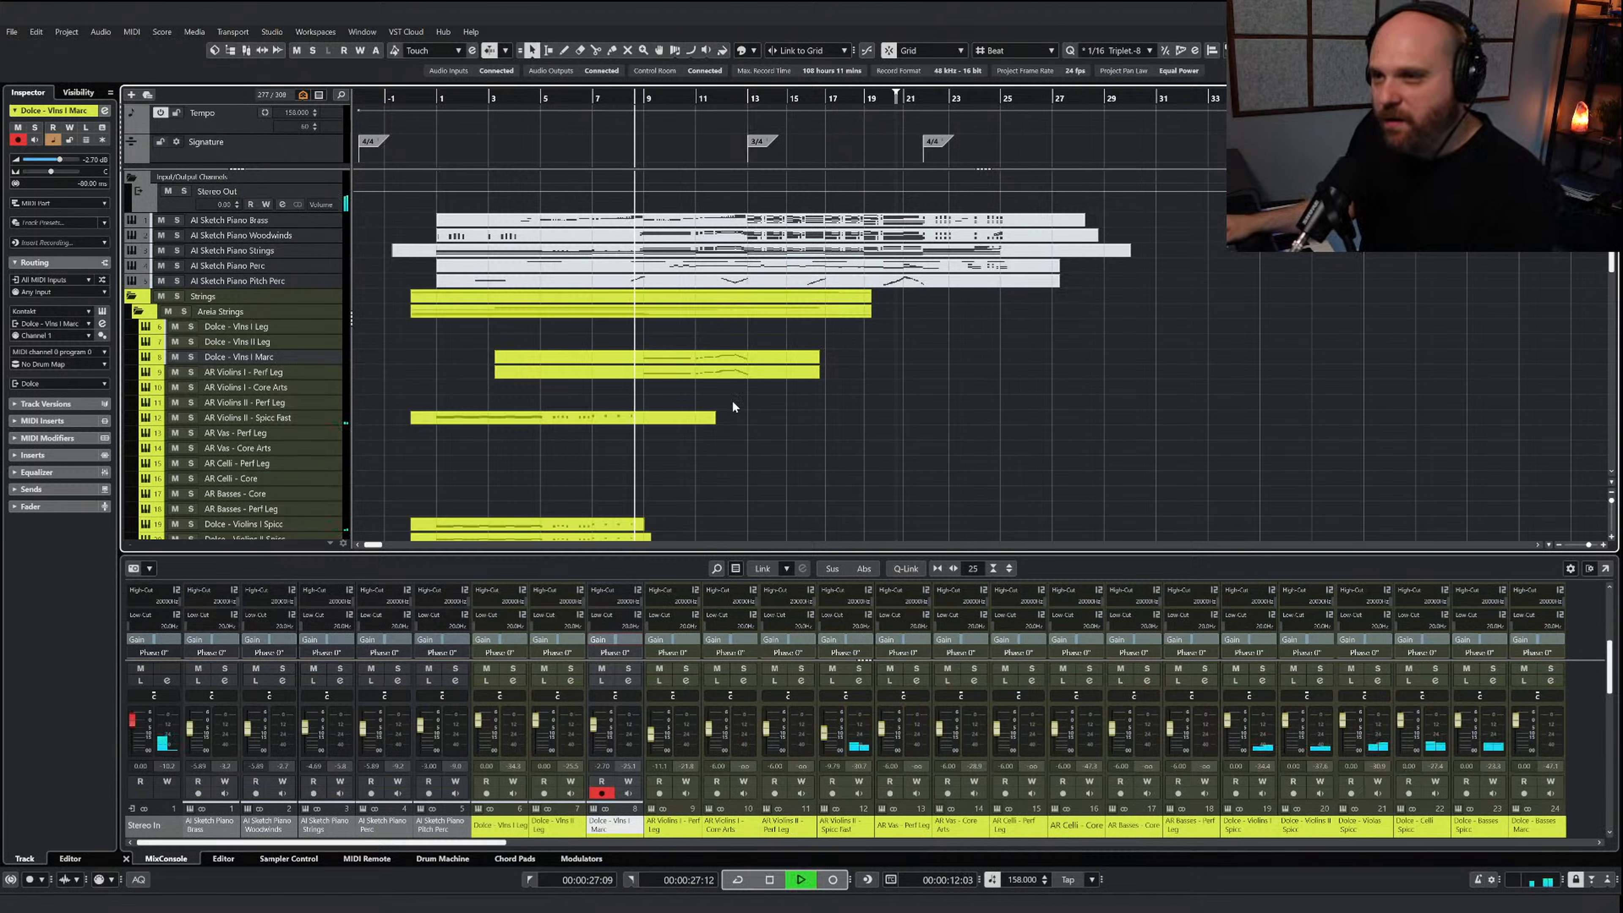
Extend the end of the Dolce - Violas Spicc part to just before bar 16 and open it in the key editor
scroll(732, 403, down, 5)
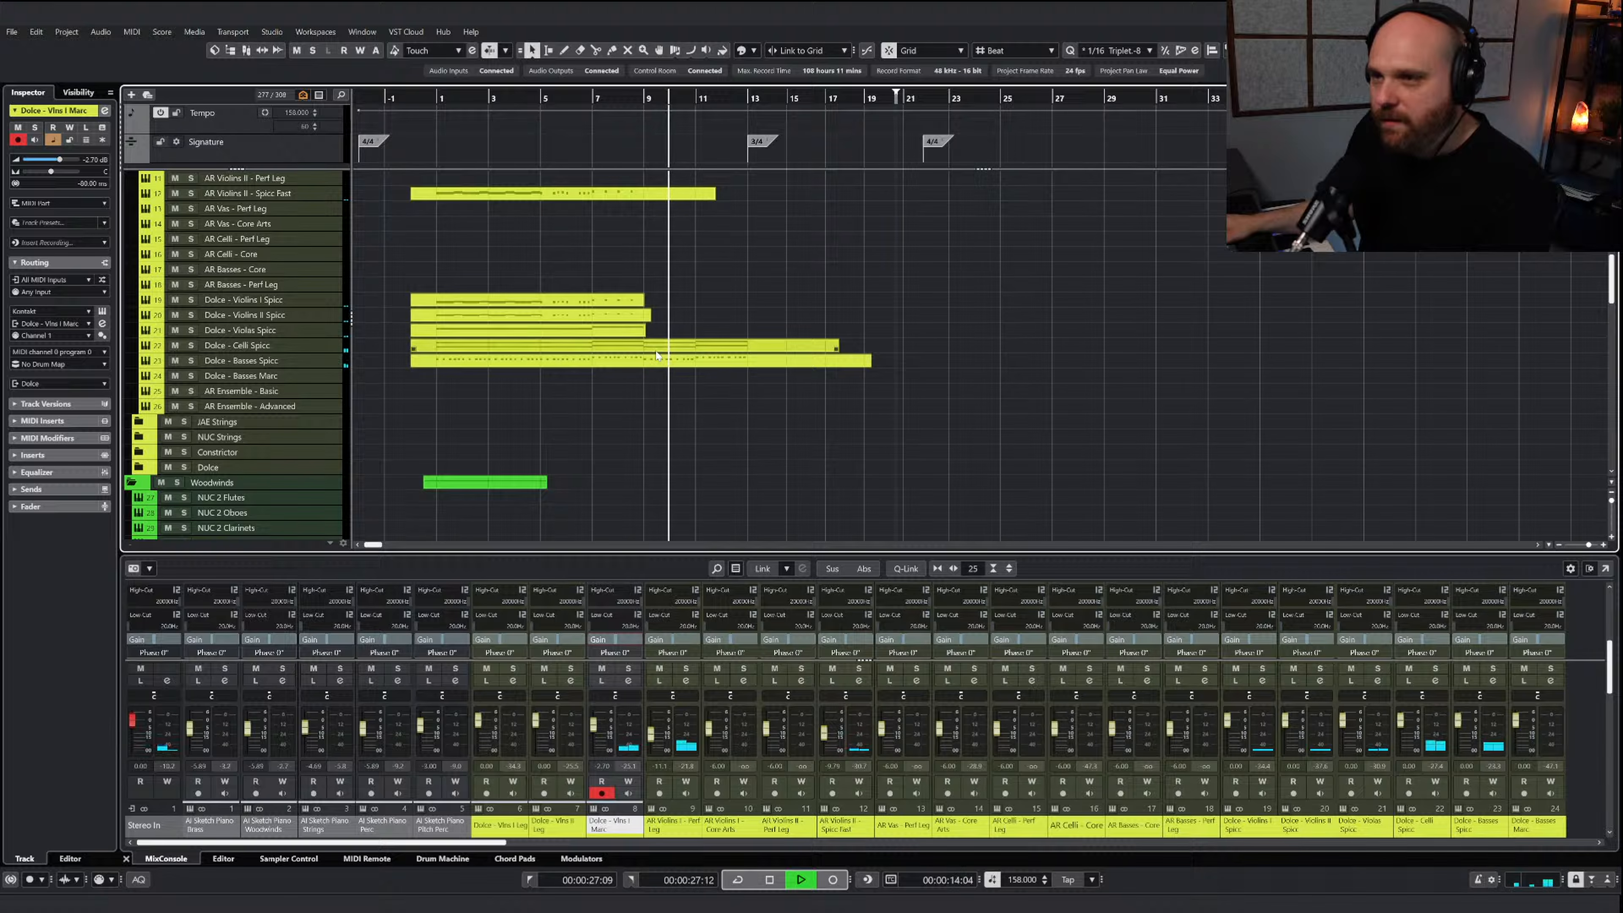
drag(642, 333, 804, 334)
key(Return)
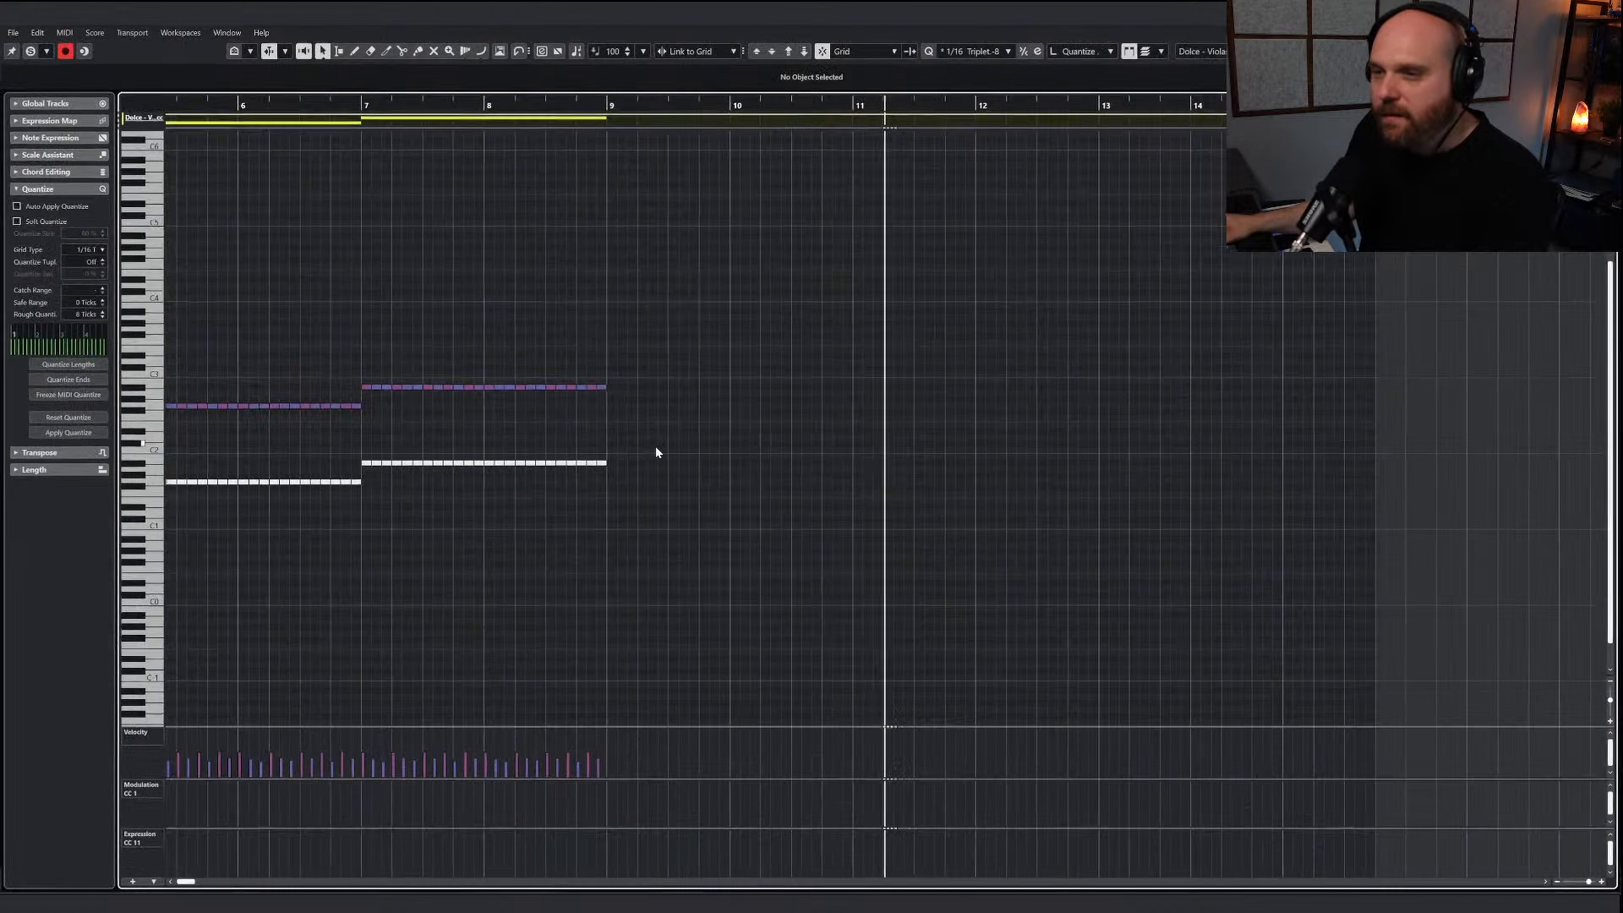
Duplicate the viola spiccato notes of bars 5 to 8 so the copy fills bars 9 to 12
key(g)
key(g)
key(g)
key(g)
key(g)
drag(782, 415, 516, 356)
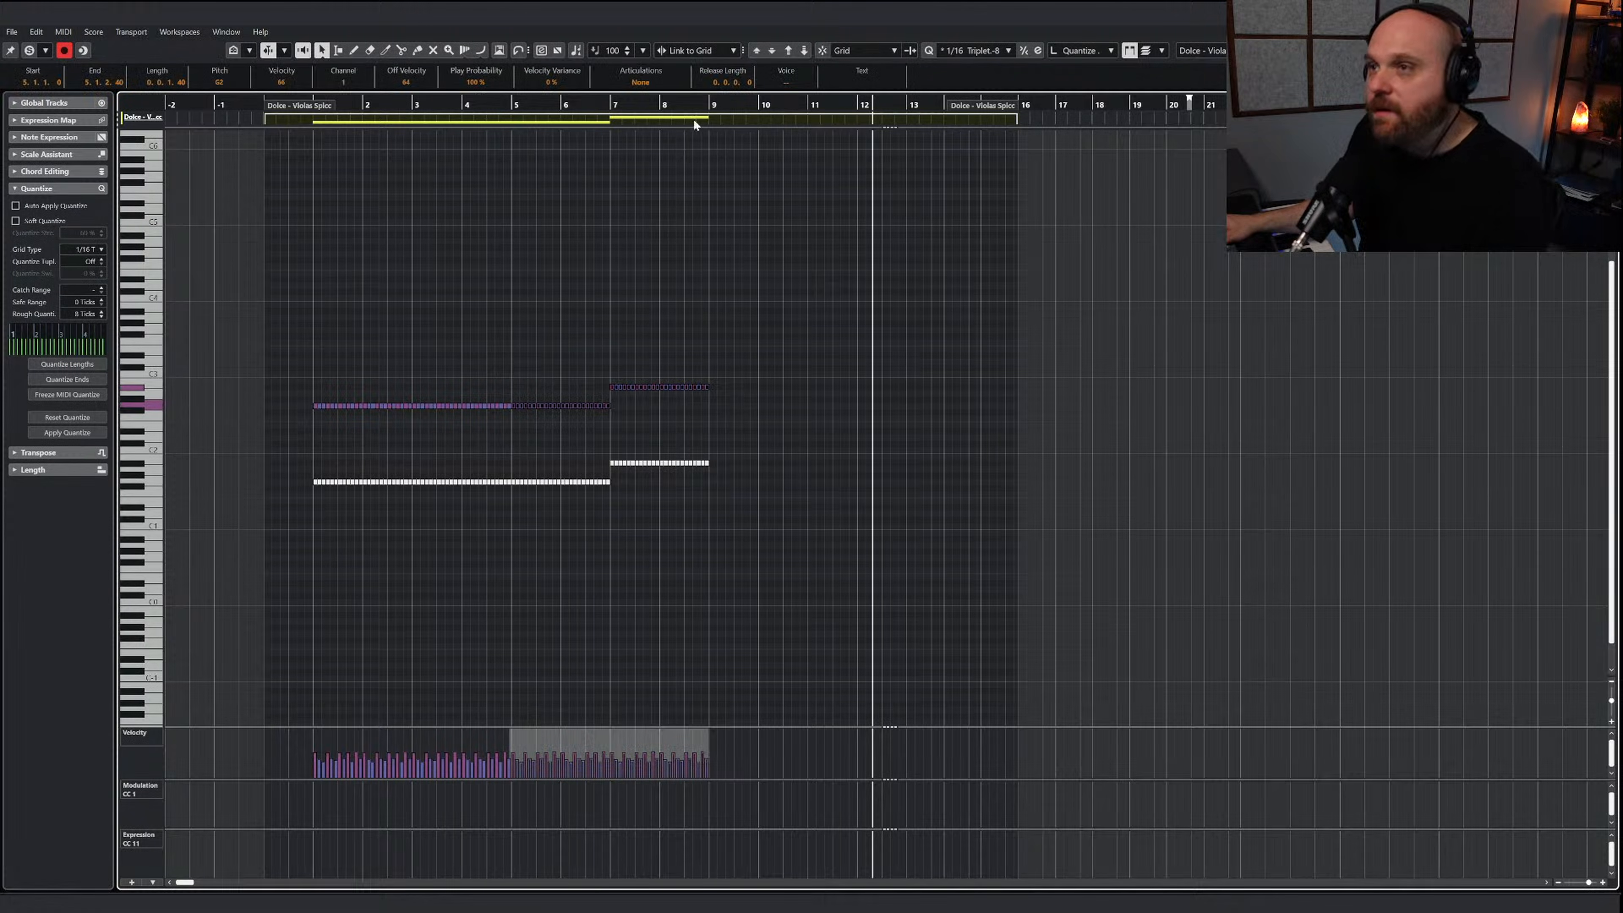
click(710, 117)
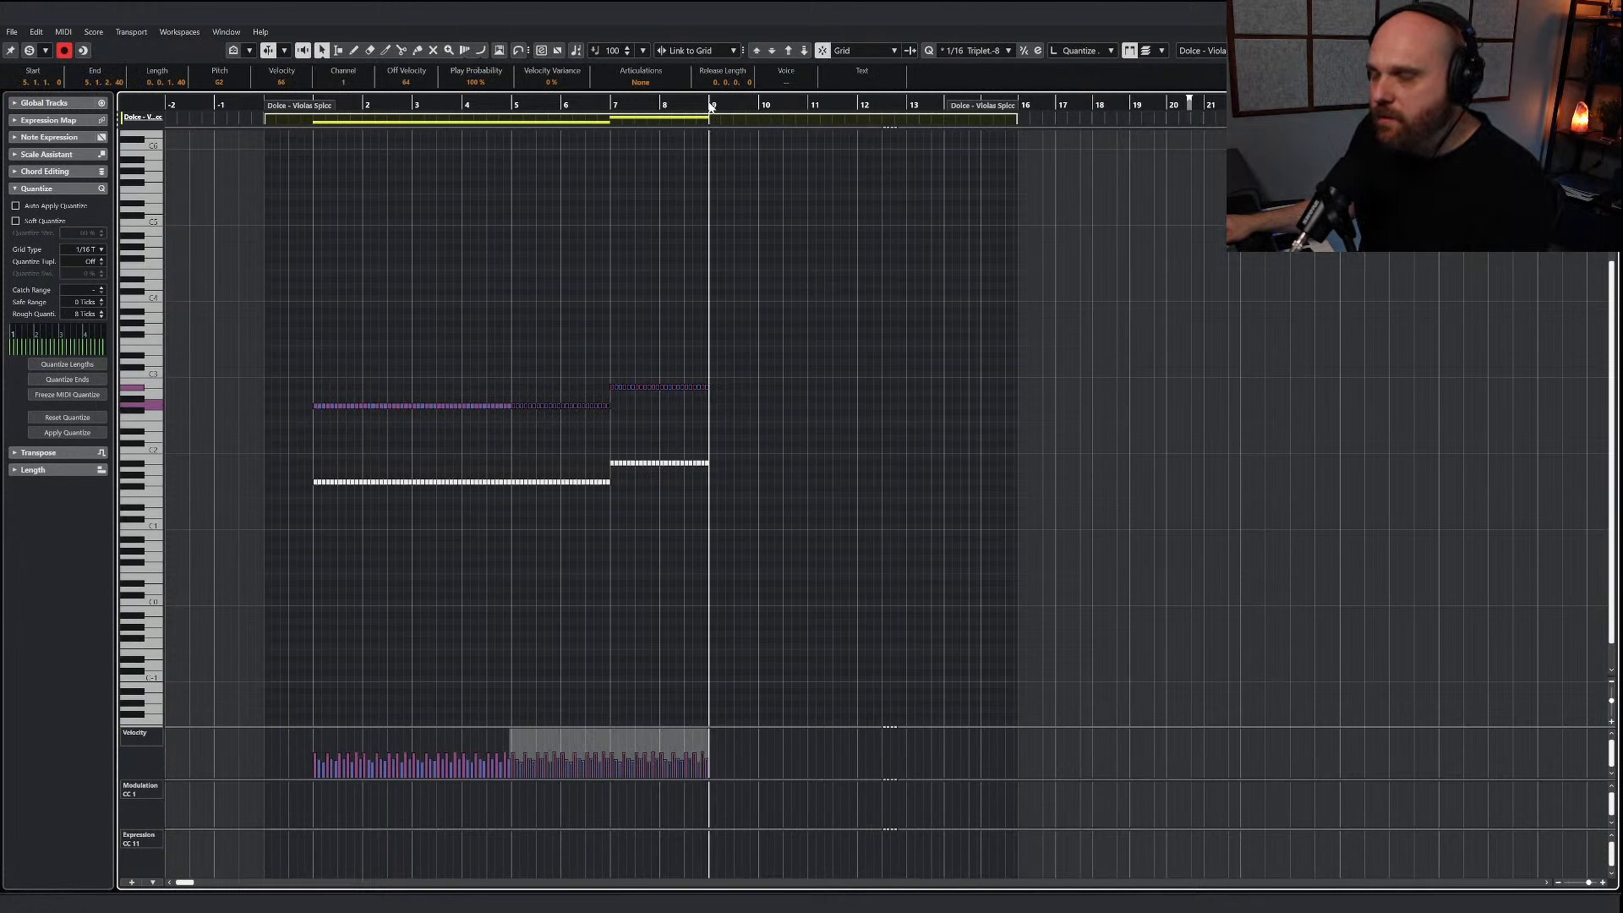
key(h)
key(h)
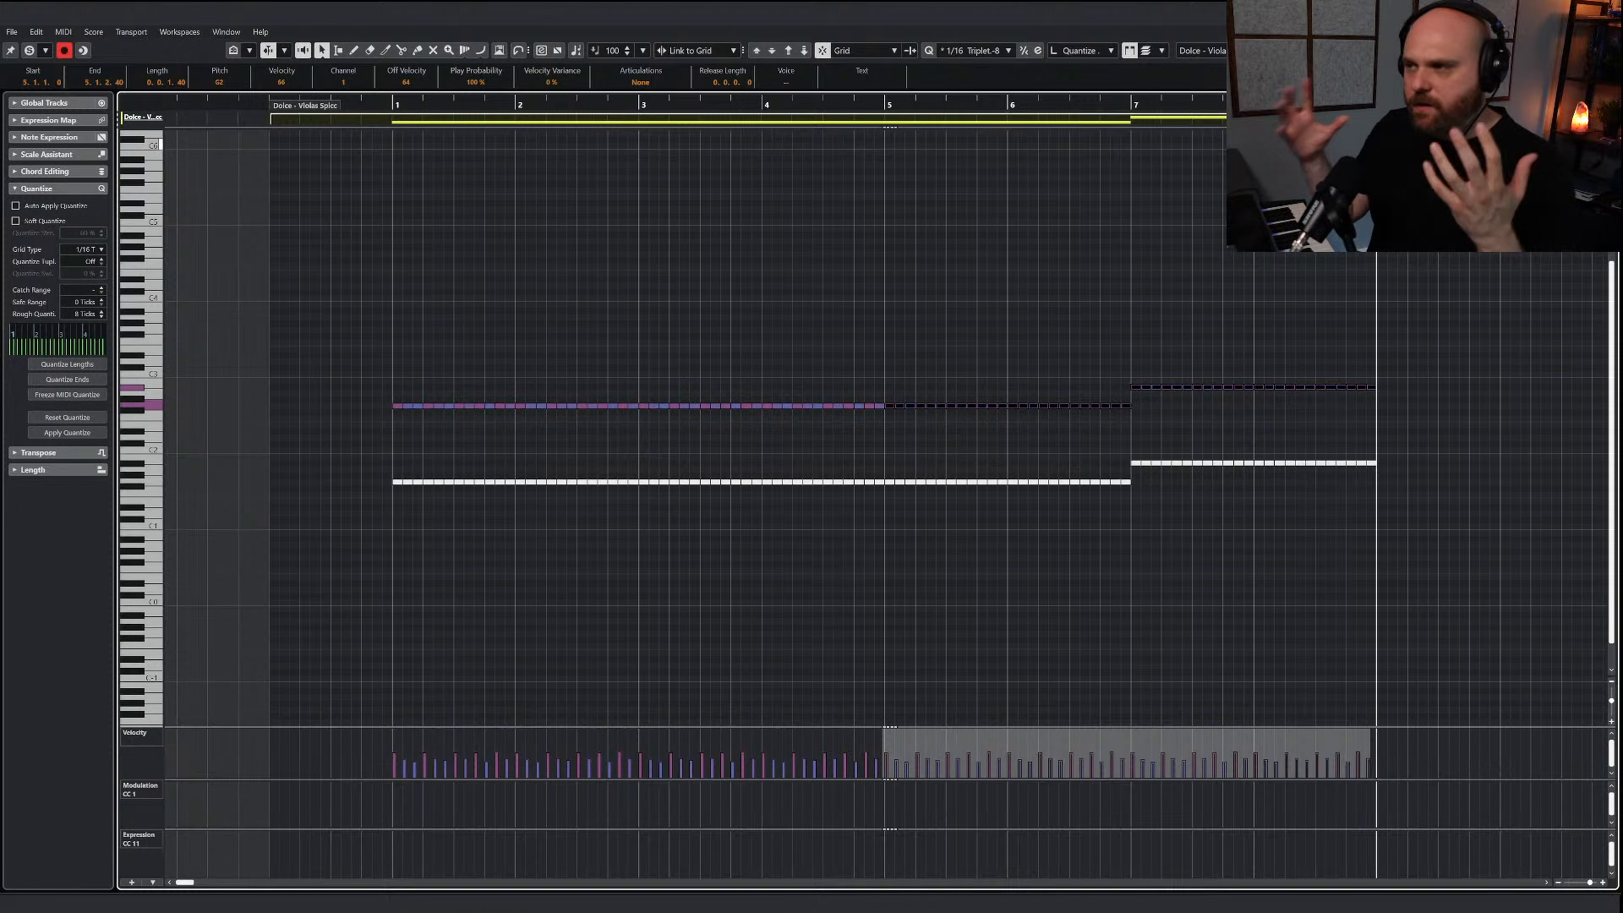
key(ctrl+d)
key(g)
key(g)
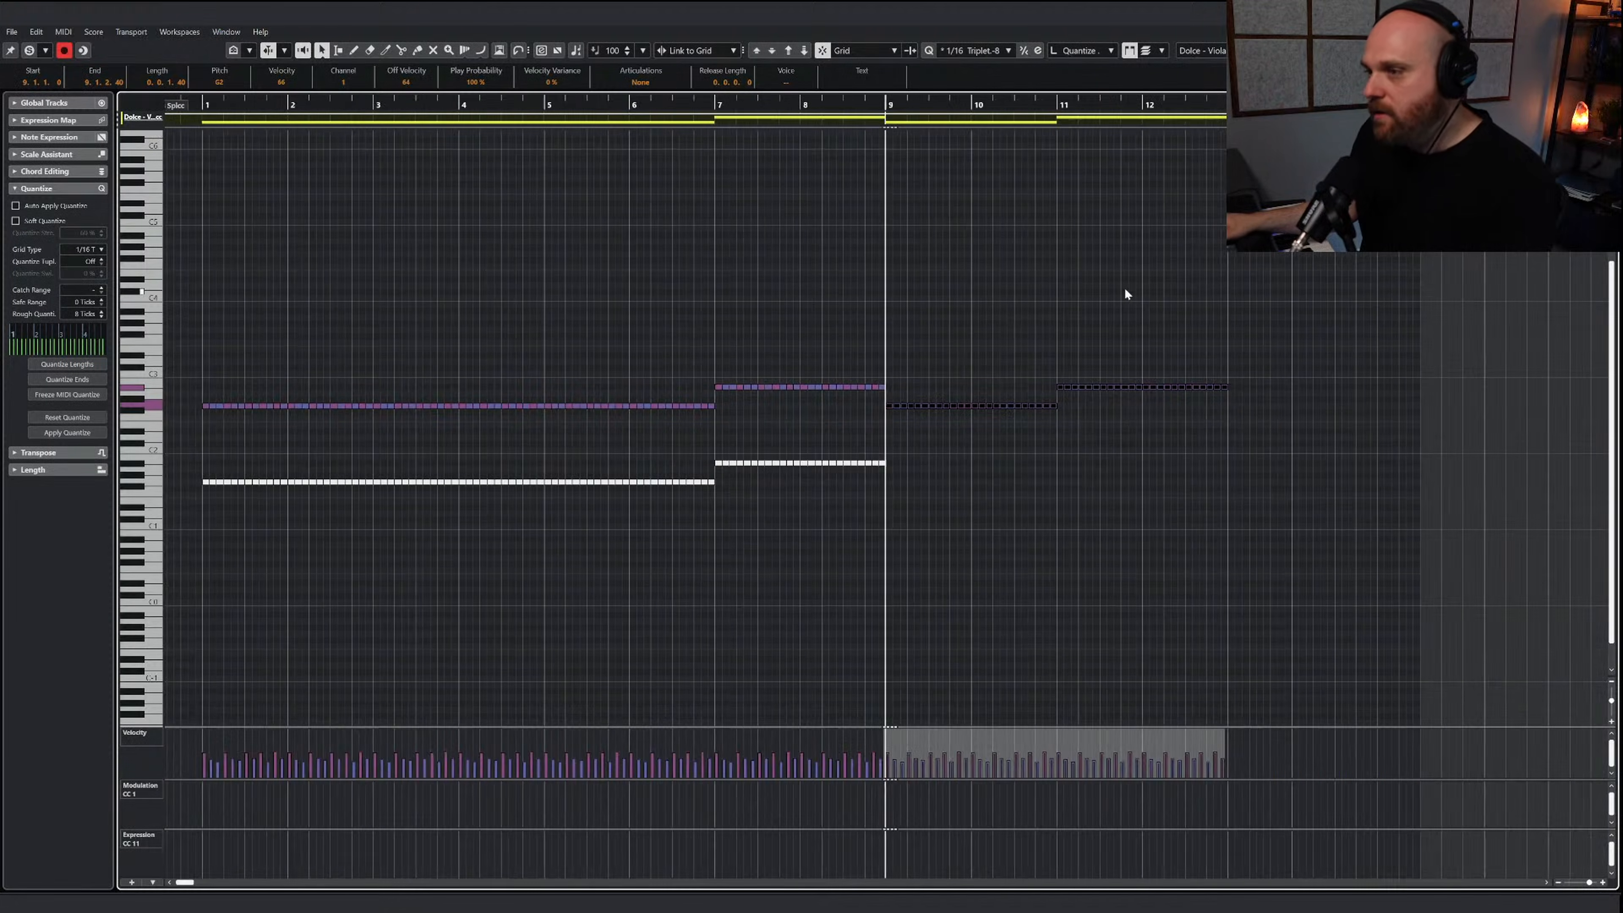
click(916, 316)
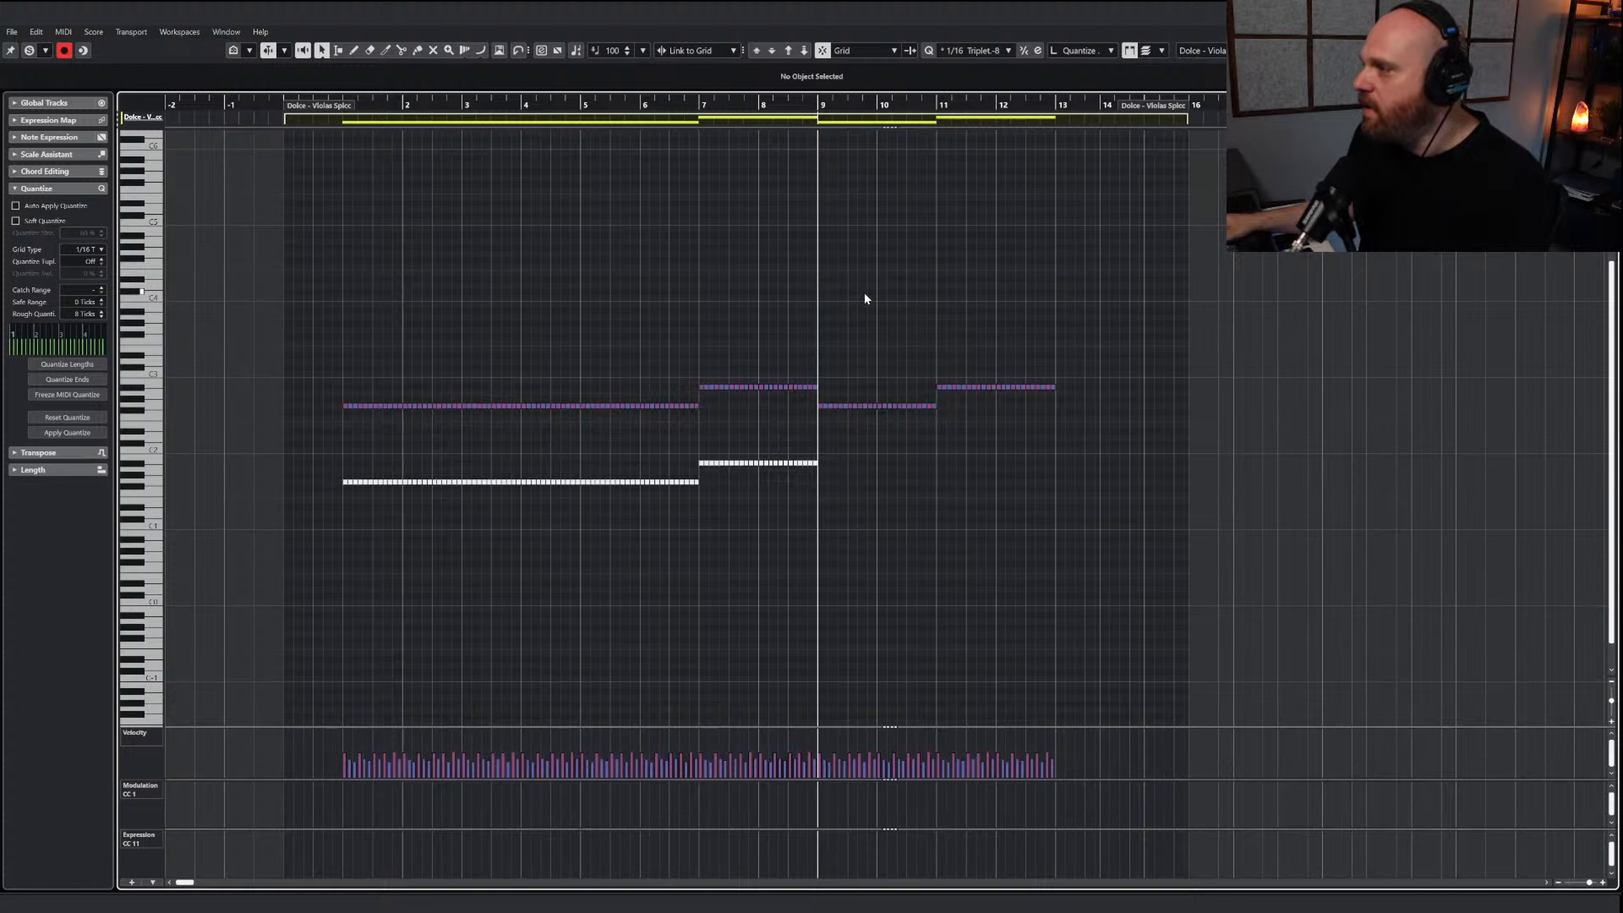
Play the arrangement from bar 9 to about bar 13 with the viola part's editor closed
key(space)
key(ctrl+w)
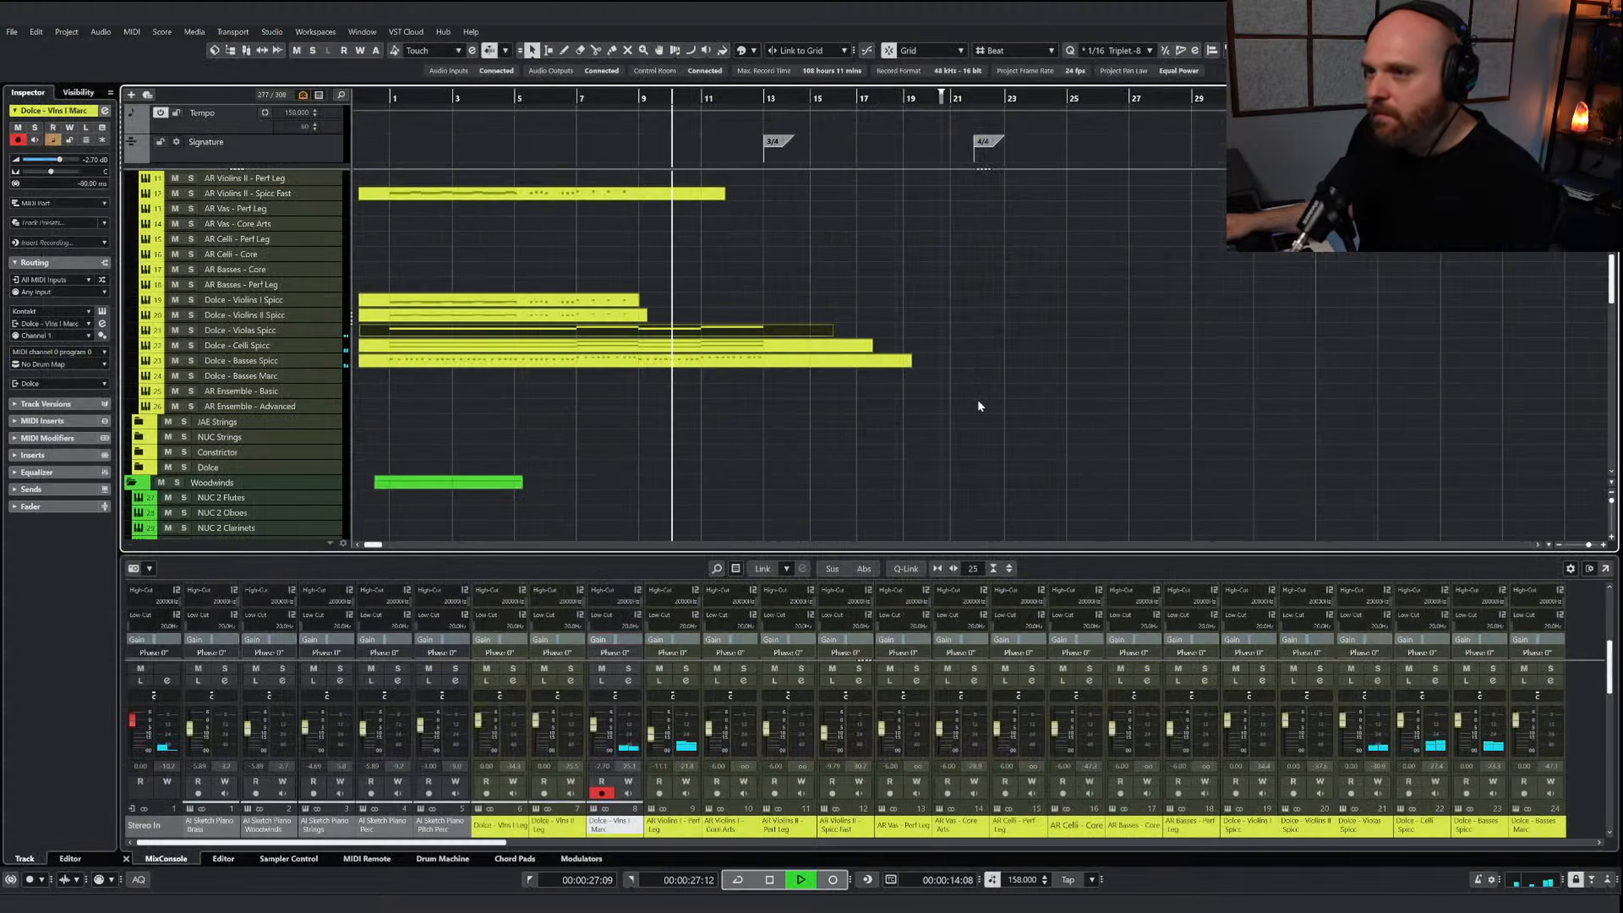
key(h)
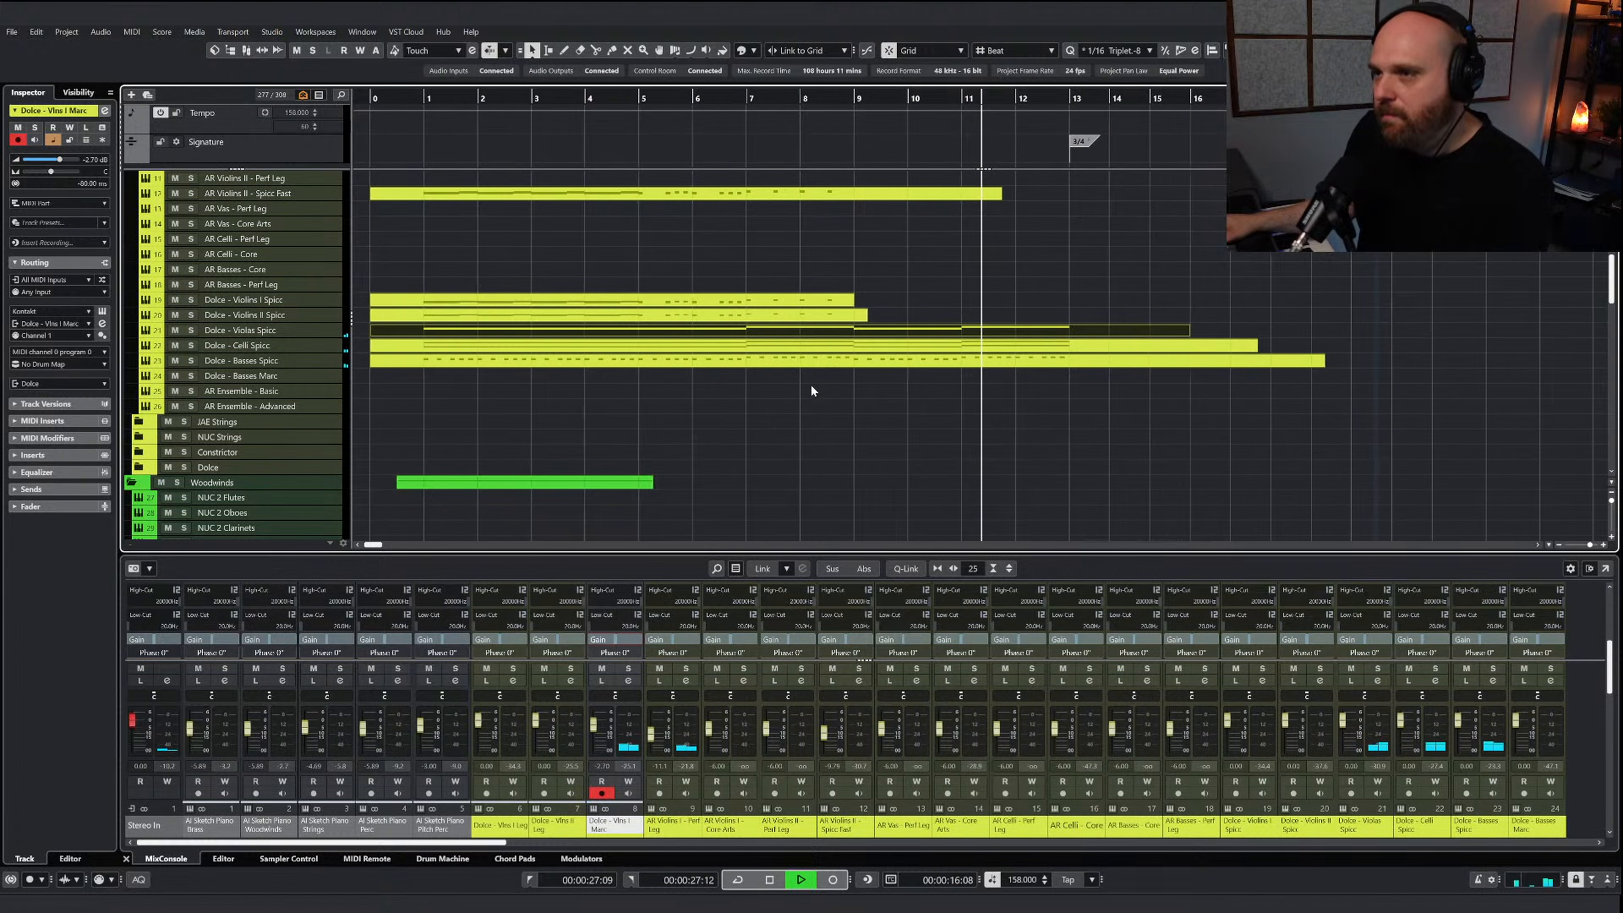
scroll(811, 386, up, 5)
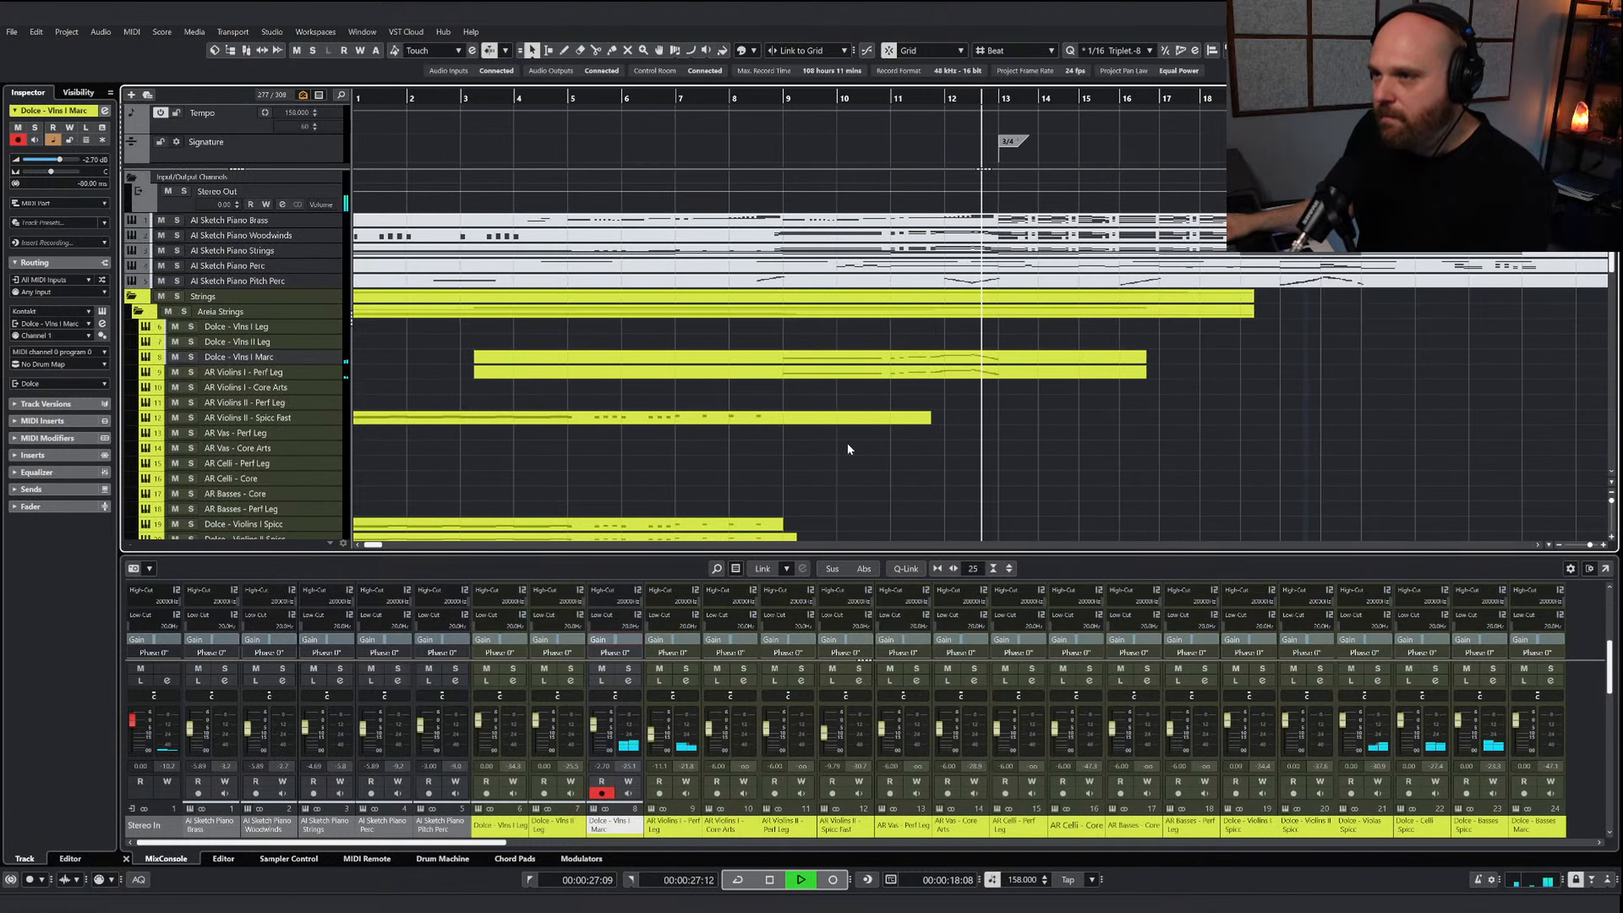
scroll(849, 449, down, 2)
key(space)
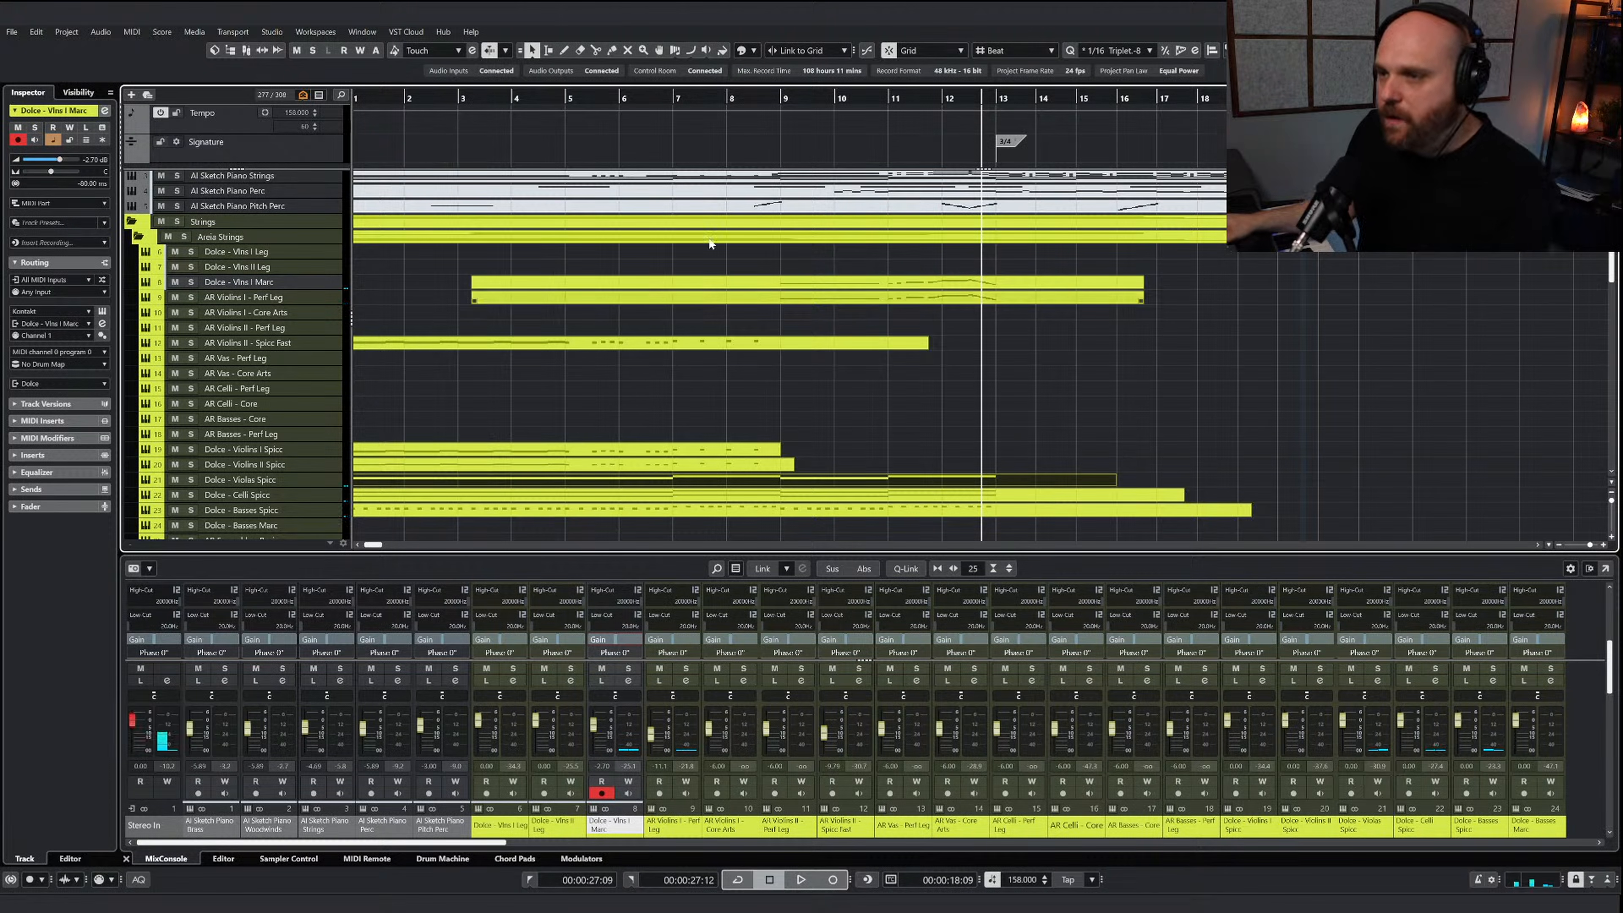
Play the full arrangement again from about bar 7 to the middle of bar 9
click(686, 105)
scroll(475, 408, left, 3)
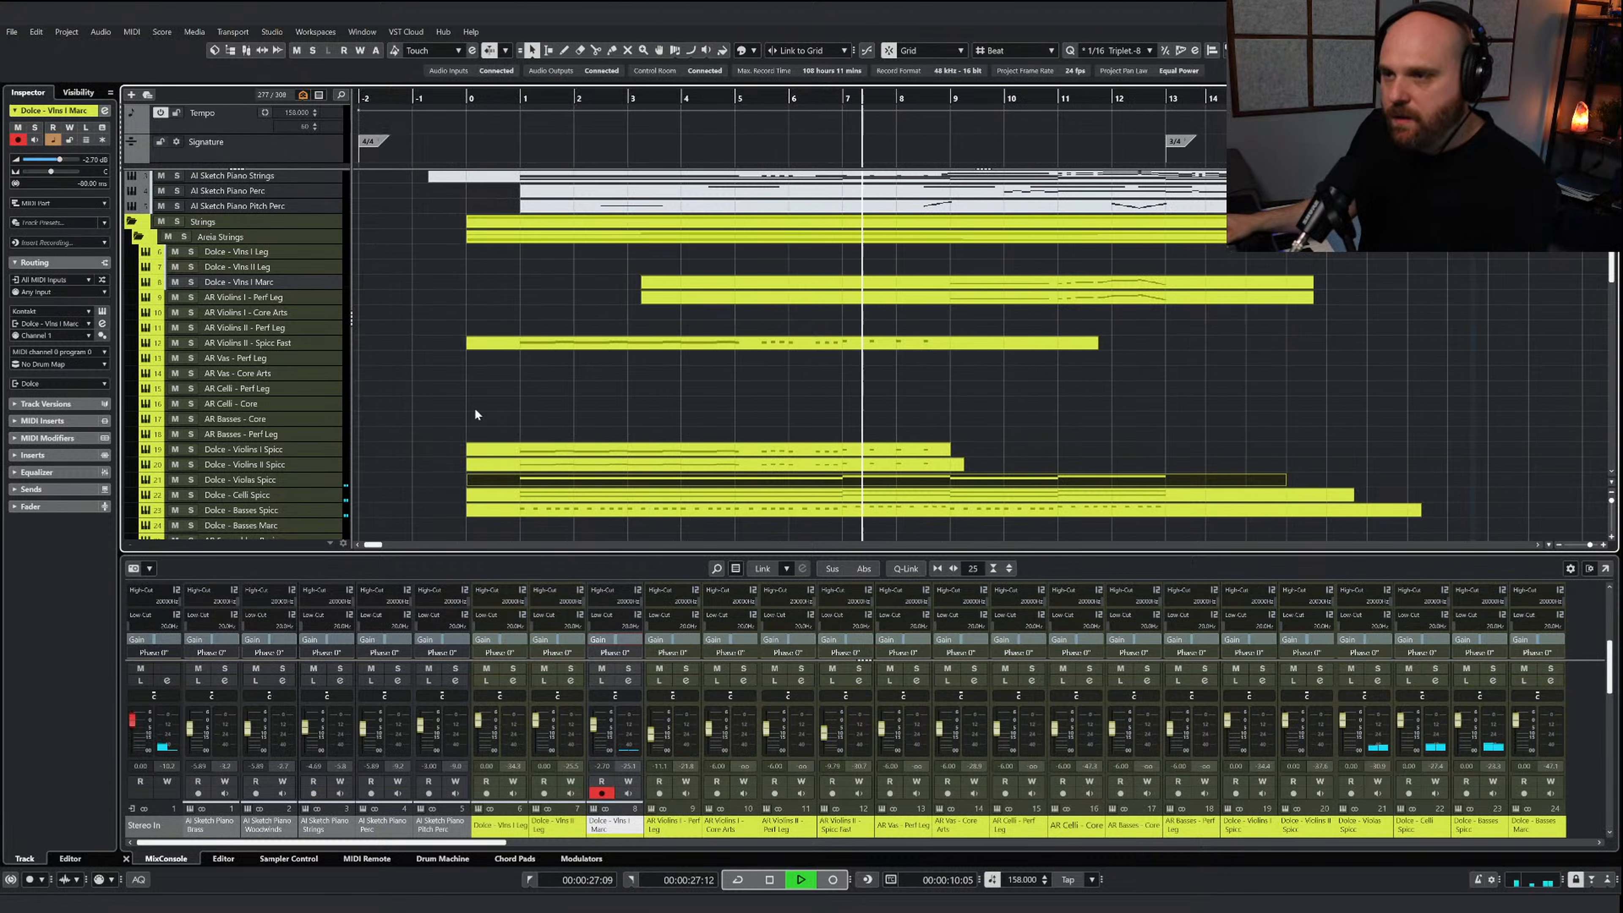
key(space)
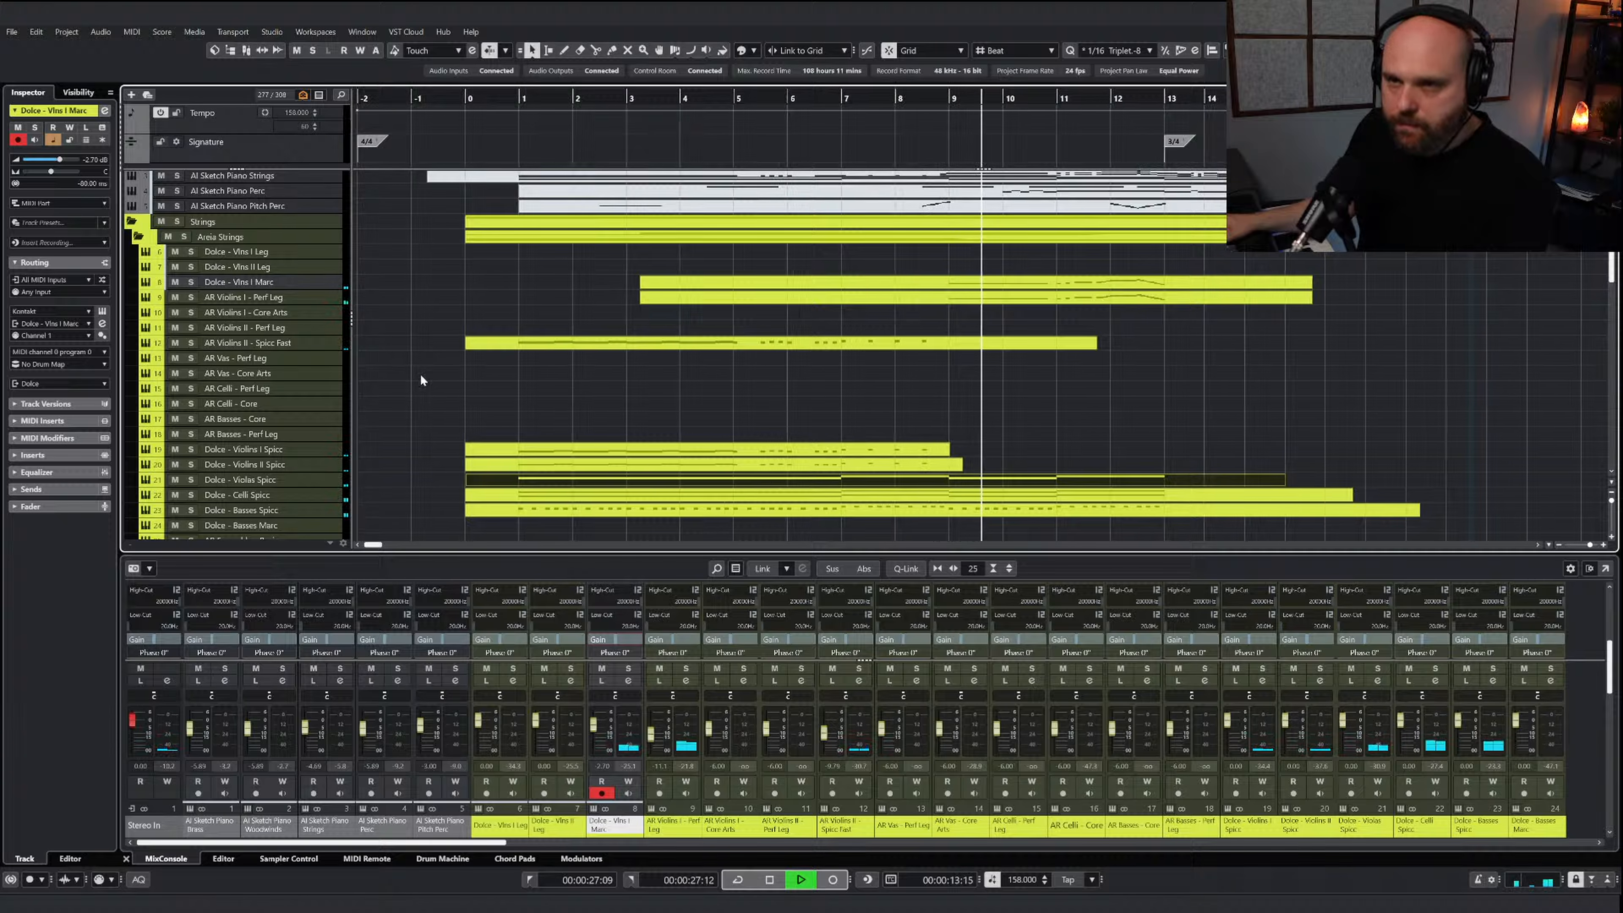
key(space)
Copy the AR Violins I - Perf Leg part to the Dolce - Vlns II Leg track and play that track soloed from before bar 9
click(837, 301)
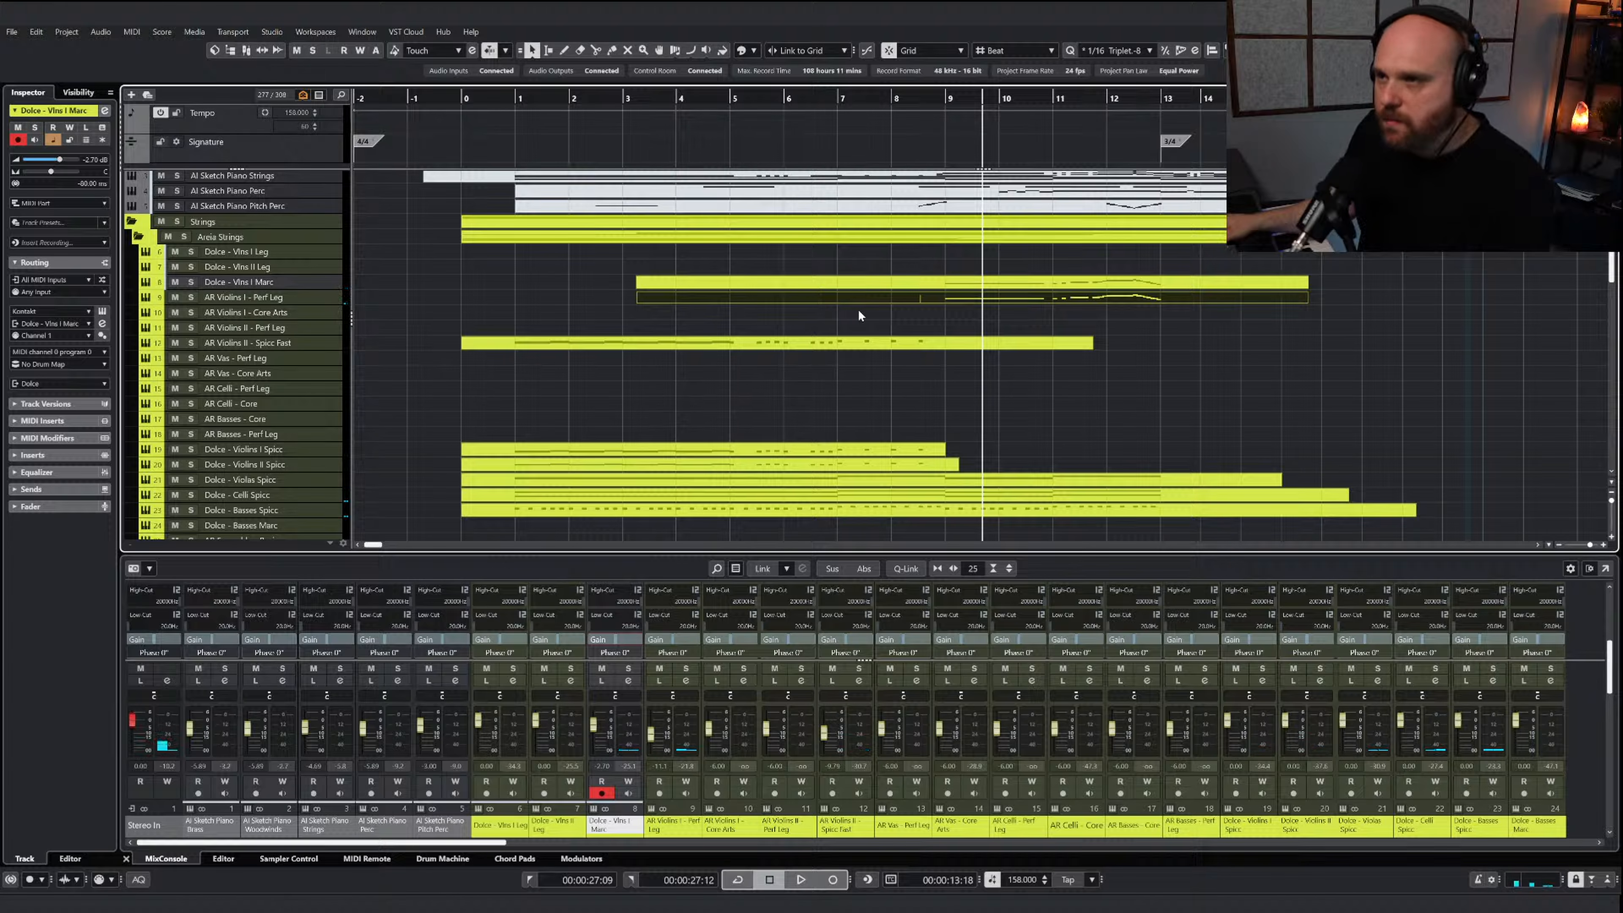
scroll(439, 409, down, 2)
scroll(439, 396, up, 4)
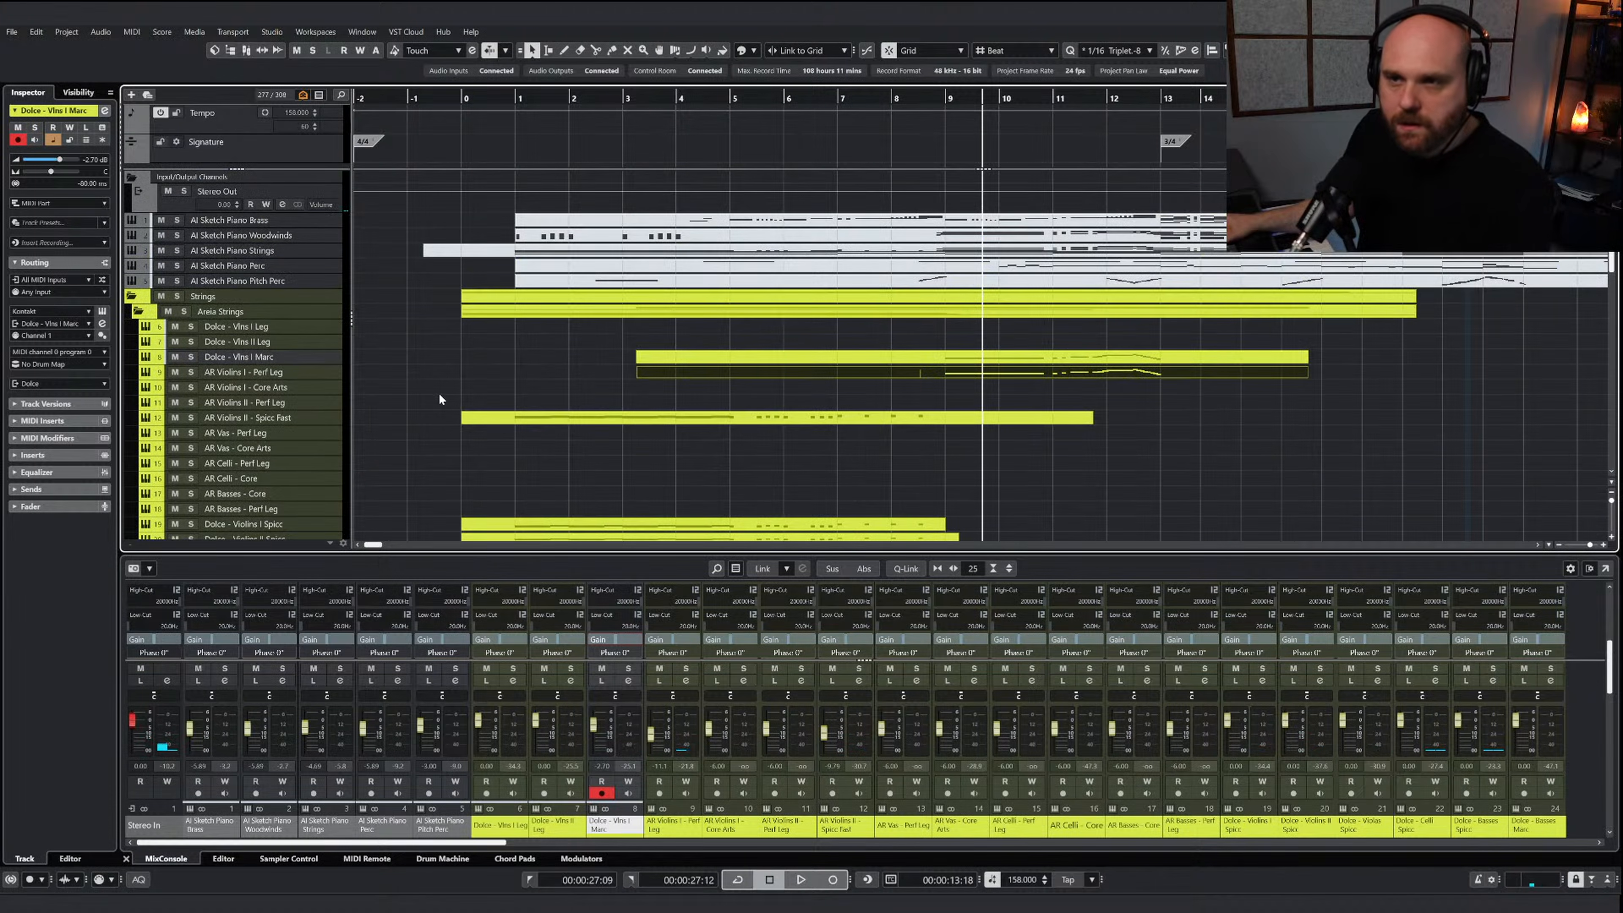
right_click(286, 359)
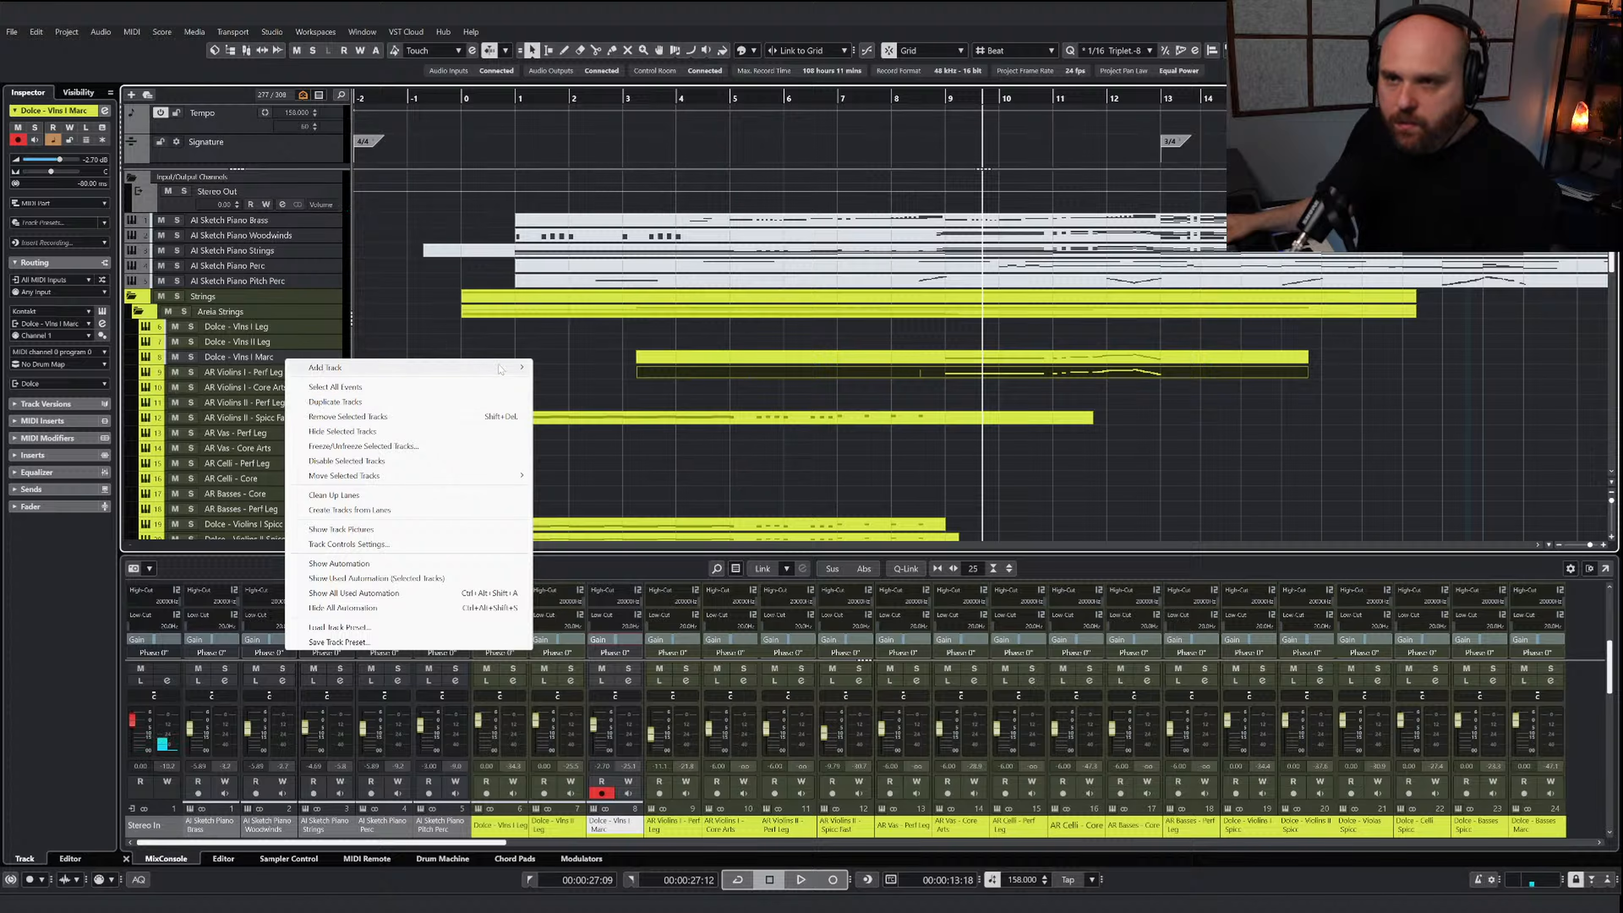
click(851, 378)
drag(889, 377, 890, 346)
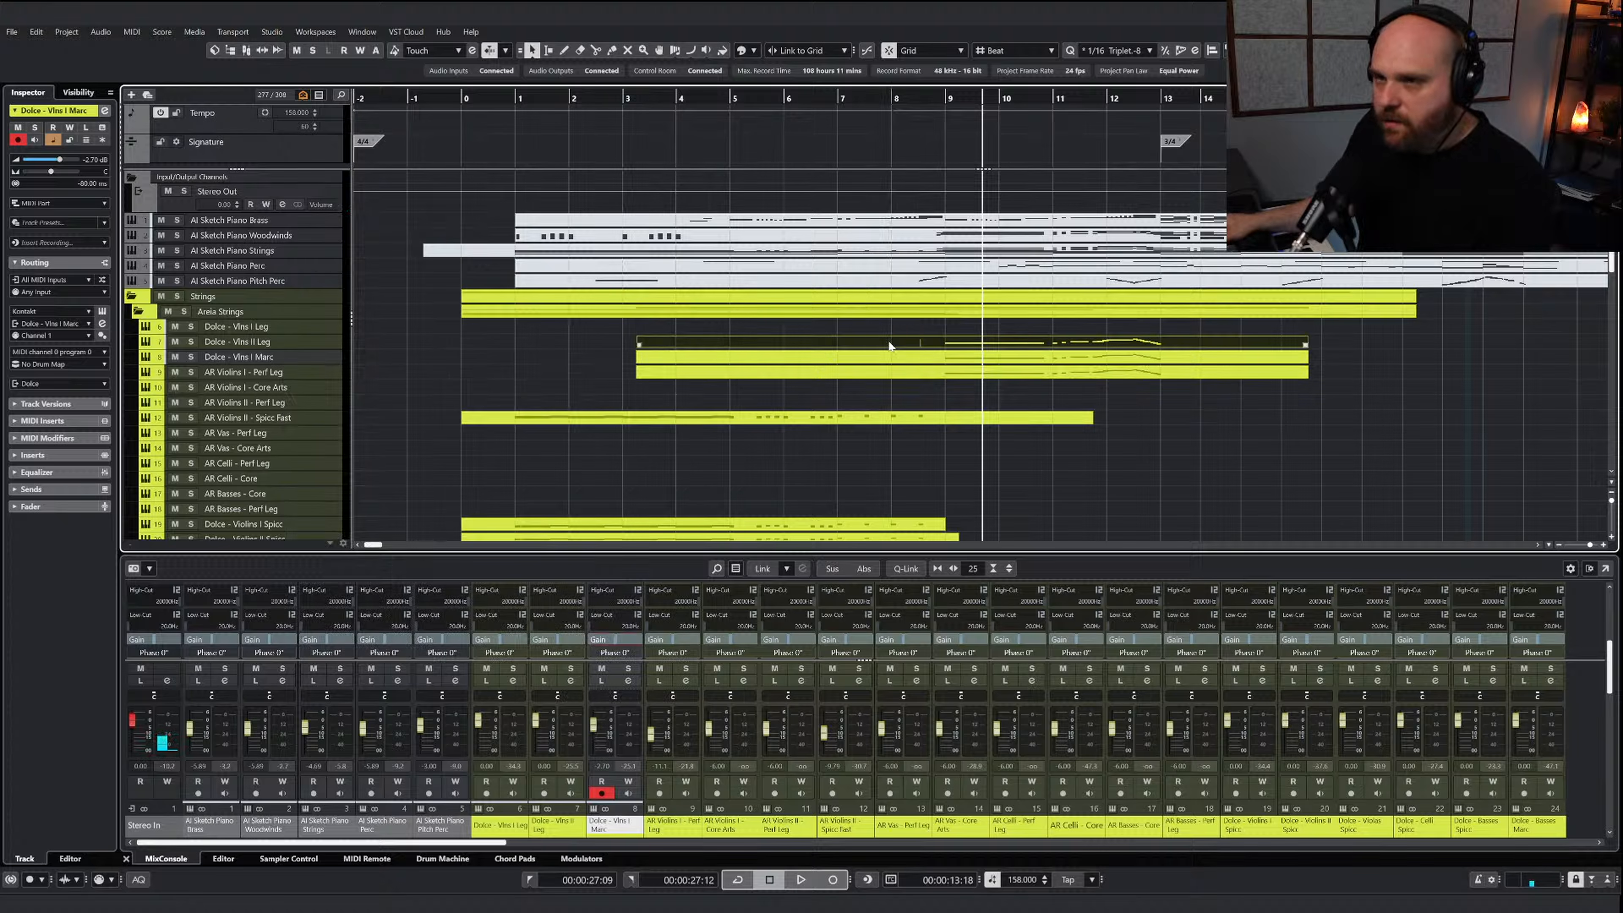
click(189, 342)
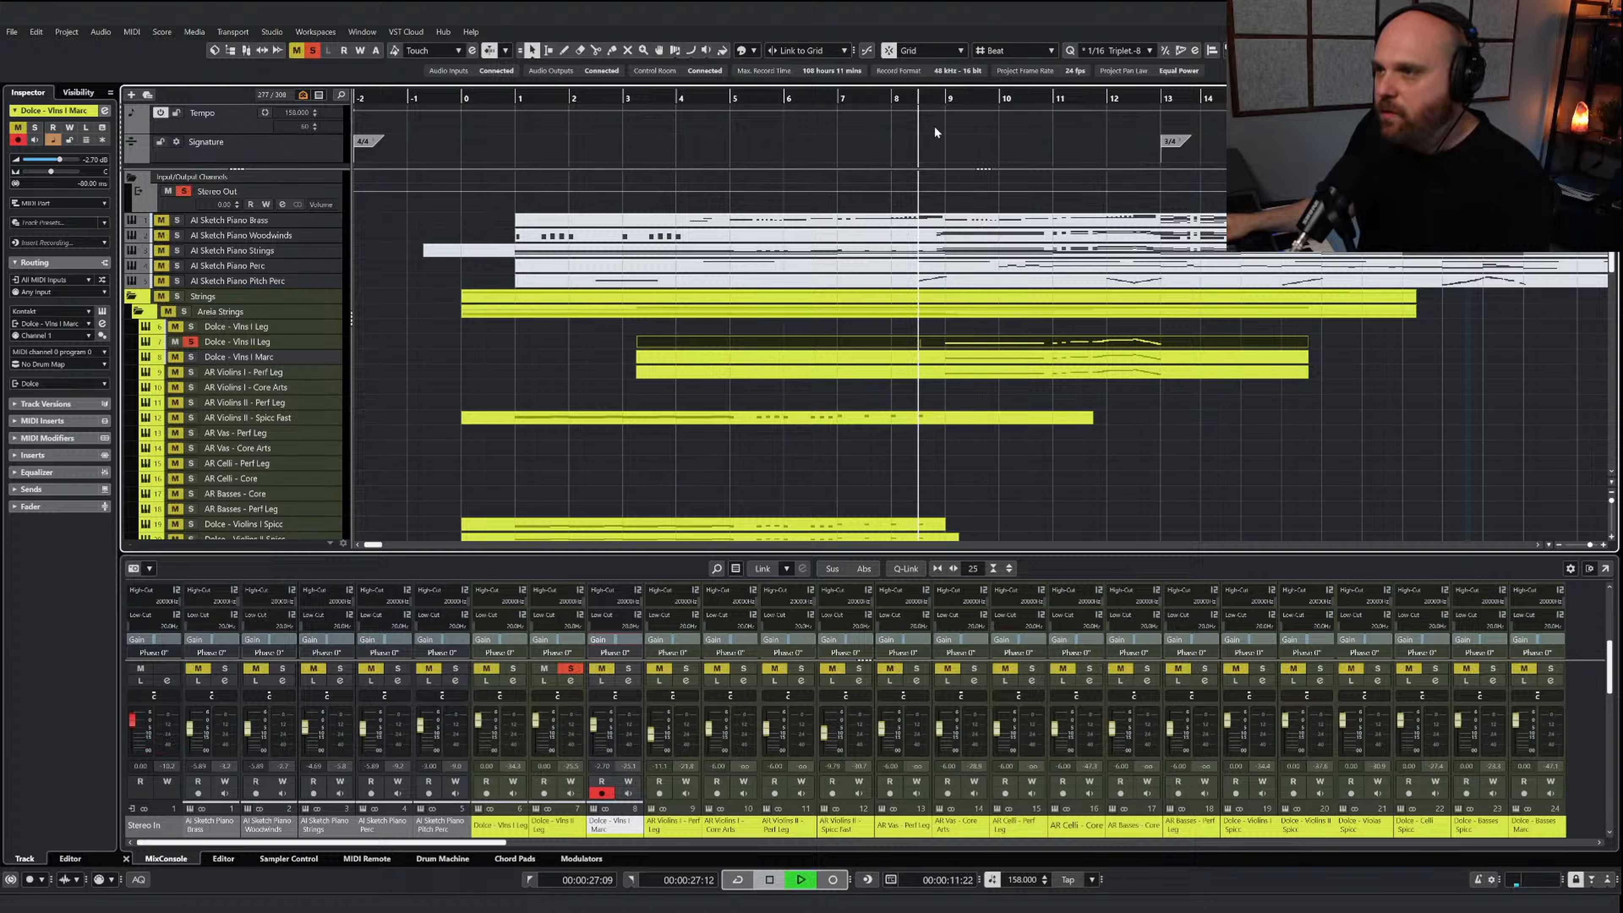
click(920, 99)
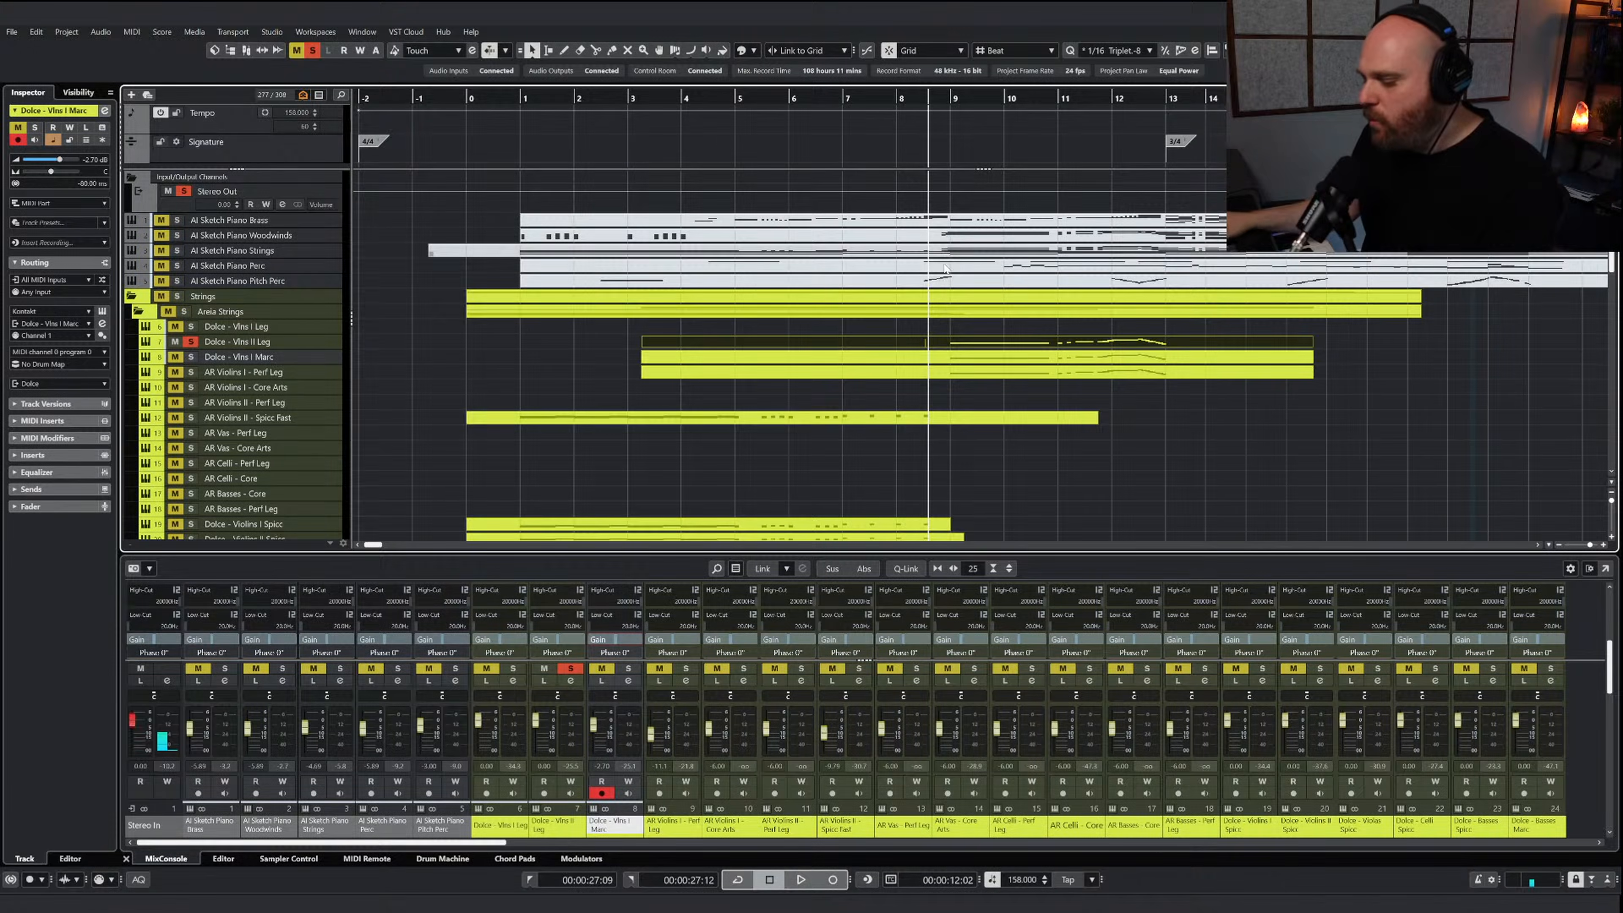
Transpose all the melody notes in the Dolce - Vlns II Leg part down one octave and close its editor
double_click(950, 342)
right_click(954, 383)
key(h)
key(h)
drag(845, 353, 1398, 682)
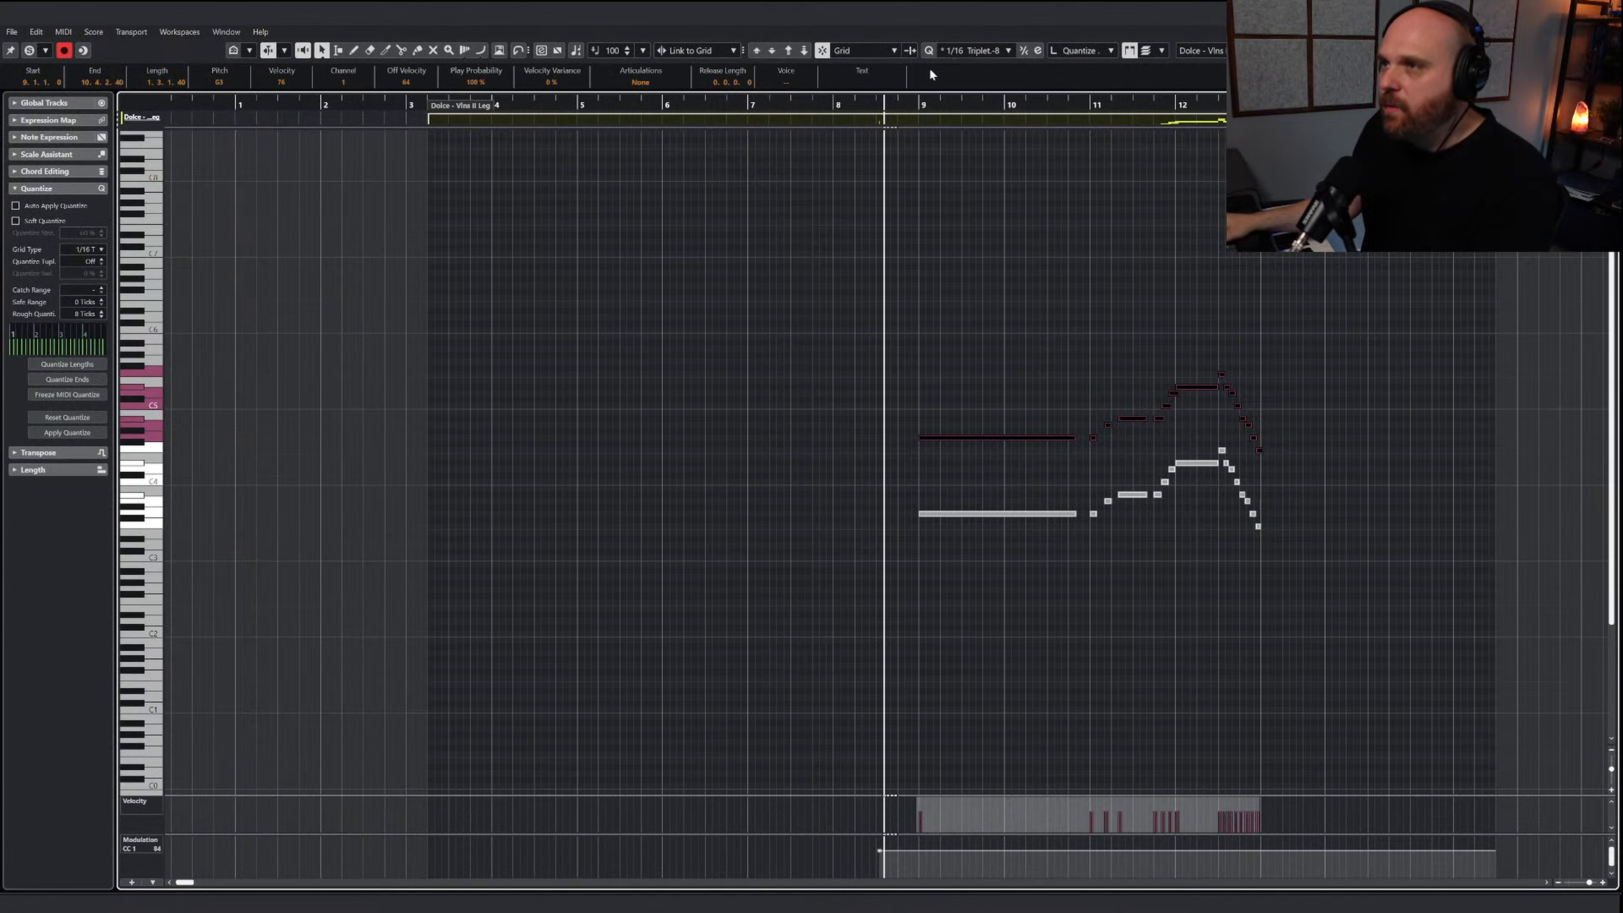
click(804, 50)
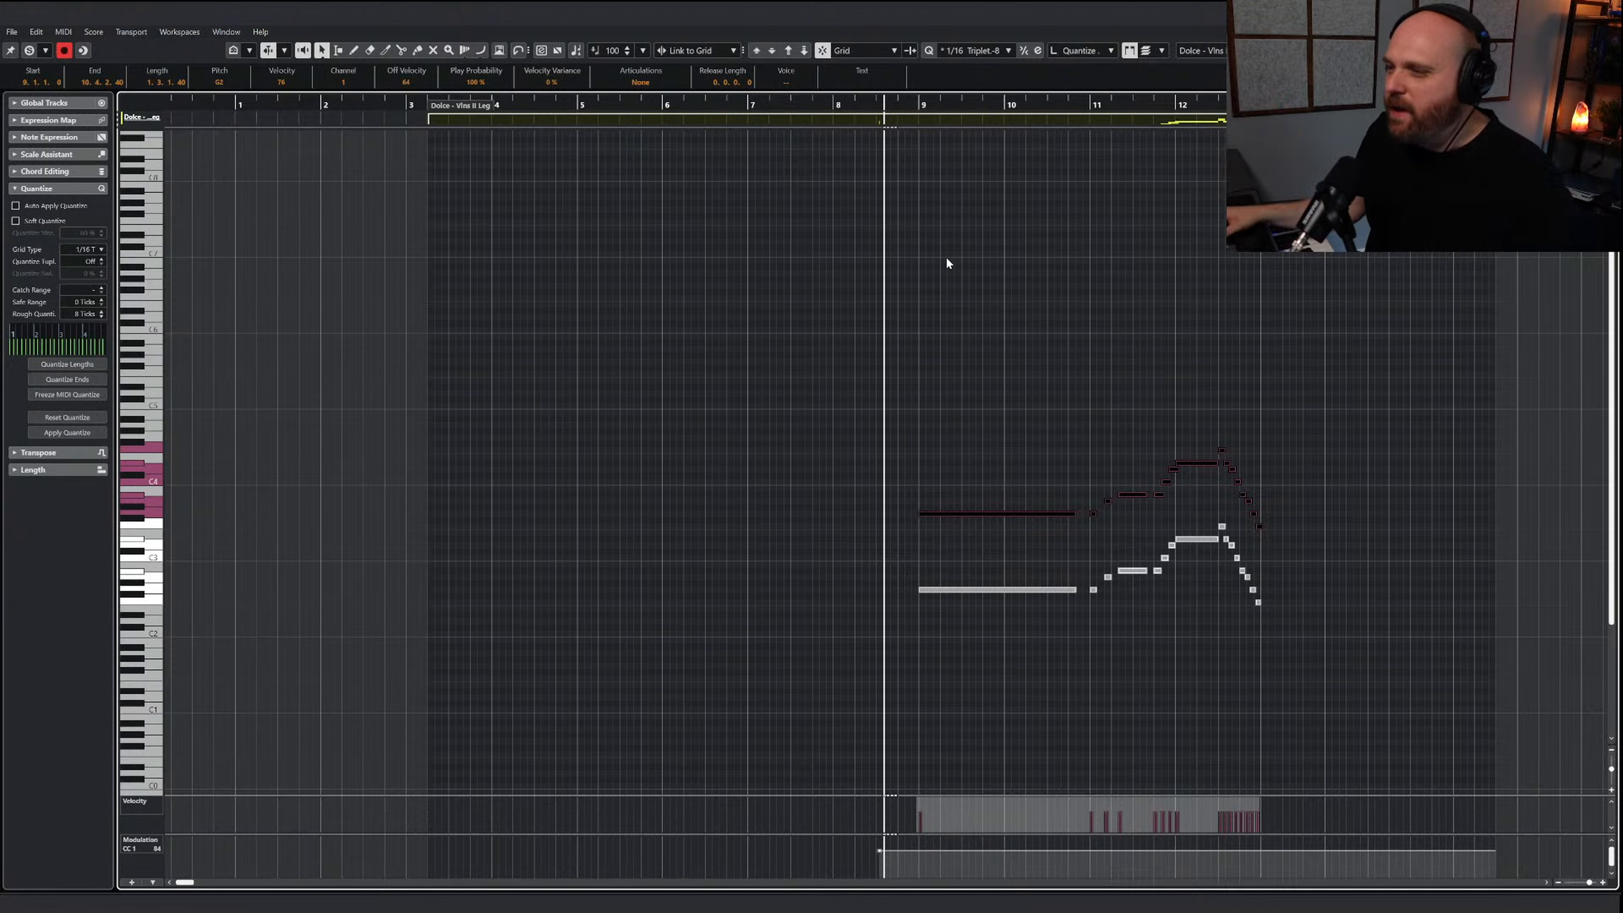
key(Return)
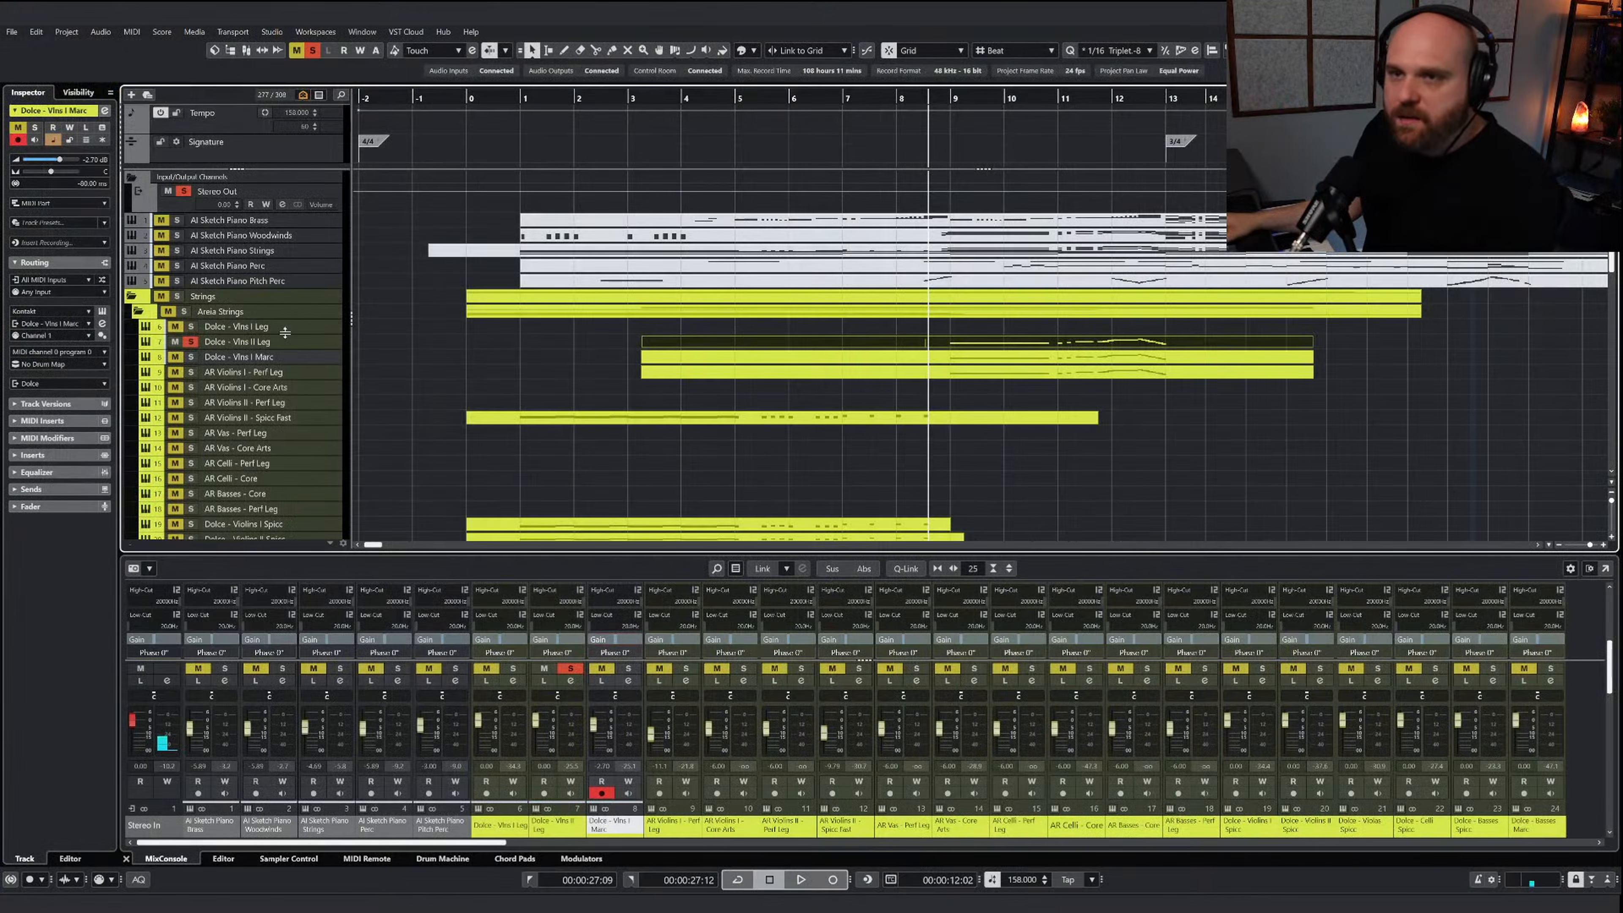
Select the Dolce - Vlns II Leg track and open its instrument window
click(253, 345)
key(e)
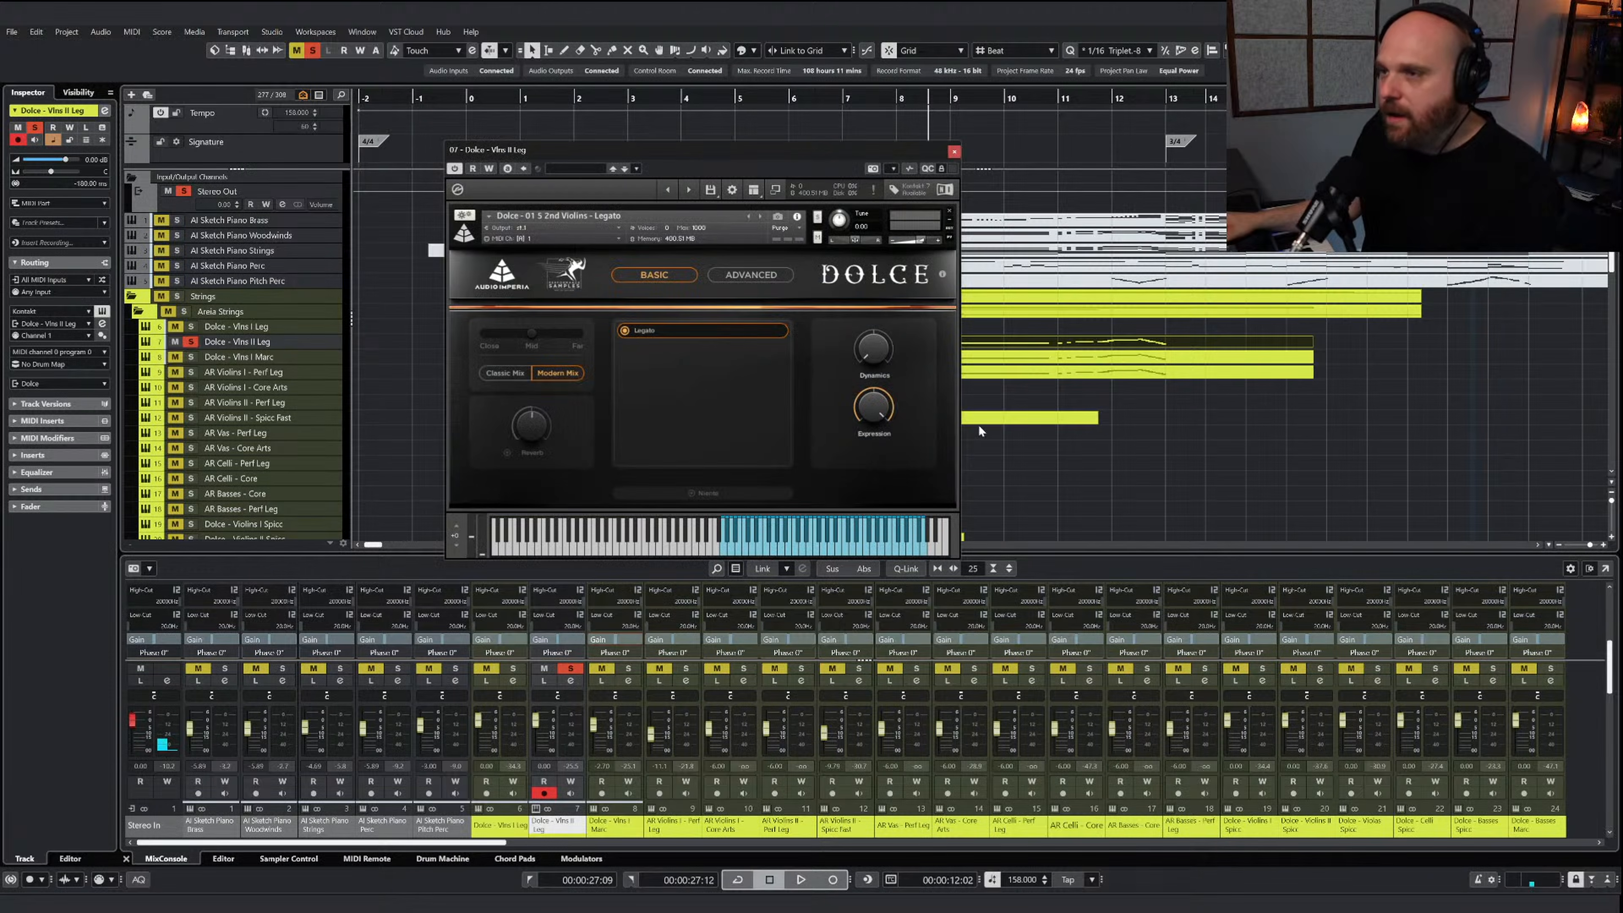
View the advanced settings of the Dolce 2nd Violins Legato instrument and close its window
click(772, 279)
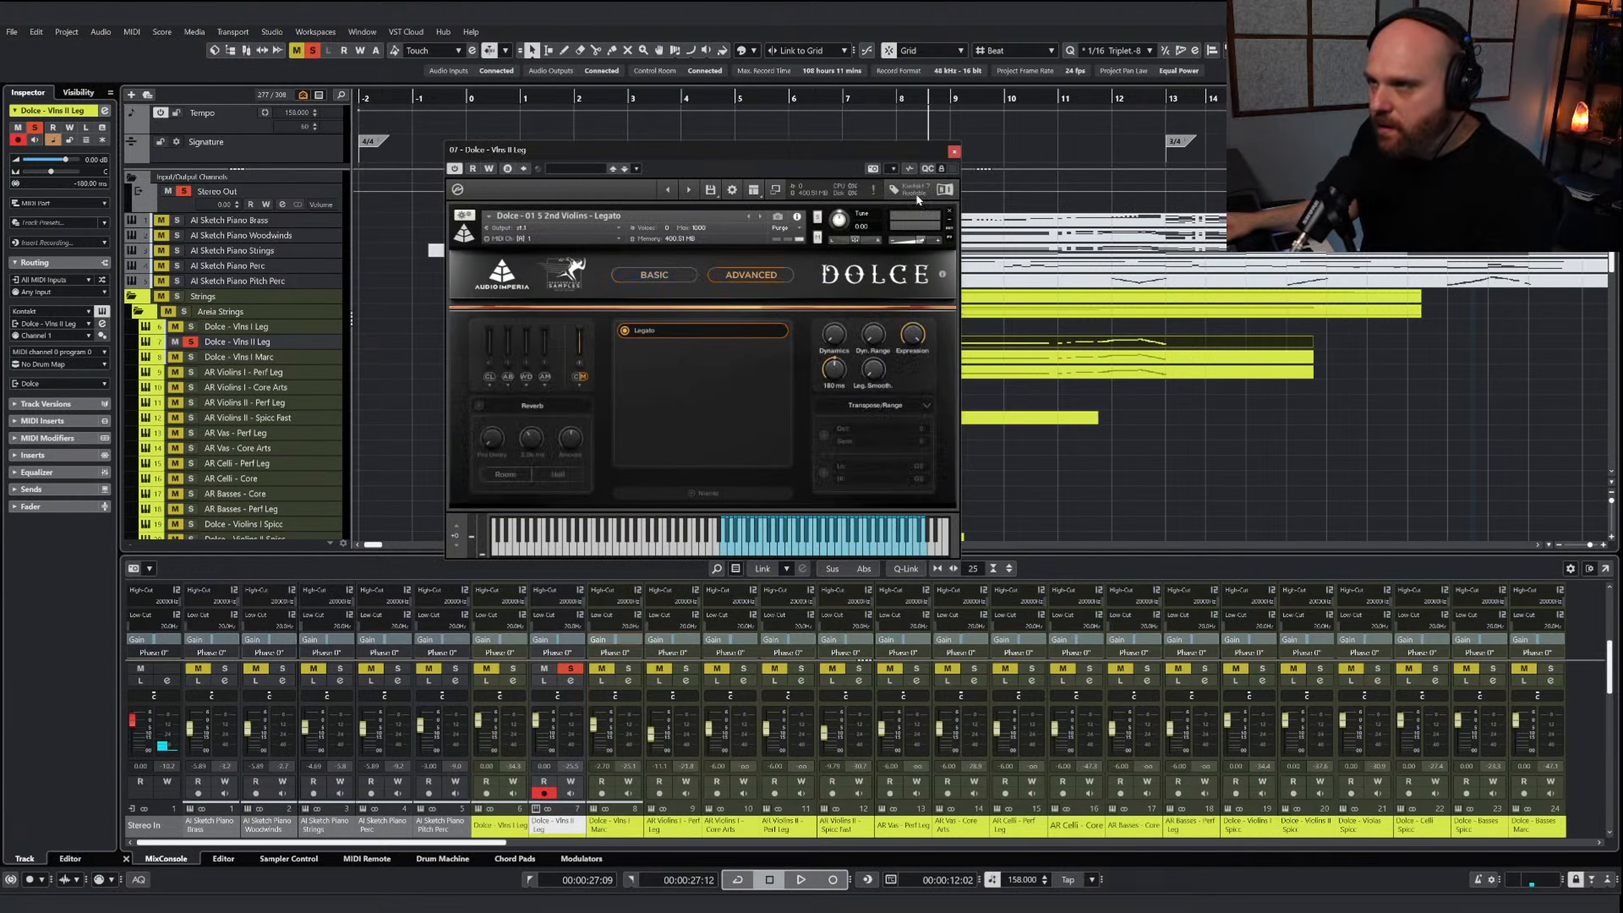
click(953, 152)
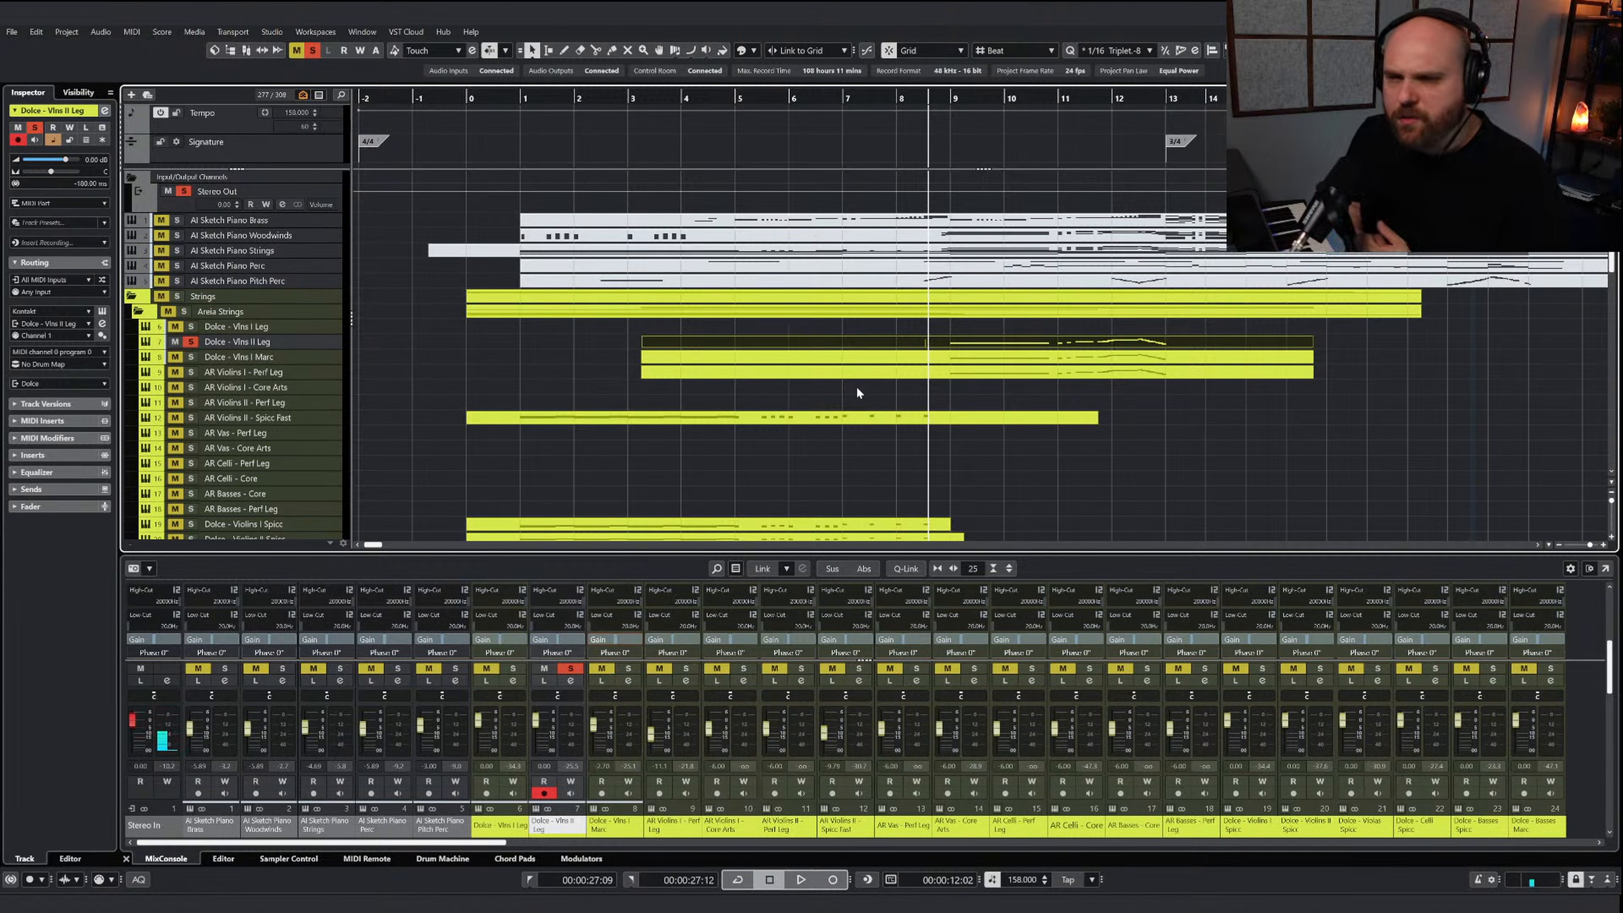
Remove the solo from the Dolce - Vlns II Leg track and play from before bar 8 to about bar 11, soloing the Strings folder
key(h)
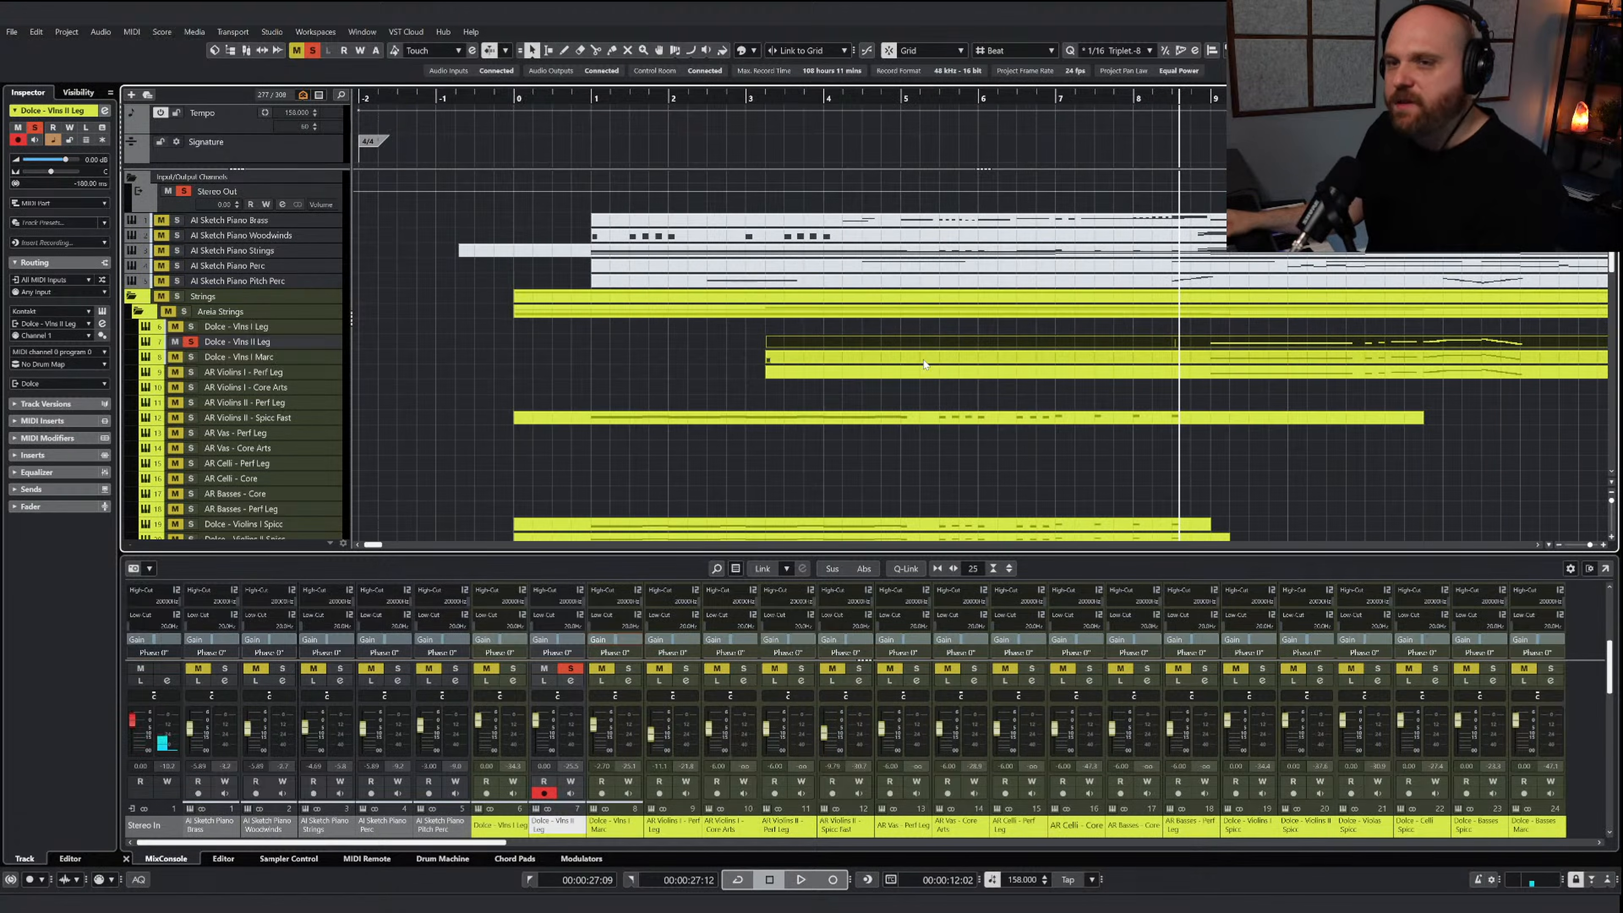
key(KP_Add)
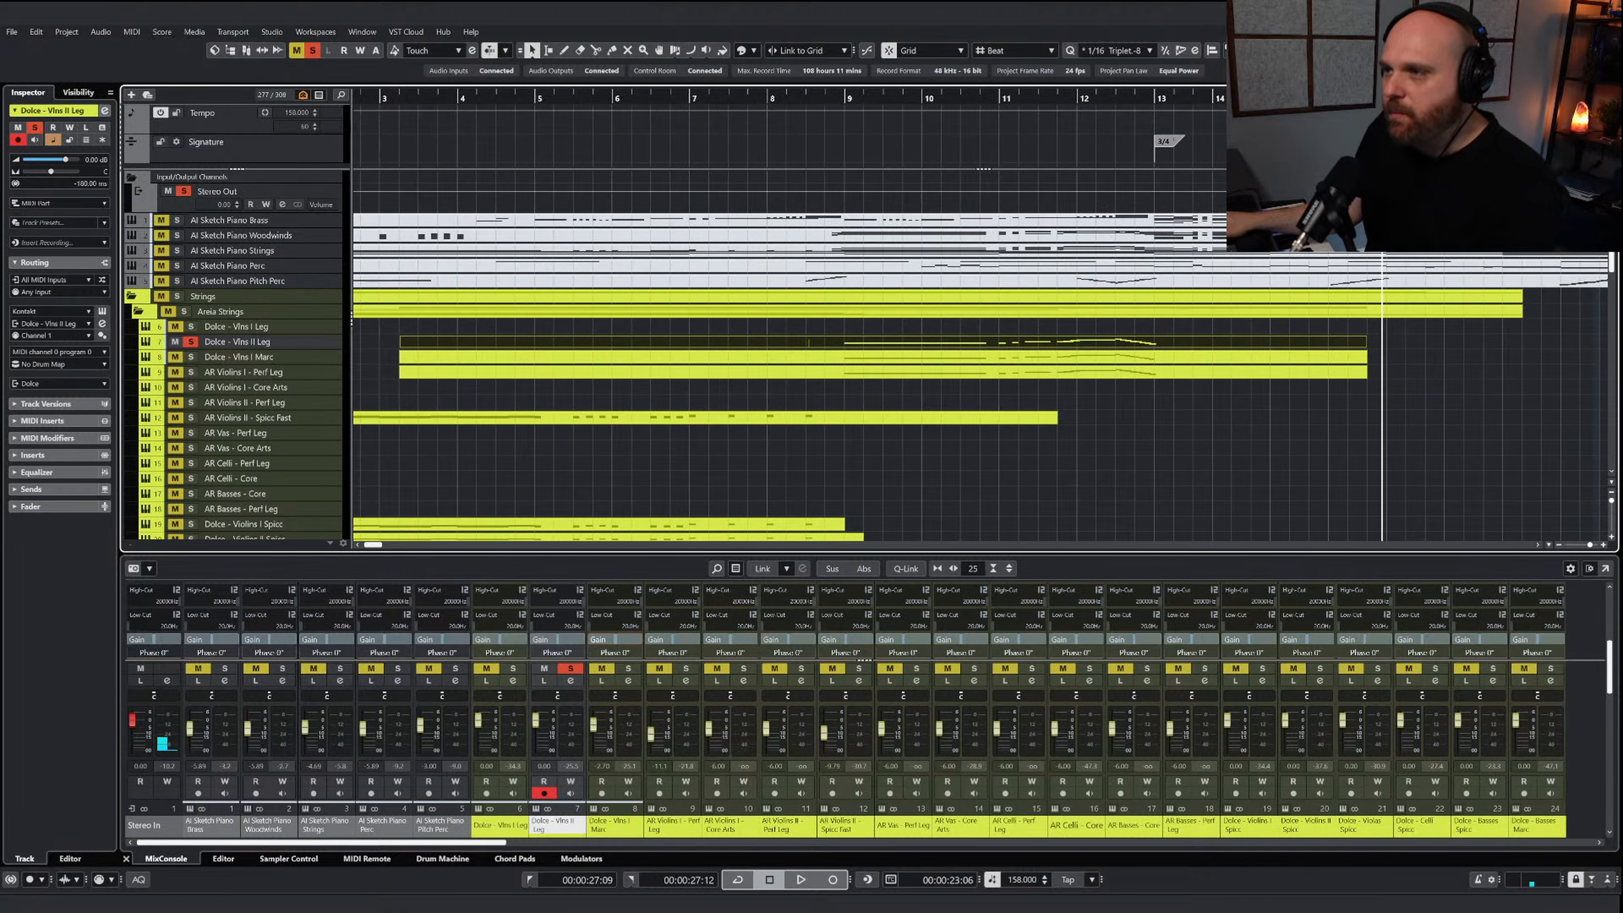
key(KP_Subtract)
click(807, 389)
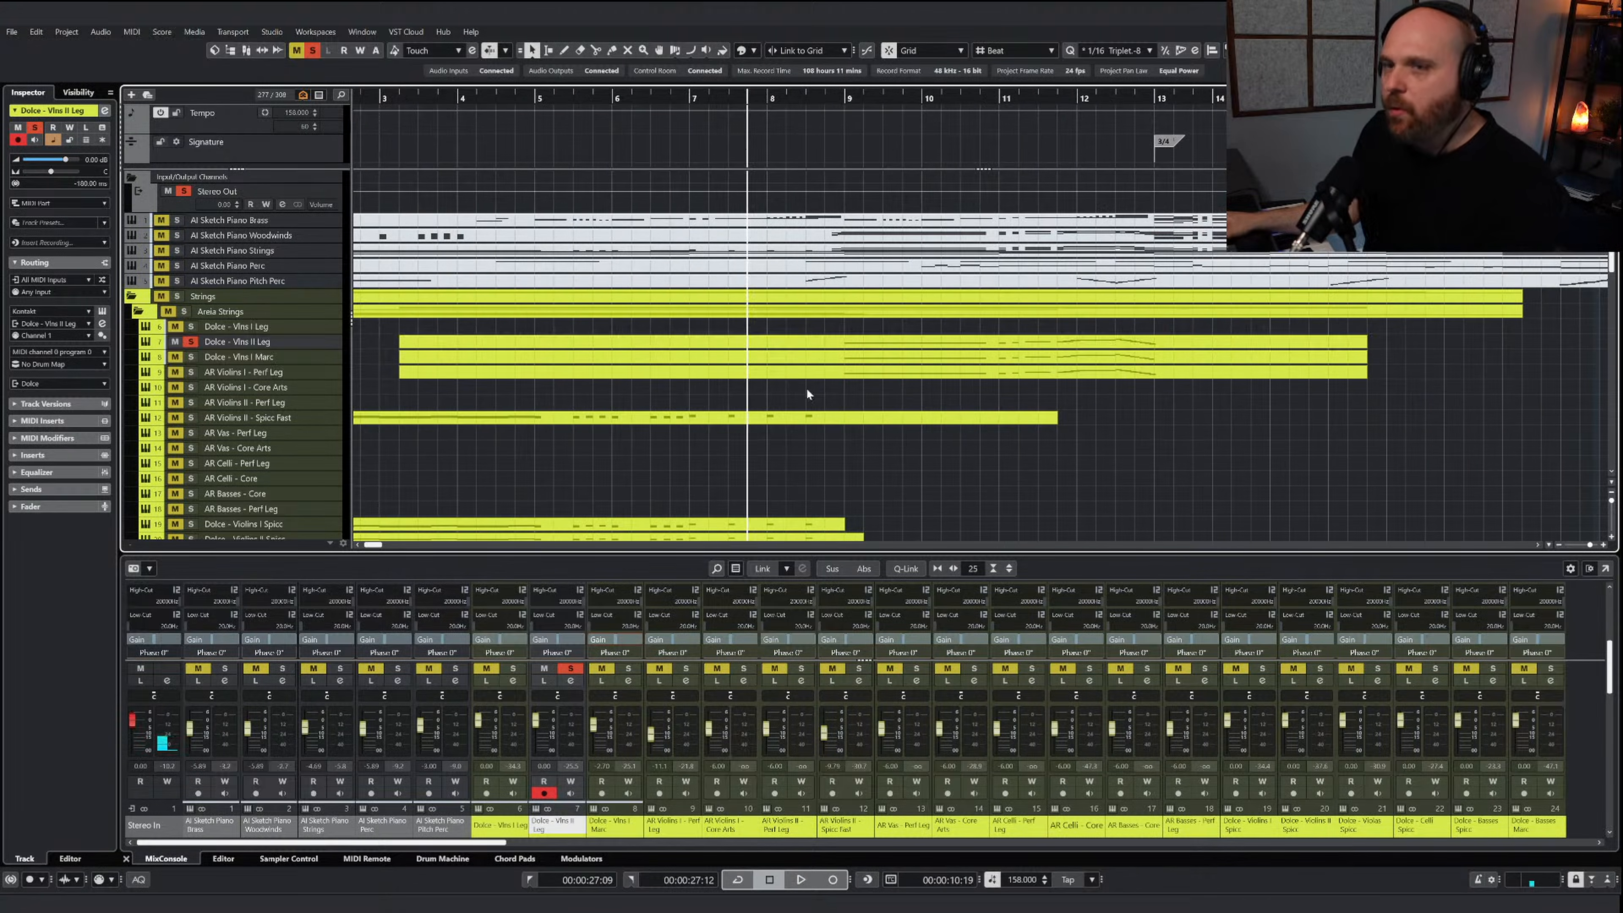
click(191, 342)
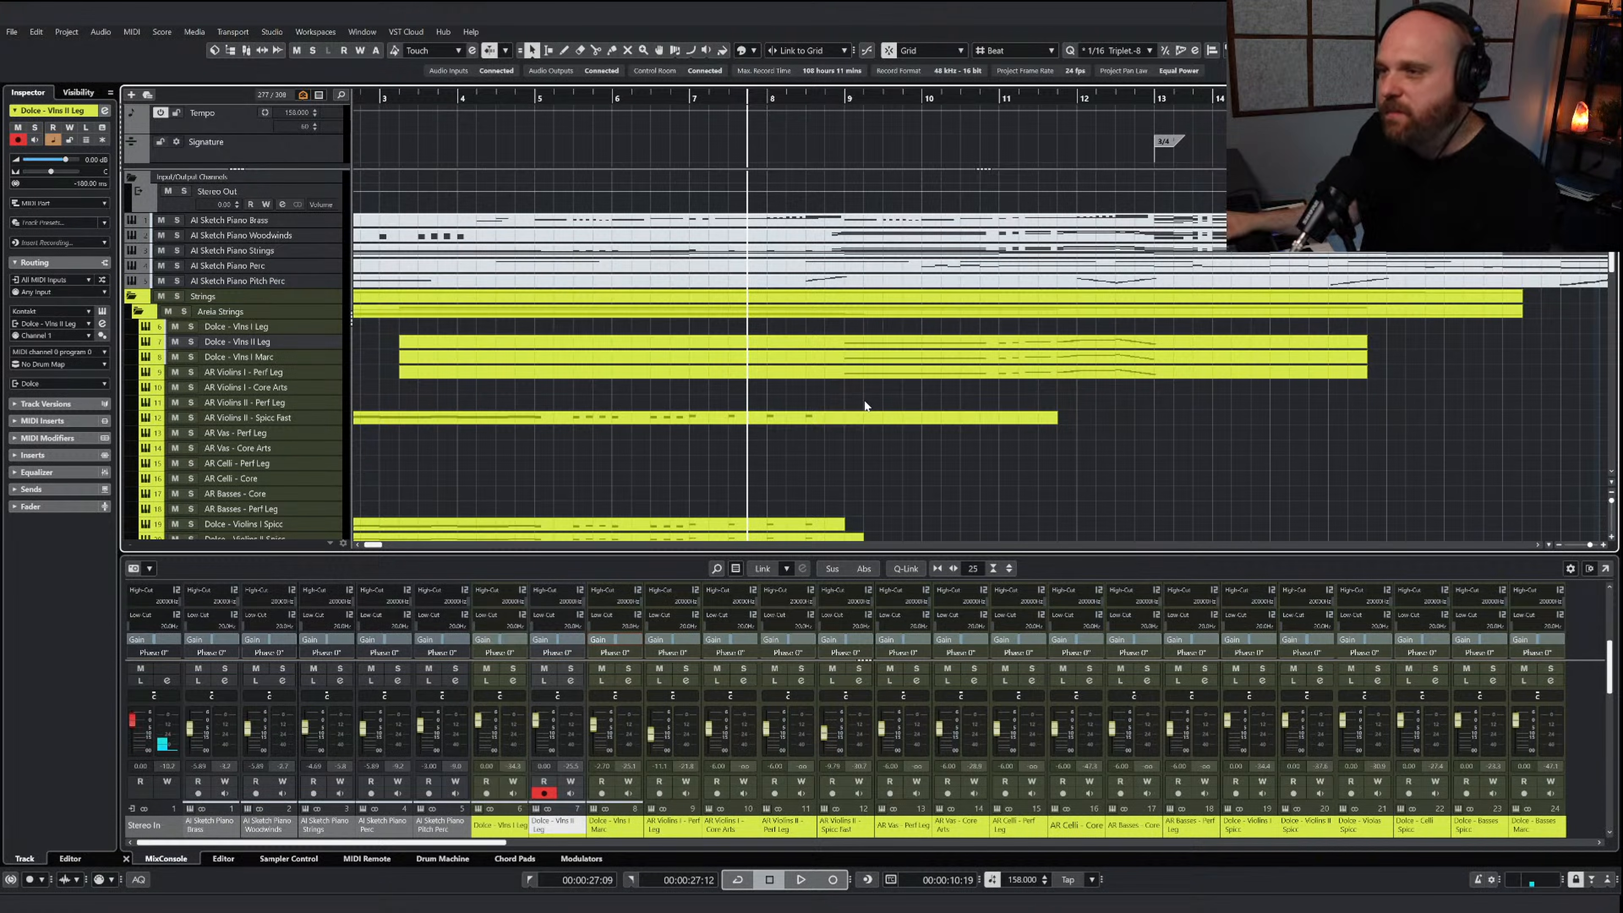
key(space)
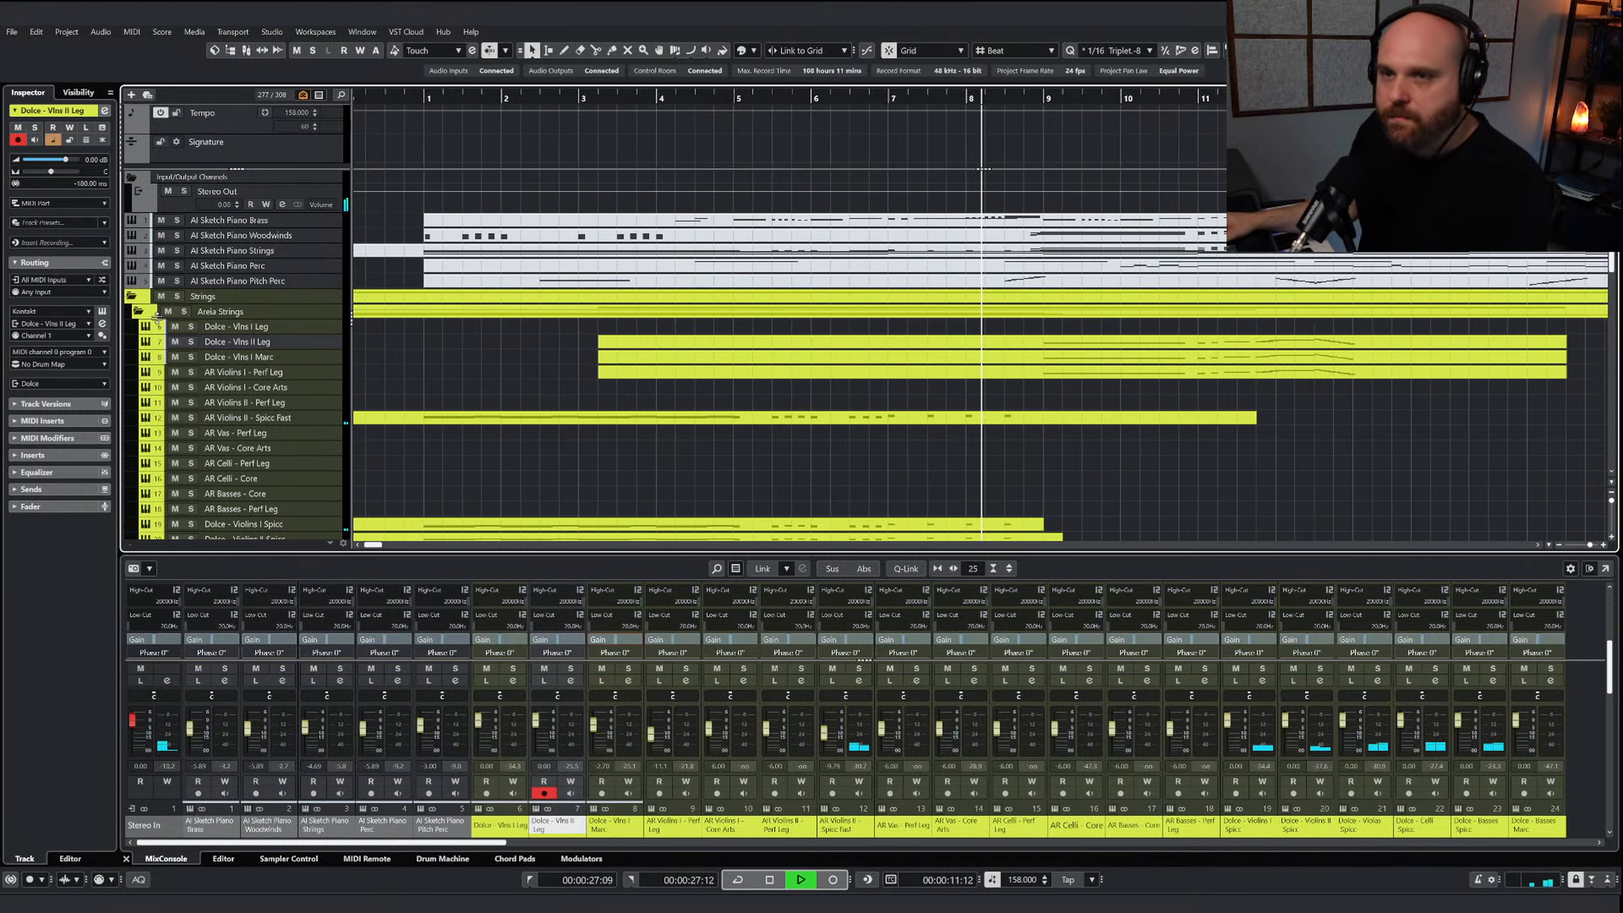
click(177, 296)
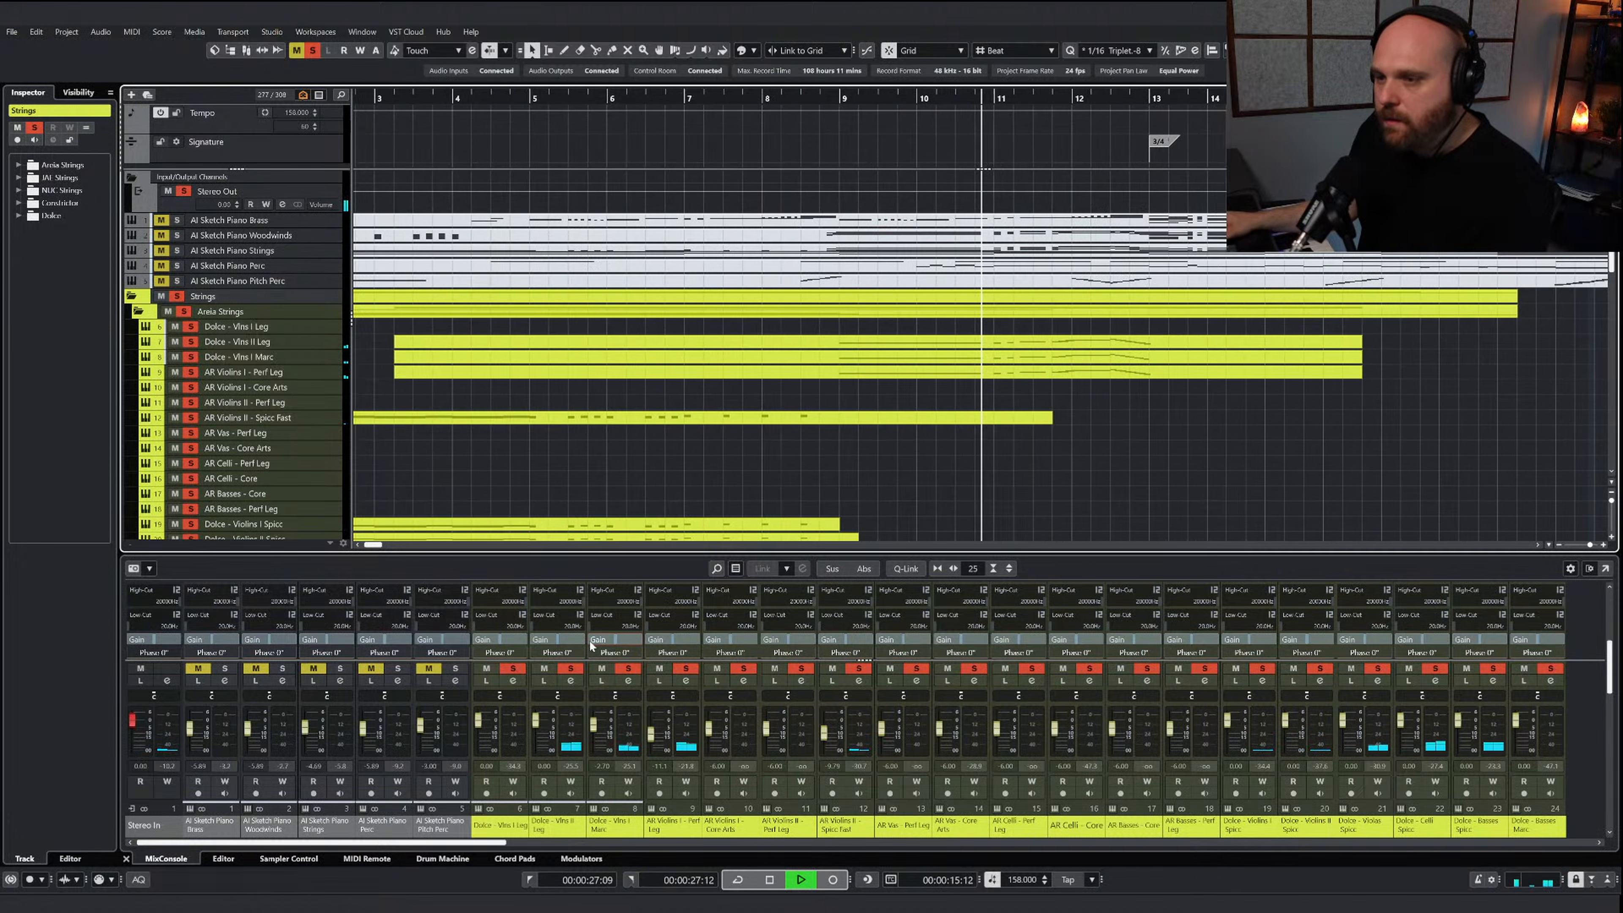
key(space)
Draw a CC 1 modulation curve across the melody in the AR Violins I - Perf Leg part, from before bar 9 to about bar 13
click(815, 372)
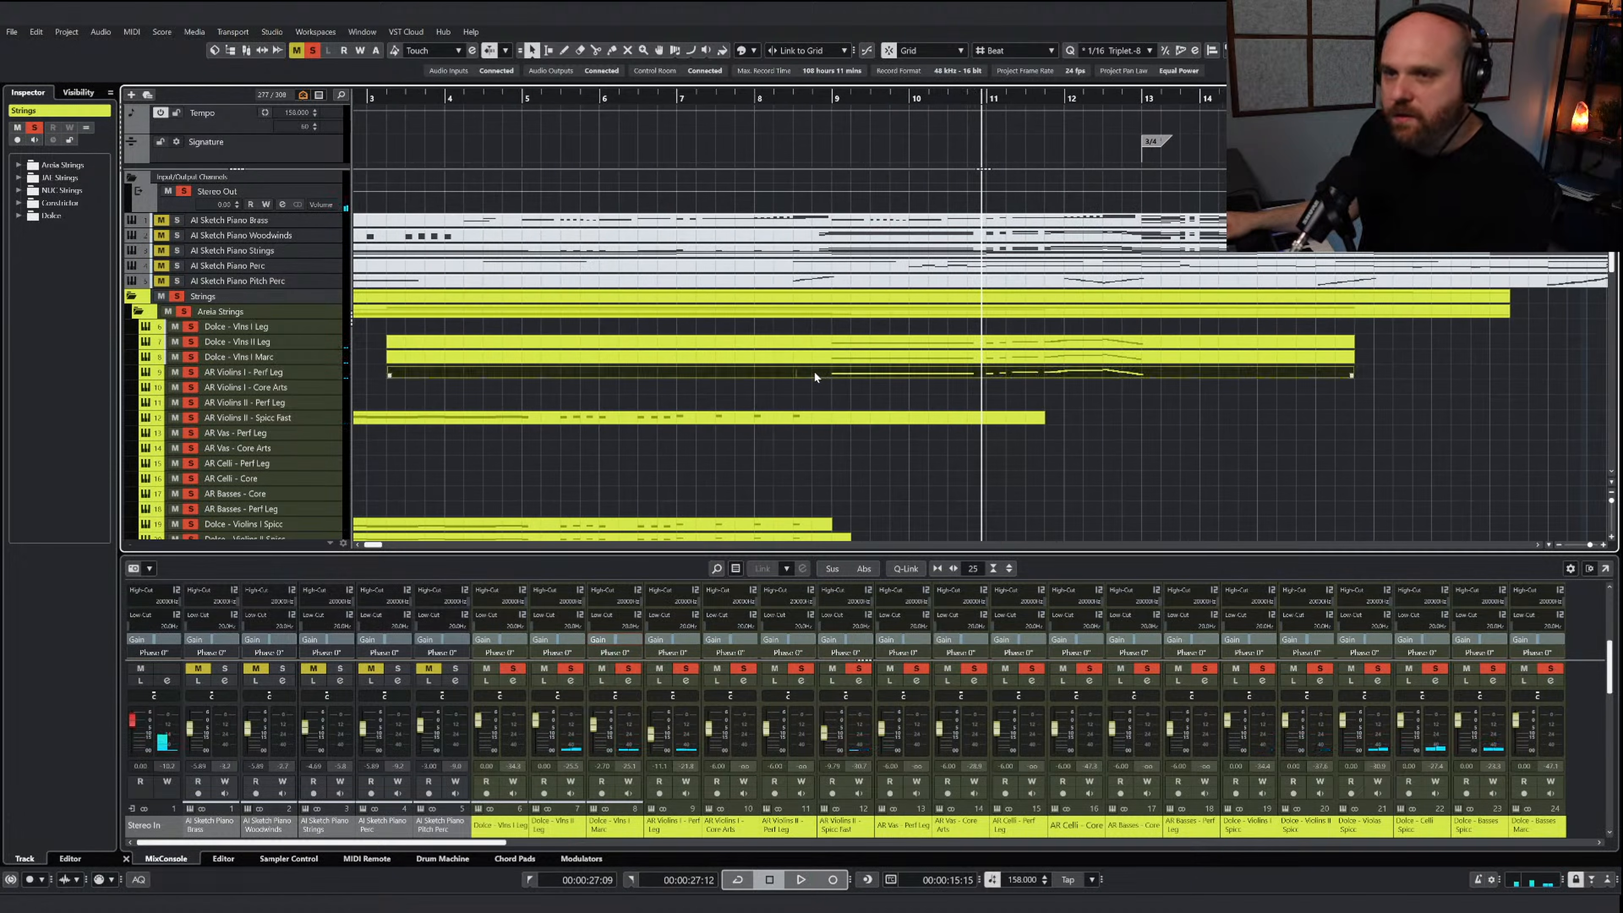
double_click(819, 379)
key(8)
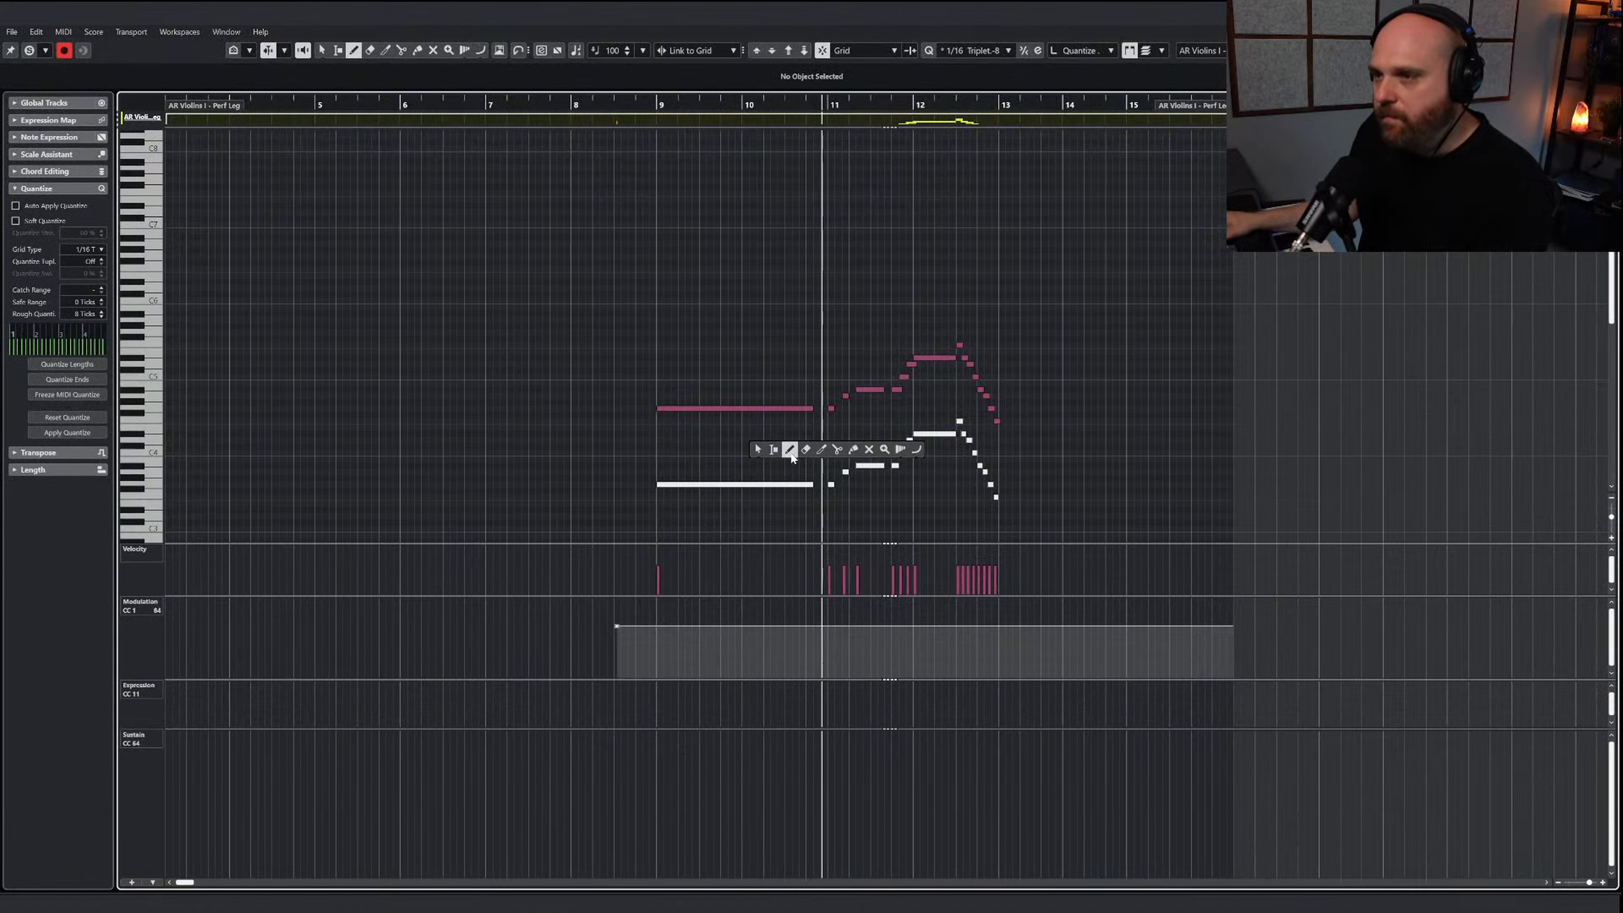
drag(617, 641, 1014, 617)
key(1)
key(Return)
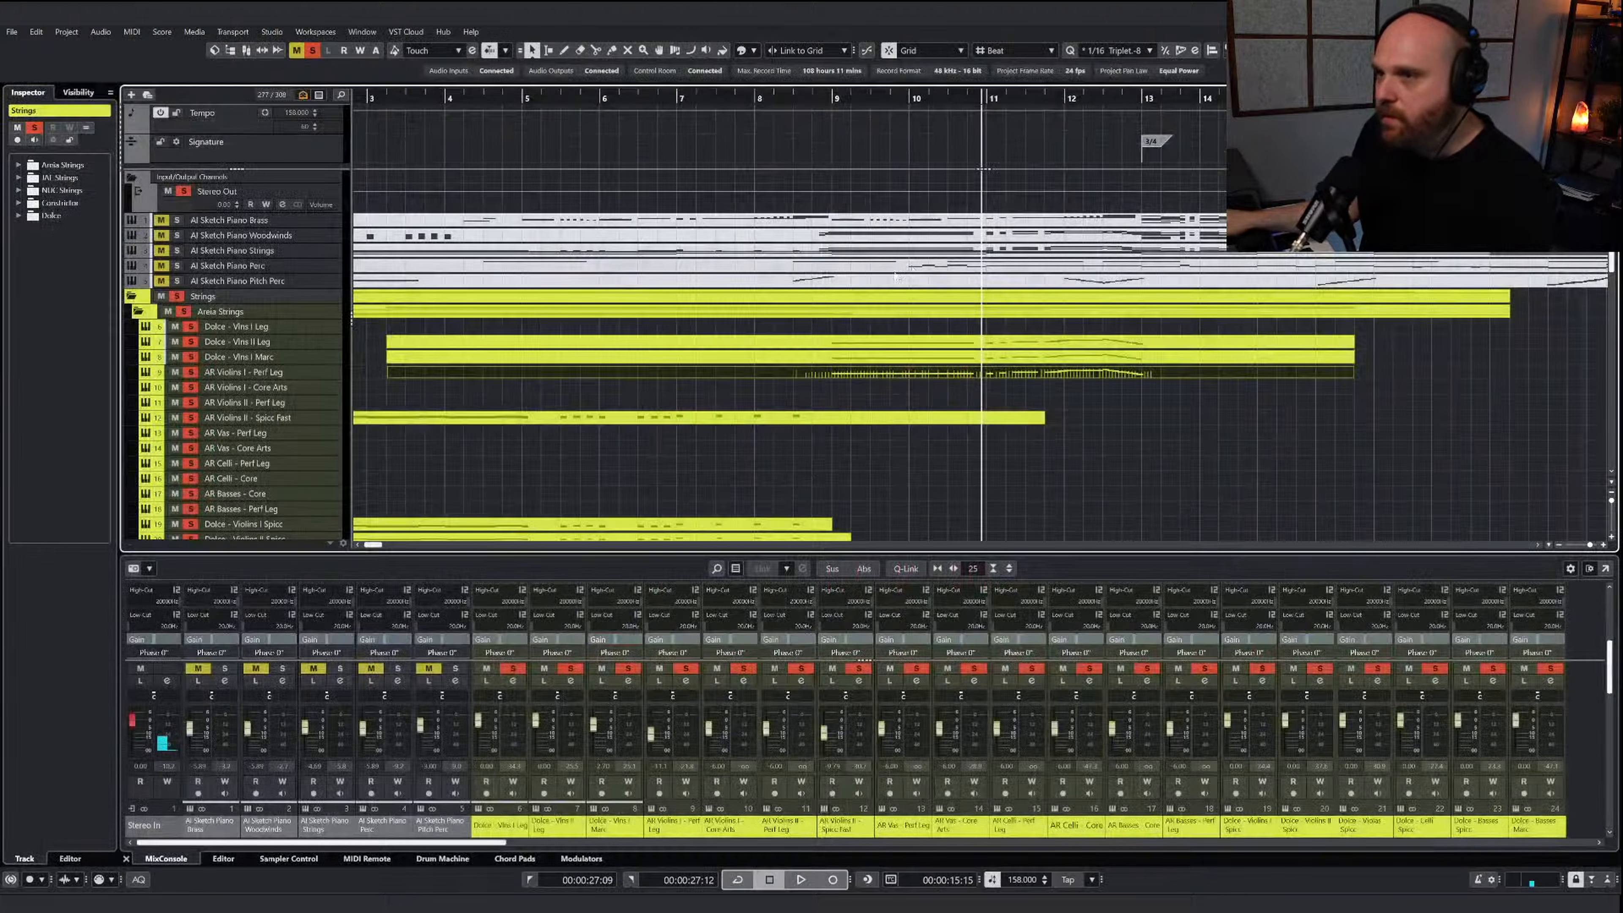
Play the soloed strings from the middle of bar 8 to bar 13 and clear all solos
click(793, 100)
key(space)
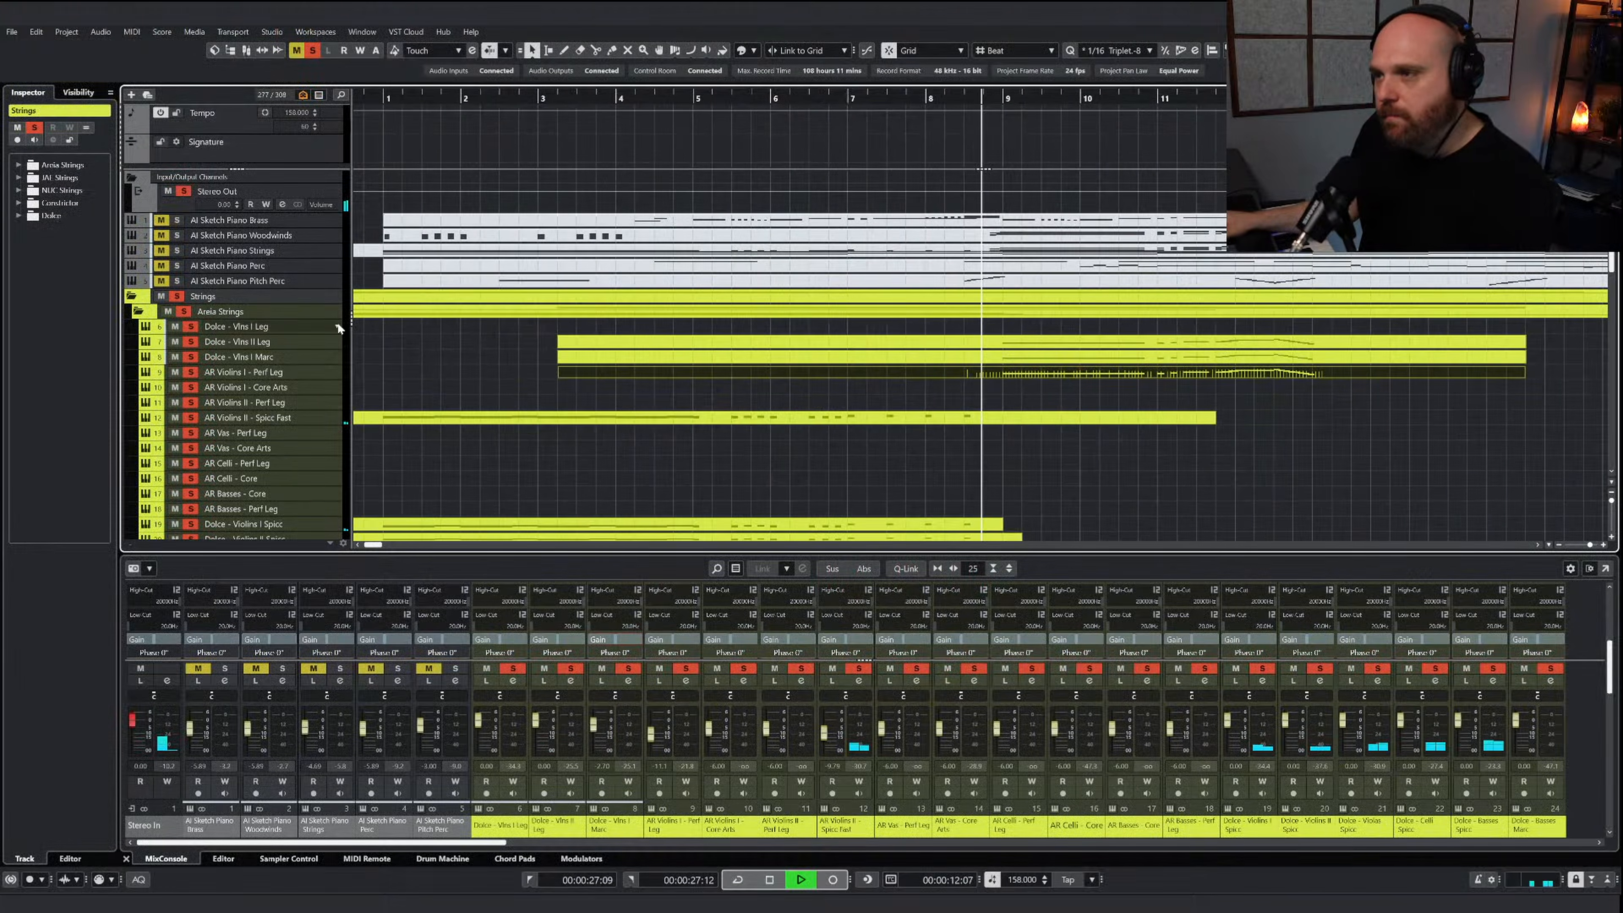
scroll(738, 455, down, 3)
scroll(799, 394, up, 1)
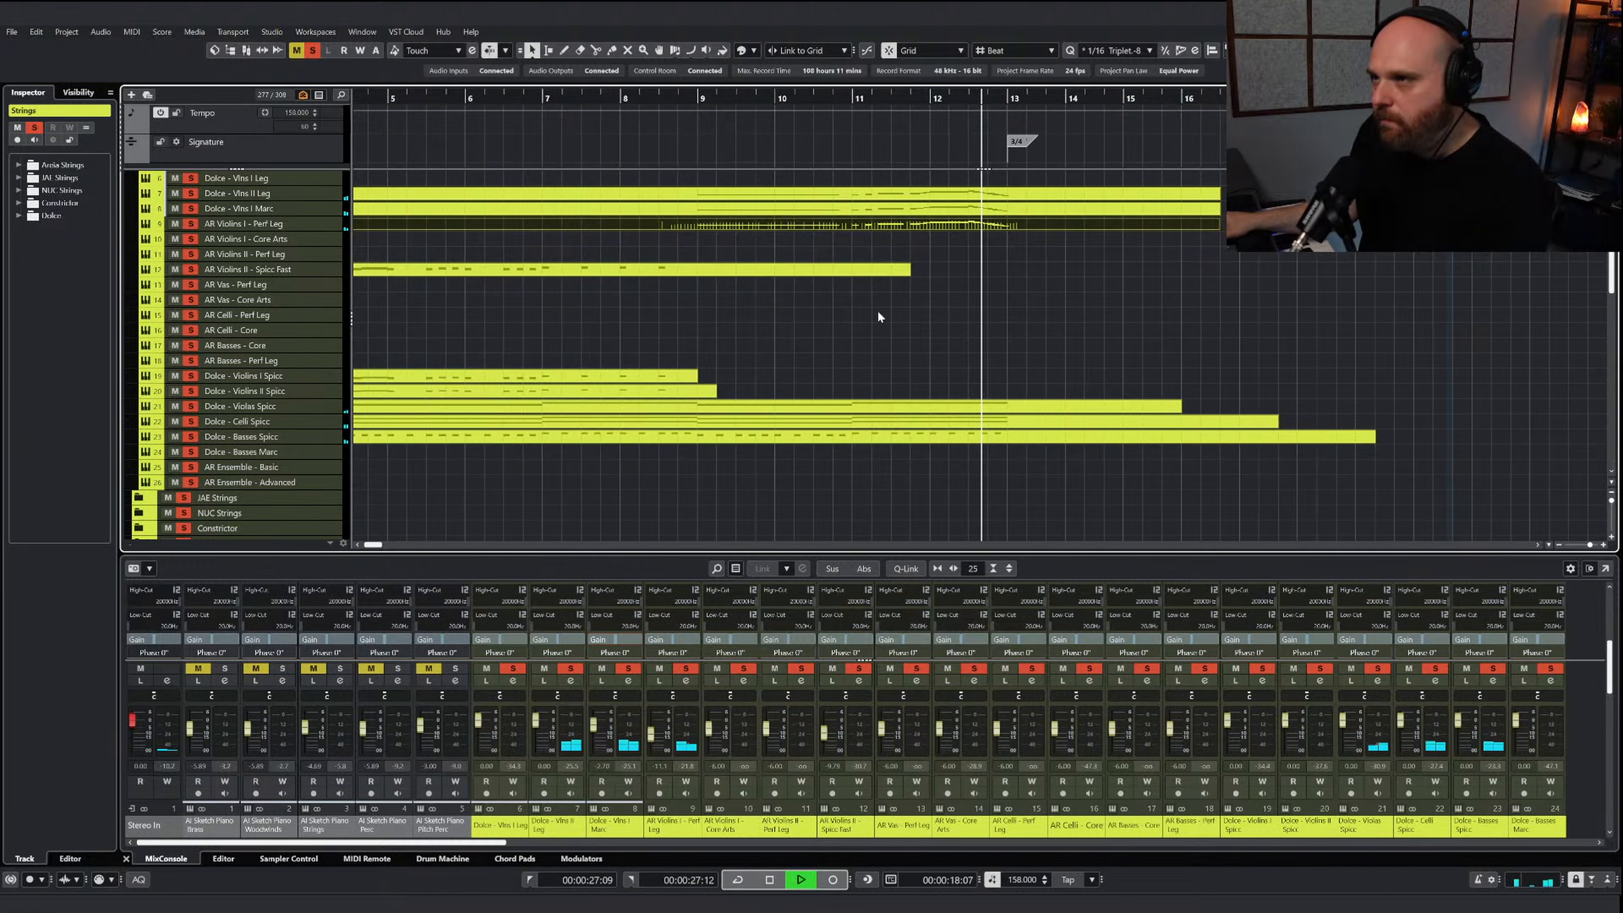
key(space)
click(318, 49)
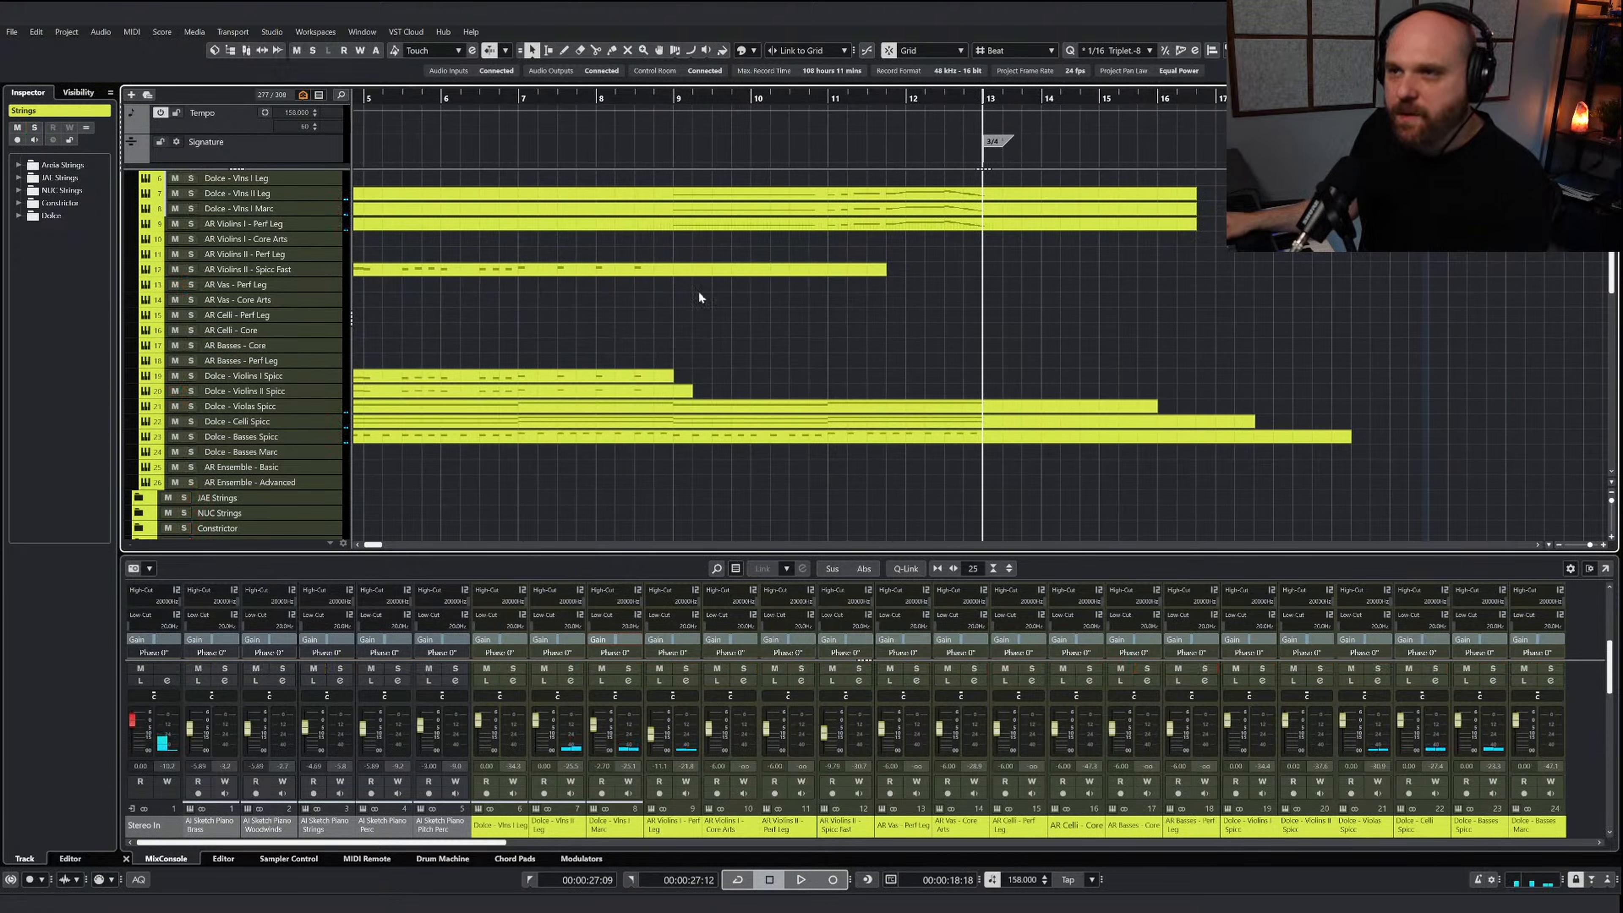
Play the full arrangement from just after bar 7 to just after bar 9
drag(566, 99, 537, 99)
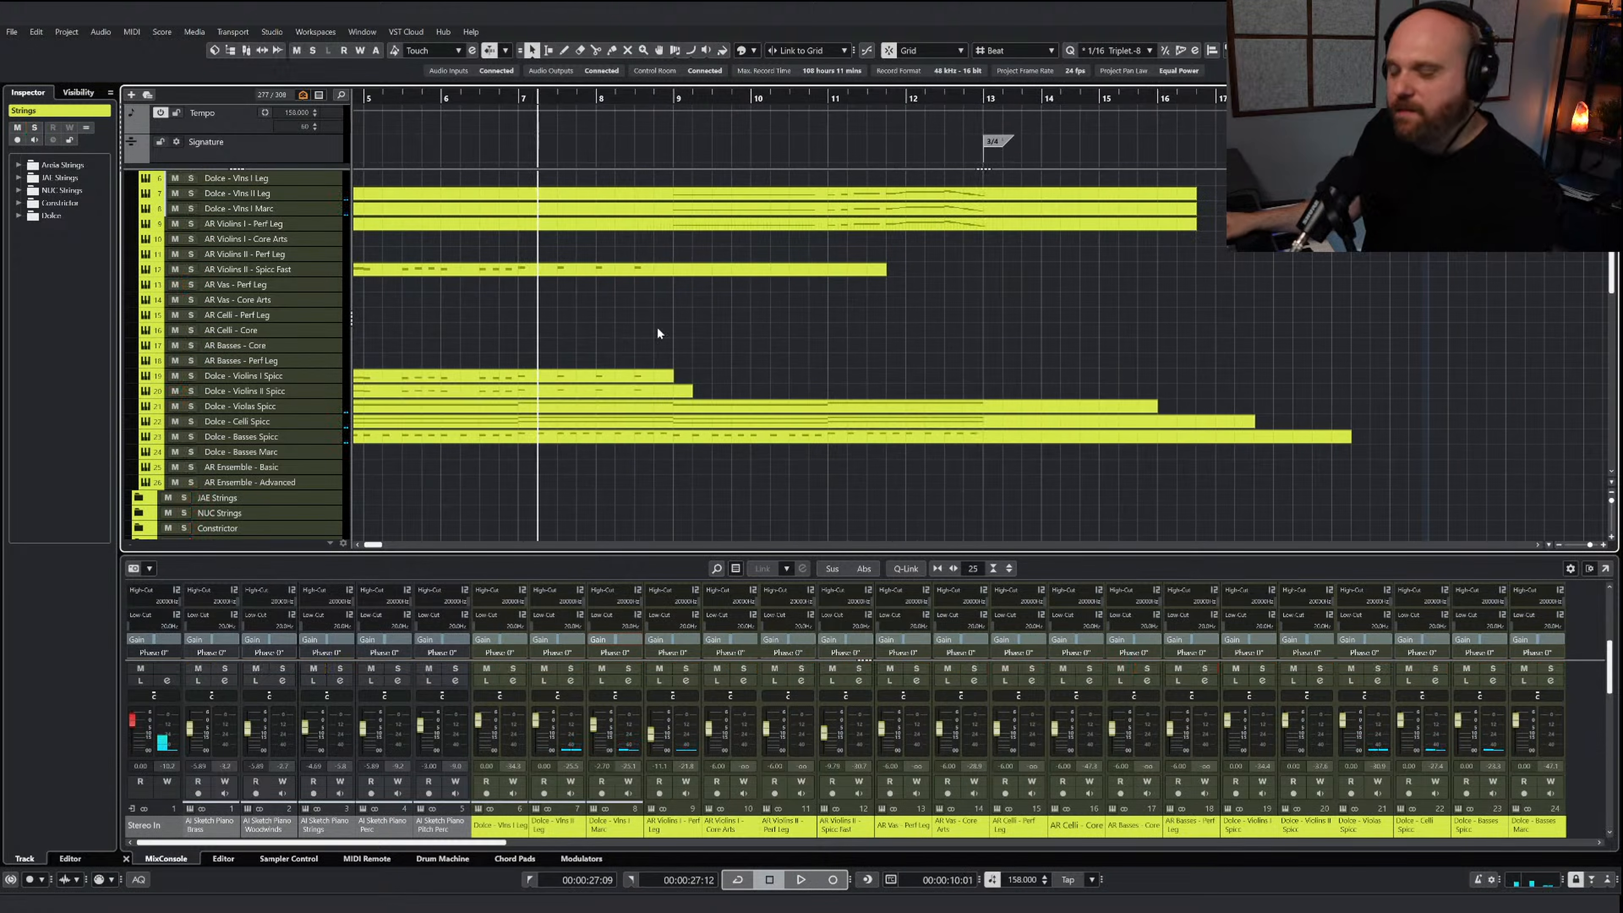
scroll(690, 348, up, 4)
key(space)
scroll(700, 375, left, 5)
scroll(703, 377, down, 2)
scroll(844, 386, down, 4)
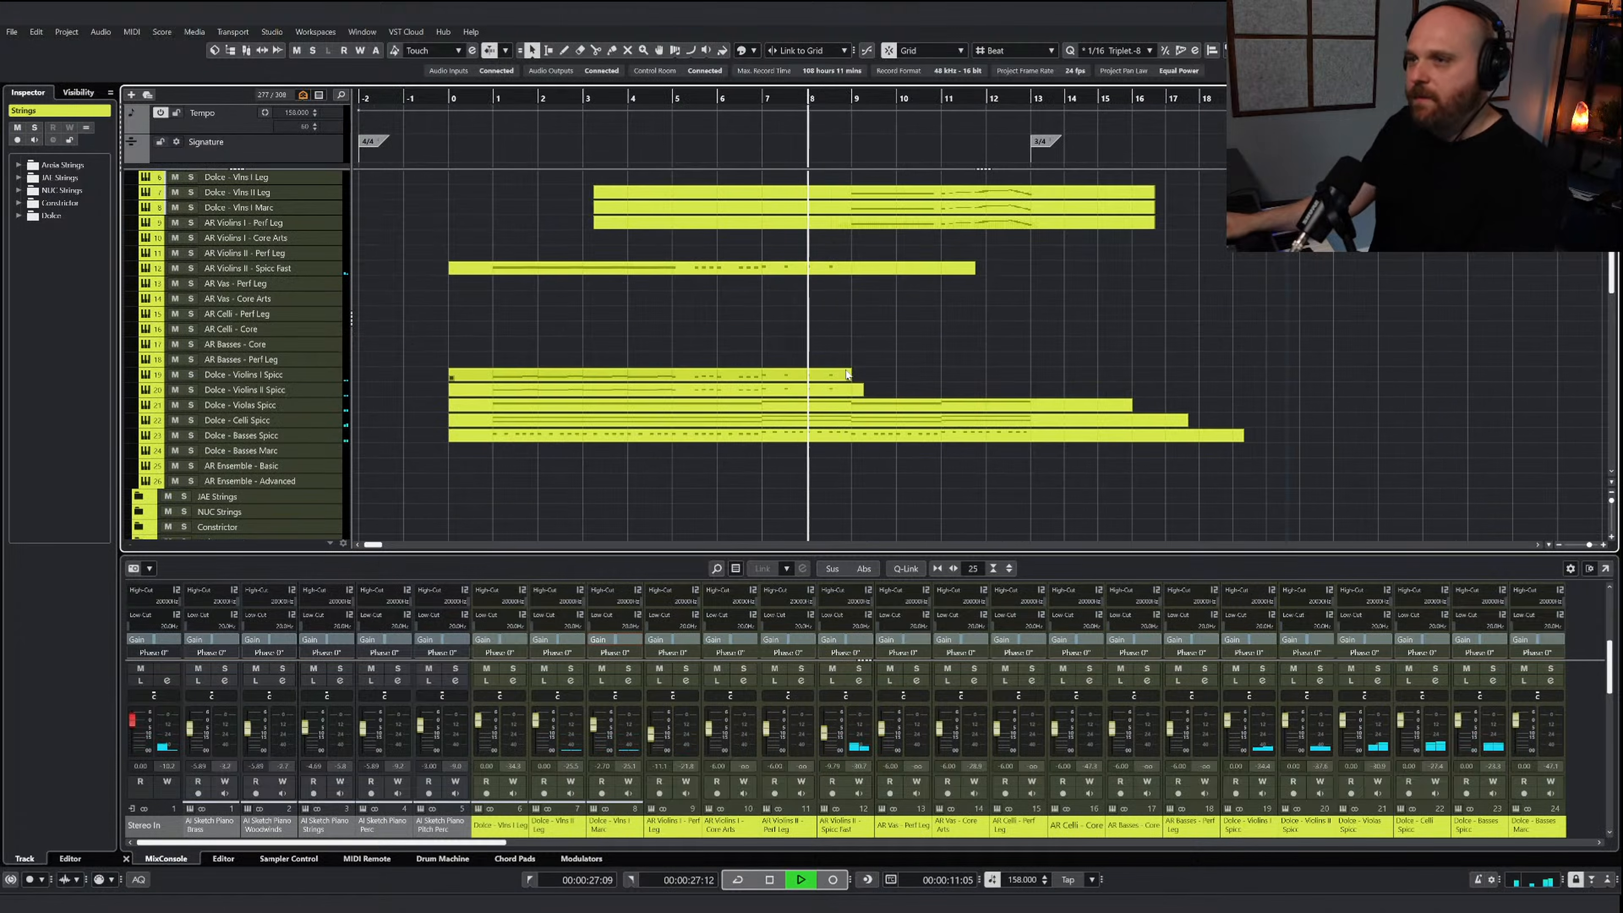
click(871, 212)
key(space)
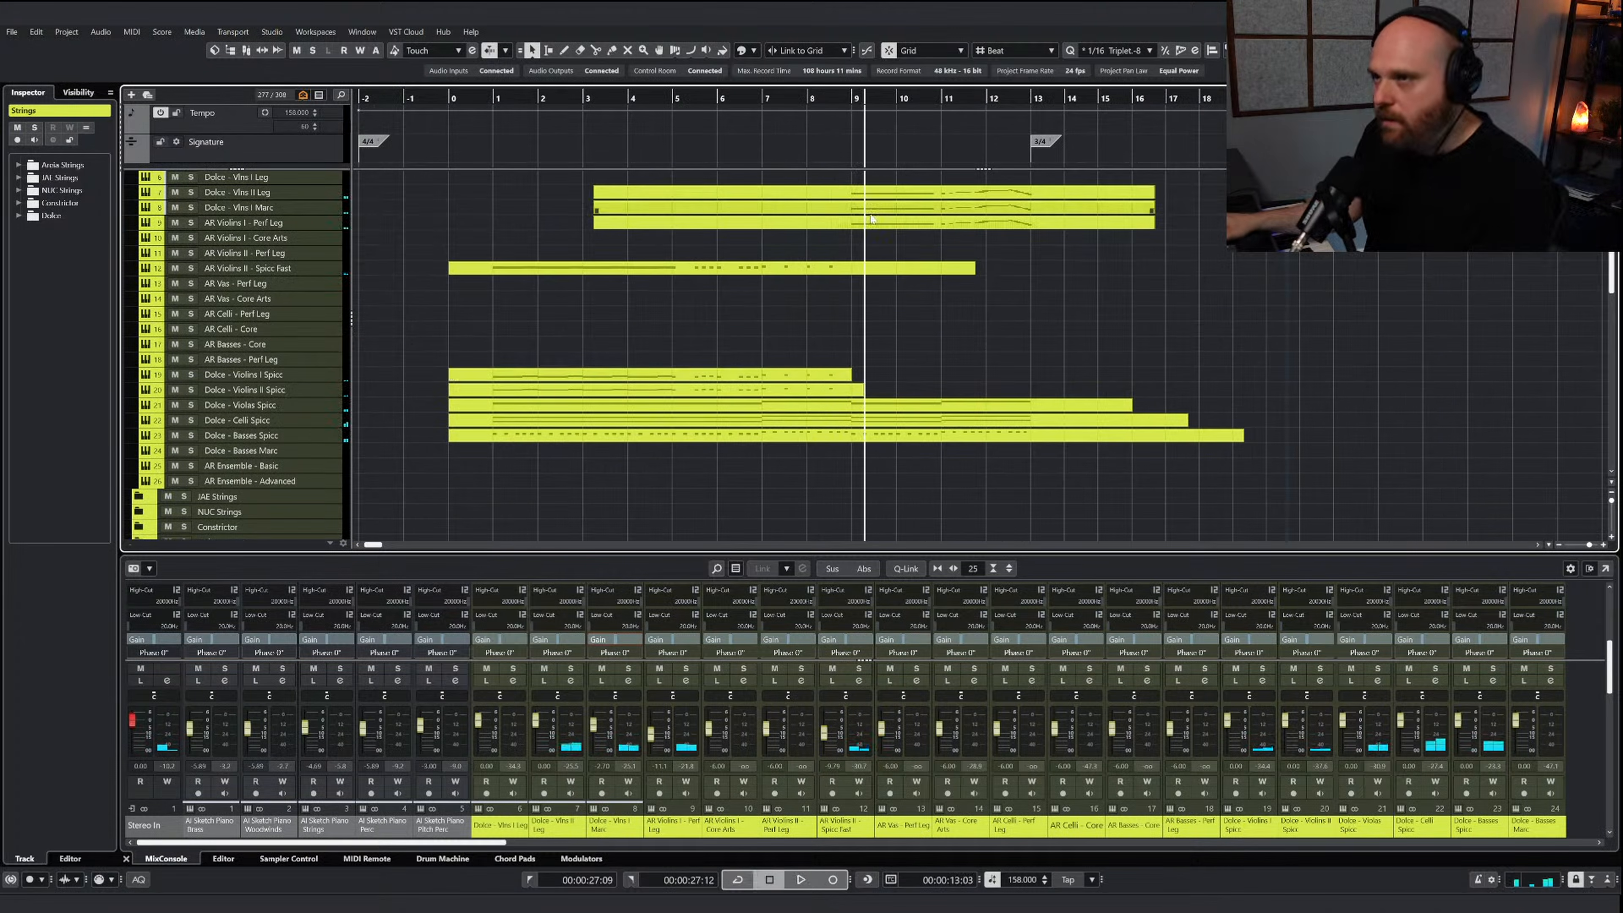
Examine the melody notes in the Dolce - Vlns I Marc part and close its editor
click(857, 215)
double_click(856, 208)
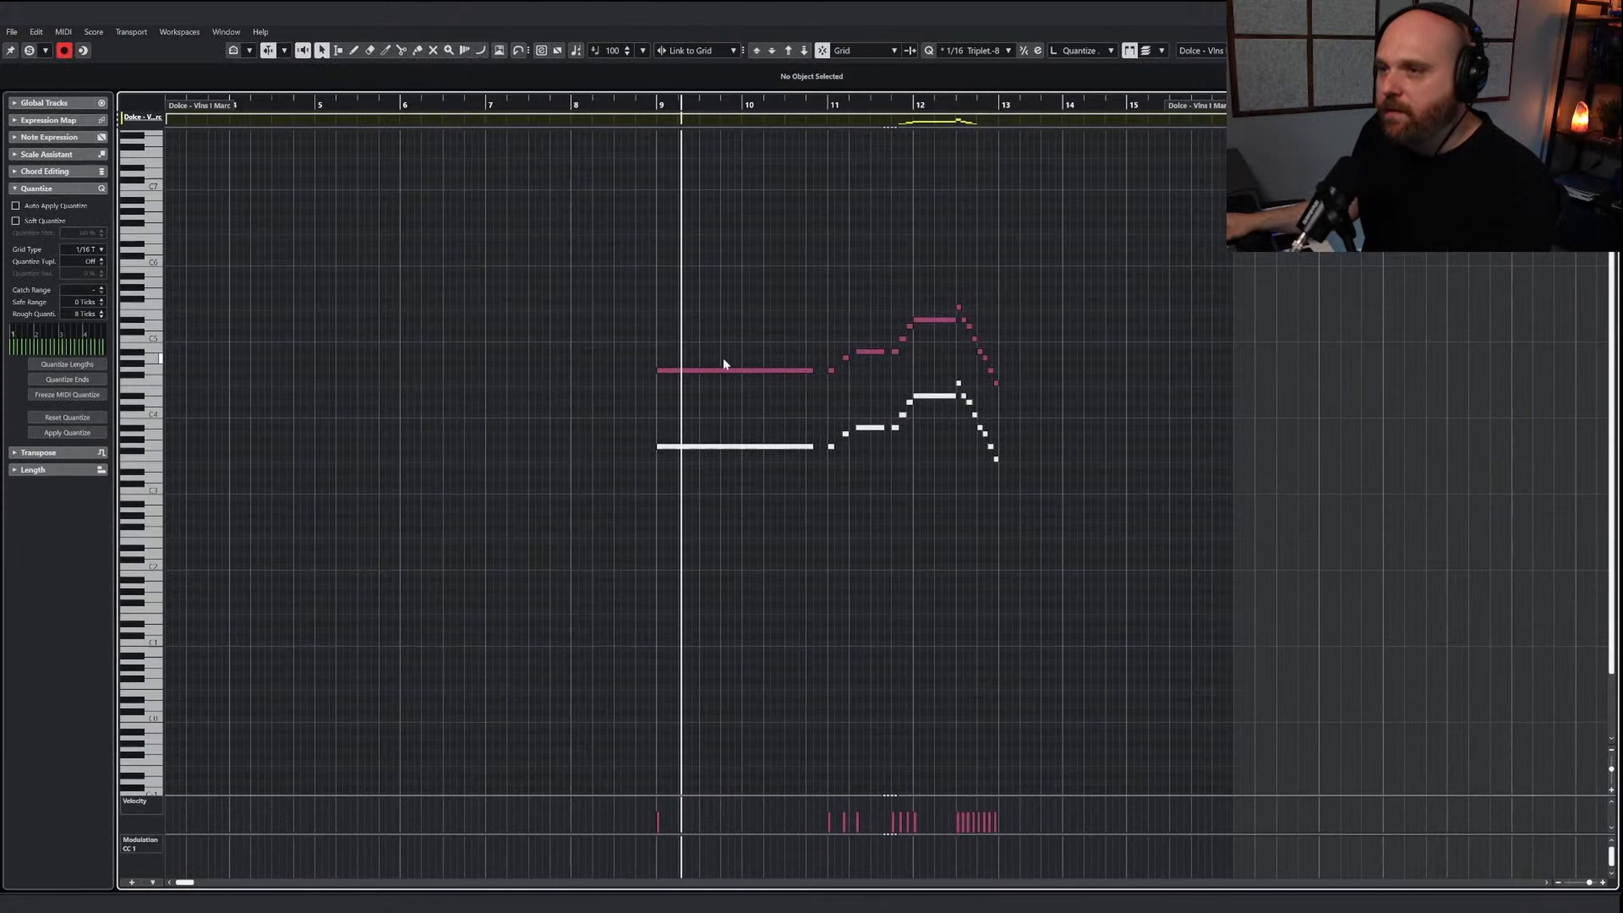
click(731, 362)
key(Return)
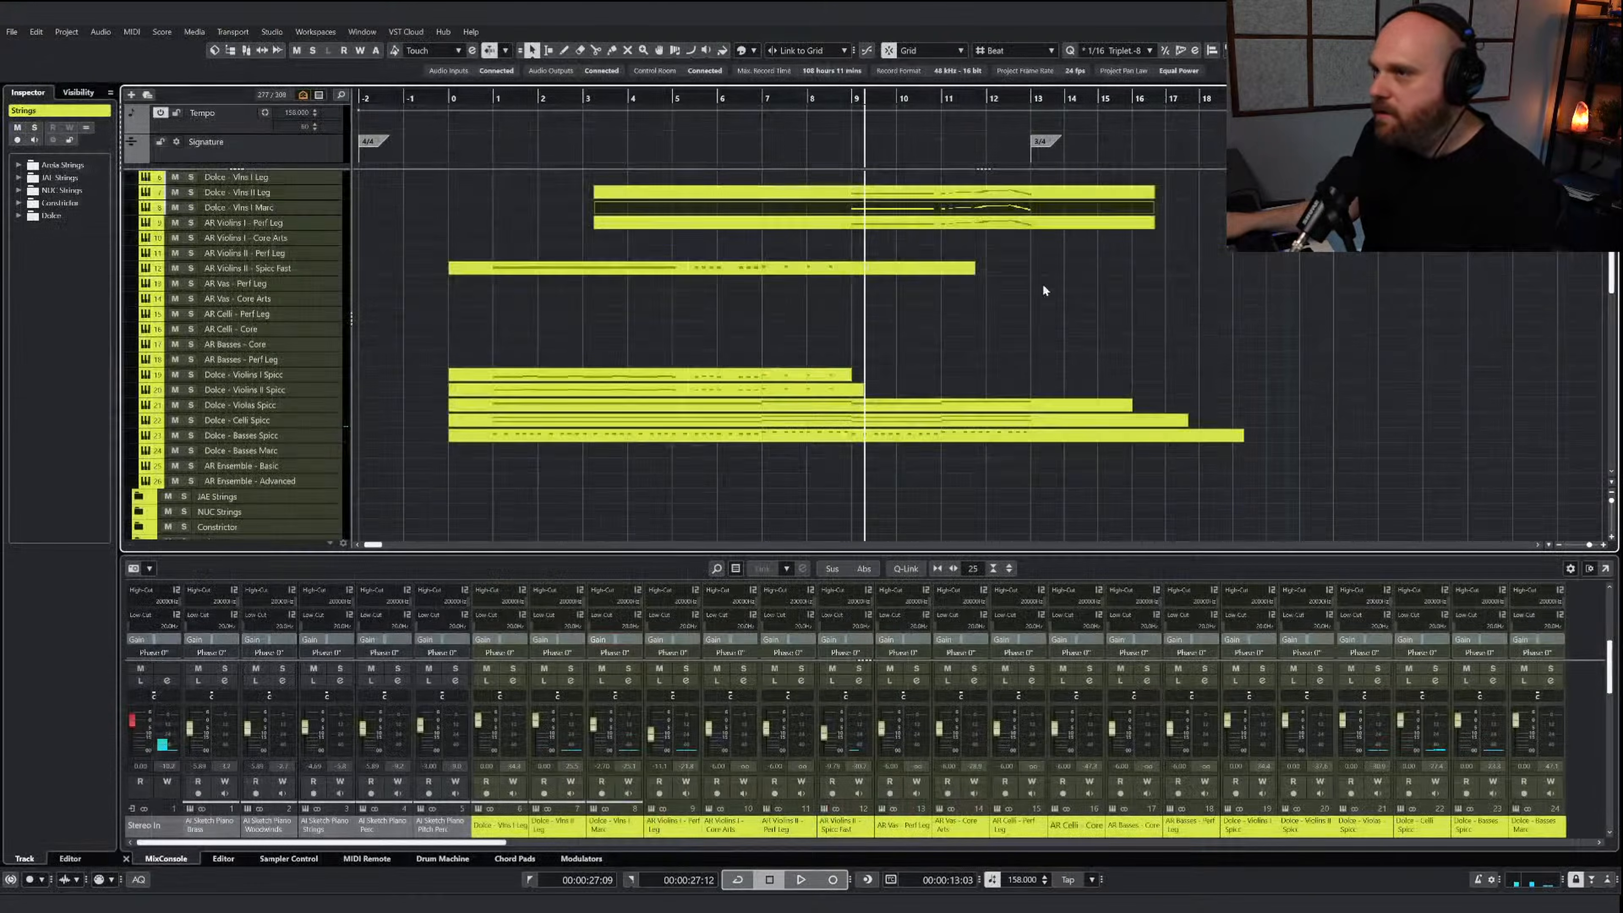
Copy the upper four-note run leading into bar 9 from the AI Sketch Piano Woodwinds part, with the cursor at the run's start
scroll(1042, 283, up, 4)
double_click(894, 237)
right_click(704, 318)
click(703, 318)
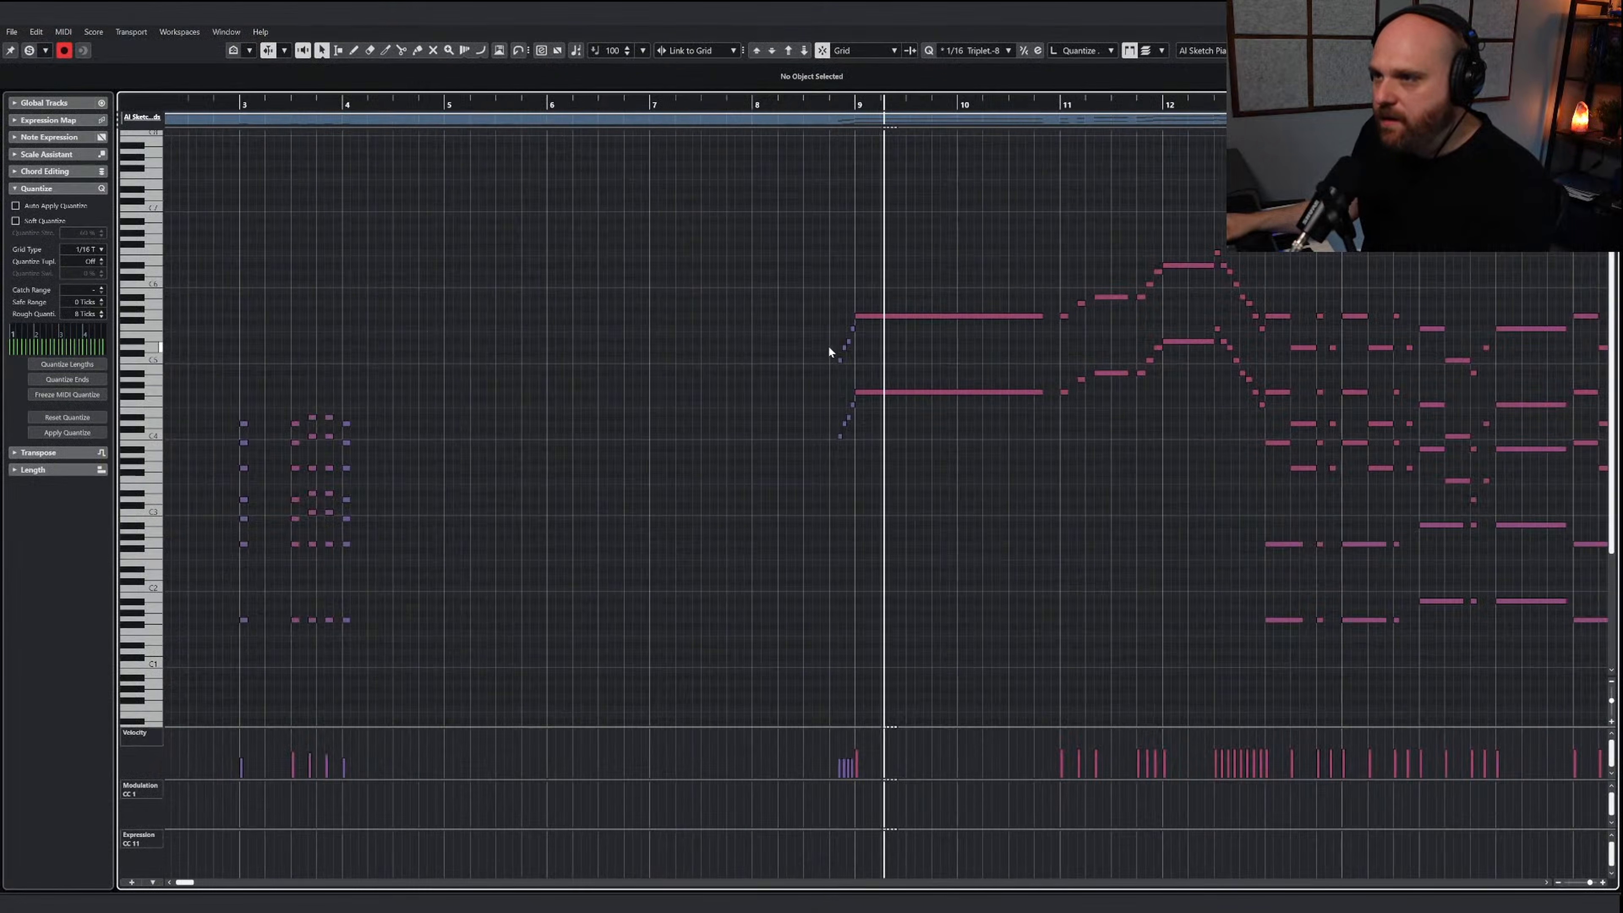
key(h)
key(h)
key(h)
drag(792, 372, 792, 371)
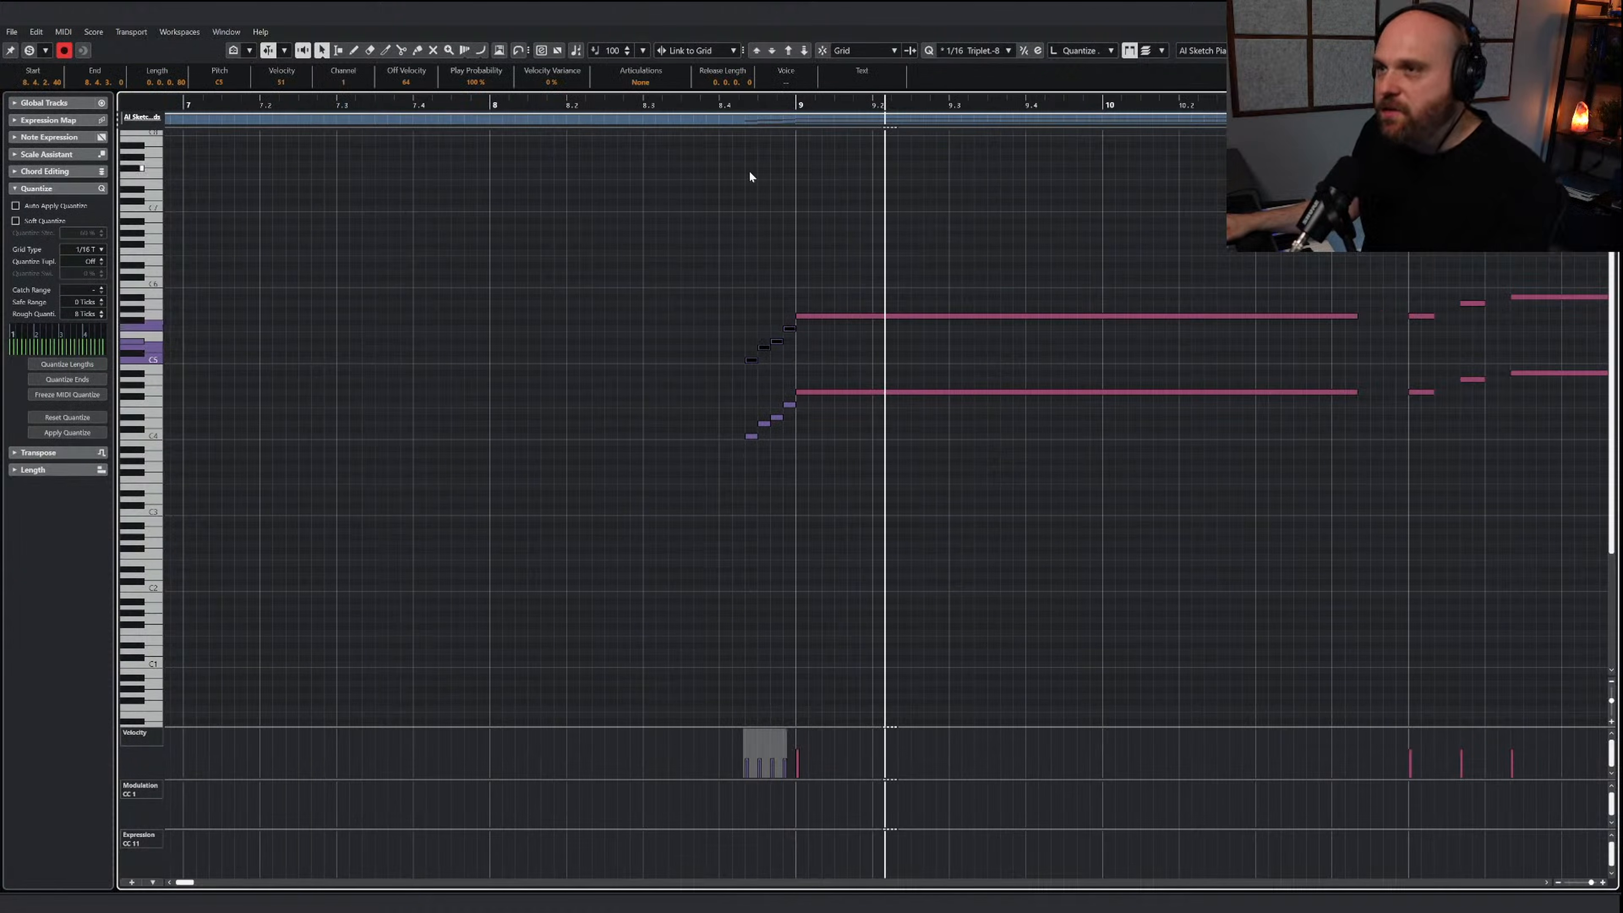
click(750, 115)
click(1143, 246)
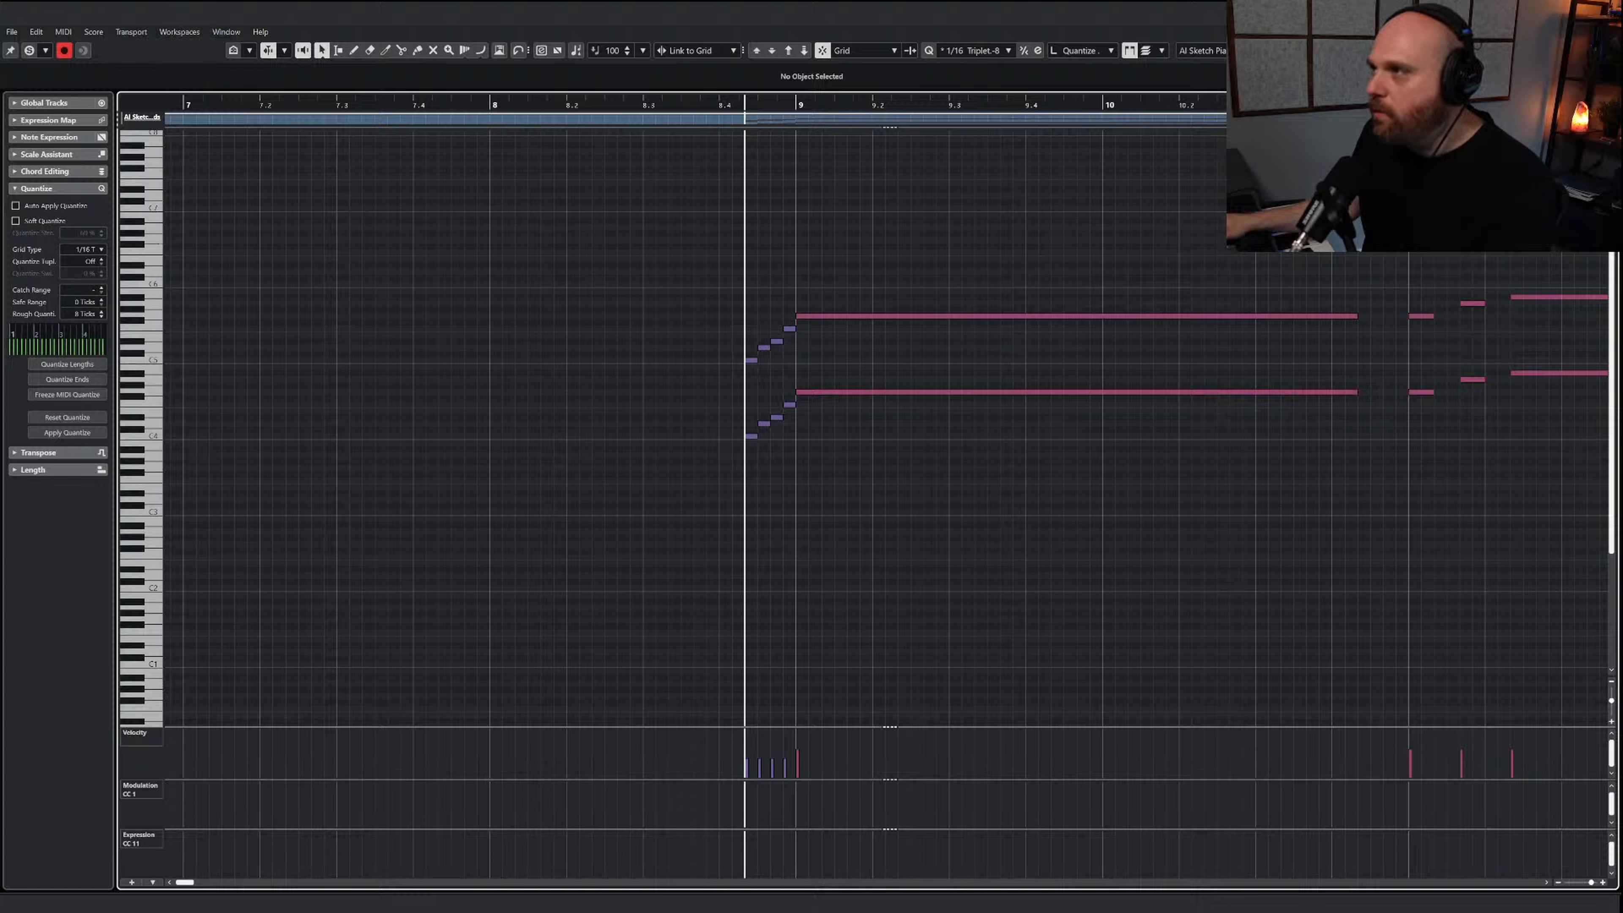
key(Return)
Paste the four-note run before bar 9 in the Dolce - Vlns II Leg part and transpose it down two octaves
double_click(687, 352)
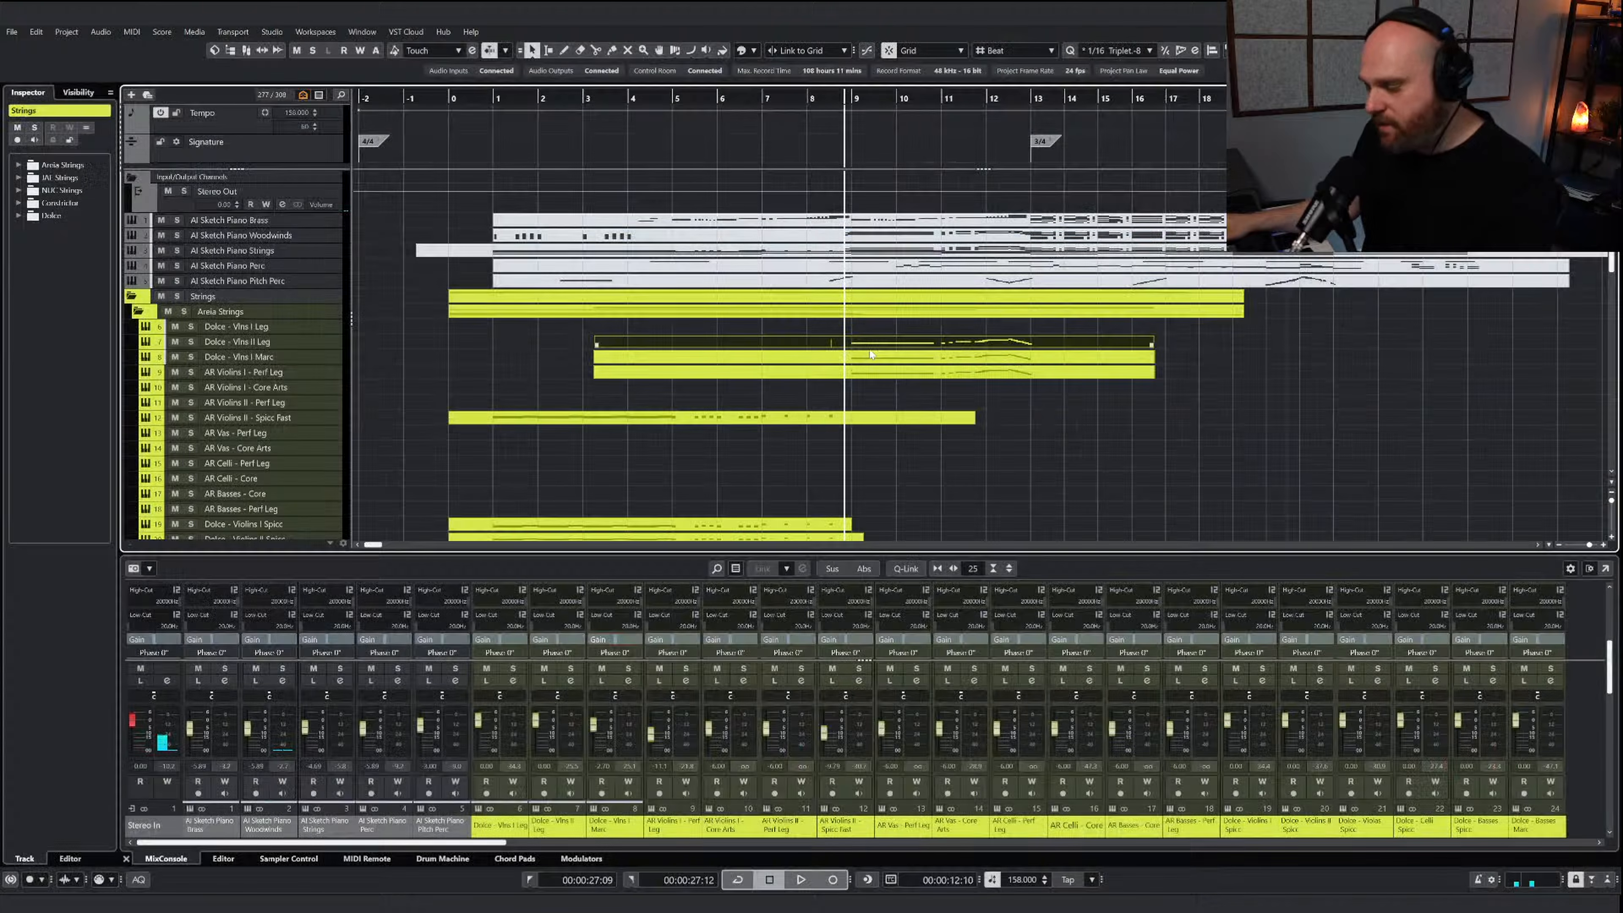
key(ctrl+v)
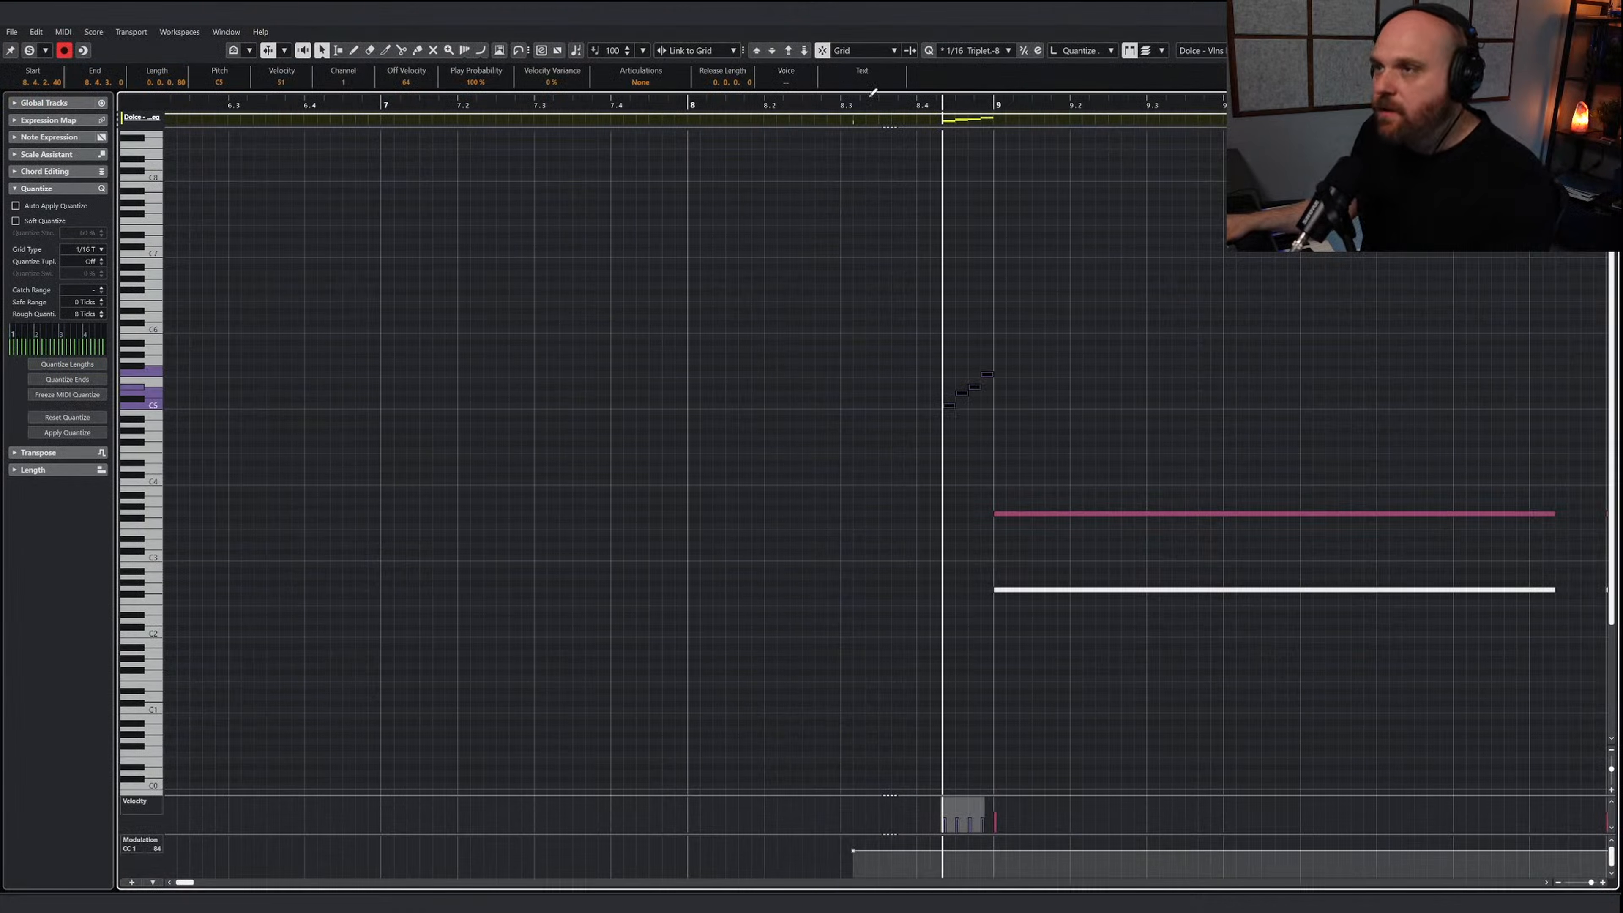
click(804, 50)
click(804, 50)
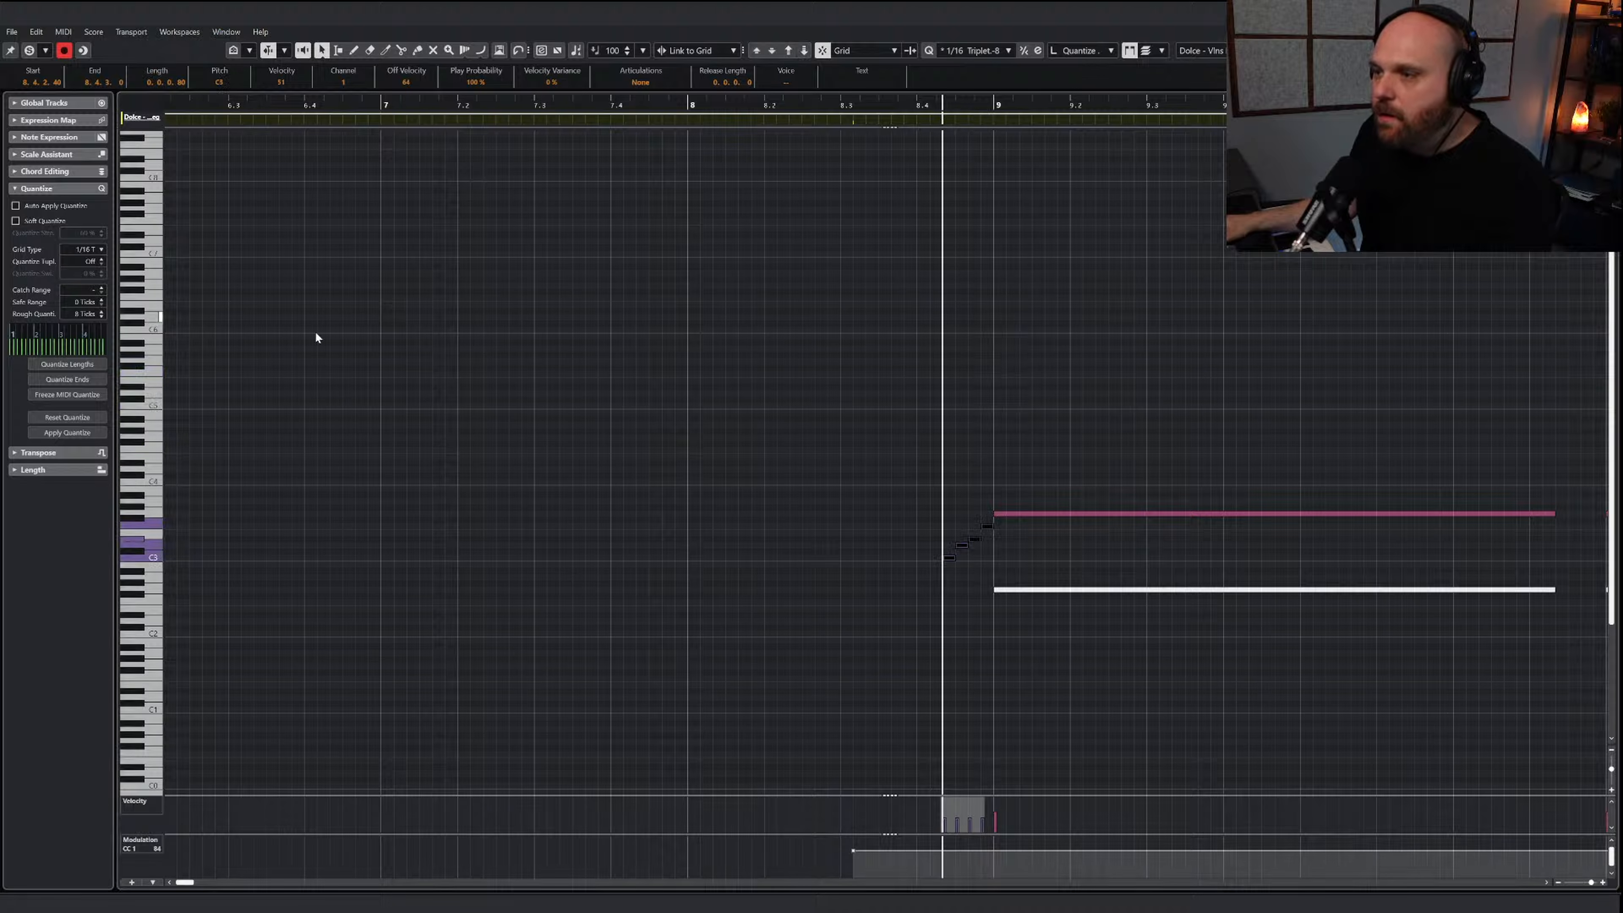
Solo the edited Dolce - Vlns II Leg part, play it, and lengthen the run's four notes so they overlap slightly
click(30, 50)
key(space)
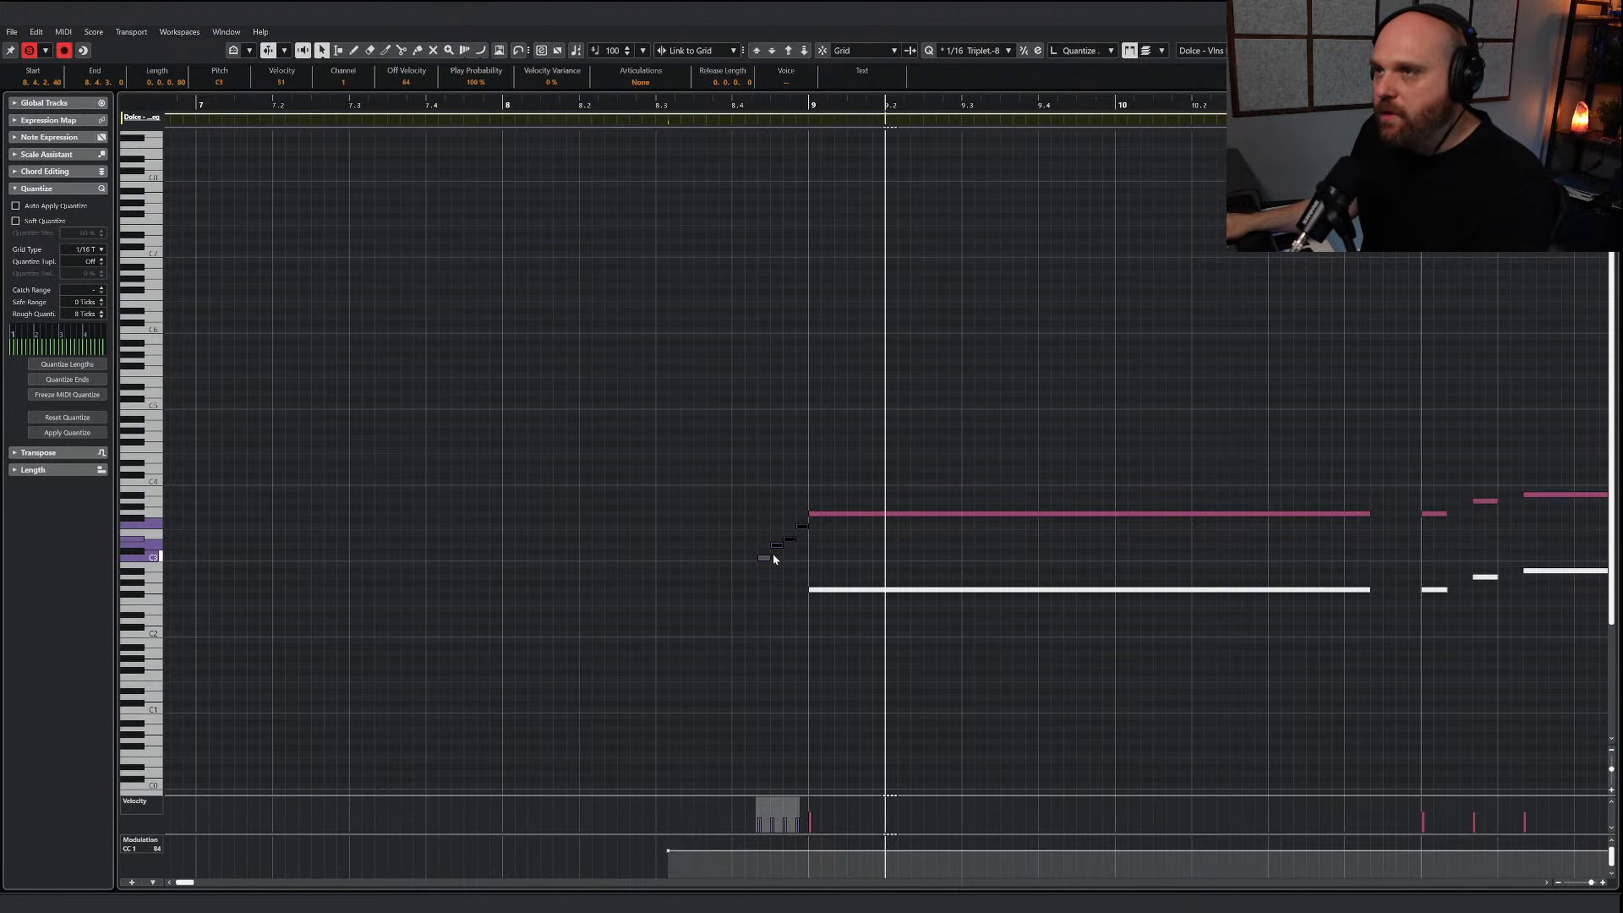
drag(738, 521, 816, 527)
right_click(835, 539)
click(947, 548)
click(1005, 548)
Draw a rising CC 1 modulation curve under the run into bar 9, play the passage and close the editor
drag(742, 873, 808, 848)
key(1)
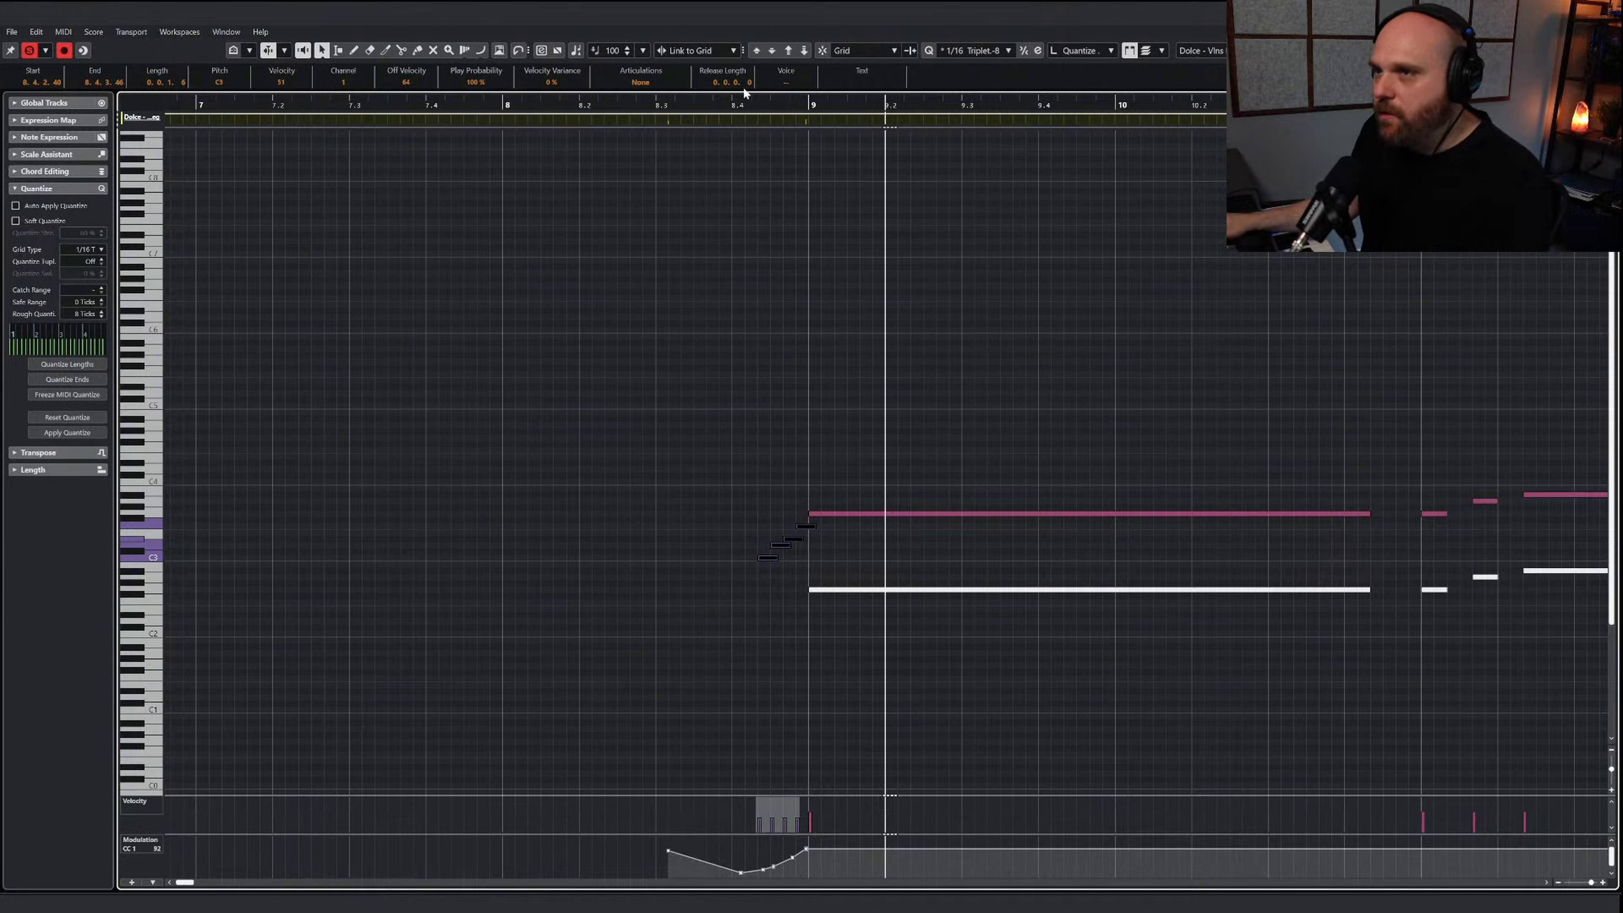
click(683, 104)
click(771, 400)
key(space)
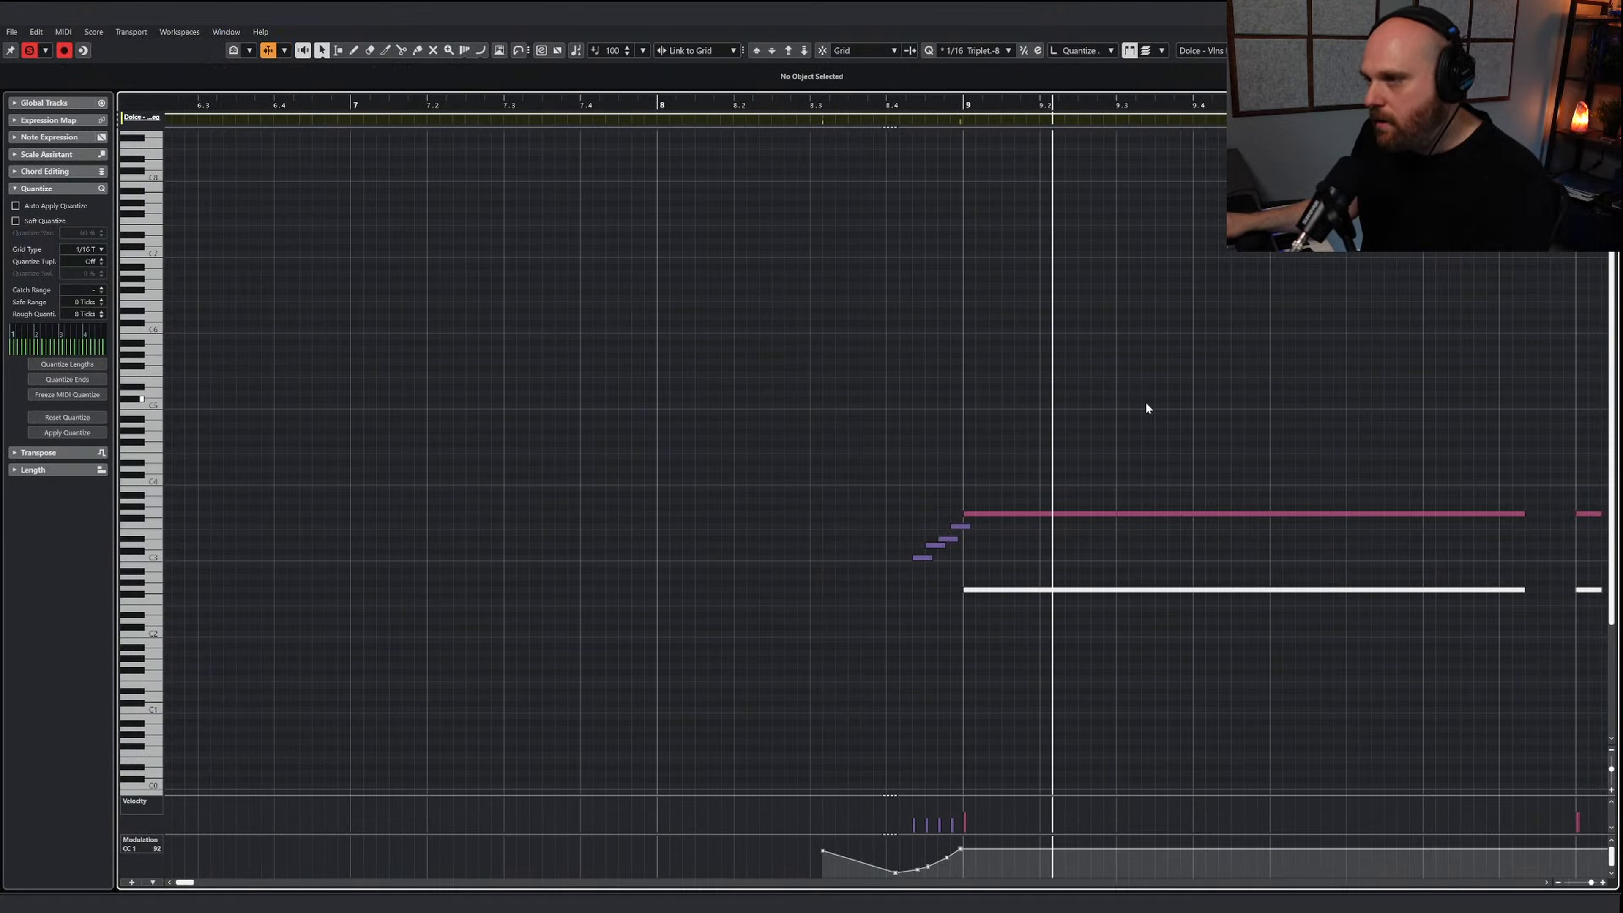
key(space)
key(Return)
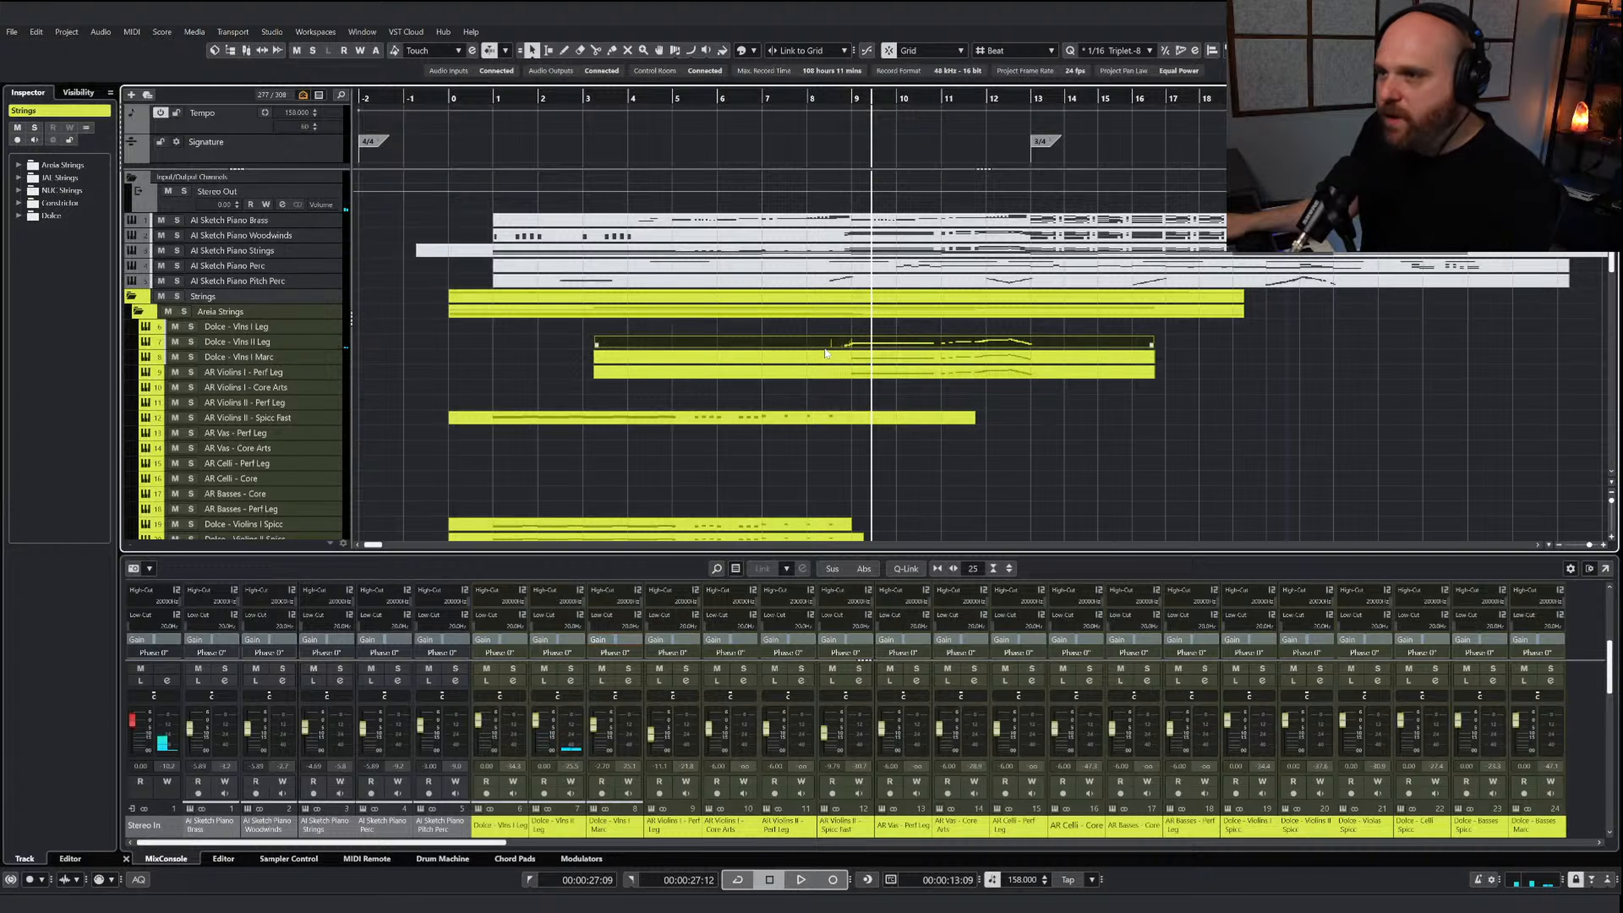
Paste the four-note run leading into bar 9 in the Dolce - Vlns I Marc part and transpose it down one octave
click(858, 363)
key(Return)
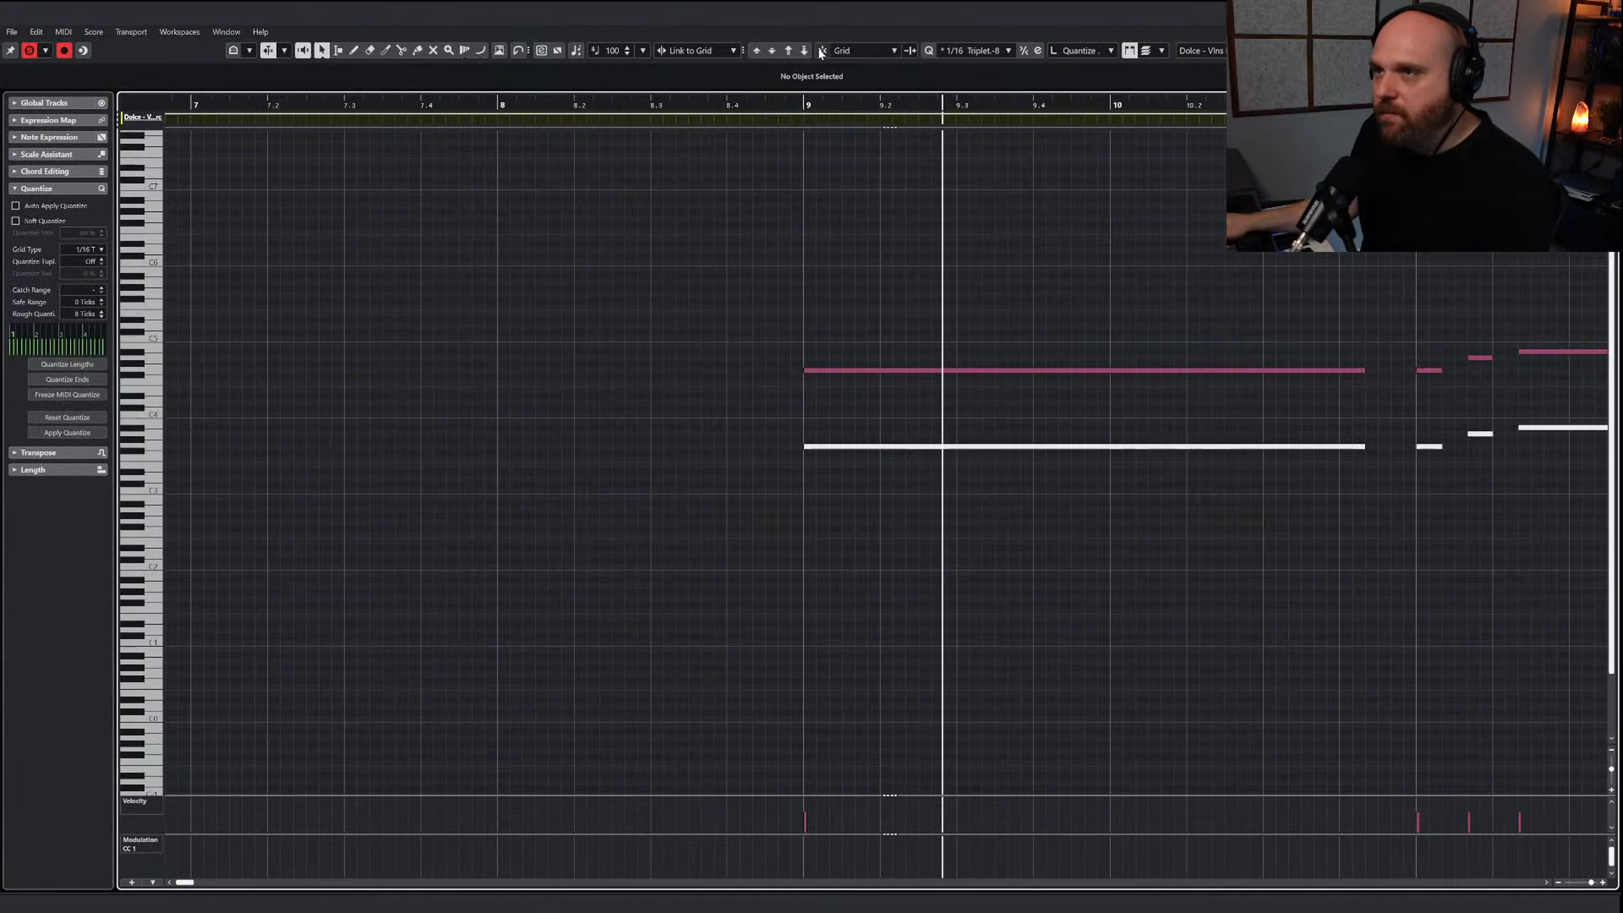
click(724, 107)
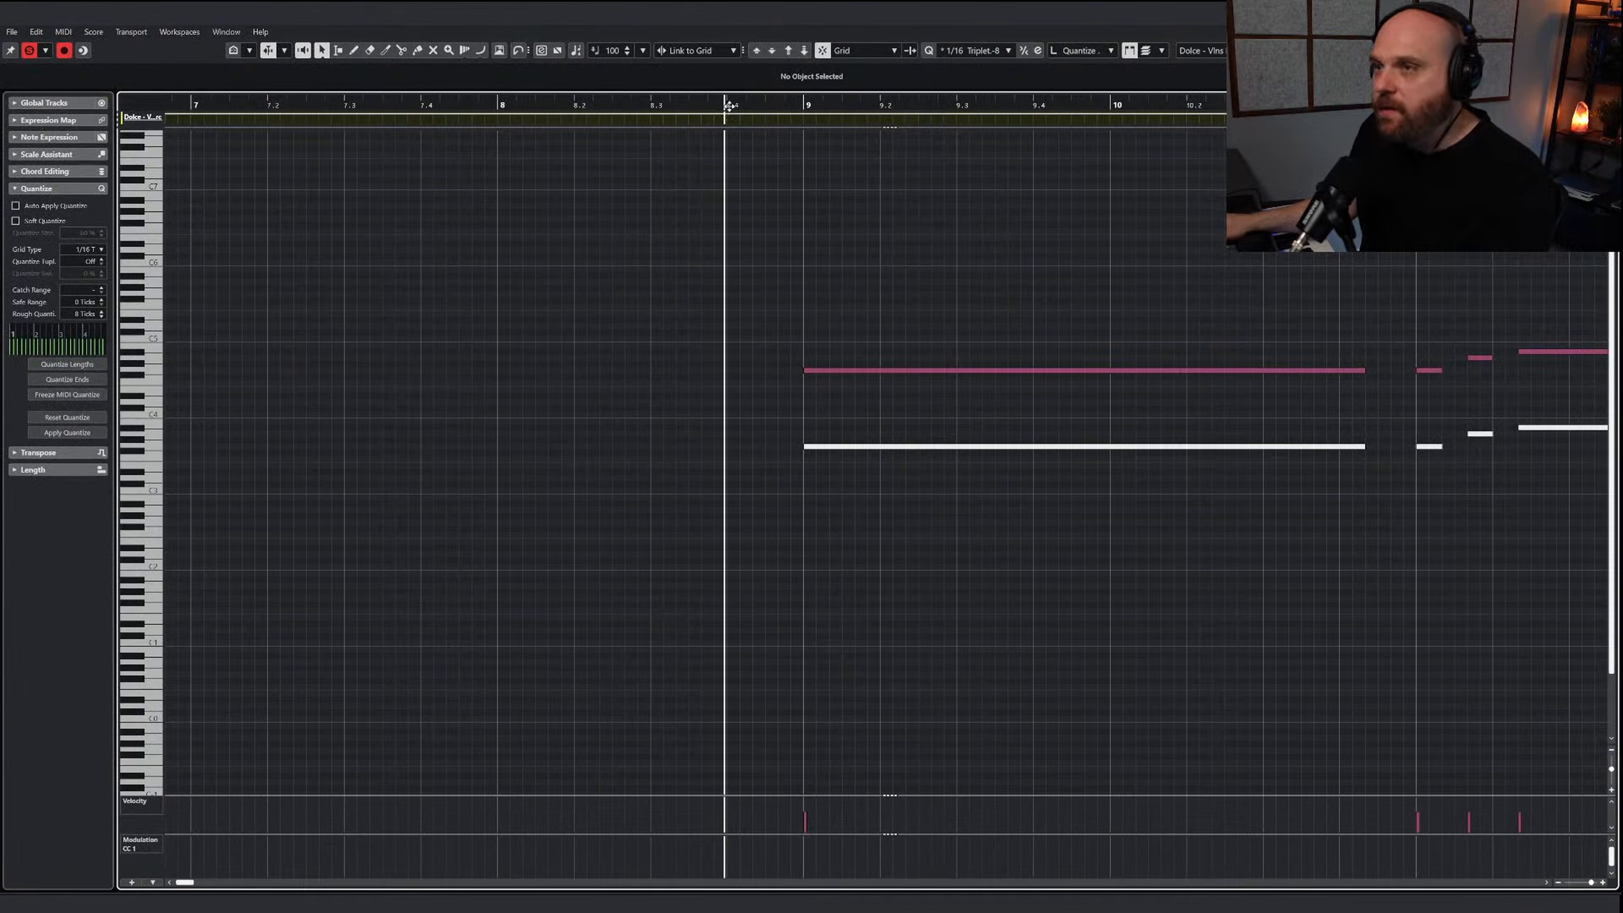
key(ctrl+v)
drag(700, 275, 797, 308)
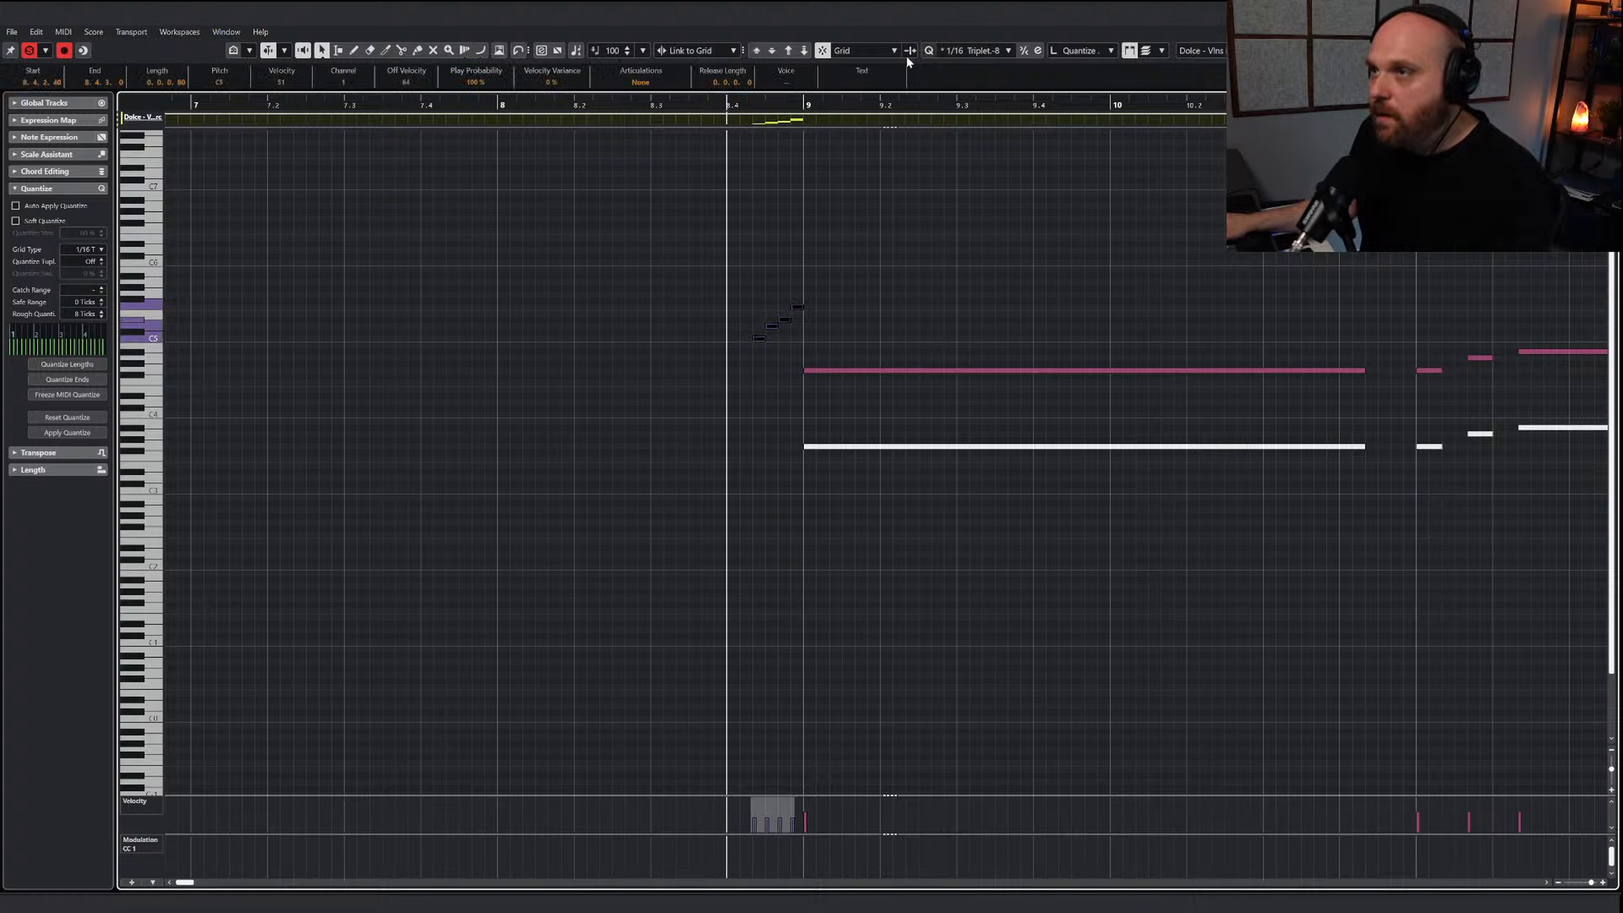
click(805, 51)
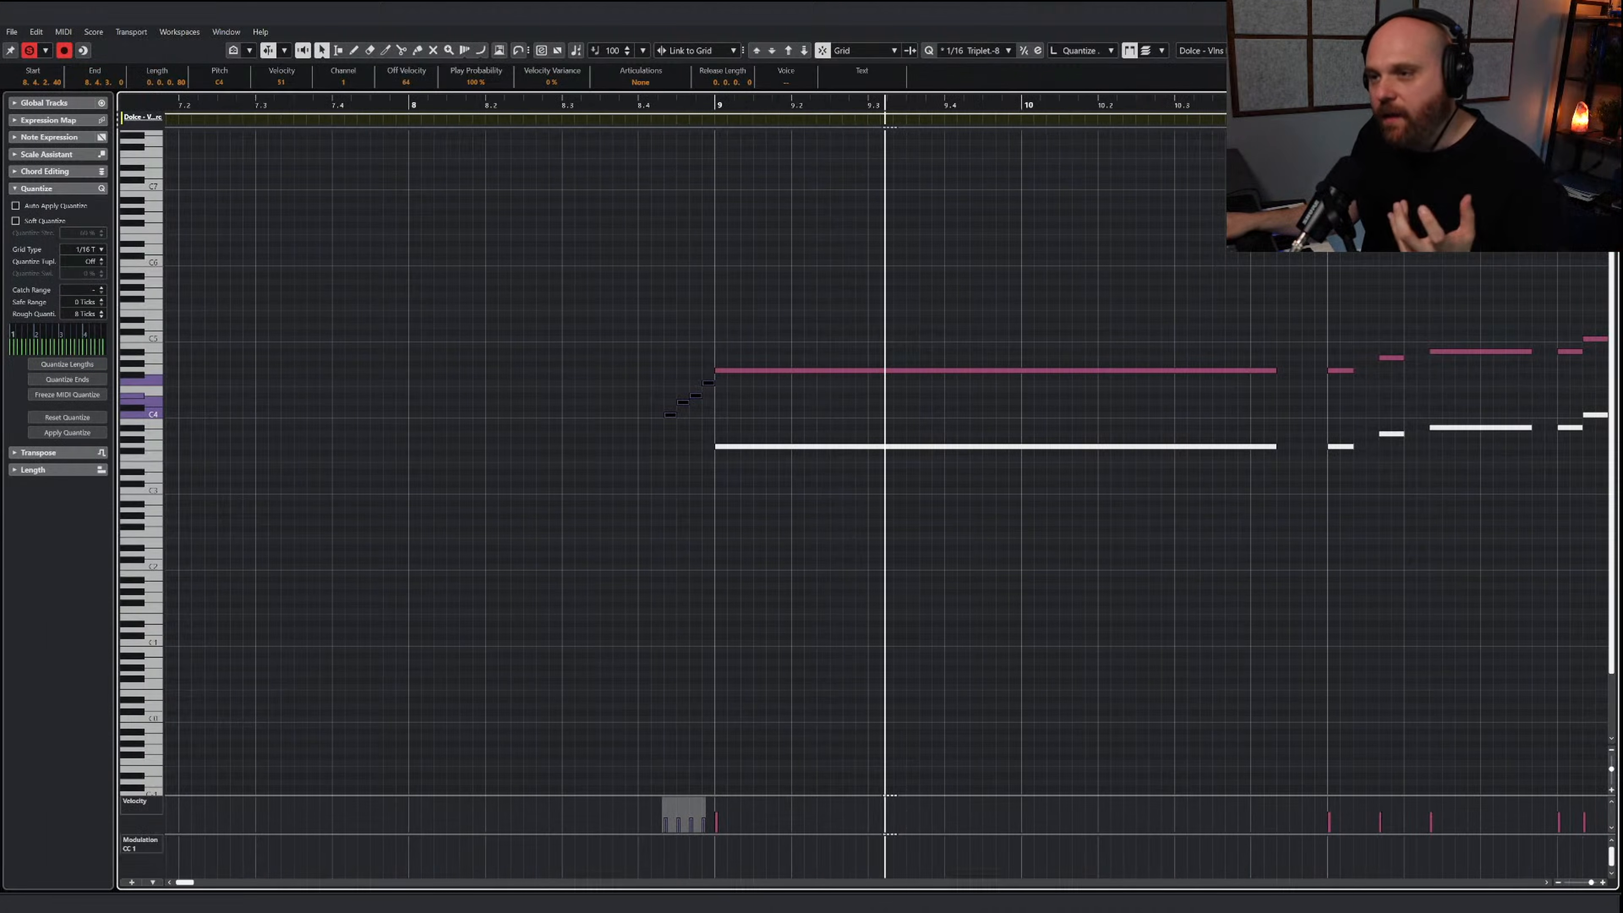
key(Return)
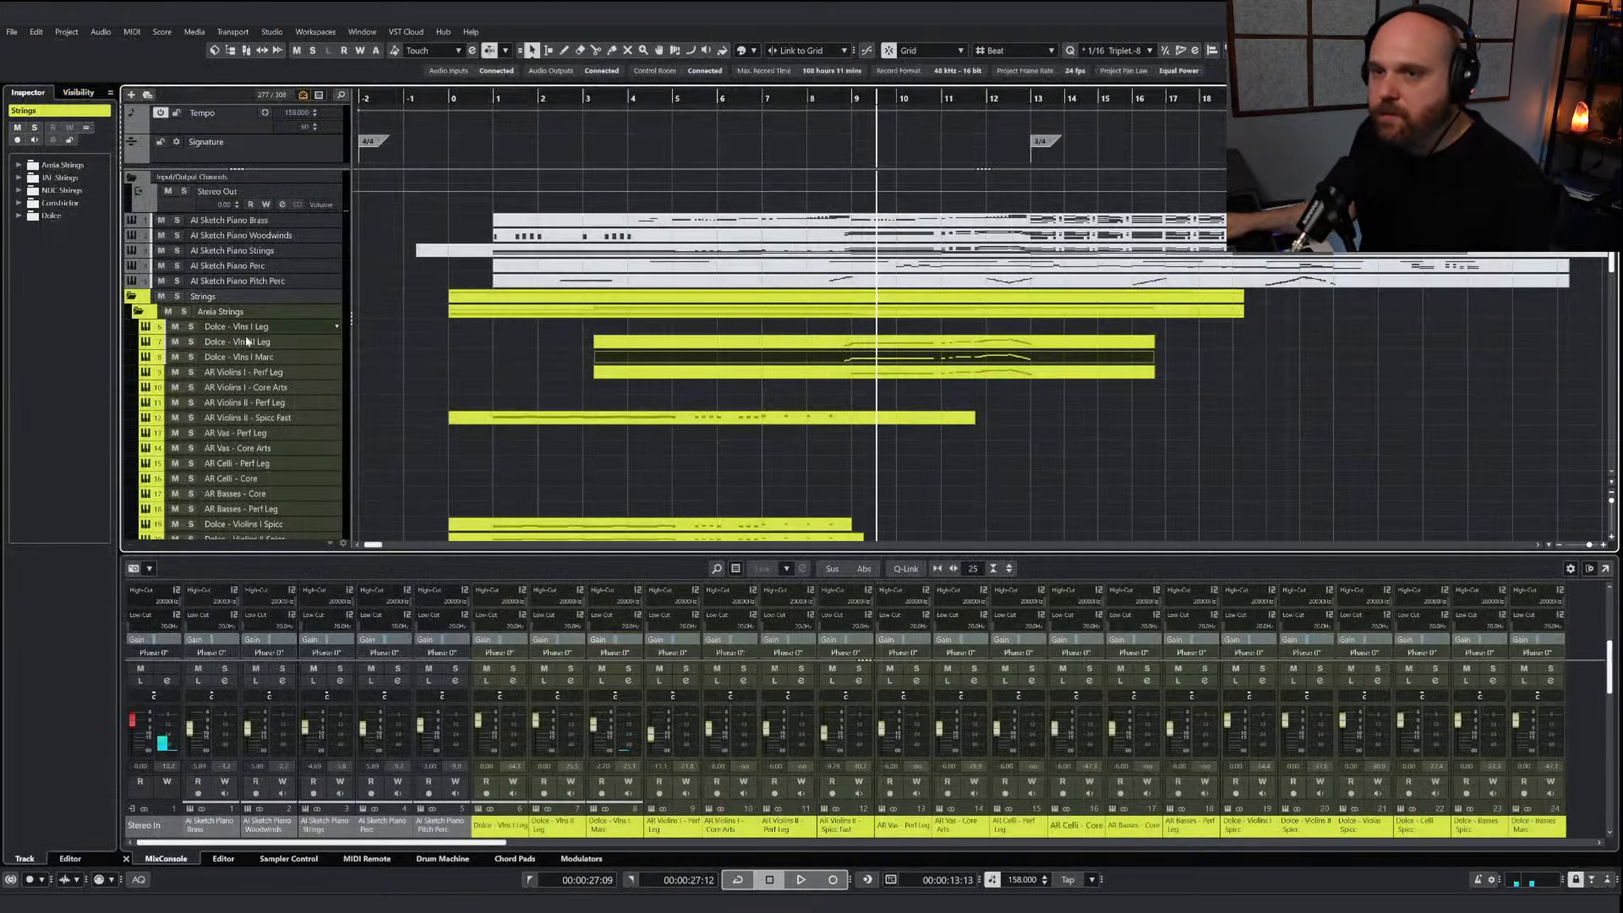
Solo the Areia Strings folder and play the passage from about bar 8
click(184, 313)
click(807, 93)
key(space)
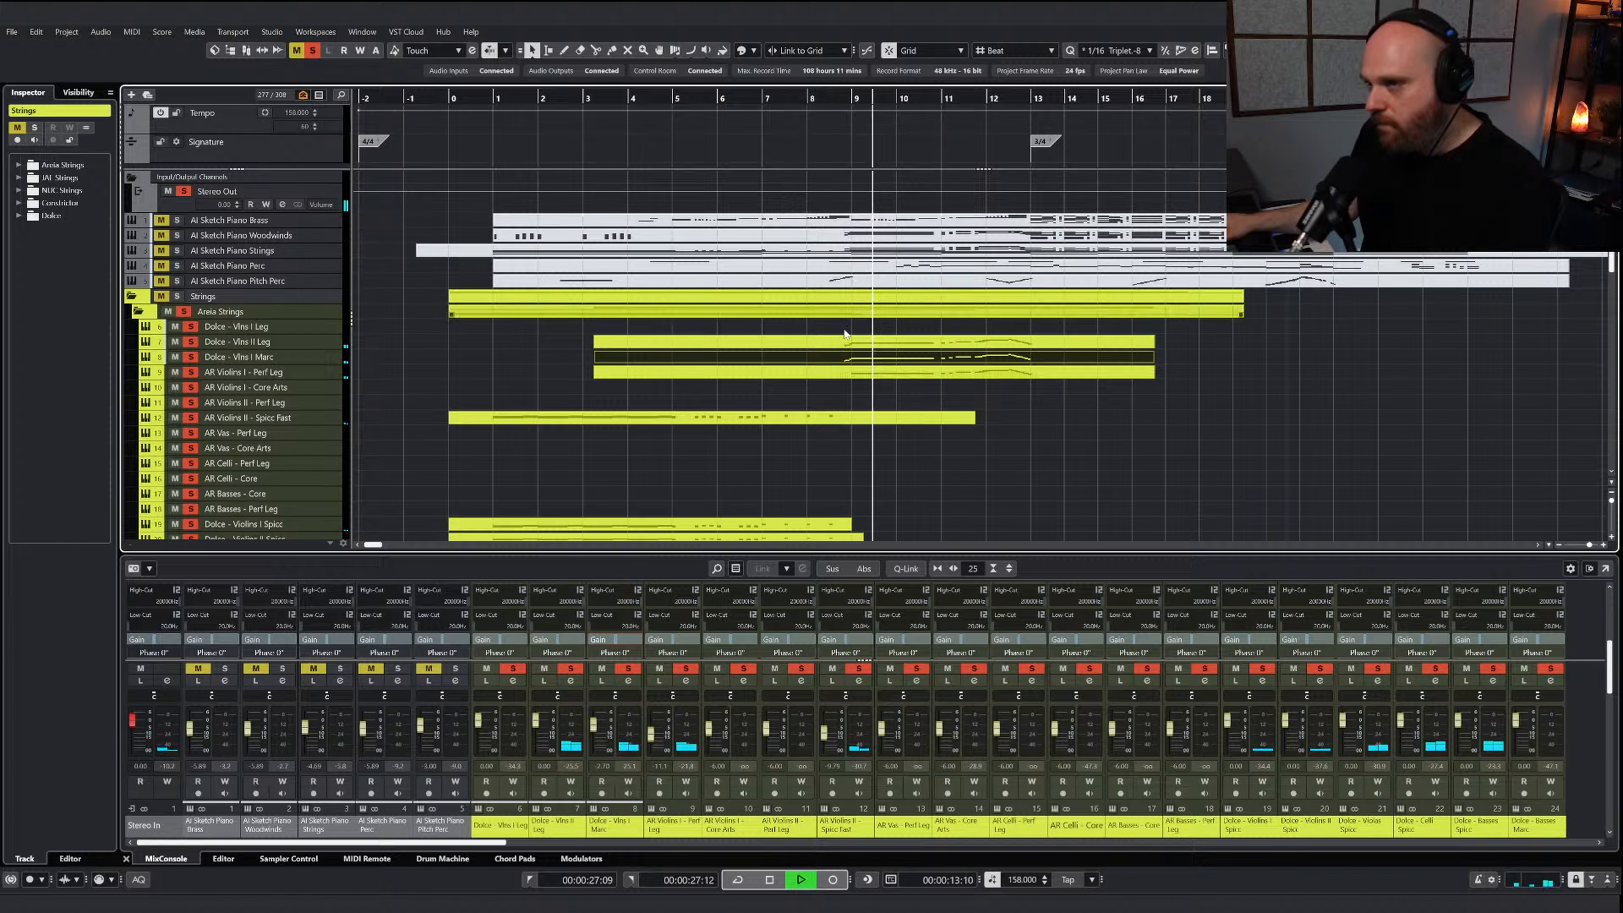
Solo only the Dolce - Vlns II Leg track, play it from about bar 8, and lower its volume fader slightly
key(space)
click(794, 402)
click(839, 364)
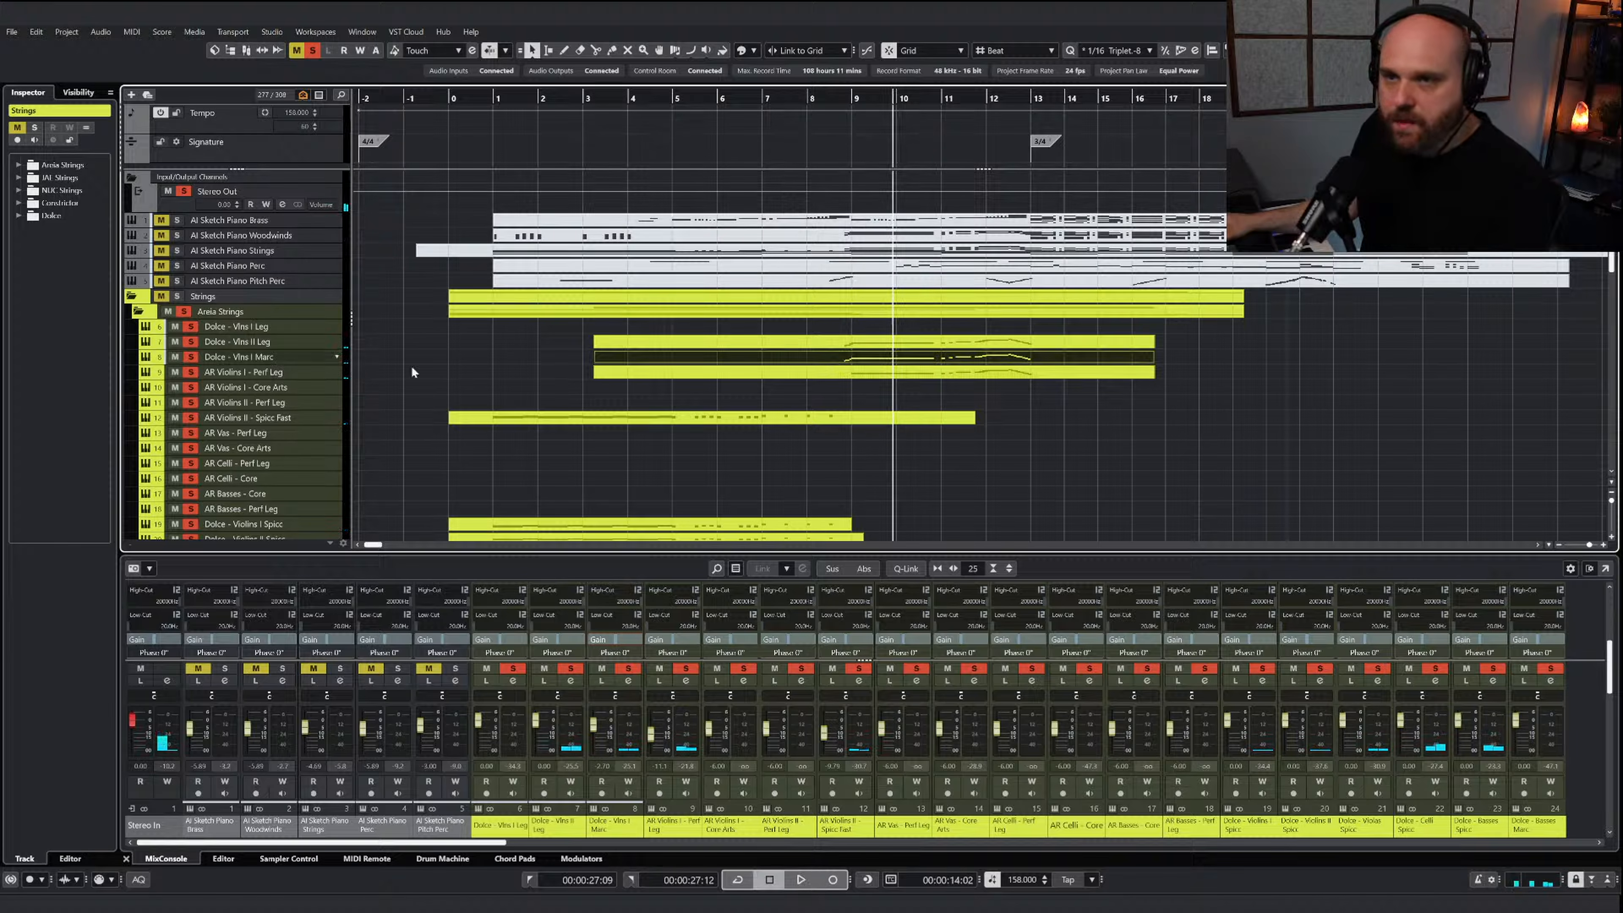
click(313, 52)
click(190, 342)
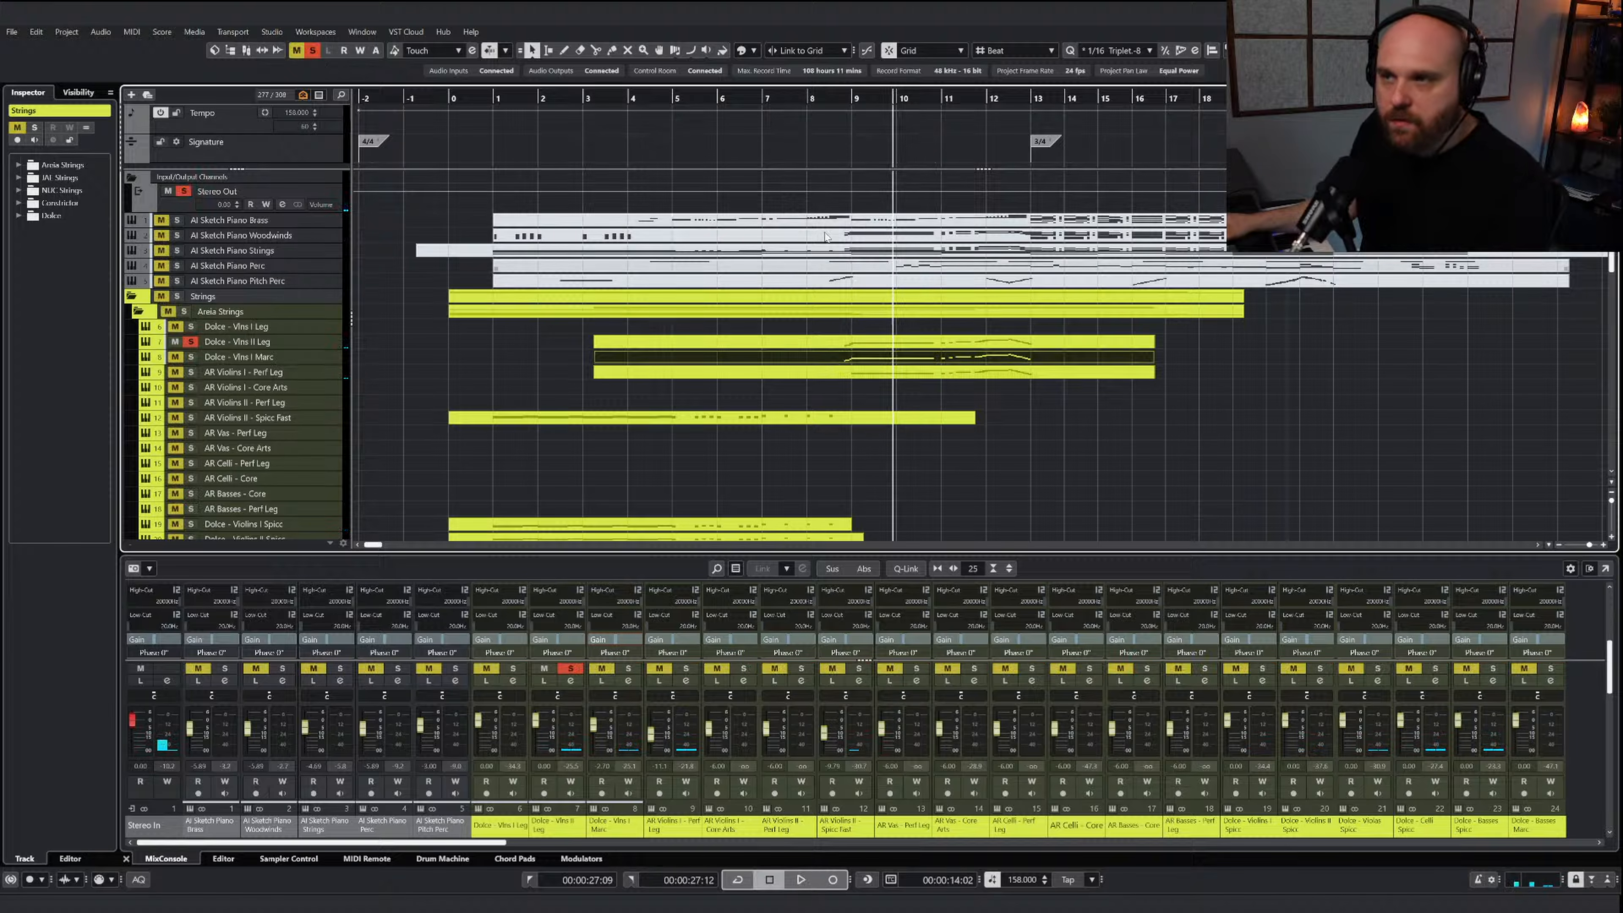
click(830, 98)
key(space)
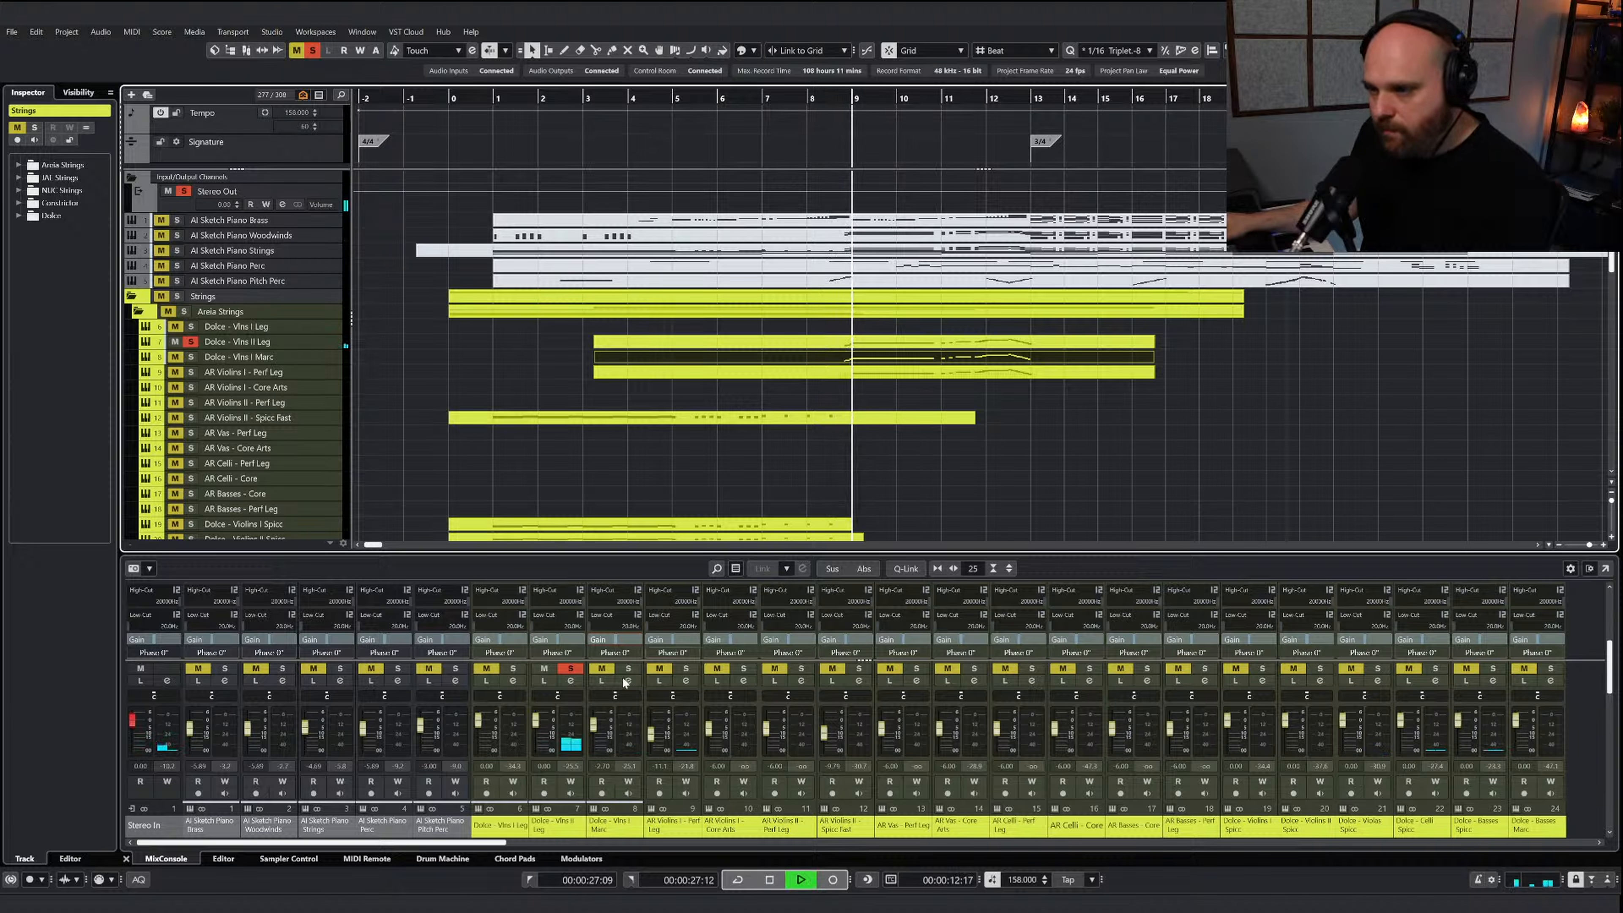
key(space)
drag(538, 732, 541, 740)
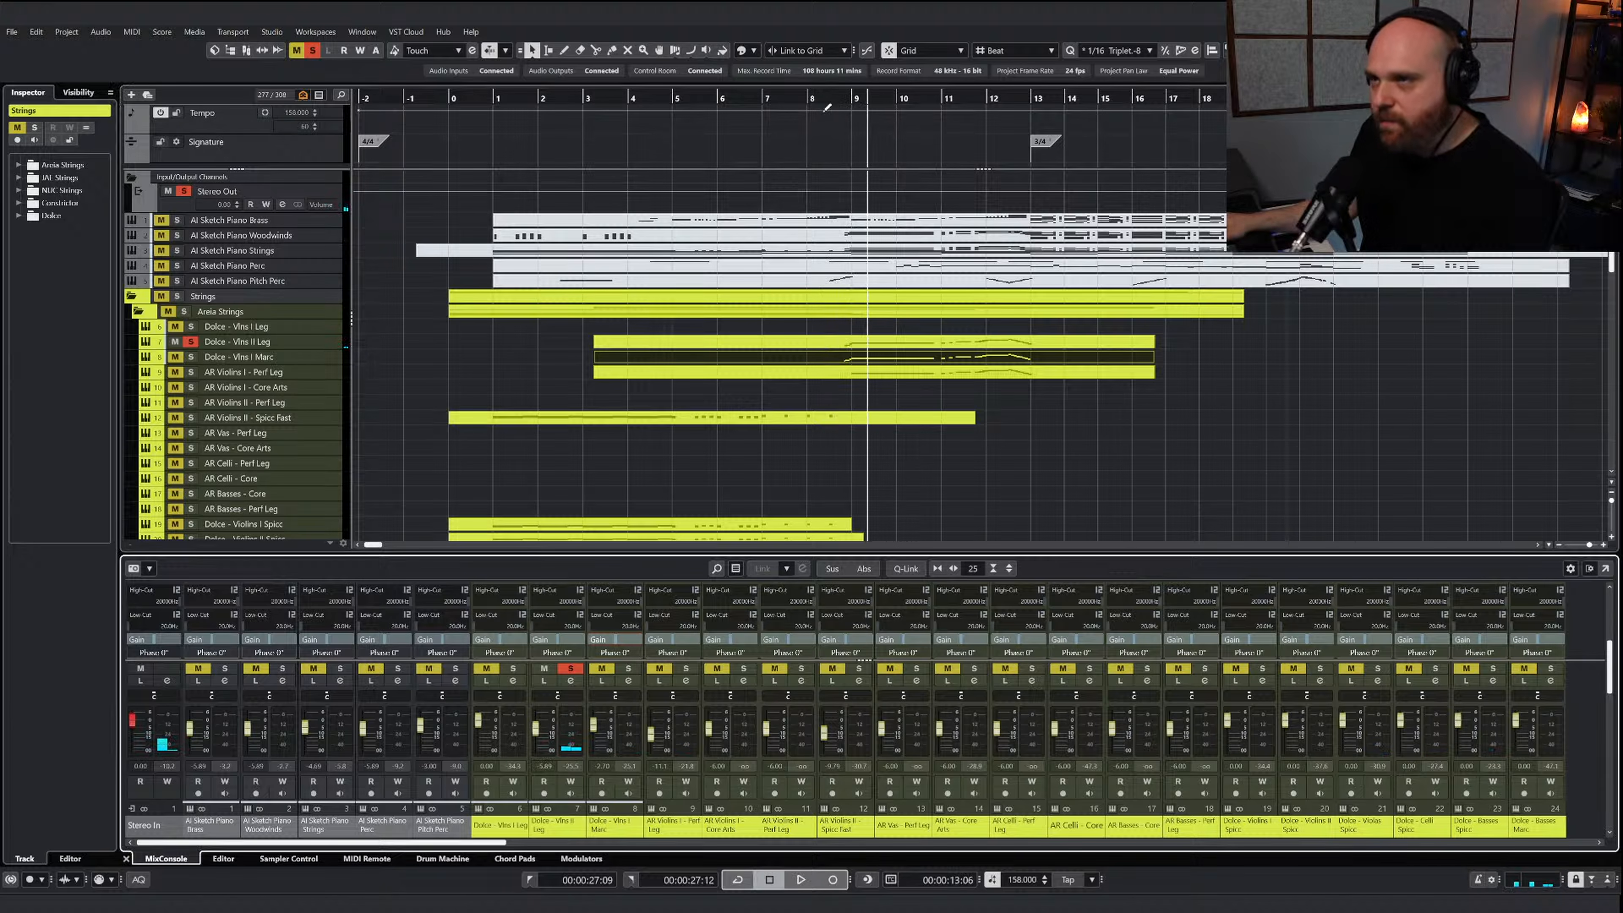
Clear all solos and play the full arrangement from about bar 8 to bar 13
click(826, 102)
key(space)
click(312, 51)
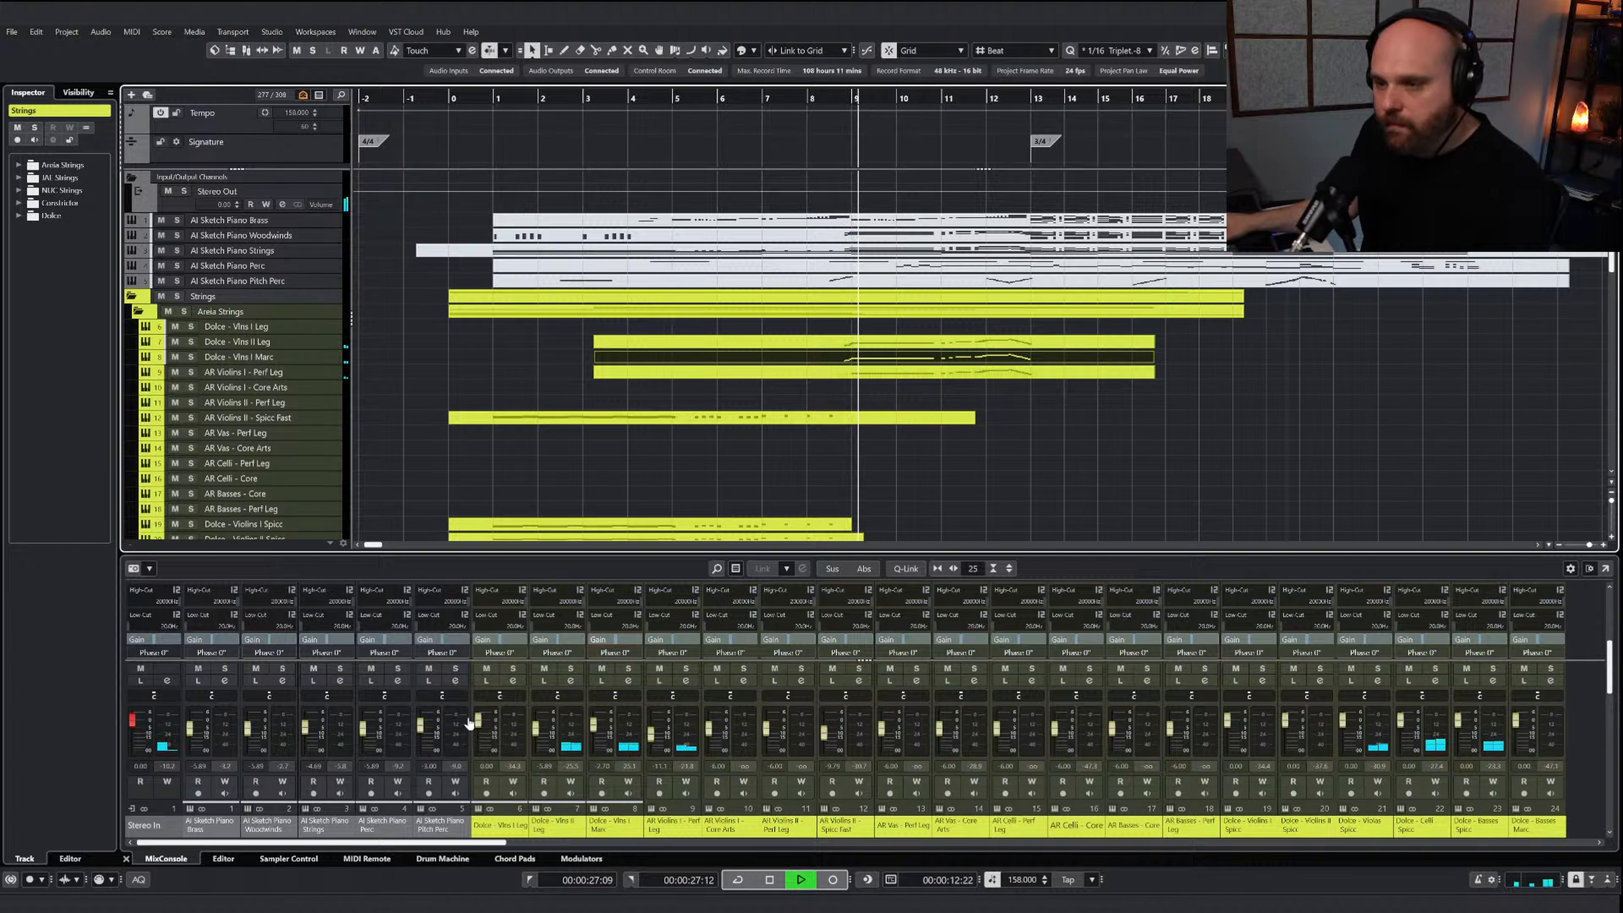
key(g)
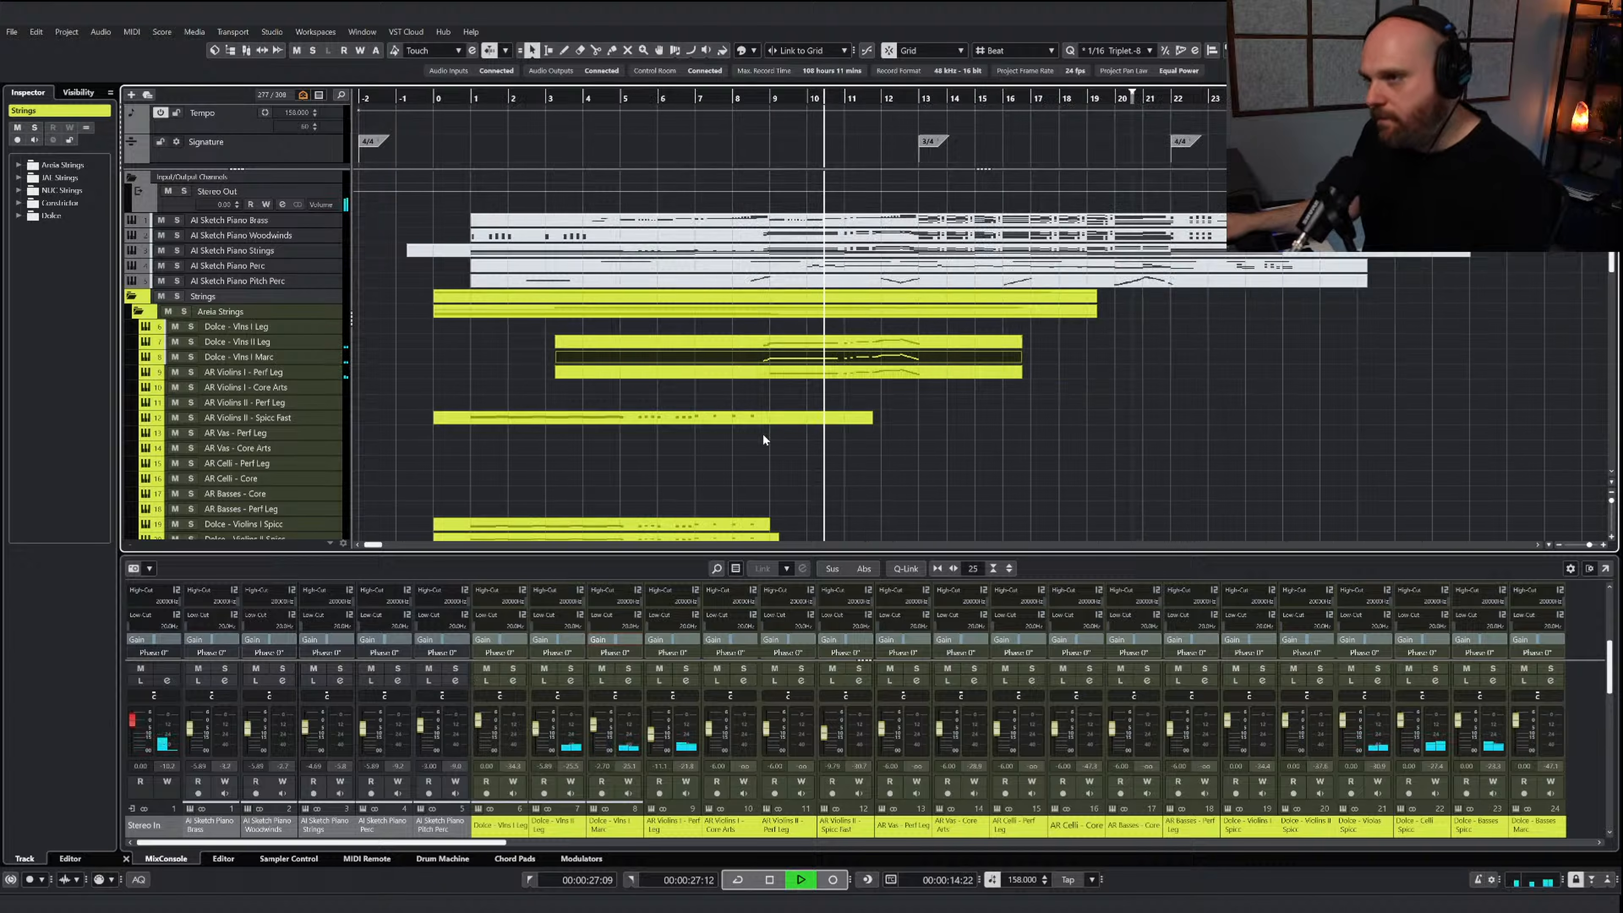
key(g)
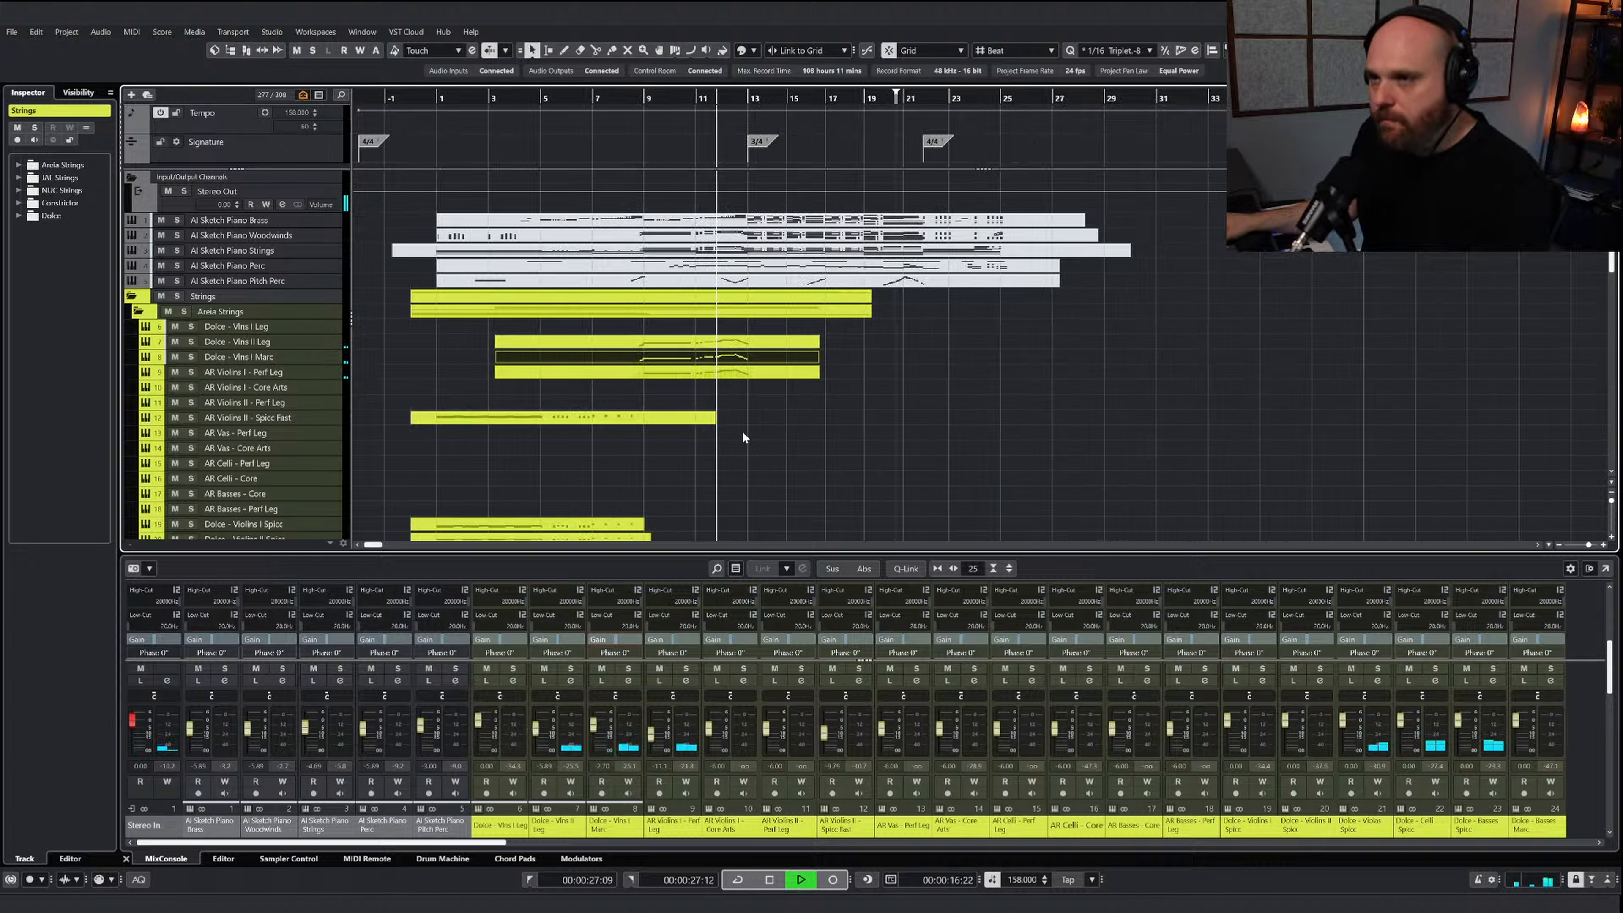
key(h)
key(space)
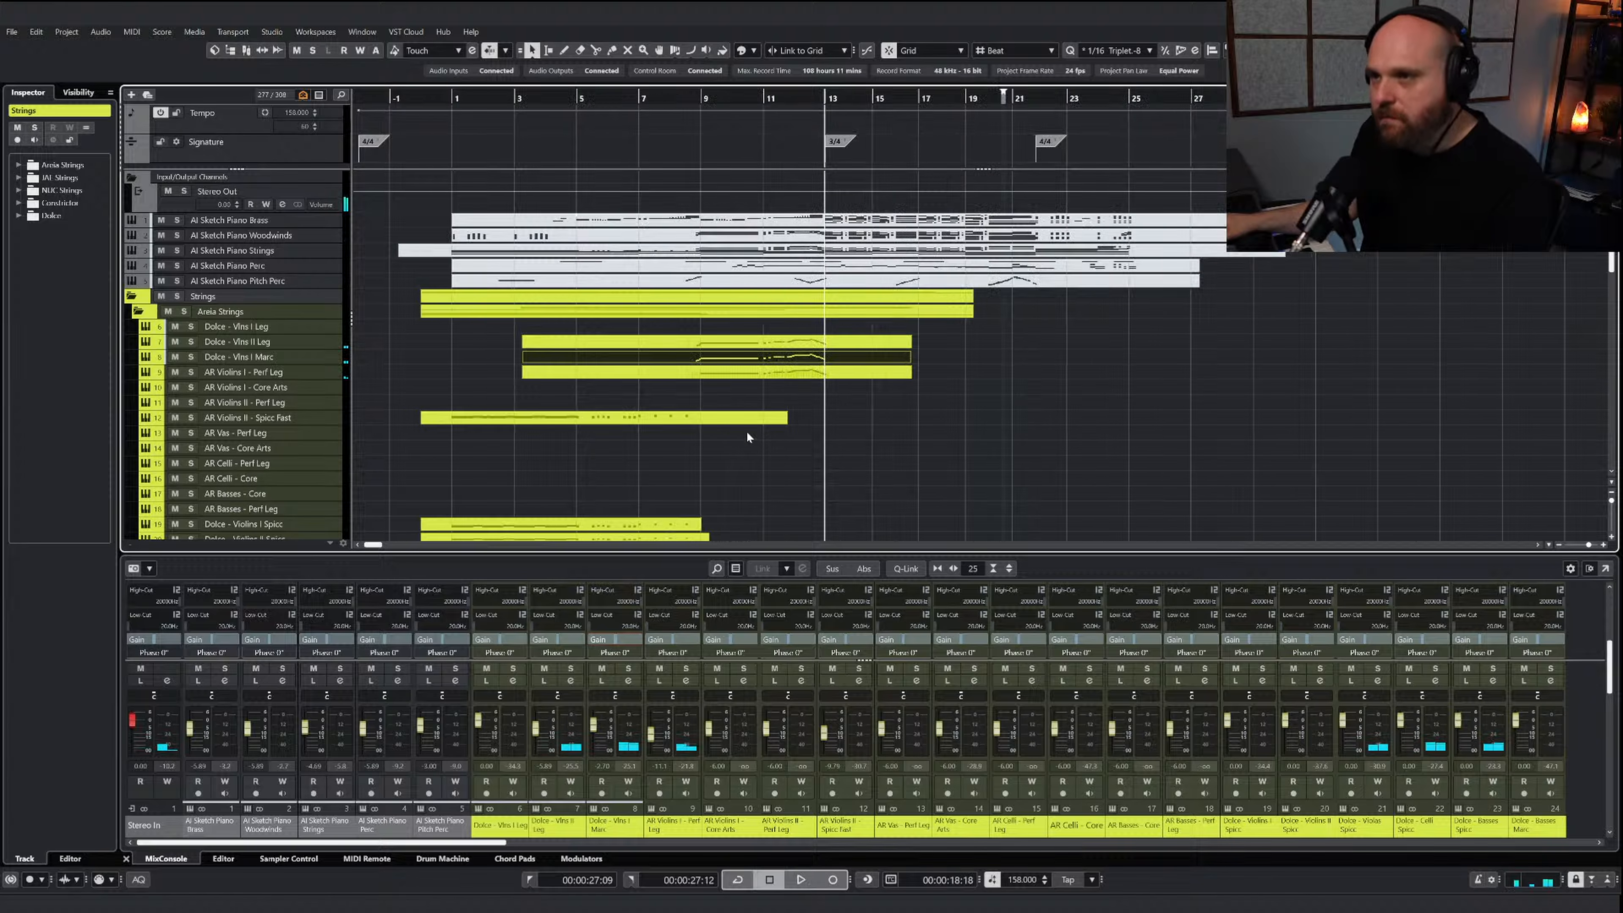
key(h)
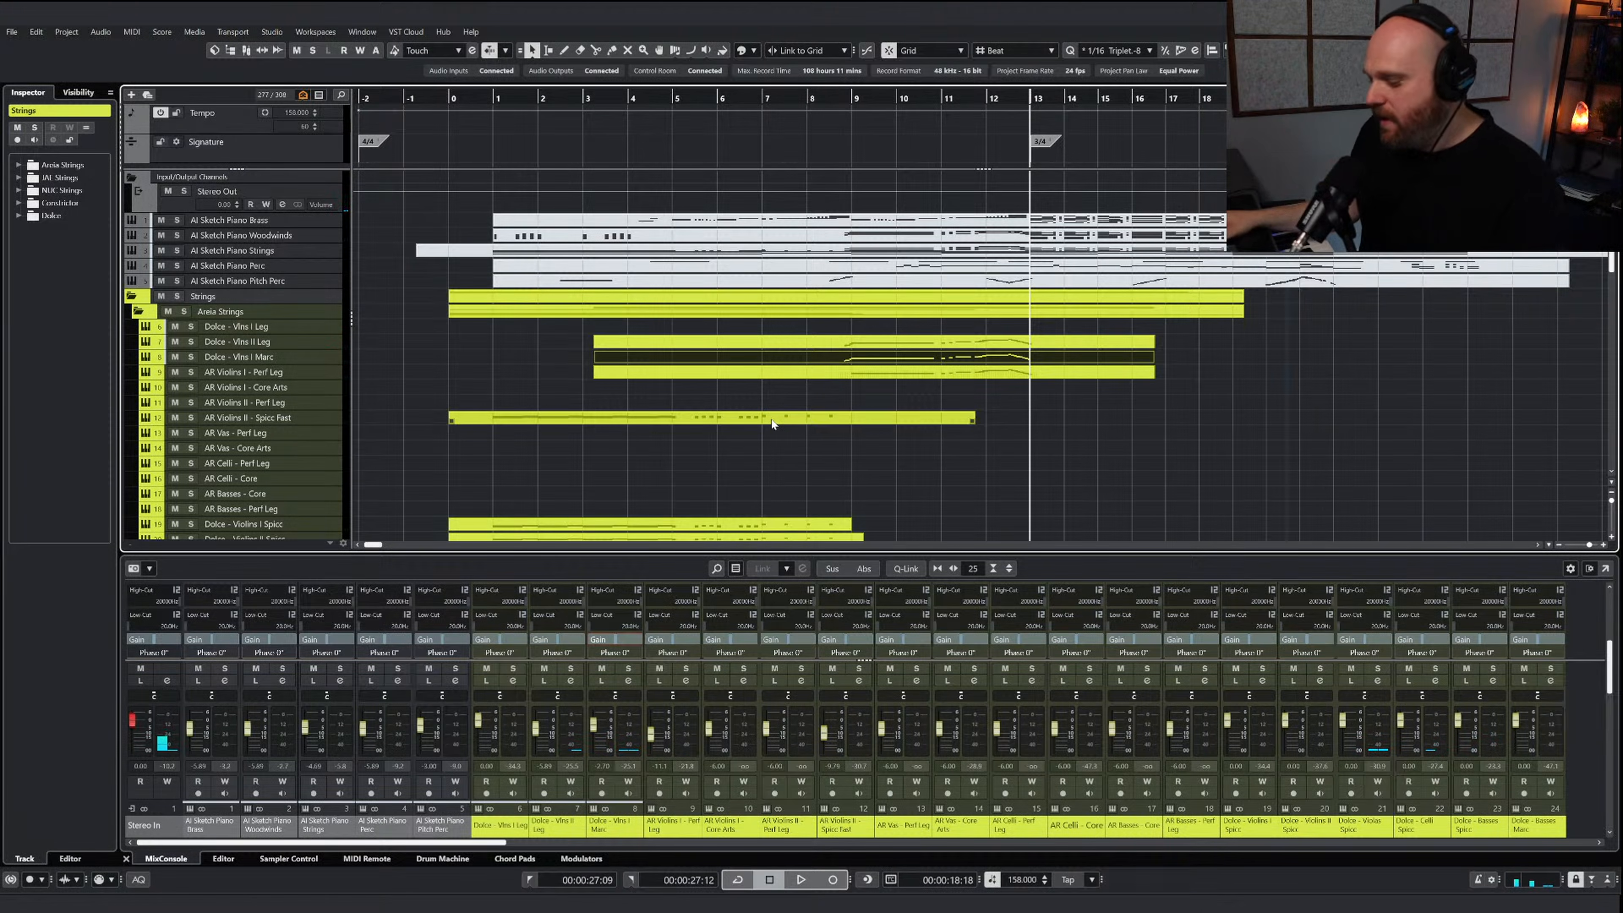
right_click(880, 429)
click(861, 386)
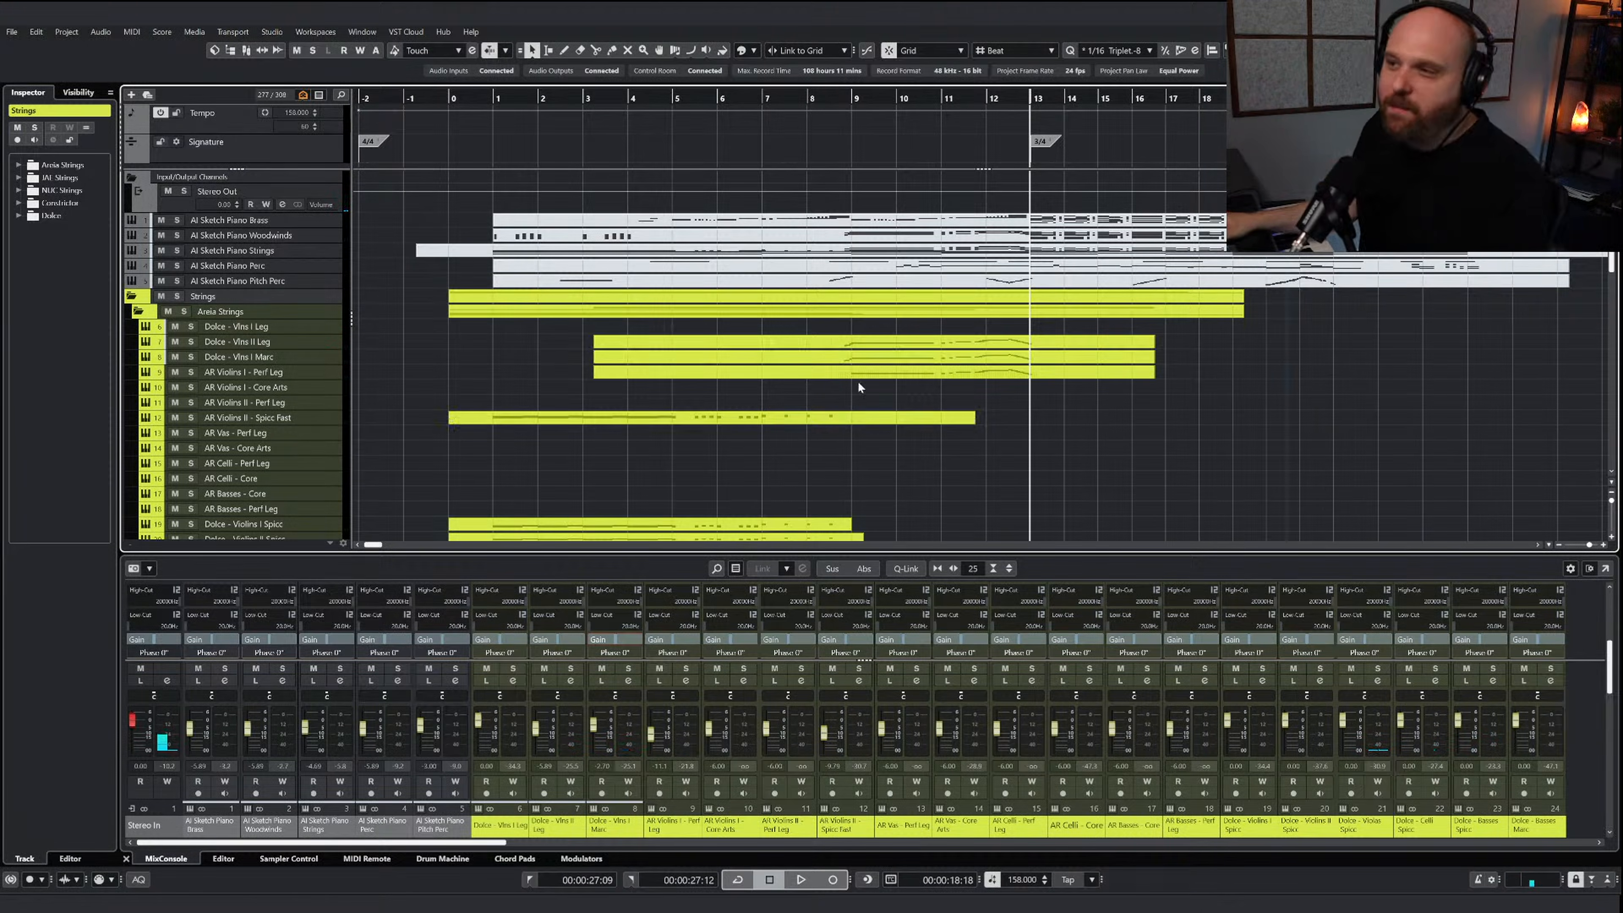
click(829, 123)
key(space)
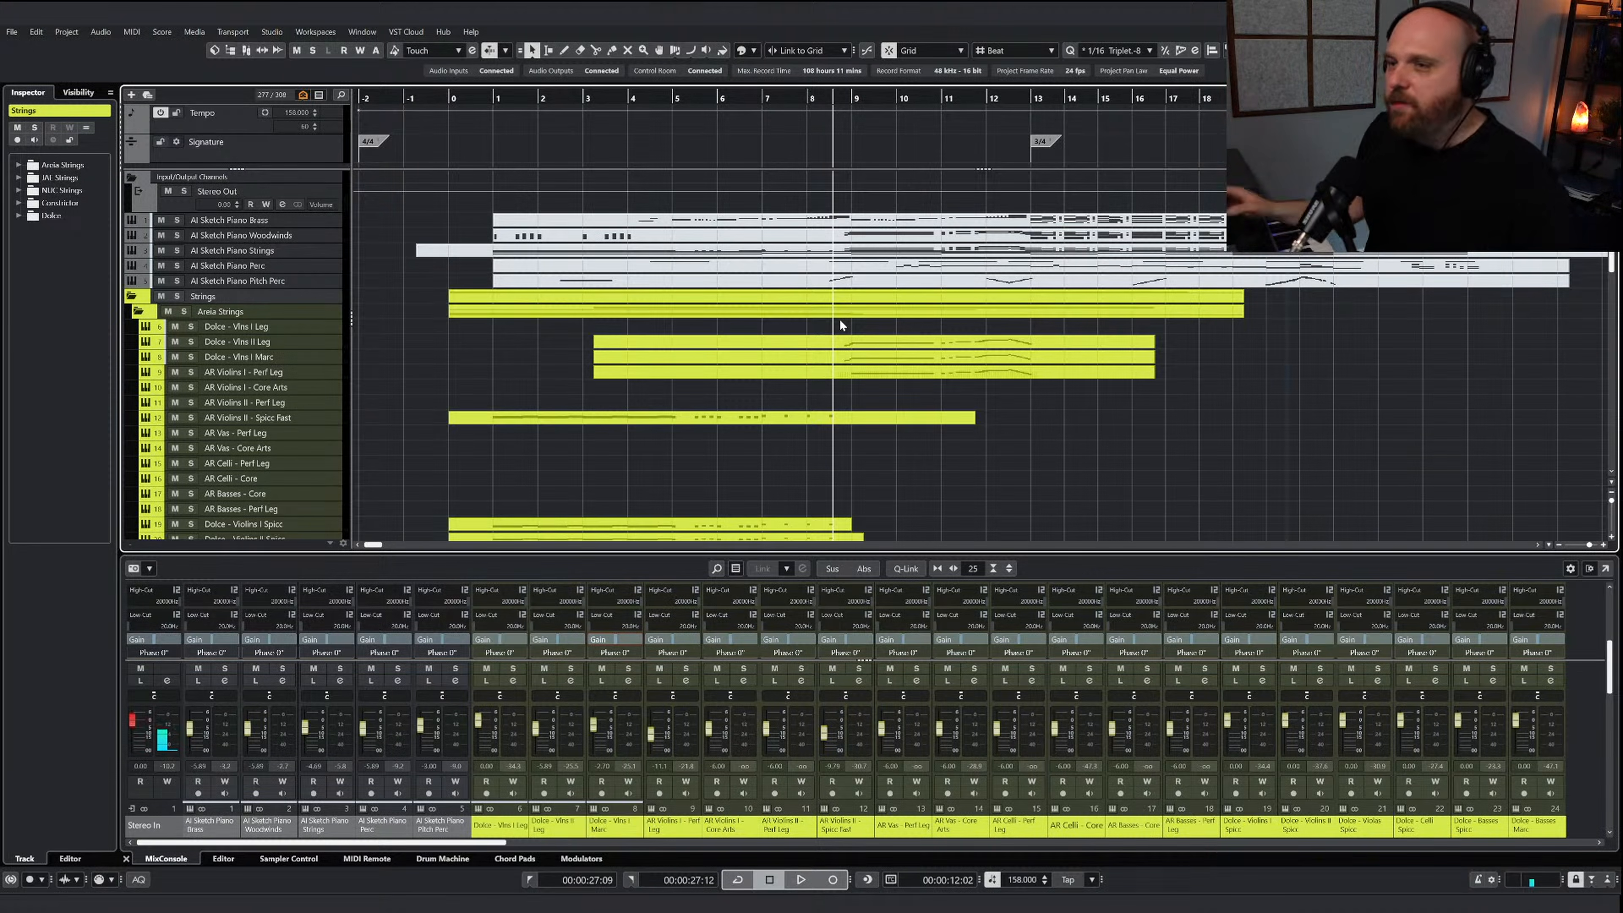
Trim the start of the Dolce - Vlns II Leg part to bar 4 and copy it to the NUC 2 Flutes track at bar 4
drag(558, 347, 642, 348)
scroll(633, 358, down, 8)
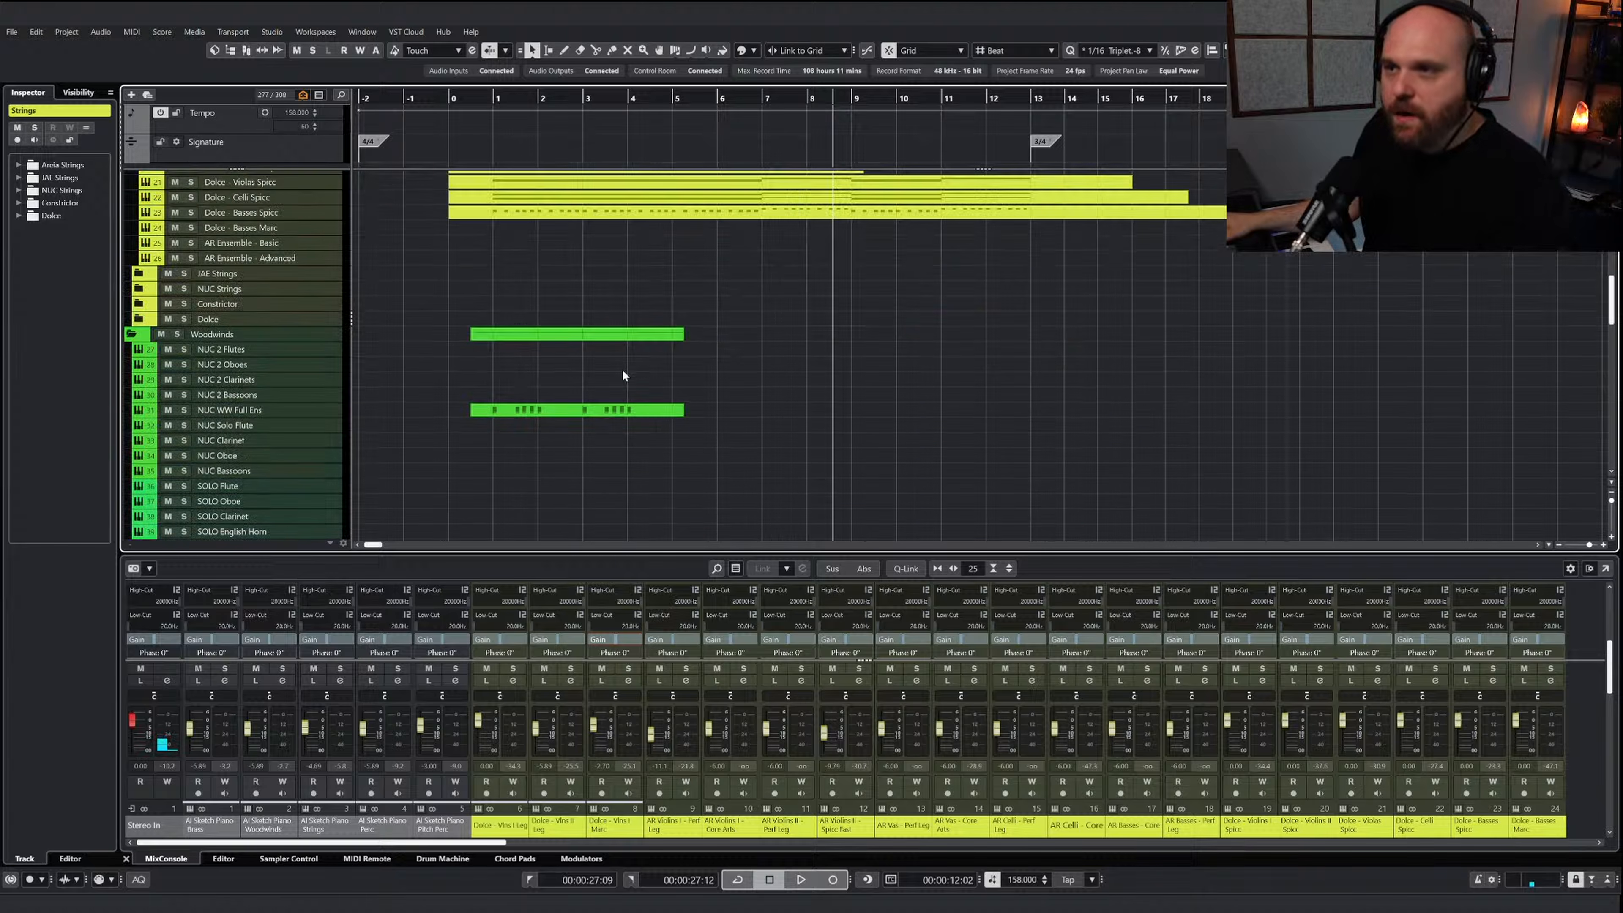
click(647, 411)
click(237, 352)
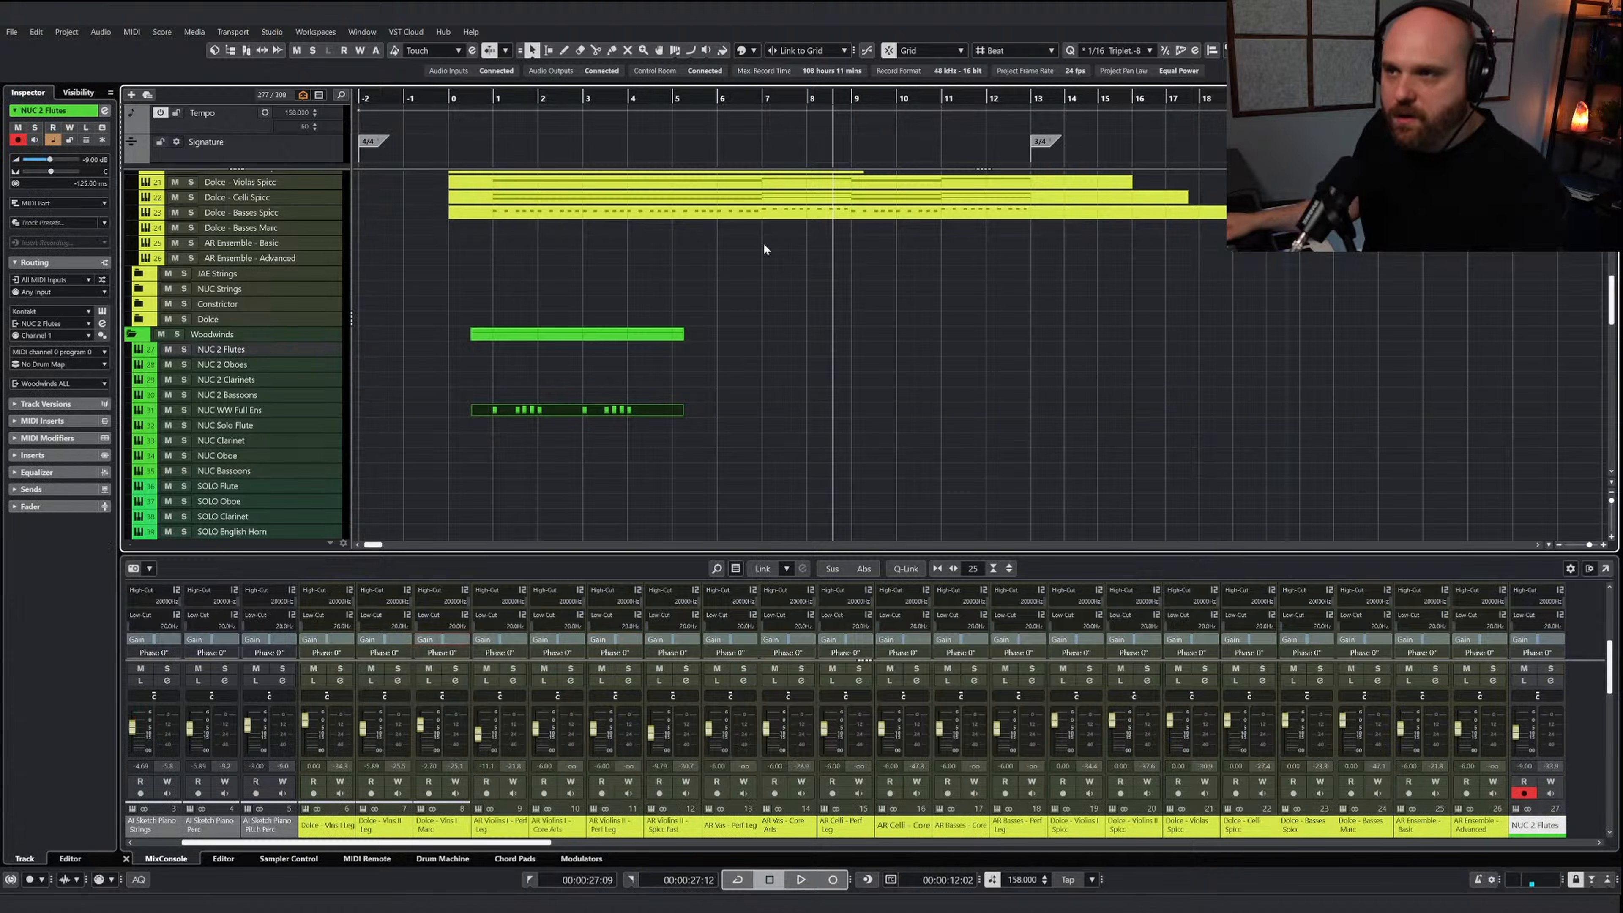
scroll(737, 316, up, 10)
drag(598, 344, 632, 344)
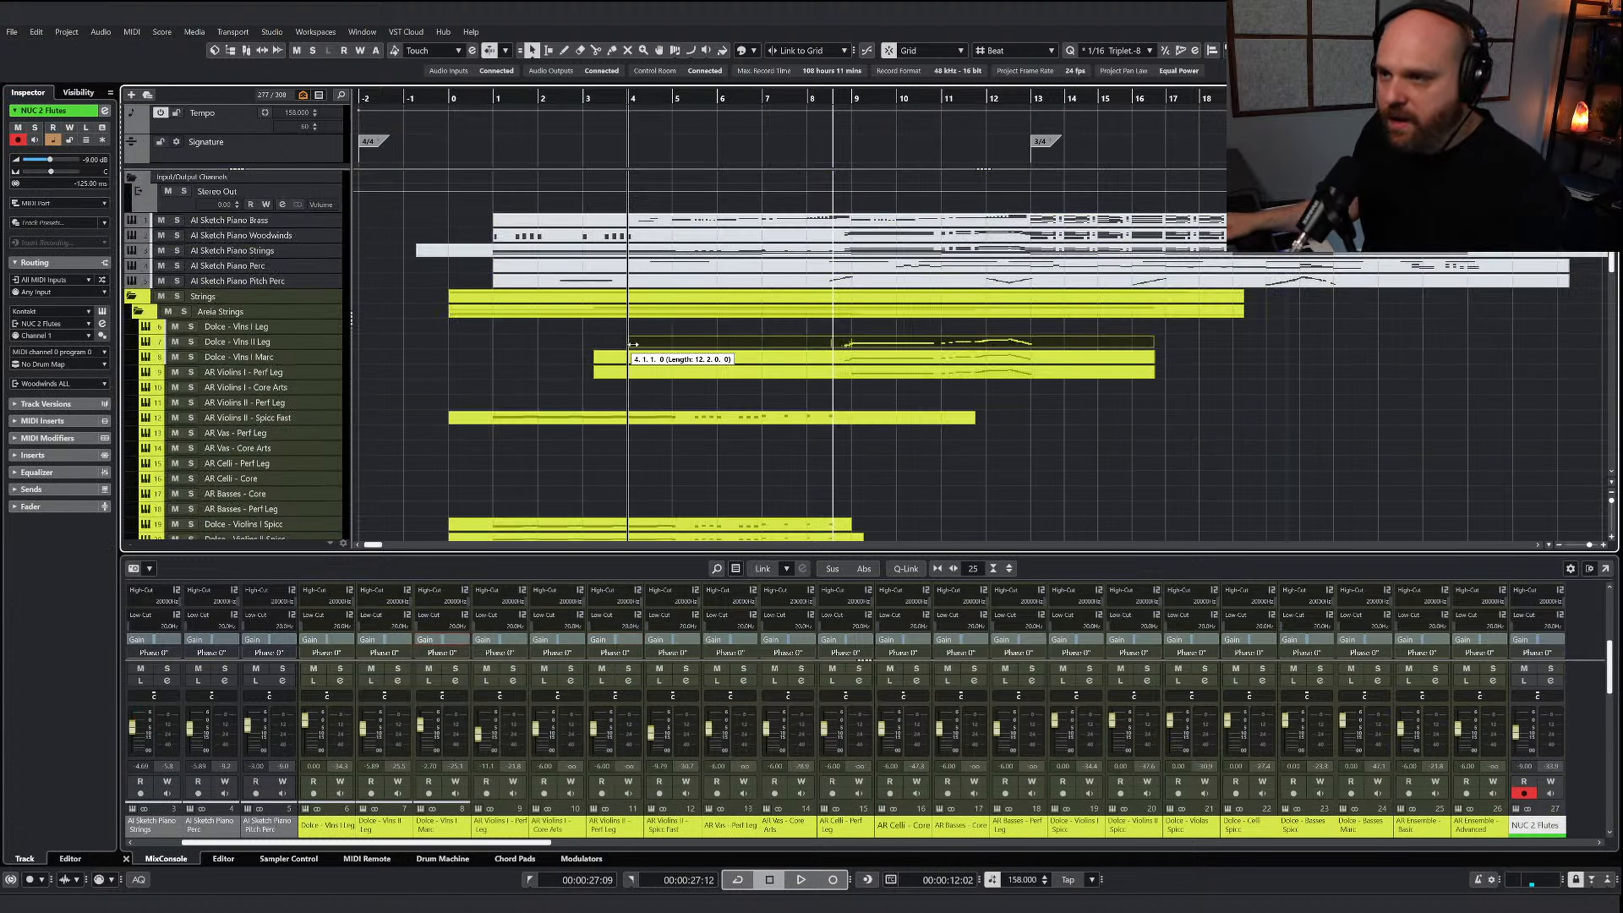
click(635, 97)
scroll(686, 418, down, 10)
scroll(665, 365, up, 8)
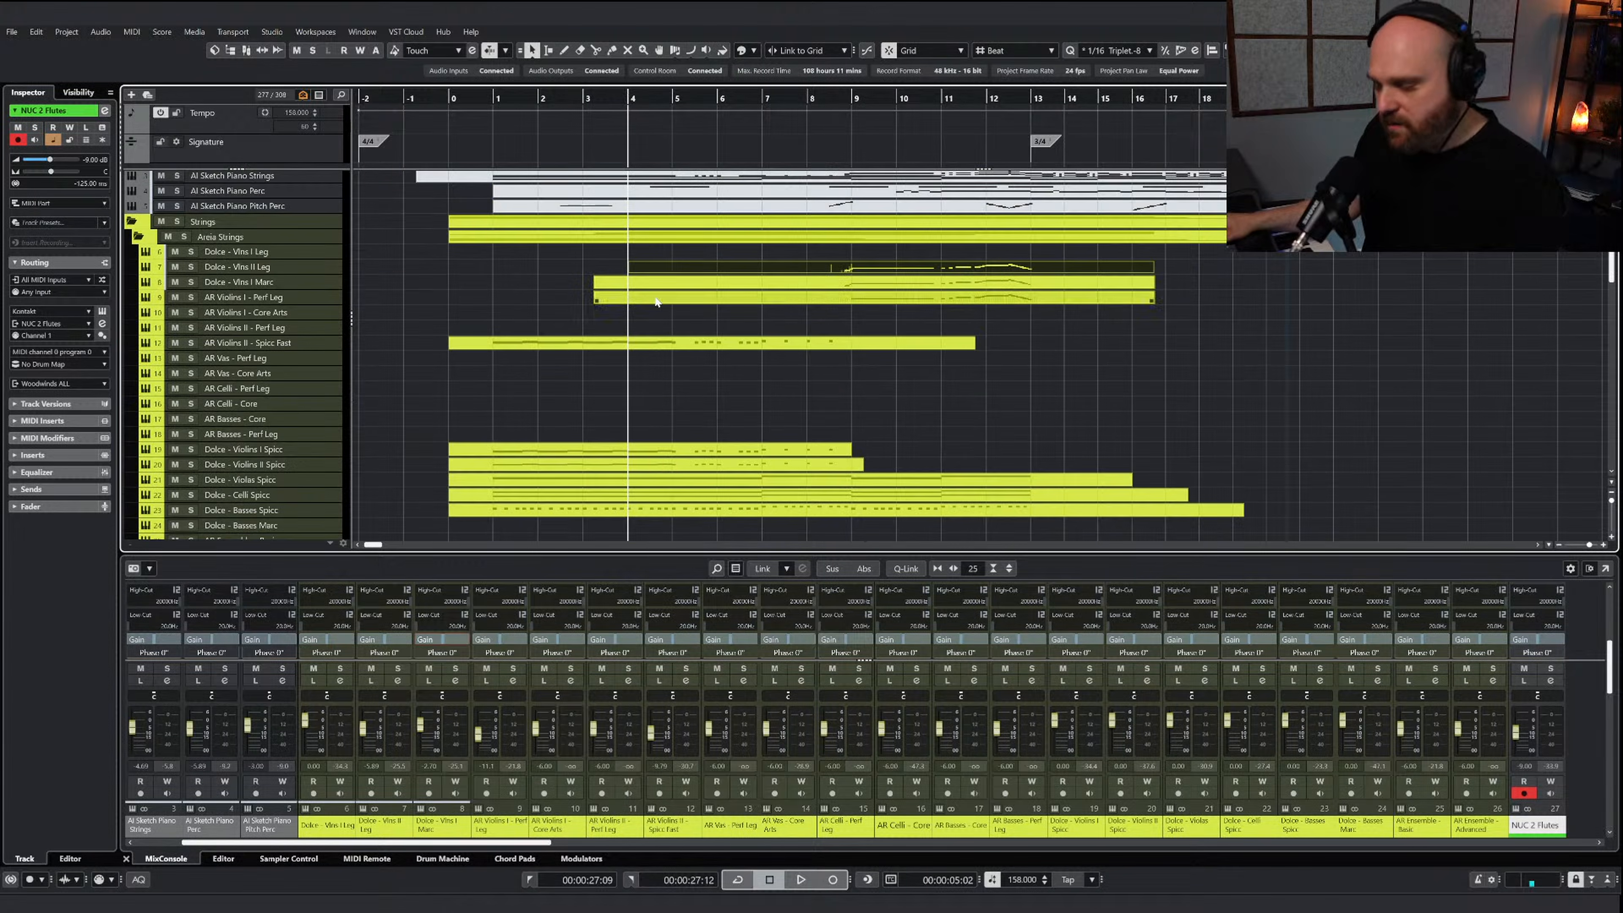
scroll(656, 302, down, 6)
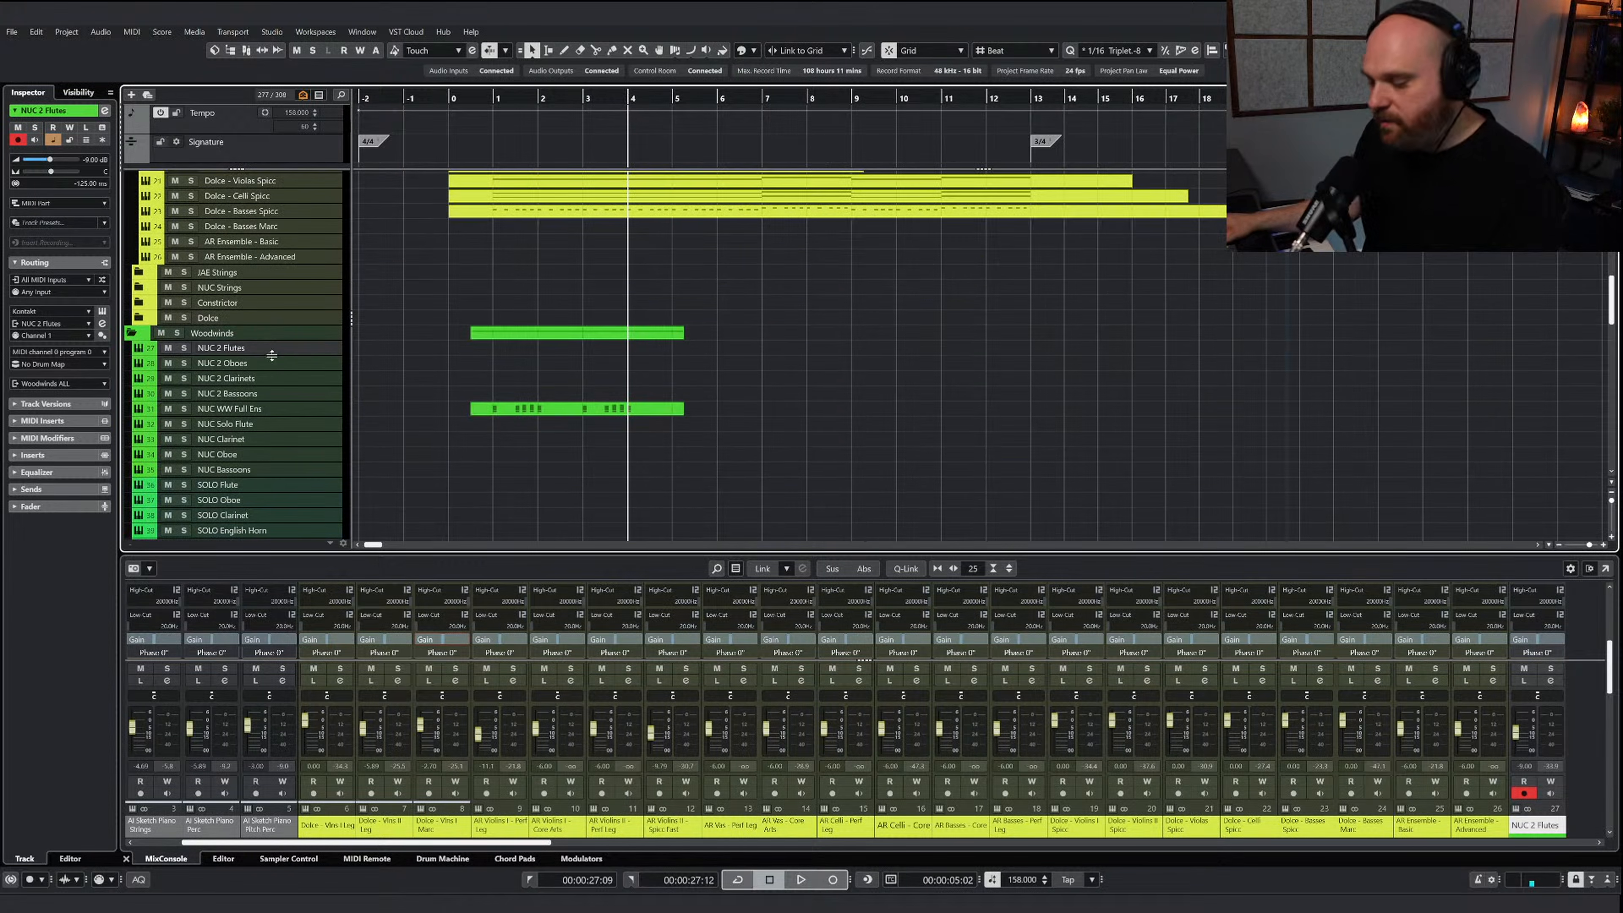
Solo NUC 2 Flutes, open its copied part for editing, and play from about bar 8
click(182, 348)
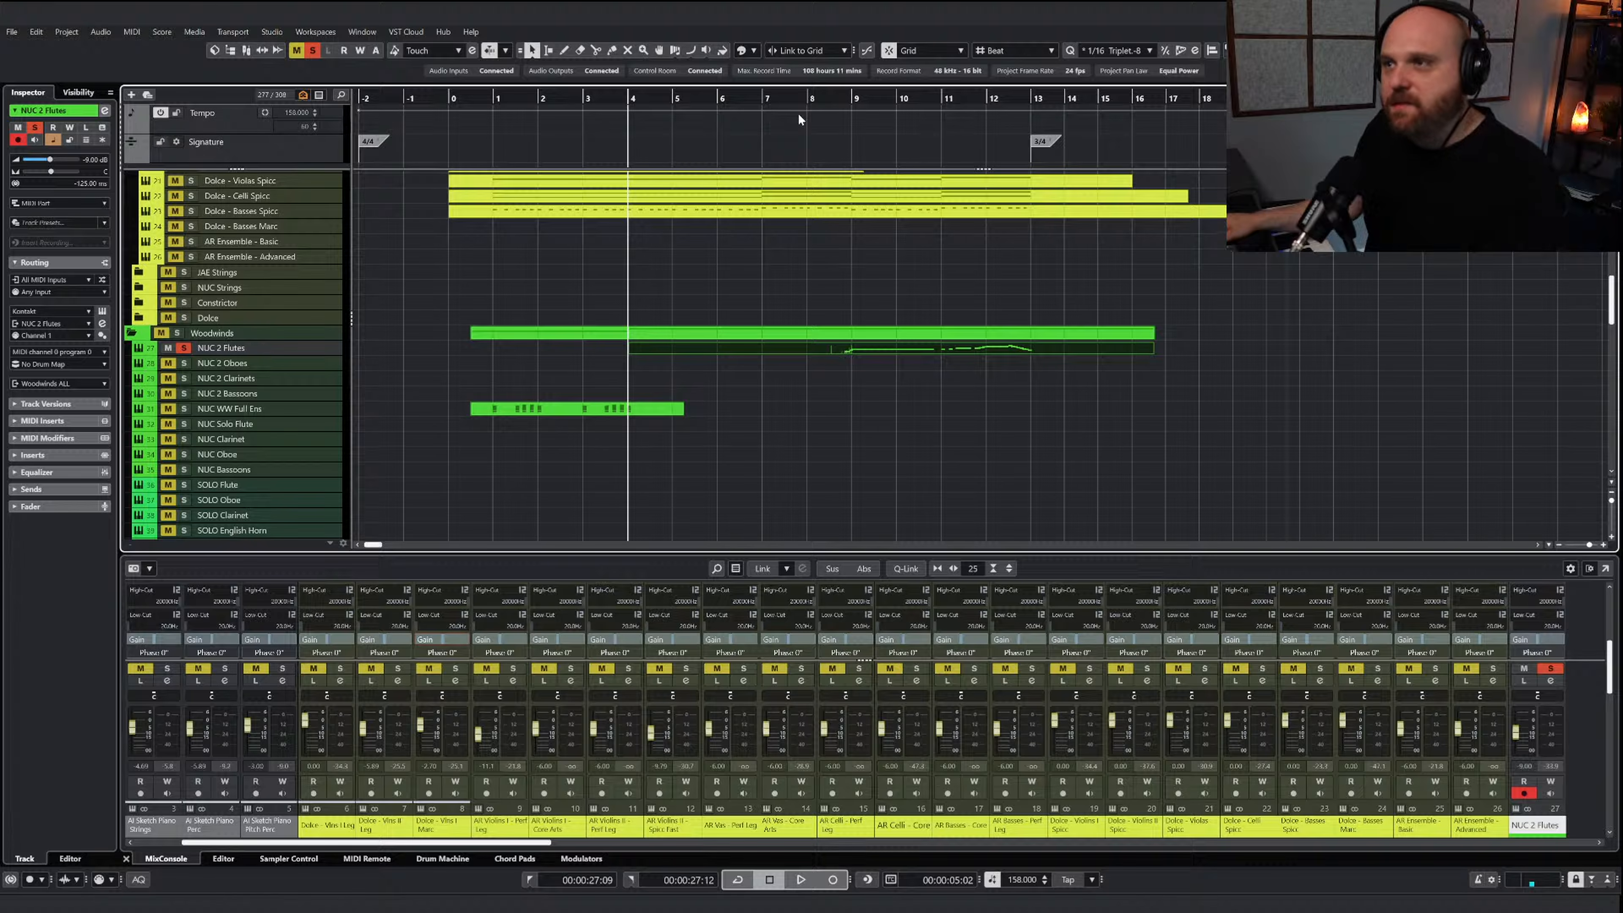
click(800, 99)
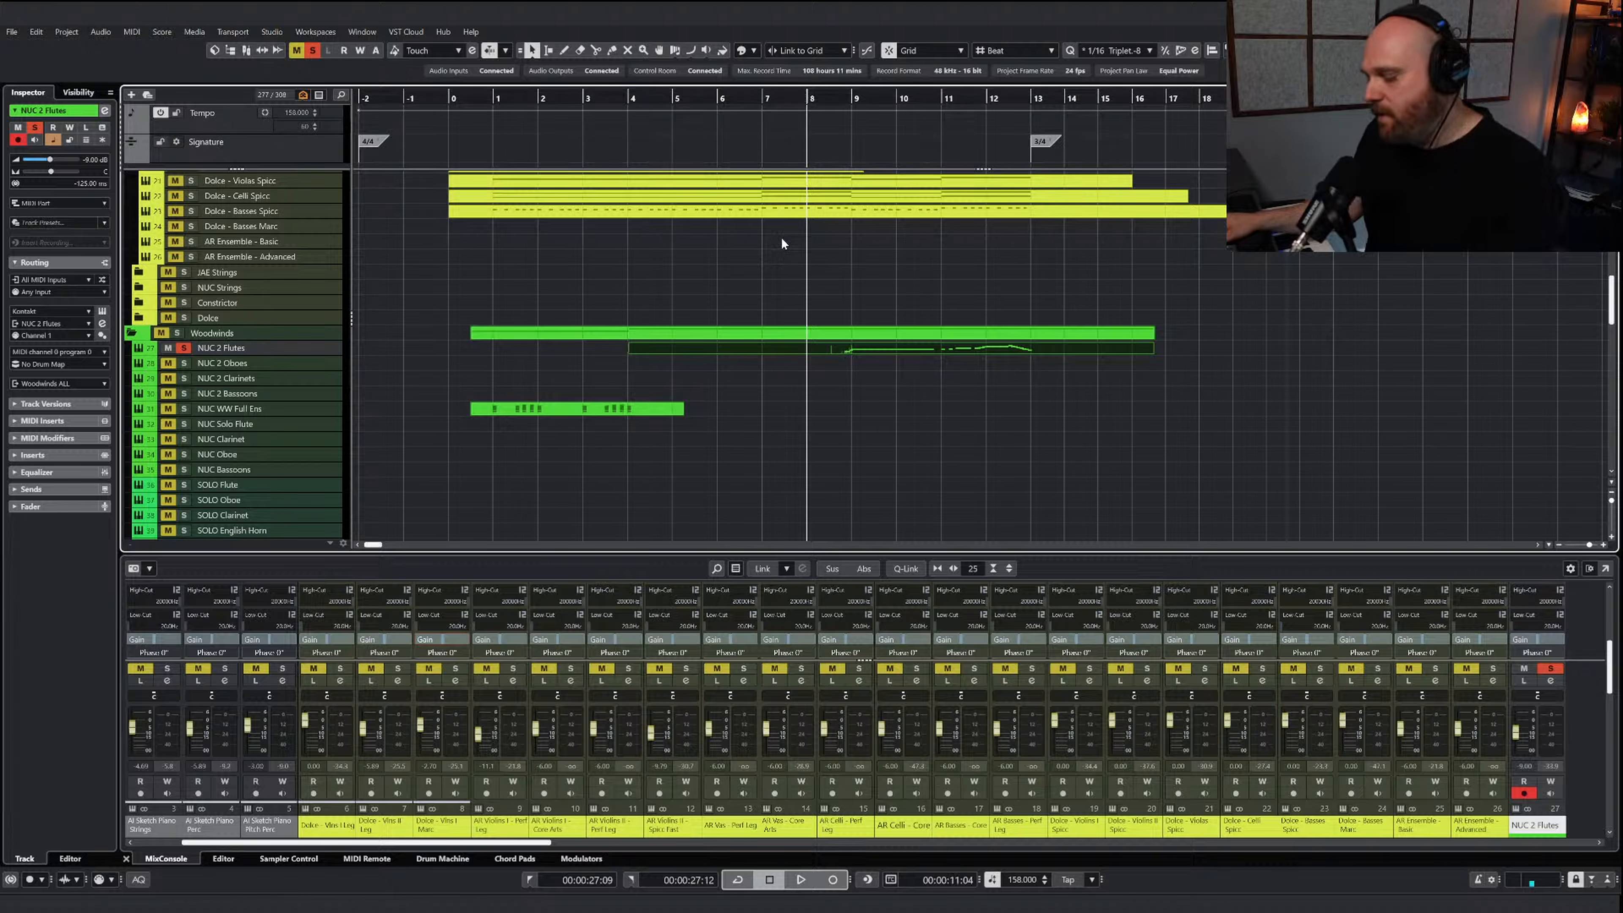
double_click(846, 345)
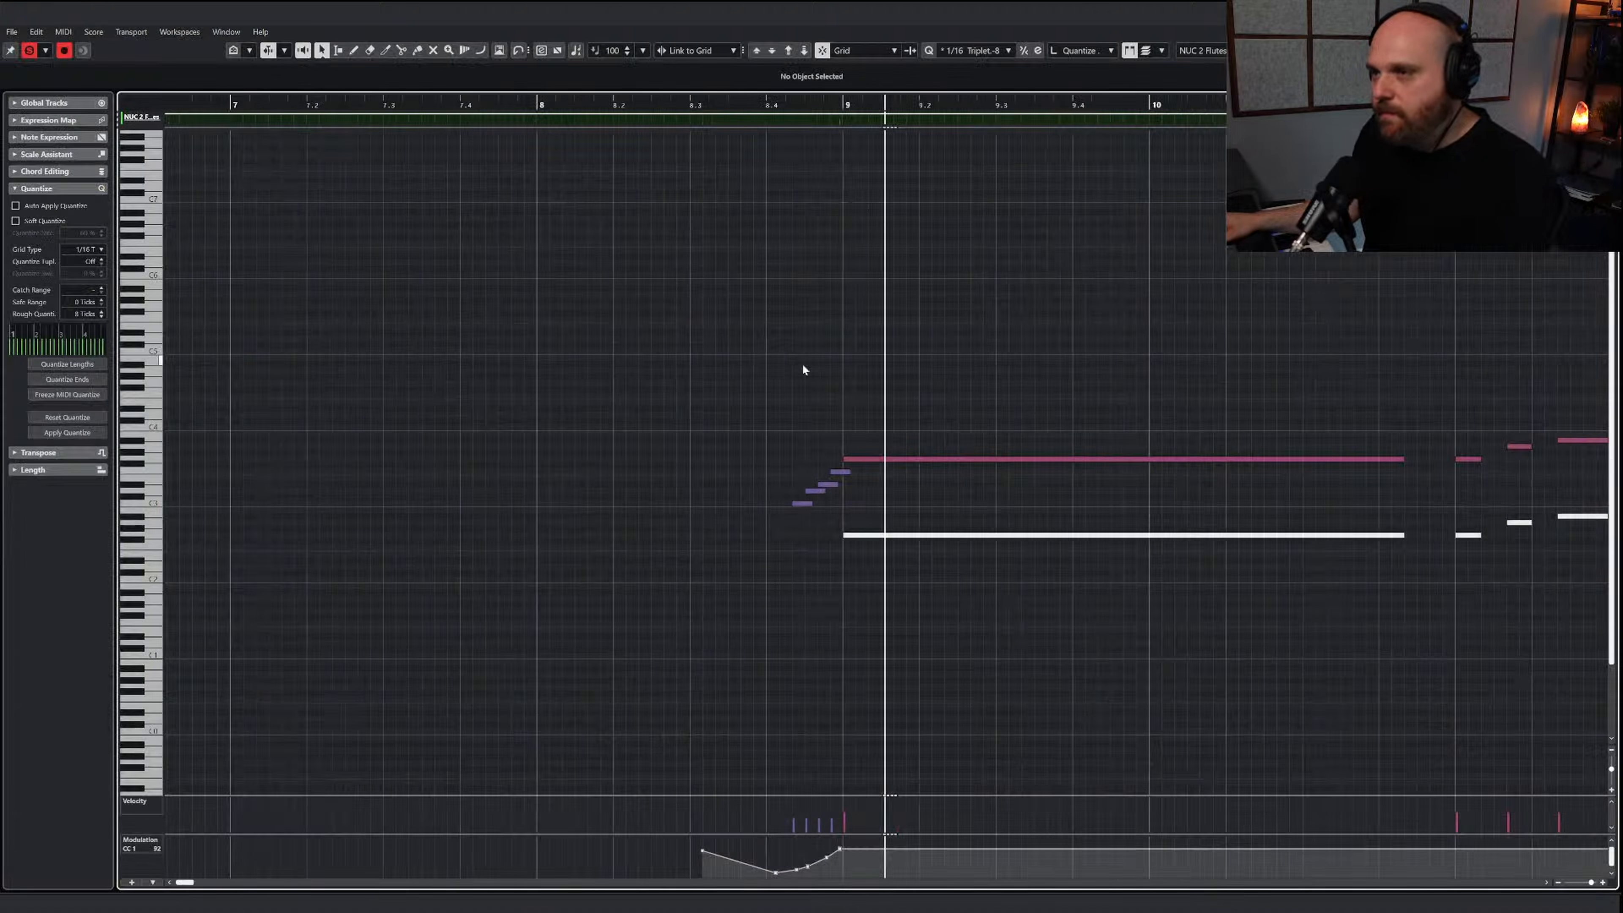
key(space)
Transpose all the notes in the flute part up one octave and play from shortly before bar 9
key(g)
key(g)
drag(720, 387, 1608, 660)
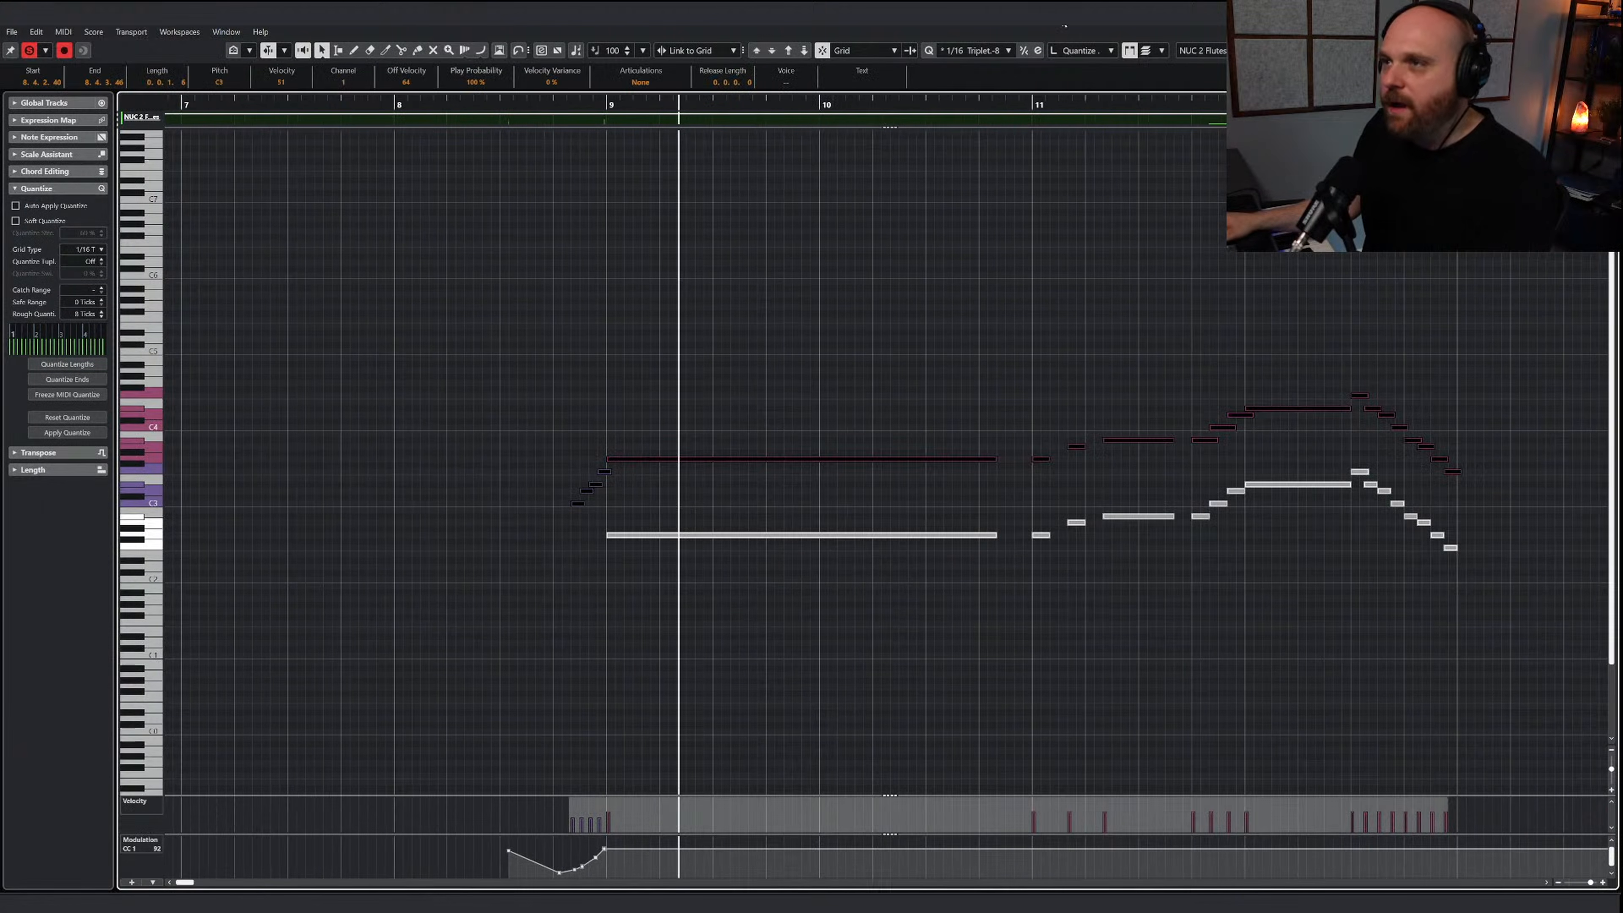
click(788, 51)
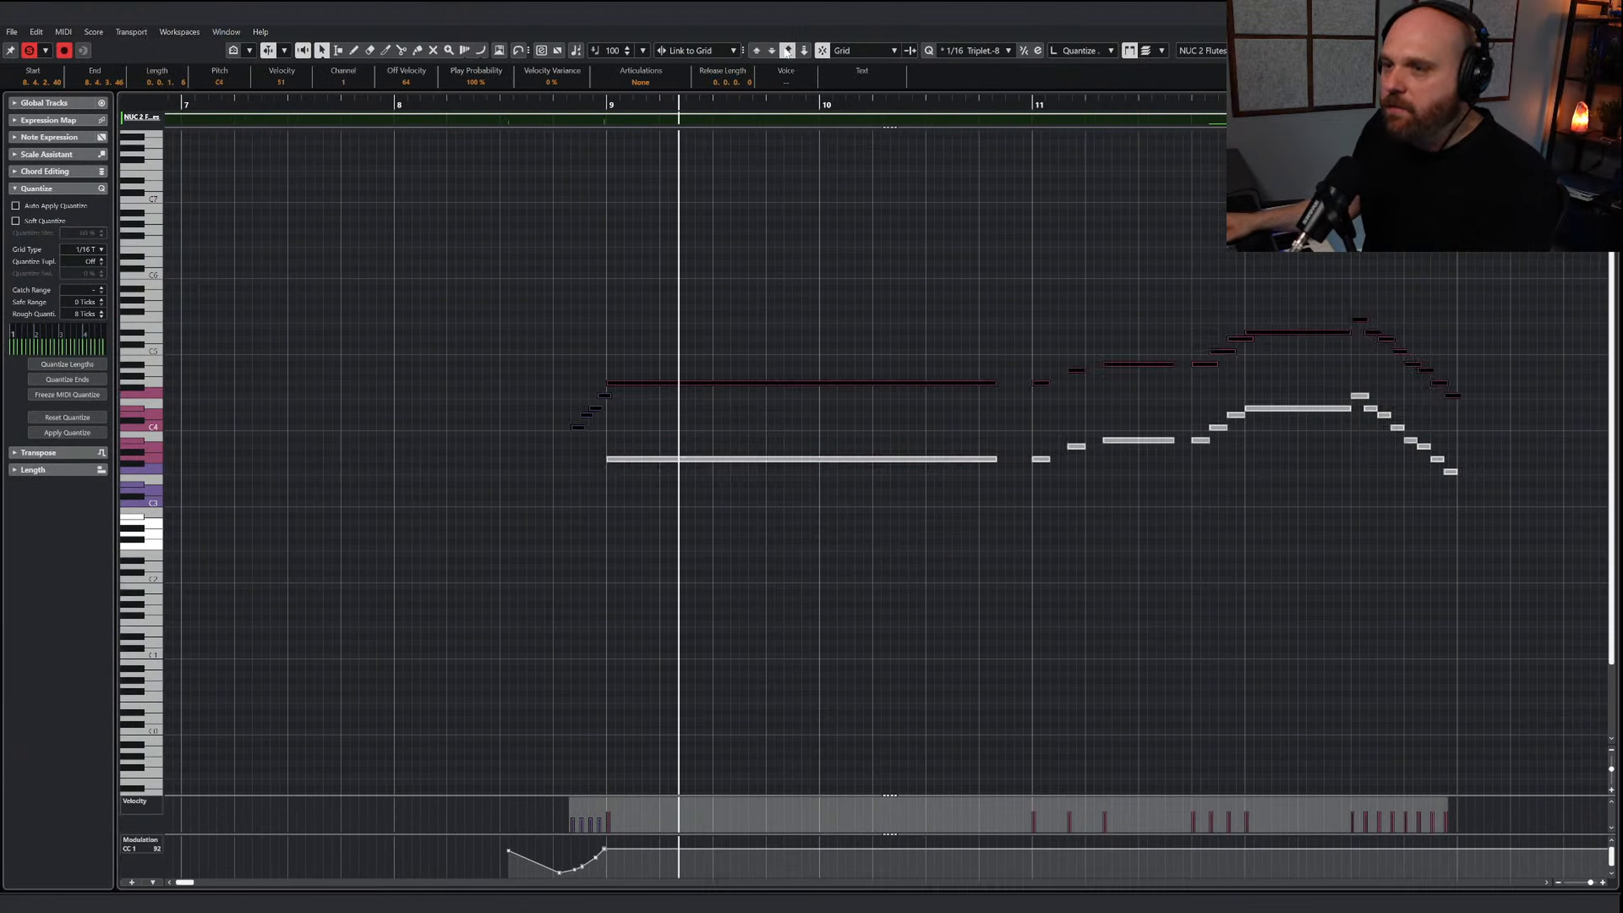
click(553, 125)
key(space)
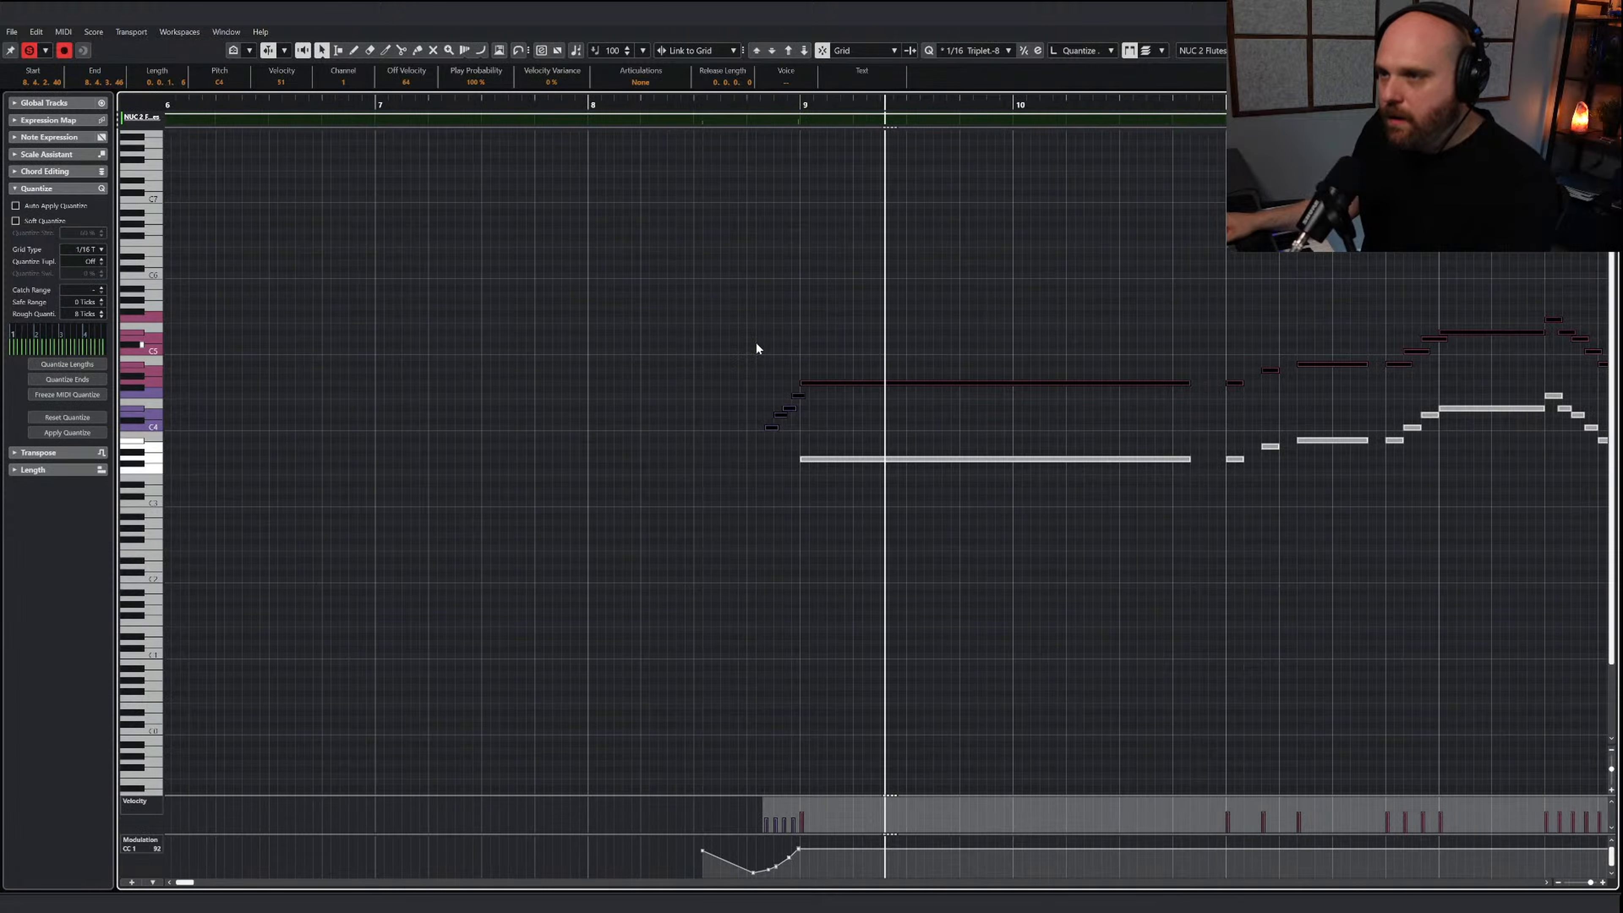
Set the flutes instrument to the Sustained articulation and draw a C-1 keyswitch note from before the run to the middle of bar 9
key(F11)
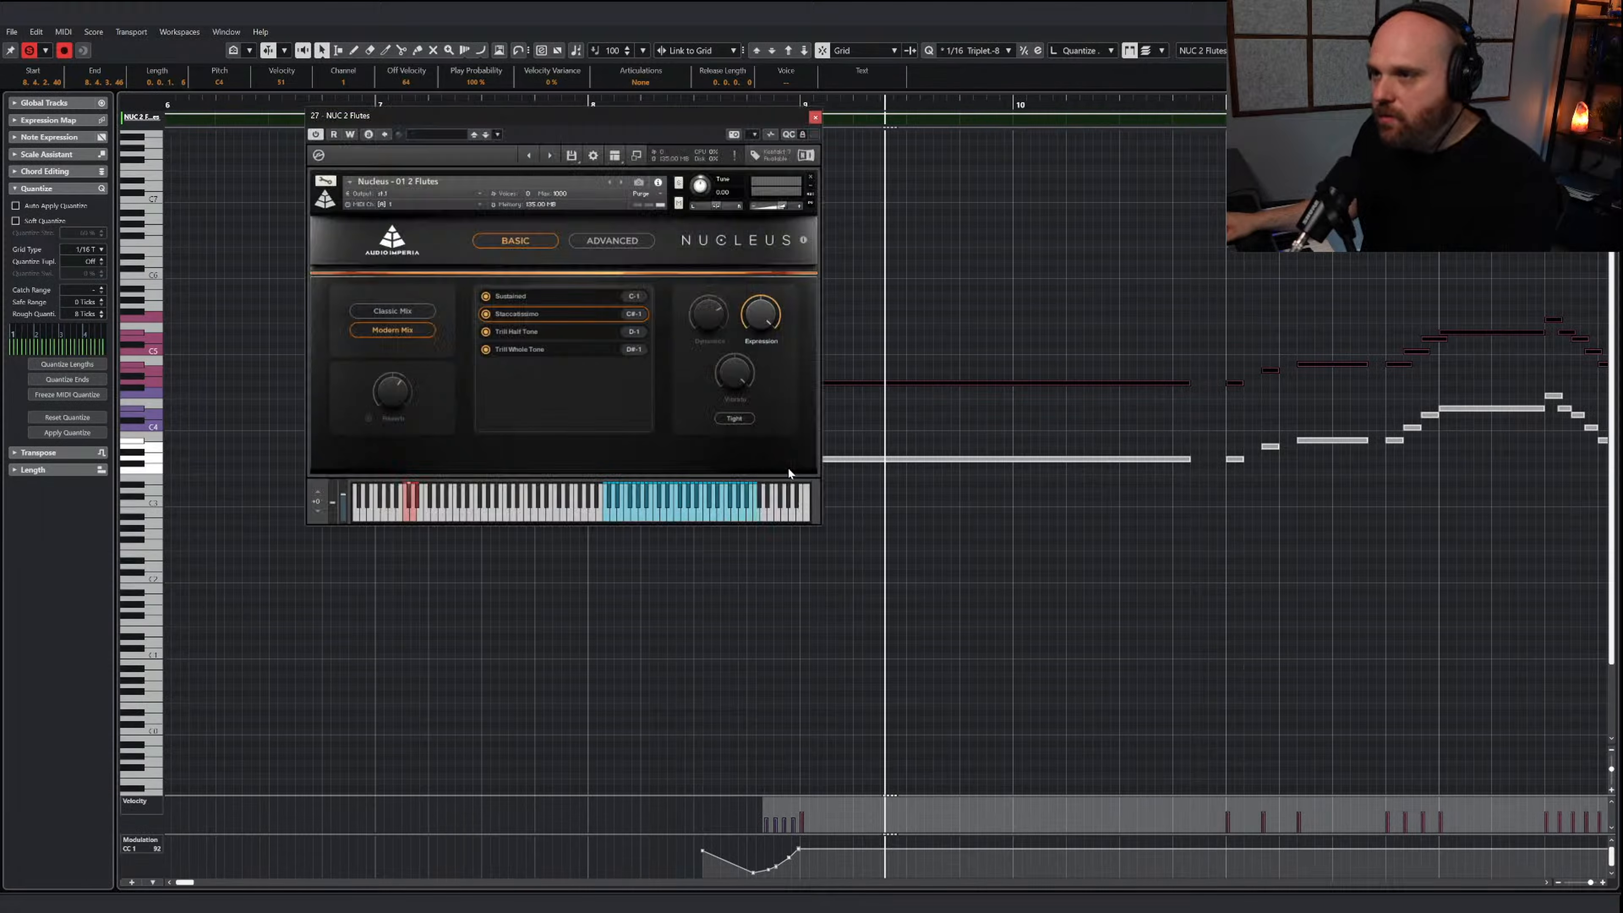
click(512, 297)
click(815, 119)
right_click(736, 251)
click(752, 251)
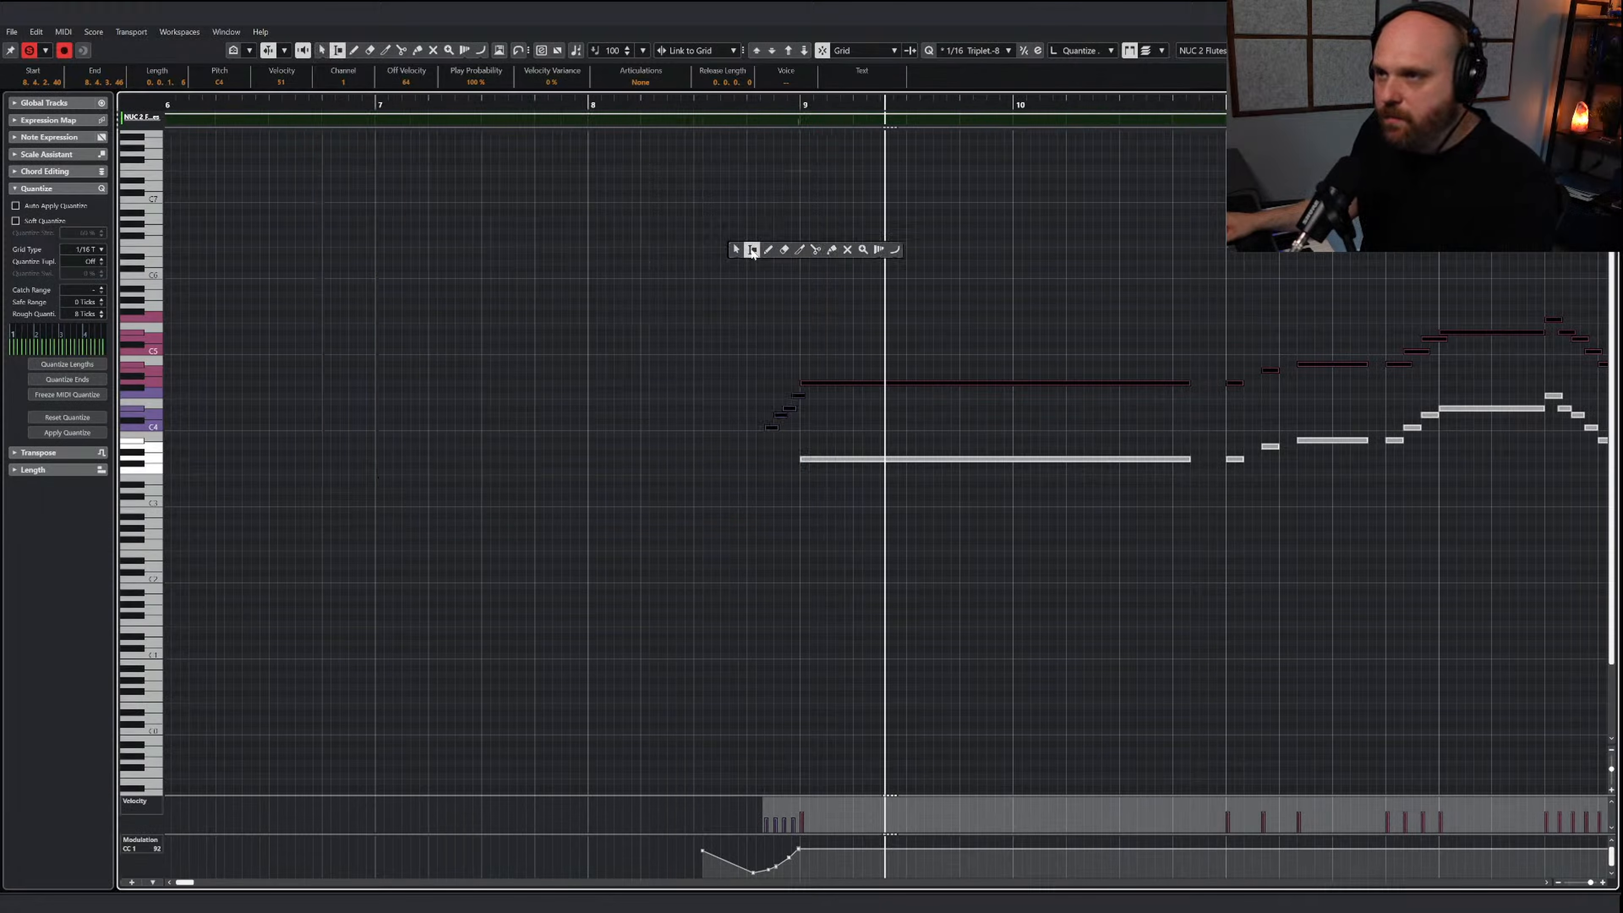
click(767, 250)
scroll(824, 396, down, 3)
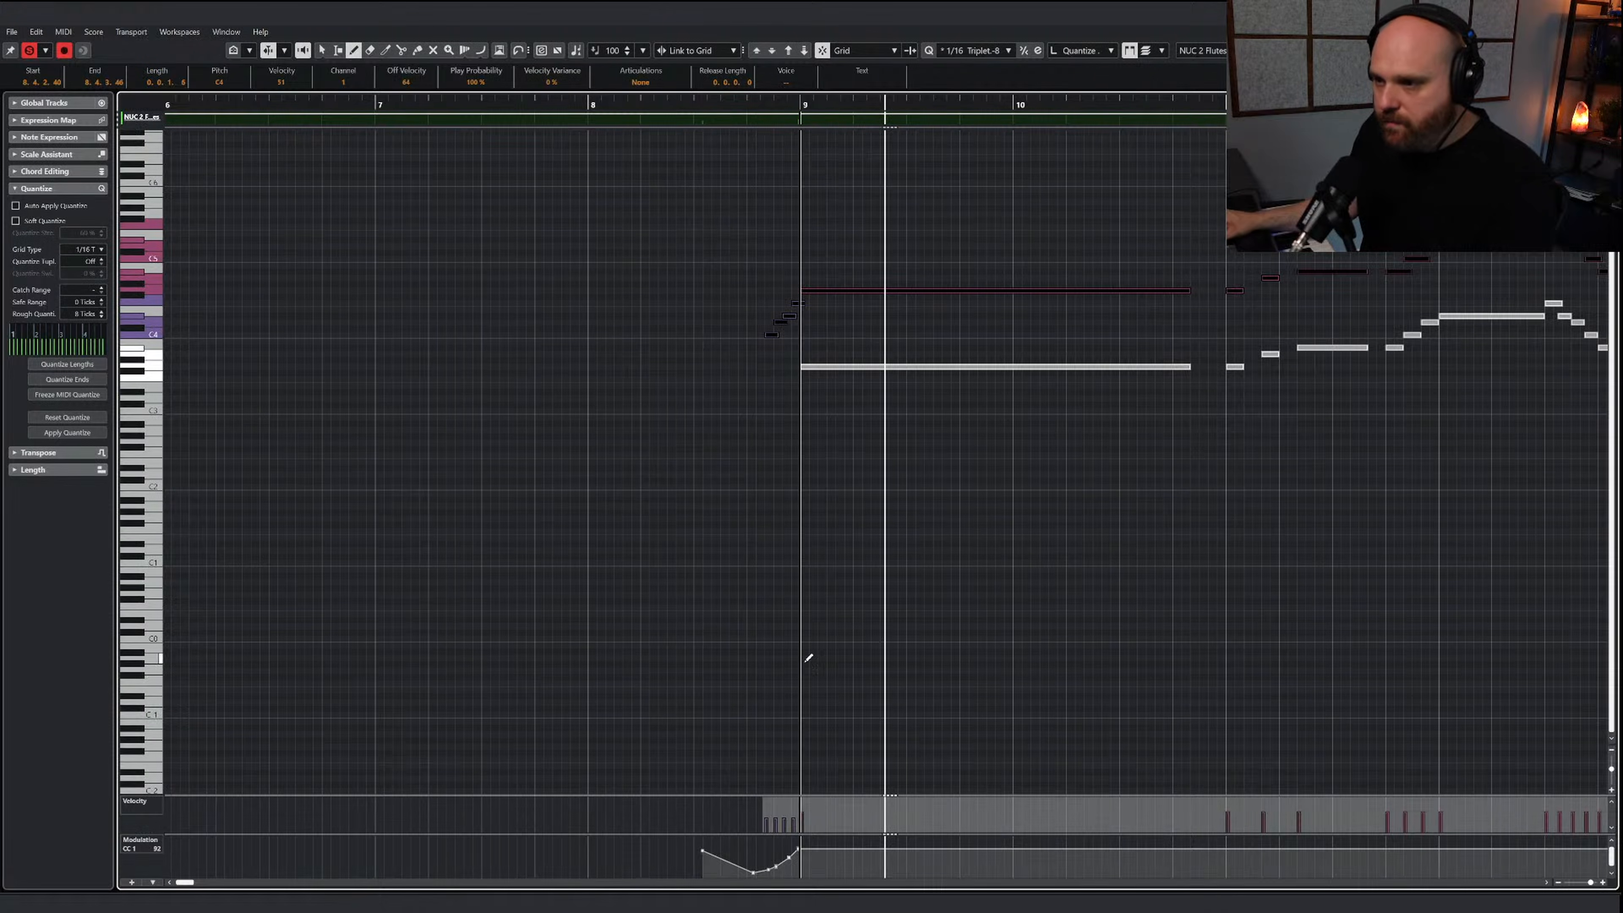
drag(735, 715, 924, 714)
key(1)
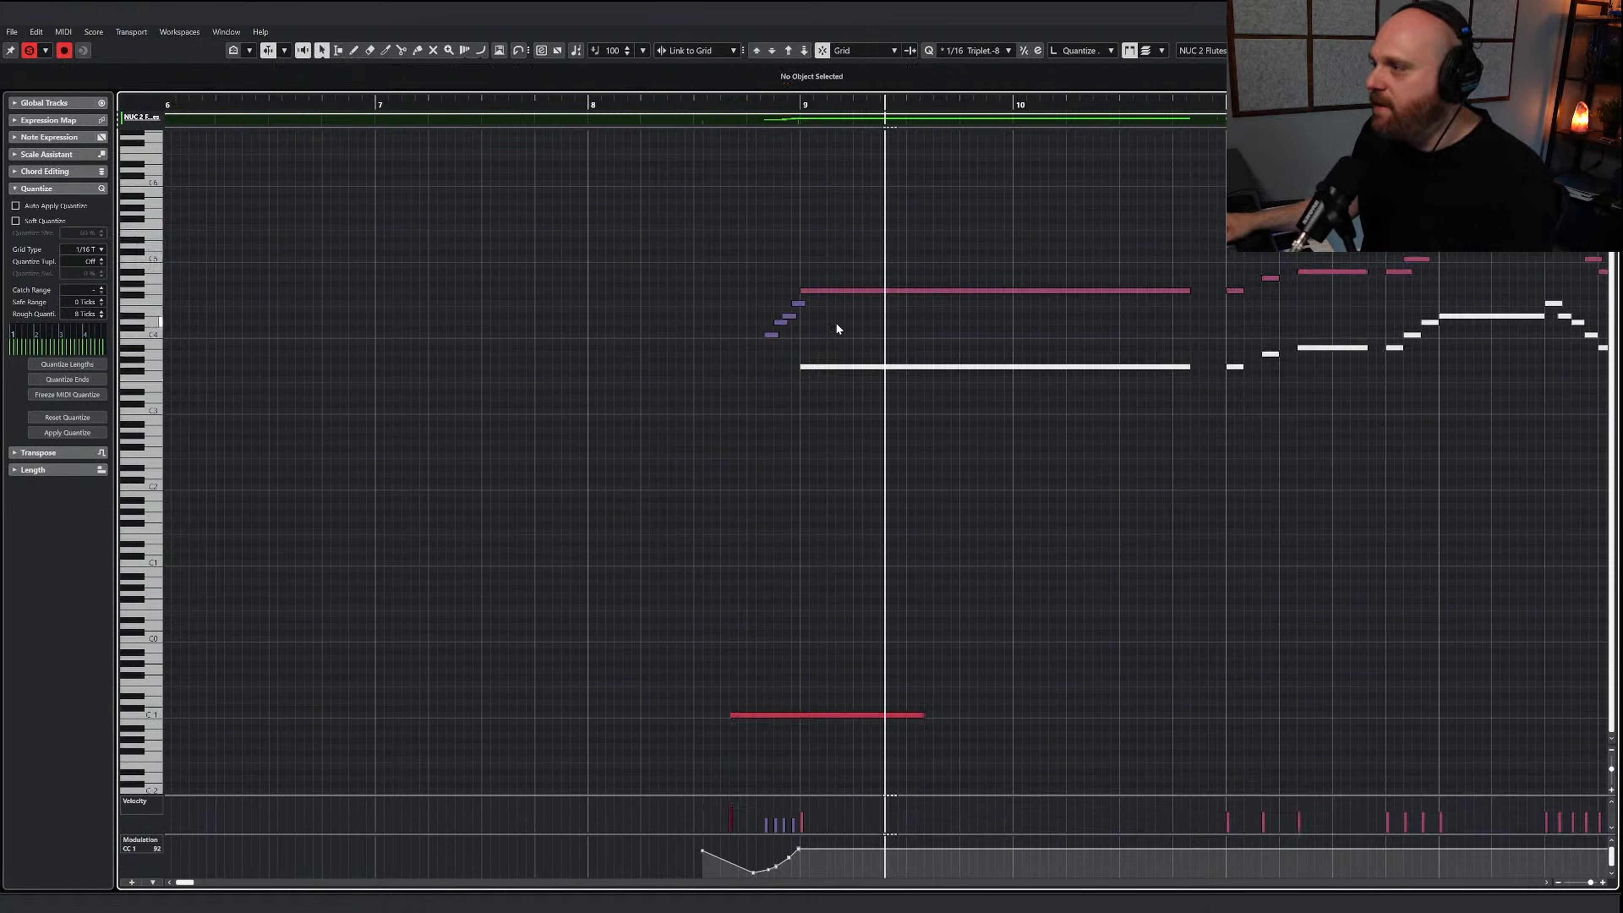
Play the flute passage from the run before bar 9 through to bar 13
drag(775, 105, 748, 106)
key(space)
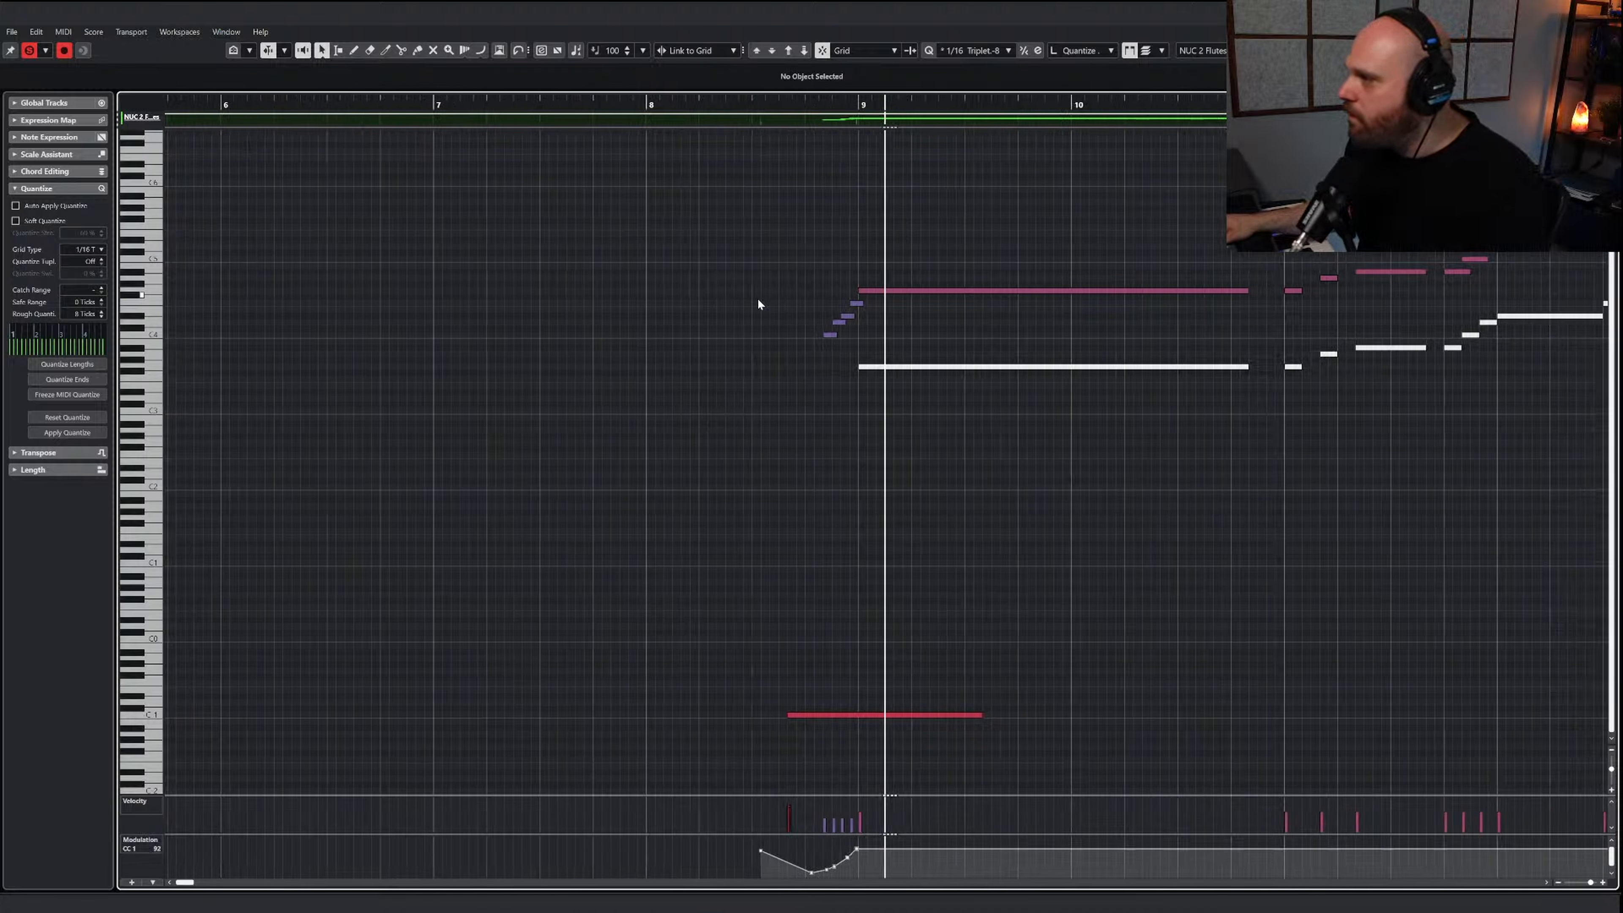
right_click(757, 448)
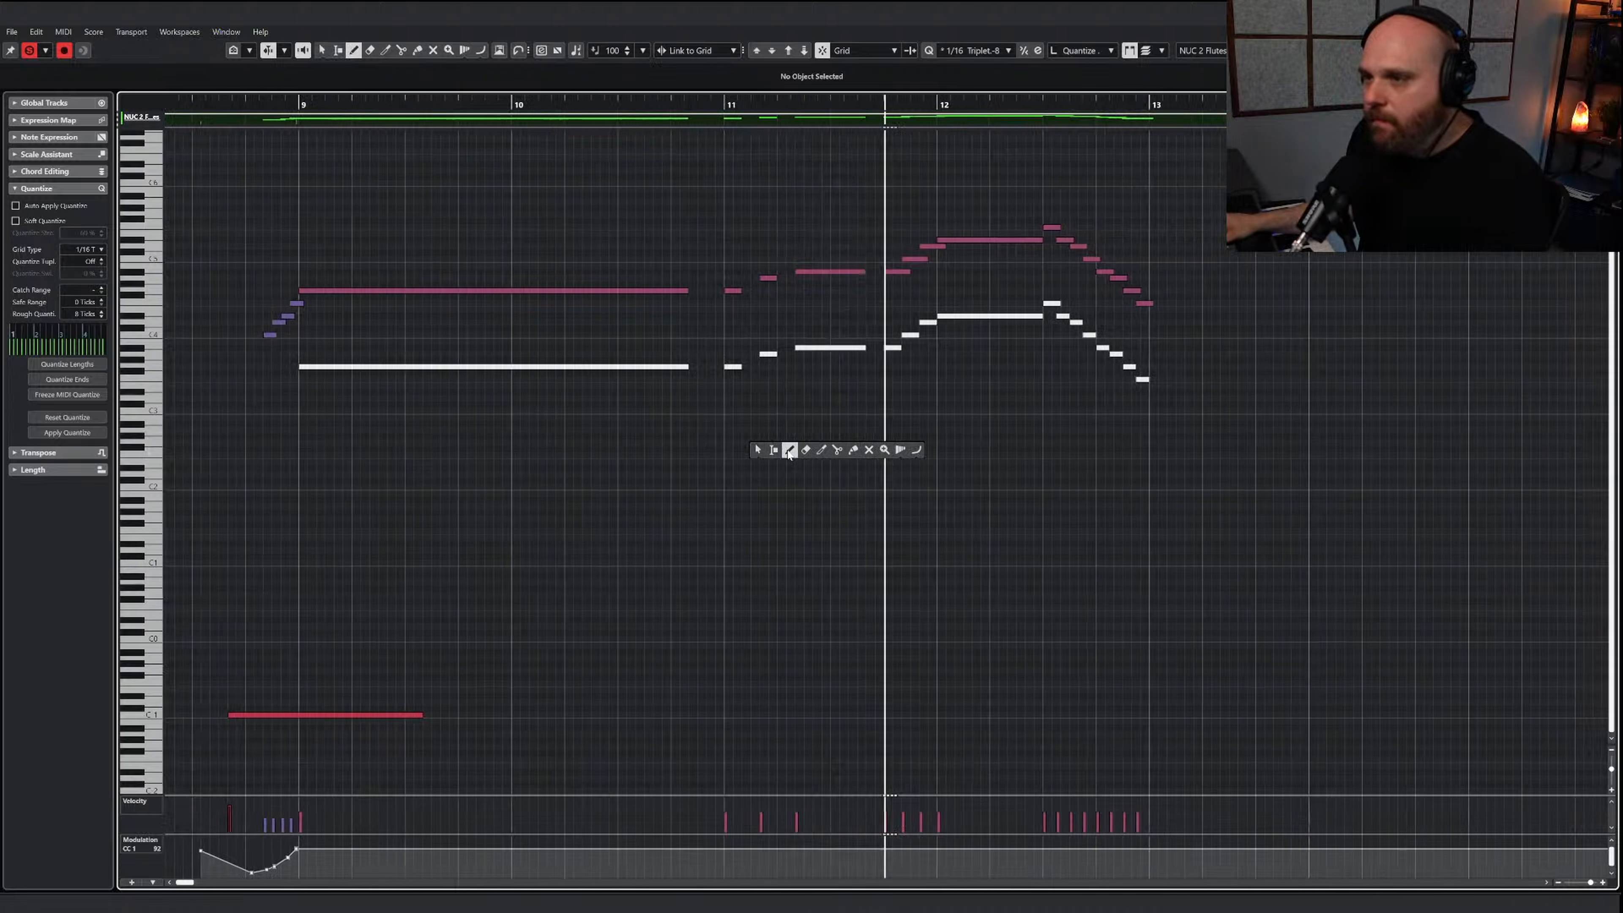
key(g)
key(g)
key(g)
right_click(757, 457)
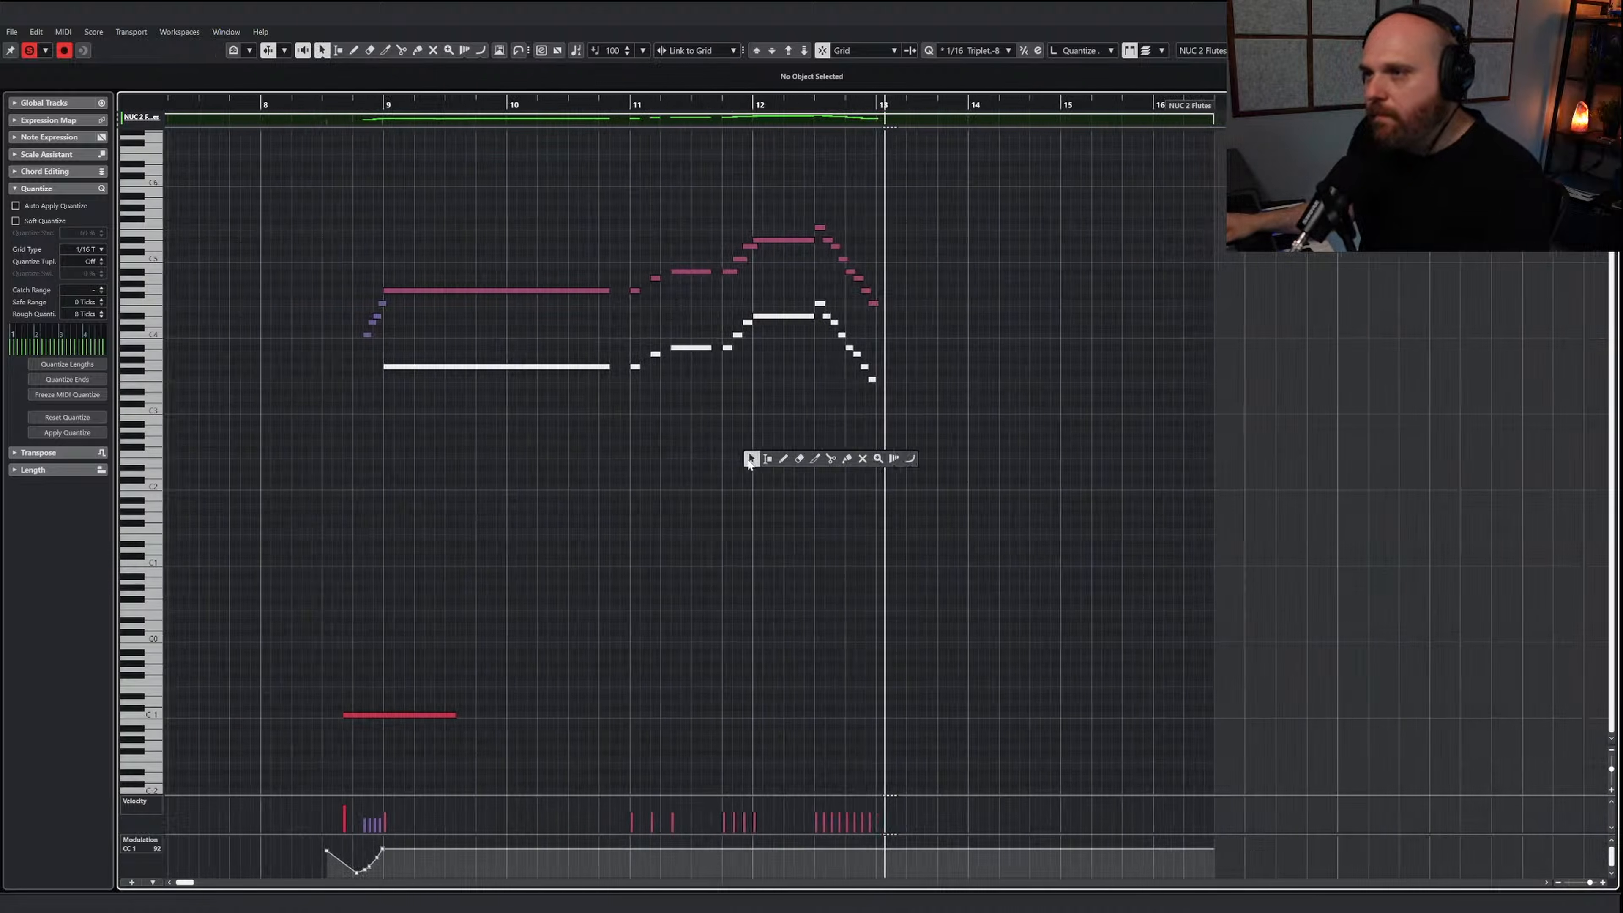
key(space)
click(349, 105)
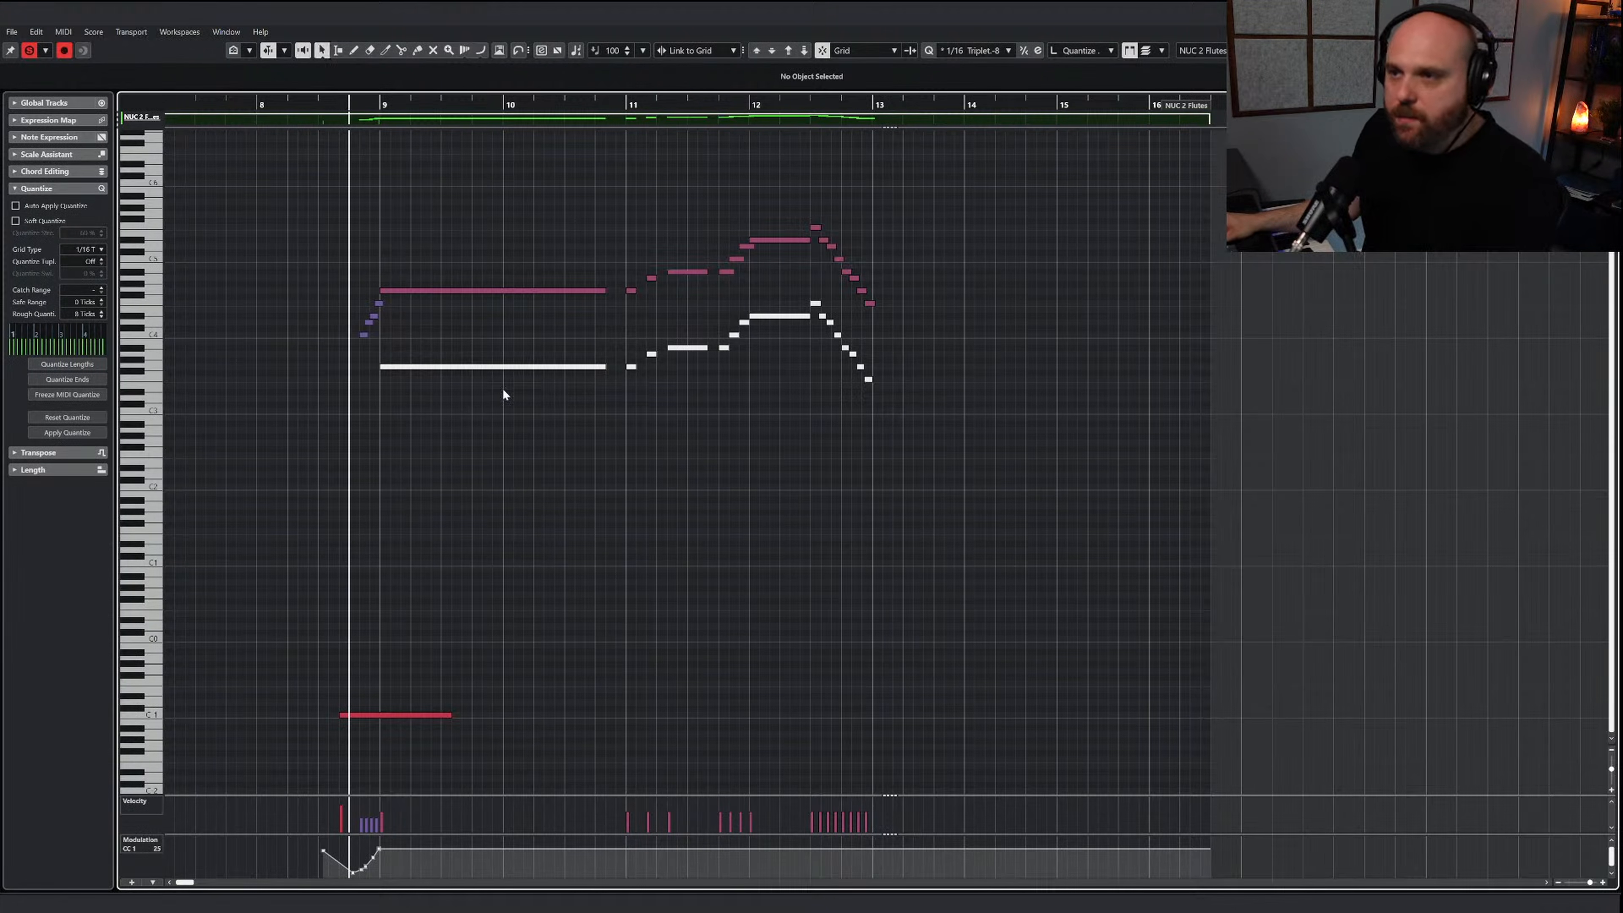
Draw a short C#-1 keyswitch note at bar 11 followed by a C-1 keyswitch note, and play from bar 11
click(536, 389)
drag(612, 707, 733, 715)
click(629, 105)
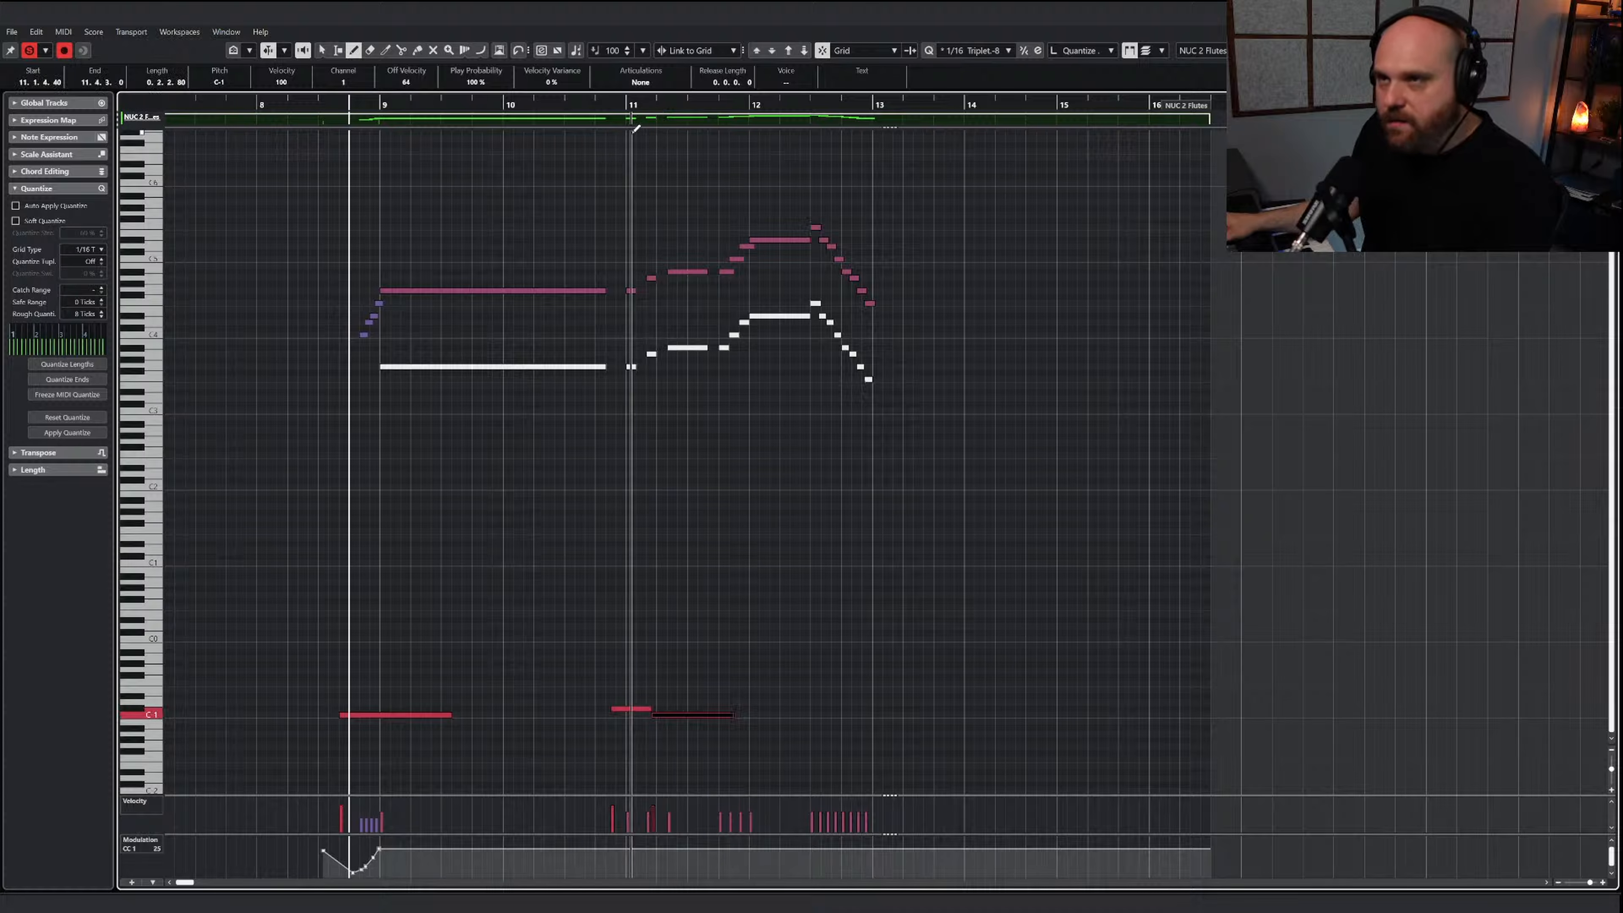
key(space)
scroll(792, 413, up, 2)
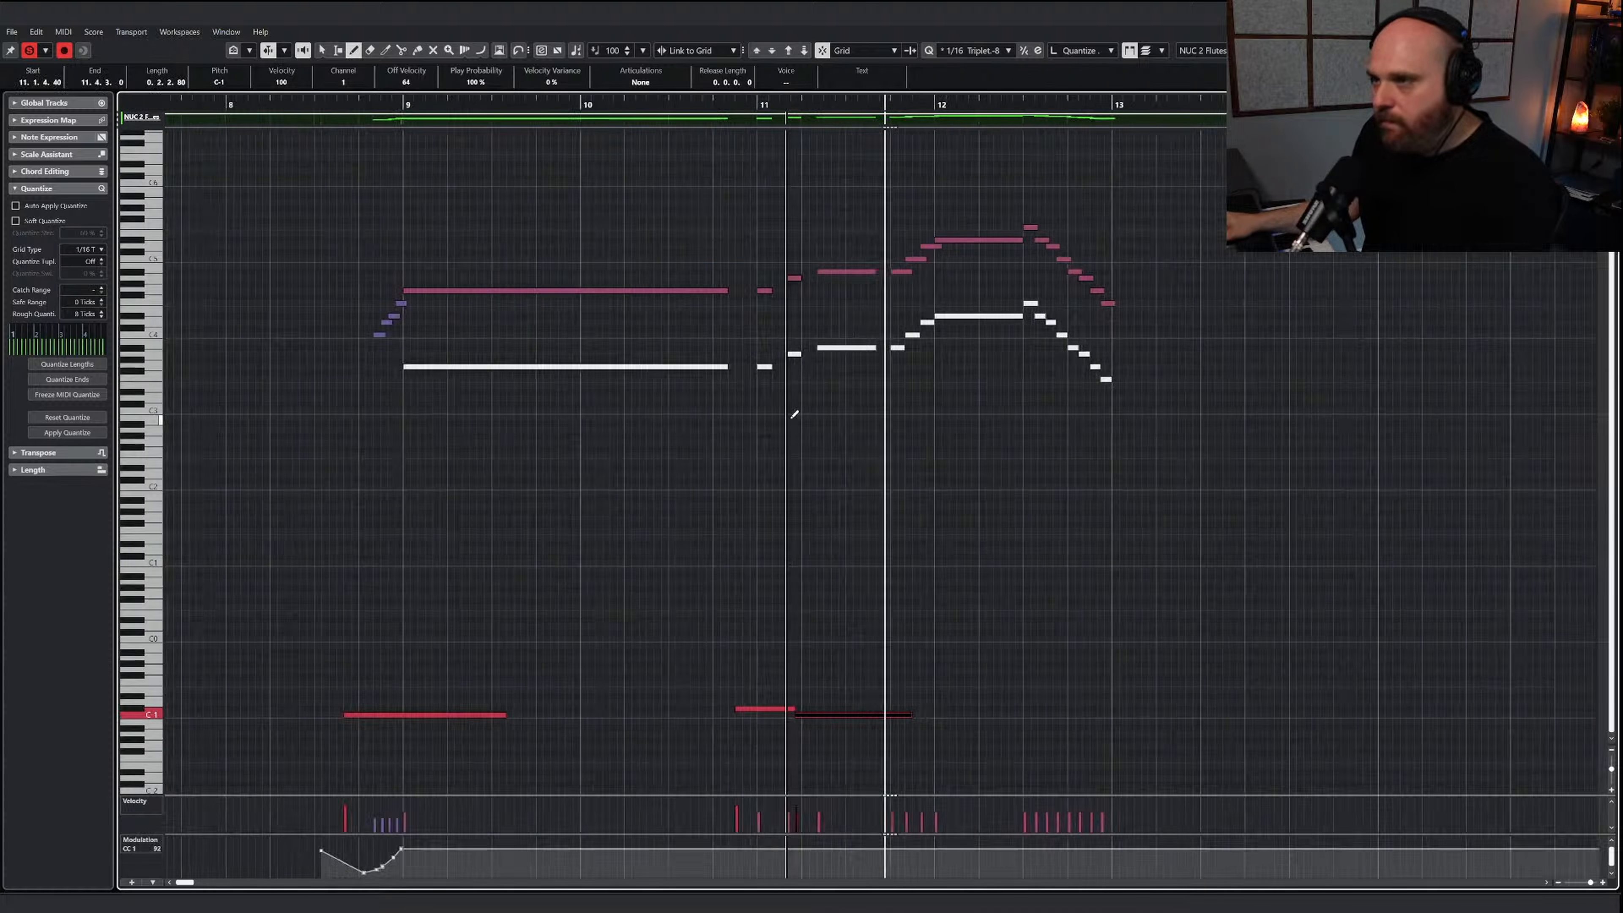
key(space)
scroll(812, 426, down, 1)
scroll(815, 424, down, 1)
Unmute the lower-octave flute notes from the long note at bar 9 through the end of bar 11
right_click(702, 345)
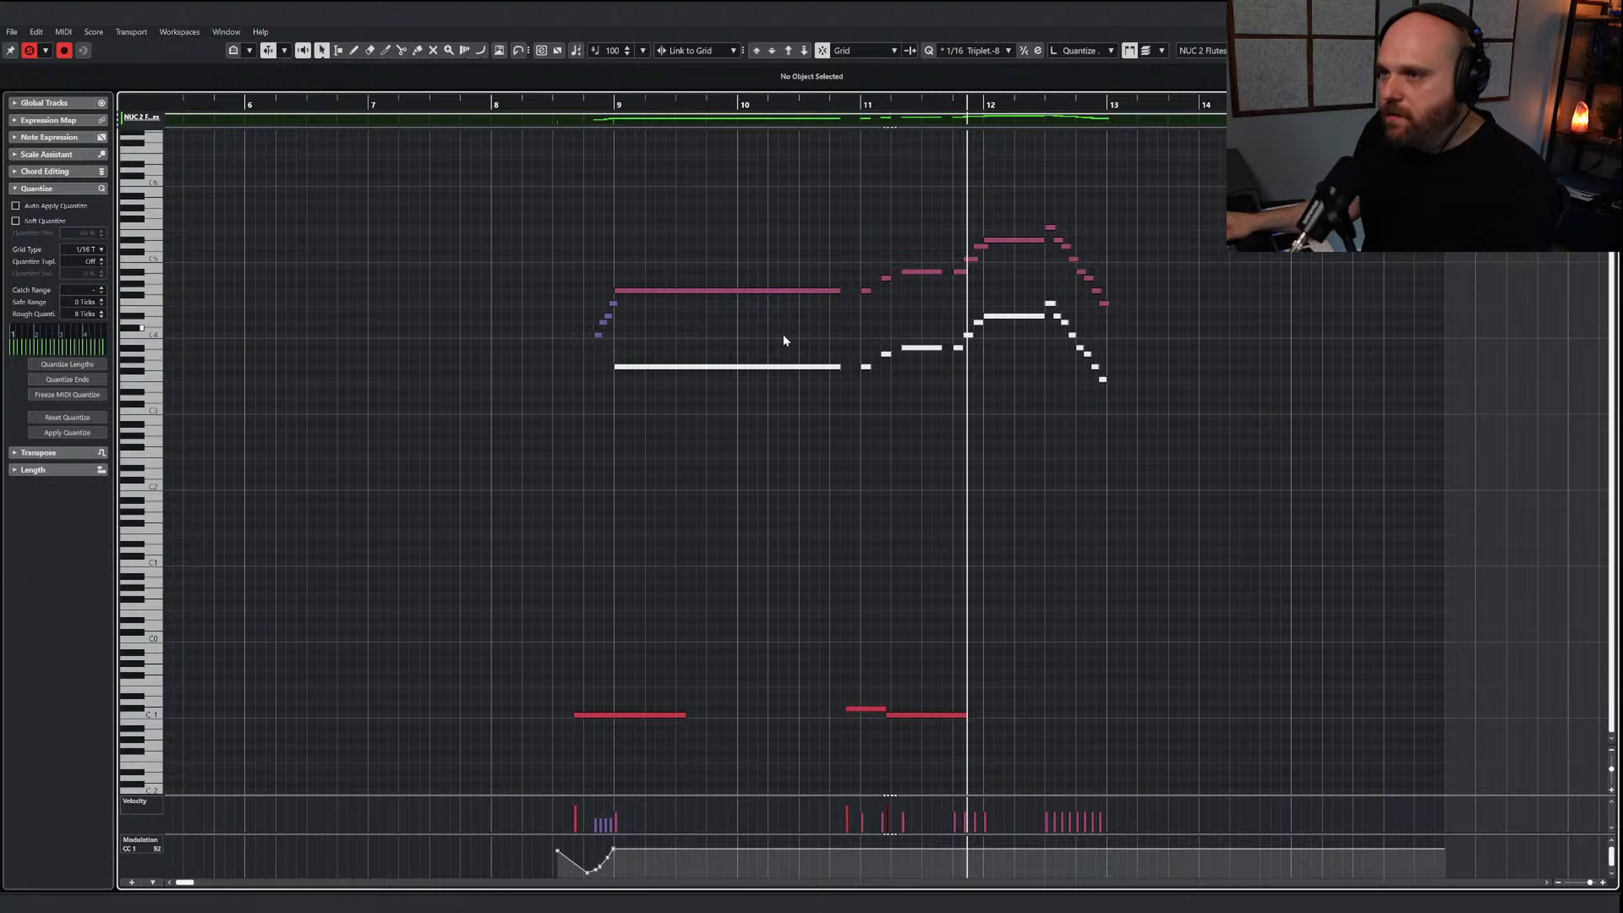
right_click(828, 347)
click(870, 357)
click(948, 356)
drag(677, 336, 962, 417)
drag(998, 317, 1022, 340)
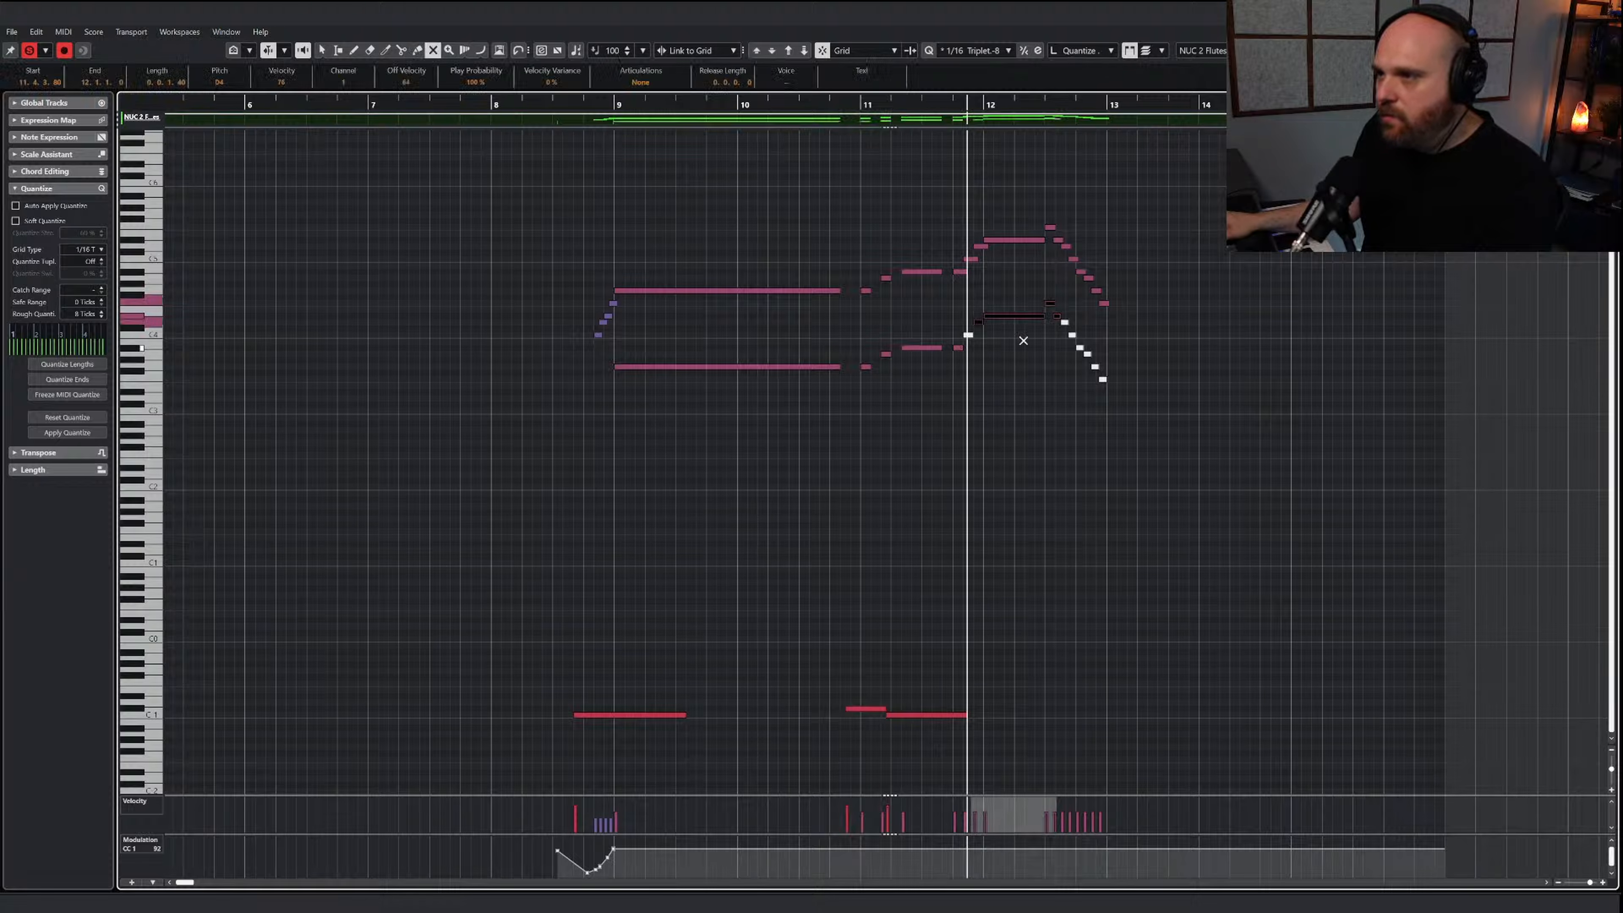
Unmute the remaining lower-octave notes leading into bar 12 and the descending run down to bar 13
click(967, 335)
click(1066, 383)
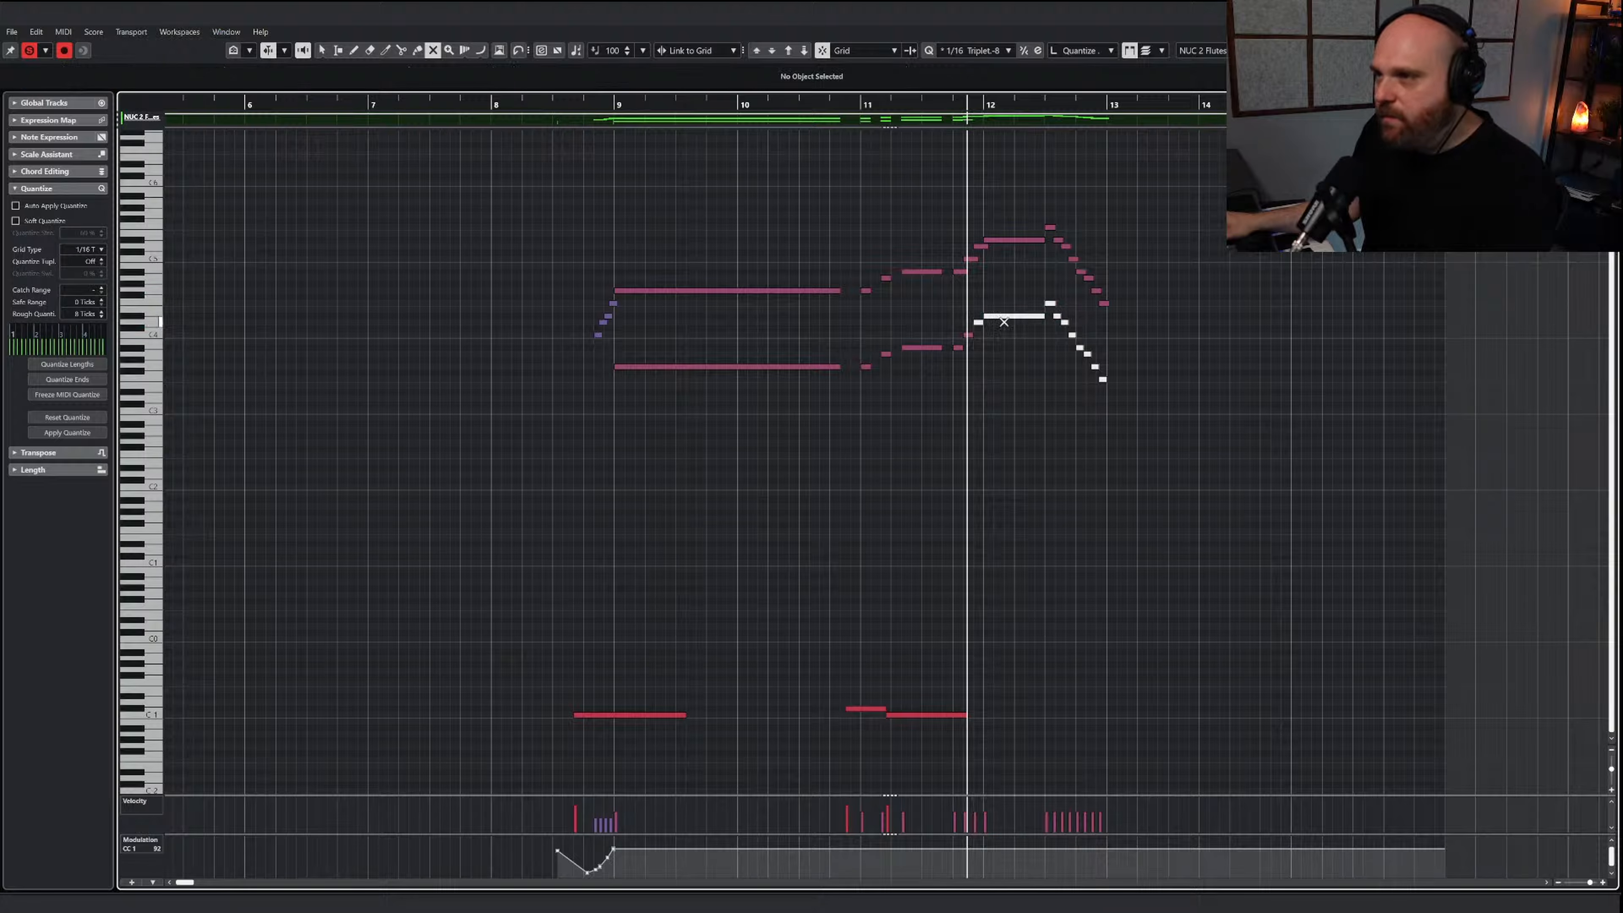
drag(1022, 328, 1033, 305)
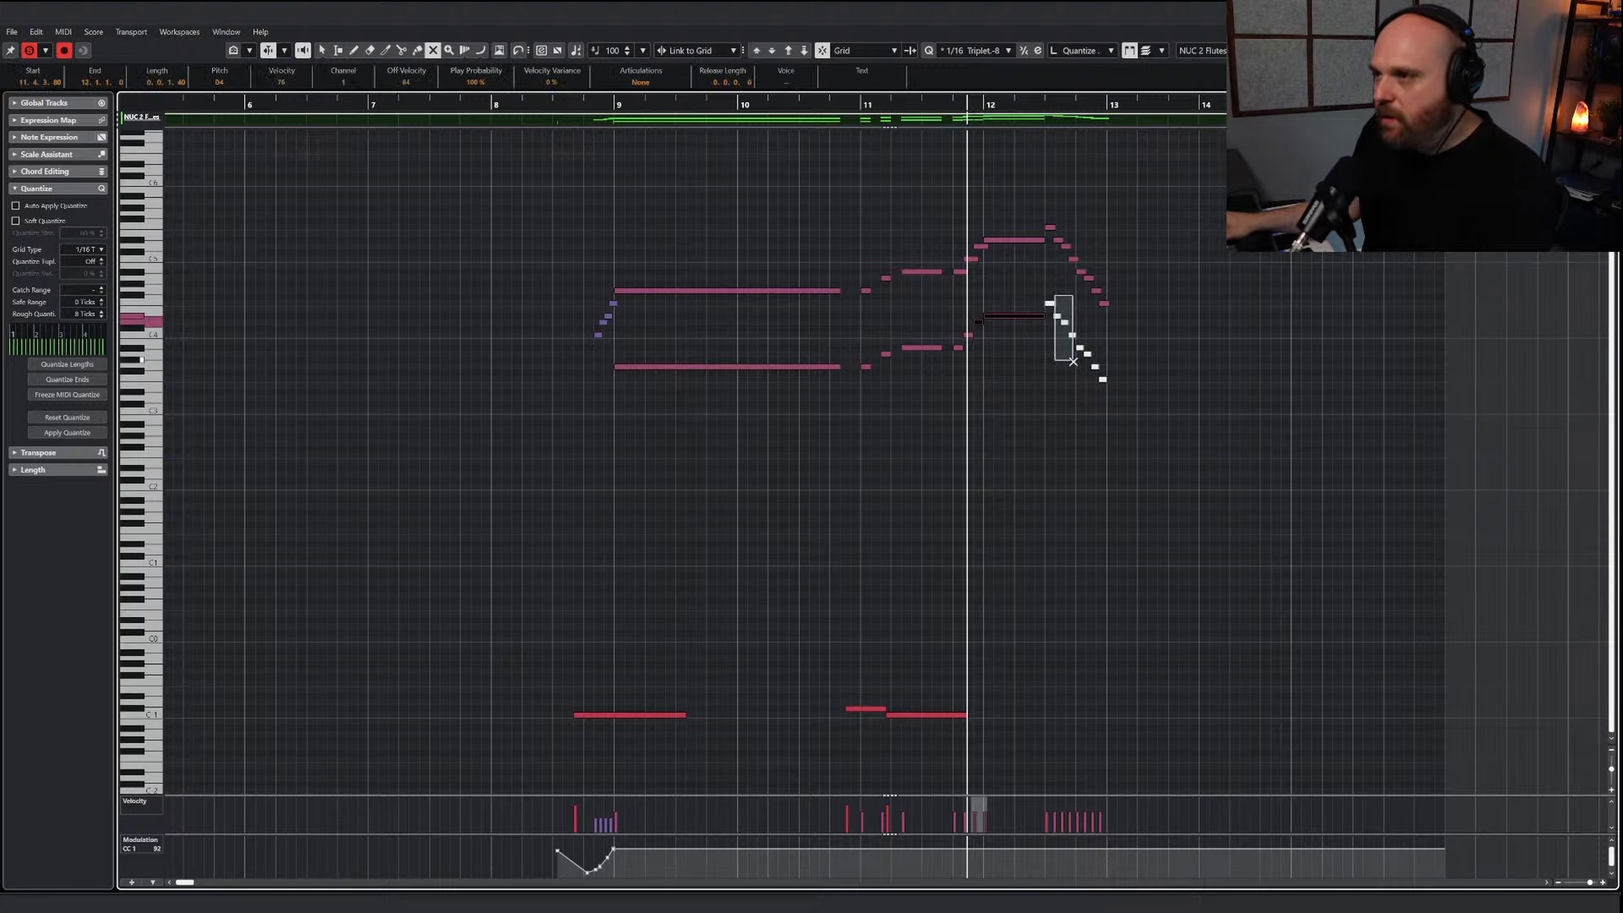
drag(1073, 361, 1134, 415)
key(1)
right_click(1060, 320)
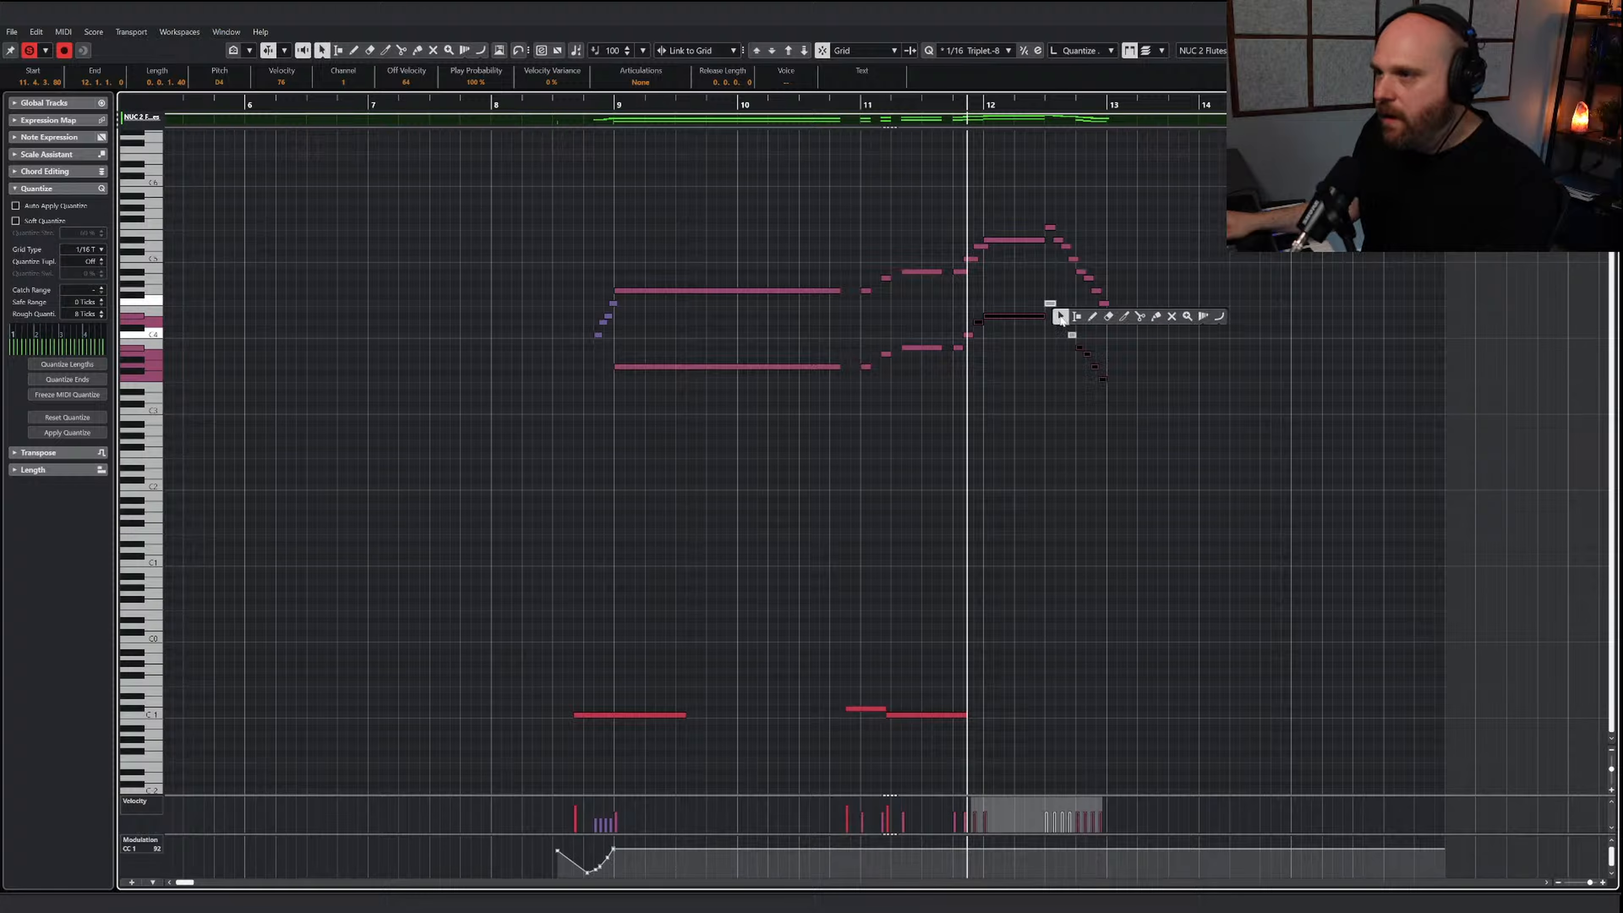
click(1171, 316)
click(1046, 294)
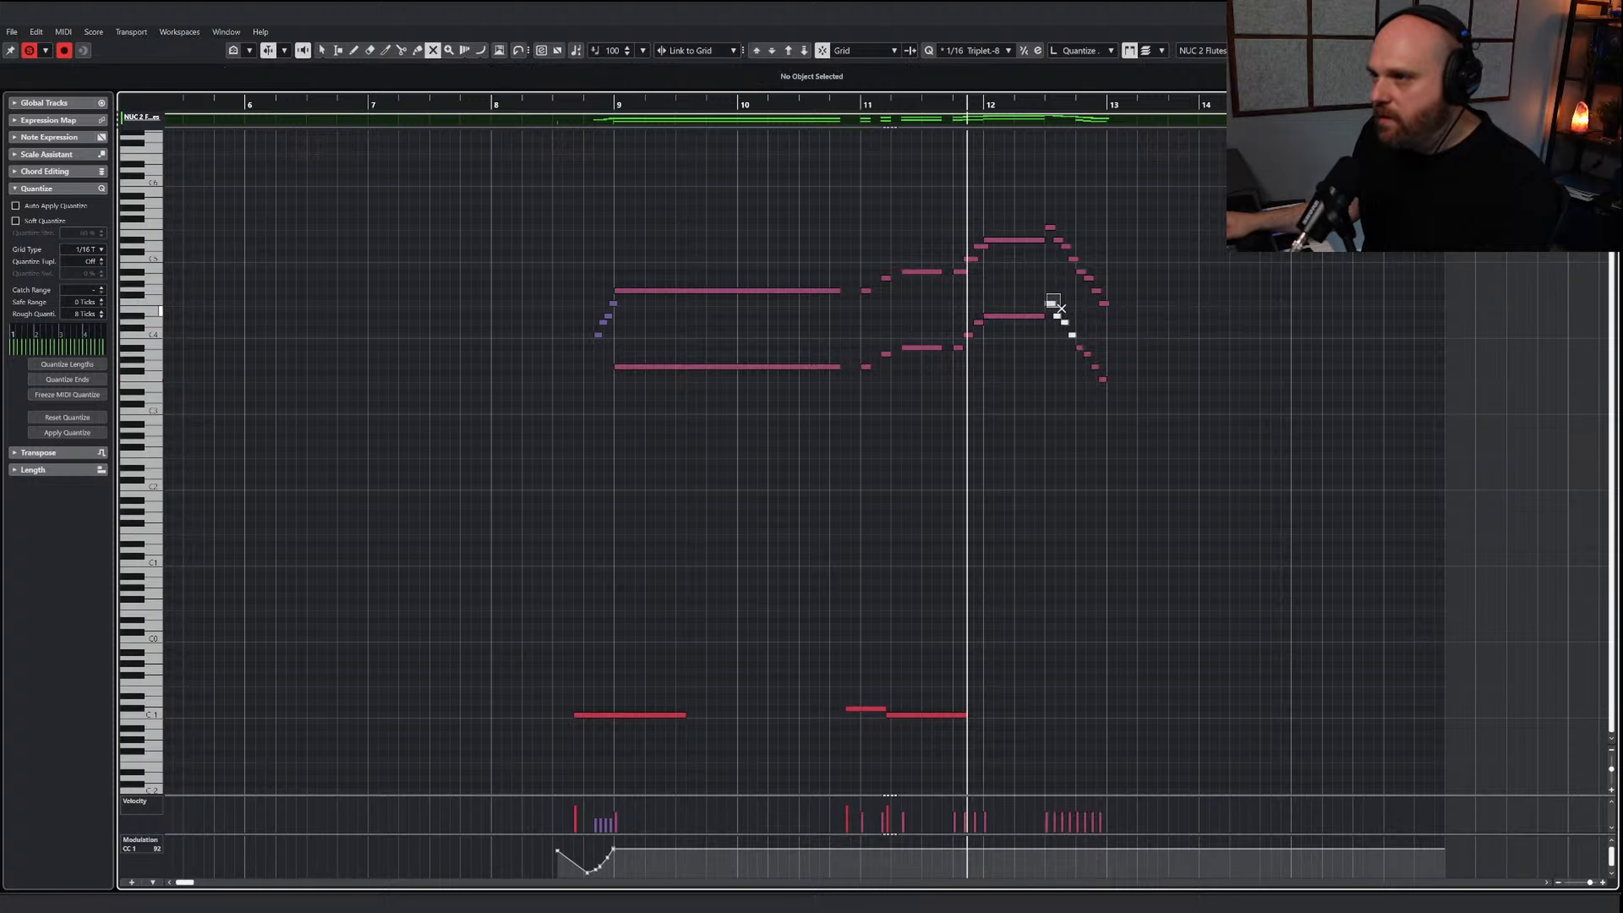
drag(1061, 309, 1079, 337)
key(1)
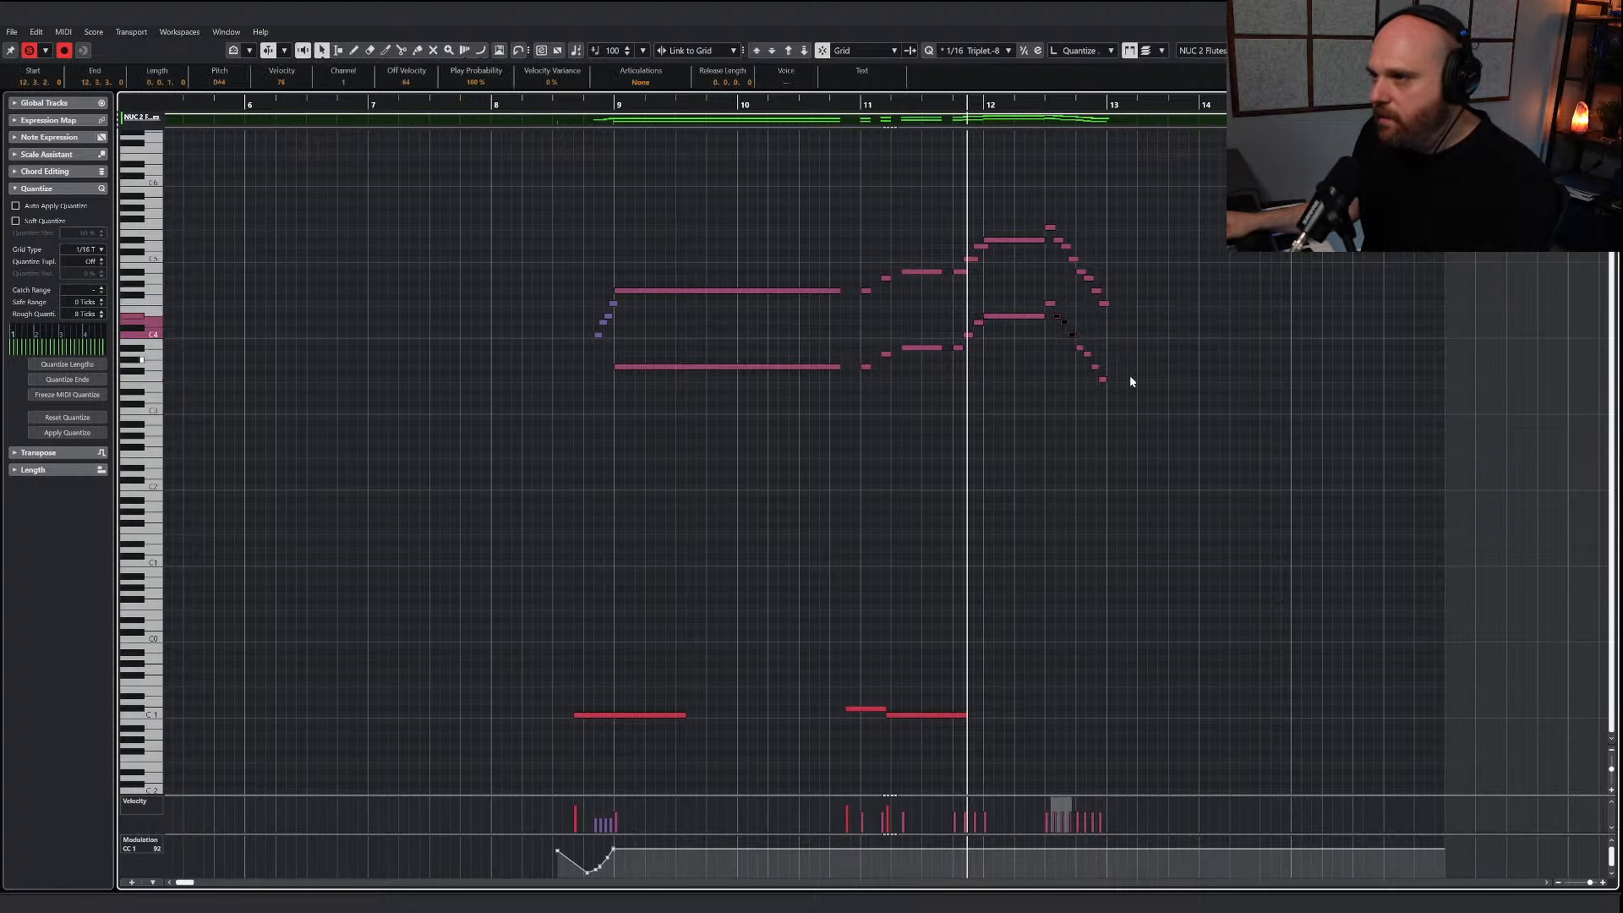
Play the flute part in both octaves from shortly before bar 9
drag(1177, 437, 790, 384)
click(583, 105)
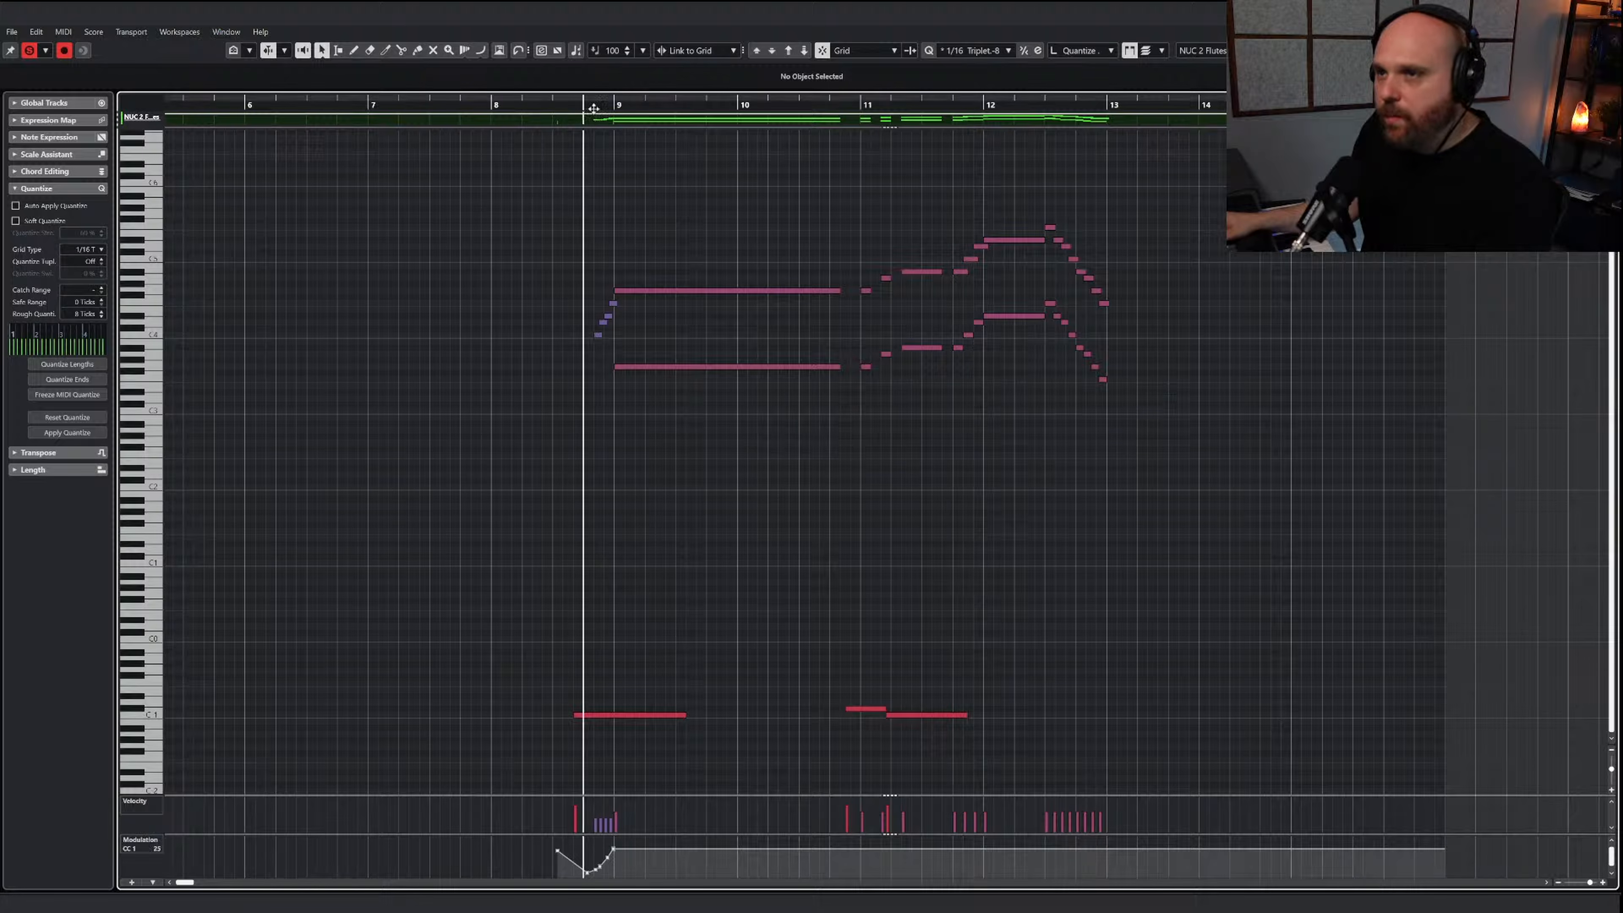
key(space)
key(space)
Transpose the lower-octave line from bar 9 to bar 13 up two octaves and play from before the run
drag(915, 332, 1319, 435)
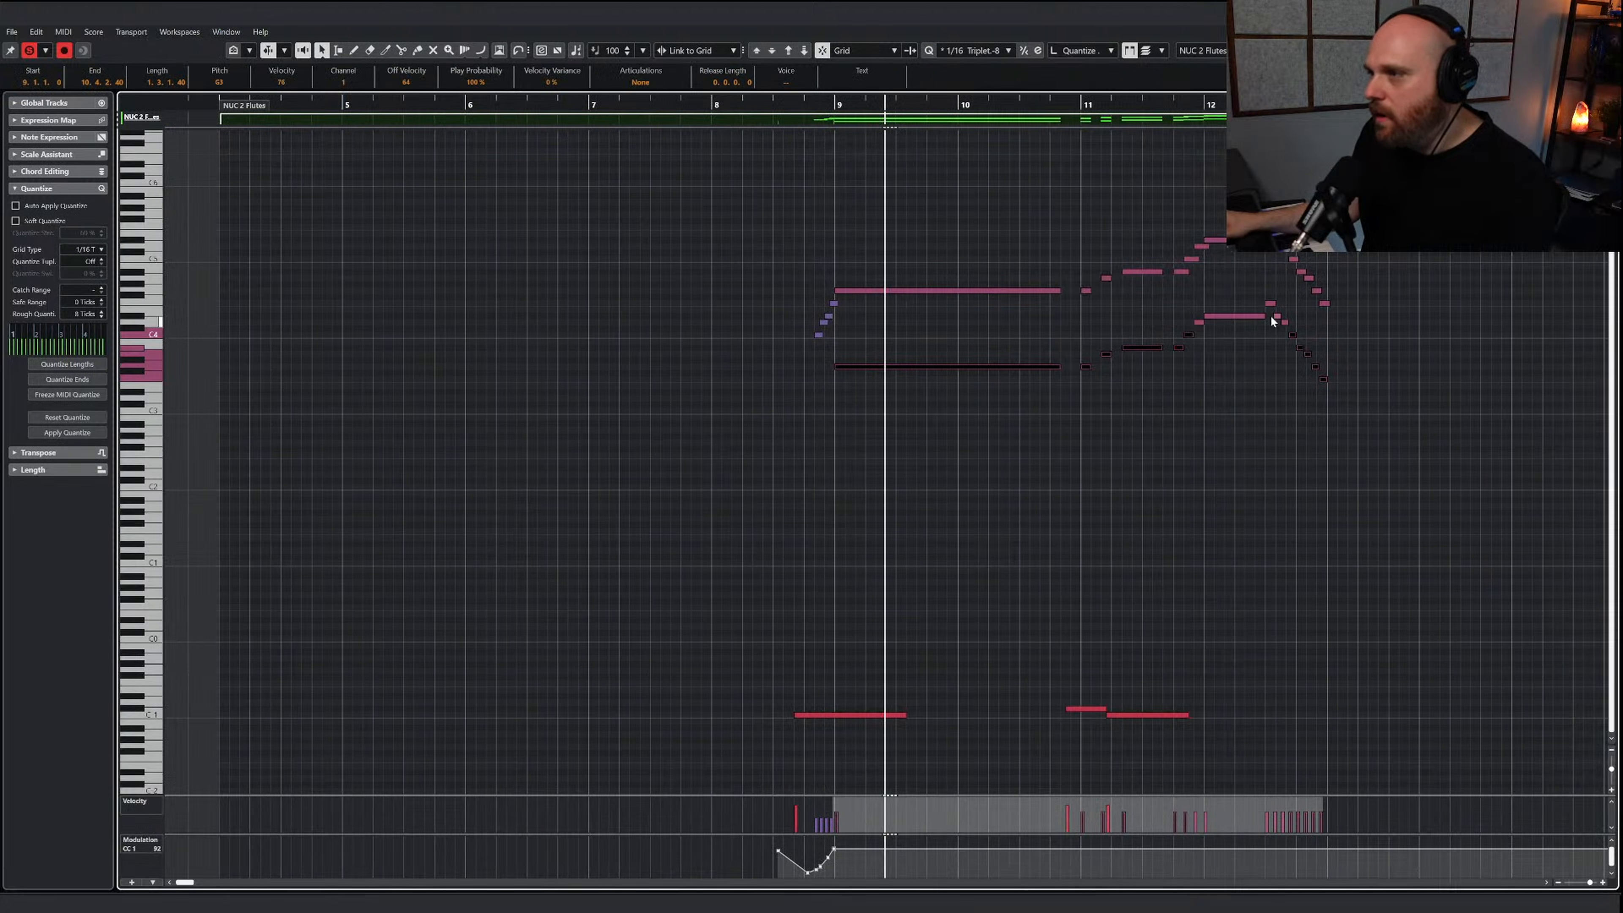
drag(1263, 344, 1287, 346)
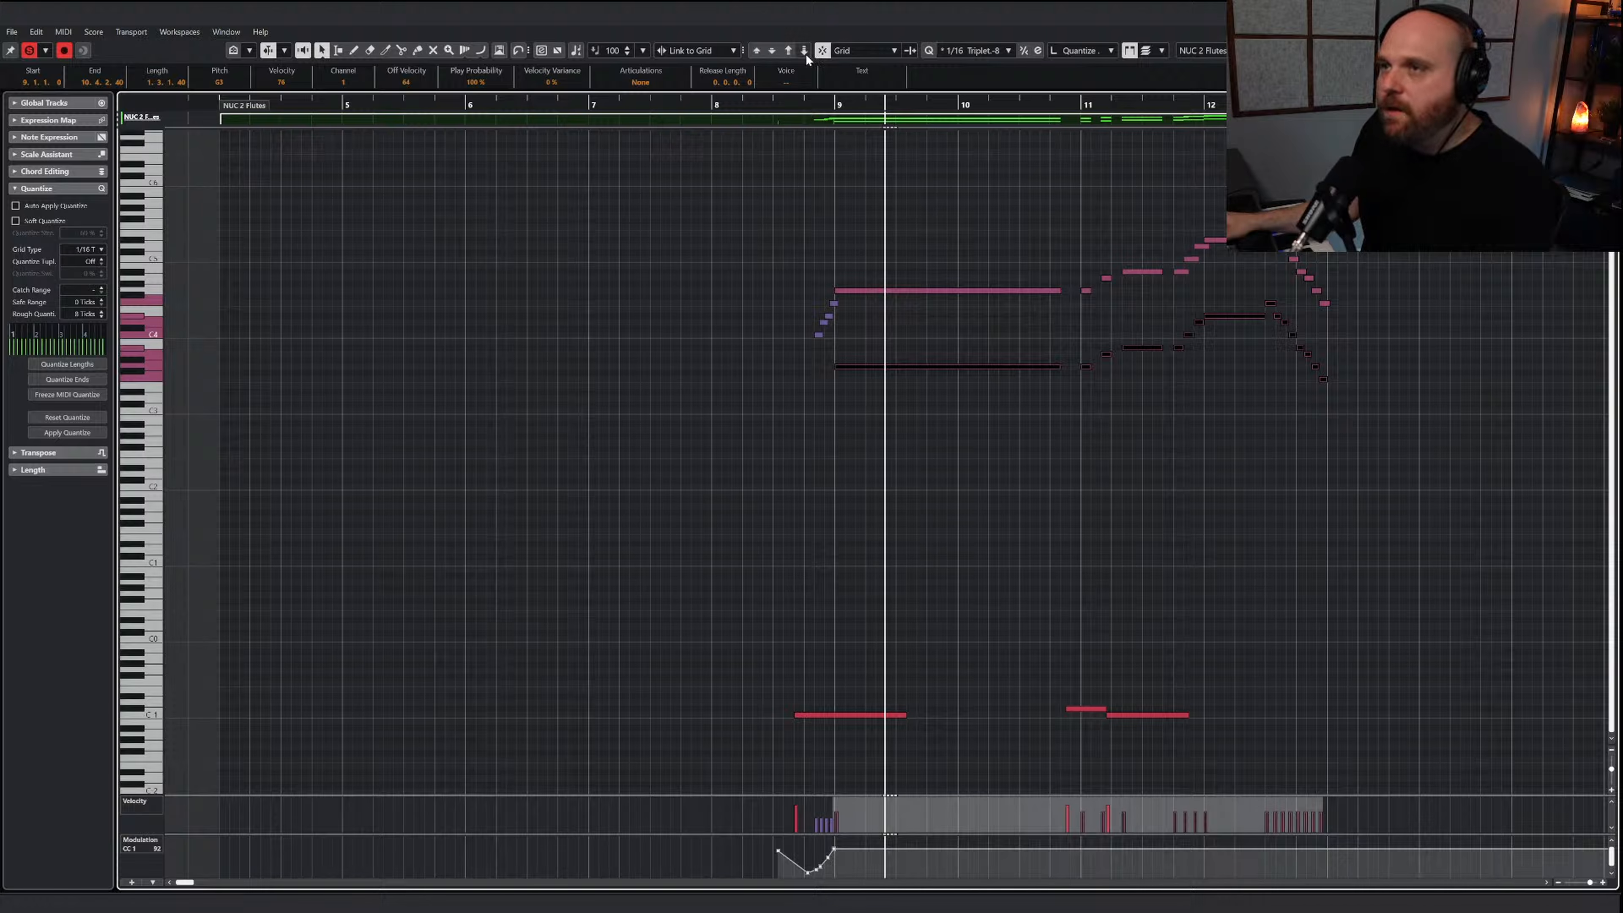
click(790, 51)
click(789, 51)
click(783, 106)
key(space)
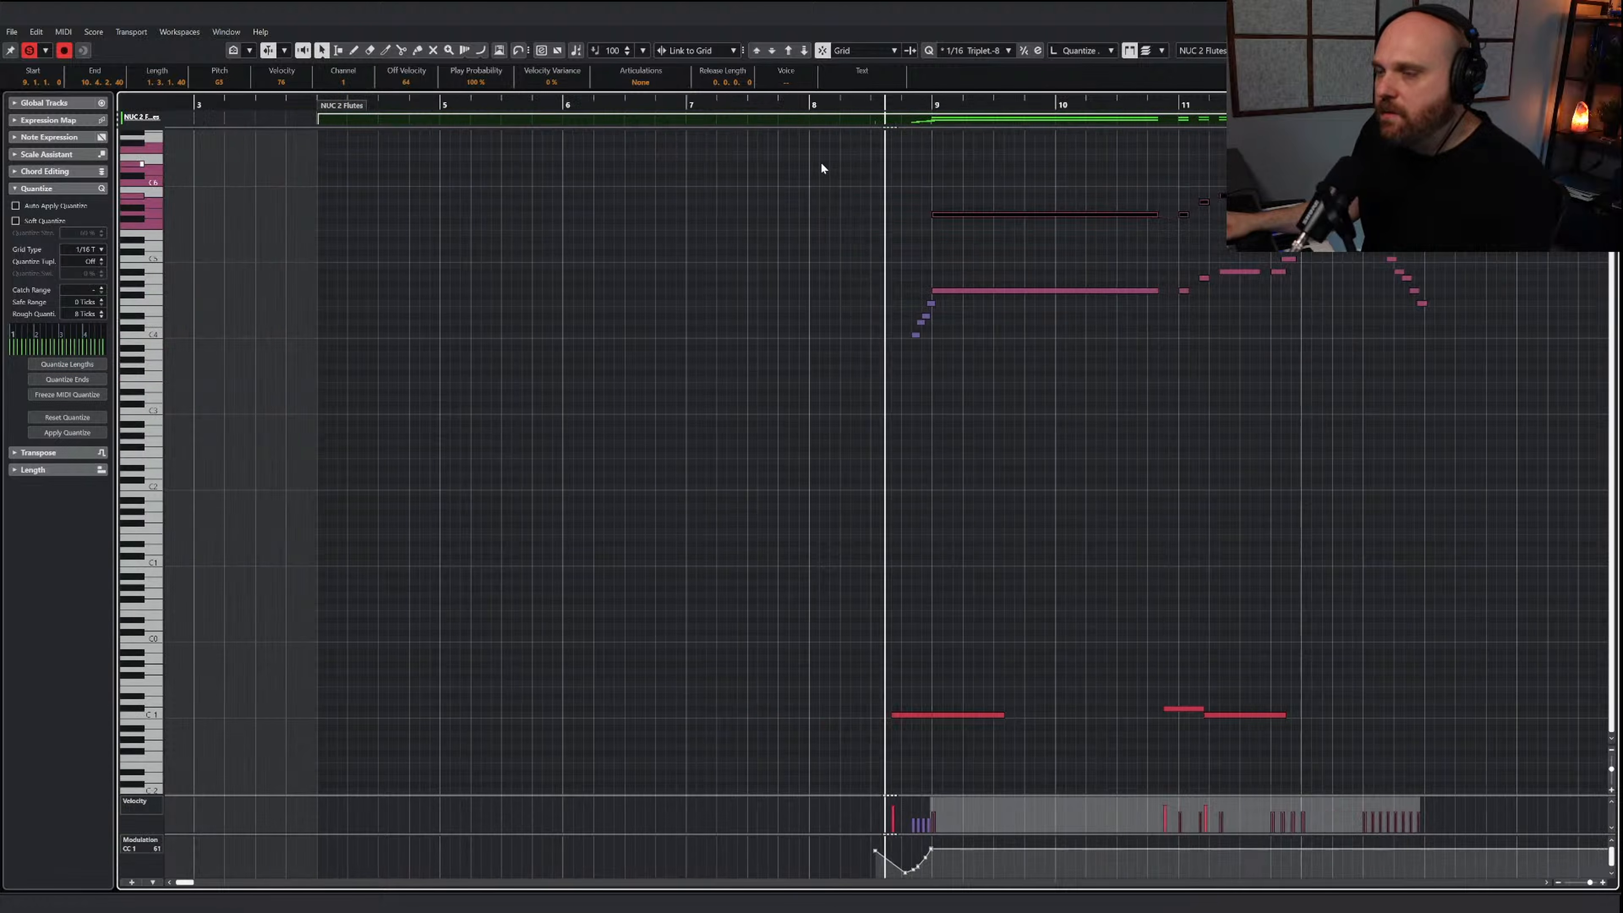
Duplicate the short ascending run before bar 9 one octave higher, leaving no stray note after the bar line
key(h)
key(h)
key(h)
drag(649, 293, 705, 264)
double_click(780, 234)
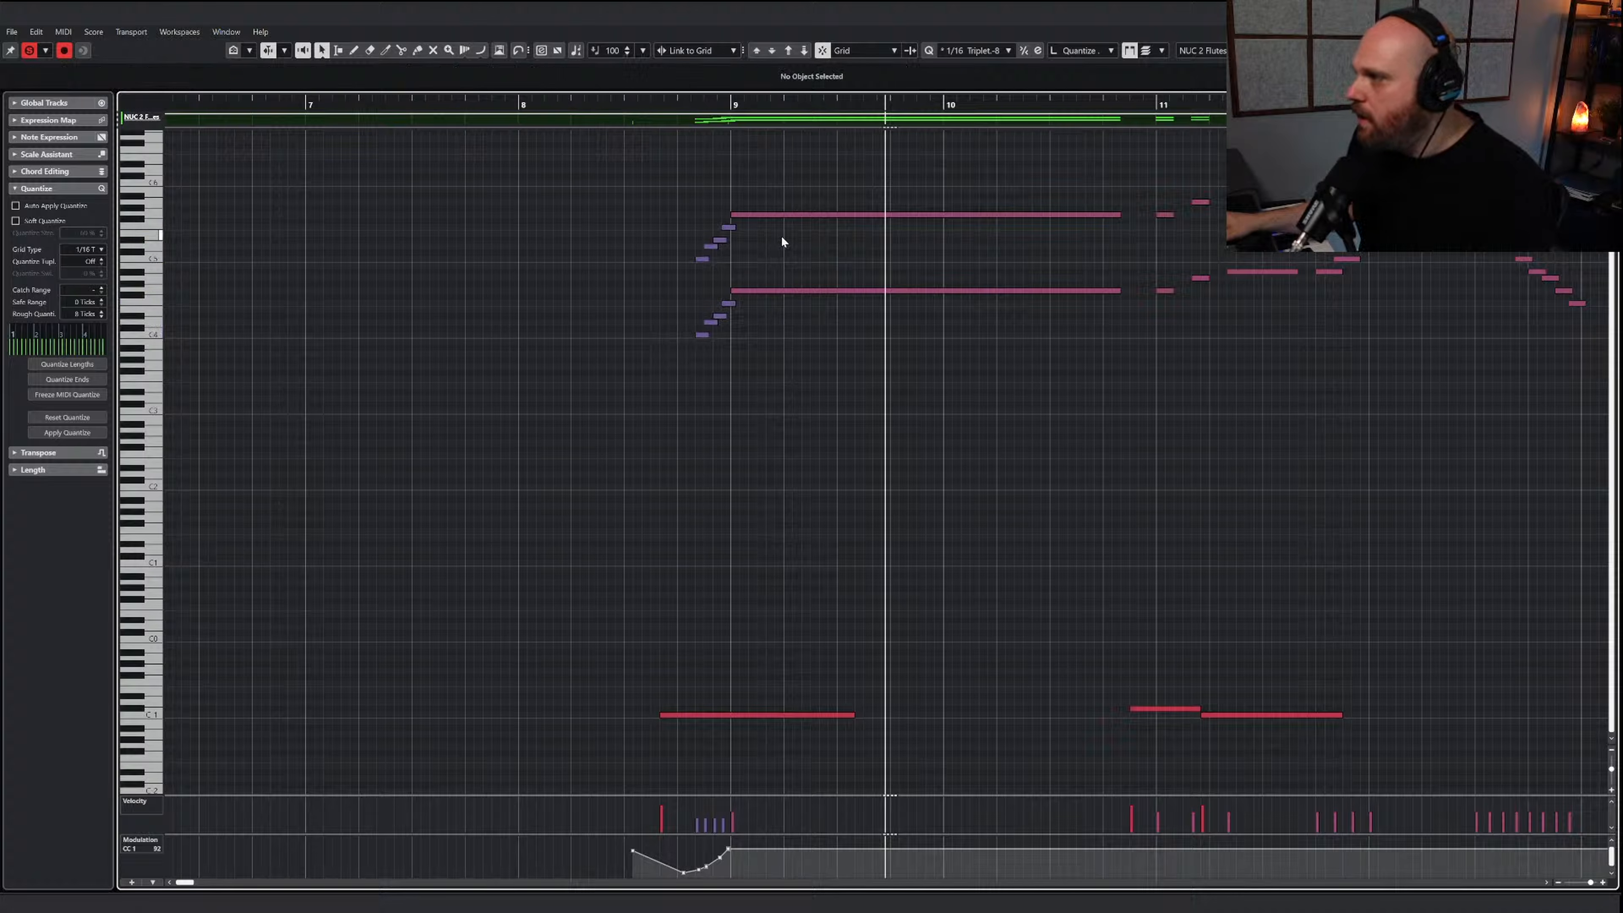
right_click(780, 234)
click(797, 237)
key(1)
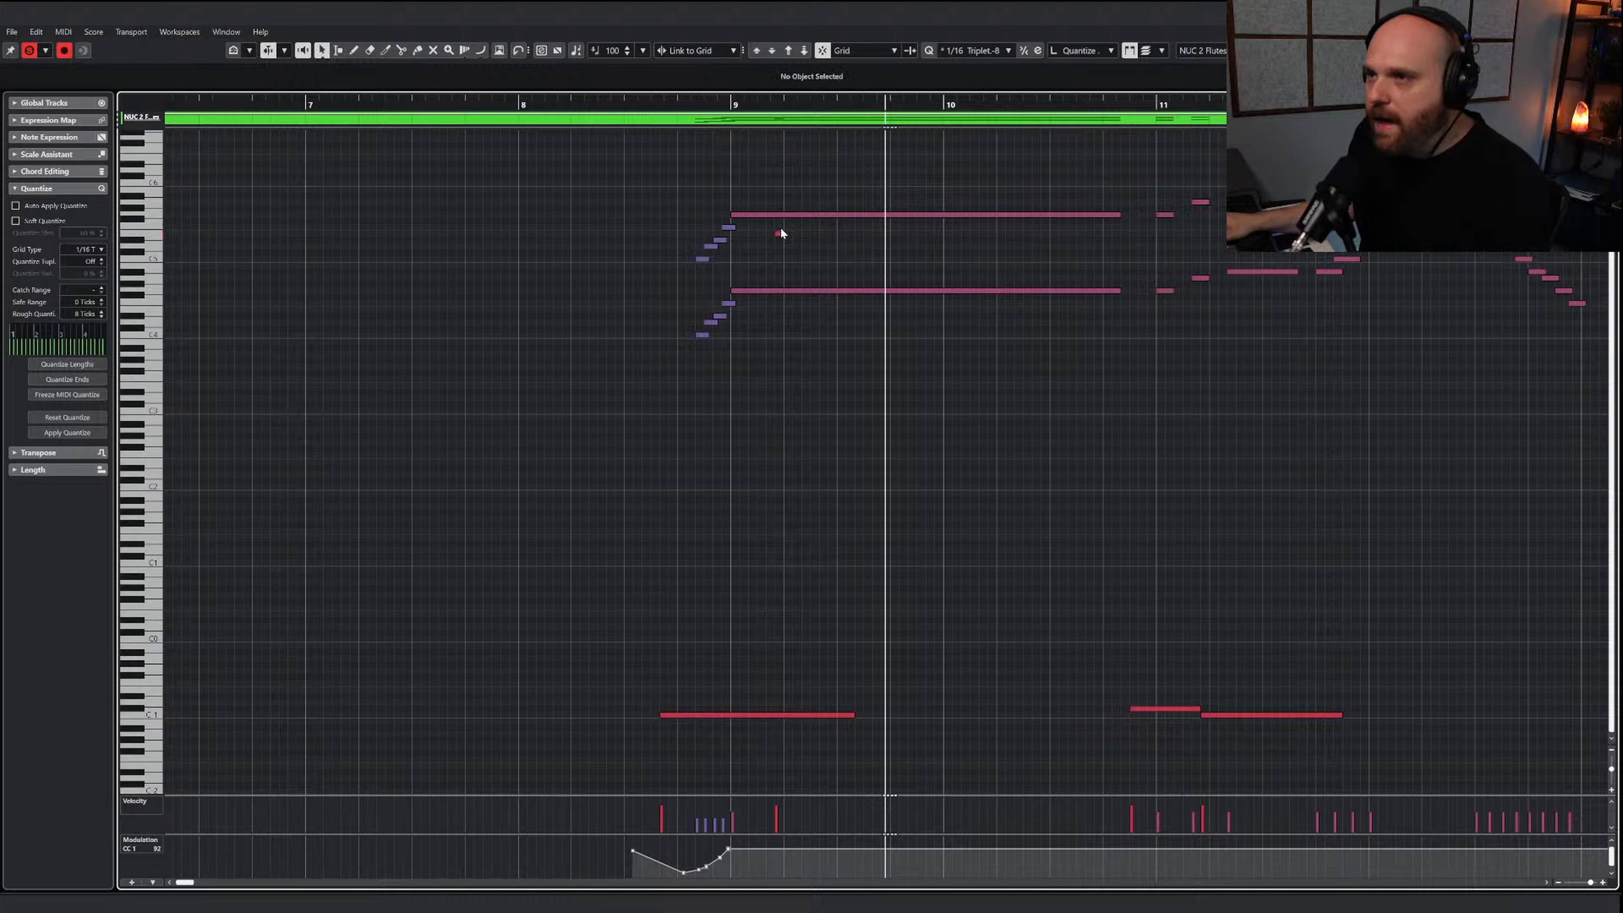
click(782, 236)
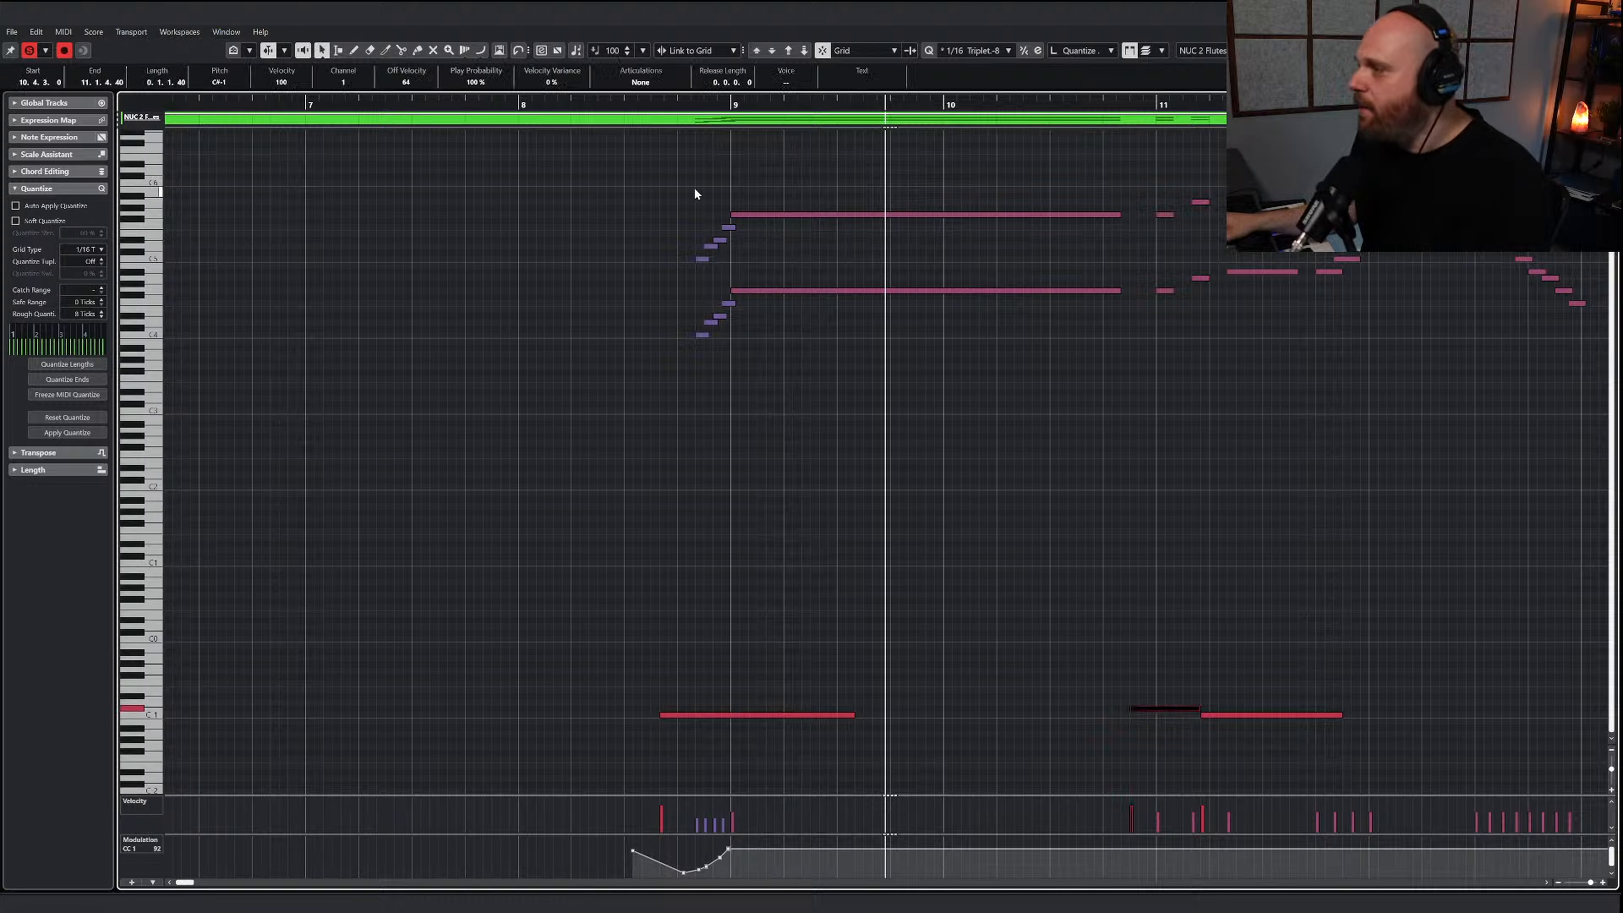
Redraw the CC 1 modulation dip and rise under the run leading into bar 9, and play the passage
click(669, 106)
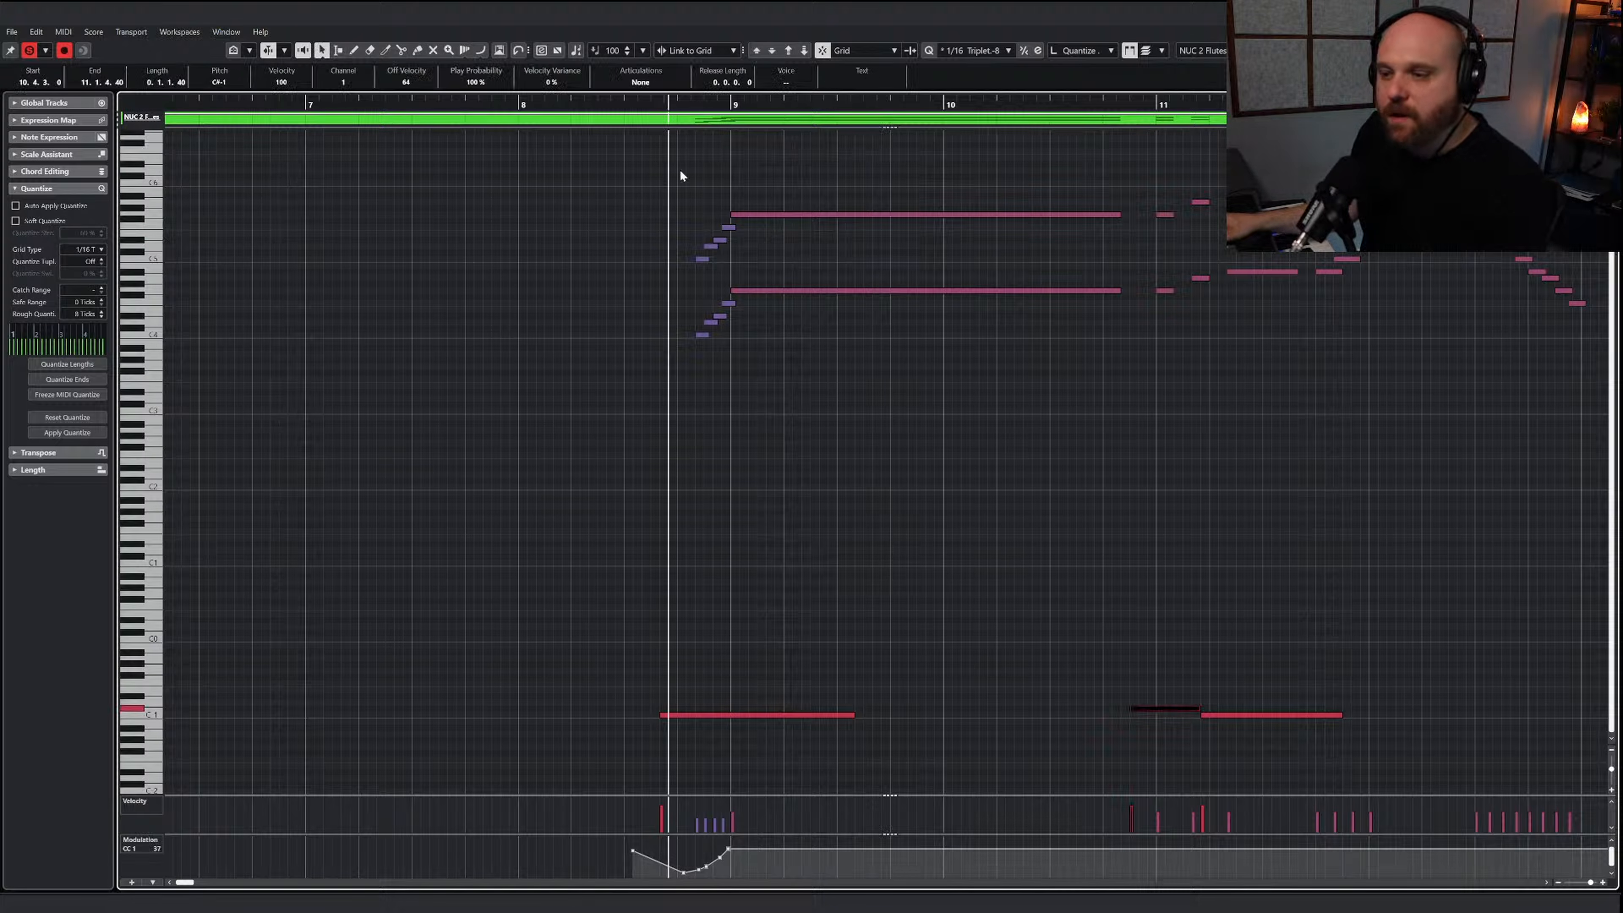
click(904, 474)
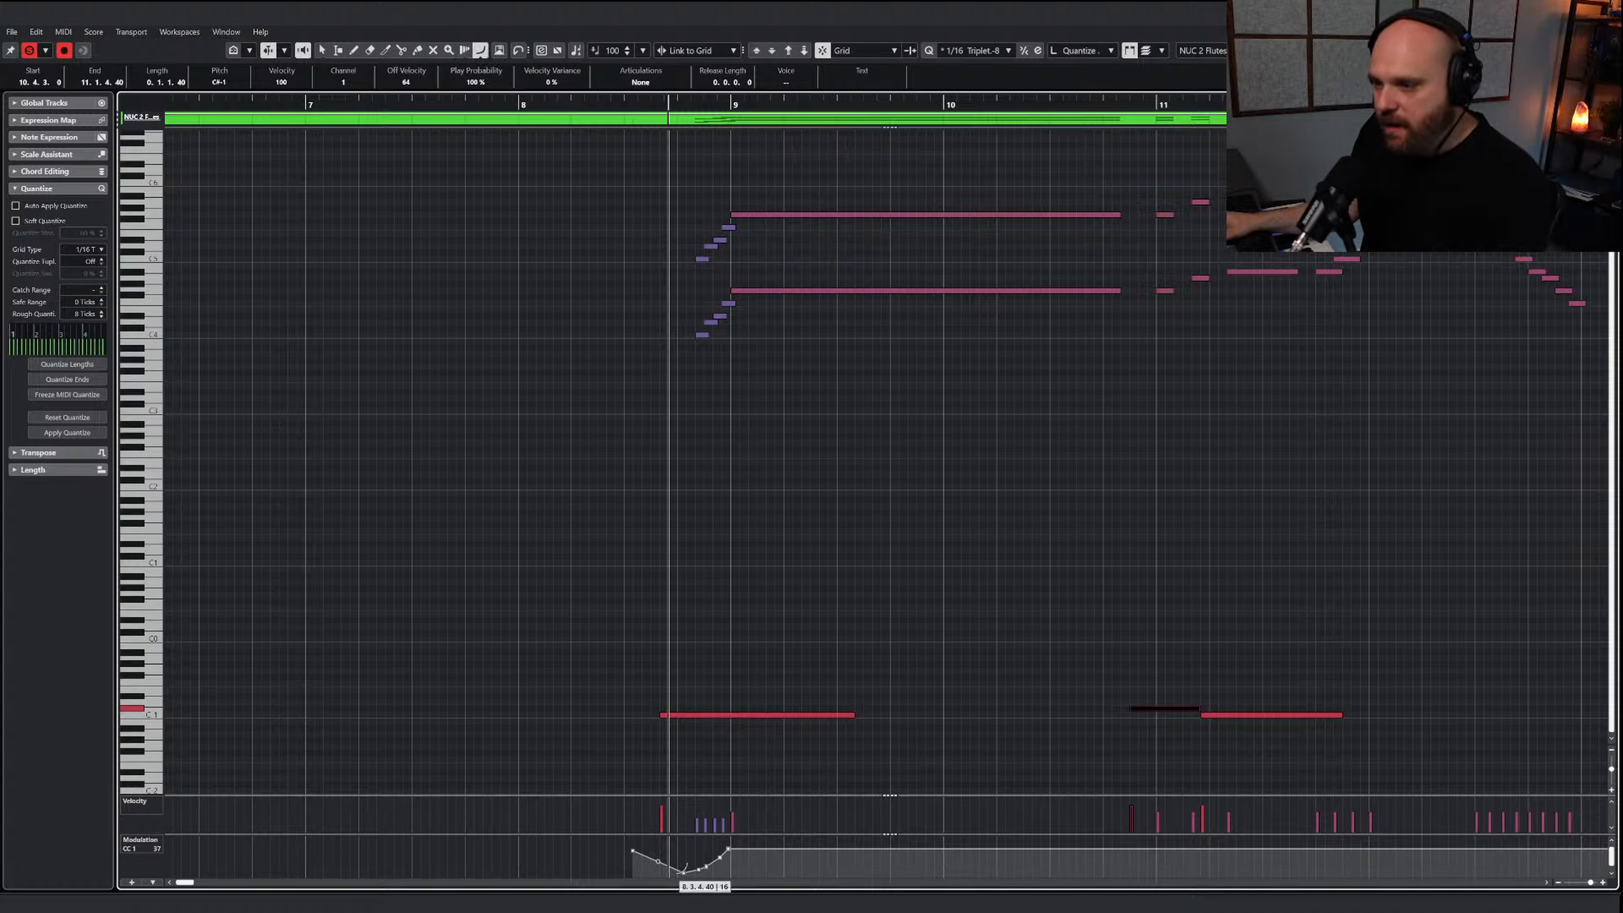
right_click(691, 863)
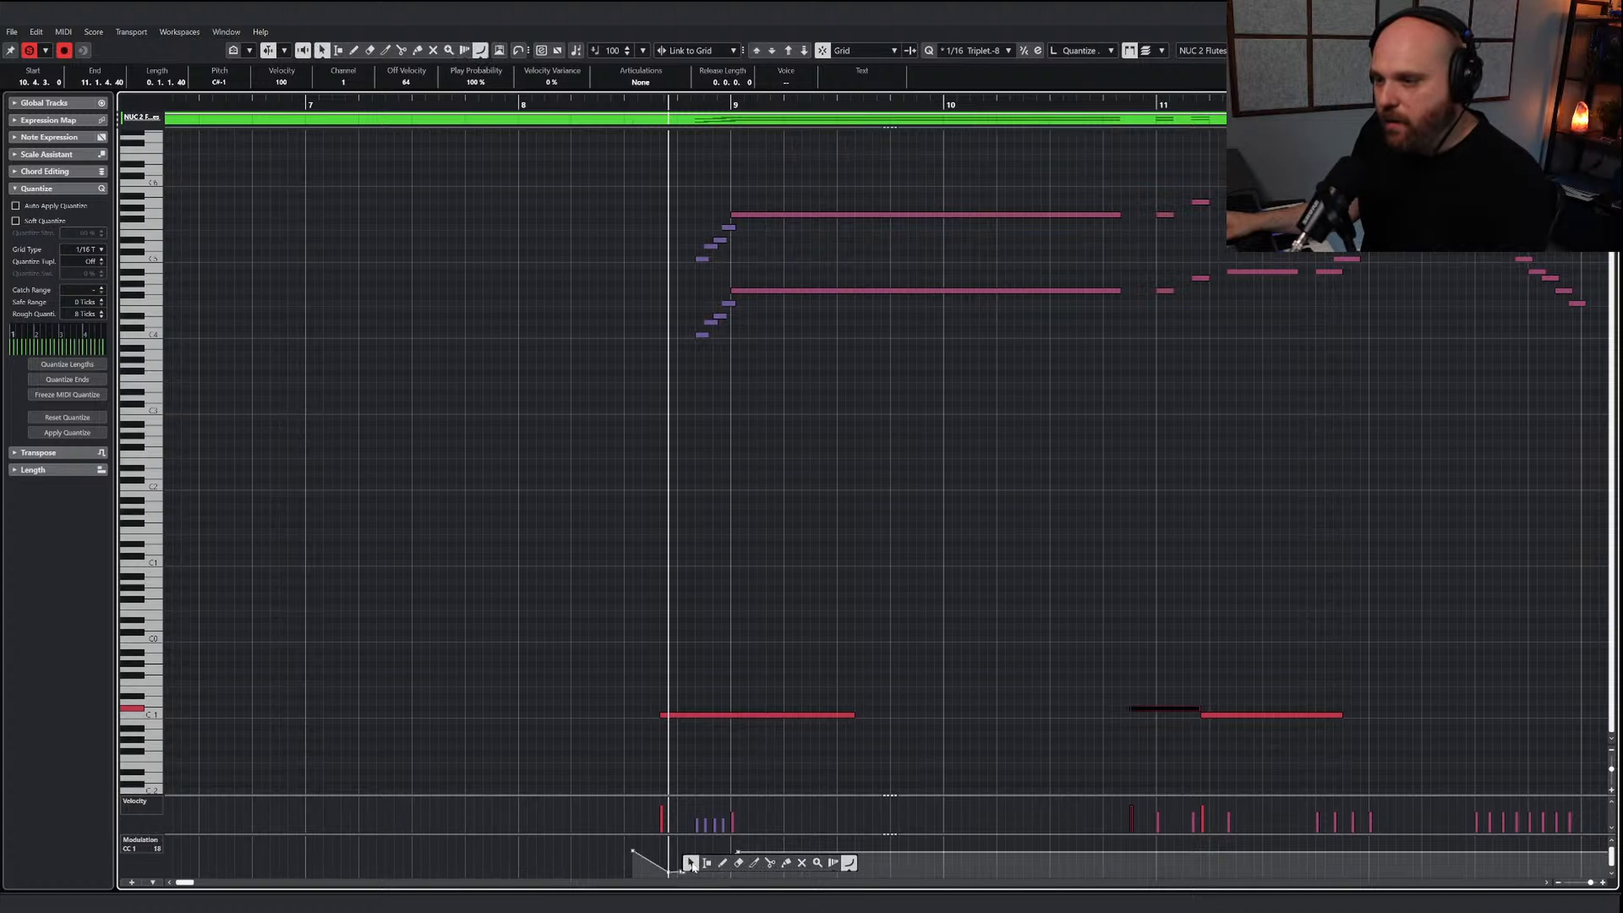
click(830, 863)
key(1)
key(space)
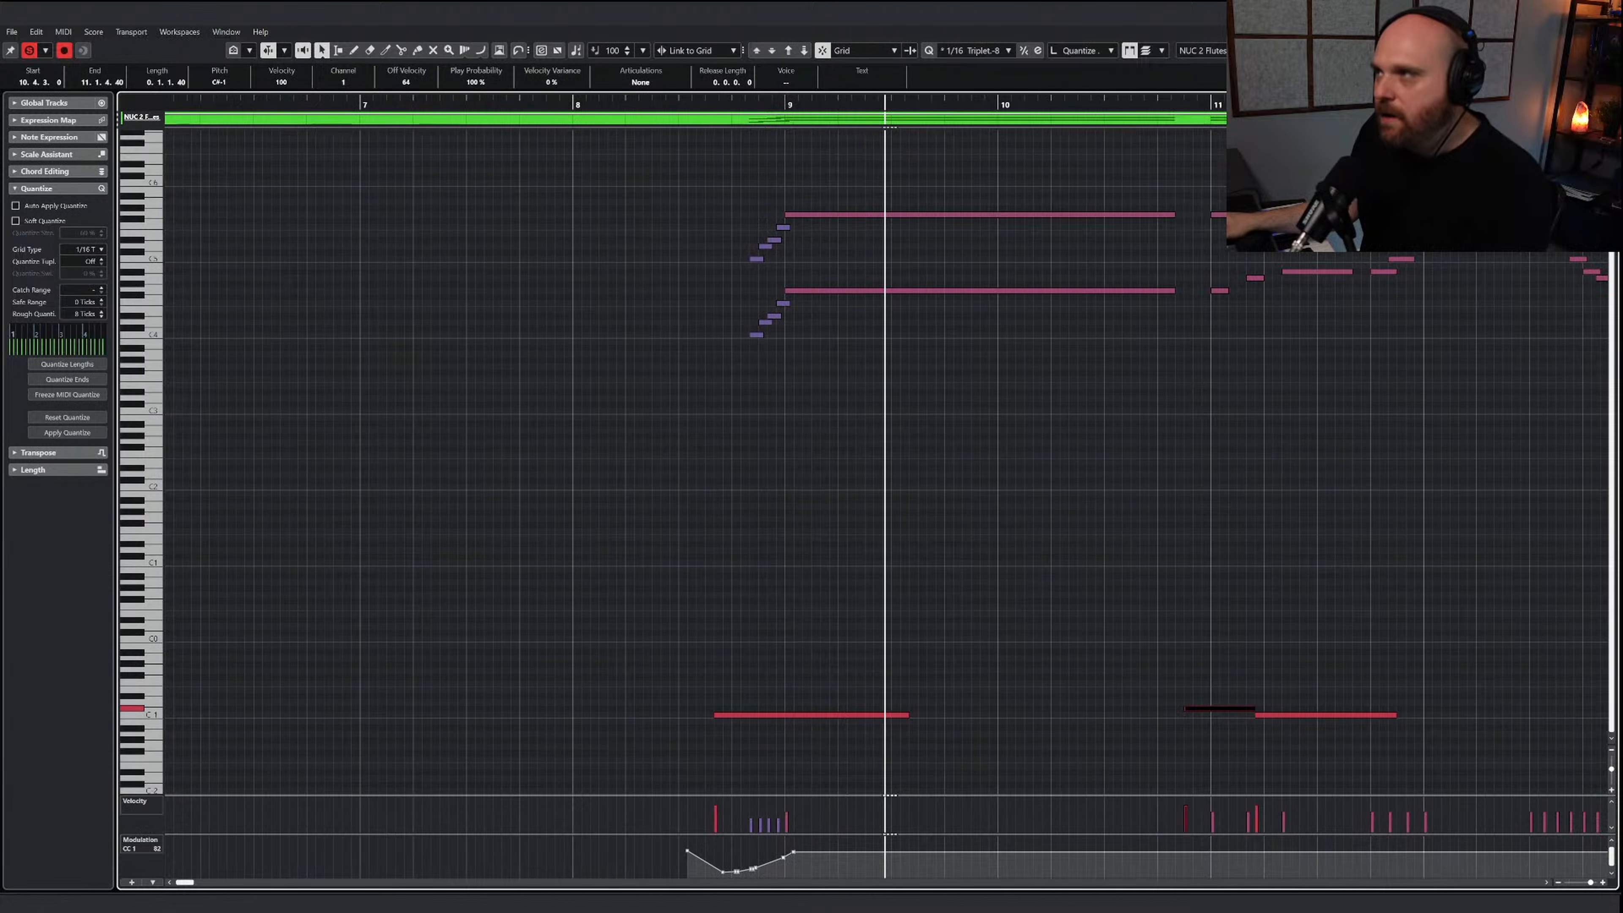
Return to the project, unsolo NUC 2 Flutes and solo the three Dolce violin tracks plus AR Violins I Perf Leg and Core Arts
key(Escape)
click(821, 100)
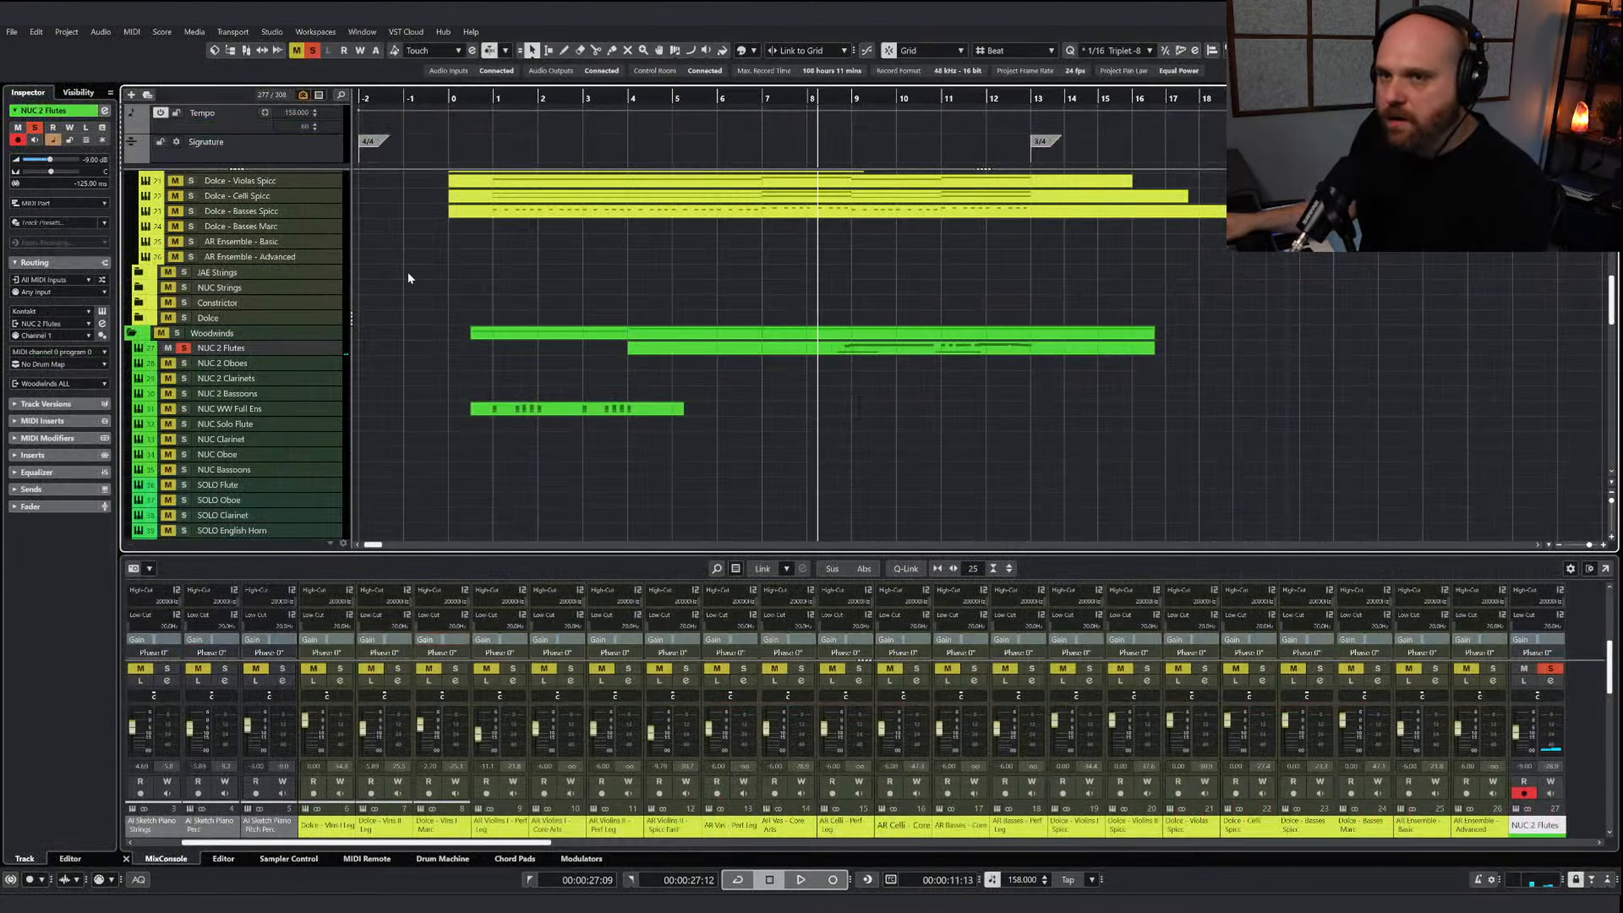
click(184, 348)
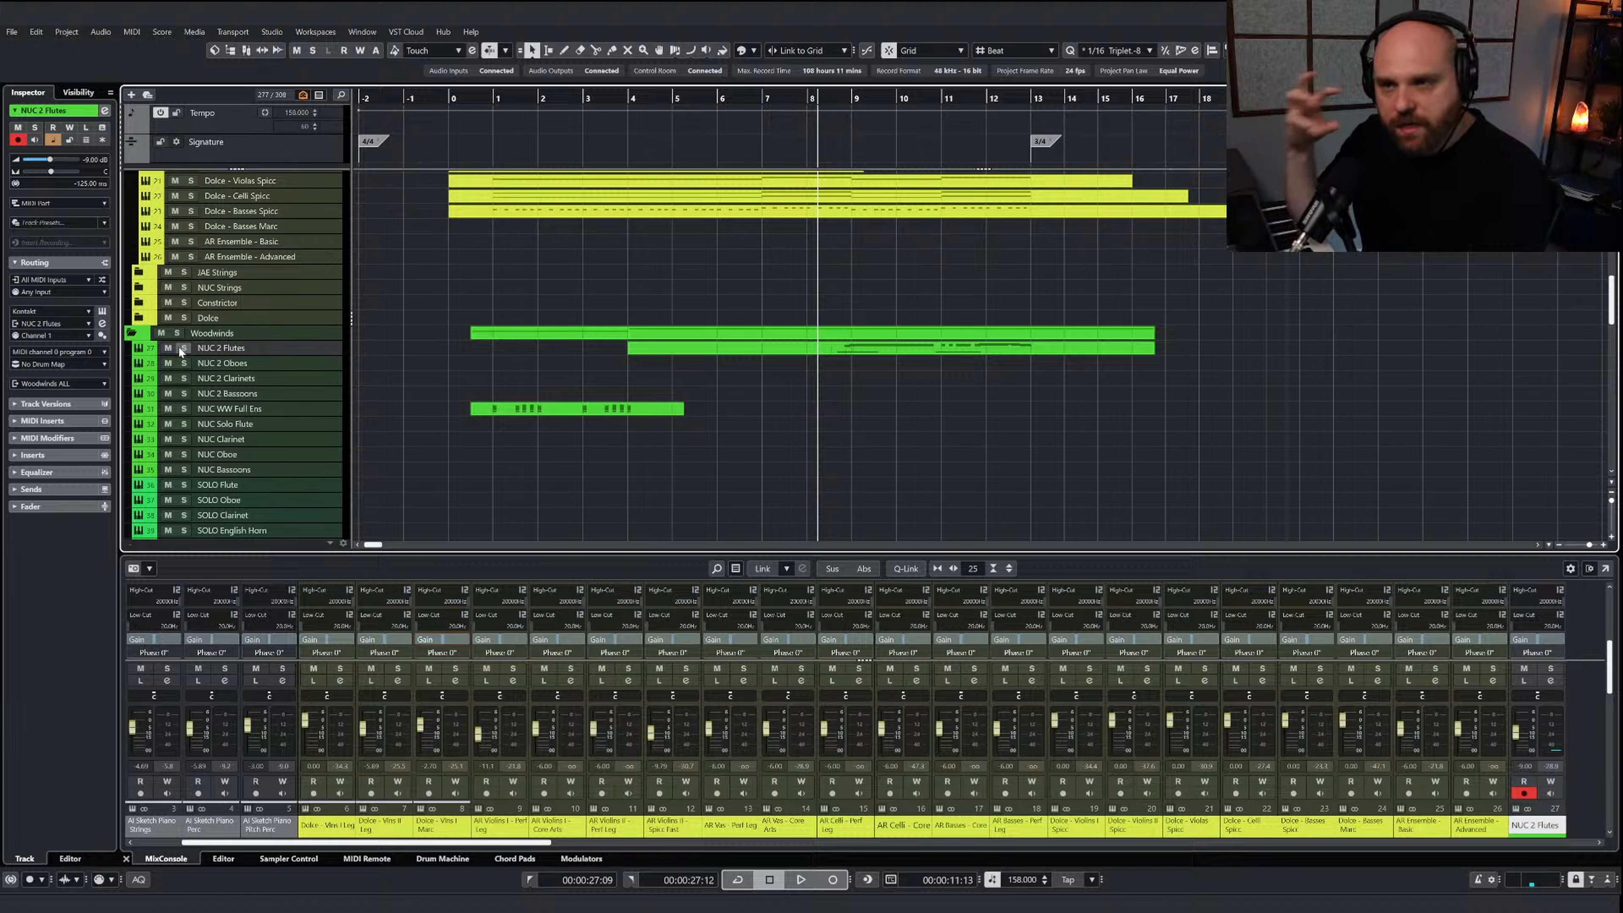
scroll(192, 358, up, 10)
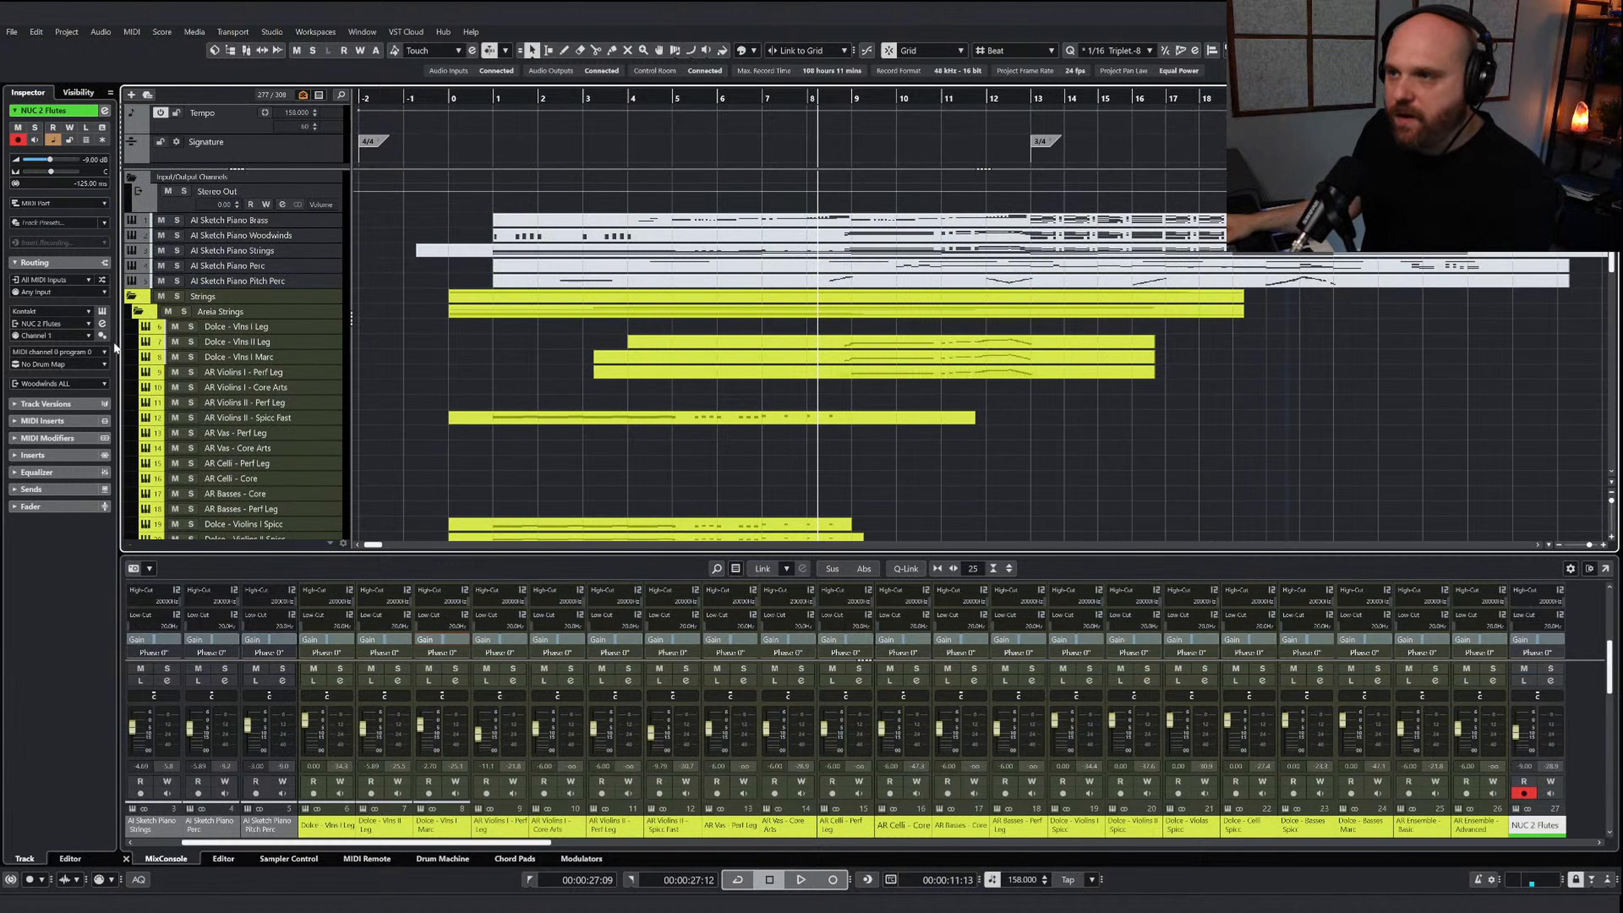
click(190, 327)
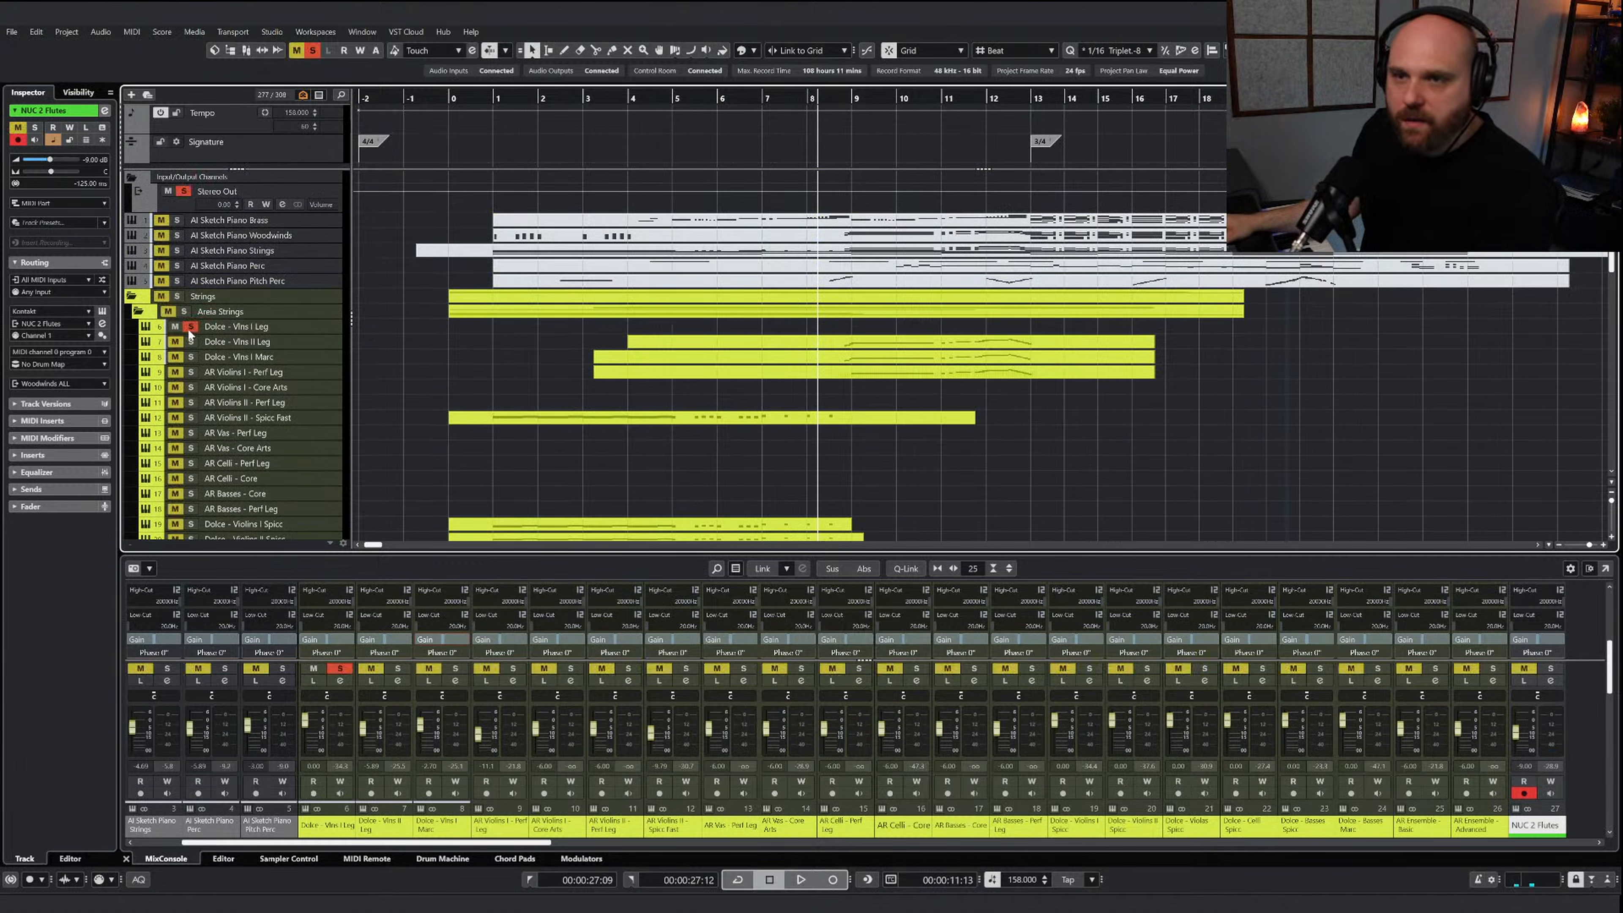
click(192, 374)
click(190, 387)
Solo NUC 2 Flutes alongside the violins and lower its volume to -11.1 dB while playing from before bar 9
scroll(491, 374, down, 8)
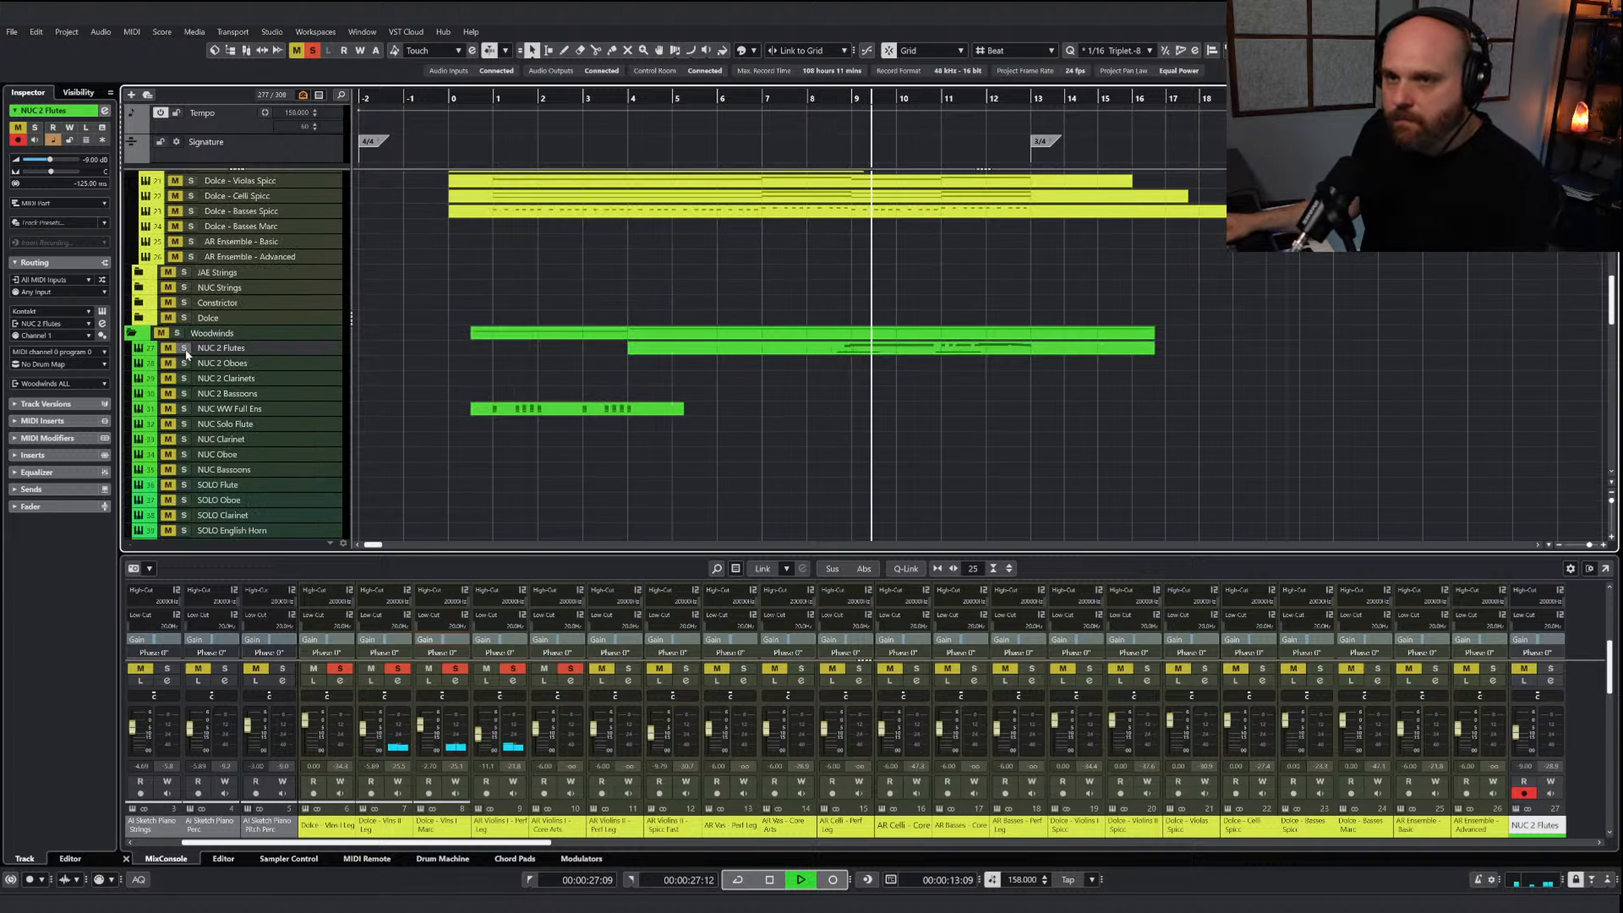
click(185, 349)
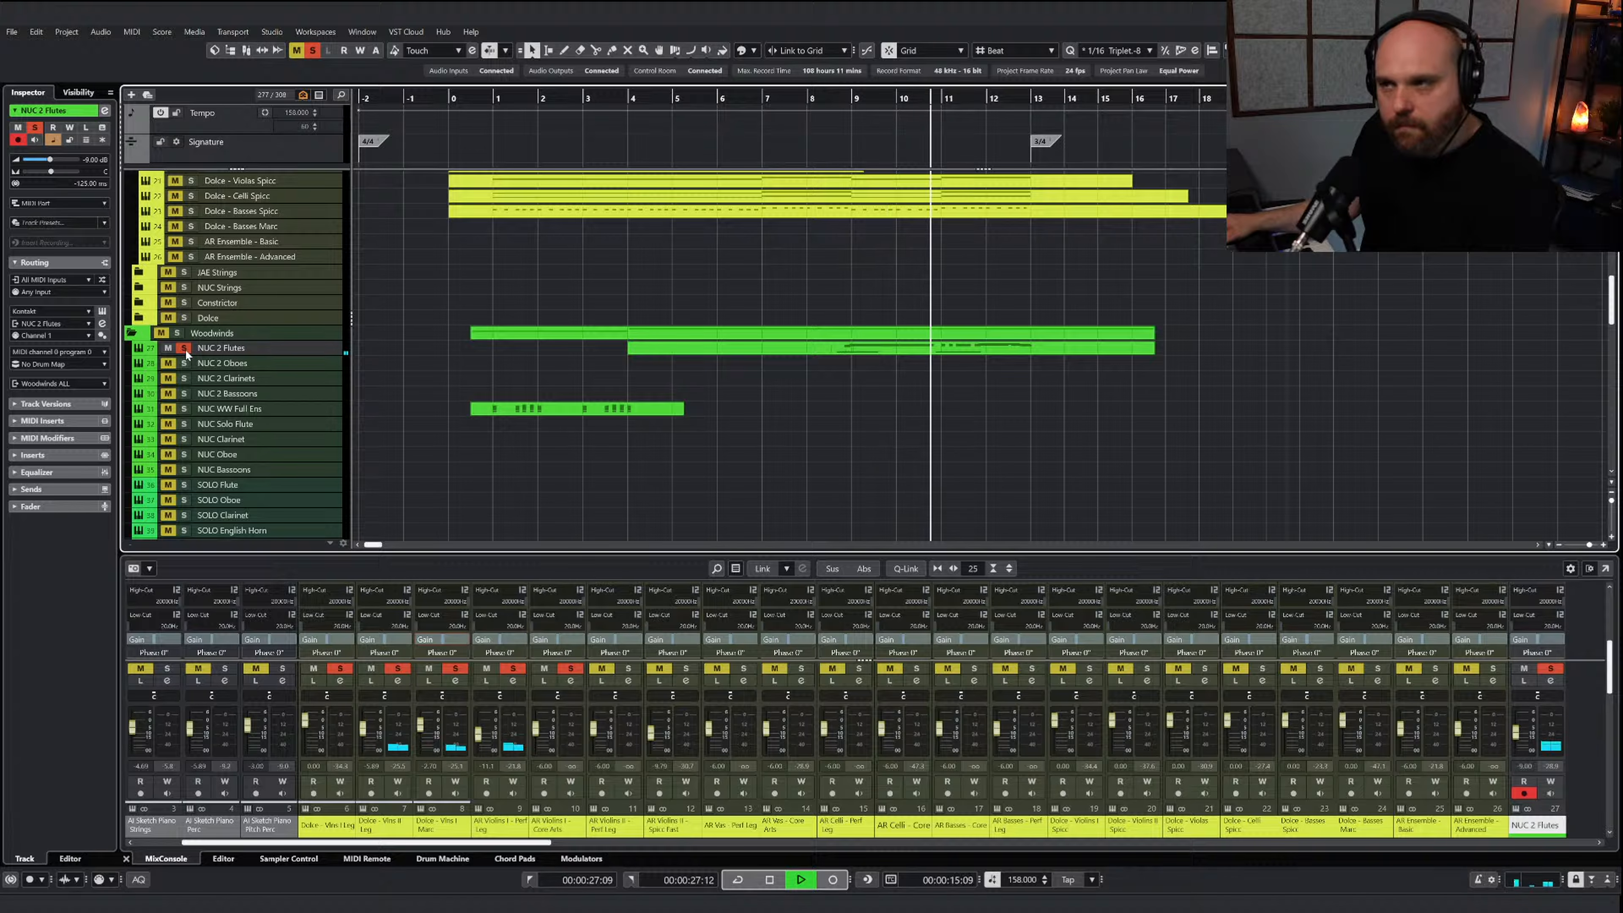
click(185, 349)
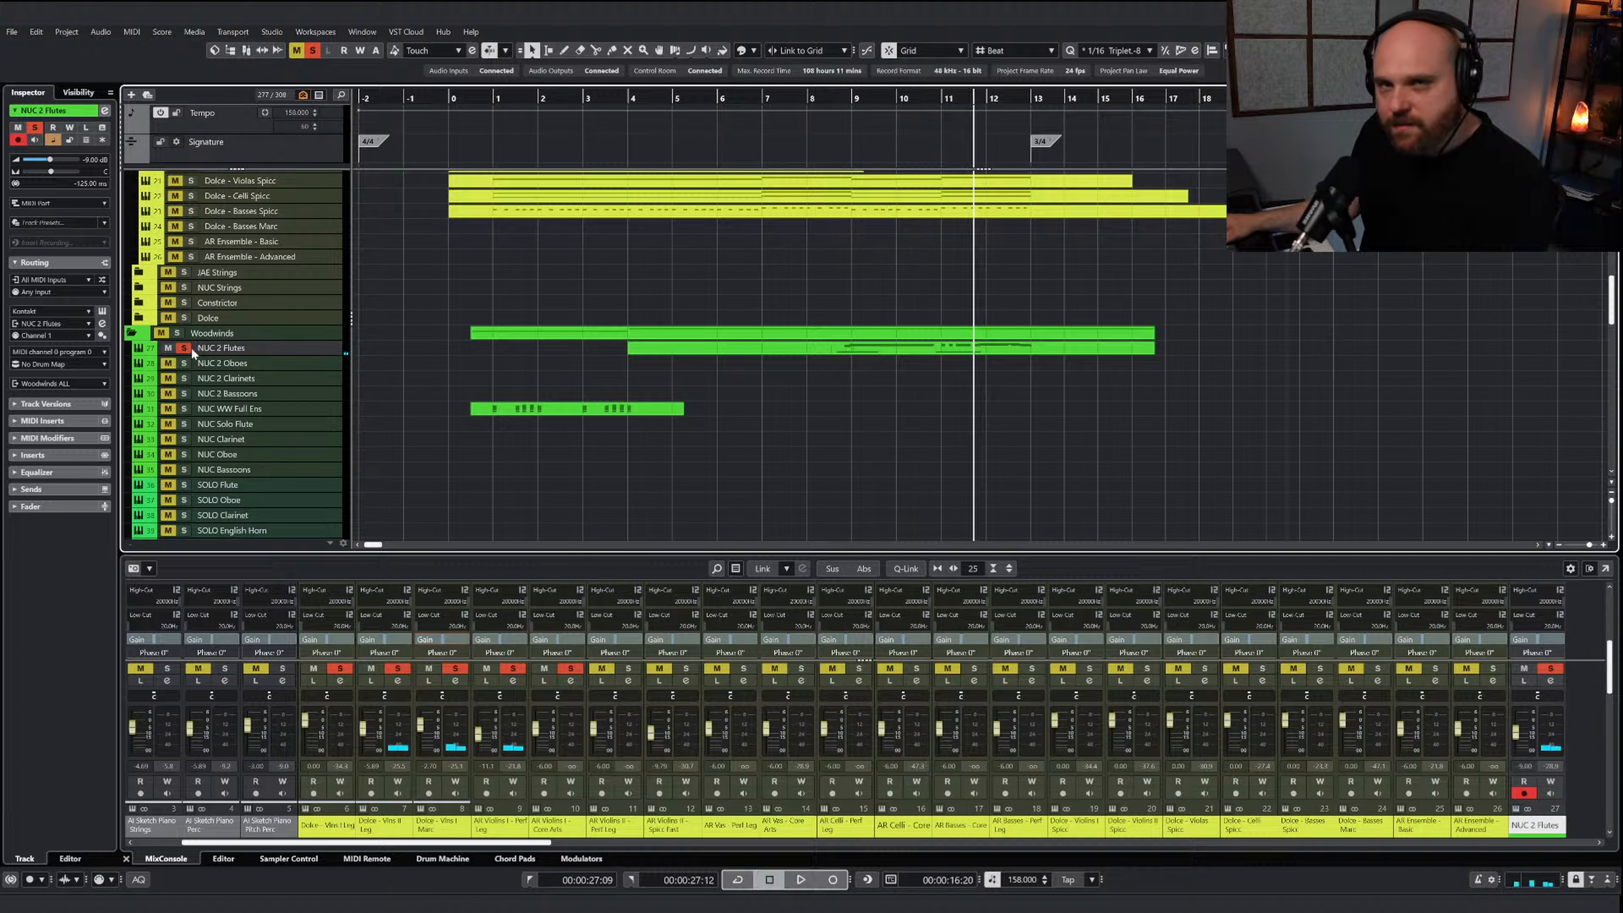
click(832, 98)
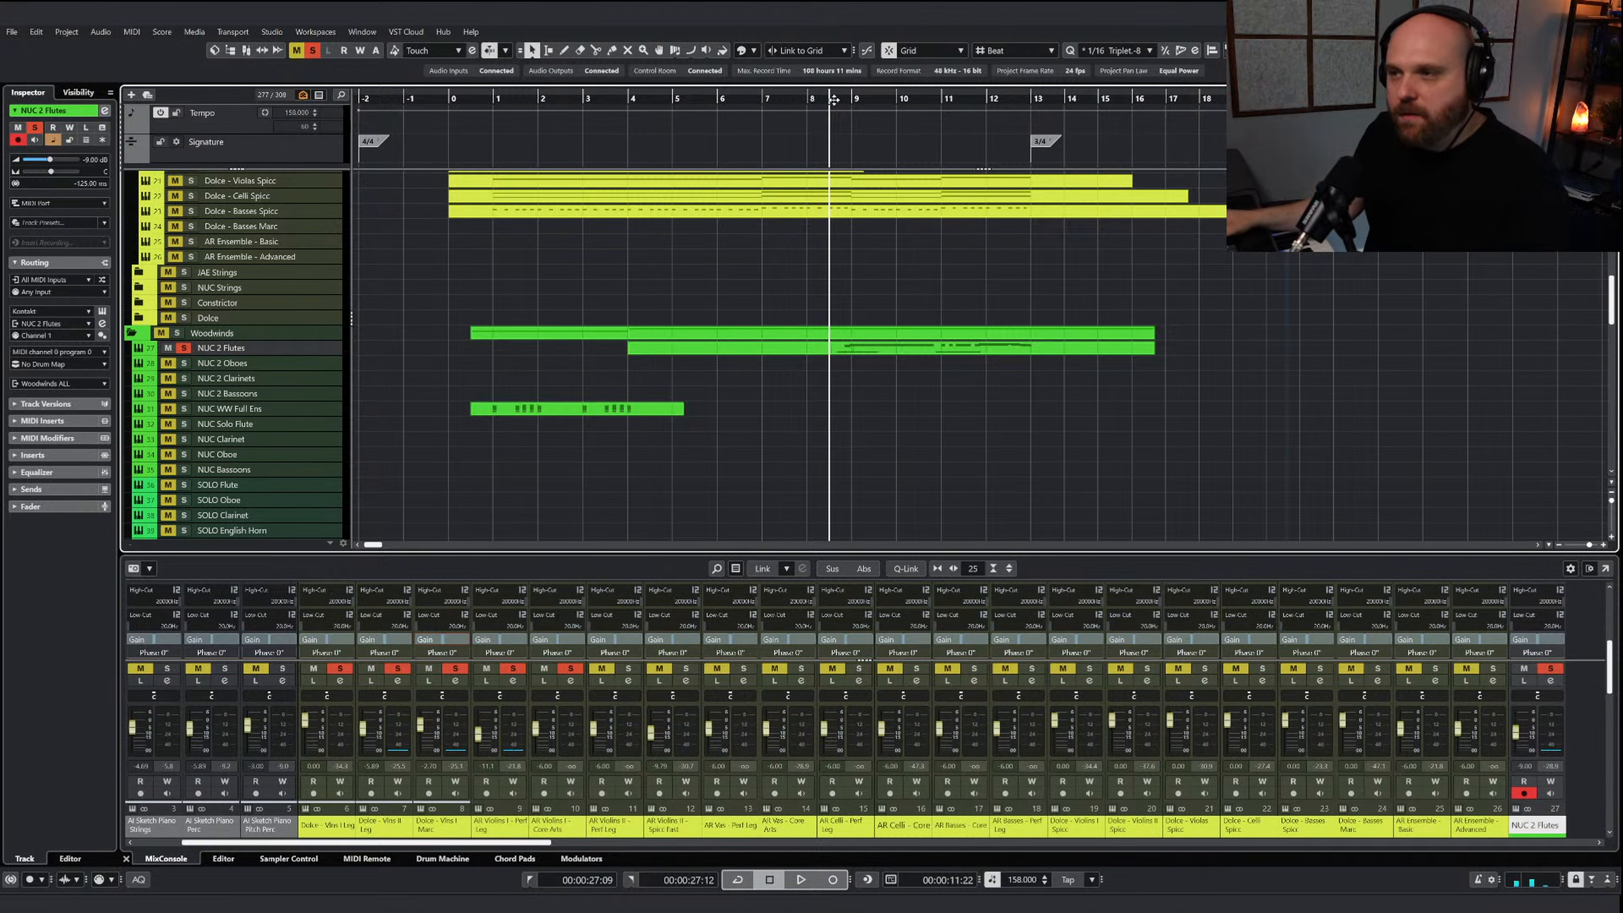
key(space)
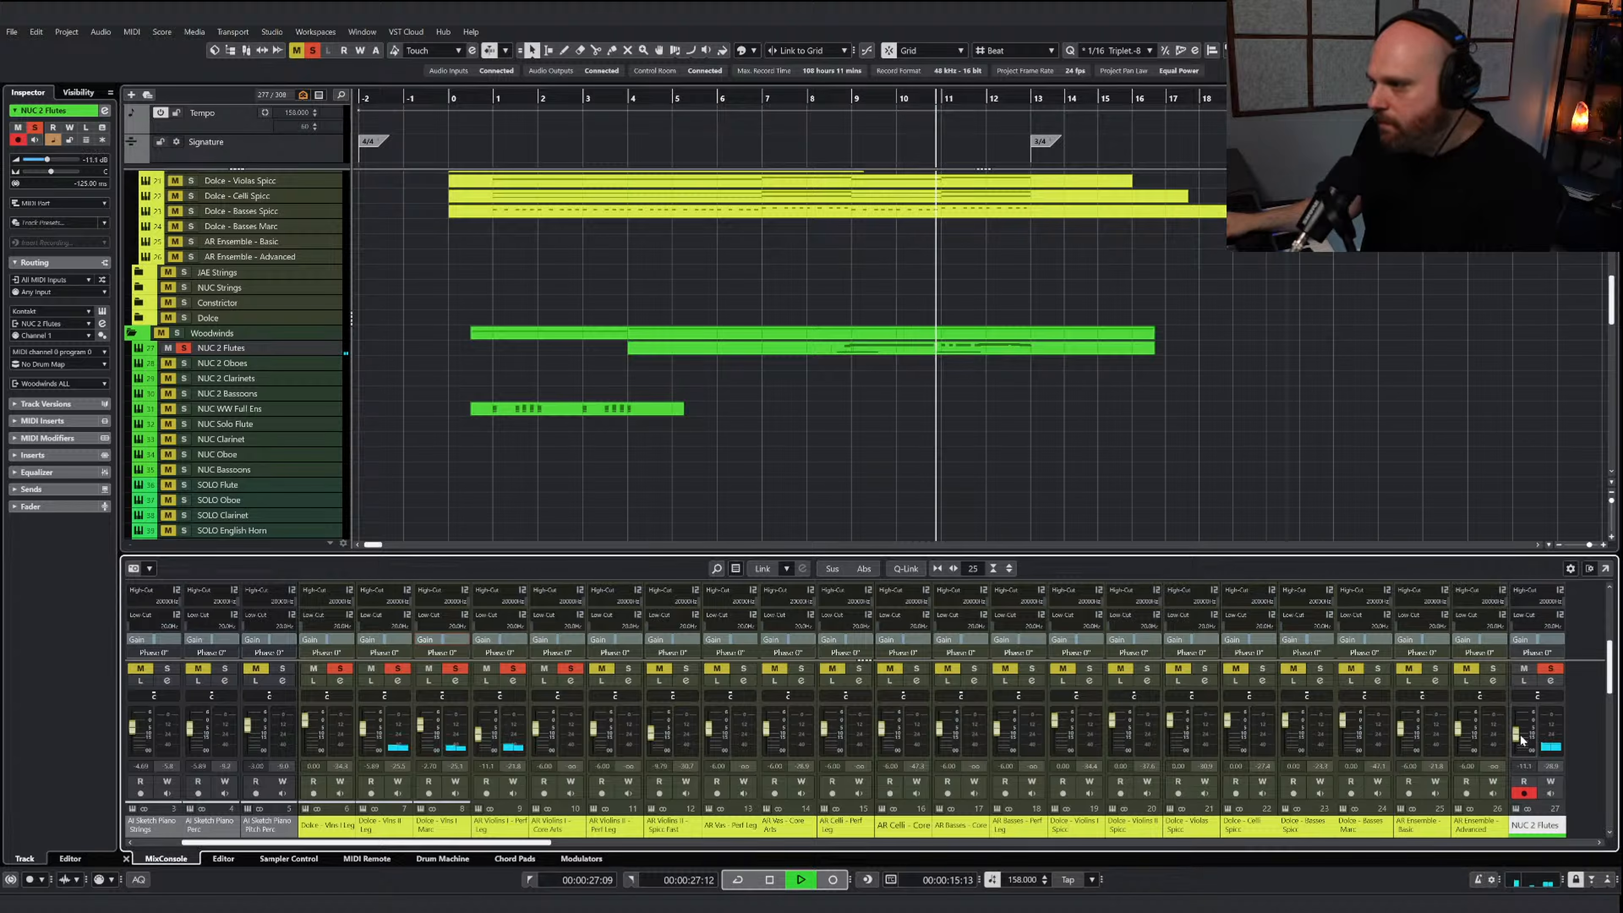
Clear all mutes and solos, and play the full arrangement from bar 6 and again from shortly before bar 9
click(296, 49)
click(312, 50)
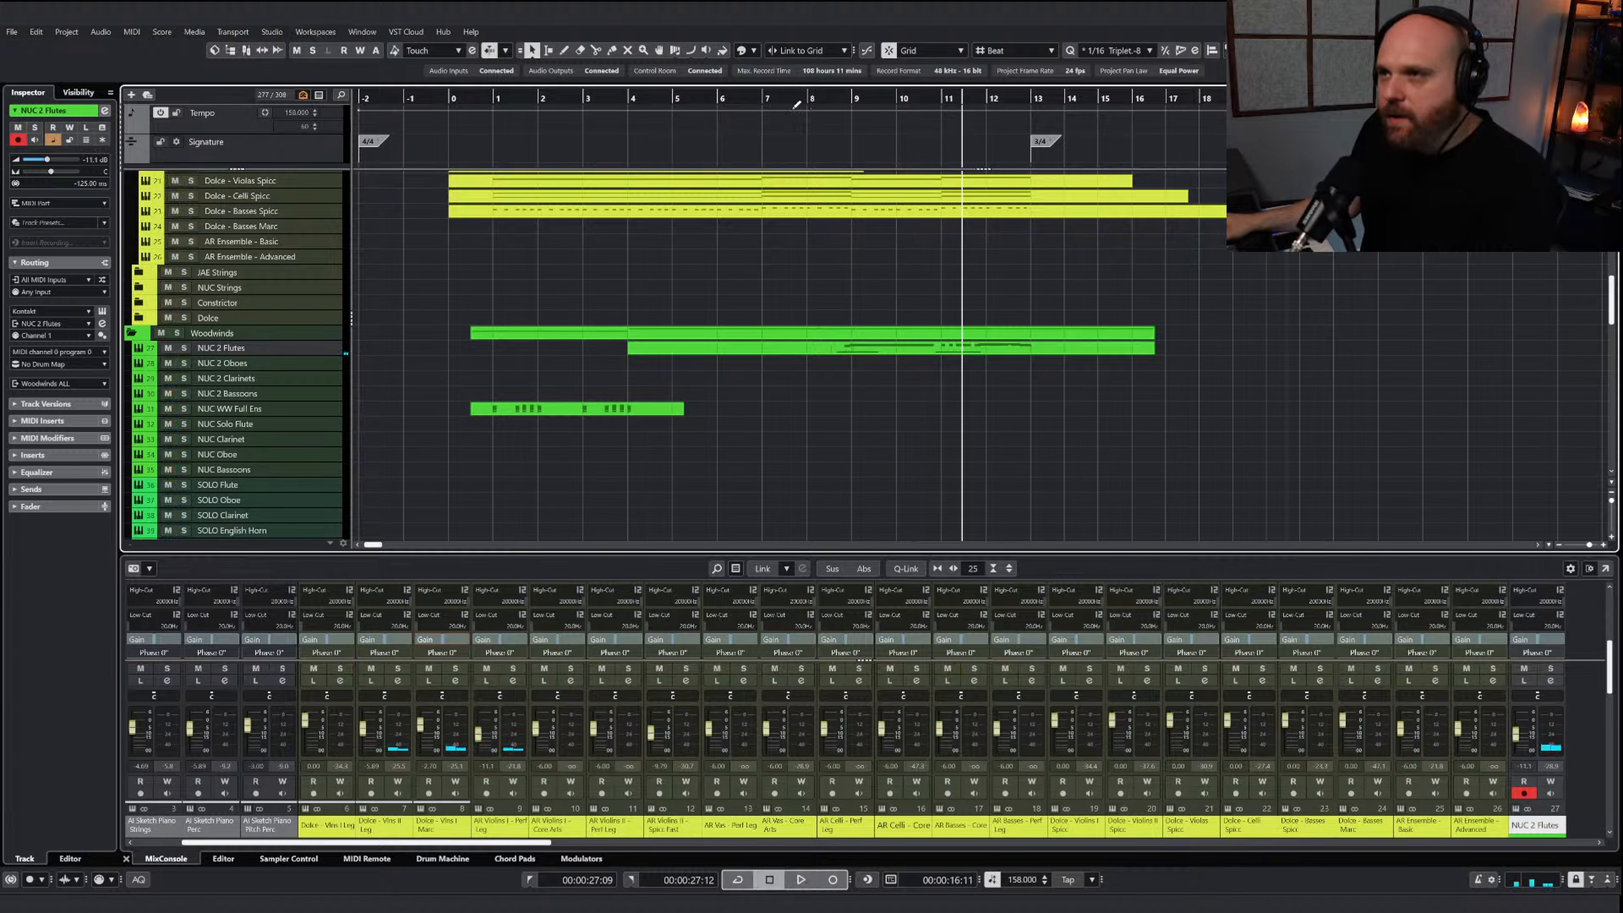
click(741, 104)
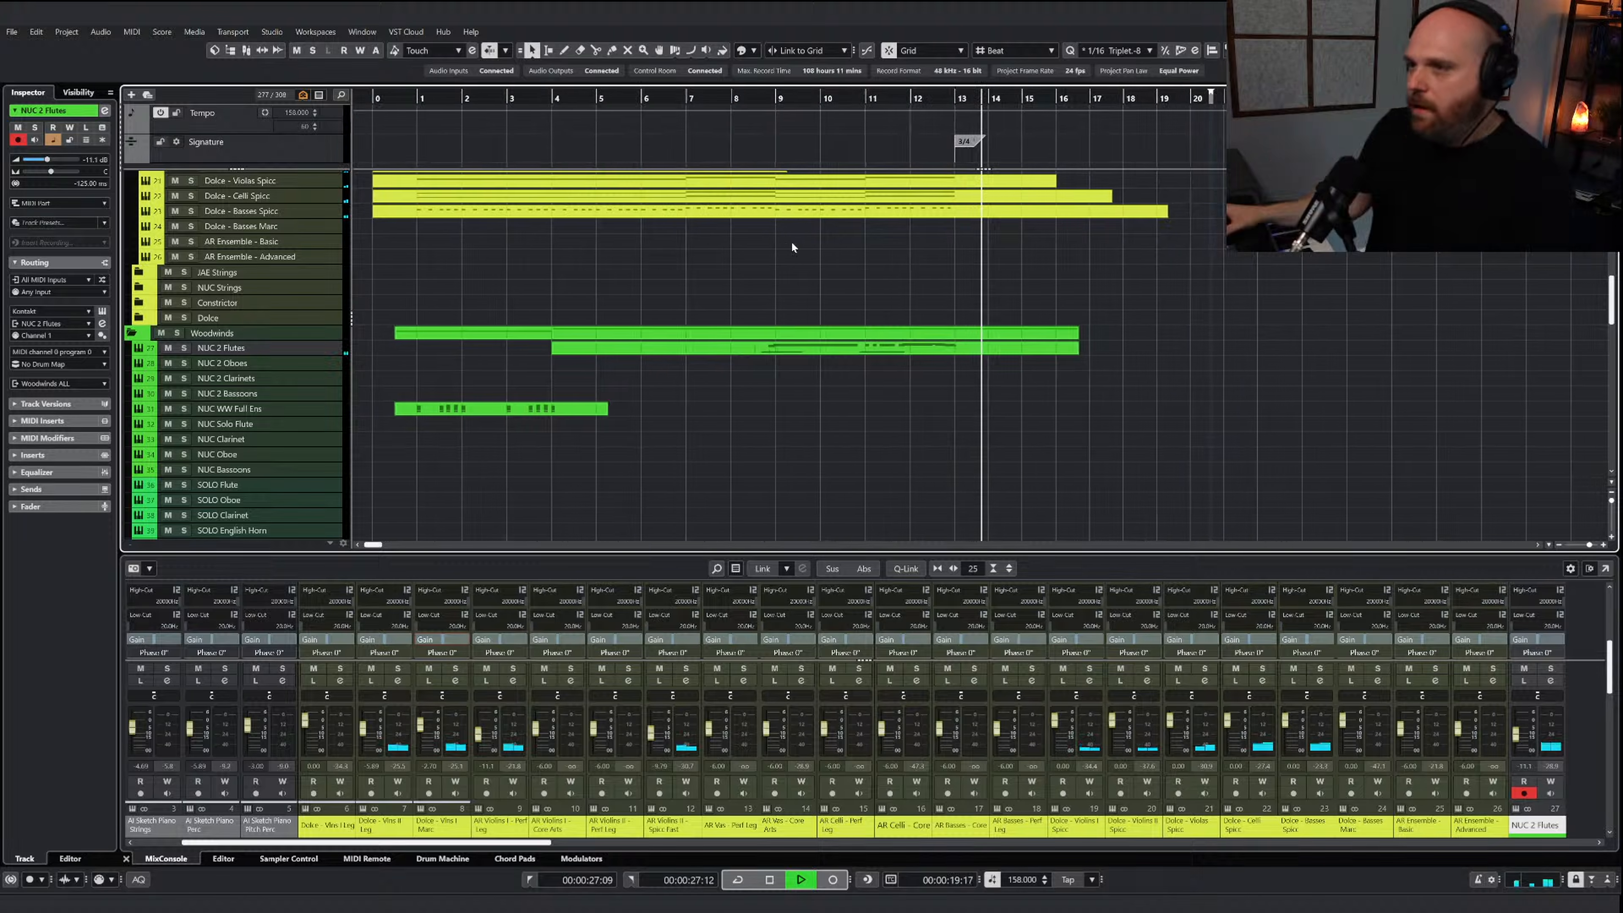
scroll(791, 240, up, 10)
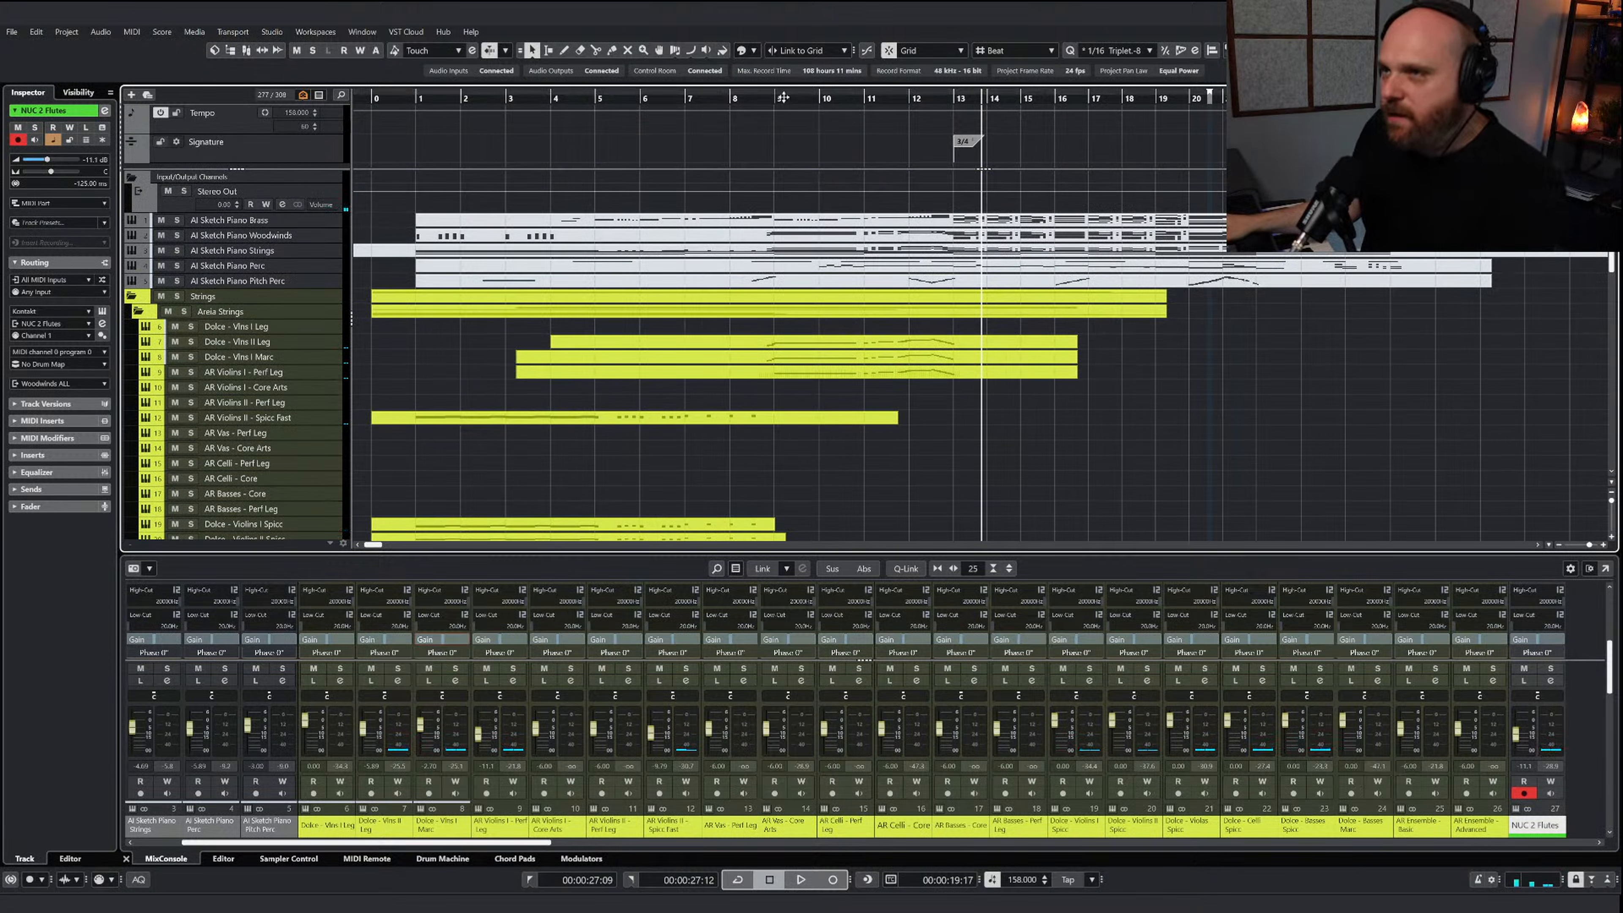
drag(782, 99, 752, 99)
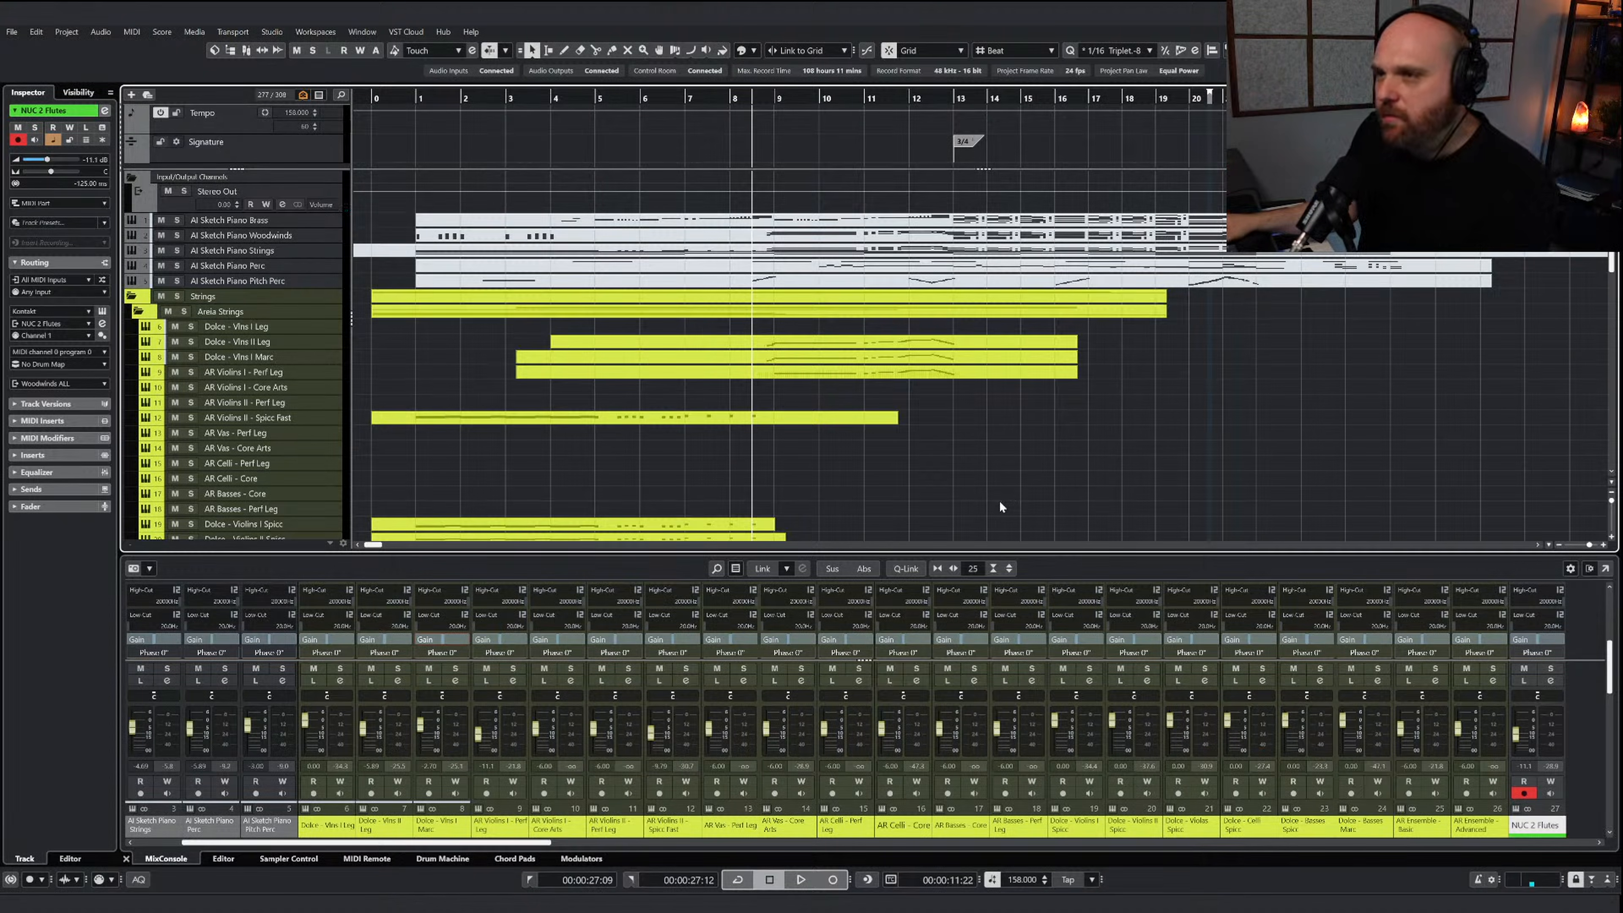
key(space)
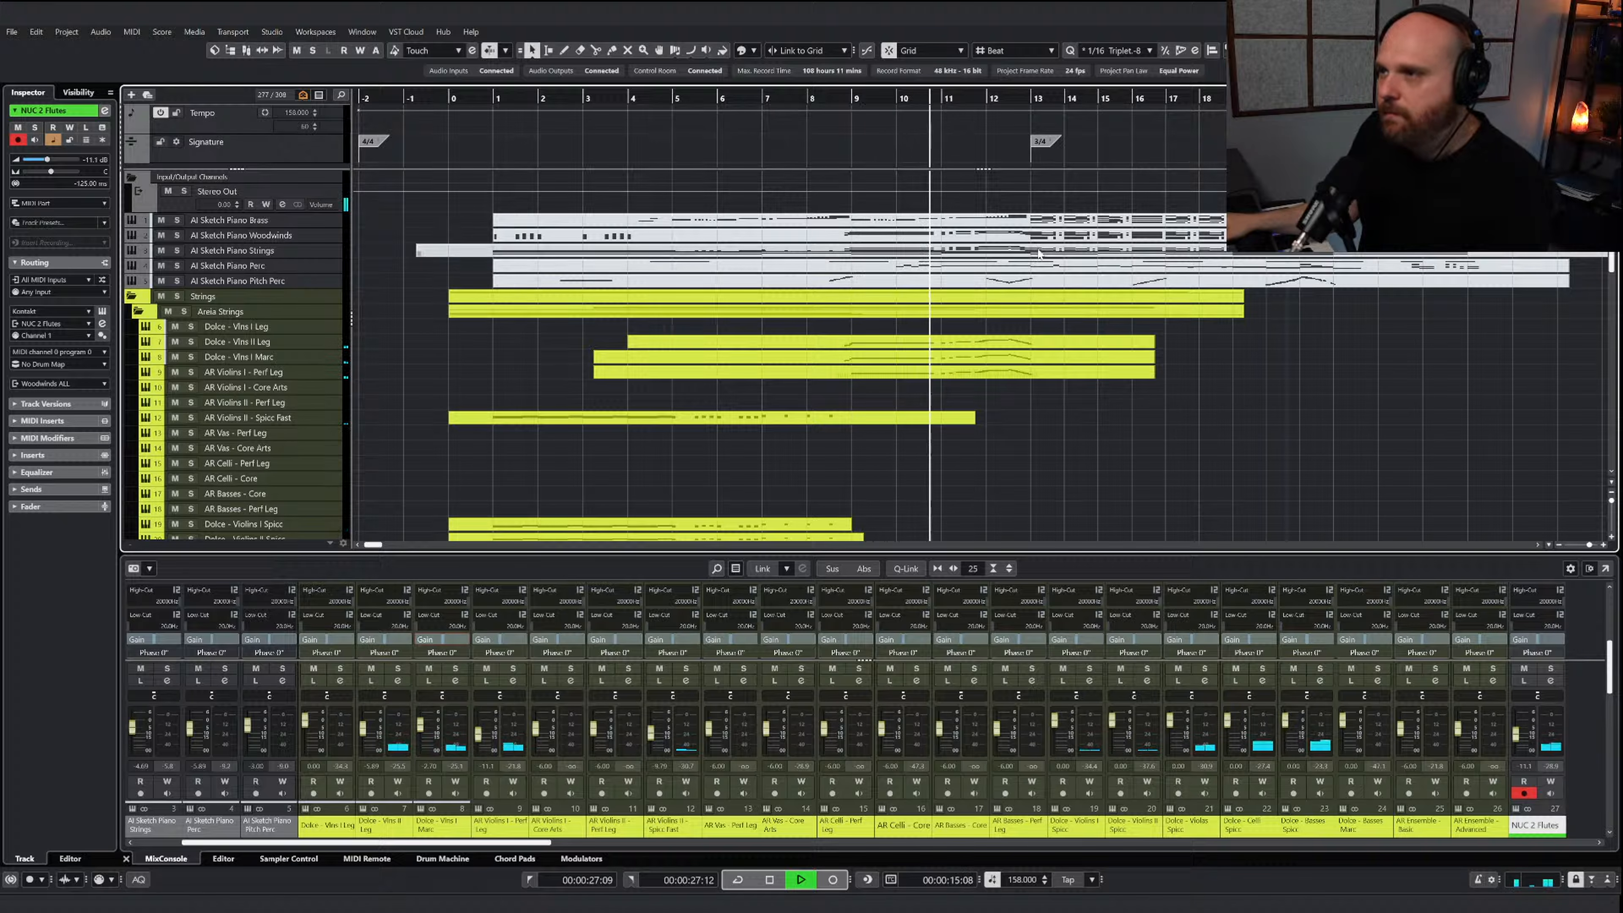
Copy the melody notes from bar 13 through bar 21 of AI Sketch Piano Strings into the Dolce - Vlns I Marc part at bar 13
double_click(1002, 258)
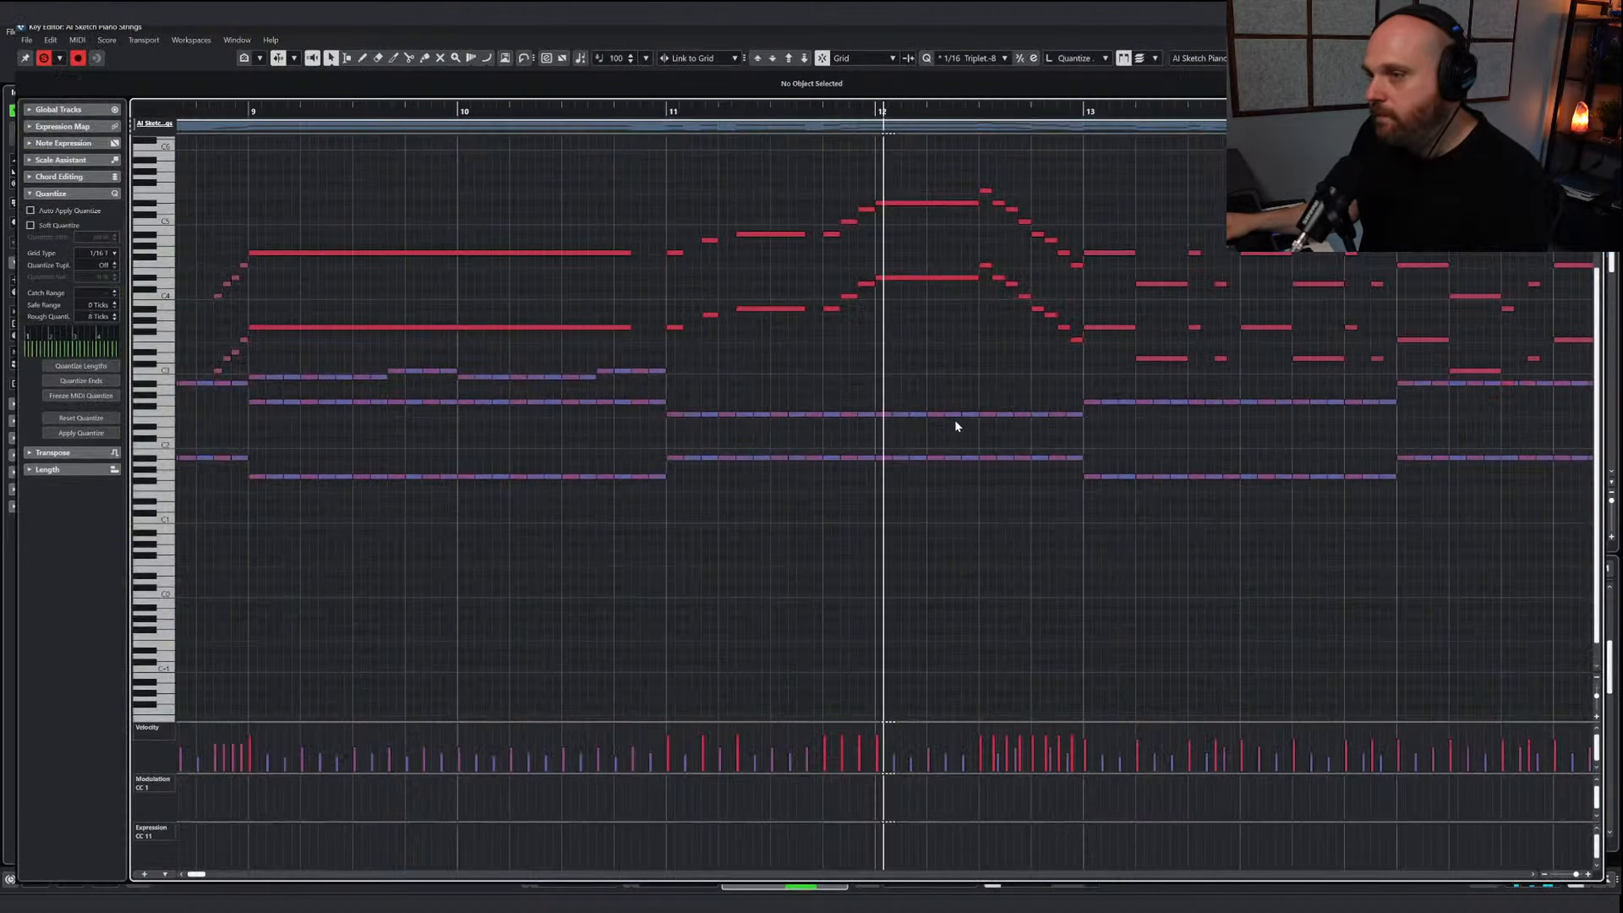
key(g)
key(g)
key(g)
key(g)
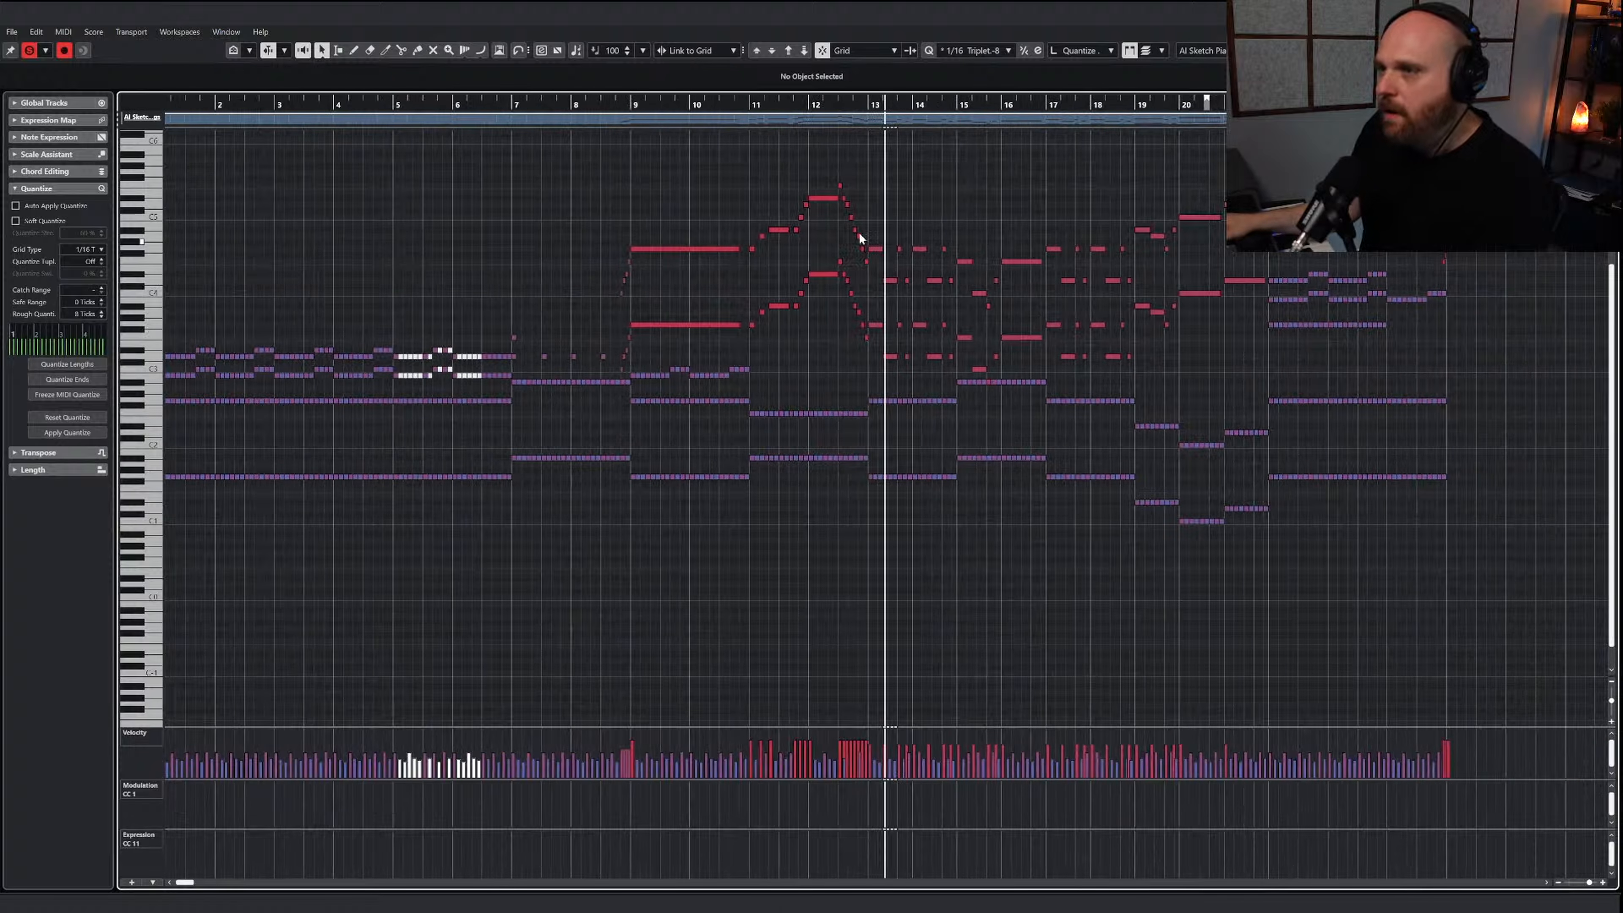
click(30, 50)
drag(879, 220, 1230, 366)
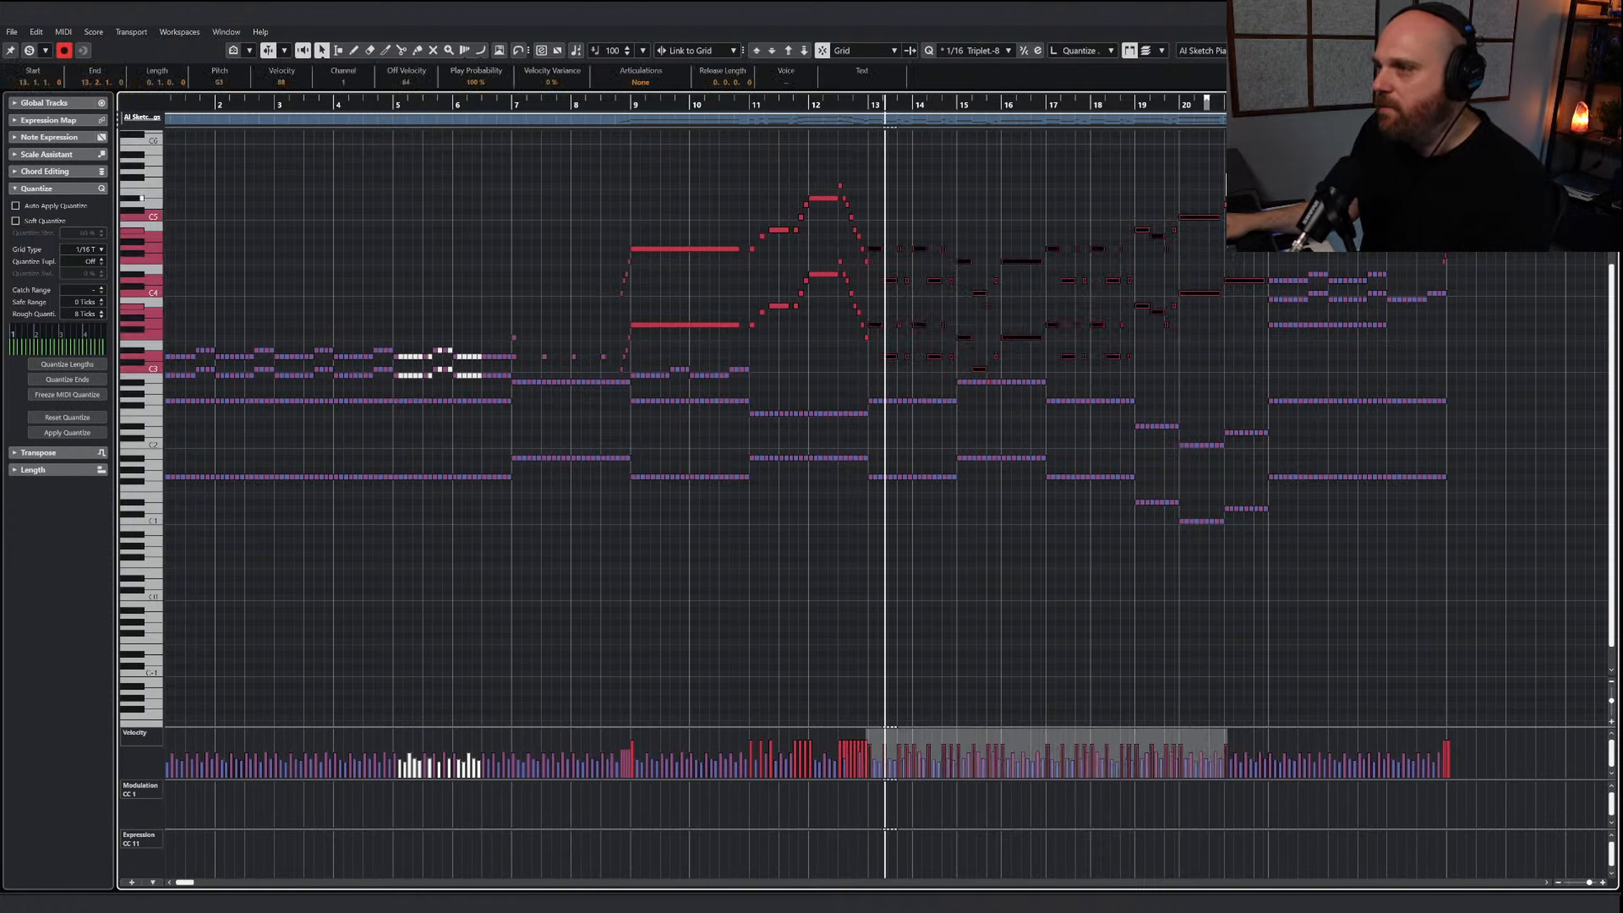
key(h)
key(h)
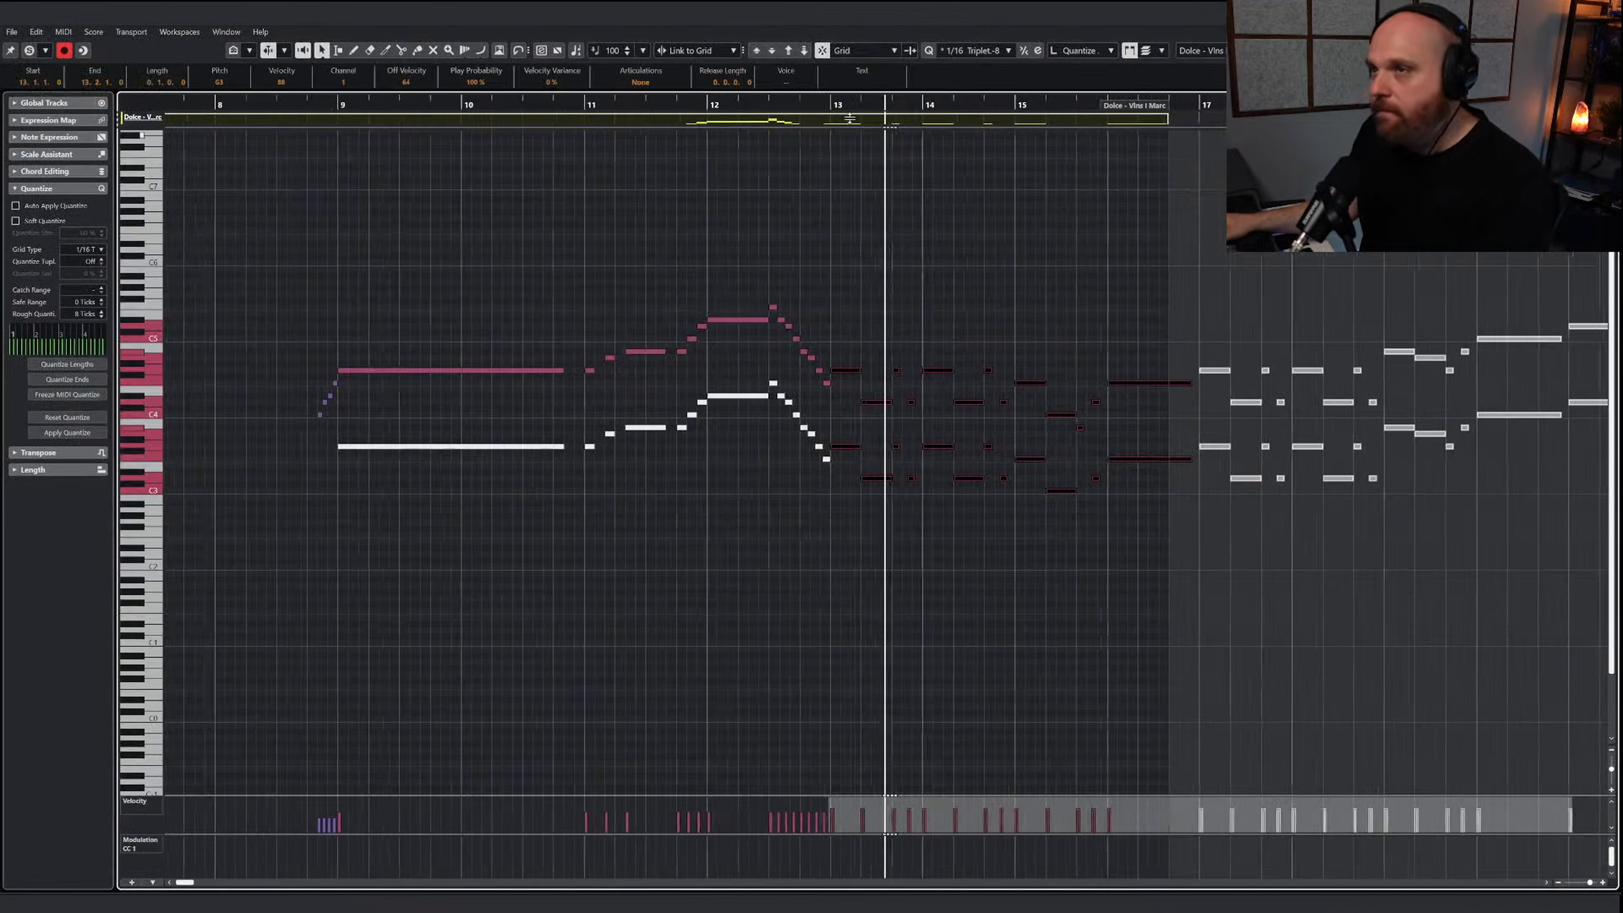
Place the pasted bar 13 melody one octave higher and extend the Dolce - Vlns I Marc part to bar 25
click(788, 49)
click(787, 49)
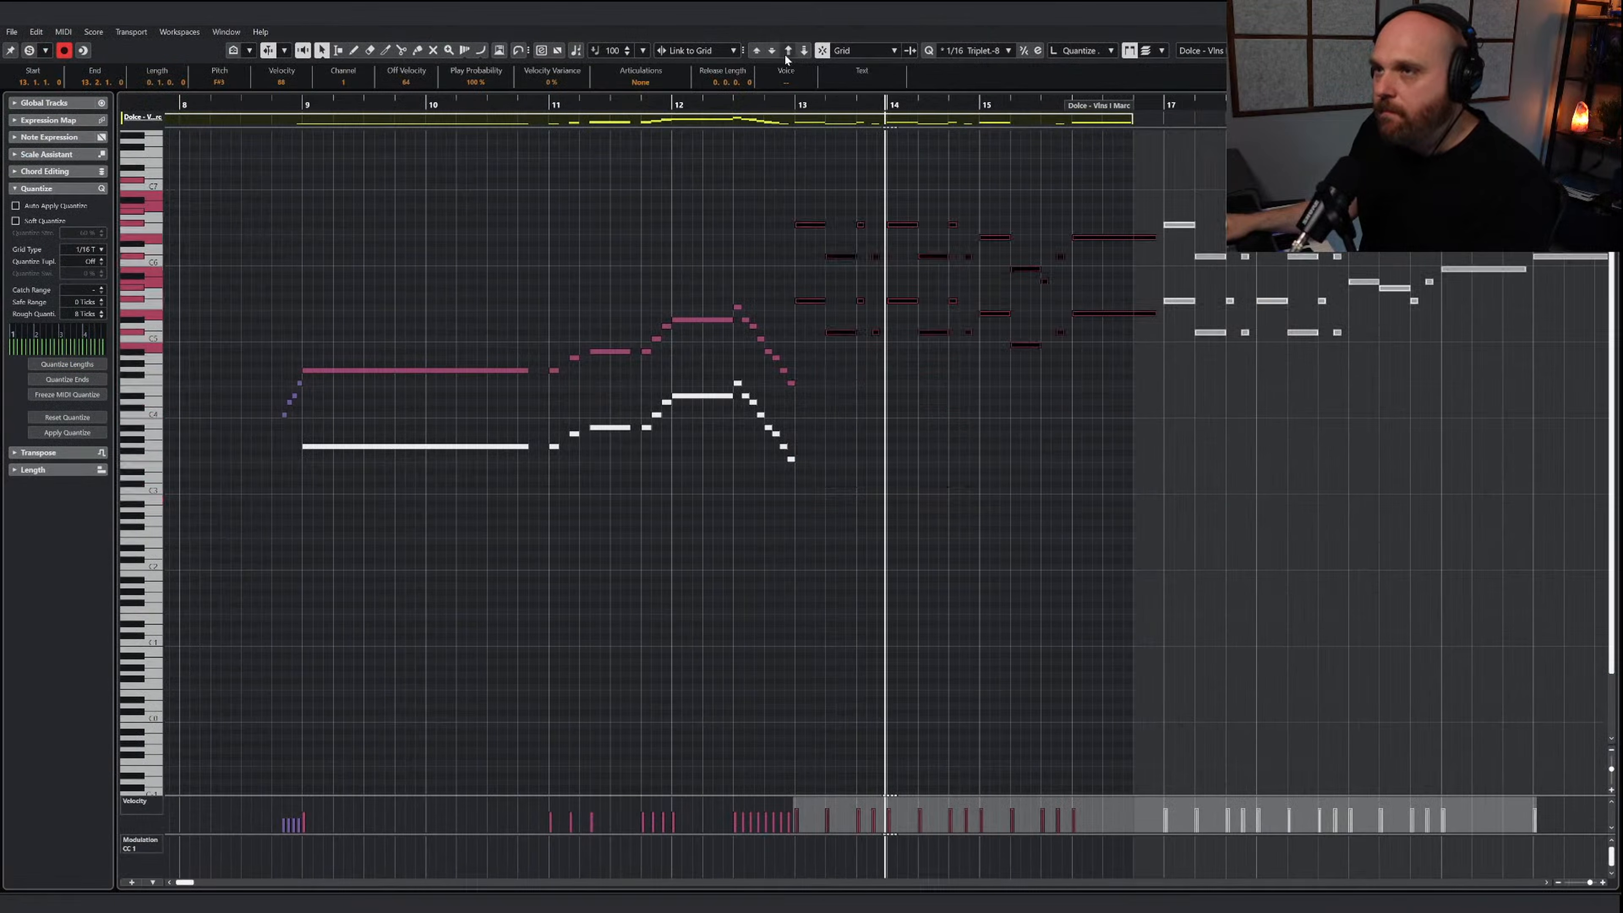
click(757, 51)
key(space)
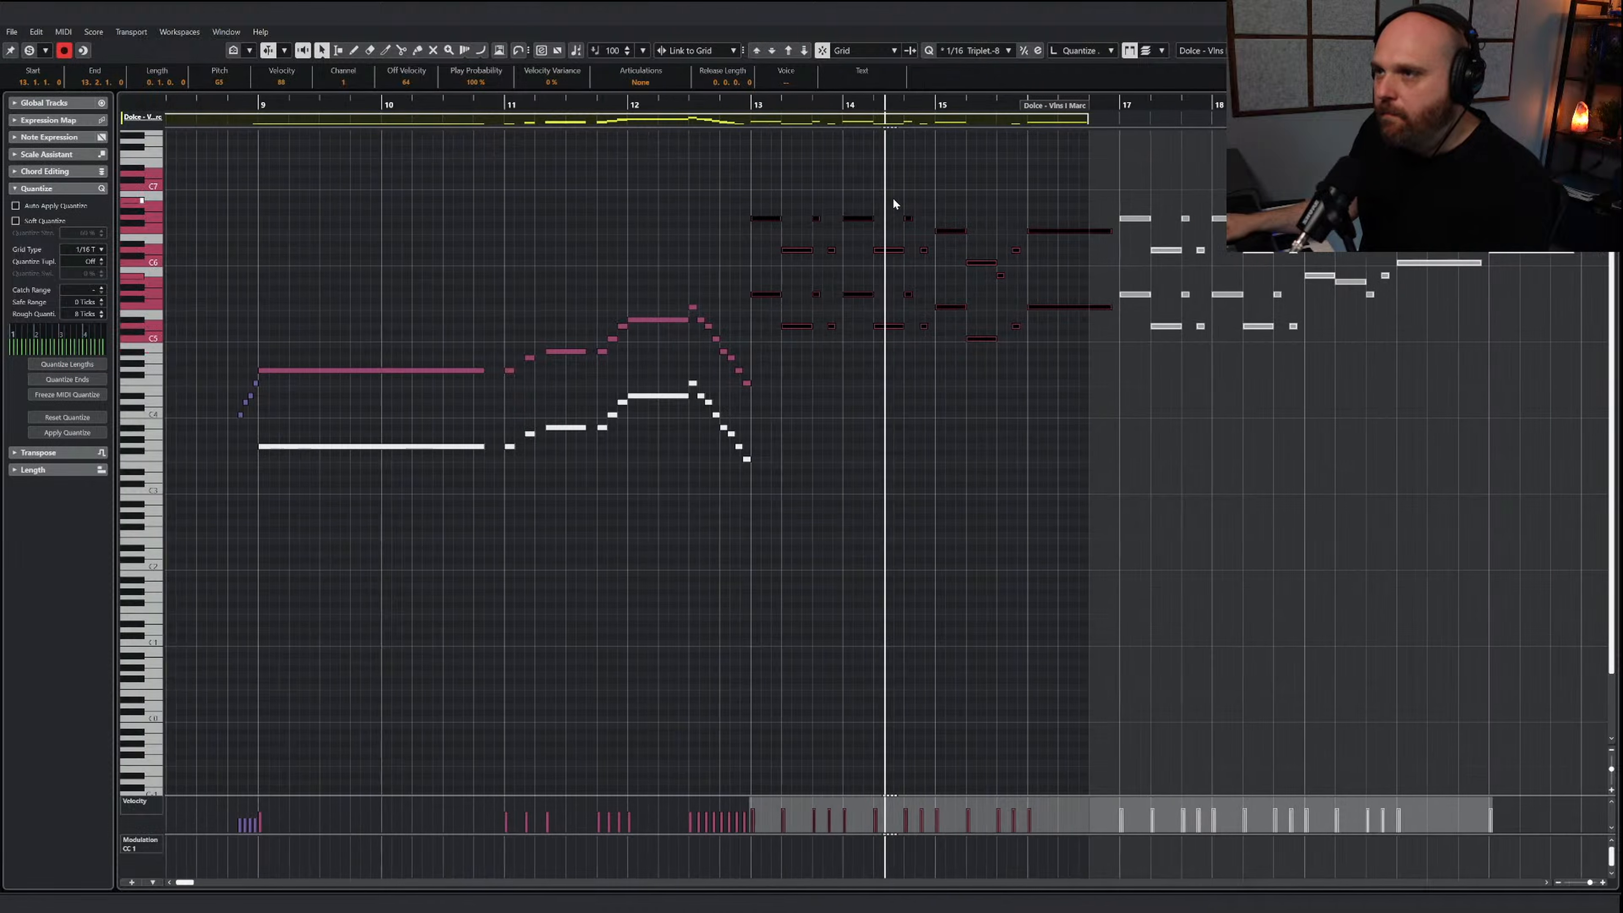
key(g)
key(g)
click(1096, 317)
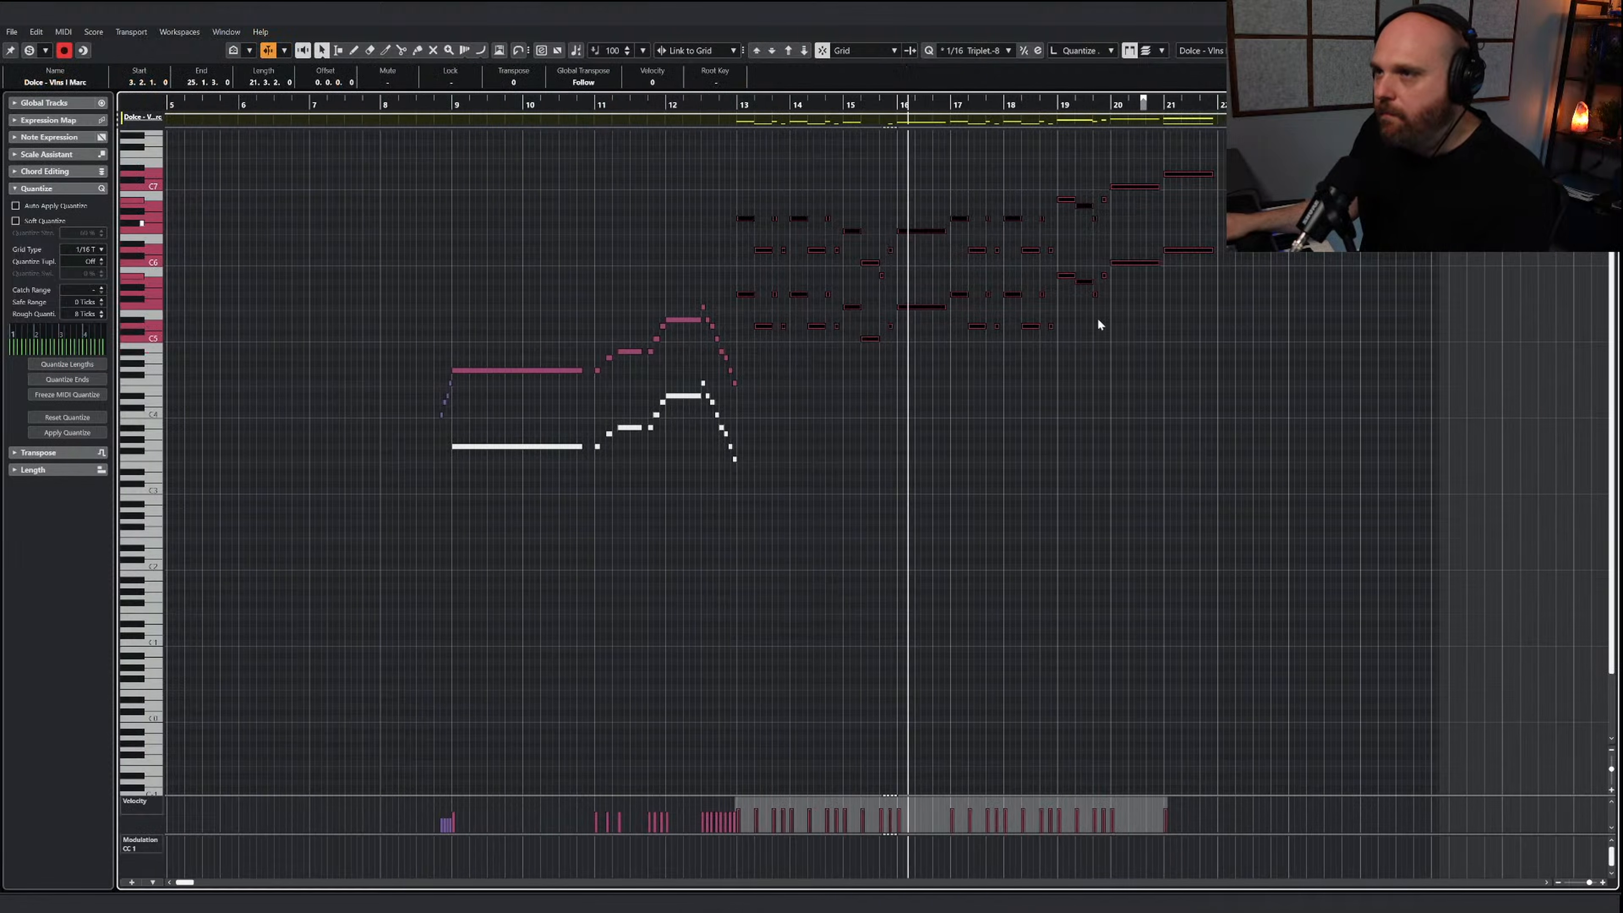
click(804, 50)
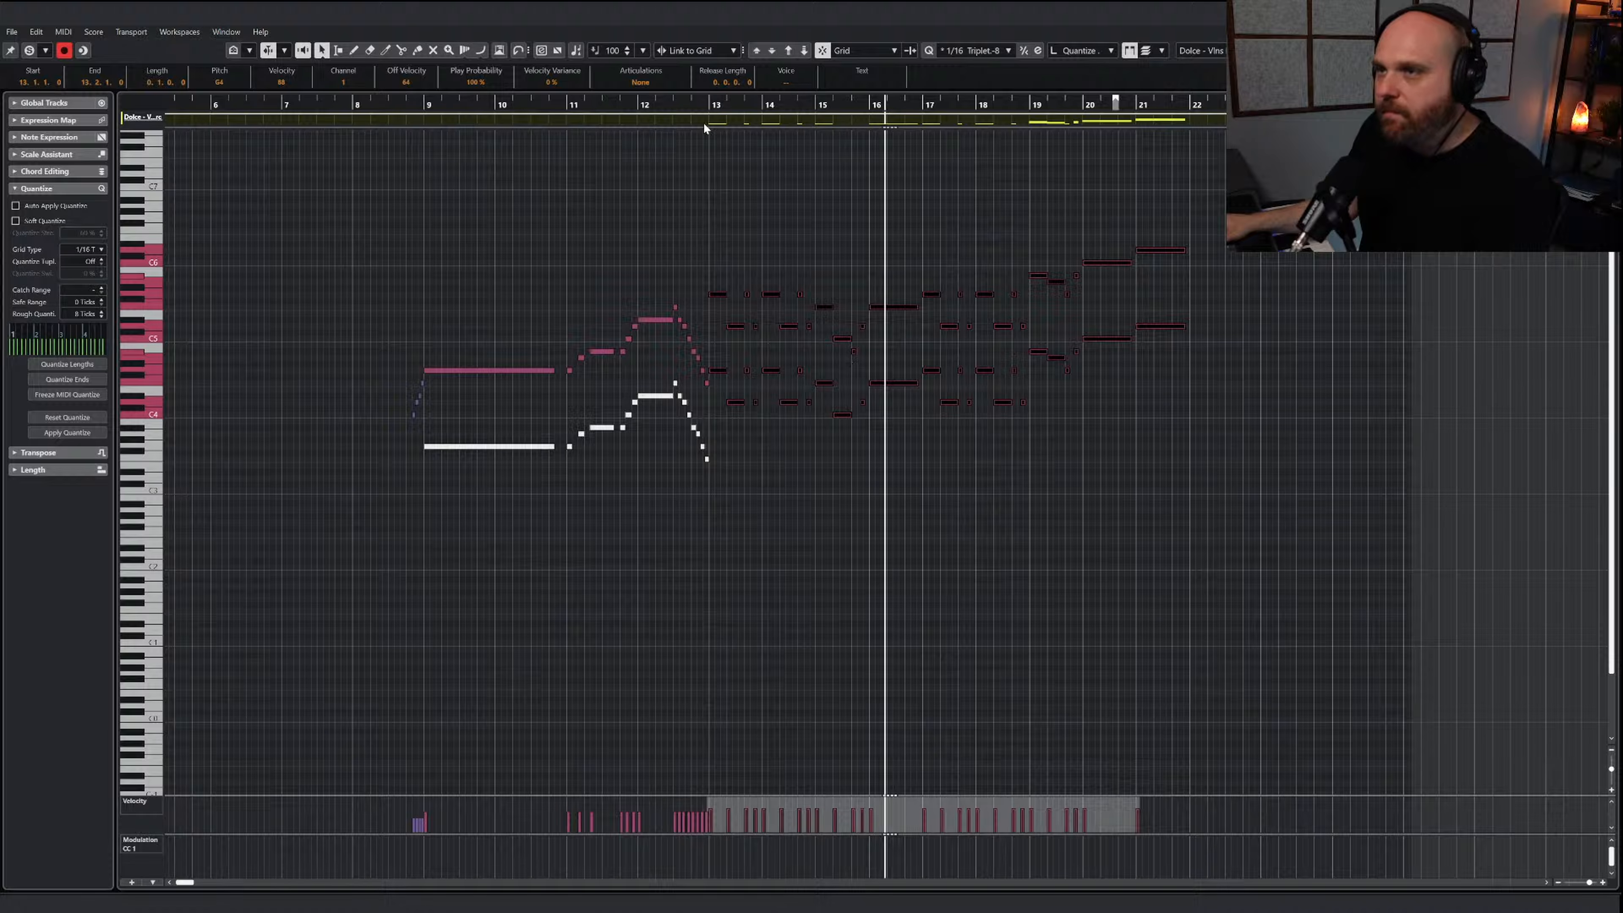
Deselect the notes, play the transposed melody from shortly before bar 13, and return to the project
click(682, 106)
key(space)
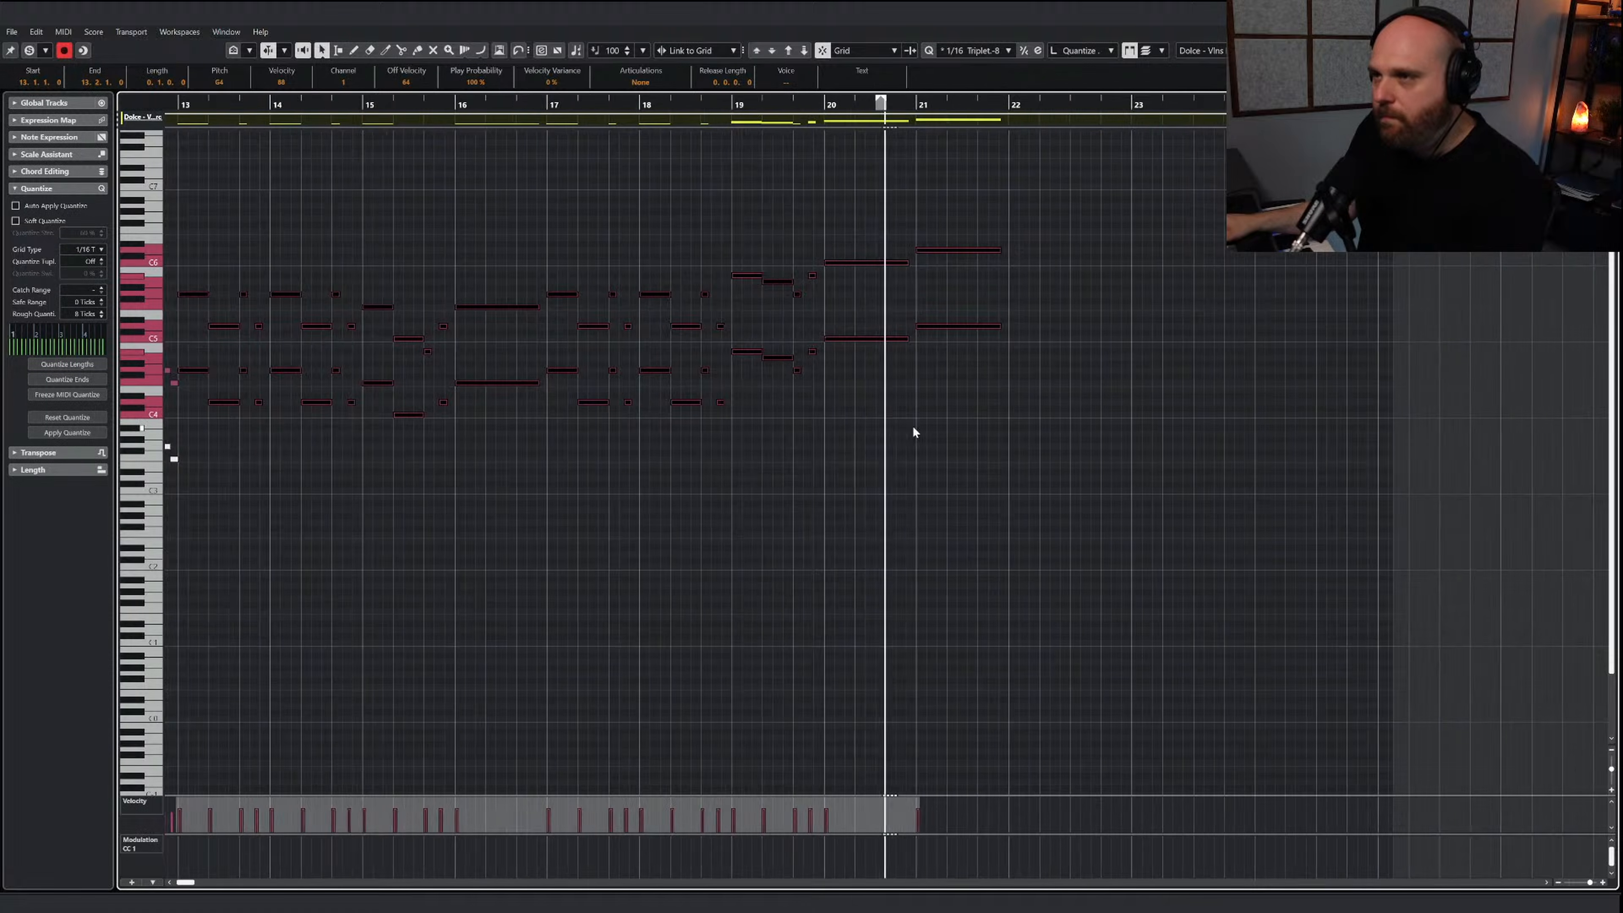
key(space)
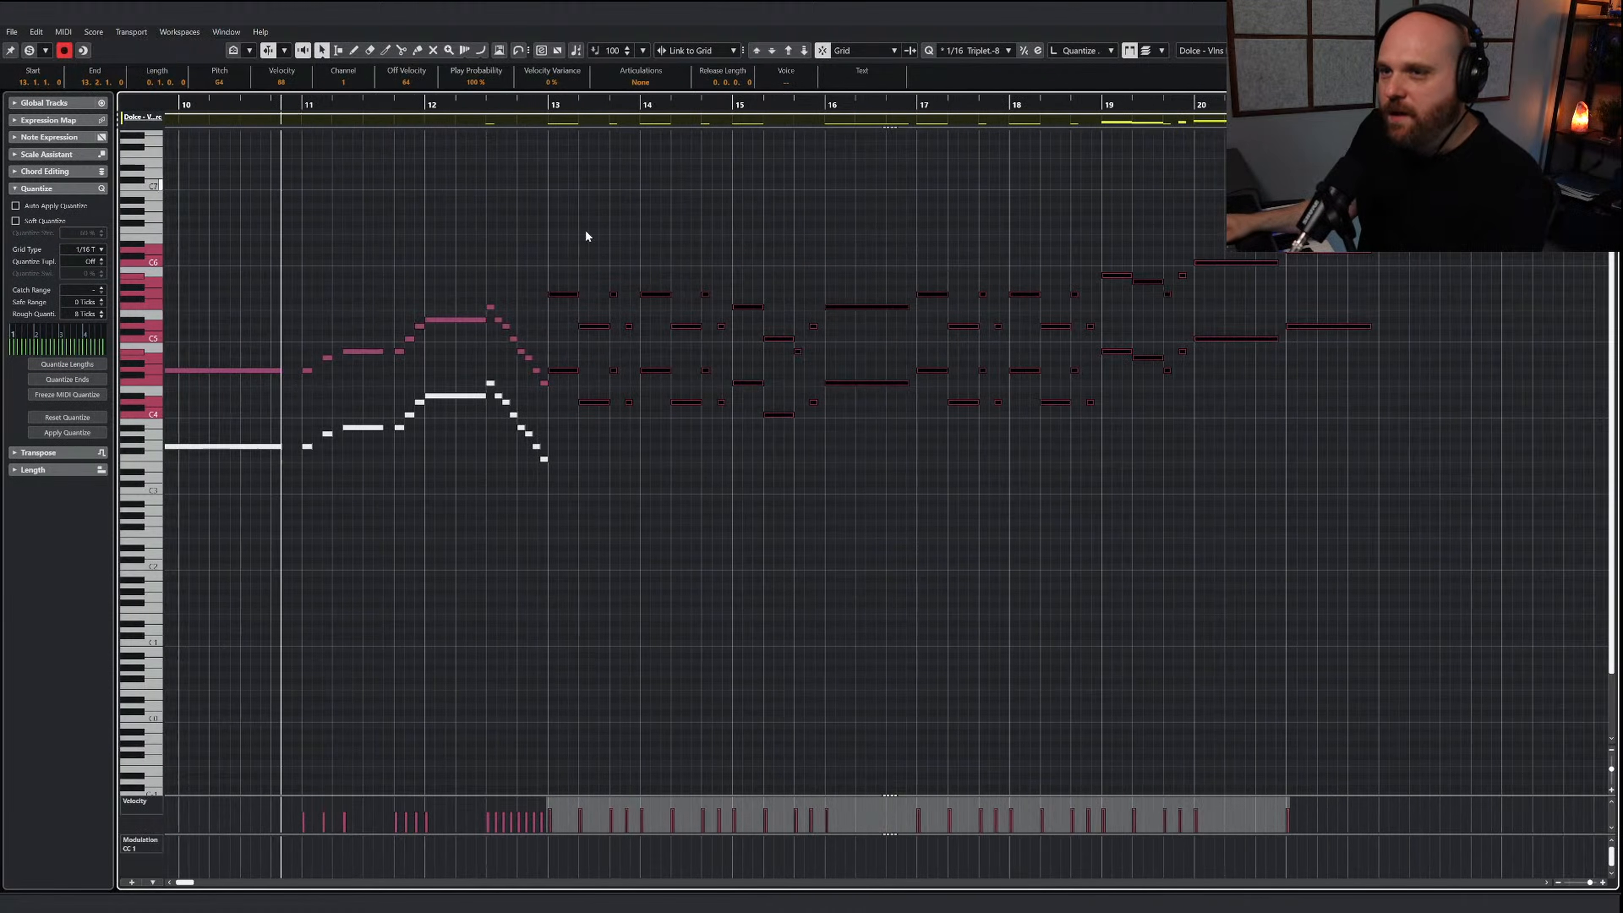
click(632, 257)
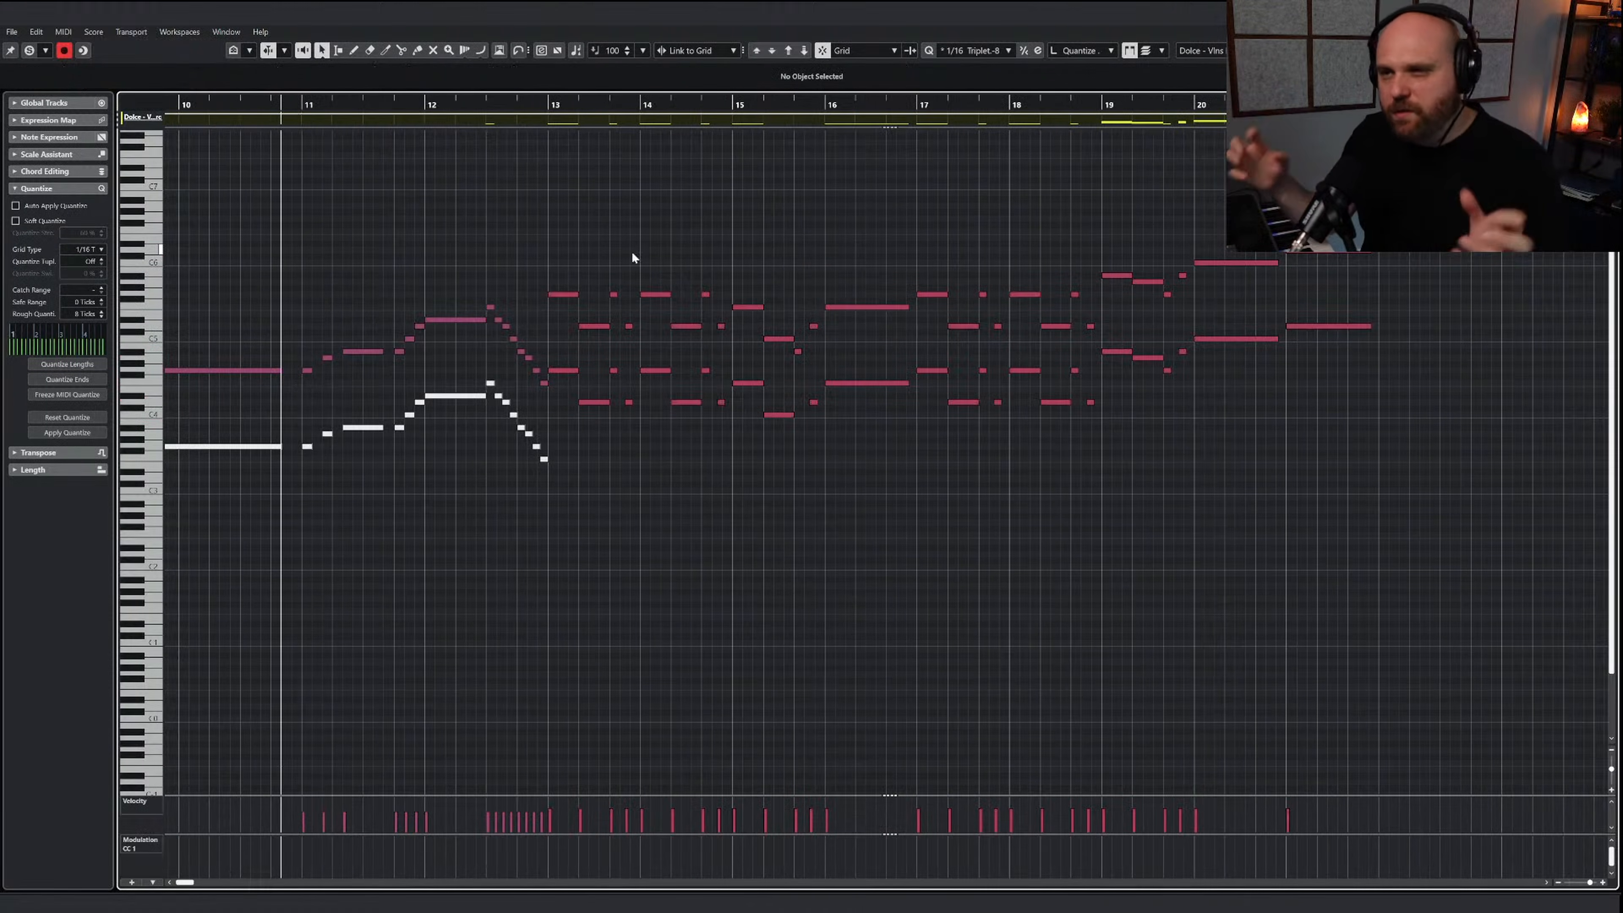
key(space)
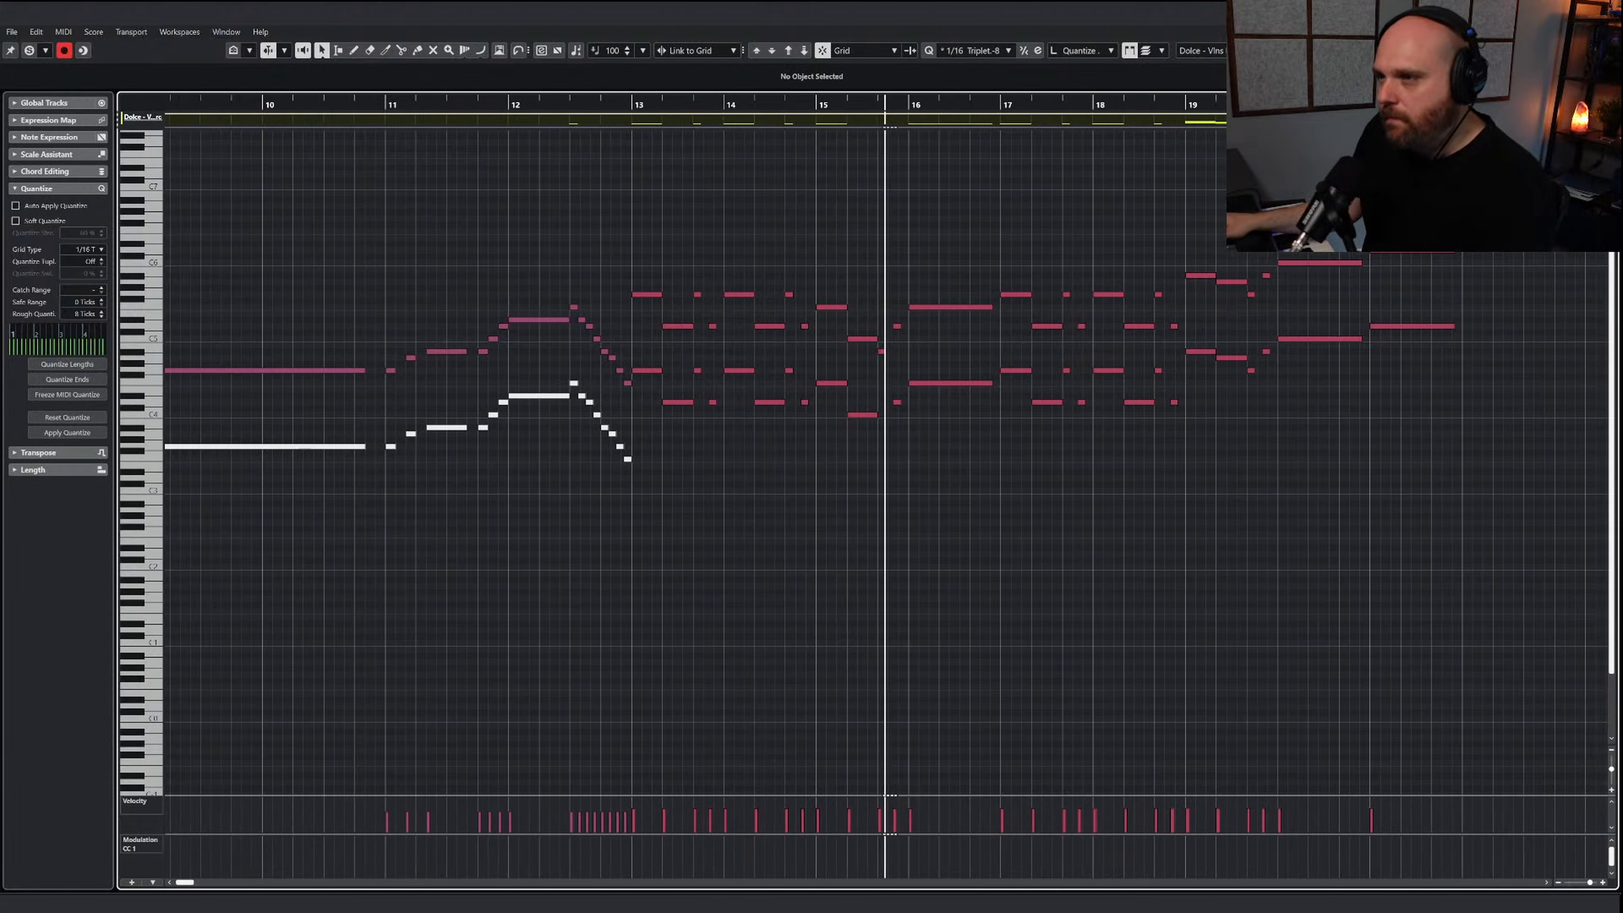
key(space)
key(Return)
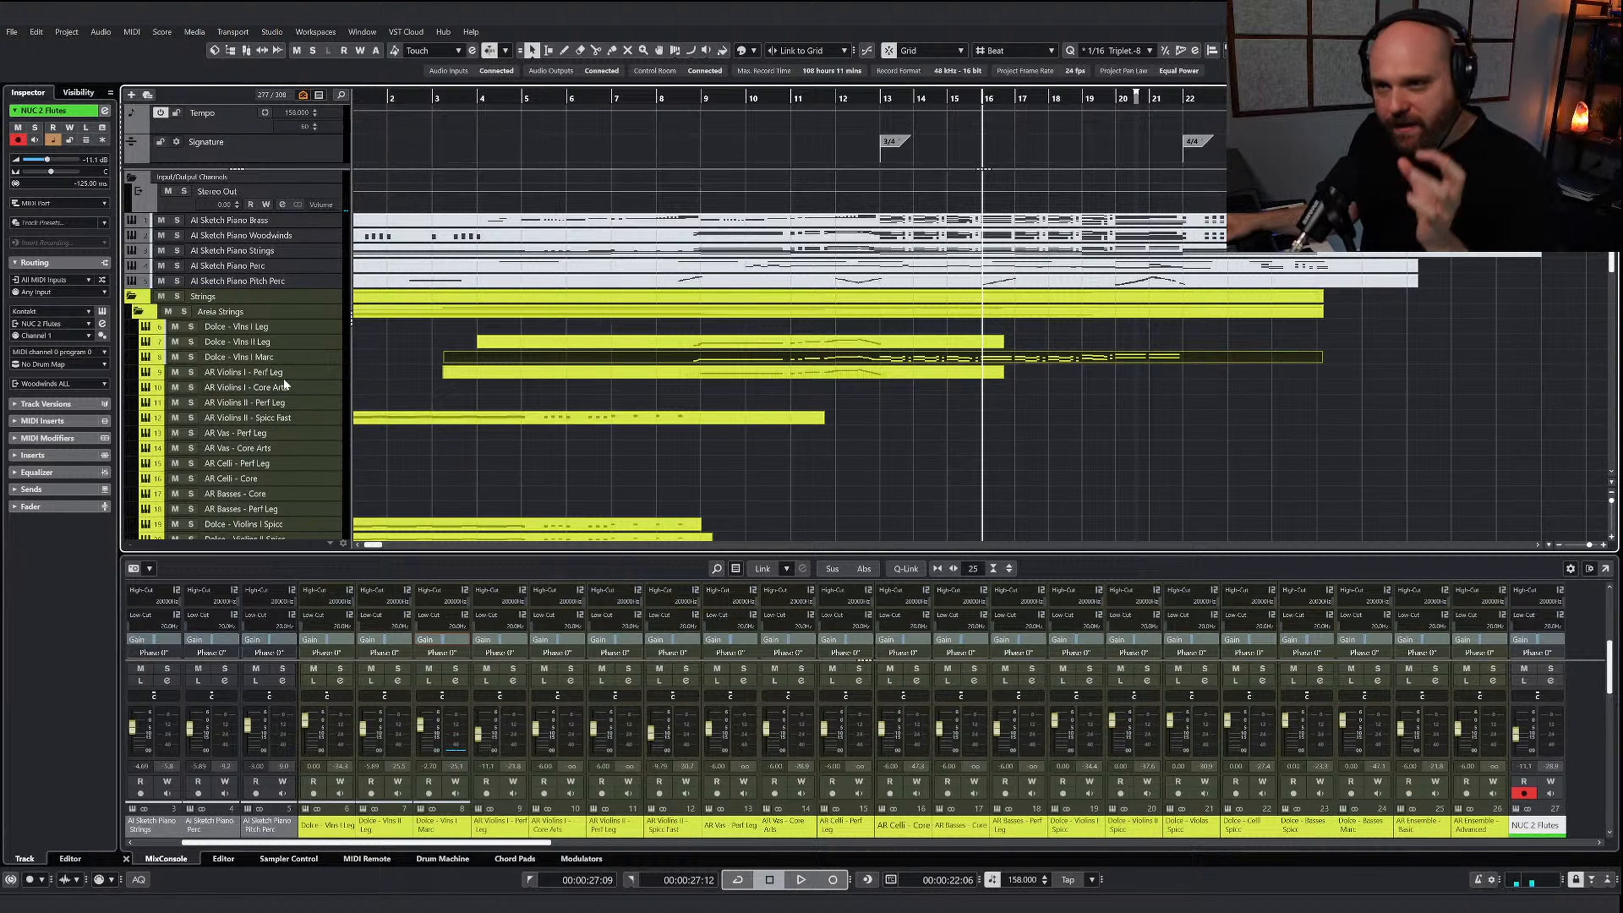
Check the AR Violins I - Core Arts articulations, split the Dolce - Vlns I Marc part at bar 13 and copy its second half to that track
click(275, 387)
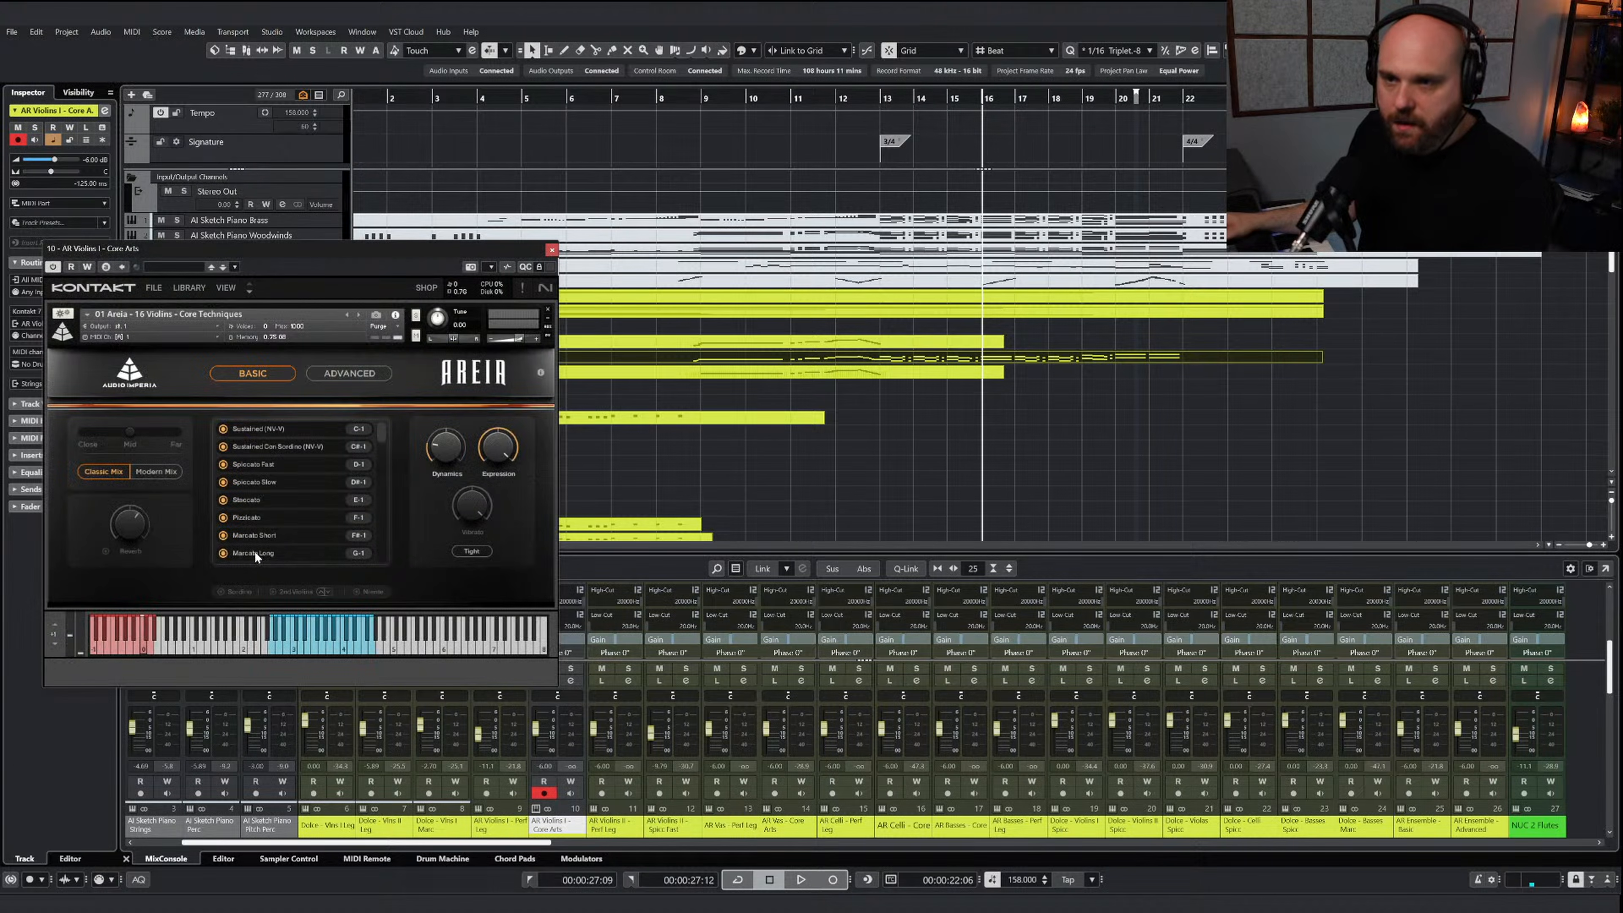
click(551, 249)
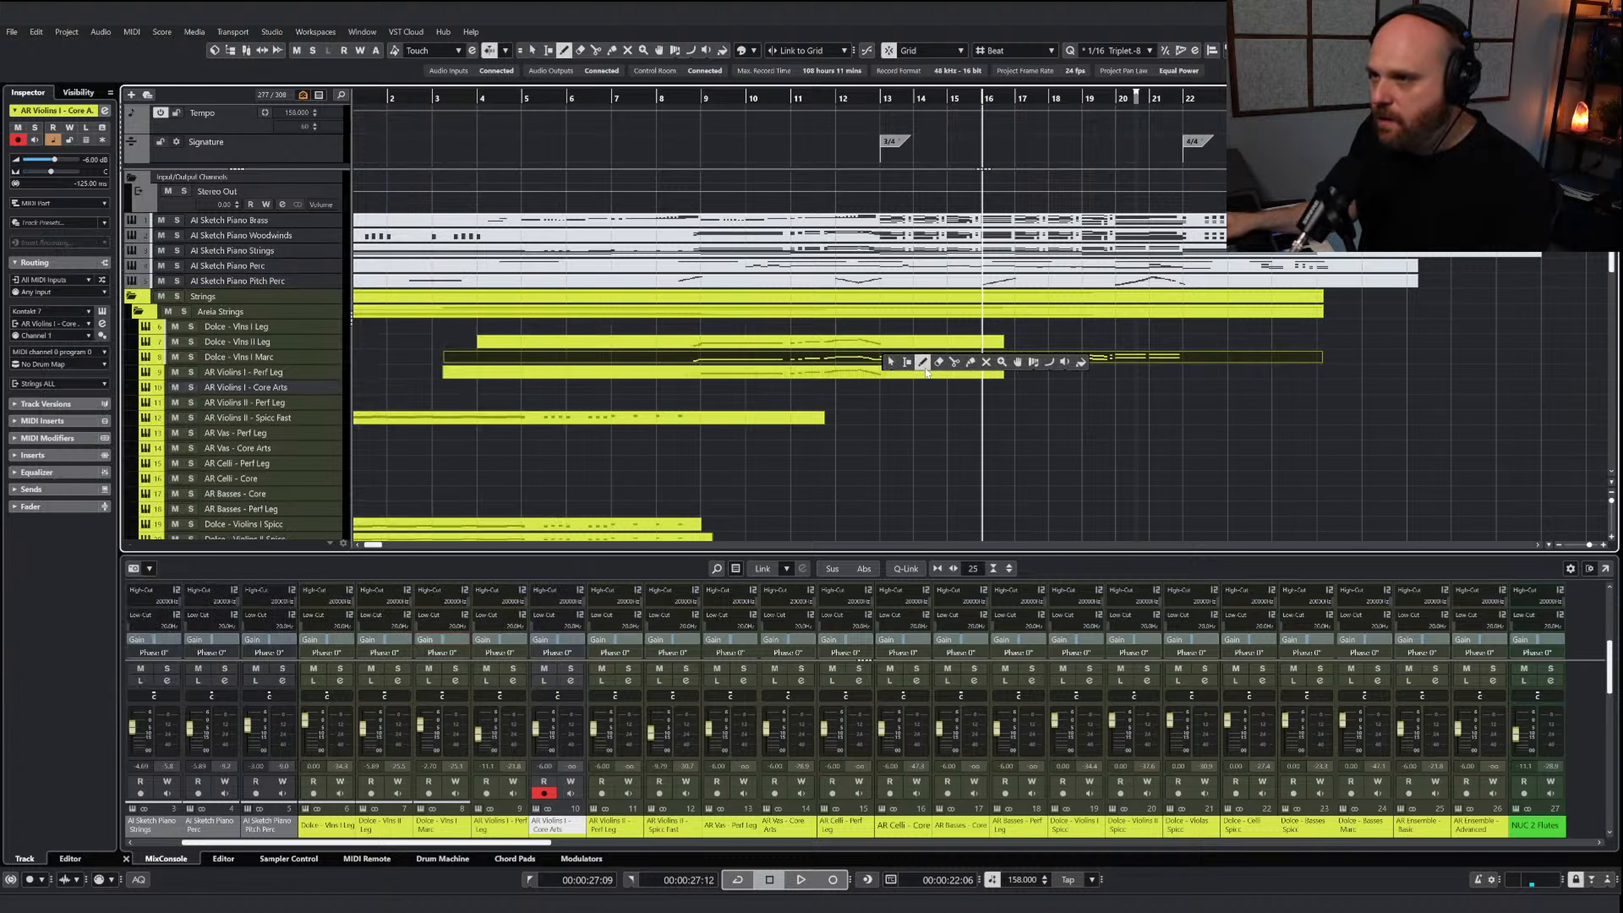
click(958, 366)
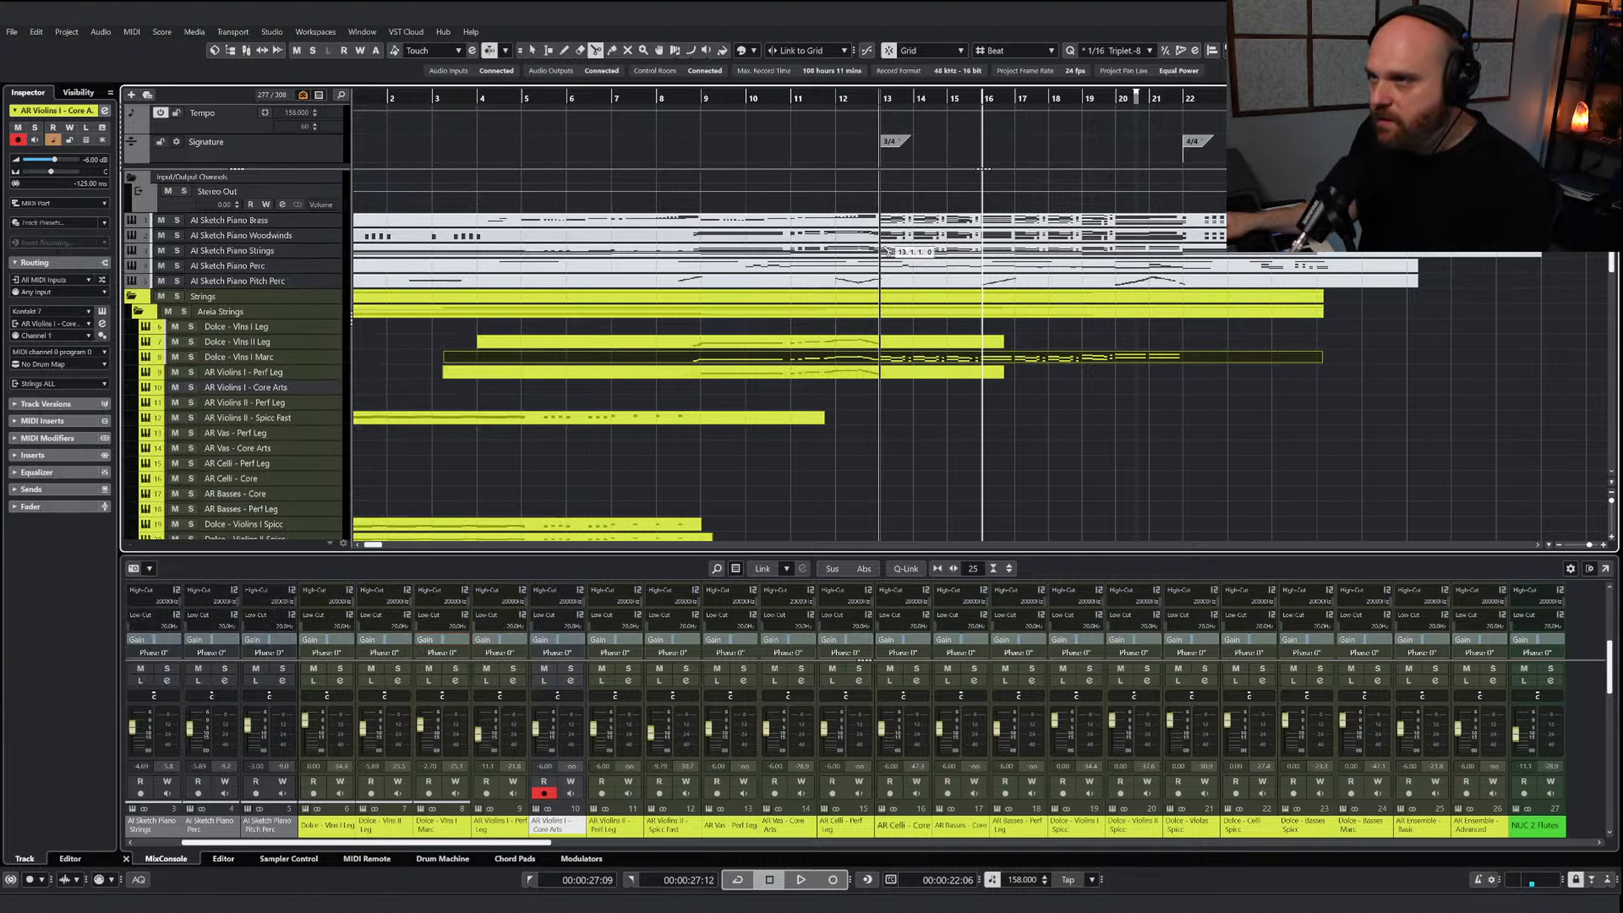
click(882, 363)
right_click(911, 419)
click(920, 429)
drag(897, 360, 905, 396)
key(Delete)
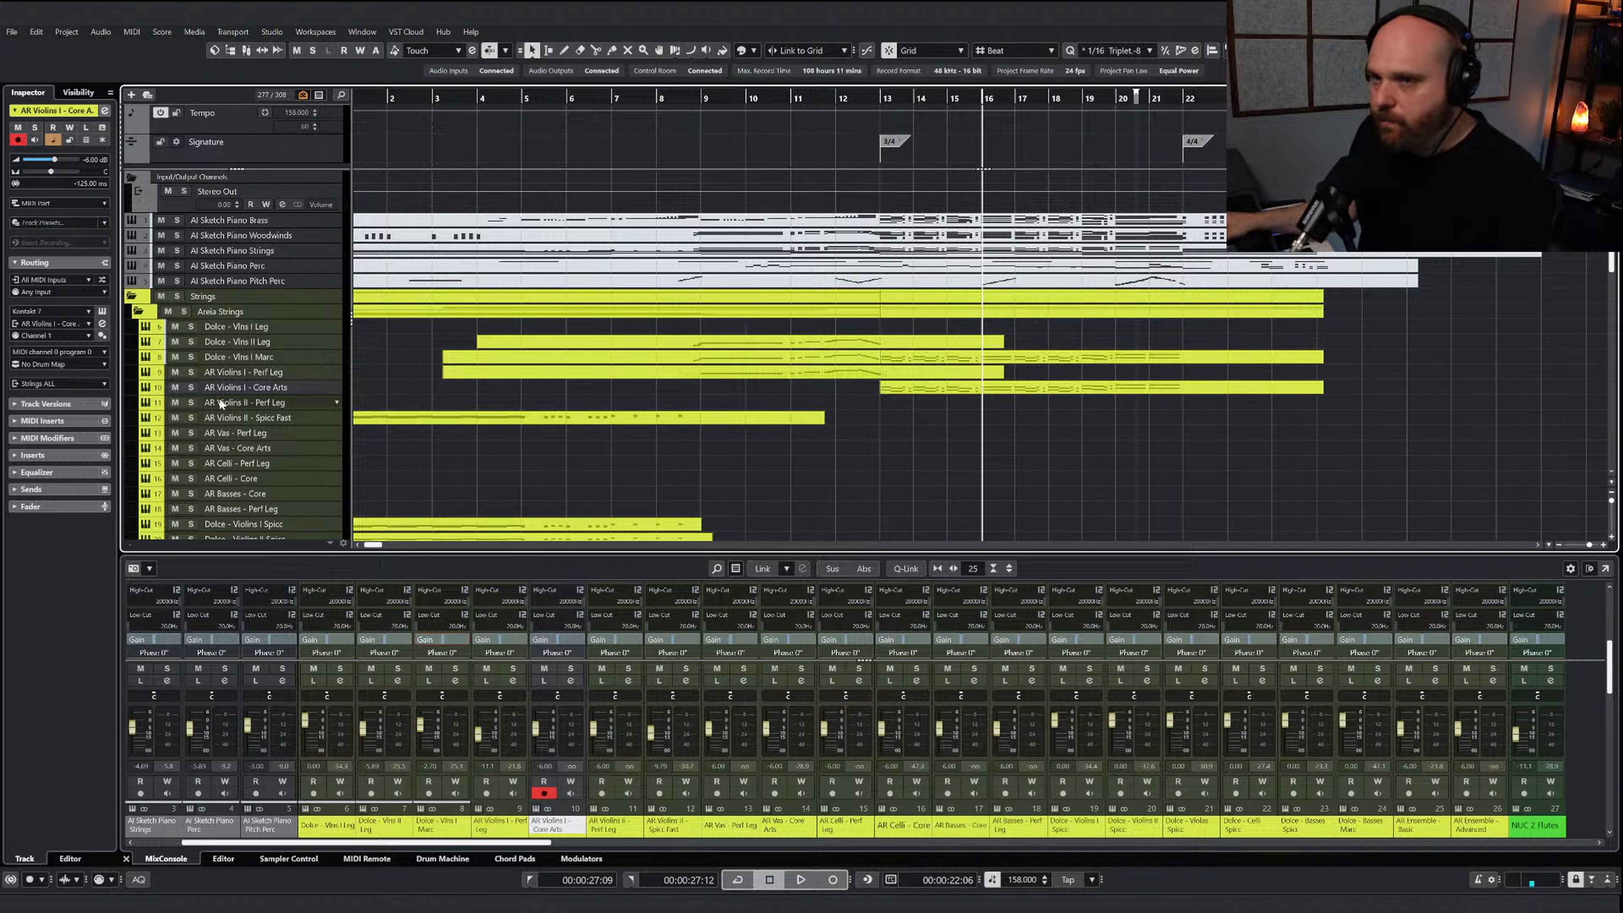
Solo AR Violins I - Core Arts, play the copied melody and adjust the track's volume
click(192, 387)
key(space)
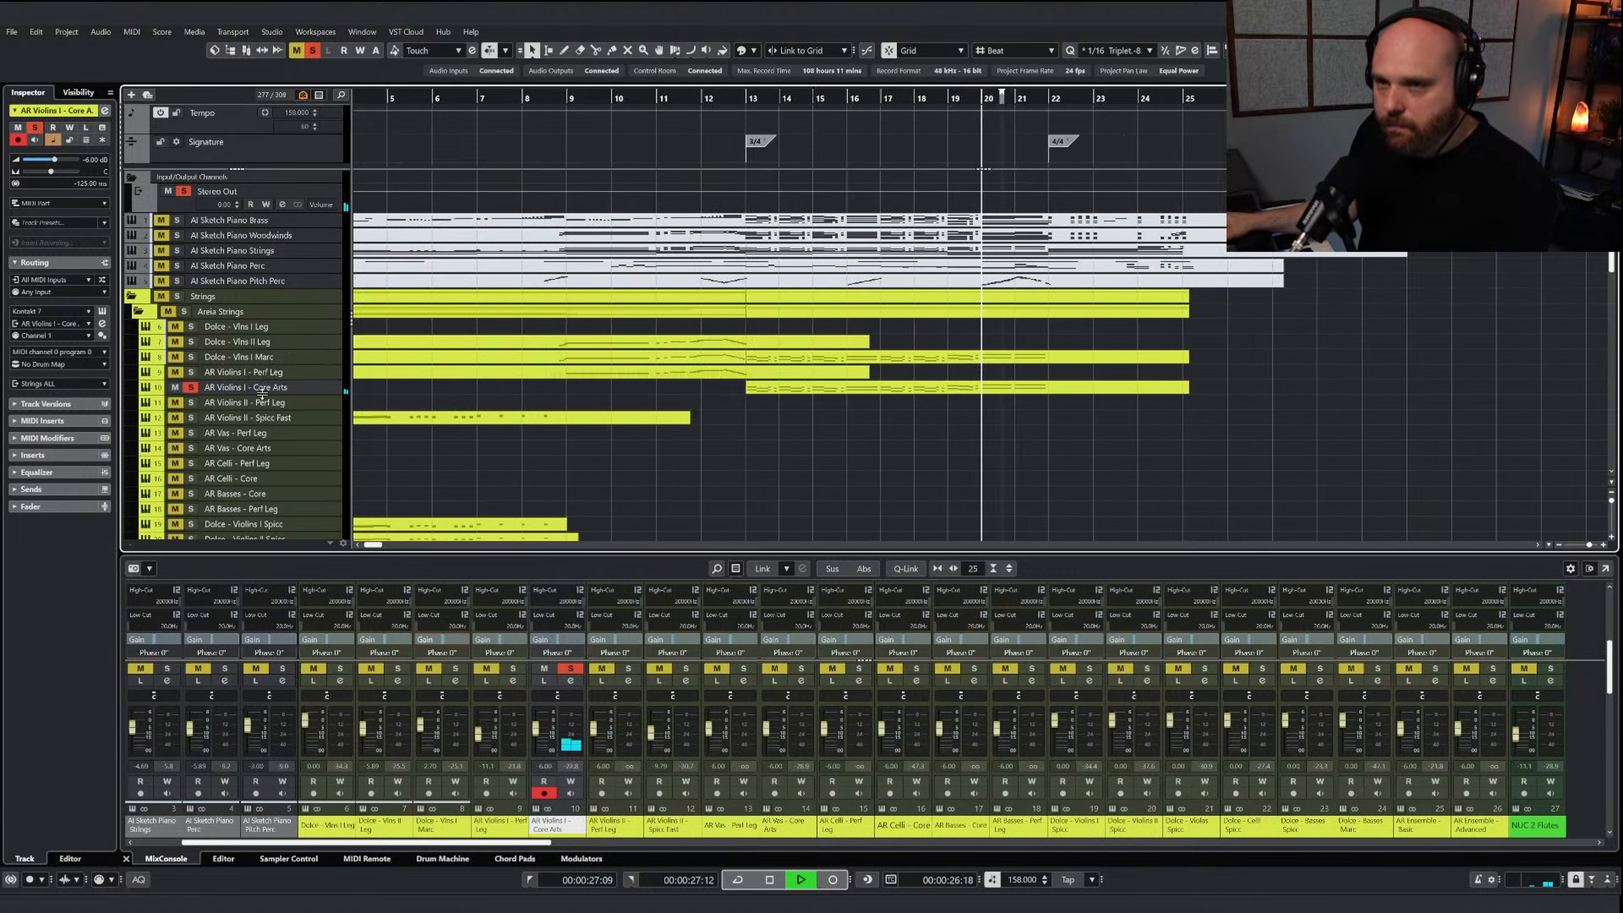
key(space)
click(826, 387)
drag(538, 730, 539, 730)
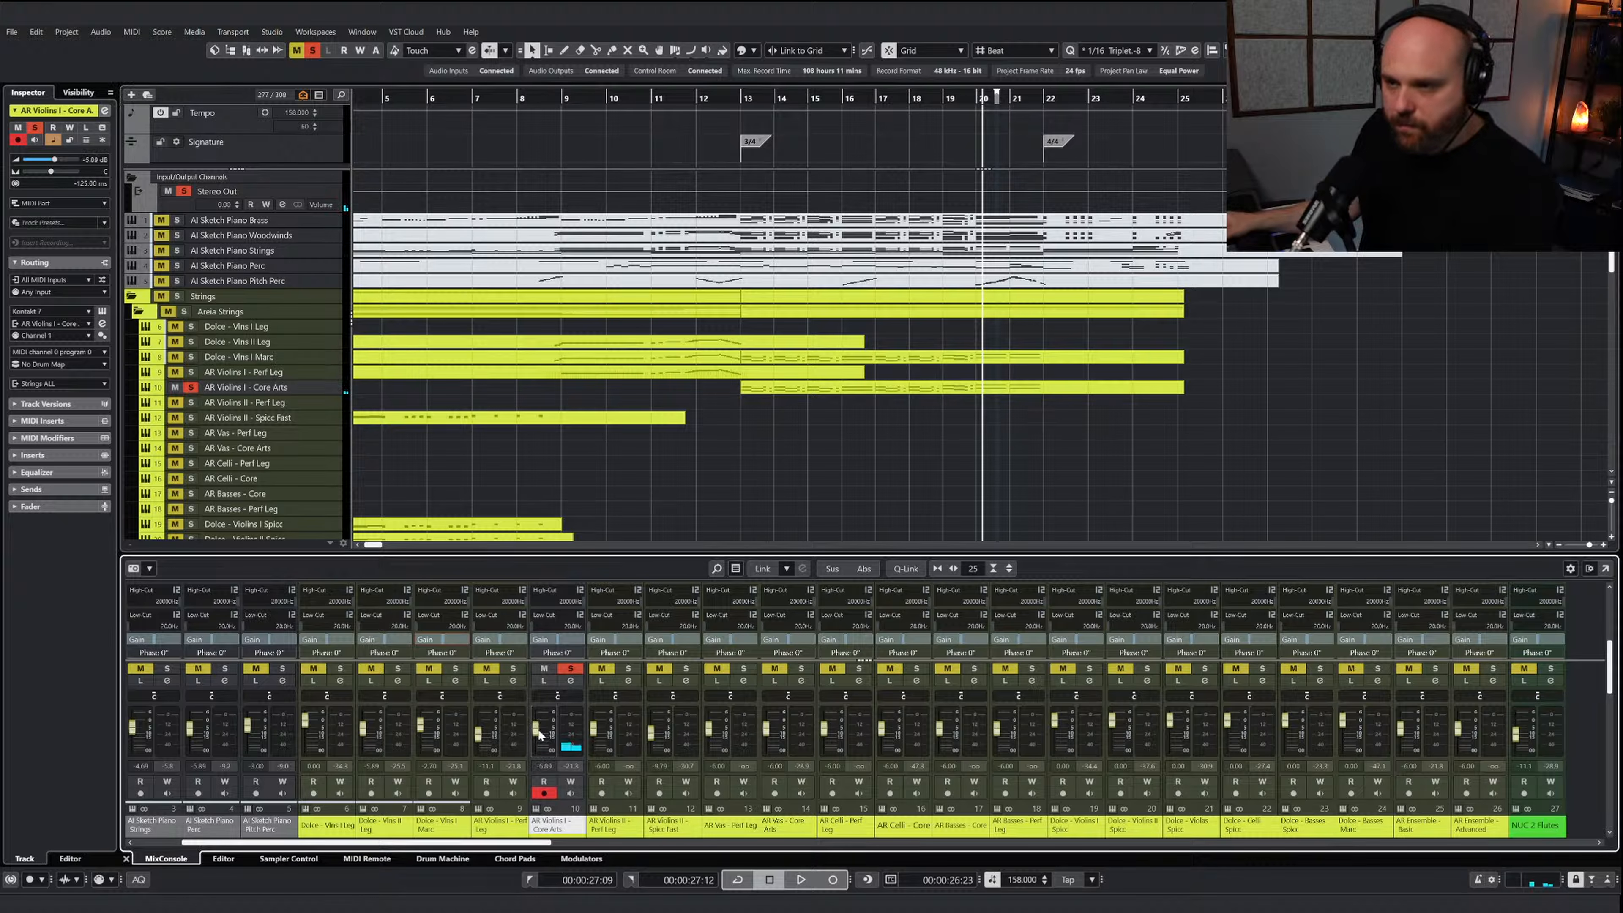
Extend the start of the AR Violins I - Core Arts part back to bar 12 and open its notes alongside the instrument window
click(758, 391)
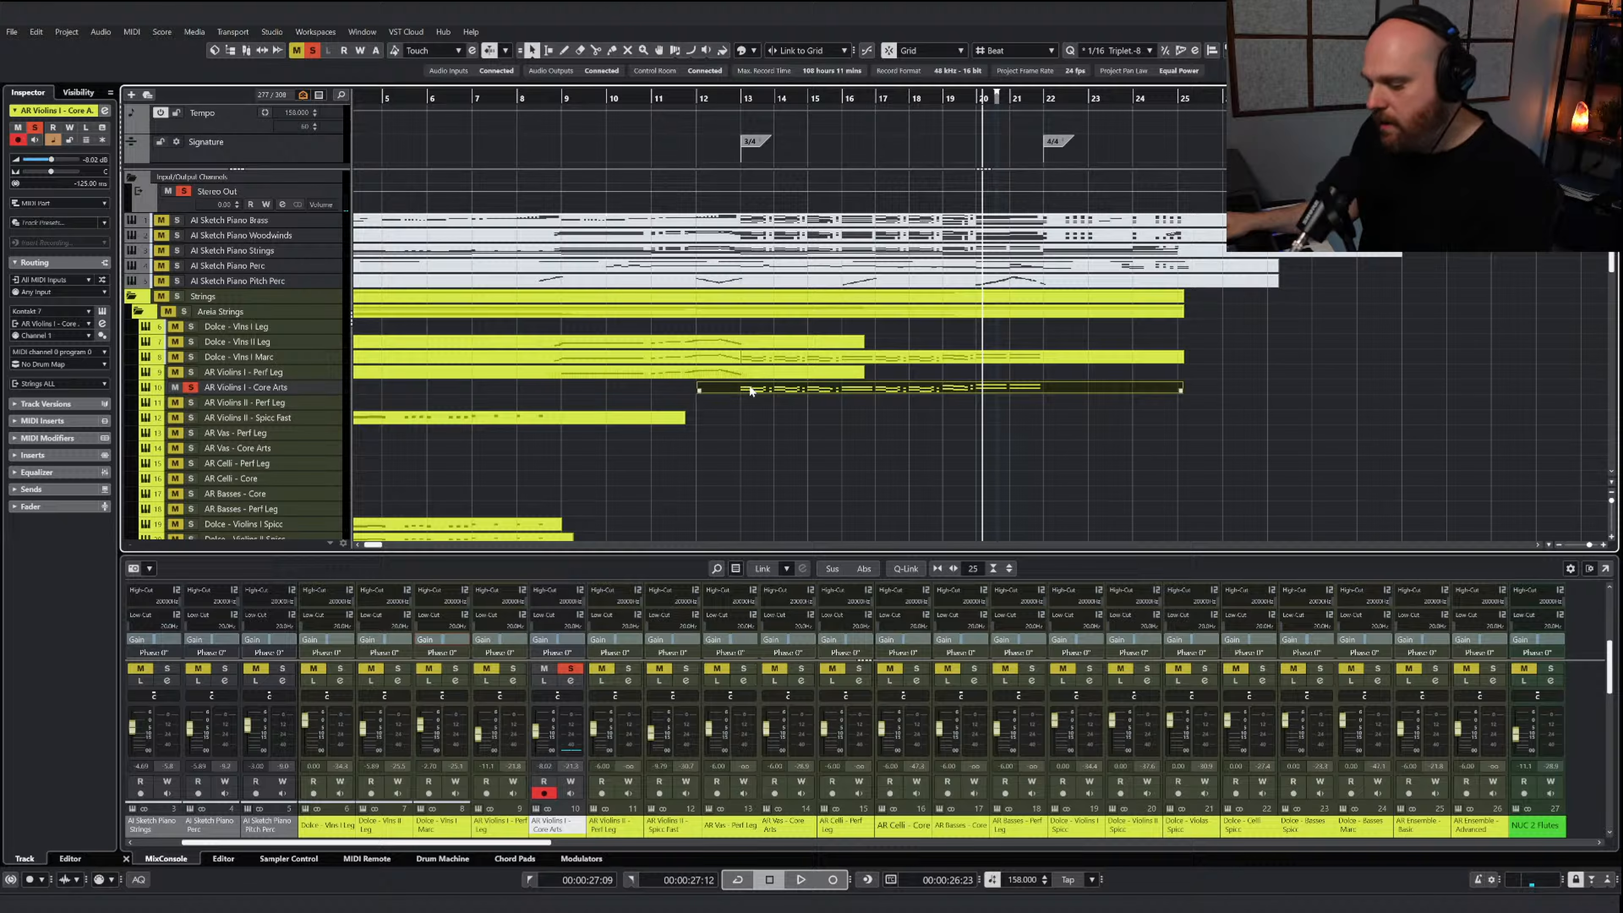
double_click(769, 388)
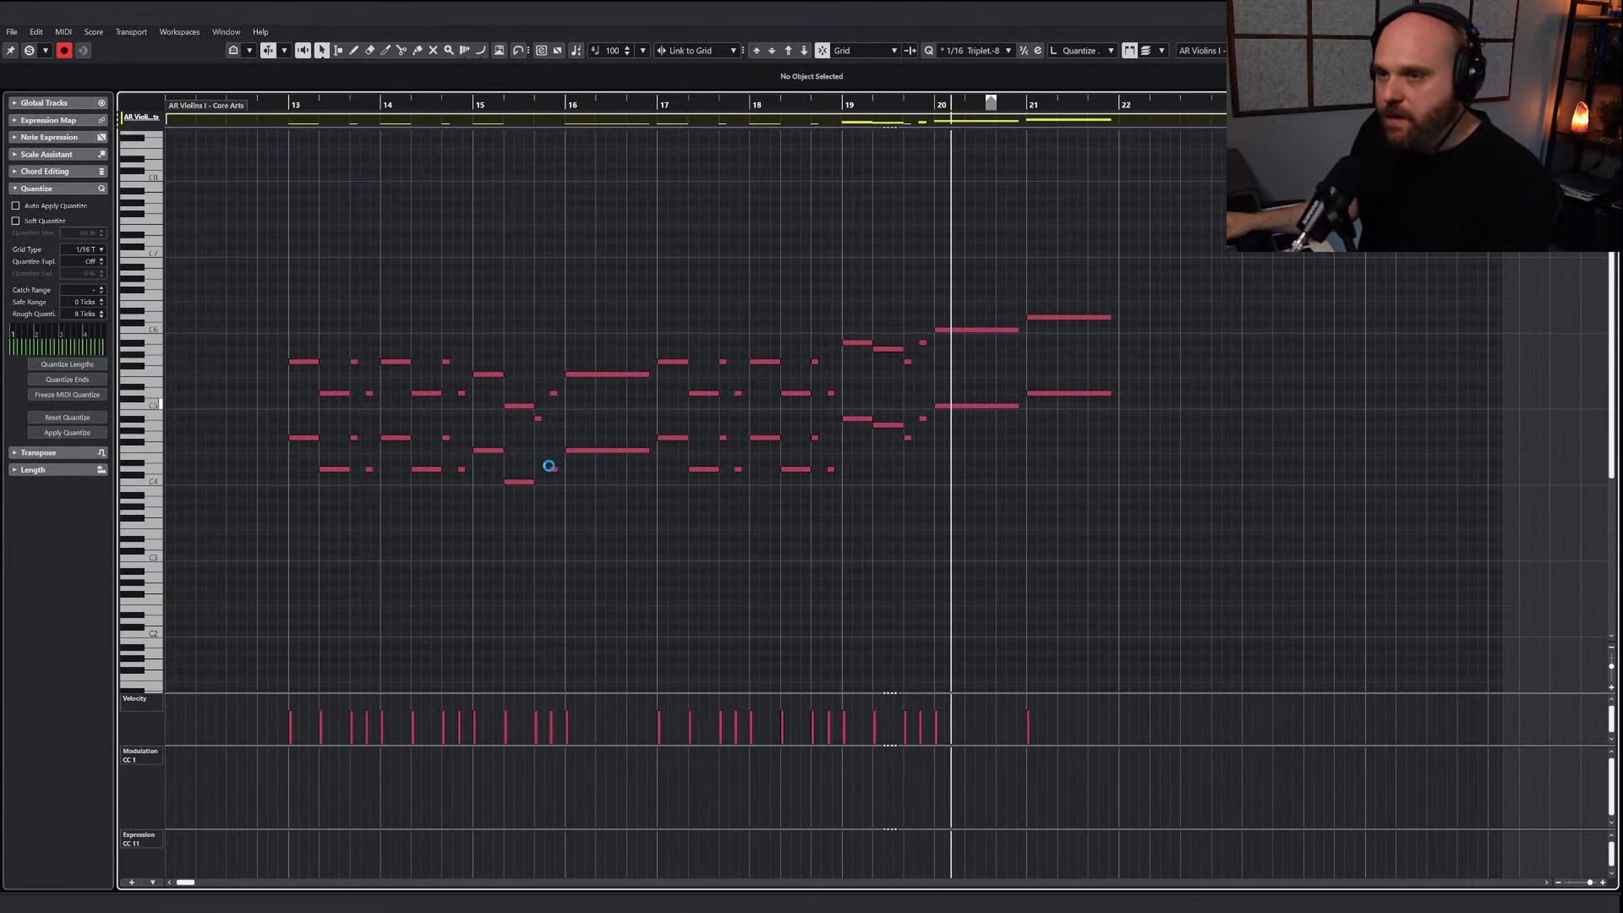
key(e)
drag(465, 244, 1033, 300)
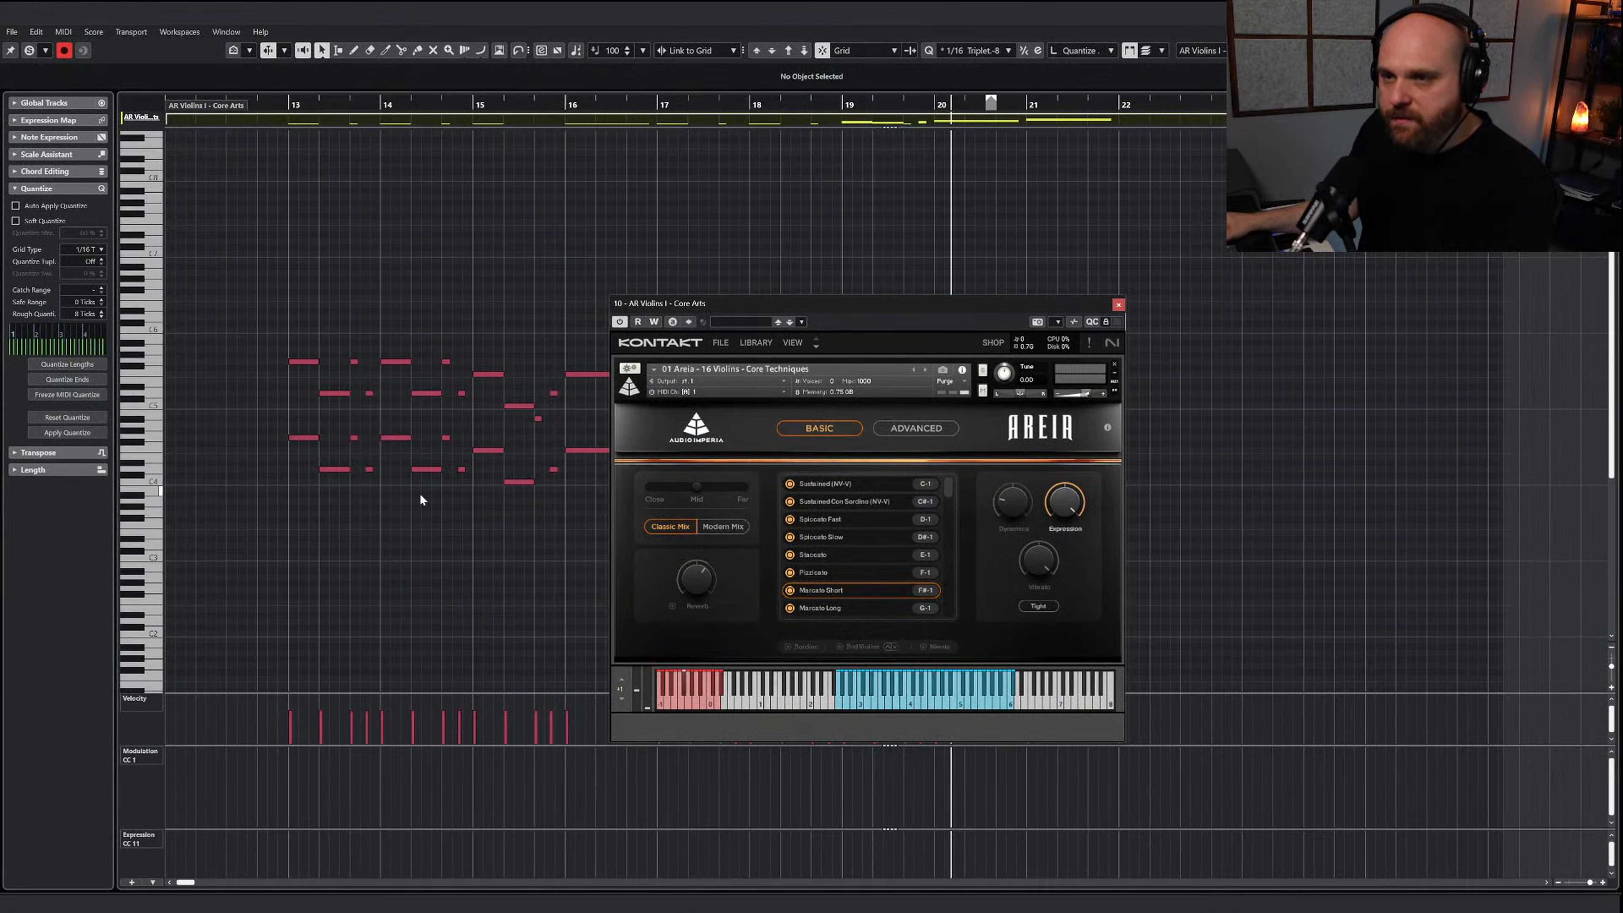
Draw a Marcato Short keyswitch note on F#-1 from 12.4.3 to about 13.2.4, under the first melody notes
right_click(420, 499)
click(433, 515)
scroll(358, 511, down, 5)
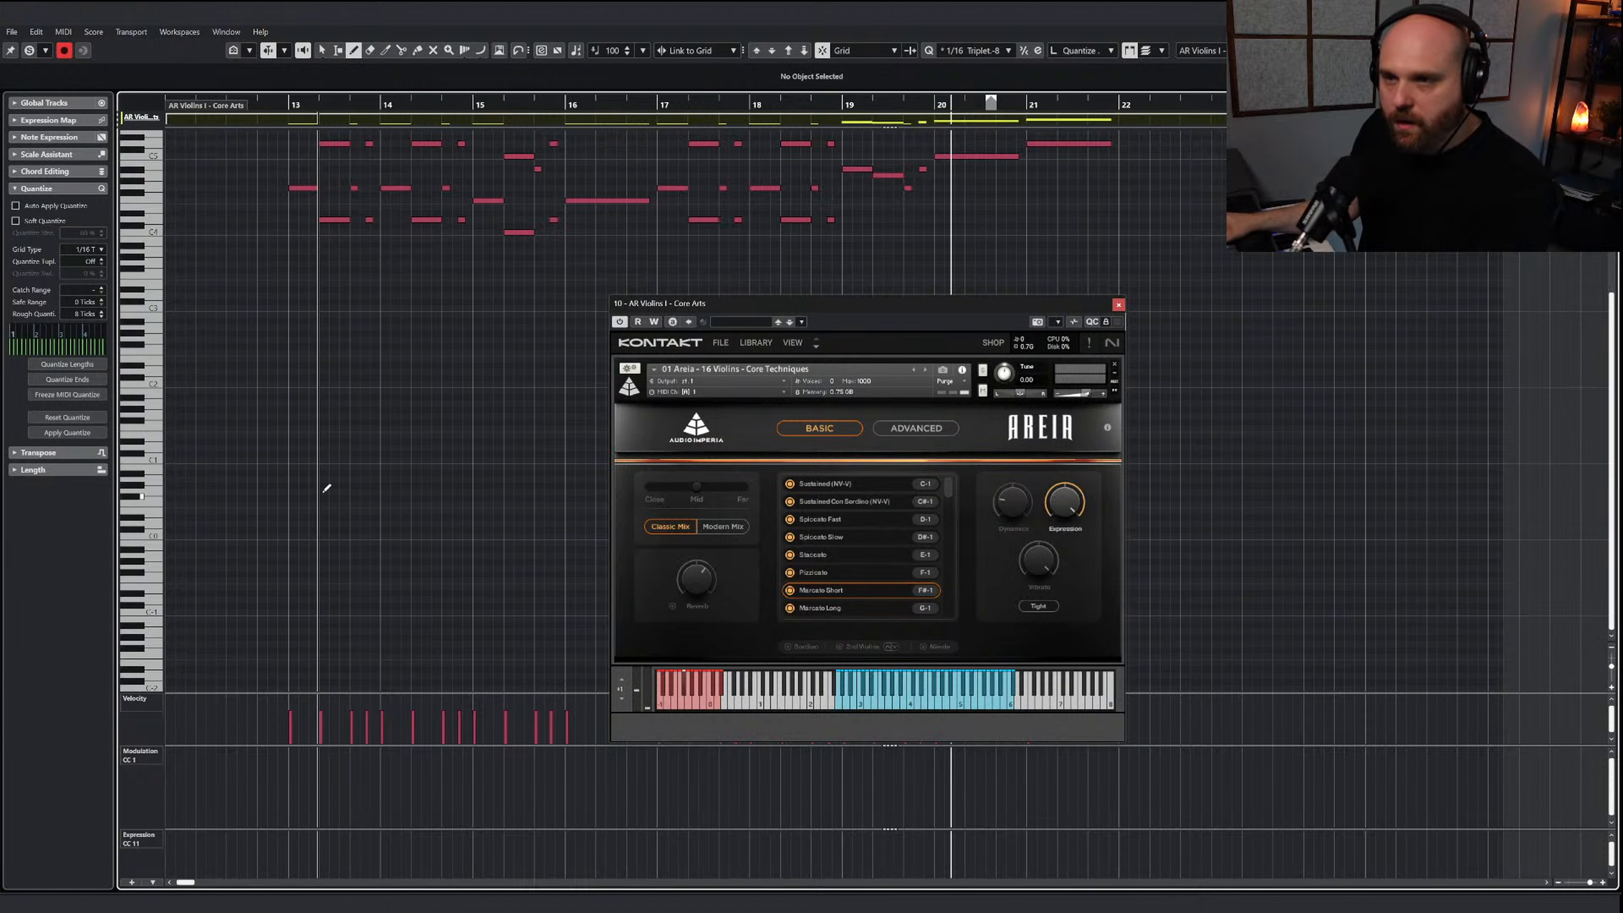
drag(278, 493, 369, 502)
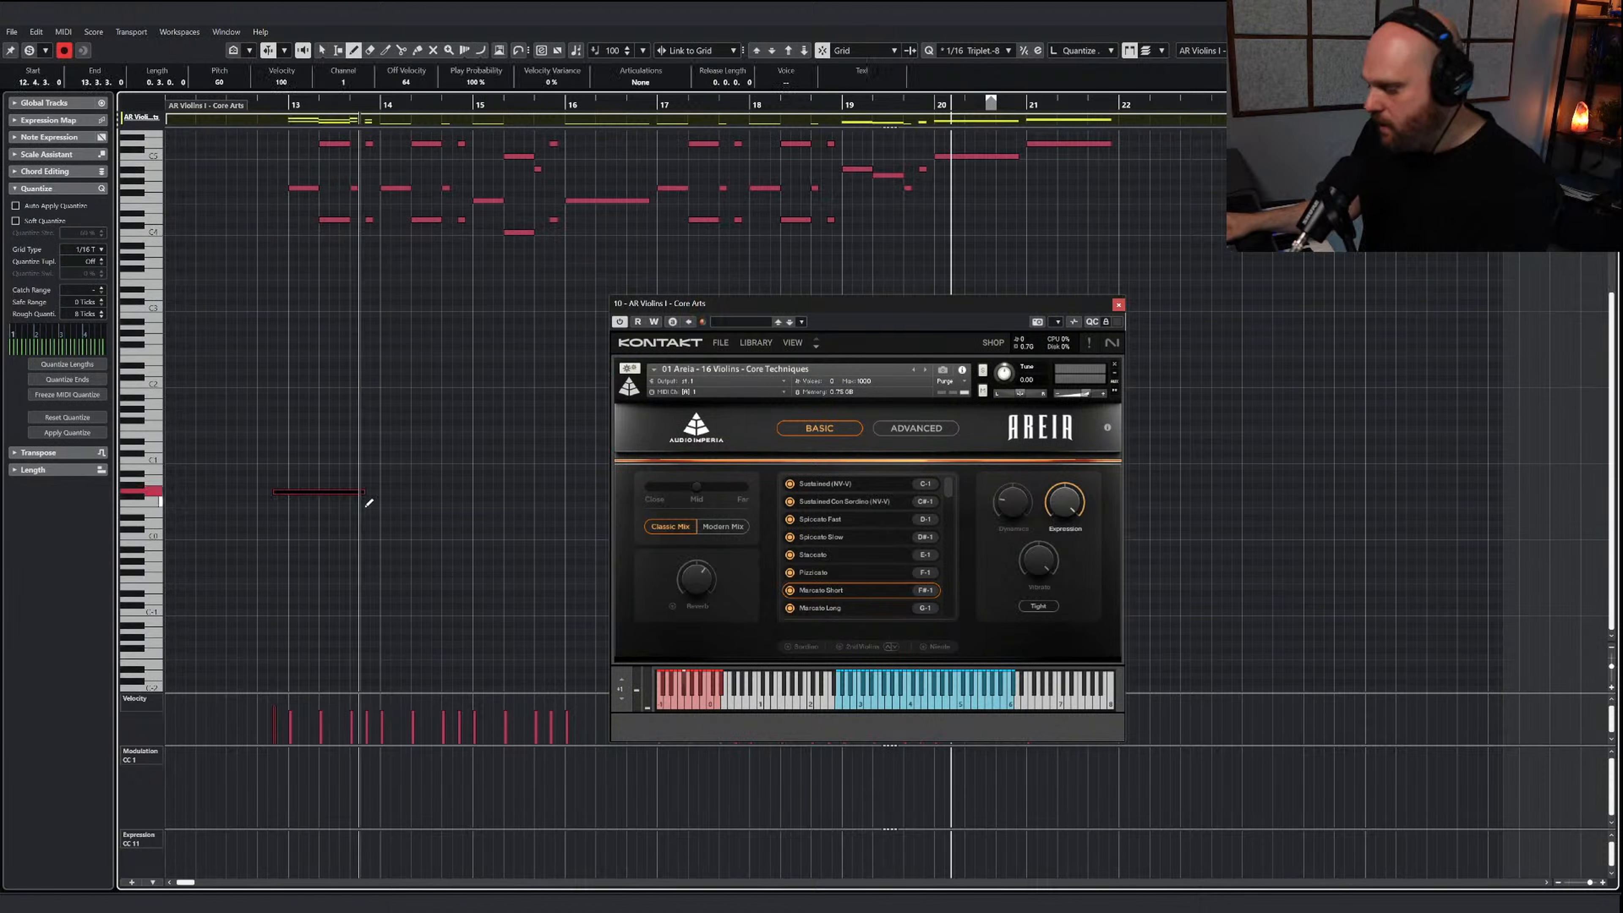
key(Down)
key(Down)
key(Down)
key(Down)
key(Down)
key(Down)
key(Down)
key(Down)
key(Down)
key(Down)
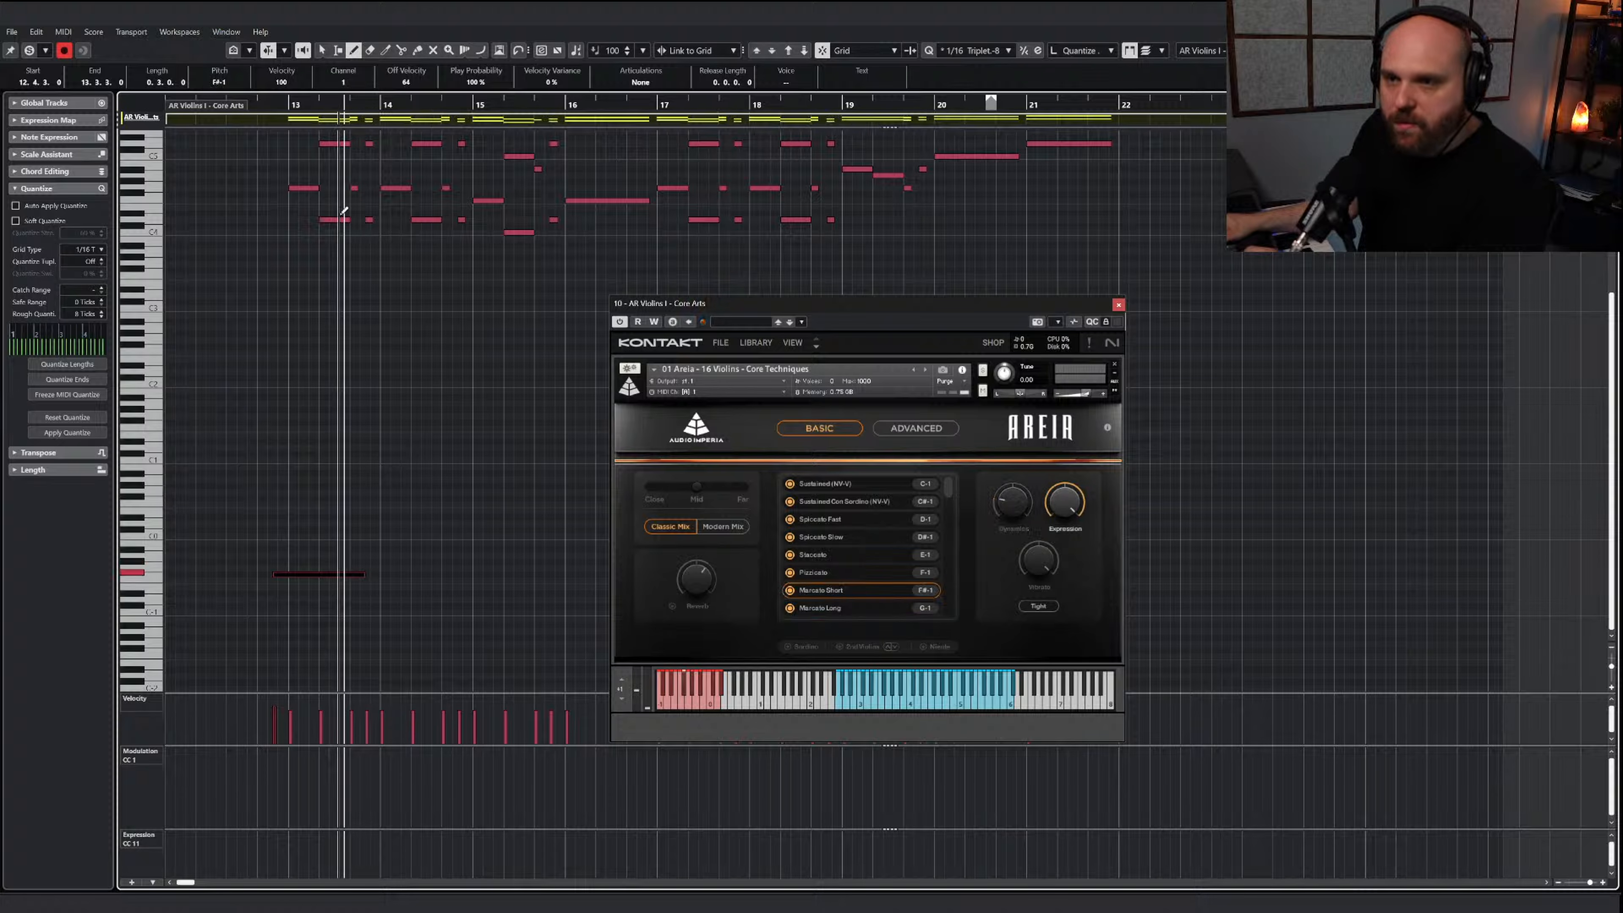
drag(364, 573, 351, 570)
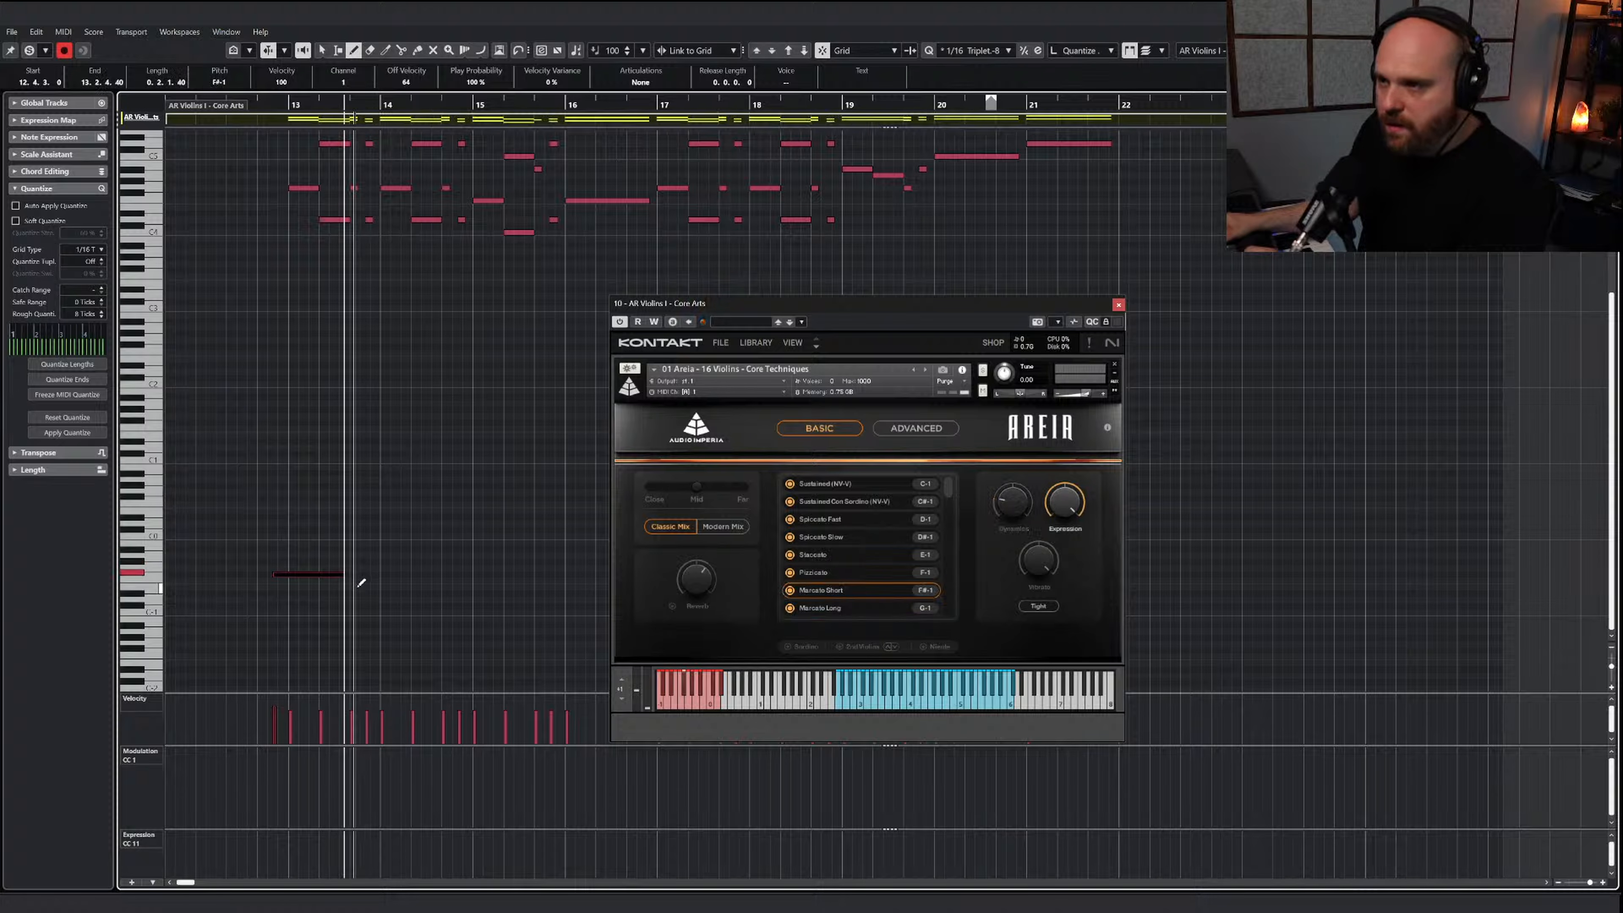
Add a Spiccato Fast keyswitch on D-1 under the short notes late in bar 13, and play the passage
drag(345, 599, 372, 599)
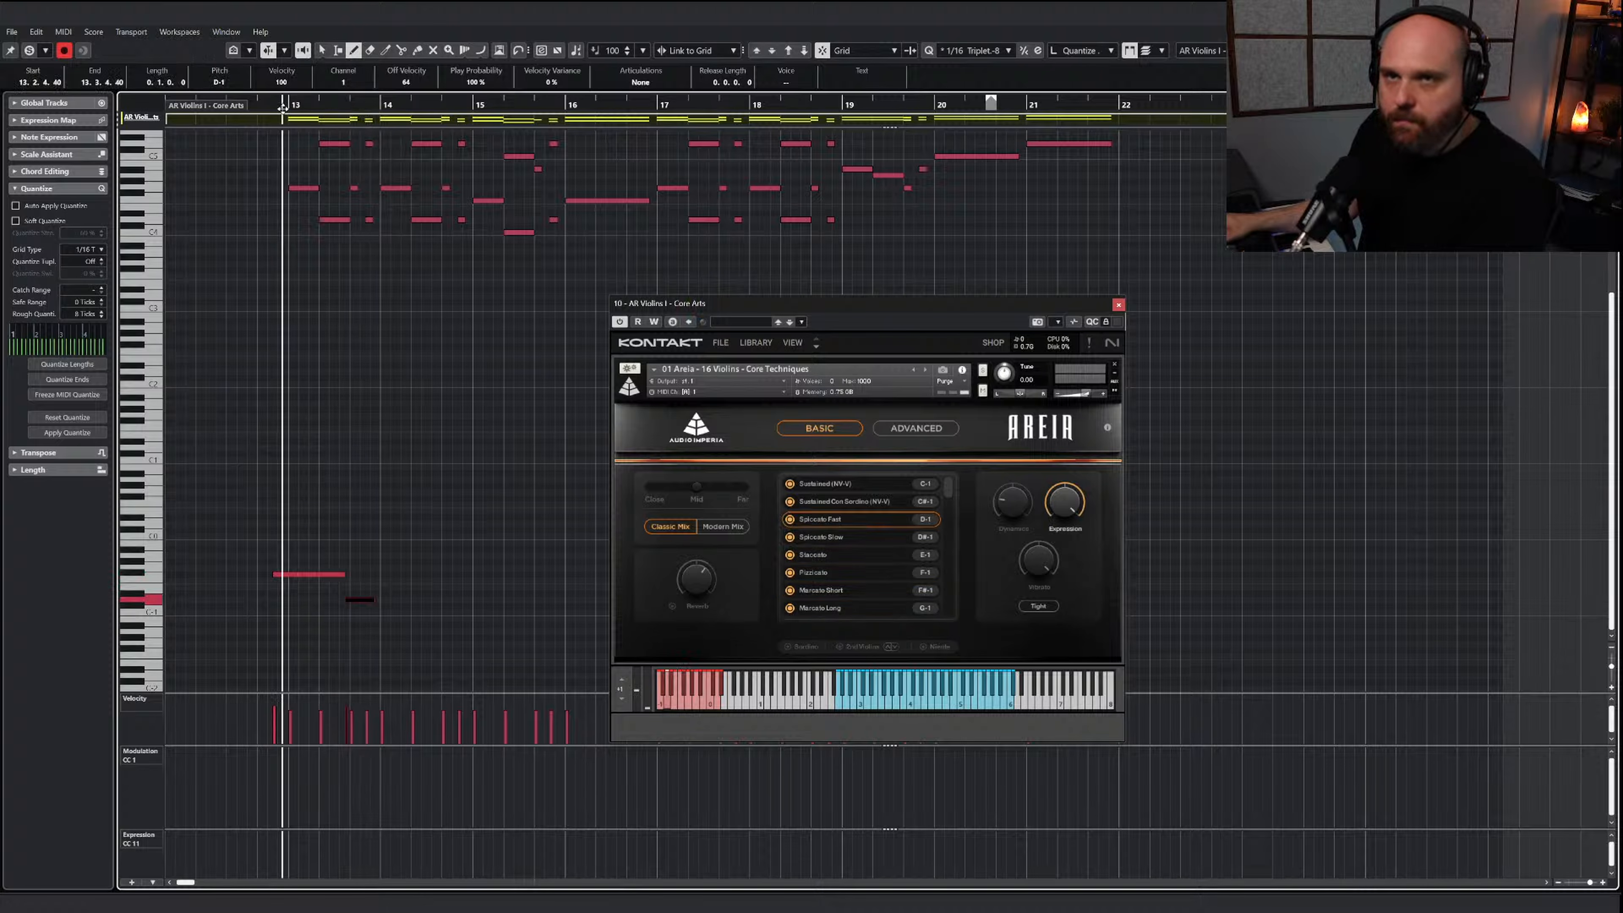
key(space)
drag(807, 303, 1286, 323)
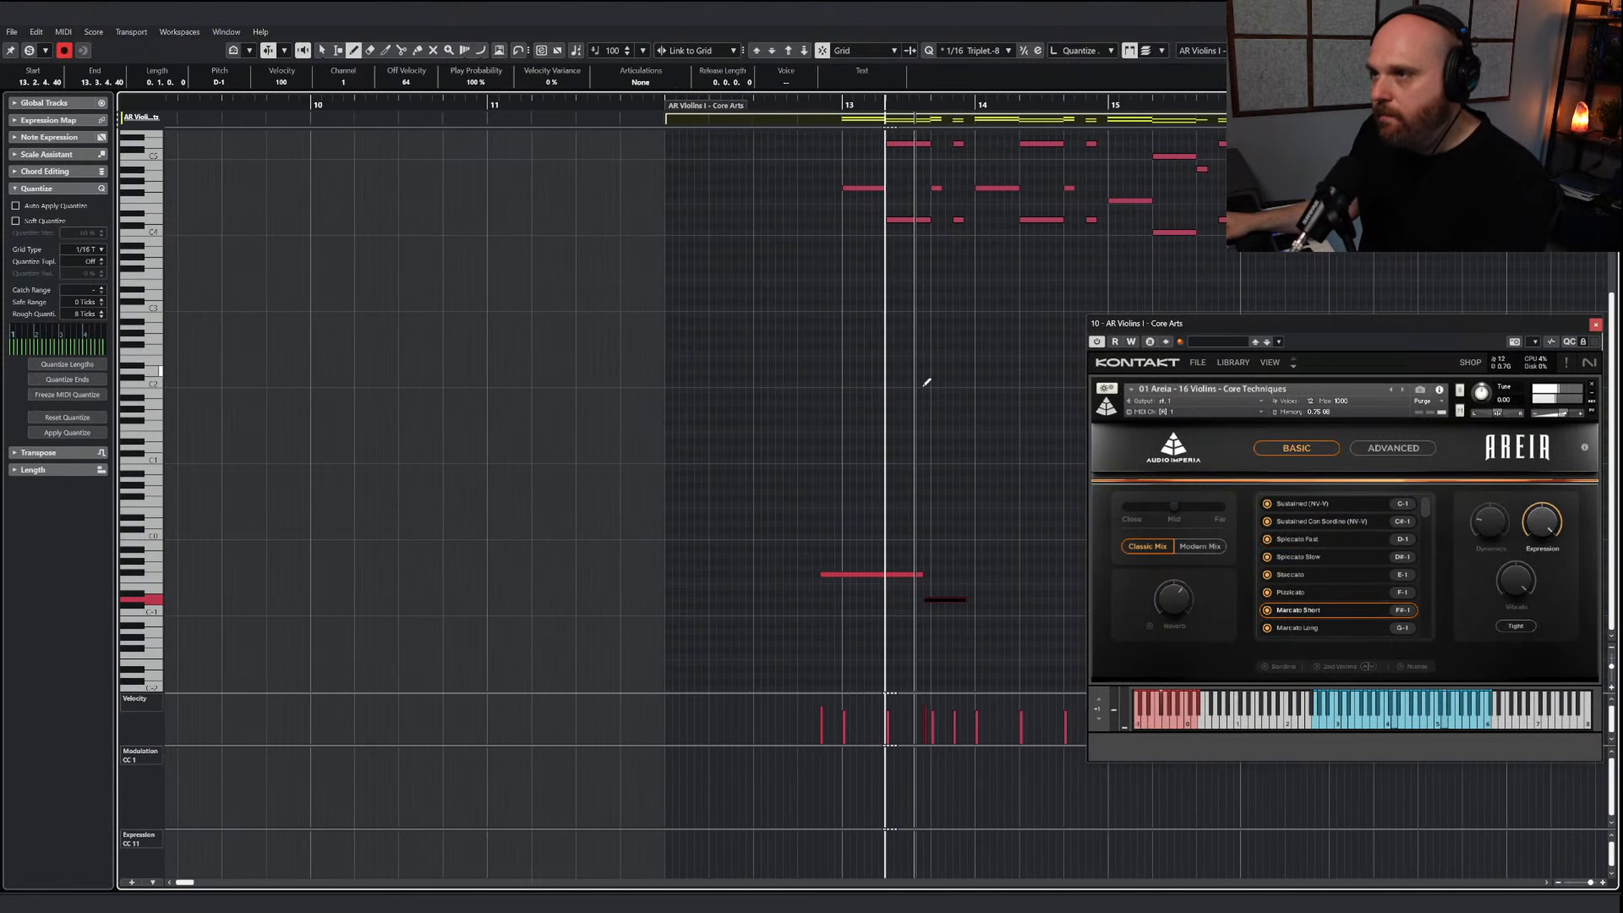
key(space)
Continue the F#-1 Marcato Short and D-1 Spiccato Fast keyswitches through bars 14 and 15 into bar 16, and close the instrument window
mouse_move(866, 574)
mouse_down()
mouse_move(952, 571)
mouse_move(995, 598)
mouse_move(1000, 577)
mouse_move(1048, 575)
mouse_up()
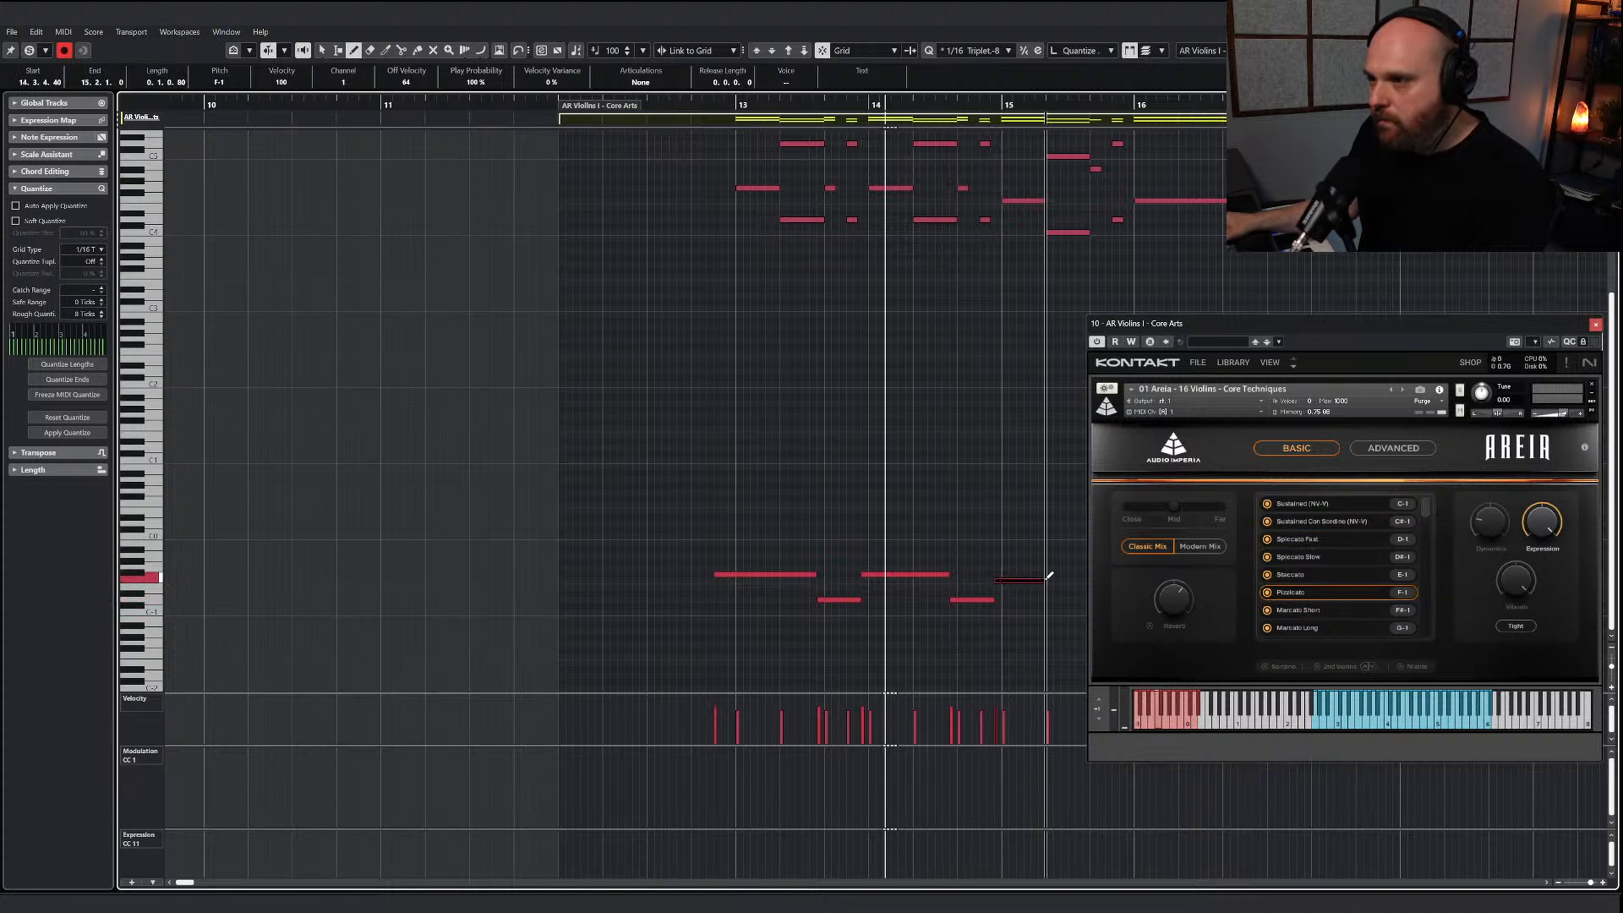
scroll(1046, 562, up, 3)
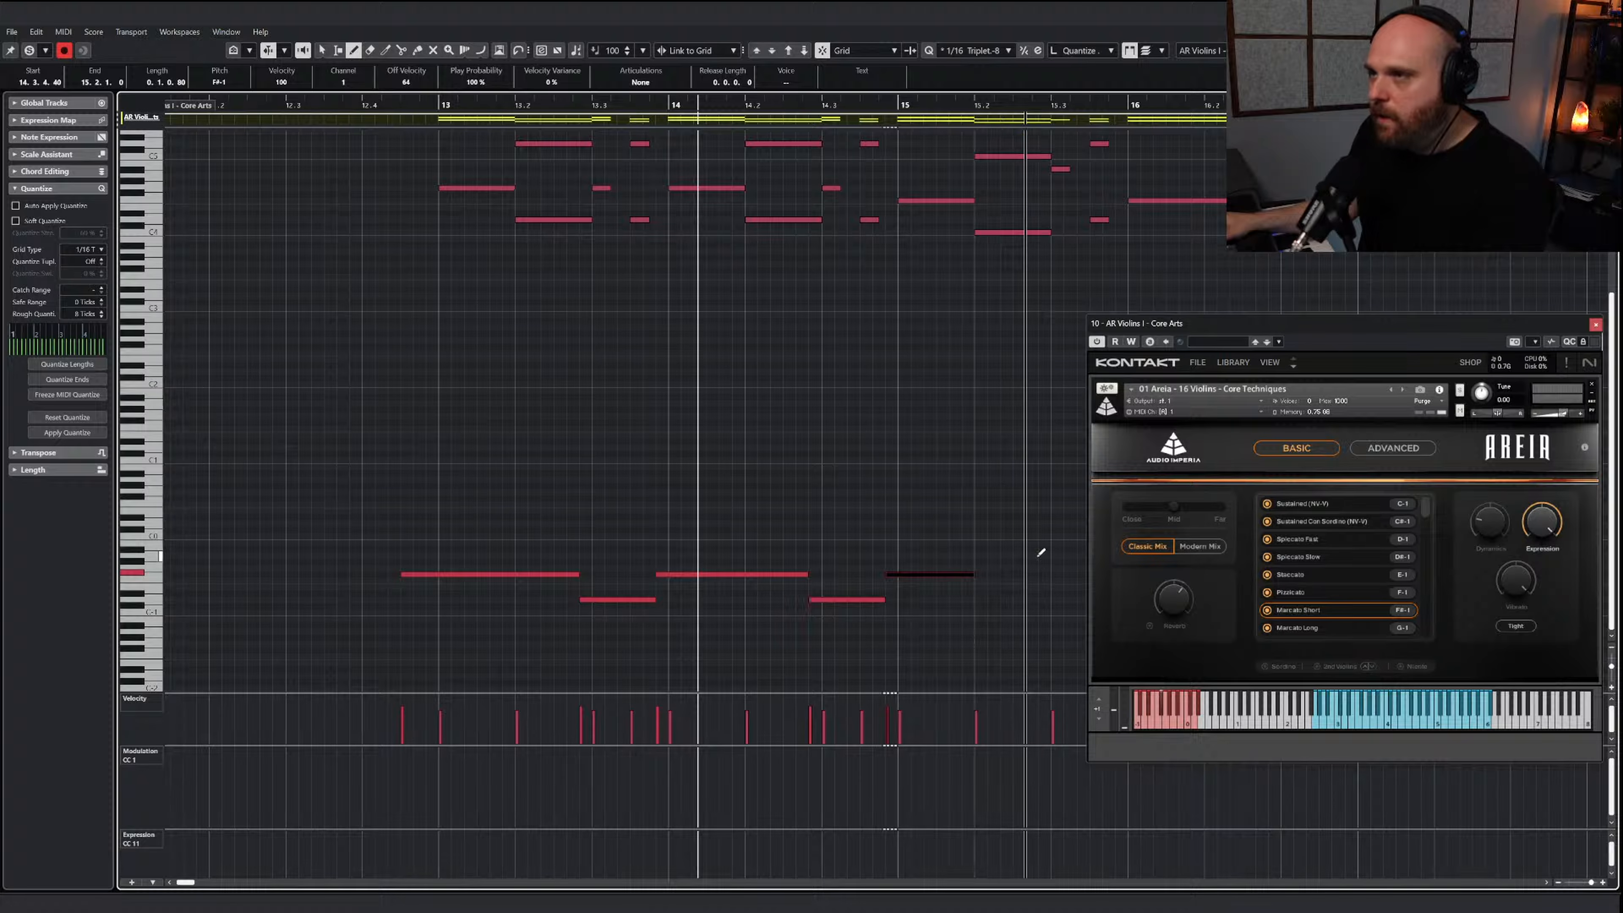
drag(1046, 597, 1095, 598)
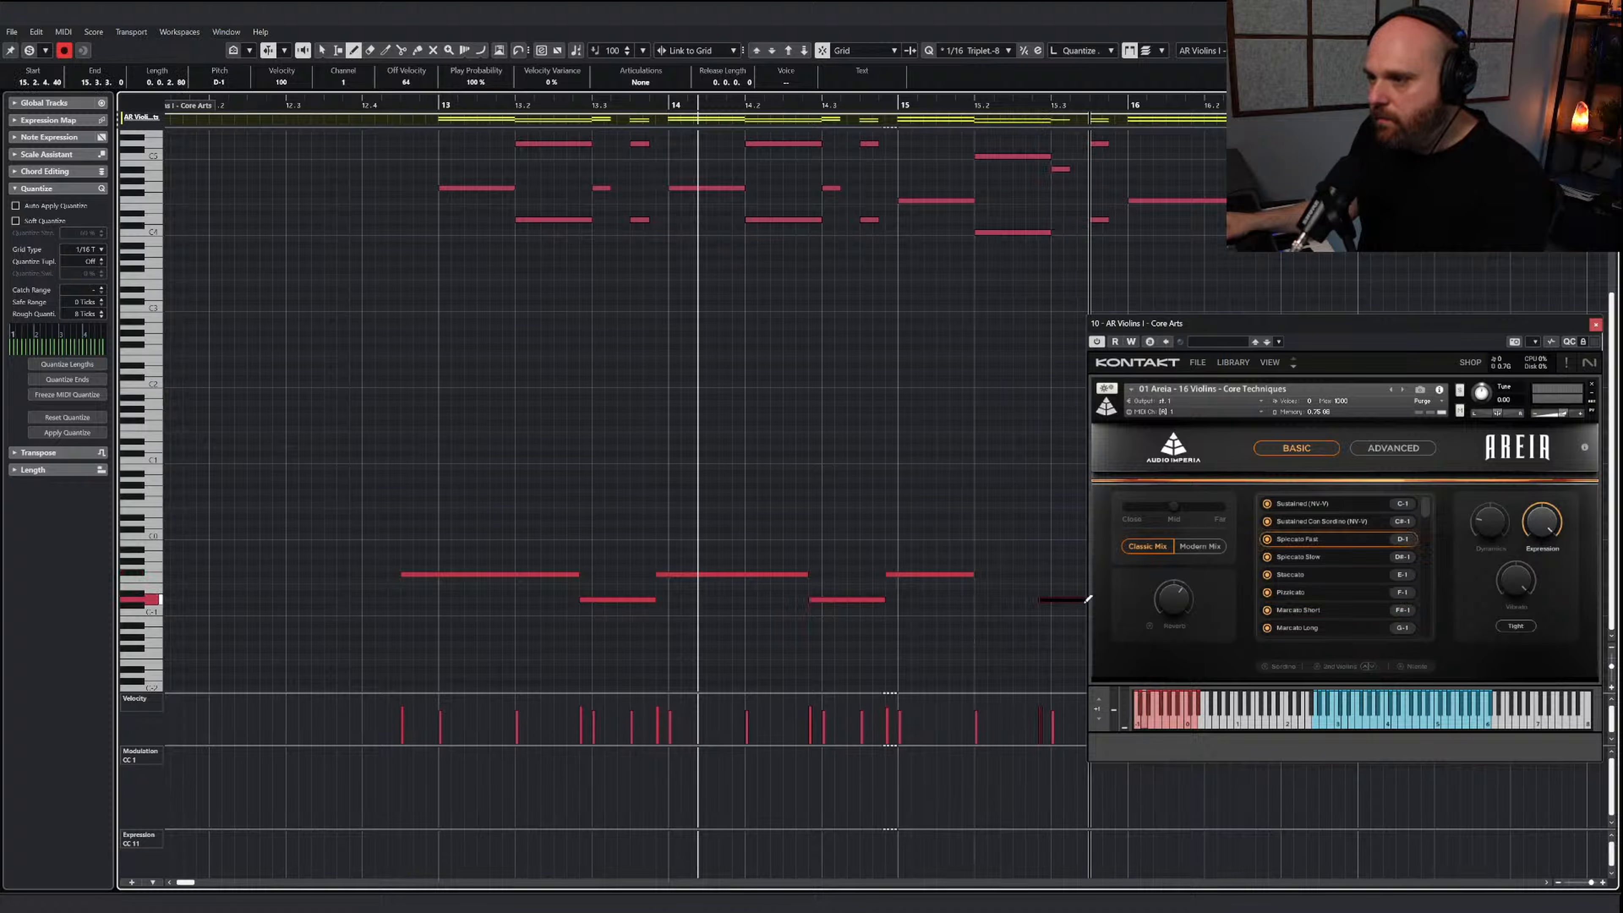
scroll(1034, 550, down, 3)
drag(1255, 335, 880, 315)
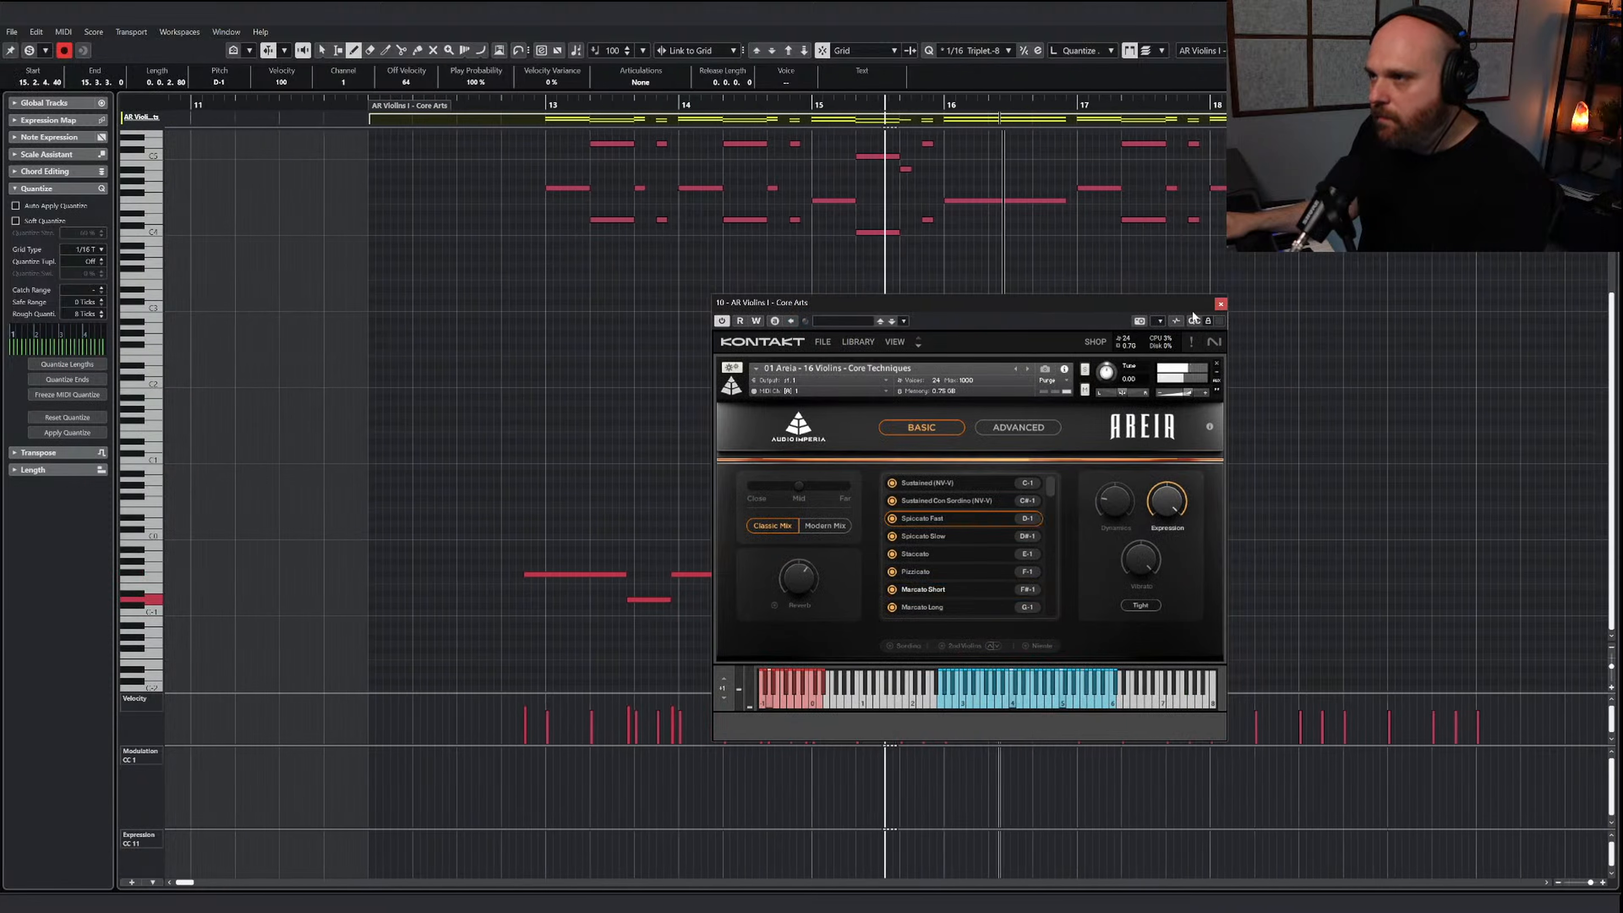
click(1220, 304)
key(space)
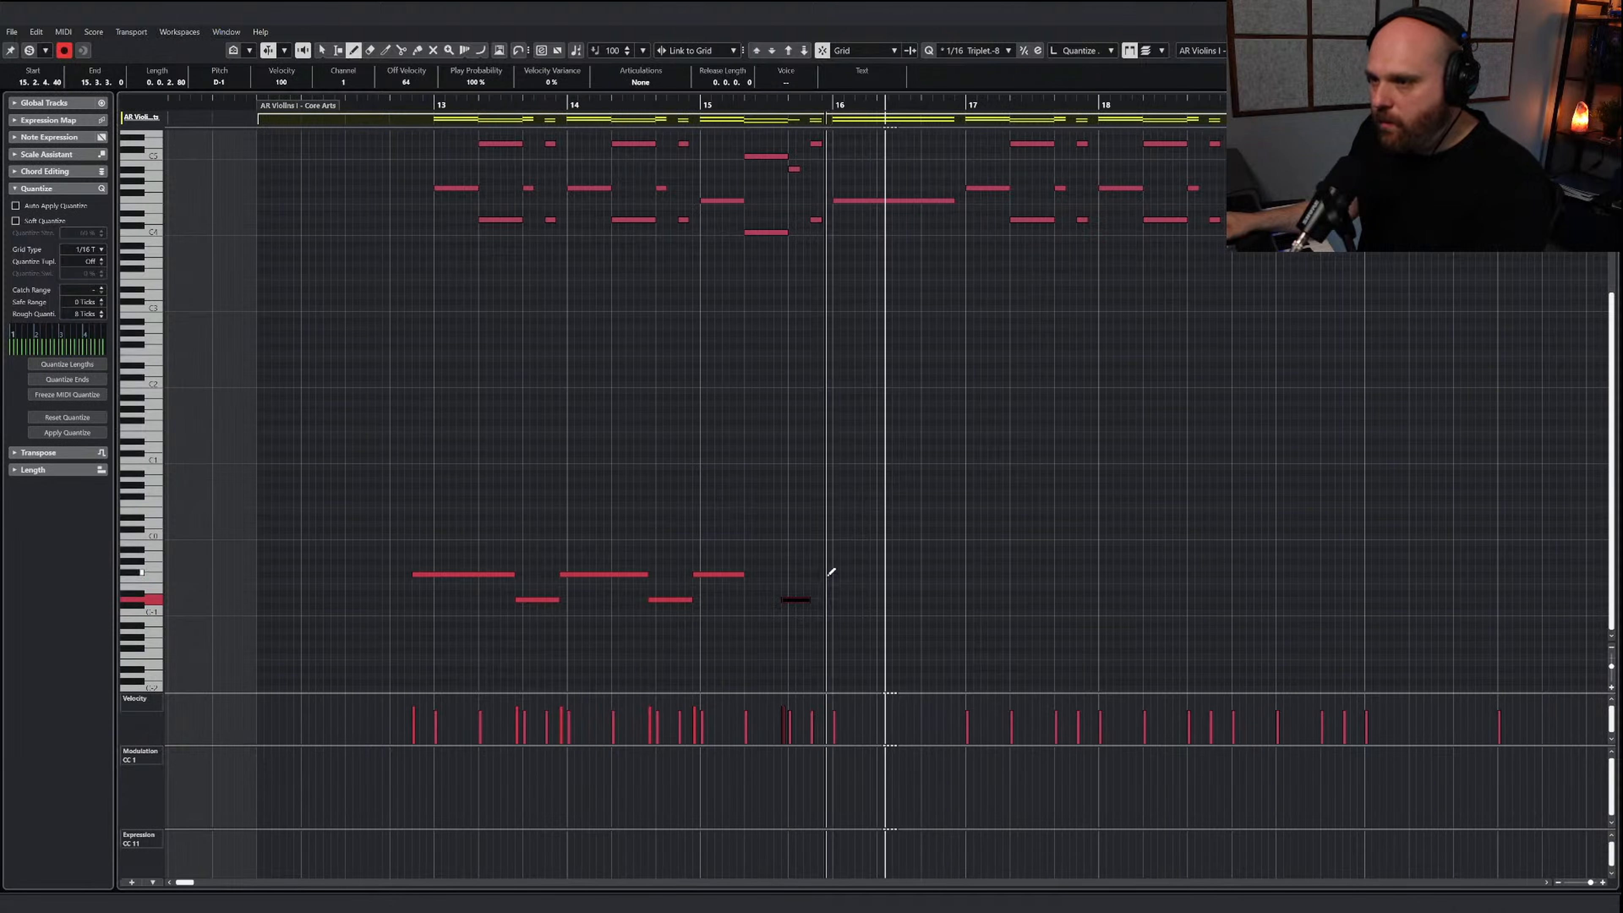
drag(827, 573, 940, 574)
Play the AR Violins I - Core Arts melody with its keyswitches from just before bar 13, with the notes deselected
click(414, 109)
key(space)
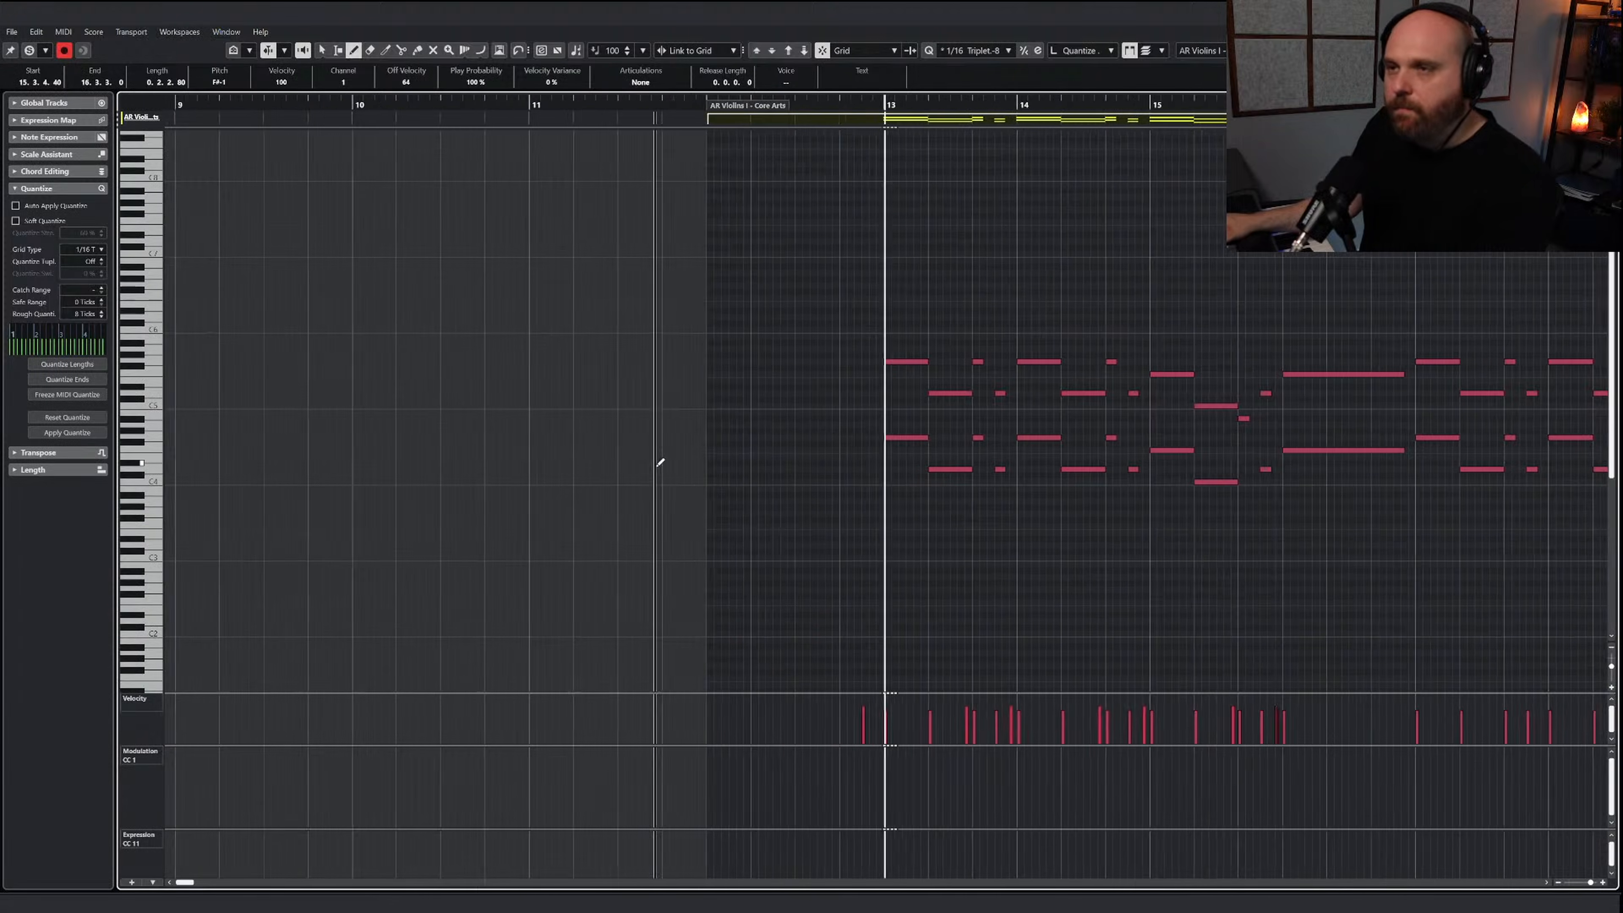
key(1)
click(775, 505)
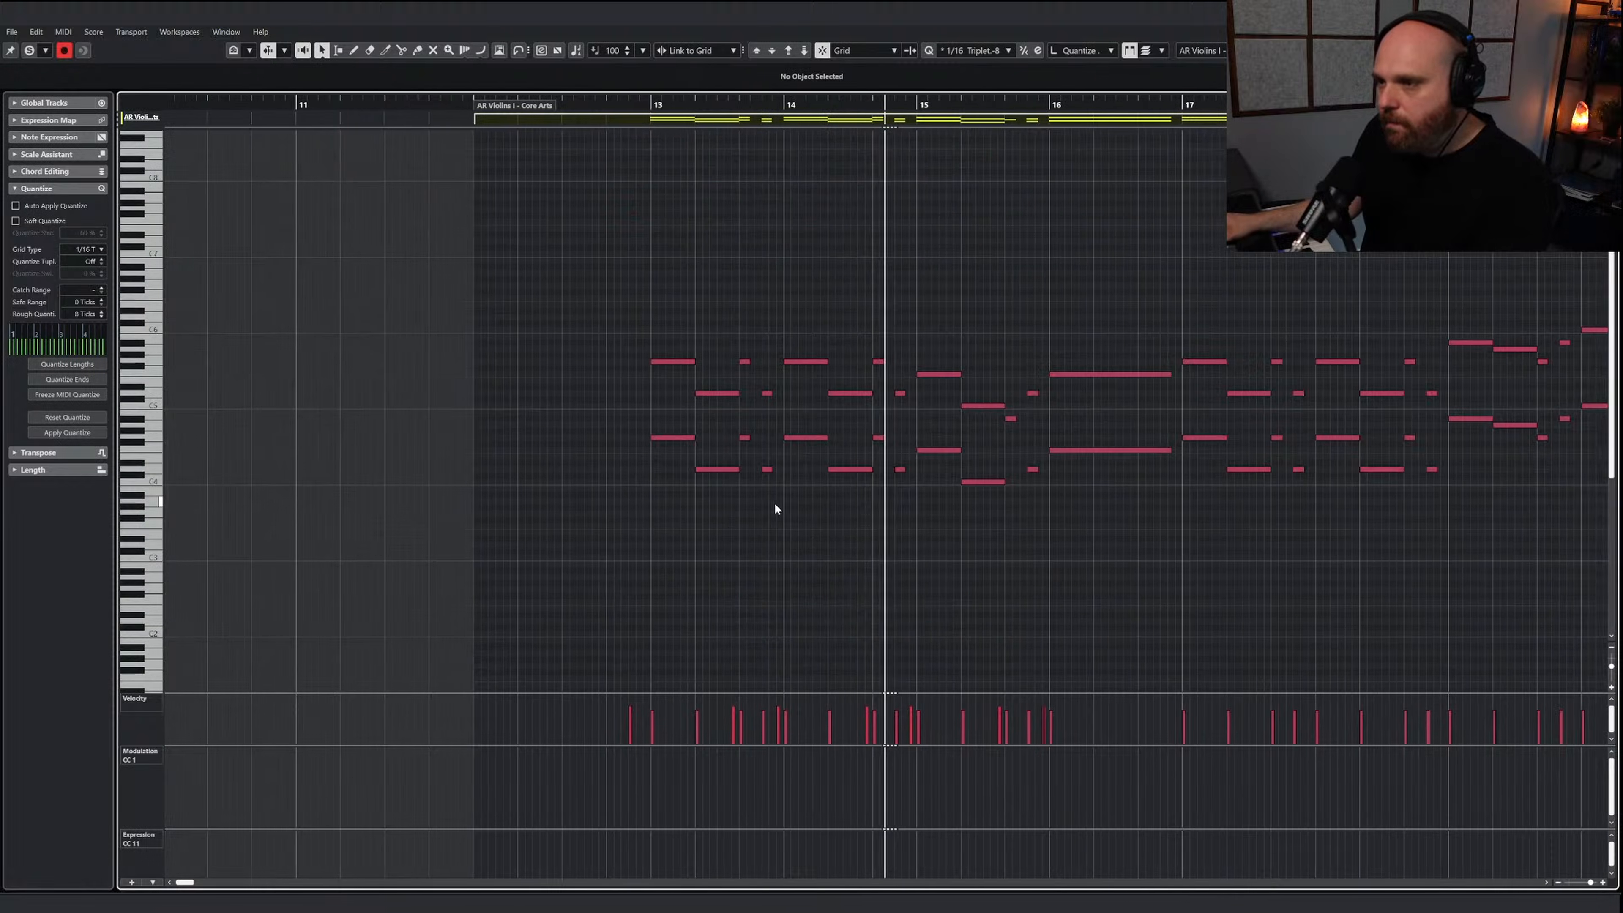
Copy the keyswitch notes of bars 13 to 16 so the same articulation pattern runs under bars 17 to 20
right_click(913, 549)
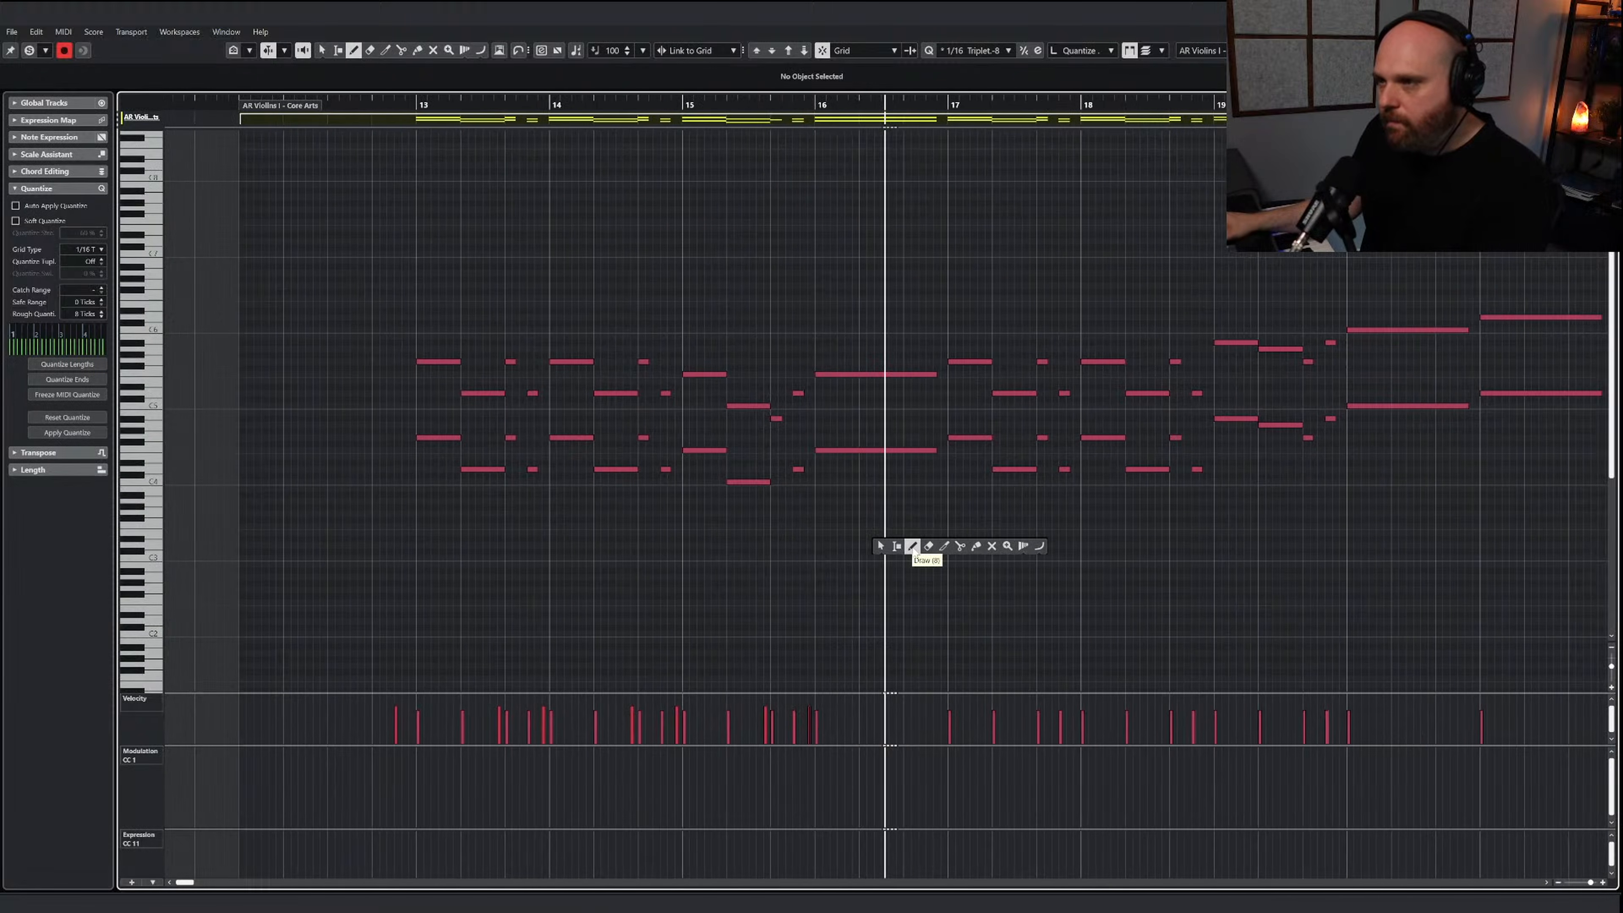
click(913, 551)
key(space)
scroll(703, 527, down, 5)
right_click(513, 495)
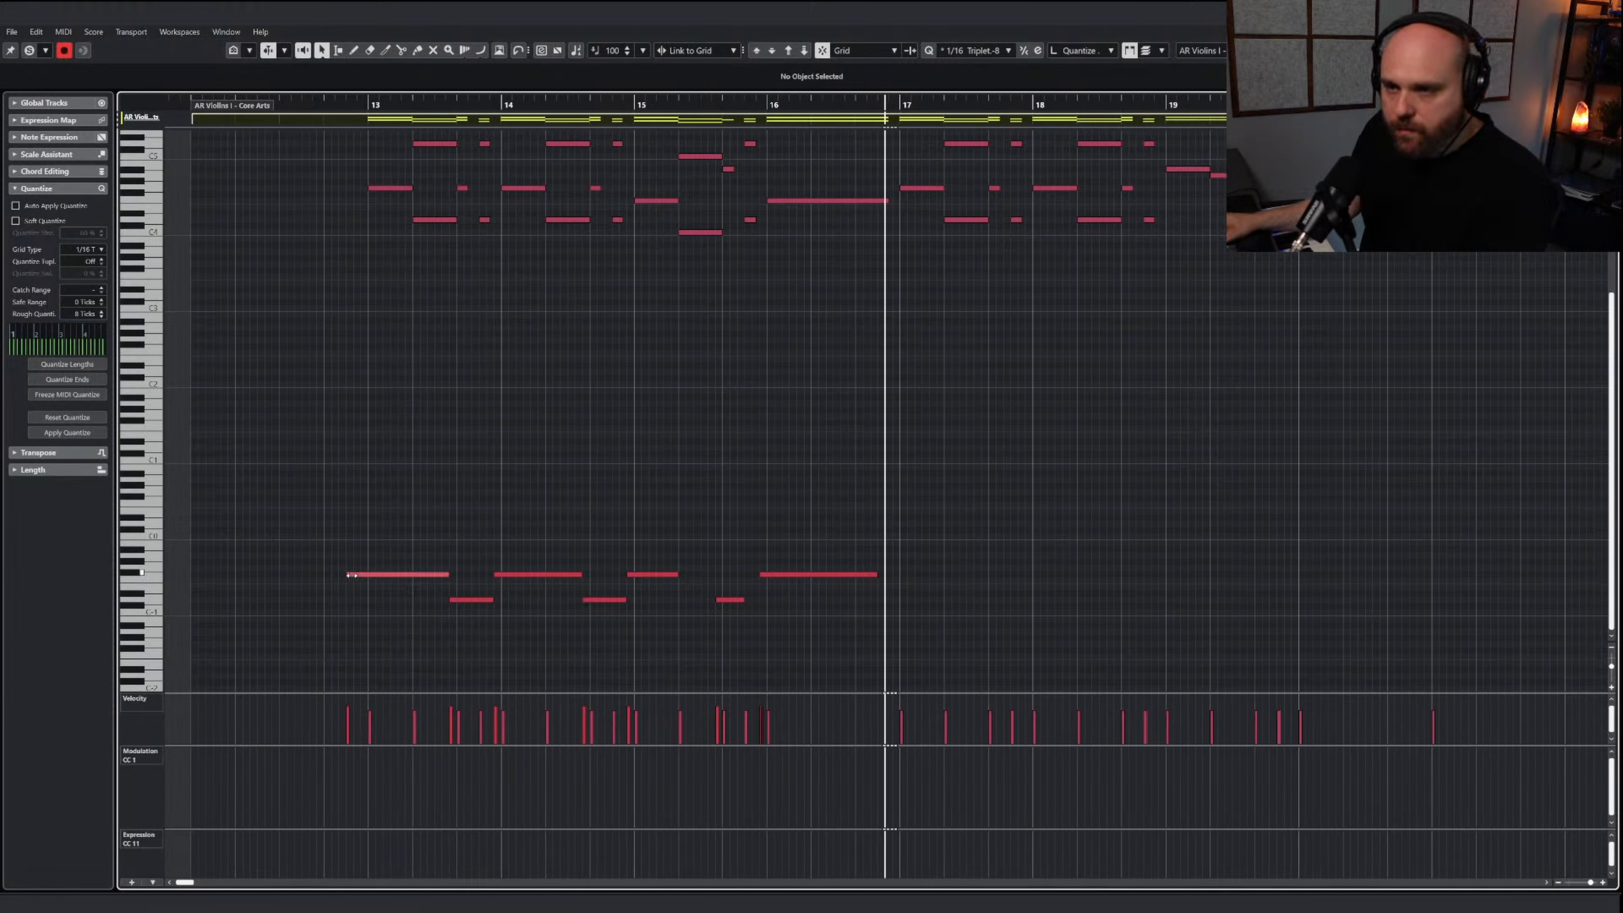
drag(351, 575, 920, 667)
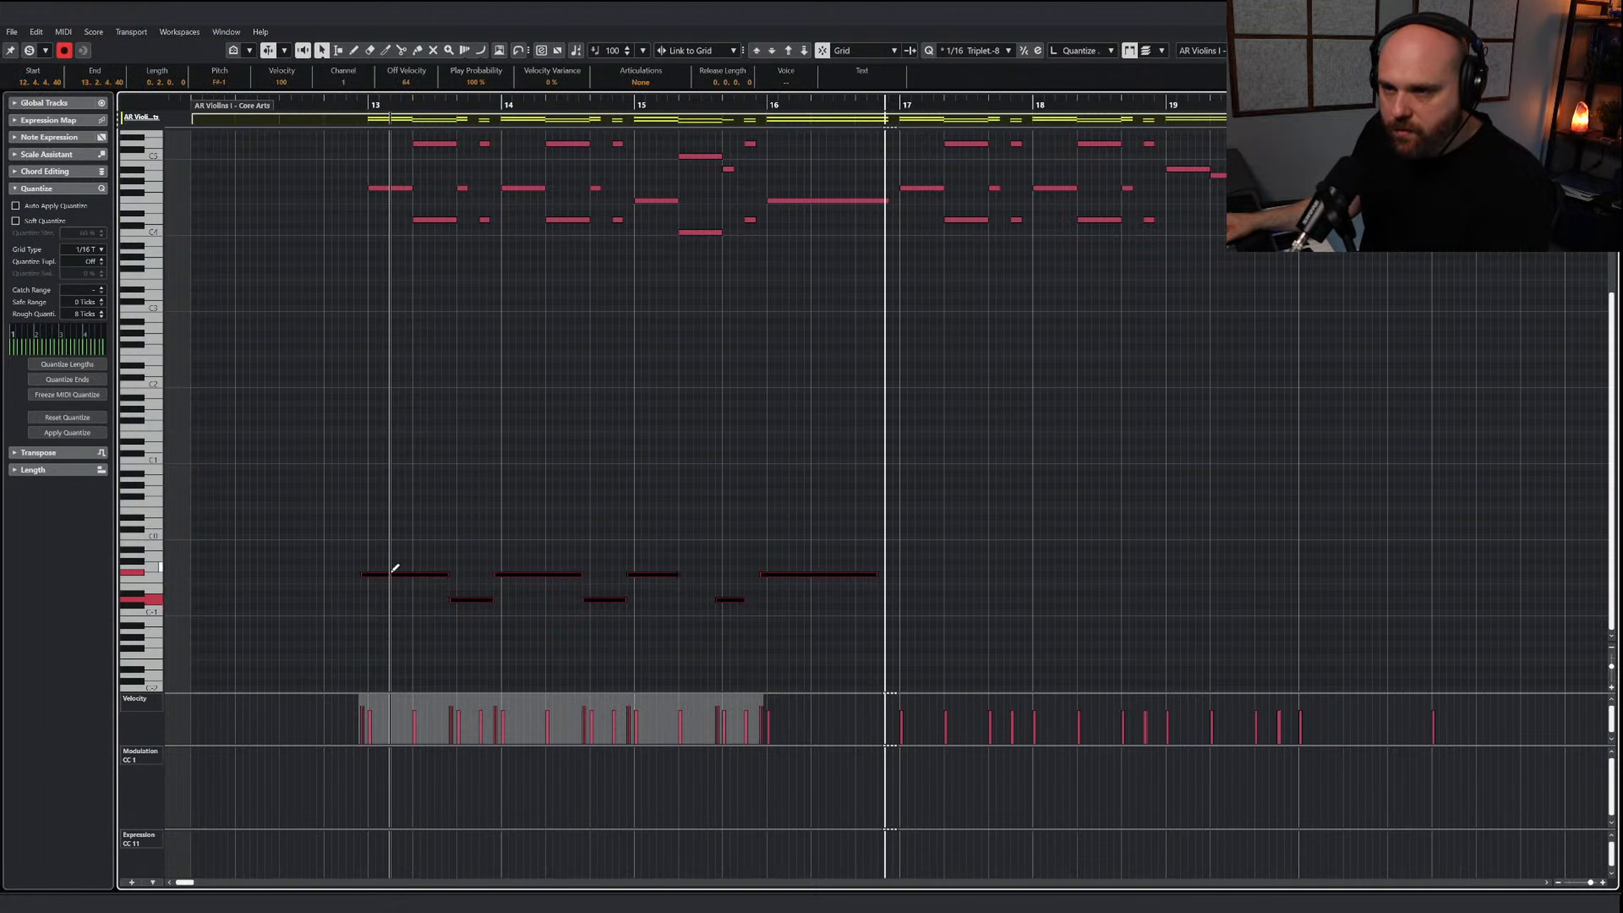
drag(393, 574, 924, 575)
Play the AR Violins I - Core Arts melody from bar 17 with the notes deselected, and close the note editor
click(859, 109)
key(space)
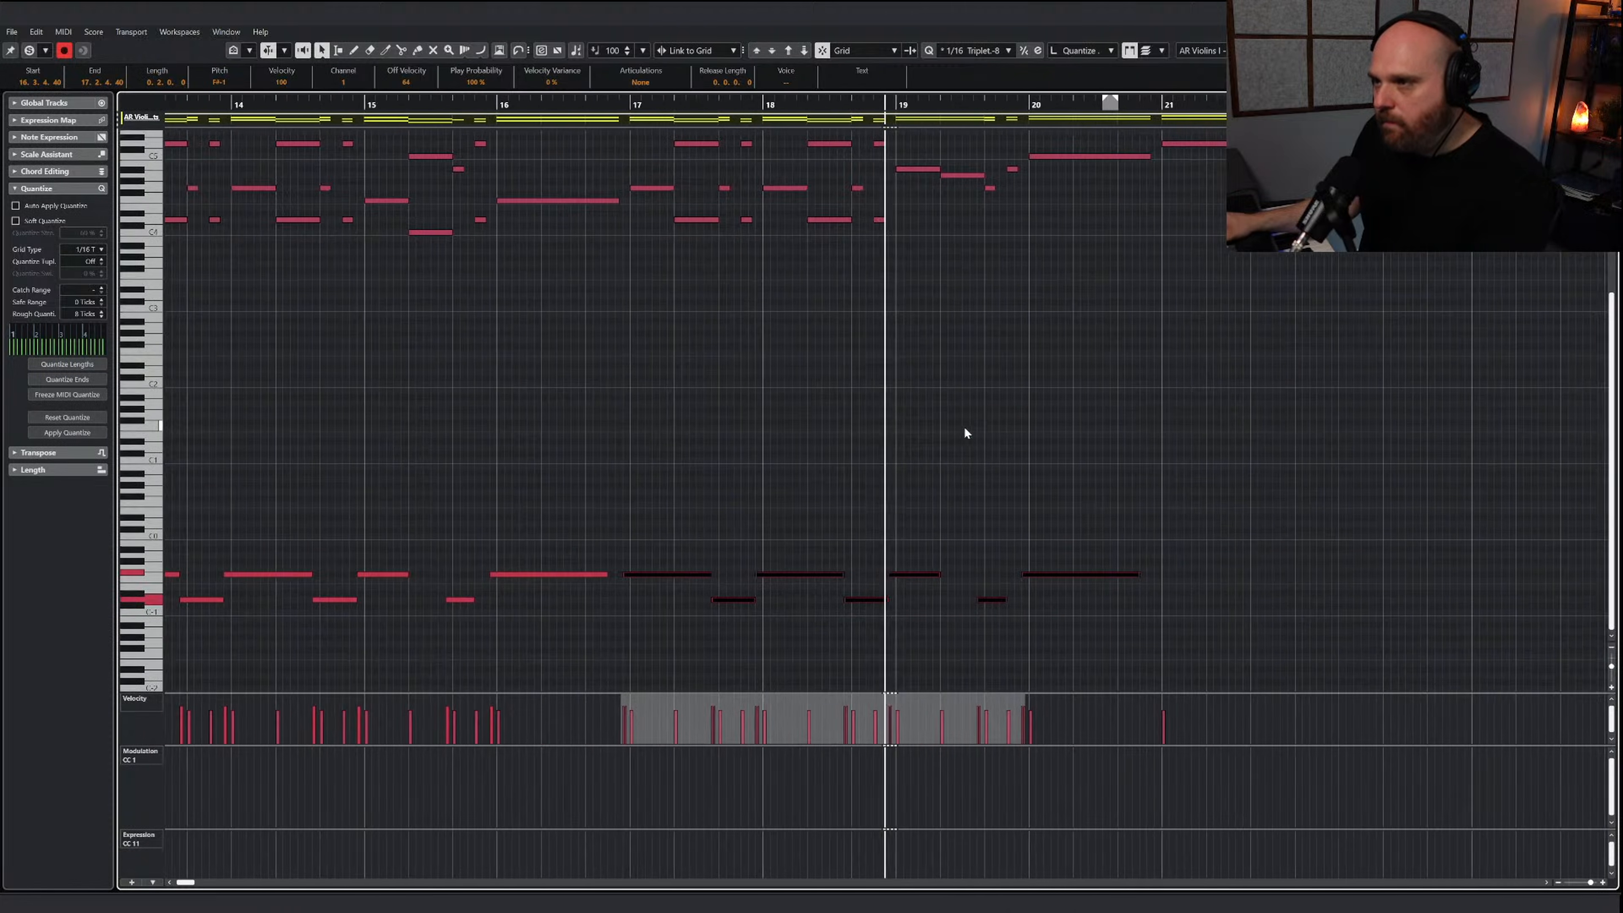
click(959, 489)
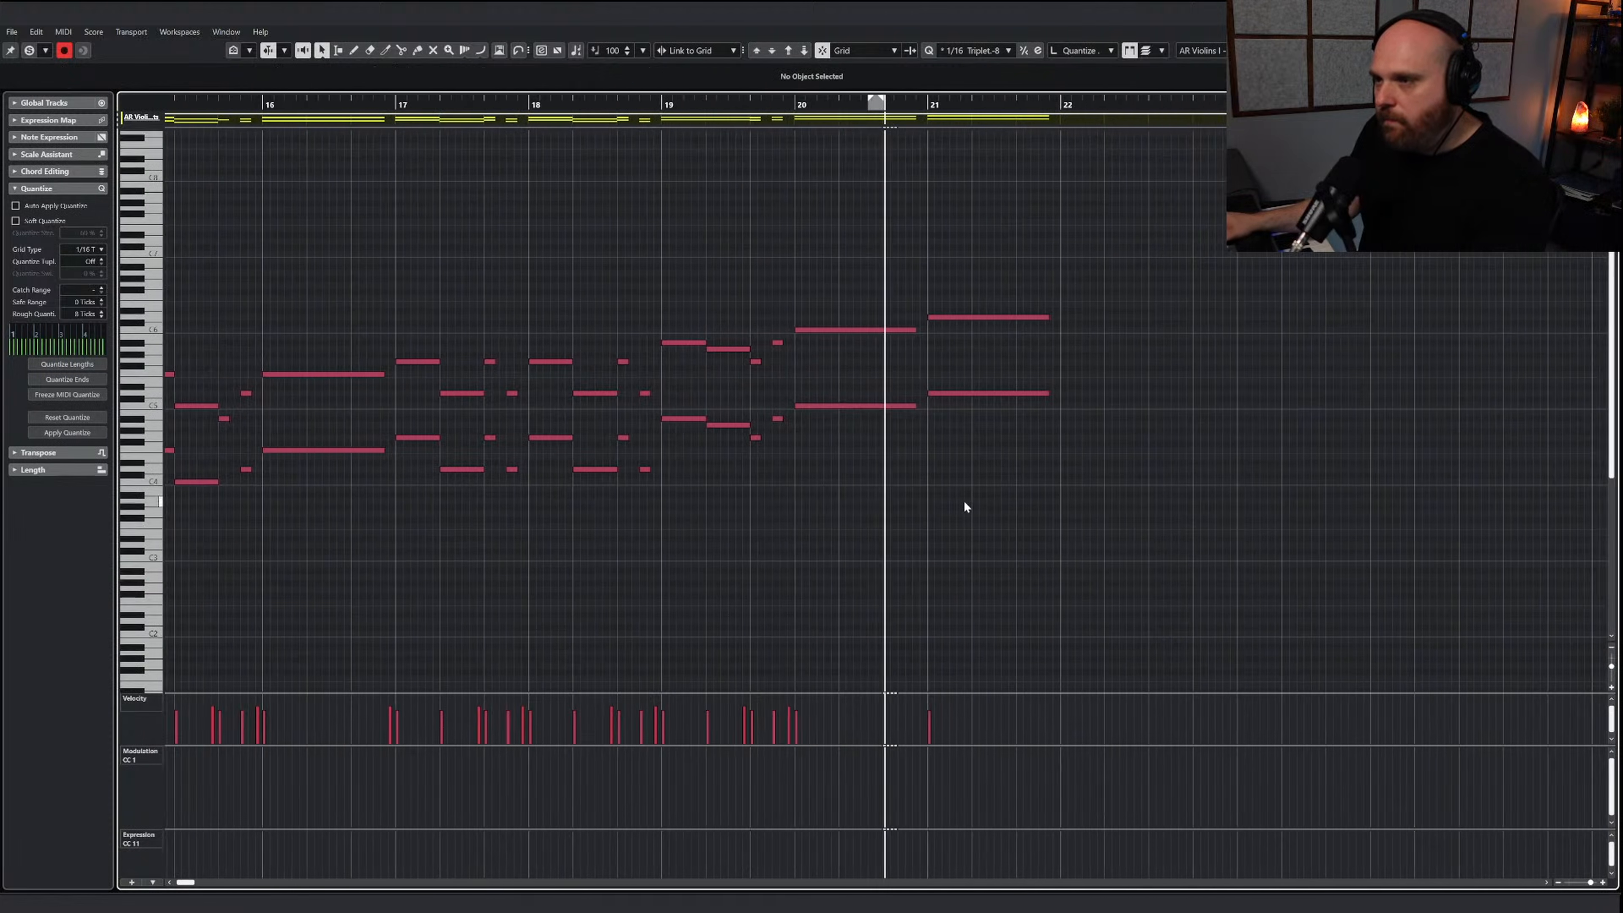
key(space)
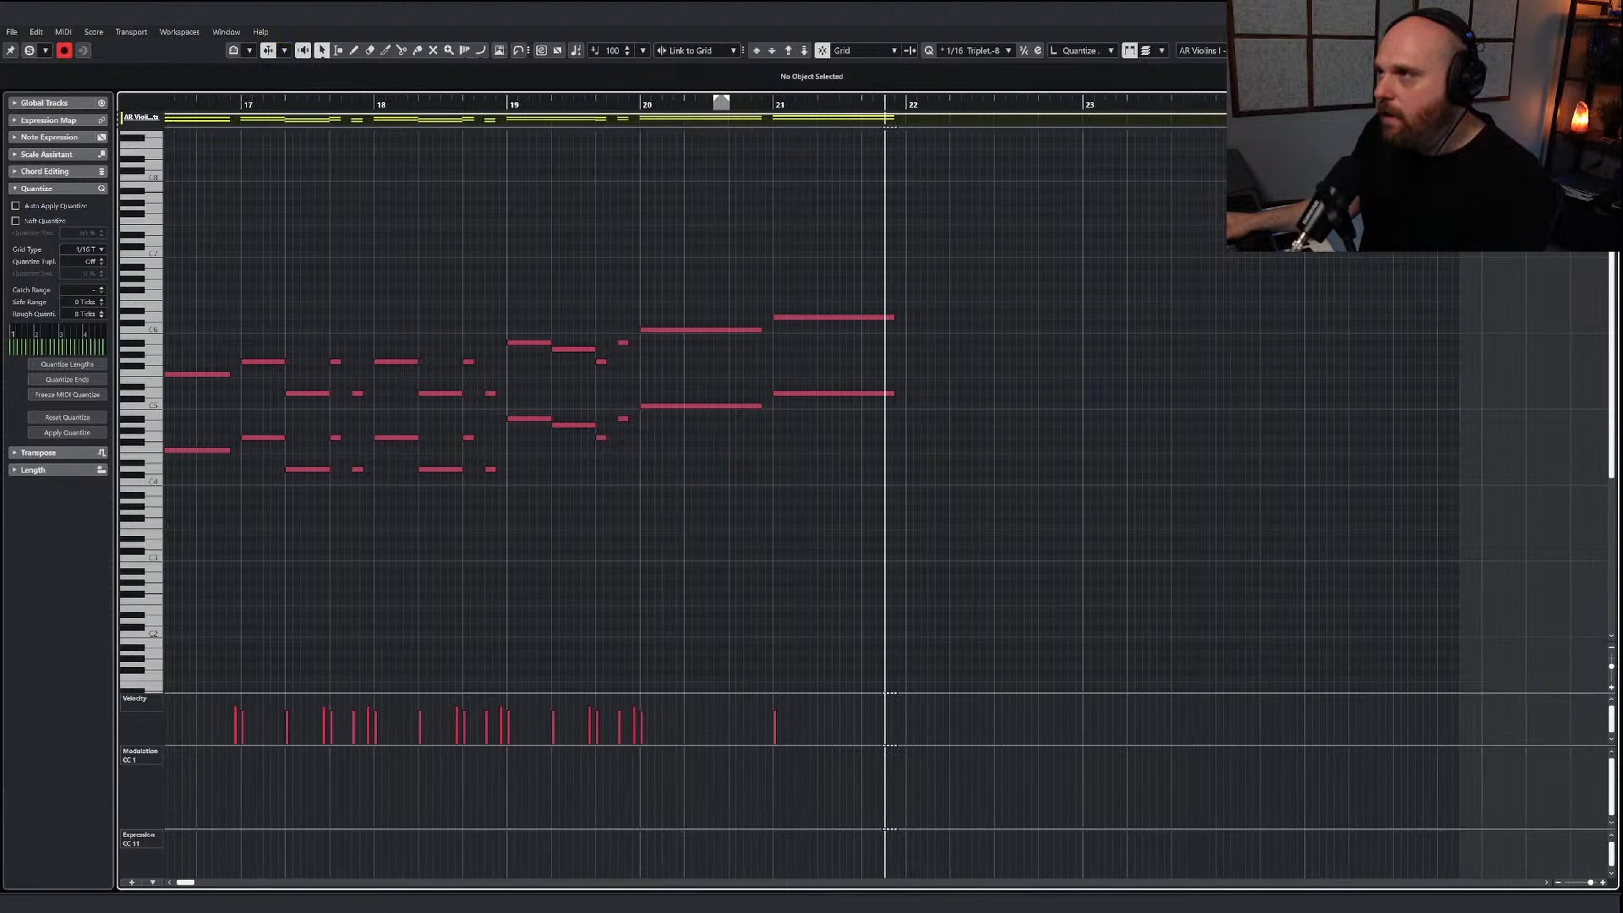
key(Return)
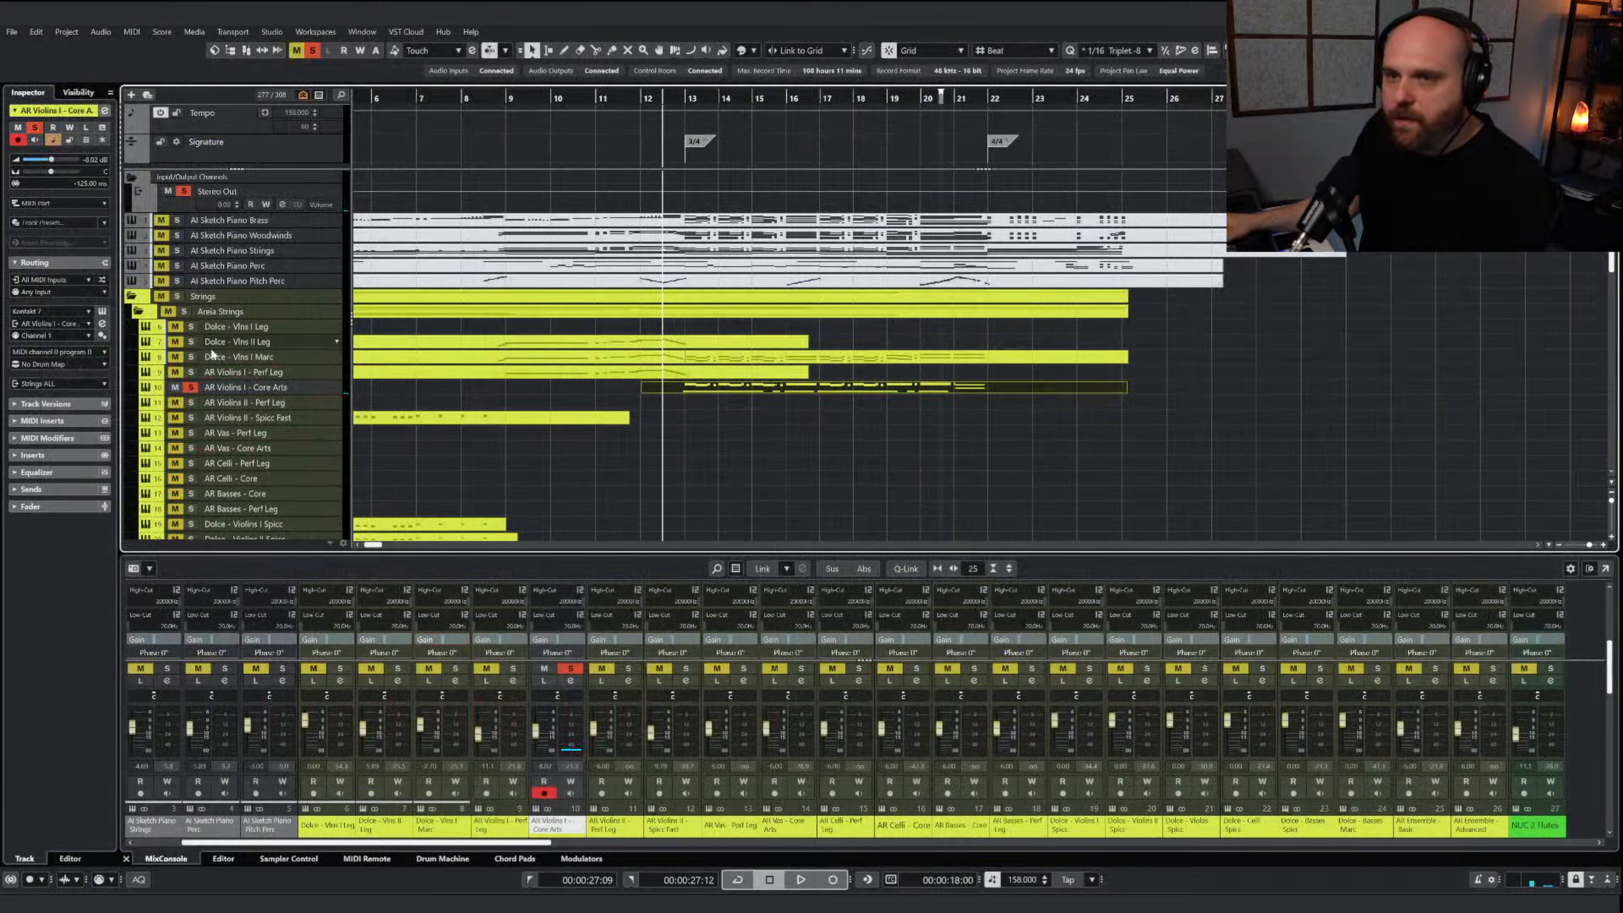
Unsolo AR Violins I - Core Arts and lower its volume to -14.6 dB while playing it with the other tracks
click(192, 387)
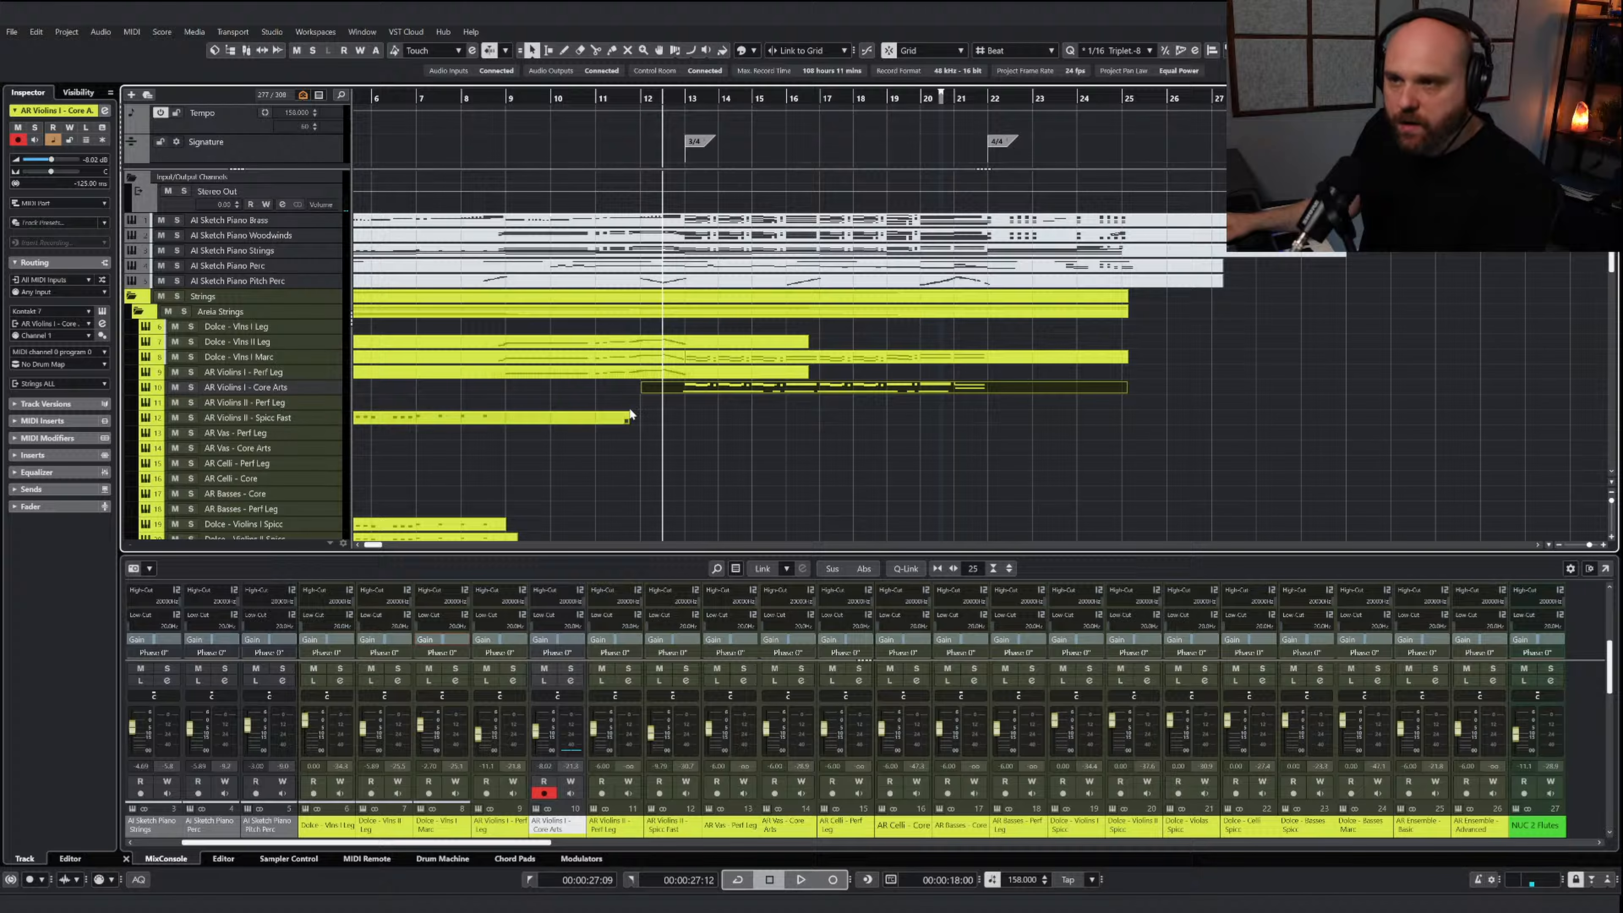
scroll(533, 738, down, 2)
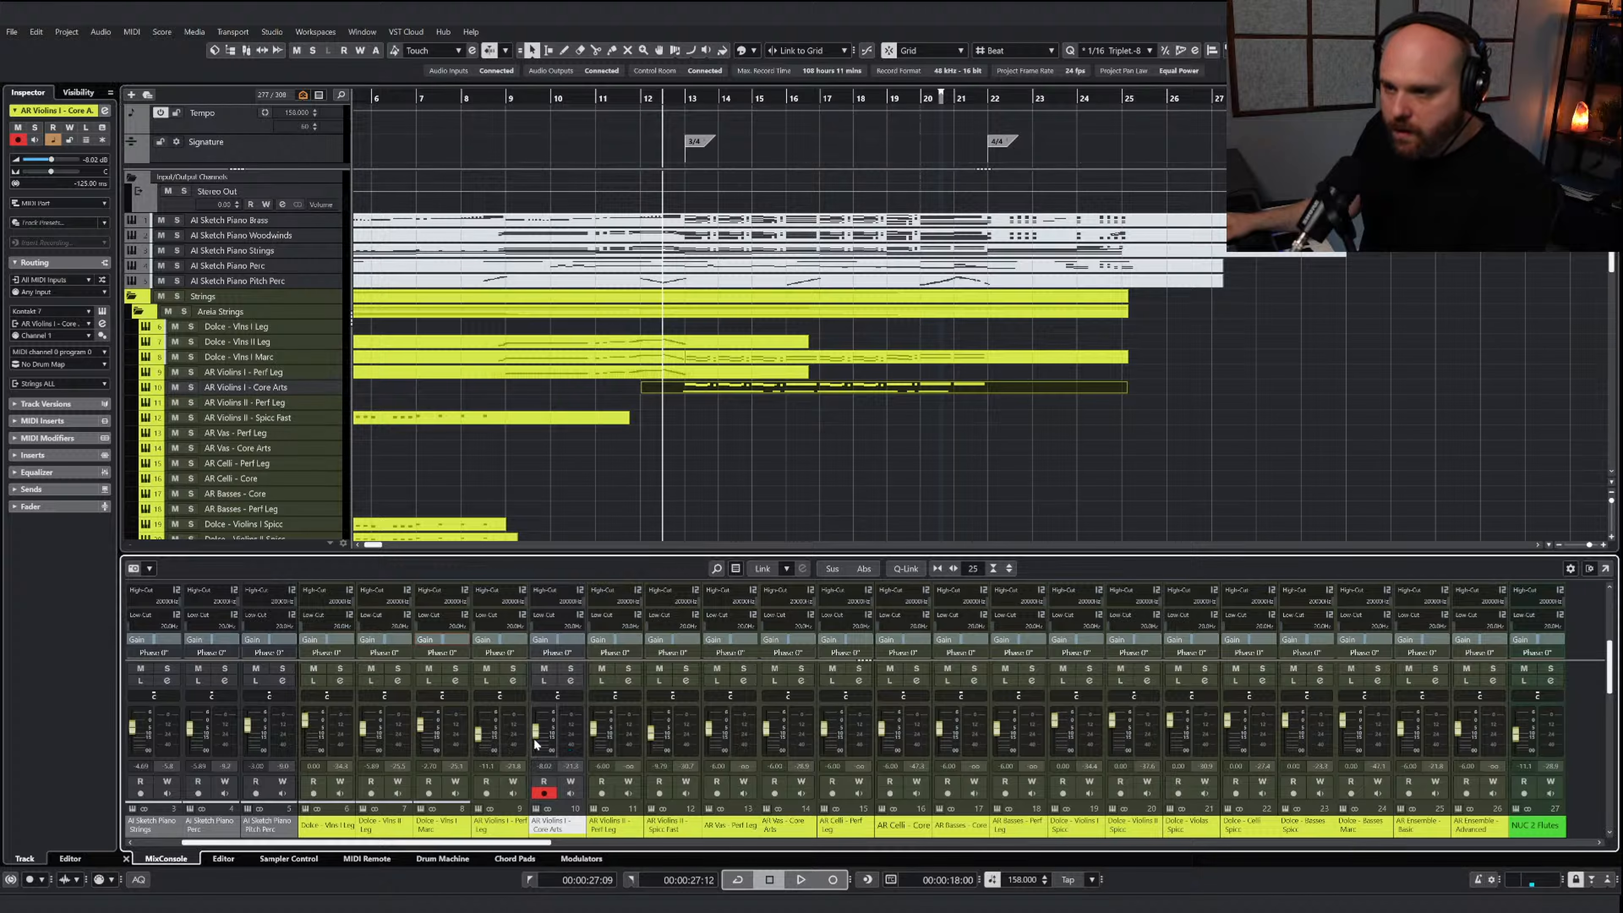
key(space)
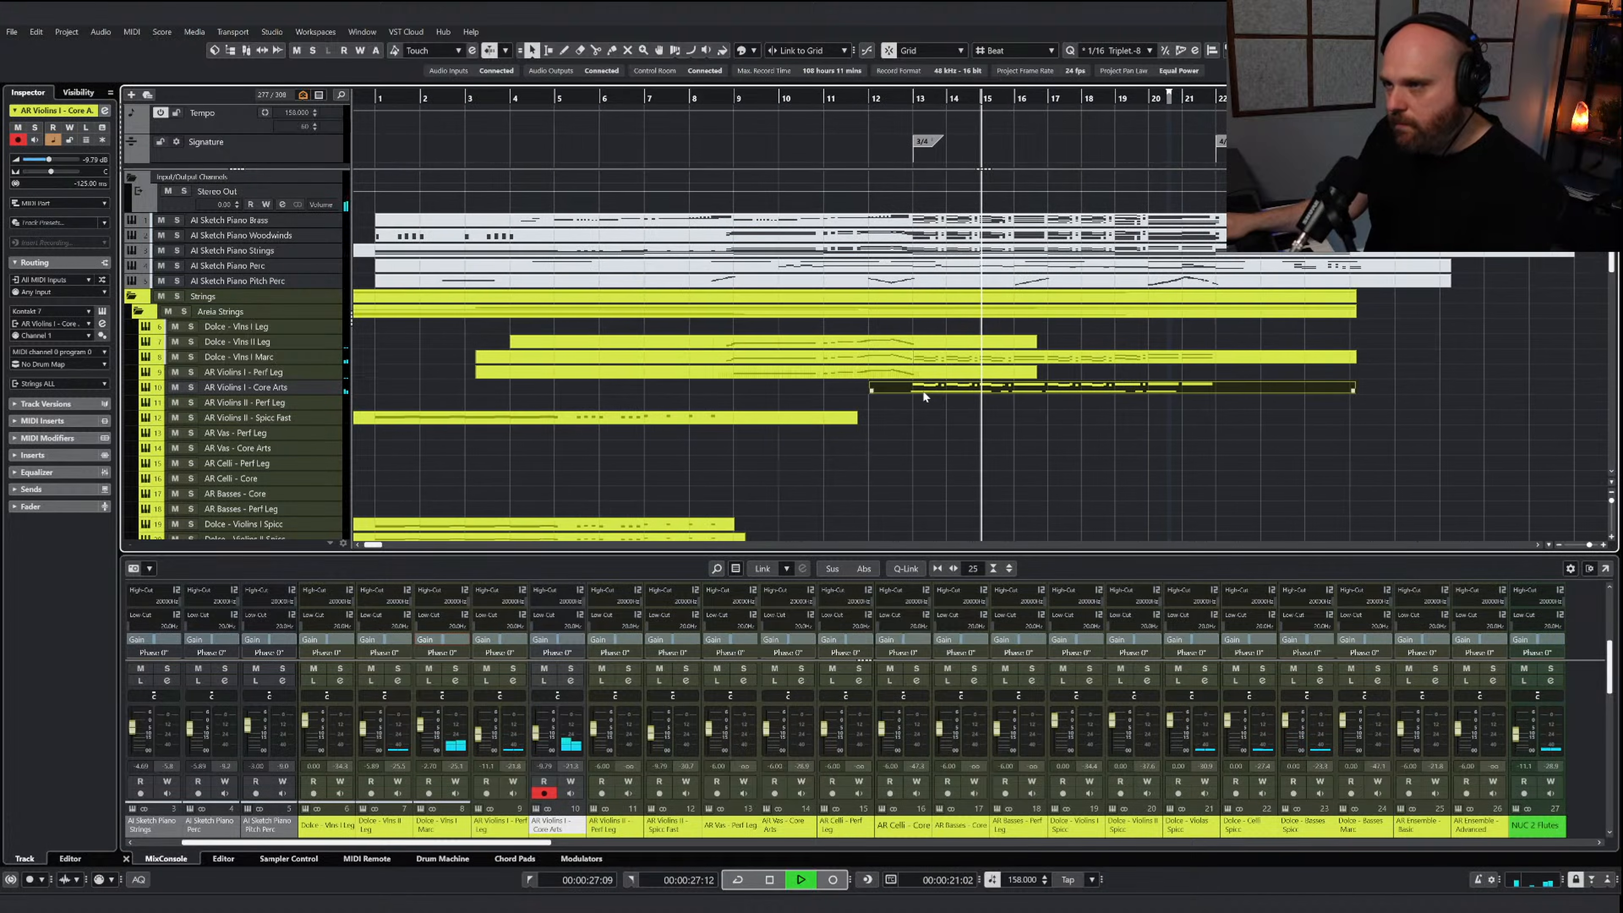
click(923, 392)
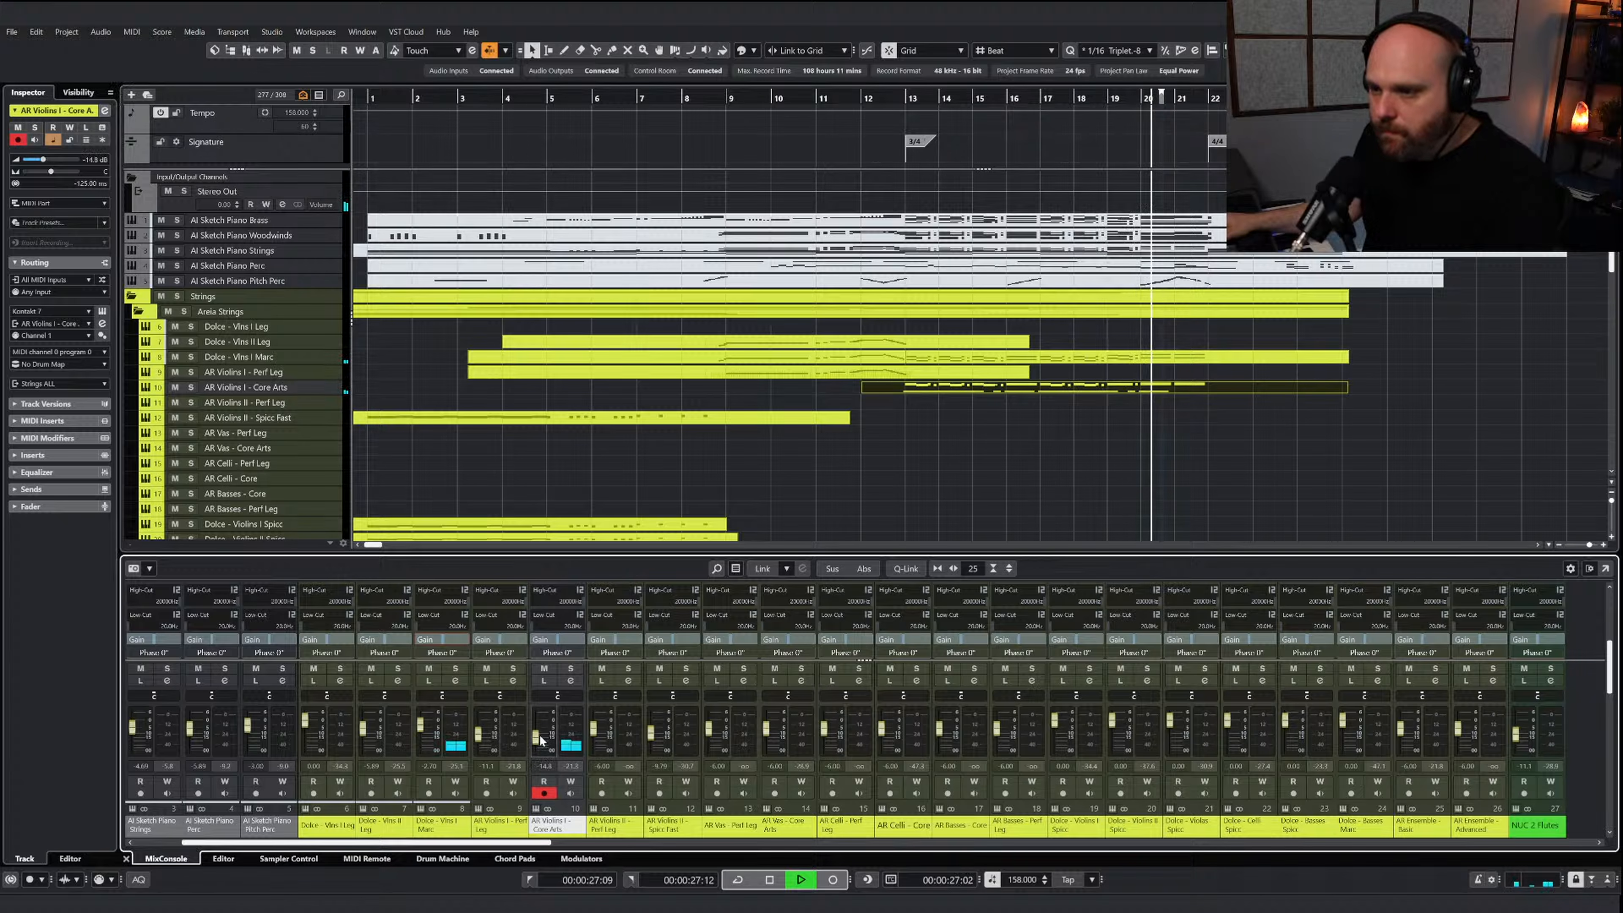
right_click(880, 482)
click(902, 463)
key(space)
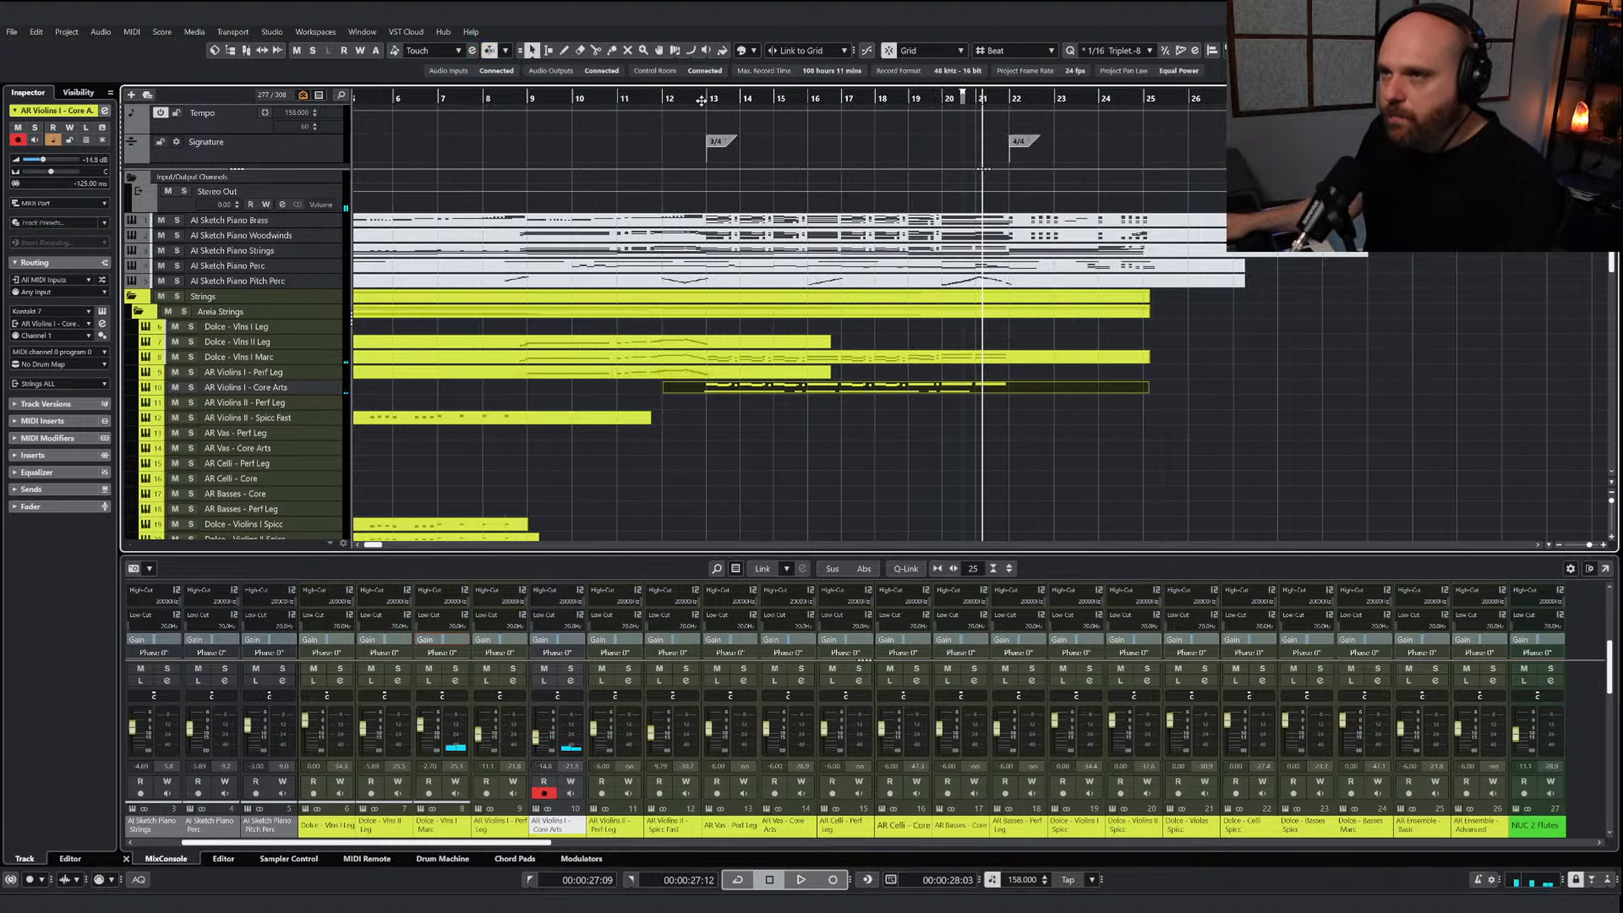
Split the AI Sketch Piano Brass part at bar 13 and unmute the section from there on
click(626, 100)
right_click(738, 301)
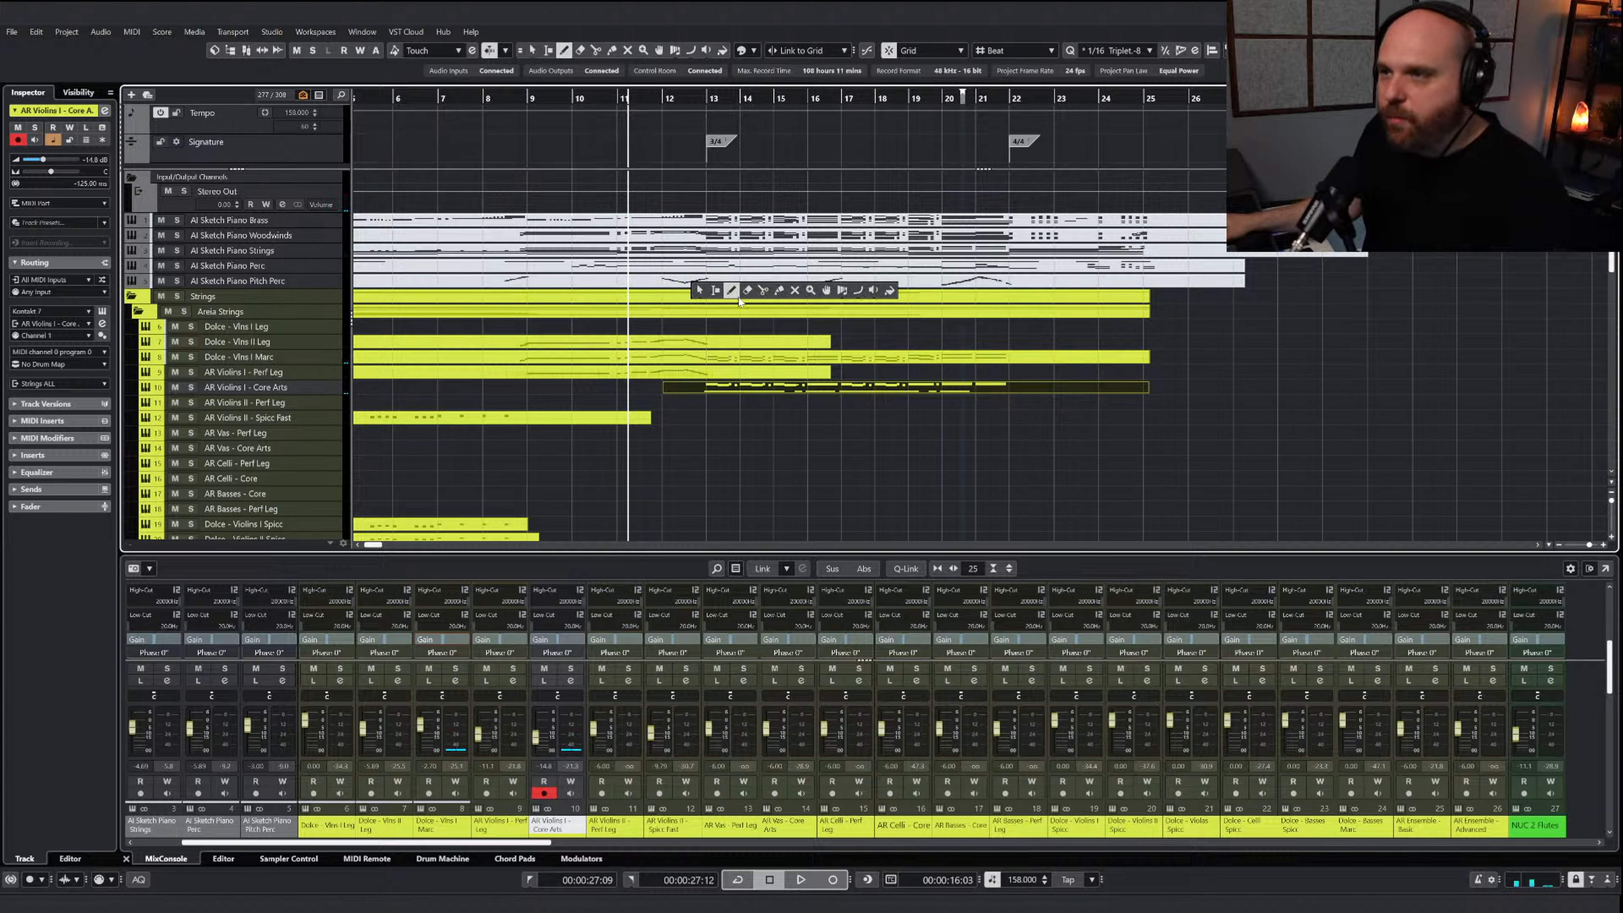
click(767, 296)
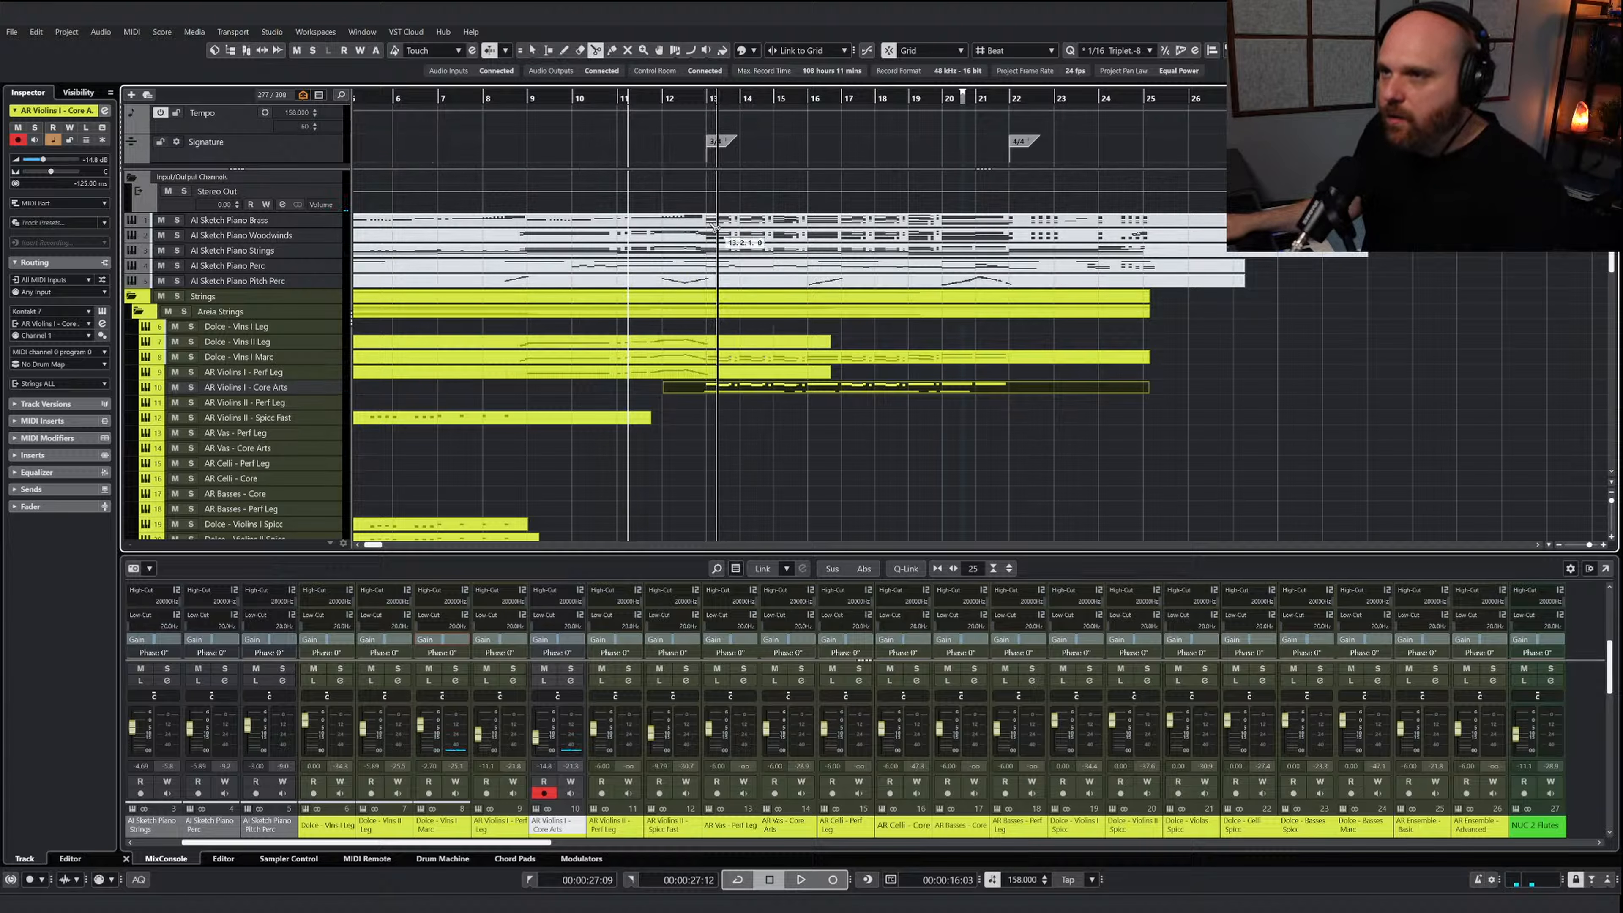
right_click(746, 229)
click(748, 225)
click(763, 222)
right_click(765, 238)
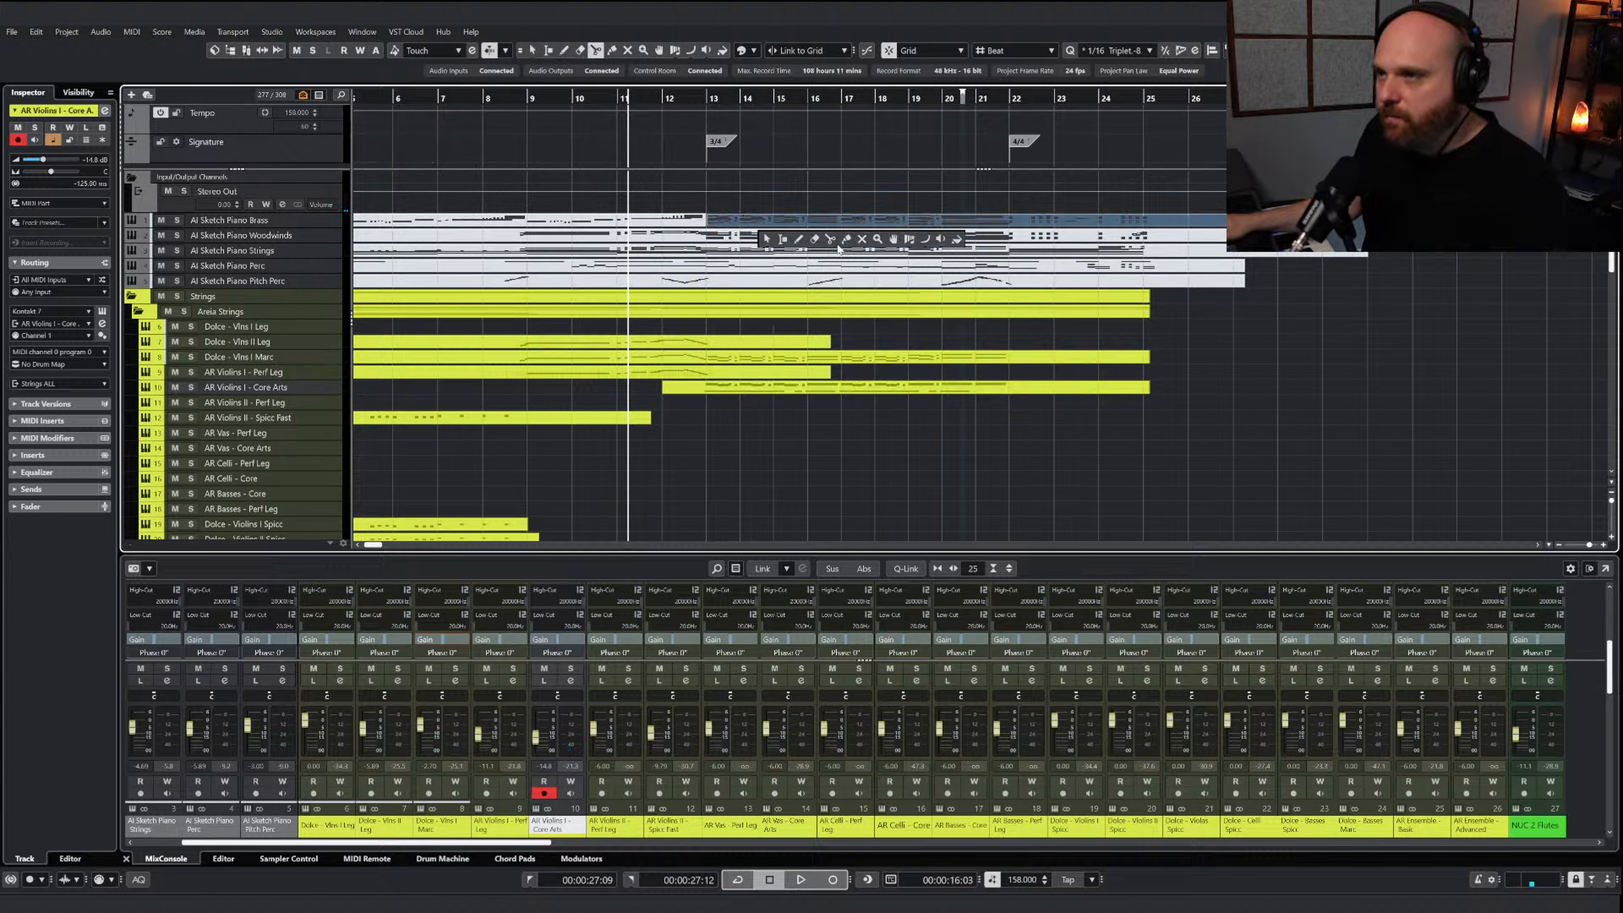
click(861, 241)
click(741, 222)
key(1)
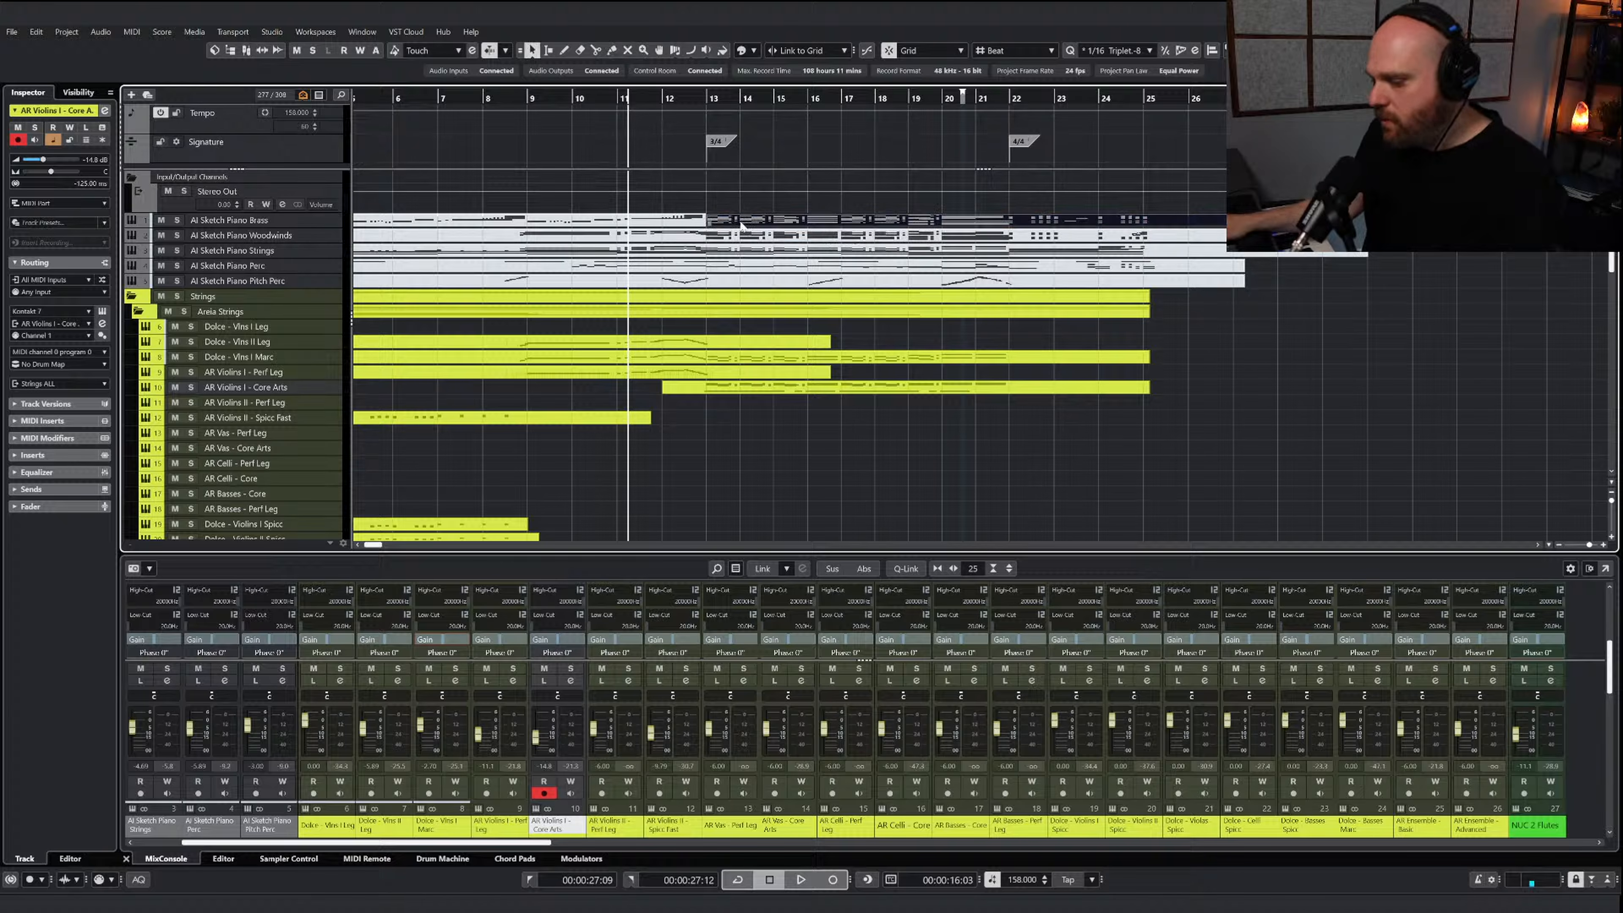
Open the AI Sketch Piano Brass section from bar 13 and select its top melody line through bar 19
double_click(741, 224)
right_click(749, 350)
scroll(749, 355, right, 5)
key(h)
key(h)
key(h)
key(g)
key(g)
key(g)
key(g)
key(g)
key(g)
key(g)
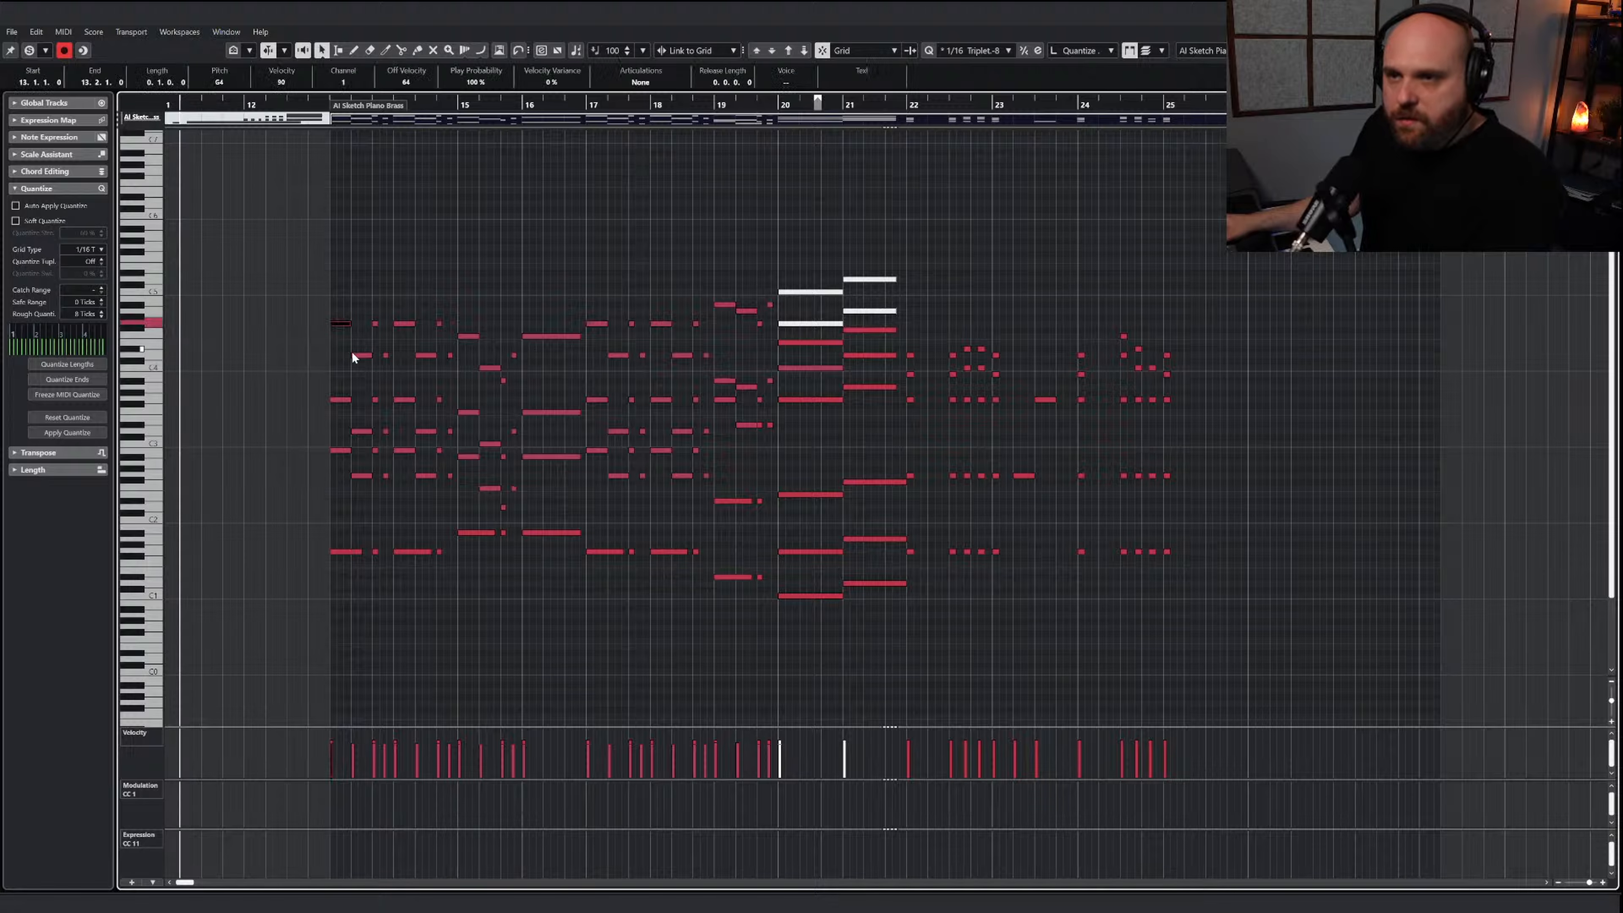
drag(335, 318, 552, 385)
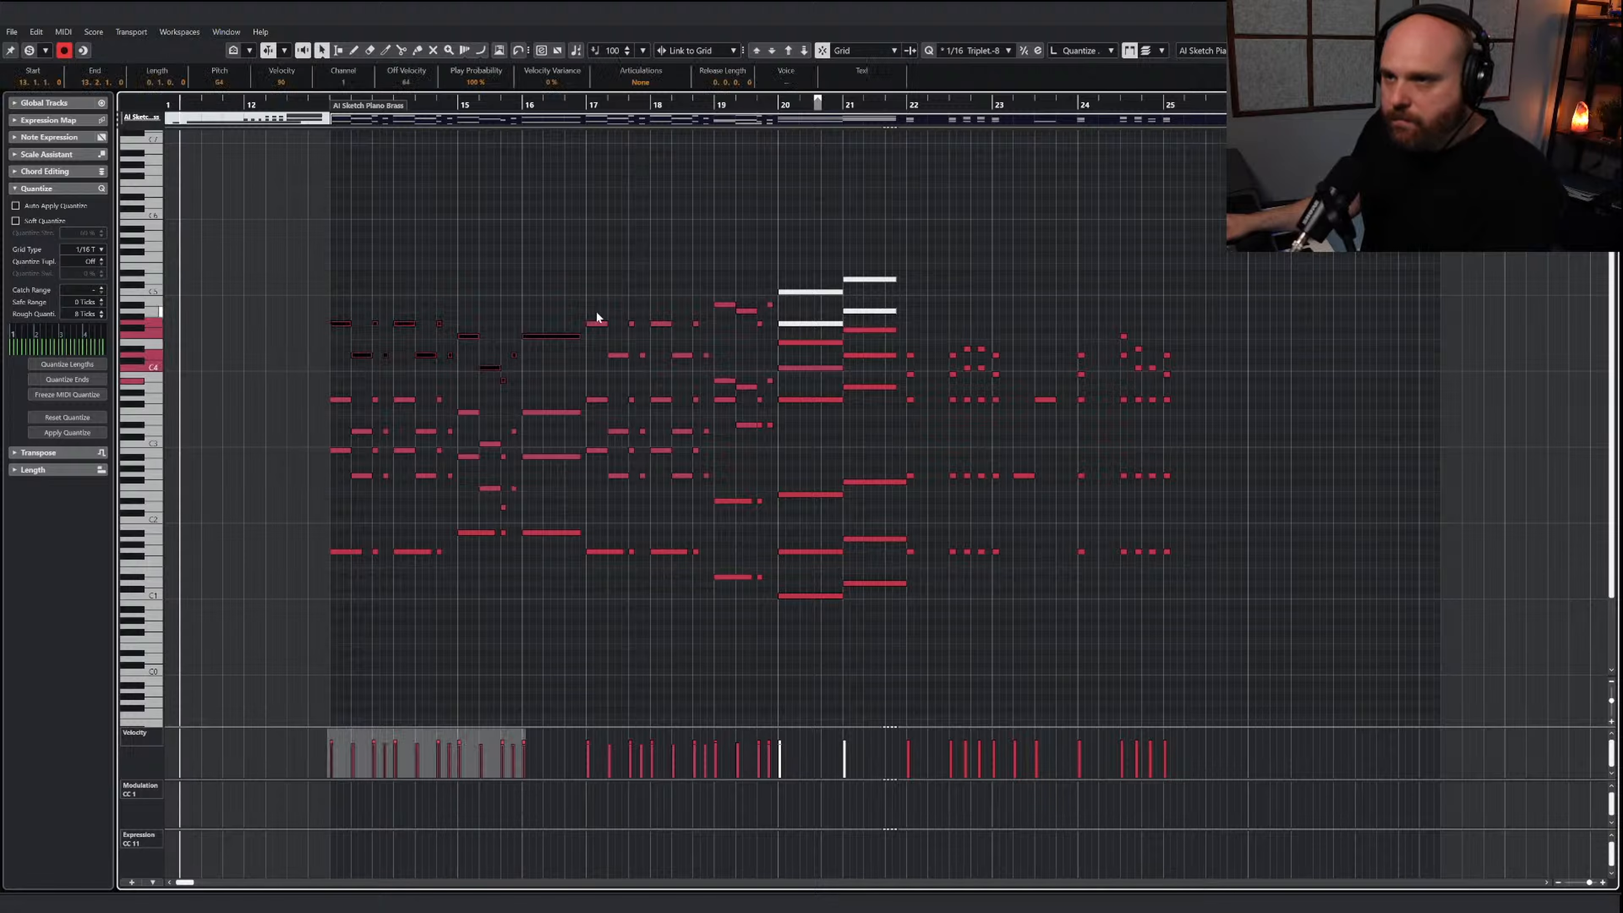
drag(712, 360, 770, 330)
Copy the selected brass melody notes and set the playhead at the start of bar 13
key(h)
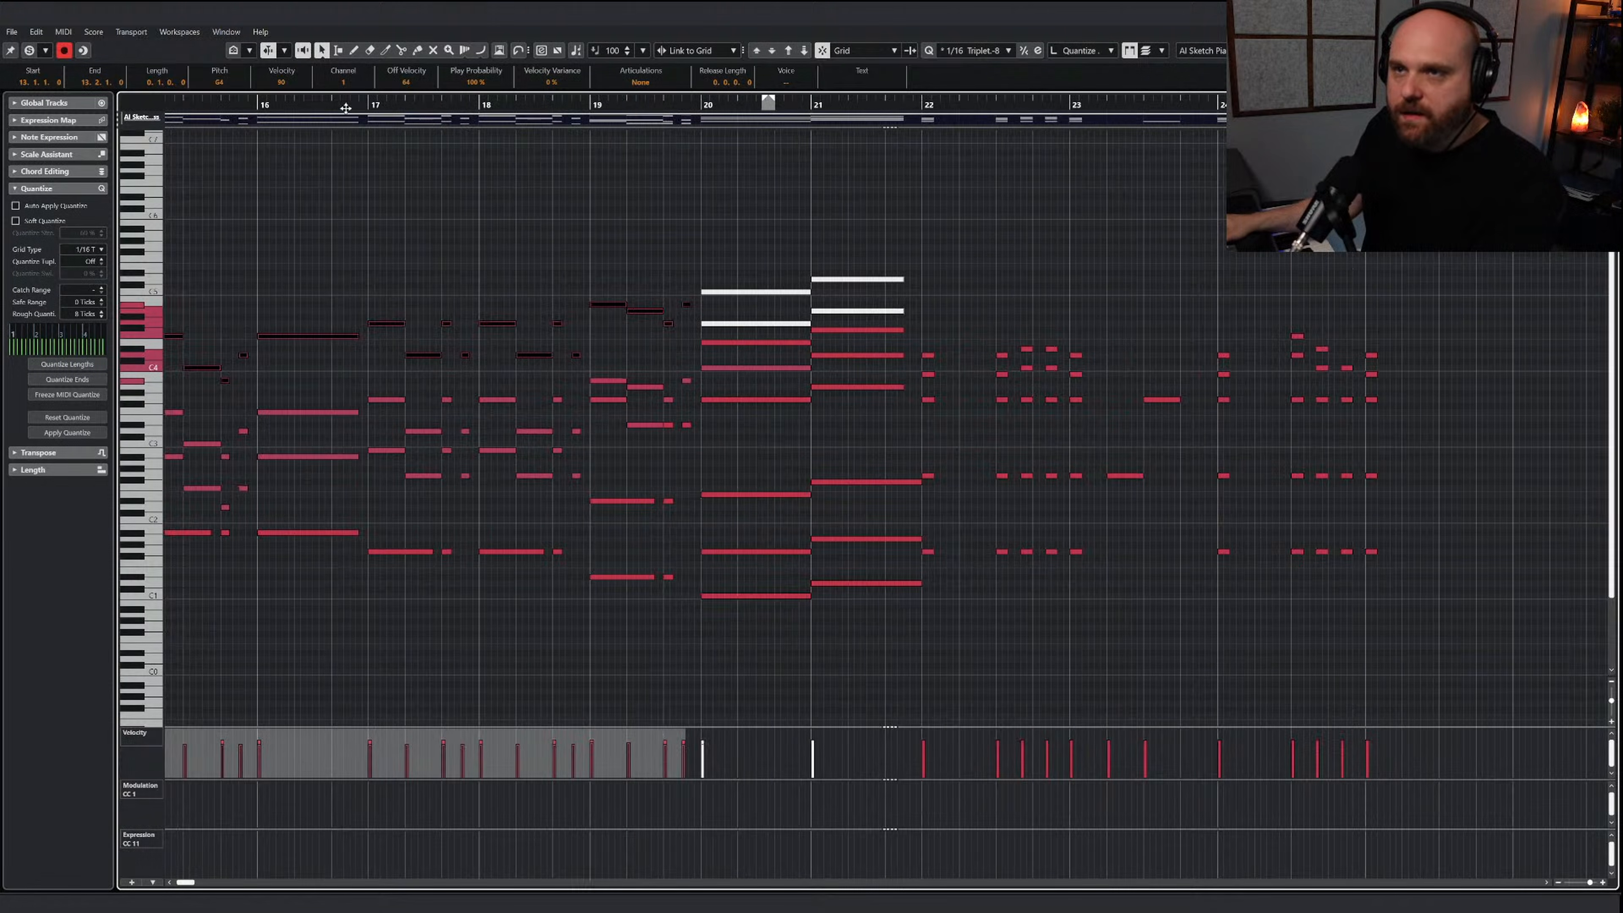
scroll(346, 108, left, 10)
drag(346, 109, 1083, 115)
key(j)
key(j)
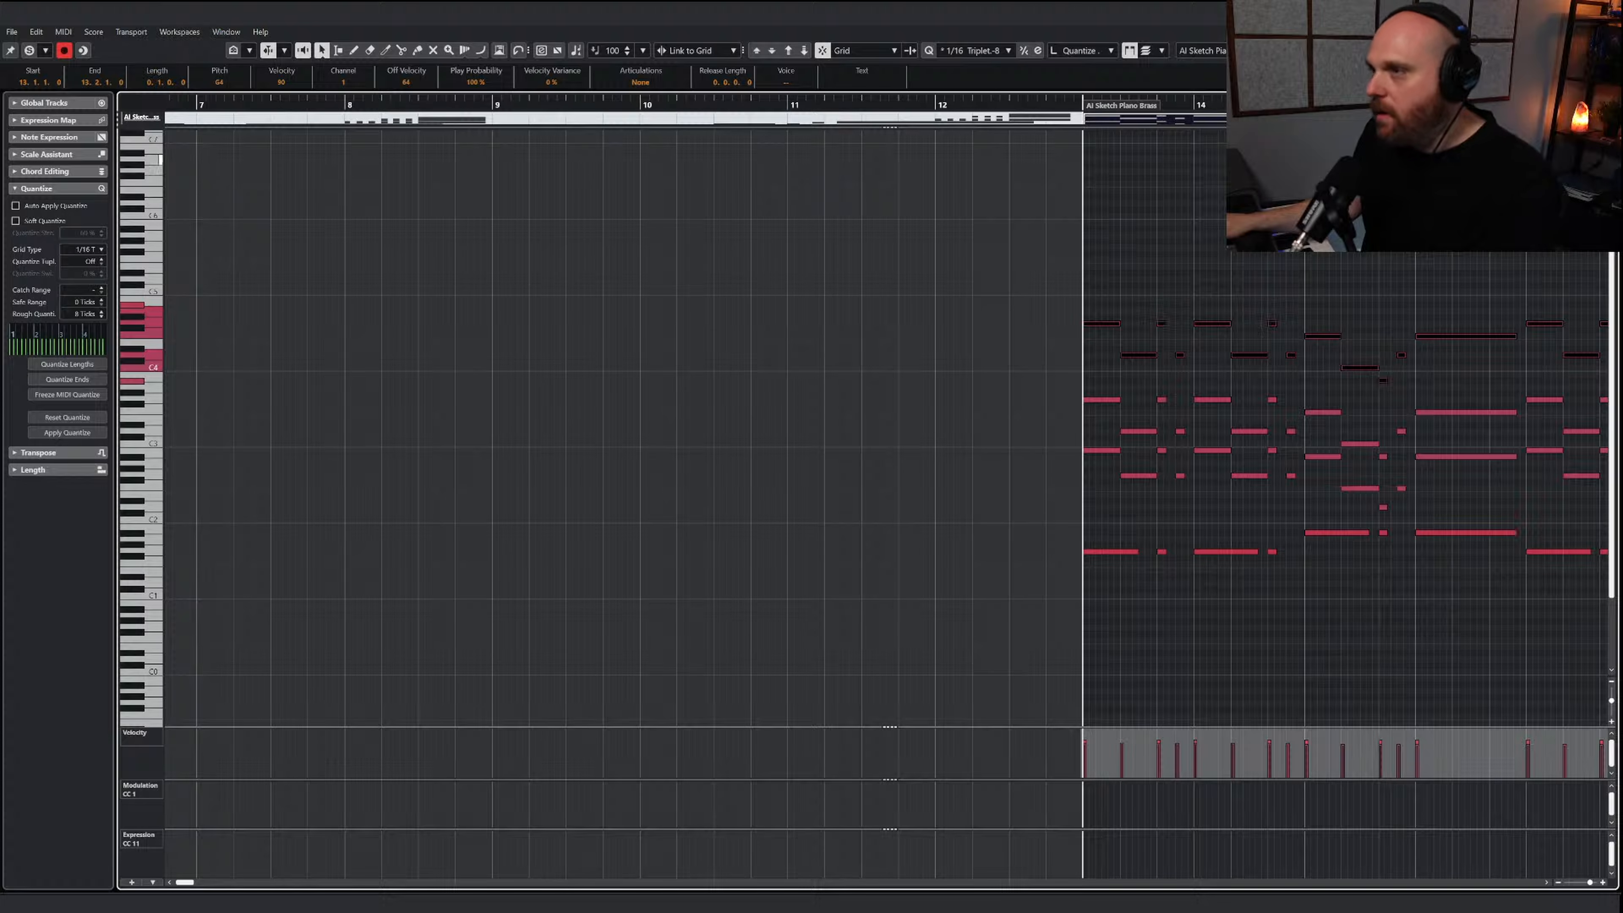
Extend the JAE 3 Trumpets part beyond bar 18 and paste the copied brass melody into it at bar 13
key(Return)
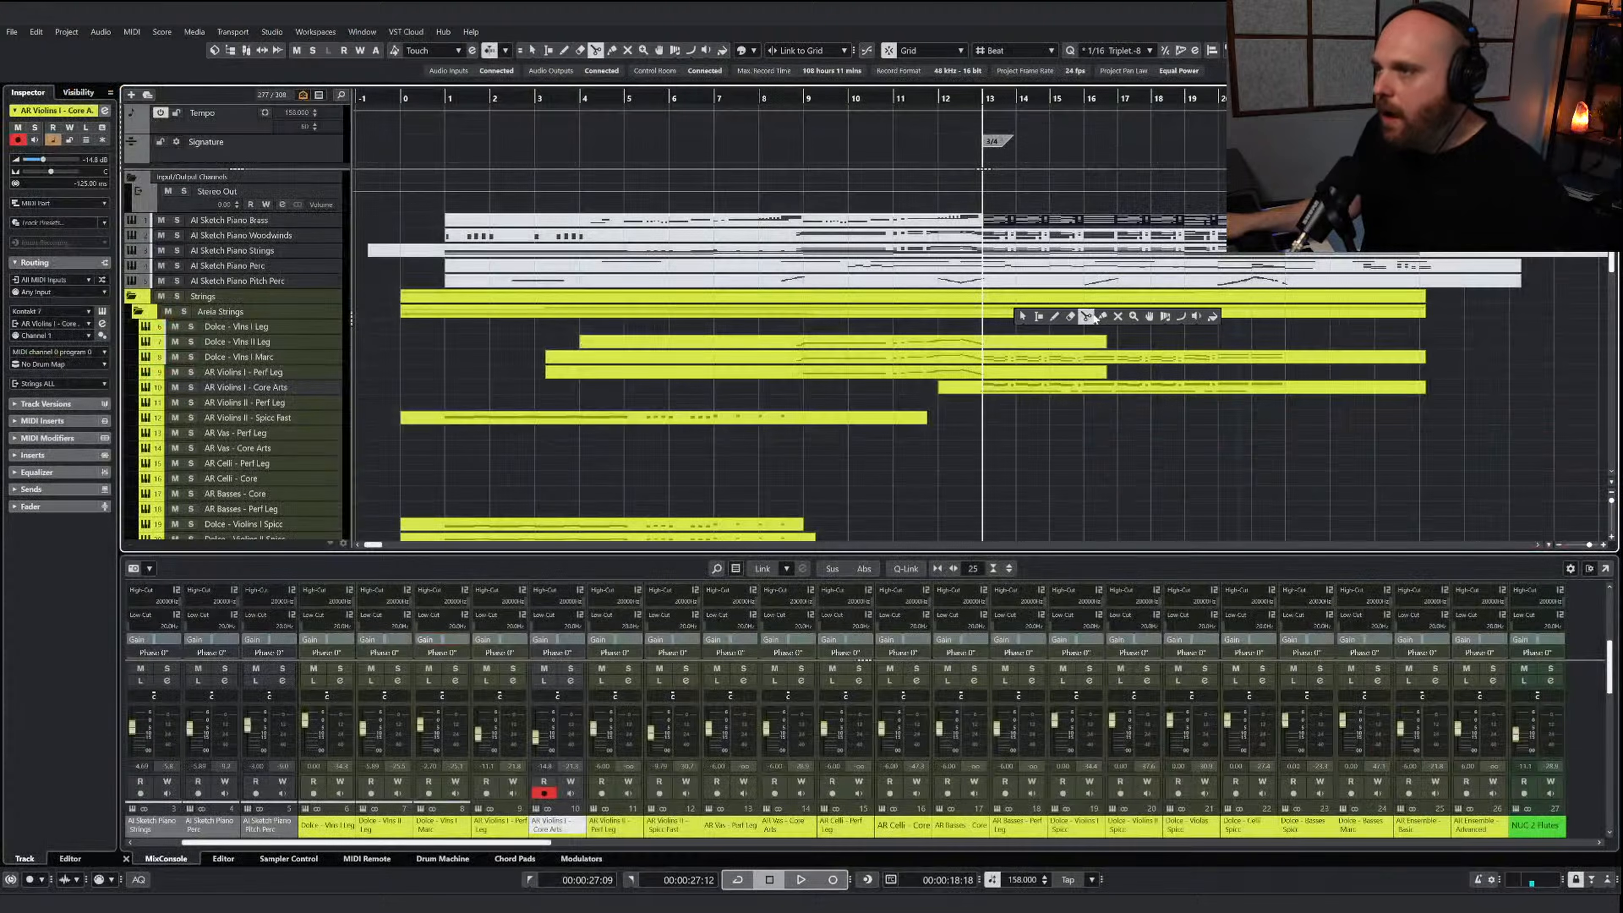
scroll(1029, 385, down, 10)
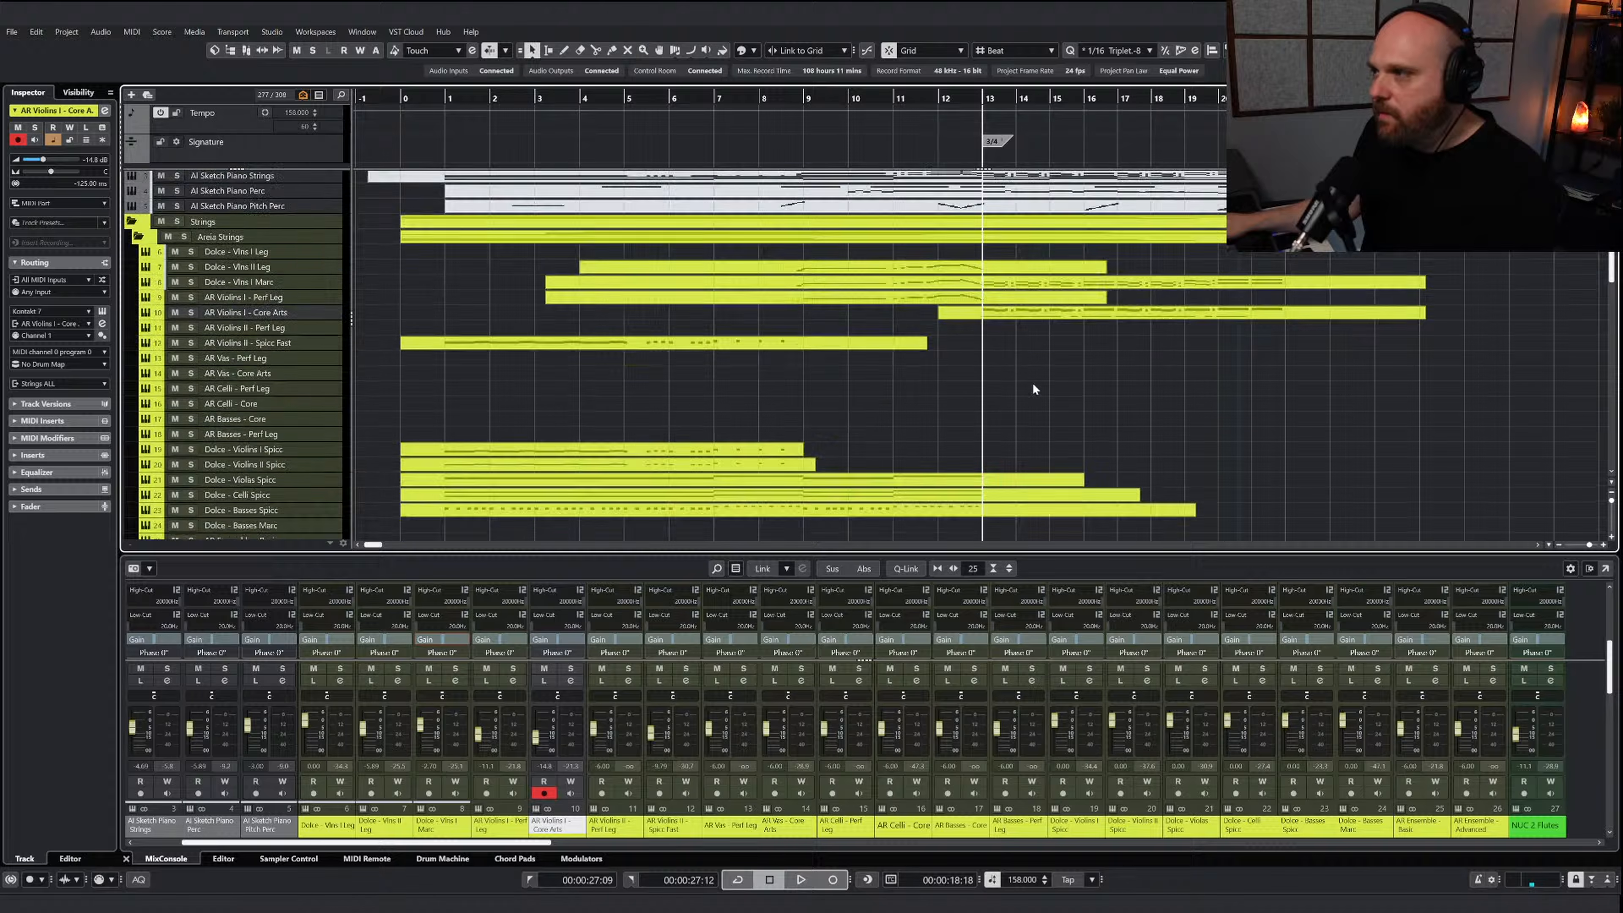
scroll(994, 407, up, 3)
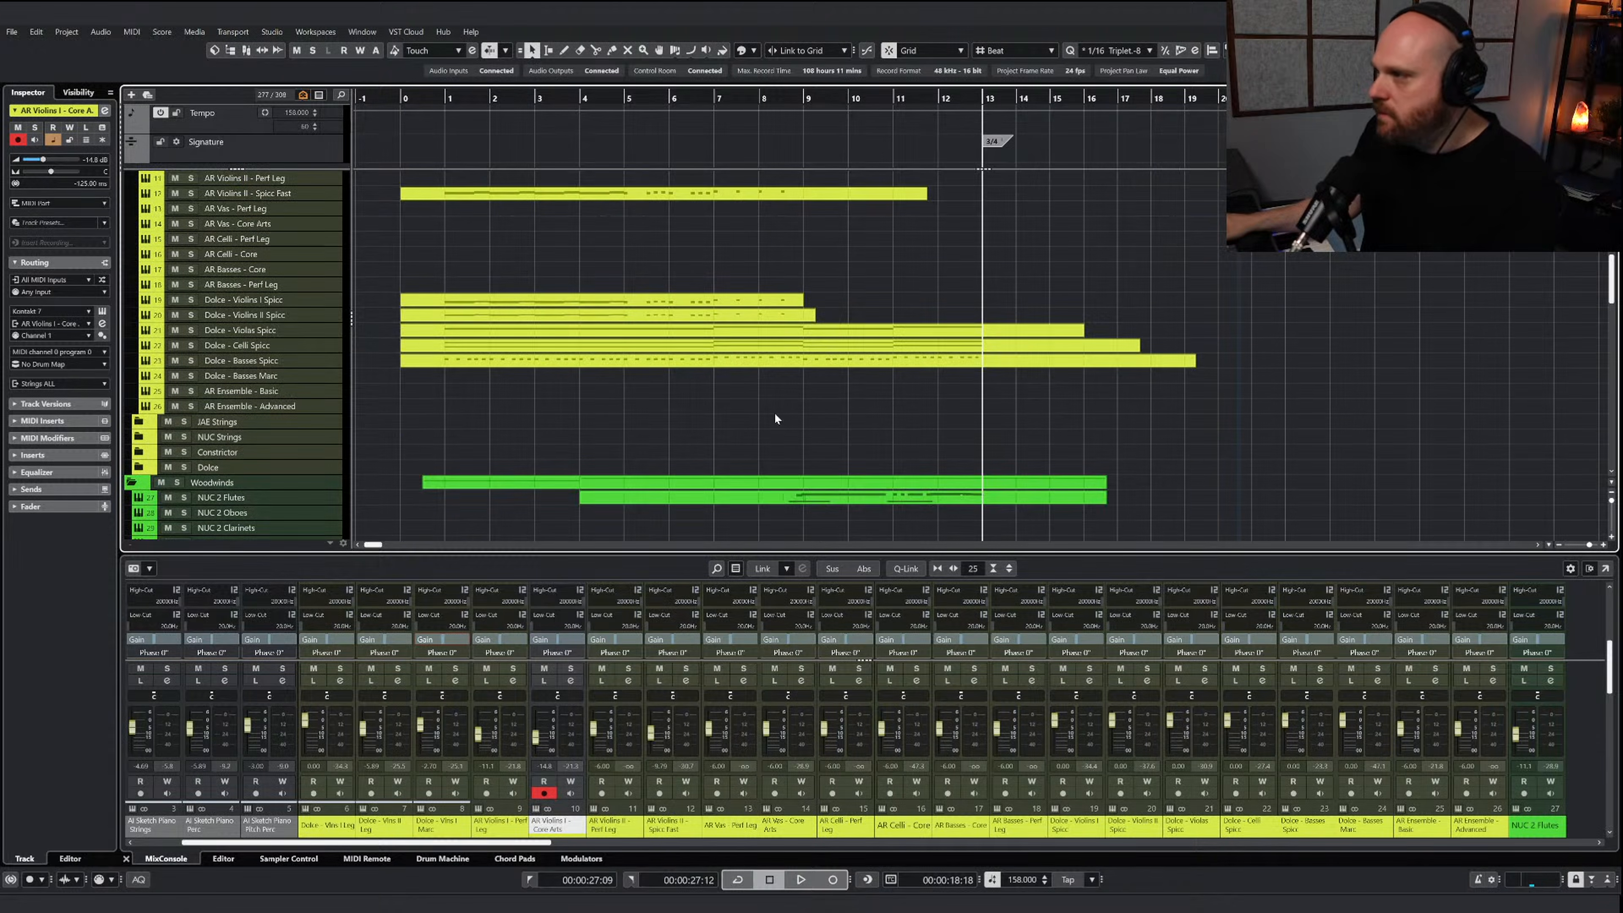
scroll(773, 413, down, 7)
scroll(771, 414, down, 7)
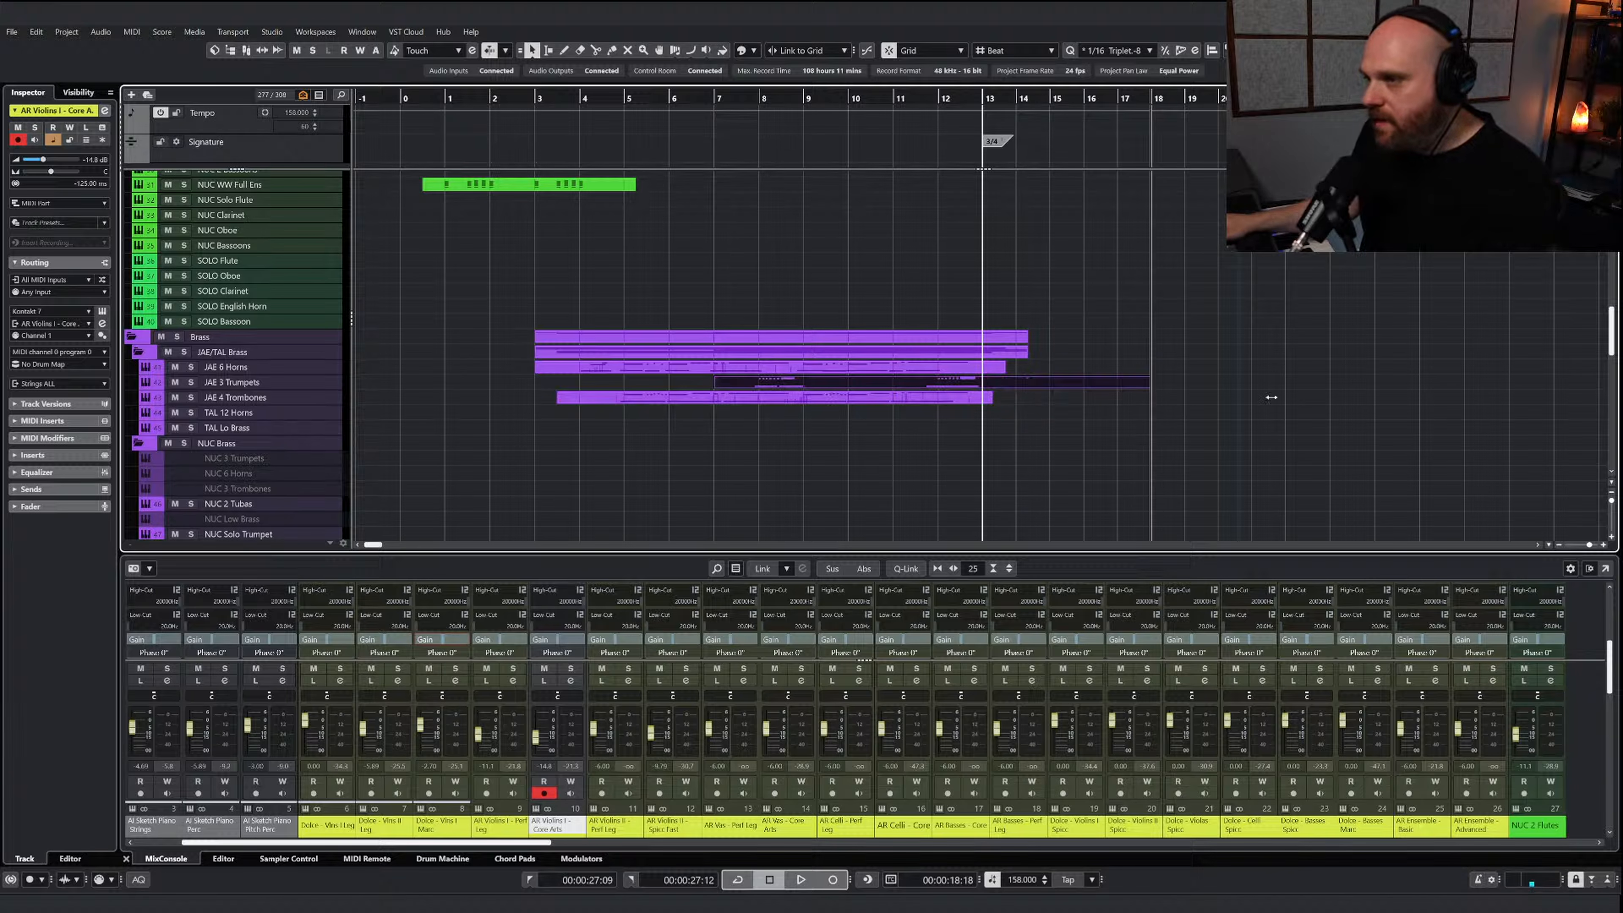
double_click(834, 380)
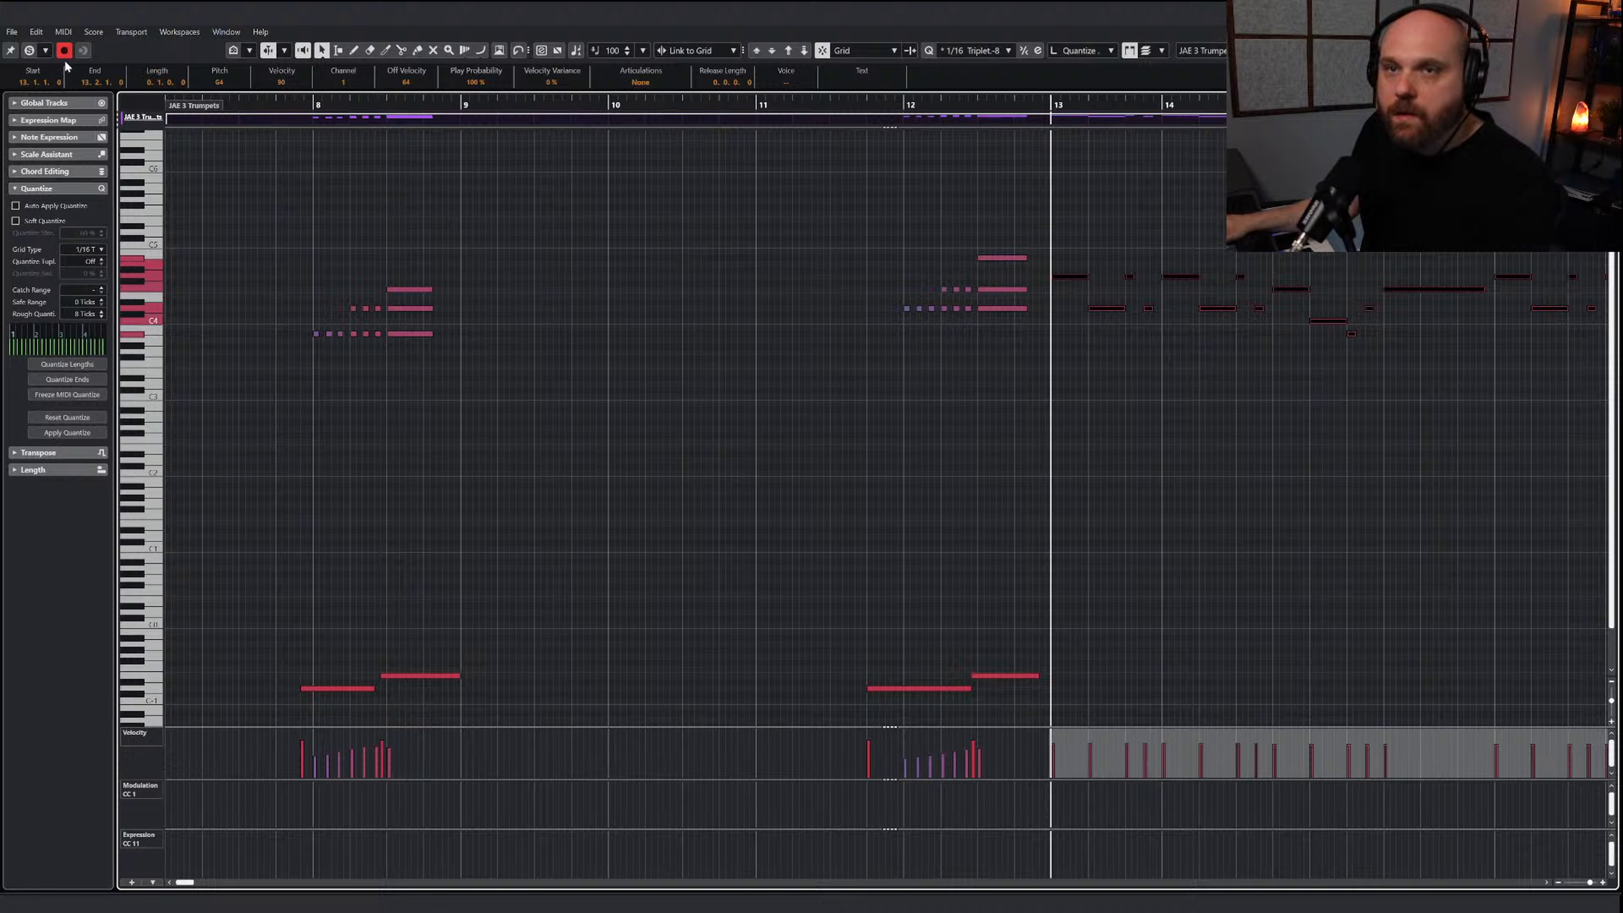
Solo the JAE 3 Trumpets part in the note editor and play the pasted melody from bar 13
click(29, 50)
key(space)
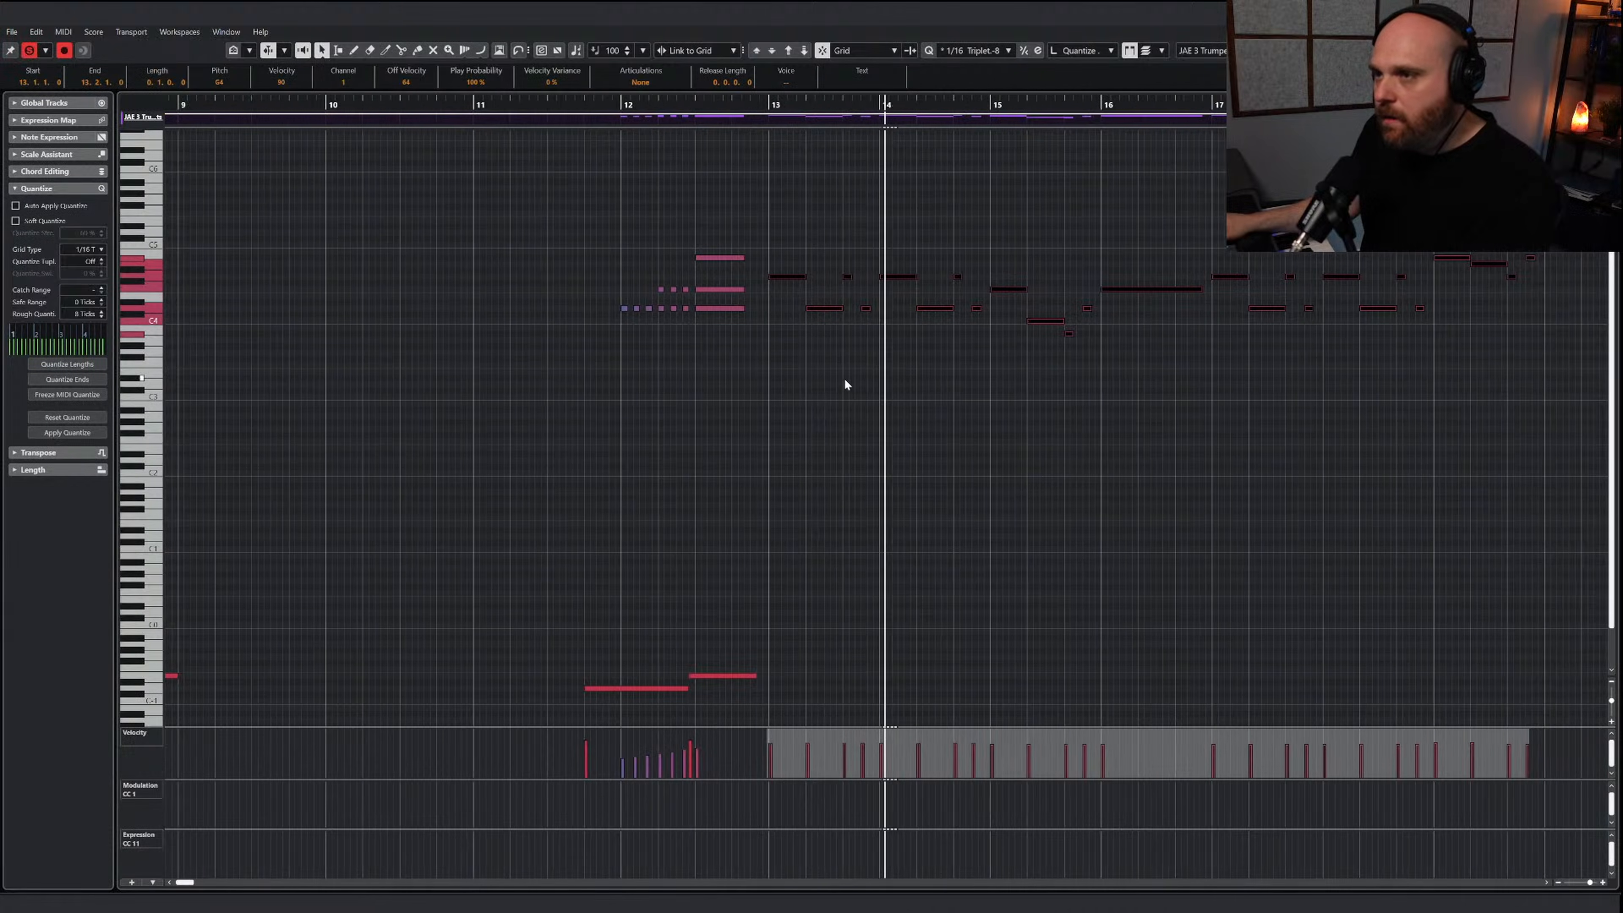
key(8)
key(h)
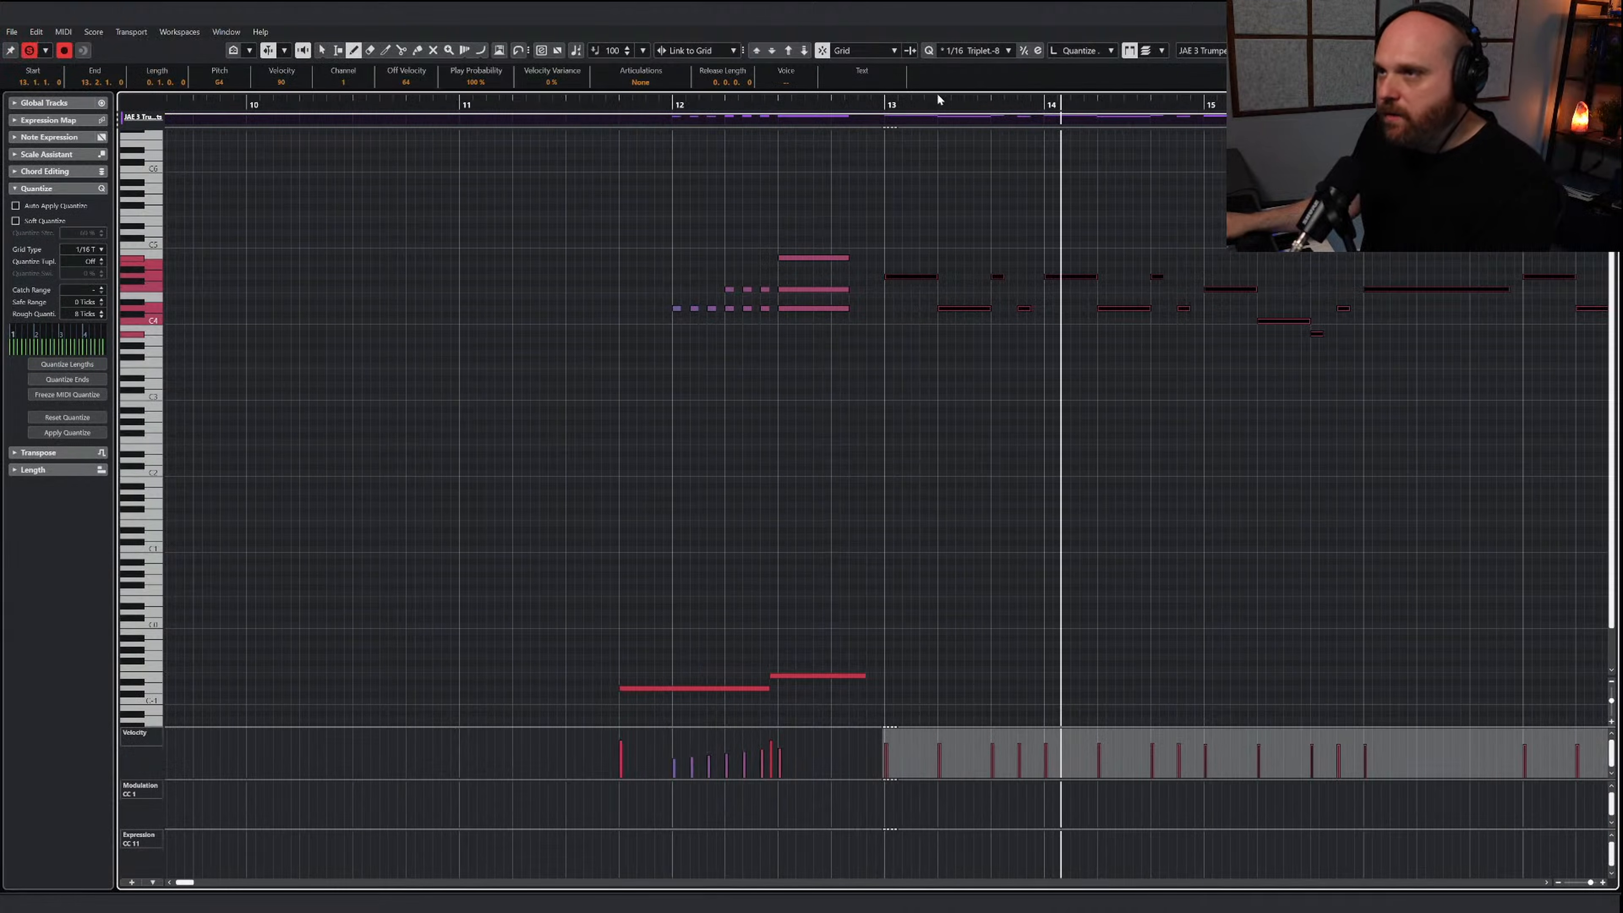
Draw a Sustained keyswitch on C#-1 under the first trumpet notes of bar 13, set modulation to 127 just before the bar, and play it
key(e)
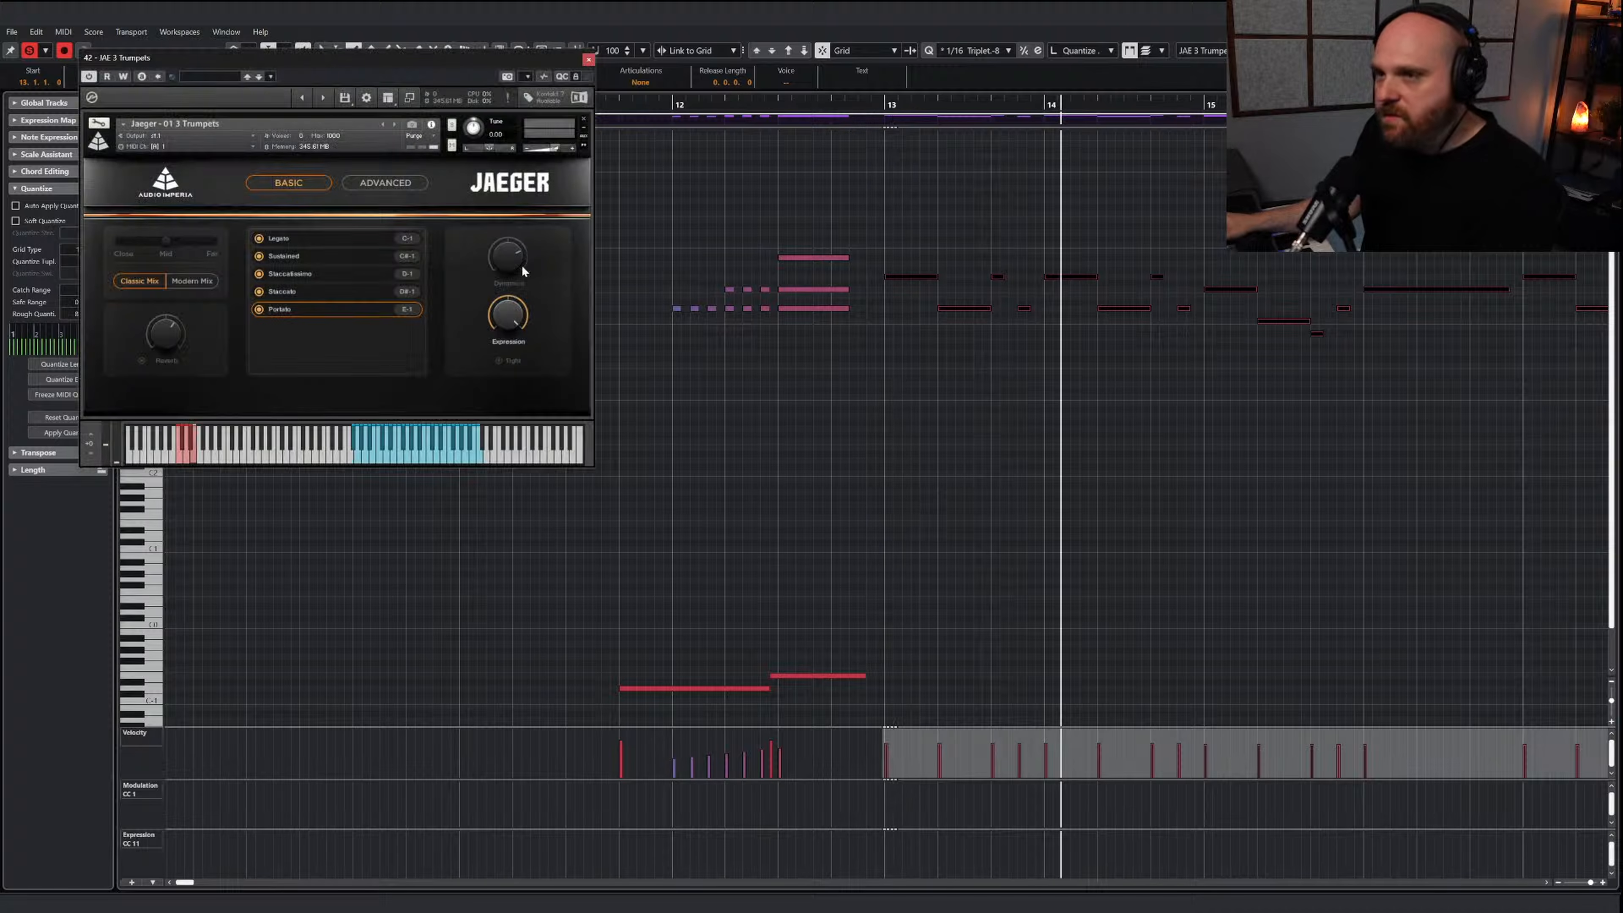
drag(880, 688, 982, 689)
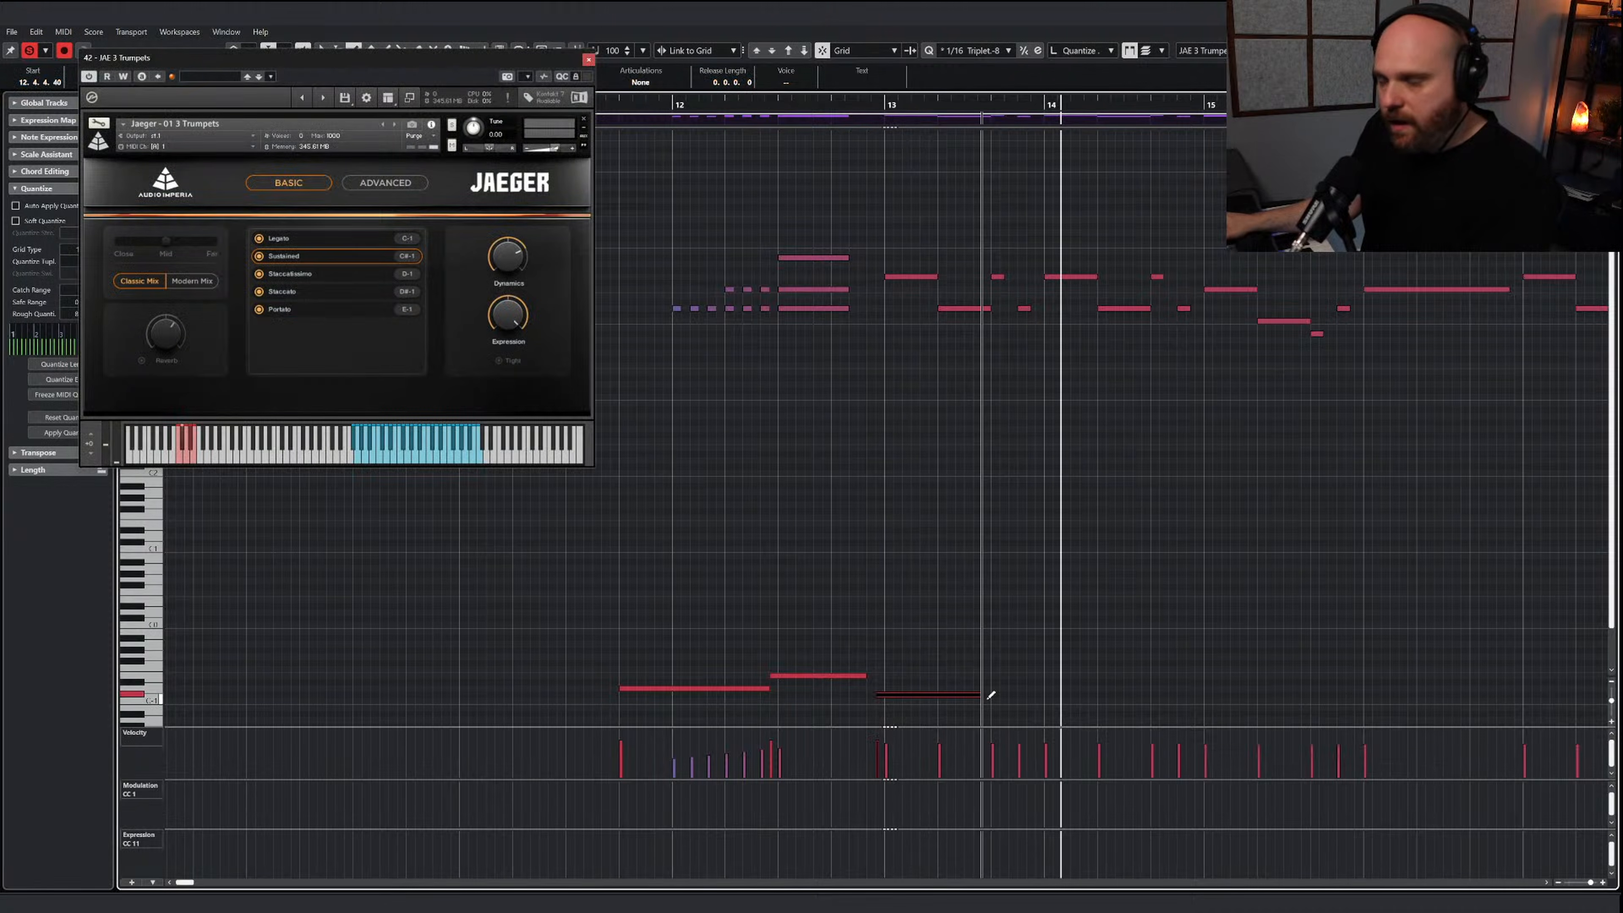
click(872, 781)
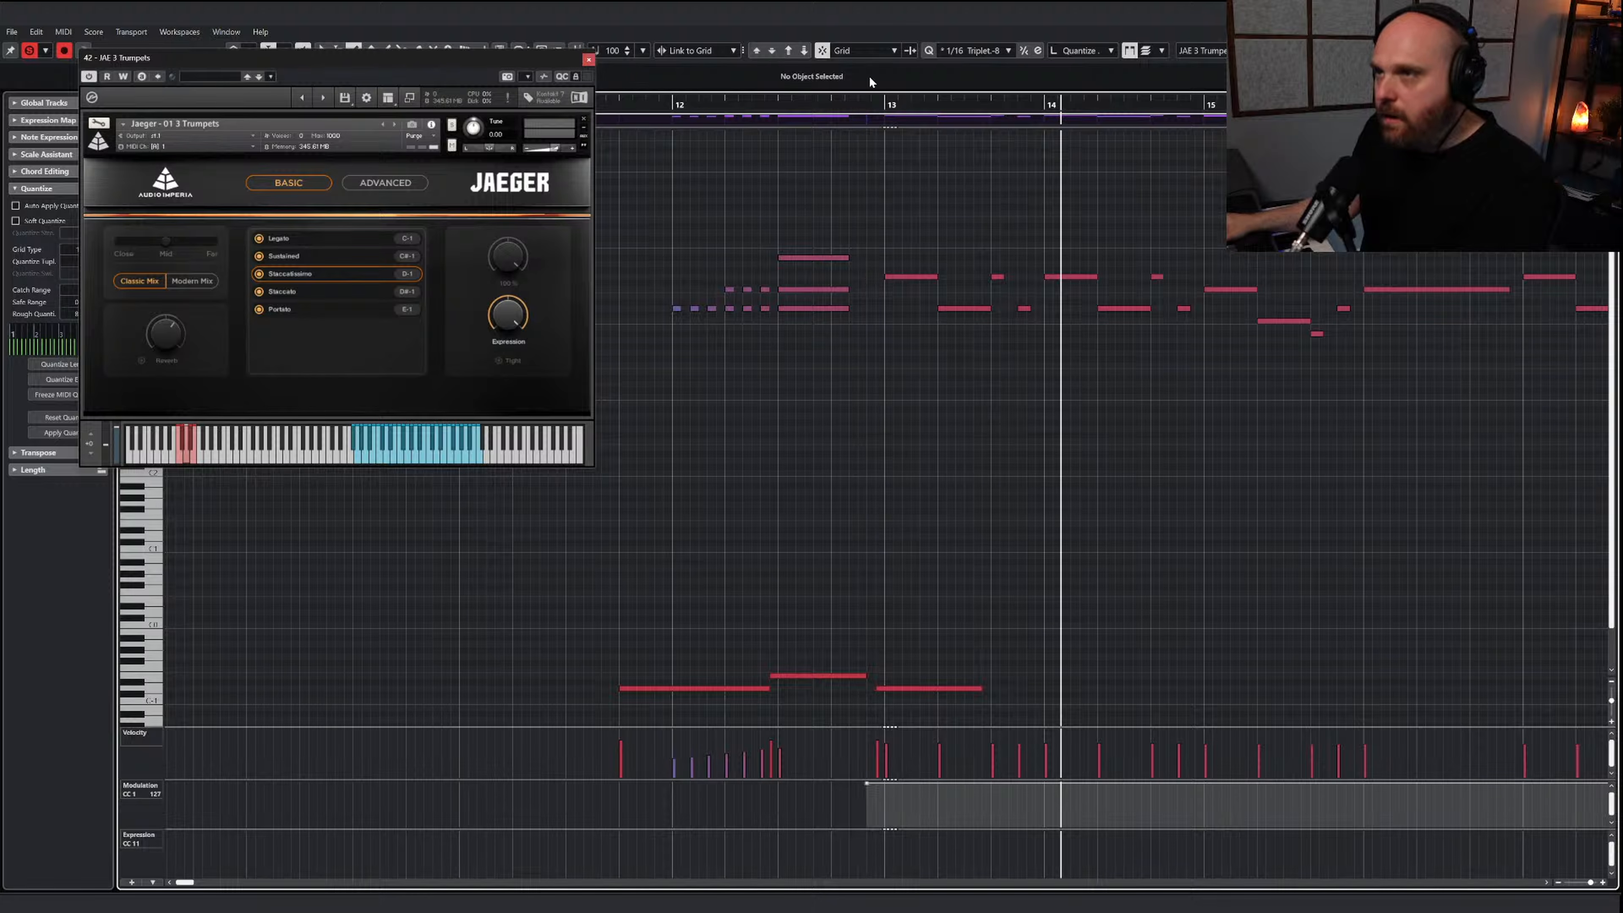
key(space)
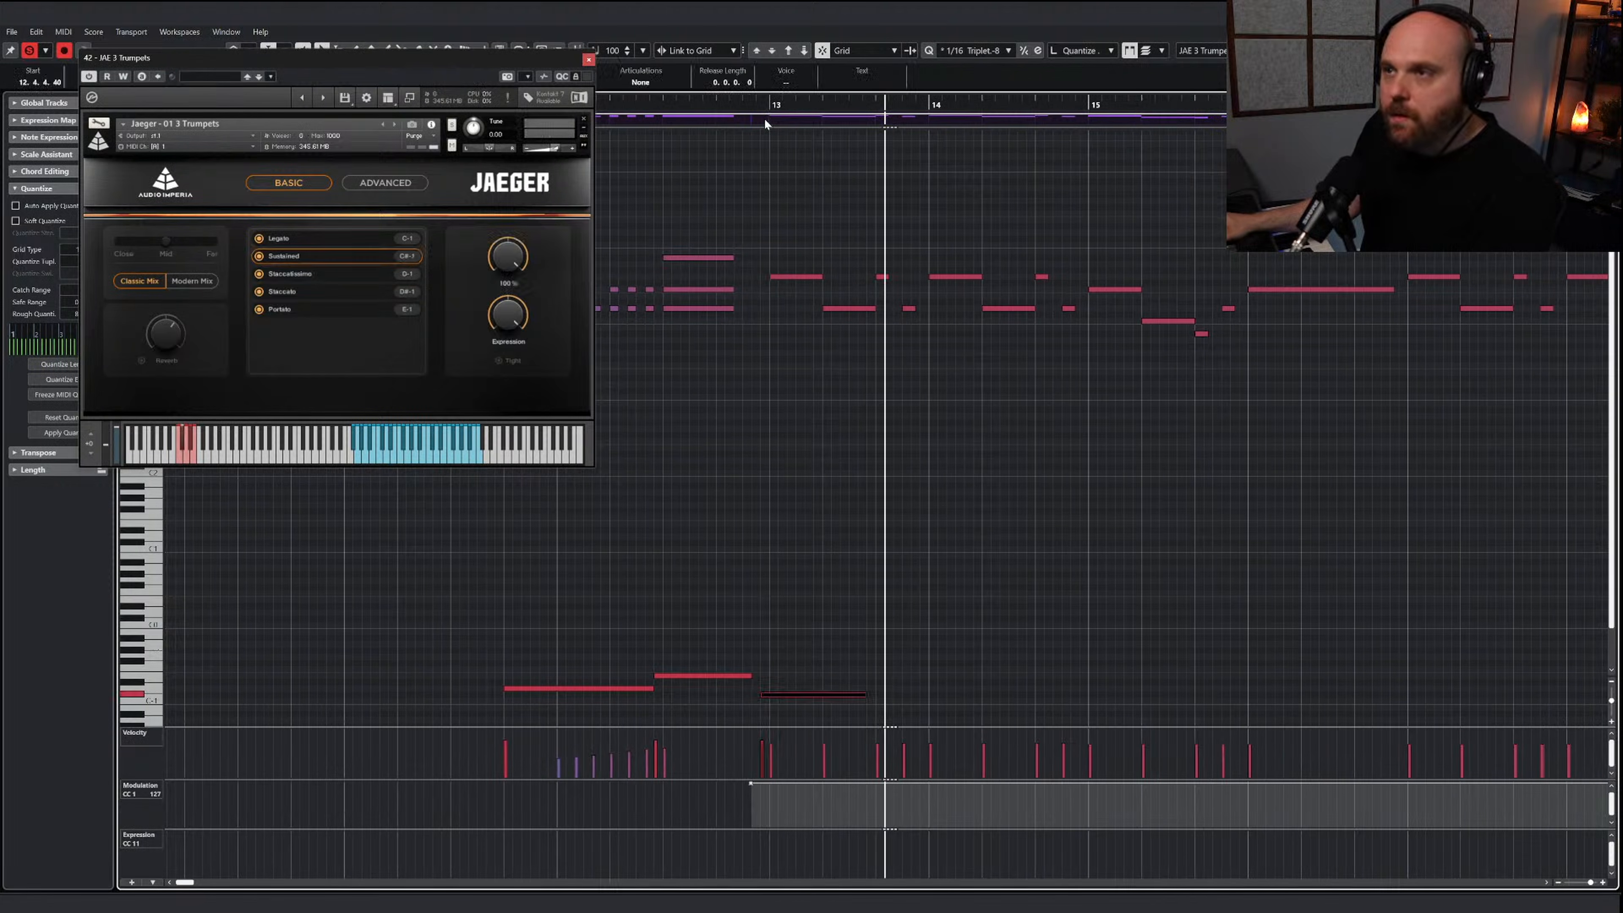
click(760, 106)
key(space)
Move the bar 13 trumpet keyswitch up to Staccato on D#-1 and play the passage
key(space)
drag(818, 668, 845, 710)
key(Up)
key(Up)
key(space)
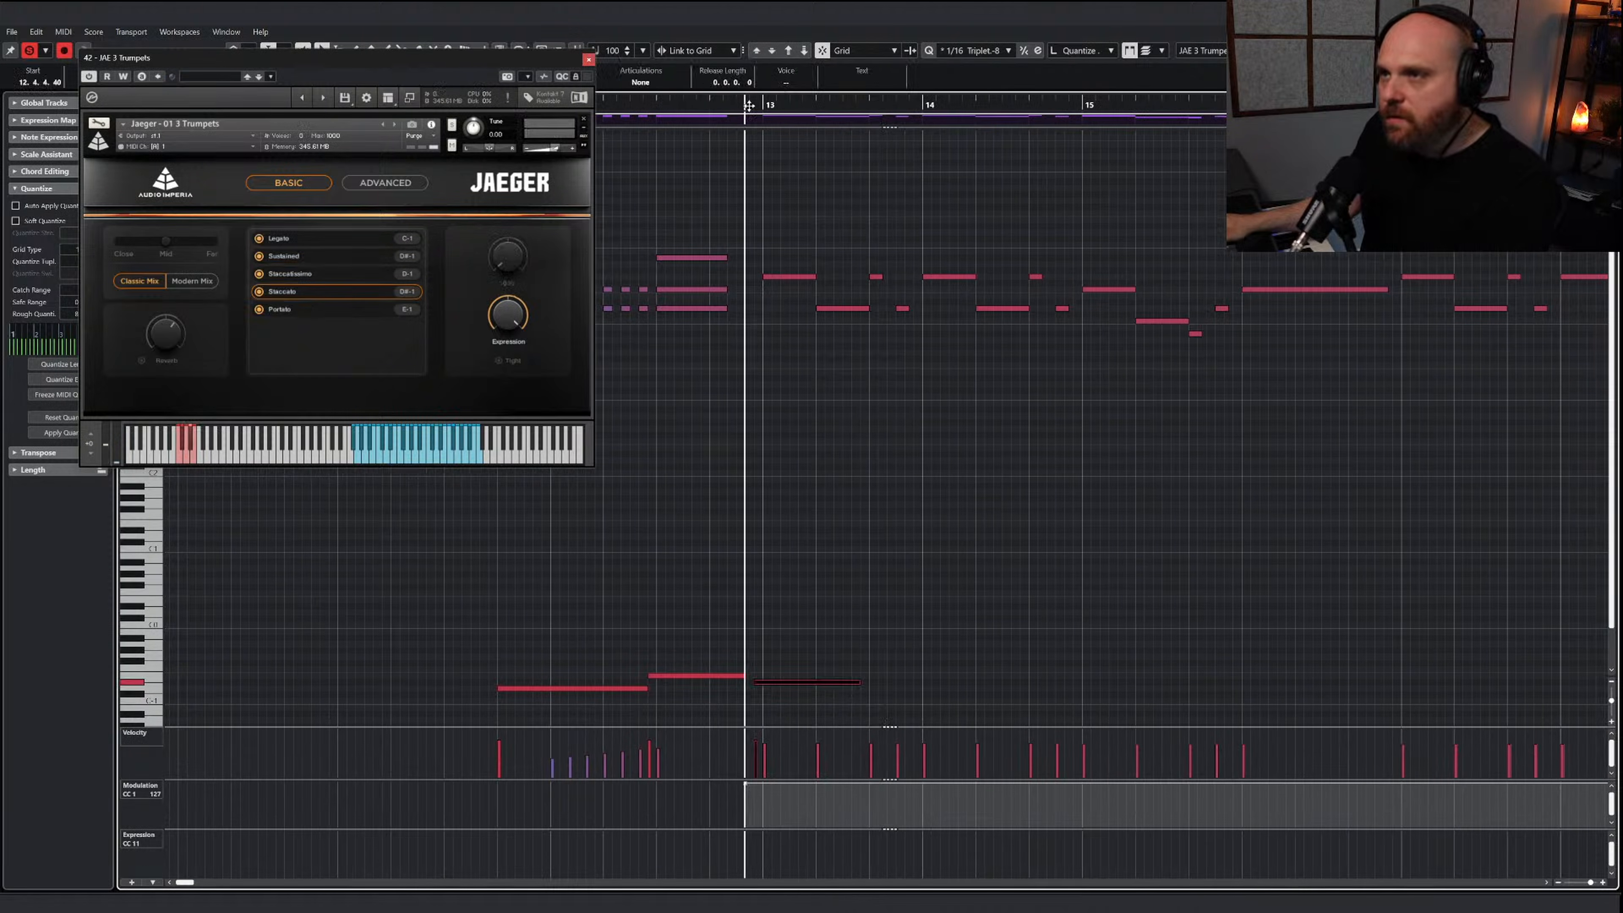
Draw a Staccatissimo keyswitch on D-1 from 13.2.4 under the short trumpet notes late in bar 13
right_click(882, 502)
click(884, 487)
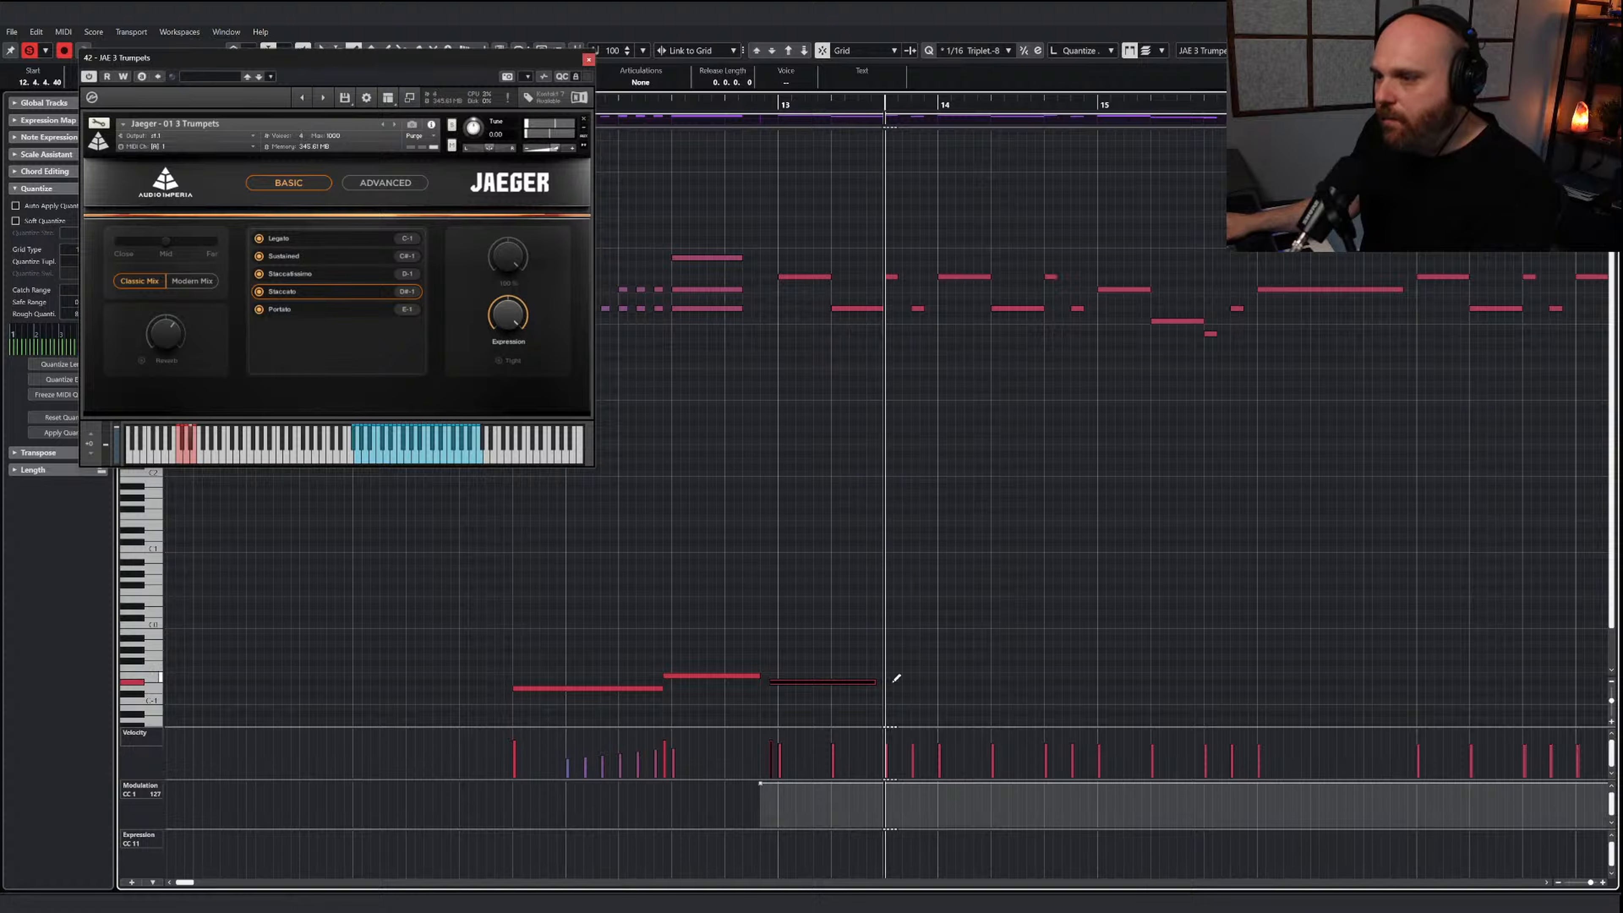
drag(880, 687, 933, 686)
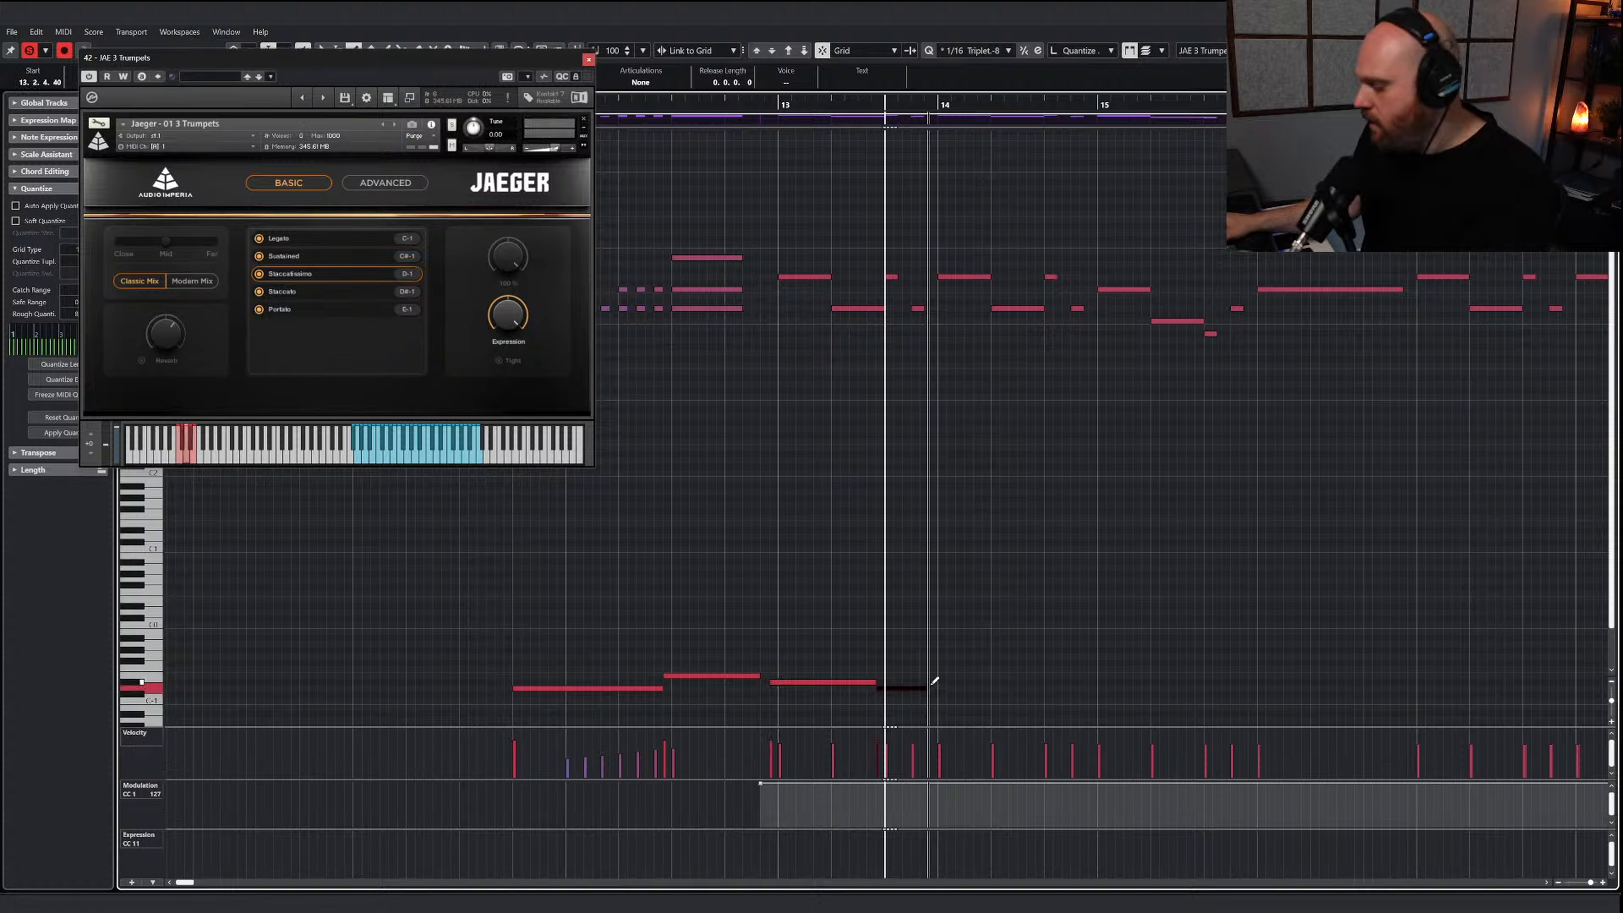
key(Up)
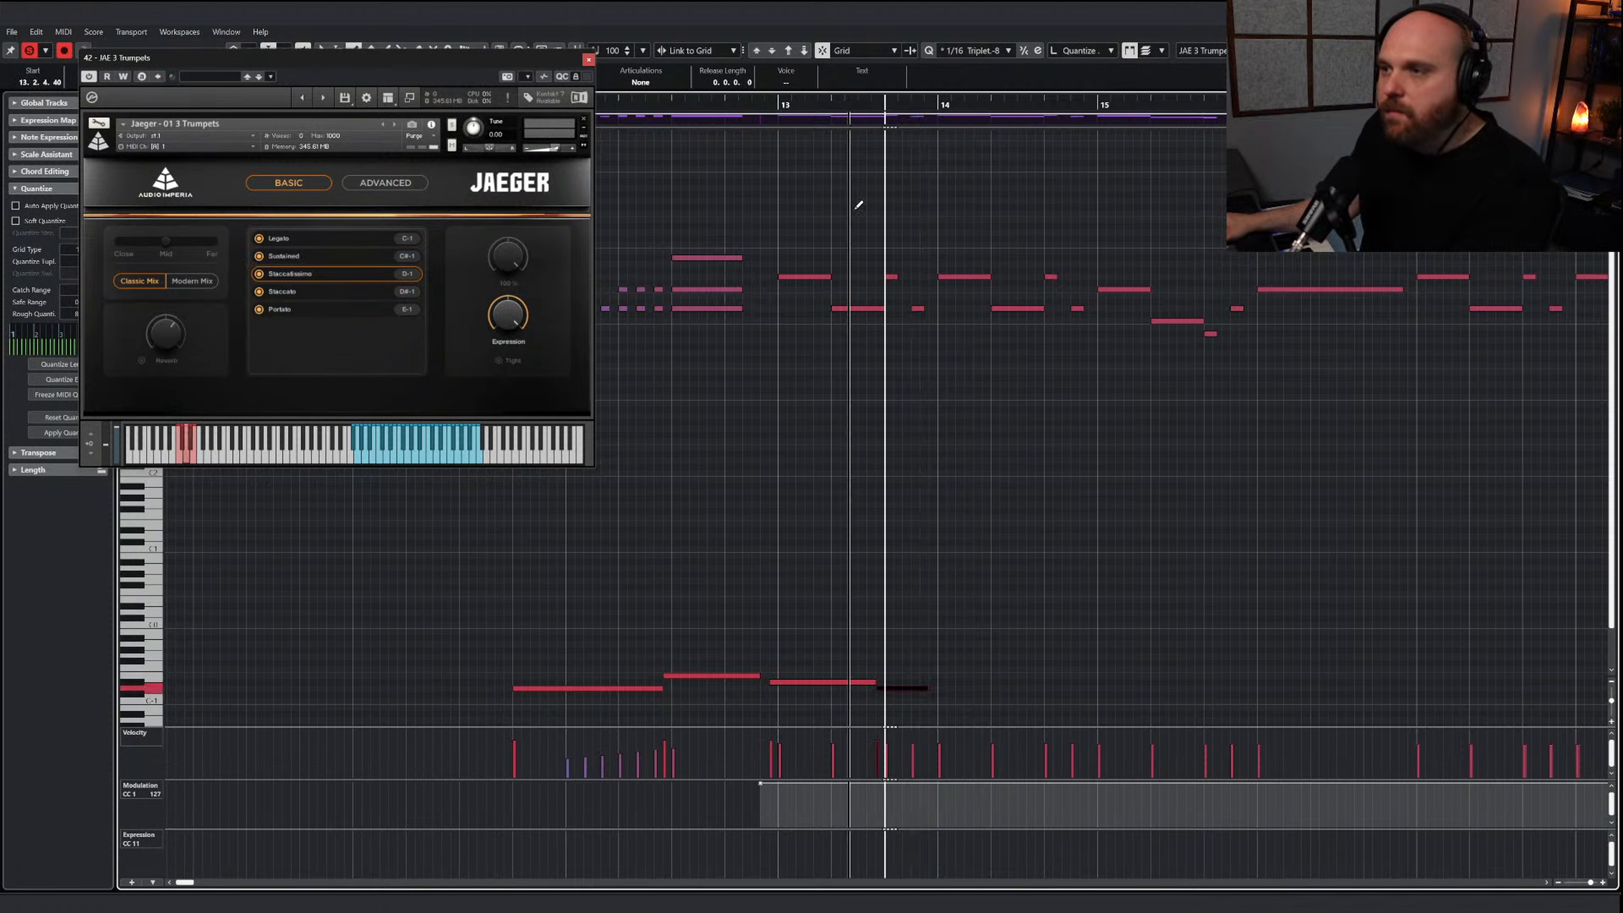
Repeat the Staccato and Staccatissimo keyswitches through bar 15 and draw a Legato keyswitch on C-1 just before bar 16
key(space)
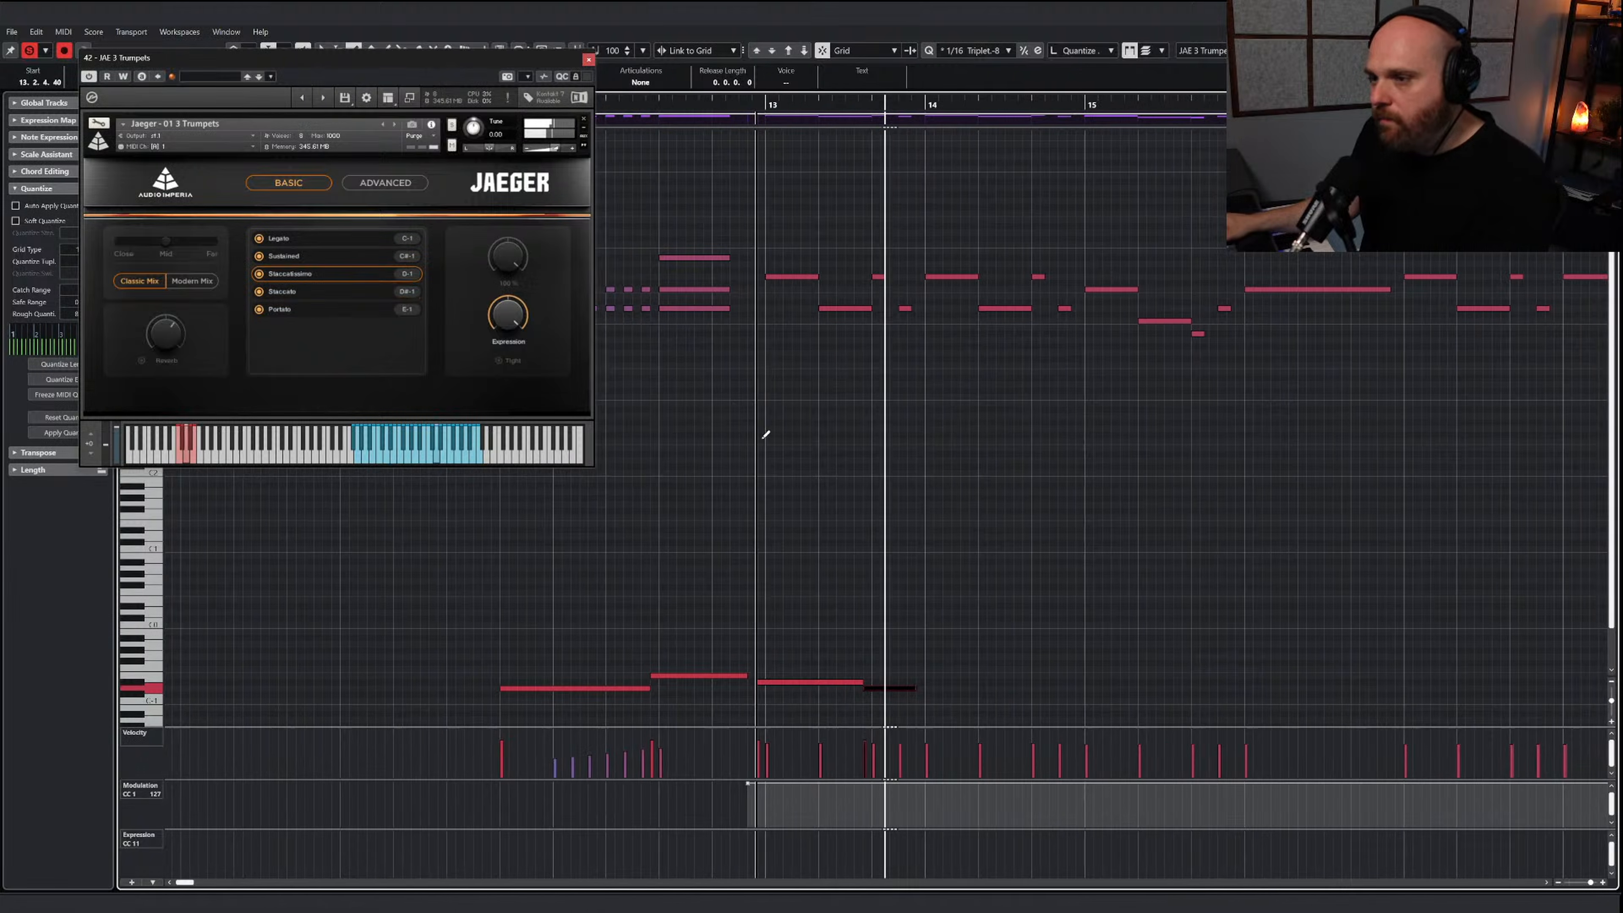
mouse_move(880, 680)
mouse_down()
mouse_move(1119, 674)
mouse_move(1194, 700)
mouse_move(1282, 697)
mouse_up()
key(space)
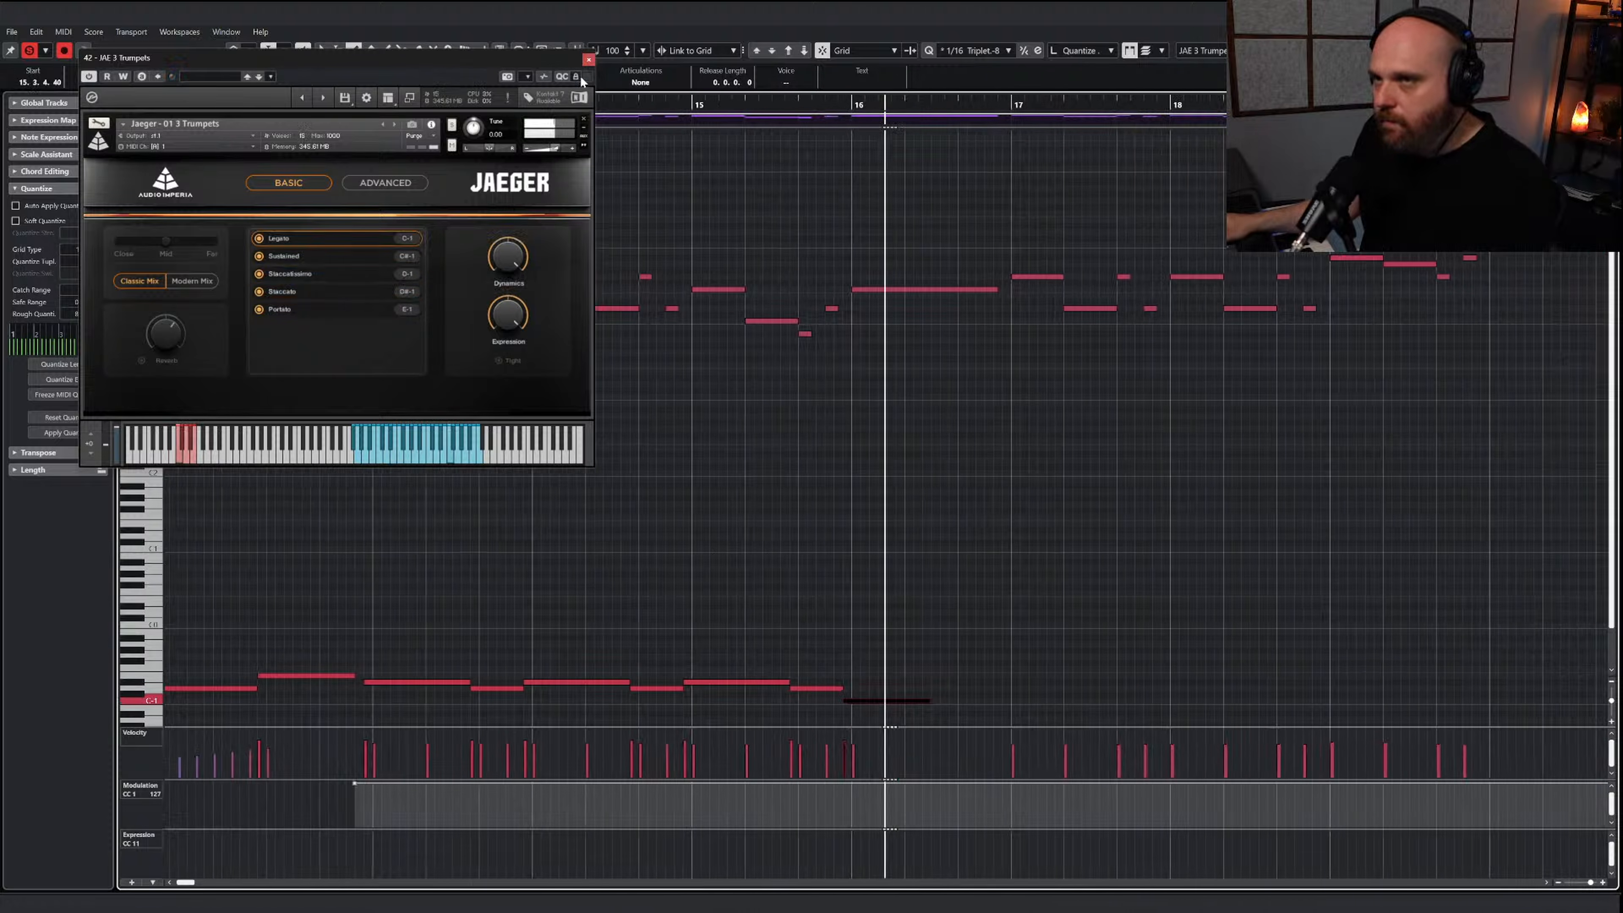
Close the trumpet instrument window and lengthen the bar 16 Legato keyswitch to one bar, ending at 16.3.4.40
click(588, 60)
key(space)
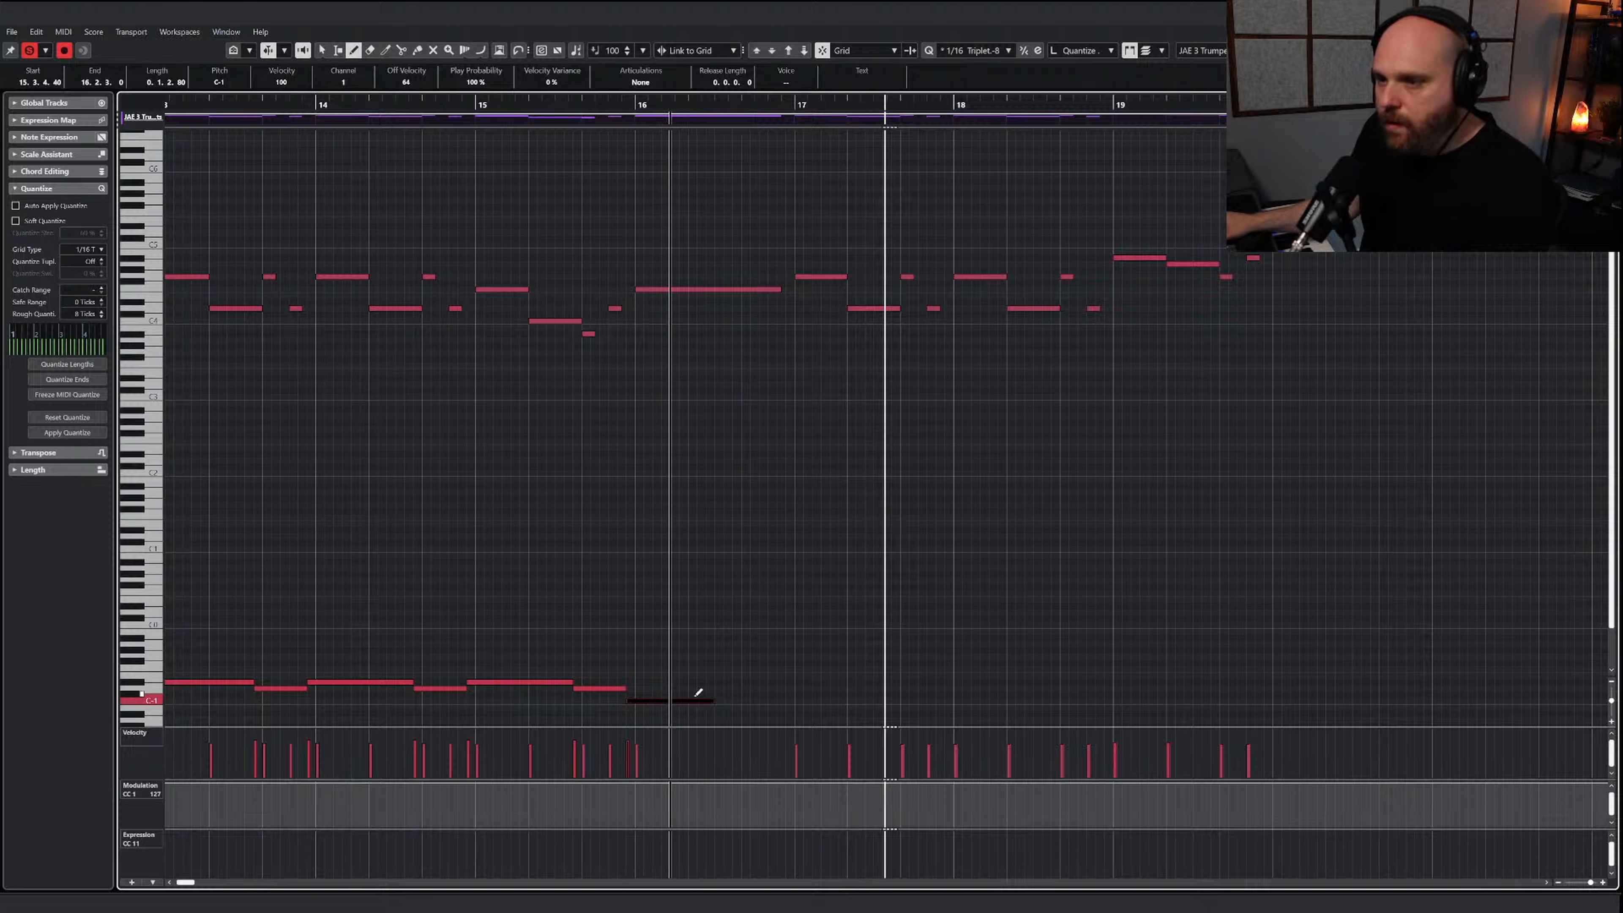
key(1)
click(703, 694)
drag(713, 702, 785, 702)
Copy the keyswitch notes of bars 13 to 16 so the same pattern runs from bar 17 to bar 20
key(g)
key(g)
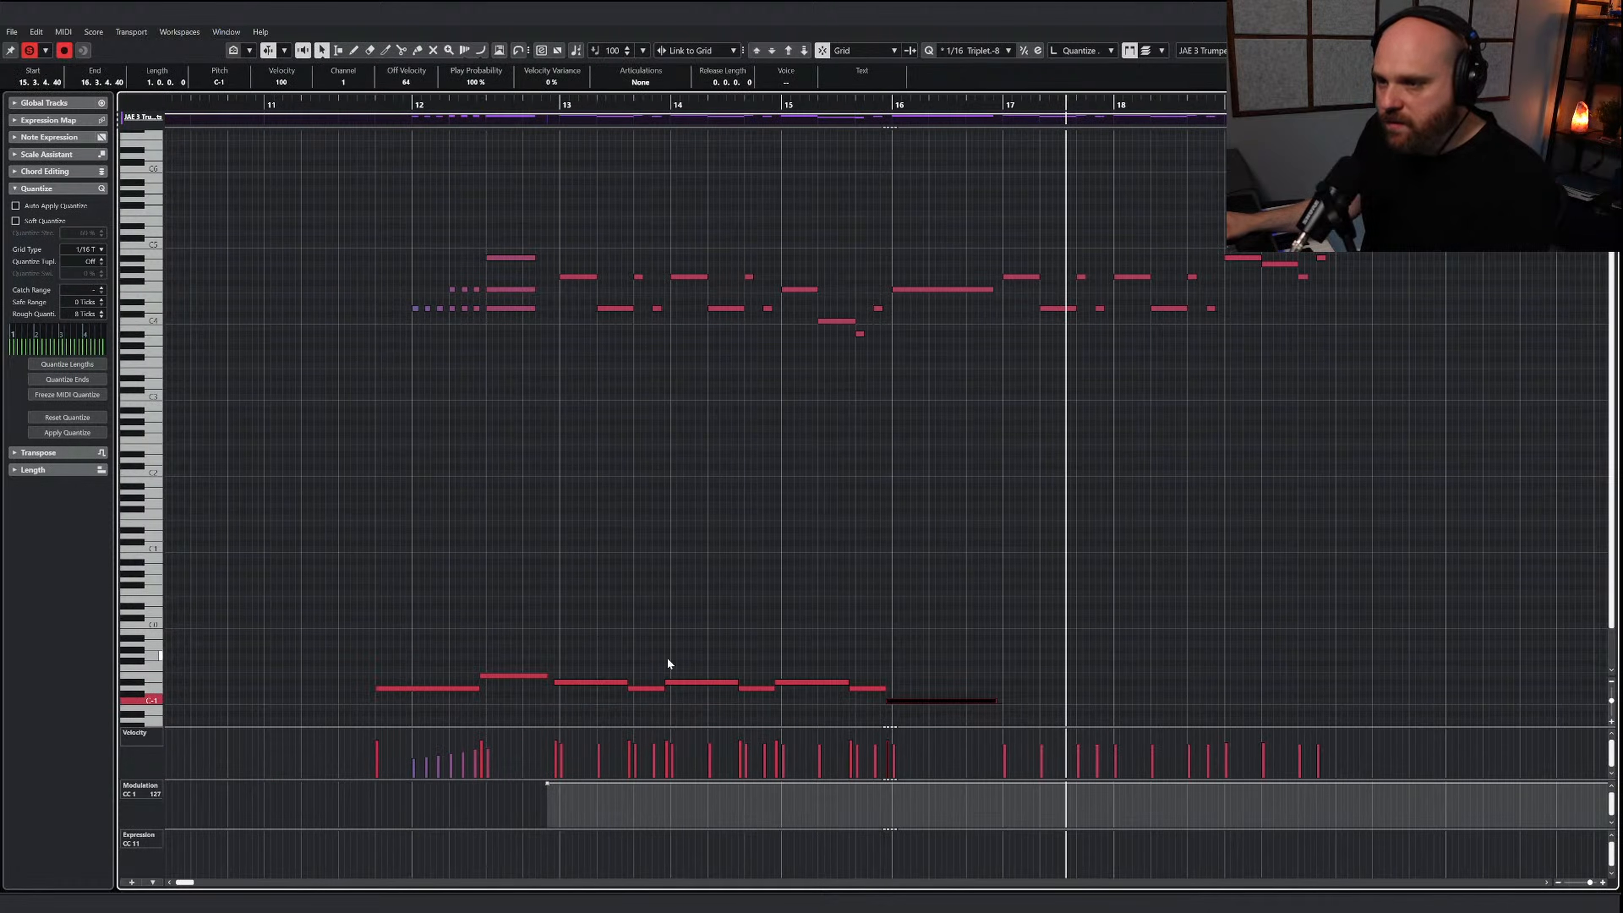
drag(594, 638, 870, 671)
key(3)
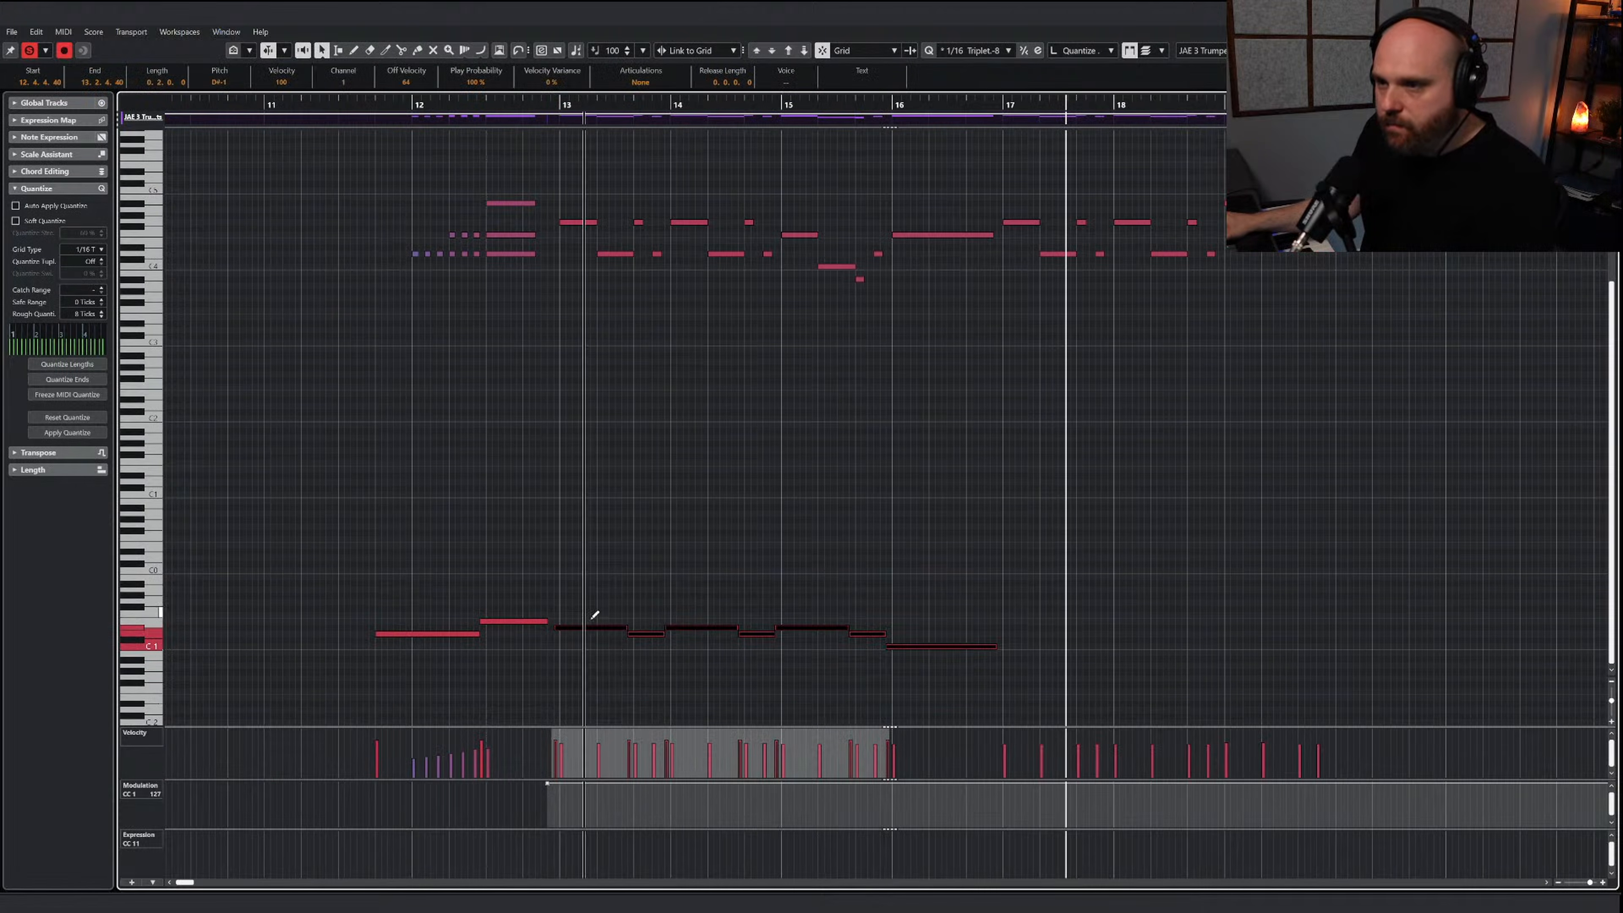
drag(588, 628, 1031, 630)
click(978, 567)
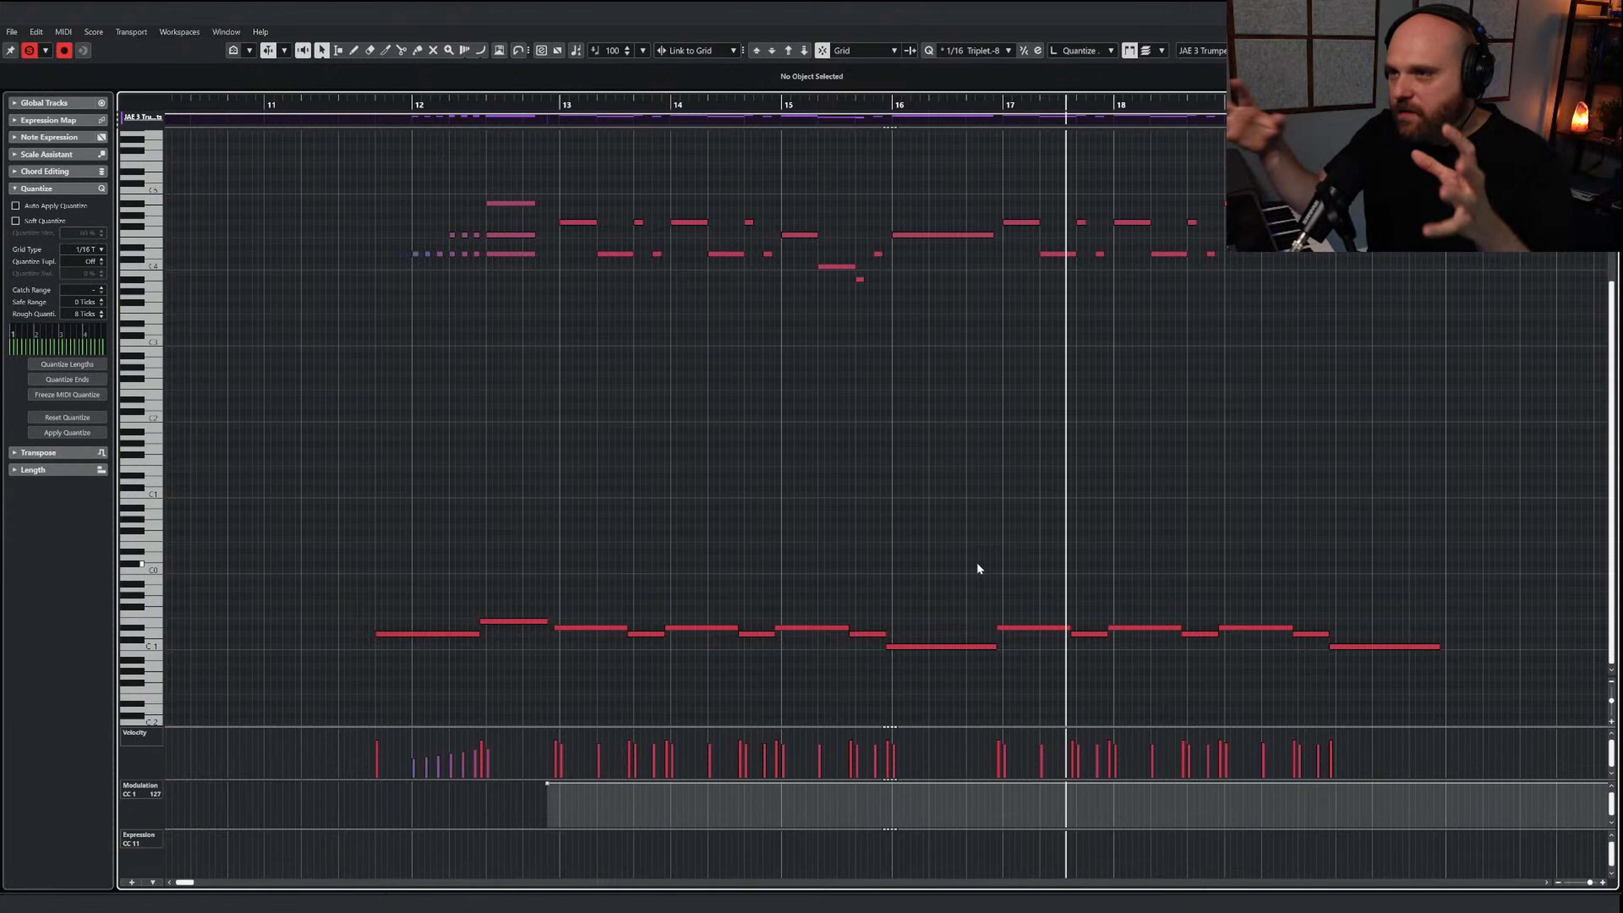
Play the trumpets from bar 13 and shorten the long note in bar 16 to a length of 0.2.2.0
right_click(884, 415)
click(884, 412)
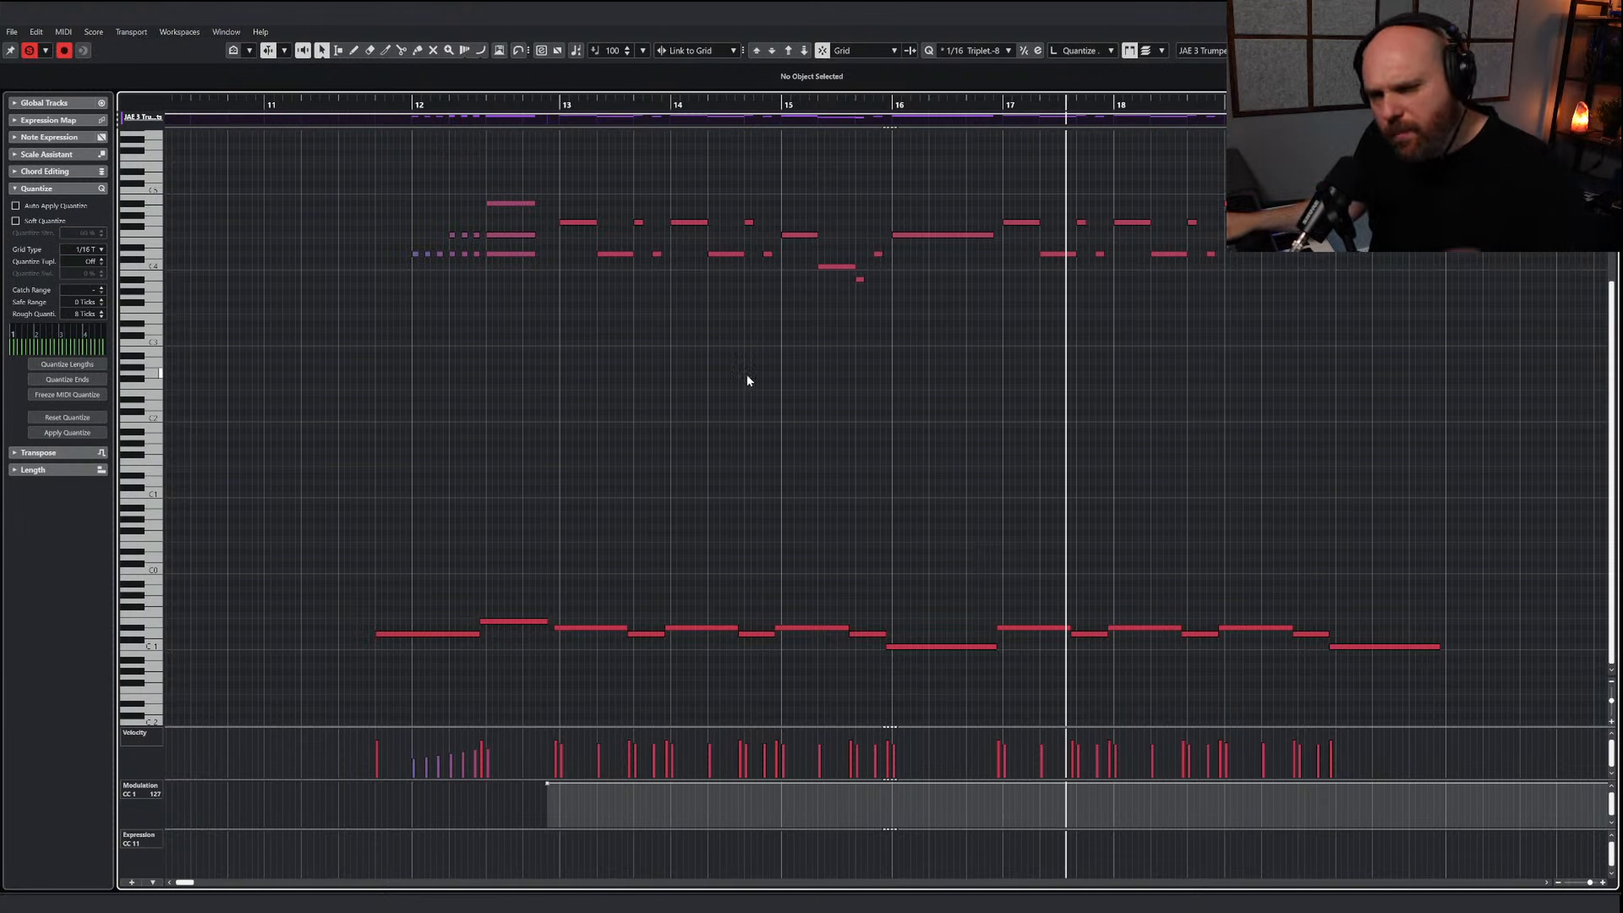
click(558, 116)
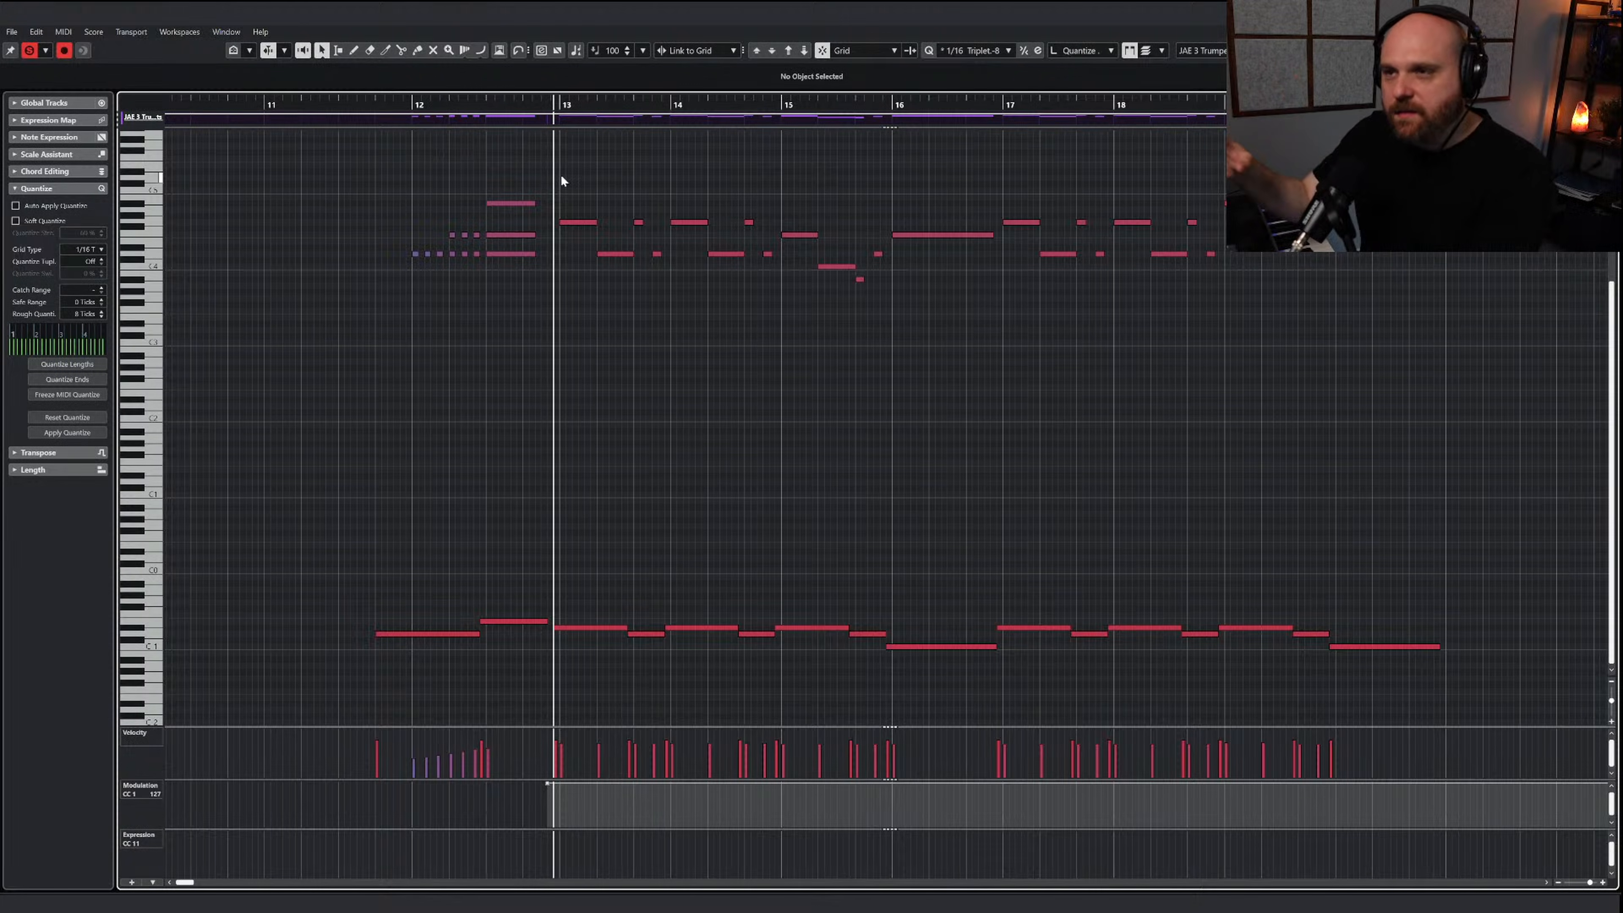
key(space)
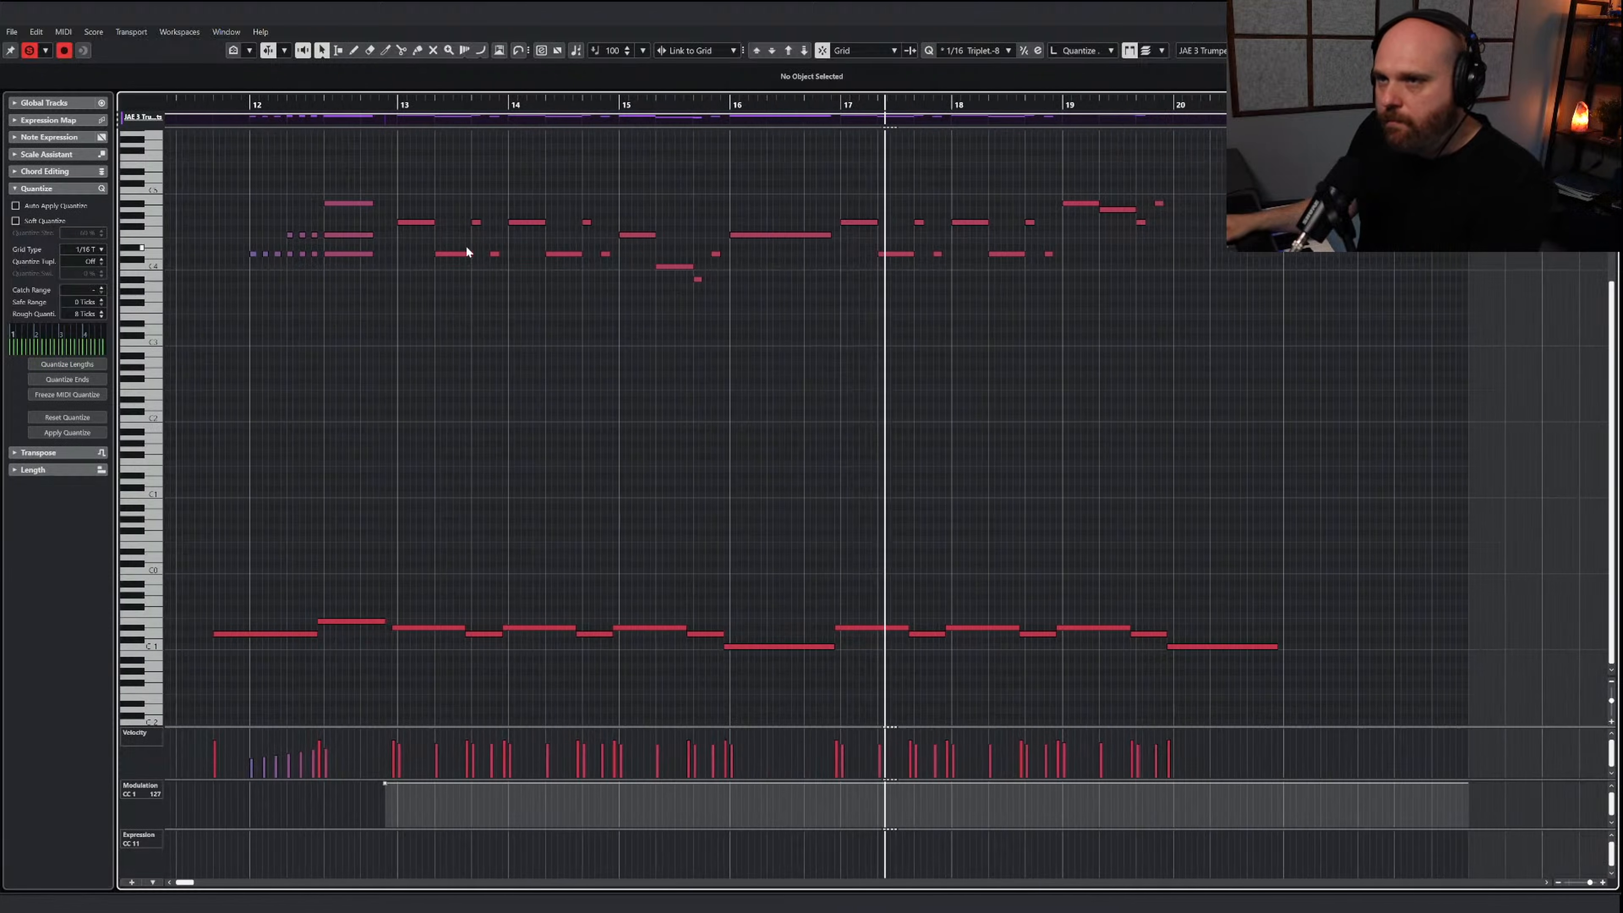
drag(791, 235, 784, 235)
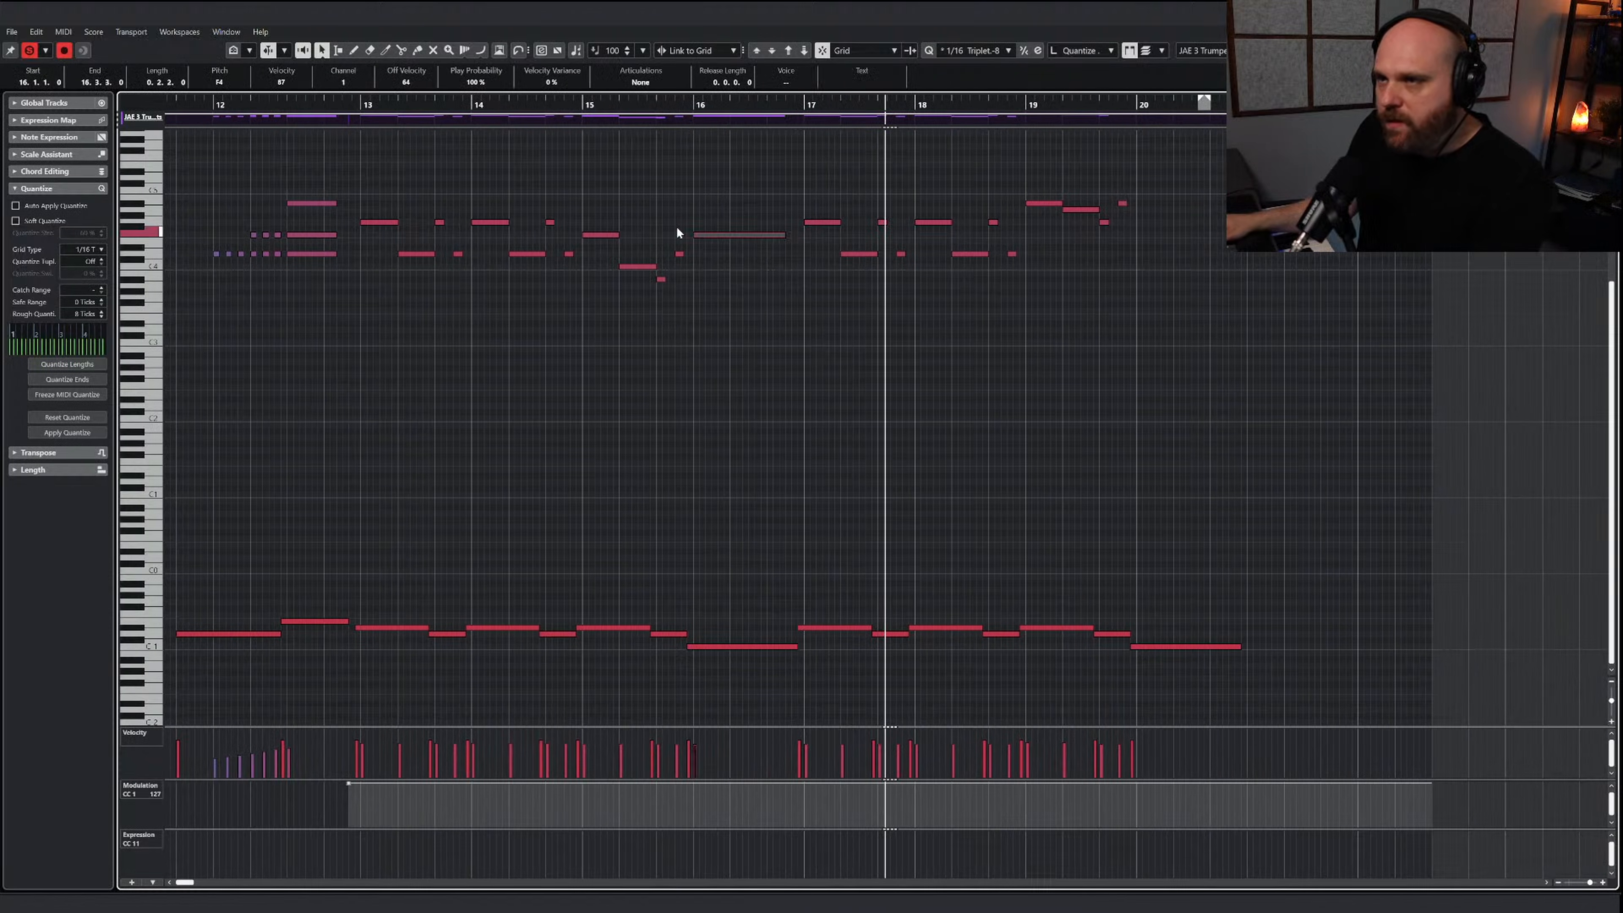
Select the longer trumpet melody notes in bars 13 to 15 and 17 to 19 and shorten them all together
click(383, 223)
shift+click(417, 254)
shift+click(489, 222)
shift+click(528, 254)
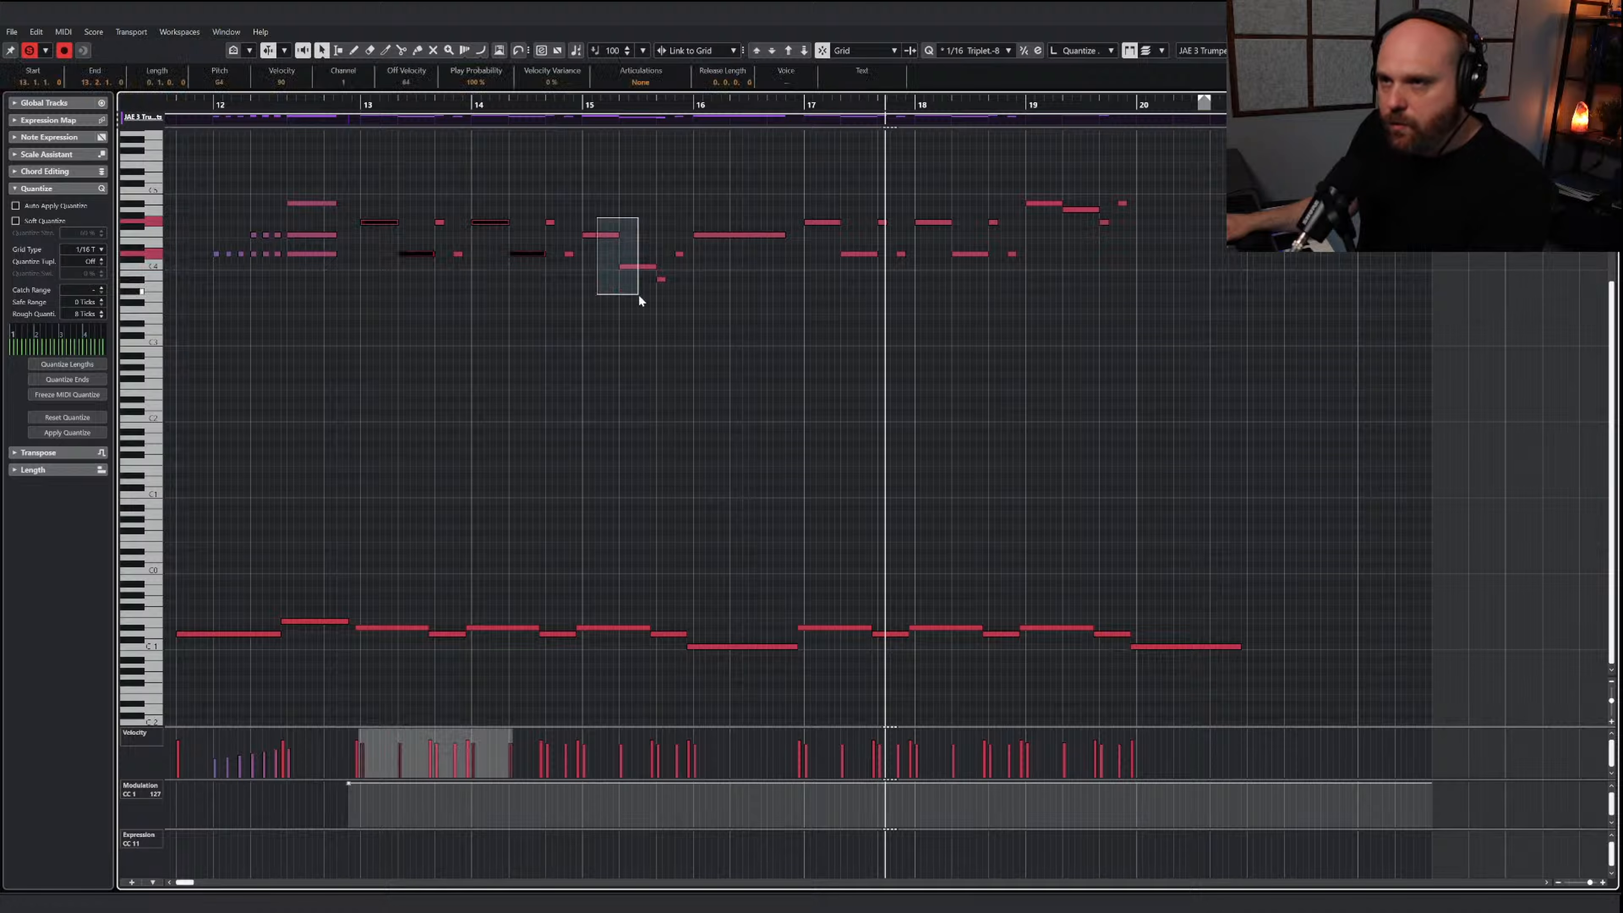
drag(639, 296, 640, 295)
drag(851, 279, 852, 281)
drag(921, 206, 973, 261)
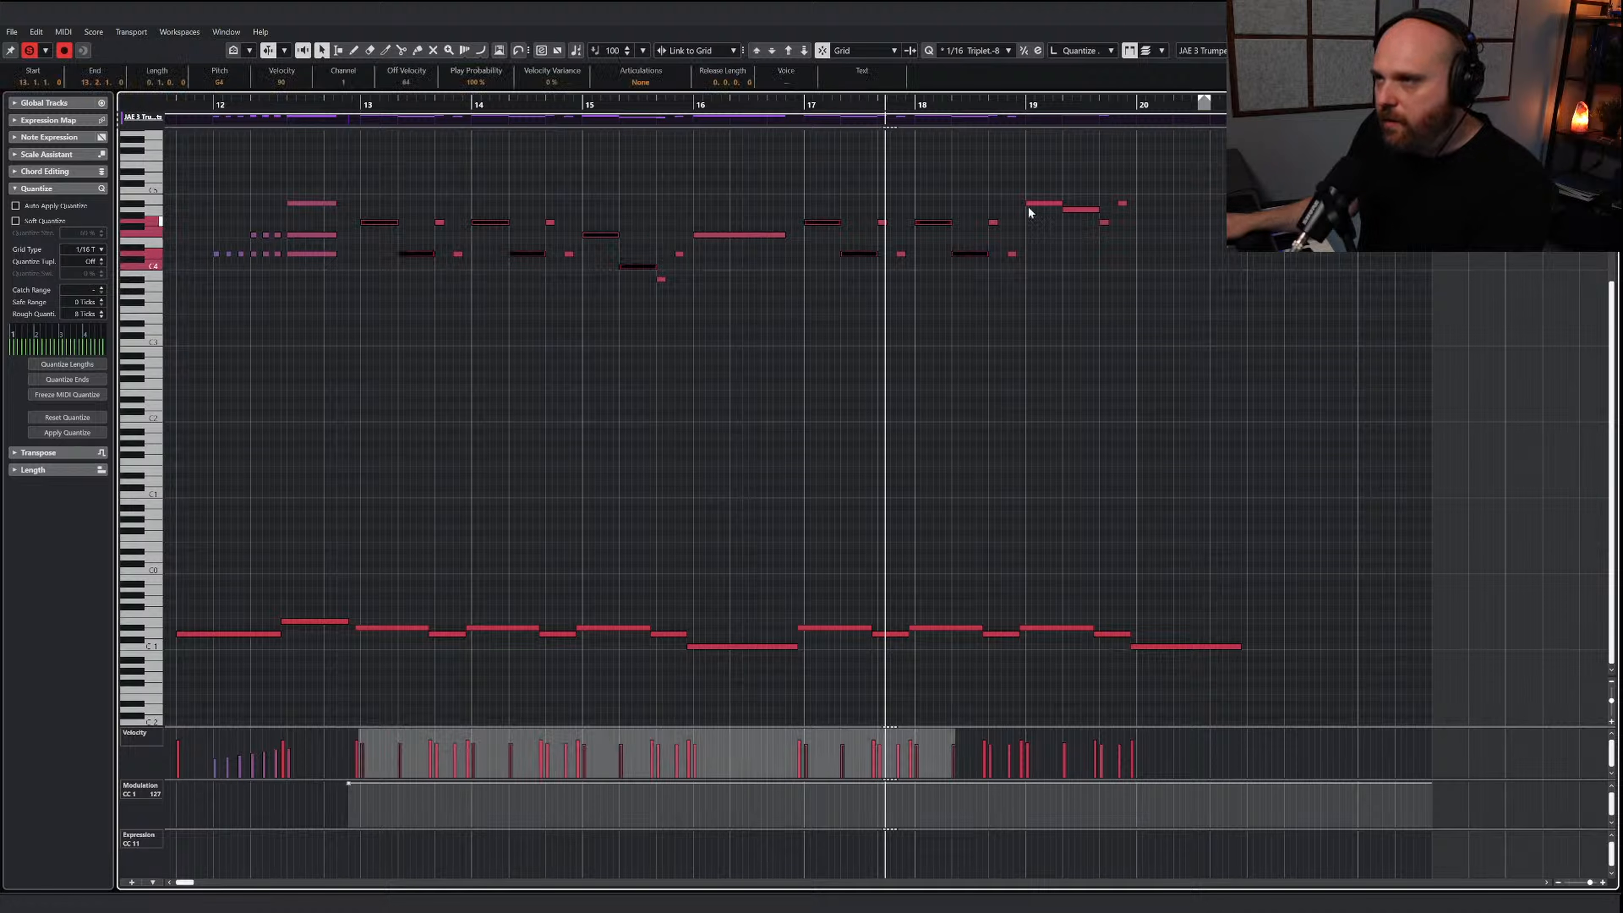
drag(1022, 195, 1087, 209)
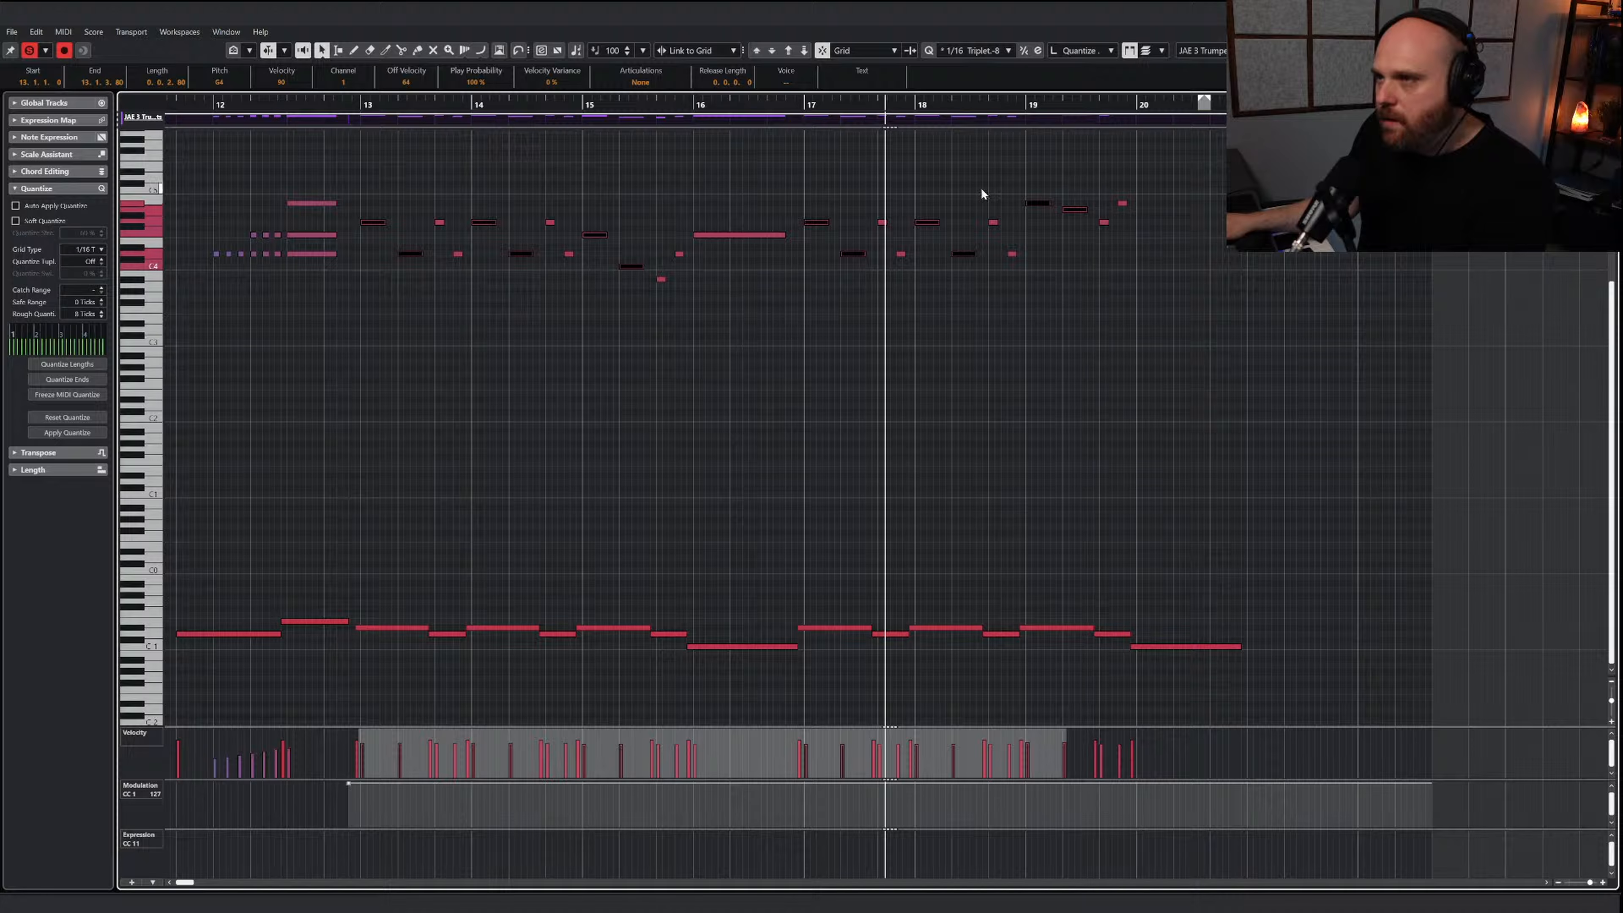
Play the shortened trumpet notes through to bar 20, deselect them, and listen again from bar 14
key(space)
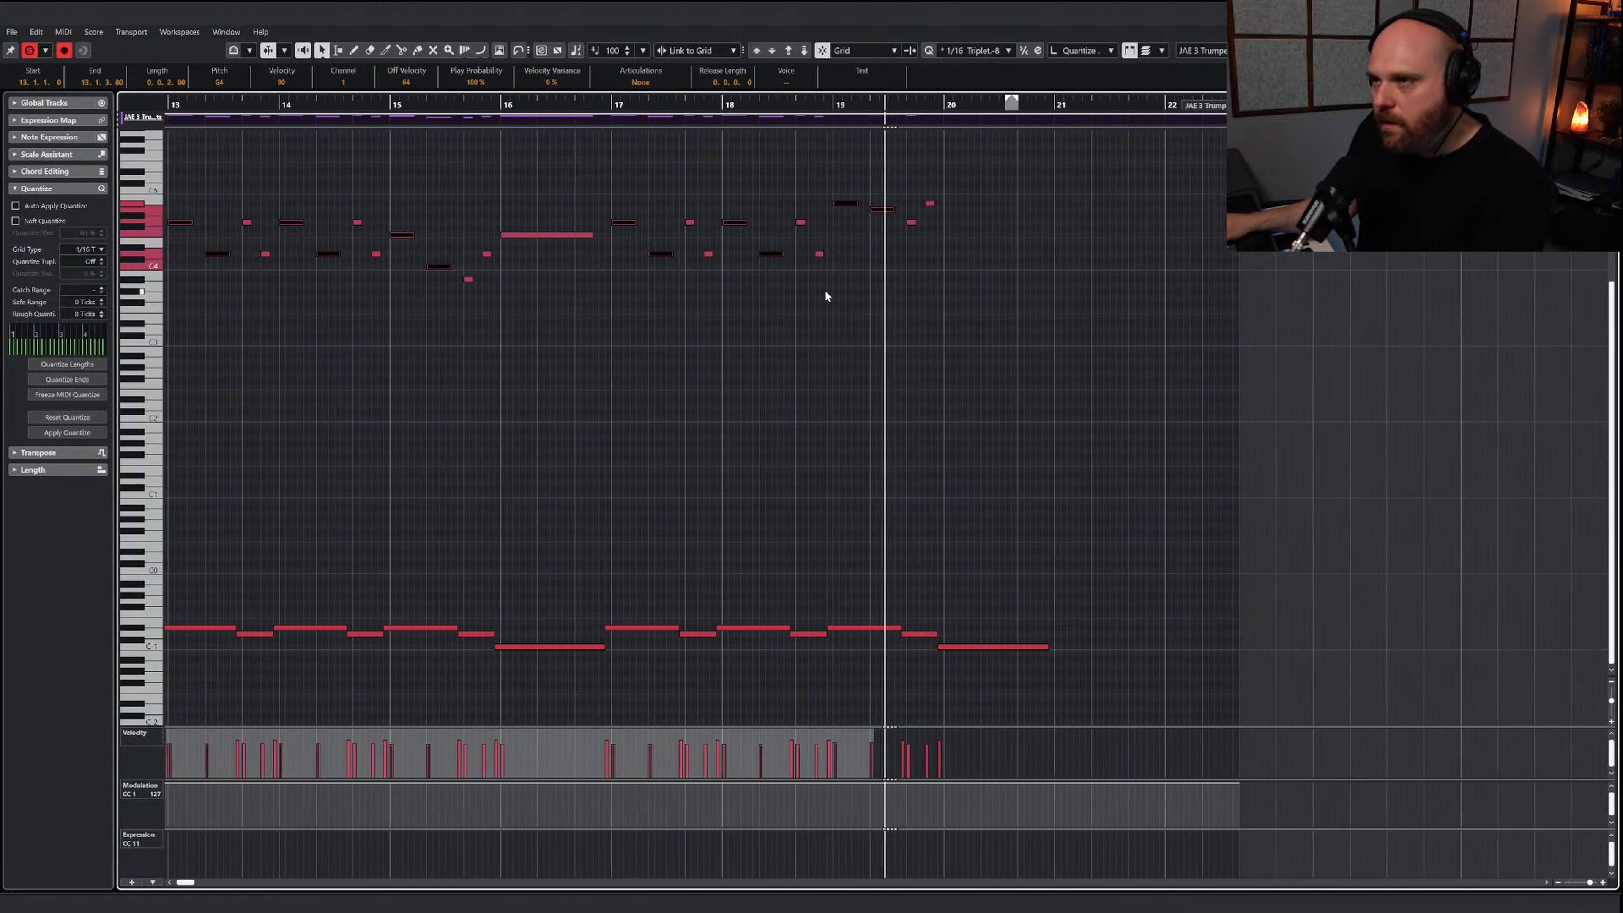
right_click(832, 295)
click(872, 304)
key(1)
click(812, 297)
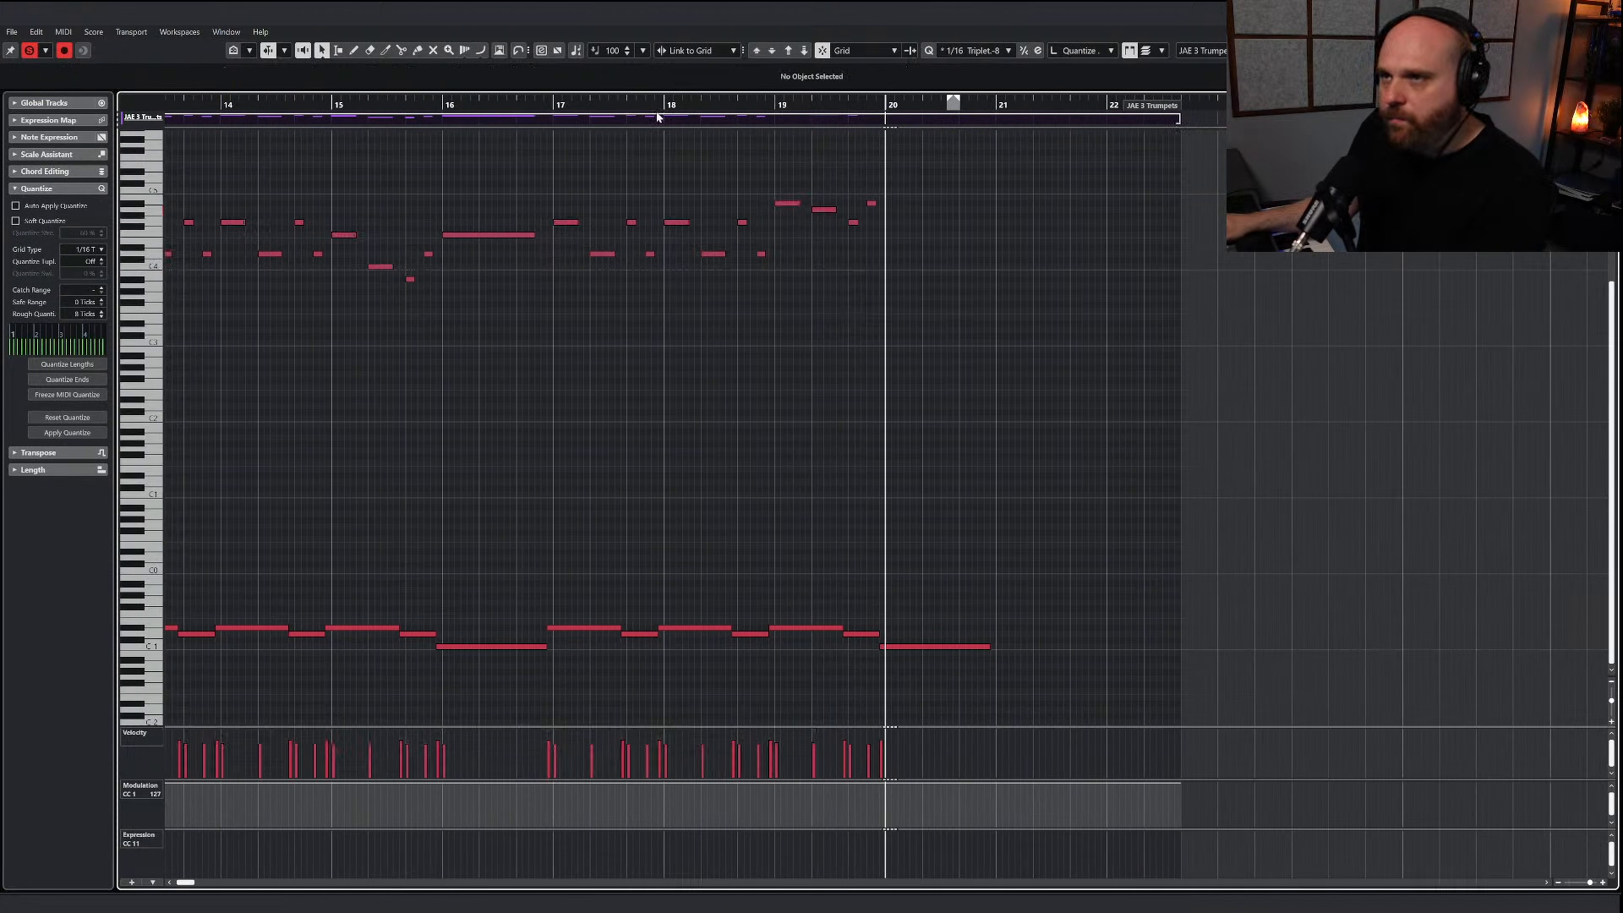
click(233, 104)
key(g)
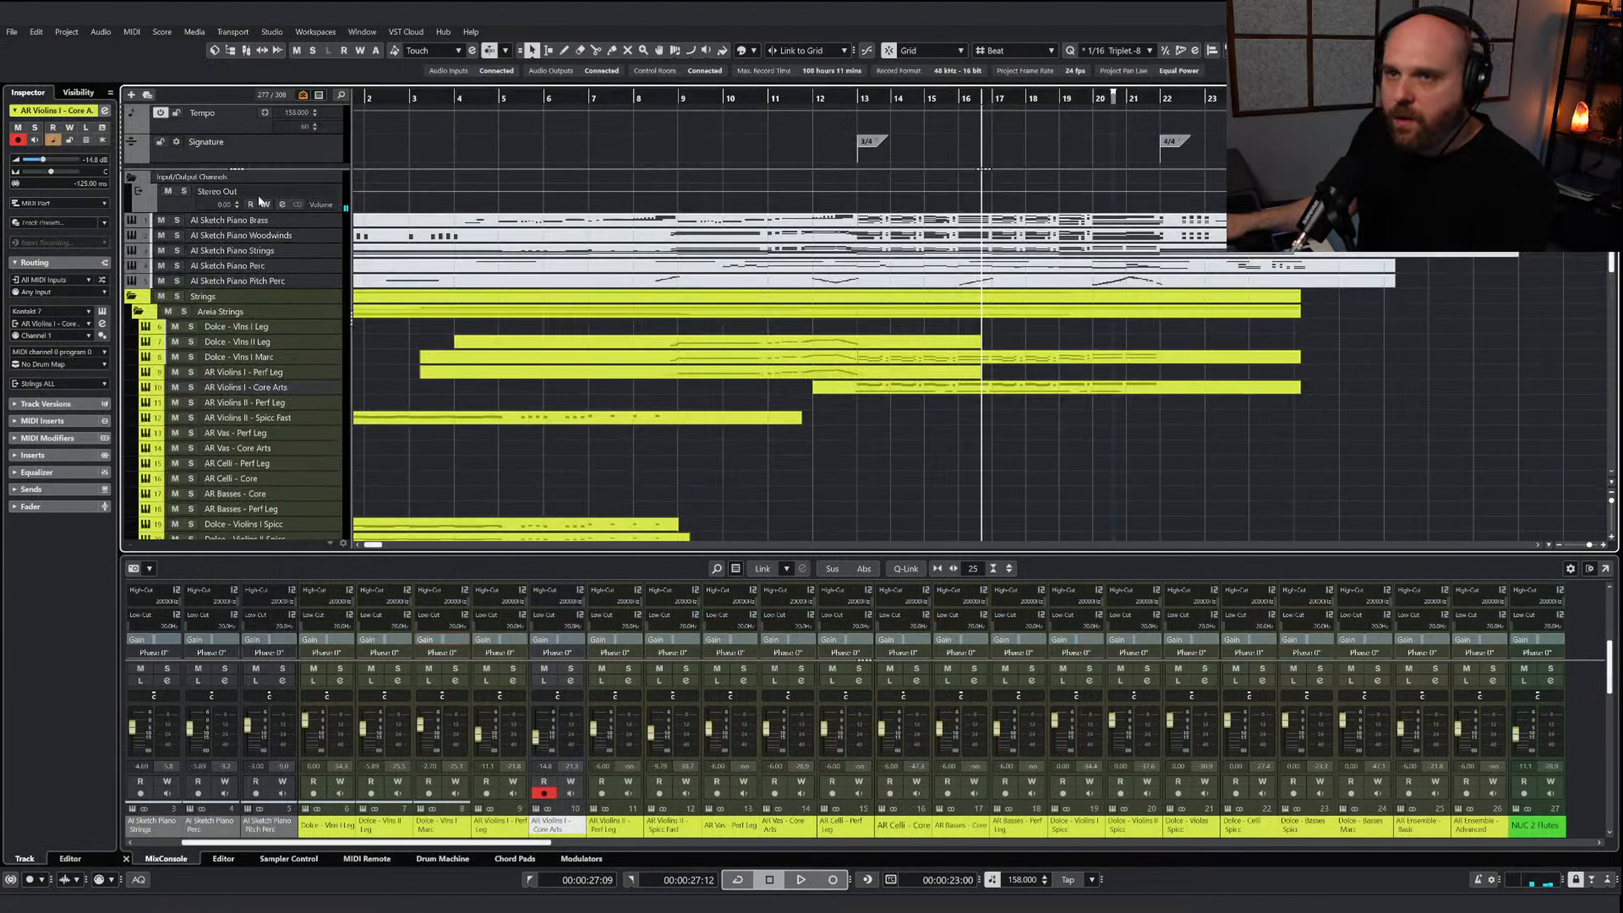
Copy the three-note chords in the middle register of bars 20 and 21 from AI Sketch Piano Brass into JAE 3 Trumpets at bar 20
click(1036, 224)
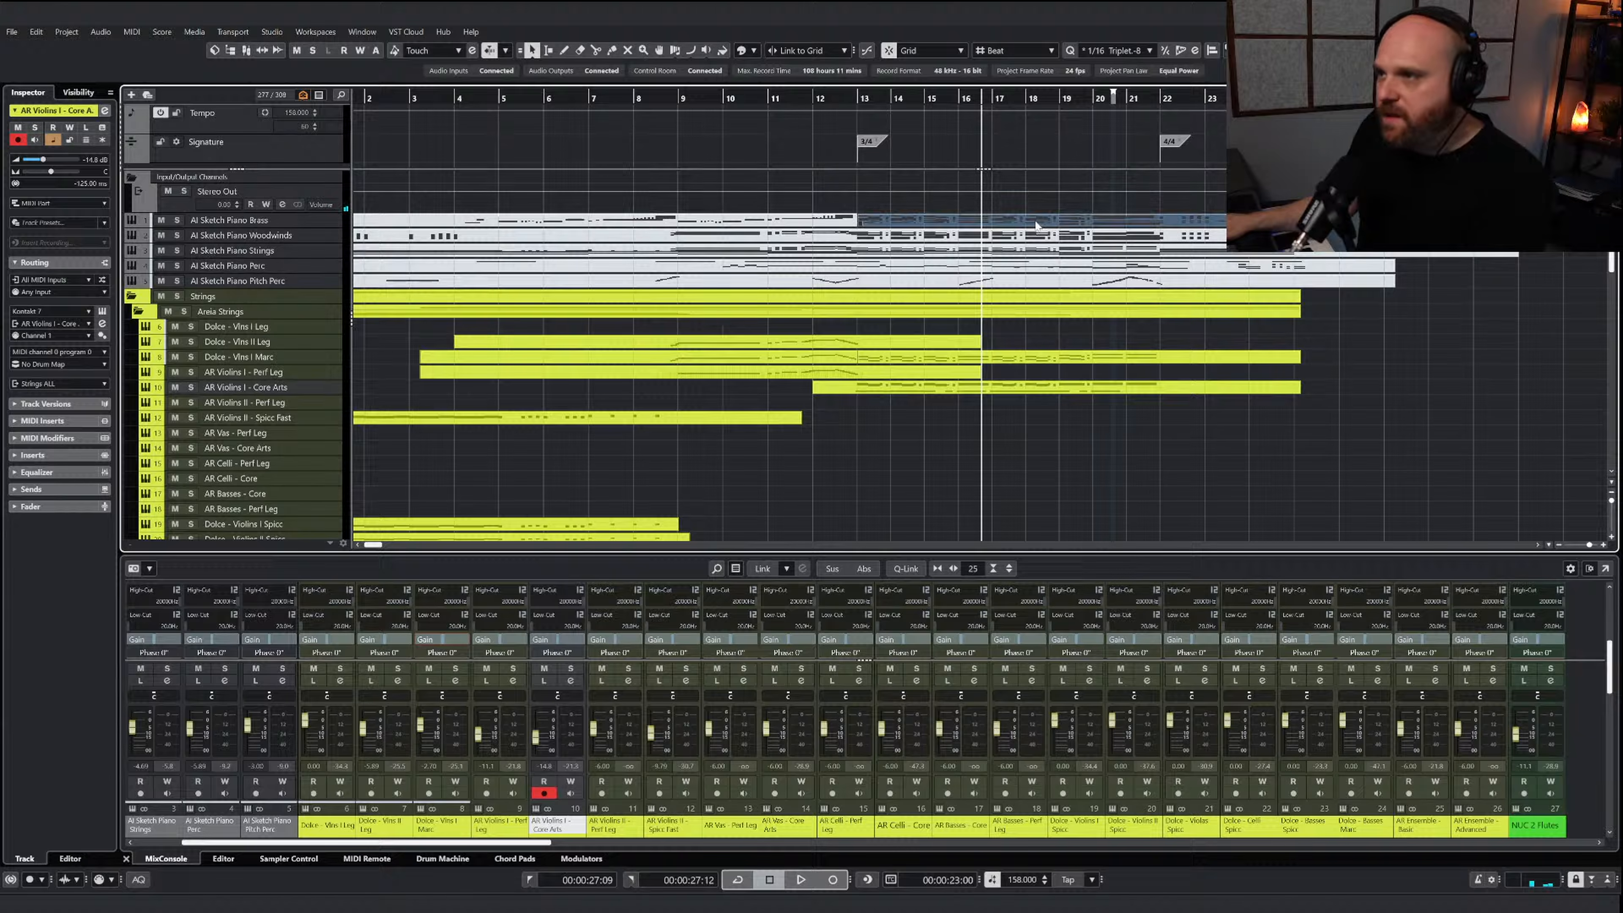
double_click(1027, 222)
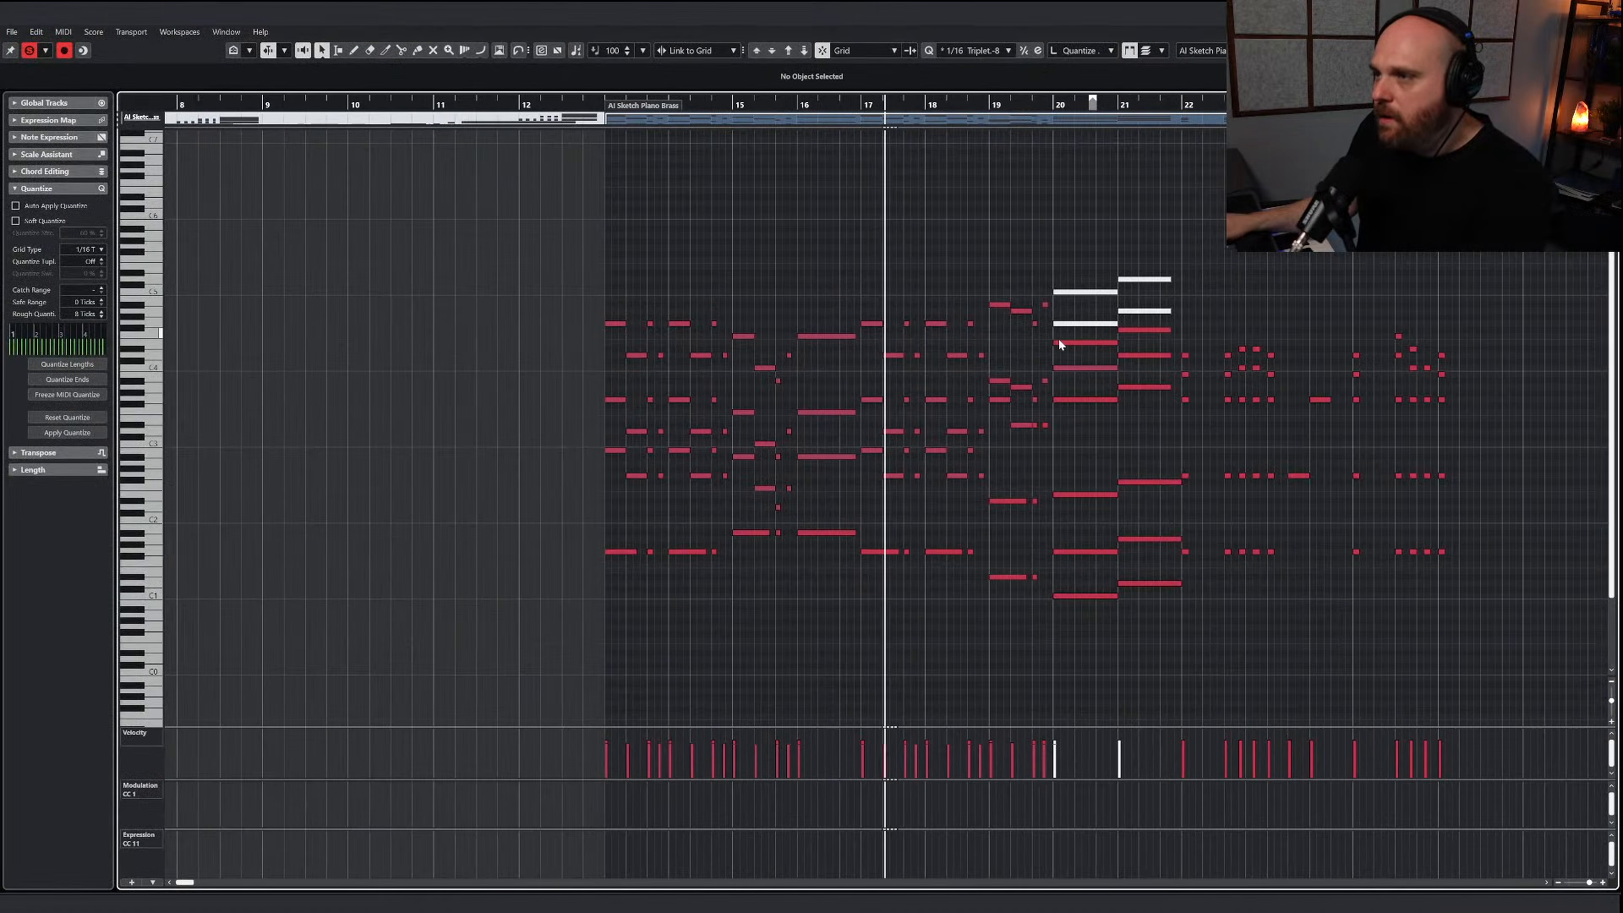
drag(1068, 363, 1047, 339)
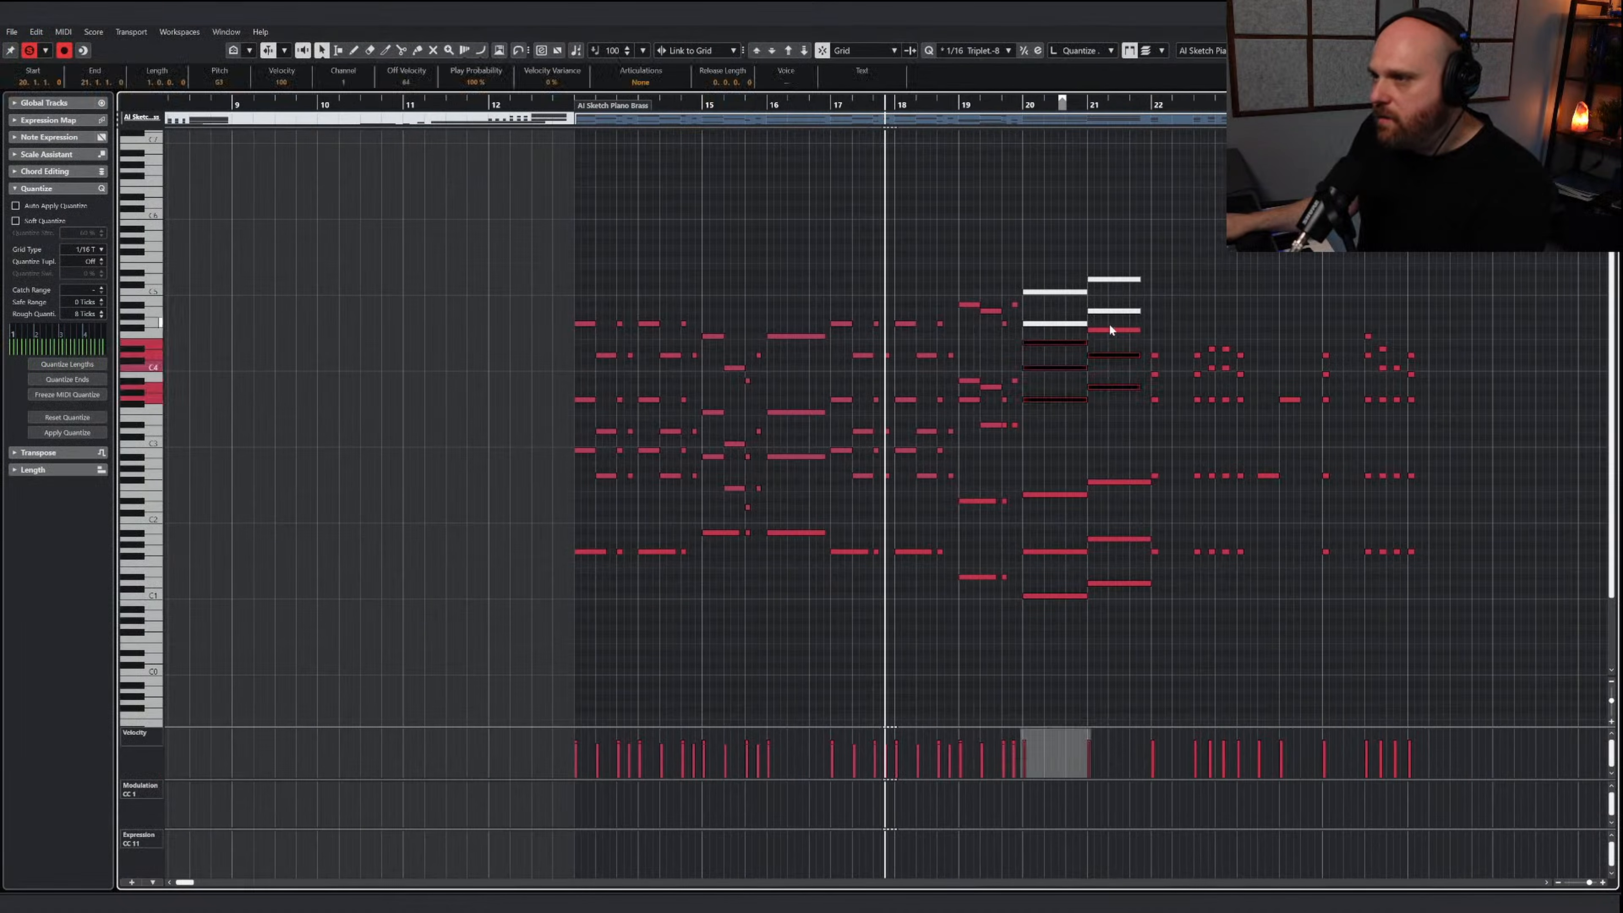
click(1020, 106)
drag(1020, 105, 1024, 111)
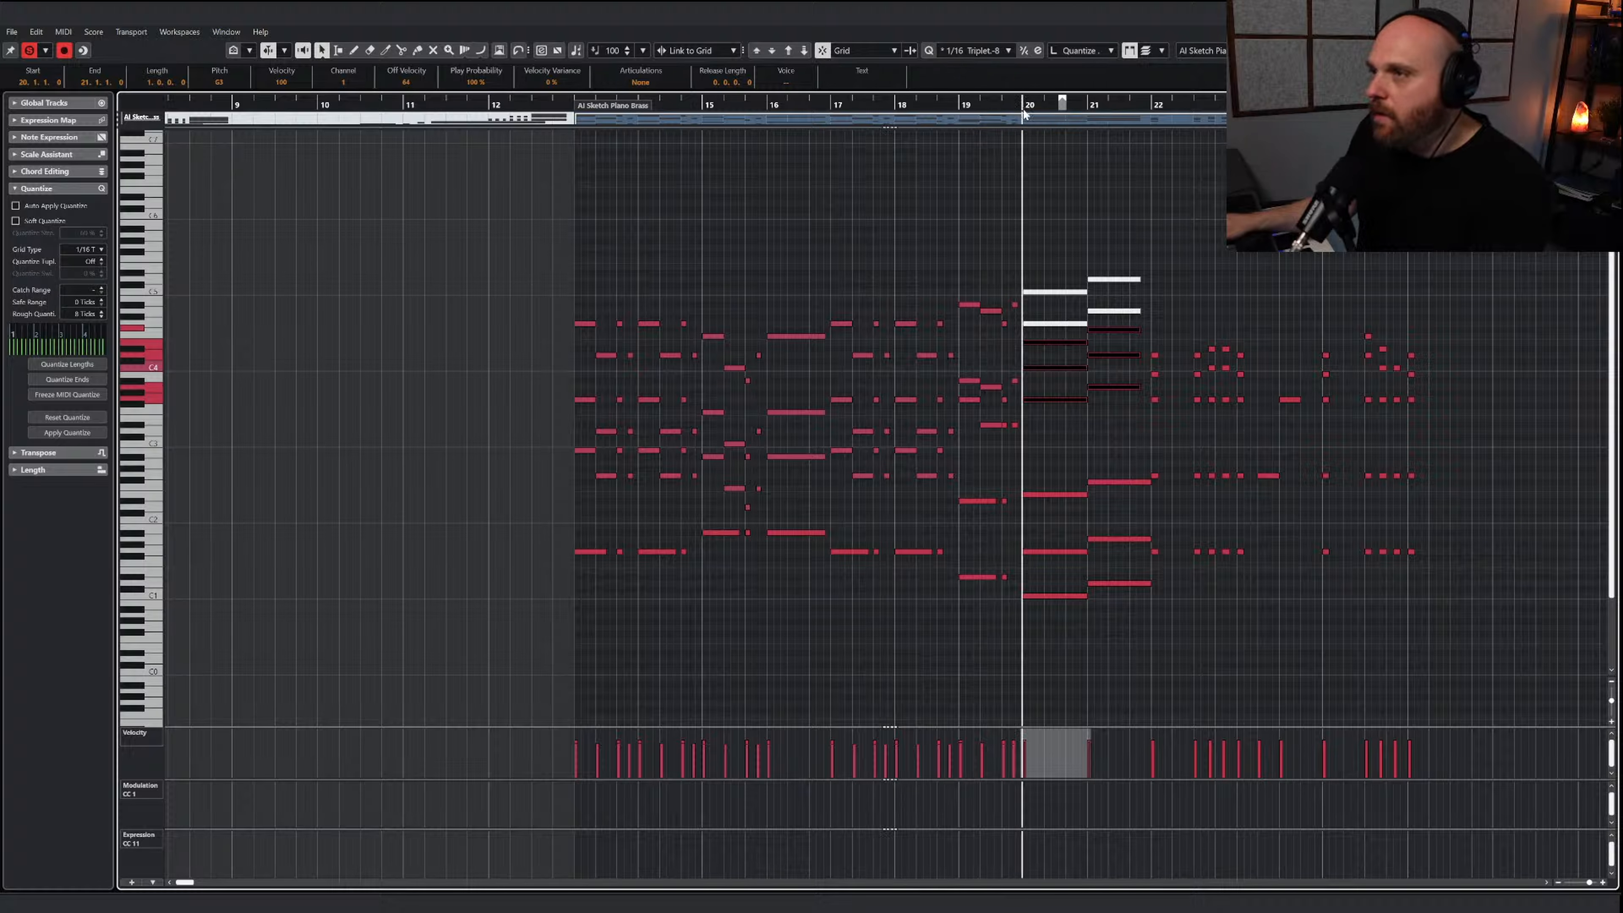
key(Return)
scroll(1013, 333, down, 10)
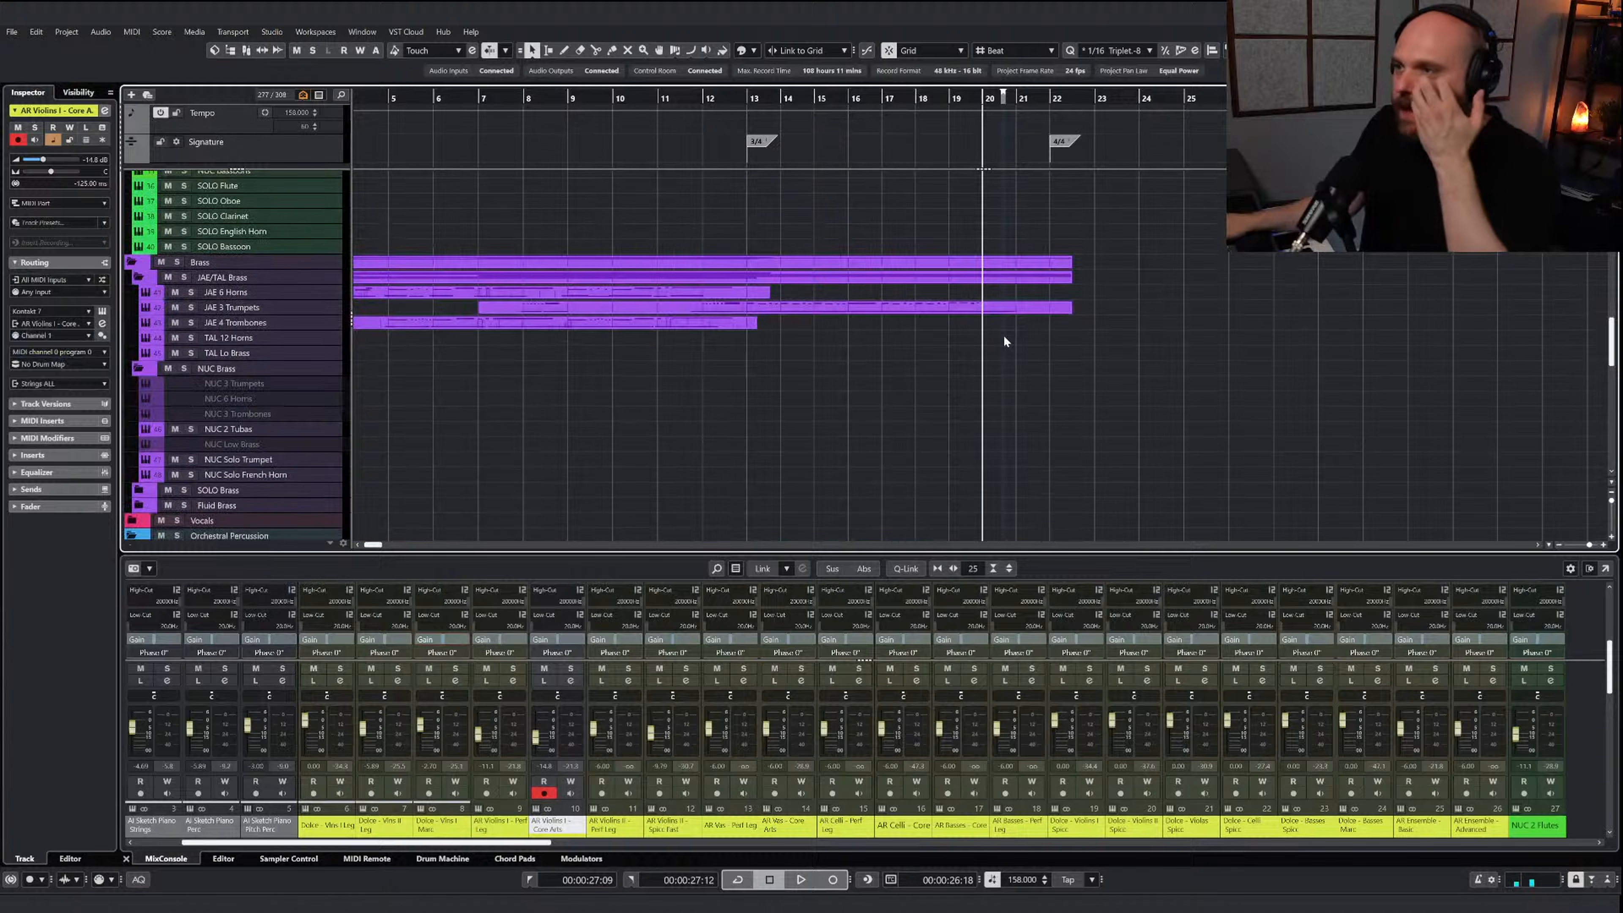
click(978, 309)
key(Return)
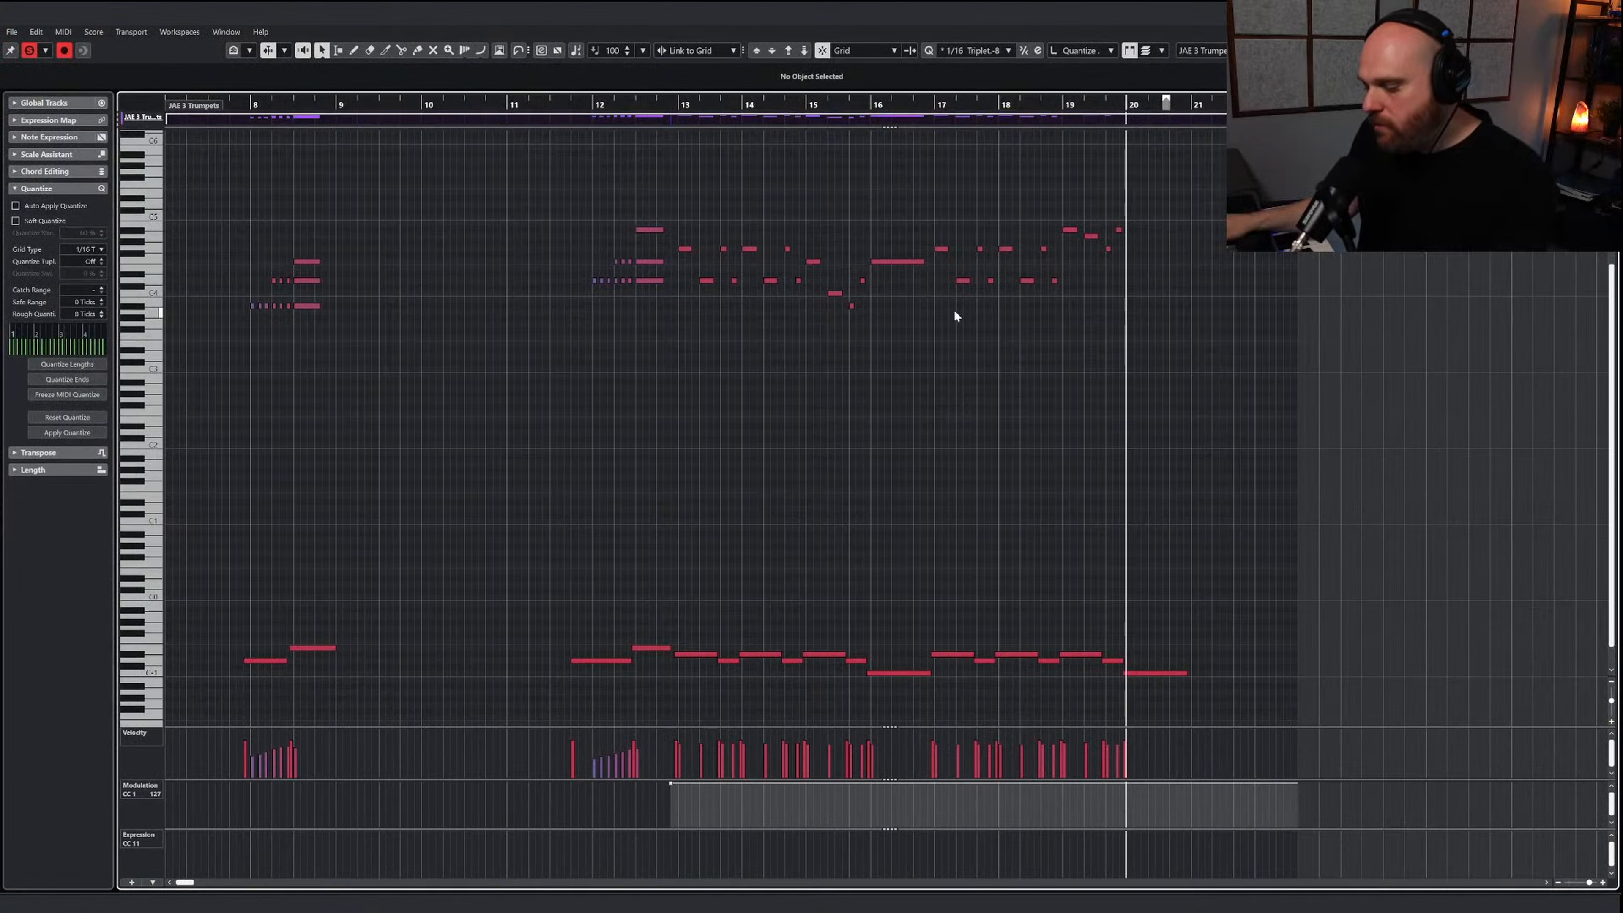
Move the bar 20 trumpet keyswitch up to Sustained on C#-1 and play the passage from bar 18
click(1172, 673)
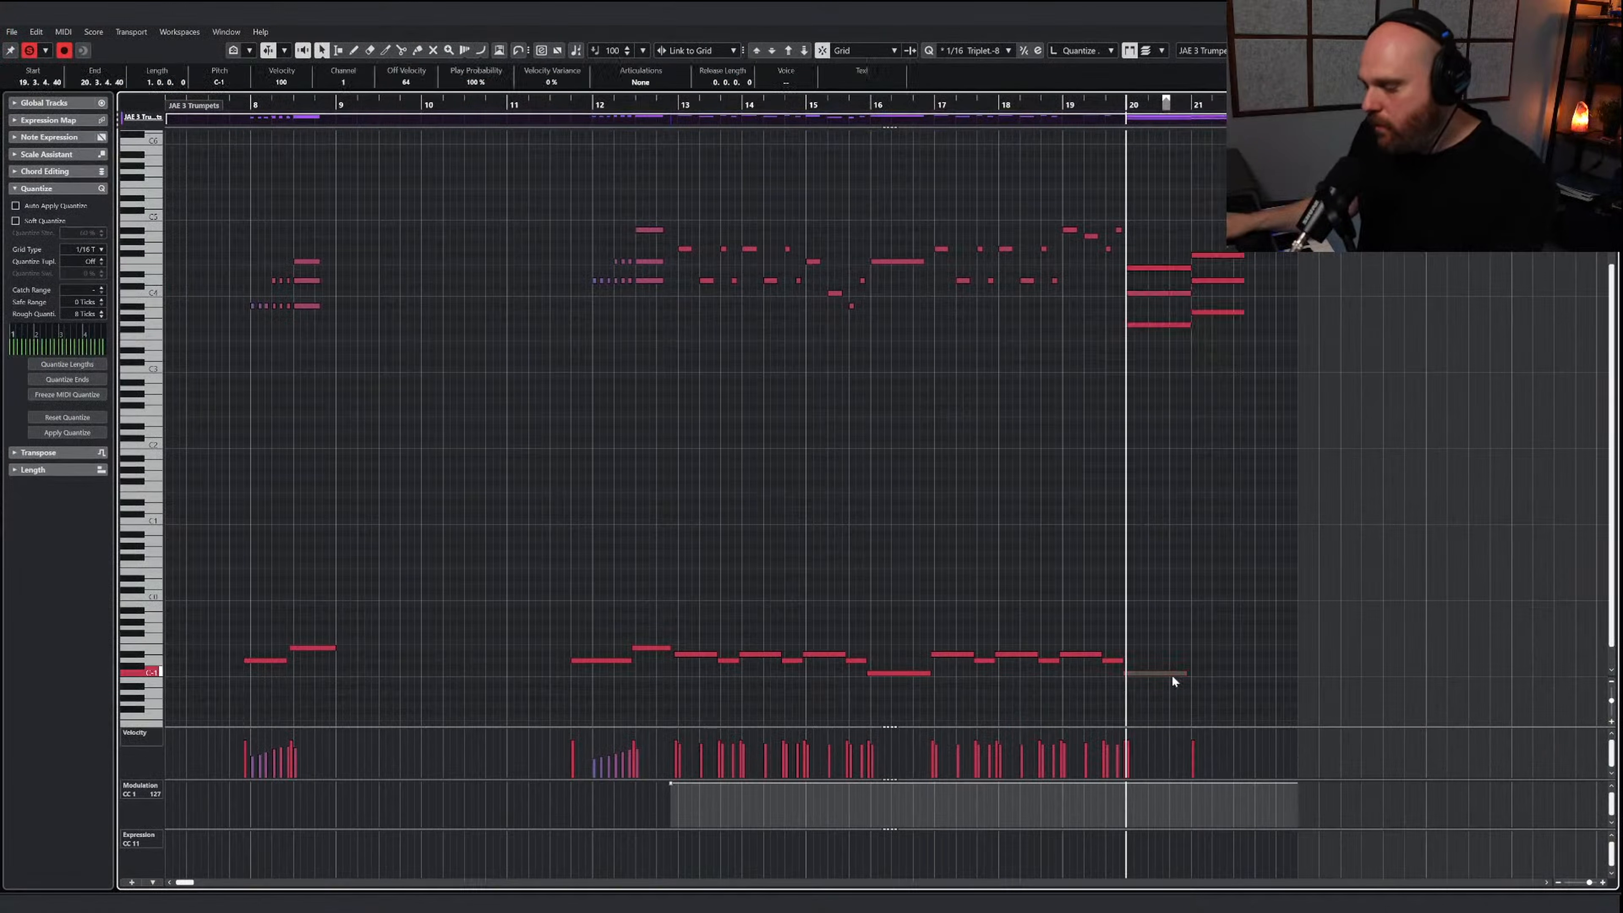
key(Up)
key(e)
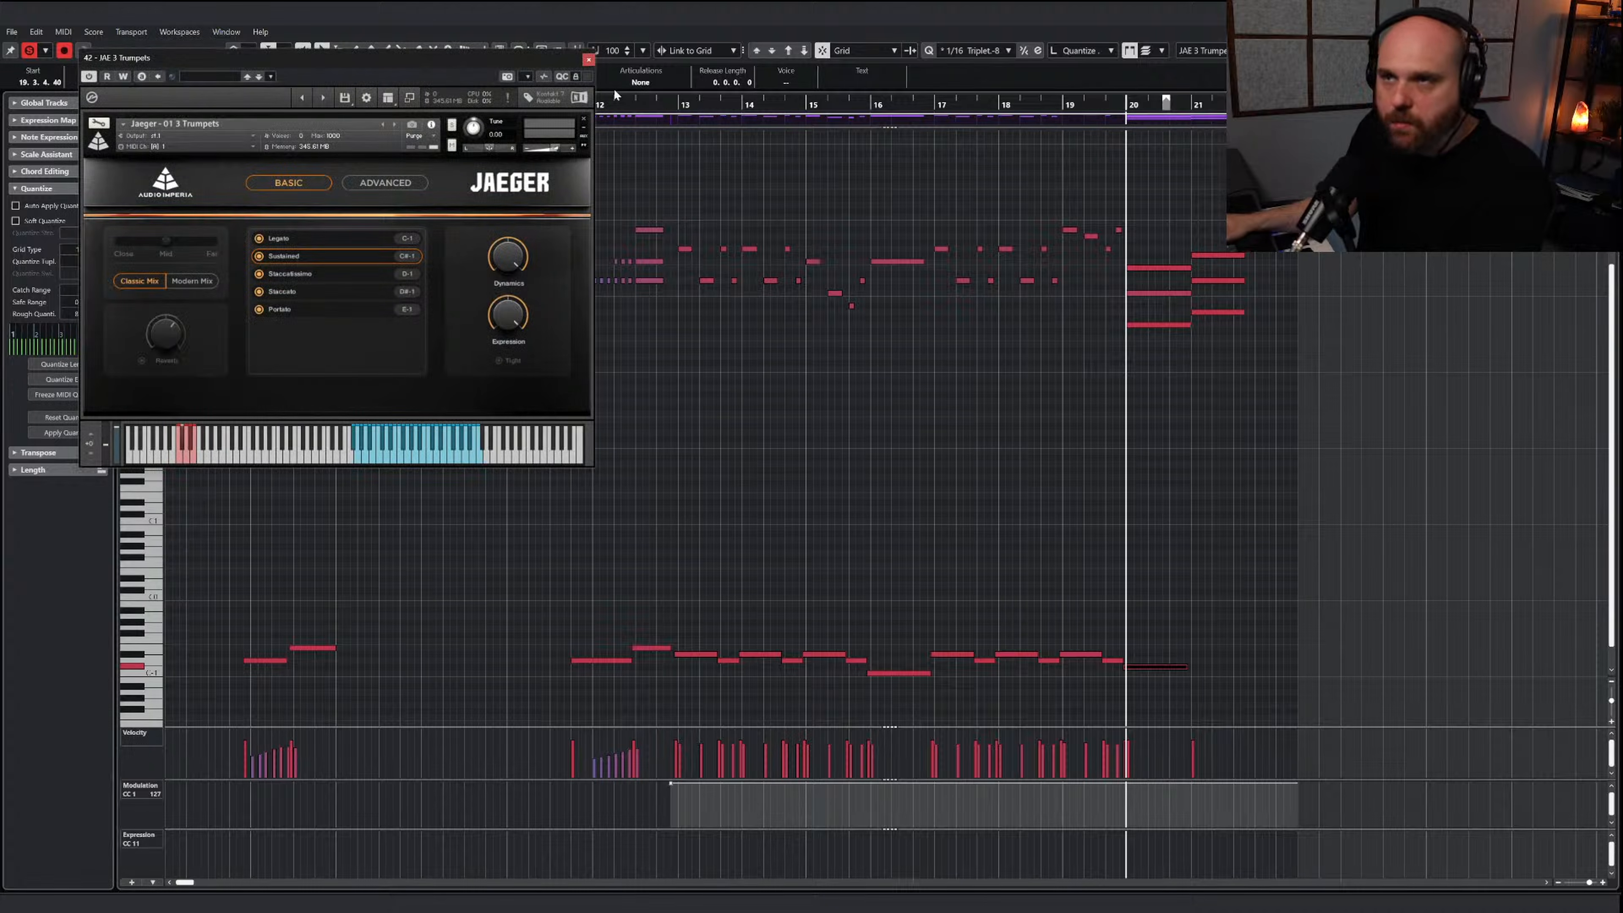
click(590, 61)
click(1009, 105)
key(space)
key(h)
key(h)
key(h)
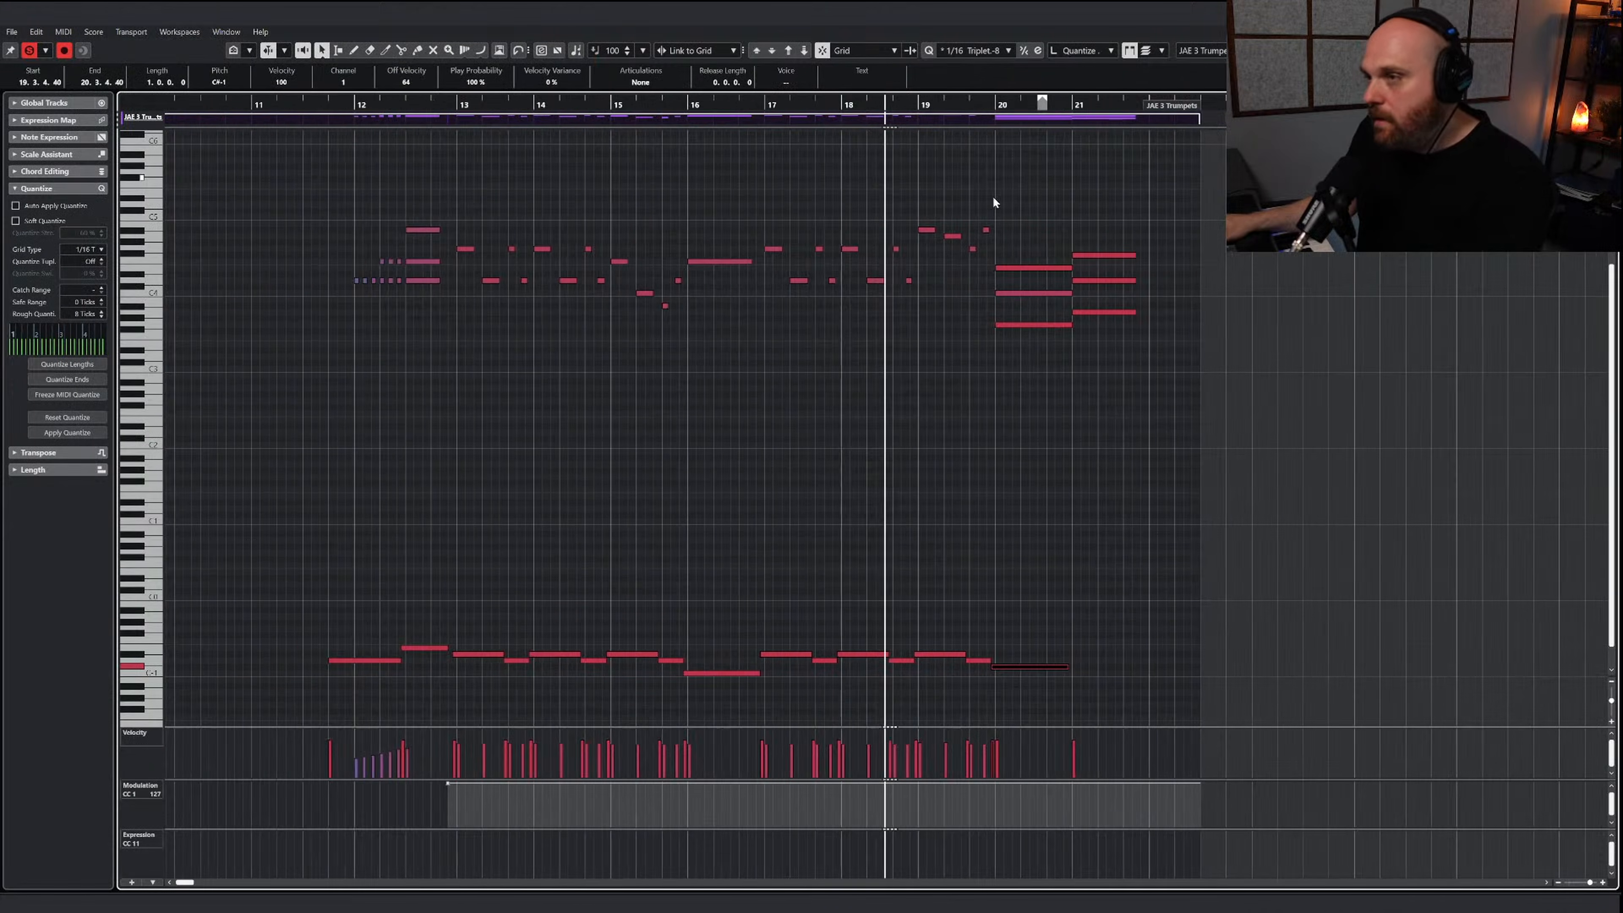
Shorten the three chord notes of bar 20 to end at 20.3.4.40, leaving a gap before the bar 21 chord
right_click(956, 380)
click(988, 382)
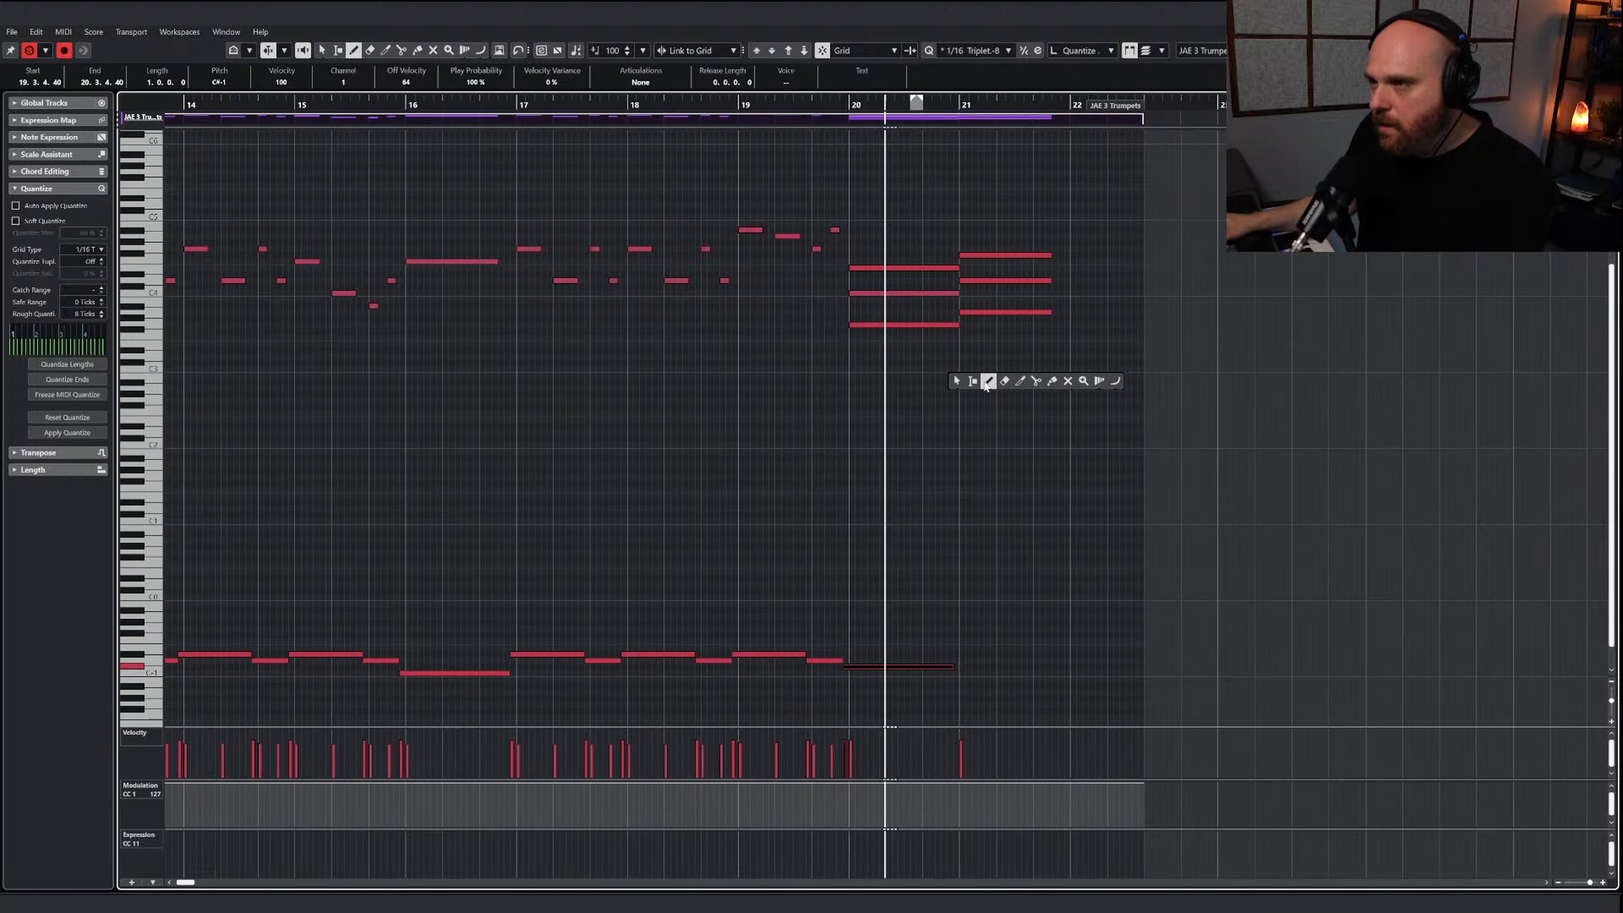
click(956, 380)
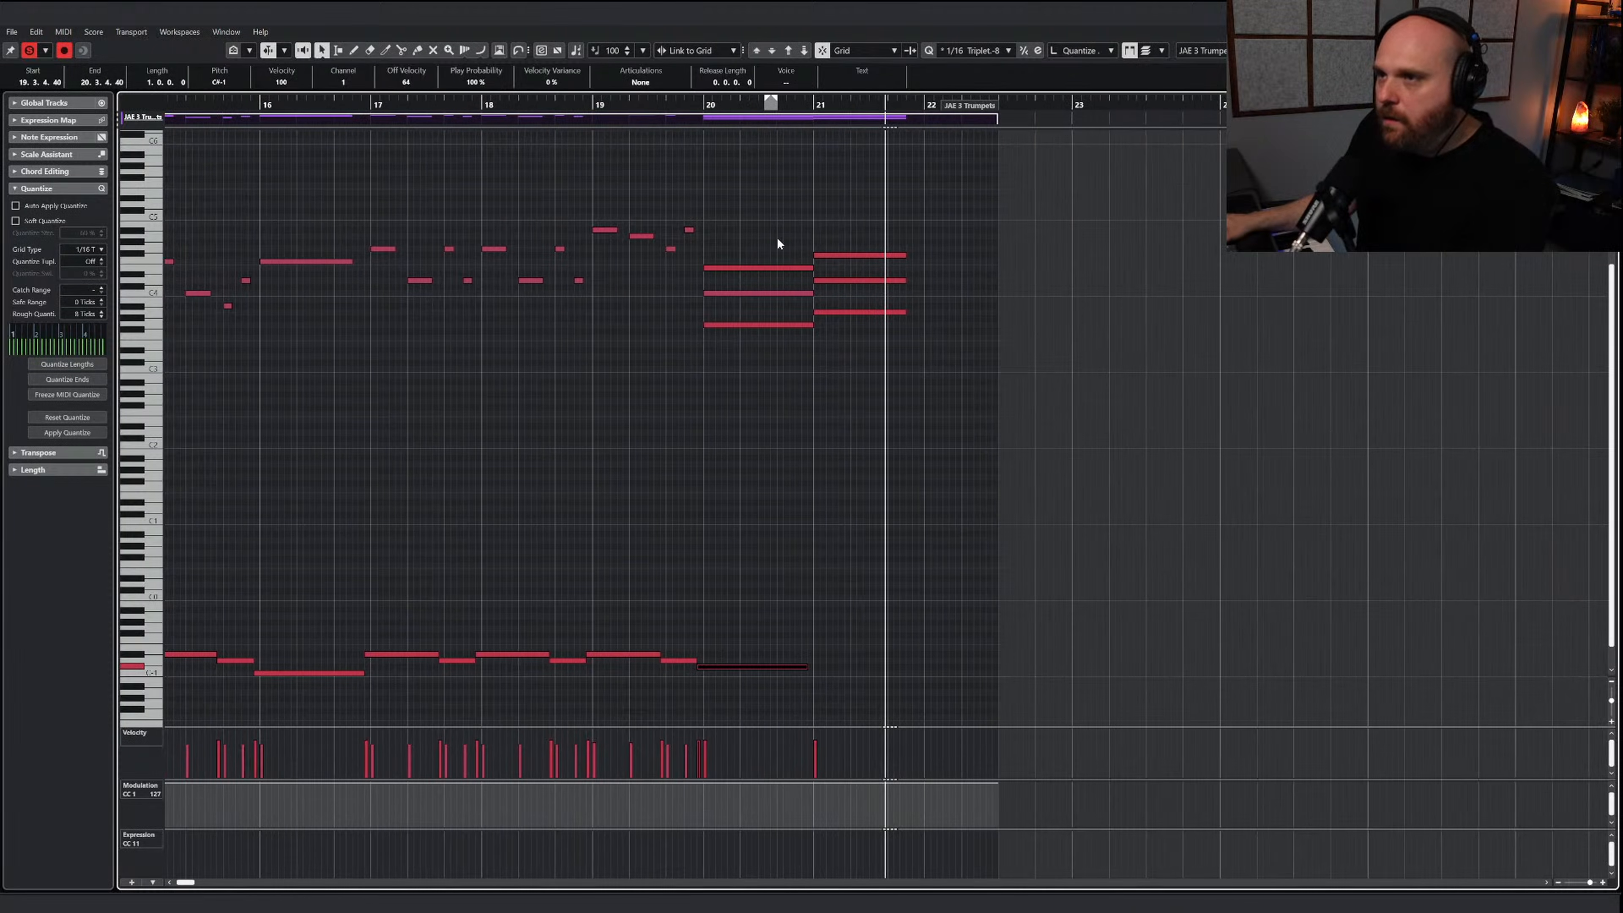
drag(777, 237, 794, 346)
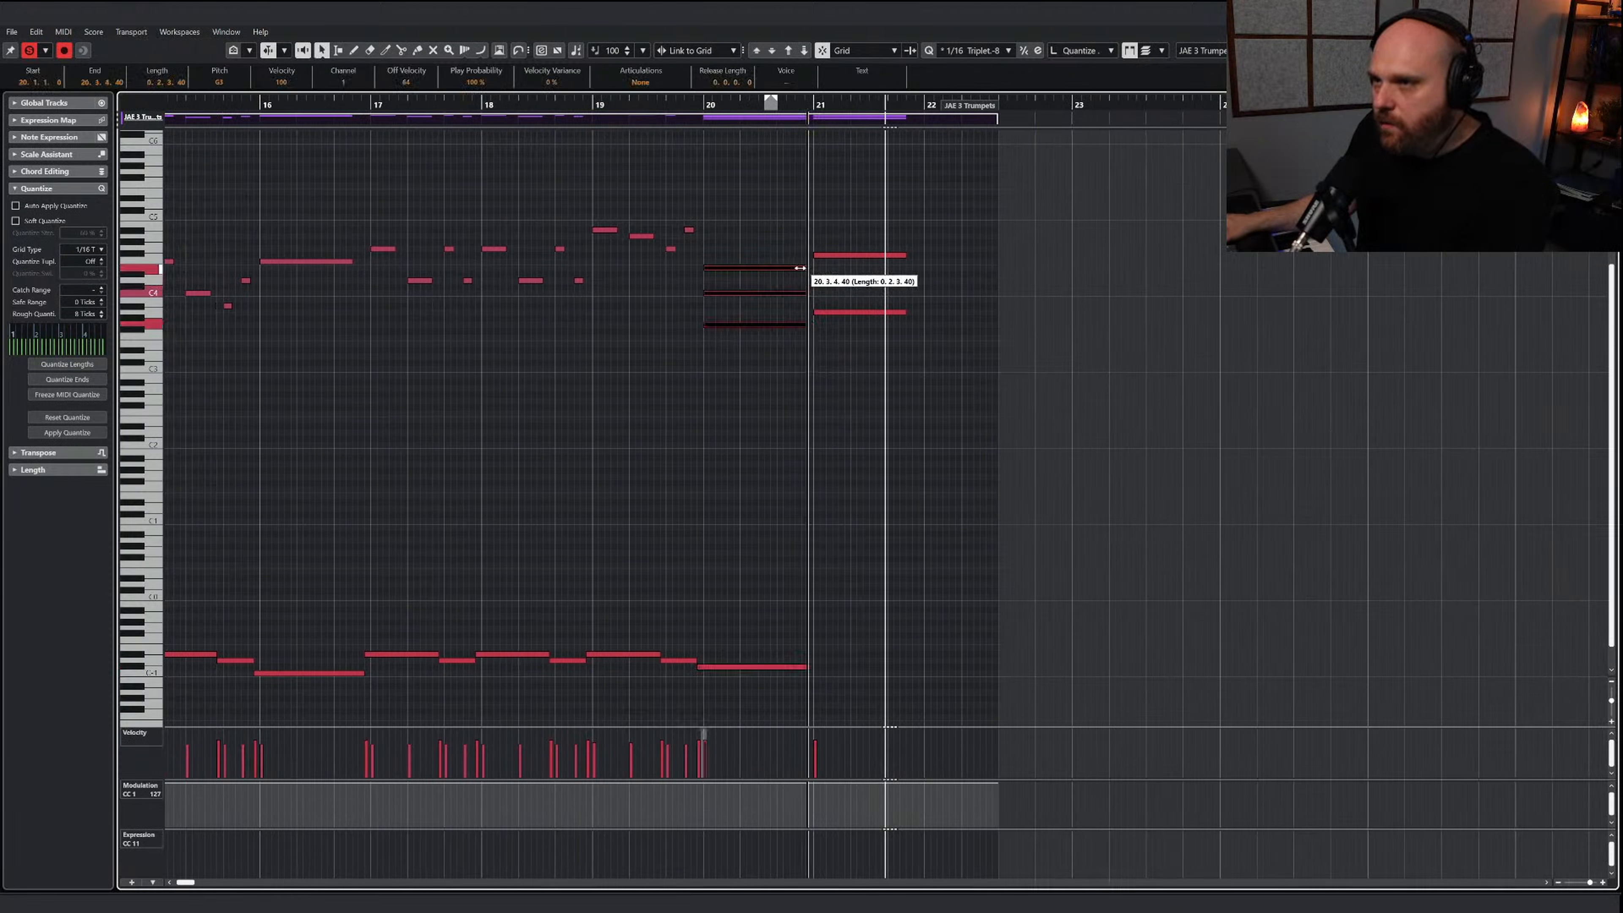
click(821, 265)
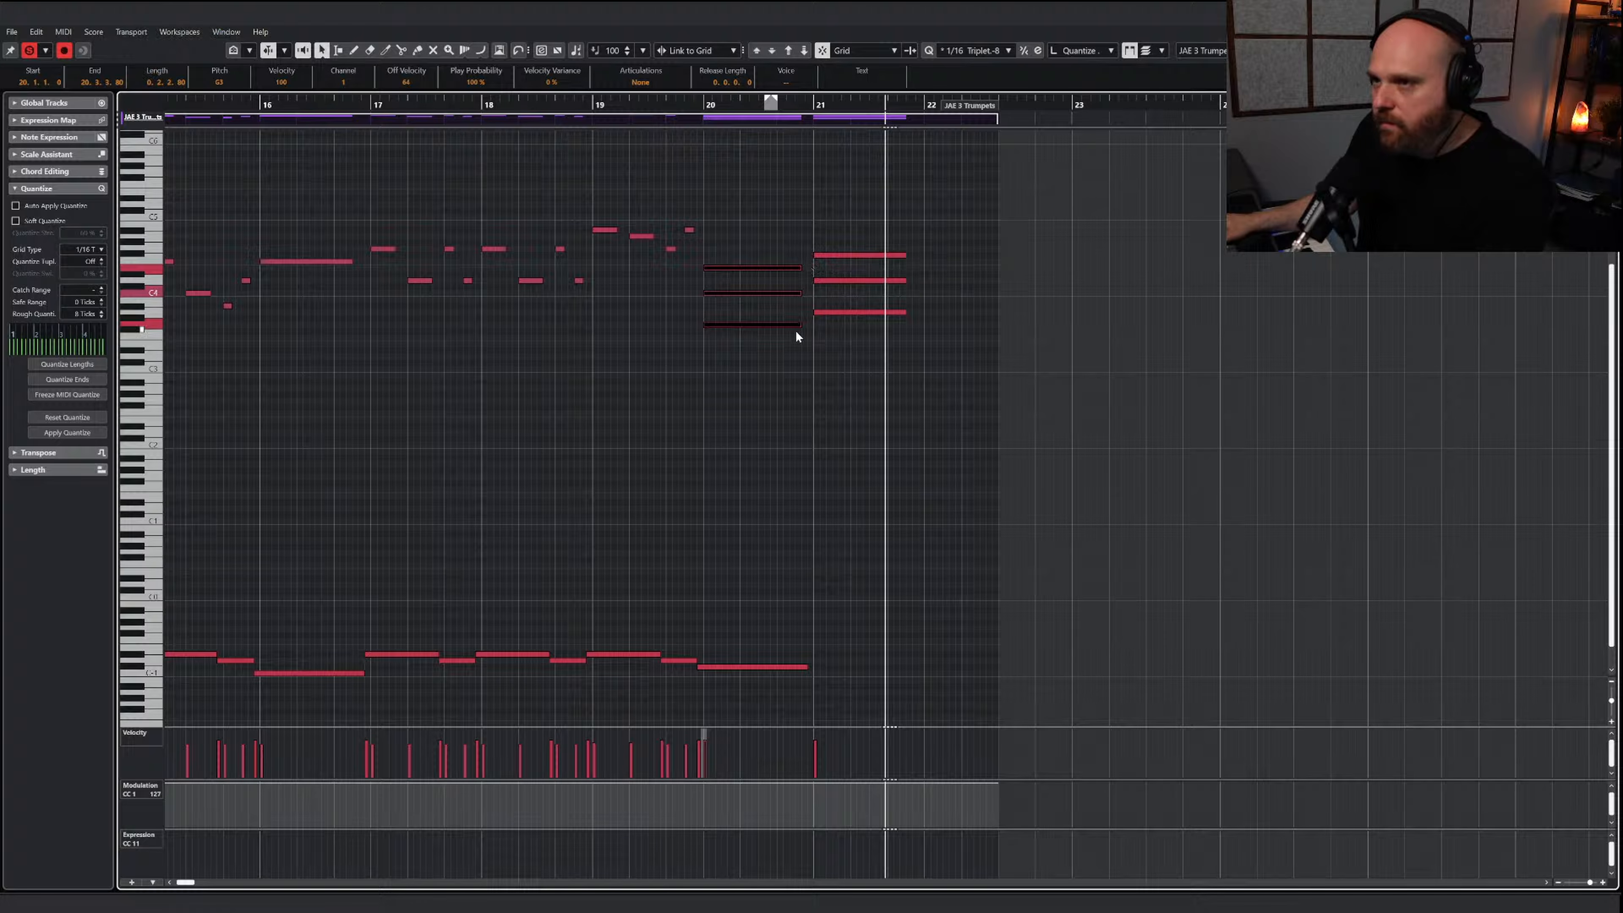
drag(799, 328, 803, 328)
Draw a modulation curve that dips and rises again under the chords of bars 20 and 21, and play it from bar 18
click(1042, 356)
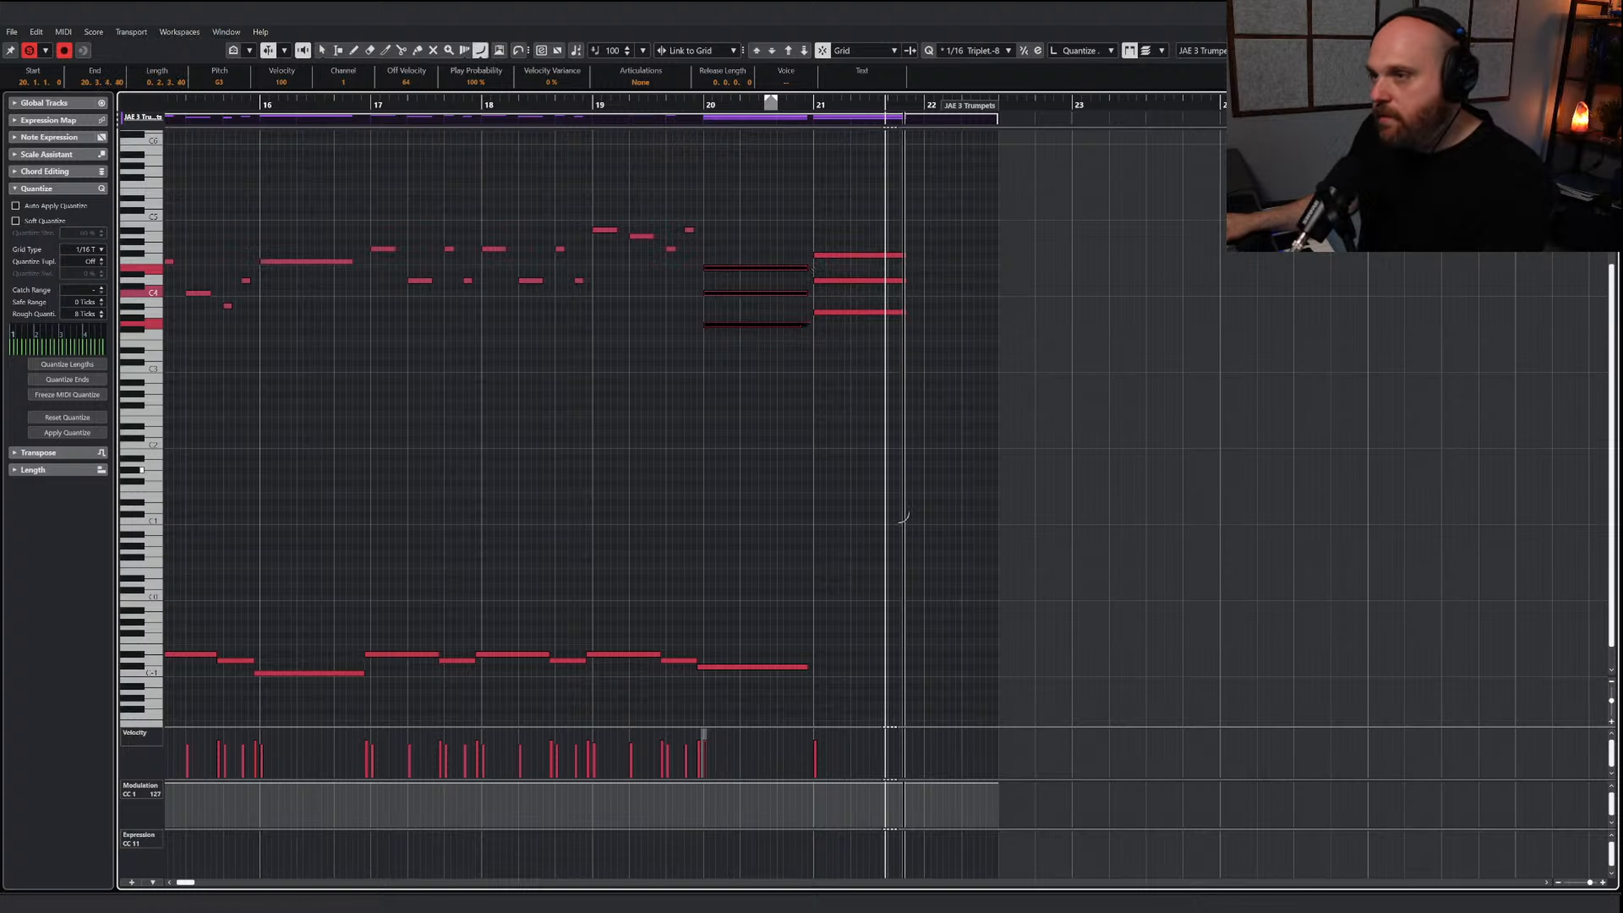
mouse_move(703, 785)
mouse_down()
mouse_move(798, 801)
mouse_move(915, 782)
mouse_up()
drag(587, 97, 548, 99)
click(696, 378)
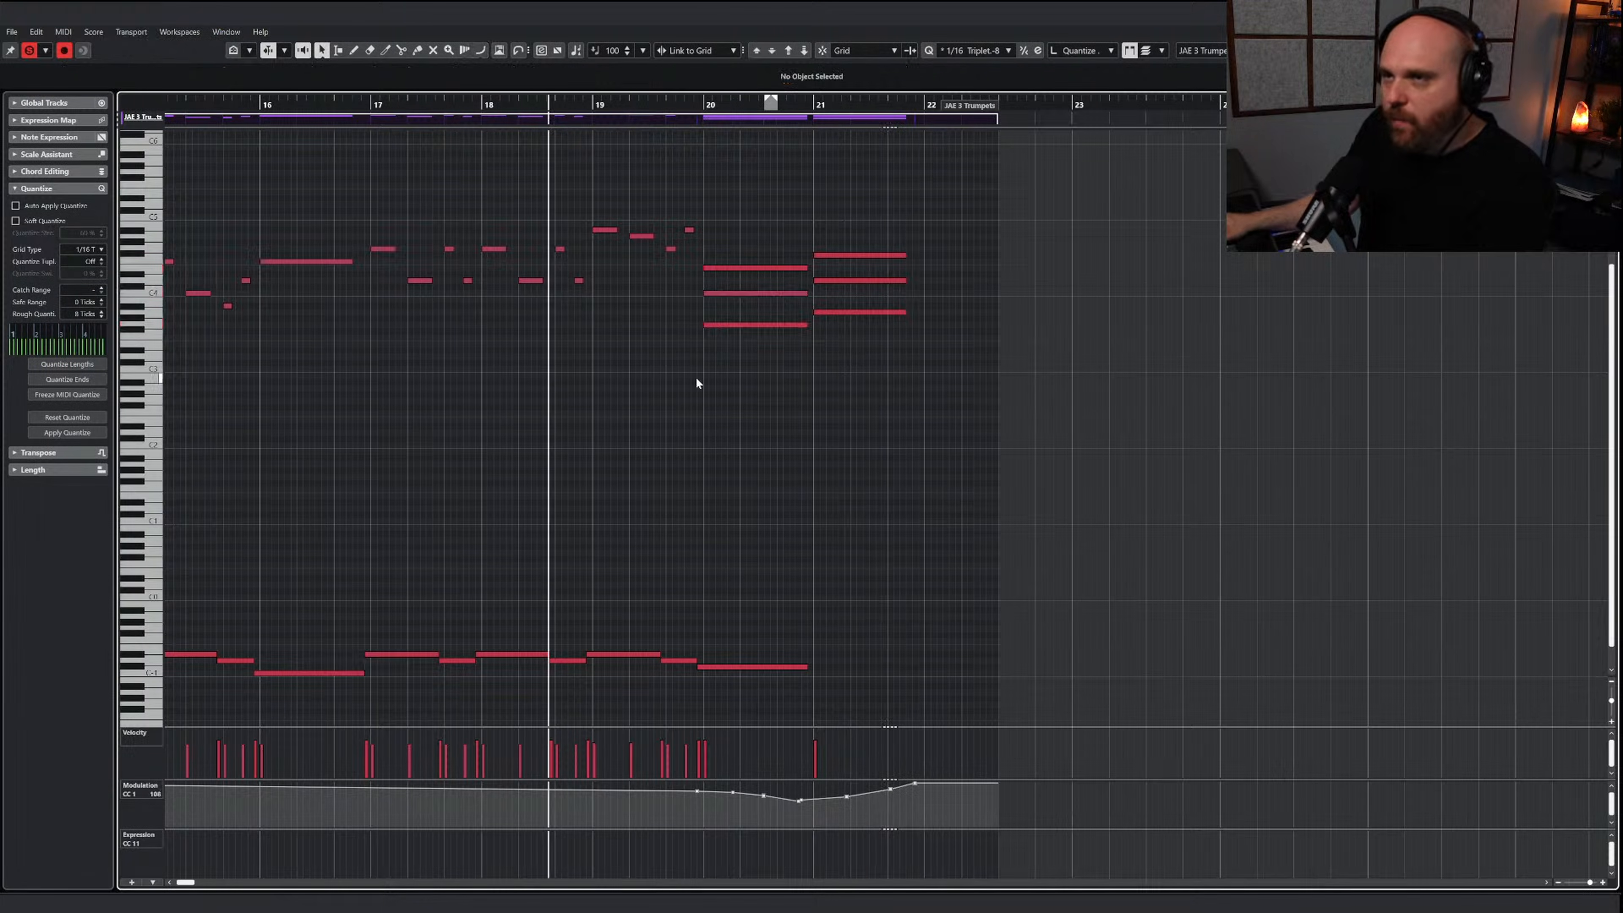
key(space)
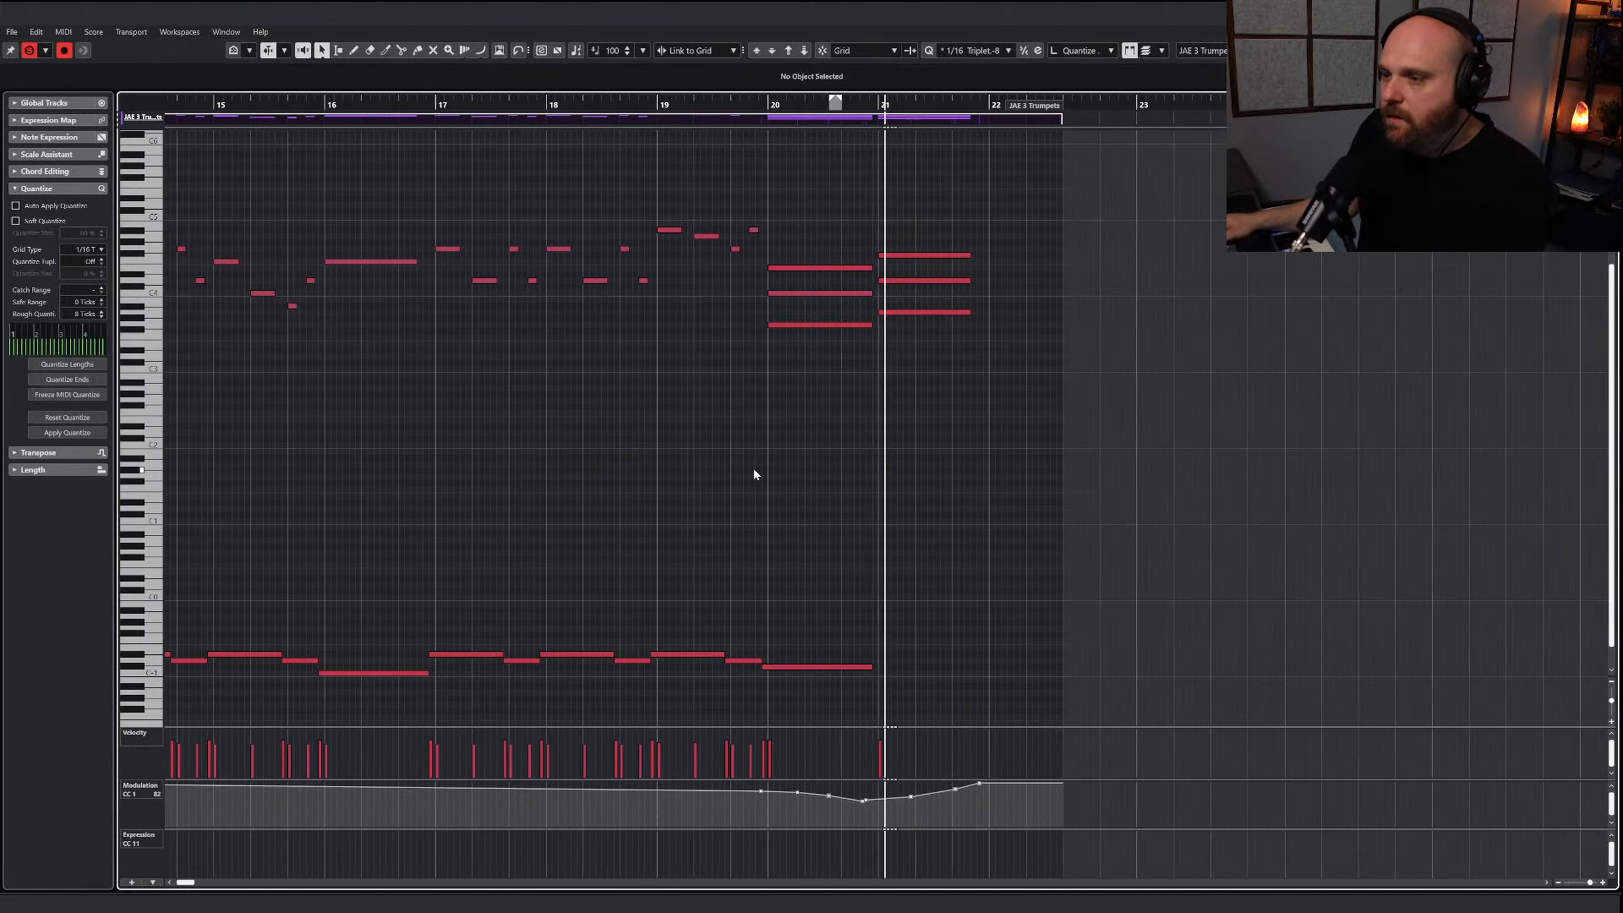
Redraw the modulation curve from just before bar 20, dipping around bar 21 and rising to the end of the chords
right_click(837, 527)
click(1000, 535)
key(space)
drag(666, 790, 781, 796)
drag(781, 795, 884, 782)
key(1)
Play the finished trumpet passage, close the note editor, and play the full arrangement from bar 12
drag(611, 108, 269, 110)
key(g)
key(g)
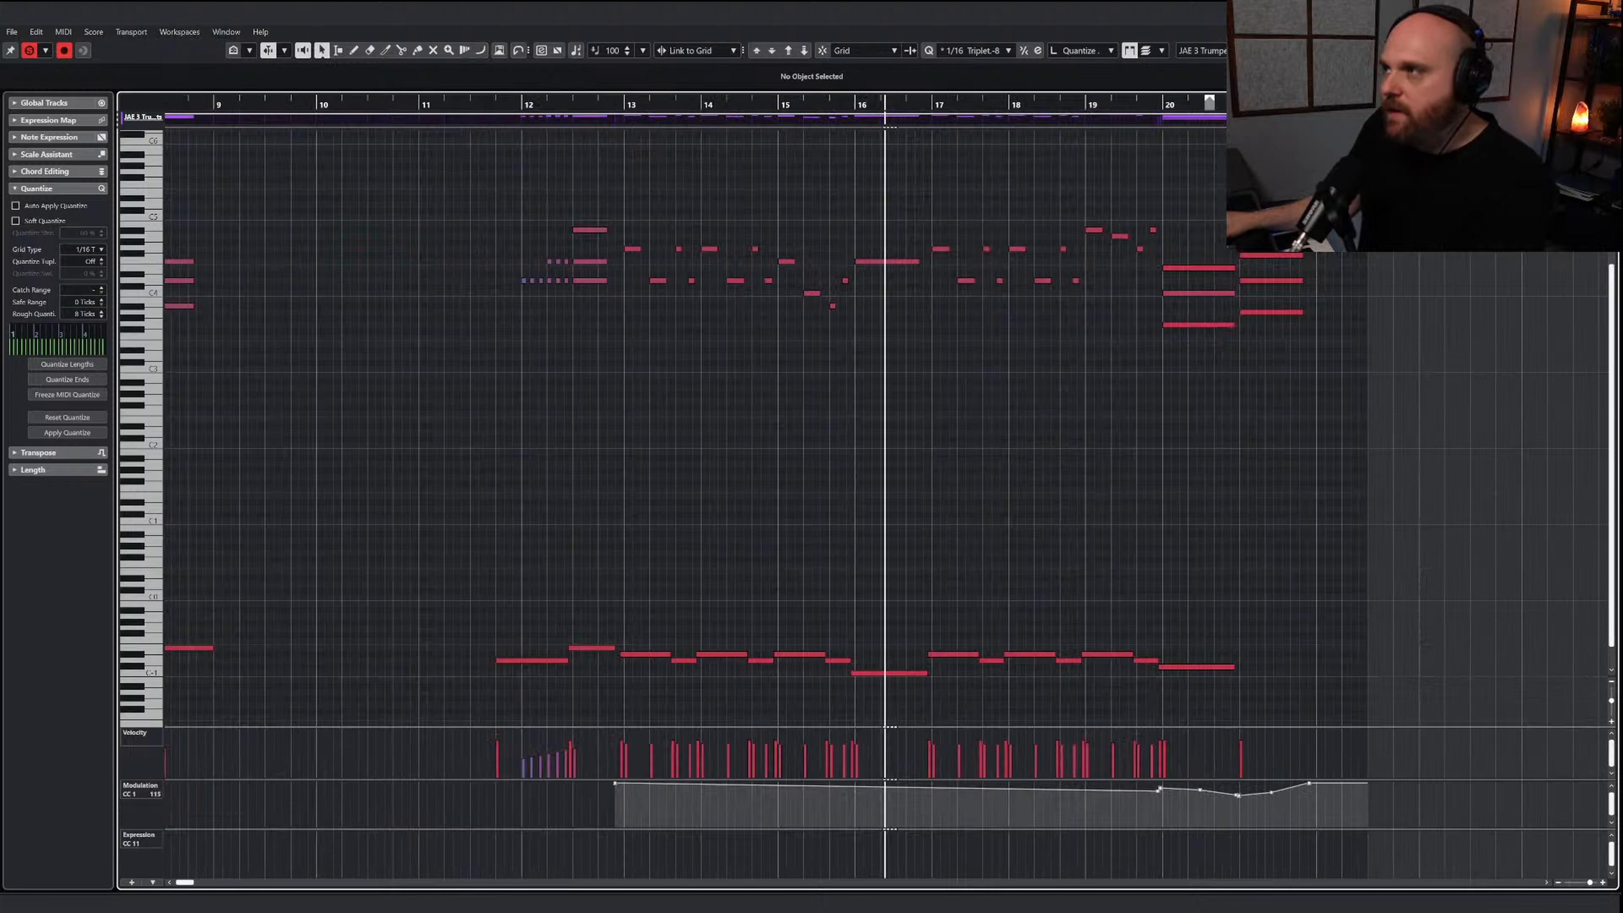
key(Return)
click(834, 98)
scroll(796, 388, up, 5)
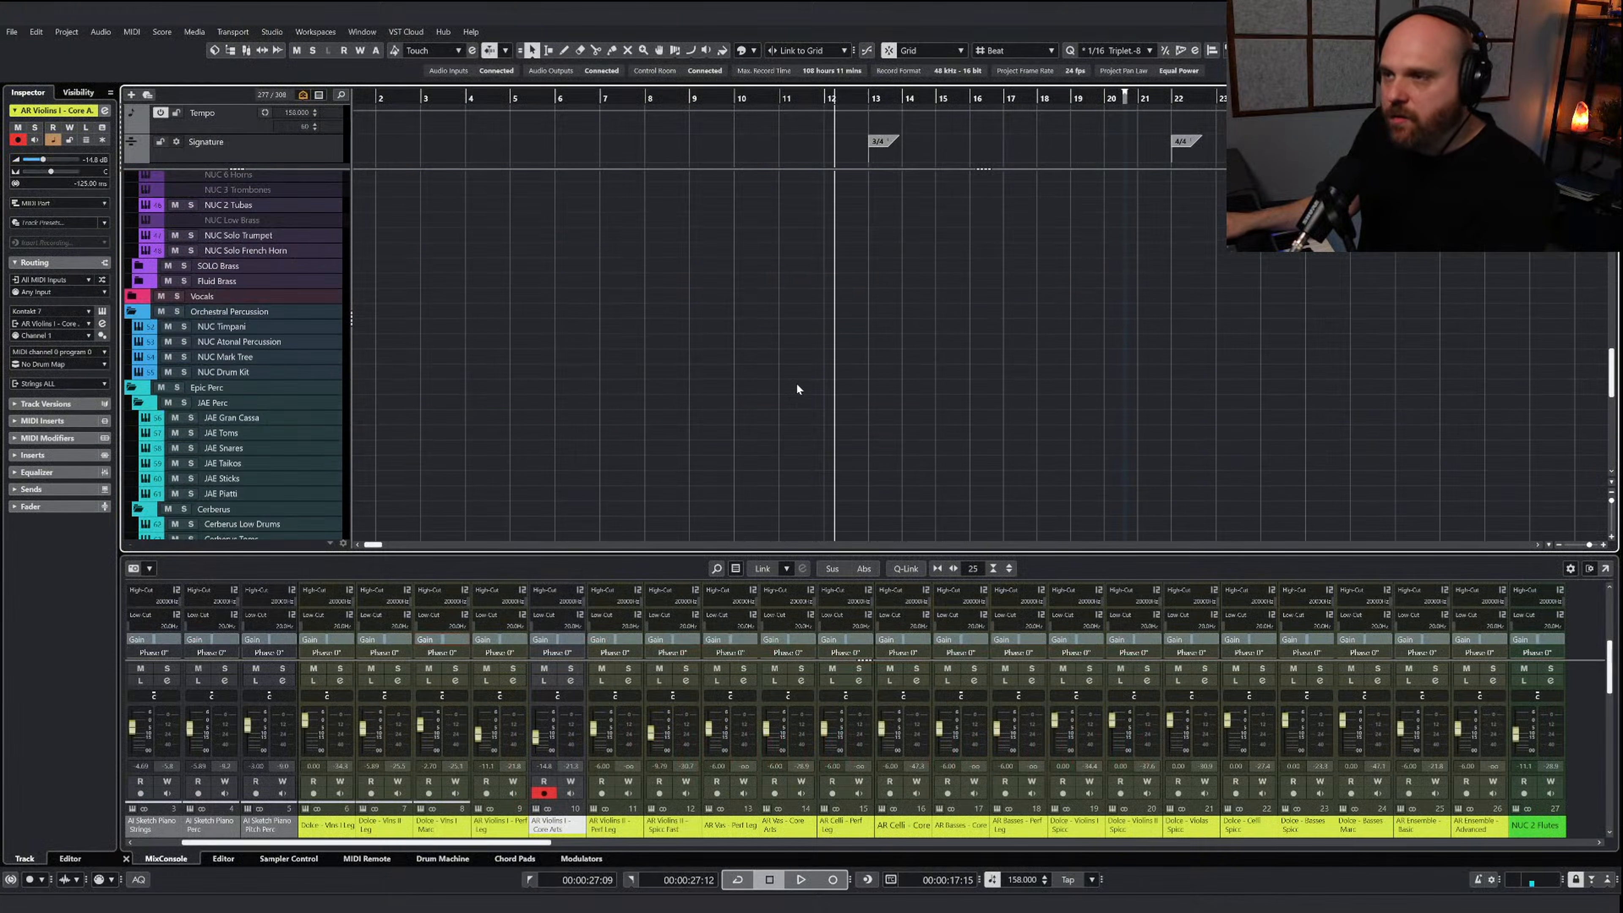
key(space)
scroll(796, 389, left, 3)
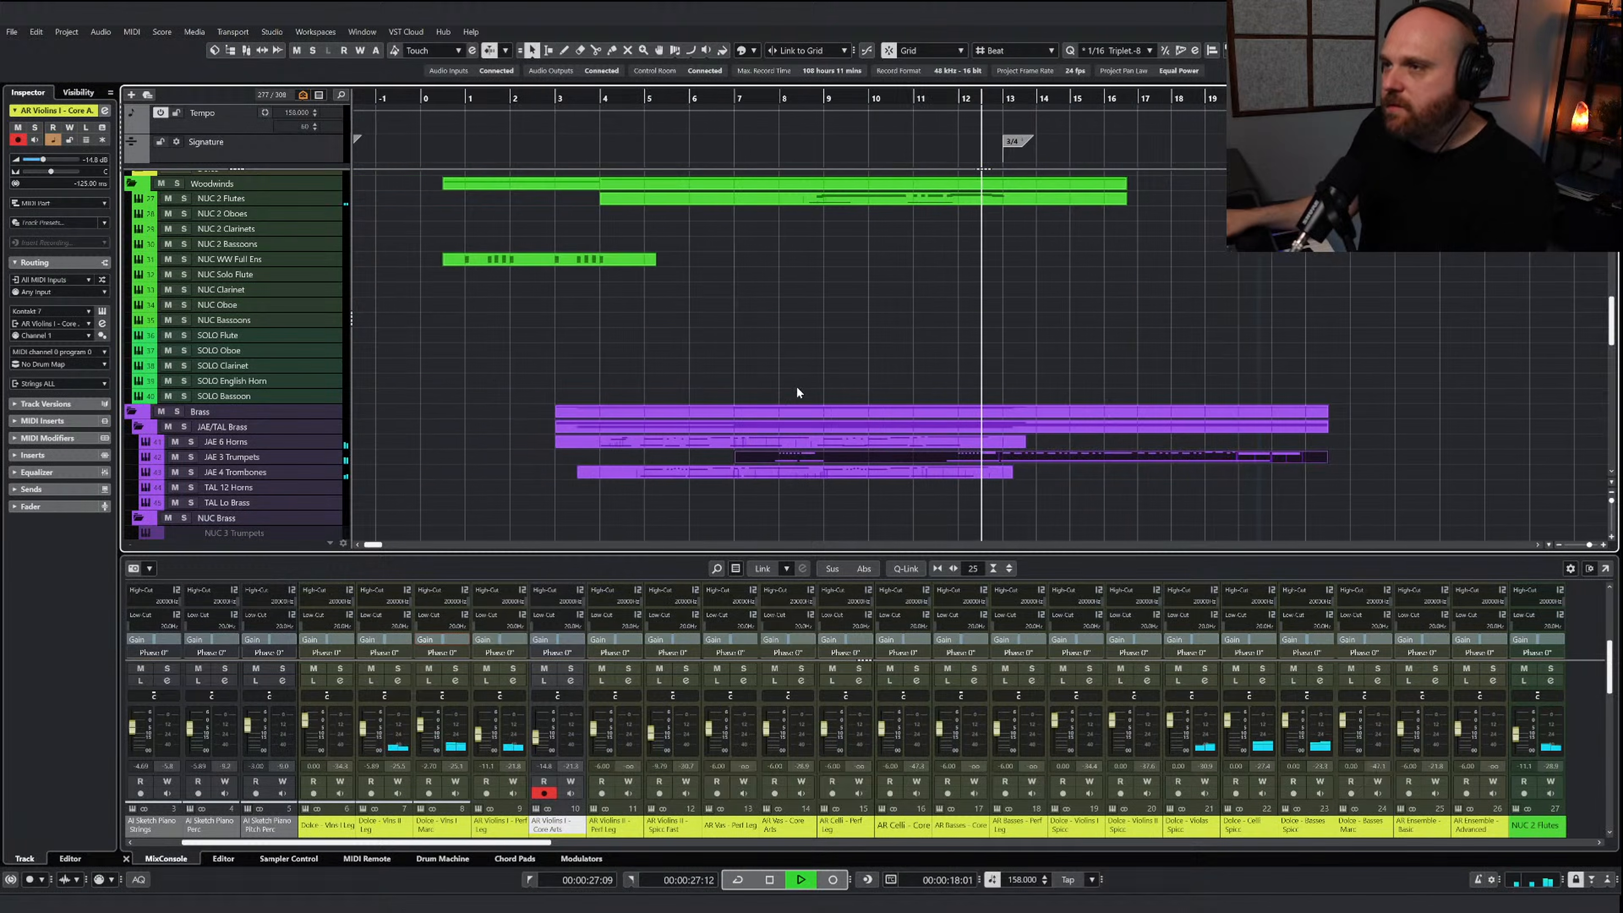
Mute the AR Violins I - Core Arts part while playing the arrangement through to bar 22
scroll(796, 390, up, 5)
scroll(868, 397, up, 5)
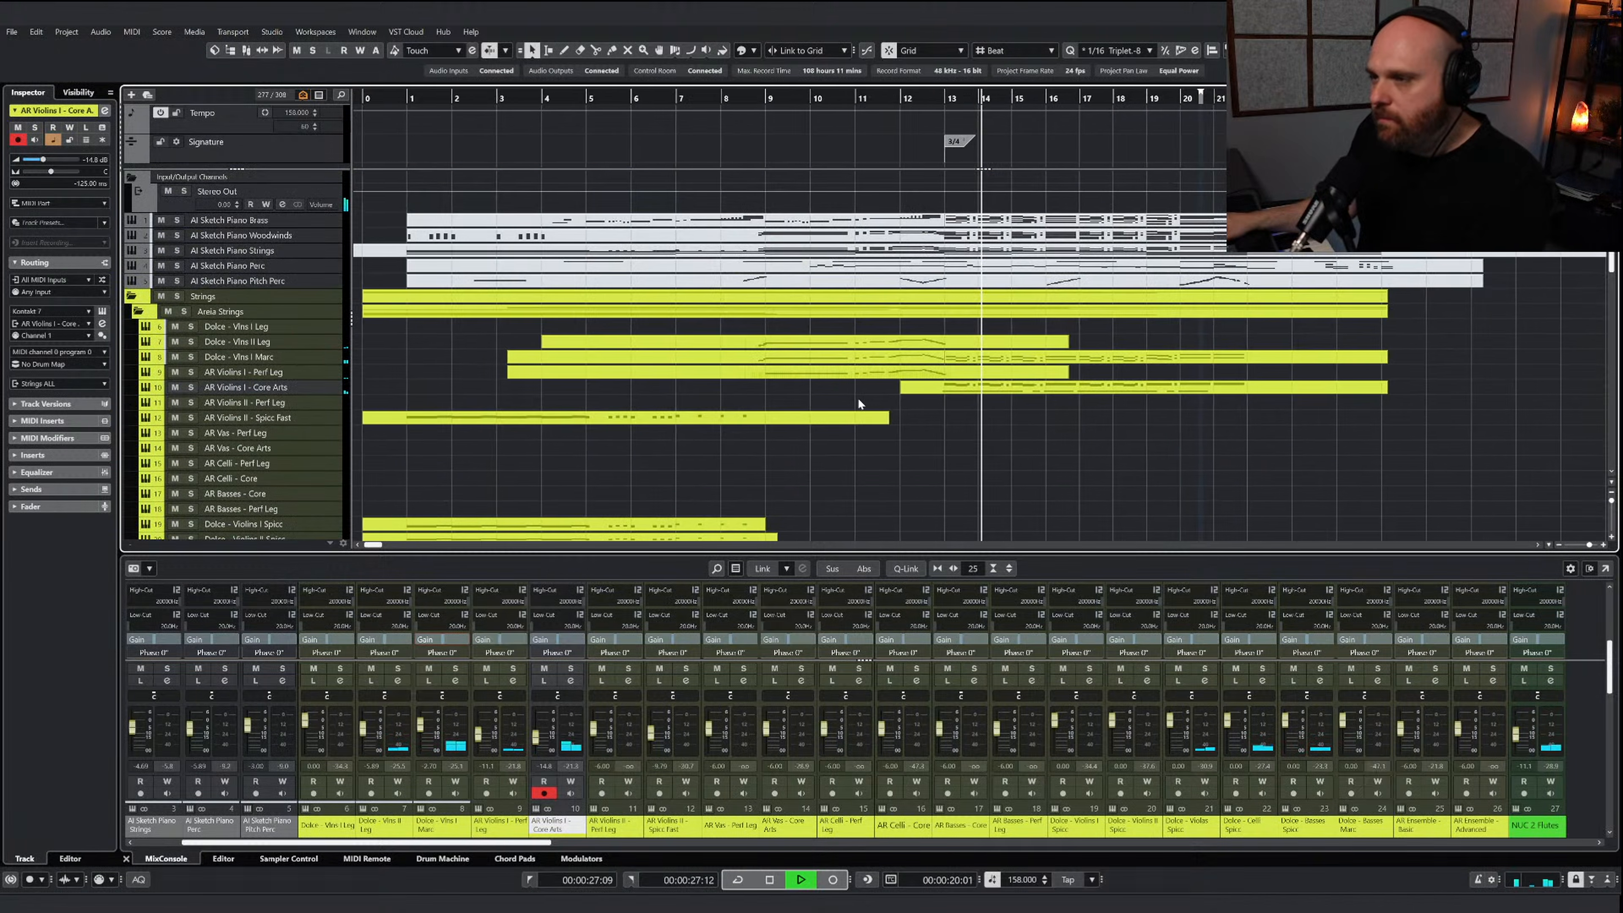
scroll(857, 397, down, 10)
scroll(858, 398, up, 10)
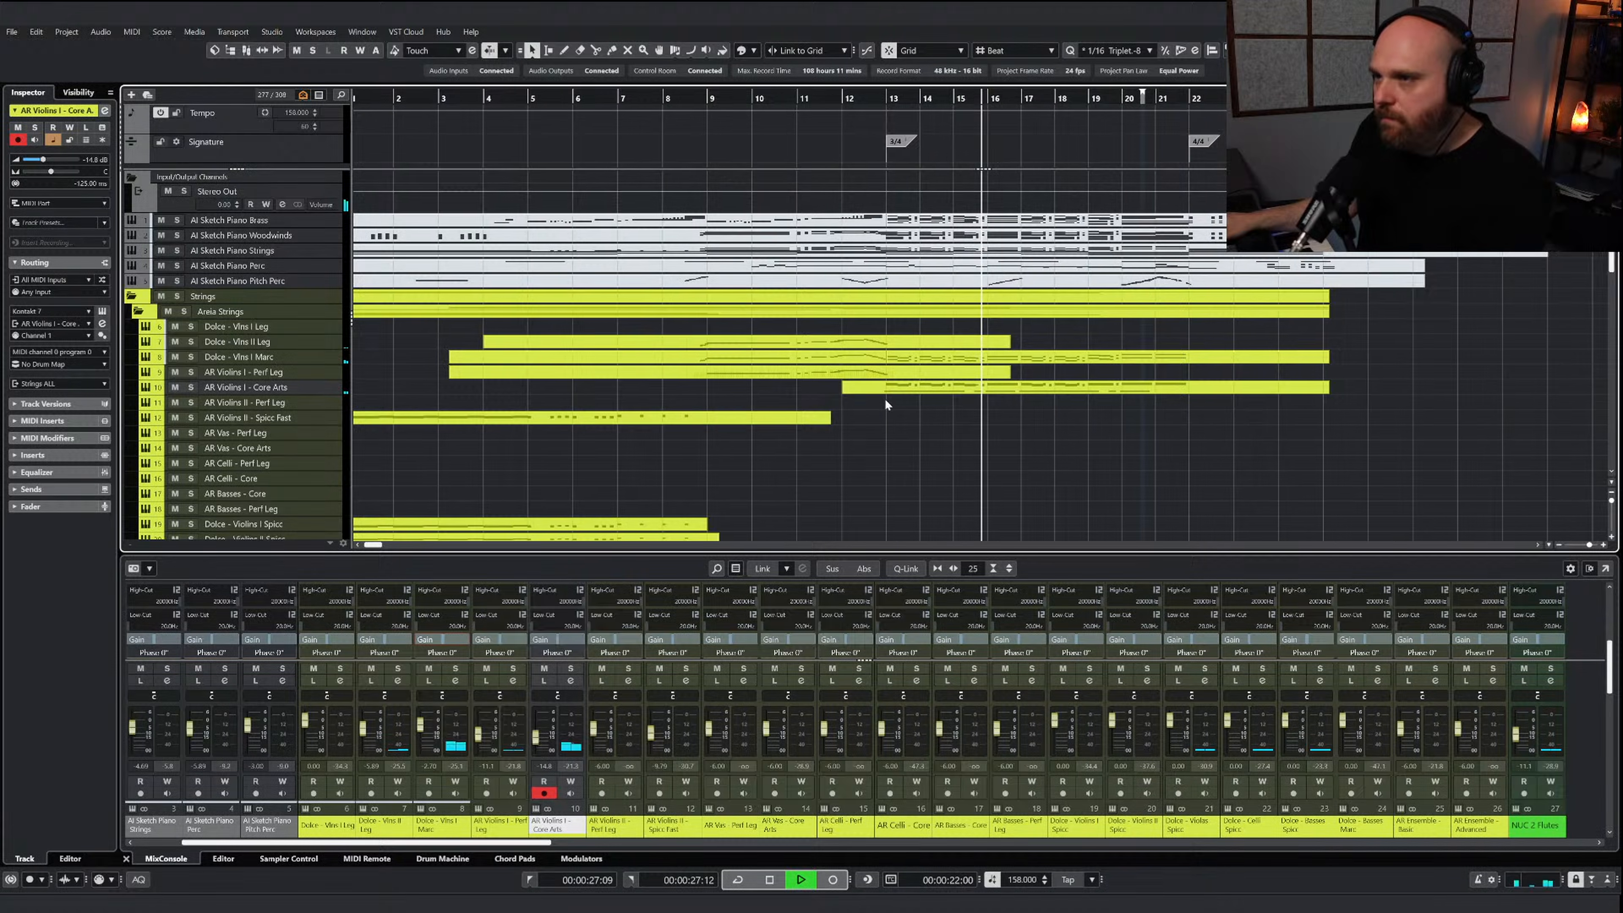
right_click(946, 403)
click(994, 387)
right_click(984, 414)
click(955, 415)
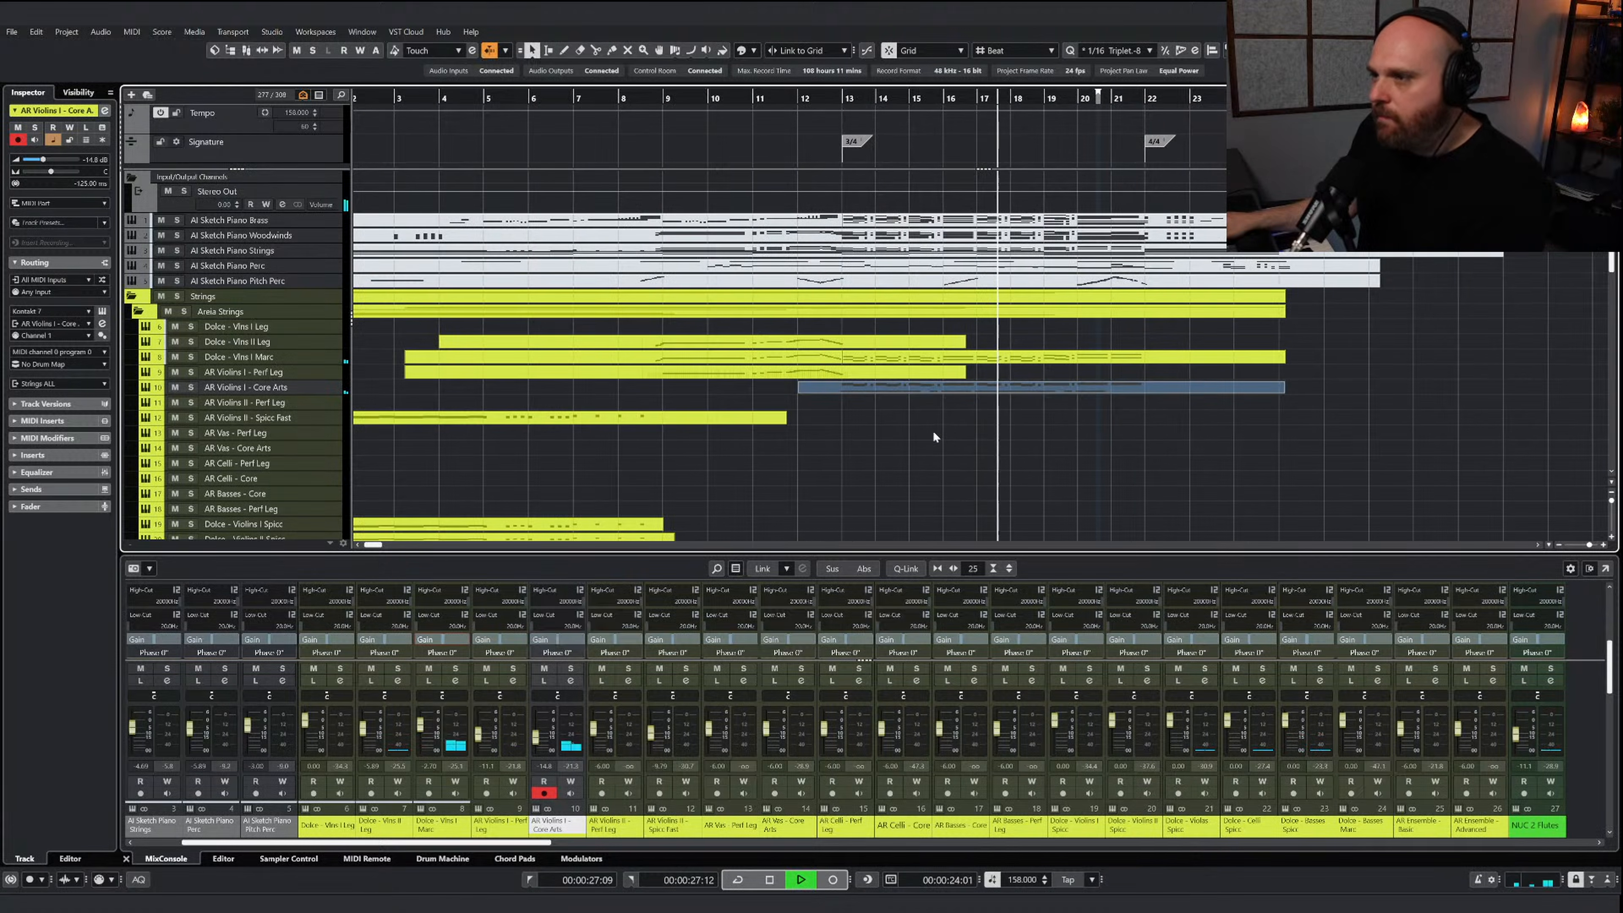
scroll(894, 410, down, 2)
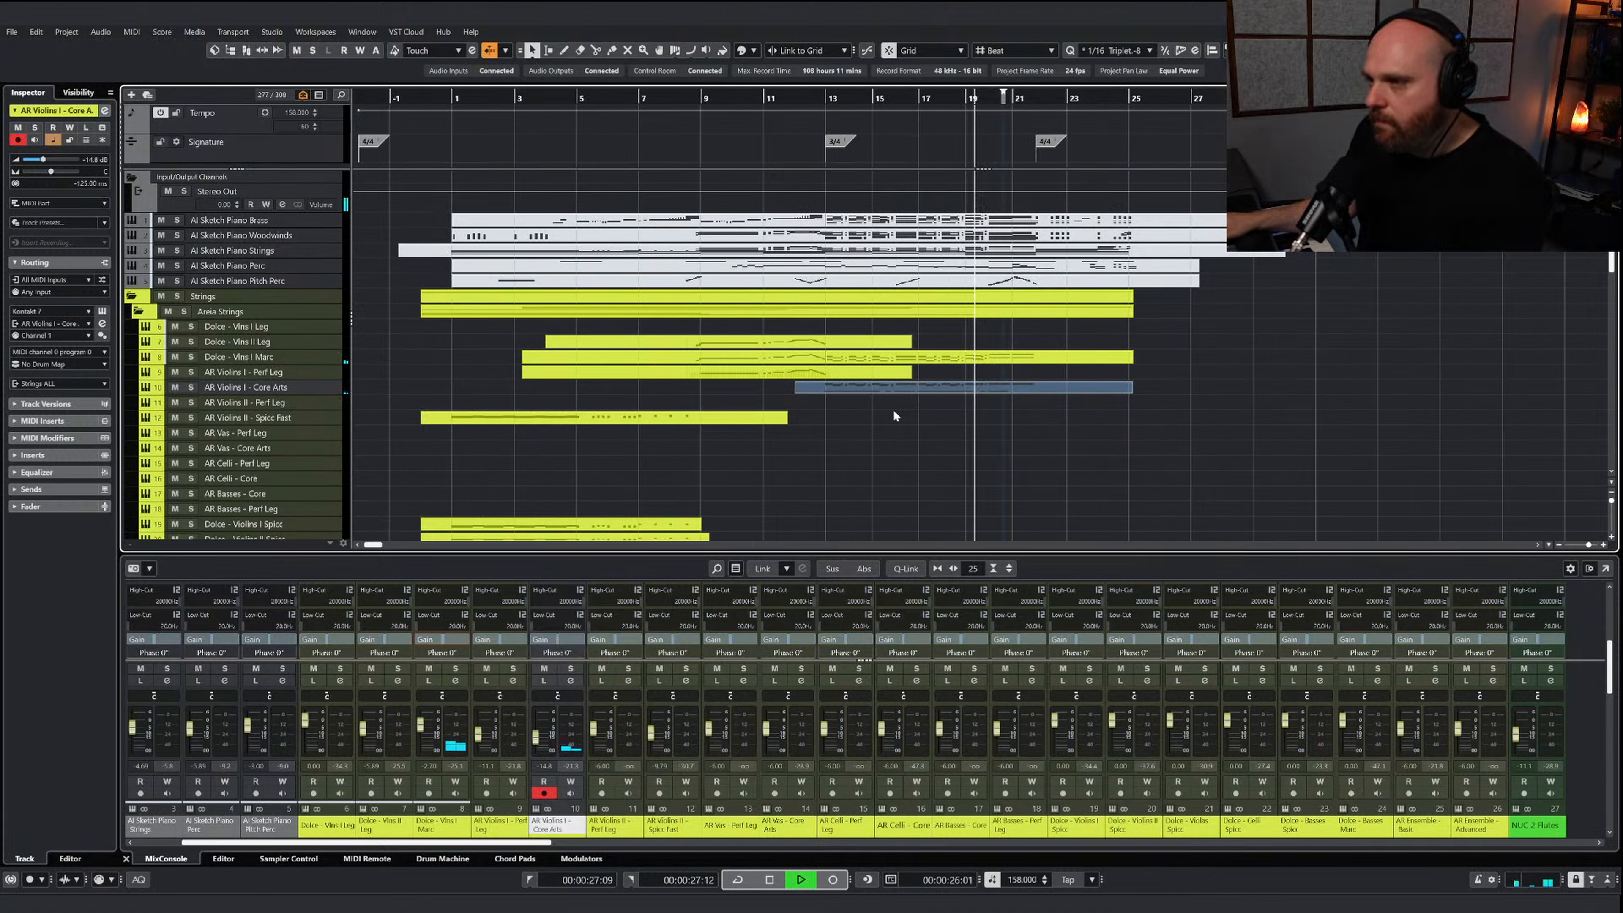
scroll(894, 415, down, 10)
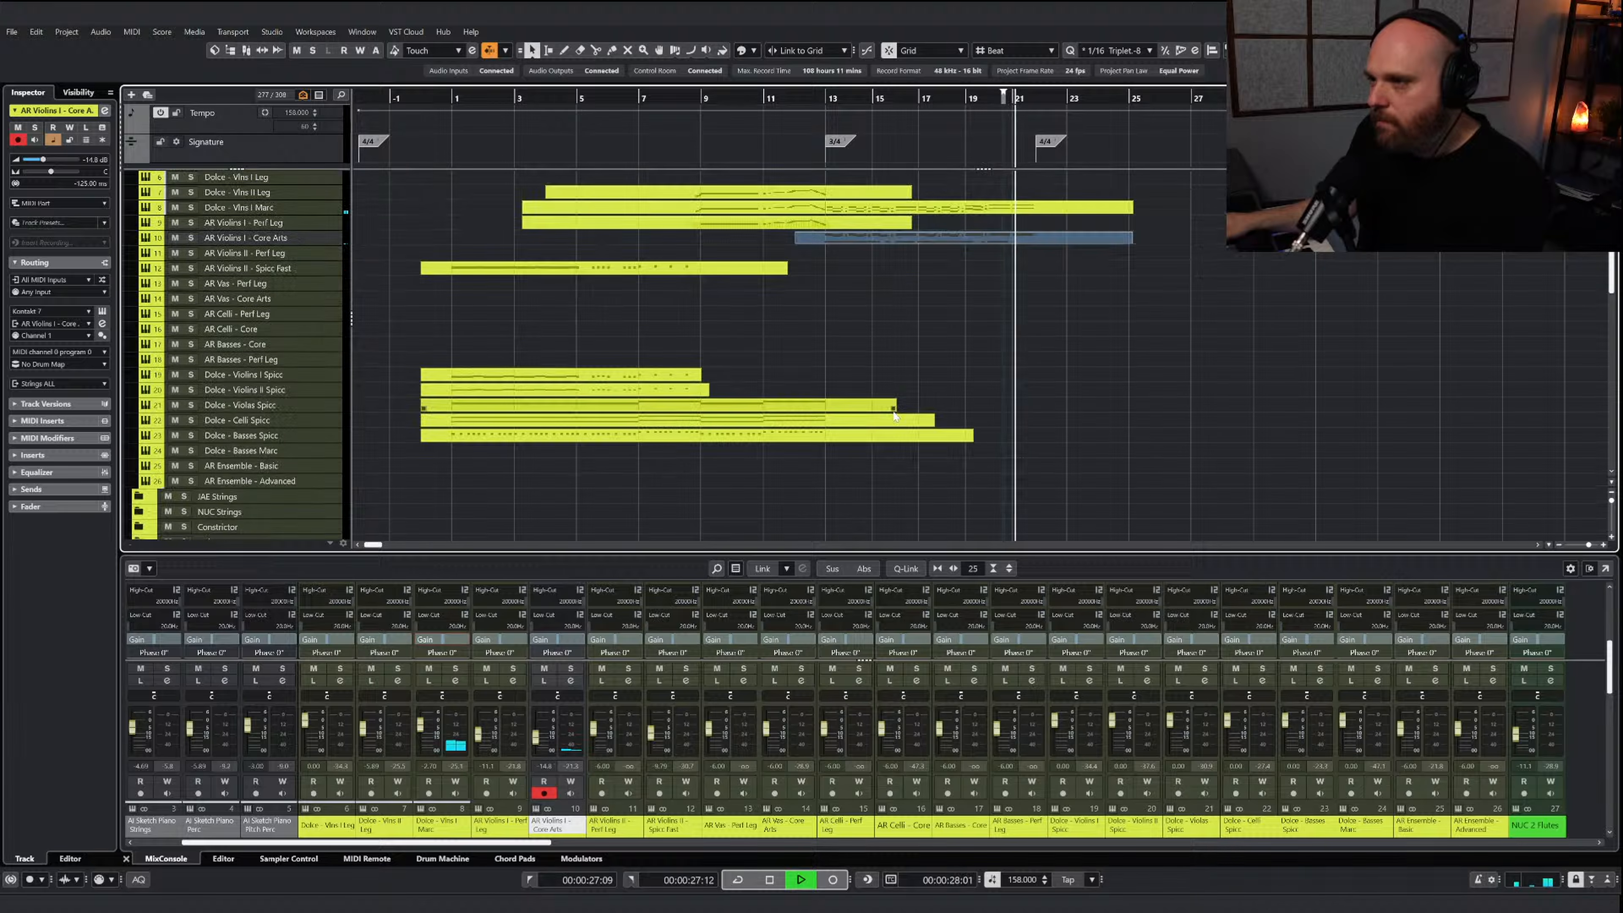
scroll(910, 422, down, 5)
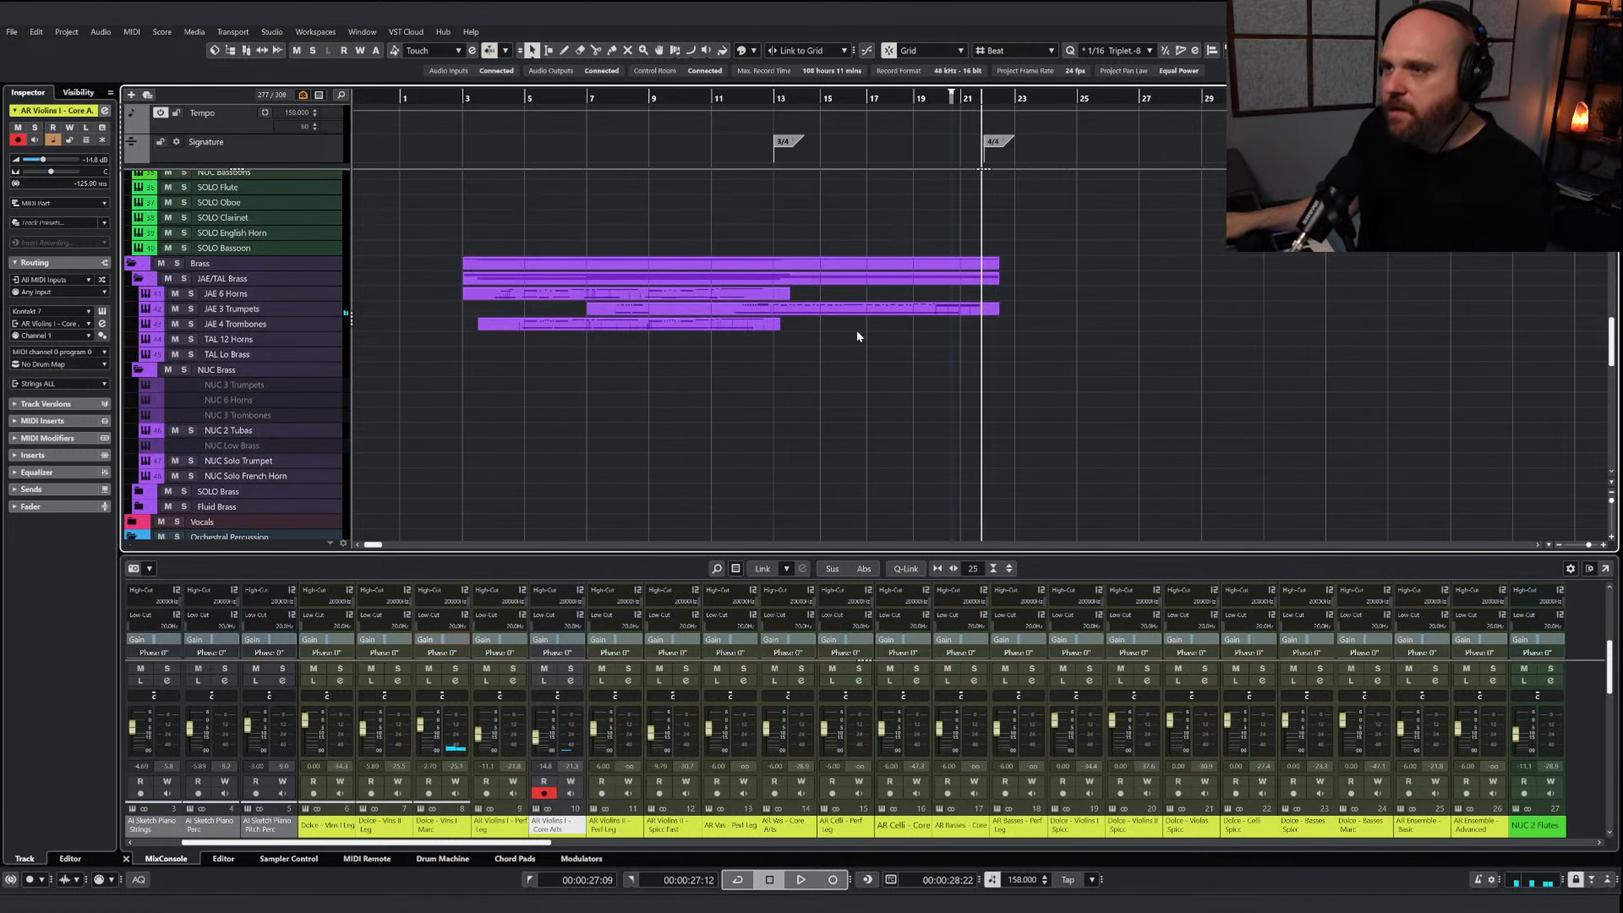
Split the JAE 3 Trumpets part at bar 13
right_click(714, 341)
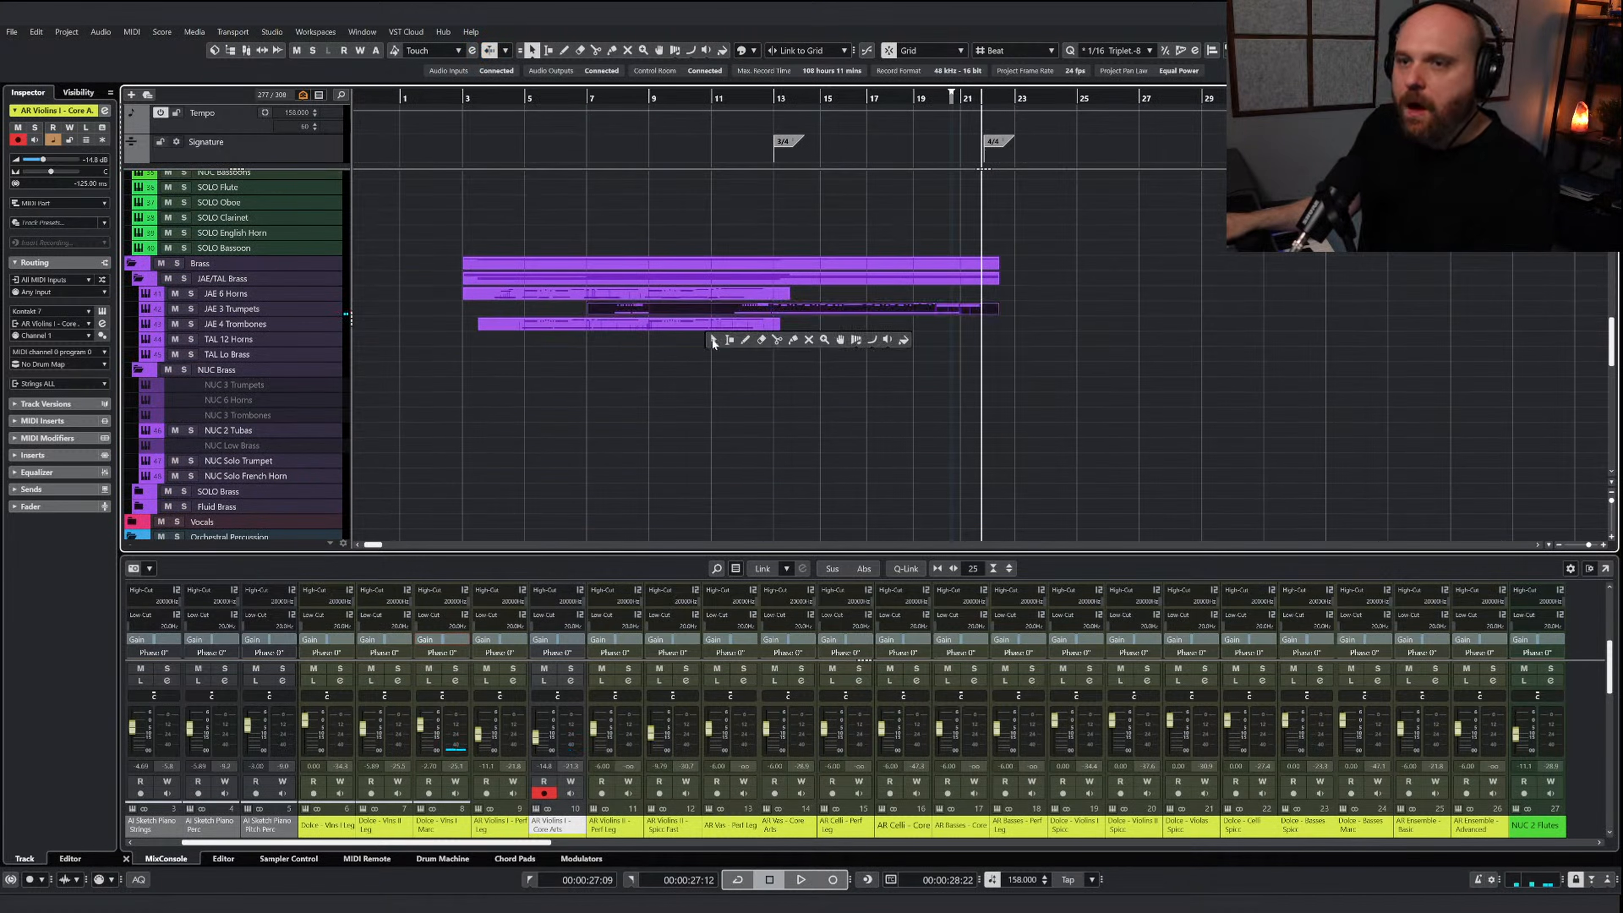
click(773, 344)
key(1)
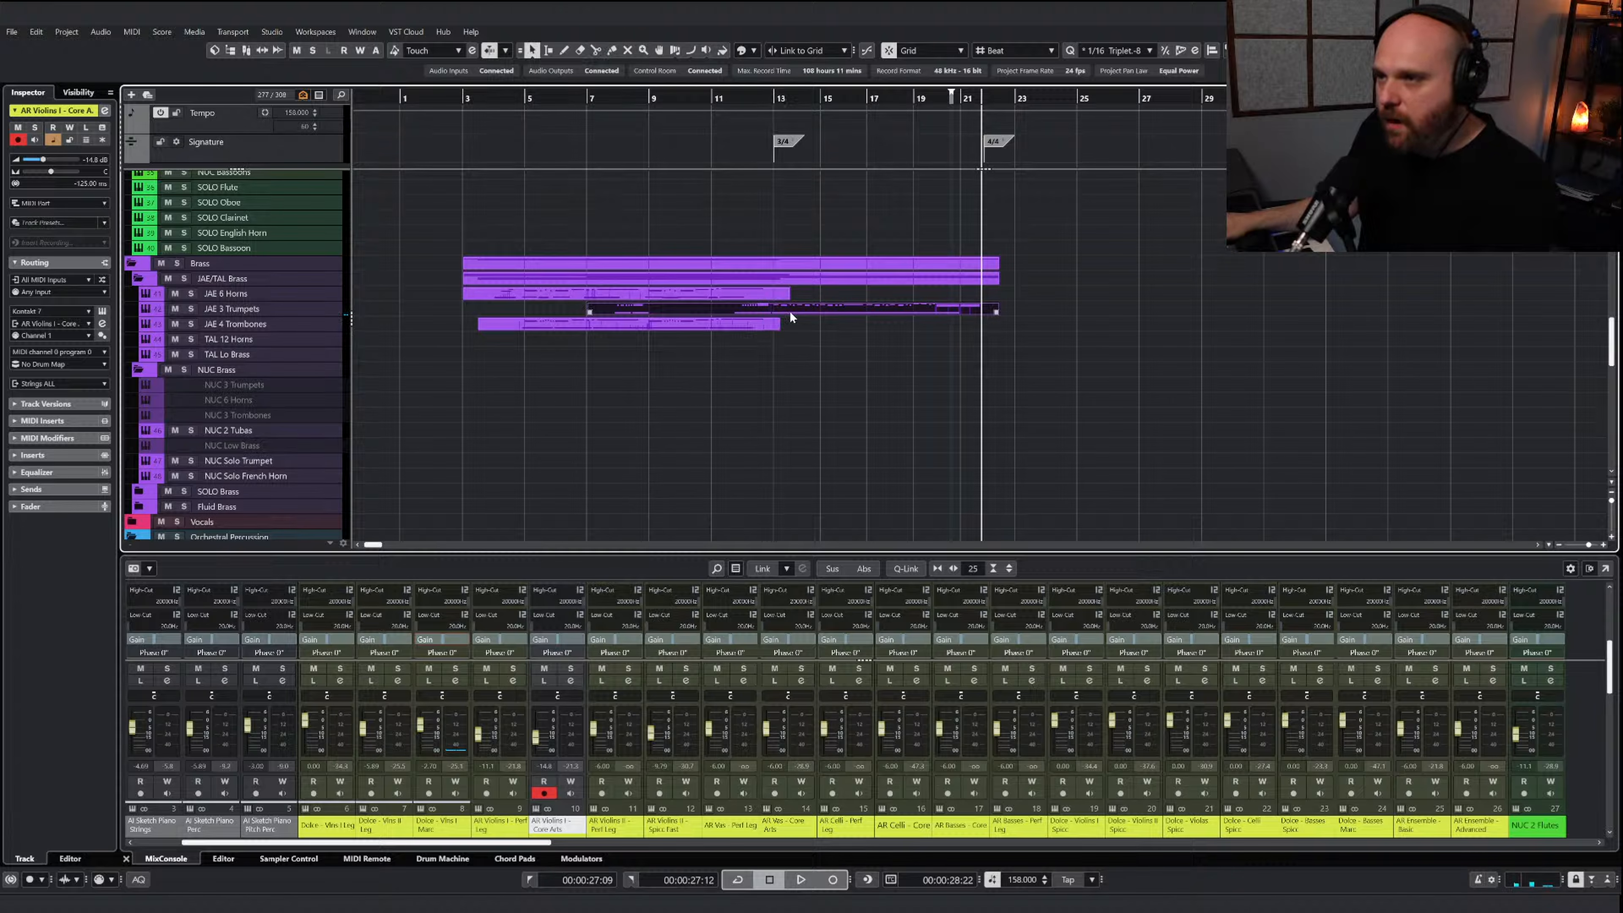
click(851, 316)
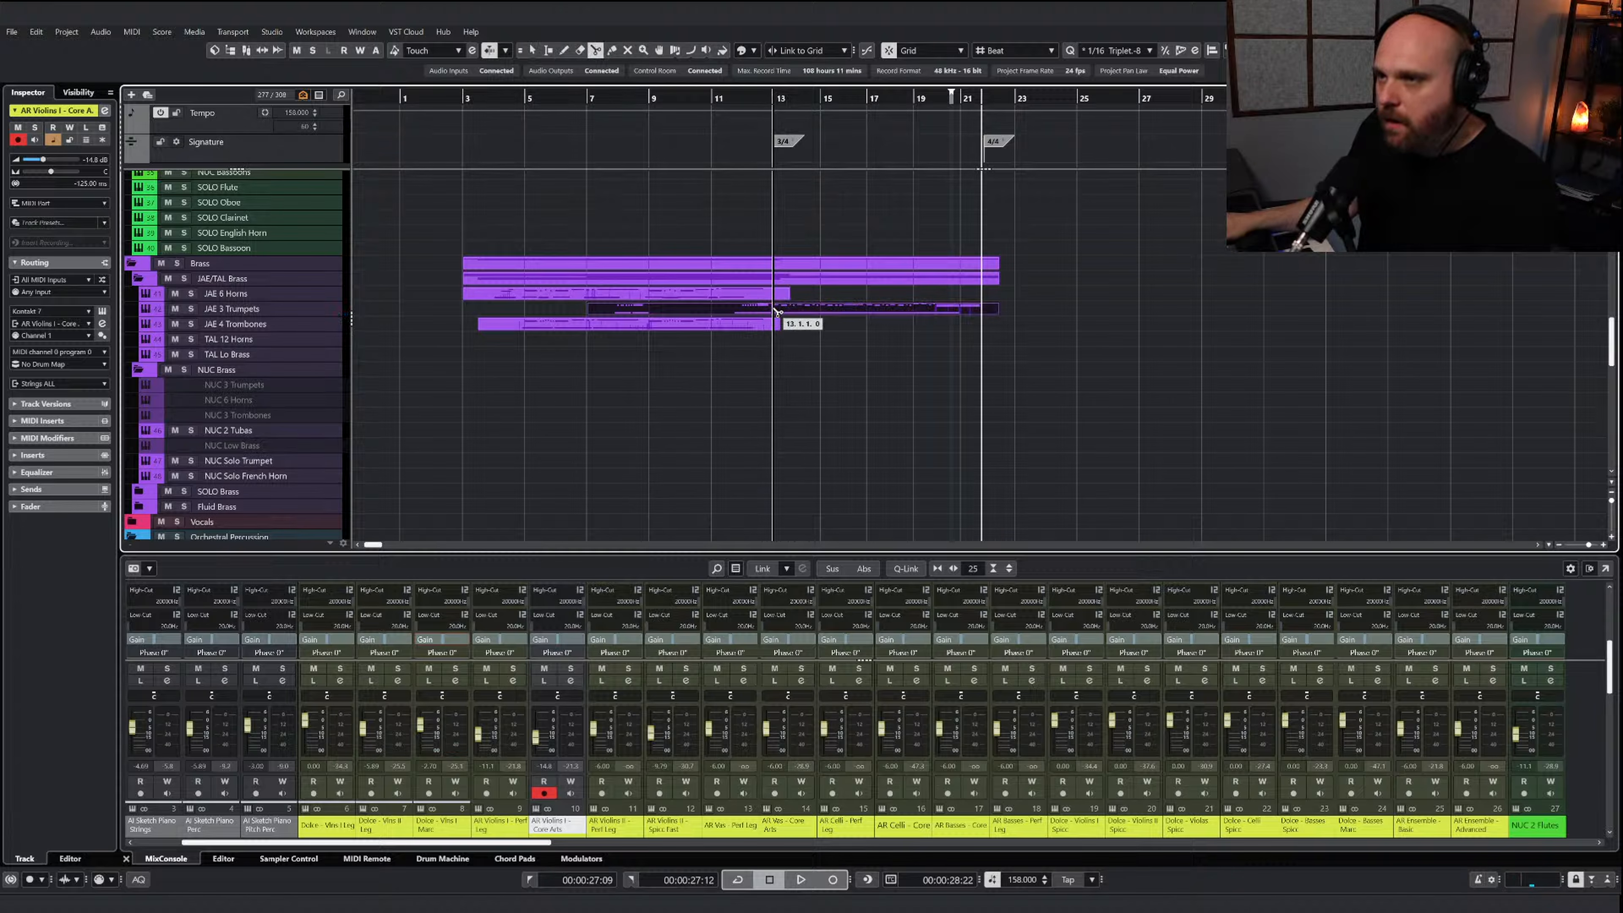
click(776, 312)
key(1)
Copy the trumpet part from bar 13 onto the JAE 6 Horns track and solo the horns
drag(812, 313, 813, 303)
click(191, 294)
Open the AI Sketch Piano Brass part in the note editor and play it from about bar 17
scroll(844, 387, up, 10)
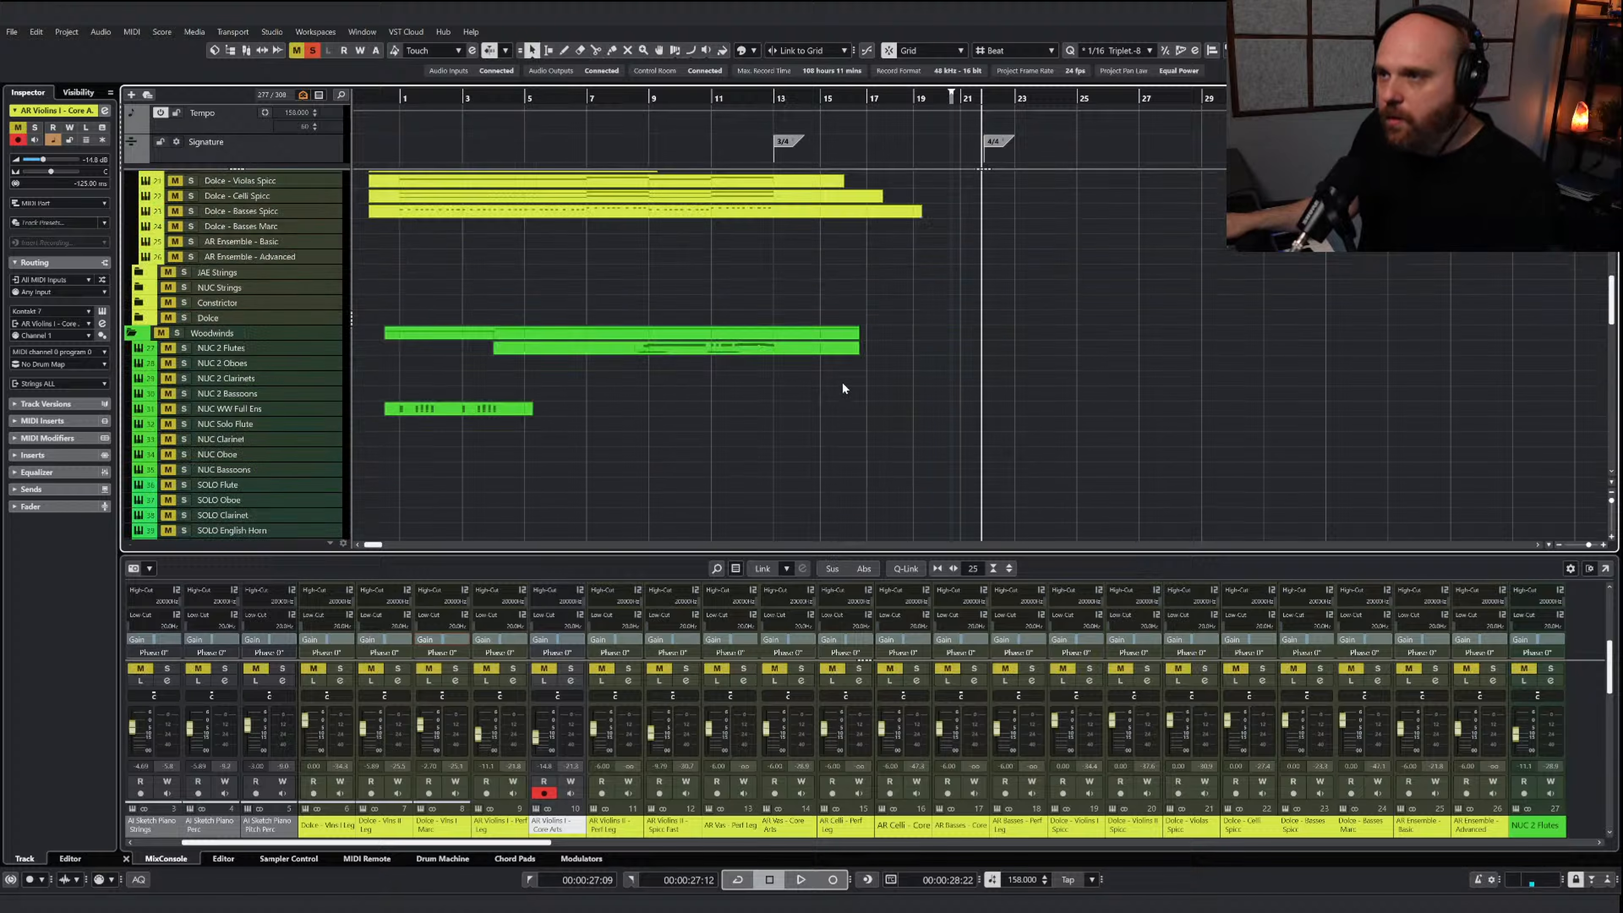
click(826, 222)
key(ctrl+e)
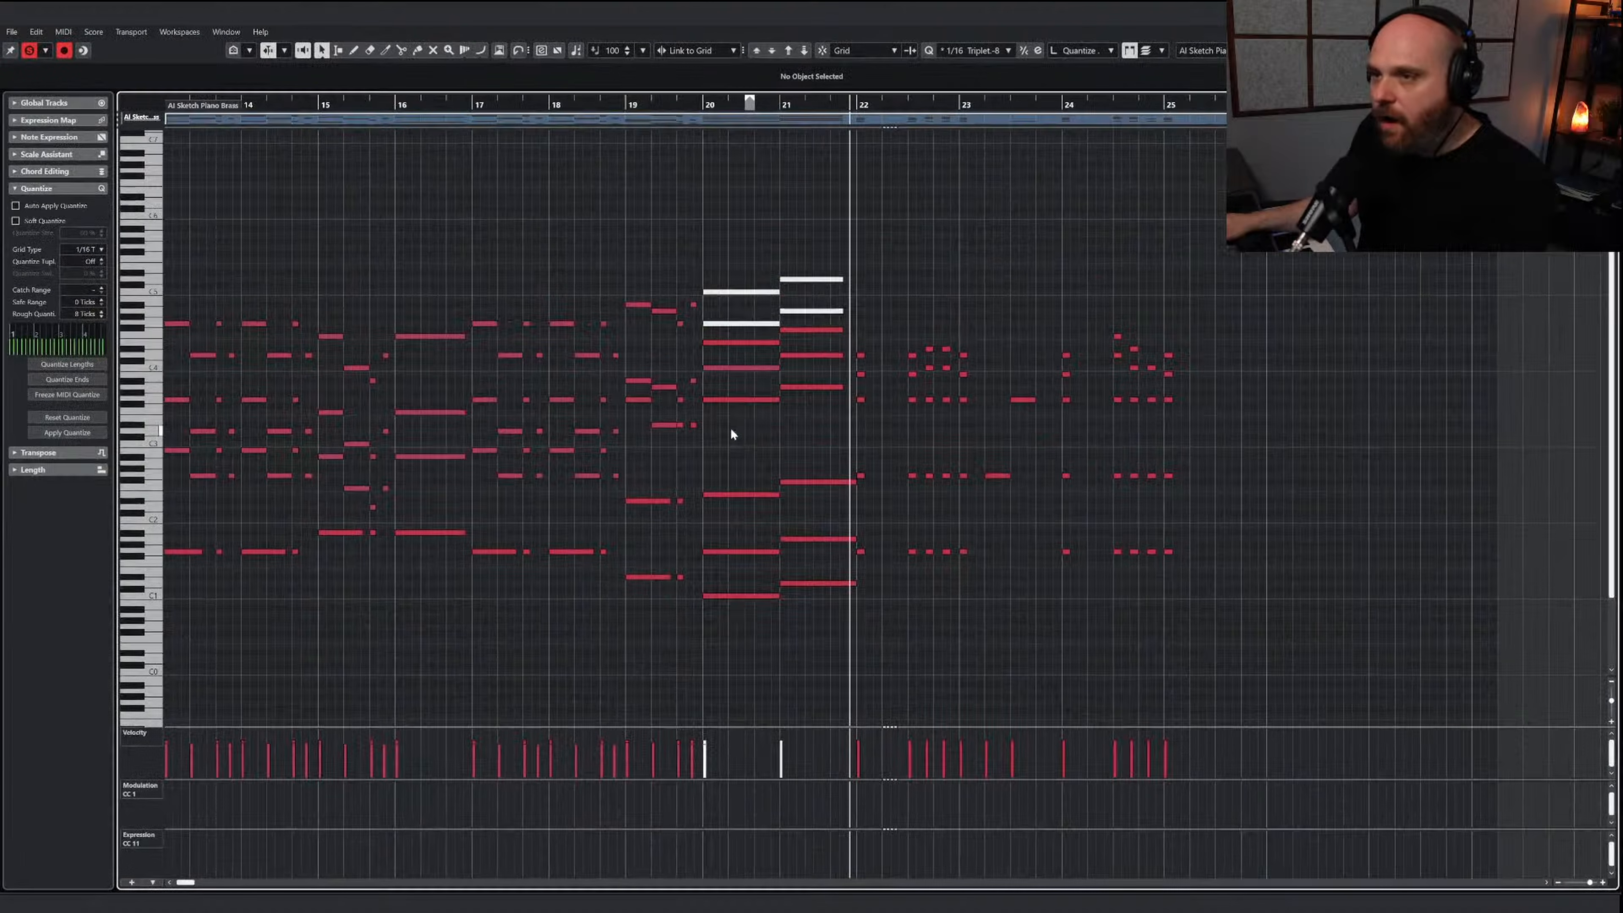
click(463, 106)
key(space)
key(h)
key(h)
key(h)
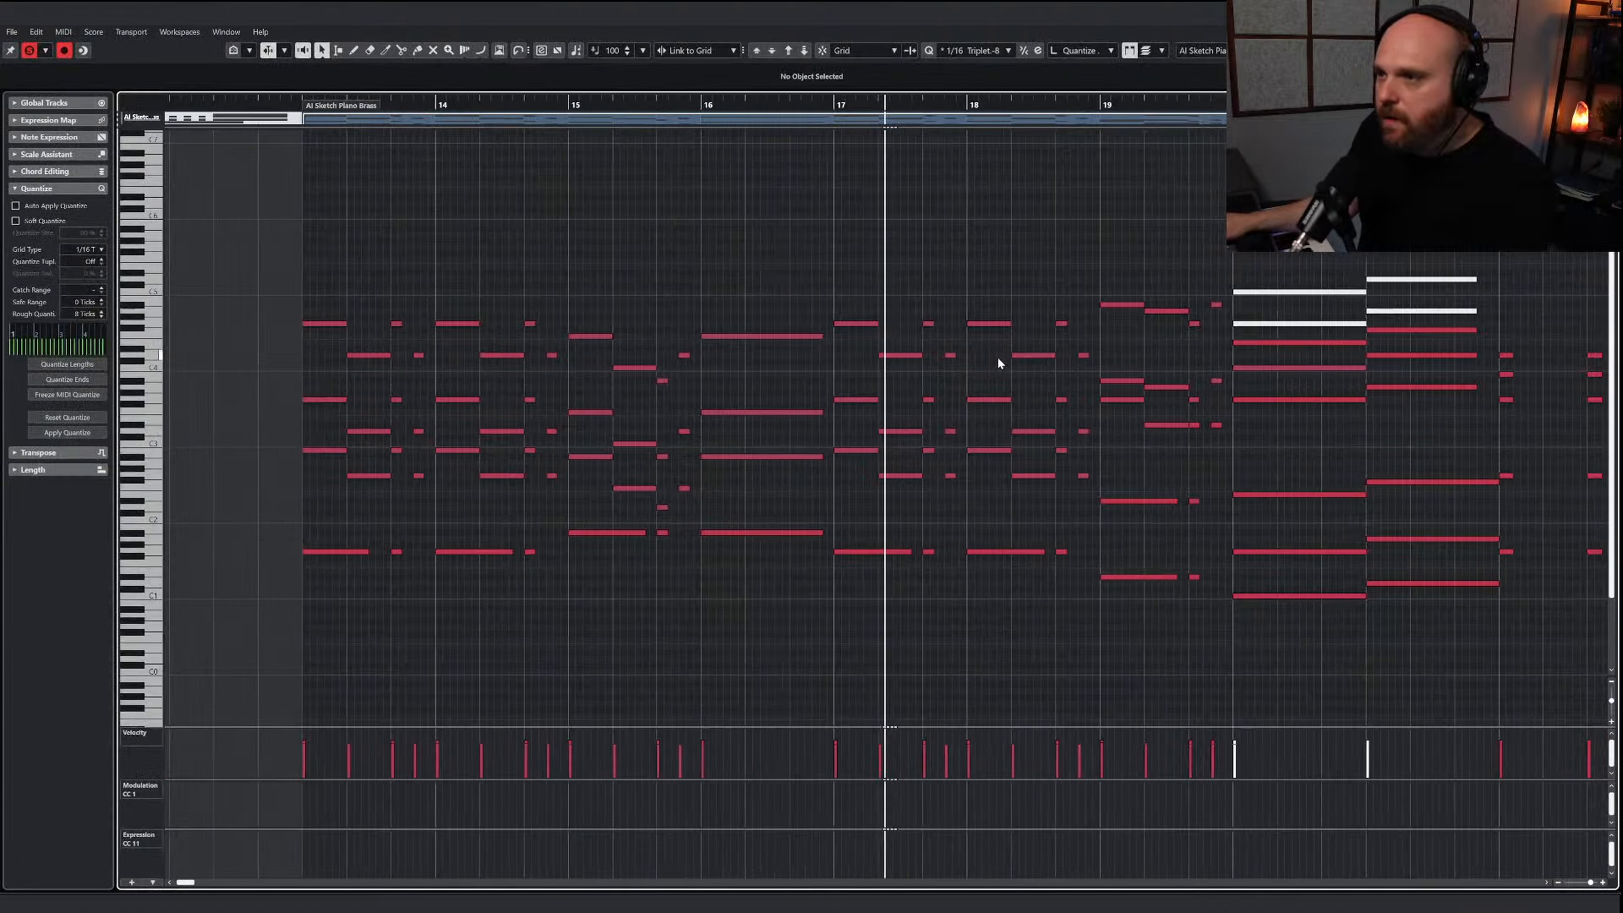
key(space)
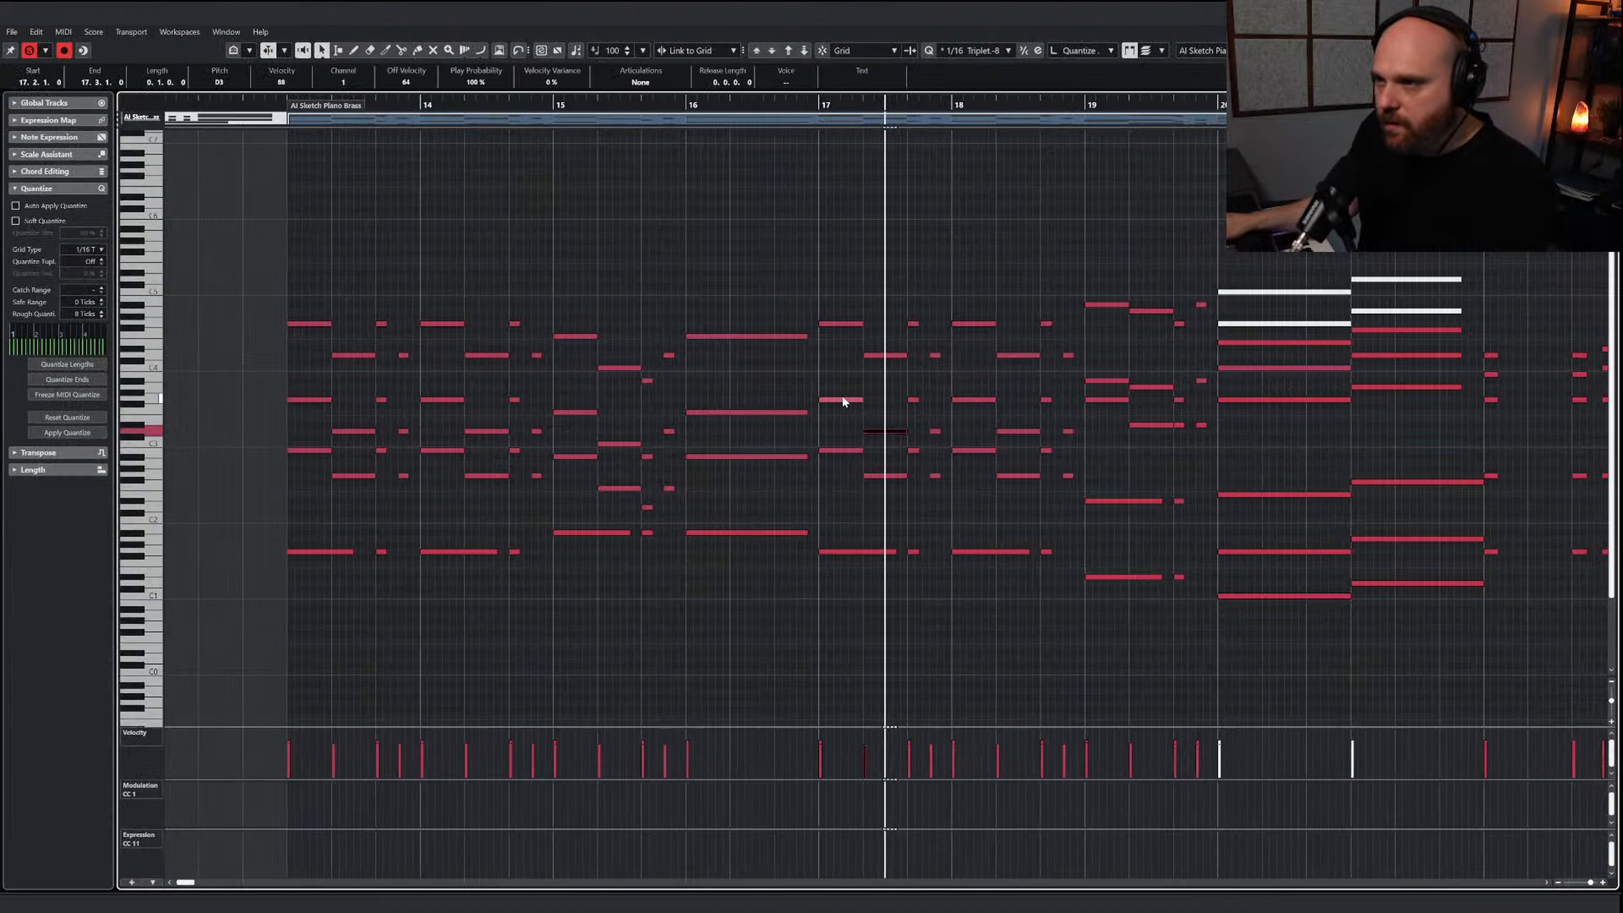
Select the middle-voice brass notes of bars 17 to 19, close the editor, and select the copied horn part at bar 13
drag(938, 439, 939, 439)
drag(950, 382, 1075, 443)
click(854, 409)
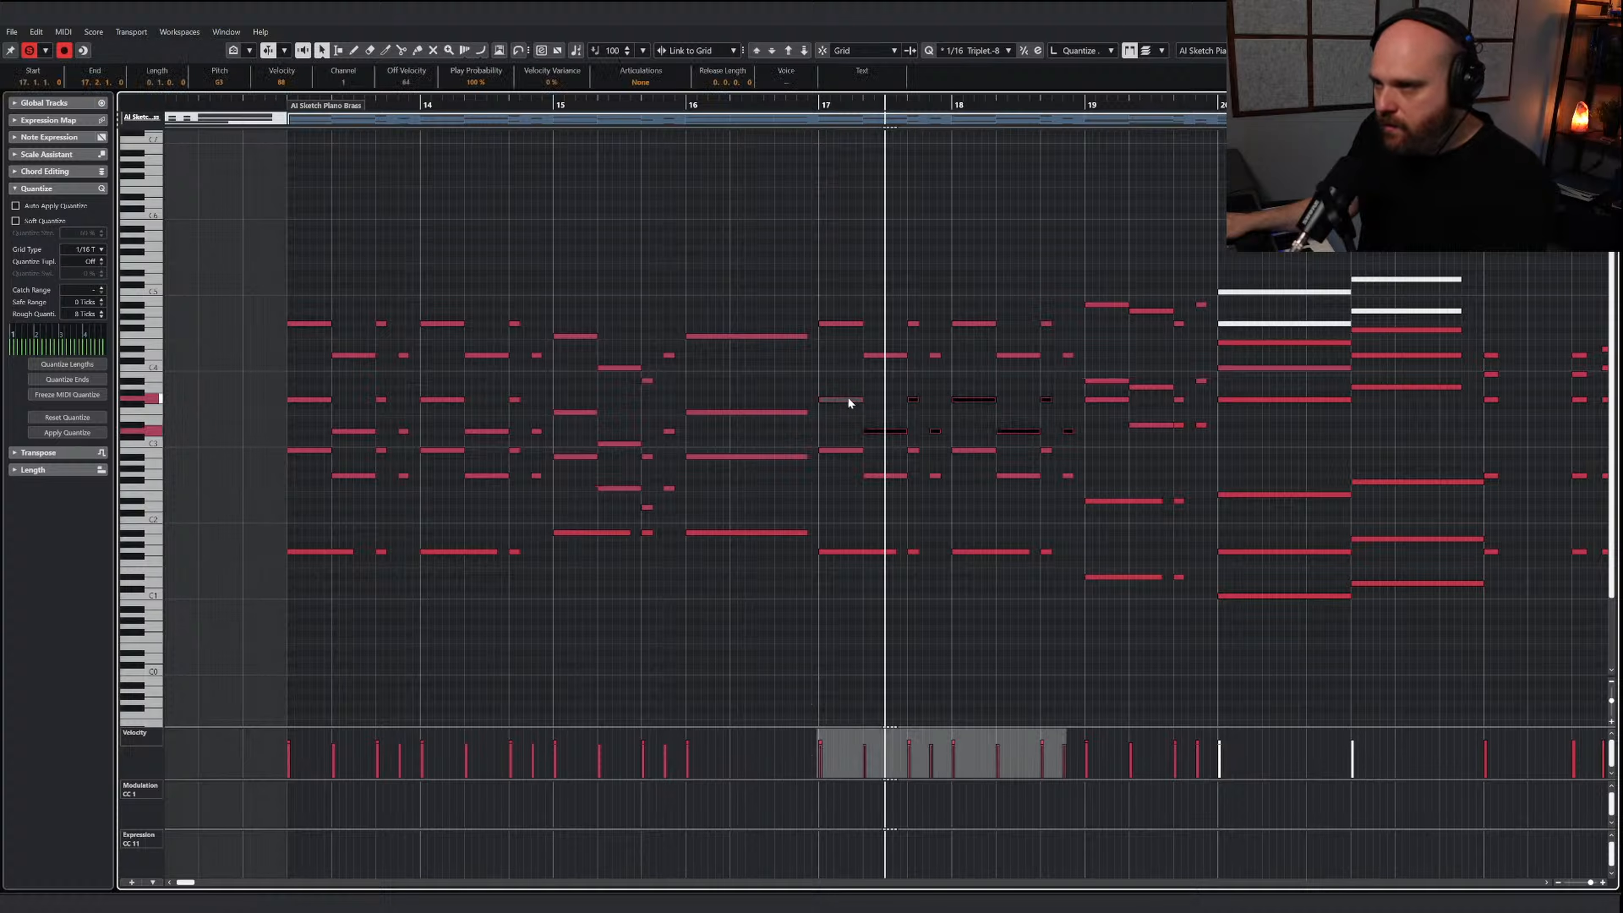
click(847, 395)
drag(873, 433, 1086, 497)
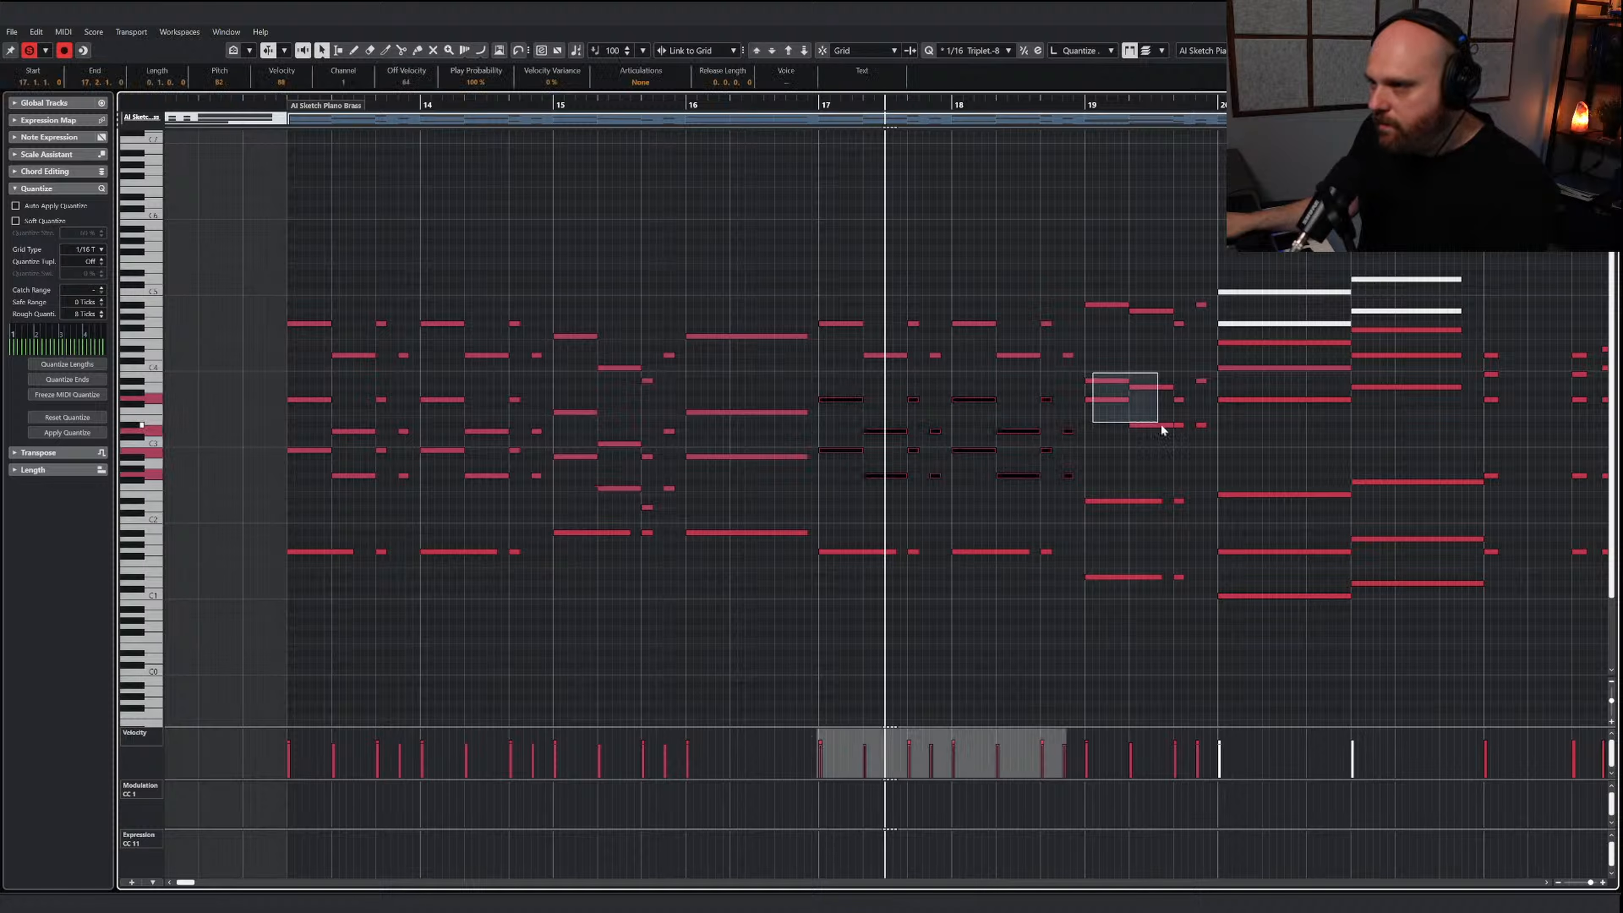
drag(1198, 437, 1204, 439)
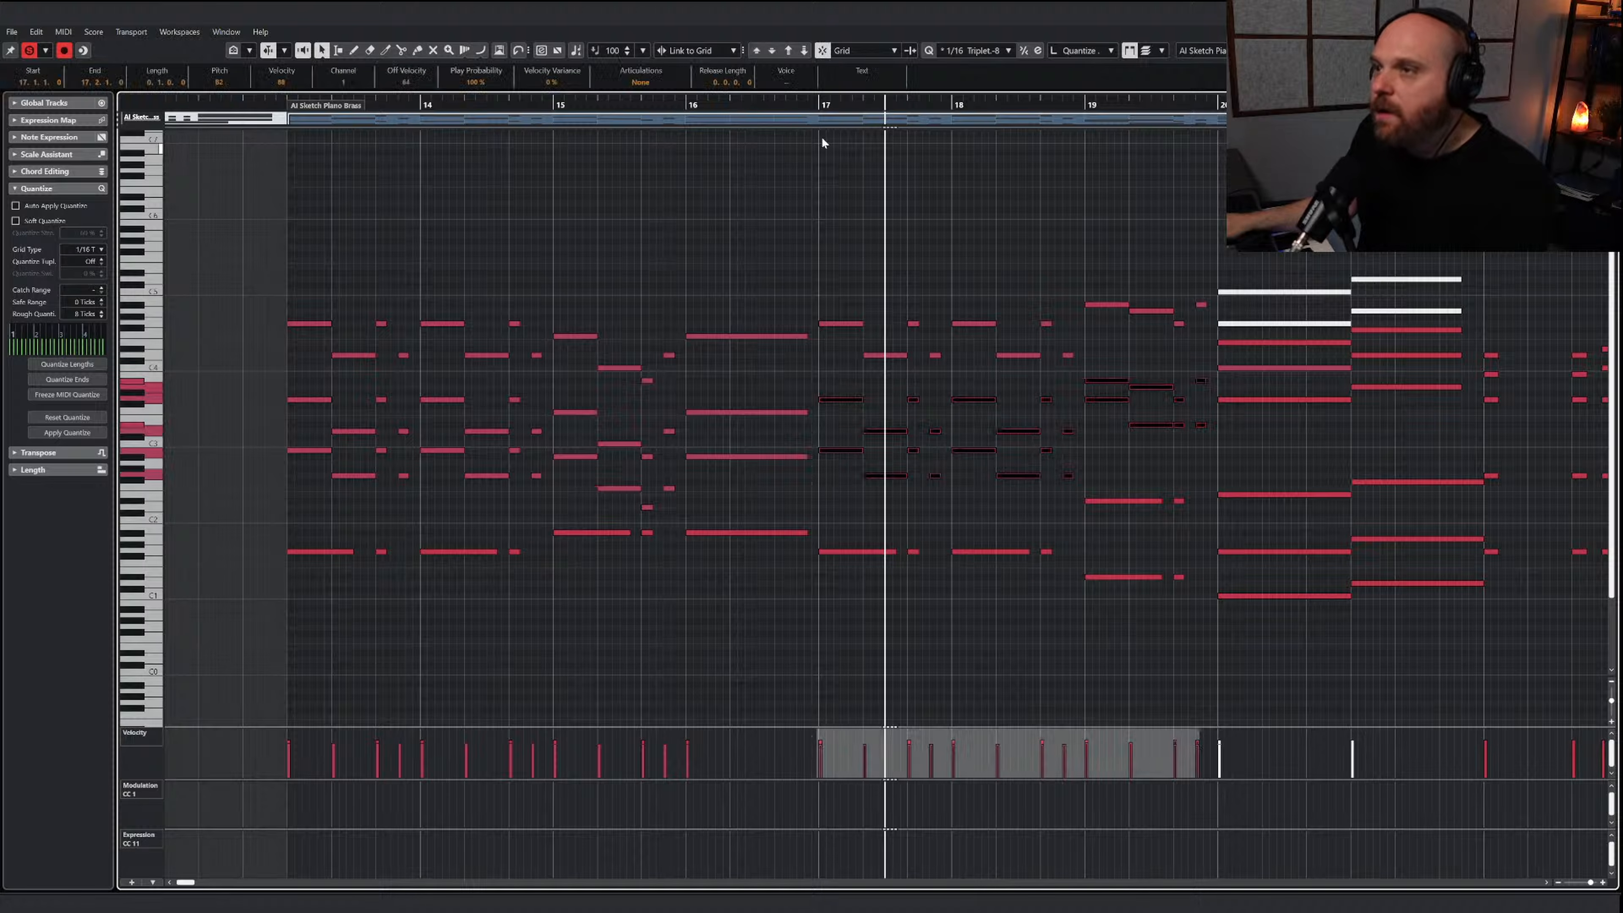
click(817, 104)
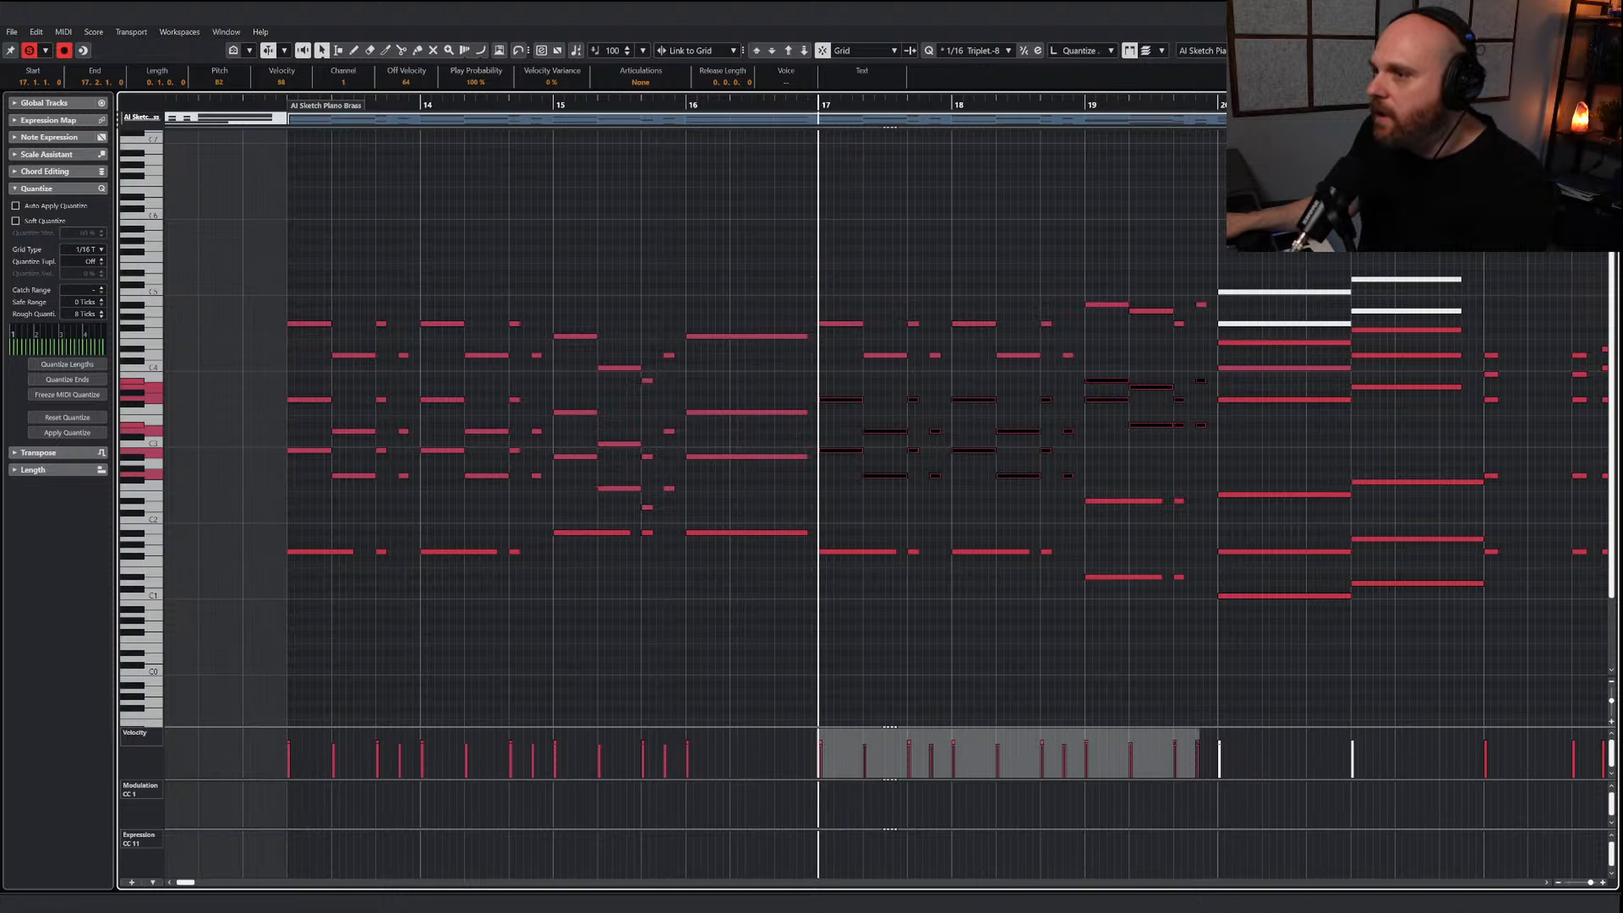
key(Escape)
click(921, 403)
scroll(923, 412, down, 10)
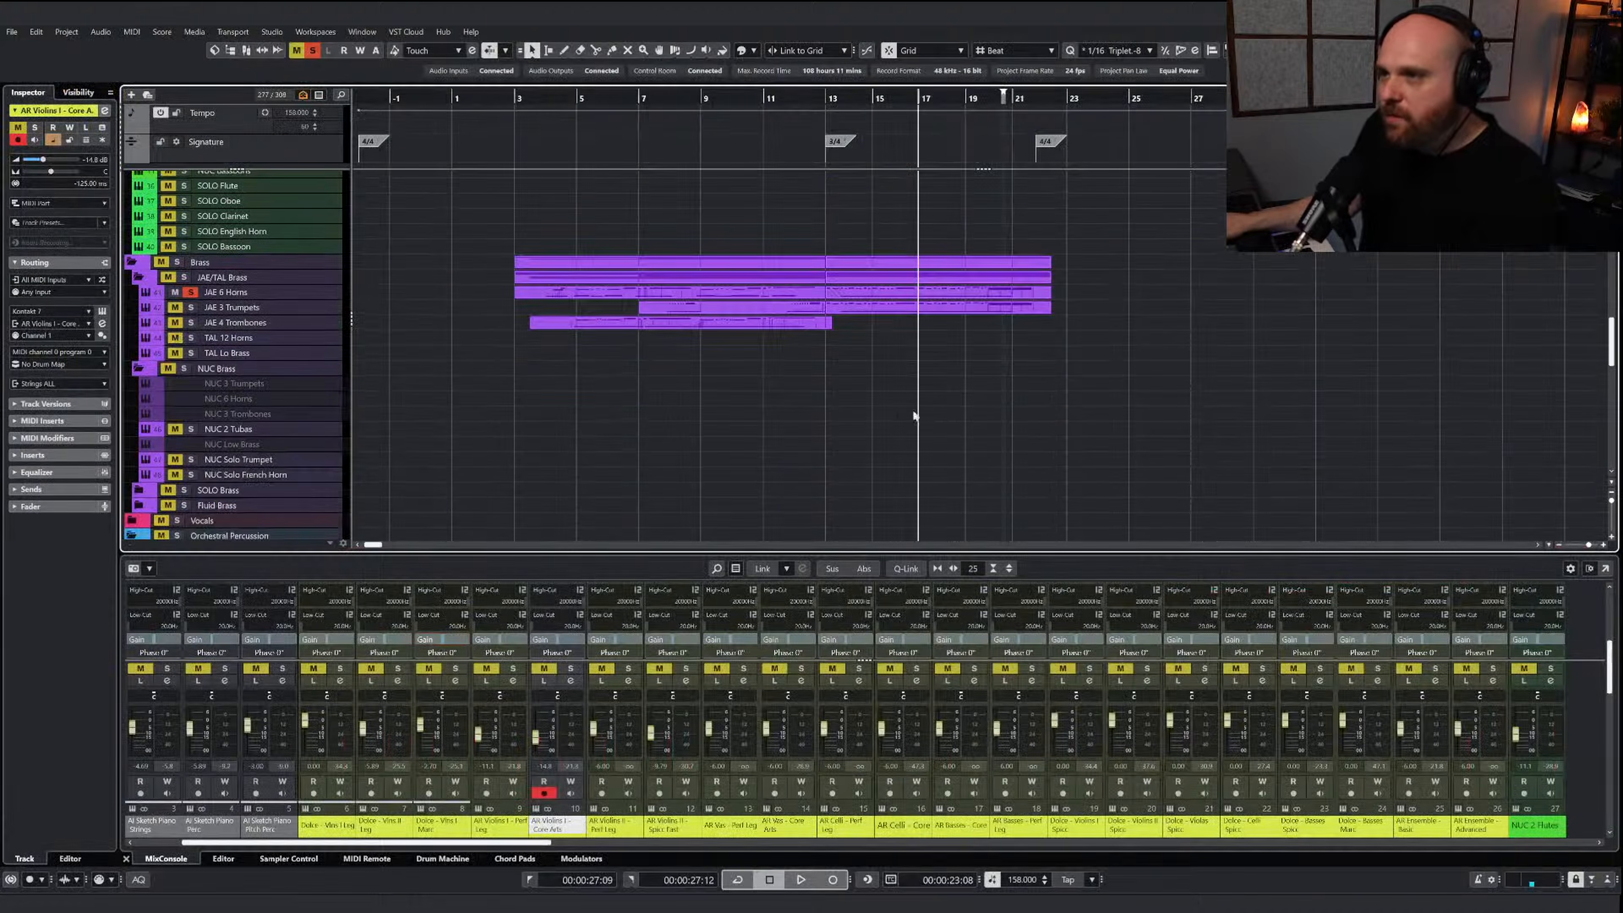
click(894, 296)
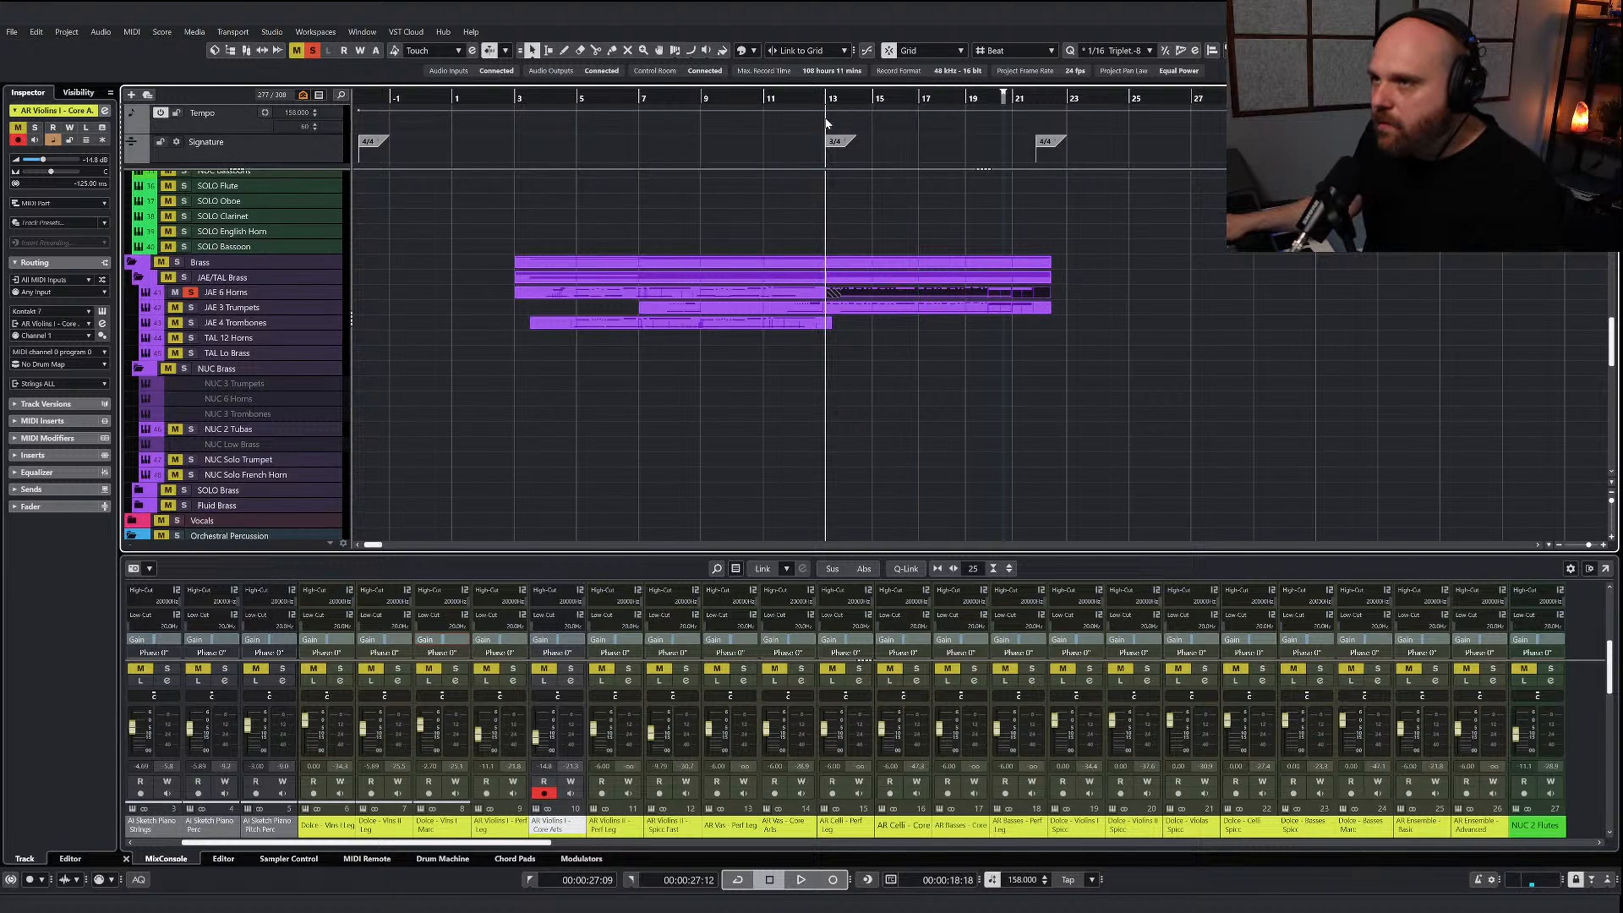
Reopen the AI Sketch Piano Brass part and copy the two middle voices from bar 13 through bar 19
scroll(839, 238, up, 10)
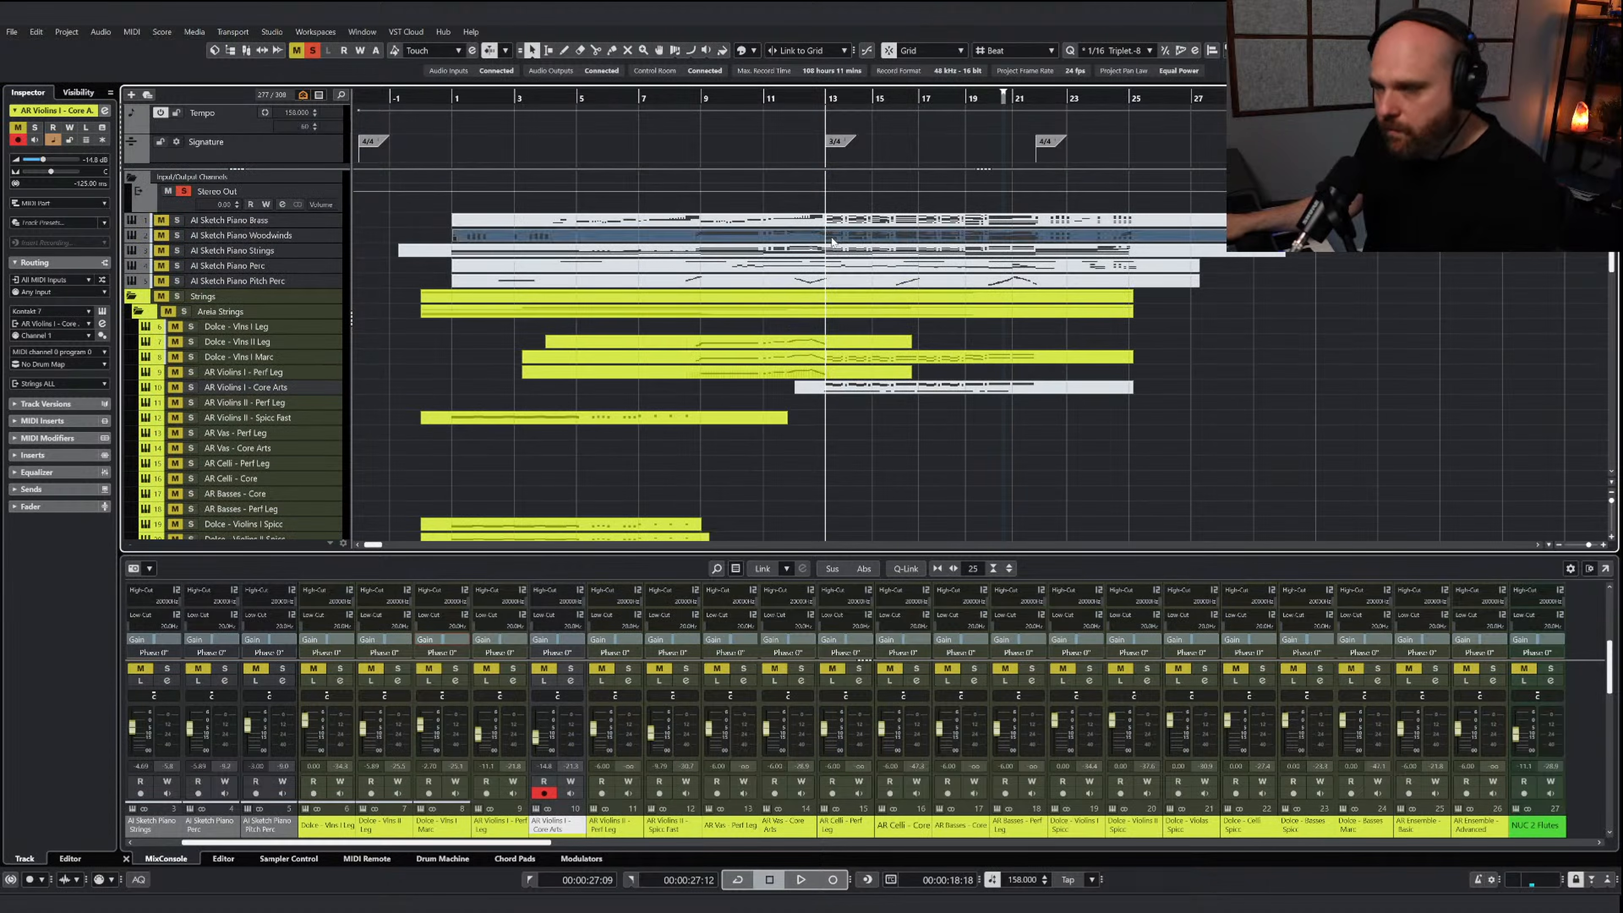
double_click(844, 220)
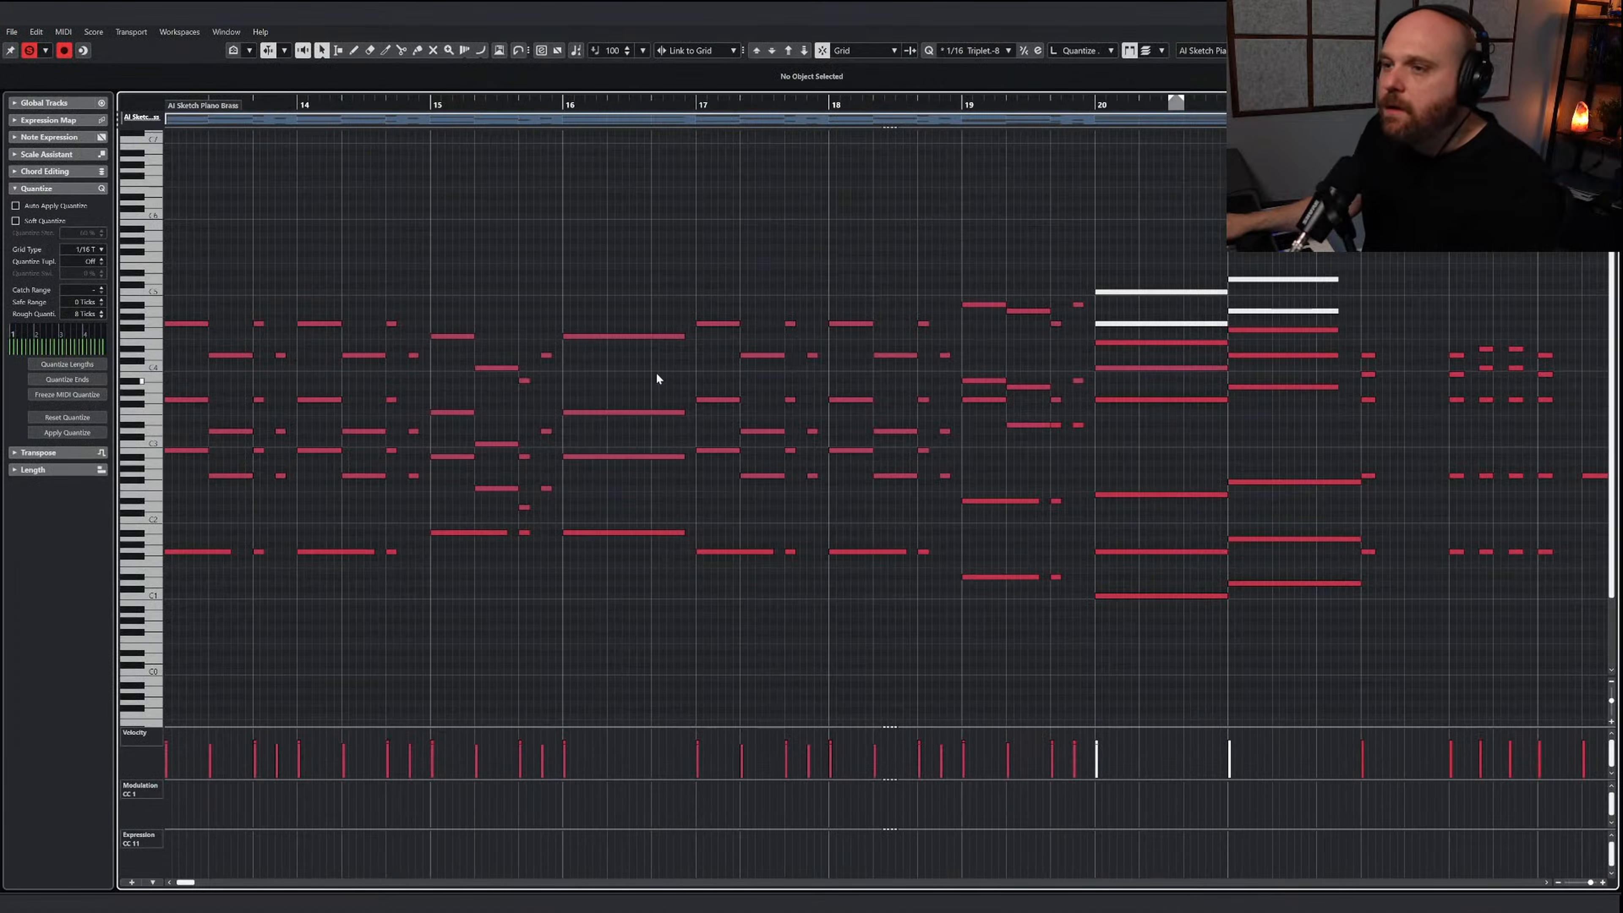
key(g)
key(g)
key(g)
key(g)
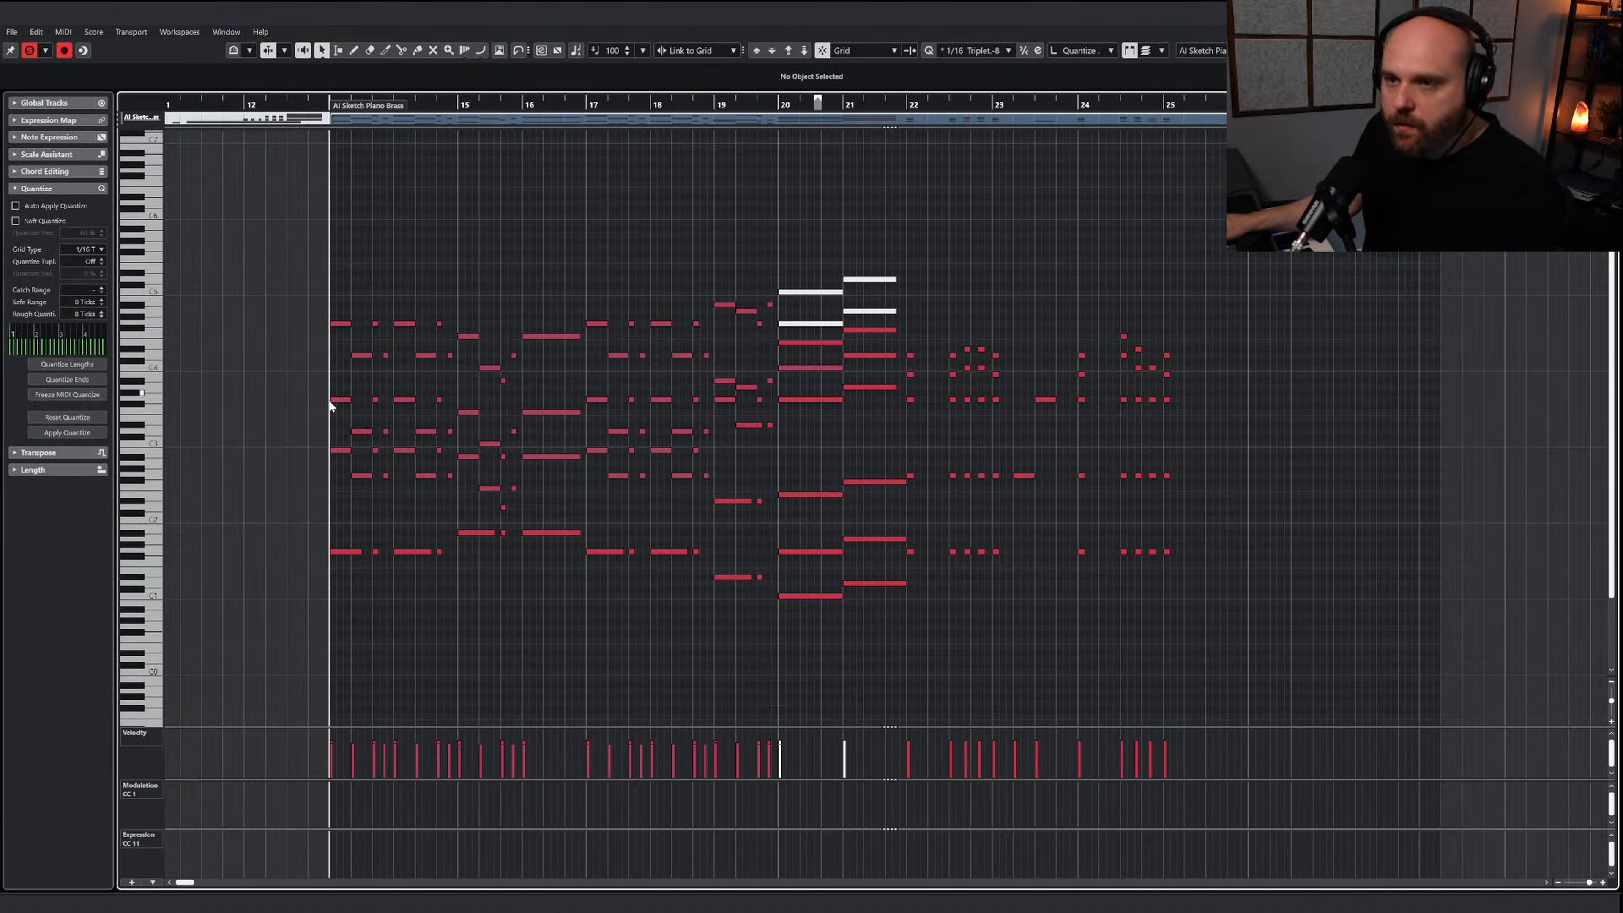
drag(328, 391, 531, 508)
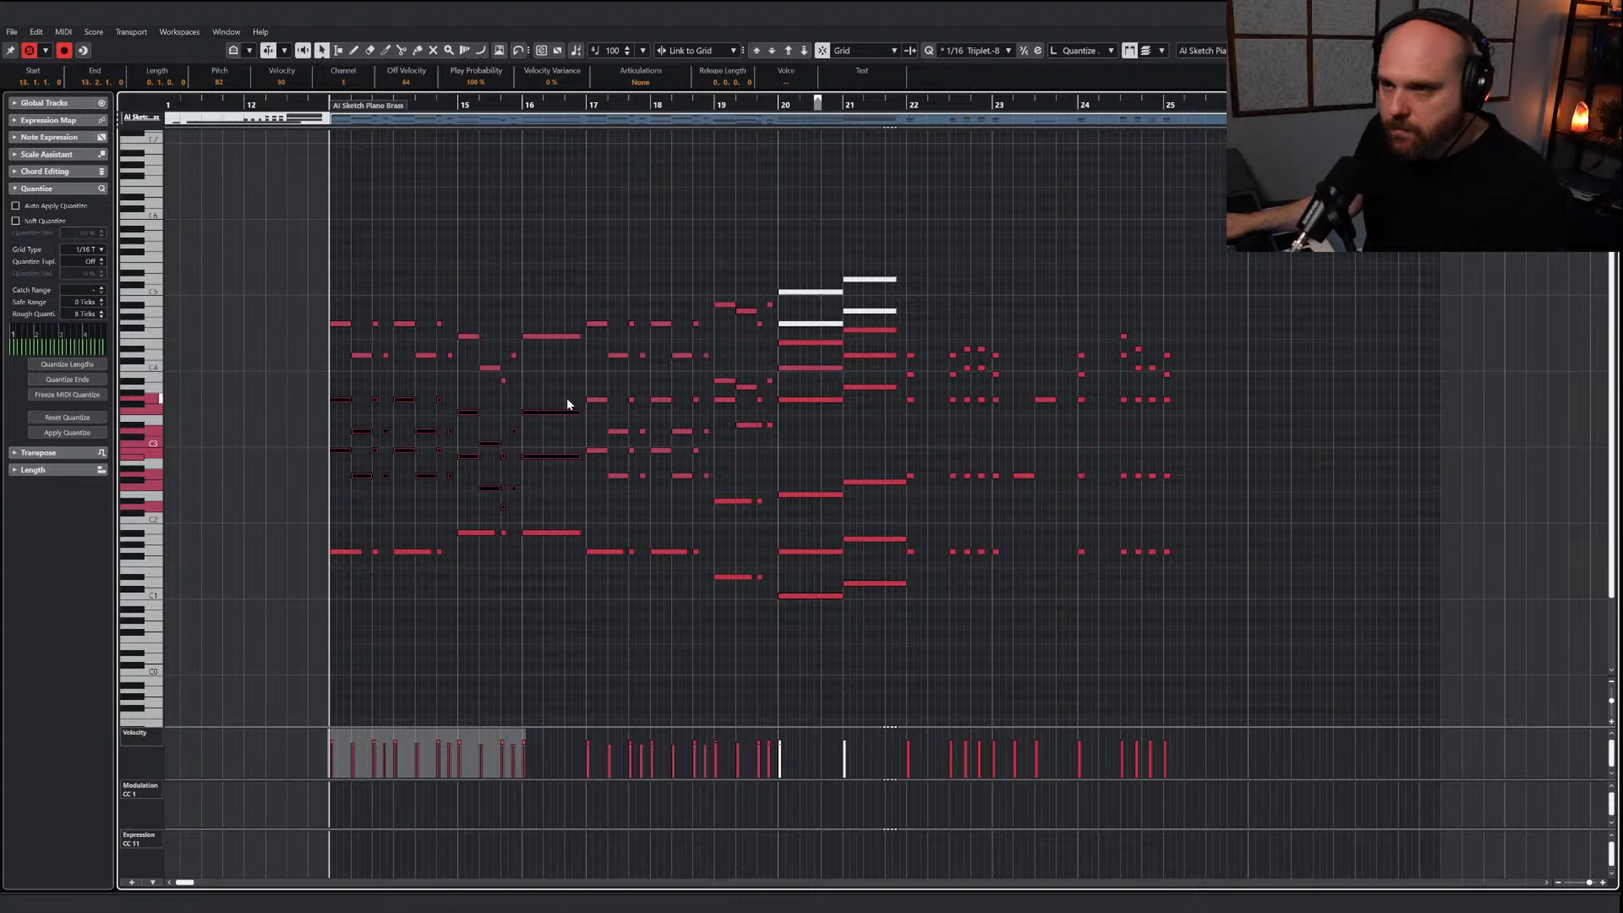
drag(696, 478, 702, 496)
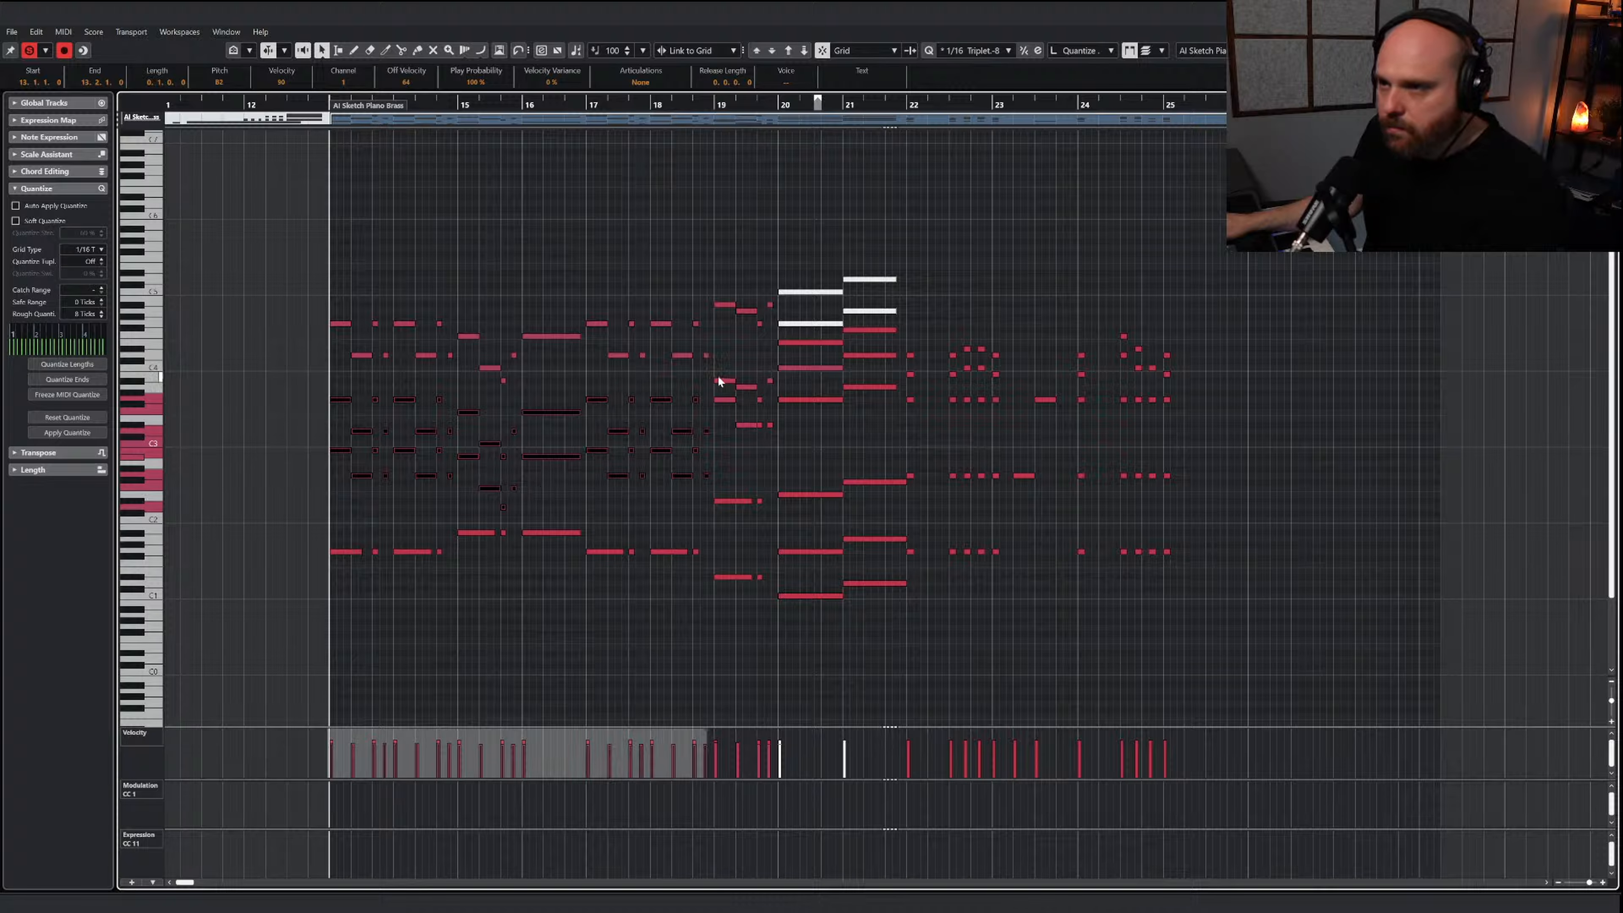
drag(770, 433, 771, 436)
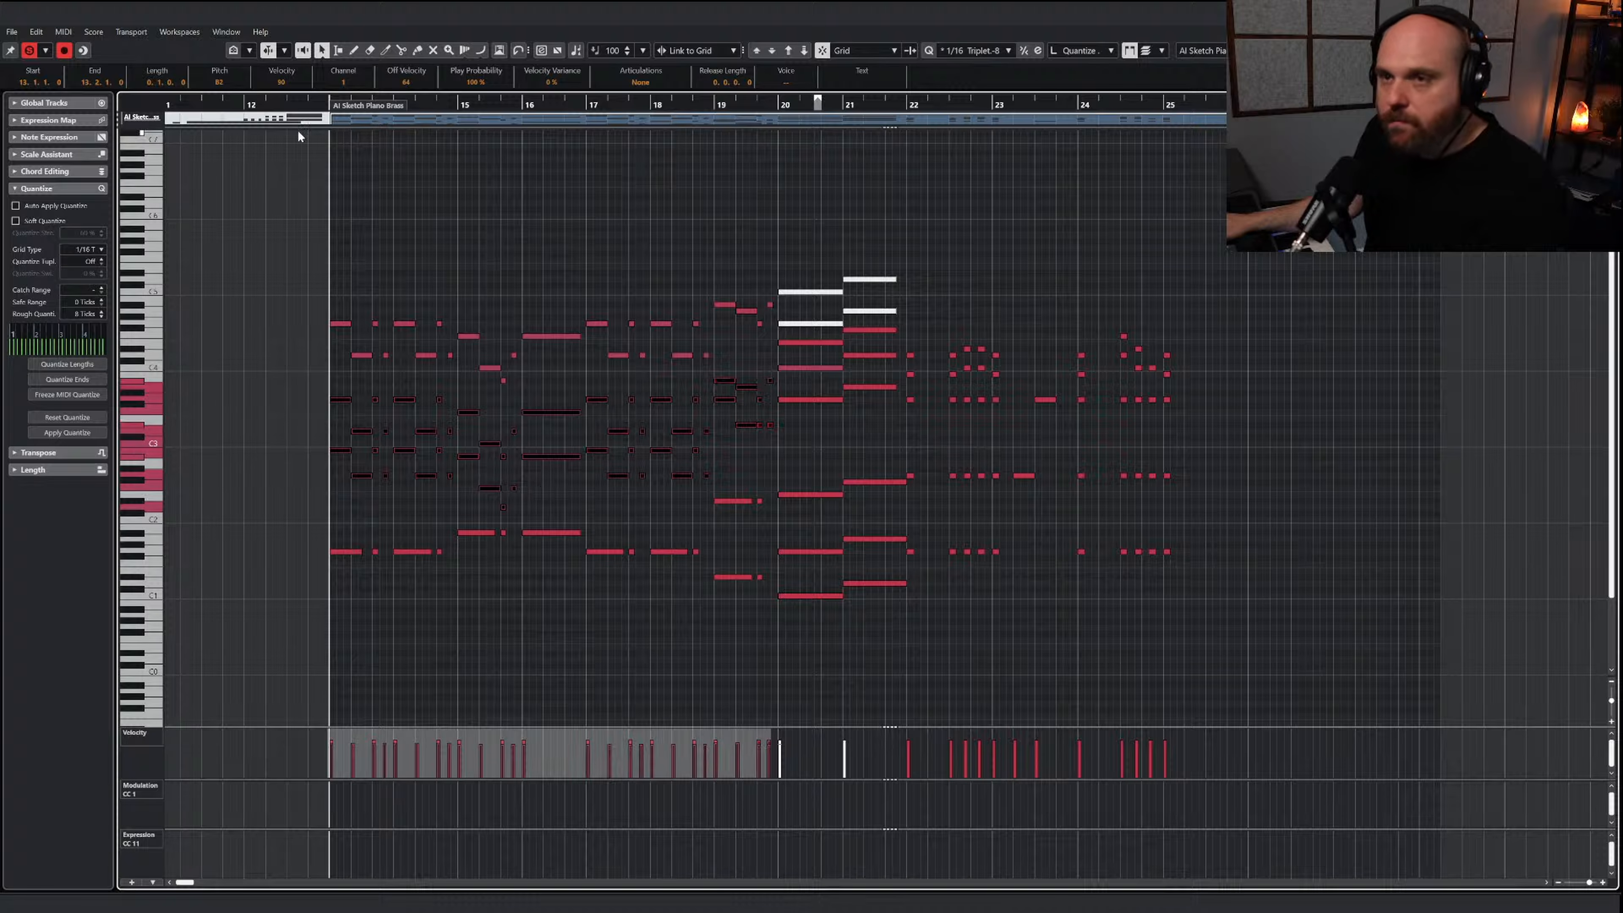
key(Return)
Replace the copied JAE 6 Horns part by extending the original horn part and pasting the sketch notes into it at bar 13
scroll(843, 455, down, 10)
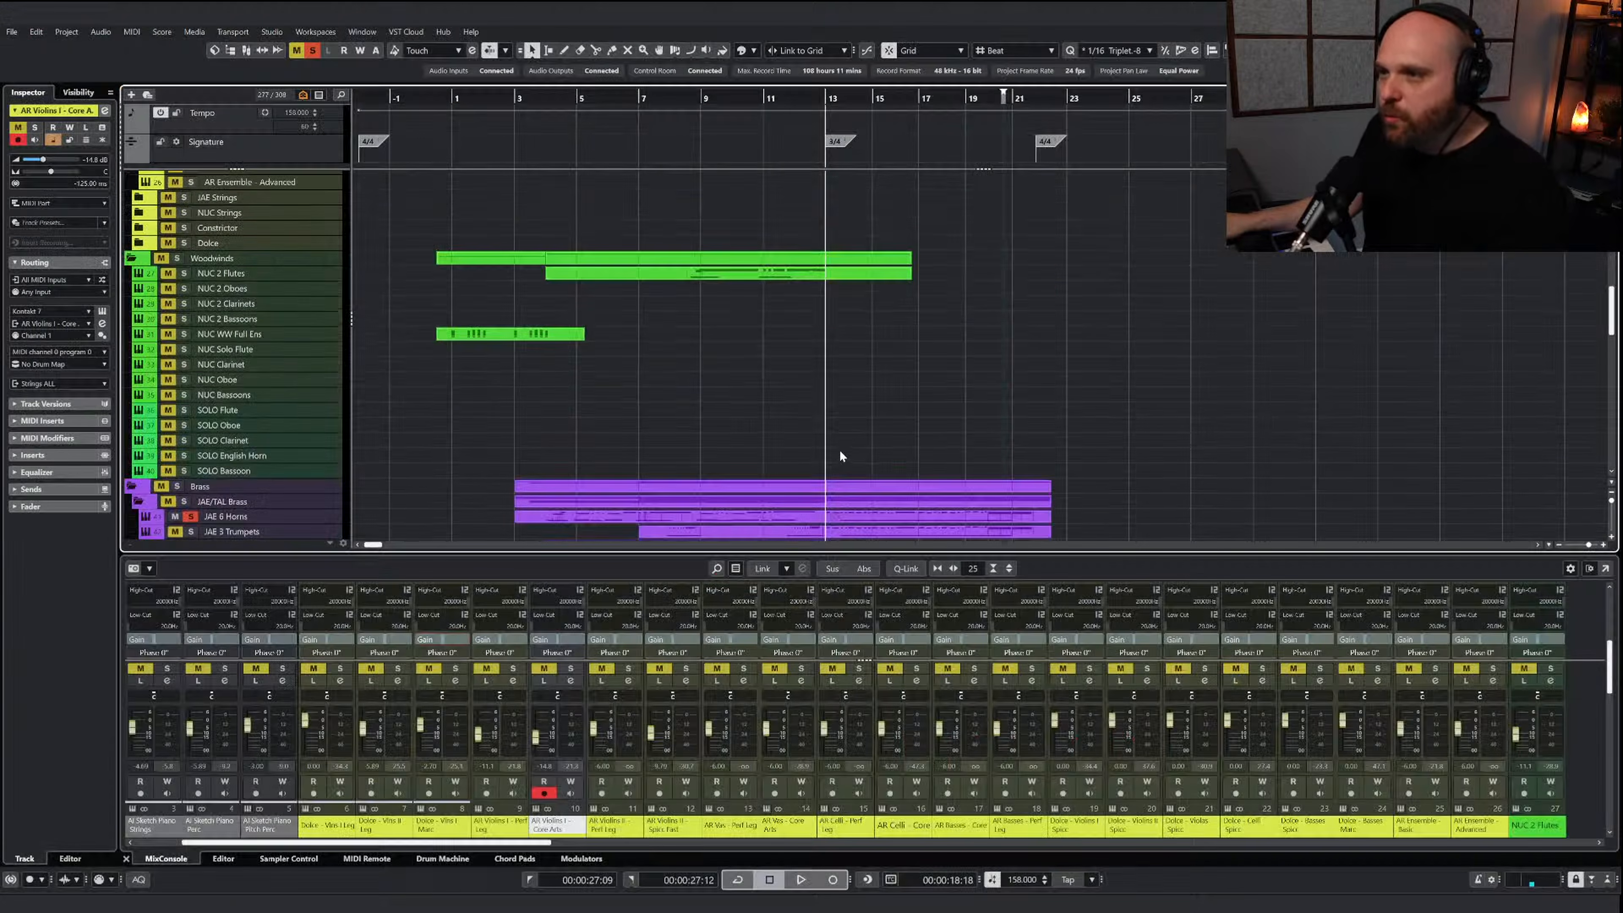
click(848, 288)
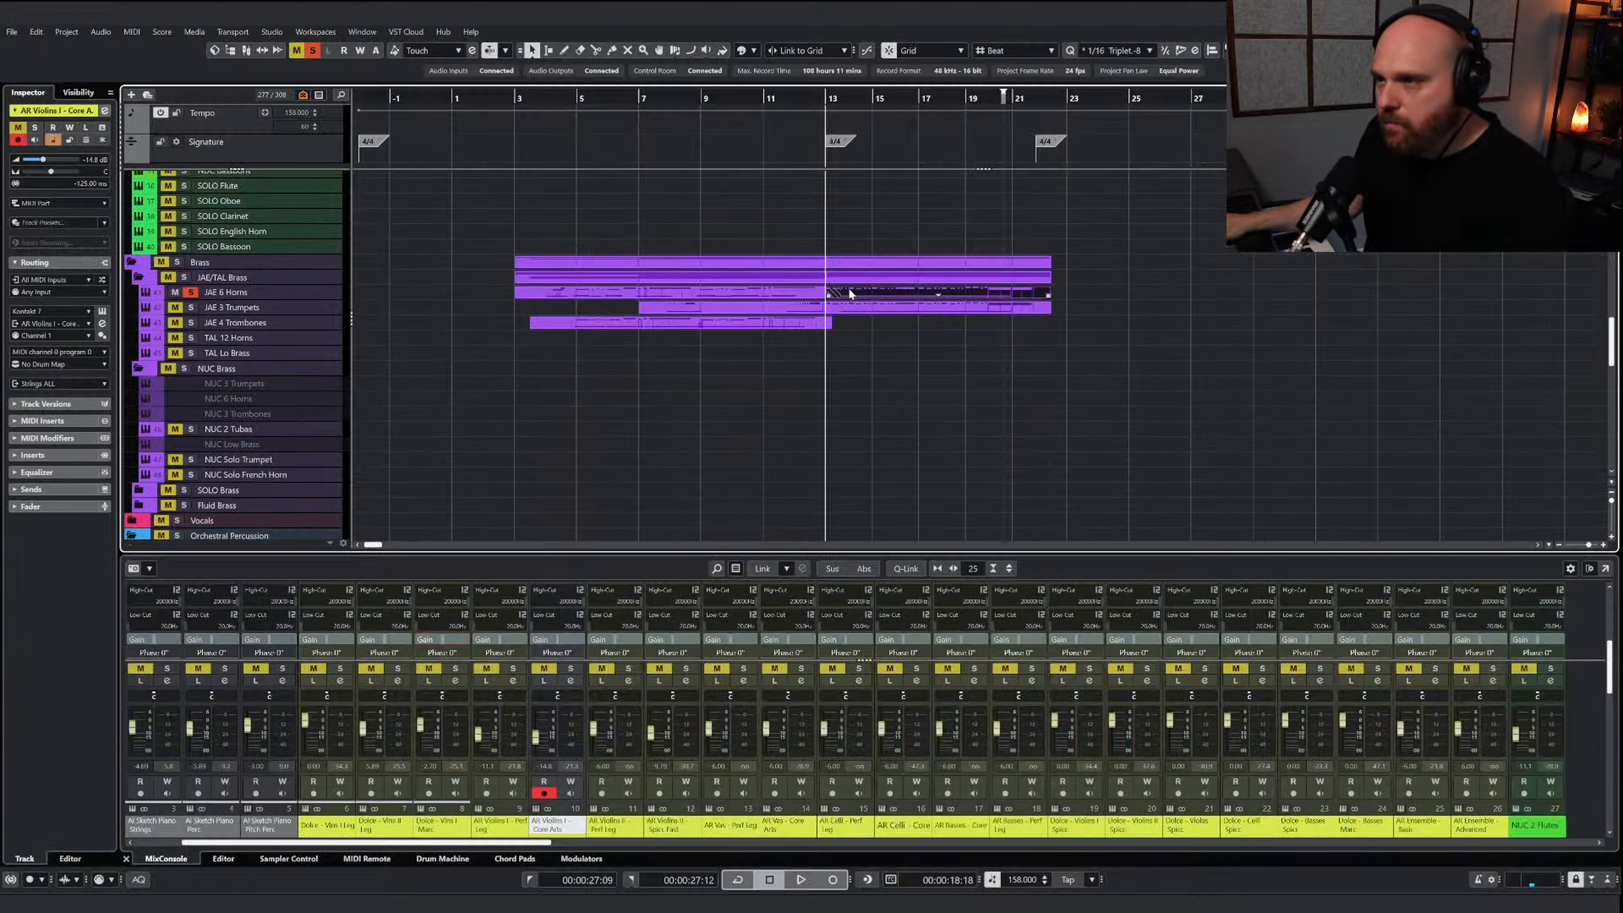
key(Delete)
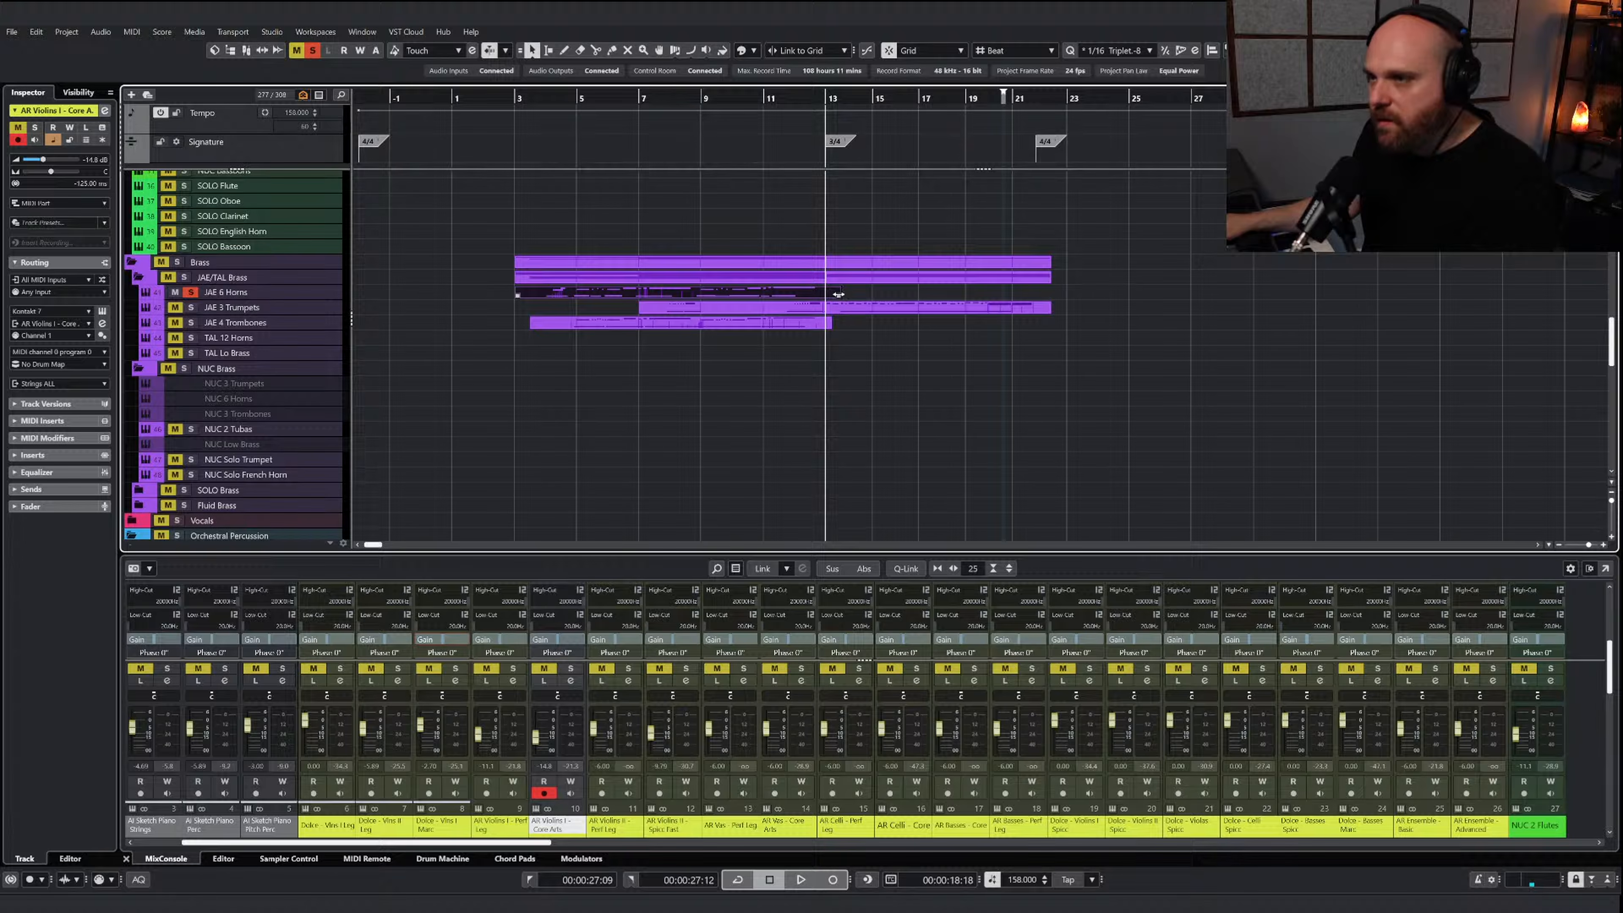
drag(838, 294, 1104, 313)
key(Return)
key(ctrl+v)
Play the pasted horn notes from bar 13
right_click(725, 382)
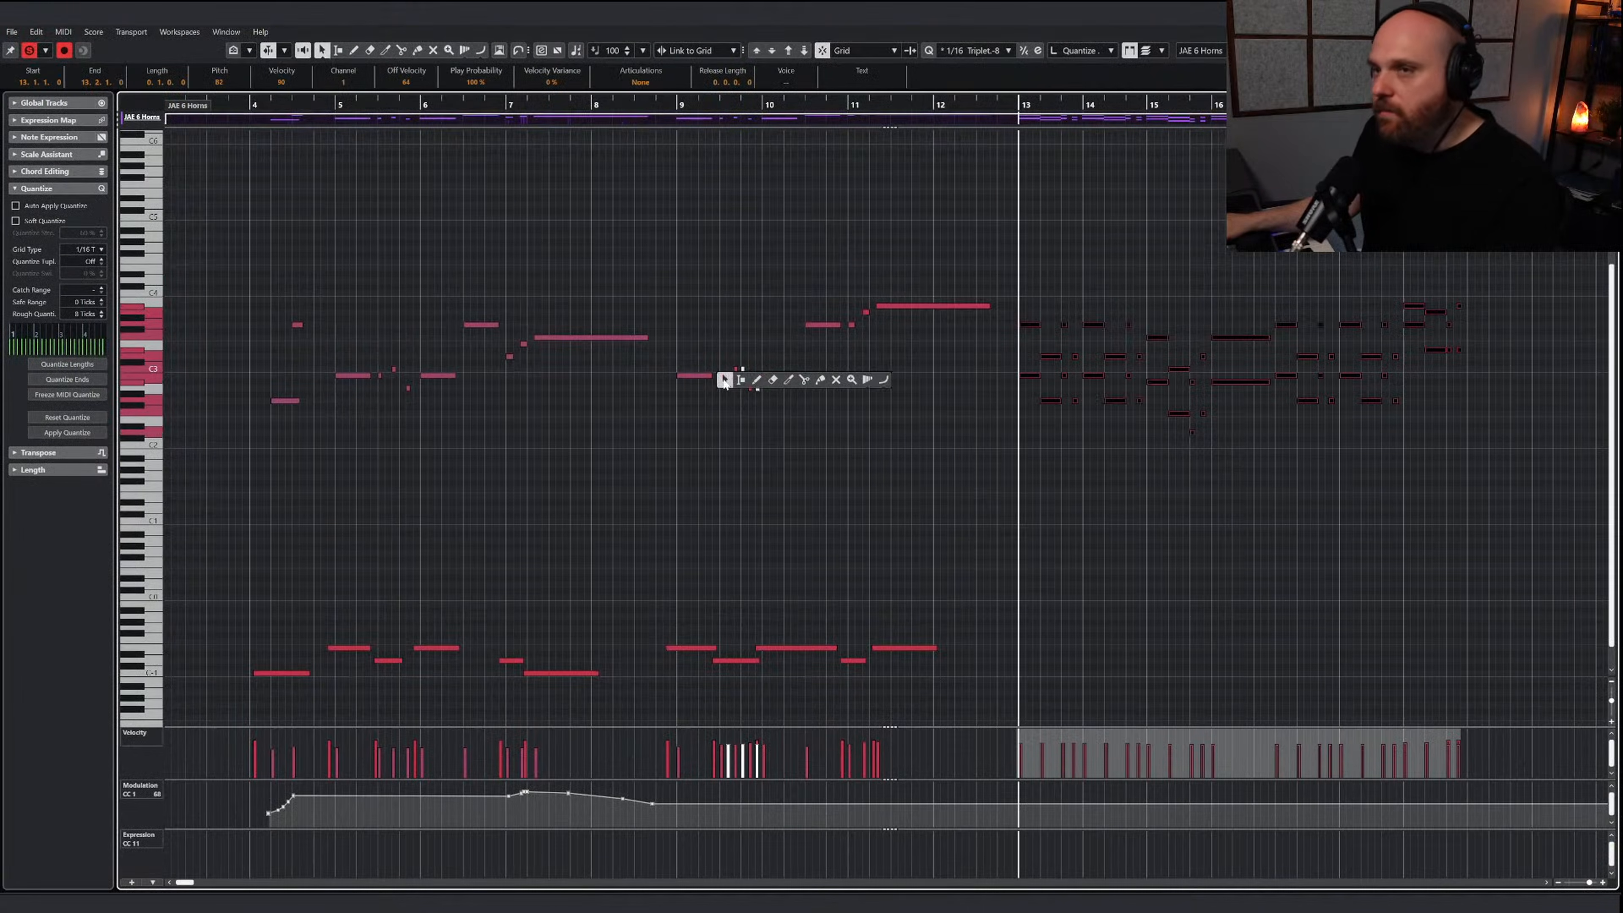
click(724, 381)
key(space)
key(h)
key(h)
key(h)
Show the Jaeger French horns instrument, extend the last E-1 keyswitch almost to bar 13, and draw a modulation point just before bar 13
right_click(842, 436)
click(859, 435)
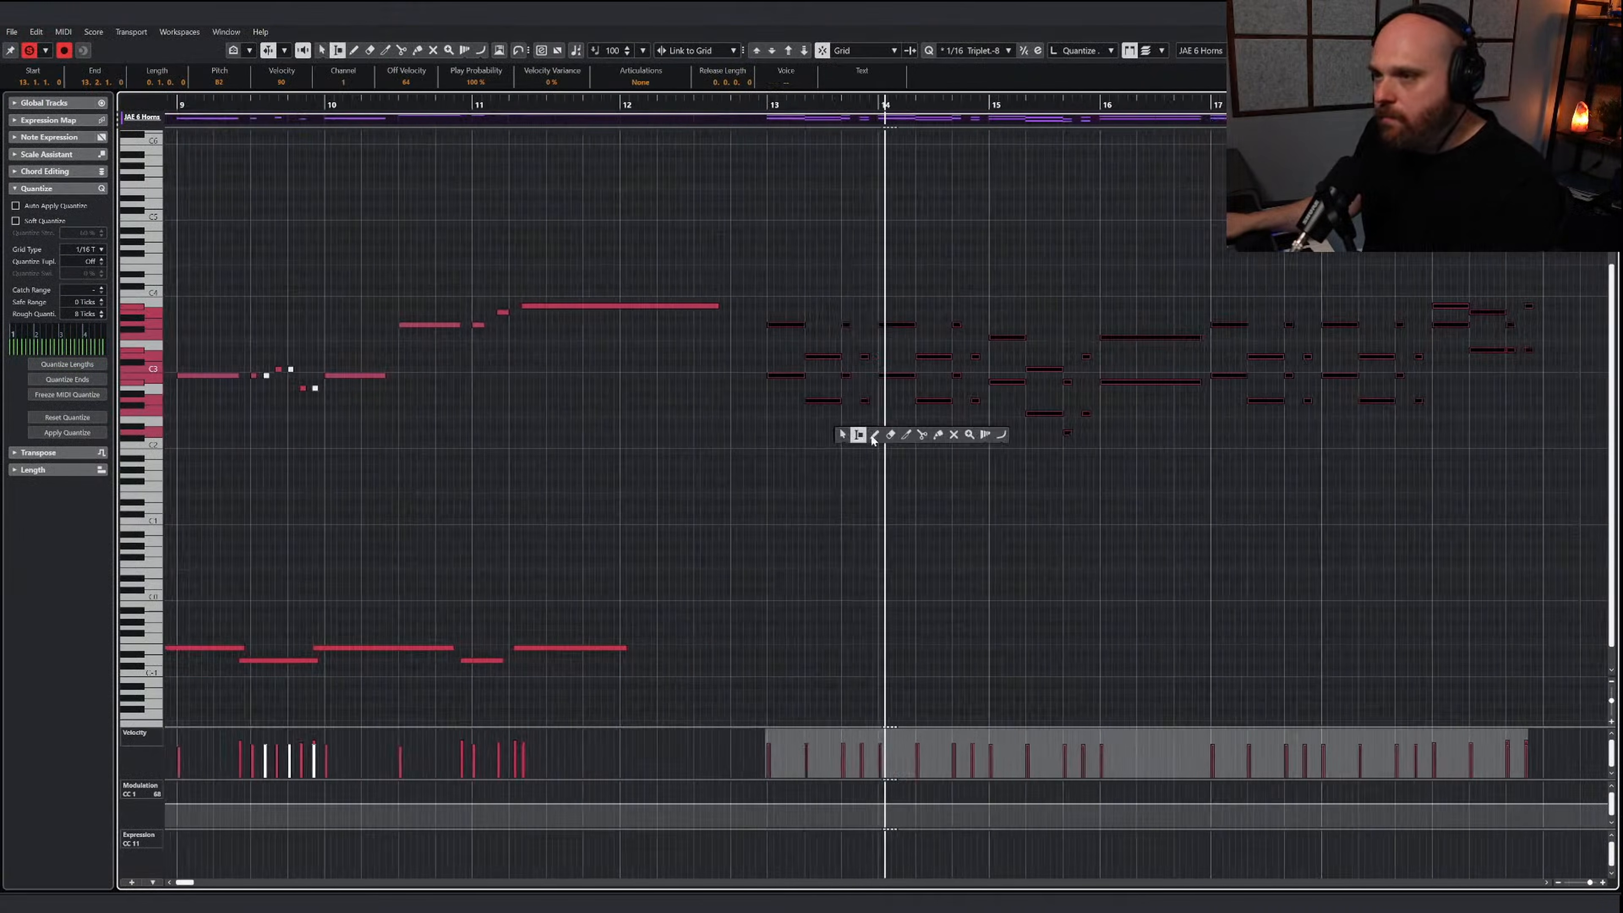
click(874, 438)
key(space)
key(e)
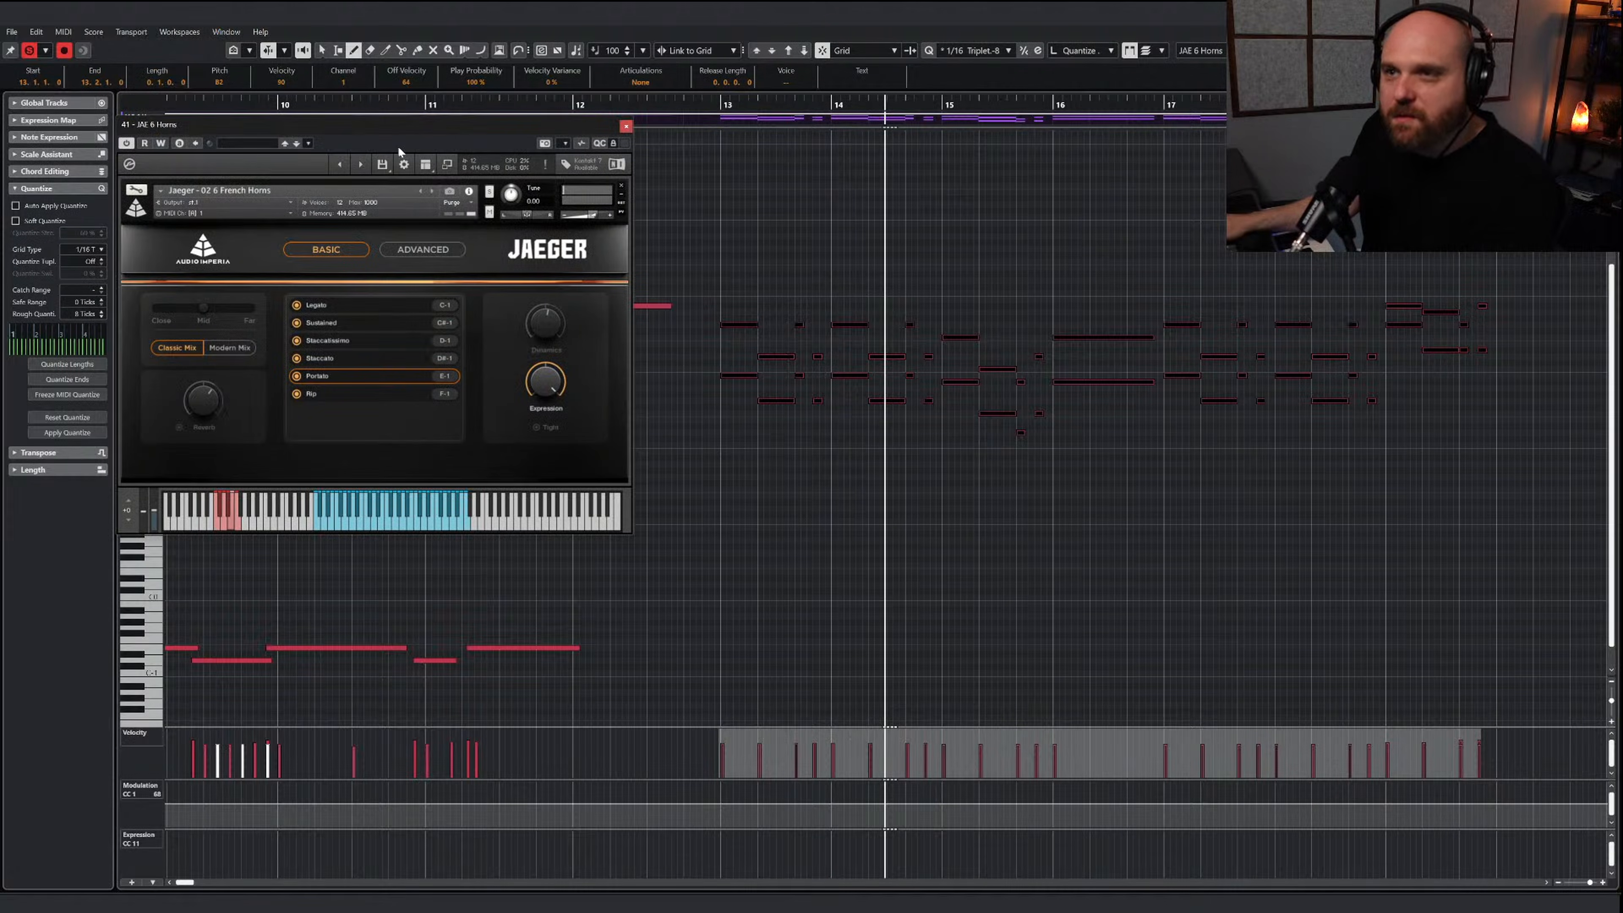
drag(402, 122, 397, 103)
drag(578, 647, 708, 648)
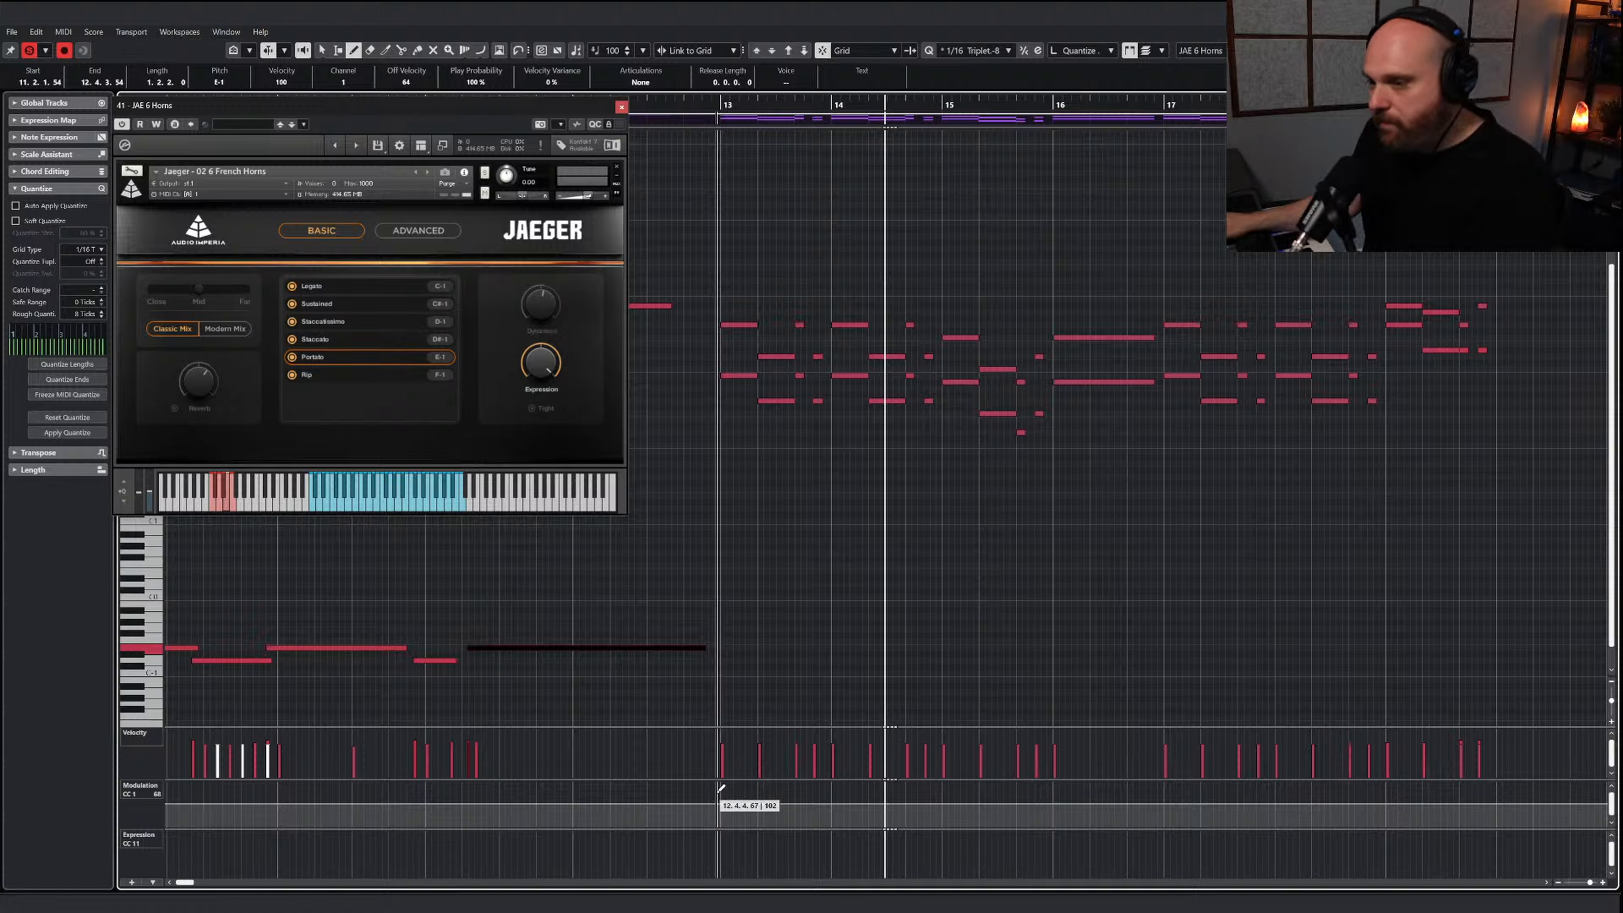
drag(721, 788, 717, 795)
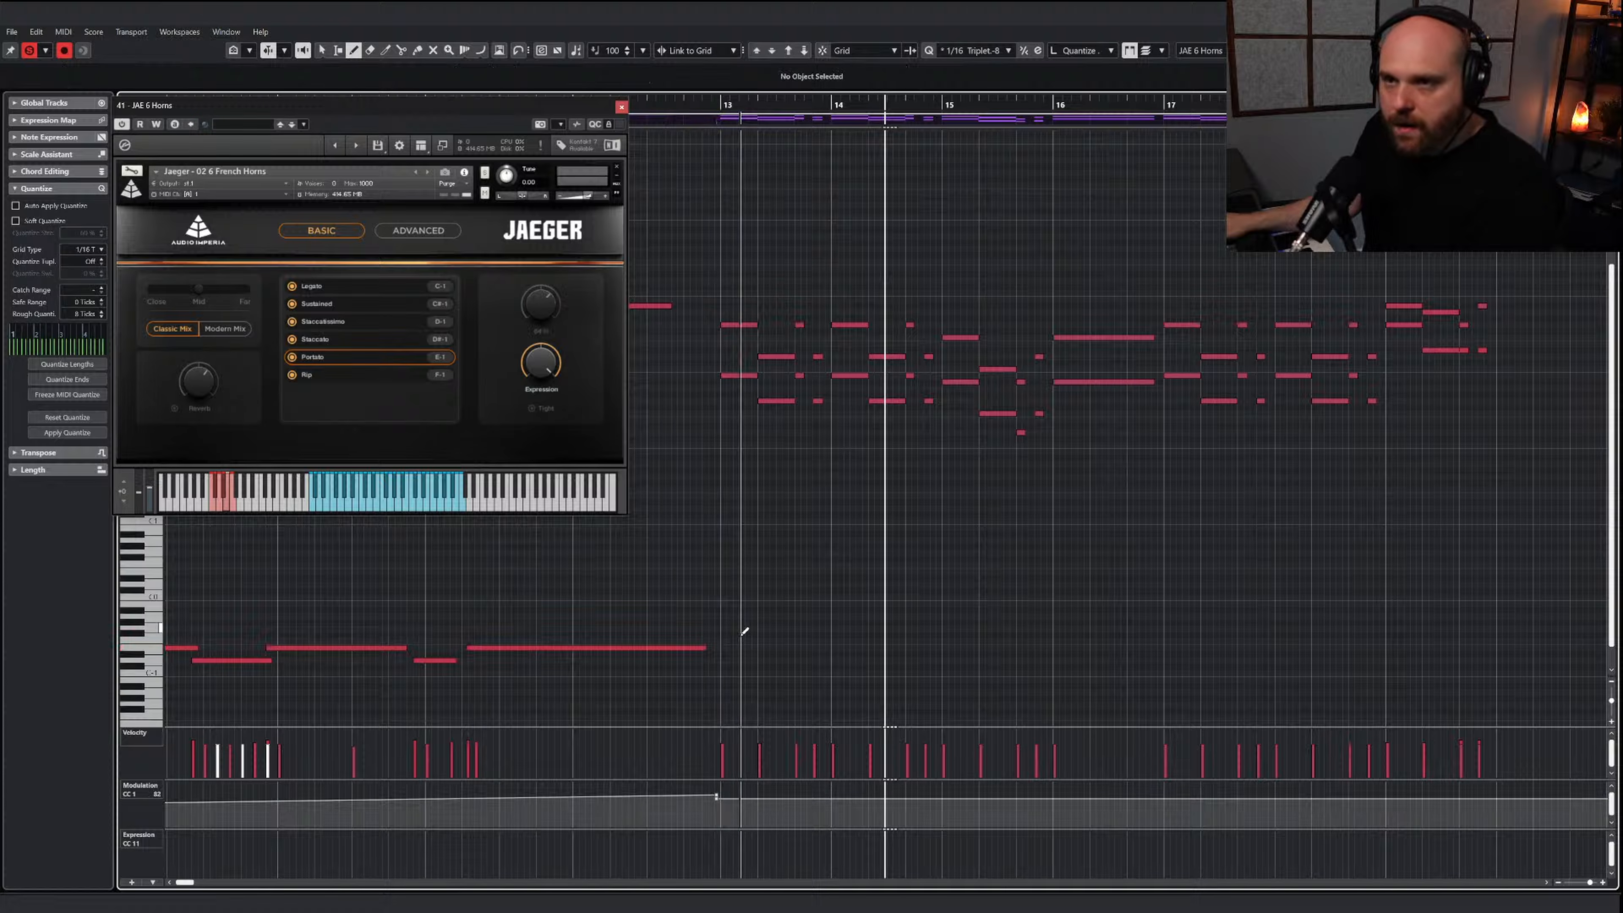
Draw a D#-1 staccato and a D-1 staccatissimo keyswitch under the horn notes of bar 13, and play from bar 13
drag(718, 648, 822, 660)
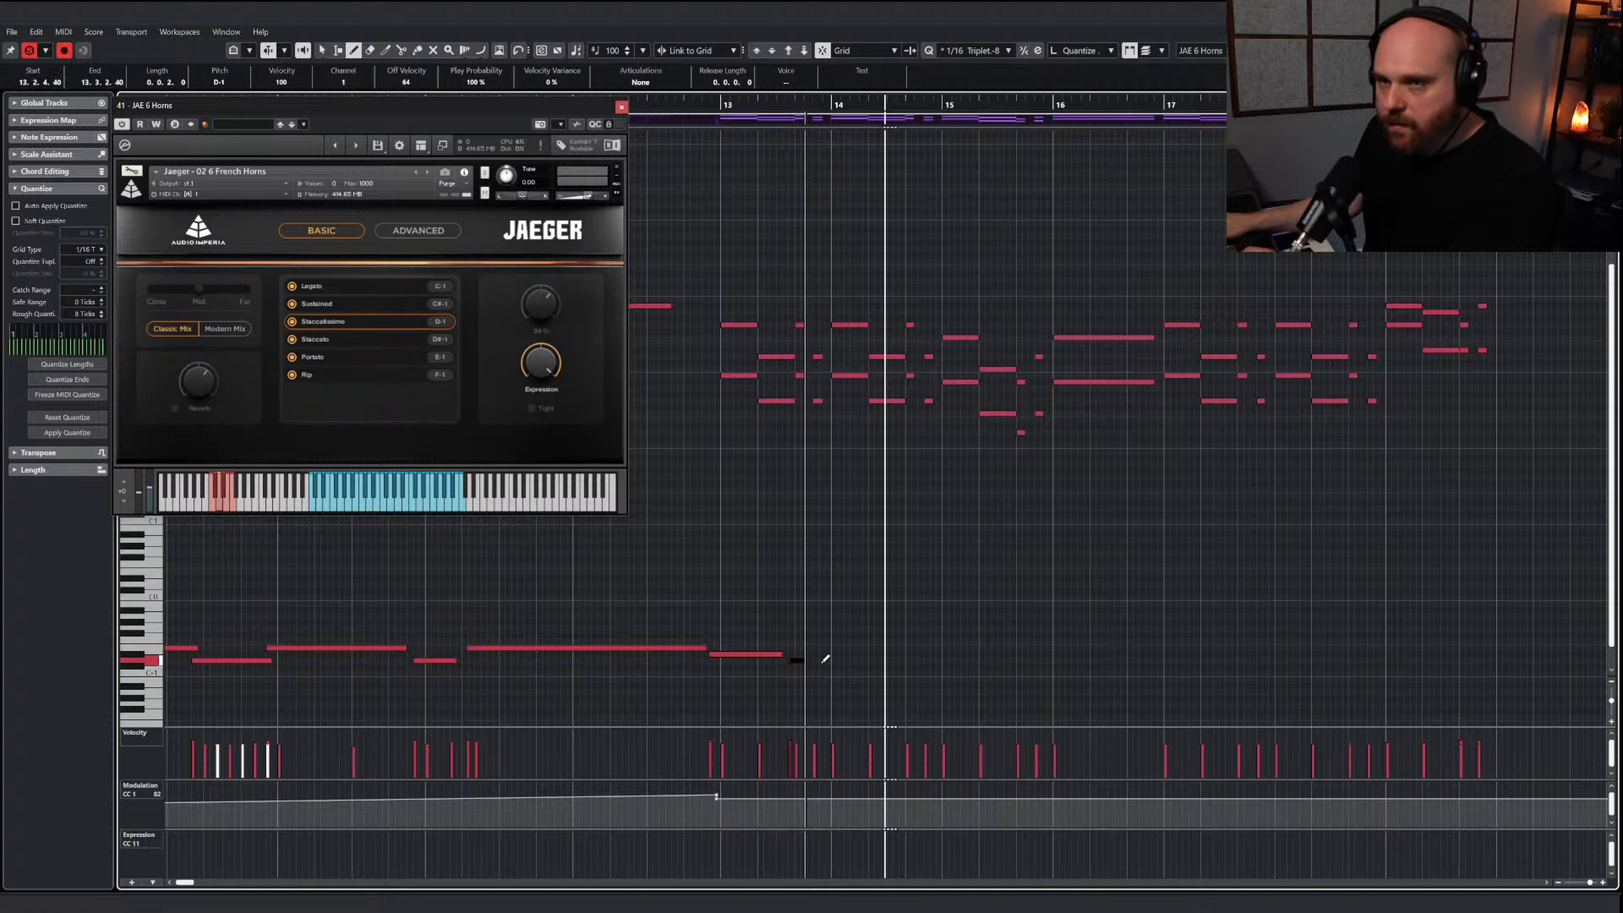
click(722, 104)
key(space)
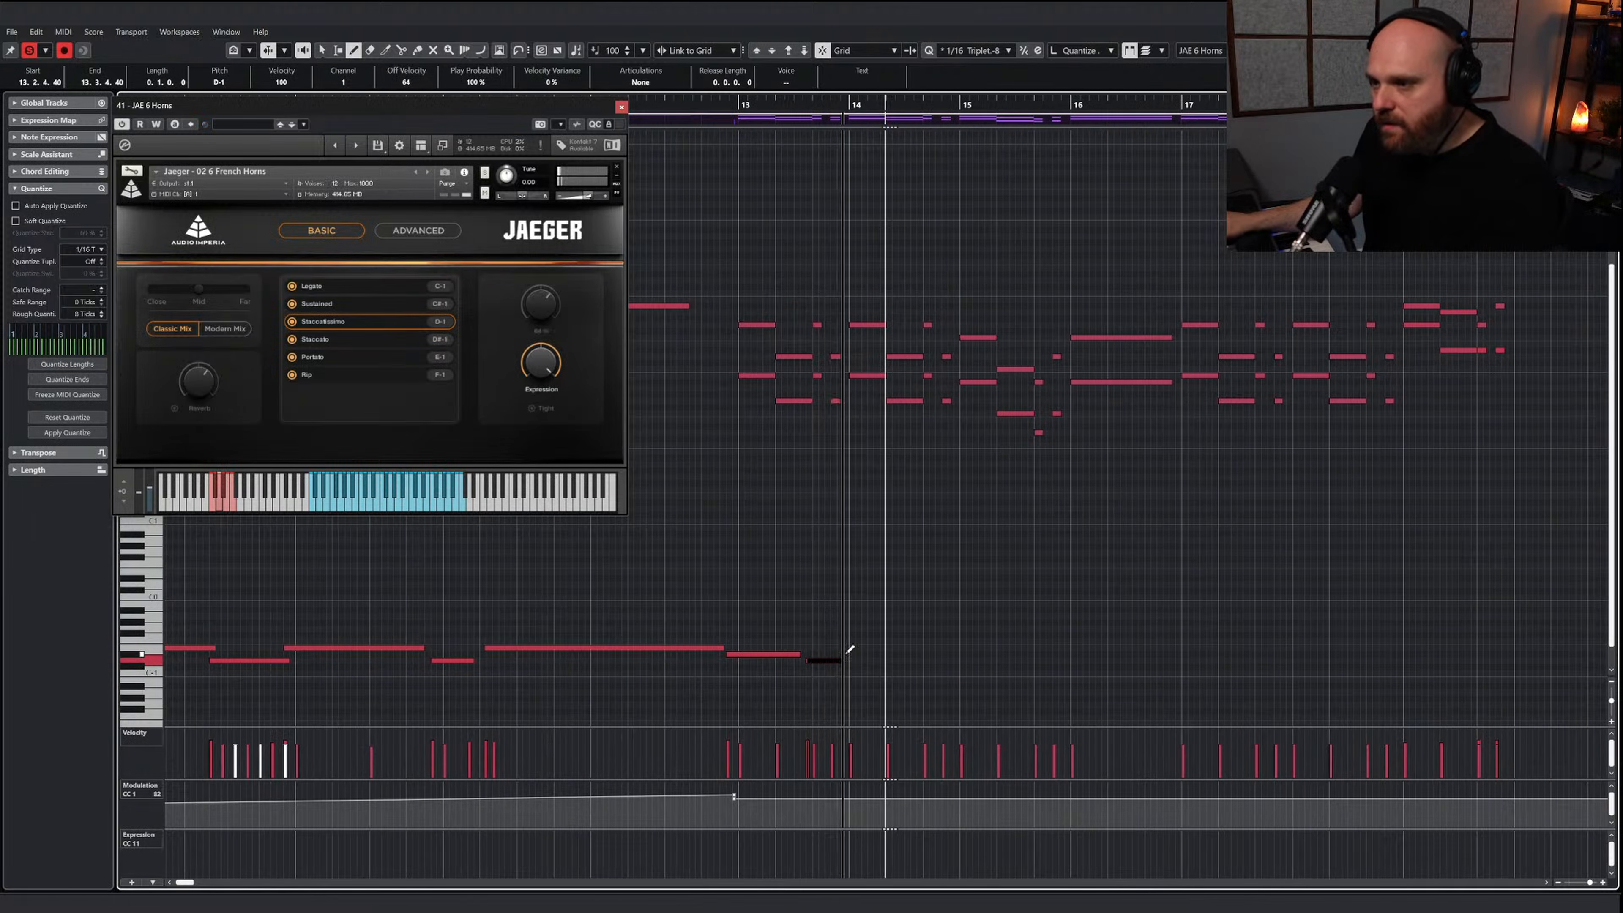
Continue alternating D#-1 staccato and D-1 staccatissimo keyswitches through bars 14 and 15, add a C-1 legato keyswitch at bar 16, and draw a modulation swell over it
drag(845, 653, 954, 655)
mouse_move(956, 654)
mouse_down()
mouse_move(1030, 646)
mouse_move(1161, 672)
mouse_up()
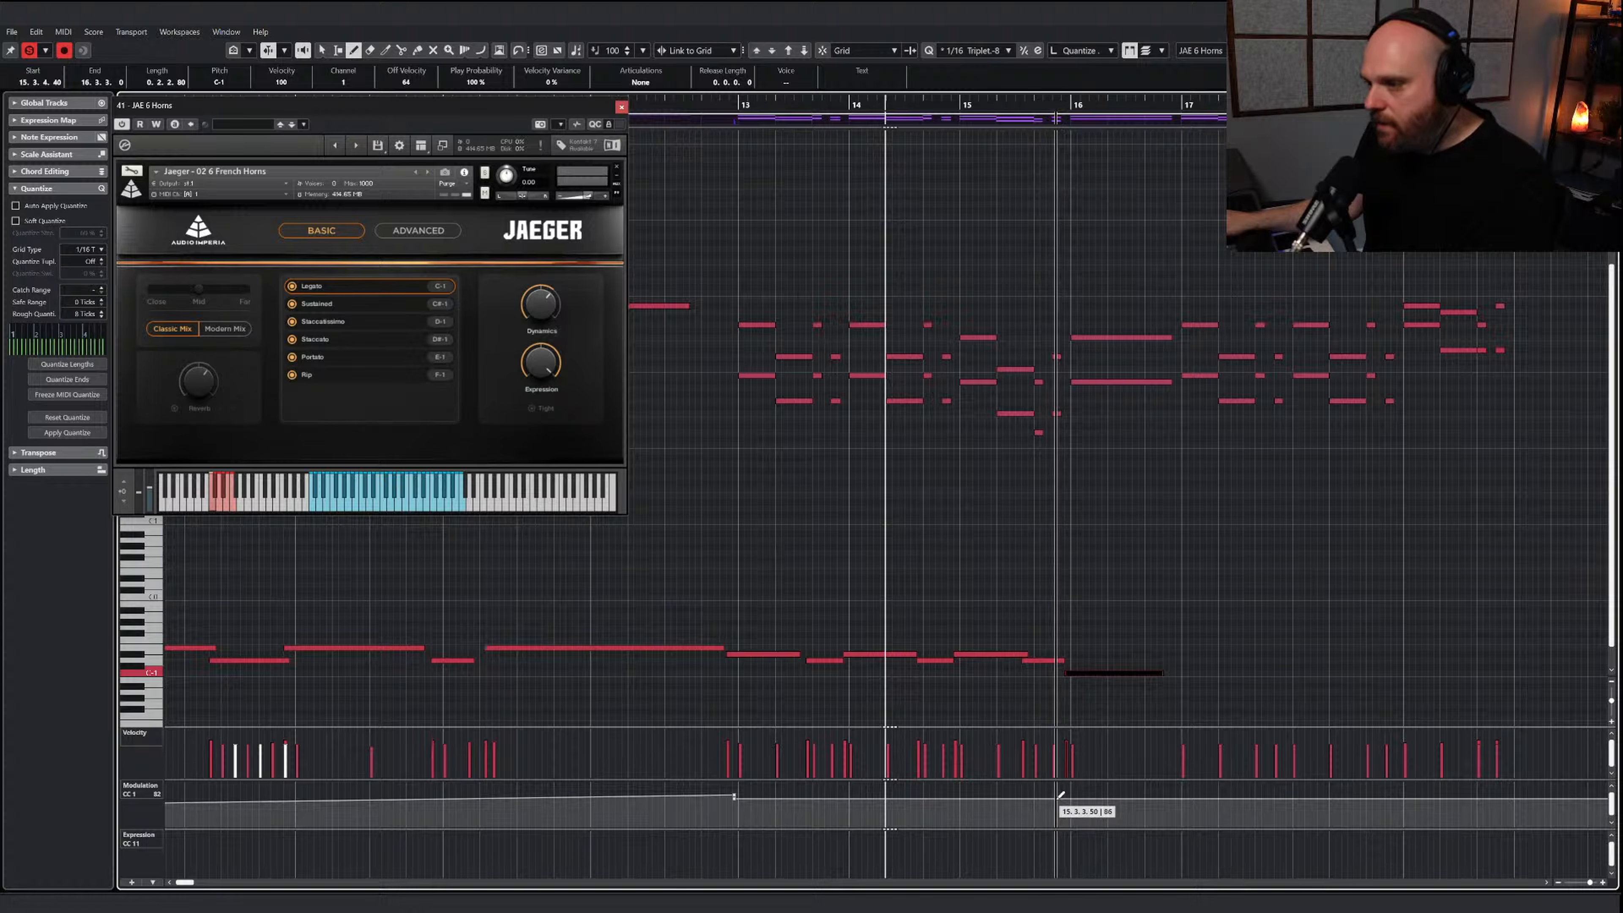
mouse_move(1057, 799)
mouse_down()
mouse_move(1105, 778)
mouse_move(1182, 799)
mouse_up()
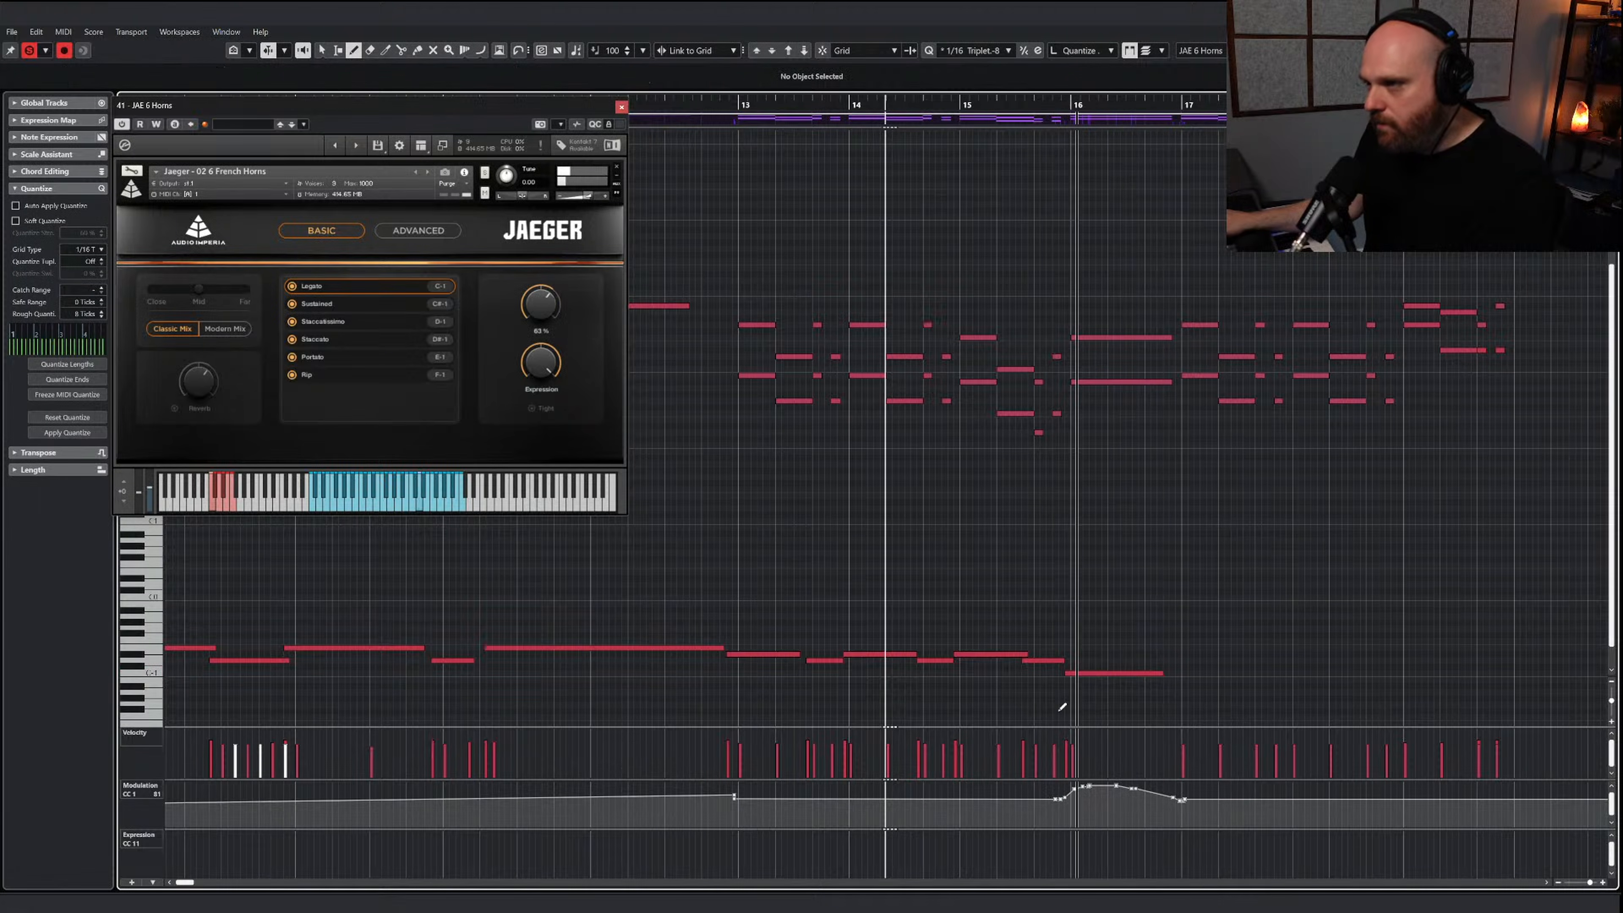
Play the horn part, change the bar 16 keyswitch to C#-1 sustained, and move the Jaeger horns window away from the notes
key(space)
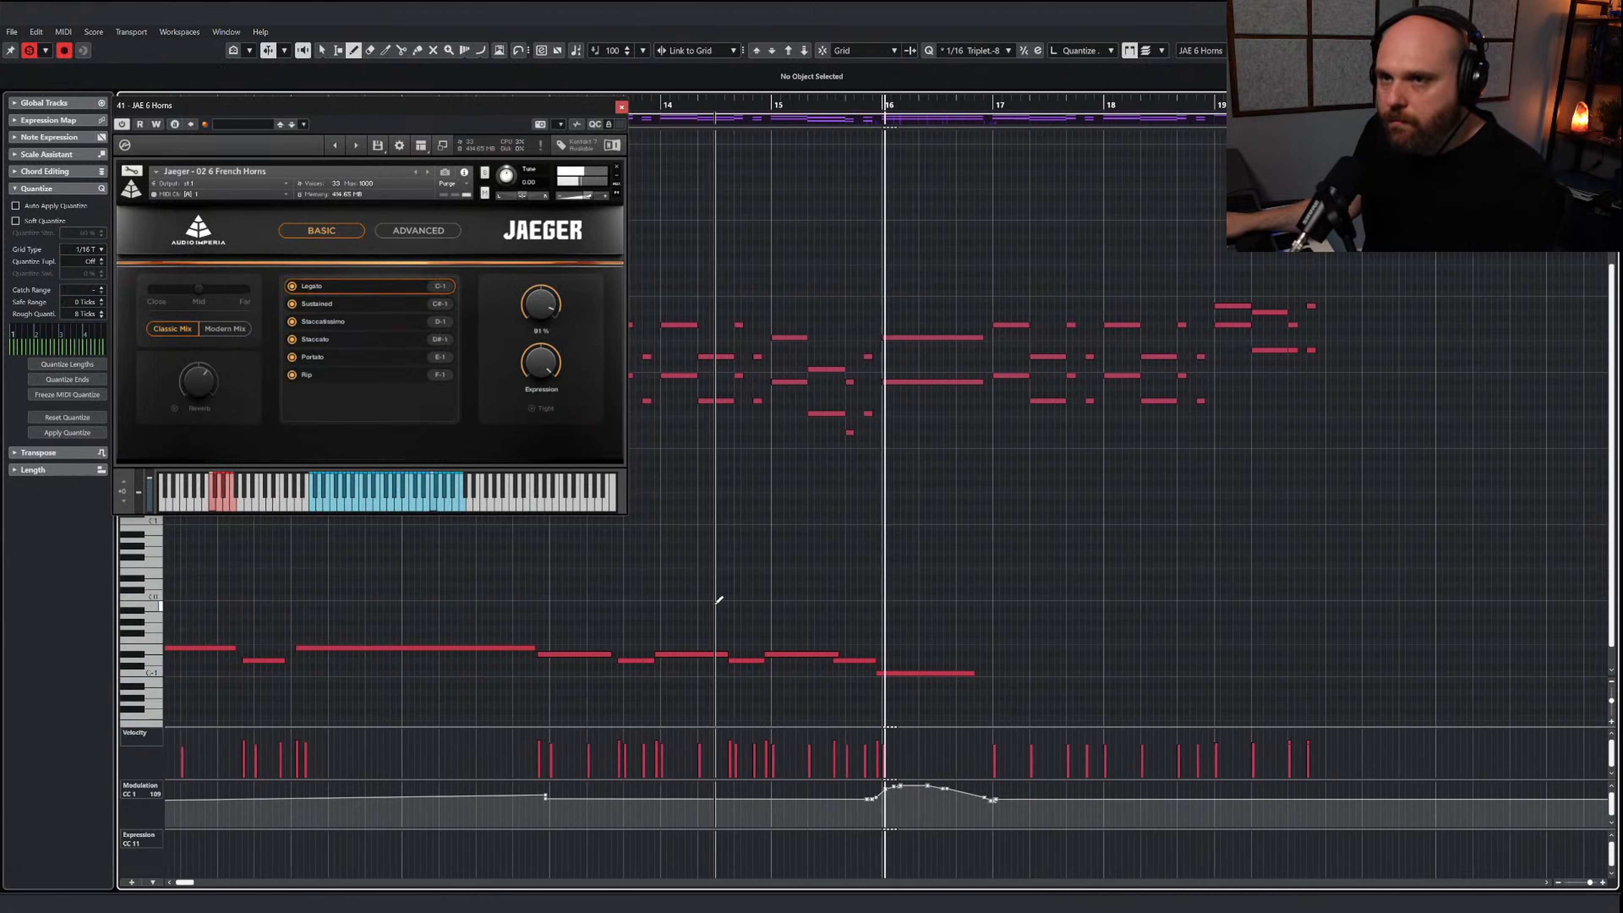
key(2)
key(1)
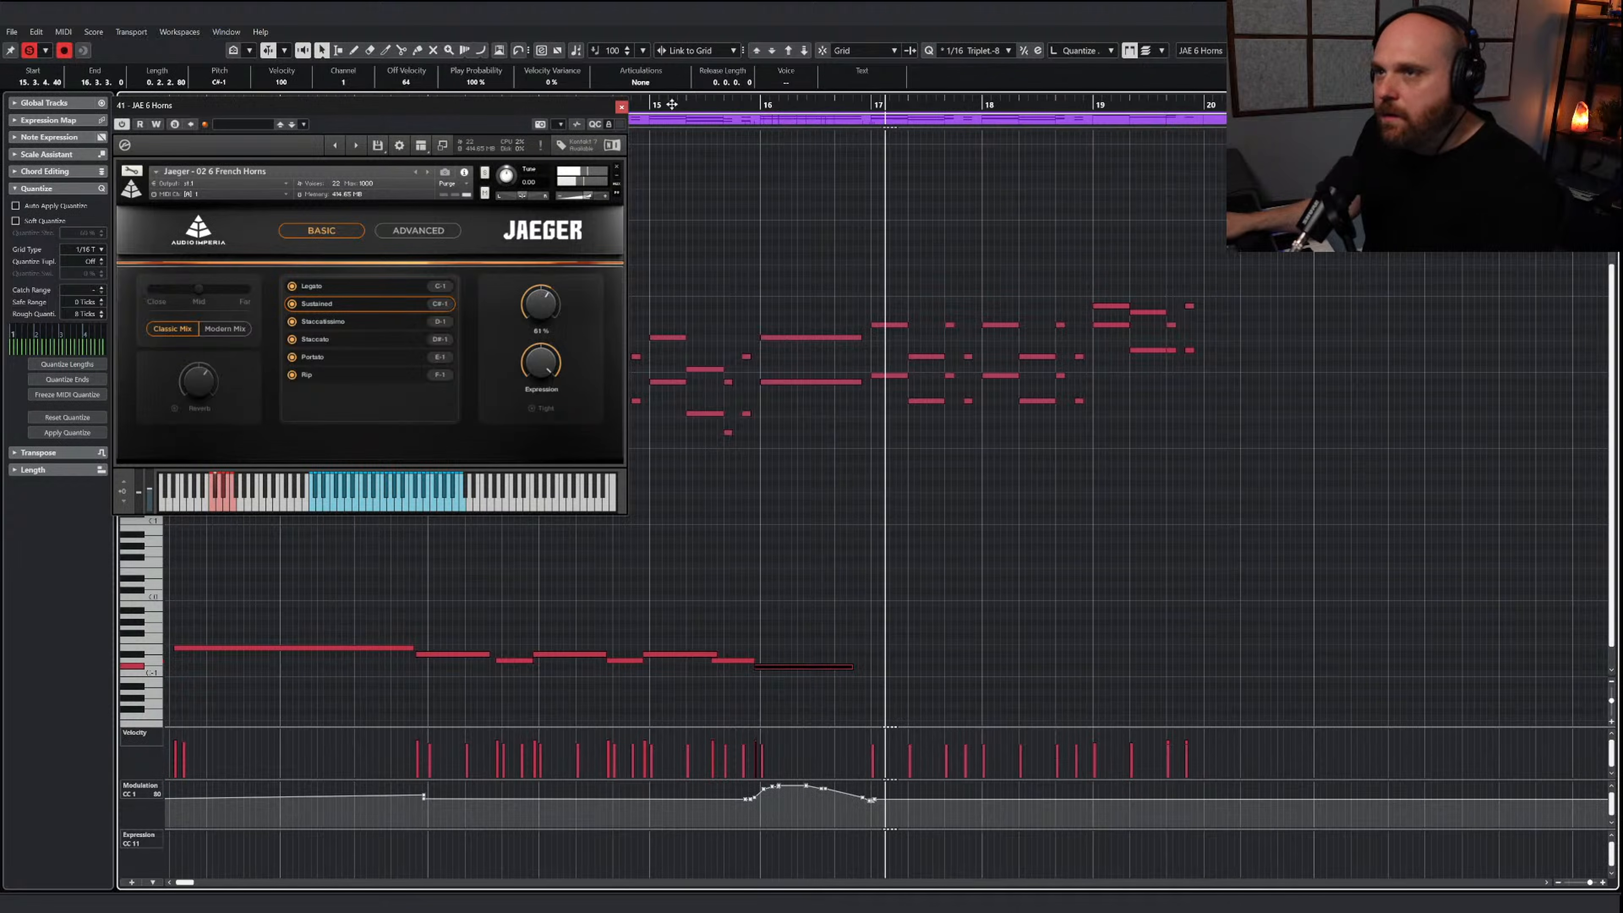
drag(597, 108, 481, 119)
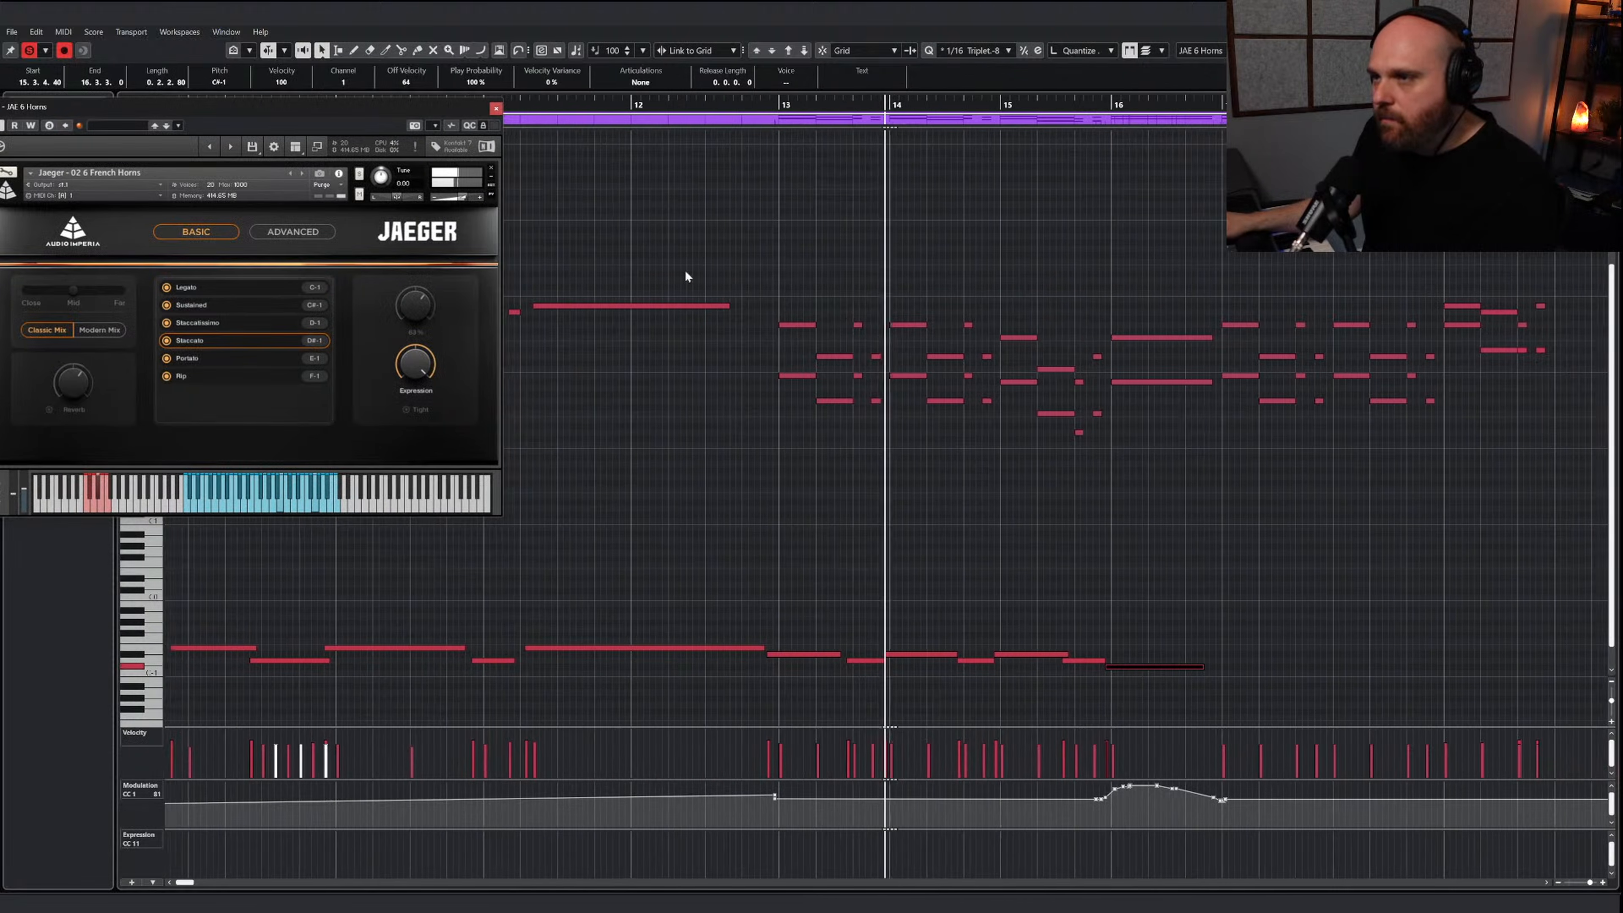
key(space)
Select the longer horn notes in bars 13 to 15 and shorten their ends slightly
drag(761, 310, 800, 410)
drag(908, 397, 911, 405)
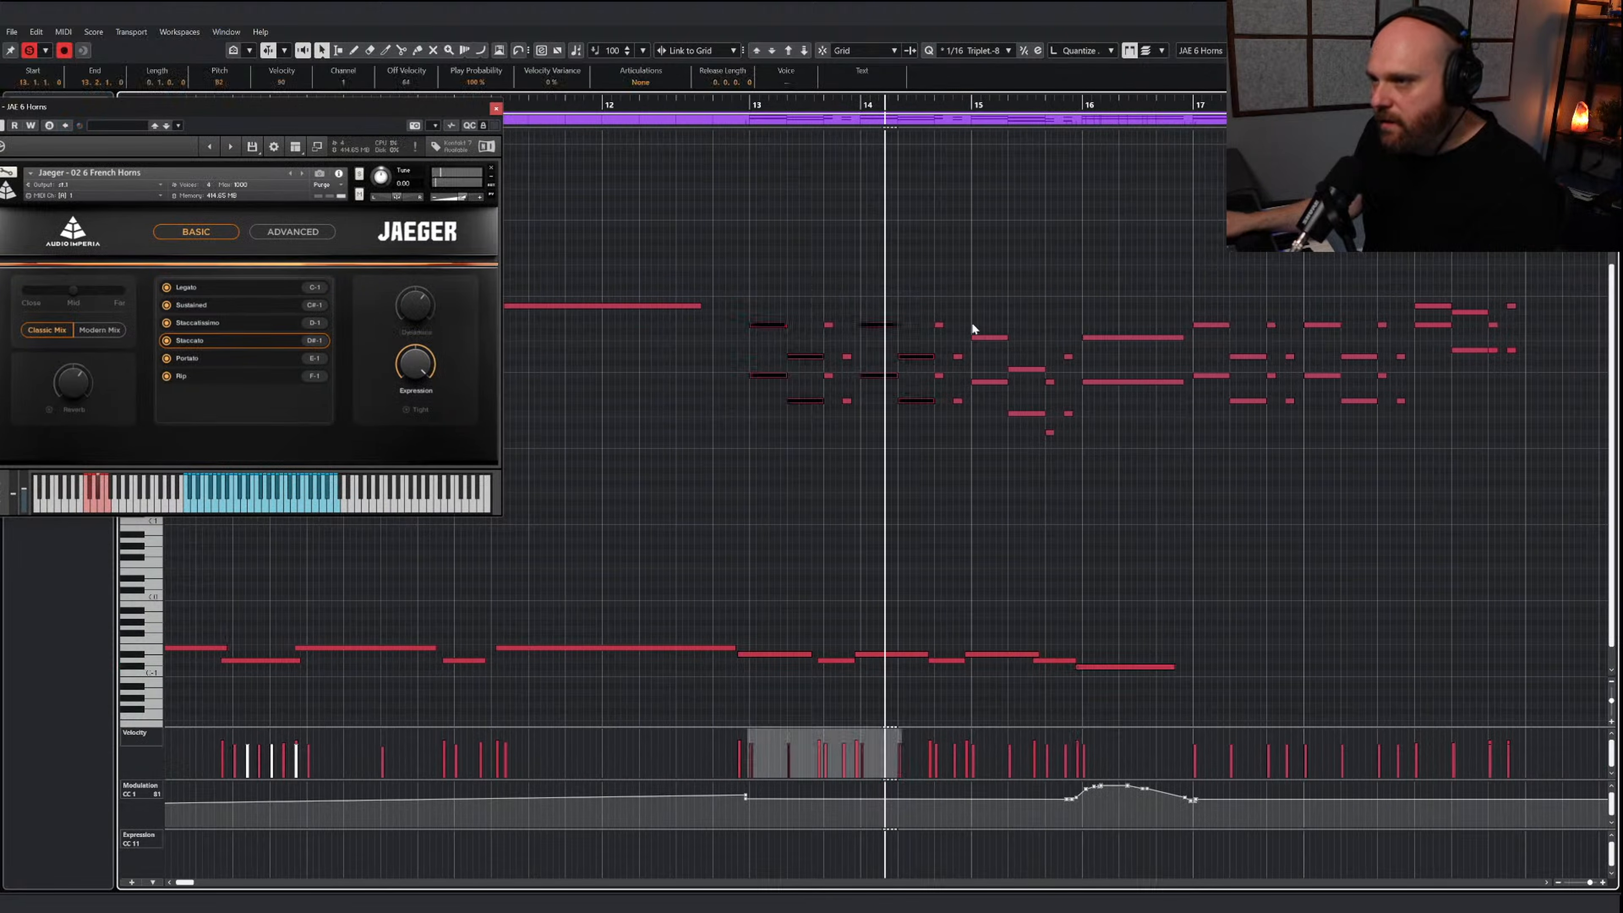
drag(1007, 425, 1012, 427)
drag(1044, 368, 1036, 369)
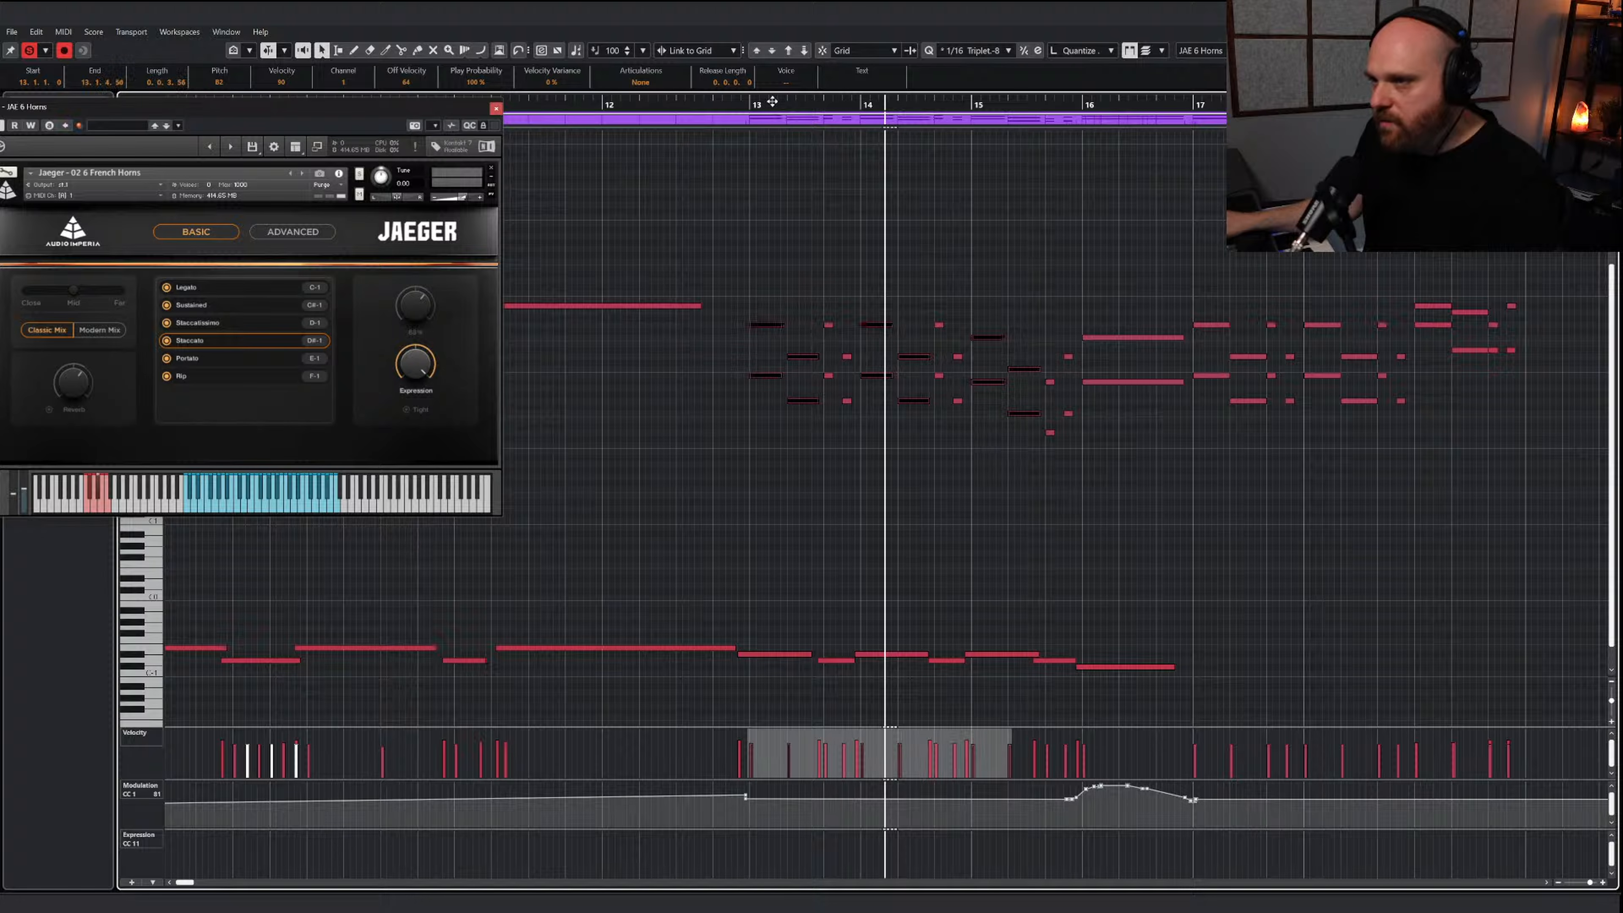
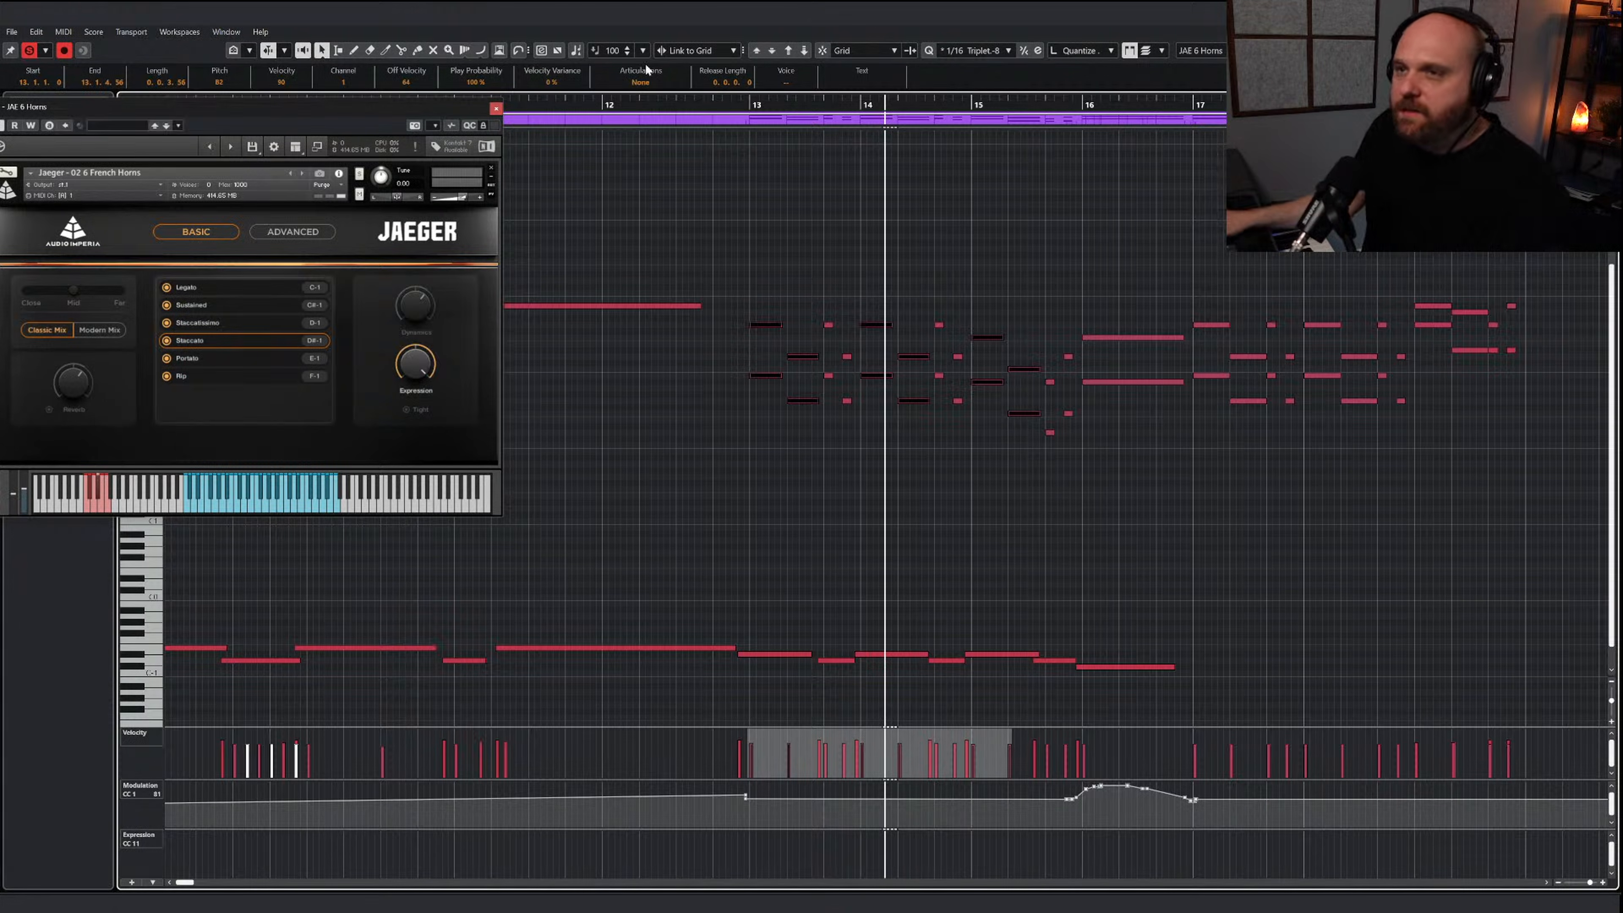
Close the horns' instrument window and play the JAE 6 Horns part from bar 13
click(495, 108)
click(751, 105)
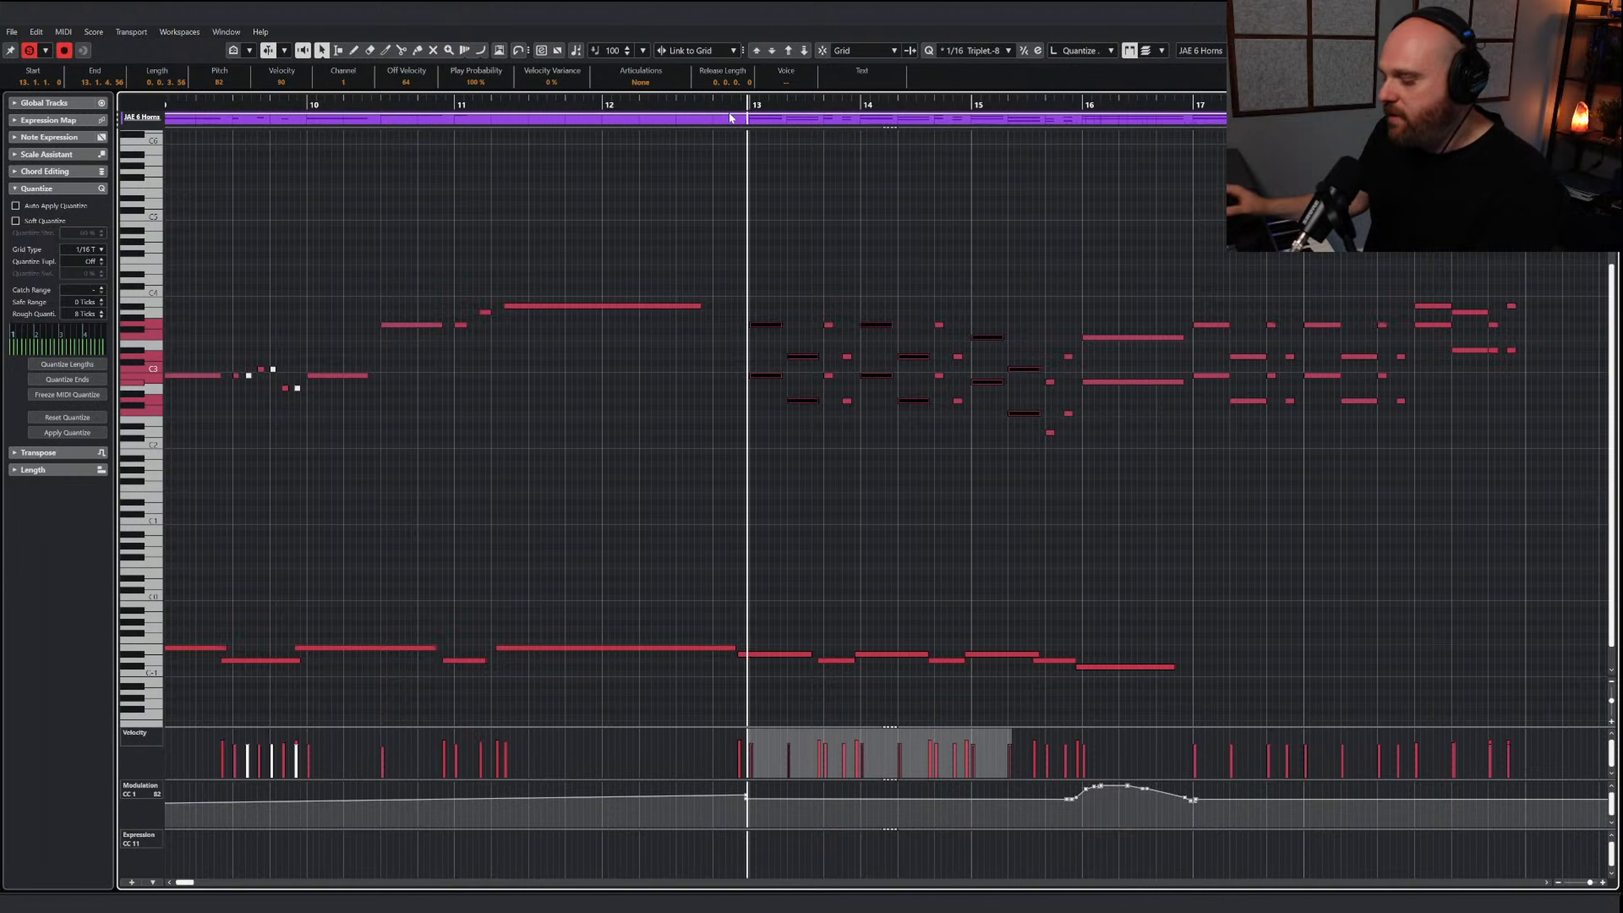
key(space)
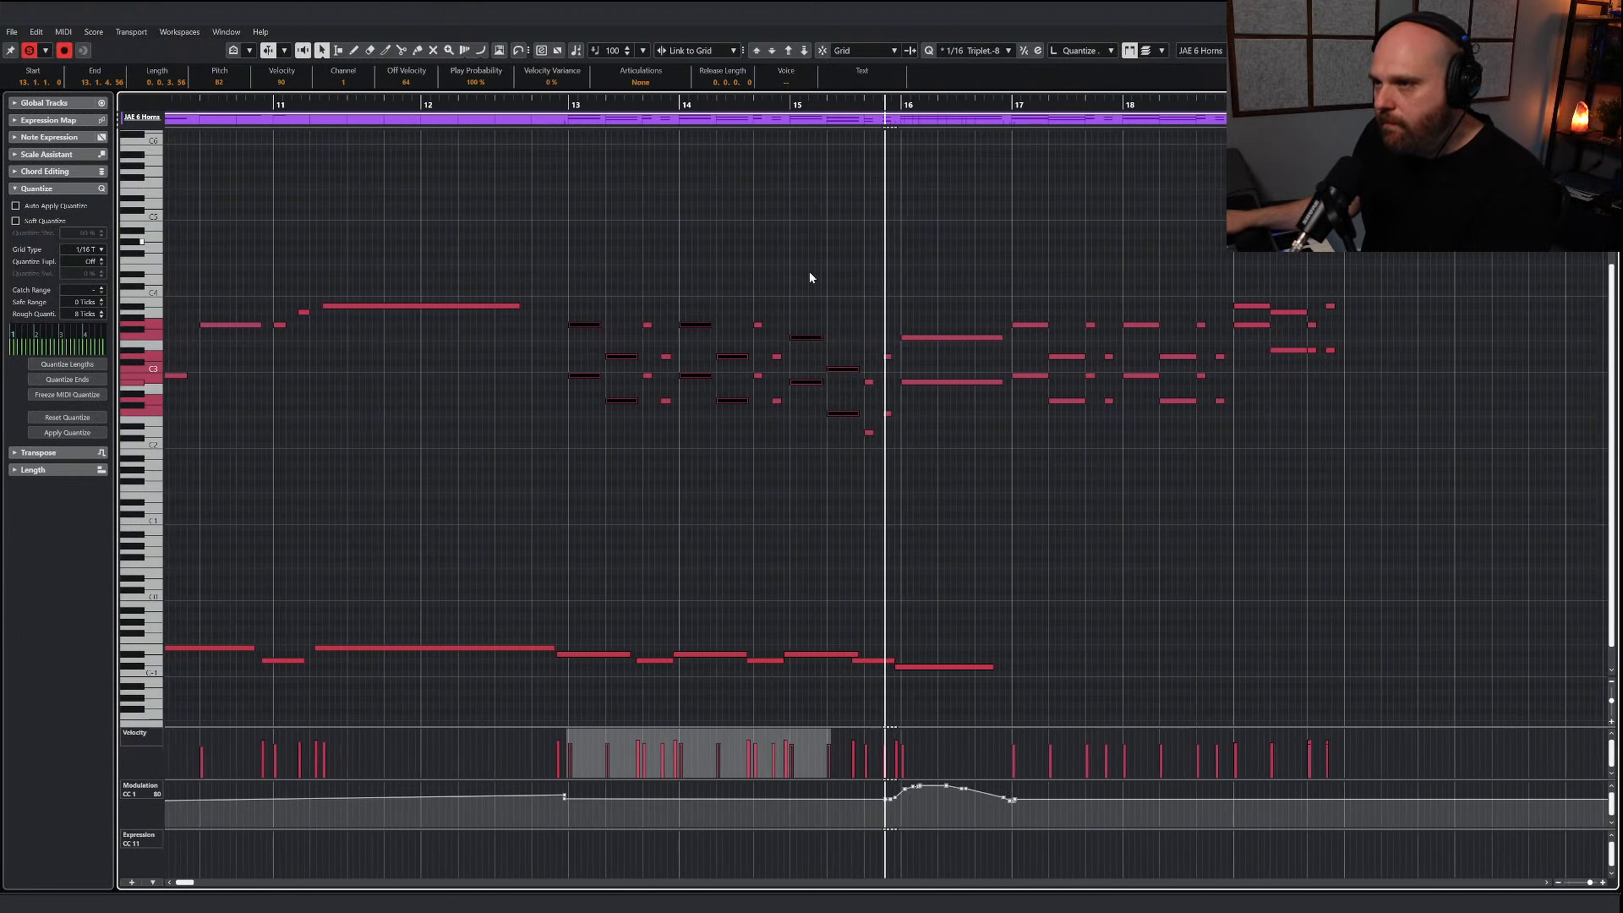
Trim the start of the first D#-1 keyswitch before bar 13 and copy the keyswitches of bars 13–16 to begin just before bar 17
right_click(902, 440)
click(882, 437)
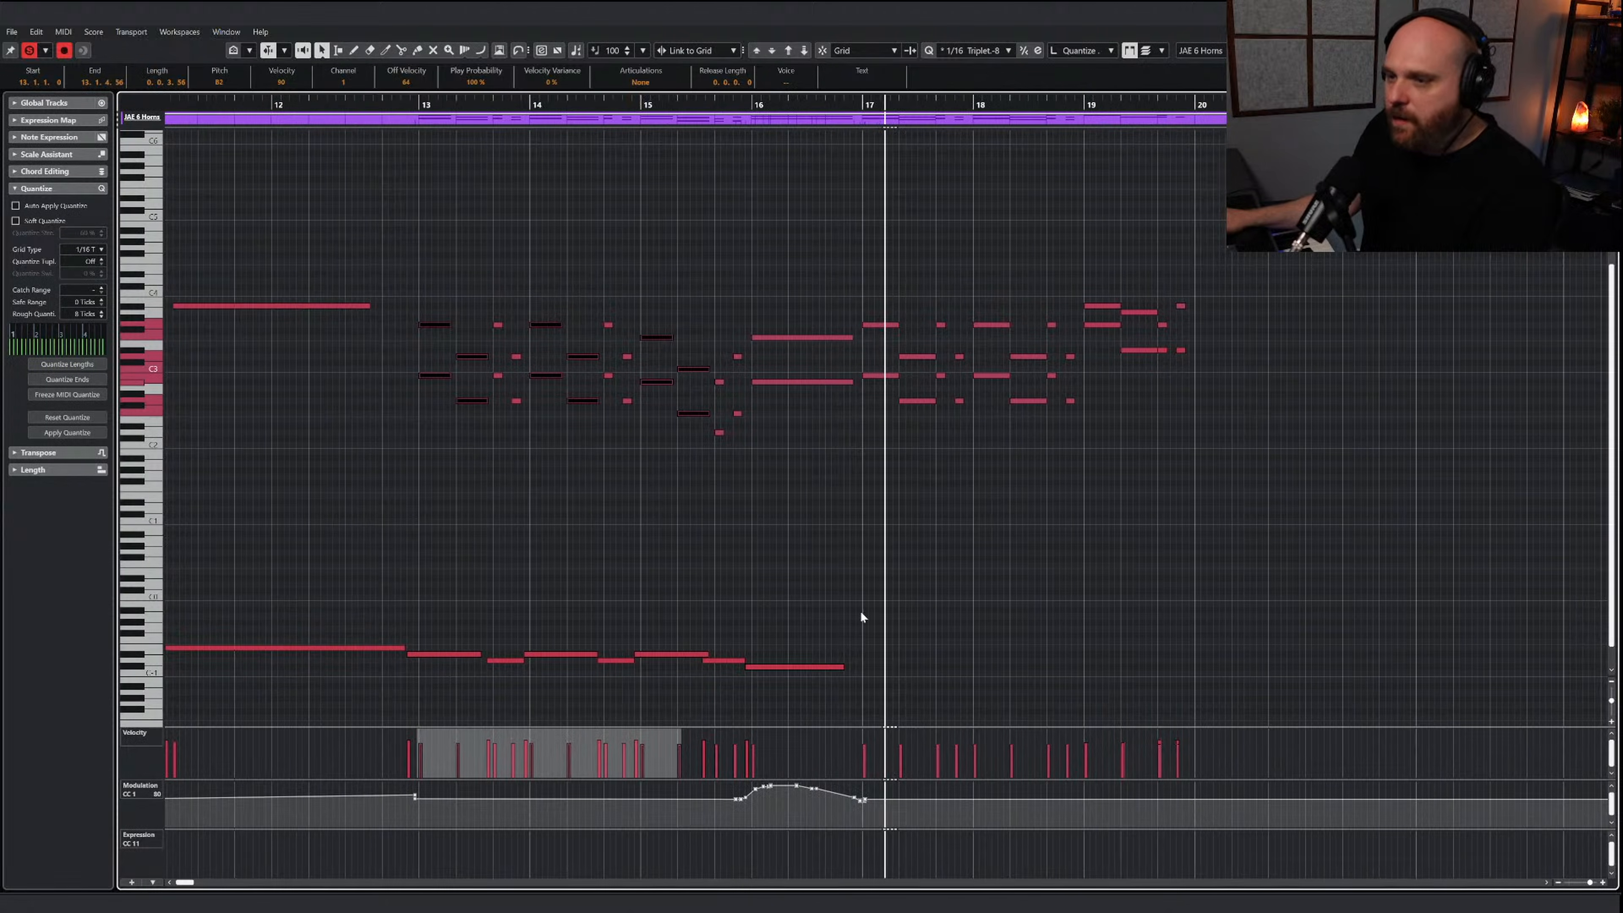
drag(408, 654, 413, 655)
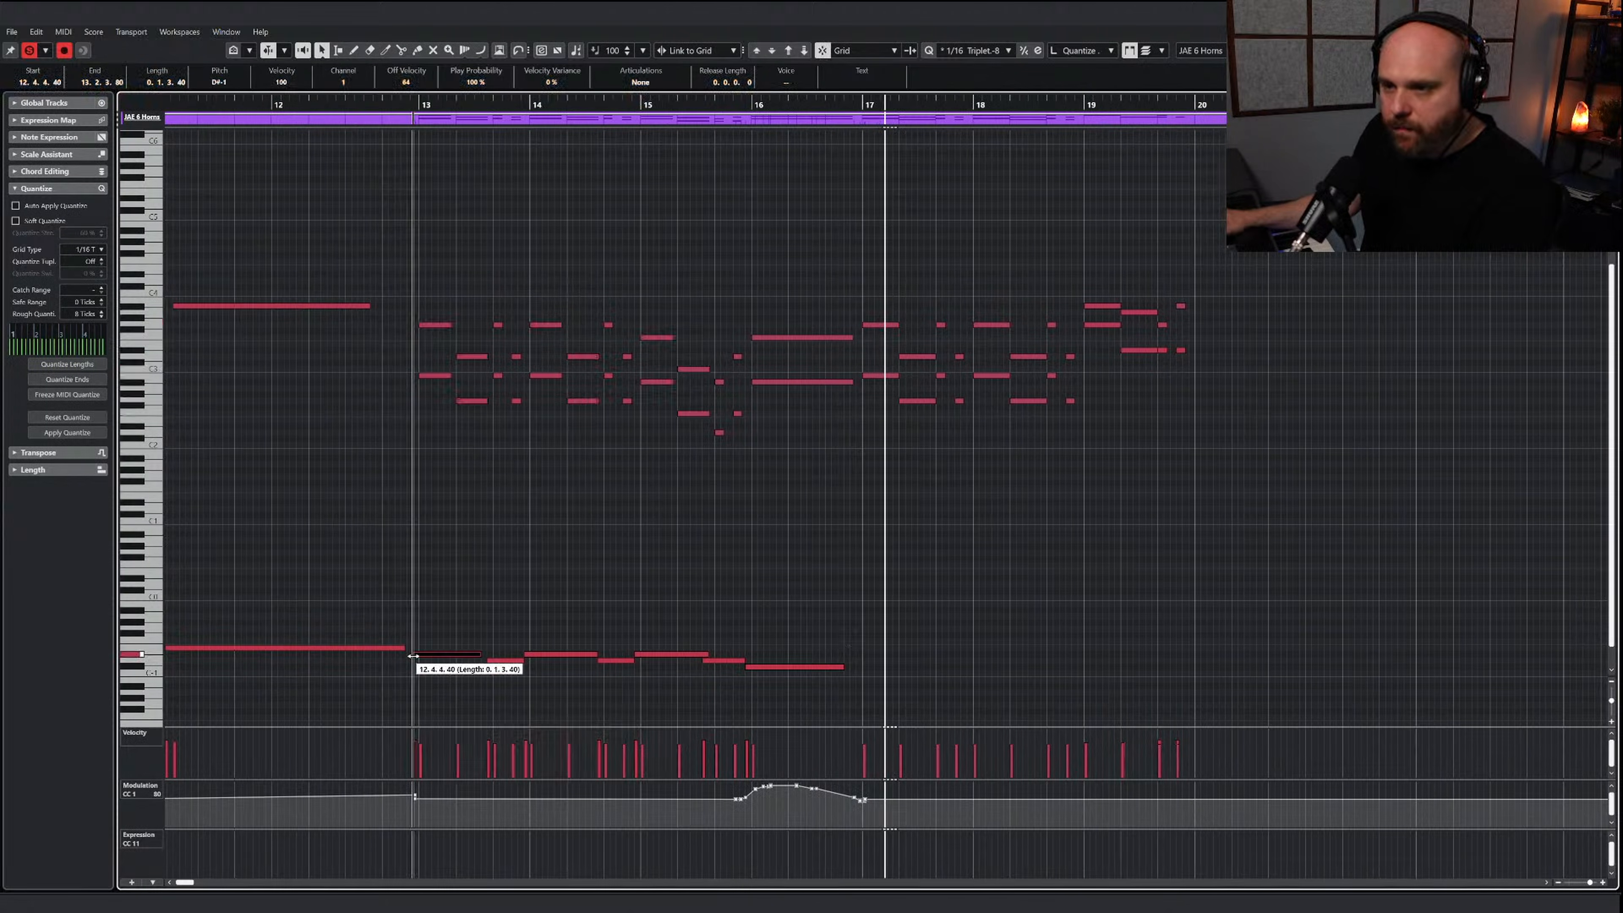
drag(890, 699, 882, 665)
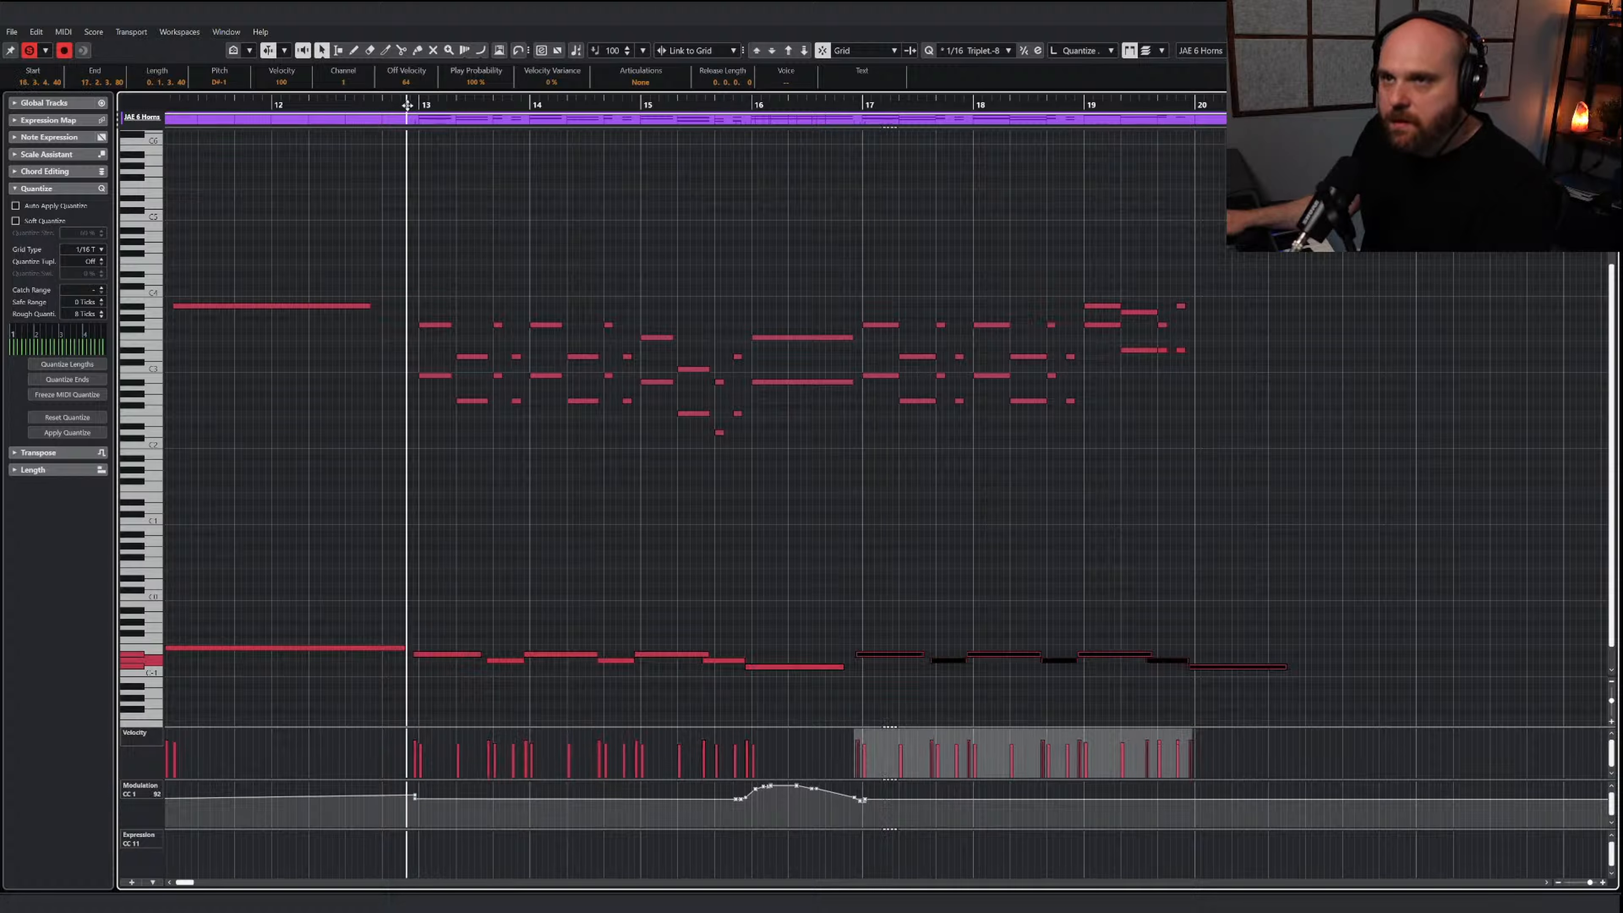
Play back the horns with the copied keyswitches, and return to the project to hear the full arrangement with all solos off
key(space)
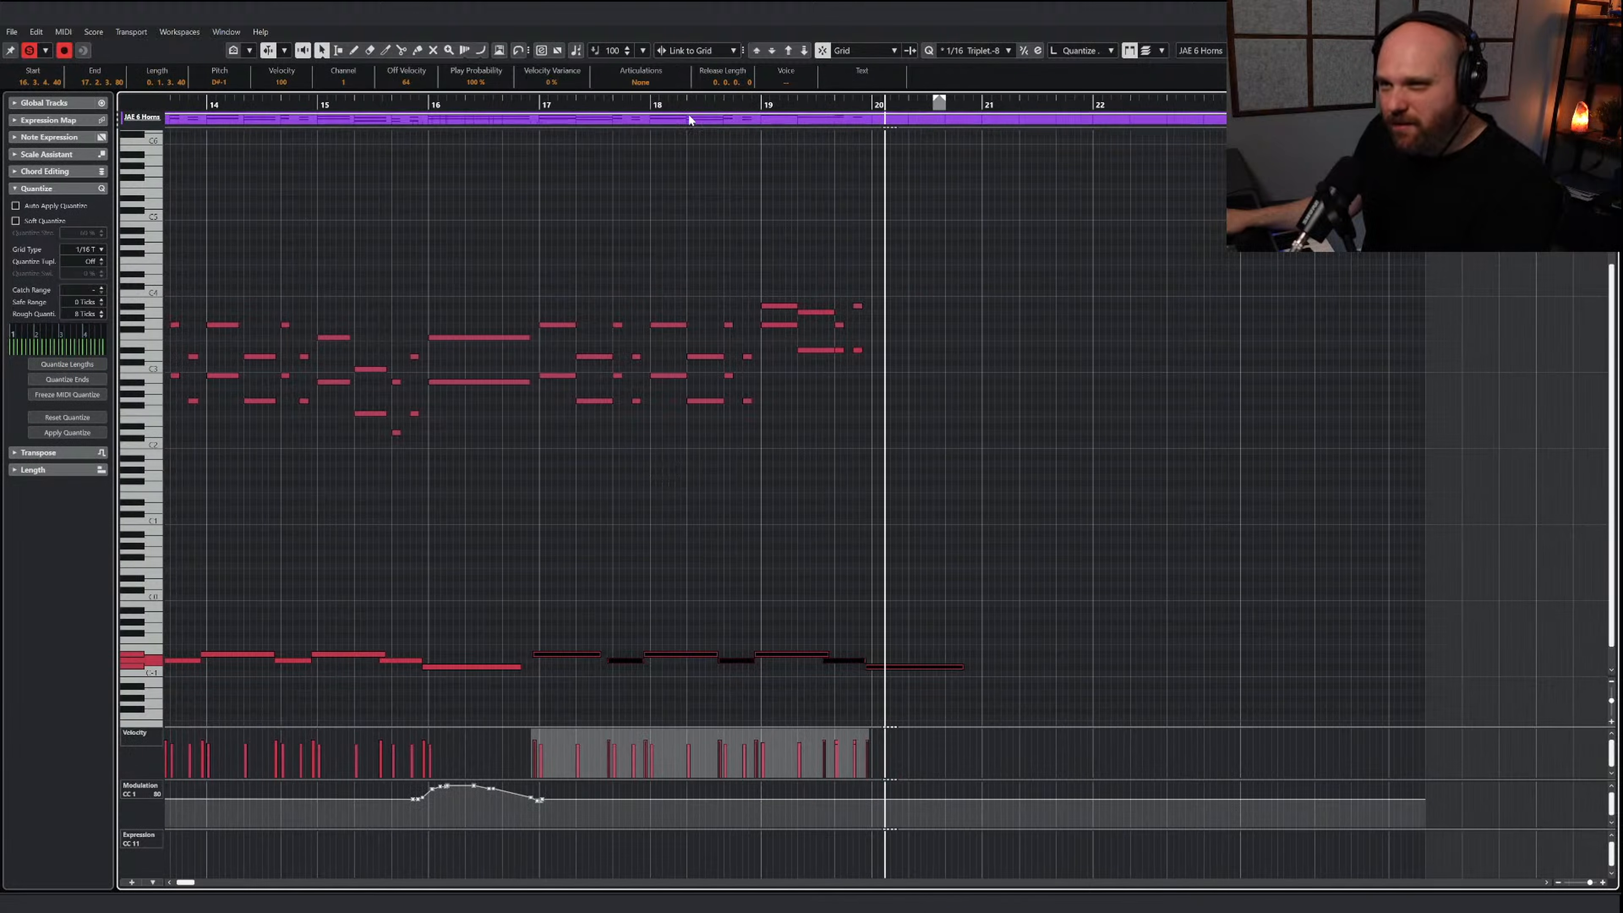
drag(652, 104, 364, 104)
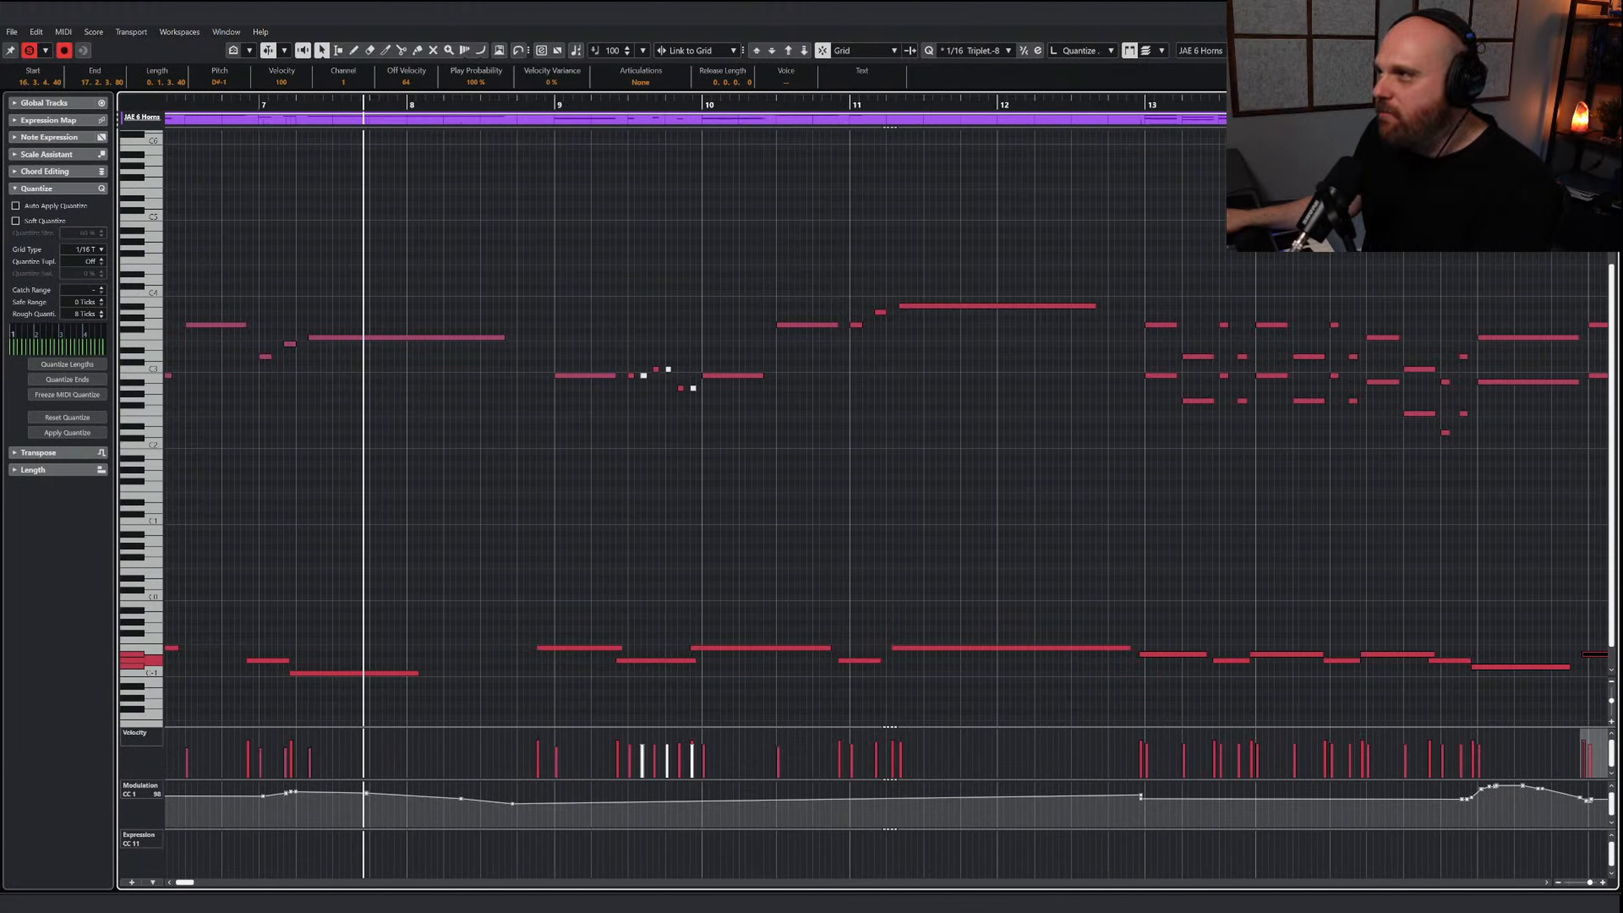
key(Return)
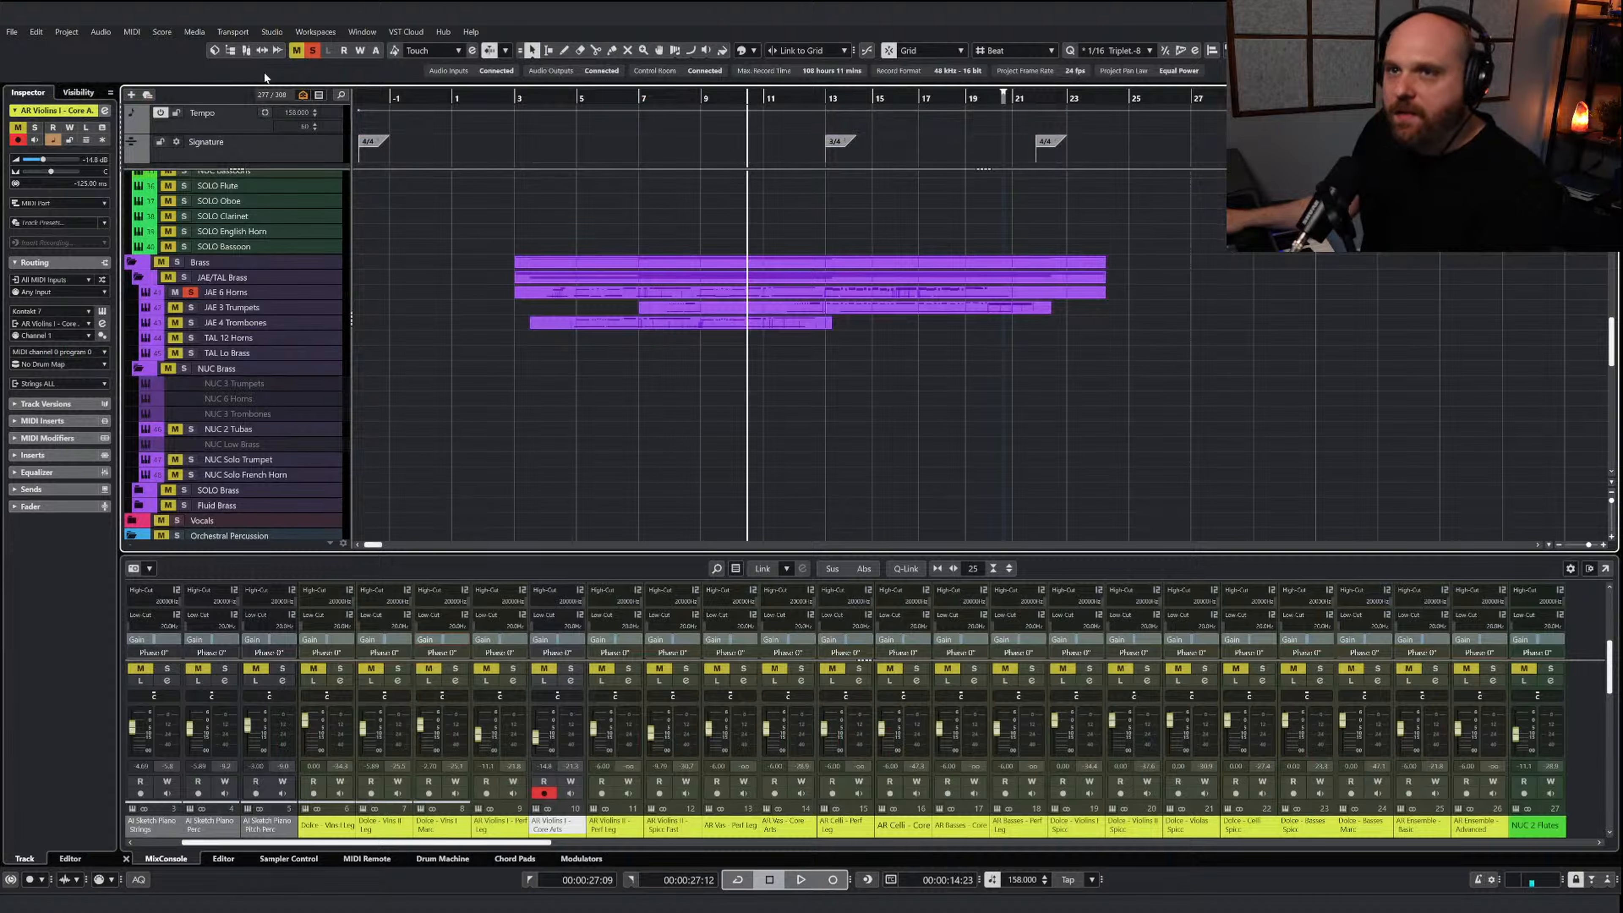
click(312, 51)
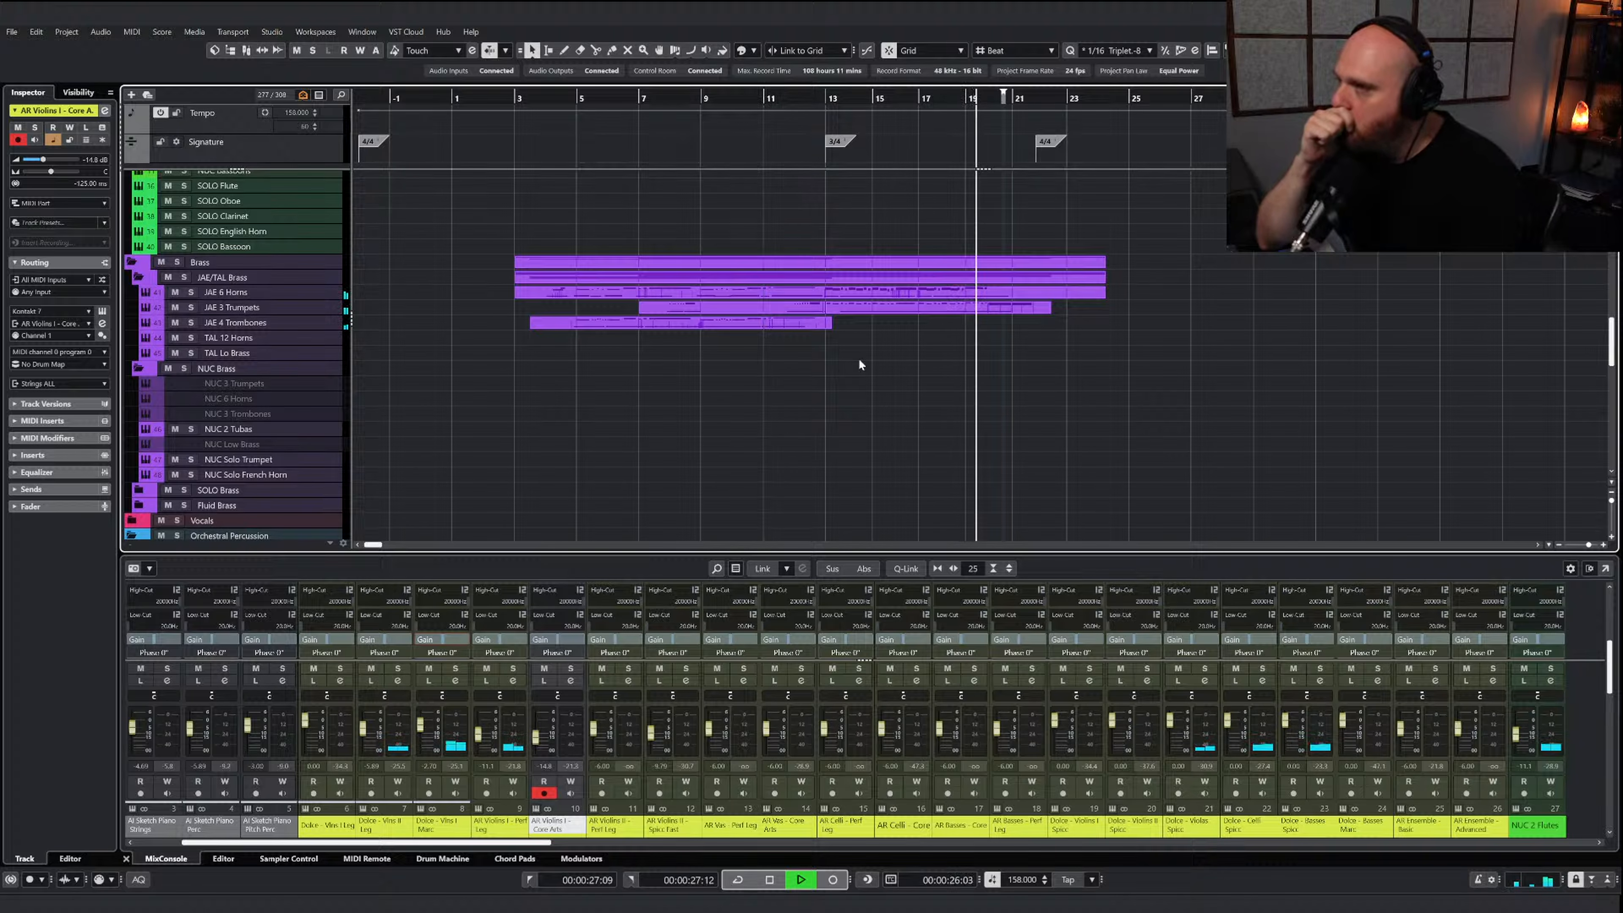
key(space)
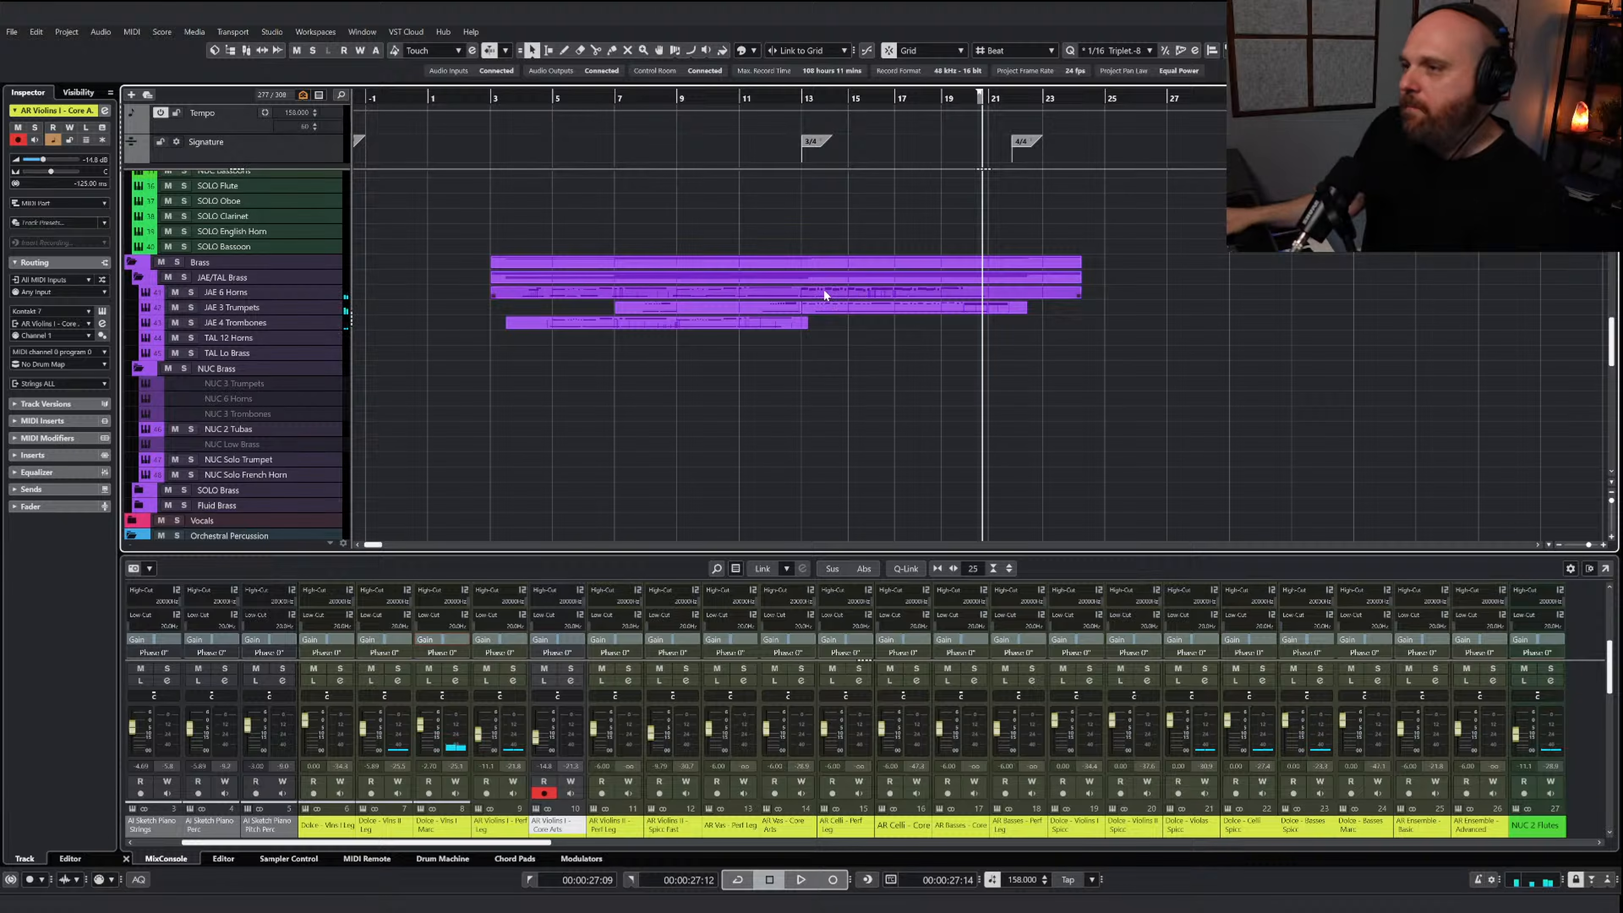
Open the JAE 6 Horns and JAE 3 Trumpets parts together and shorten the two held horn notes in bar 16
drag(1068, 363, 922, 289)
double_click(922, 289)
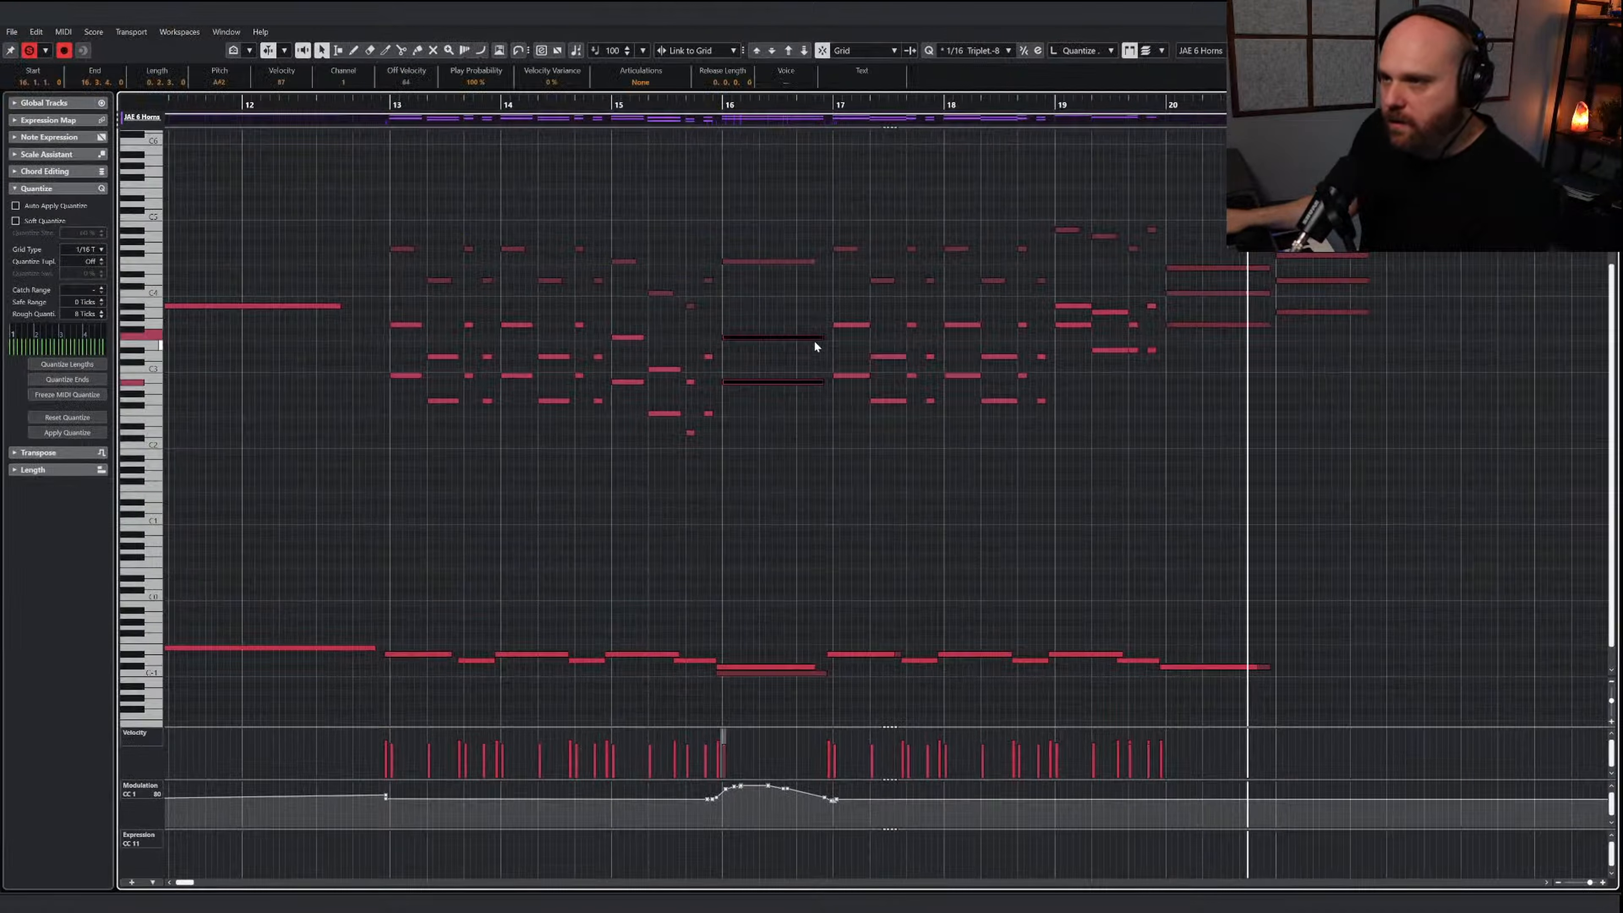
drag(809, 338, 809, 338)
click(802, 311)
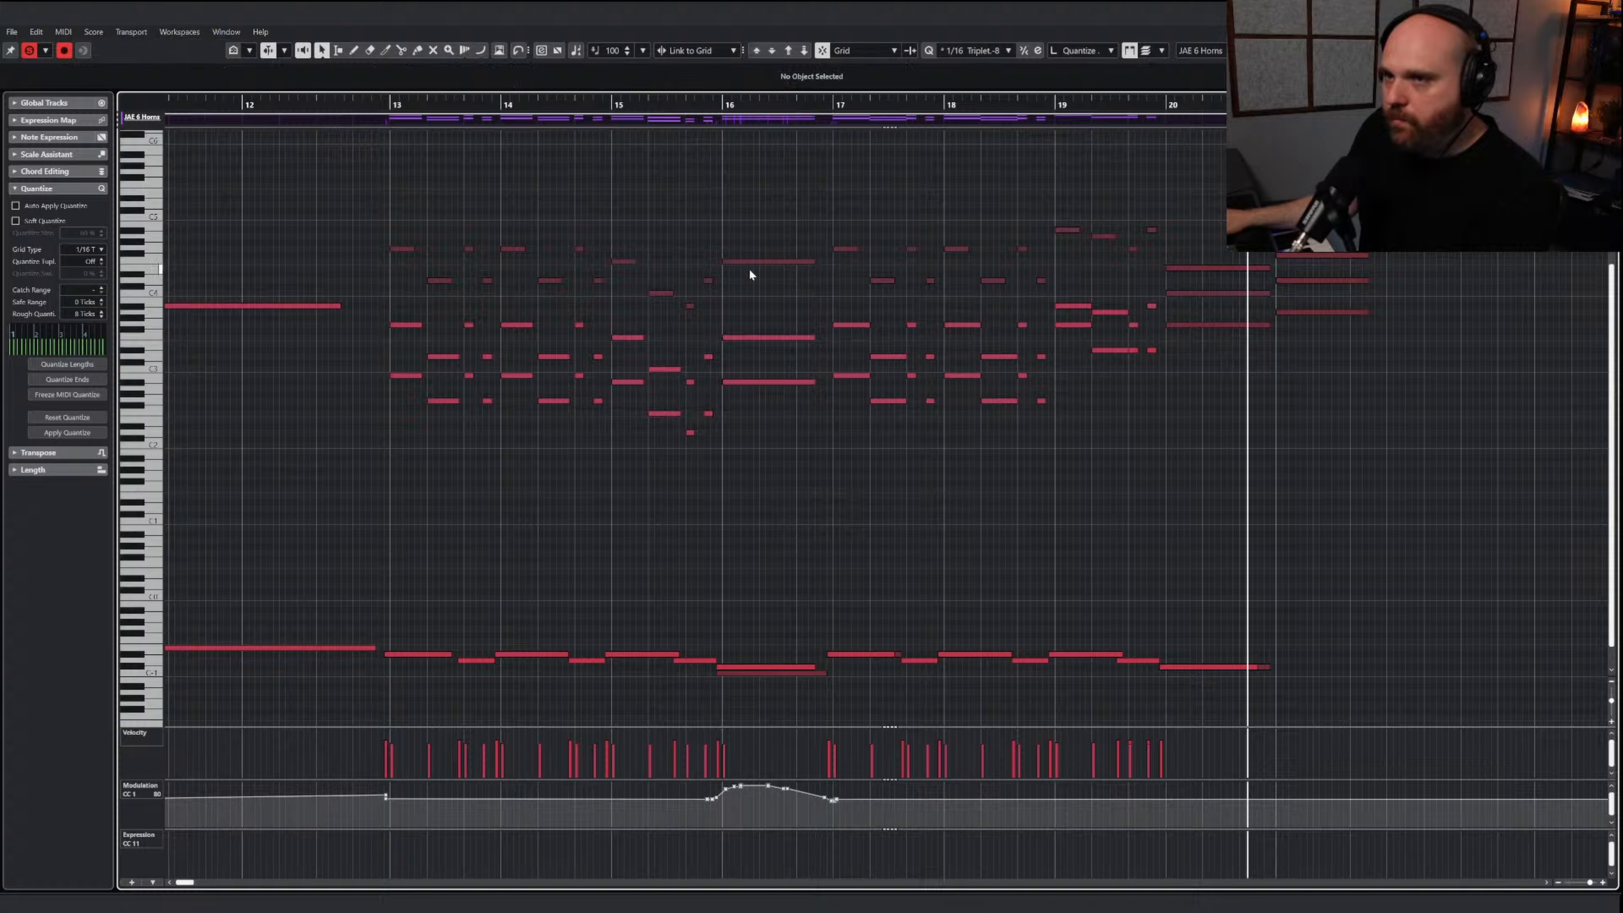
Copy the trumpet melody notes from bars 13 to 19 and return to the project with the playhead at bar 13
drag(404, 236, 720, 312)
click(466, 318)
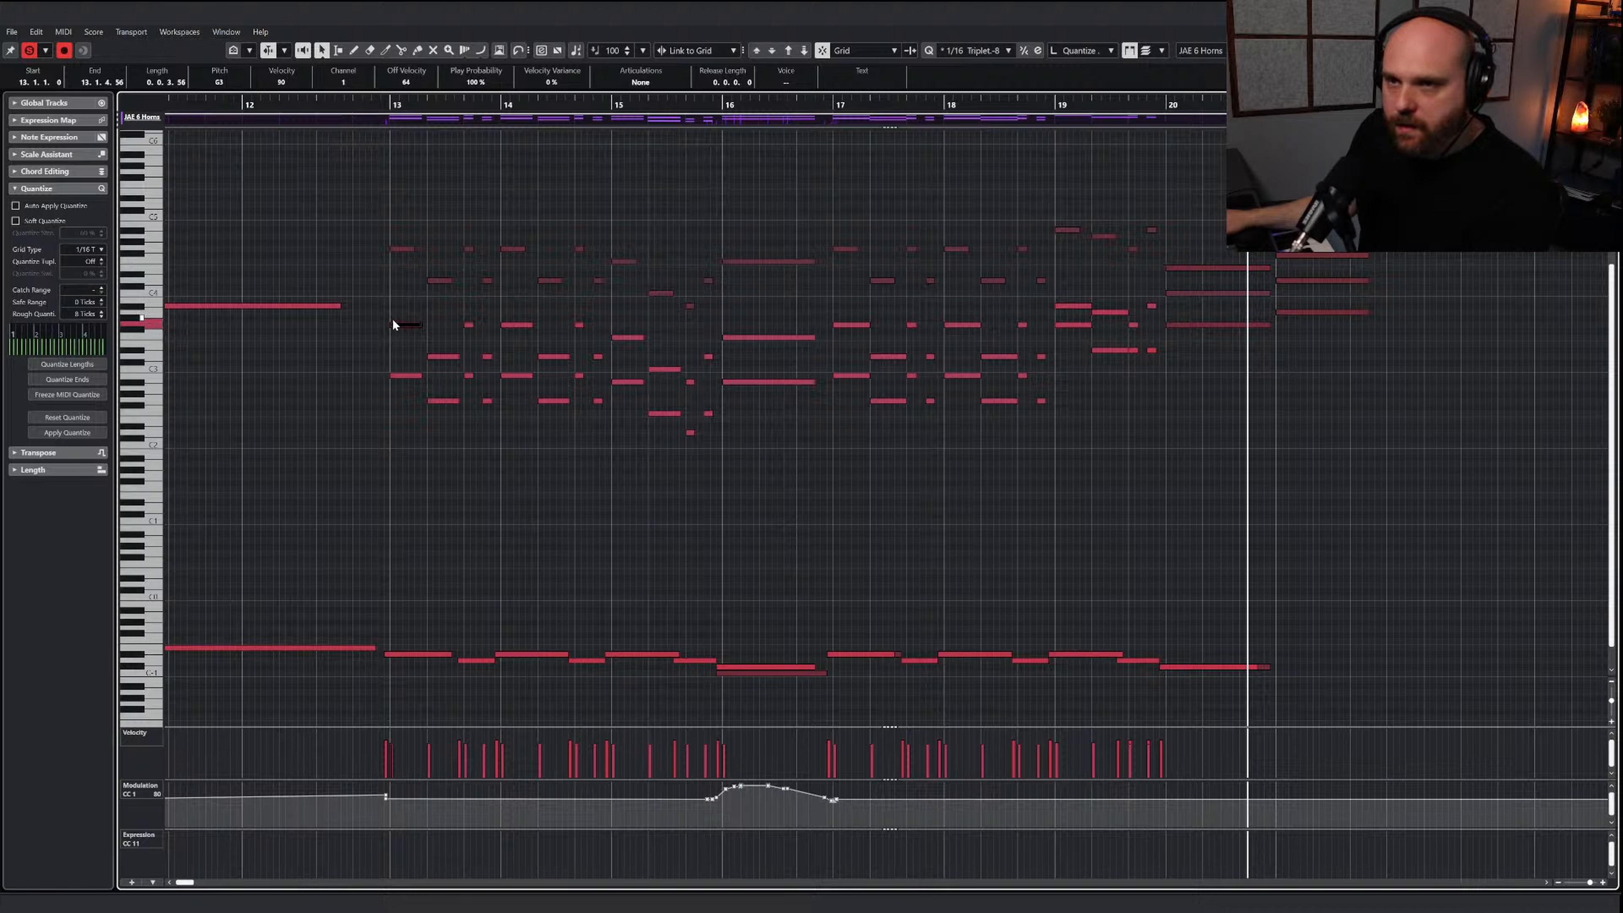
drag(397, 229, 1151, 259)
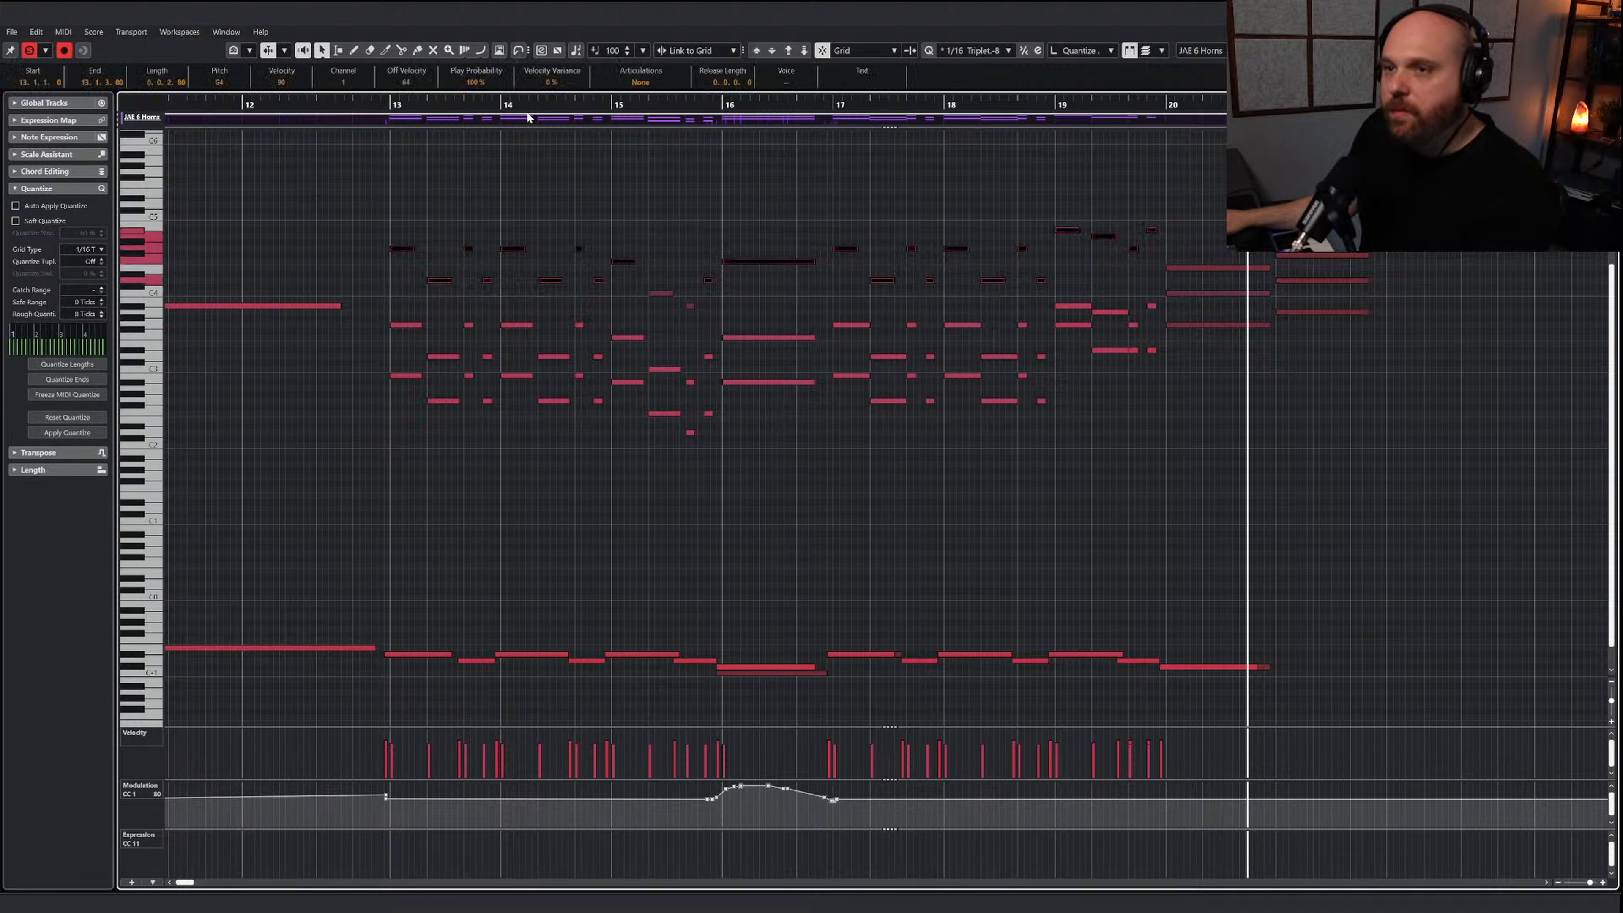
key(j)
click(391, 106)
key(Return)
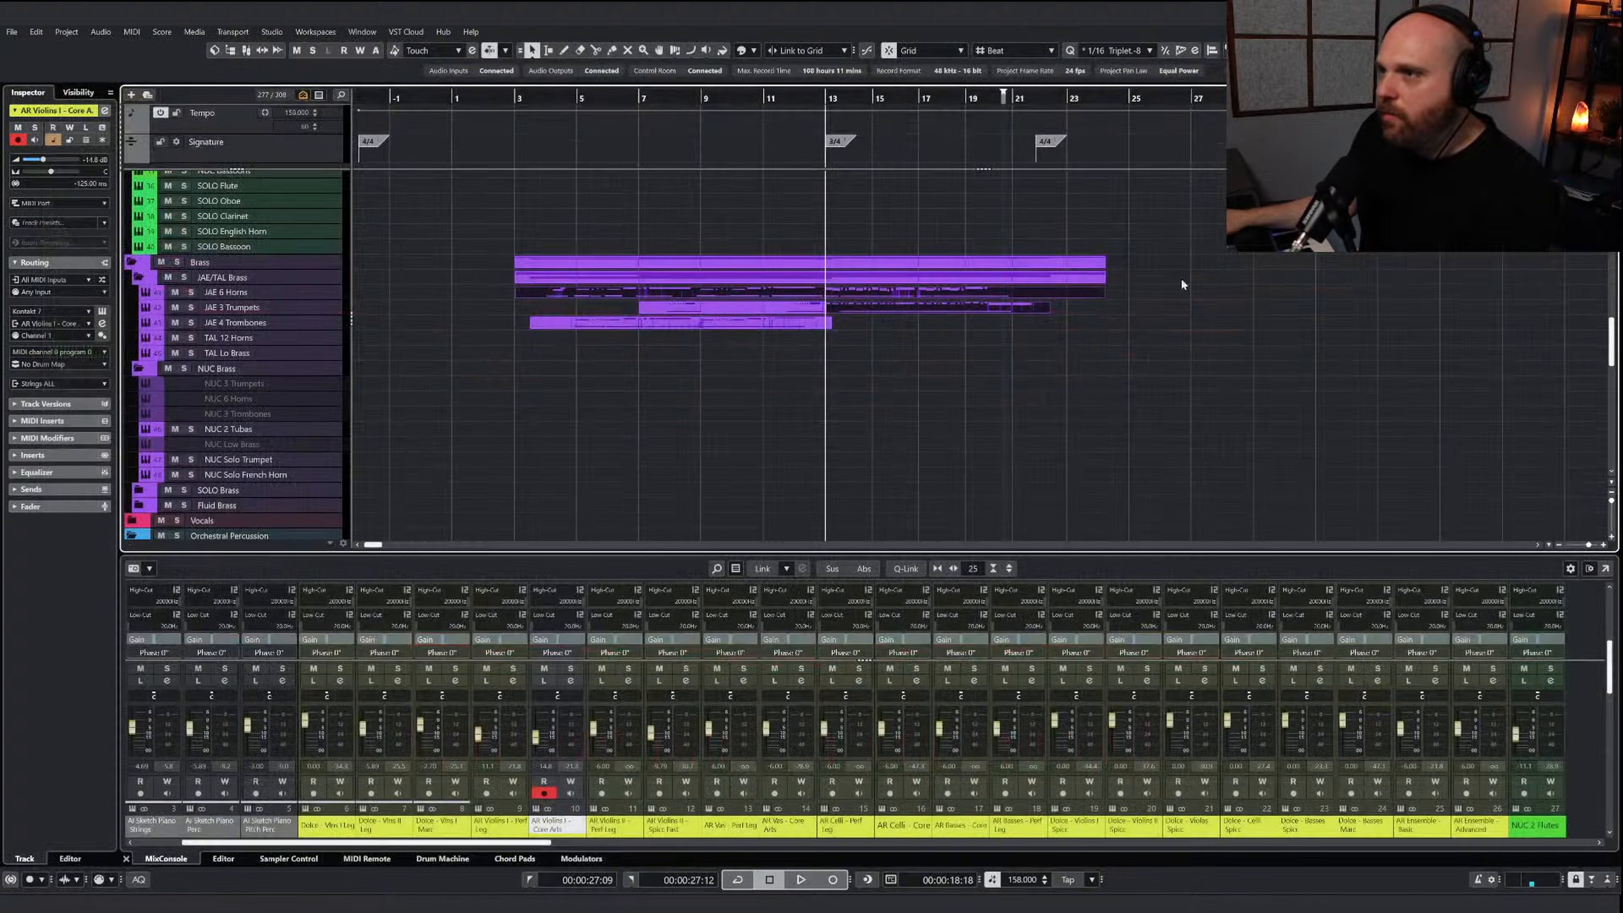
Extend the end of the JAE 4 Trombones part to about bar 27 and open it in the Key Editor
click(808, 325)
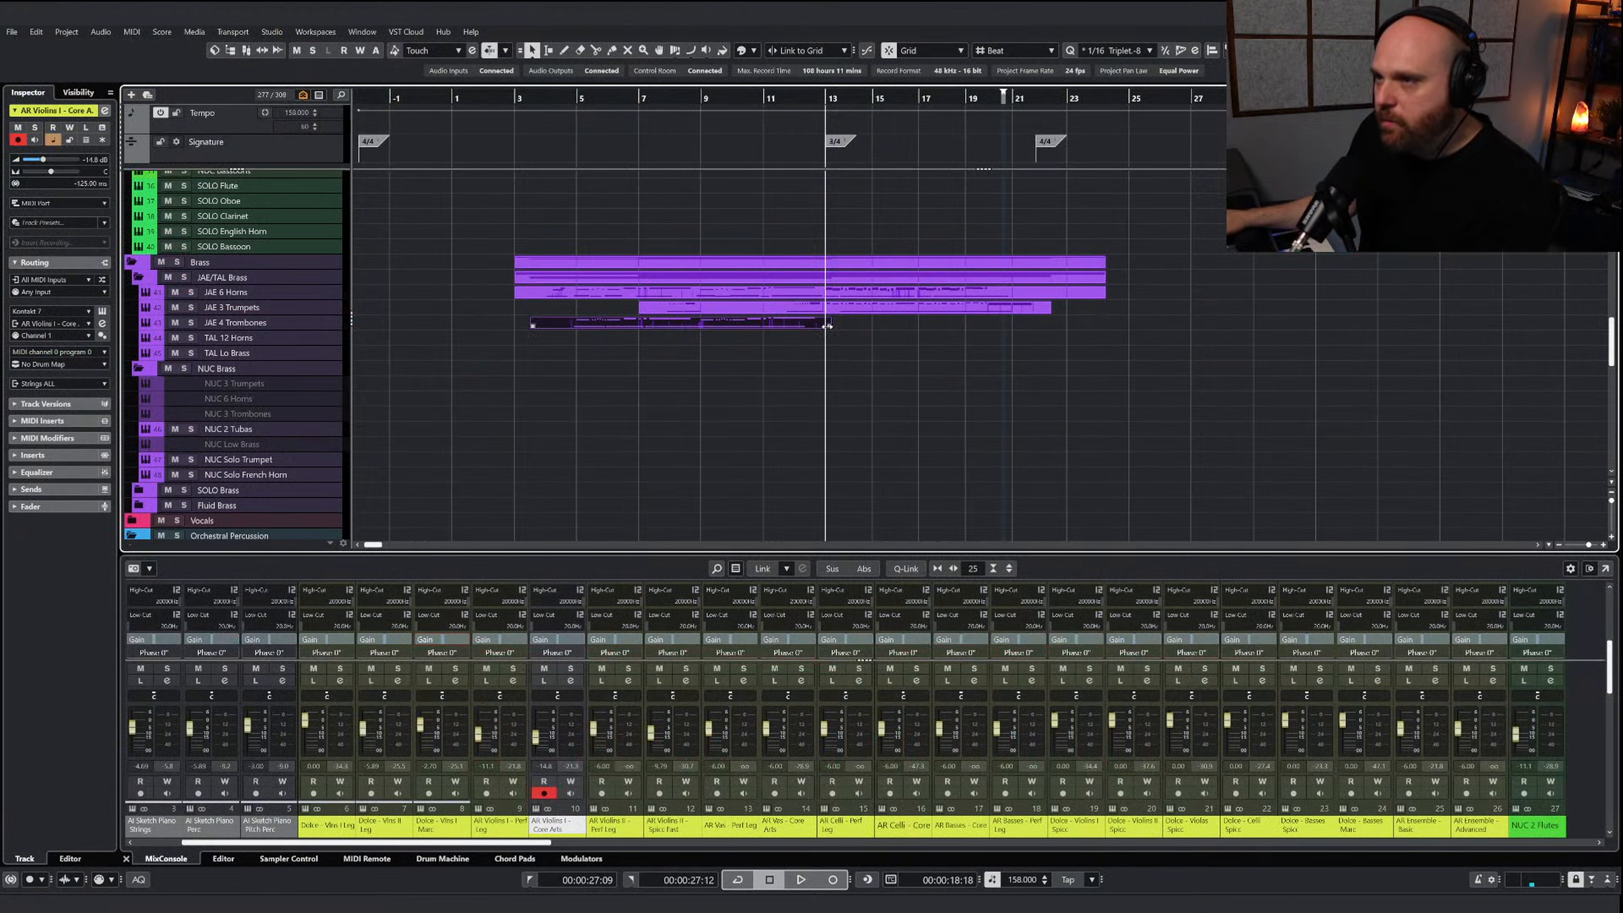
drag(828, 326, 1181, 356)
key(Return)
Paste the trumpet melody into the trombone part at bar 13 and transpose it down two octaves
key(ctrl+v)
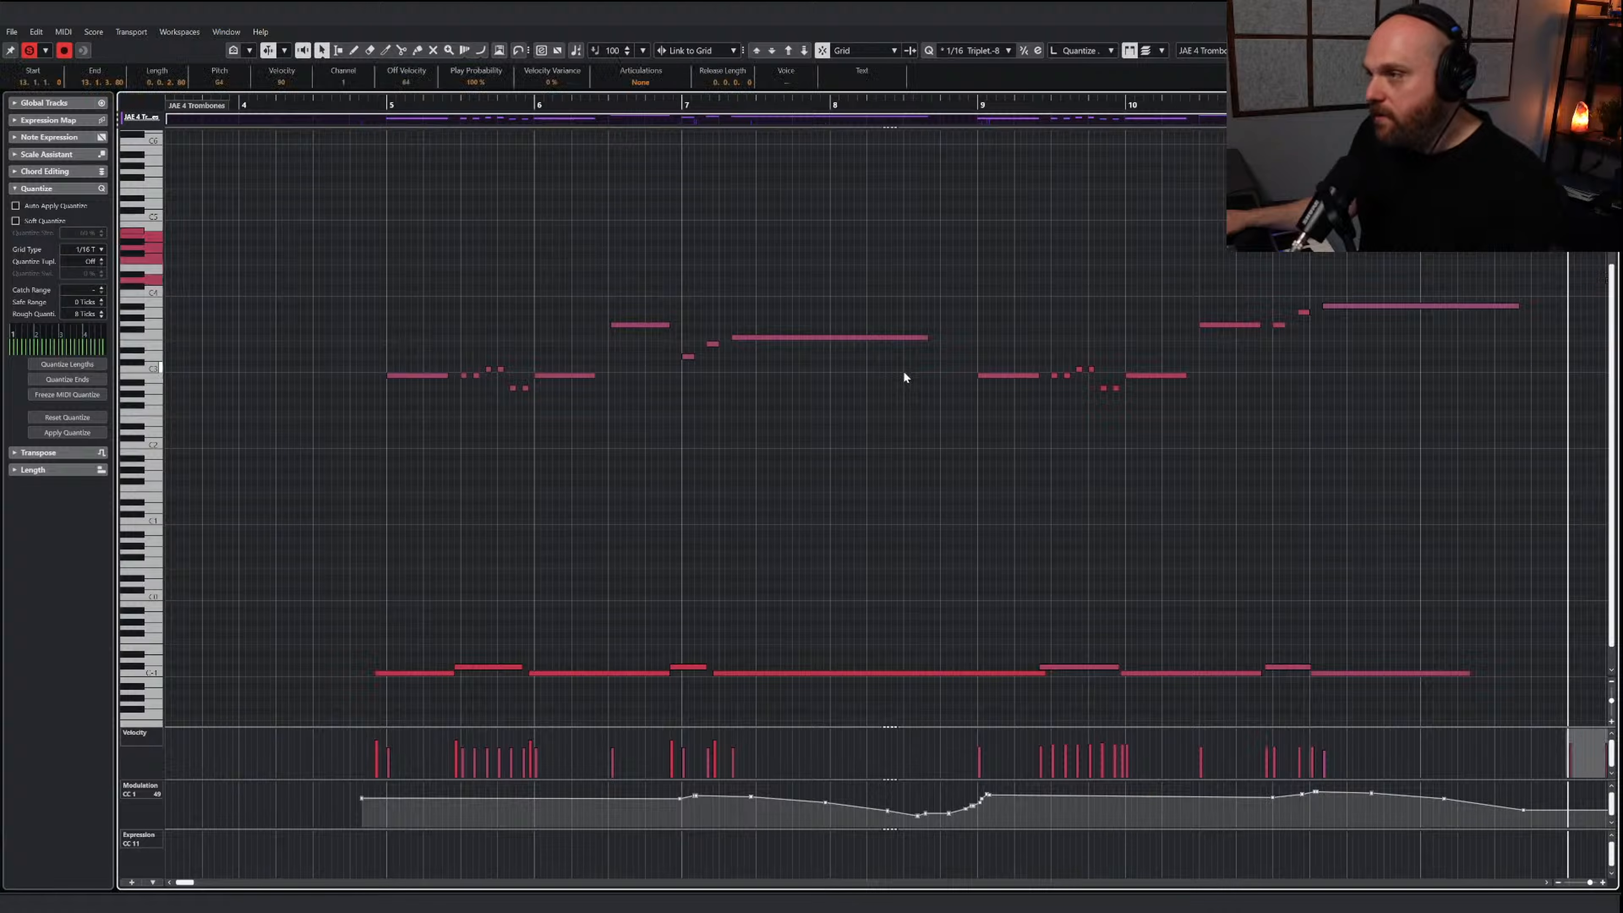
key(g)
key(g)
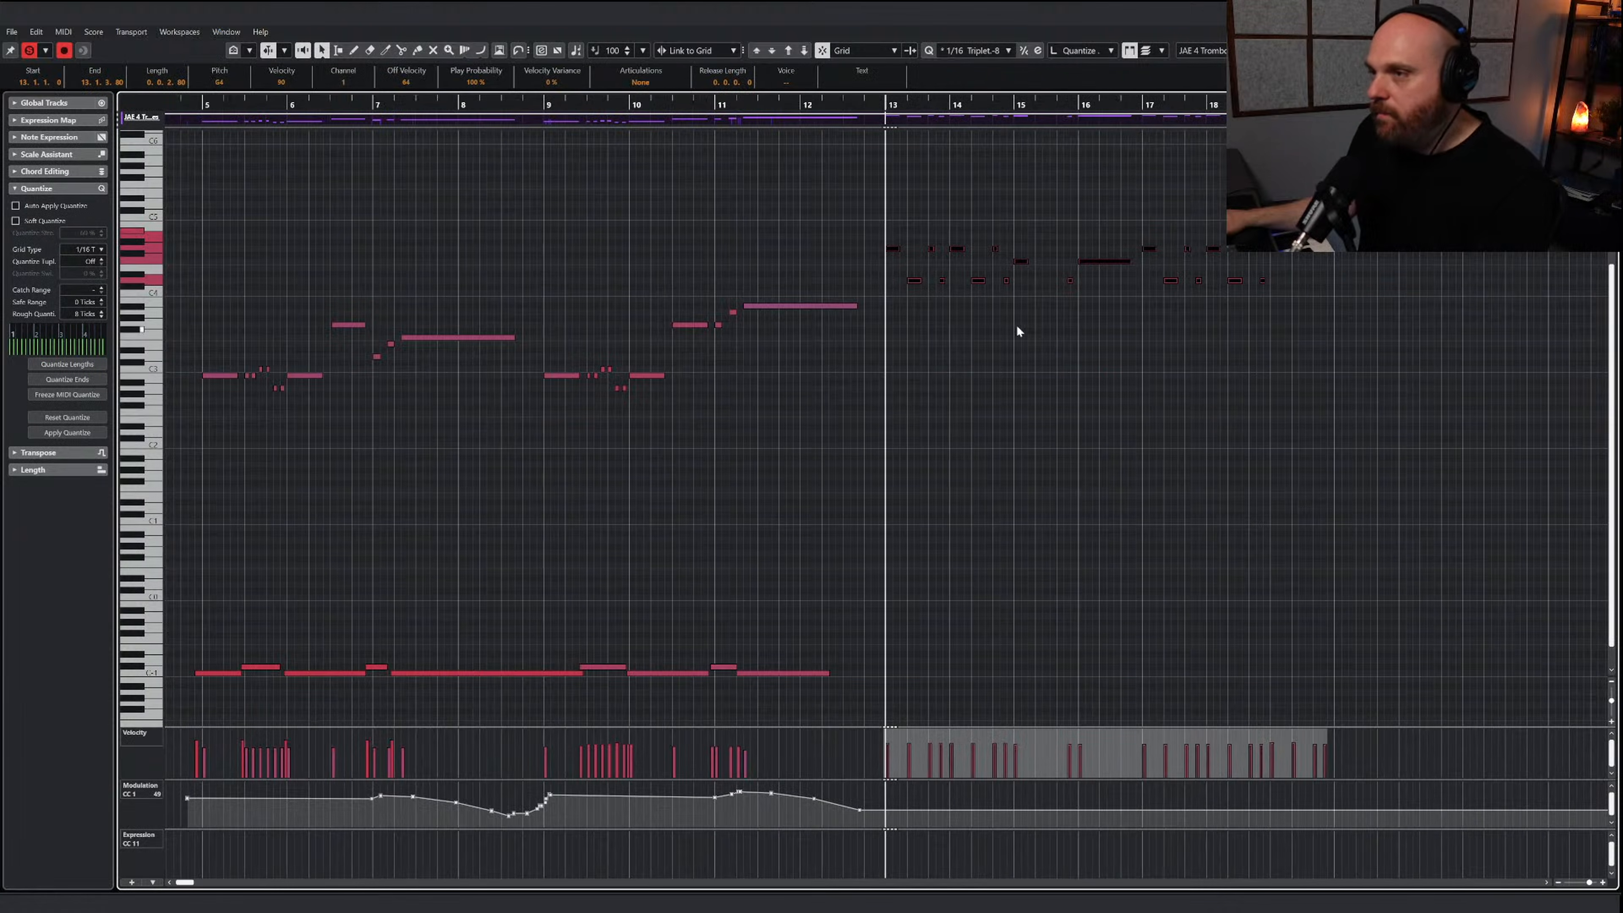
click(802, 56)
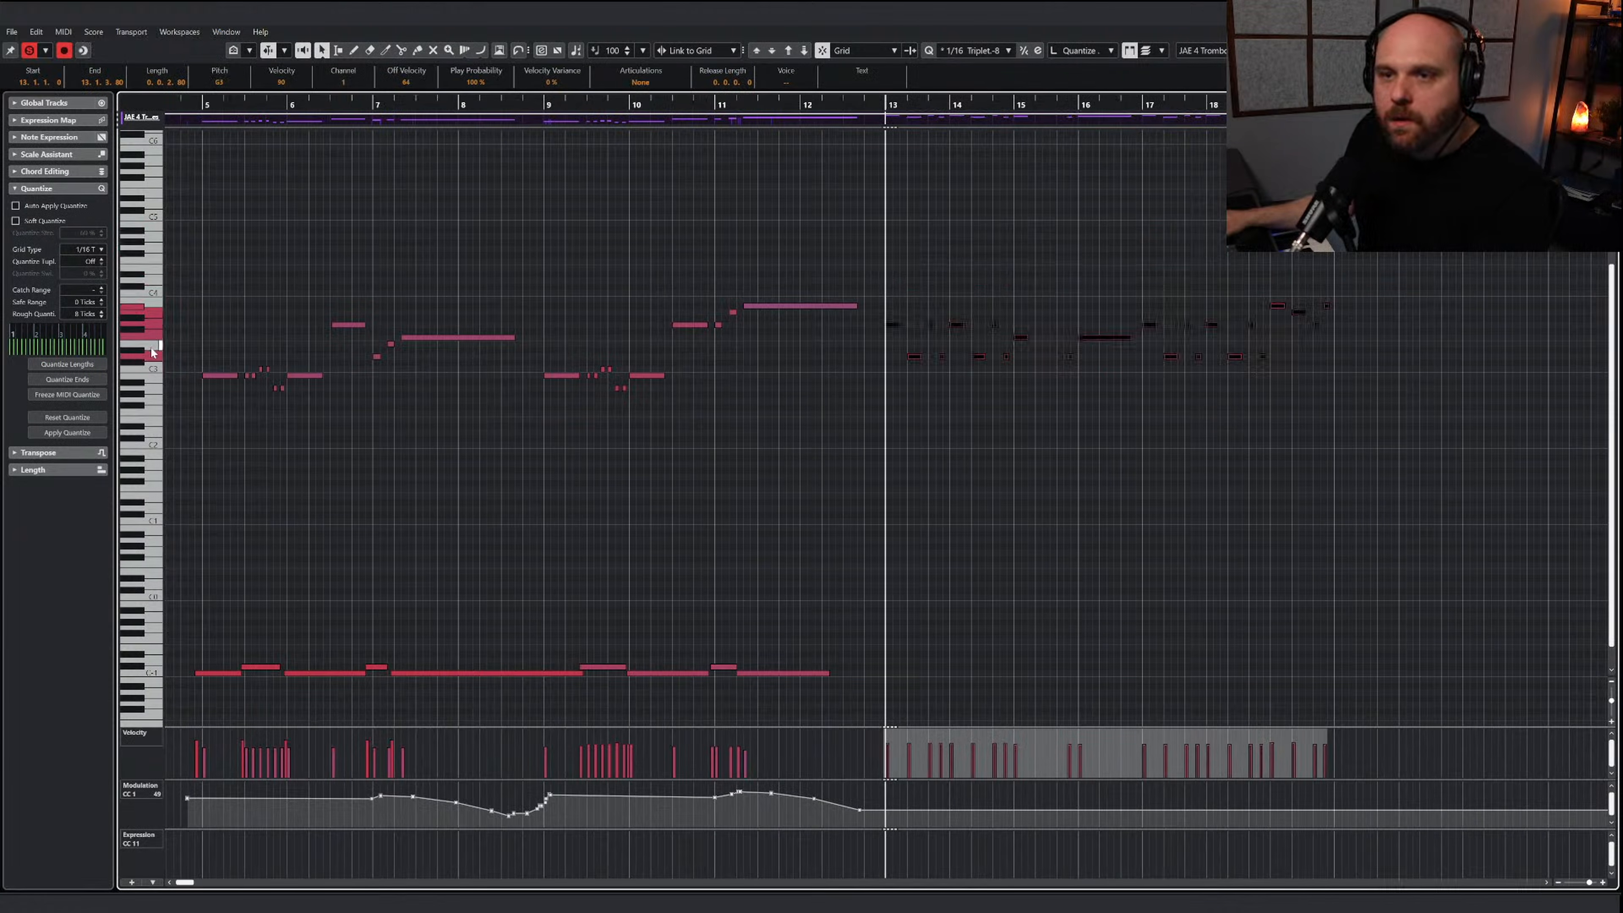
click(806, 53)
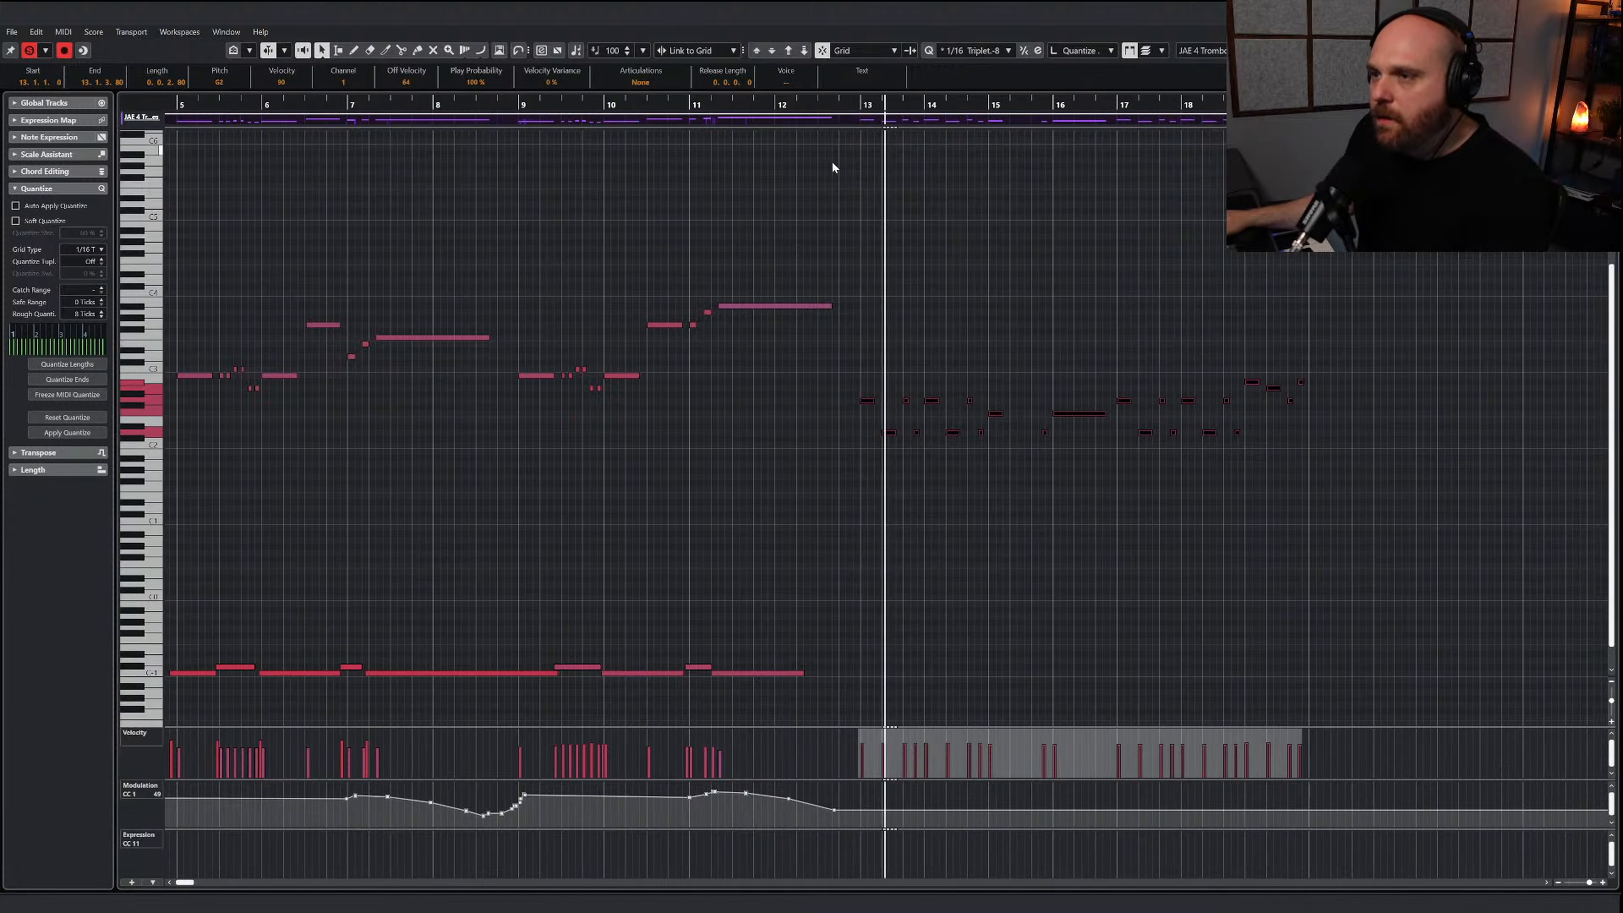
Draw a rise in the trombones' modulation curve (CC 1) leading into bar 13, up to 111
right_click(897, 450)
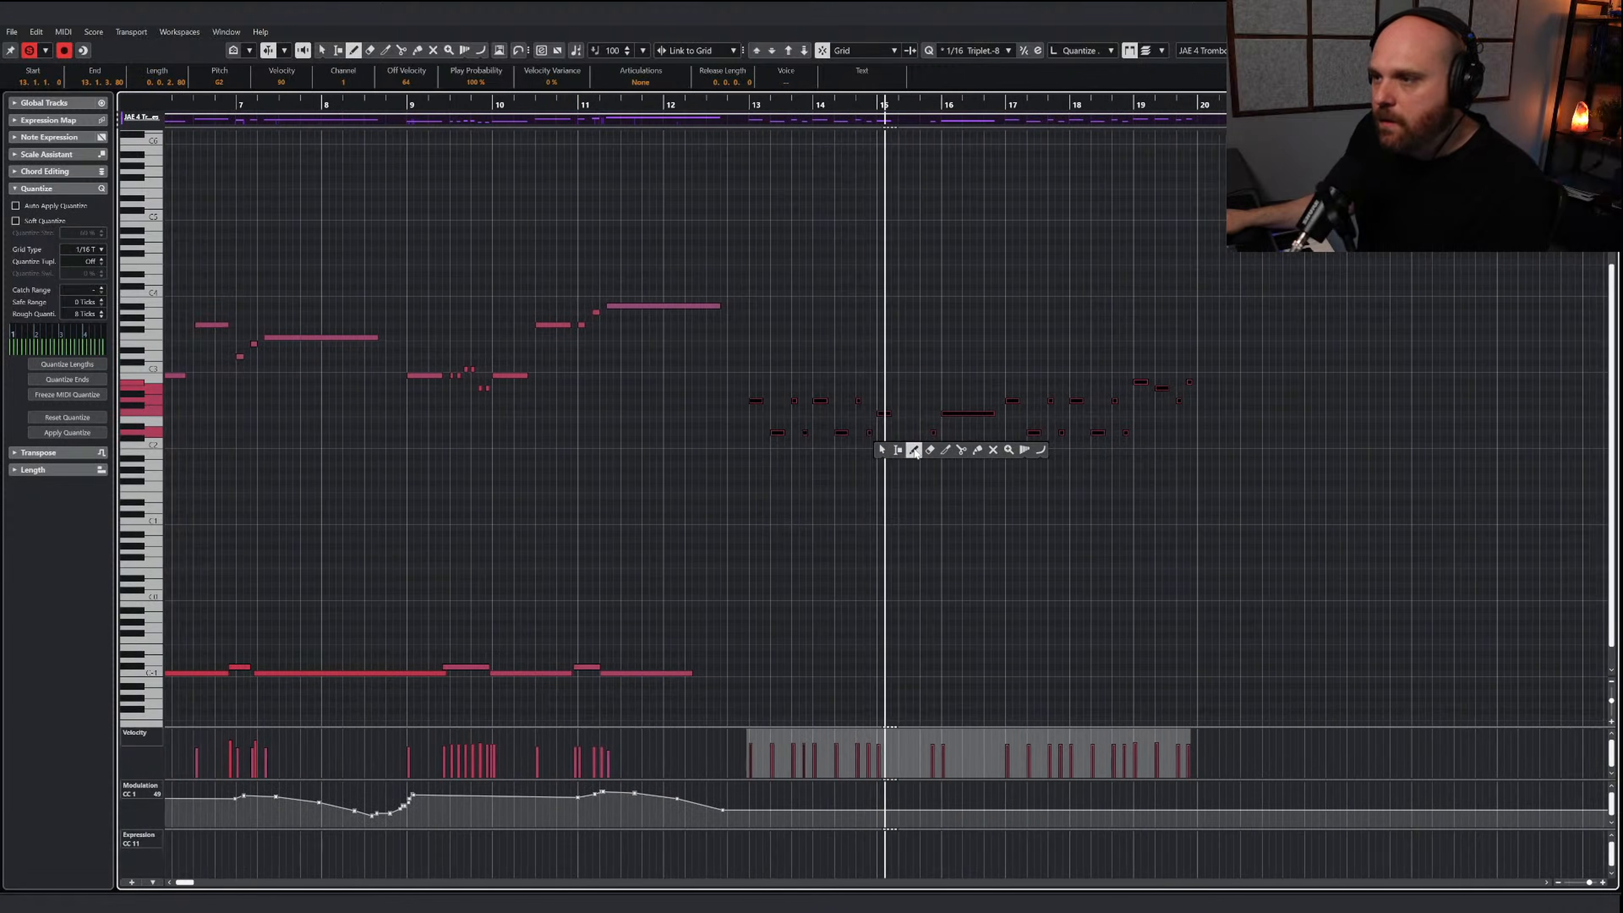
click(914, 450)
drag(703, 807, 724, 787)
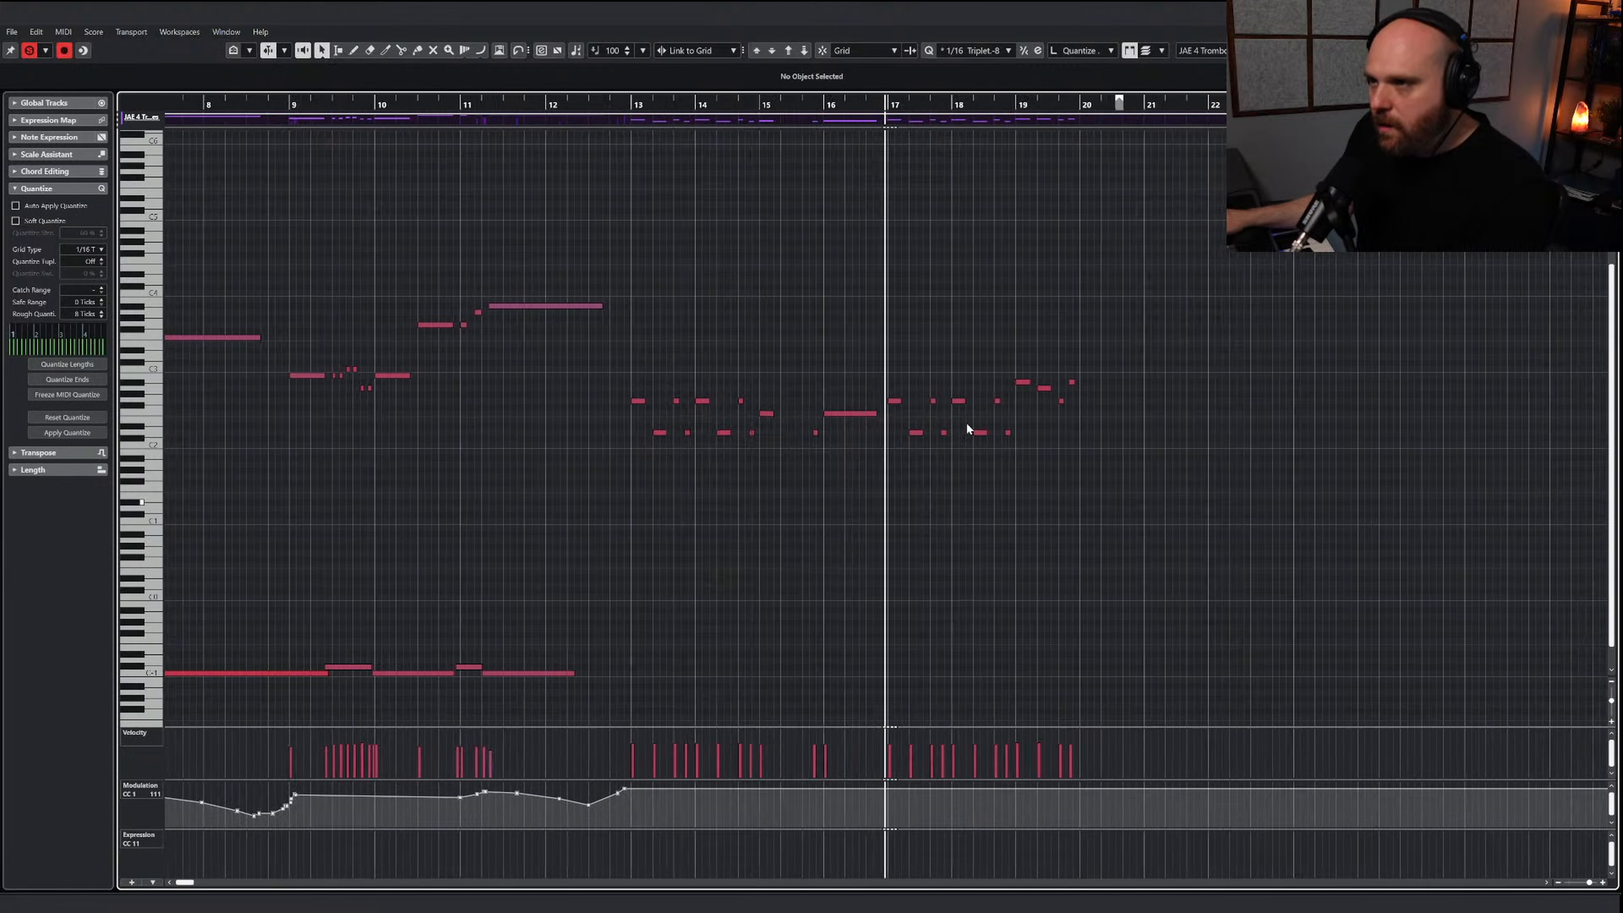
Turn off the editor solo and play the pasted trombone line from shortly before bar 13 with the other tracks
key(1)
click(30, 50)
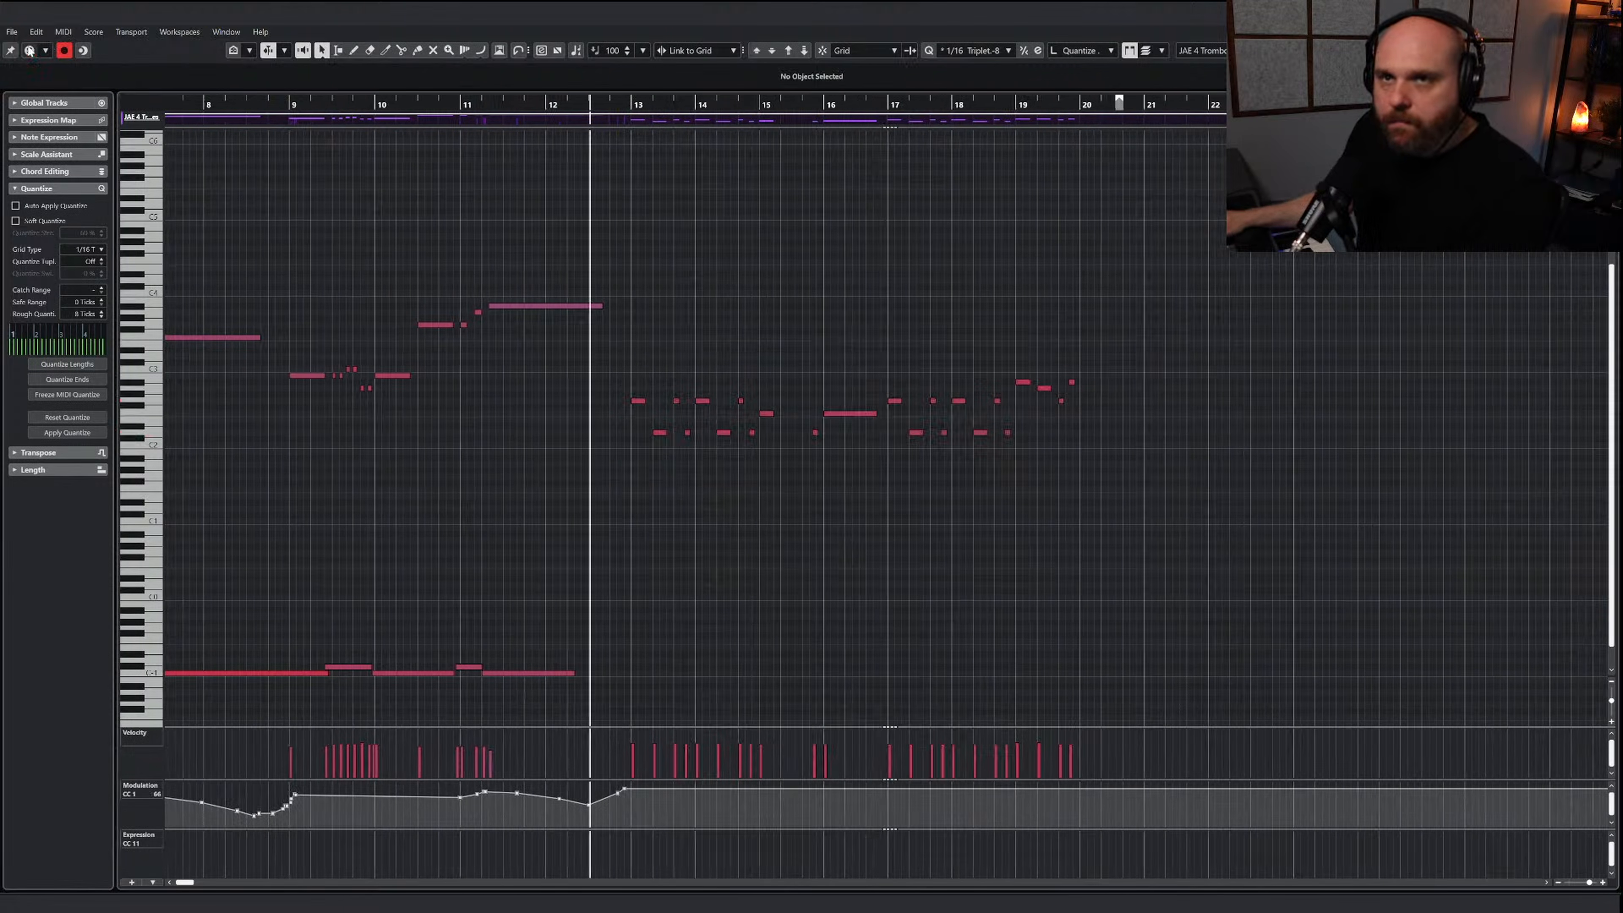
key(space)
key(2)
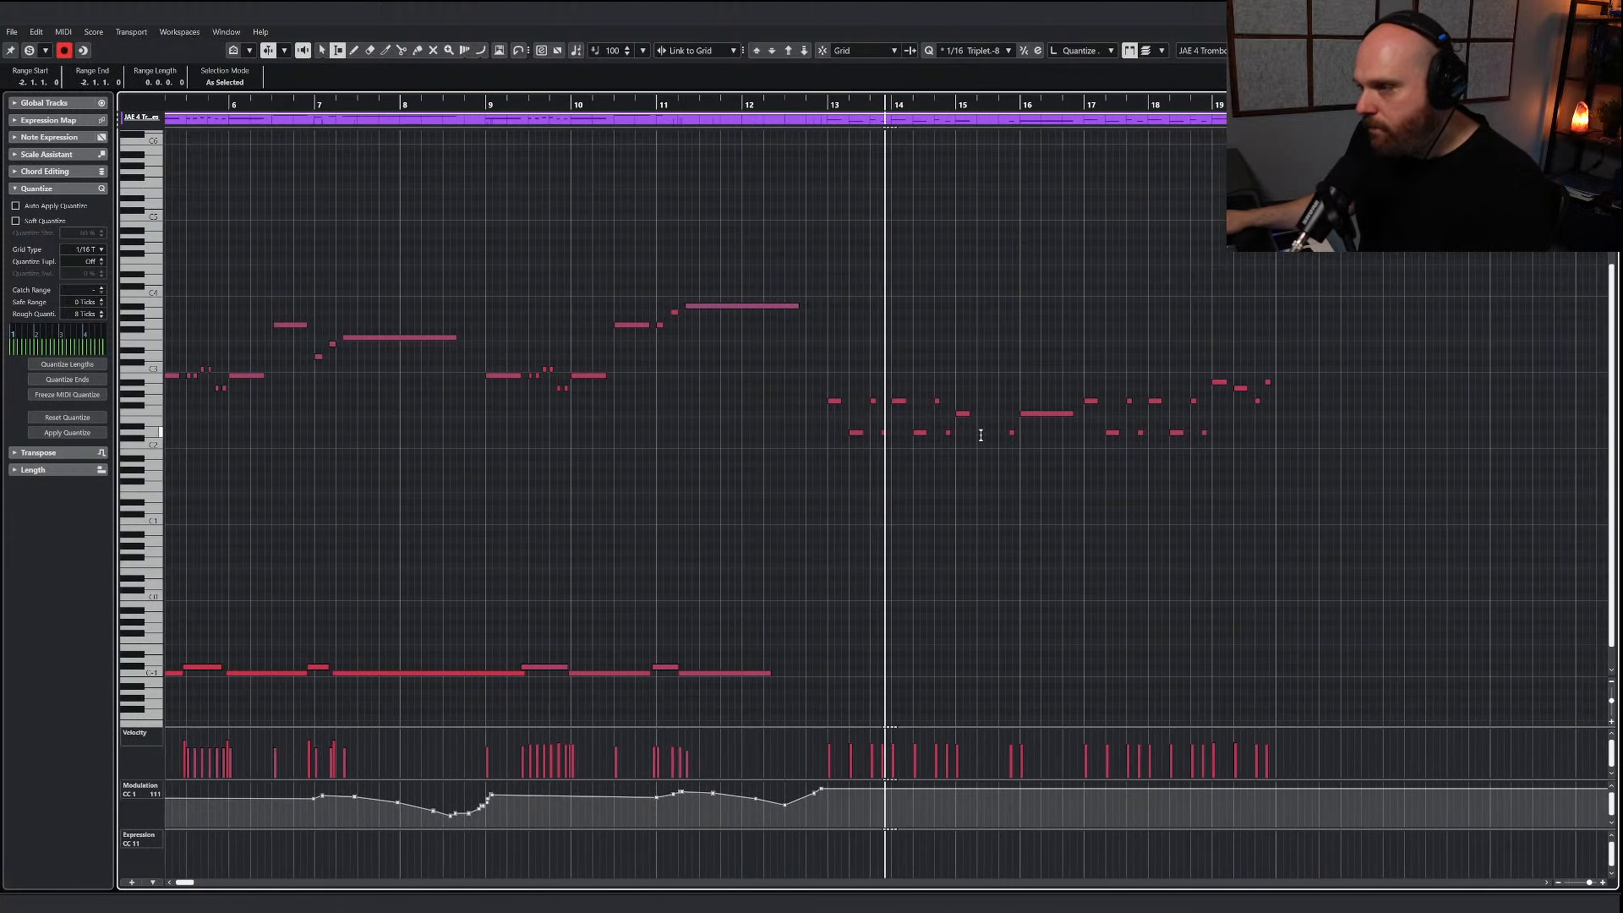
Open the trombones' instrument window beside the notes and draw alternating D-1 staccato and C#-1 staccatissimo keyswitches from just before bar 13 through early bar 15
key(1)
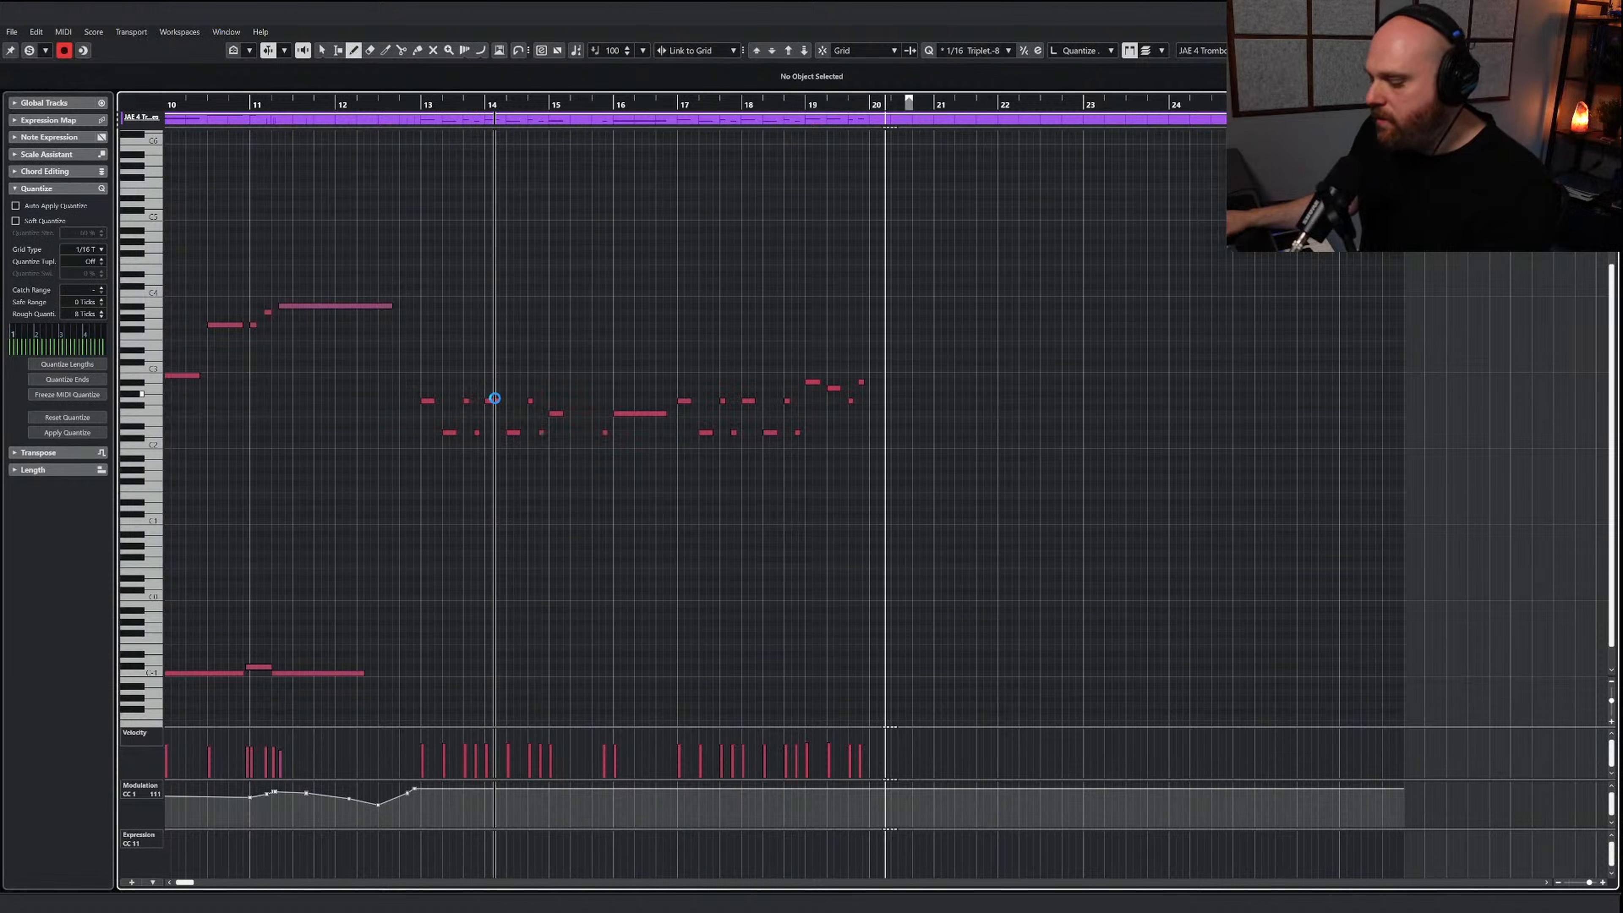
drag(496, 167, 668, 120)
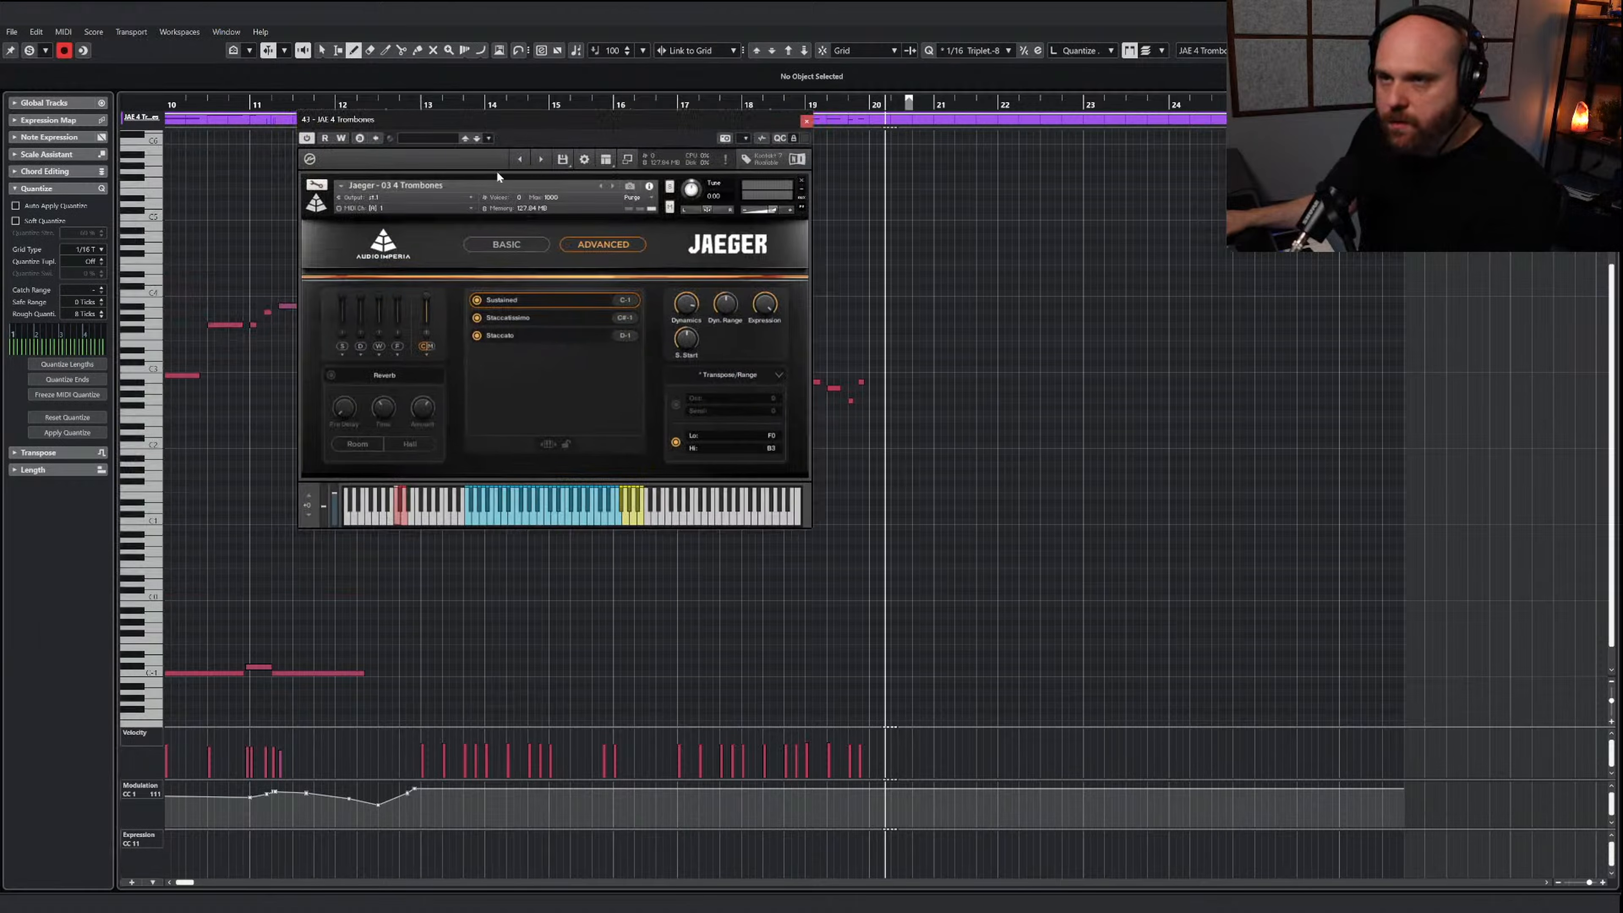
drag(489, 120, 1018, 261)
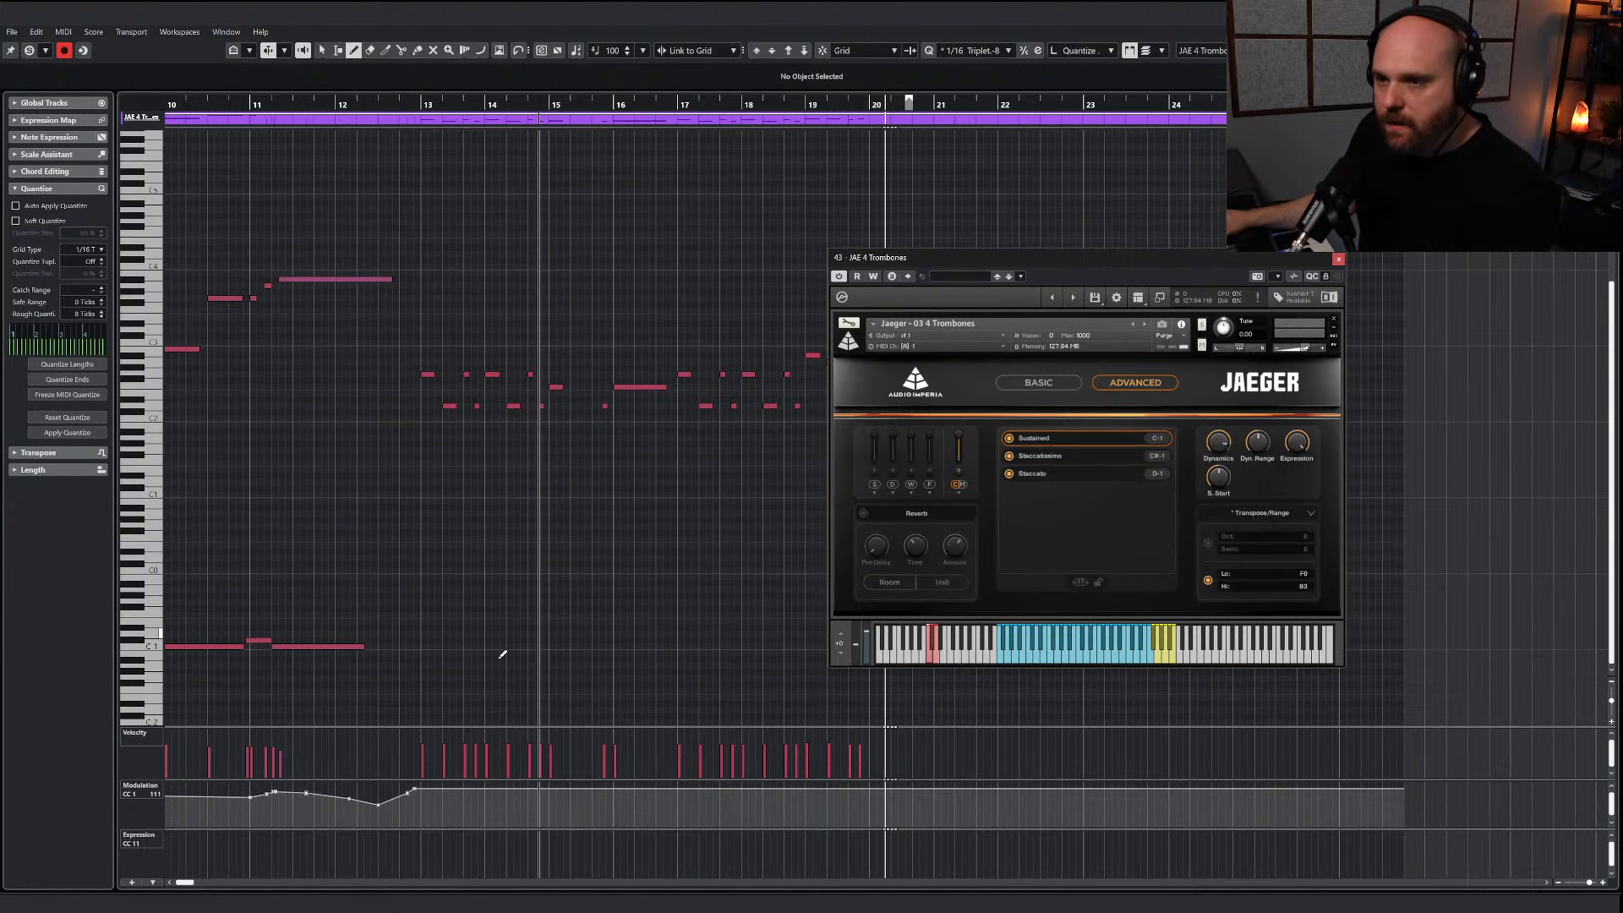
drag(409, 633, 453, 633)
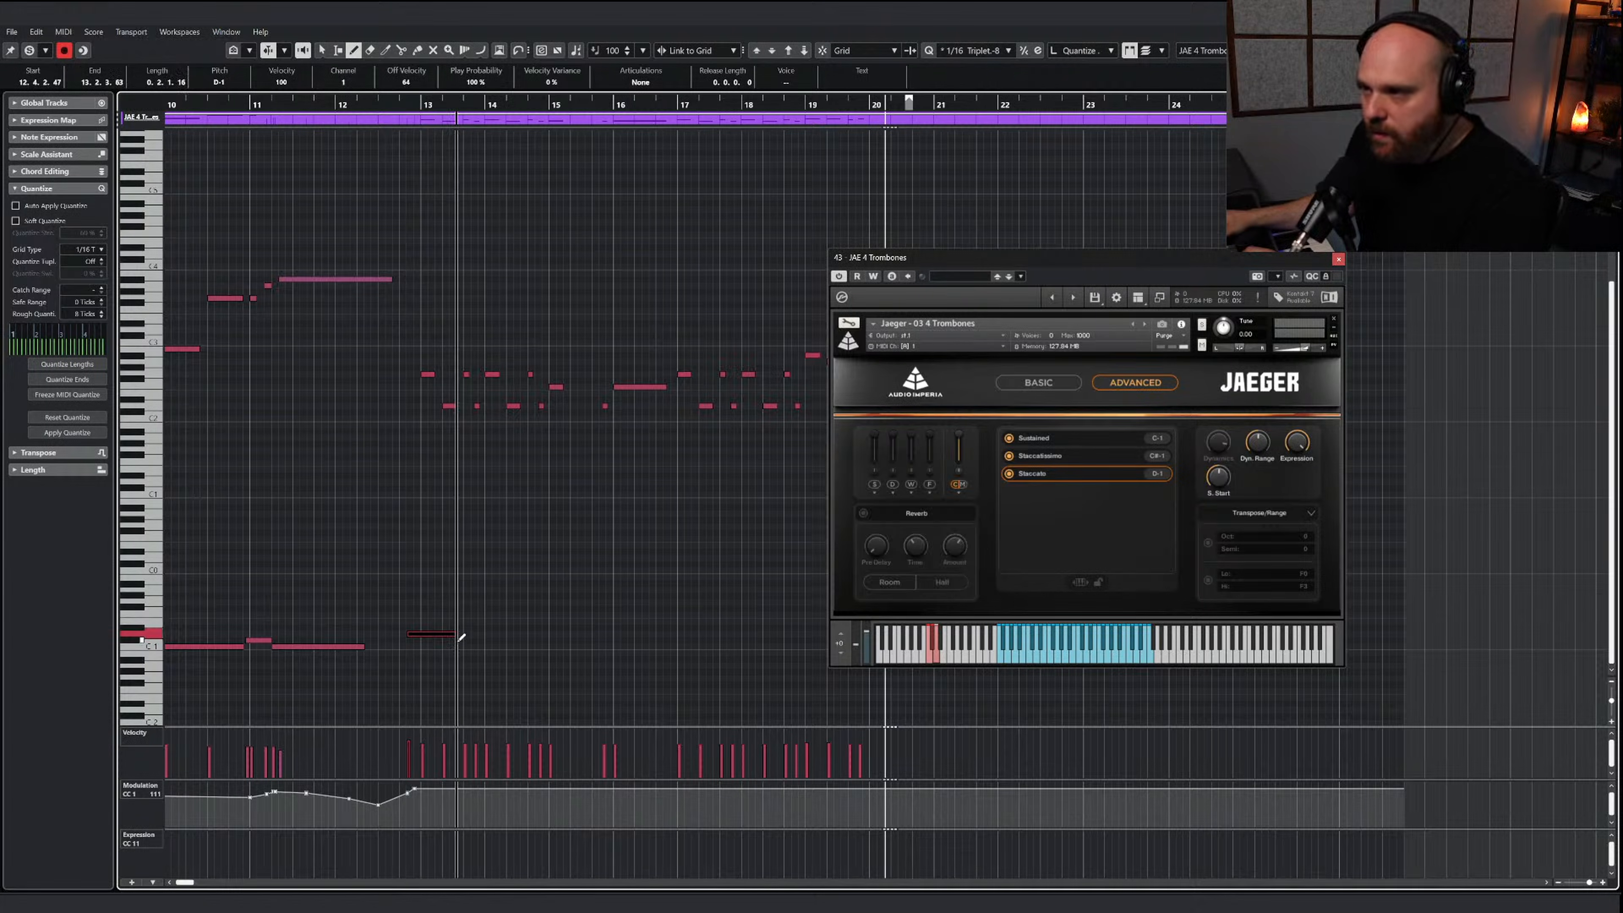
drag(459, 640, 579, 633)
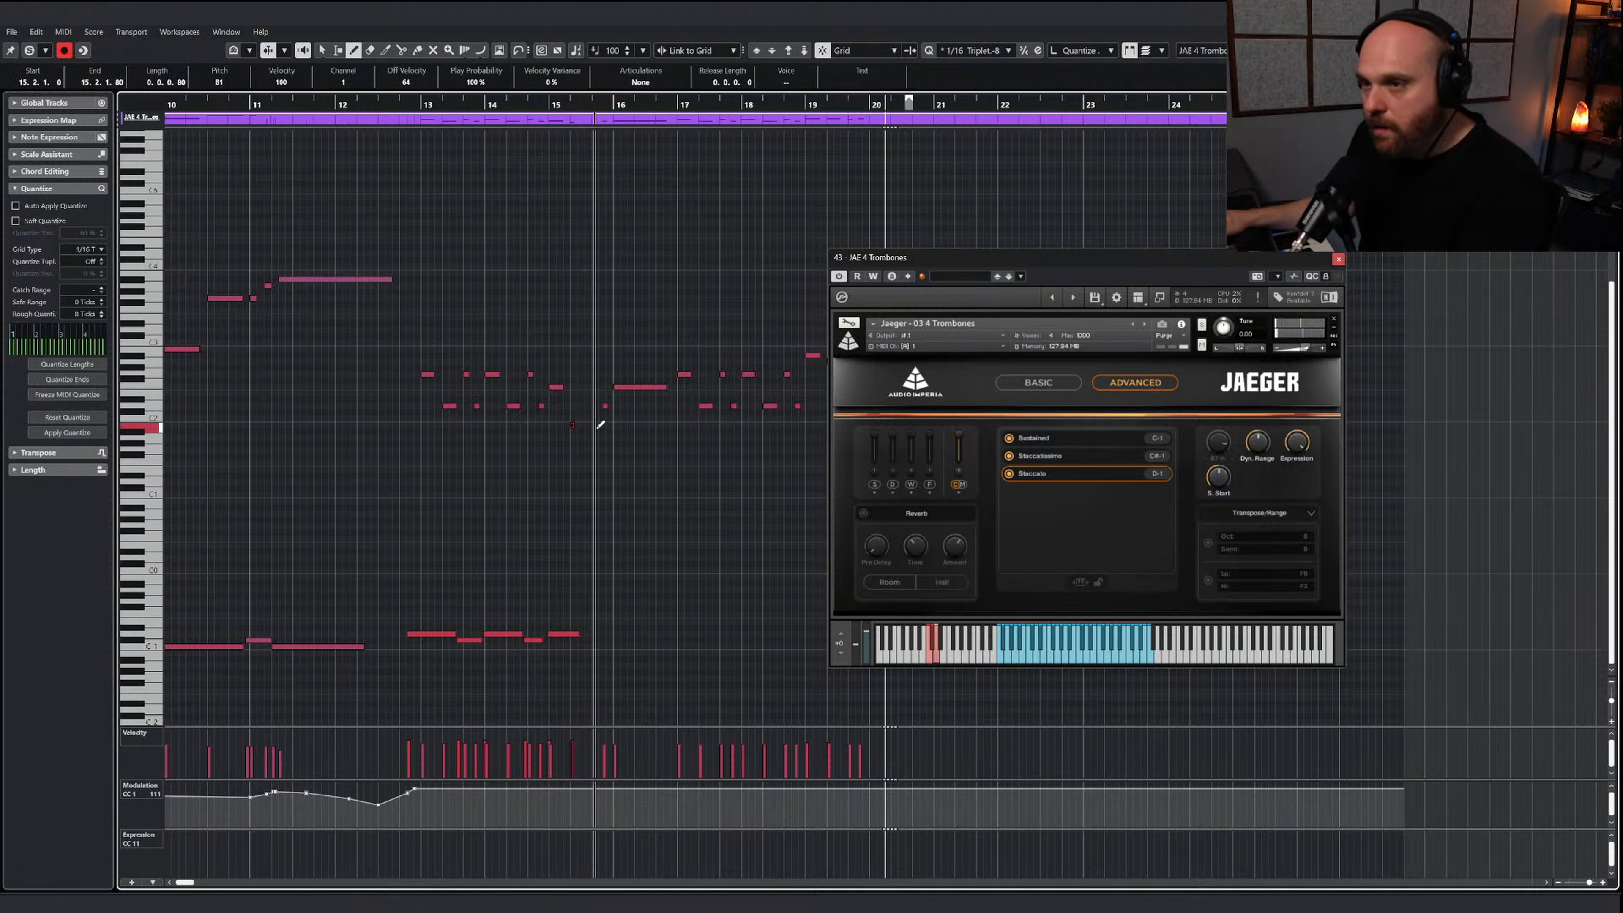
Raise the short trombone note at 15.2.1 to C2, audition it and lower its velocity slightly
key(Up)
click(501, 106)
key(space)
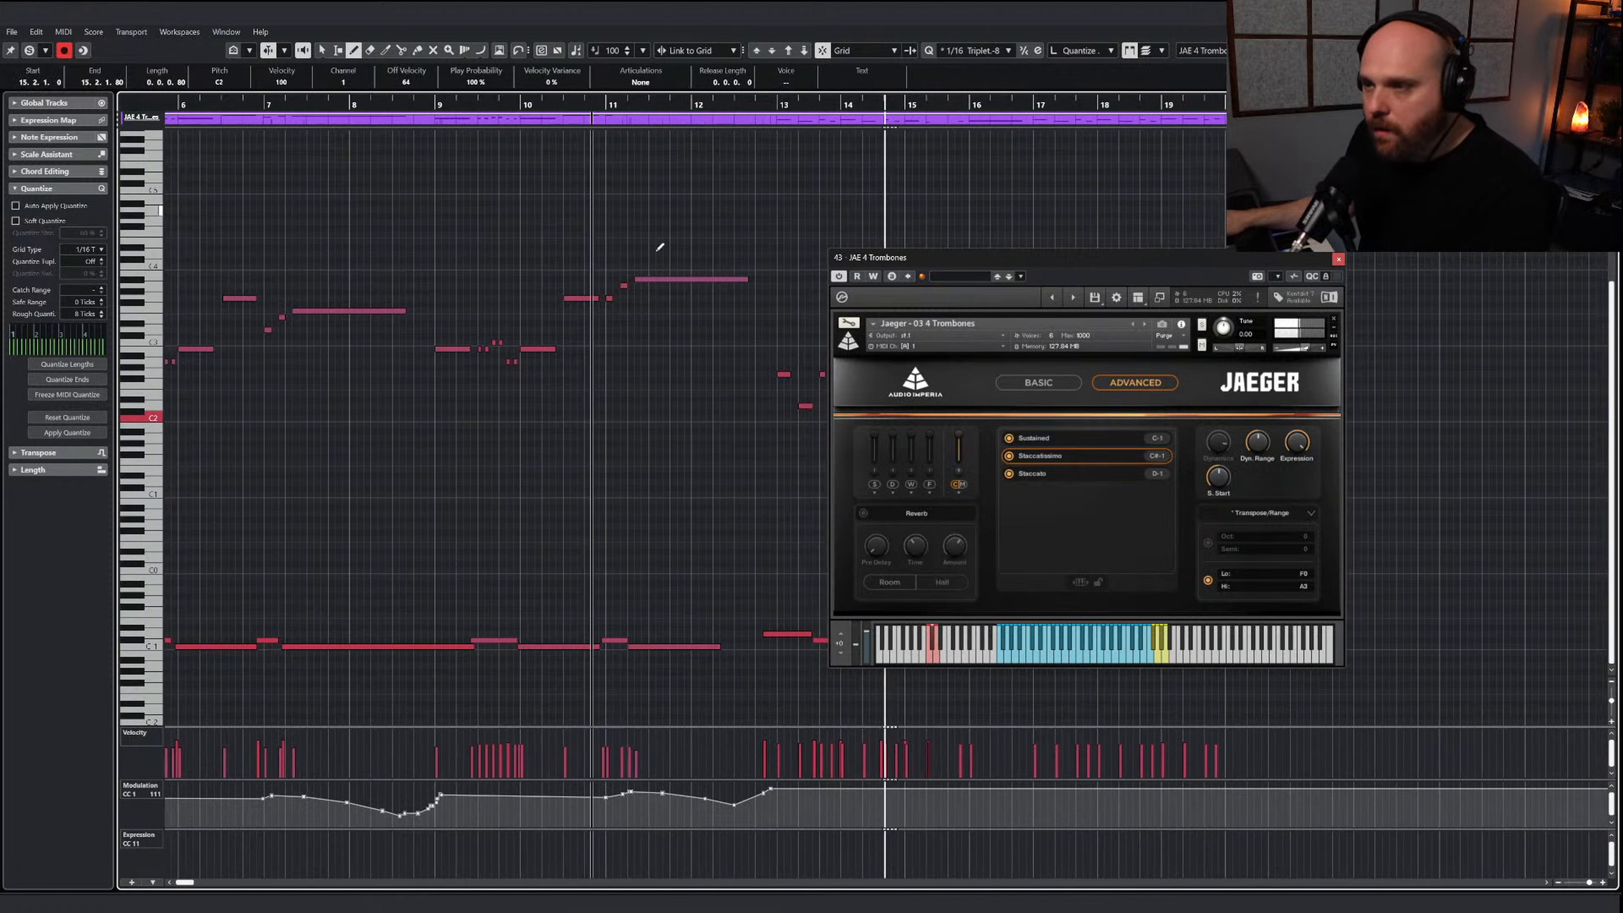
drag(950, 260, 1113, 250)
click(851, 738)
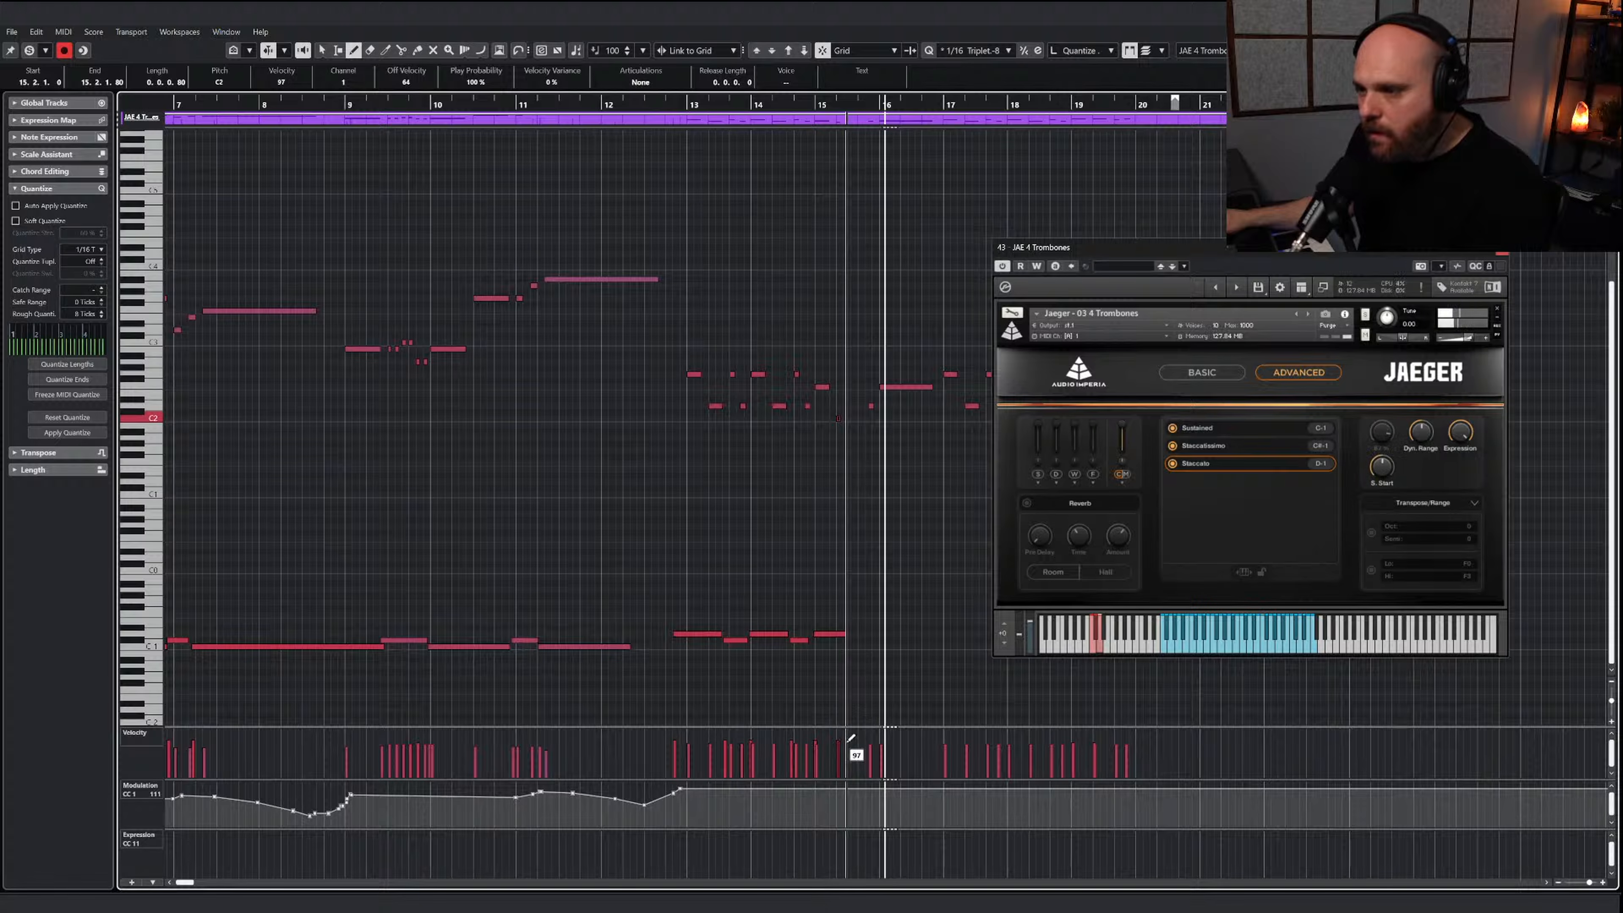
drag(848, 738, 841, 741)
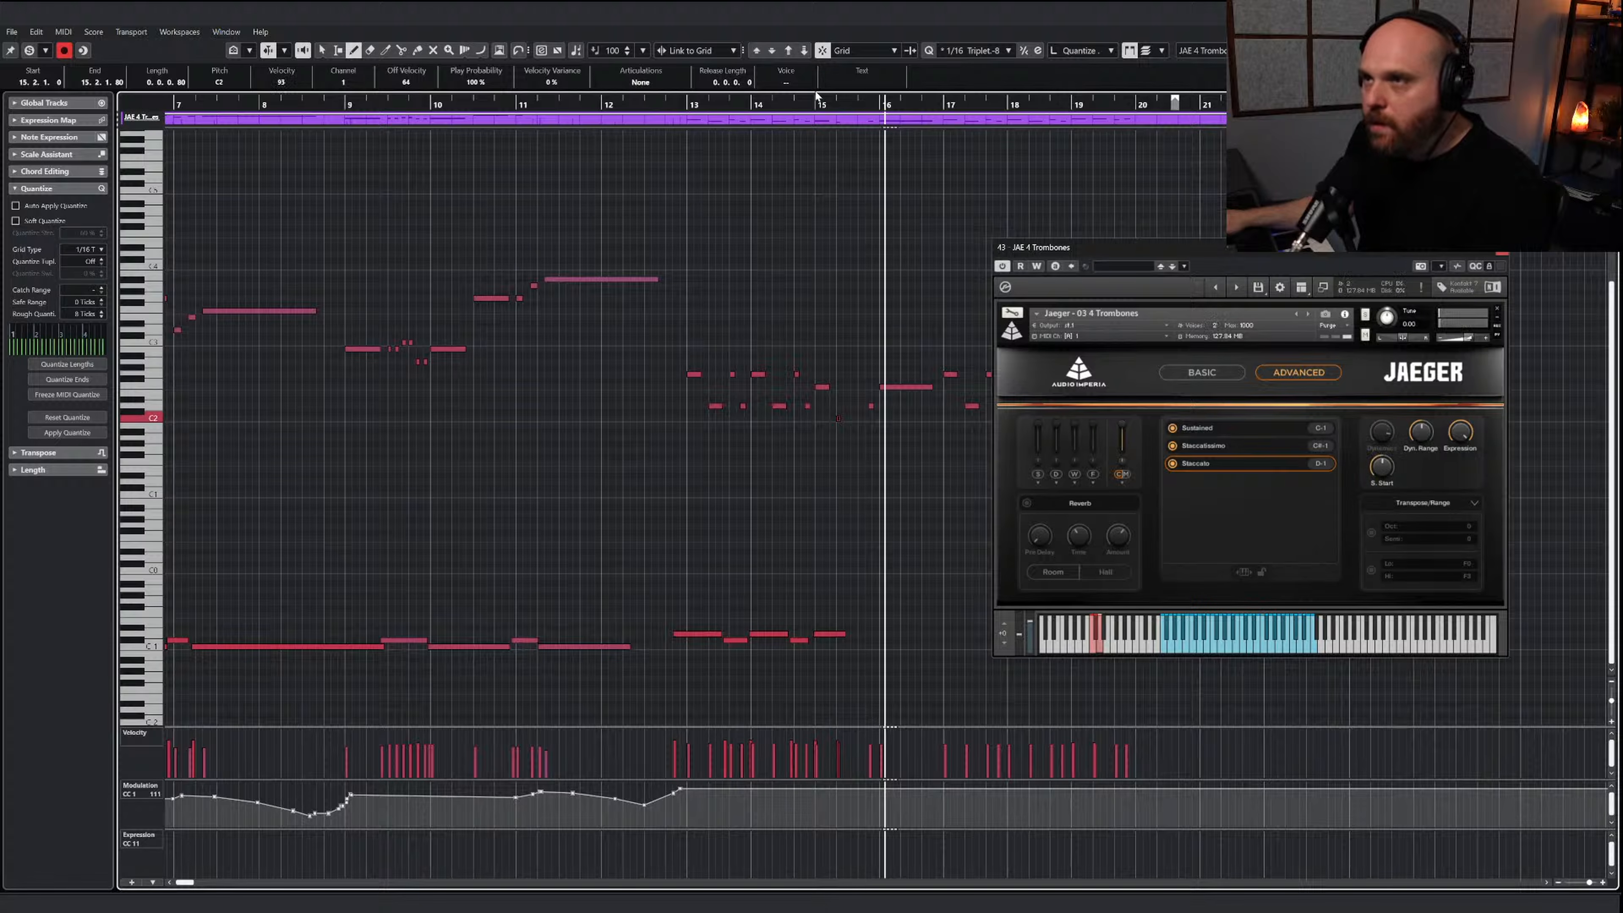
Add a short low trombone note at 15.3.1 and continue the C#-1 and D-1 keyswitches from bar 15 into bar 16
drag(816, 96, 915, 614)
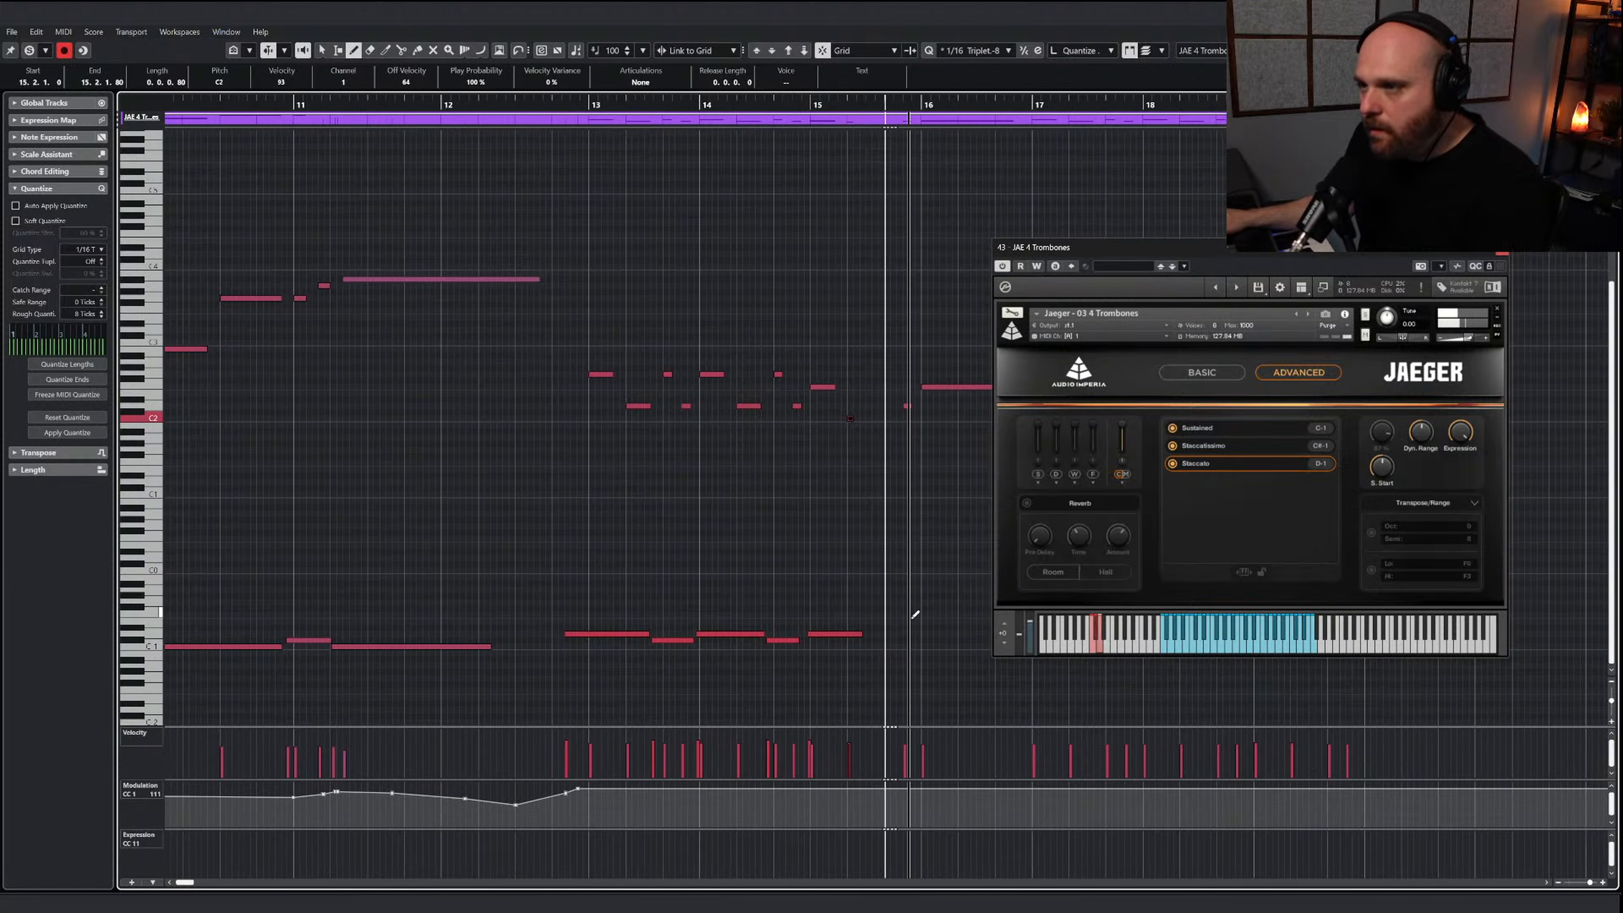
click(886, 431)
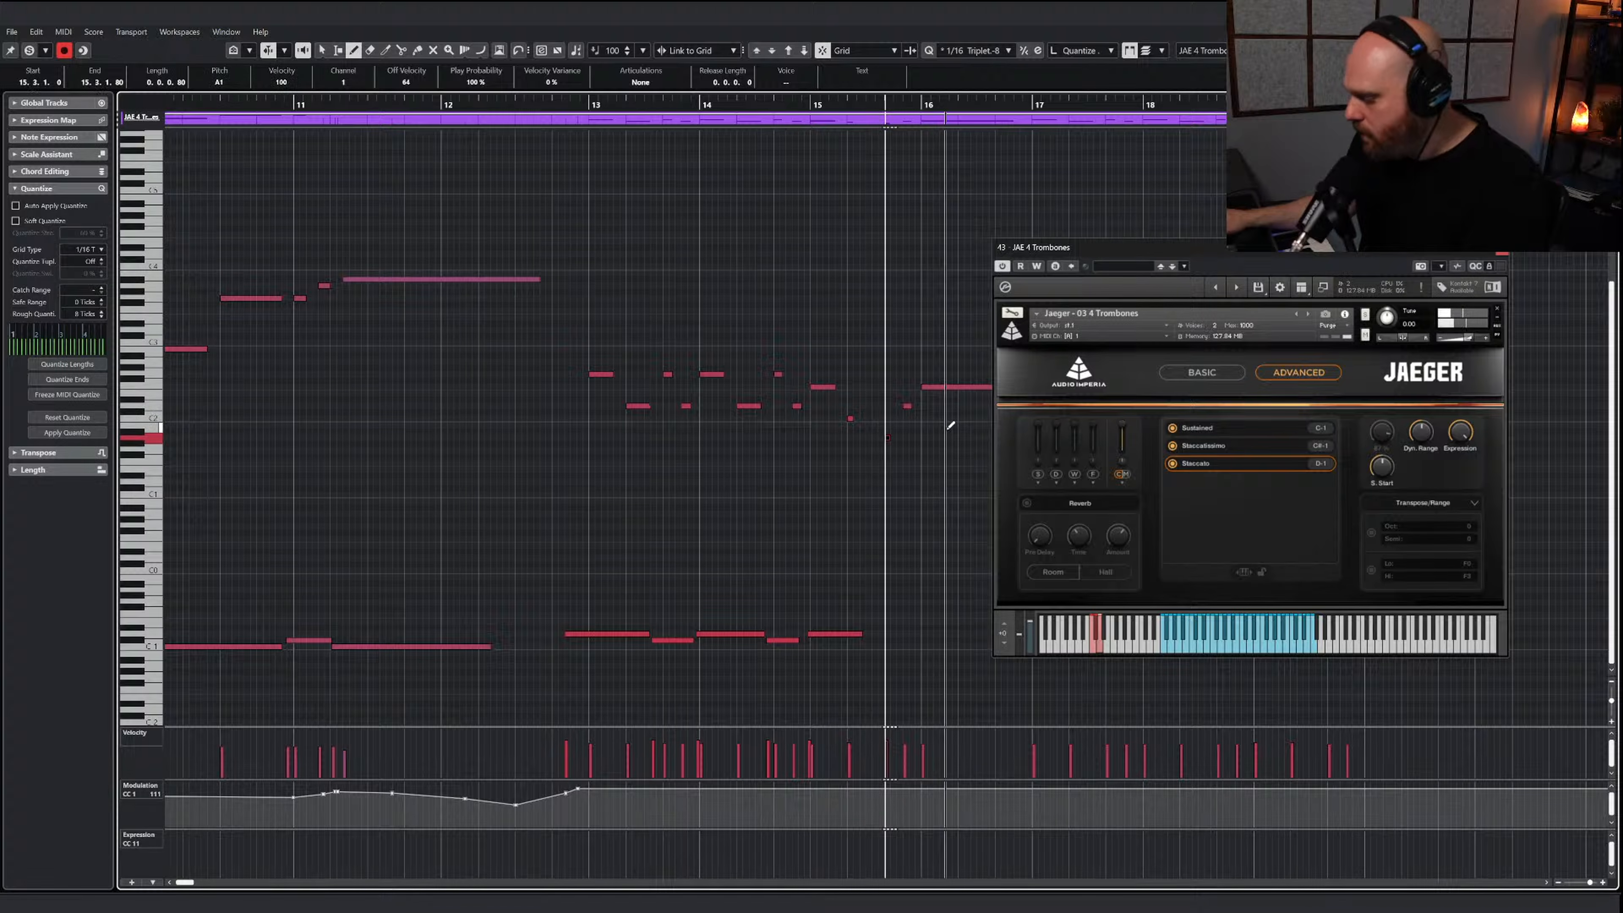
drag(870, 640, 967, 635)
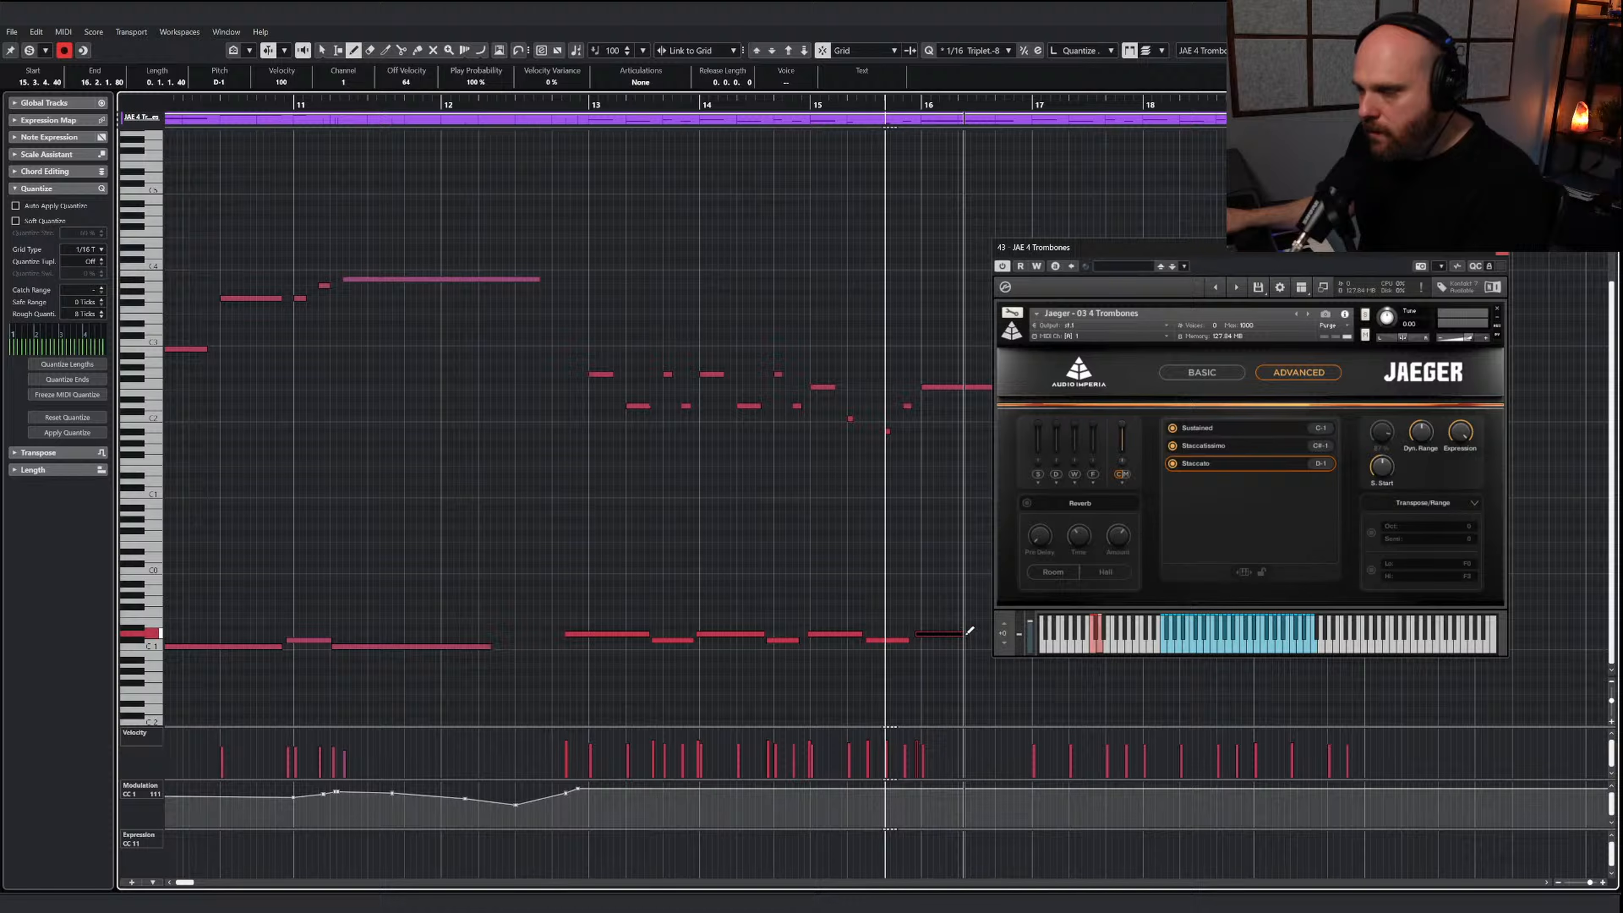
Lower the keyswitch just before bar 16 to C-1 sustained and play the trombone line from early bar 14
key(Down)
key(Down)
click(725, 96)
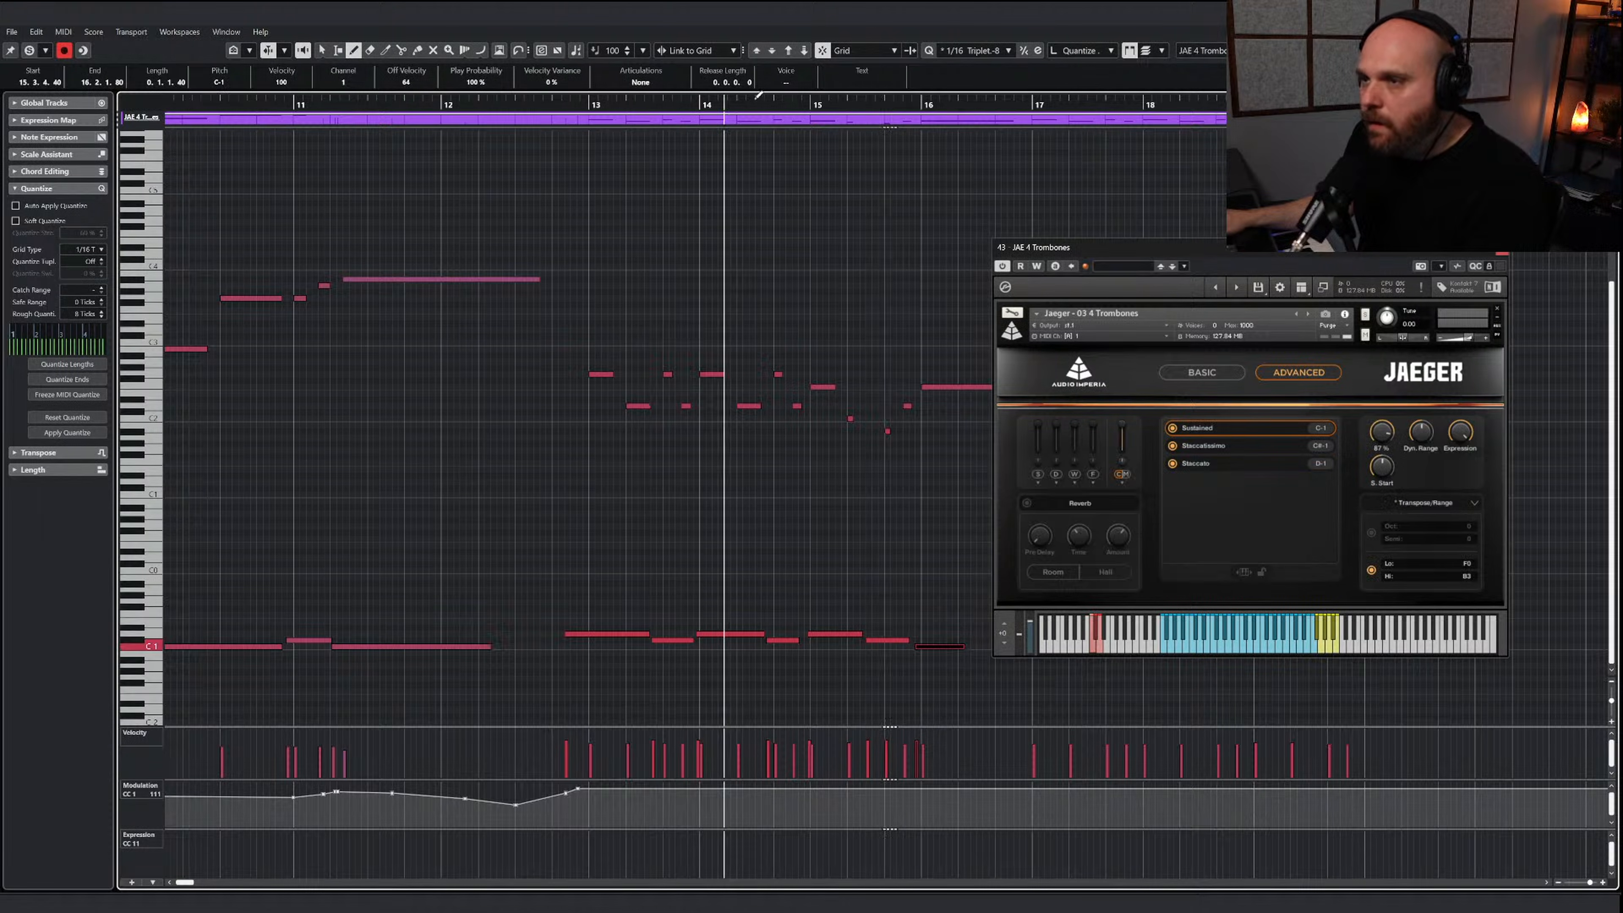
key(space)
key(g)
key(g)
key(g)
Draw alternating D-1 staccato and C#-1 staccatissimo keyswitches for the trombones from just before bar 17 to the start of bar 20
drag(1111, 256, 1161, 242)
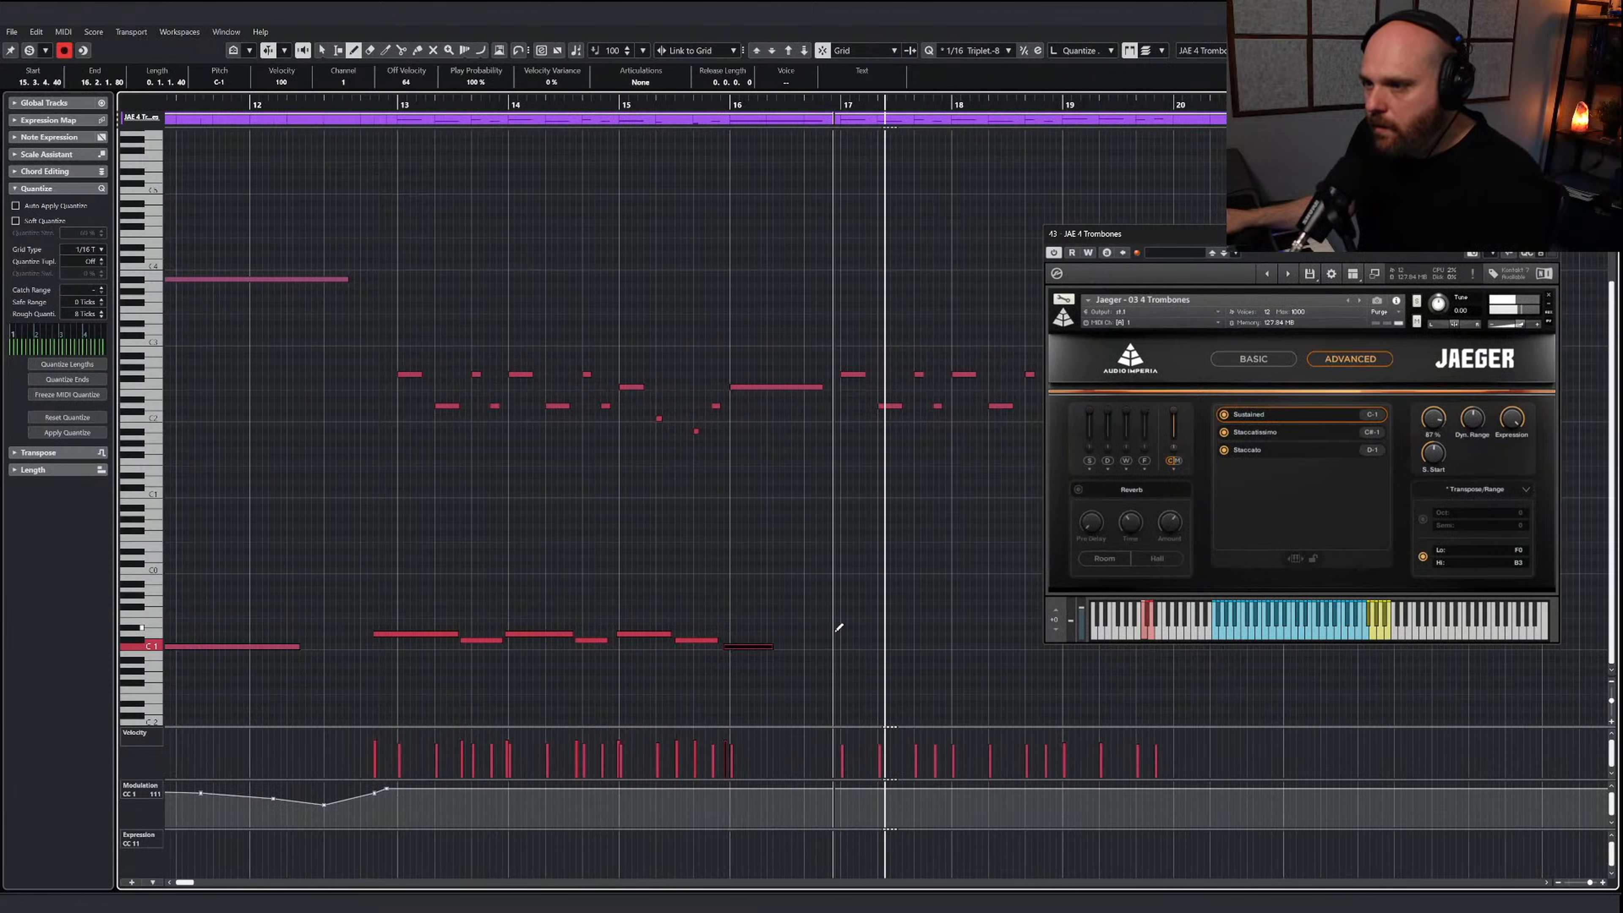
drag(833, 633, 876, 634)
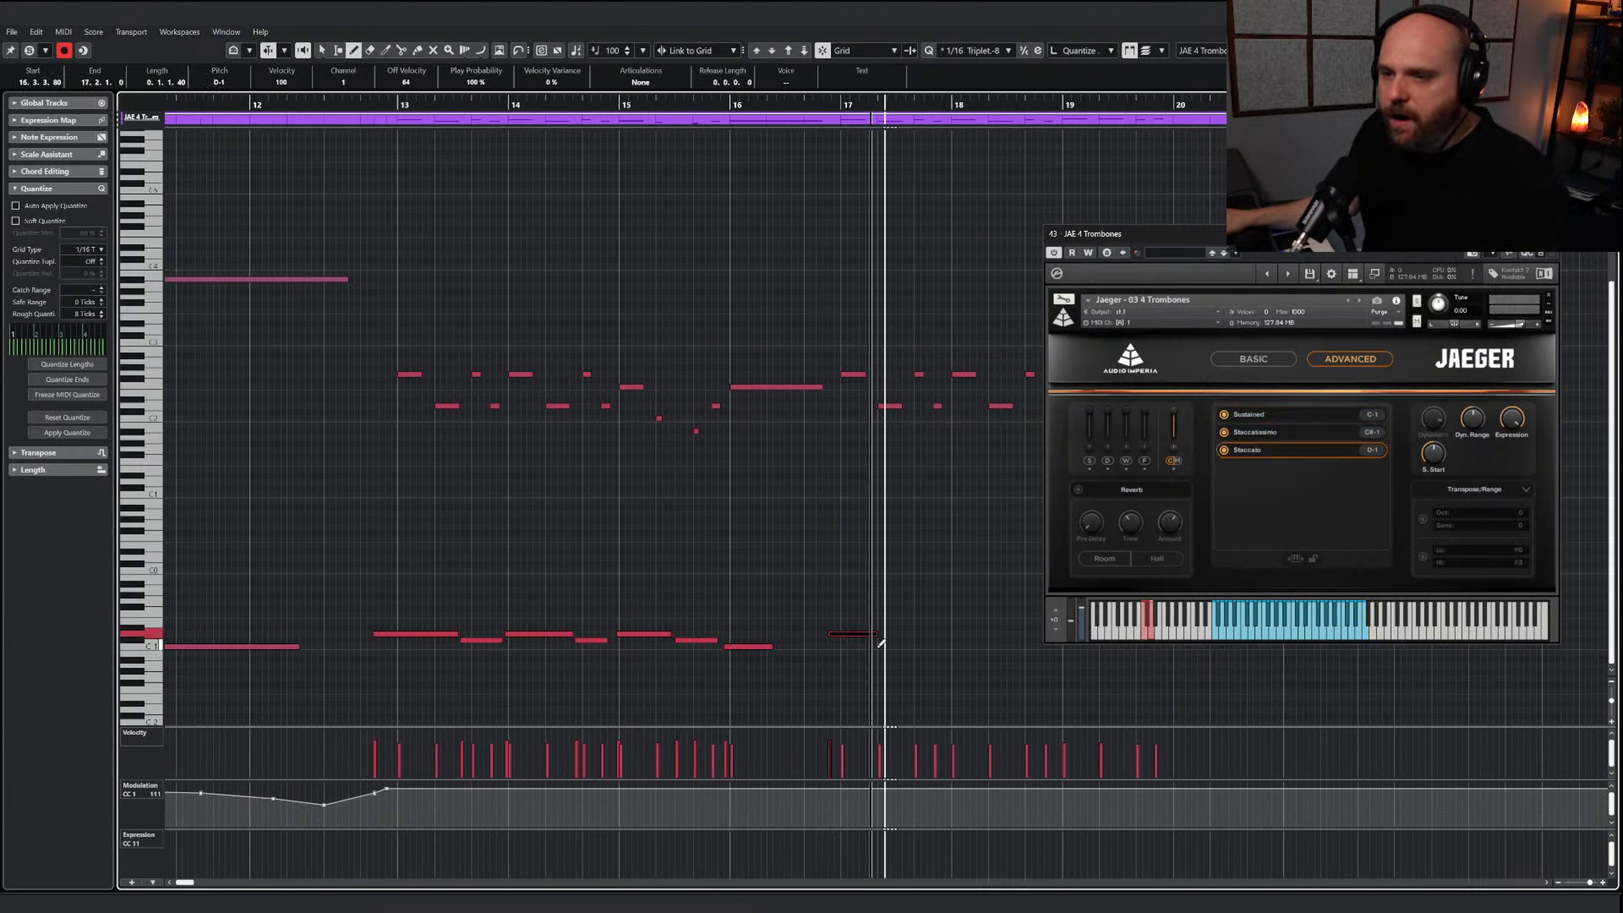
drag(868, 633, 1035, 634)
drag(1170, 236, 1410, 178)
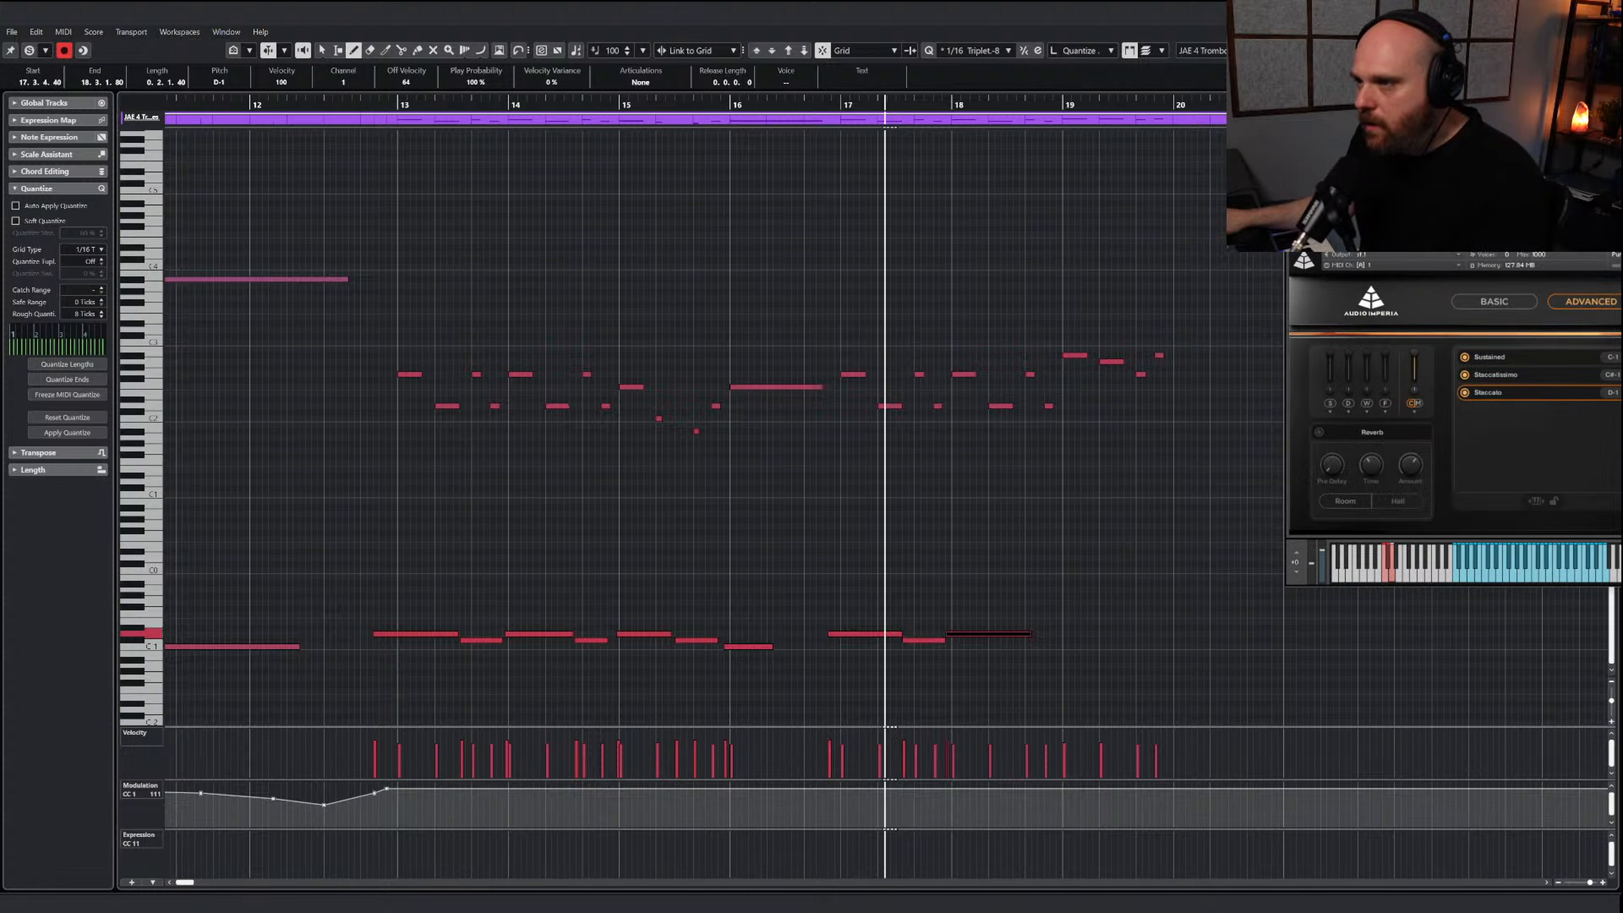
mouse_move(1029, 633)
mouse_down()
mouse_move(1013, 635)
mouse_move(1186, 641)
mouse_up()
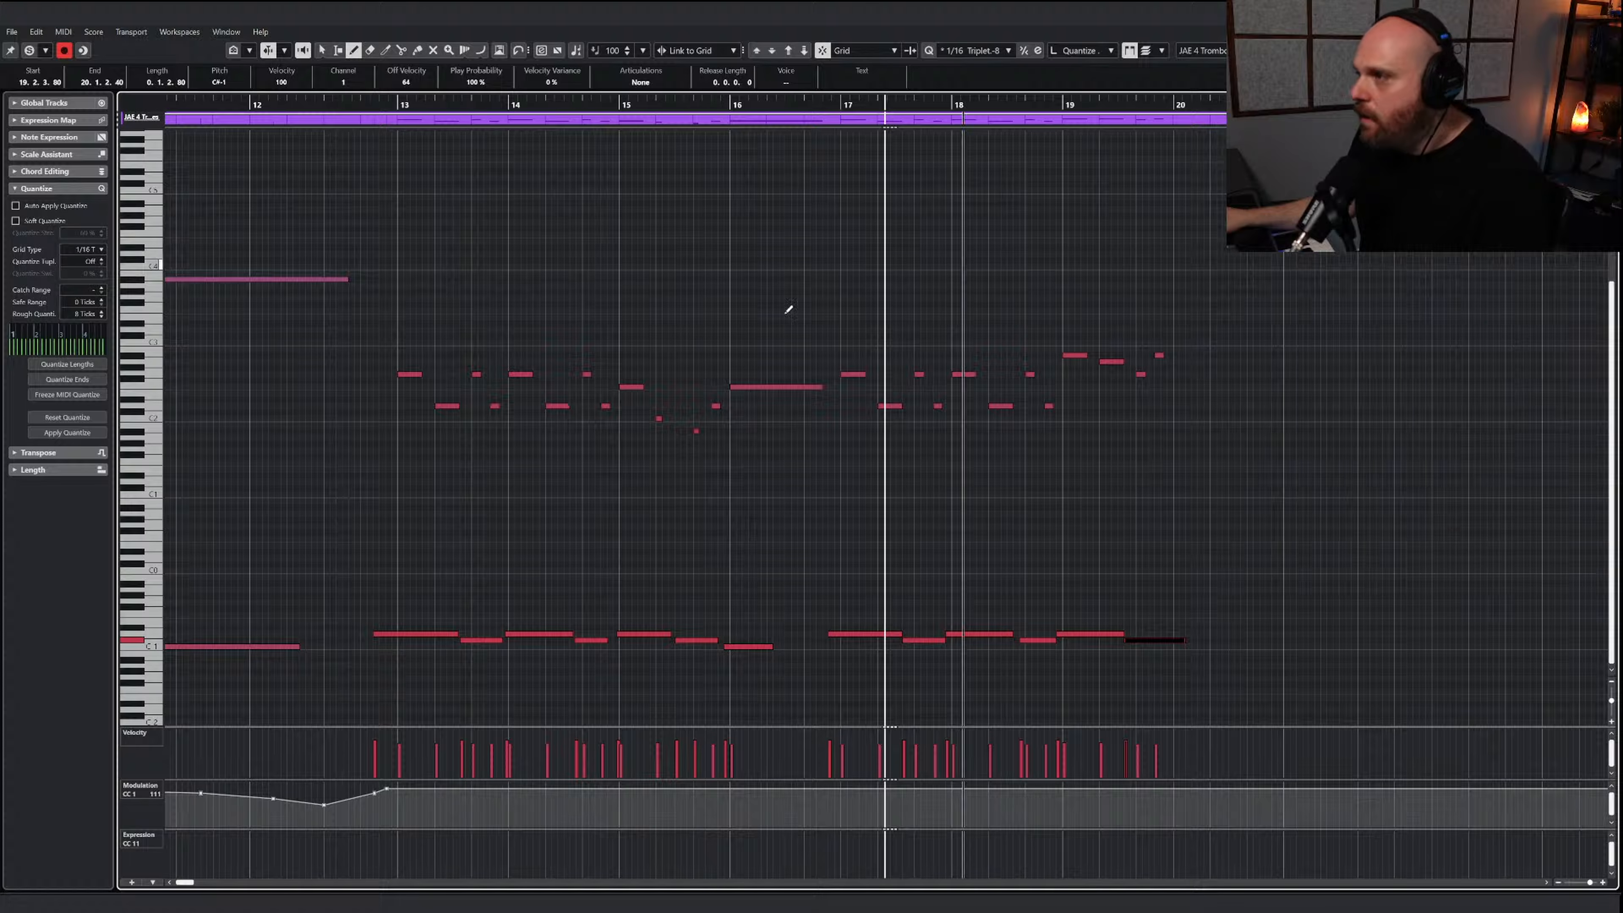
Play the trombone line from about bar 13 through bar 19 to check the articulation changes
key(1)
click(617, 203)
click(391, 102)
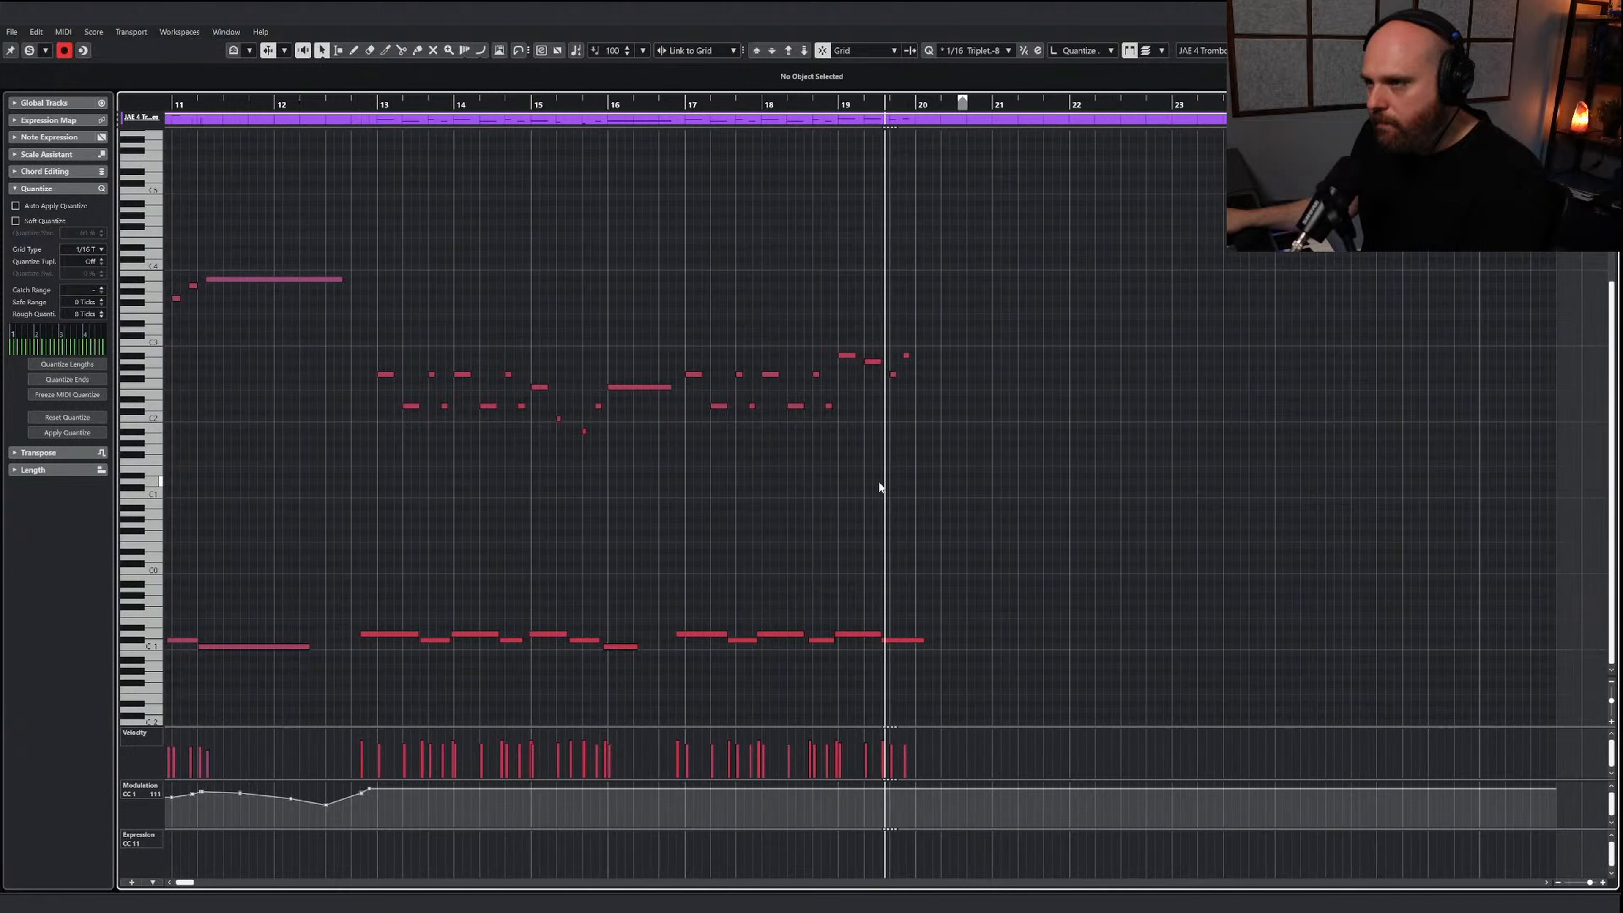
key(space)
key(h)
key(h)
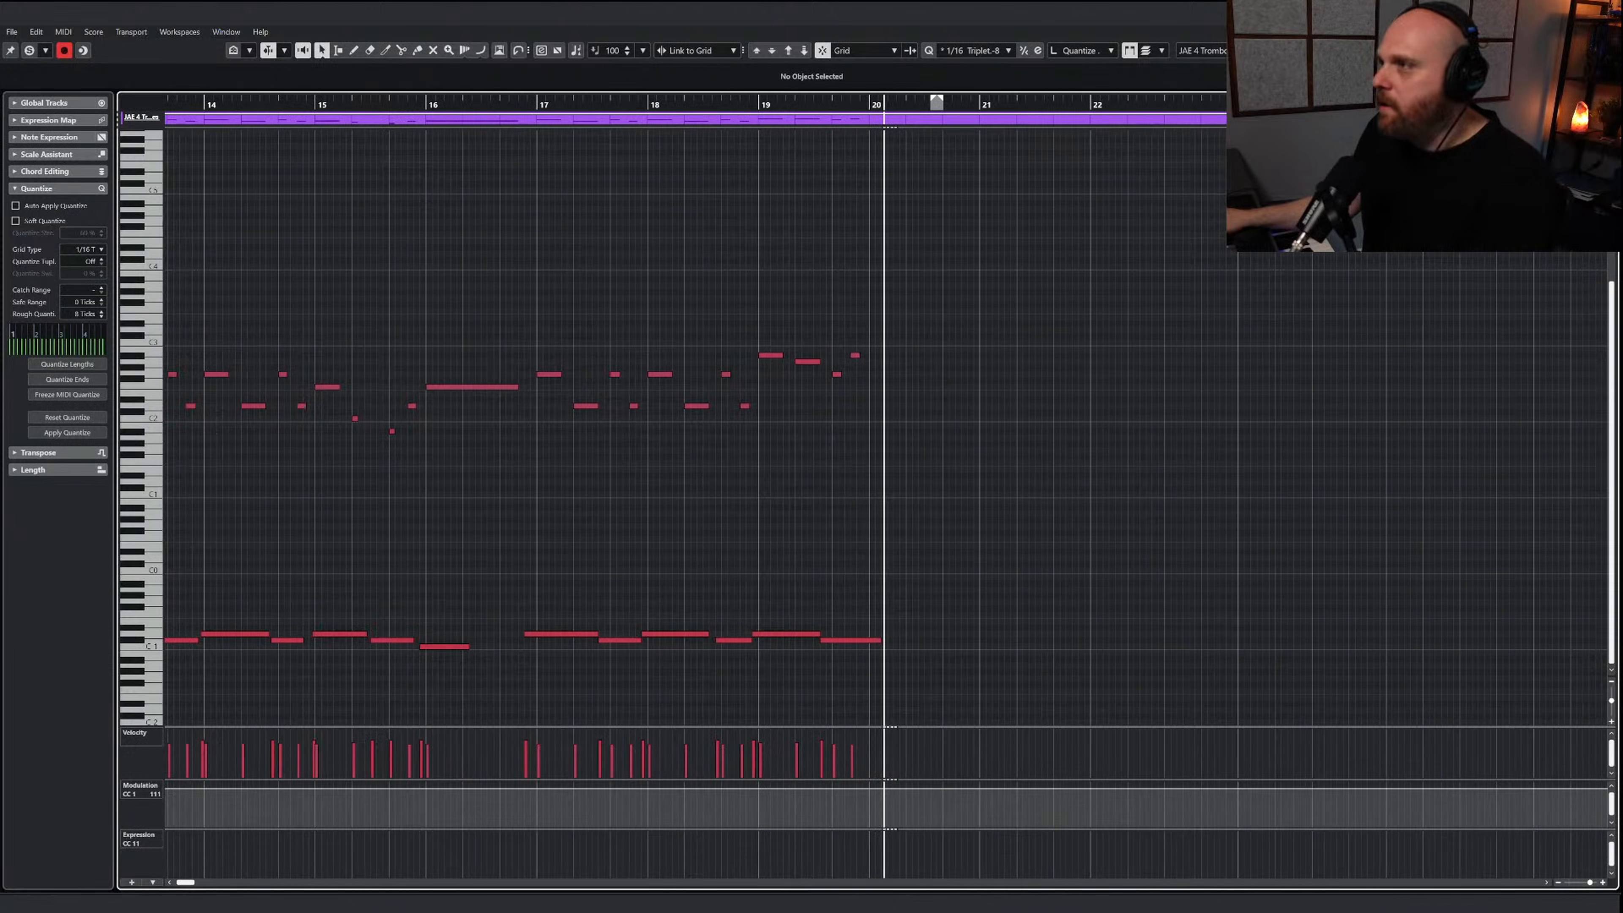
Return to the project window and play the whole arrangement from the start
key(Return)
click(669, 391)
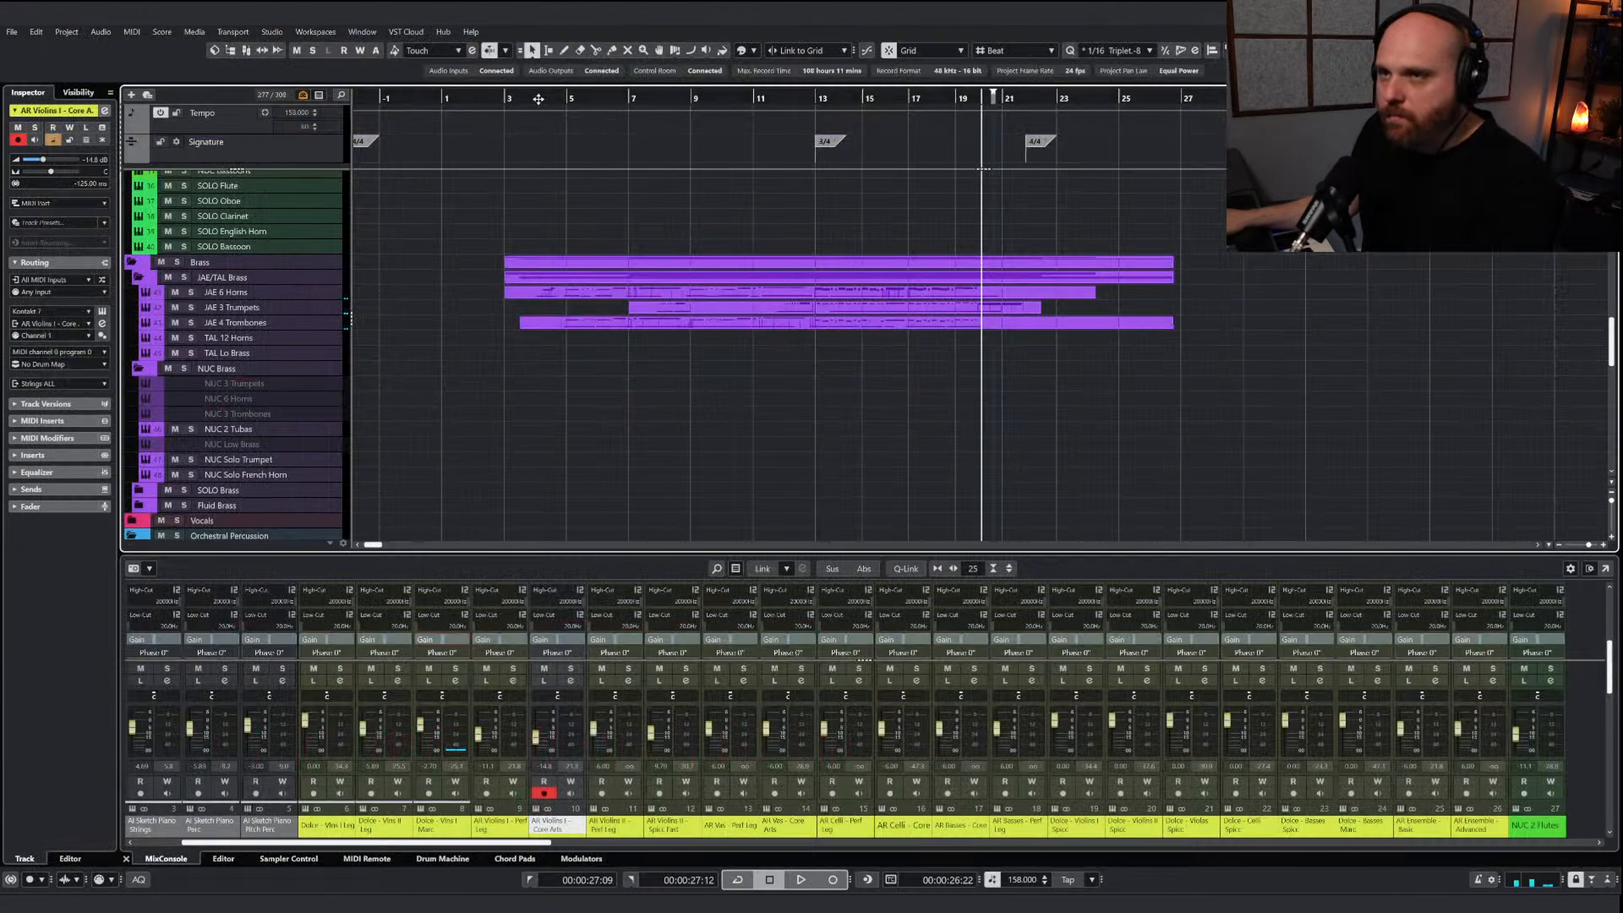
key(Home)
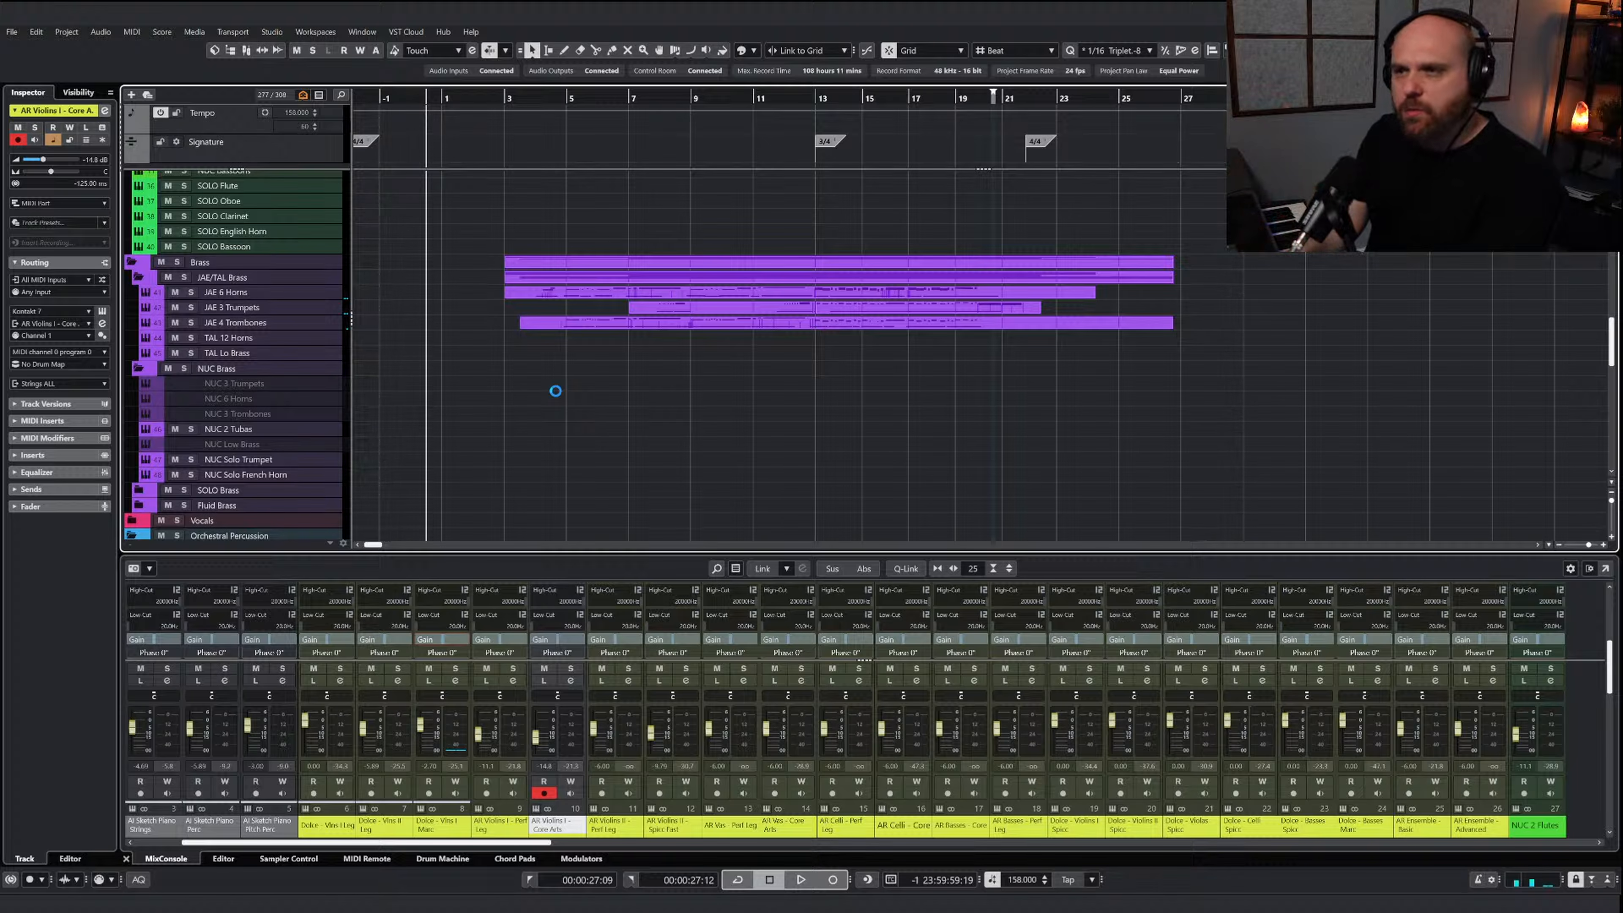
key(space)
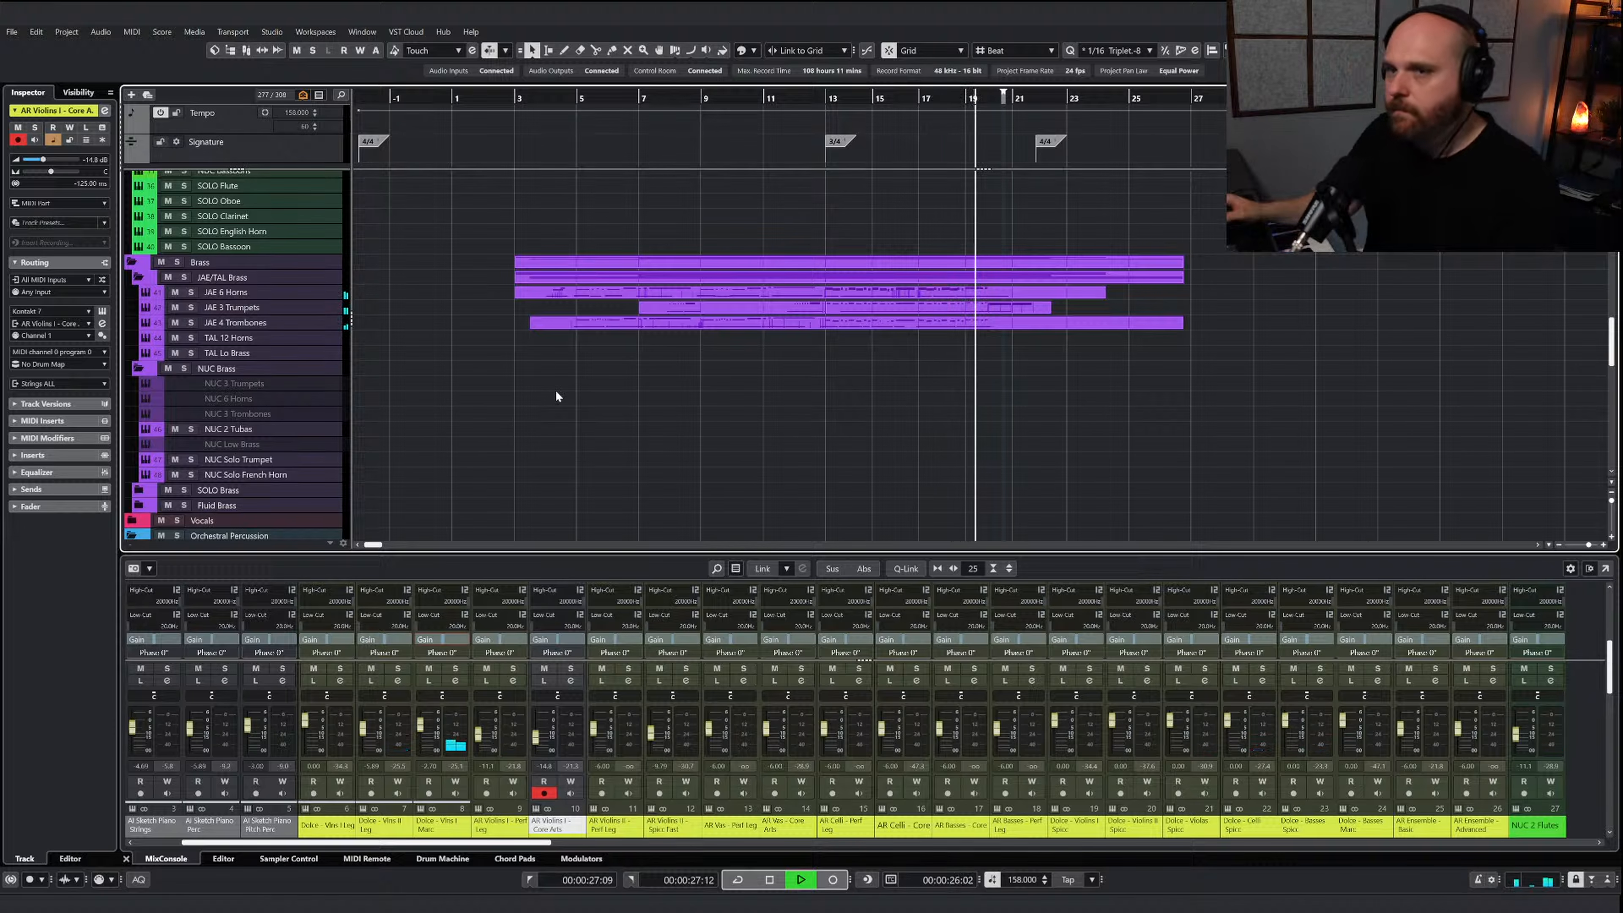
Open the JAE 6 Horns part and draw a sustained C3, E3, G3 and C4 chord across bar 20
click(952, 296)
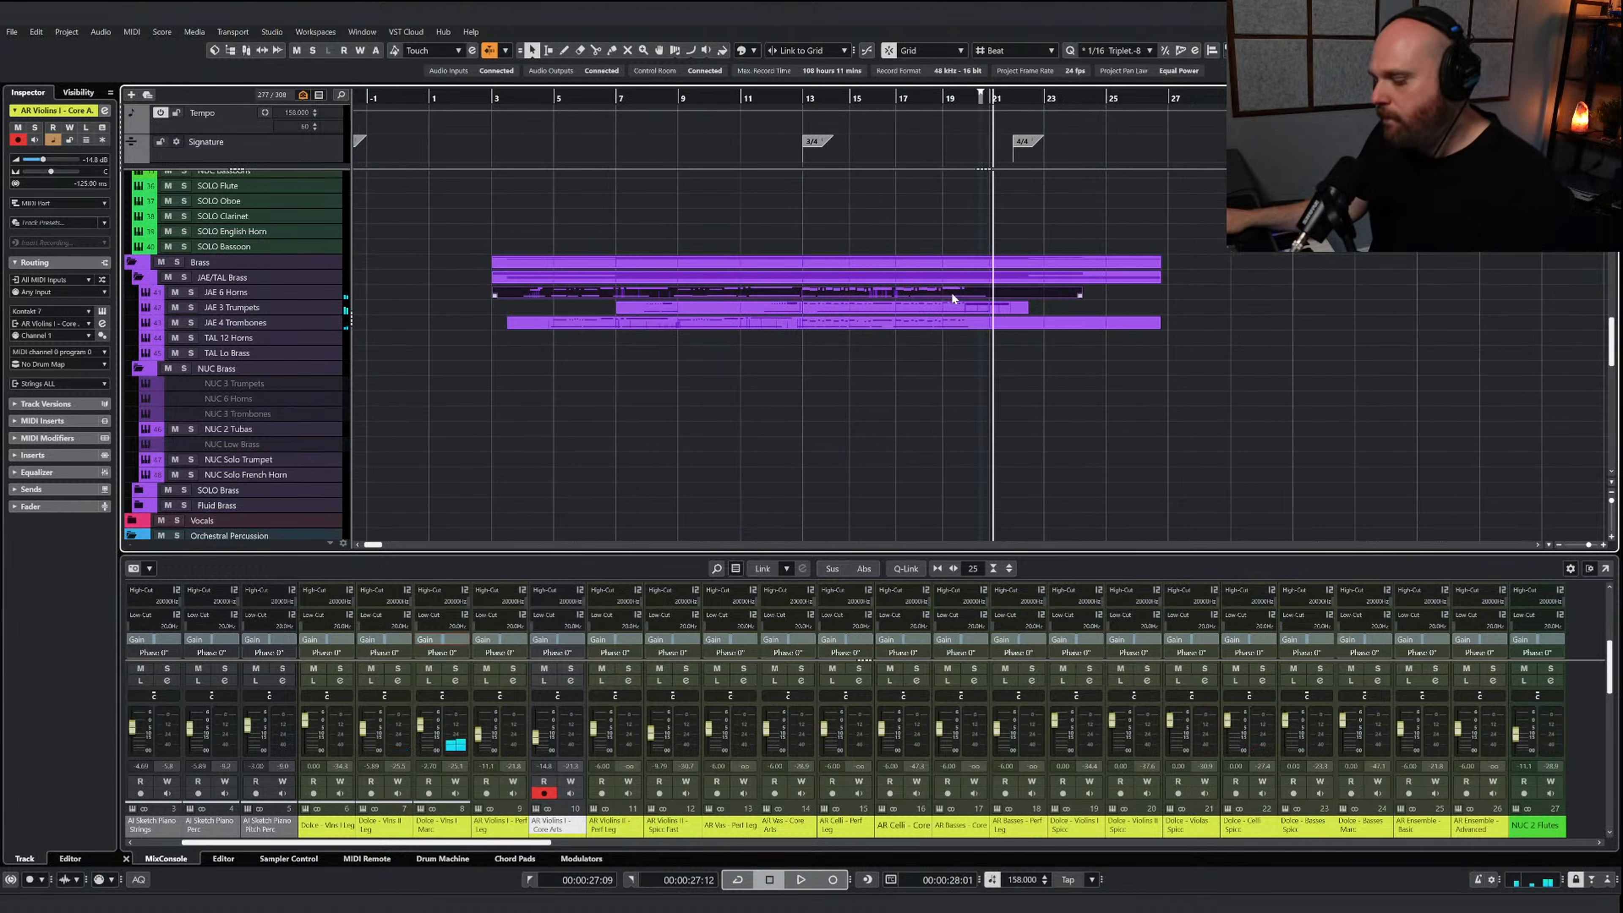
double_click(950, 292)
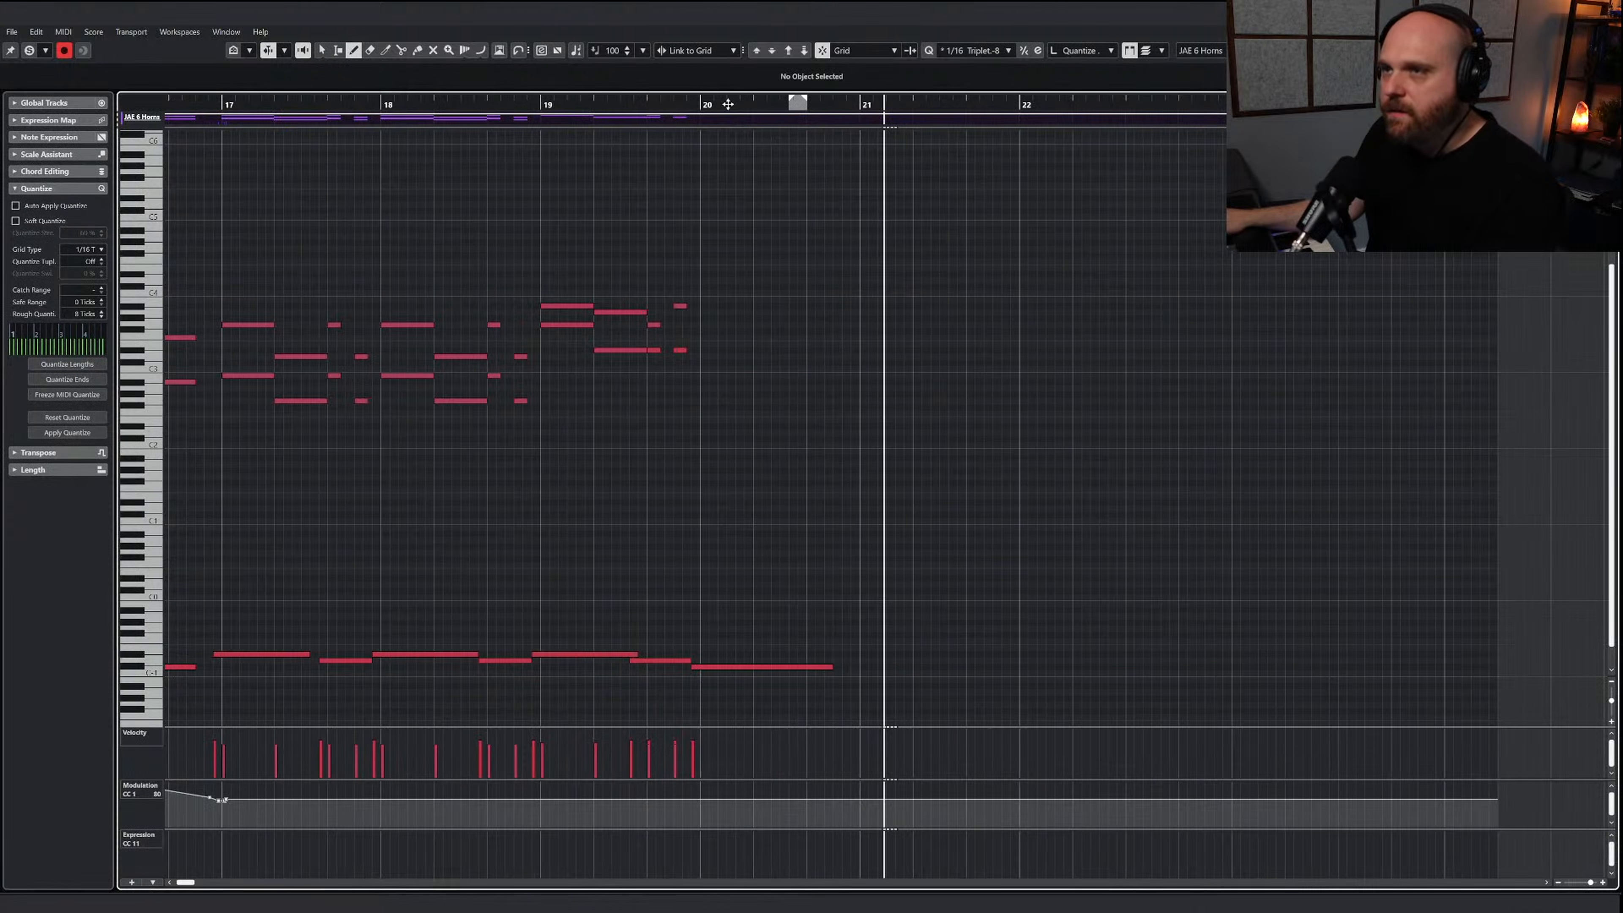
key(space)
click(704, 293)
drag(786, 289, 853, 288)
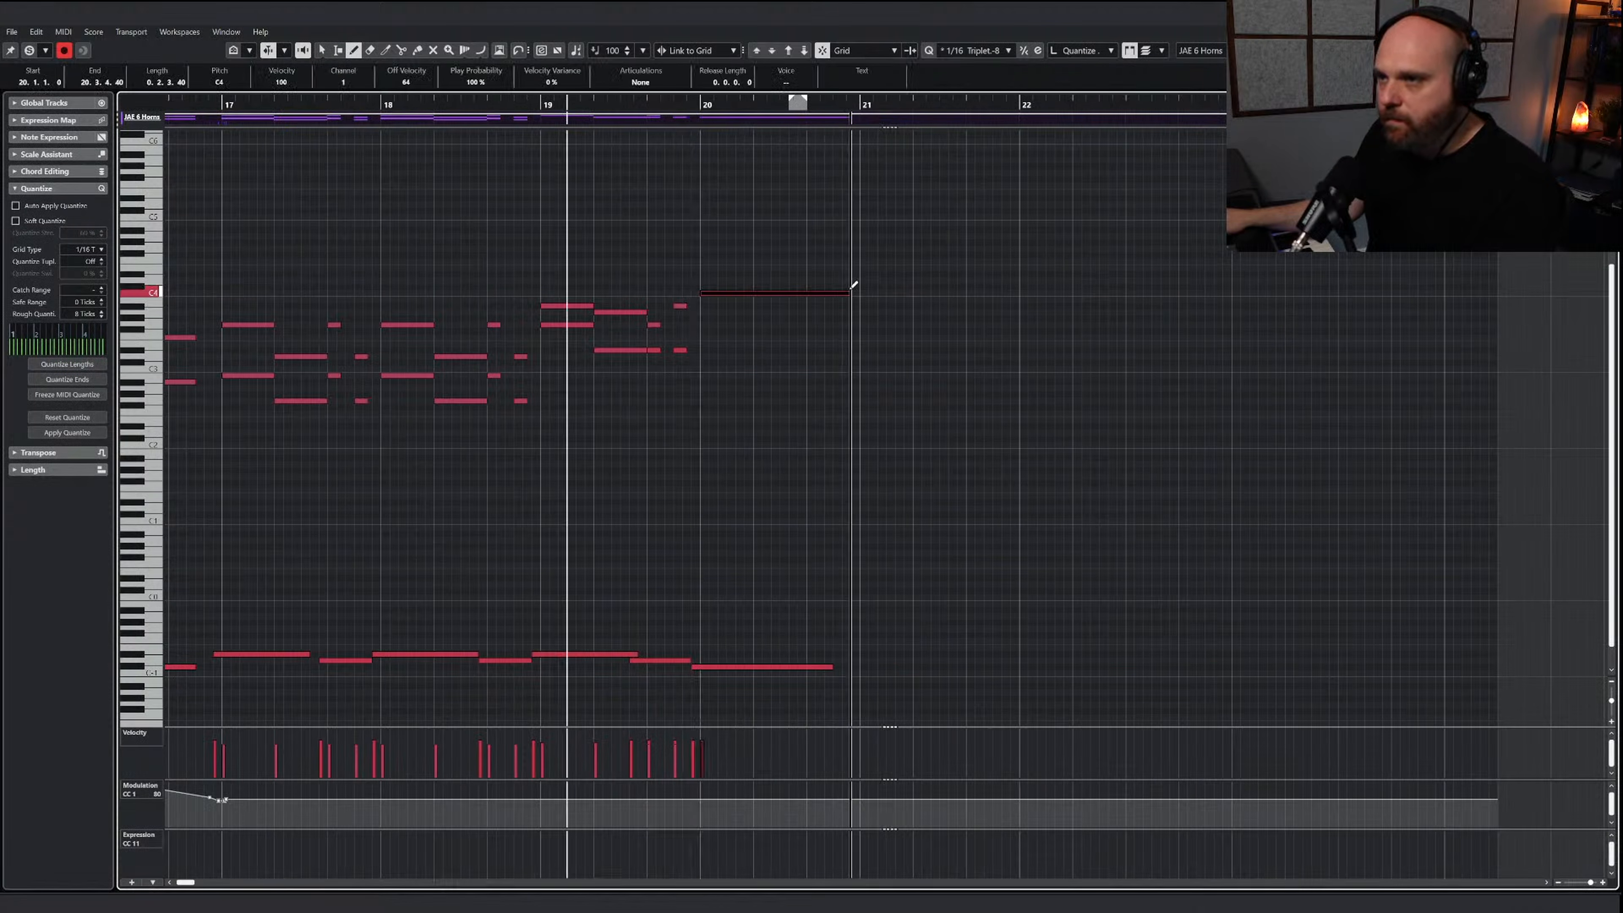
drag(708, 324, 849, 325)
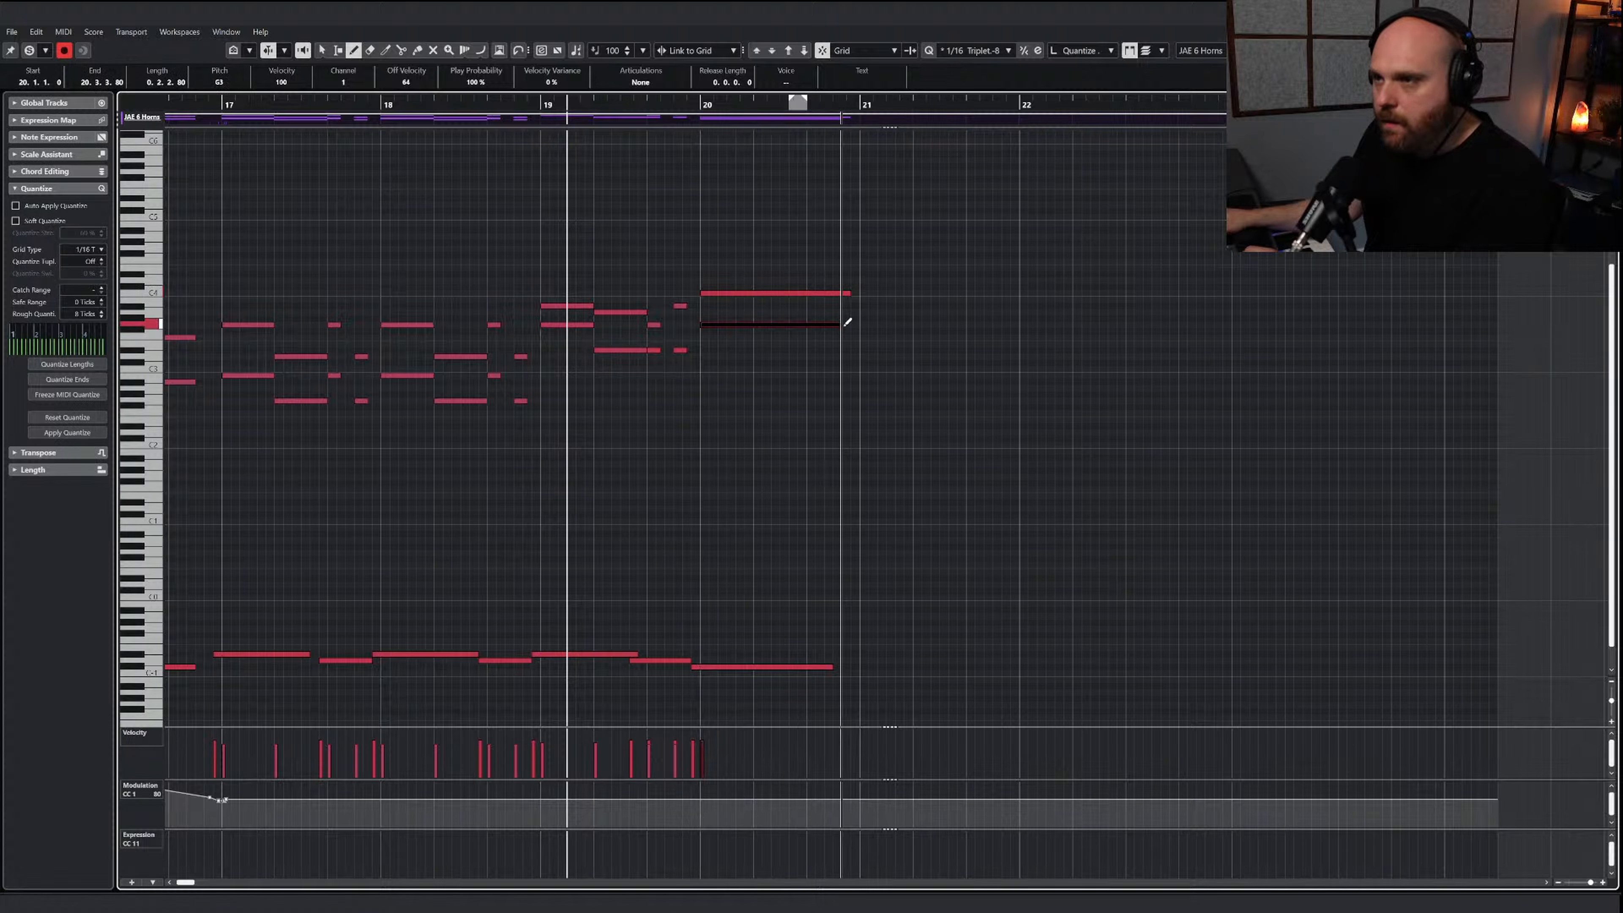
drag(706, 344, 852, 344)
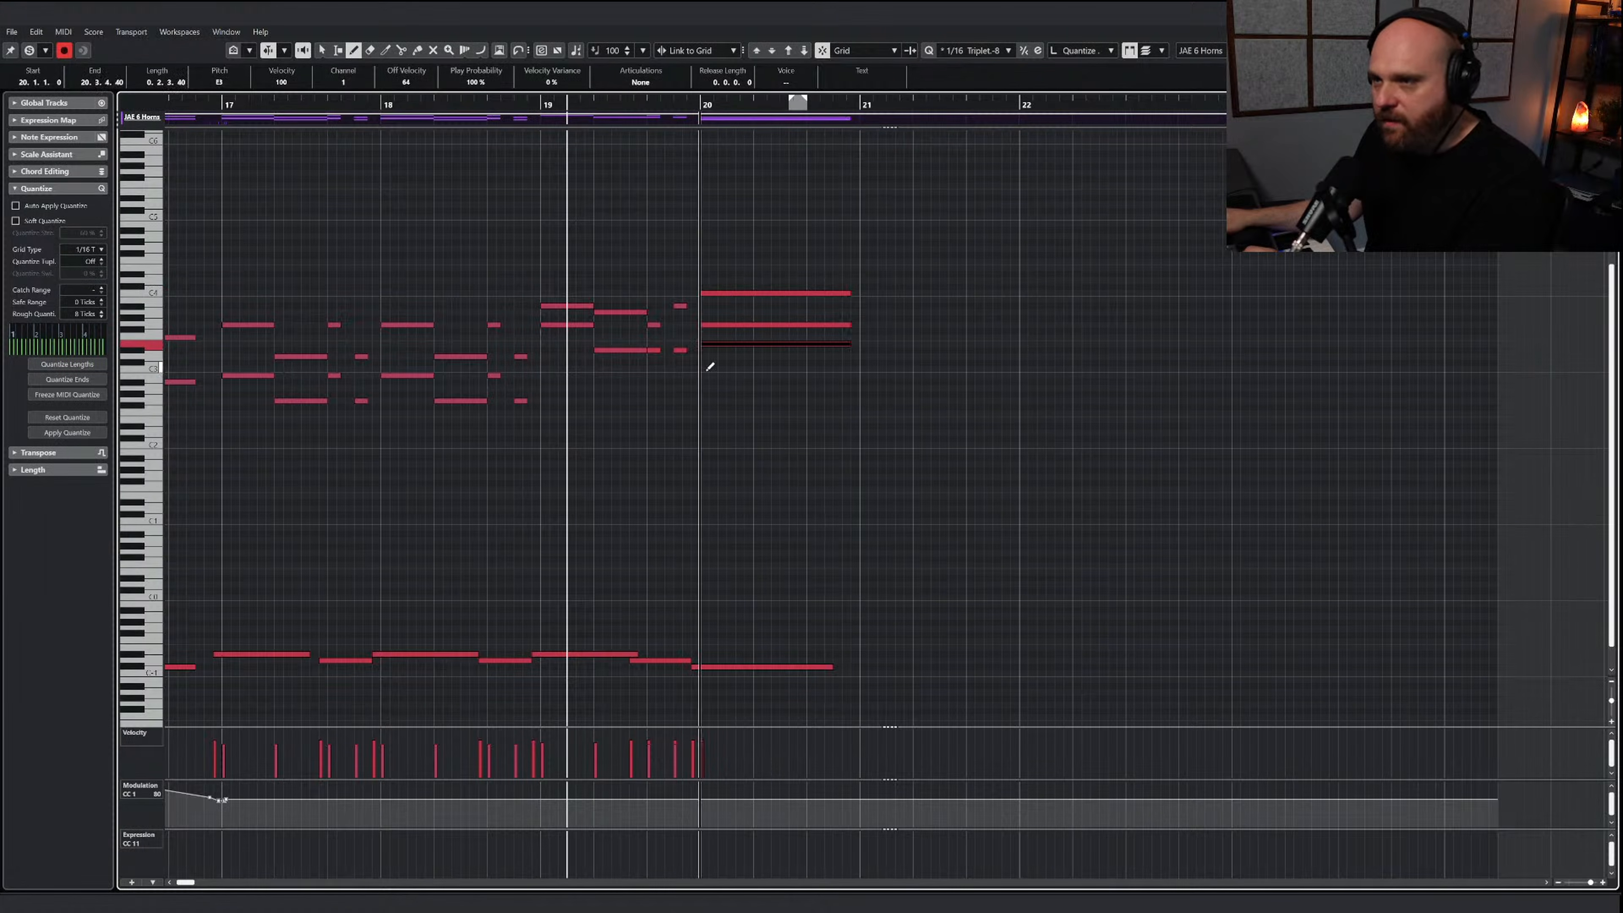
drag(706, 369, 851, 372)
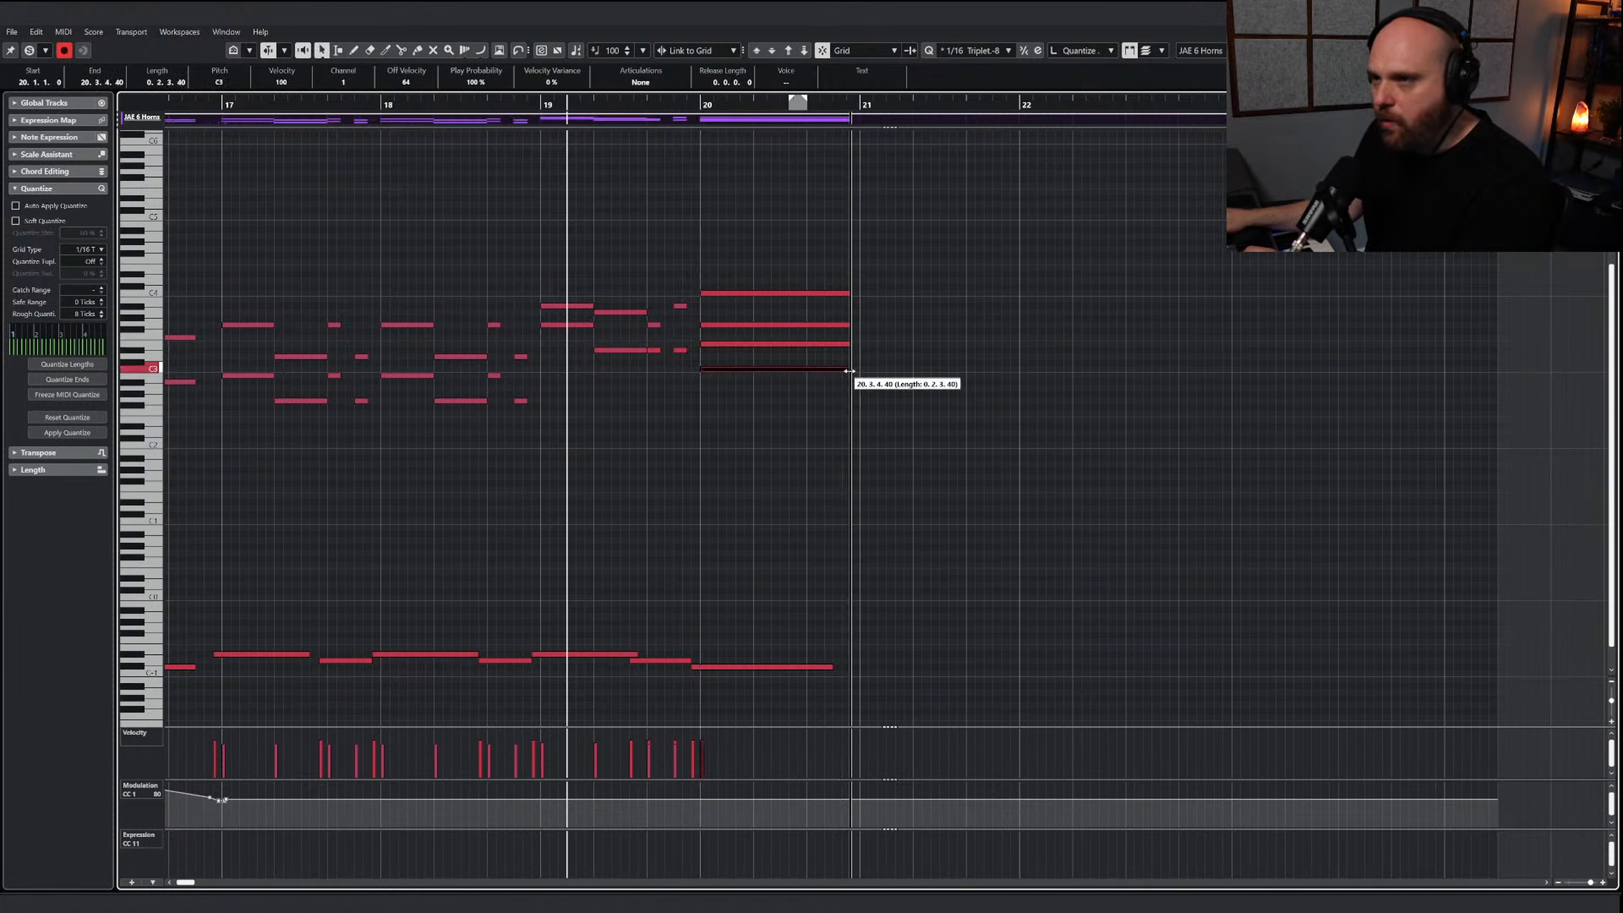
Copy the bar 20 horn chord to bar 21 and change its C4 to A2
drag(913, 421, 919, 292)
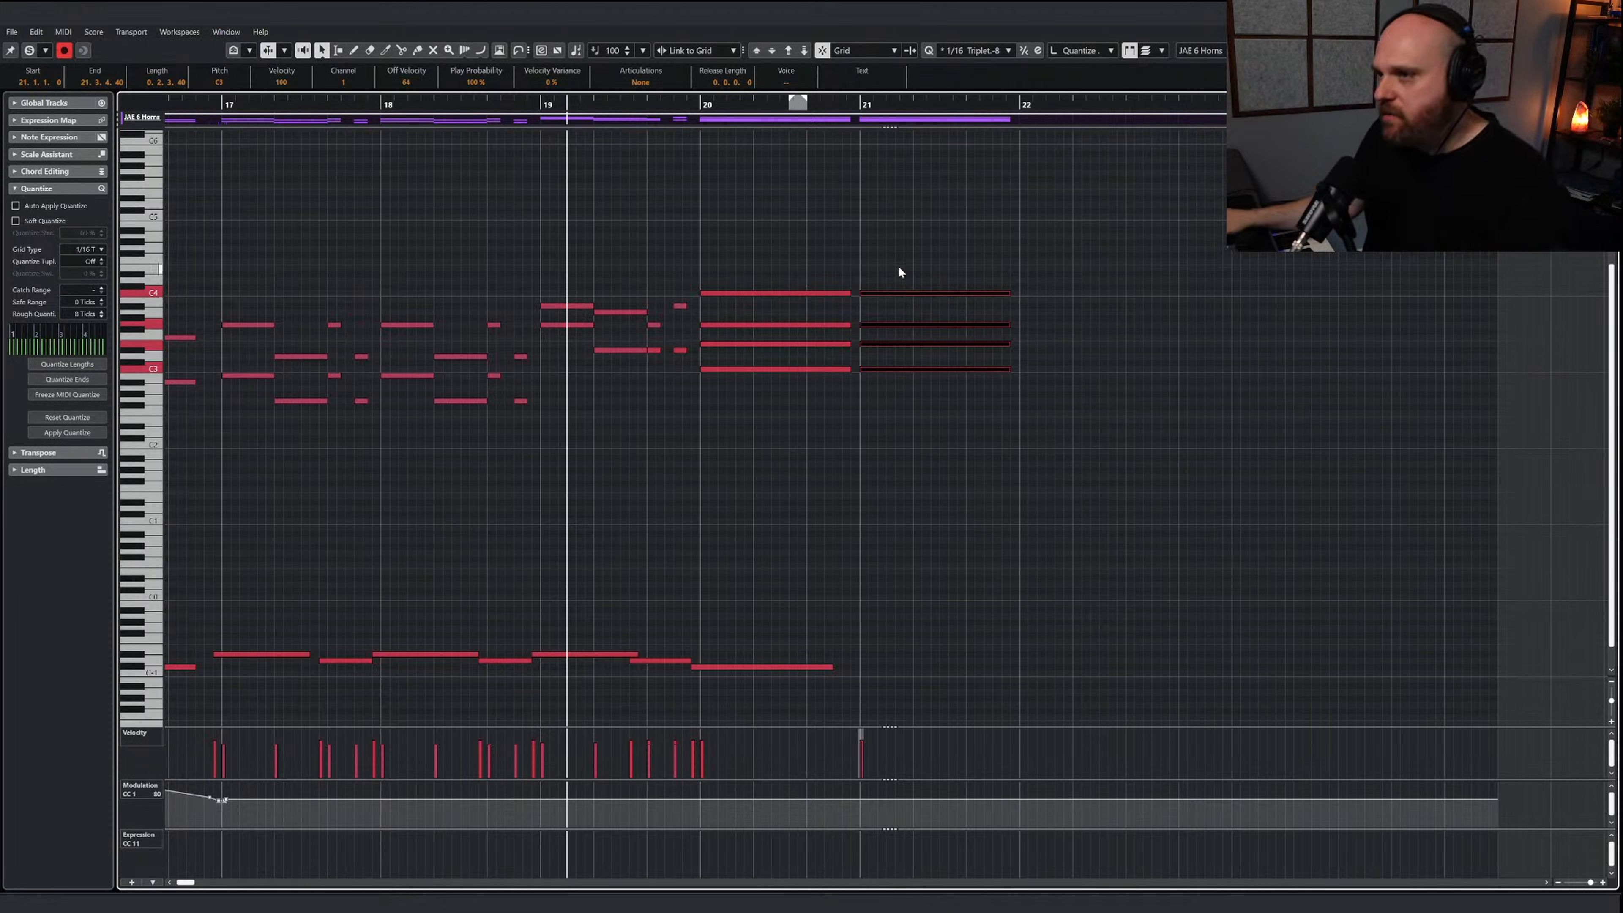
drag(898, 266, 925, 435)
Draw a horn modulation curve swelling into bar 20, dipping before bar 21 and rising until bar 22, and audition it
right_click(925, 435)
click(1081, 439)
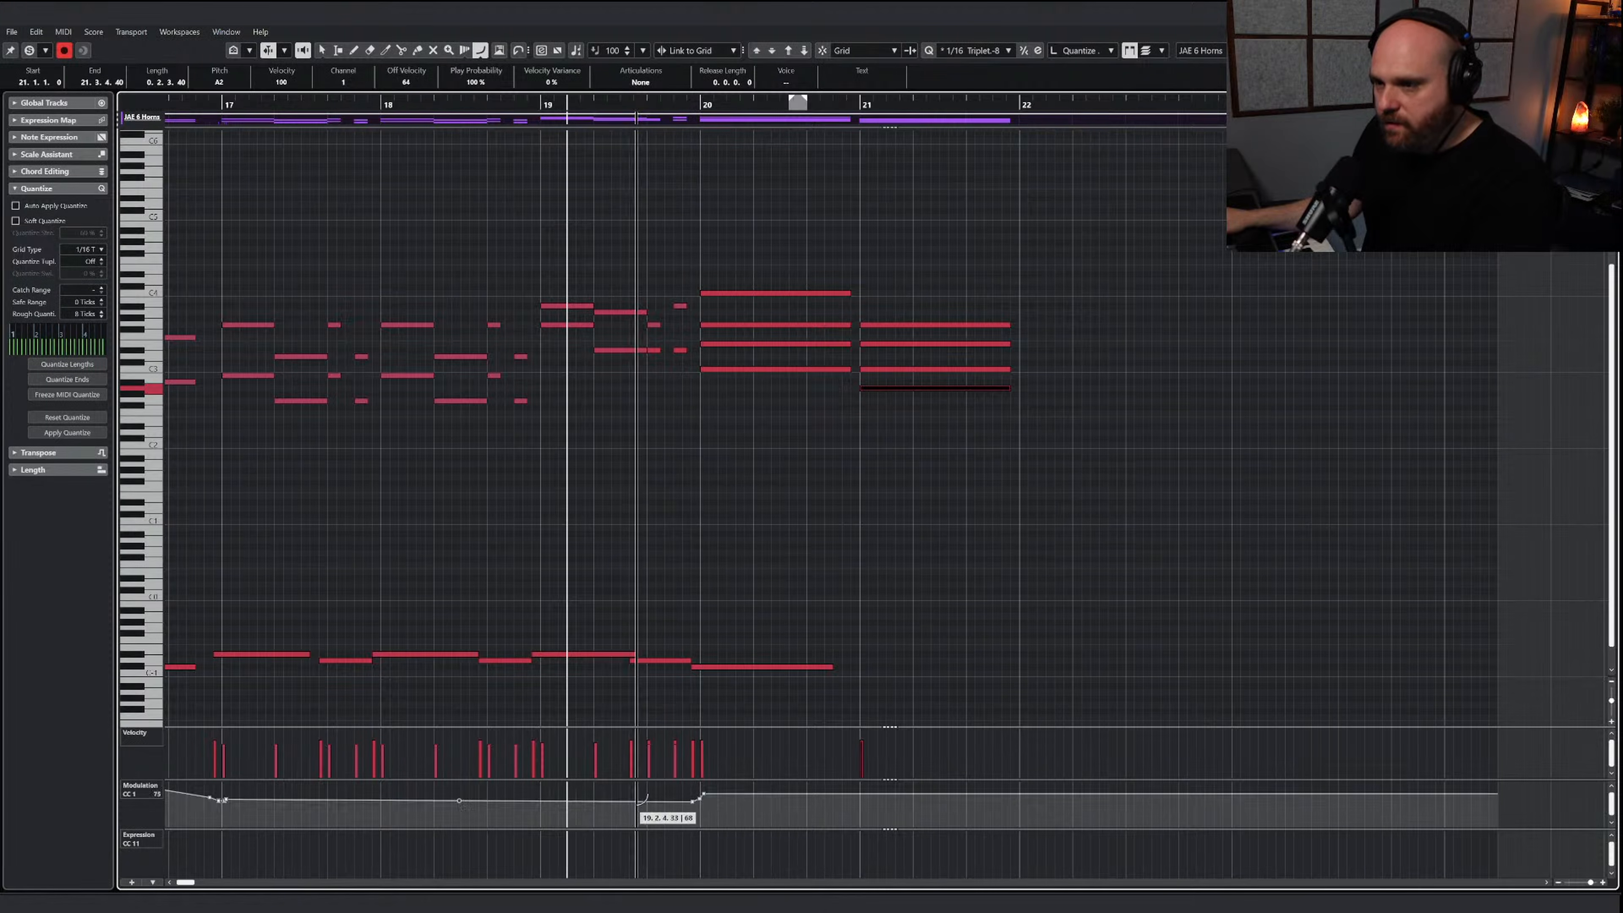
mouse_move(637, 803)
mouse_down()
mouse_move(705, 788)
mouse_move(842, 802)
mouse_up()
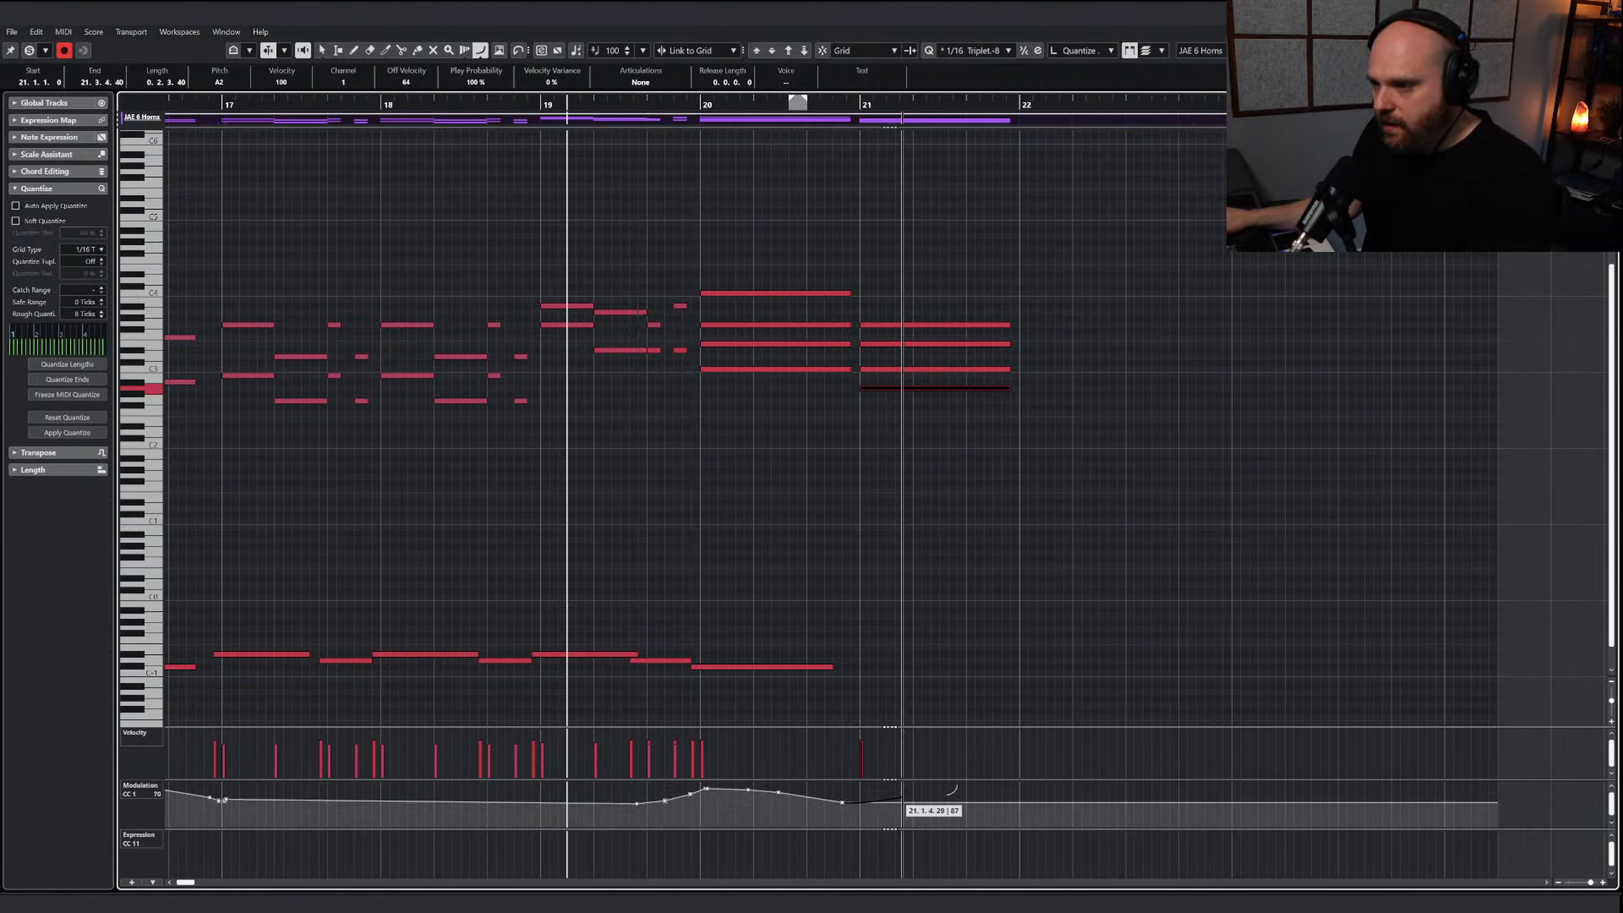
drag(1023, 777, 1023, 777)
key(1)
key(space)
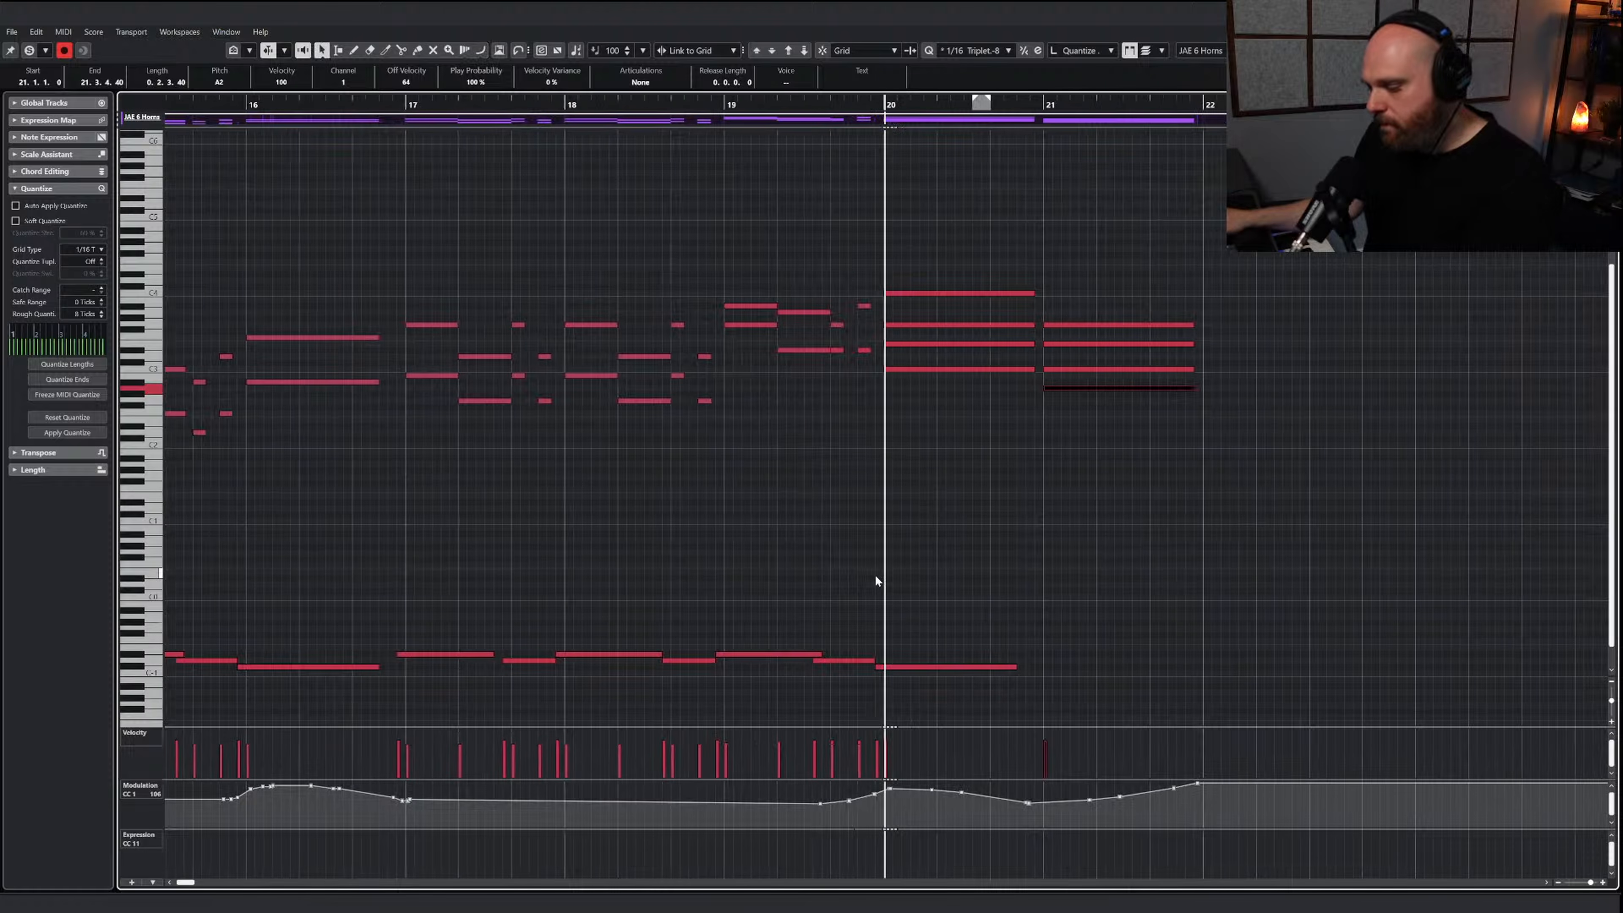
key(space)
Raise the upper three notes of the bar 21 horn chord to D3, F#3 and A3, and play the ending
right_click(820, 516)
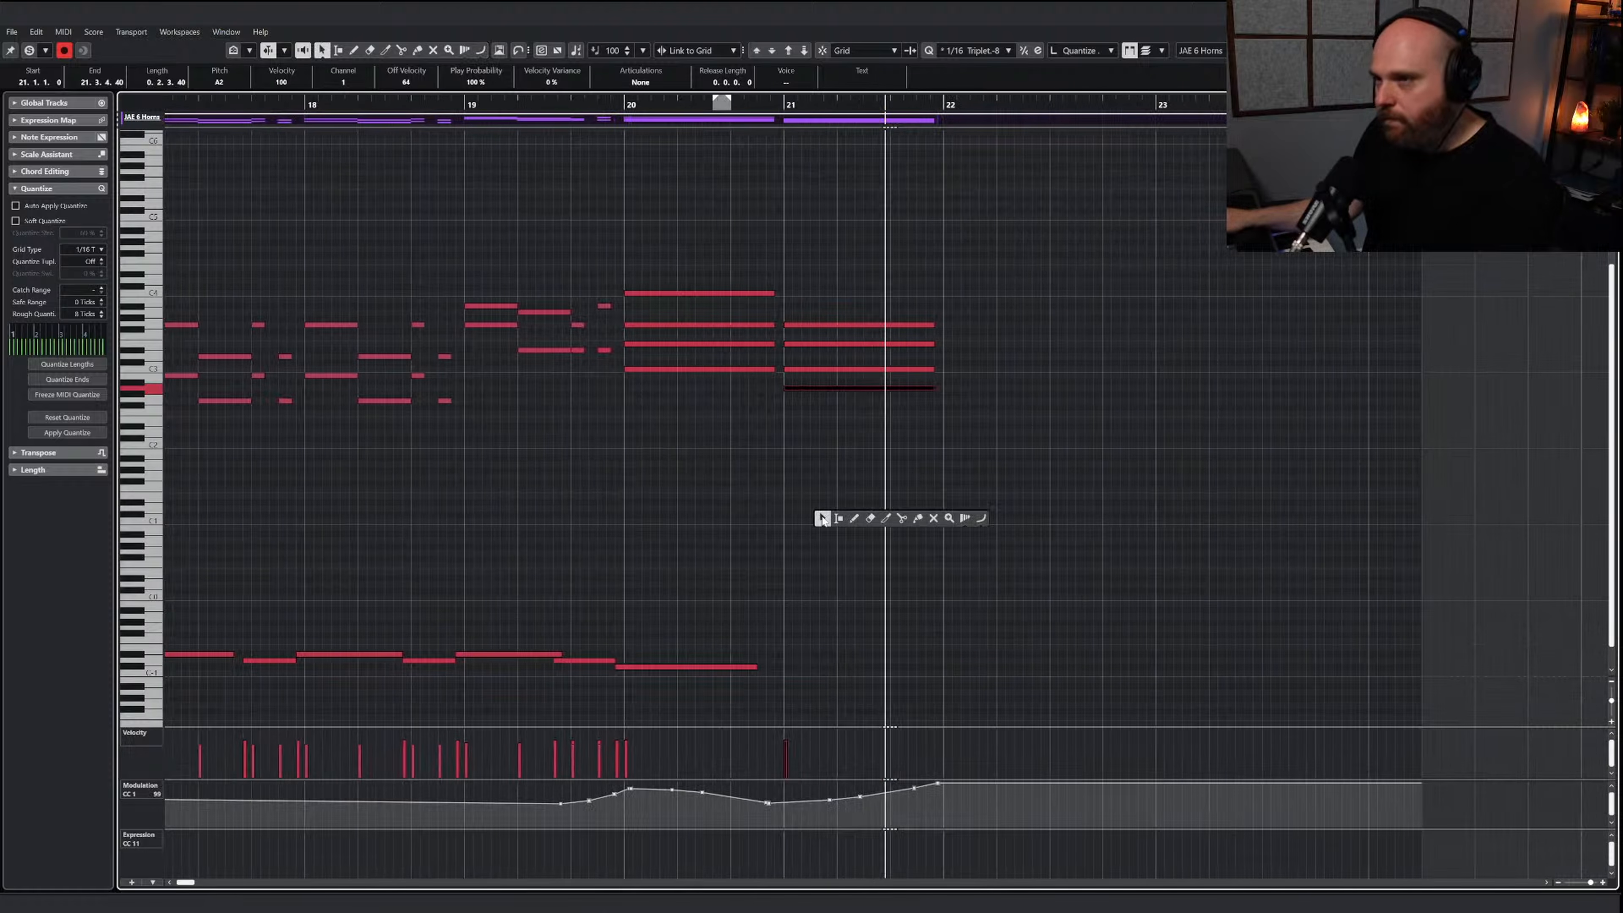
click(821, 518)
drag(791, 314, 836, 397)
key(Up)
key(Up)
key(Up)
key(Up)
key(Up)
key(Up)
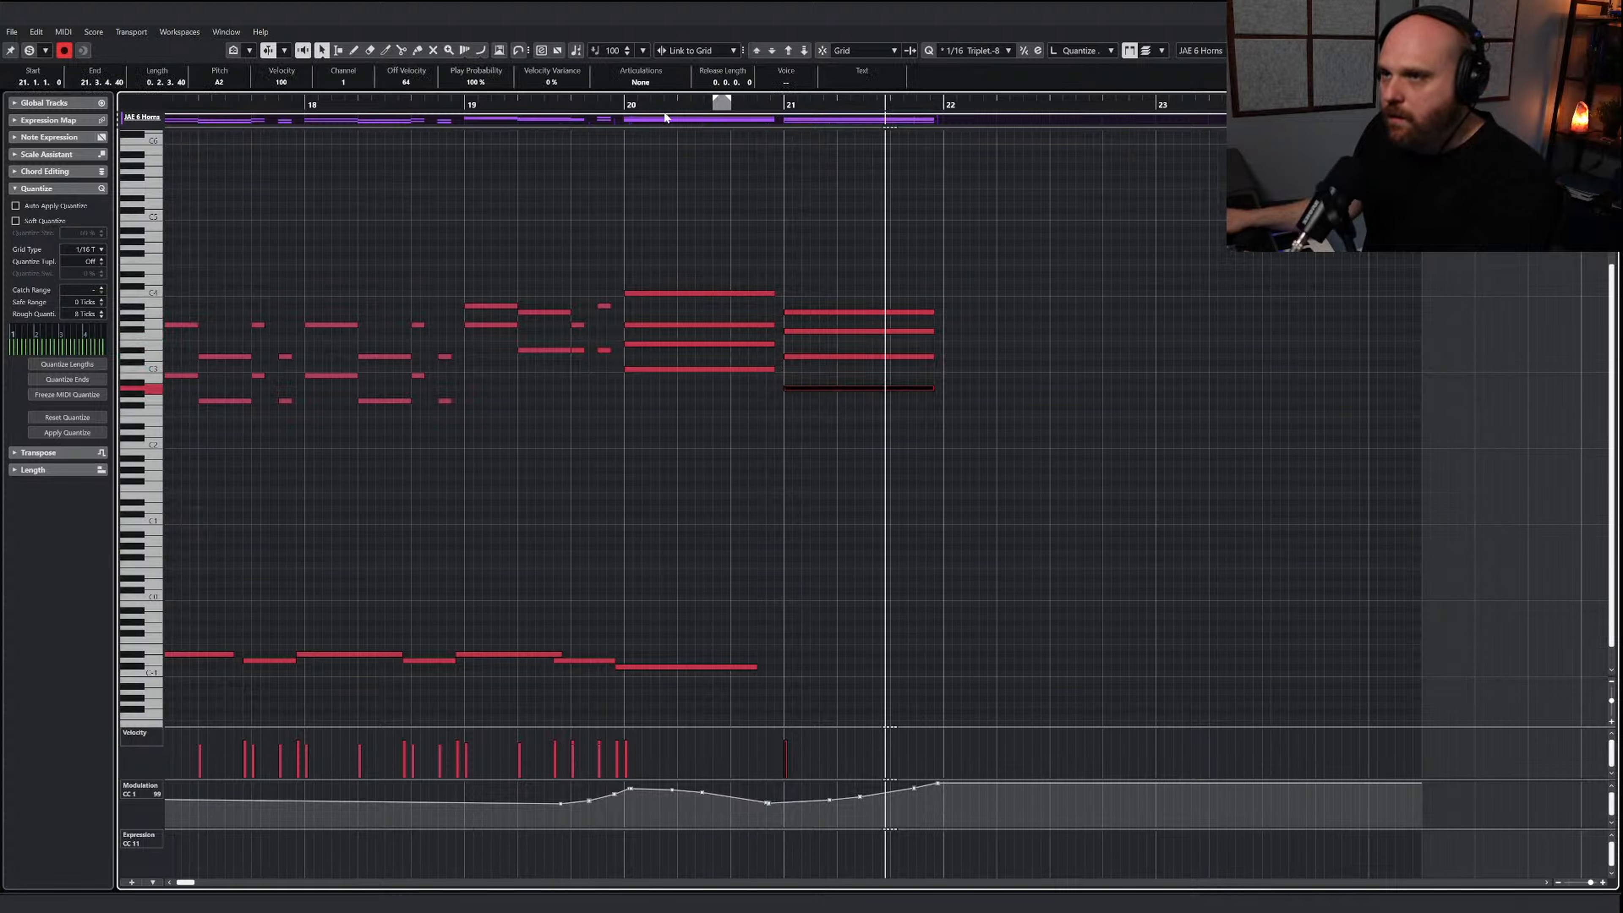
click(578, 103)
key(space)
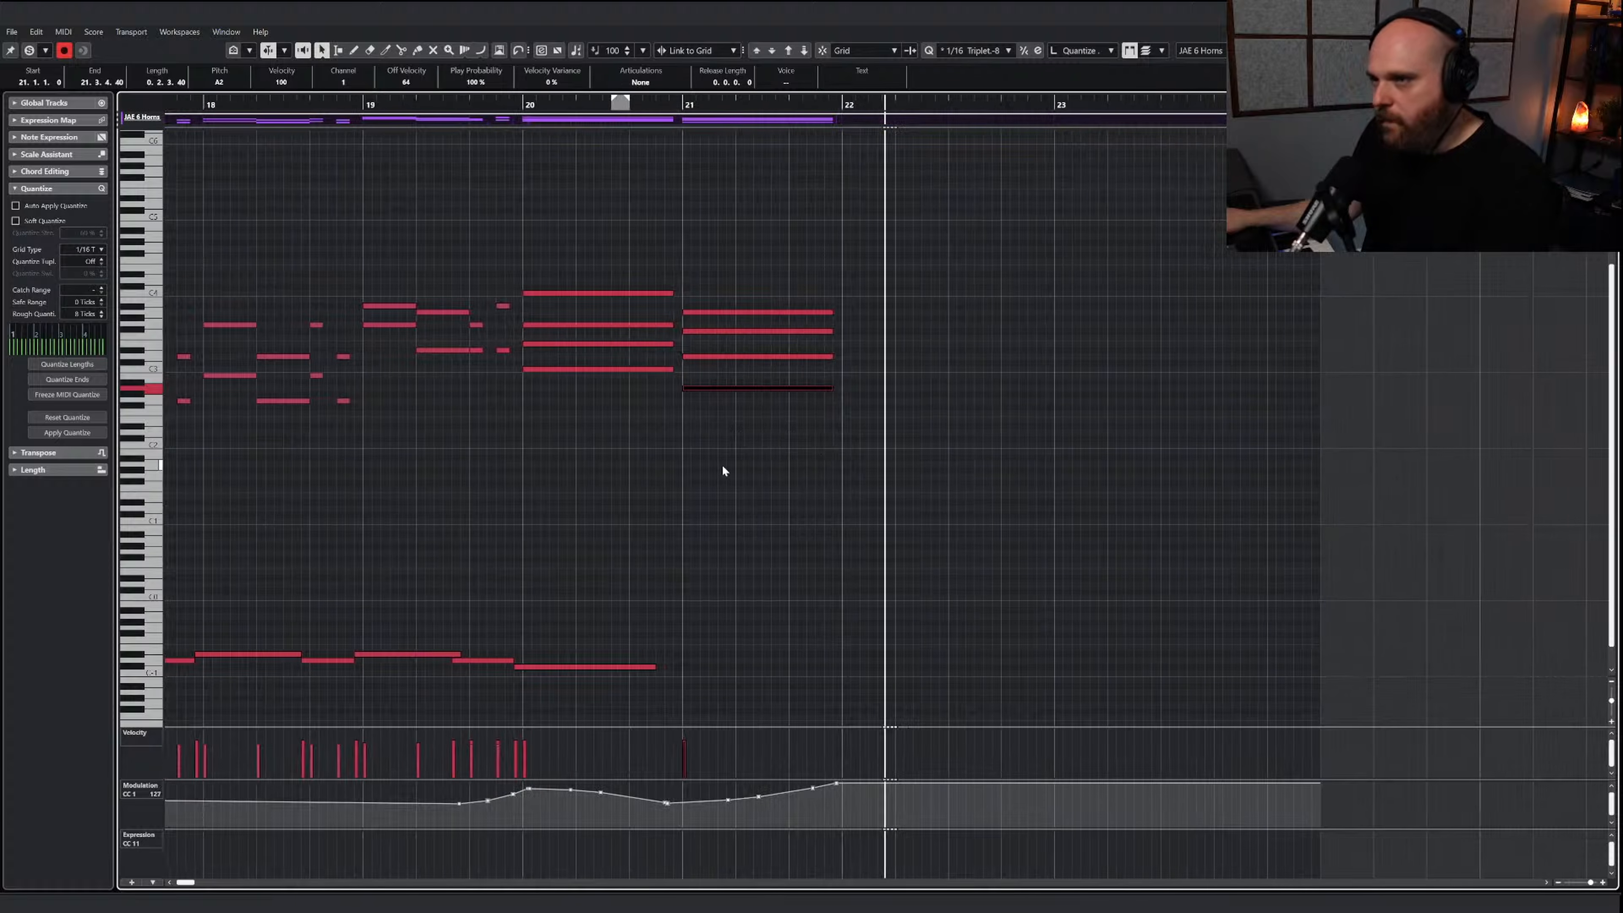
Redraw the horns' modulation rise across bar 21 and play the passage leading into it
right_click(722, 470)
click(869, 443)
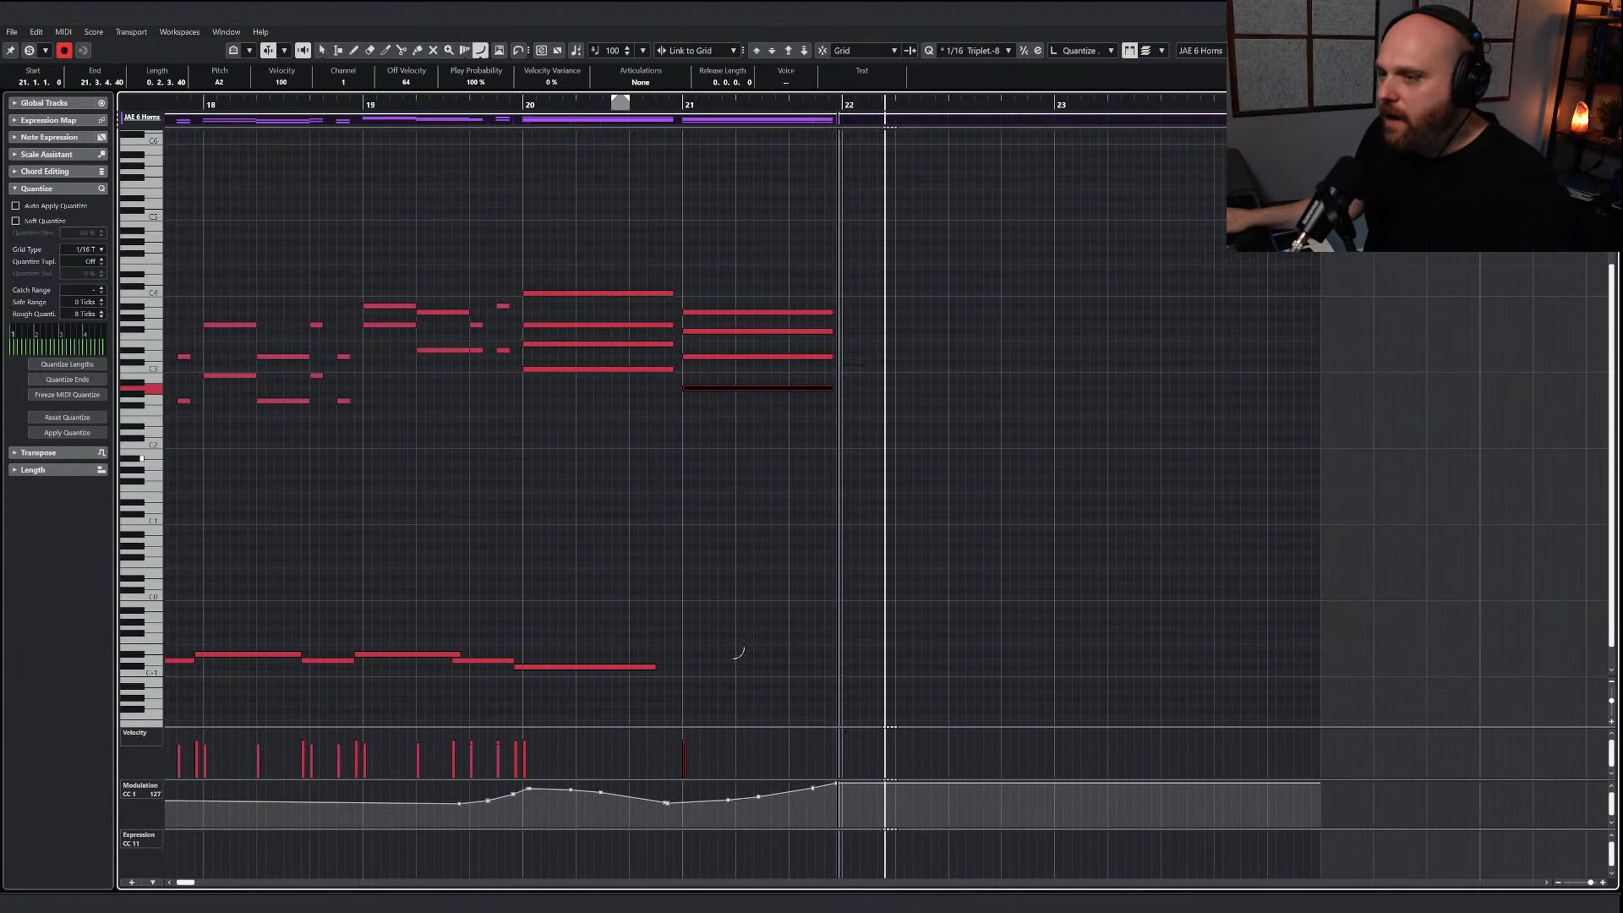
drag(679, 807, 838, 788)
right_click(732, 586)
click(281, 105)
key(space)
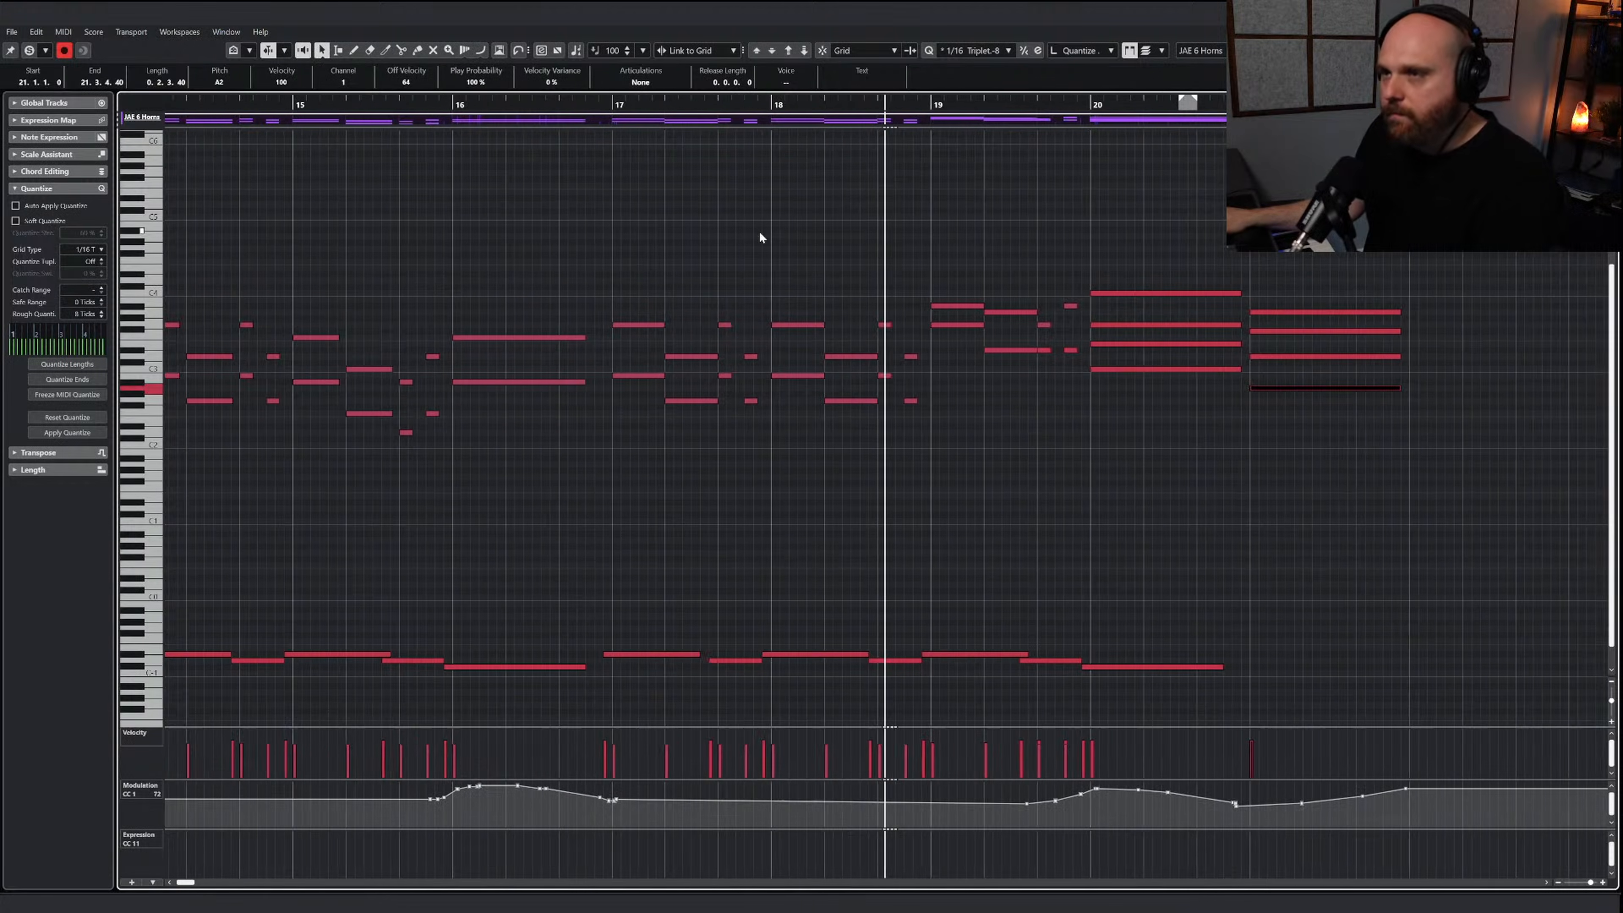
Open the JAE 4 Trombones part and add a sustained C2, G2 and E3 chord across bar 20
key(Return)
double_click(972, 326)
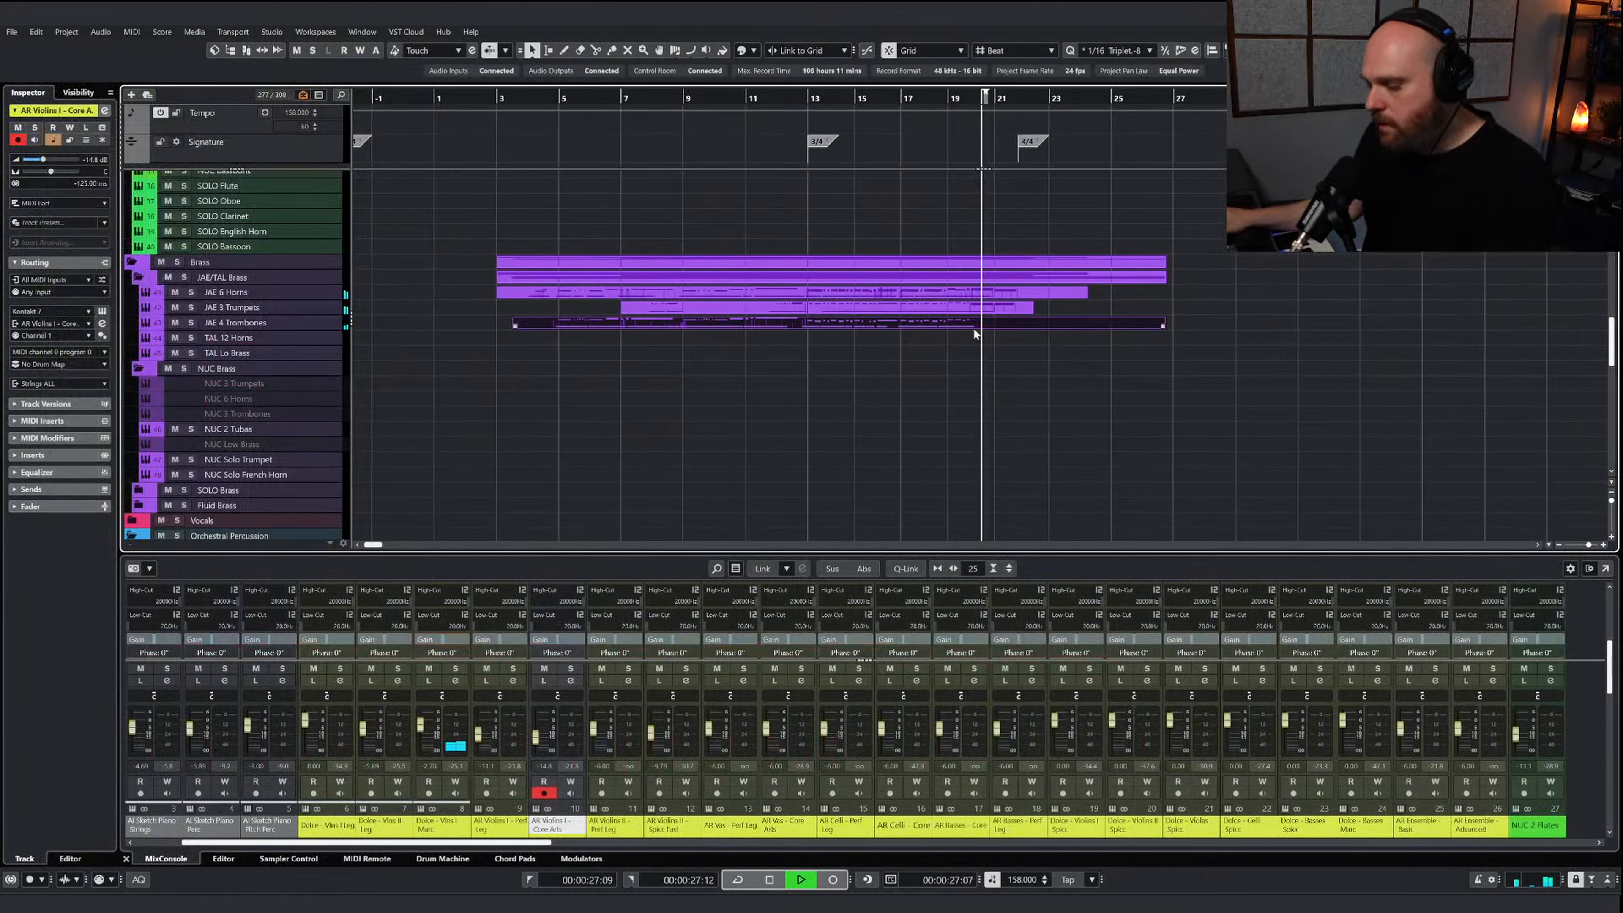
right_click(853, 388)
click(853, 389)
key(h)
key(h)
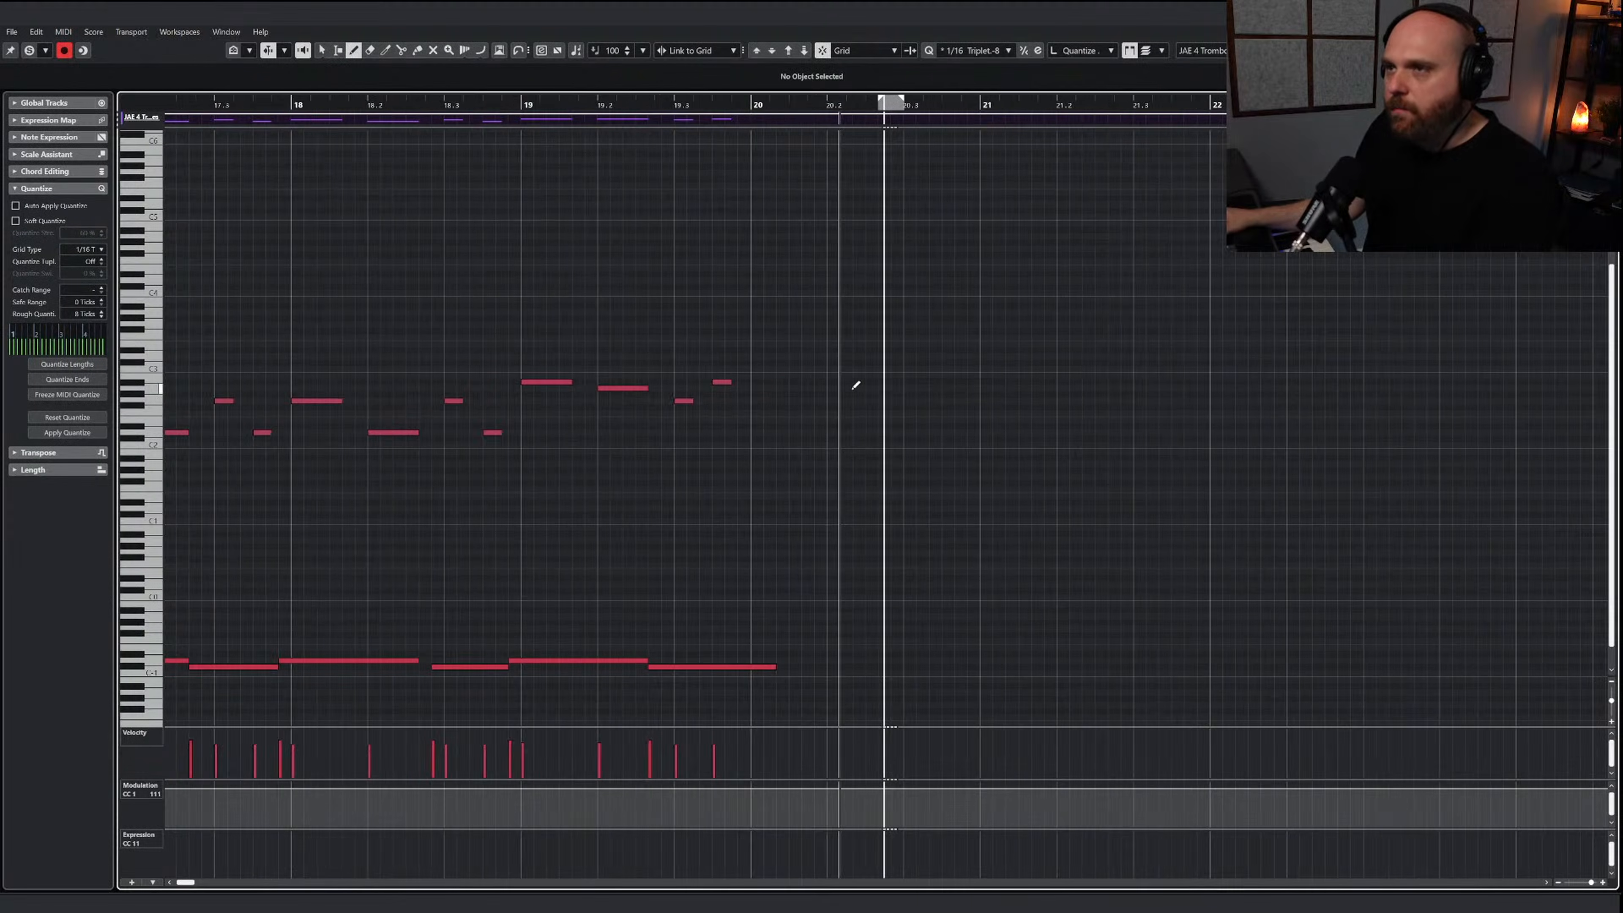
drag(739, 456, 983, 456)
drag(736, 412, 968, 411)
drag(739, 356, 968, 356)
drag(989, 515, 830, 308)
key(Up)
key(Up)
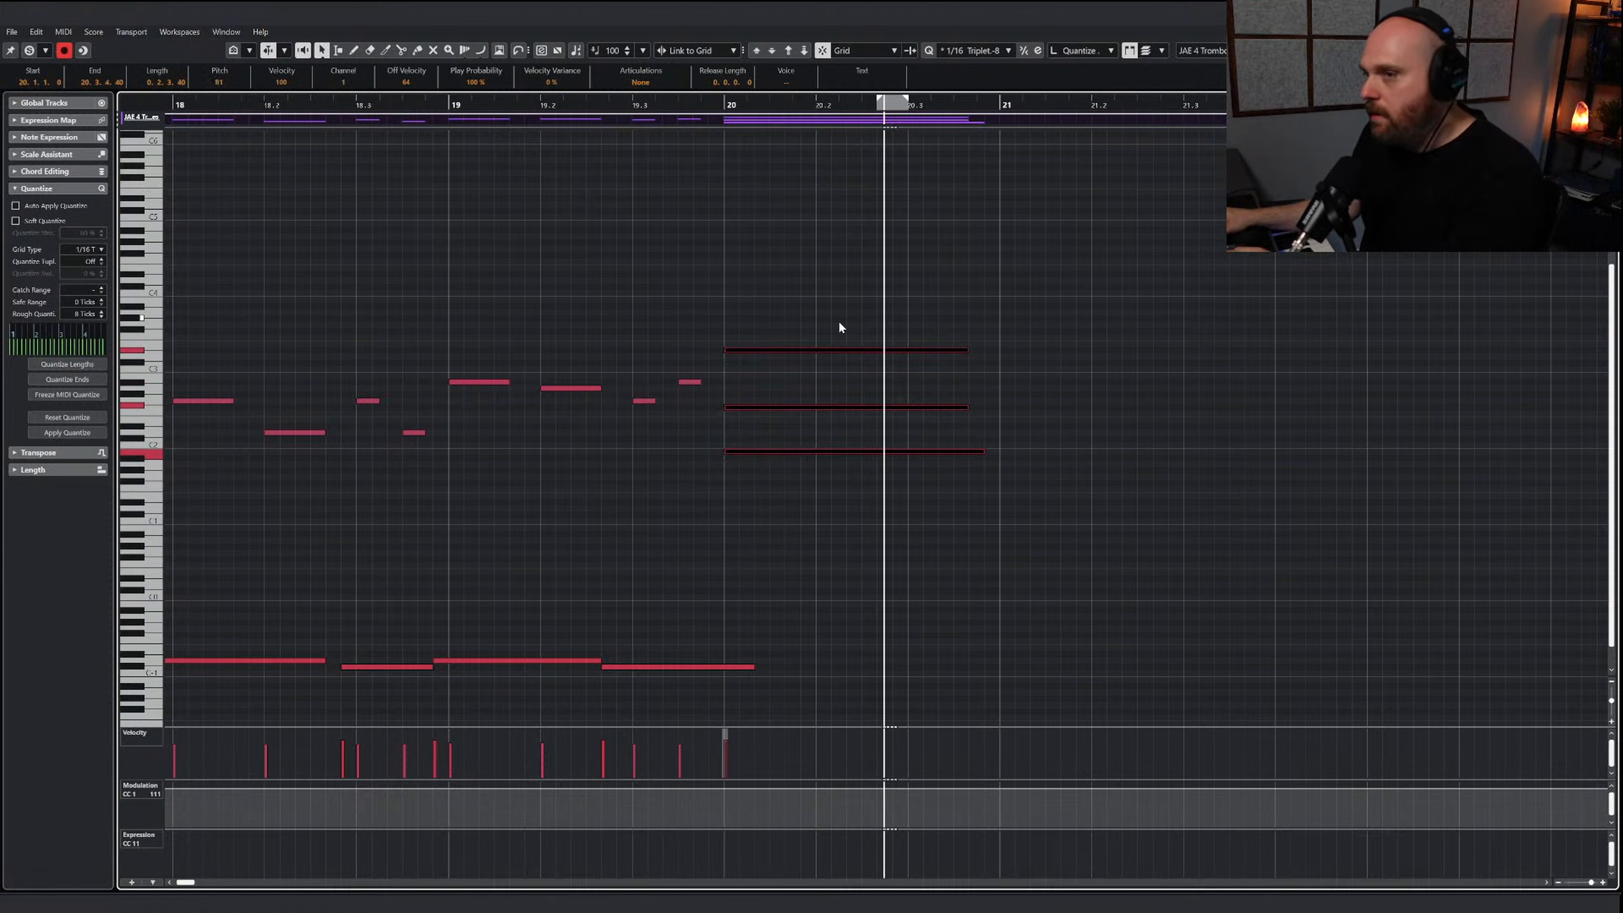
Draw a C-1 sustained keyswitch from just before bar 20, under the new trombone chord
click(834, 562)
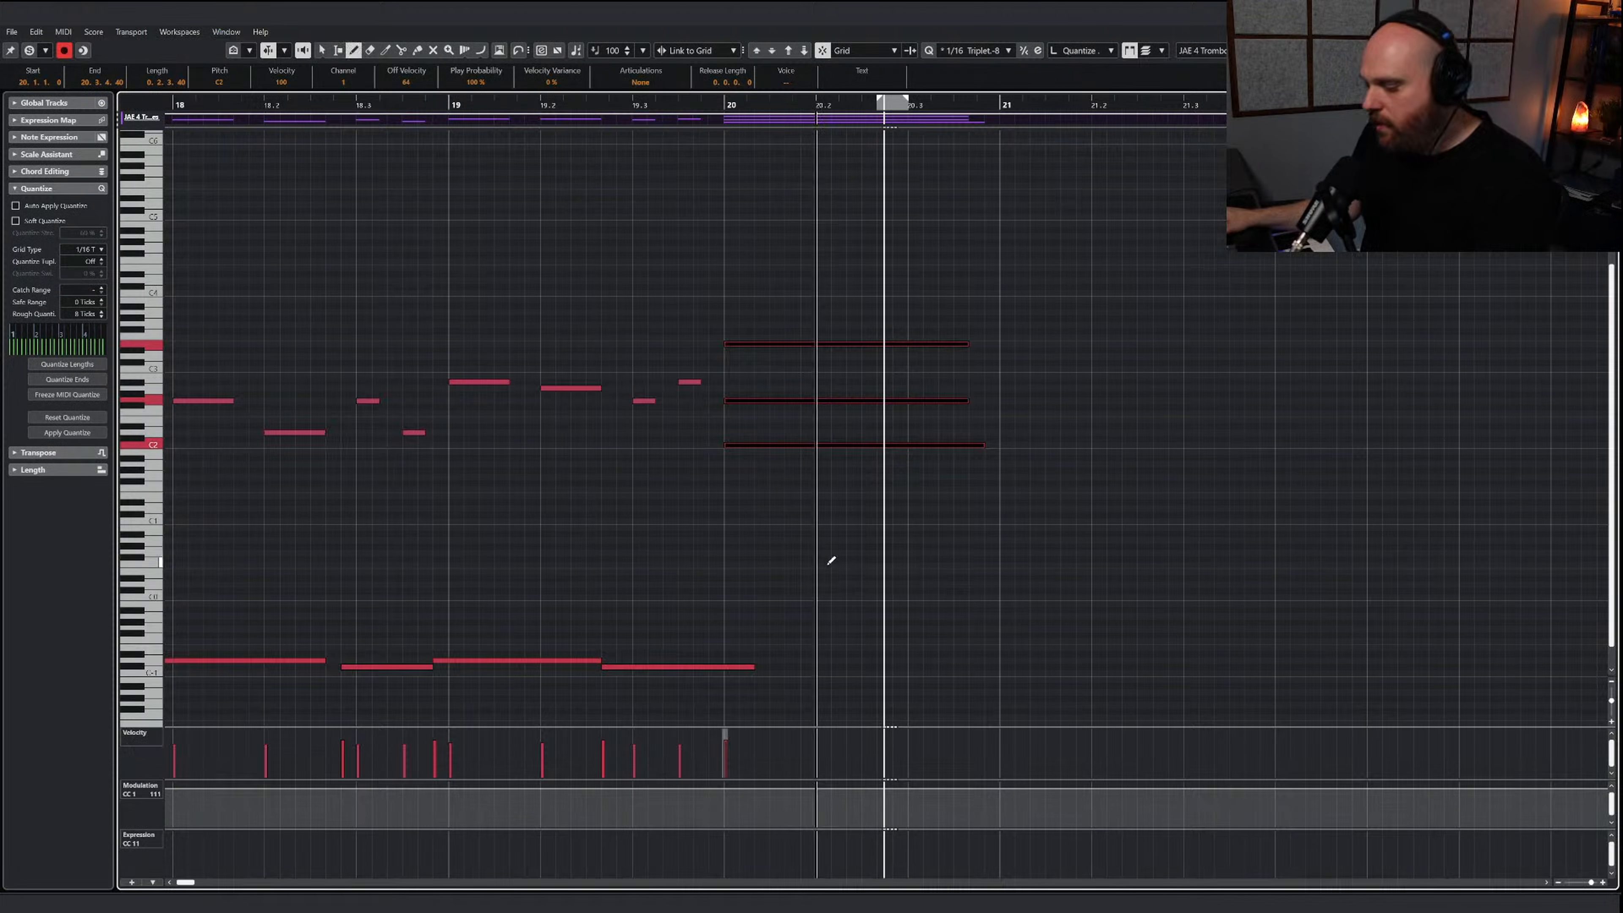
mouse_move(753, 667)
mouse_down()
mouse_move(710, 667)
mouse_move(937, 671)
mouse_up()
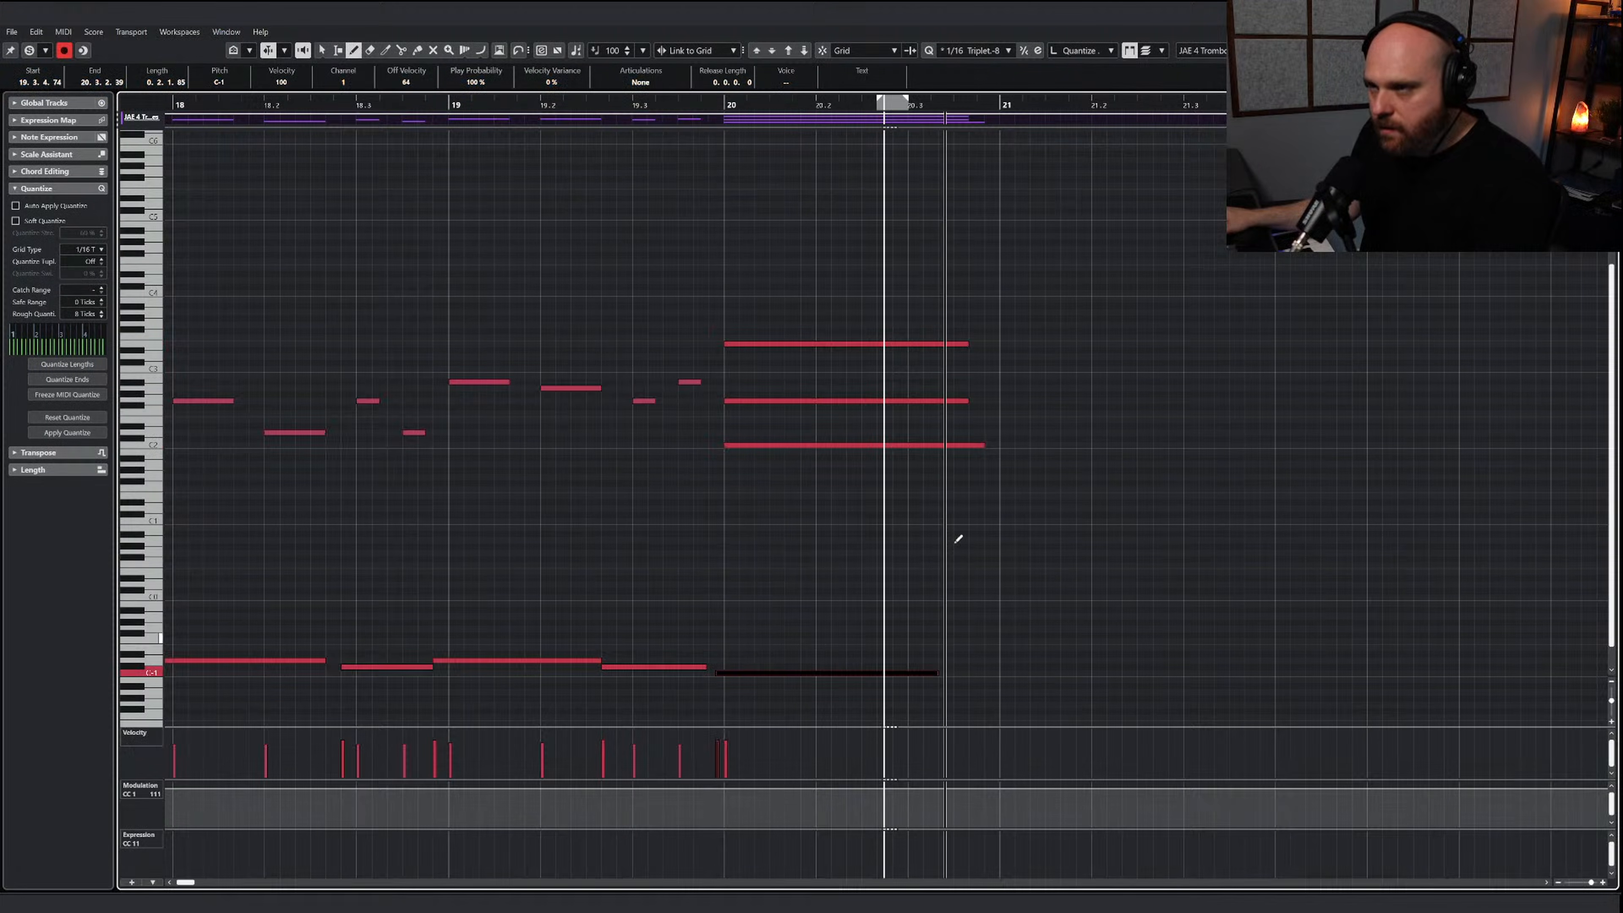
Draw a sustained D2, F#2 and D3 trombone chord across bar 21 and play from late bar 19
right_click(1046, 456)
drag(1002, 433, 1252, 433)
drag(1005, 407, 1254, 407)
drag(1004, 356, 1248, 359)
right_click(914, 272)
click(923, 281)
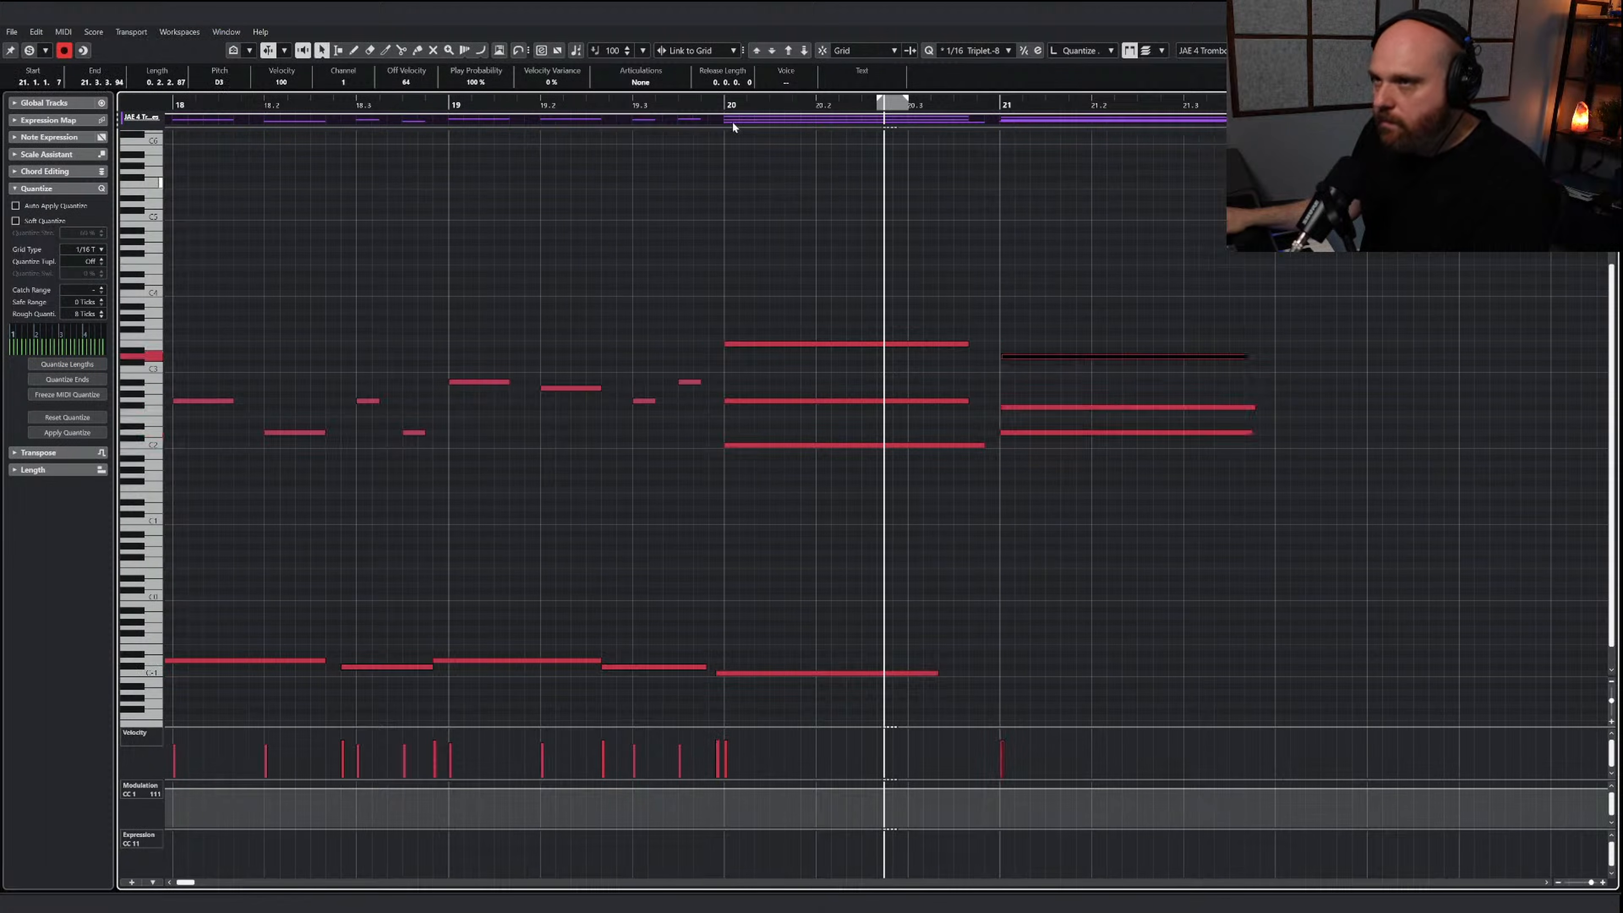
click(658, 105)
key(space)
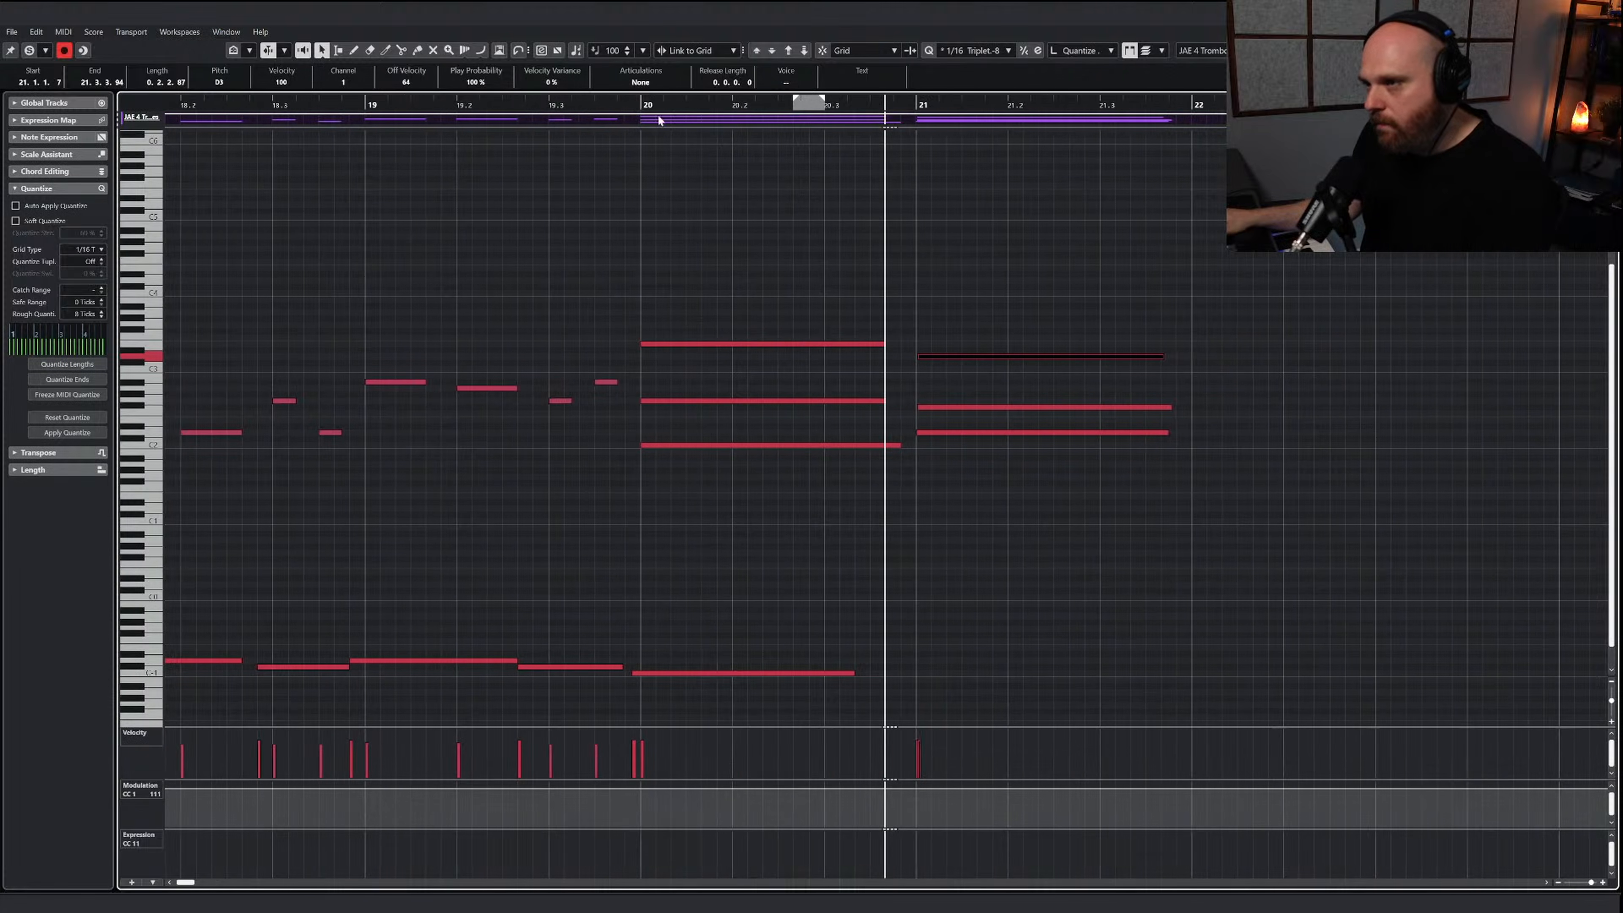
Draw a trombone modulation curve peaking at bar 20, dipping before bar 21 and rising to 127 just before bar 22
right_click(722, 386)
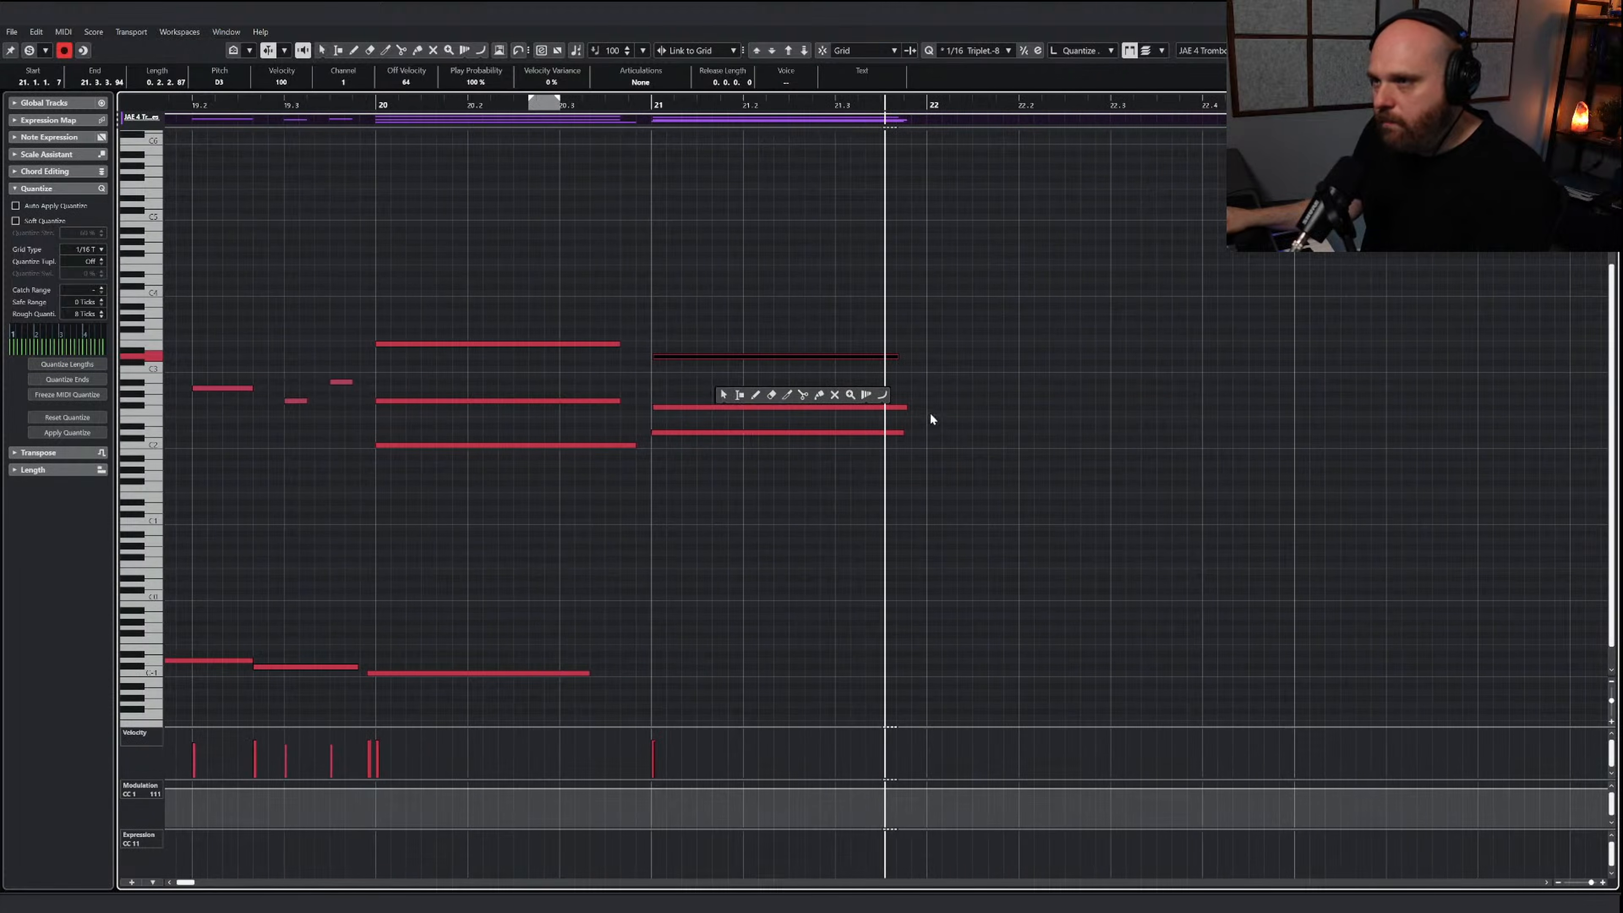
click(883, 396)
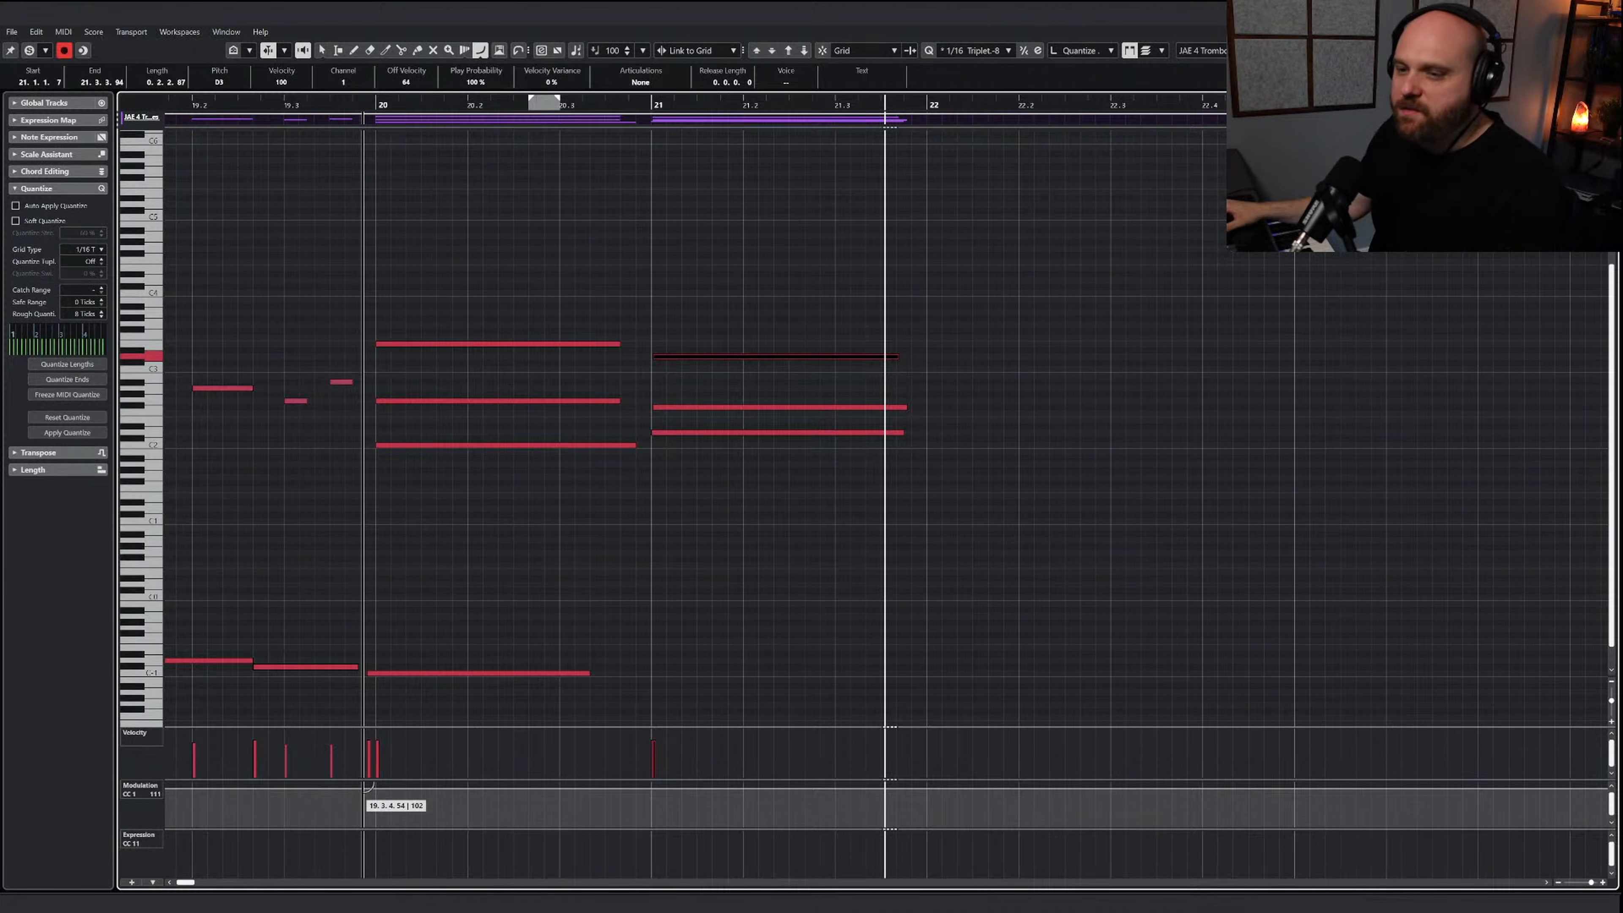
mouse_move(368, 787)
mouse_down()
mouse_move(645, 801)
mouse_move(872, 766)
mouse_move(917, 777)
mouse_up()
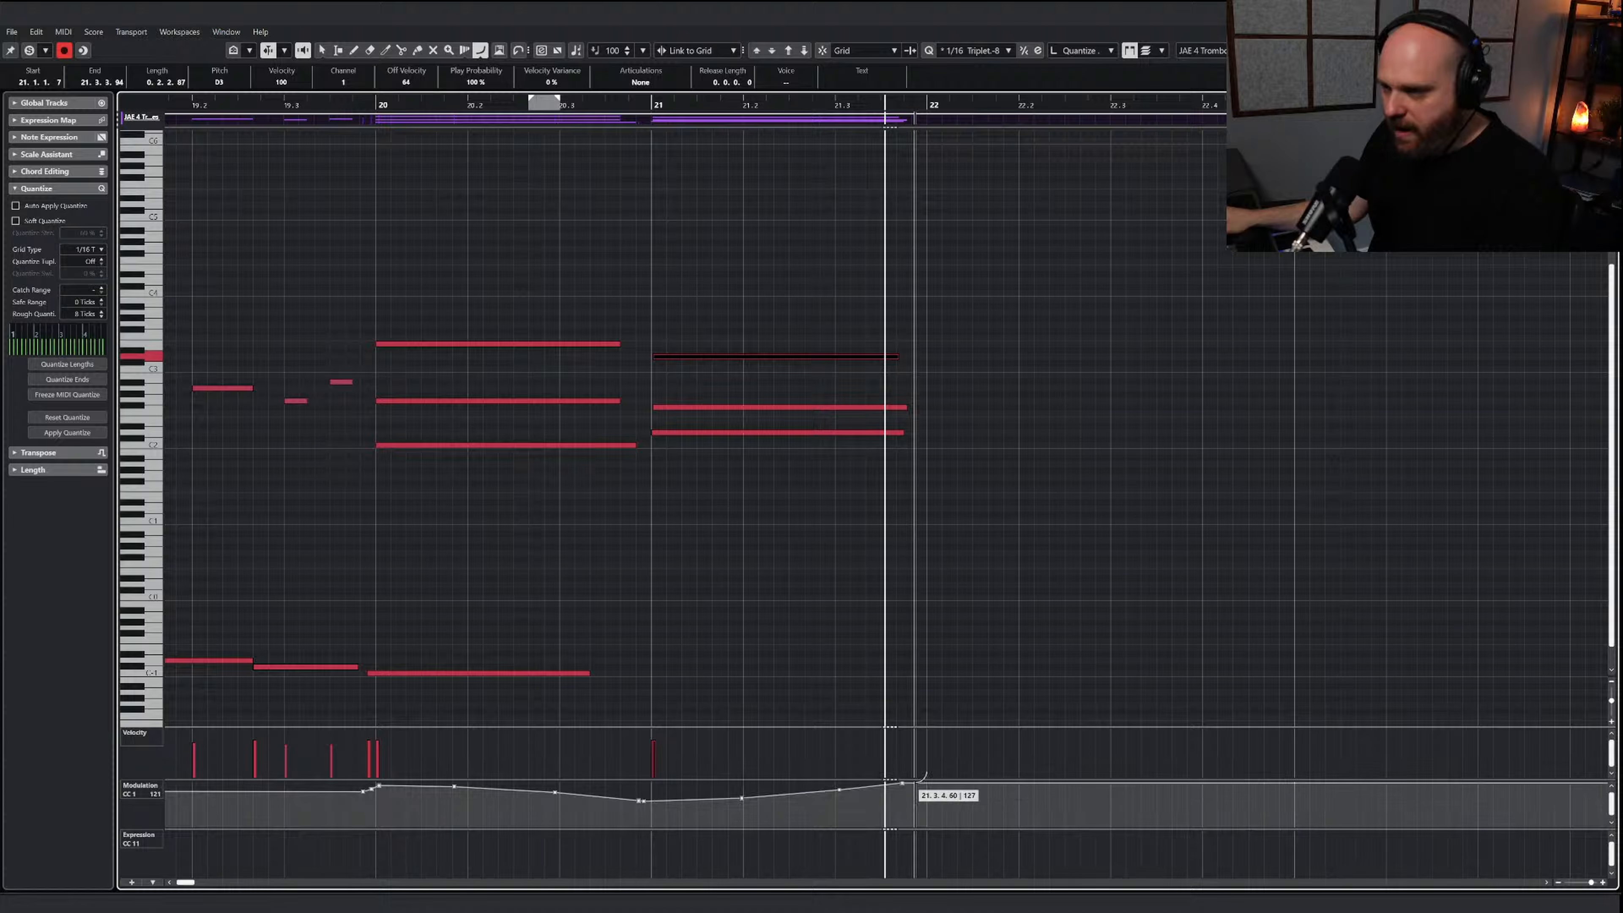
Play the trombone line and its closing chords from early in bar 19 through bar 21
key(1)
key(g)
scroll(677, 210, left, 2)
key(g)
click(605, 105)
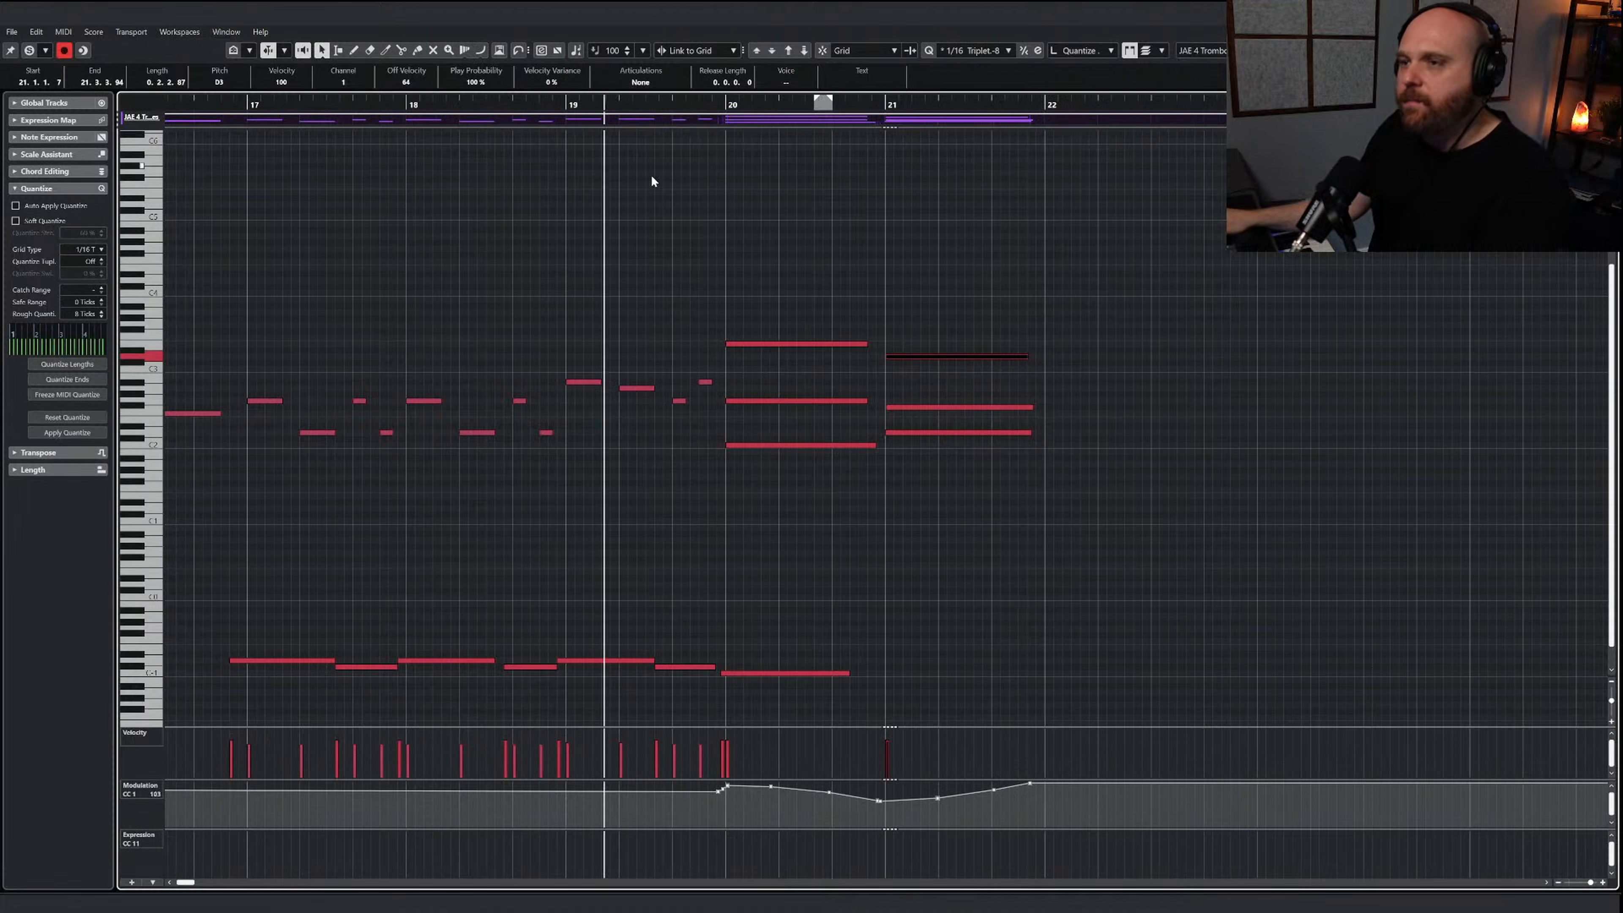
key(space)
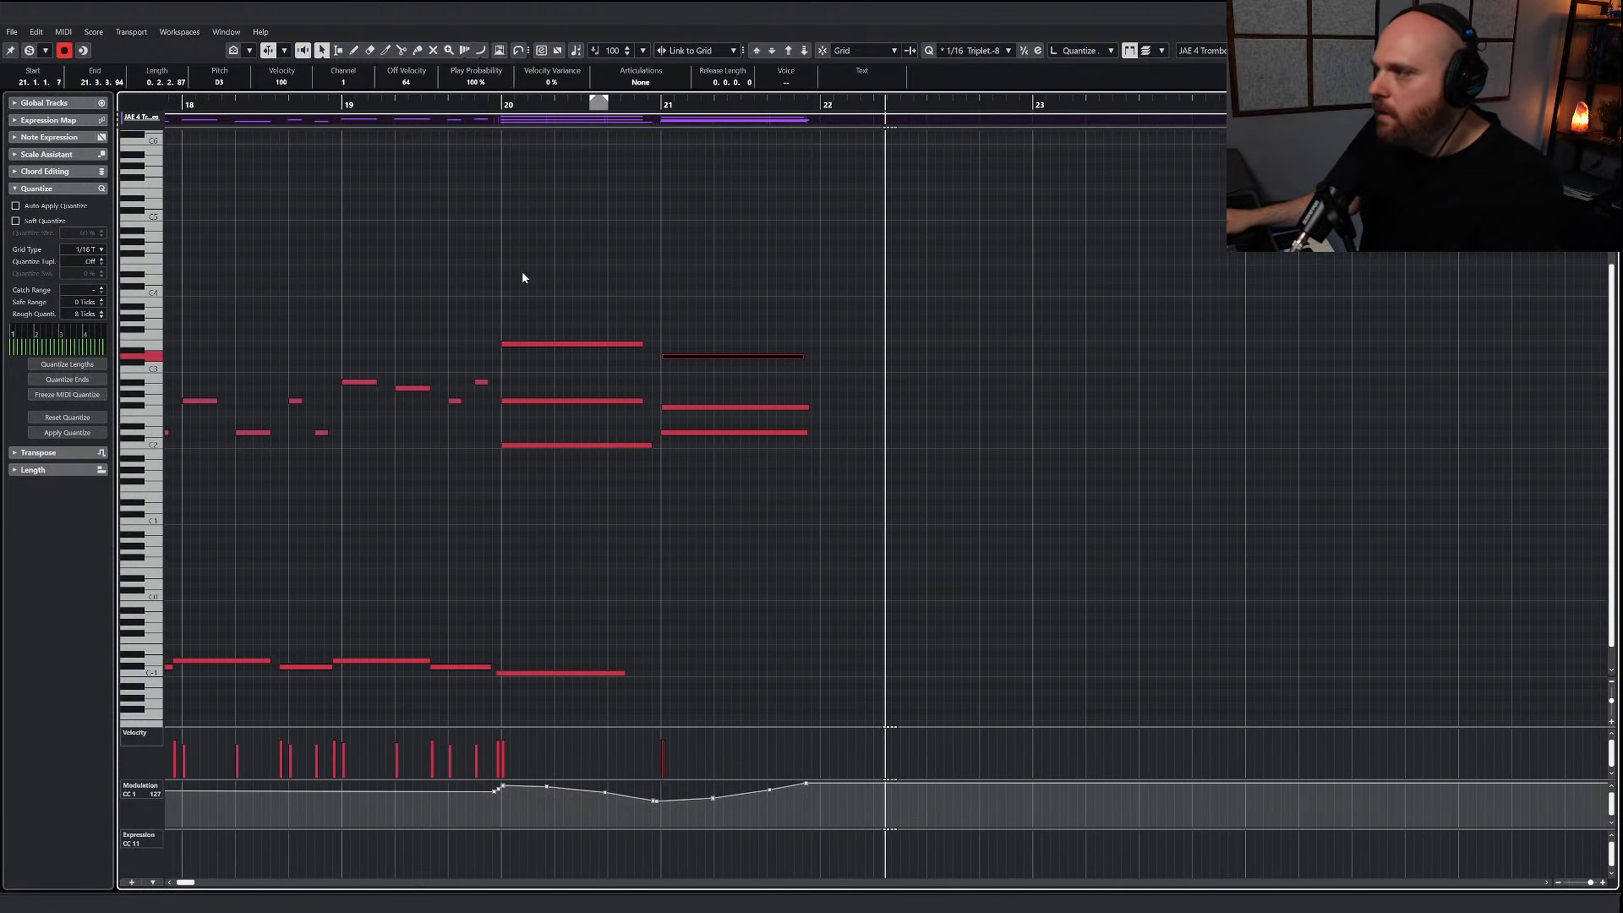
key(g)
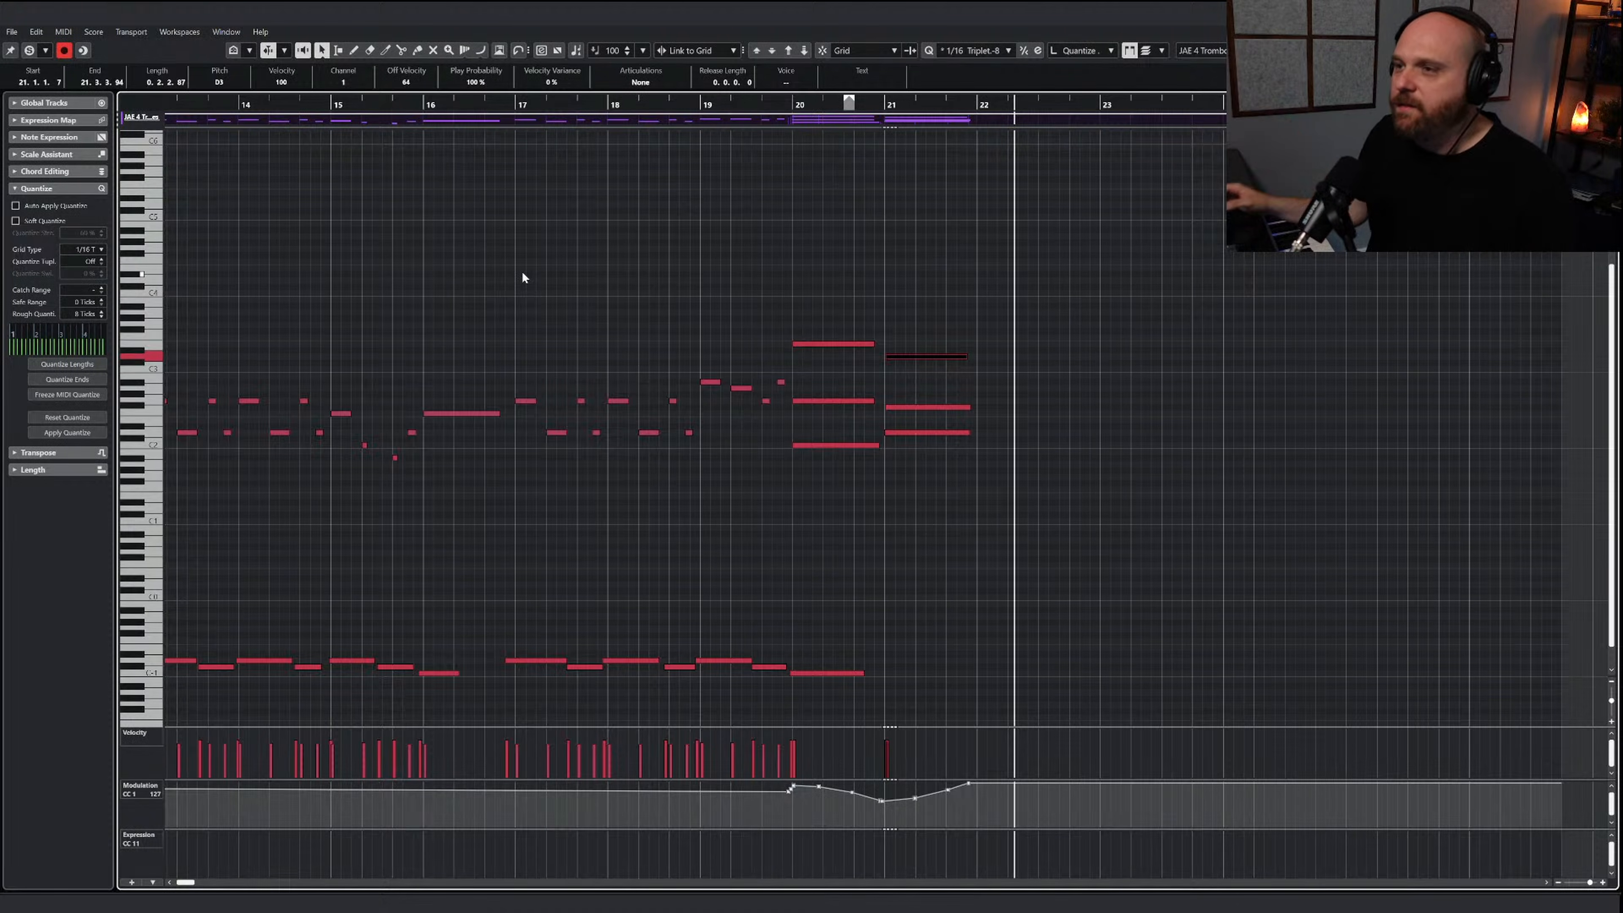
click(523, 277)
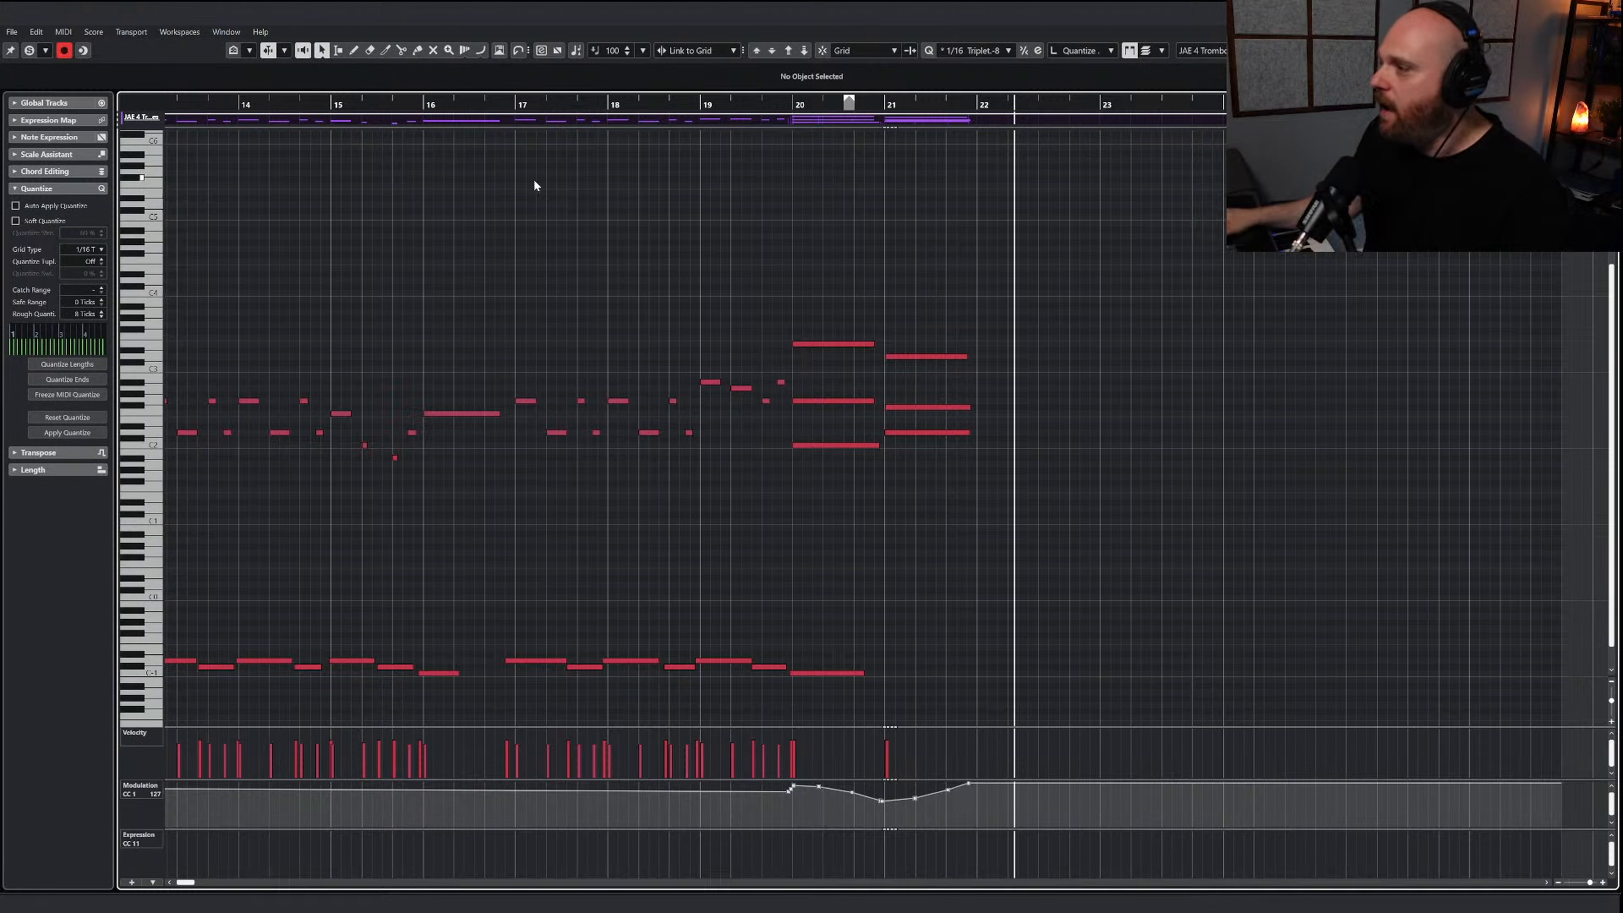
Try the top note of bar 20's trombone chord at C3, playing the passage into bar 21
click(805, 343)
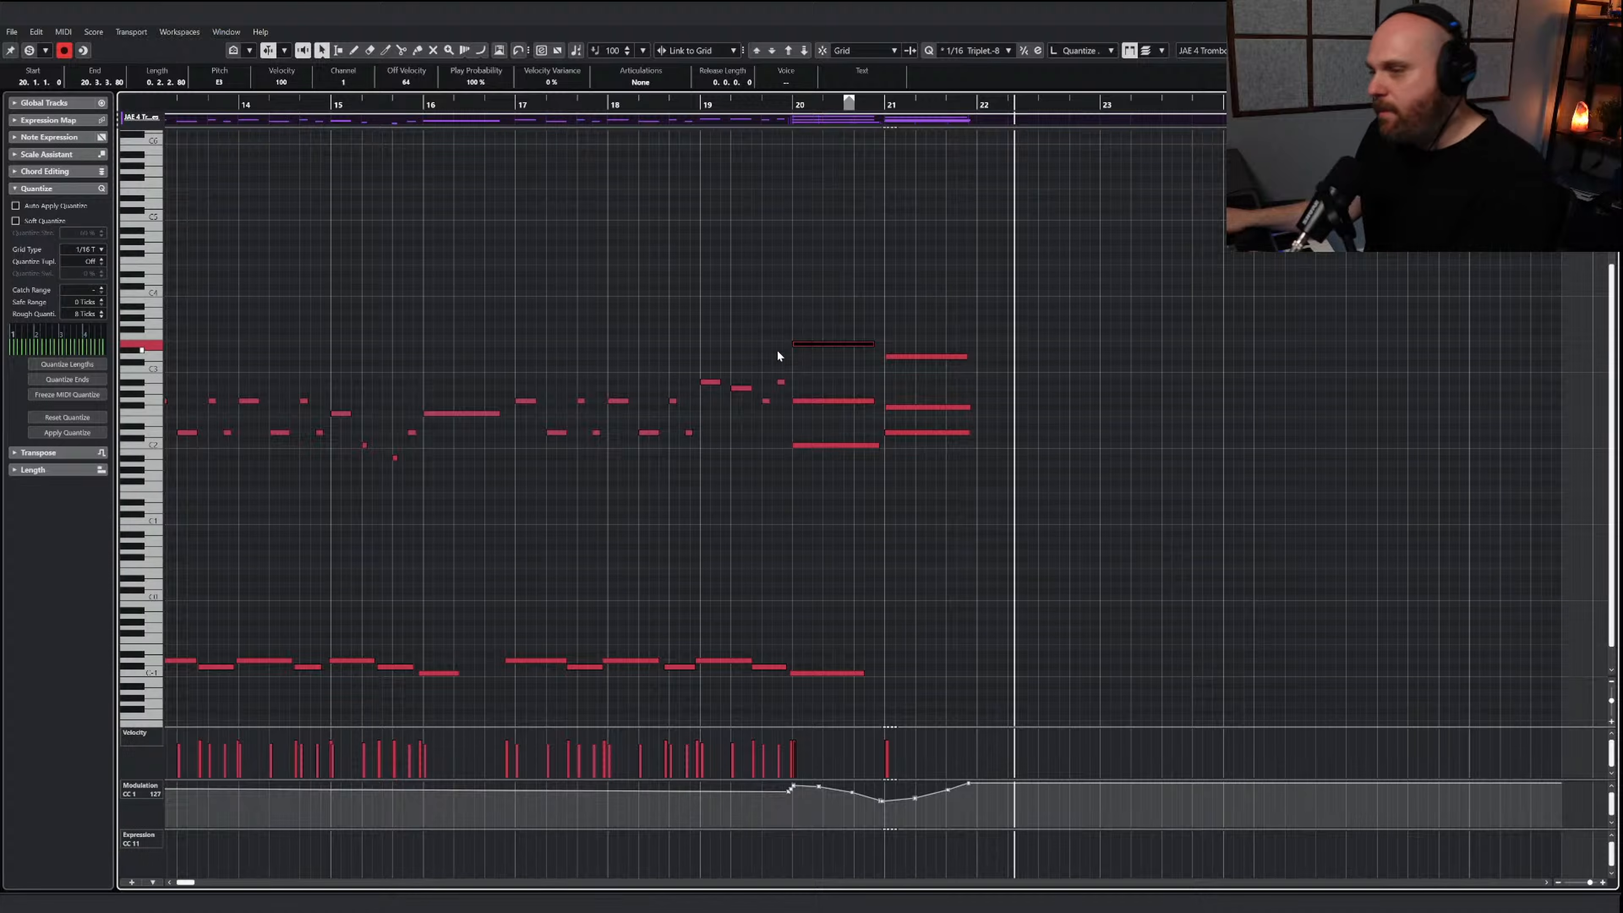
drag(754, 103, 726, 103)
key(space)
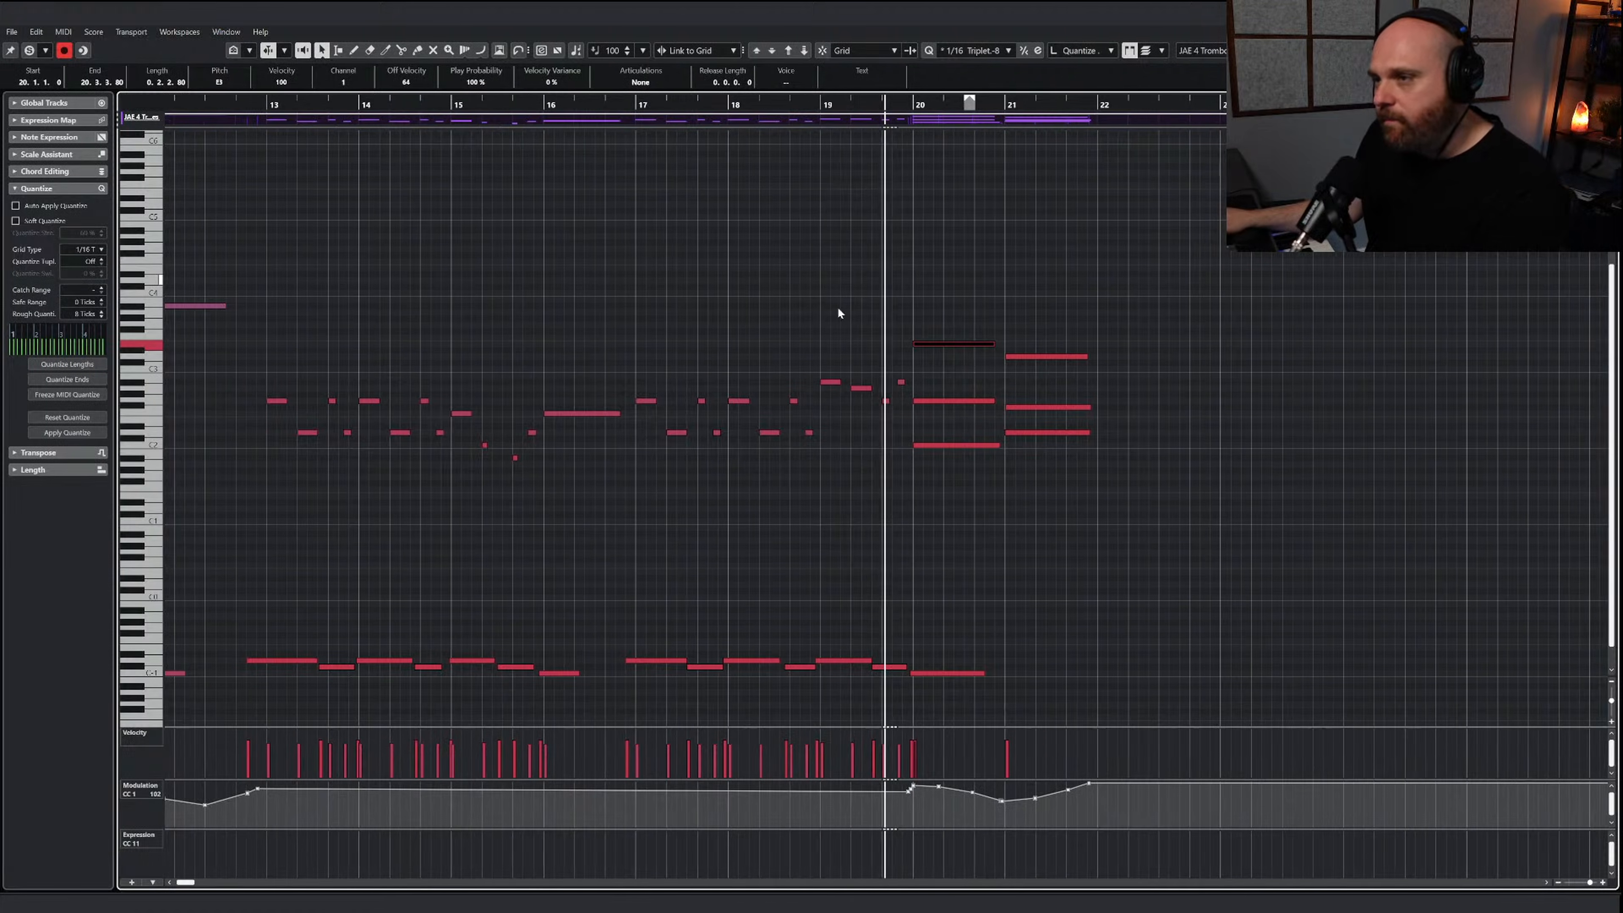
key(space)
drag(895, 318, 923, 352)
key(Down)
key(Down)
key(Down)
key(Down)
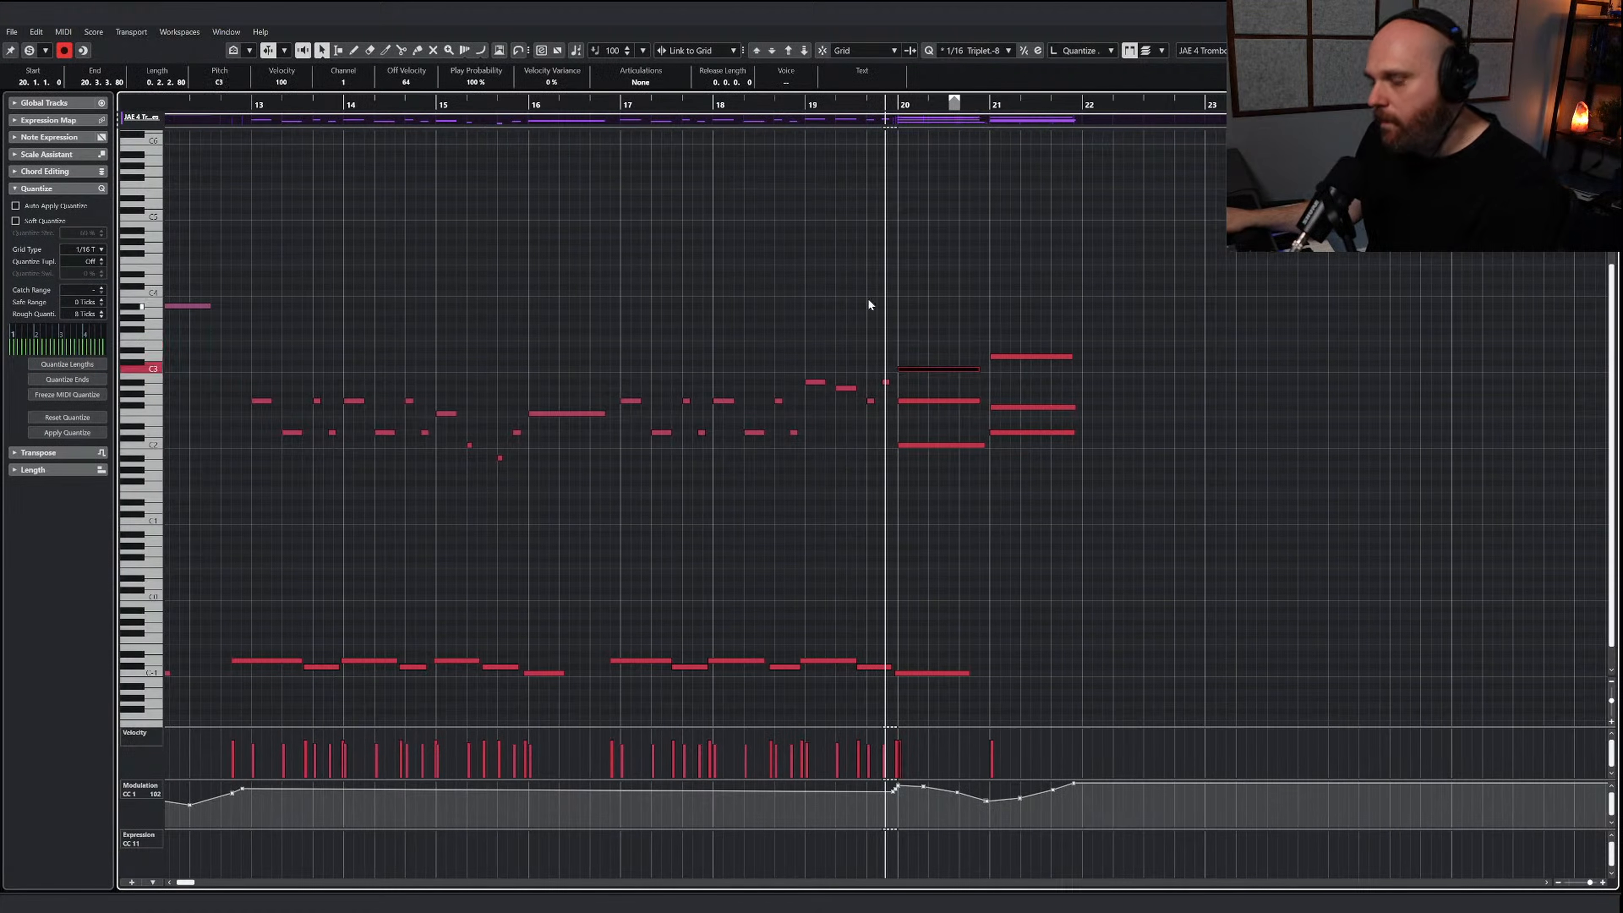
key(space)
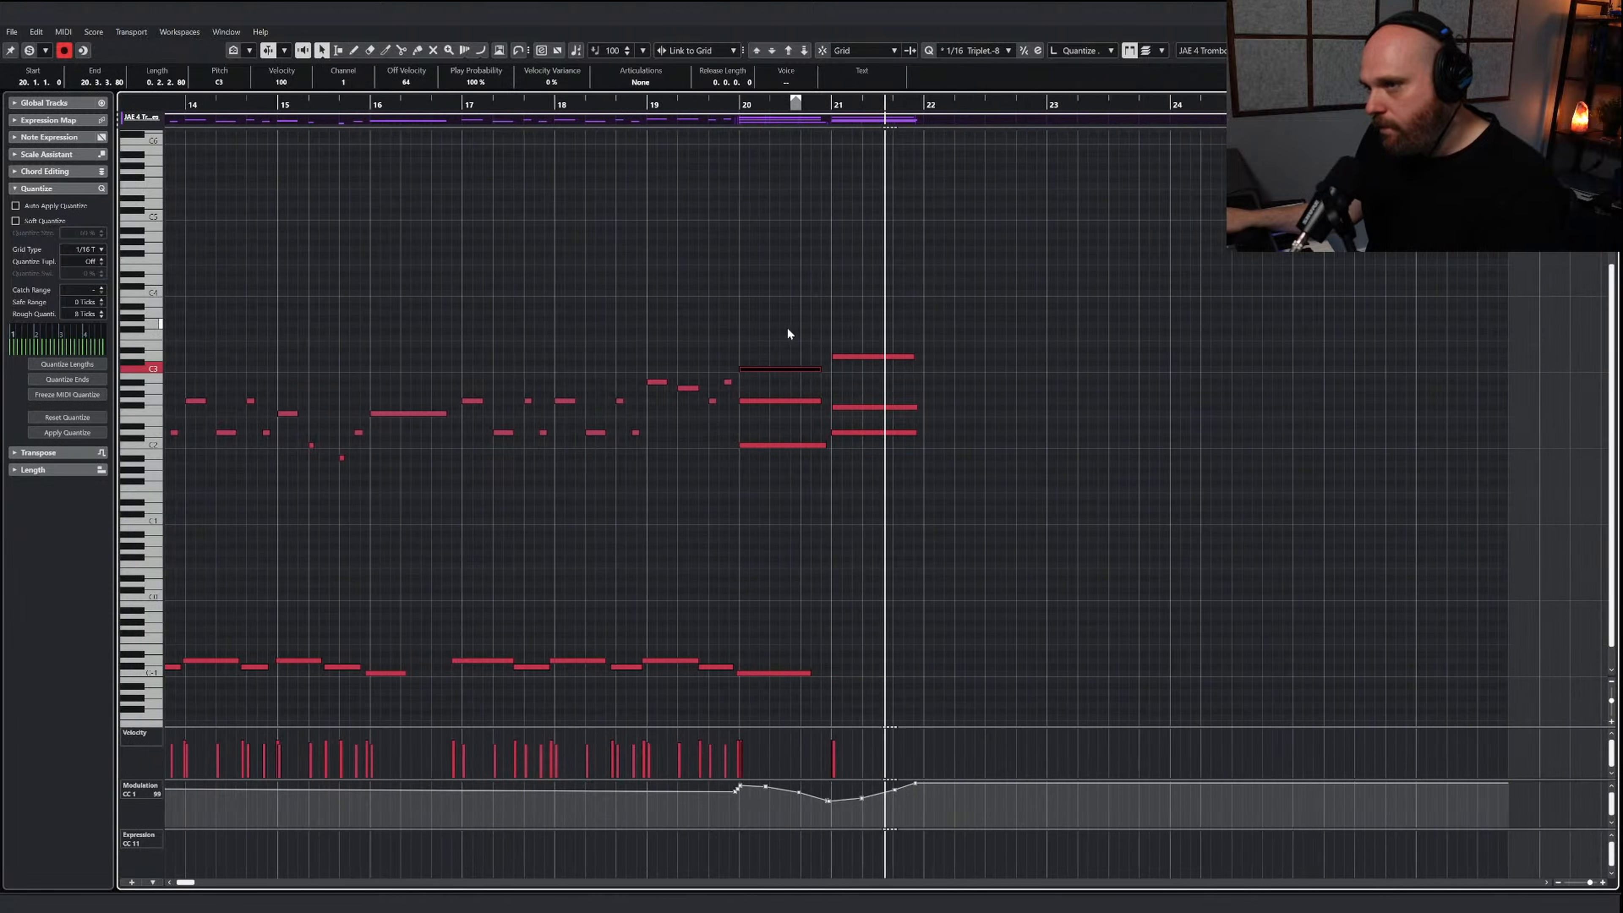
Raise the top note of bar 20's trombone chord back to E3 and play from bar 18 for comparison
key(Up)
key(Up)
key(Up)
key(Up)
key(space)
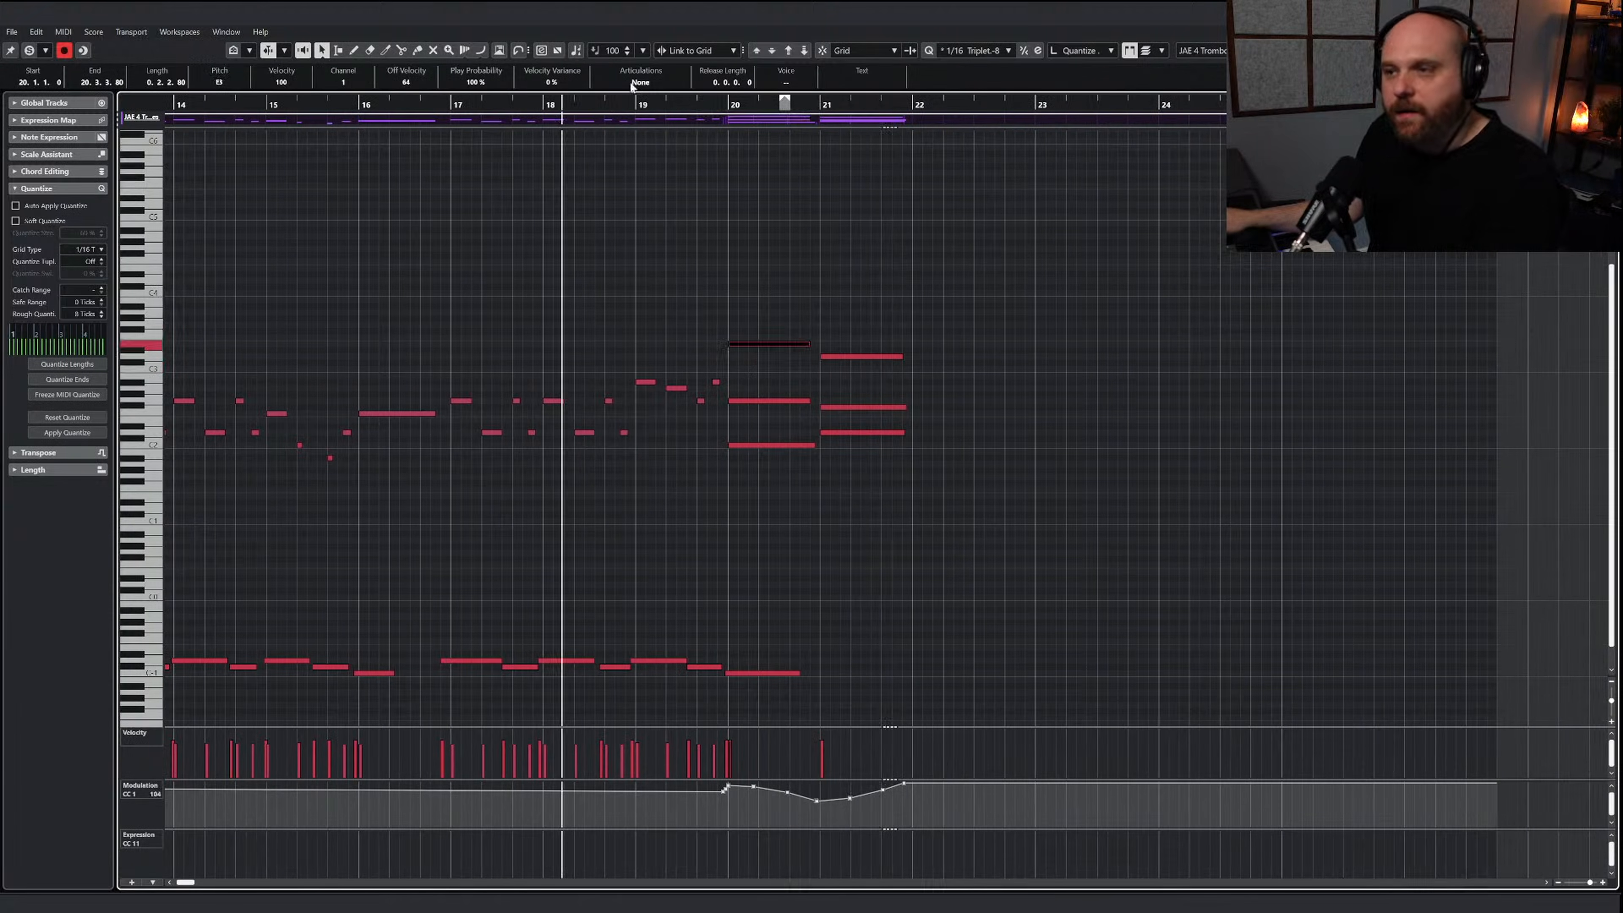
key(space)
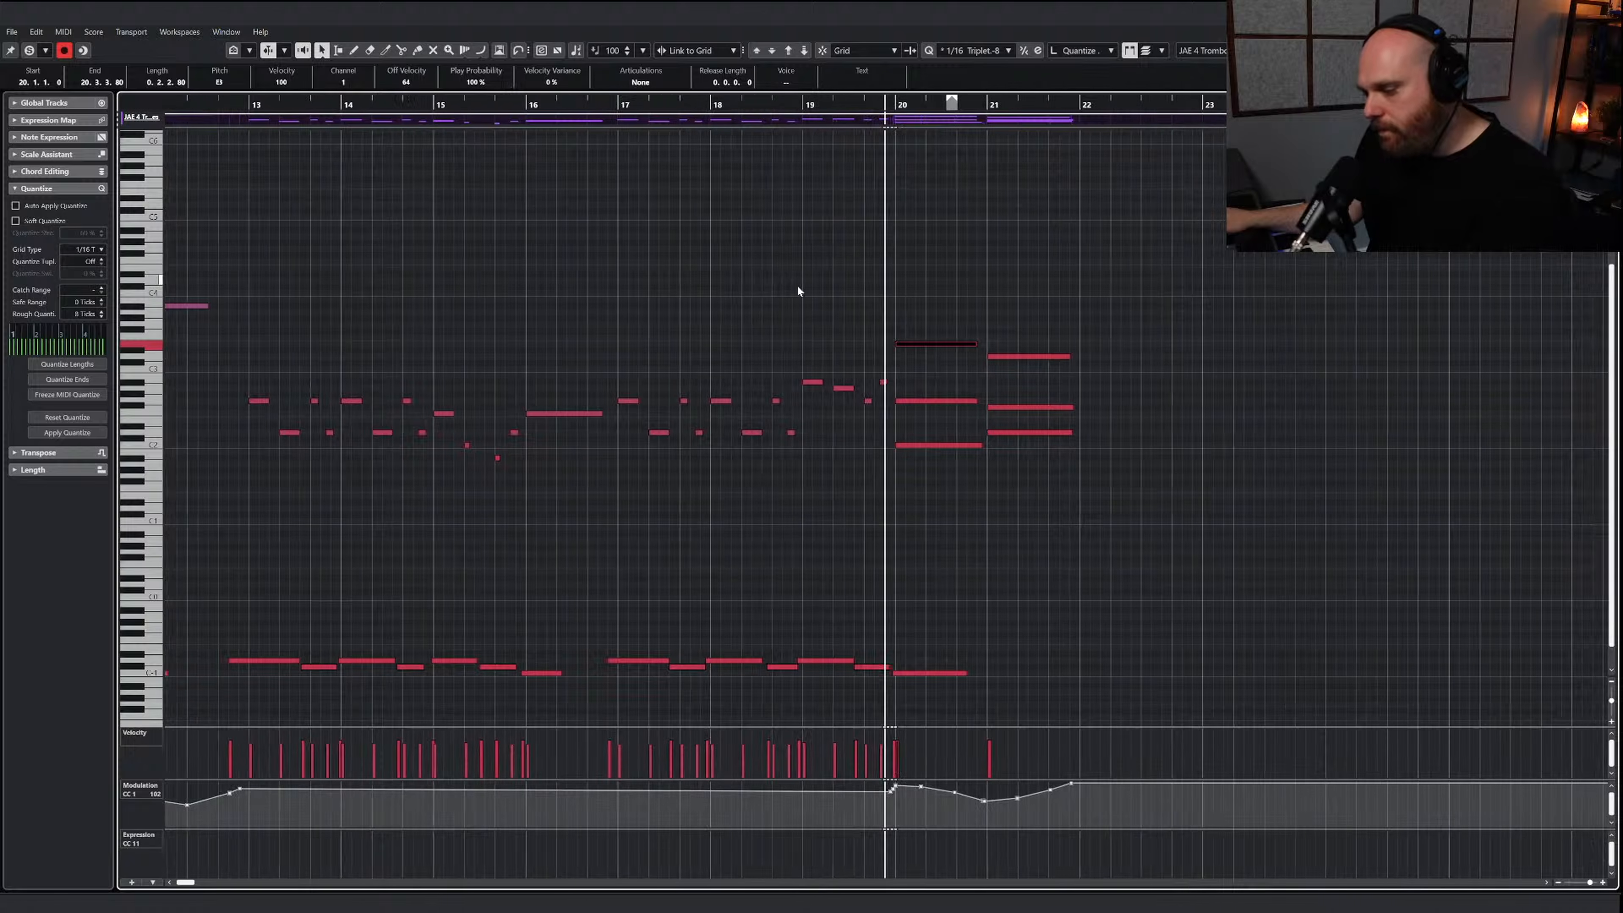
Lower the top note of bar 20's trombone chord to C3 and play from early in bar 19
key(Down)
key(Down)
key(Down)
key(Down)
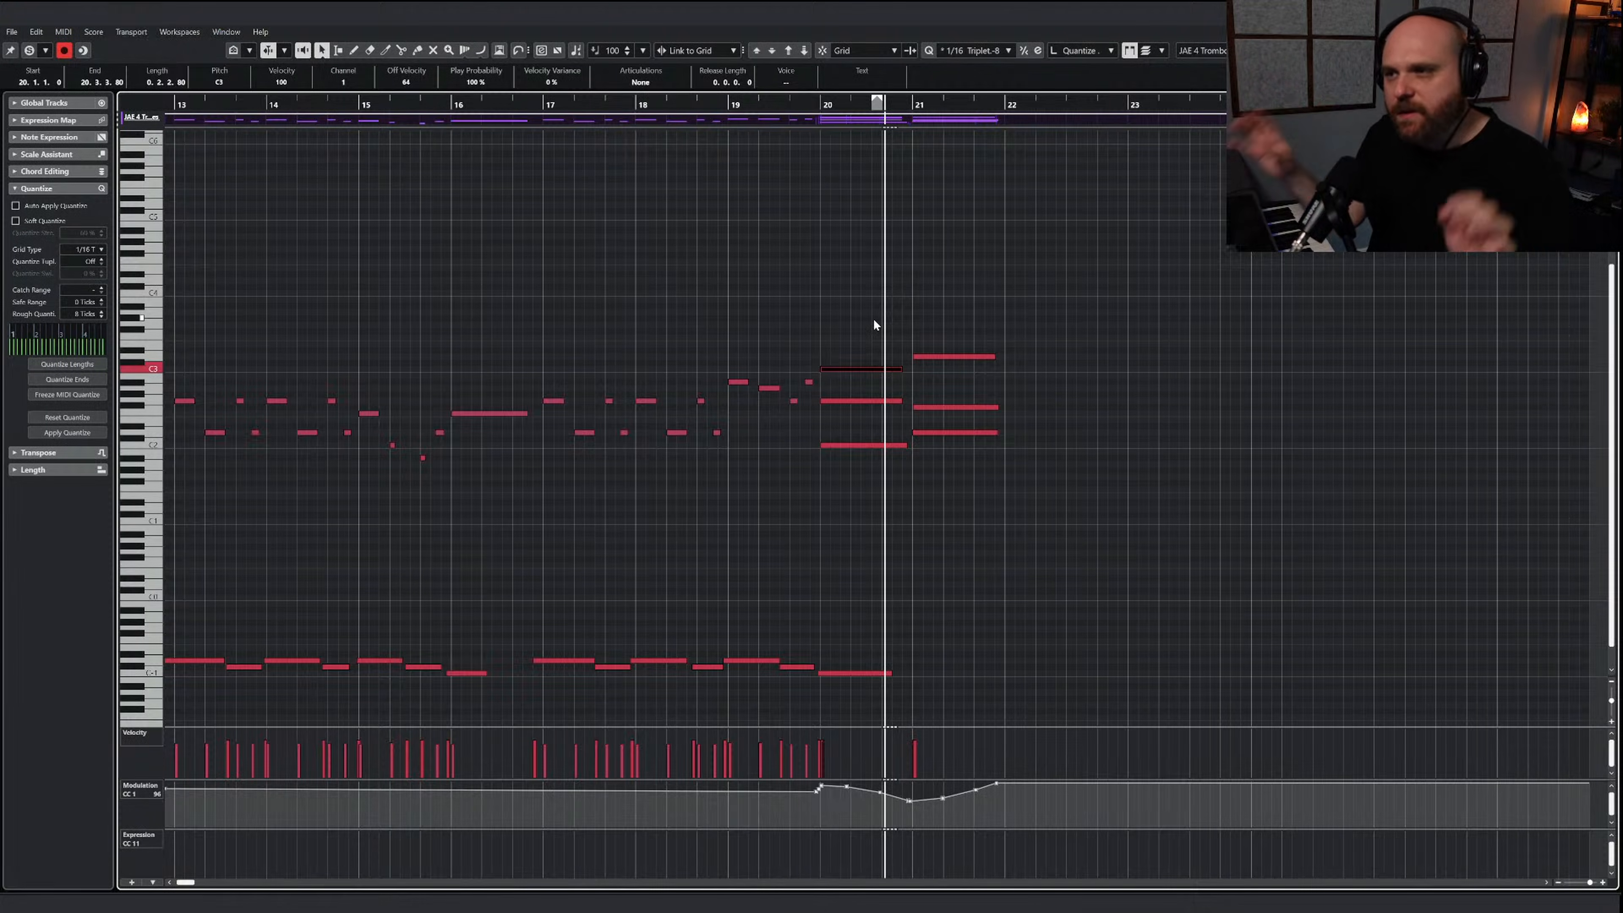
click(761, 104)
right_click(791, 247)
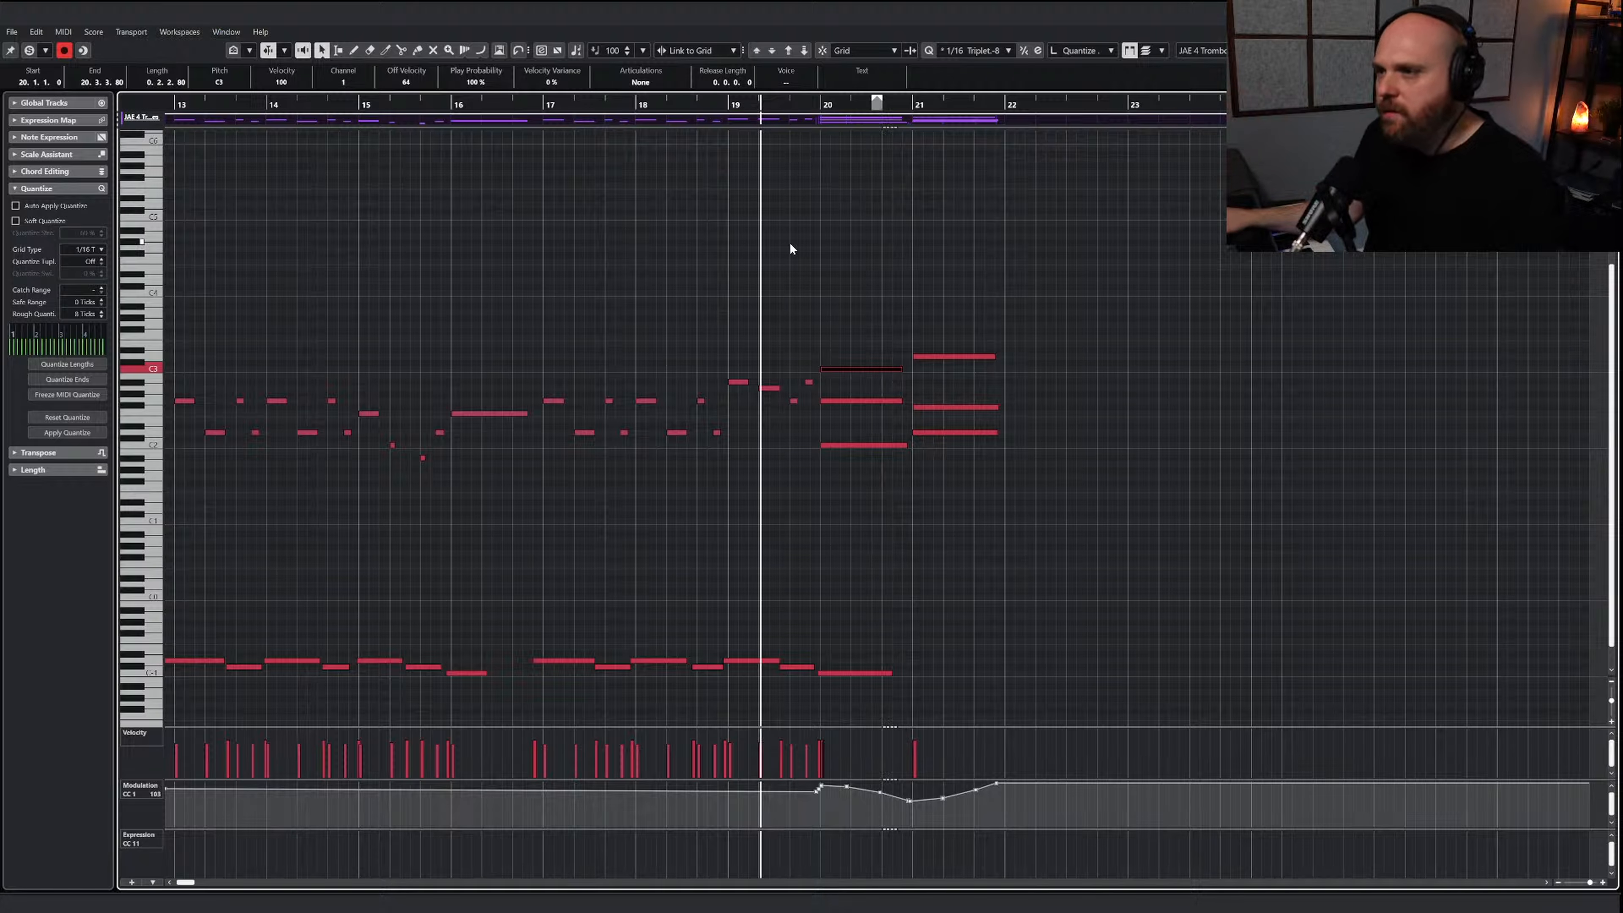
key(space)
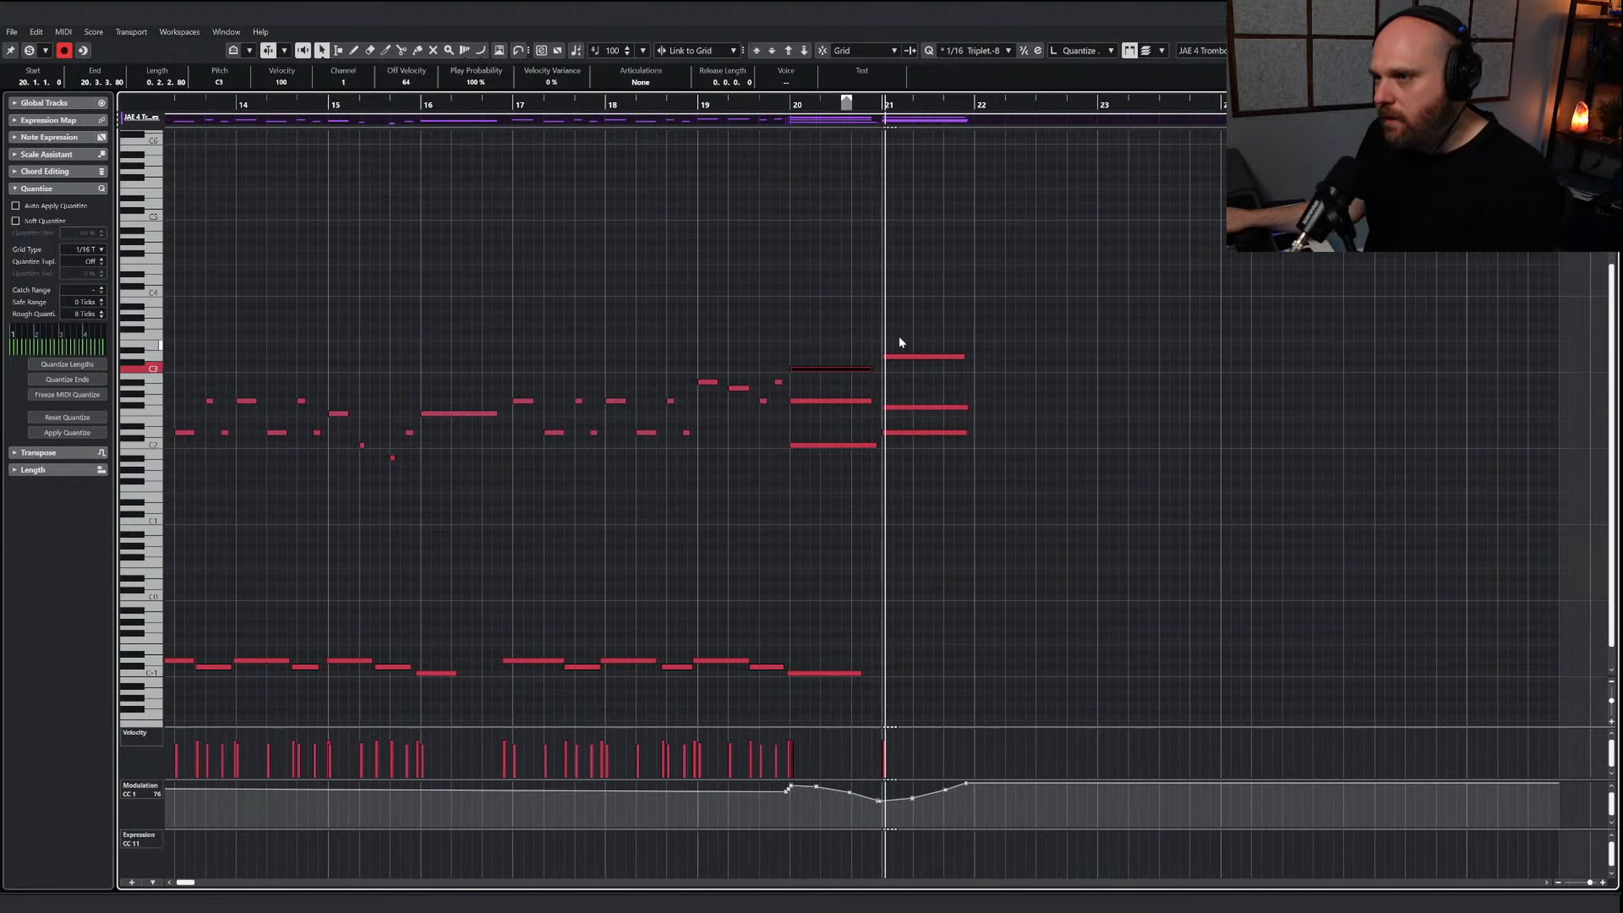
Lower the top note of bar 21's trombone chord to A2 and set the playback position in bar 18
drag(899, 327, 920, 373)
key(Down)
key(Down)
key(Down)
key(Down)
key(Down)
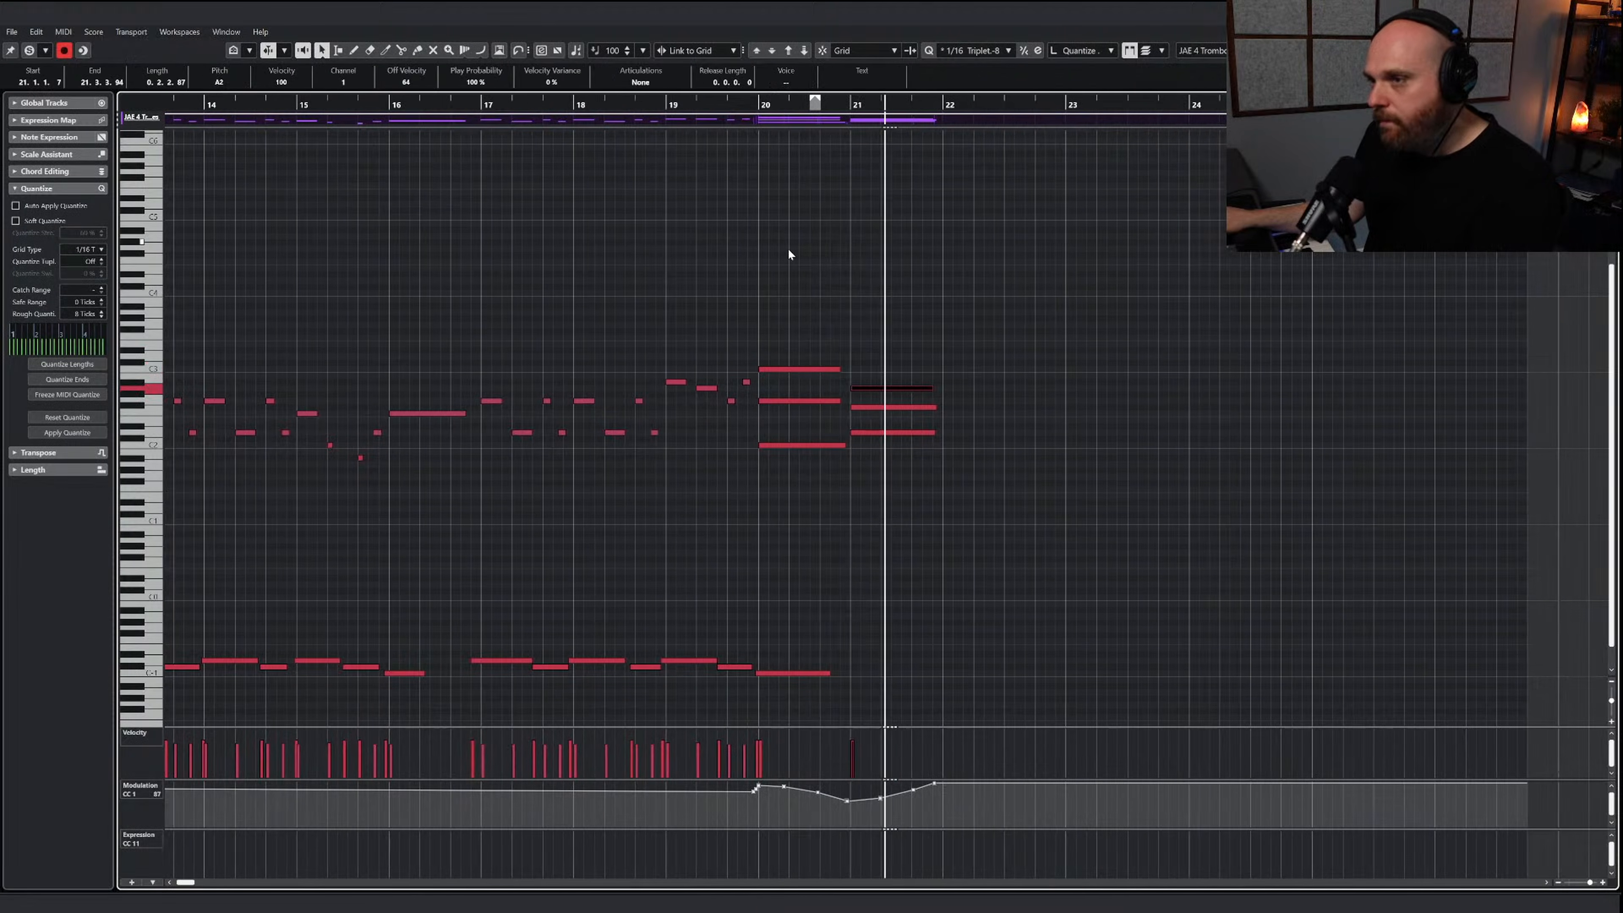
key(space)
drag(627, 106, 547, 107)
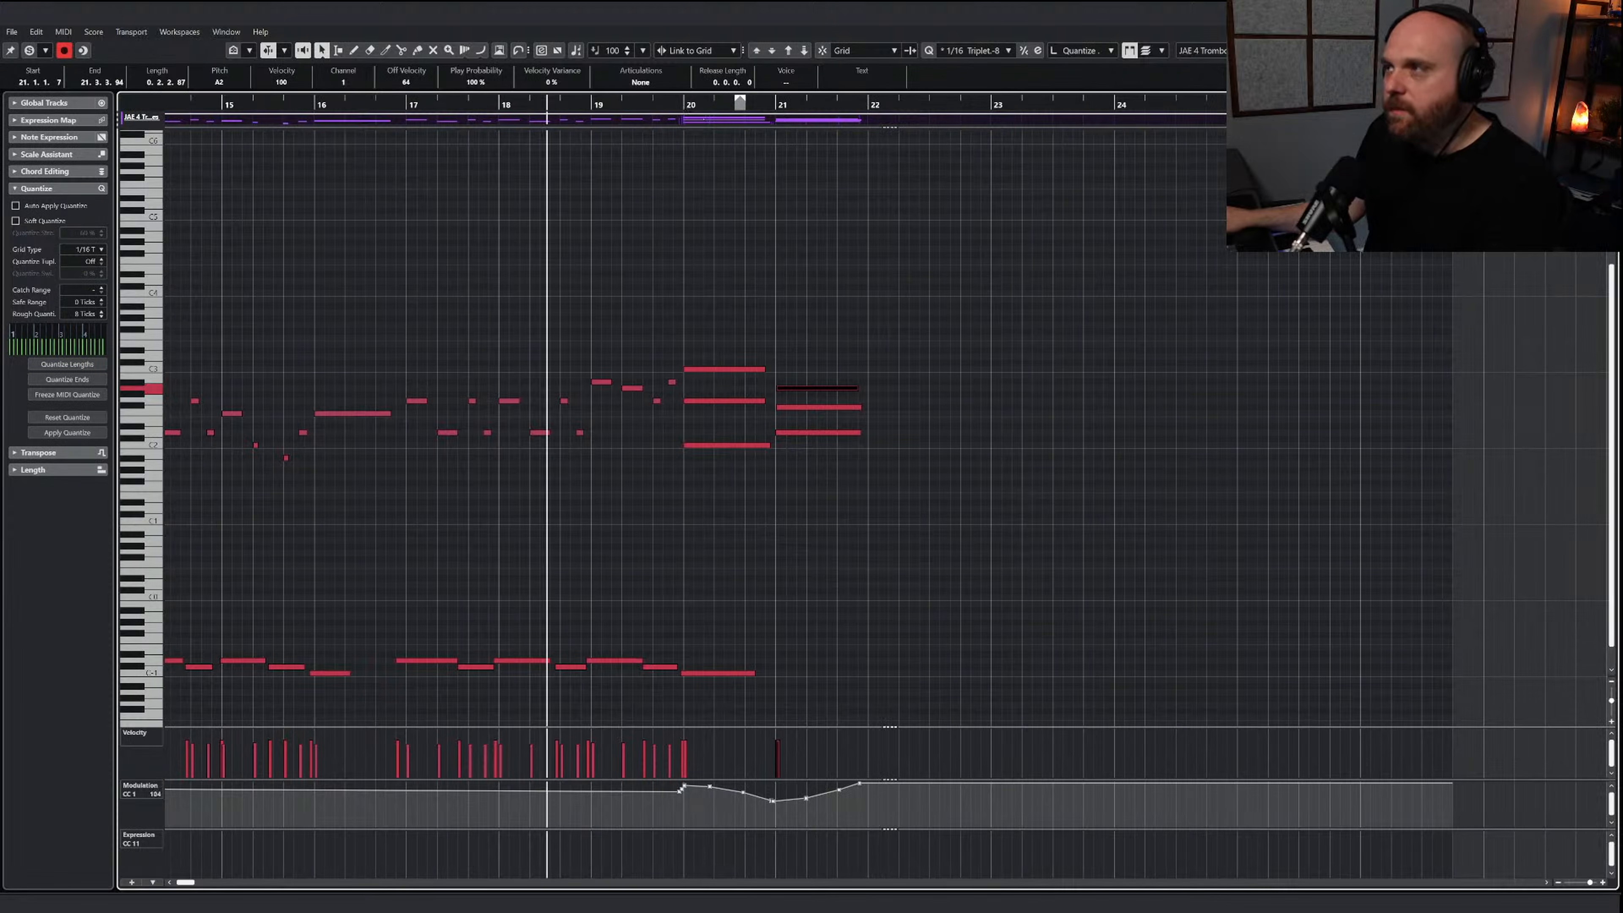
Draw an empty MIDI part on the TAL Lo Brass track from bar 5 to bar 23 and play from bar 12
key(Return)
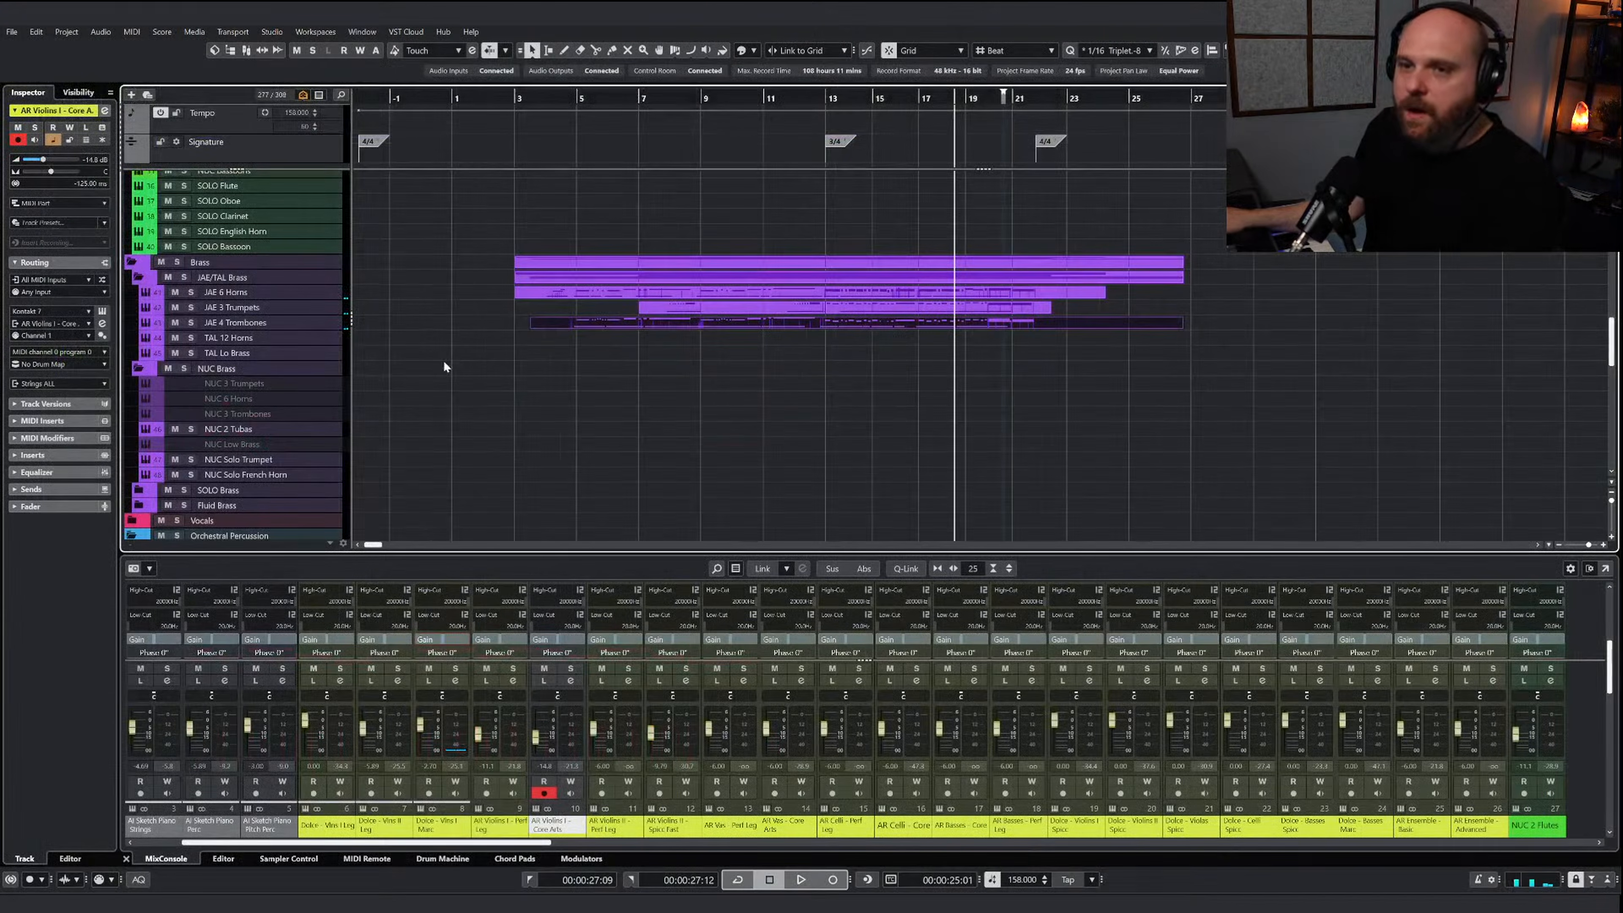
click(478, 363)
drag(588, 352, 1065, 352)
click(802, 100)
key(space)
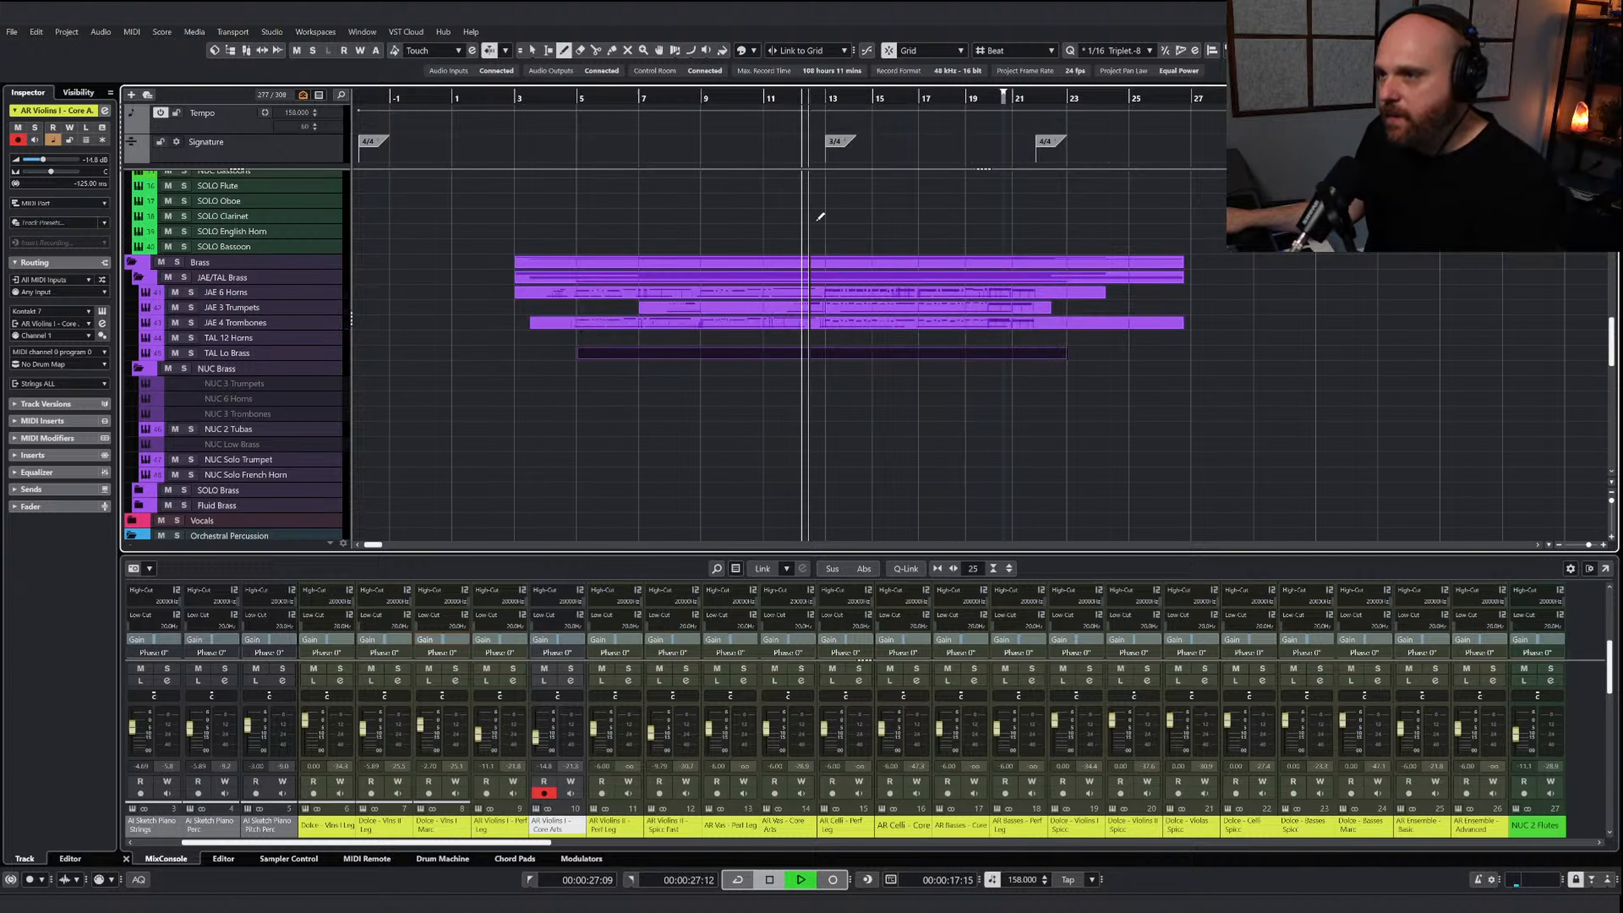
Open the TAL Lo Brass part and examine the articulations offered by its Talos Low Brass instrument
double_click(840, 353)
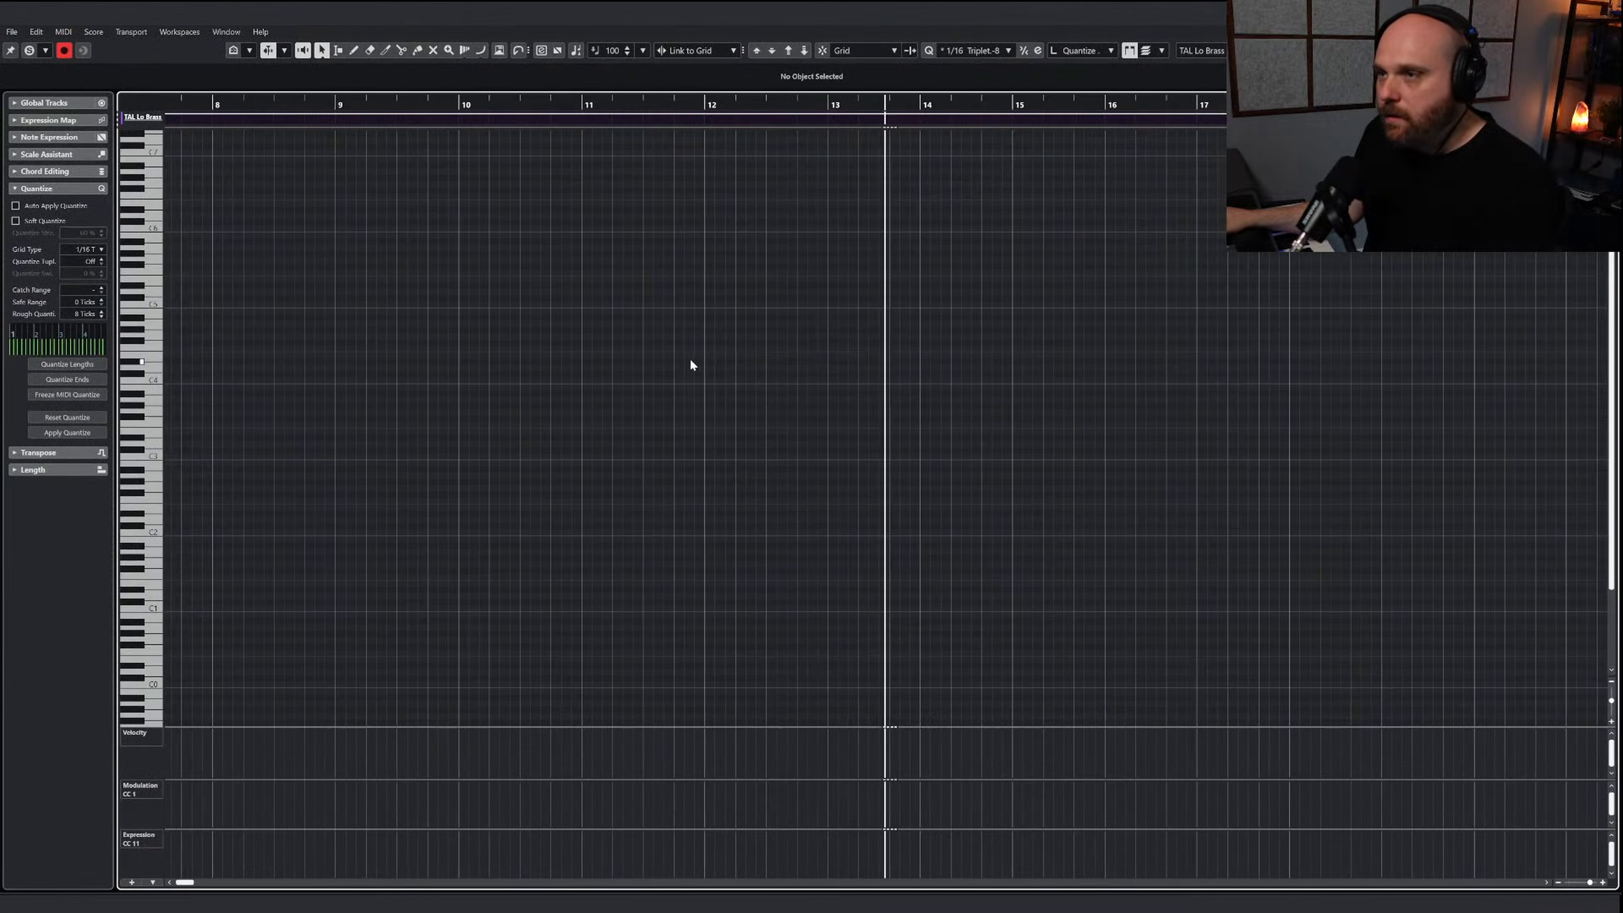
right_click(721, 359)
click(737, 360)
key(space)
key(e)
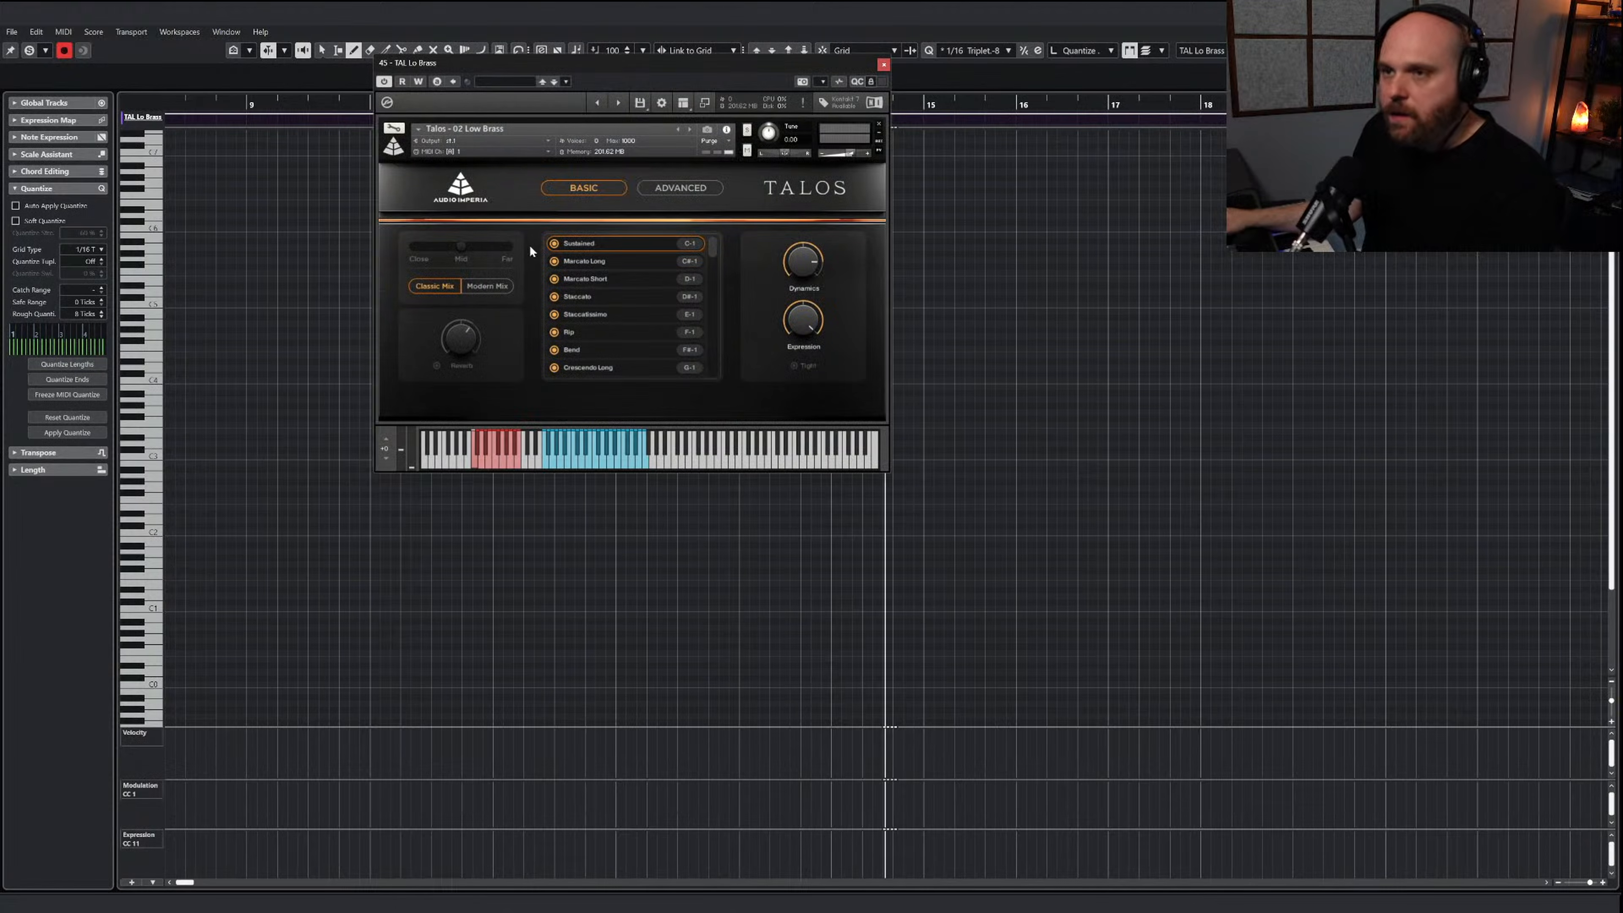
drag(656, 71, 332, 156)
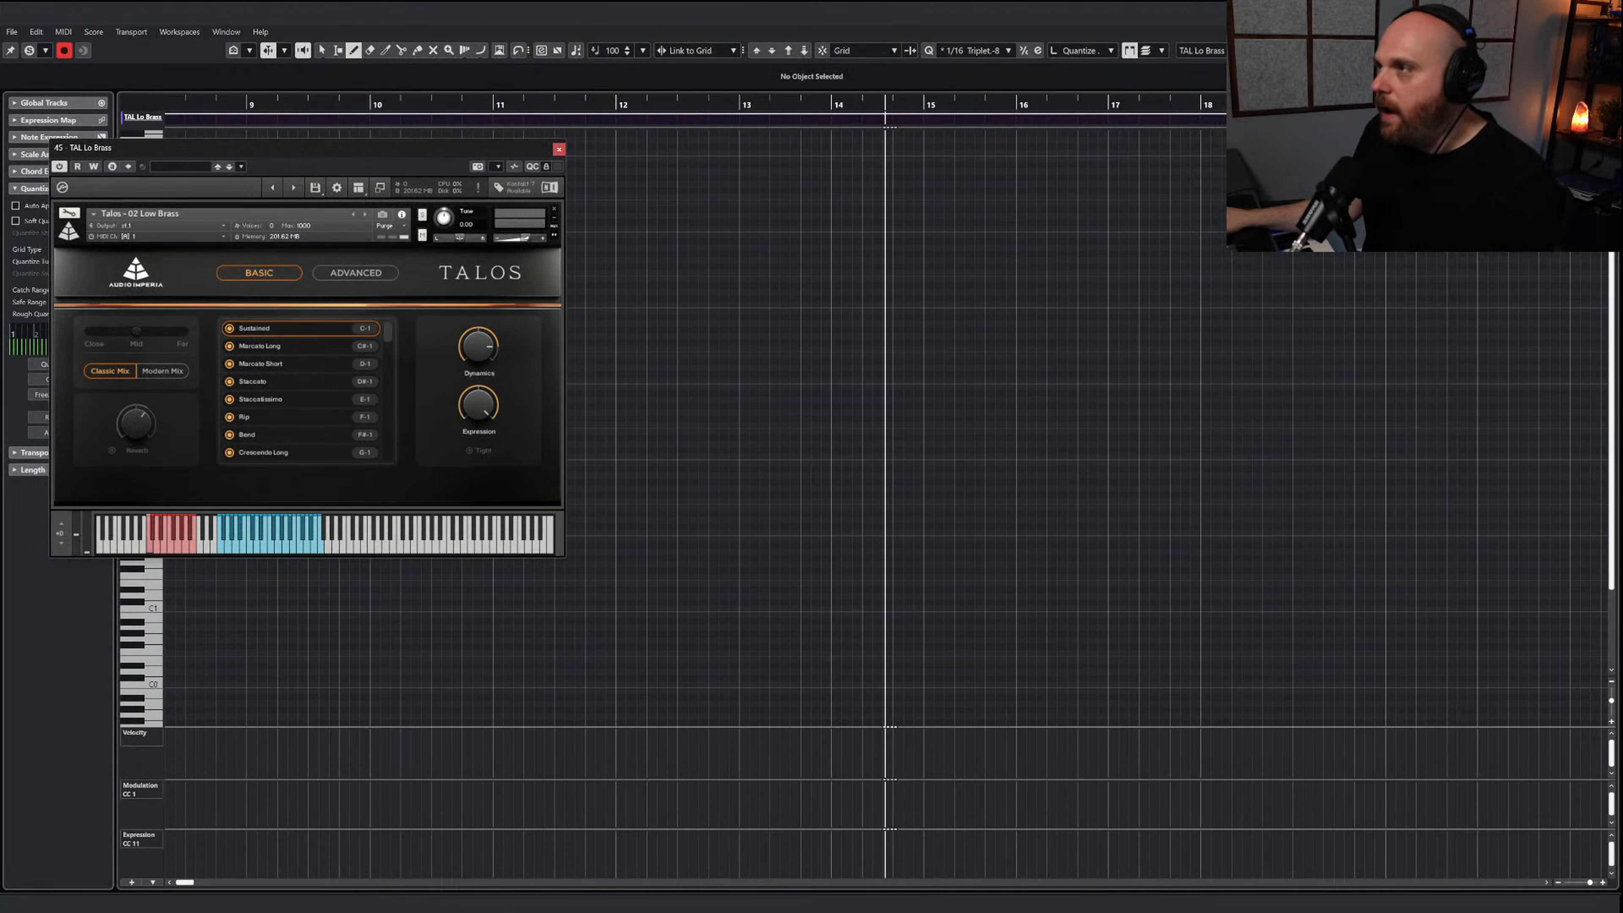
click(1608, 10)
scroll(838, 342, up, 10)
click(842, 255)
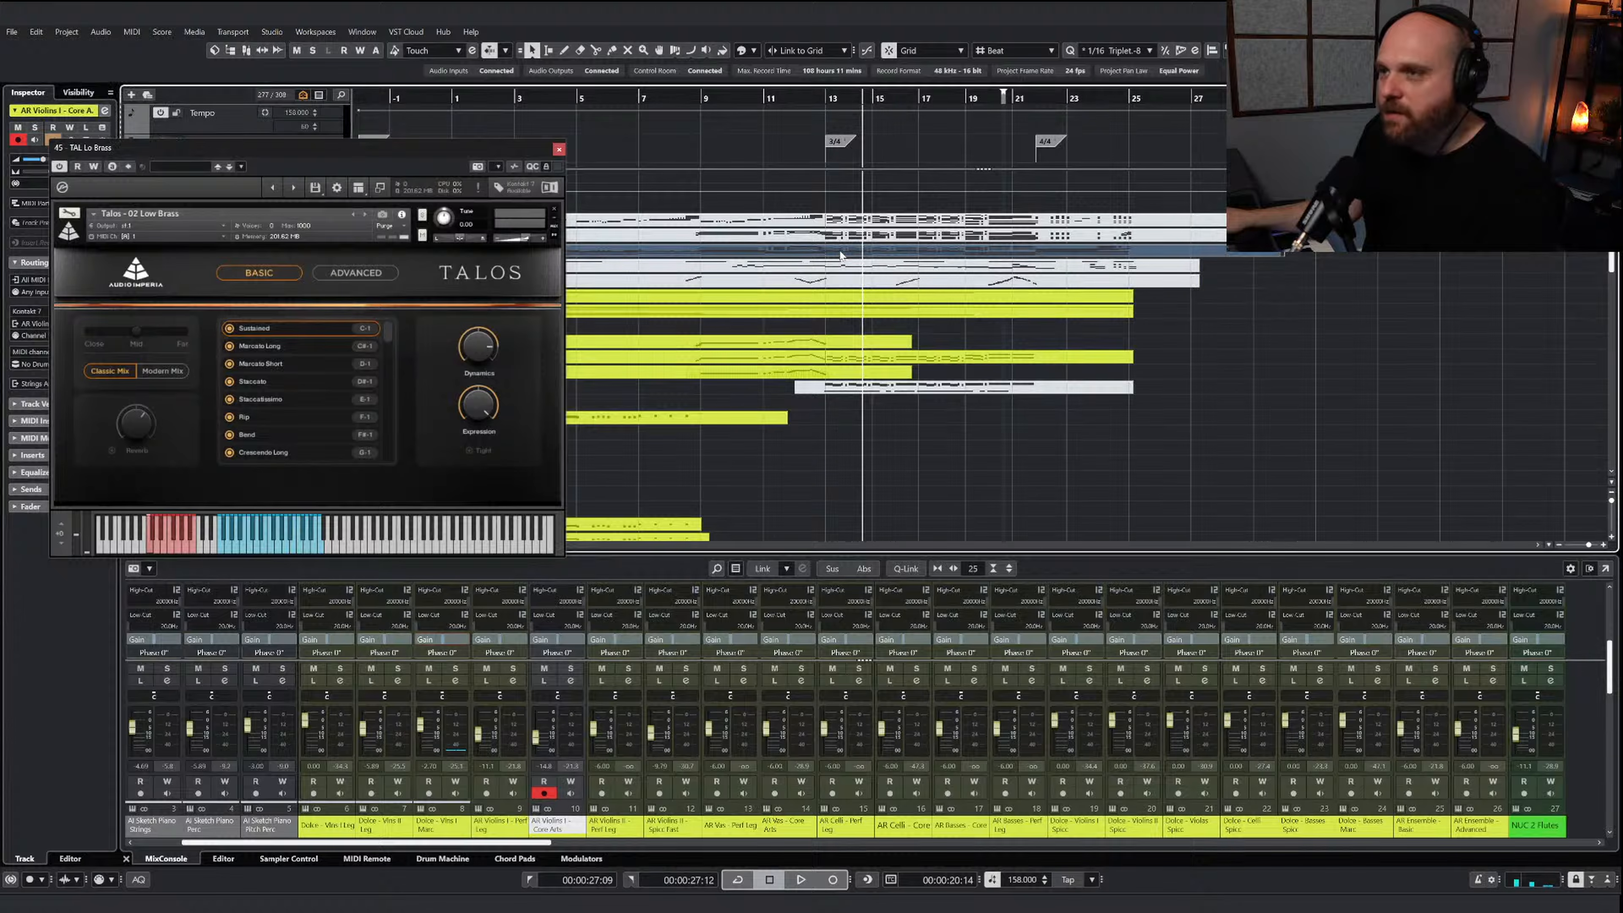
click(558, 150)
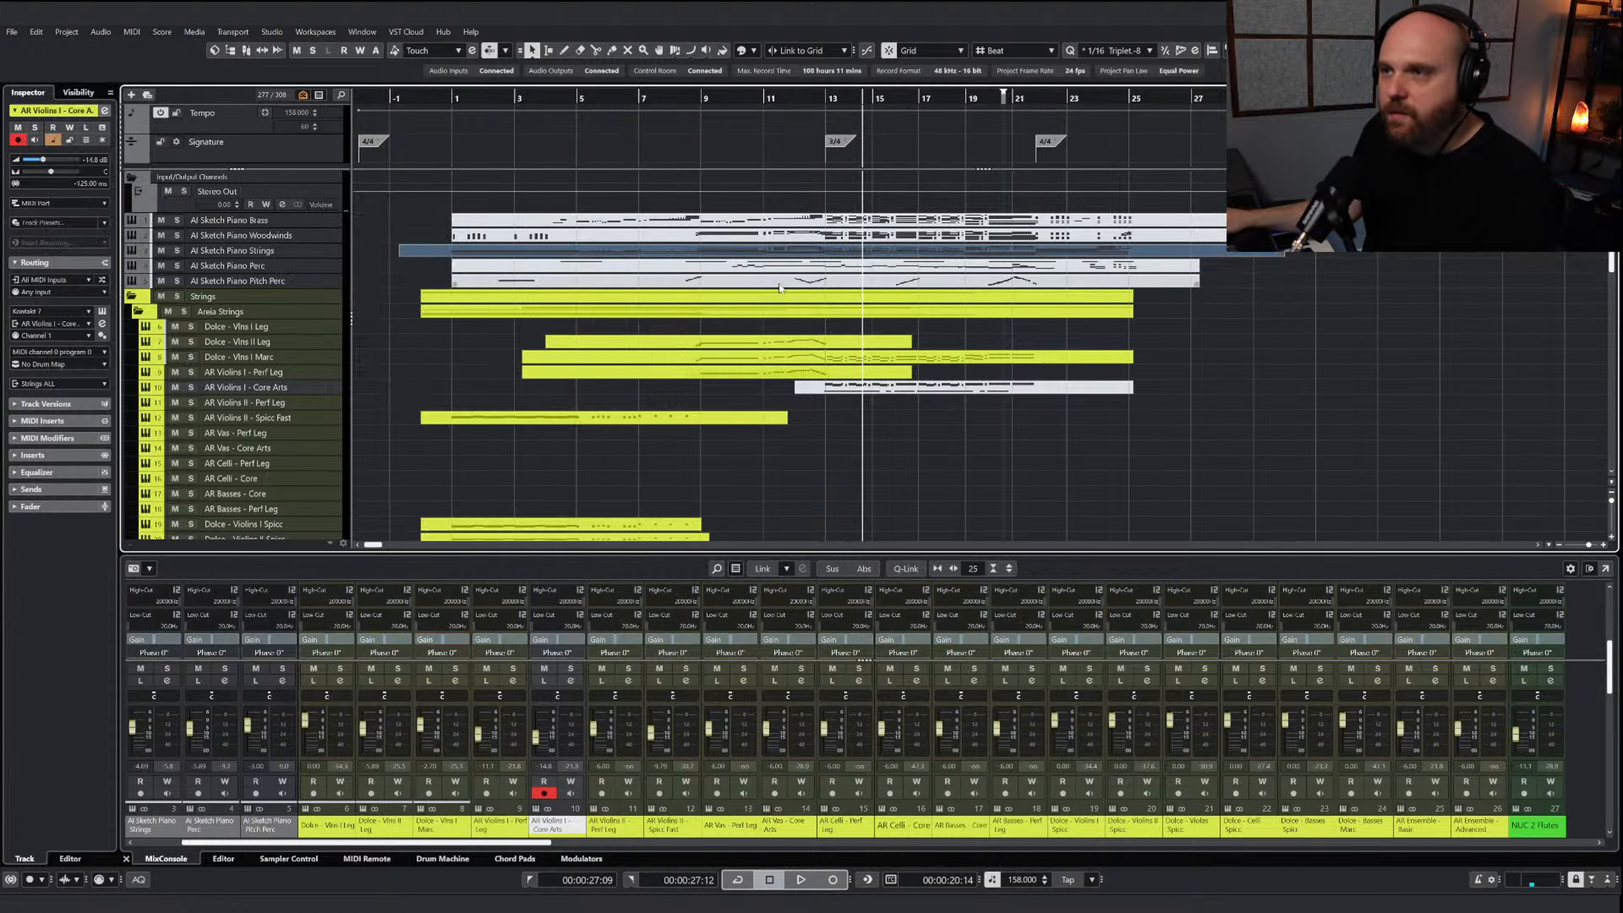
Copy the lowest line of bars 13 through 21 from the brass sketch piano part, with the cursor at bar 13
click(806, 222)
double_click(830, 223)
key(g)
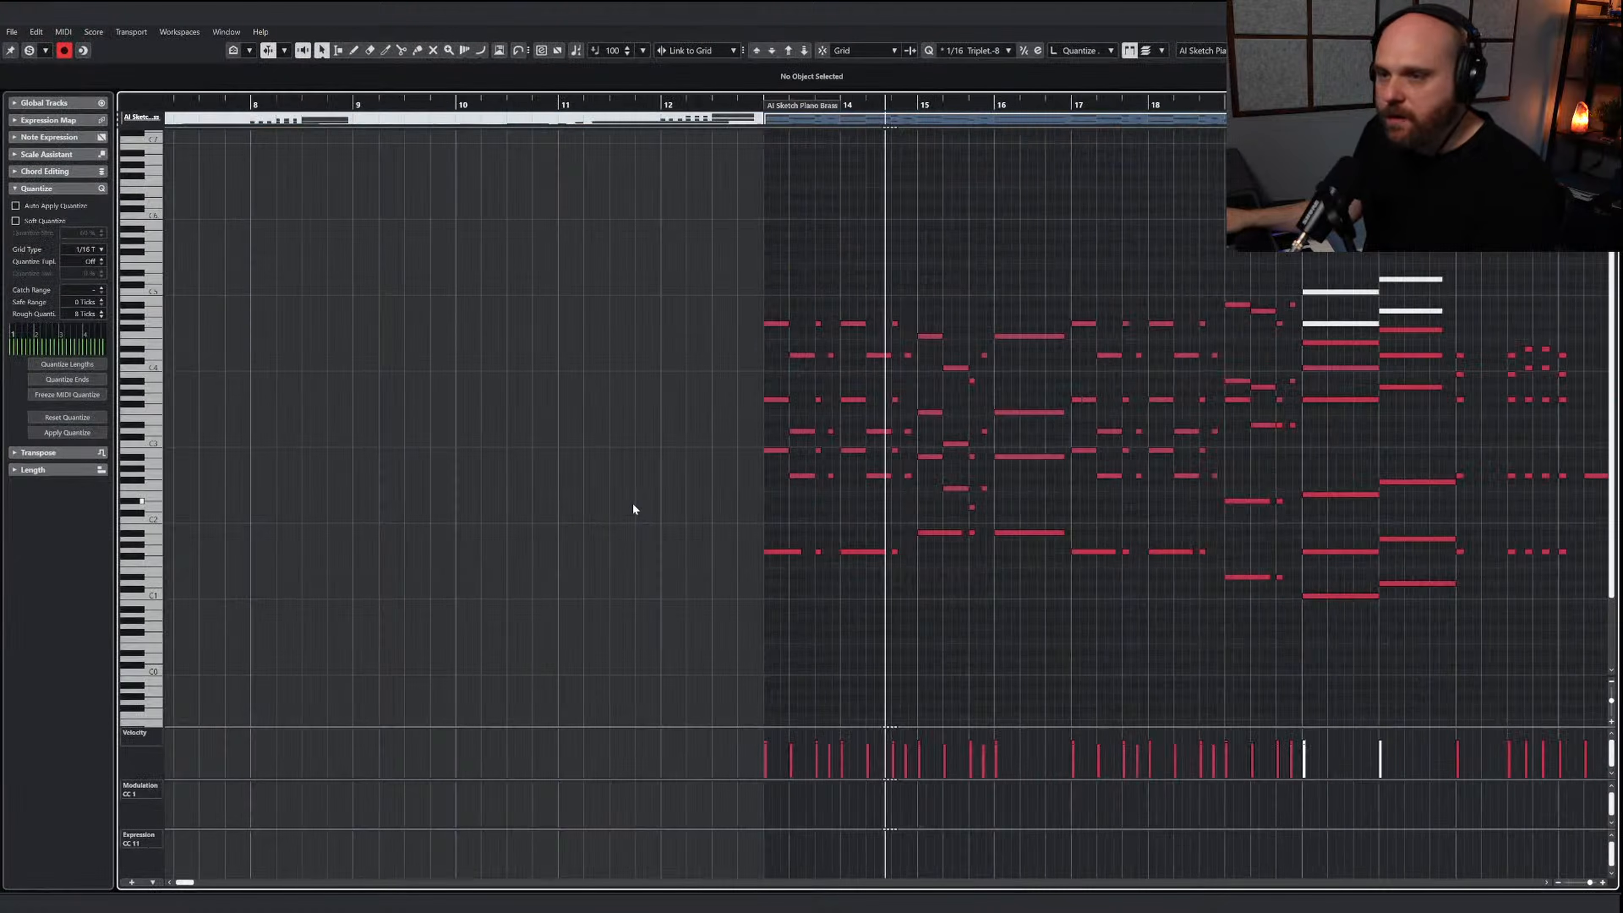
key(g)
drag(773, 515, 1057, 603)
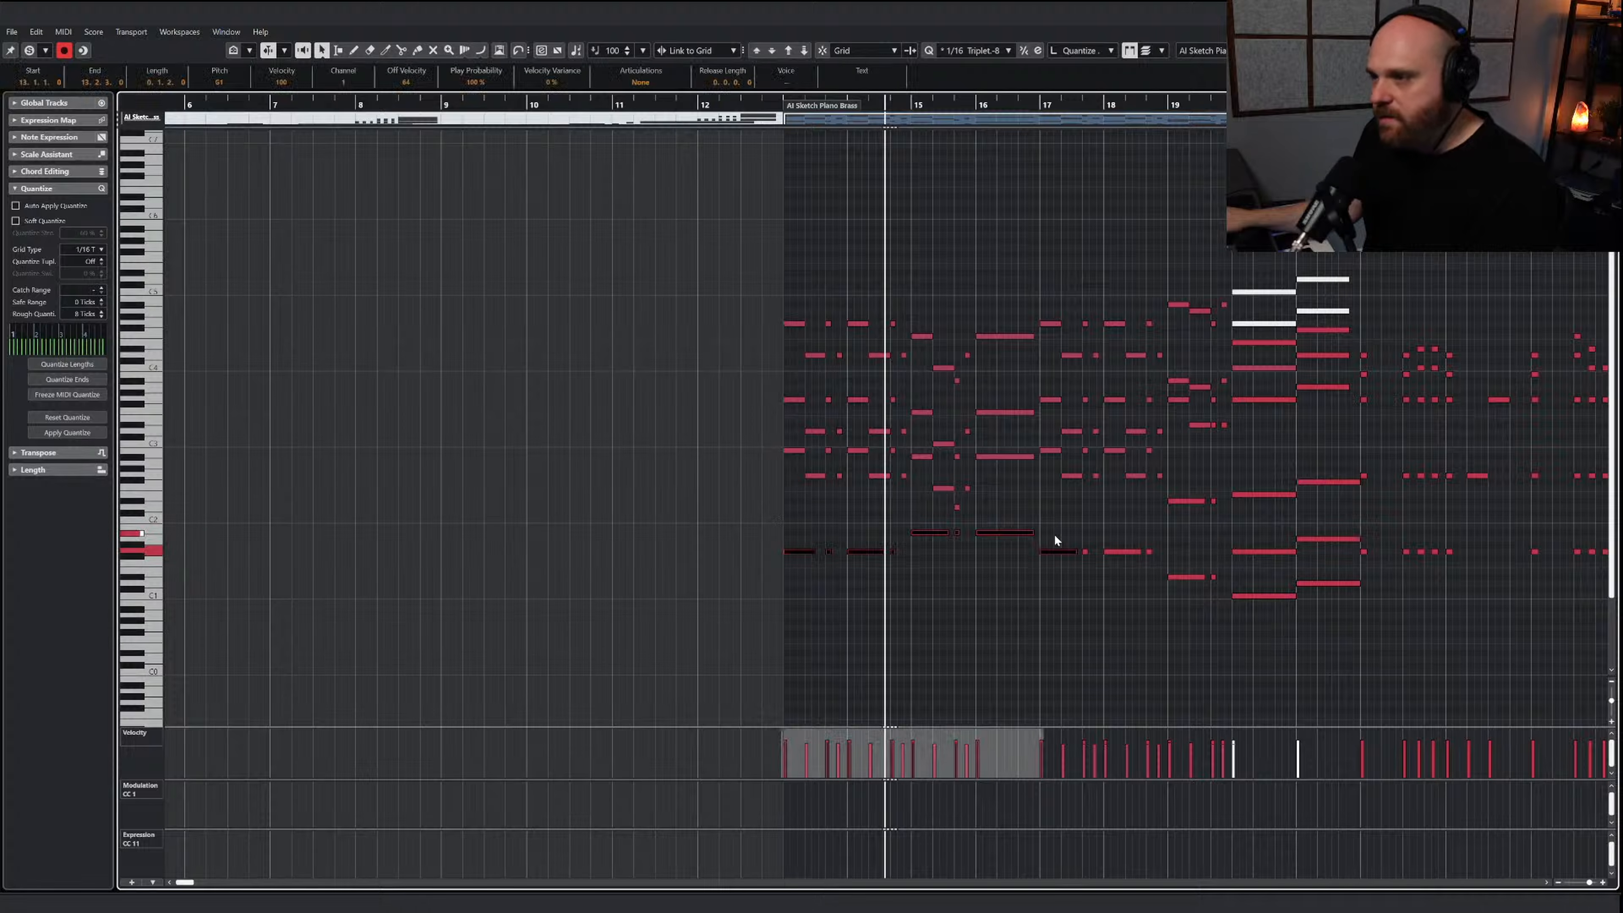
drag(1155, 571, 1321, 619)
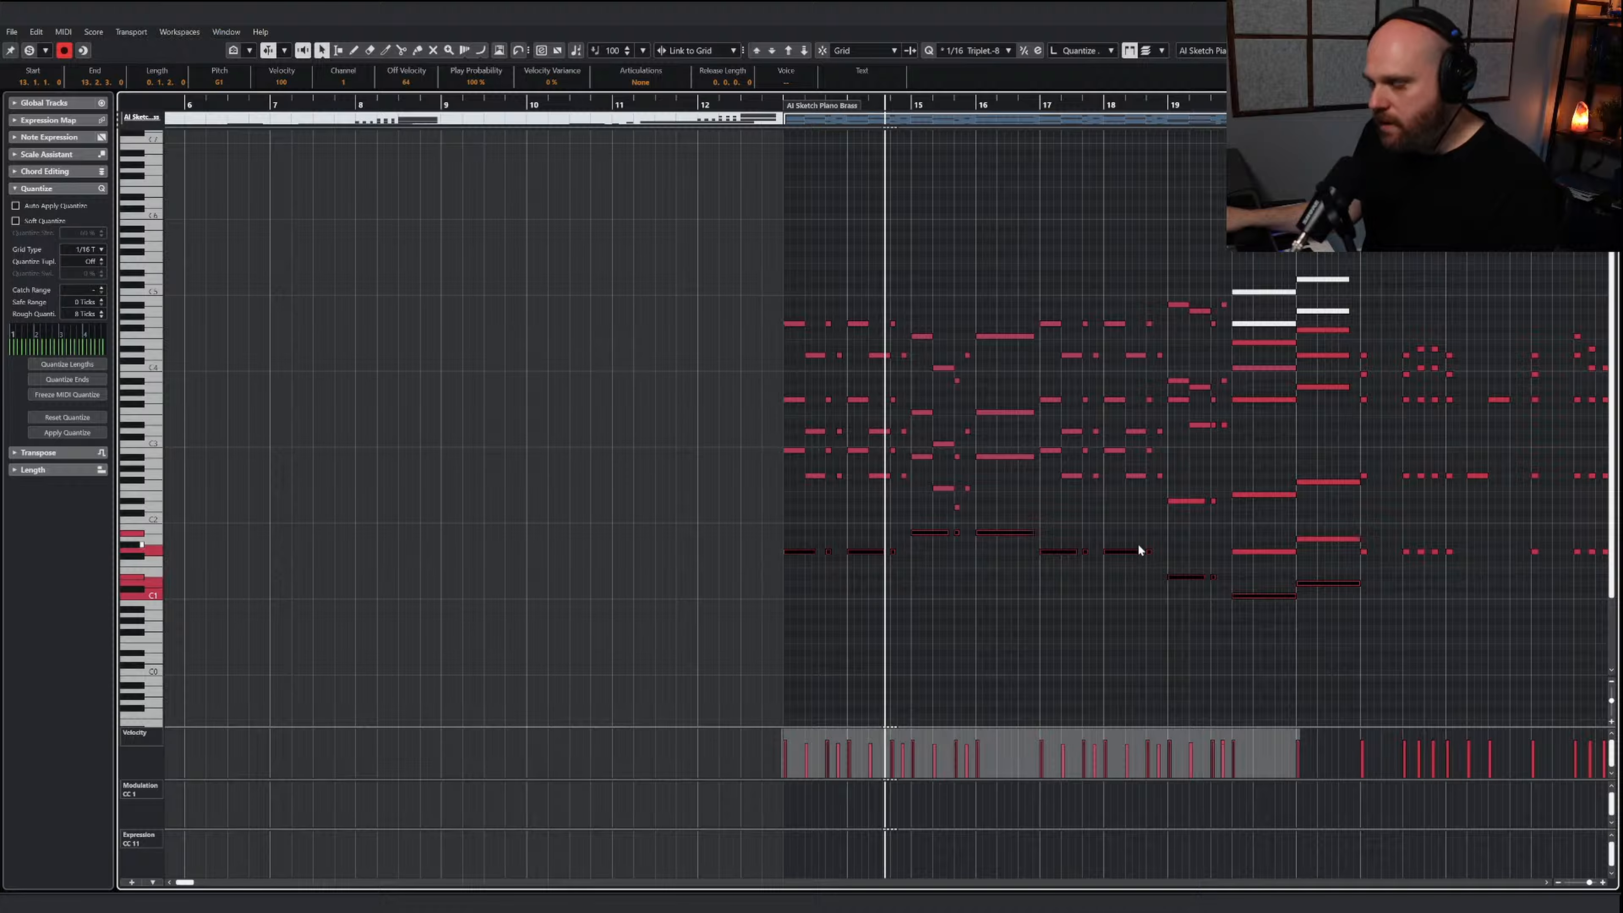
click(781, 105)
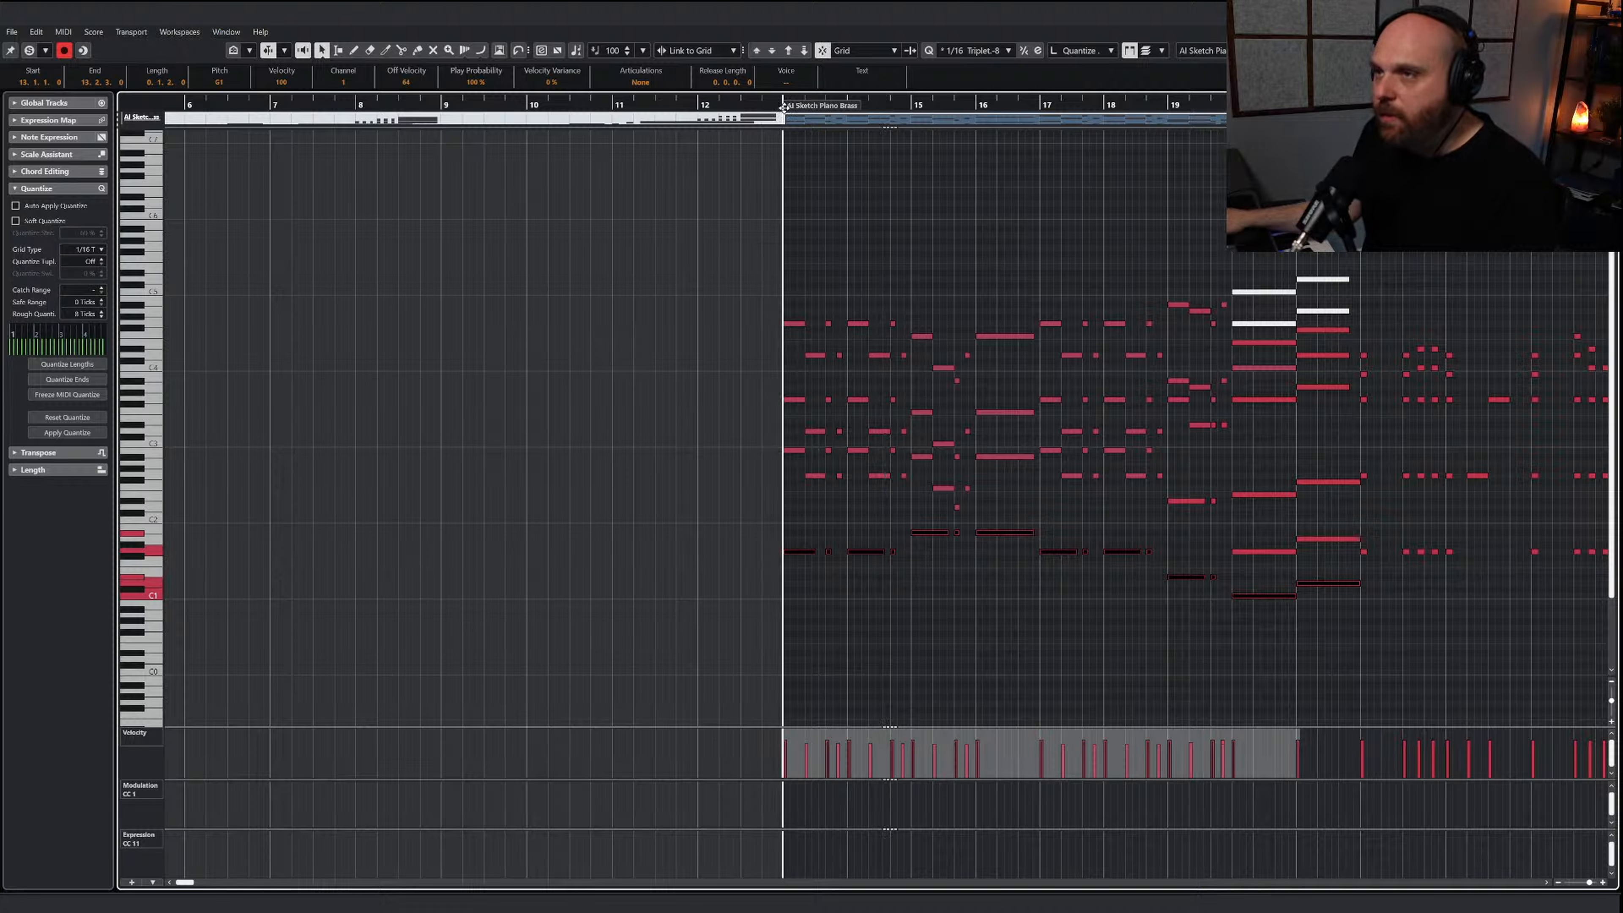
Paste the copied bass line into the TAL Lo Brass part at bar 13 and play it soloed
key(Return)
scroll(724, 437, down, 3)
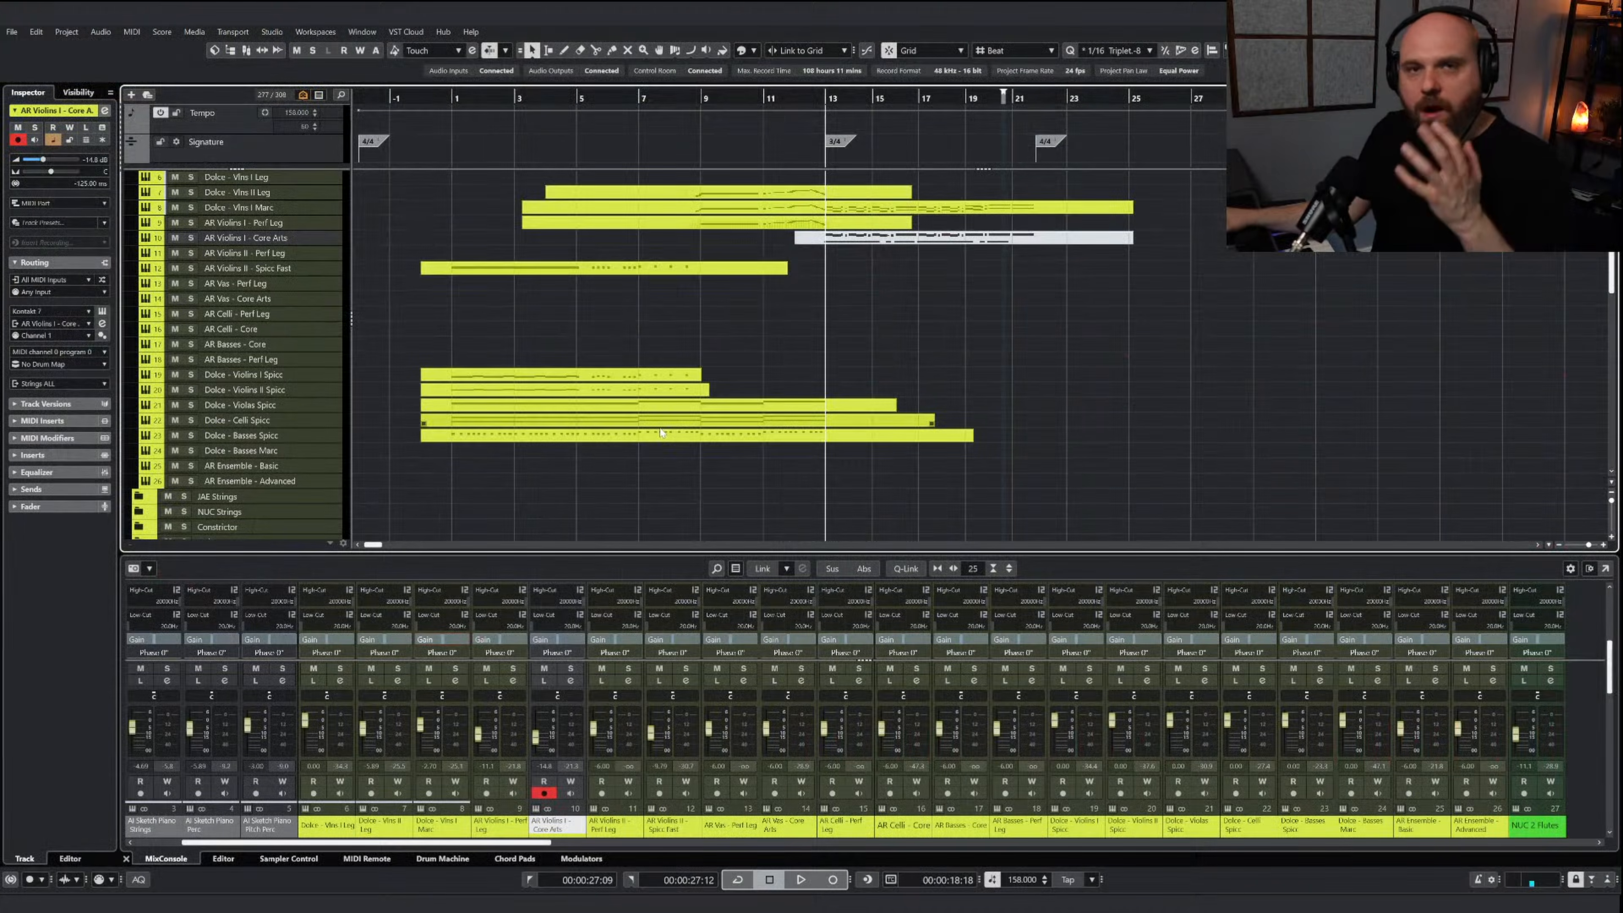
scroll(844, 425, down, 5)
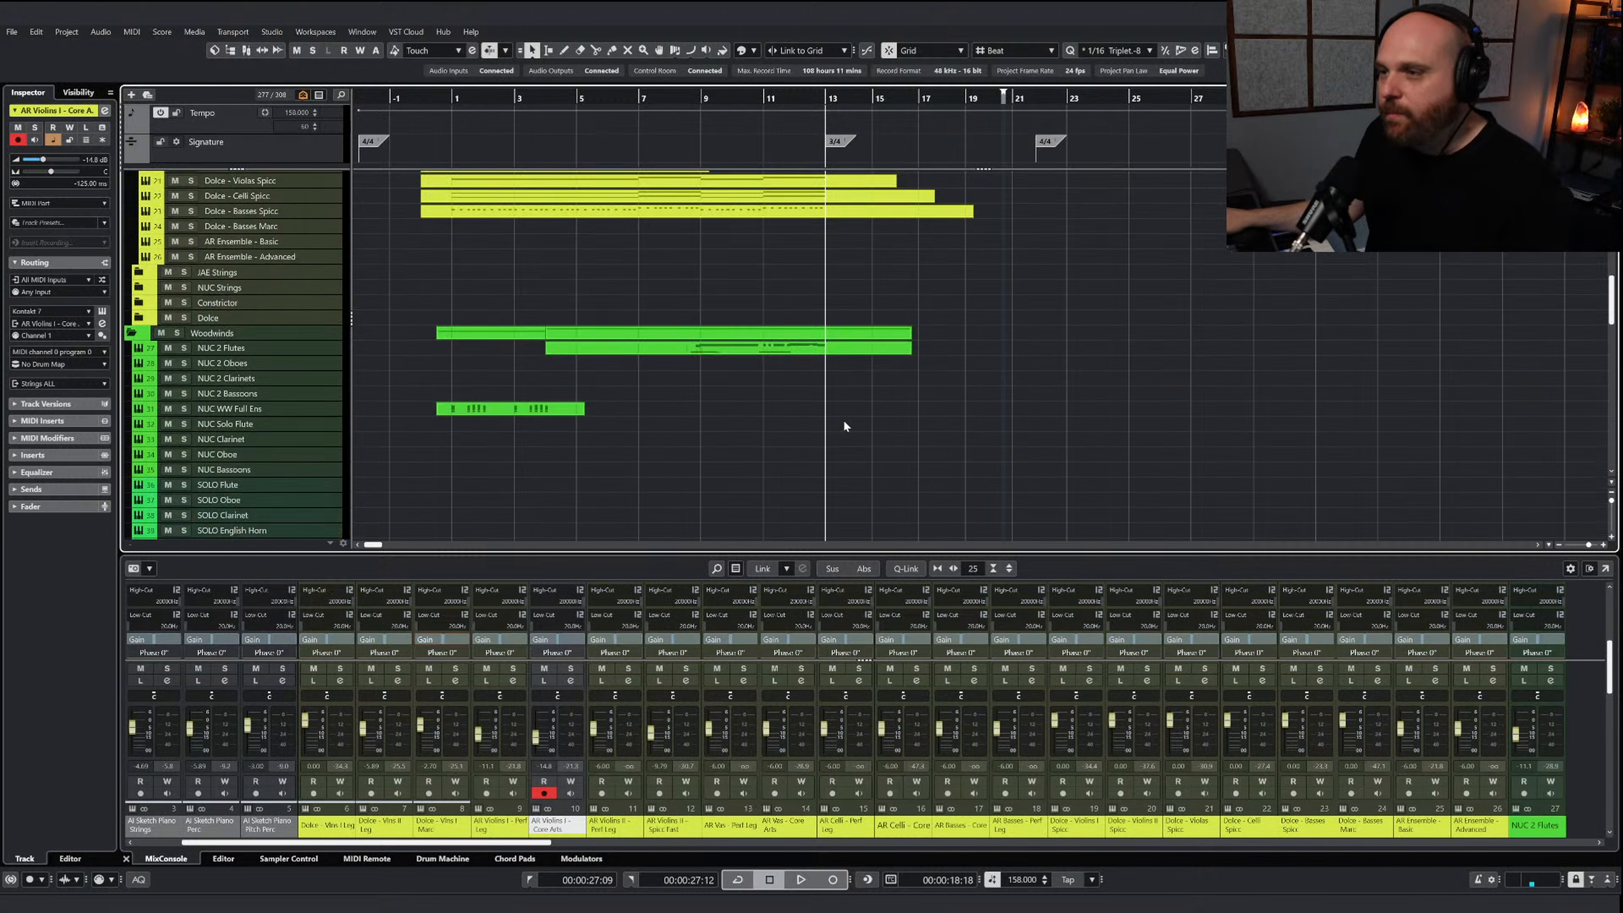
scroll(844, 422, down, 6)
click(815, 353)
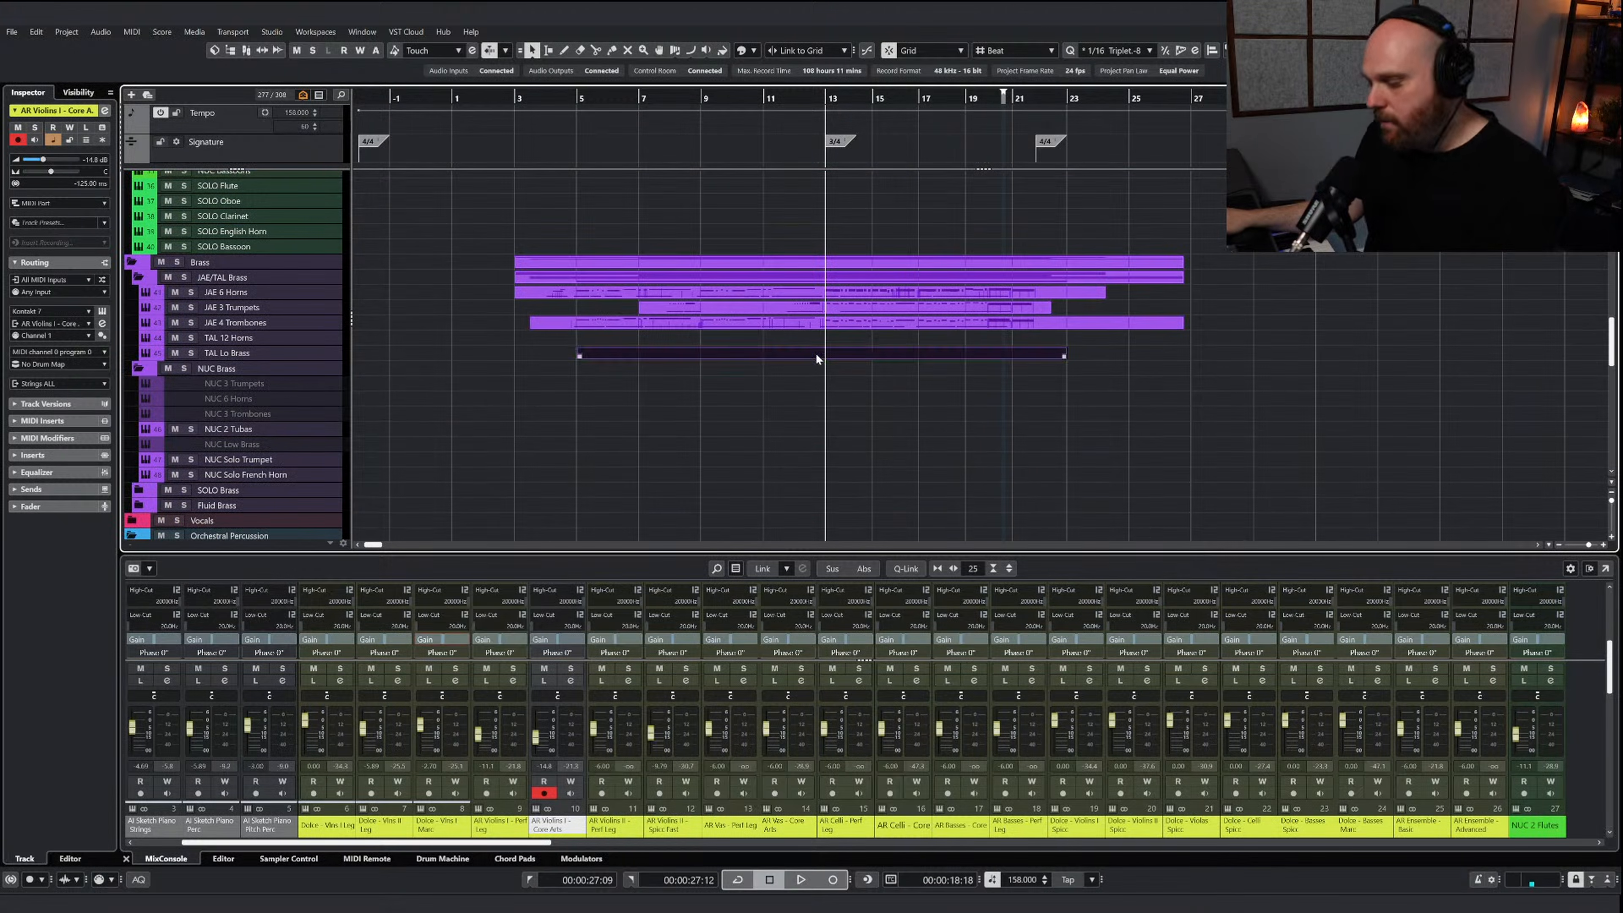
key(Return)
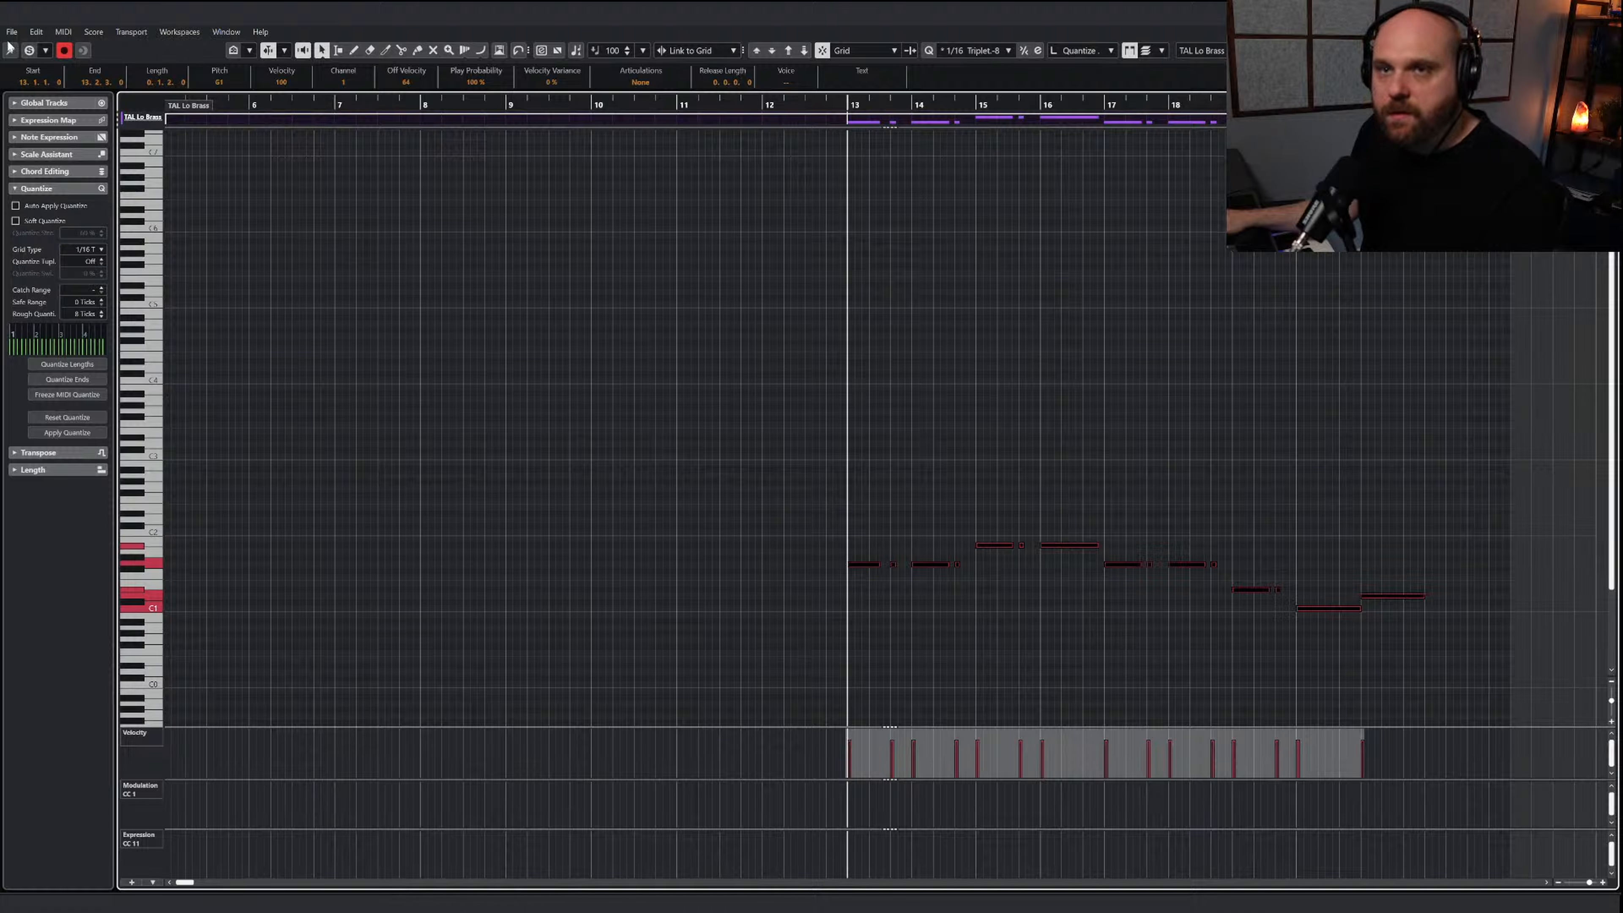
click(29, 50)
key(space)
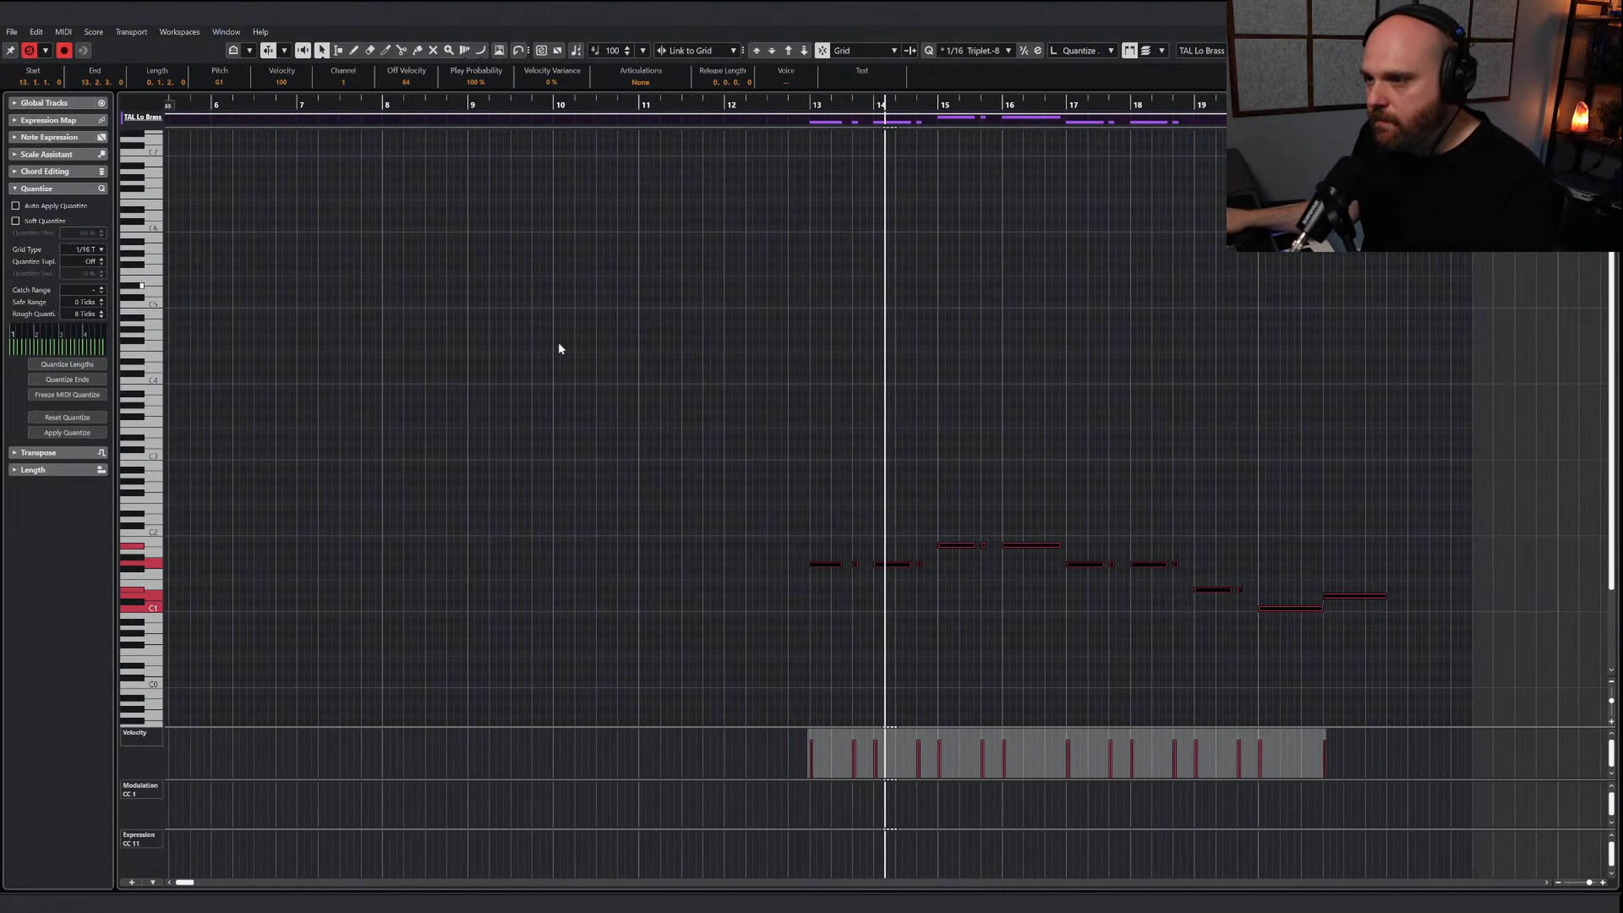
With the Talos instrument open, draw a D-1 Marcato Short keyswitch from bar 12 into bar 13, followed by a short E-1 Staccatissimo keyswitch
right_click(653, 389)
click(691, 395)
key(shift+e)
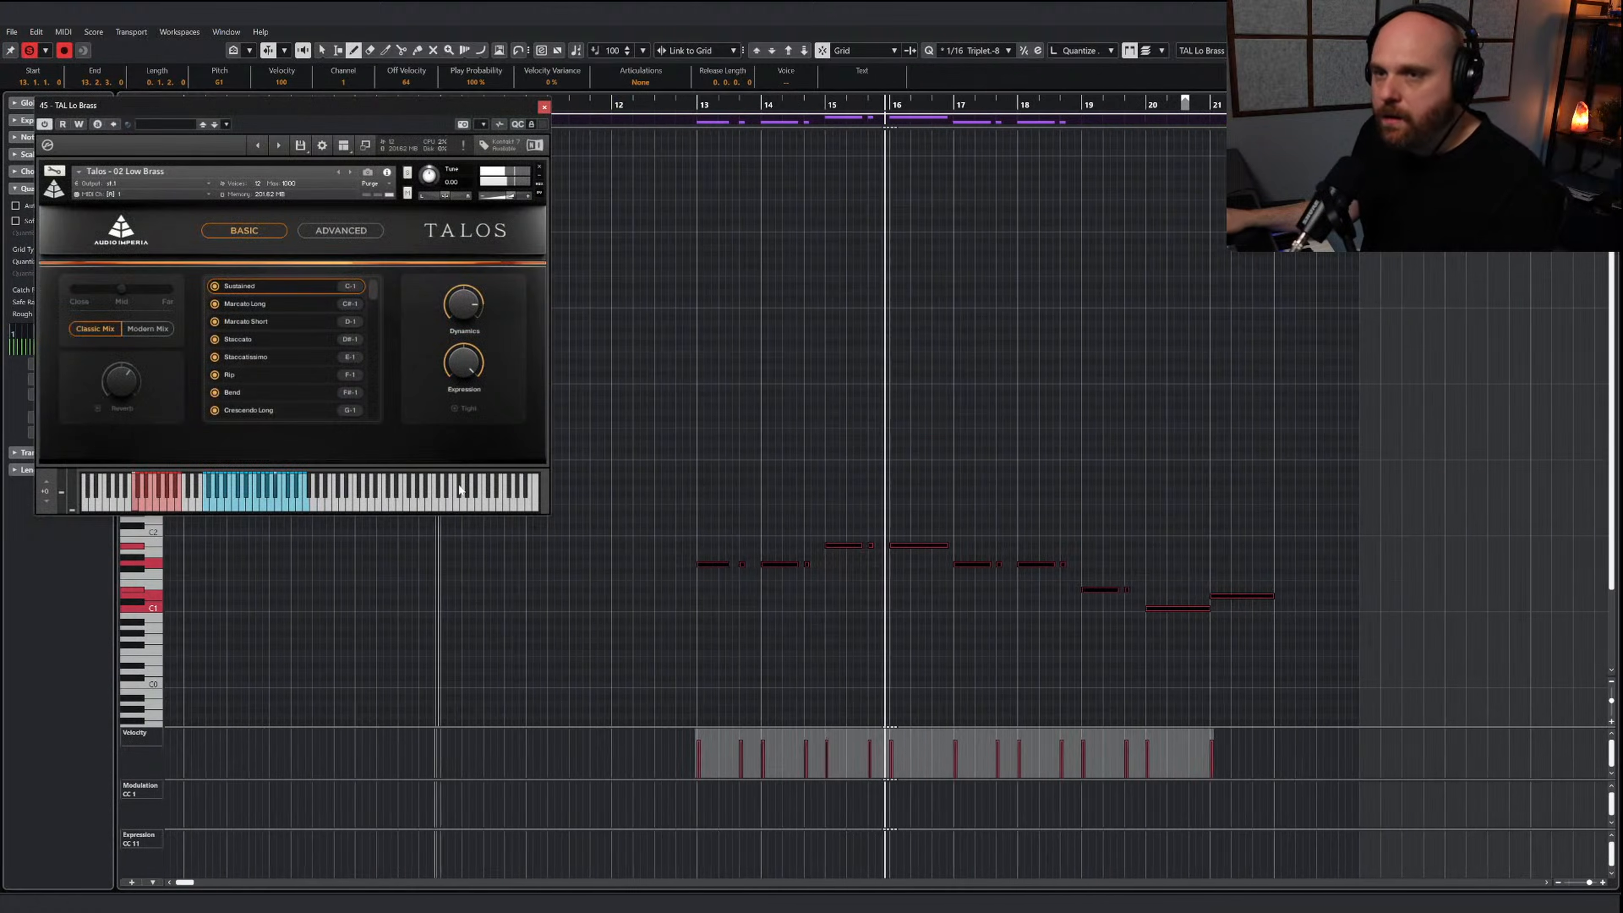
scroll(550, 548, down, 3)
mouse_move(639, 646)
mouse_down()
mouse_move(764, 645)
mouse_move(728, 631)
mouse_up()
key(Up)
key(Up)
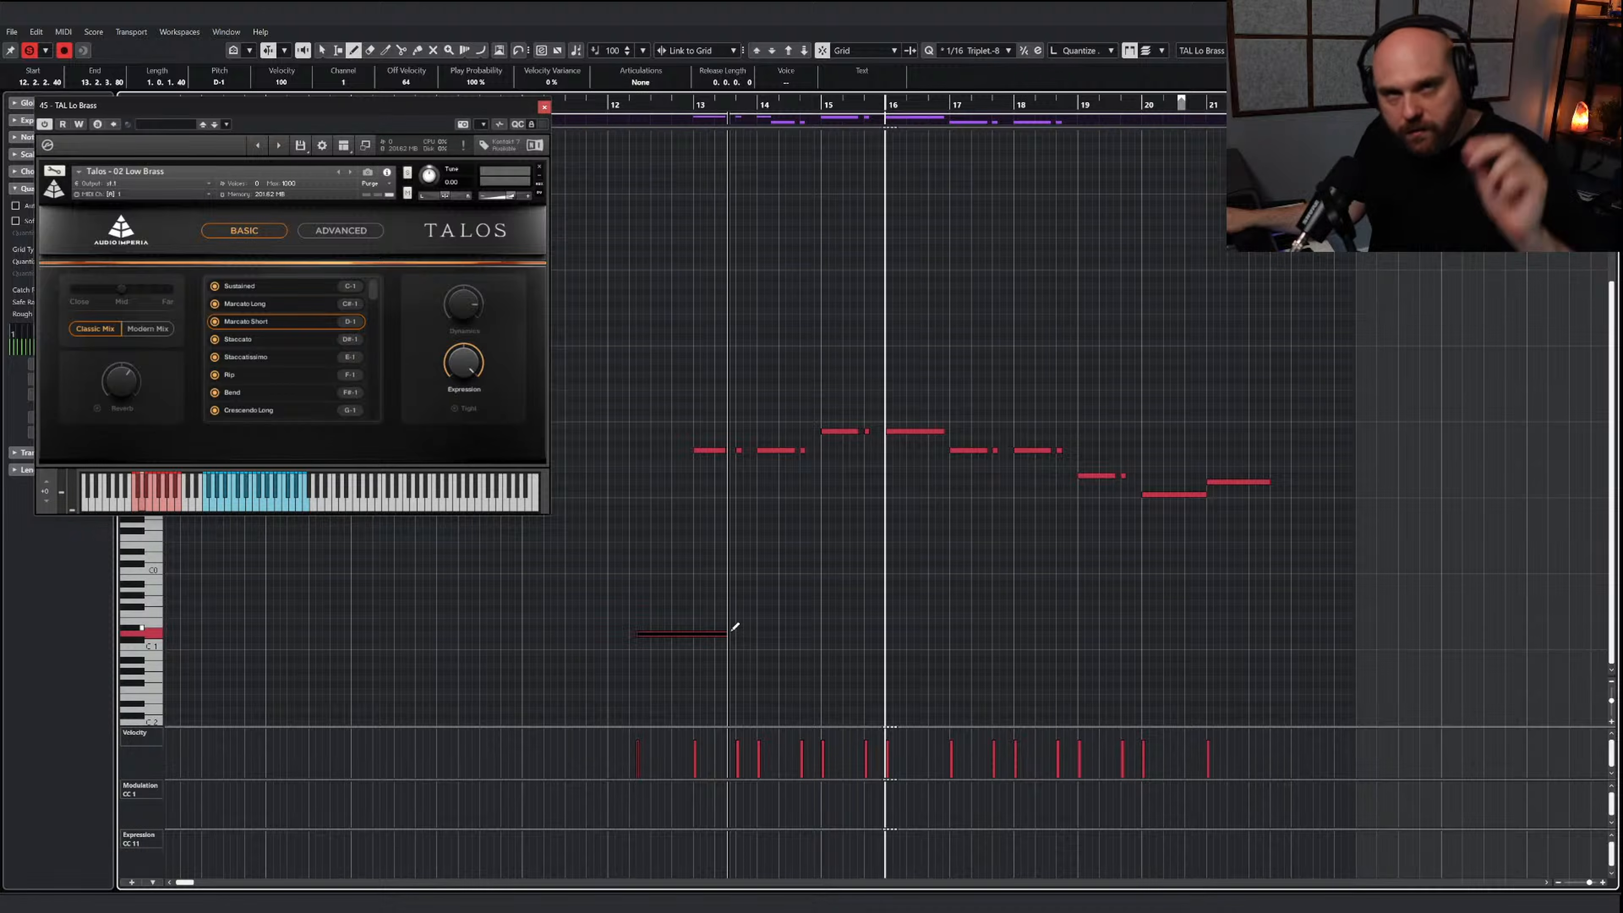
drag(731, 627, 750, 625)
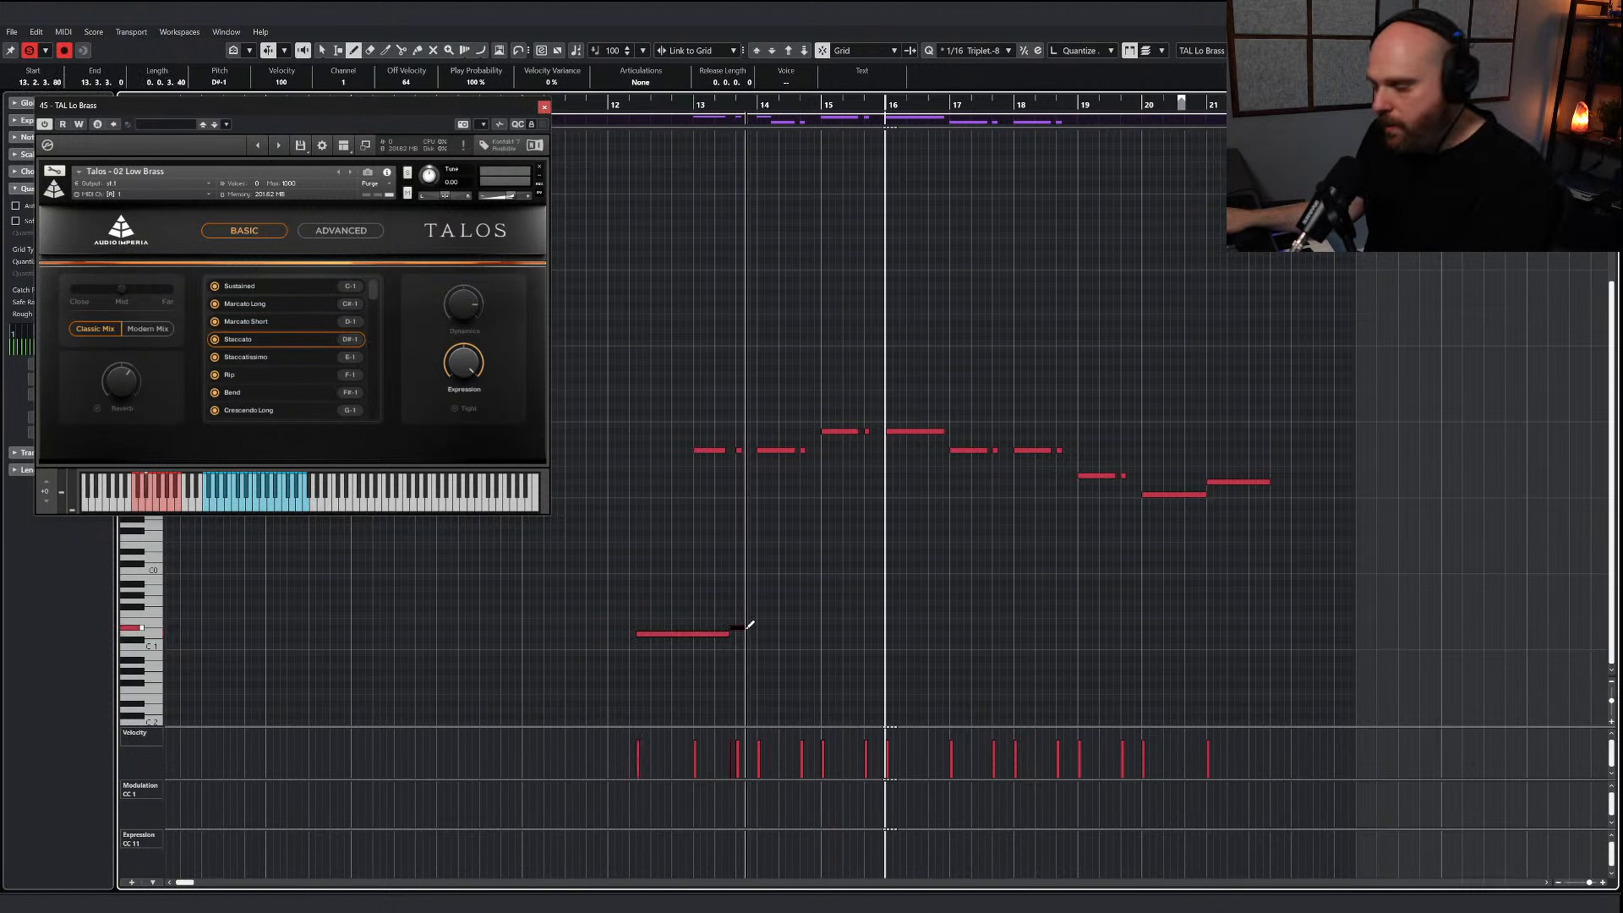
key(Up)
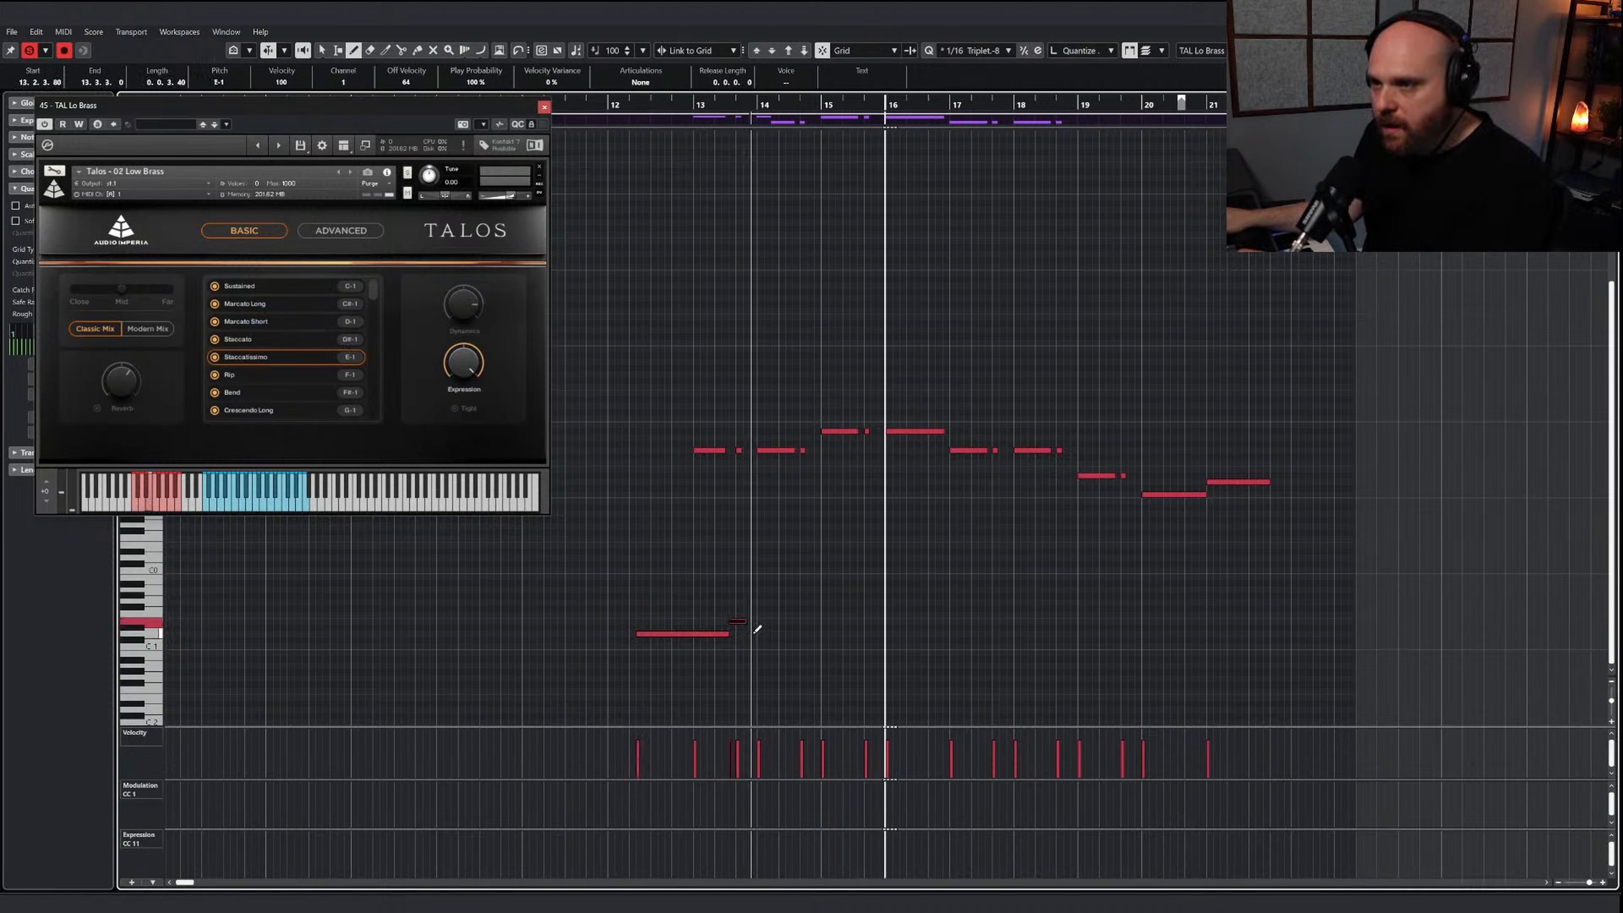
Add a D-1 Marcato Short and a short E-1 Staccatissimo keyswitch for the bar 14 notes and play them
drag(755, 632, 794, 631)
click(797, 619)
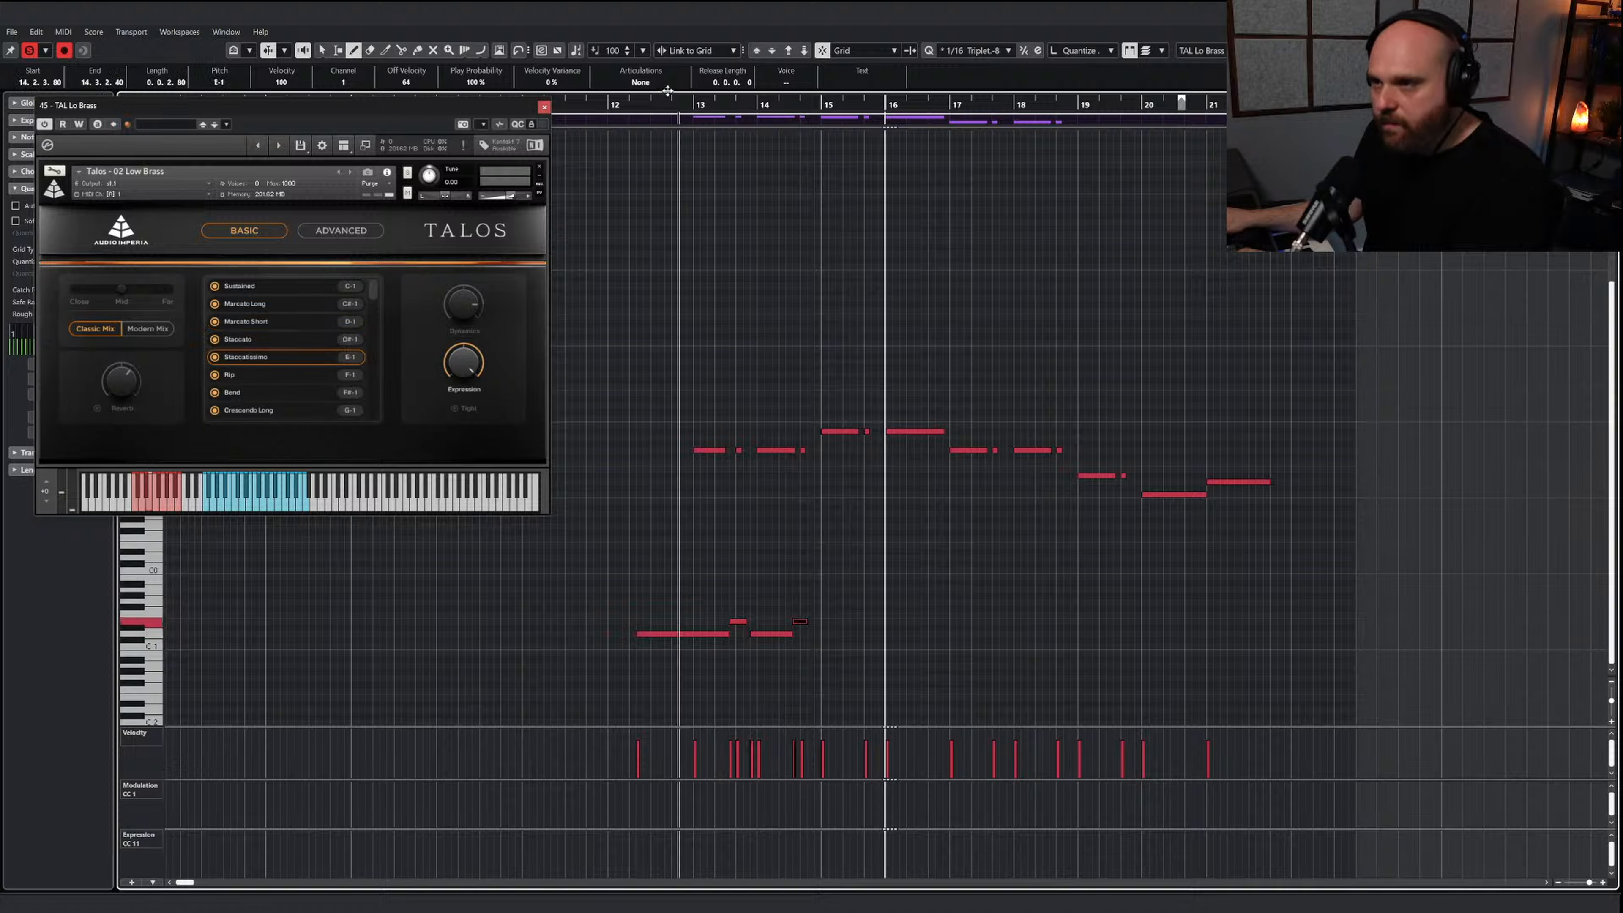
key(space)
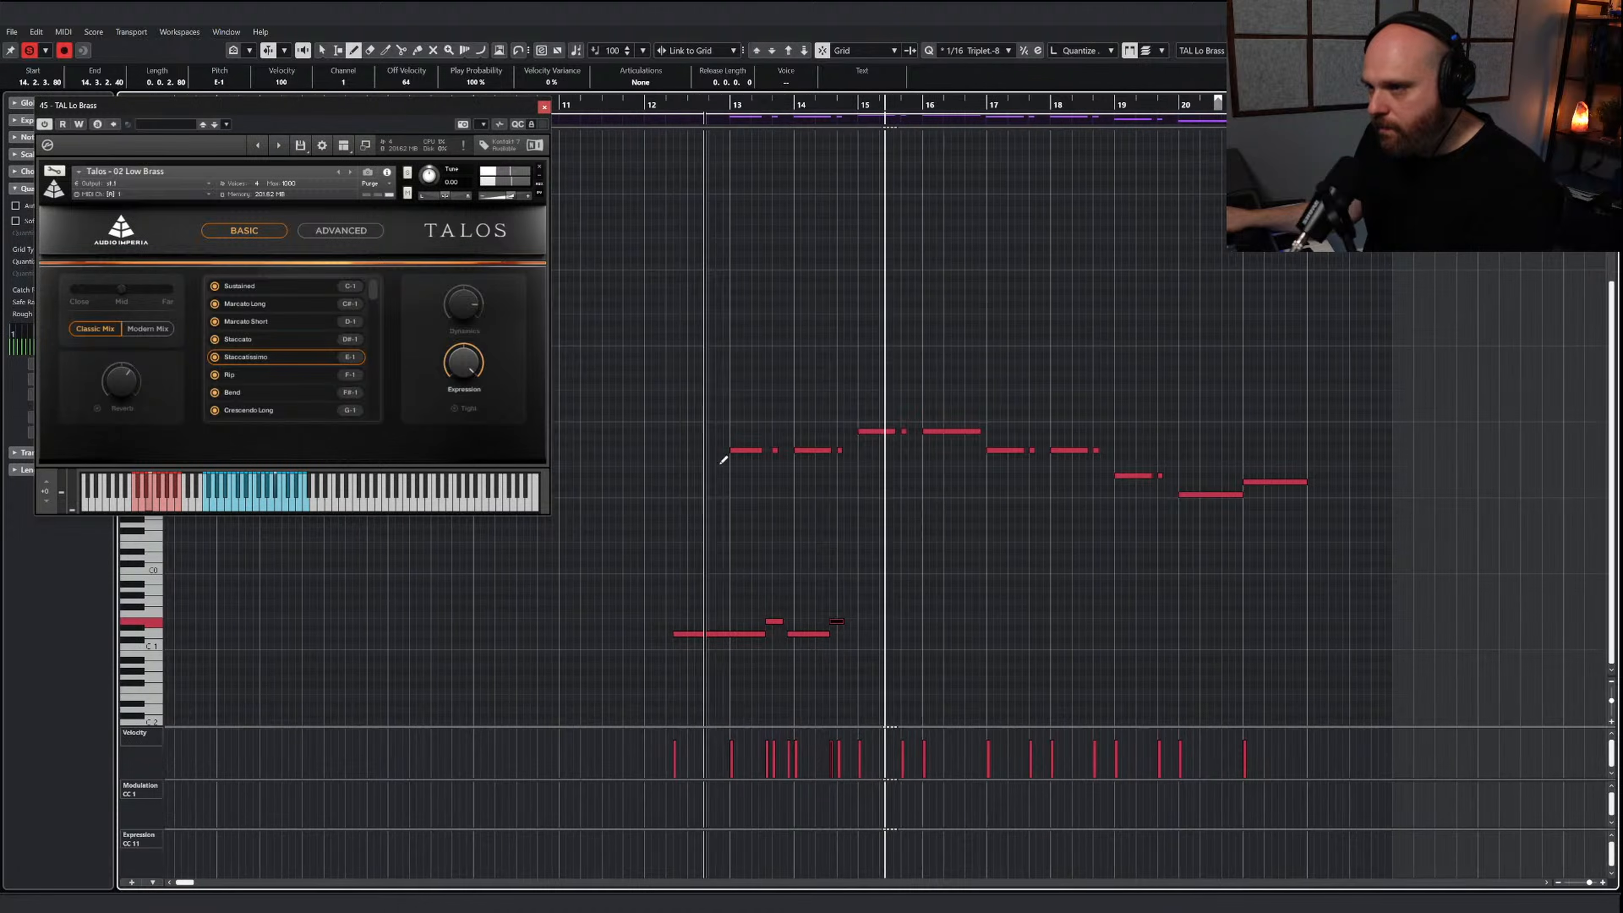
Trim the first keyswitch to start just before bar 13, lower both D-1 keyswitches to C#-1 Marcato Long and play them
key(1)
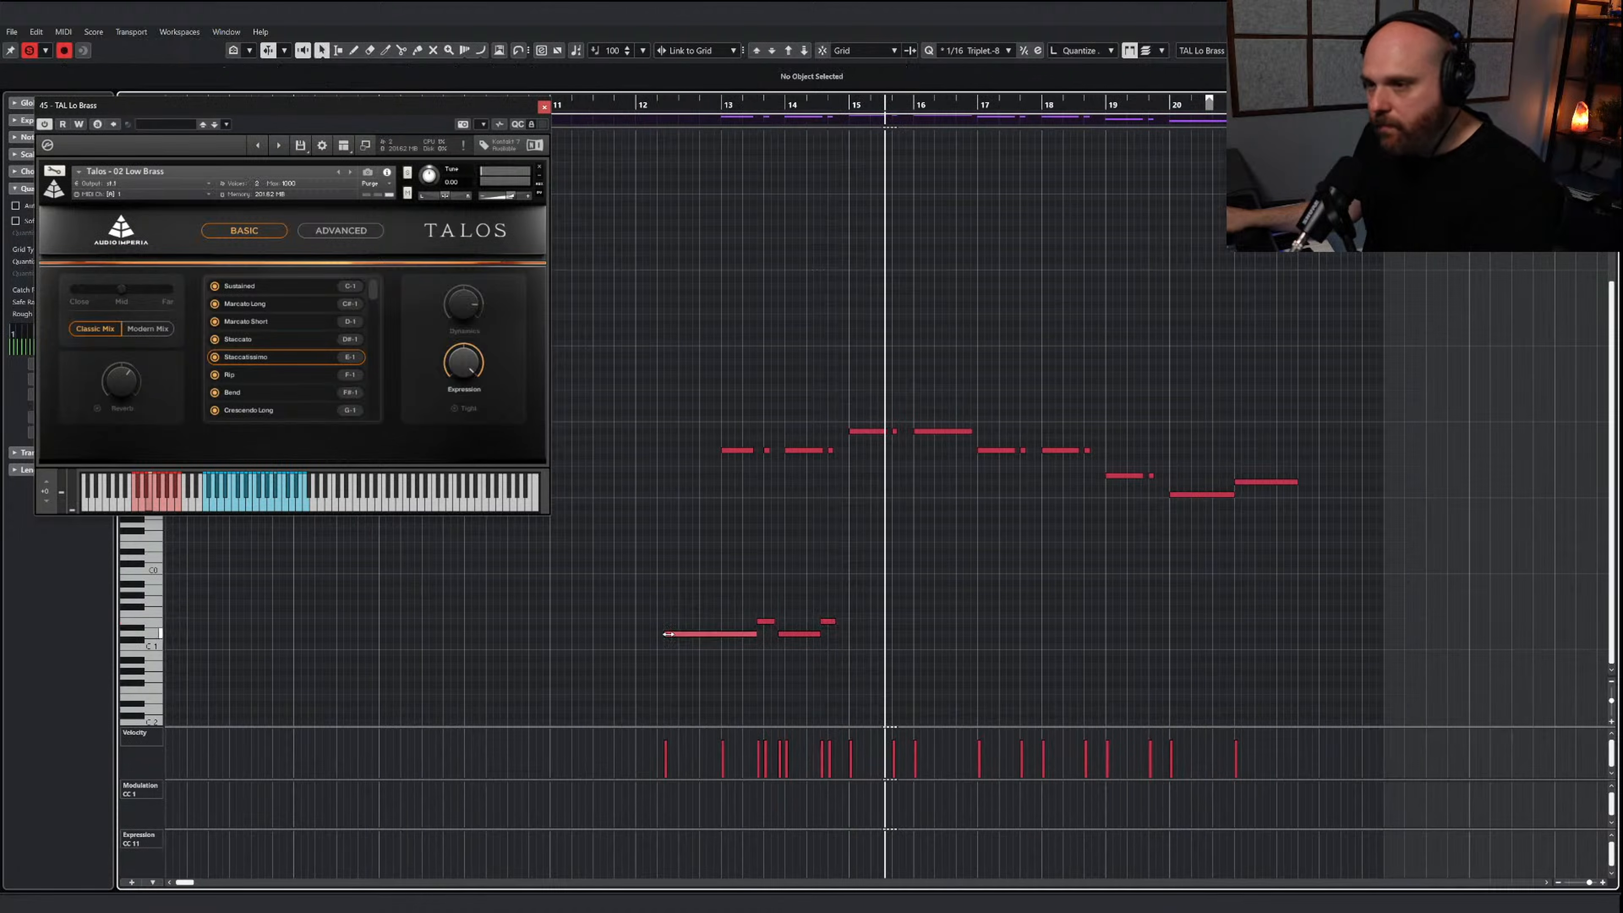
drag(666, 636, 785, 656)
drag(815, 664, 733, 632)
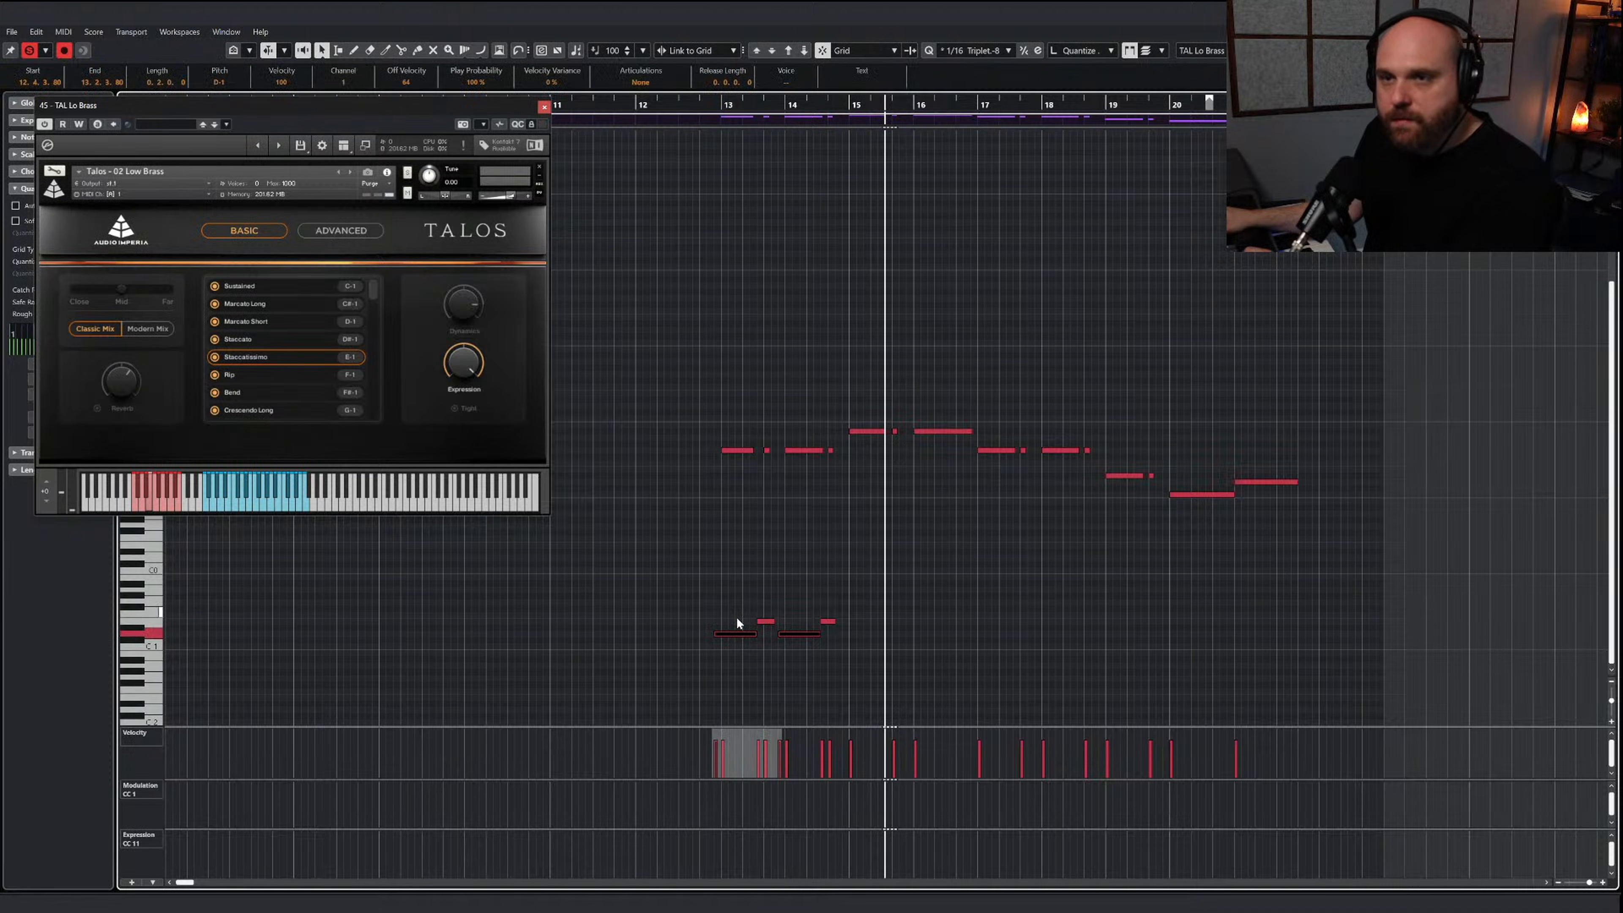
key(Down)
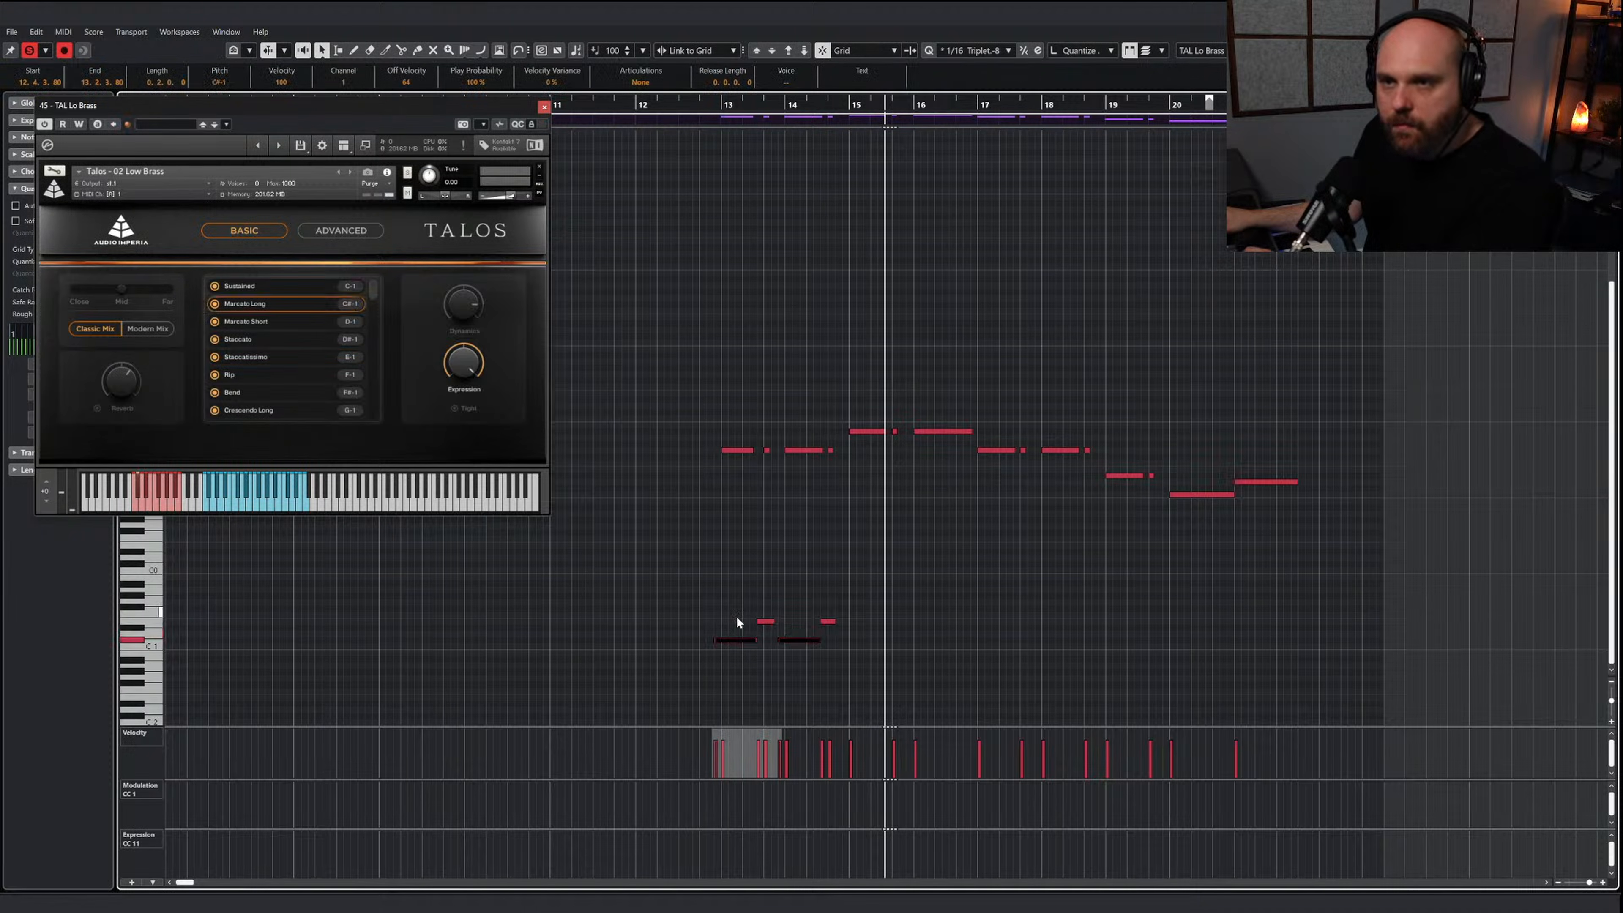
click(722, 108)
key(space)
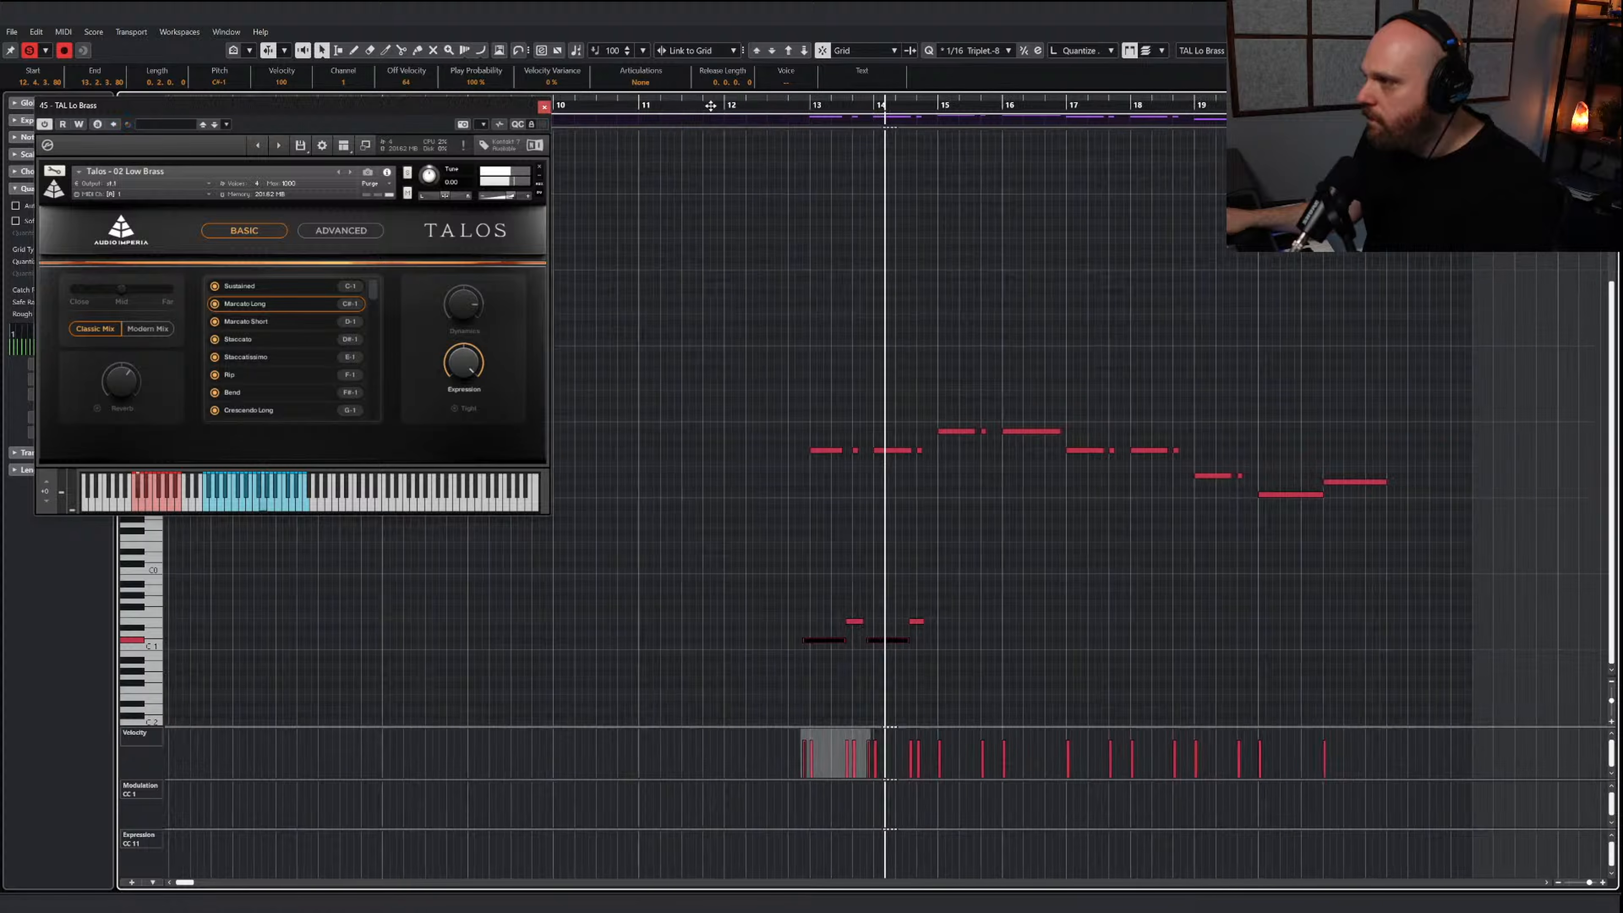
Draw the remaining keyswitches from bar 15, alternating C#-1 with short E-1 or D#-1 switches and ending with C-1 Sustained under the last two notes
right_click(890, 658)
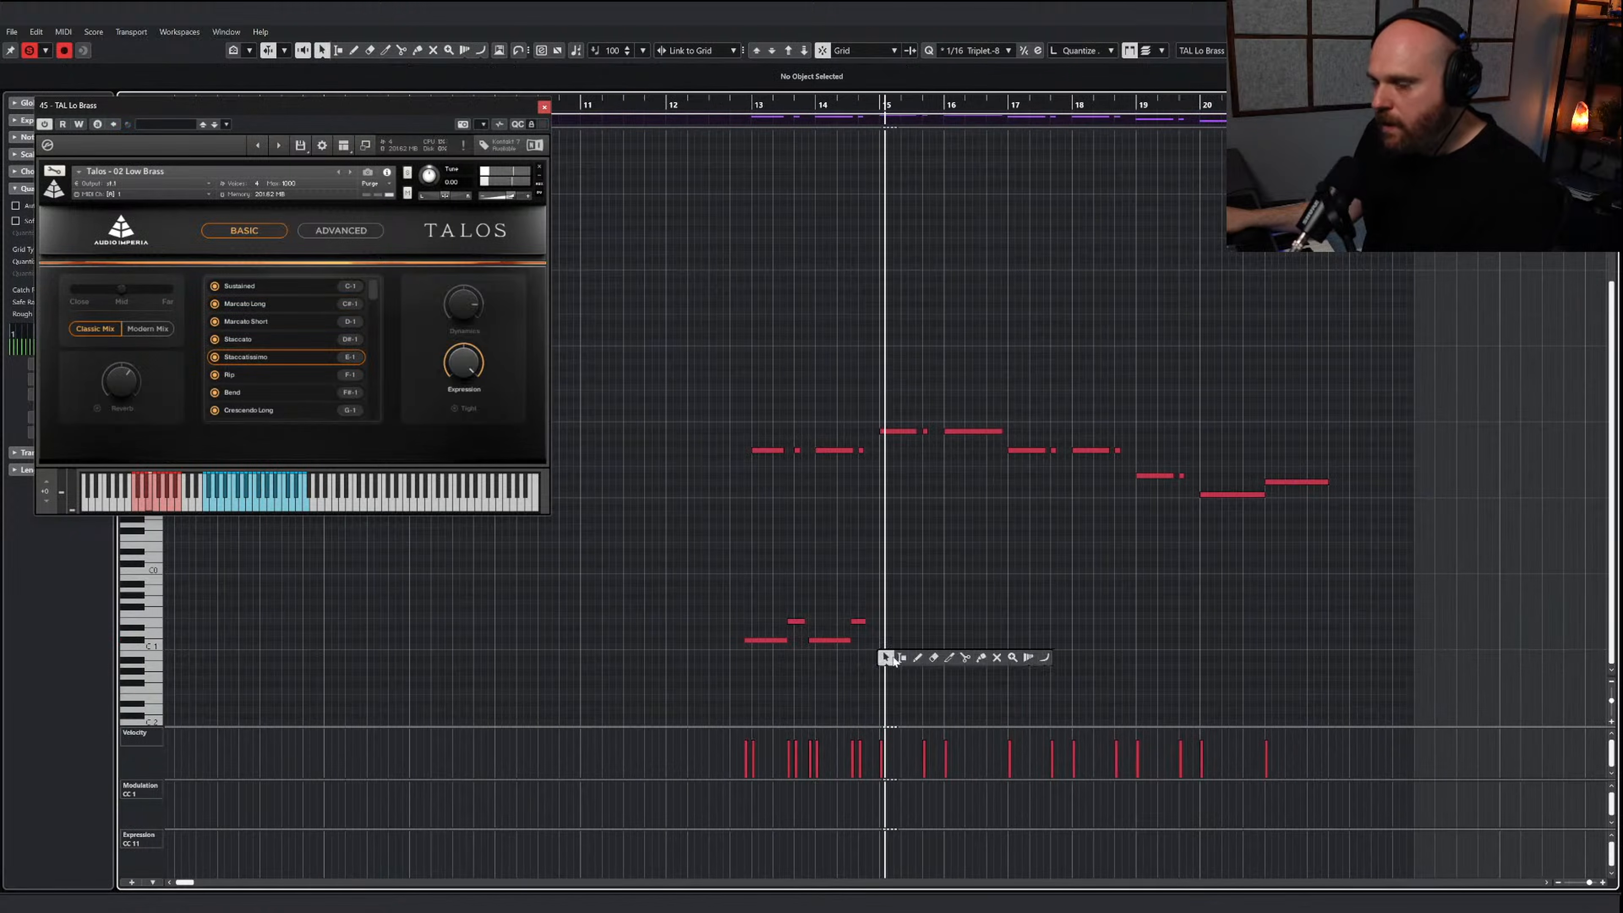
click(917, 658)
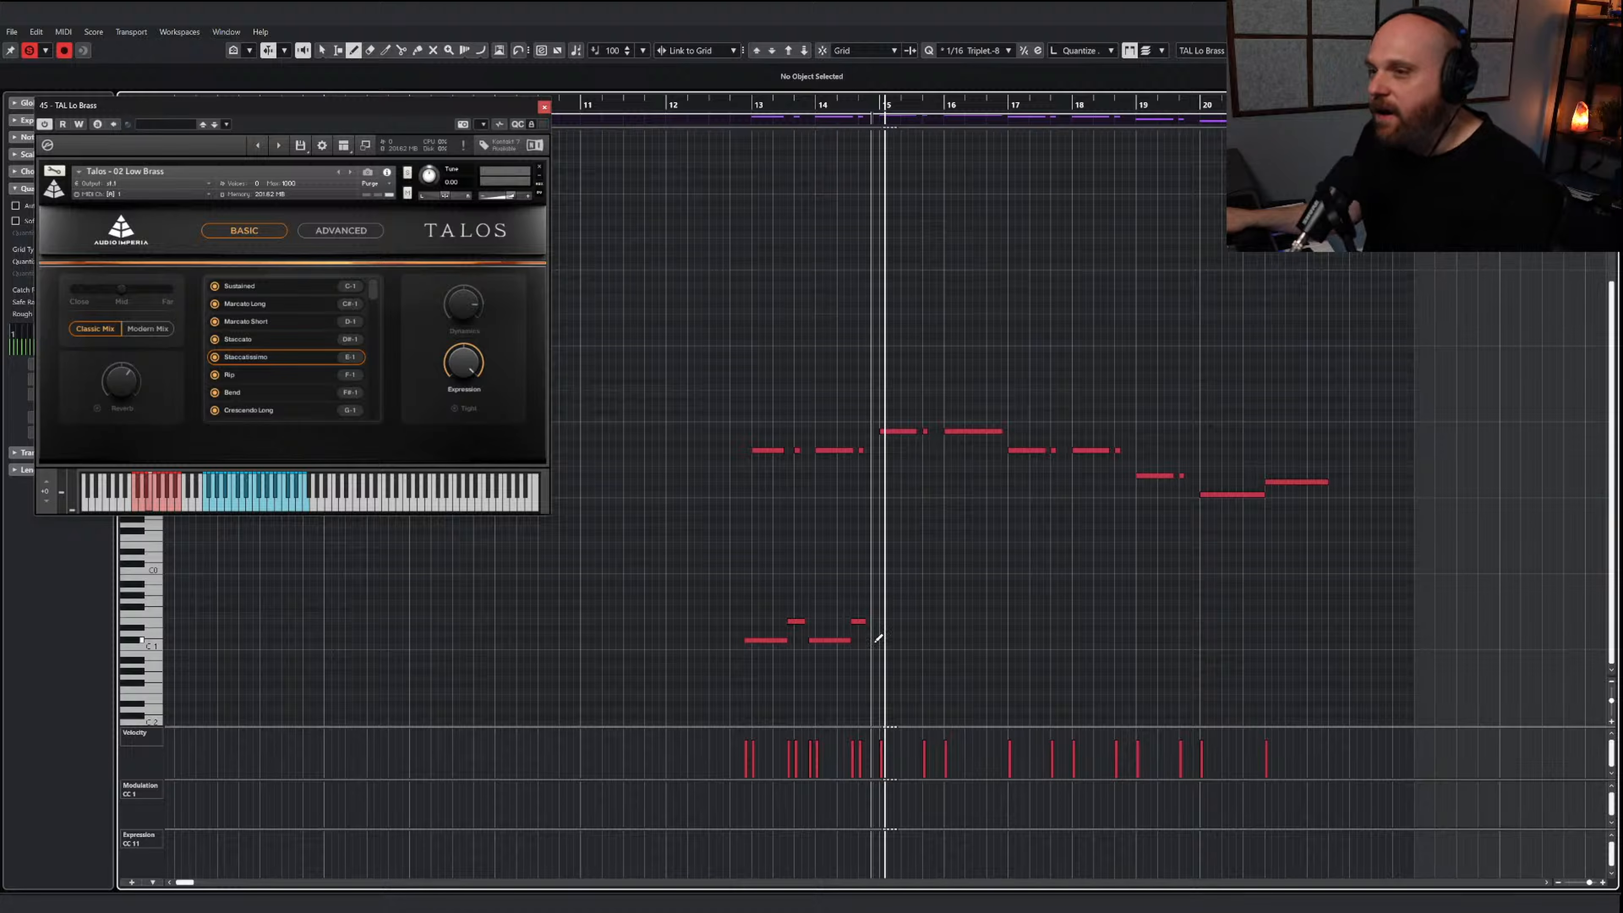
mouse_move(876, 640)
mouse_down()
mouse_move(922, 636)
mouse_move(927, 619)
mouse_move(948, 638)
mouse_move(1048, 630)
mouse_up()
drag(1044, 627, 1320, 644)
key(Down)
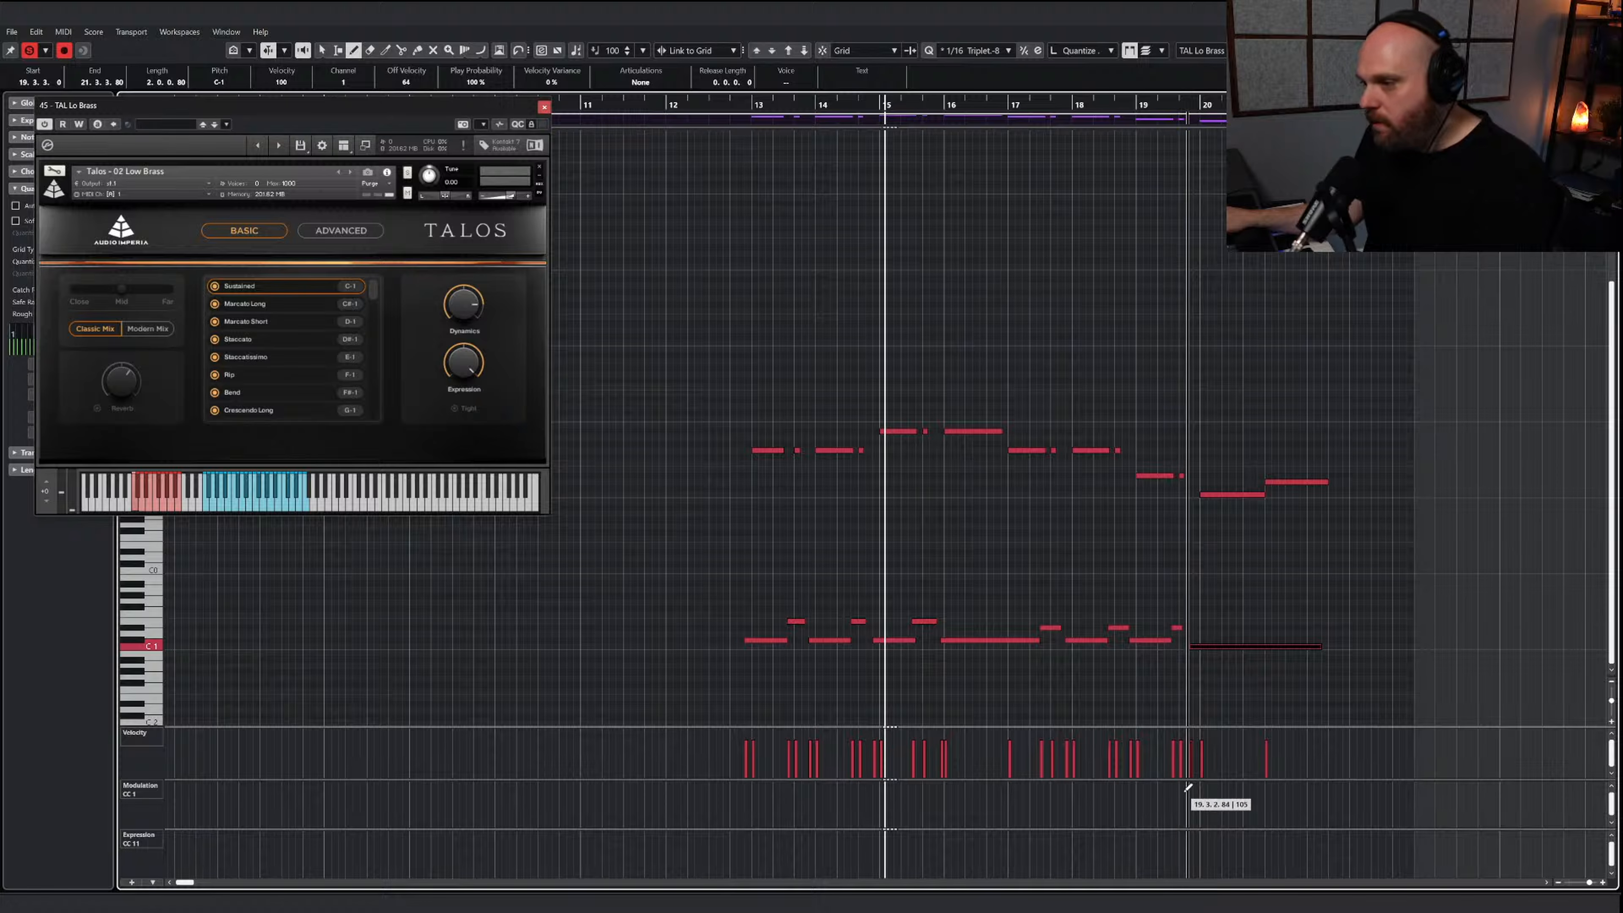
Draw a CC 1 modulation curve that dips and rises under the final sustained notes and play from bar 13
drag(1196, 789, 1322, 783)
drag(747, 103, 724, 105)
key(space)
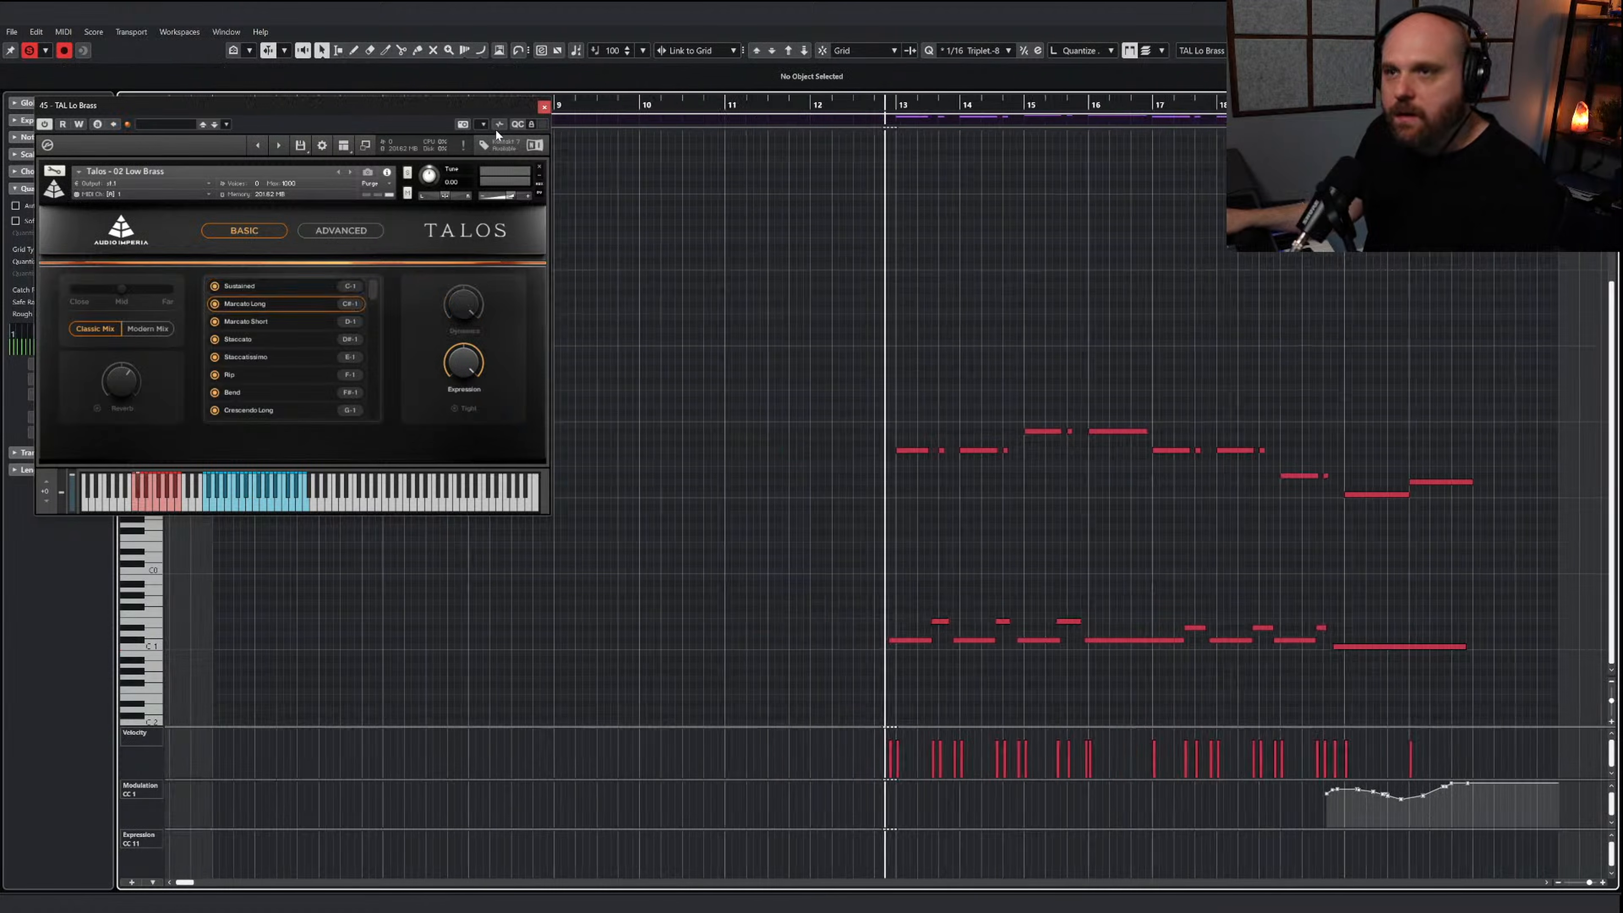
Close the Talos instrument, turn off the low brass solo and play the full arrangement from just before bar 13
click(544, 107)
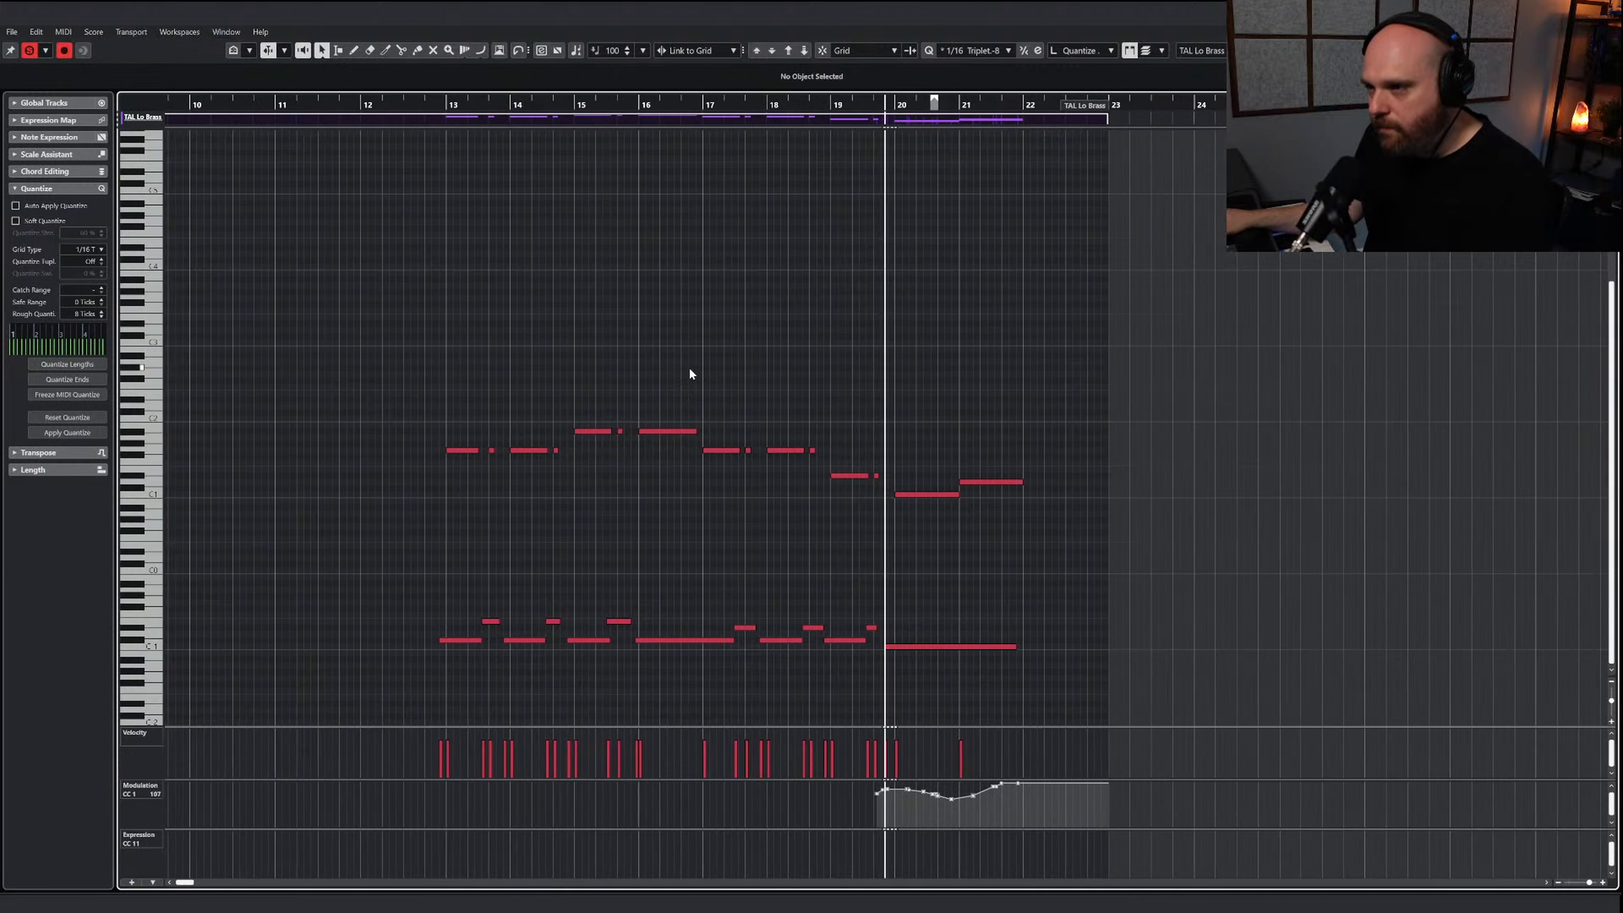
key(space)
drag(966, 532, 393, 390)
key(Escape)
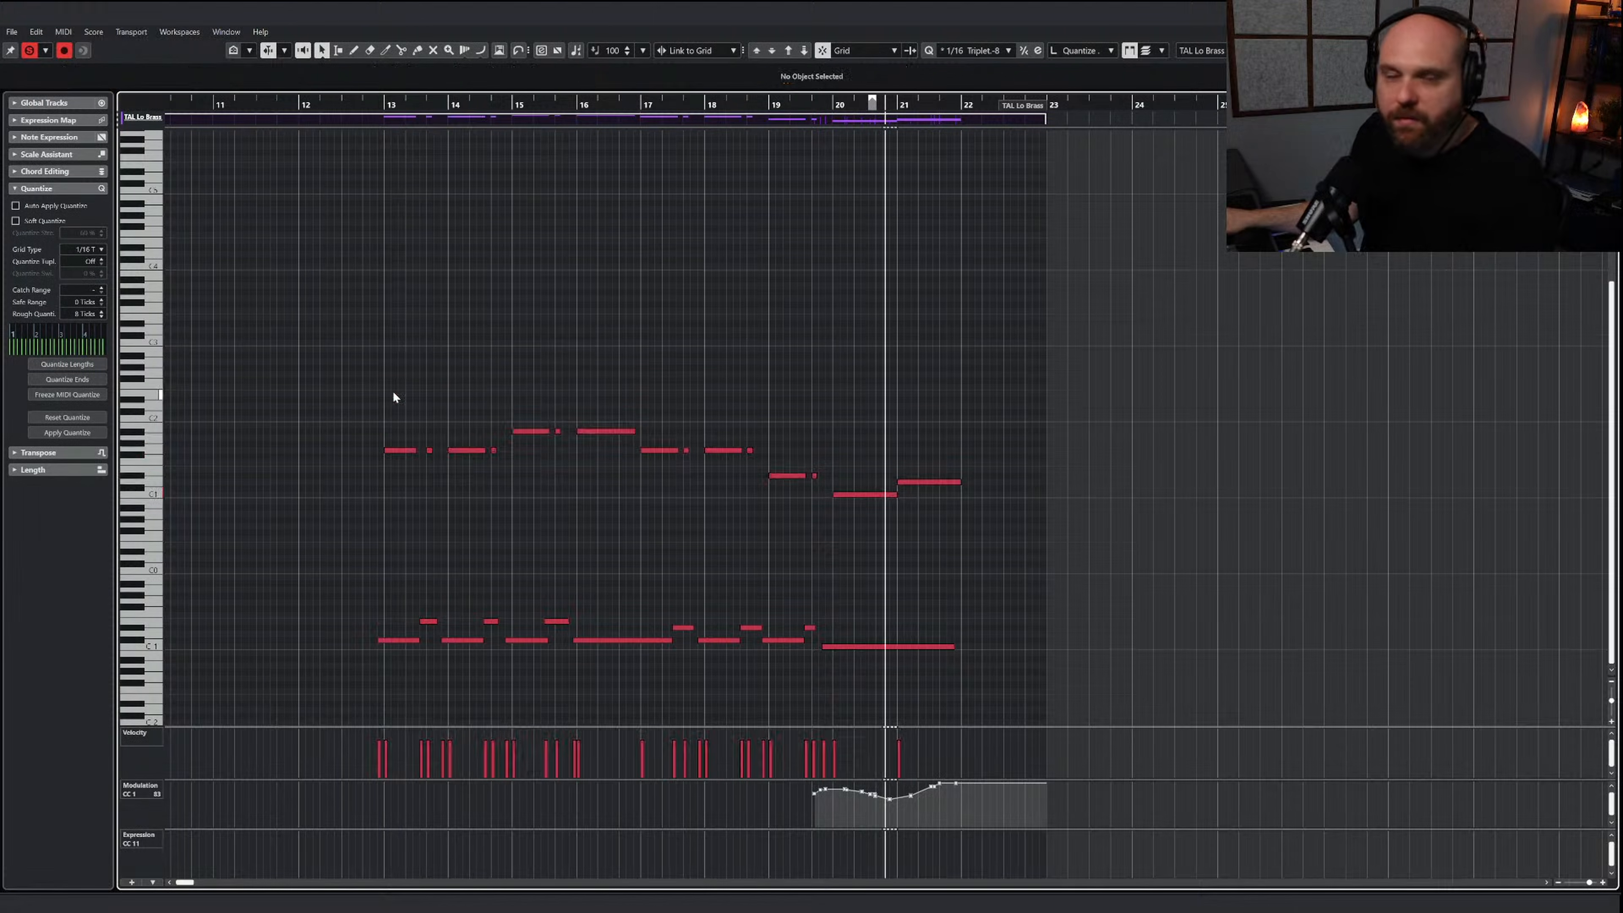
drag(395, 106, 362, 106)
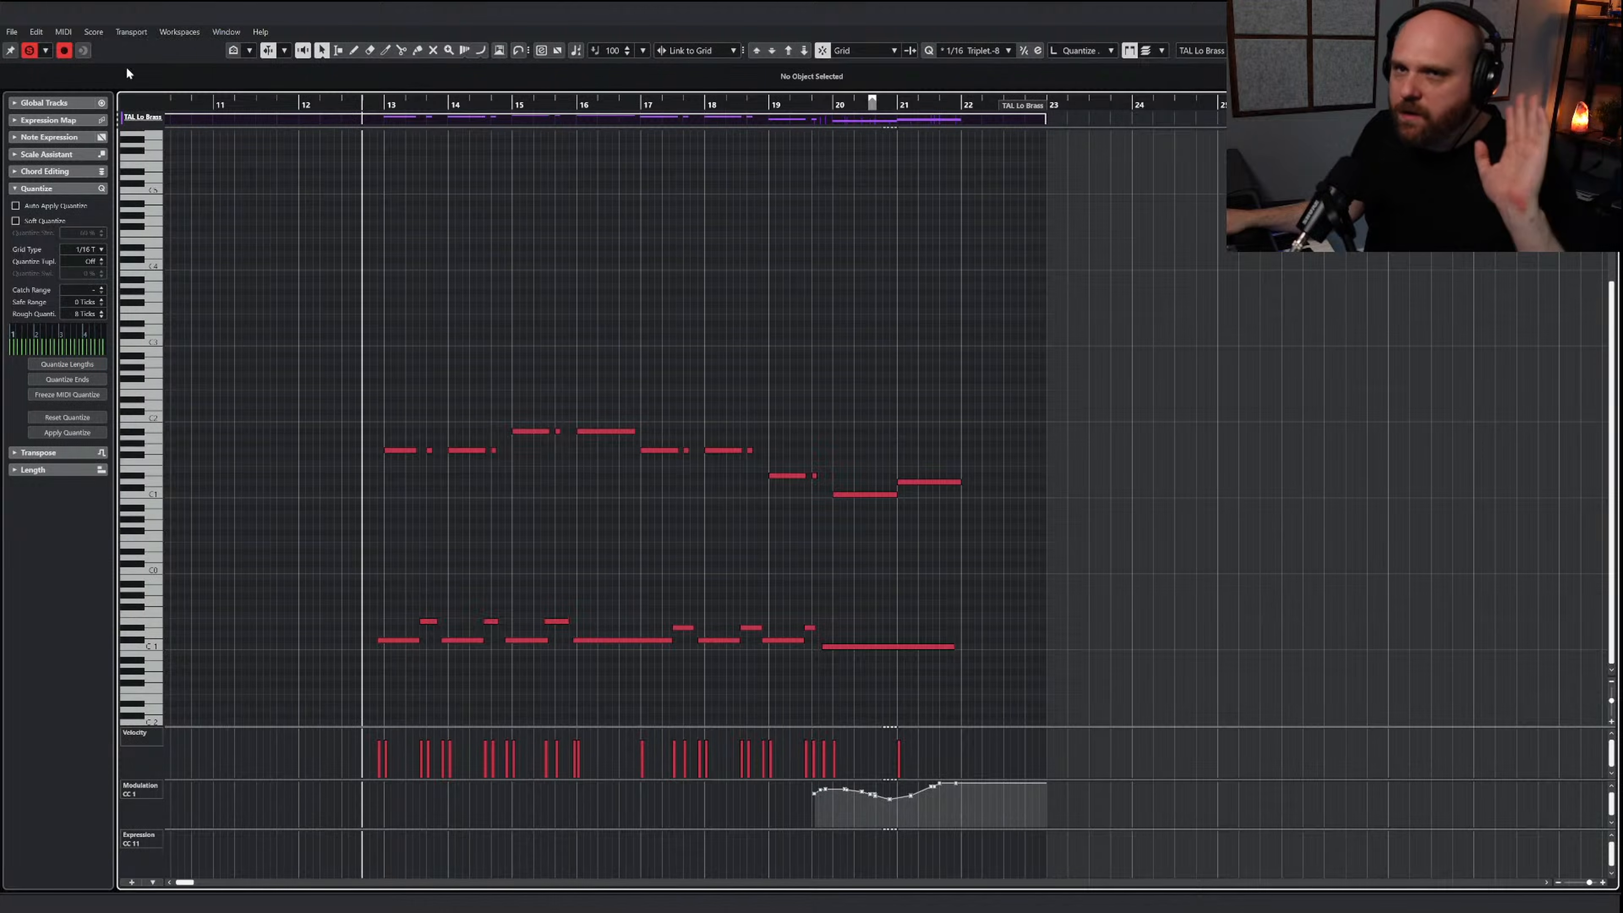
click(31, 49)
right_click(574, 275)
key(space)
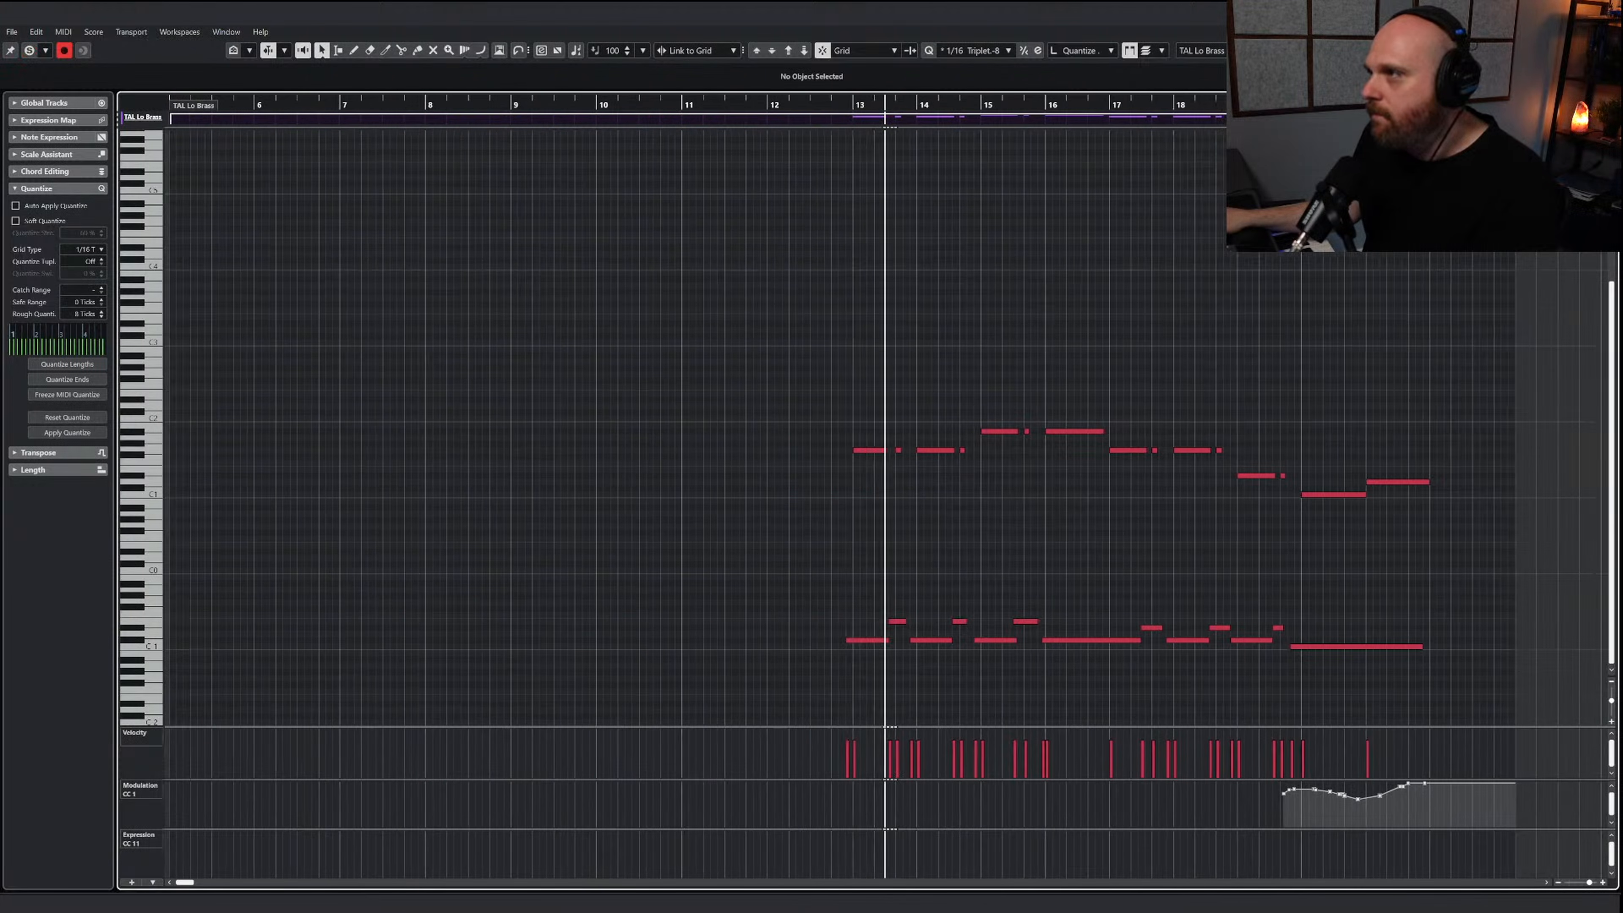
Return to the arrangement and slightly lower the TAL Lo Brass channel's fader during playback
key(Return)
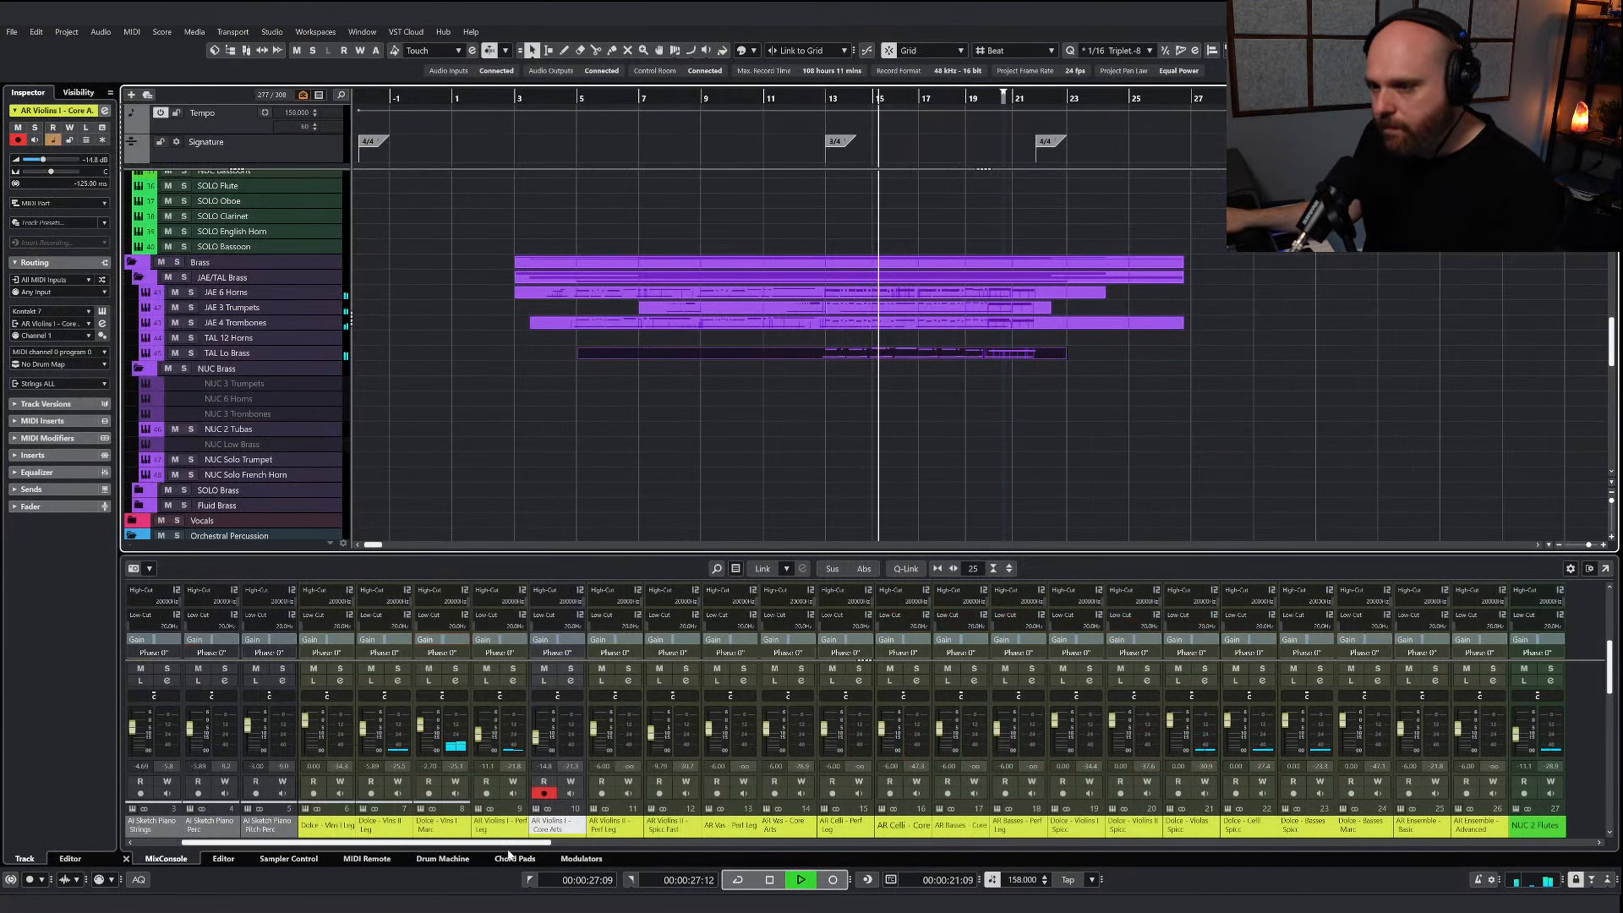
drag(511, 843, 948, 855)
drag(940, 730, 944, 734)
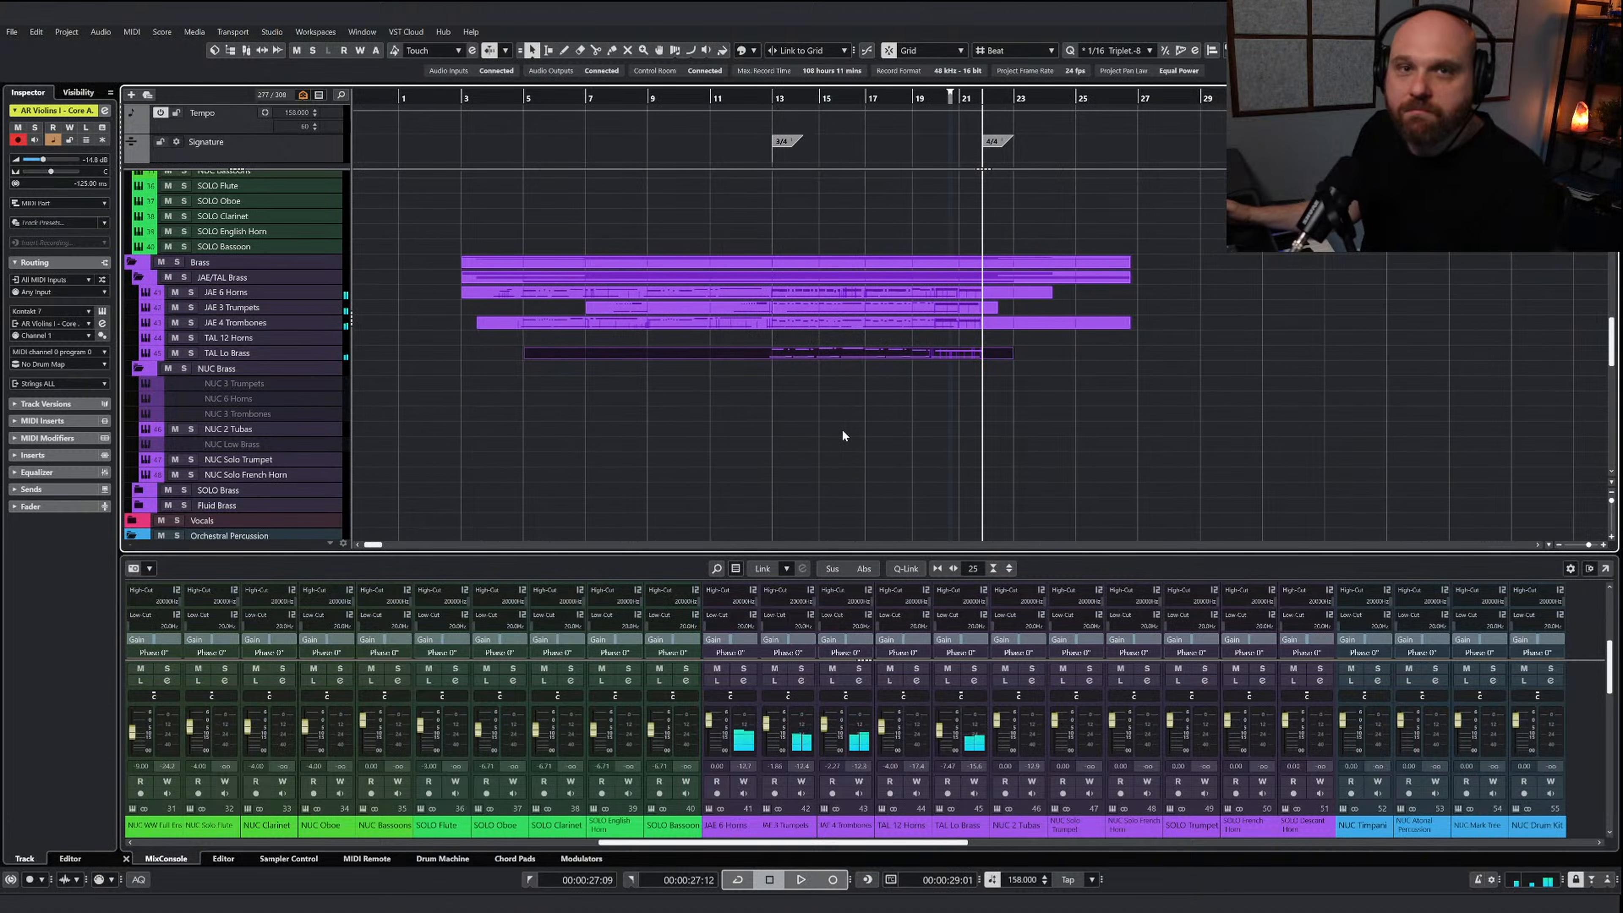
click(837, 409)
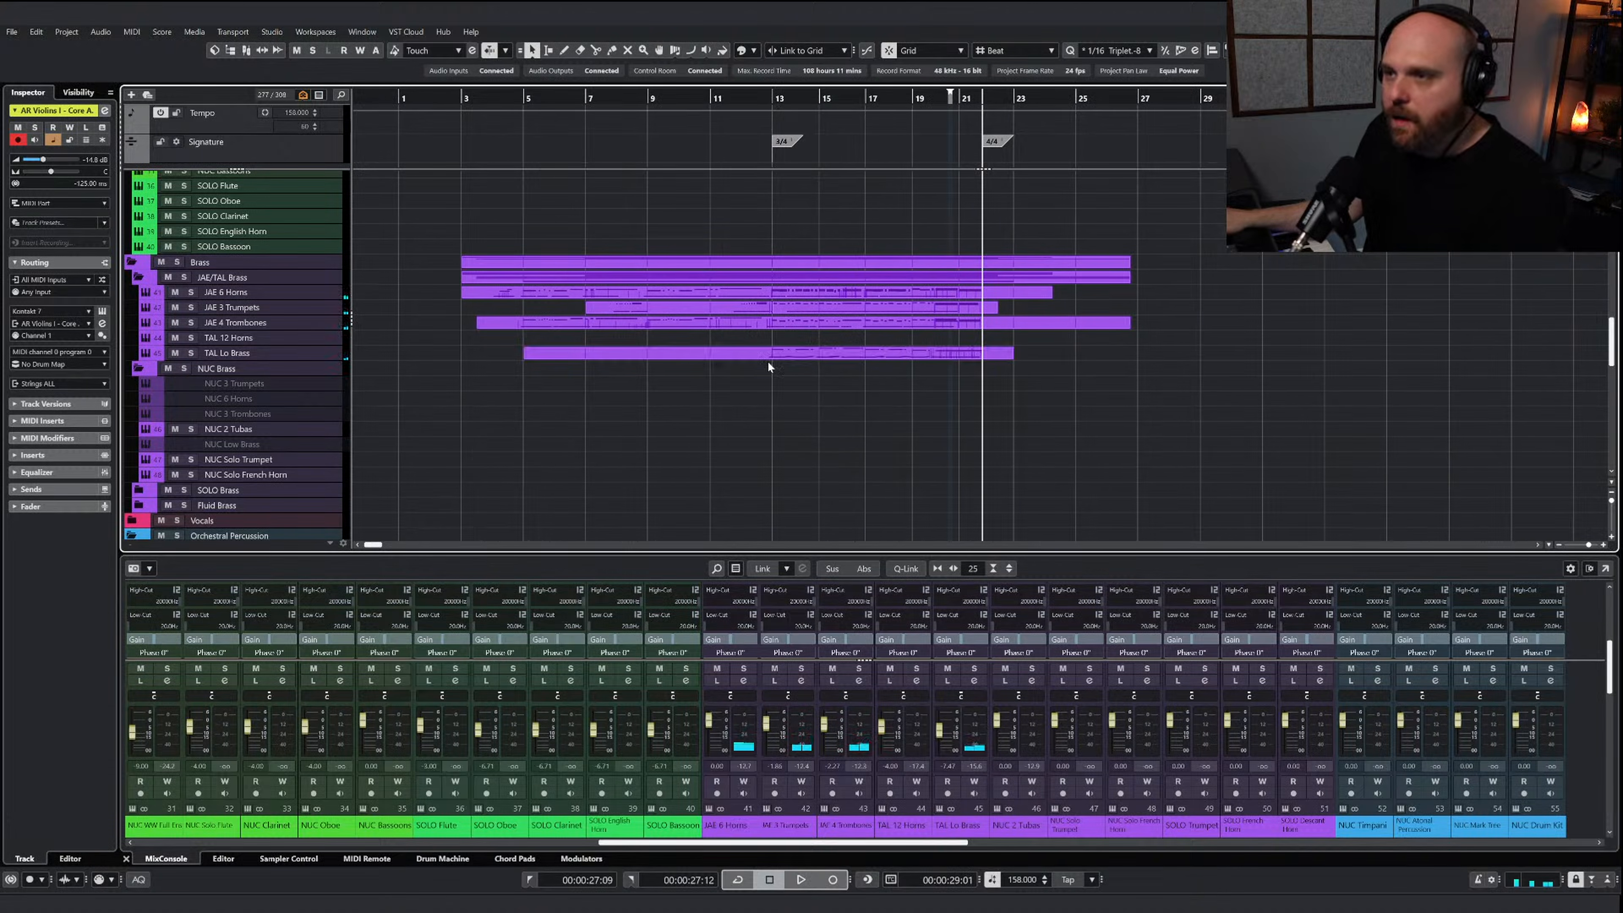
Open the Dolce - Celli Spicc part for note editing
scroll(768, 360, up, 10)
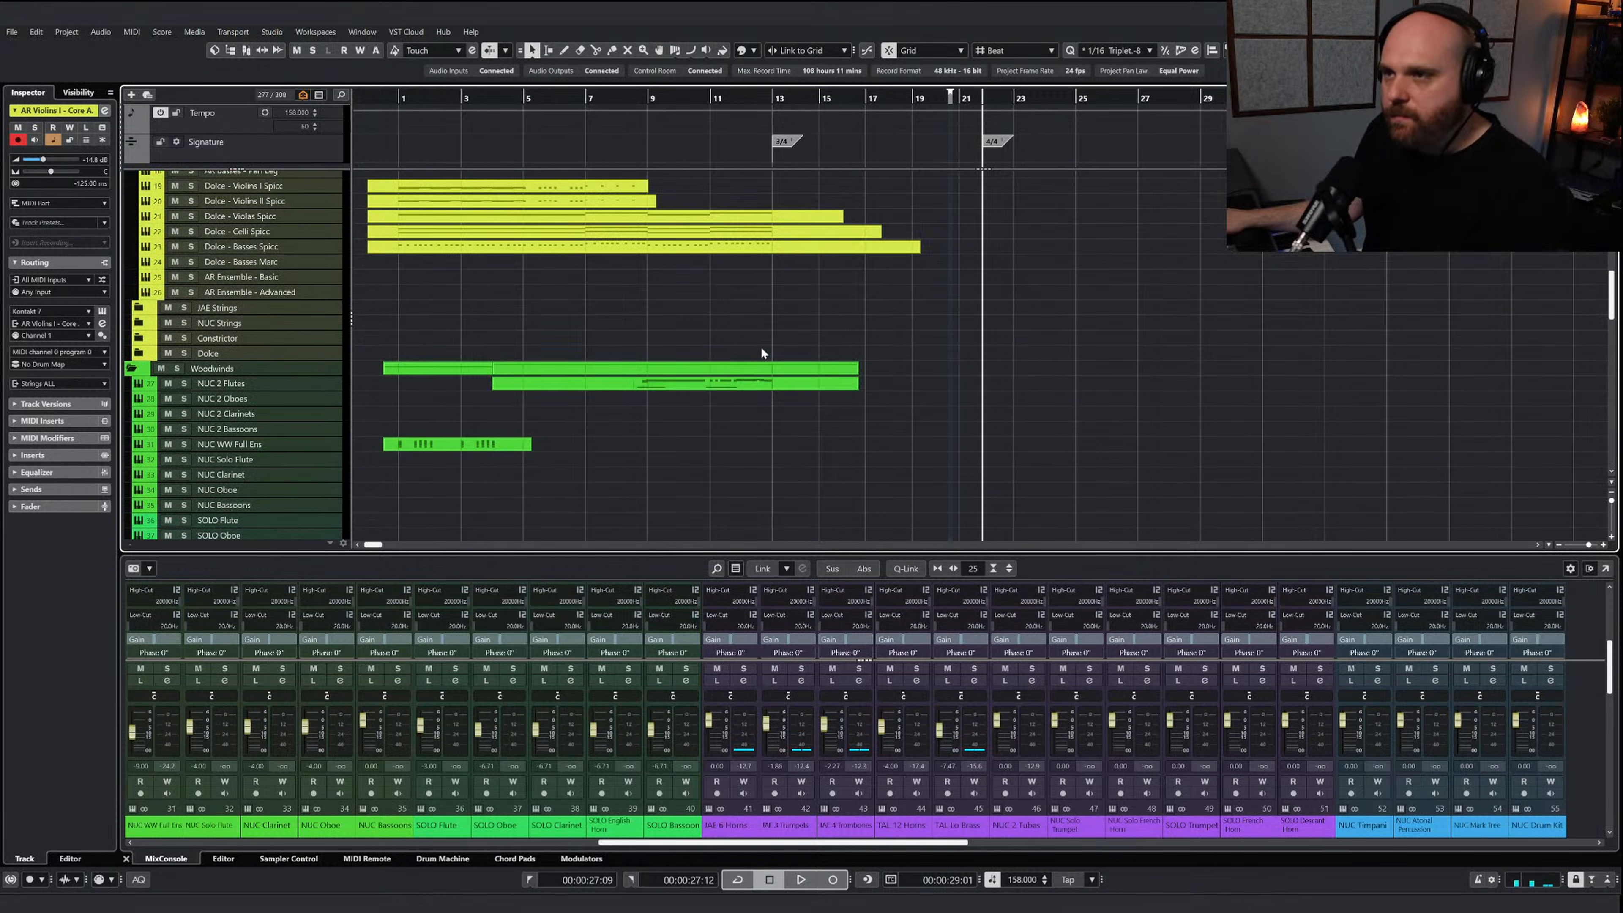
scroll(761, 348, up, 4)
double_click(759, 388)
right_click(721, 424)
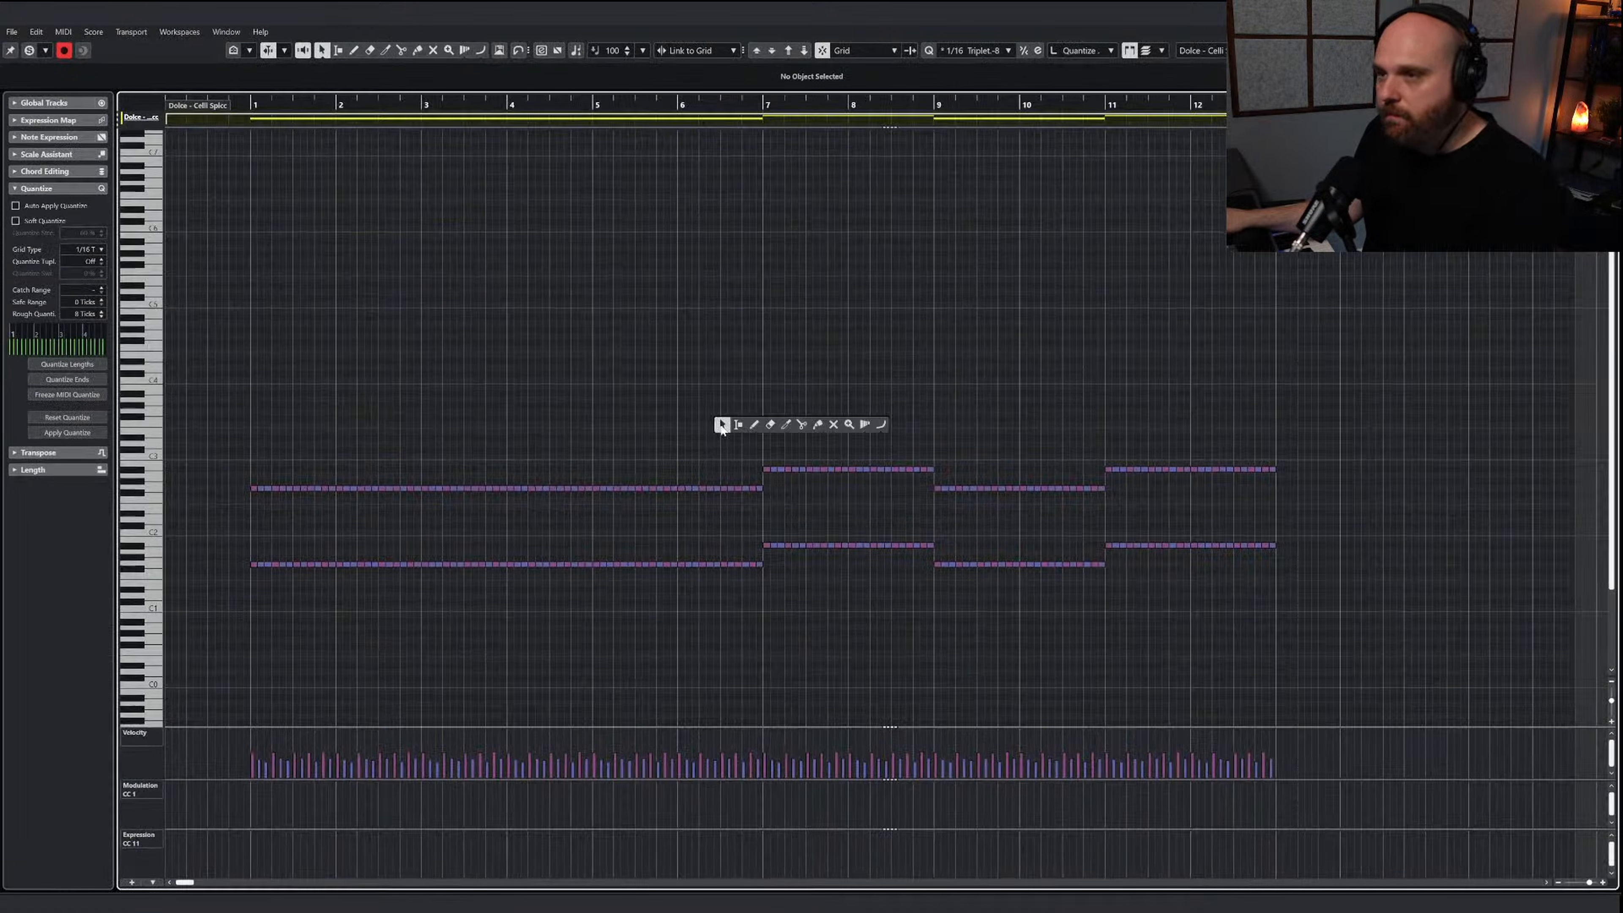
key(g)
key(j)
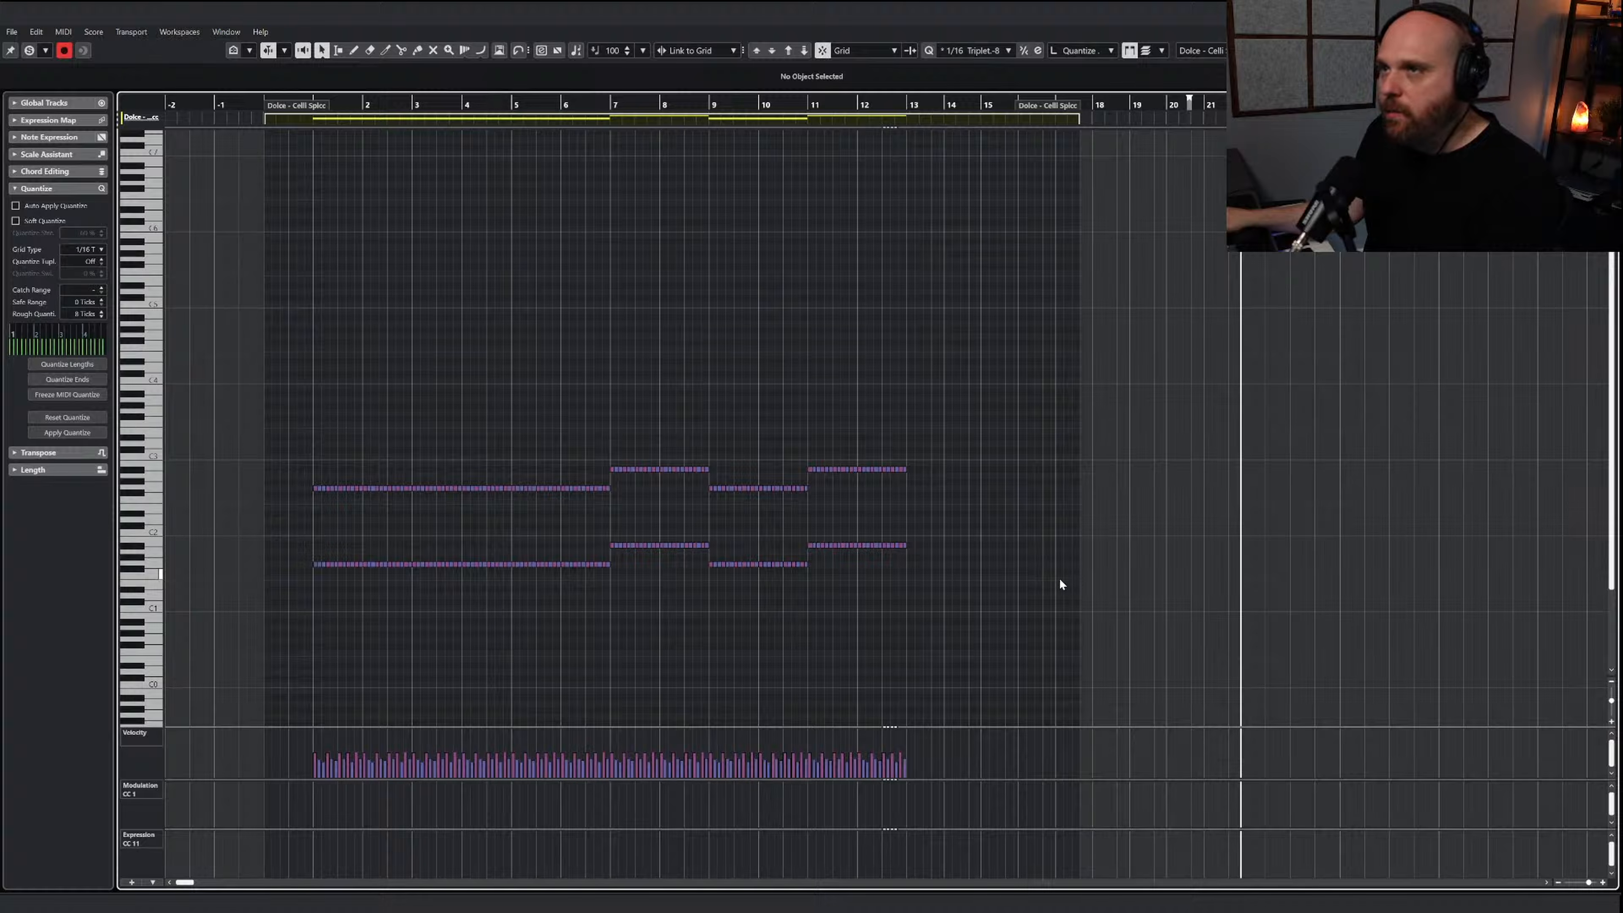
key(h)
drag(818, 106, 785, 106)
Copy the cello spiccato notes of bars 9 through 12 and paste them at bar 13
drag(1201, 606, 819, 453)
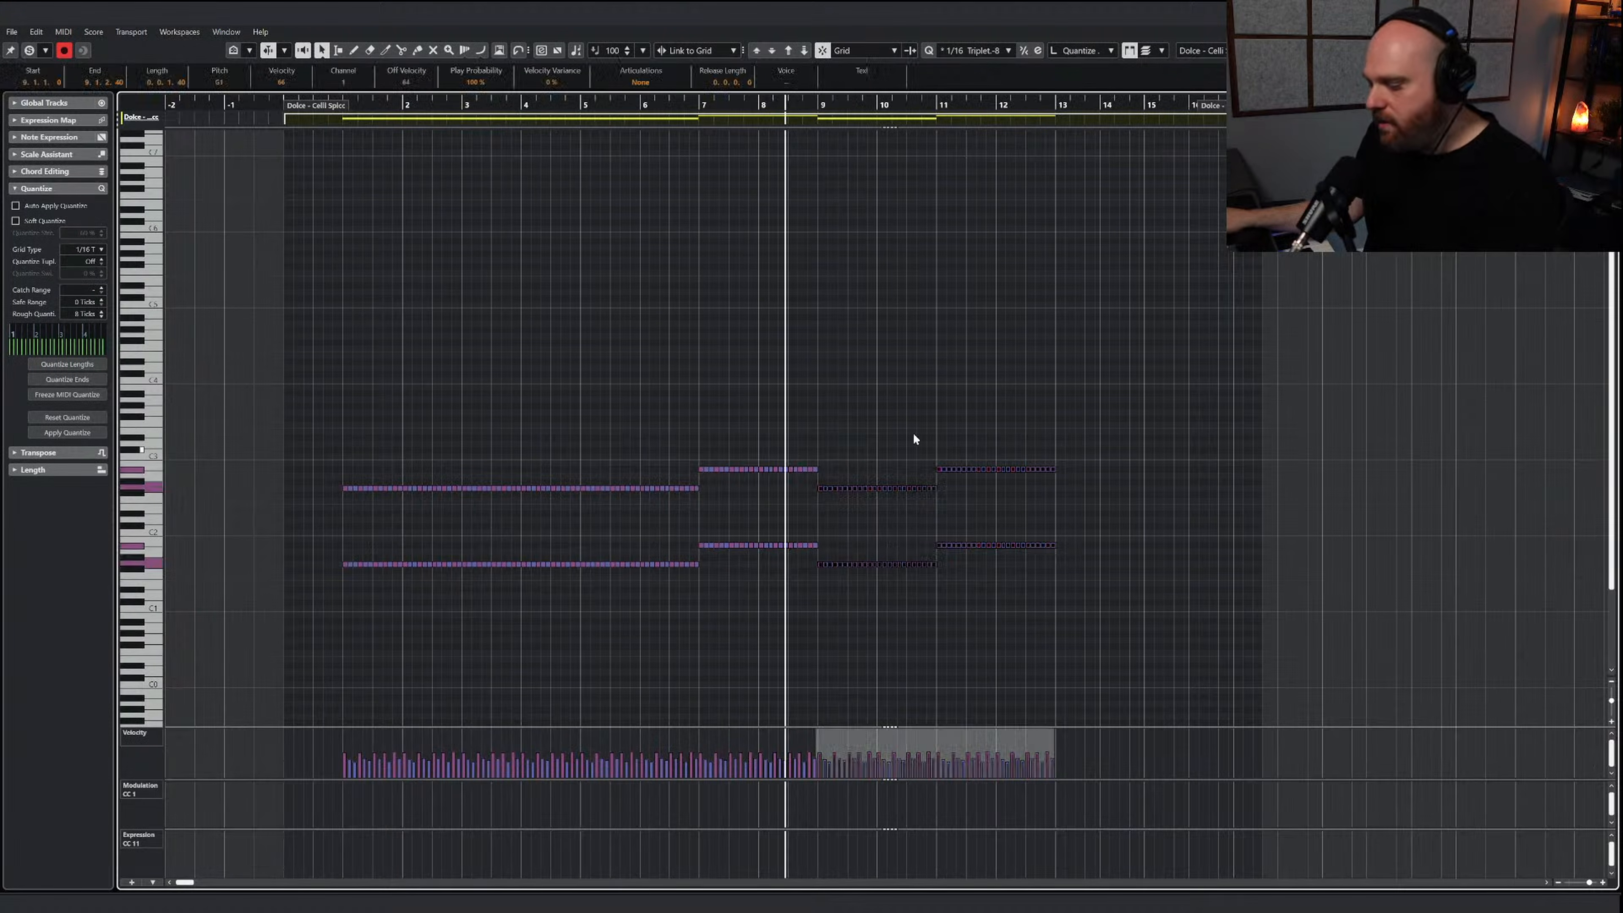
key(j)
click(1055, 107)
key(ctrl+v)
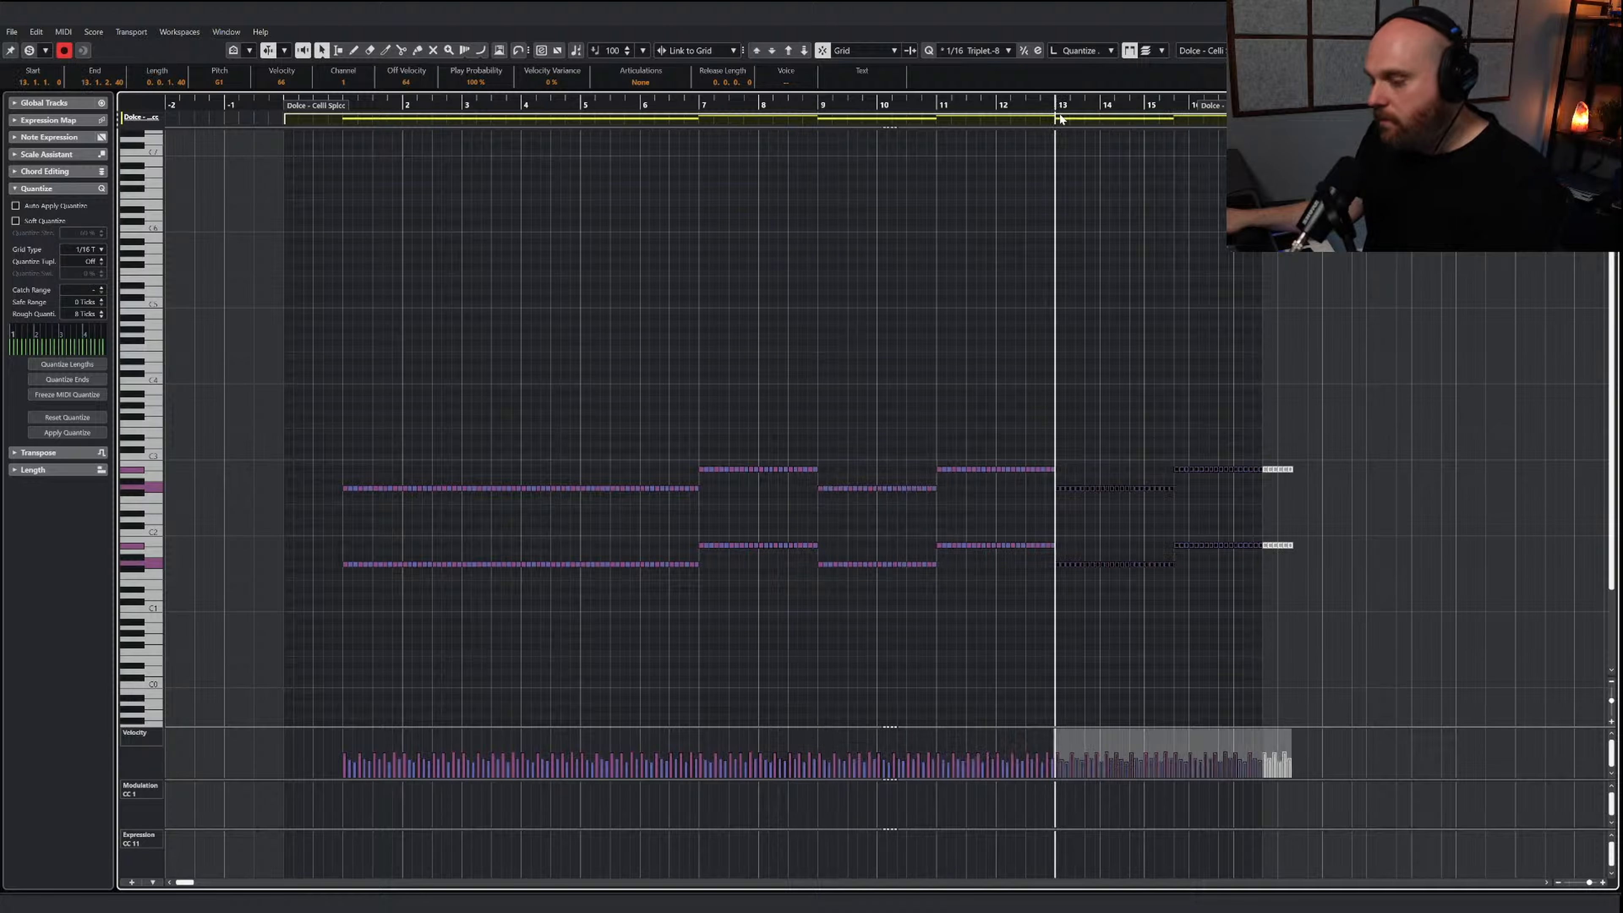
Extend the end of the Dolce - Celli Spicc part into bar 23 and play the pasted notes
key(space)
drag(1062, 119, 1359, 119)
key(h)
key(h)
key(h)
key(h)
key(h)
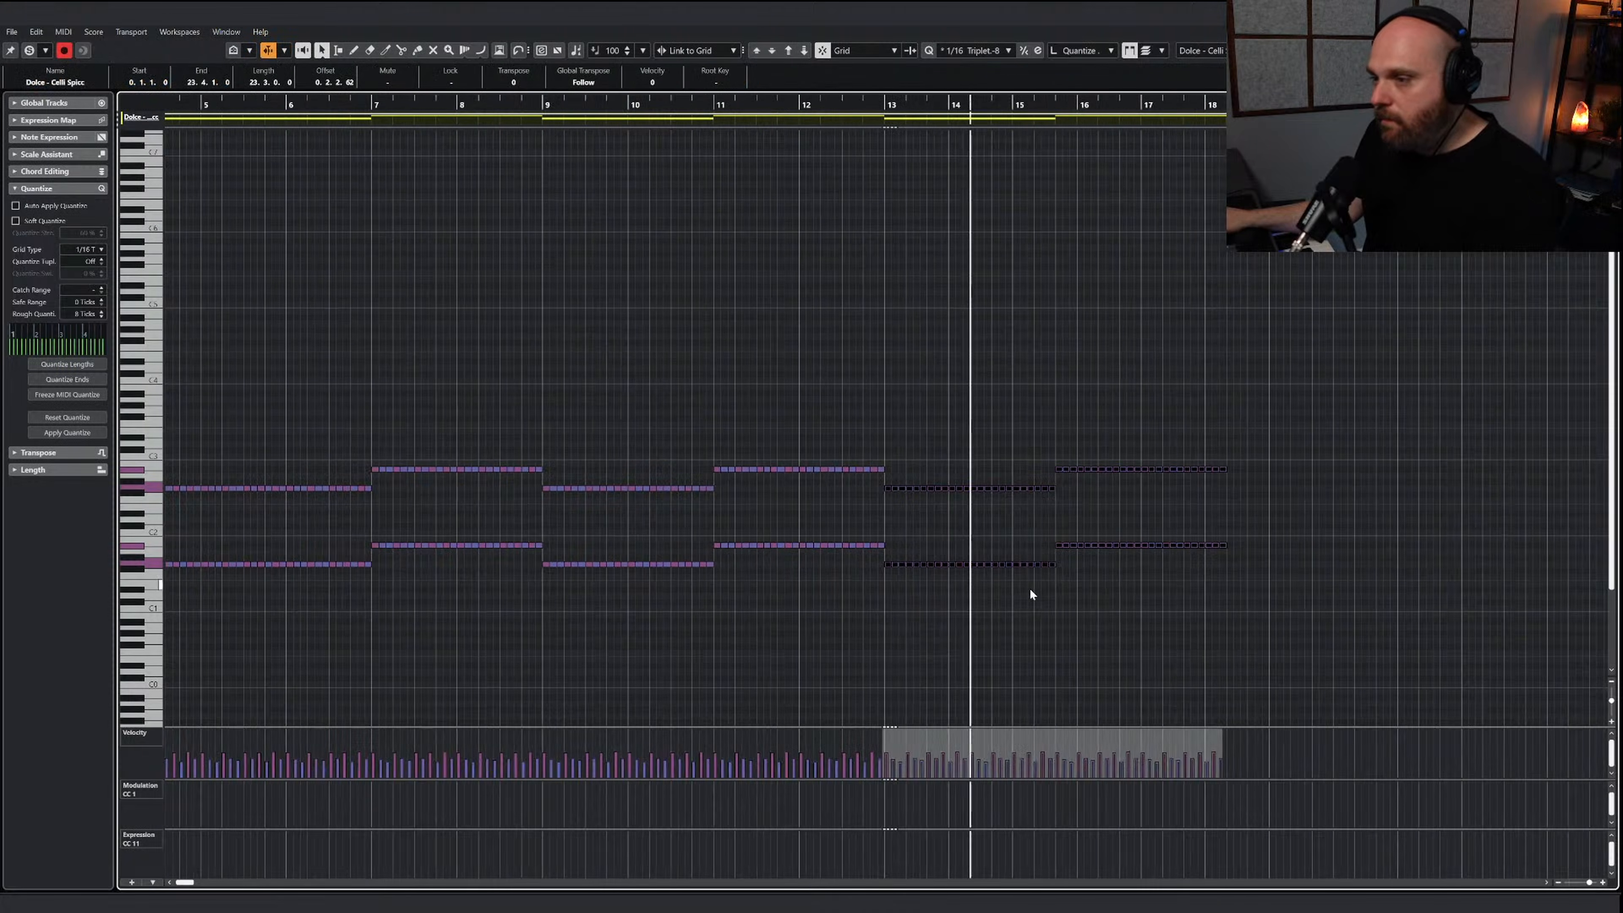
key(space)
Raise the velocities of the pasted cello notes, ramp up the last velocities of bar 12 and play the transition
drag(986, 733, 987, 723)
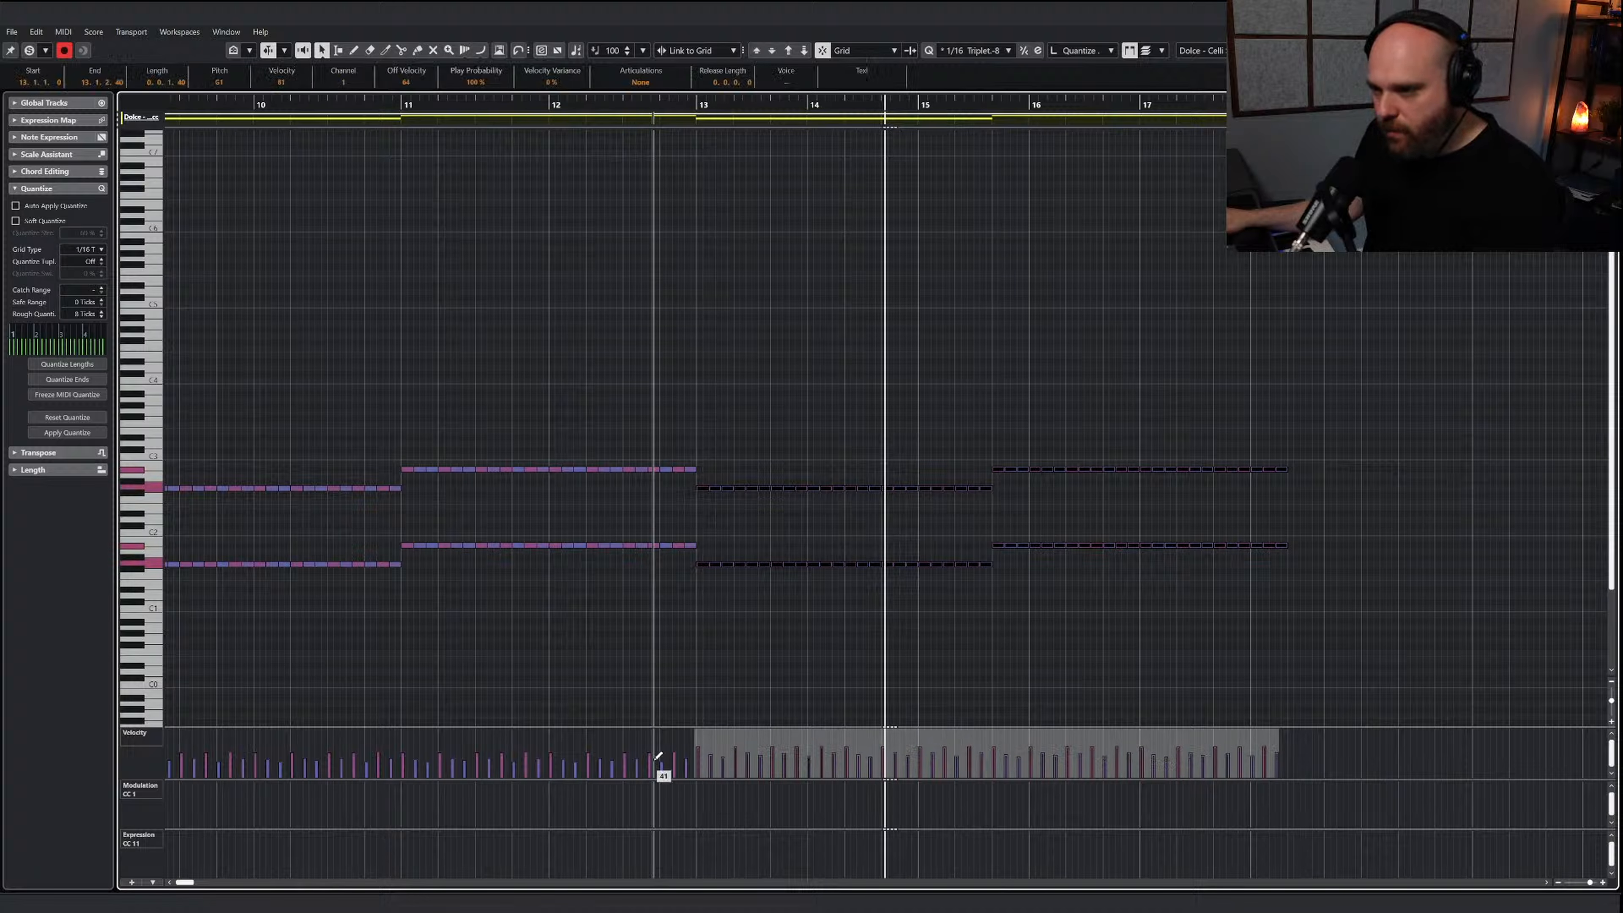
drag(674, 745, 696, 739)
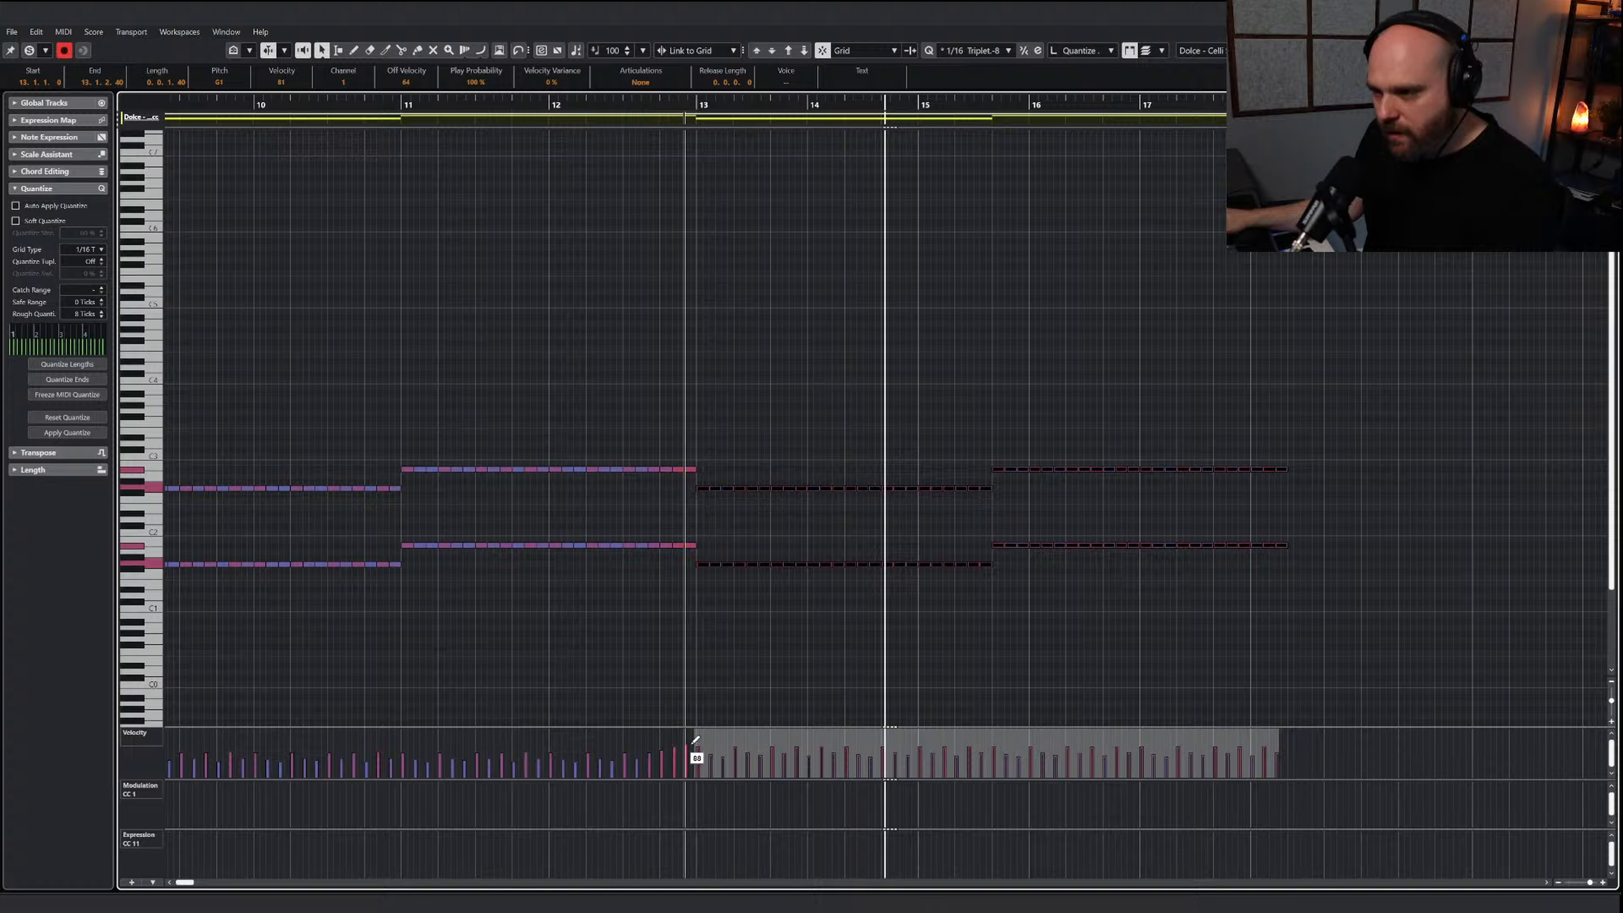
click(536, 104)
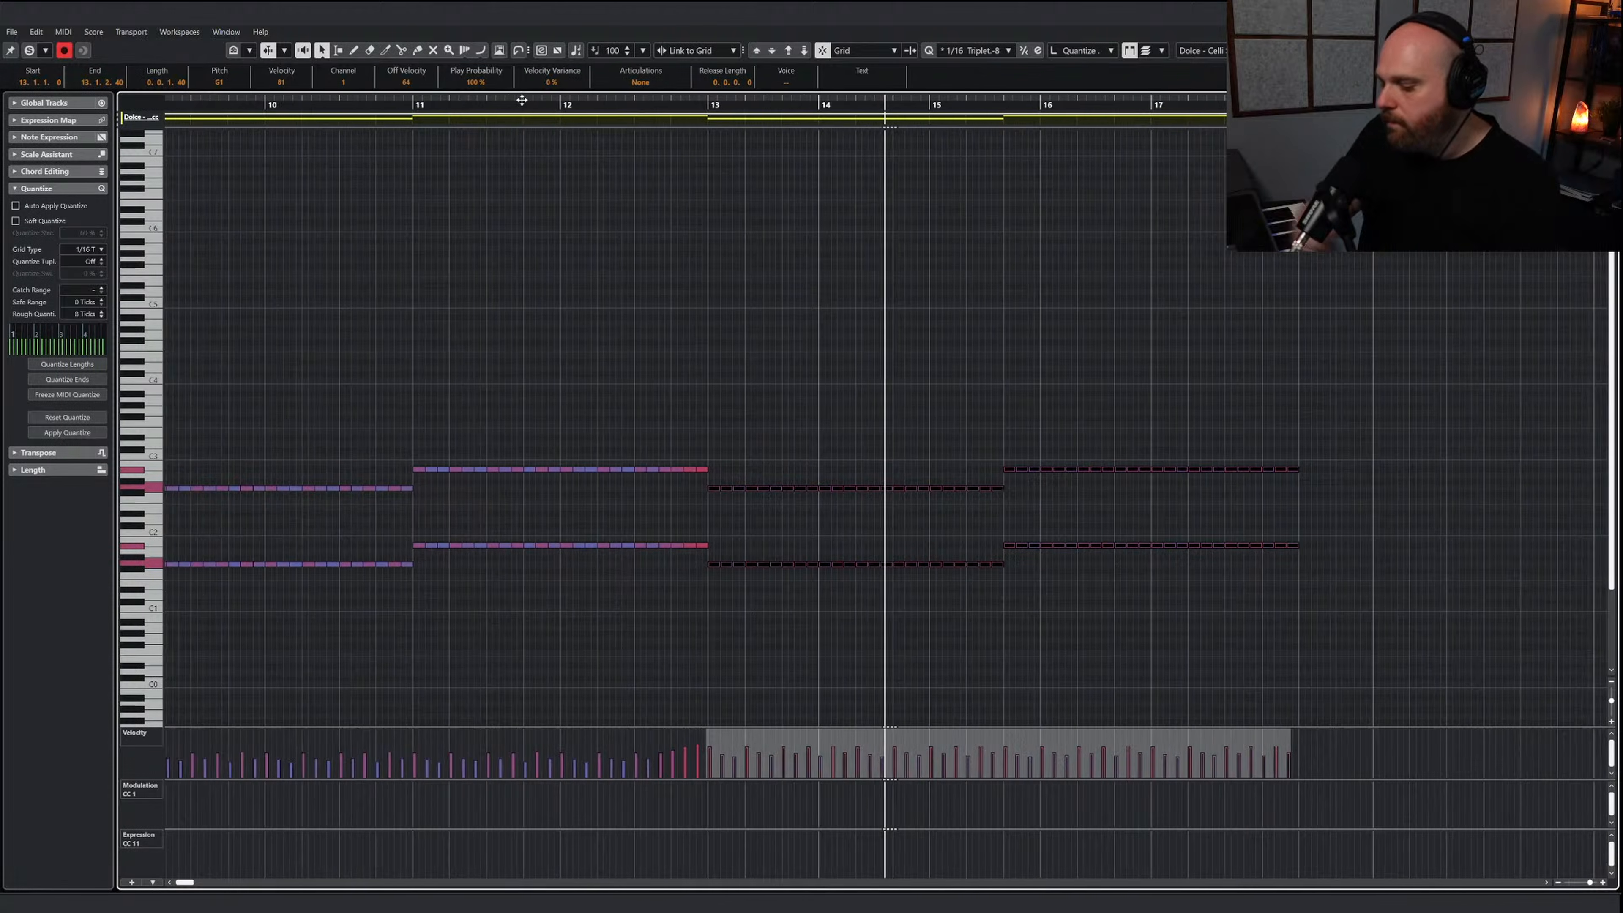
click(868, 468)
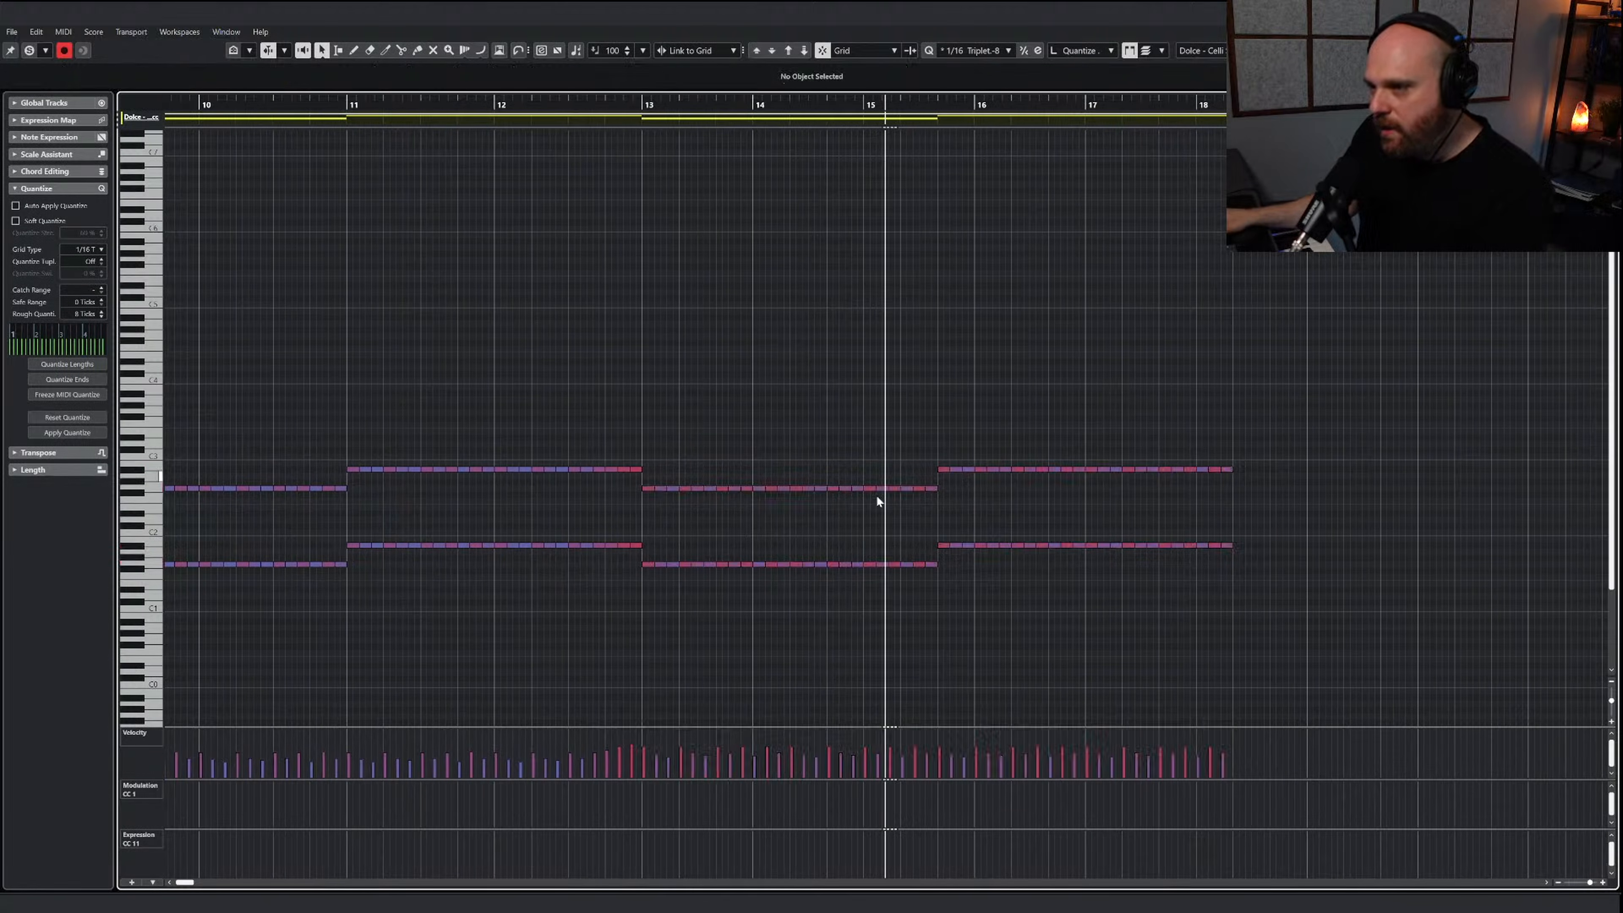
Raise the lower cello notes in bar 15 by three semitones and delete the surplus notes from bar 17 onward
drag(932, 577, 927, 576)
key(Up)
key(Up)
key(Up)
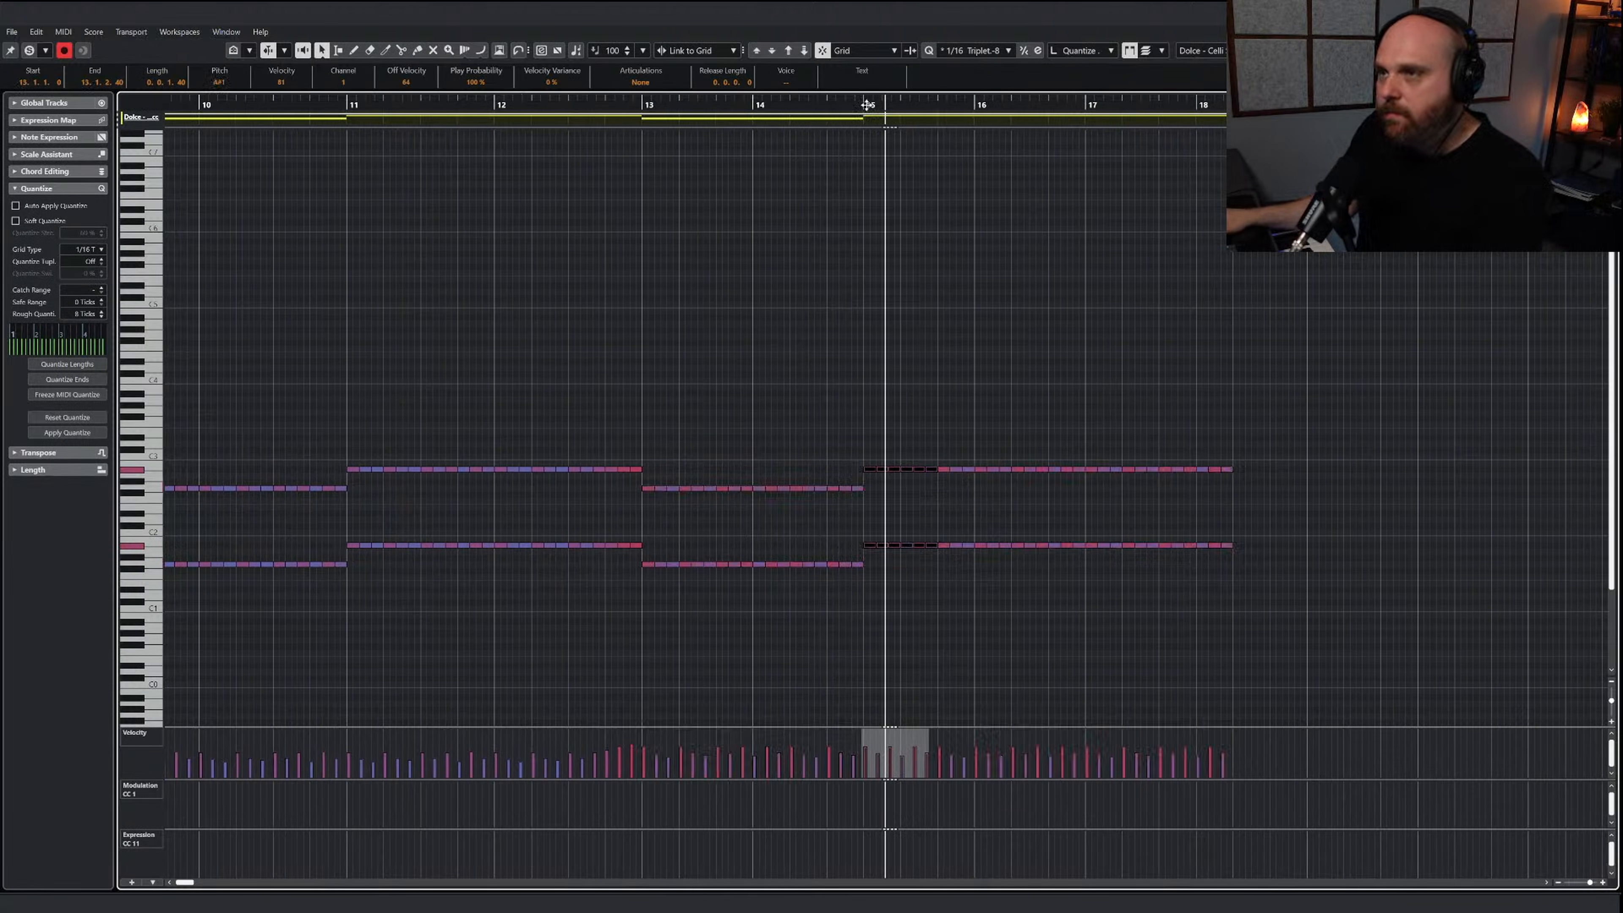
drag(1312, 588, 1054, 450)
key(Delete)
Copy the cello notes of bars 13 through 16, paste them at bar 17 and play them
drag(1139, 632, 467, 445)
click(901, 104)
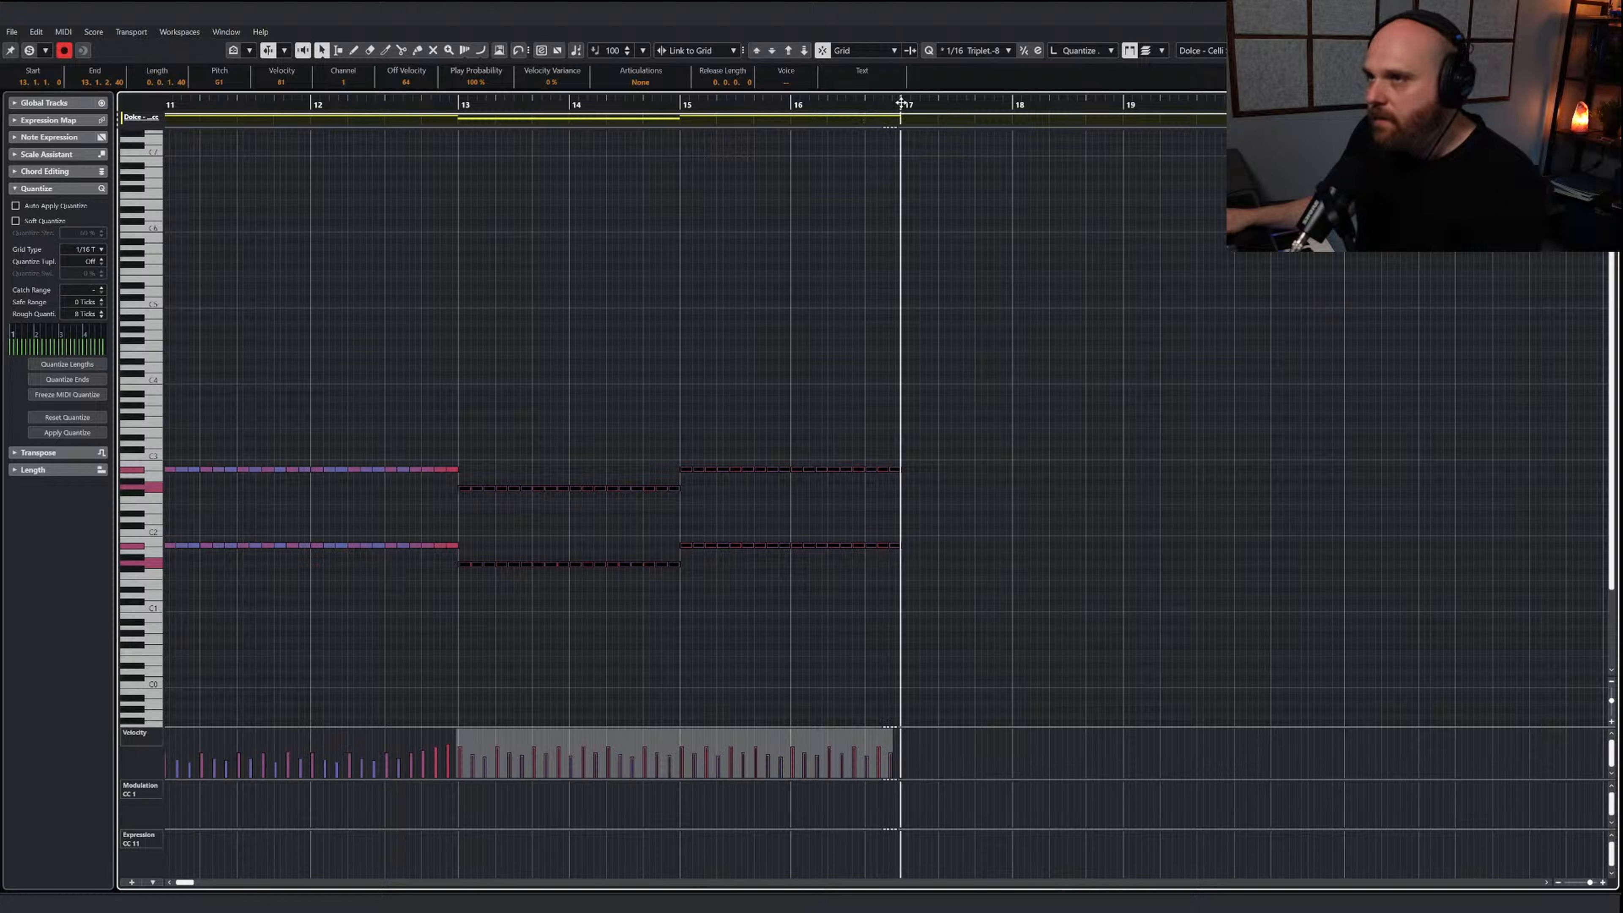
key(ctrl+v)
click(1080, 535)
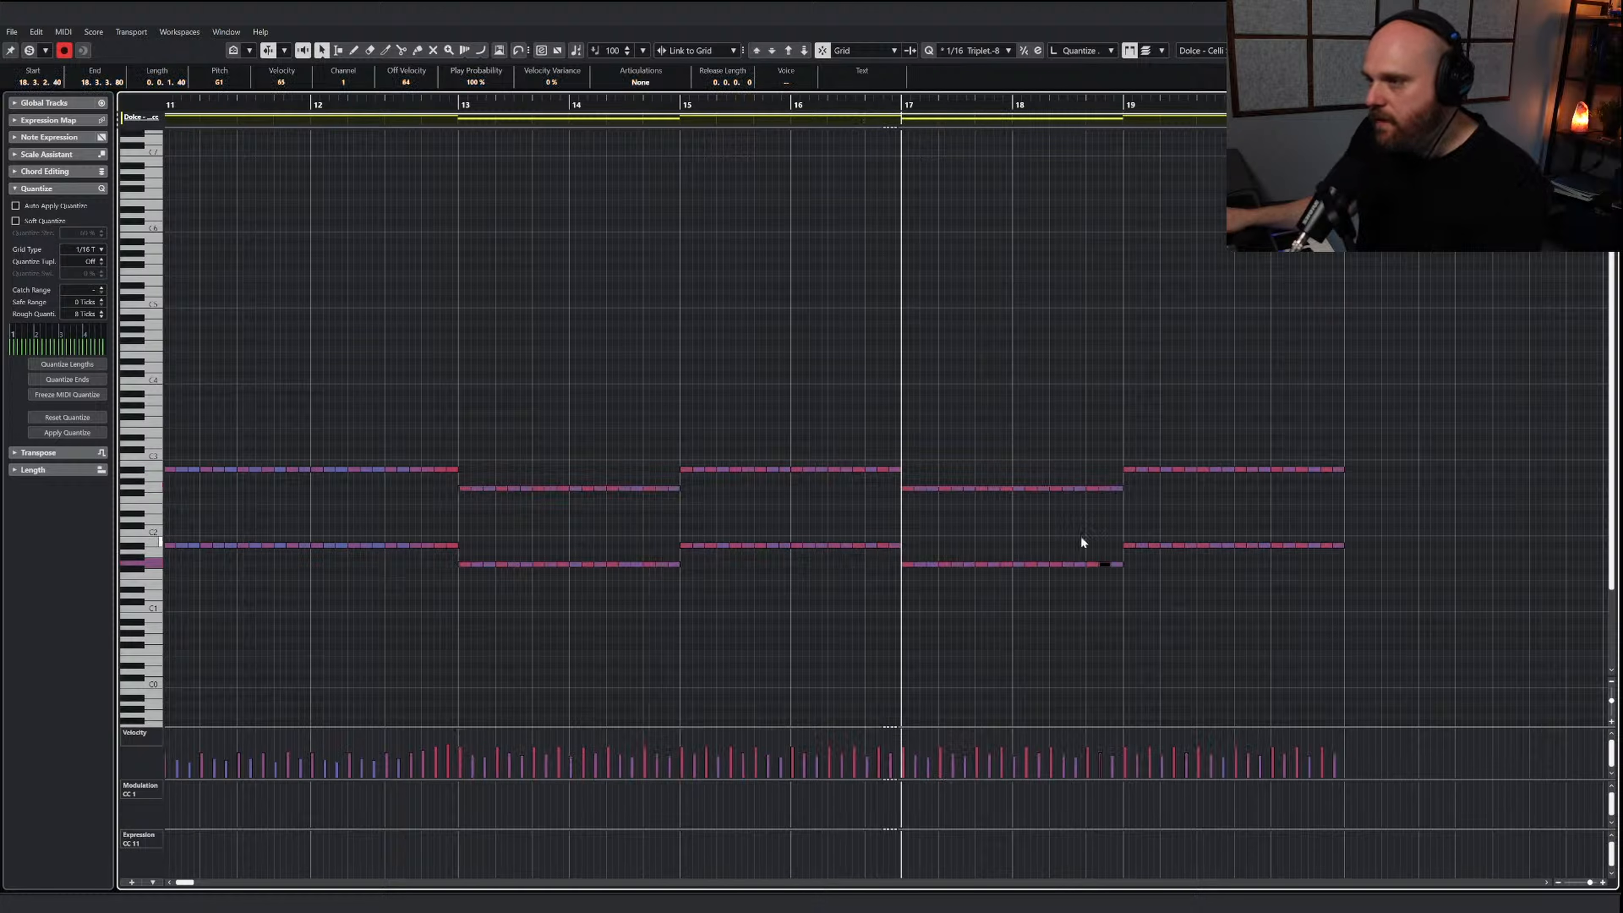
key(space)
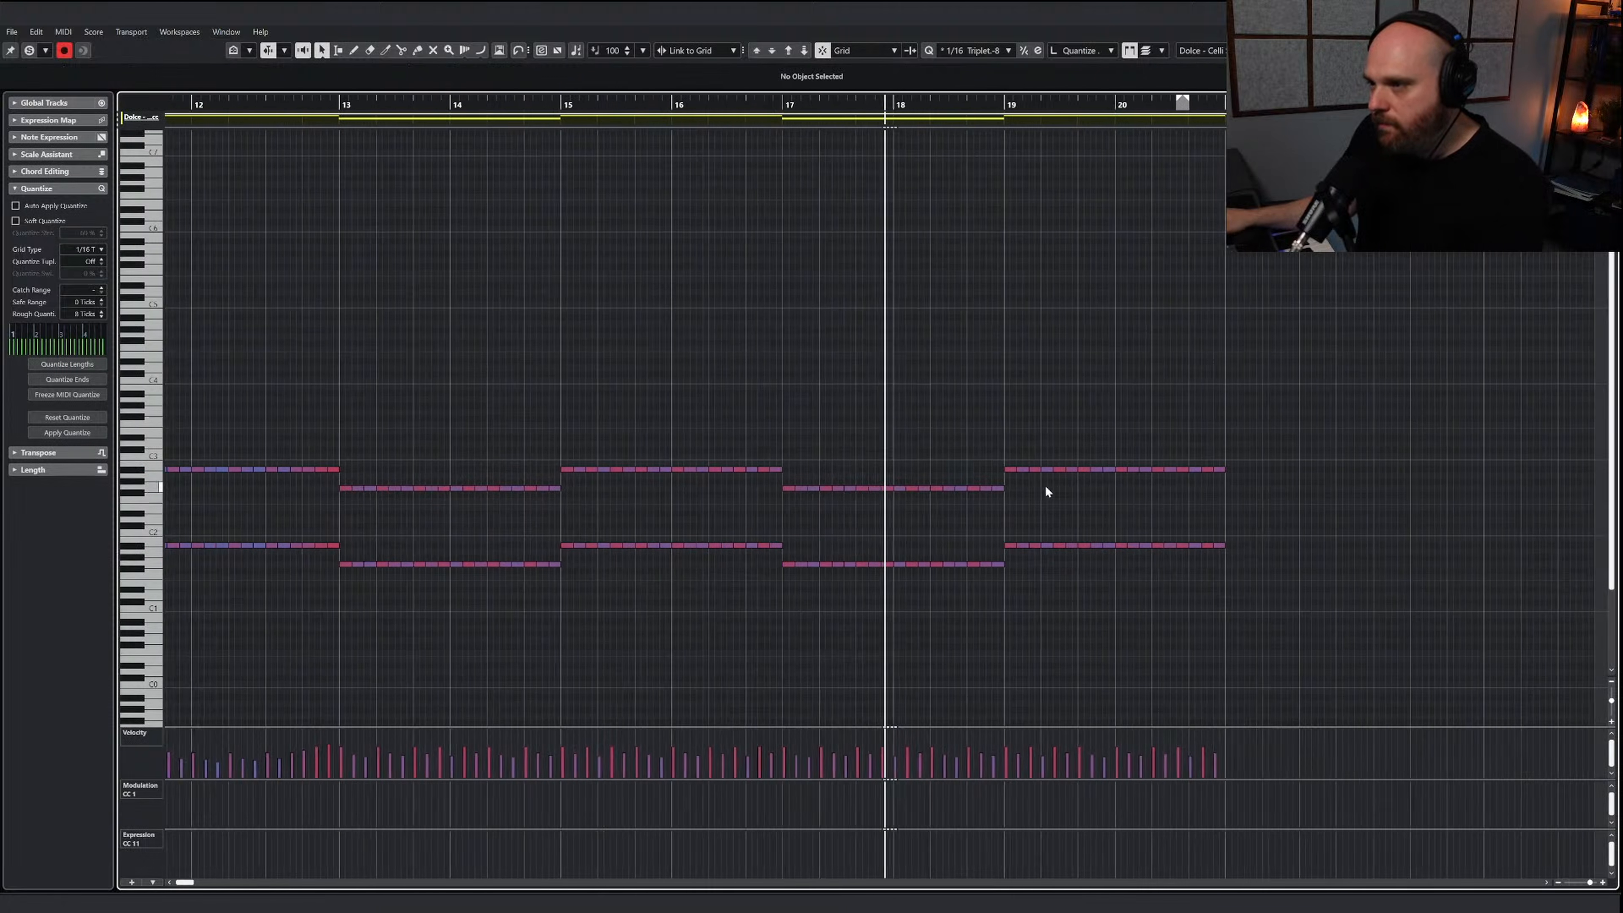
Lower the cello notes in bar 19 to D#1 and D#2
drag(1009, 544, 1022, 550)
key(Down)
key(Down)
key(Down)
key(Down)
key(Down)
key(Down)
key(Down)
click(1086, 559)
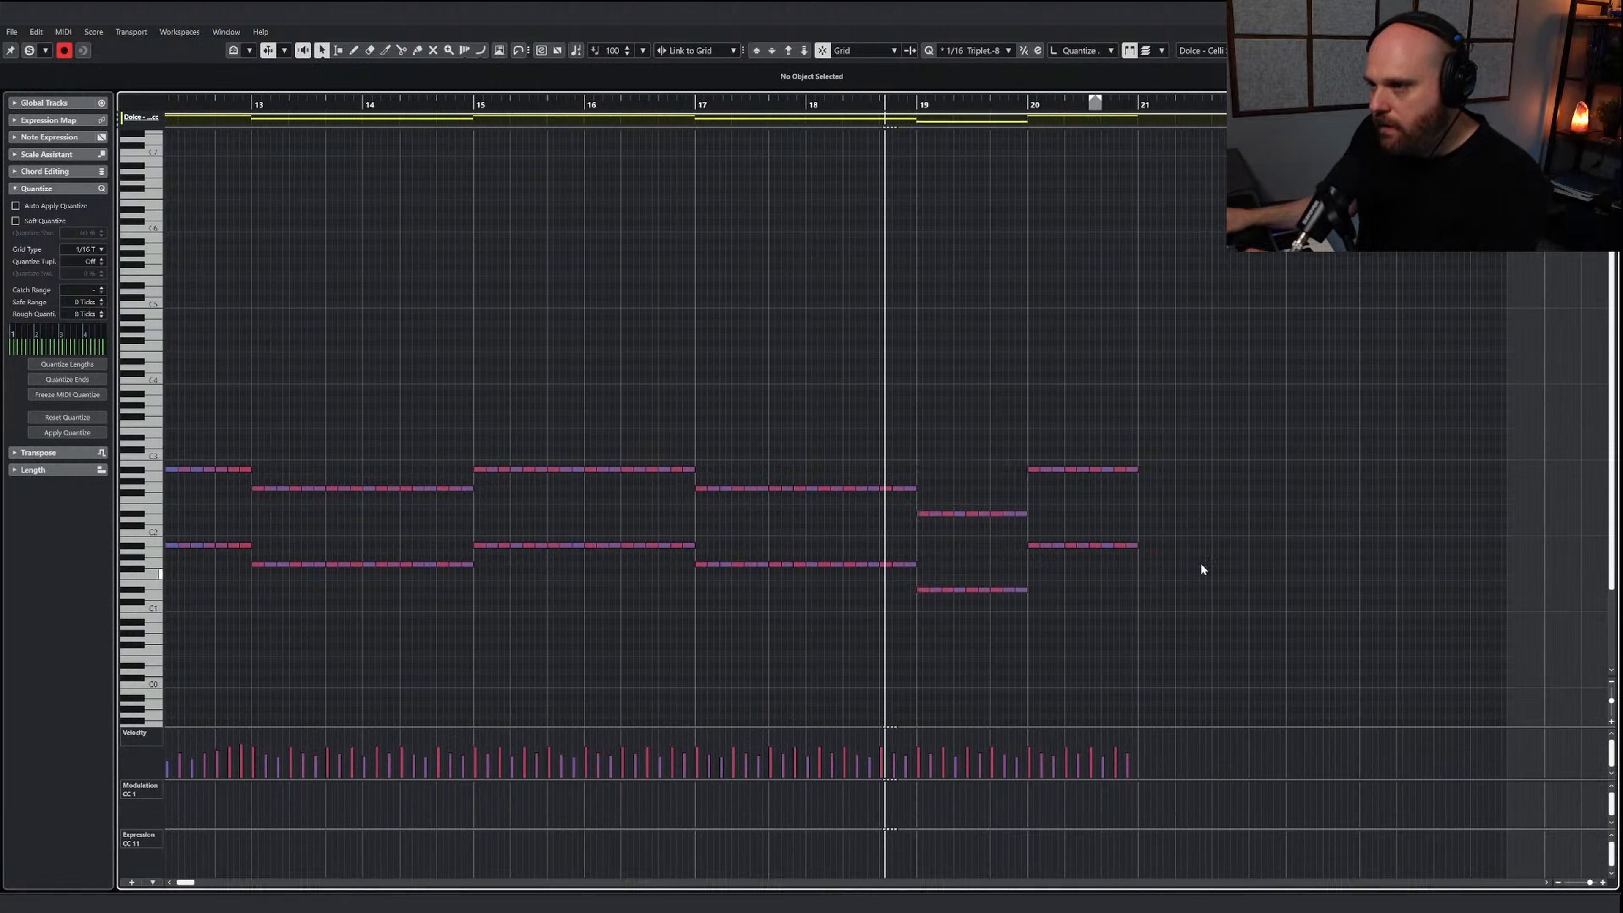
Lower the cello notes in bar 20 to C1 and C2 and play the passage
drag(1200, 562, 1041, 427)
key(Down)
key(Down)
key(Down)
key(Down)
key(Down)
key(Down)
key(Down)
key(Down)
key(Down)
key(Down)
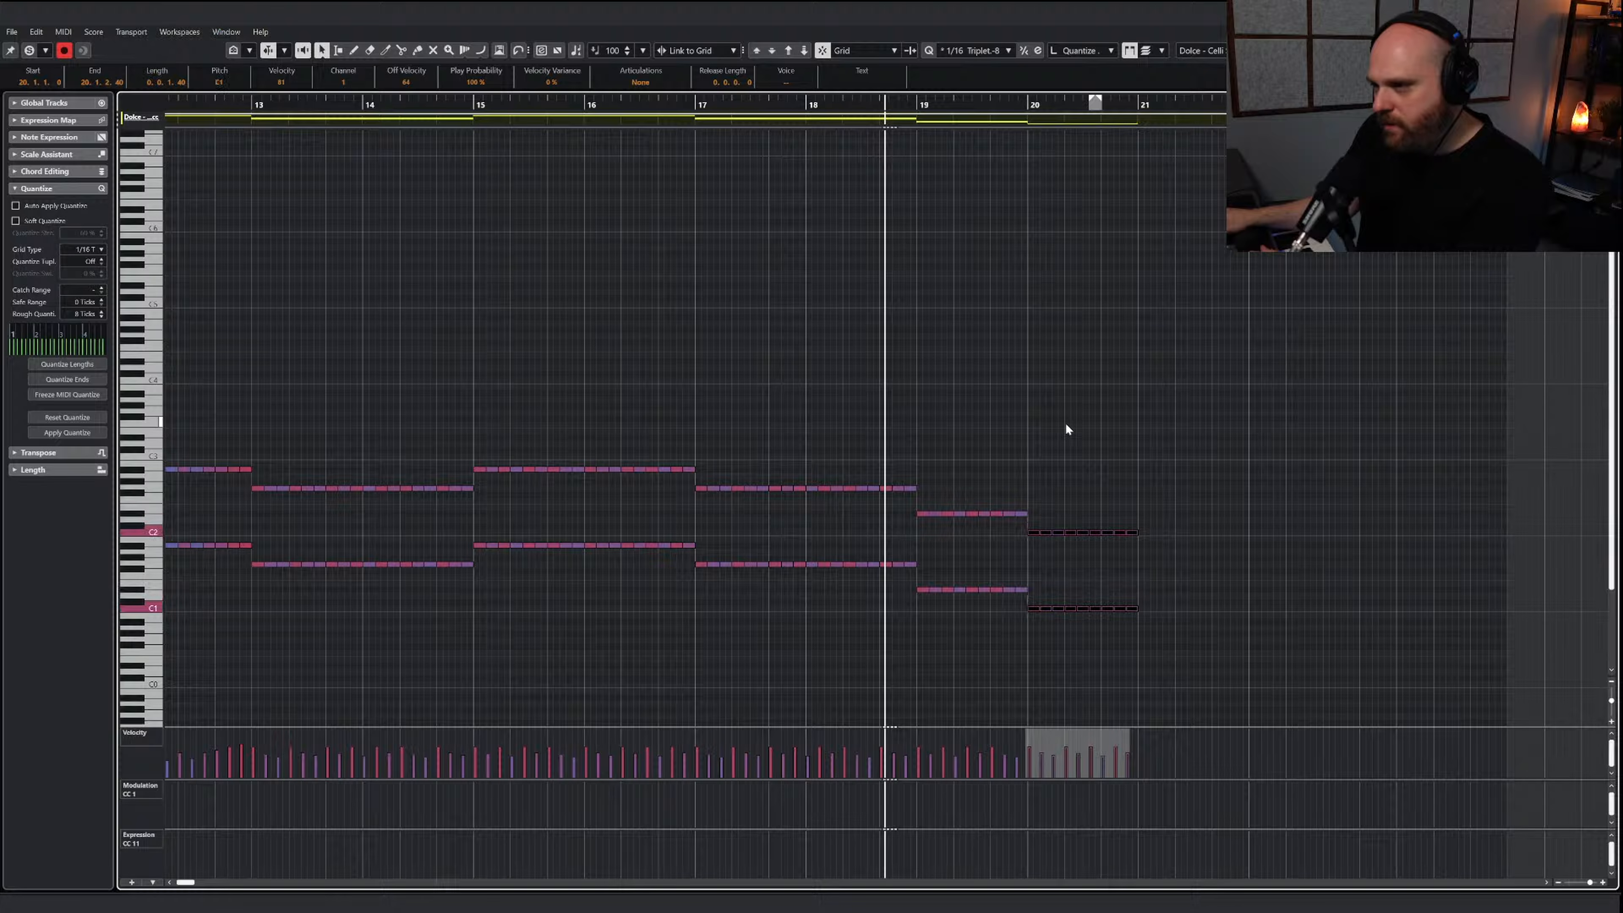
key(space)
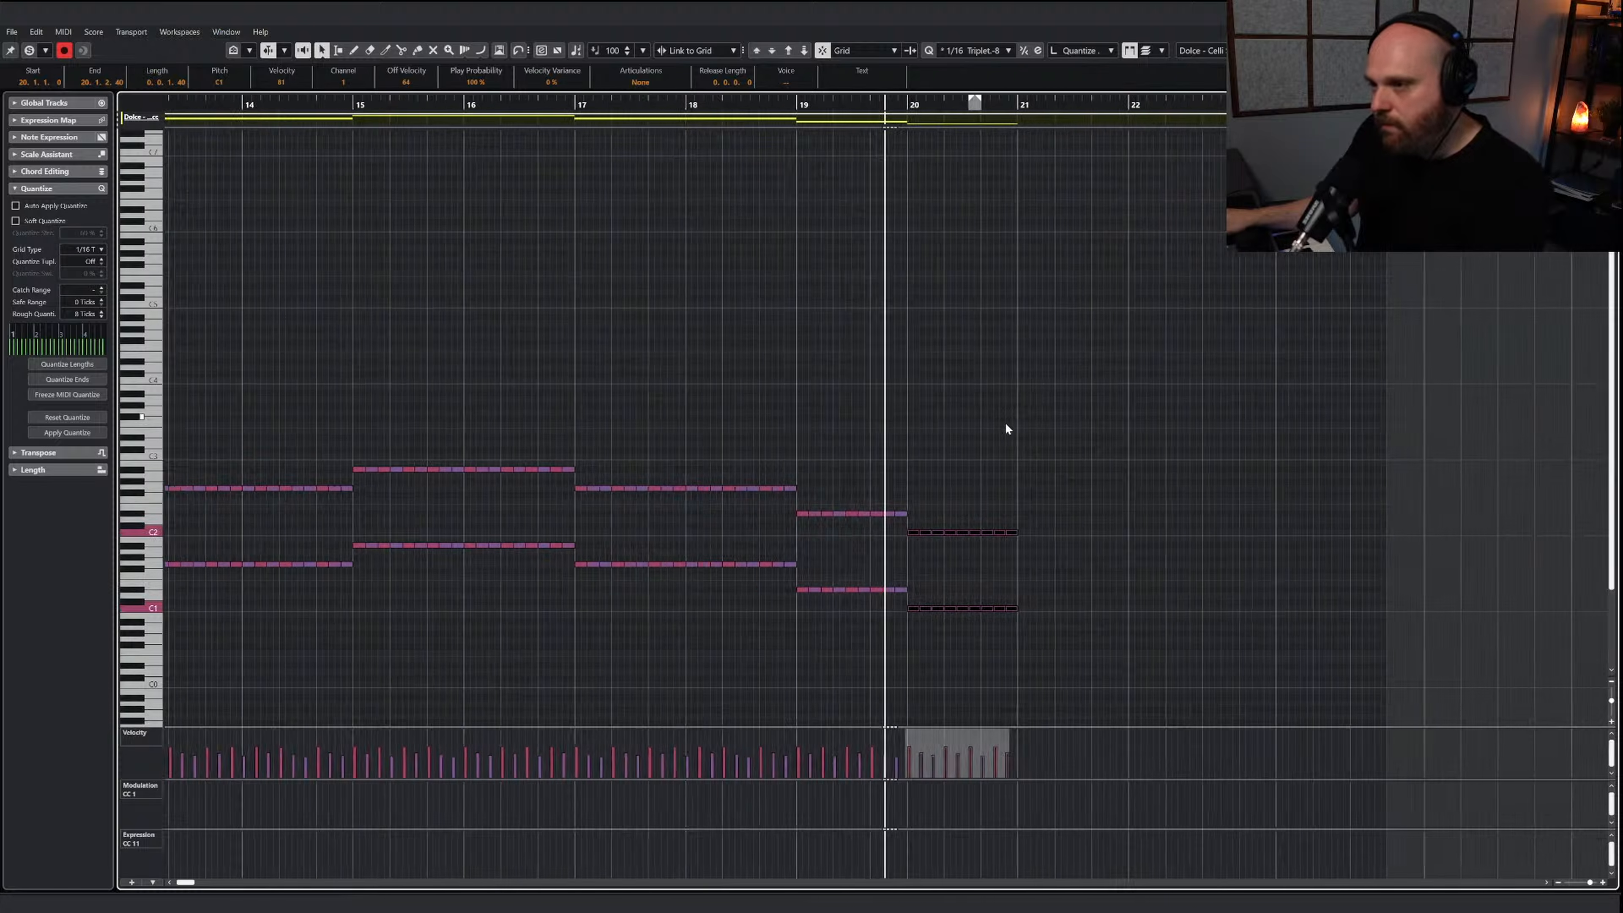
key(space)
Duplicate the bar 20 cello notes into bar 21 and place the playback cursor in bar 19
drag(965, 641, 775, 528)
key(ctrl+d)
right_click(857, 409)
click(732, 105)
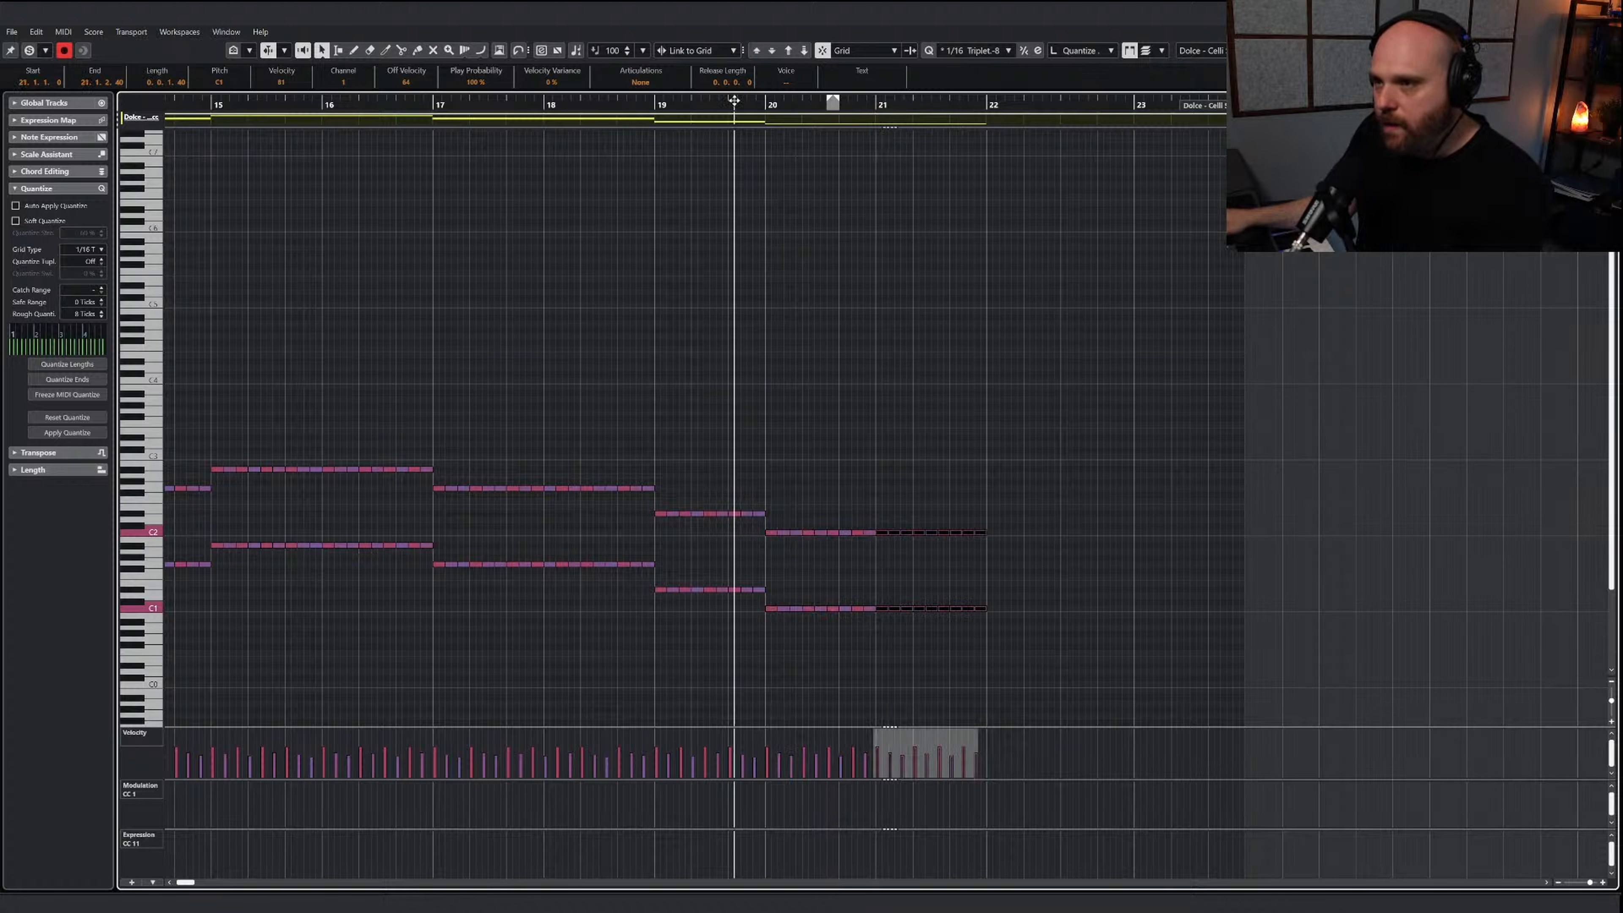
Slope the velocities of the cello notes in bars 20 and 21 upward and solo the cello part in the editor
key(space)
drag(1086, 669, 798, 529)
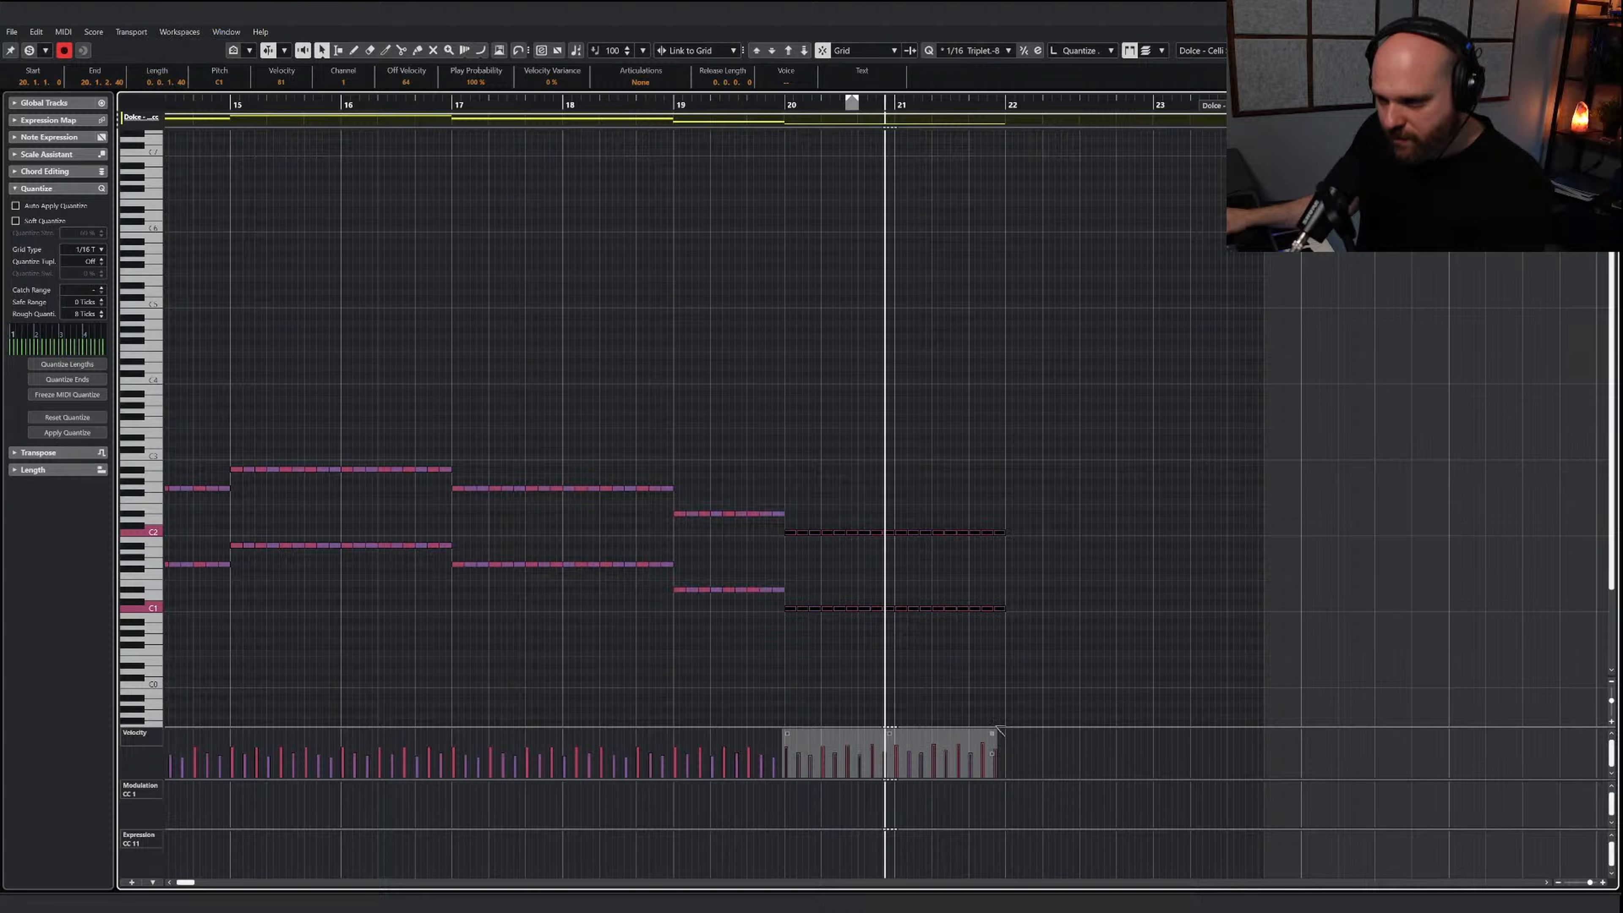
click(30, 51)
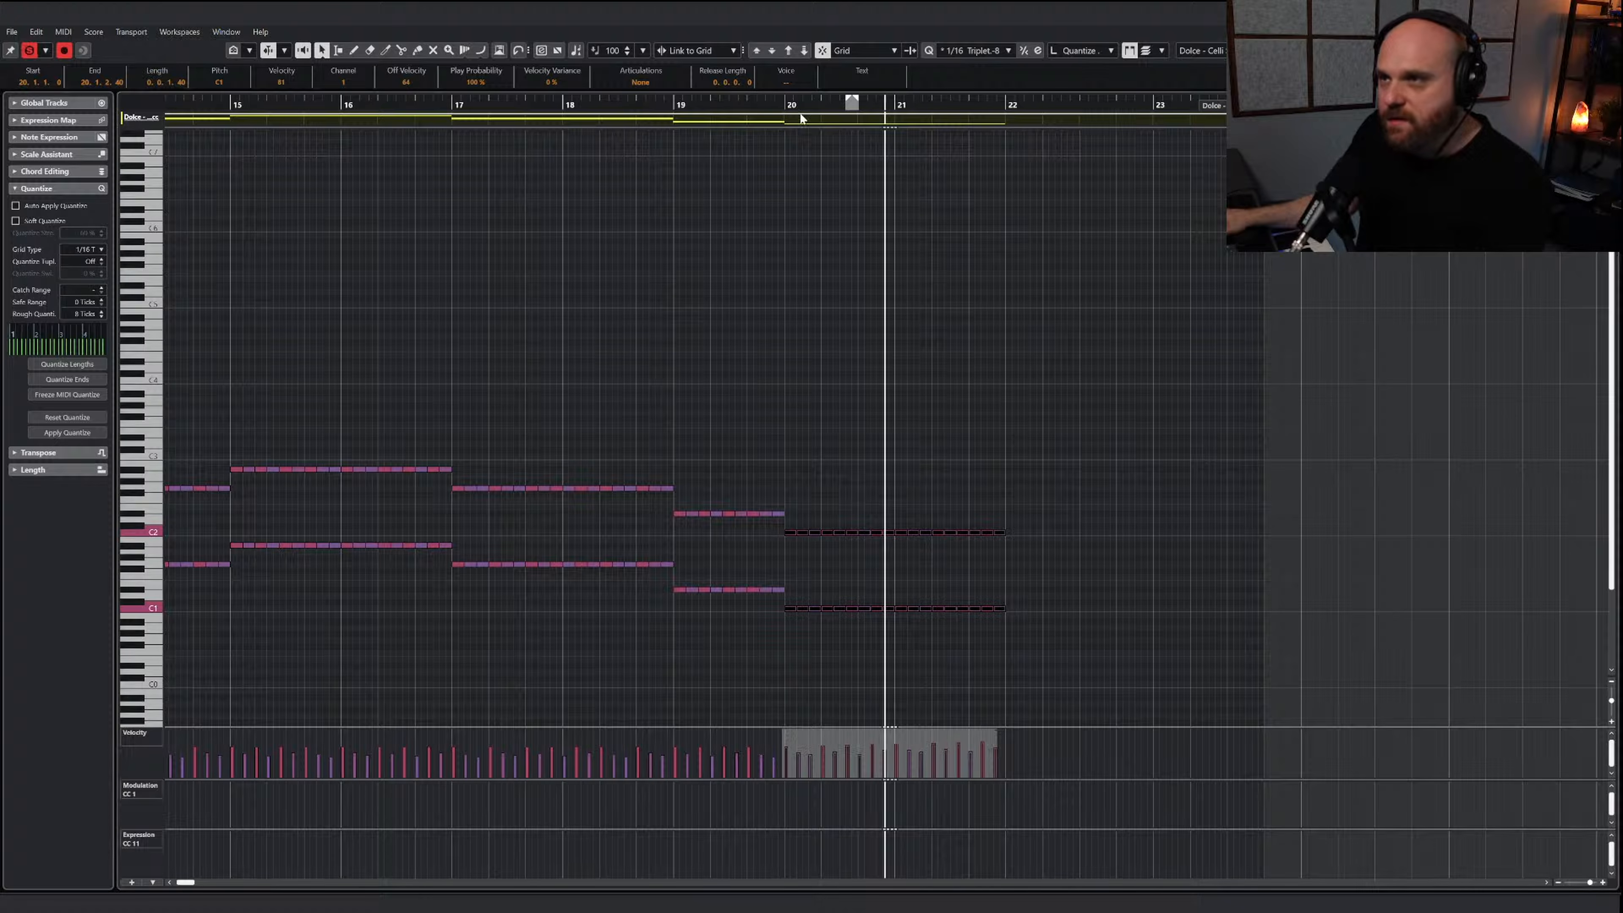
click(844, 285)
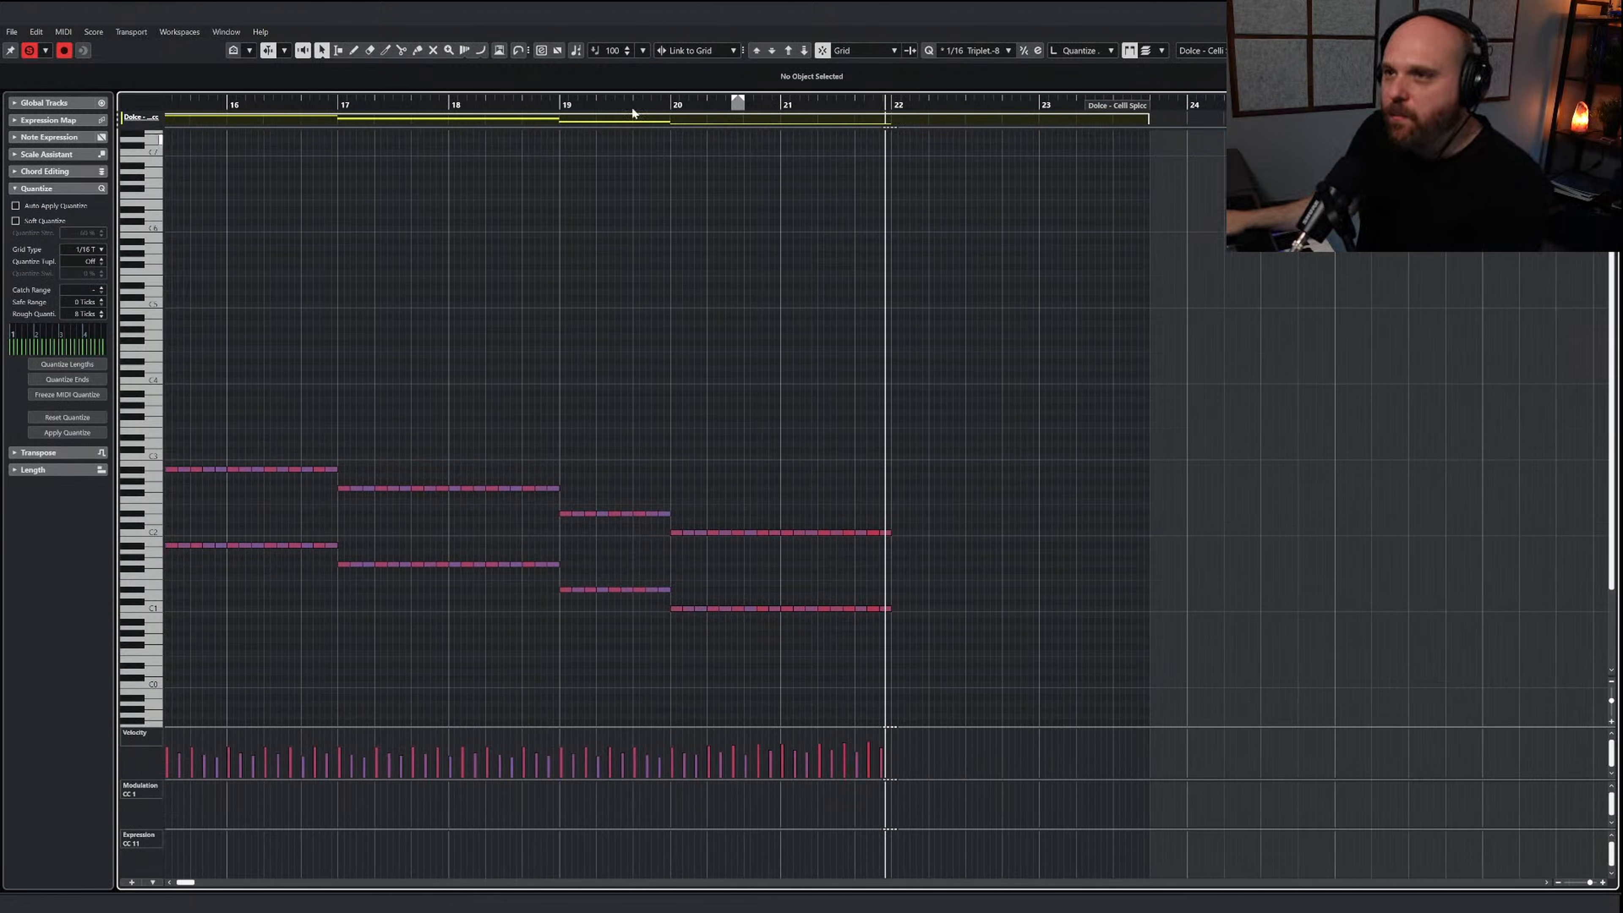
Turn off the editor solo and play the cello passage from bar 19 with the full arrangement
click(638, 106)
click(29, 50)
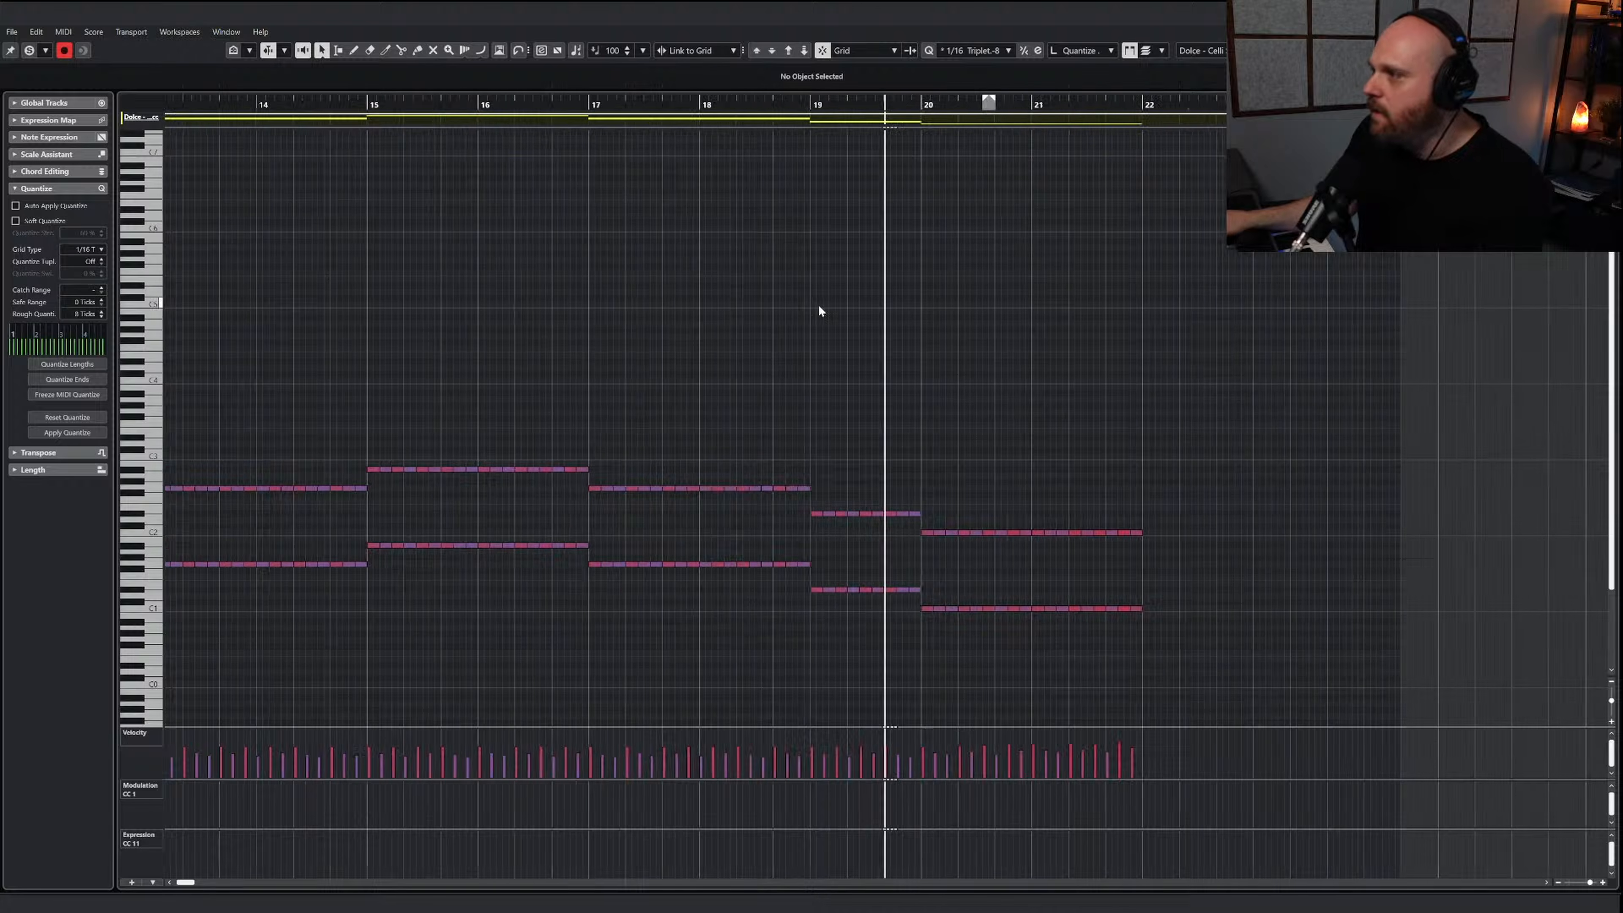
click(863, 365)
key(g)
key(g)
key(g)
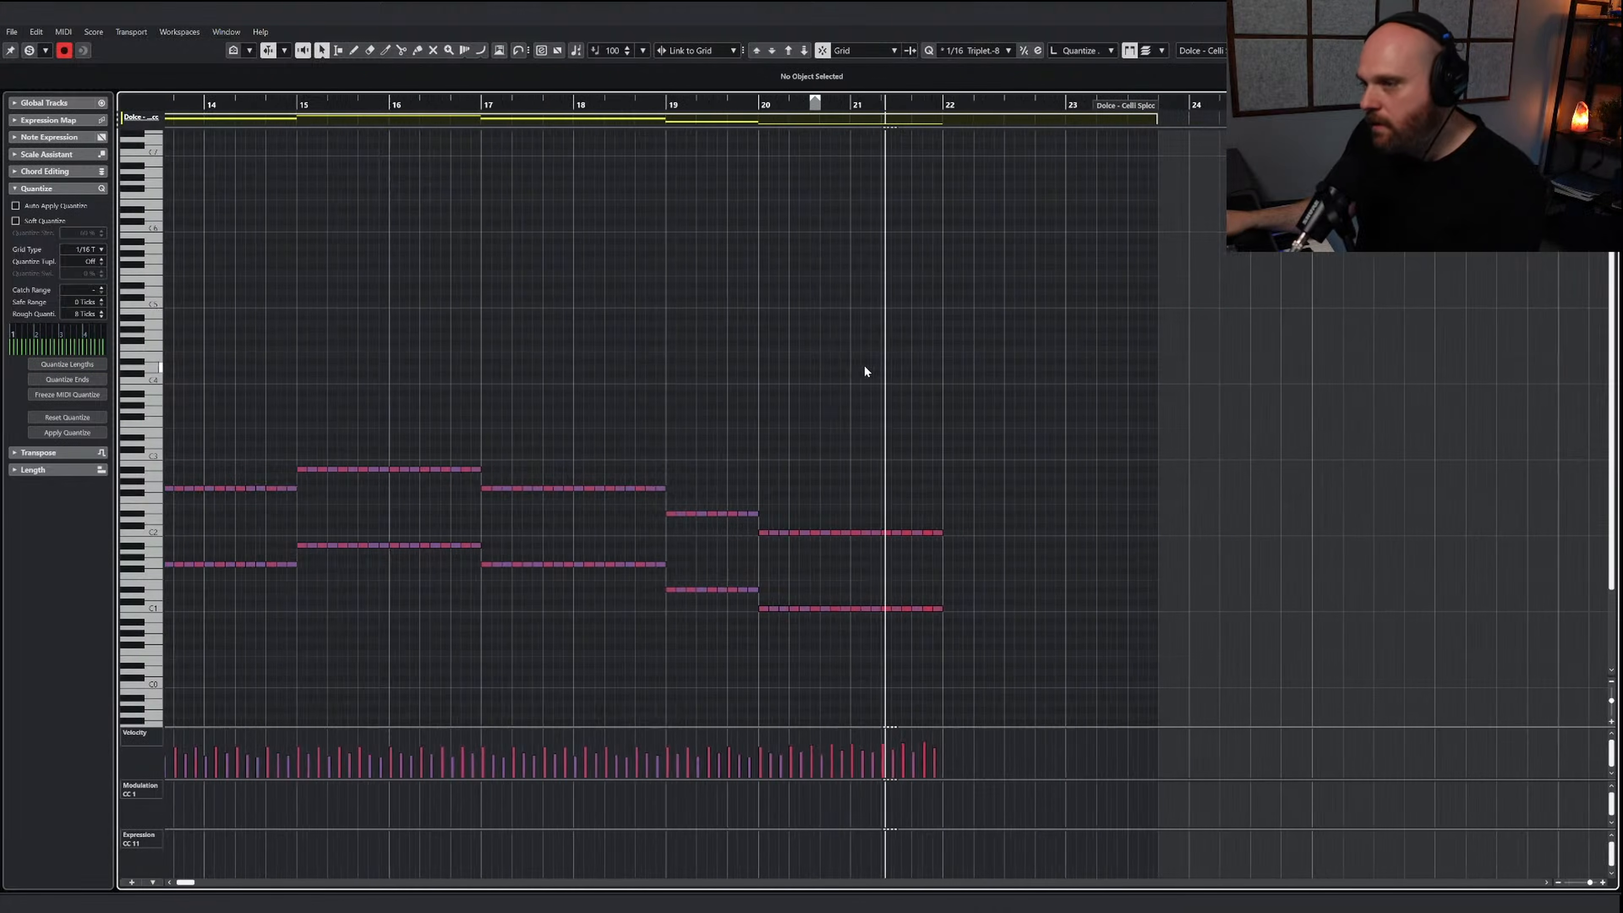
key(space)
Raise the cello notes in bar 21 to D1 and D2
drag(835, 518, 863, 550)
drag(966, 633, 844, 520)
key(Up)
key(Up)
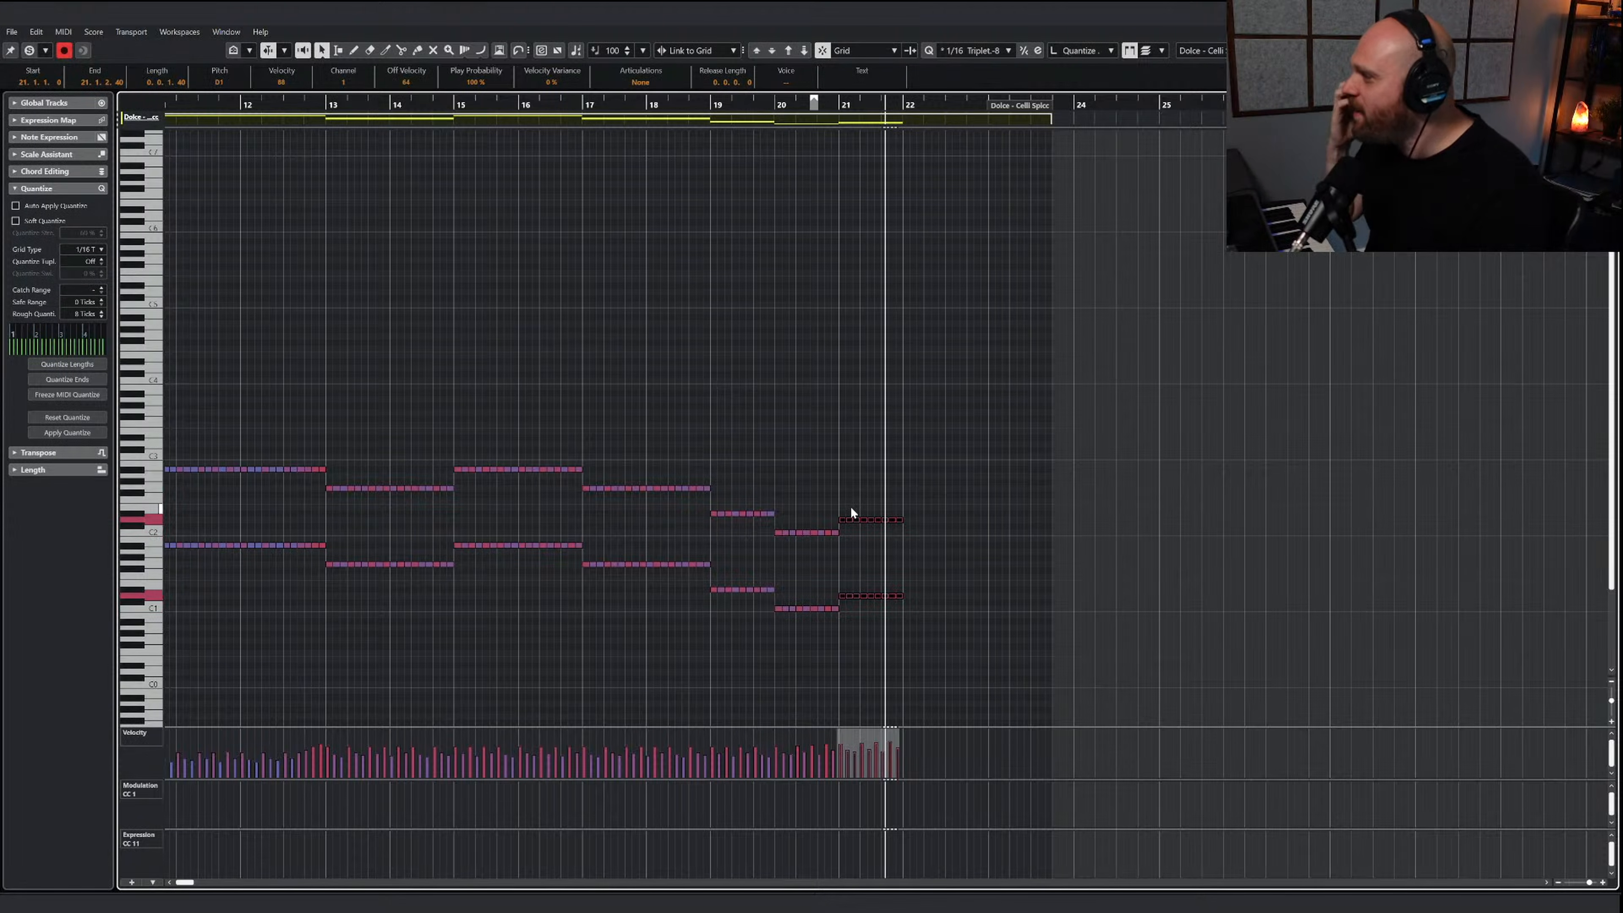
click(827, 247)
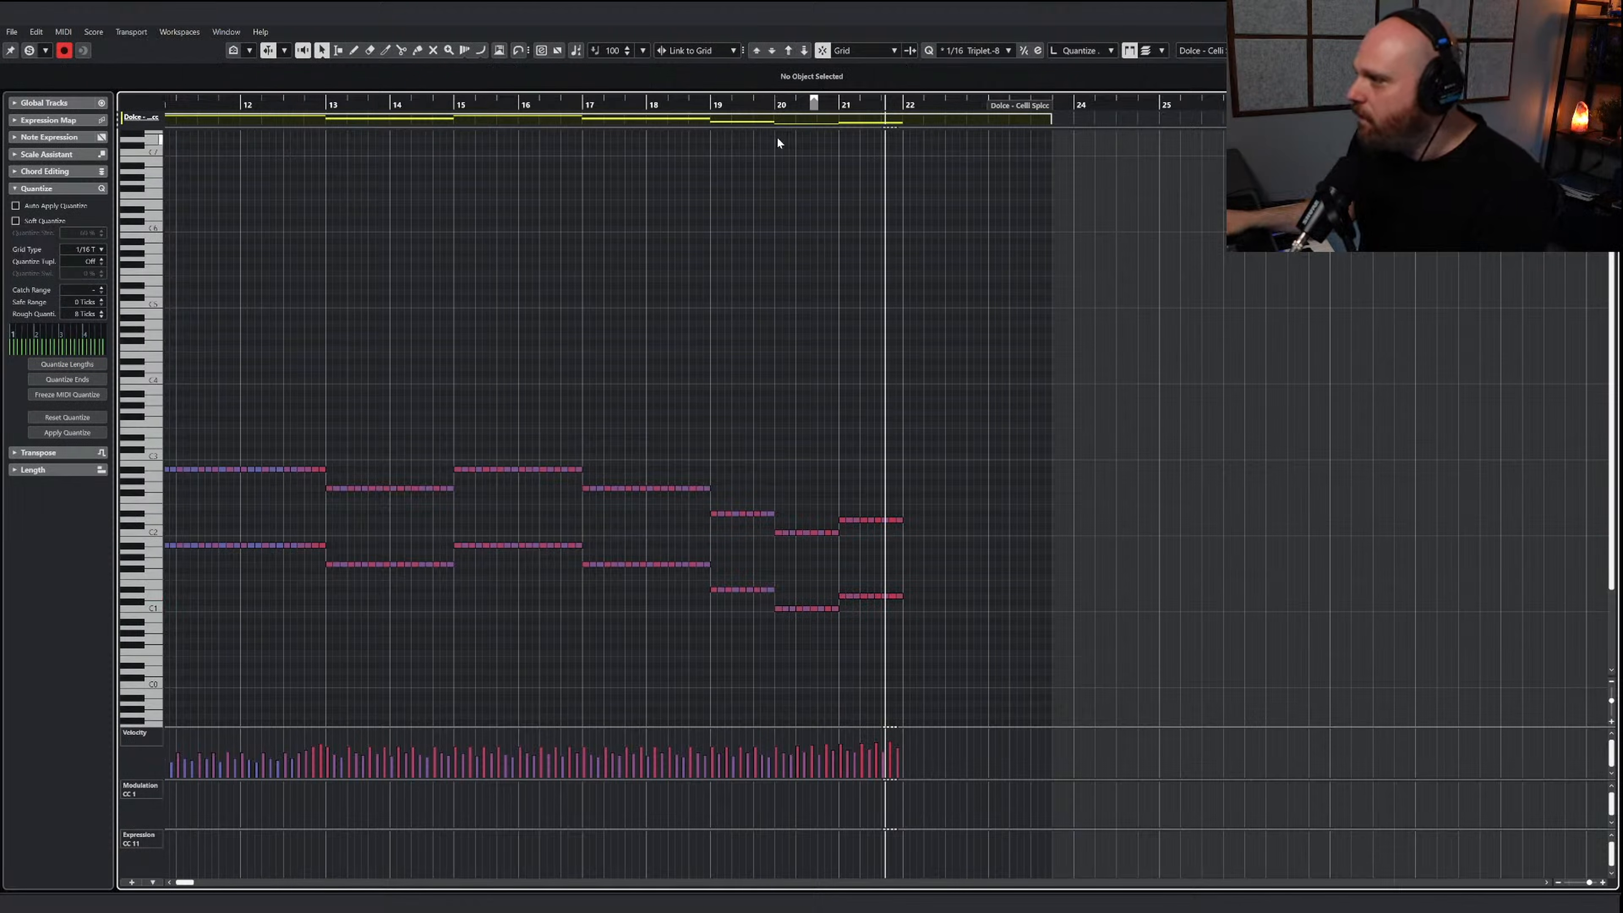
Play the full arrangement from bar 17 through bar 21
drag(738, 106, 627, 105)
key(space)
right_click(868, 399)
click(867, 399)
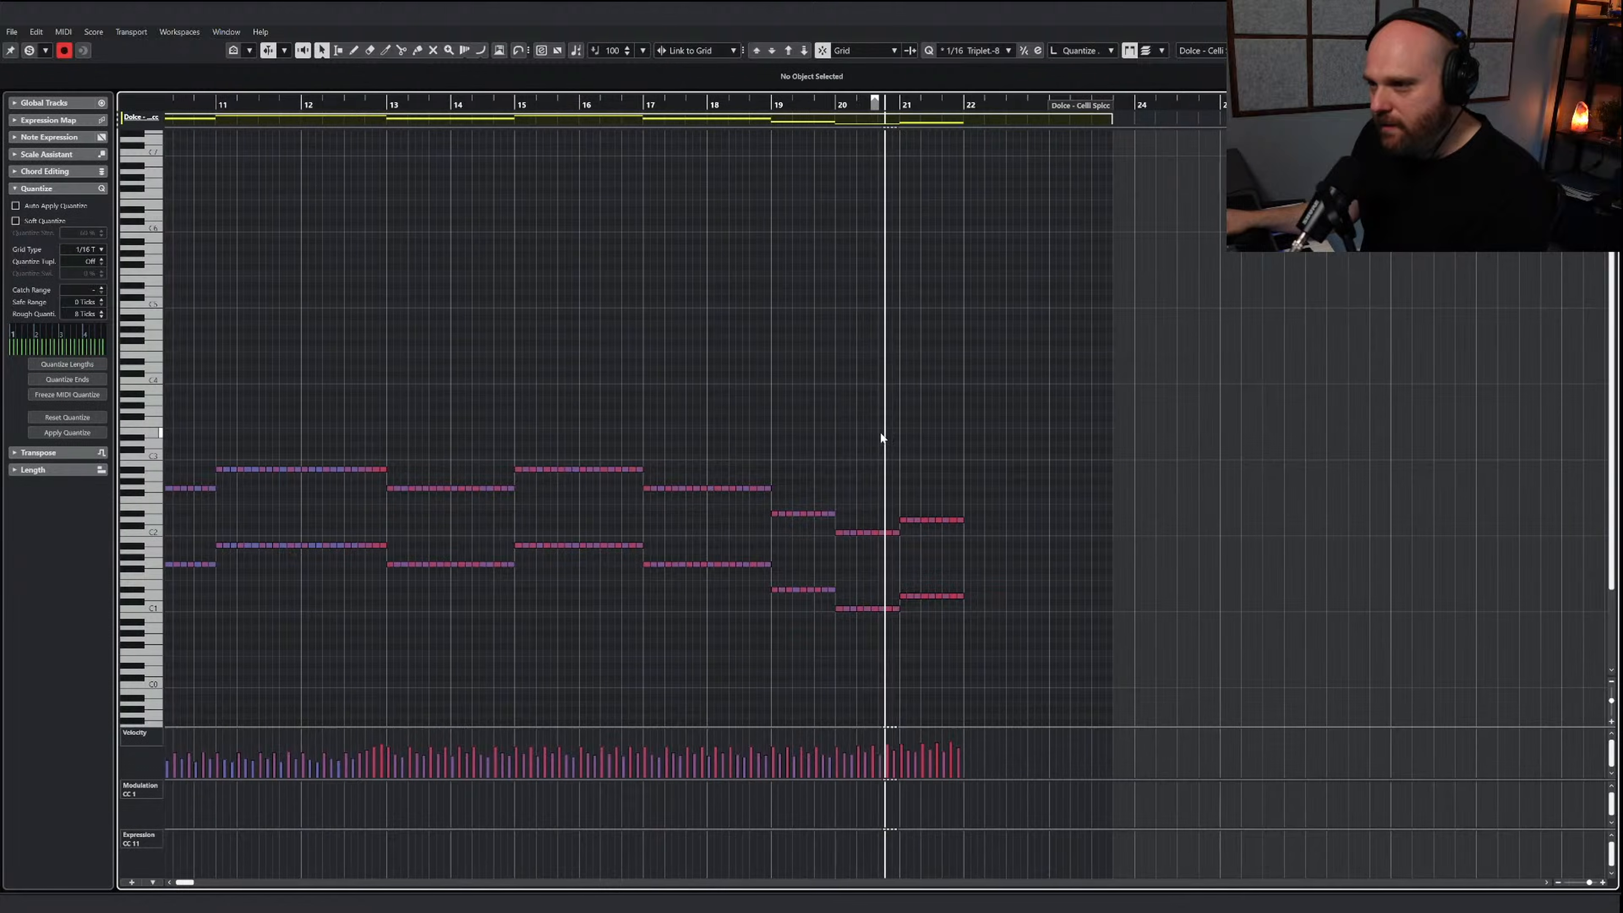
key(h)
key(h)
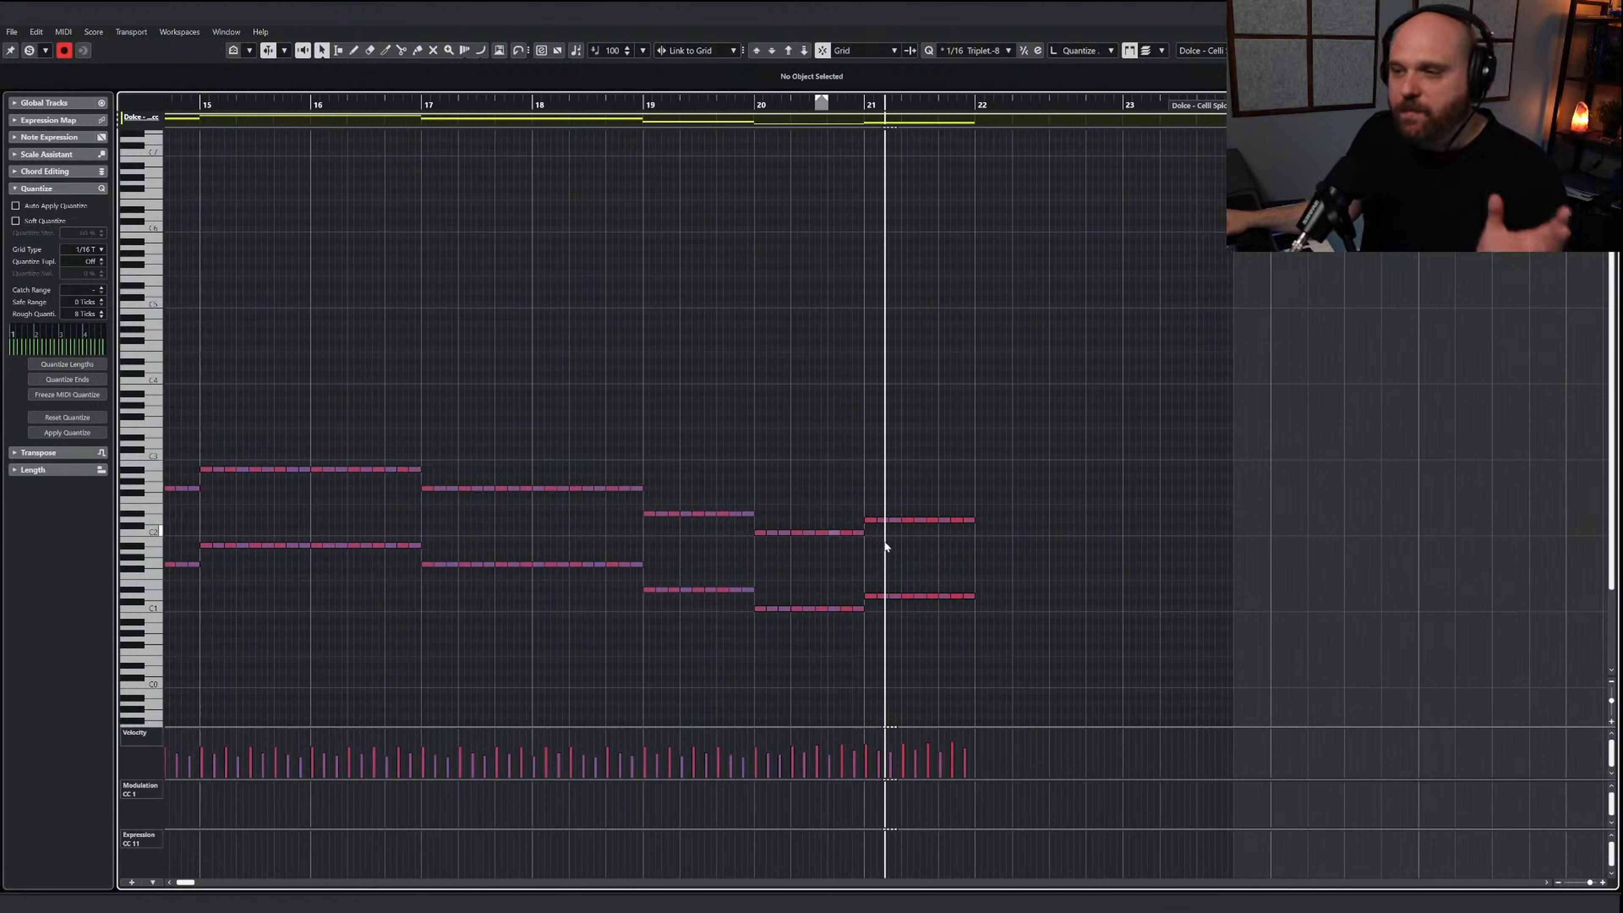
Duplicate the upper cello notes of bars 19 through 21 four semitones higher, onto G2, E2 and F#2
drag(1046, 548, 650, 493)
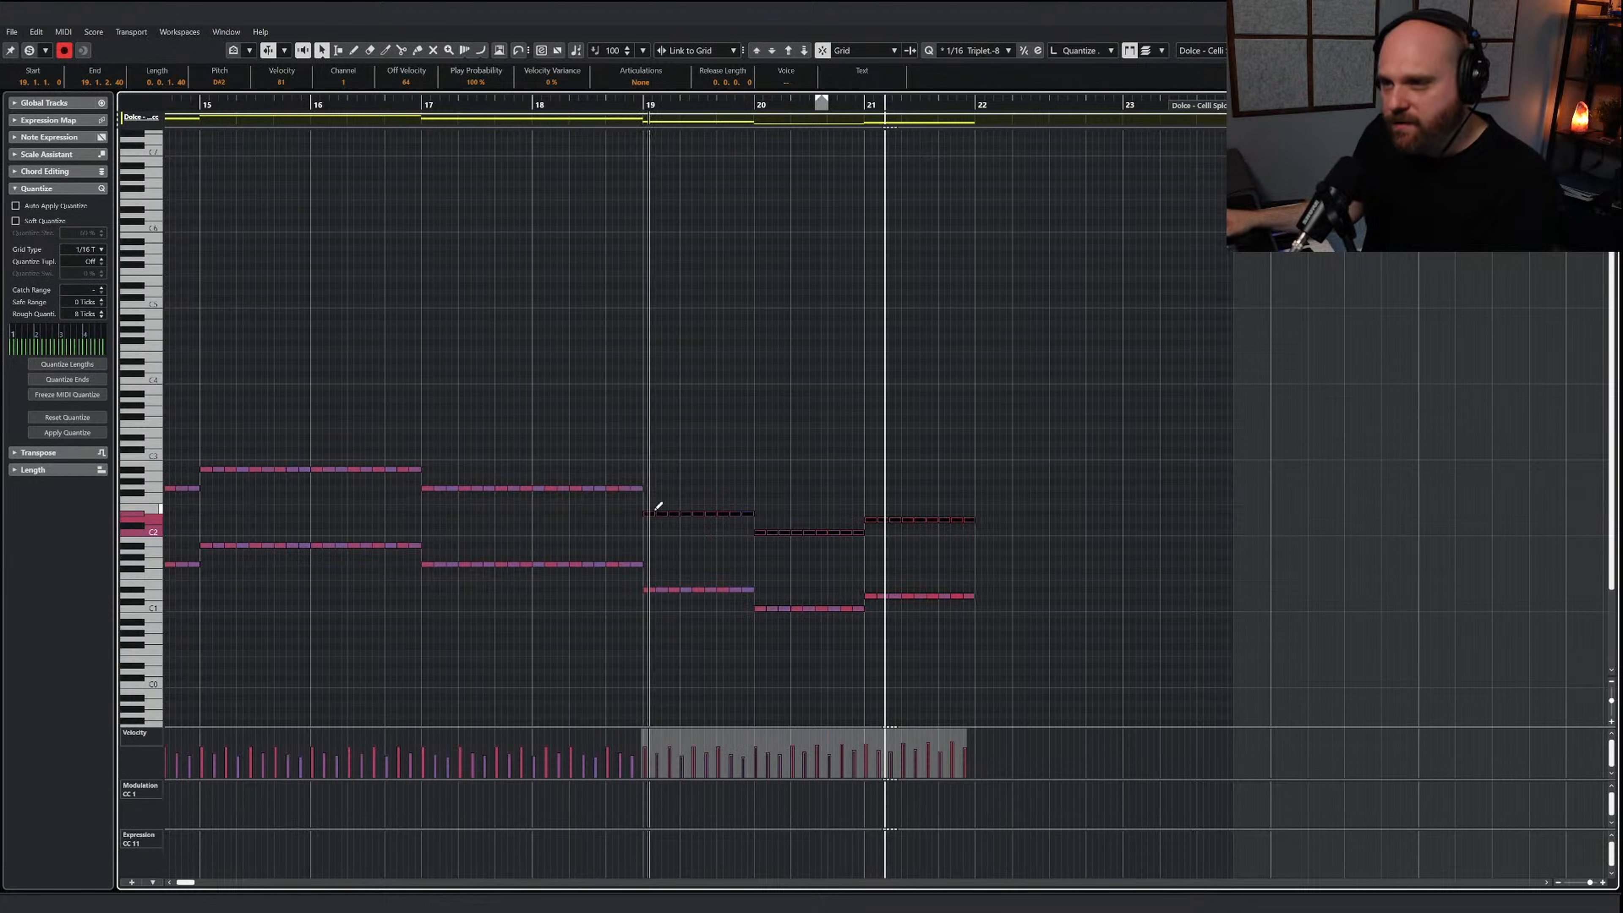
drag(651, 513, 649, 486)
click(747, 446)
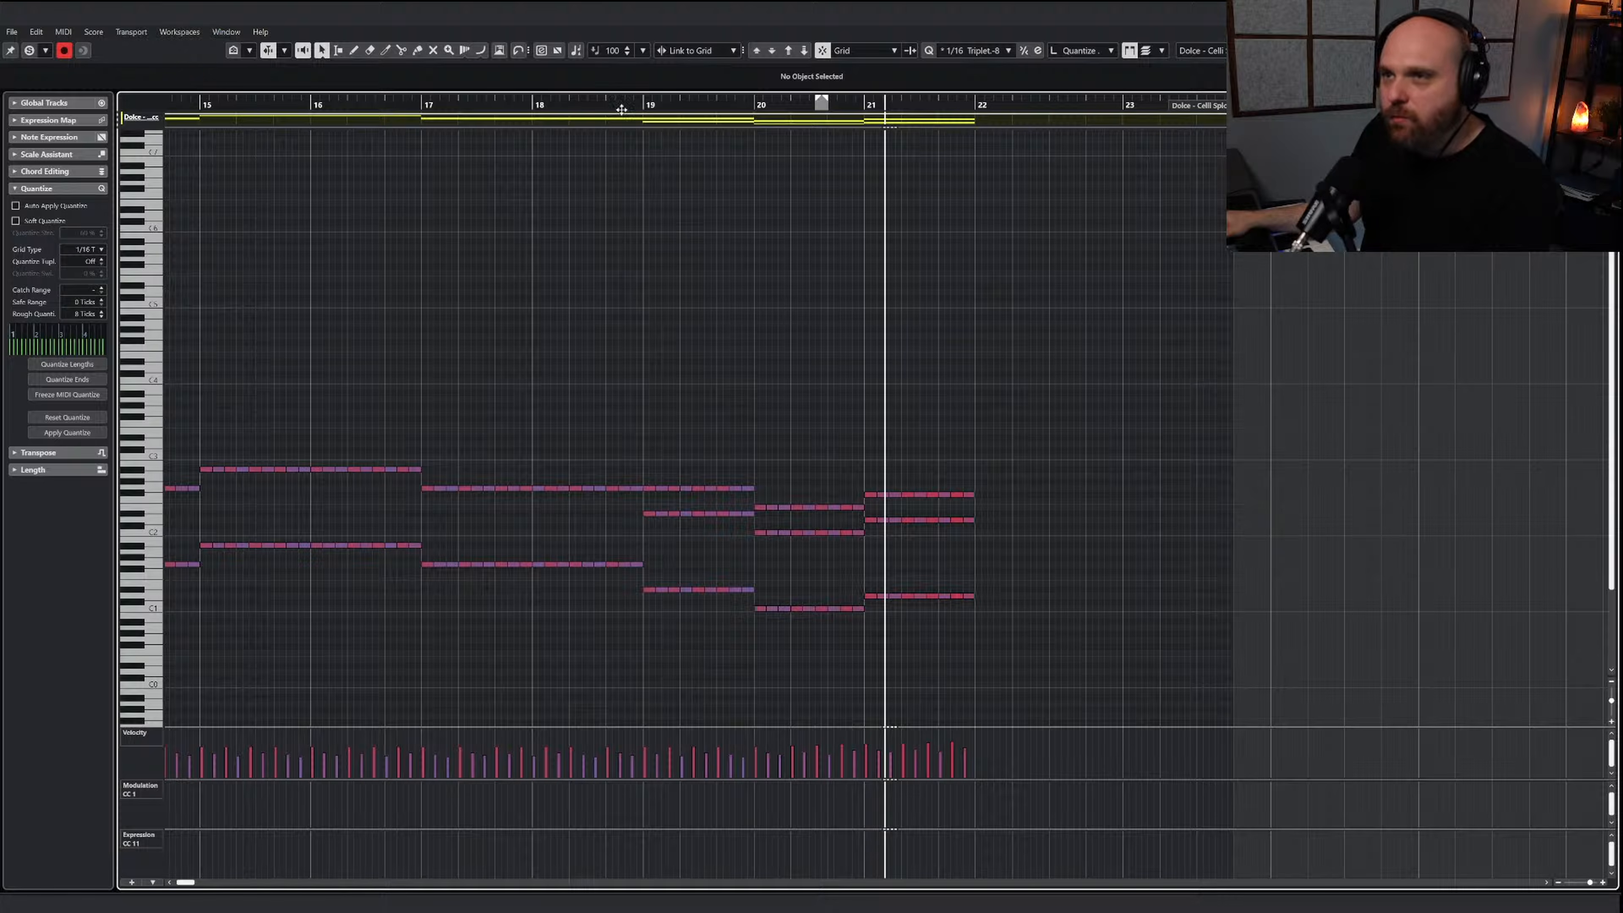
Play the cello harmony leading through bars 19 to 21, first soloed and again with the full arrangement
drag(608, 105, 550, 105)
click(29, 51)
key(space)
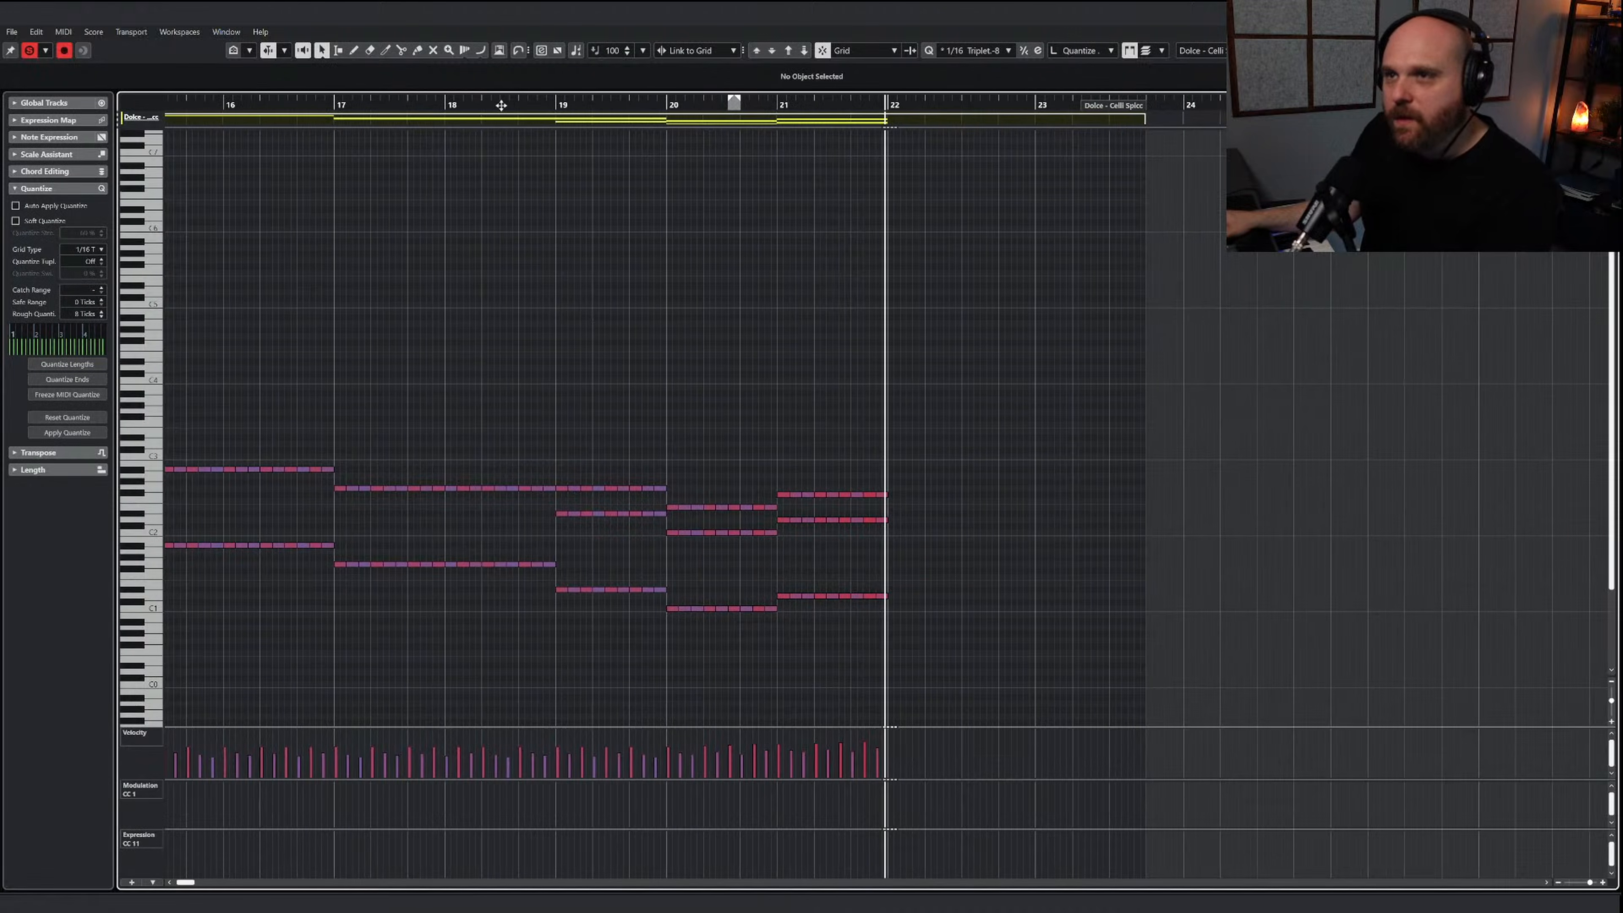
key(space)
click(30, 51)
key(space)
Redraw the cello note velocities in bars 19 and 20 with the Draw tool and return to the selection tool
right_click(739, 331)
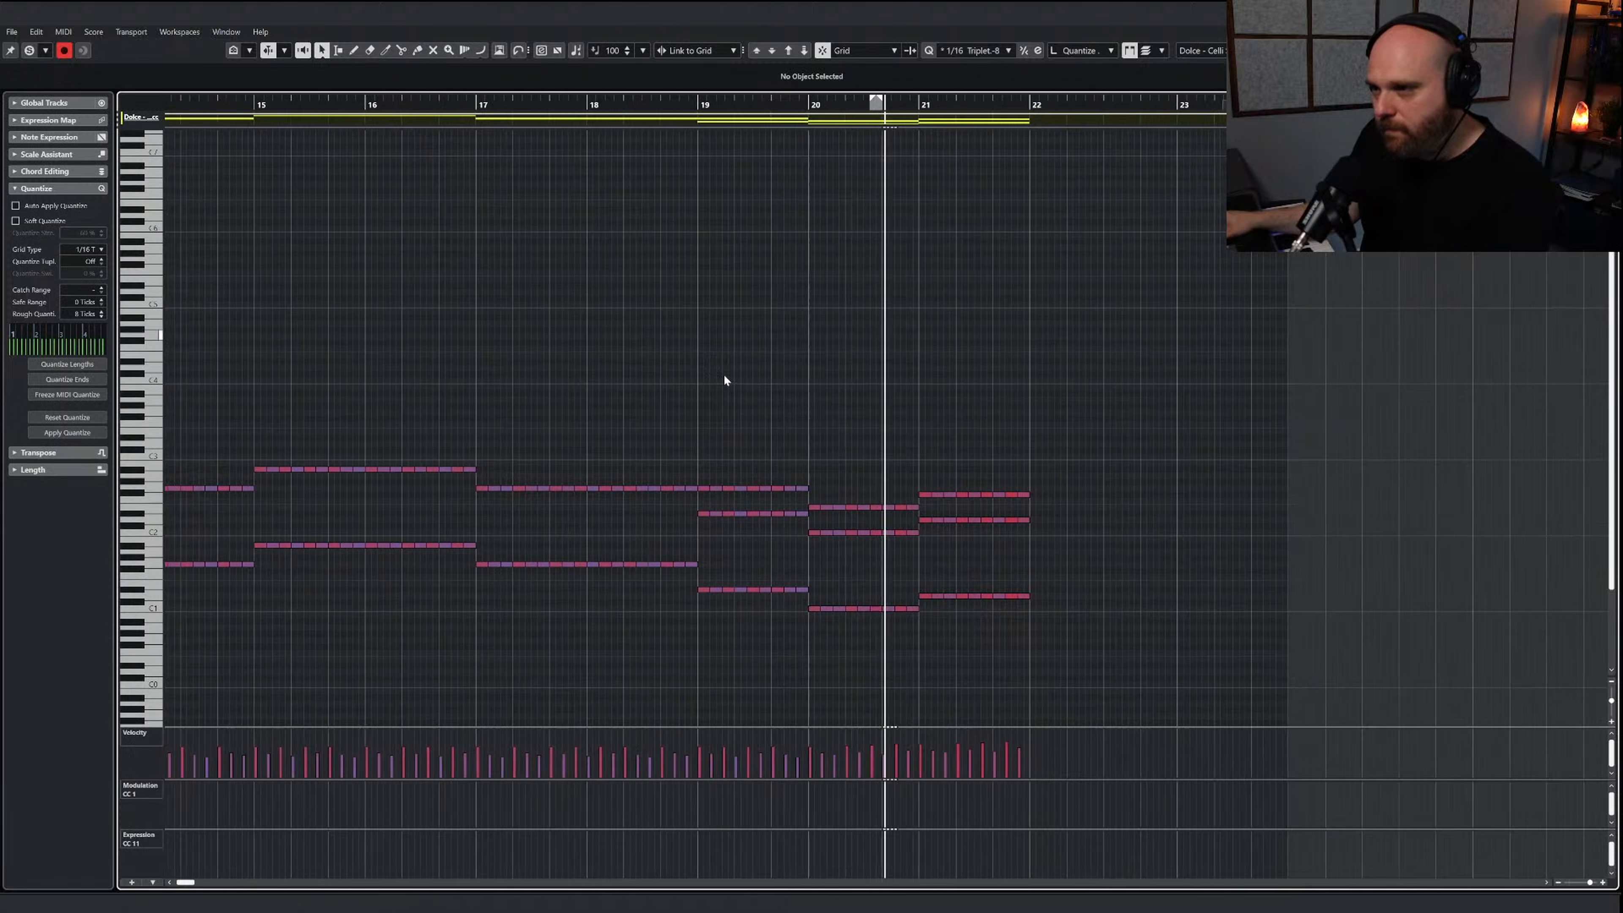
mouse_move(675, 735)
mouse_down()
mouse_move(623, 765)
mouse_move(677, 748)
mouse_up()
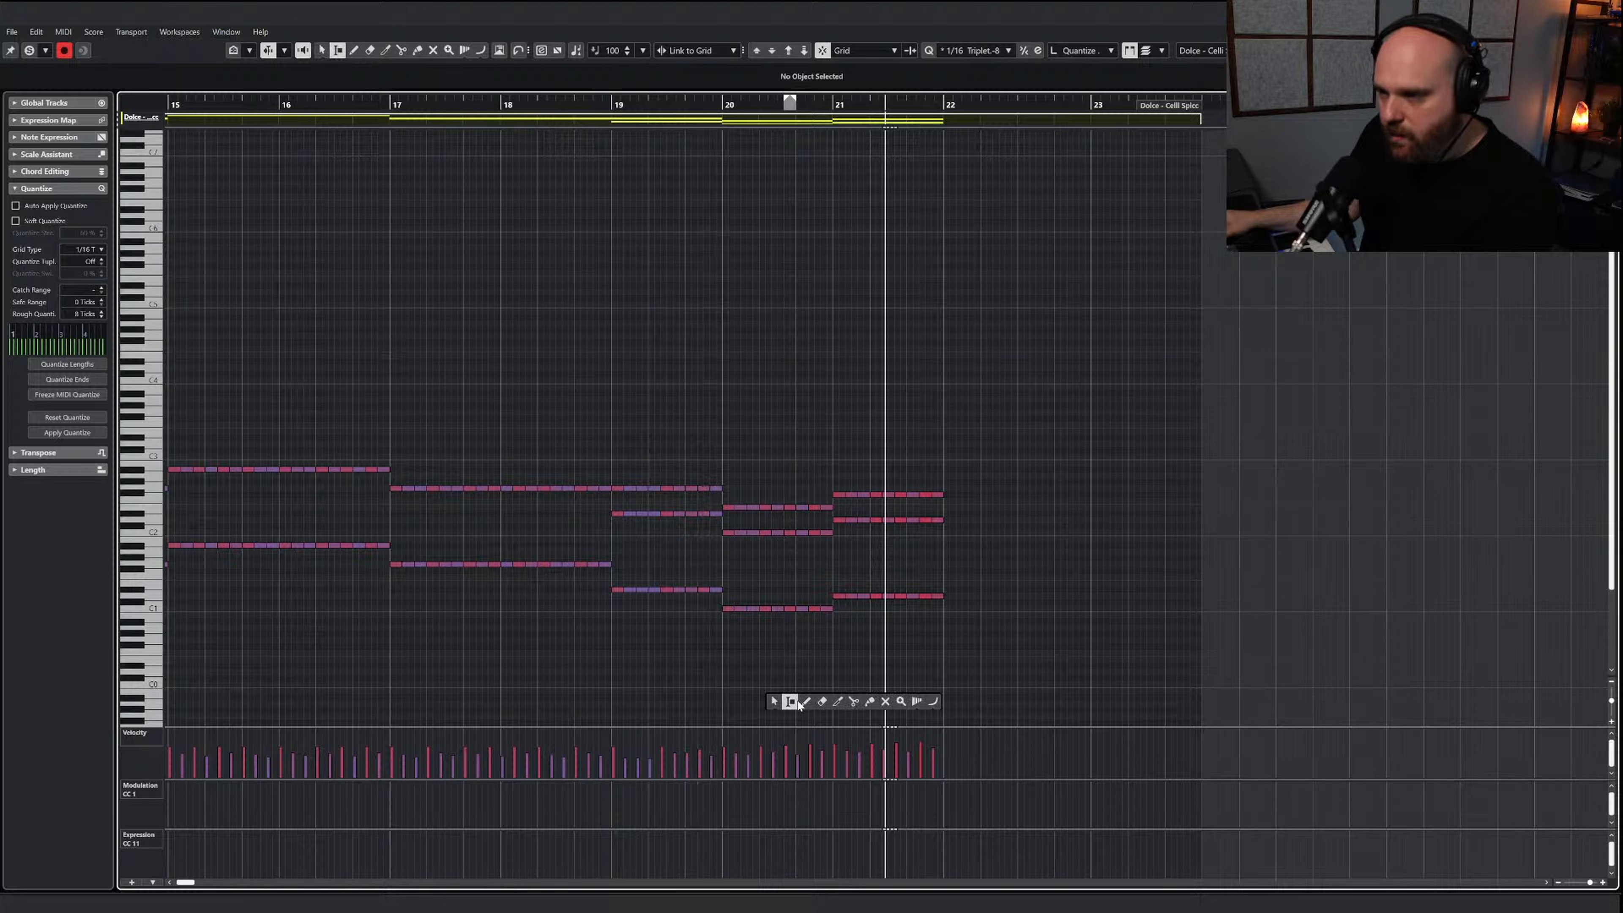
click(798, 702)
click(827, 708)
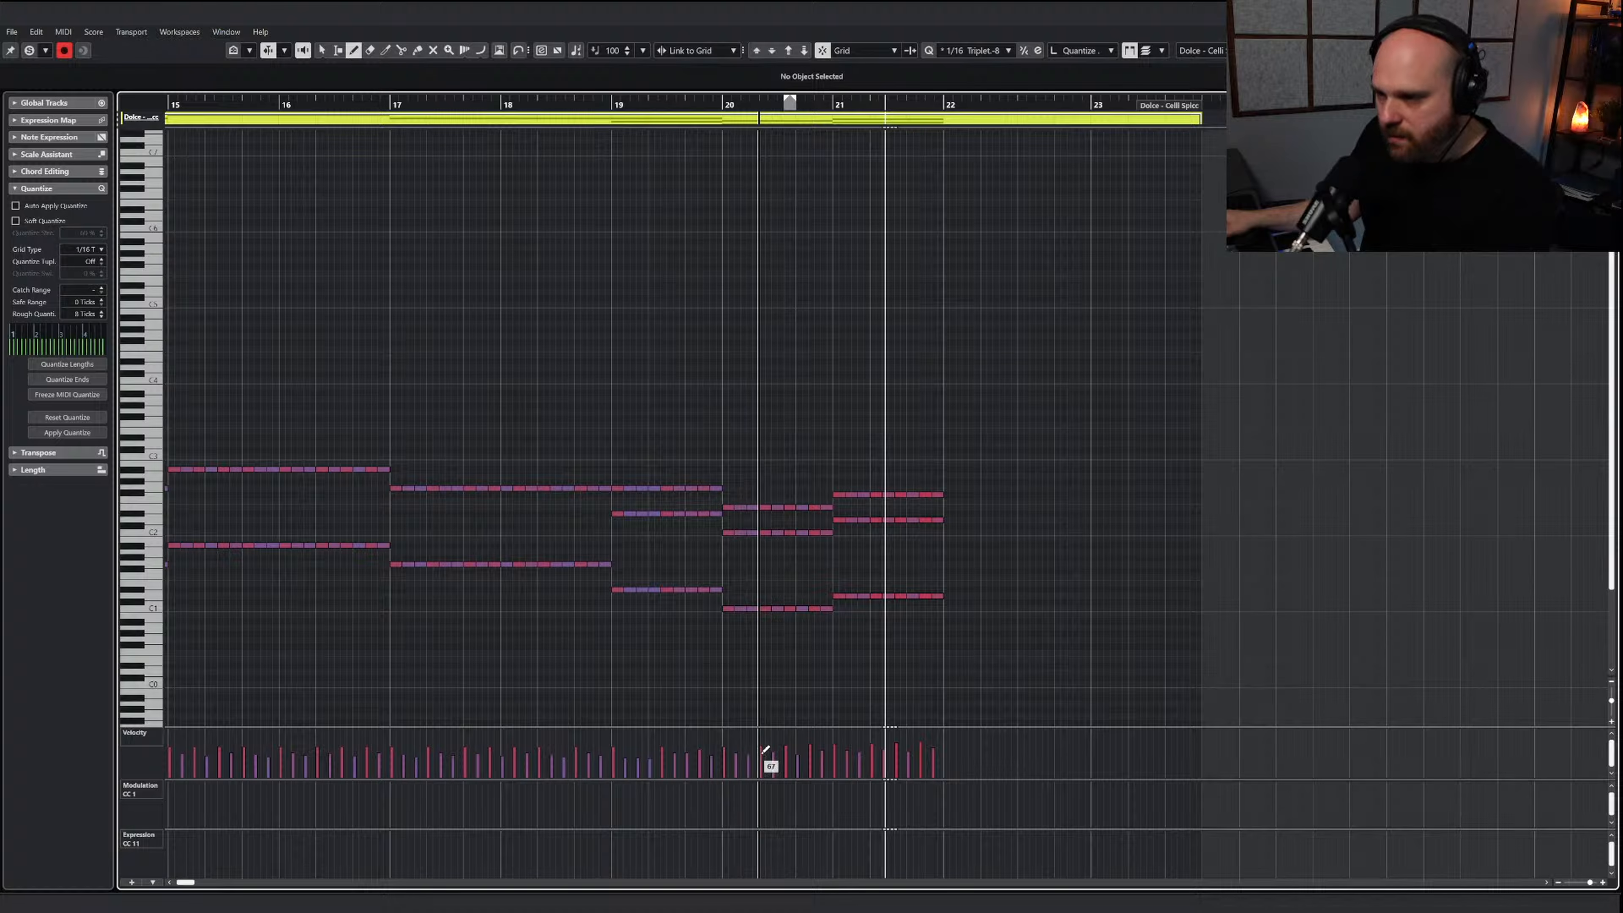
key(1)
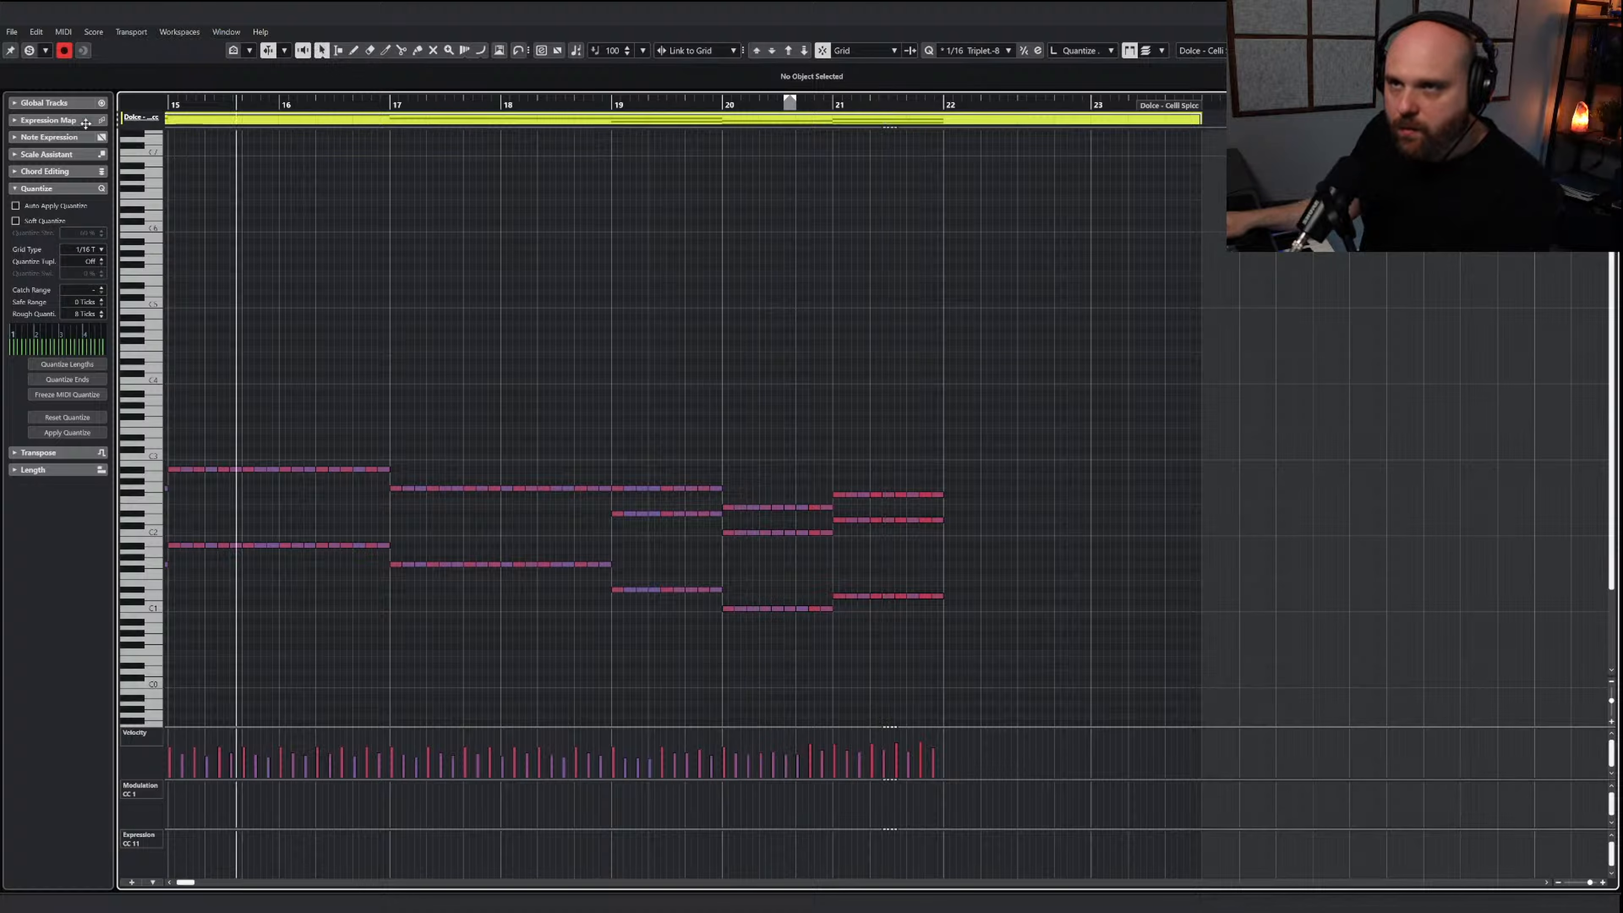
Play the arrangement from around bar 11 through the end of bar 21 and close the cello editor
drag(86, 124, 282, 108)
key(space)
key(g)
key(g)
key(g)
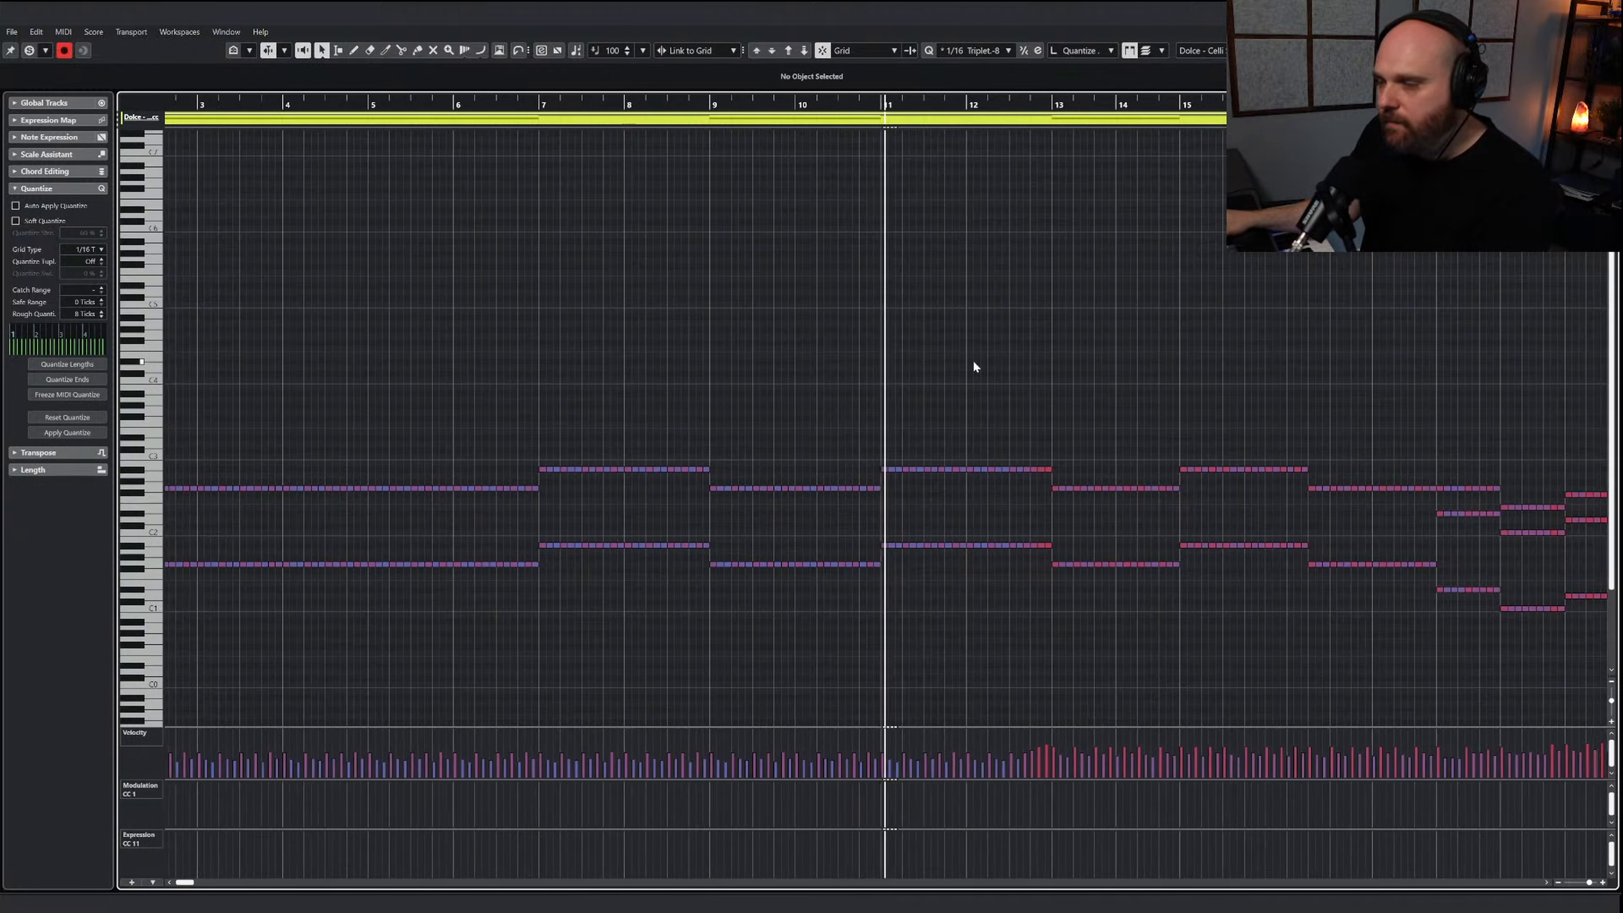
key(h)
key(h)
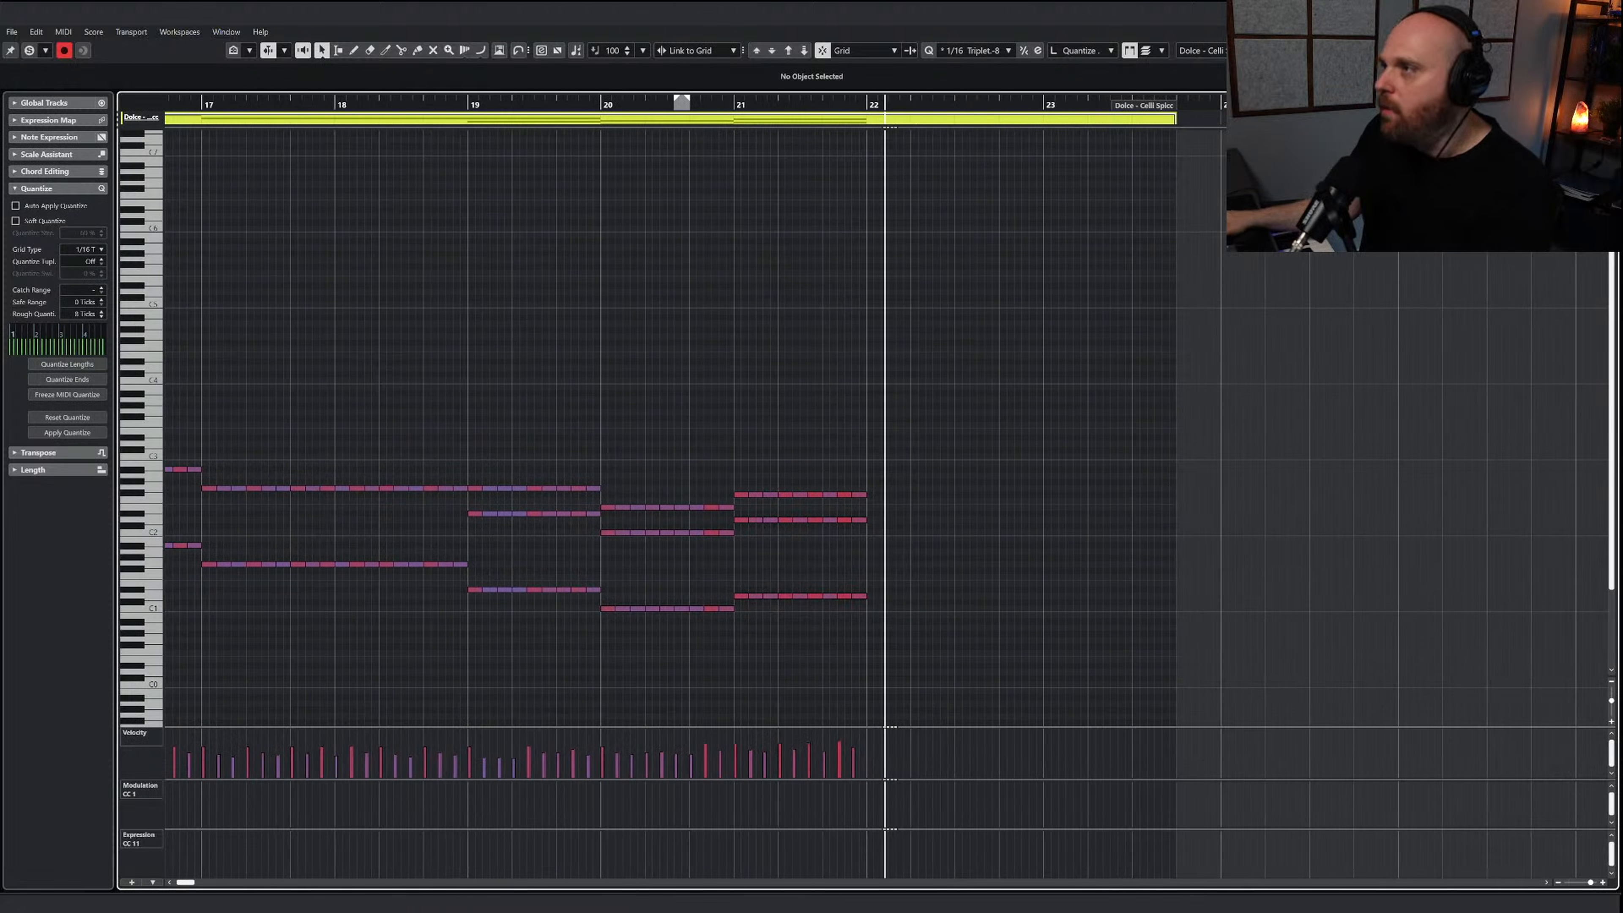
key(Return)
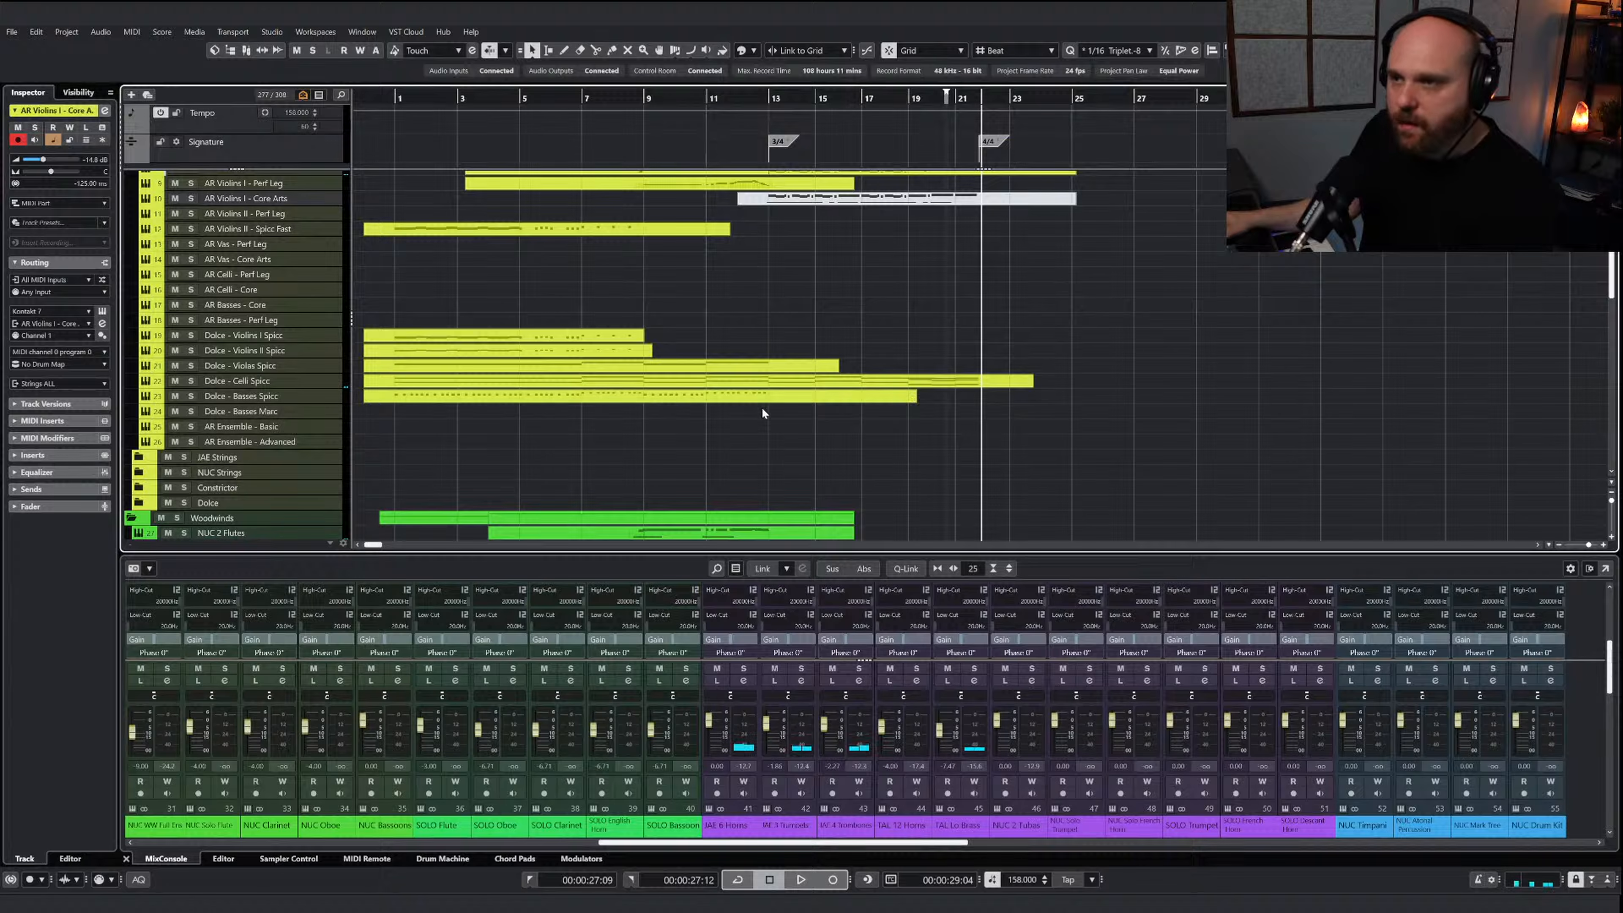
Draw an empty MIDI part from bar 12 to bar 21 on the Dolce - Basses Marc track and select that track
click(760, 398)
click(794, 449)
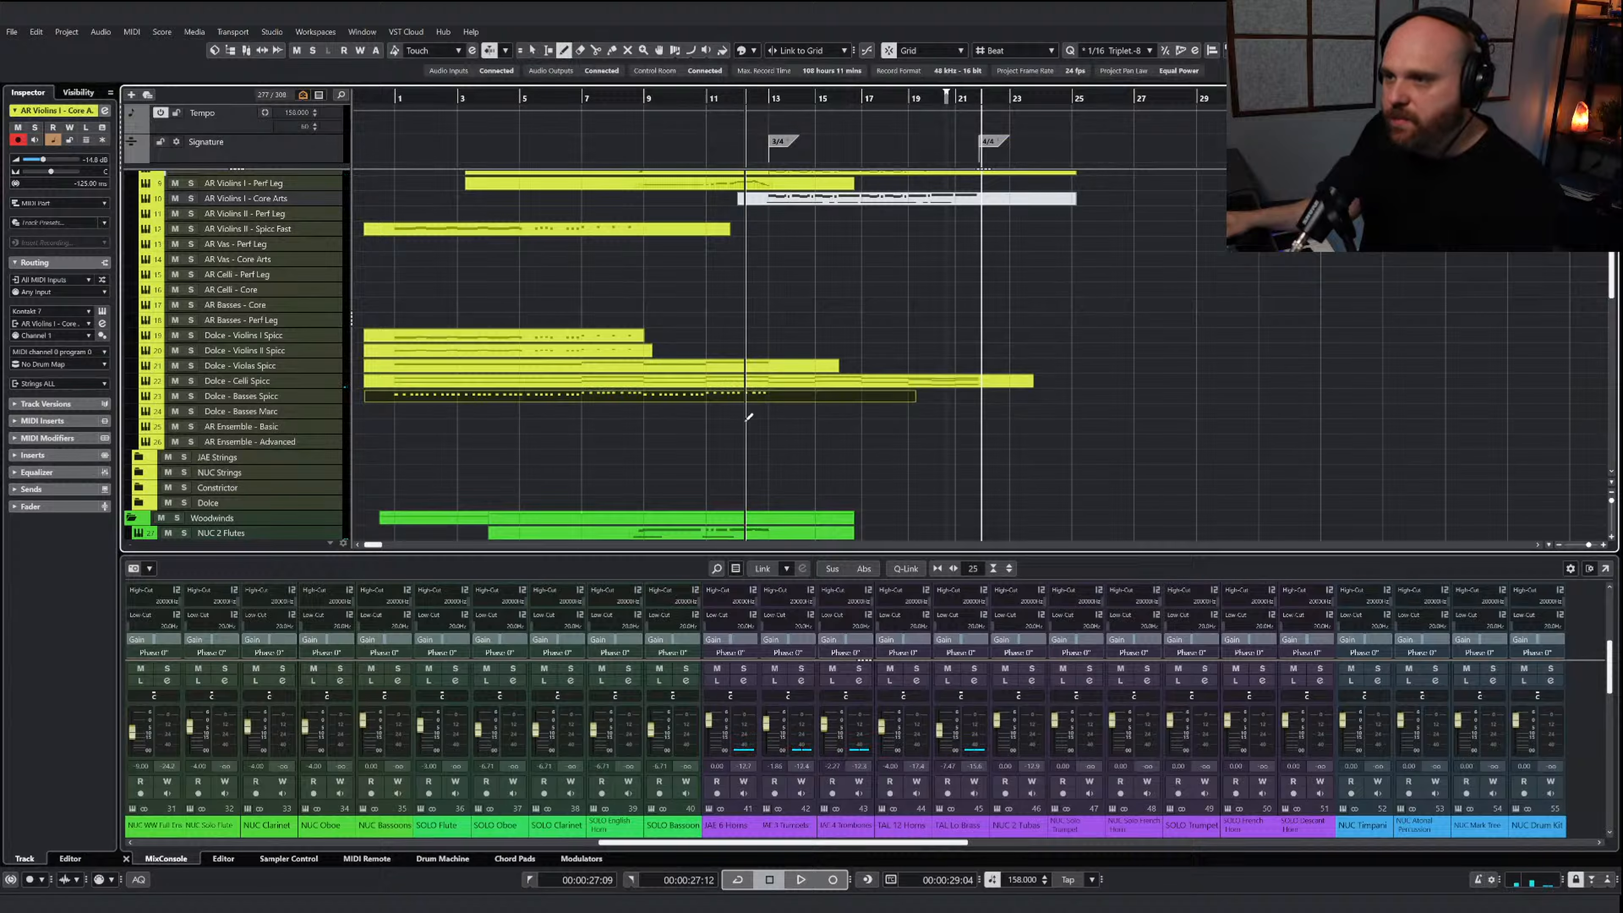
drag(739, 411, 958, 410)
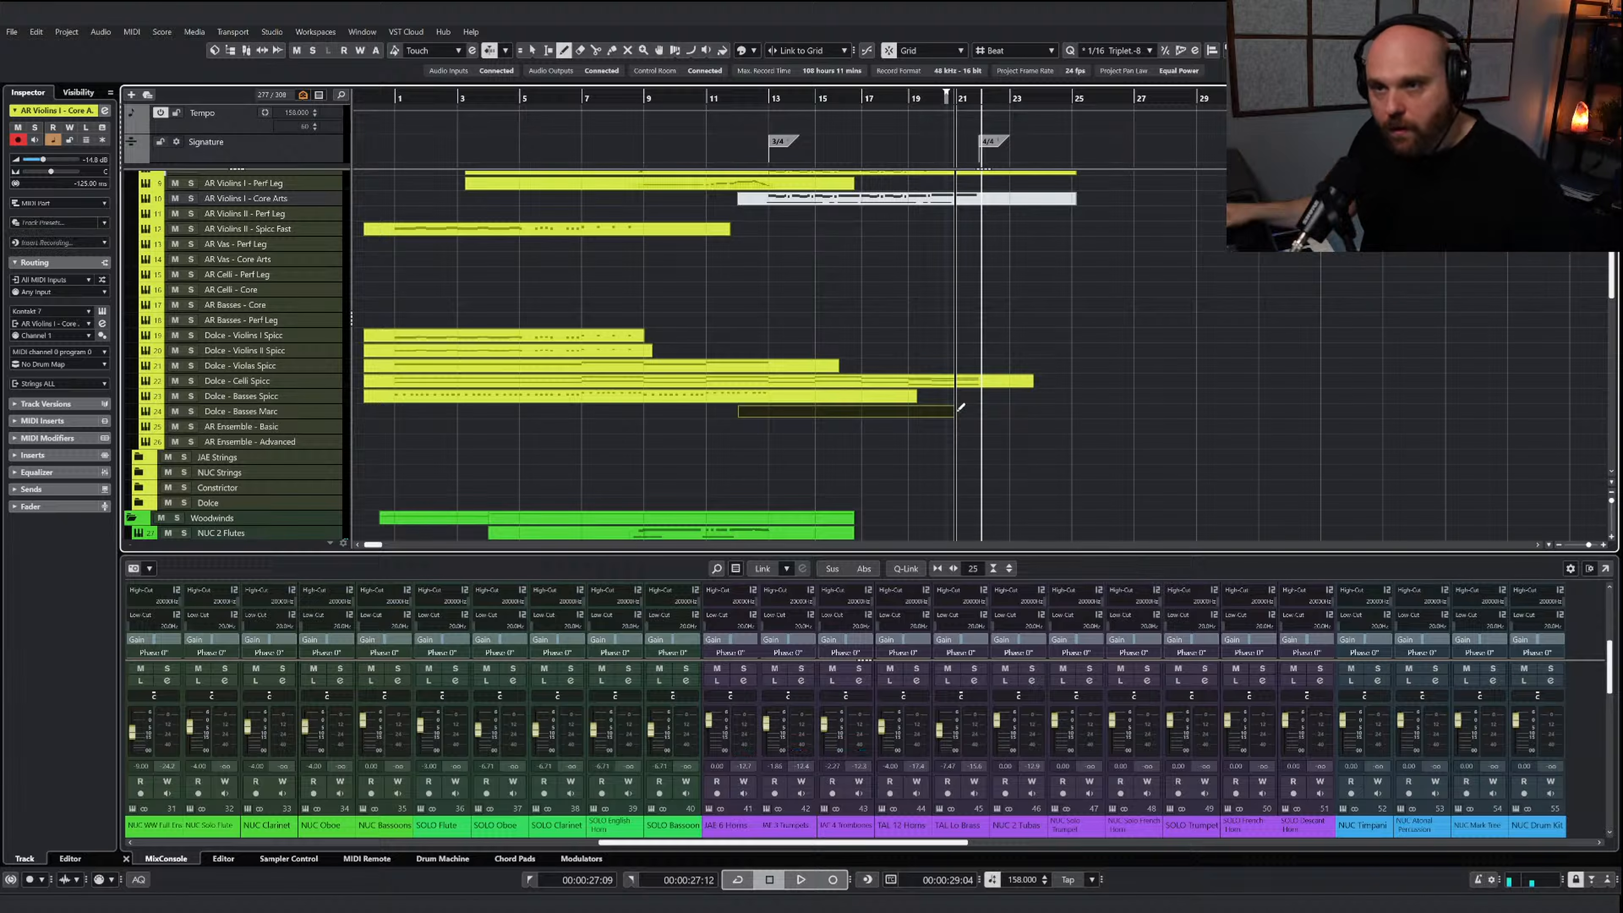
click(258, 414)
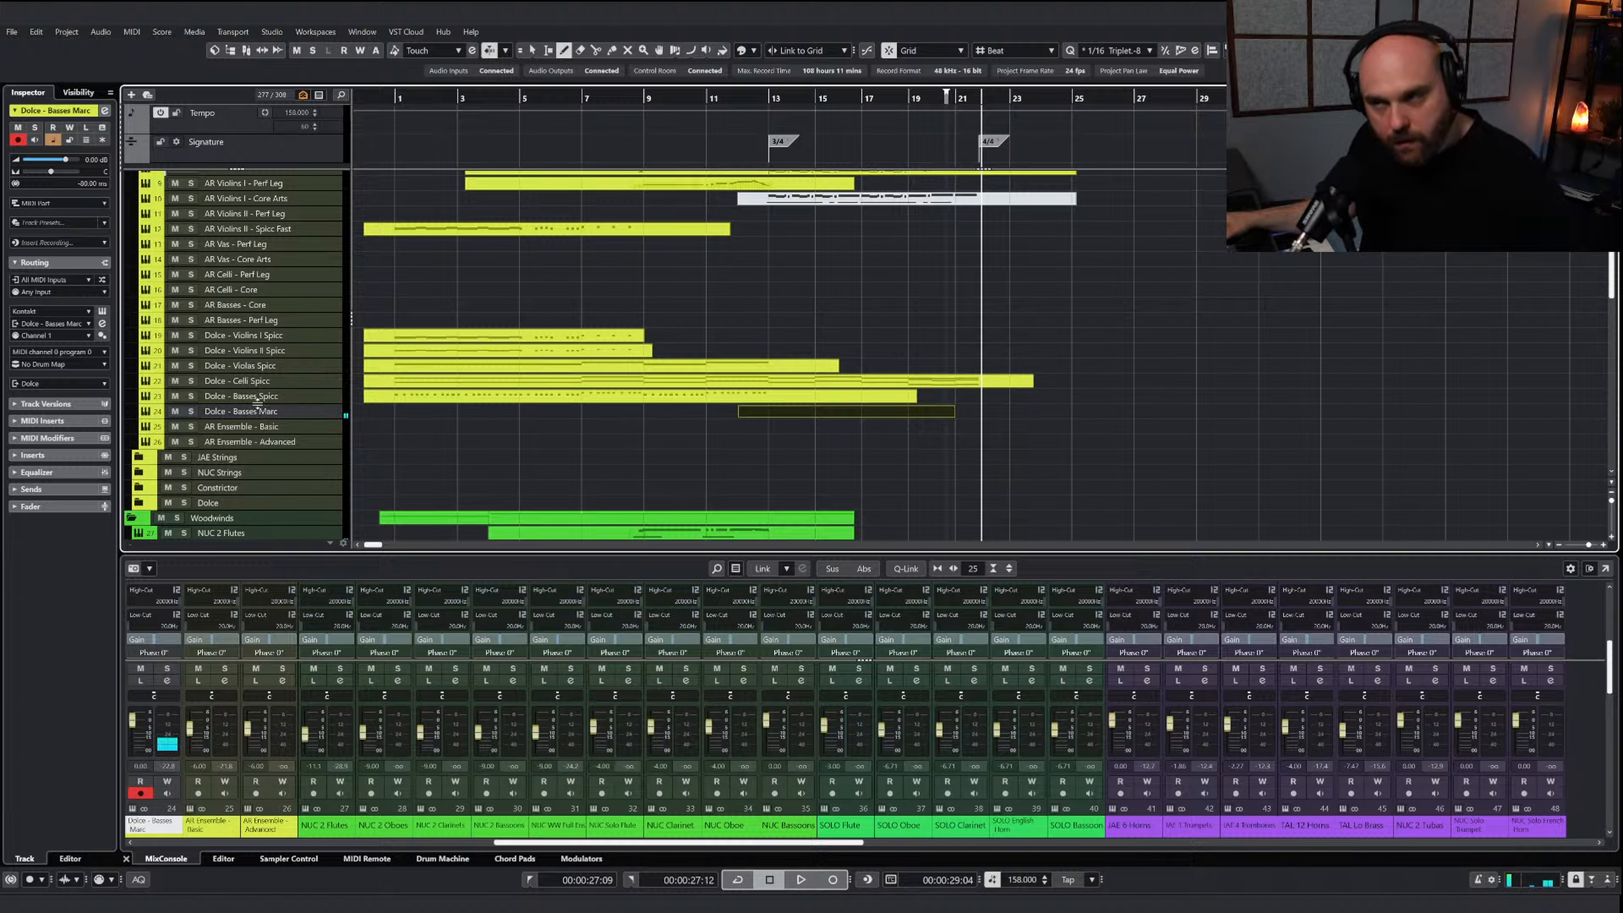
right_click(802, 434)
click(808, 442)
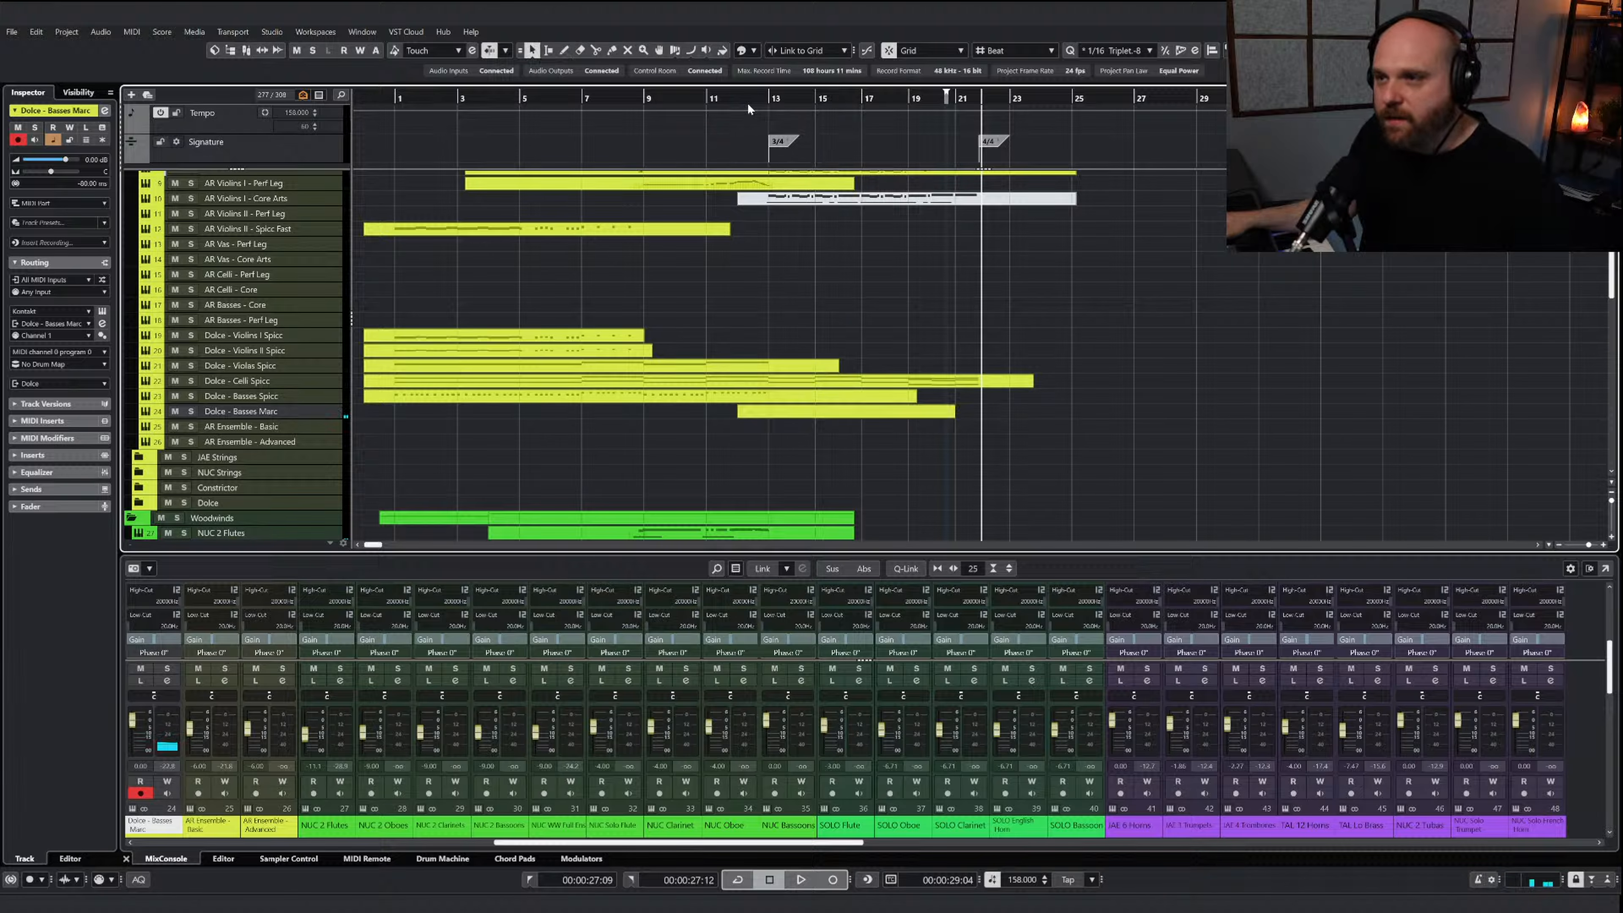
click(289, 397)
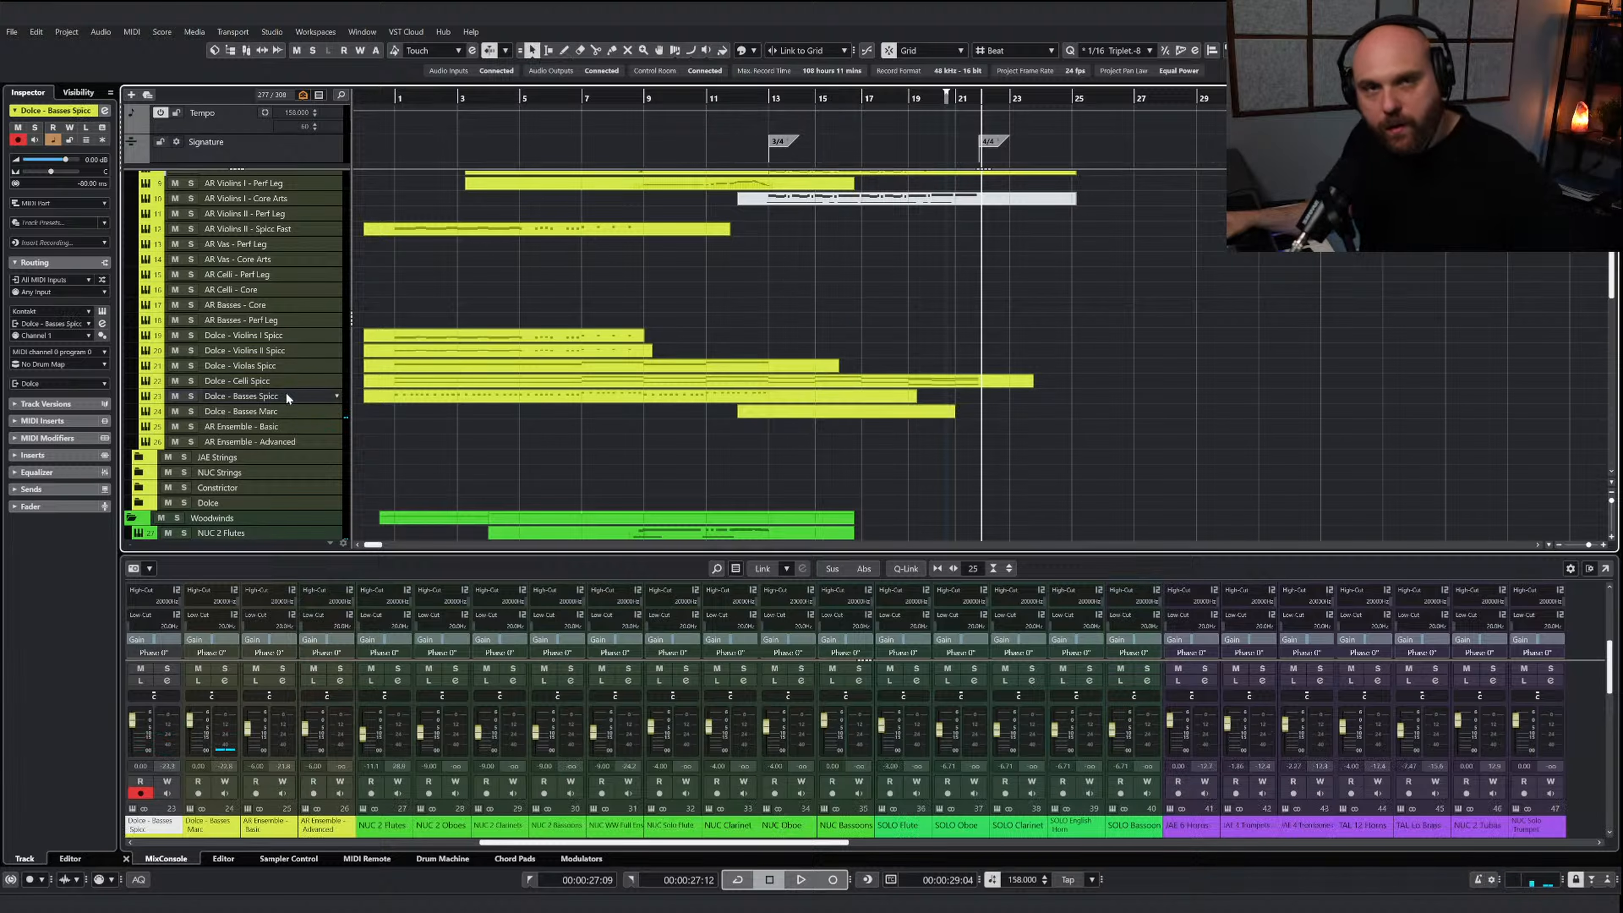
double_click(813, 412)
right_click(757, 460)
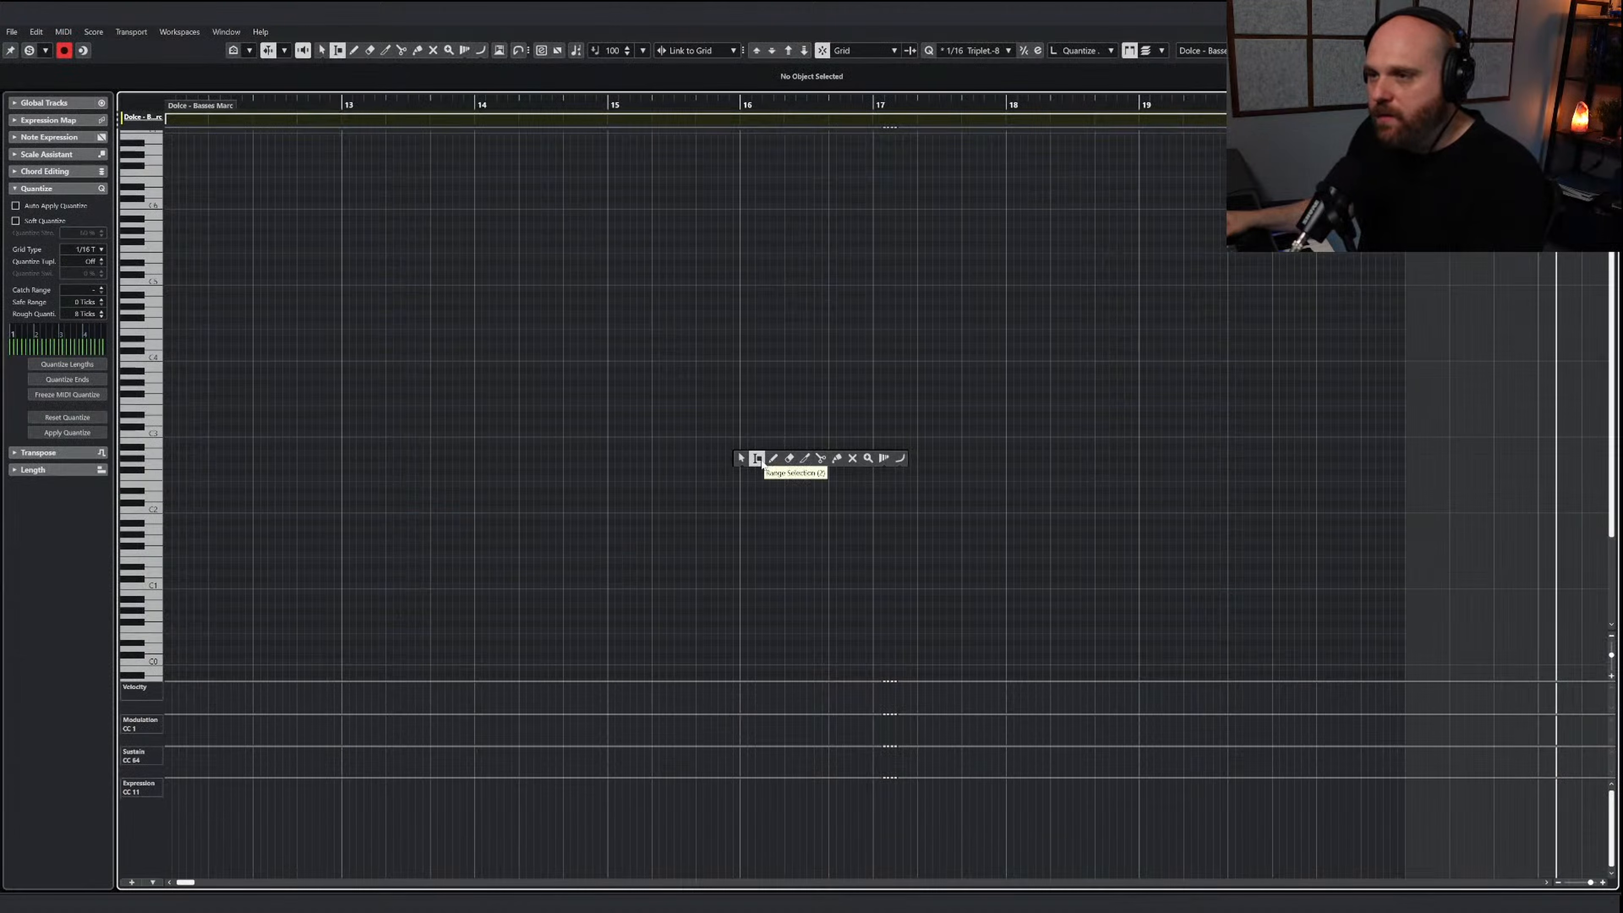
key(Escape)
Copy the TAL Lo Brass melody notes of bars 13 through 21 without the keyswitches and place the playback cursor at bar 13
scroll(807, 465, down, 8)
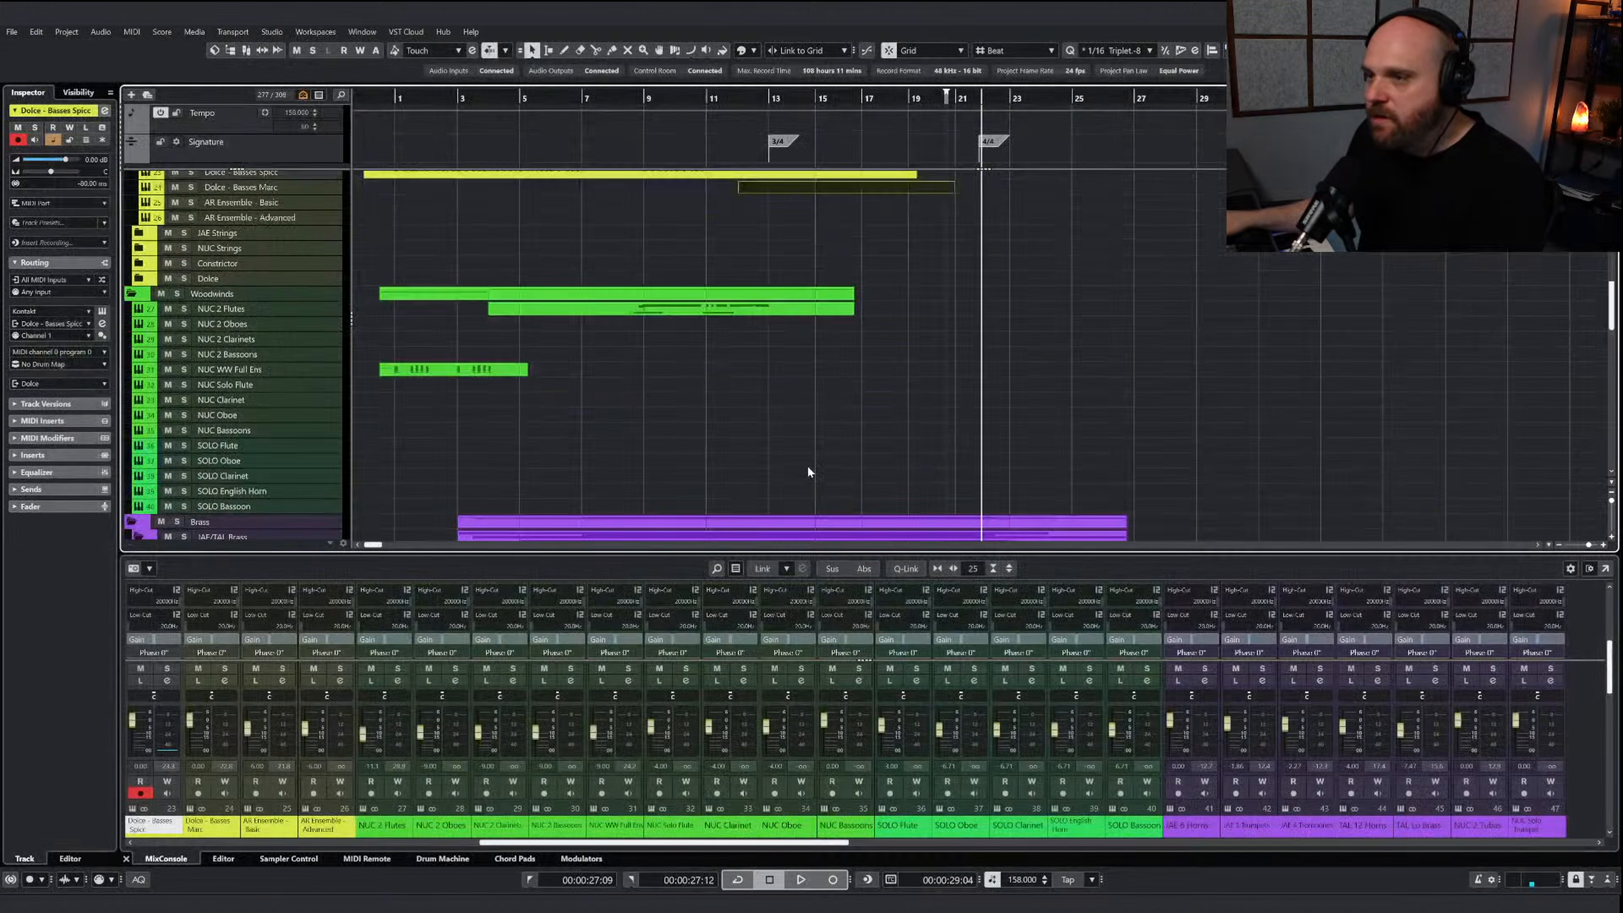
double_click(889, 313)
key(g)
key(g)
key(g)
key(g)
key(g)
key(g)
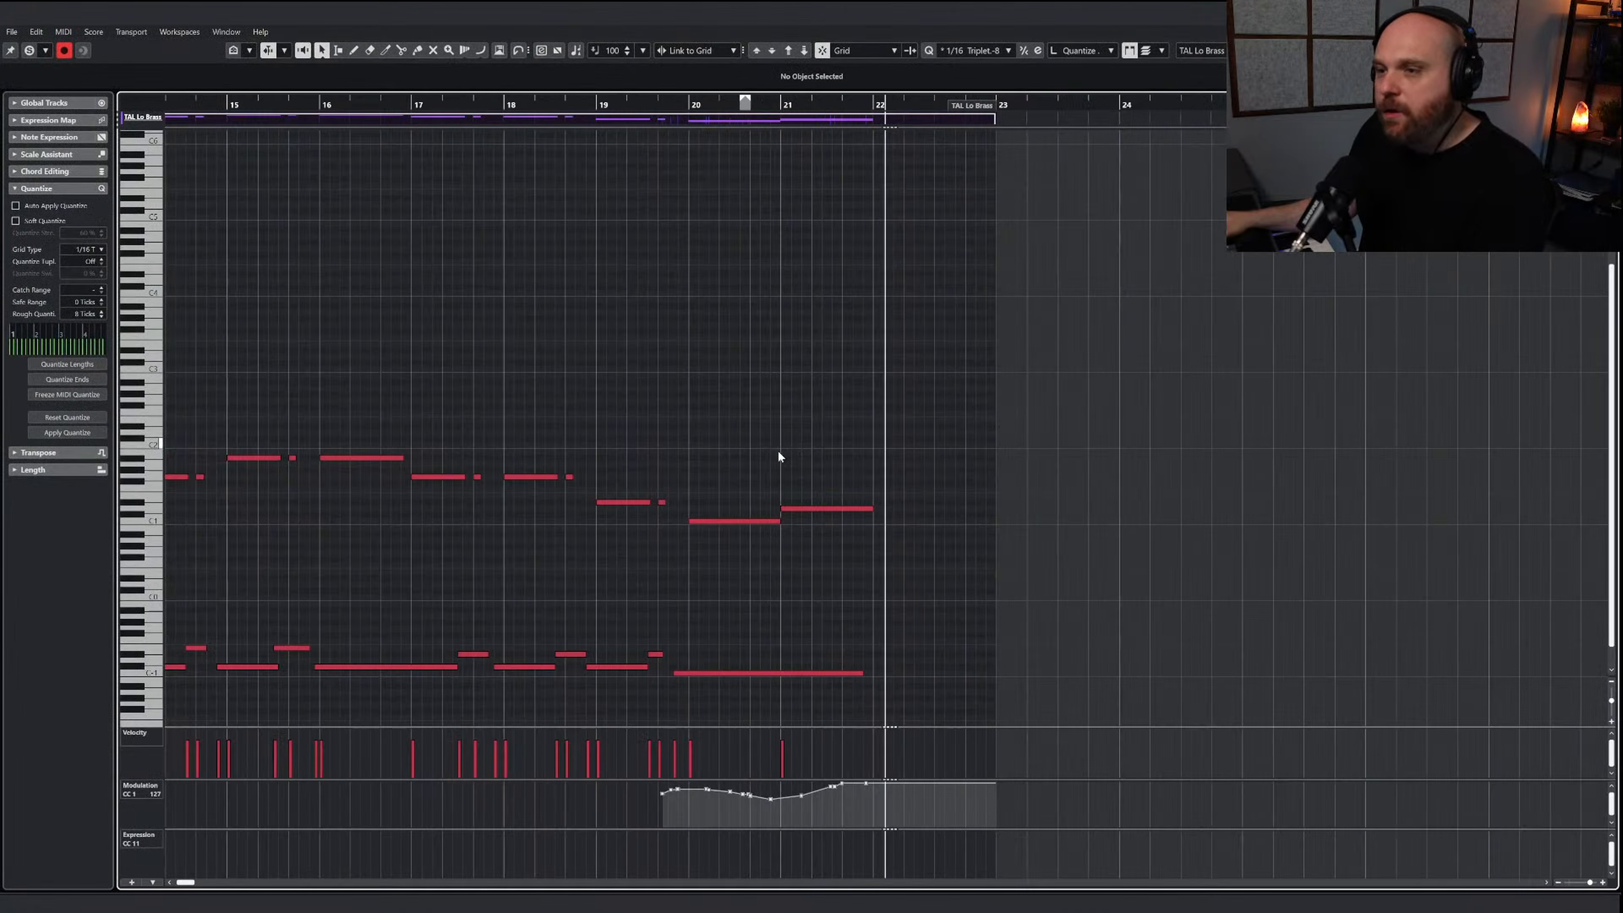
drag(909, 561, 455, 419)
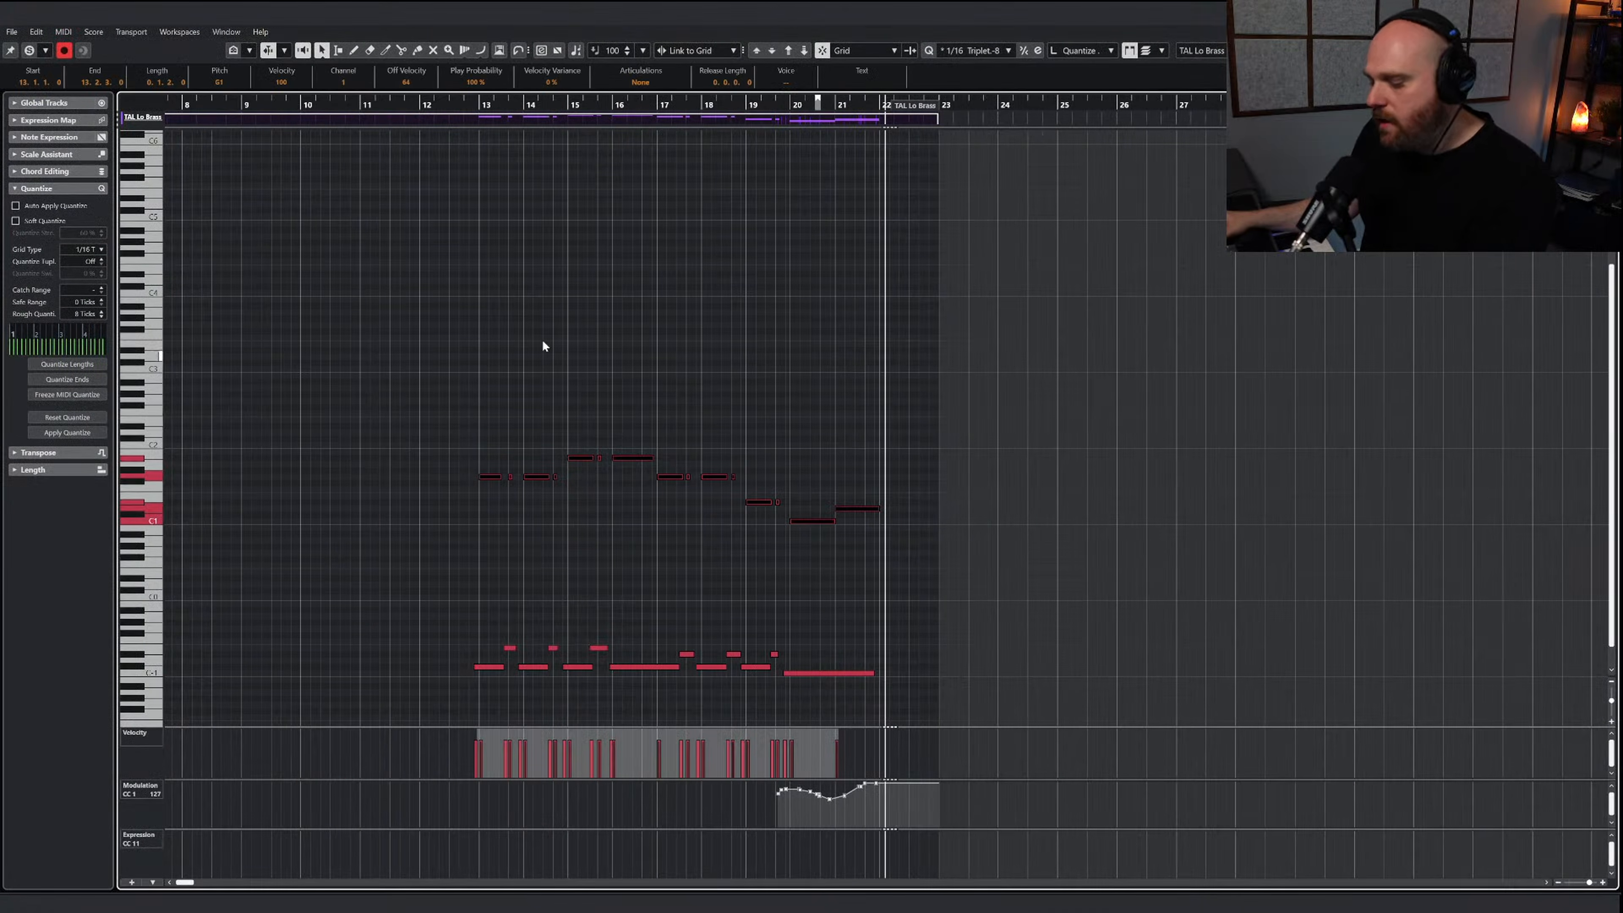
click(478, 105)
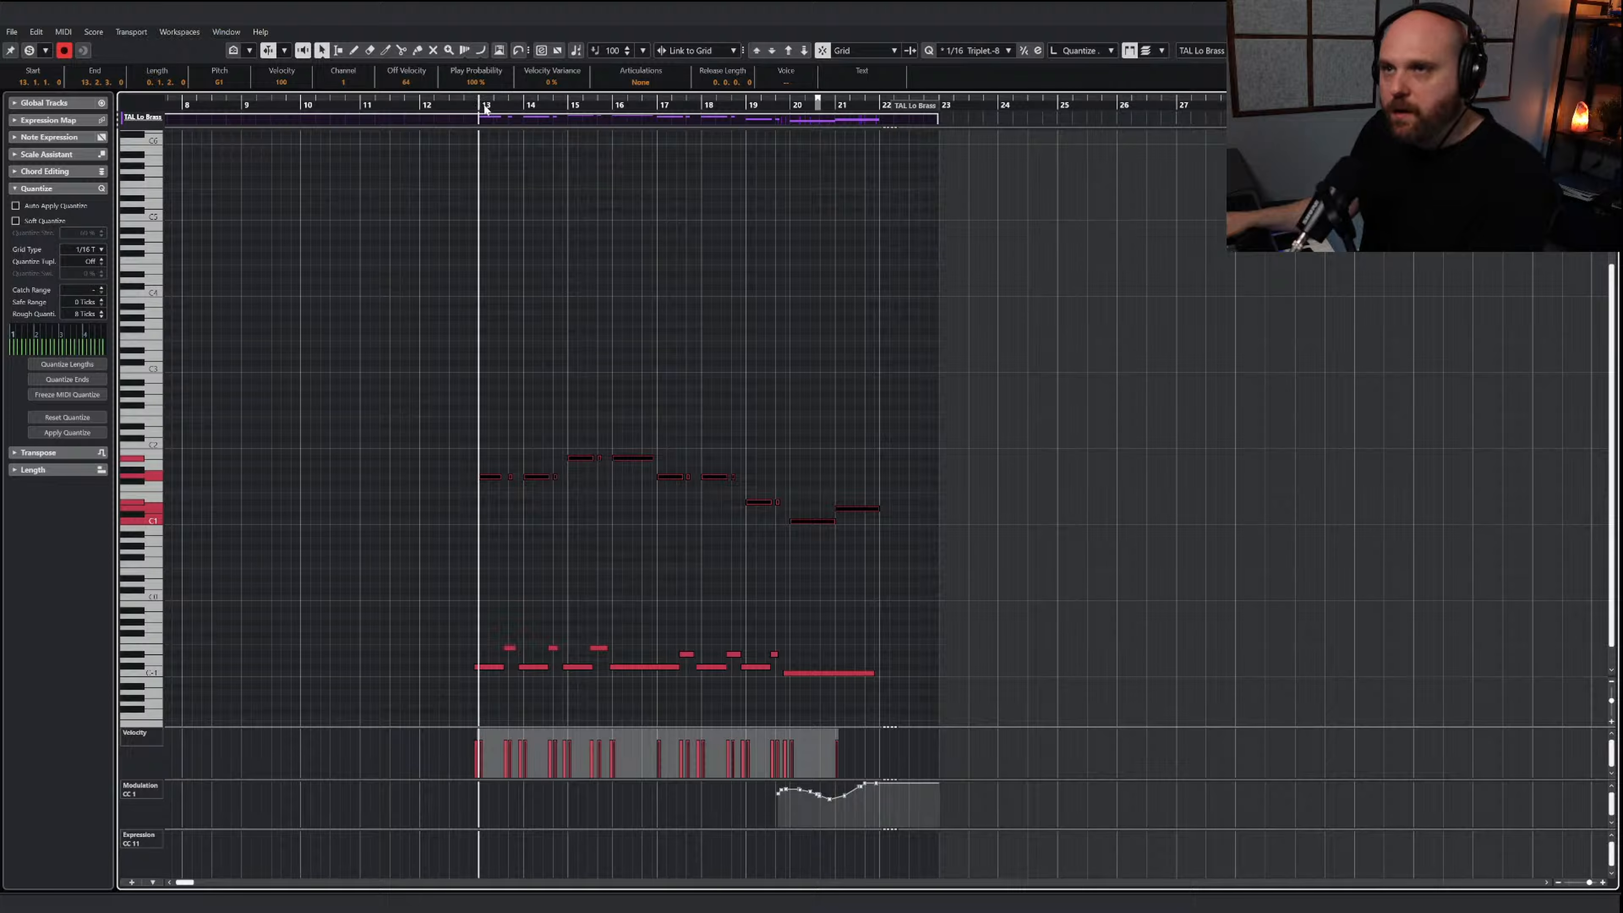
click(632, 281)
key(Return)
Open the Dolce - Basses Marc part and paste the low brass notes at bar 13
scroll(850, 260, up, 4)
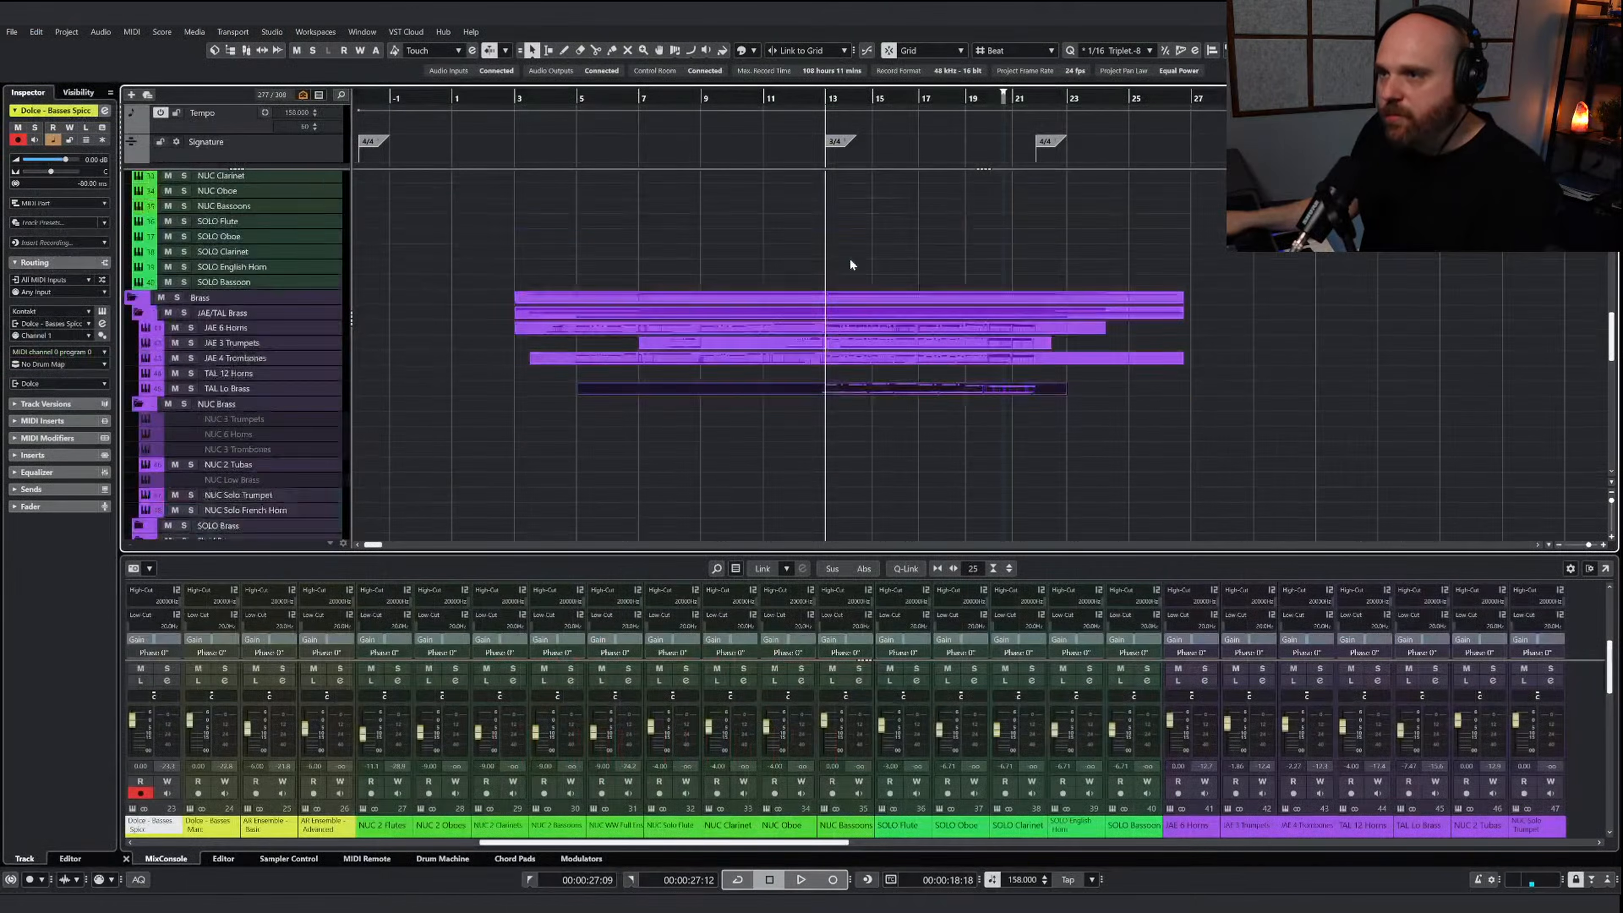
scroll(793, 460, up, 5)
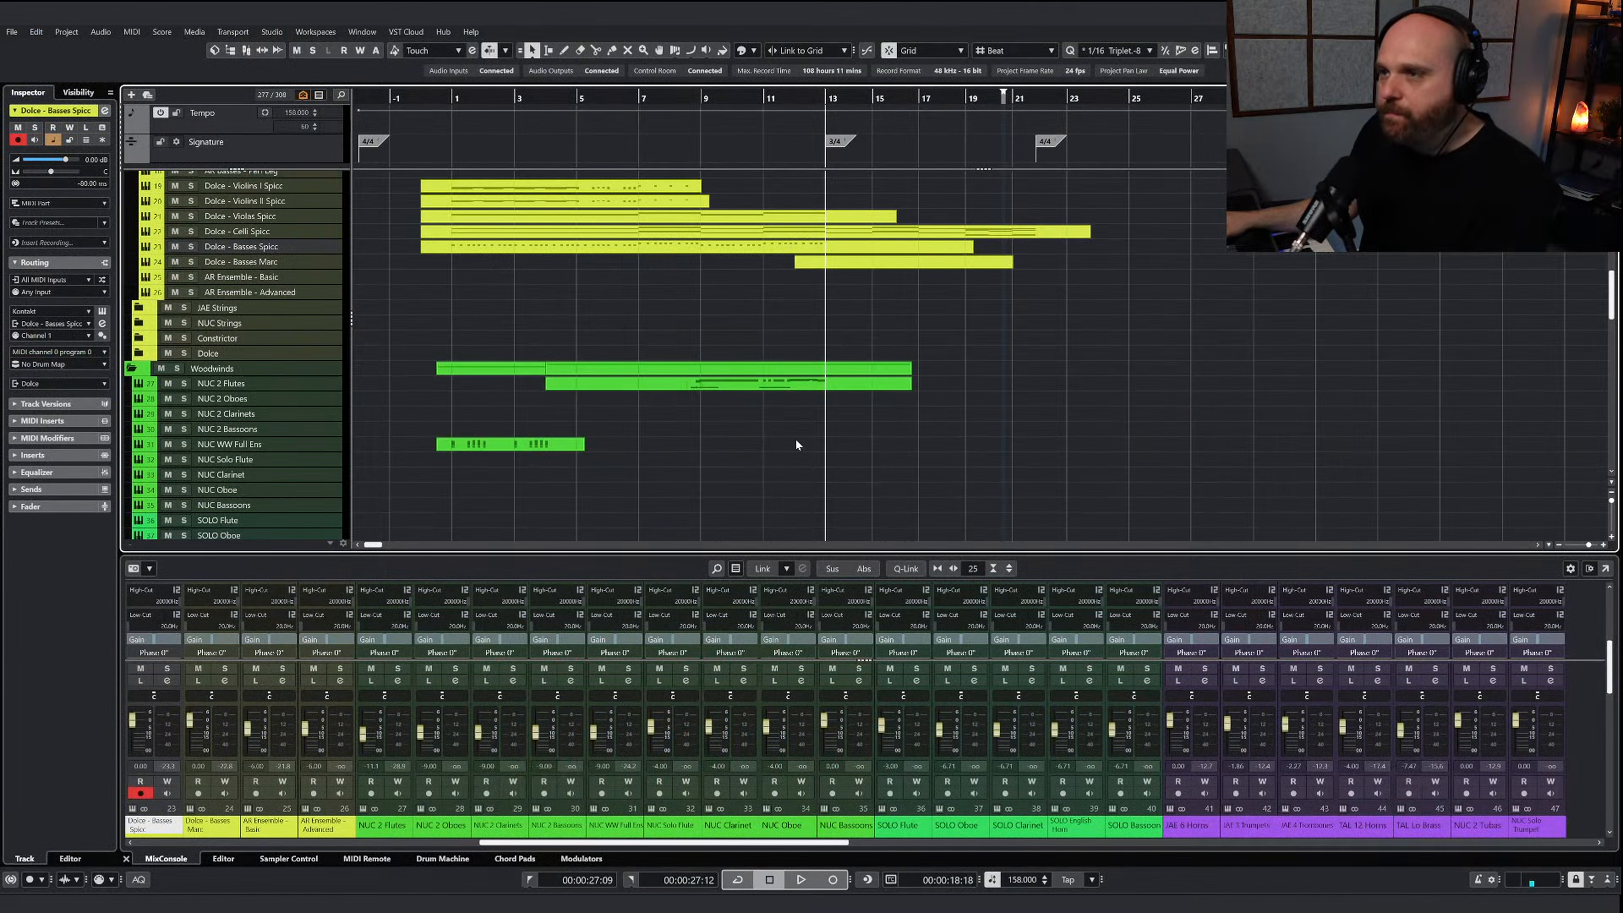
double_click(842, 258)
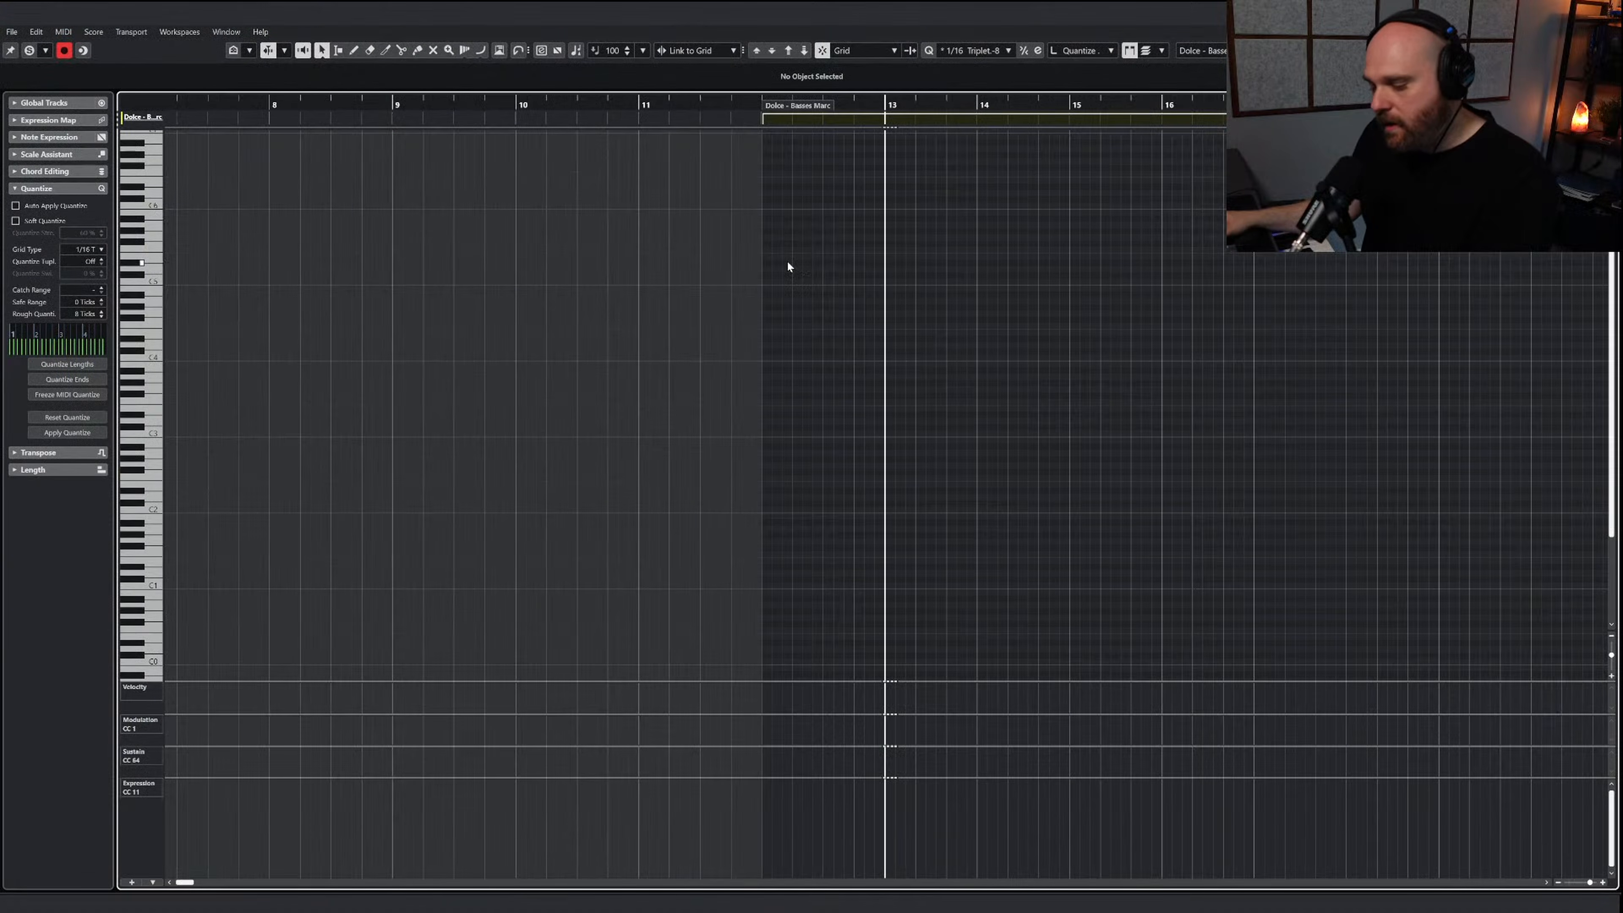
key(ctrl+v)
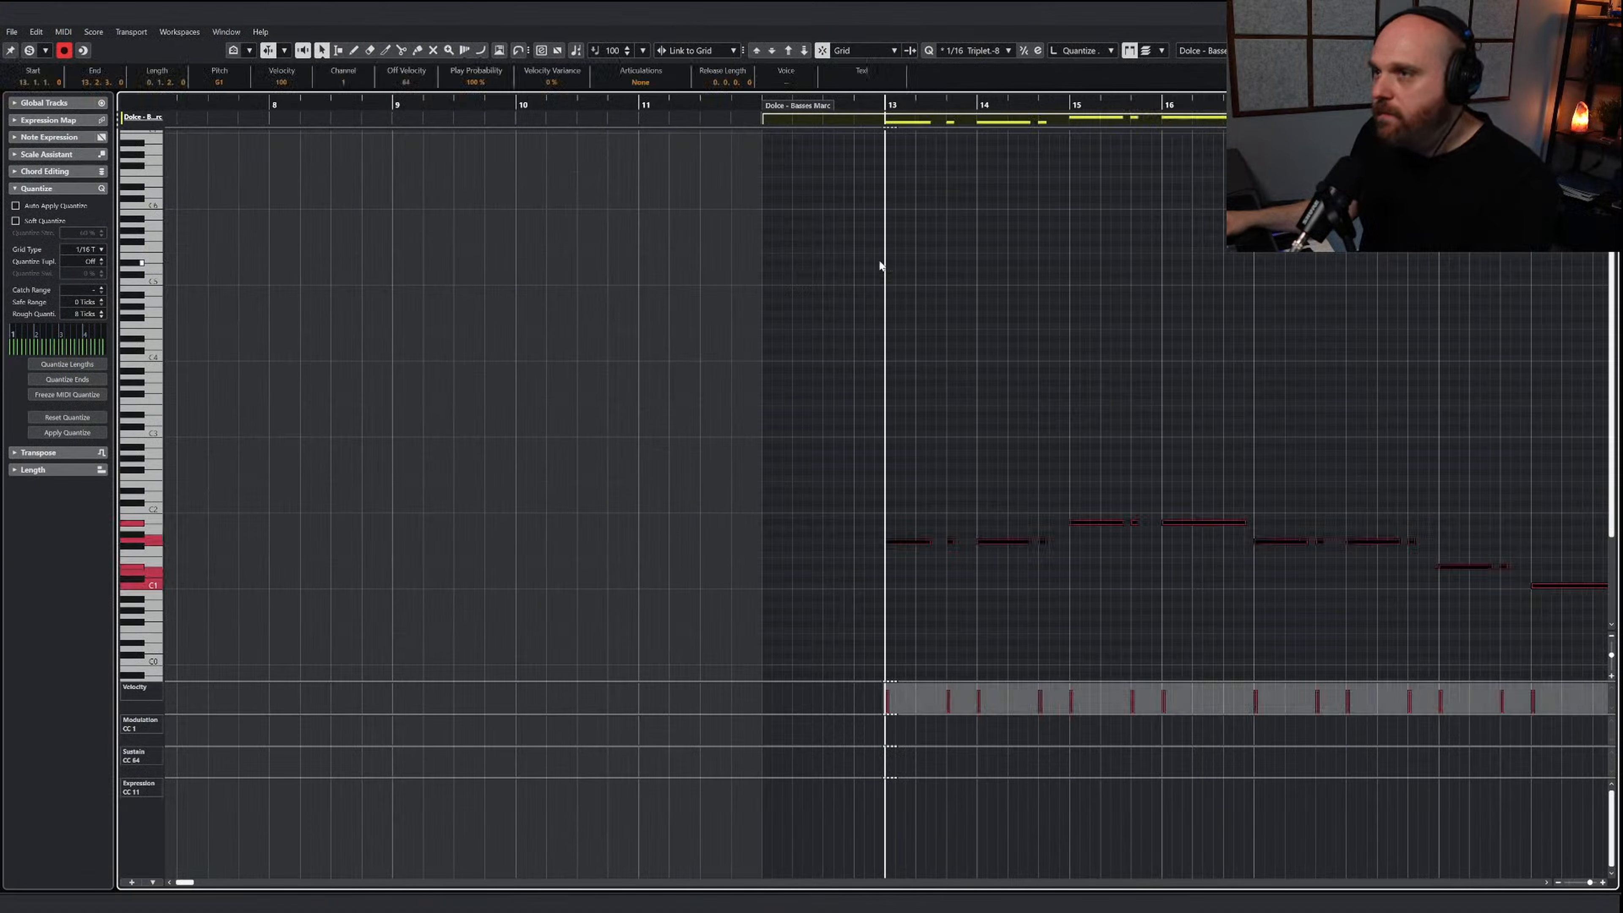
Audition the pasted Dolce - Basses Marc notes with the editor soloed and transpose them down one octave
click(29, 50)
key(space)
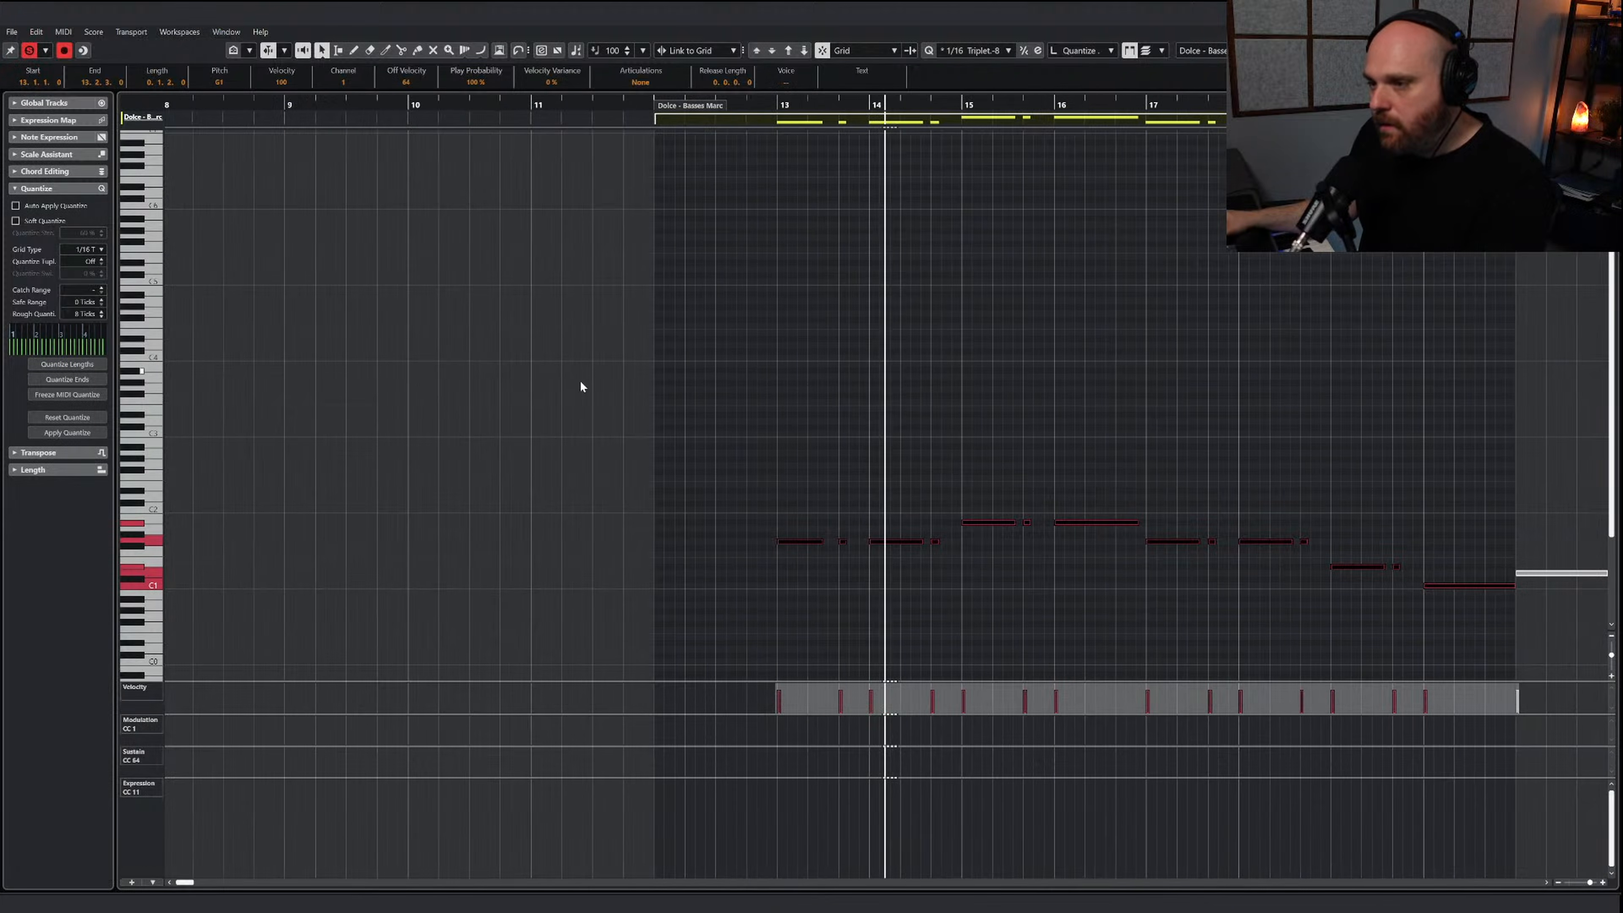
right_click(671, 406)
click(698, 407)
key(g)
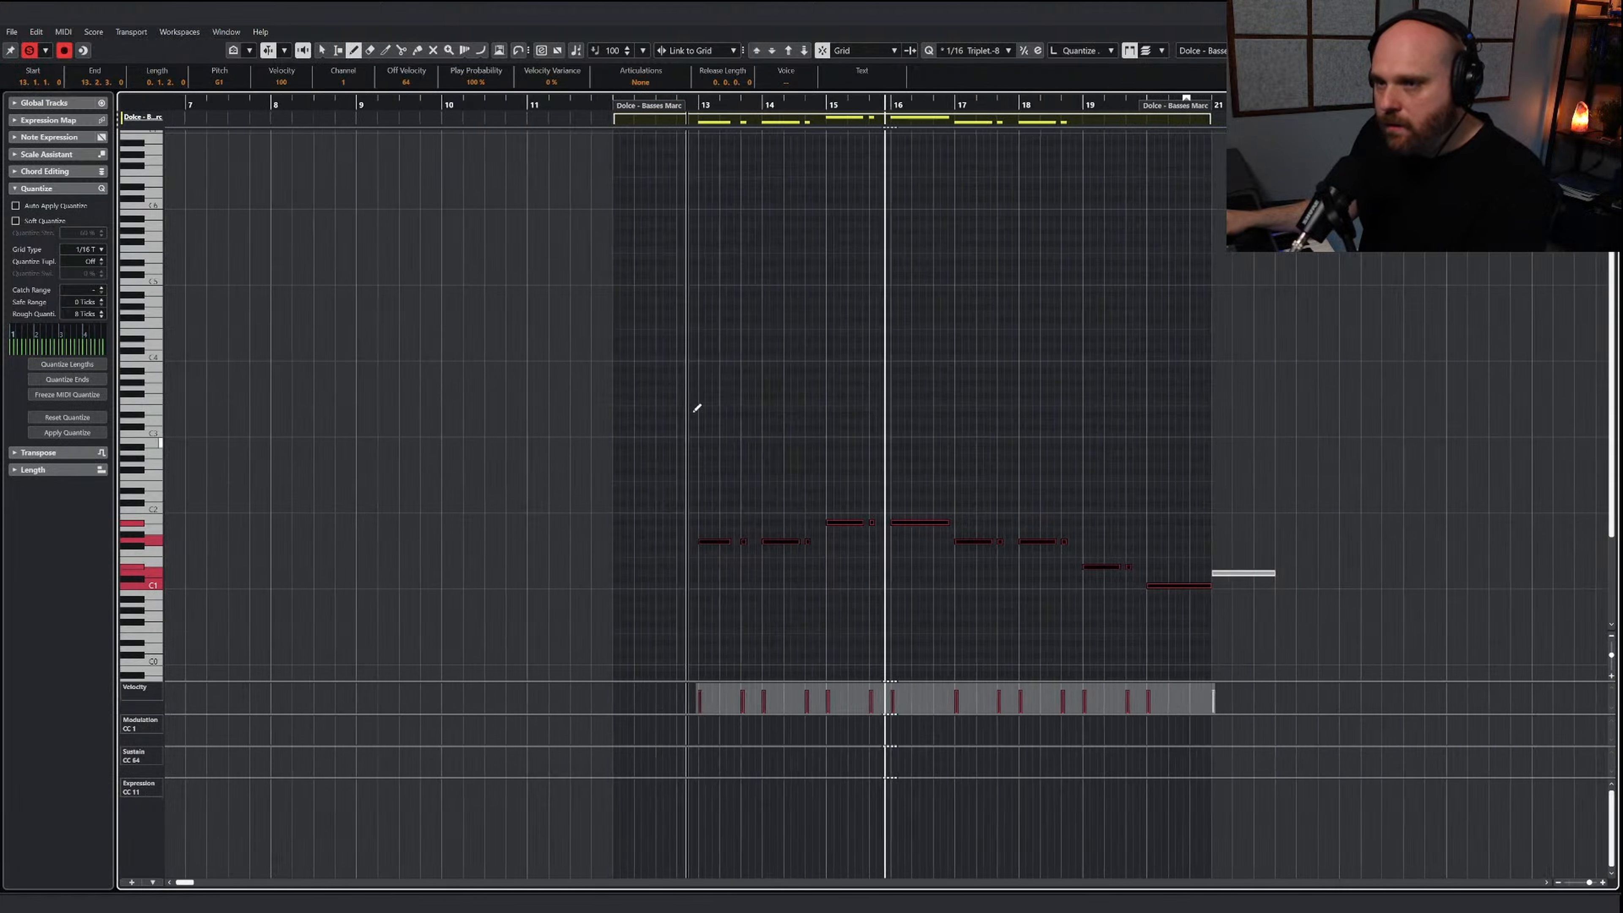
key(shift+Down)
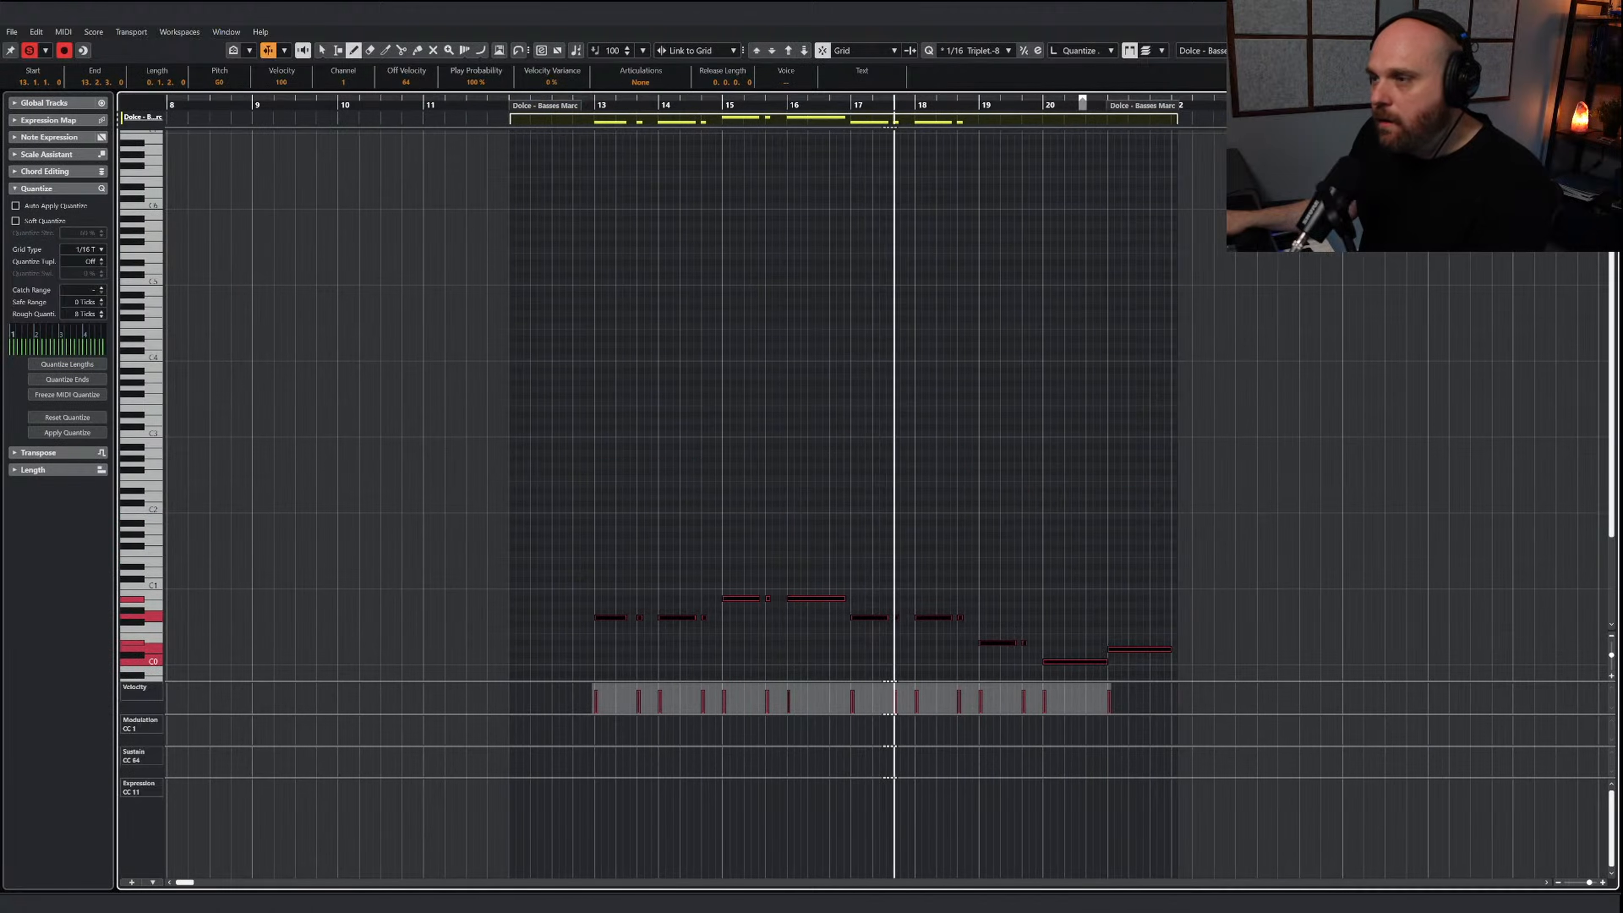
scroll(819, 373, down, 3)
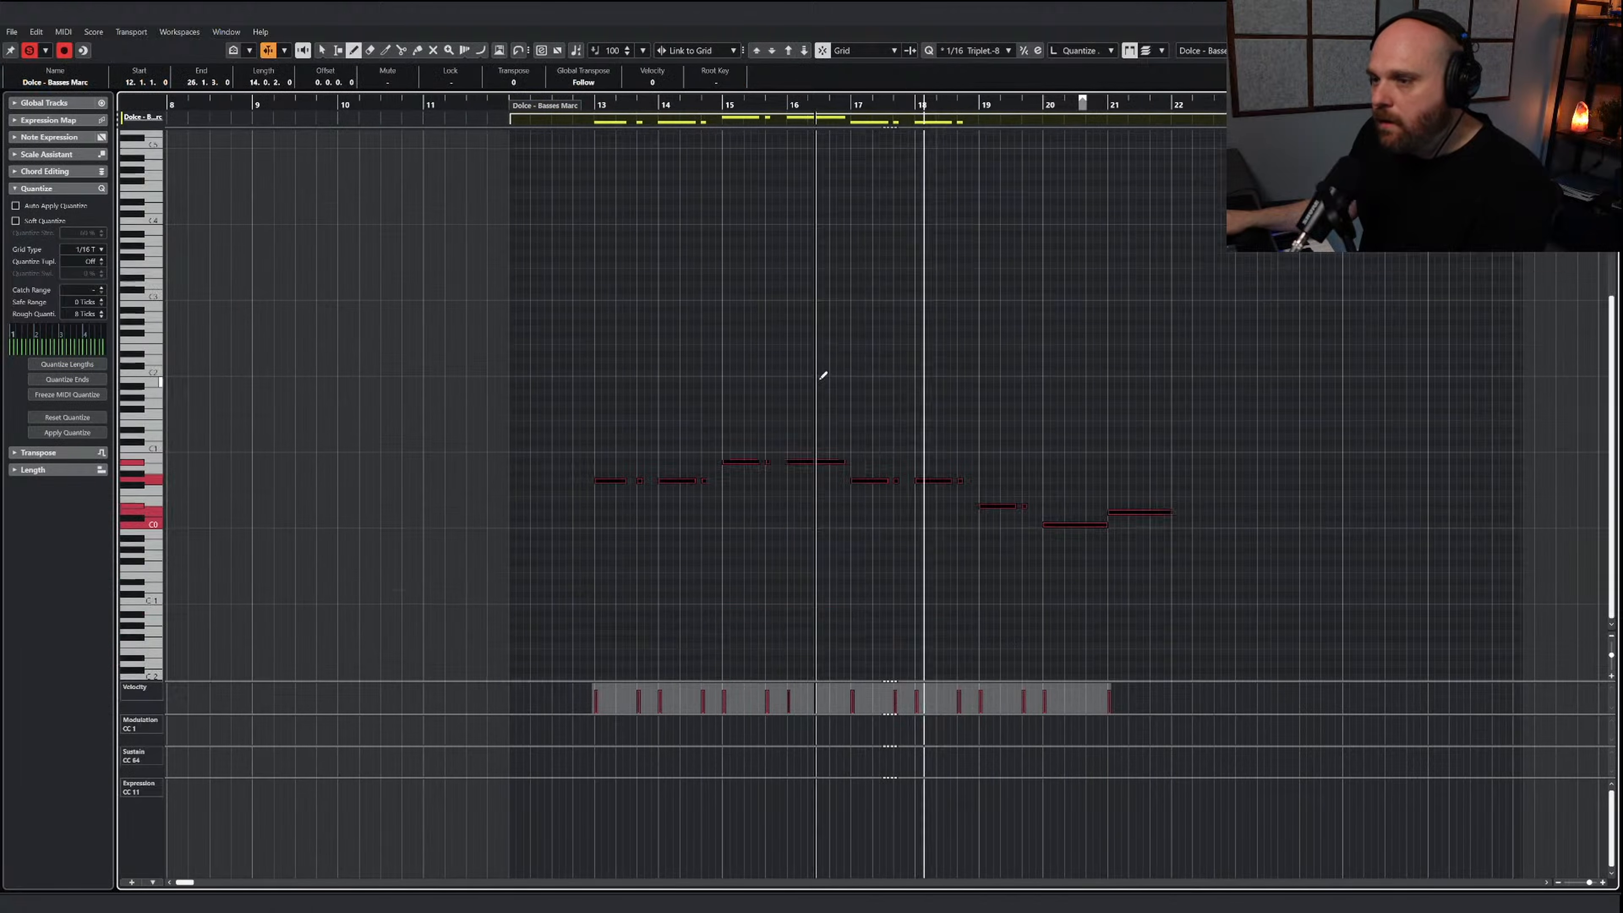
Set the basses' Modulation CC 1 to 79 from bar 12 beat 4 onward and close the editor
click(582, 726)
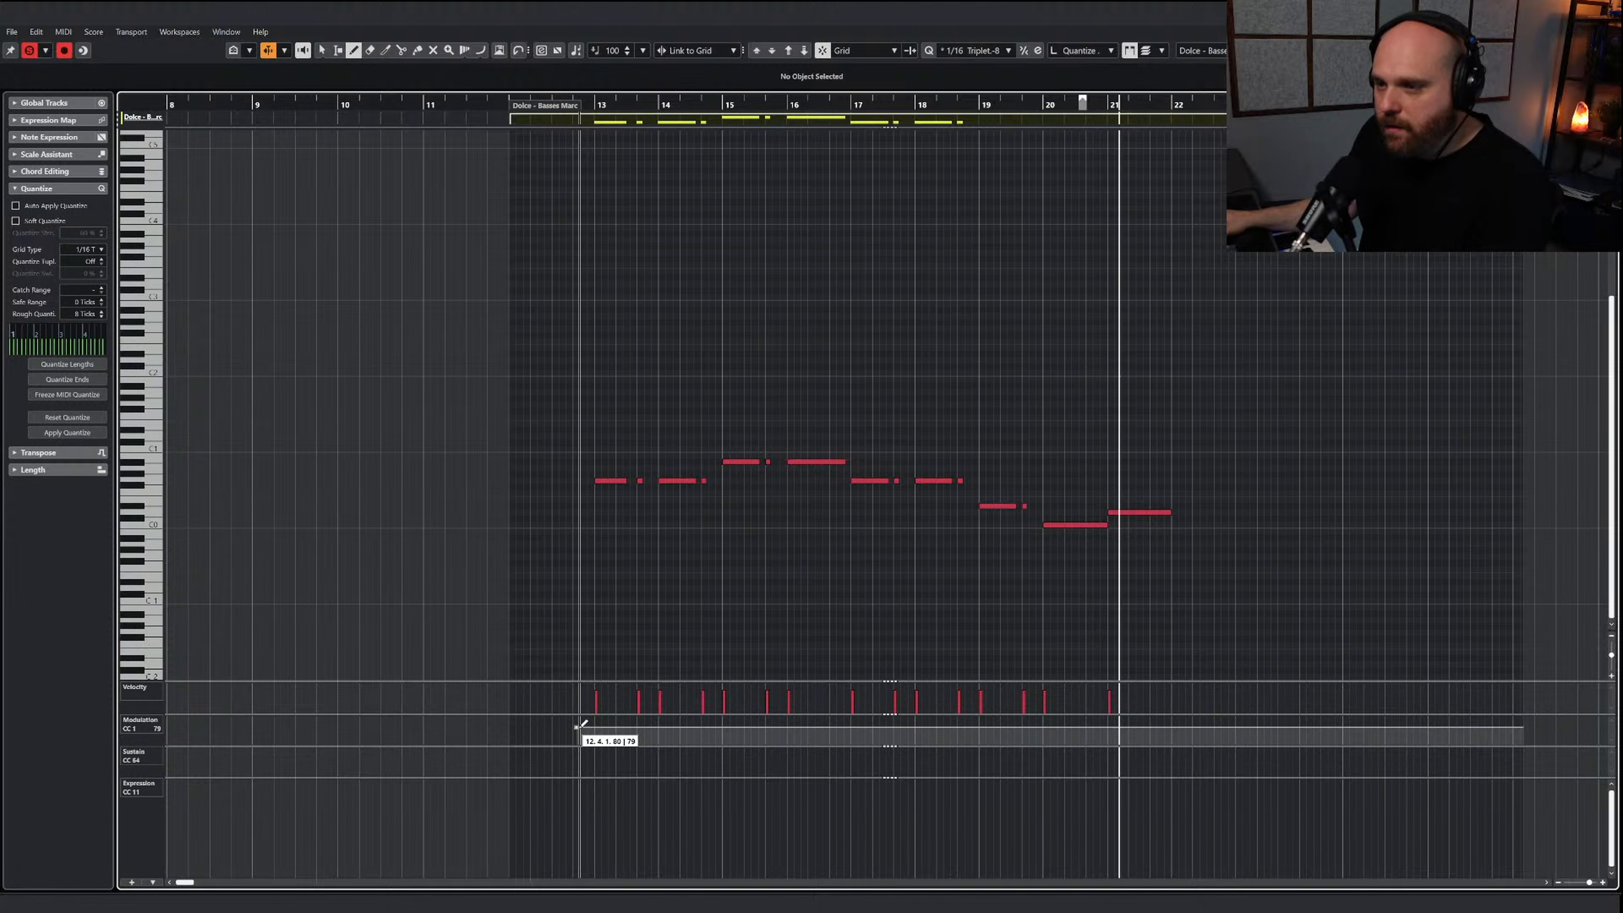
key(1)
key(Return)
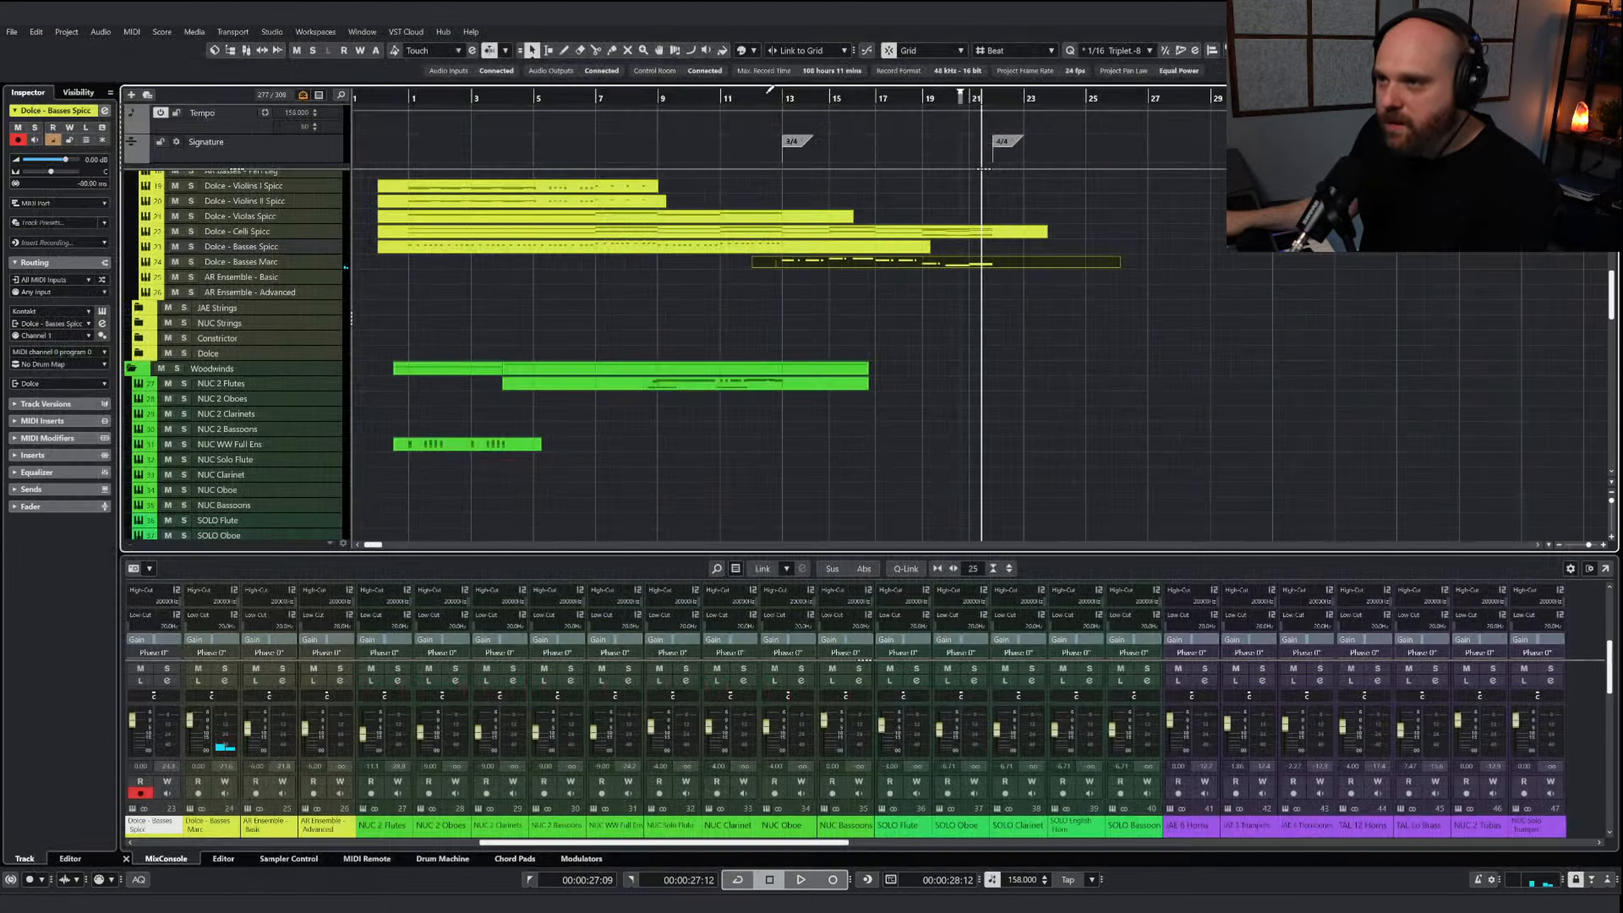
Play the arrangement from around bar 13 through the end of bar 21, bringing the string channels into view in the mixer
click(752, 99)
key(space)
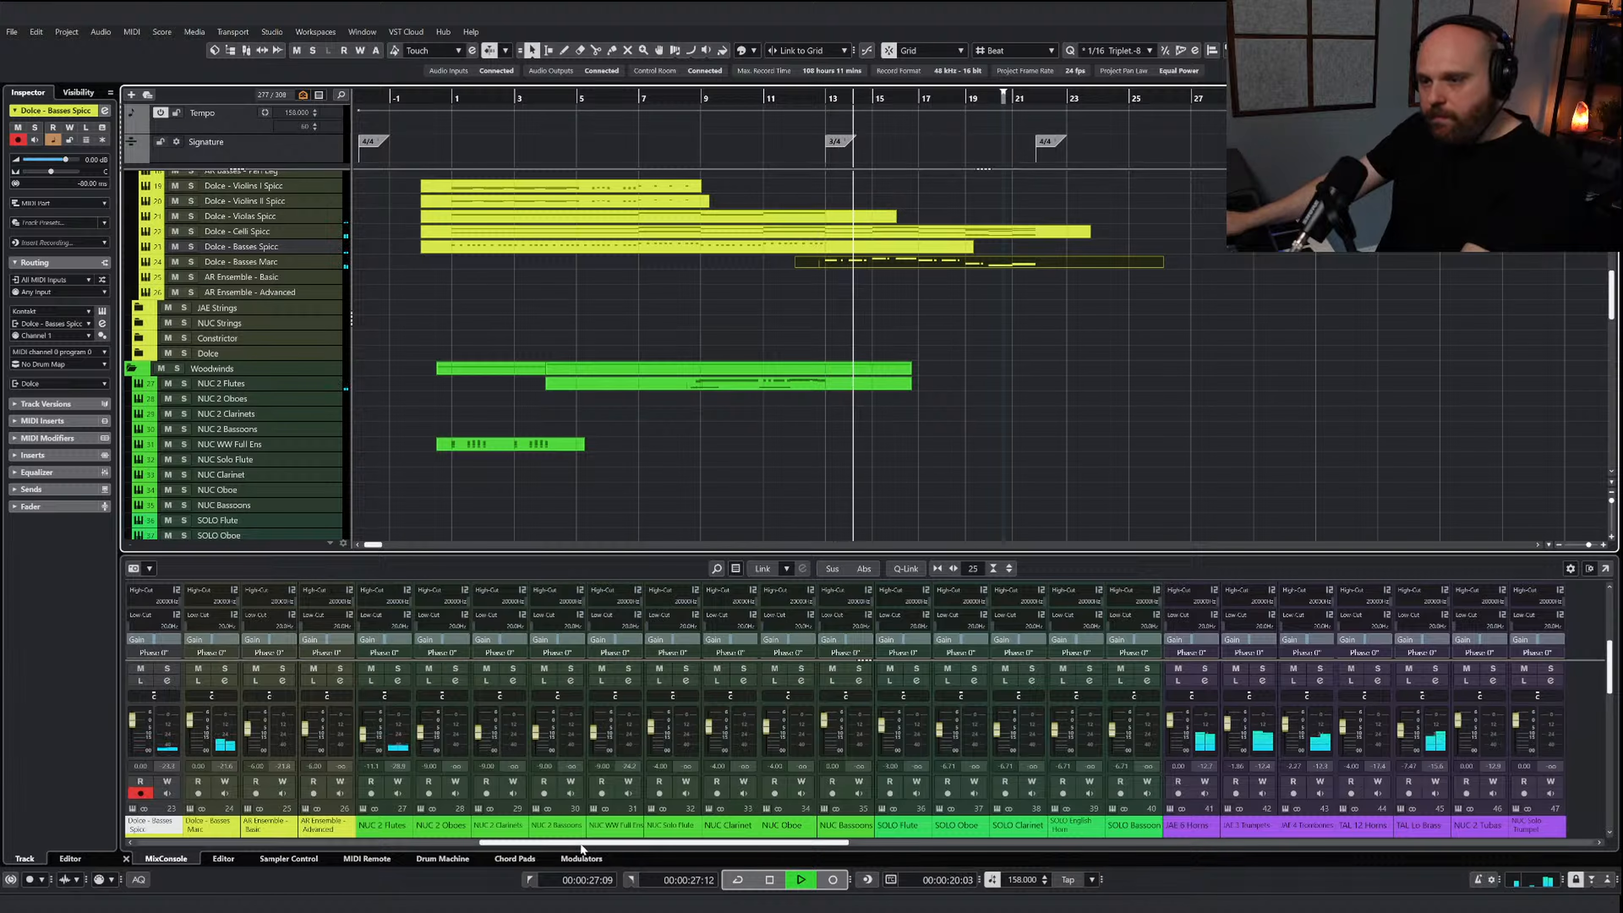
drag(581, 844, 494, 847)
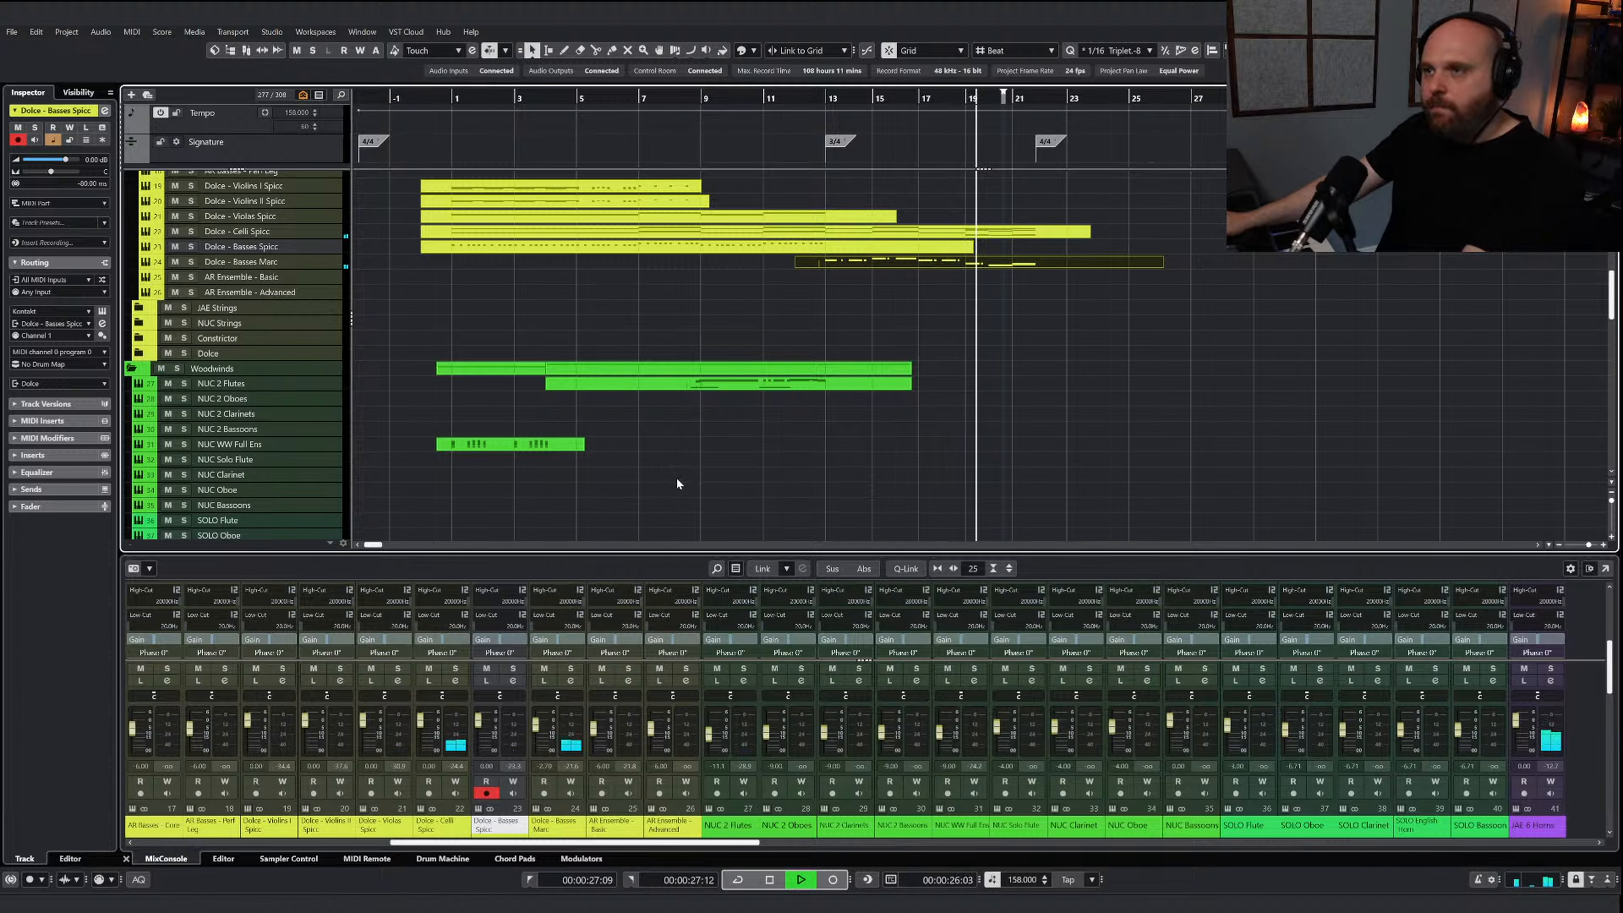
scroll(886, 414, up, 5)
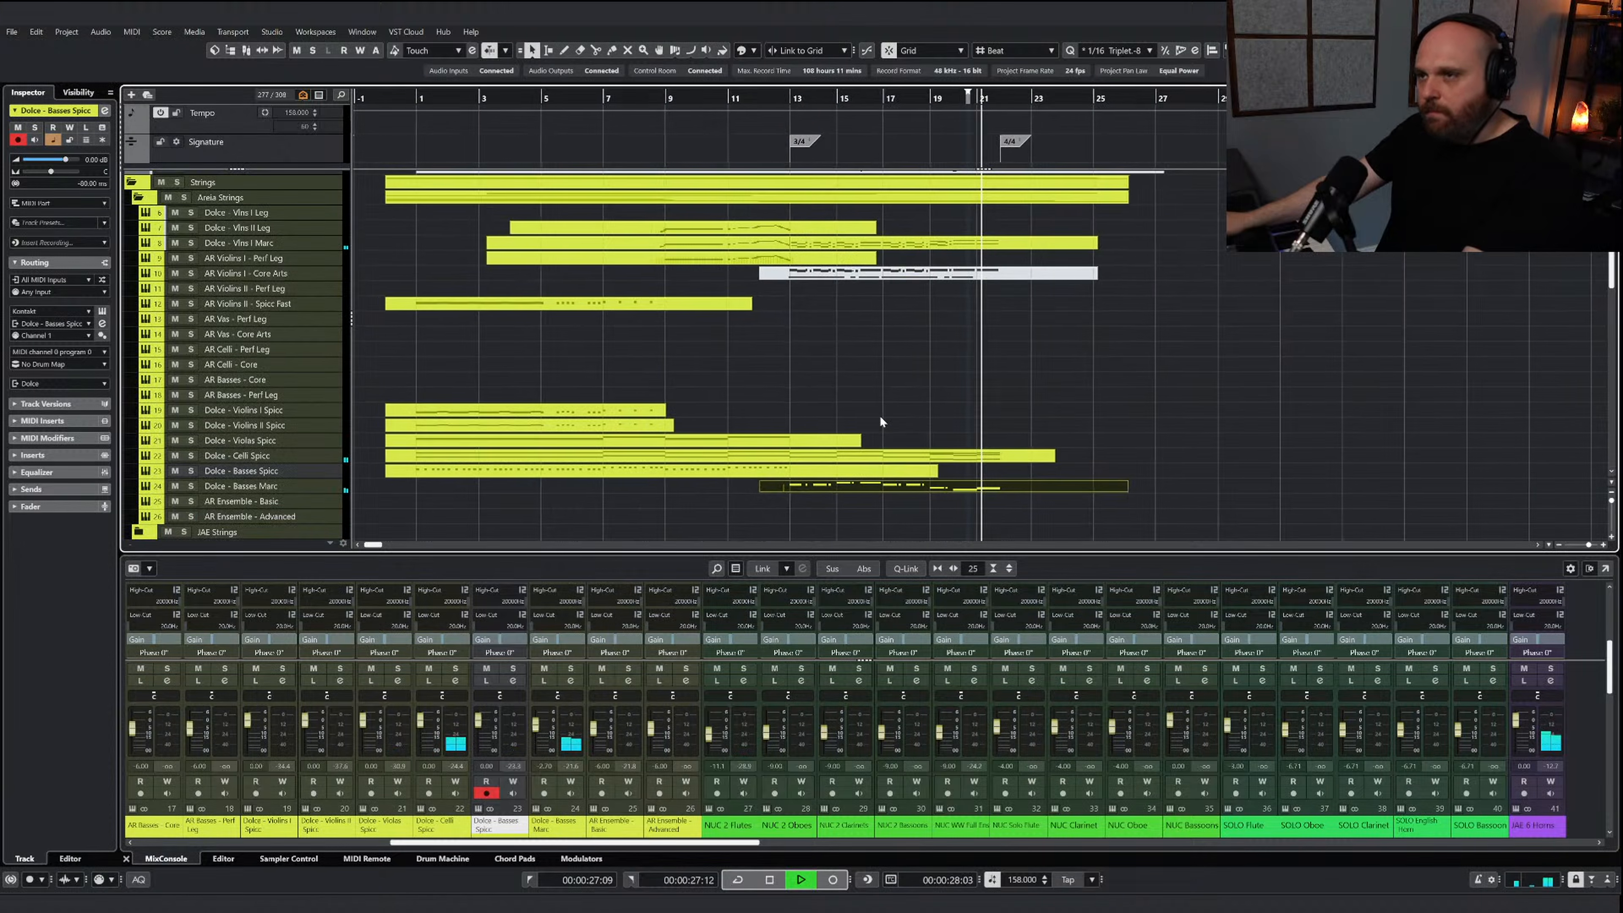
key(space)
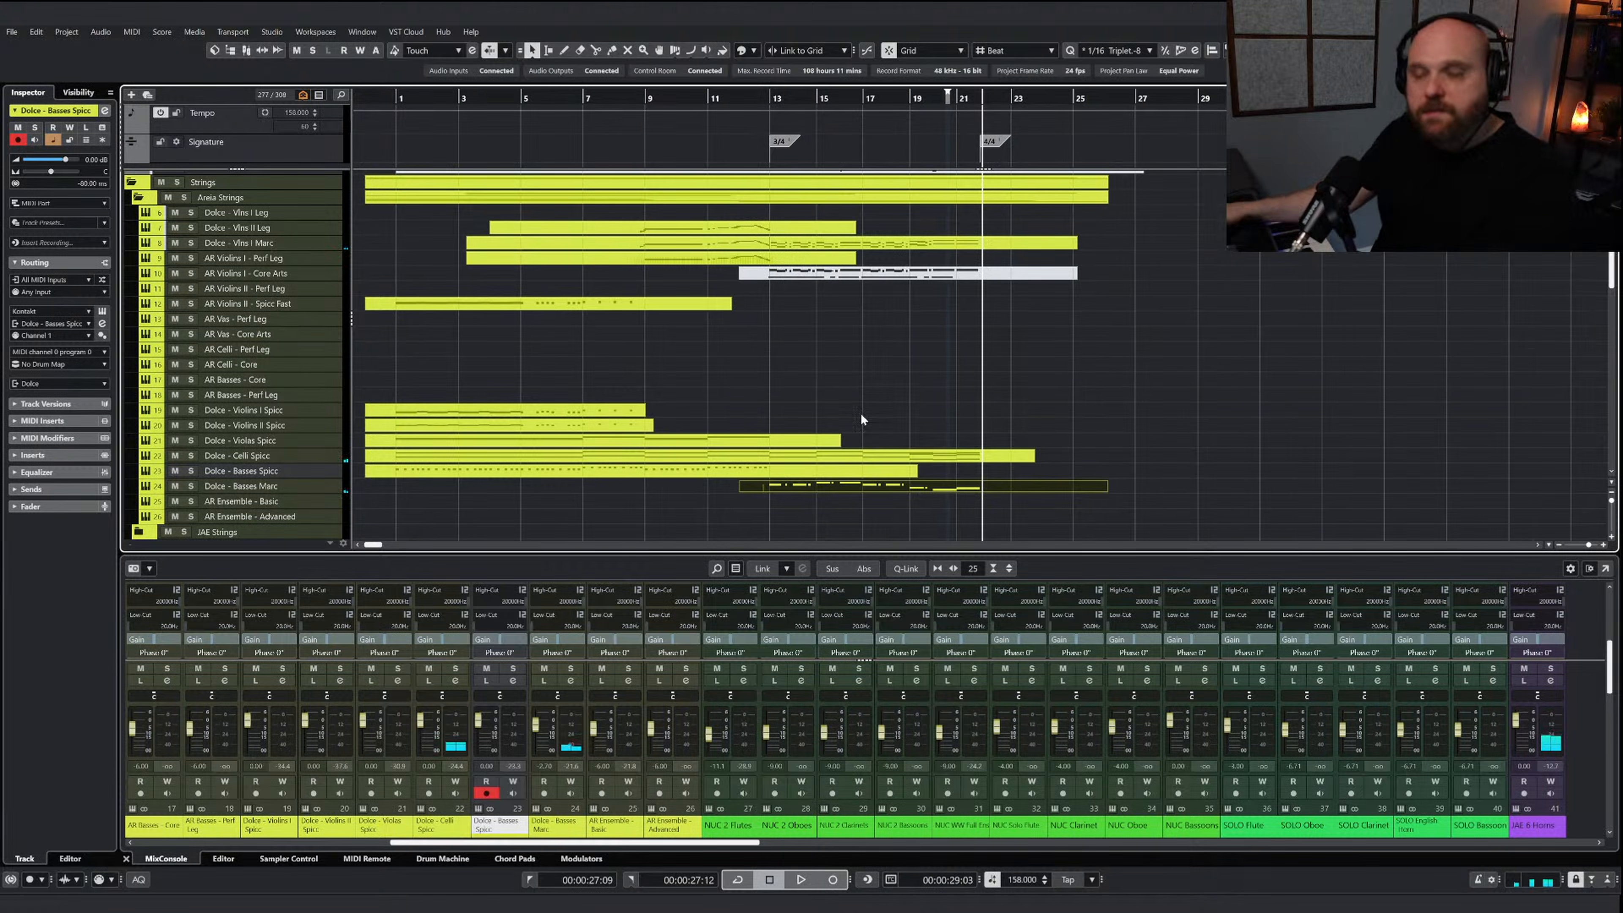
Copy the JAE horns, trumpets and trombones notes of bars 13 through 21 without keyswitches and place the playback cursor at bar 13
scroll(856, 406, up, 3)
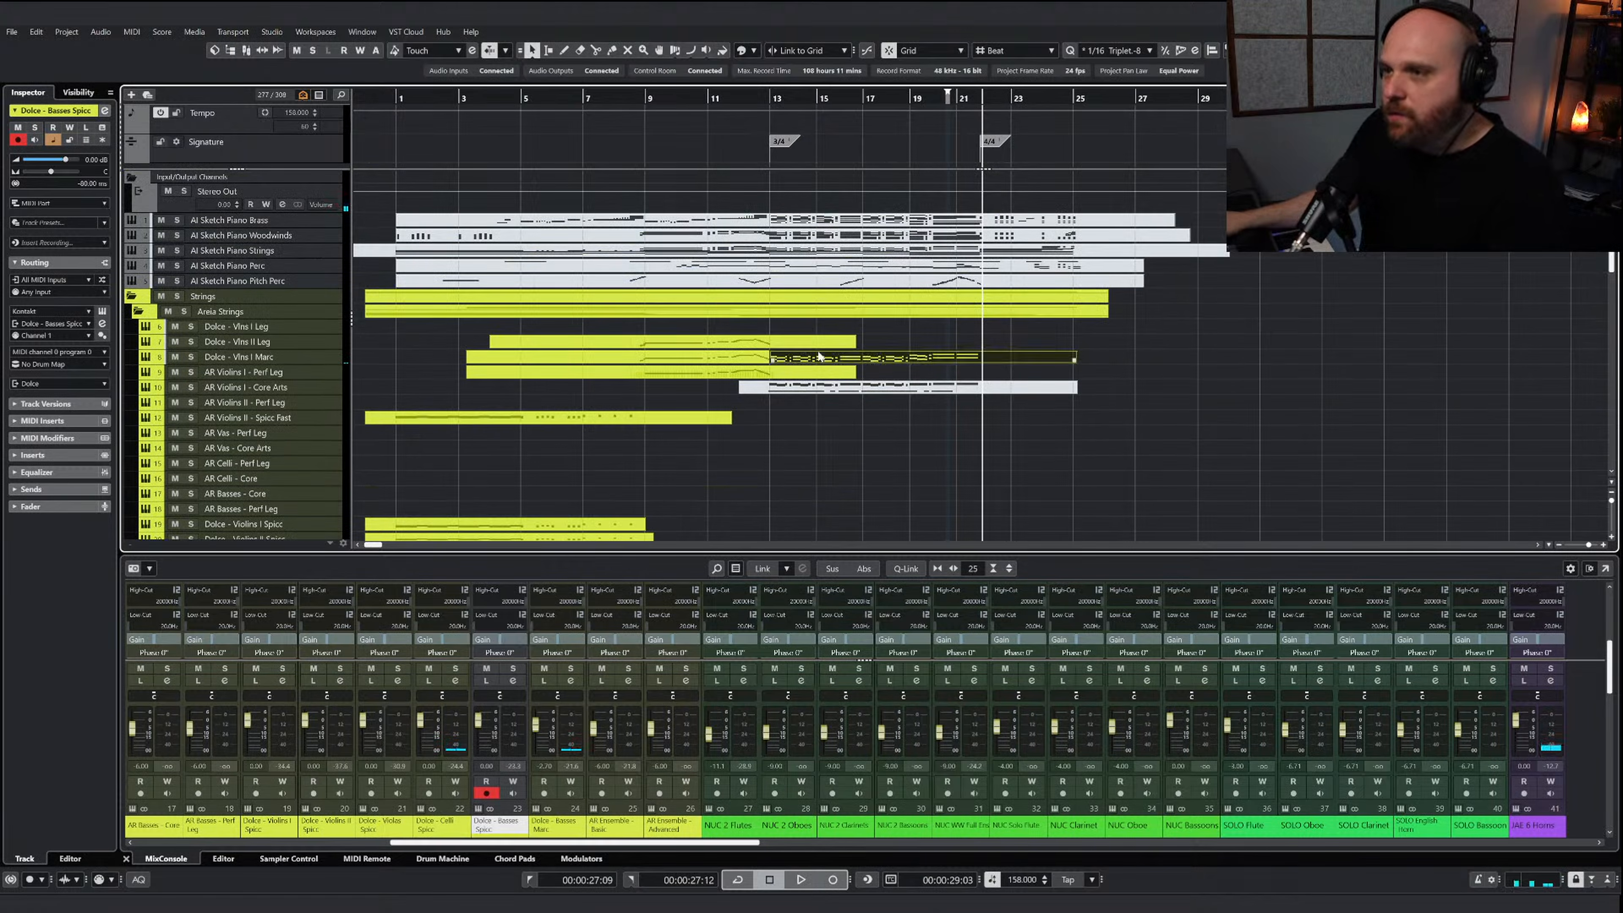
scroll(835, 444, down, 8)
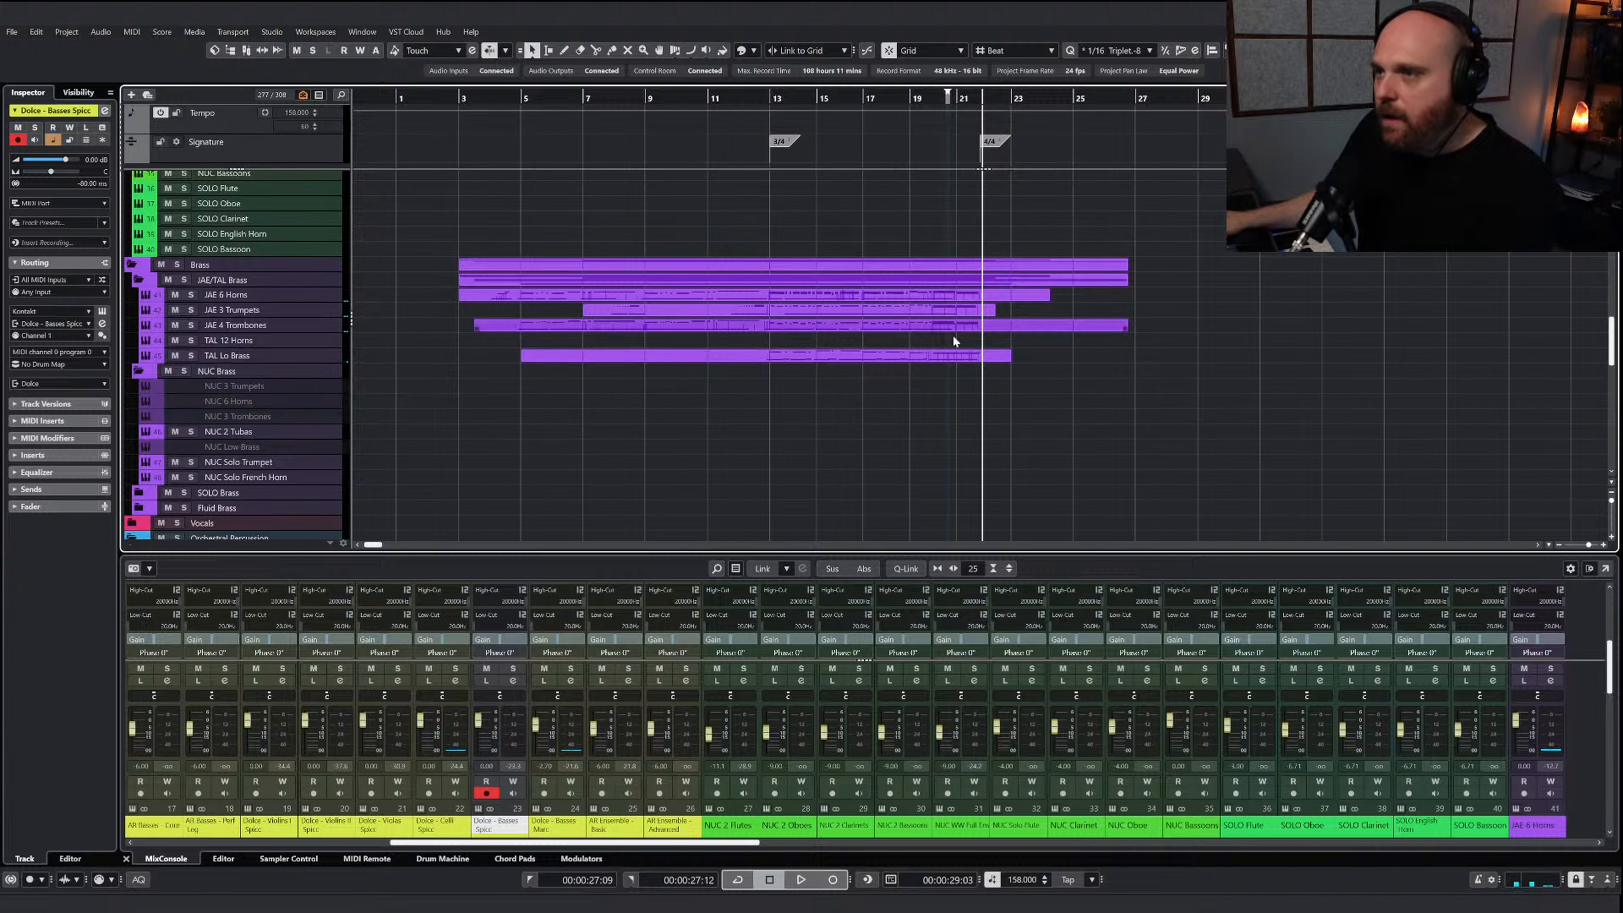
drag(838, 297, 823, 296)
key(Return)
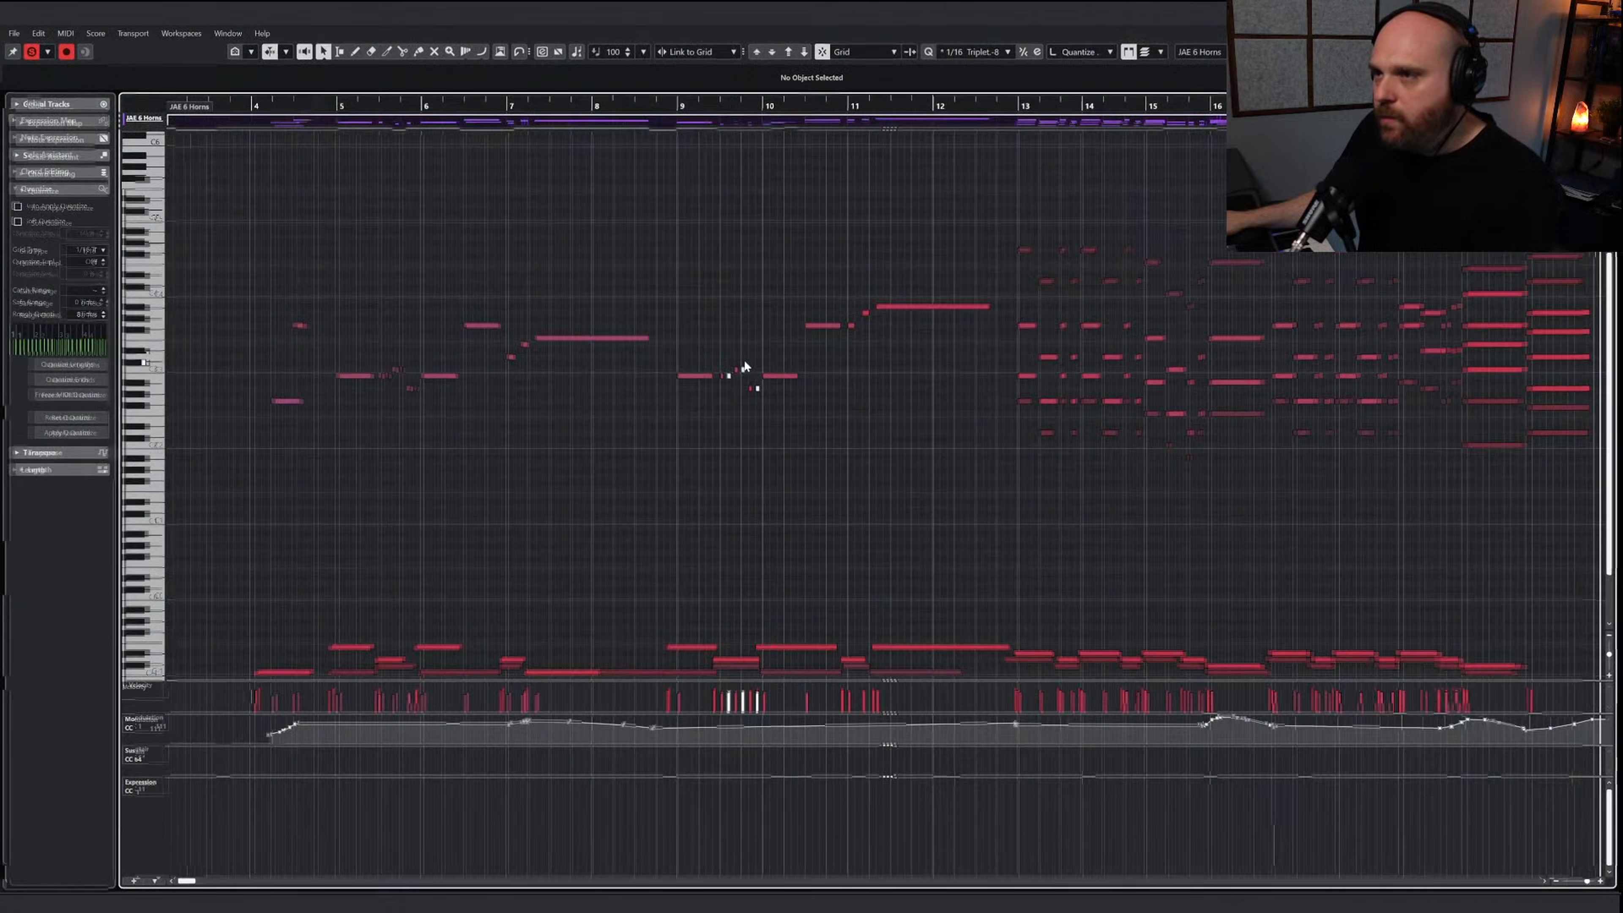
key(g)
key(g)
drag(1007, 484, 483, 217)
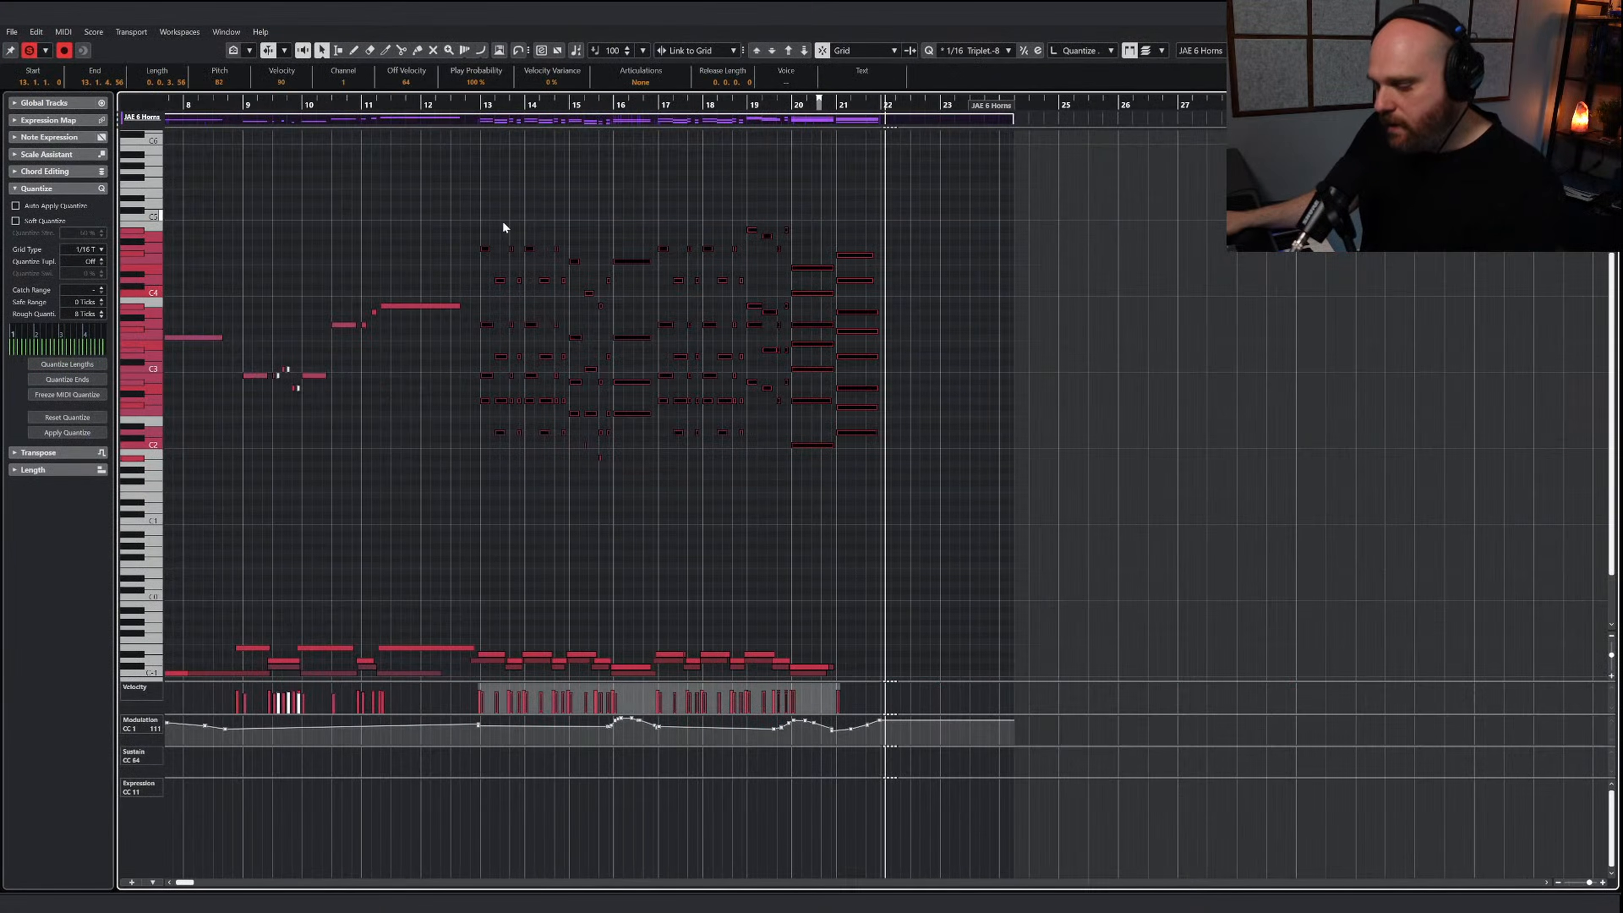
click(481, 109)
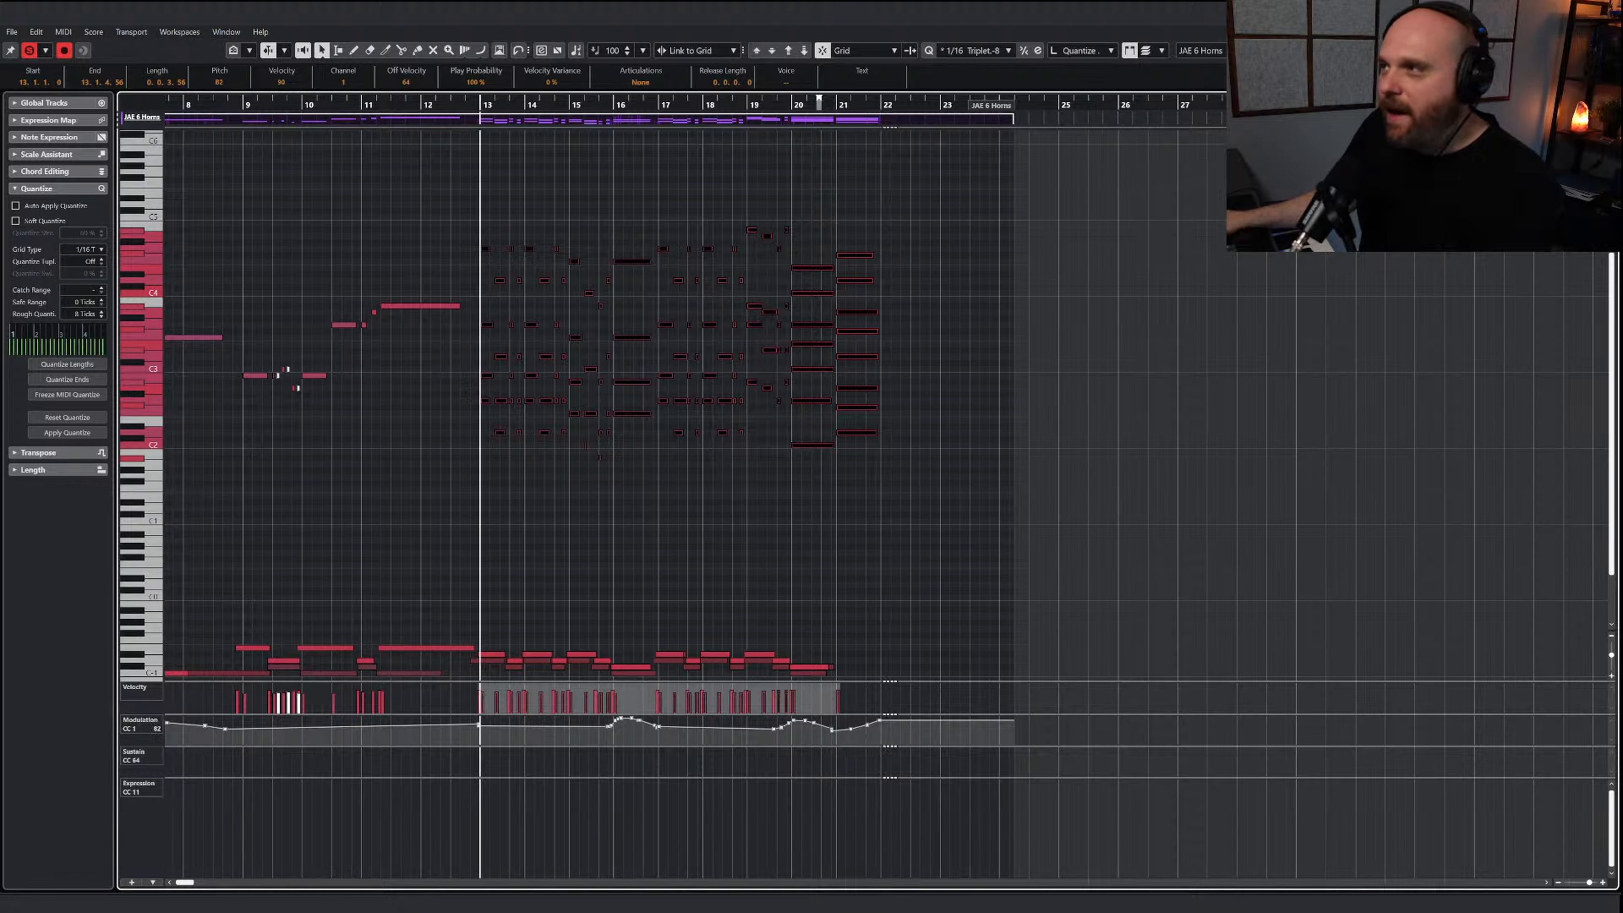
key(Return)
Extend the NUC WW Full Ens part to about bar 27 and paste the brass notes into it at bar 13
scroll(717, 379, down, 6)
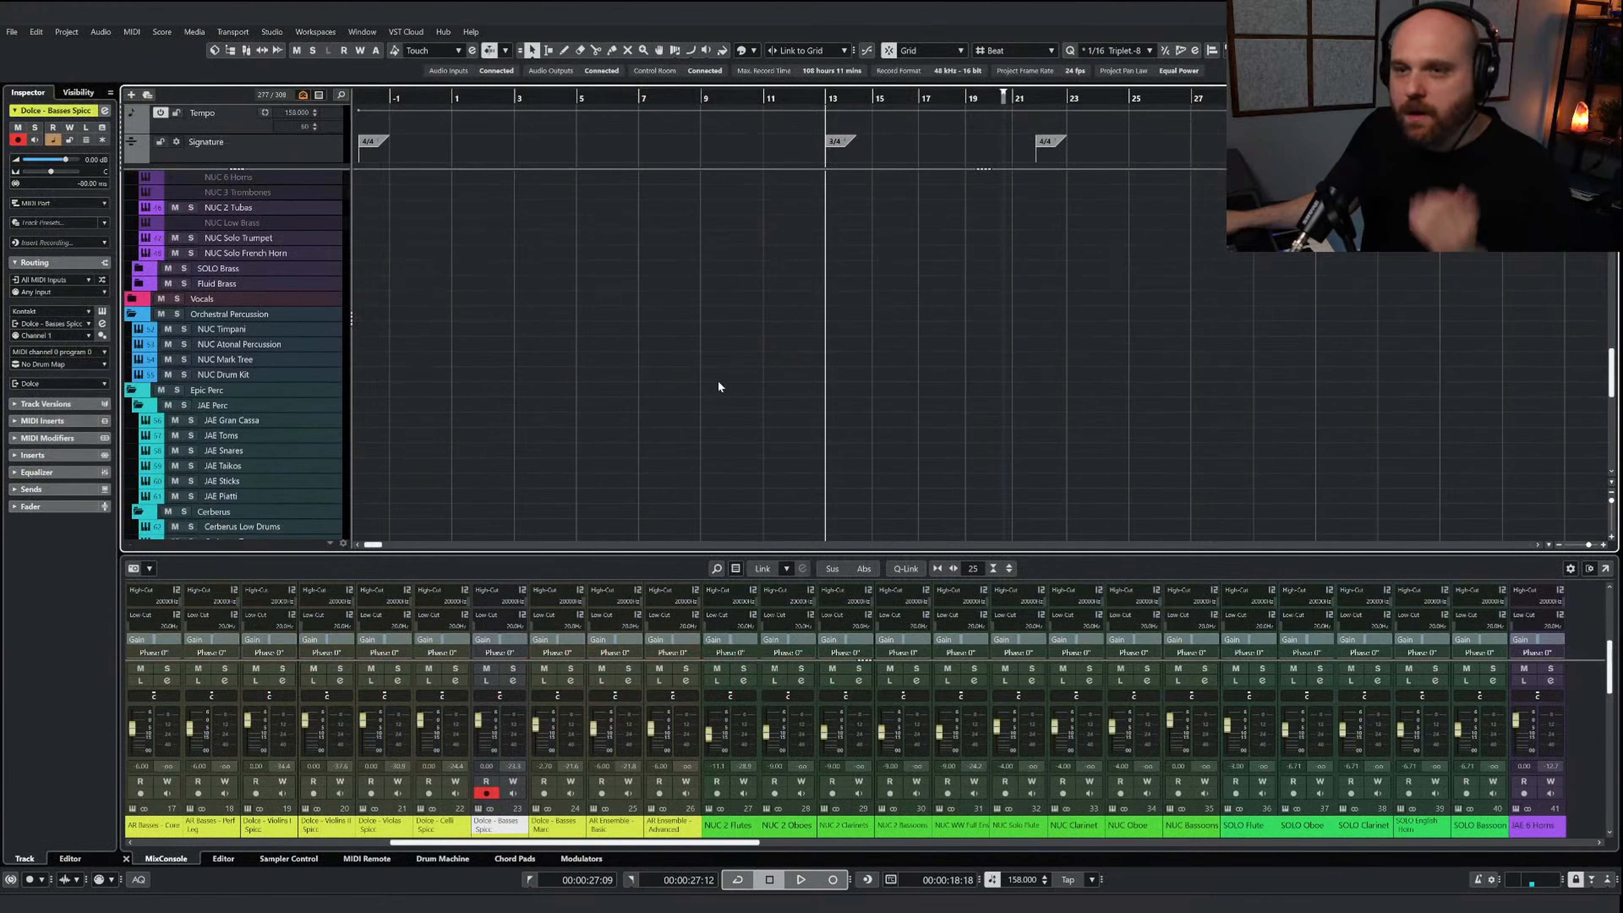
scroll(716, 380, up, 2)
scroll(716, 380, down, 2)
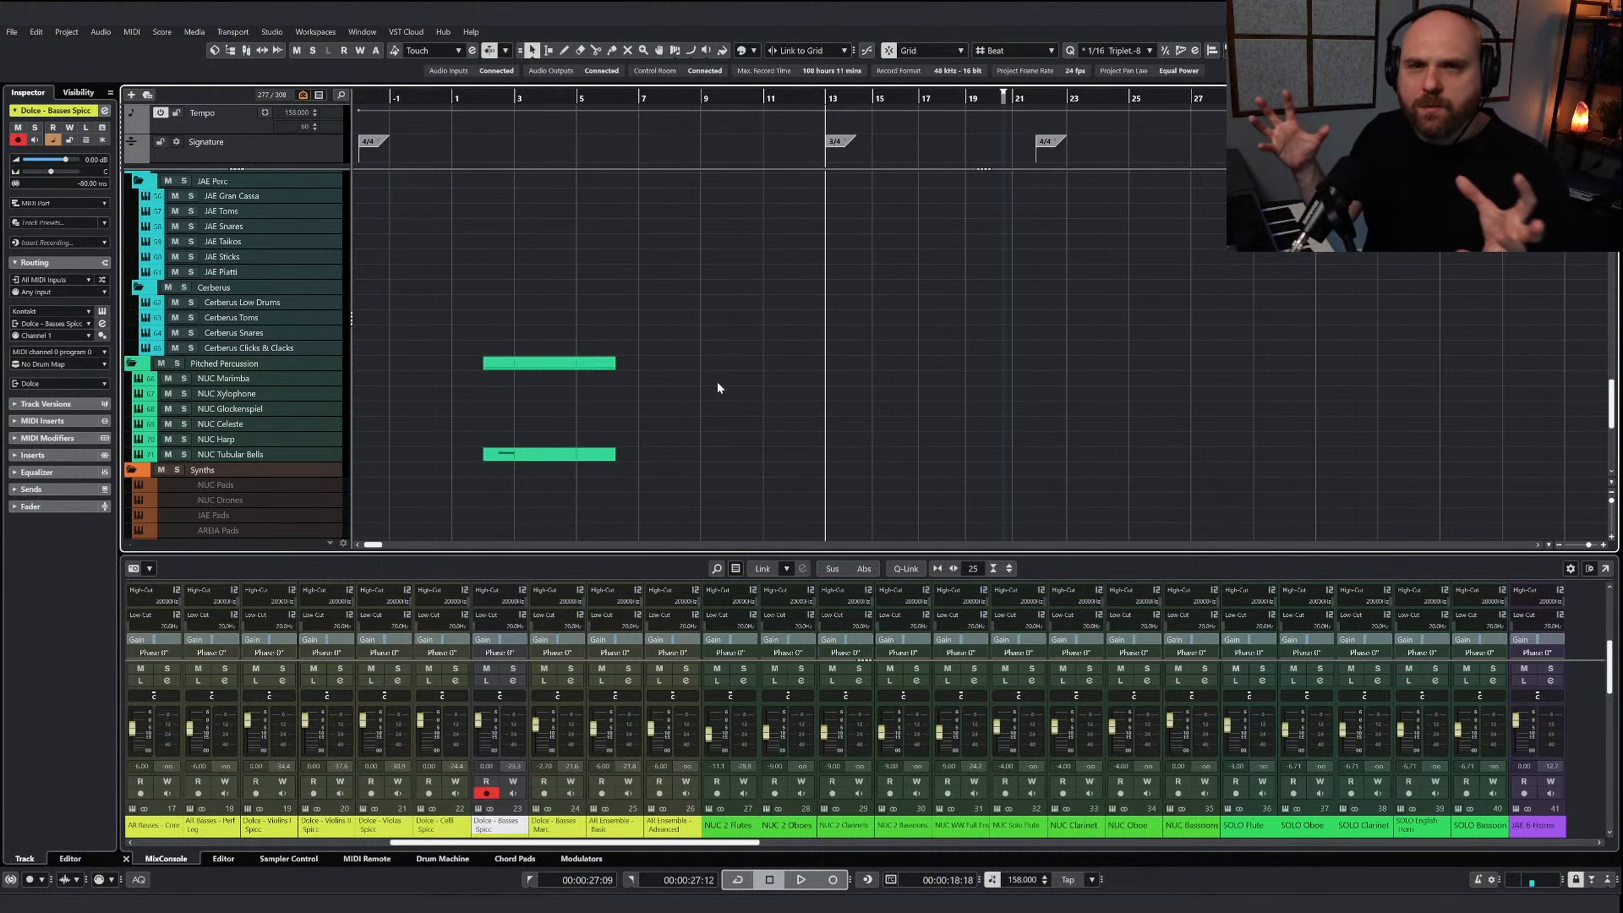
scroll(716, 380, up, 3)
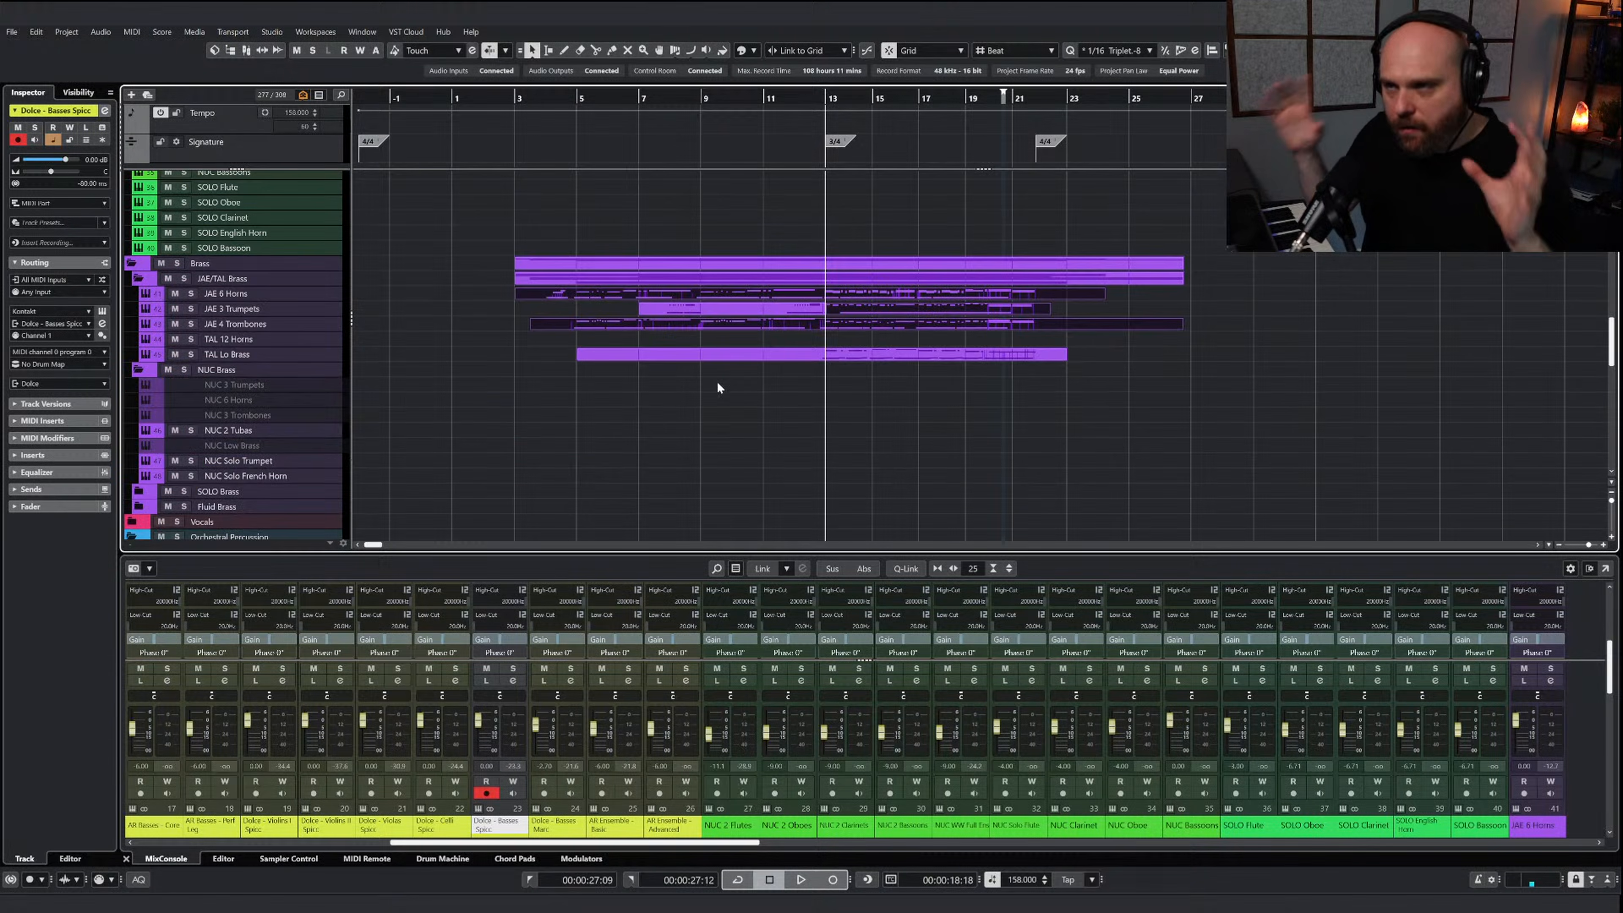
scroll(716, 381, up, 3)
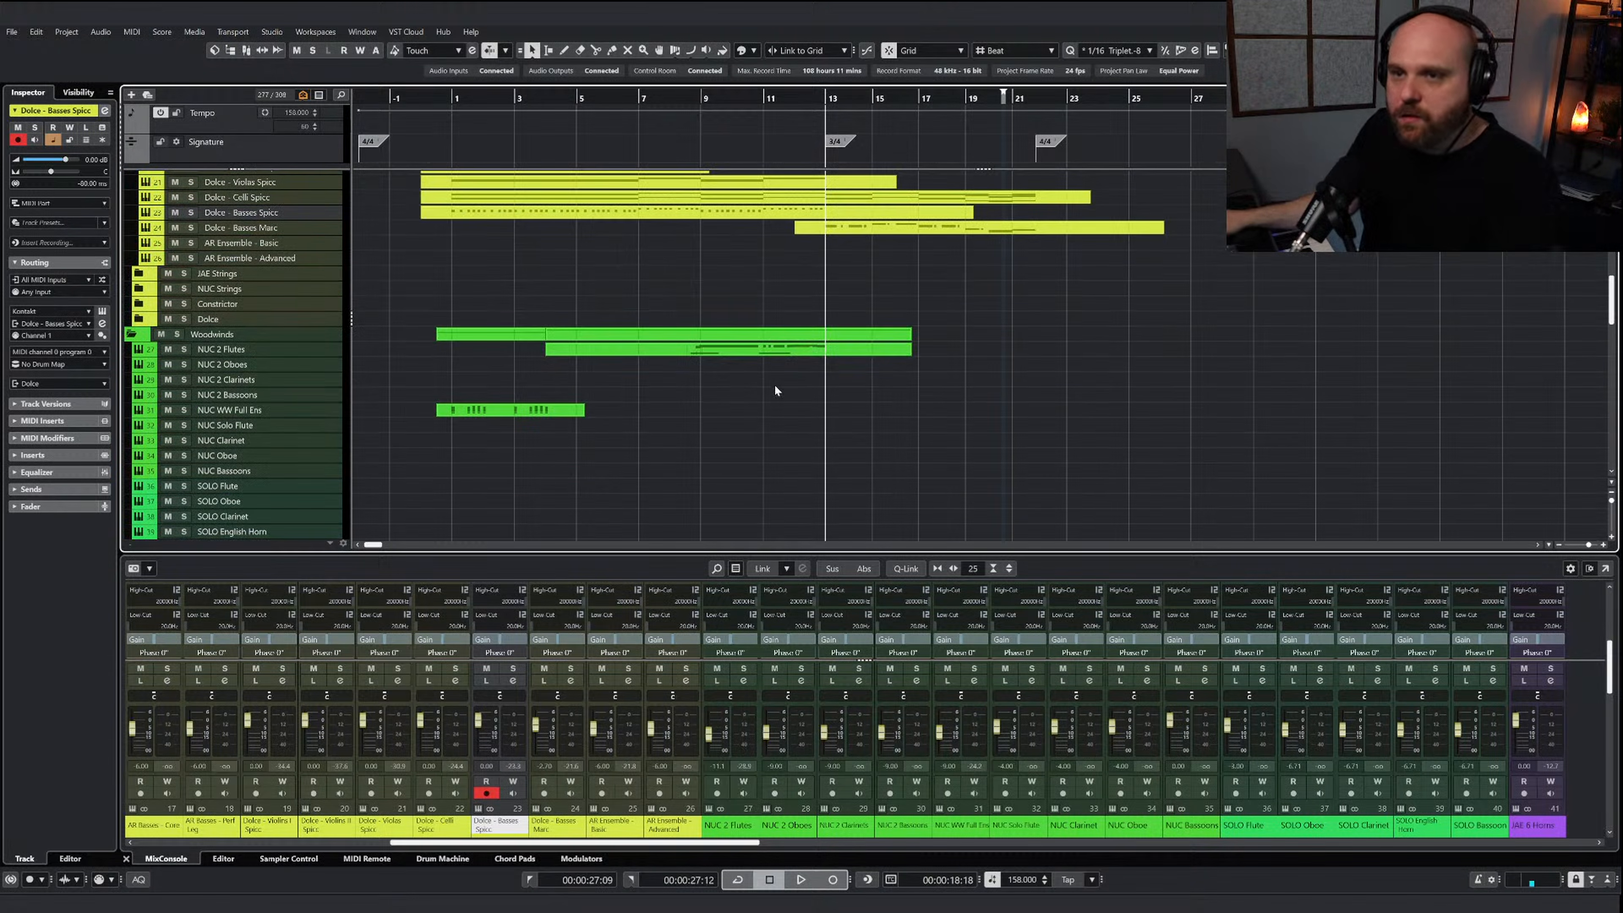
click(504, 410)
drag(583, 415, 1183, 446)
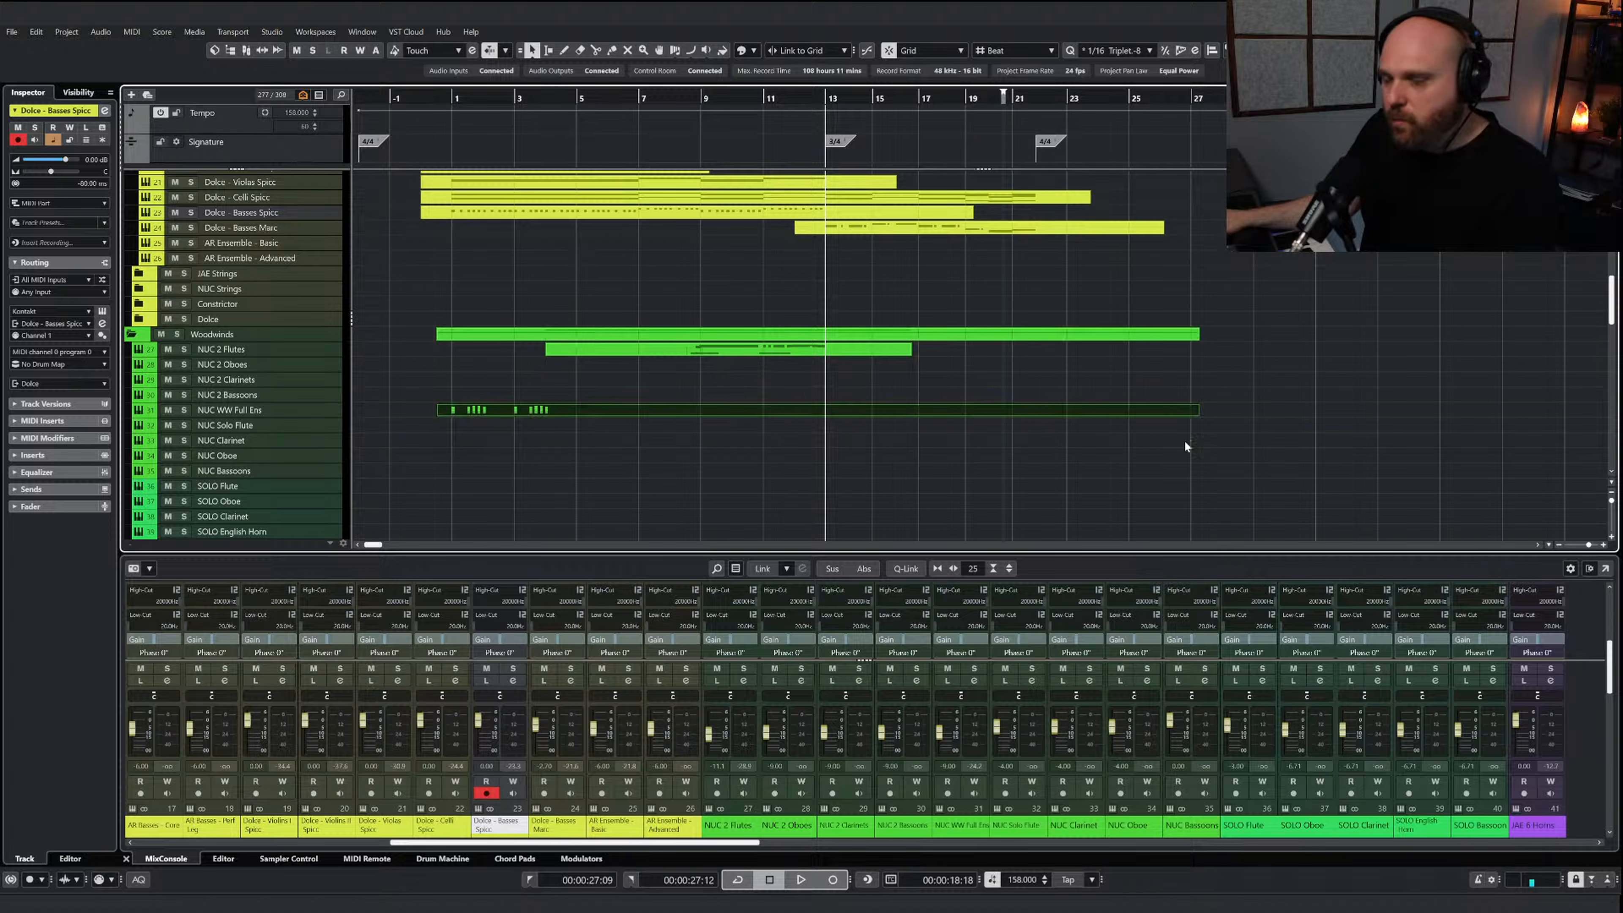
key(Return)
key(ctrl+v)
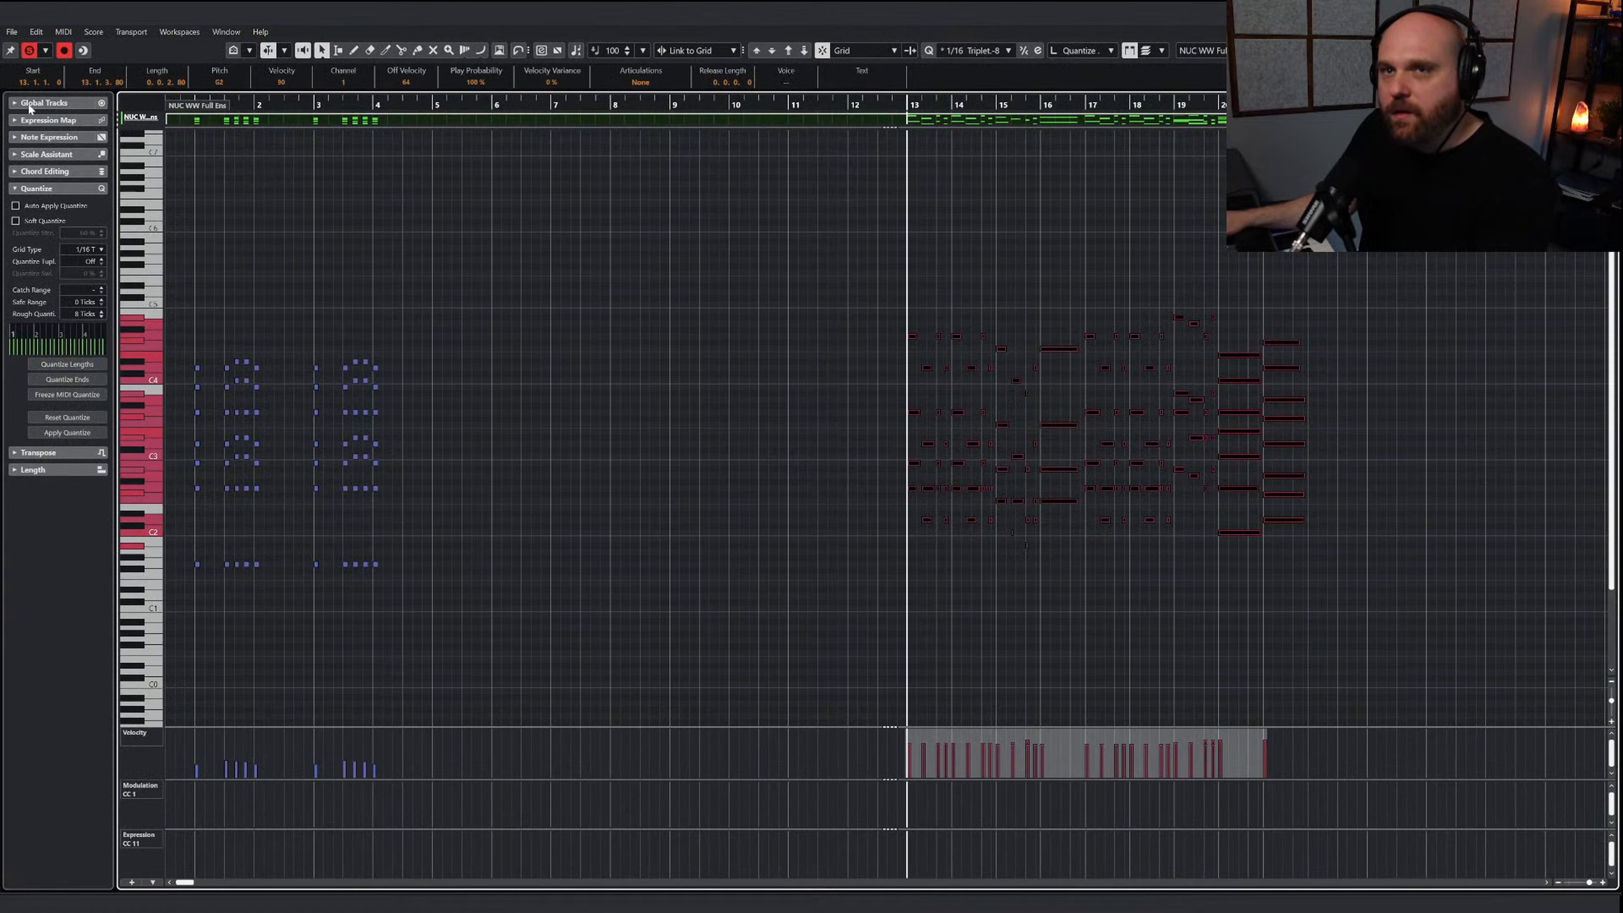
Add a C-1 keyswitch note from just before bar 13 to switch the Nucleus woodwinds to the Sustained articulation
key(space)
right_click(525, 359)
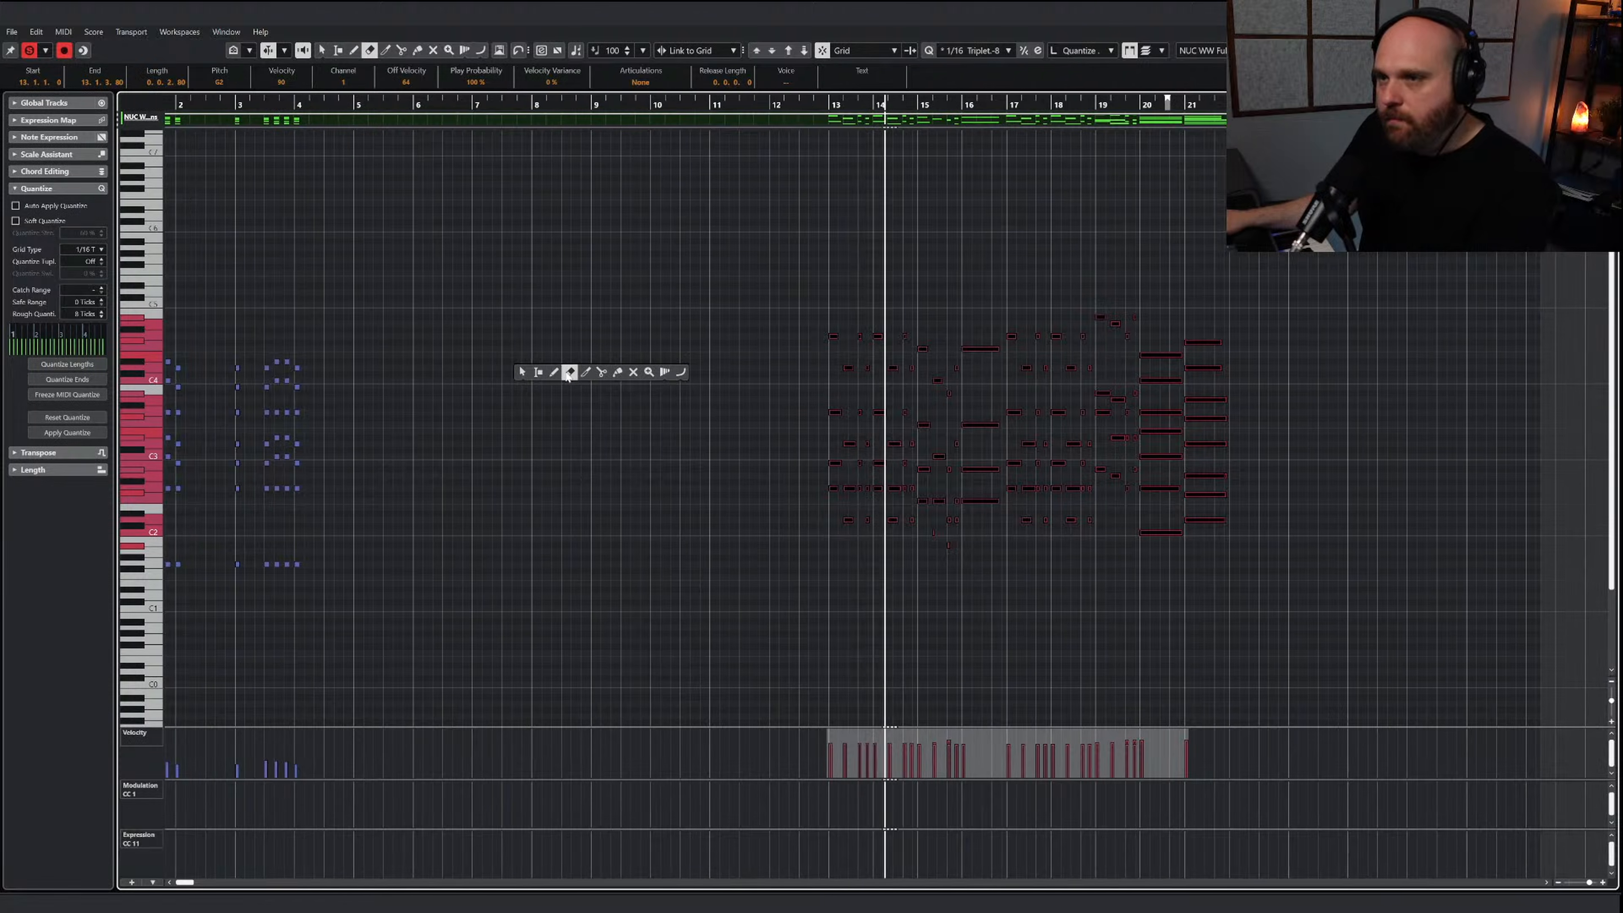
click(567, 372)
key(space)
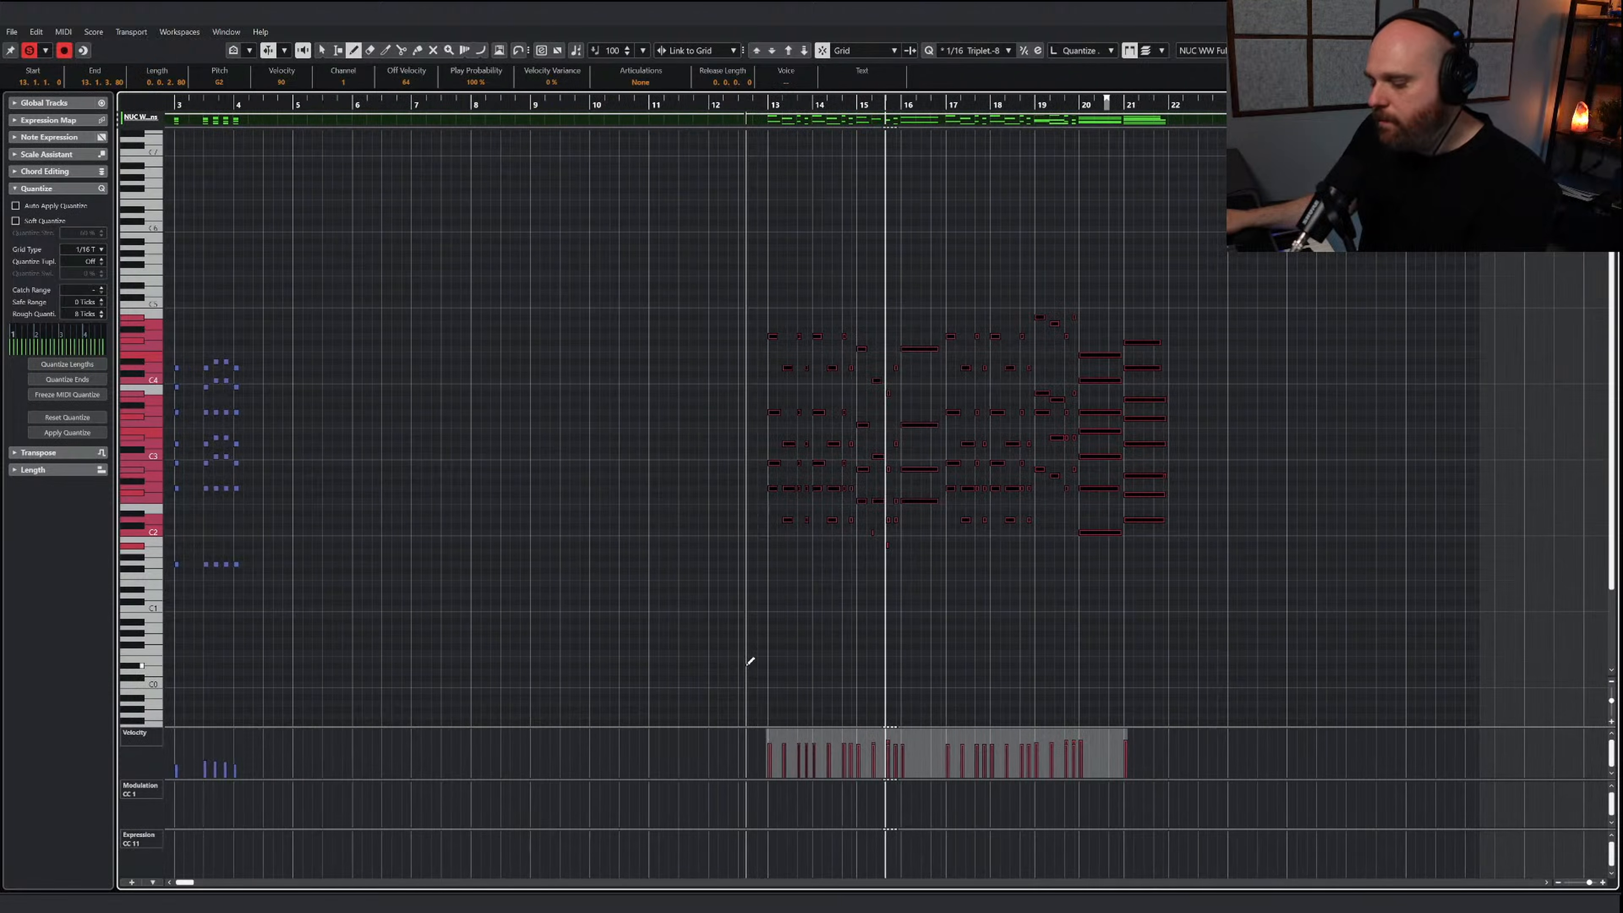
key(e)
drag(745, 683, 831, 684)
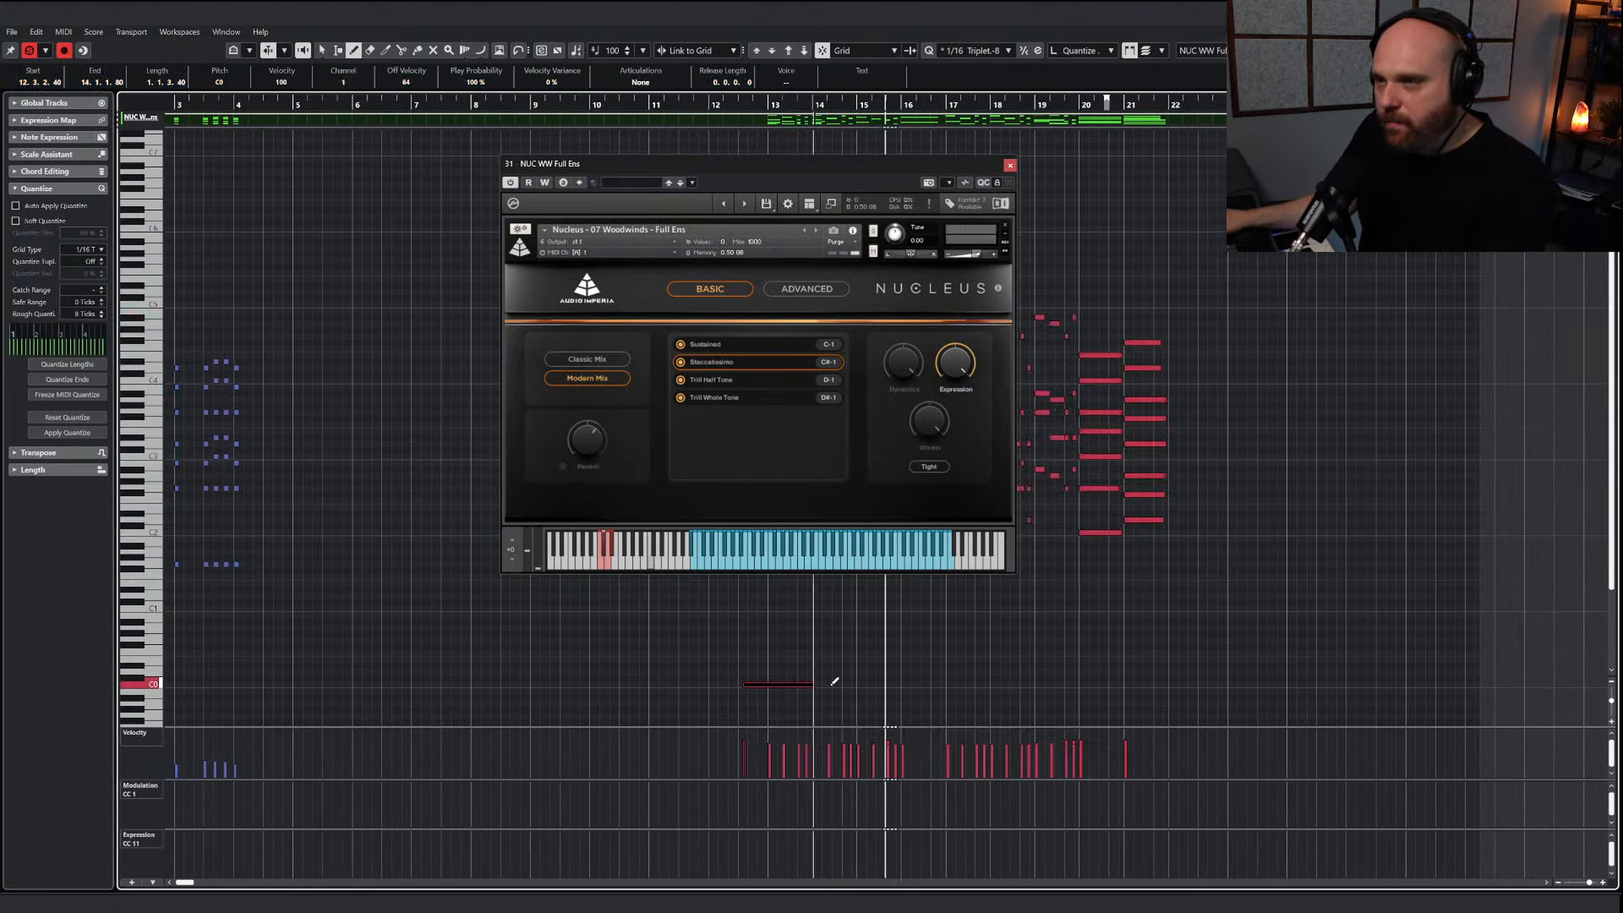
key(Down)
key(Down)
key(Down)
key(Down)
key(Down)
key(Down)
key(Down)
key(Down)
key(Down)
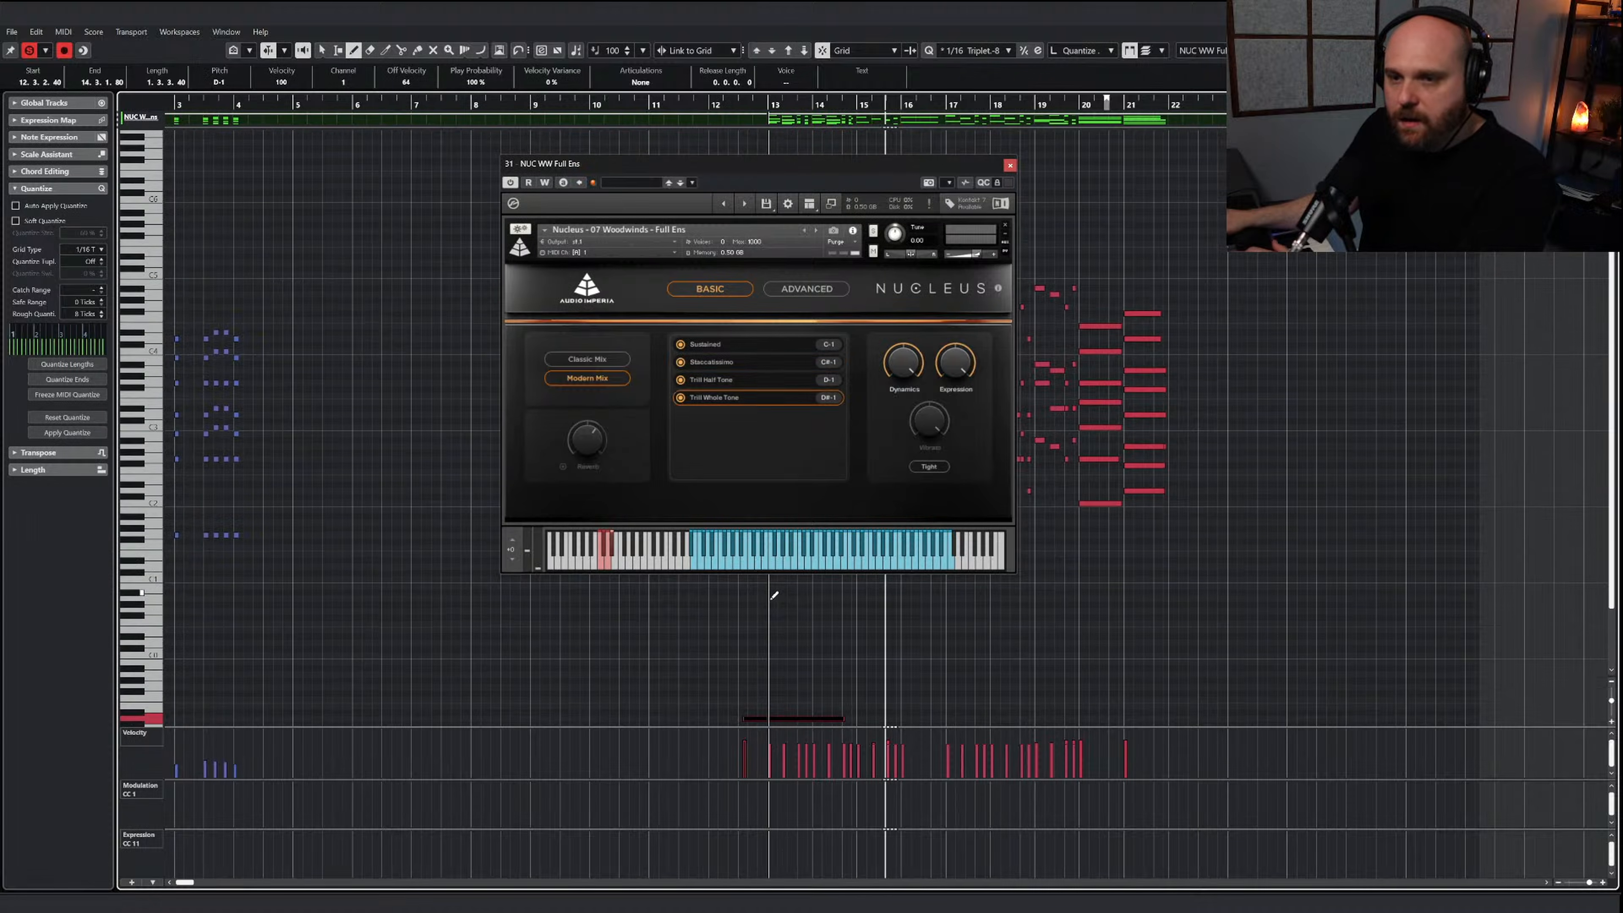
key(Down)
Set the woodwinds' Modulation CC 1 to 123 from bar 12 during playback and move the instrument window off the notes
key(space)
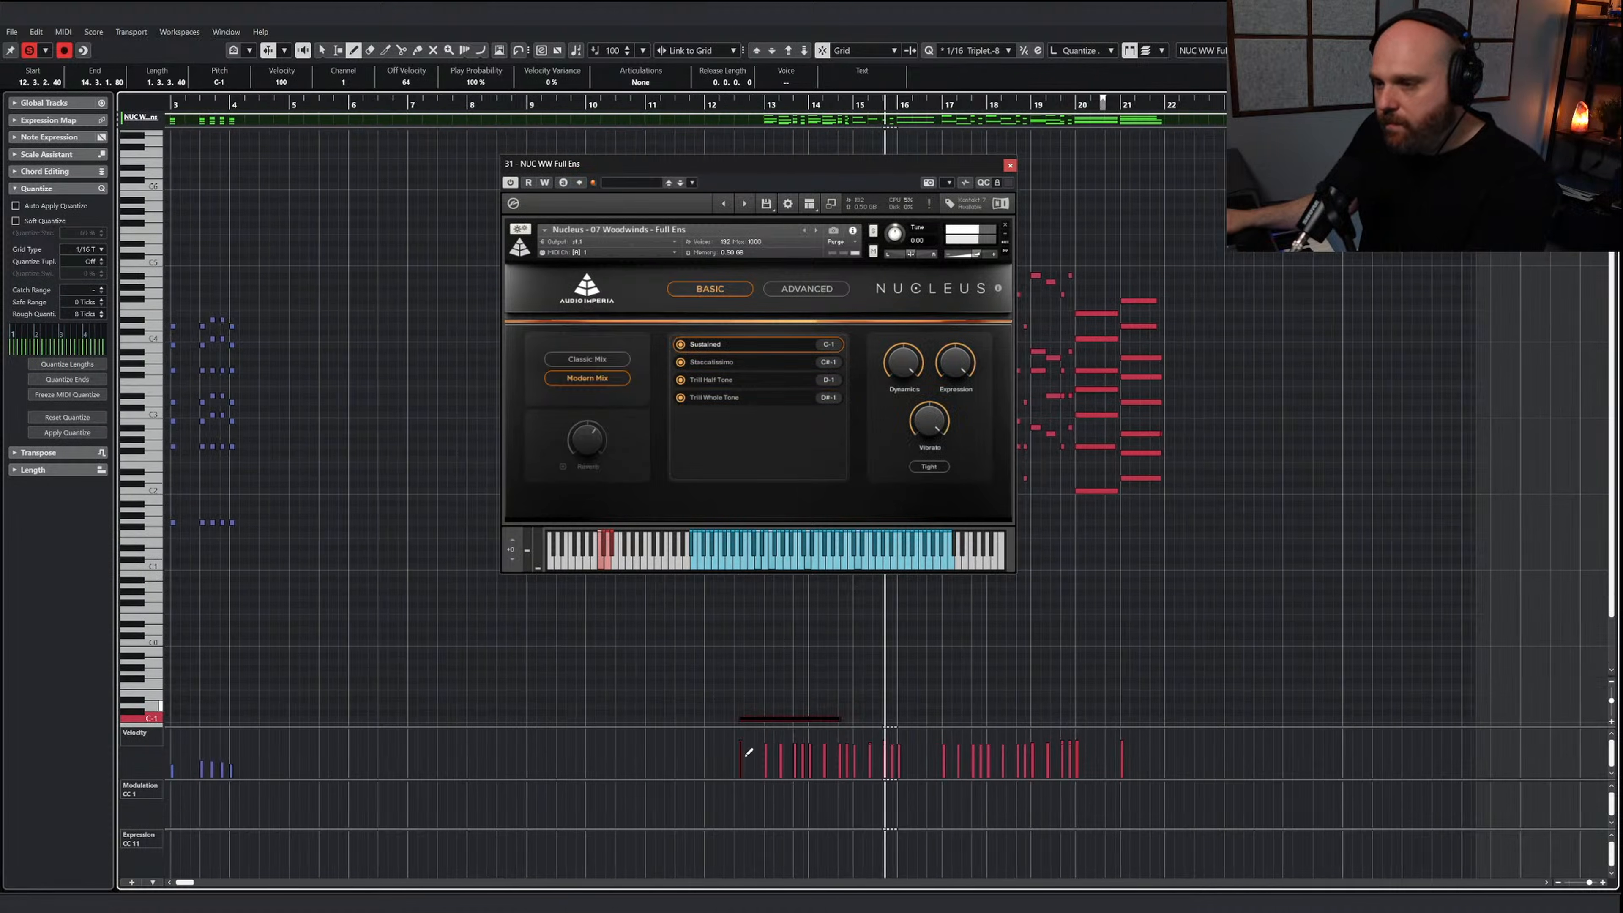
click(694, 784)
drag(934, 166, 462, 161)
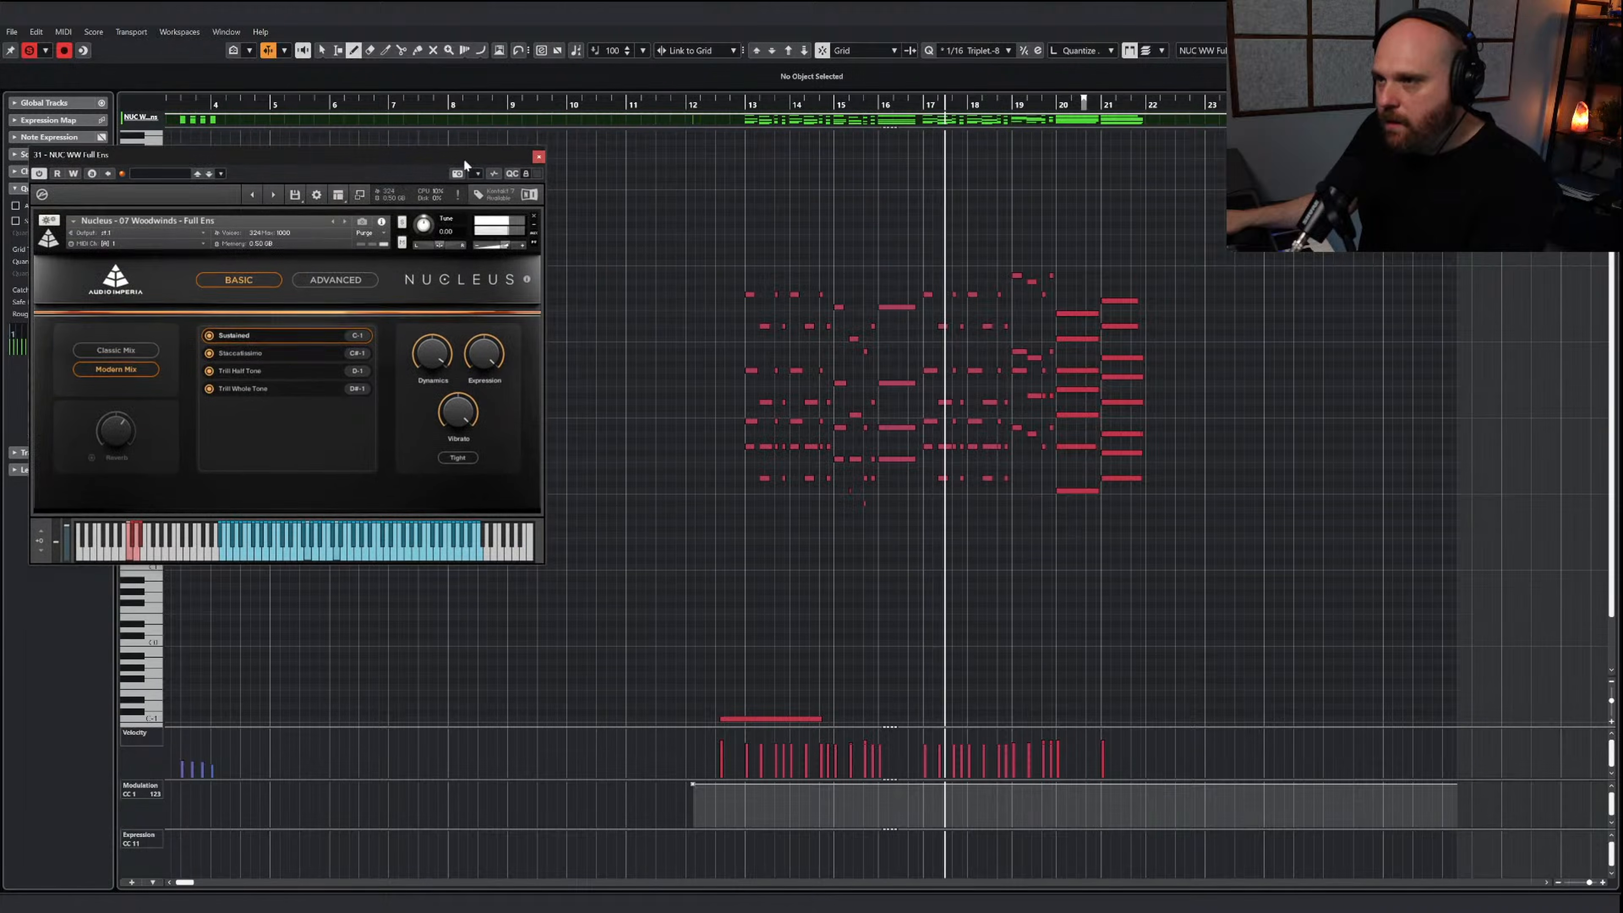
Transpose the woodwind notes of bars 13 through 21 up one octave, excluding the keyswitch, and audition them
key(1)
drag(1265, 555, 566, 230)
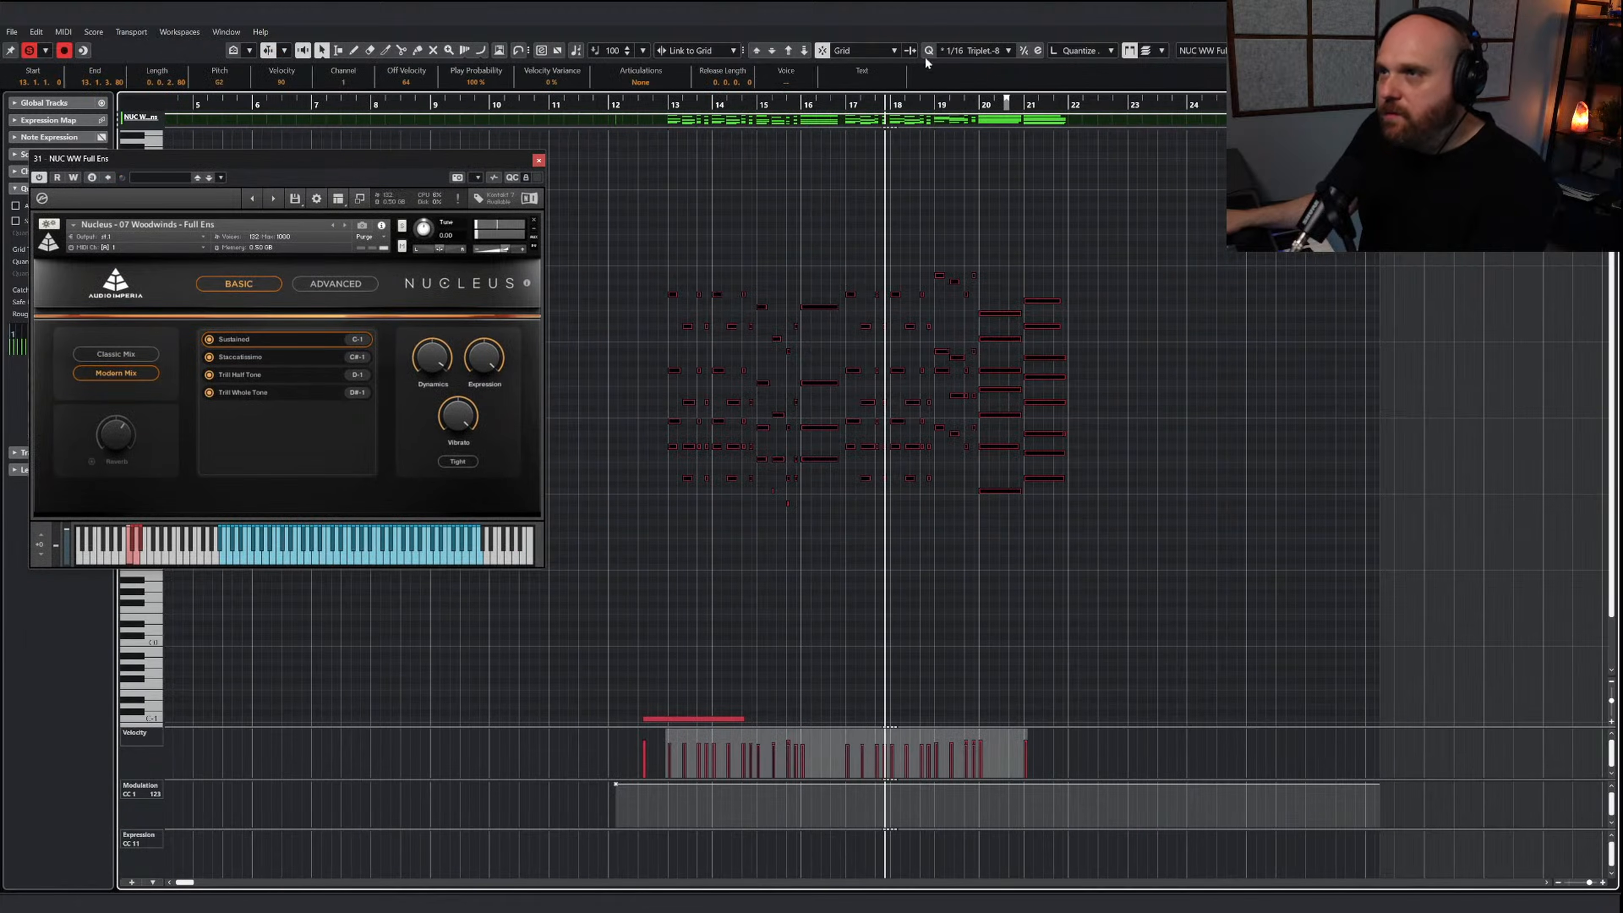
click(782, 50)
click(671, 114)
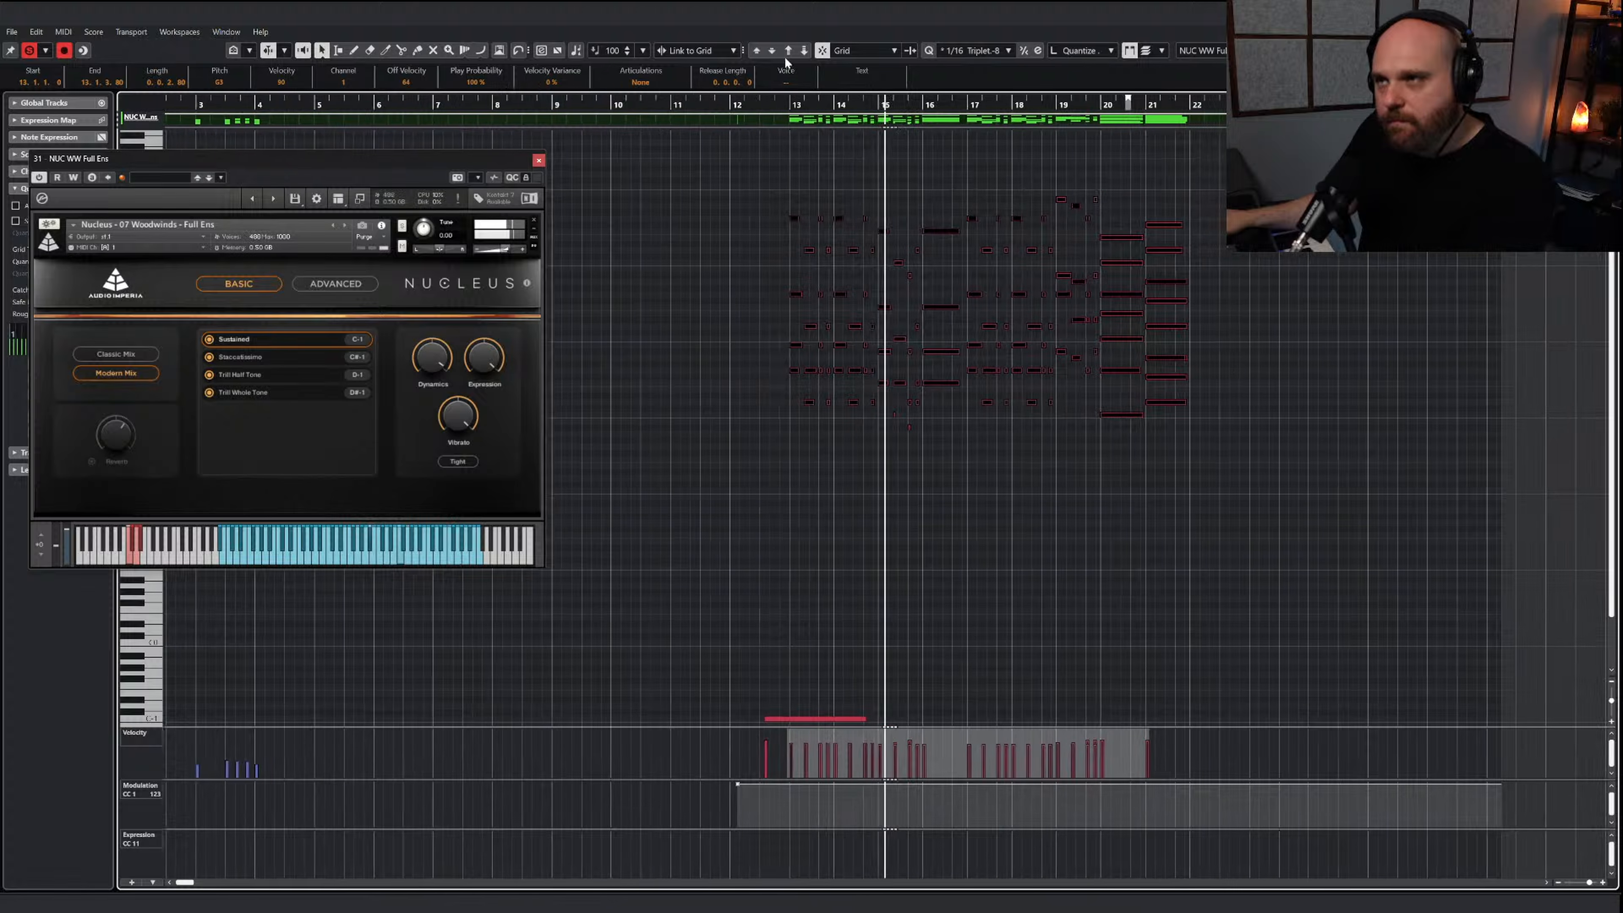
click(787, 50)
click(804, 51)
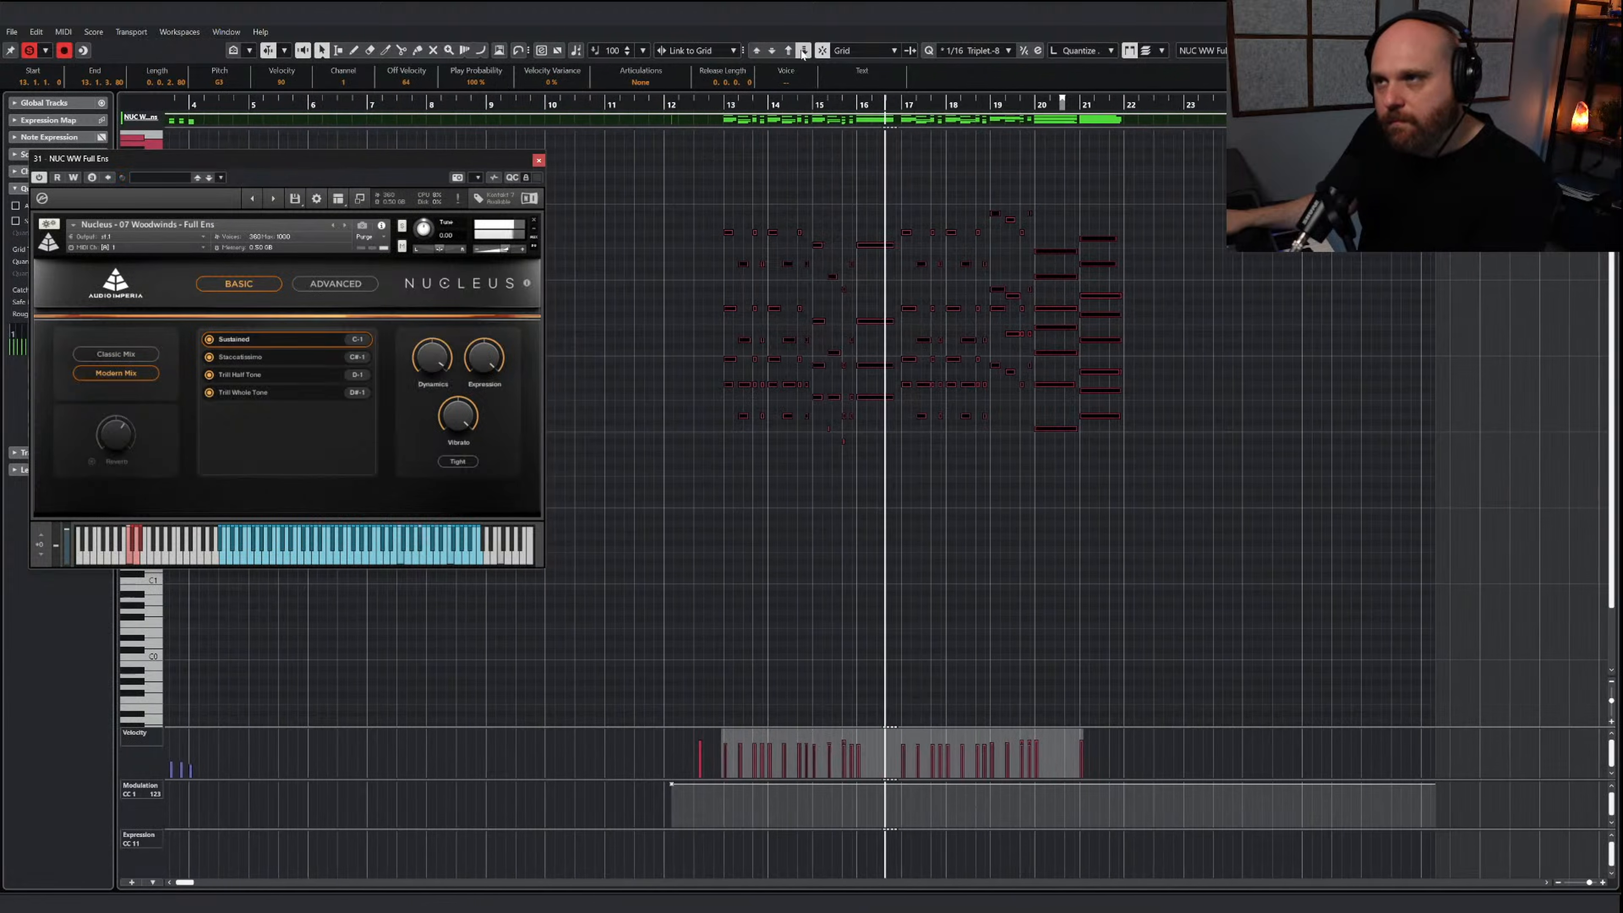
key(space)
Try to duplicate the top-line woodwind notes of bars 13 through 19 at a higher pitch
right_click(761, 430)
click(792, 428)
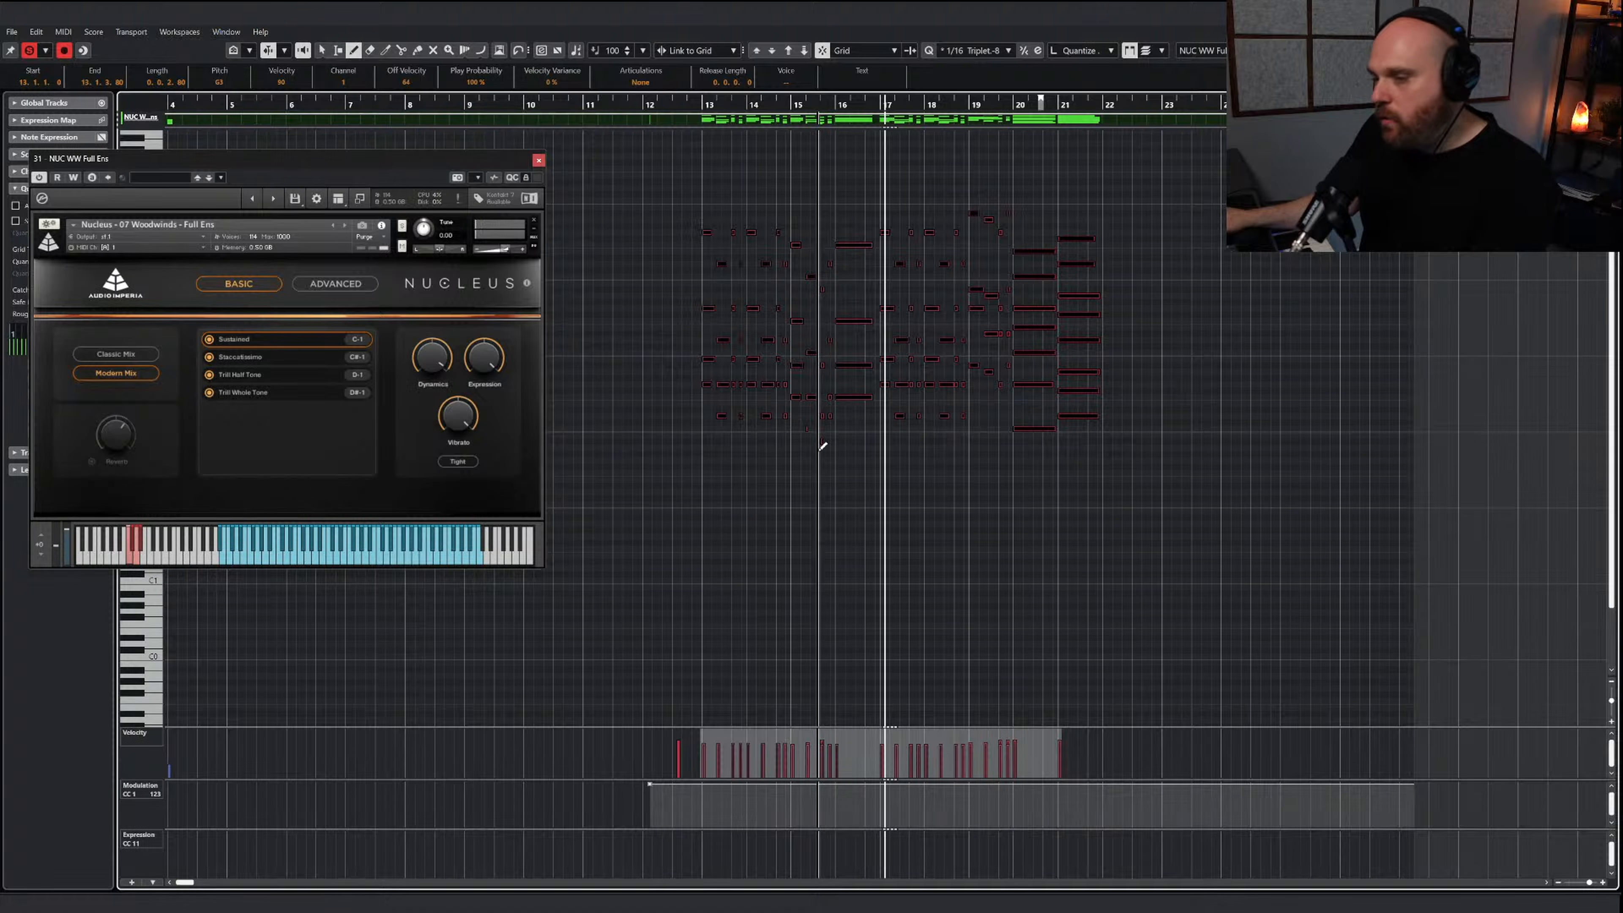
key(h)
key(h)
right_click(895, 484)
click(899, 484)
click(882, 260)
key(g)
key(g)
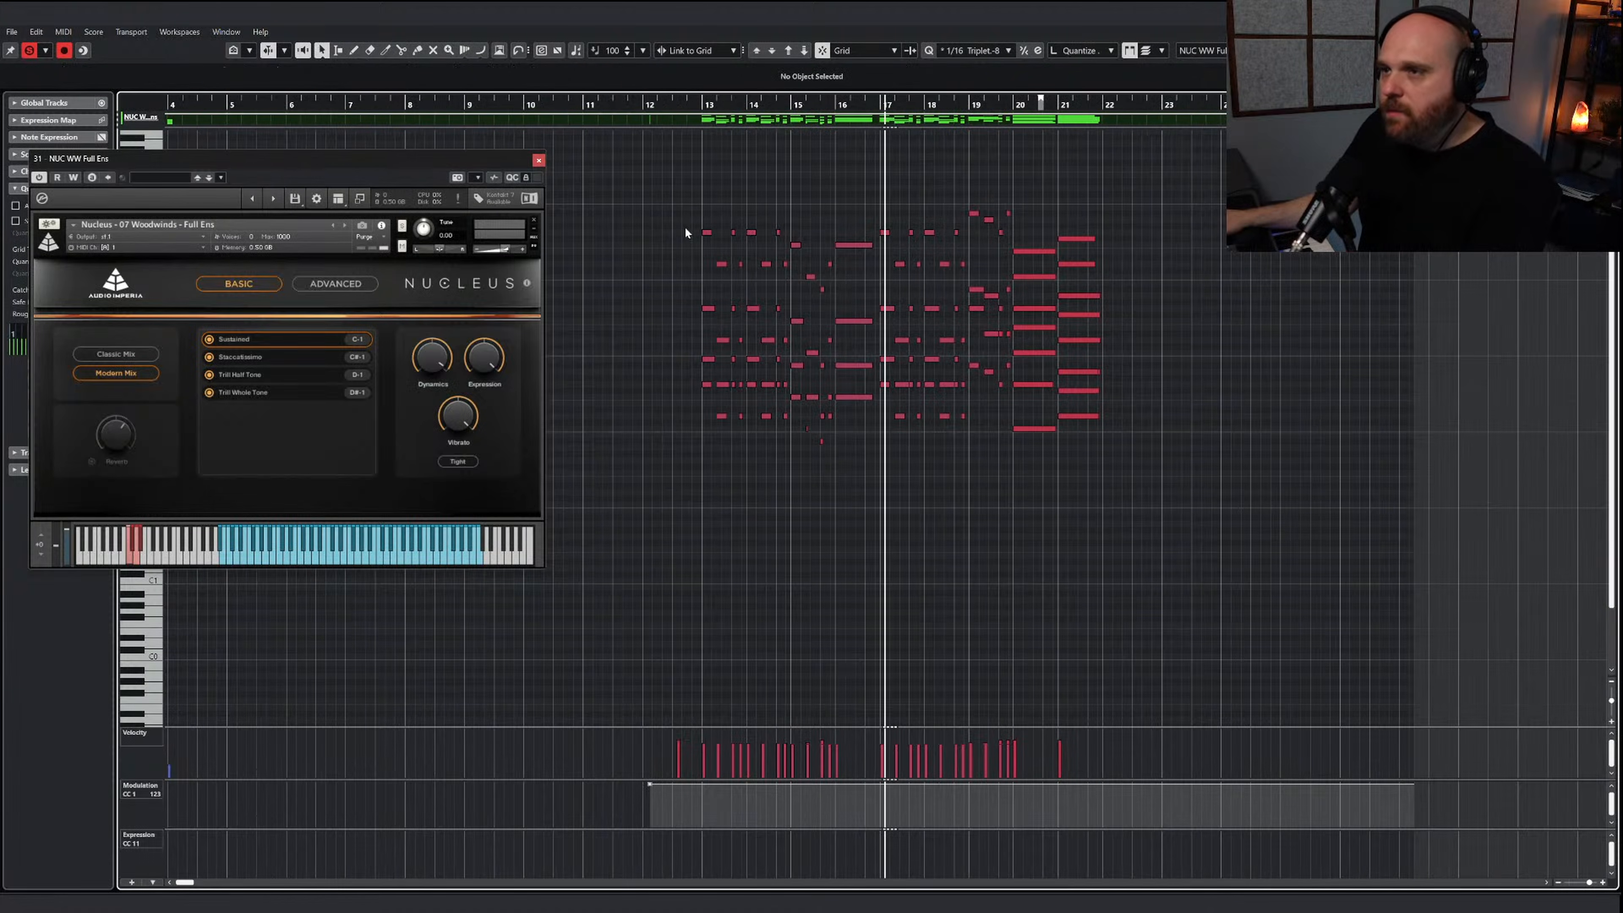
drag(685, 211, 974, 273)
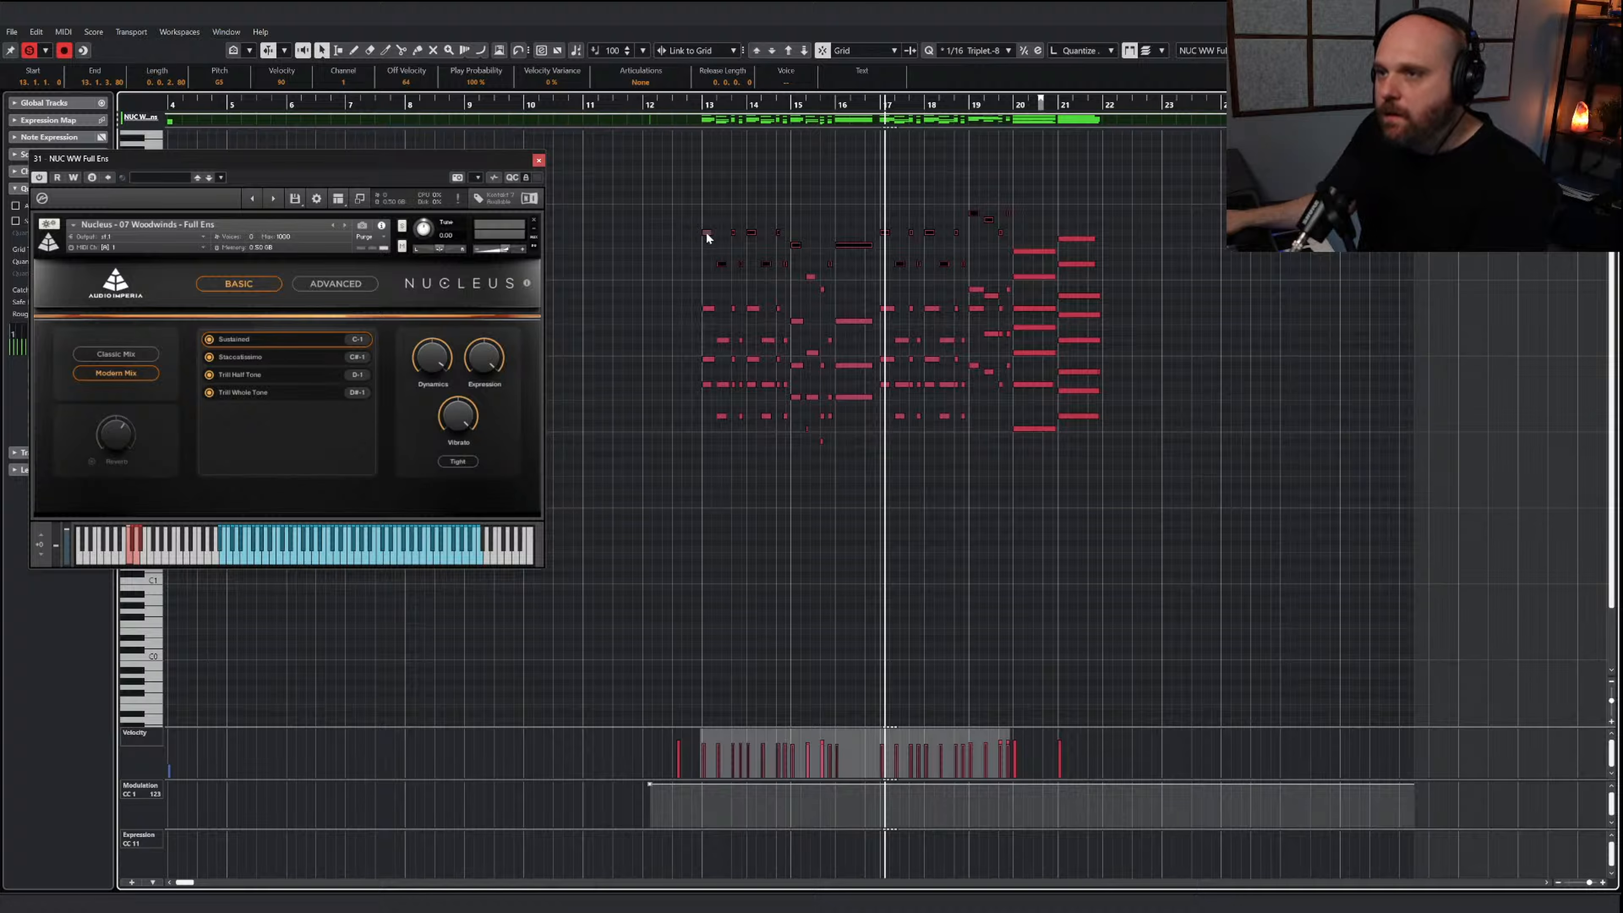
drag(706, 233, 707, 182)
key(ctrl+z)
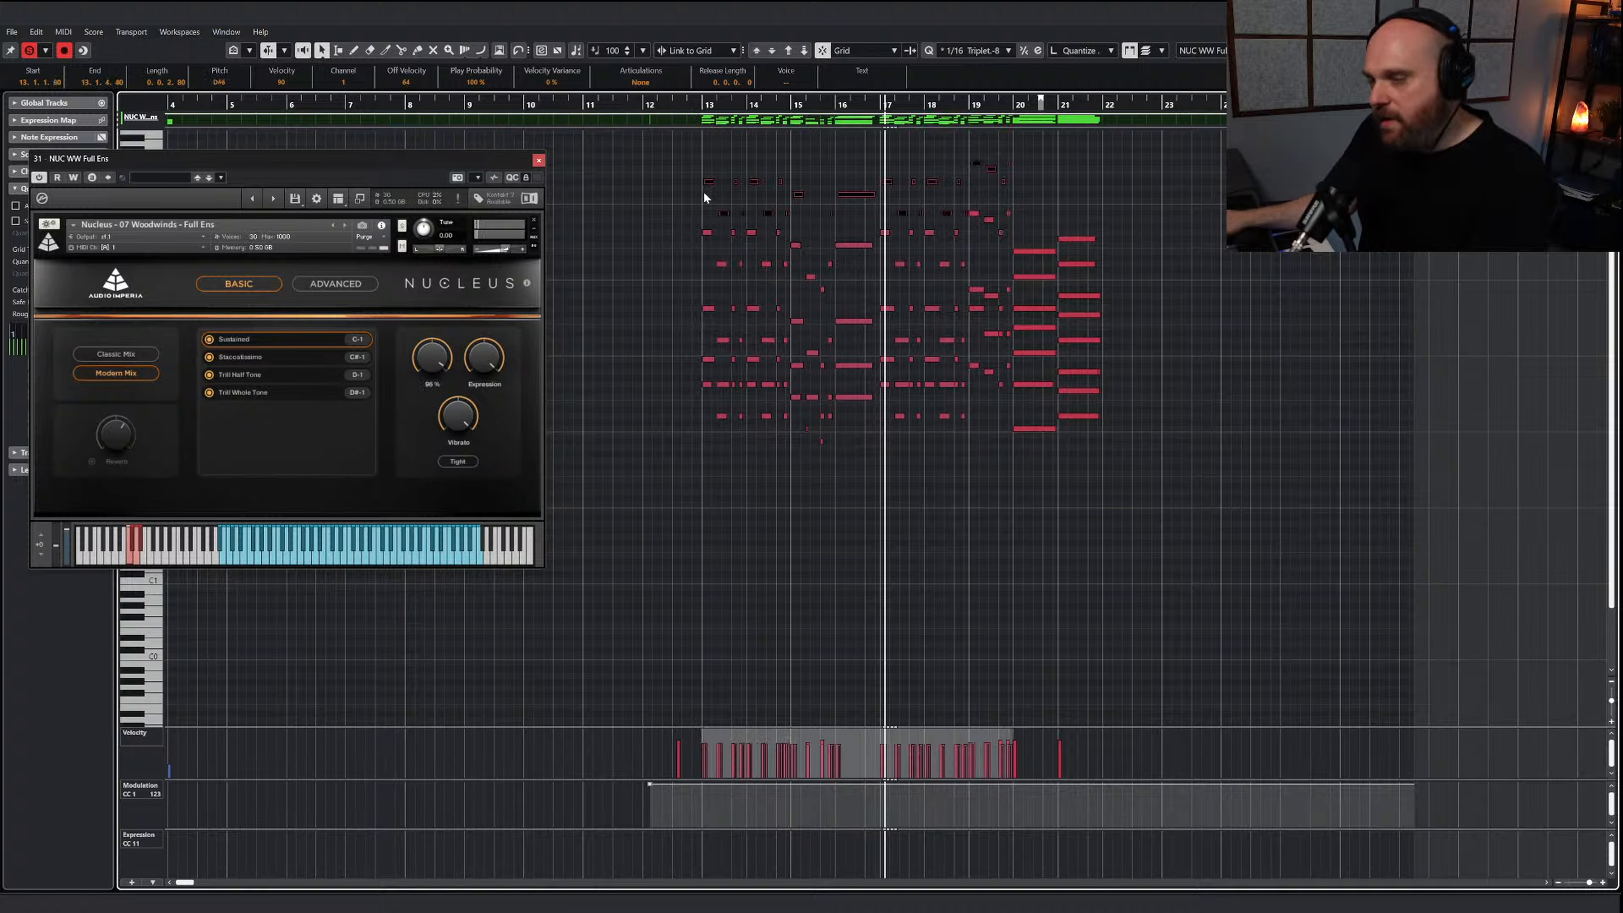
Resize the C-1 keyswitch note to run from just before bar 13 until the short woodwind notes in bar 13
right_click(728, 221)
click(754, 420)
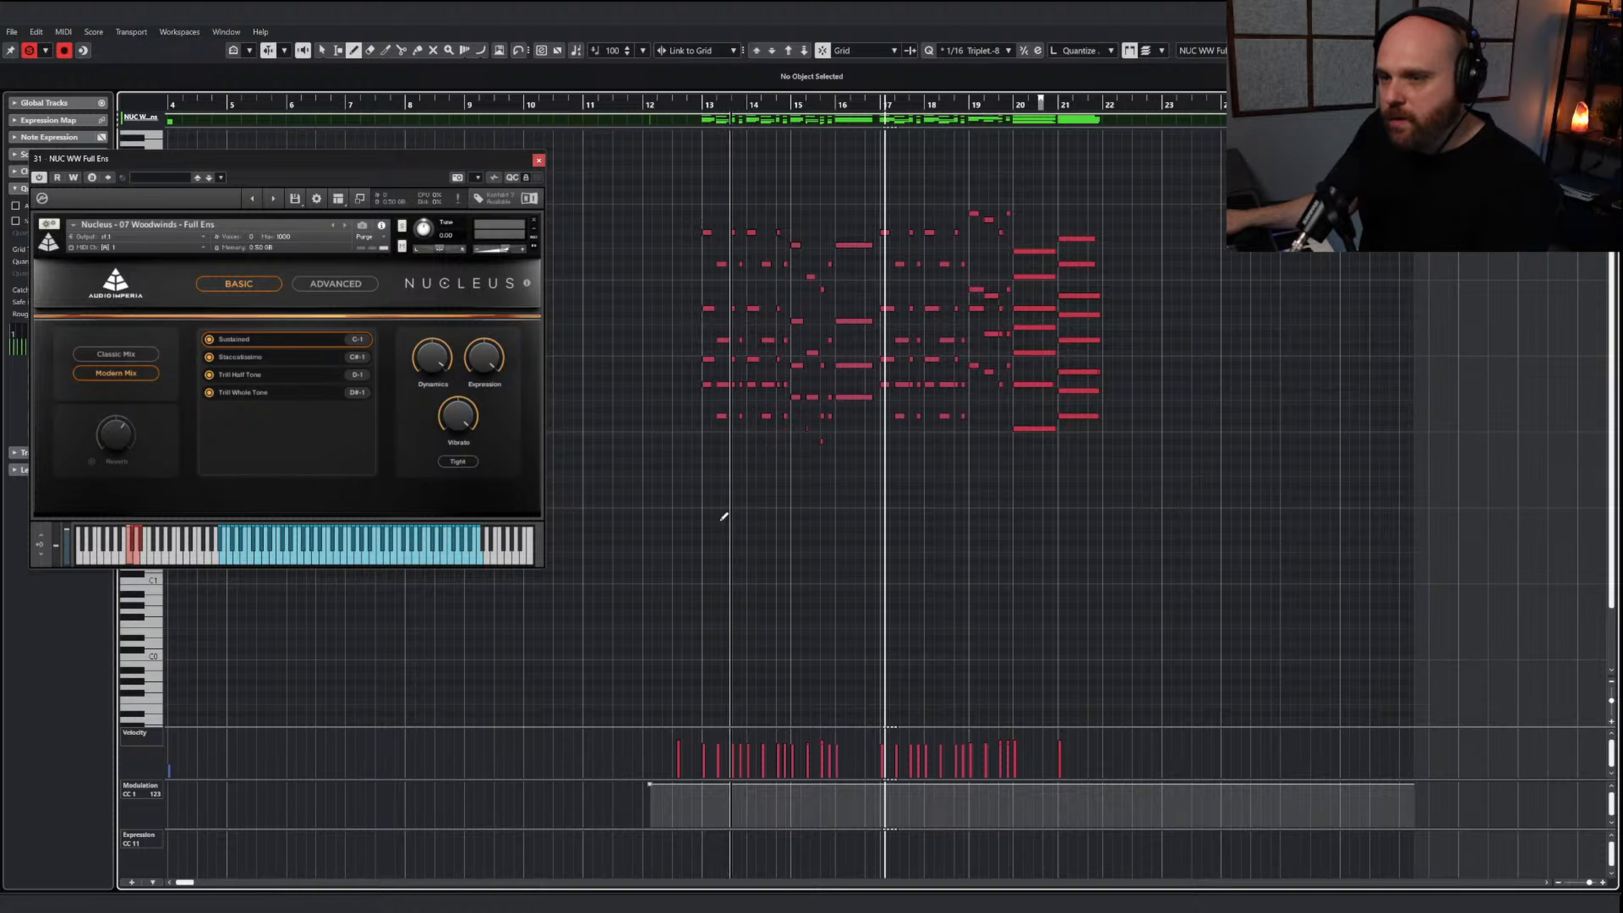
scroll(727, 515, down, 3)
click(745, 646)
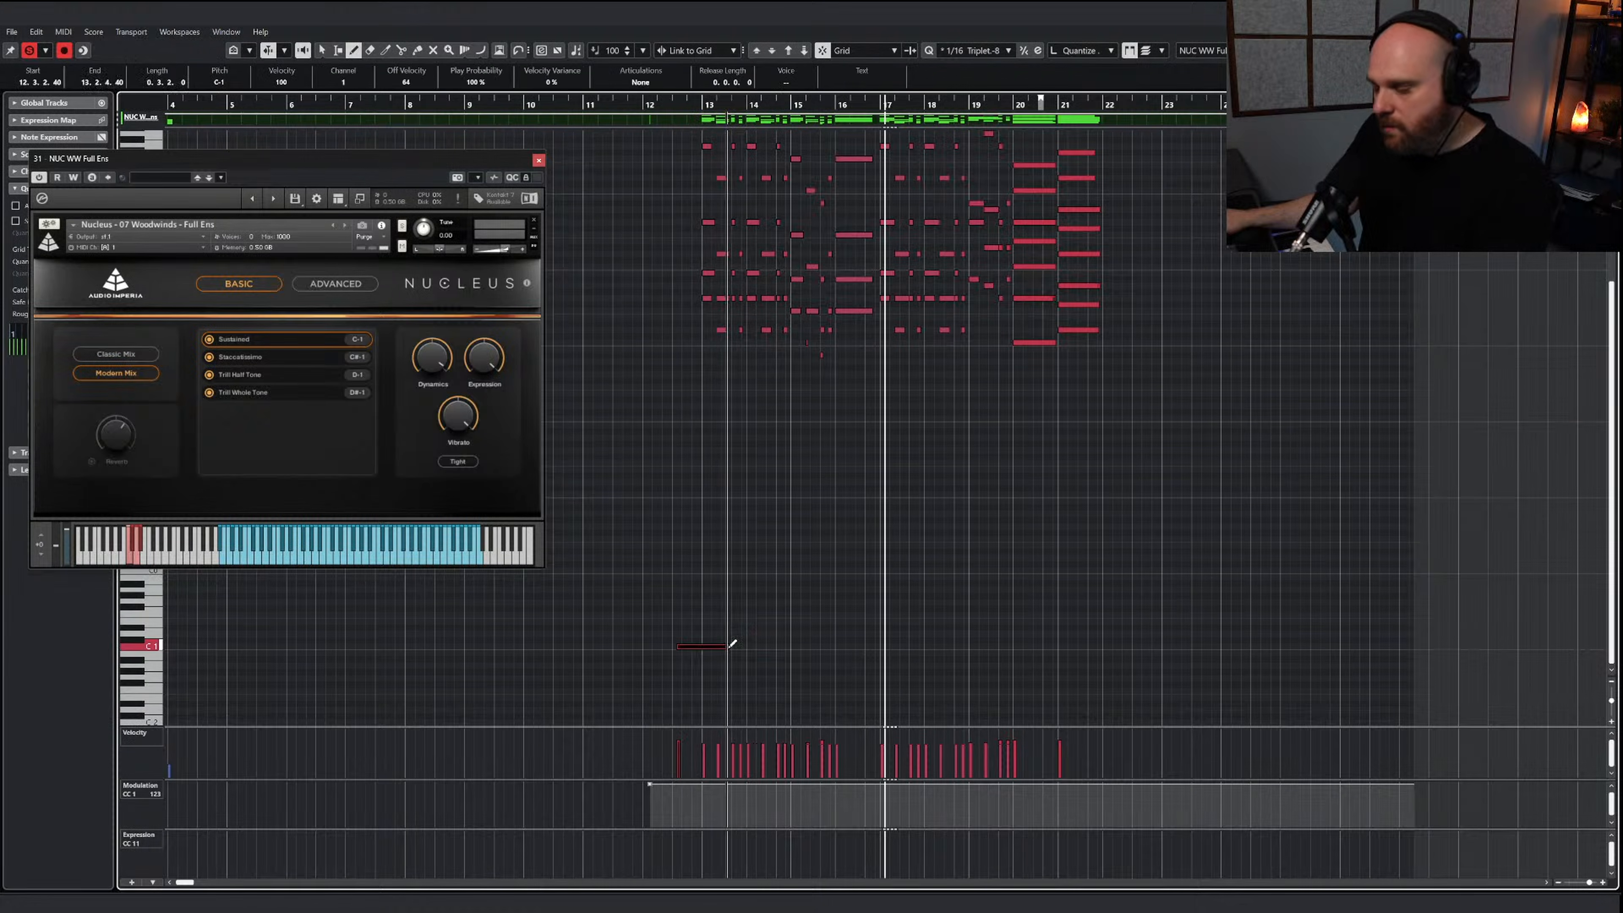
key(h)
key(h)
key(h)
key(h)
key(h)
key(h)
right_click(910, 655)
click(897, 652)
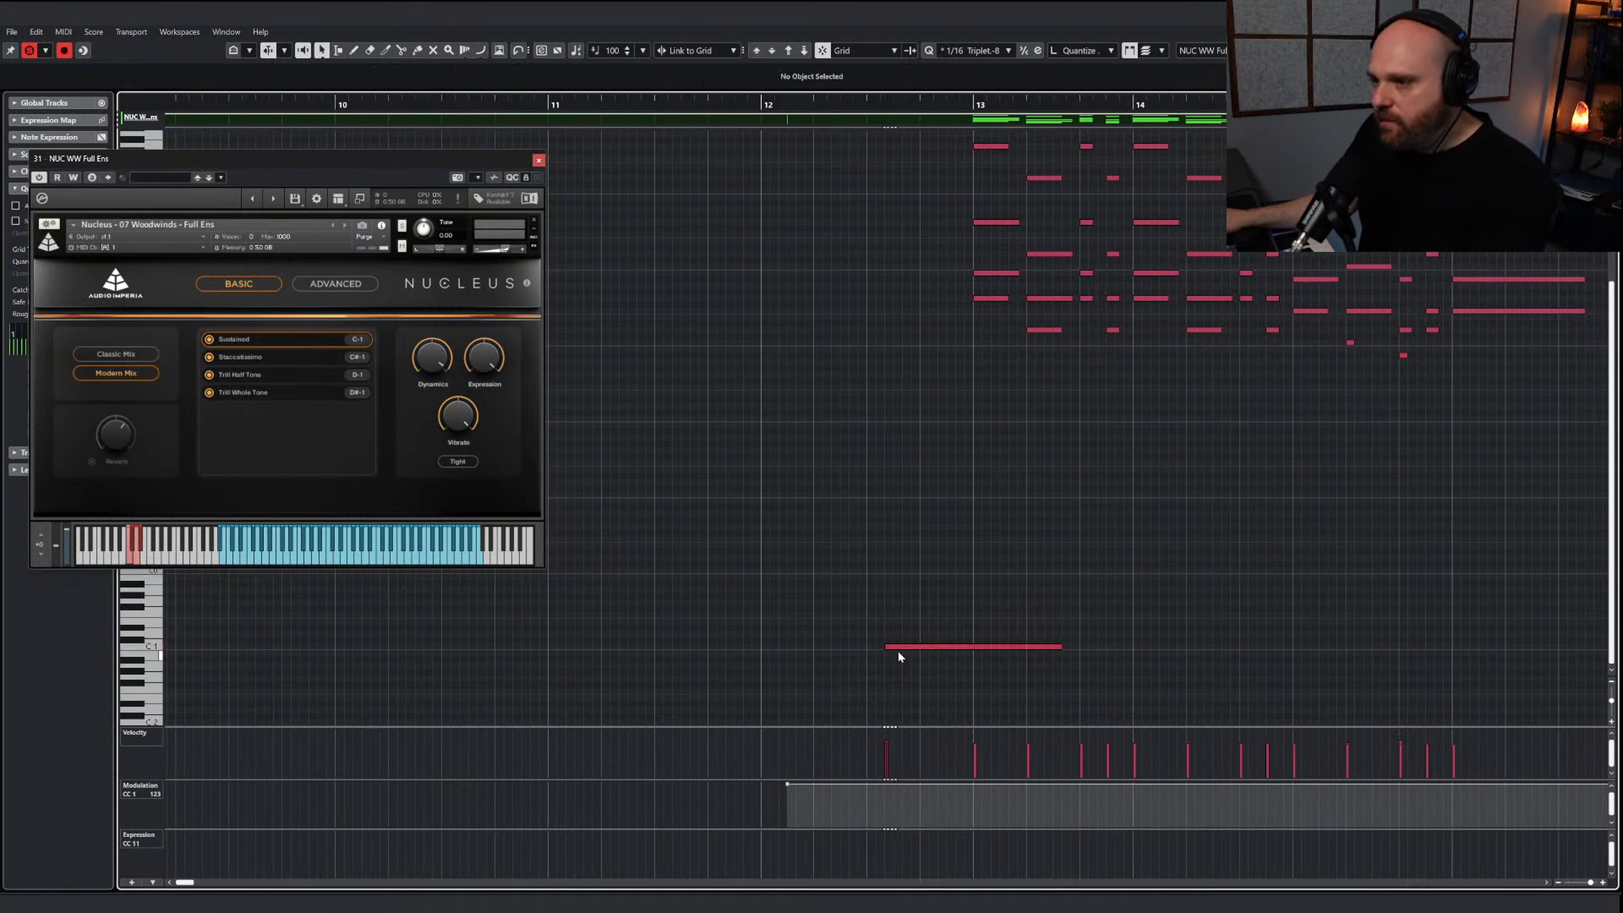
drag(891, 648, 965, 647)
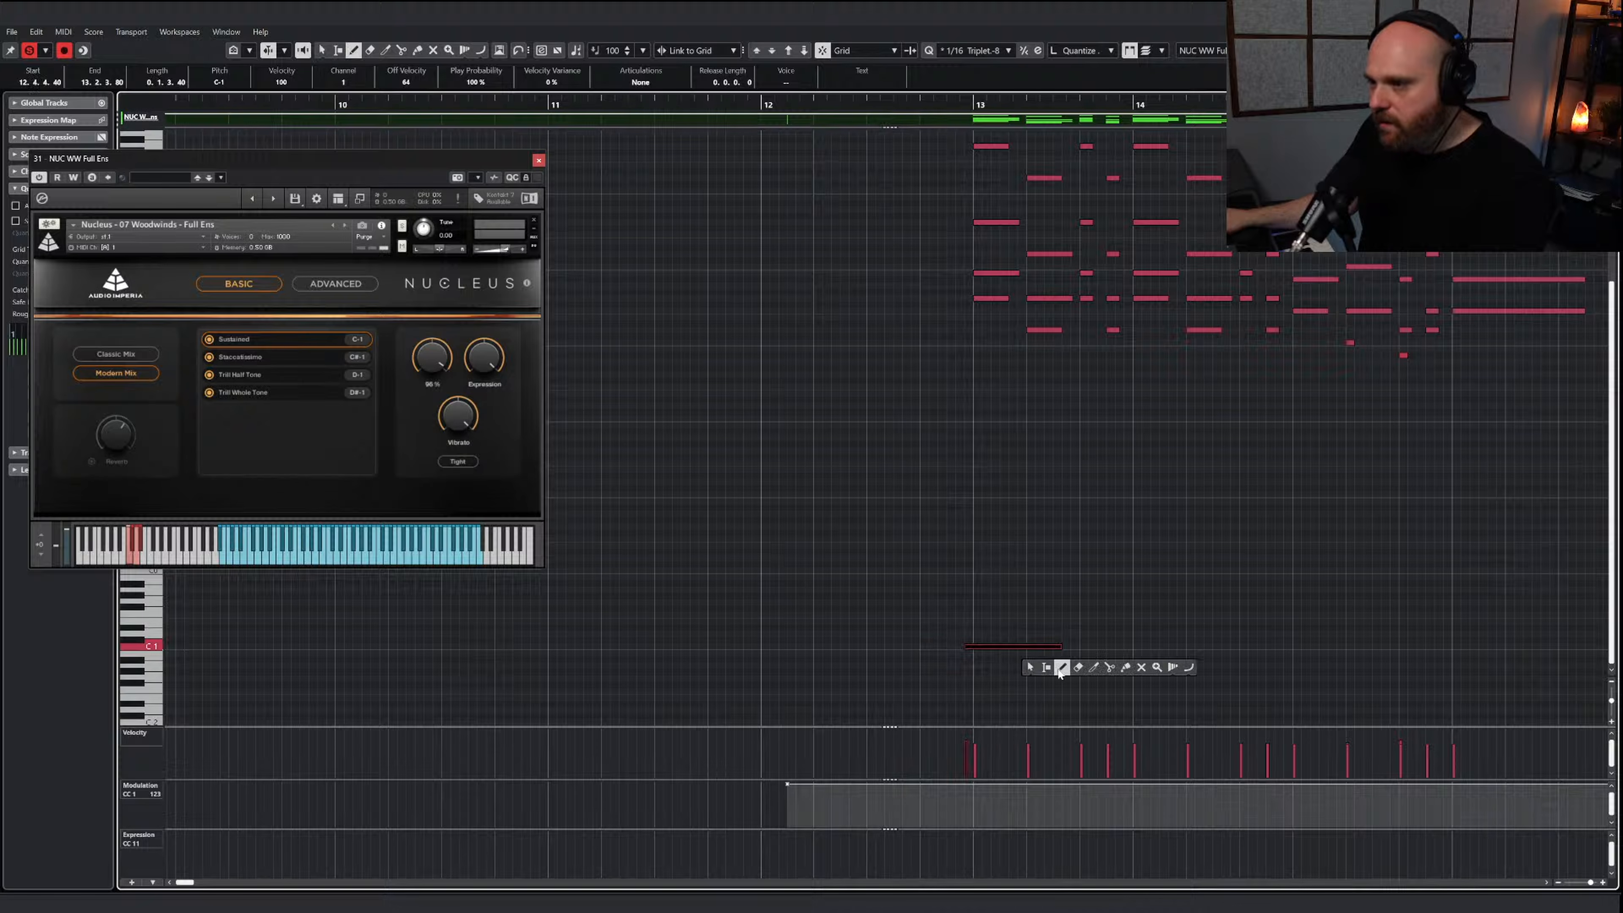
Draw a C#-1 Staccatissimo keyswitch under bar 13's short notes and a C-1 Sustained keyswitch leading into bar 14, and audition them
click(1061, 667)
drag(1065, 639, 1119, 639)
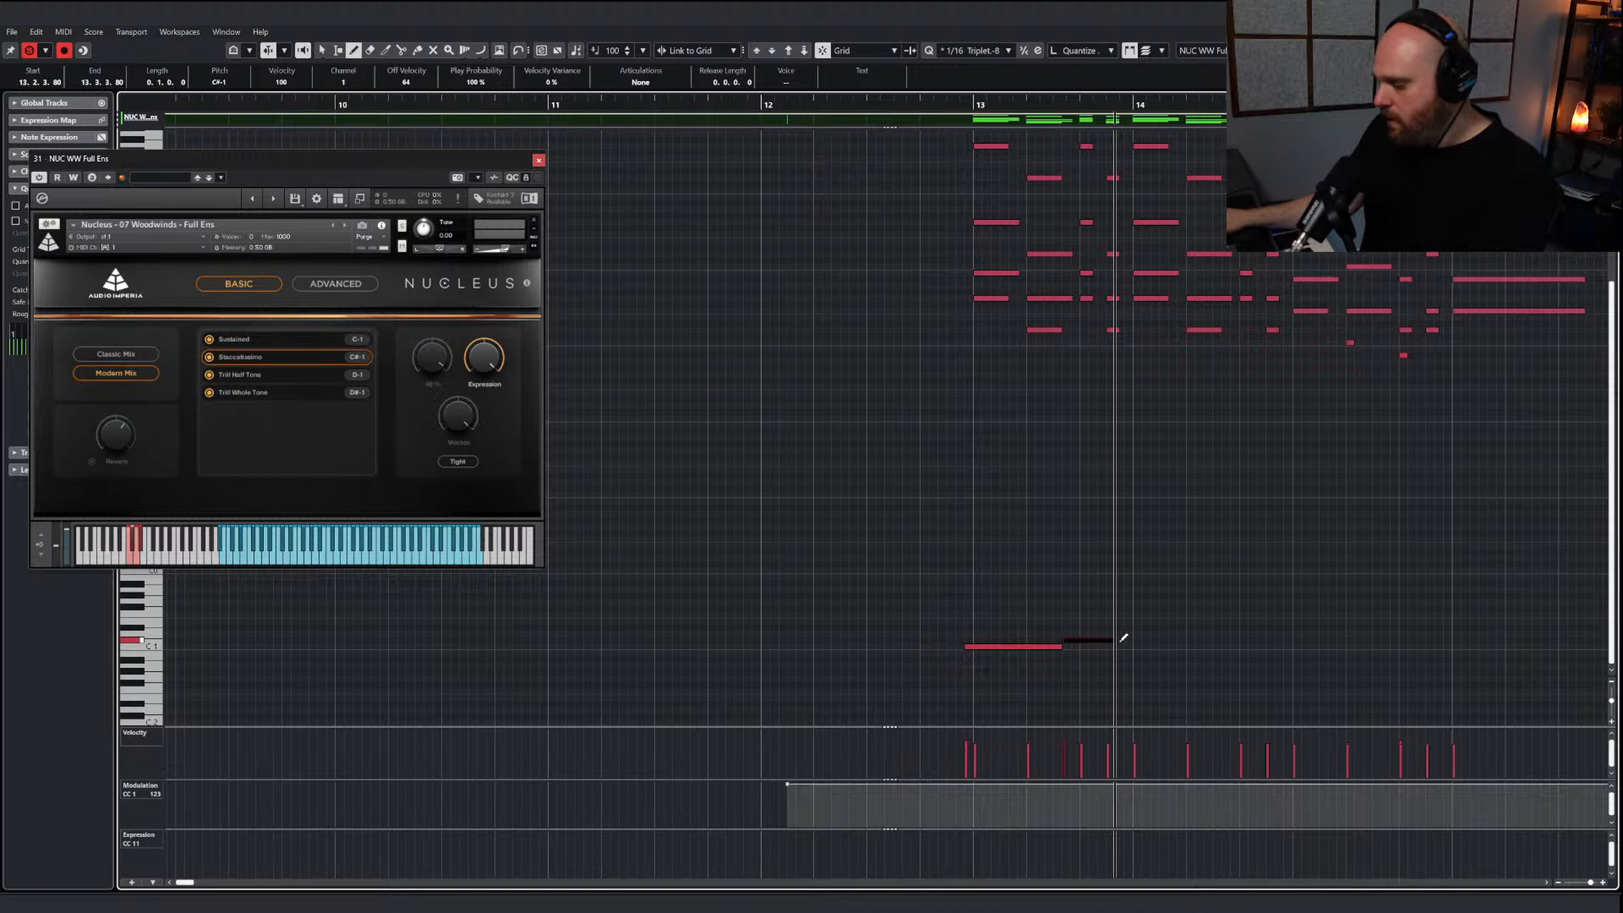
key(space)
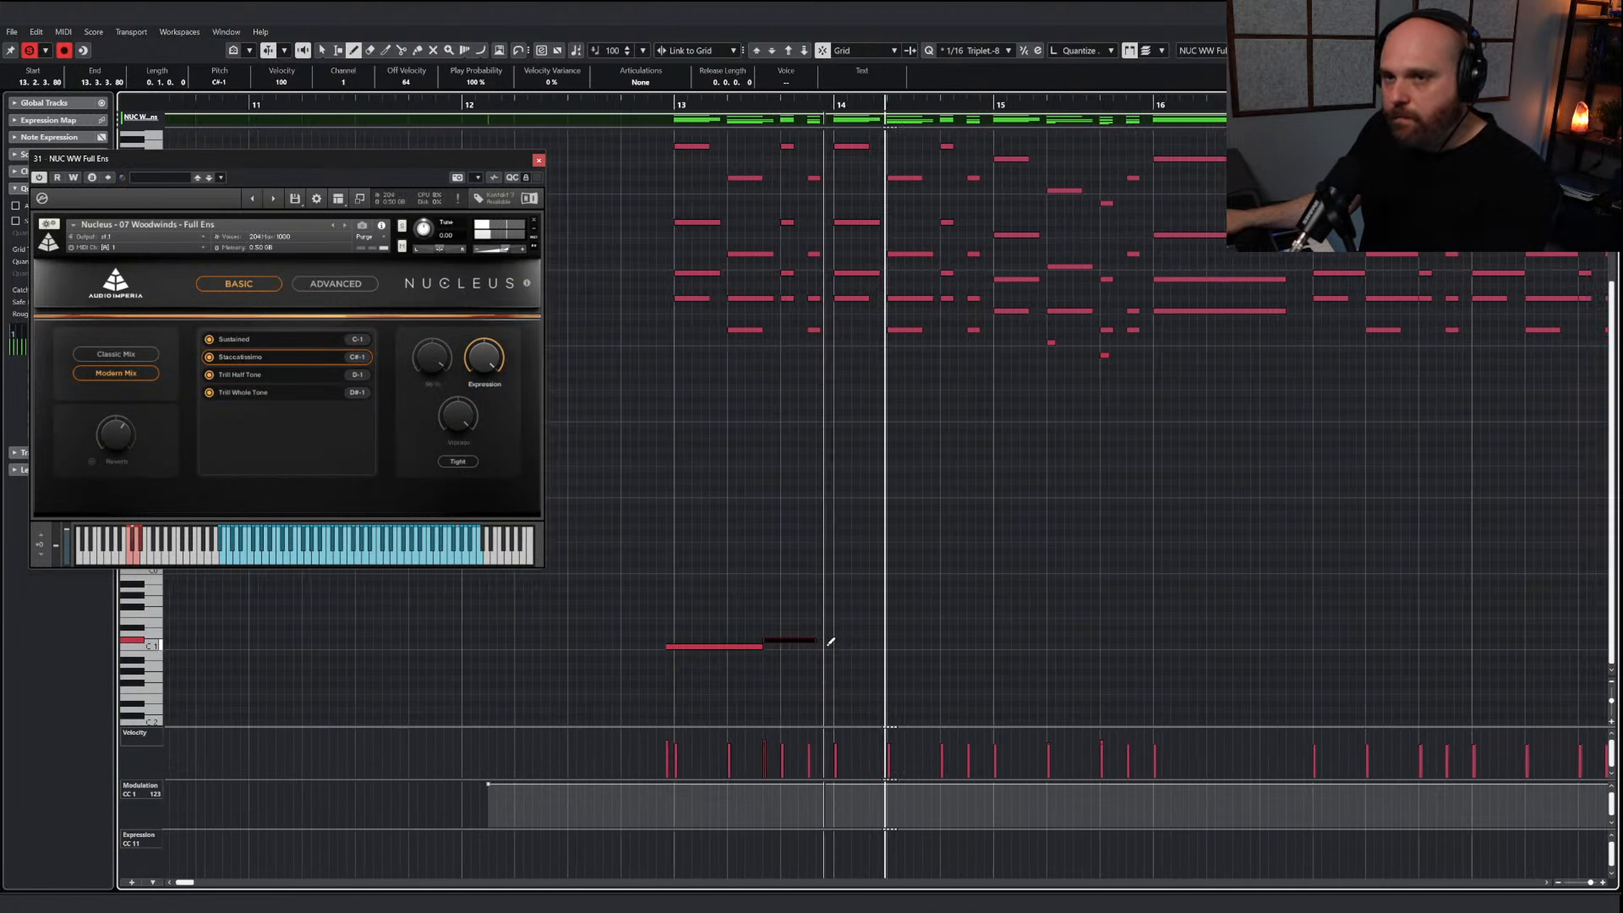
drag(824, 646, 941, 645)
click(665, 108)
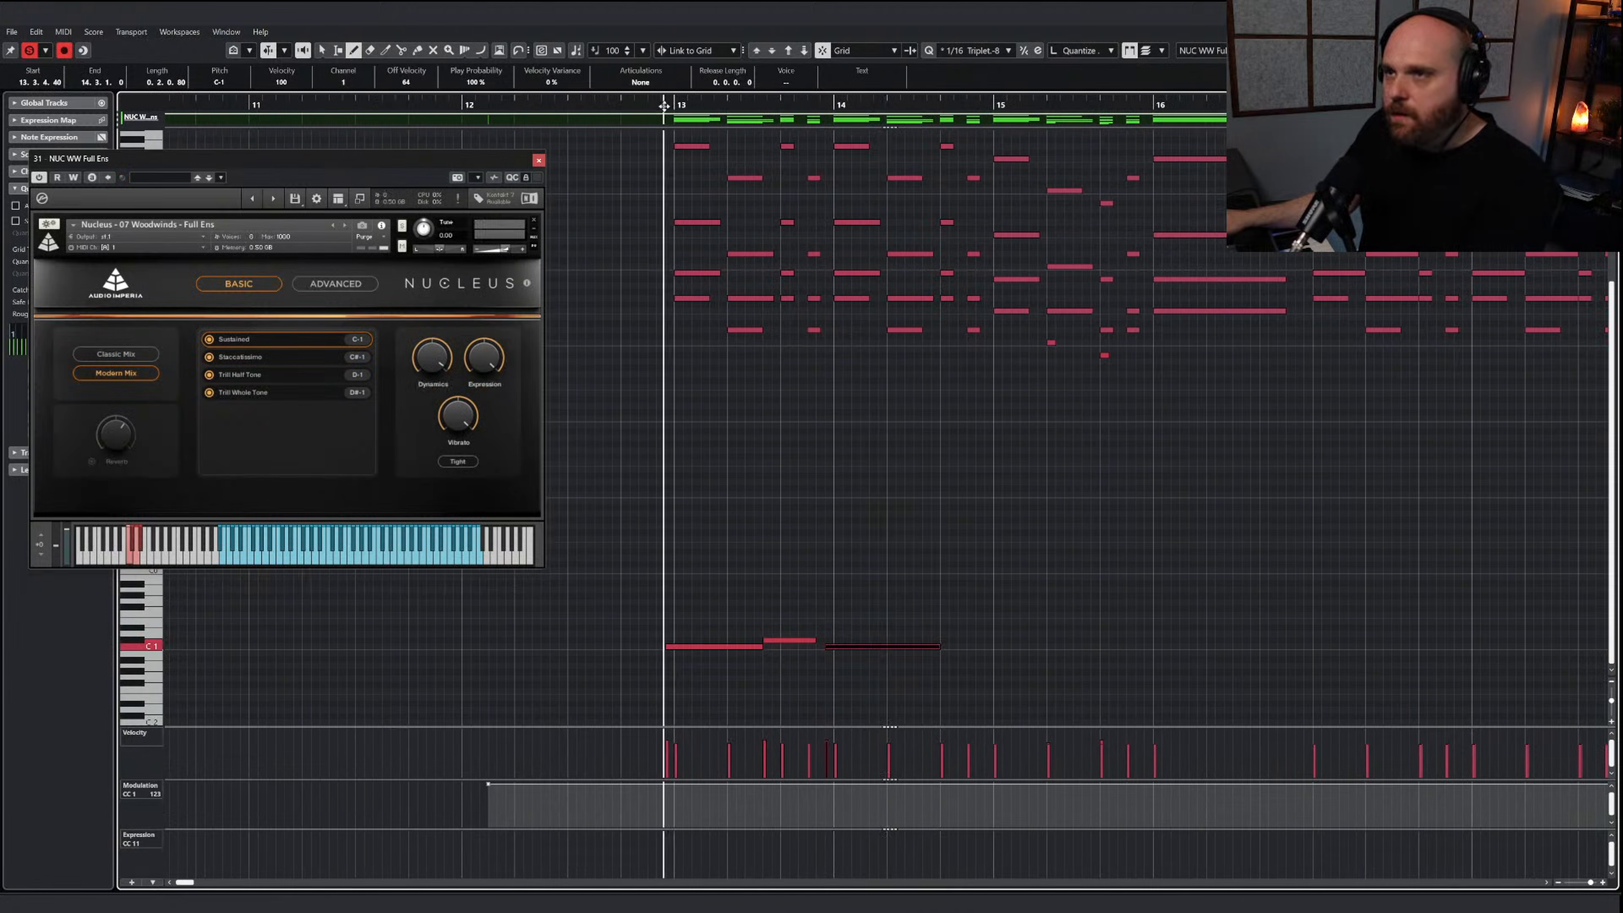
key(space)
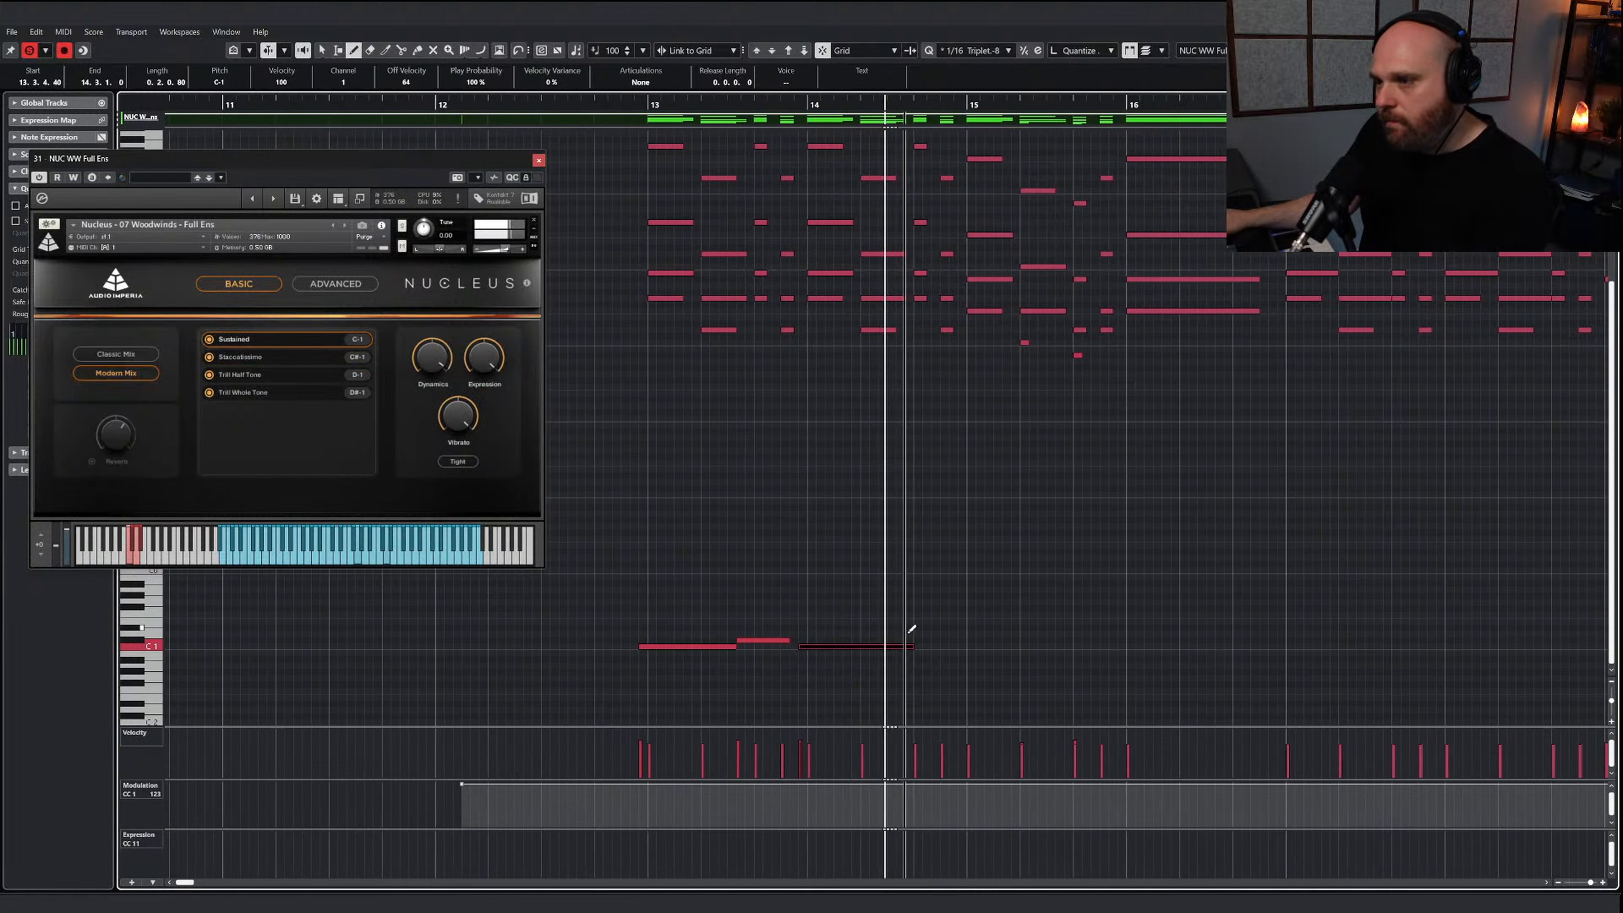
Add a C#-1 keyswitch under the short notes ending bar 14 and trim the preceding C-1 note to meet it
drag(870, 633, 917, 631)
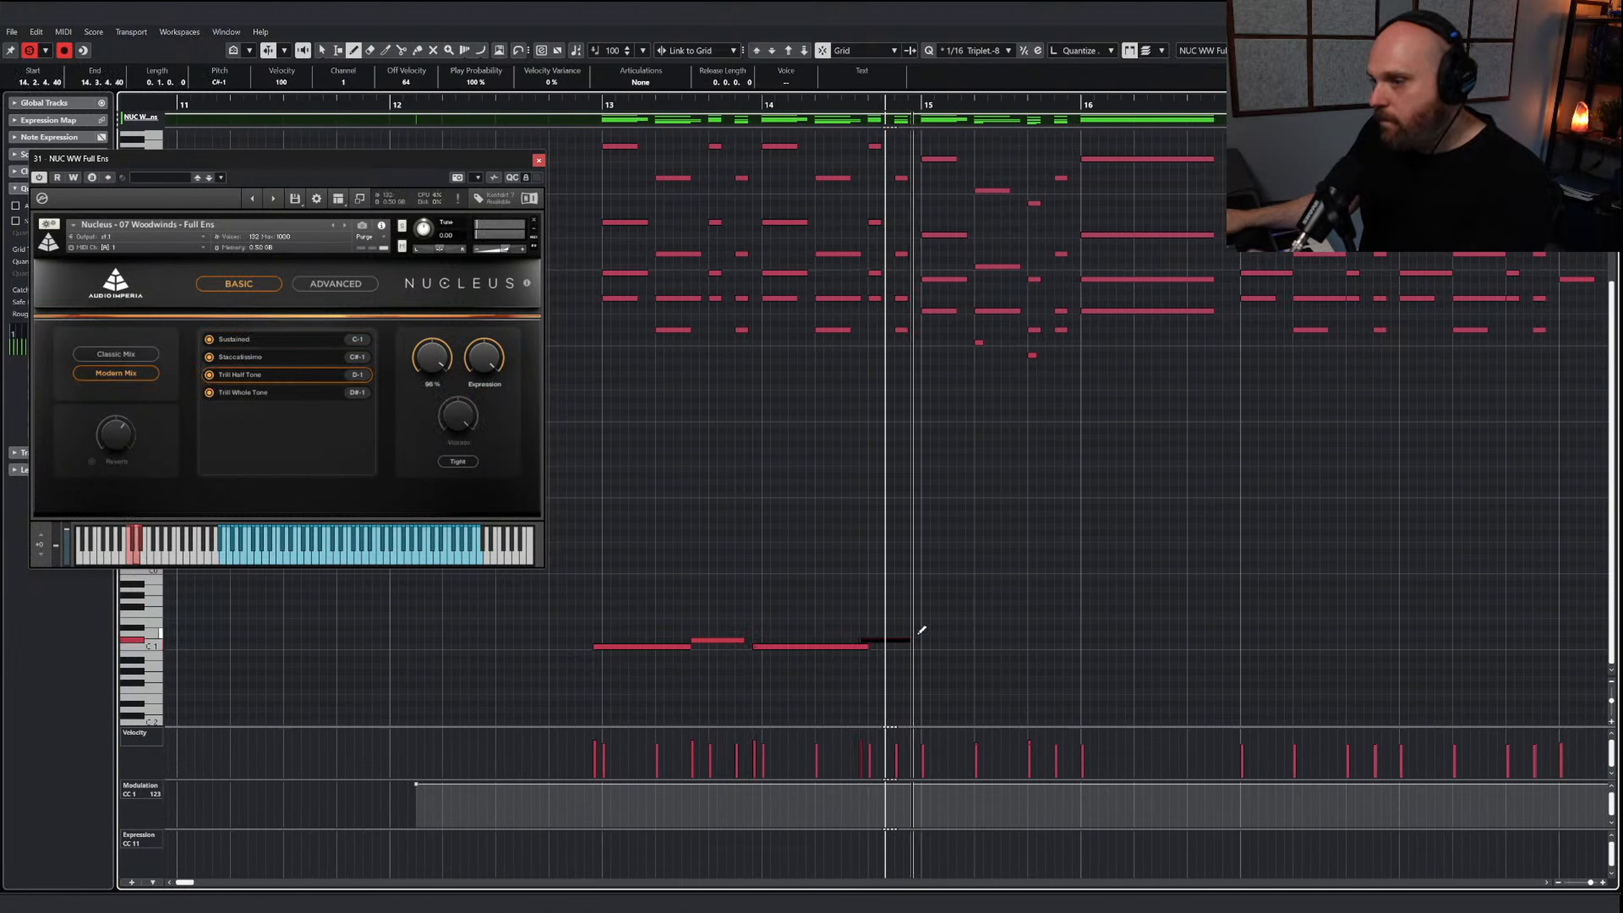
key(1)
click(925, 623)
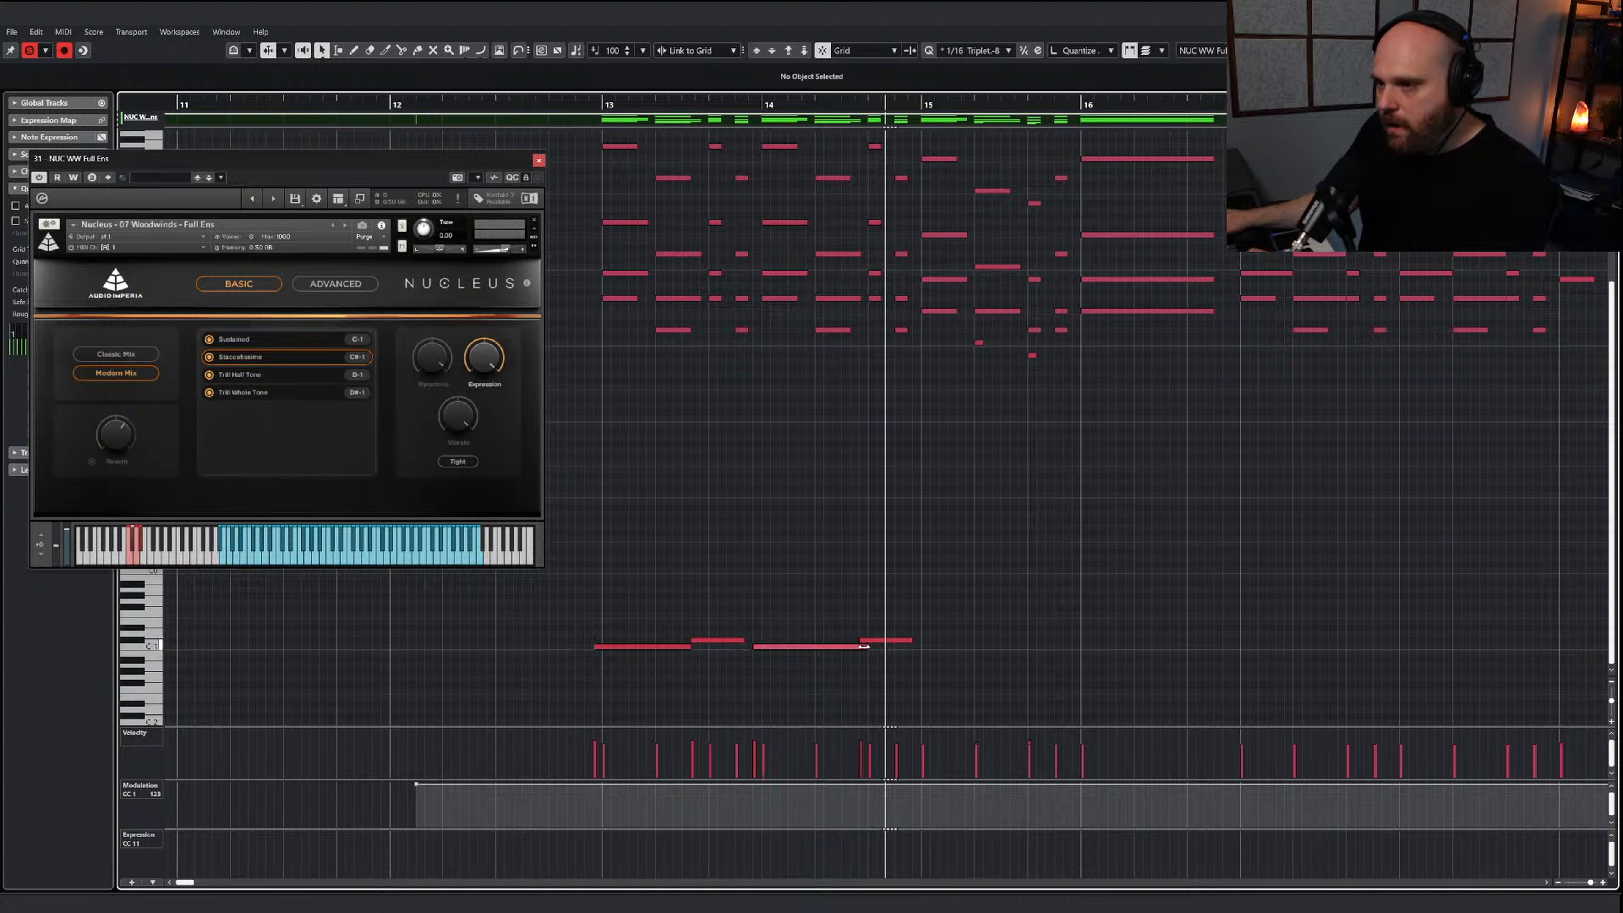
Draw C-1 and C#-1 keyswitches for bar 15 and a long C-1 keyswitch under the held chord of bar 16, and audition them
right_click(918, 655)
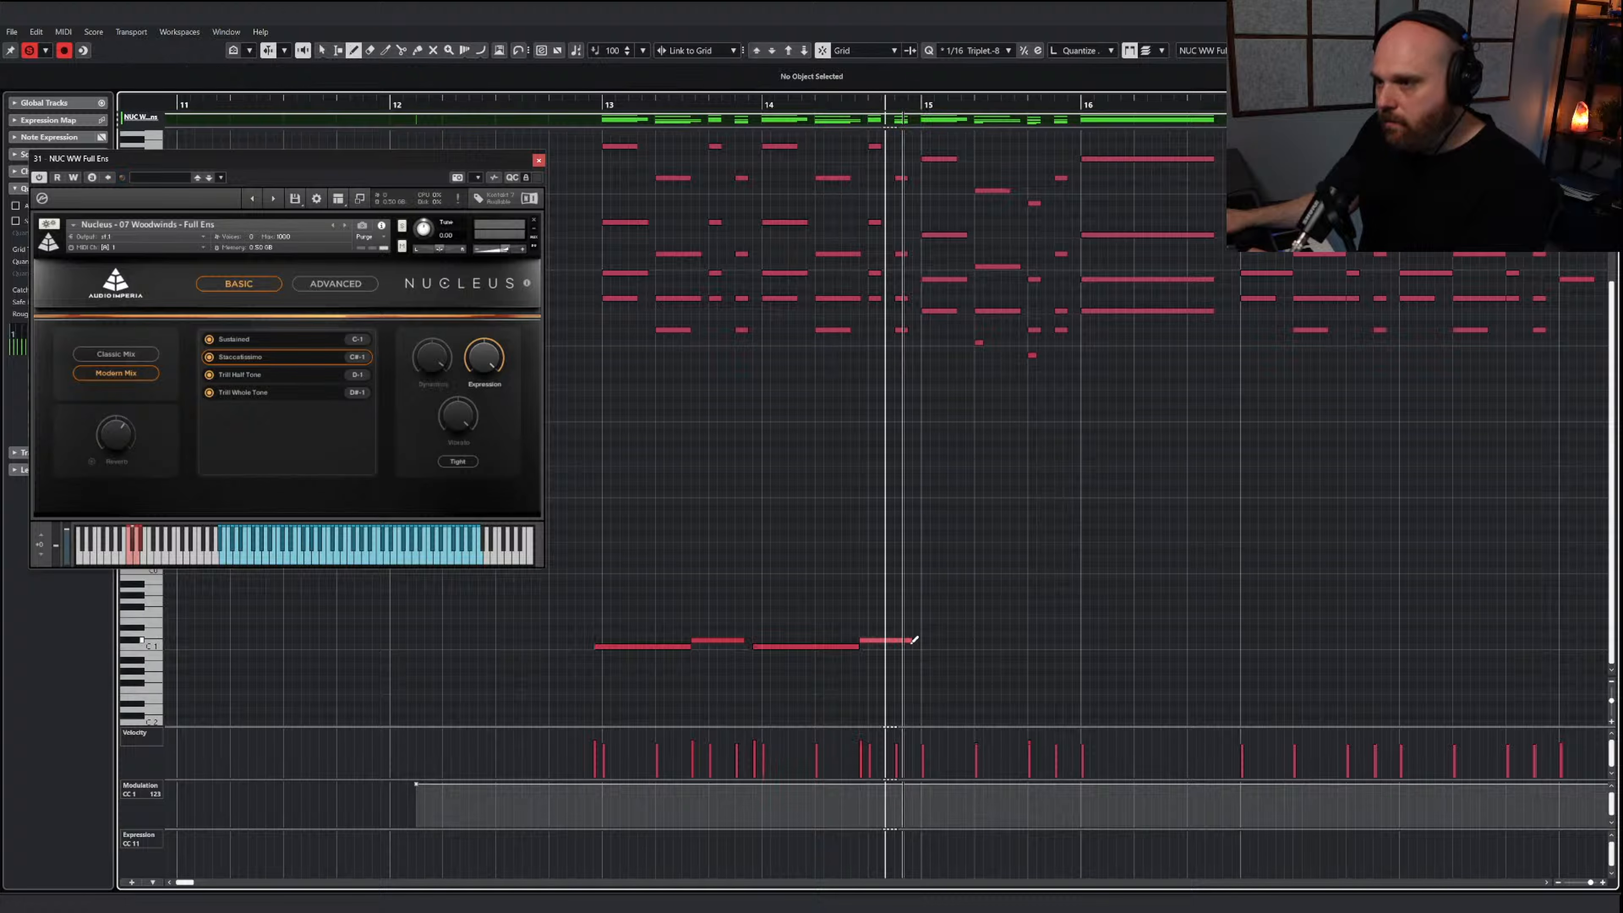
mouse_move(911, 641)
mouse_down()
mouse_move(960, 639)
mouse_move(916, 637)
mouse_up()
drag(915, 646, 1025, 641)
drag(1022, 639, 1227, 642)
key(space)
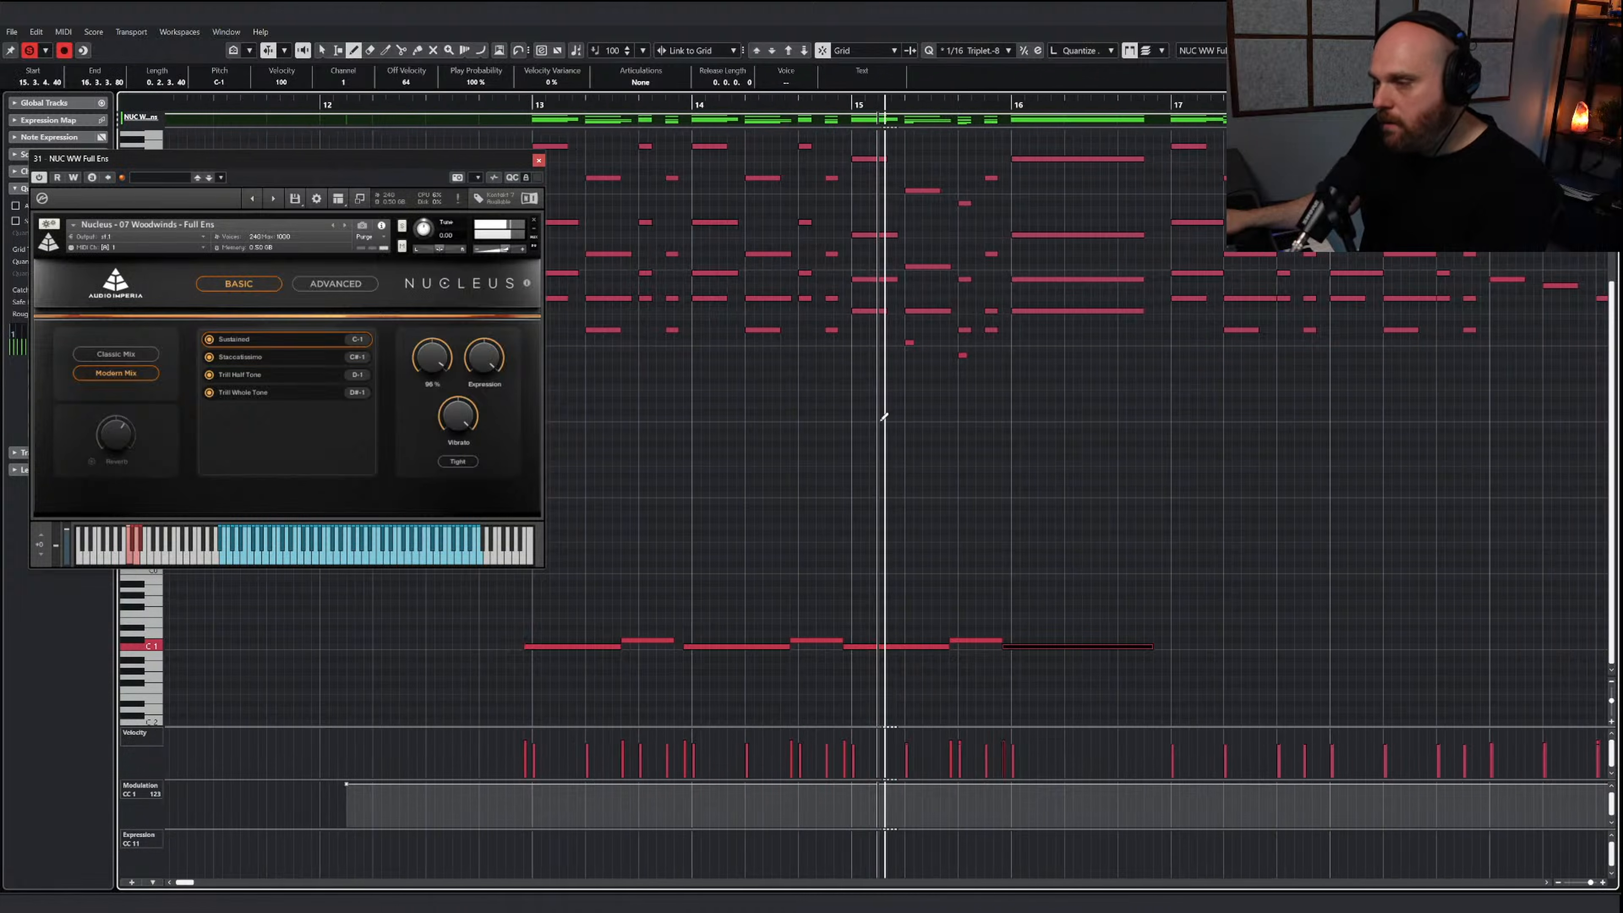
scroll(877, 420, down, 3)
key(space)
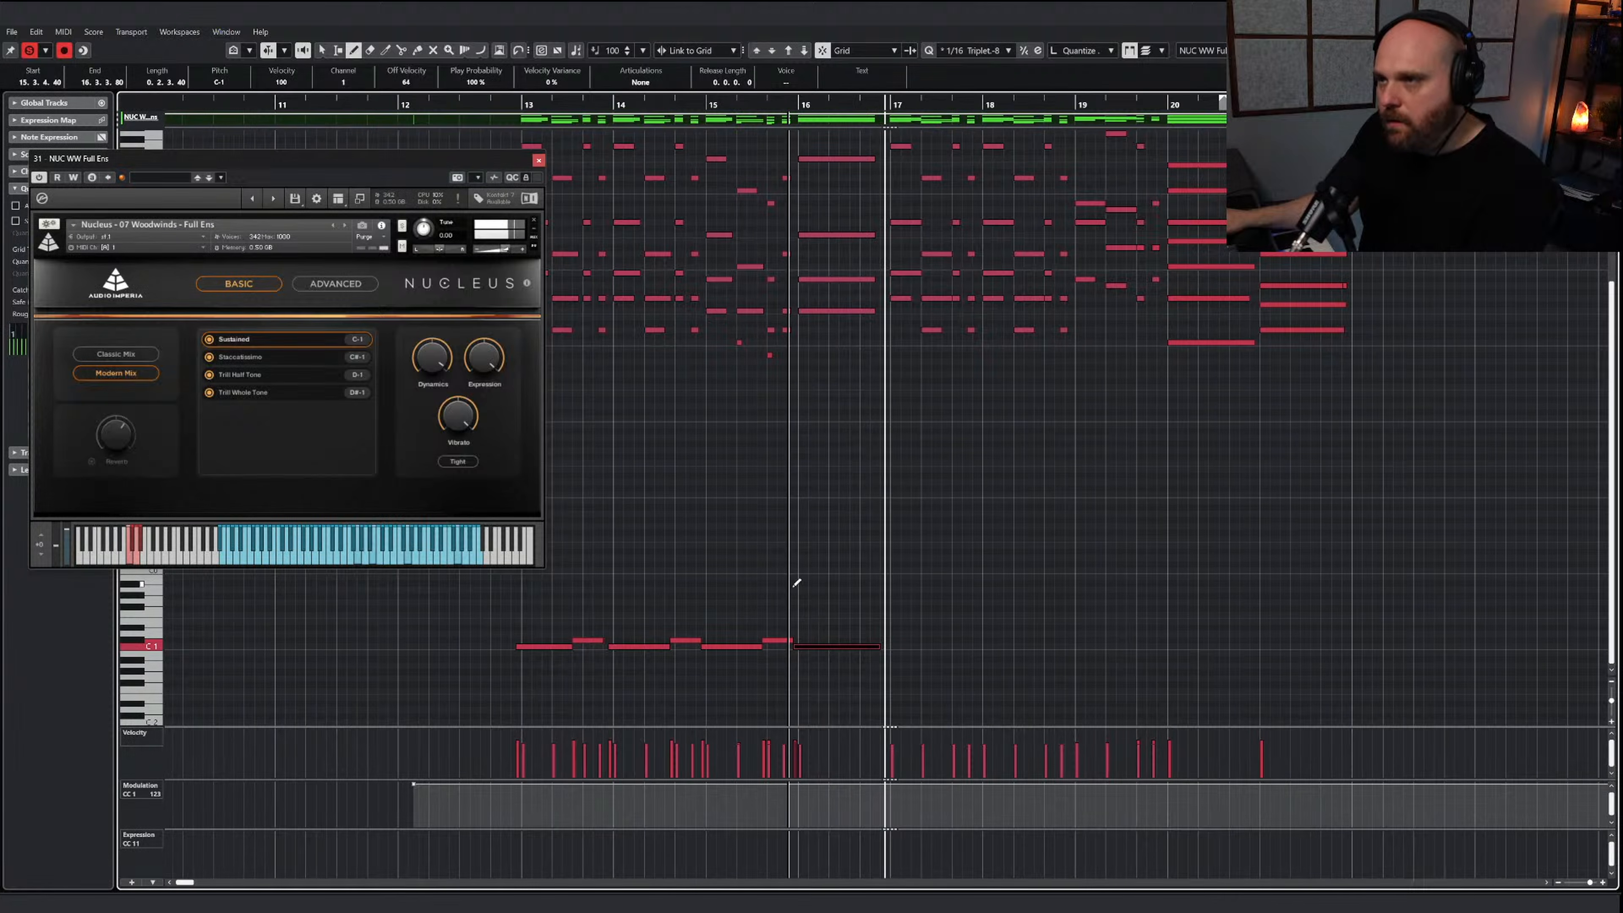
Duplicate the keyswitch pattern of bars 13 through 16 onto bars 17 through 20 and play it back
key(1)
drag(1003, 713, 908, 644)
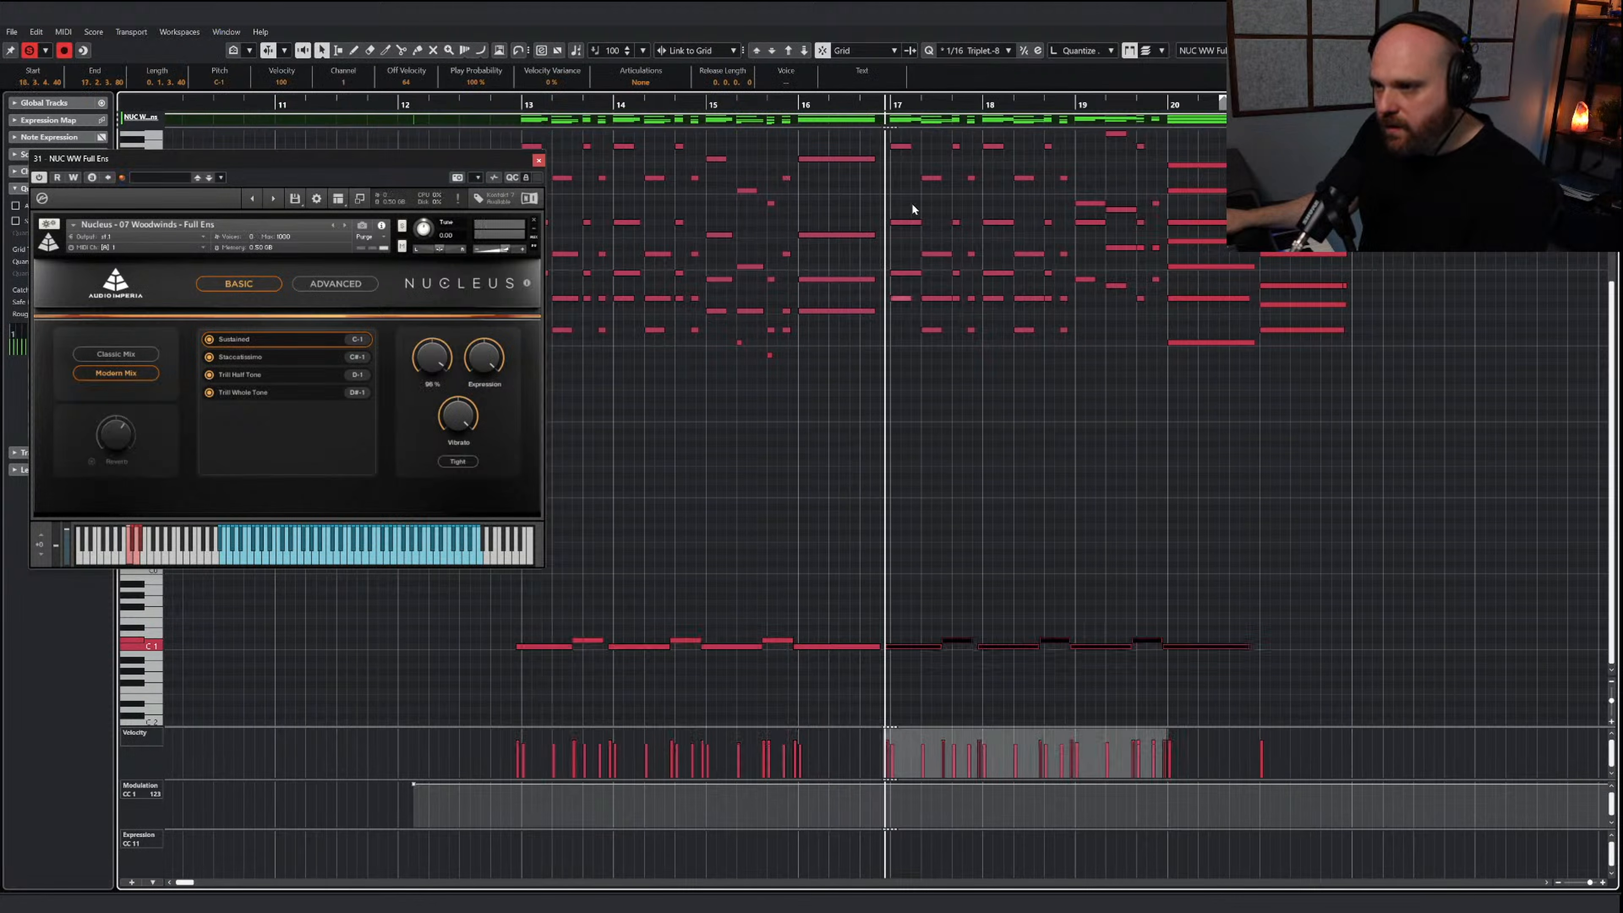
click(855, 107)
key(space)
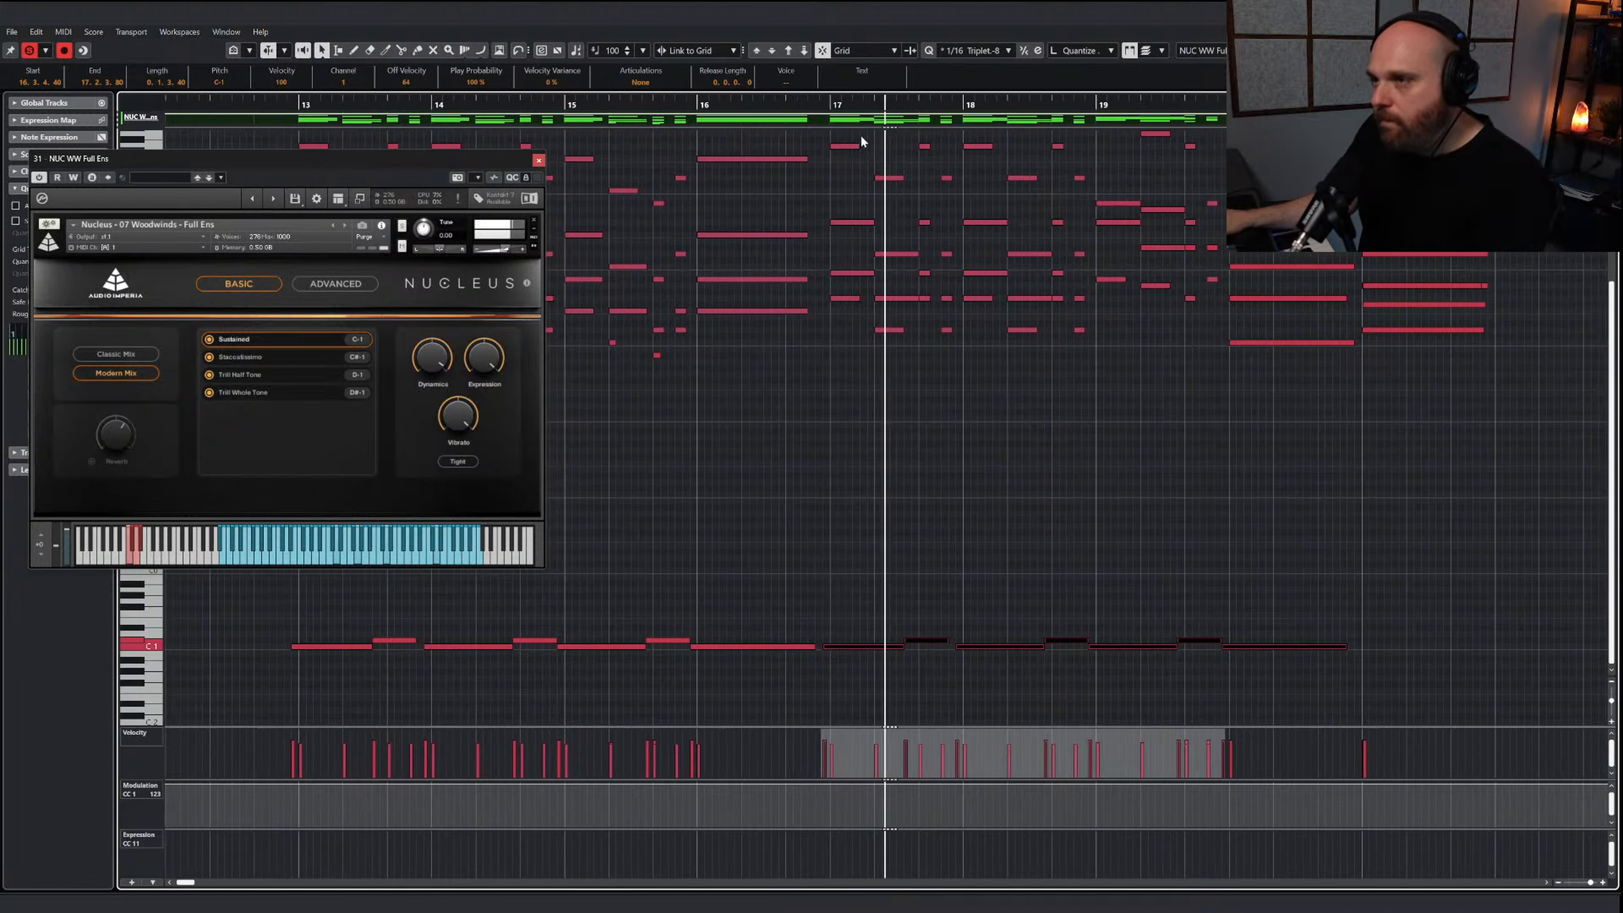
key(h)
key(g)
key(g)
key(g)
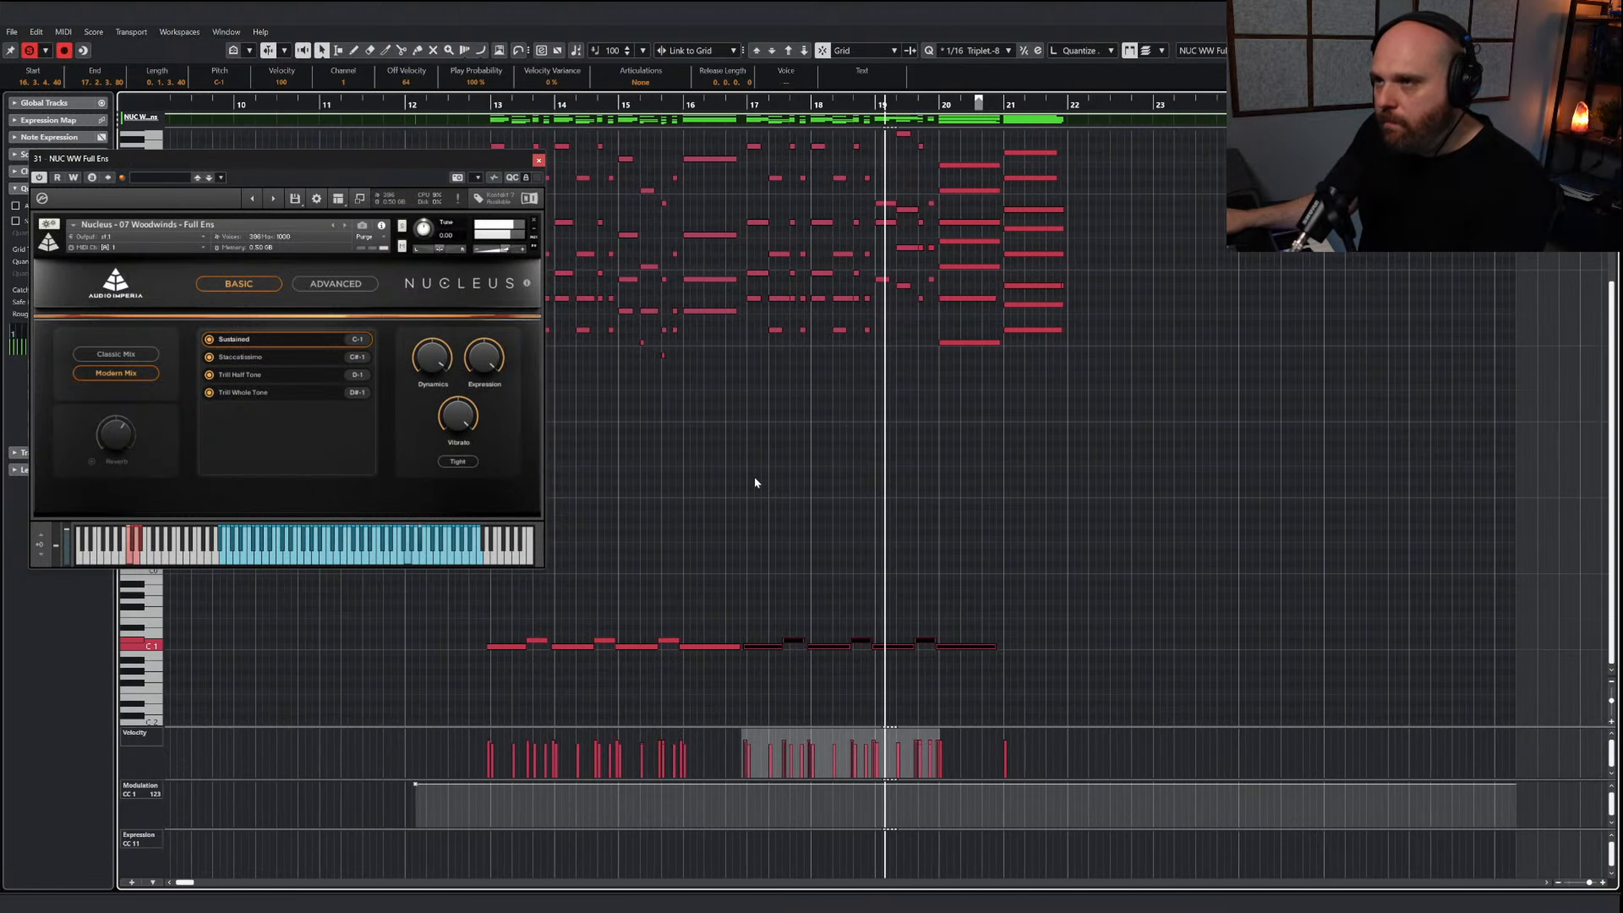
Close the instrument window, shorten the longer woodwind chord notes in bars 13, 14 and 17 through 19, and audition the result
click(539, 161)
scroll(604, 381, up, 5)
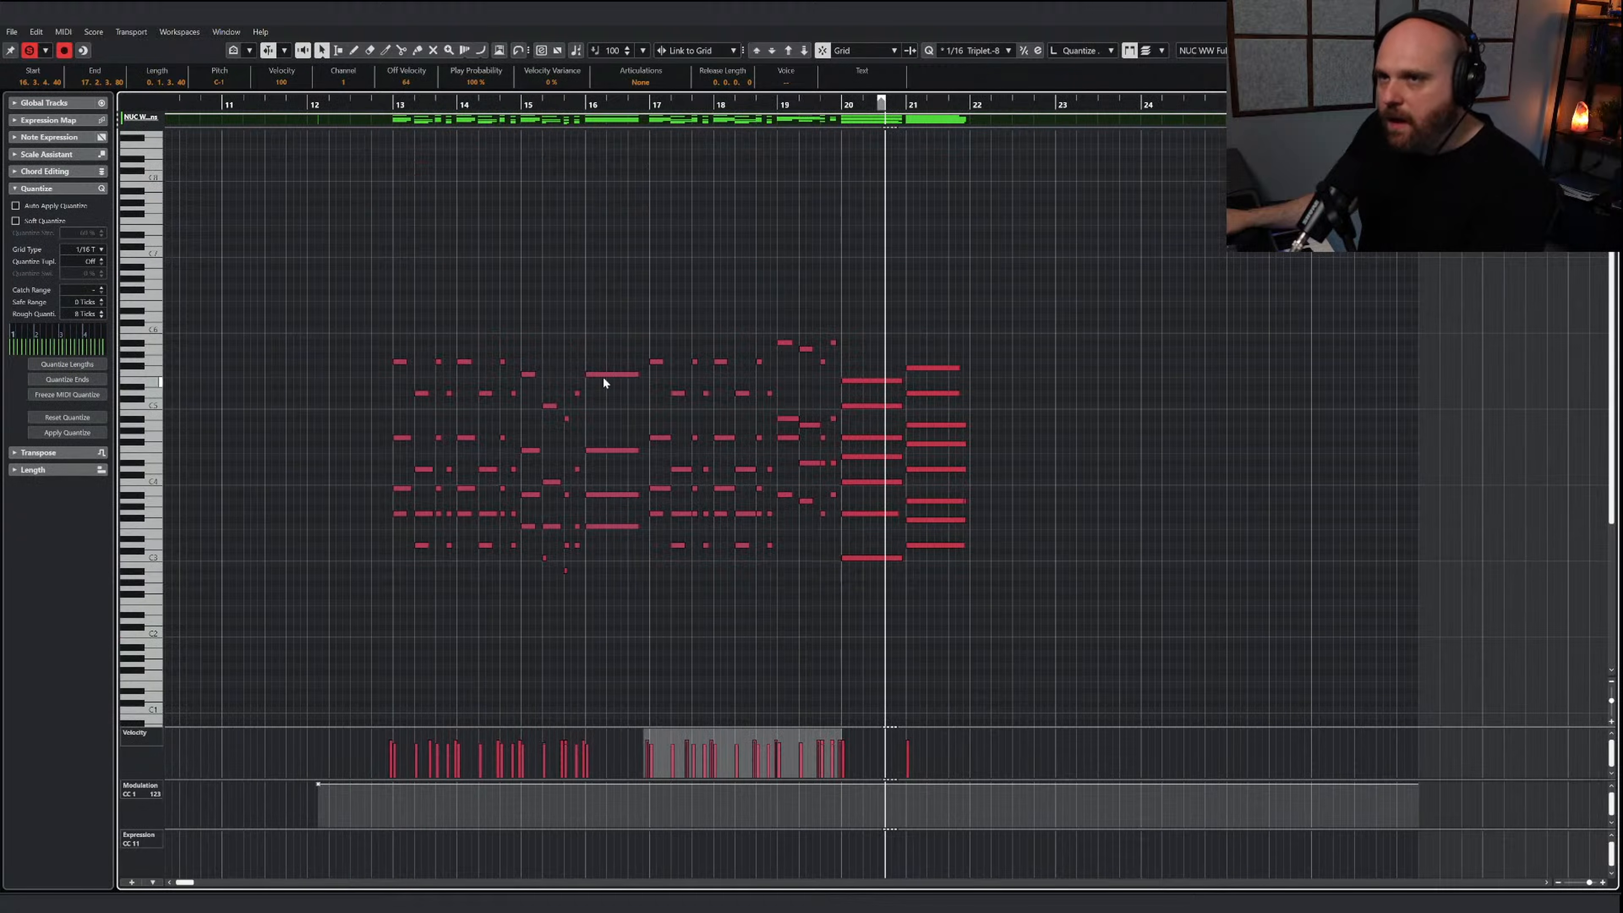
drag(337, 354, 490, 550)
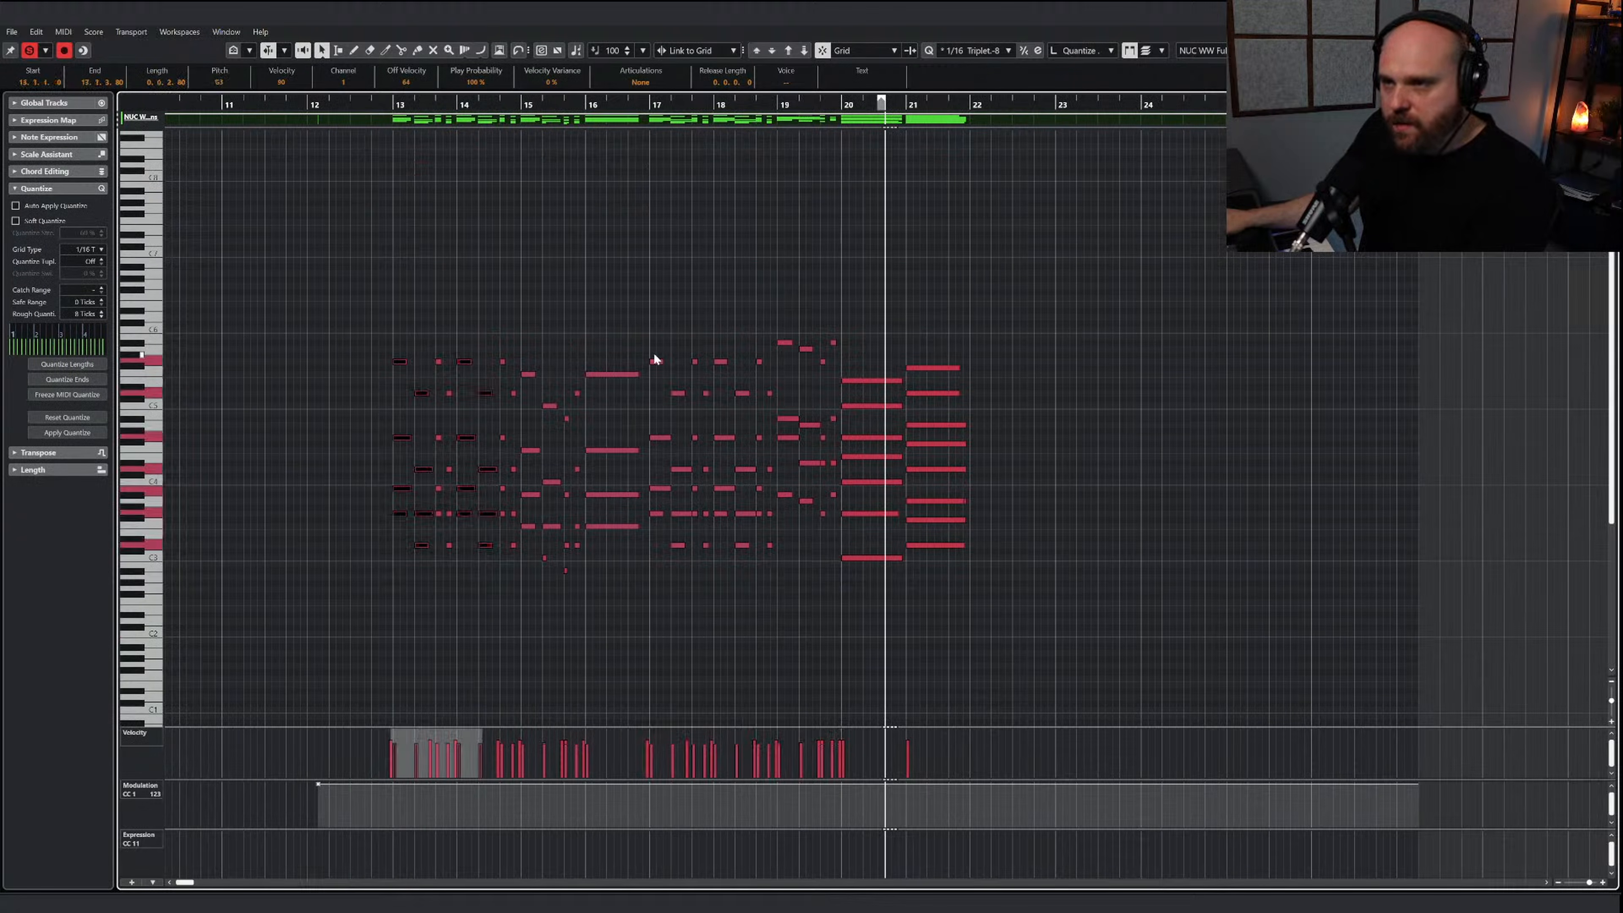
drag(678, 546, 738, 561)
drag(779, 320, 805, 523)
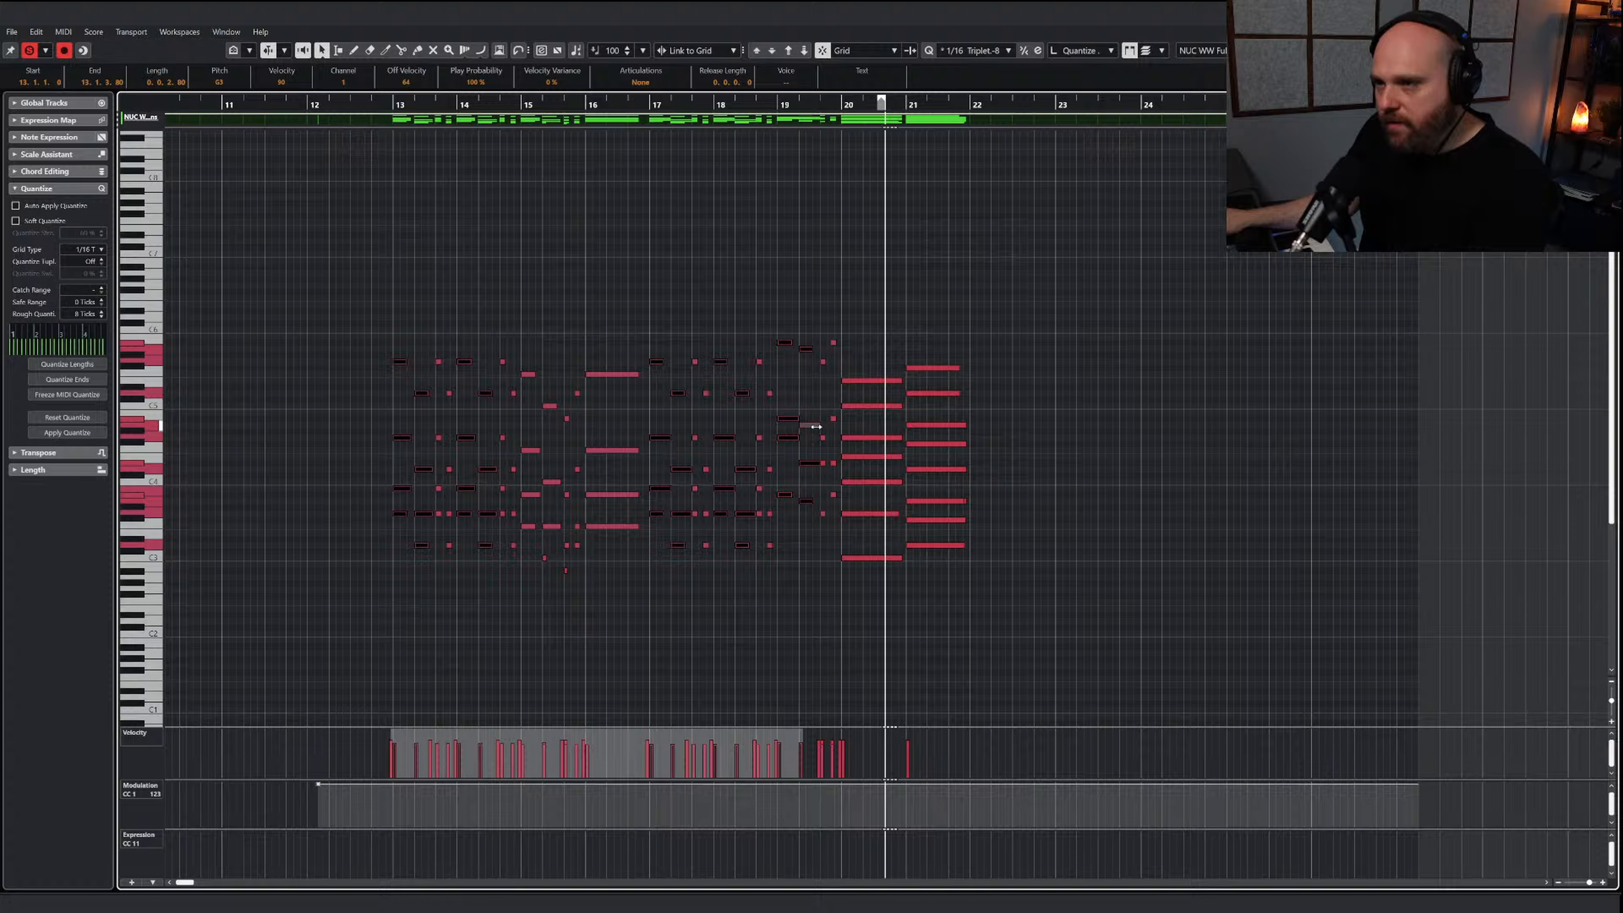
drag(814, 425, 810, 425)
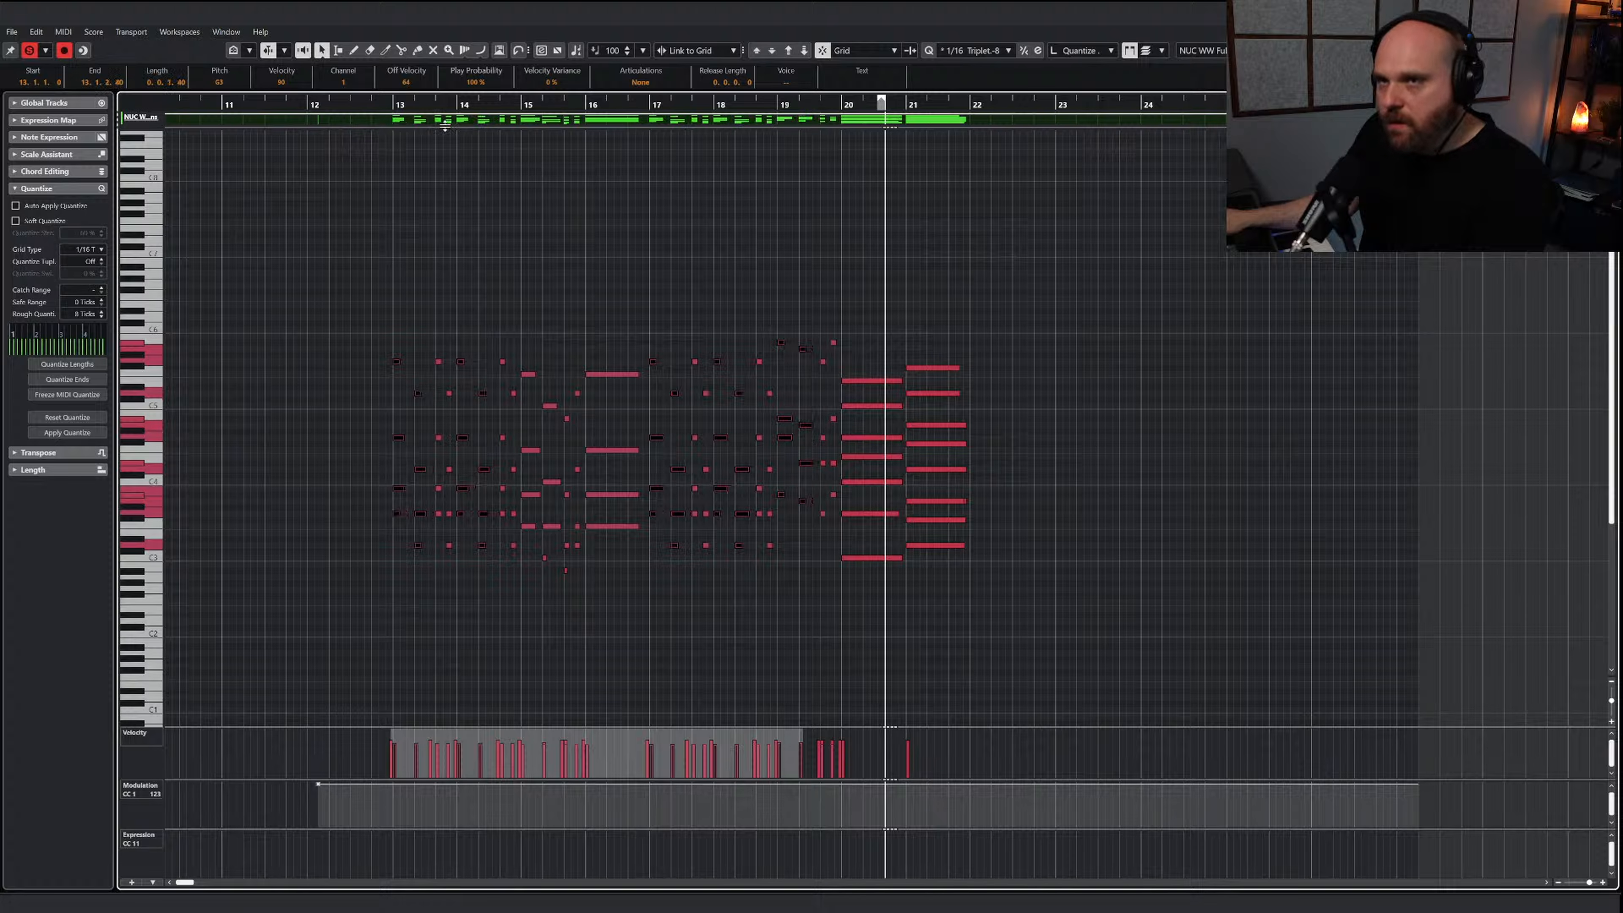
click(390, 104)
scroll(829, 414, up, 4)
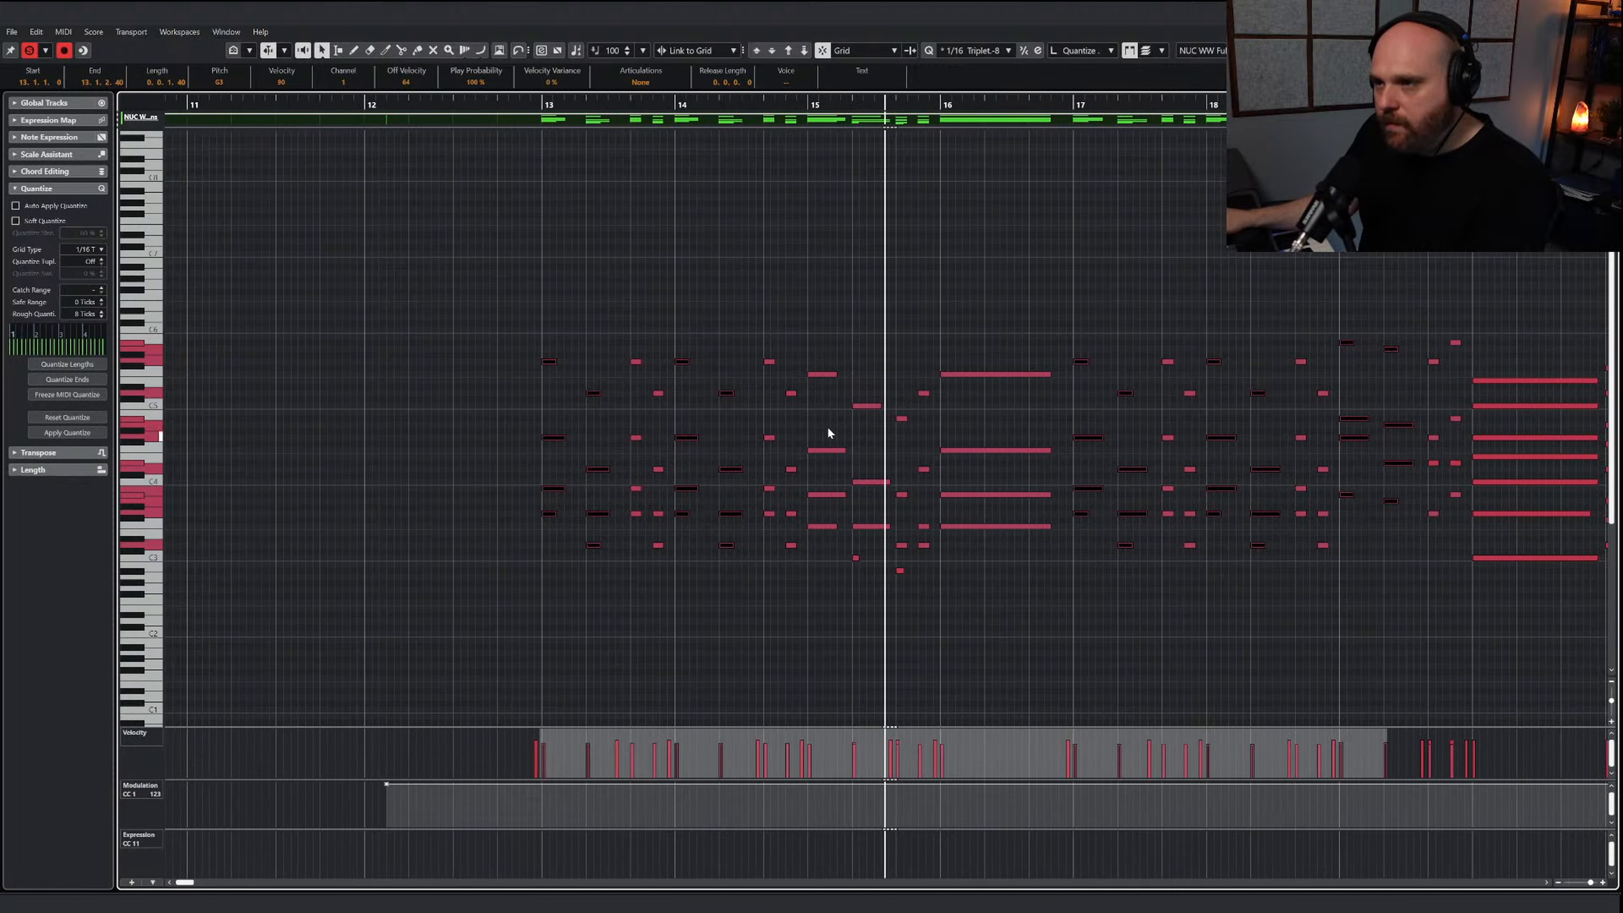
click(488, 105)
key(space)
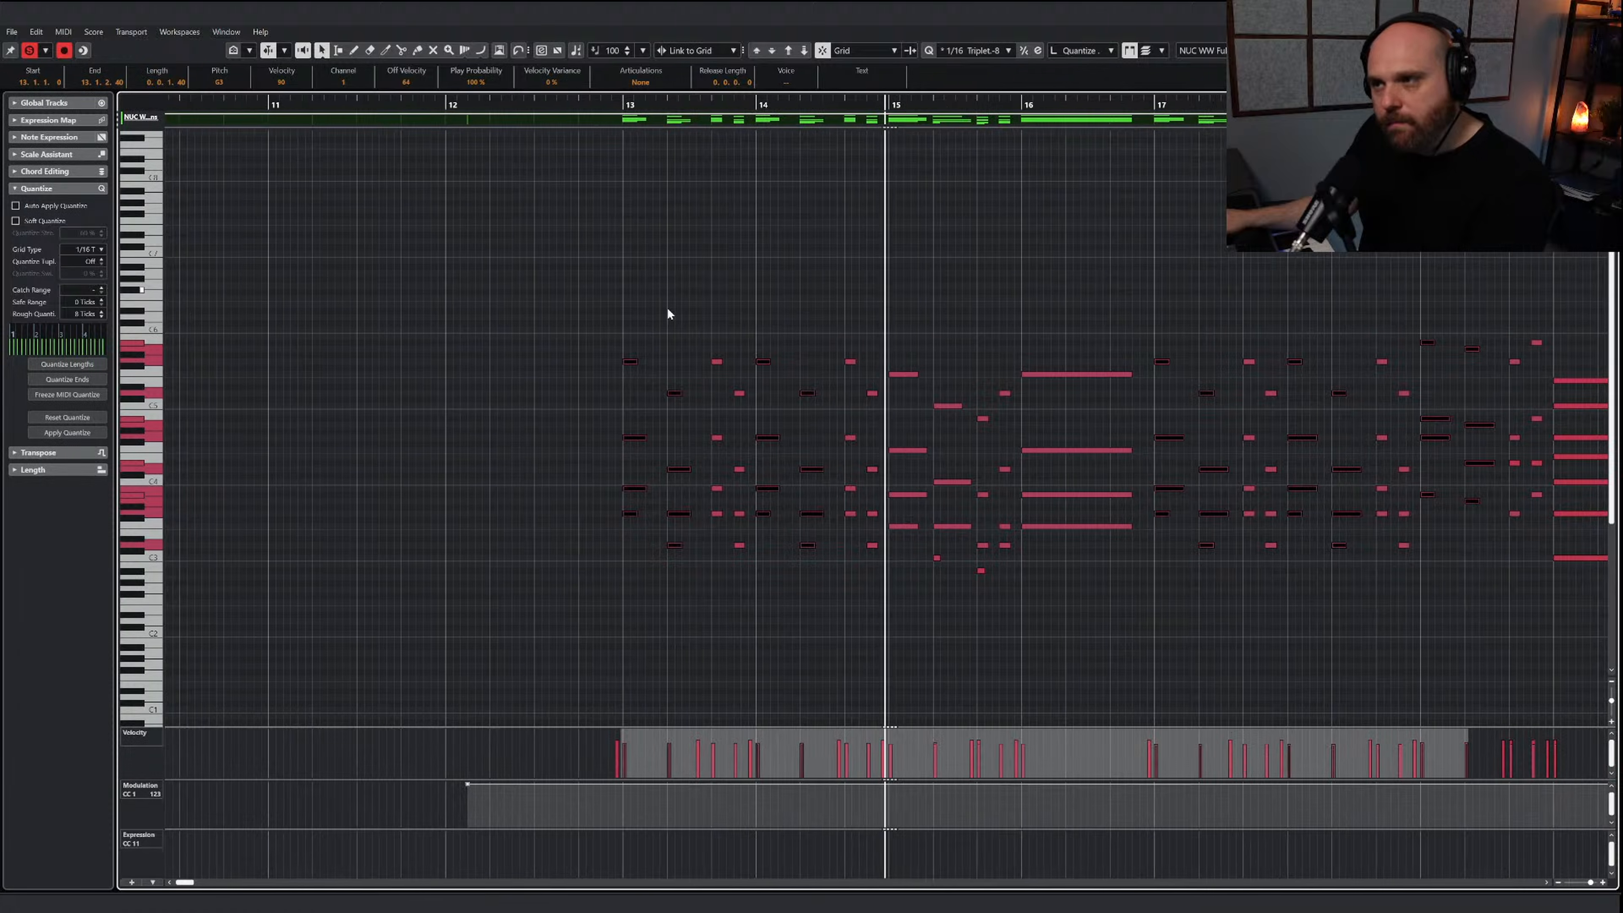
Shorten the longer chord notes in bar 15 and slightly lengthen the longer top-line notes in bars 13 and 14
drag(897, 425, 894, 543)
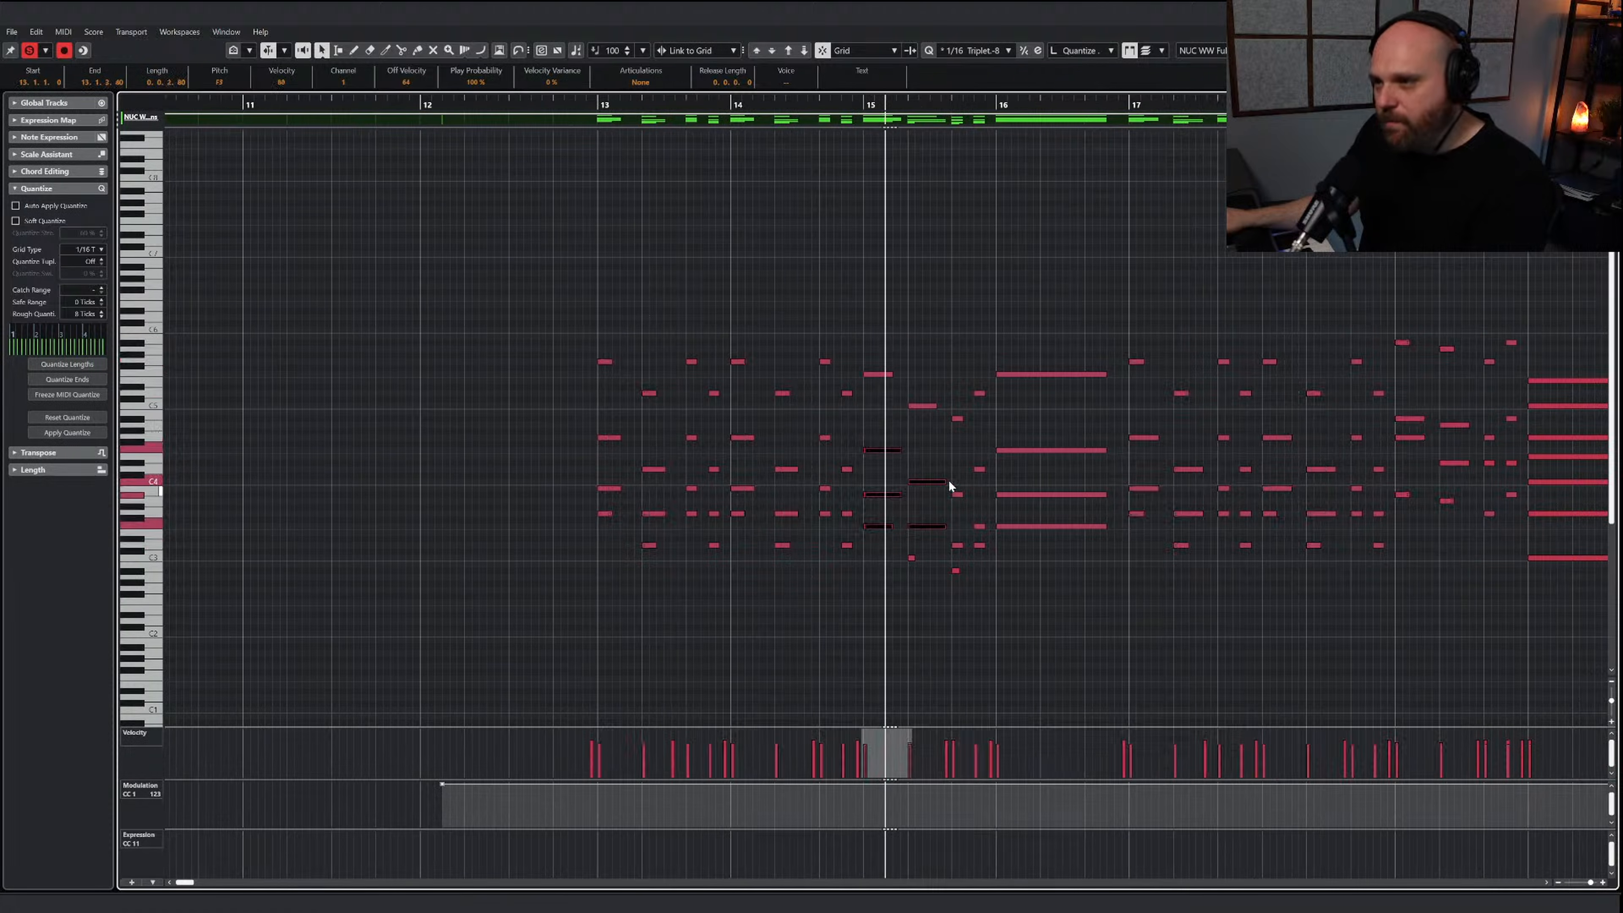
drag(547, 330, 856, 394)
click(593, 414)
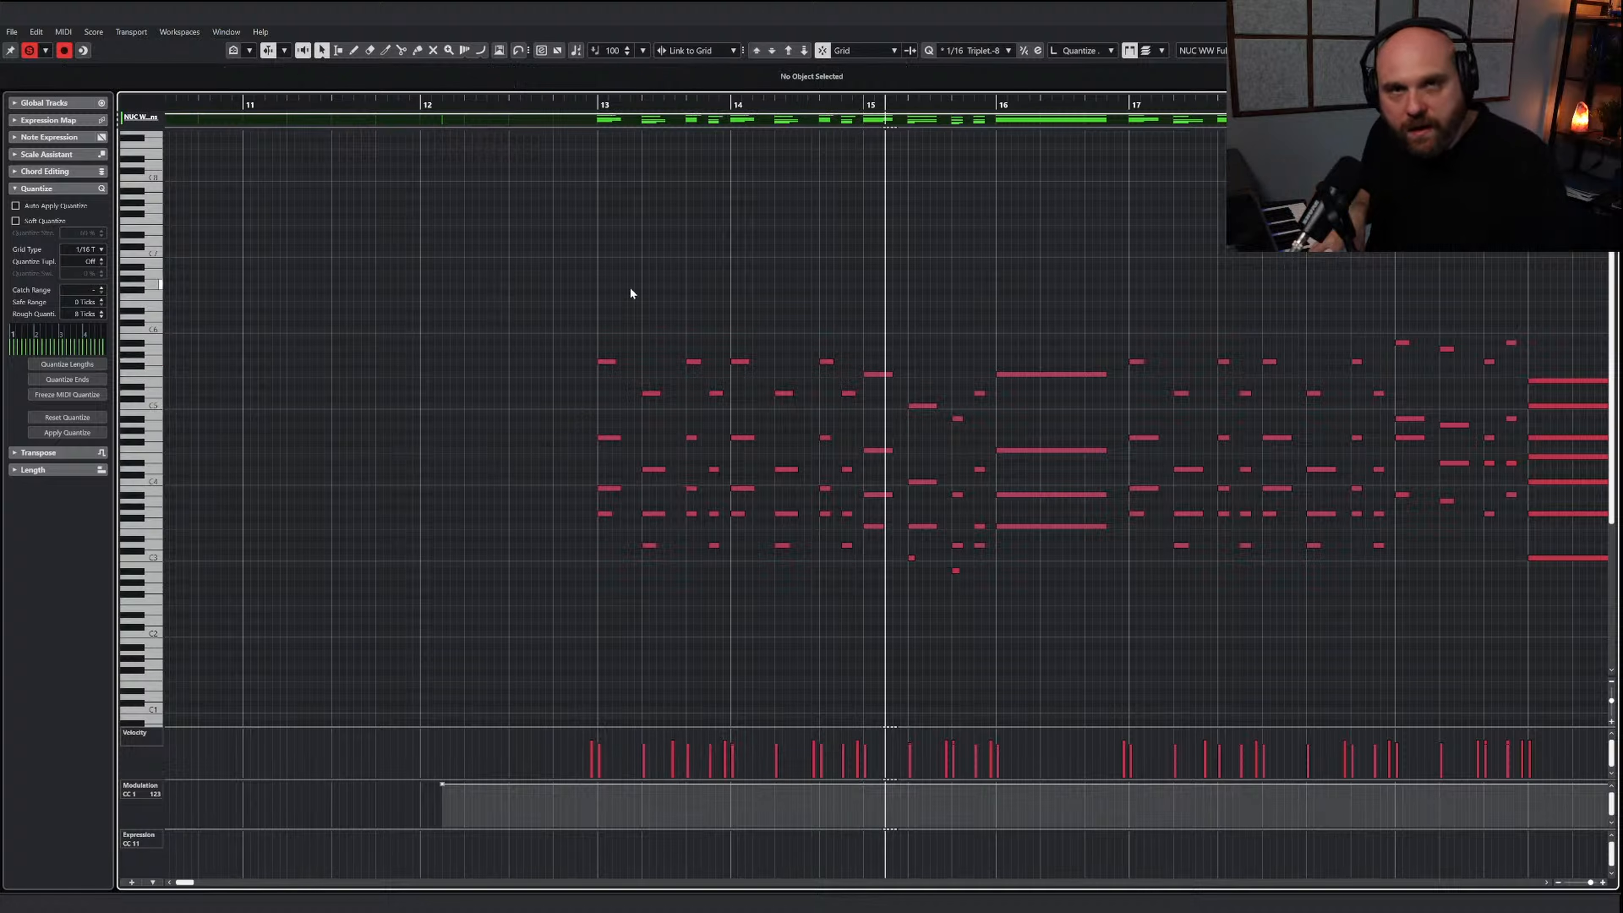
Raise the velocities of the woodwind notes in bars 13 through 21, excluding the keyswitches, and play the passage from bar 13
click(581, 105)
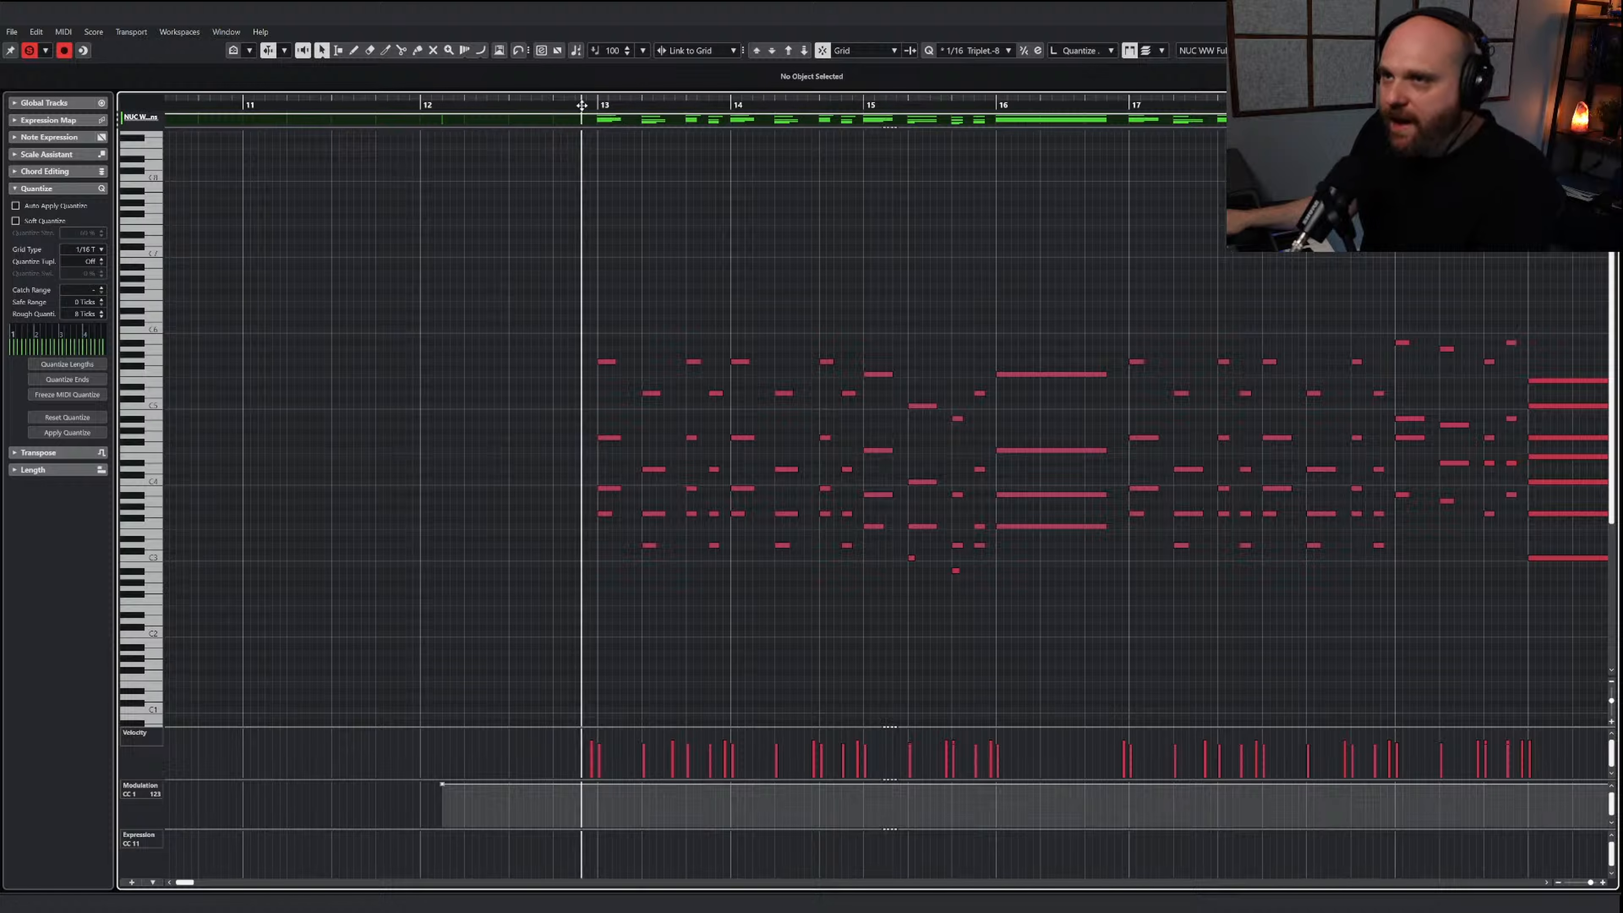
key(g)
key(g)
key(g)
key(g)
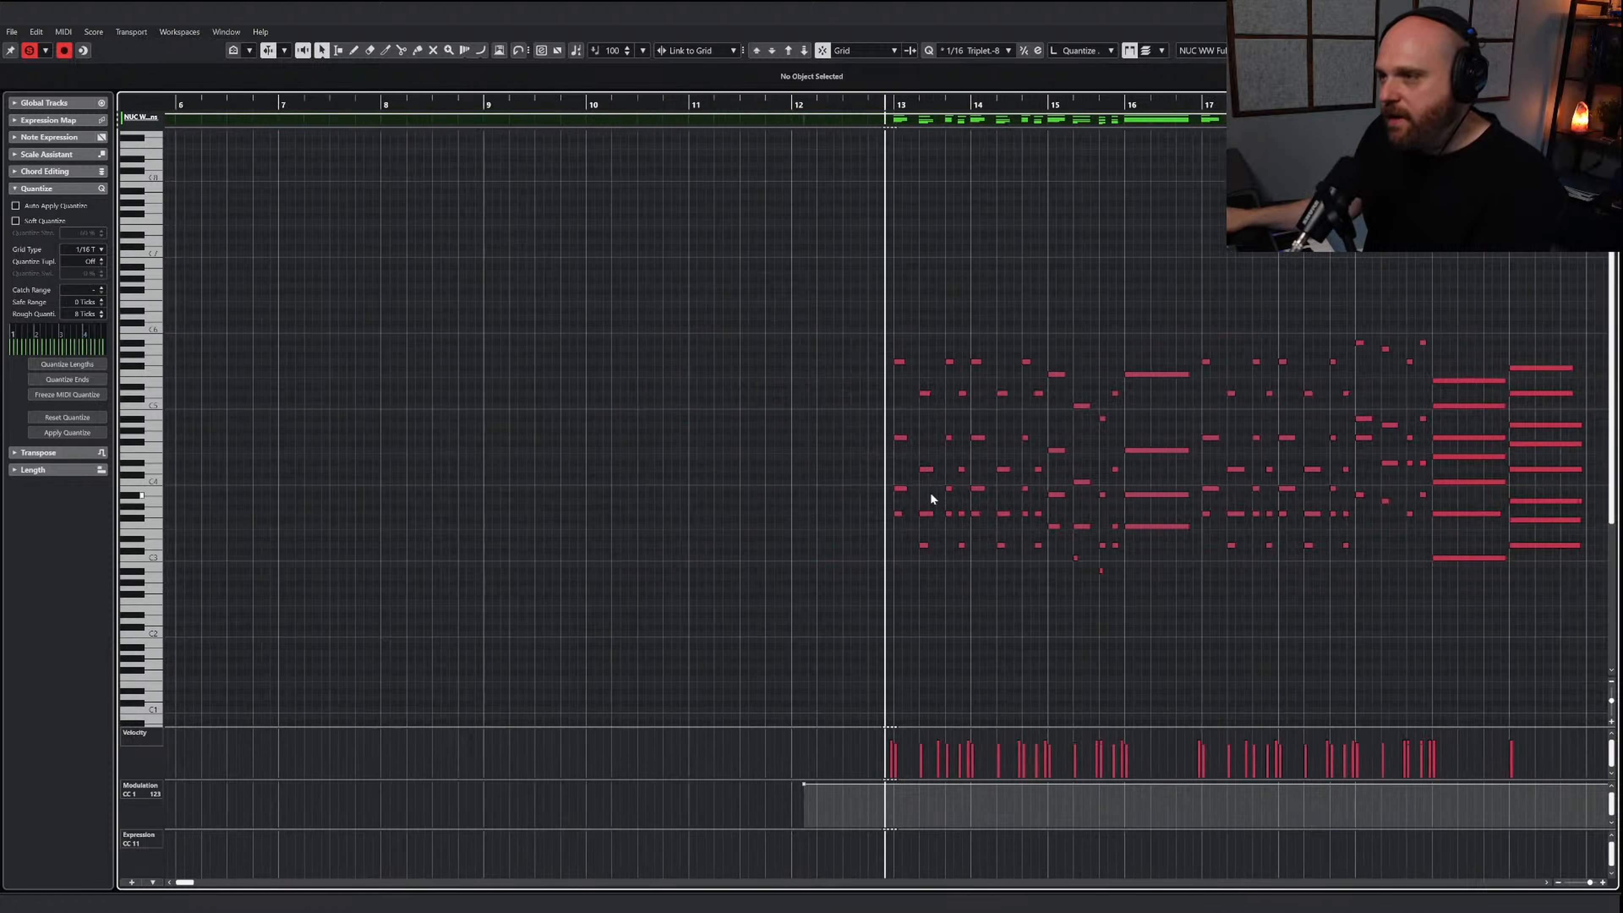
key(ctrl+a)
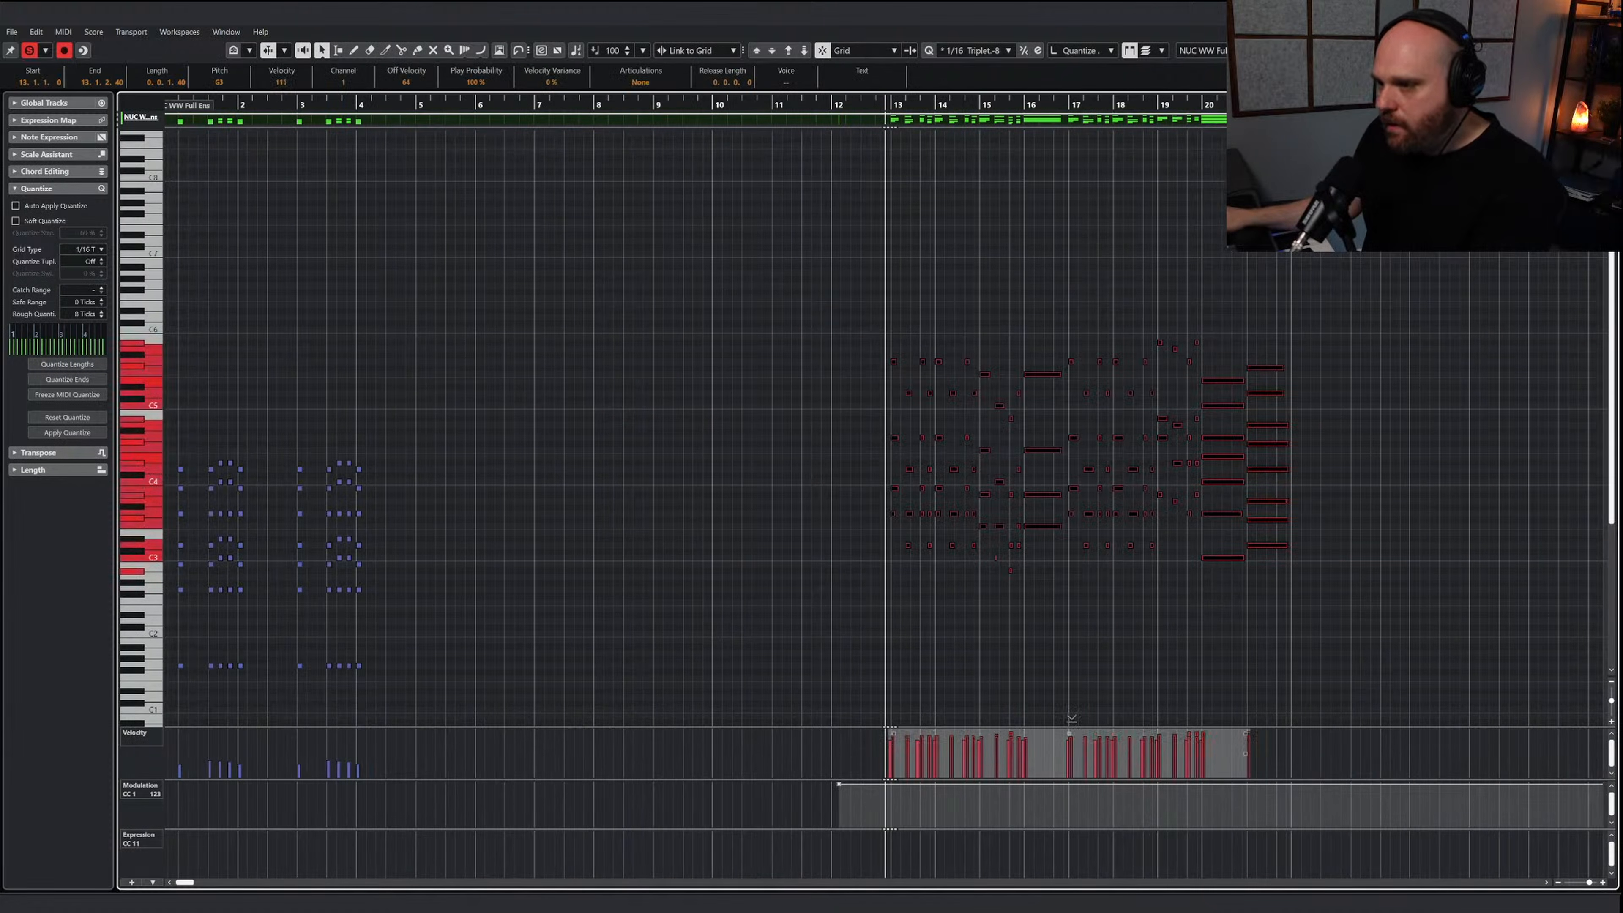
key(space)
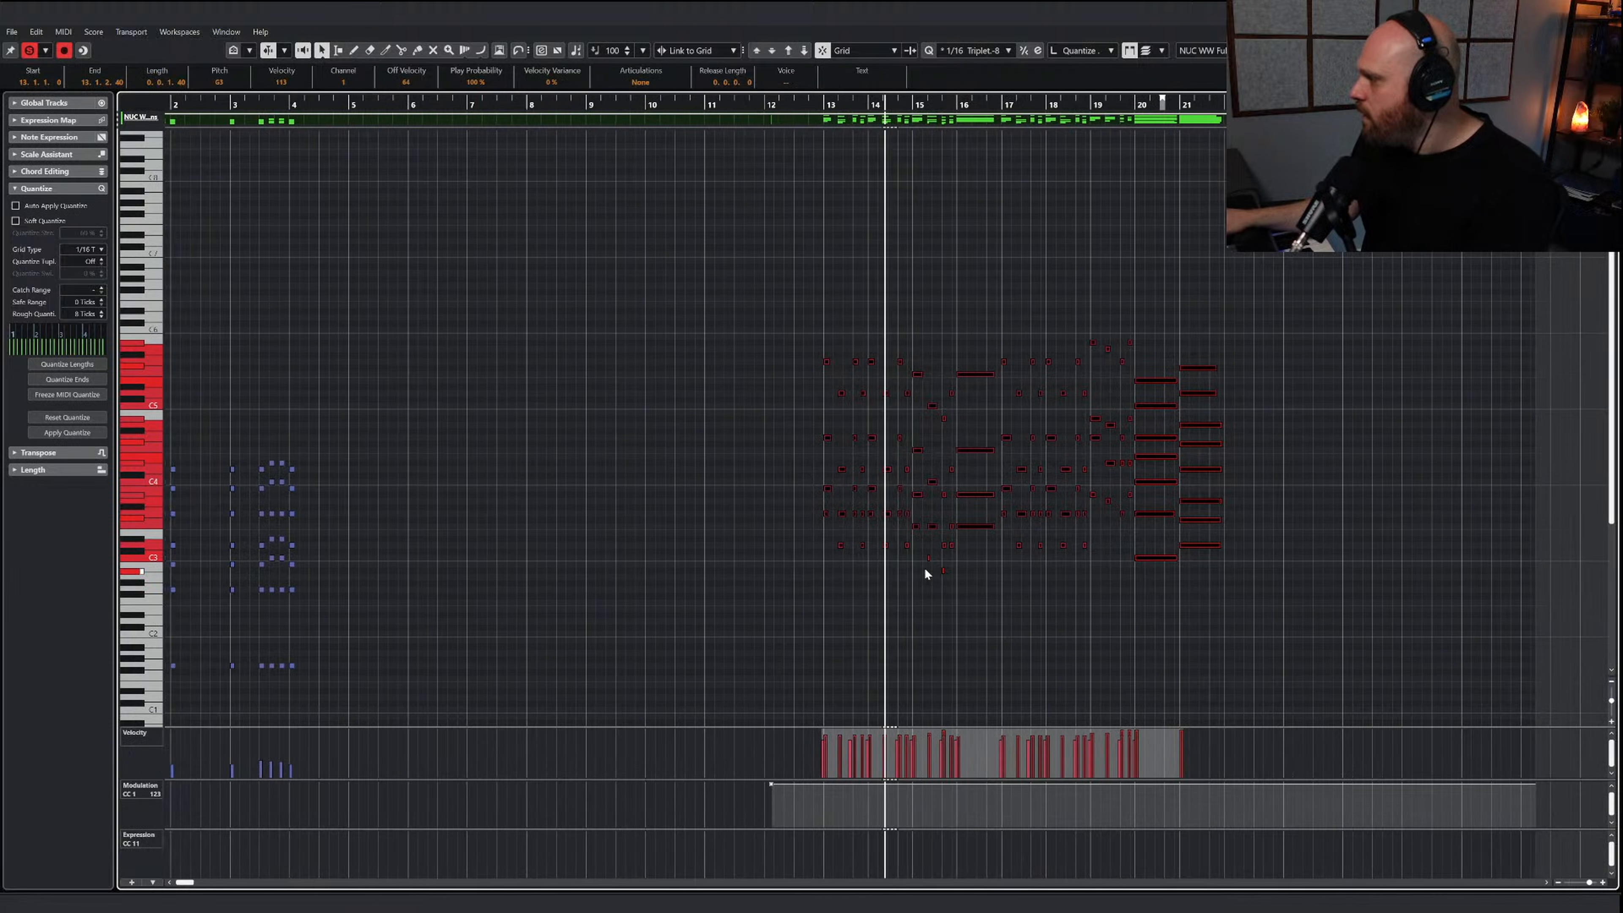
key(h)
key(h)
key(h)
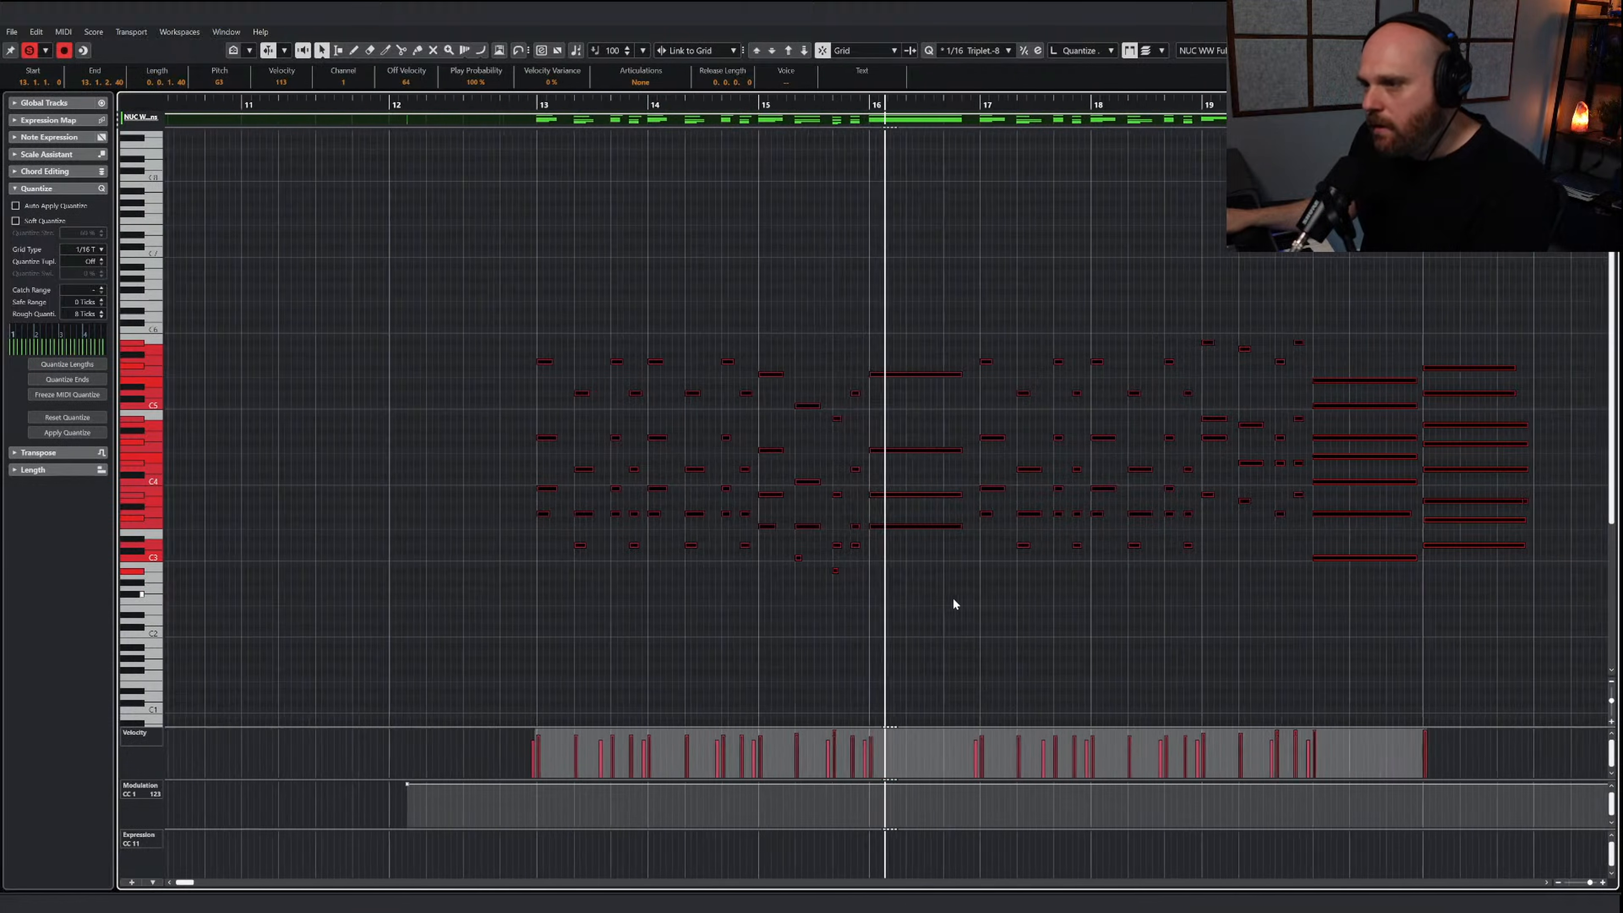
Delete the top three notes of each held woodwind chord in bars 20 and 21
scroll(952, 604, up, 2)
scroll(952, 604, down, 3)
scroll(952, 605, down, 3)
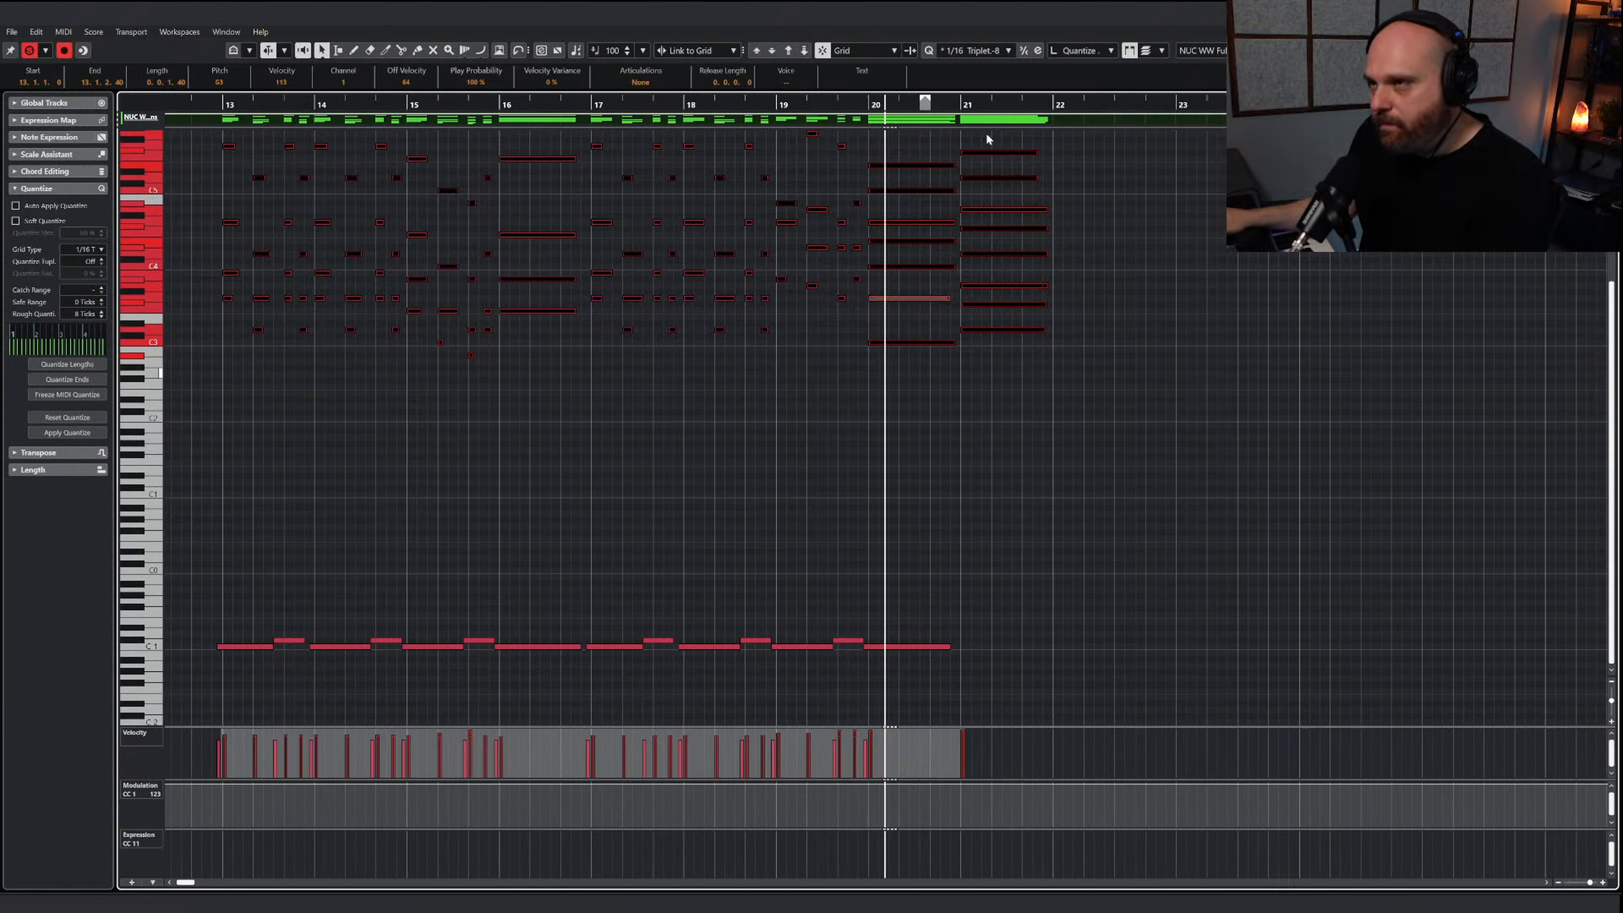
scroll(1036, 273, up, 3)
right_click(1123, 341)
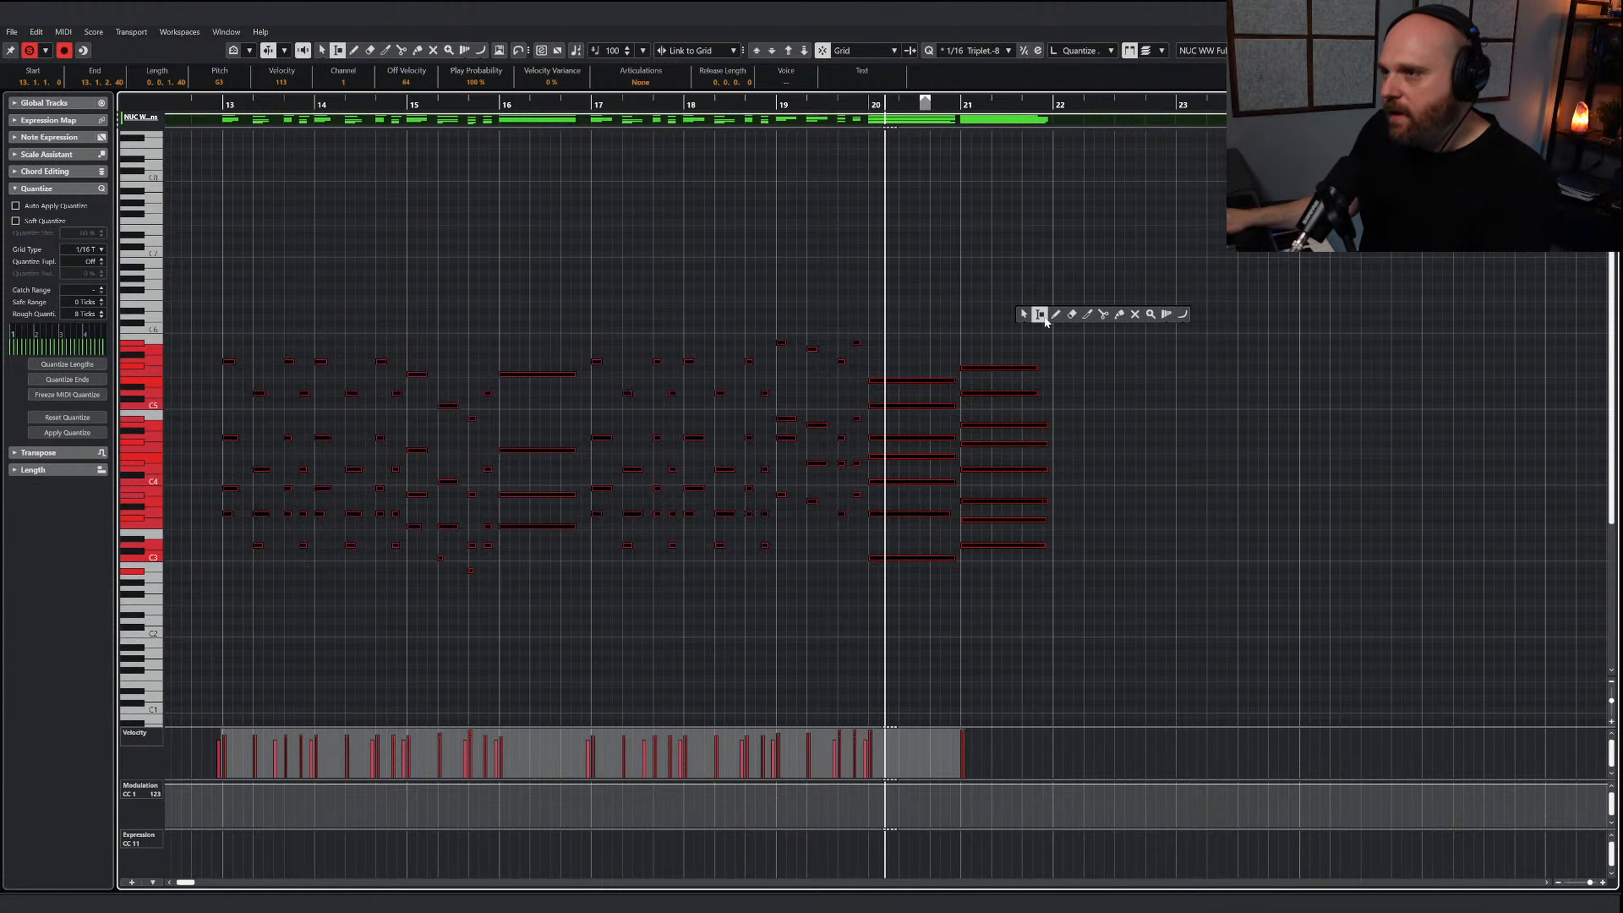
drag(901, 343, 1054, 434)
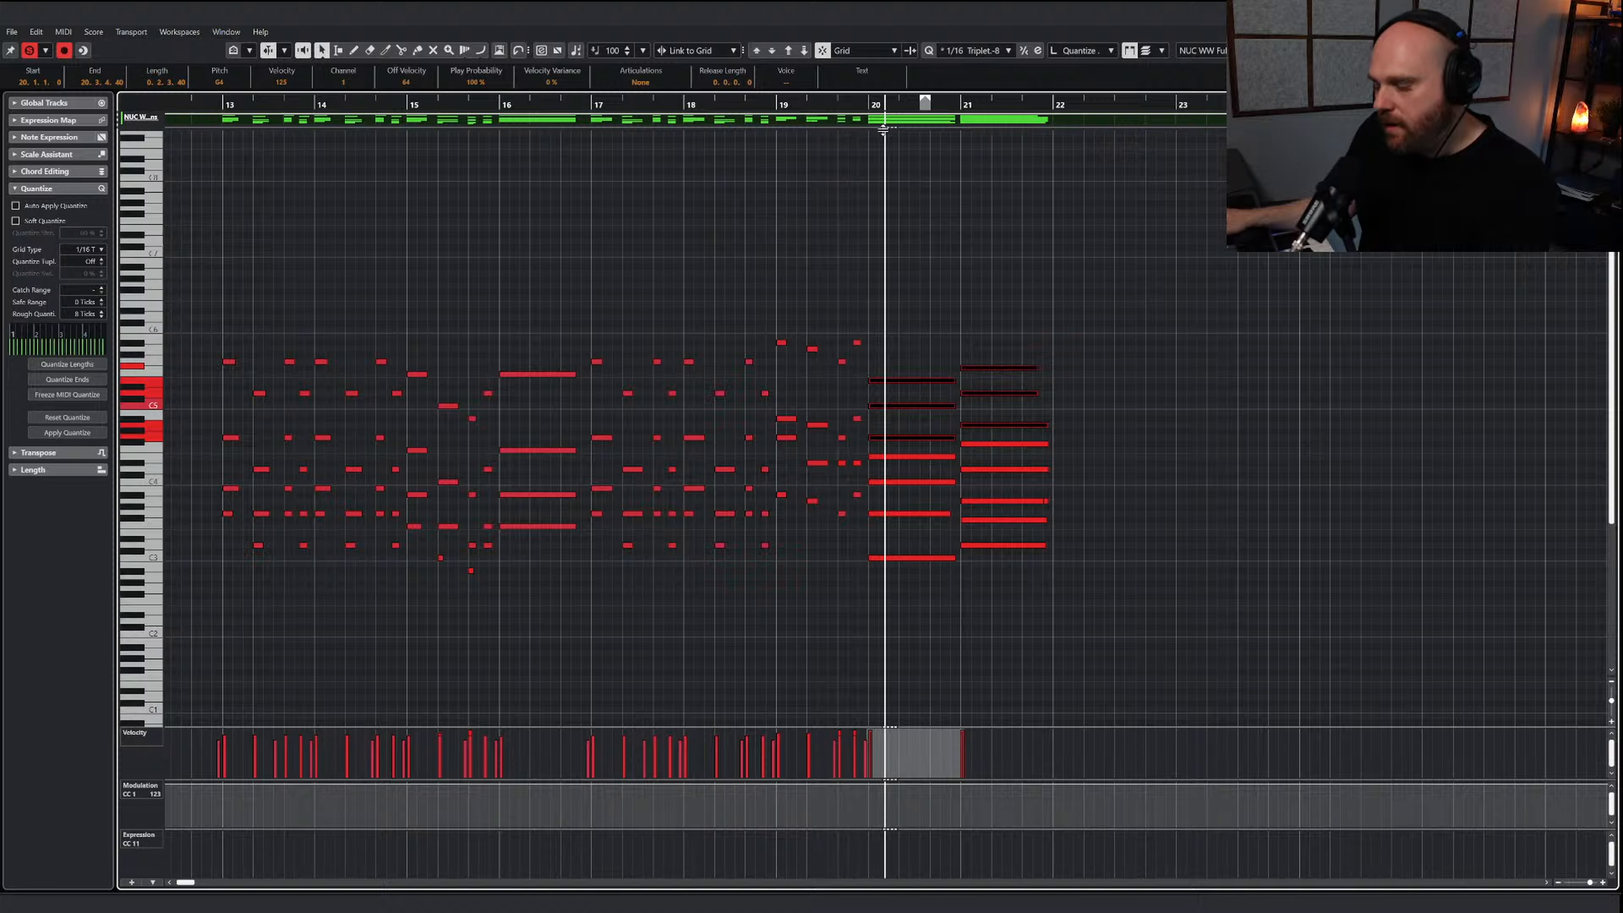
click(871, 106)
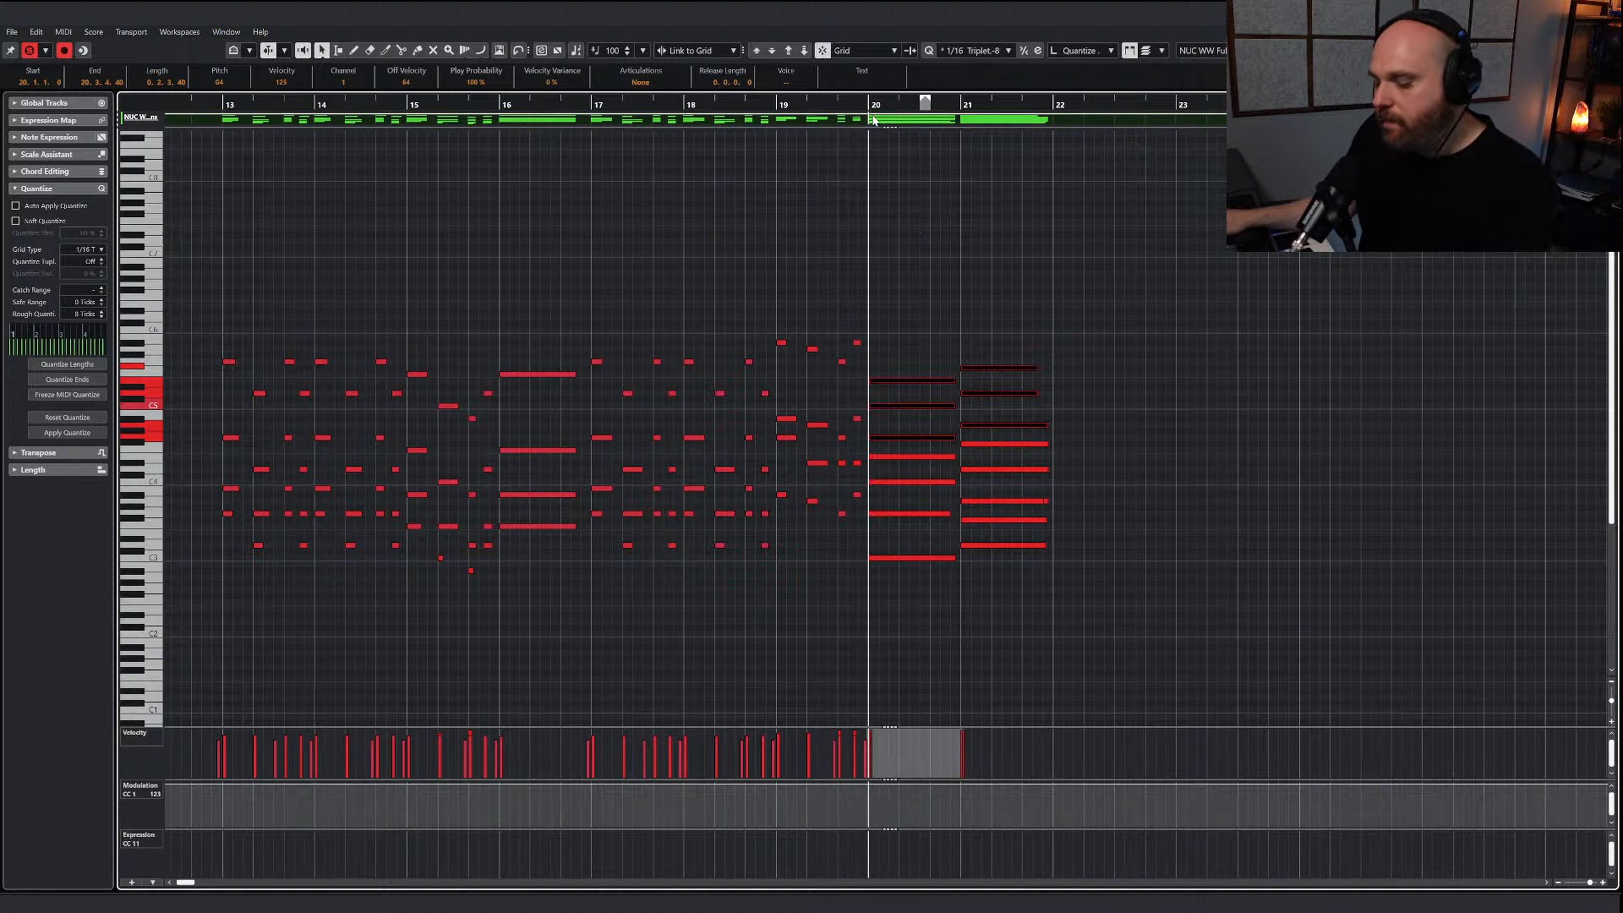
key(Delete)
Return to the arrangement and extend the end of the NUC 2 Flutes part to about bar 25
click(1606, 11)
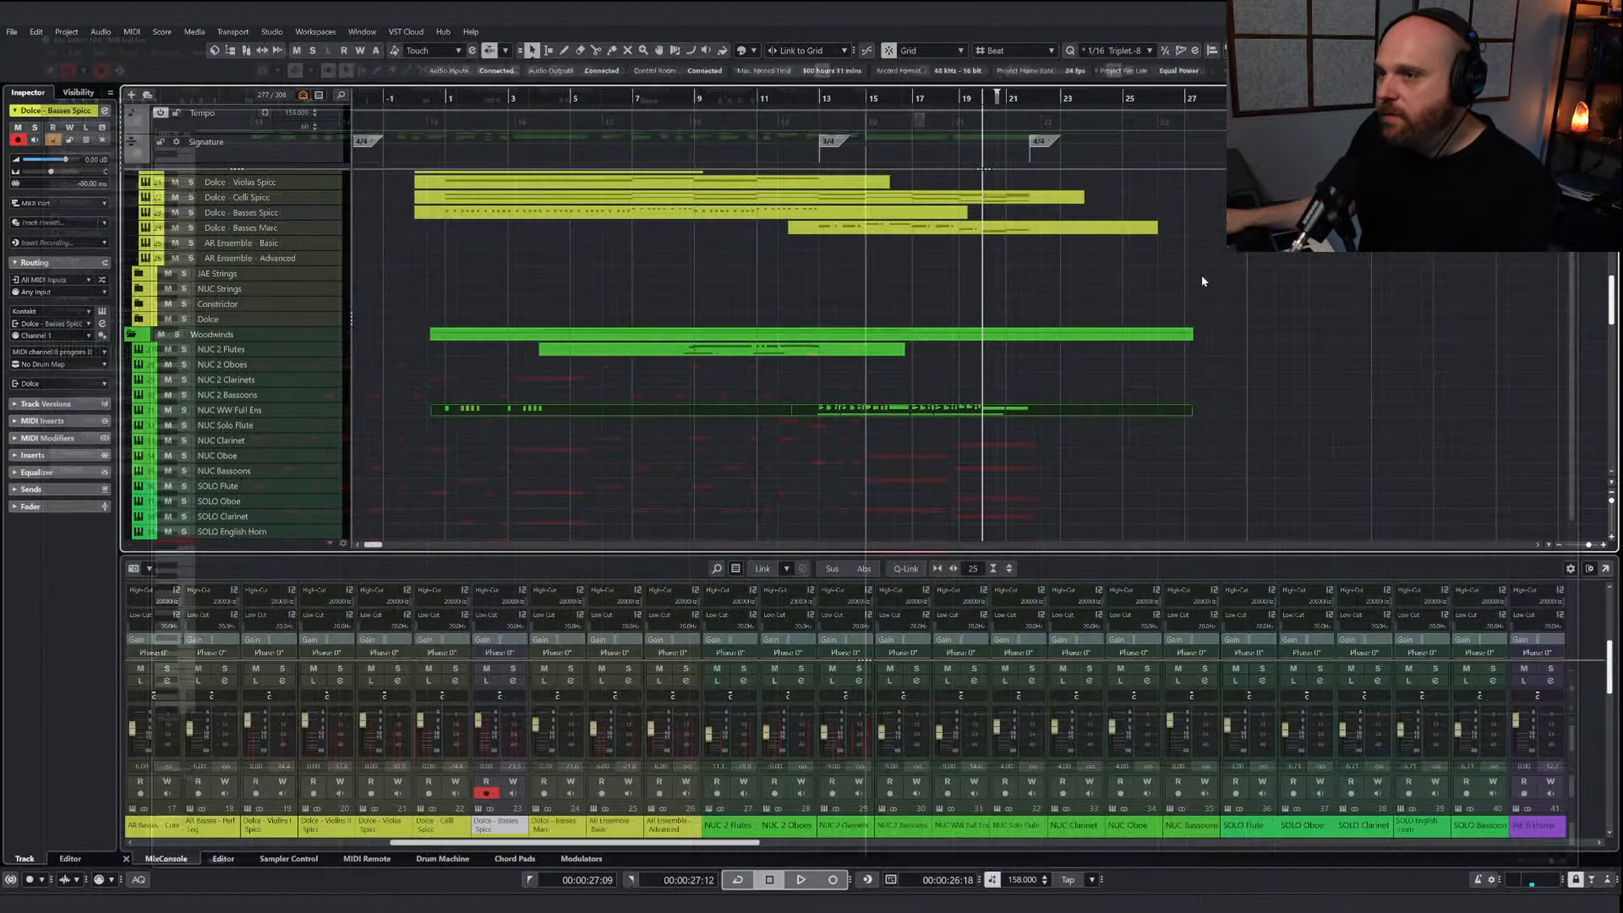
click(878, 350)
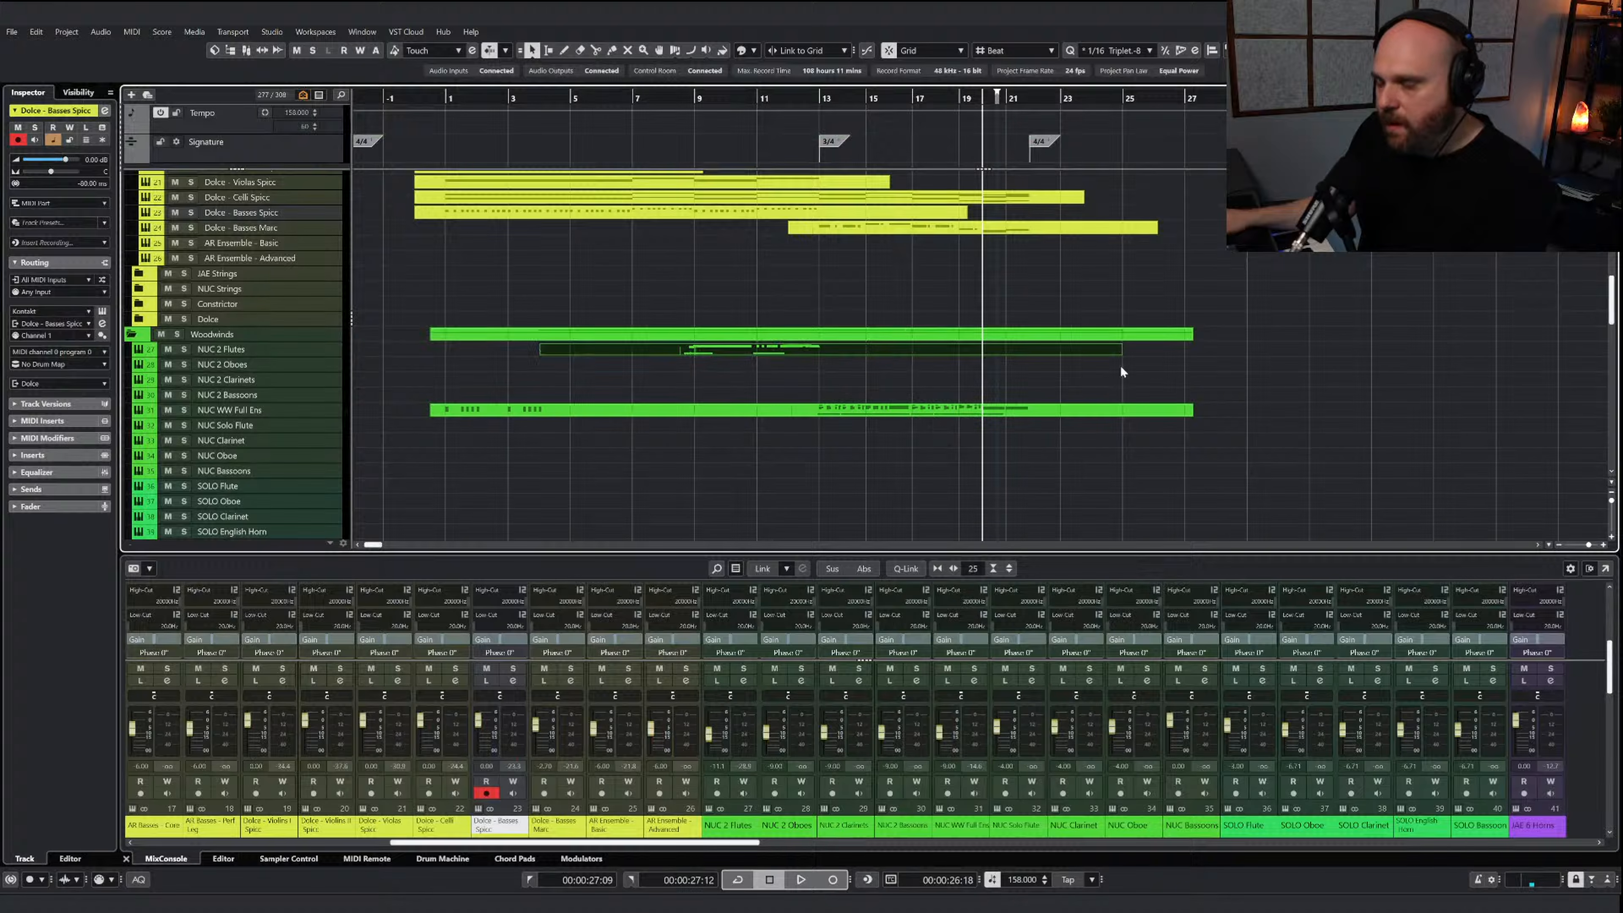
Open the NUC 2 Flutes part, place the three-note held chords at bars 20 and 21, and play them
key(Return)
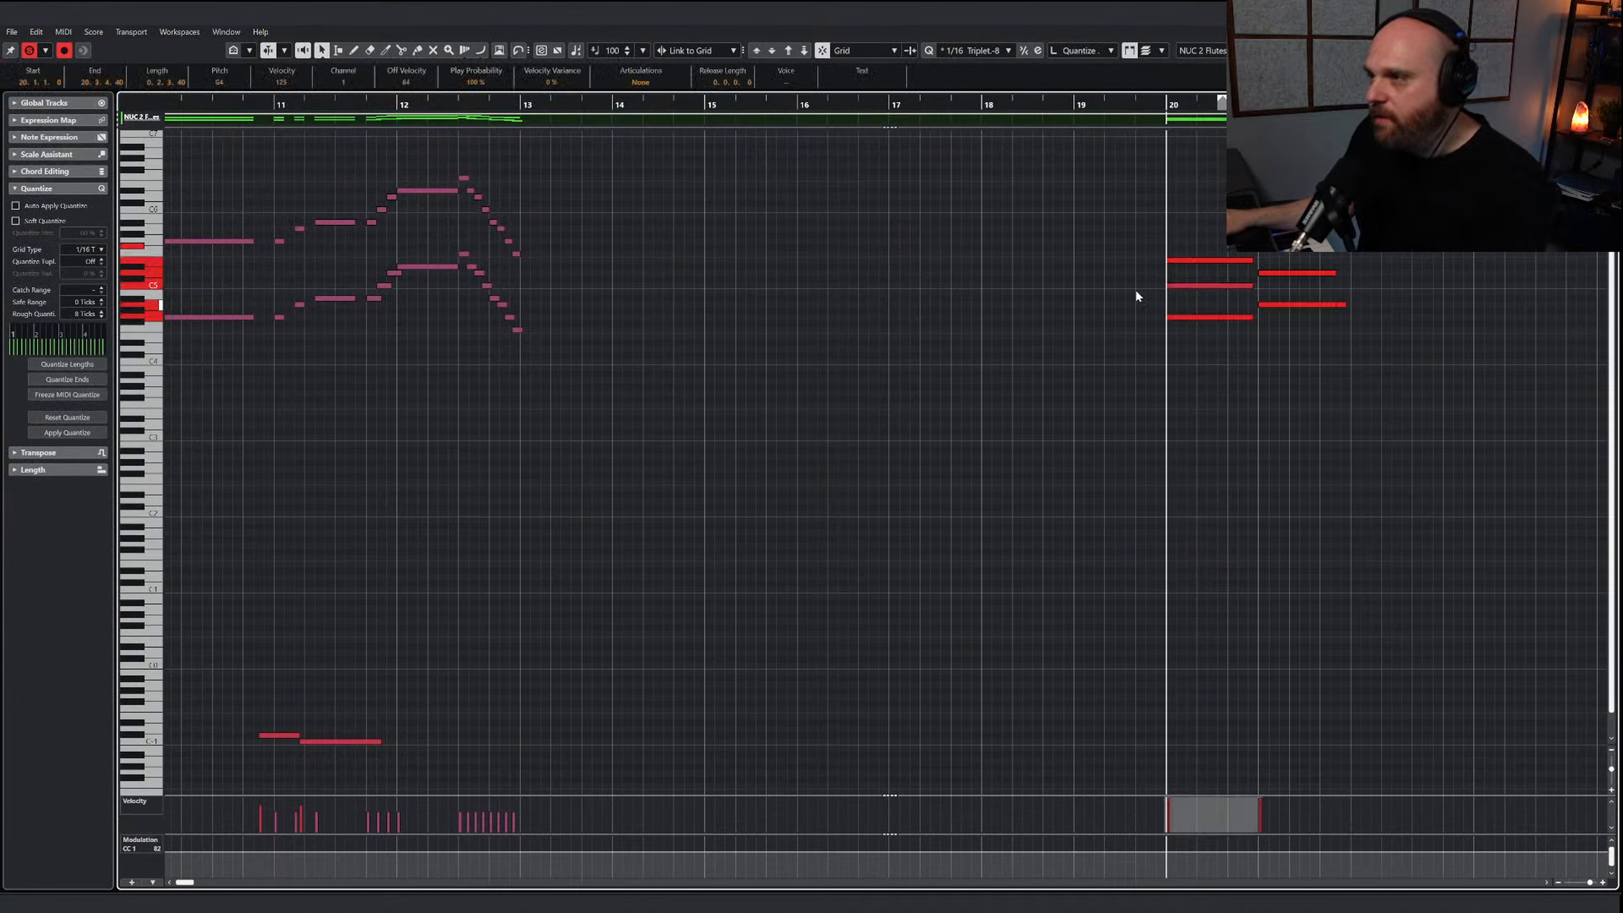
click(1150, 262)
key(ctrl+a)
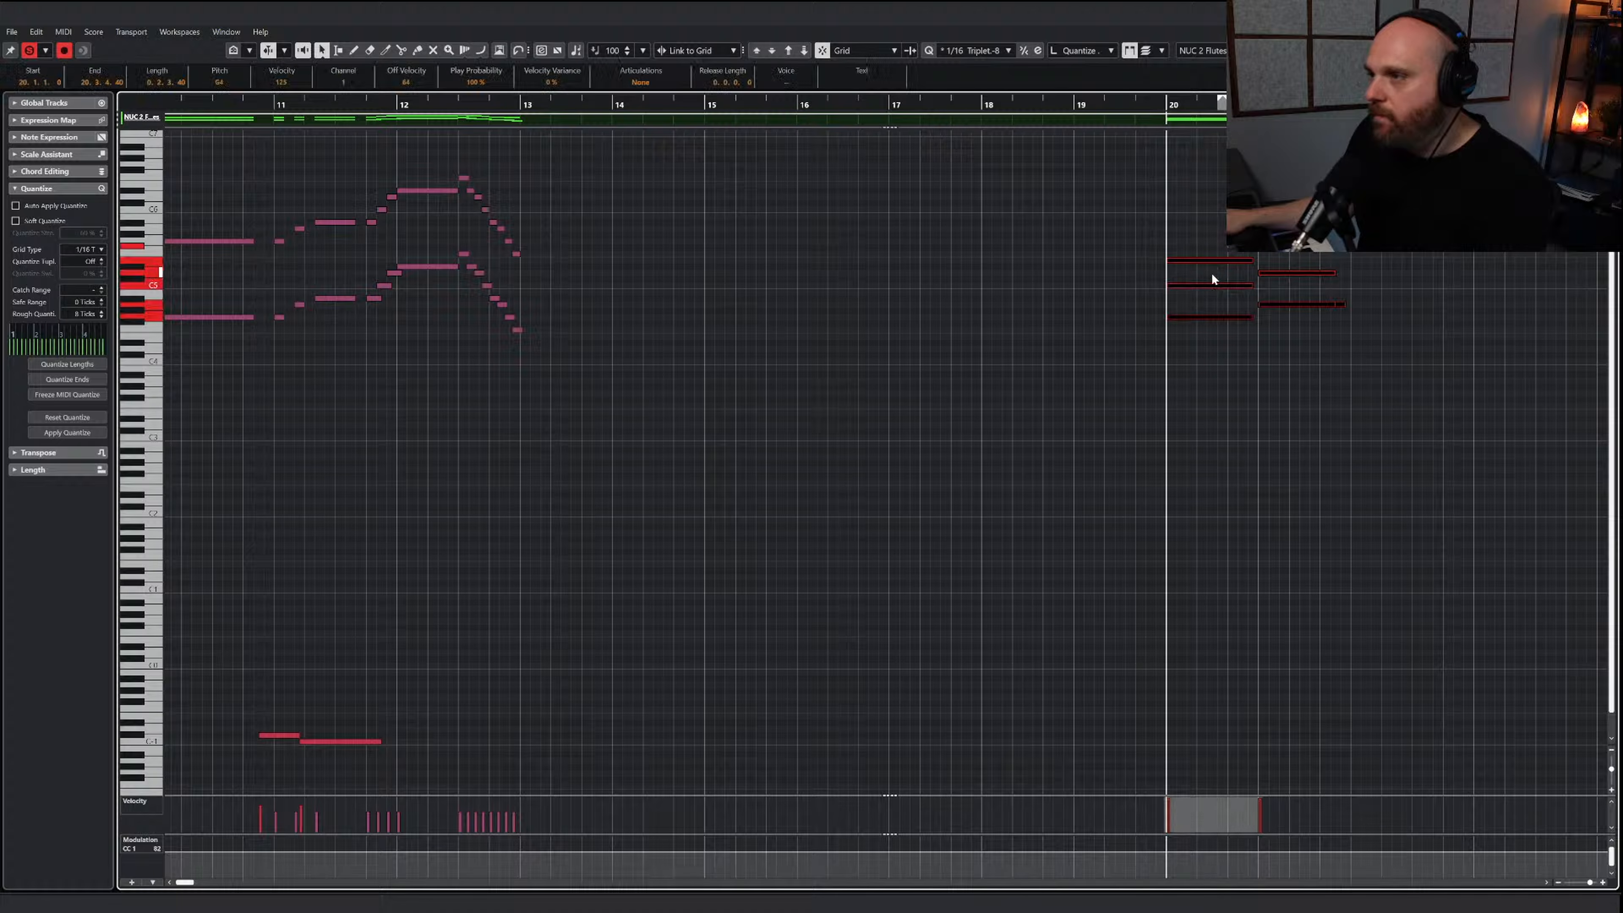
key(space)
Draw a modulation (CC 1) rise to about 121 at the end of bar 19, leading into the flute chords
right_click(891, 473)
click(922, 473)
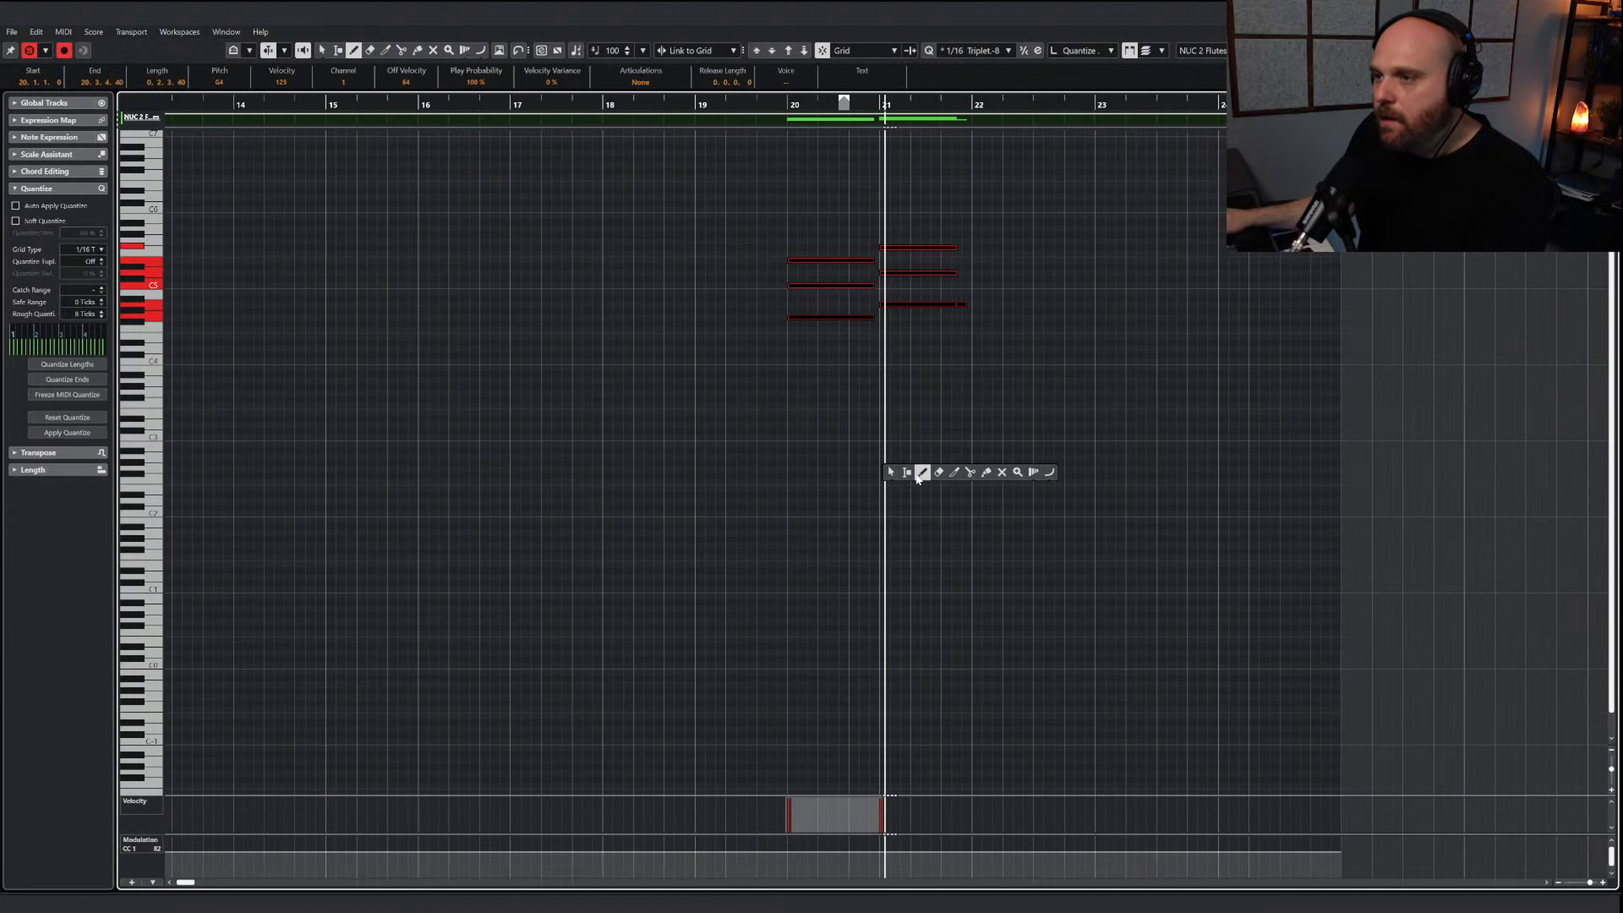
drag(695, 851, 743, 810)
Extend the flutes' C-1 keyswitch from bar 11 to the end of bar 19 and add a new keyswitch note spanning bar 20
key(g)
key(g)
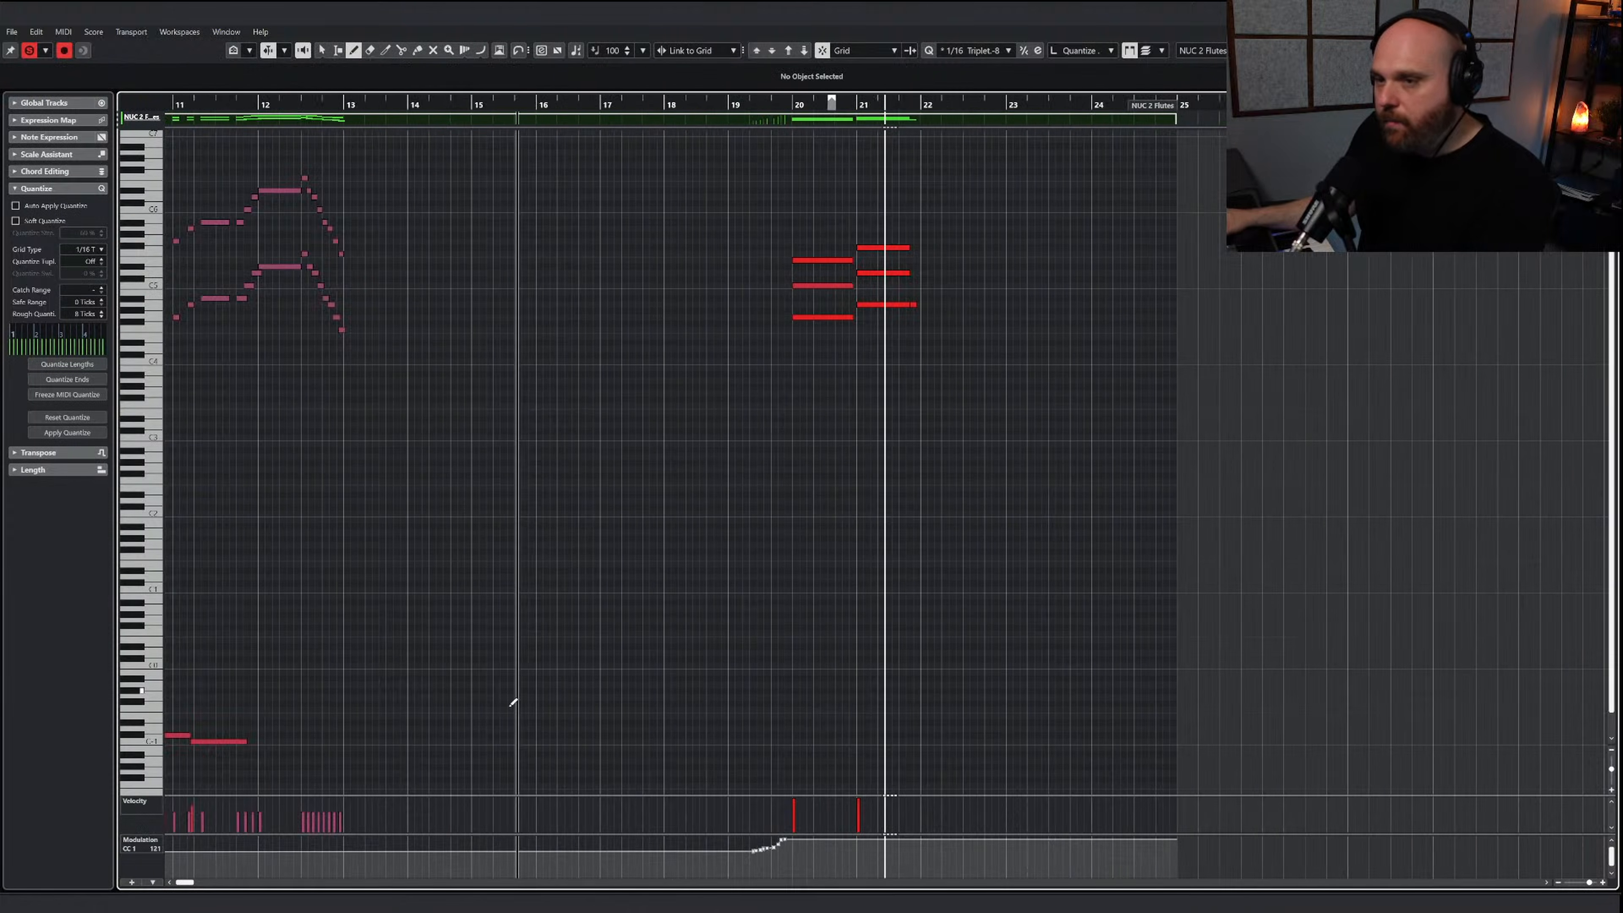
mouse_move(440, 742)
mouse_down()
mouse_move(808, 743)
mouse_move(869, 723)
mouse_up()
Show the 2 Flutes instrument, play the chords, and lower the bar 20 keyswitch to D-1 for Trill Half Tone
key(F11)
key(1)
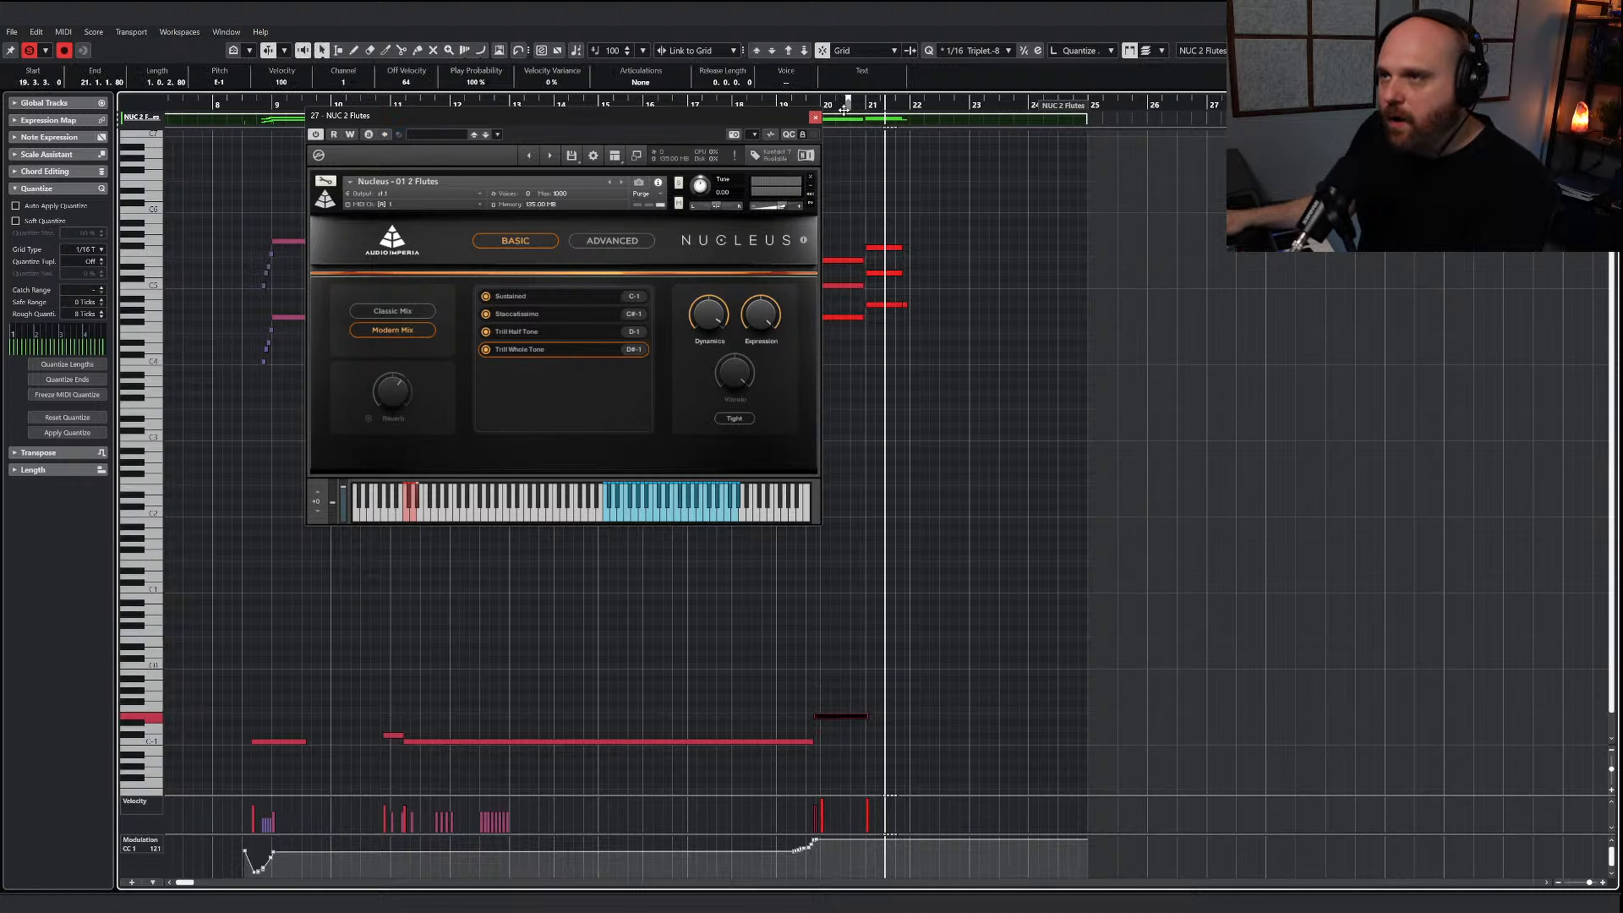
click(801, 101)
key(space)
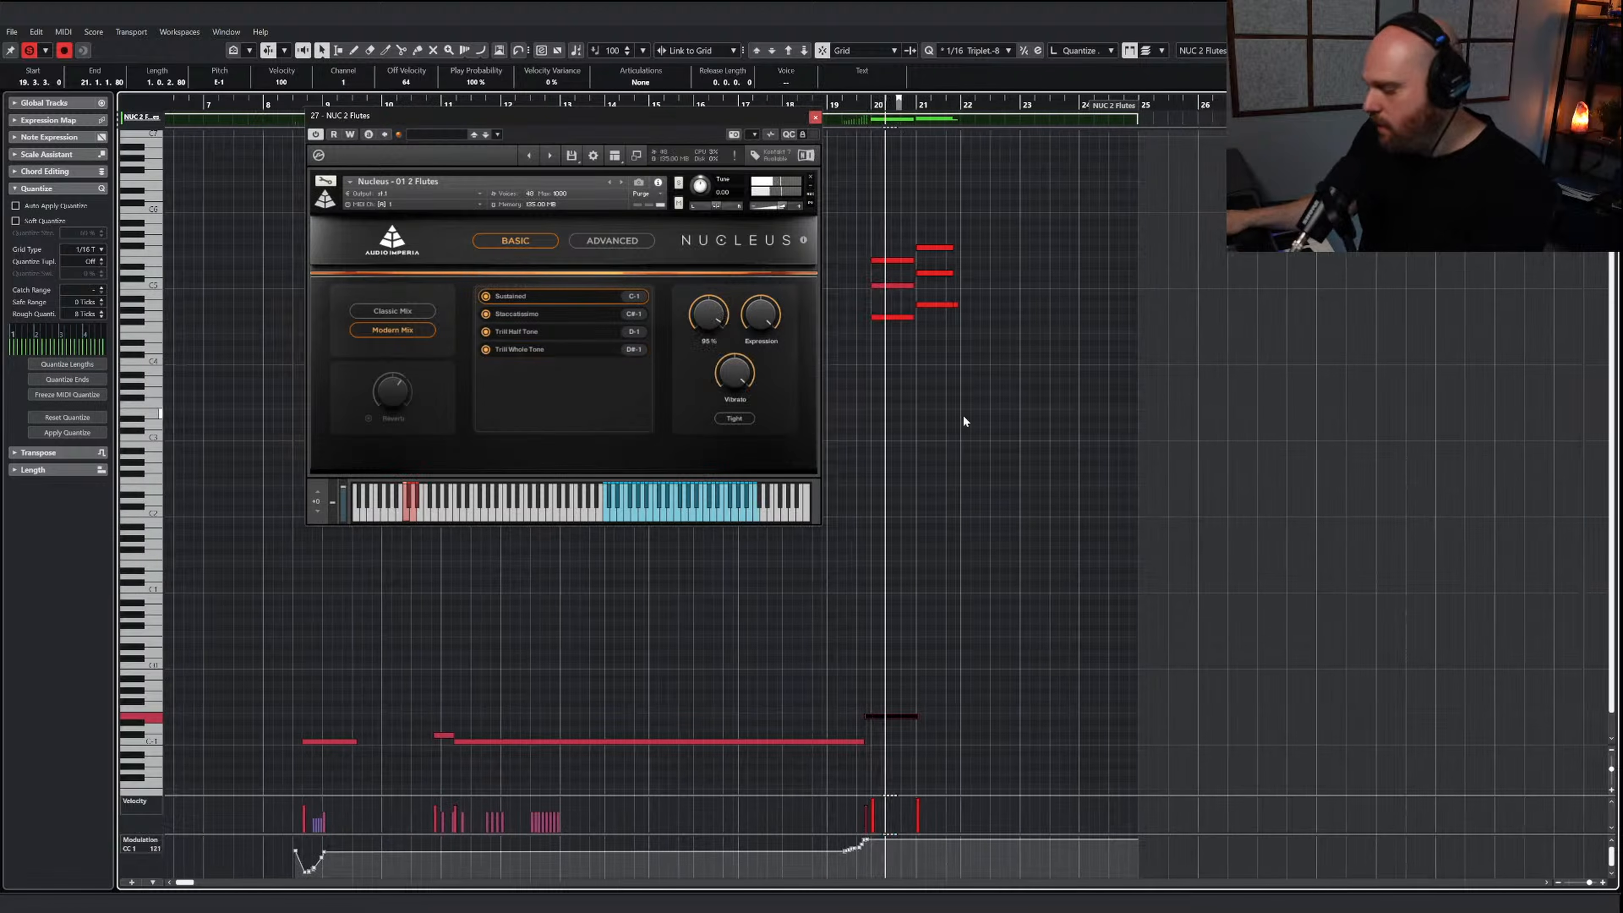
key(Down)
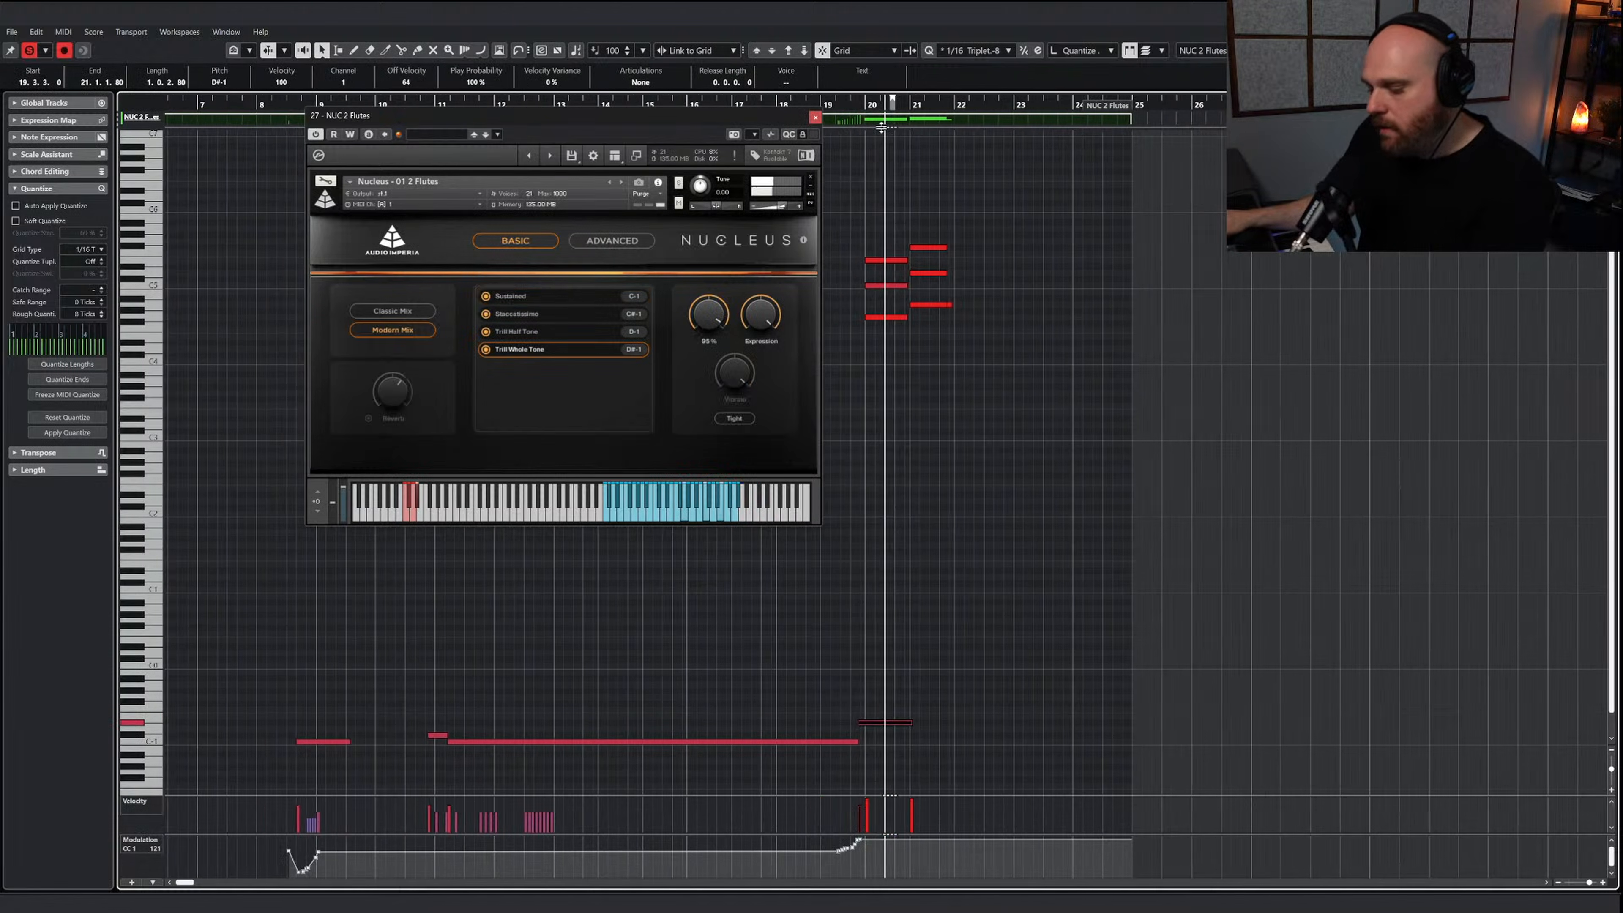
click(895, 305)
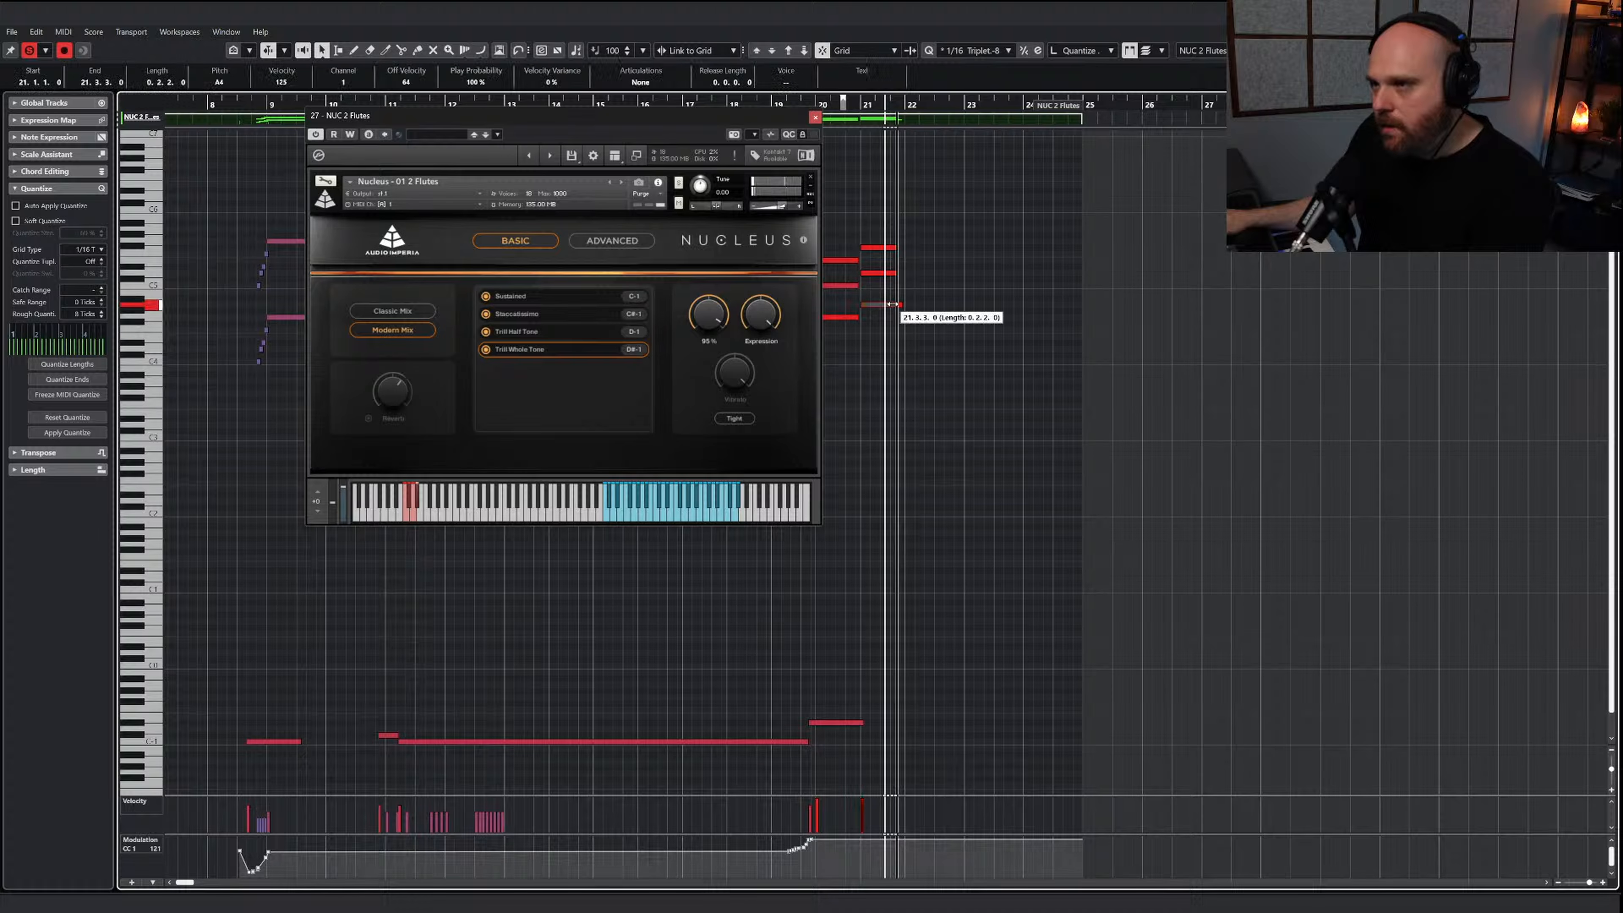
drag(885, 705, 825, 772)
key(Down)
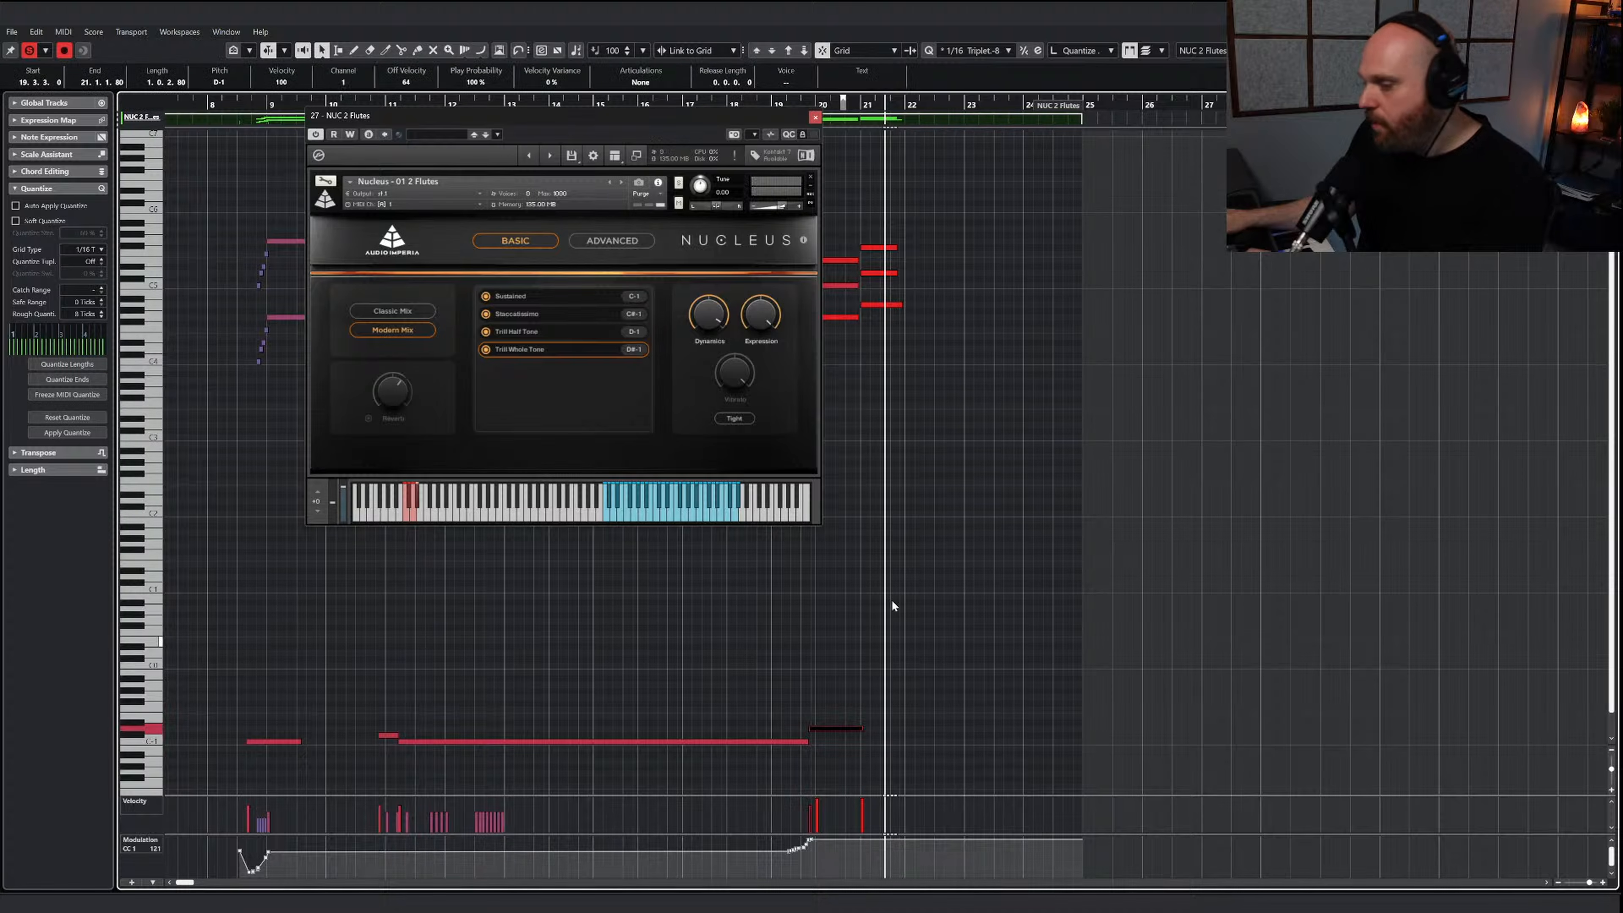
click(816, 117)
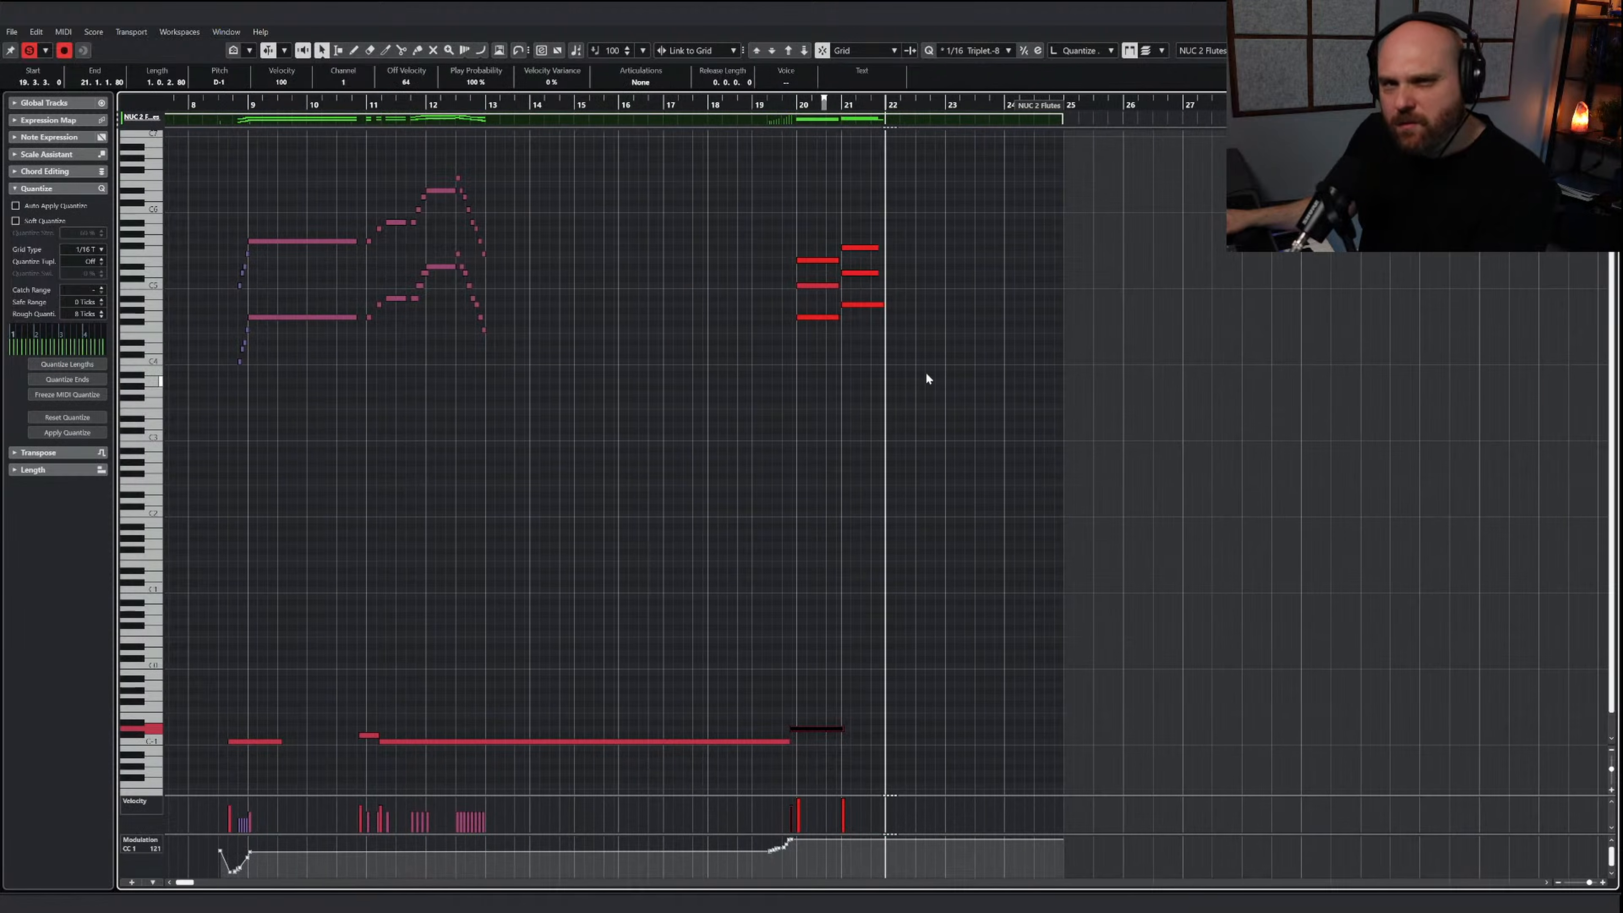
Return to the arrangement, play the passage around bar 20, and replay it with the NUC 2 Flutes soloed
key(Return)
right_click(1116, 354)
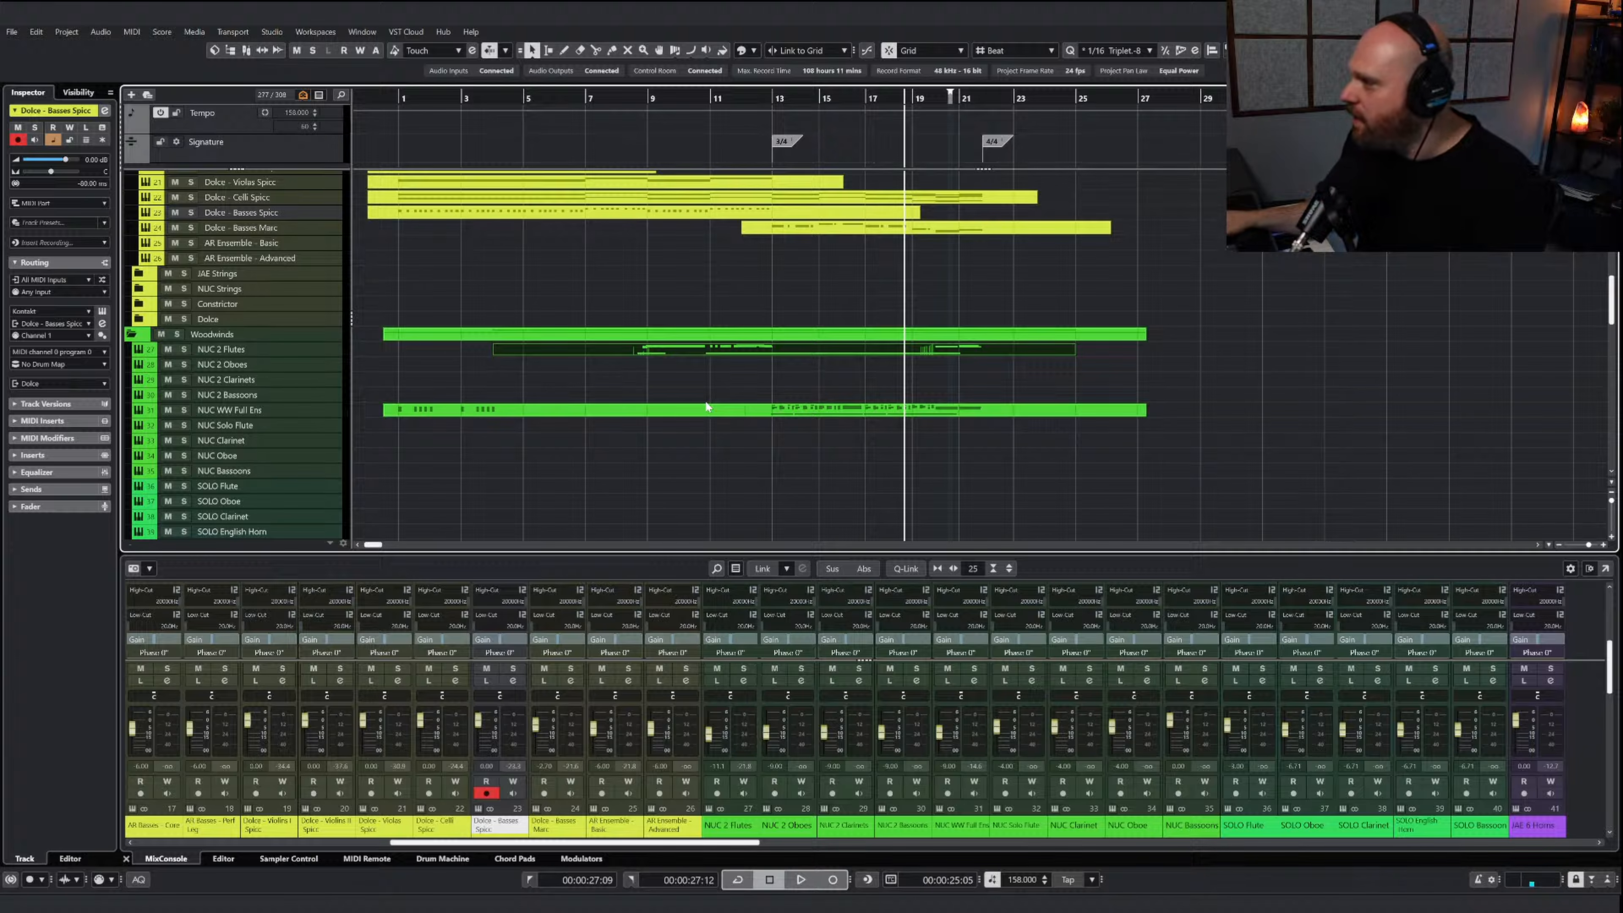
key(space)
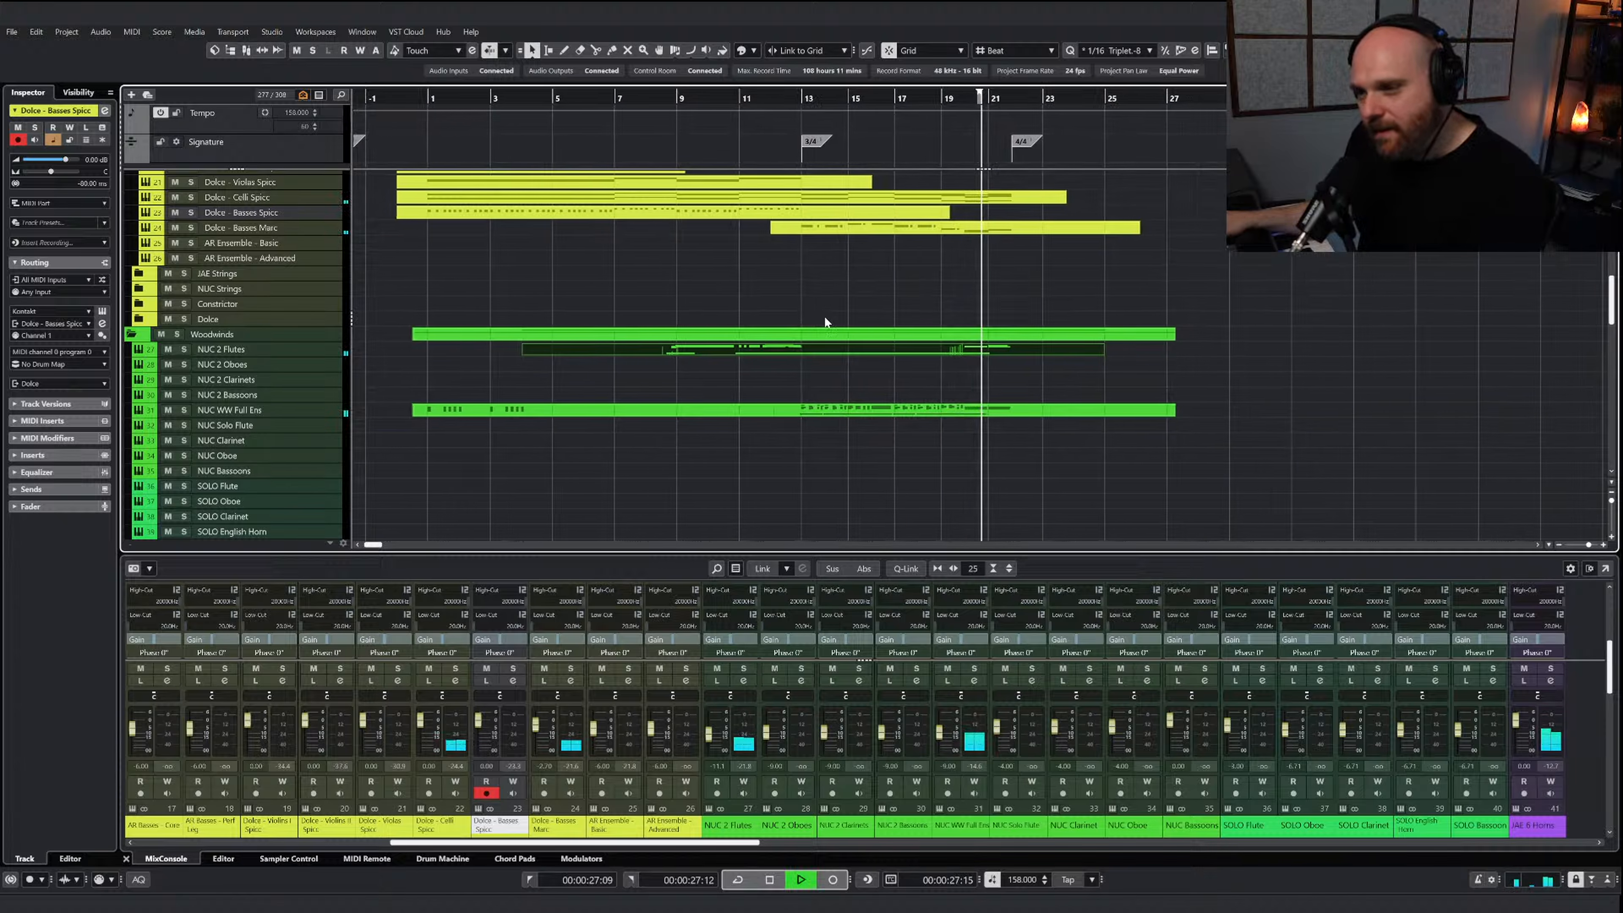
key(space)
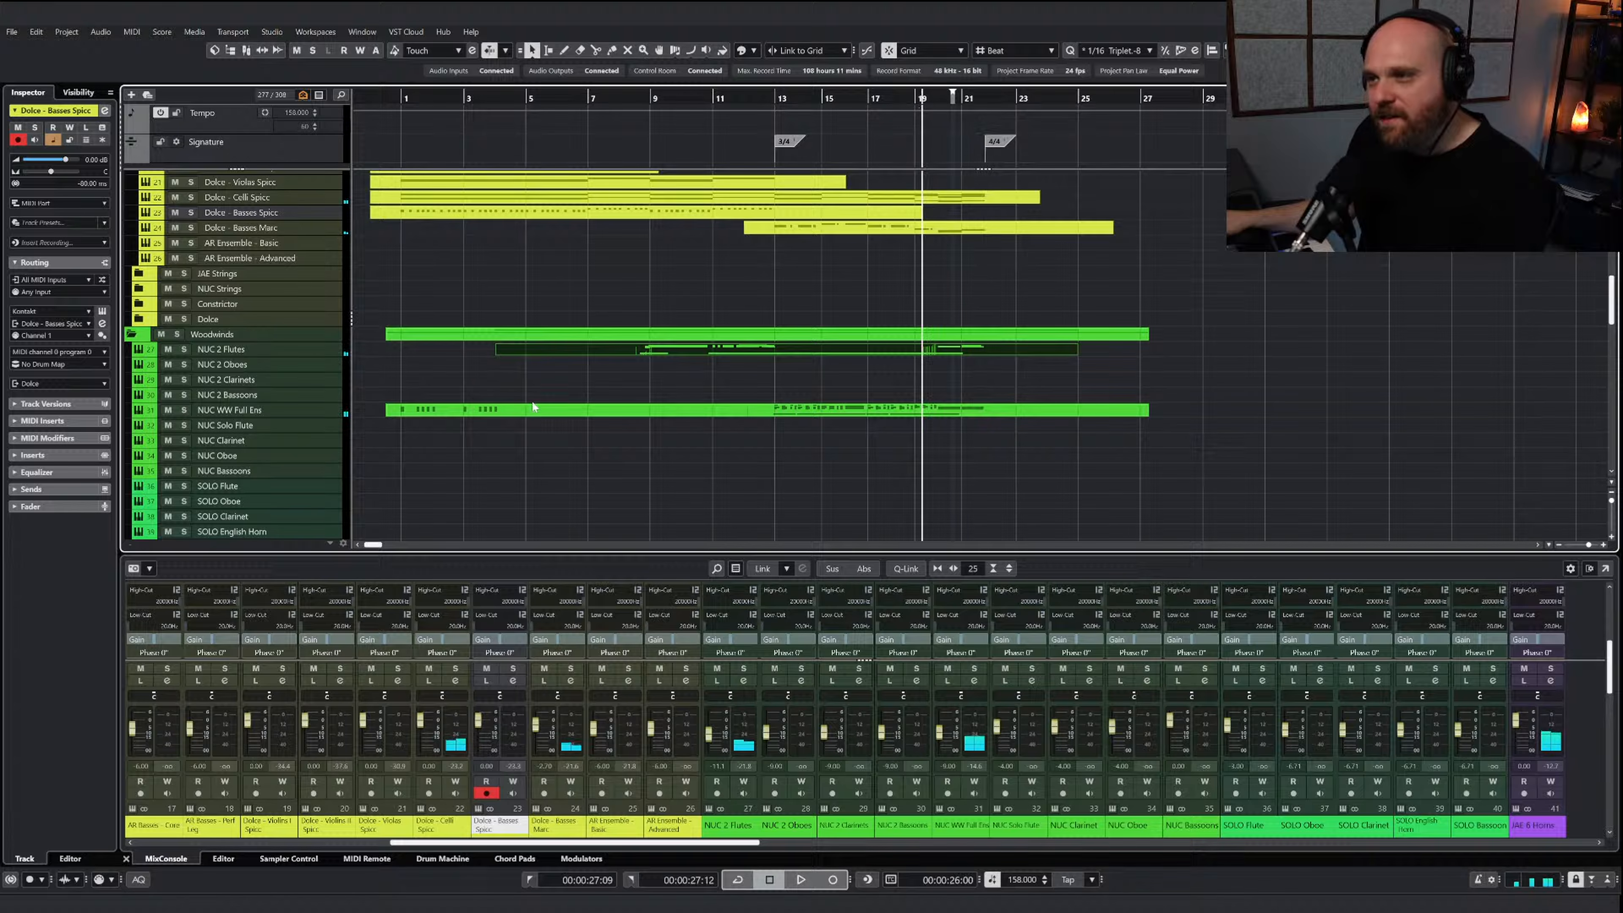
click(183, 349)
key(space)
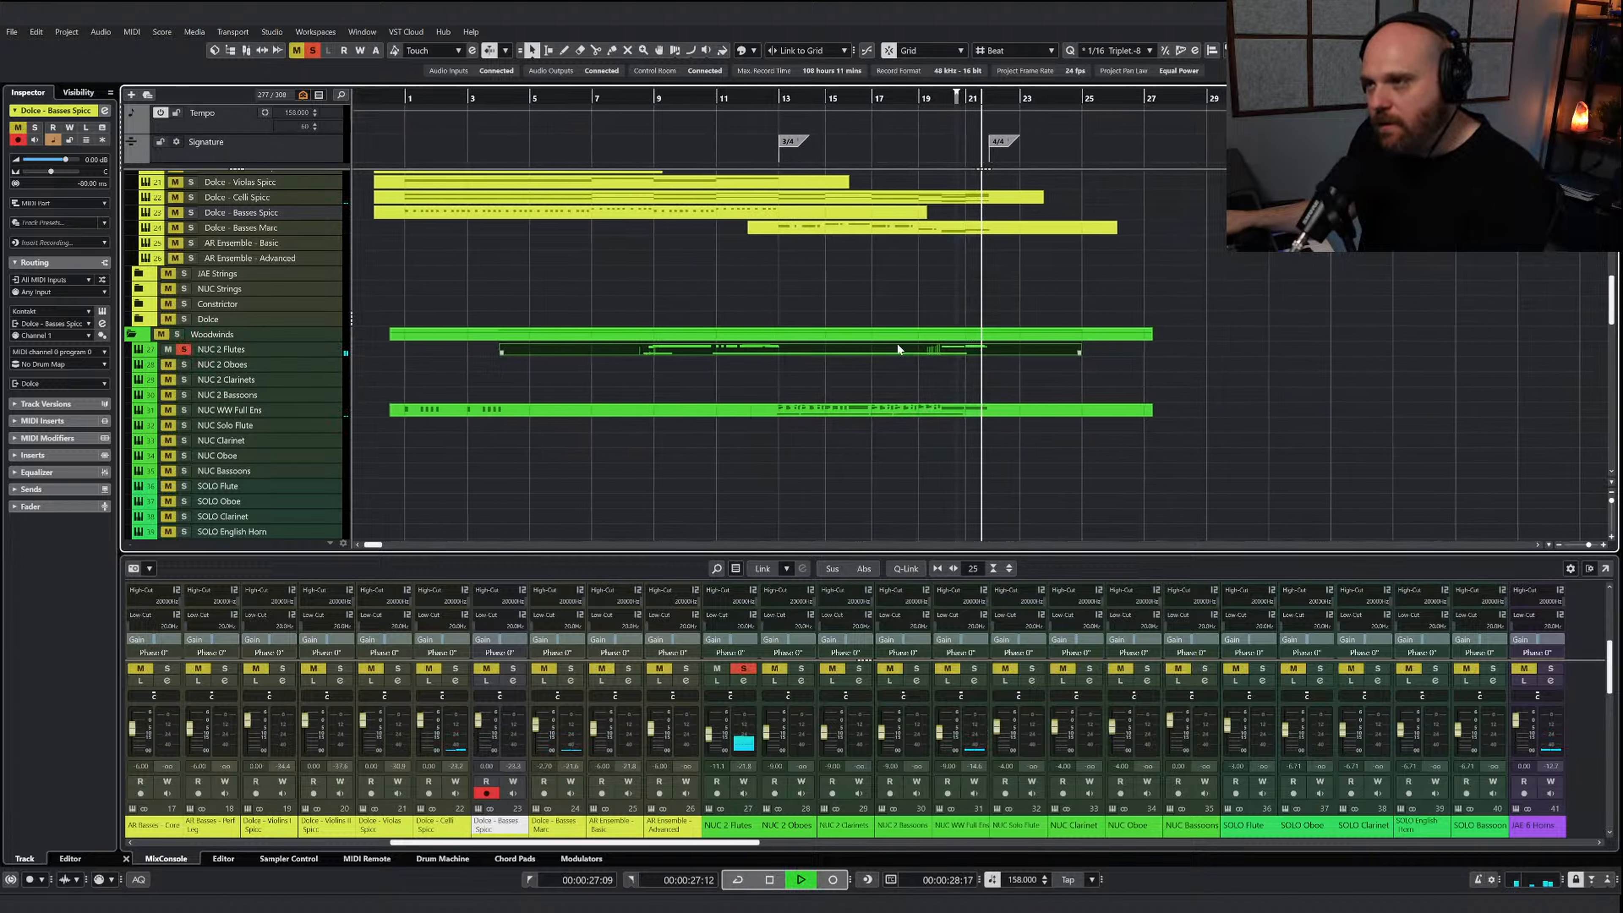
key(space)
click(889, 99)
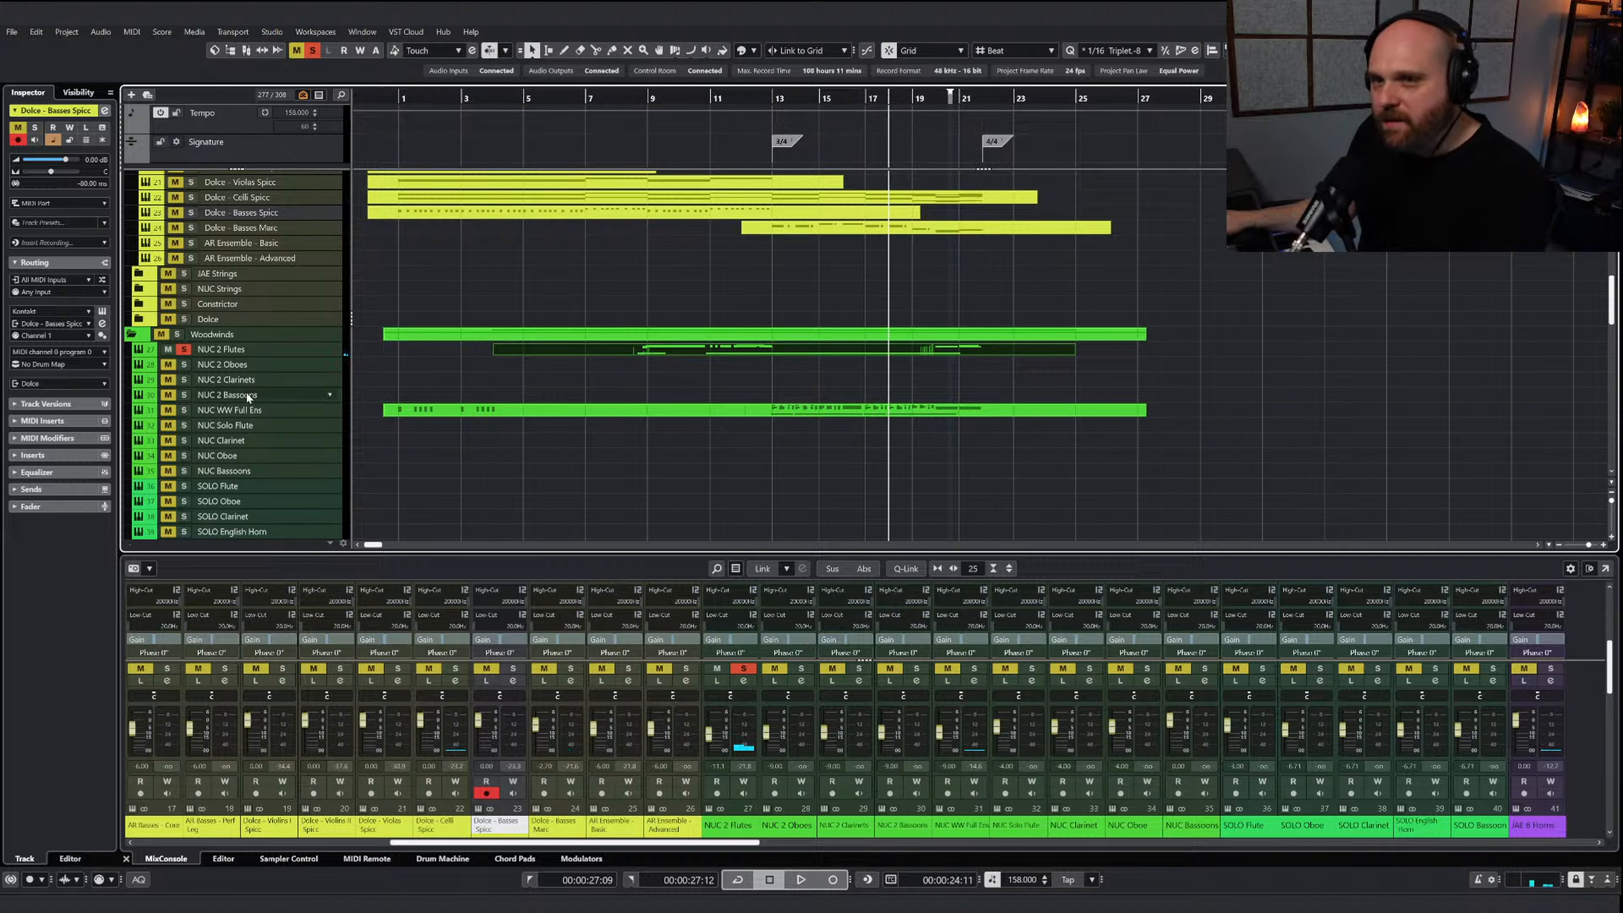
Show the NUC 2 Flutes volume automation and lower it to about -13.4 dB from bar 19 to just past bar 22
click(149, 350)
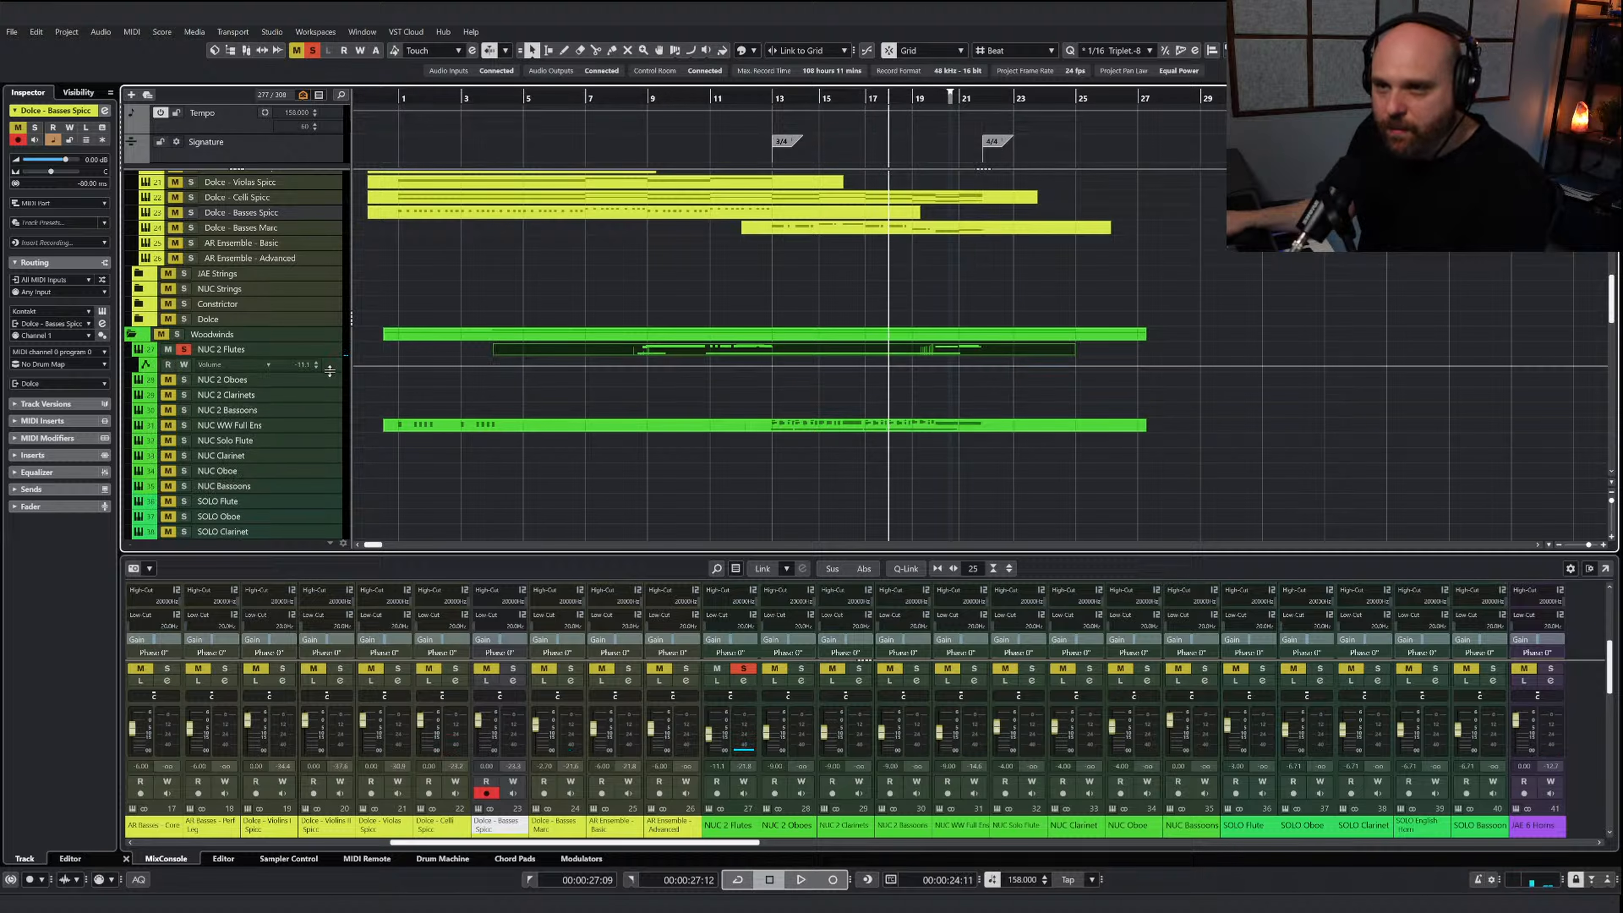
drag(330, 371, 330, 412)
click(926, 389)
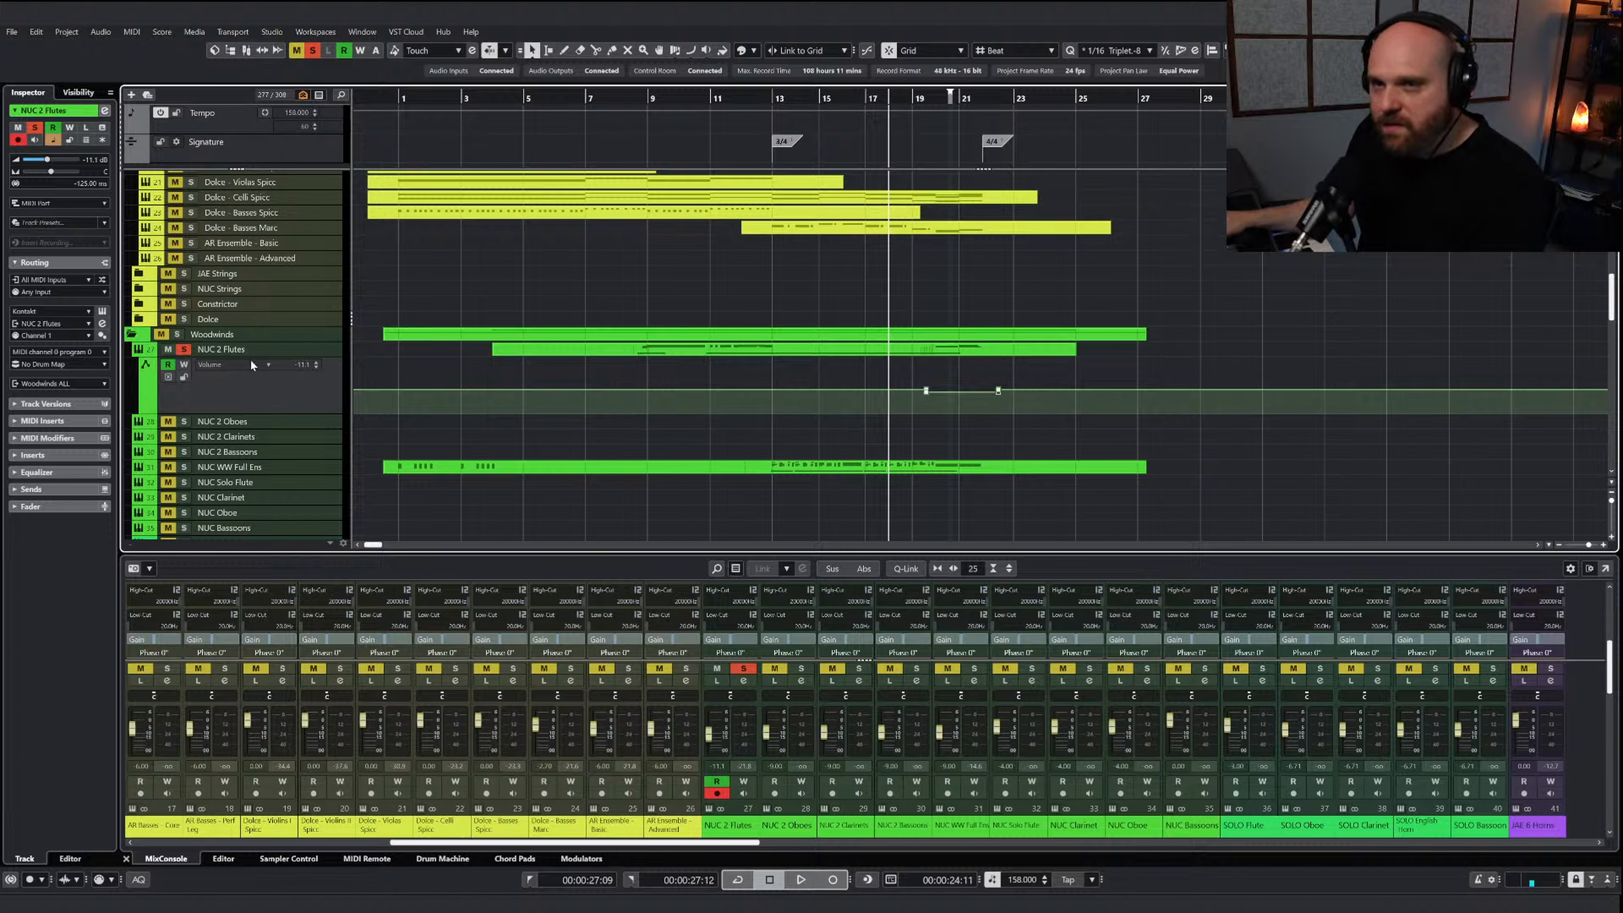
Unsolo the NUC 2 Flutes and play the passage around bar 20 with the full ensemble
click(183, 349)
key(space)
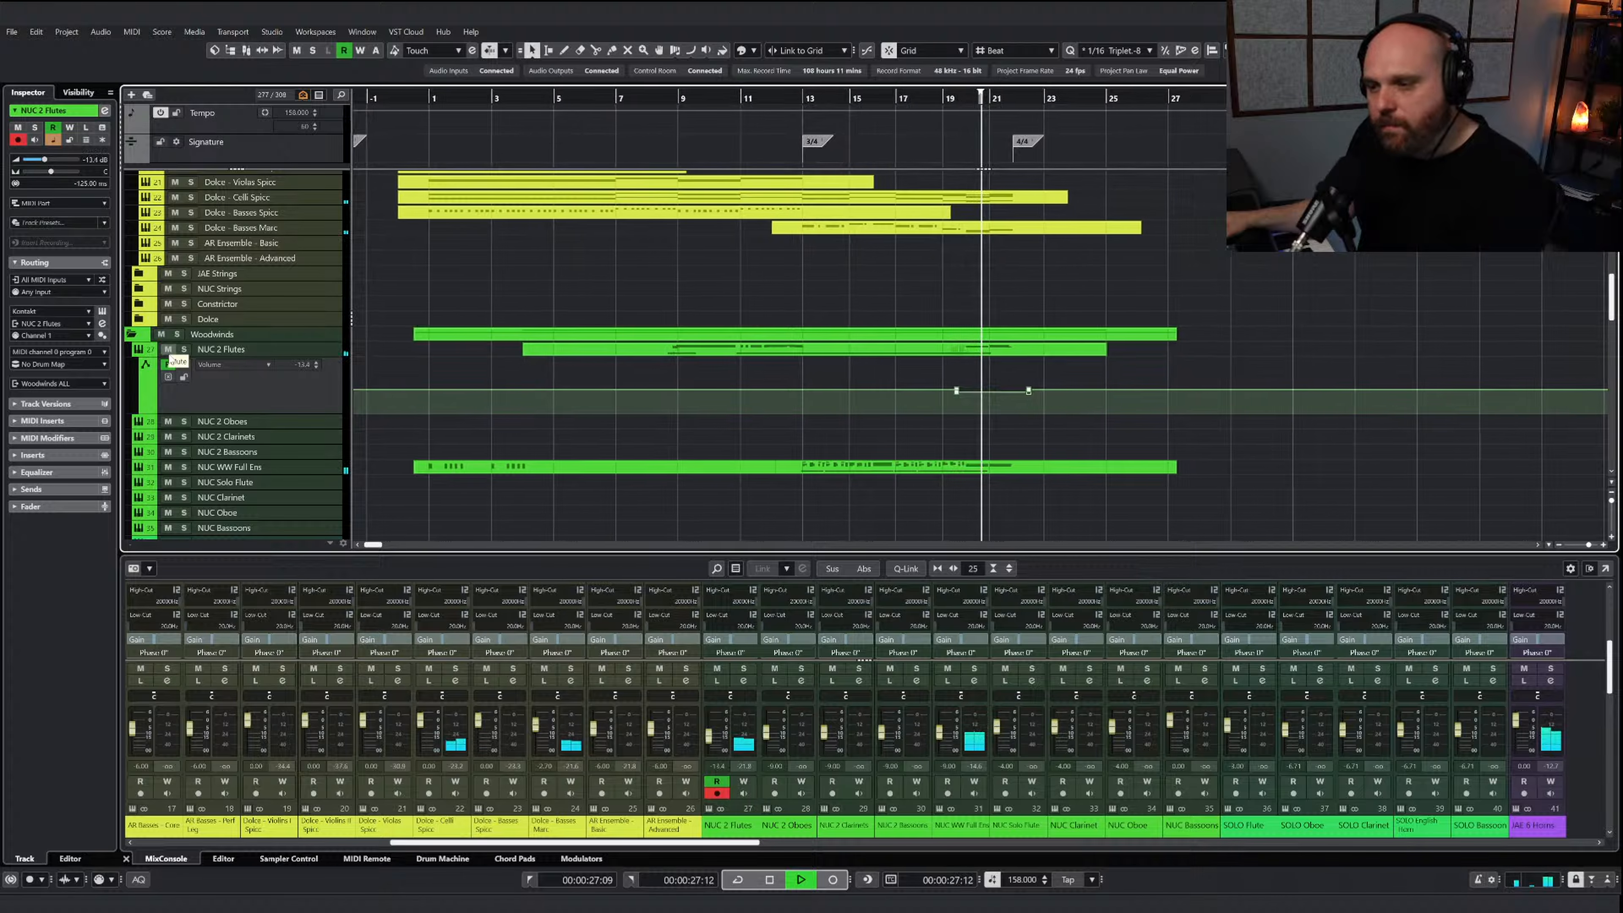
key(space)
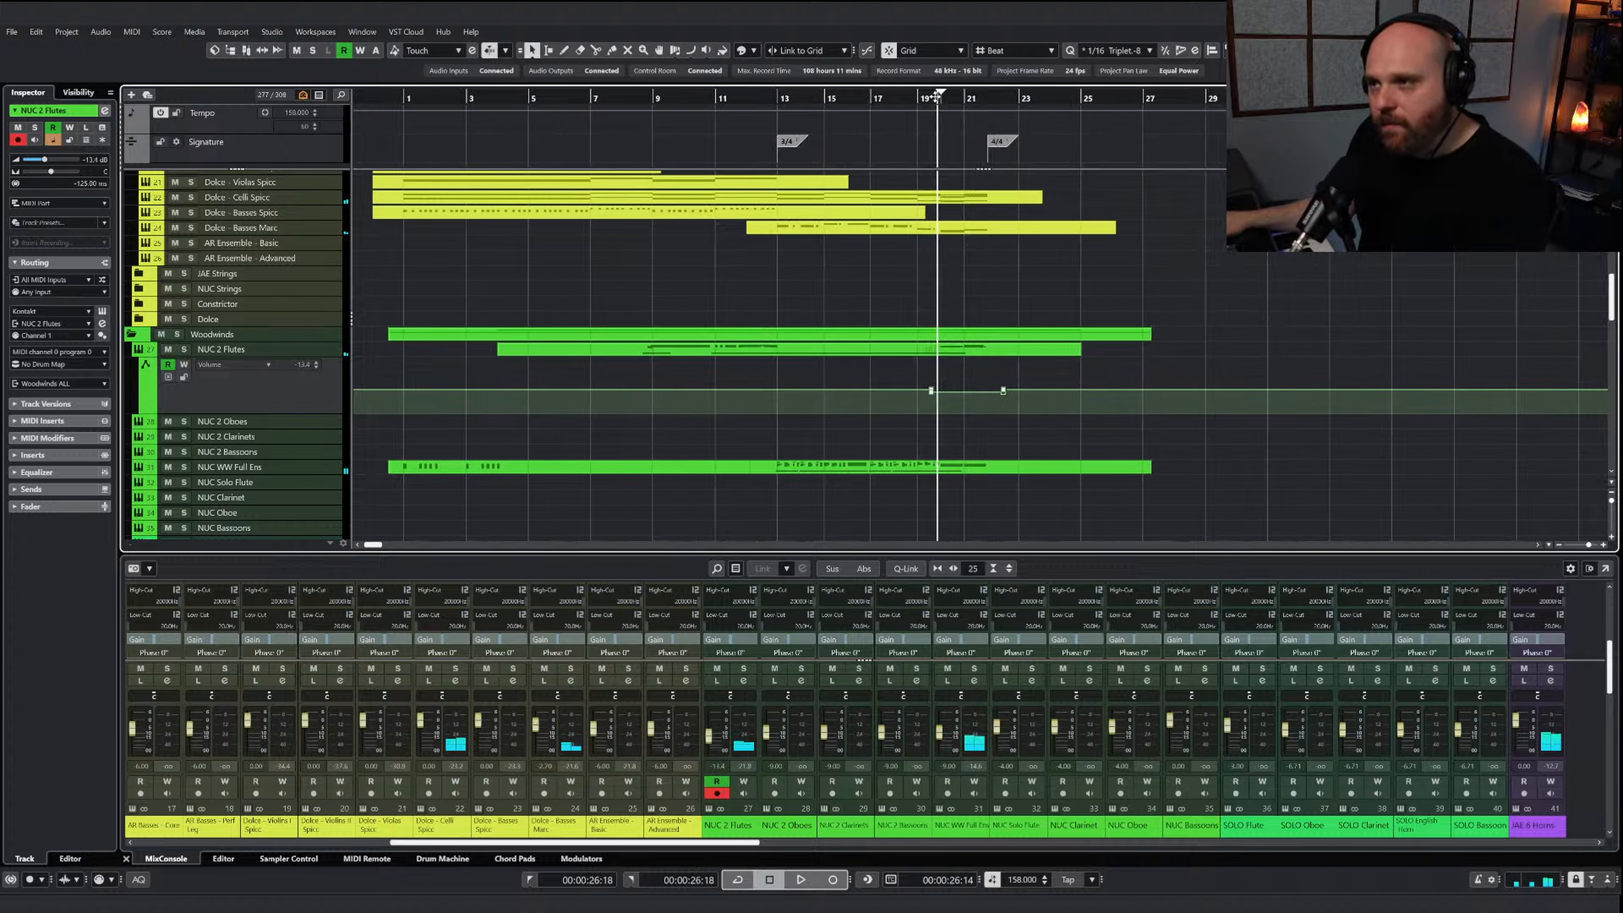
Compare the passage from about bar 19 with the NUC 2 Flutes muted and unmuted
click(167, 349)
key(space)
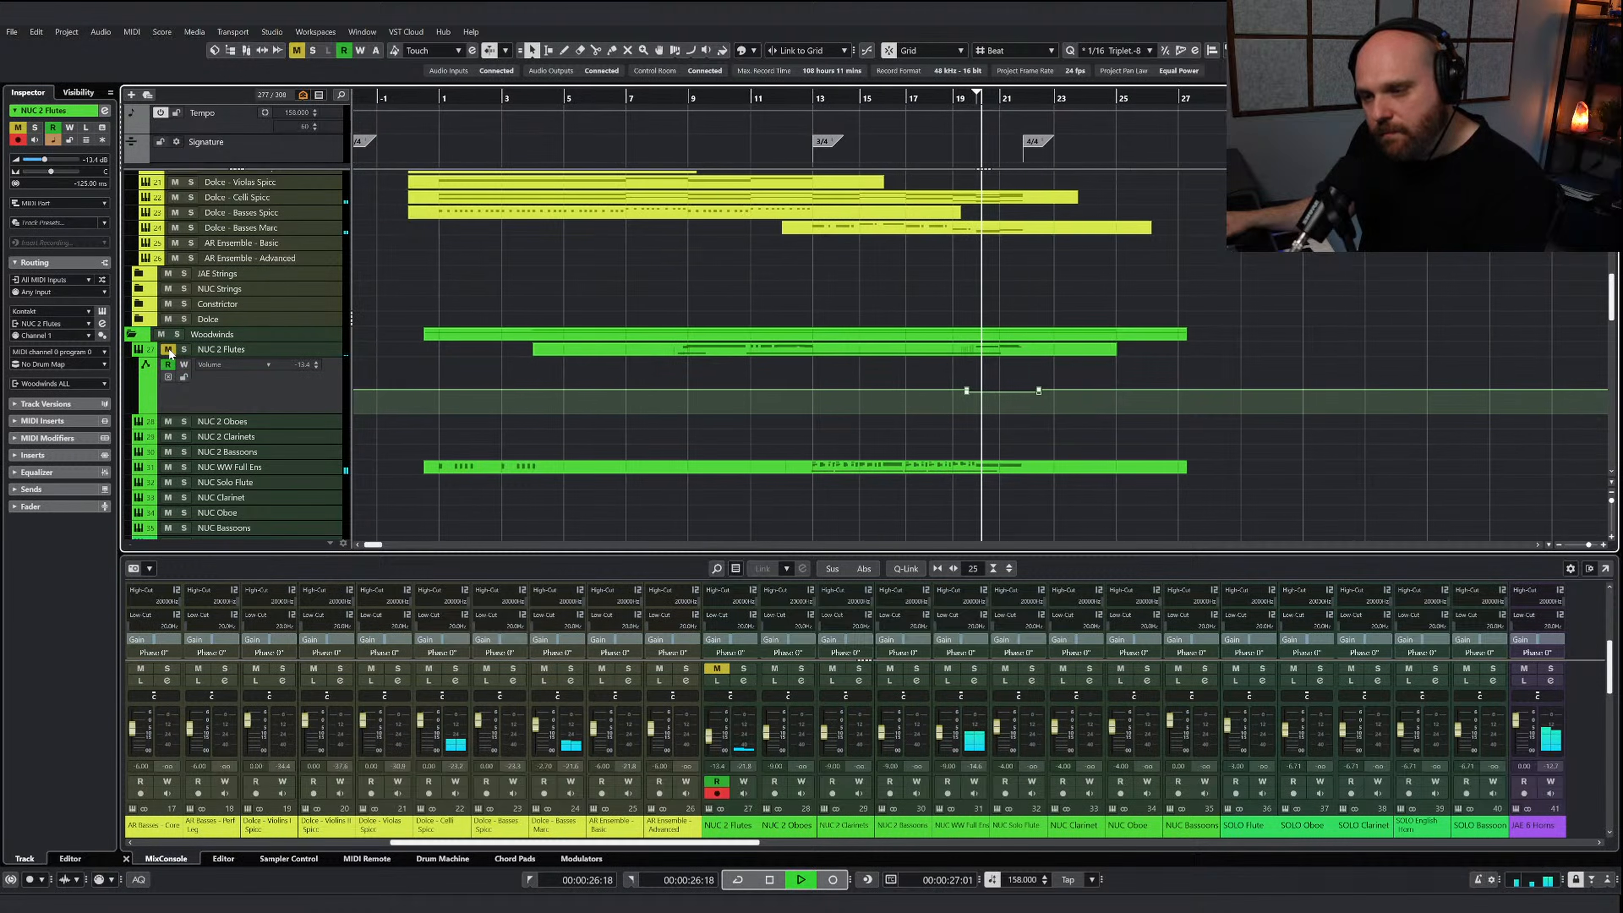
key(space)
click(928, 99)
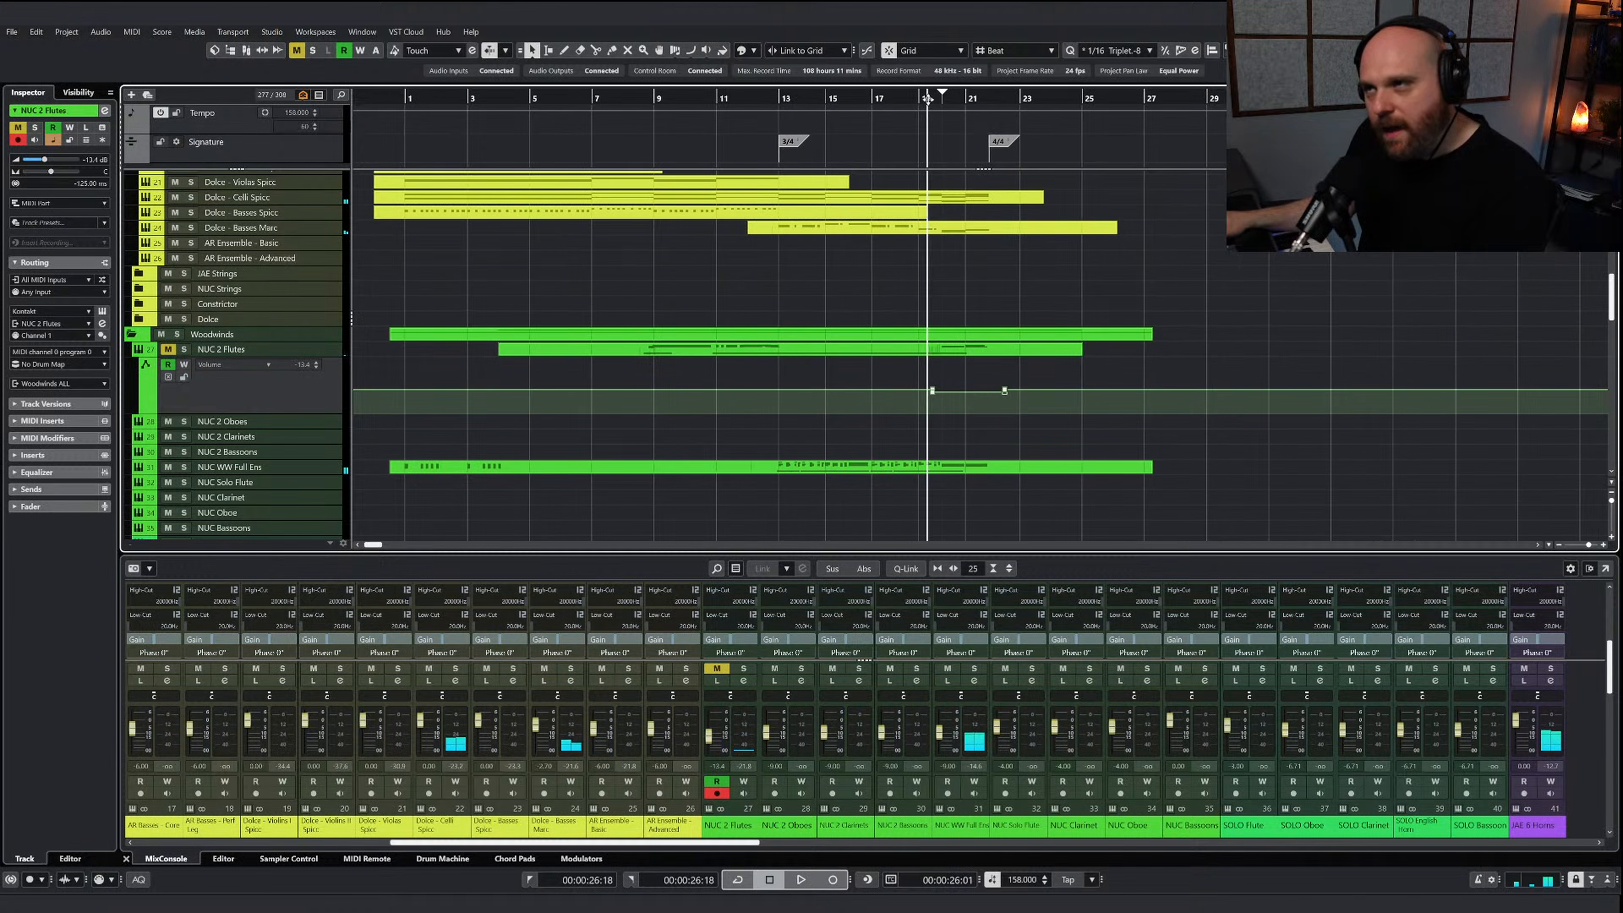
key(space)
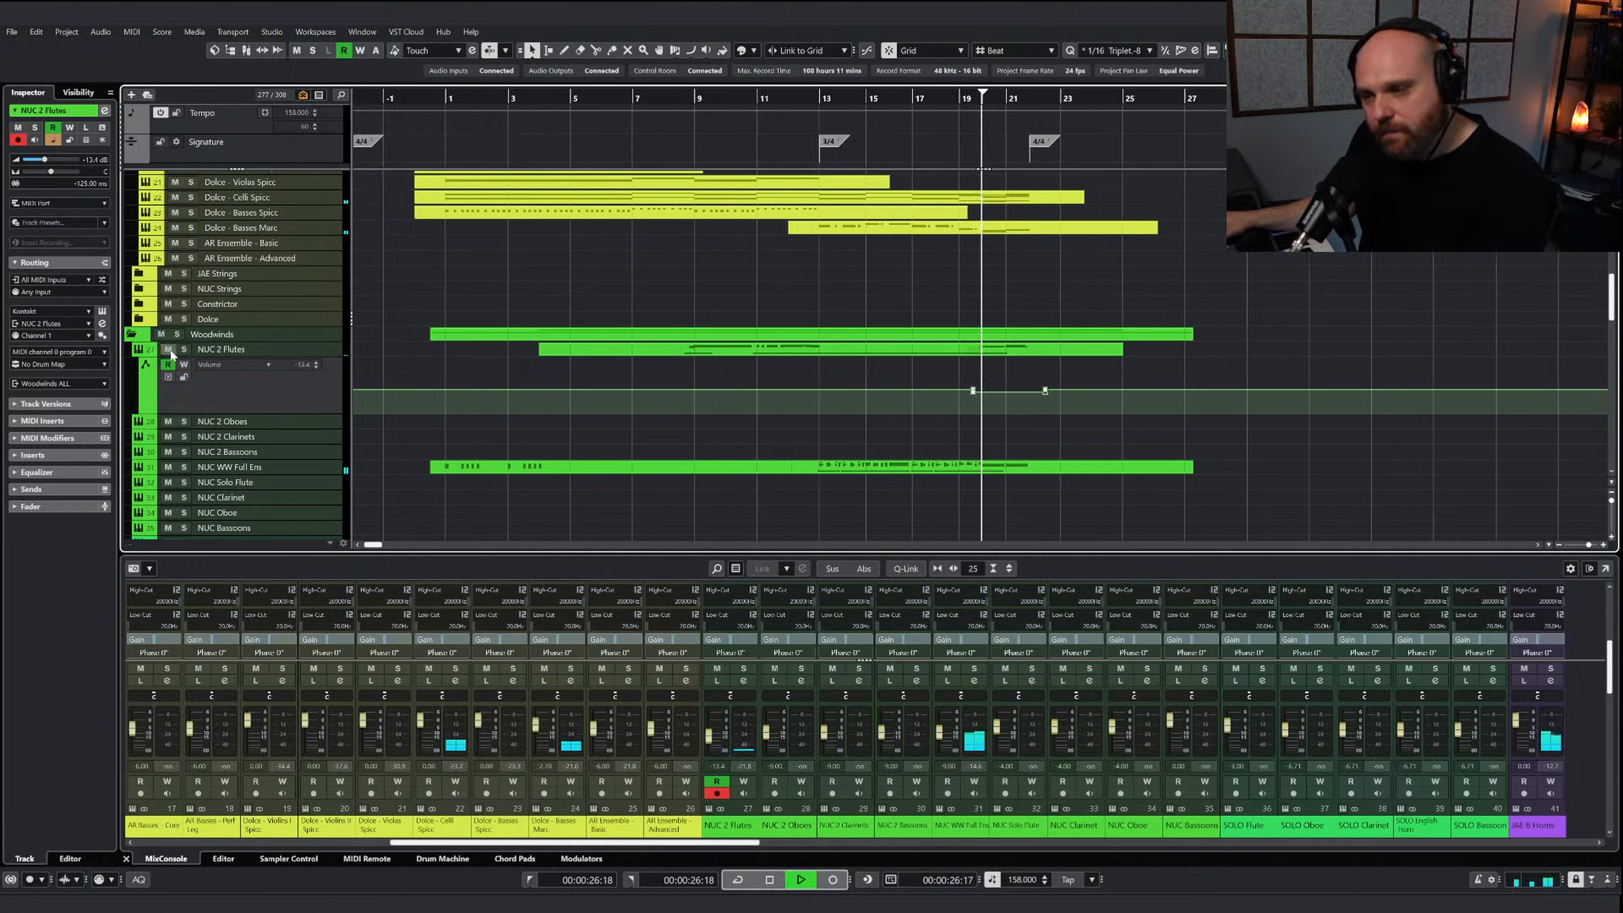
right_click(688, 384)
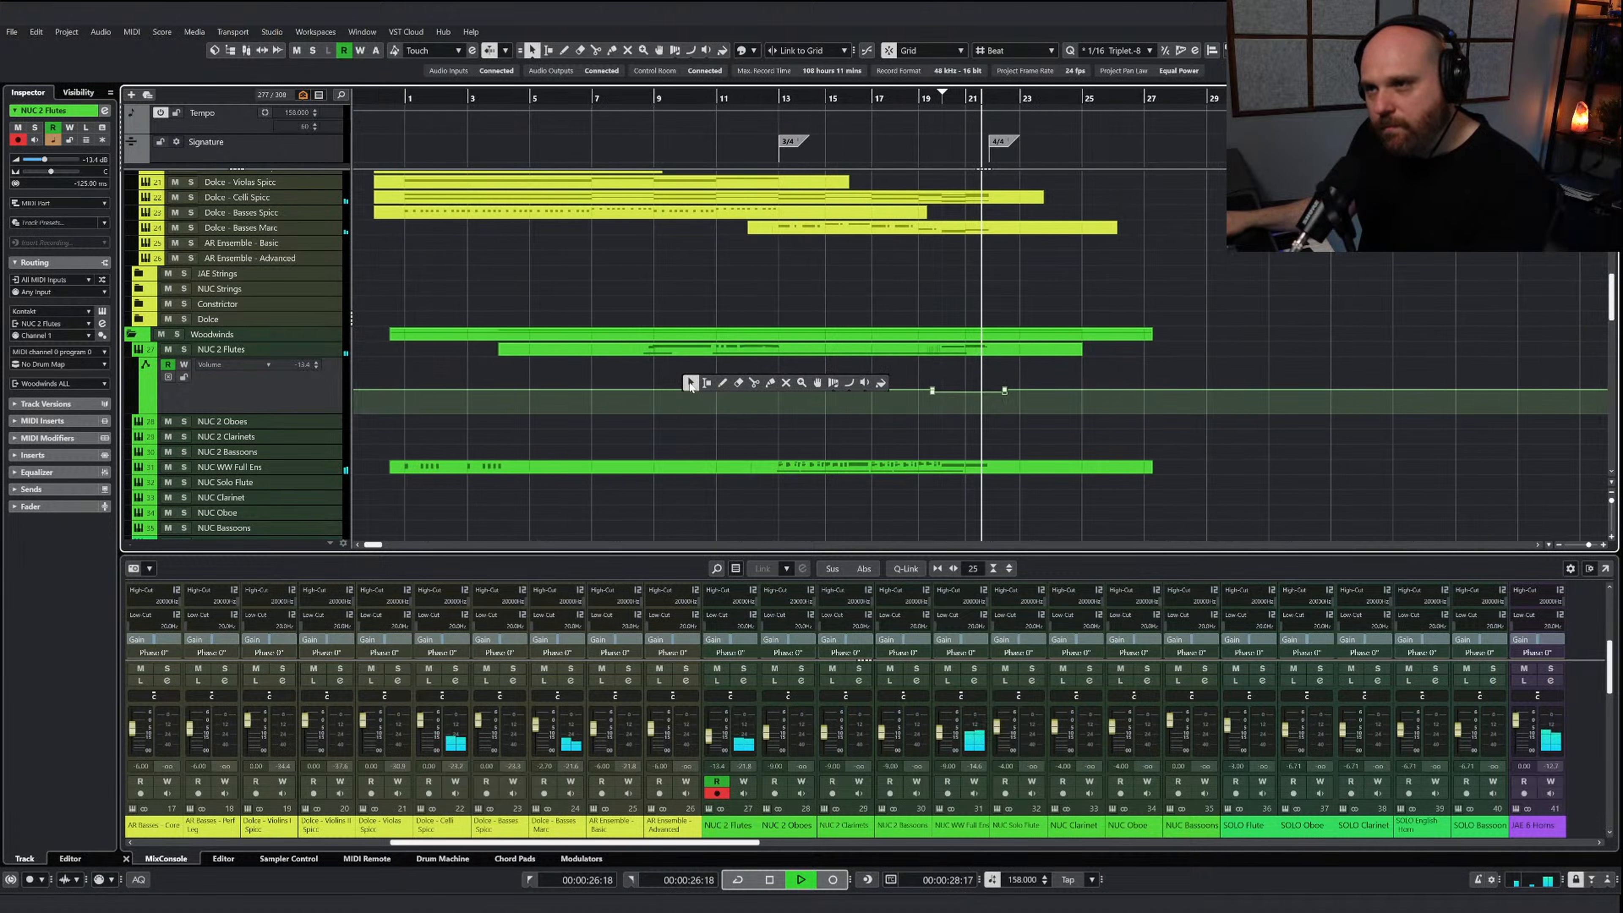
scroll(739, 409, down, 3)
scroll(731, 404, up, 7)
key(space)
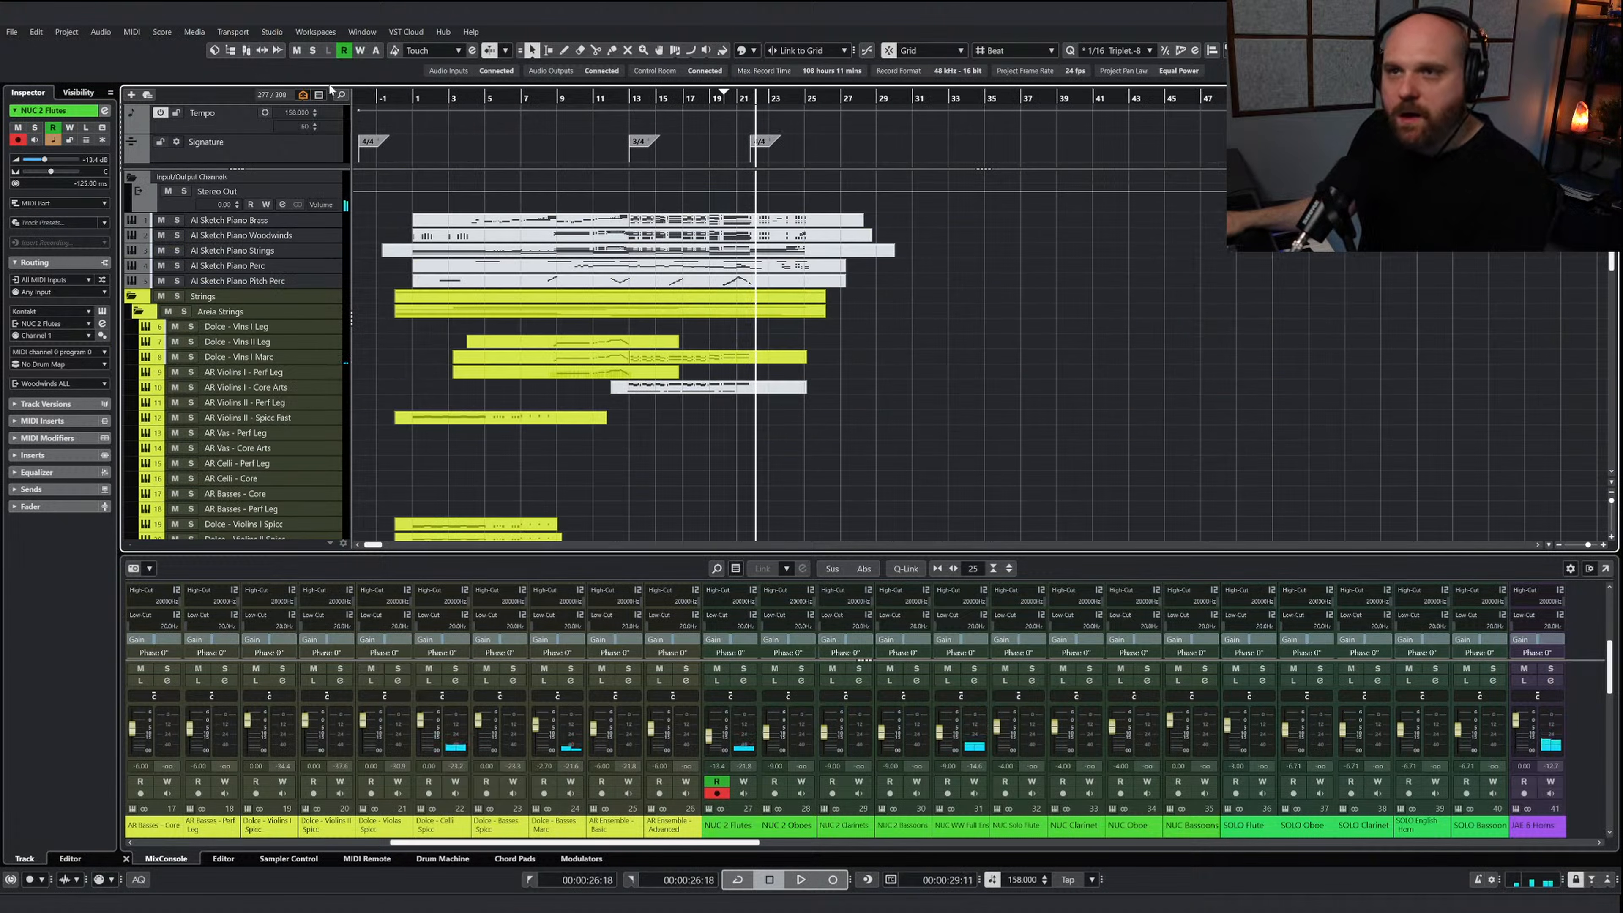
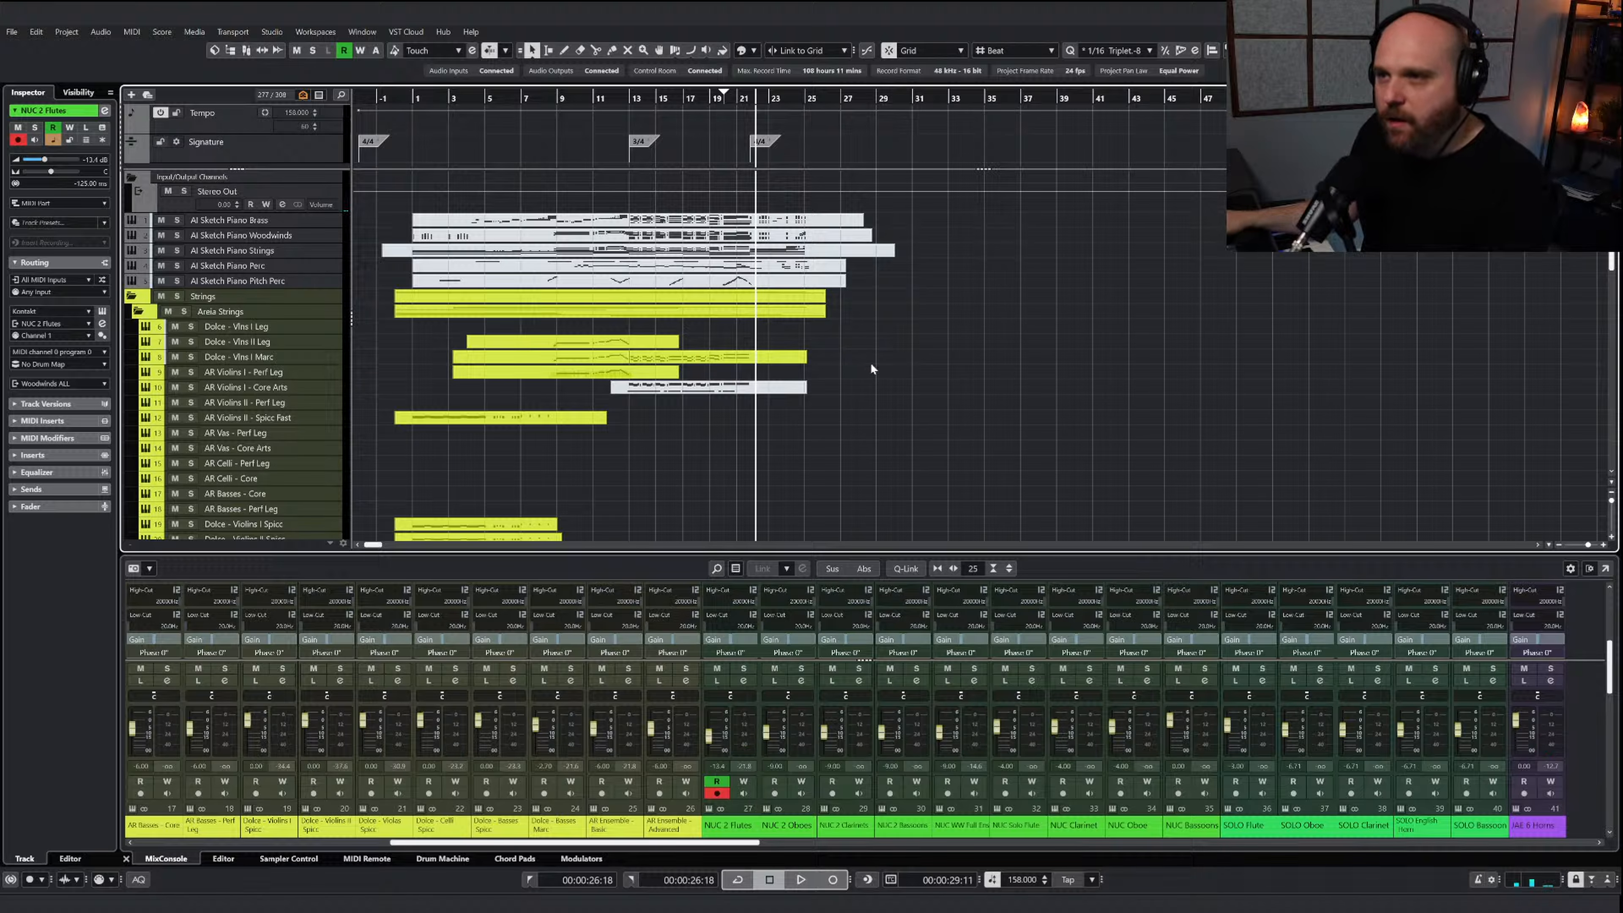
Play from about bar 20, then copy the low octave ostinato of bars 22 to 24 from the AI Sketch Piano Strings part
click(727, 96)
key(space)
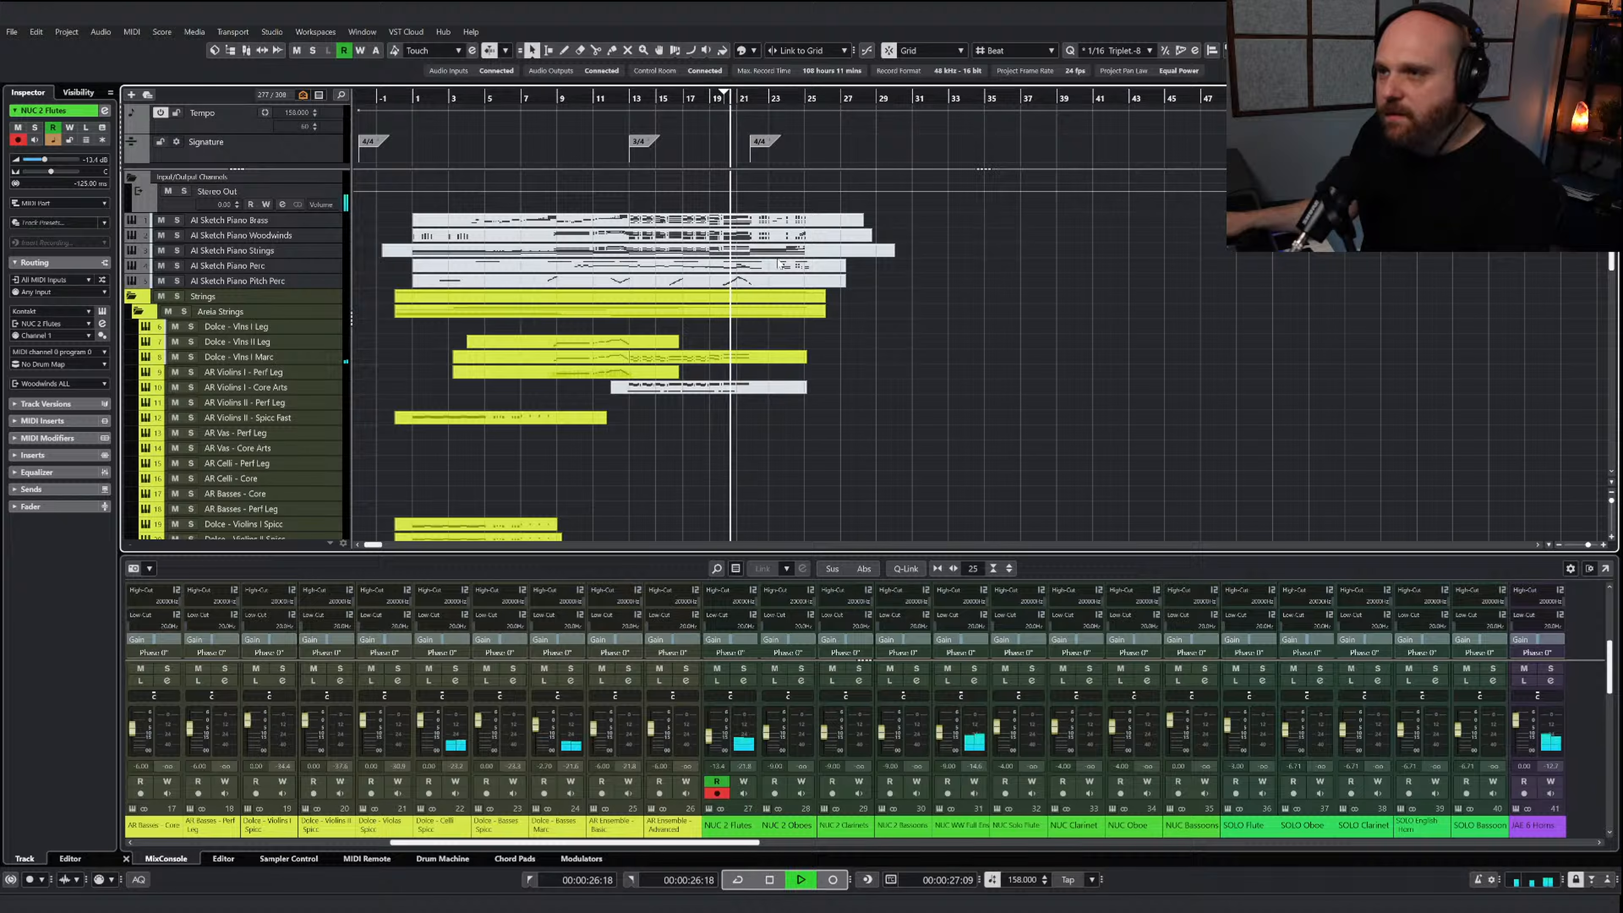
double_click(755, 251)
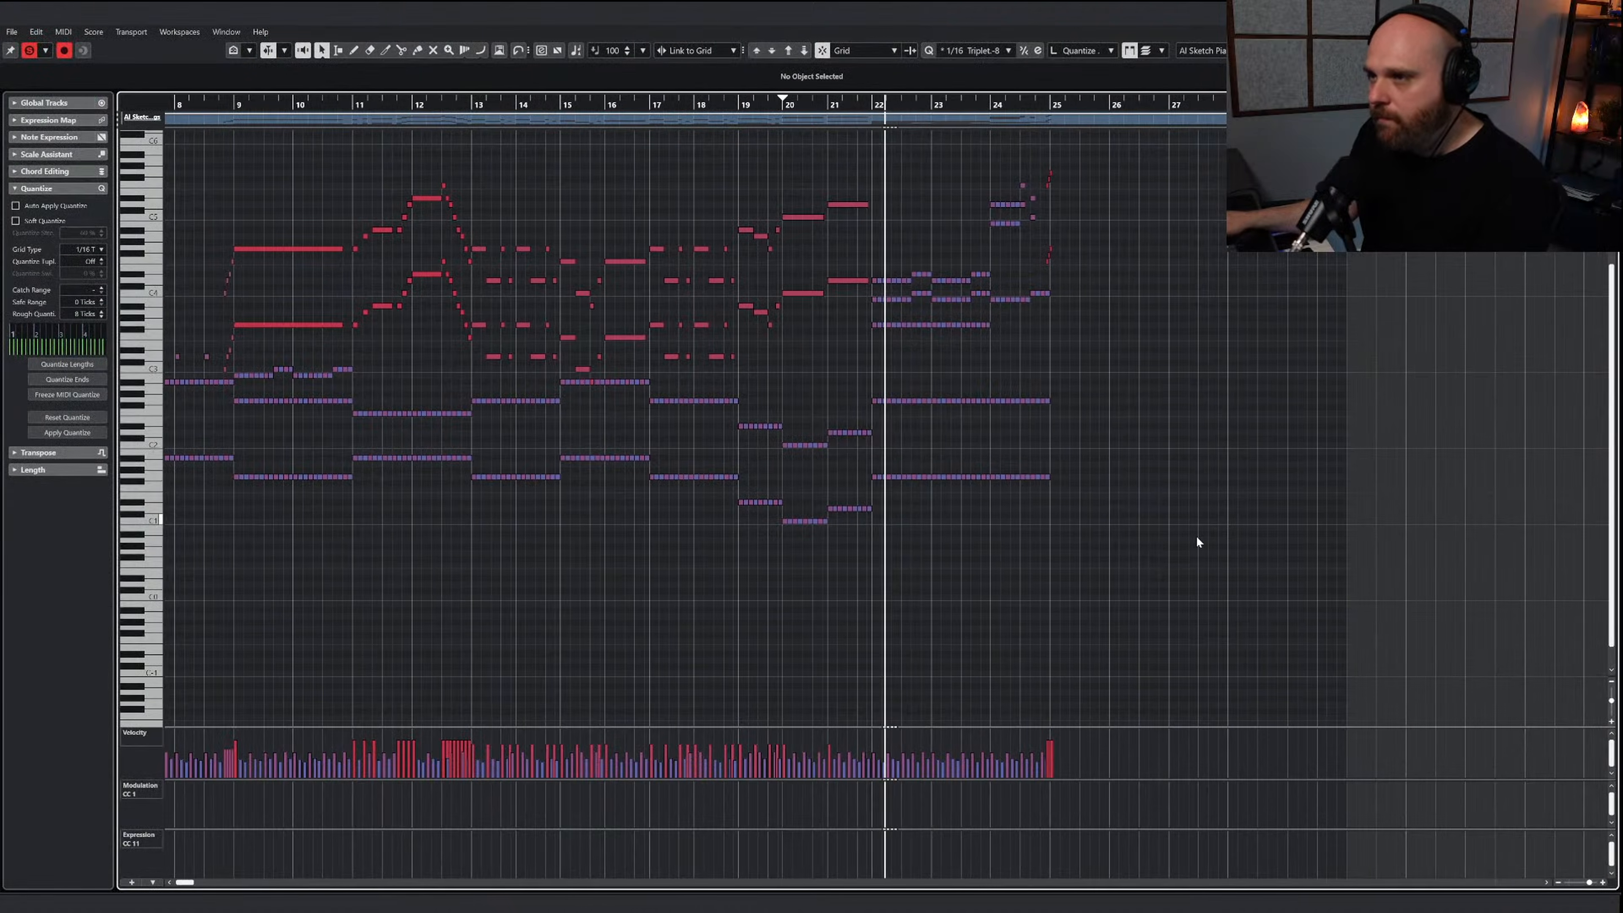
drag(1189, 534, 869, 392)
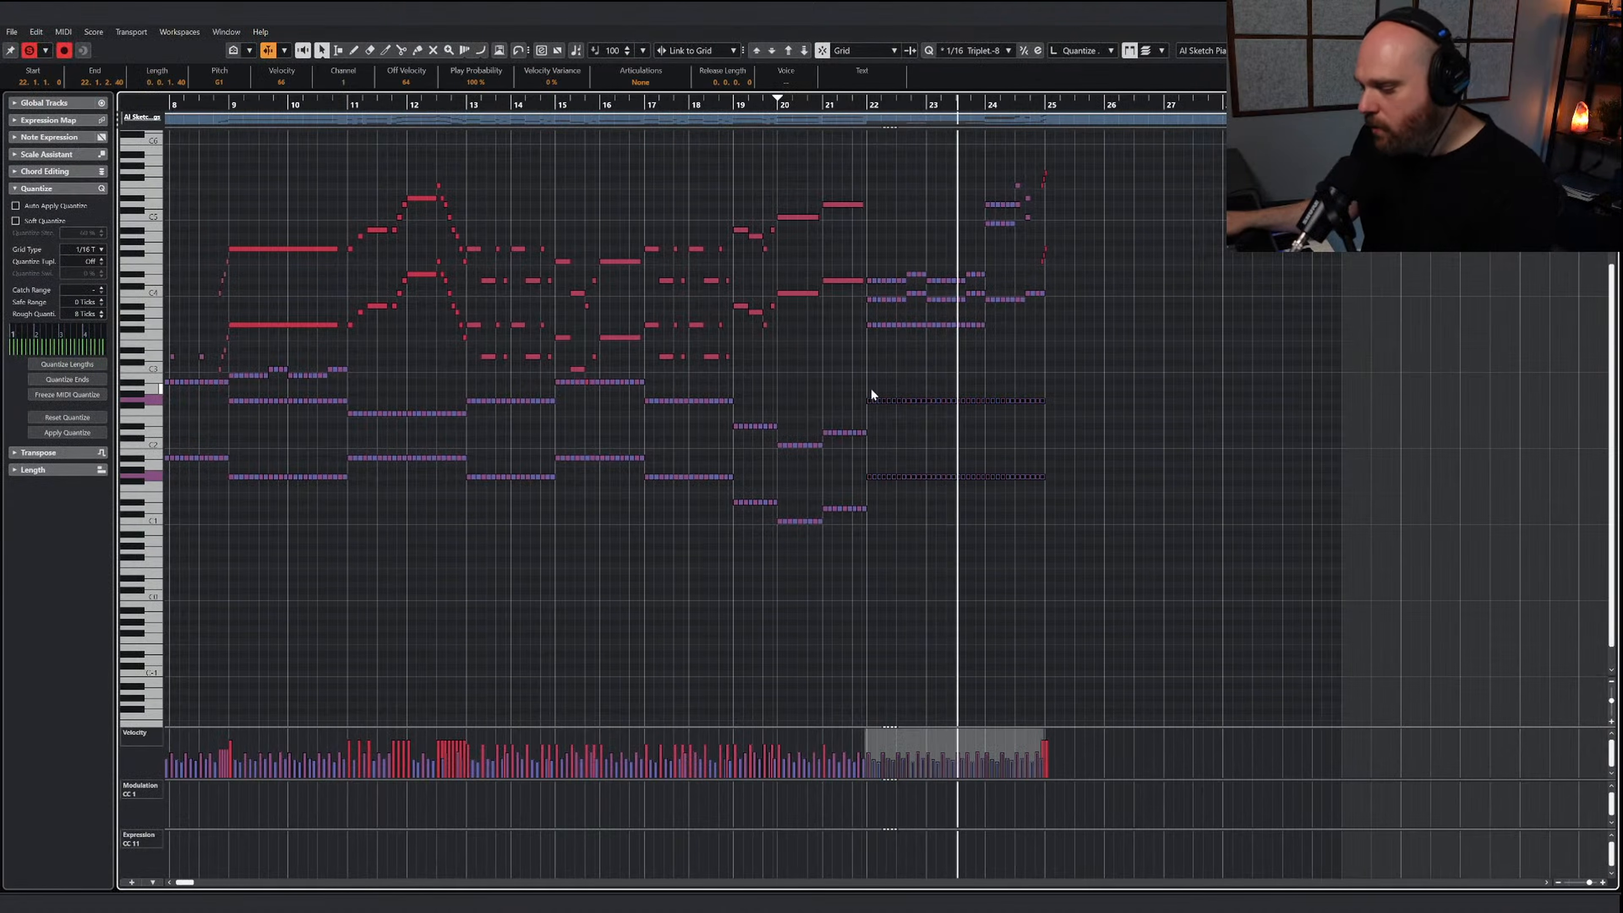
click(785, 119)
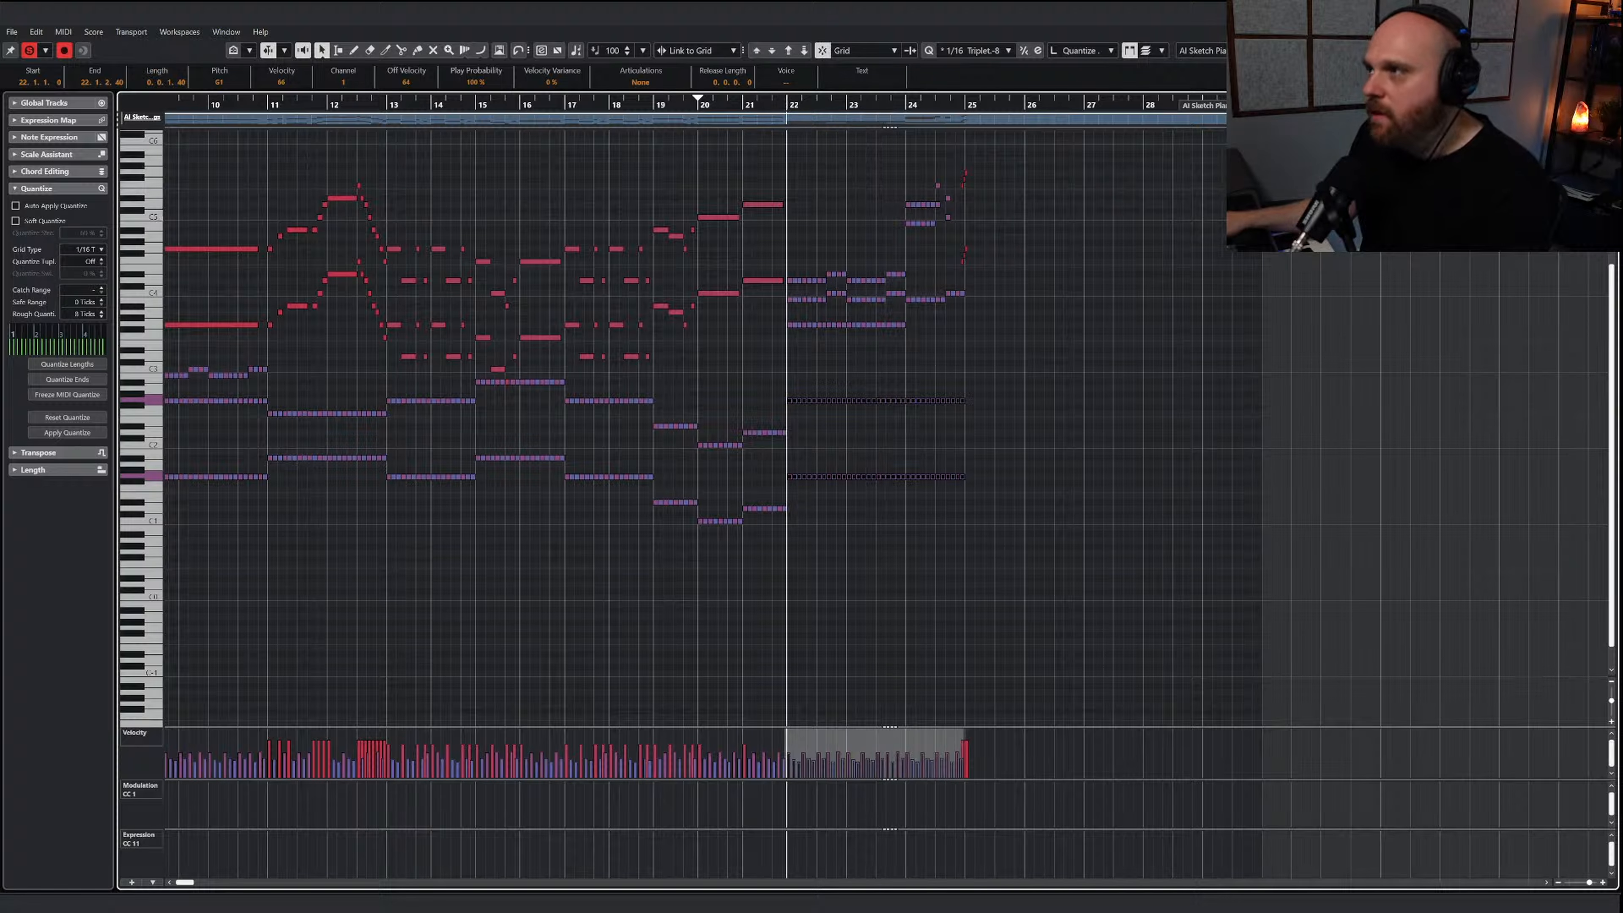
Extend the Dolce - Celli Spicc part to about bar 32 and paste the copied ostinato at bar 22
key(Return)
scroll(949, 399, down, 6)
scroll(817, 362, up, 2)
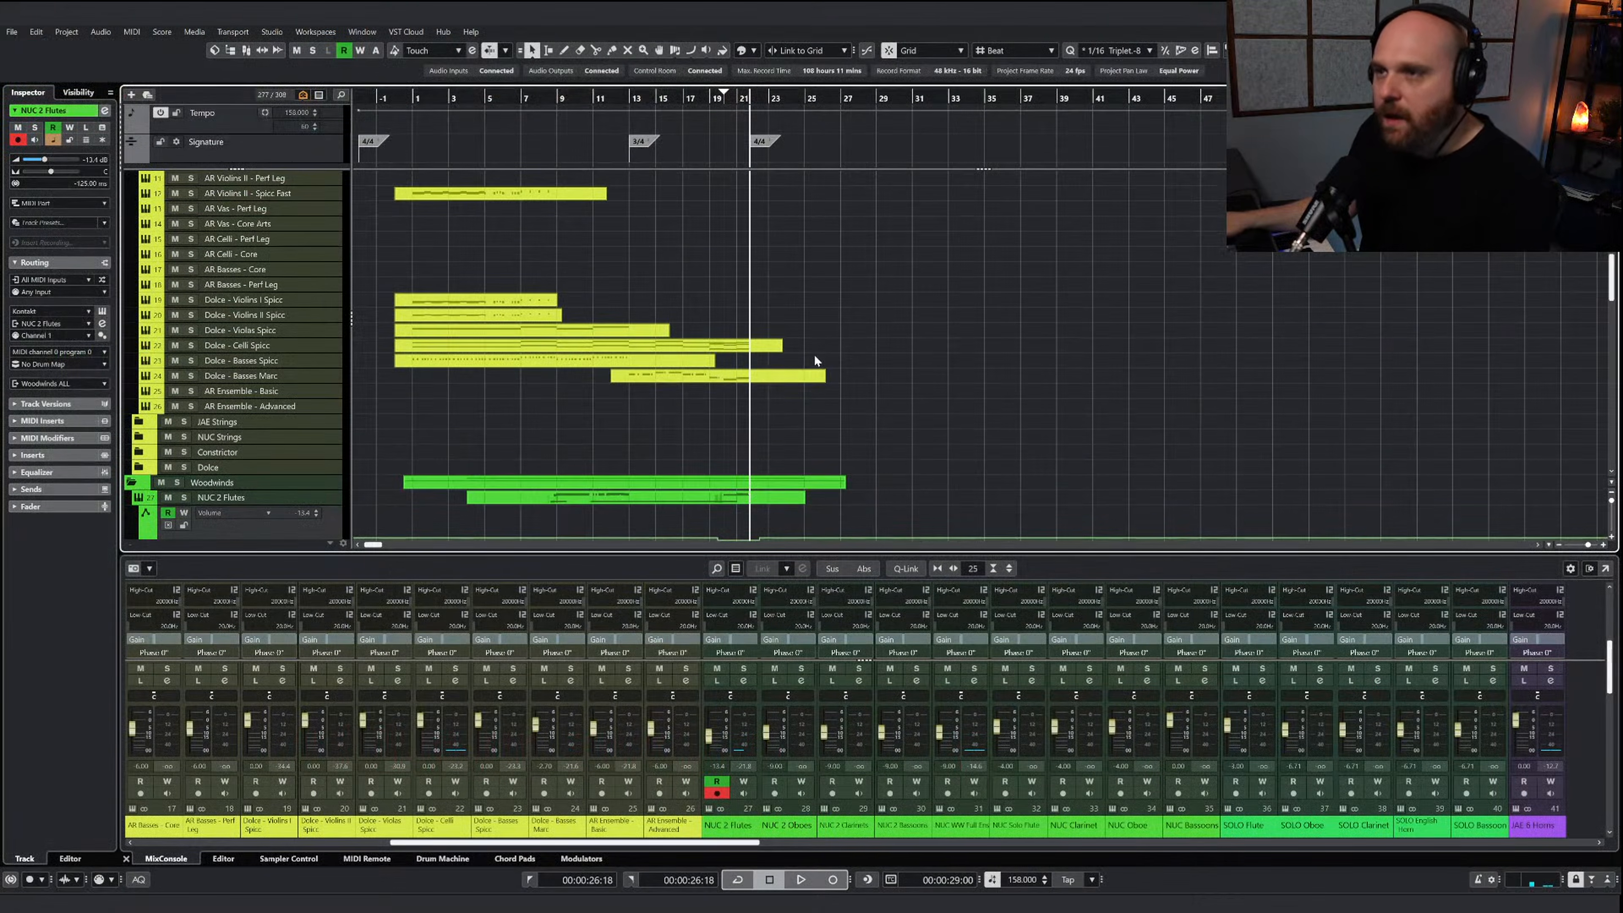
click(770, 349)
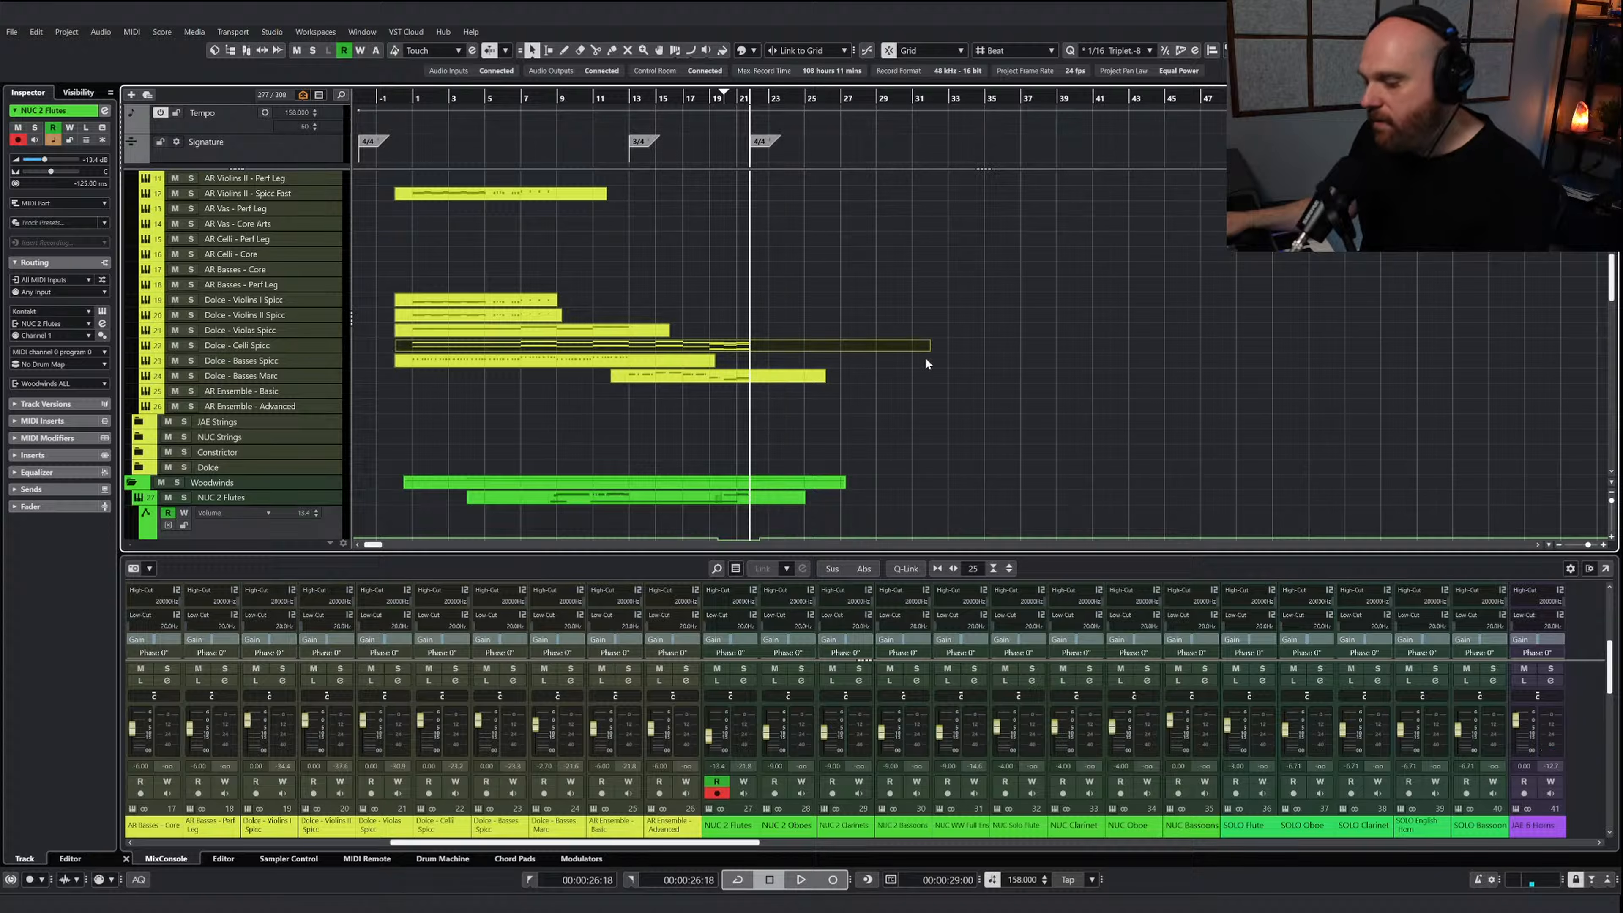
key(Return)
scroll(879, 375, right, 5)
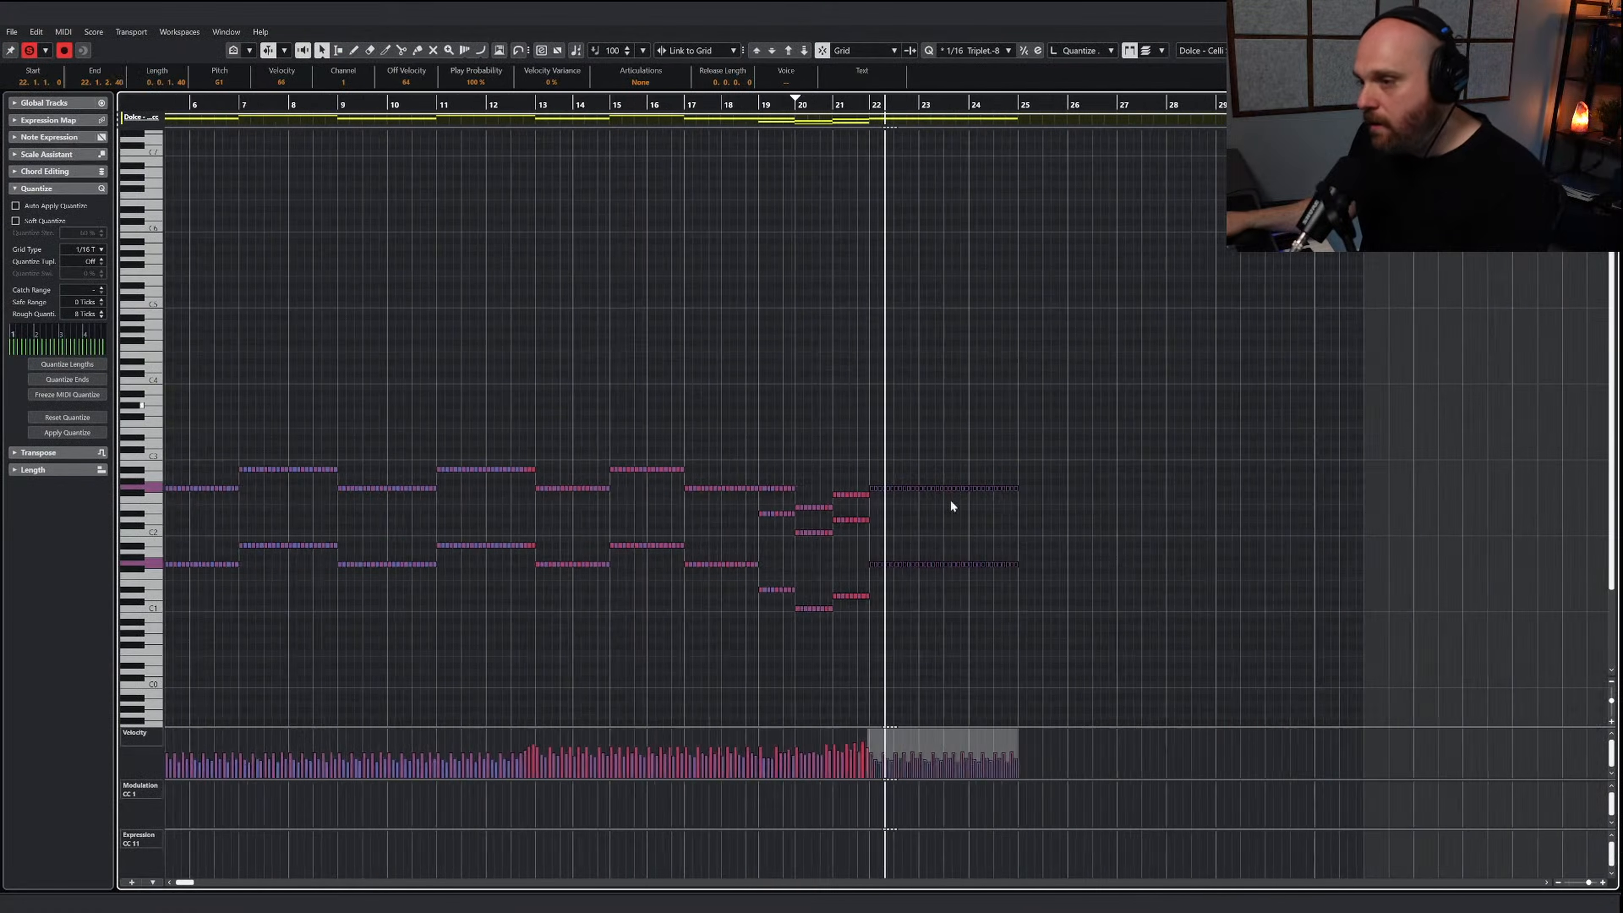
Raise the velocities of the pasted celli notes in bars 22 through 24
key(g)
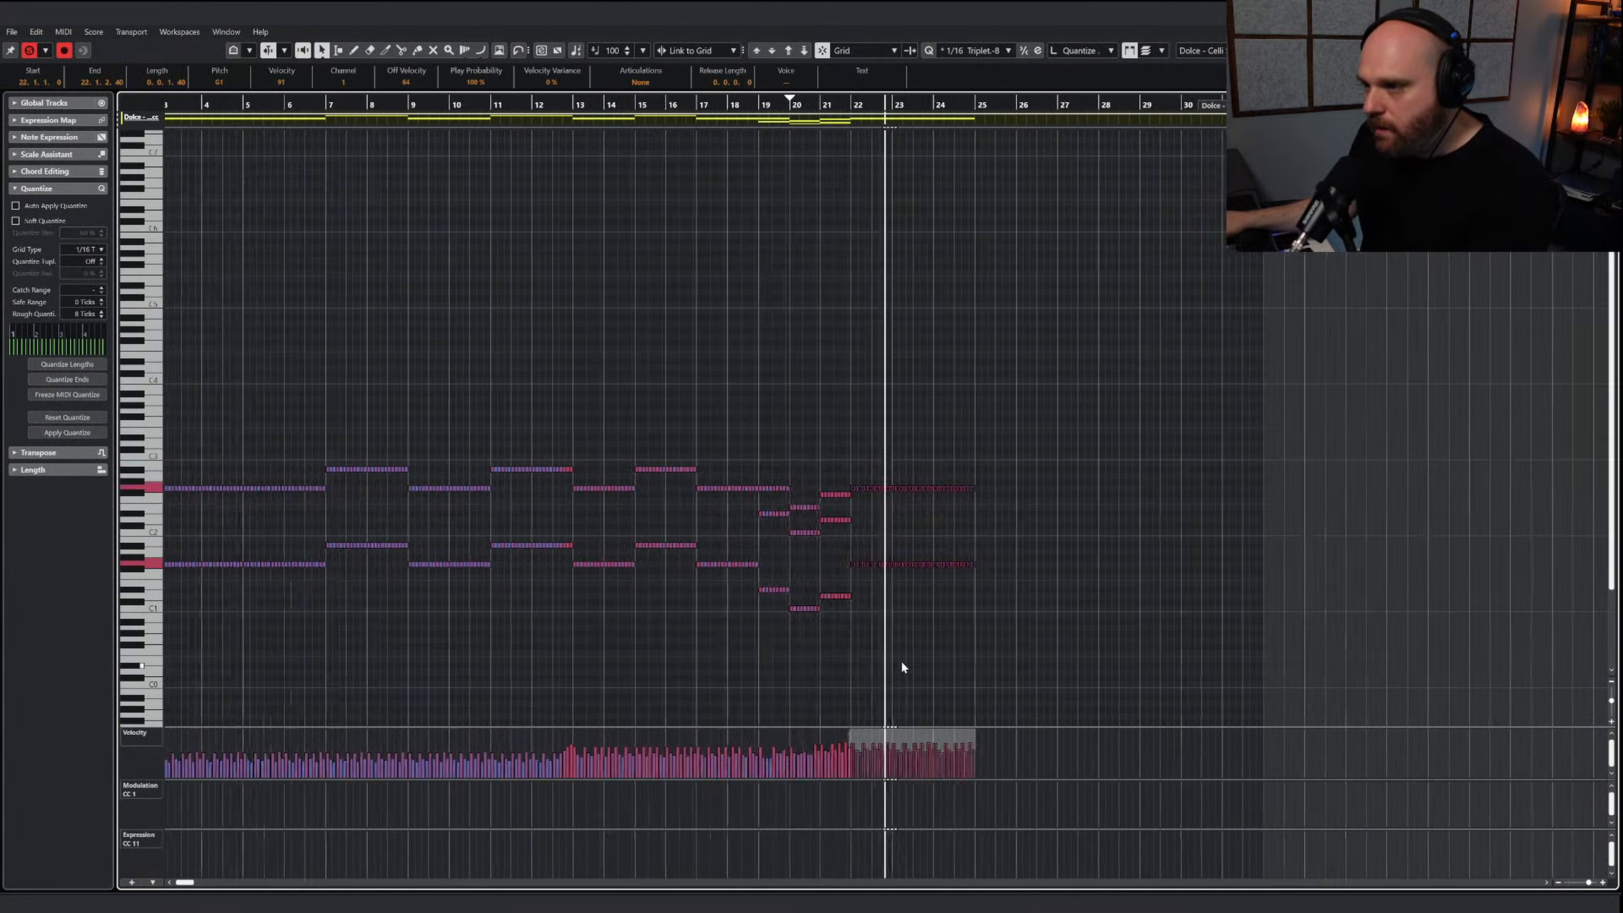
key(h)
key(h)
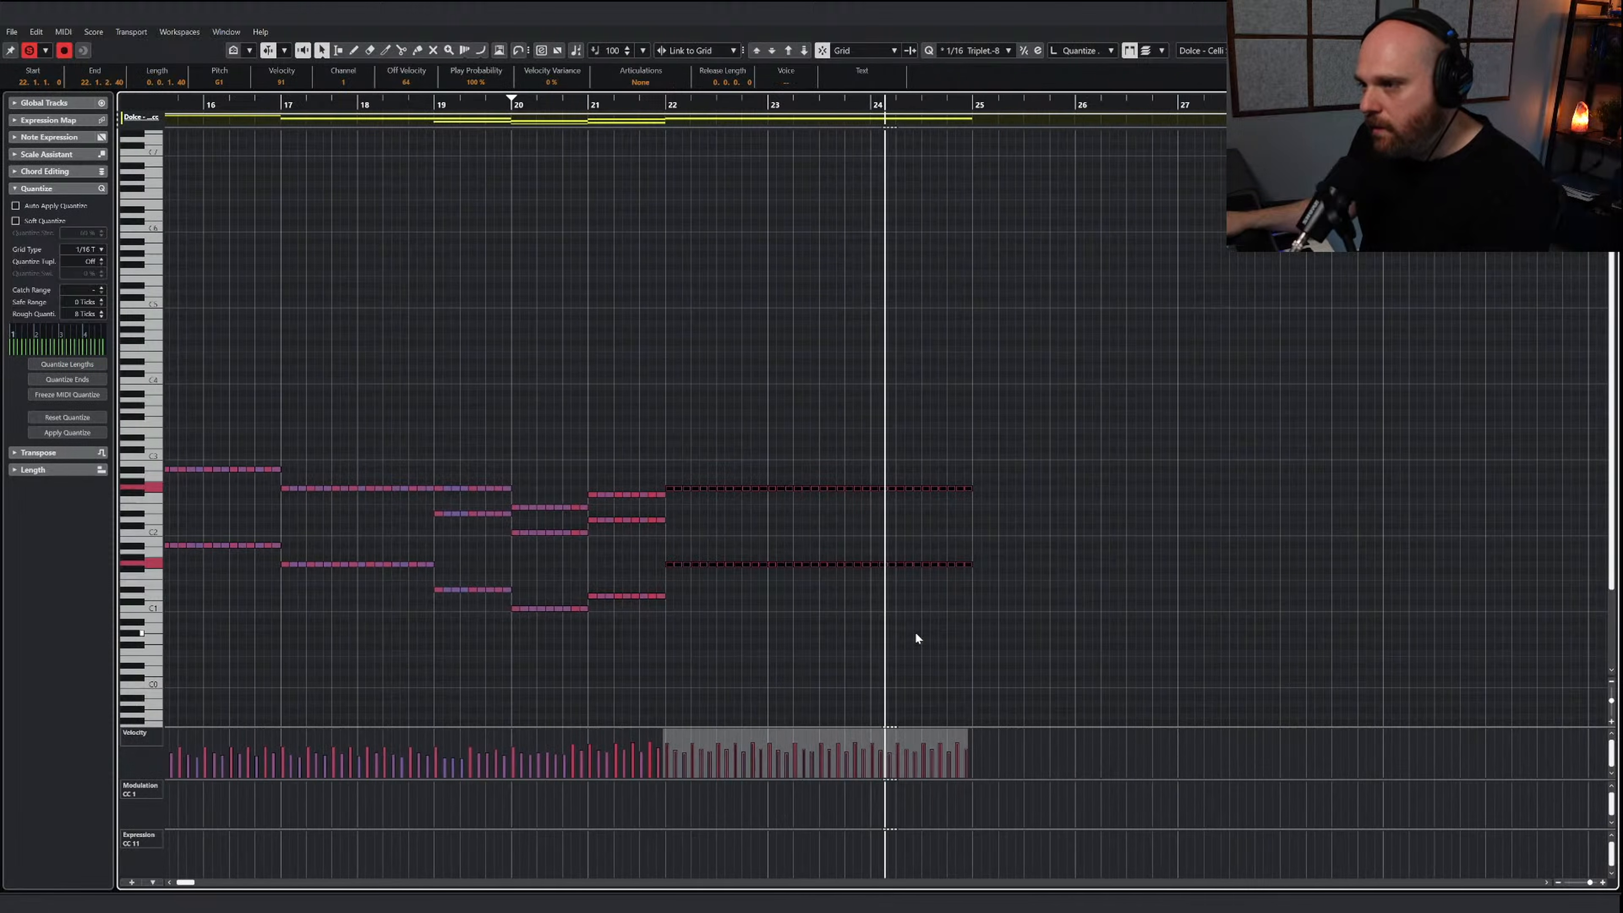
right_click(915, 638)
click(945, 634)
key(1)
click(894, 620)
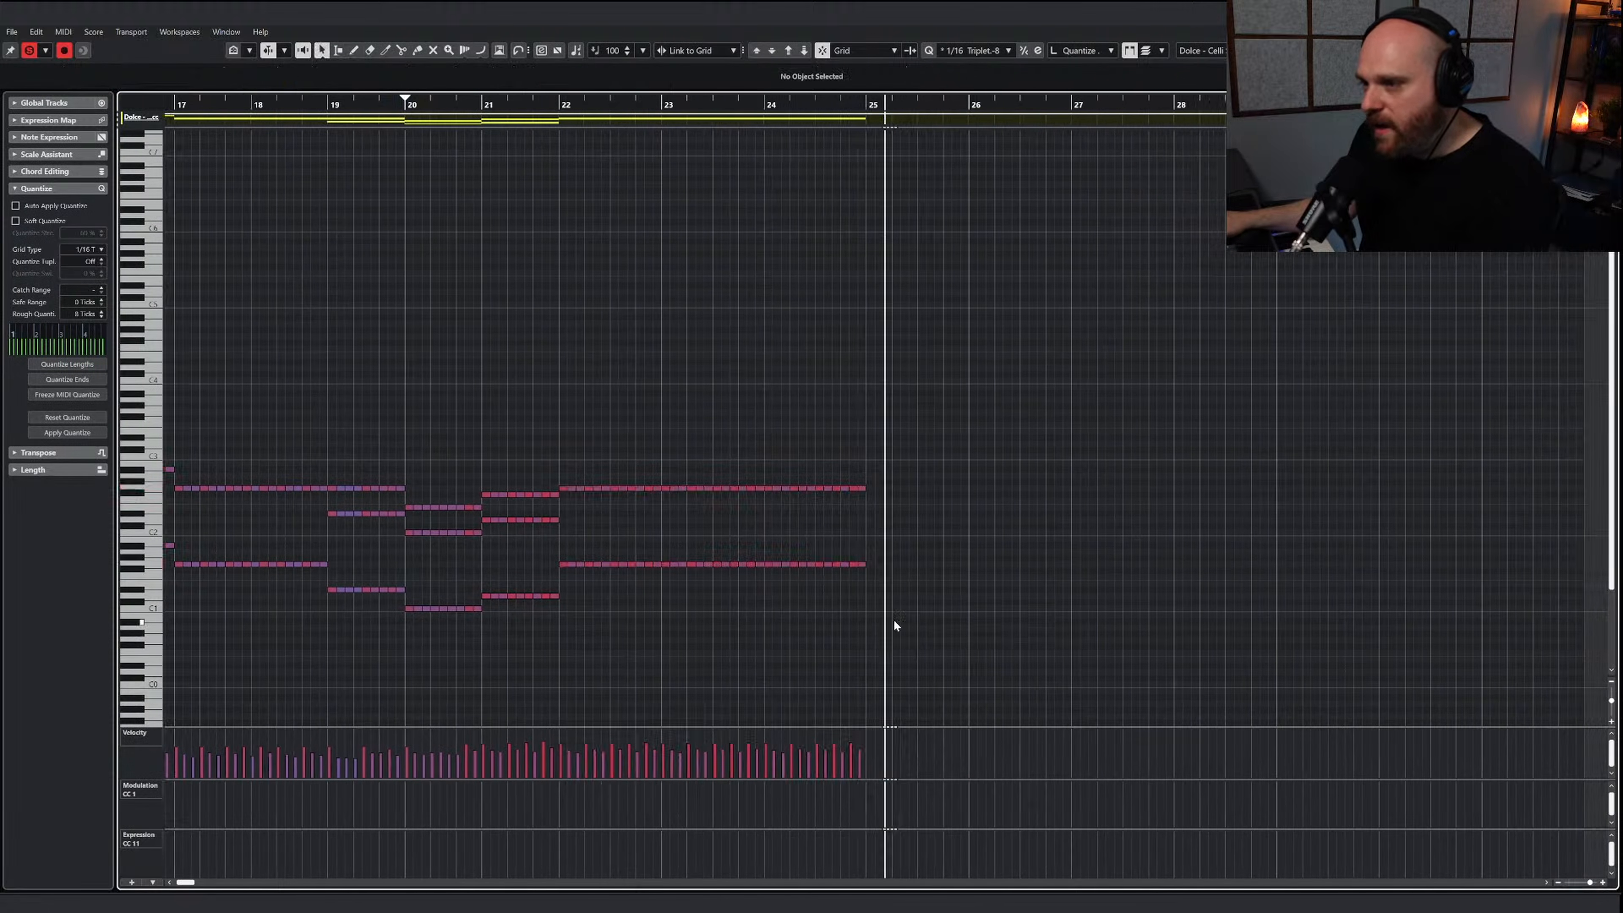
Add a closing octave pair to the celli ostinato on the downbeat of bar 25 and return to the arrangement
drag(861, 481, 872, 491)
click(909, 699)
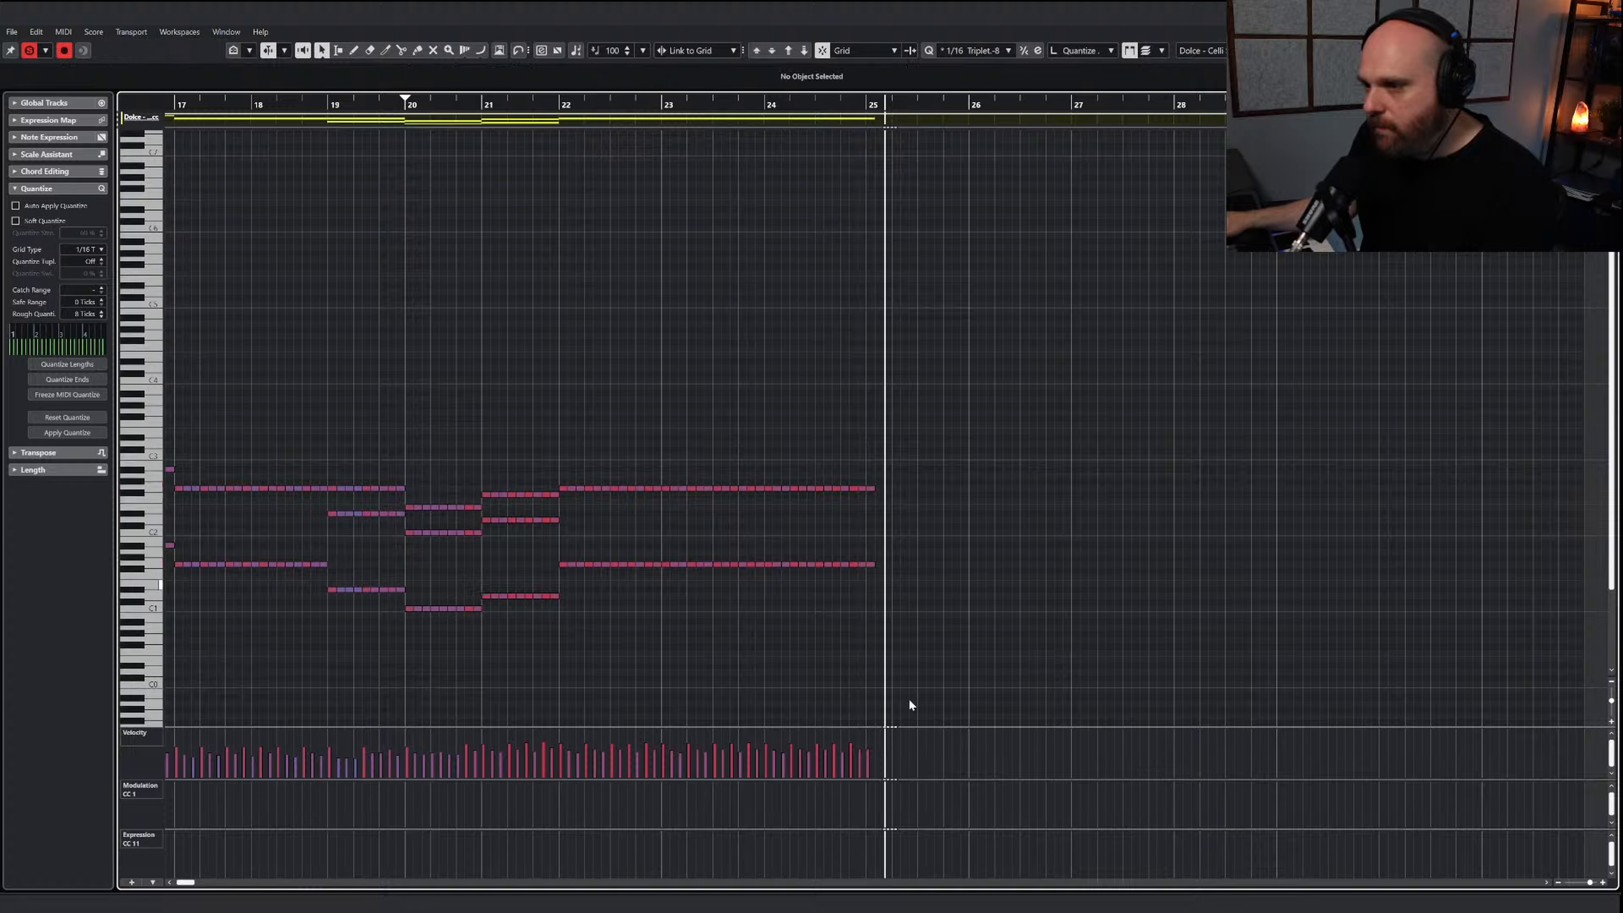
click(873, 742)
click(451, 106)
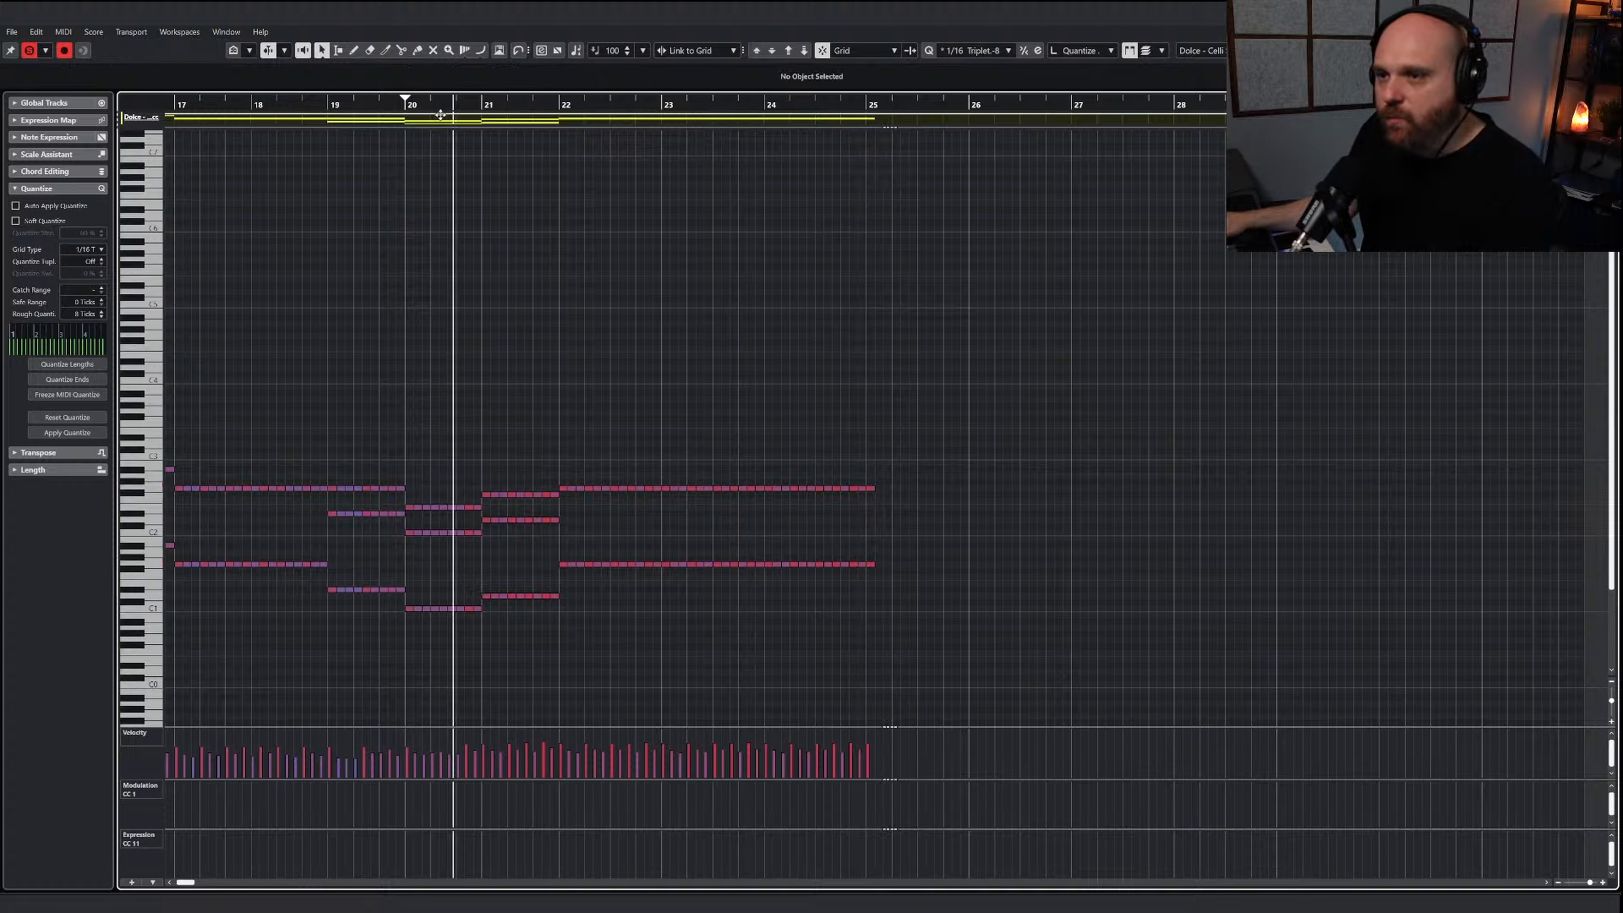
key(2)
key(Escape)
Copy all the upper string notes from bar 22 to bar 25 in the AI Sketch Piano Strings part
scroll(757, 367, up, 1)
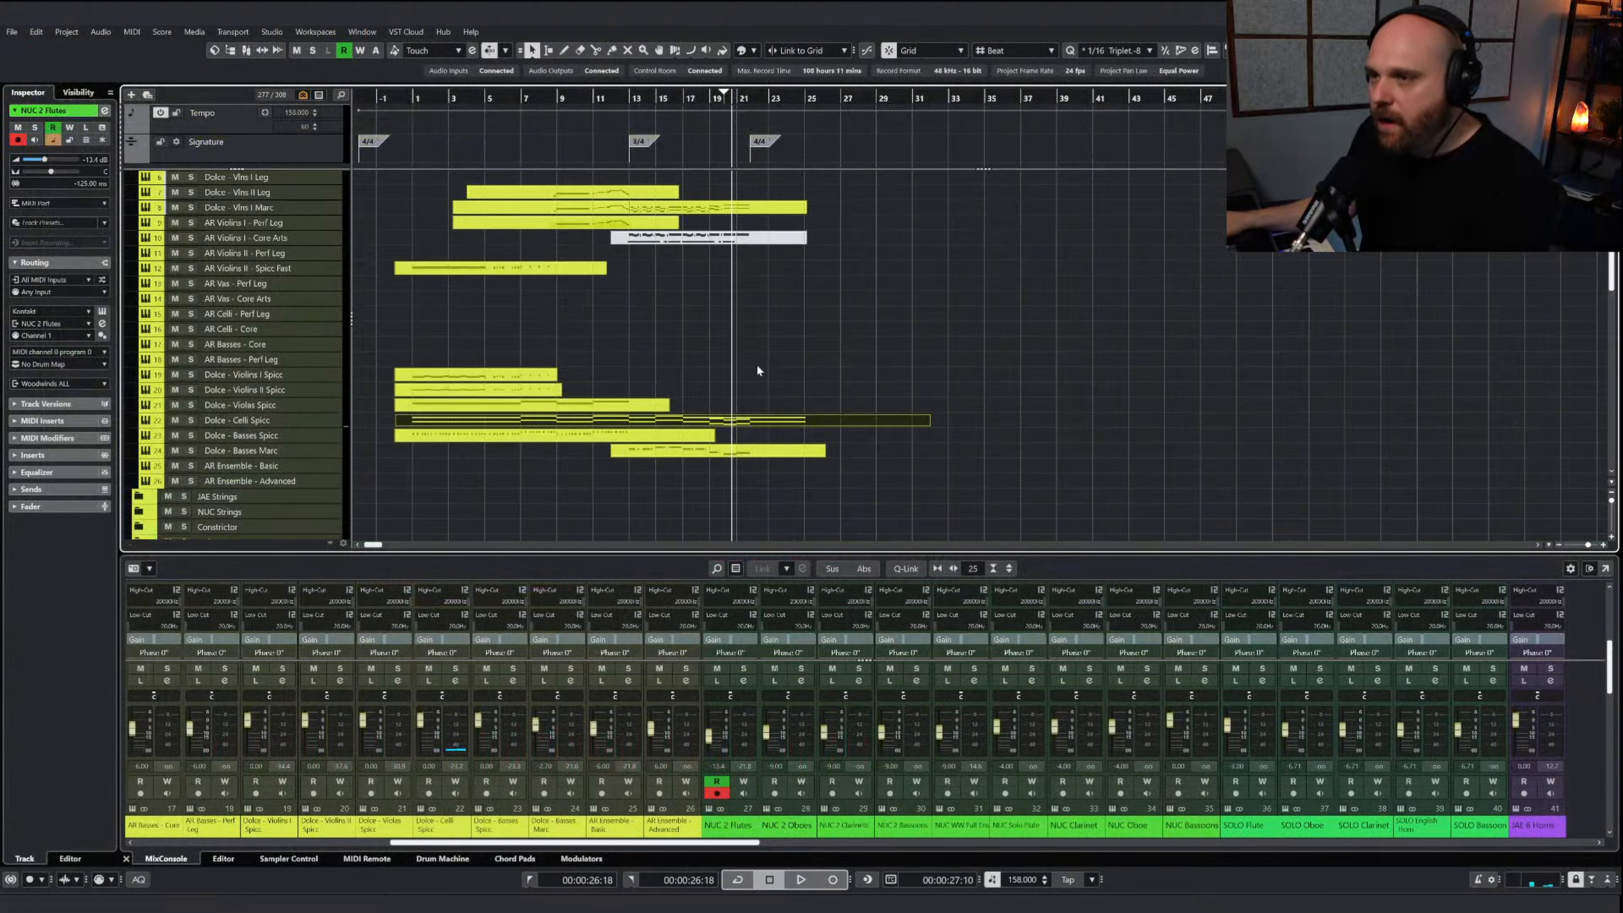
click(761, 371)
scroll(803, 294, up, 2)
double_click(765, 251)
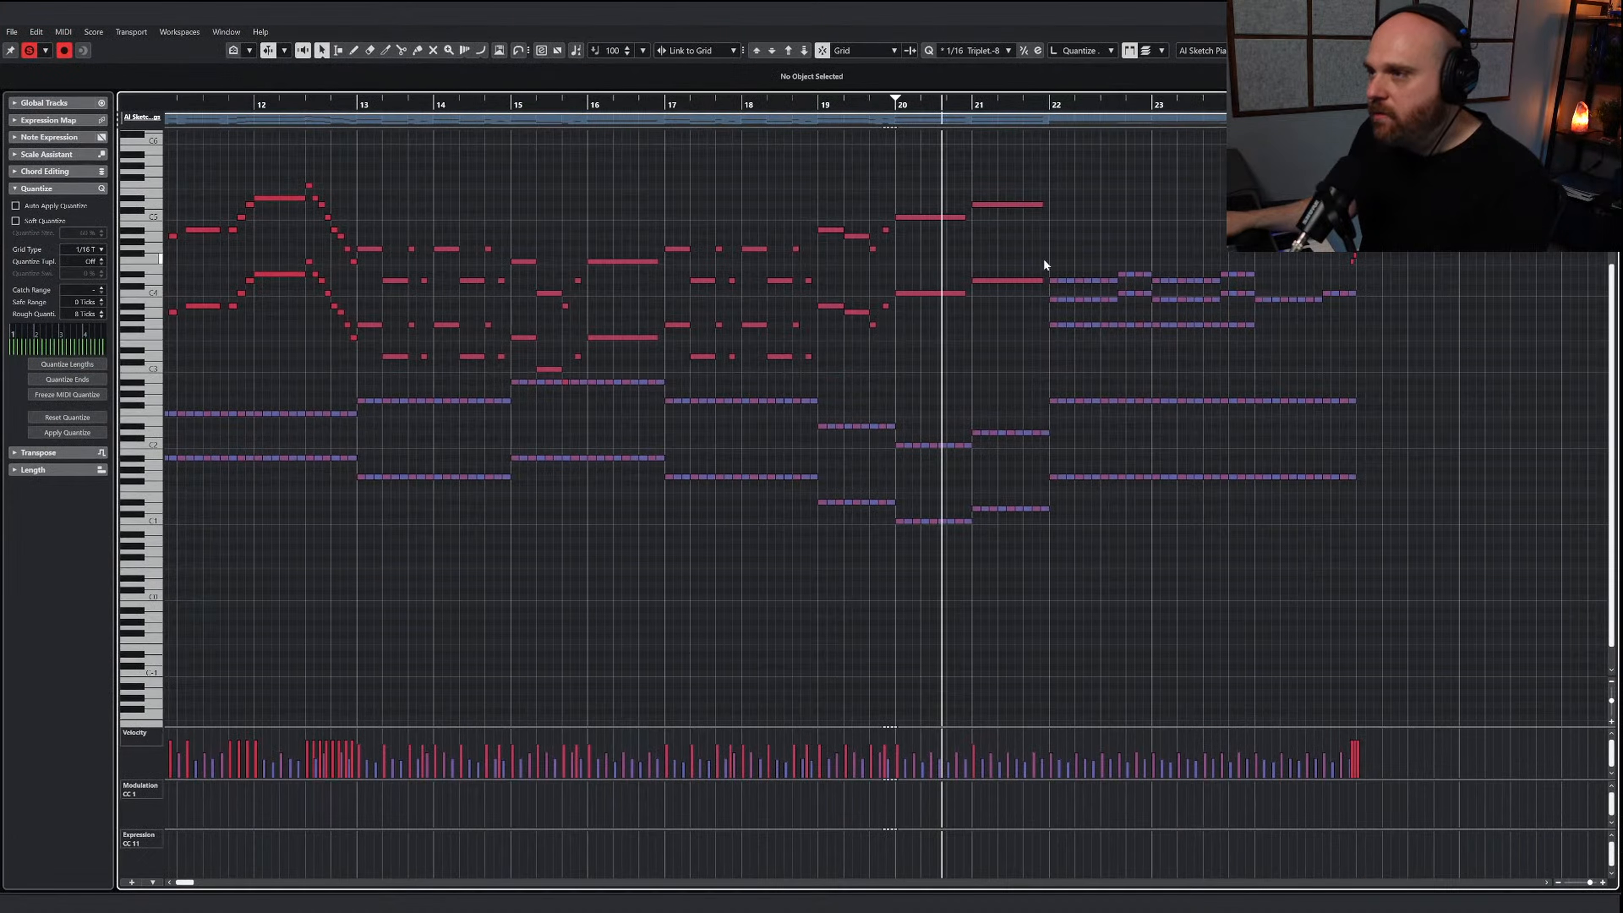
drag(1044, 263, 1250, 350)
key(h)
scroll(1239, 331, up, 3)
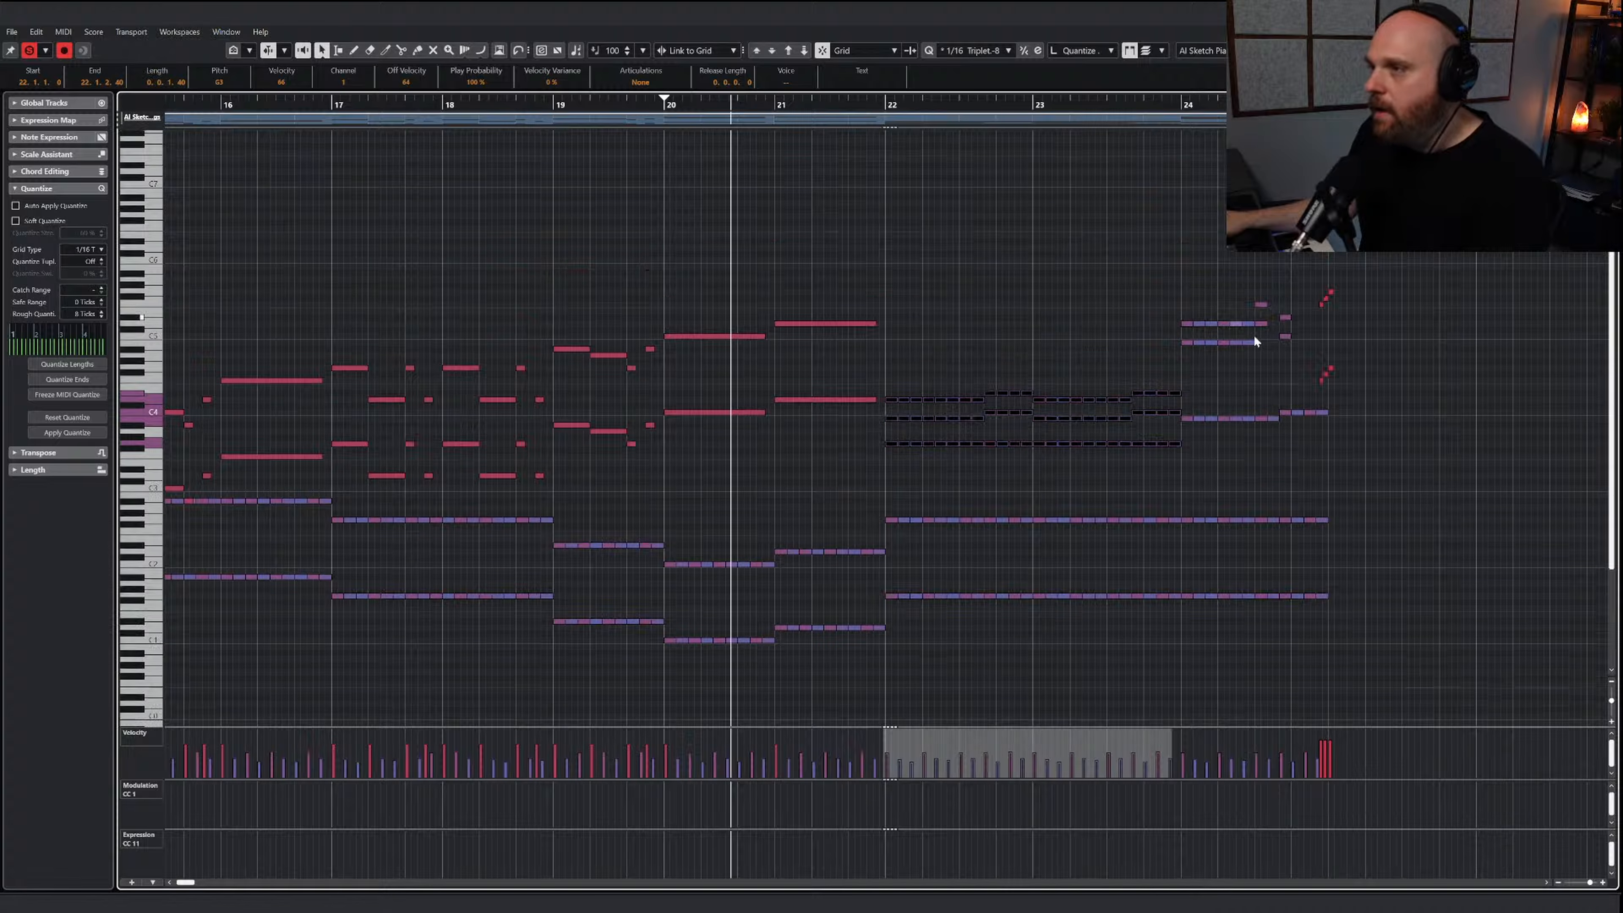
drag(1421, 449, 891, 298)
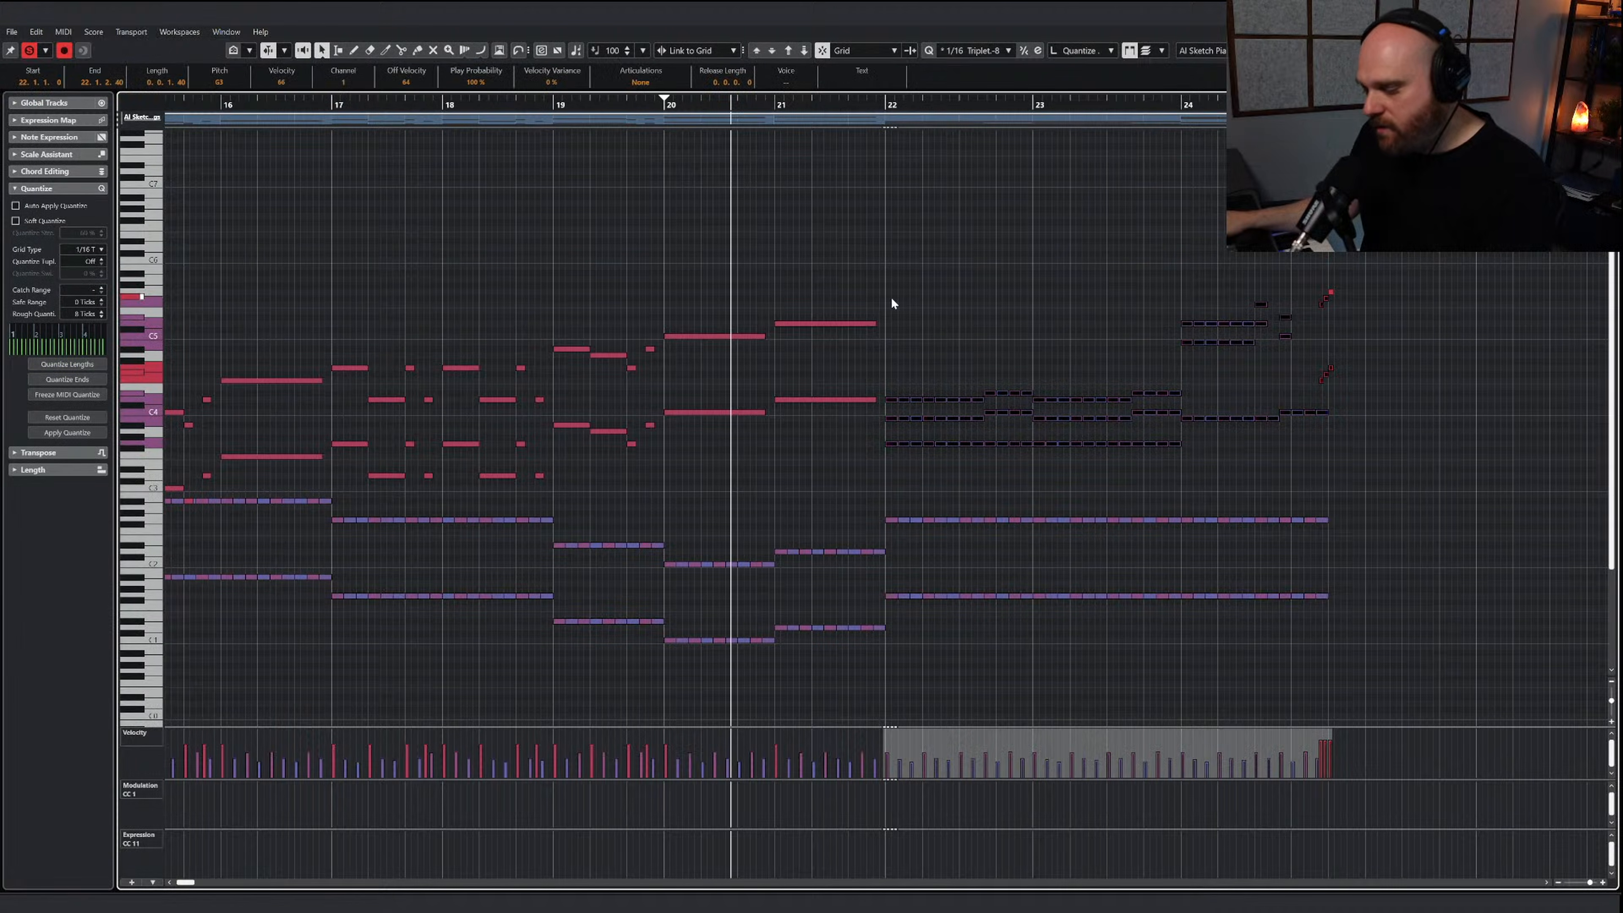
click(886, 106)
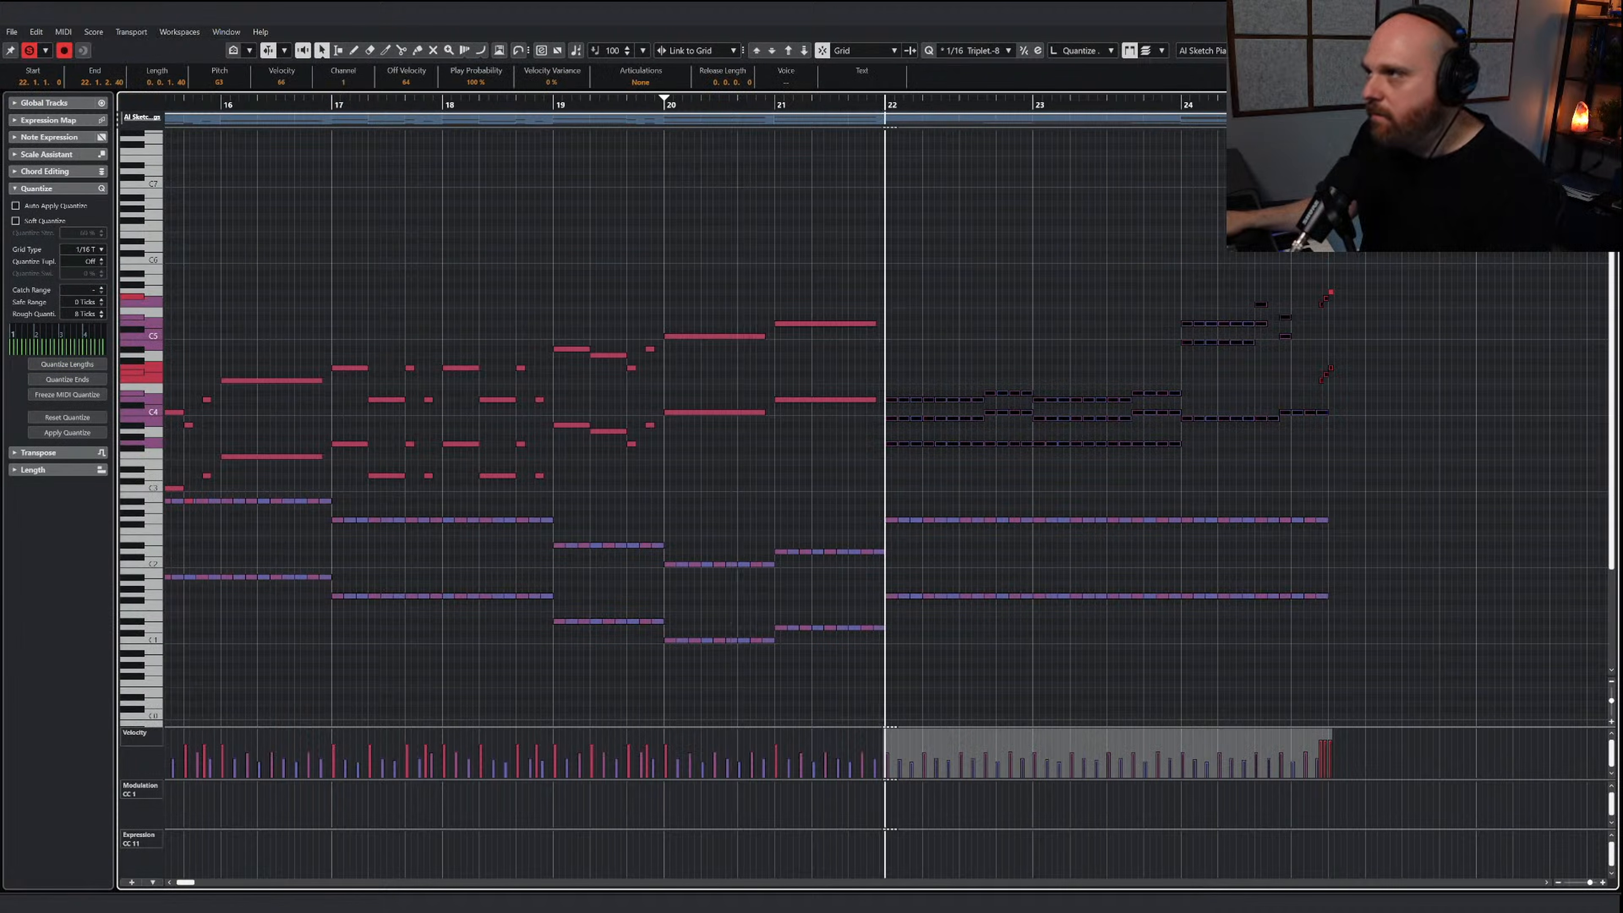
Extend the Dolce - Violas Spicc part to about bar 30 and play the arrangement from about bar 17
key(Return)
scroll(690, 394, down, 5)
click(671, 345)
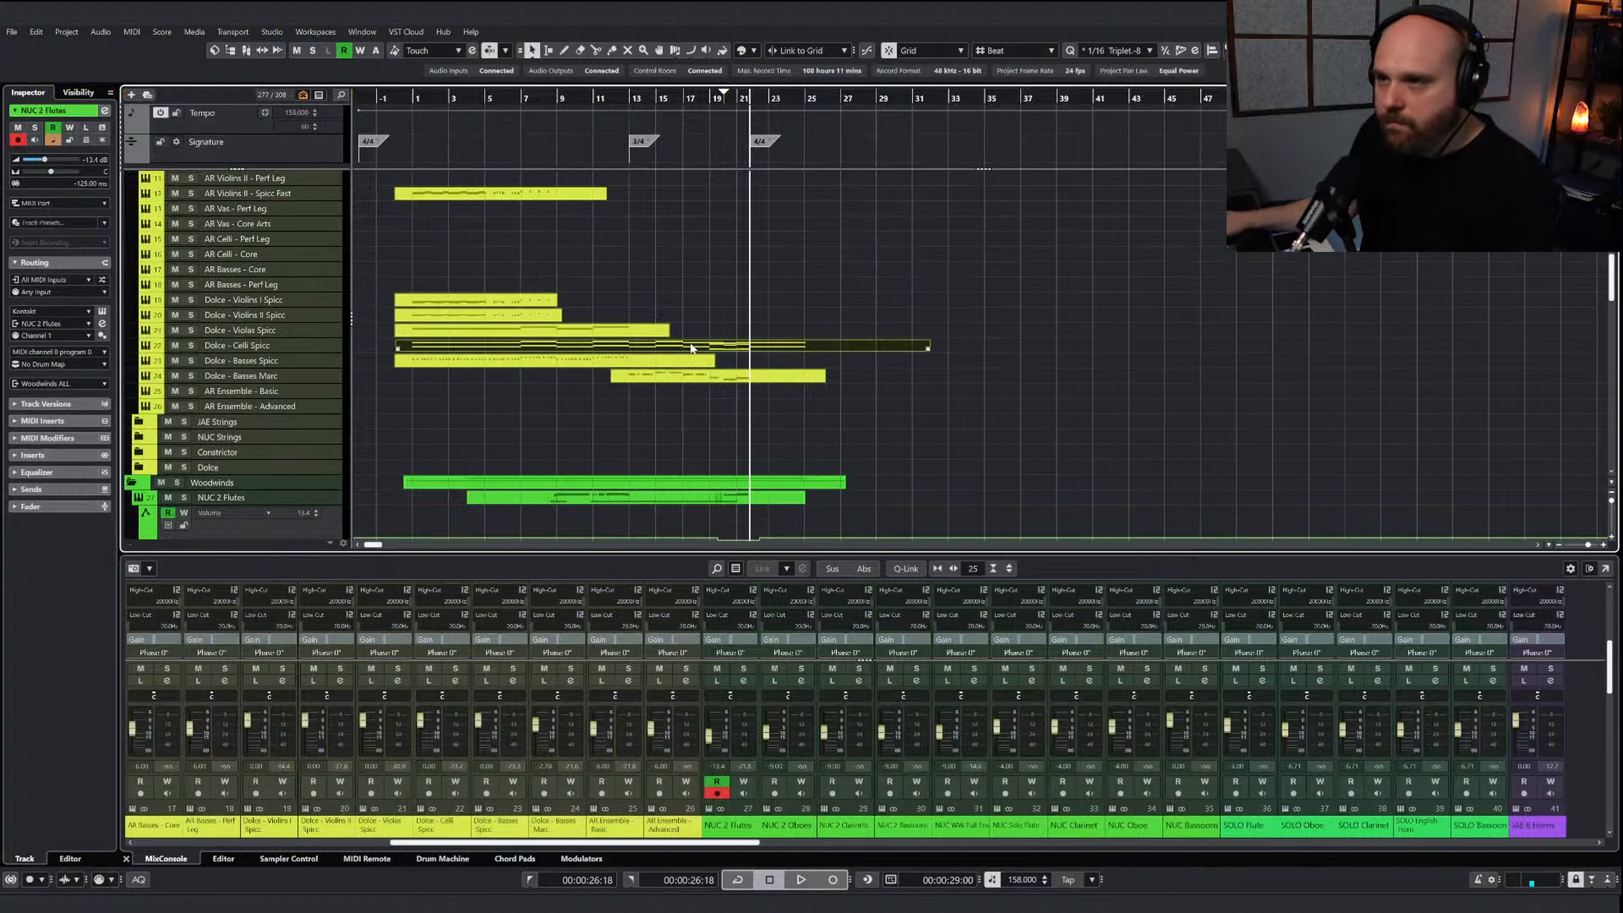
click(645, 331)
drag(666, 333, 902, 332)
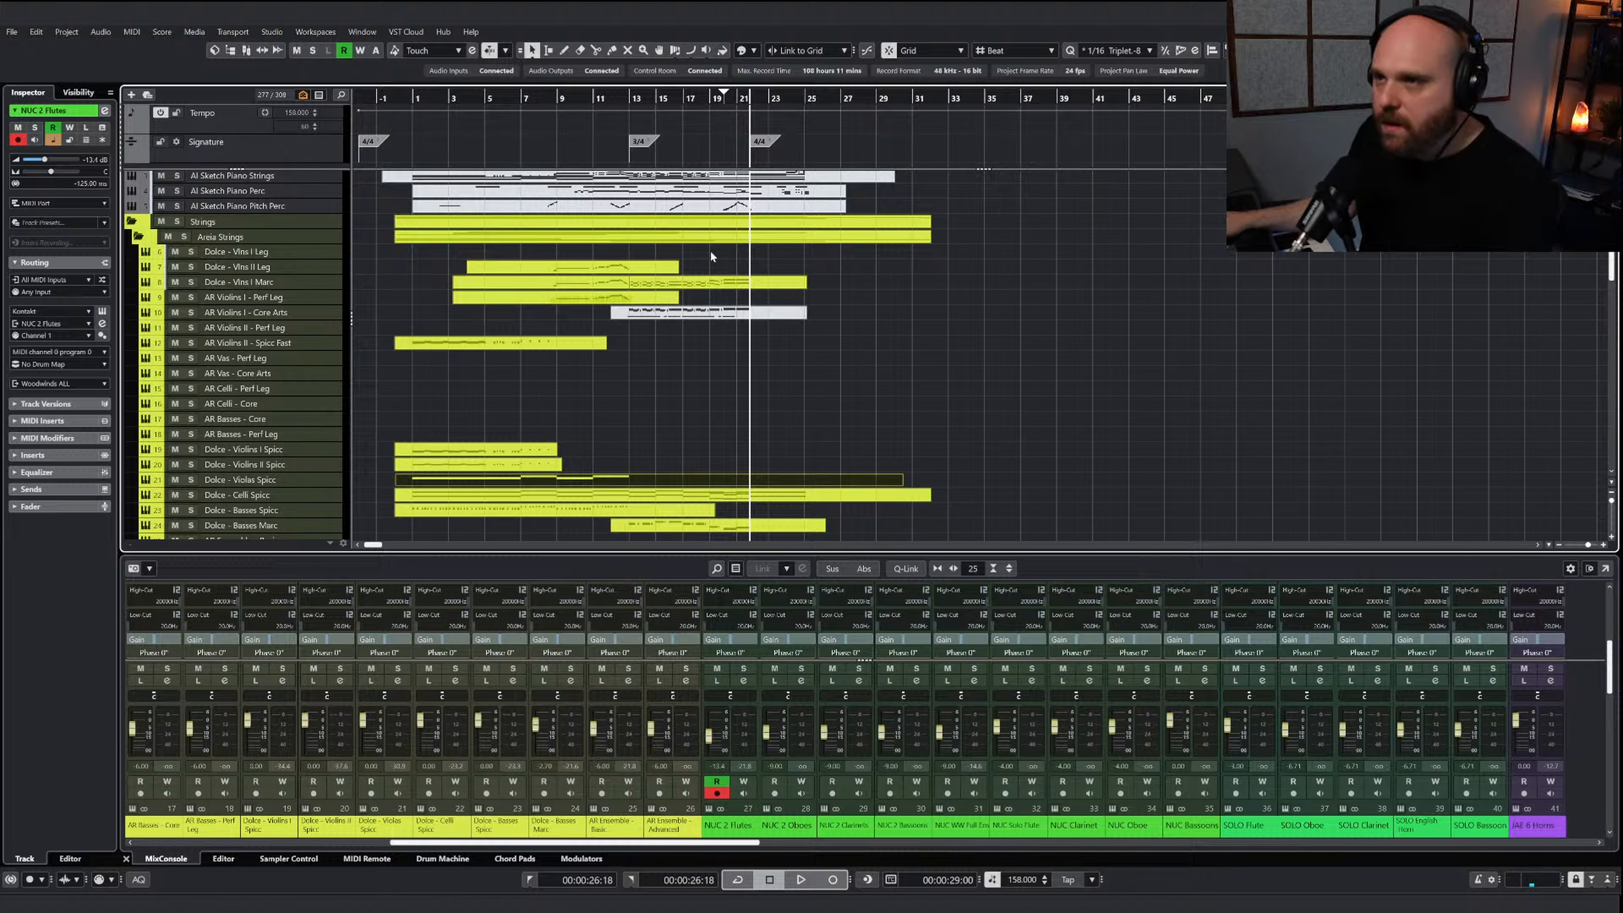
click(681, 119)
key(space)
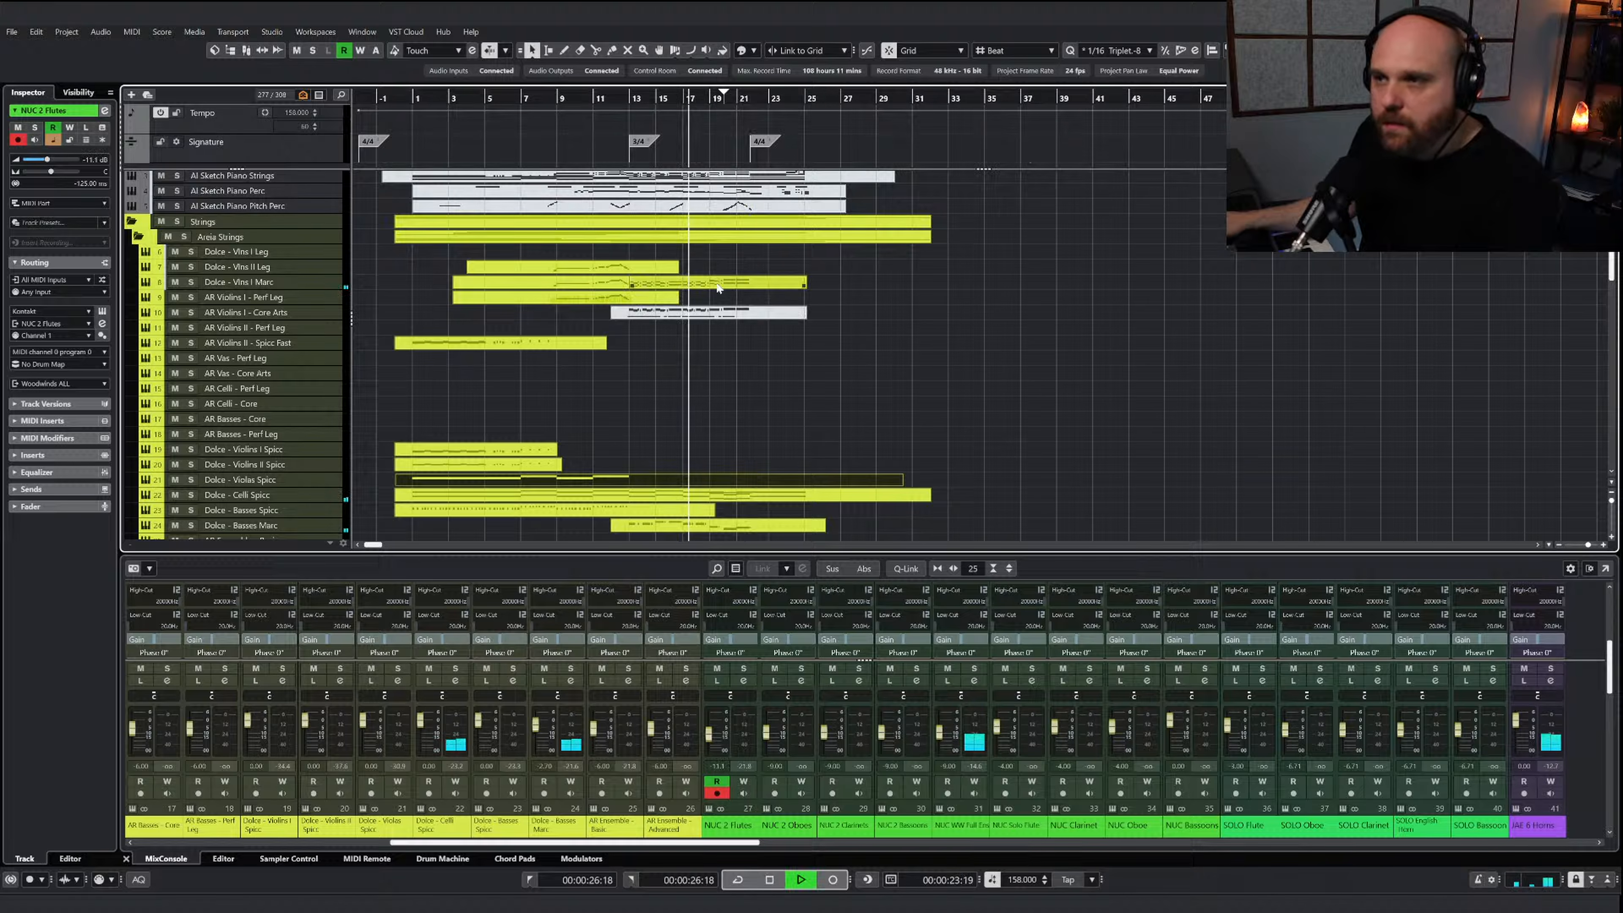
Extend the Dolce - Violins II Spicc part to about bar 29 and paste the copied upper string notes at bar 22
click(554, 466)
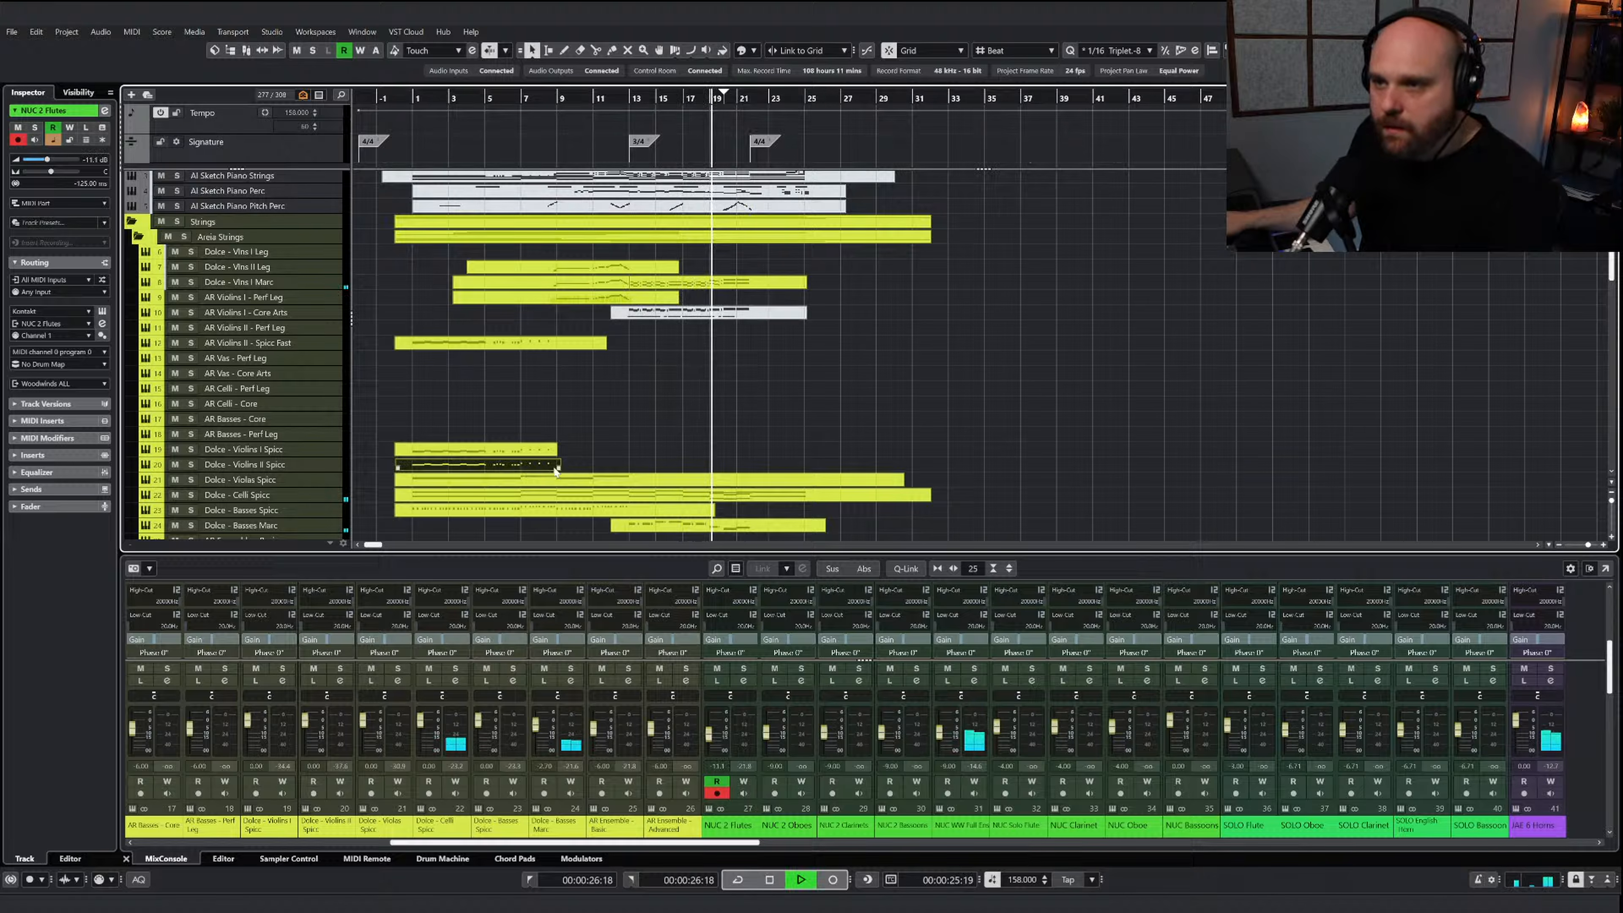
drag(560, 469, 882, 470)
key(Return)
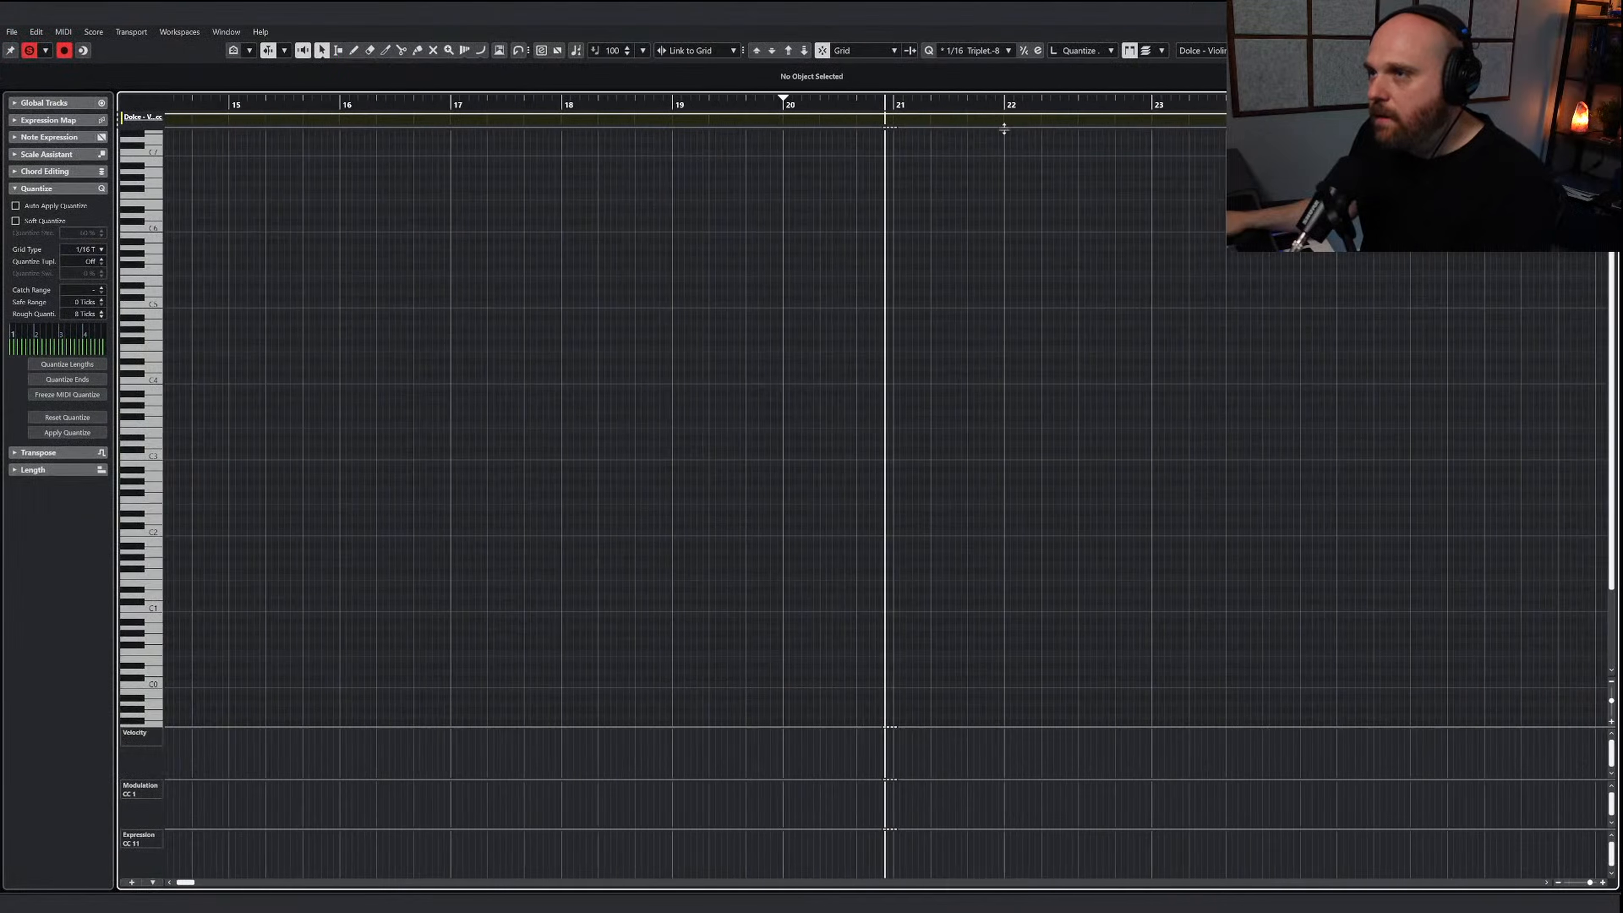
click(925, 105)
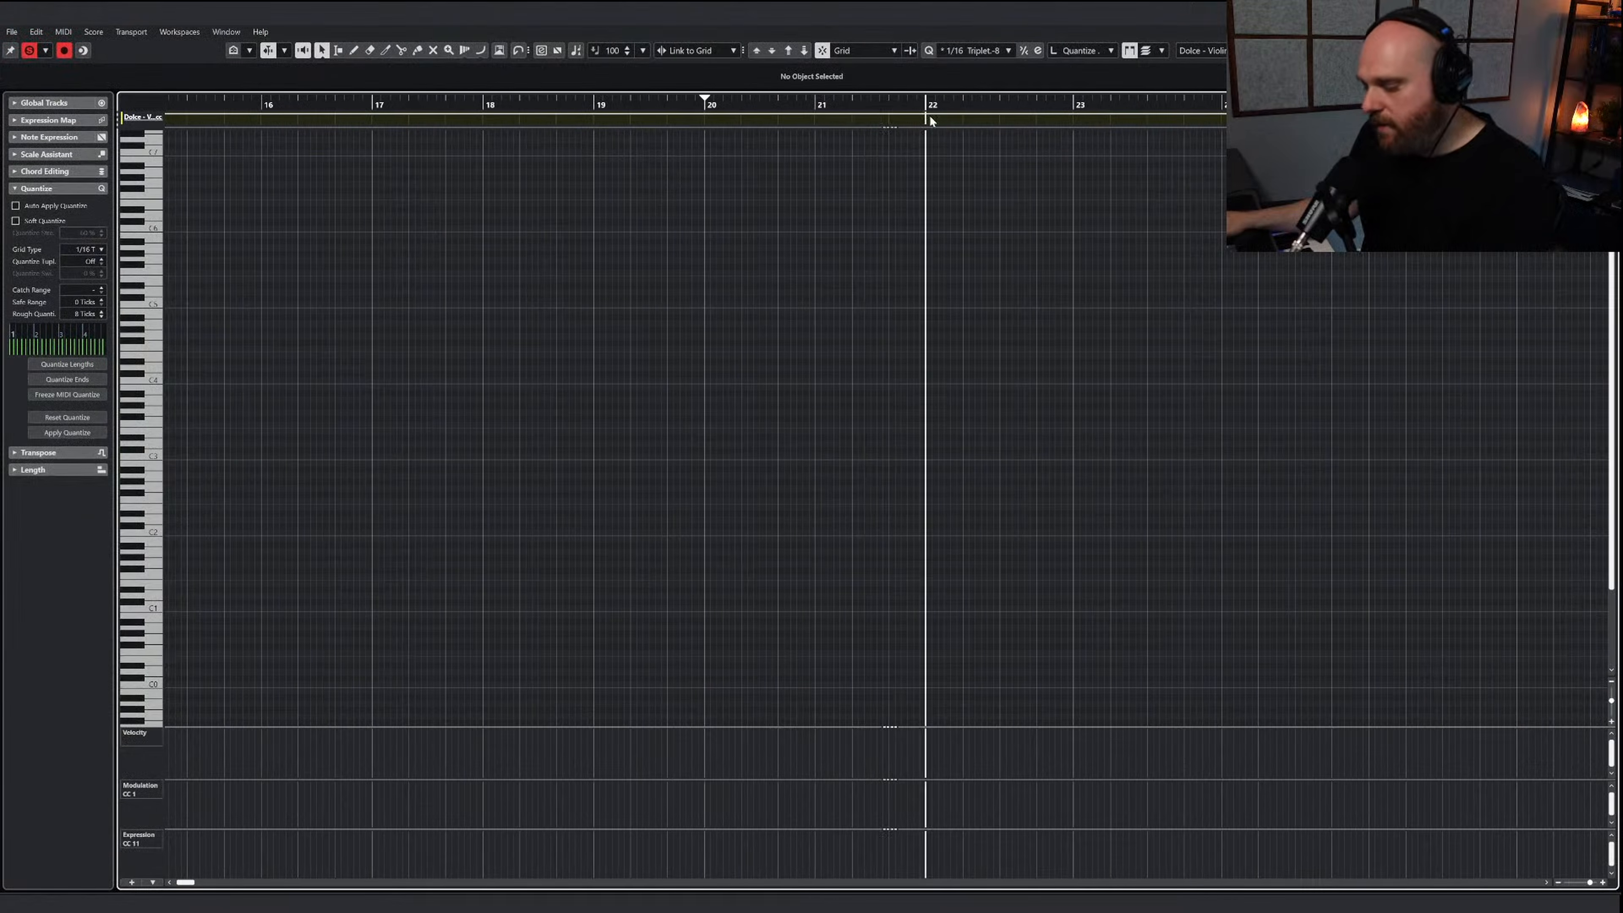
key(ctrl+v)
key(space)
key(h)
key(h)
key(h)
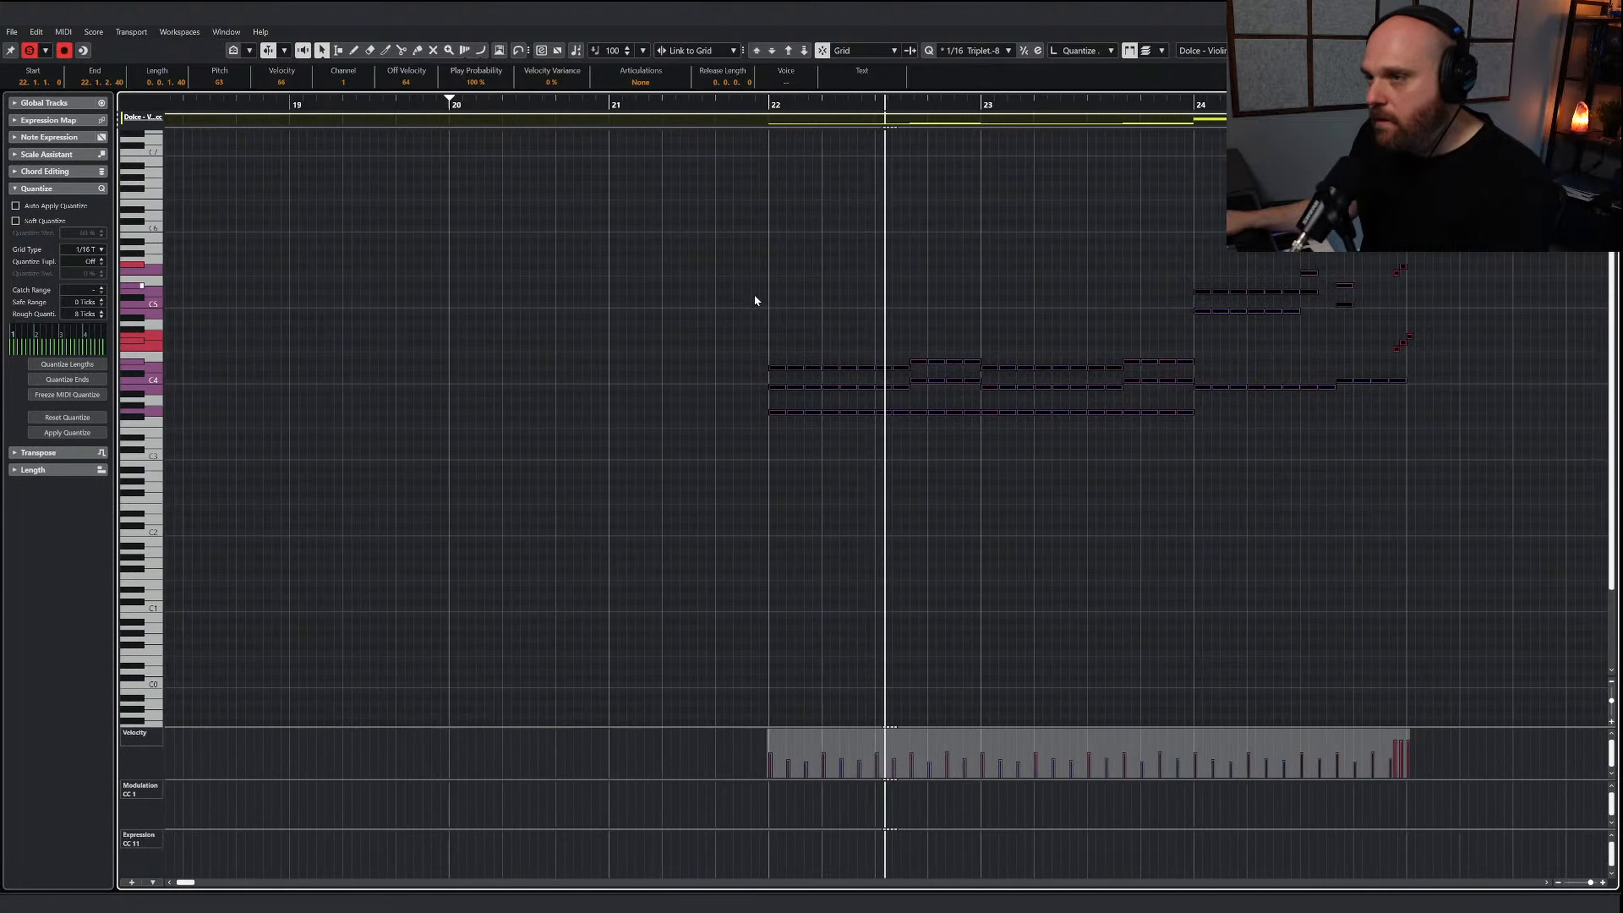
Mute the lowest line of the pasted Violins II chords throughout bars 22 to 24
right_click(791, 423)
click(857, 428)
click(791, 424)
key(g)
key(g)
right_click(827, 435)
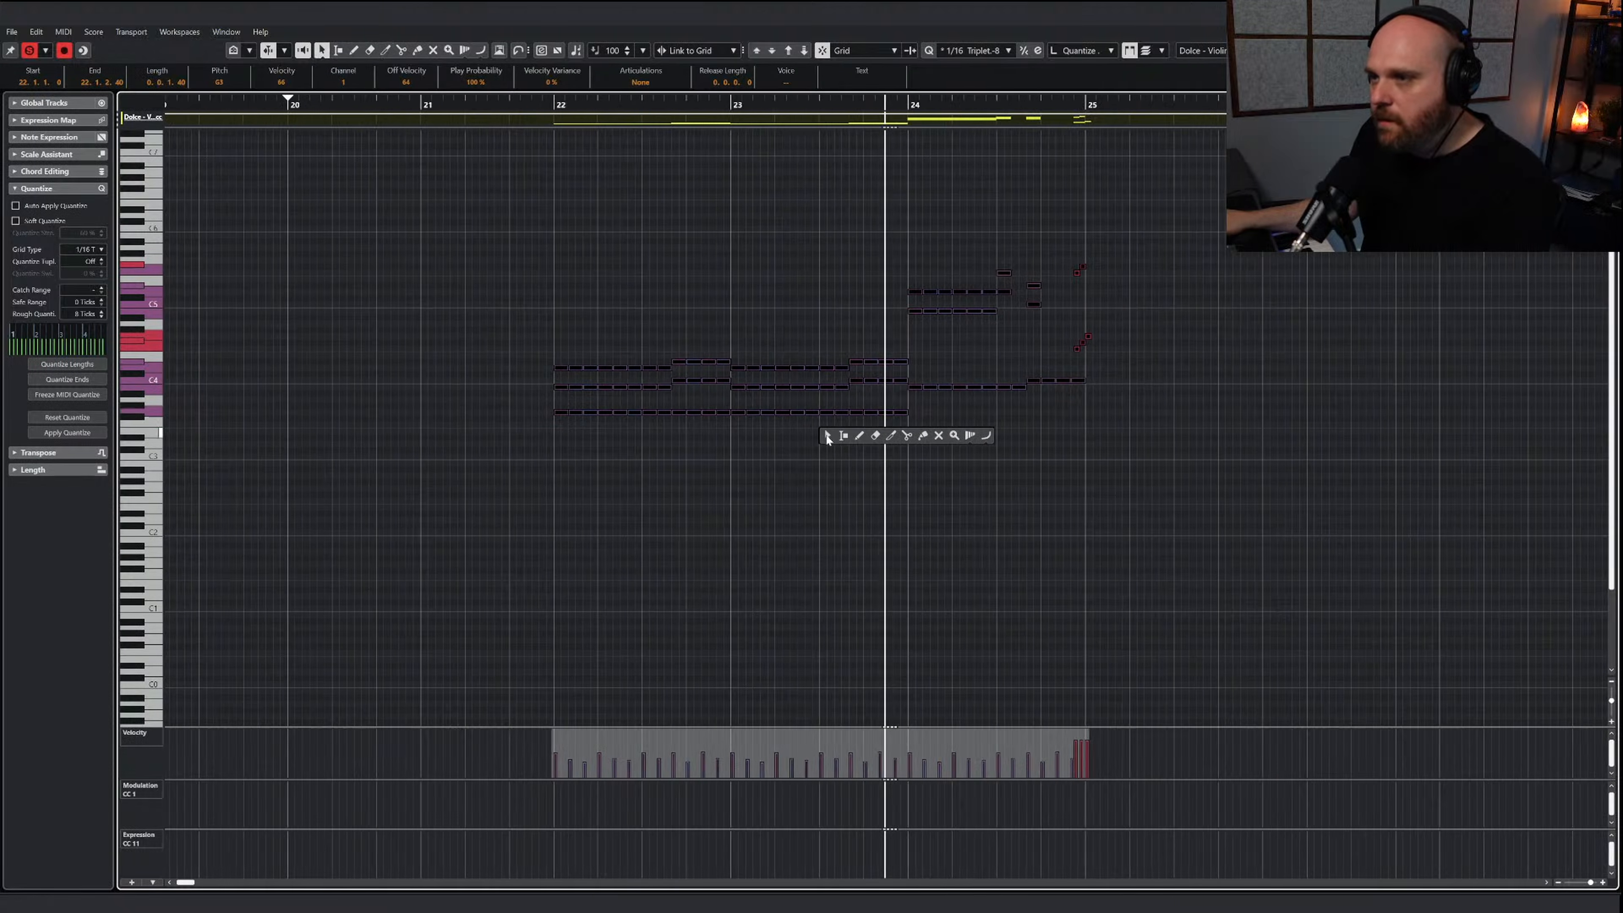
click(937, 435)
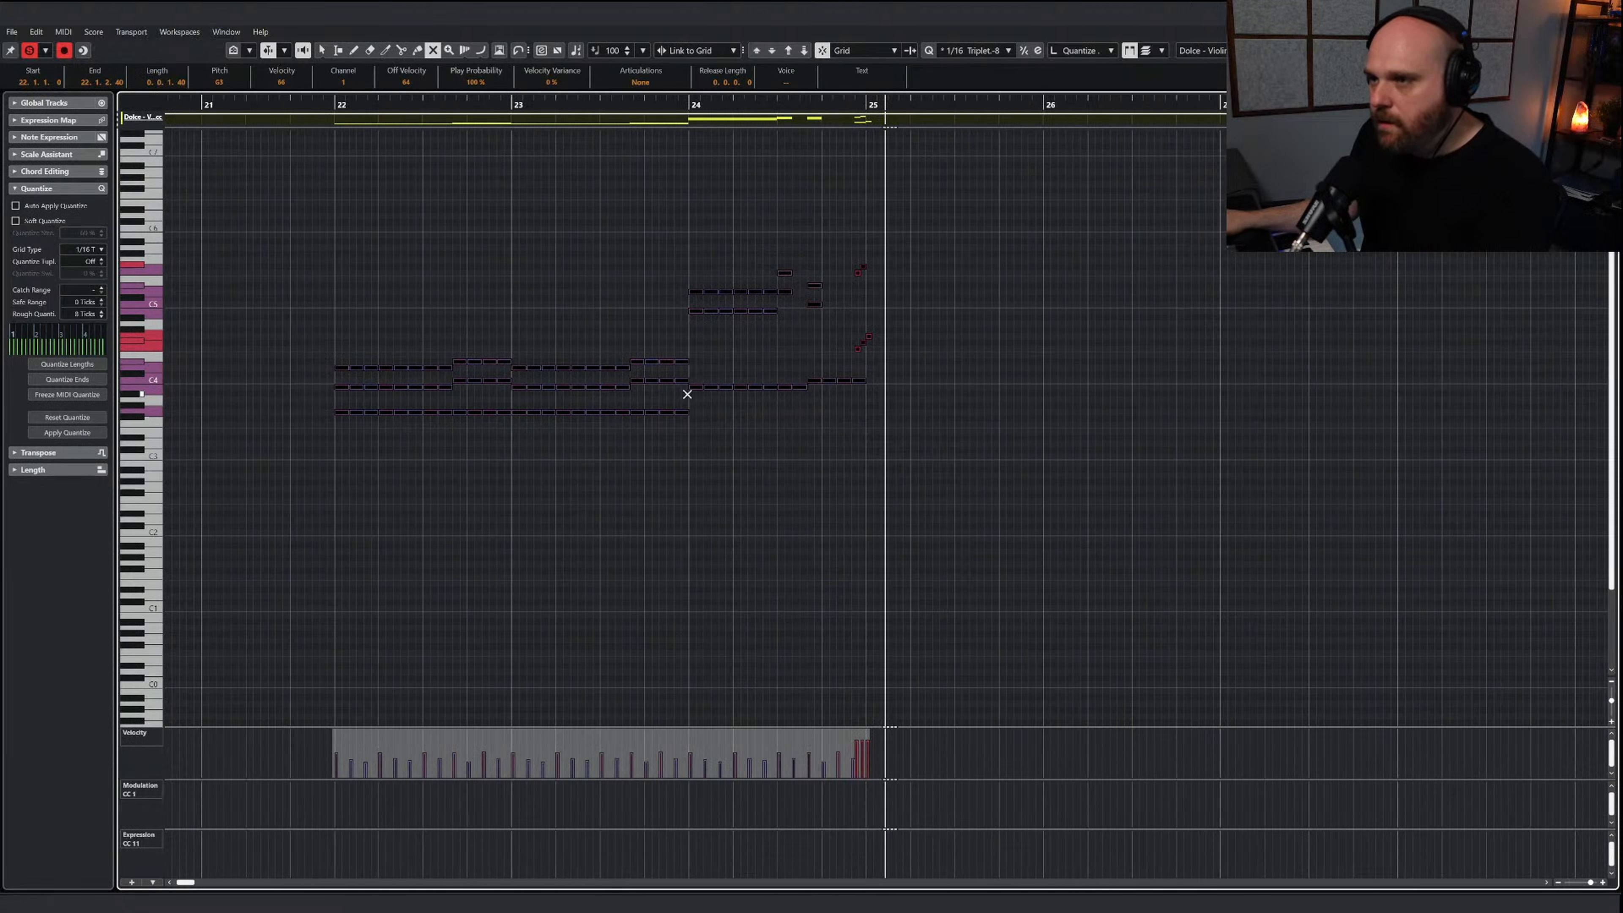
drag(786, 437, 306, 413)
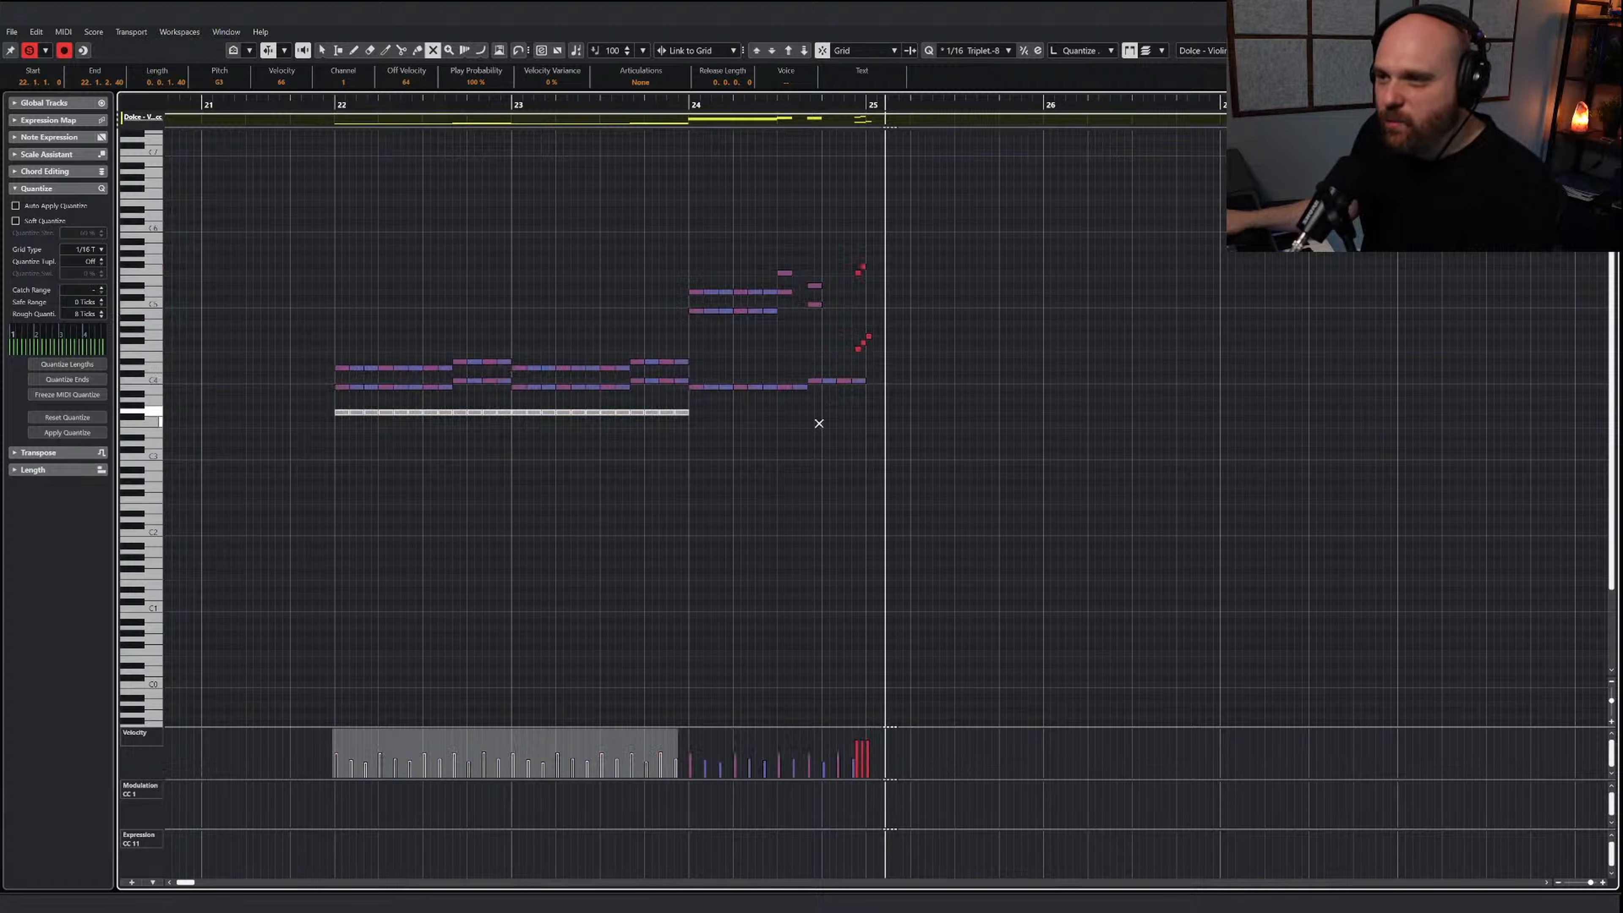
drag(884, 406, 692, 378)
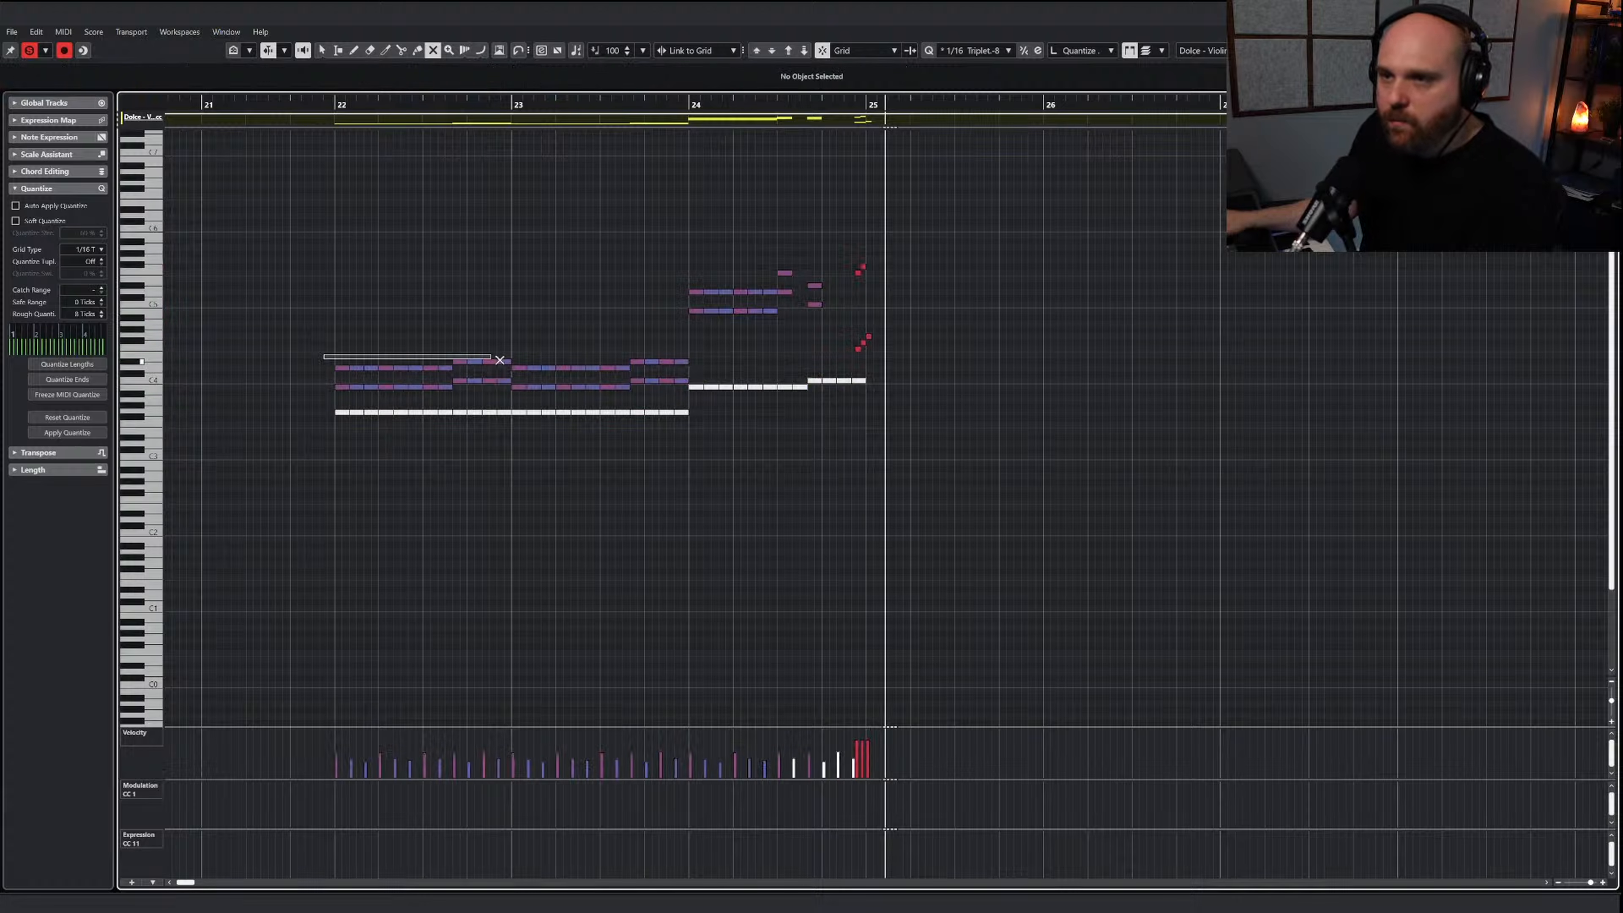
Mute the top line of the Violins II chords in bars 22 to 24, leaving the final run active
drag(322, 371, 522, 358)
drag(620, 376, 618, 377)
drag(693, 373, 637, 354)
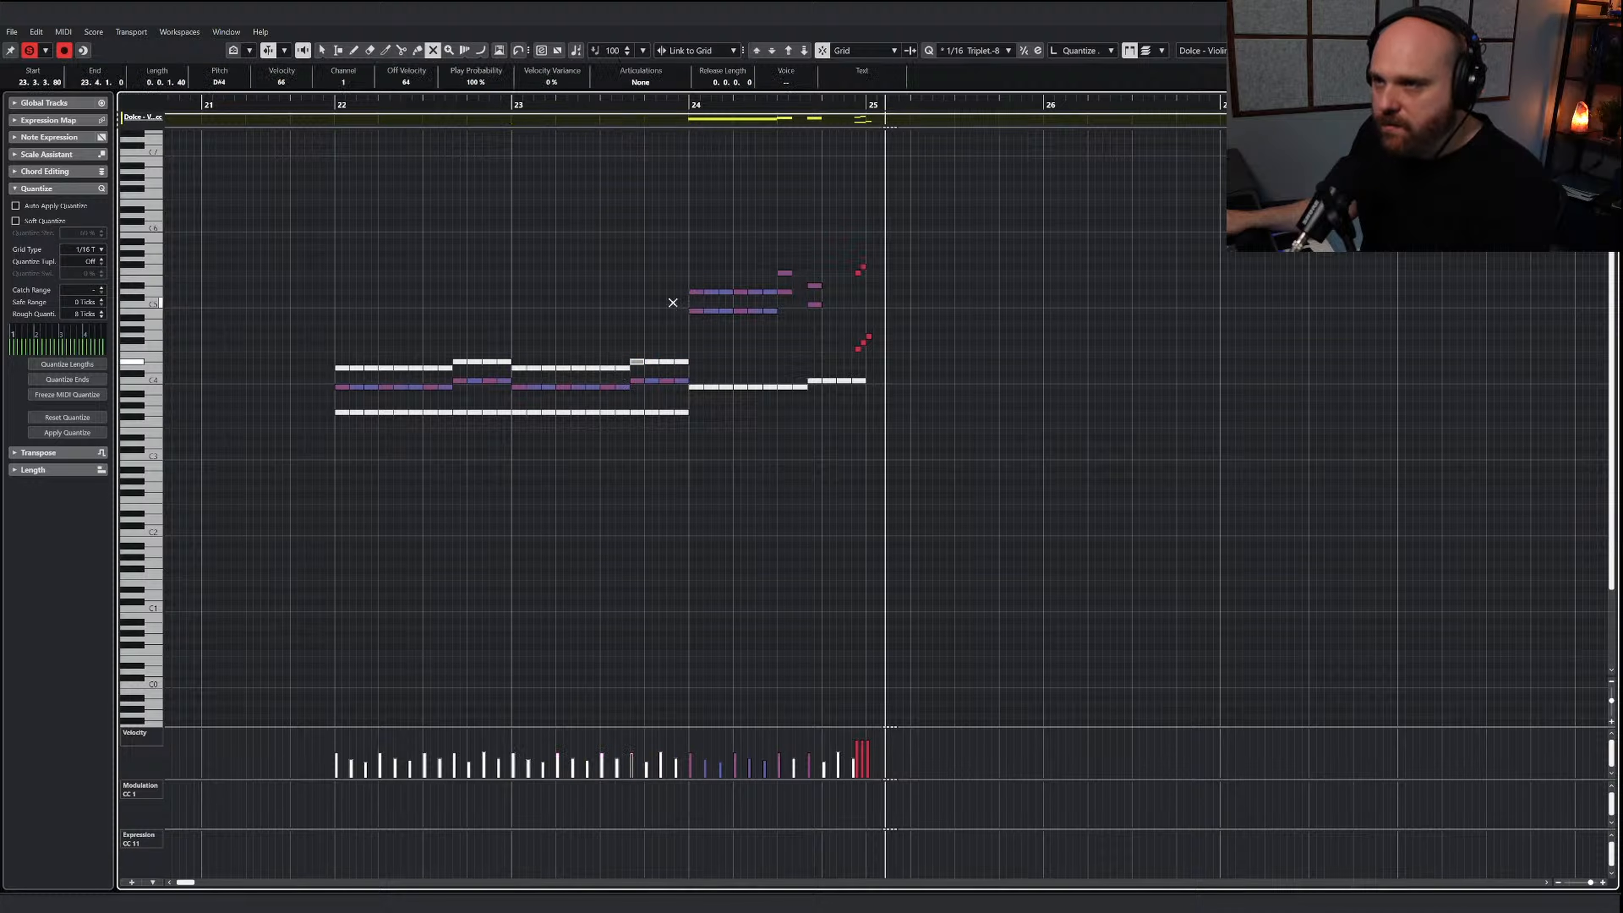
drag(672, 302, 776, 263)
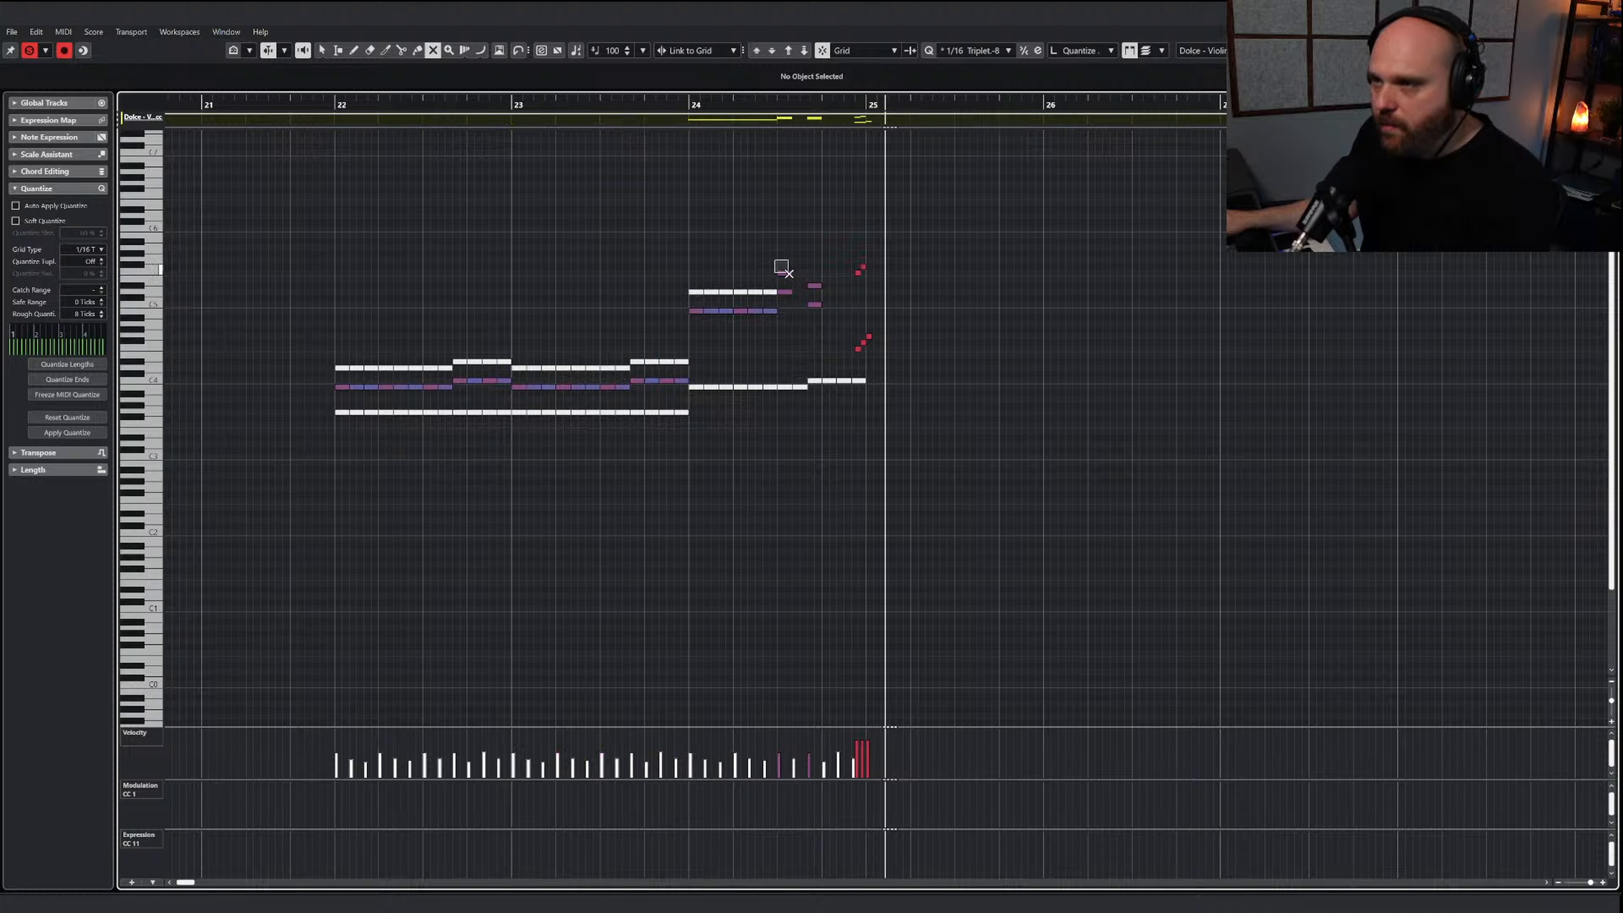
click(815, 285)
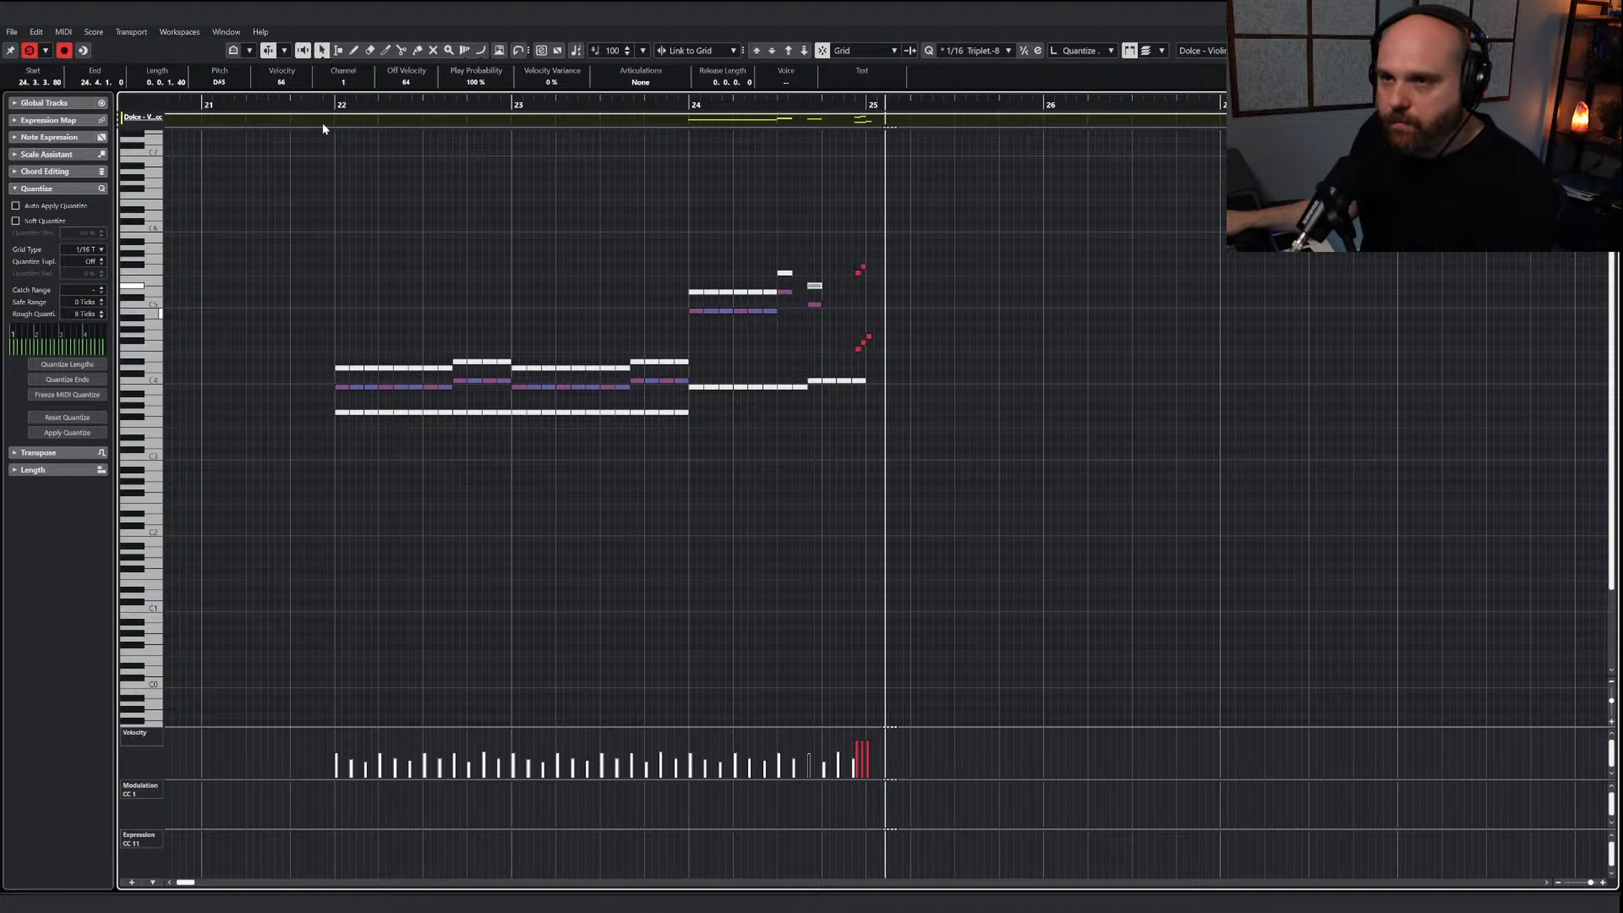
Raise the velocities of all the Violins II notes and play the passage from bar 22
drag(324, 218, 1029, 525)
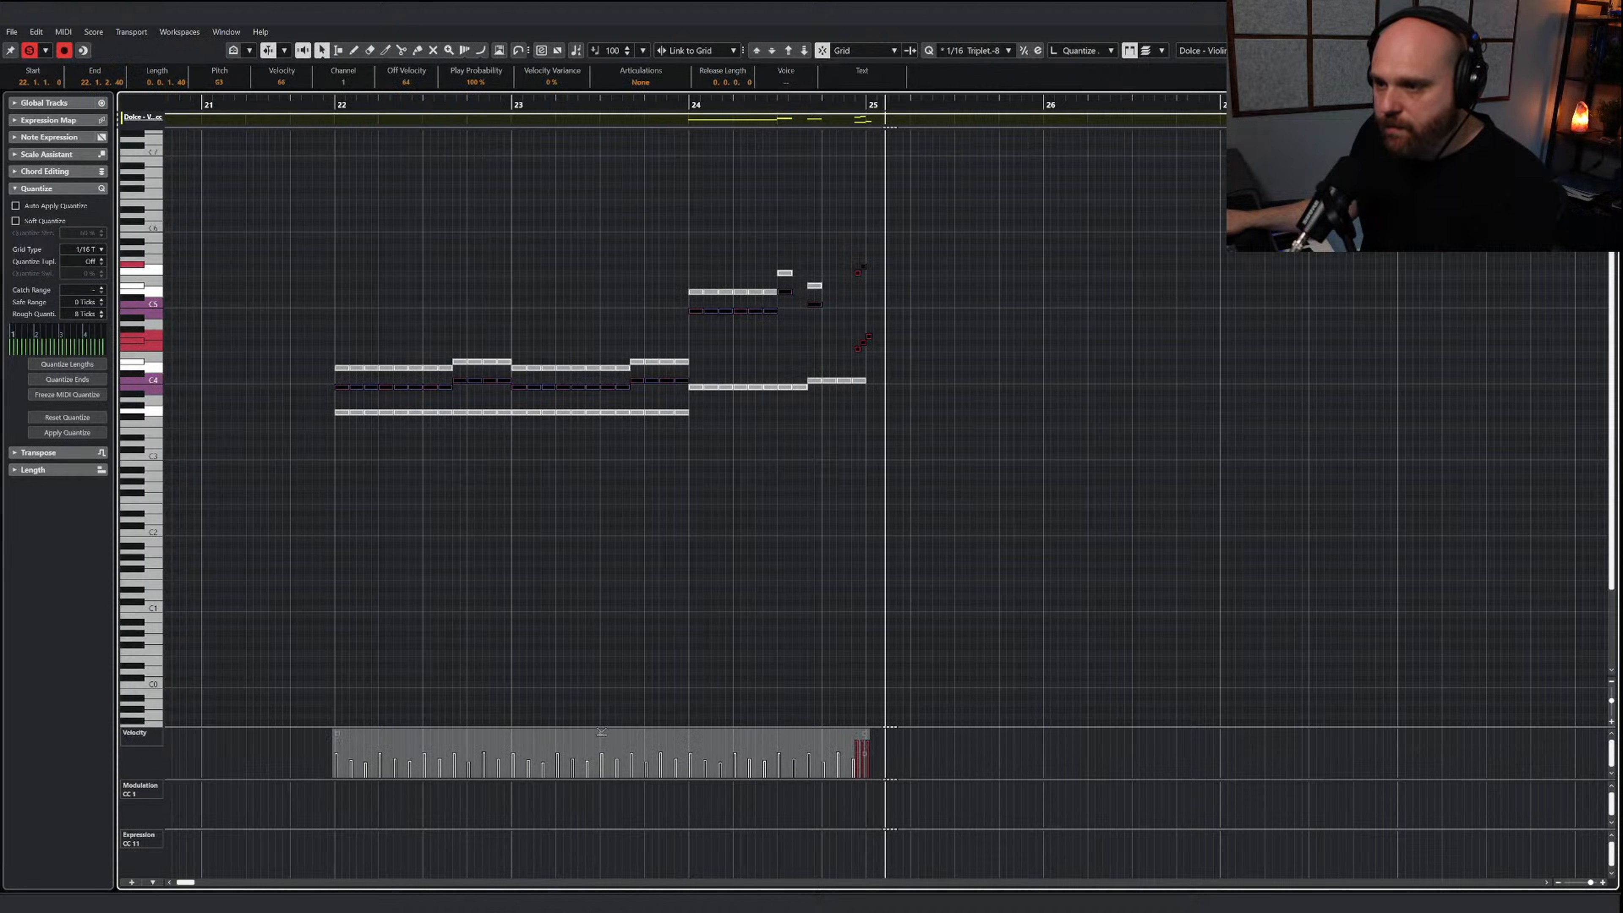
drag(602, 719, 602, 712)
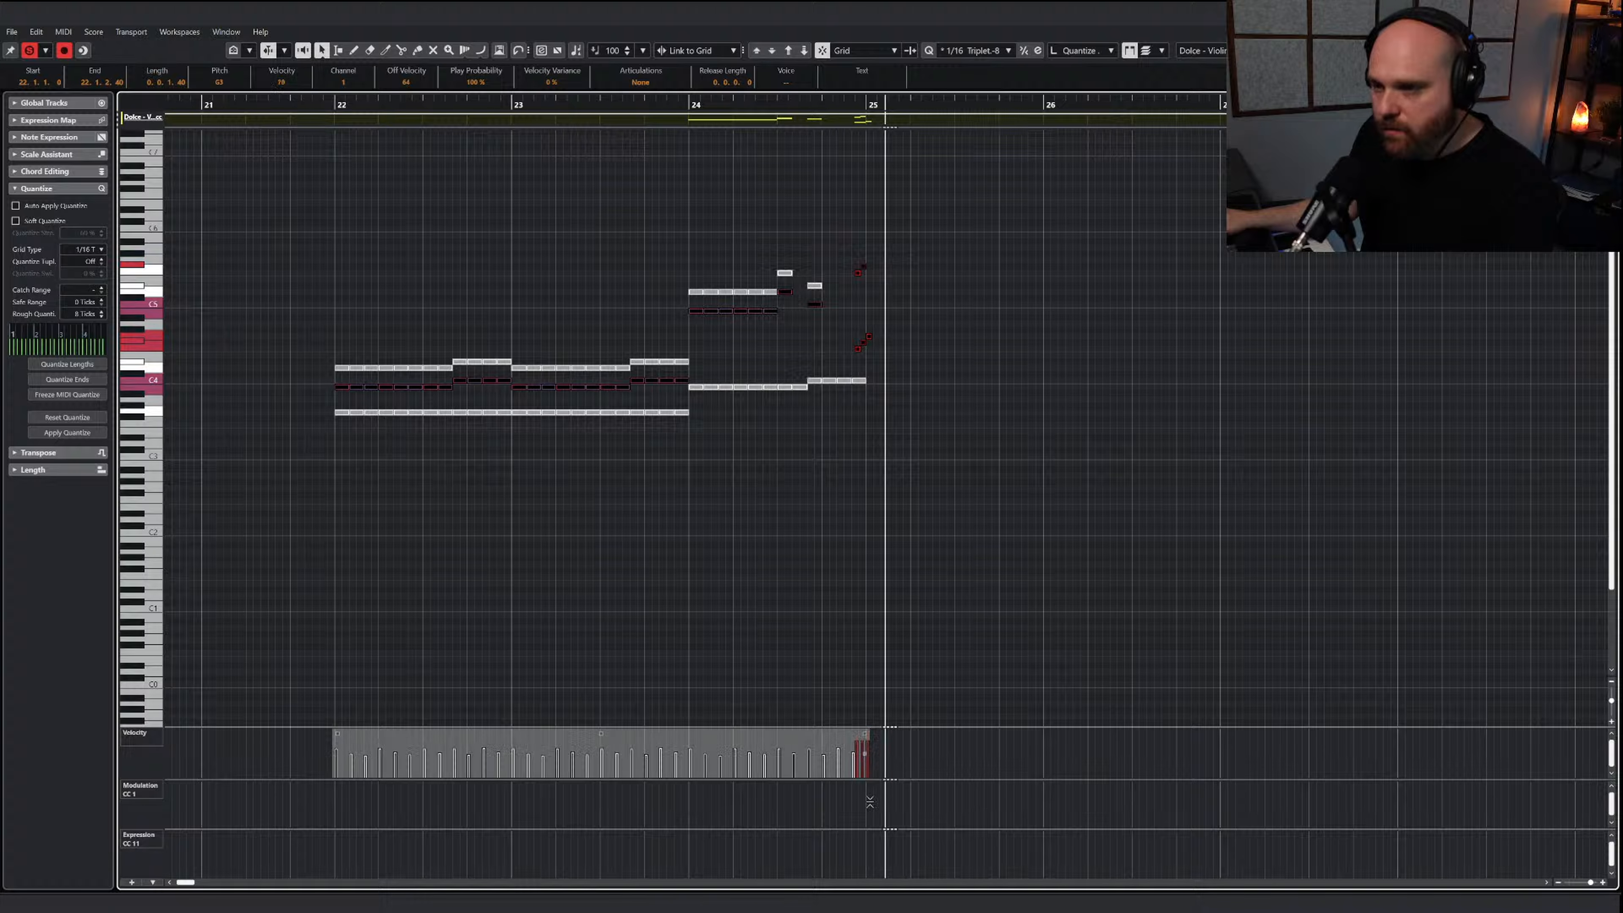
click(576, 202)
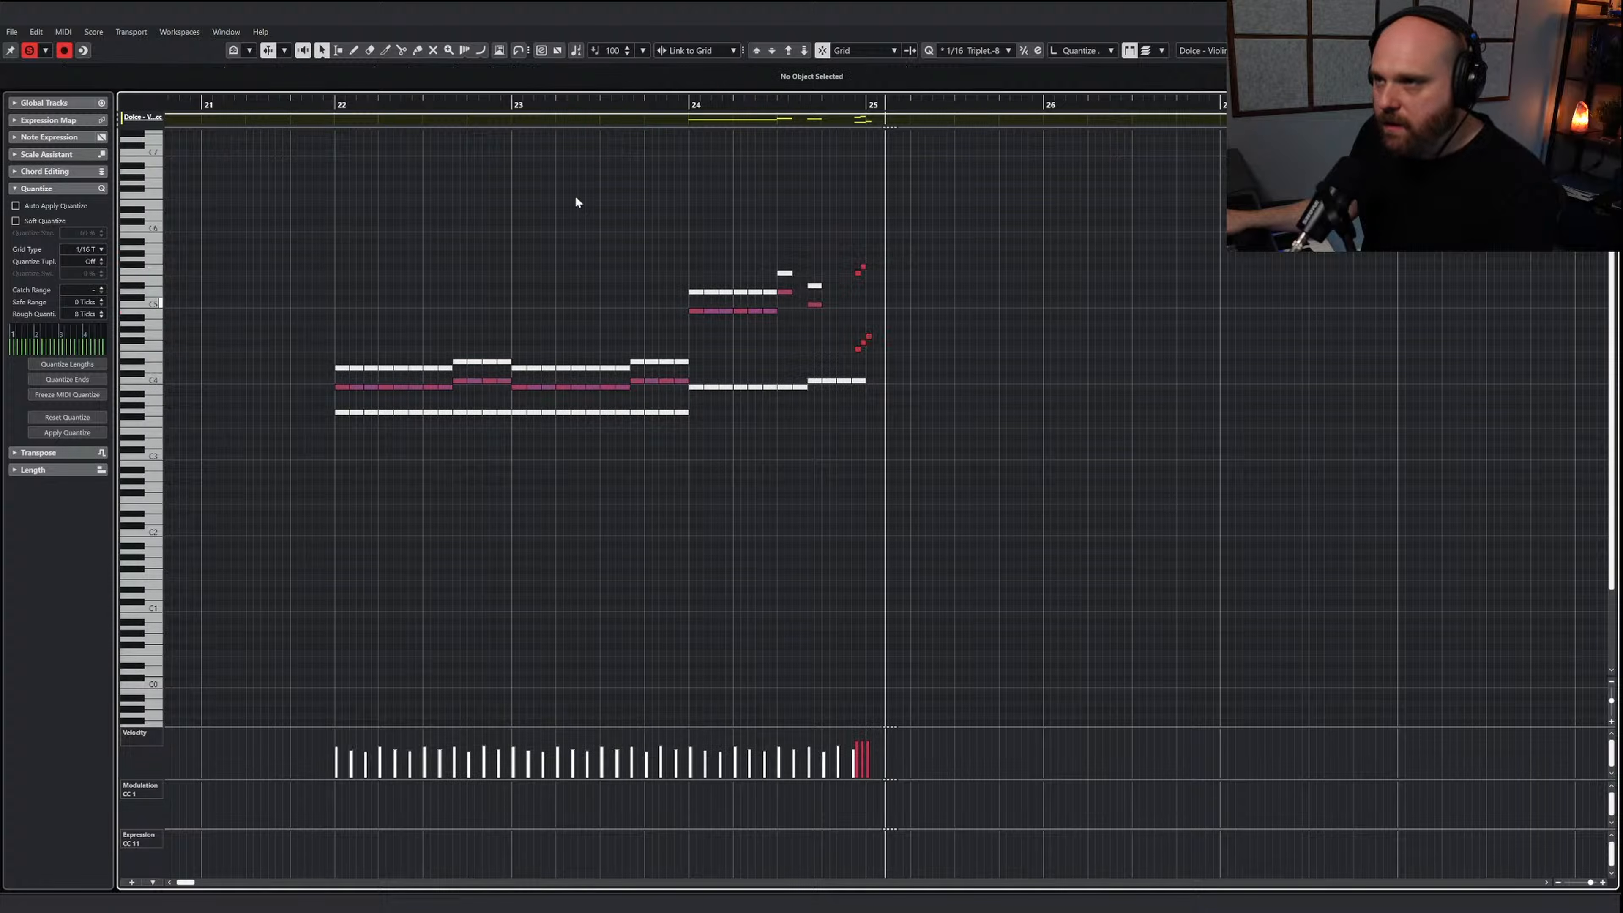
click(332, 97)
key(space)
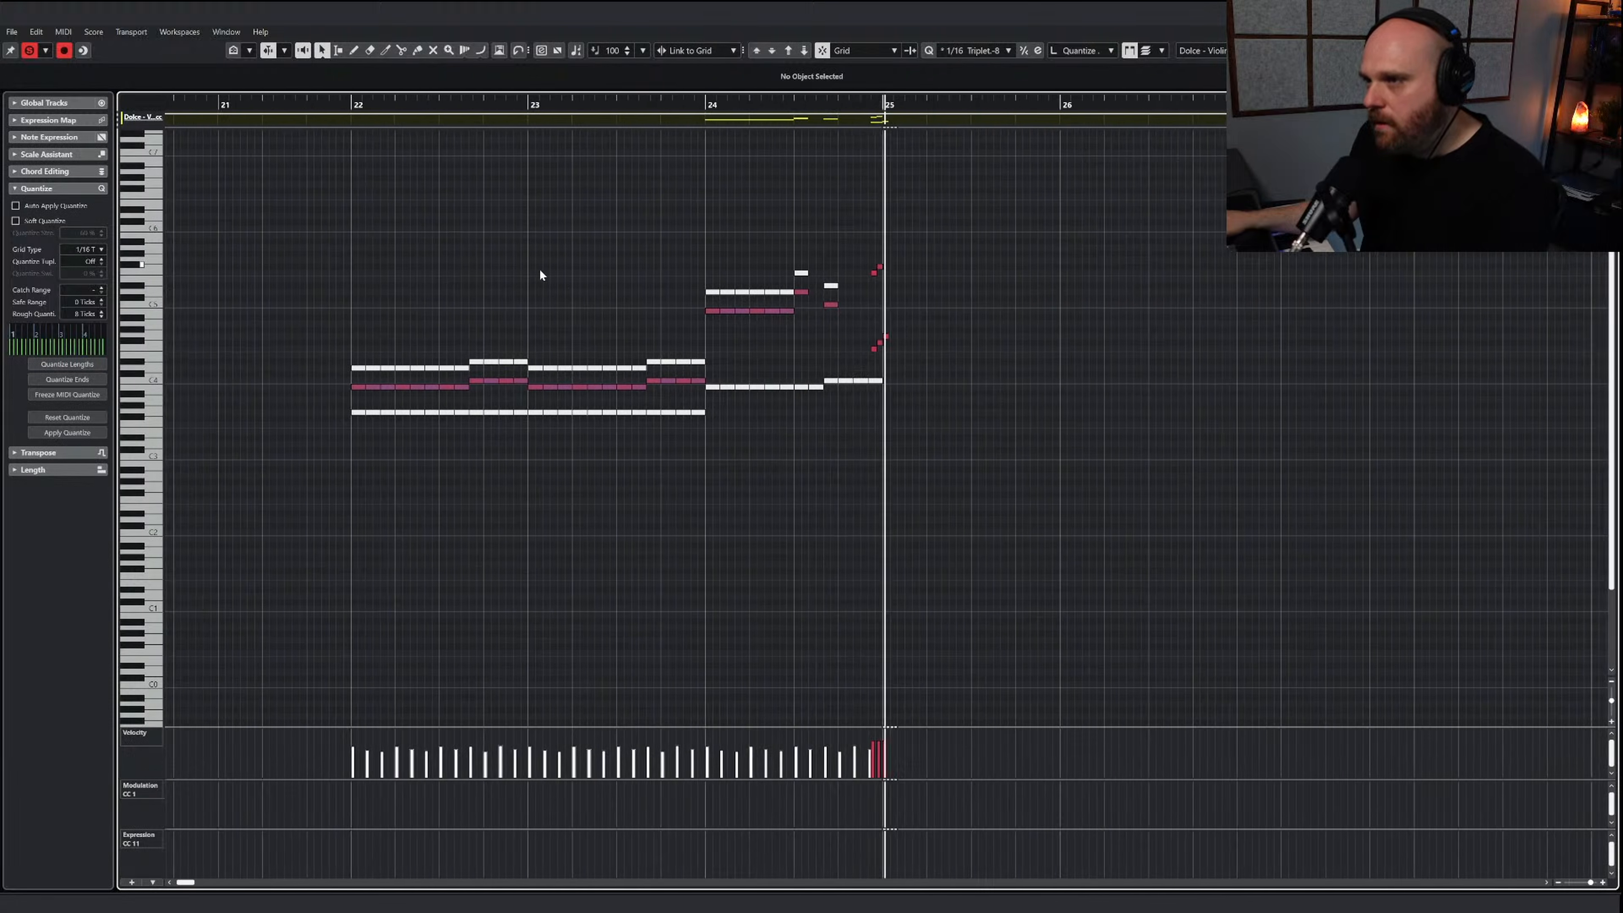
Copy all the Violins II notes of bars 22 to 24, set the playhead to bar 22 and turn off editor solo
drag(277, 284, 1064, 569)
drag(915, 485, 318, 230)
click(309, 106)
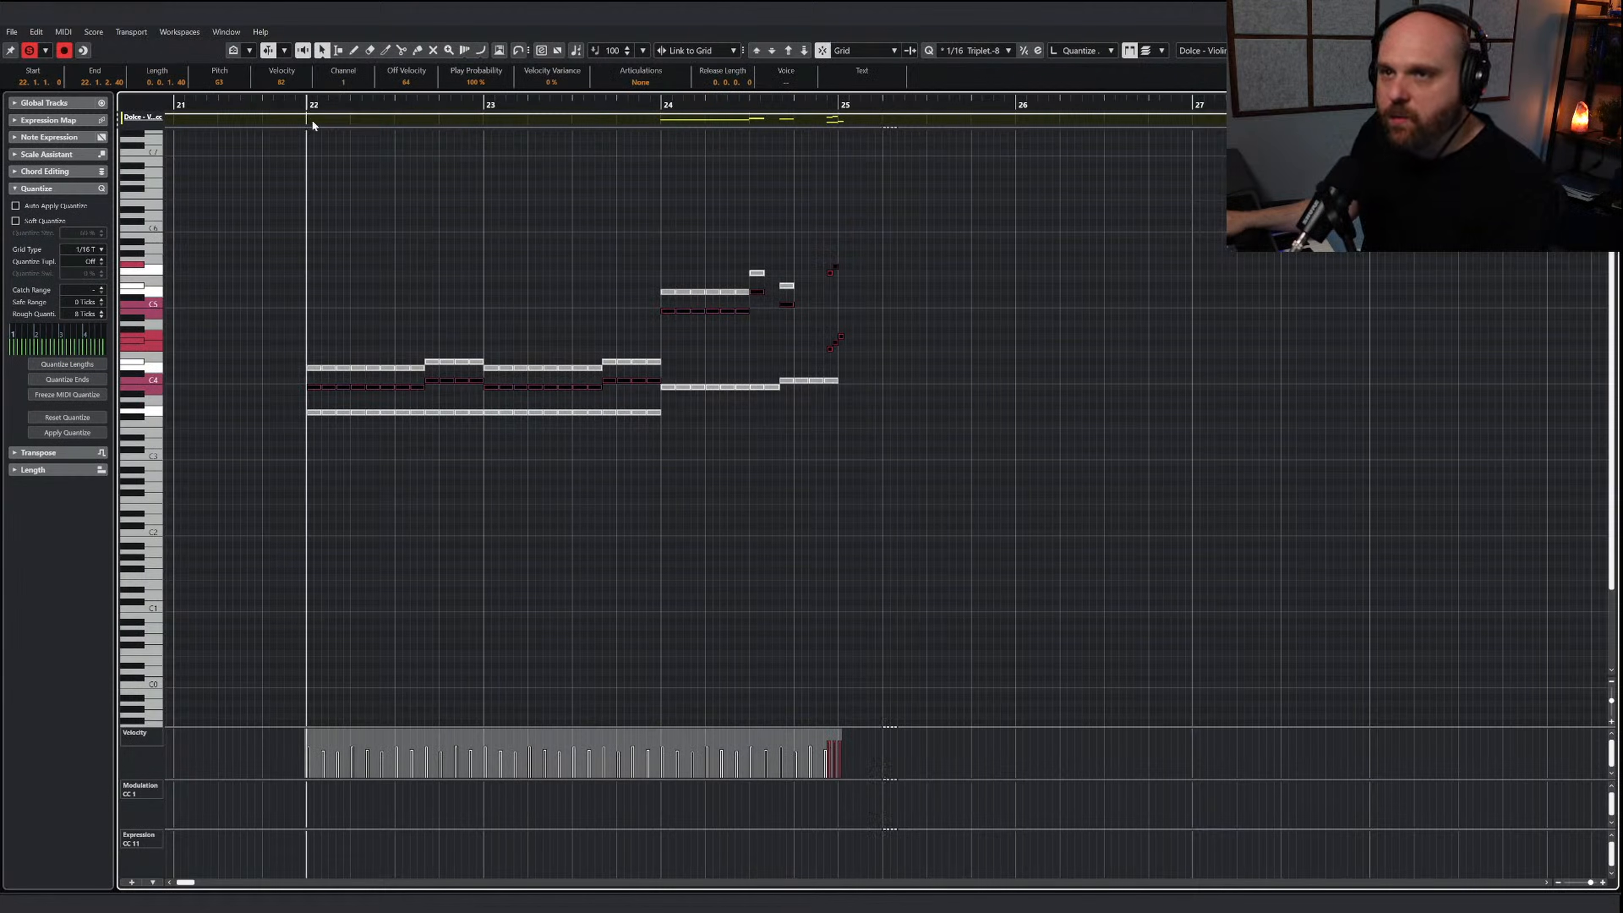
click(30, 50)
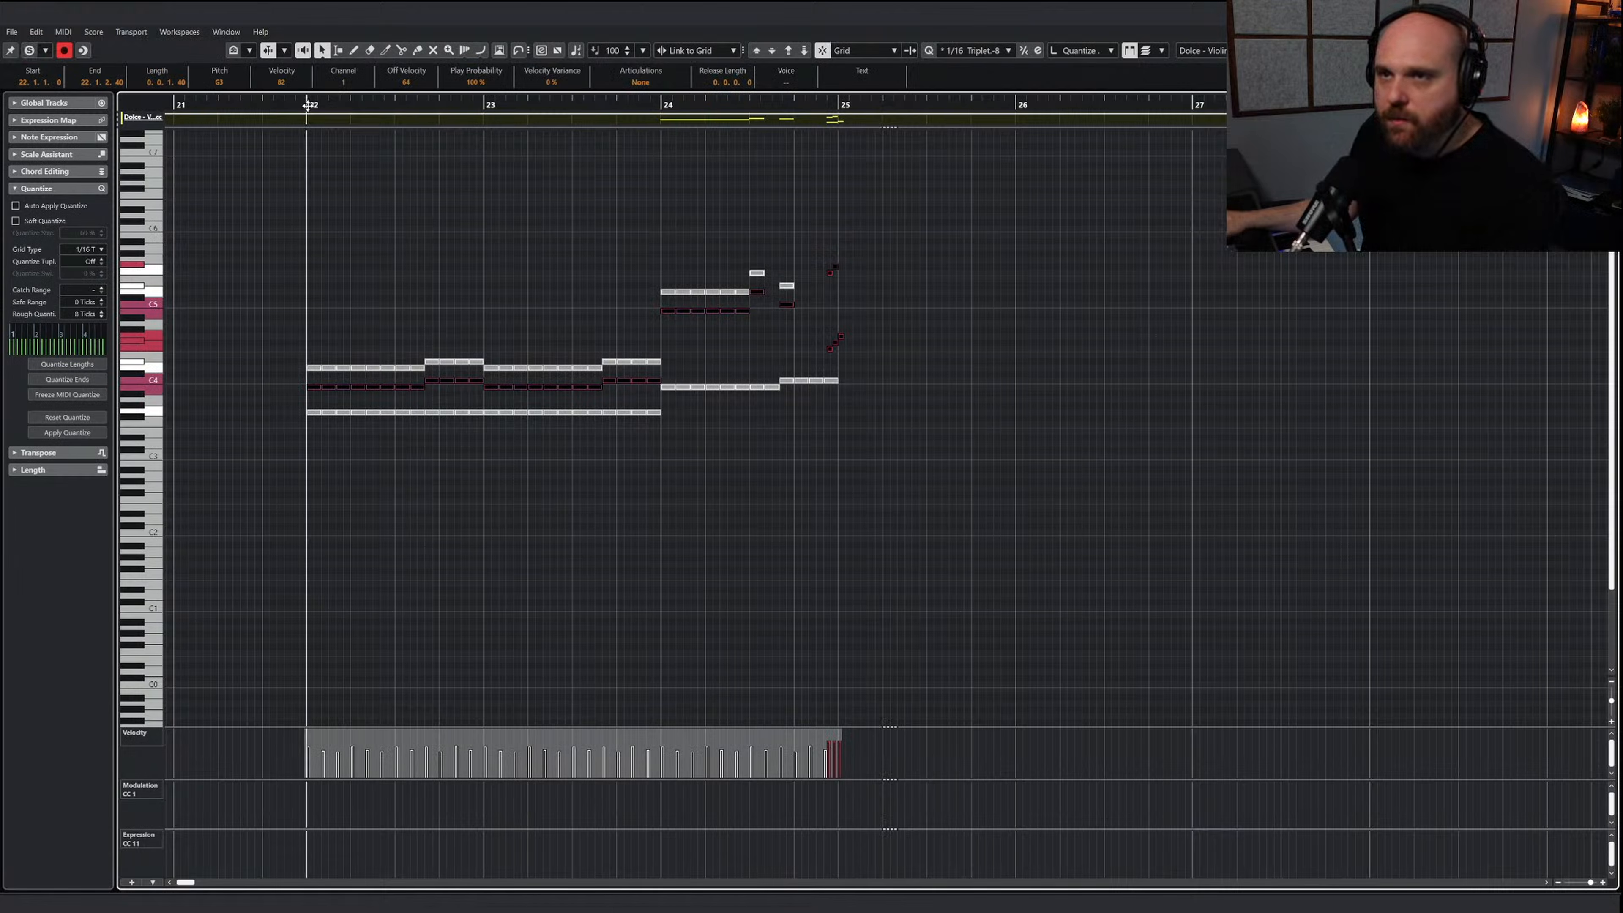
click(425, 283)
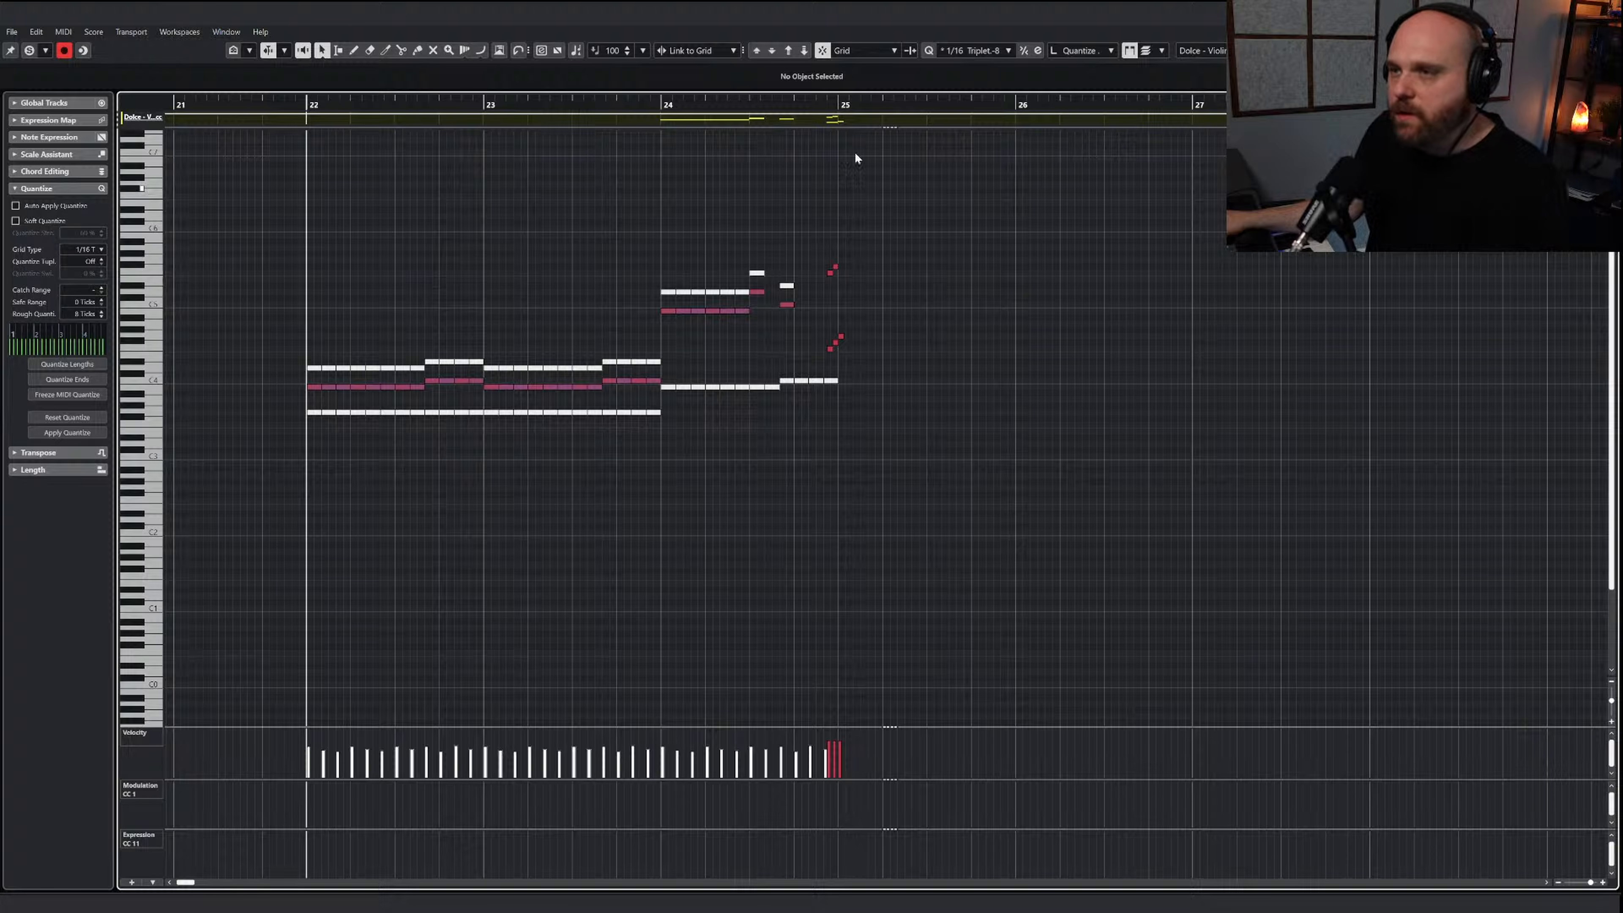
click(1607, 12)
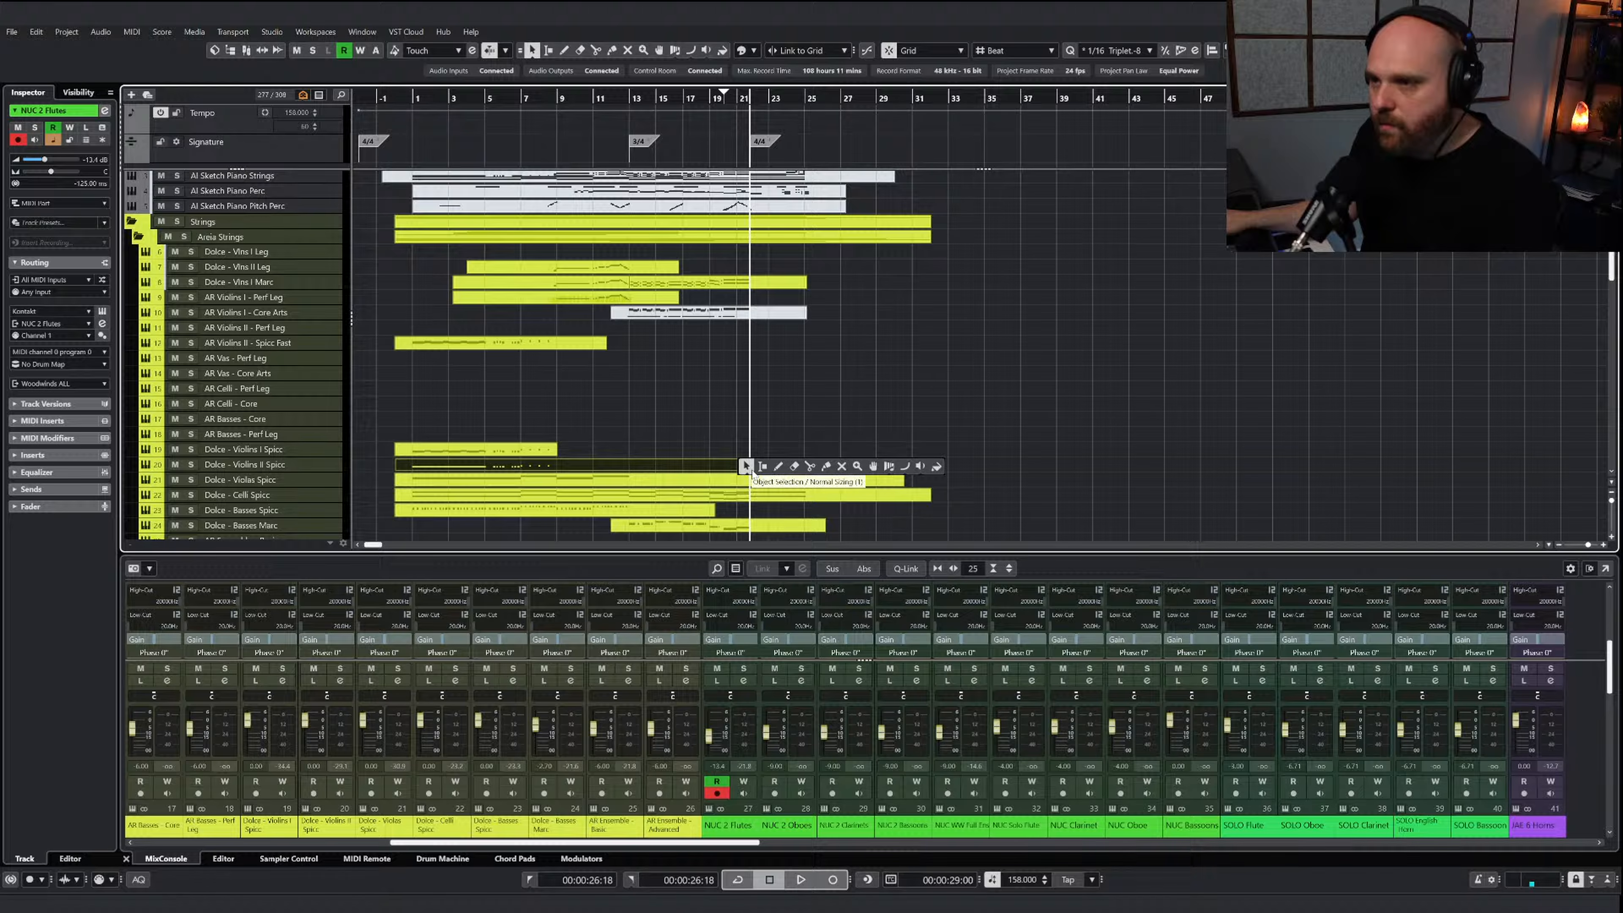
Extend the Dolce - Violins I Spicc part to about bar 31 and paste the copied Violins II notes at bar 22
click(751, 472)
click(551, 453)
drag(555, 454, 918, 455)
double_click(878, 465)
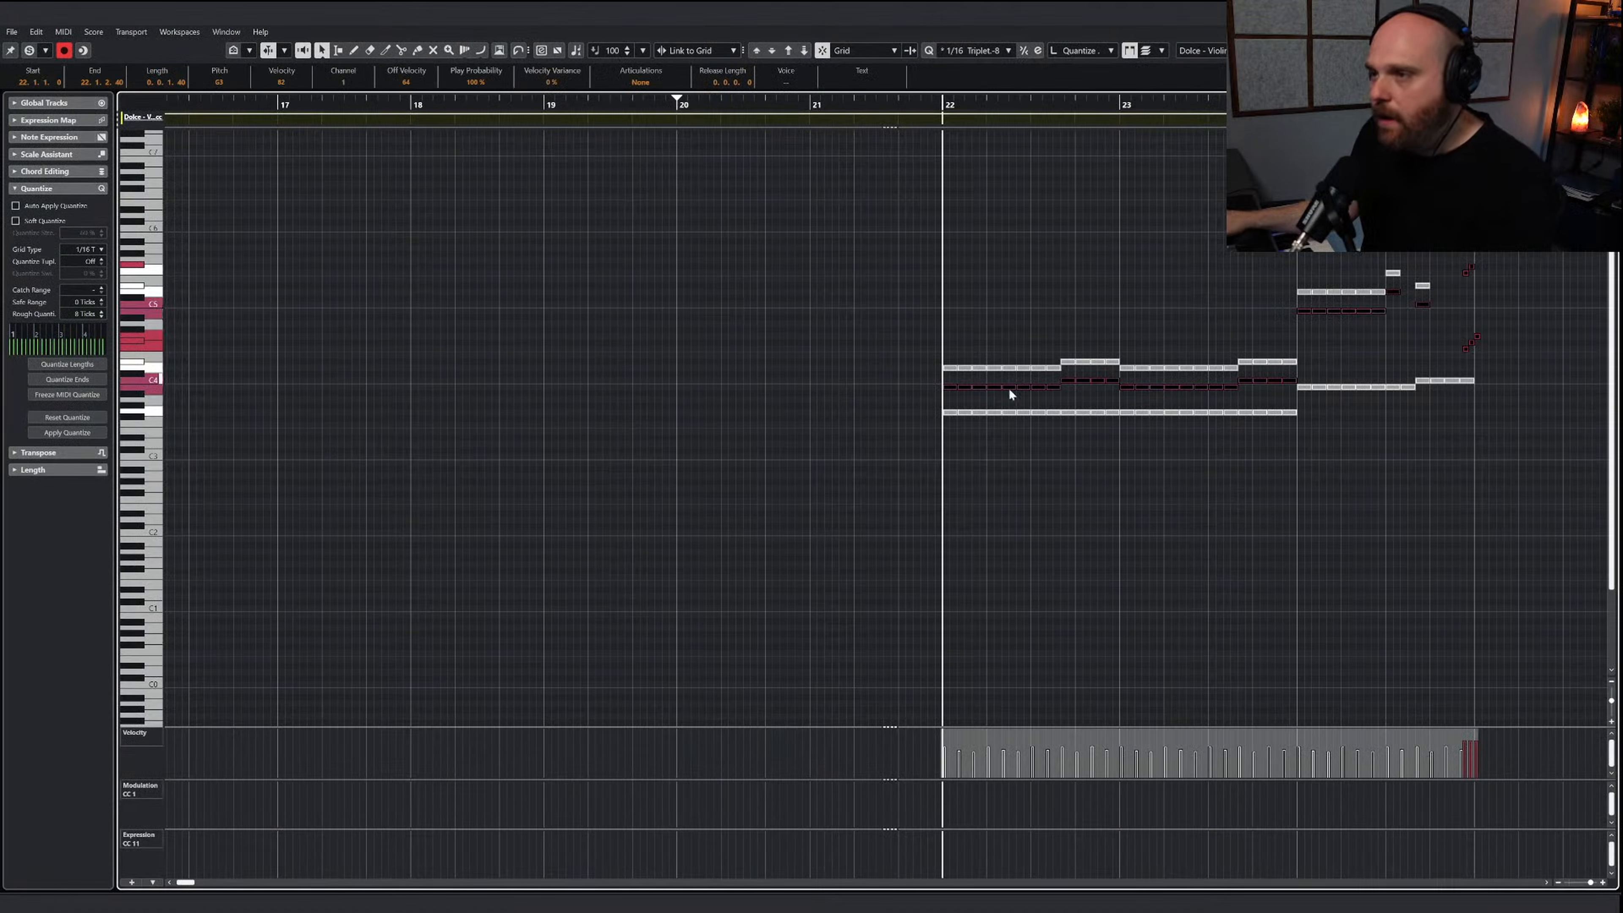
Mute the middle line and unmute the top line of the Violins I chords in bars 22 and 23
drag(894, 378, 1293, 389)
drag(914, 346, 1161, 371)
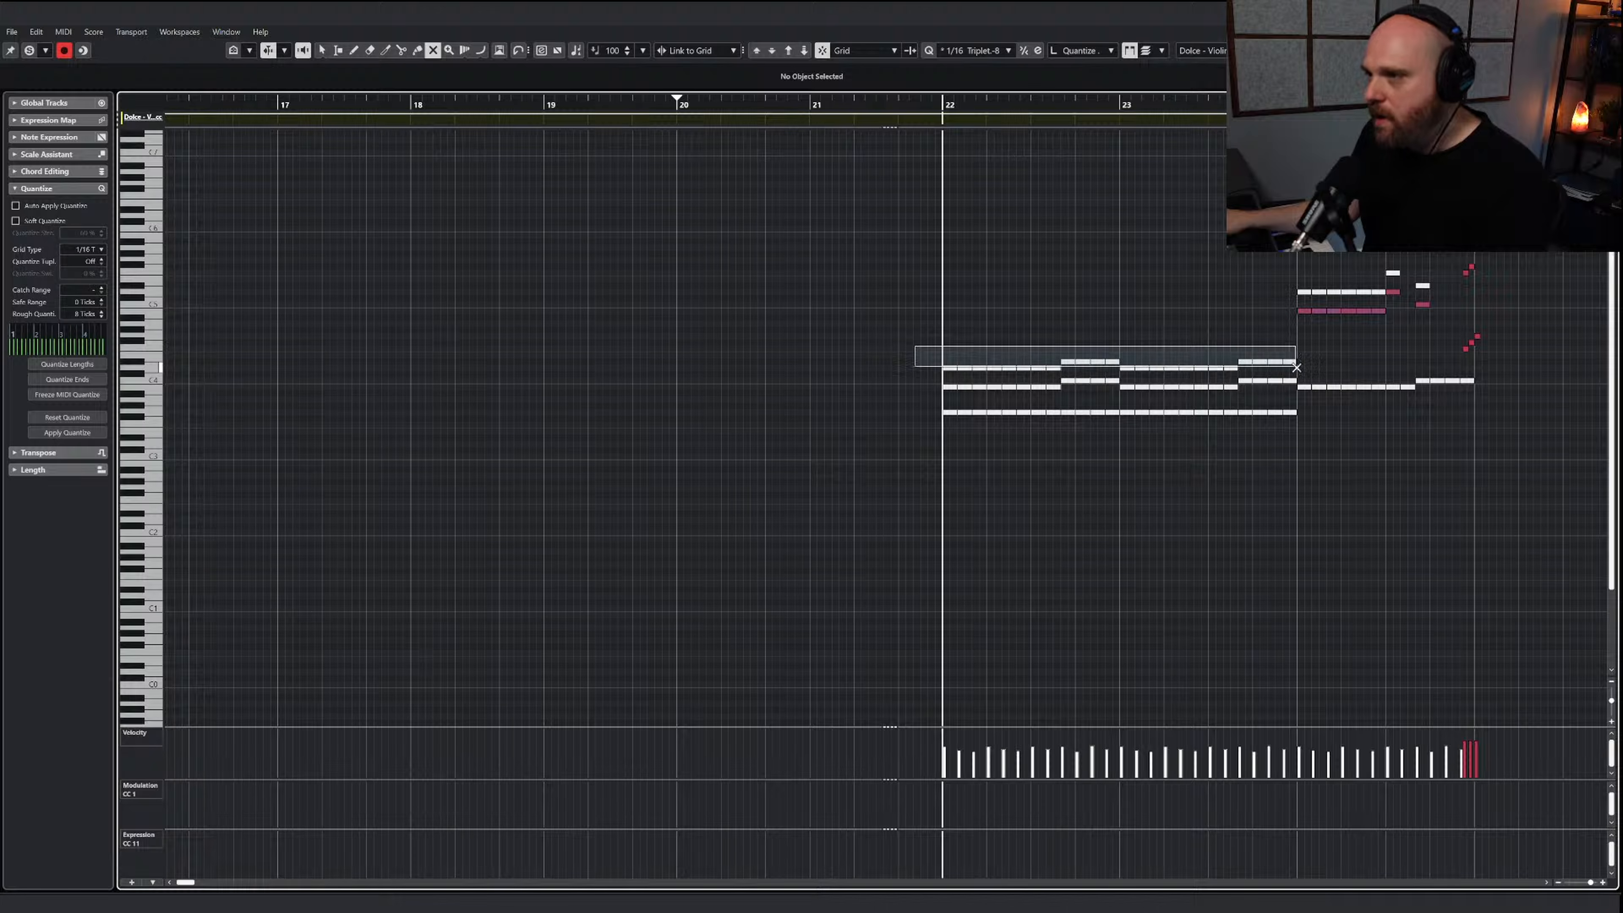
drag(1295, 368, 1297, 368)
Swap the muting of the upper two Violins I lines in bar 24 so the top notes sound, and play the passage
drag(1294, 304, 1383, 327)
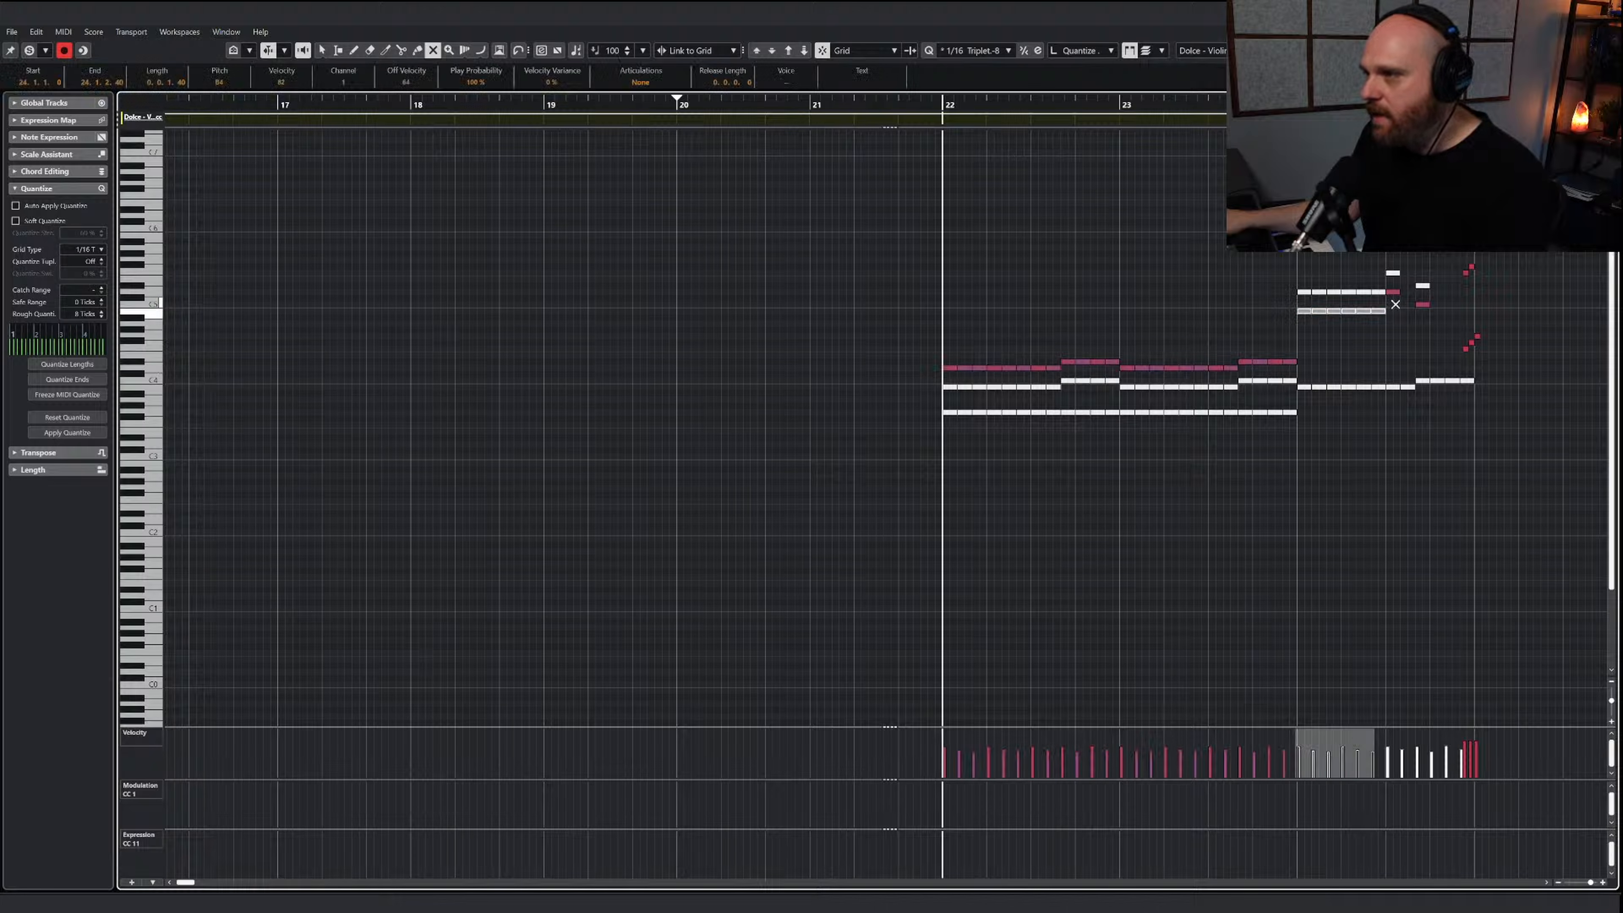
click(1391, 298)
click(1392, 292)
drag(1290, 276, 1373, 301)
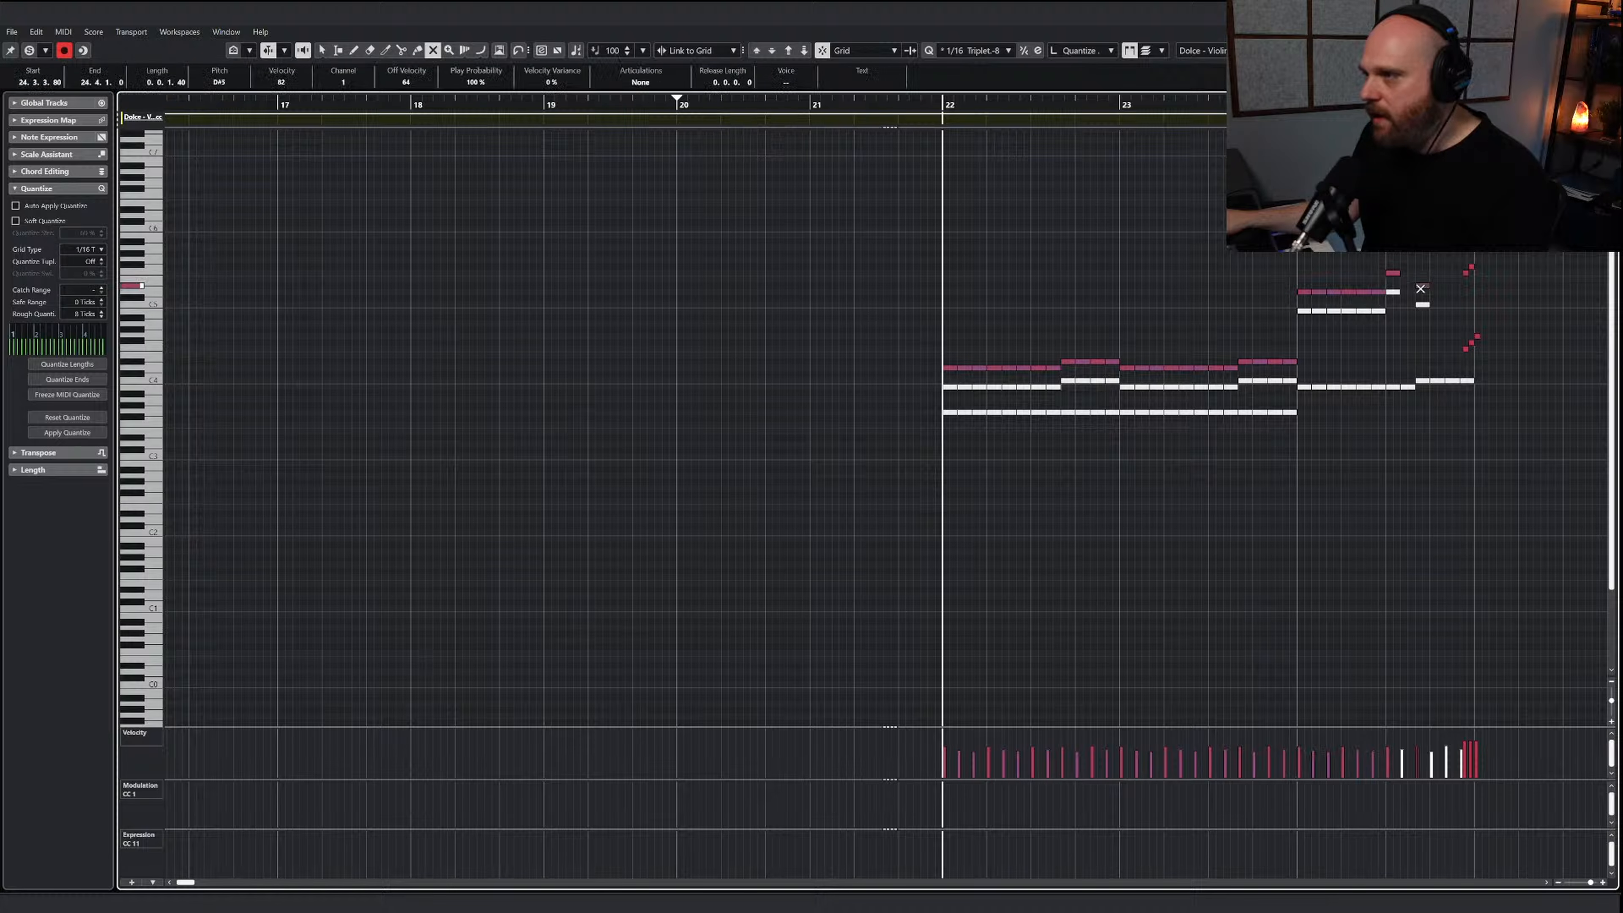
key(space)
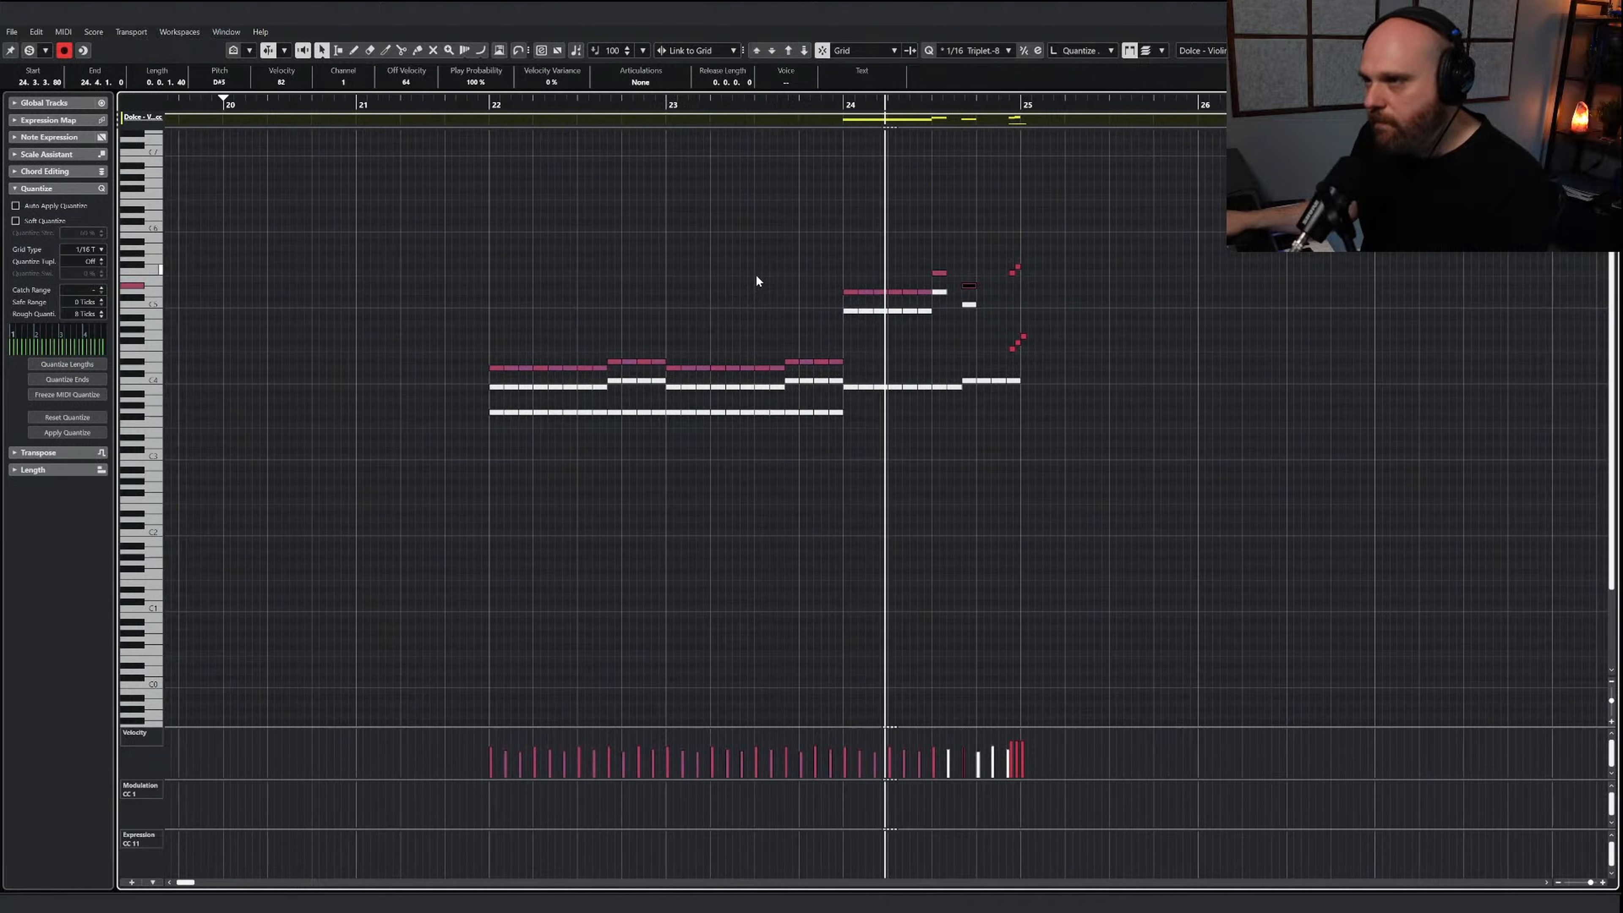
click(642, 262)
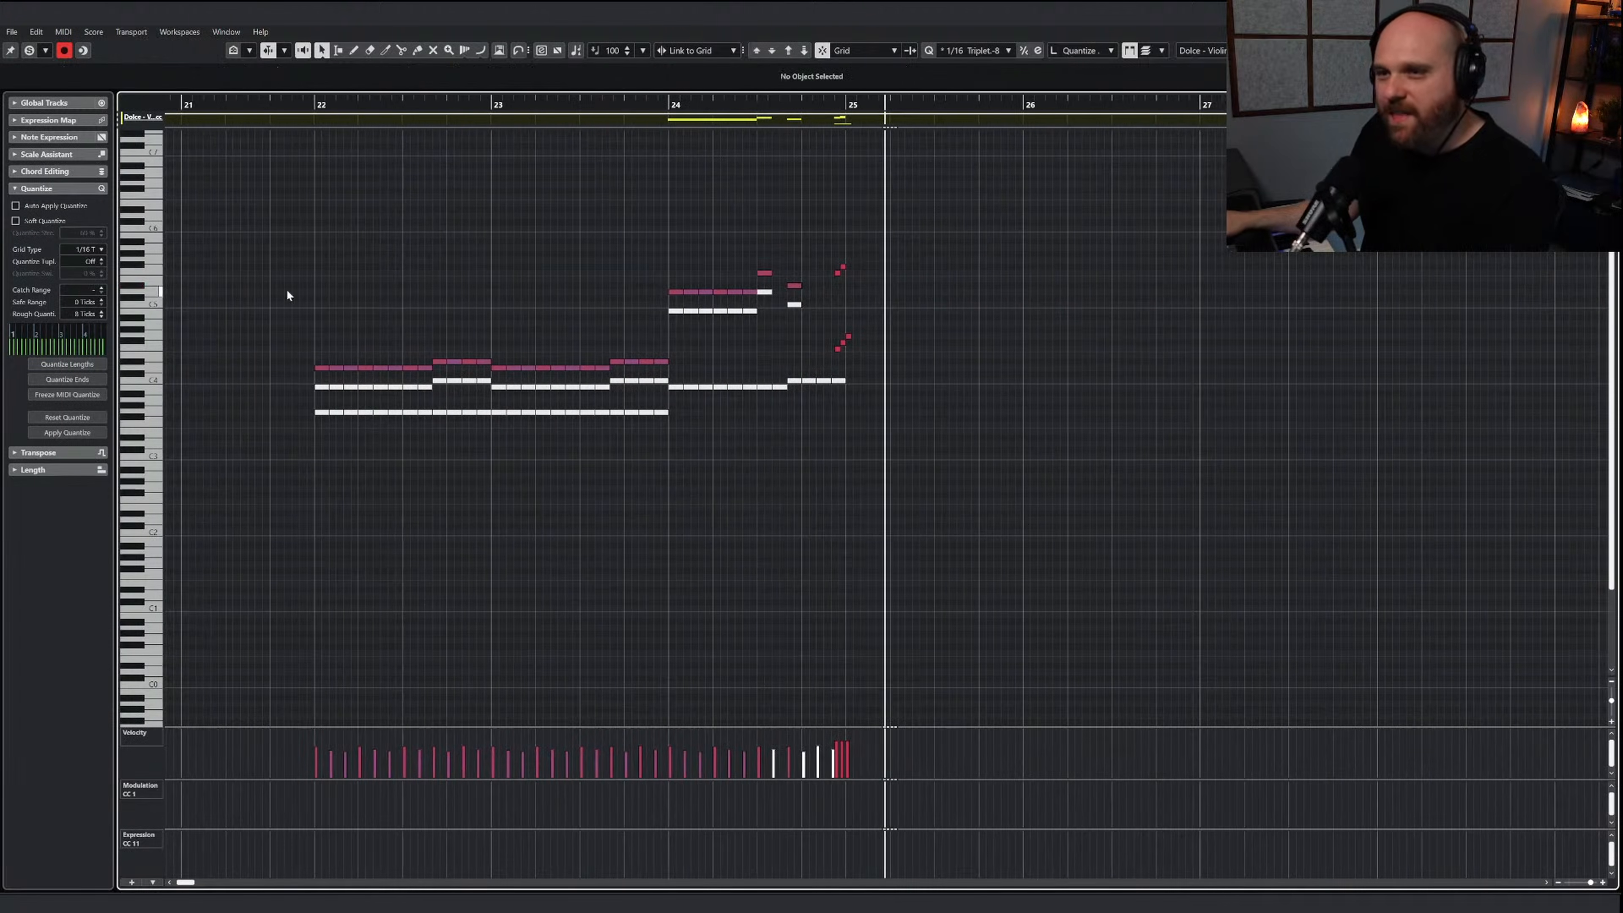
Raise the velocities of all the Violins I notes from bar 22 onward
drag(234, 270, 1022, 520)
drag(1001, 515, 280, 211)
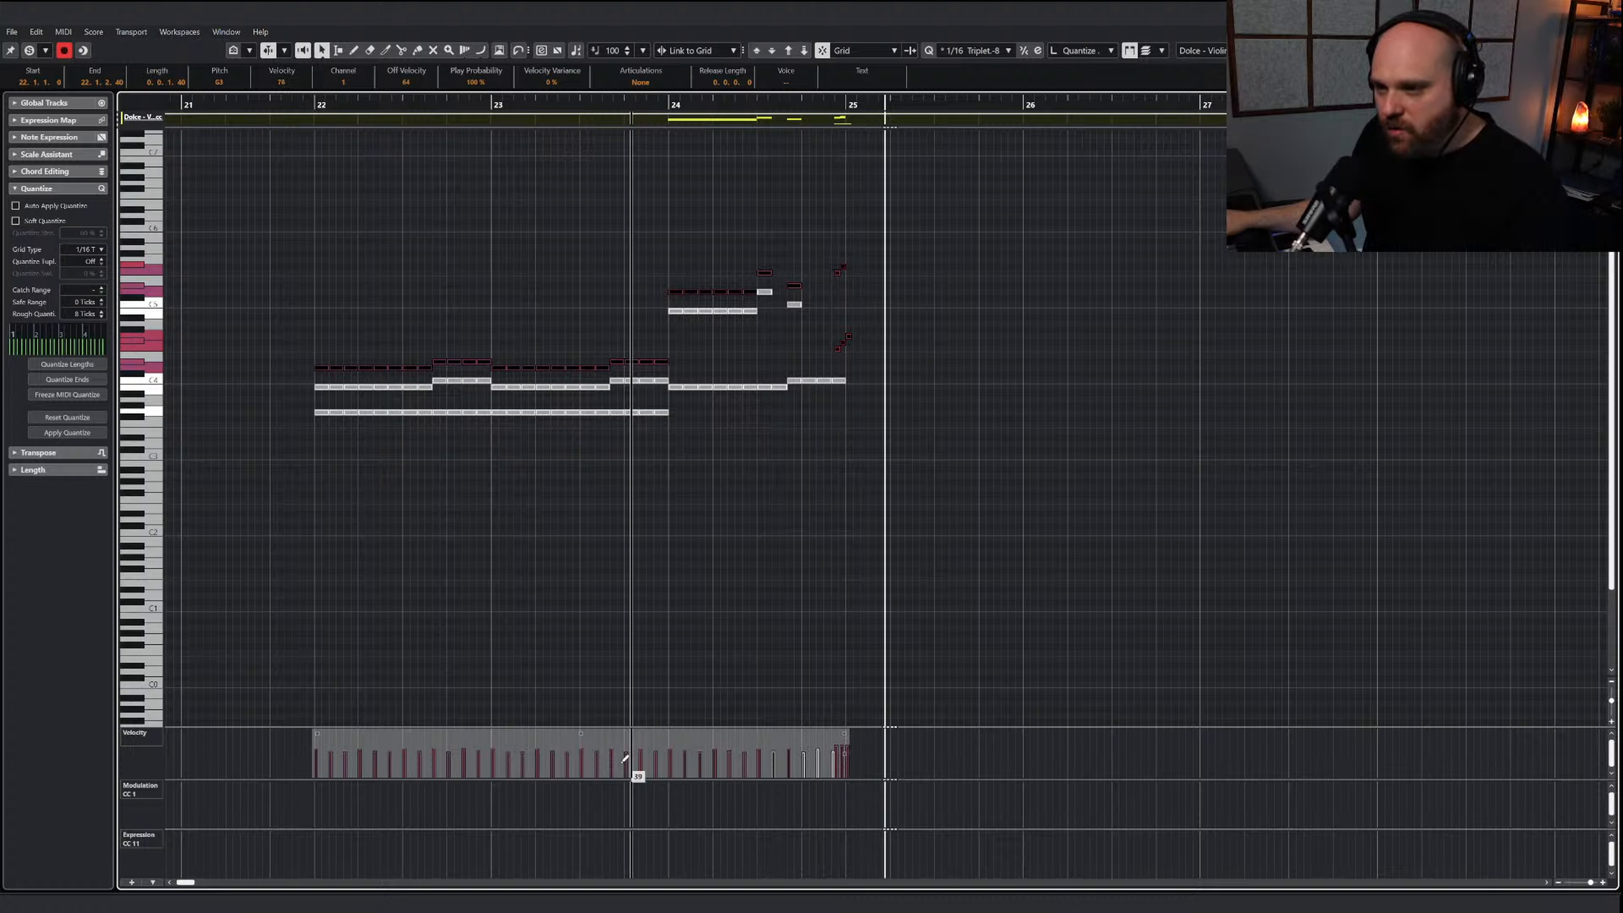
click(455, 342)
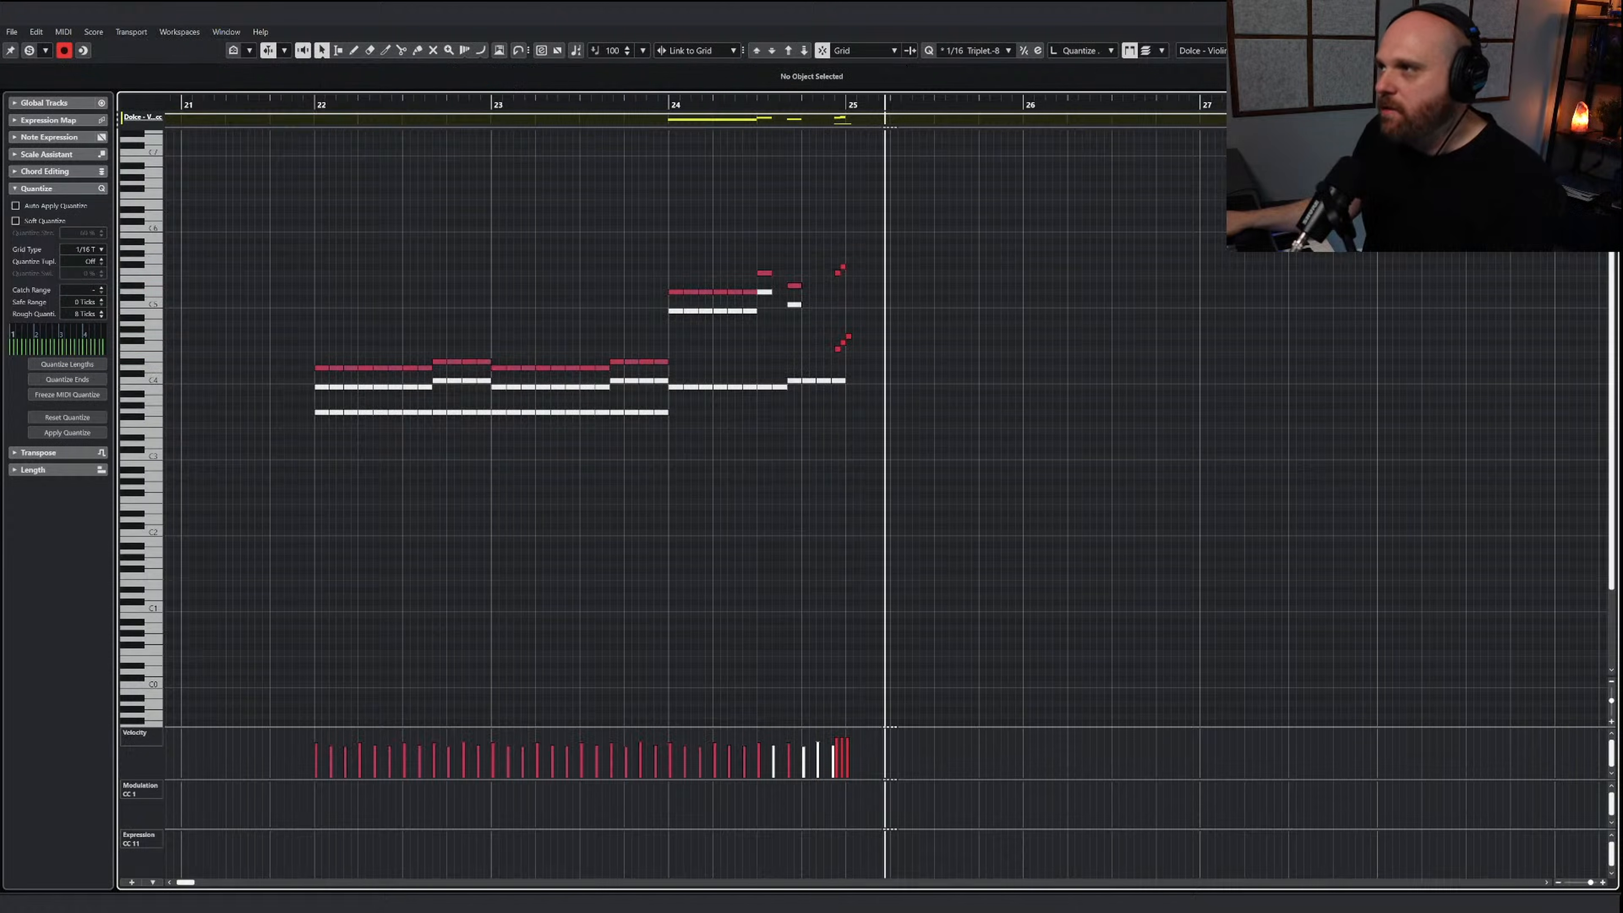
Play the full arrangement from bar 22 and review the string parts against the sketch tracks
key(Return)
click(880, 322)
click(745, 103)
key(space)
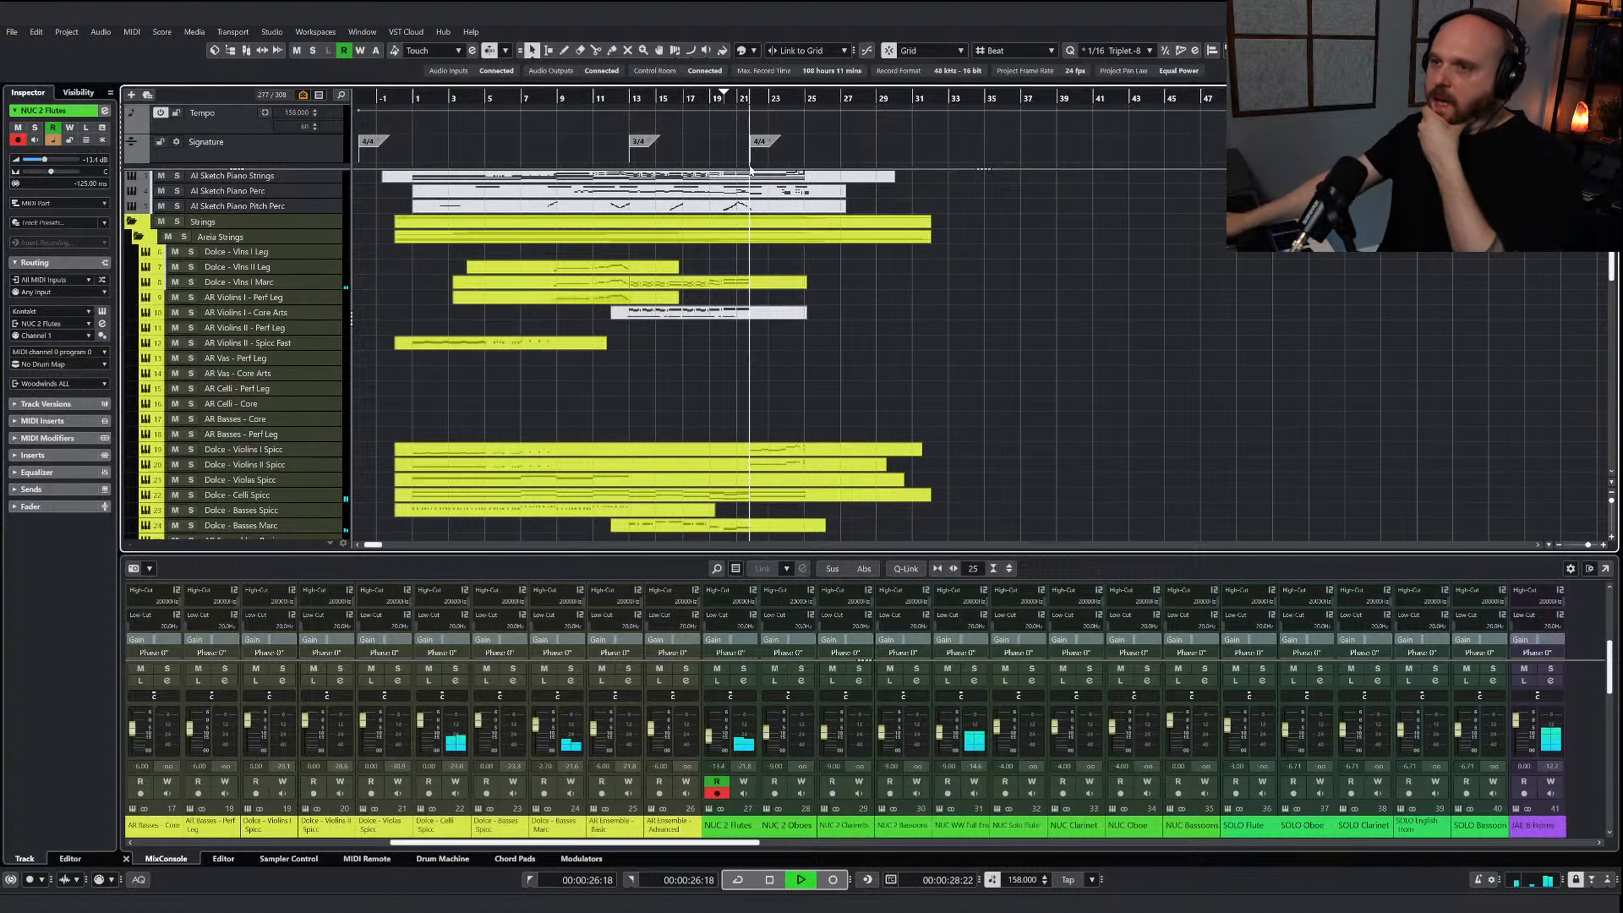
scroll(777, 408, up, 3)
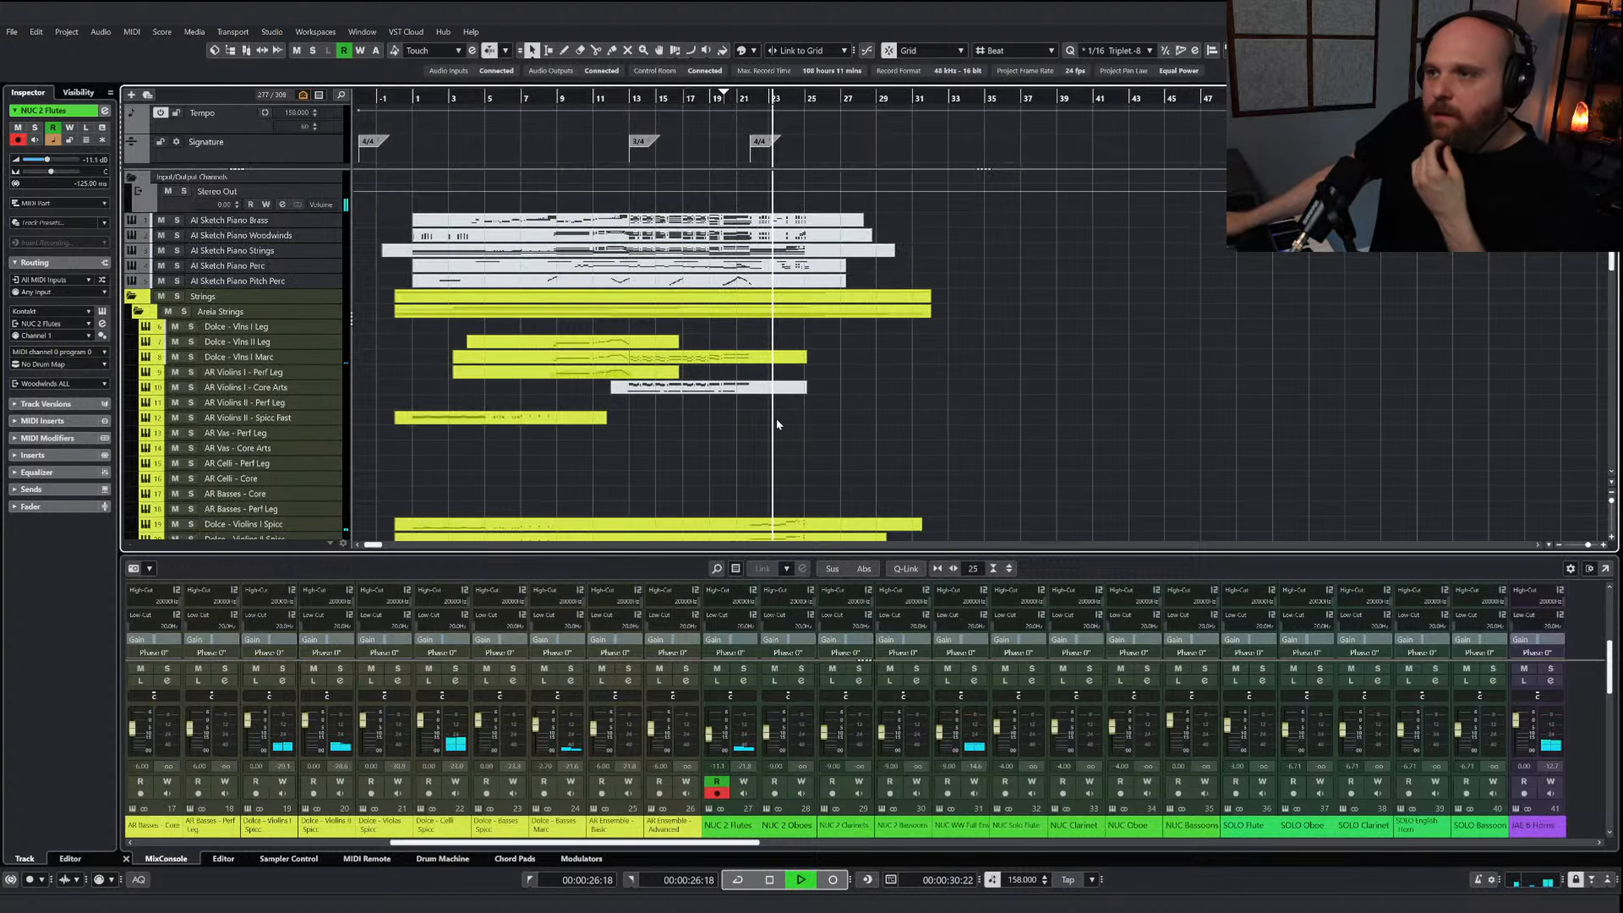
scroll(776, 414, down, 6)
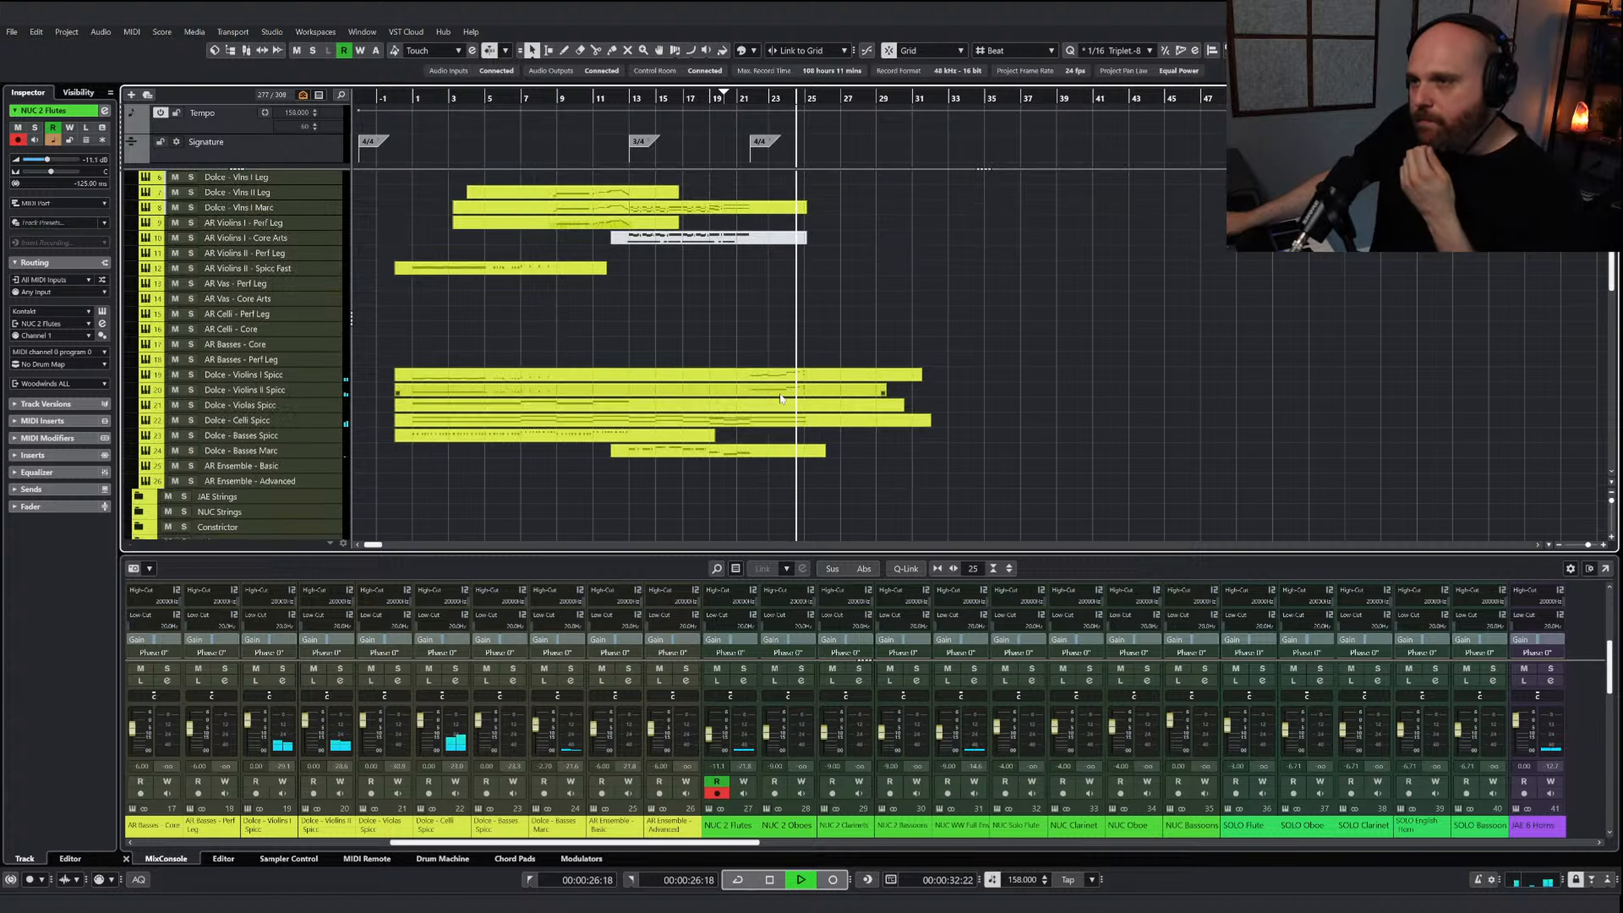
scroll(792, 344, up, 3)
key(space)
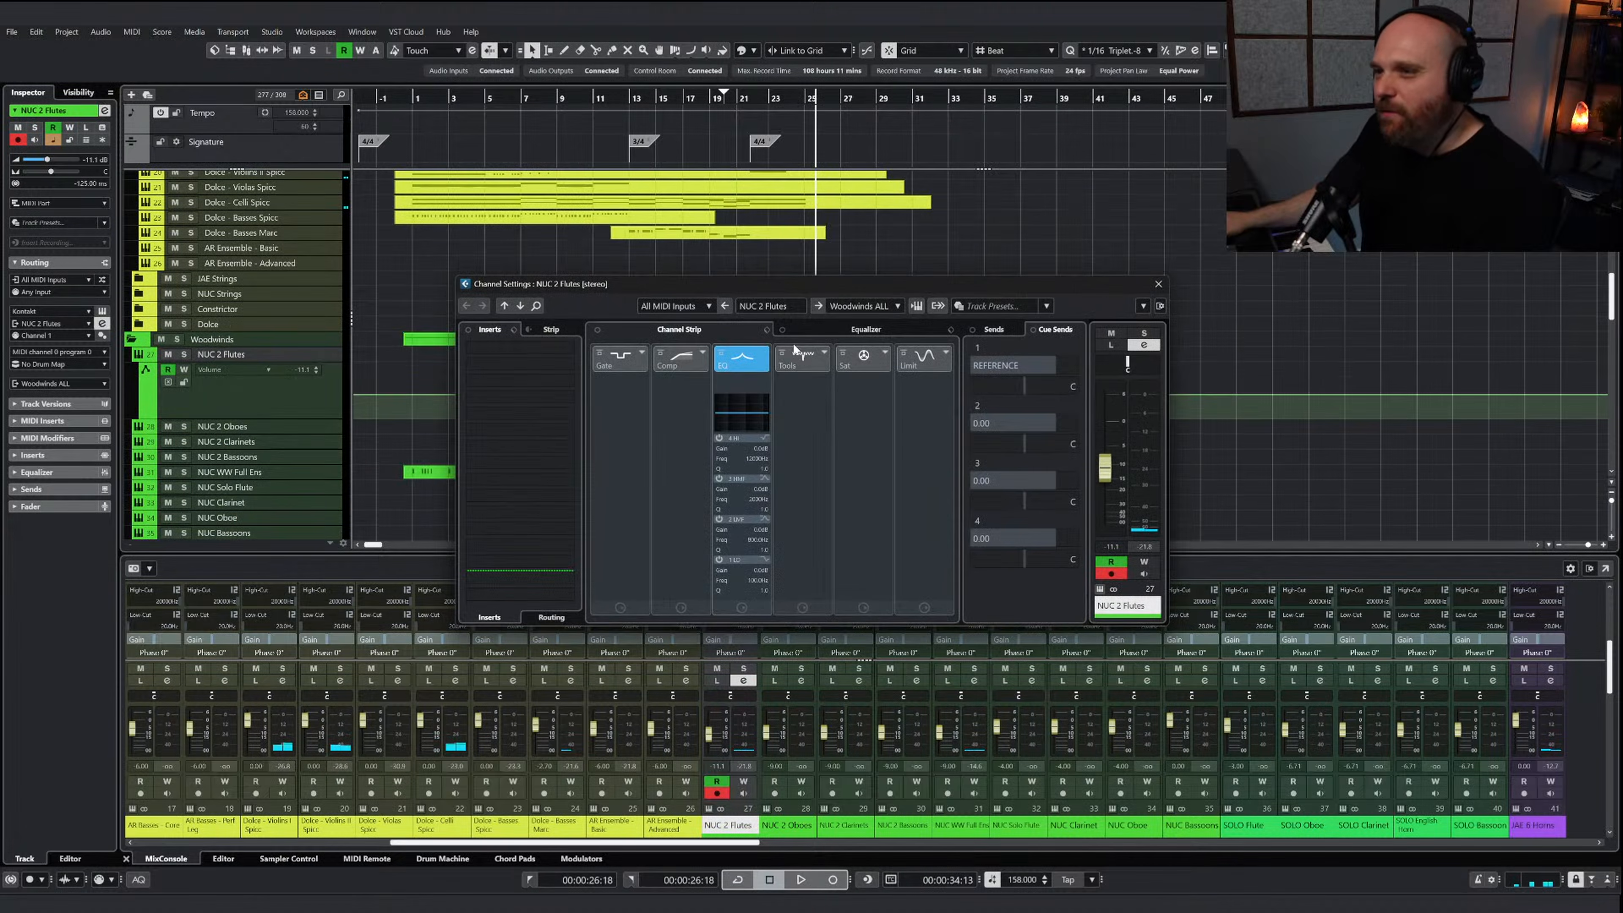
Copy the bars 22 to 25 notes of the piano sketch's brass part and set the playhead to bar 22
click(1158, 283)
scroll(797, 237, up, 4)
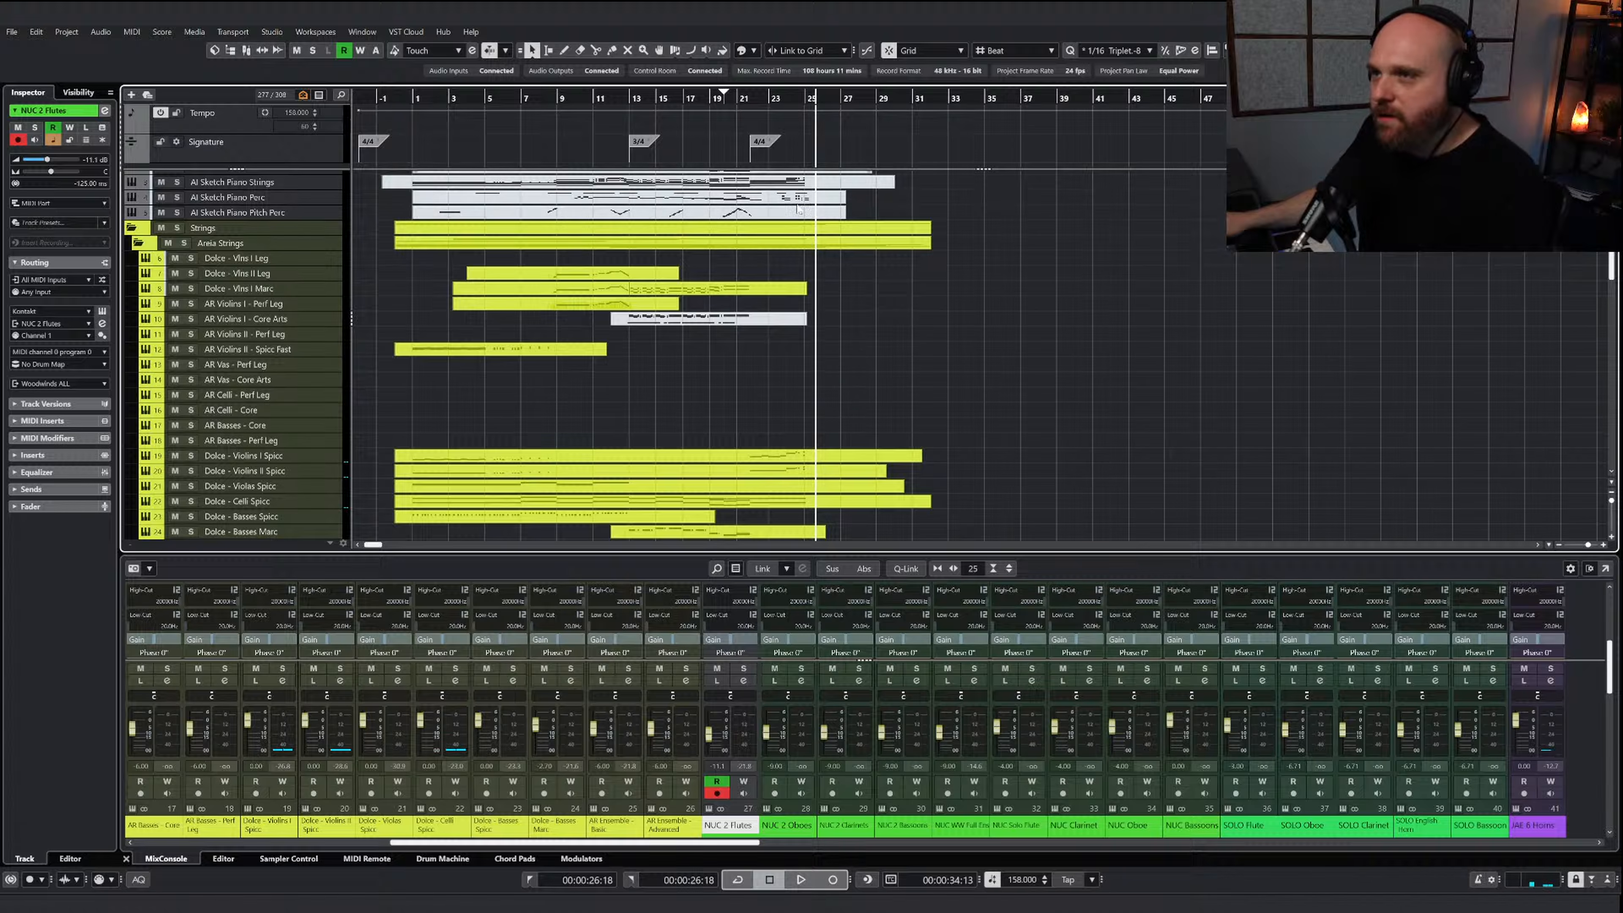
scroll(799, 210, up, 2)
key(Return)
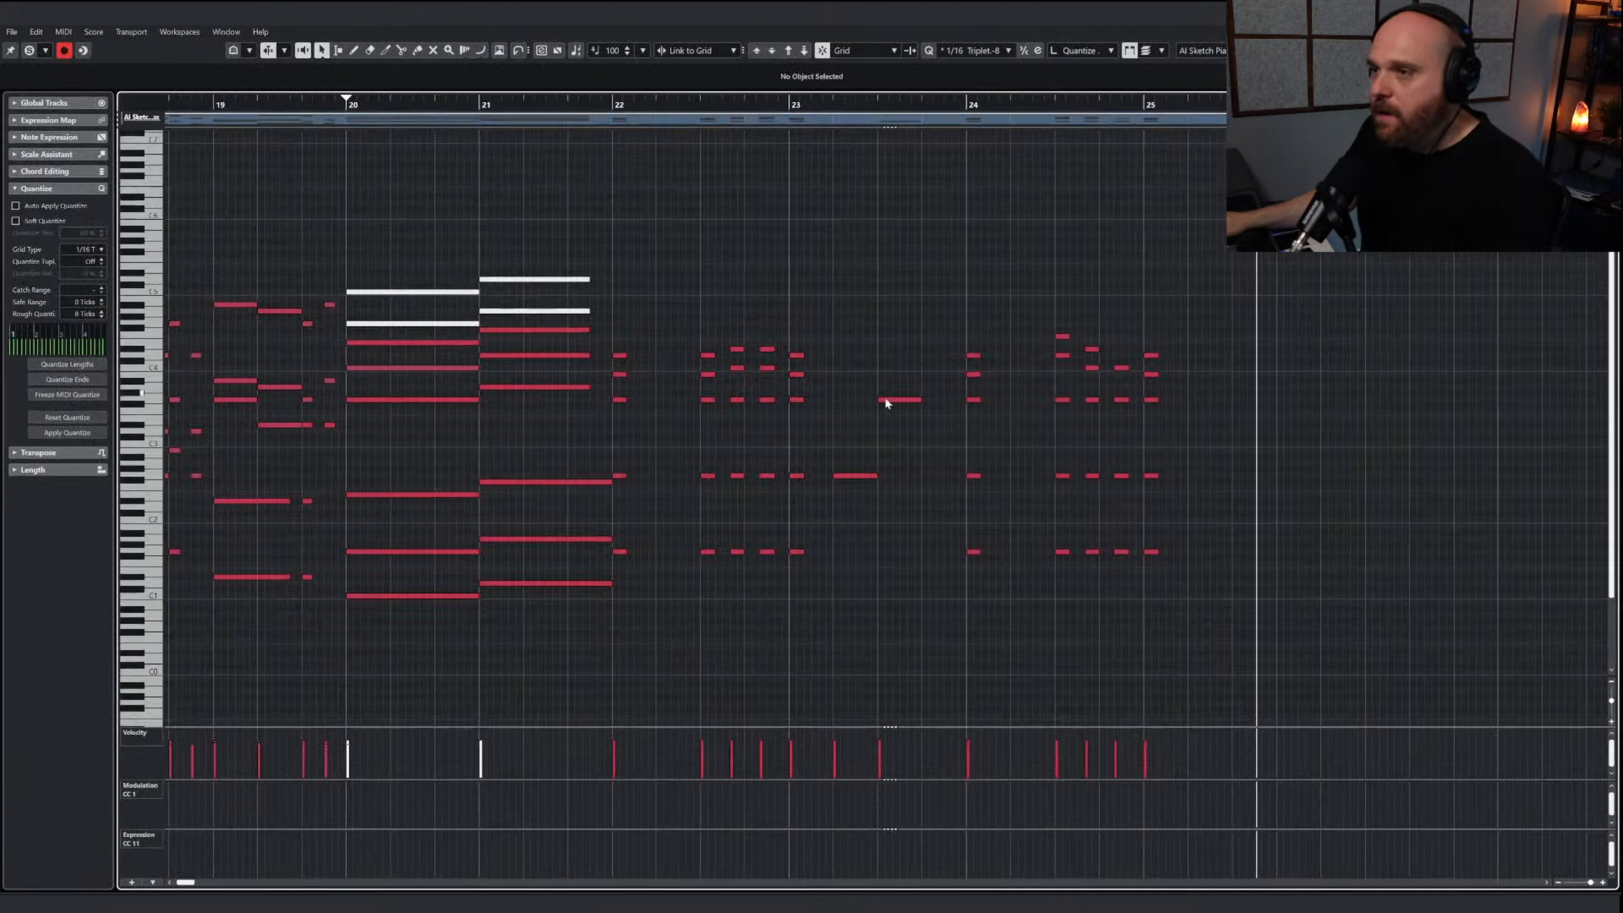
drag(615, 295, 1205, 649)
drag(1275, 612, 621, 303)
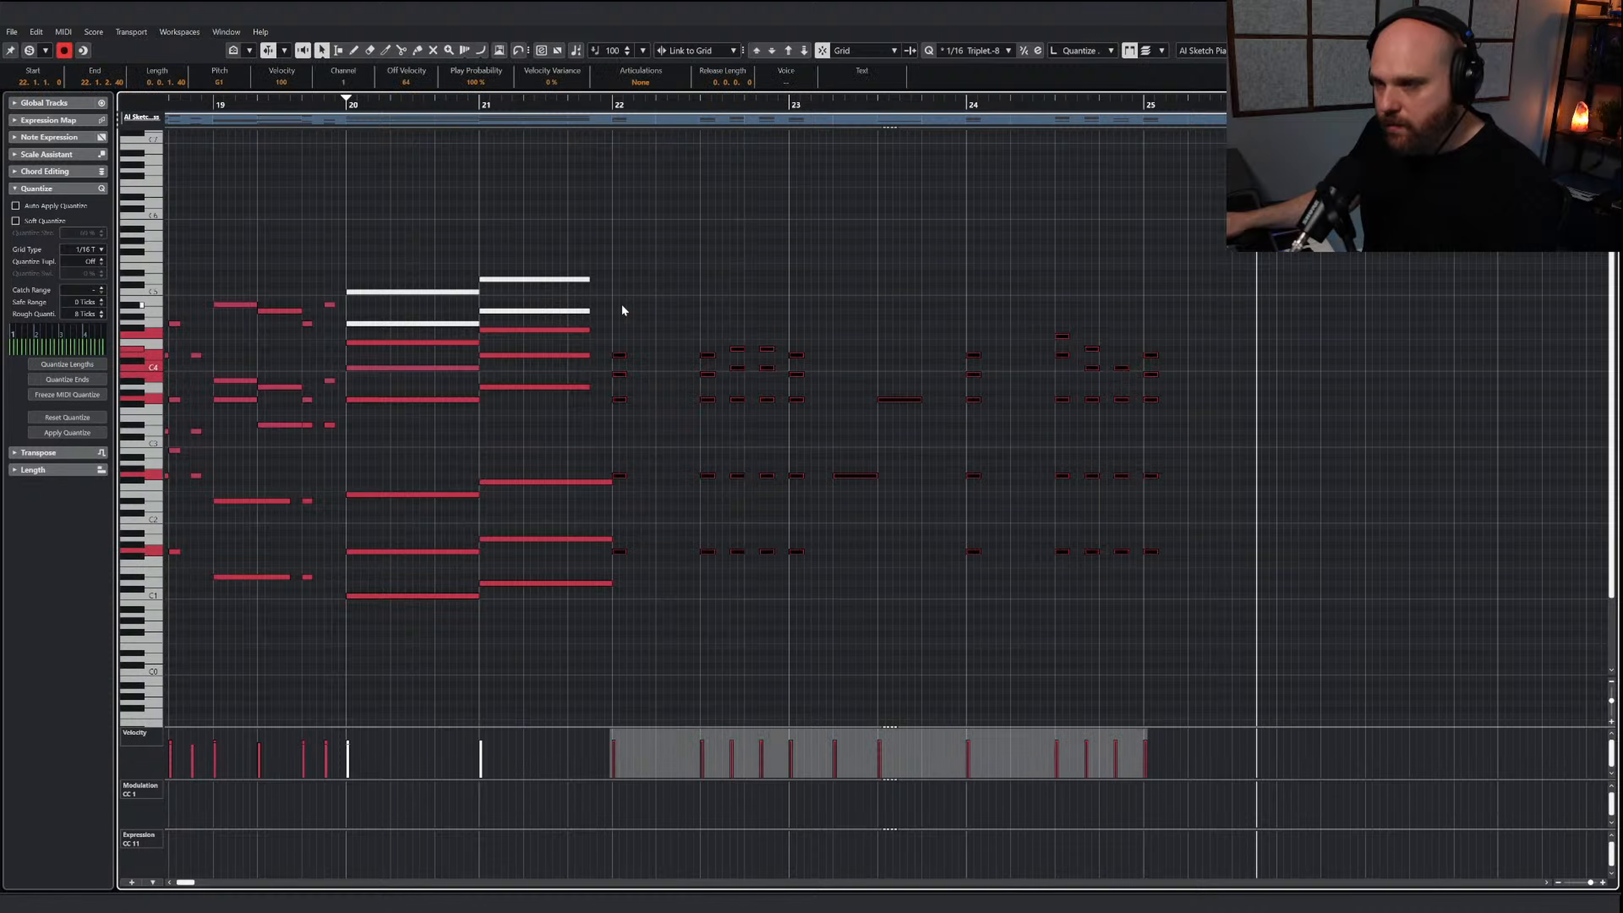
click(614, 104)
key(Return)
Extend the second JAE 3 Trumpets part to about bar 29 and paste the copied brass notes at bar 22
scroll(929, 314, down, 8)
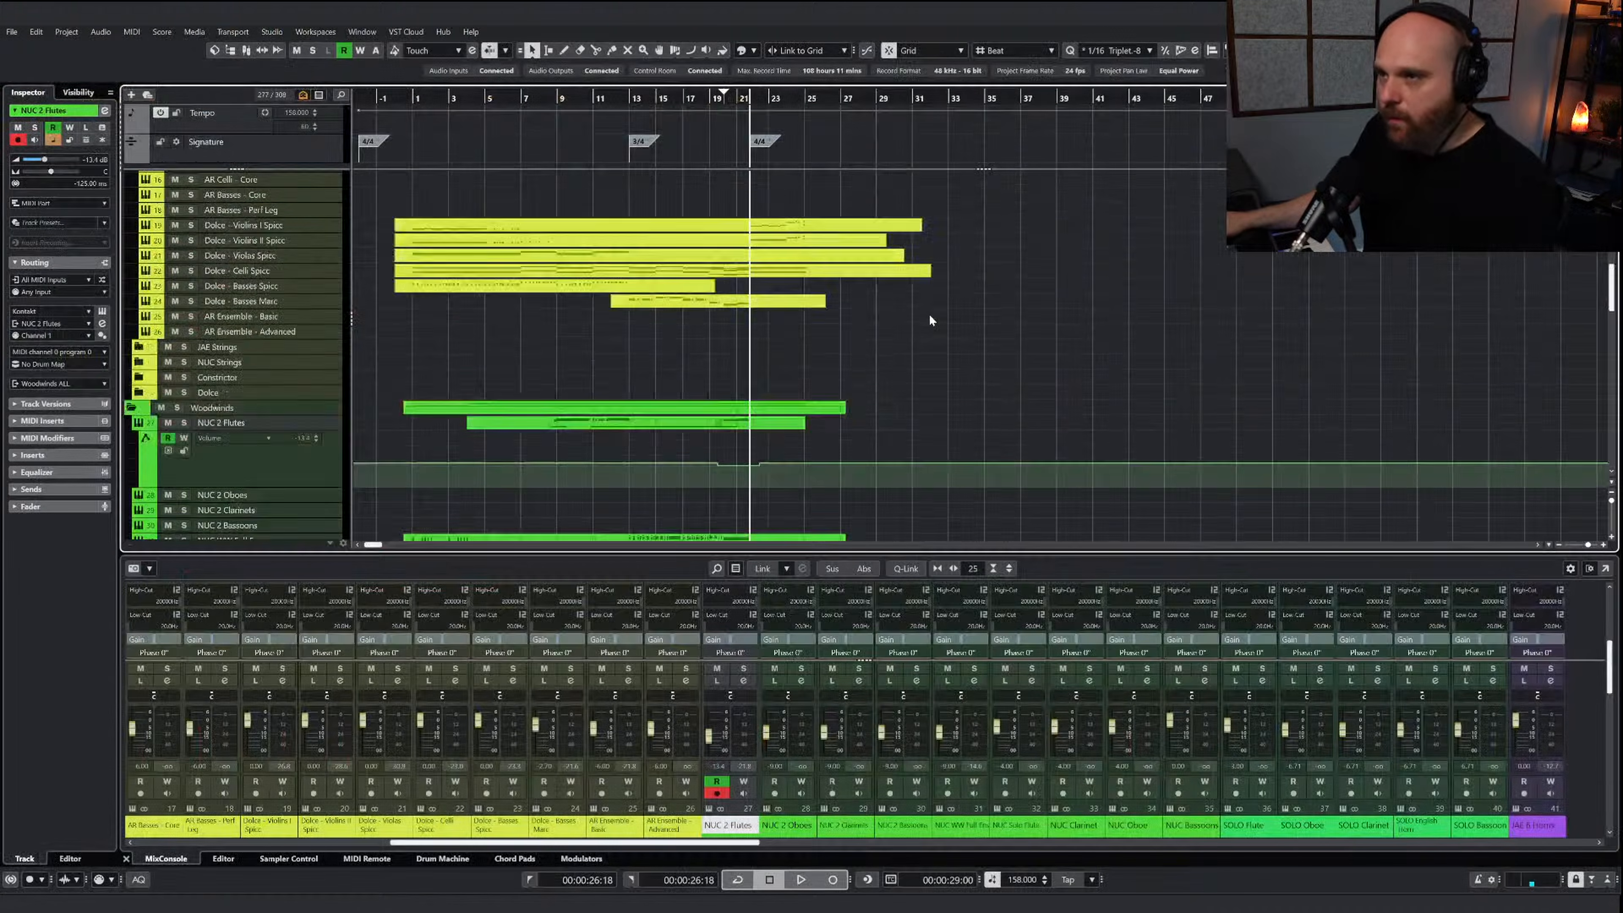
click(720, 288)
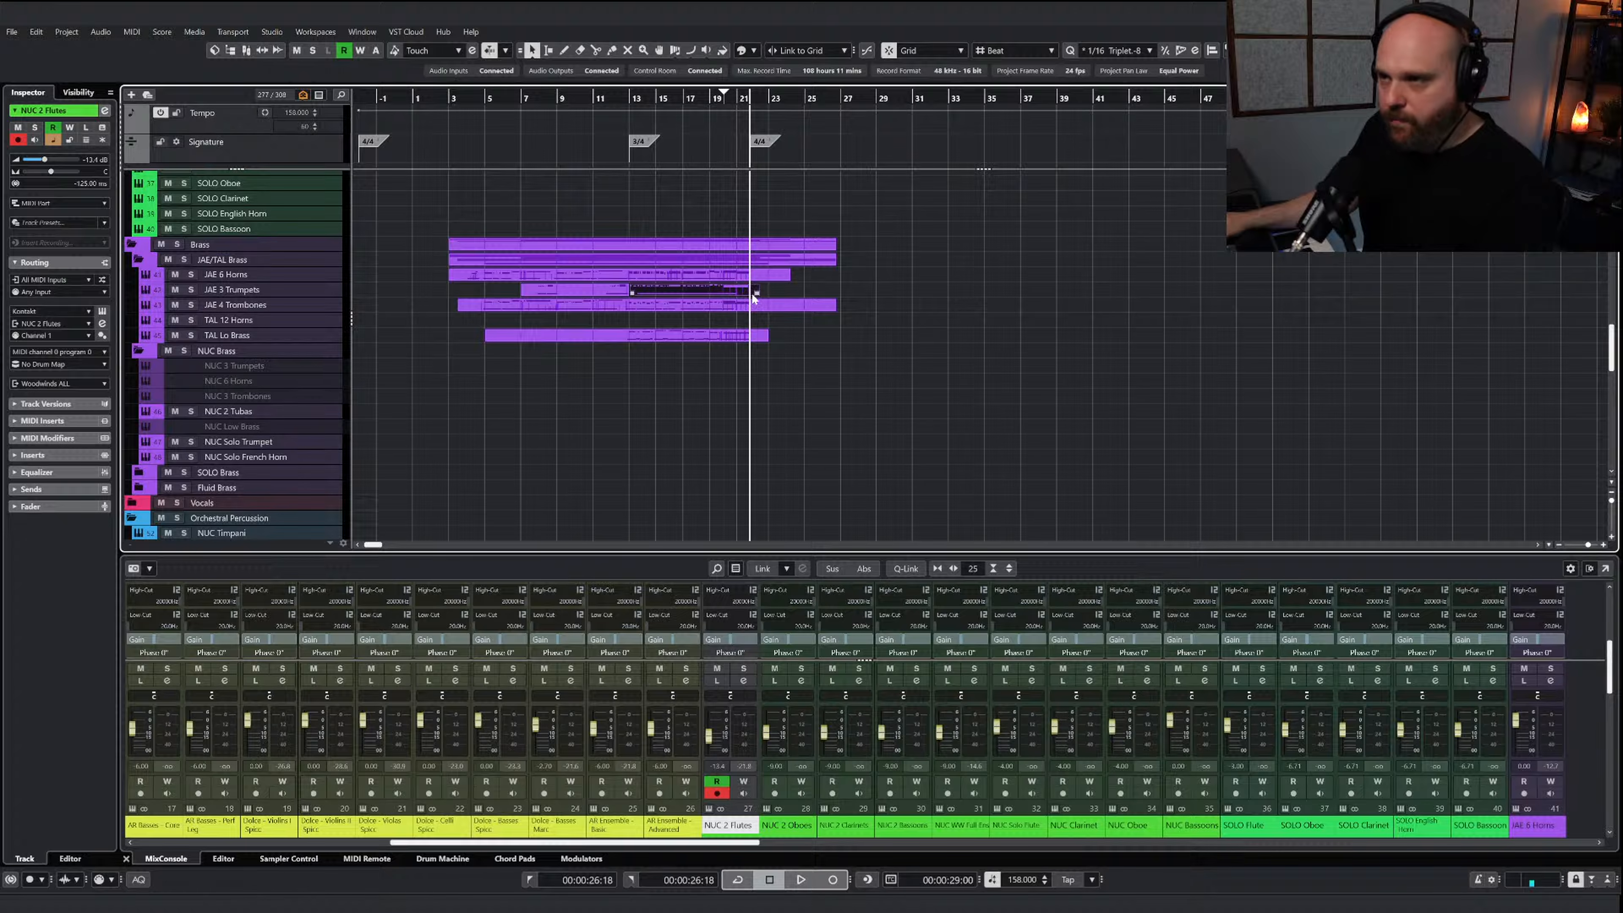
drag(758, 293, 885, 295)
key(Return)
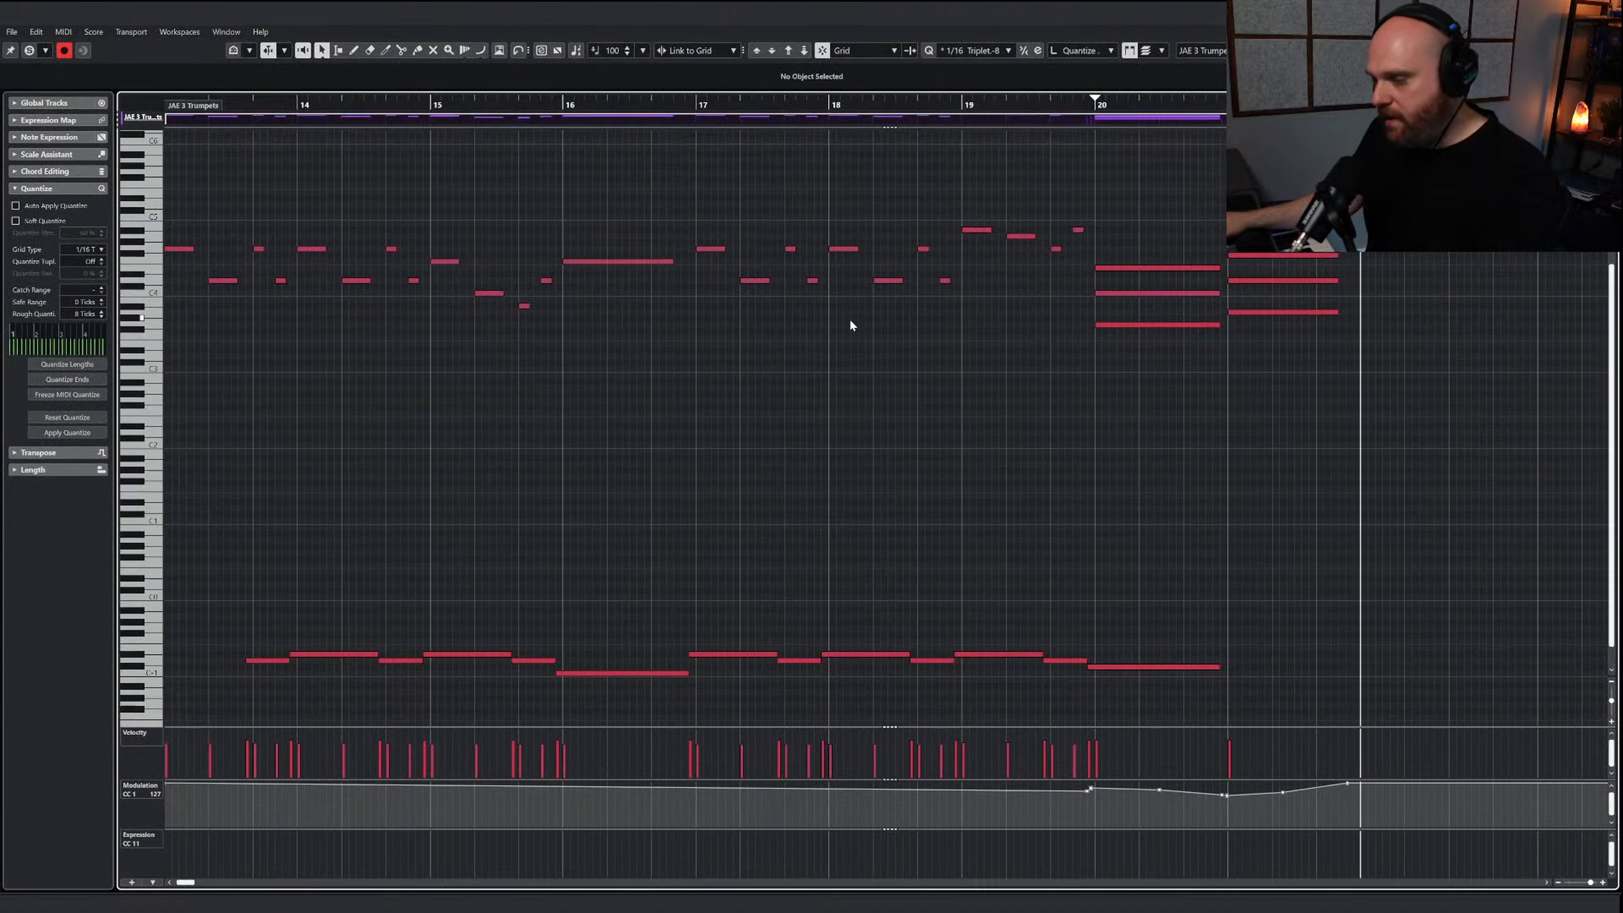
scroll(850, 318, right, 4)
click(846, 538)
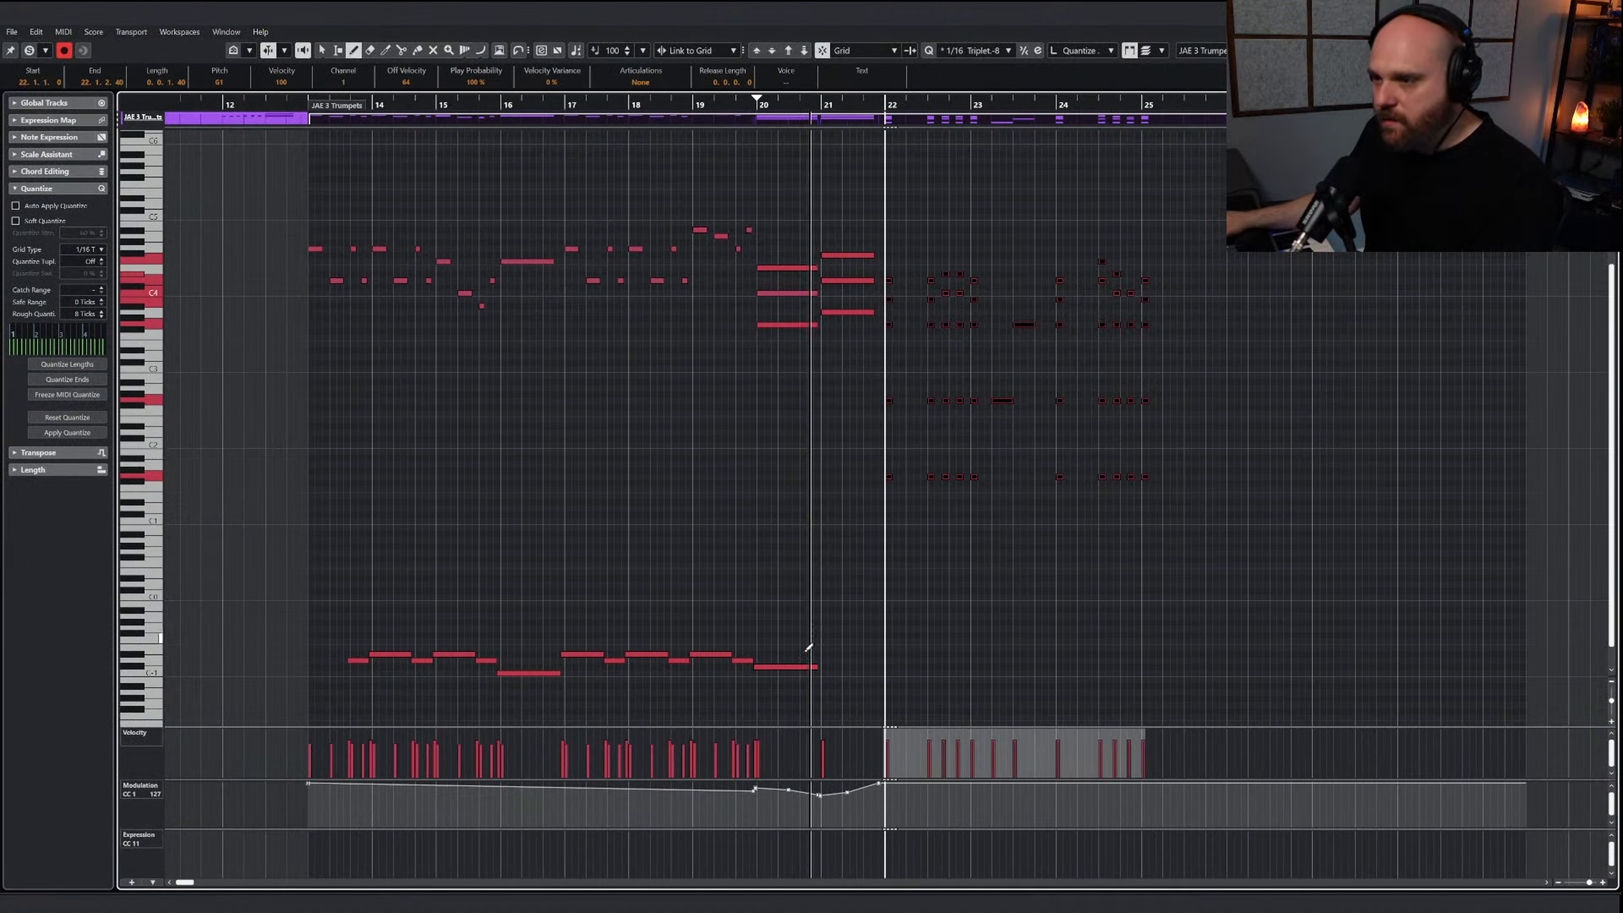
Lengthen the last trumpet keyswitch note to bar 22, add a one-bar D-1 keyswitch after it, and turn on editor solo
drag(815, 666, 943, 661)
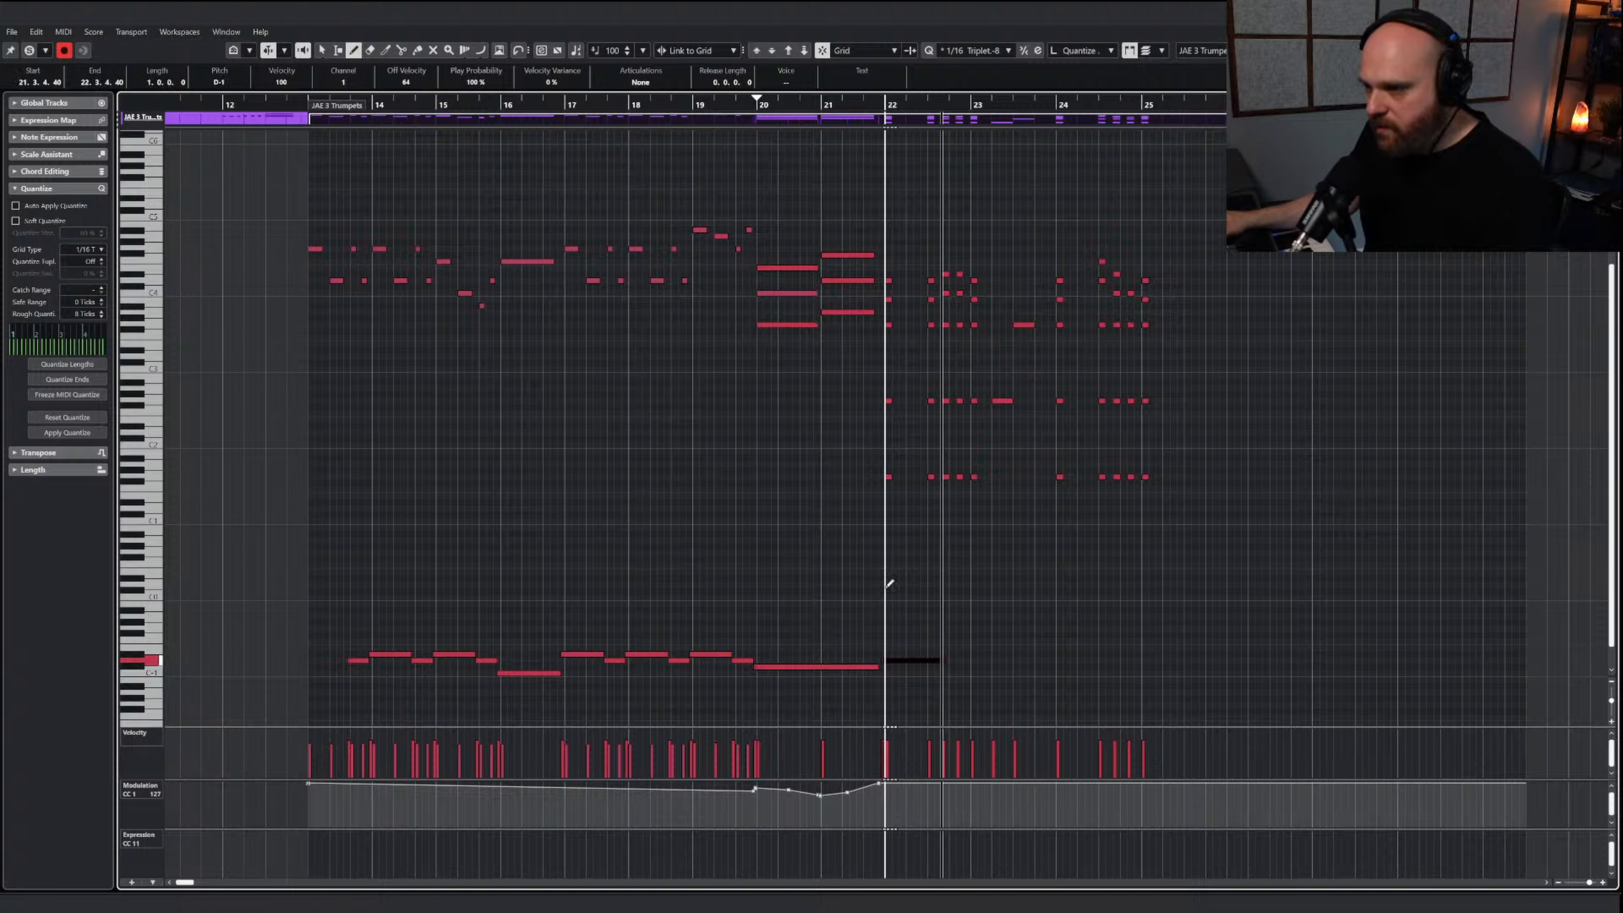
click(42, 51)
click(29, 50)
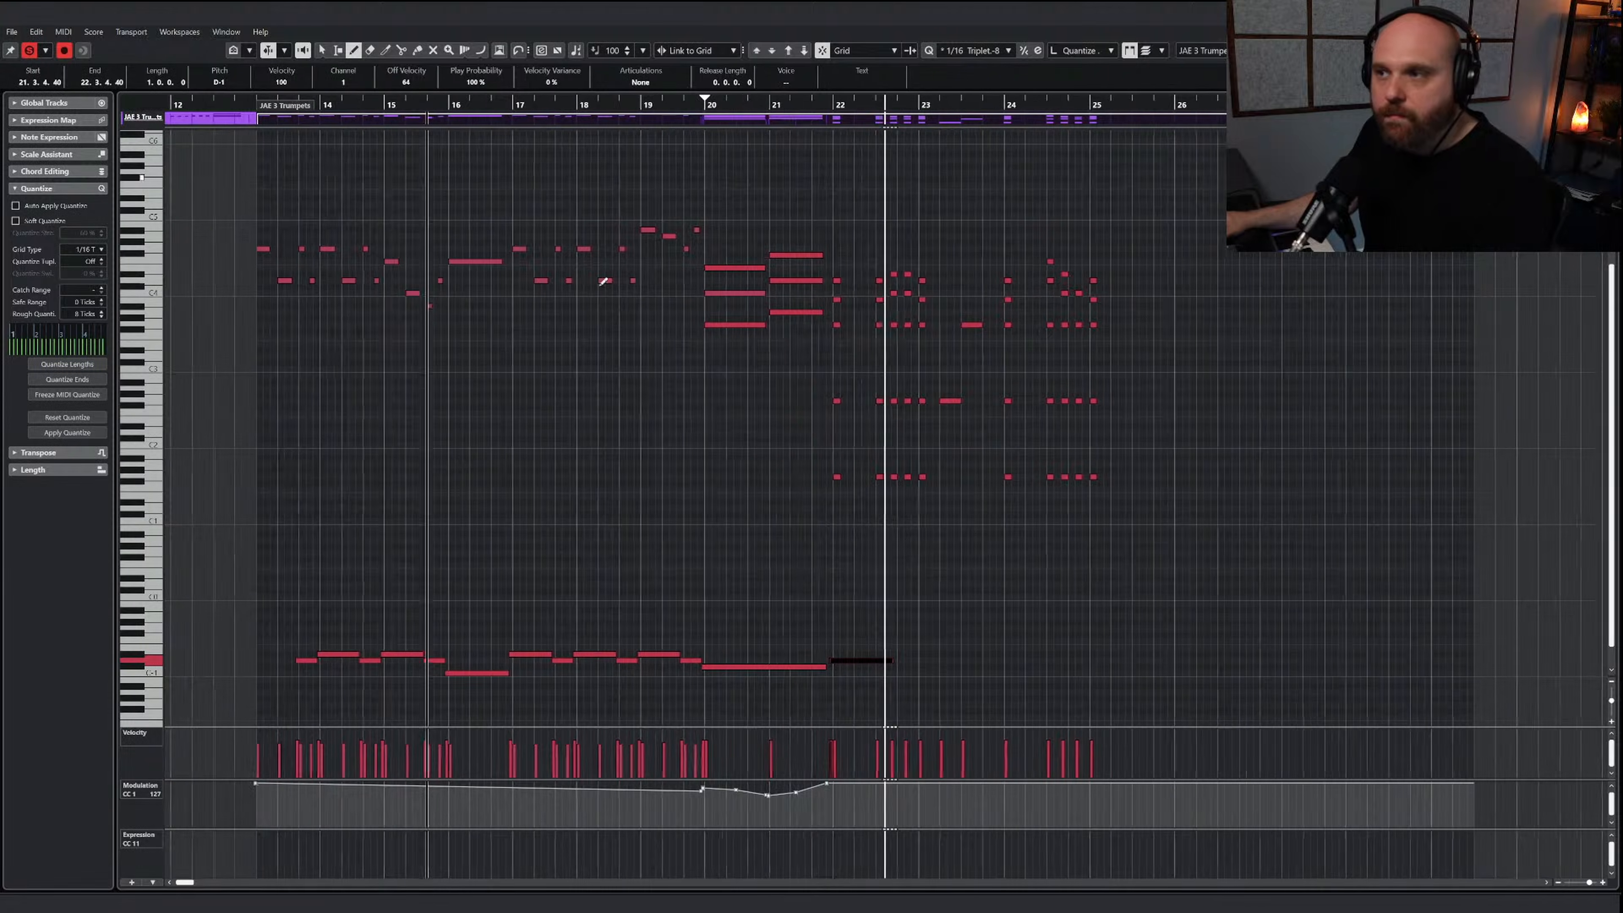
Mute the two long single notes in bar 23 of the trumpet part
right_click(878, 449)
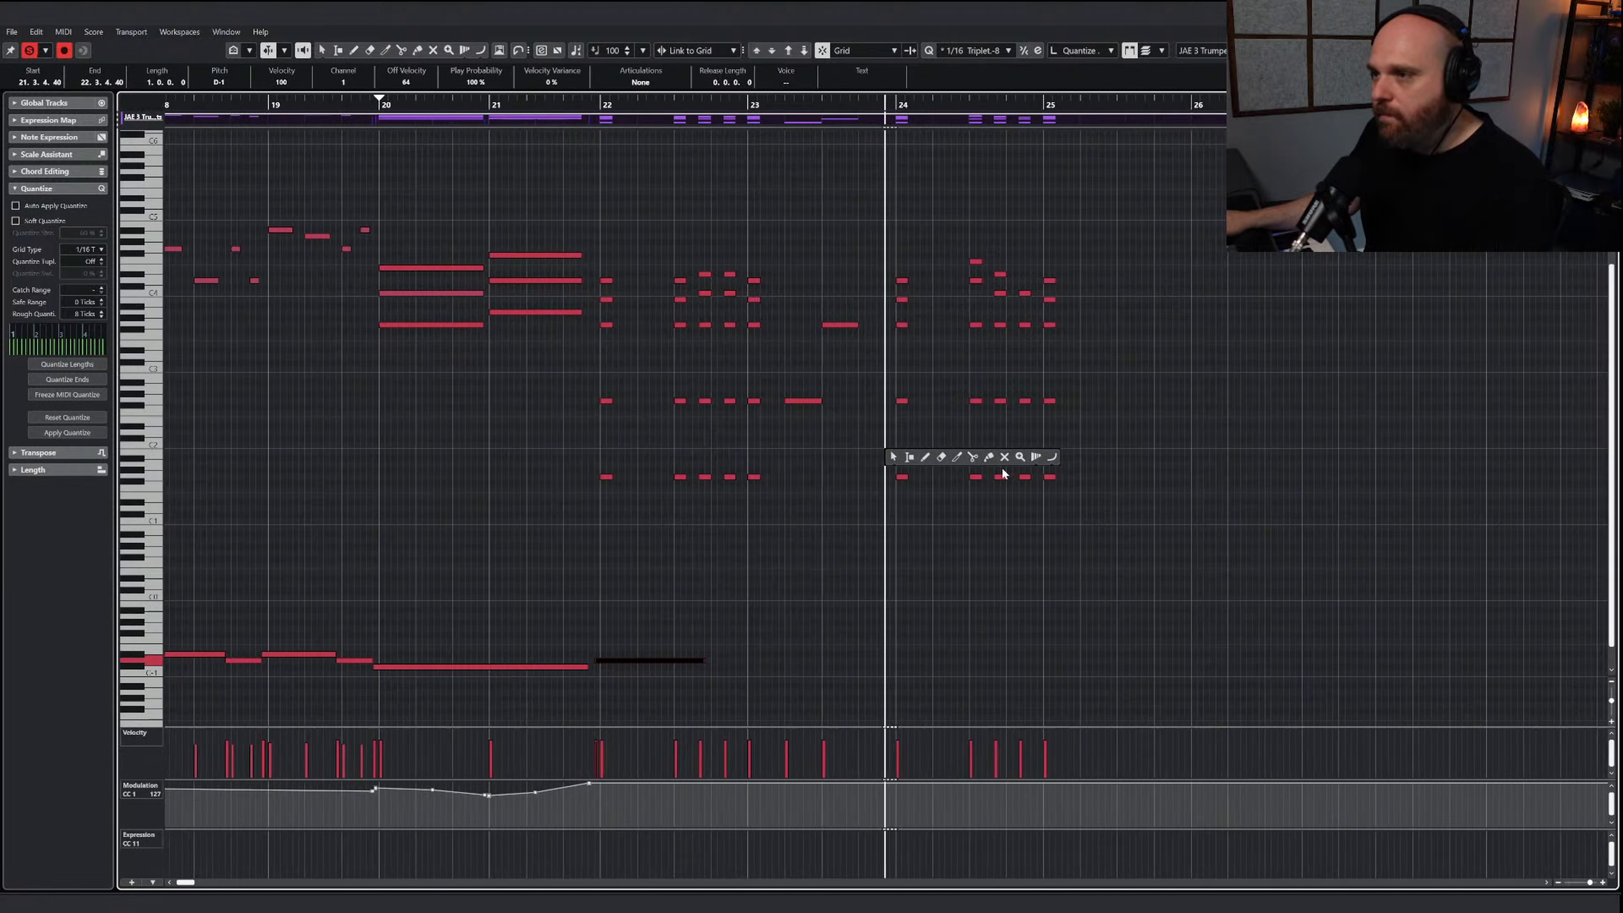
click(1000, 457)
drag(752, 308, 785, 421)
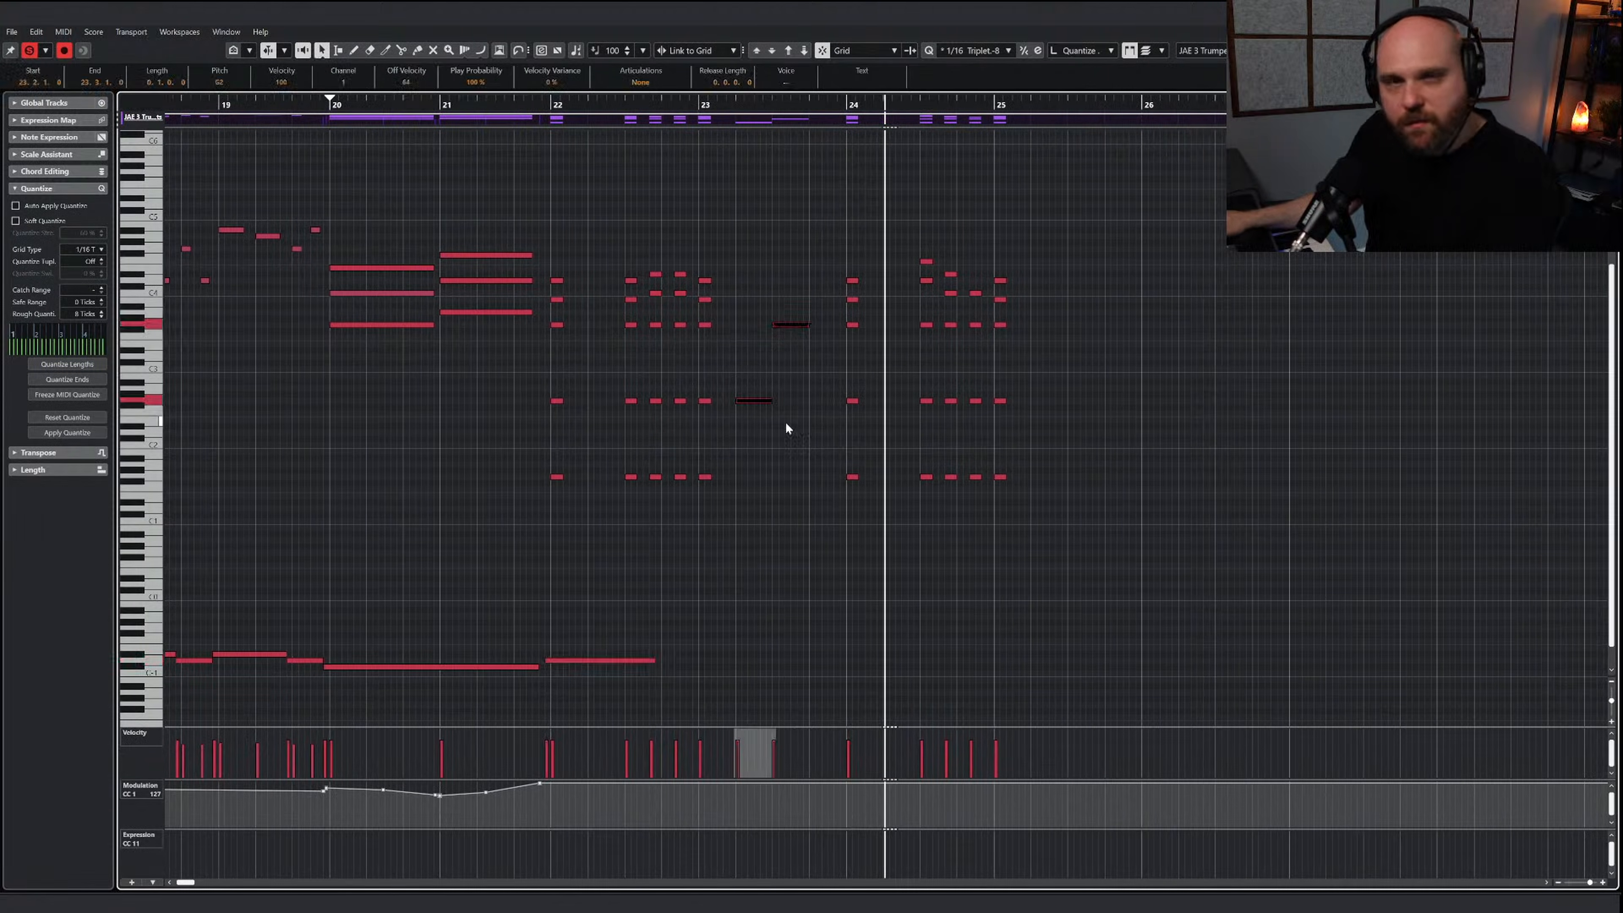
right_click(763, 396)
click(875, 406)
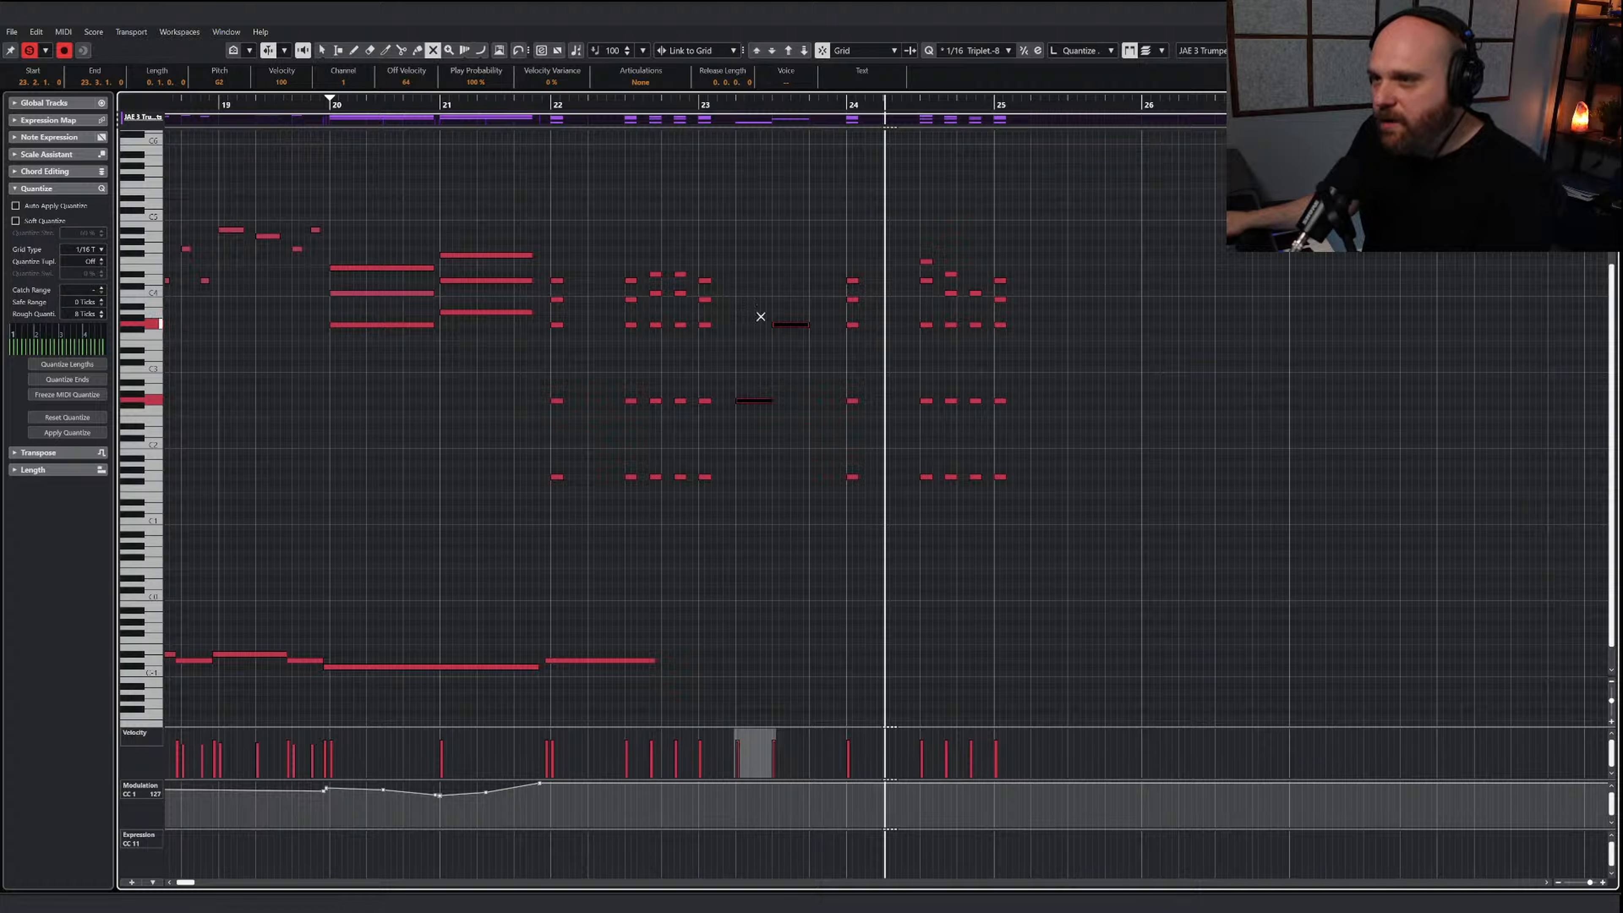
drag(738, 306, 821, 495)
Mute the two lowest lines of the trumpet chords in bars 22 to 25 and play from bar 22
mouse_move(511, 382)
mouse_down()
mouse_move(652, 454)
mouse_move(711, 512)
mouse_up()
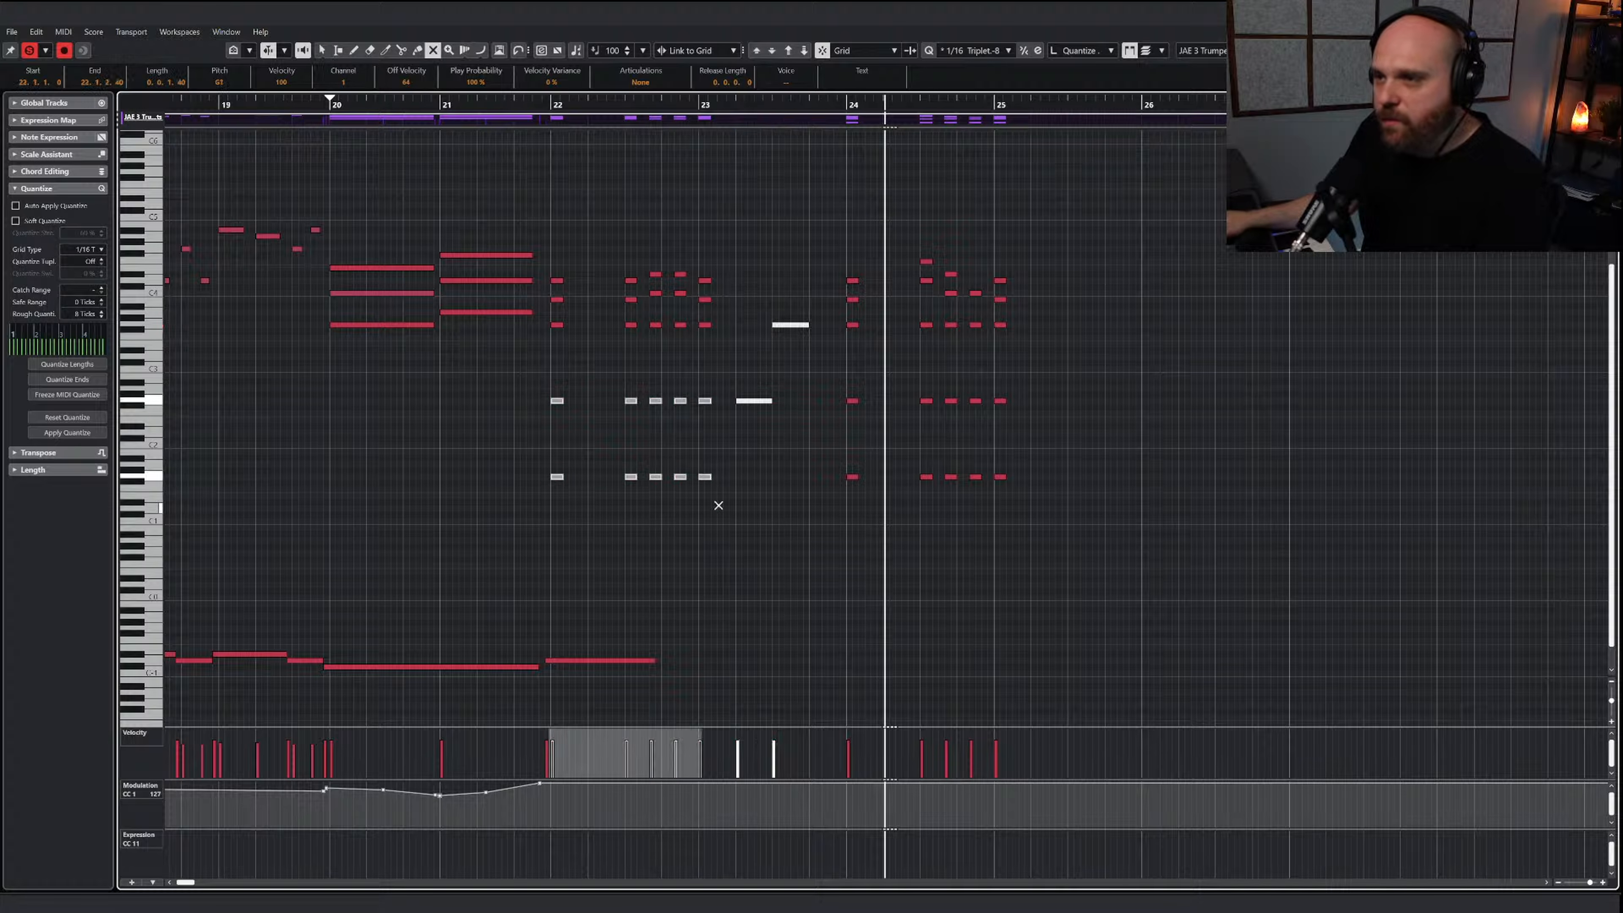
drag(832, 382, 1118, 532)
right_click(1120, 534)
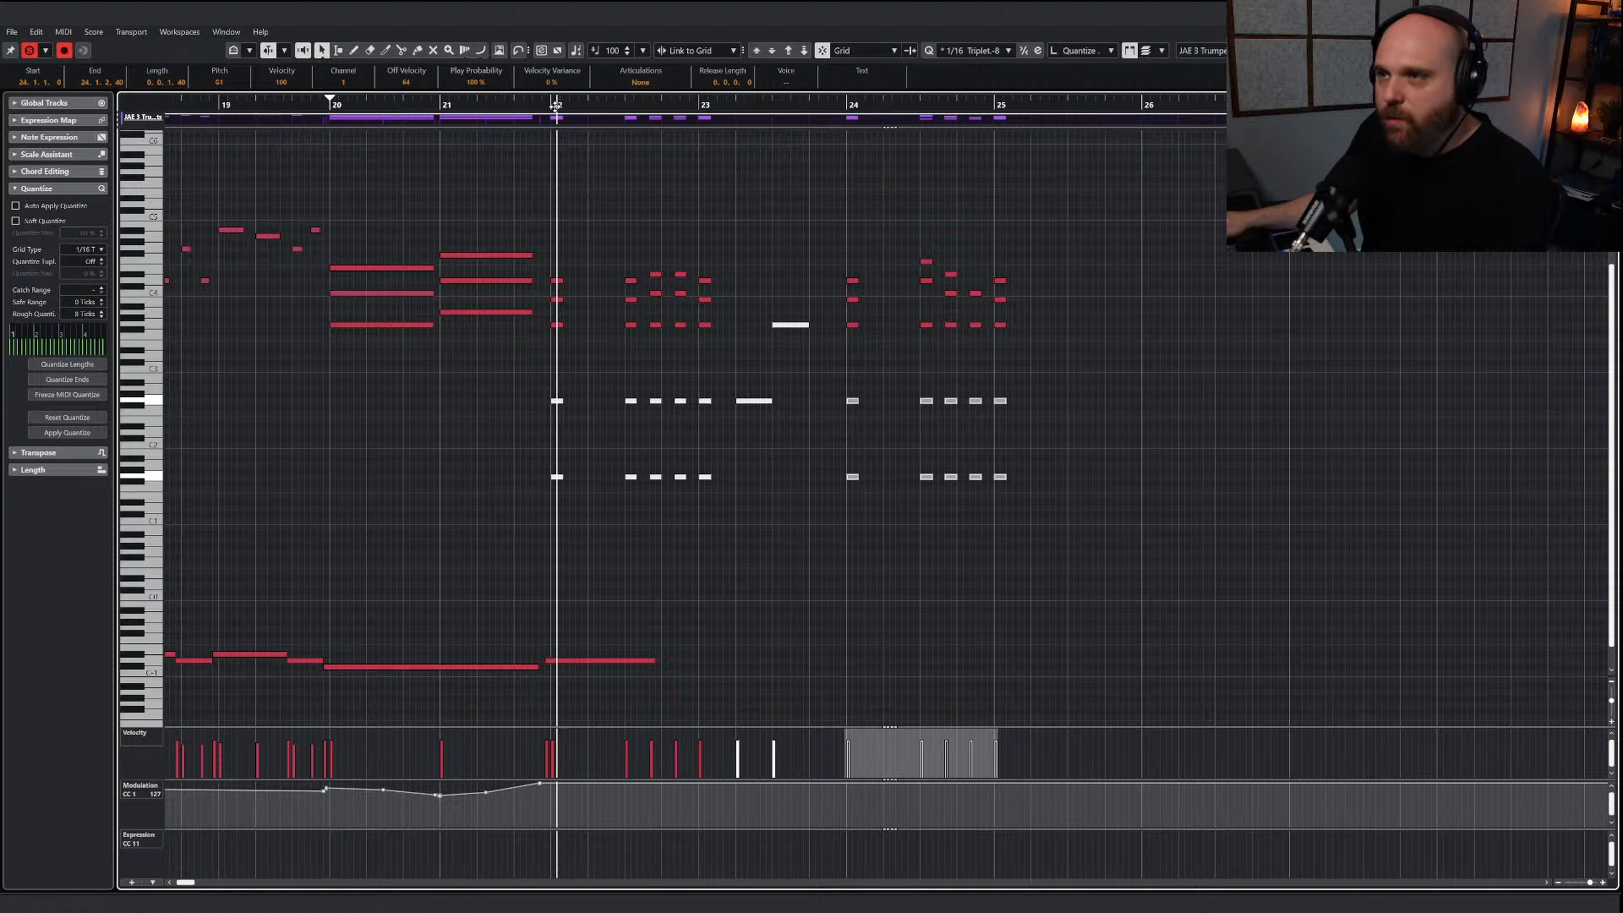
scroll(543, 124, left, 5)
scroll(538, 136, right, 5)
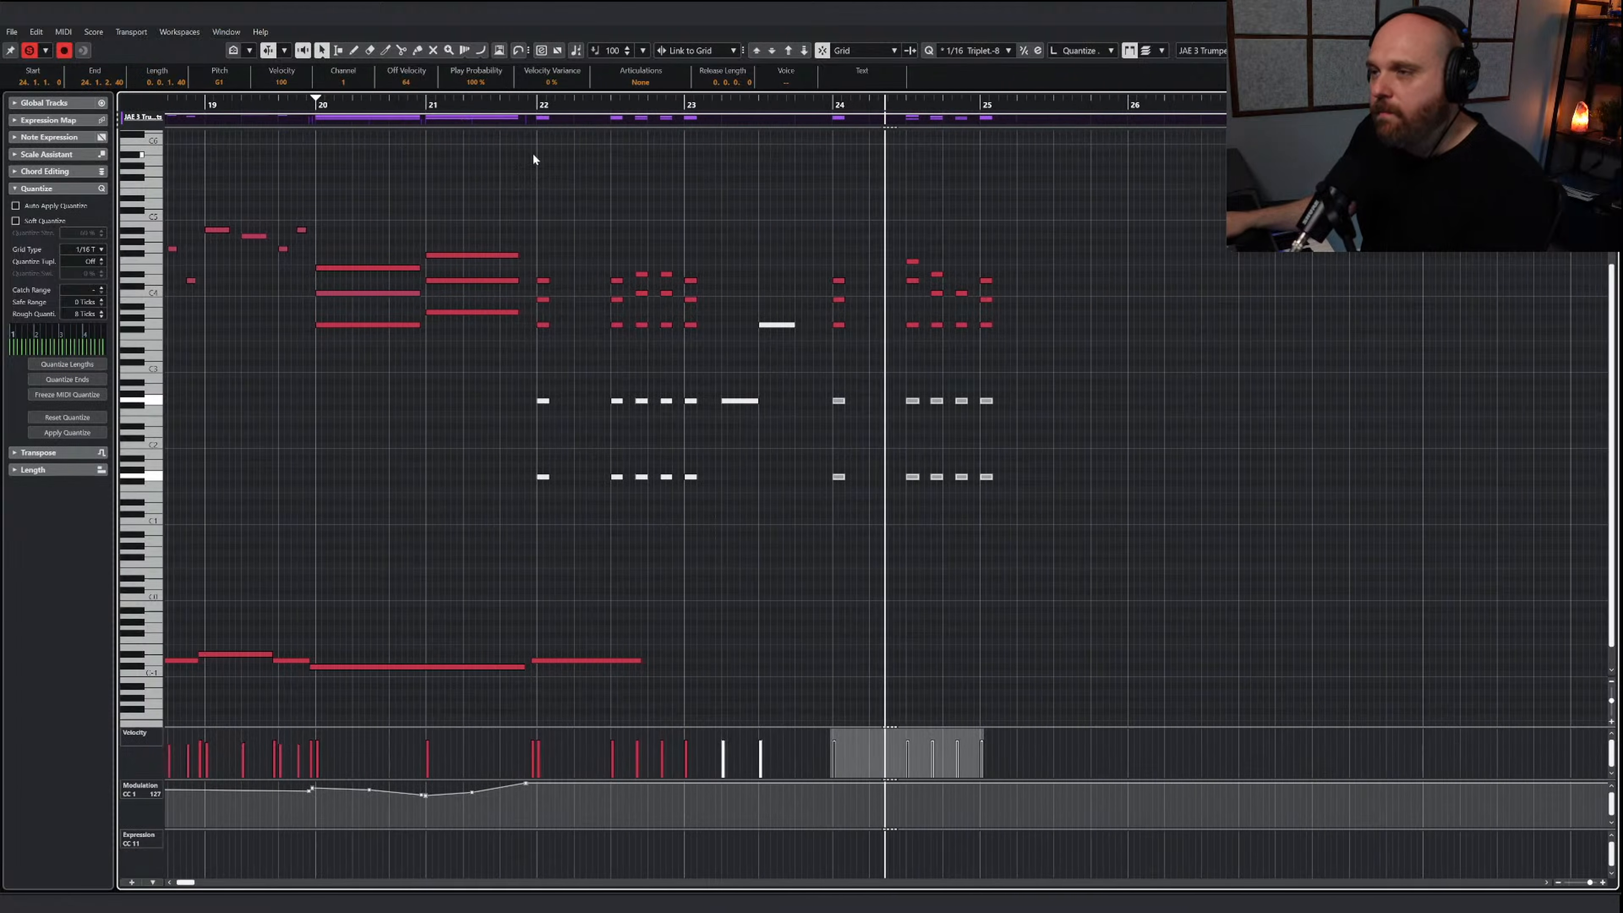
Lower the velocities of the unmuted trumpet chords in bars 22 to 25 to about 85 and play the passage
drag(442, 255, 608, 359)
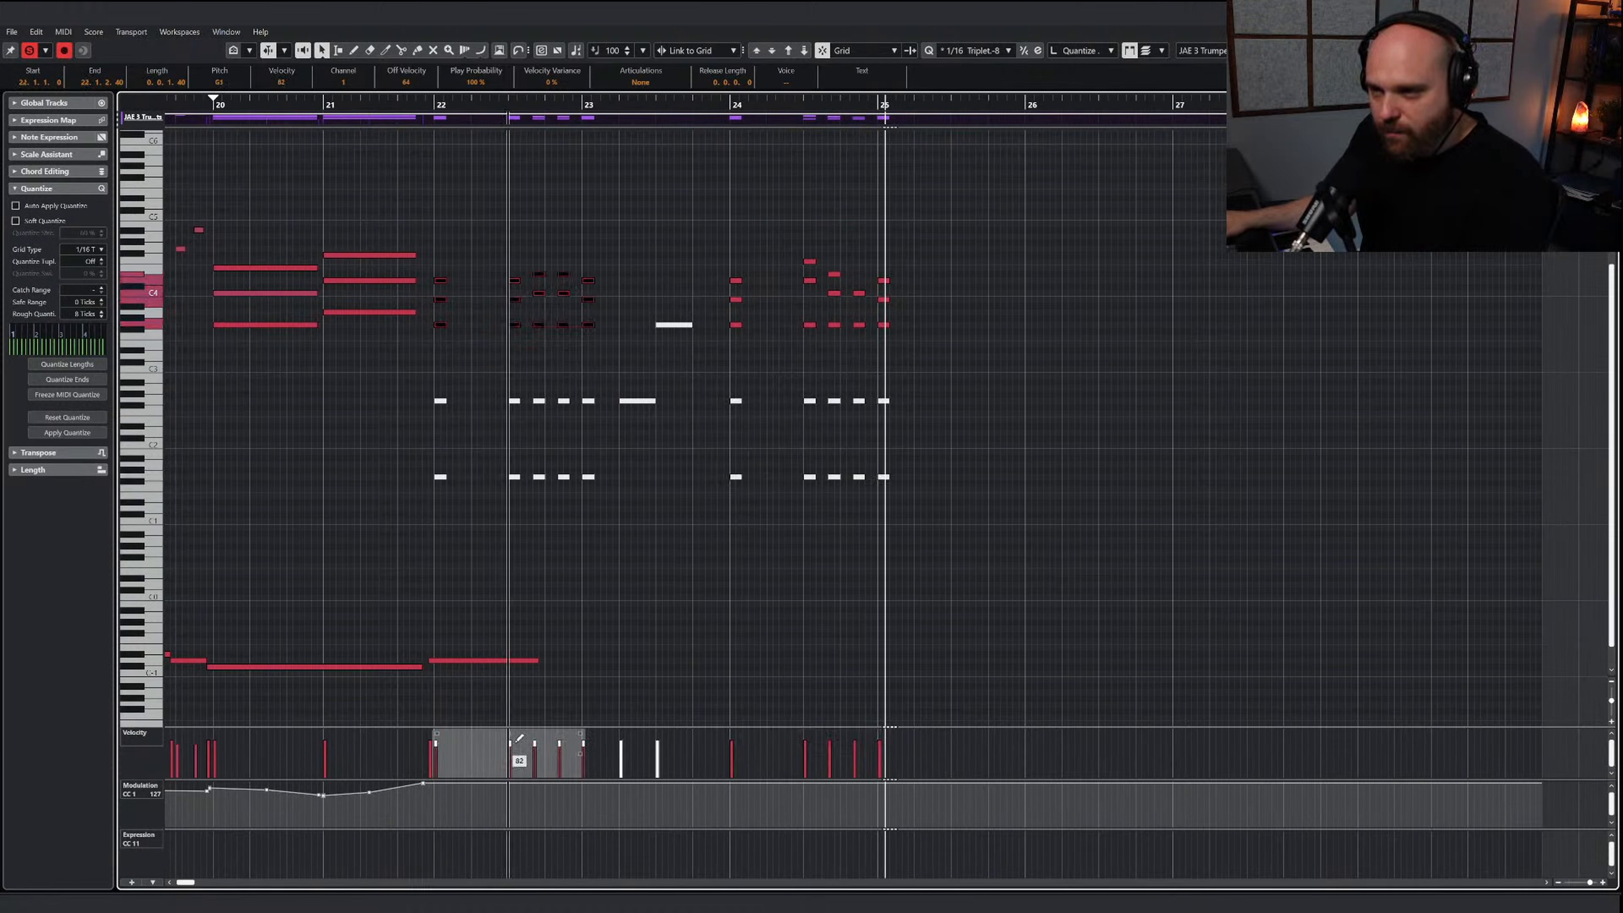
drag(735, 257, 903, 355)
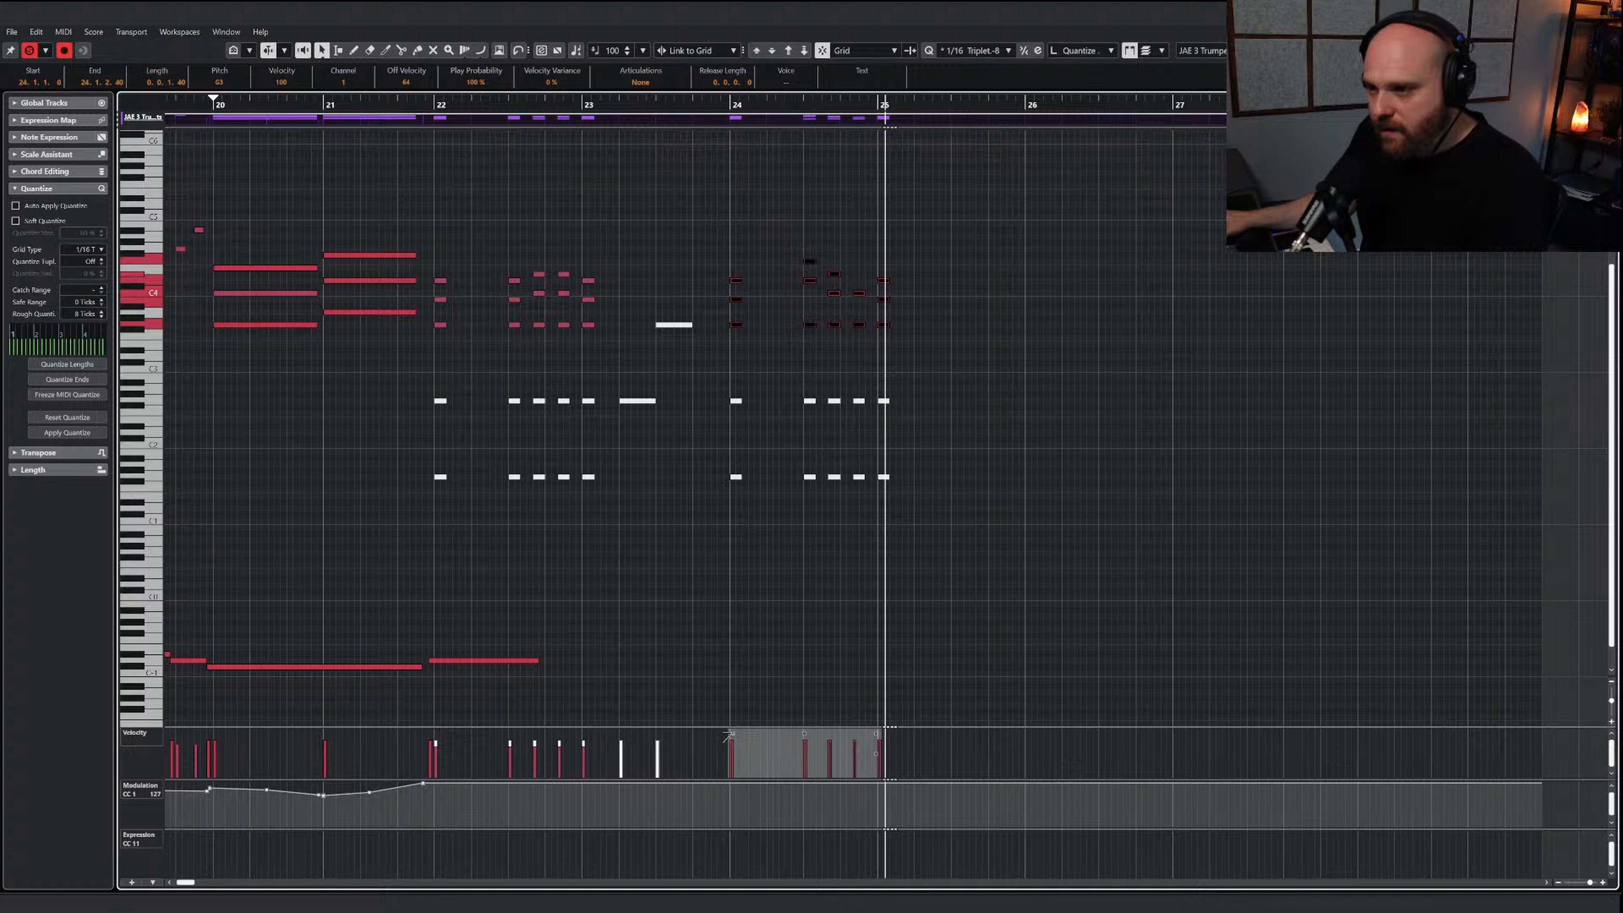
drag(805, 735, 807, 738)
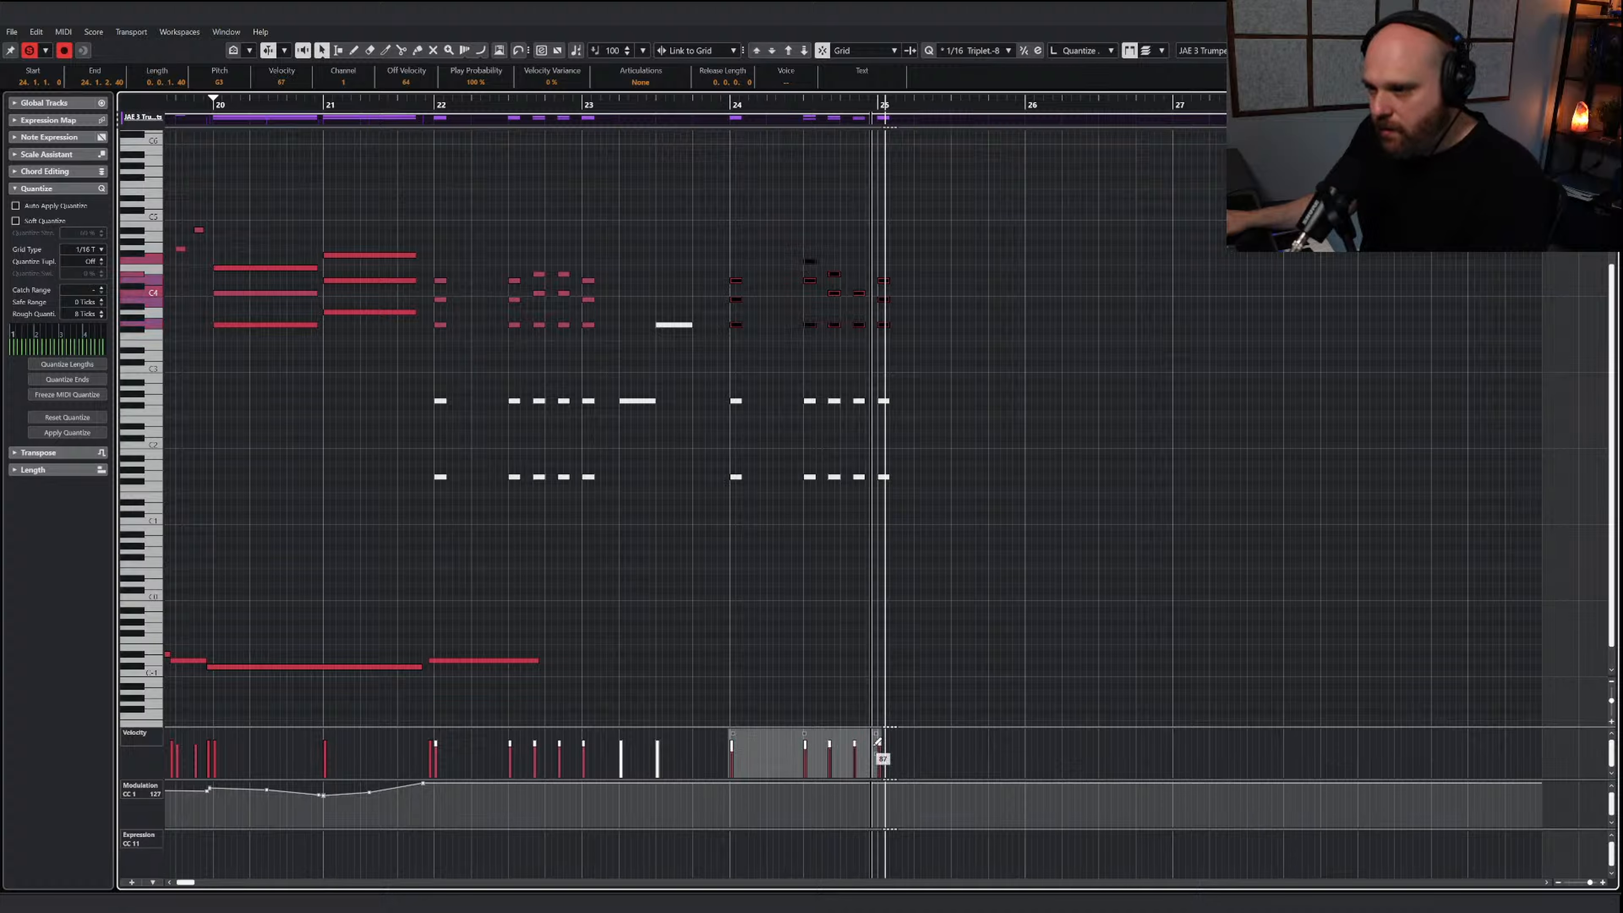
click(822, 641)
drag(471, 106, 415, 106)
key(space)
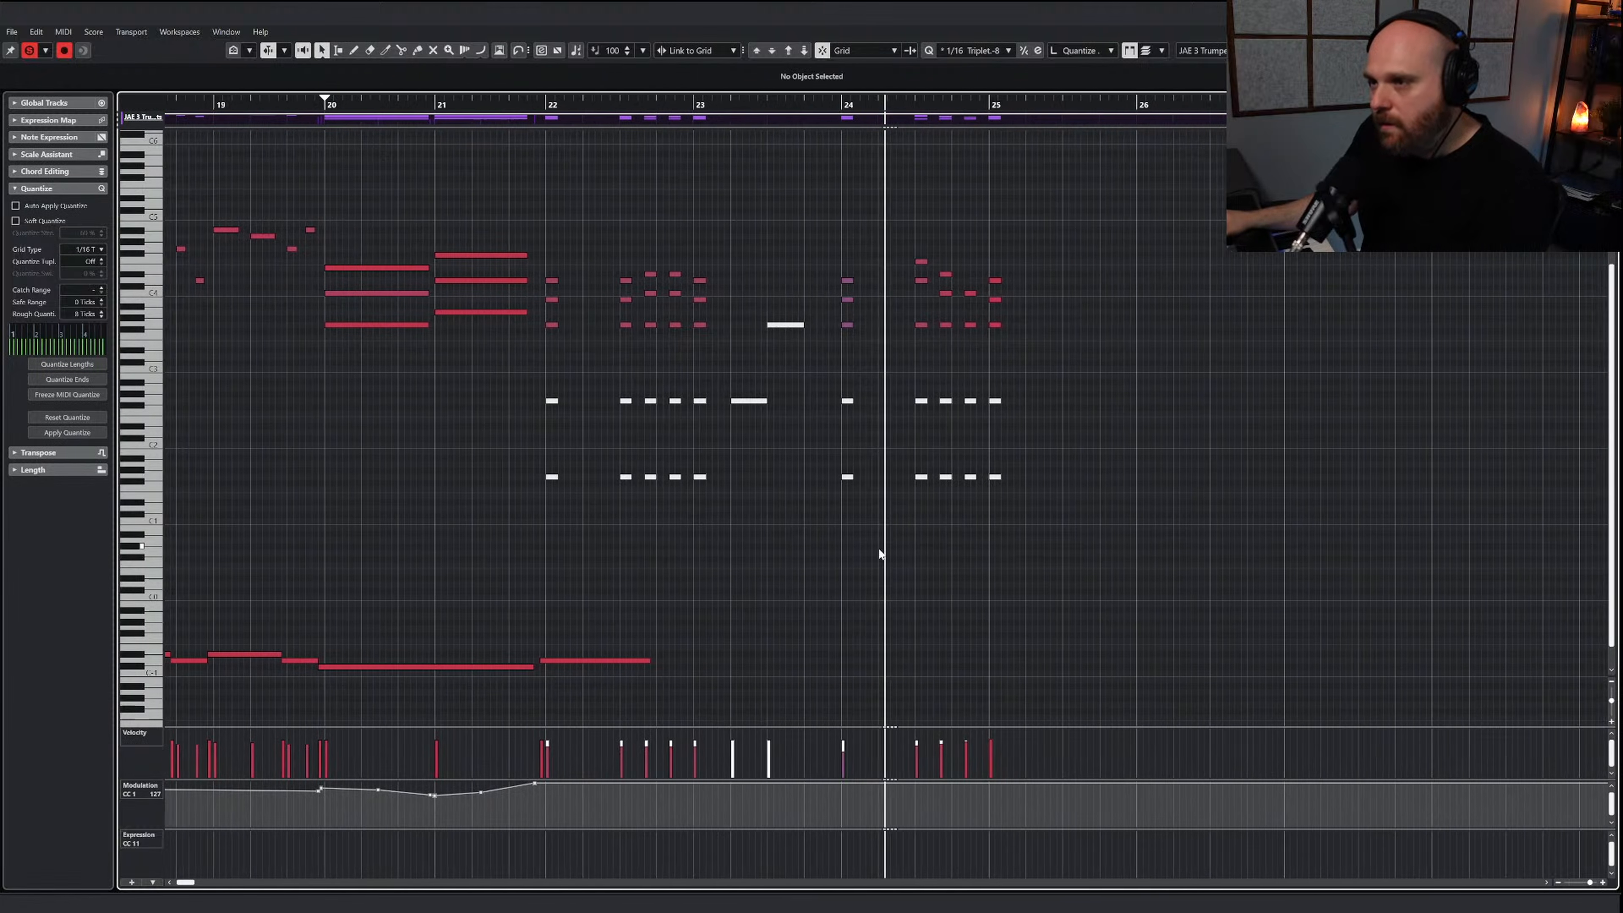
Stop playback and reduce the velocity of the trumpet chord at bar 24
click(876, 564)
key(space)
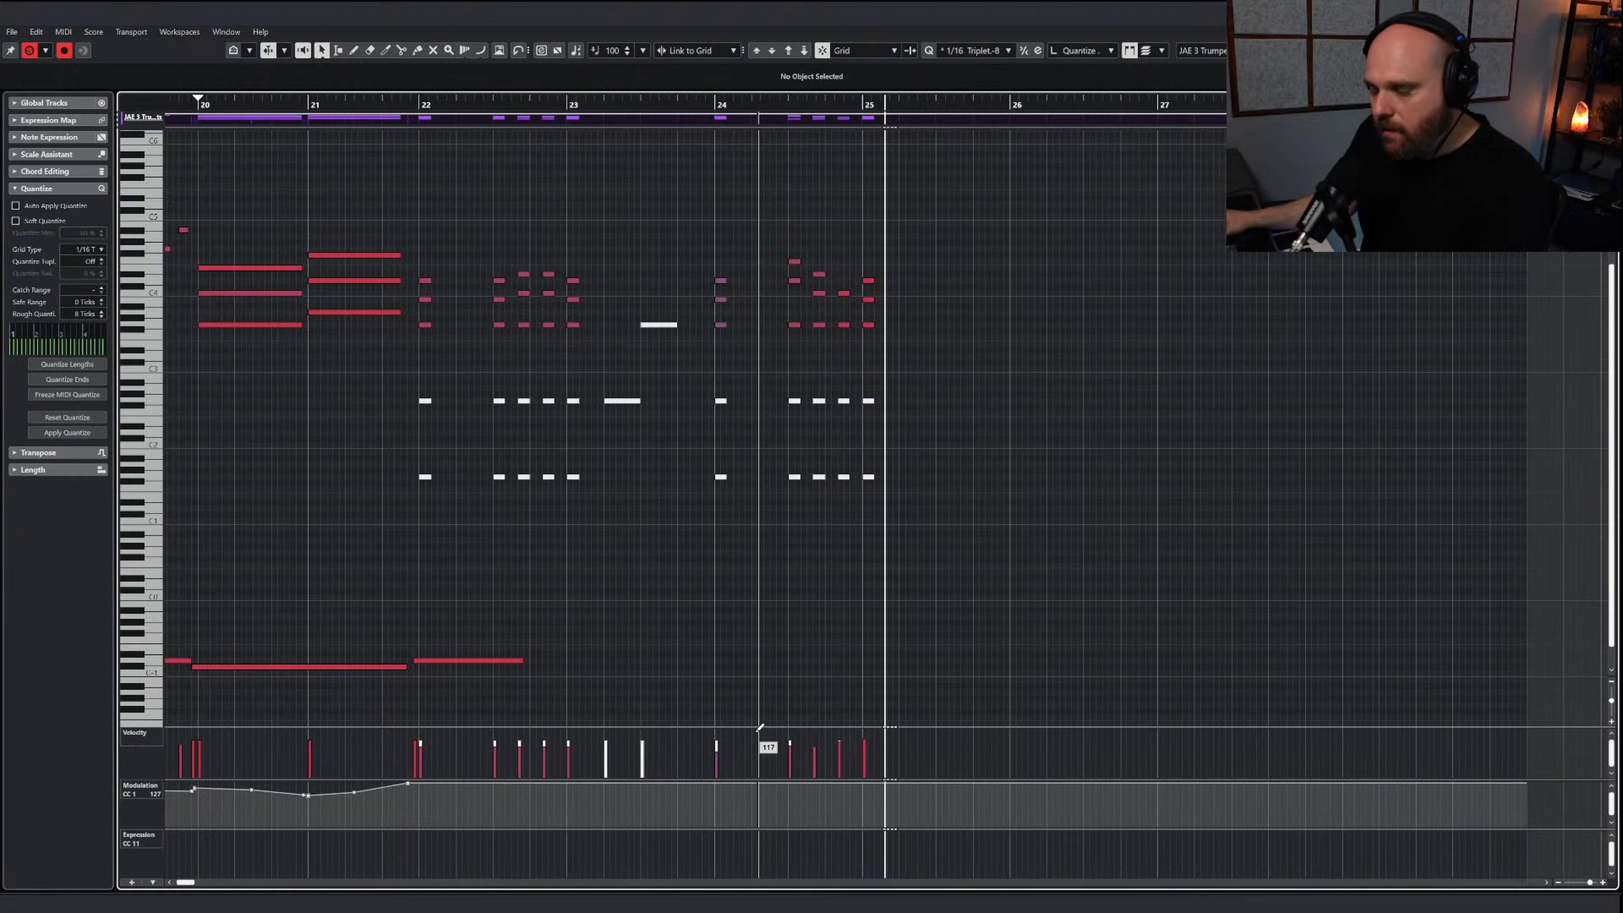
click(718, 743)
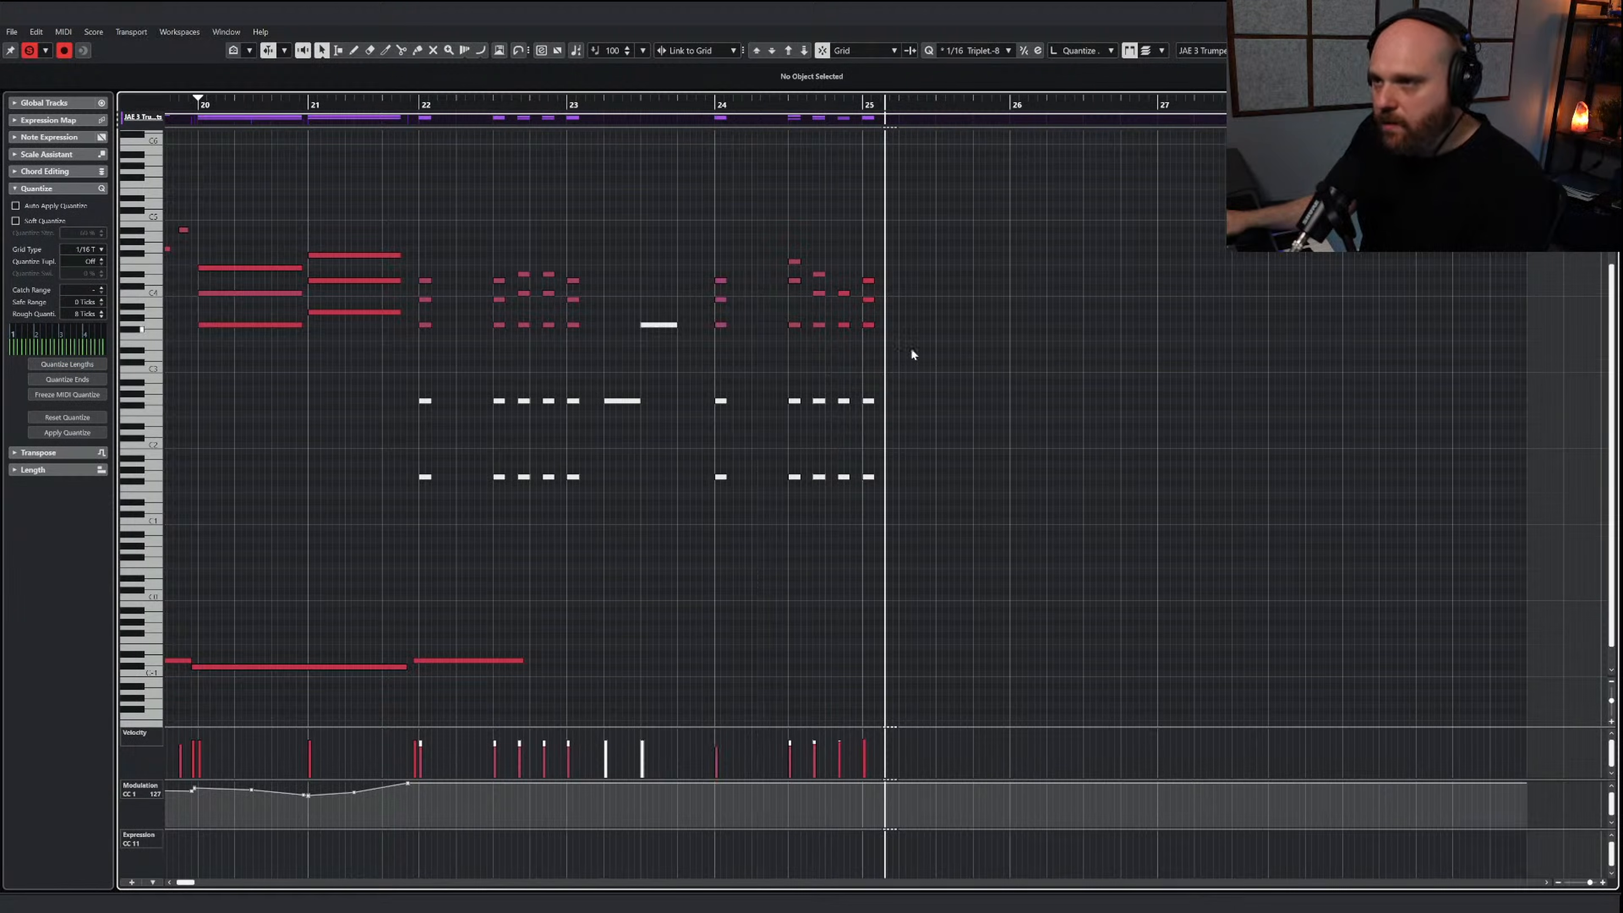
Quantize the upper trumpet chords in bars 22 to 25 to 1/16 triplets with 8 ticks of roughness, and play them back
drag(910, 347, 446, 241)
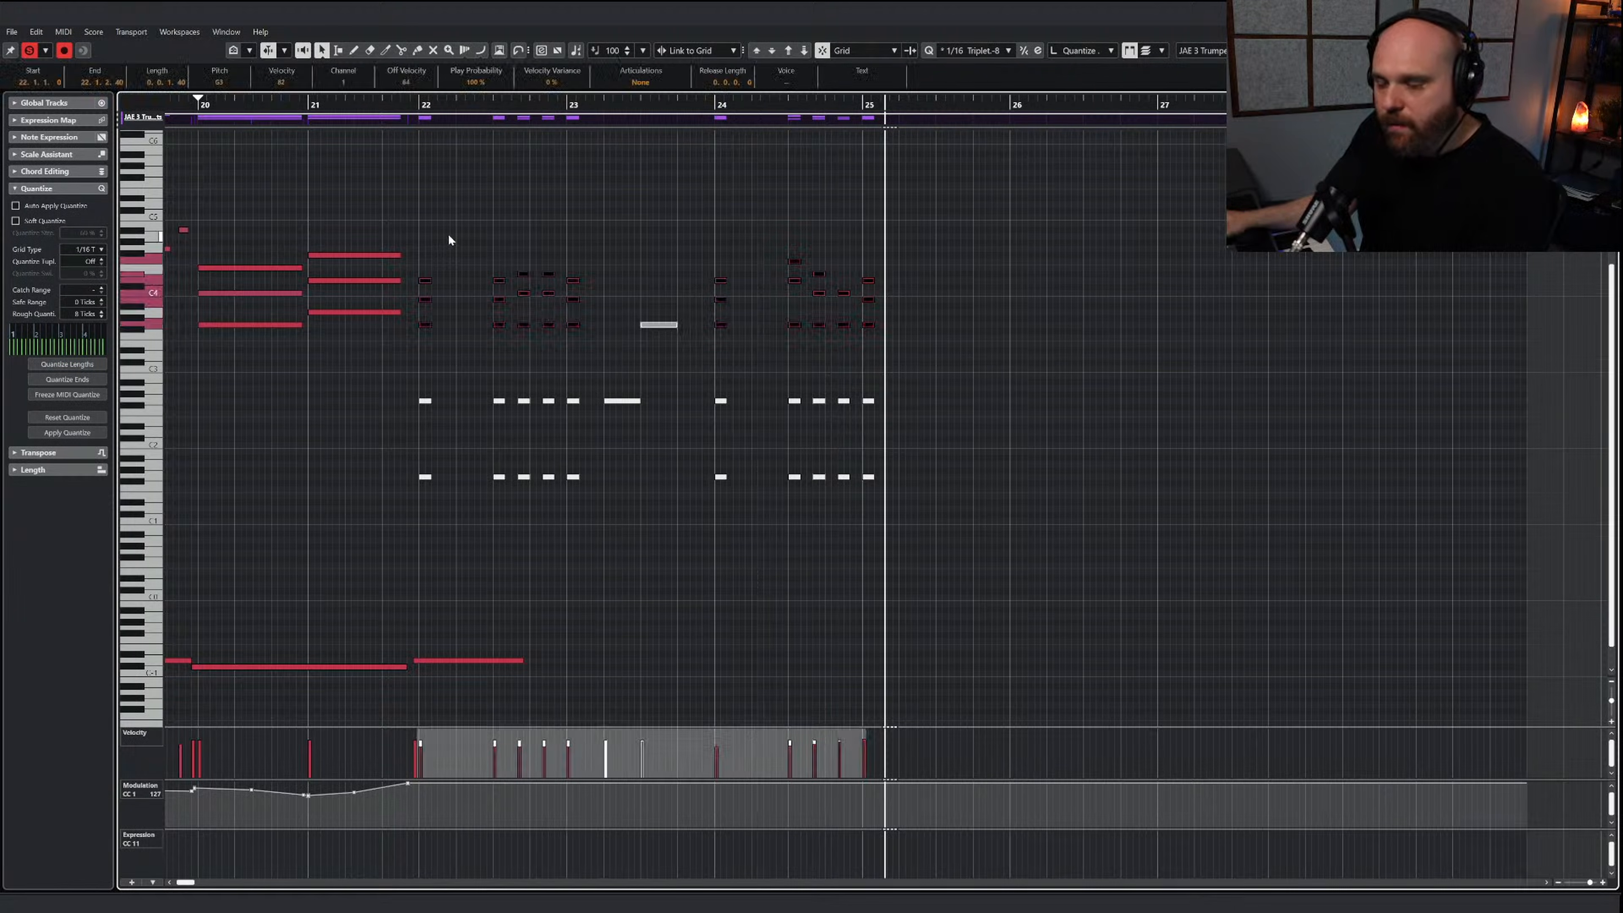
click(1038, 51)
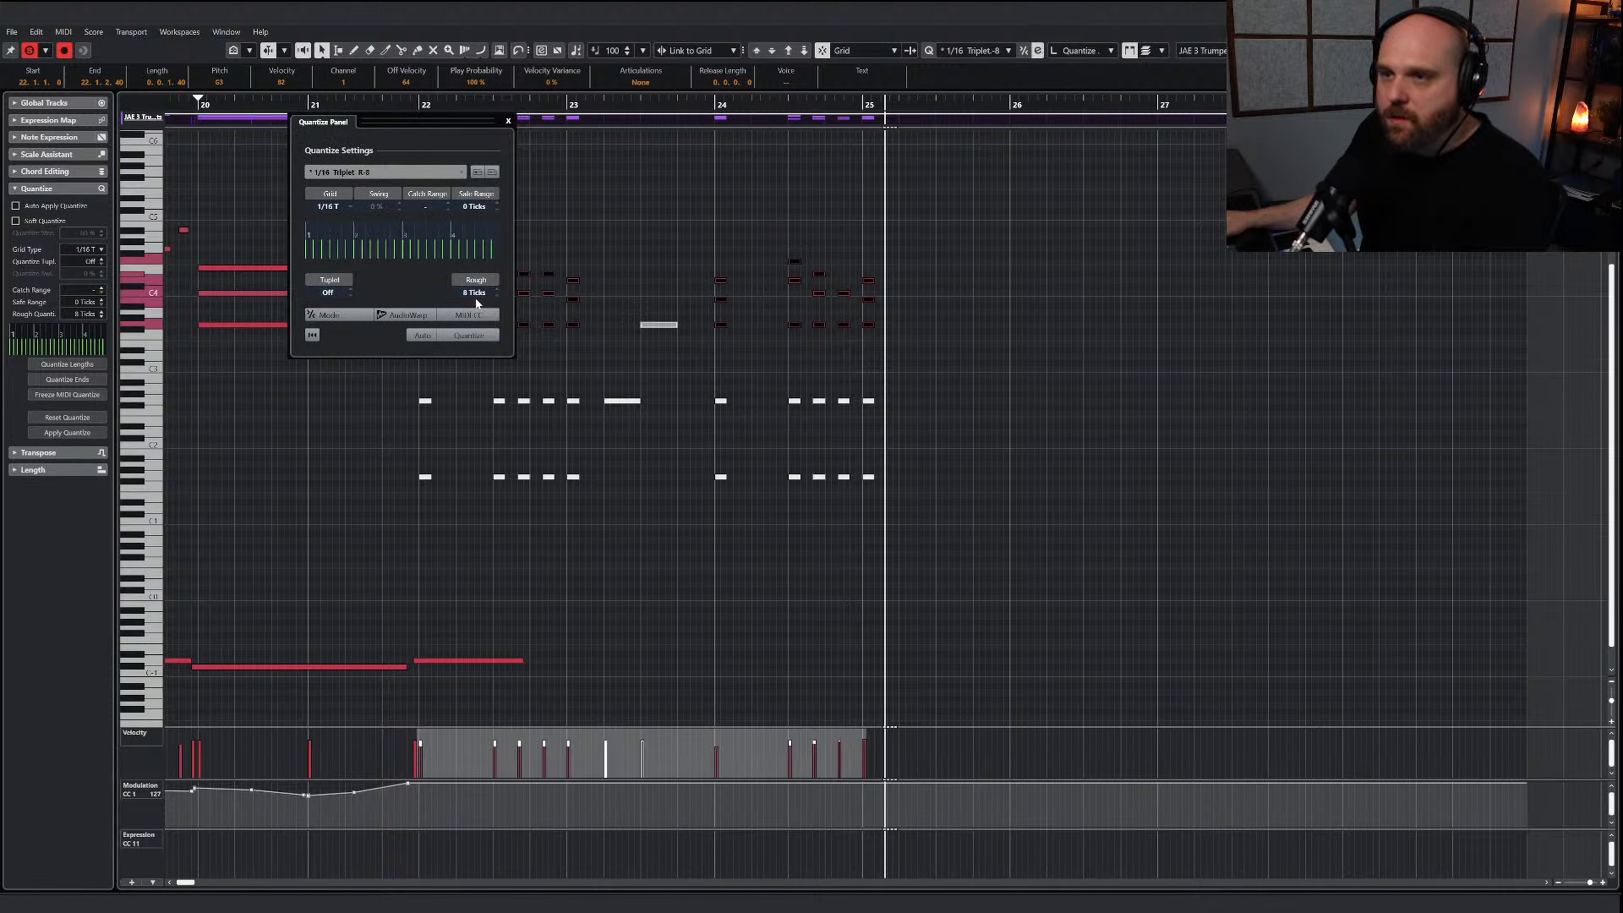
click(468, 336)
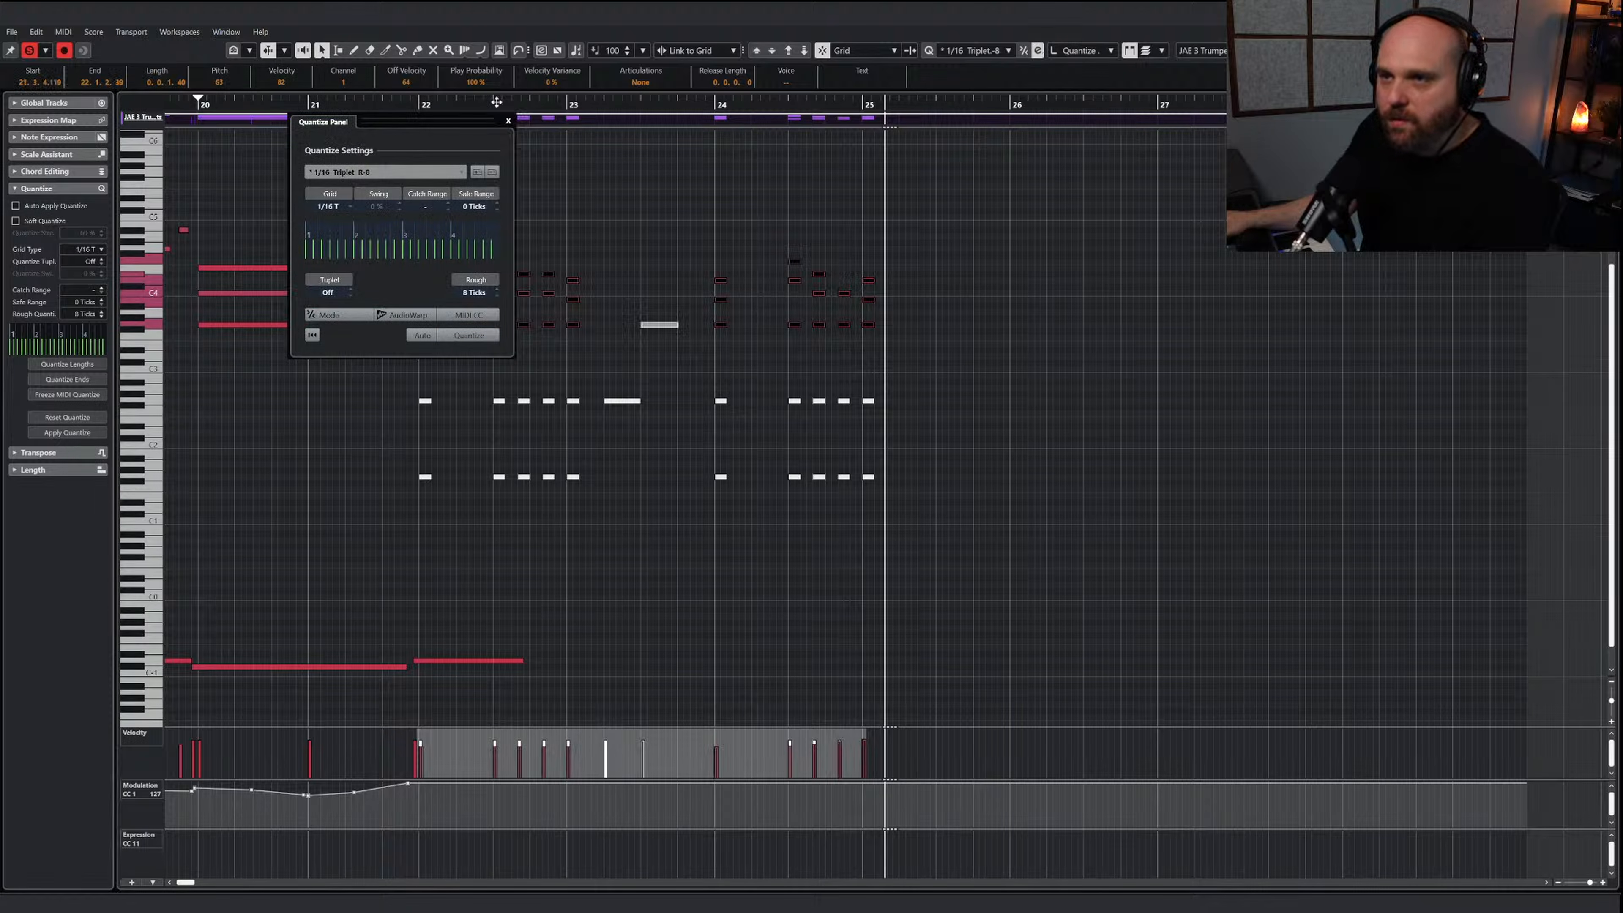
click(508, 121)
click(414, 107)
click(477, 206)
key(space)
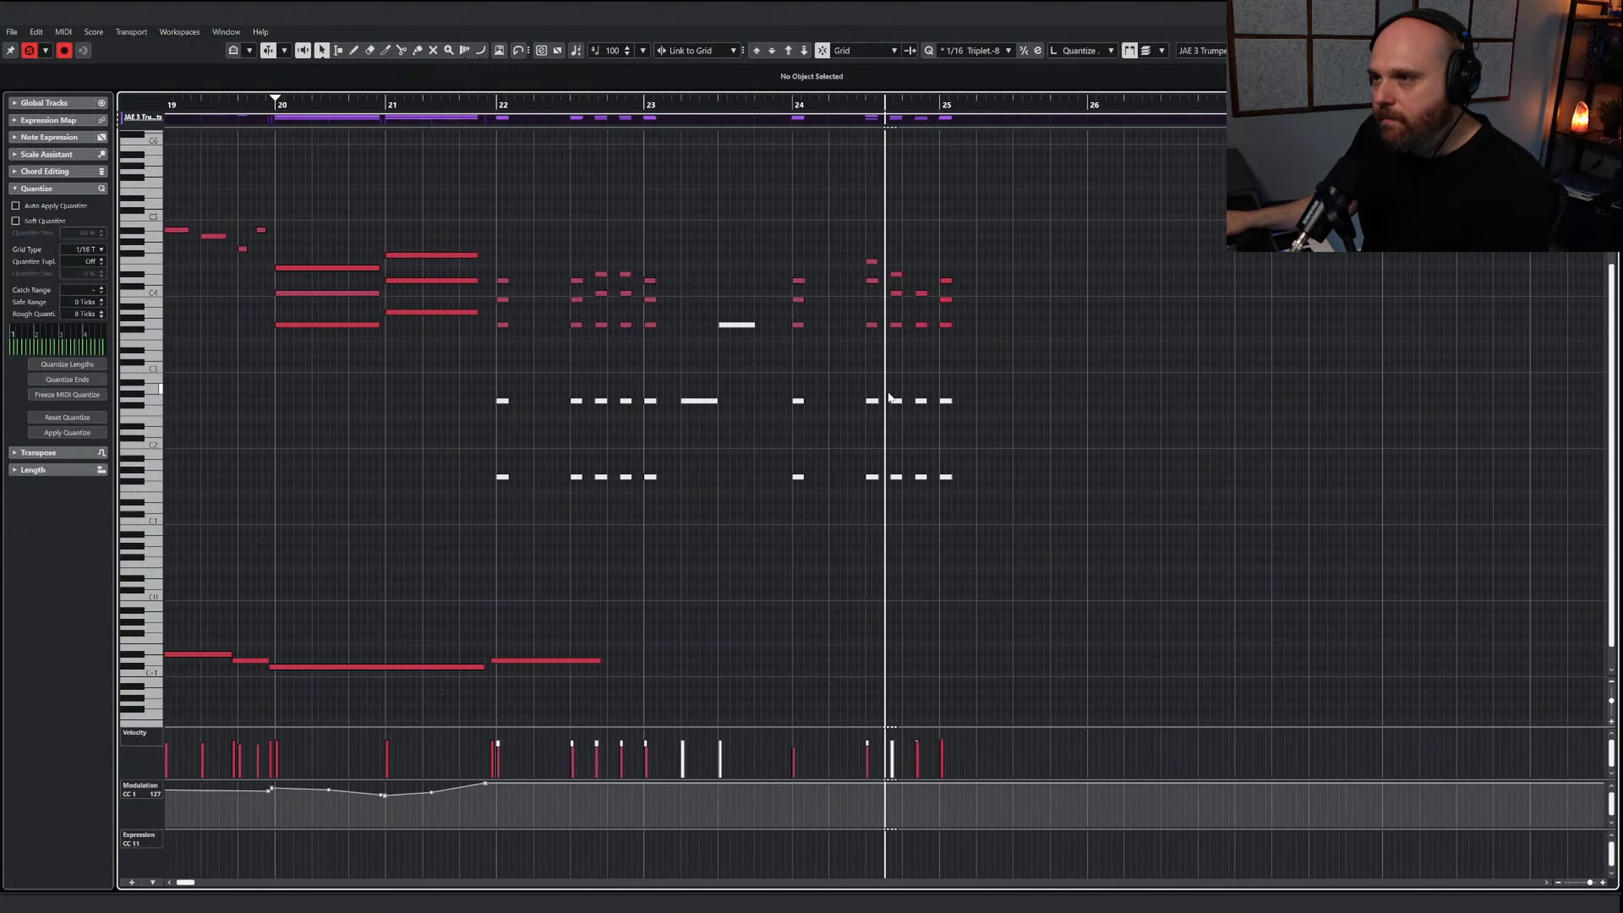
Copy the two muted low lines from the trumpet part and paste them into the TAL Lo Brass part at bar 22
drag(987, 508, 410, 391)
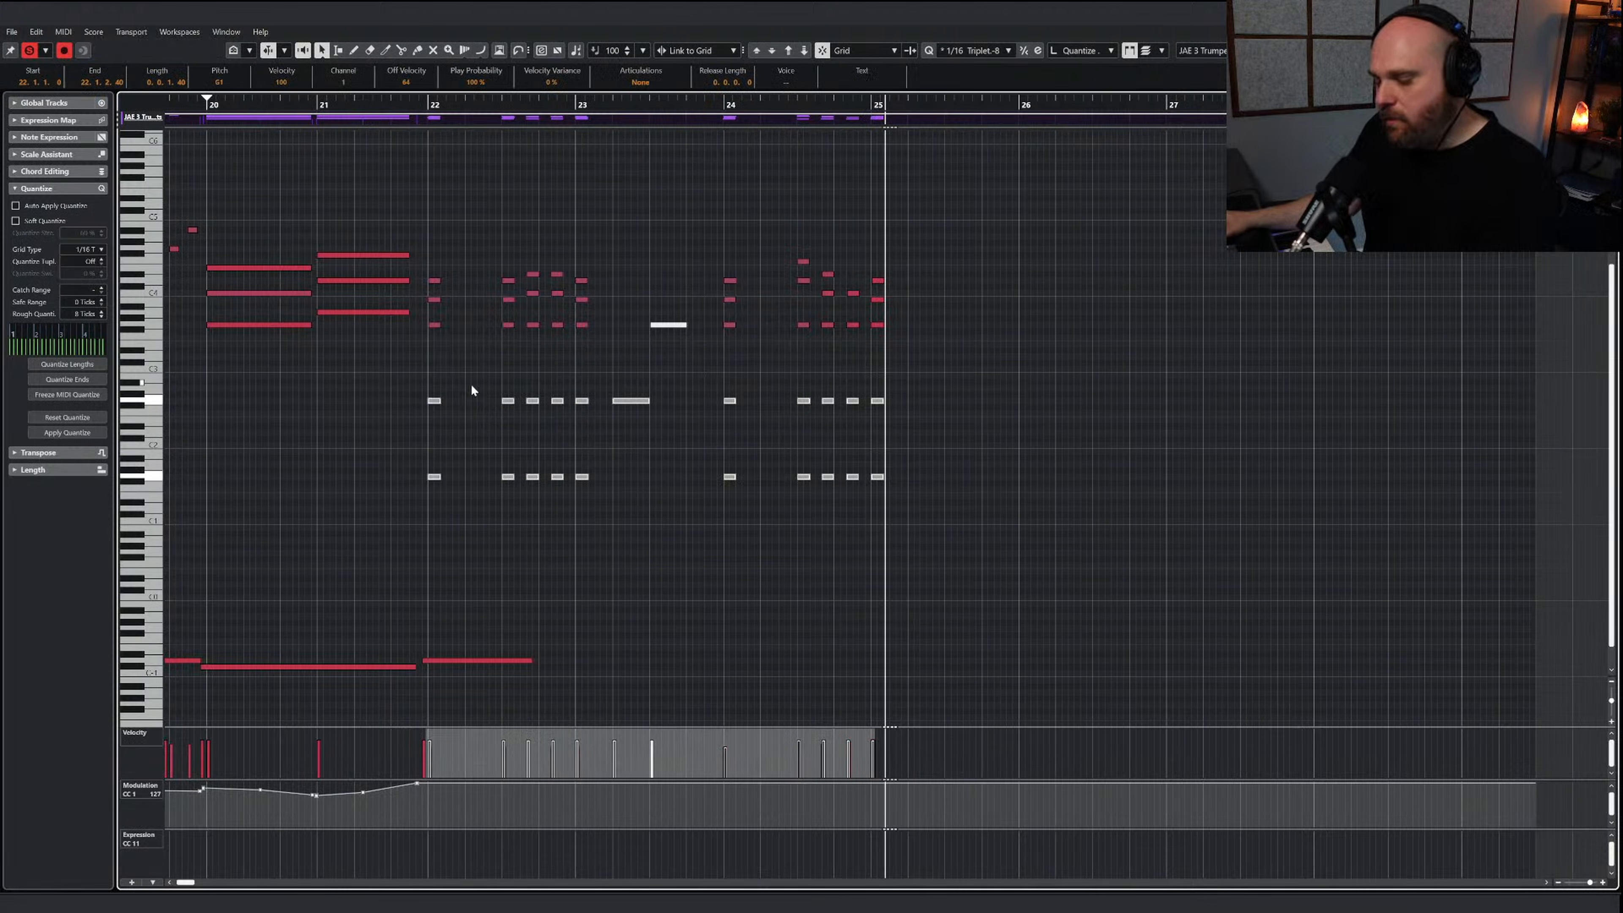
click(425, 105)
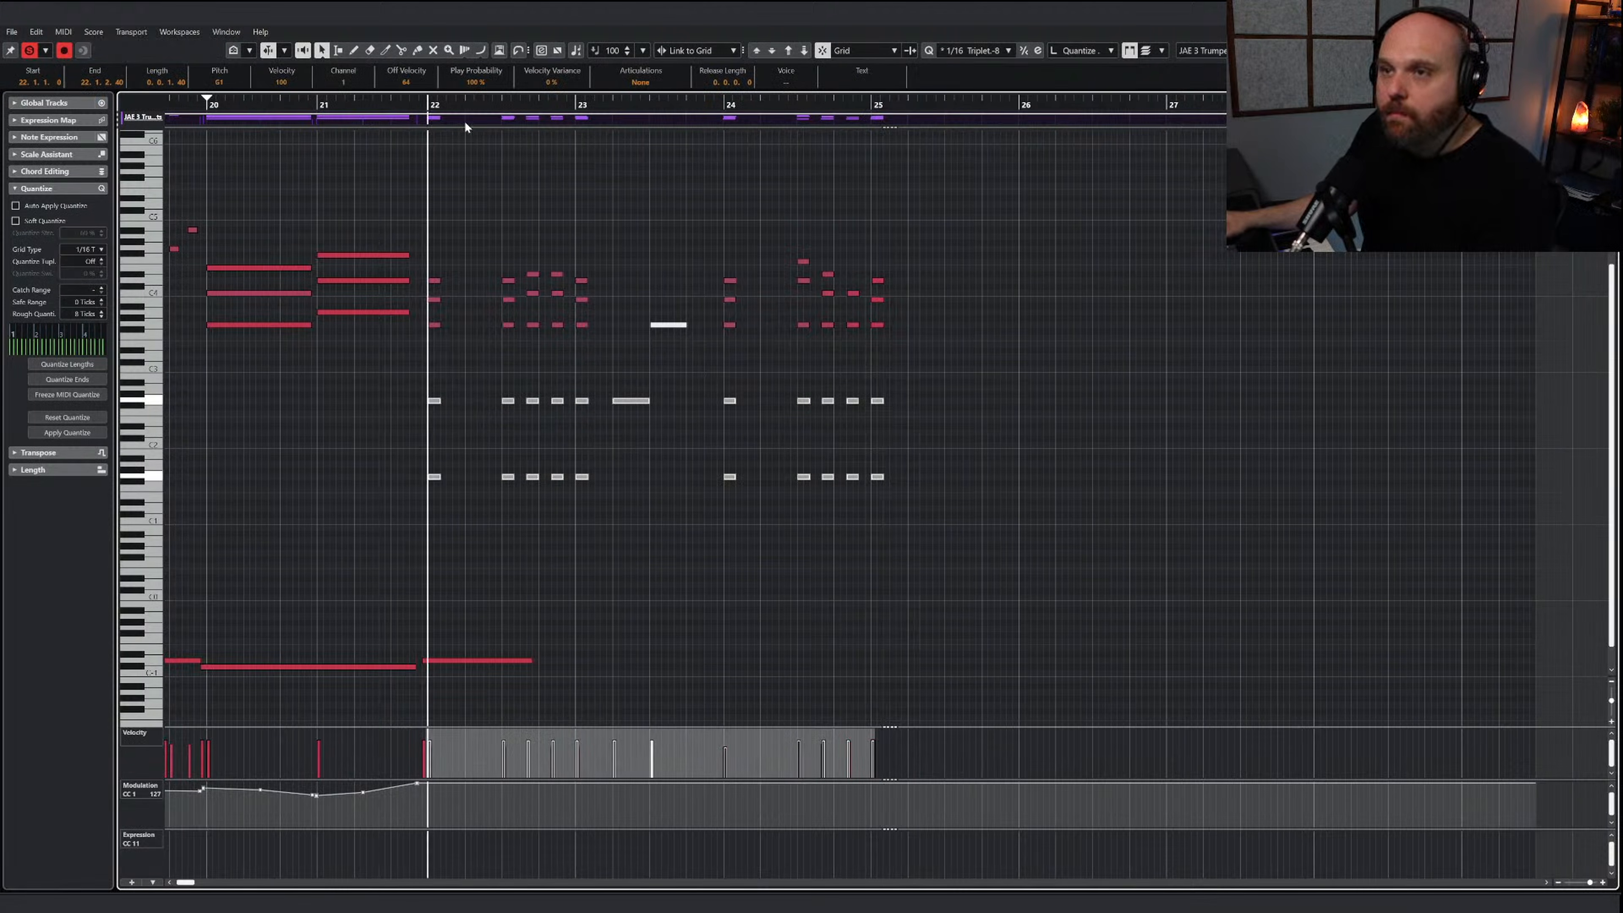
key(Return)
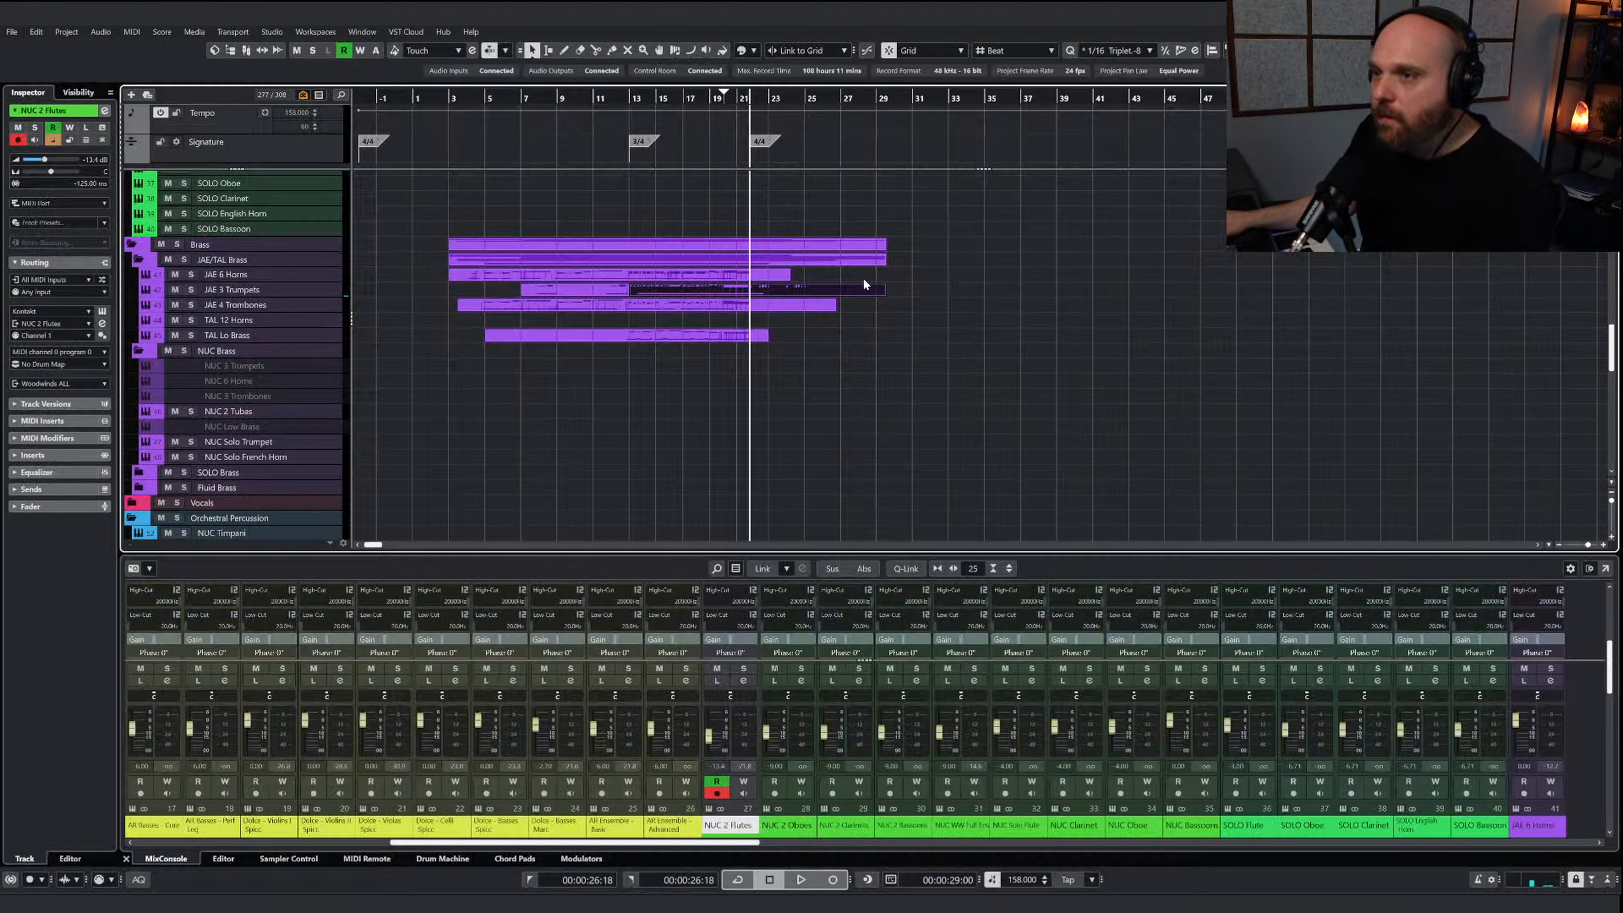
click(707, 335)
key(Return)
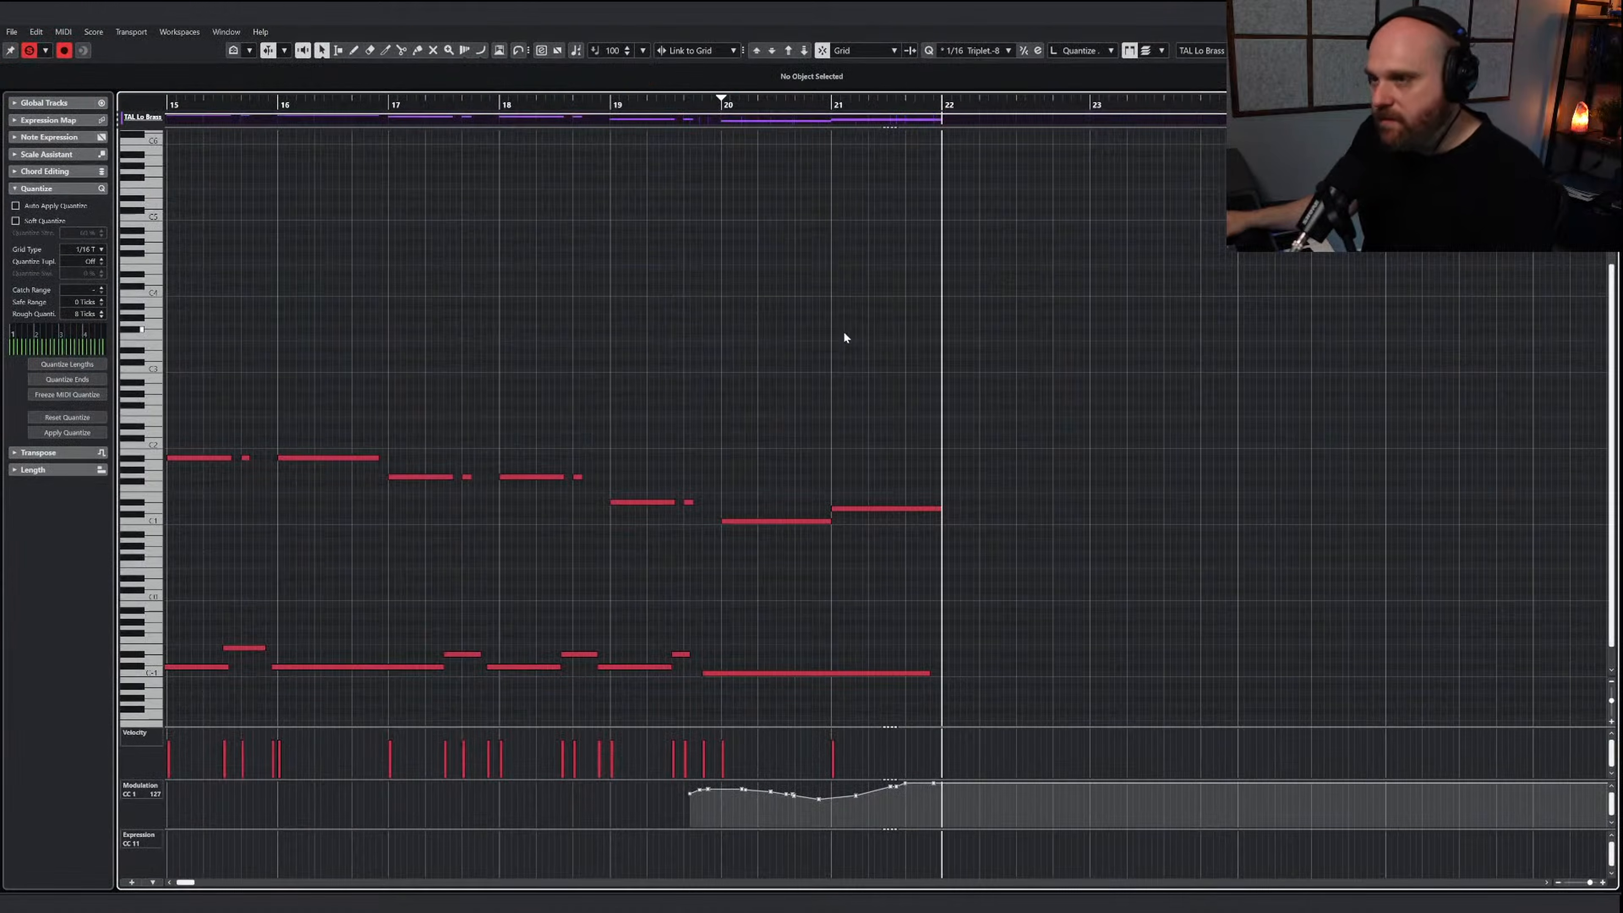
key(ctrl+v)
Unmute all the pasted low brass notes in bars 22 to 25
right_click(990, 370)
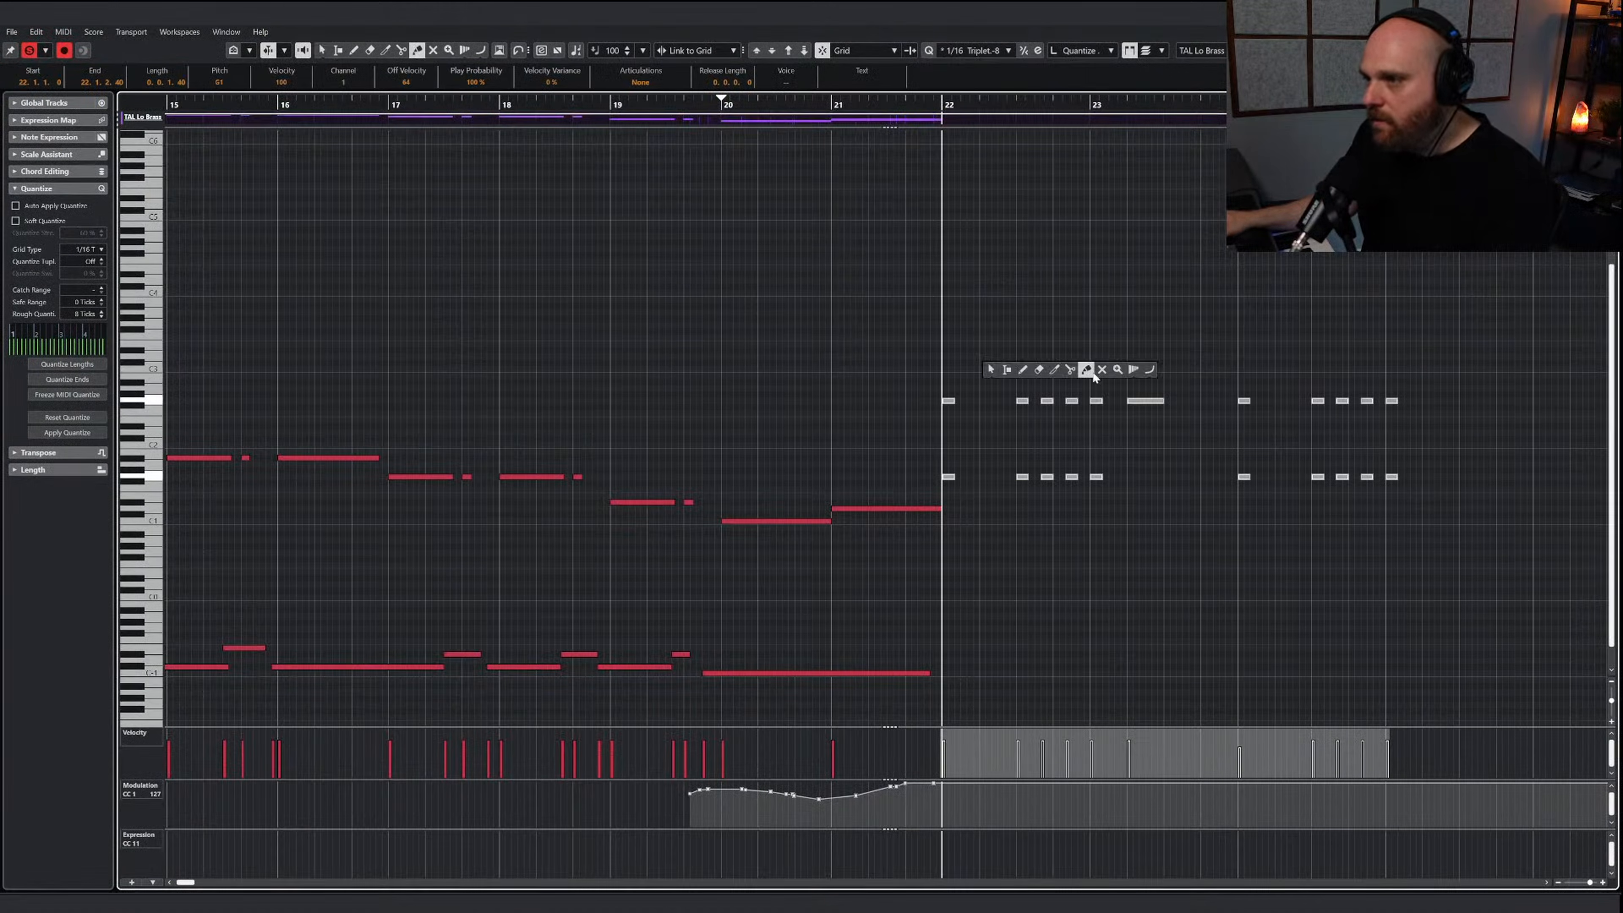
drag(1507, 519, 948, 374)
right_click(1012, 496)
click(1014, 497)
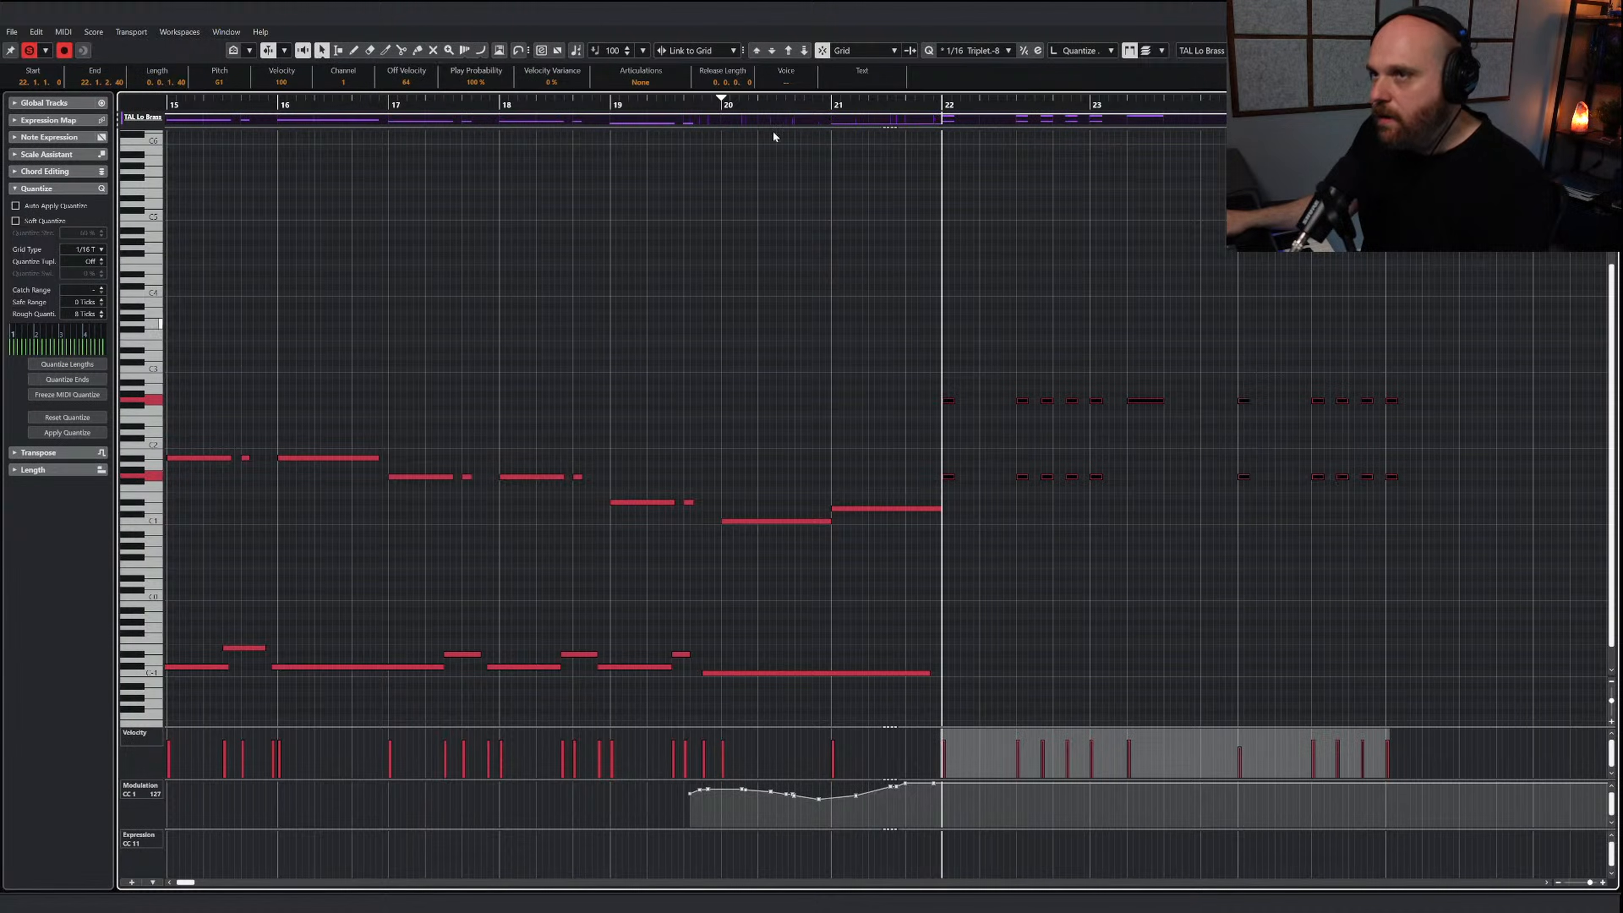
Transpose the pasted low brass notes down an octave and remove the lower of the two lines
click(802, 52)
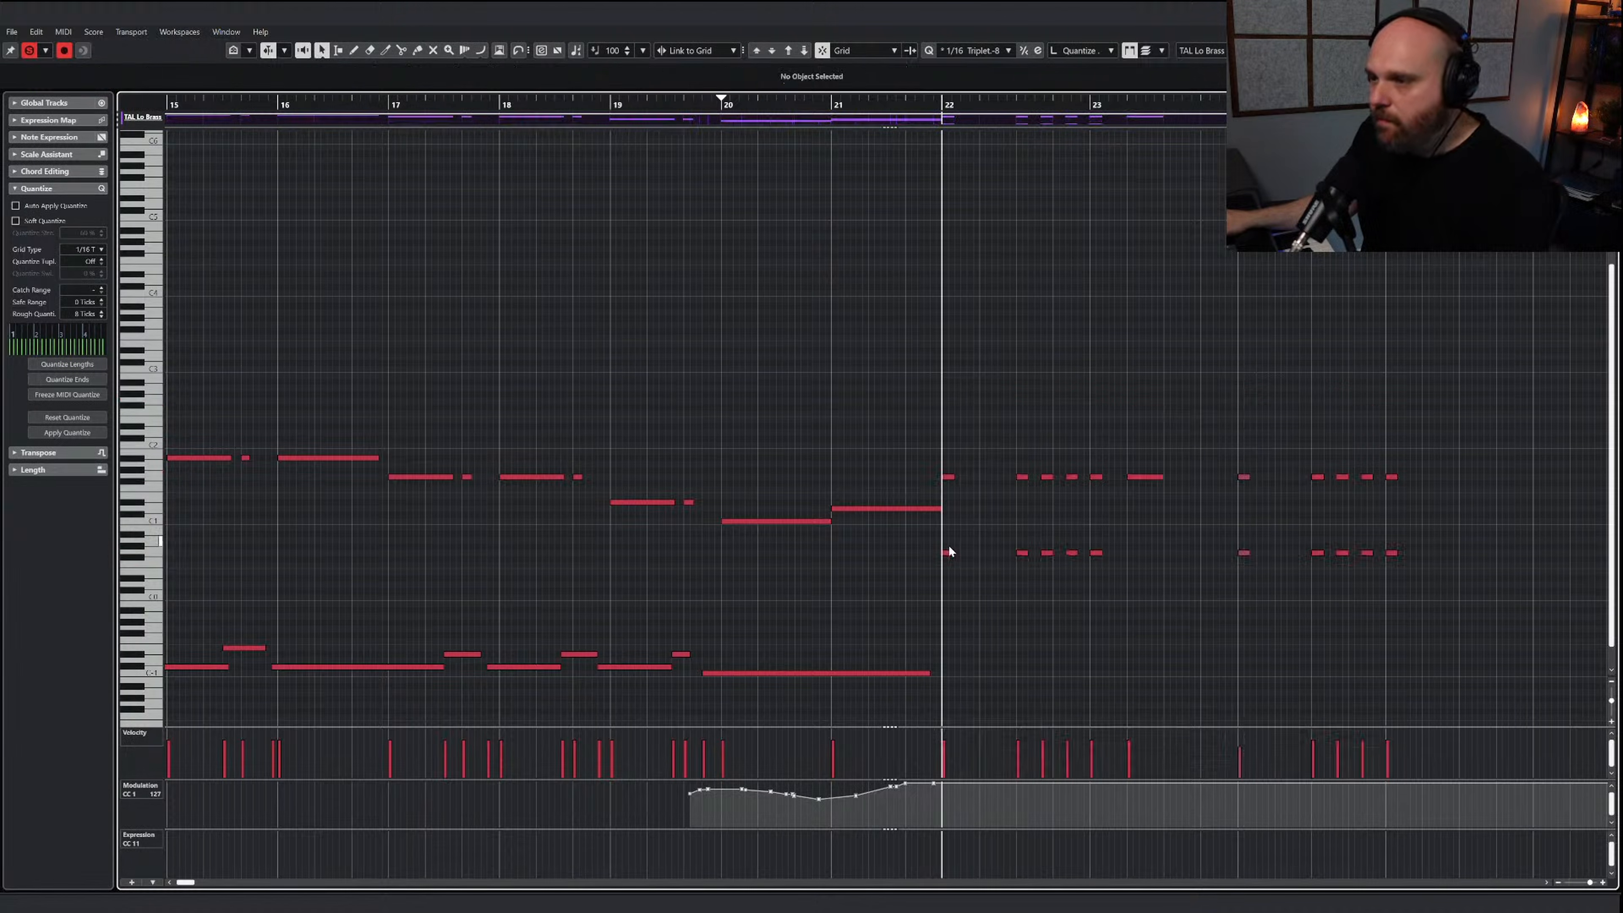
drag(955, 530, 1410, 592)
key(shift+Up)
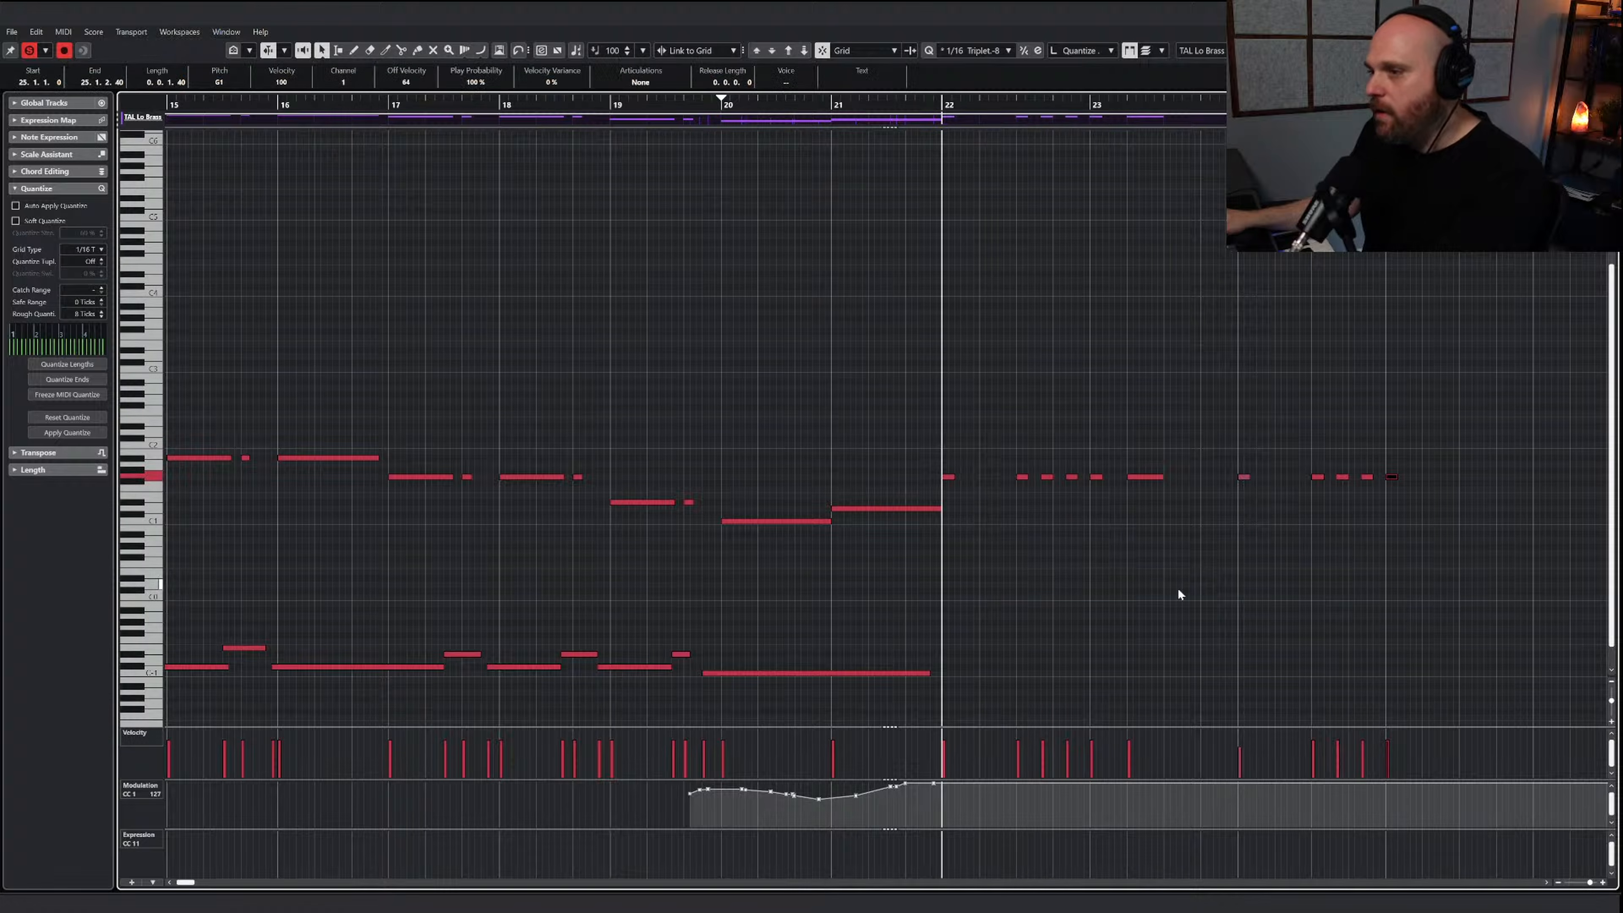
Look up the Talos Low Brass keyswitches and draw an E-1 Staccatissimo keyswitch note from just before bar 22
click(1043, 579)
key(e)
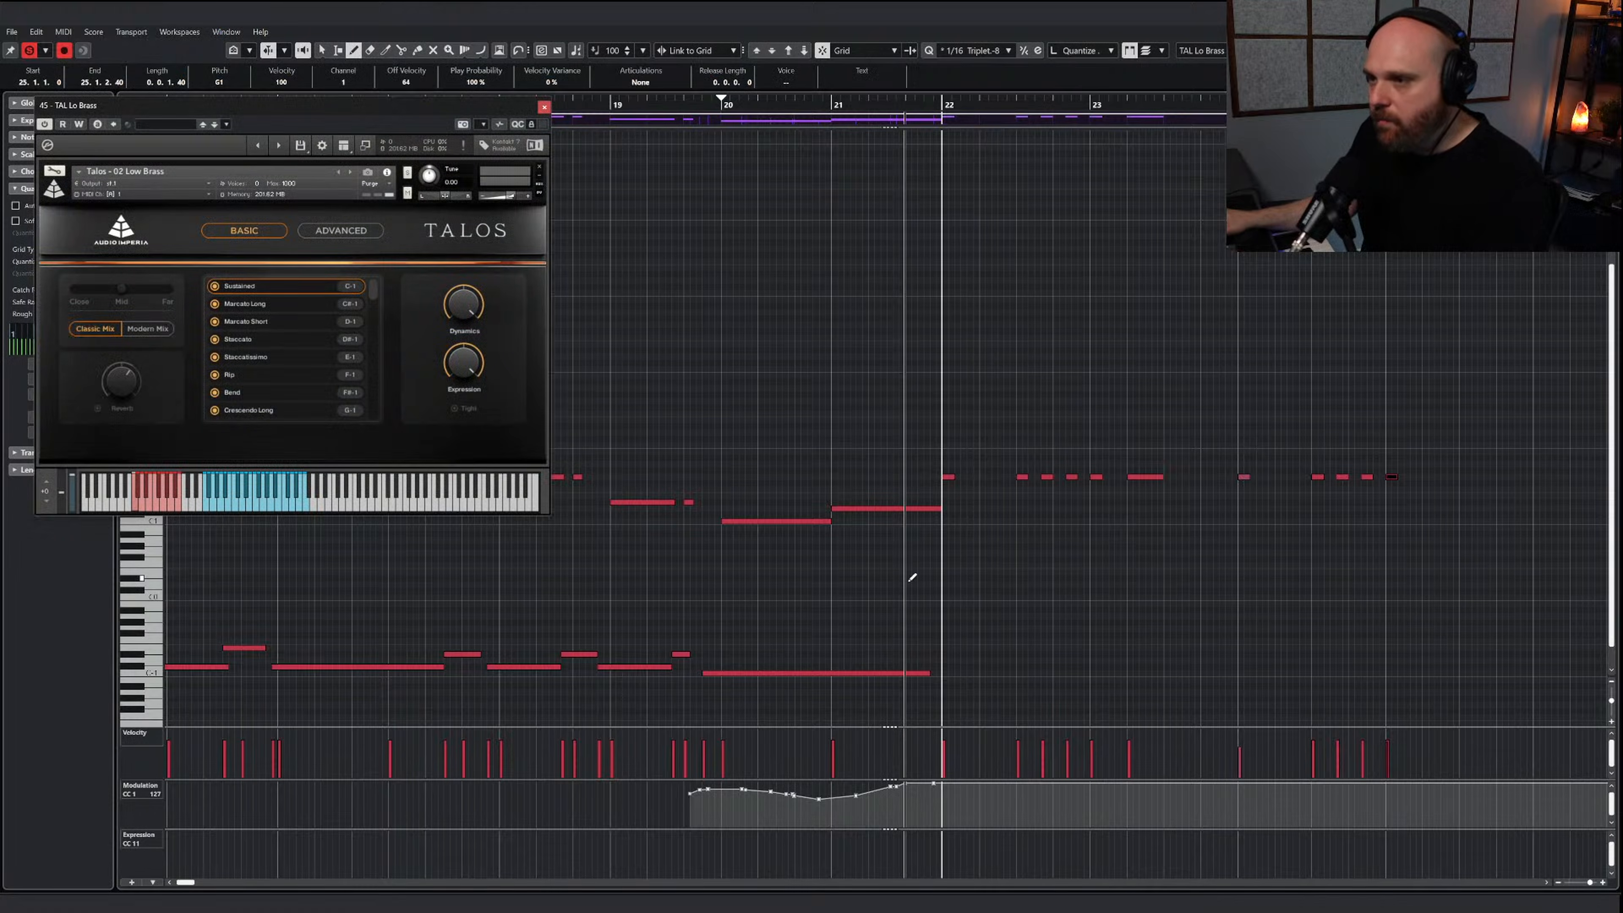
mouse_move(937, 659)
mouse_down()
mouse_move(1030, 660)
mouse_move(1025, 645)
mouse_up()
click(544, 107)
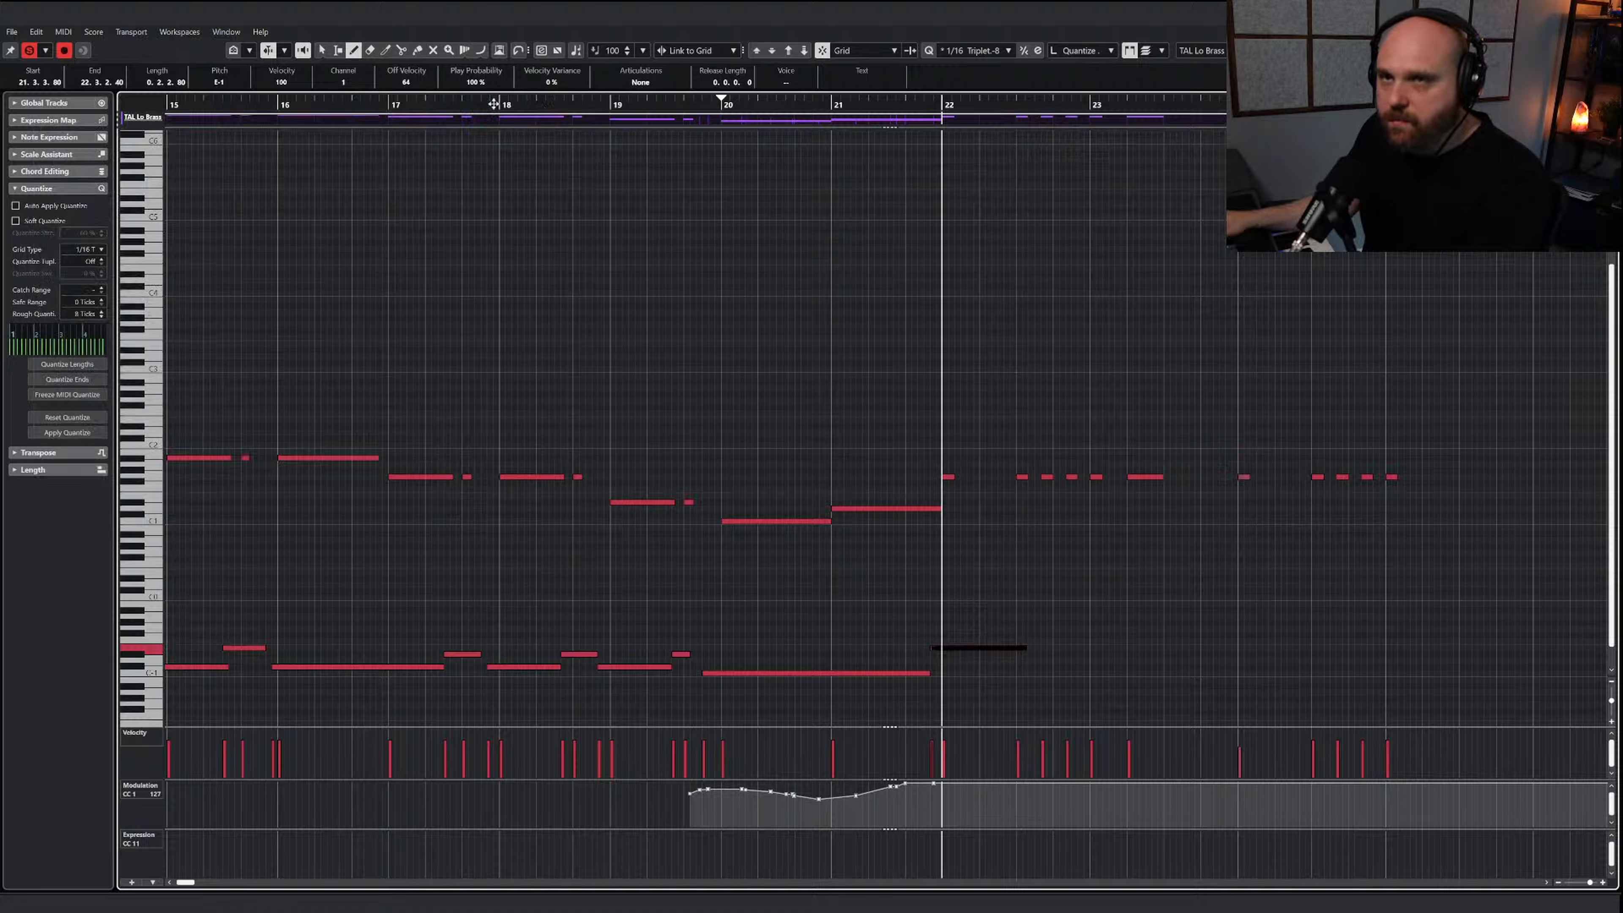
Turn off editor solo and play the low brass line in context with the other parts
click(31, 50)
key(1)
click(823, 380)
key(space)
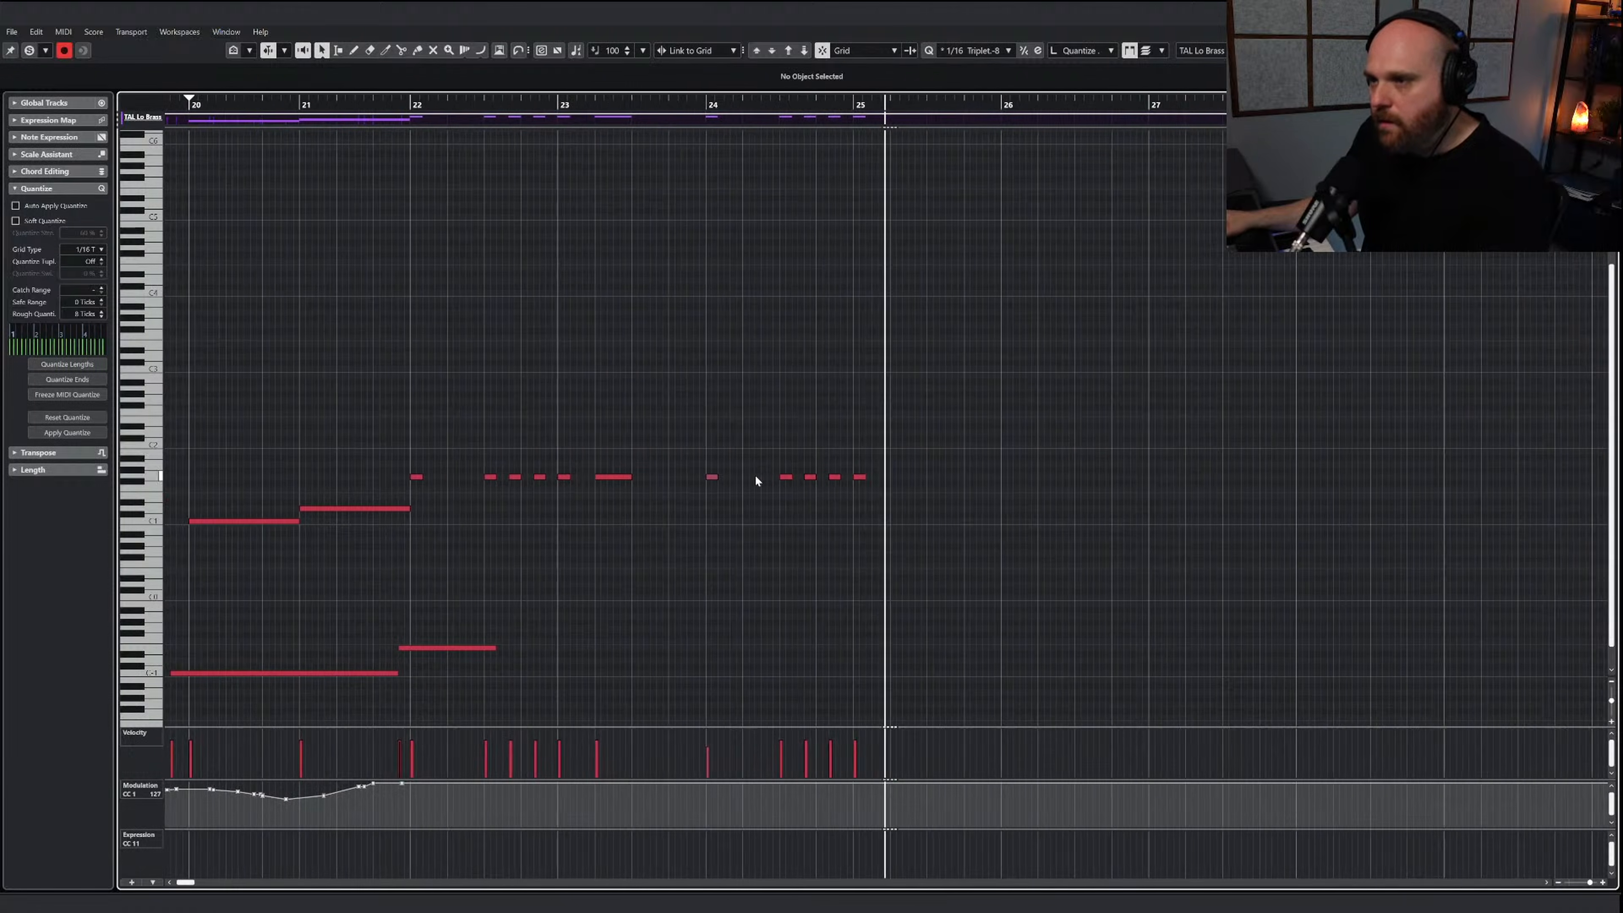
right_click(540, 350)
key(space)
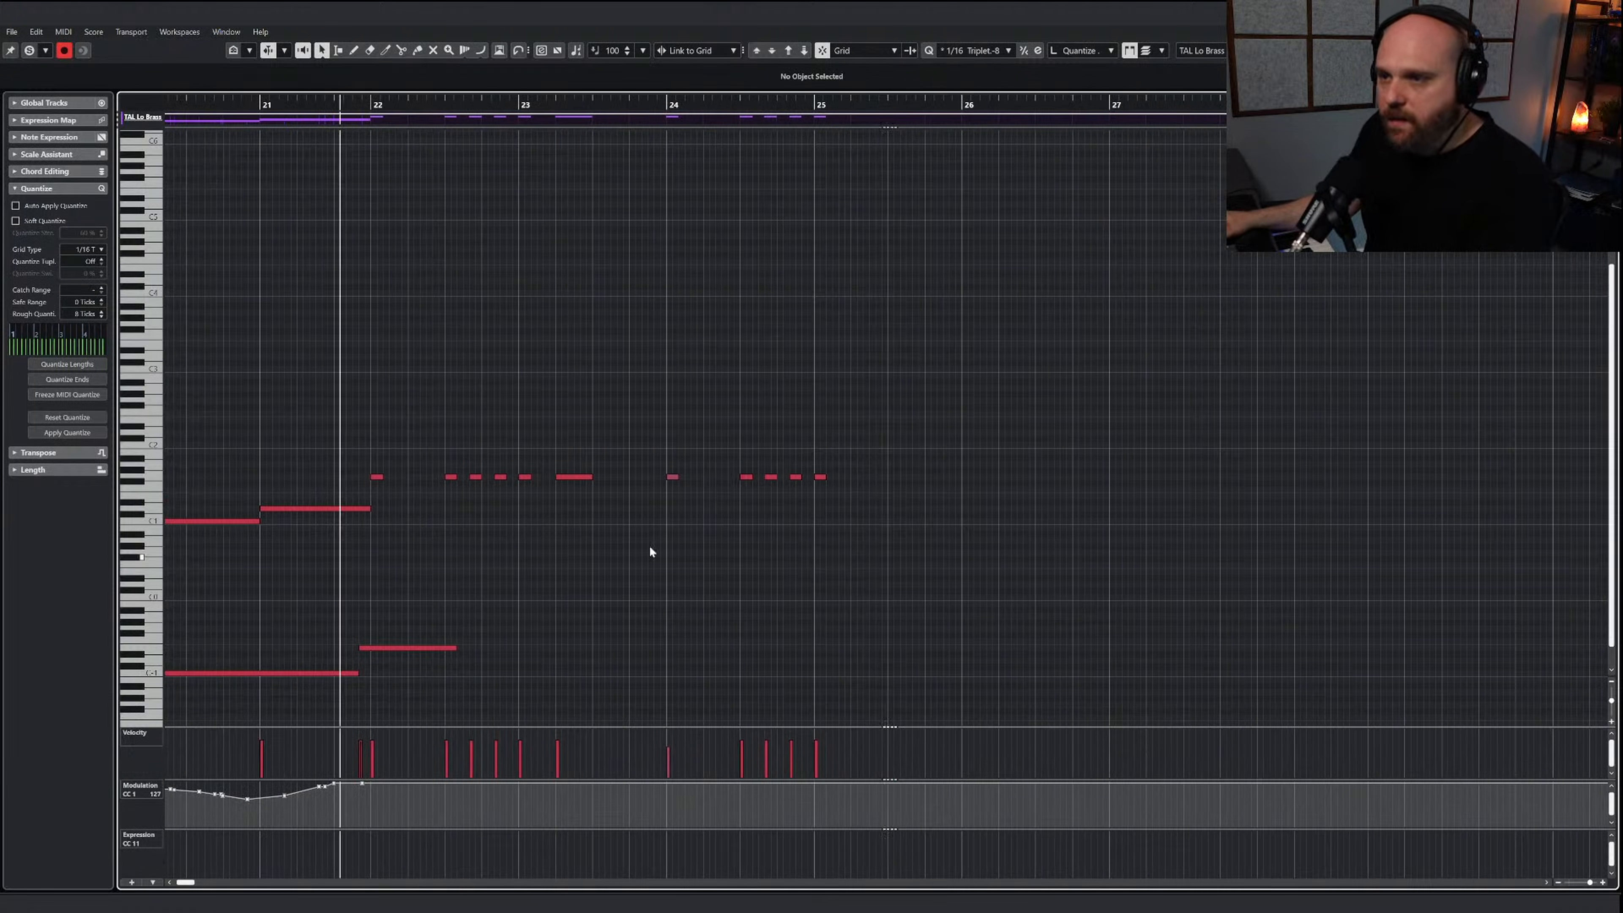
key(space)
Try muting the long low brass note in bar 23, and undo the mute
right_click(960, 569)
click(1057, 570)
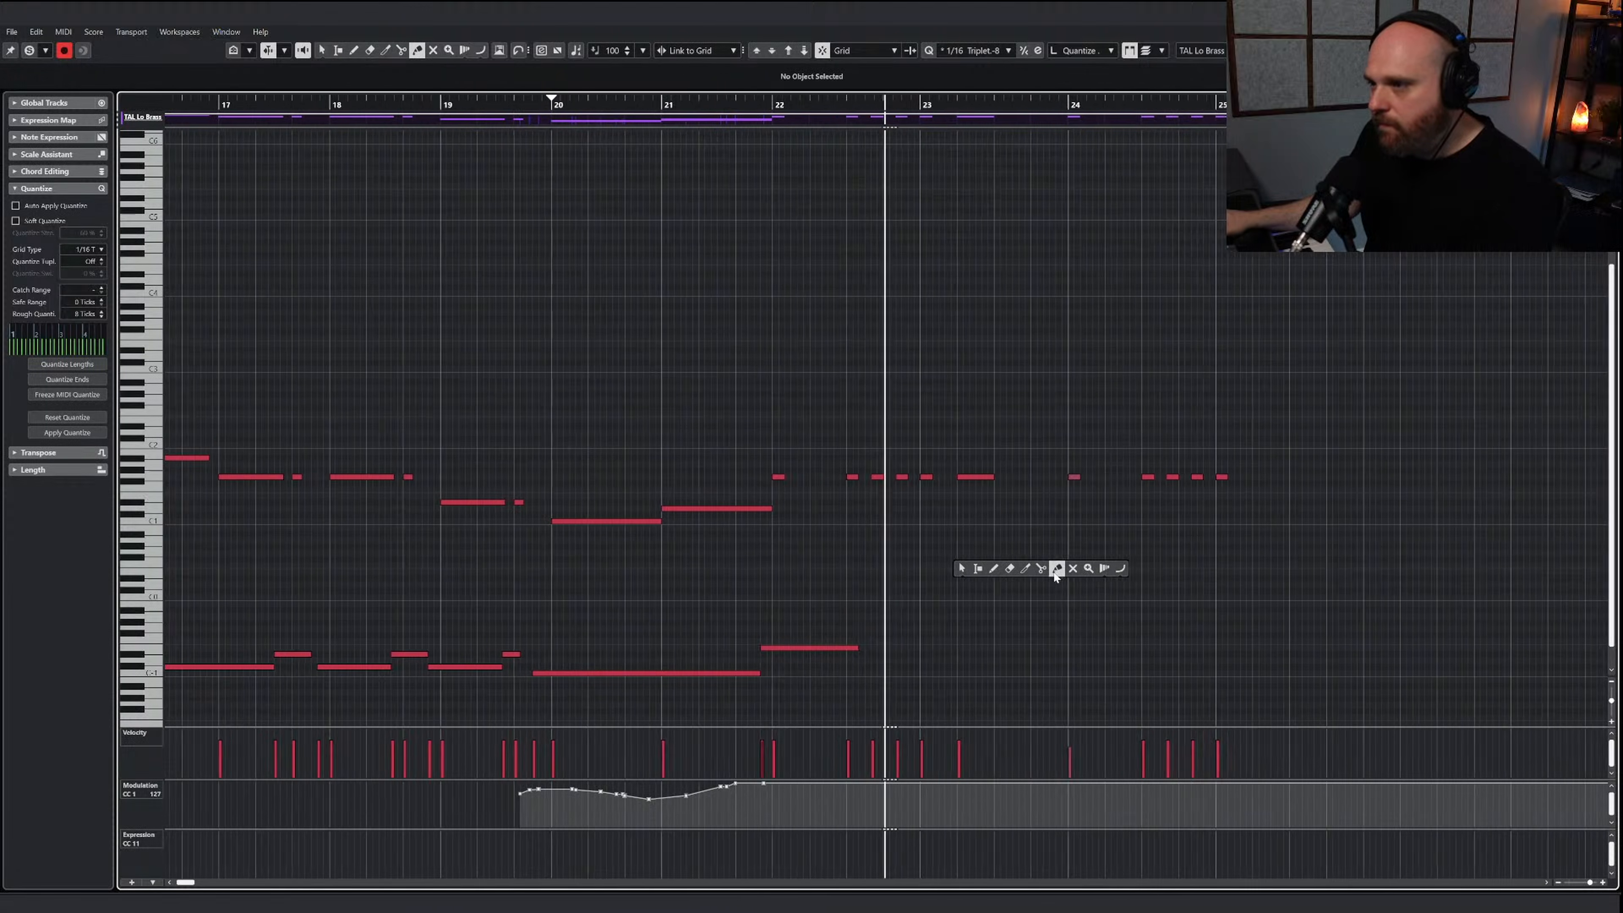
click(1072, 568)
key(space)
click(862, 476)
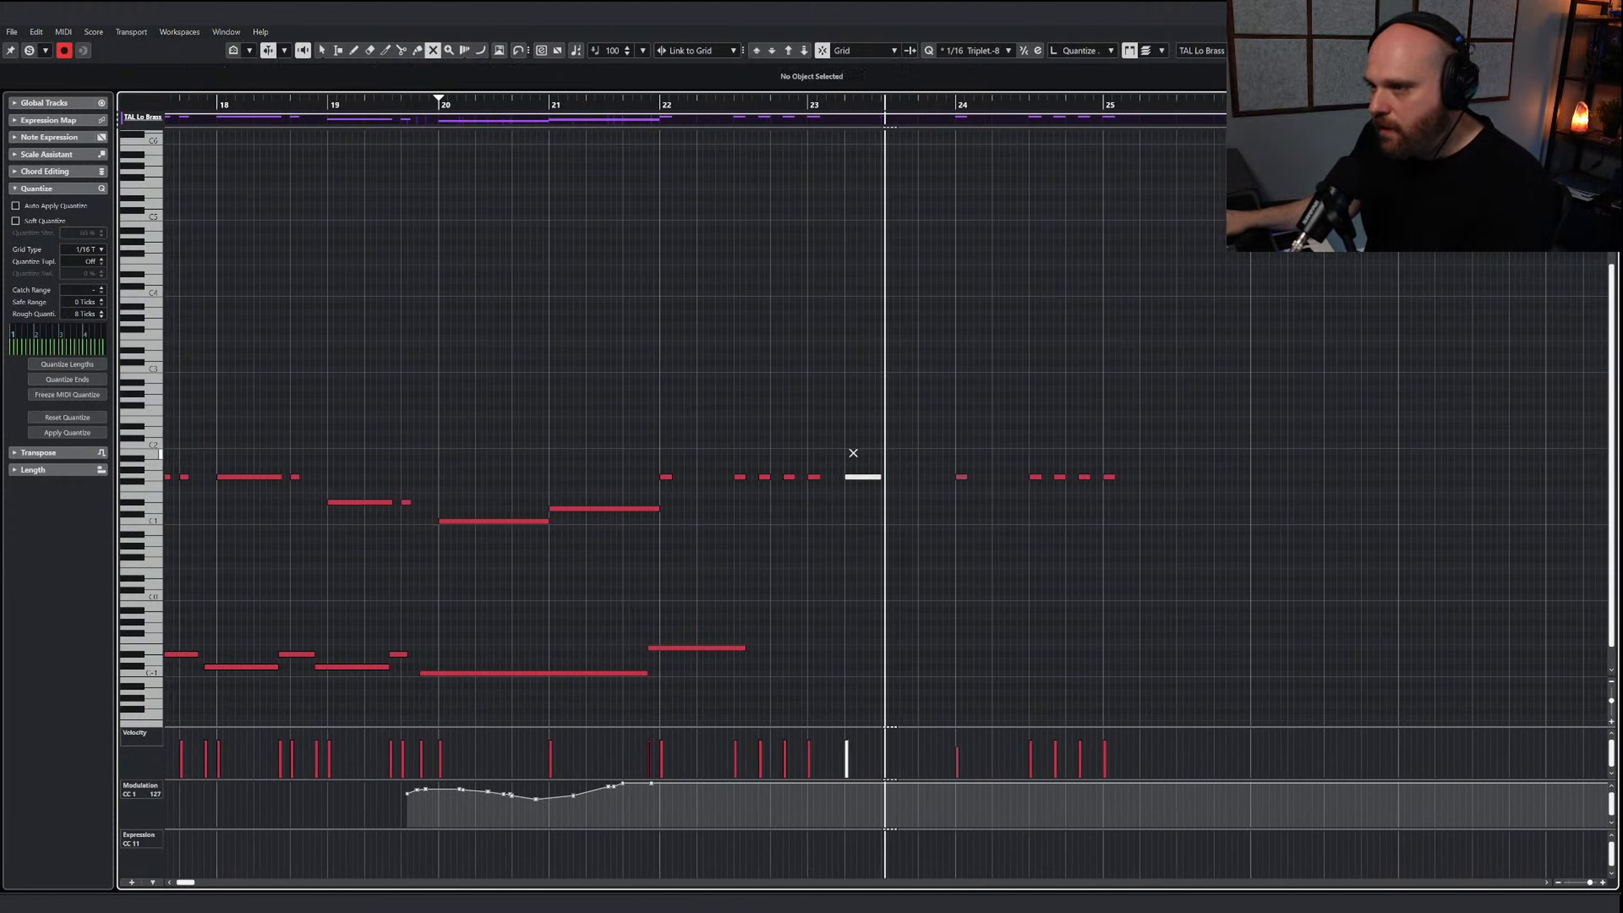
key(ctrl+z)
Copy the low brass notes in bars 22 to 25, set the play position to bar 22 and leave the editor
key(1)
click(660, 102)
drag(1229, 546, 669, 442)
key(j)
click(660, 104)
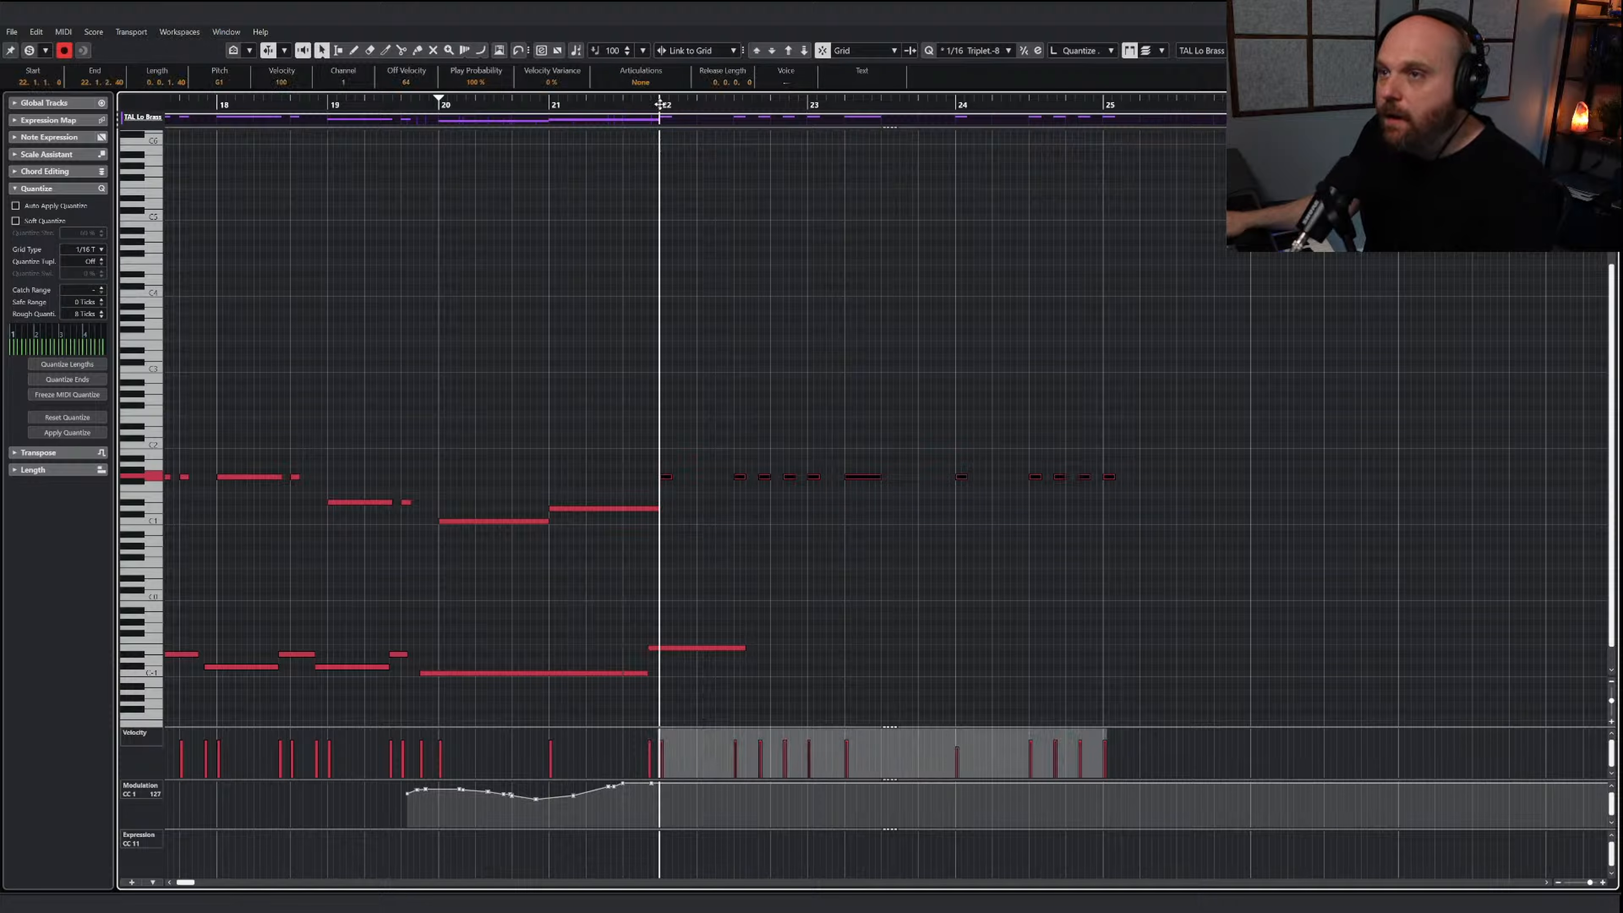
key(Return)
Lengthen the JAE 4 Trombones part past bar 27 and paste the low brass notes into it at bar 22
click(923, 320)
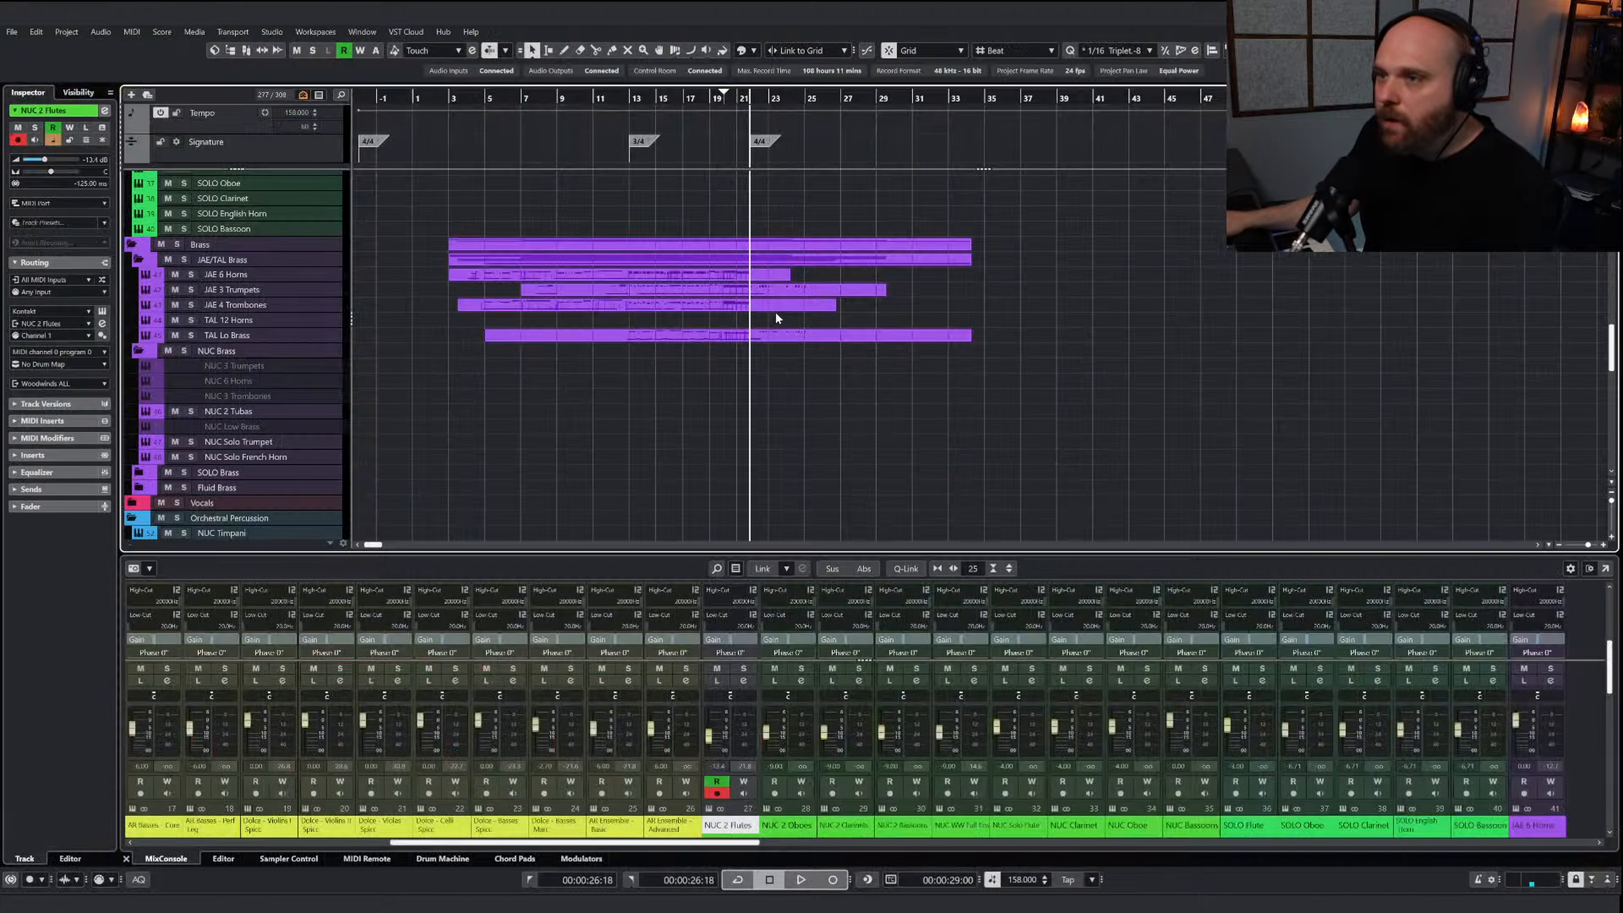
click(773, 310)
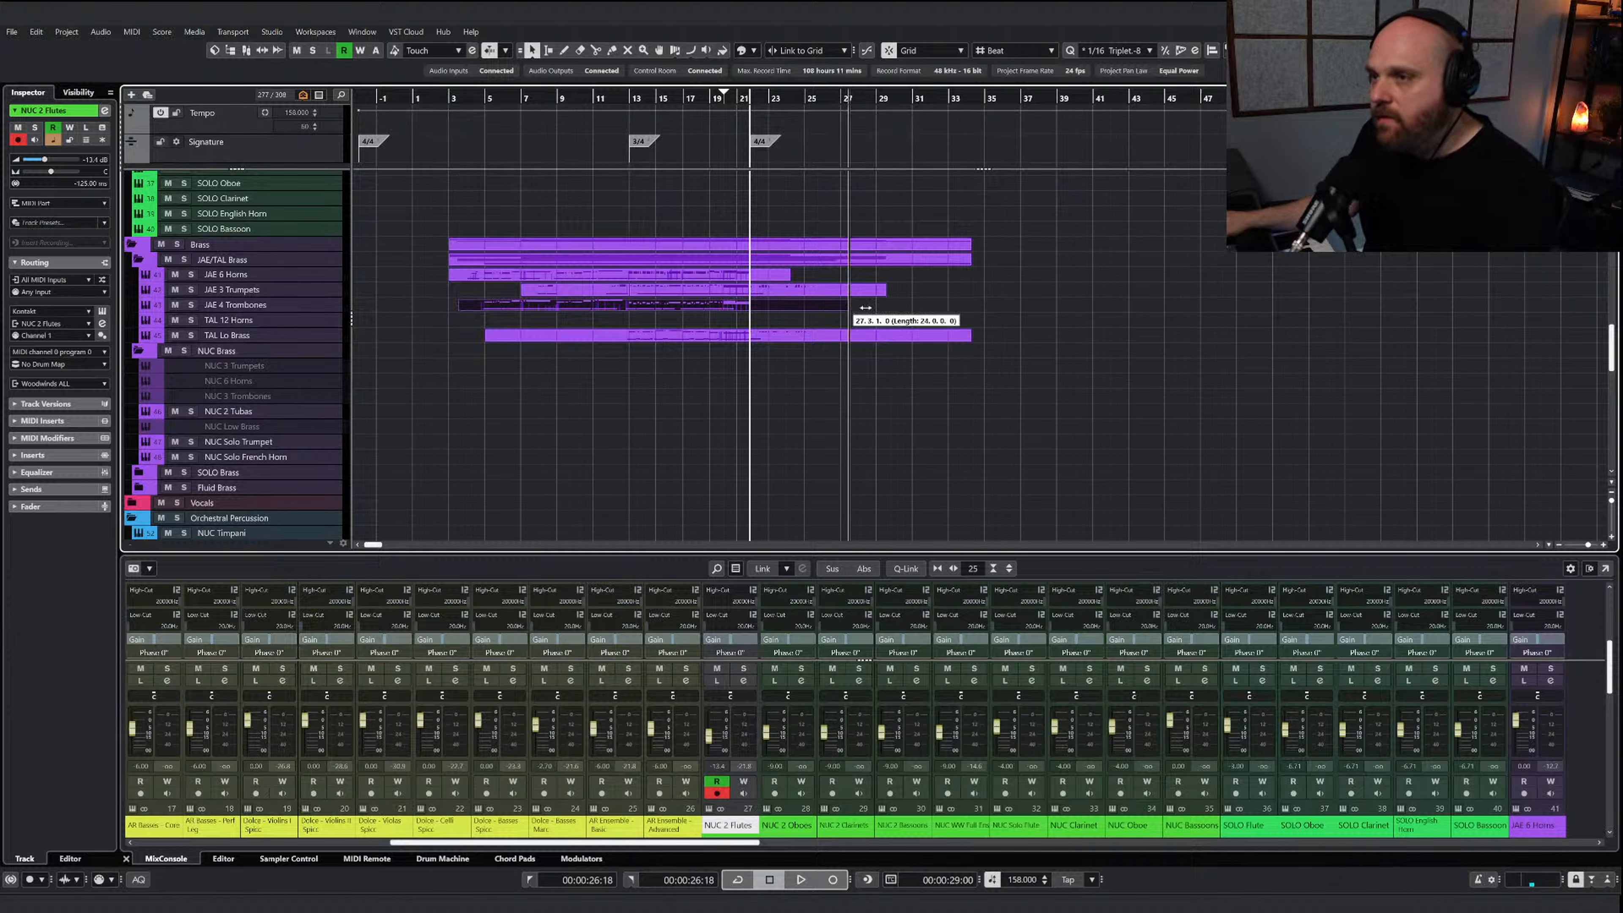
key(Return)
key(ctrl+v)
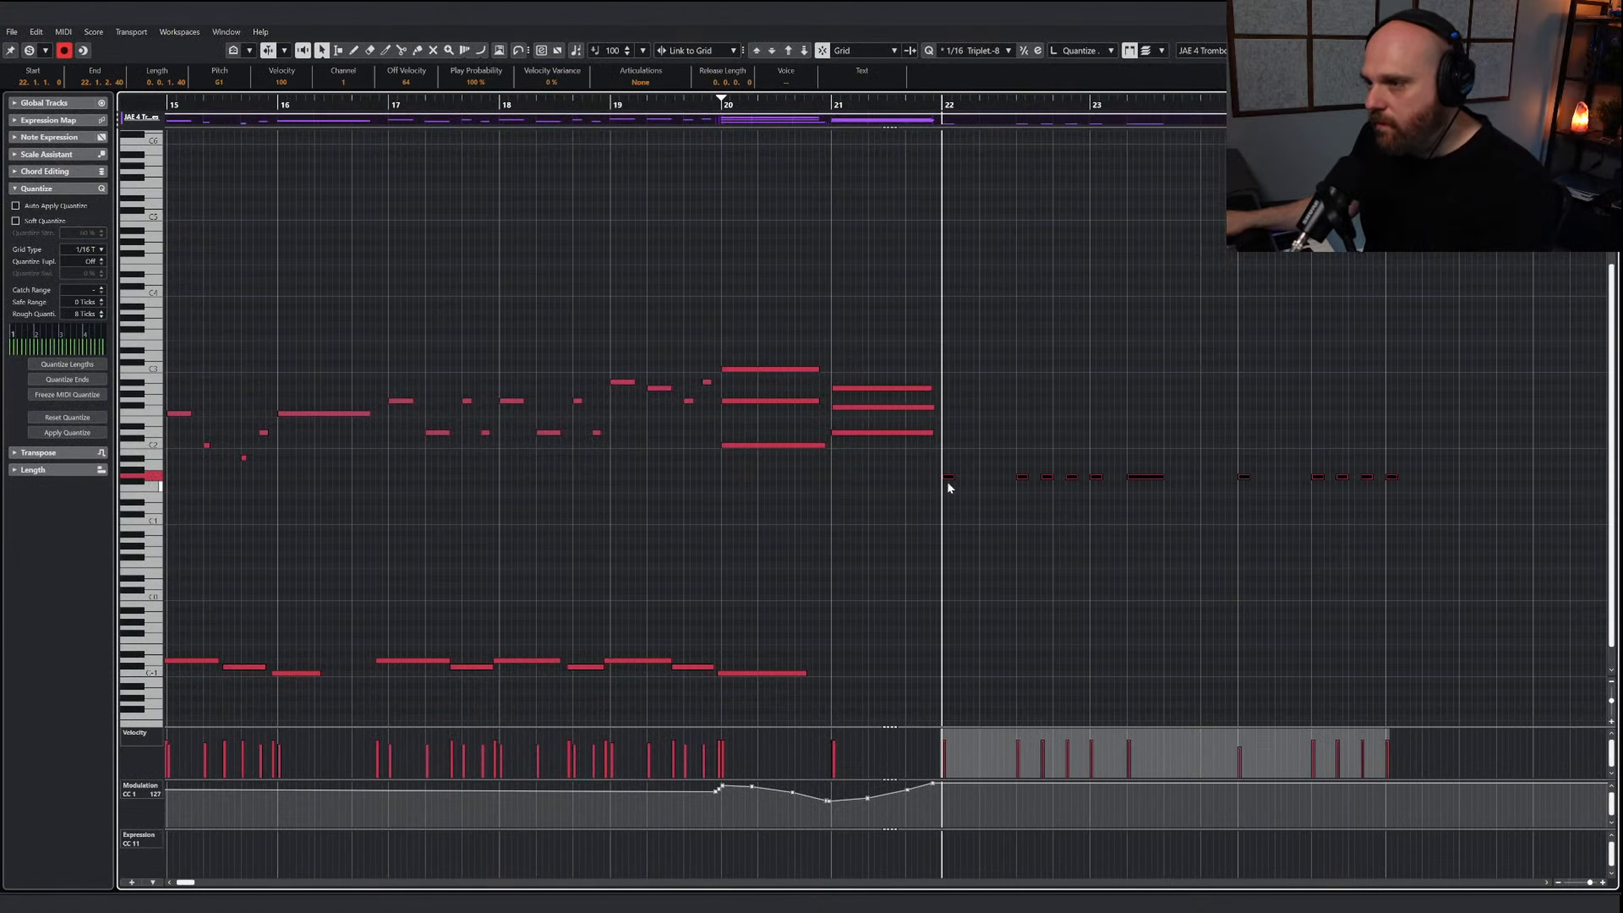
Duplicate the pasted trombone line one octave higher and play the passage
drag(950, 474, 954, 424)
drag(952, 403, 952, 401)
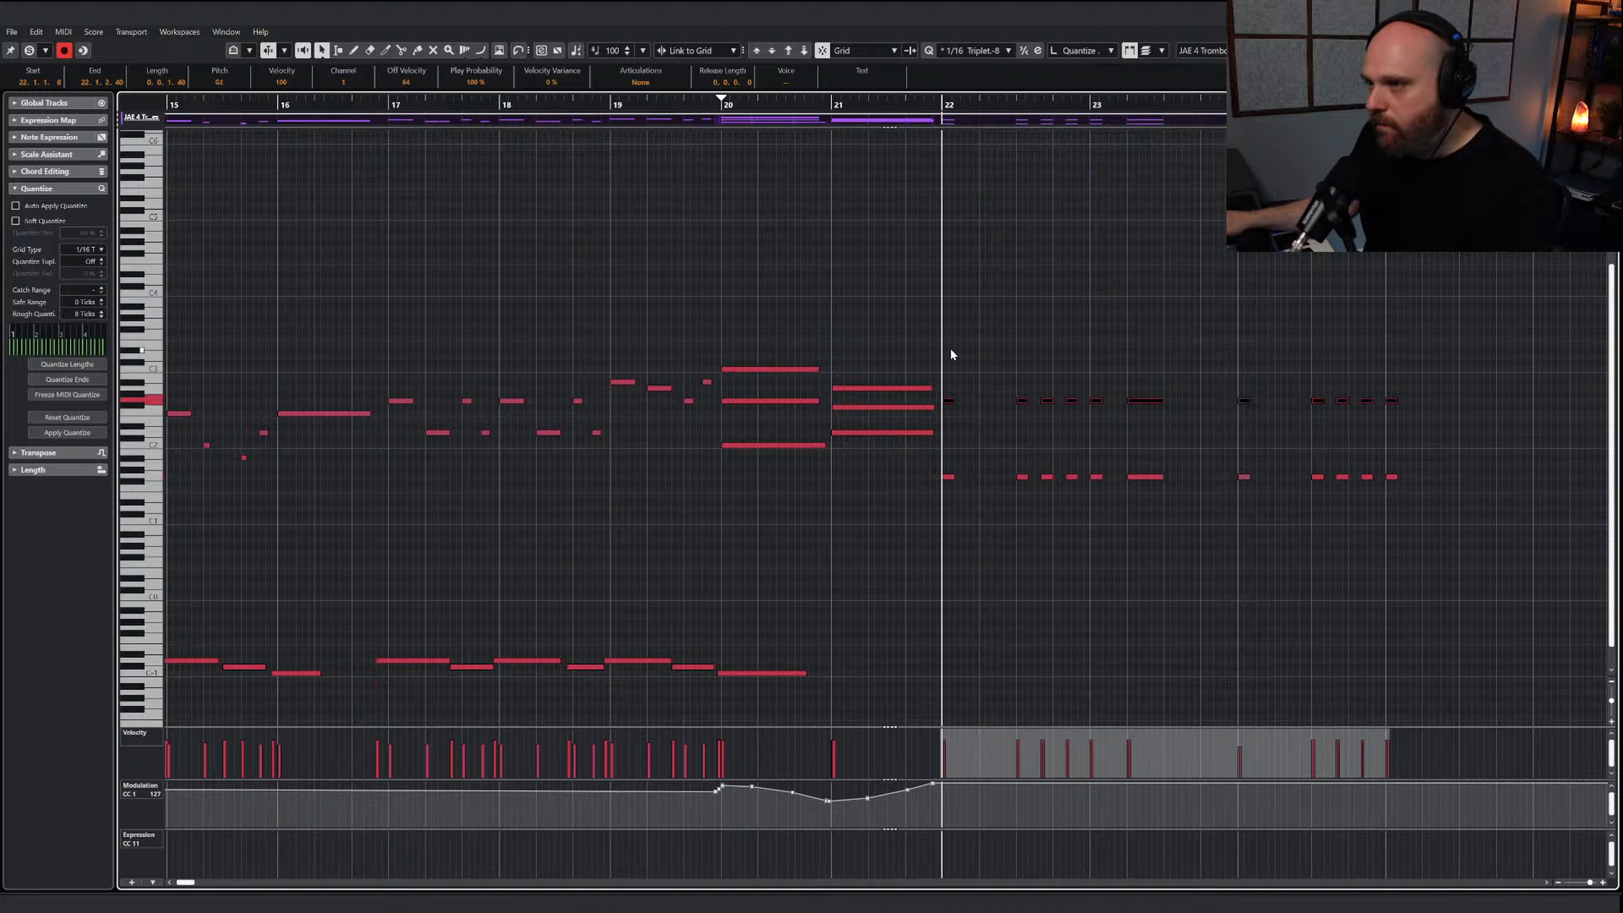
key(space)
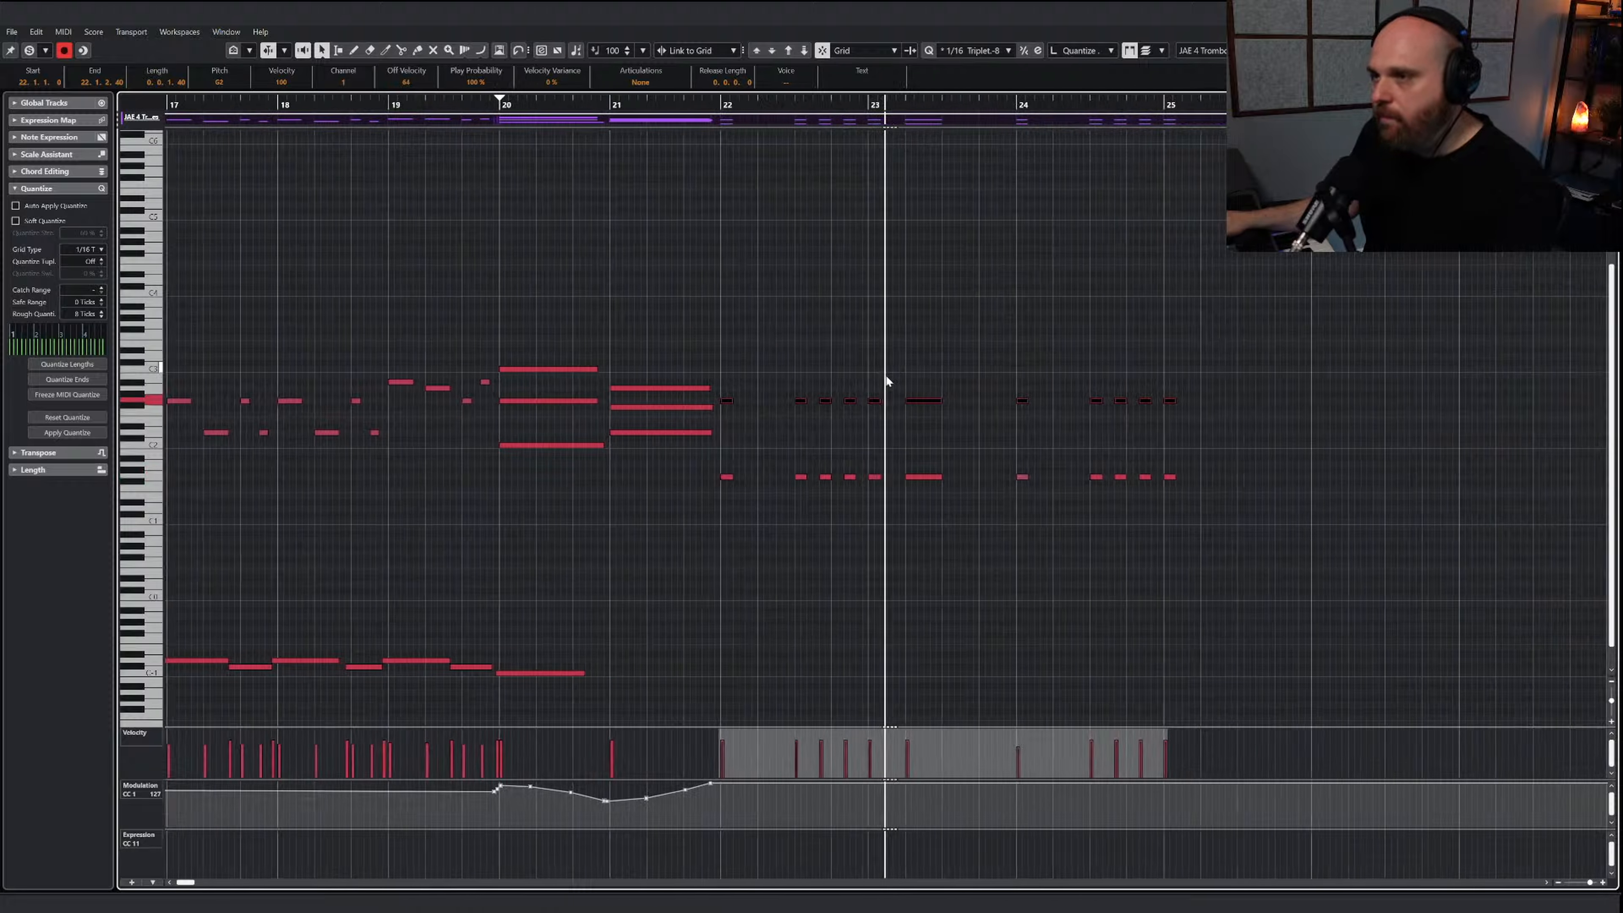
Mute the two long trombone notes in bar 23 and play from bar 22
right_click(844, 426)
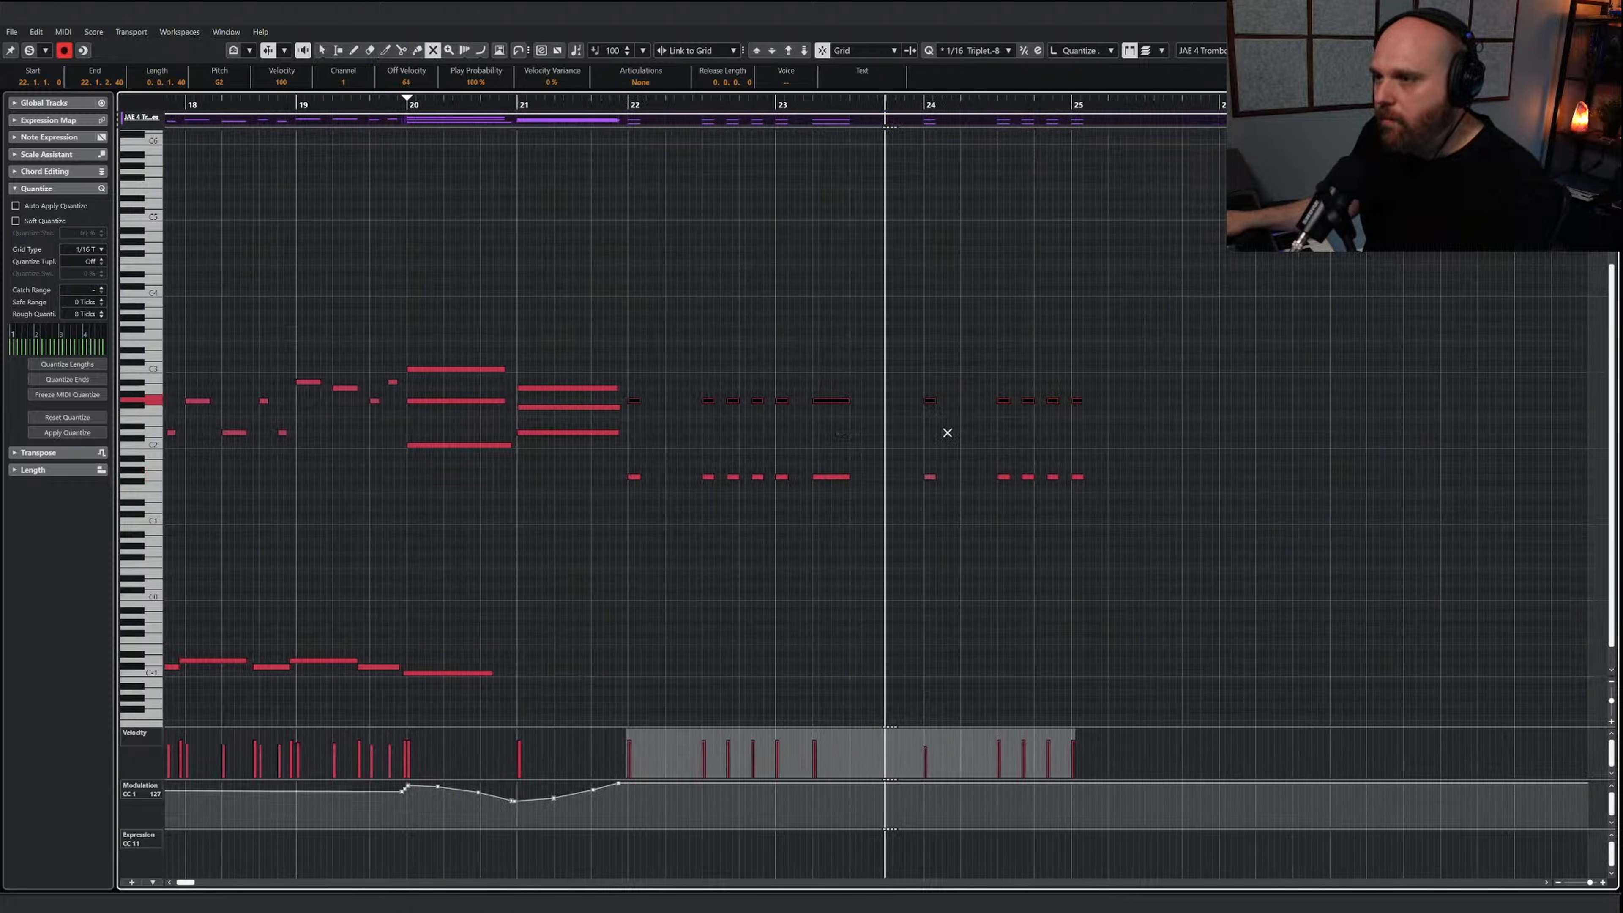
drag(830, 372, 840, 503)
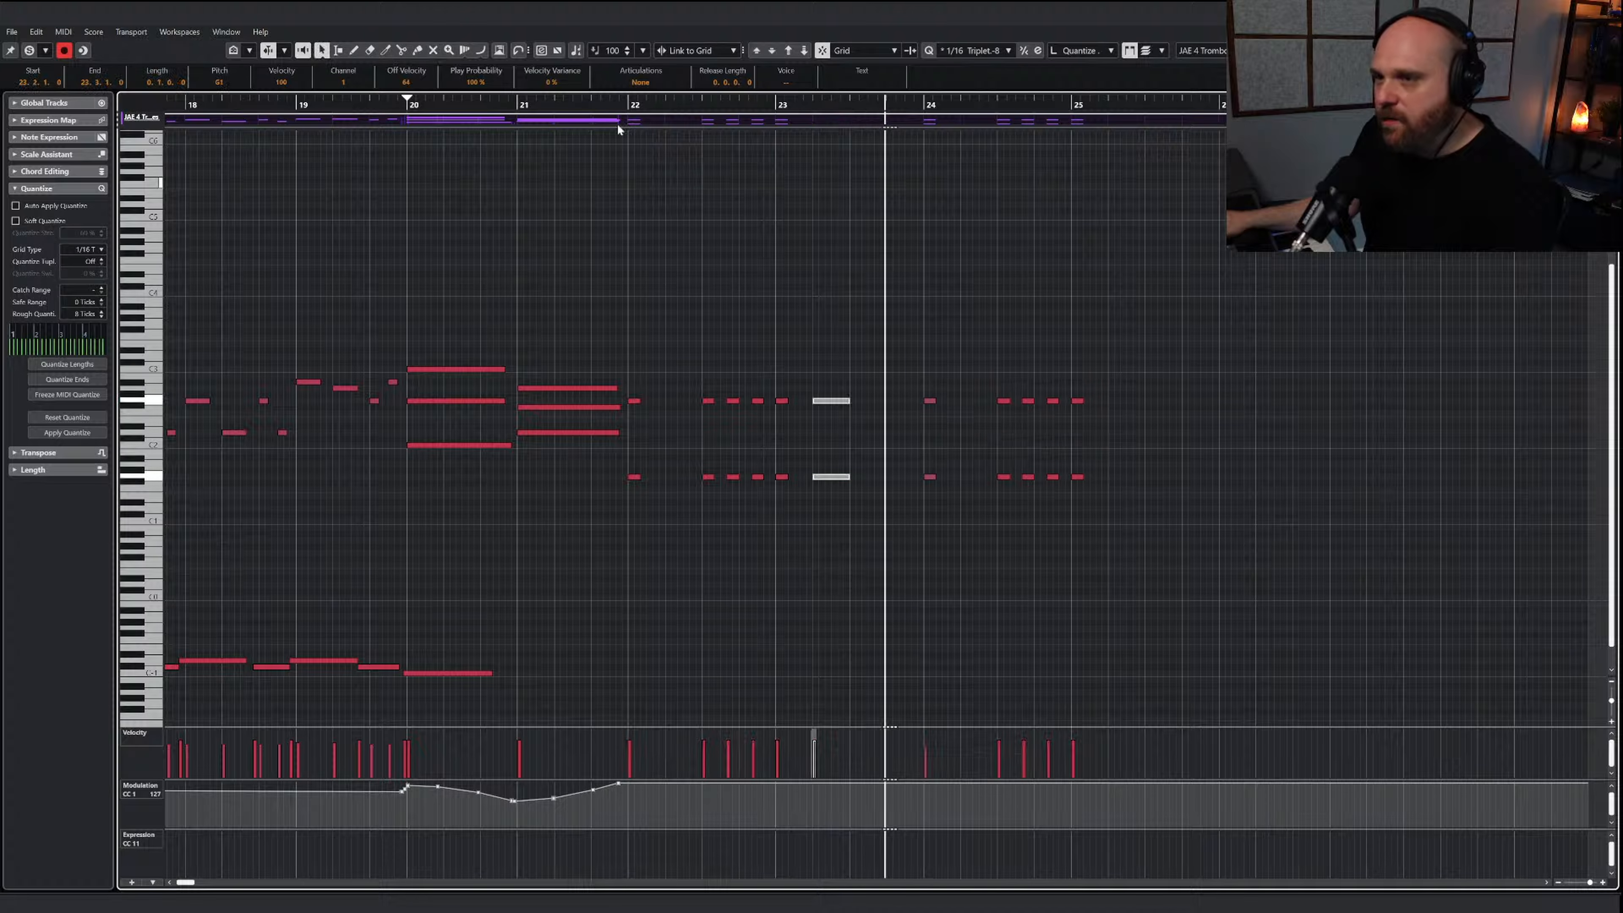
click(604, 117)
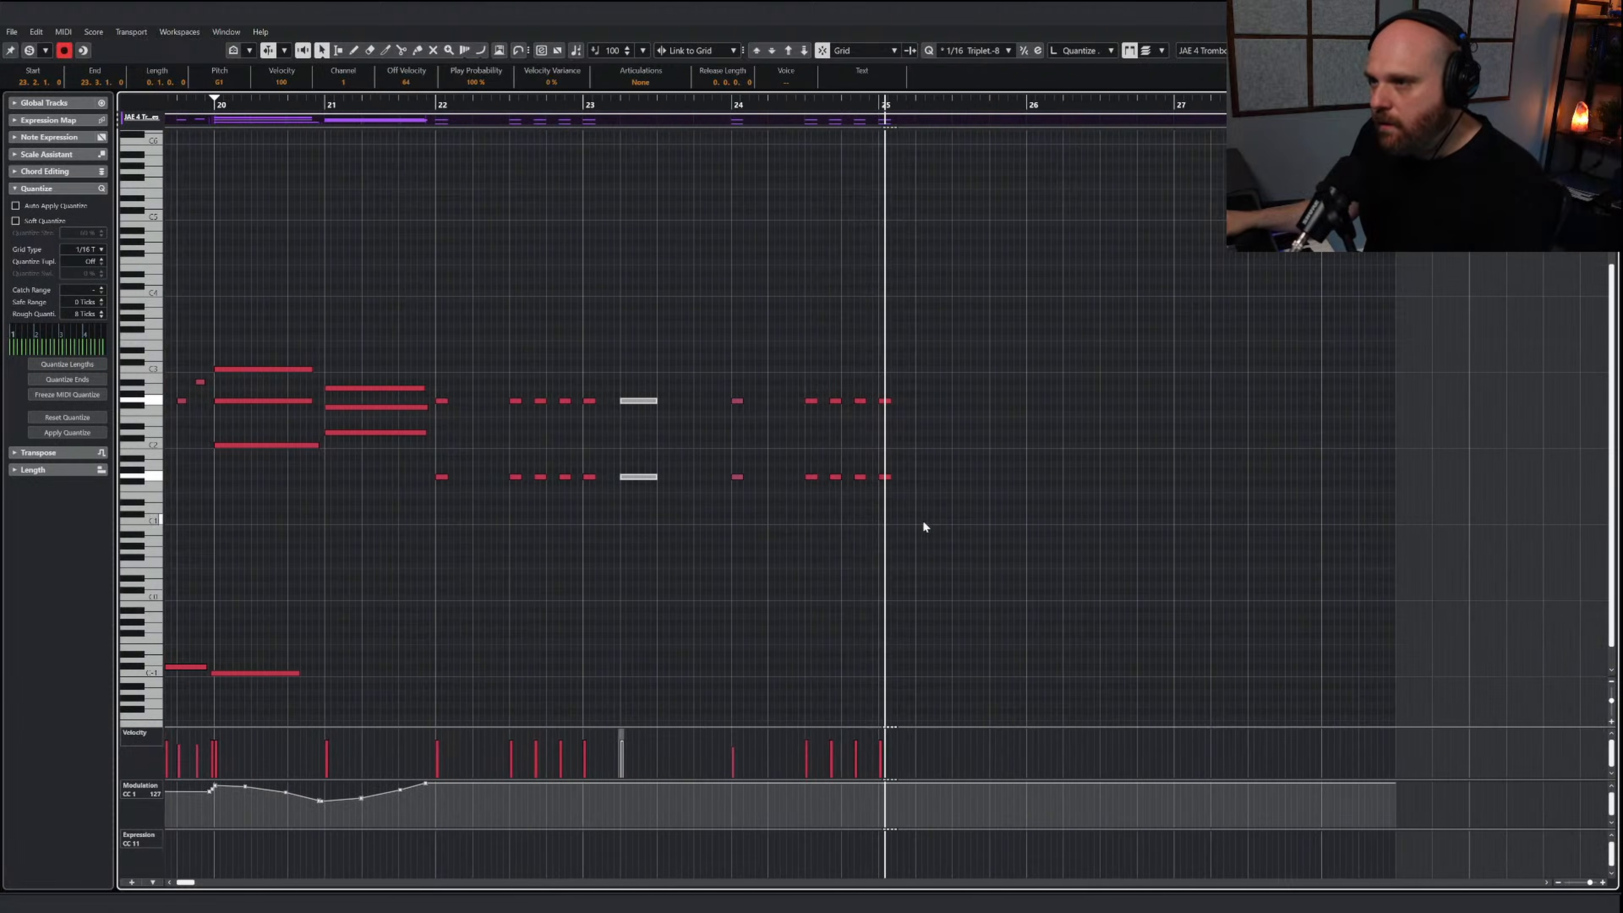
key(space)
Leave the trombone editor and lengthen the JAE 6 Horns part to about bar 29
scroll(890, 515, down, 2)
scroll(890, 515, left, 3)
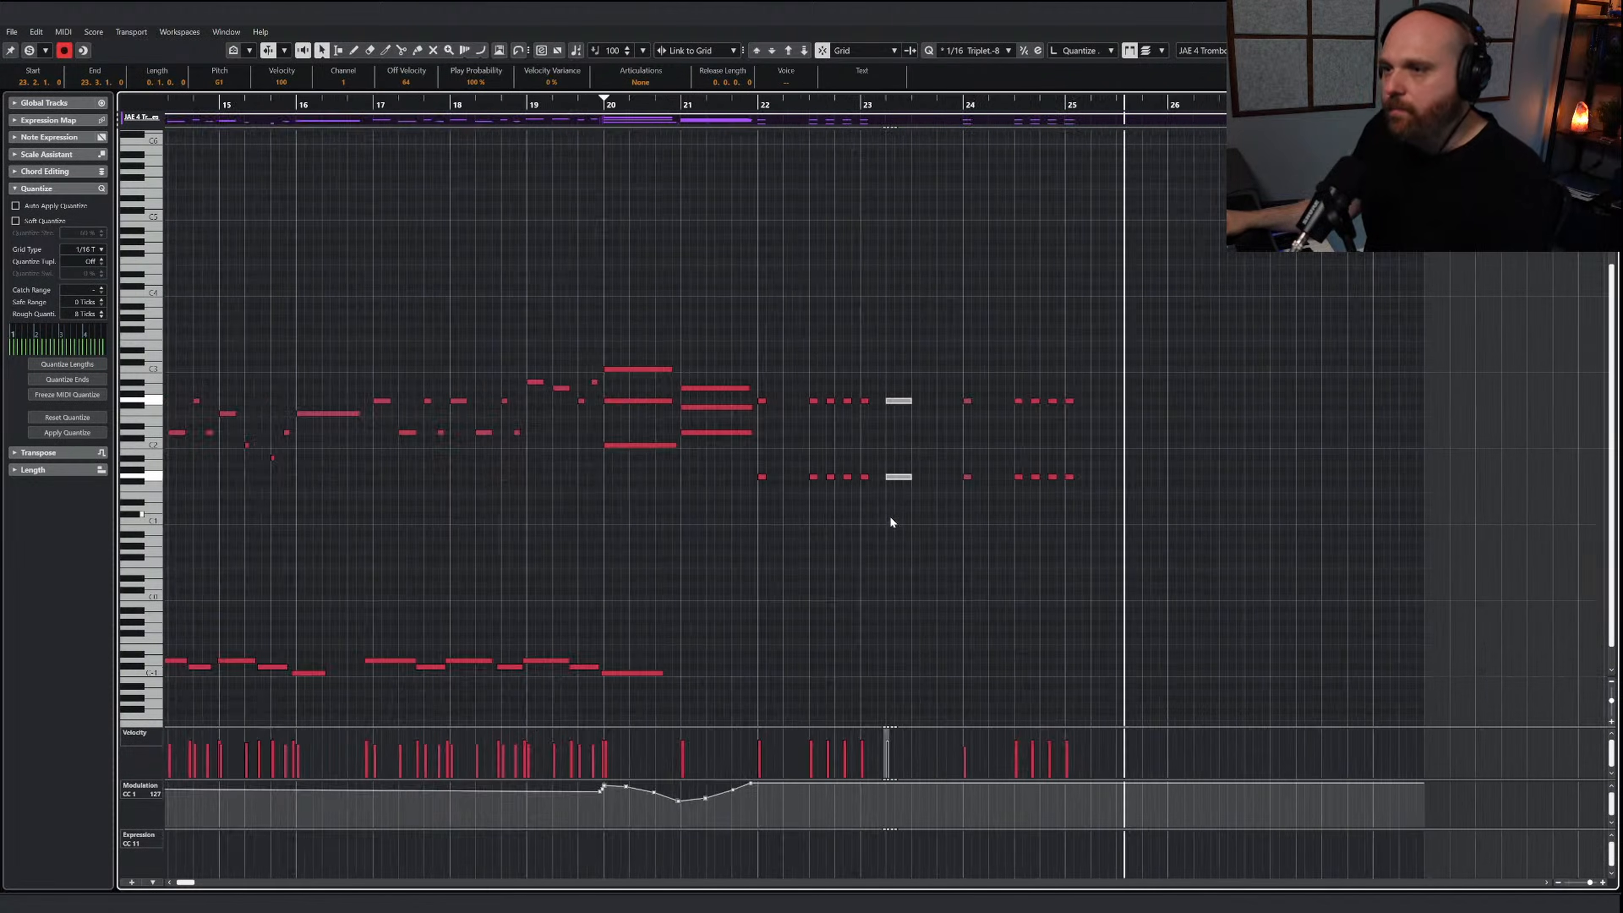
click(1163, 559)
key(Escape)
scroll(919, 345, up, 3)
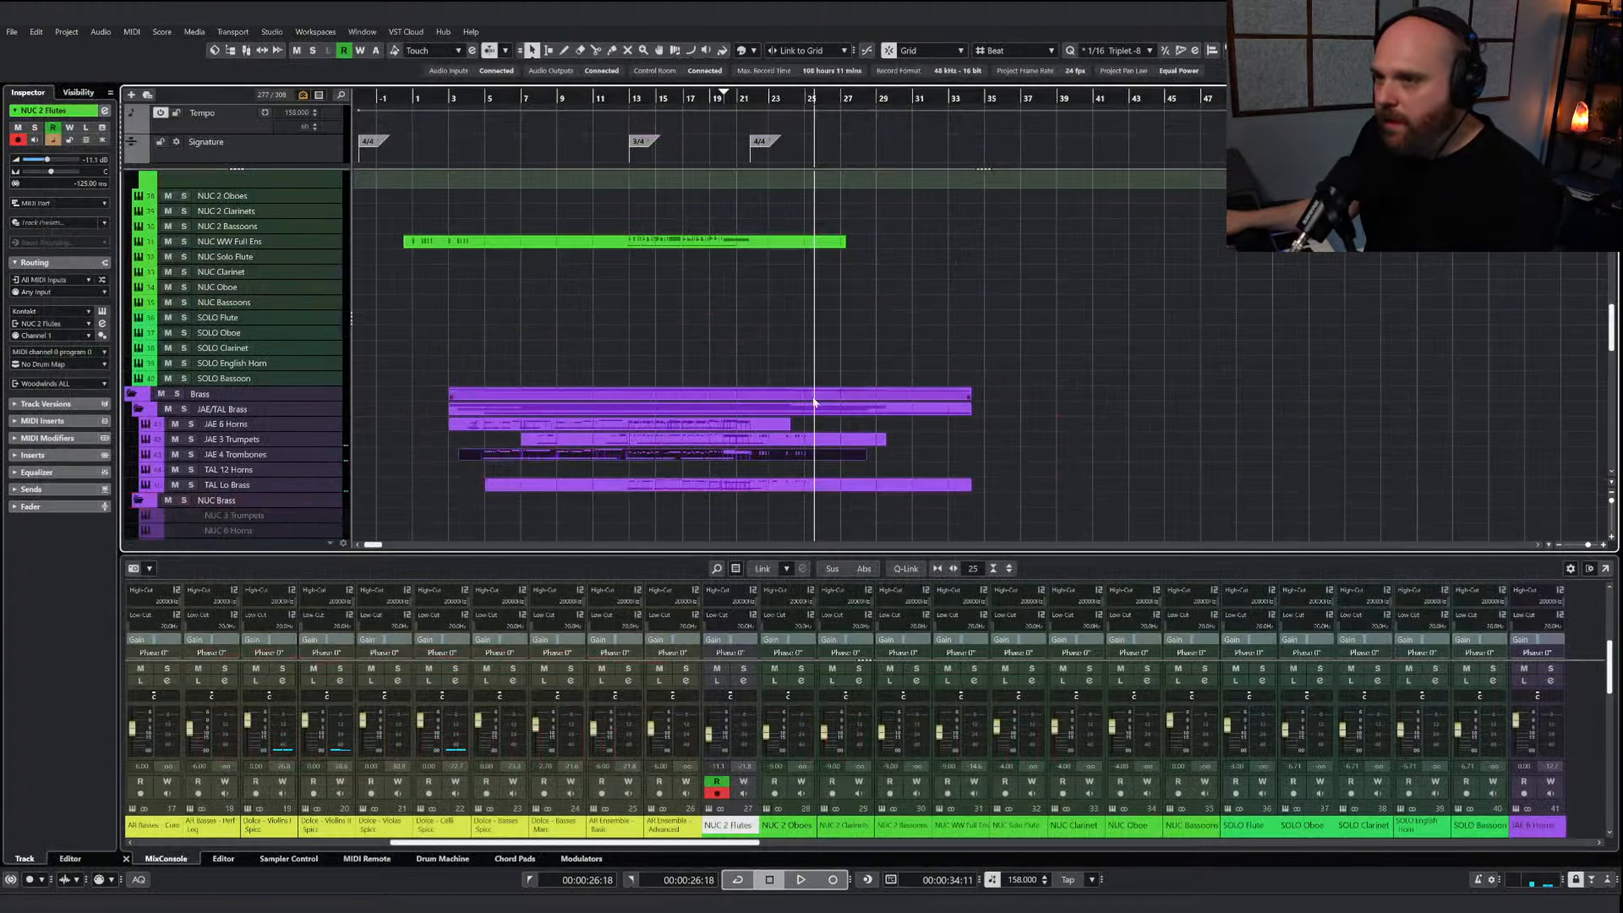
click(772, 427)
drag(785, 428, 876, 435)
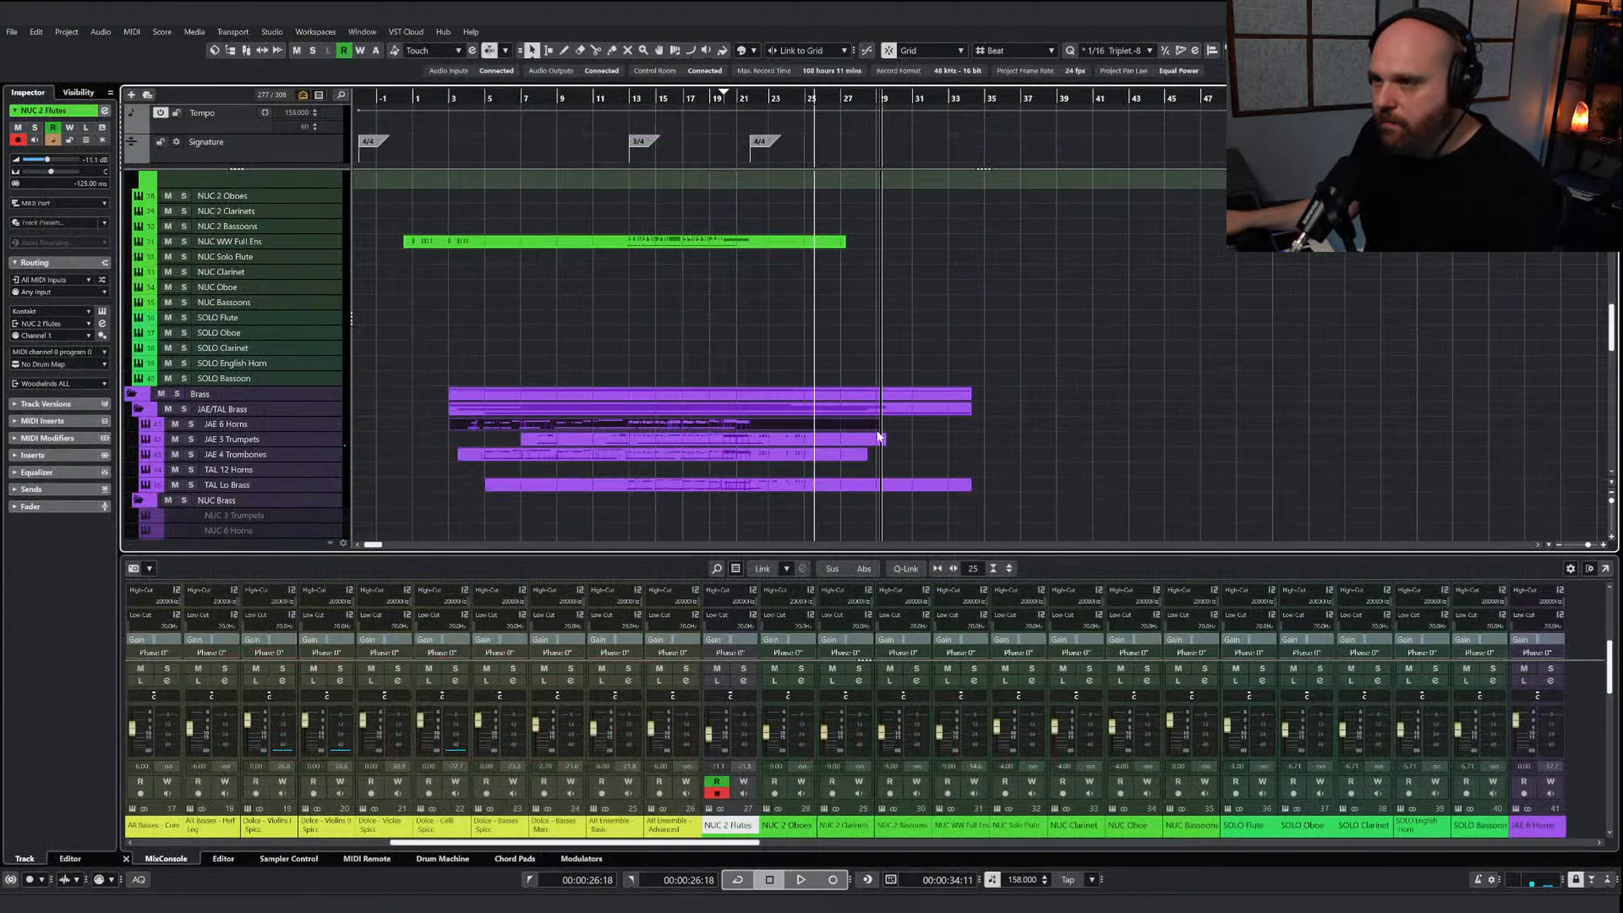
Play from bar 21, open the JAE 6 Horns part and paste the copied low brass notes into it at bar 22
click(738, 109)
key(space)
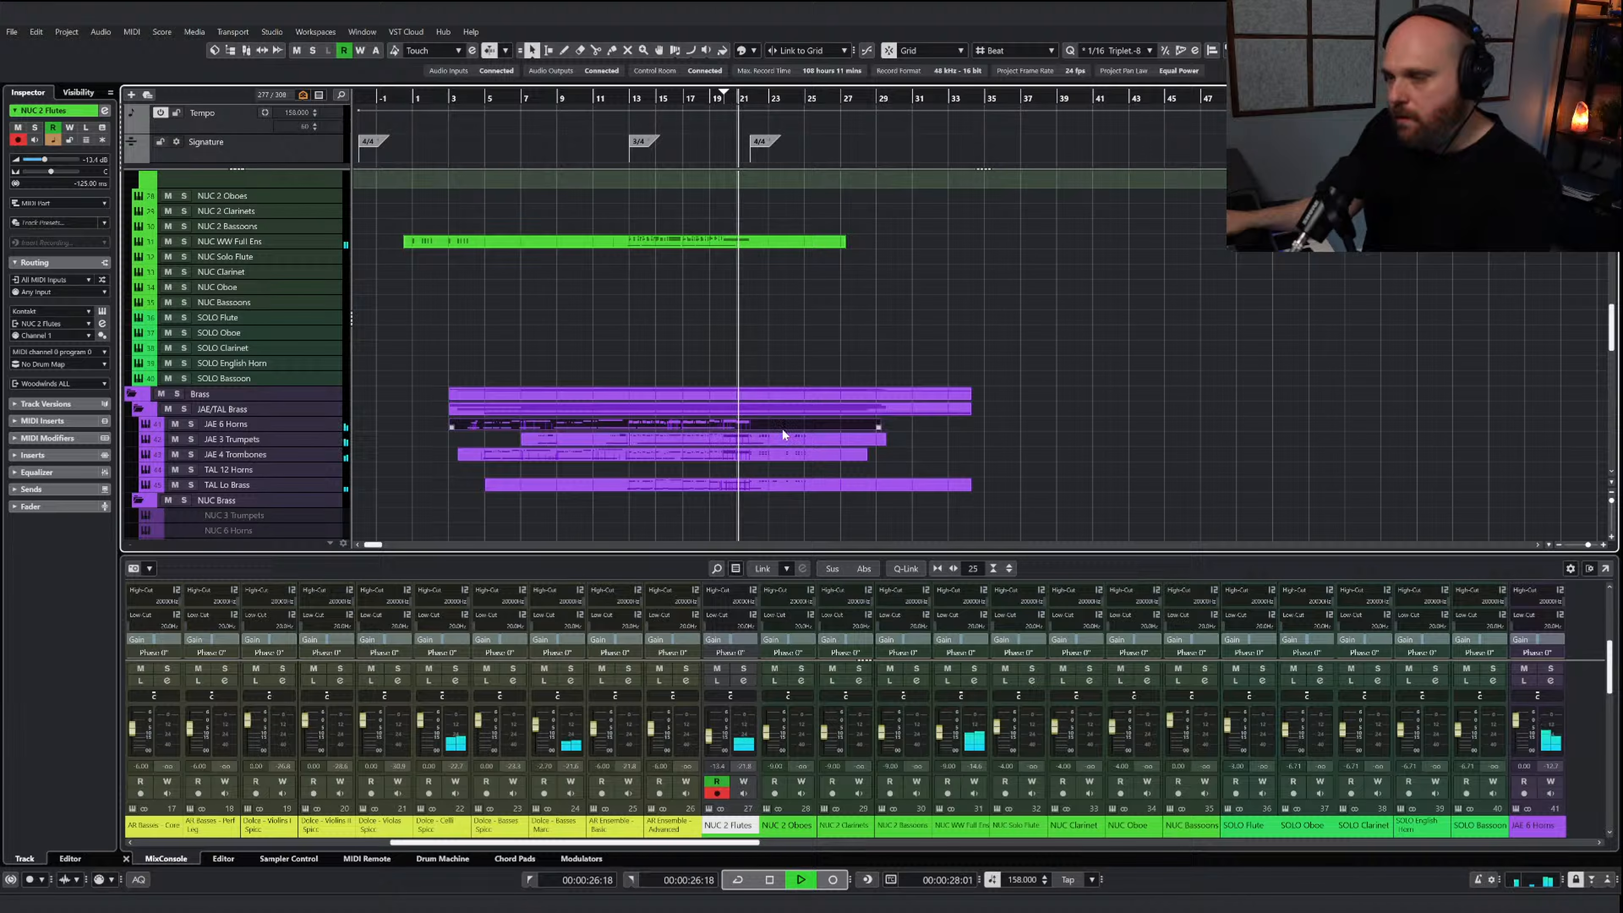
double_click(778, 426)
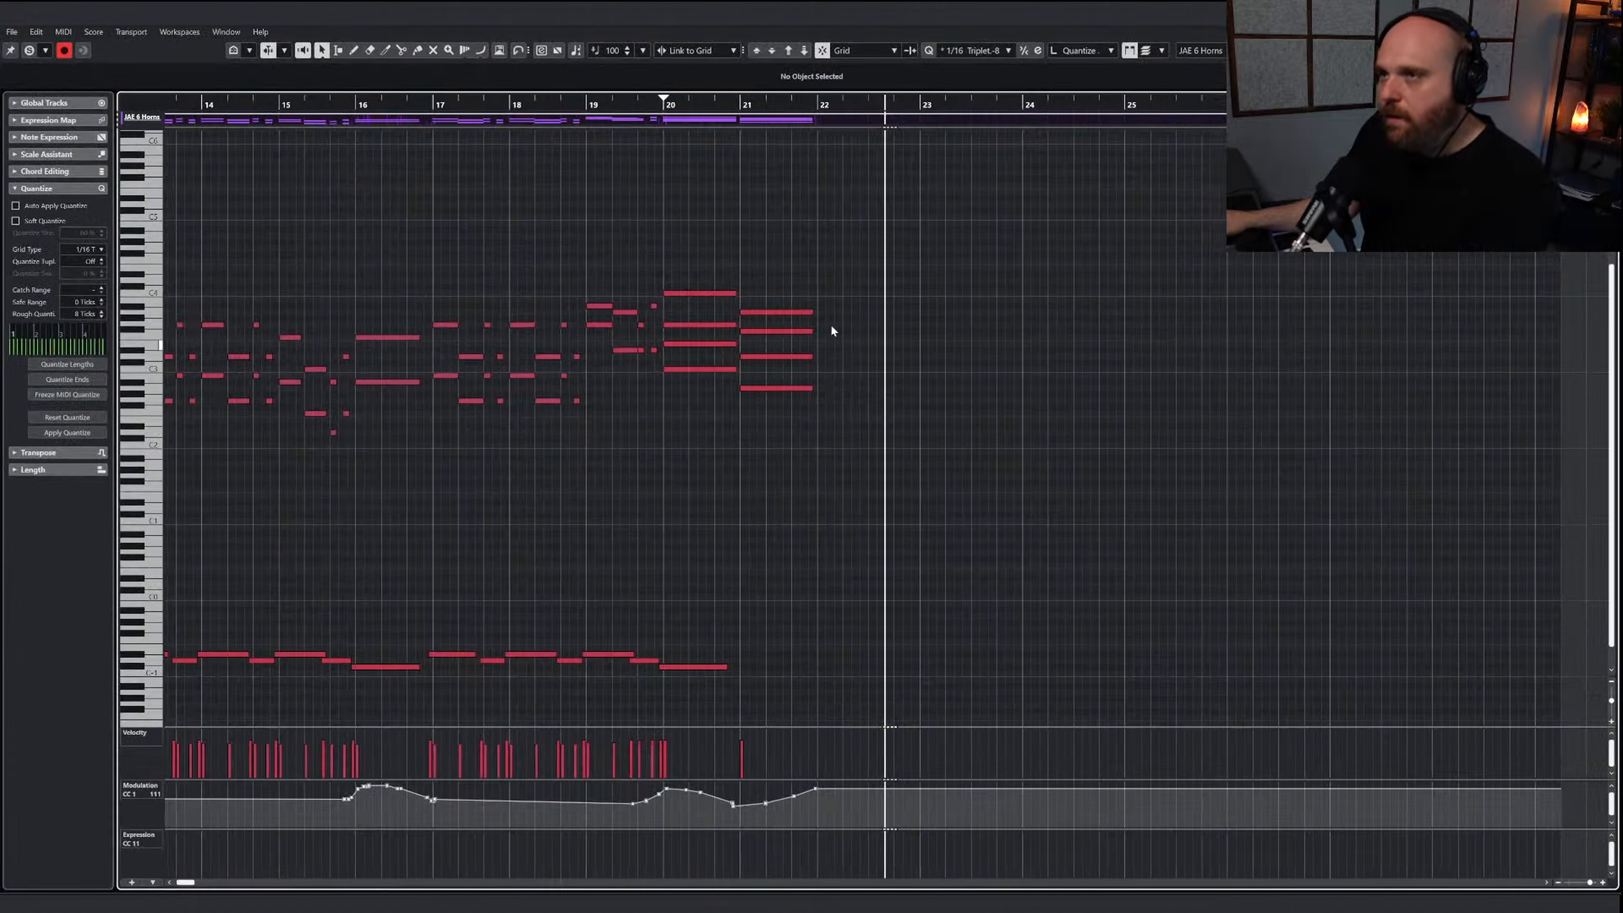
click(819, 104)
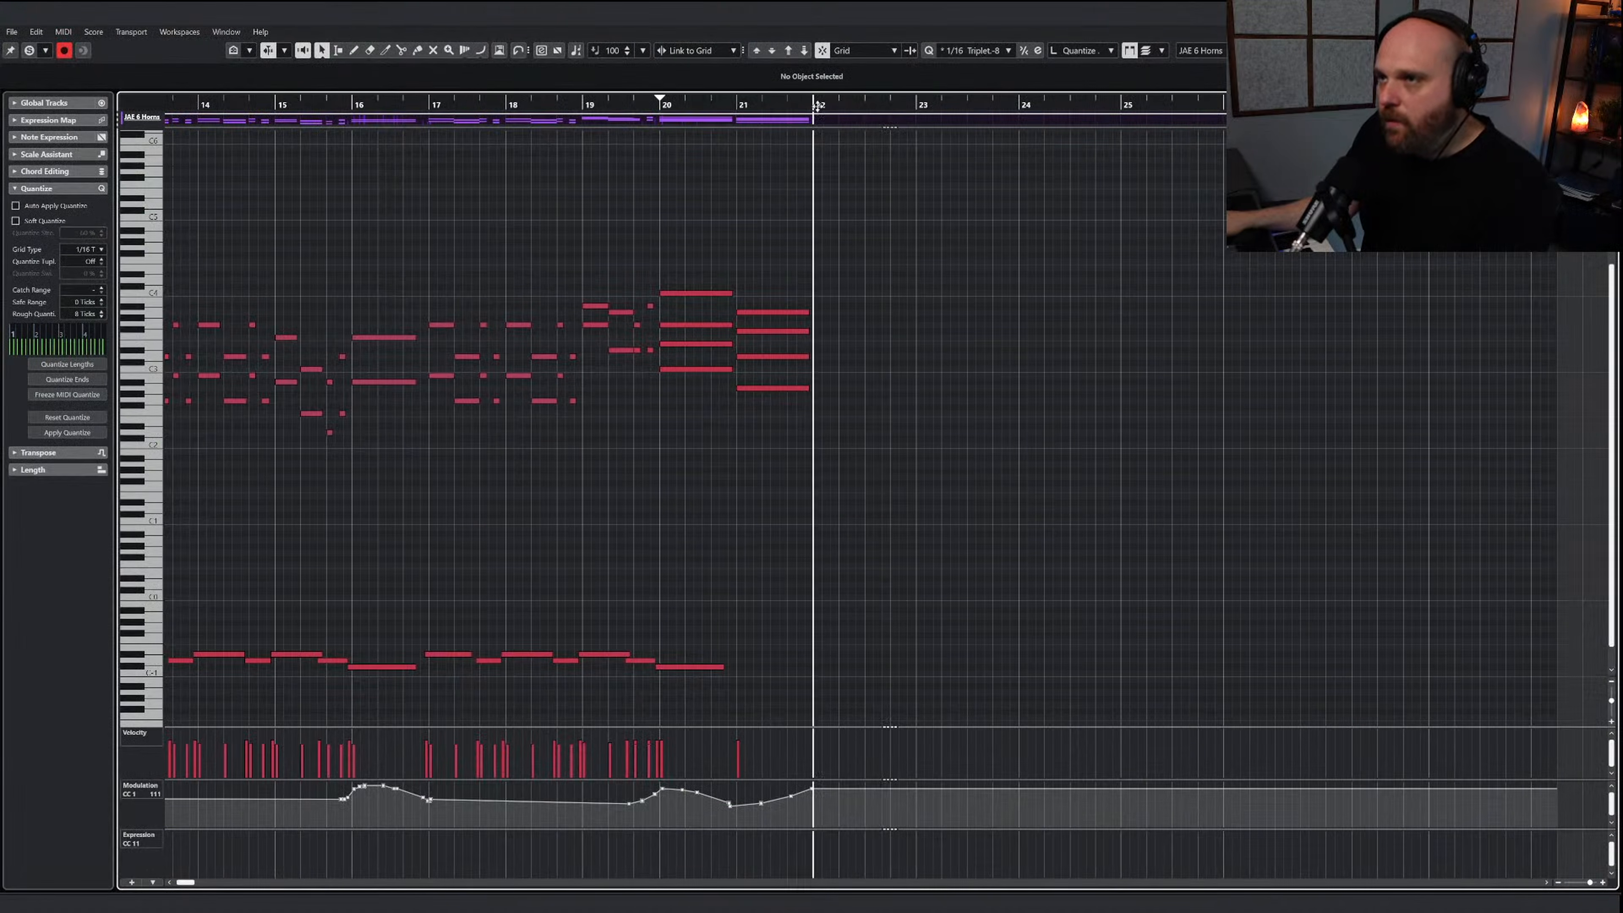
key(ctrl+v)
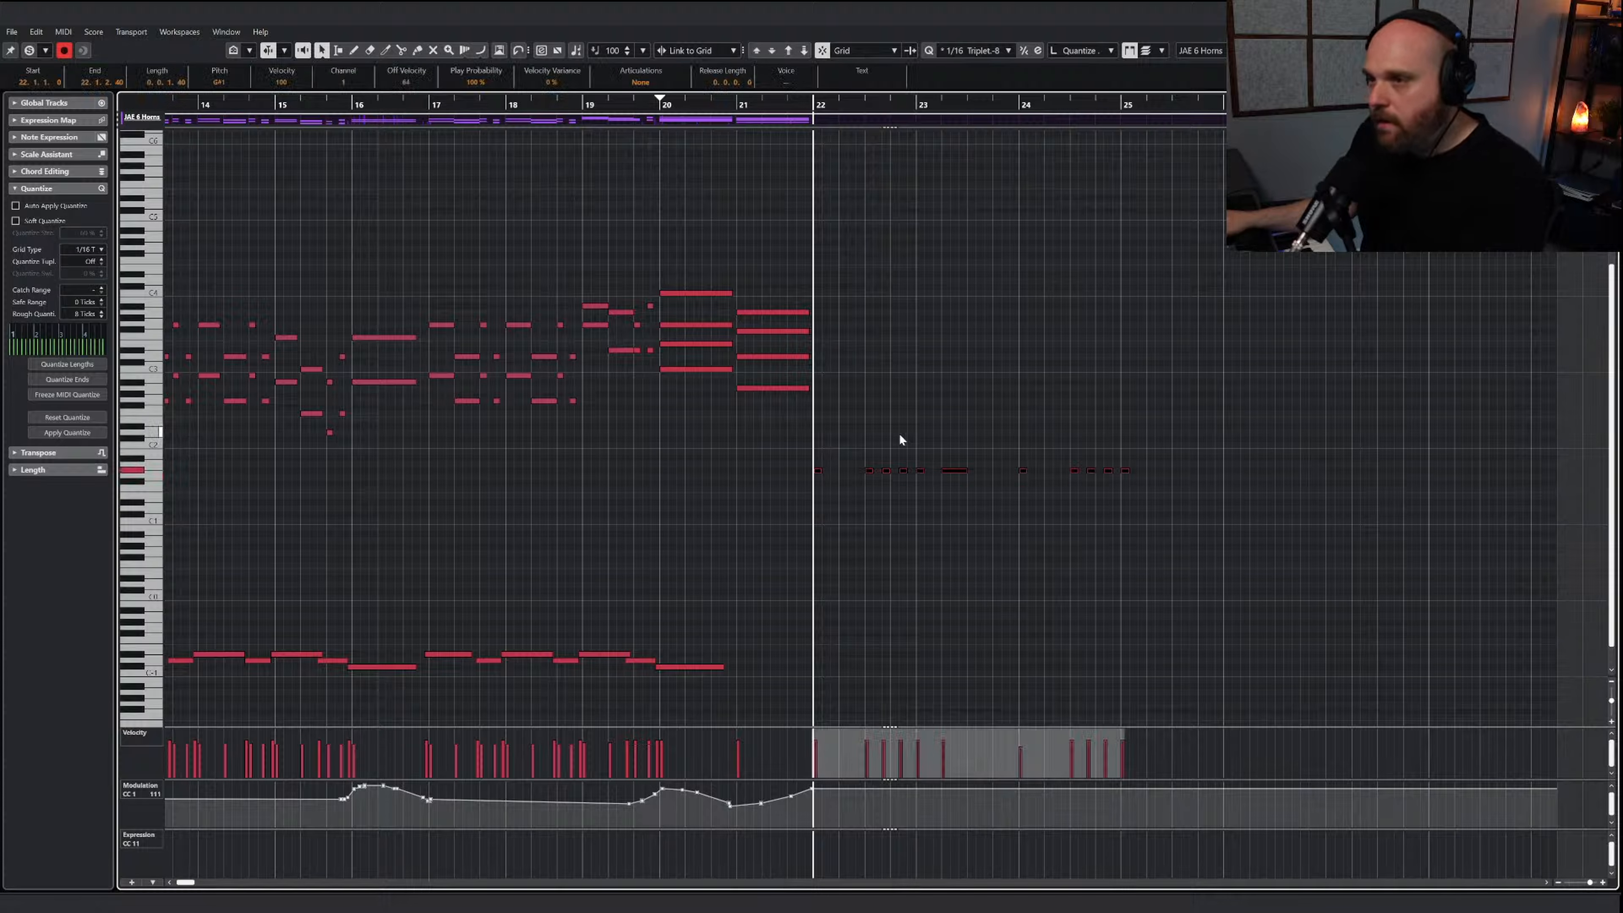
Raise the pasted horn line, stack two higher copies into three-note chords, remove the extra top copy and play the result
key(Up)
key(Up)
key(Up)
key(Up)
key(Up)
key(Up)
key(Up)
key(Up)
key(Up)
key(Up)
key(Up)
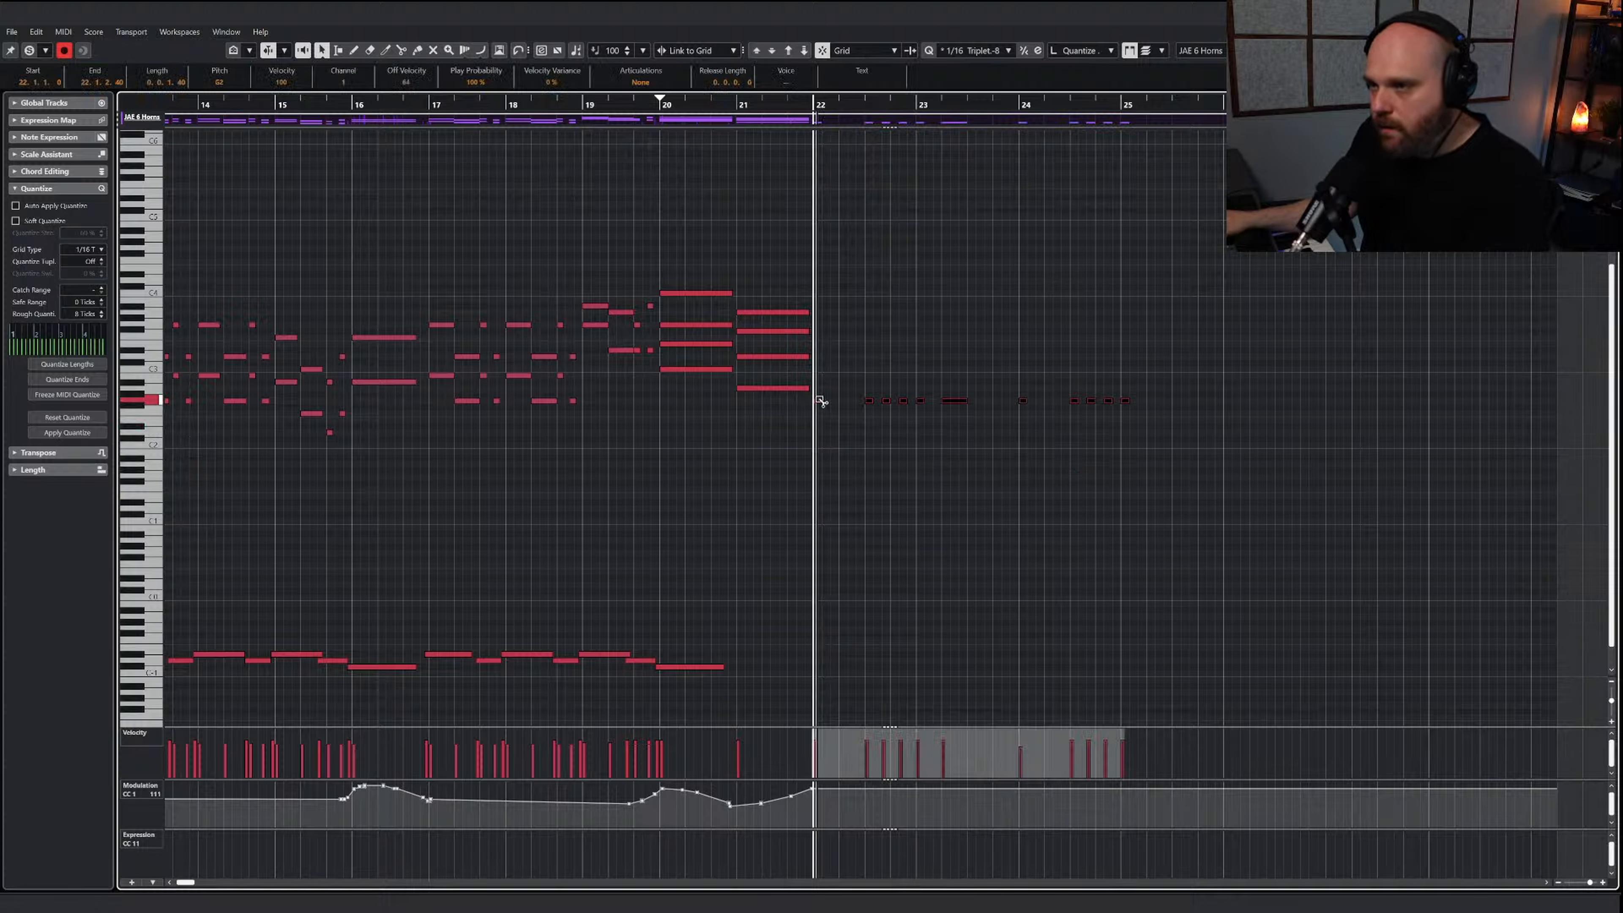
drag(819, 379, 818, 323)
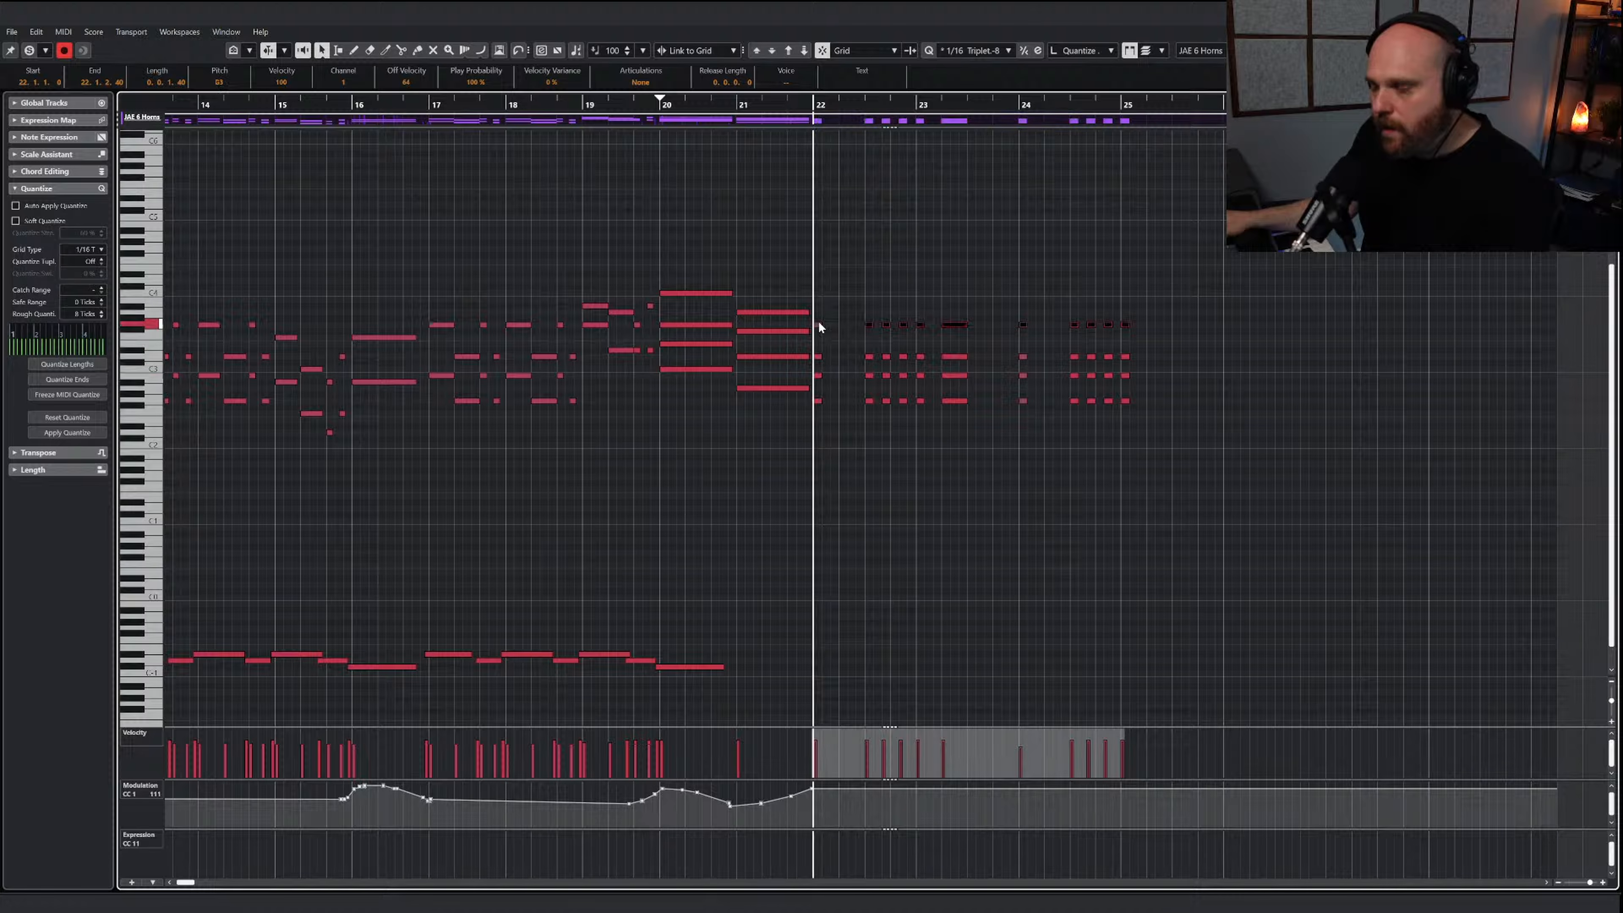
key(Delete)
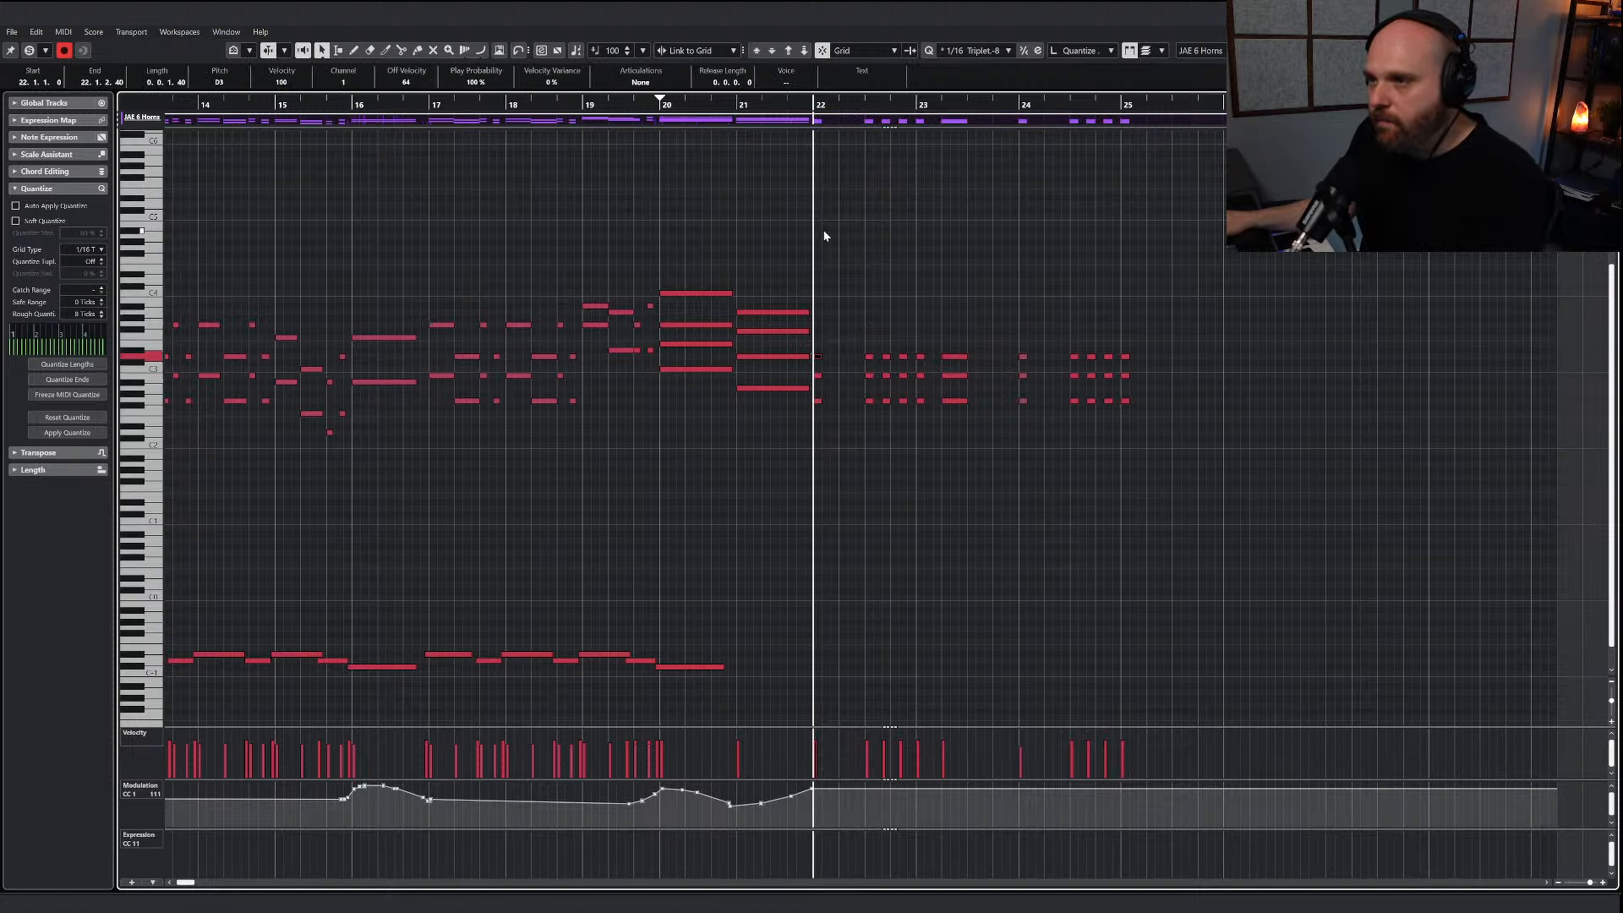
key(space)
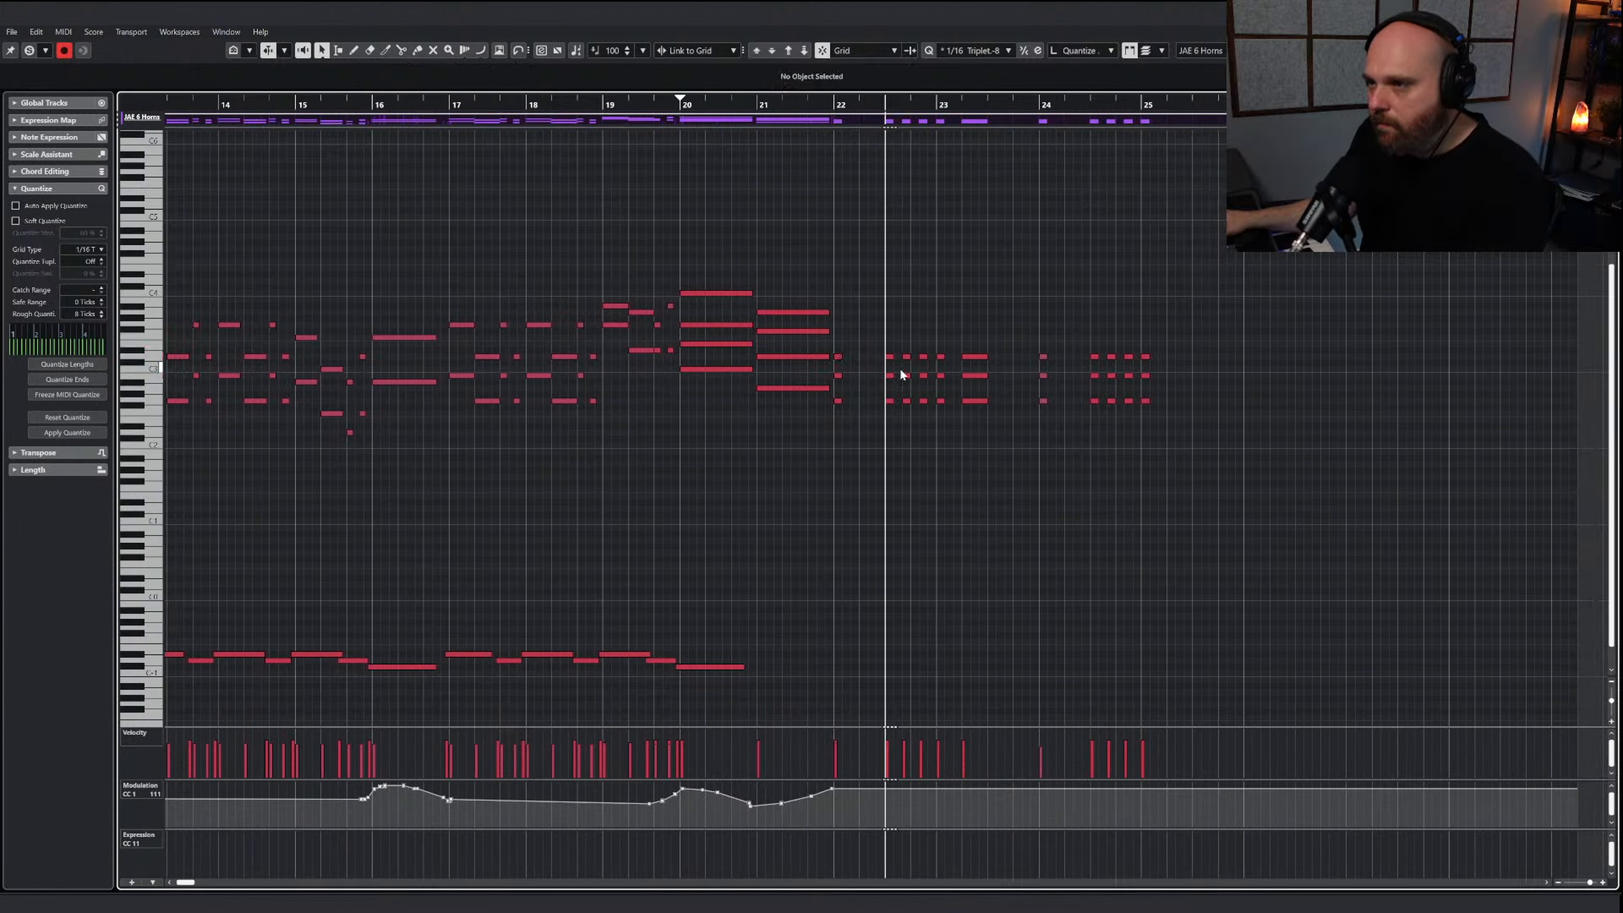
Raise the upper two notes of the two middle hits in bar 22 by a semitone and delete the long chord in bar 23
mouse_move(901, 374)
mouse_down()
mouse_move(928, 386)
mouse_move(923, 360)
mouse_move(981, 413)
mouse_up()
key(Up)
click(939, 357)
key(Delete)
Draw lower velocities of about 73 for the horn hits from bar 22 to the start of bar 23
right_click(936, 414)
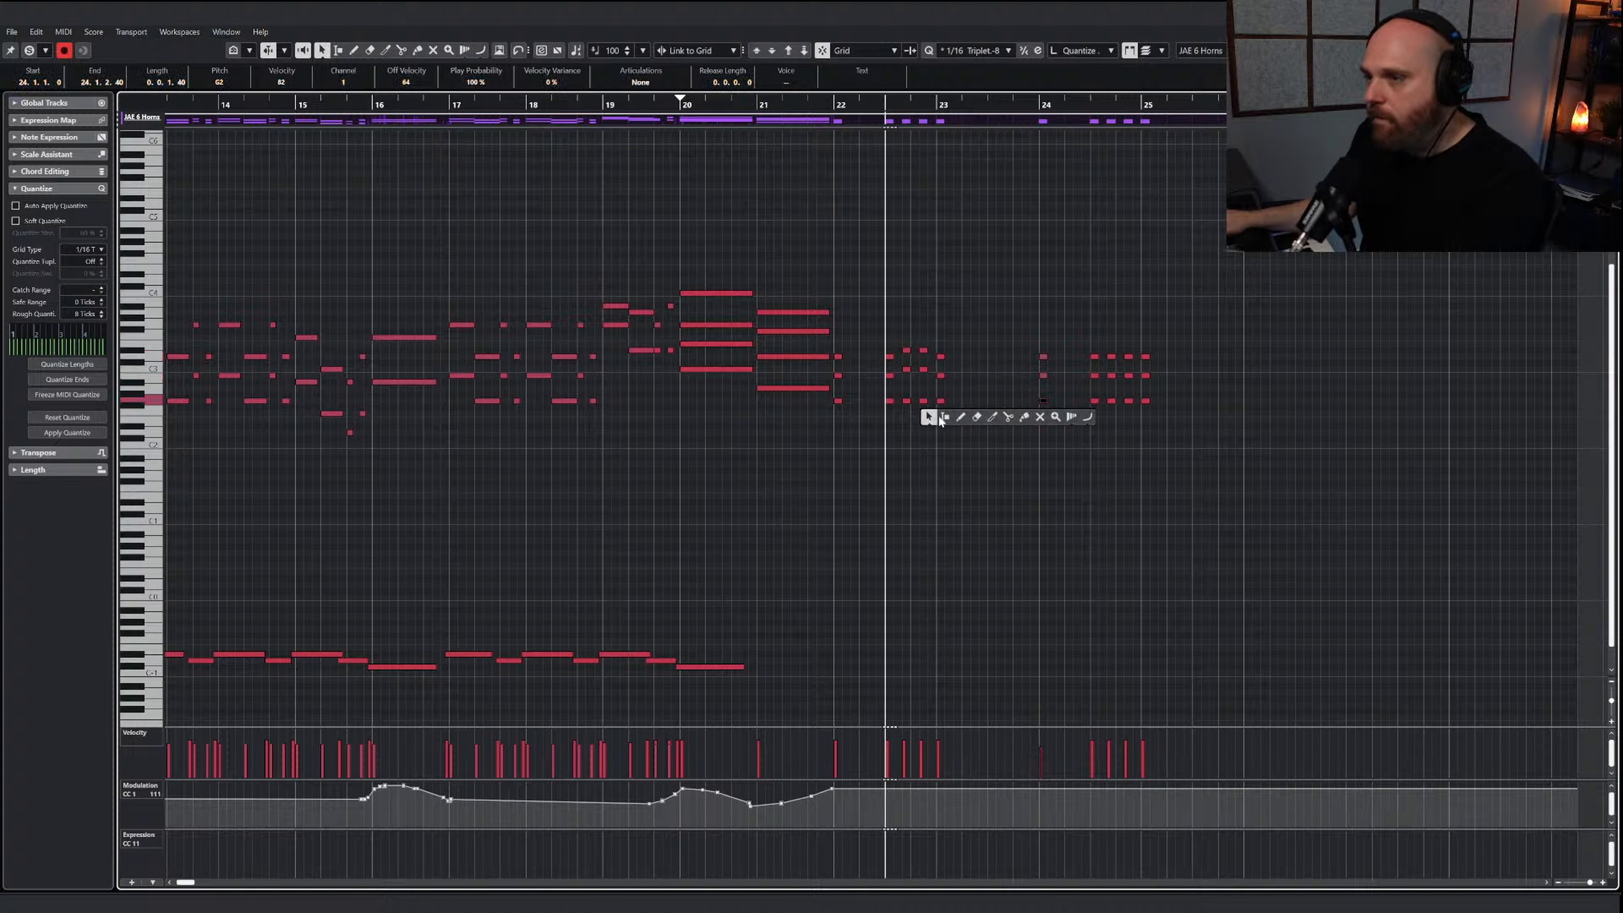
click(958, 416)
right_click(912, 444)
click(910, 442)
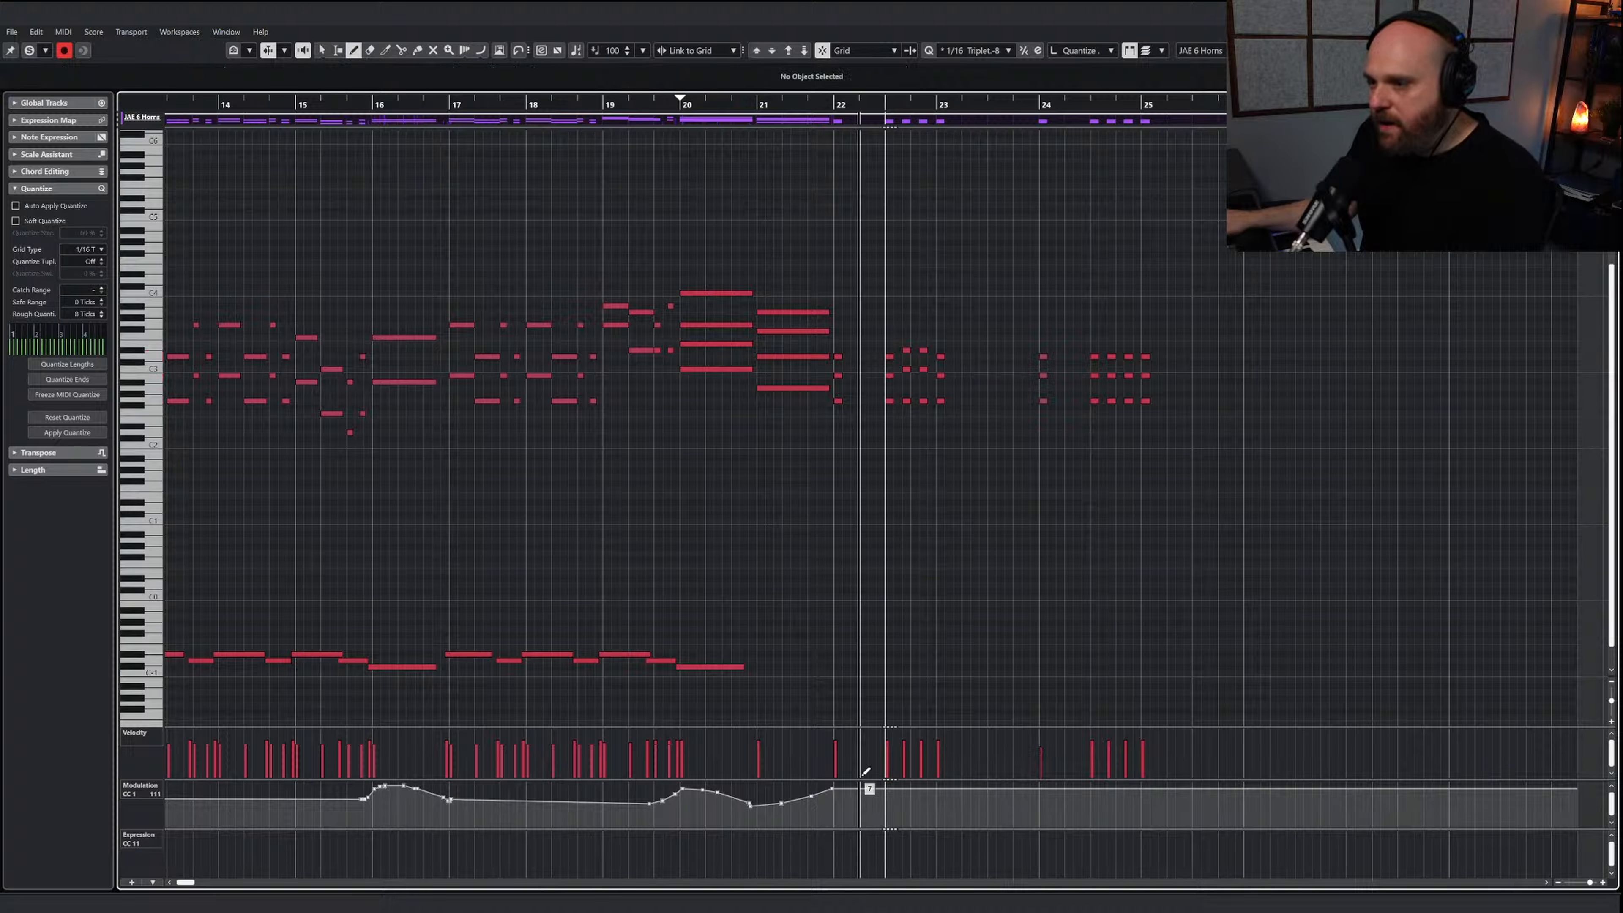
mouse_move(864, 773)
mouse_down()
mouse_move(848, 754)
mouse_move(955, 742)
mouse_up()
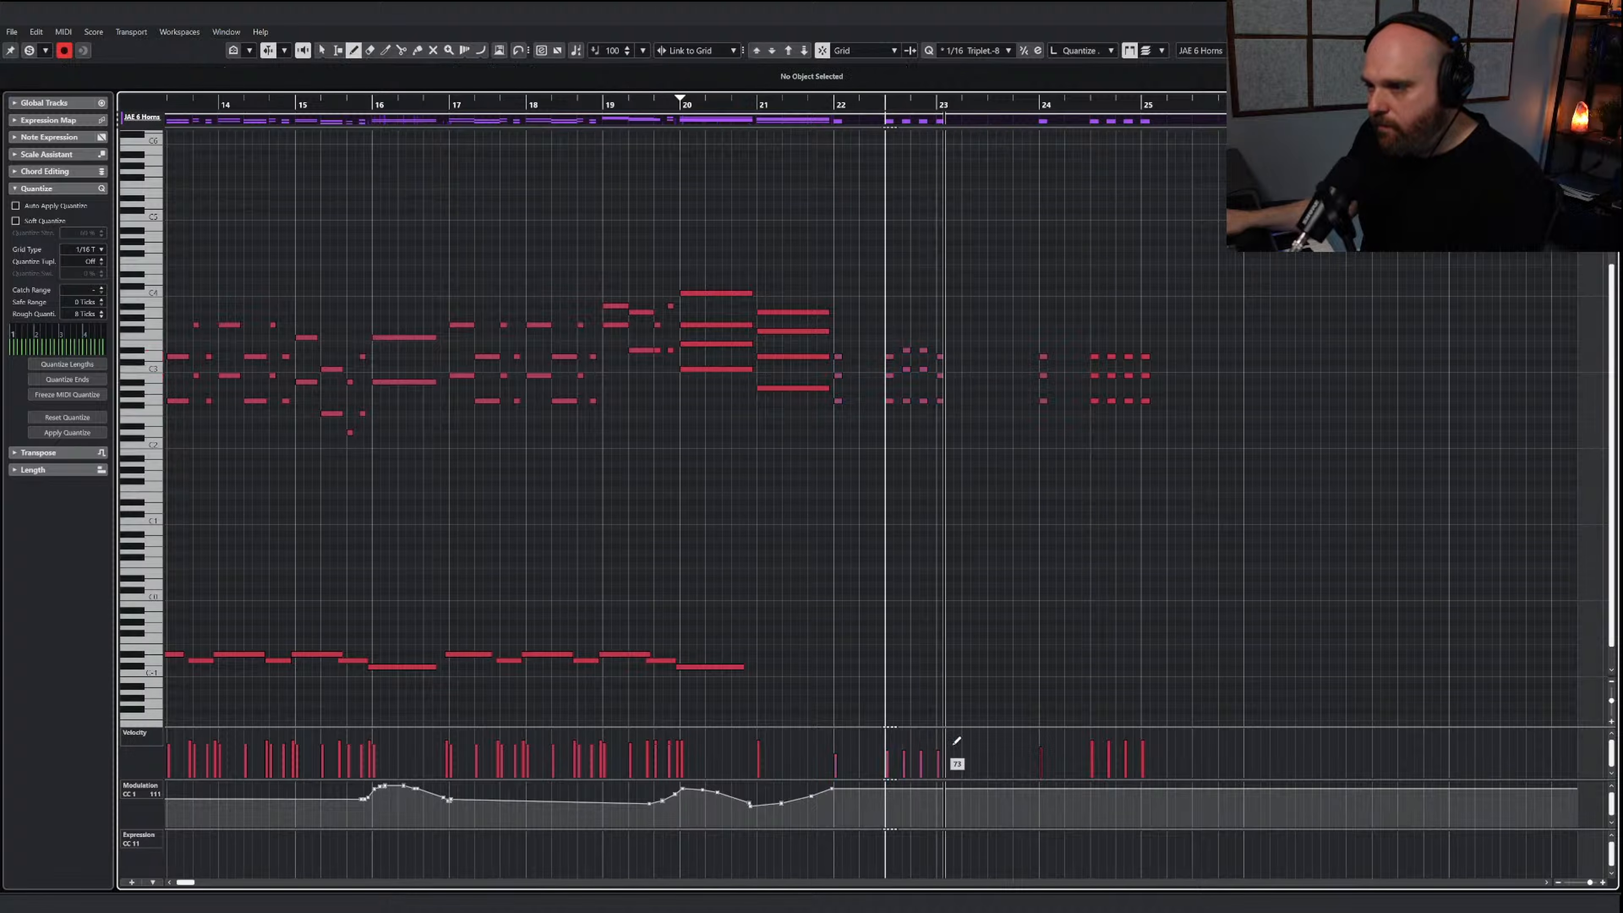
Play the horn passage and delete the stray note drawn below the bar 22 hits
click(896, 445)
drag(827, 101, 813, 101)
key(space)
right_click(873, 484)
click(873, 484)
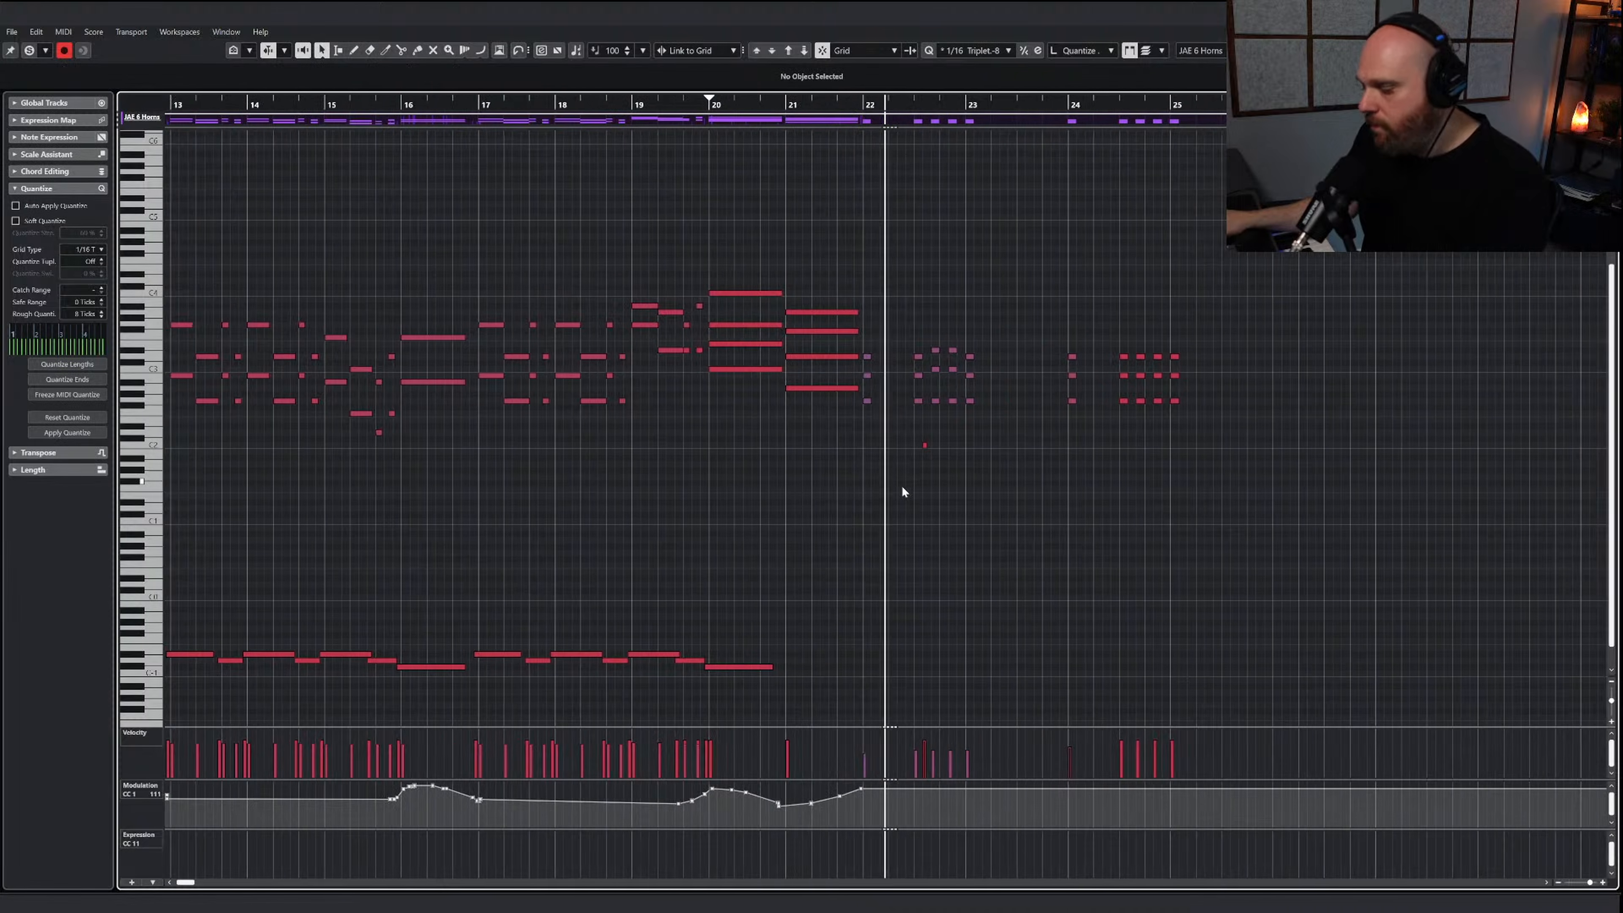
drag(931, 467, 869, 439)
key(Delete)
Replay the horns leading into bar 22 to check the softened repeated hits
right_click(881, 482)
click(903, 483)
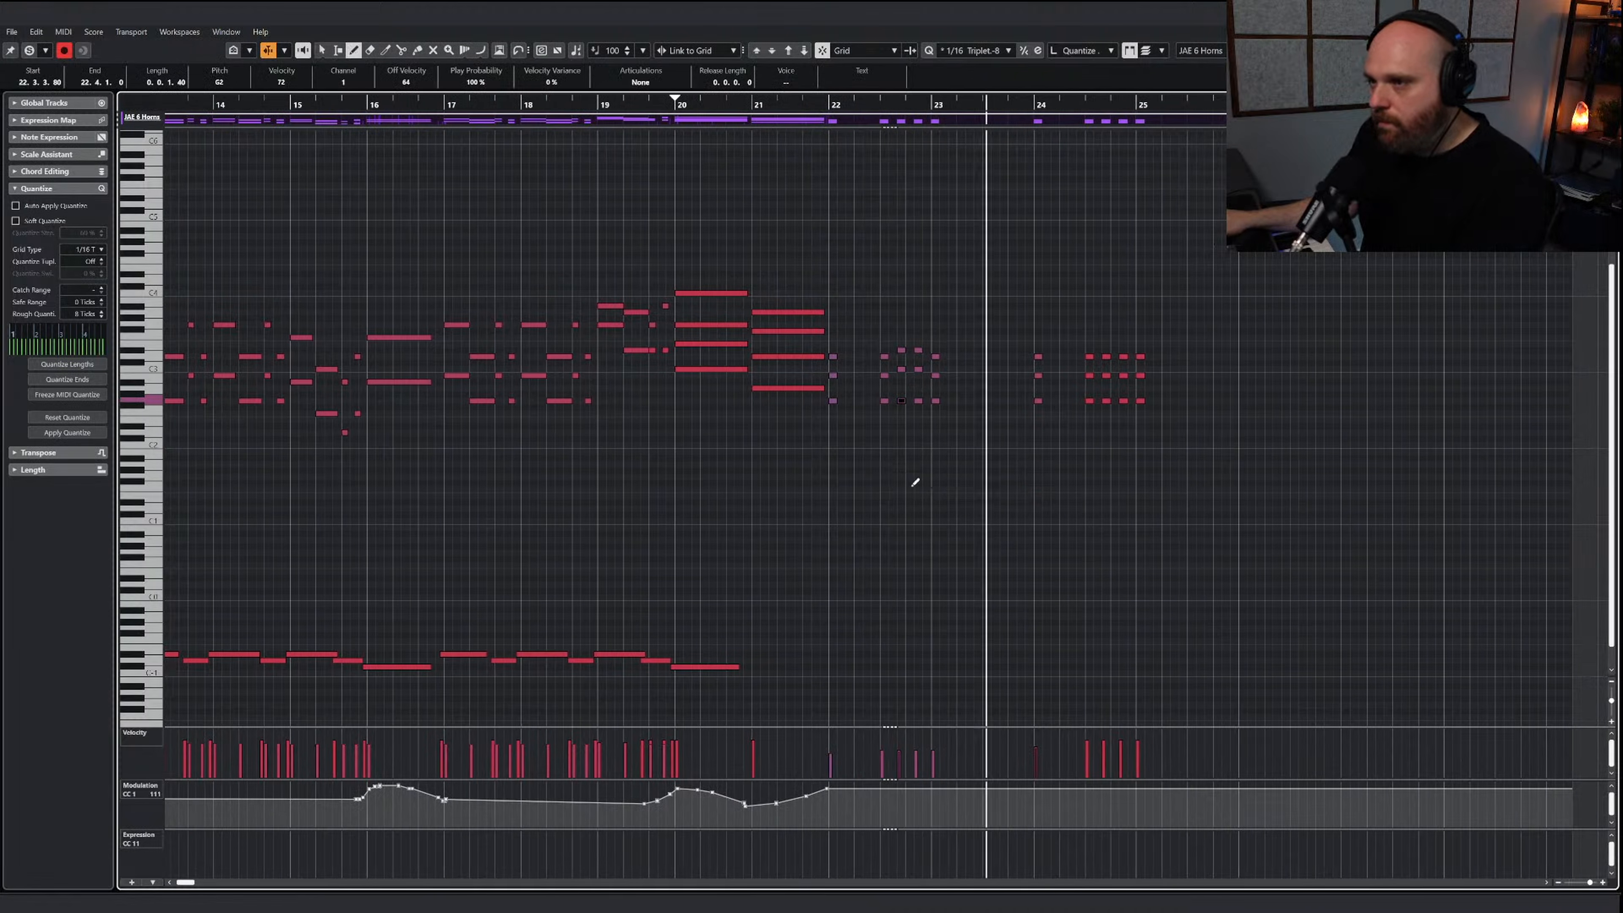
key(space)
scroll(881, 409, up, 4)
drag(931, 100, 764, 99)
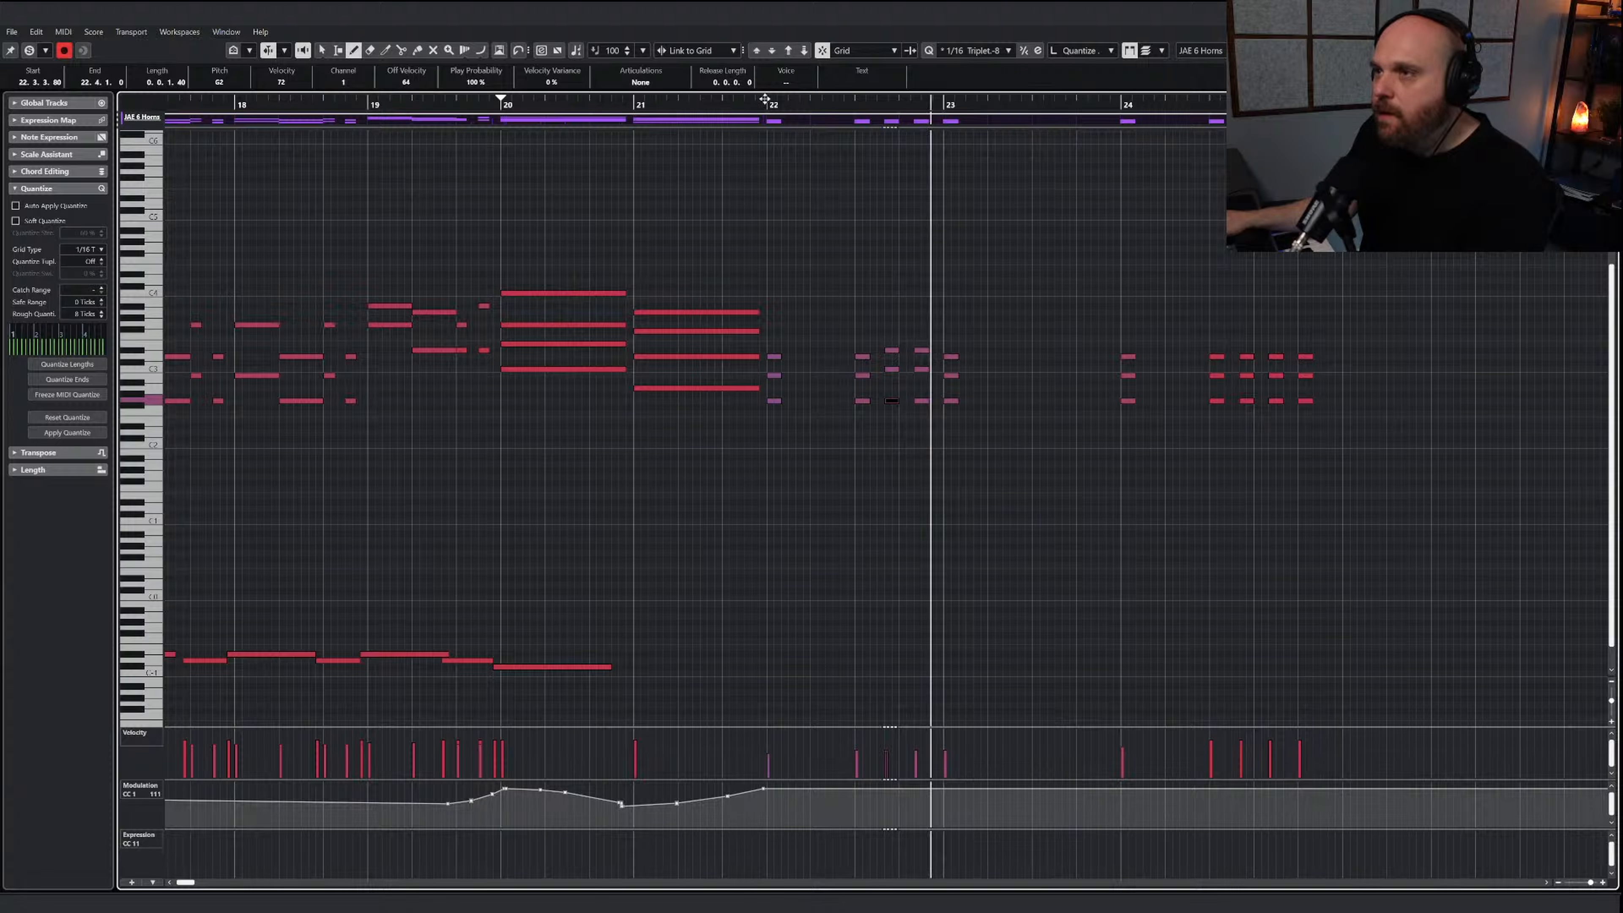
click(683, 100)
key(space)
right_click(1021, 352)
click(1021, 351)
click(1022, 351)
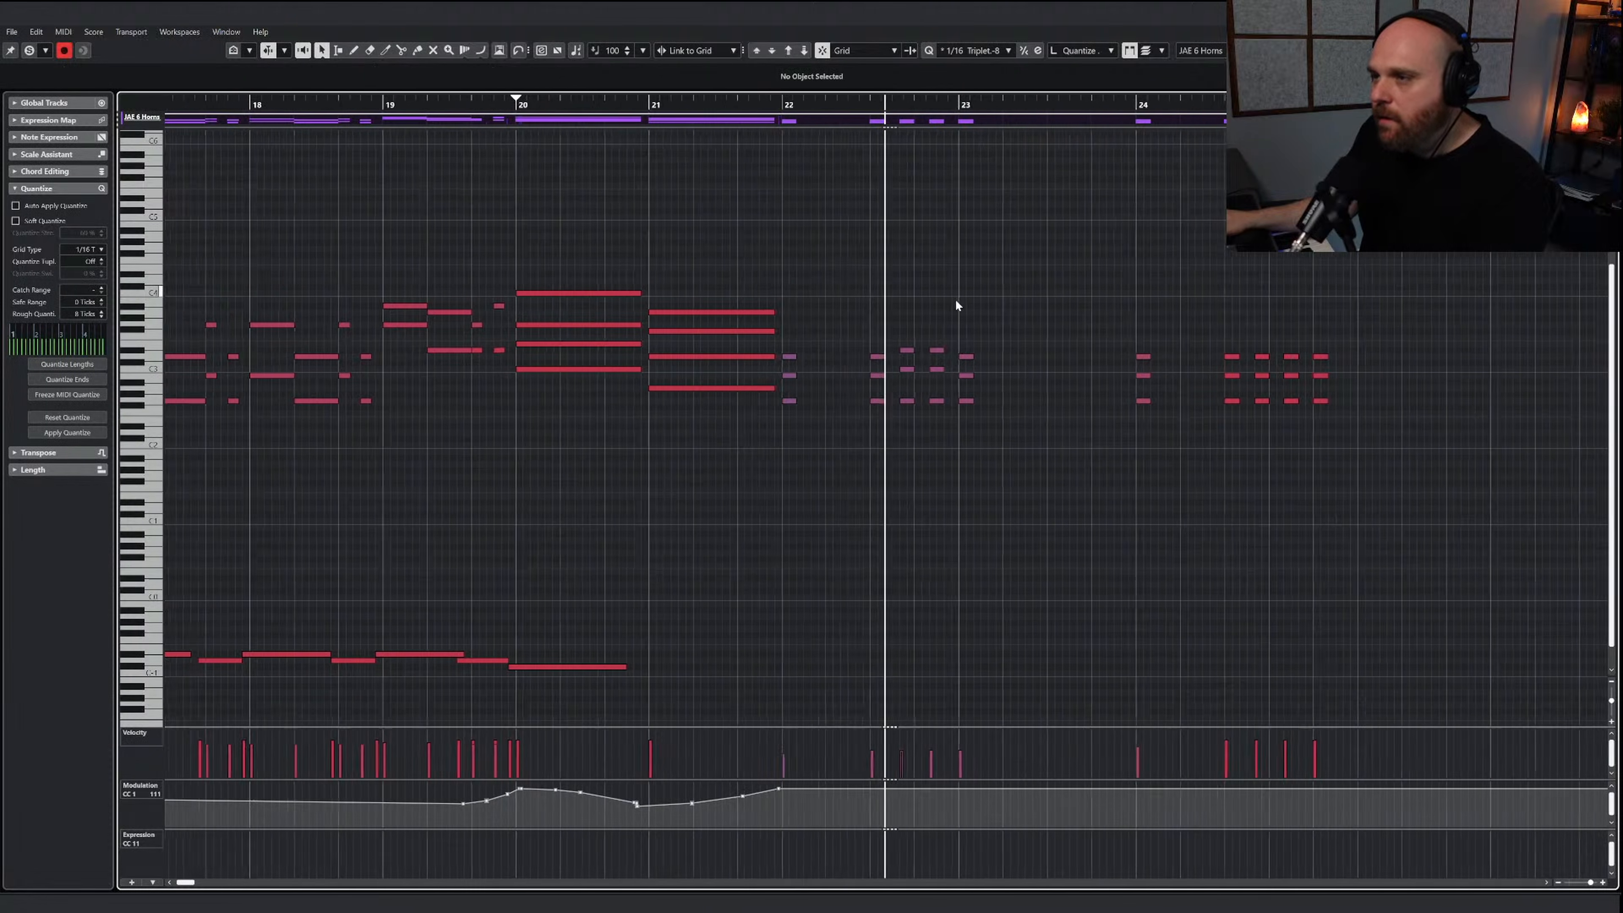
Draw a long low horn note with a shorter high one in bar 23, and lay keyswitch notes beneath the passage up to bar 25
right_click(856, 380)
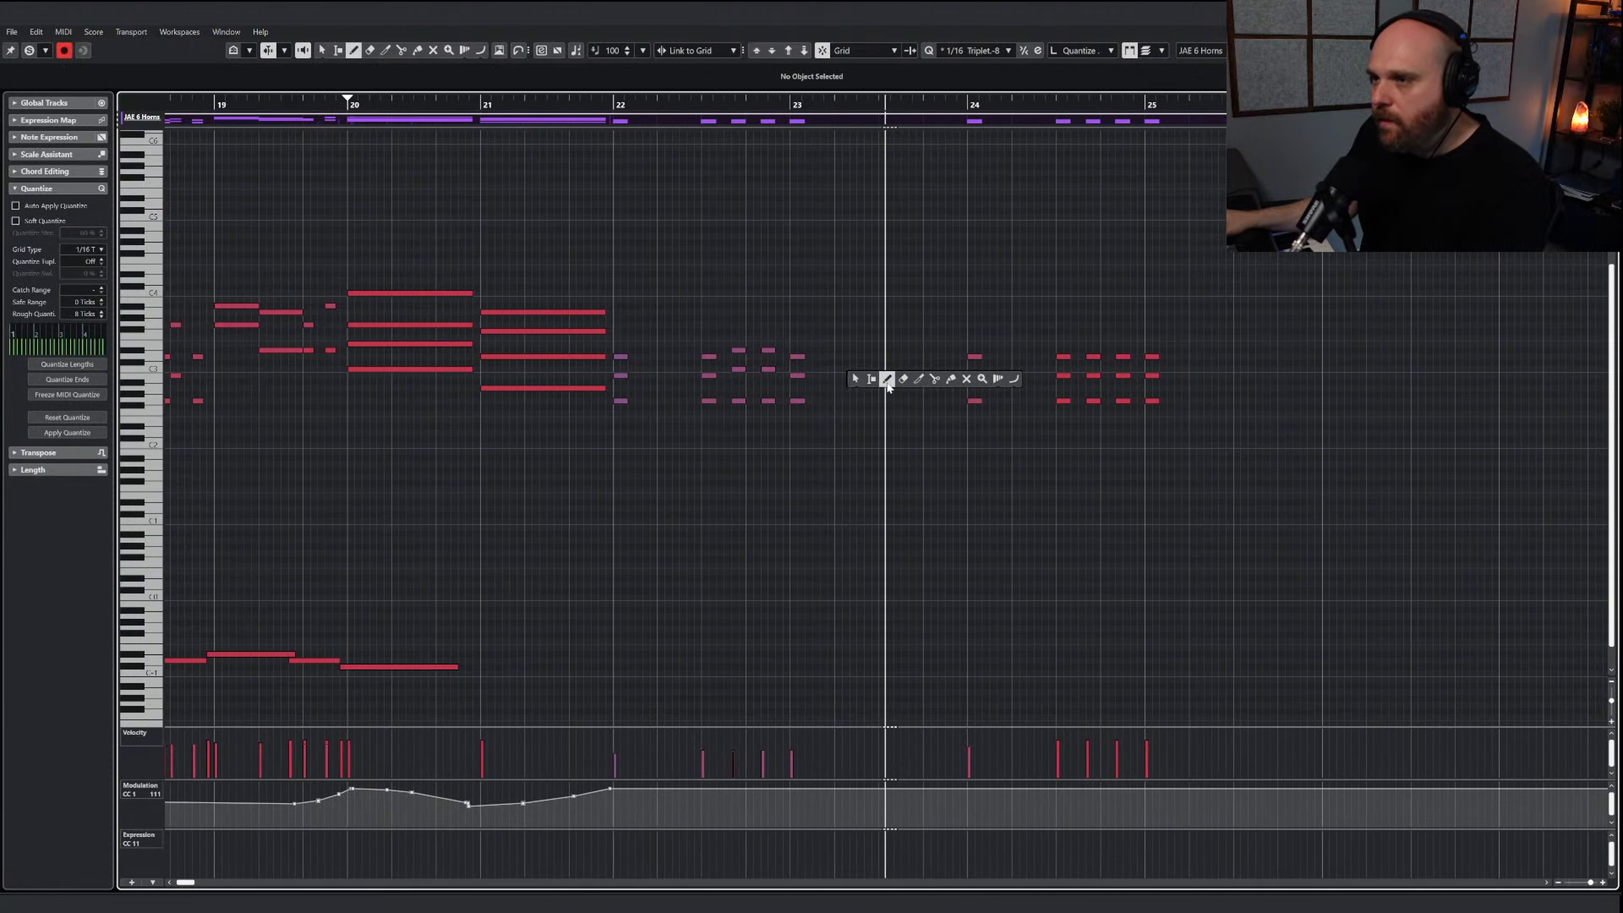
drag(837, 400, 900, 397)
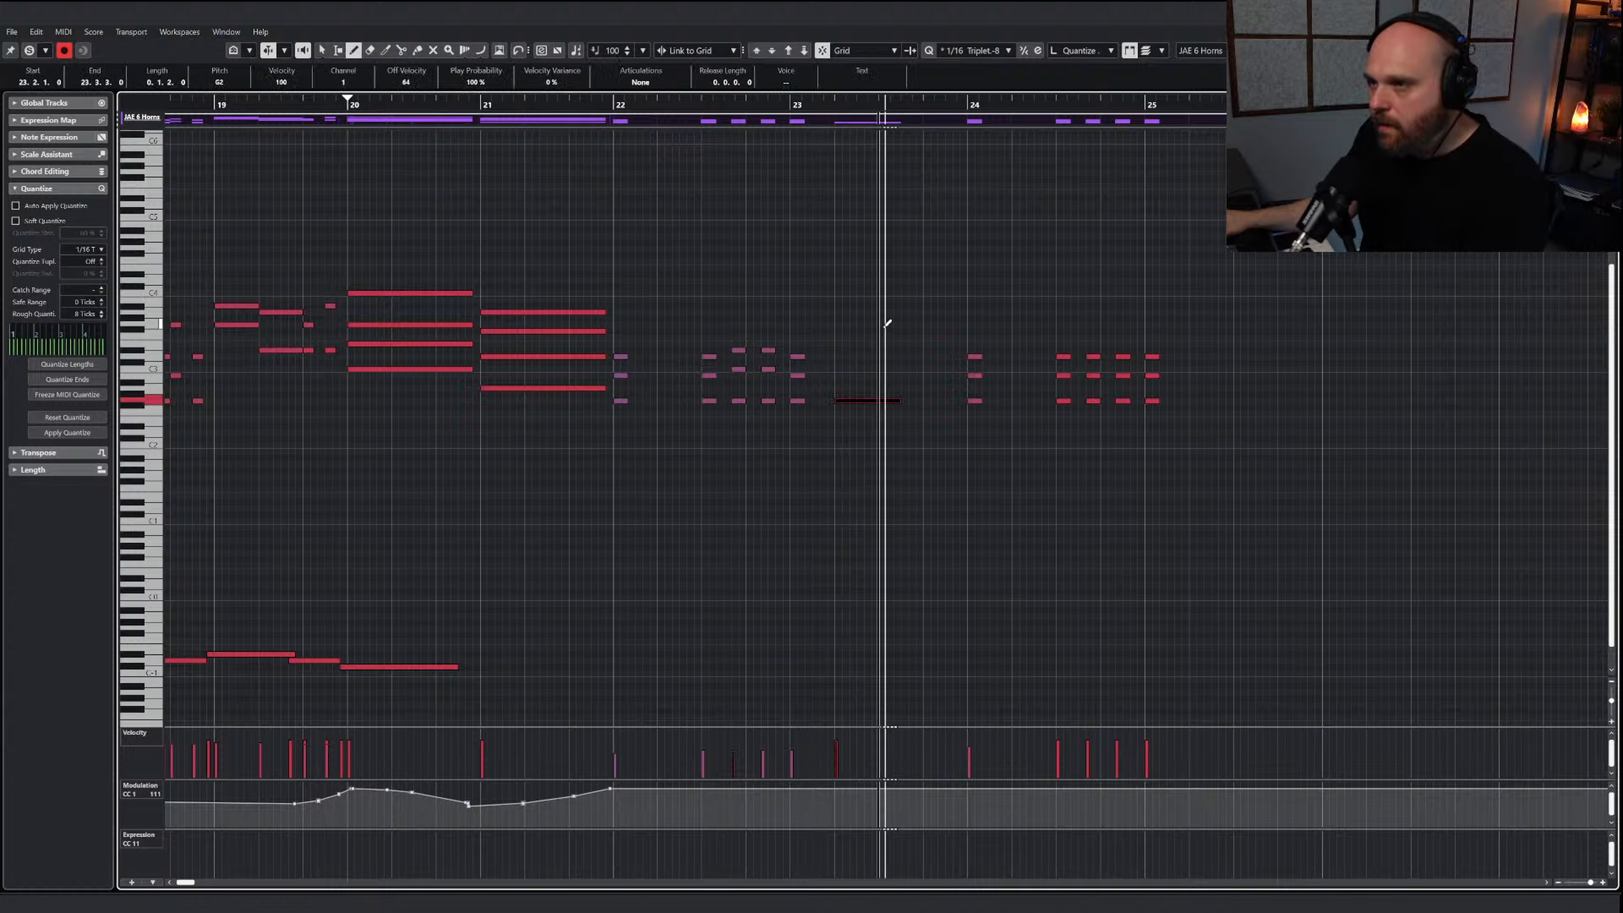
drag(884, 325, 900, 325)
mouse_move(456, 666)
mouse_down()
mouse_move(758, 650)
mouse_move(888, 672)
mouse_move(1134, 667)
mouse_up()
right_click(1022, 547)
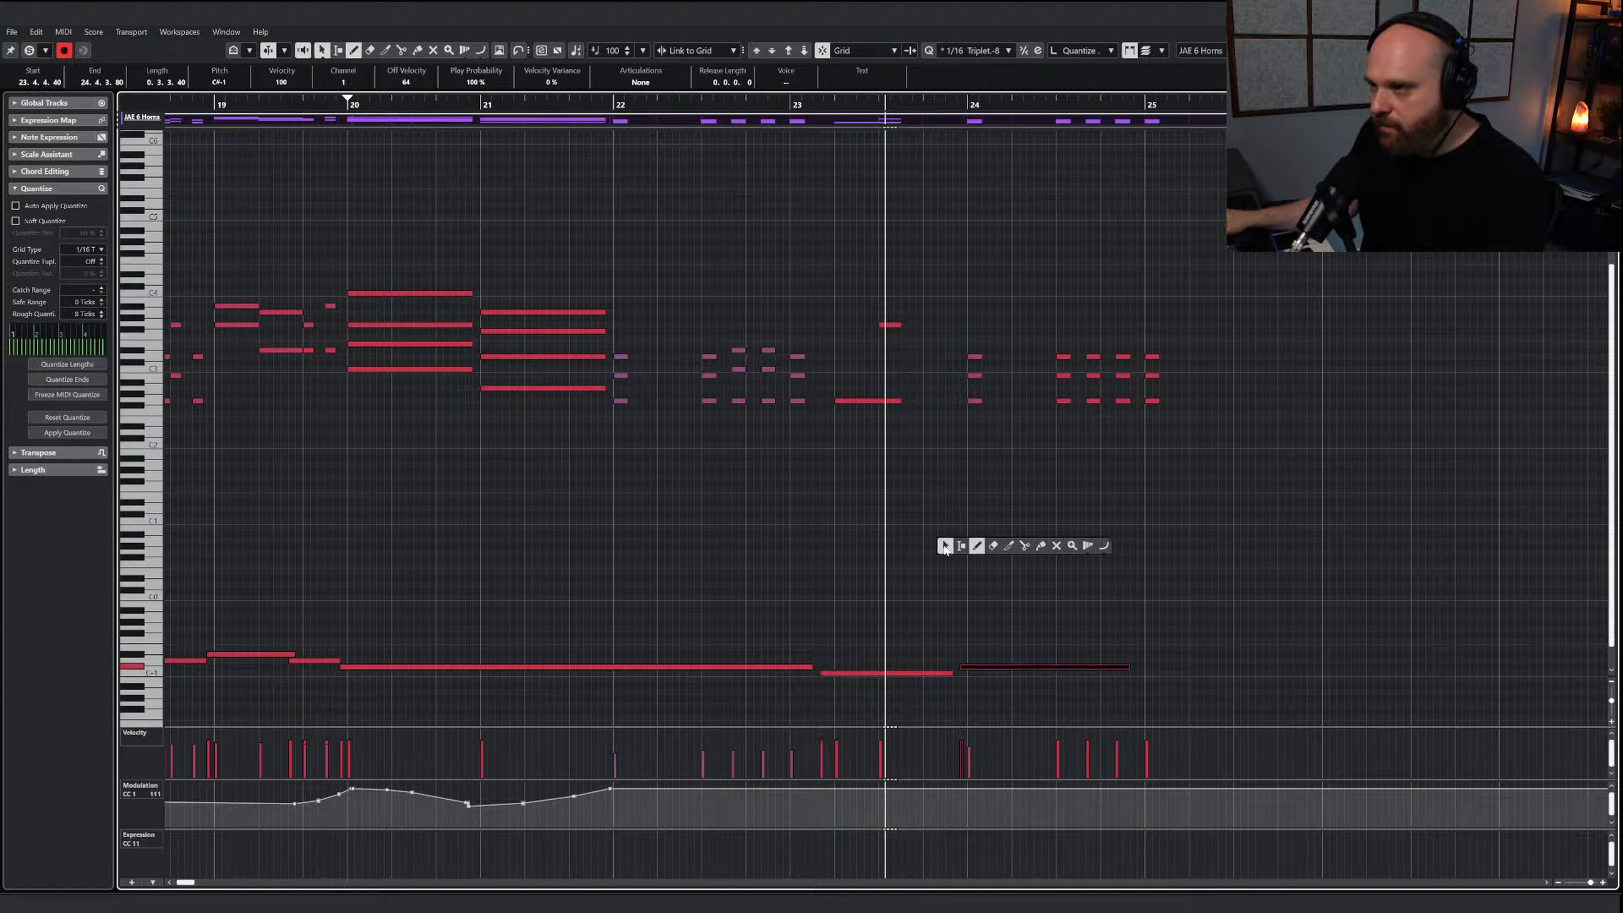
click(944, 546)
Reshape the top notes of the last three hits in bar 24 into a descending line and delete their middle notes
click(977, 356)
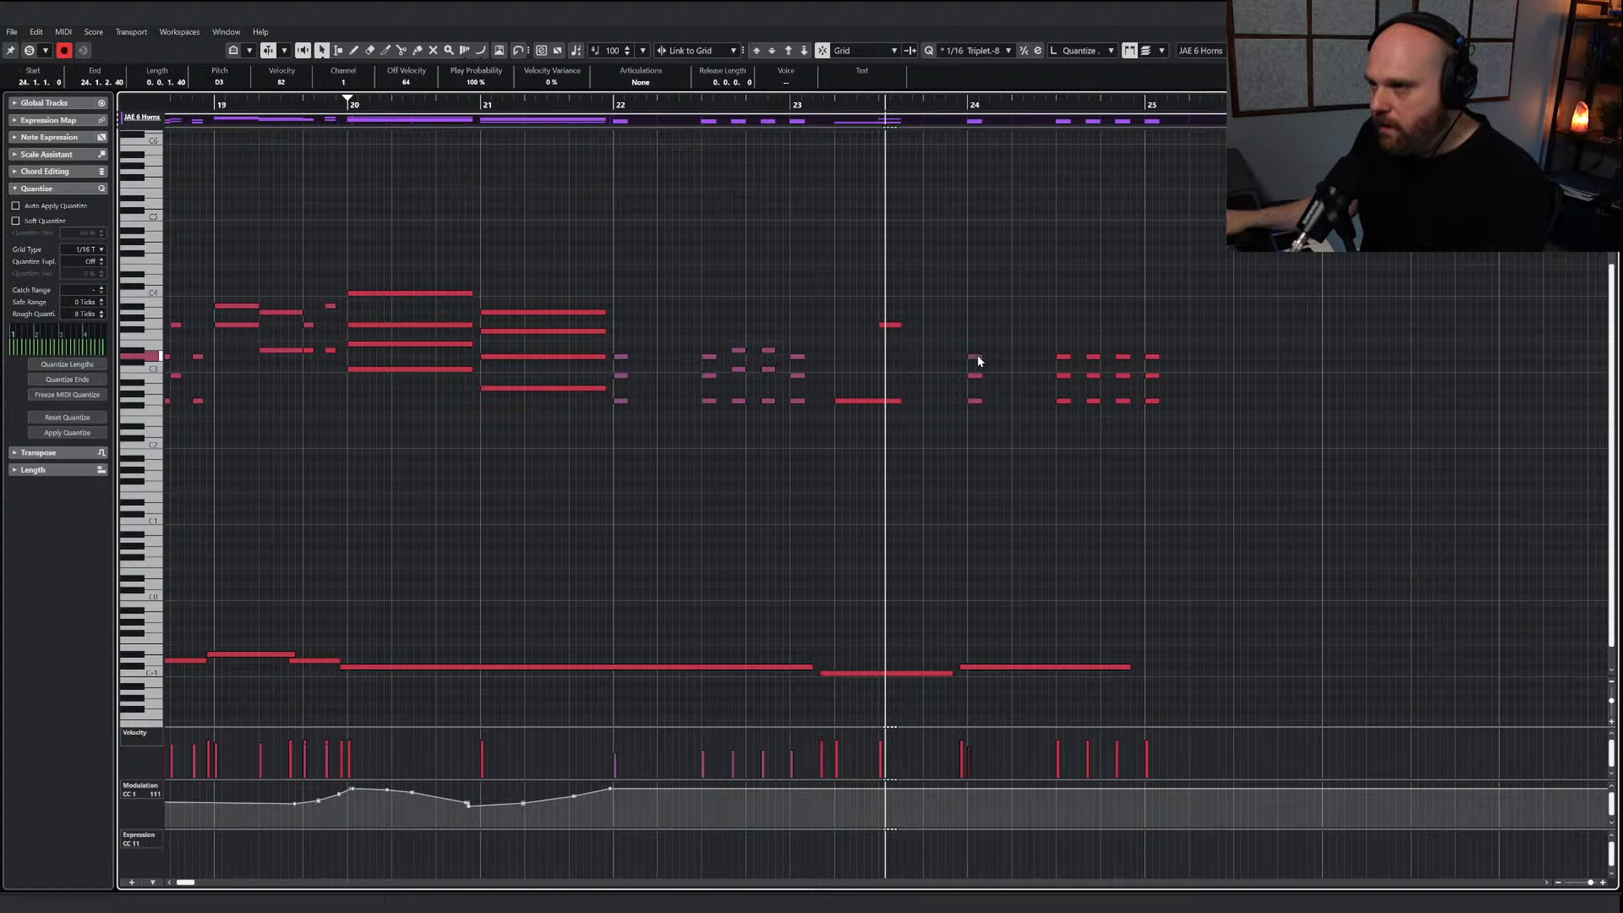
drag(1064, 366, 1066, 364)
key(Up)
key(Up)
key(Up)
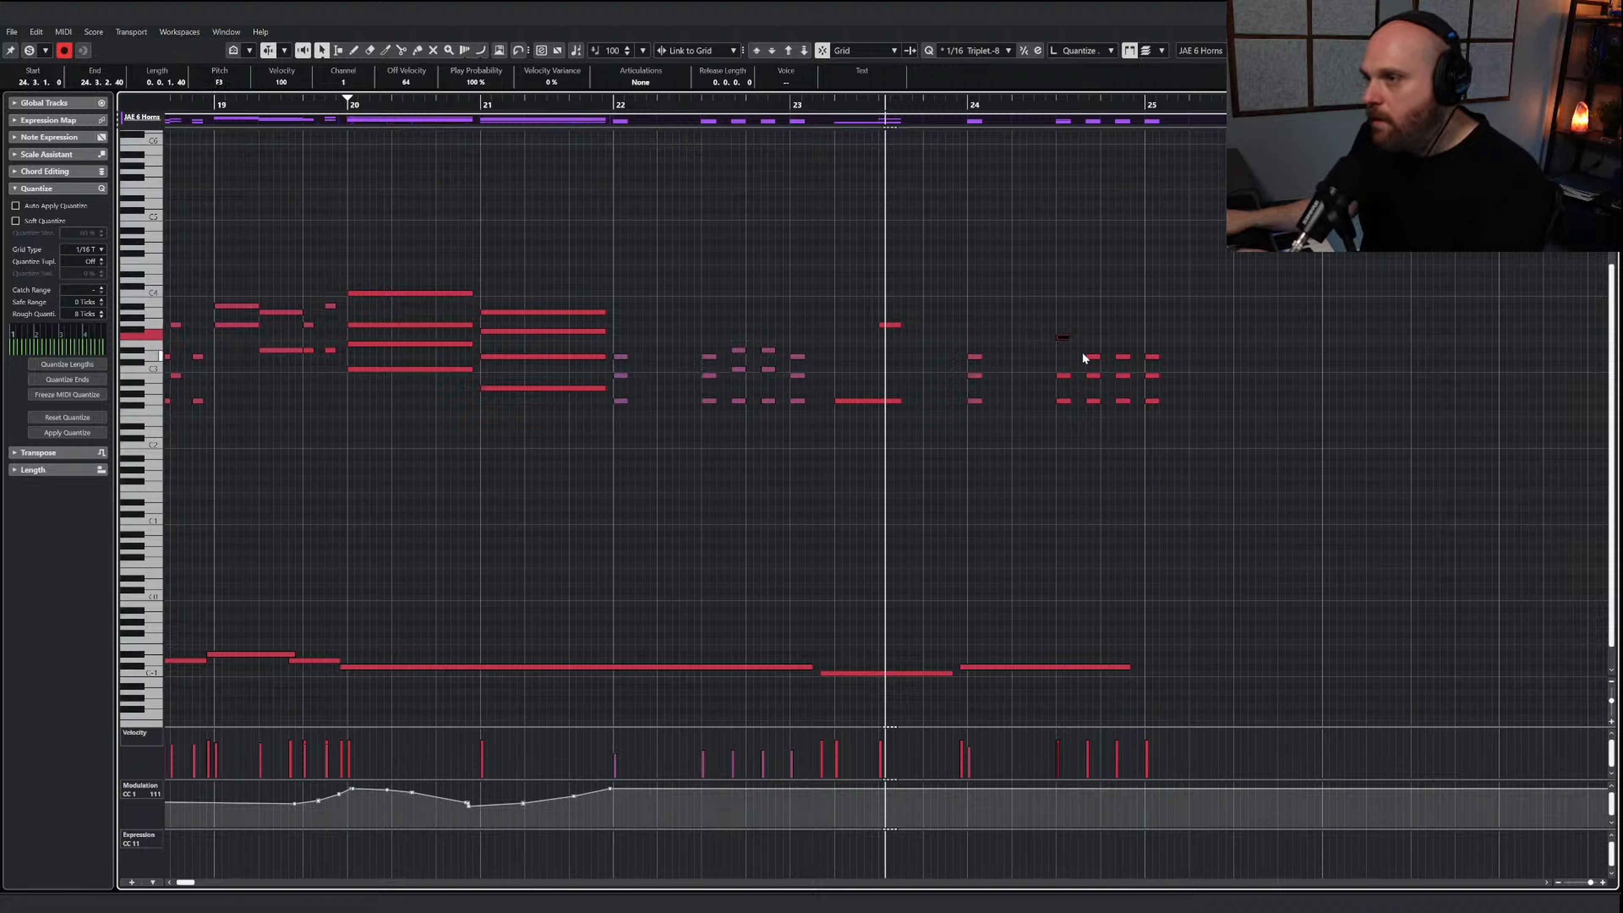
key(Down)
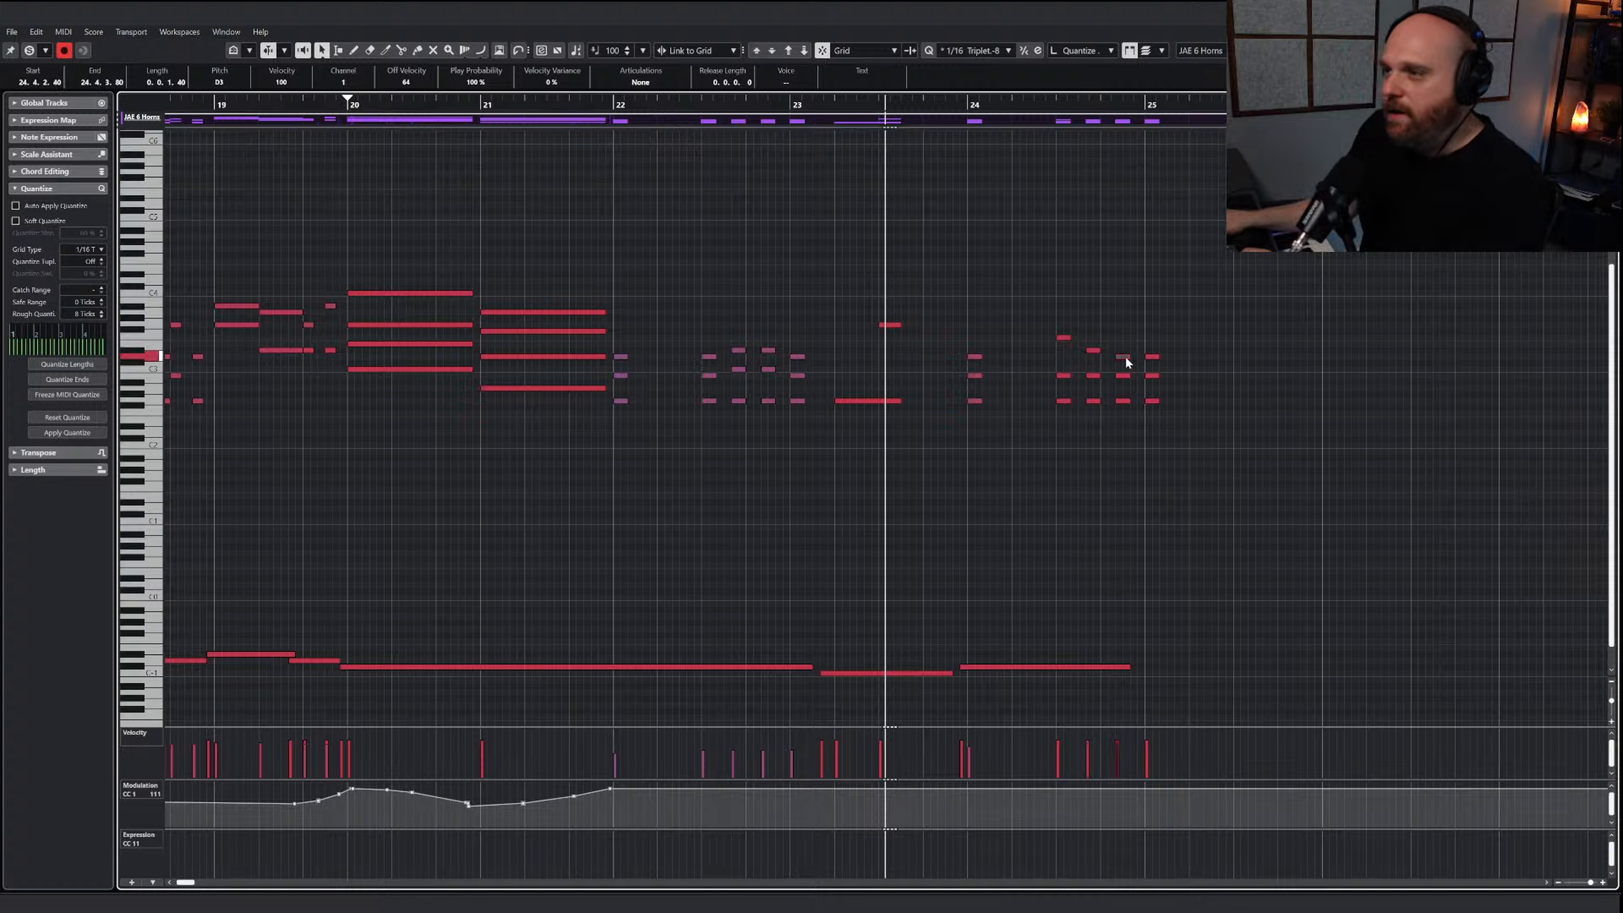
click(1123, 376)
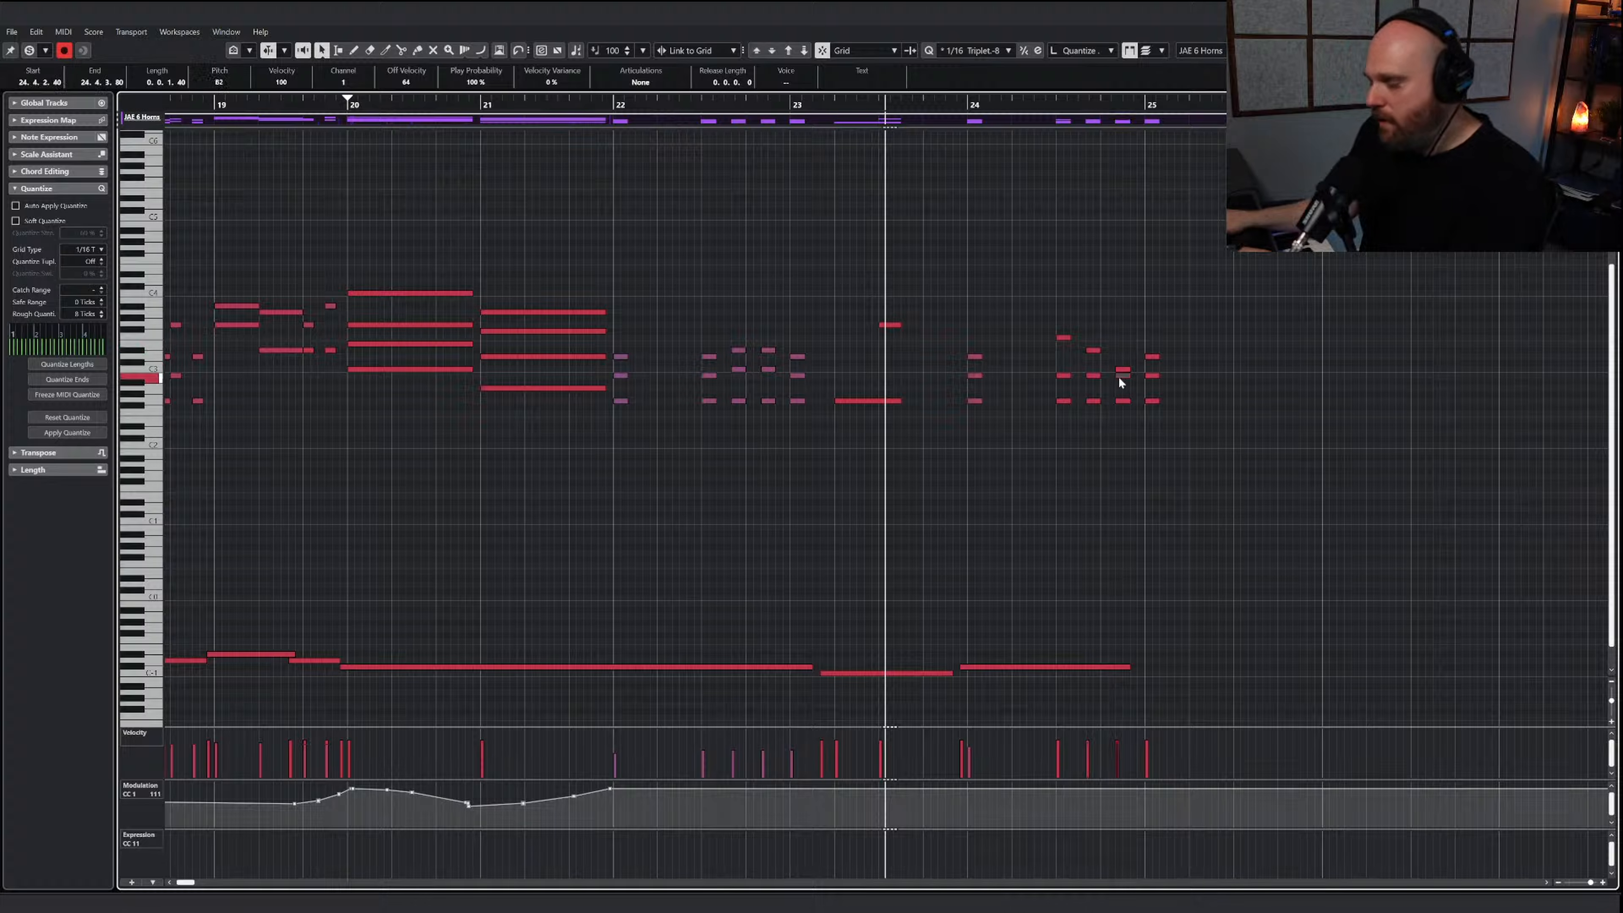
key(Delete)
drag(1050, 371, 1104, 380)
key(Delete)
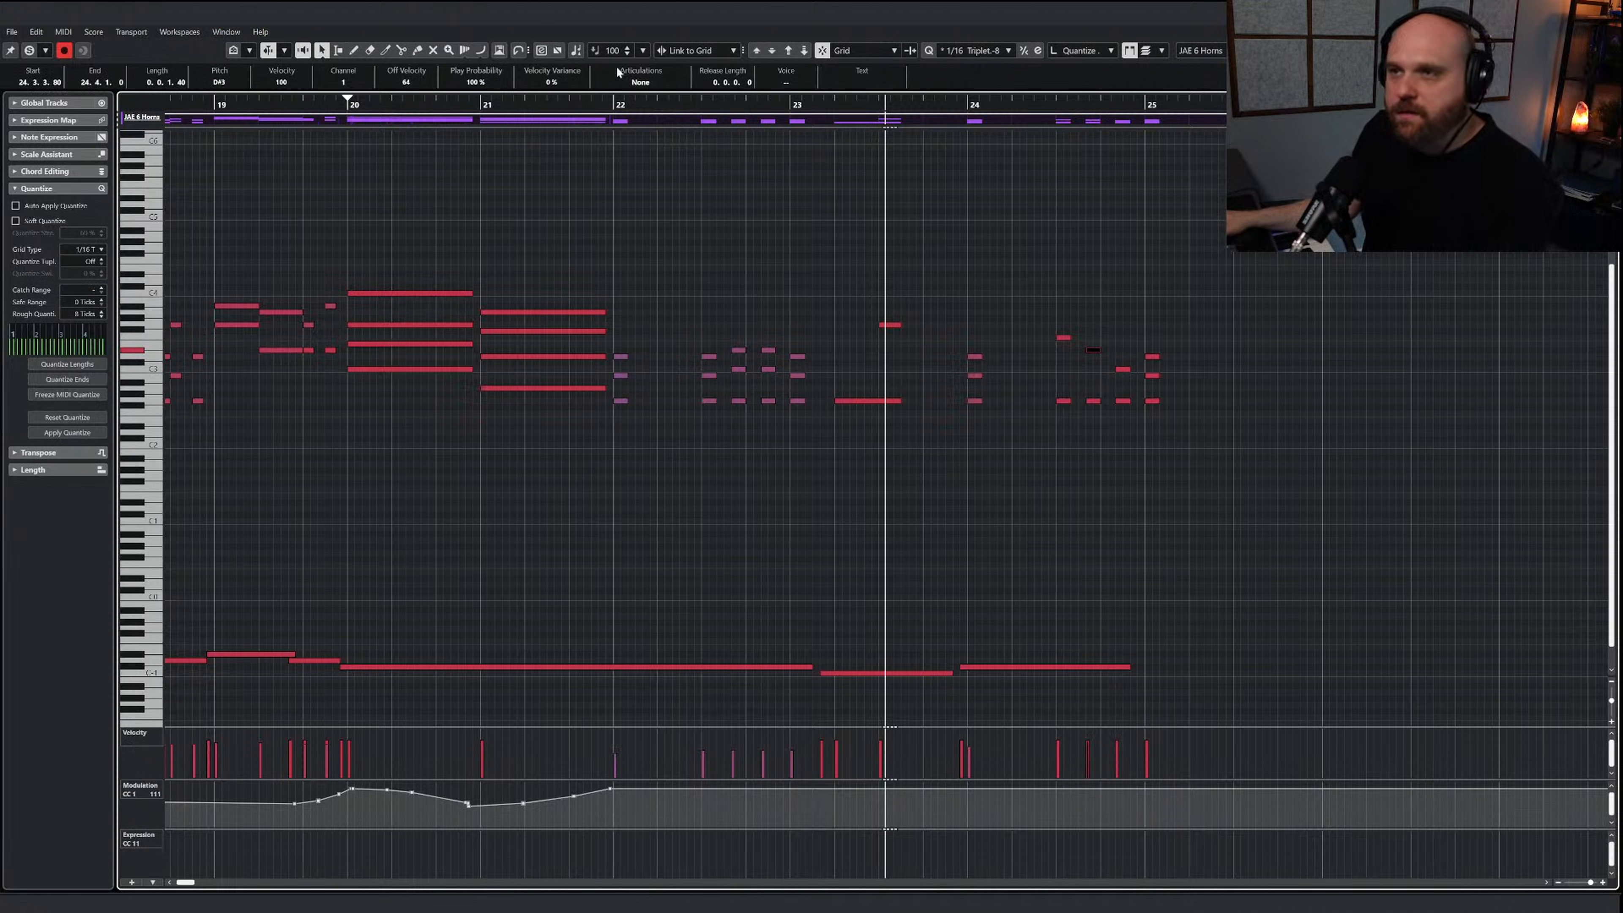
Play the horn passage and raise the modulation curve to 127 from the sustained note in bar 23
click(594, 102)
key(space)
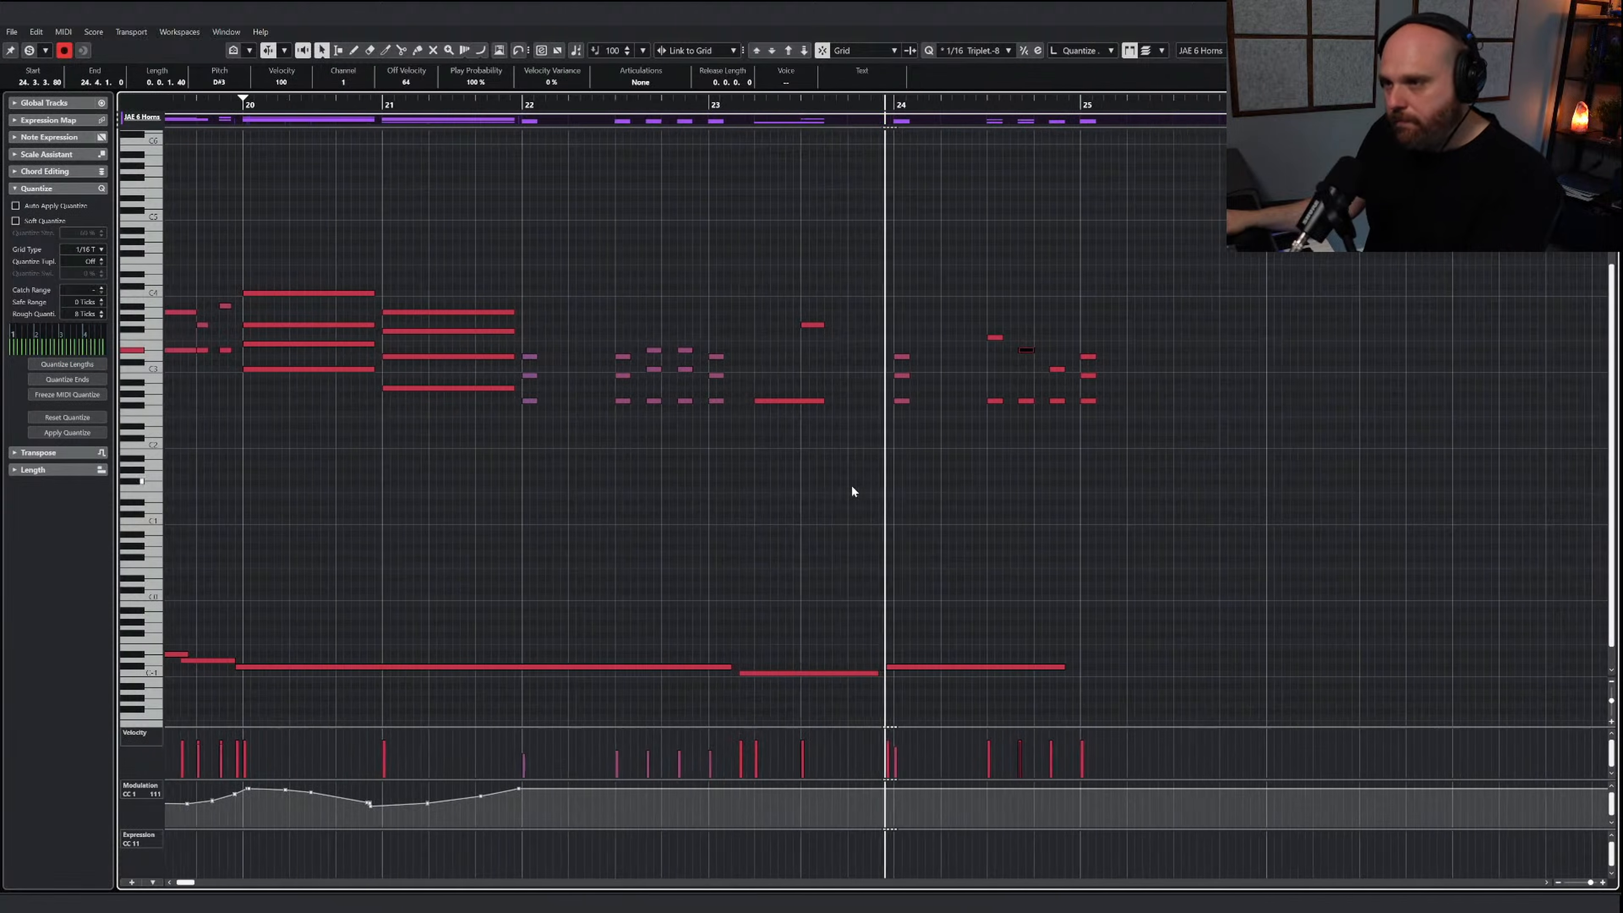
right_click(851, 485)
click(875, 483)
drag(715, 786, 736, 781)
click(703, 107)
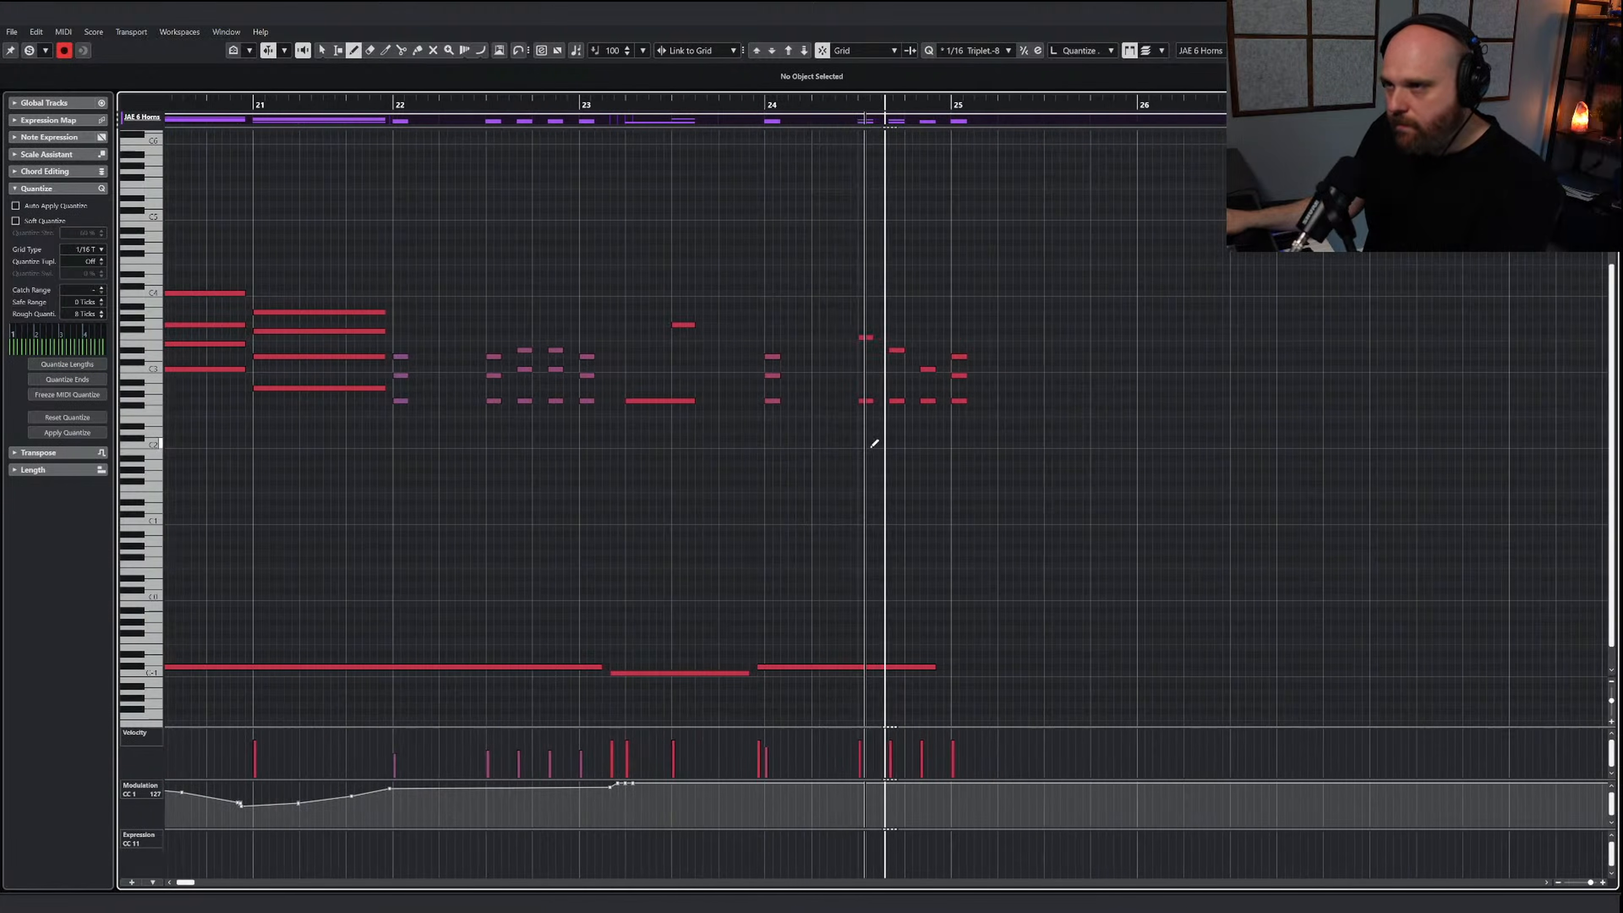
Drop the middle note of the bar 25 horn chord and replay the passage from before bar 22
right_click(877, 479)
click(839, 482)
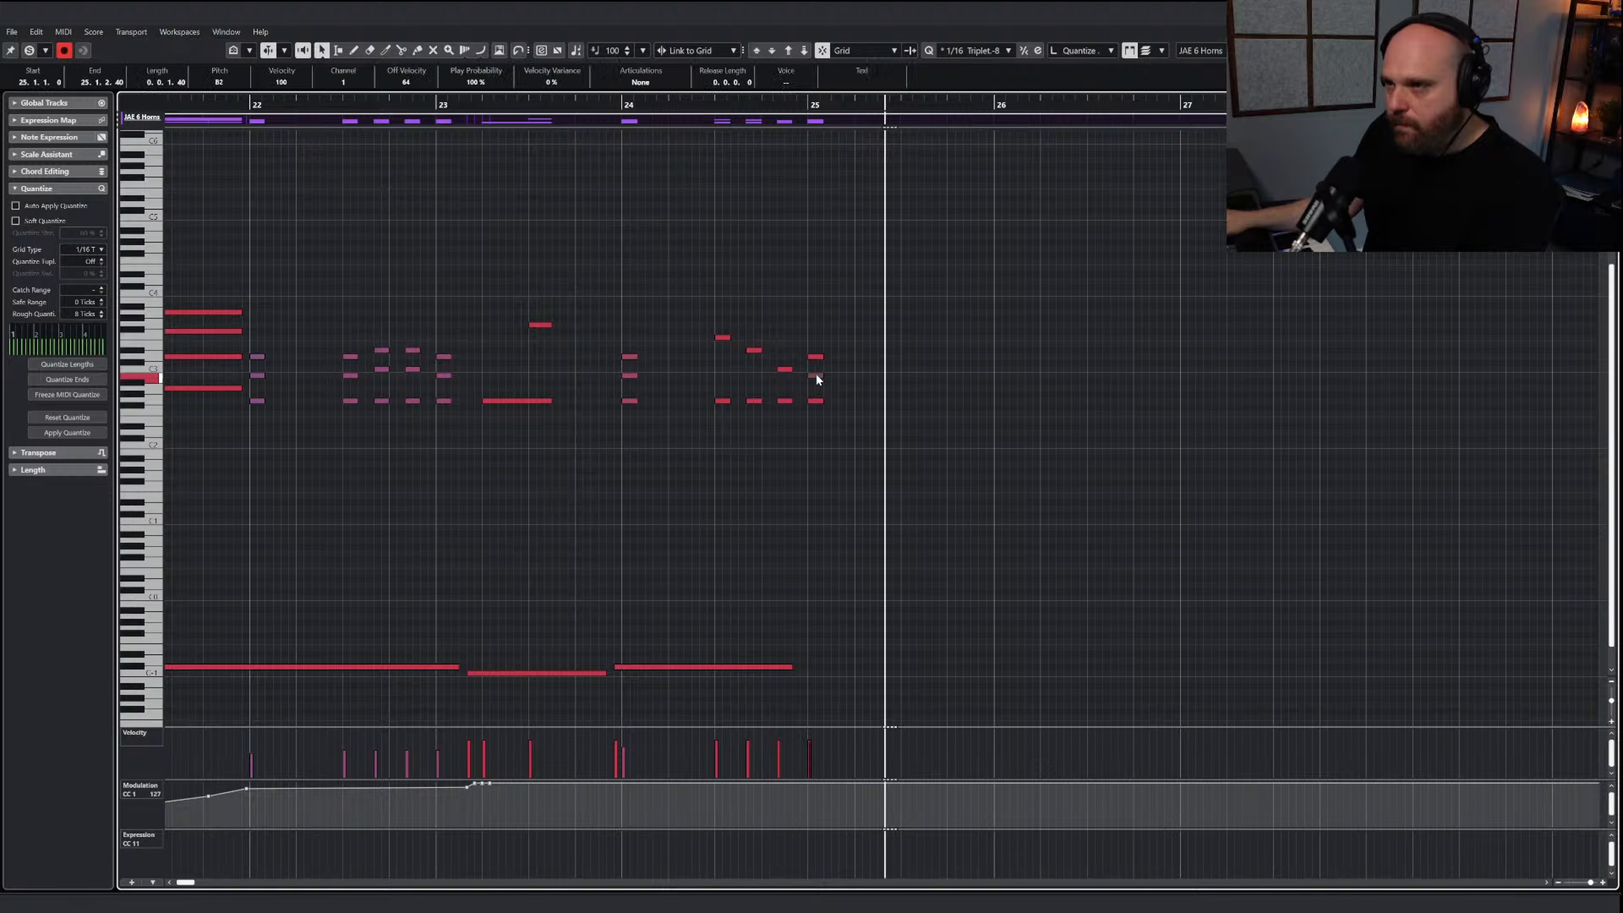
drag(818, 378, 816, 362)
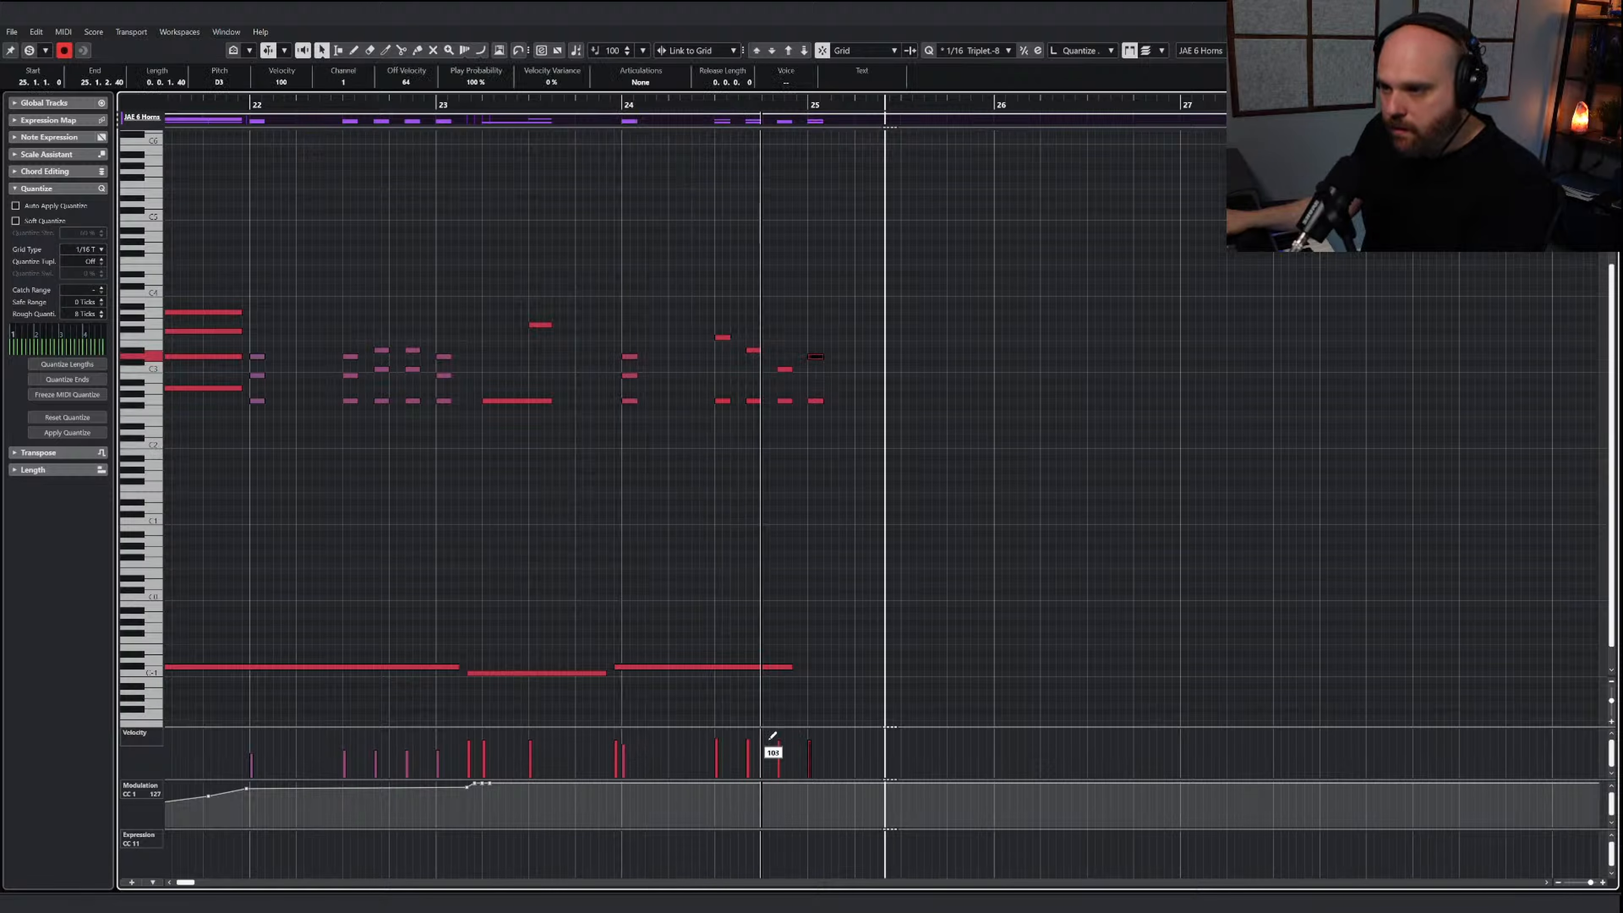
drag(448, 106, 188, 106)
key(space)
right_click(637, 301)
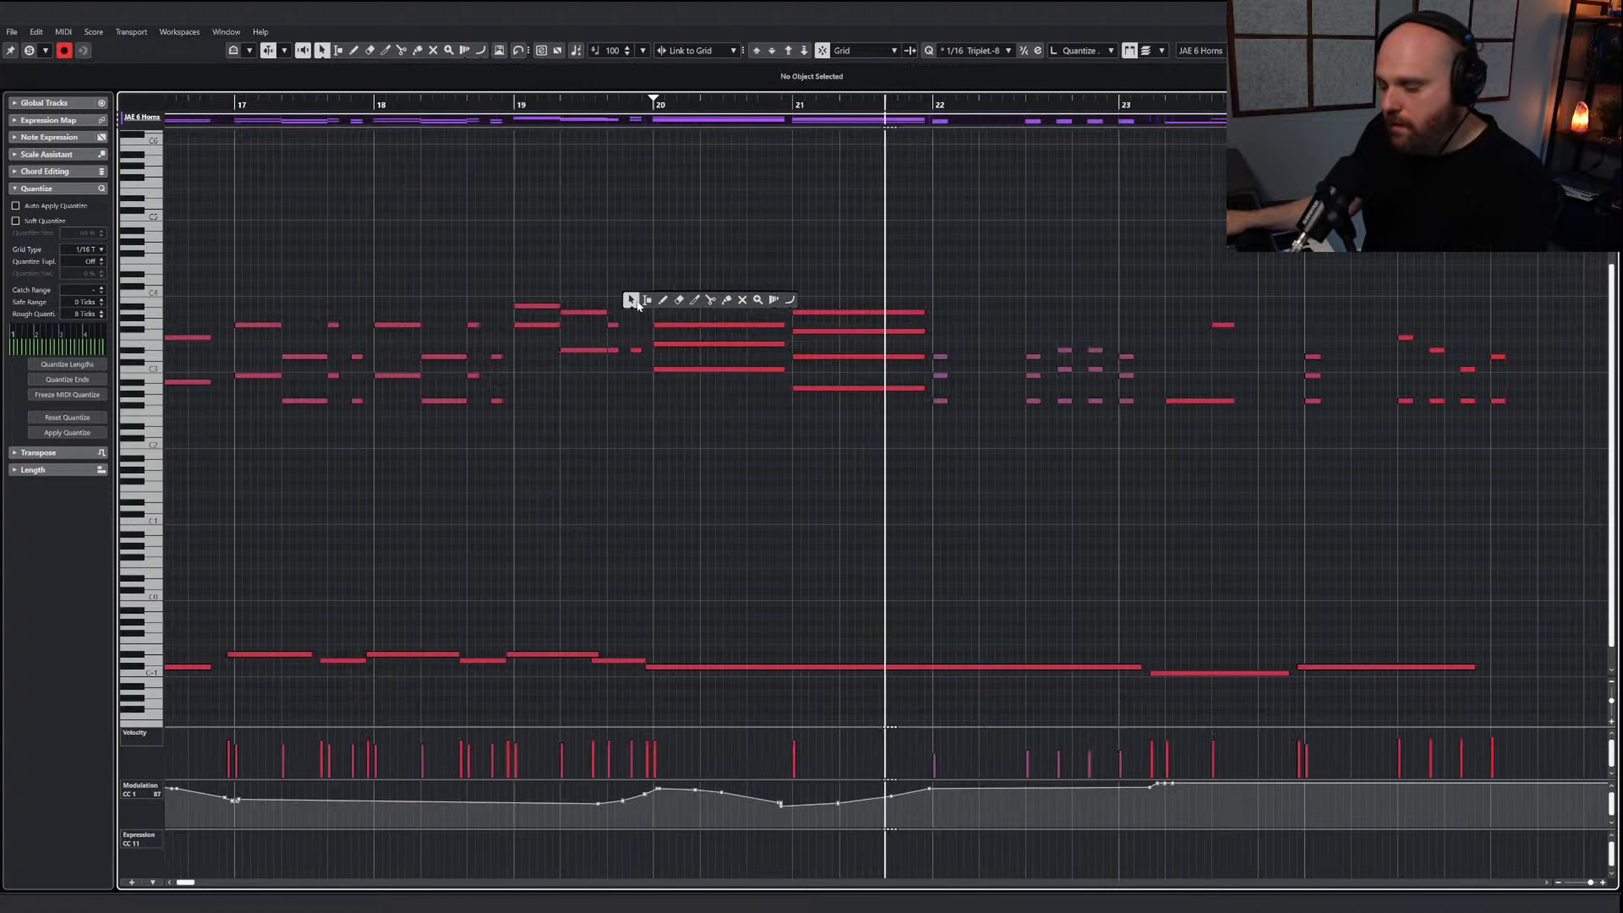
click(636, 300)
Copy the bars 22 to 25 notes from the AI Sketch Piano Woodwinds part and set the playhead to bar 22
key(g)
key(g)
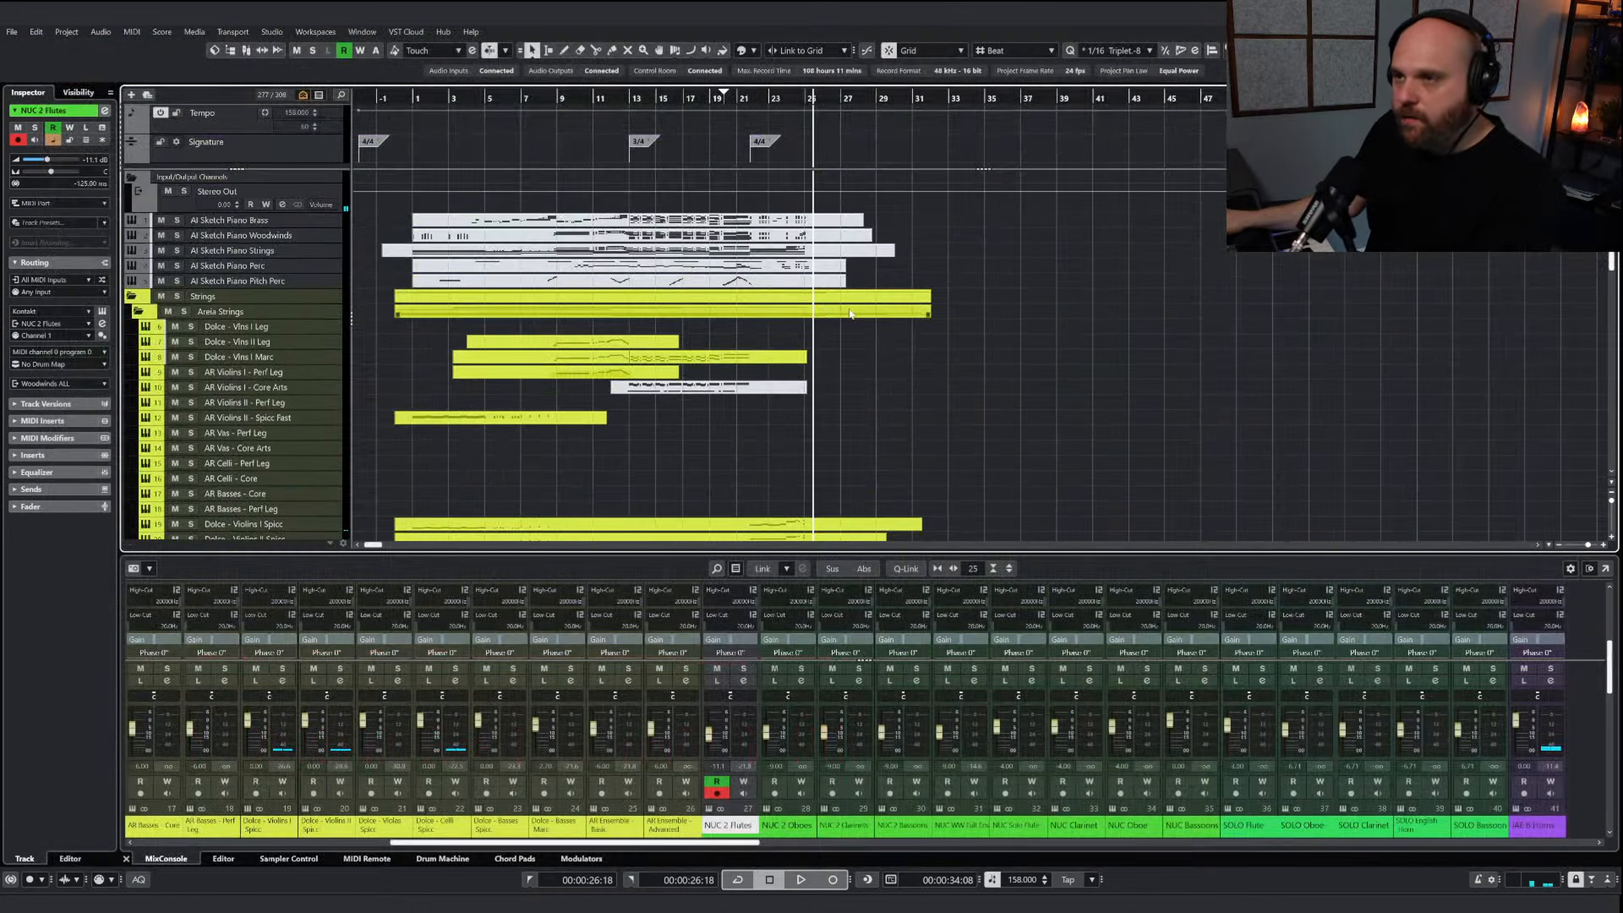
double_click(771, 249)
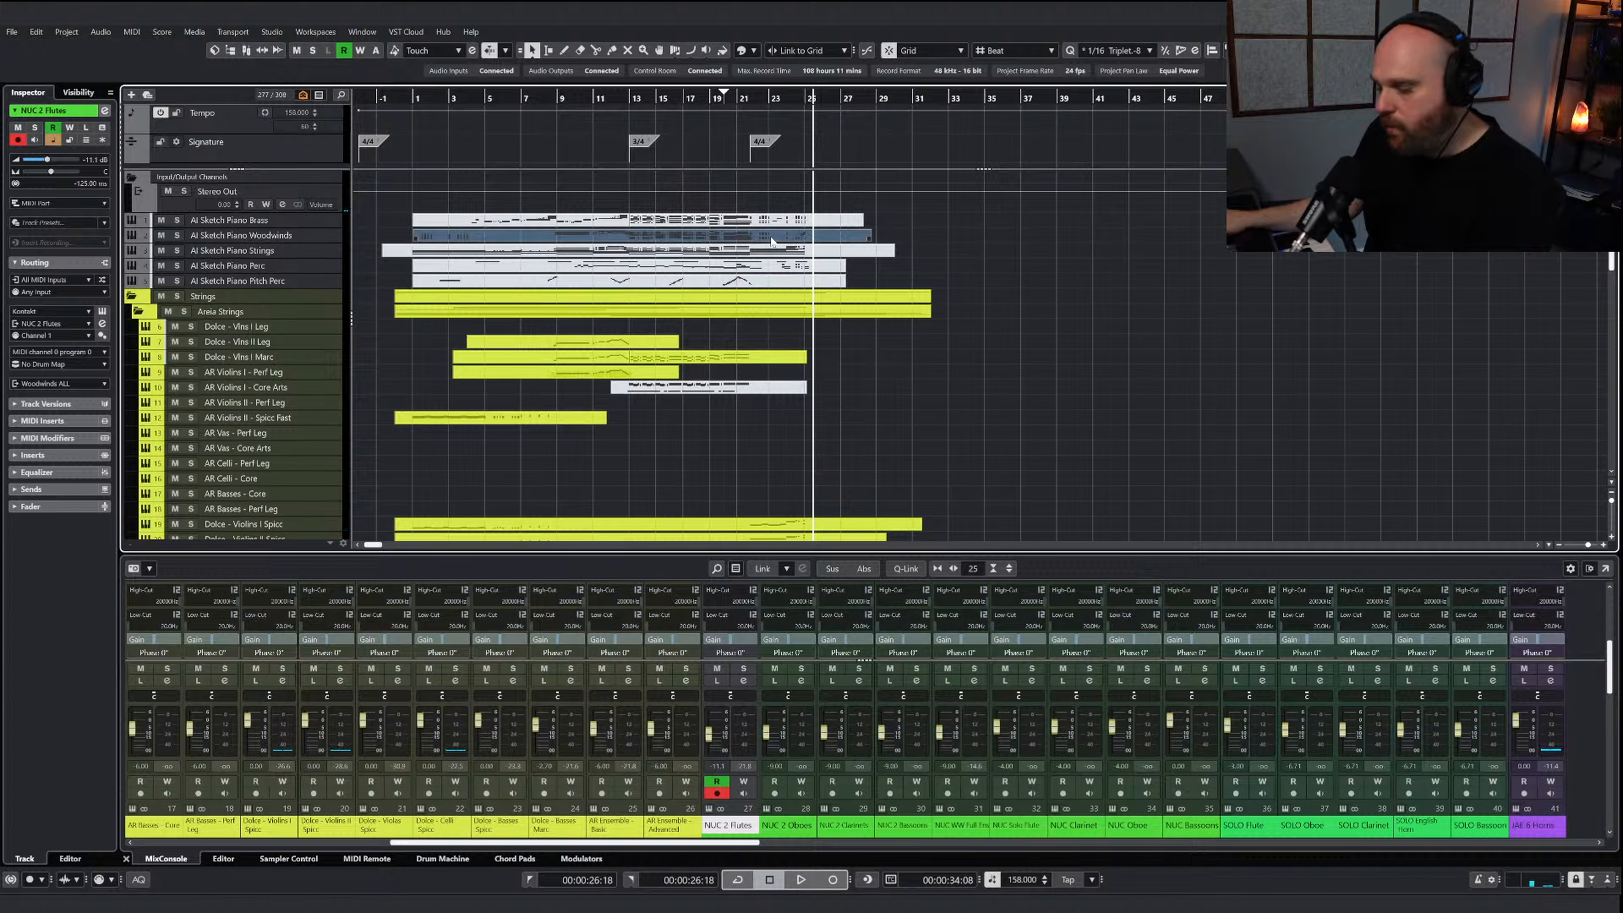
drag(985, 643, 350, 300)
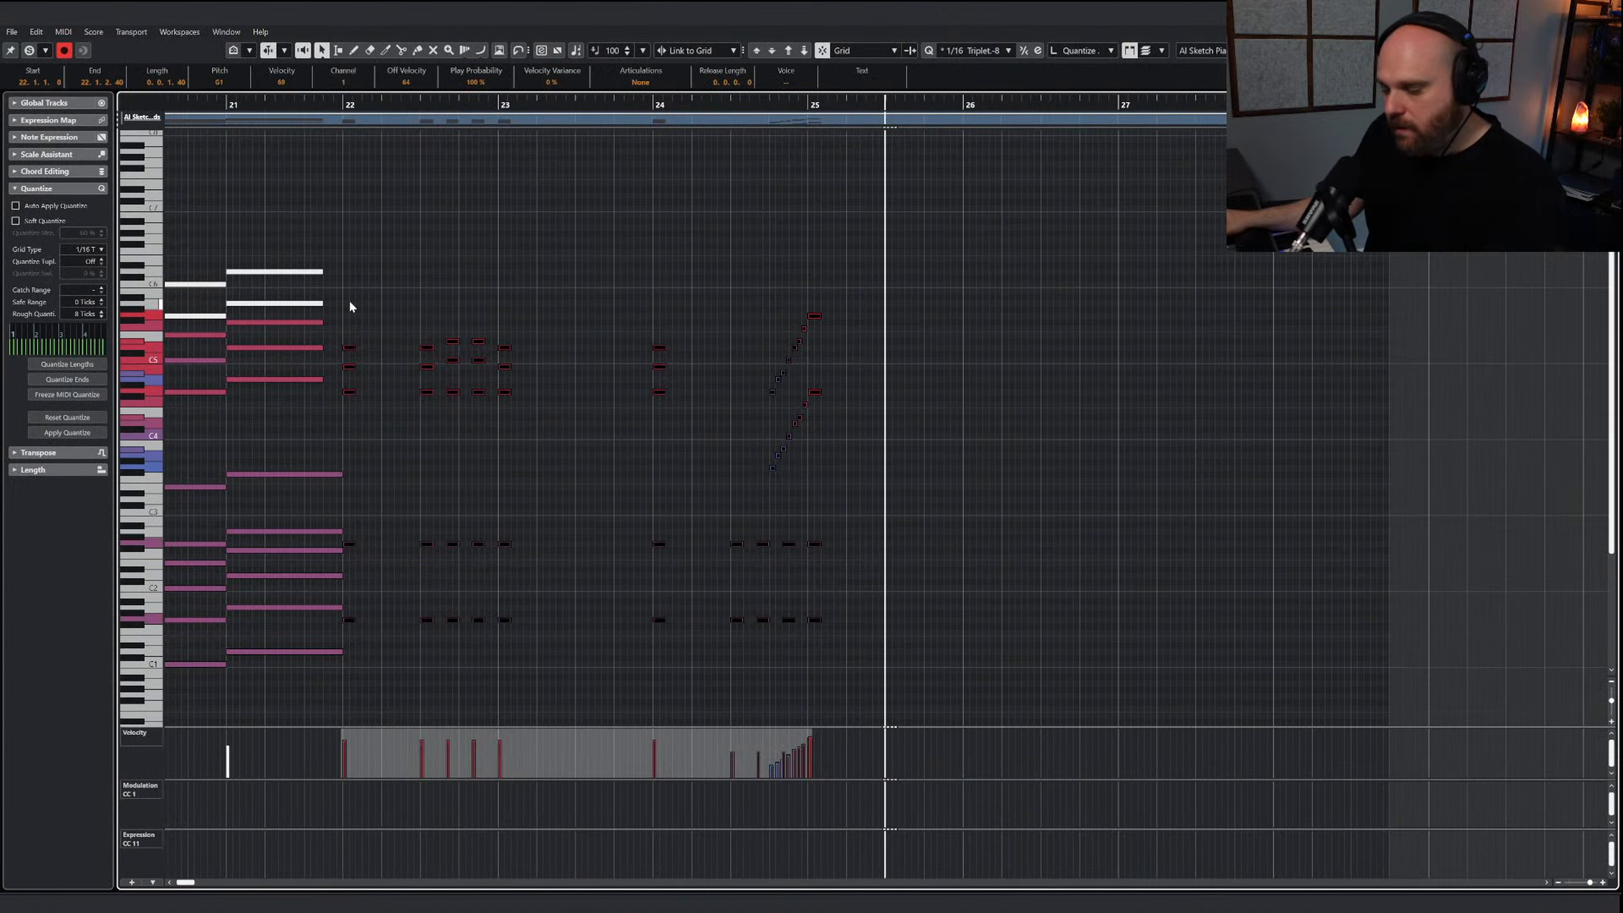
click(342, 106)
key(Return)
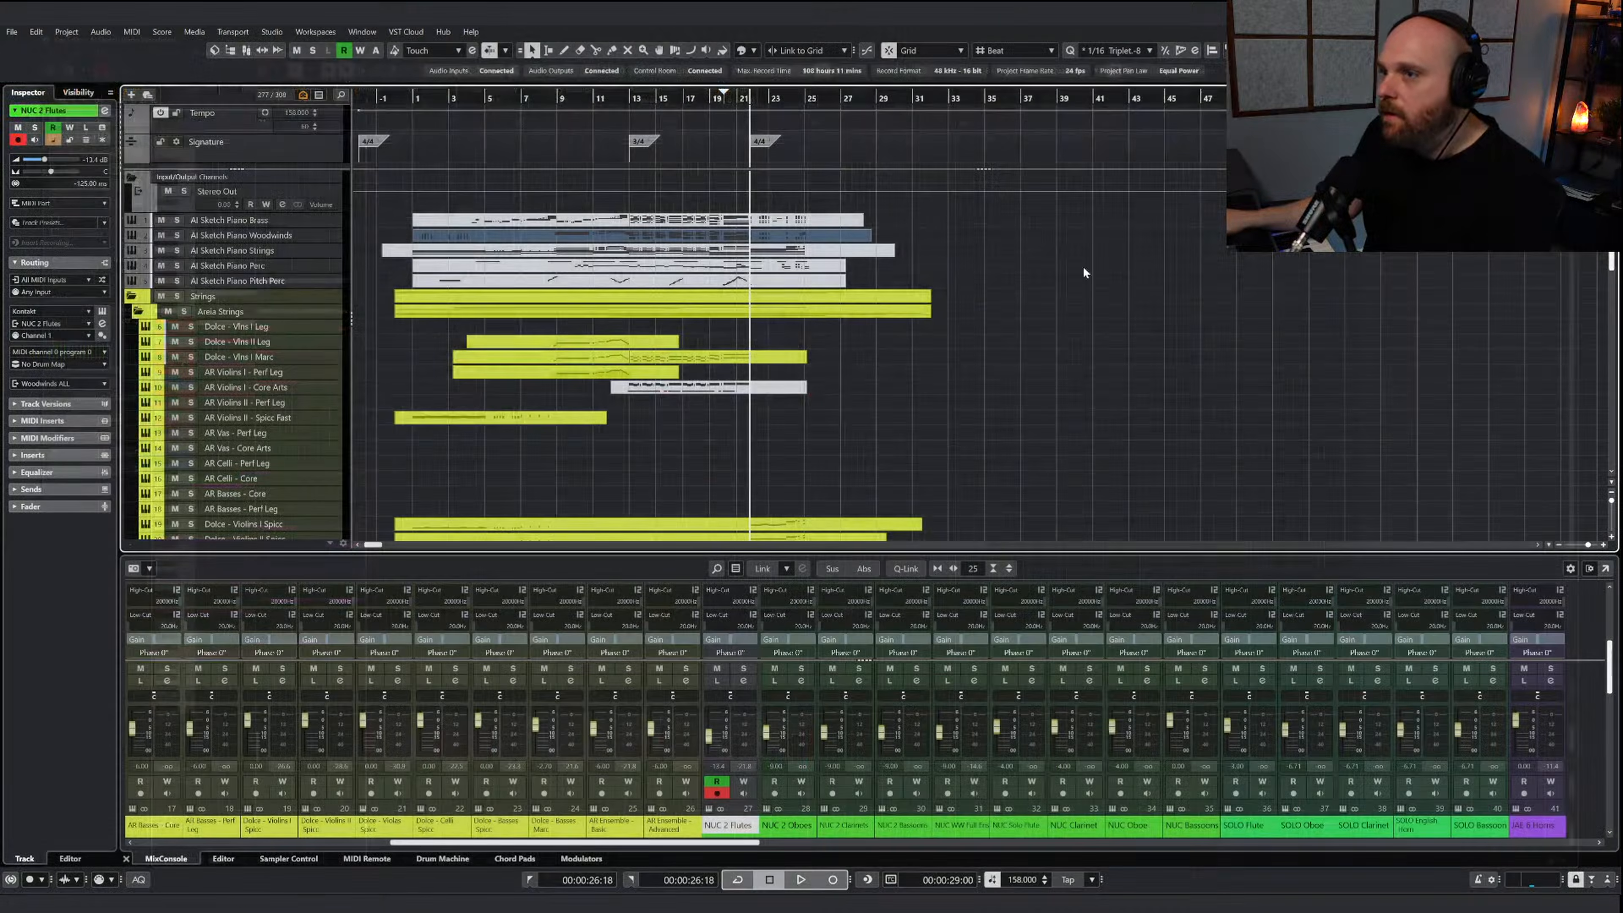
Paste the copied sketch notes into the NUC WW Full Ens part at bar 22
scroll(812, 322, down, 6)
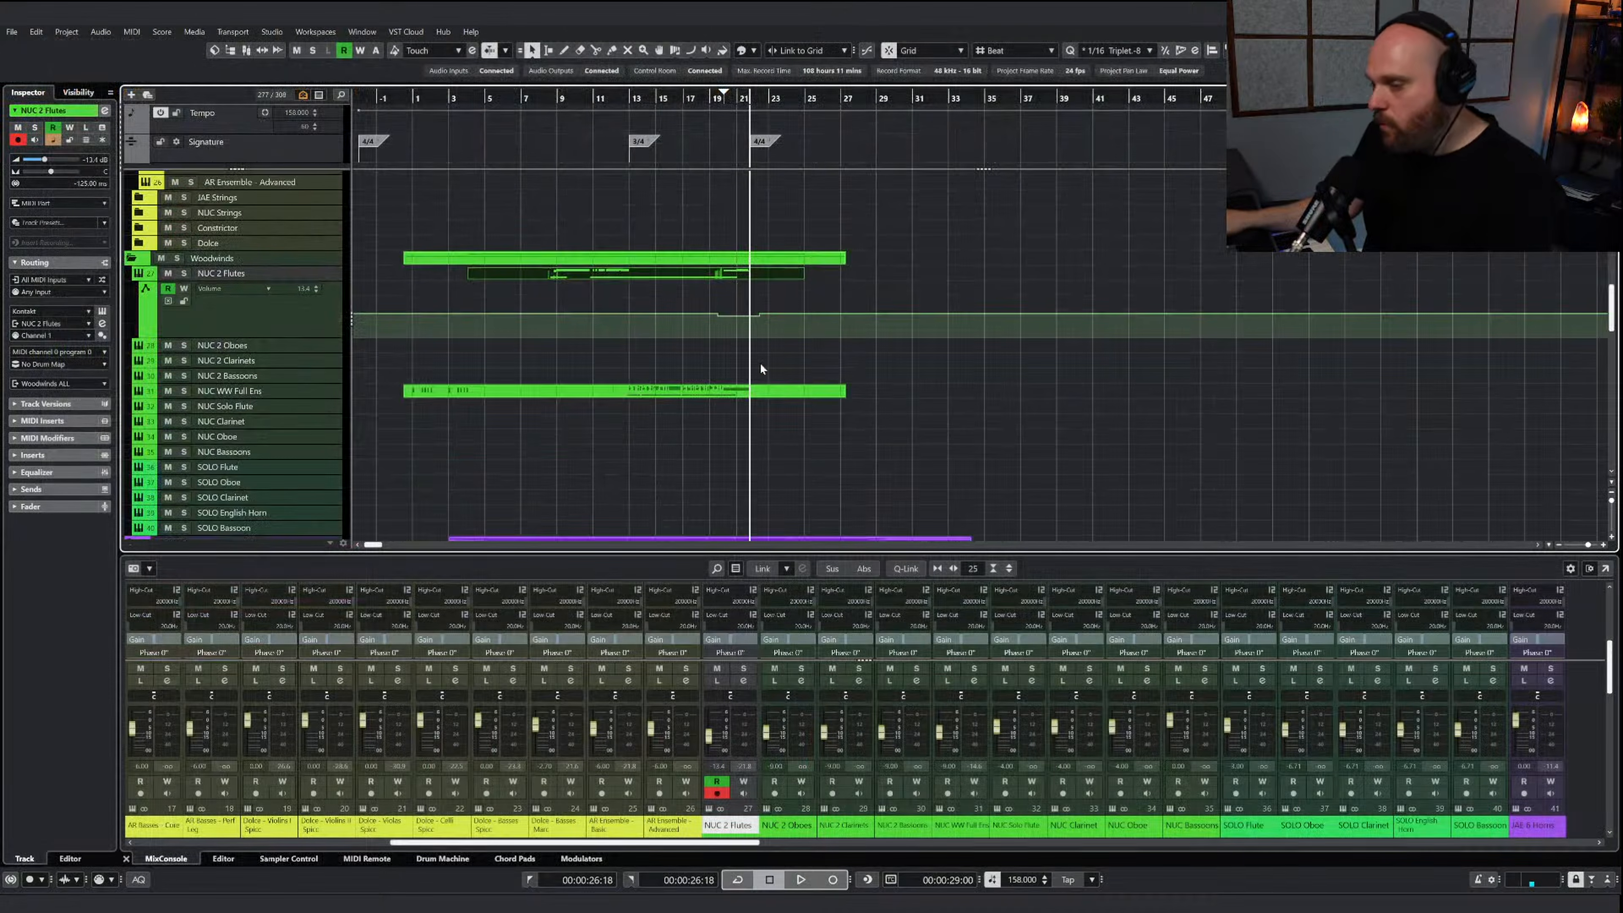
double_click(768, 386)
key(ctrl+v)
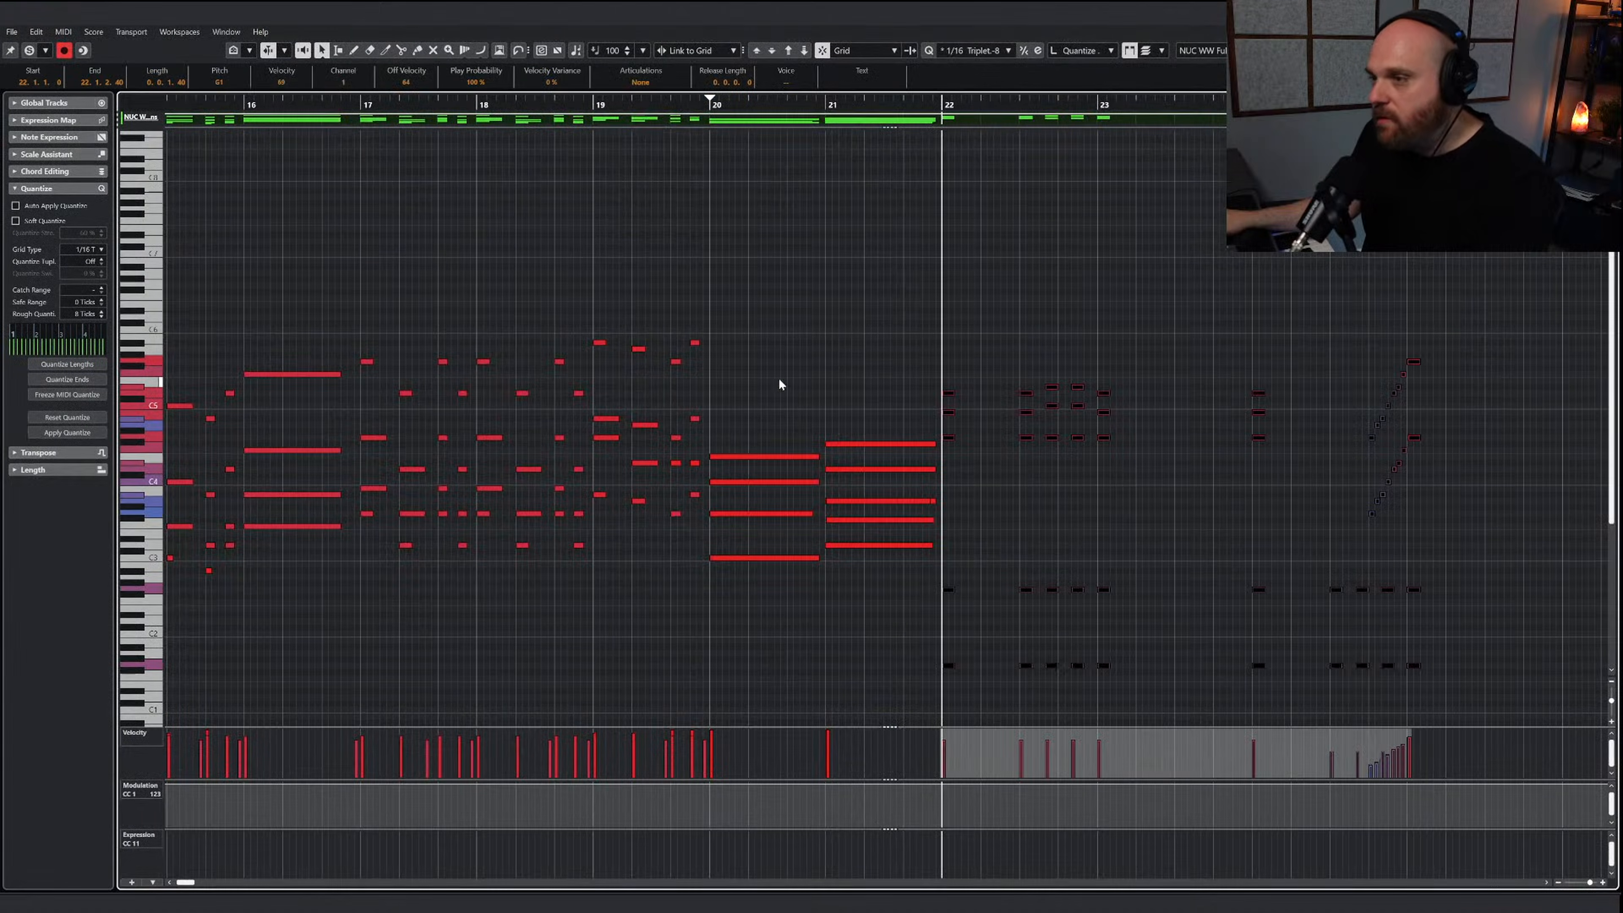
Duplicate the upper of the two low note rows in bars 22 to 25 one octave higher in the woodwind part
key(g)
key(g)
drag(882, 573, 1252, 612)
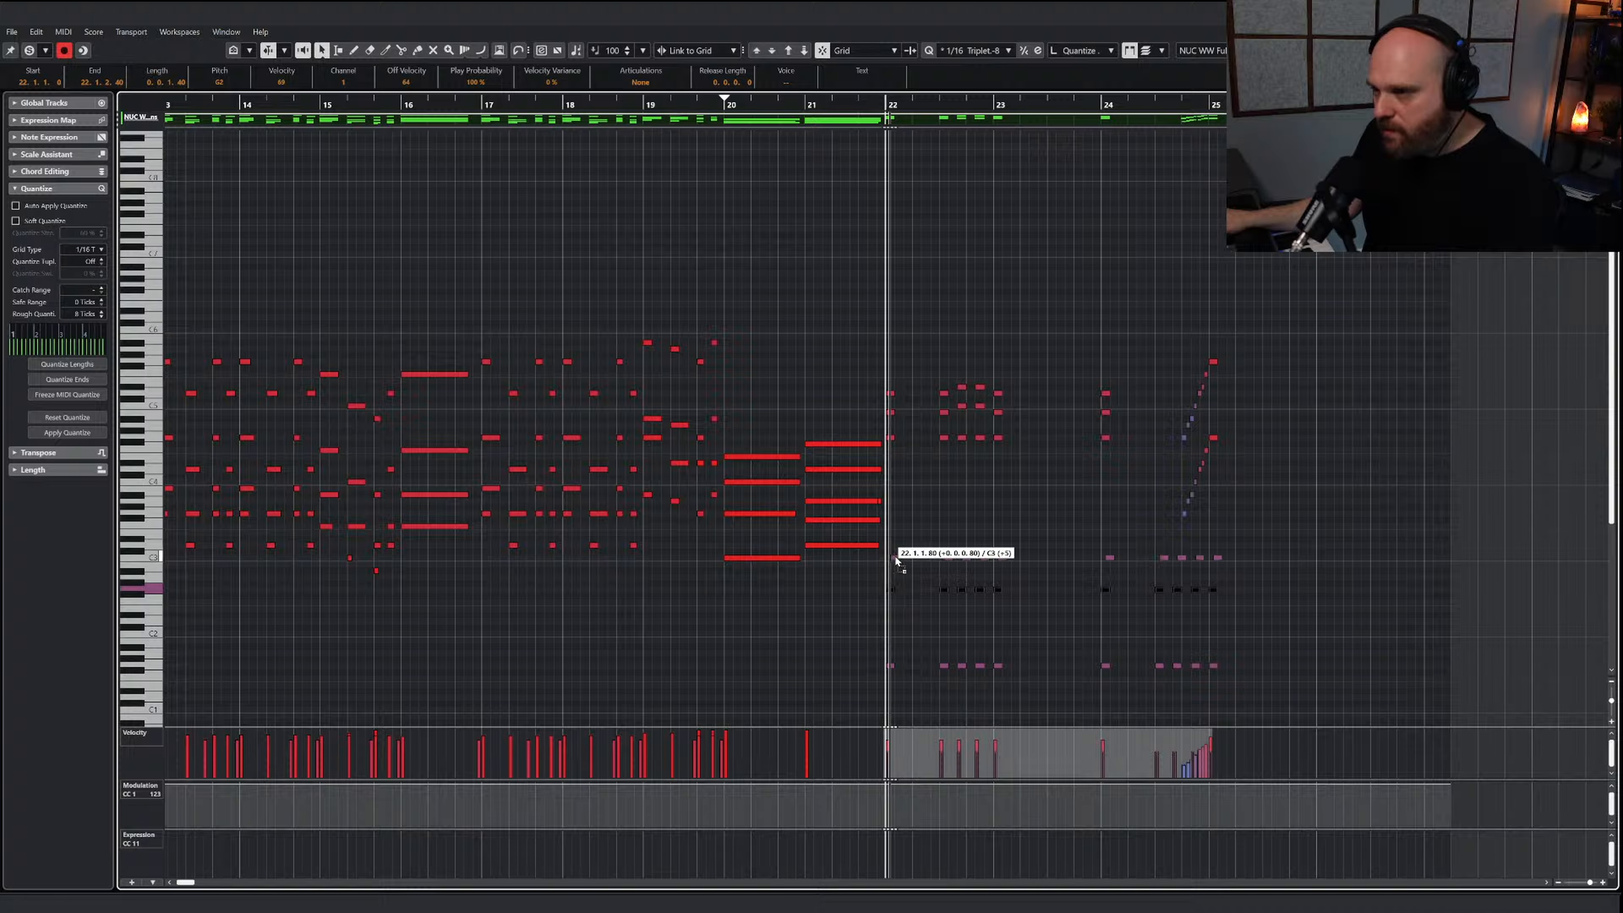
drag(896, 561, 893, 522)
click(1033, 555)
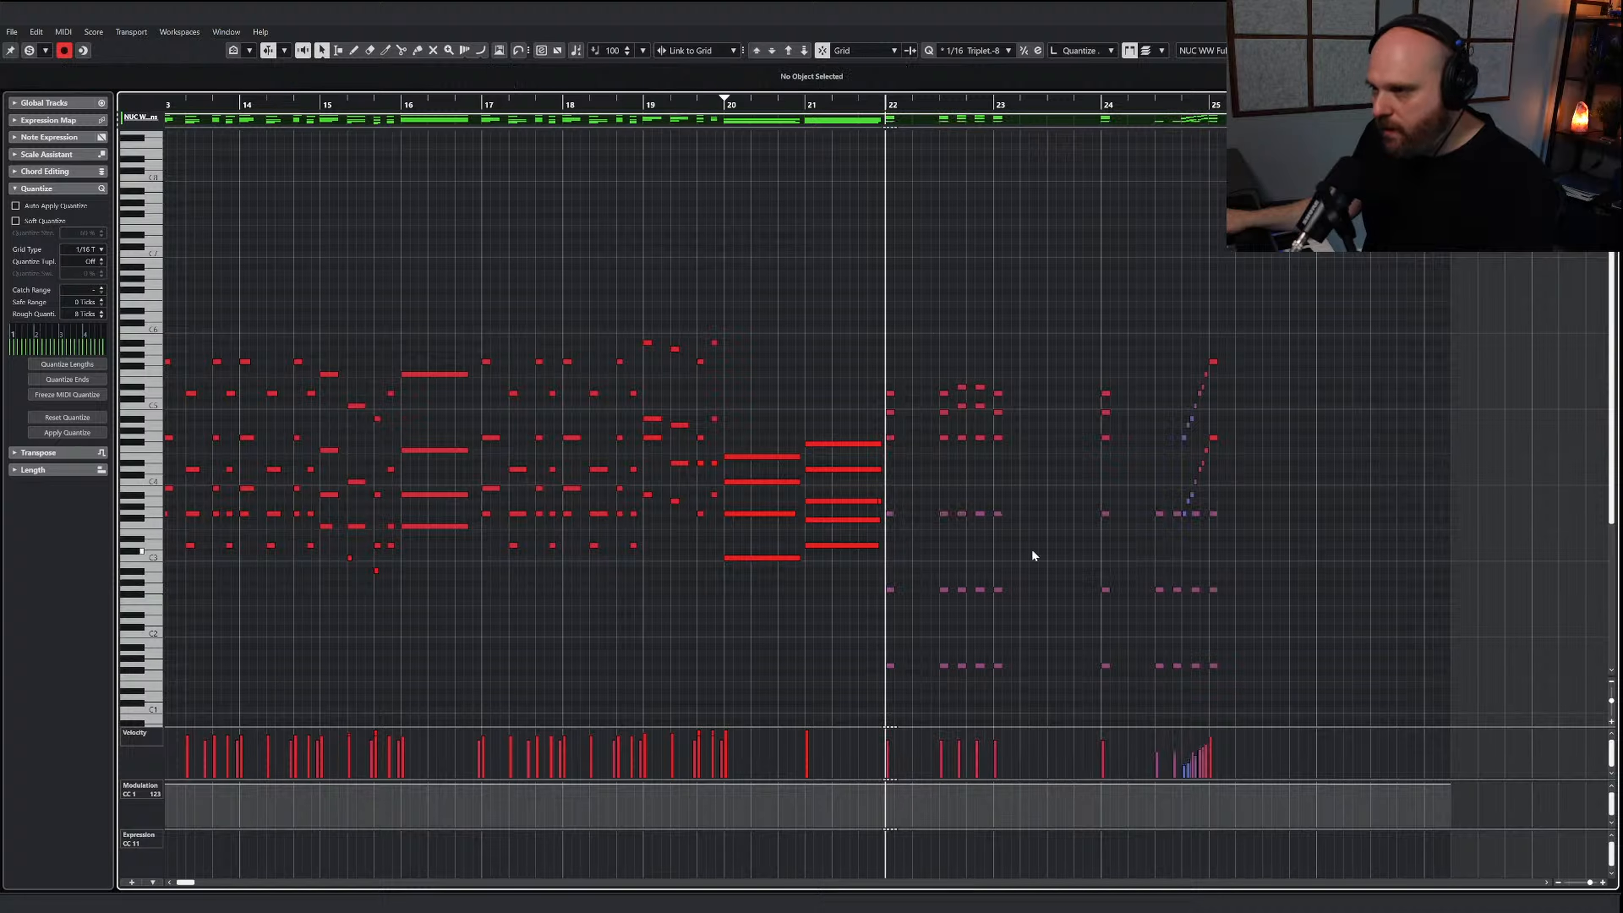
Extend the C-1 keyswitch note to late in bar 21 and draw a C#-1 keyswitch from just before bar 22 into bar 23
scroll(430, 562, down, 4)
drag(797, 645, 865, 645)
right_click(893, 648)
click(910, 649)
click(923, 651)
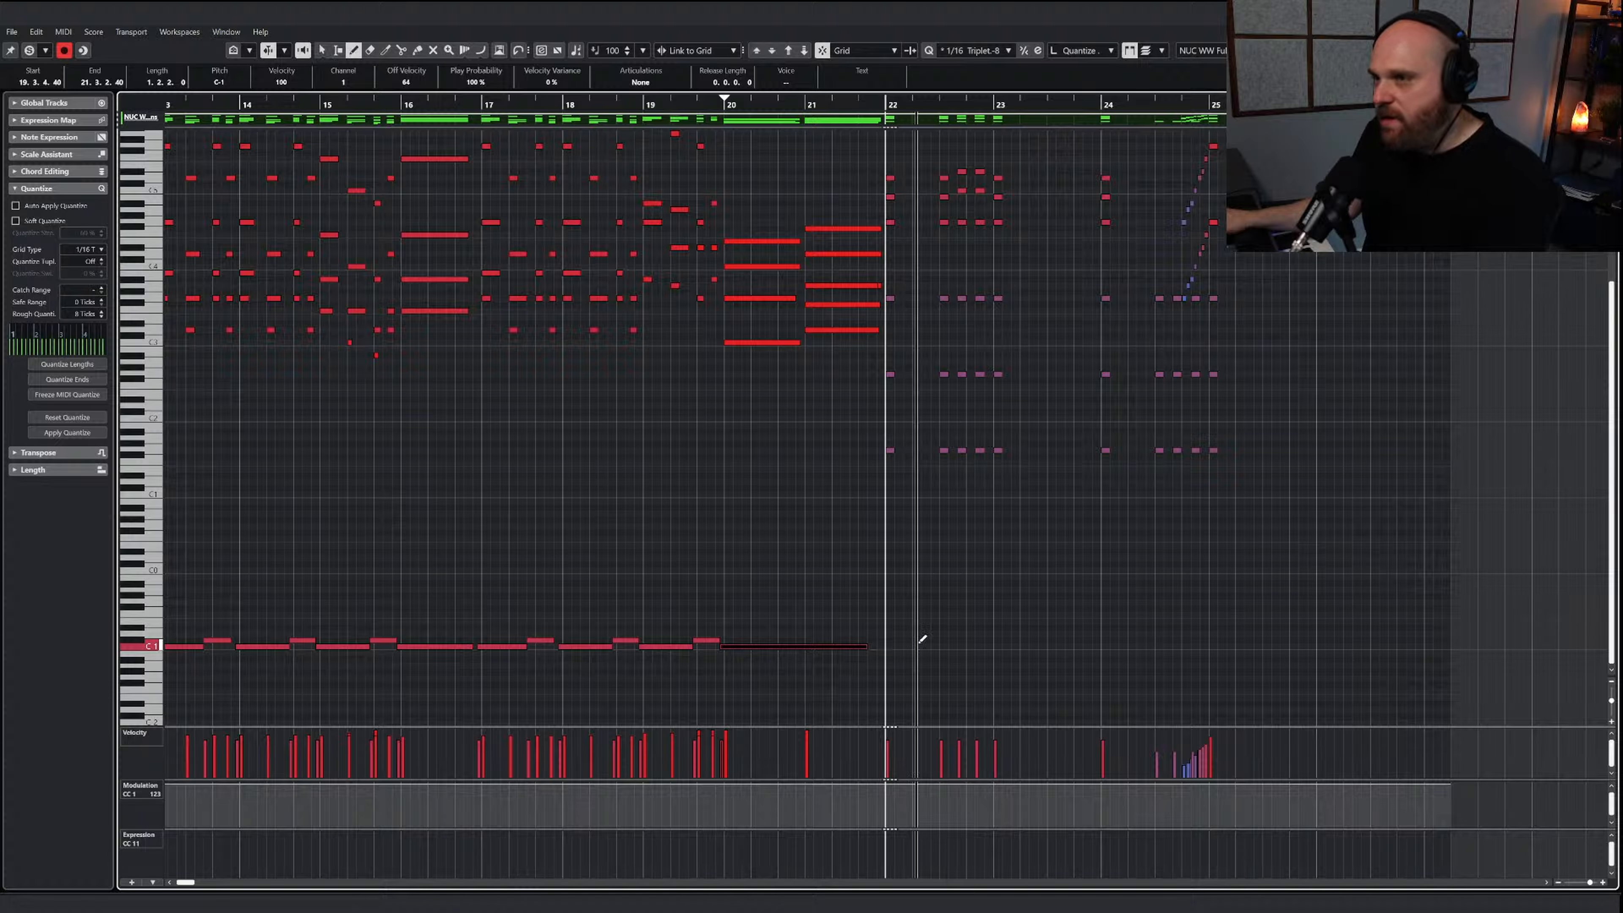
key(h)
drag(1055, 646, 1239, 640)
key(1)
click(883, 456)
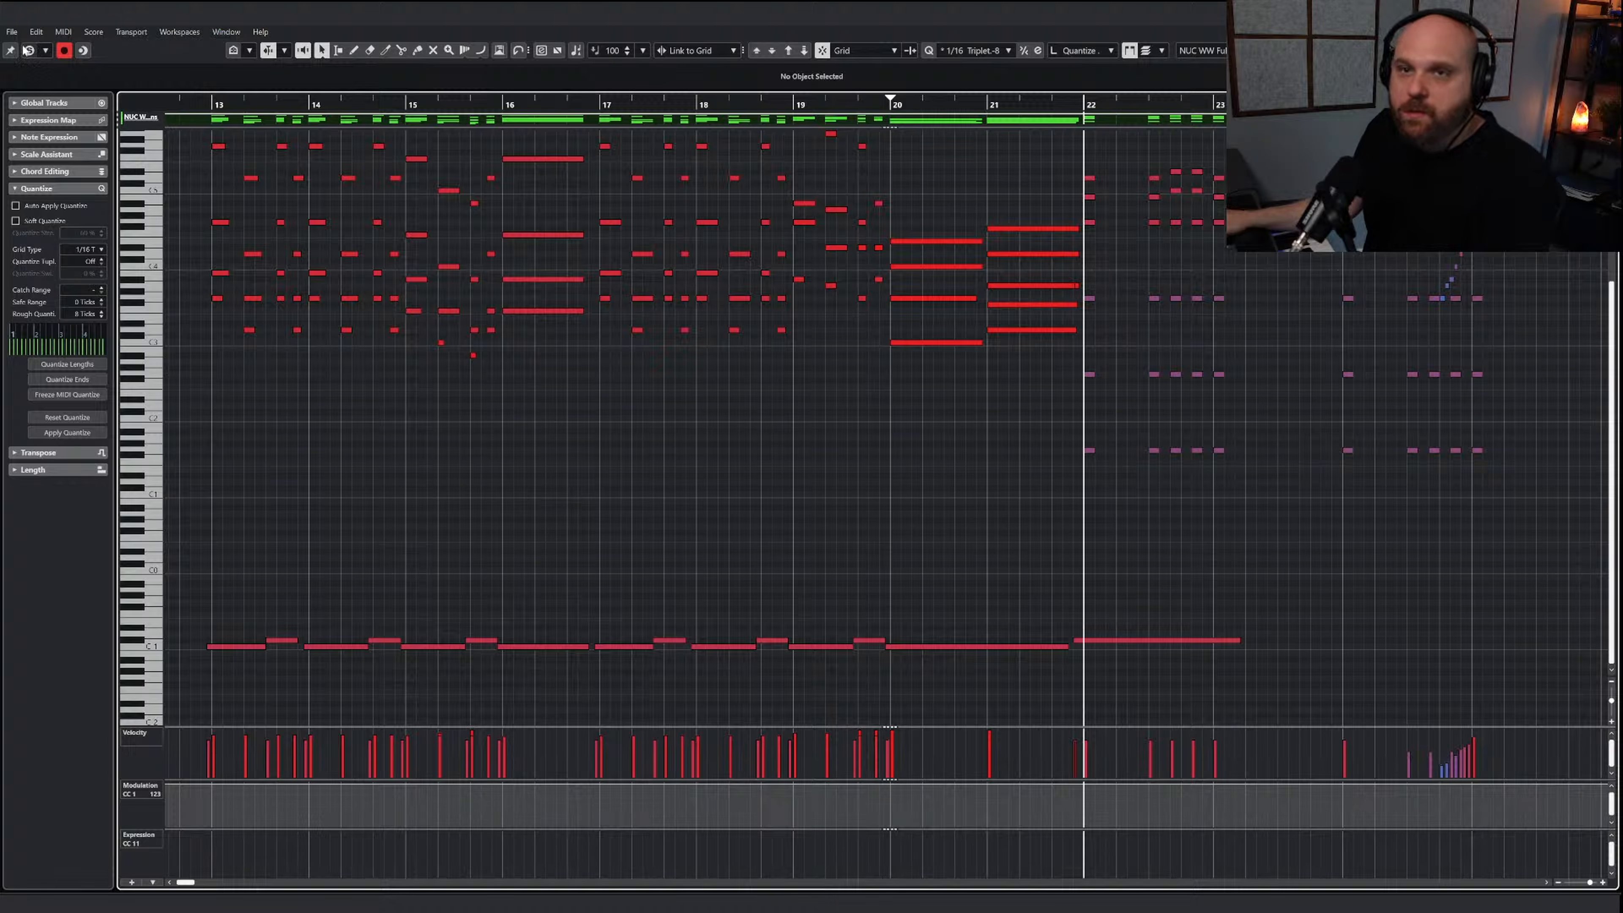
Solo the woodwind part in the editor and play it from the middle of bar 19
click(29, 50)
key(space)
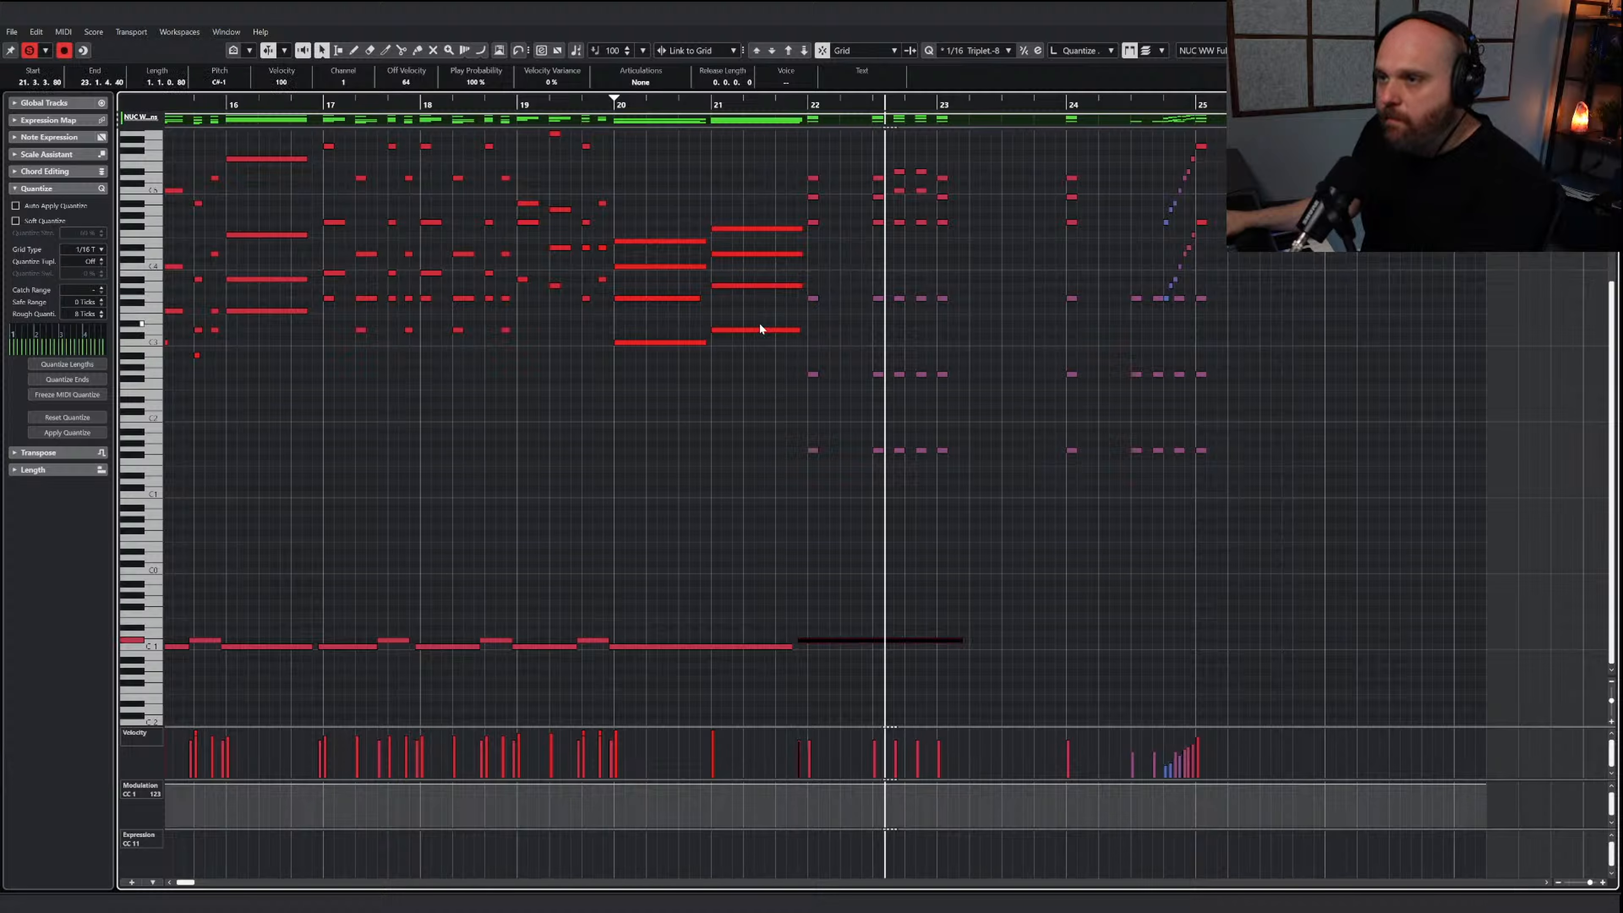
click(569, 104)
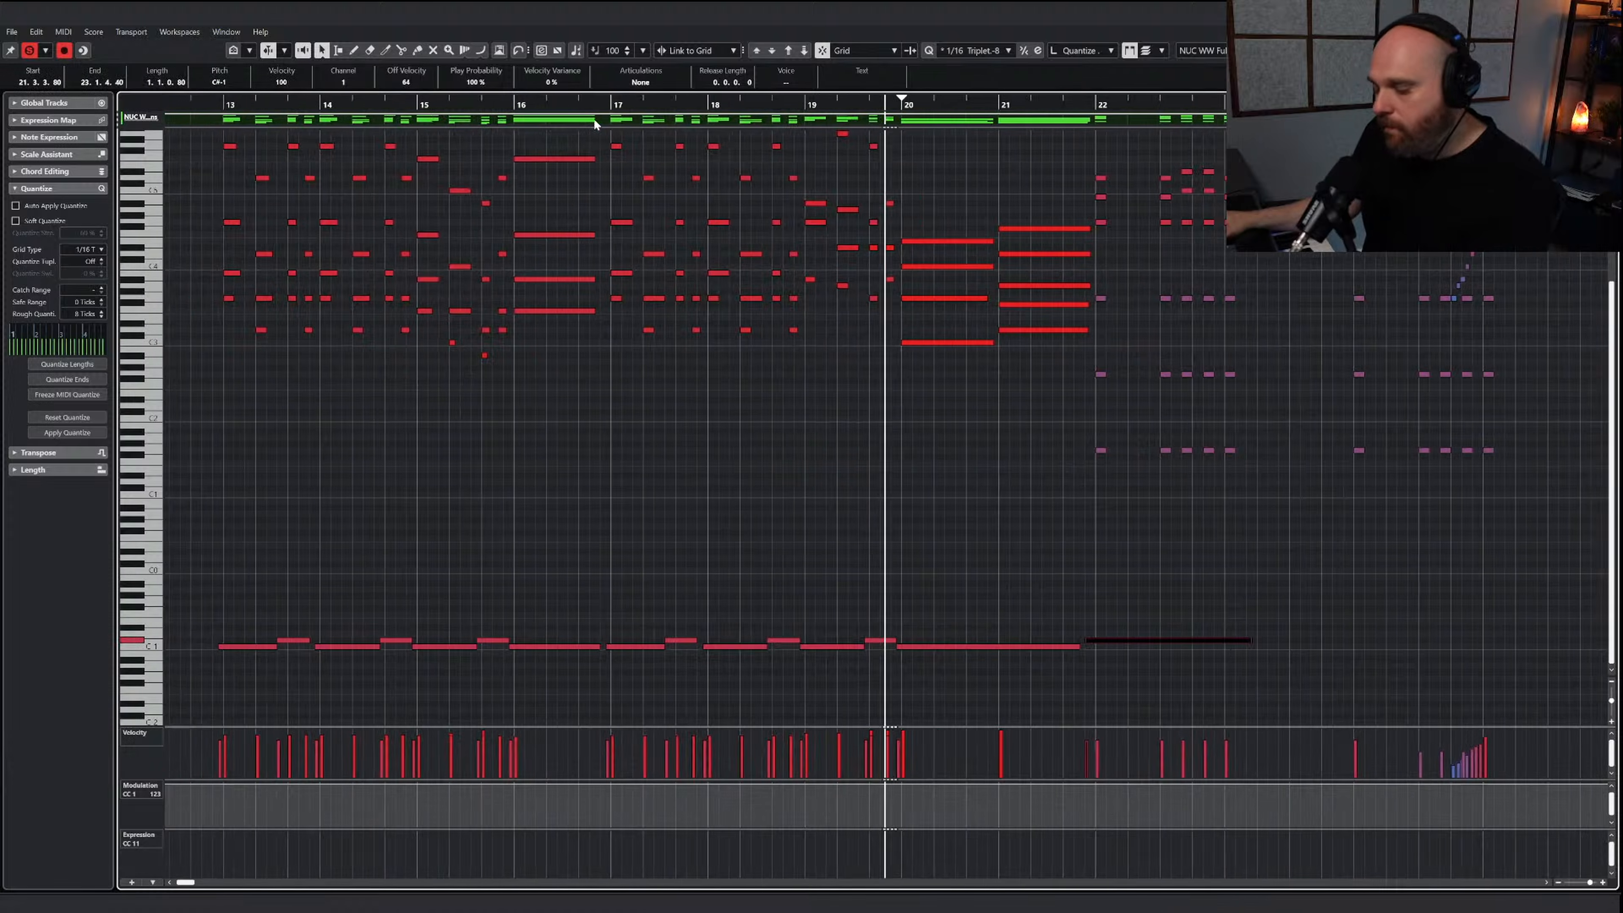
Raise the velocities of the woodwind notes in bars 22 to 25
right_click(755, 495)
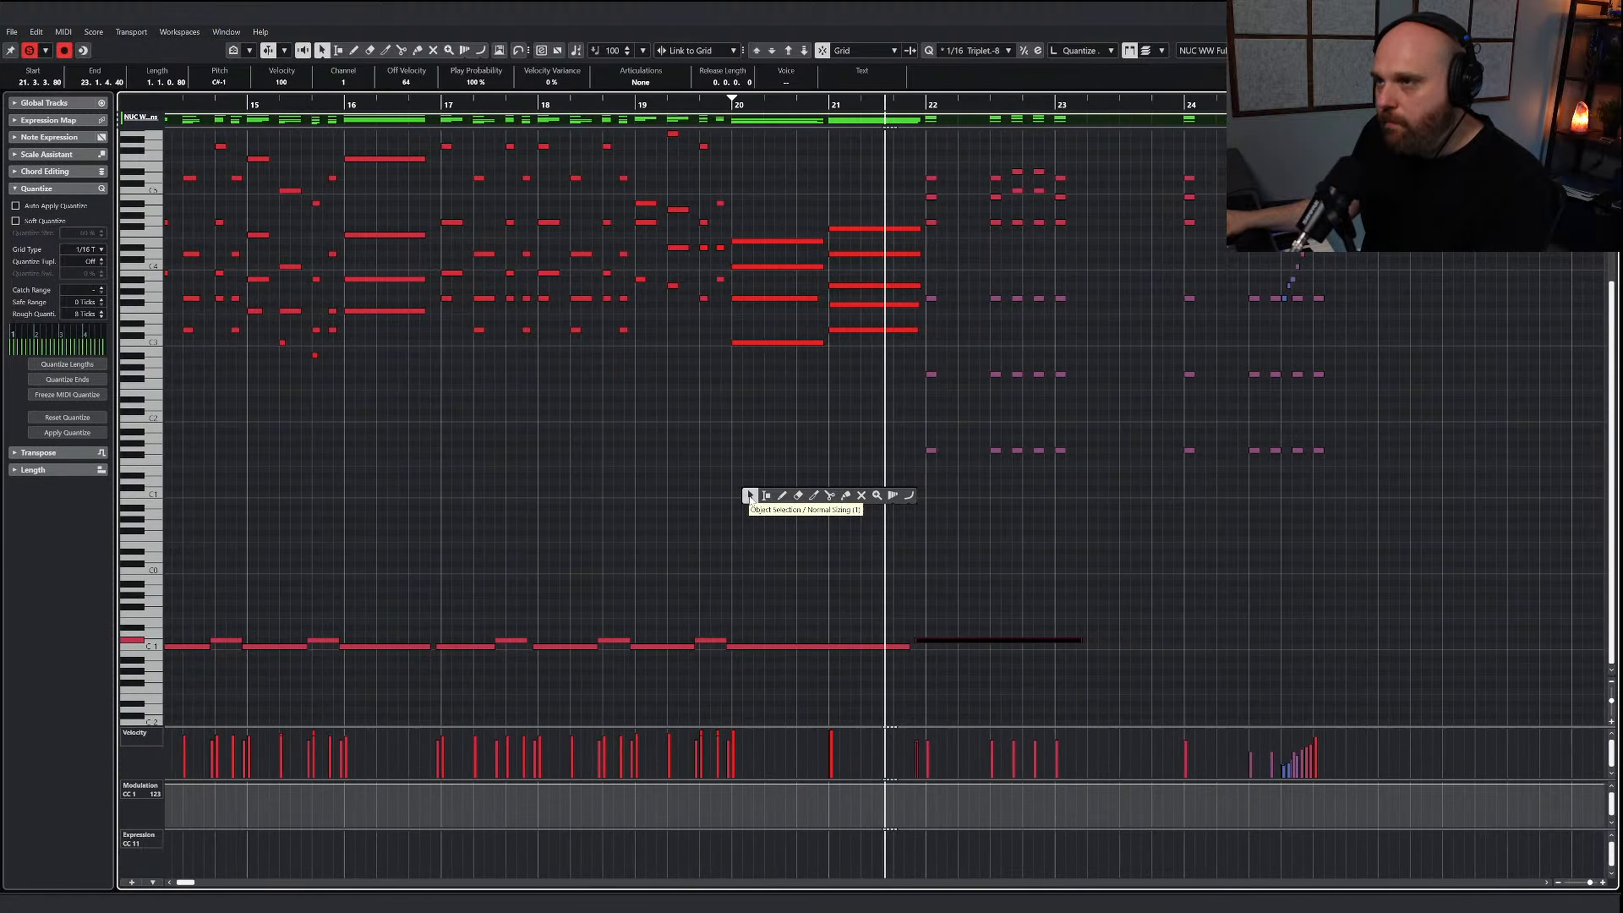
click(755, 495)
key(g)
key(g)
scroll(756, 496, up, 5)
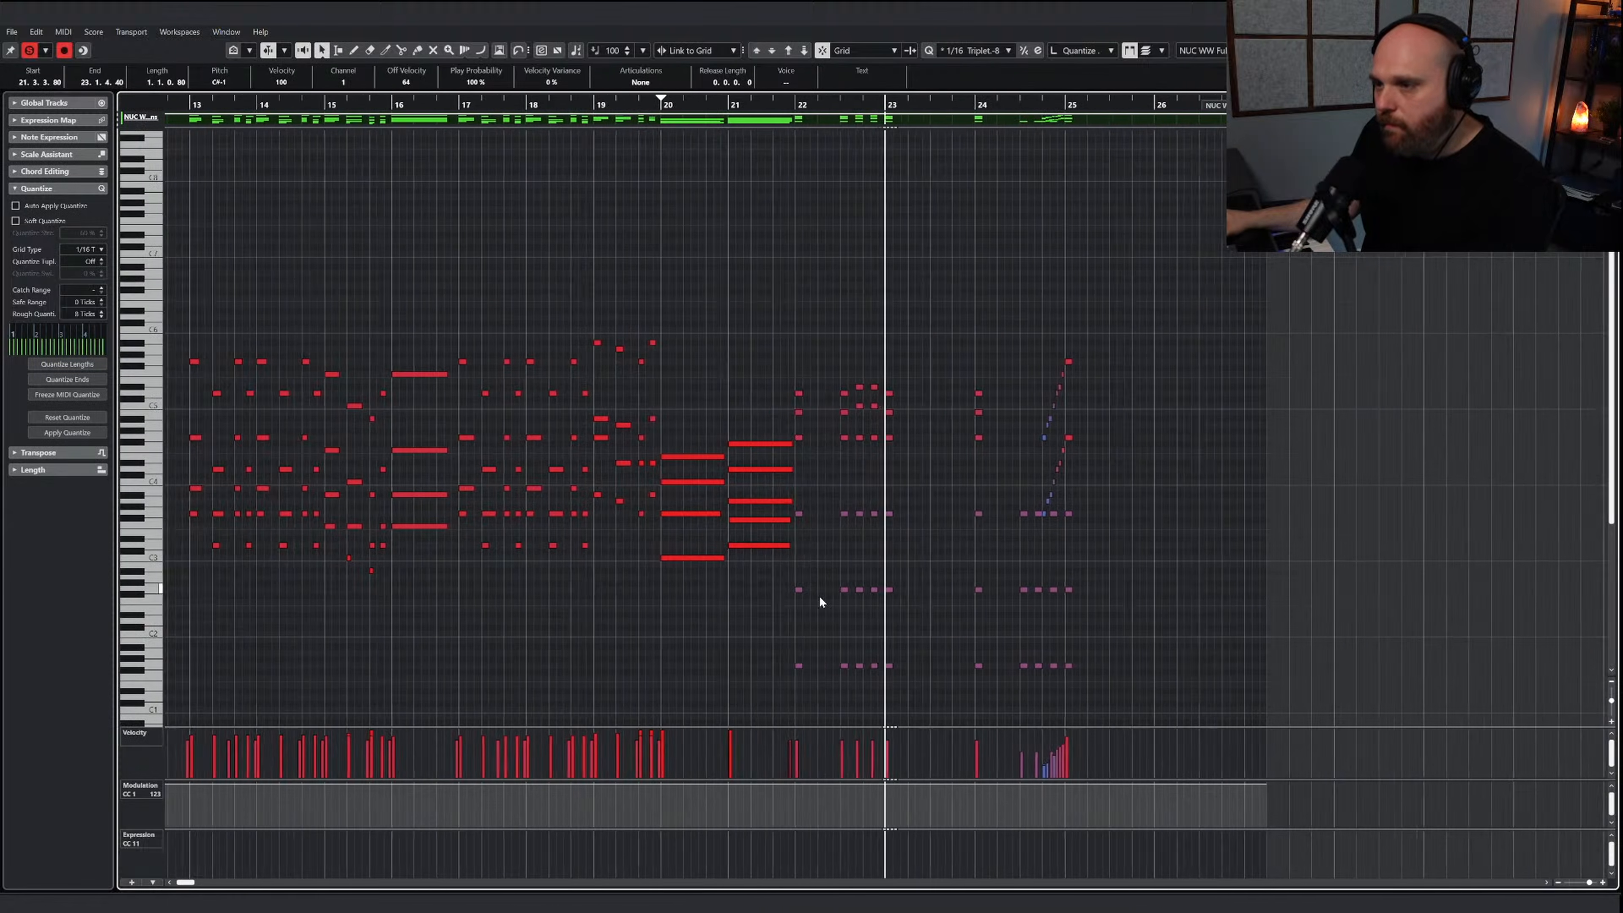
click(812, 607)
drag(776, 732, 920, 733)
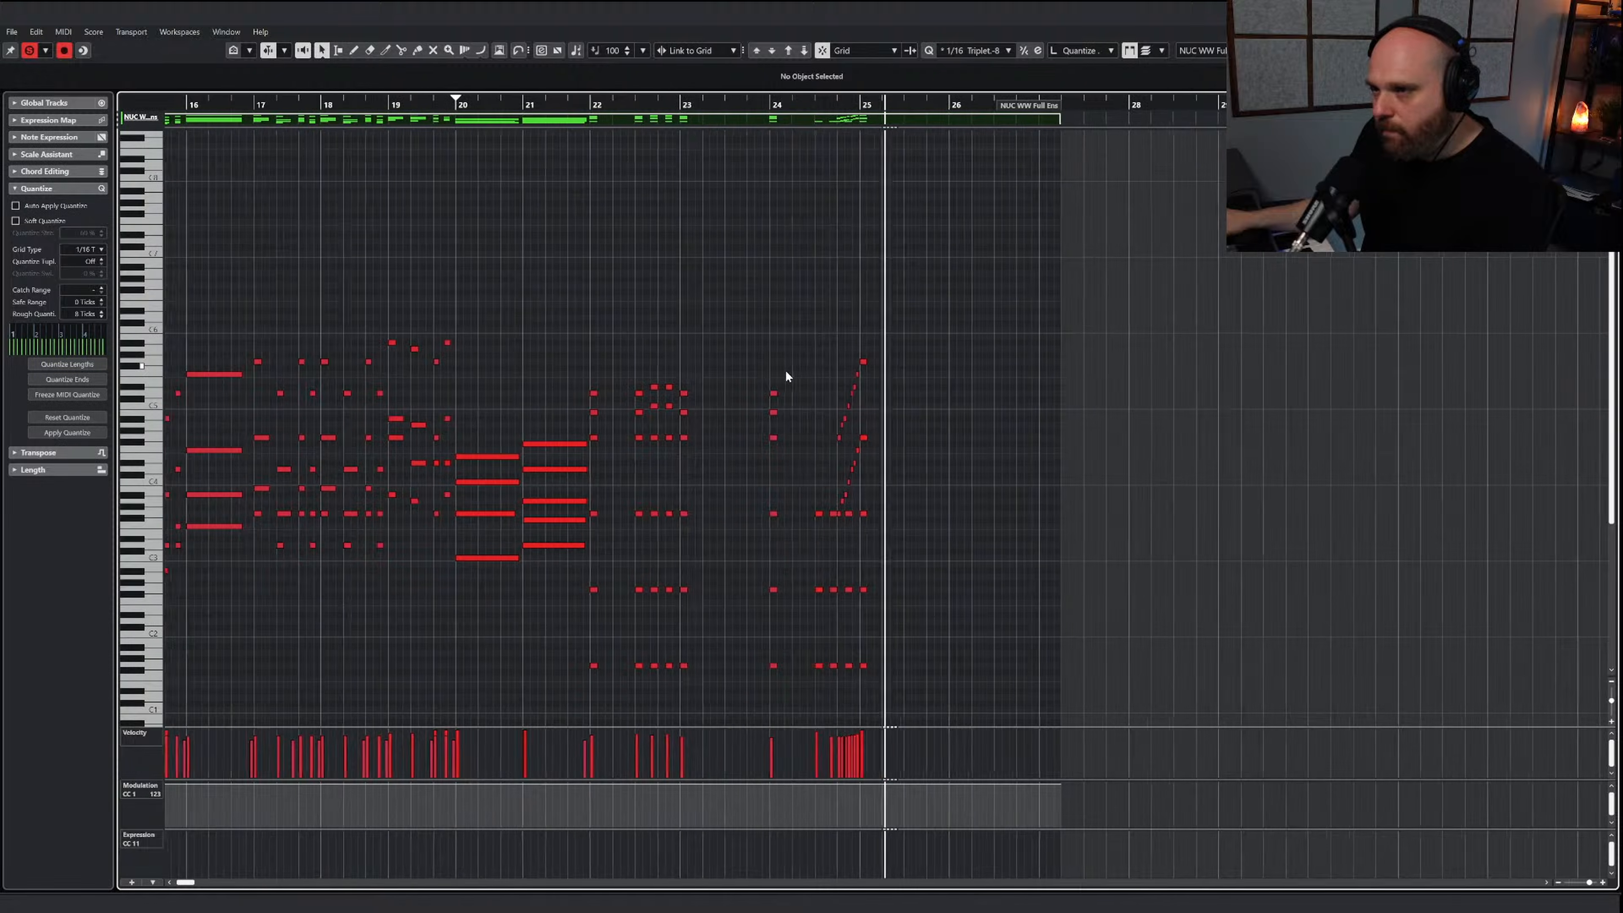
Turn off the editor solo, listen to the woodwinds with the full arrangement and close the part
click(29, 51)
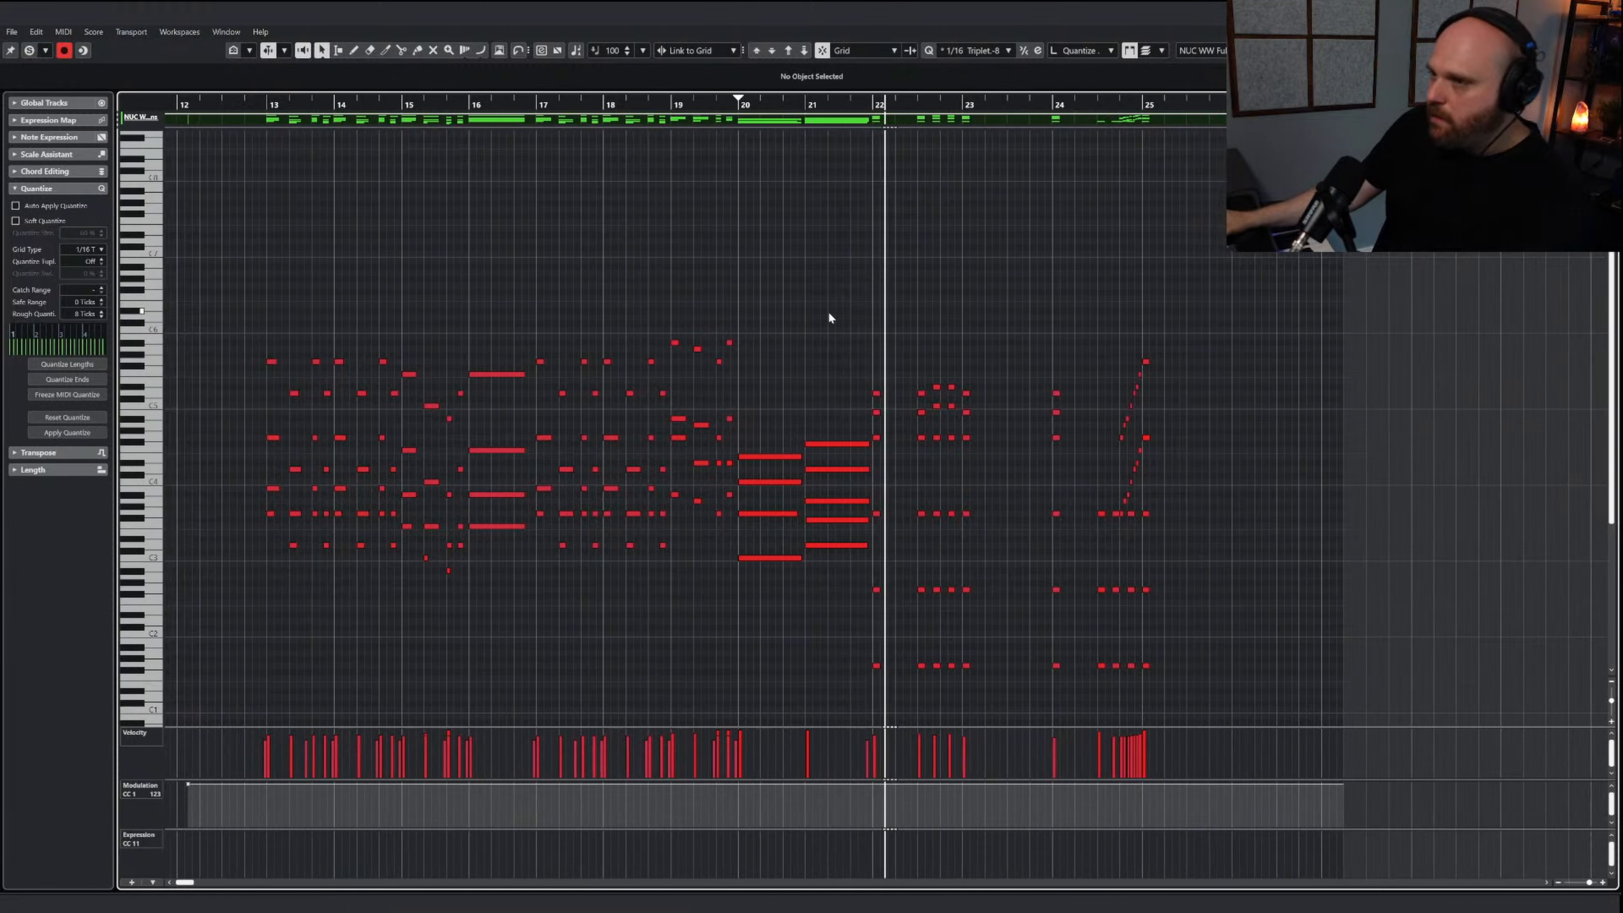
right_click(848, 311)
click(848, 309)
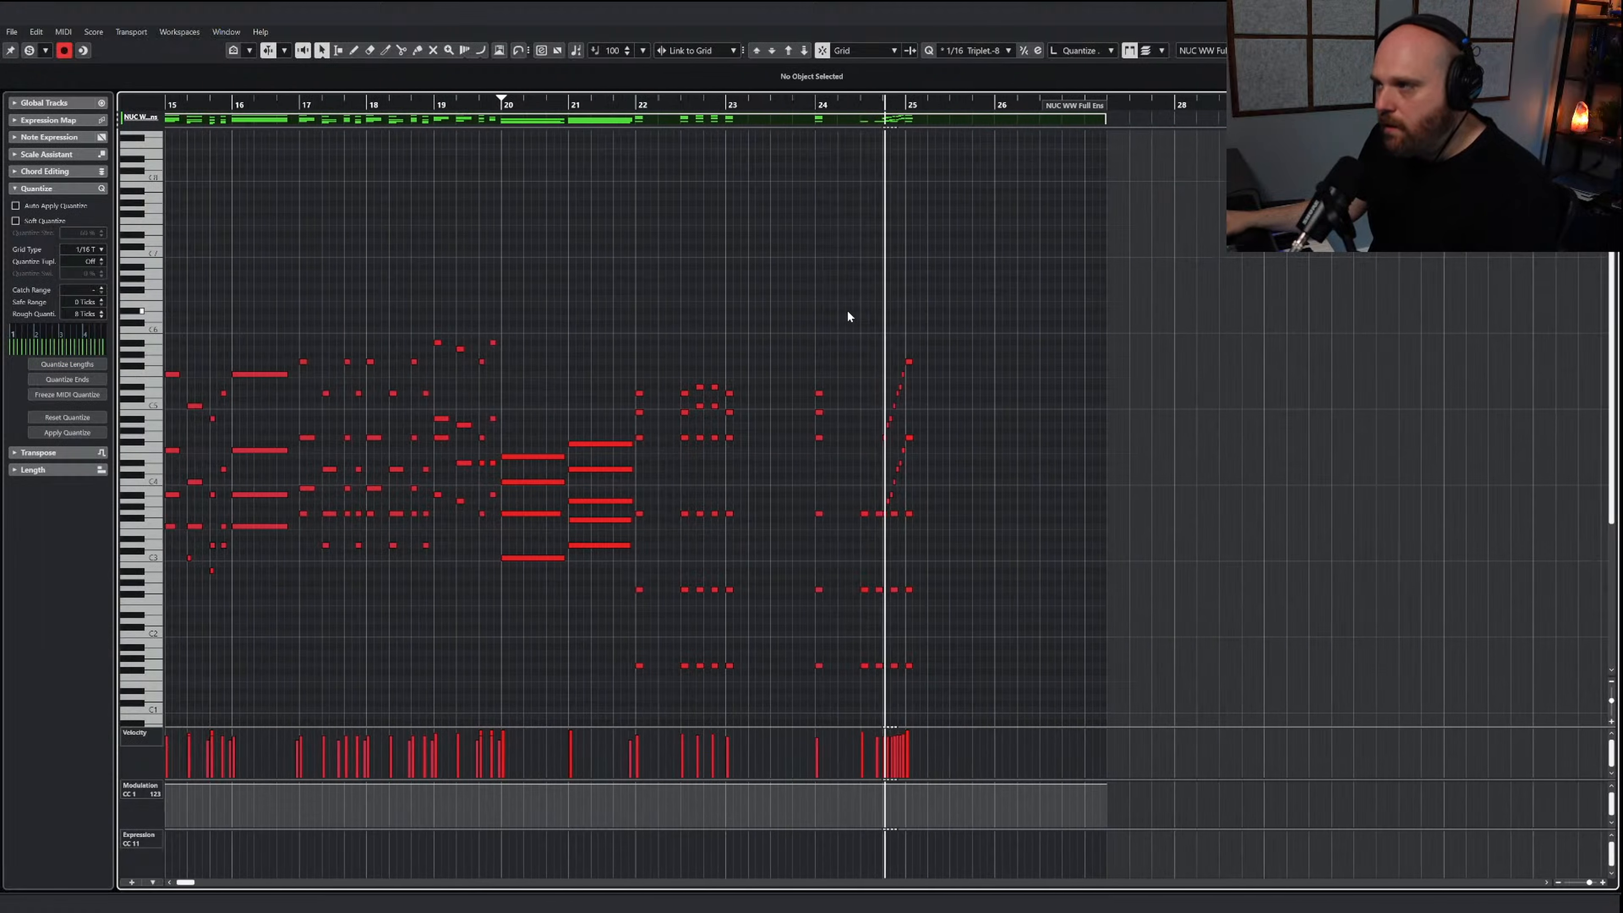
key(Return)
Ramp up the velocities of the last TAL Lo Brass notes leading into bar 25 and play the passage
right_click(1021, 268)
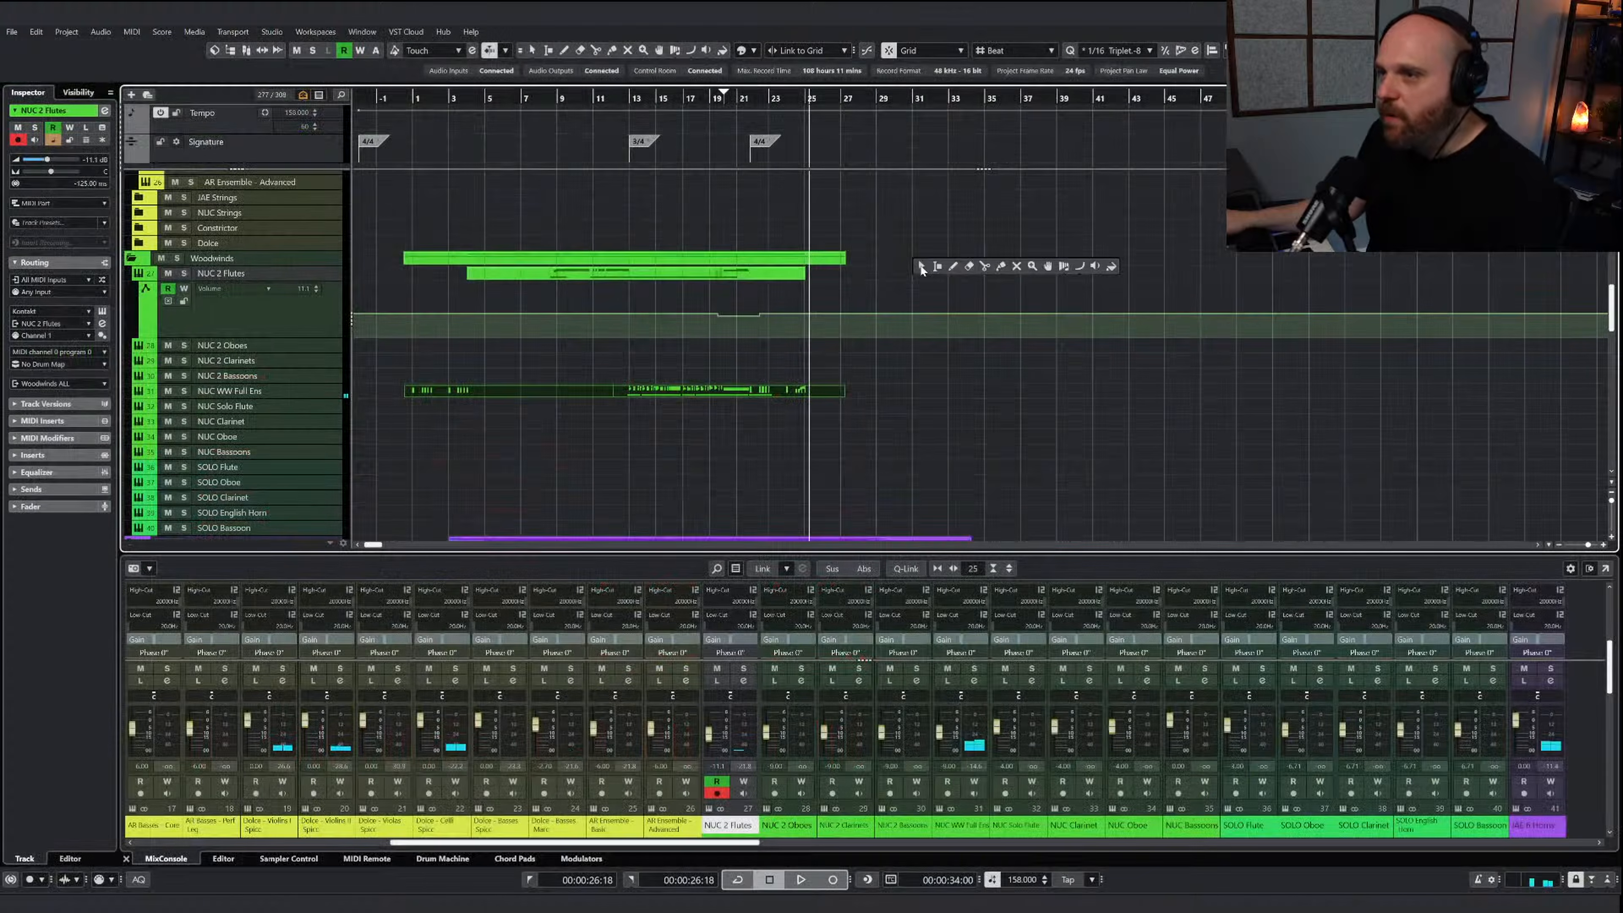
click(1021, 268)
key(h)
key(h)
scroll(823, 303, up, 1)
scroll(893, 323, down, 4)
click(984, 410)
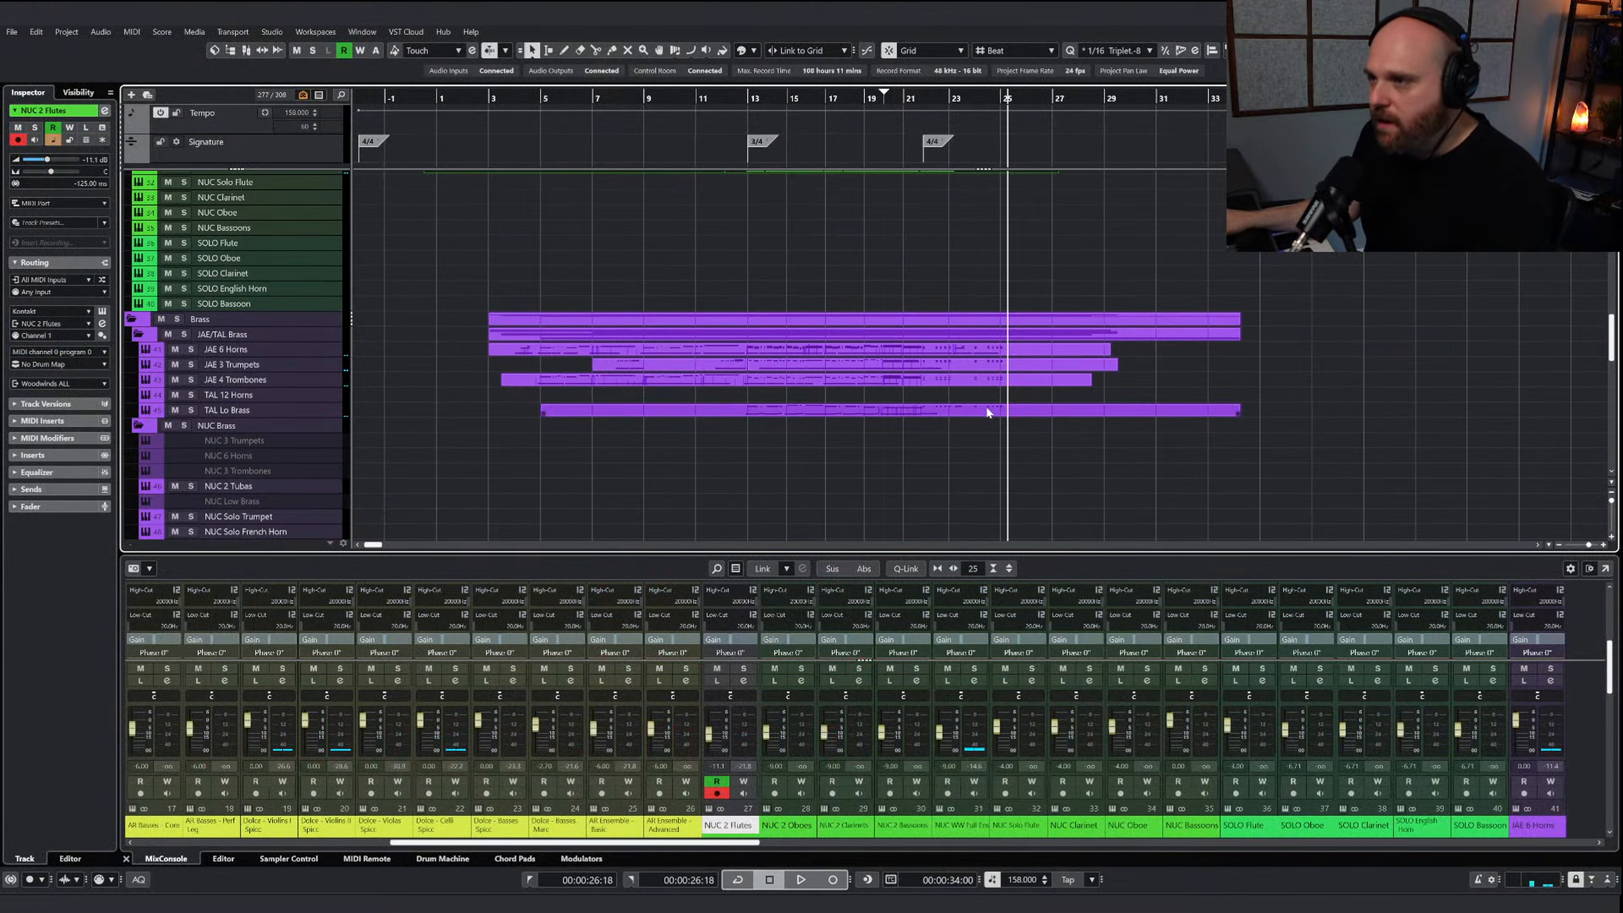
key(Return)
right_click(950, 498)
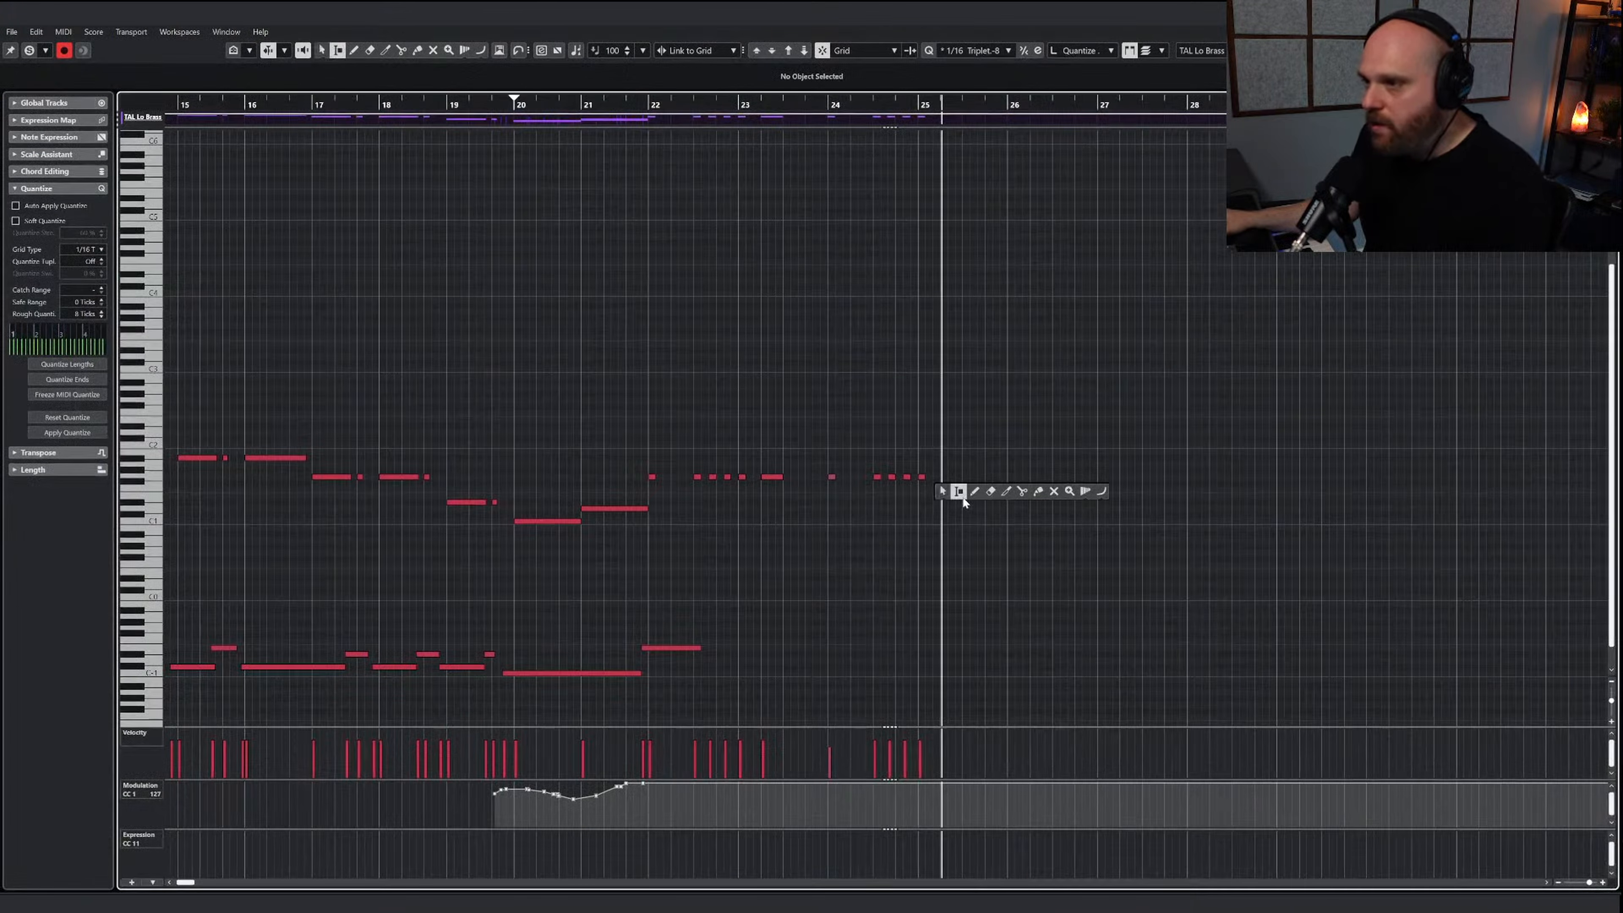
click(975, 491)
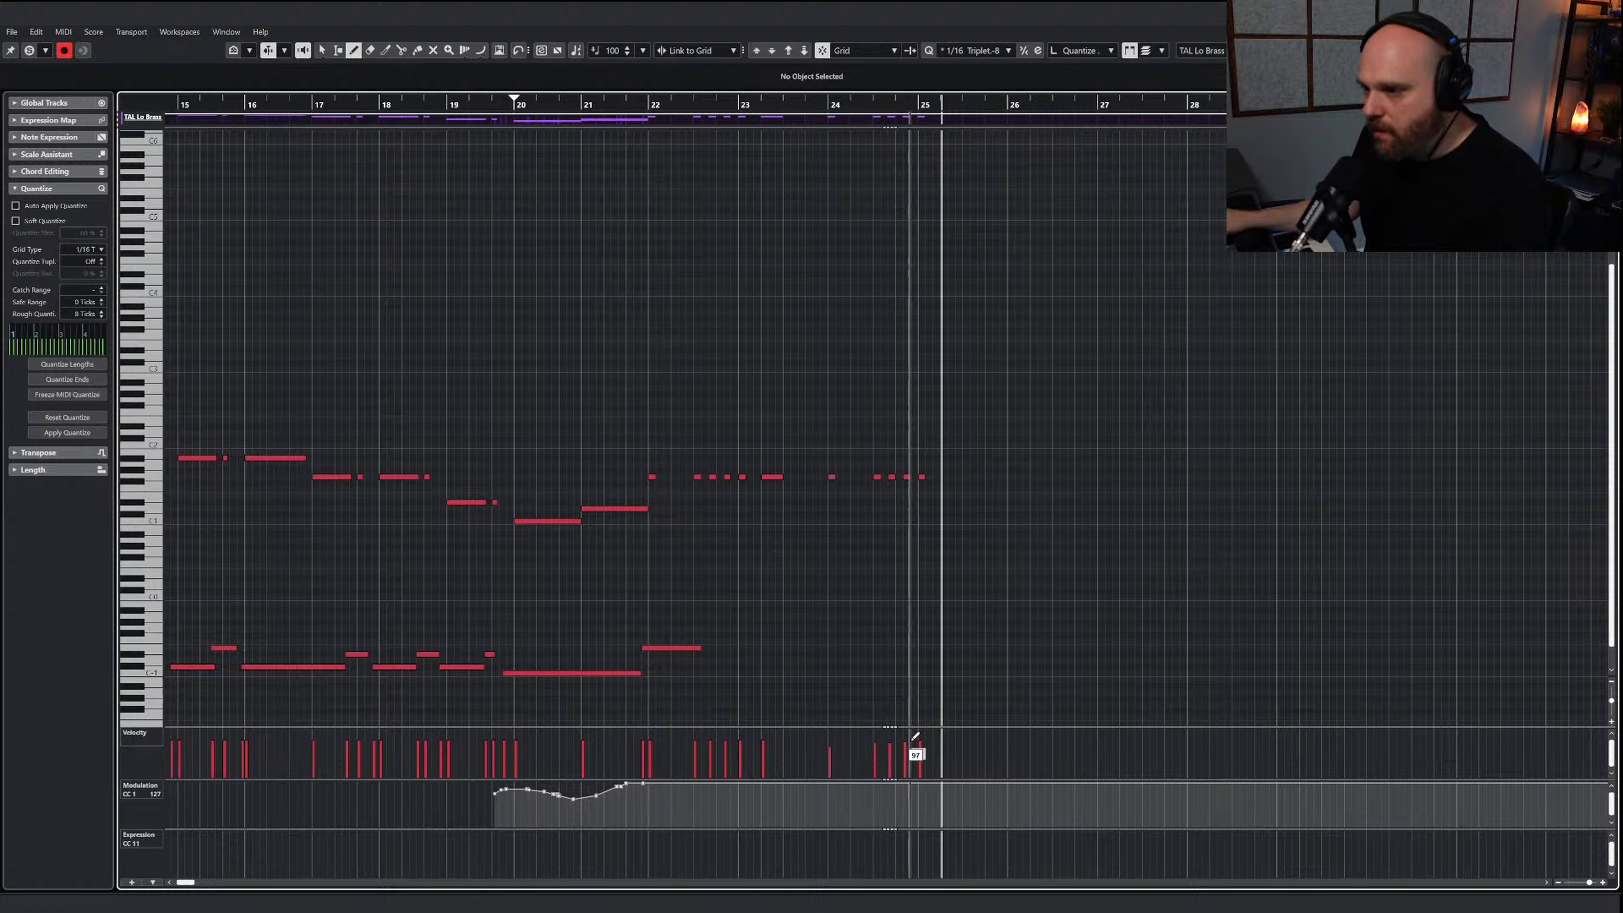
click(609, 101)
key(space)
Ramp up the velocities of the last JAE 4 Trombones notes leading into bar 25 and play the passage
right_click(873, 318)
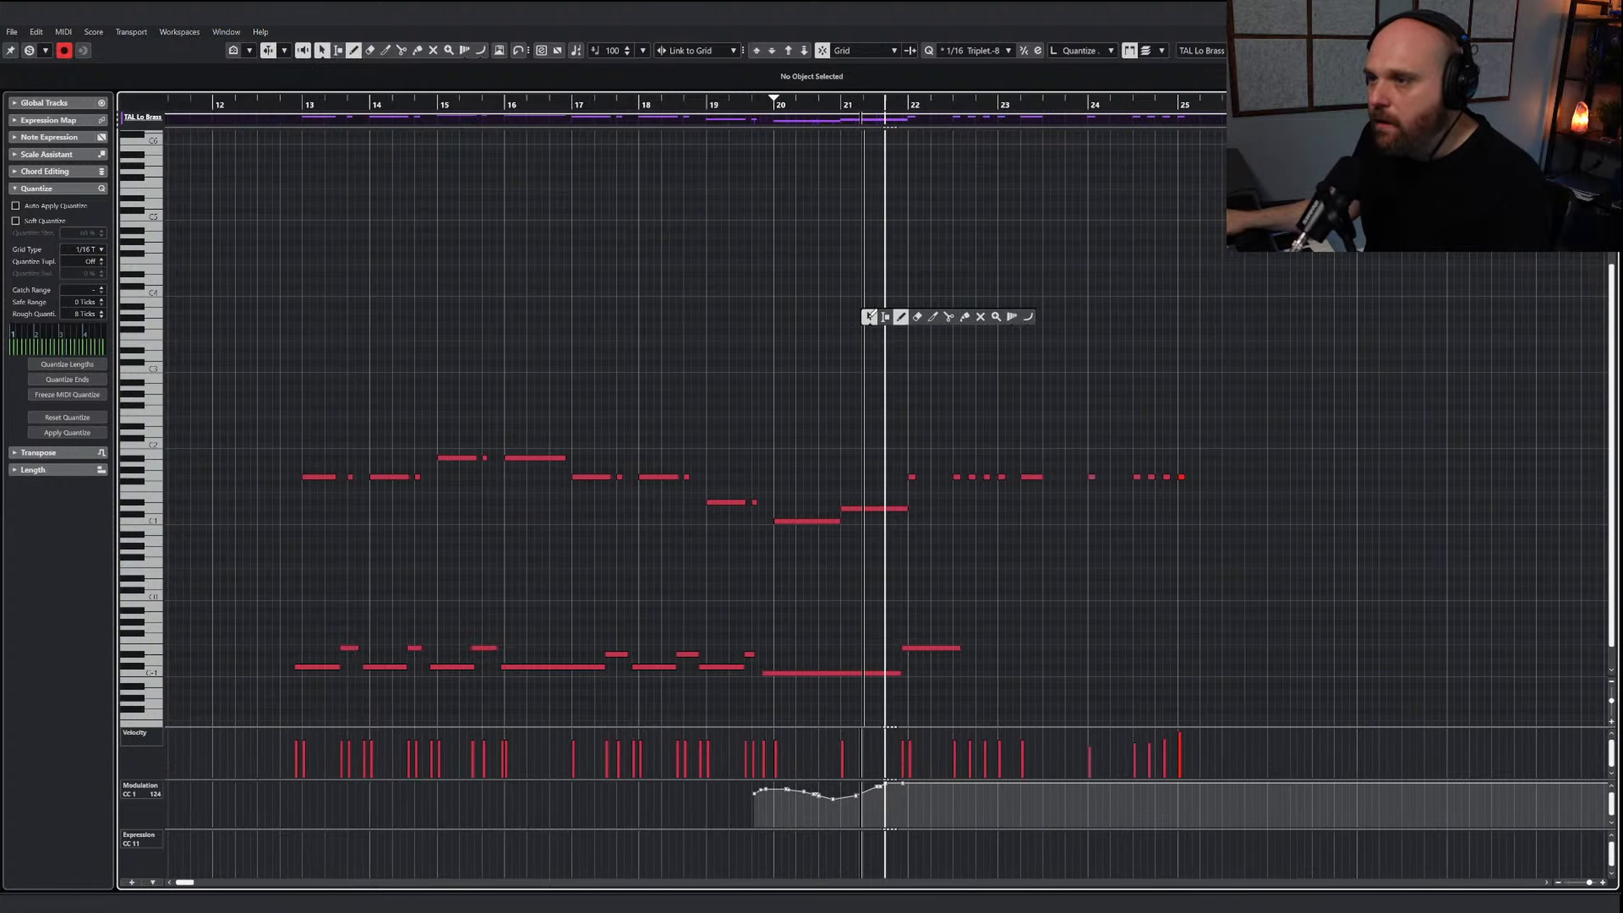
click(870, 316)
key(Return)
double_click(977, 382)
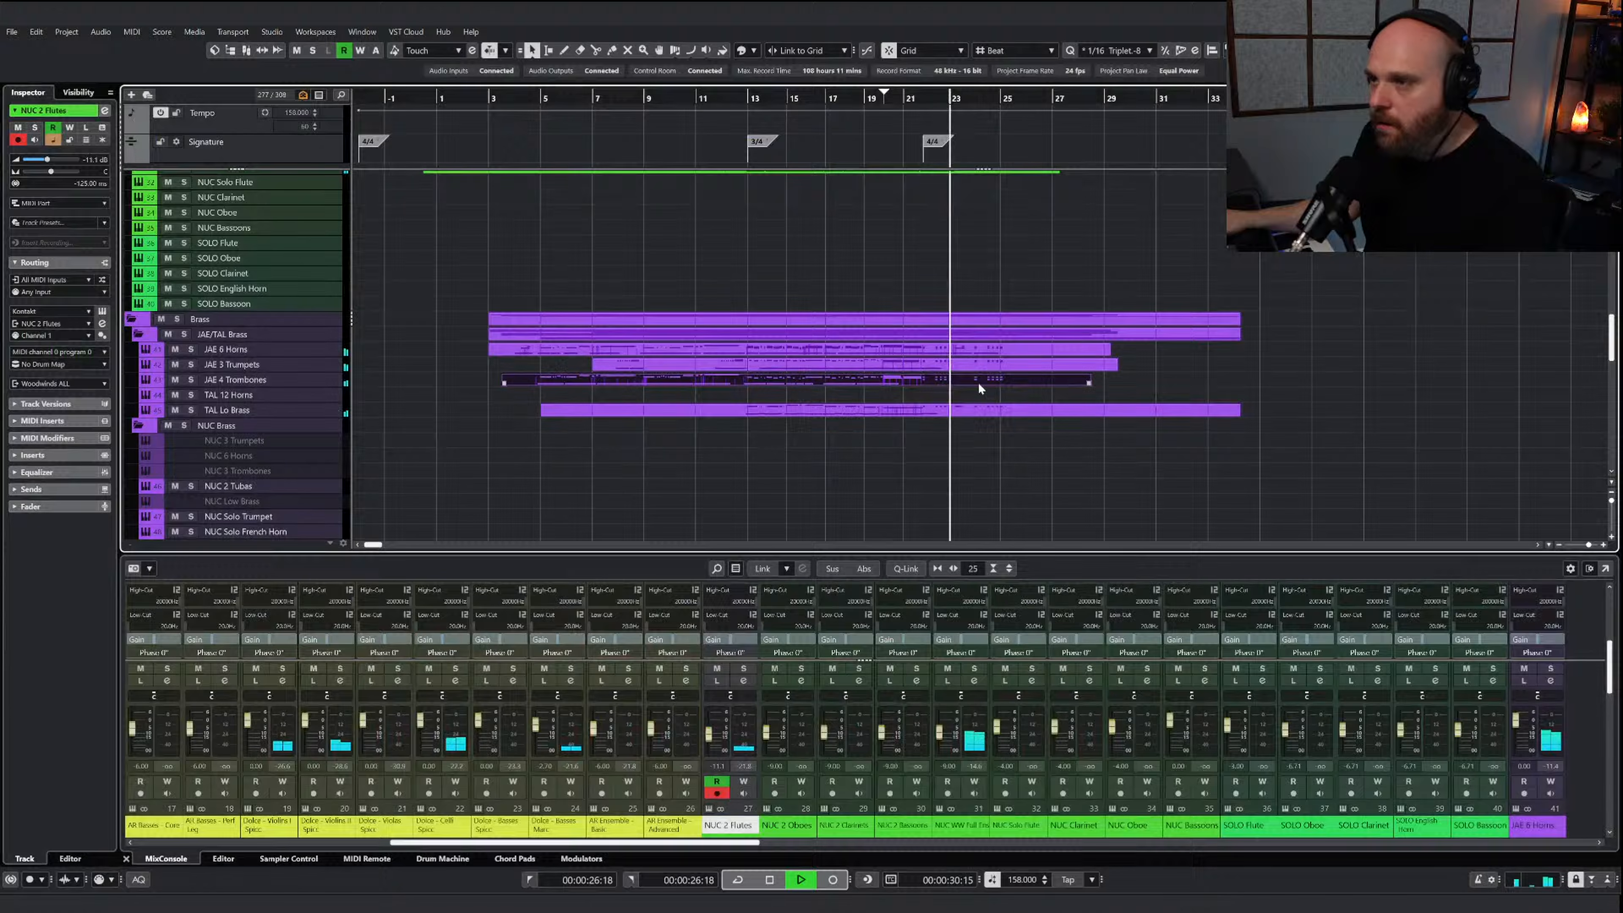
right_click(922, 486)
click(950, 491)
key(g)
key(g)
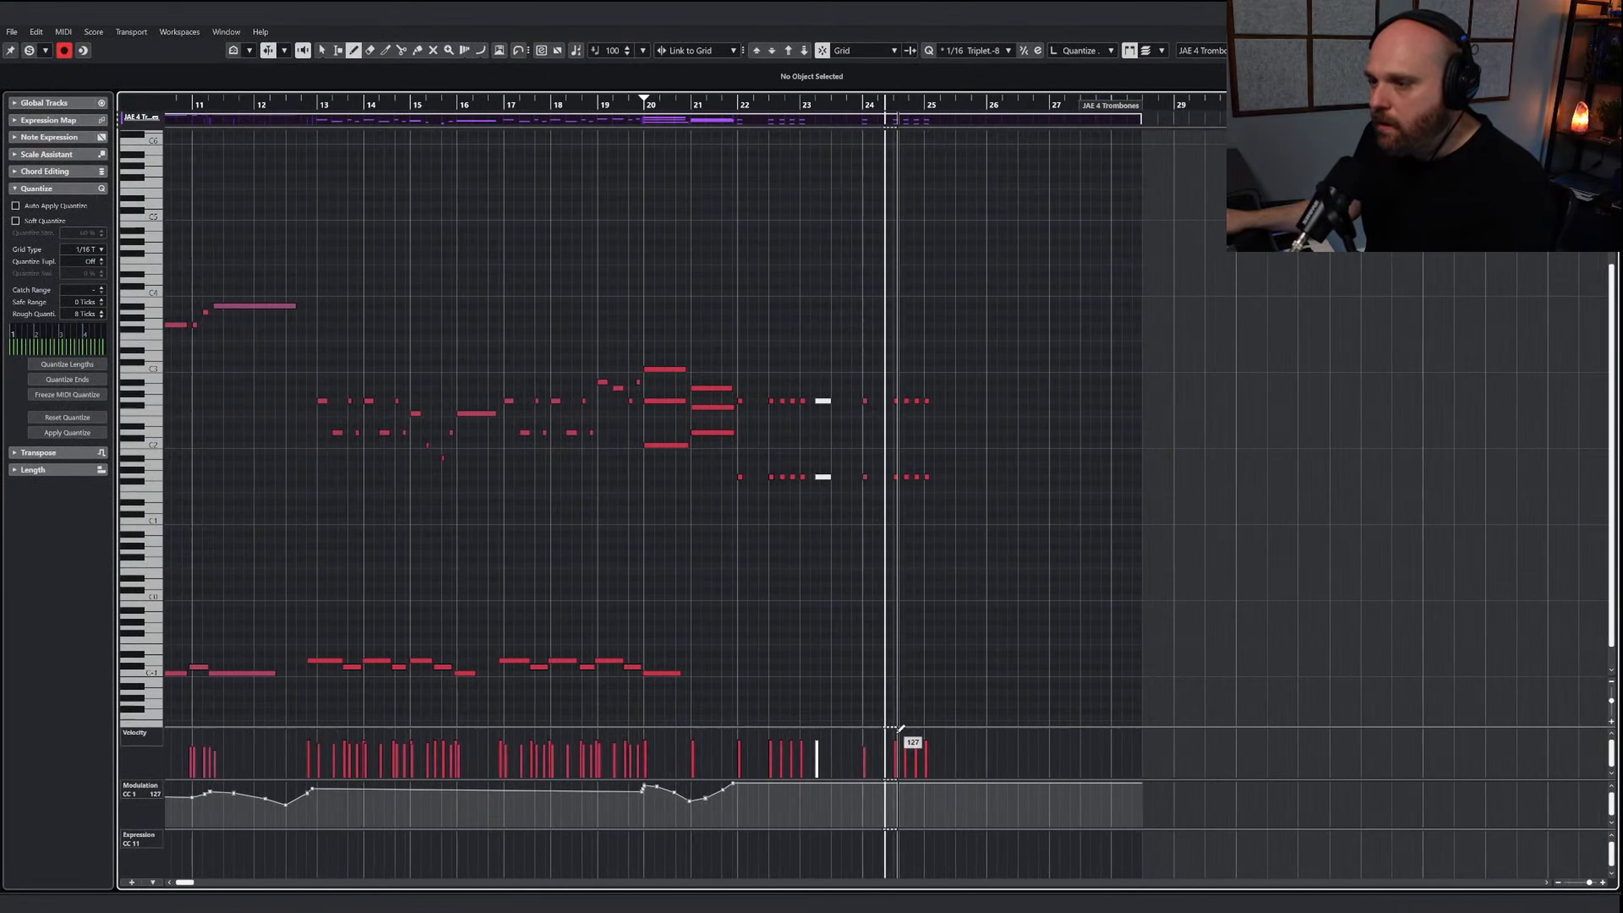
key(space)
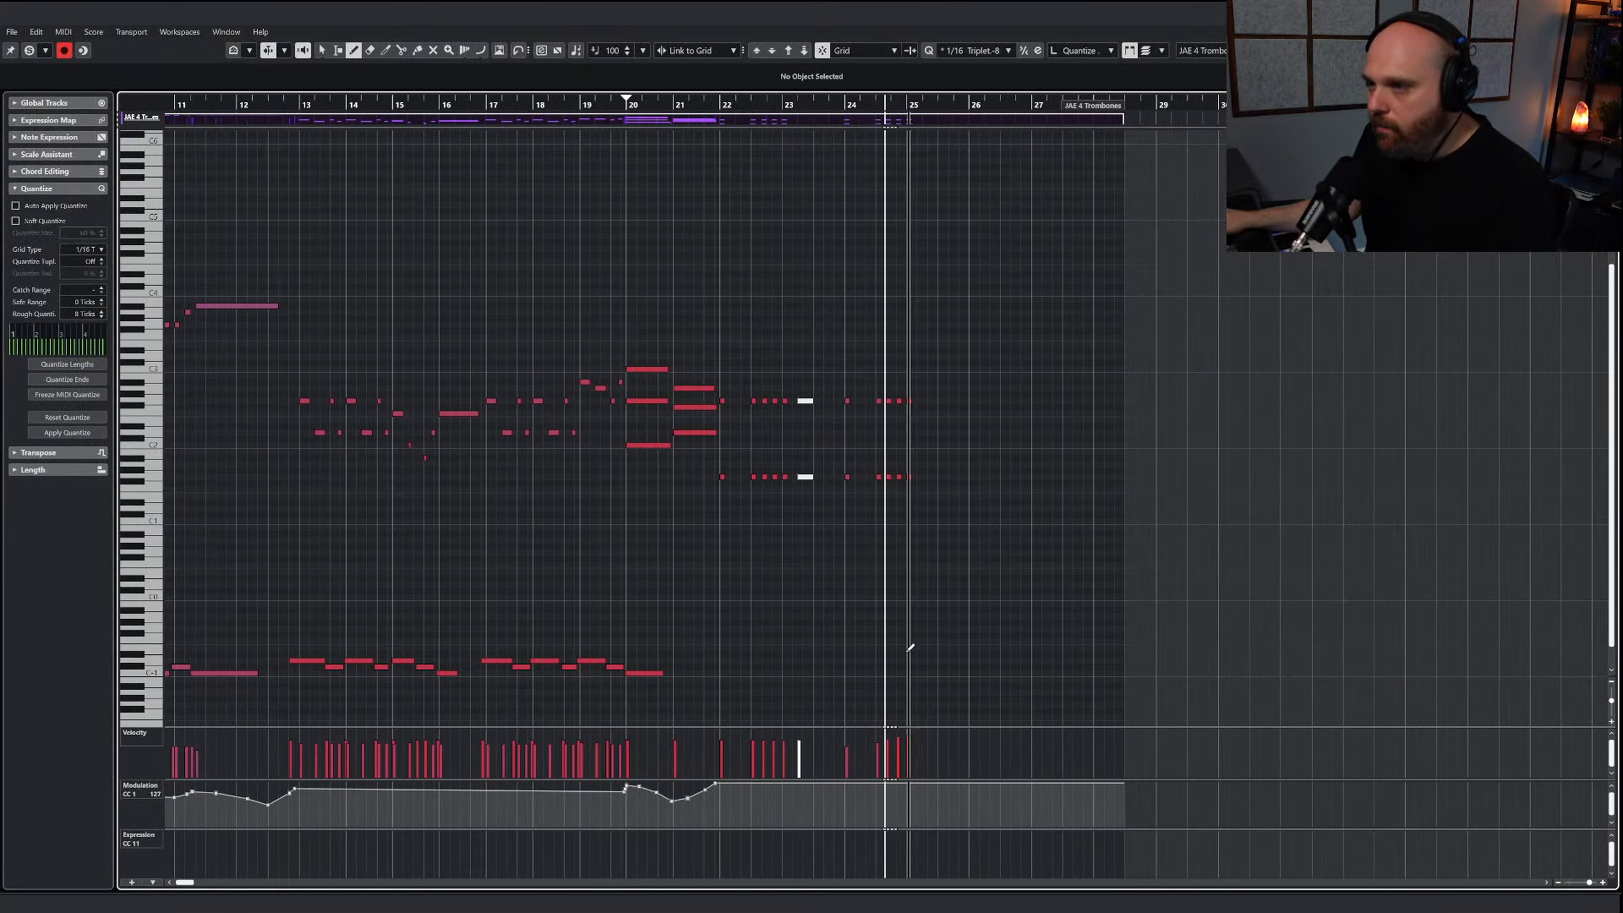
key(space)
Transpose the last three two-note trombone hits up to bar 25 down an octave, replay from bar 23 and close the part
right_click(873, 473)
click(873, 473)
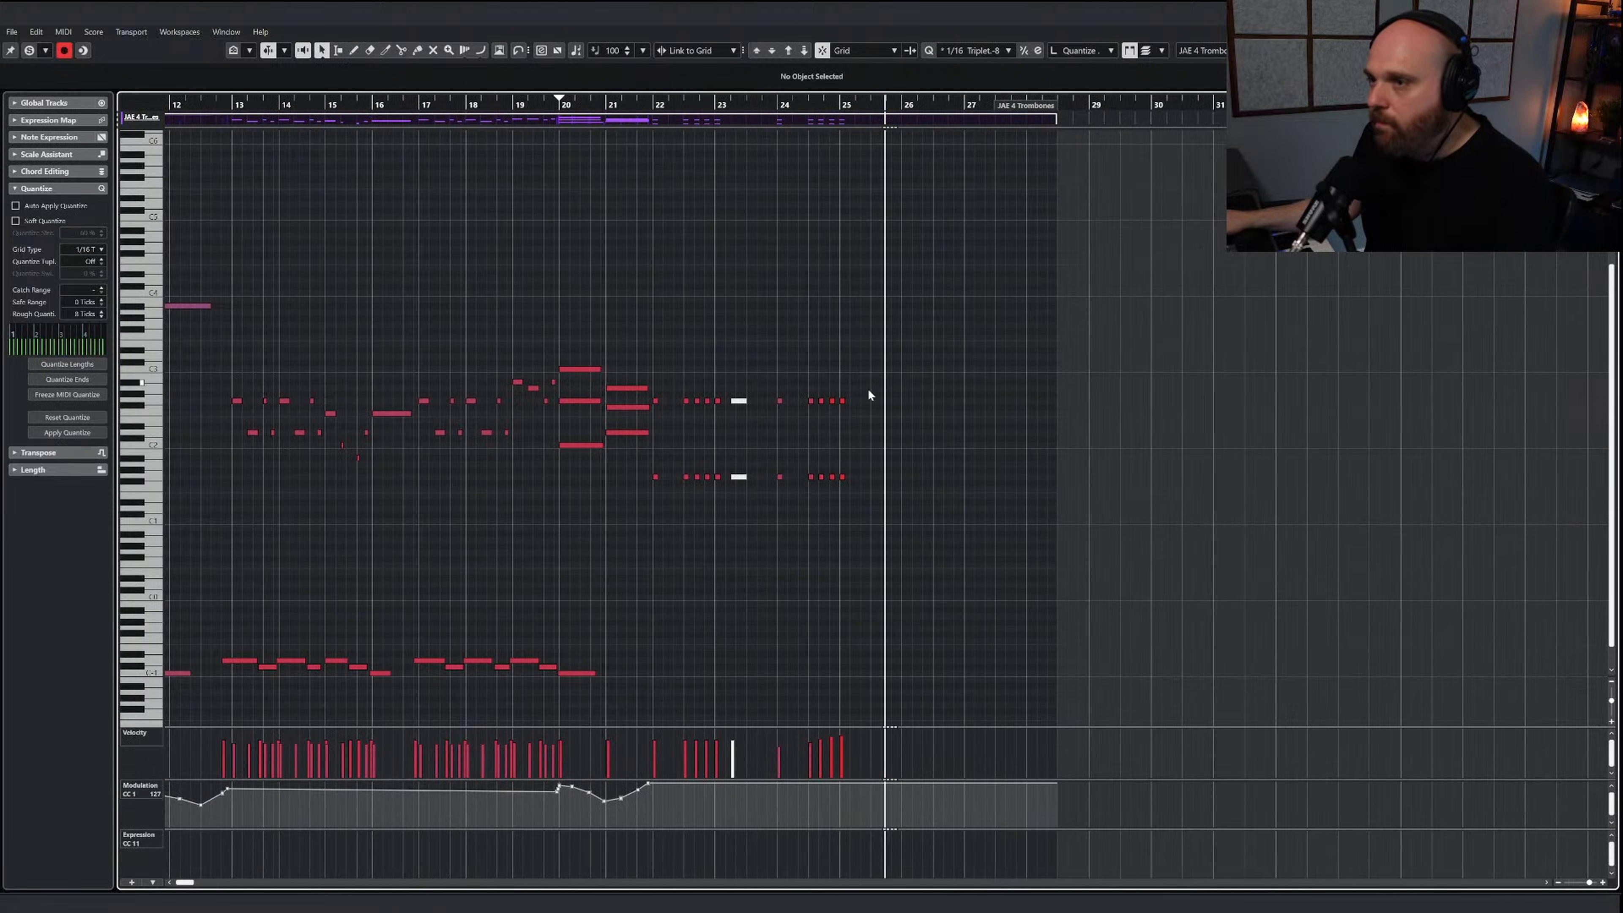
drag(823, 389, 912, 512)
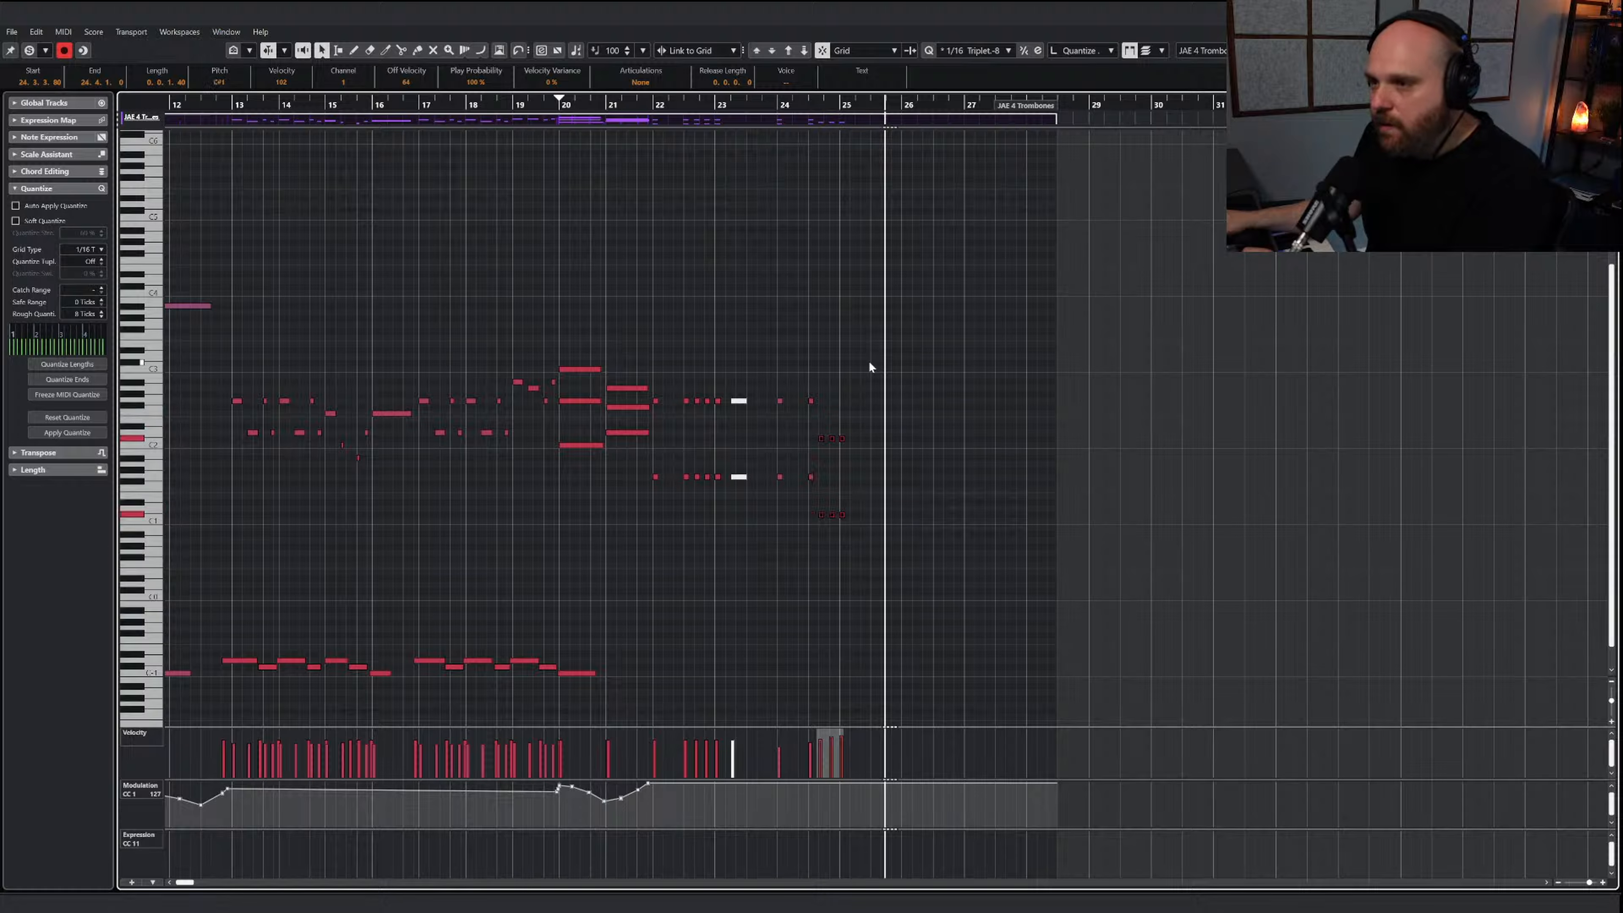
click(760, 97)
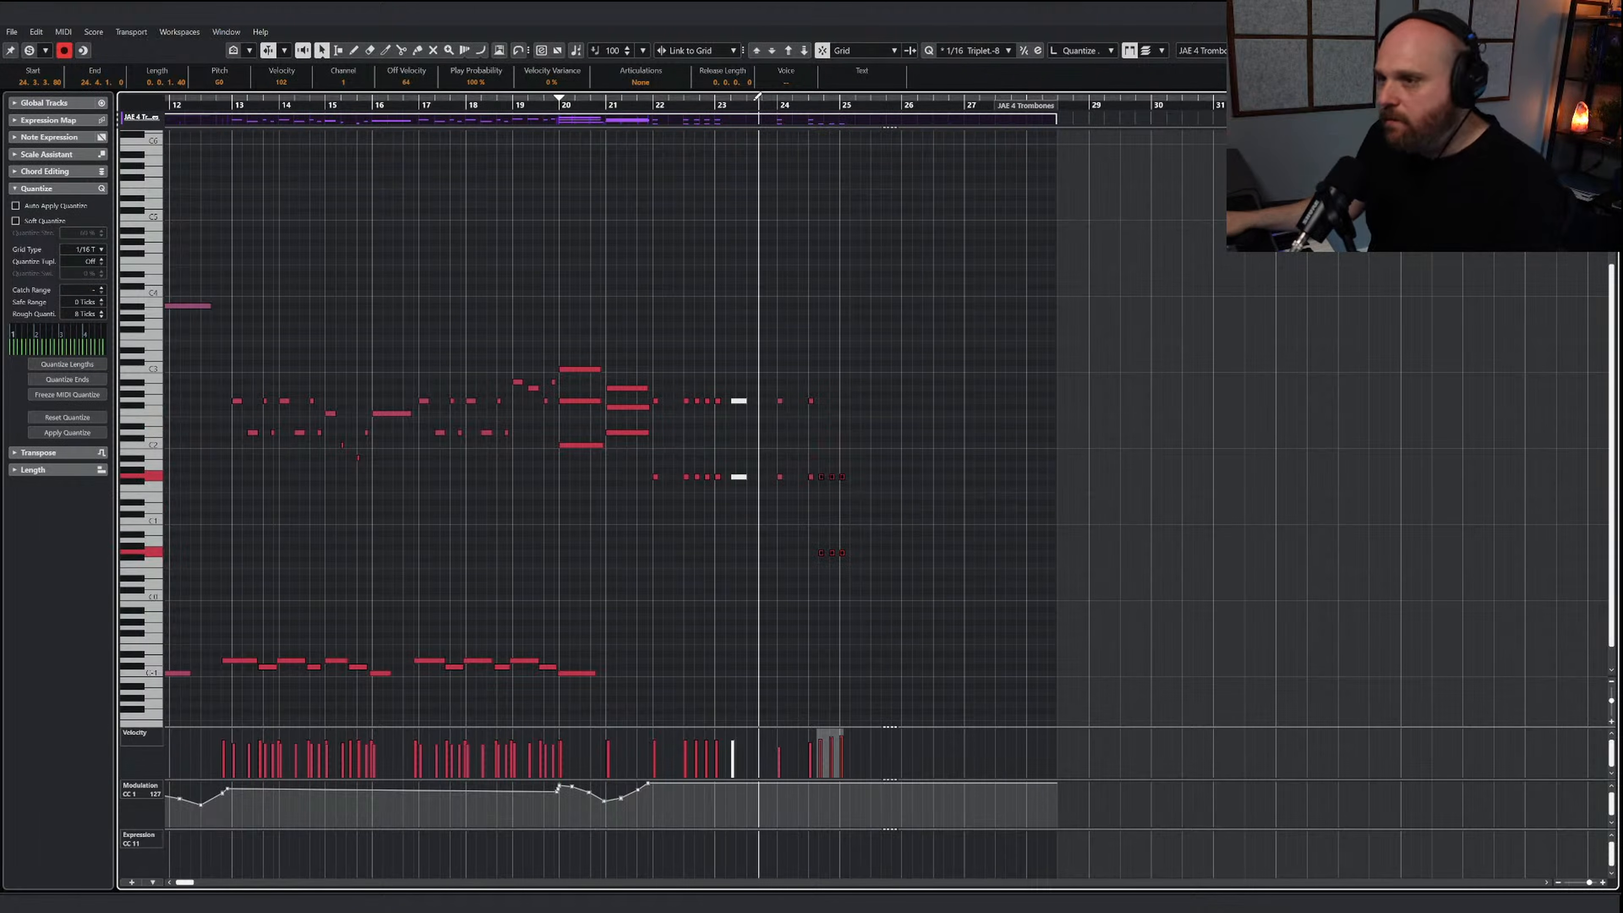
key(space)
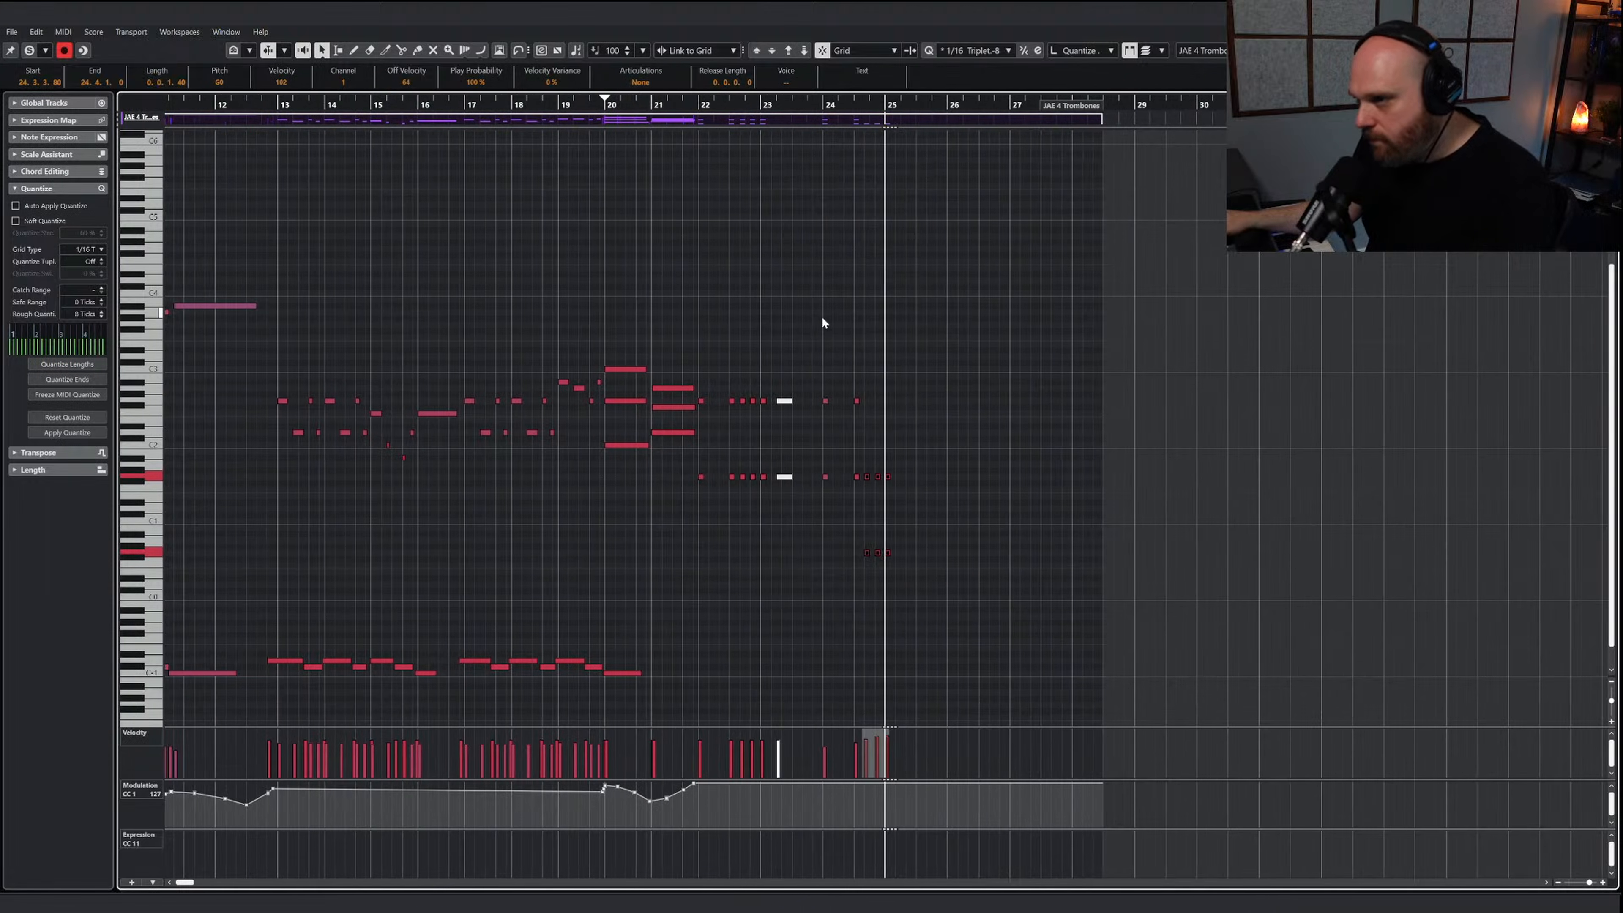
click(862, 380)
key(Return)
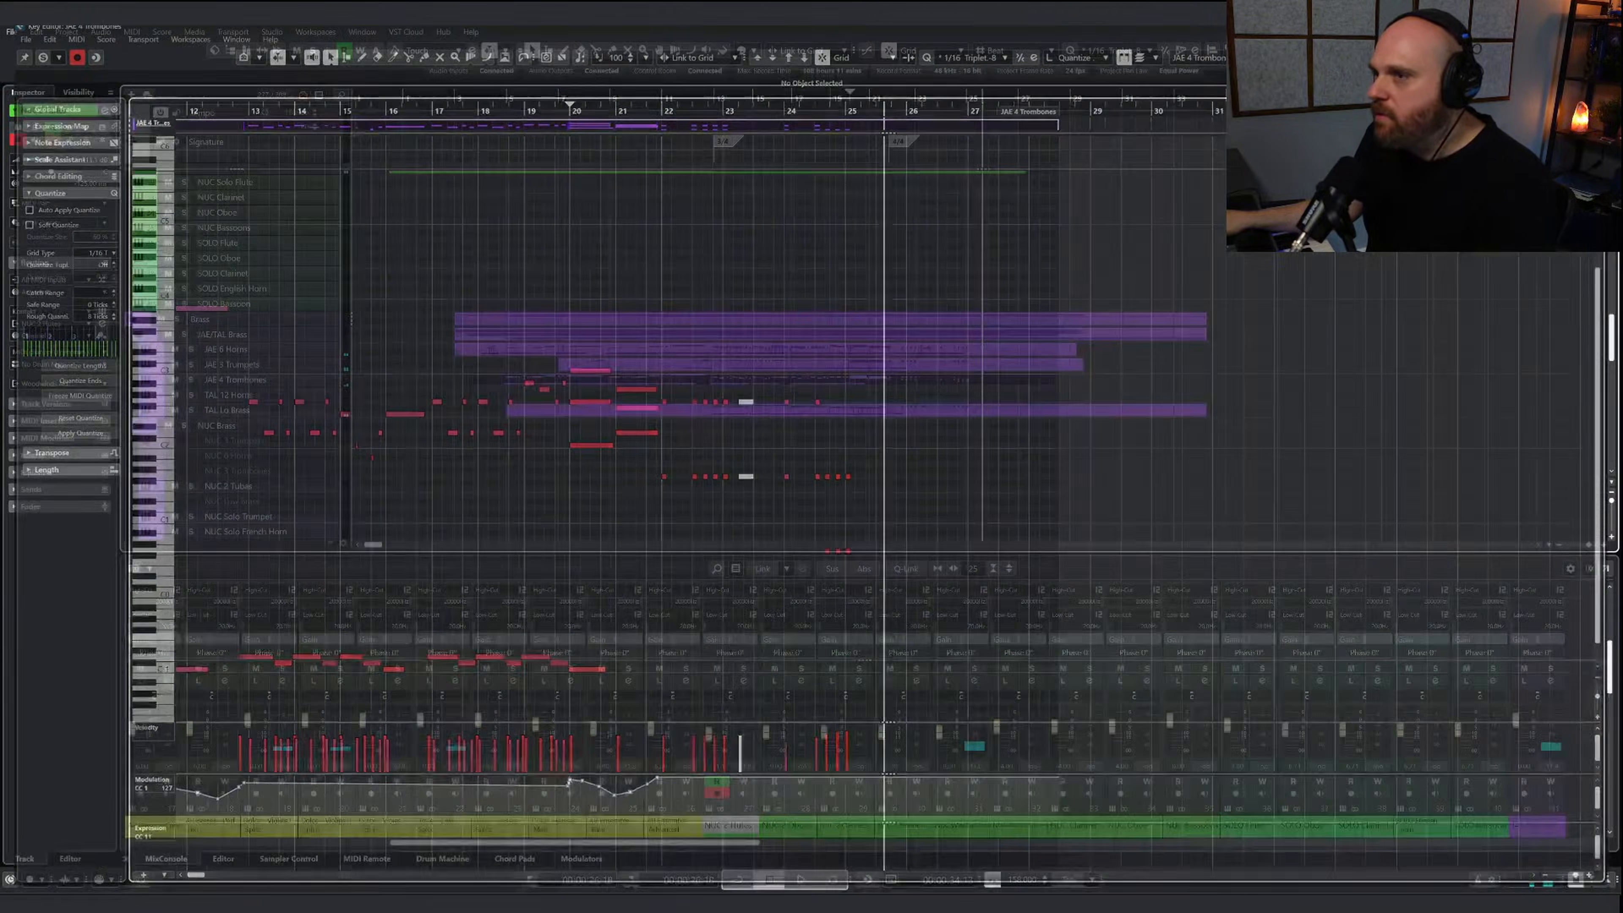
Check the L2 Stereo limiter on the Stereo Out channel while playing the whole piece from bar 1
key(g)
key(g)
key(g)
key(g)
scroll(572, 348, up, 15)
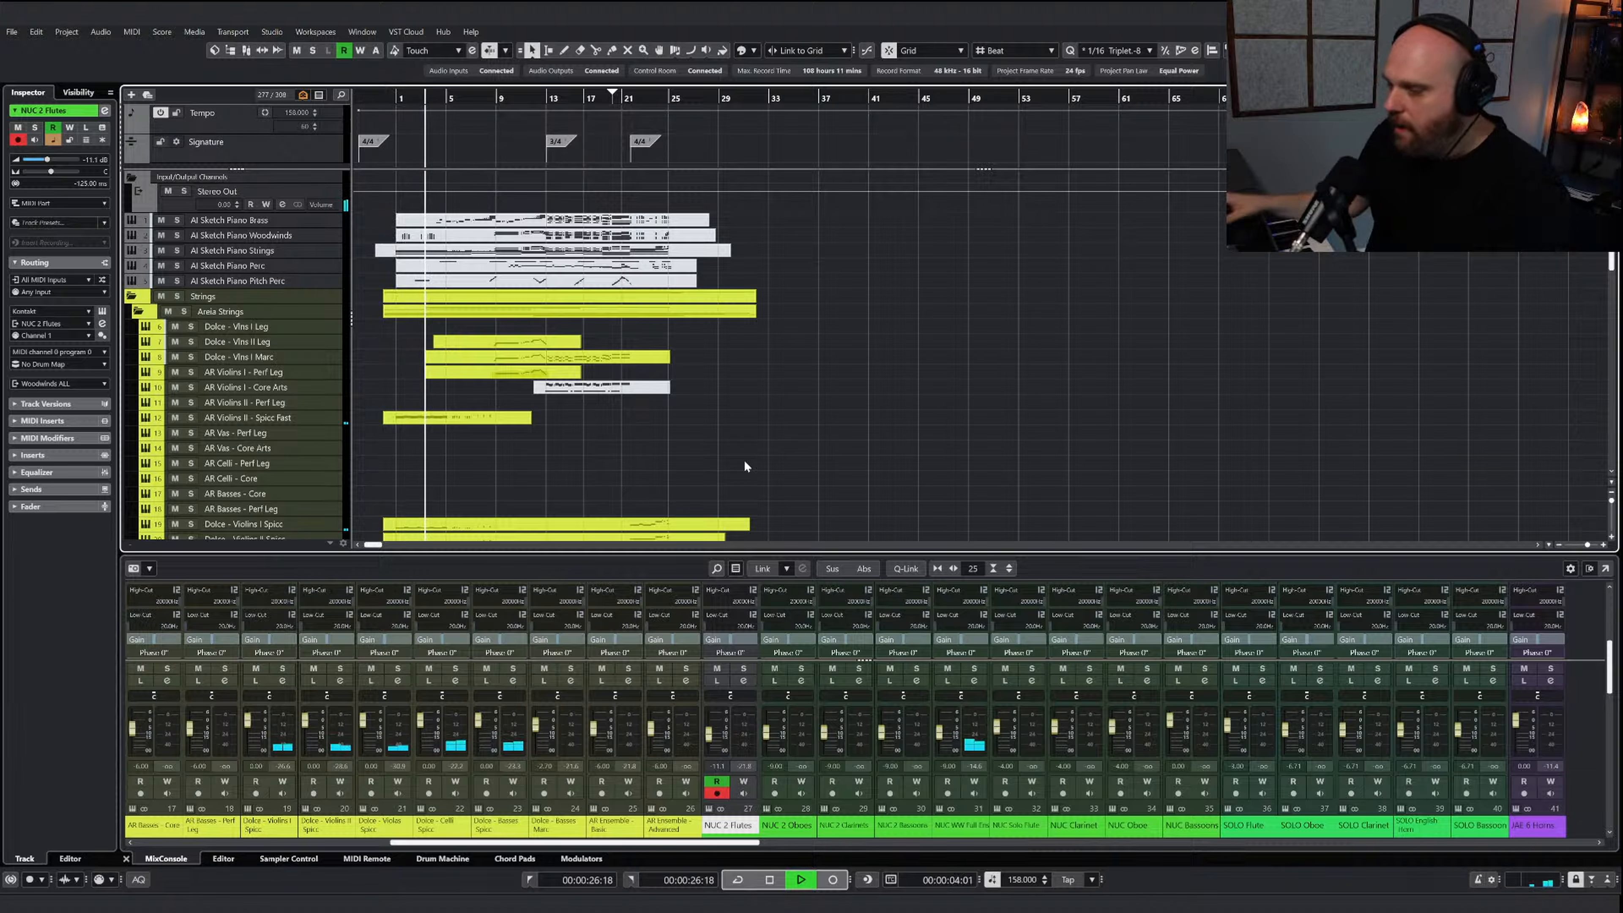
drag(736, 844, 1572, 844)
scroll(1536, 652, down, 3)
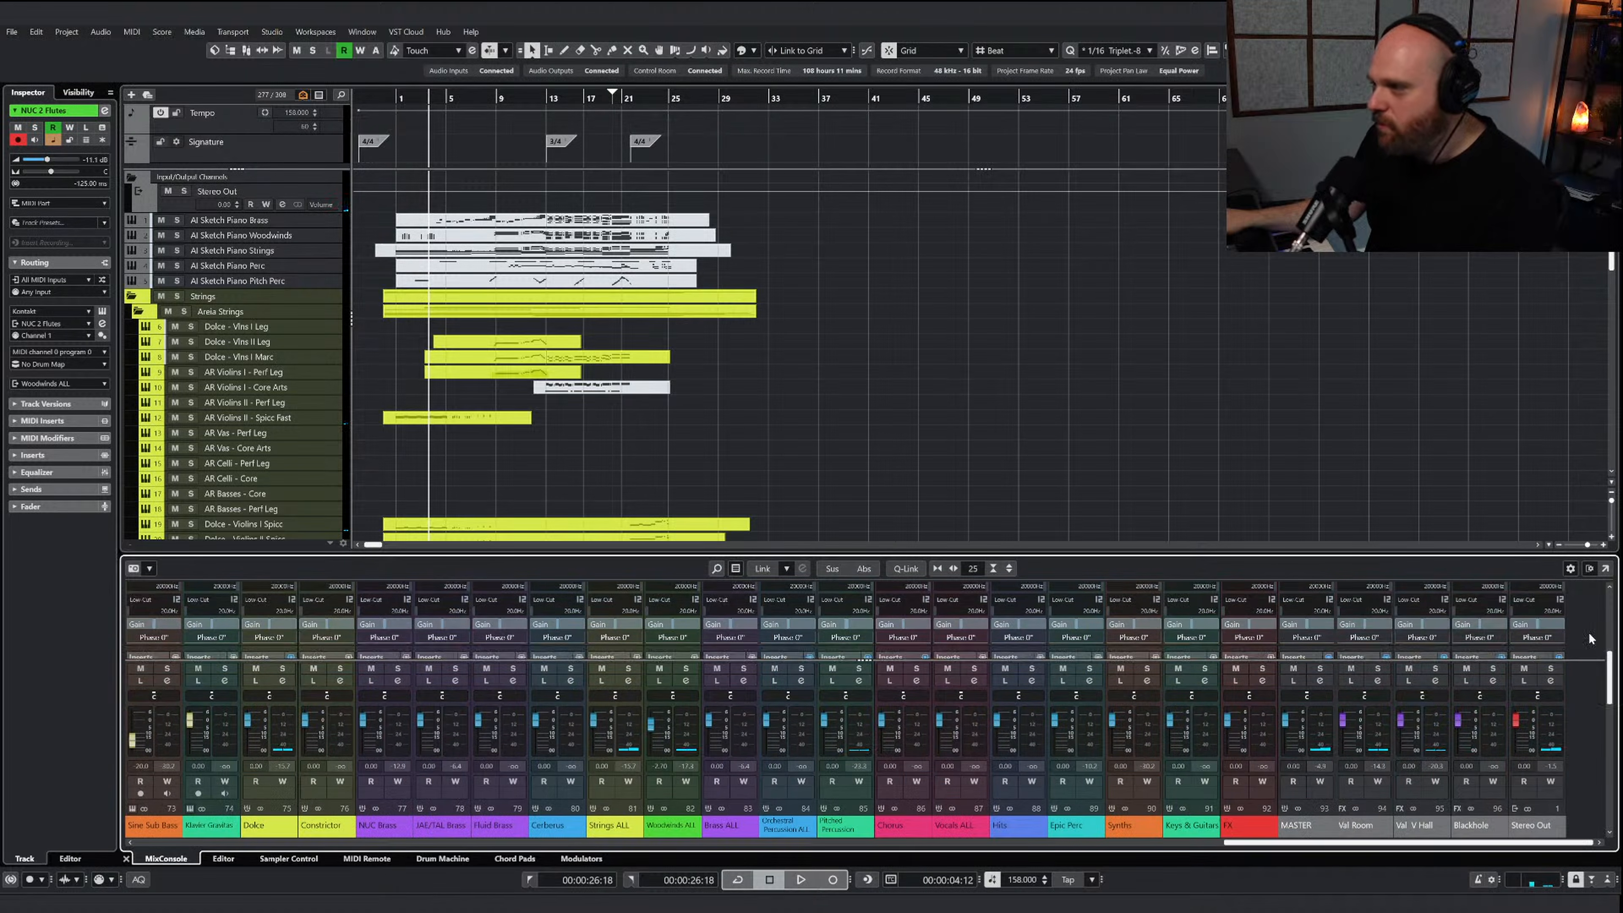
click(1530, 600)
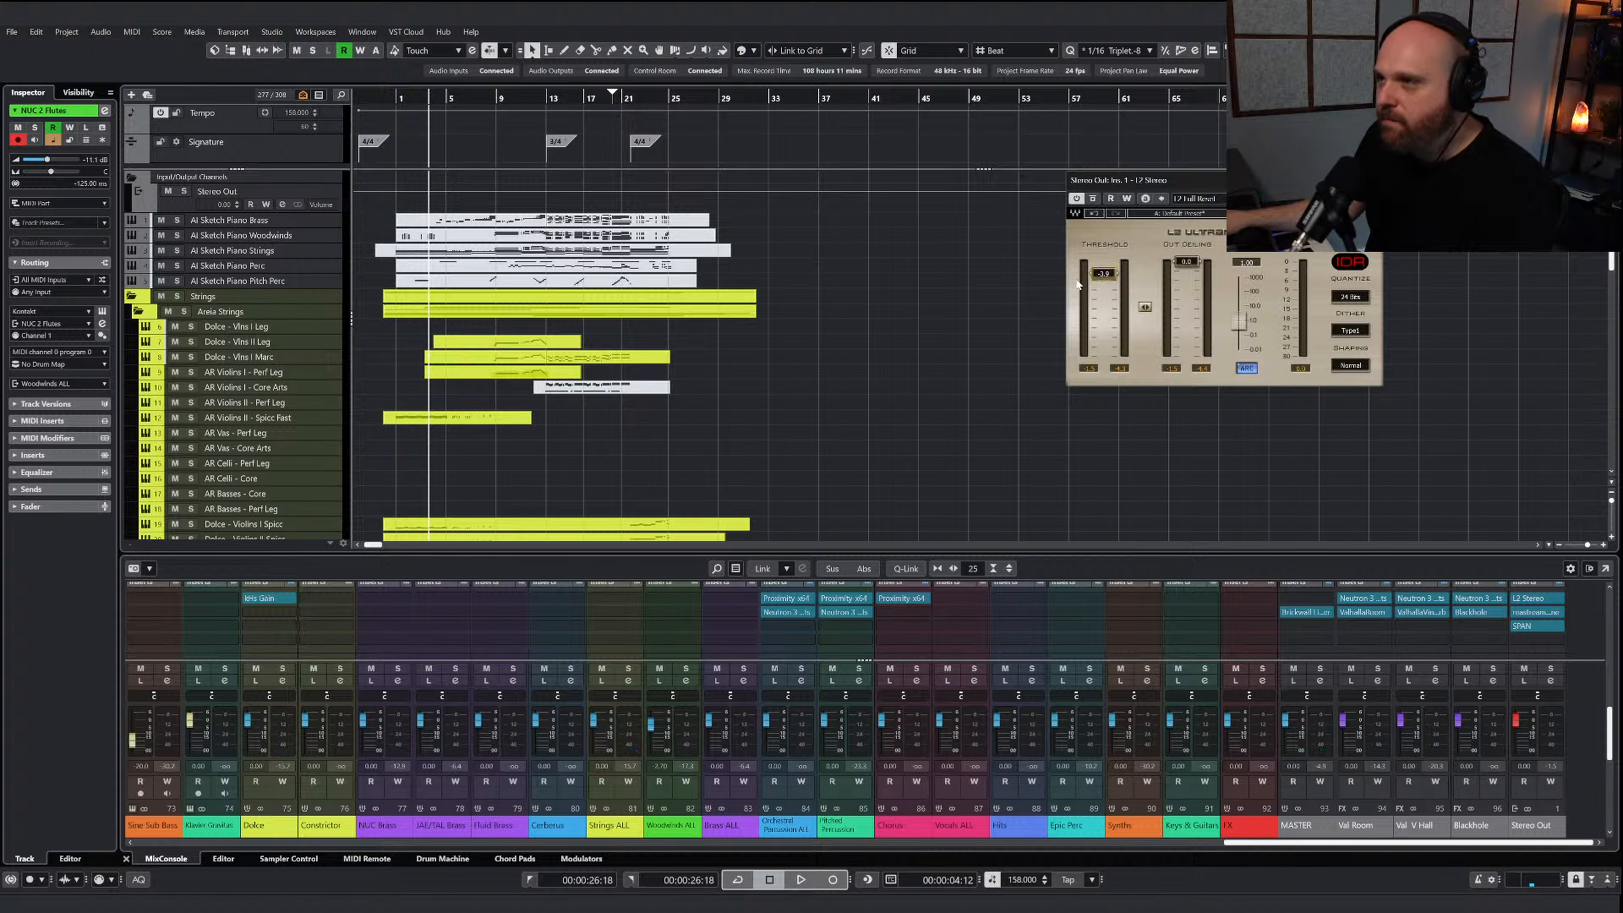
click(397, 100)
key(space)
click(1373, 180)
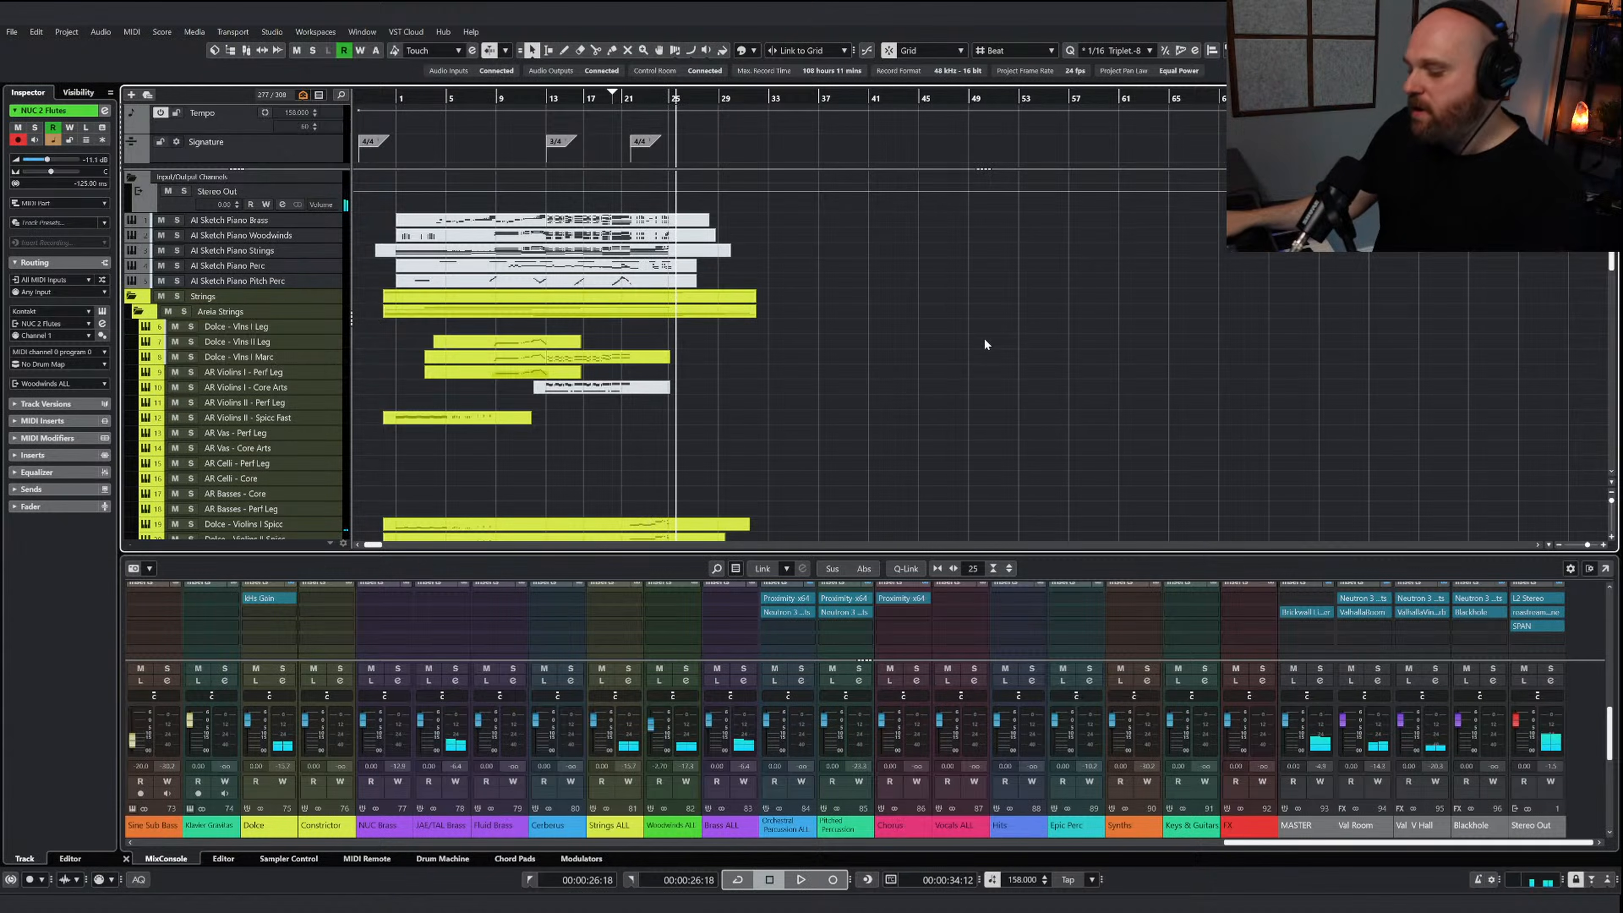
Open the Dolce - Celli Spicc part, examine its octave lines up to bar 25 and close it
right_click(837, 379)
key(h)
key(h)
key(h)
scroll(830, 363, down, 5)
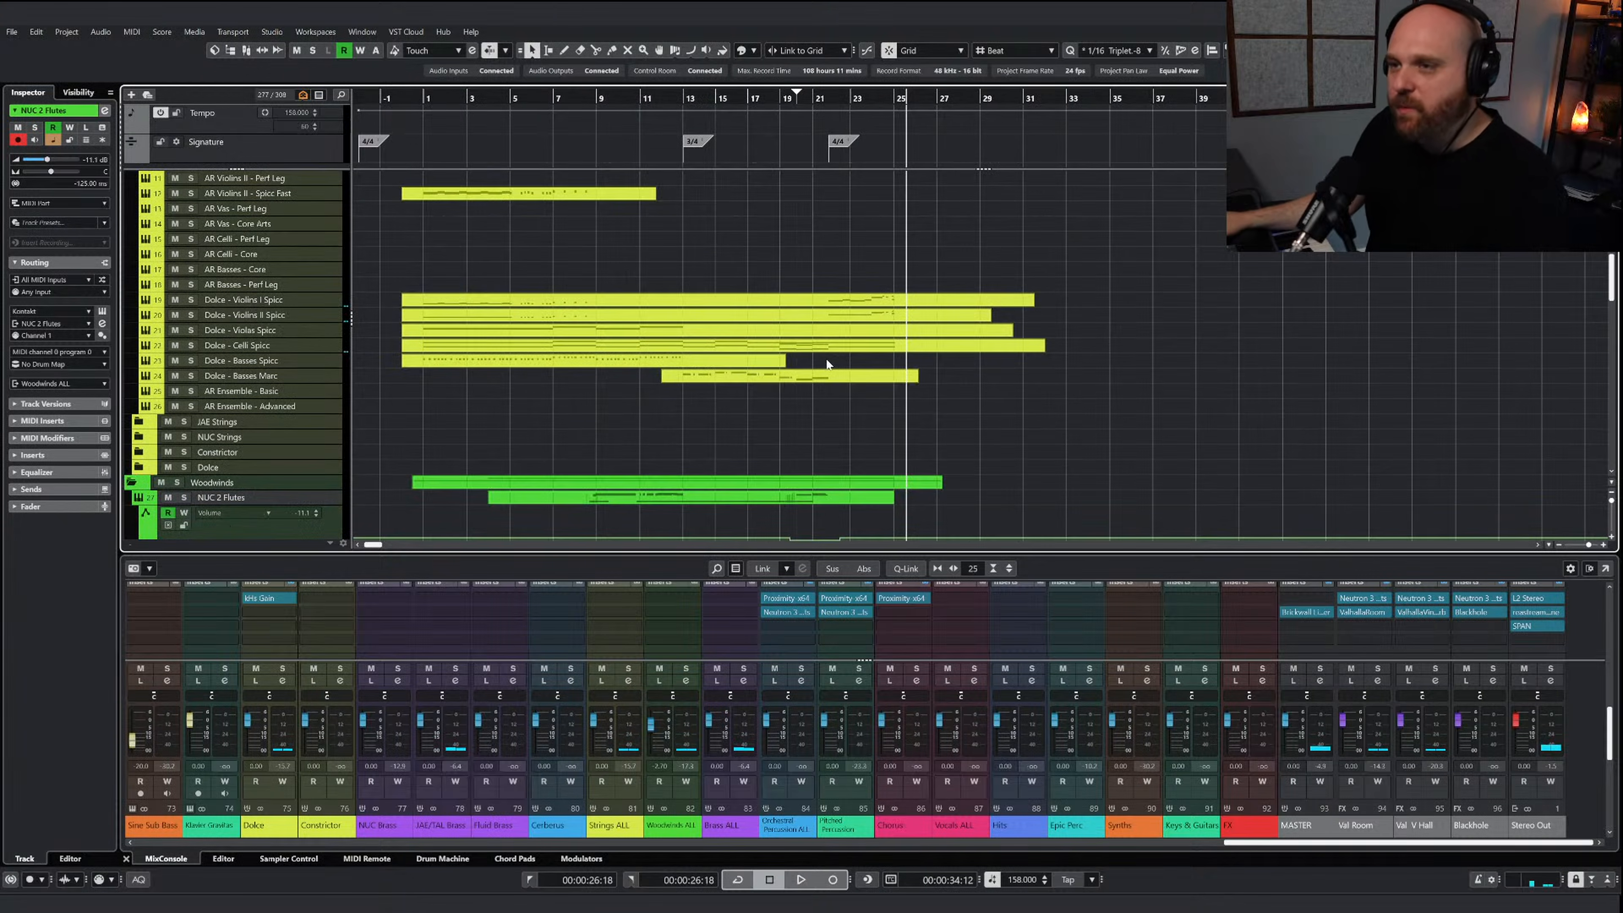
click(724, 345)
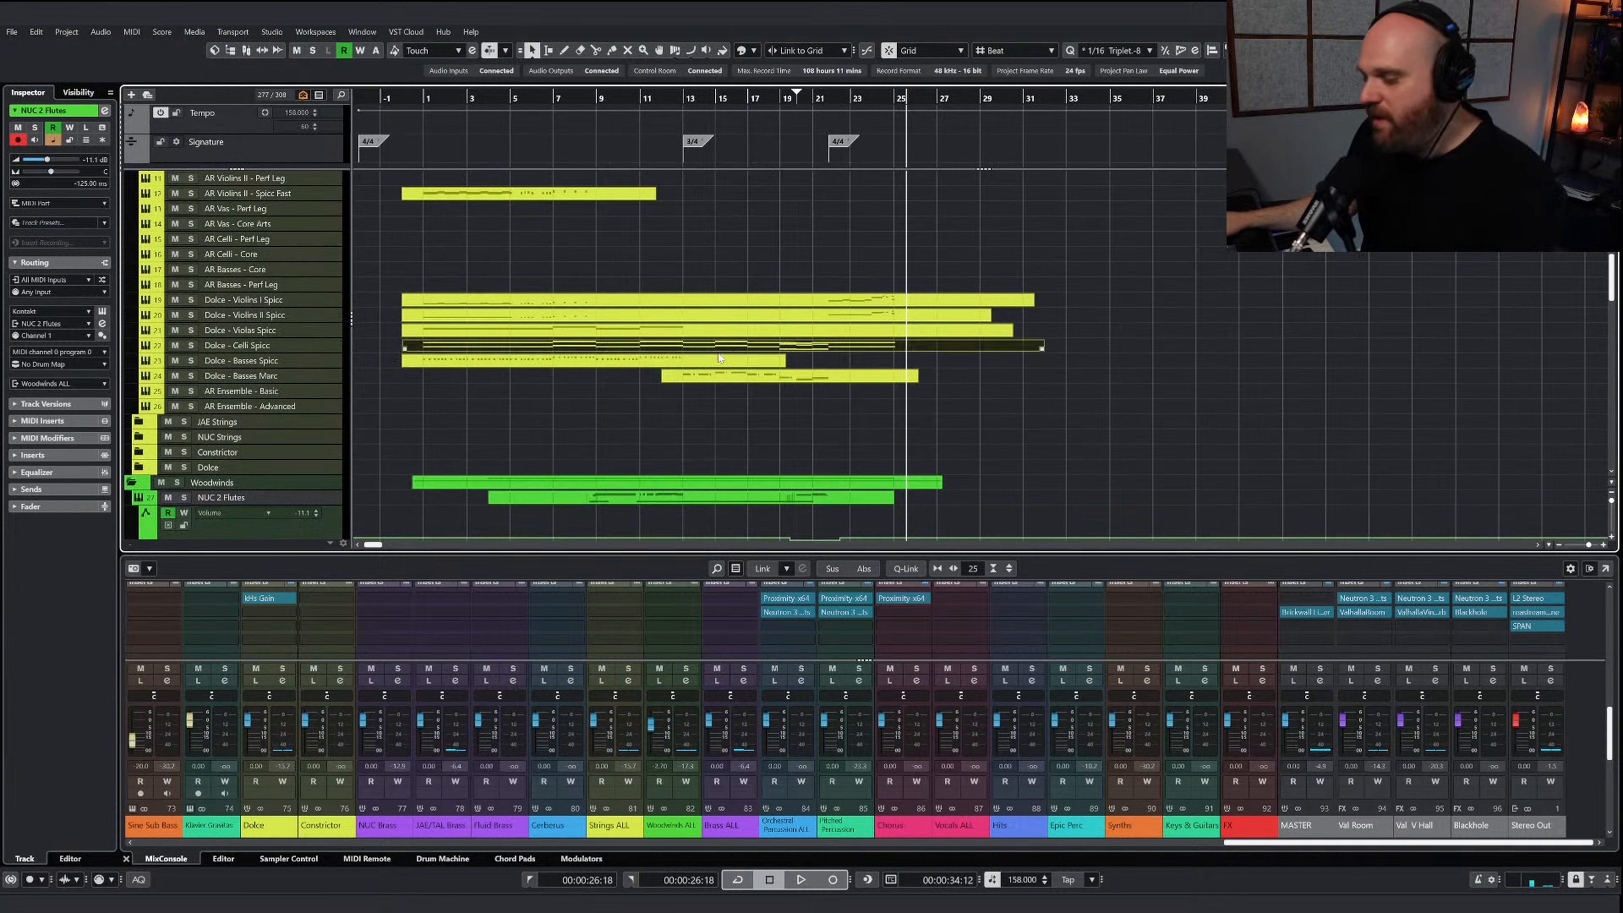
key(Return)
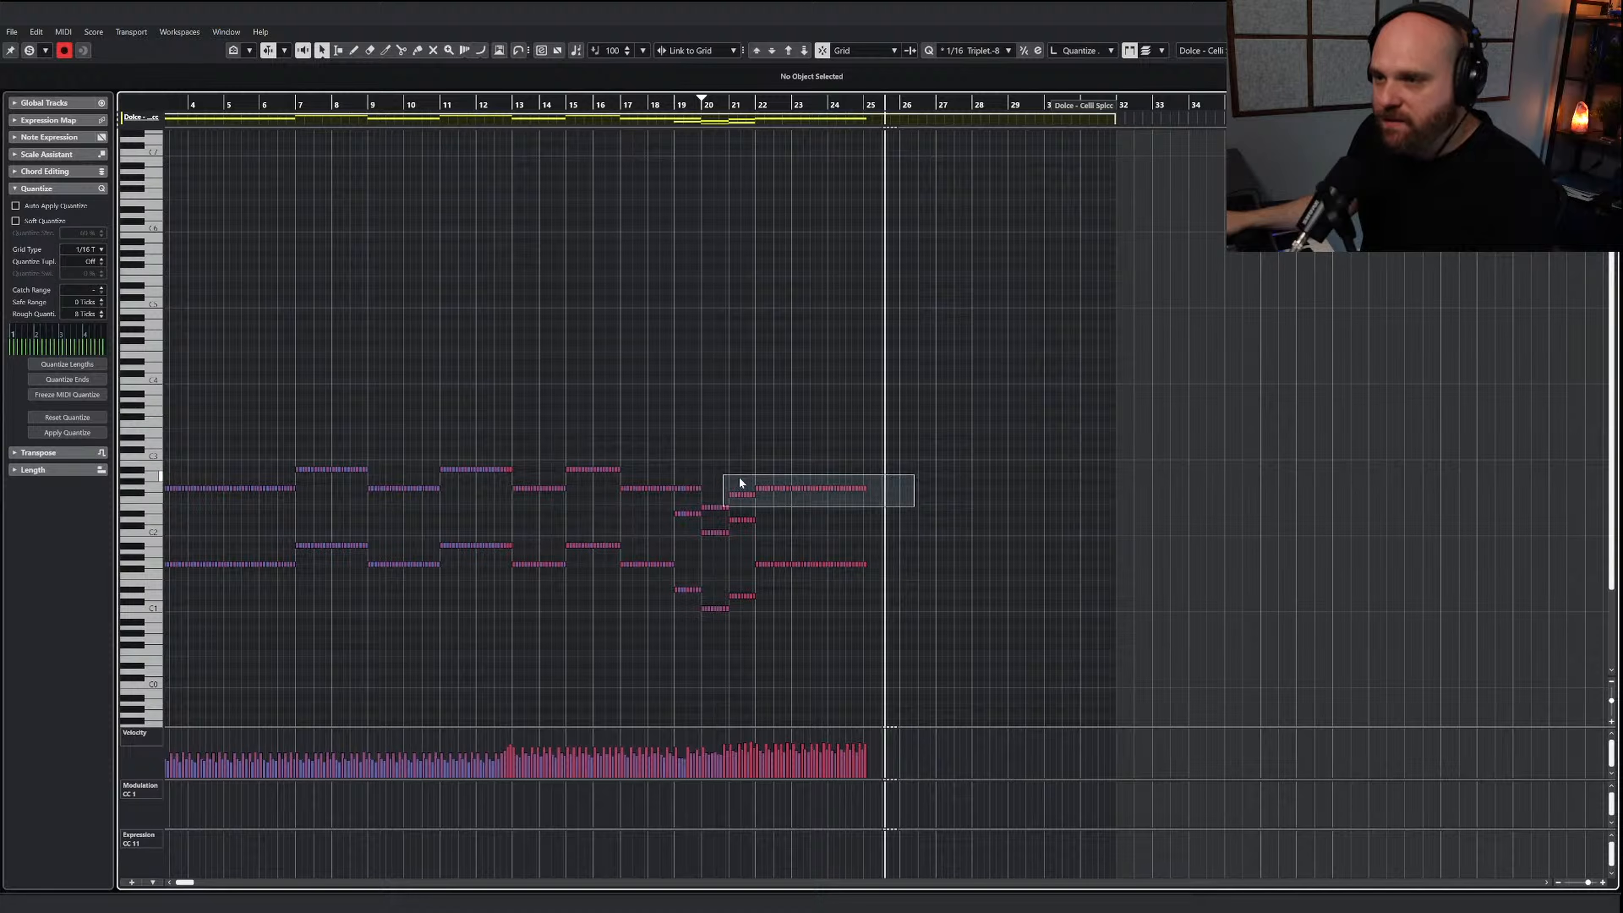
drag(739, 479, 759, 481)
click(463, 411)
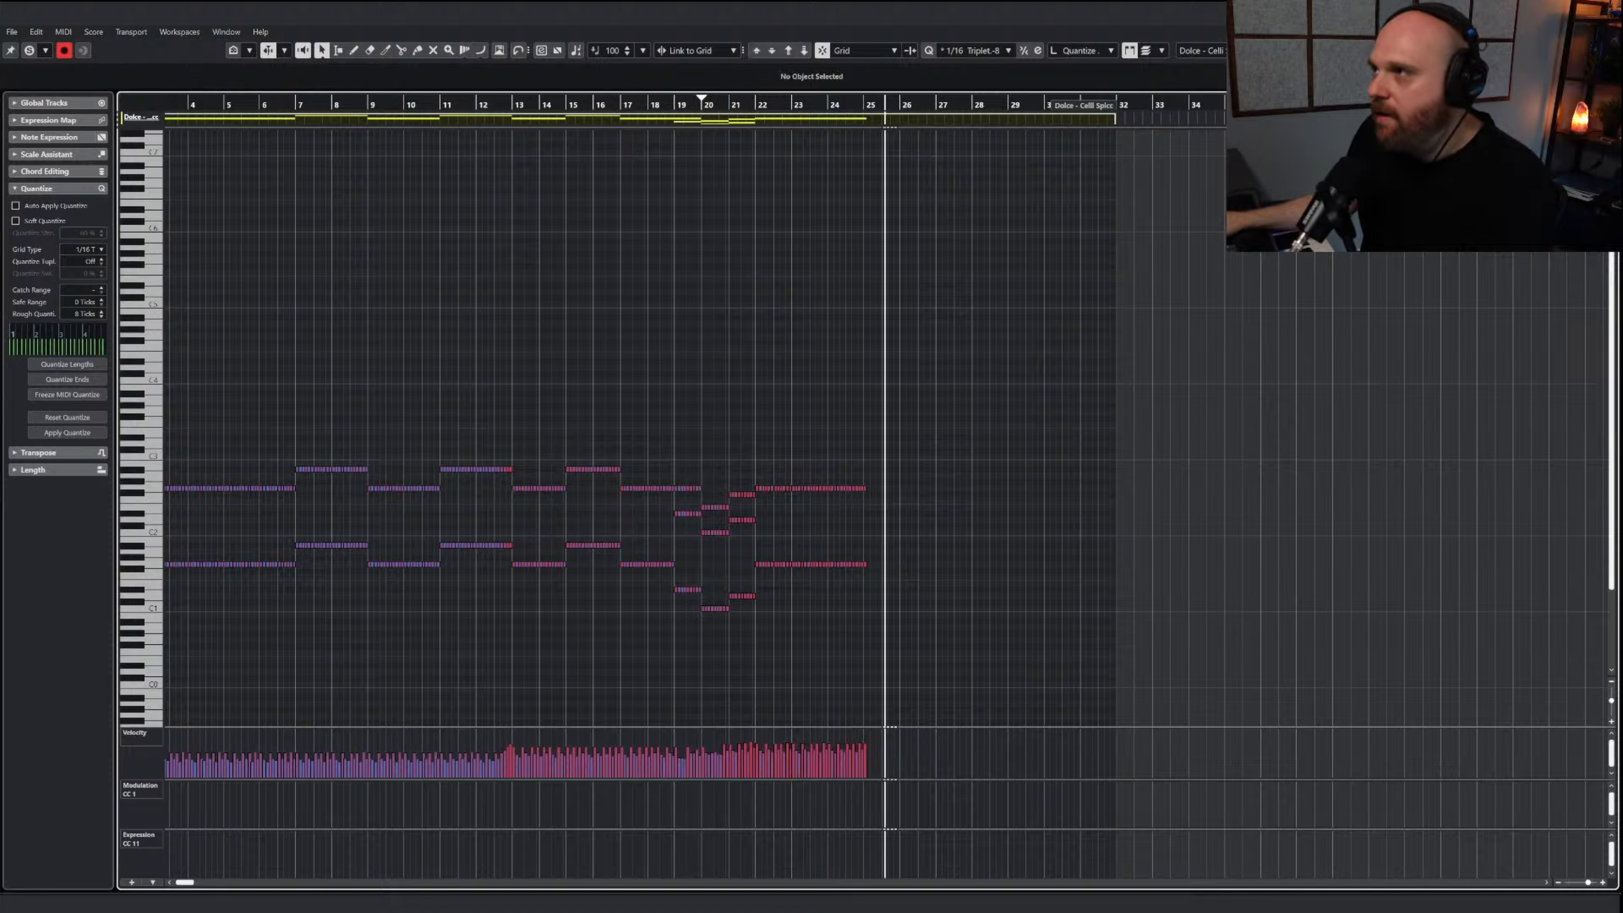
key(Return)
Set the playhead to bar 13 and copy the upper octave line of Dolce - Celli Spicc from bar 13 to bar 25
click(681, 326)
click(682, 97)
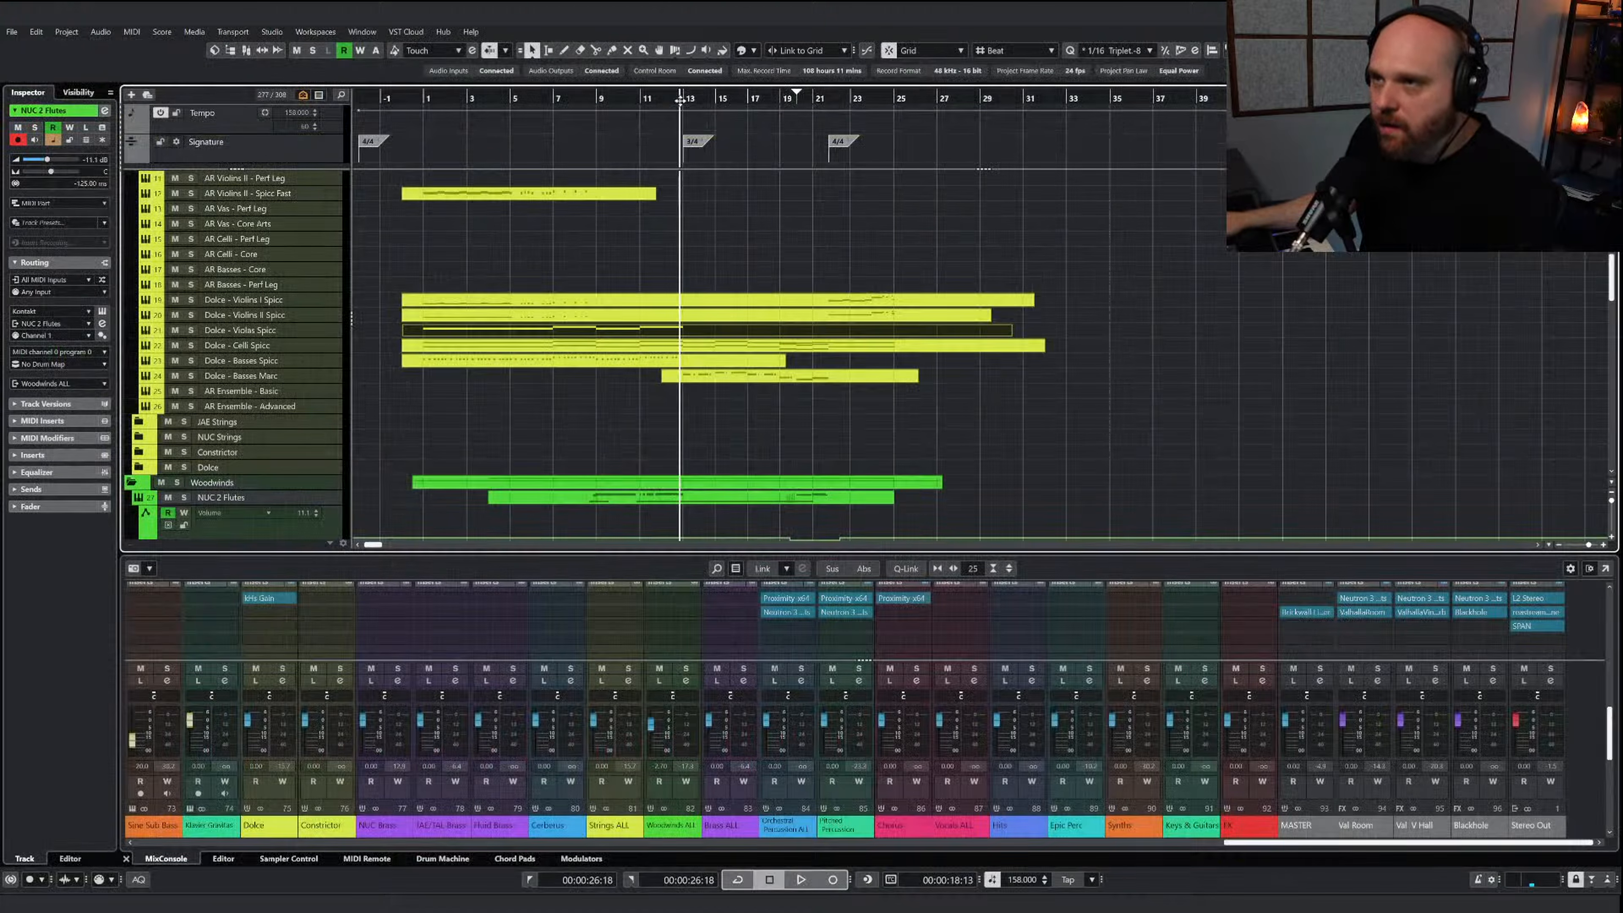
click(685, 345)
key(Return)
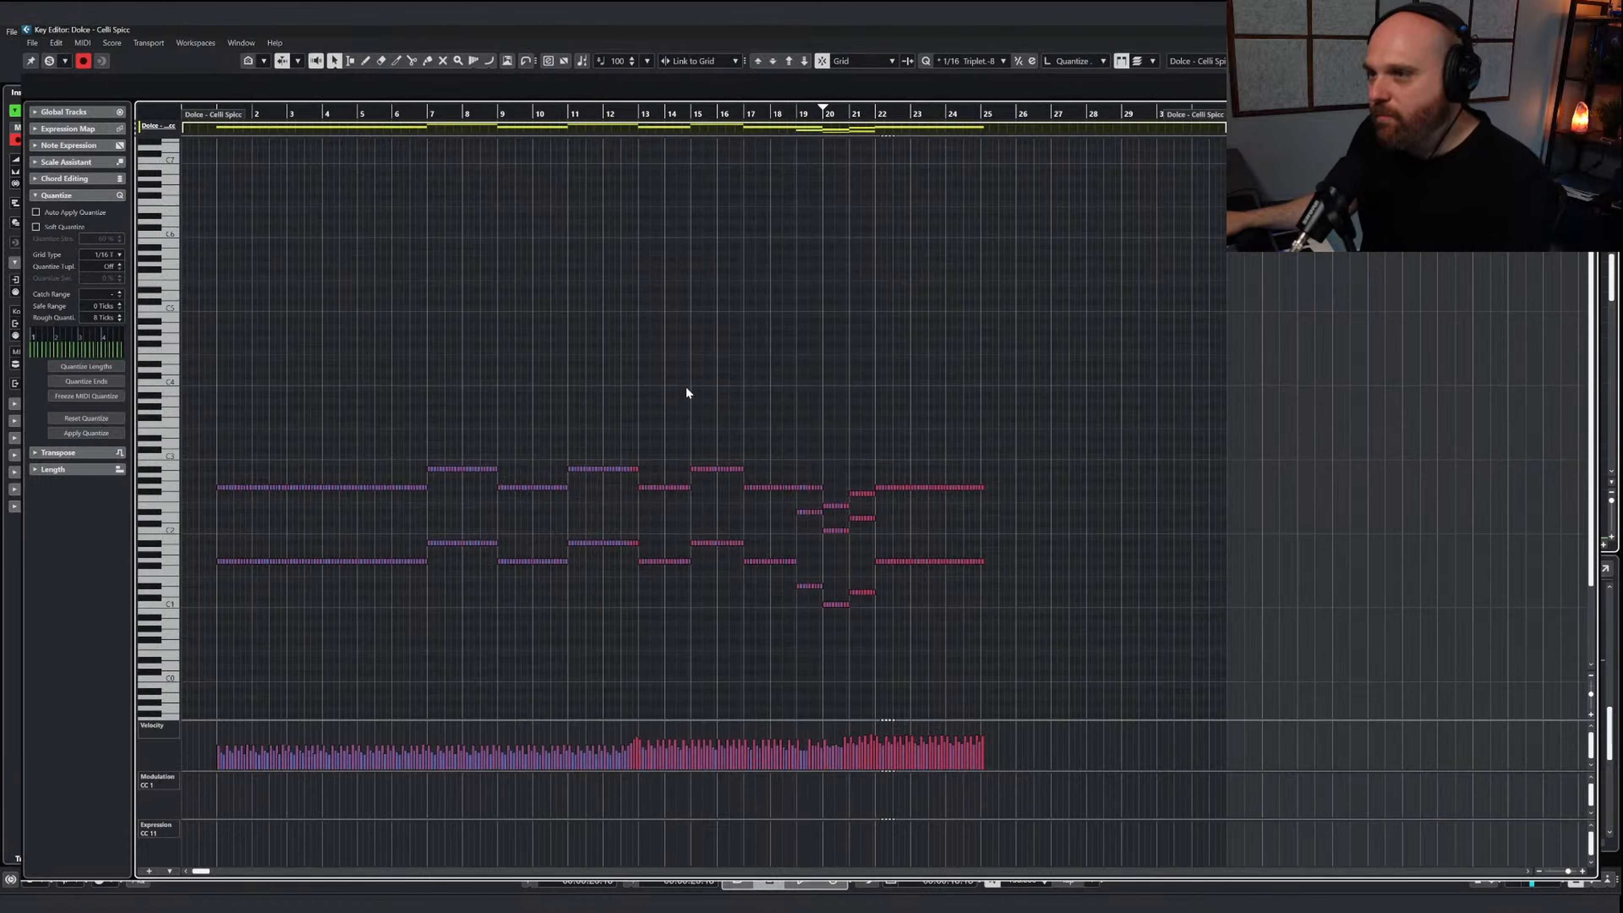
click(664, 489)
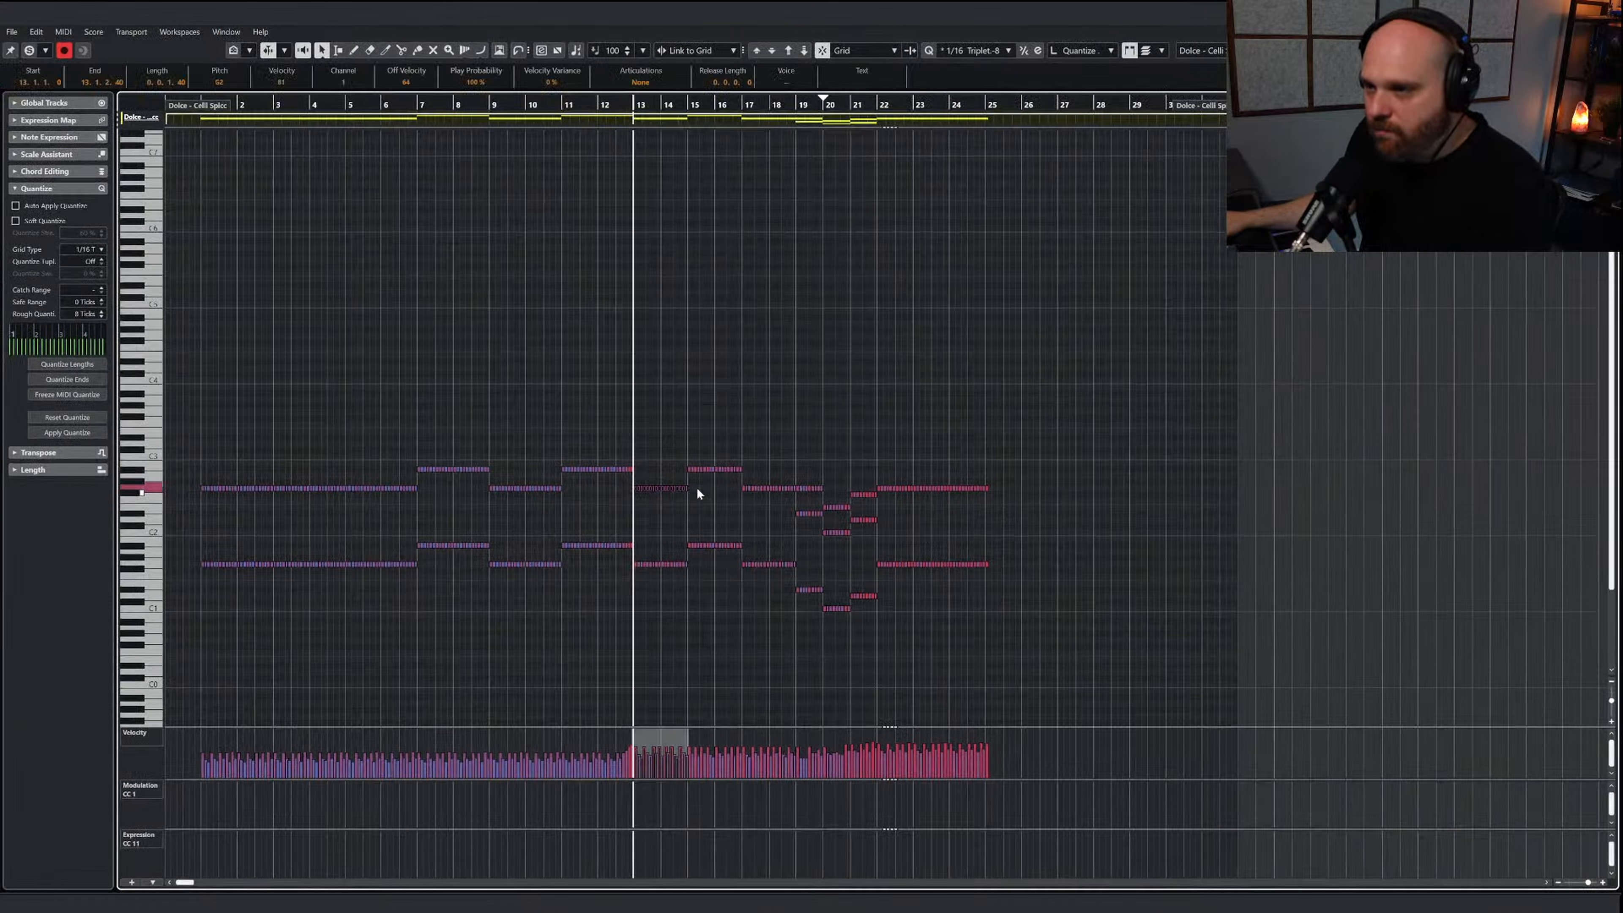
drag(809, 505, 852, 543)
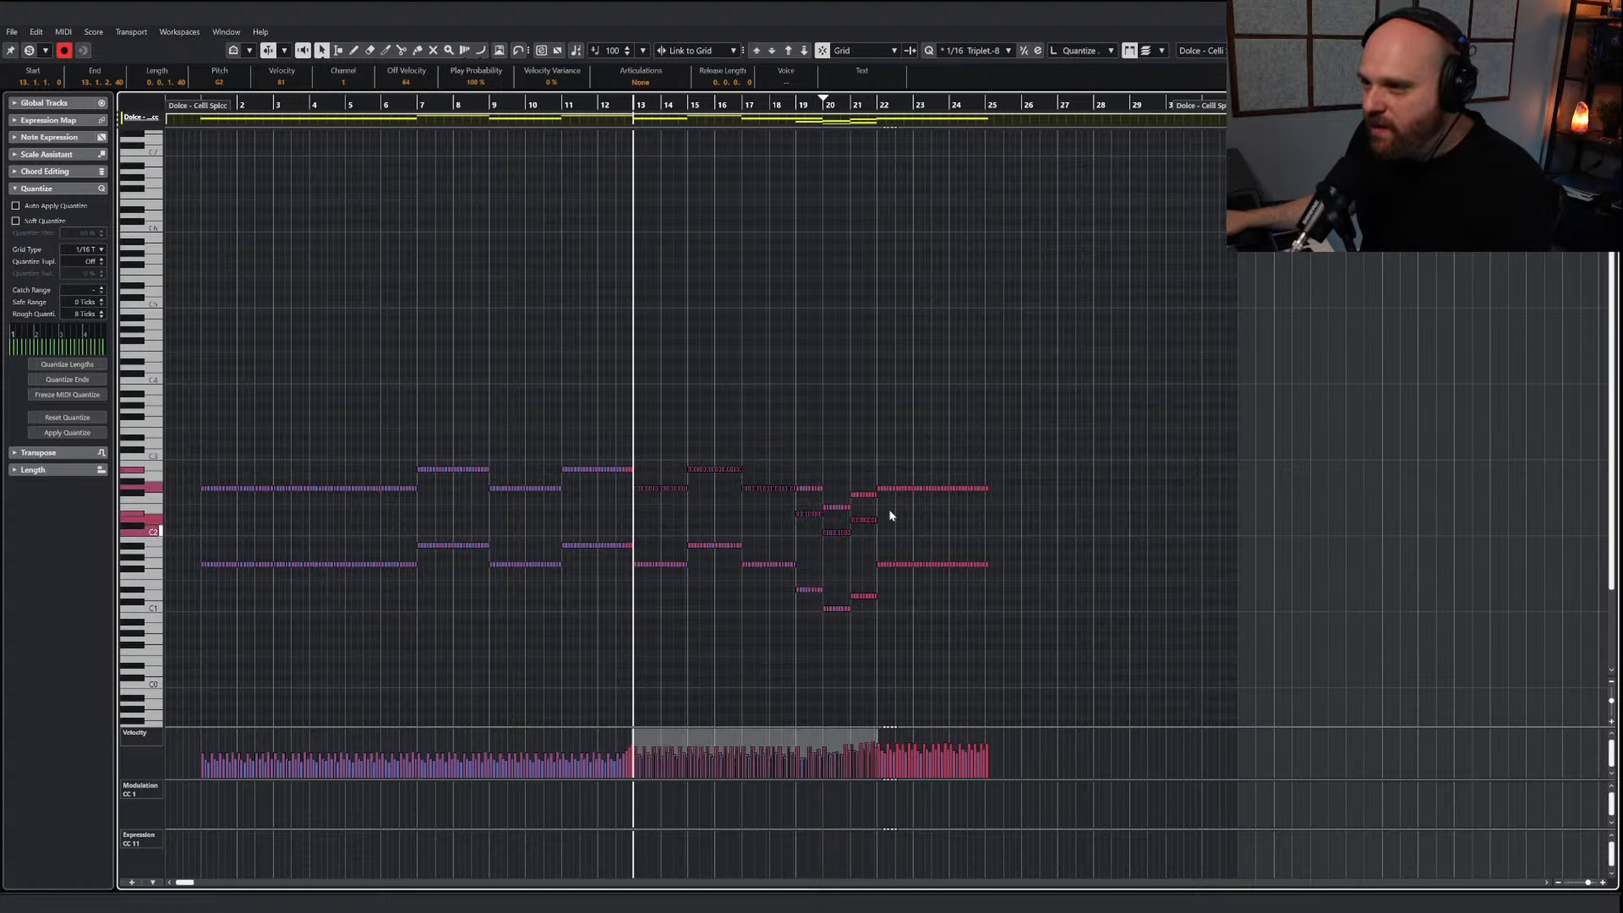
shift+click(892, 488)
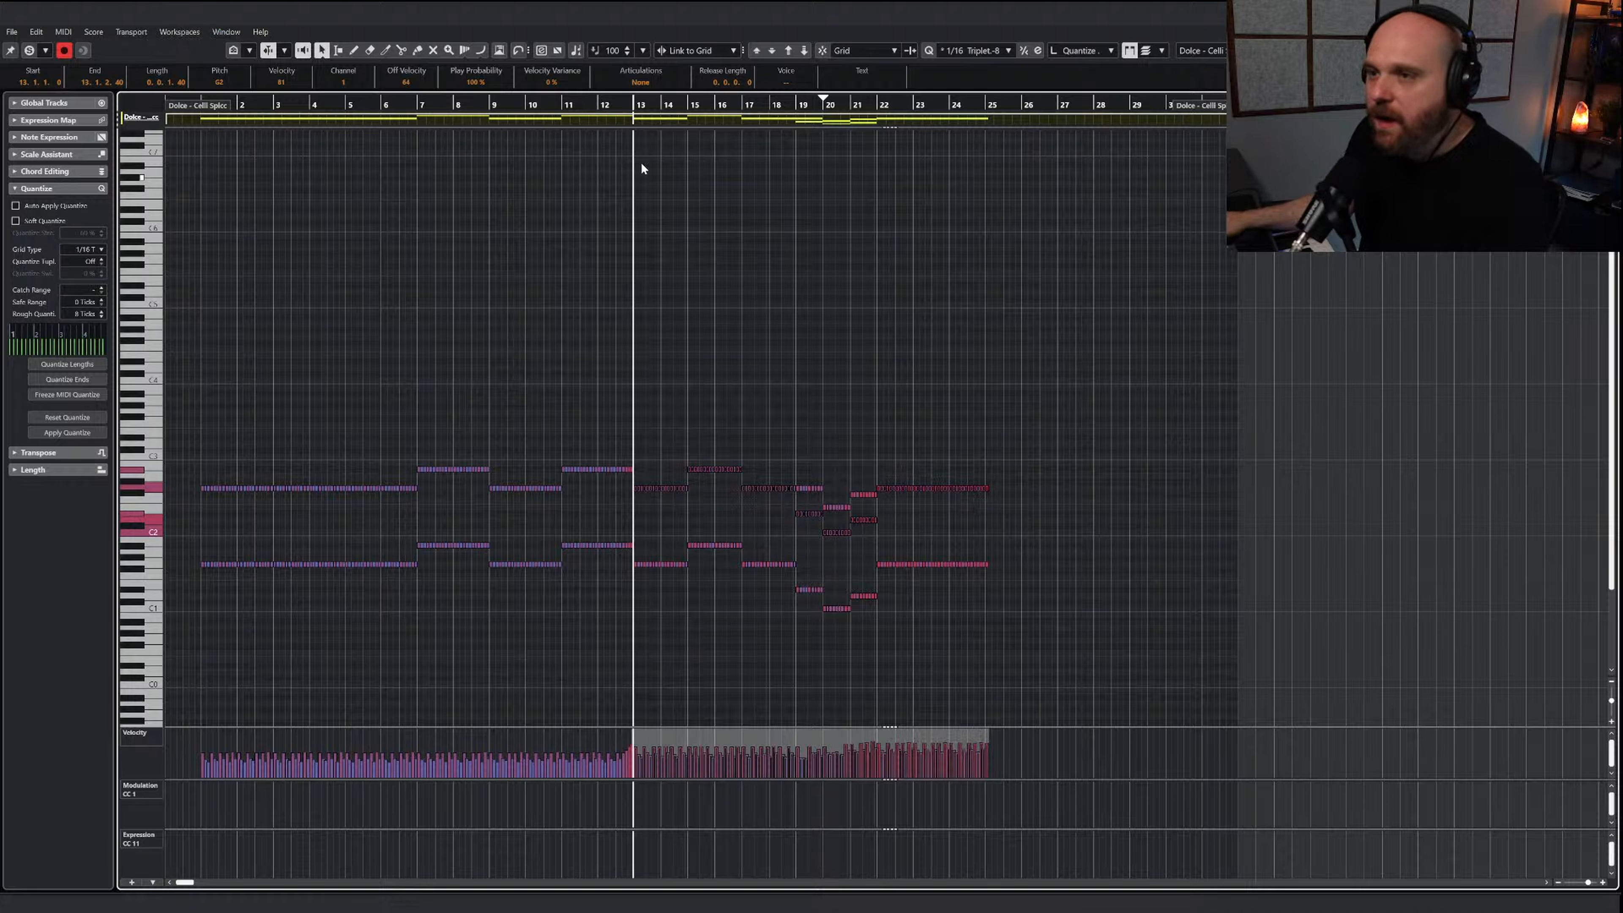
key(Return)
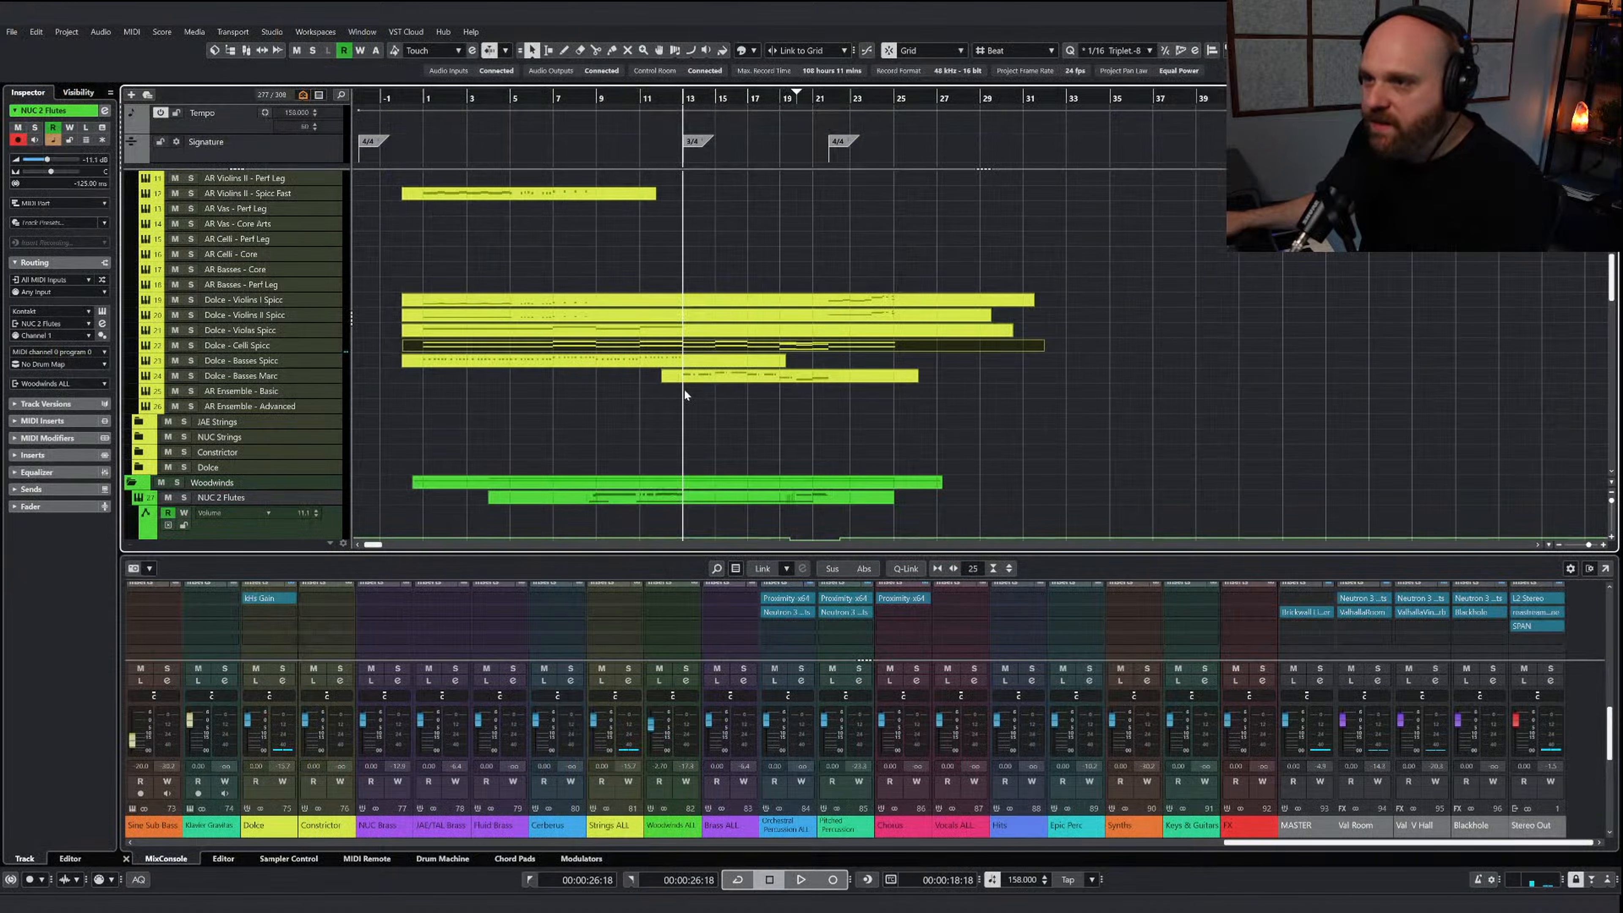
Paste the copied line into the Dolce - Violas Spicc part at bar 13, slightly raise its velocities and close the part during playback
double_click(693, 327)
key(ctrl+v)
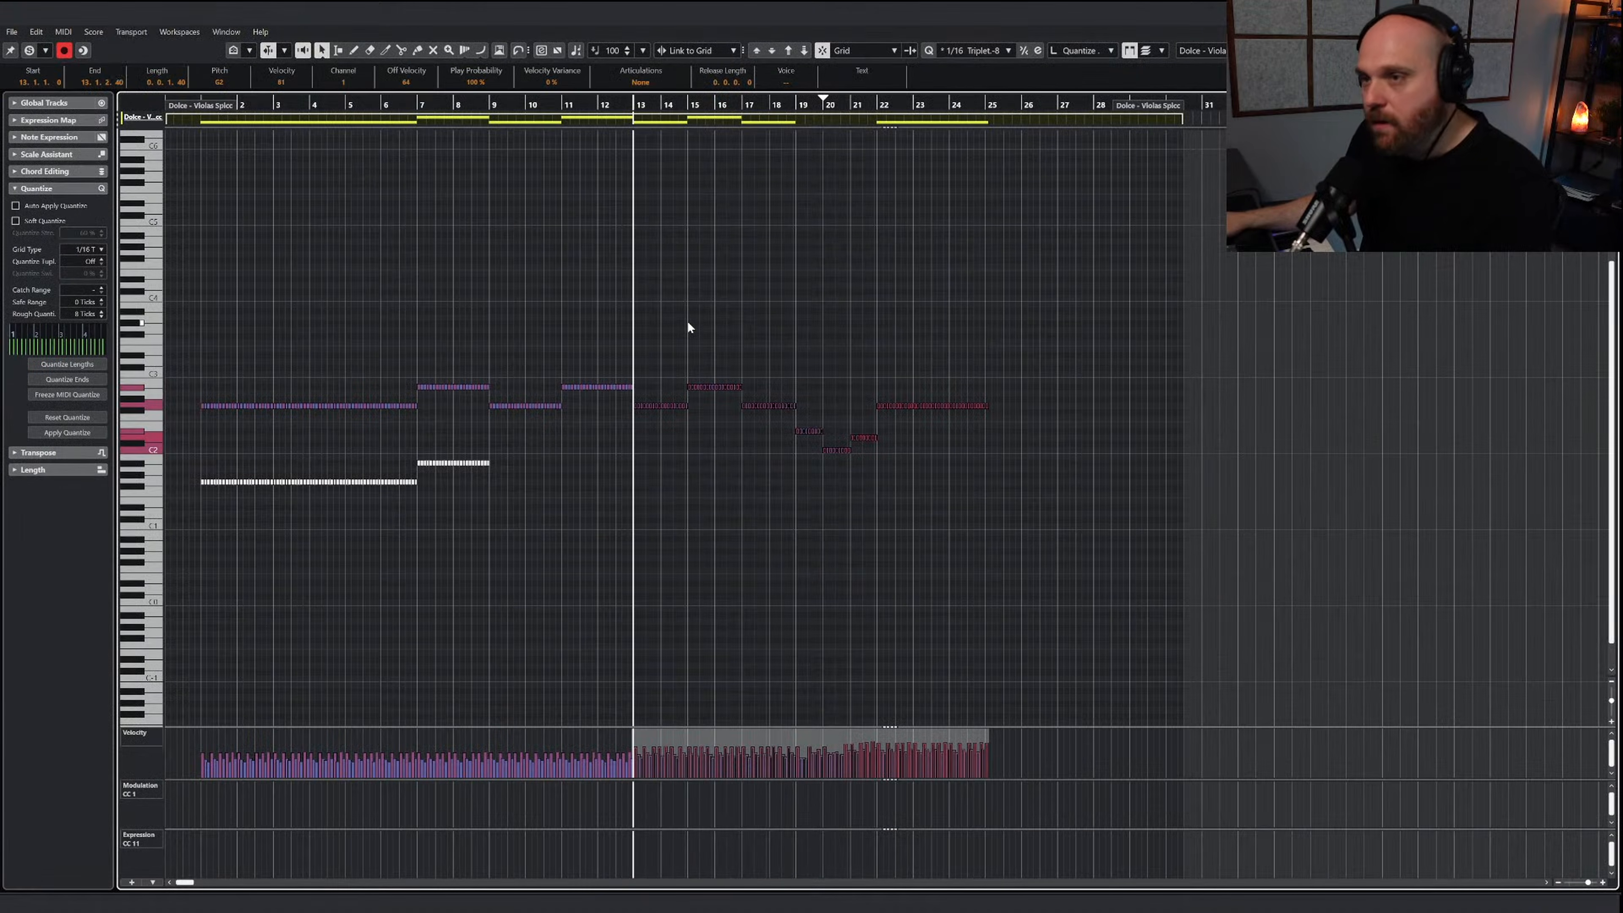
click(28, 49)
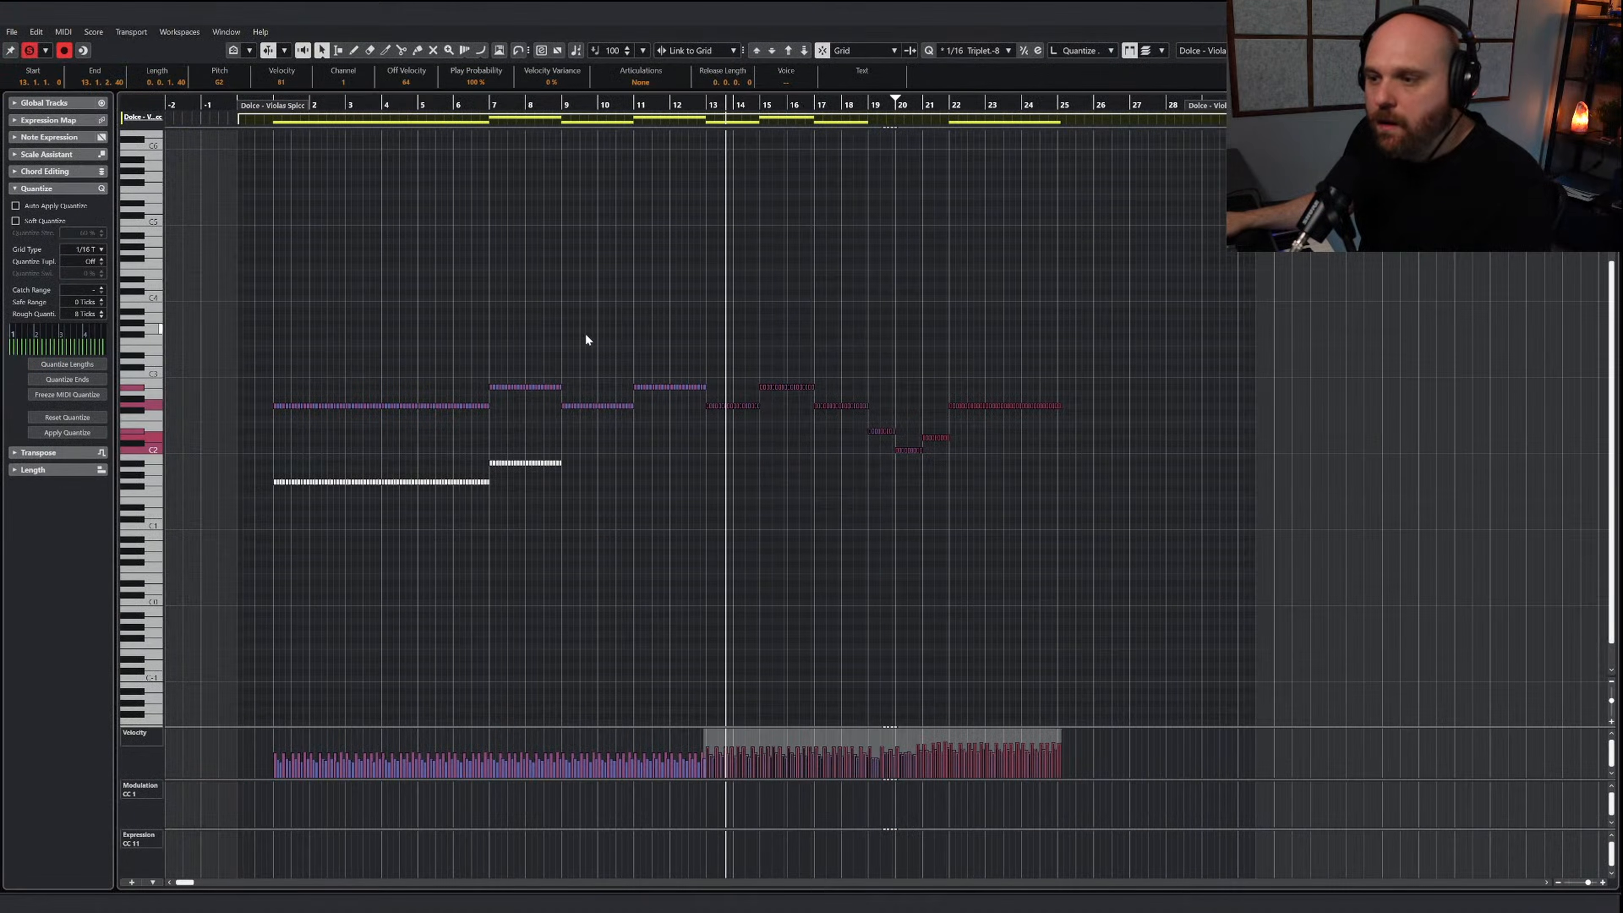
key(g)
key(g)
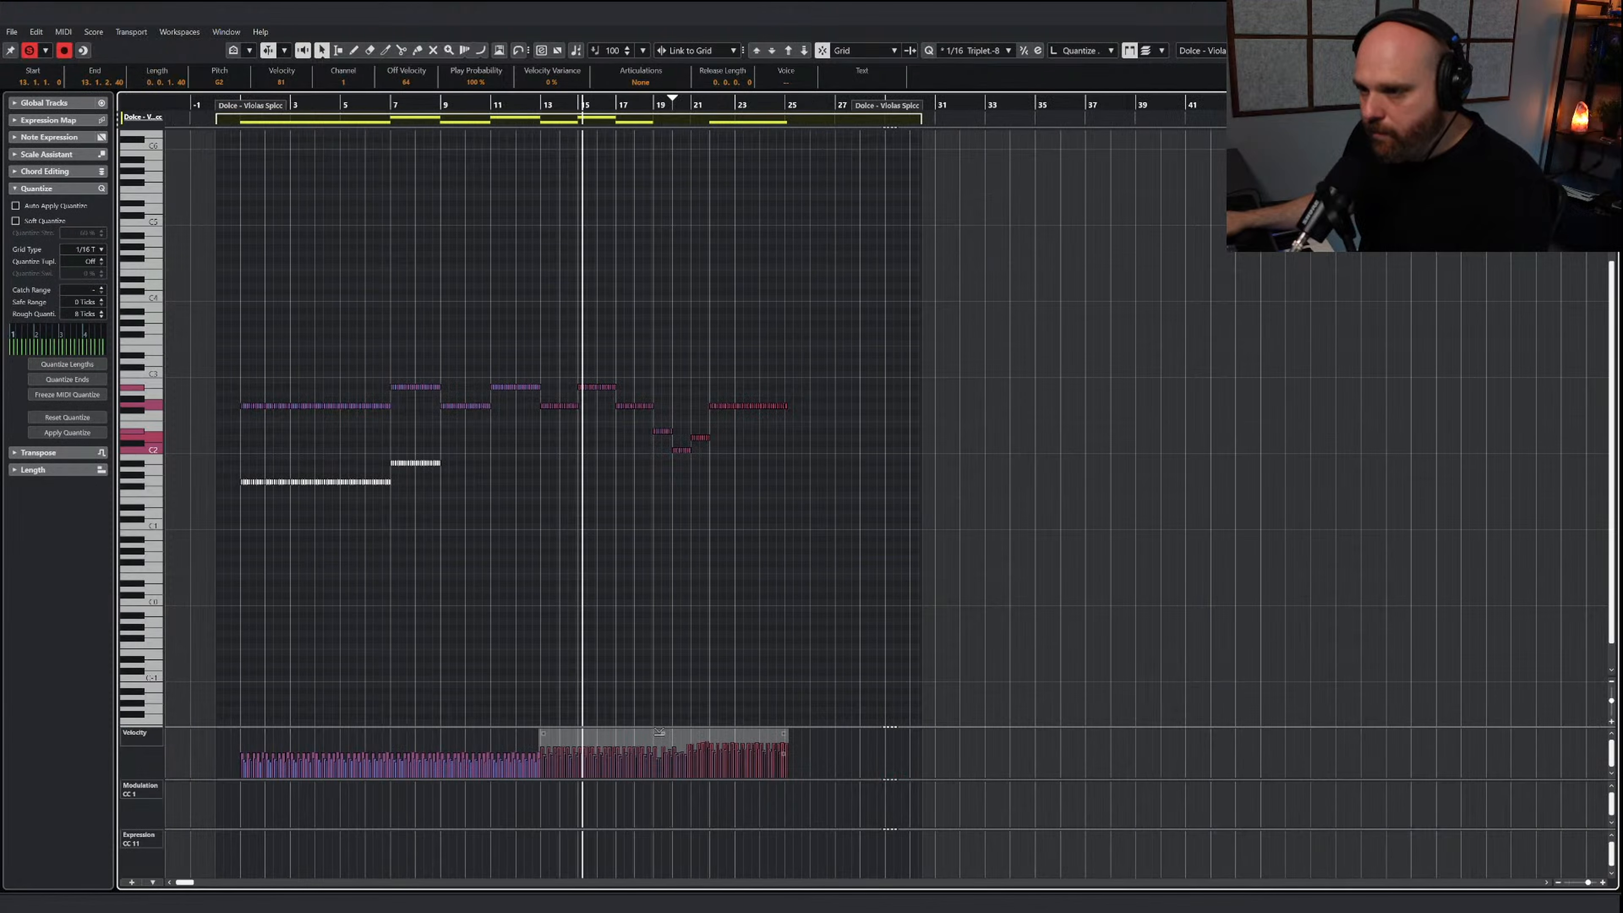
drag(664, 728, 661, 722)
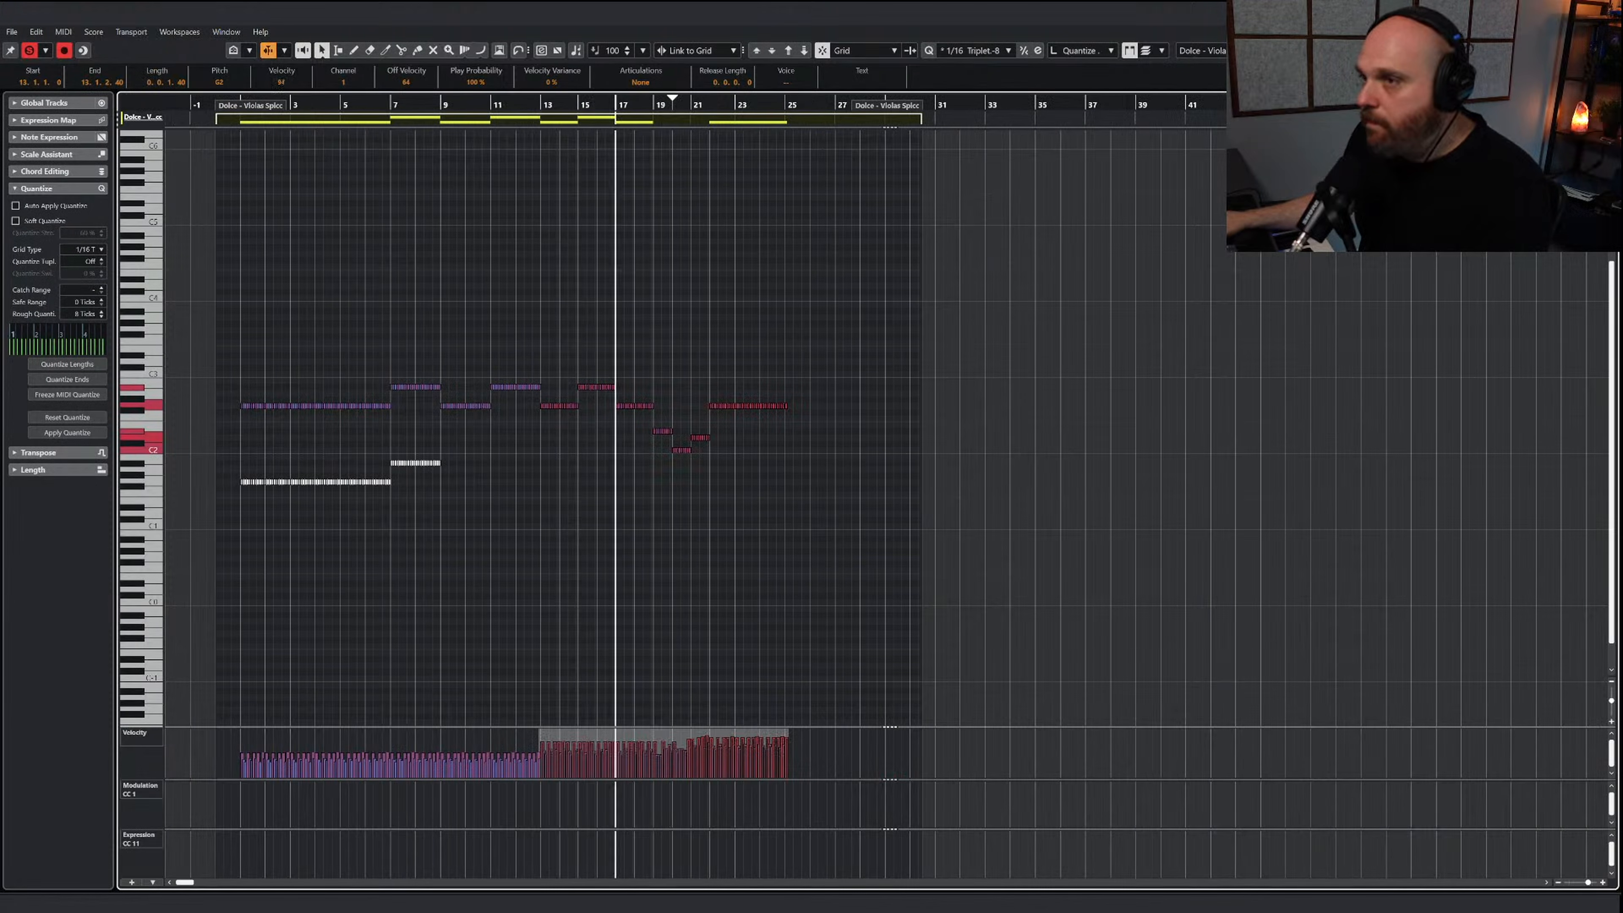
key(Return)
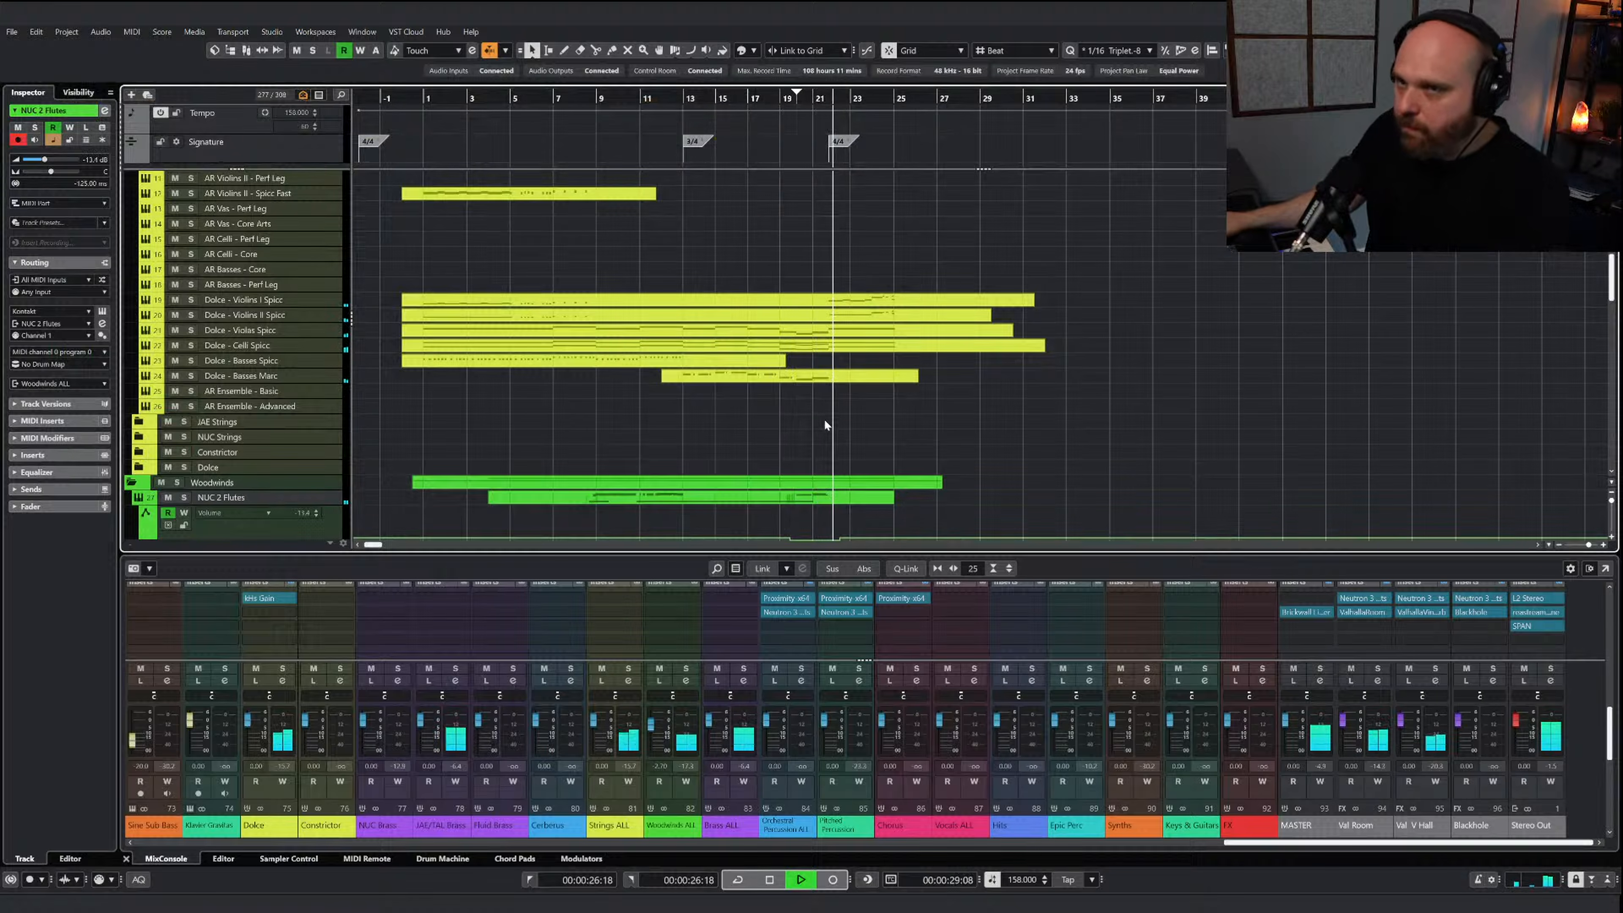
Copy all the low notes from bar 10 to bar 25 in the AI Sketch Piano Perc part, leaving out the high line
scroll(827, 423, up, 5)
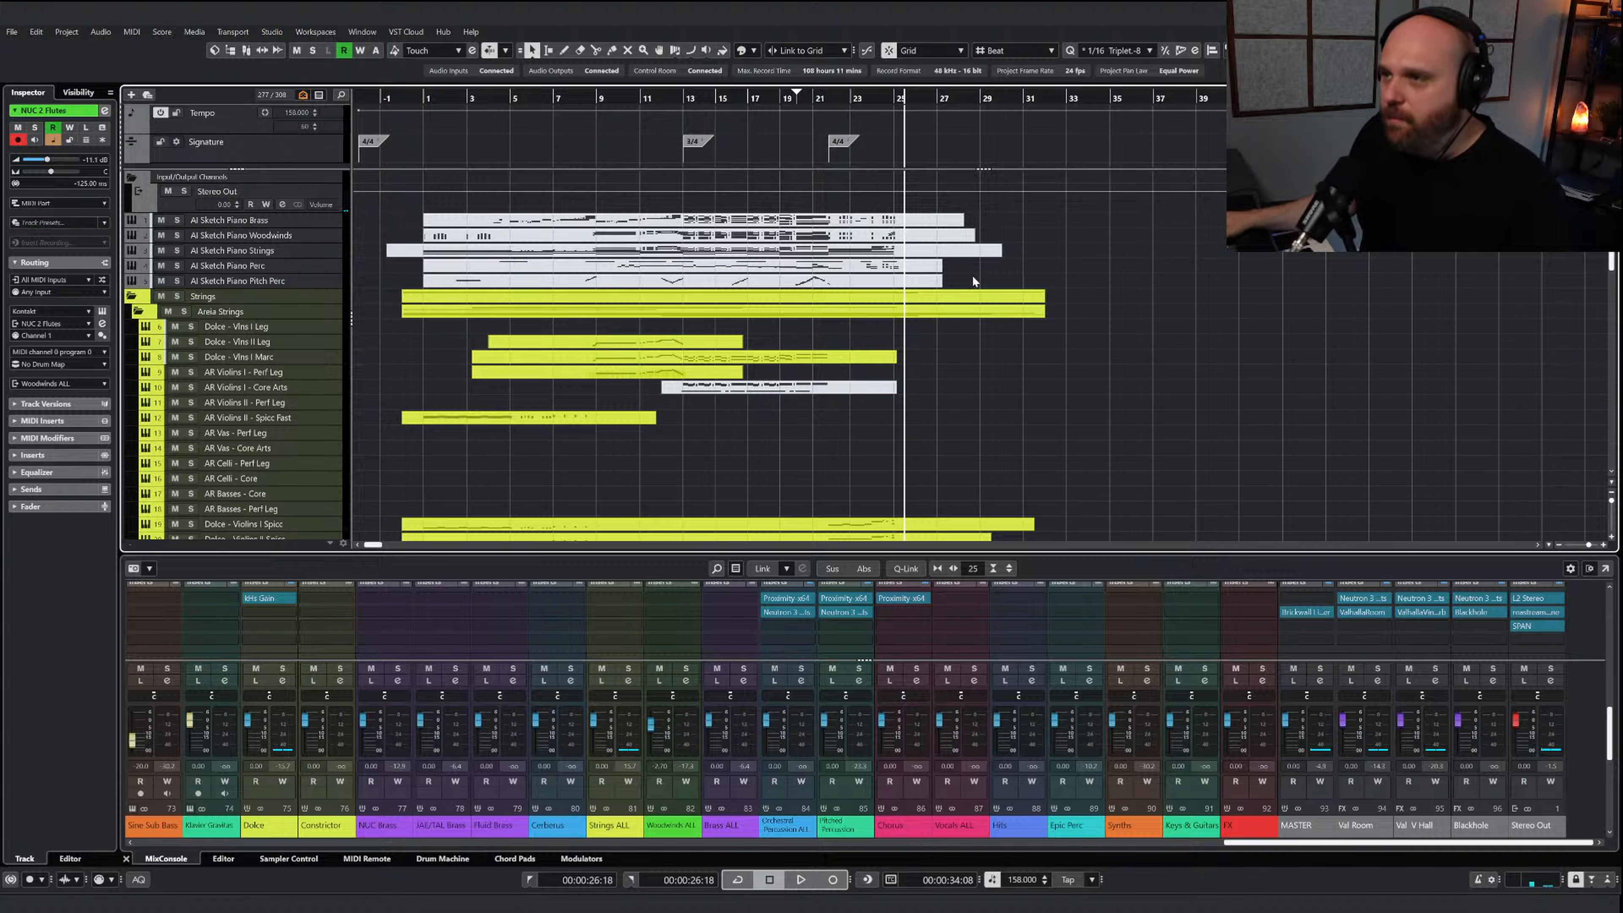
click(911, 270)
key(Return)
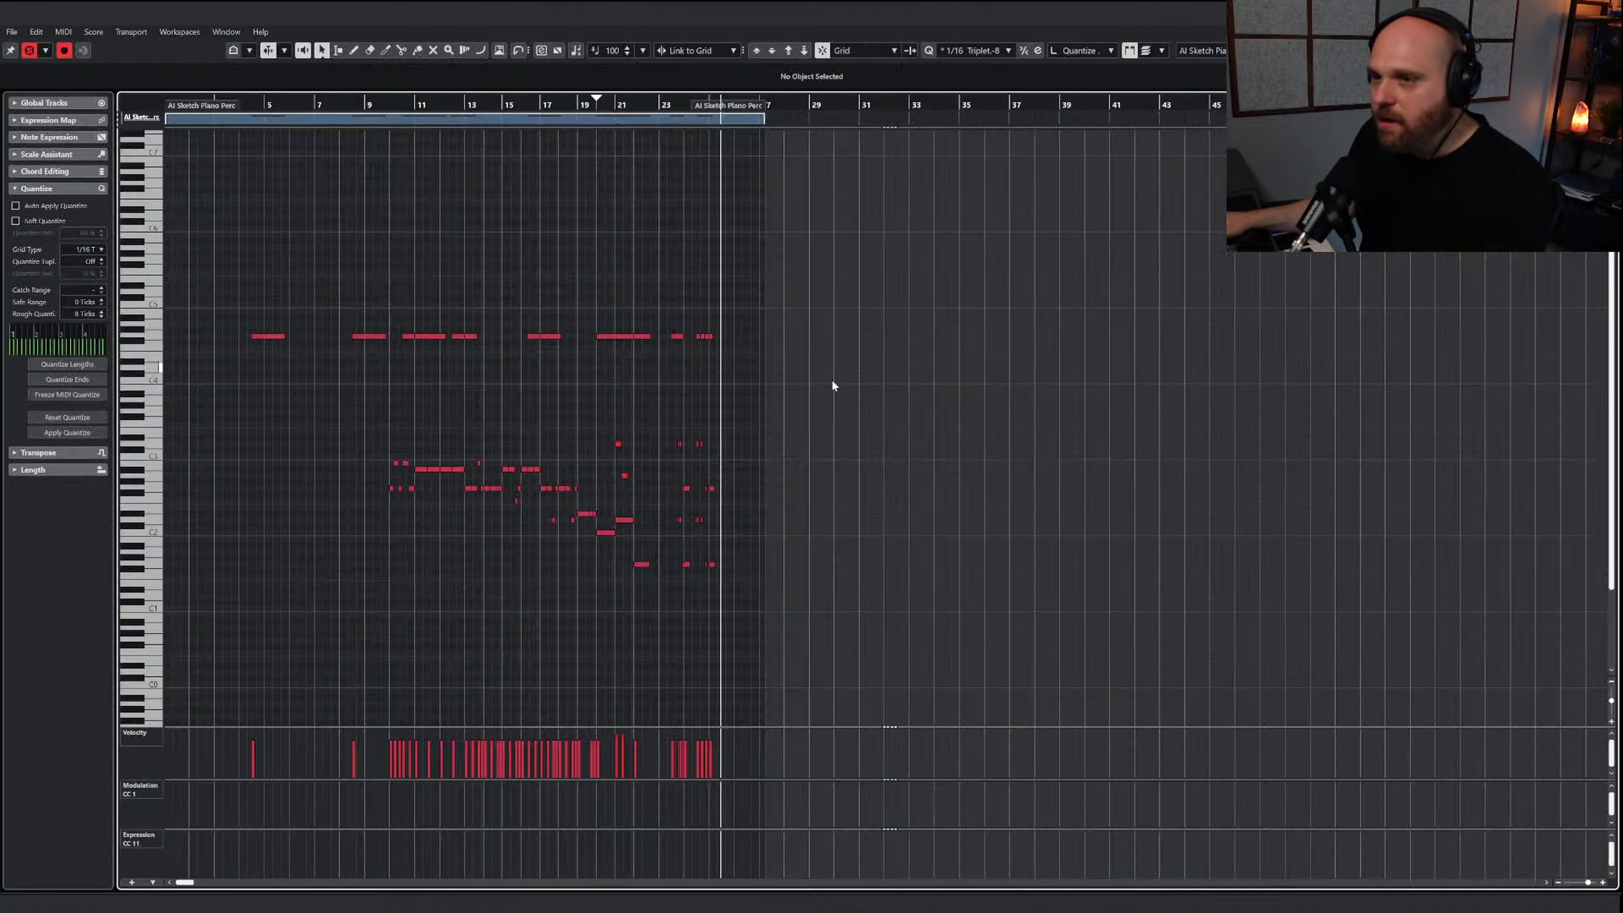
key(h)
key(h)
drag(288, 422, 991, 625)
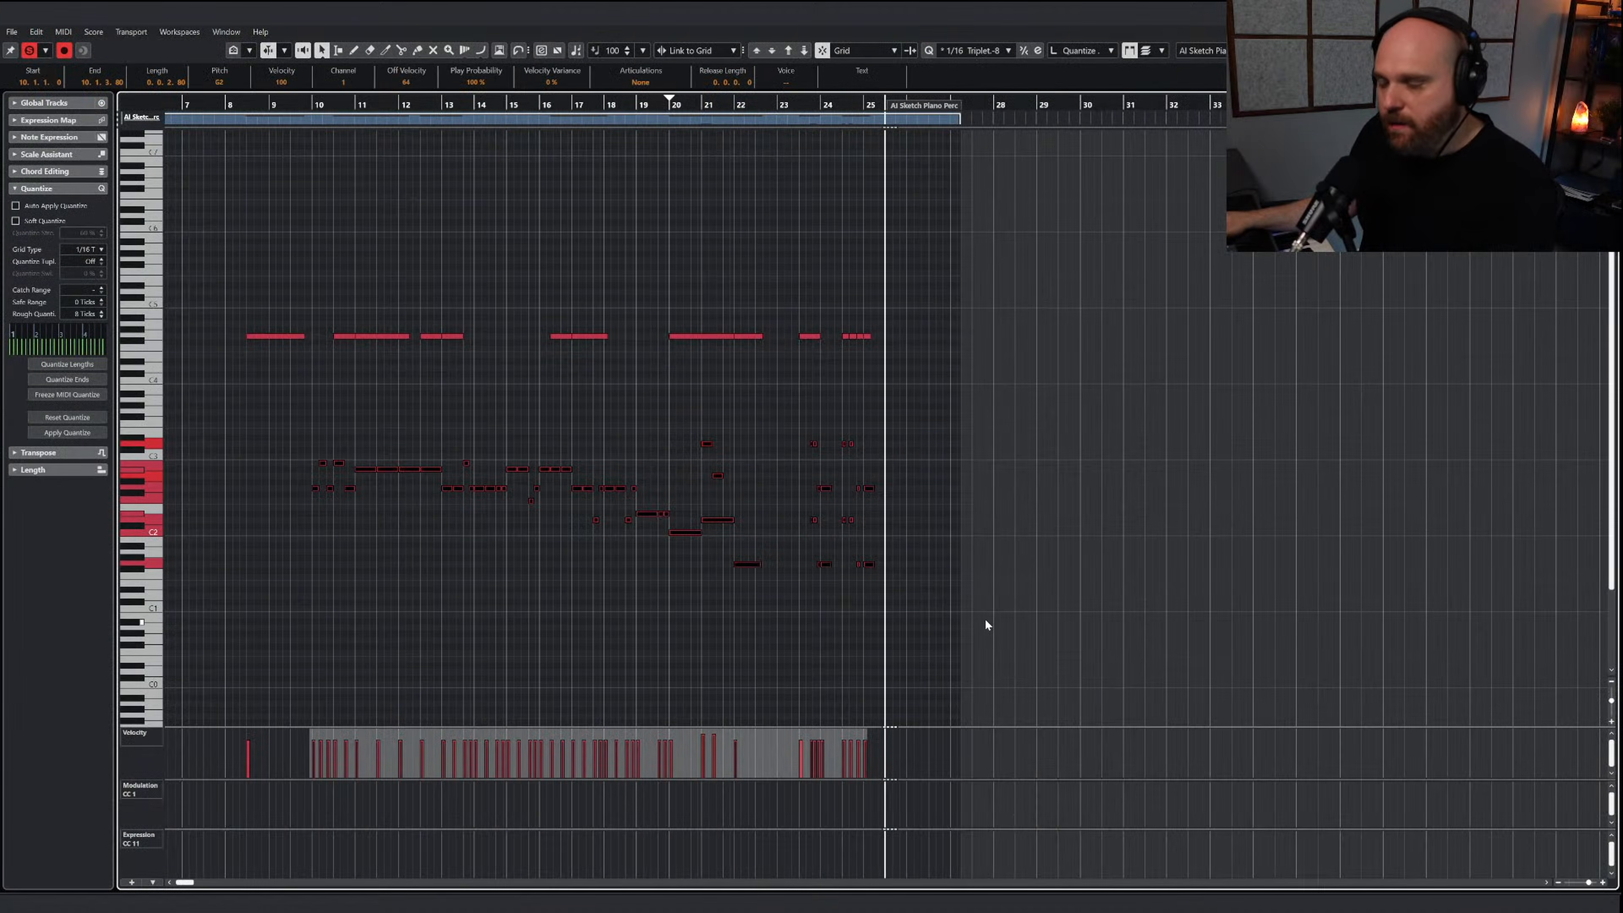
click(694, 455)
drag(277, 427, 749, 598)
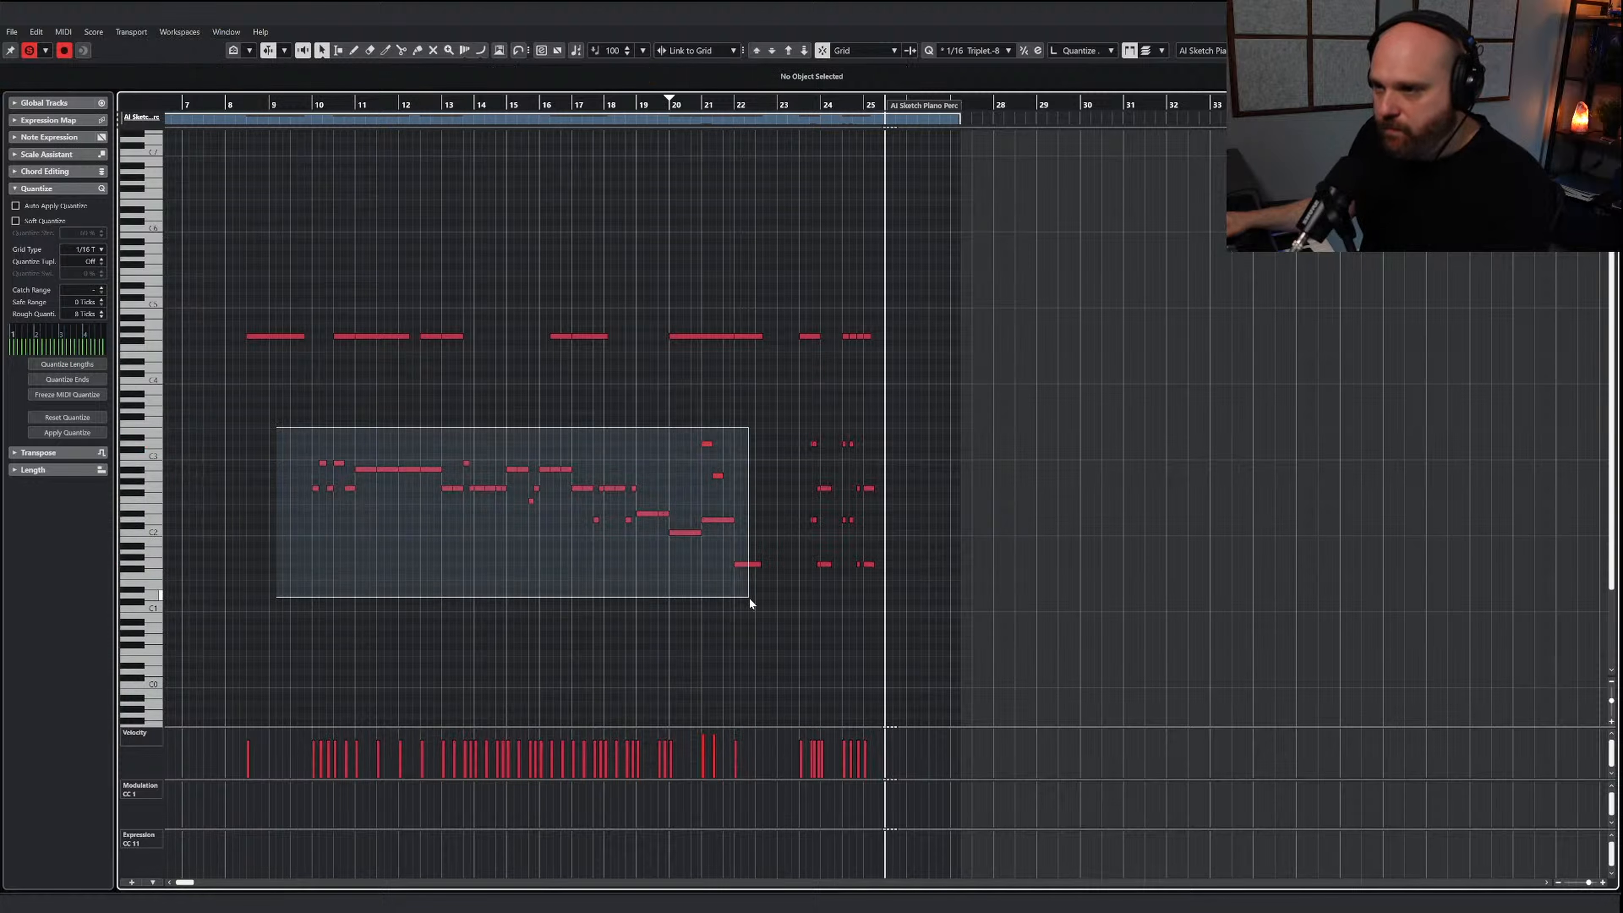
drag(786, 516, 986, 621)
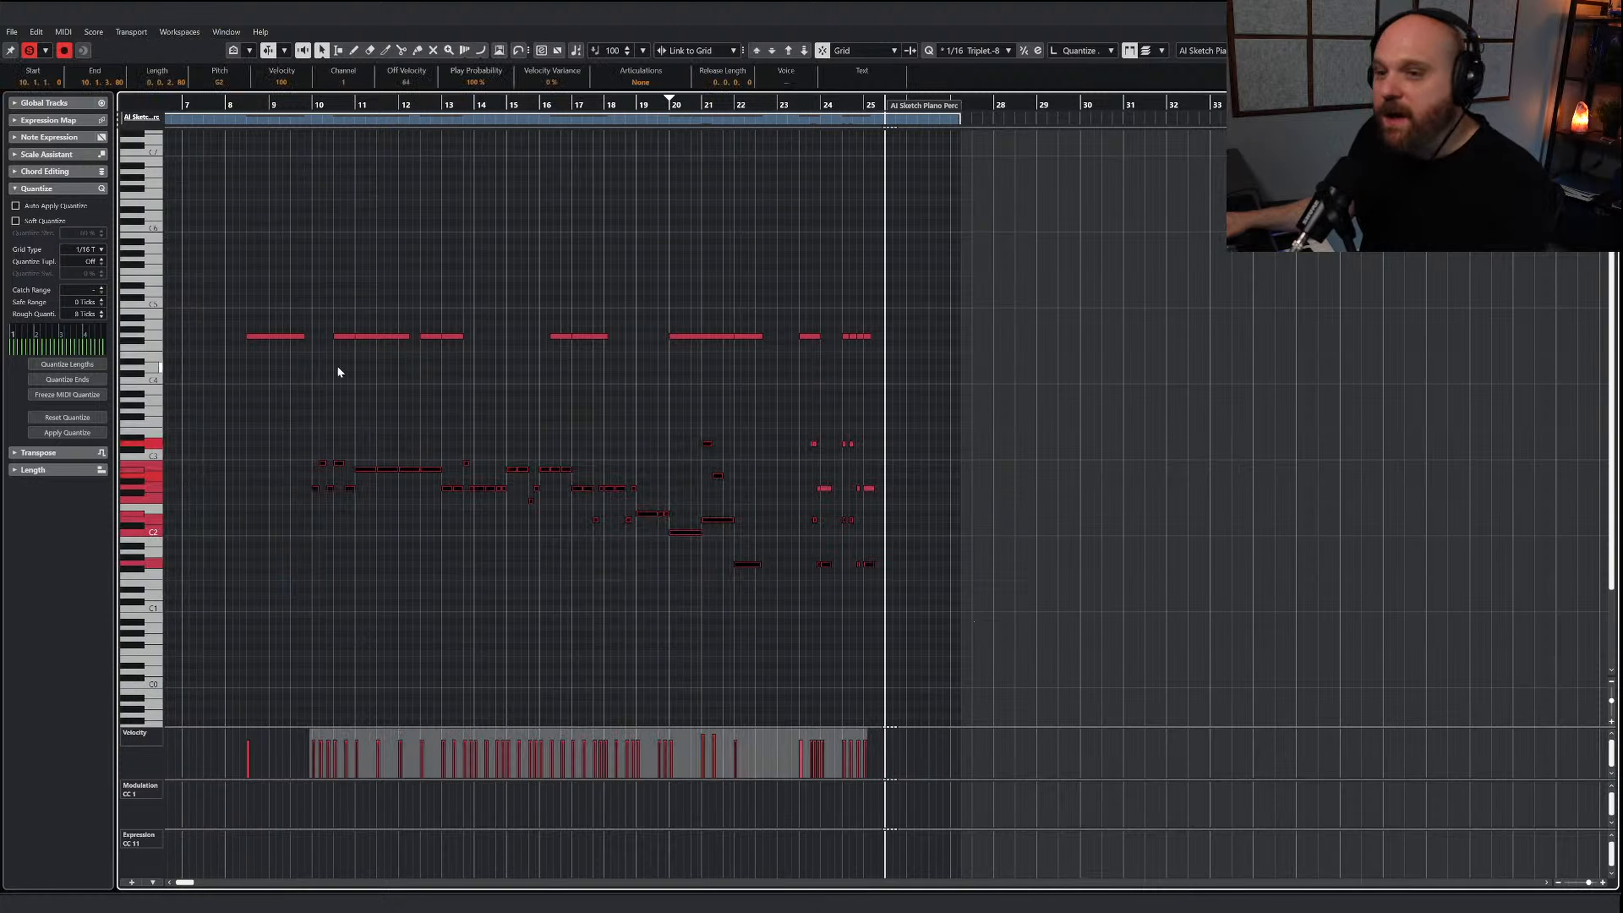
Place the playhead at the start of bar 10 and close the AI Sketch Piano Perc part
click(309, 104)
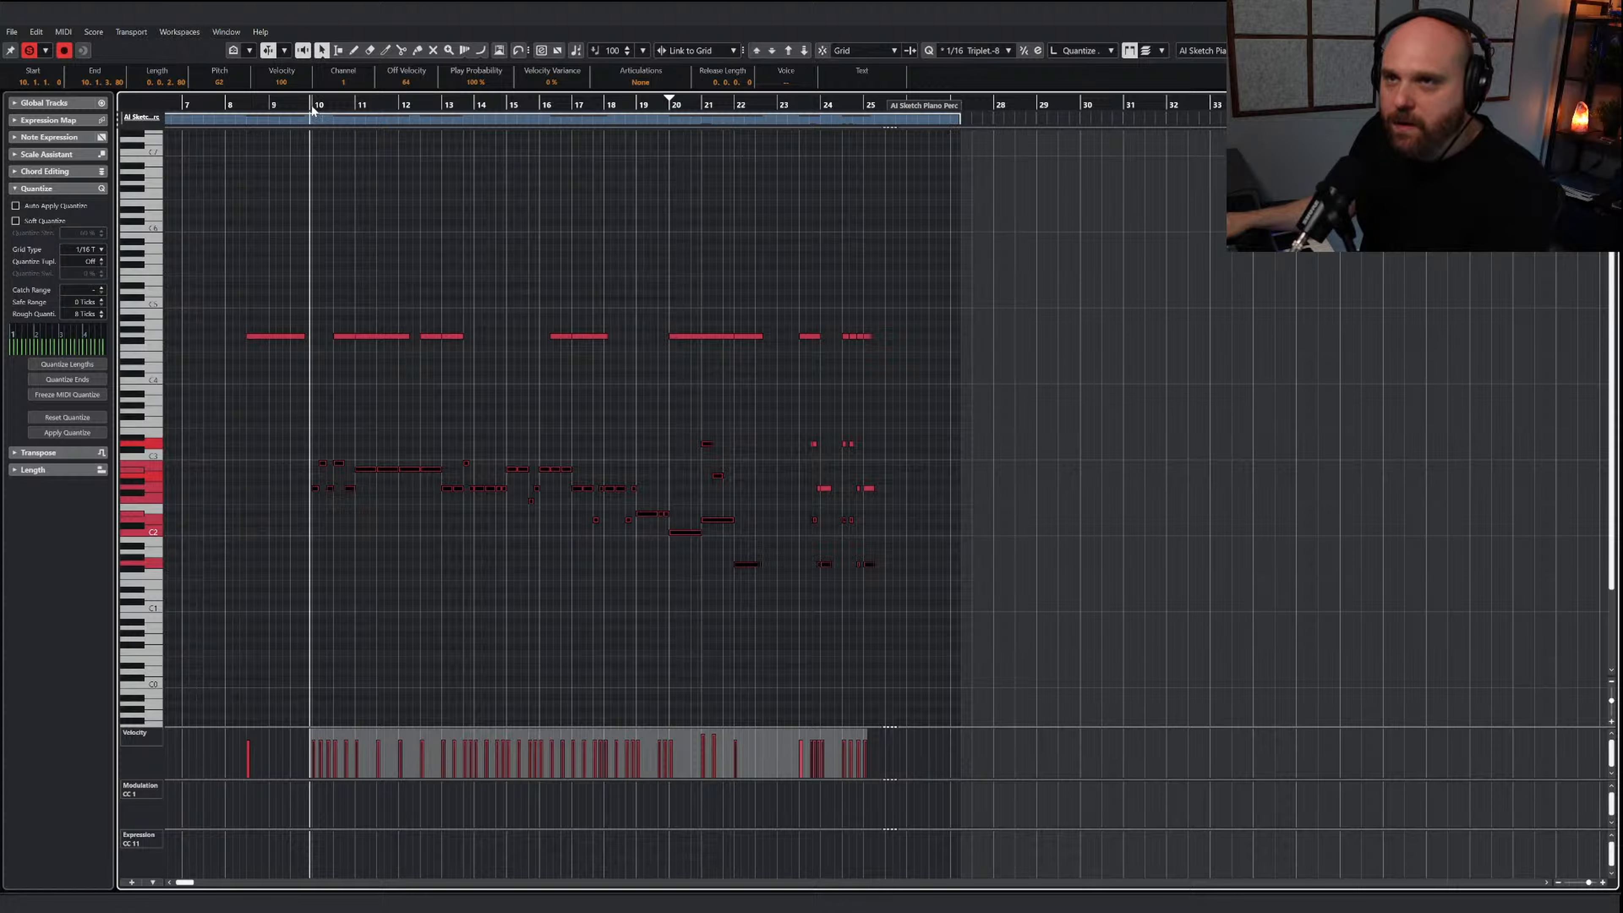
click(312, 108)
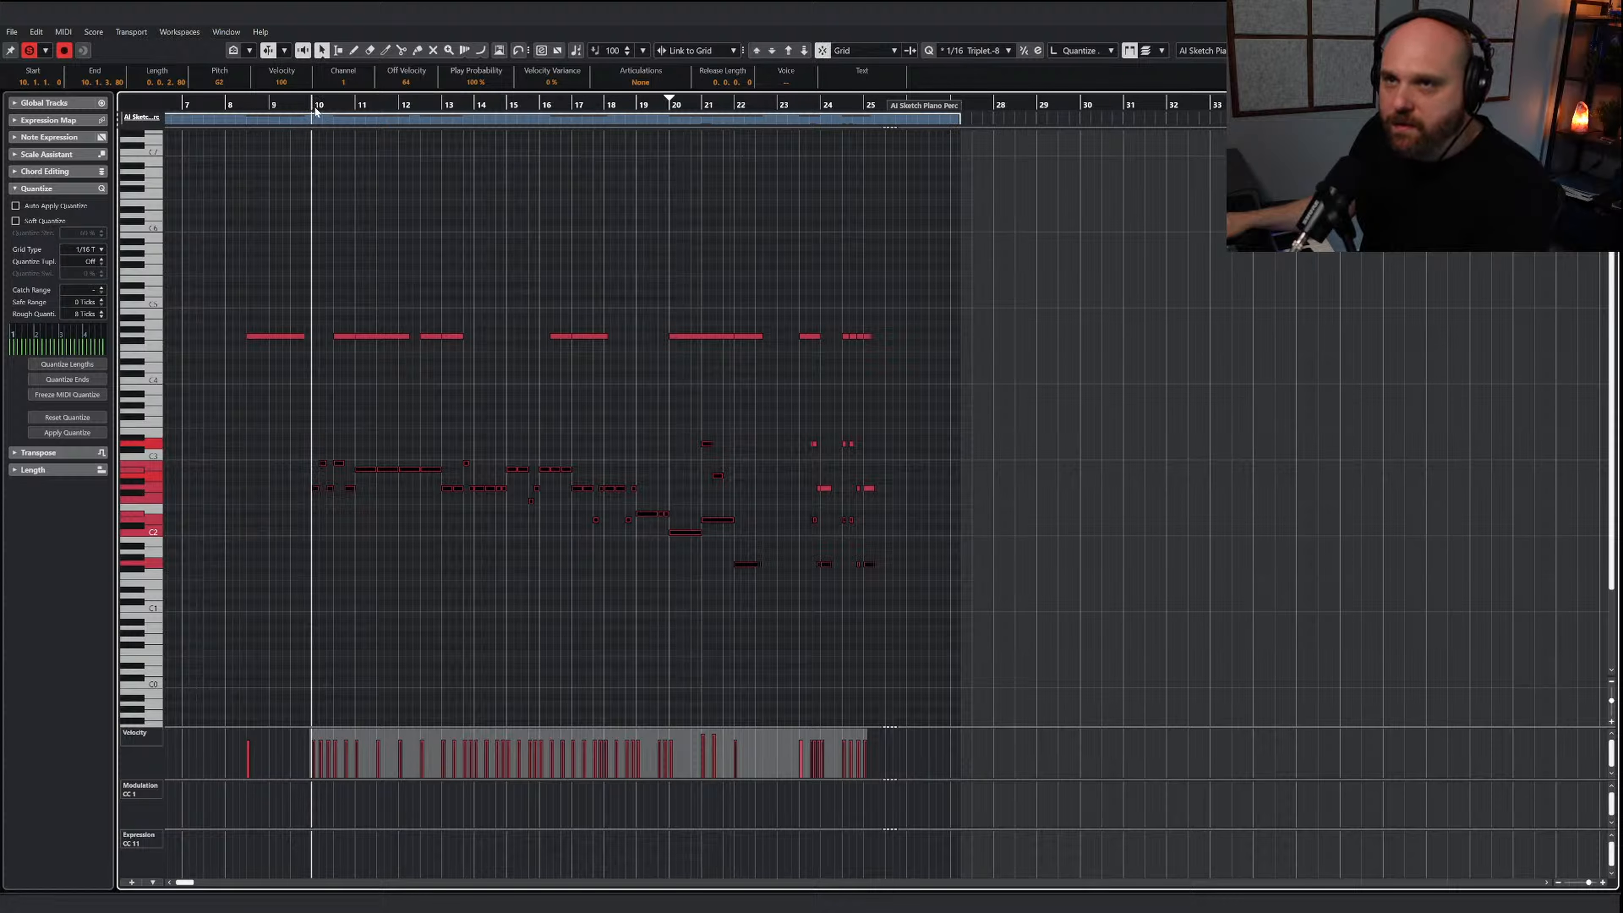
click(357, 208)
key(h)
key(h)
key(h)
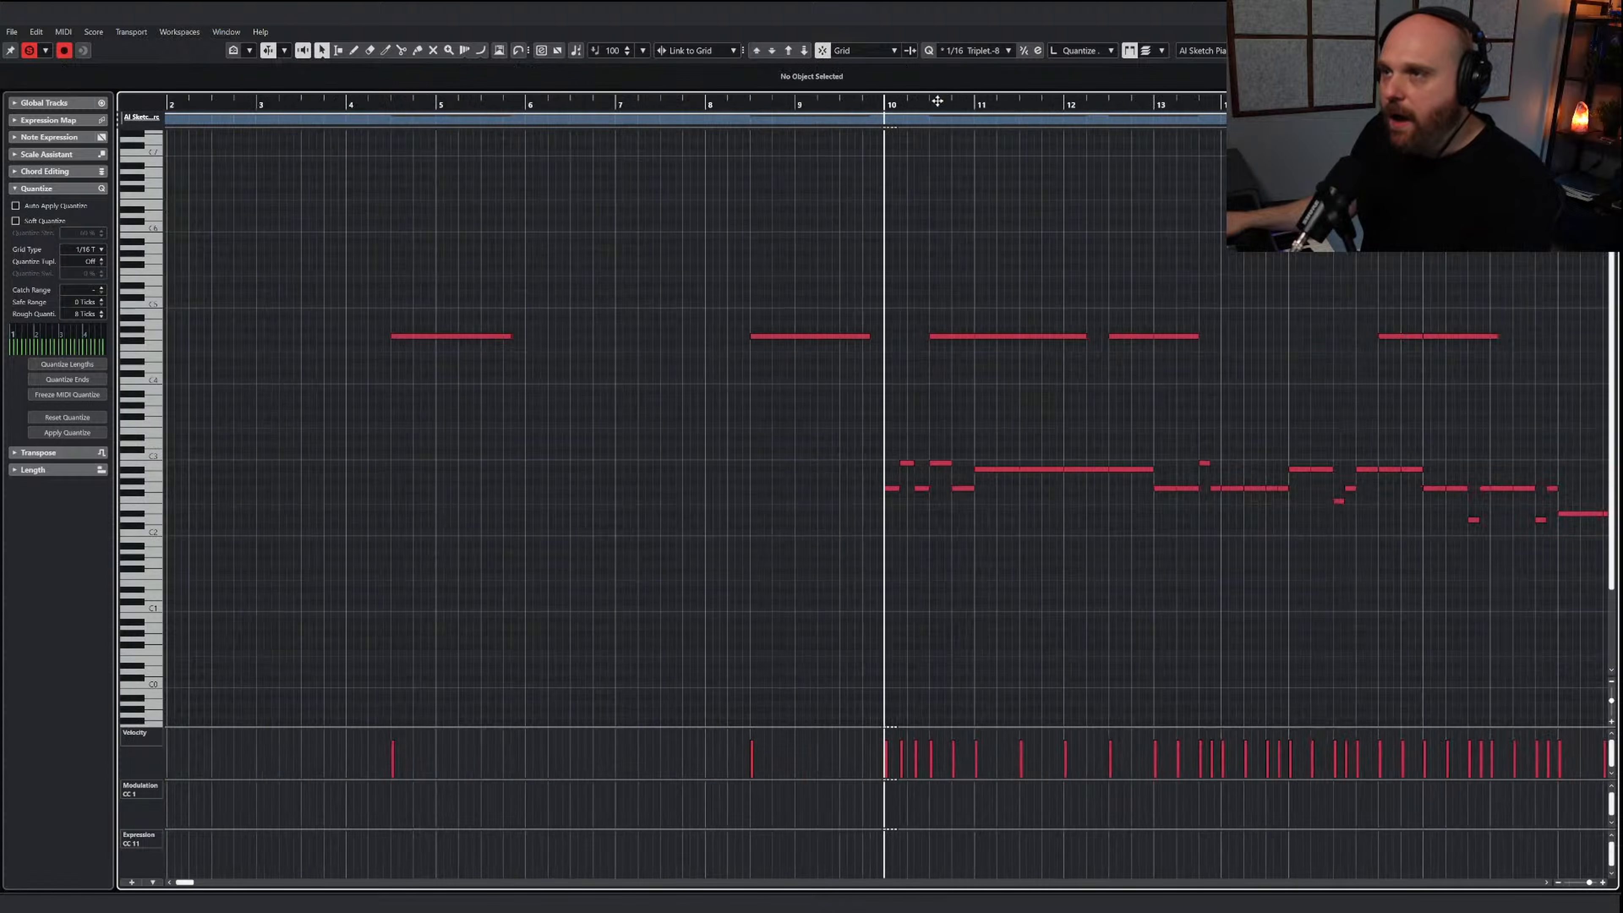
key(Return)
Draw an empty part on the NUC Timpani track from about bar 6 to bar 34
scroll(826, 504, down, 20)
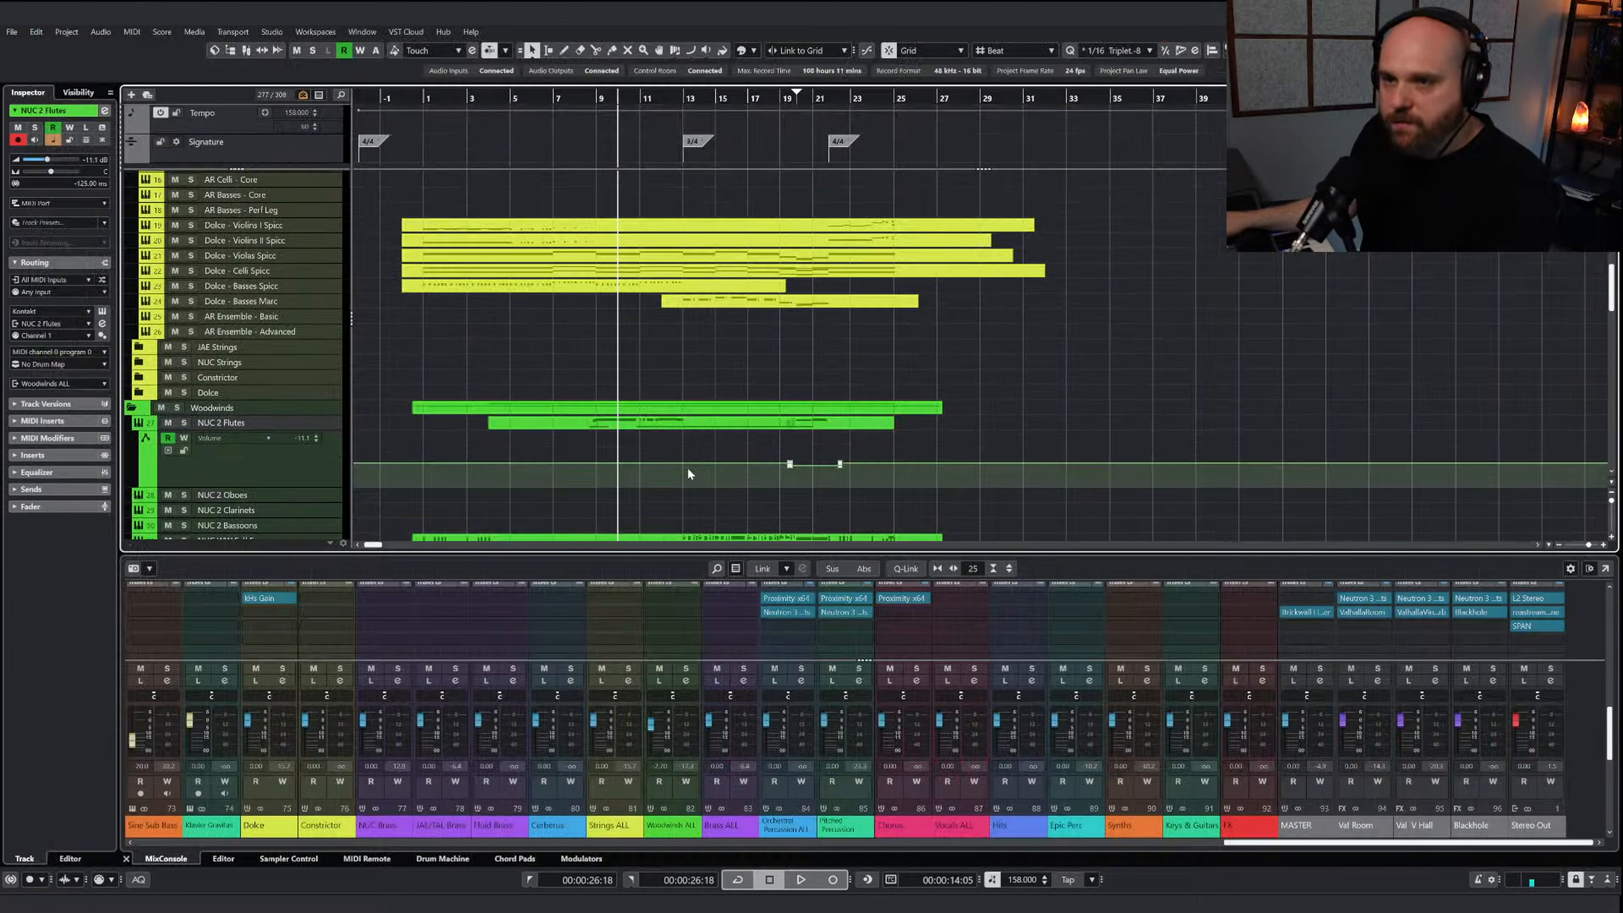
scroll(463, 420, up, 5)
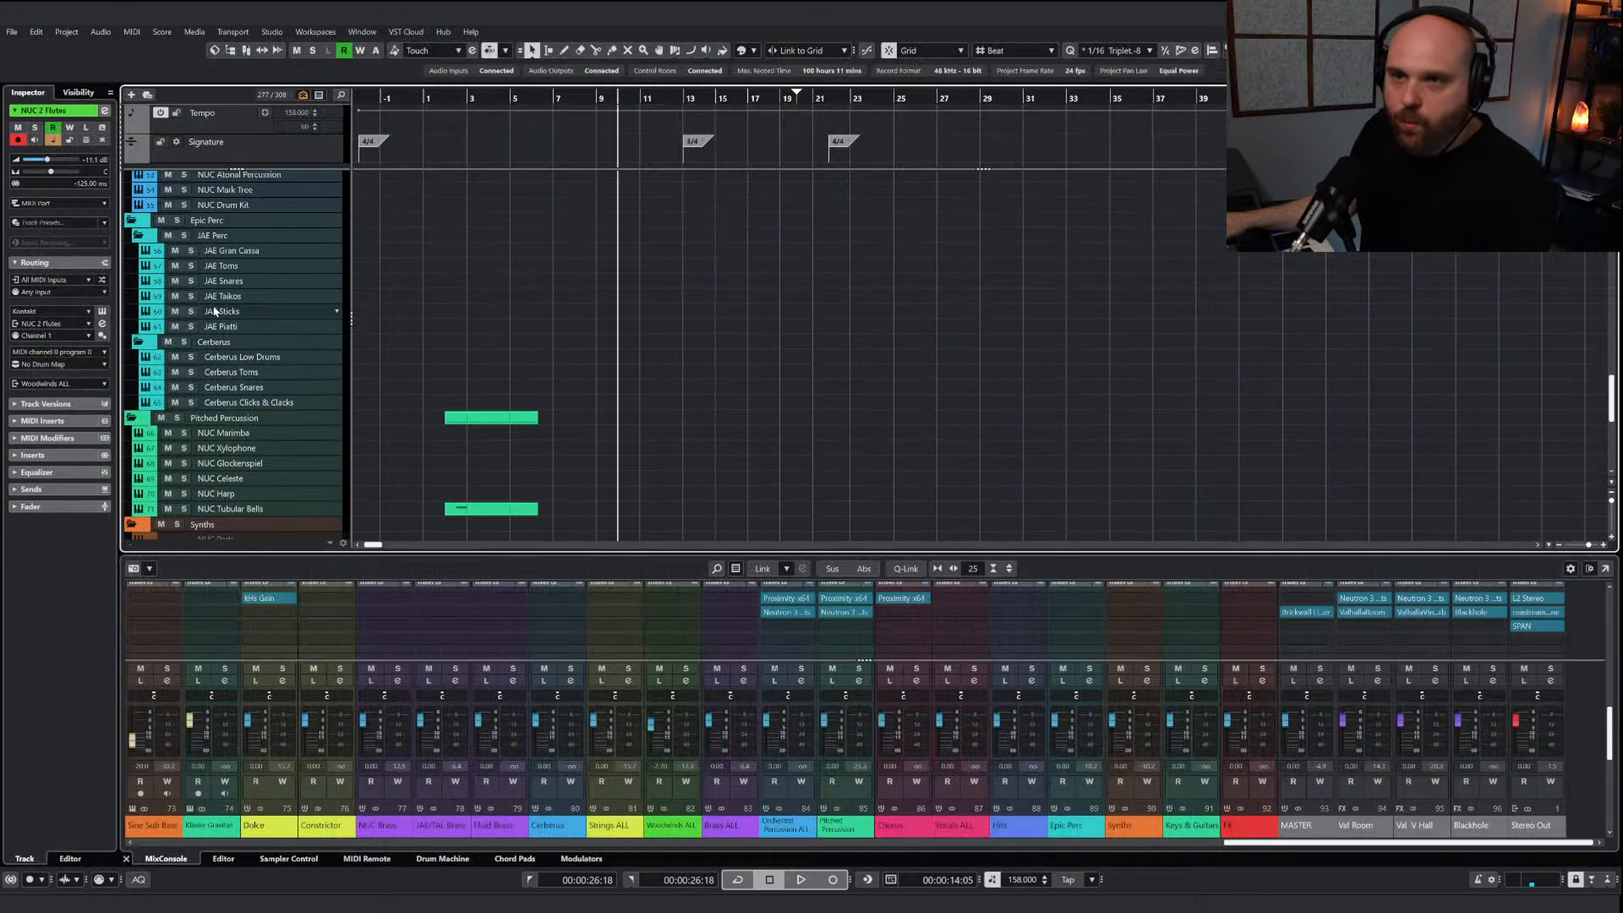
scroll(428, 322, up, 3)
click(247, 229)
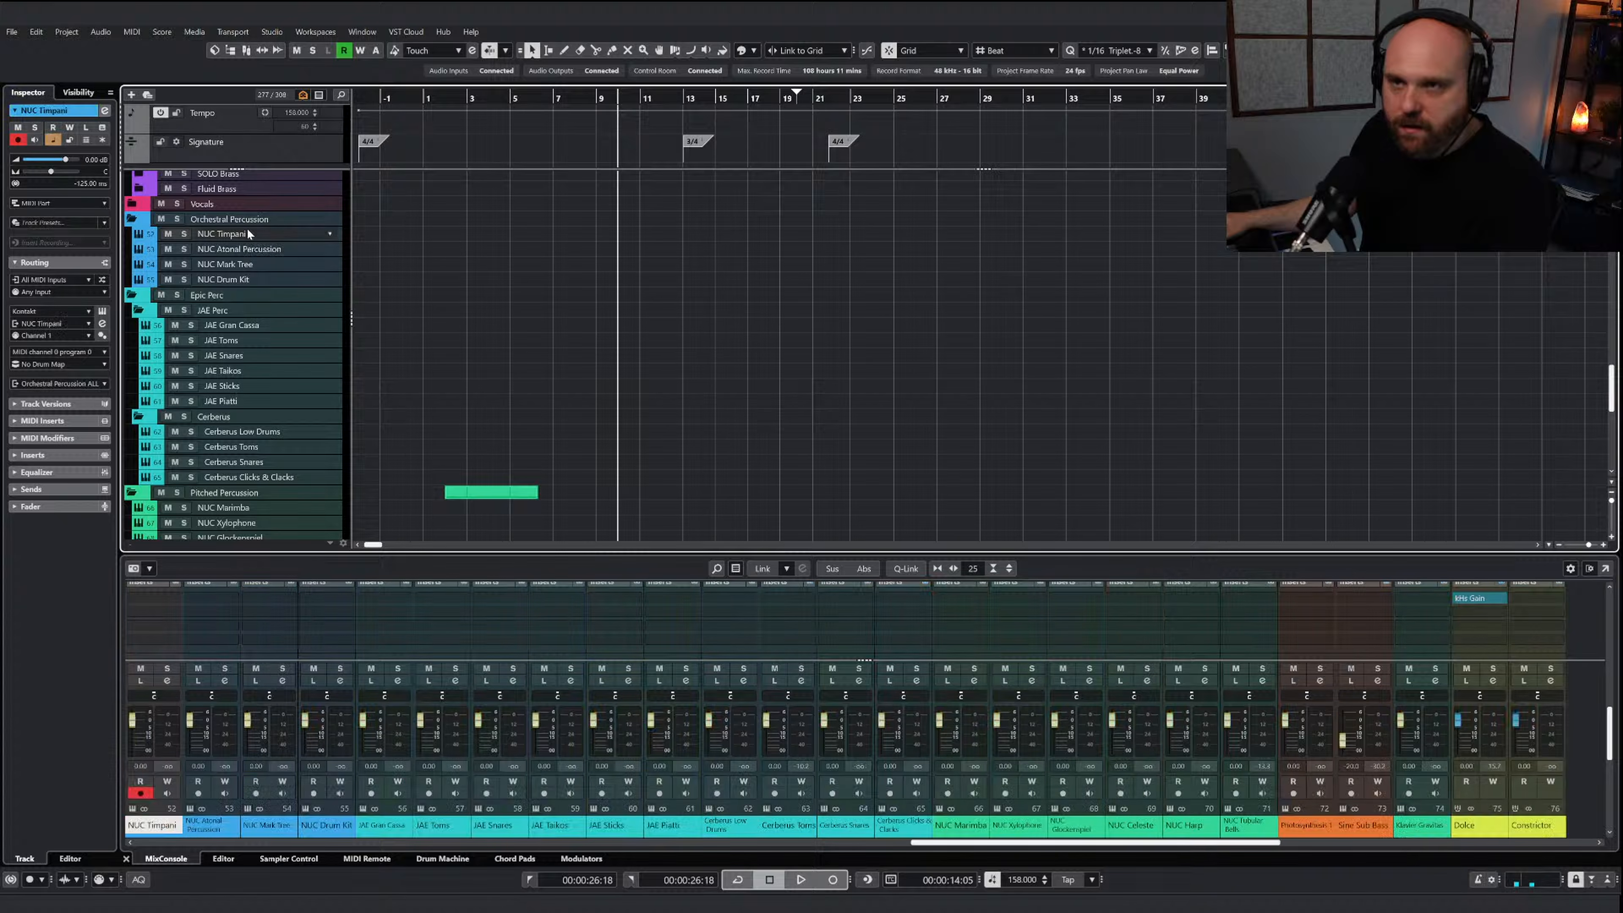
right_click(555, 284)
click(569, 283)
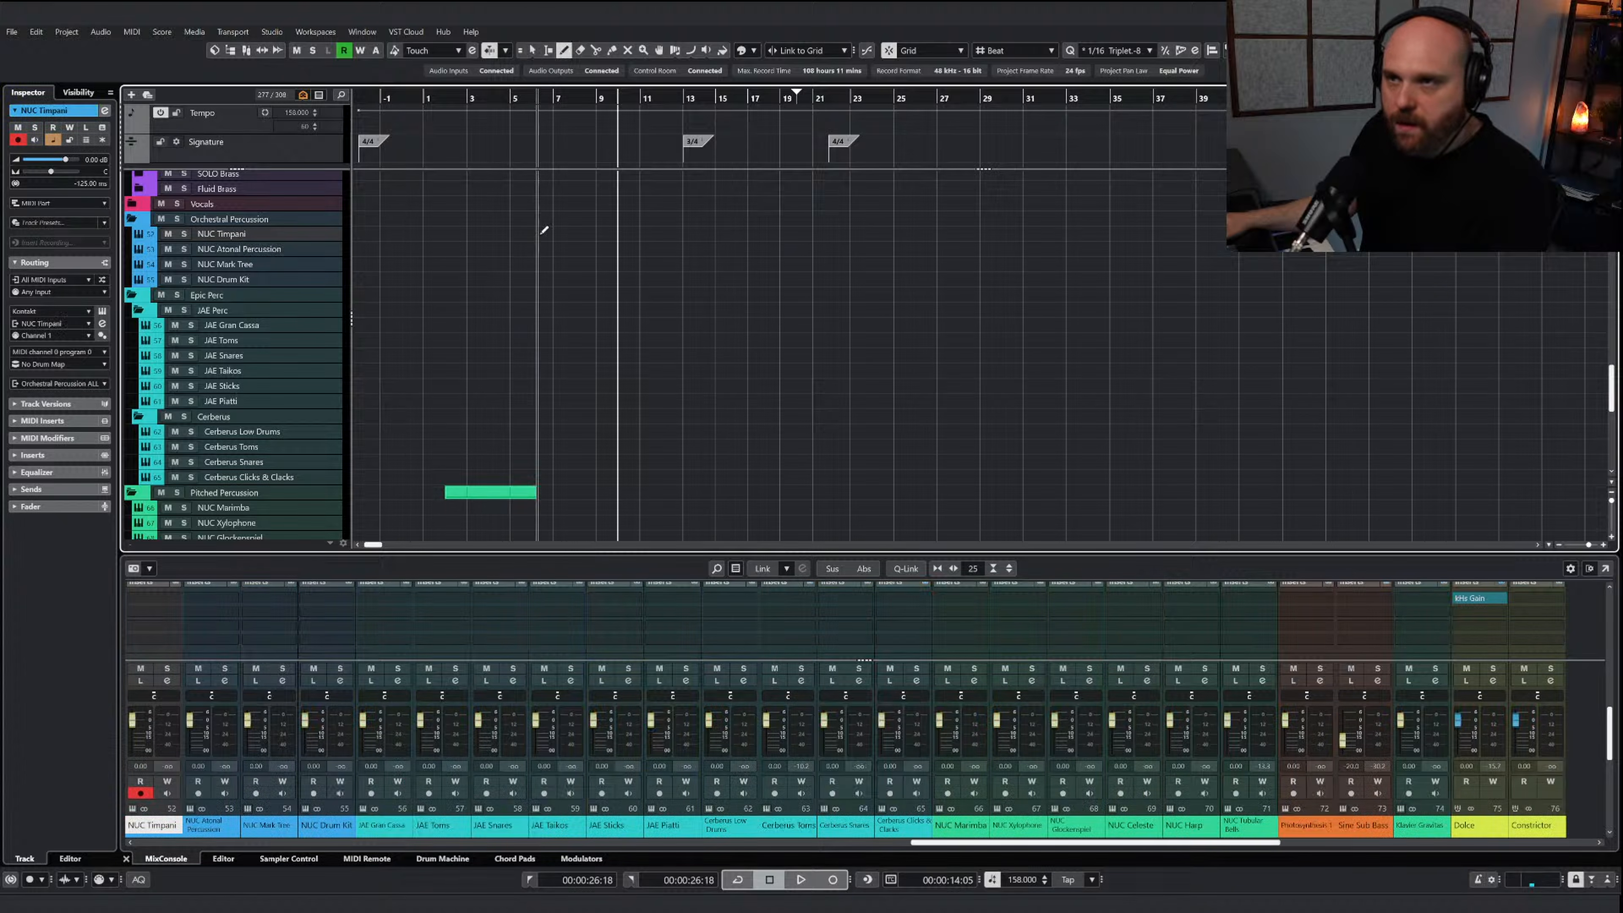
drag(540, 234, 1092, 236)
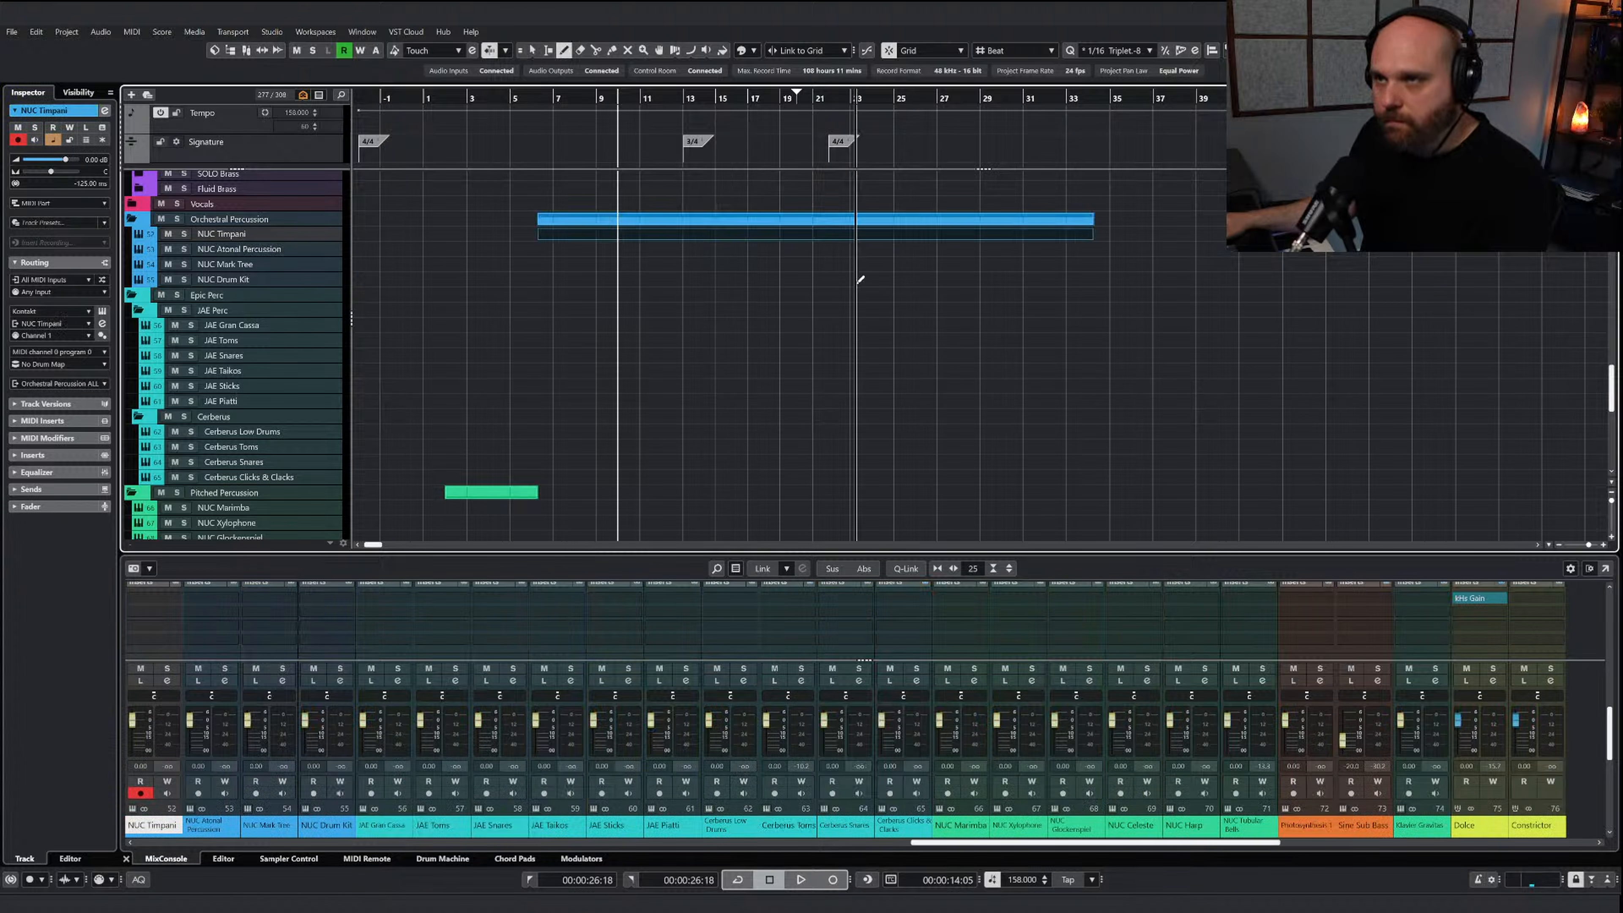
right_click(716, 292)
click(721, 294)
Paste the copied percussion notes into the NUC Timpani part at bar 10 and transpose them down an octave while playing
double_click(695, 236)
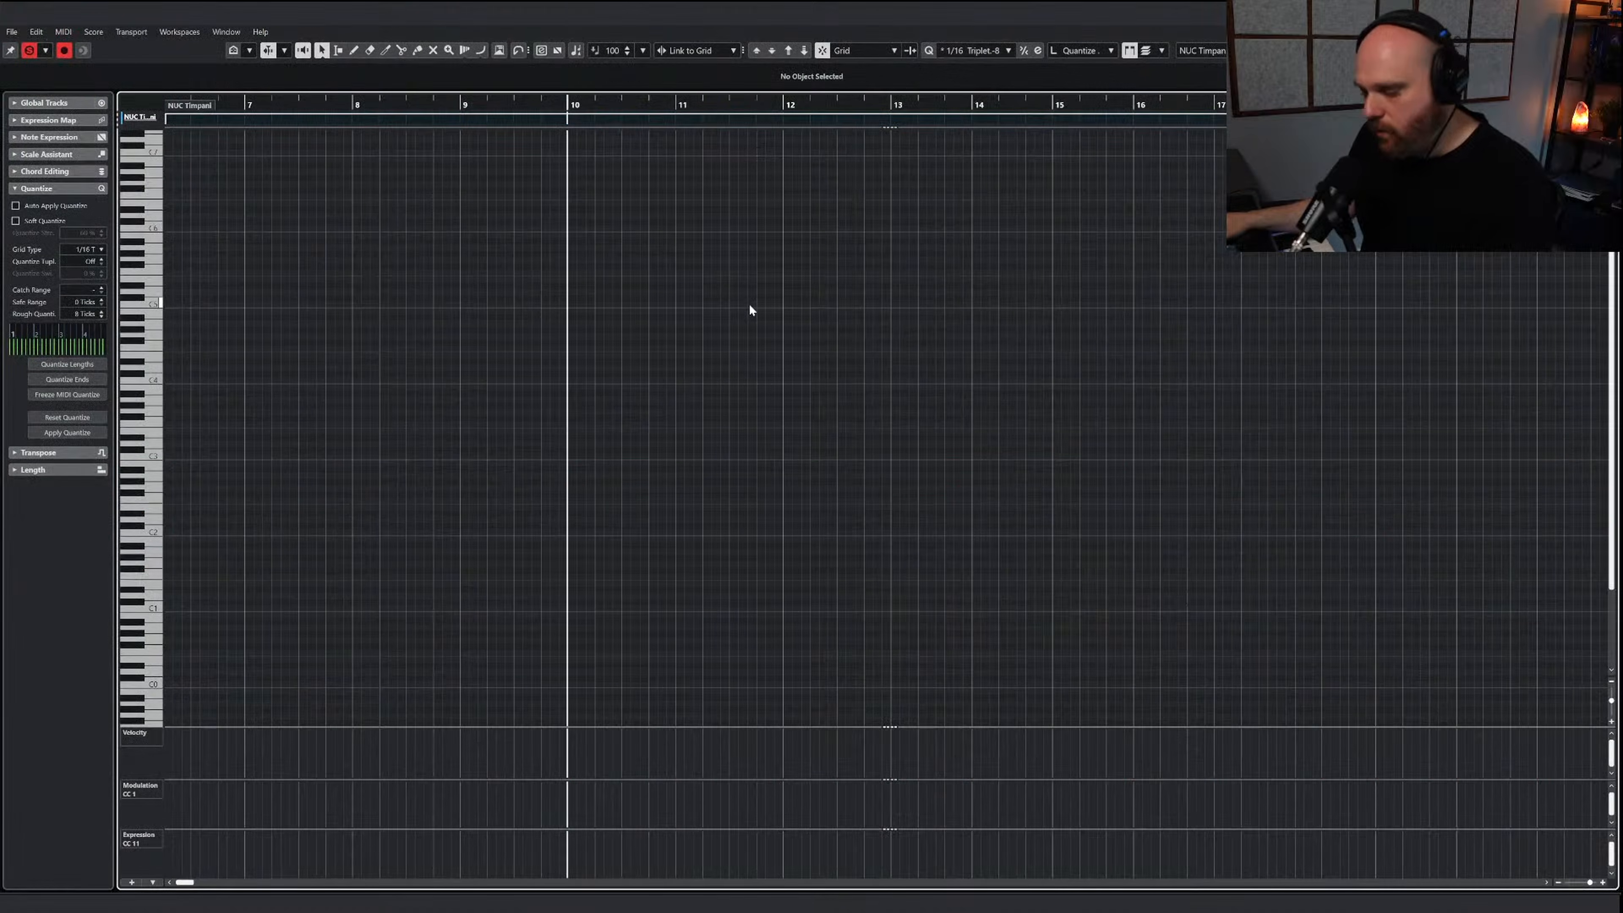
key(ctrl+v)
key(space)
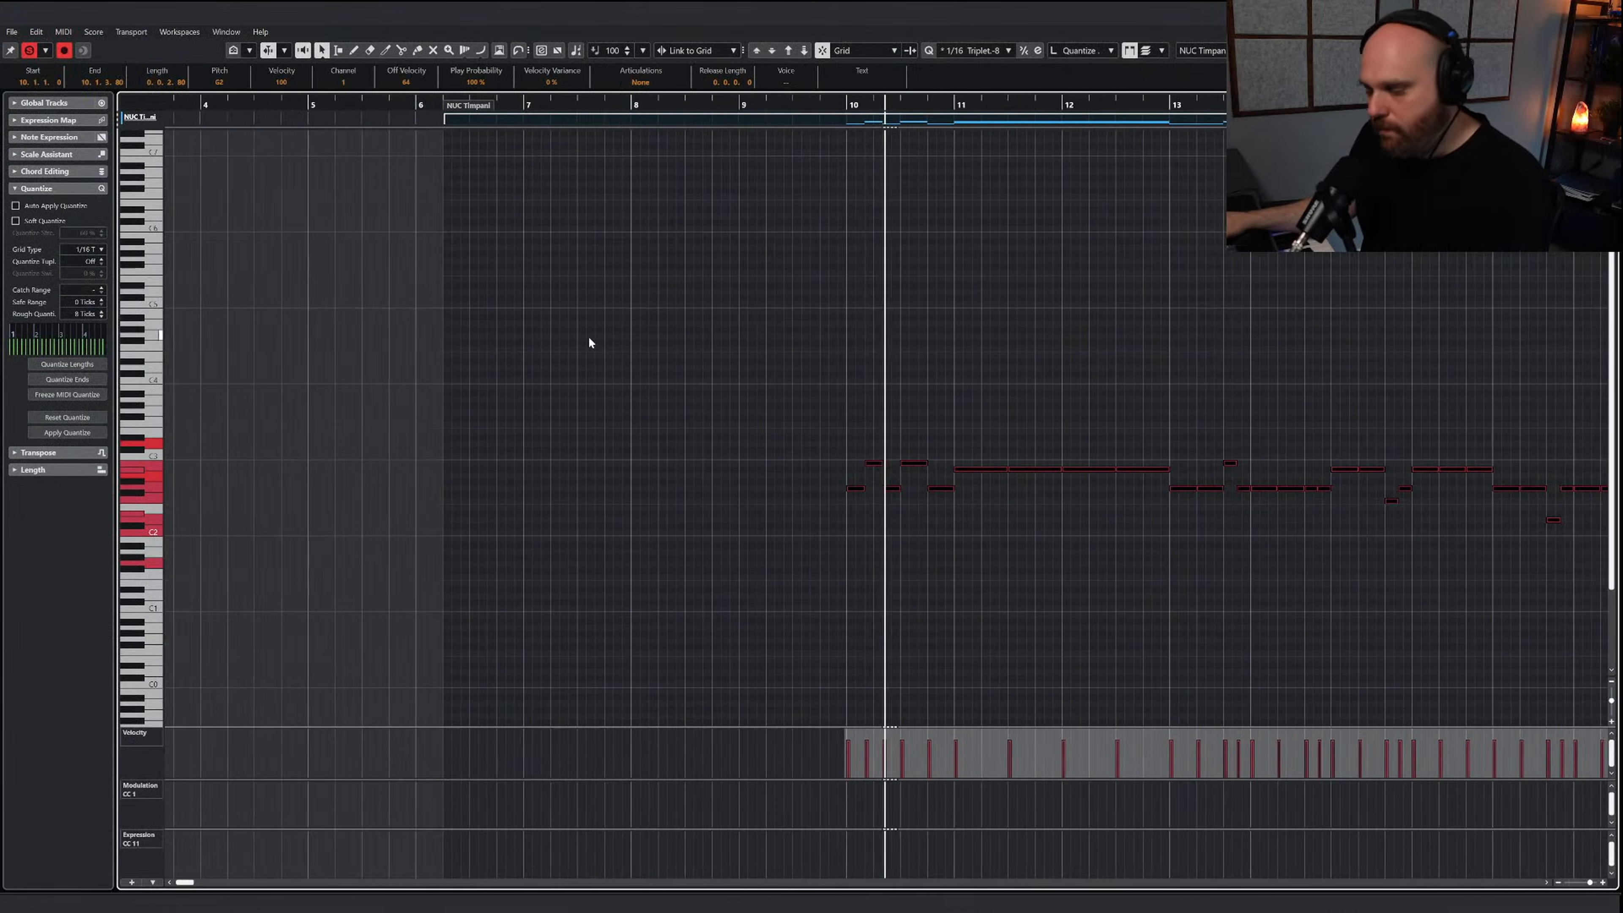
key(g)
key(g)
key(g)
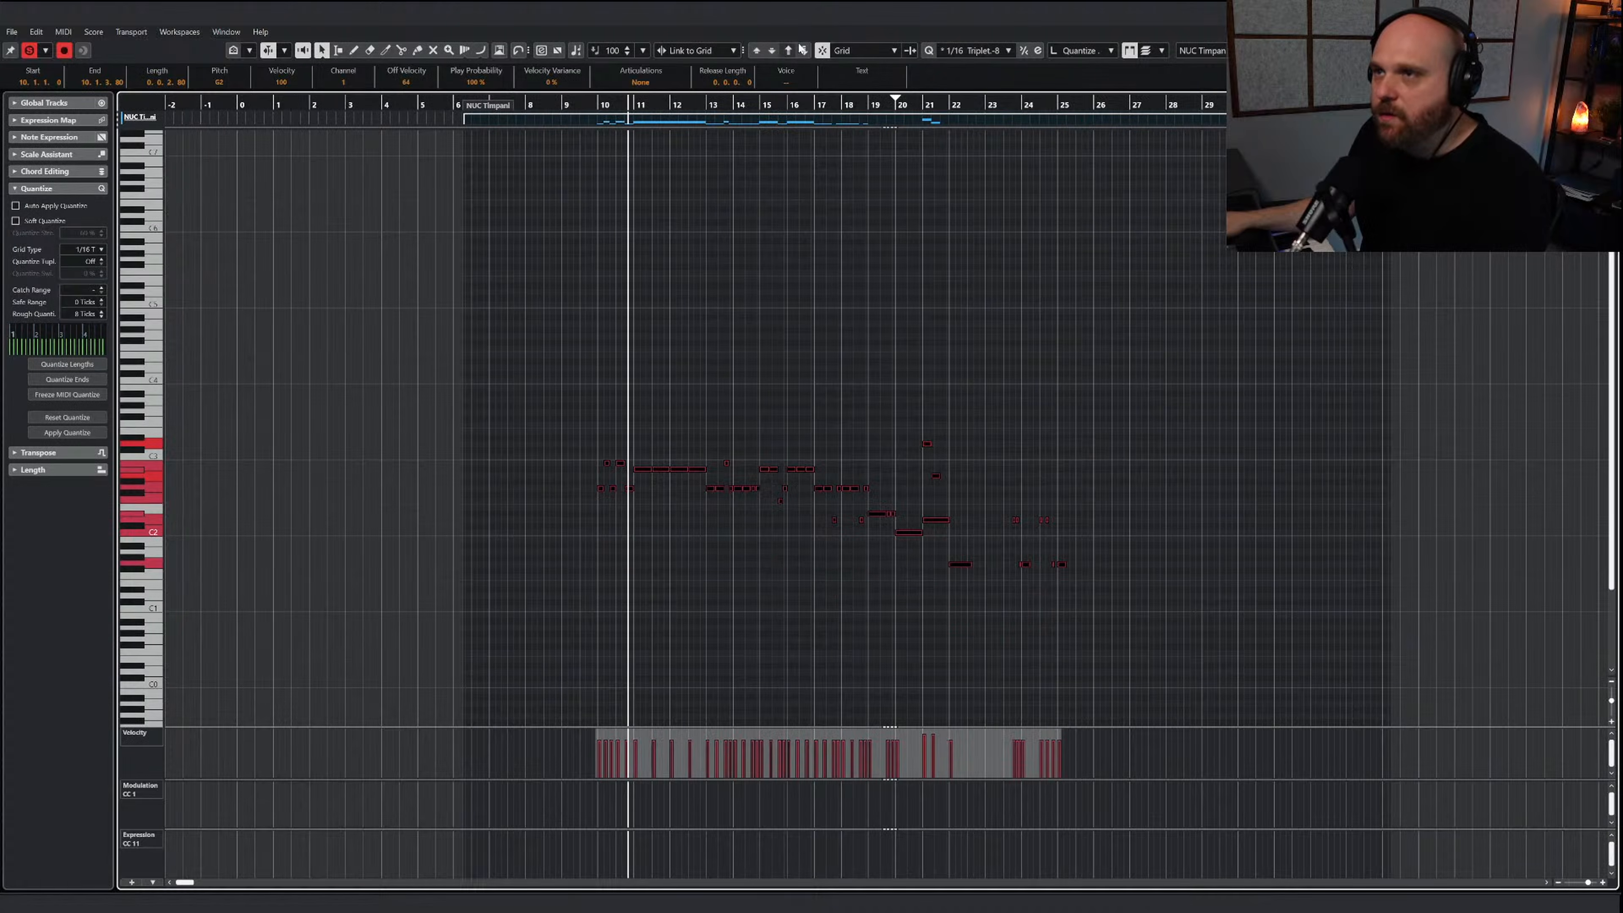
key(shift+Down)
key(h)
key(h)
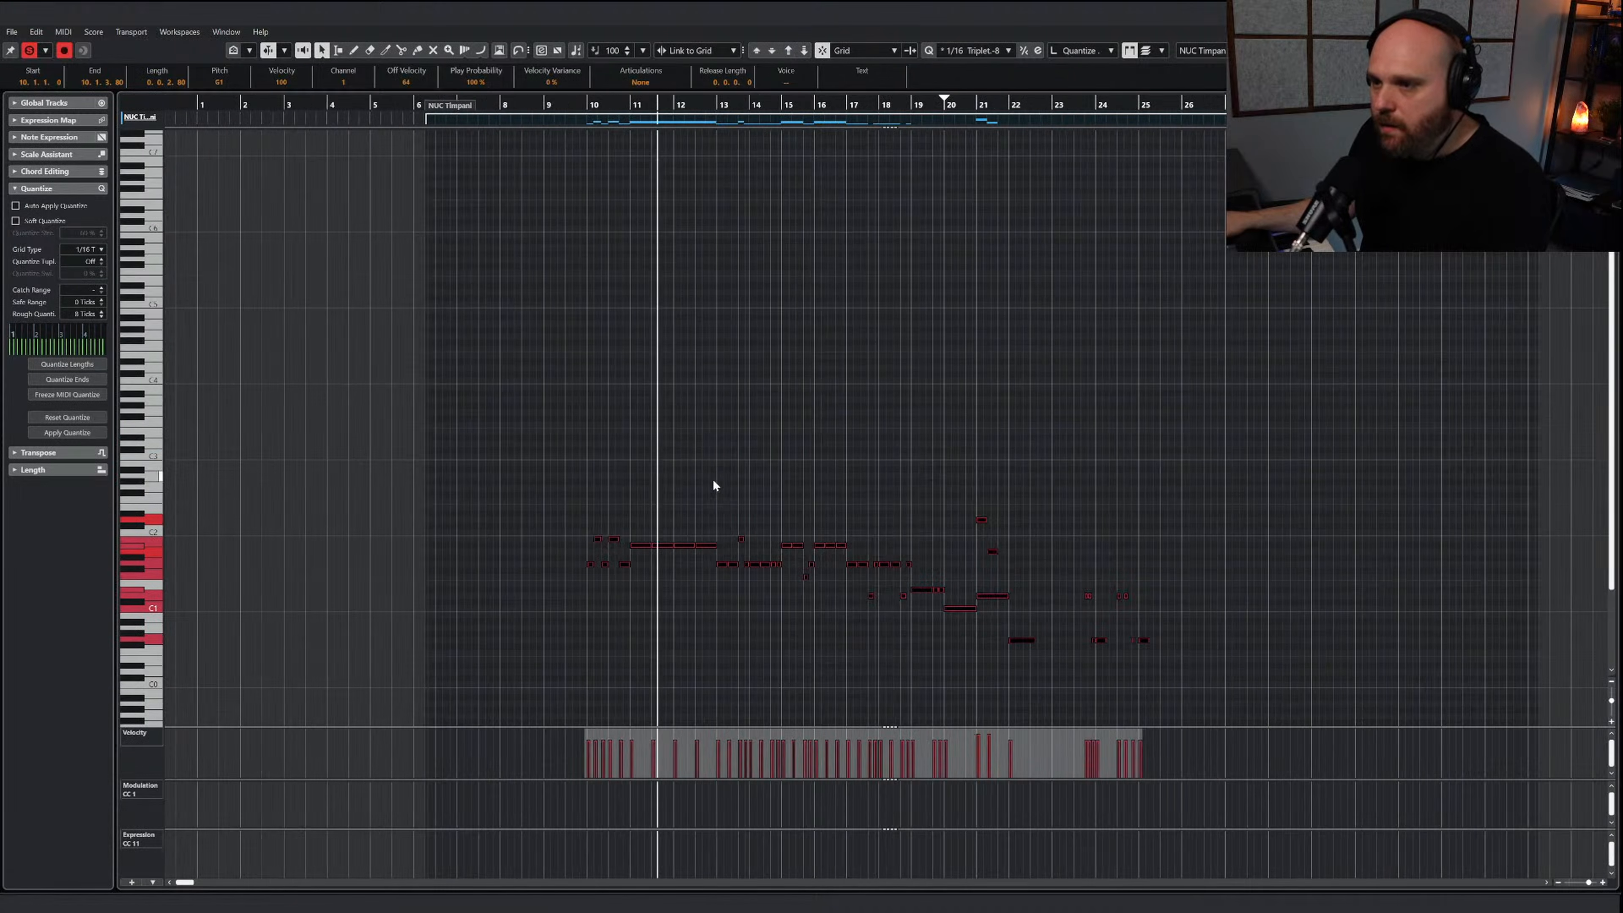
Slightly lower the velocities of the opening timpani notes in bars 10 to 12 and close the part
key(g)
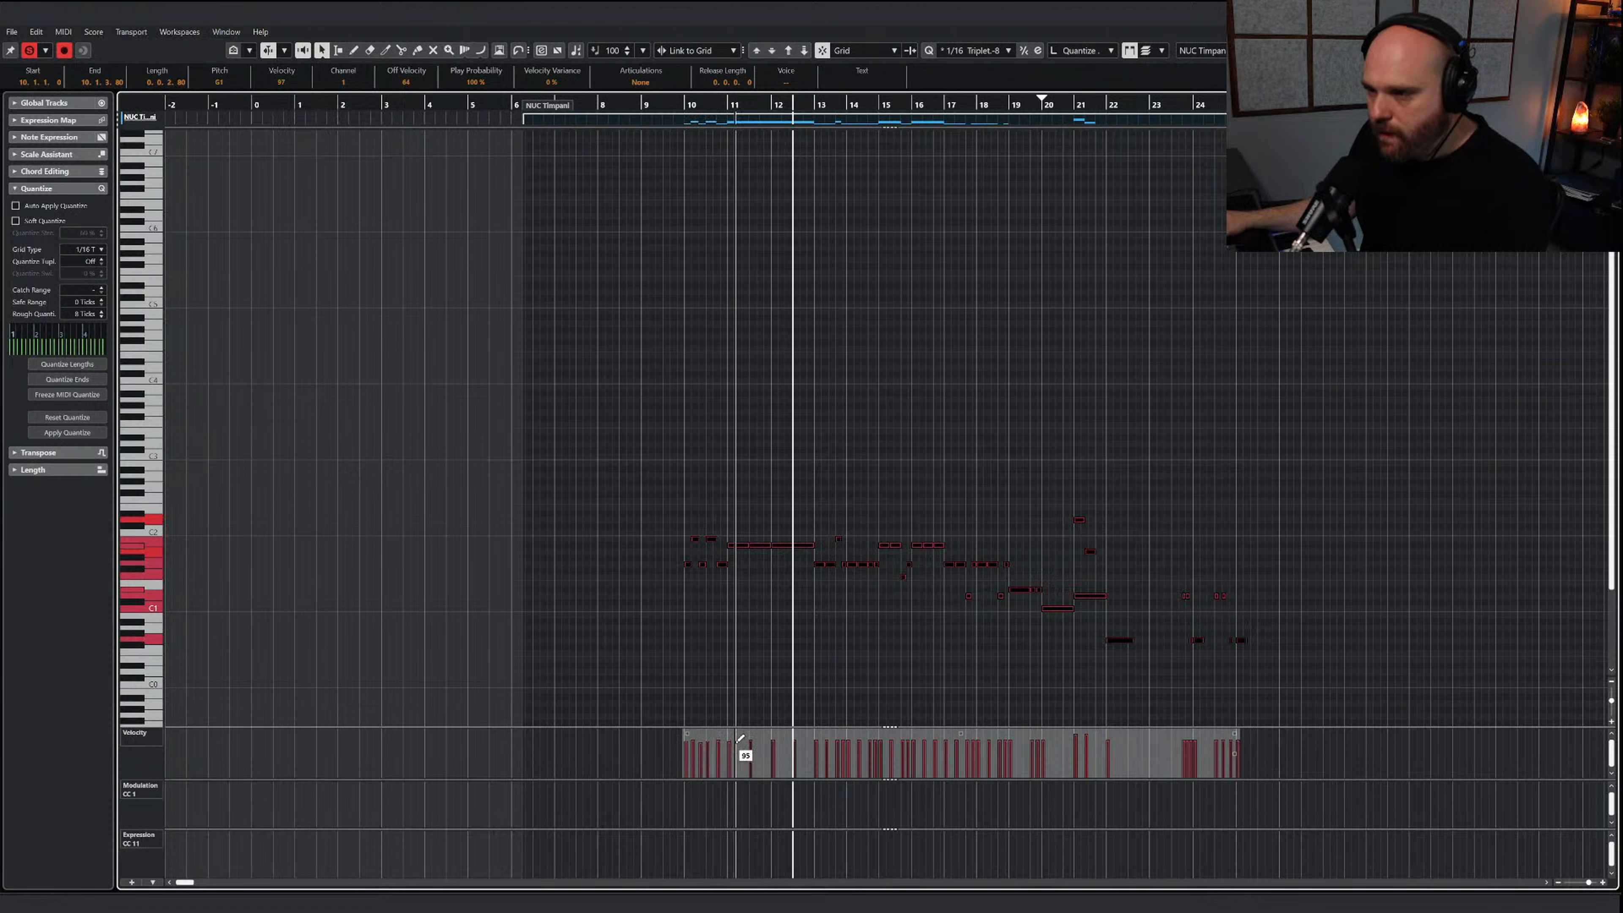
click(732, 679)
scroll(731, 703, down, 1)
scroll(733, 742, down, 2)
click(732, 743)
click(753, 742)
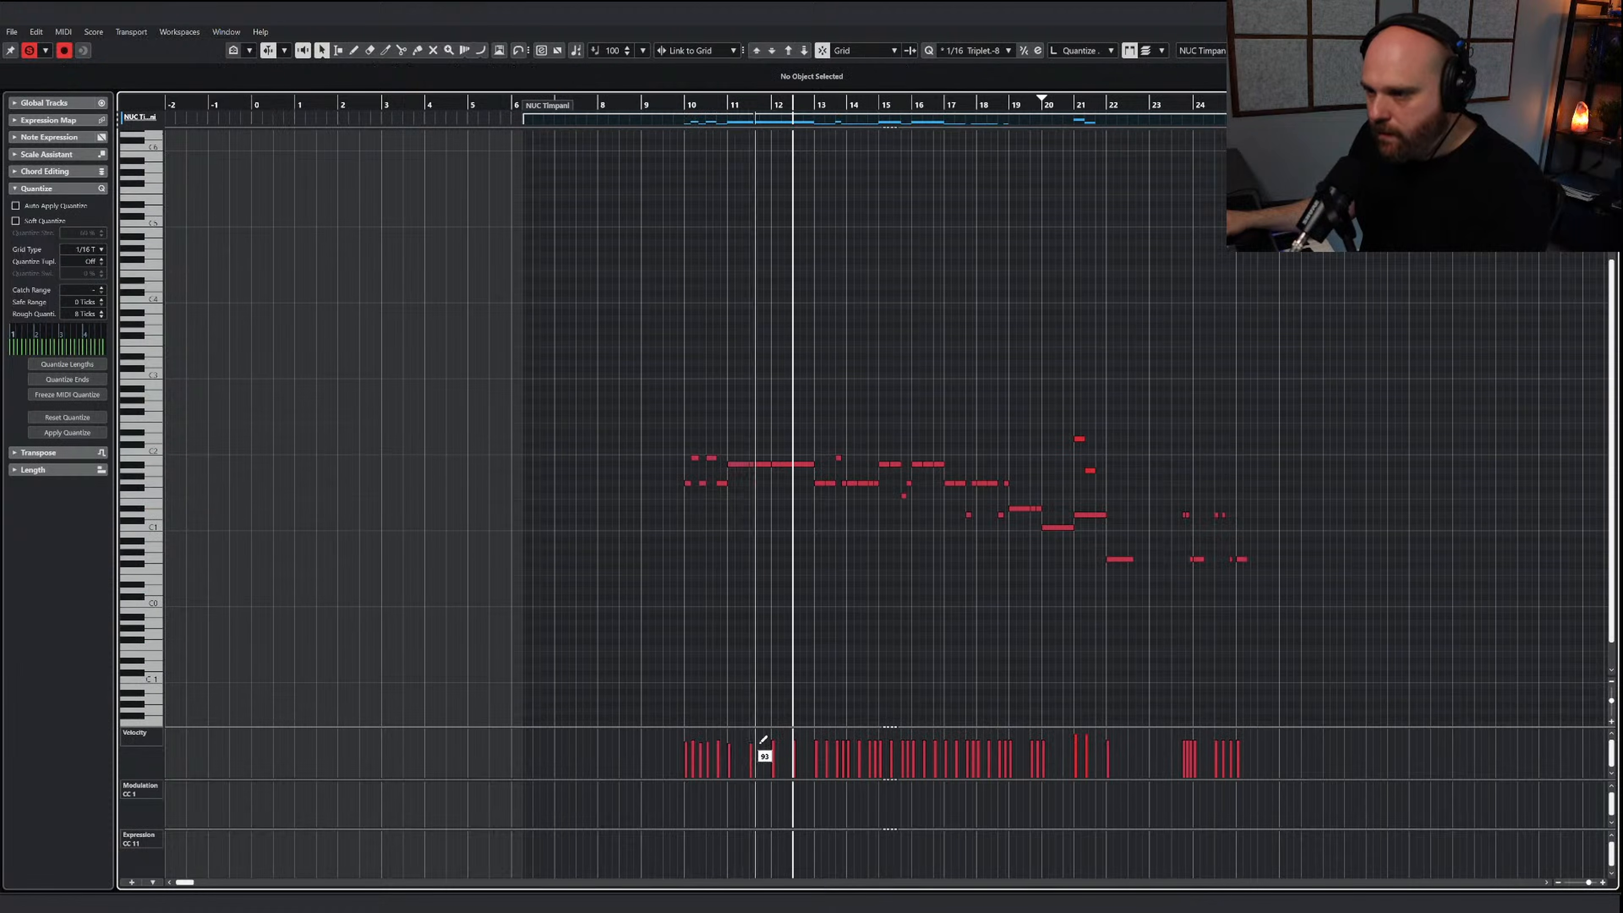
click(797, 747)
key(Return)
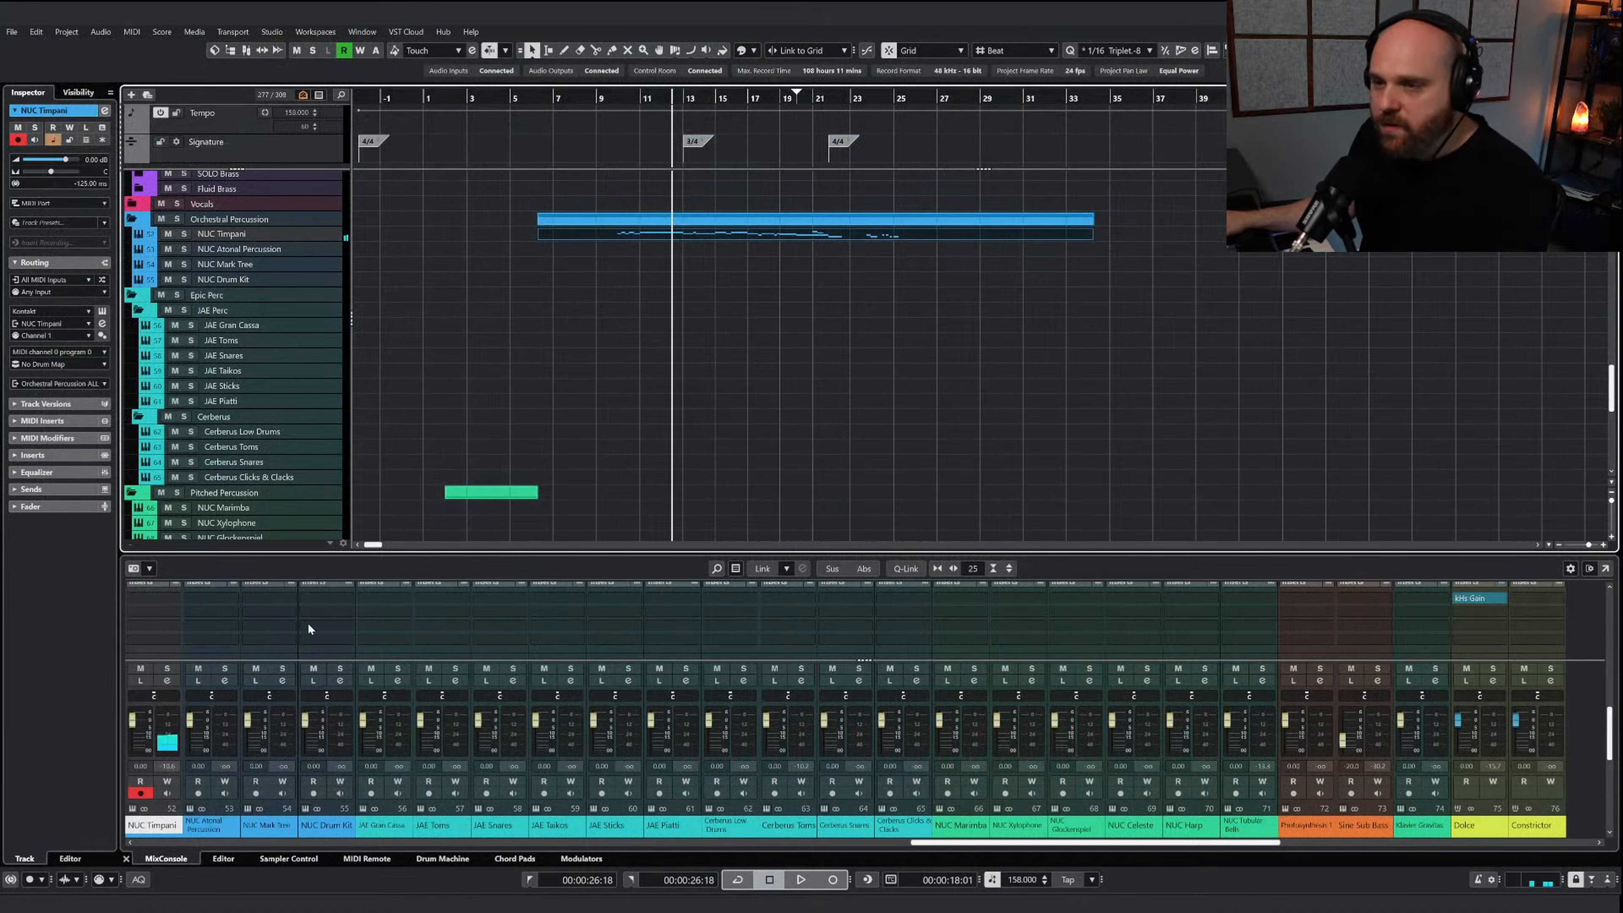
Insert the Neutron 3 Elements plug-in in the first insert slot of the NUC Timpani channel
scroll(160, 634, down, 5)
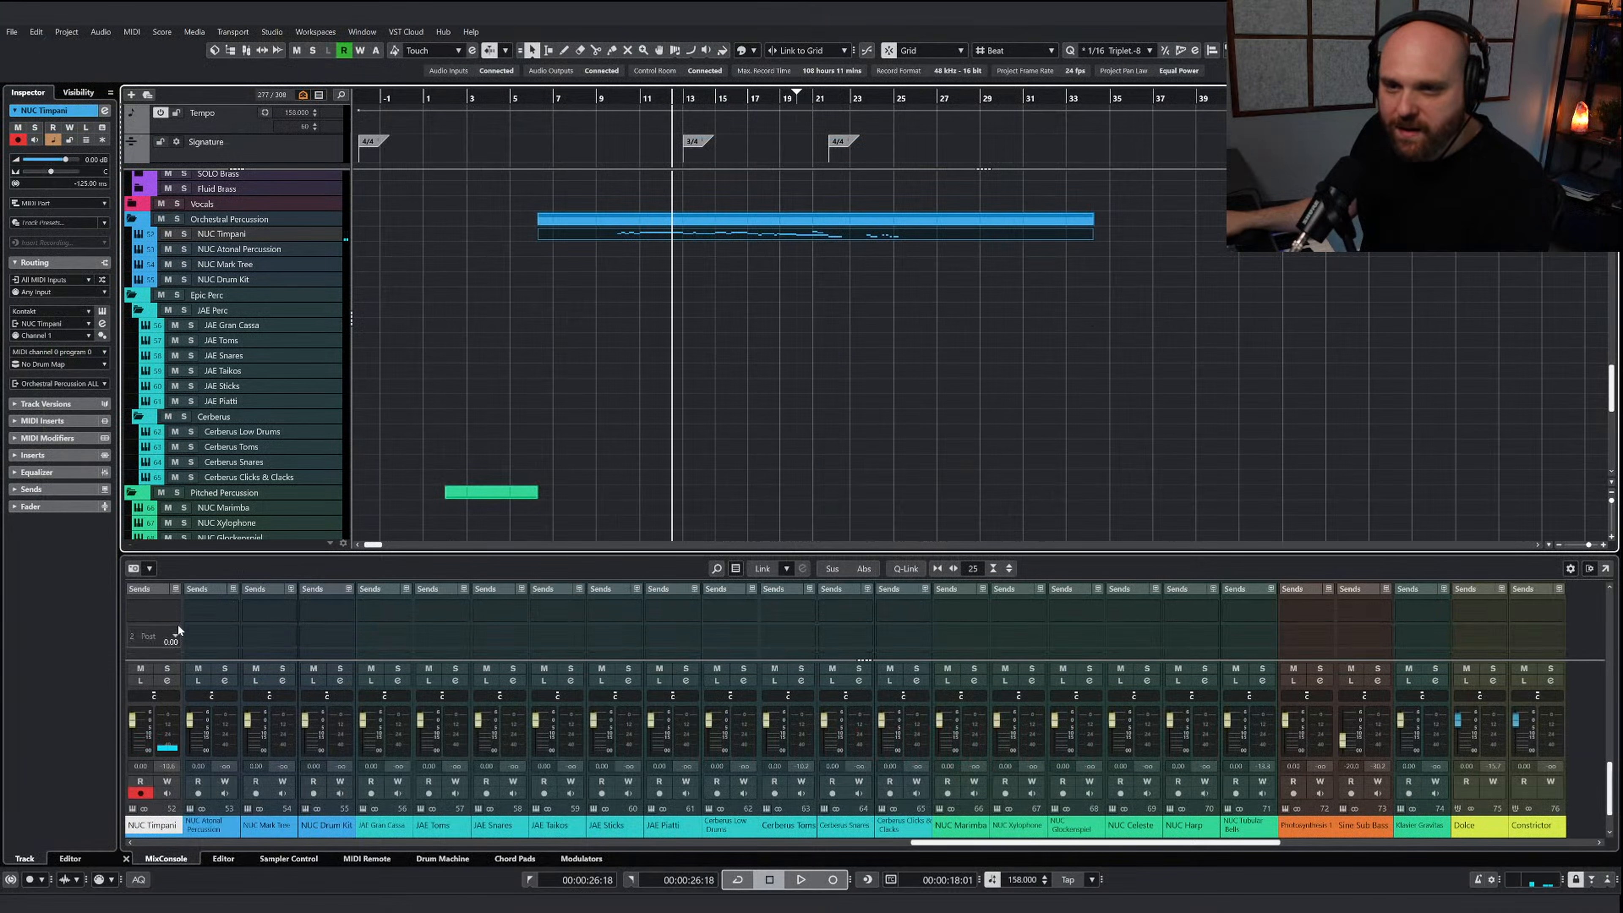
scroll(177, 627, up, 8)
scroll(170, 629, down, 5)
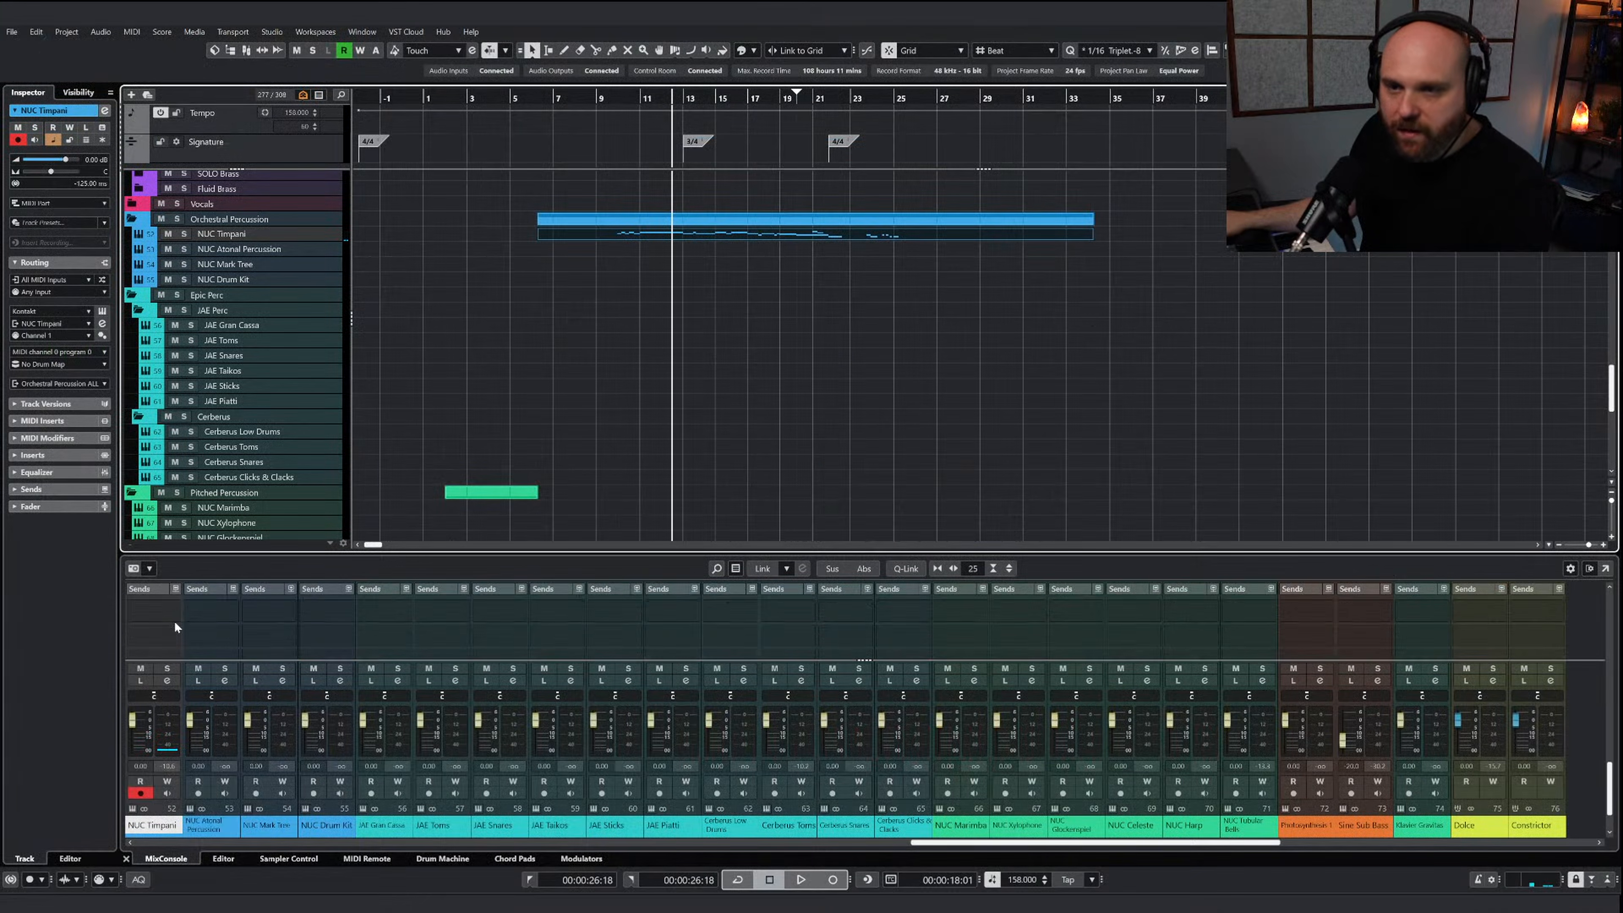
scroll(181, 619, up, 3)
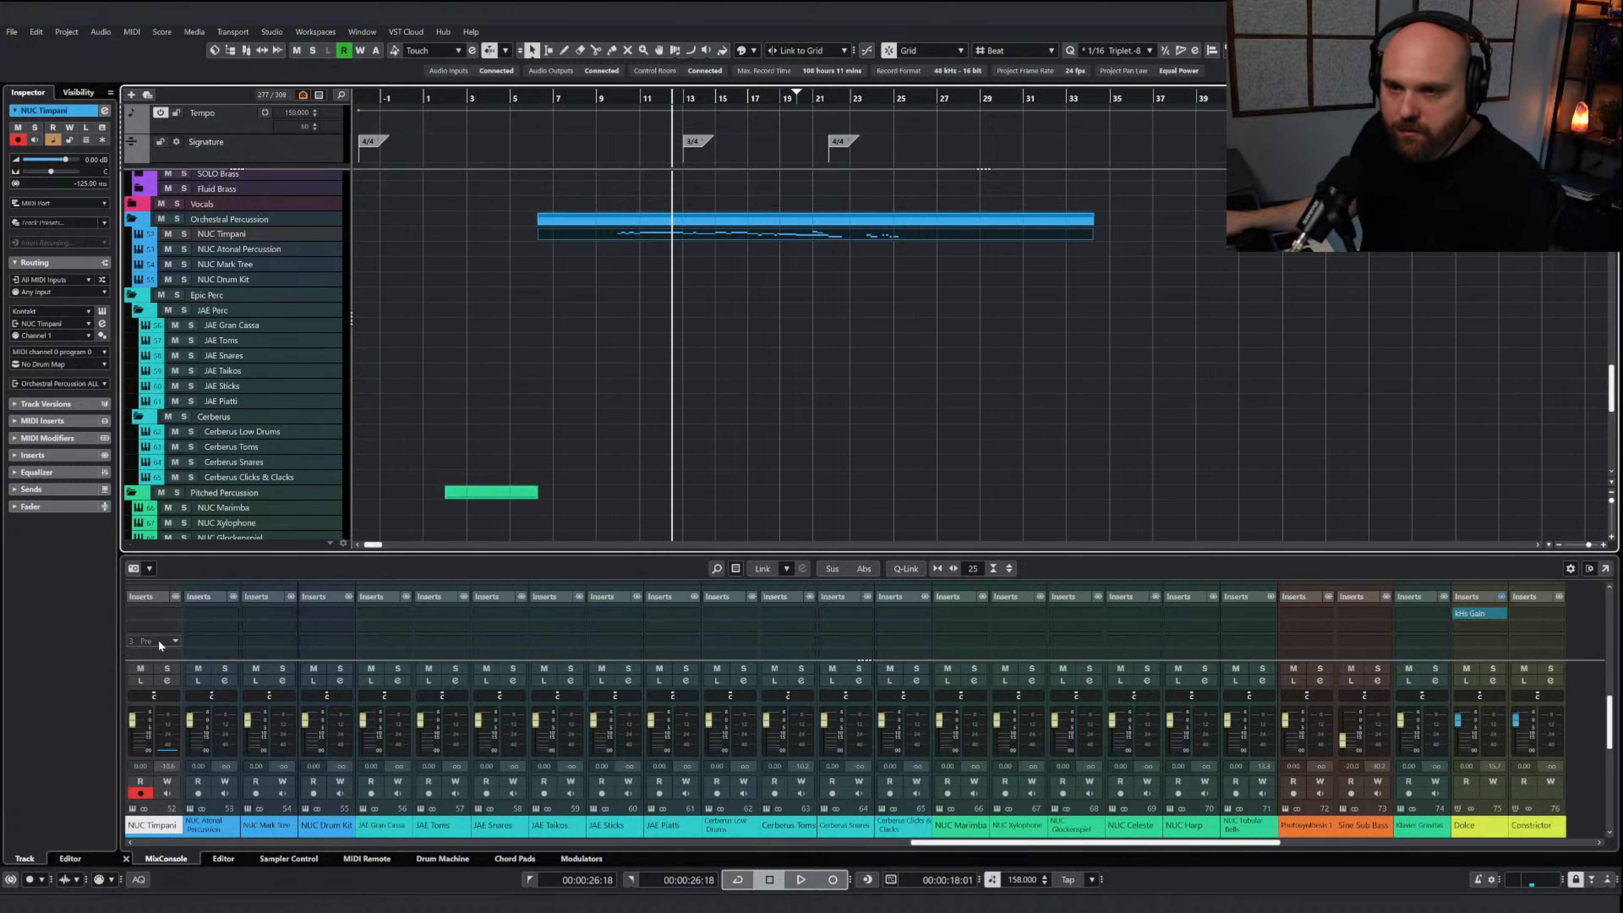
click(156, 616)
text(ne)
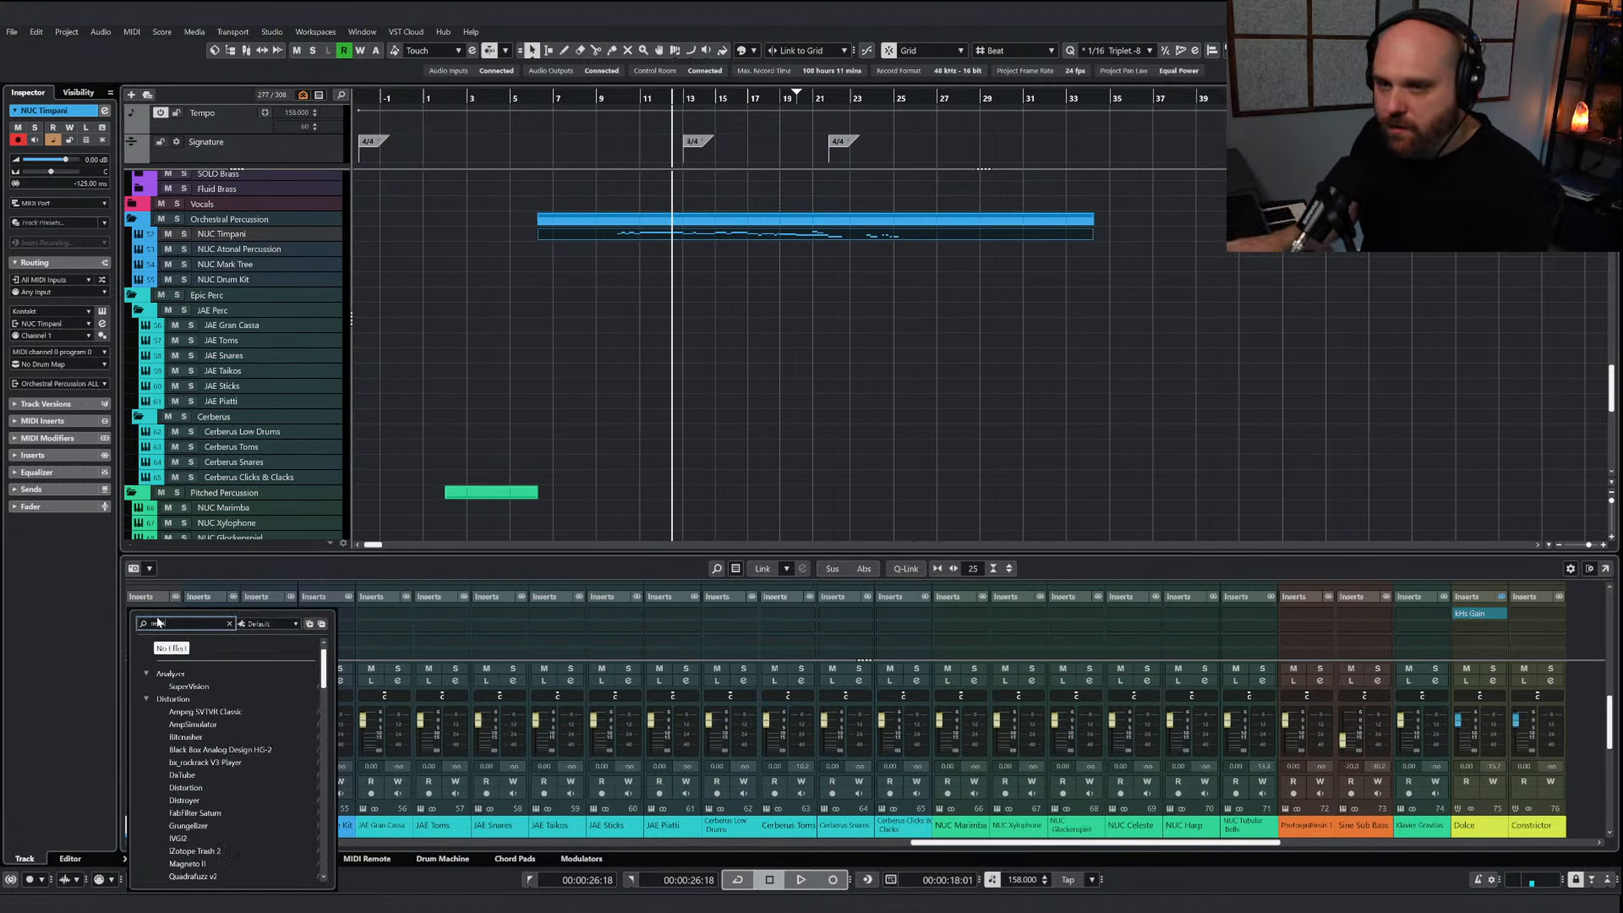
text(u)
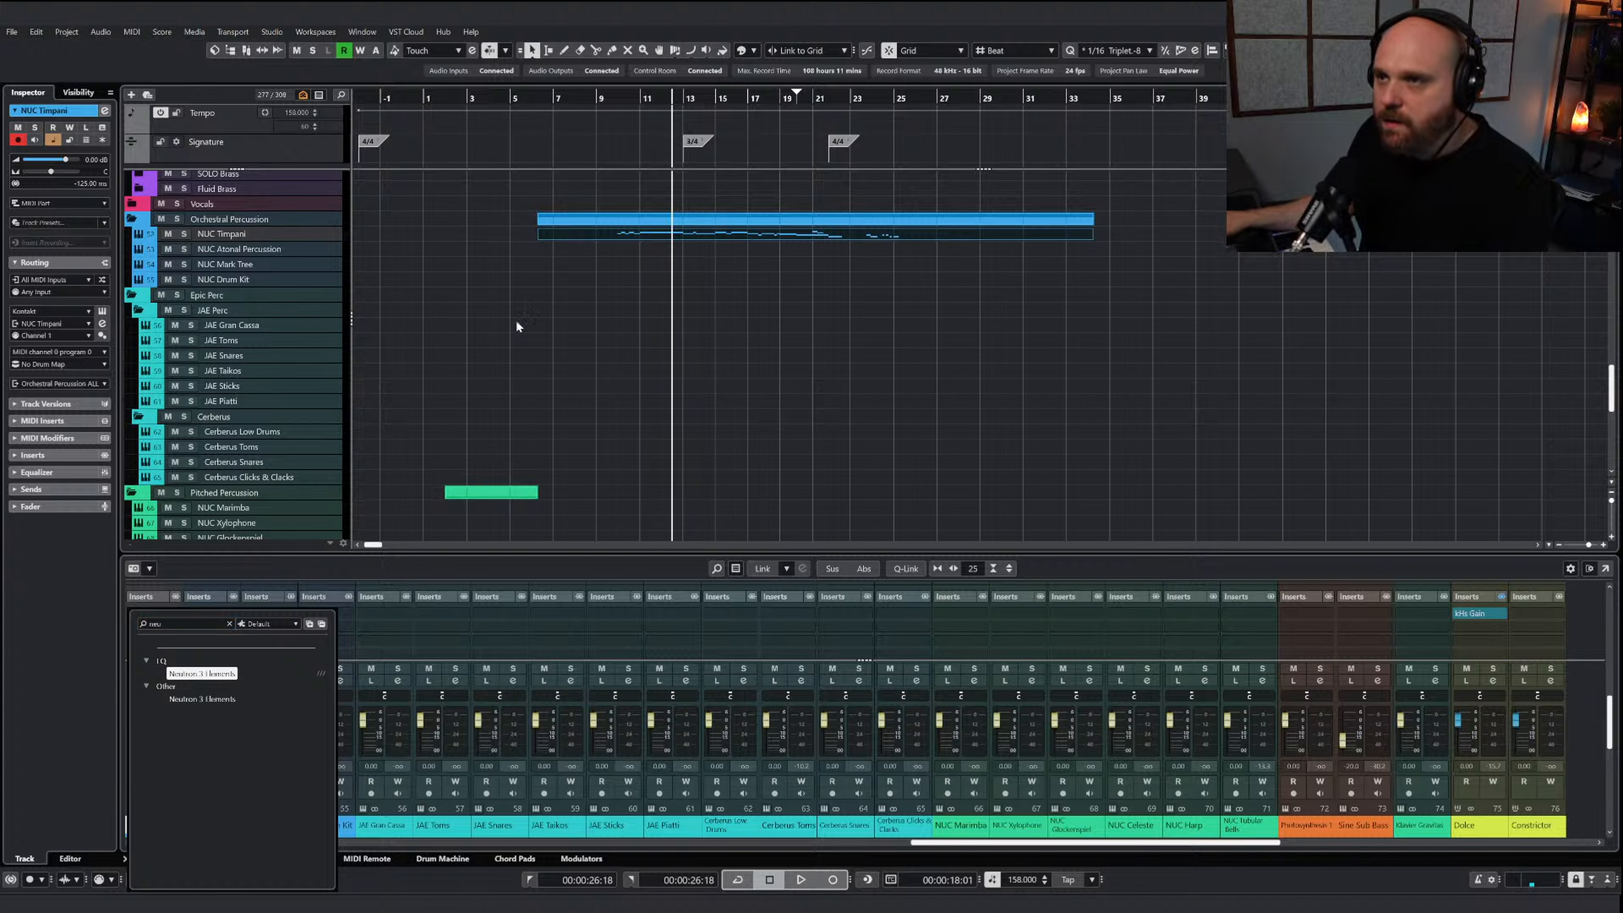
key(Return)
drag(636, 333, 508, 324)
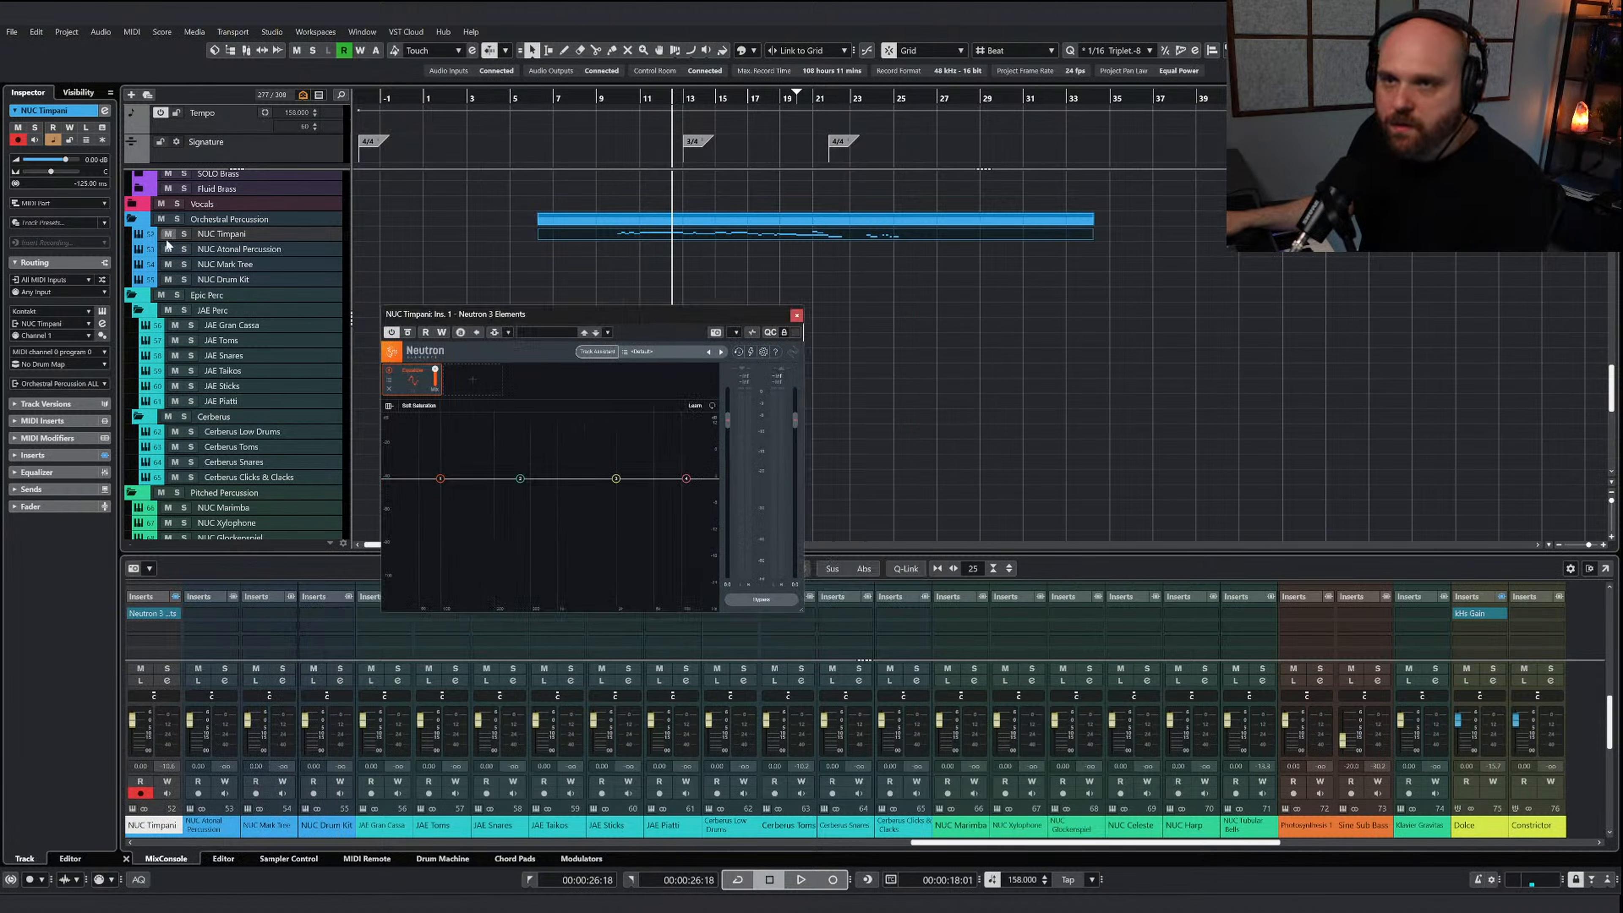
Solo NUC Timpani and shape the Neutron EQ during playback with a slight low-shelf boost and a low-mid dip
click(184, 233)
key(space)
drag(440, 478, 483, 497)
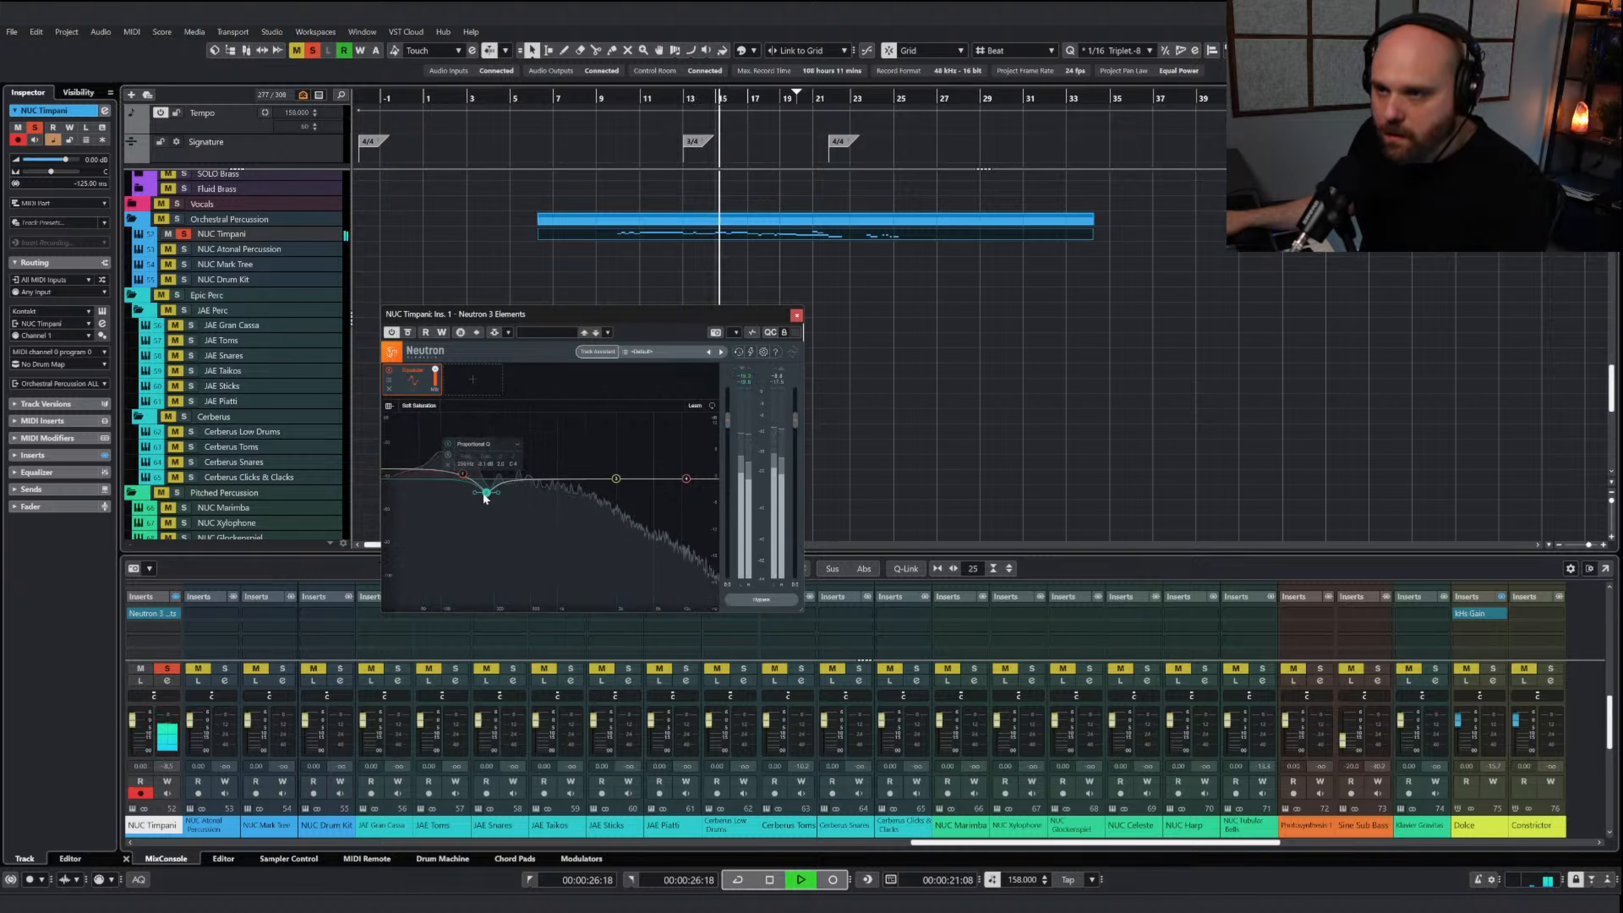
key(space)
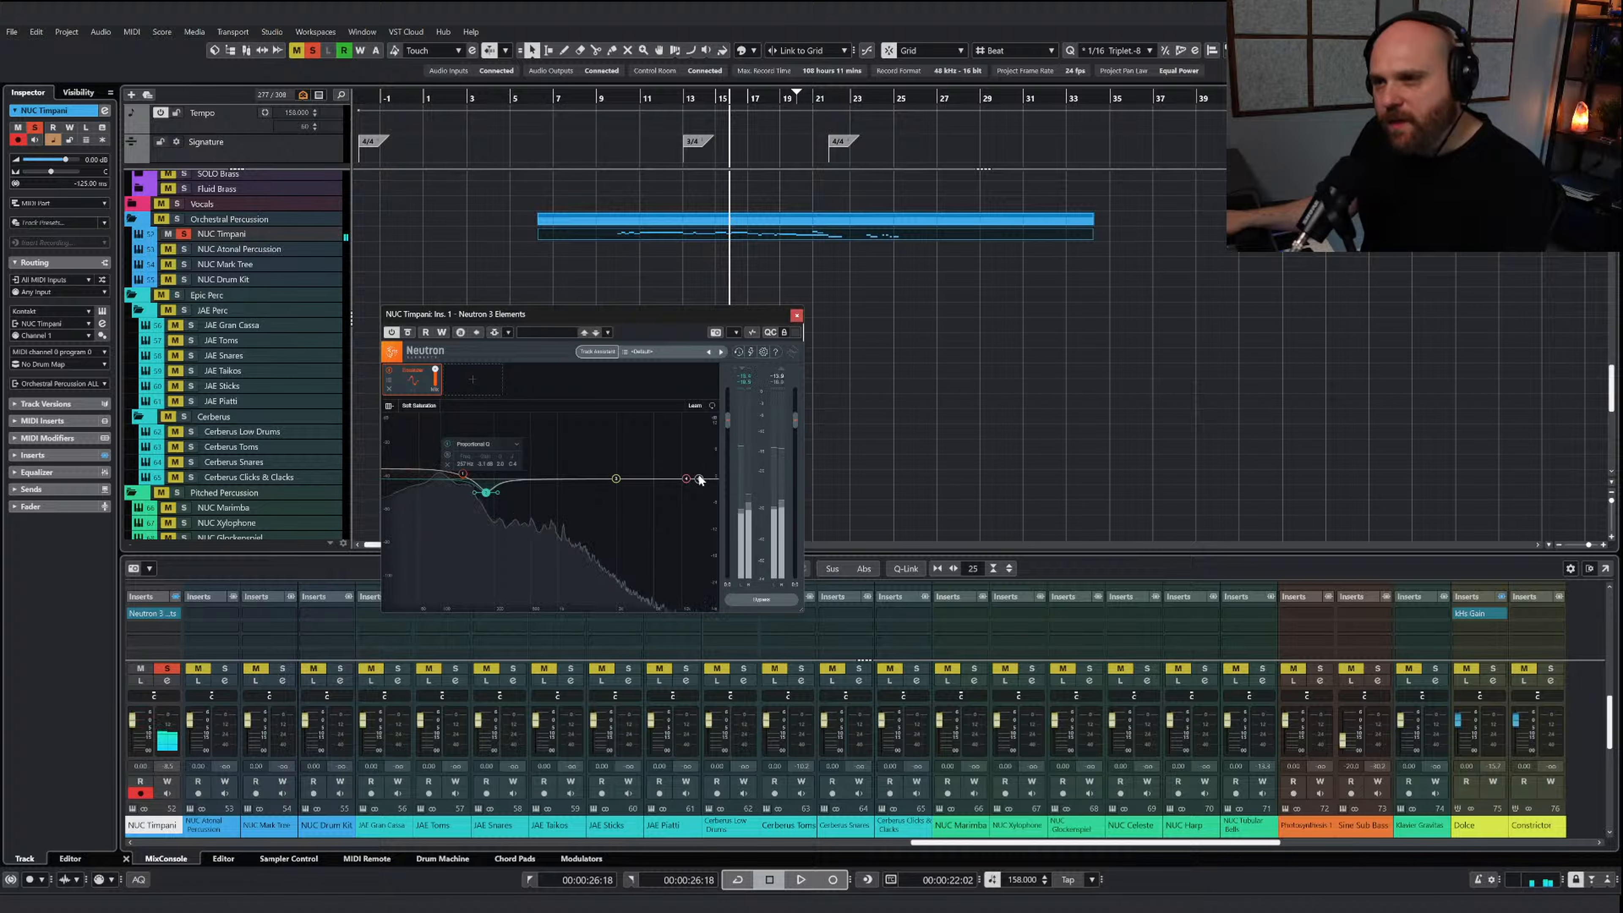
Enable the flat lowpass band in the Neutron EQ, compare it with bypass, and lower its cutoff into the upper mids
click(698, 479)
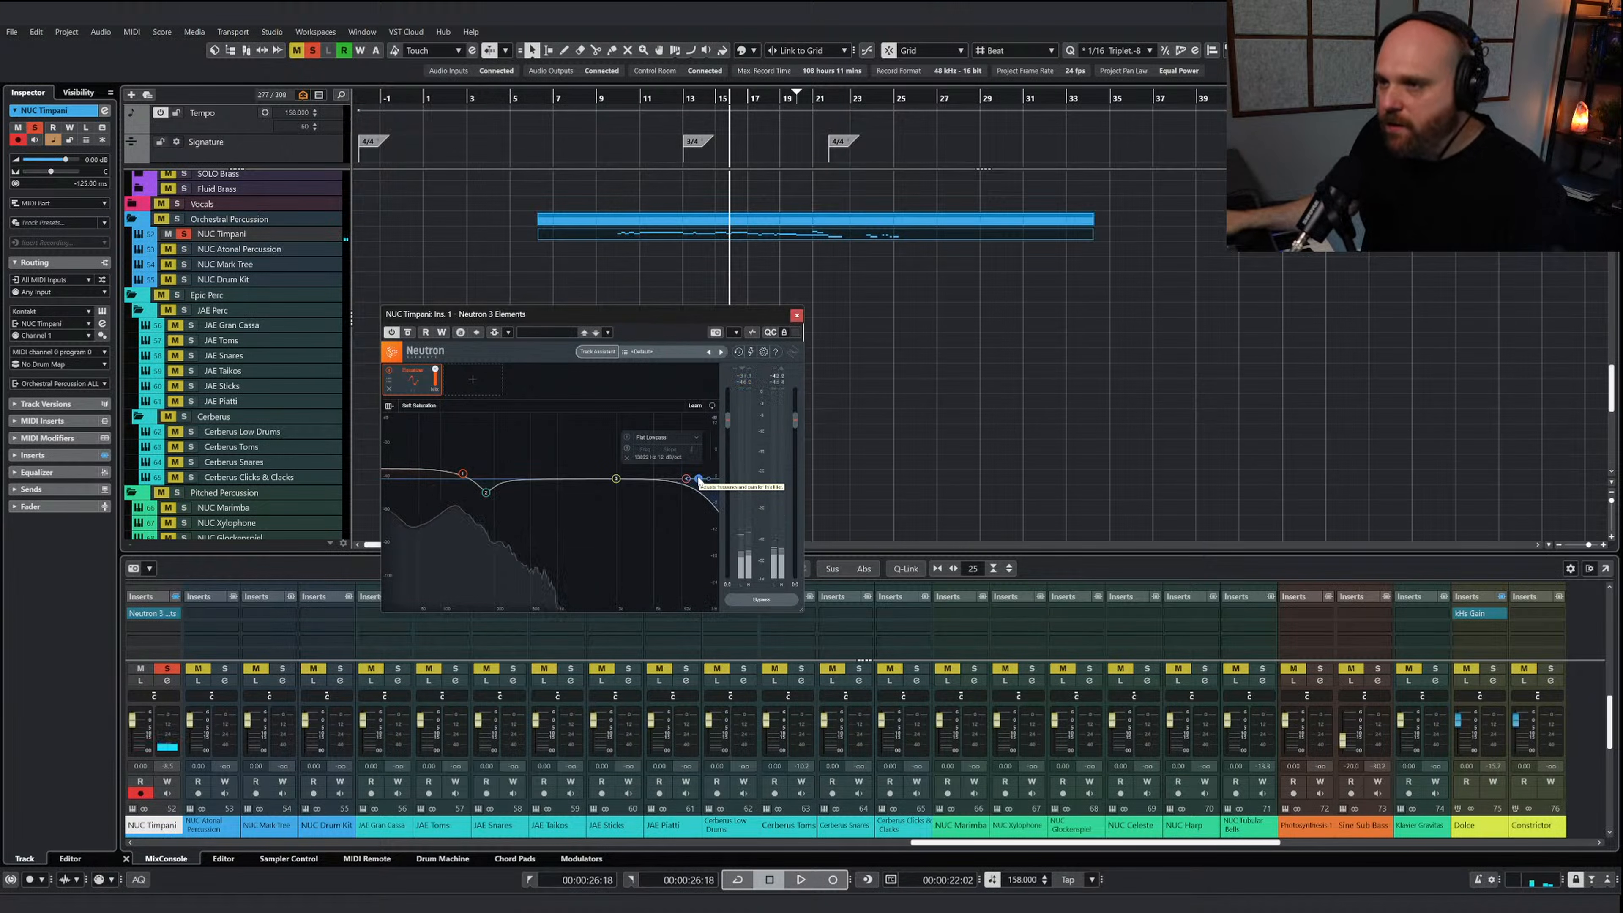
drag(699, 480, 645, 478)
click(408, 332)
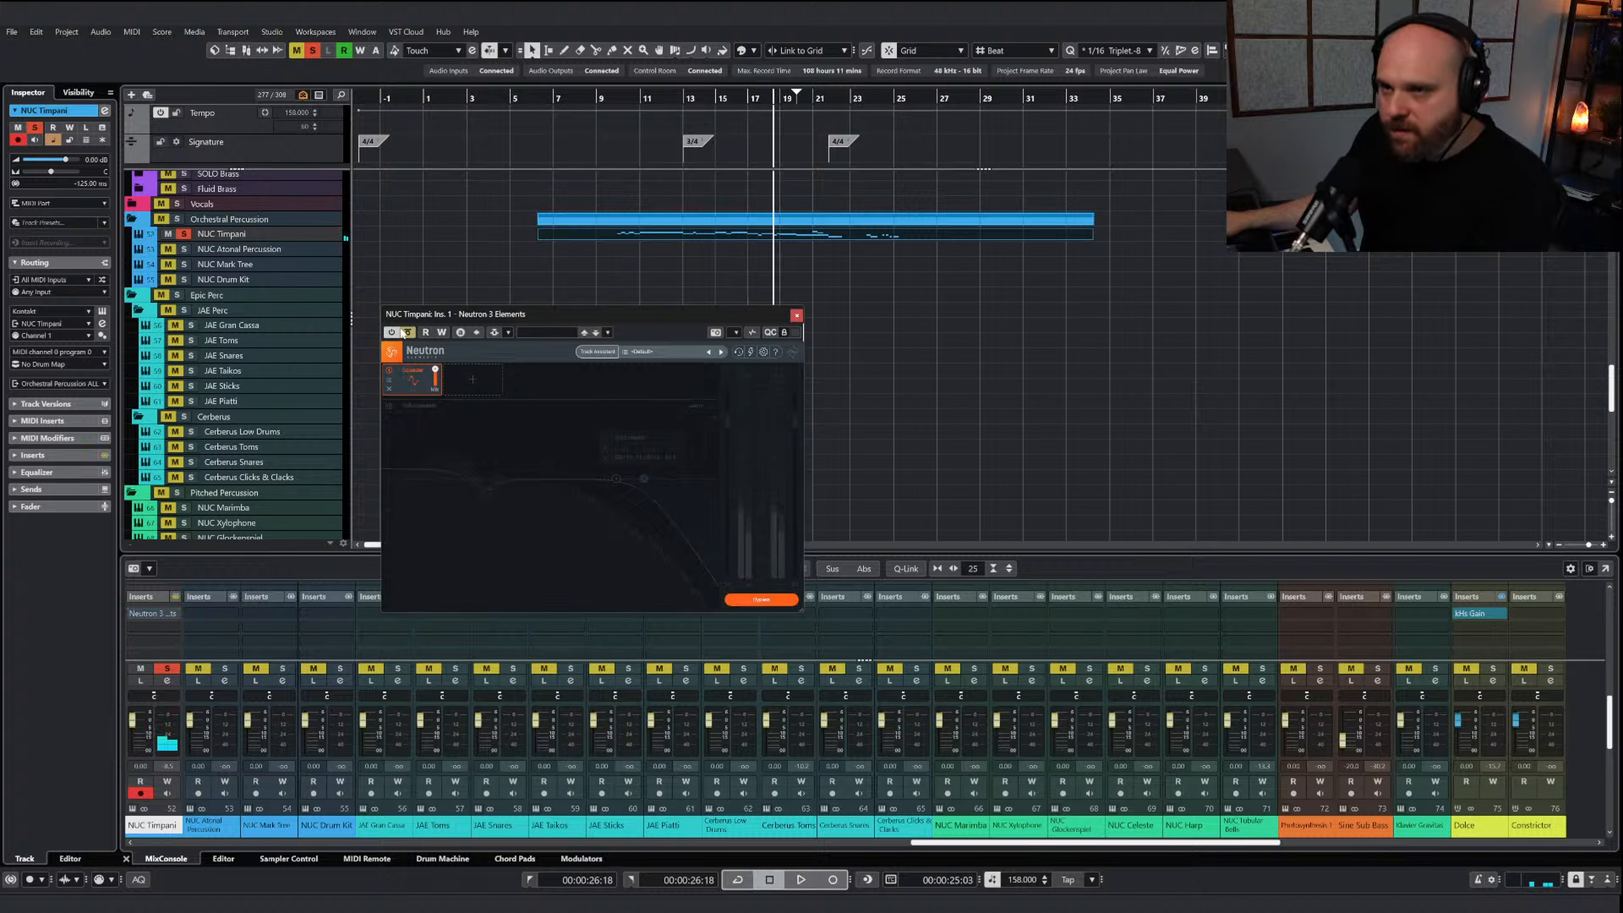
click(407, 332)
drag(646, 478, 599, 478)
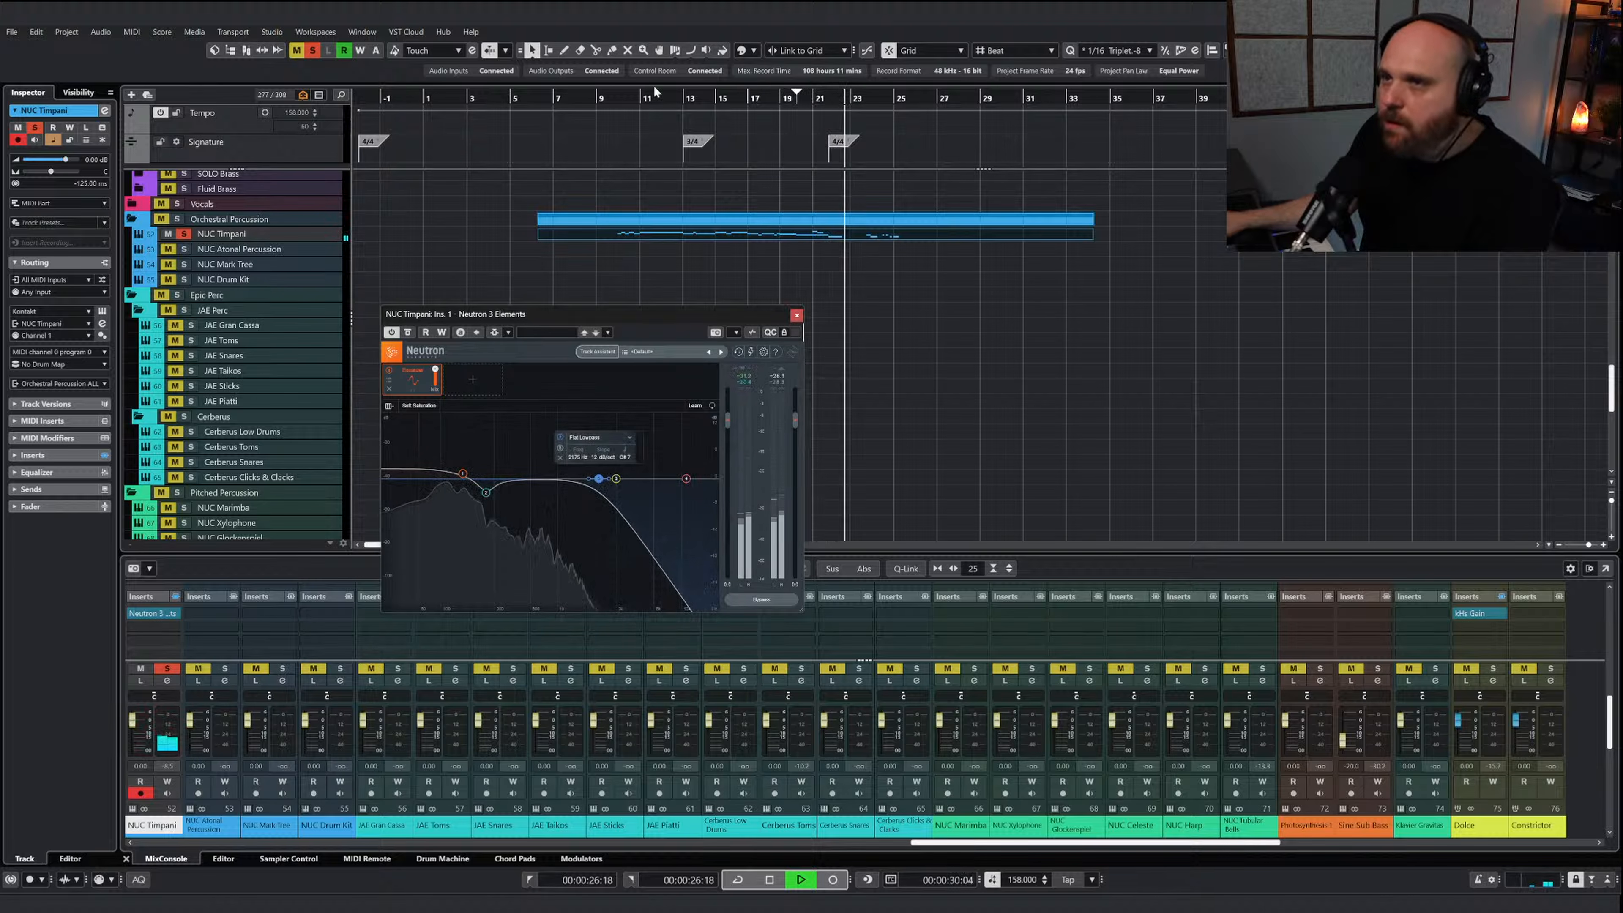
Add the Exciter module to the Neutron chain and raise its drive while replaying from just before bar 10
click(612, 96)
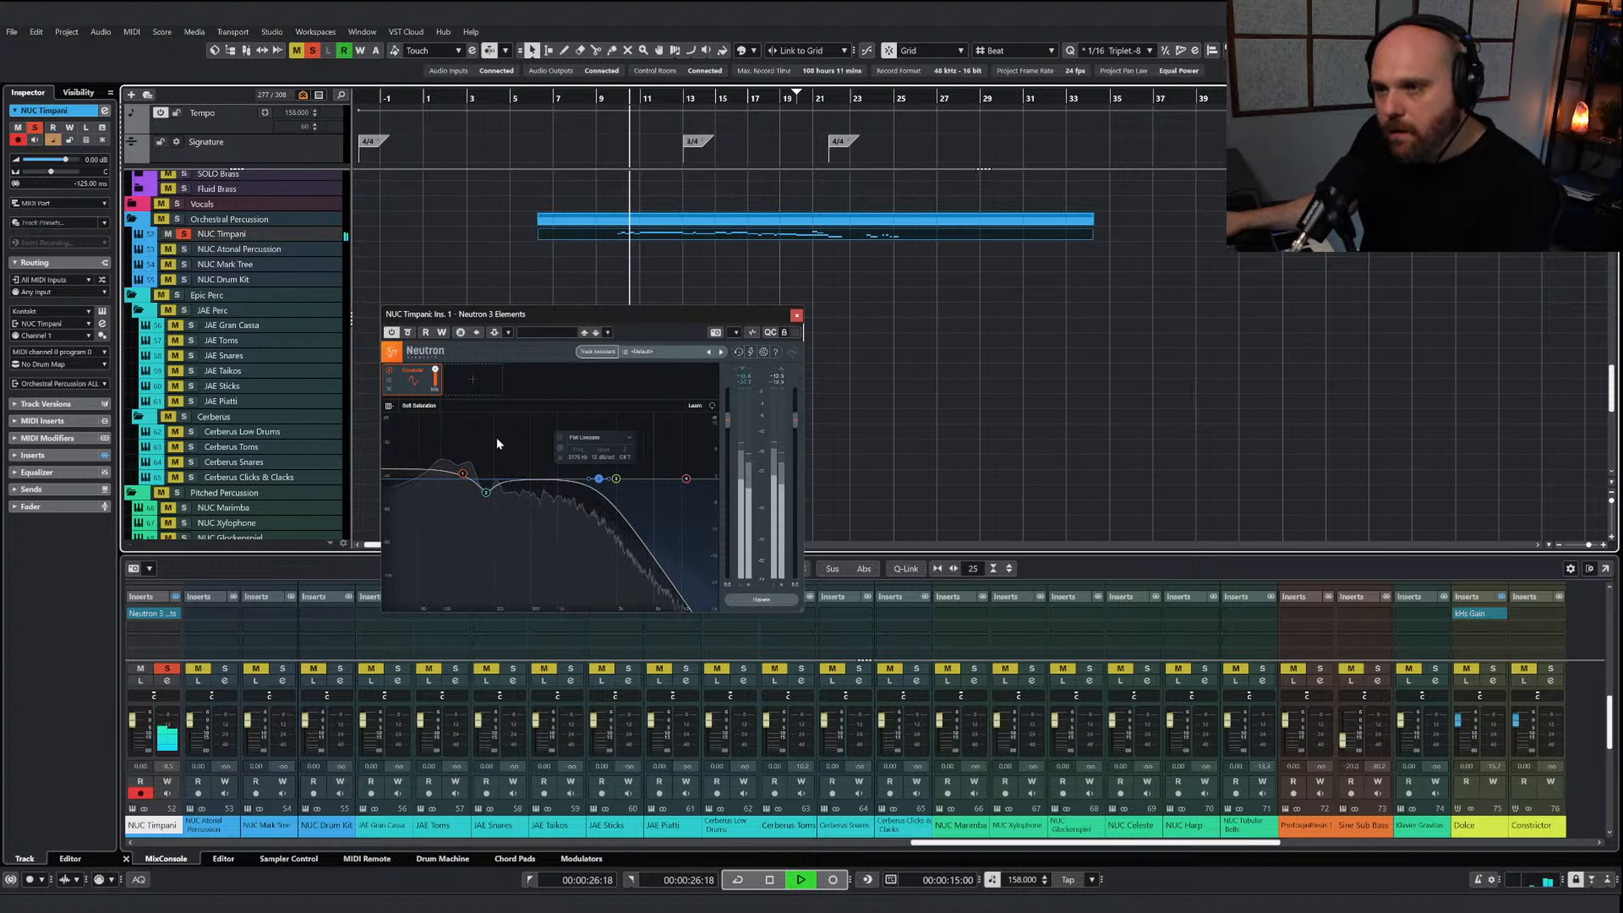
click(467, 382)
click(475, 427)
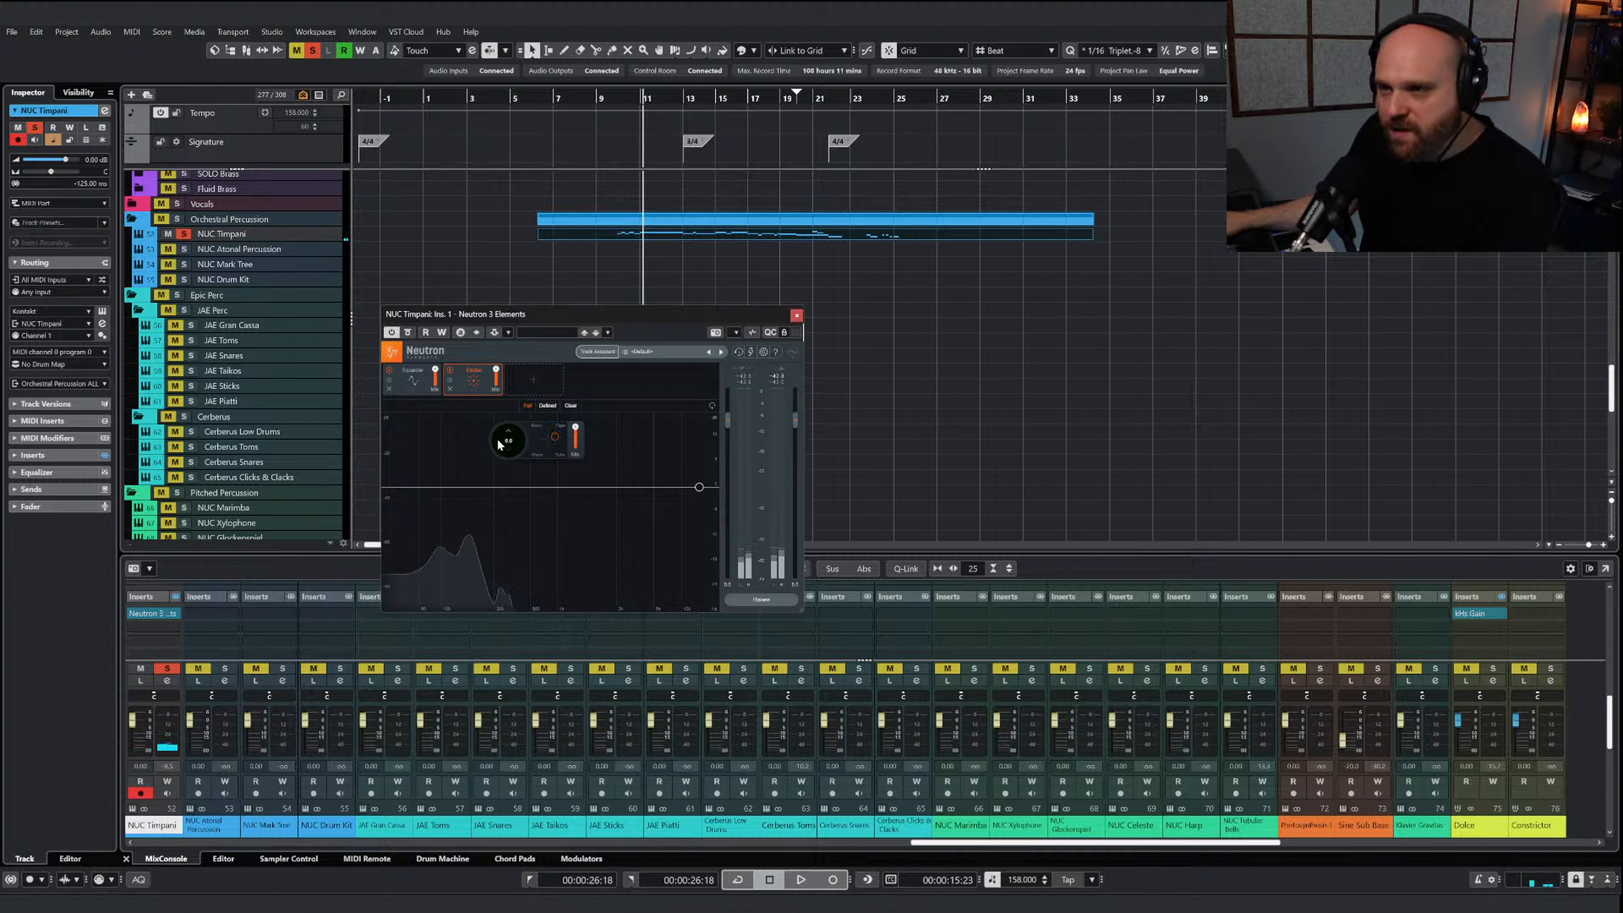
mouse_move(499, 444)
mouse_down()
mouse_move(492, 402)
mouse_move(503, 448)
mouse_up()
key(space)
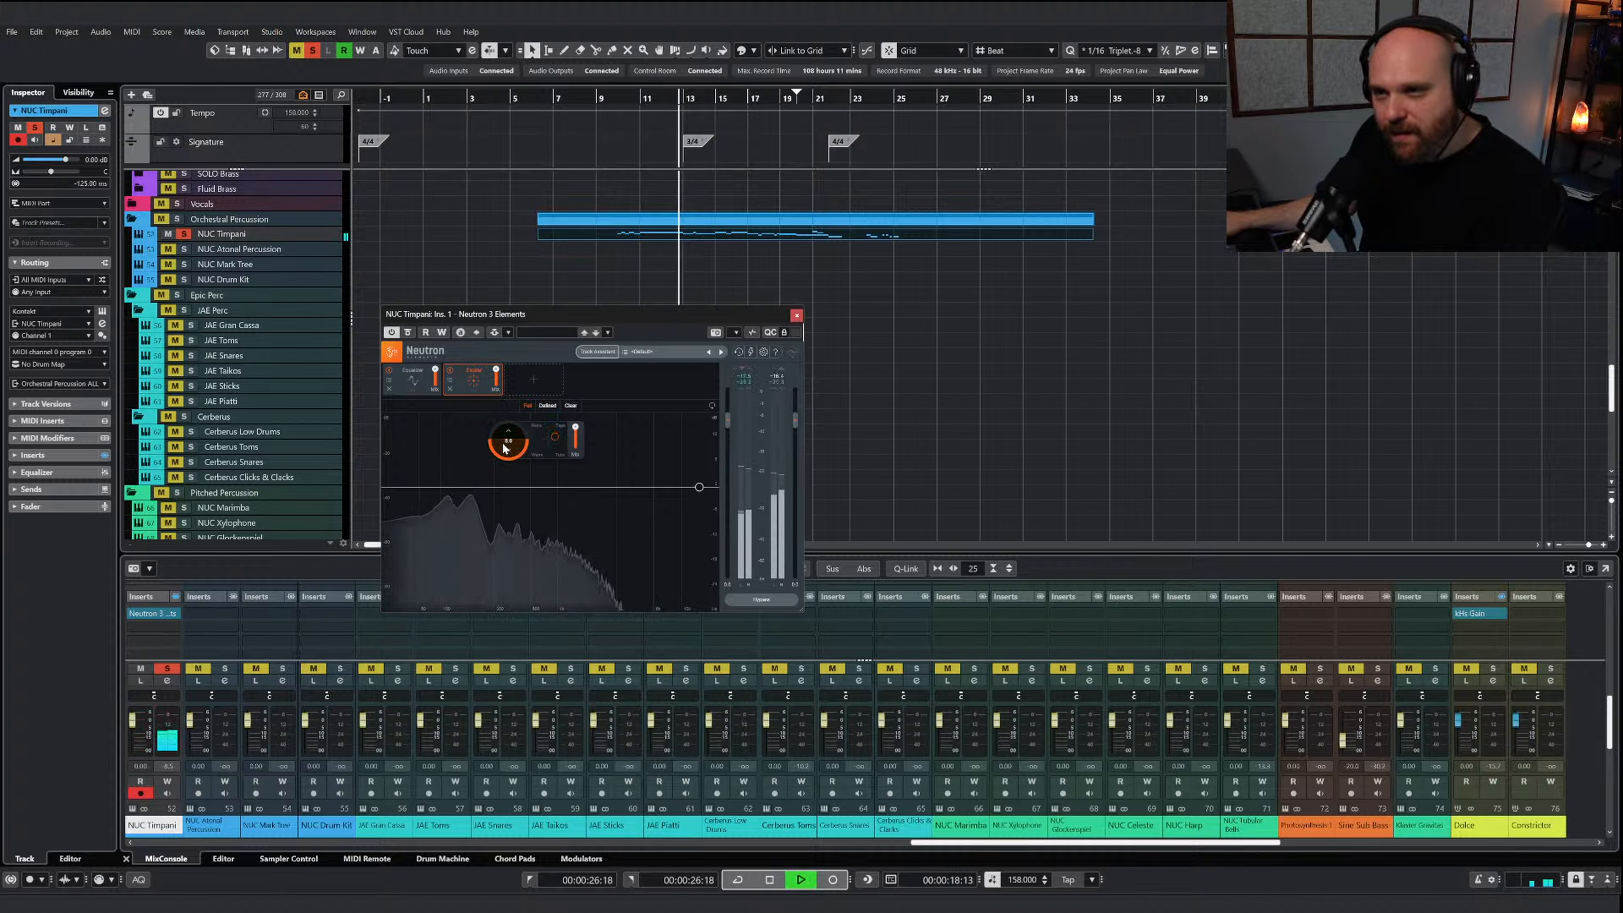
Slightly reduce the low-shelf boost in Neutron's Equalizer, stop playback, and close the plug-in
click(416, 384)
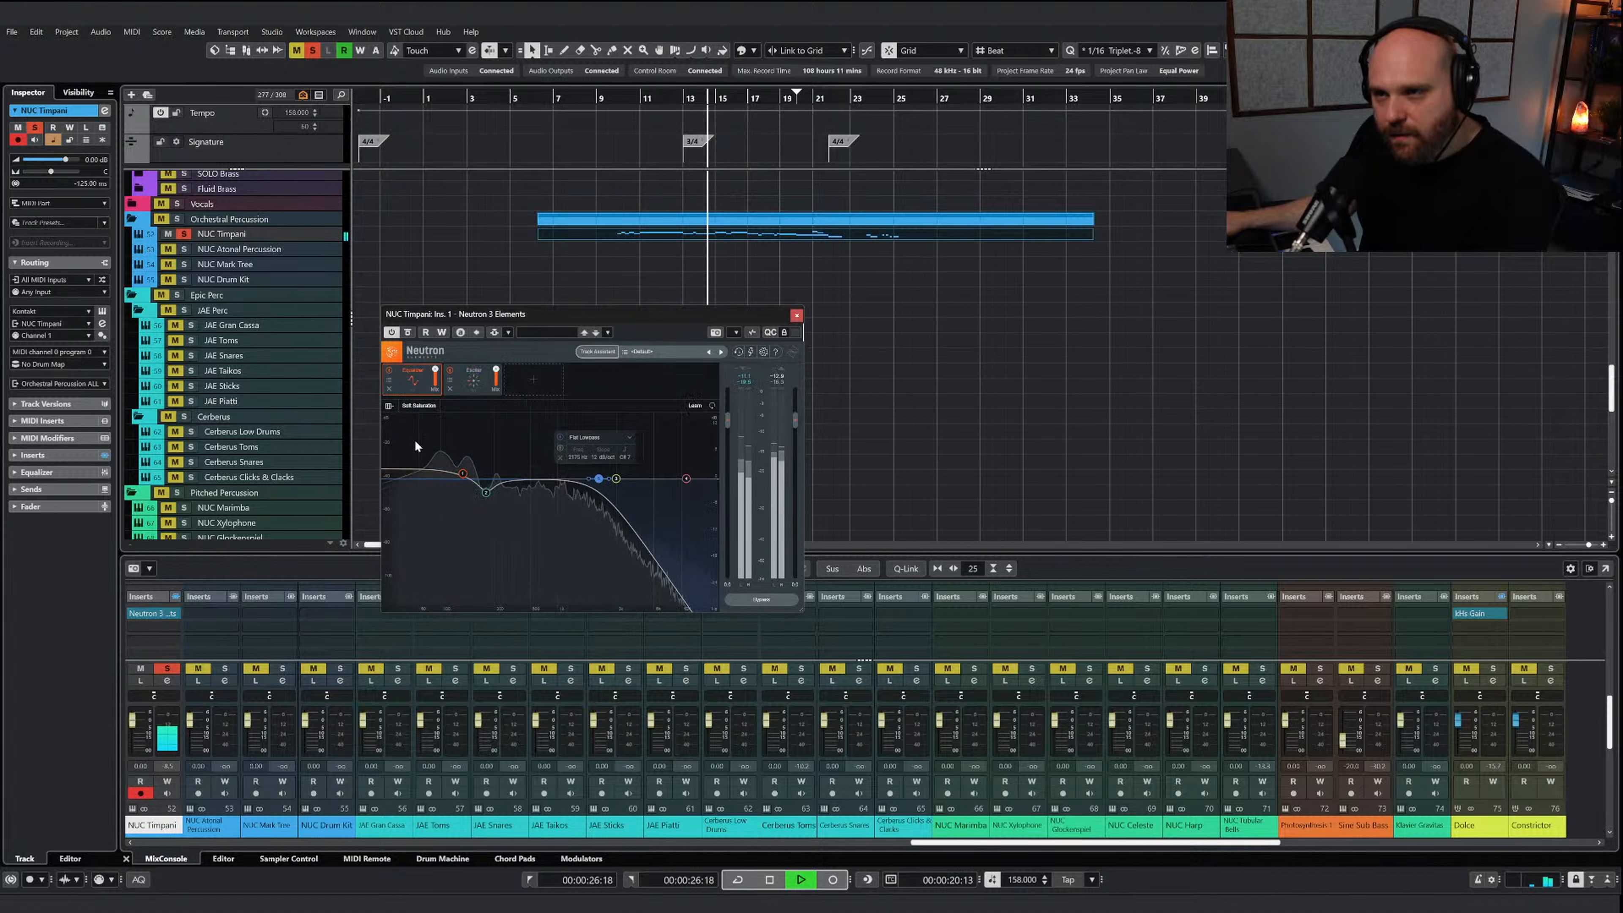
click(463, 474)
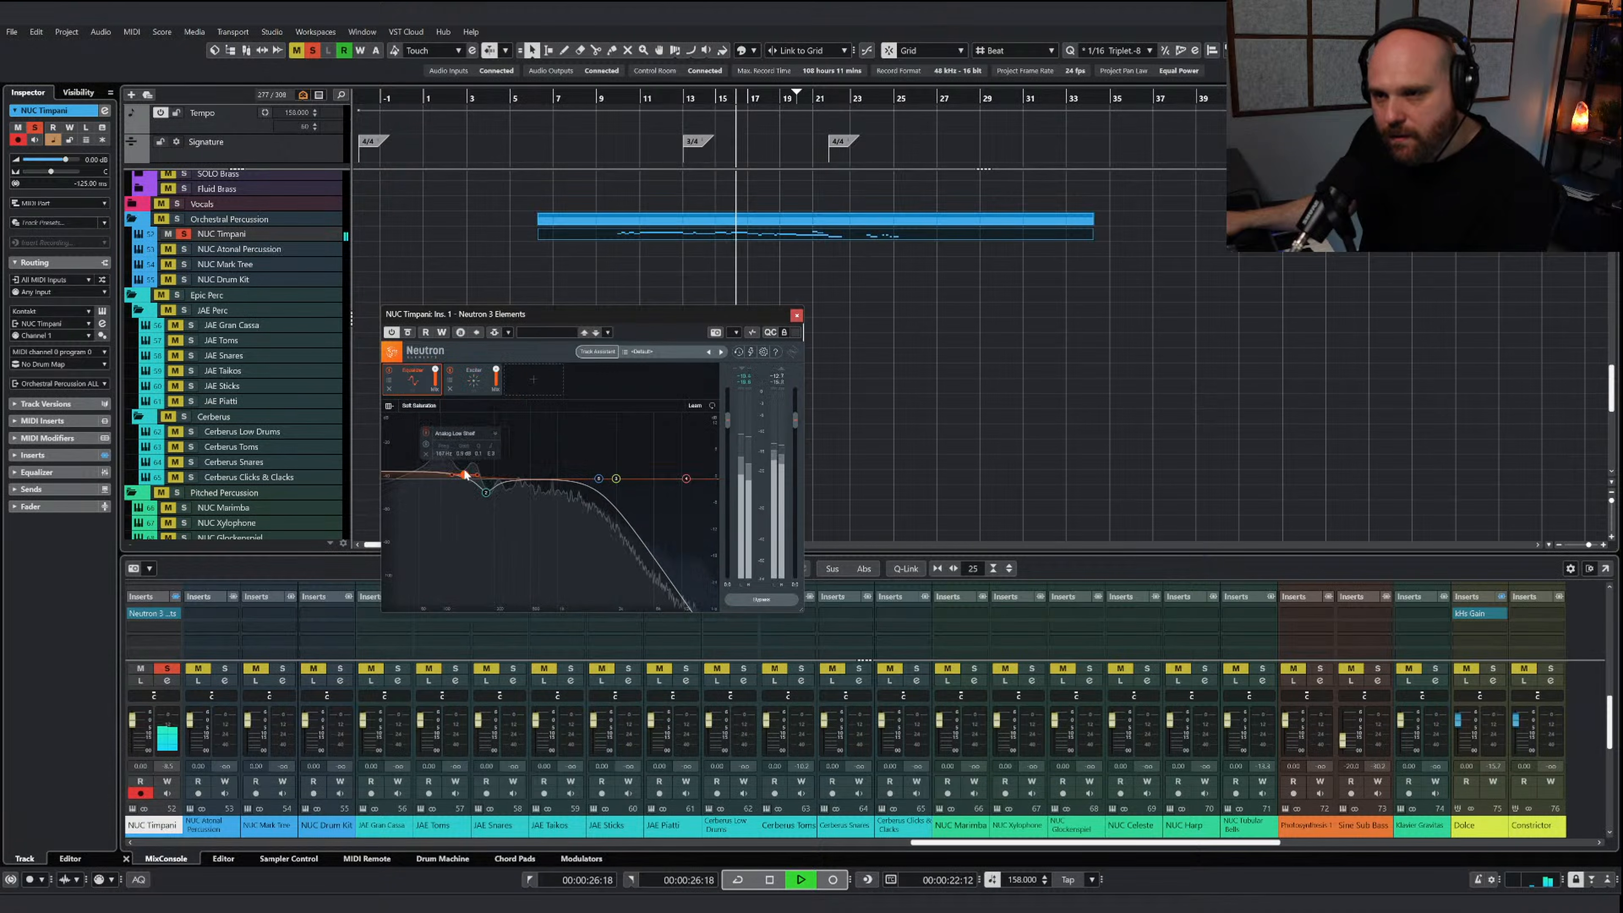
key(space)
click(796, 316)
Open the NUC Timpani part, select all its notes to review their velocities, and close the part
click(673, 284)
click(661, 240)
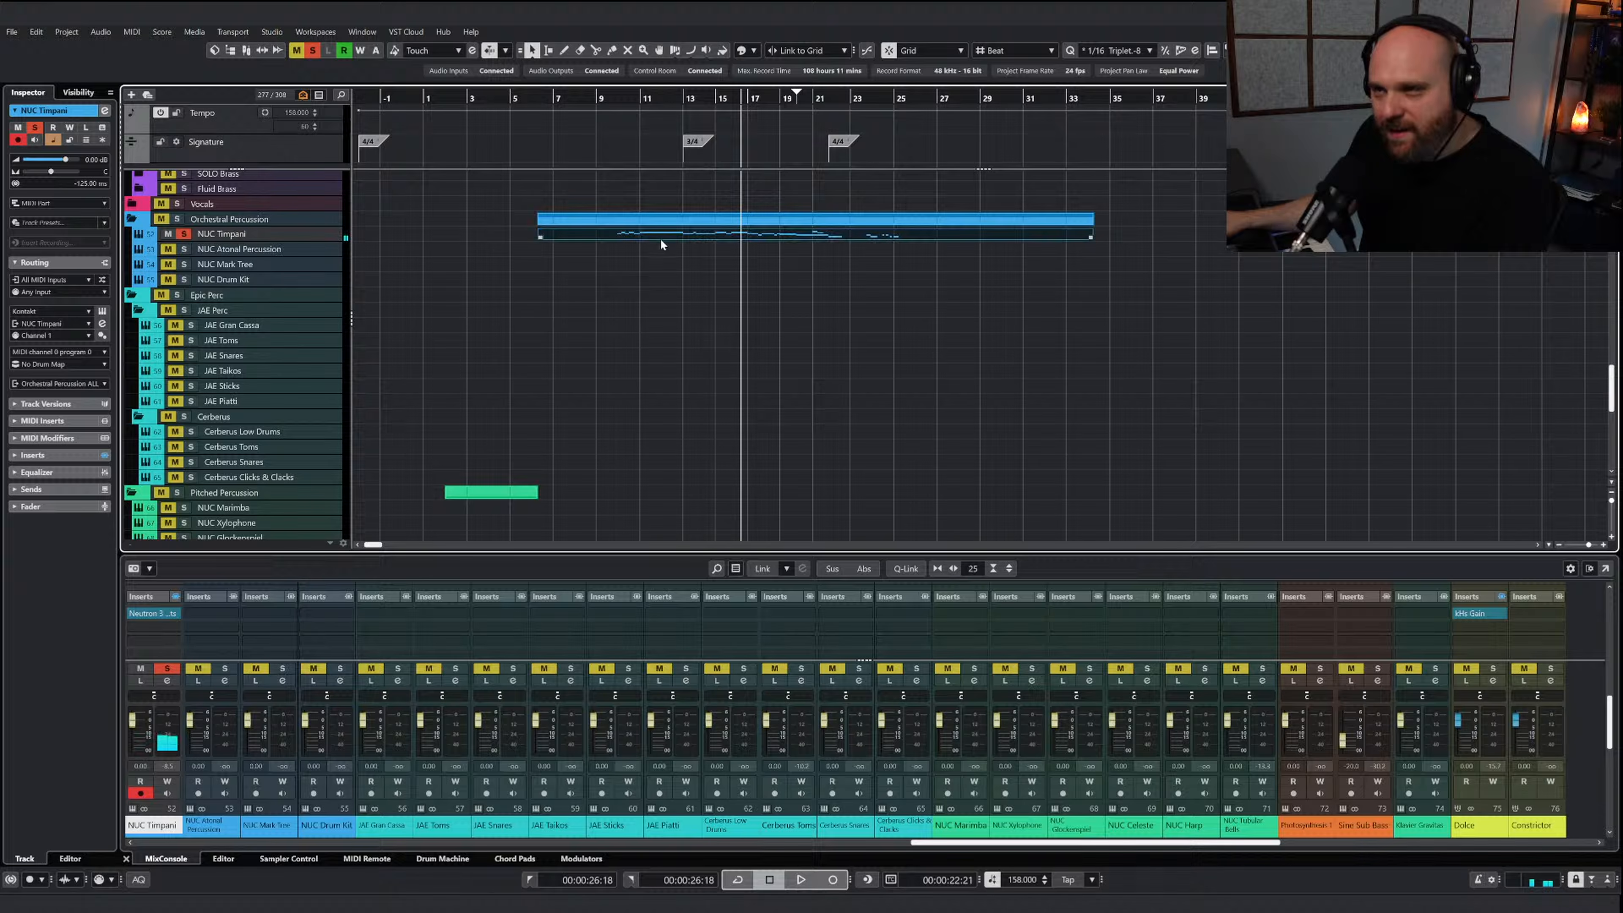
double_click(660, 245)
drag(542, 388, 1184, 597)
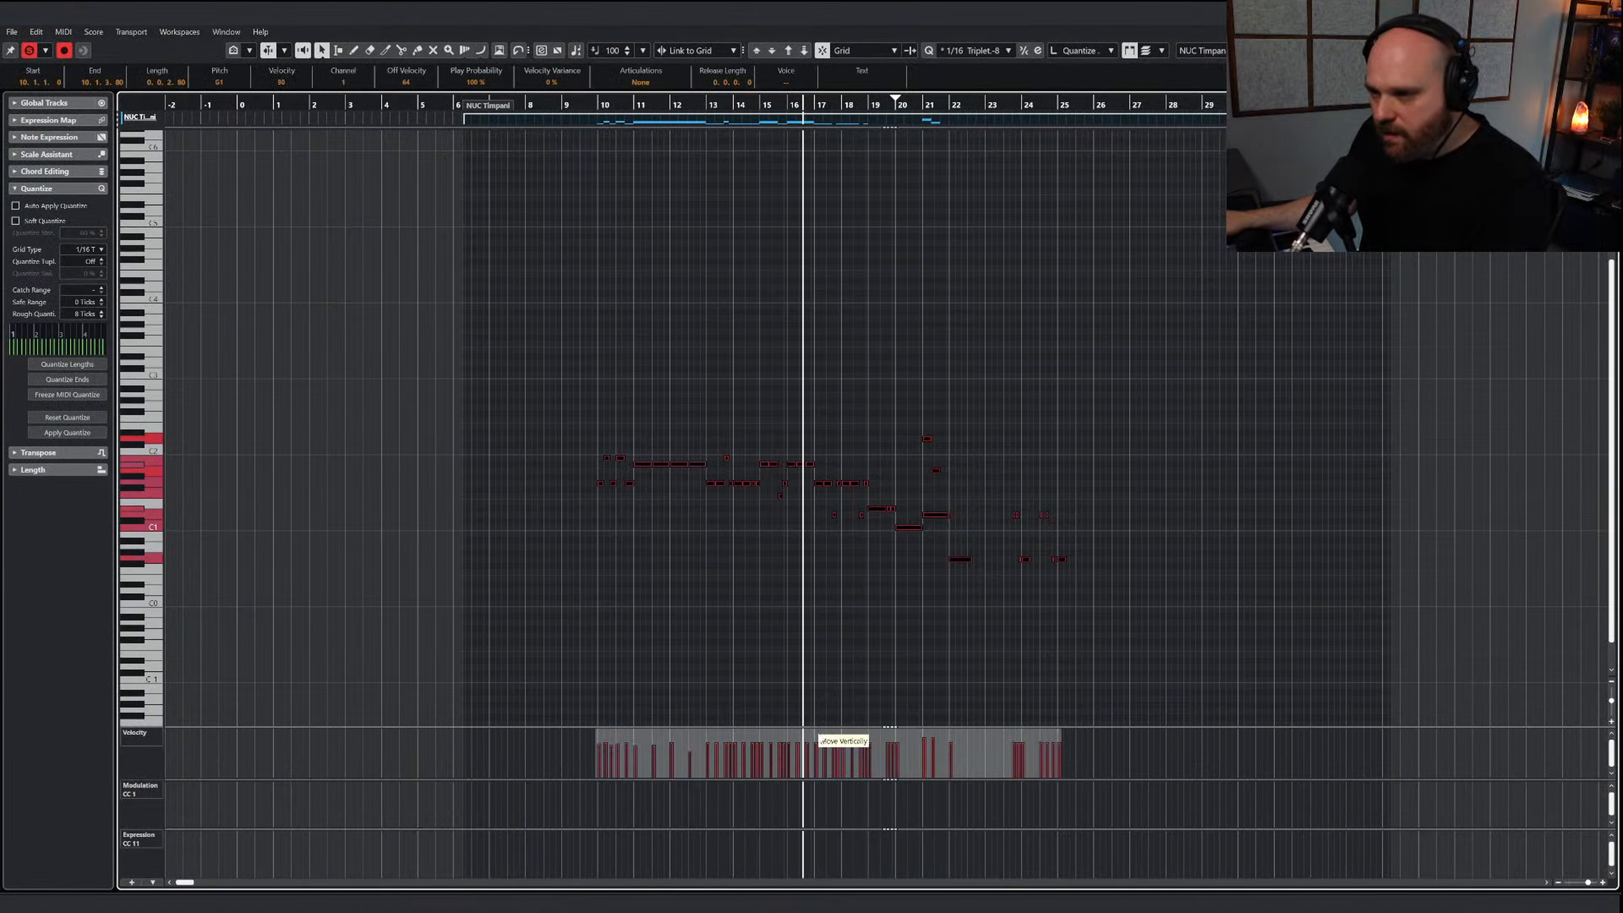
click(1314, 292)
key(Return)
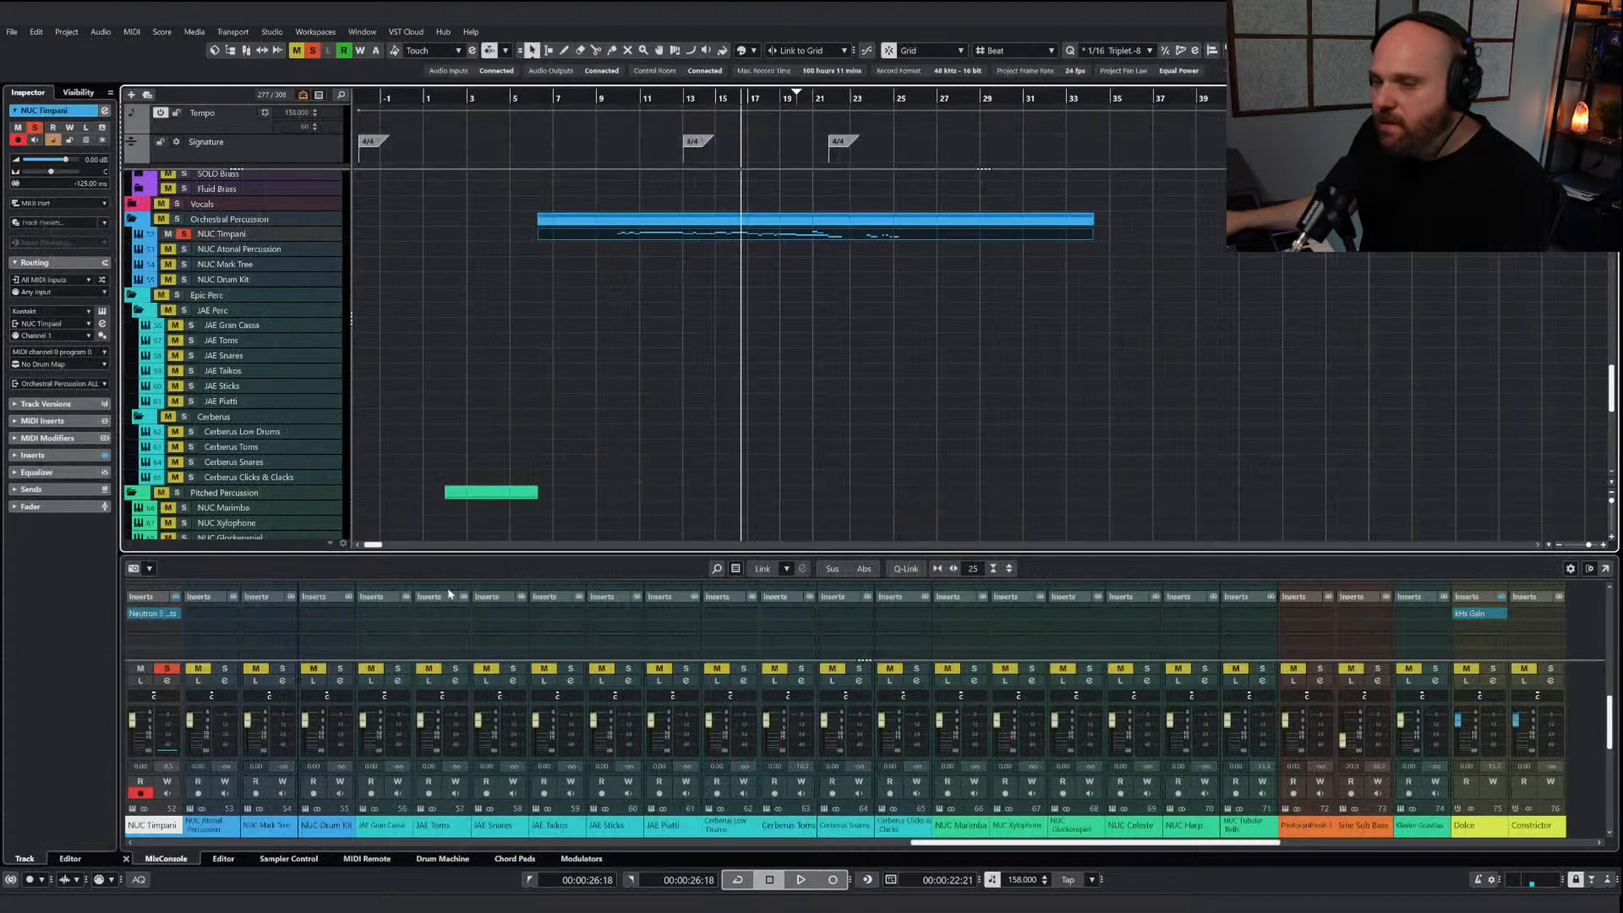
Play the full arrangement from about bar 8 with all solos cleared, and lower the NUC Timpani fader to about -4 dB
click(605, 154)
key(space)
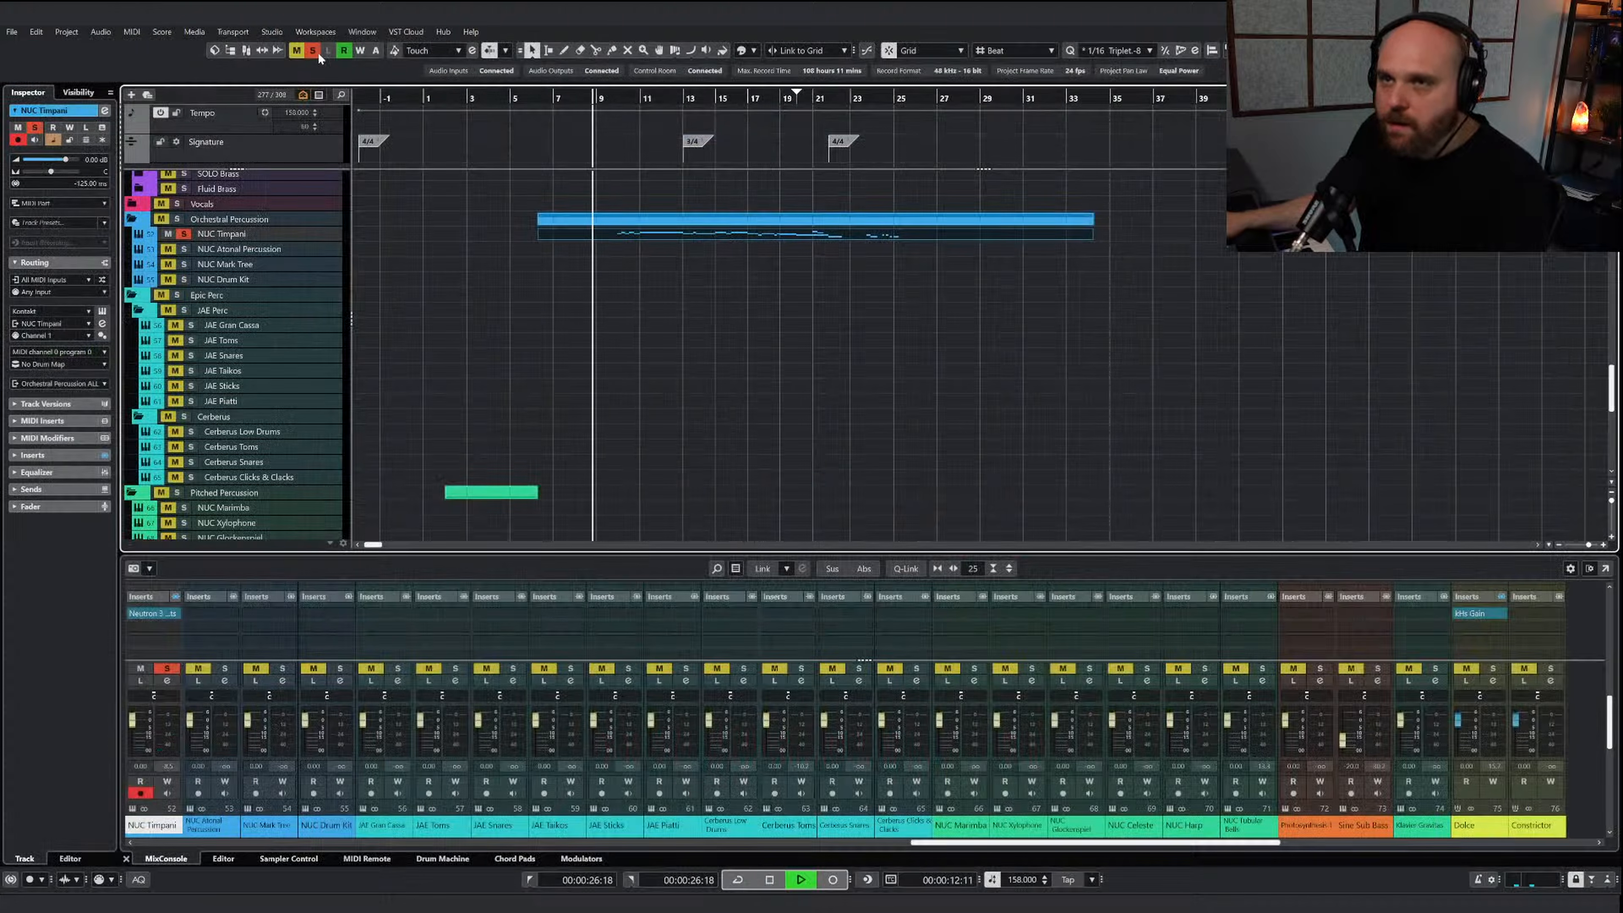
click(312, 50)
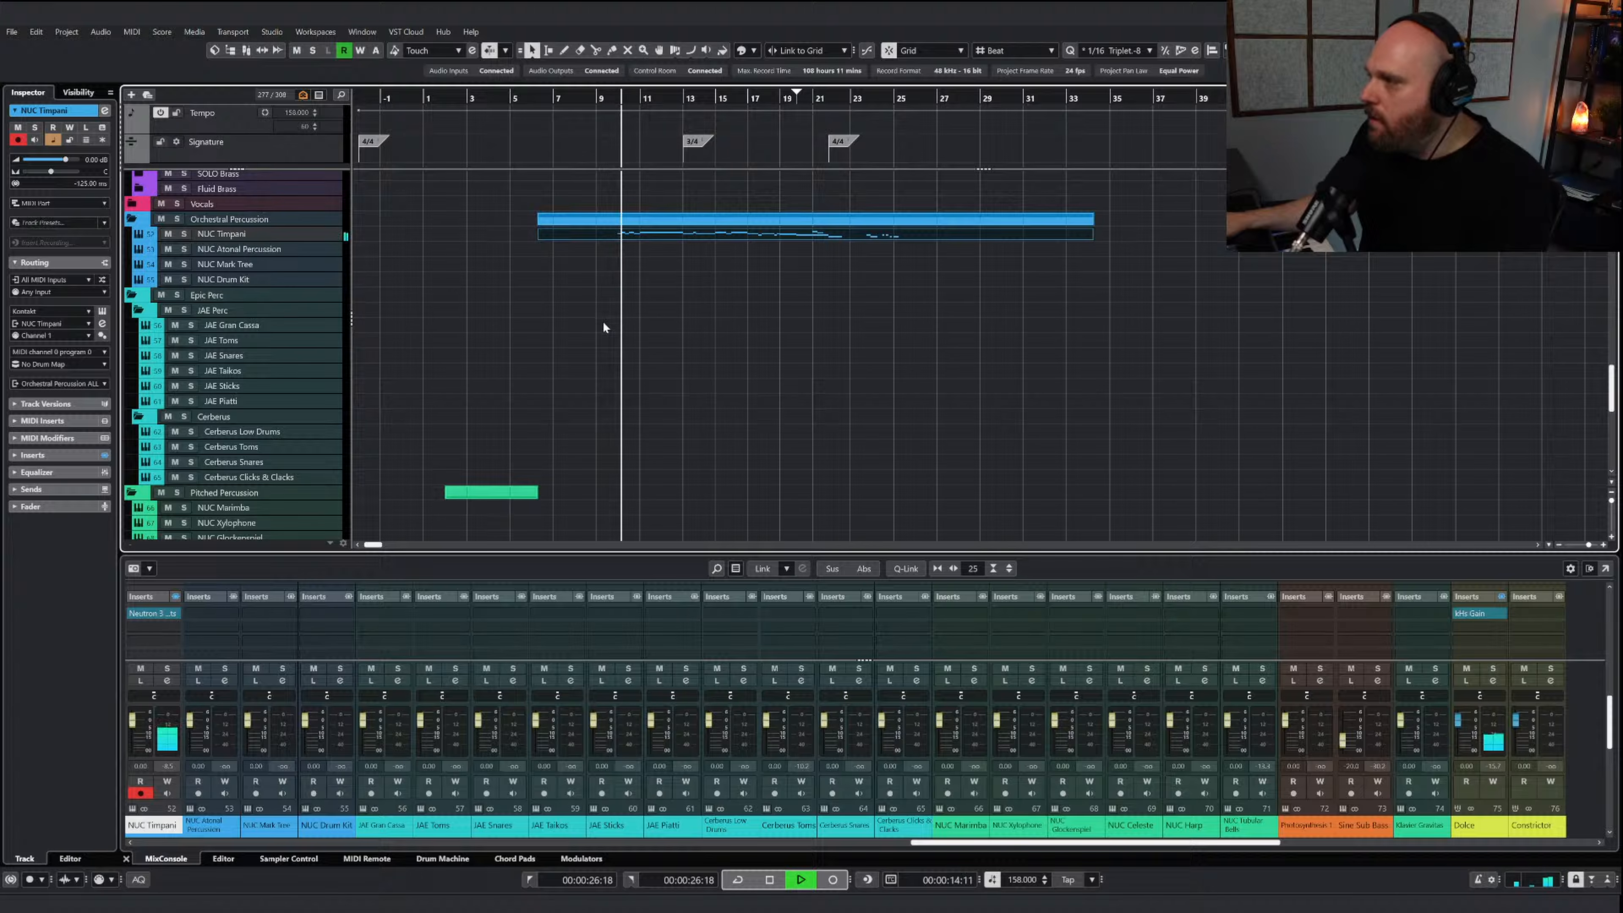
click(131, 721)
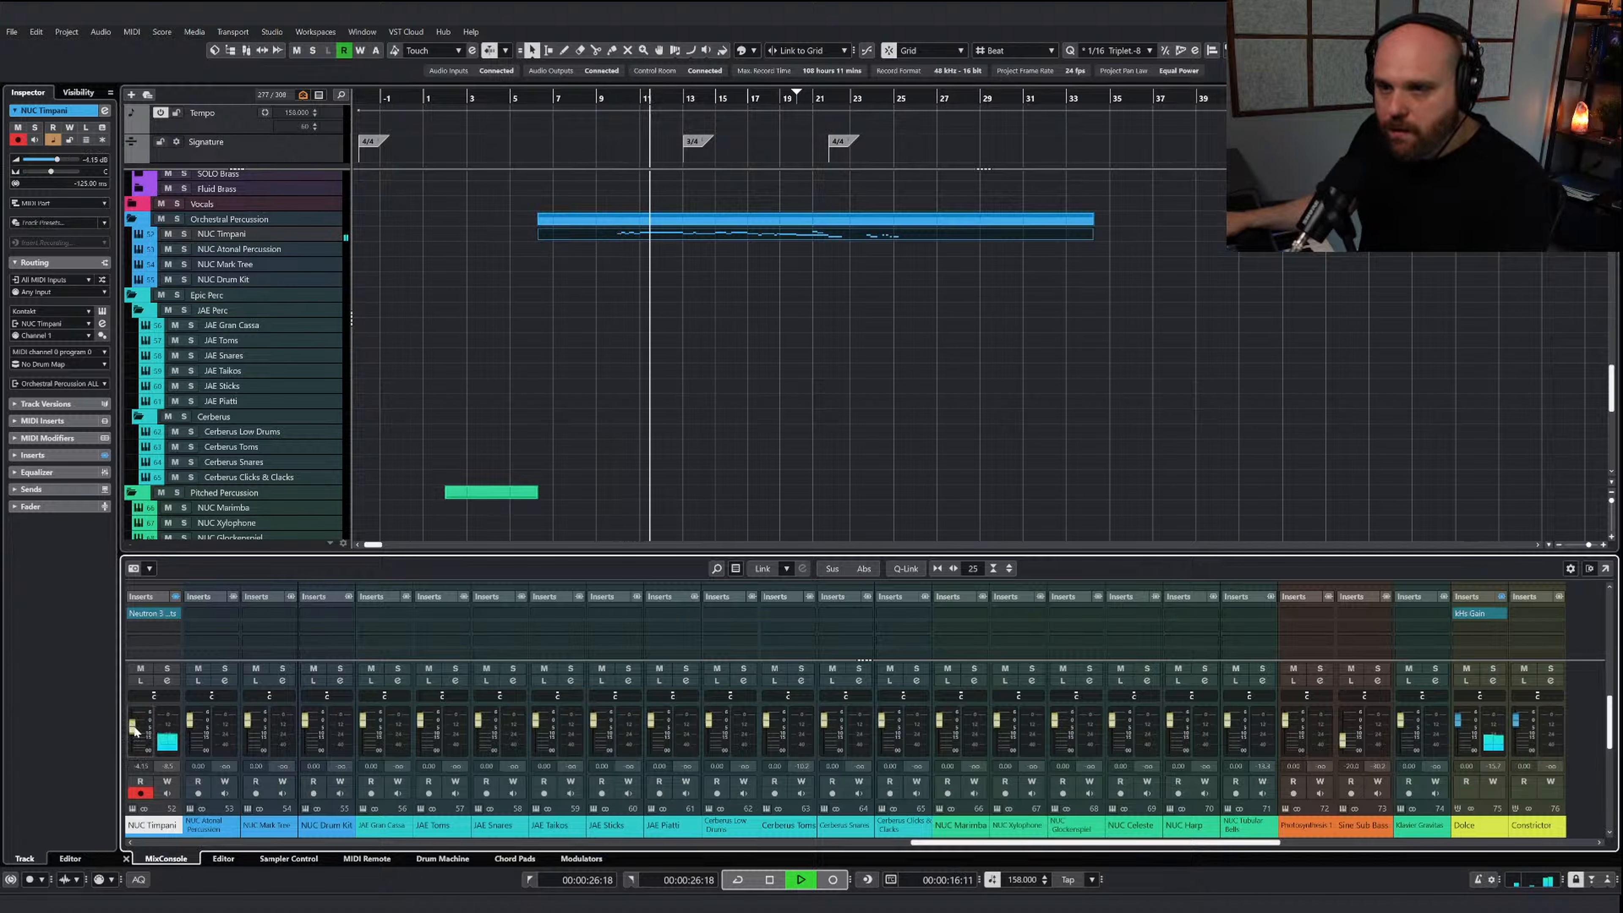
Redraw the timpani velocities from bar 10 to about bar 16 with stronger accents and softer notes in between
double_click(698, 236)
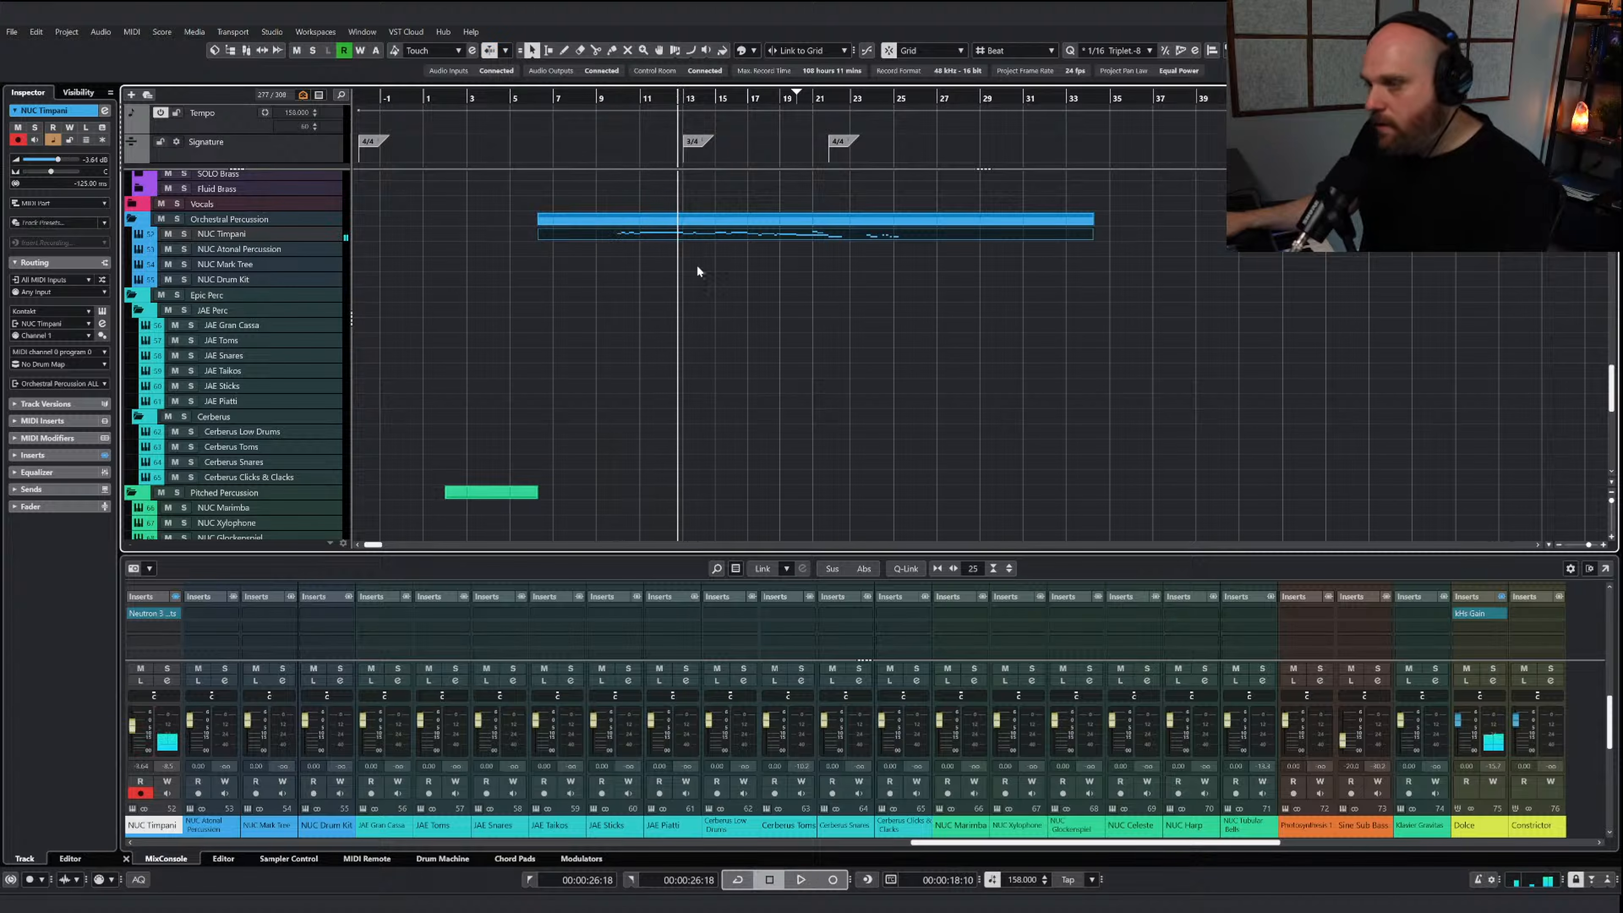
click(735, 383)
key(h)
key(h)
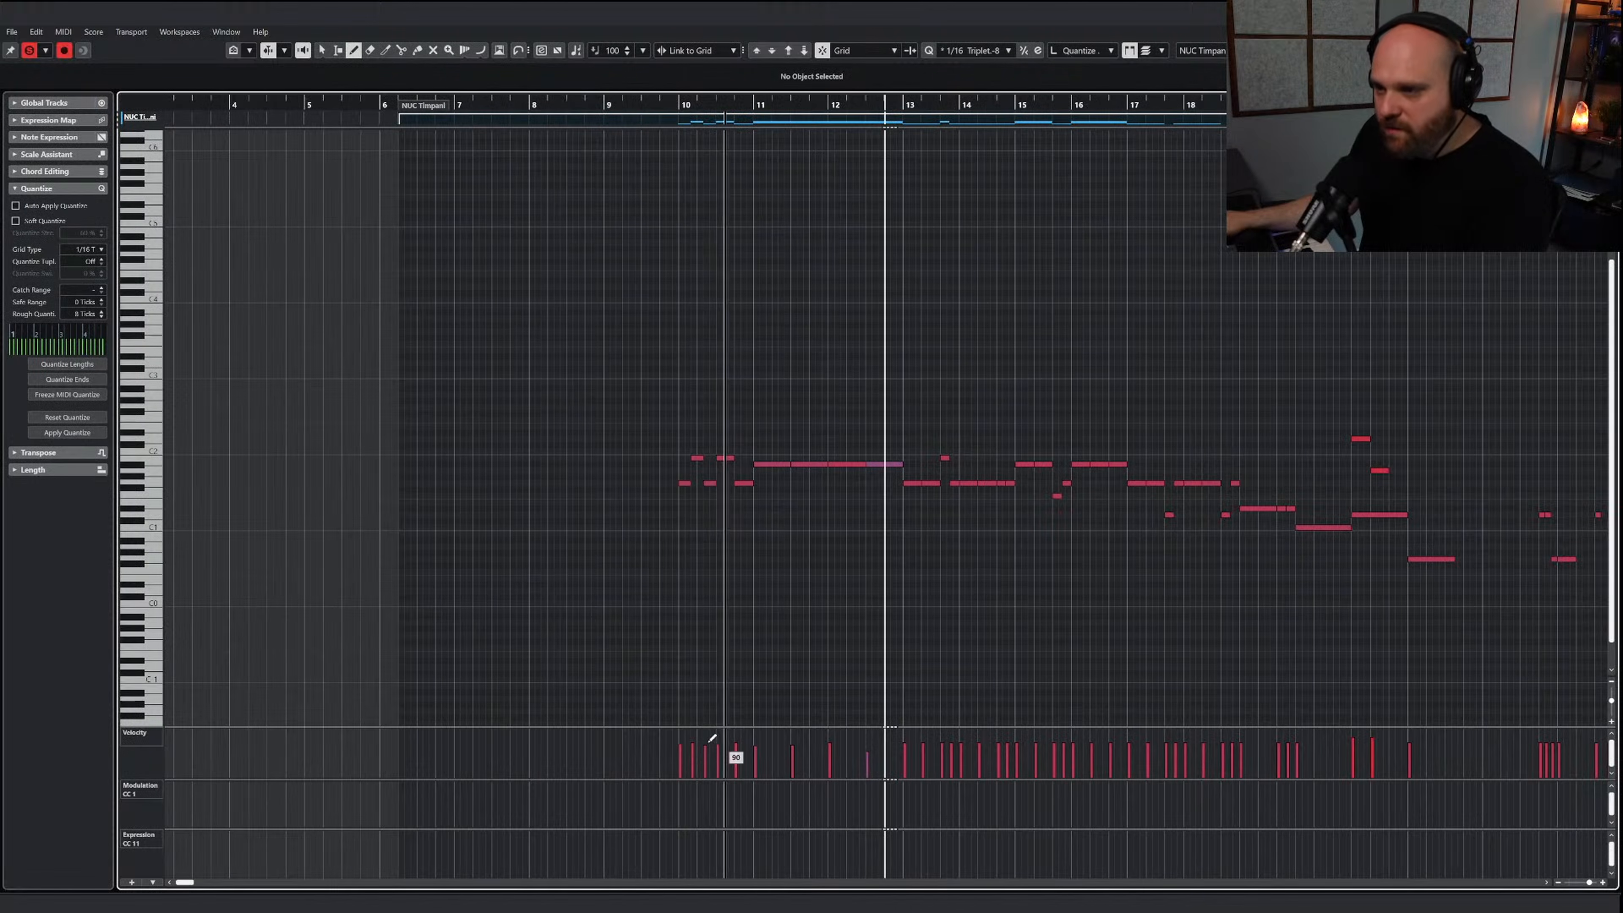
drag(684, 740, 1075, 736)
right_click(1017, 616)
click(1018, 617)
key(space)
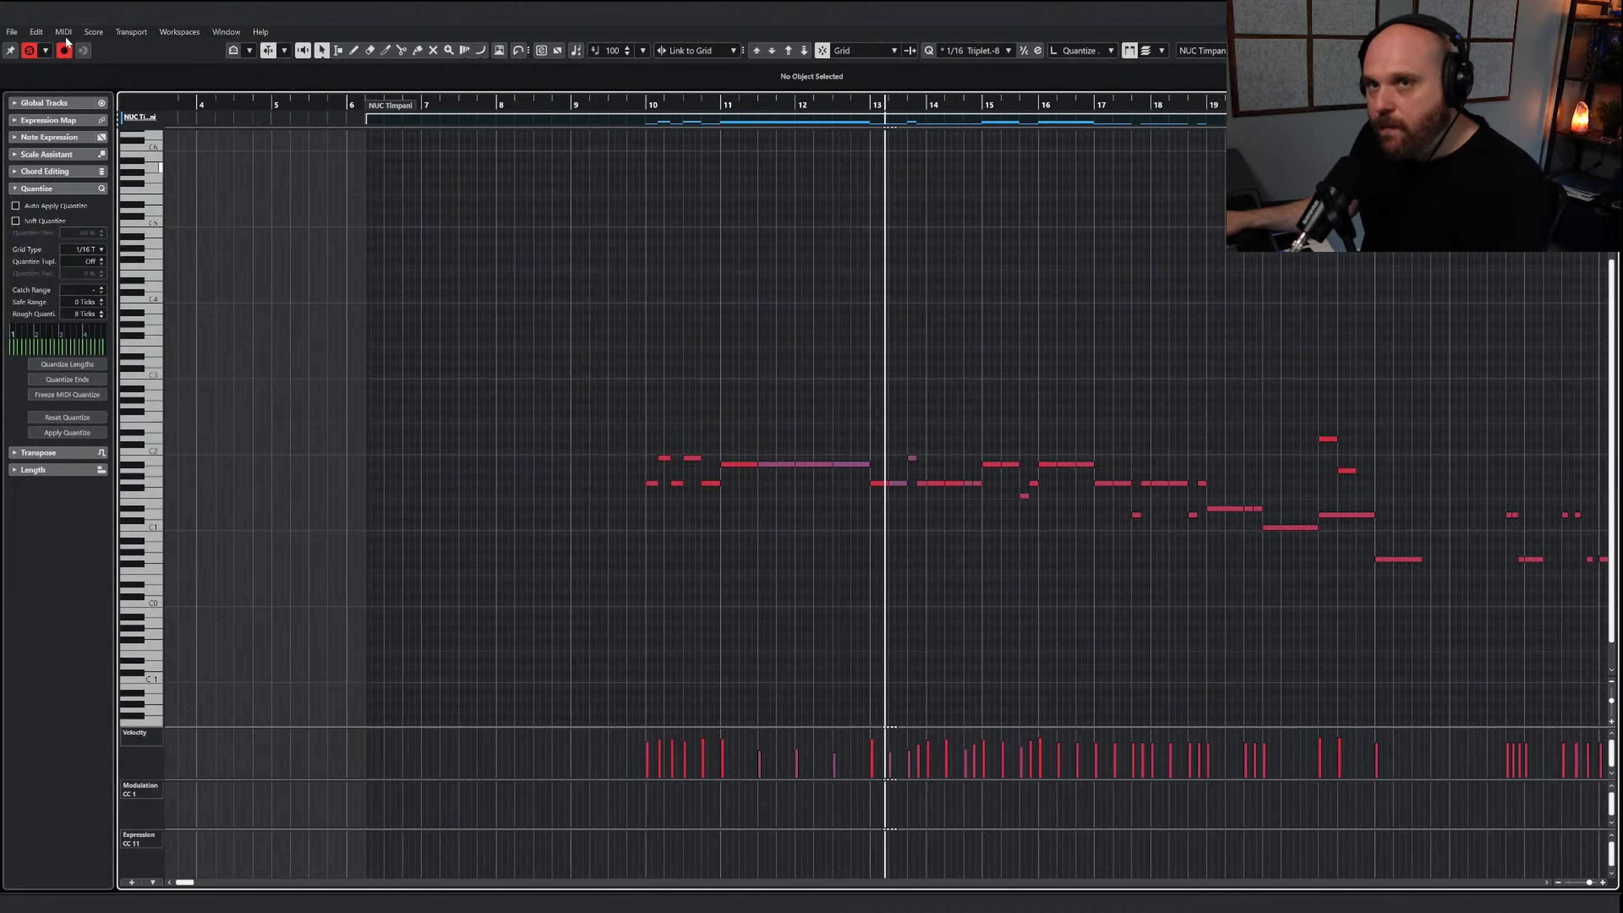
Replay the timpani part from just before bar 10 and switch to the Draw tool for further velocity edits
key(space)
click(625, 104)
key(space)
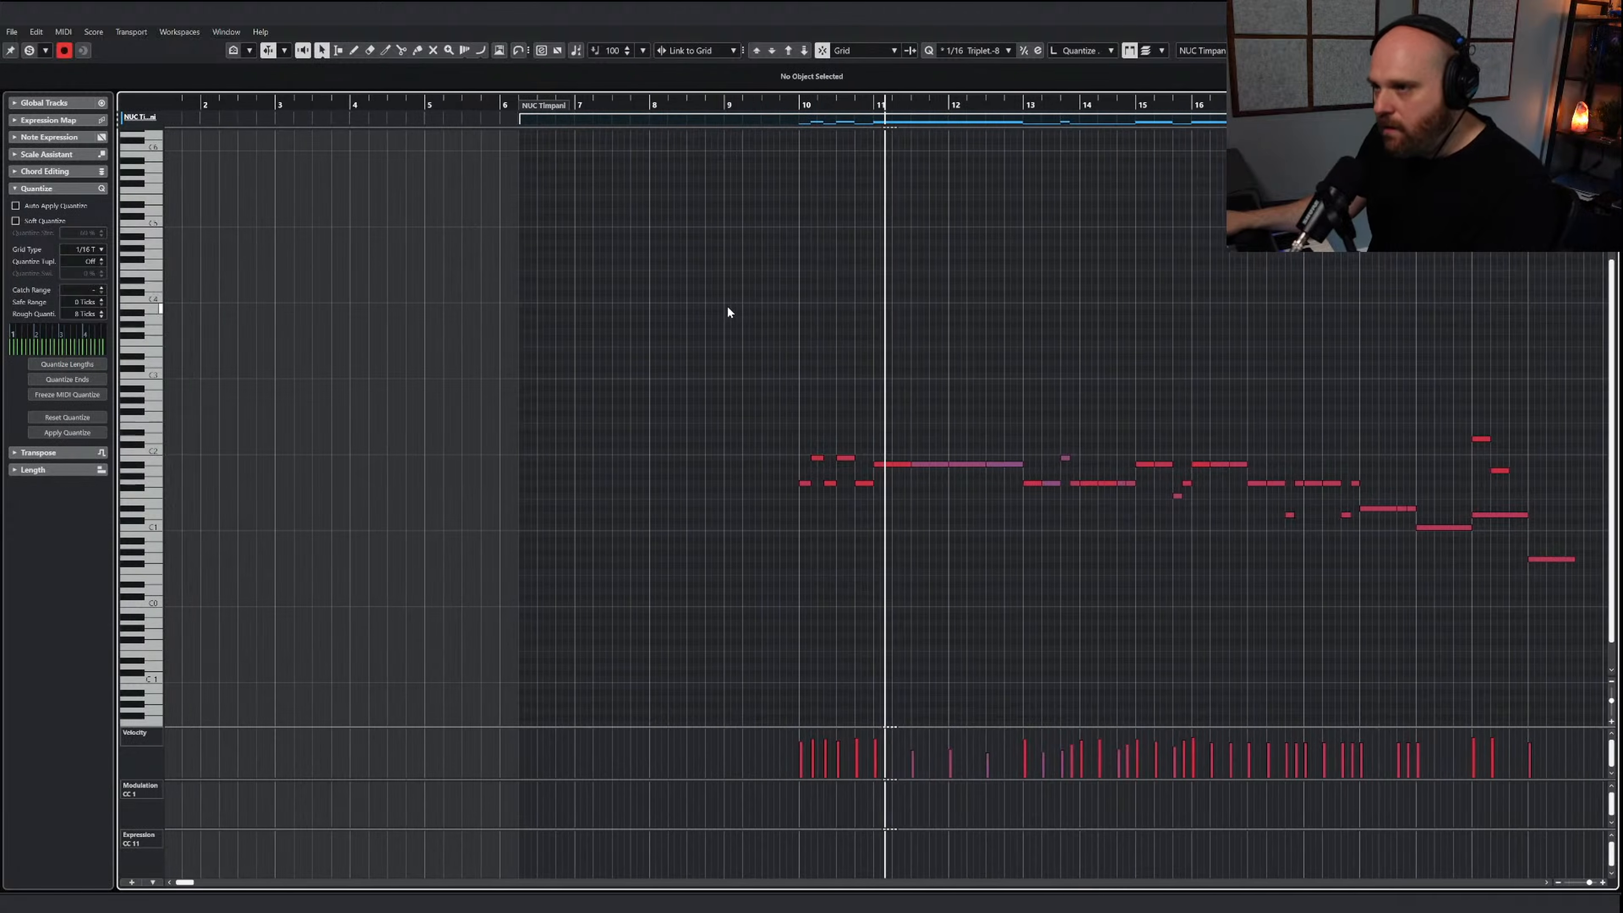
right_click(778, 370)
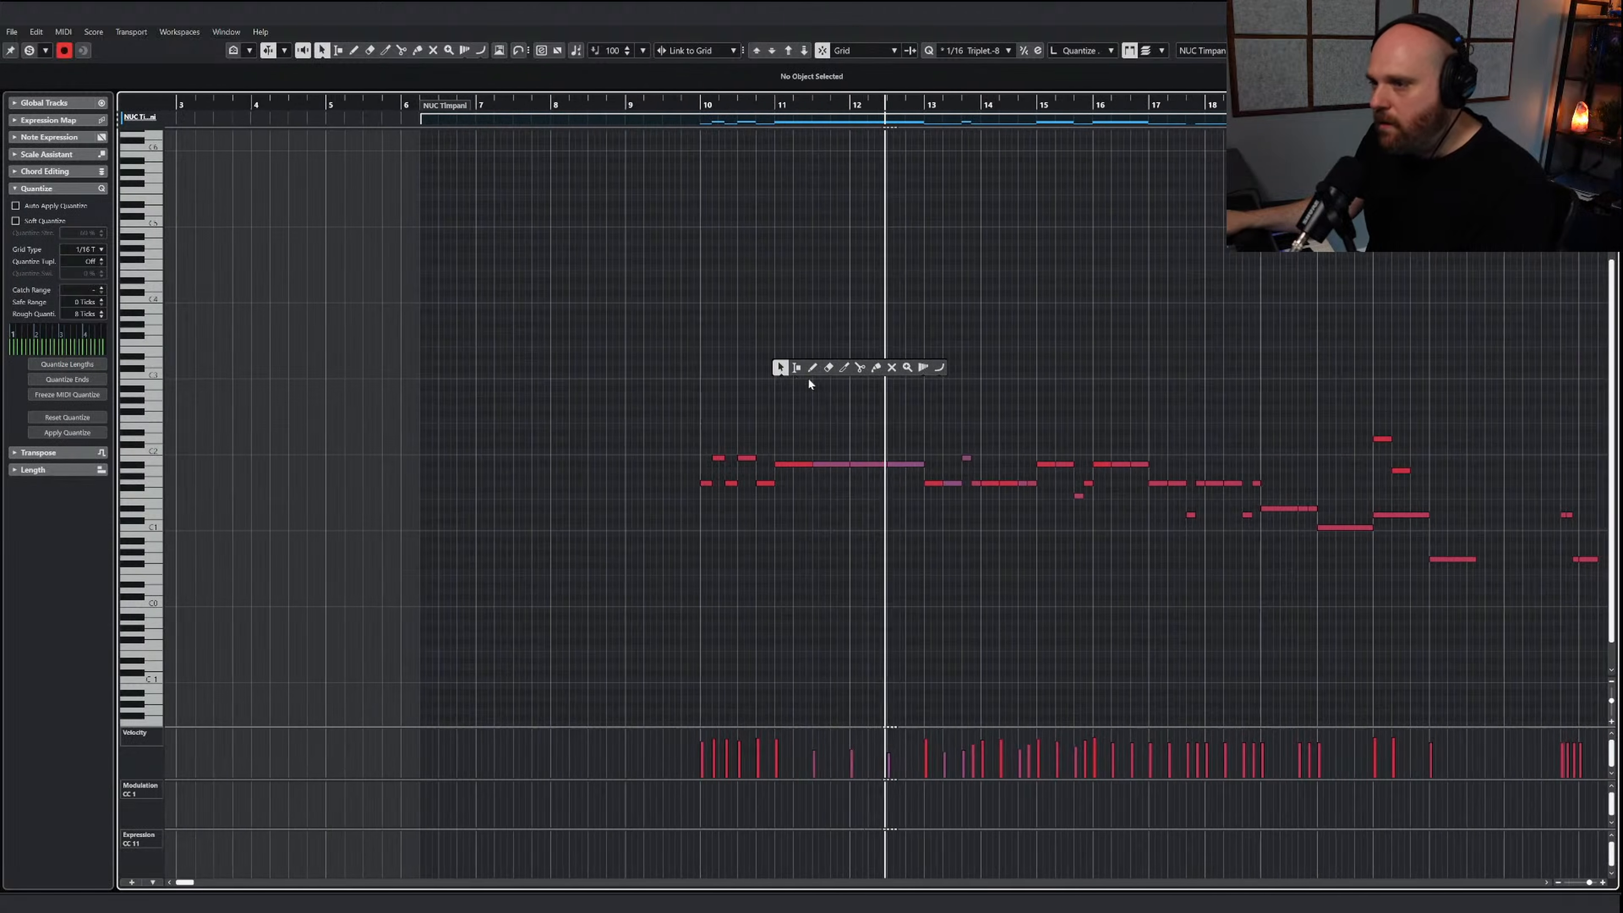
click(807, 373)
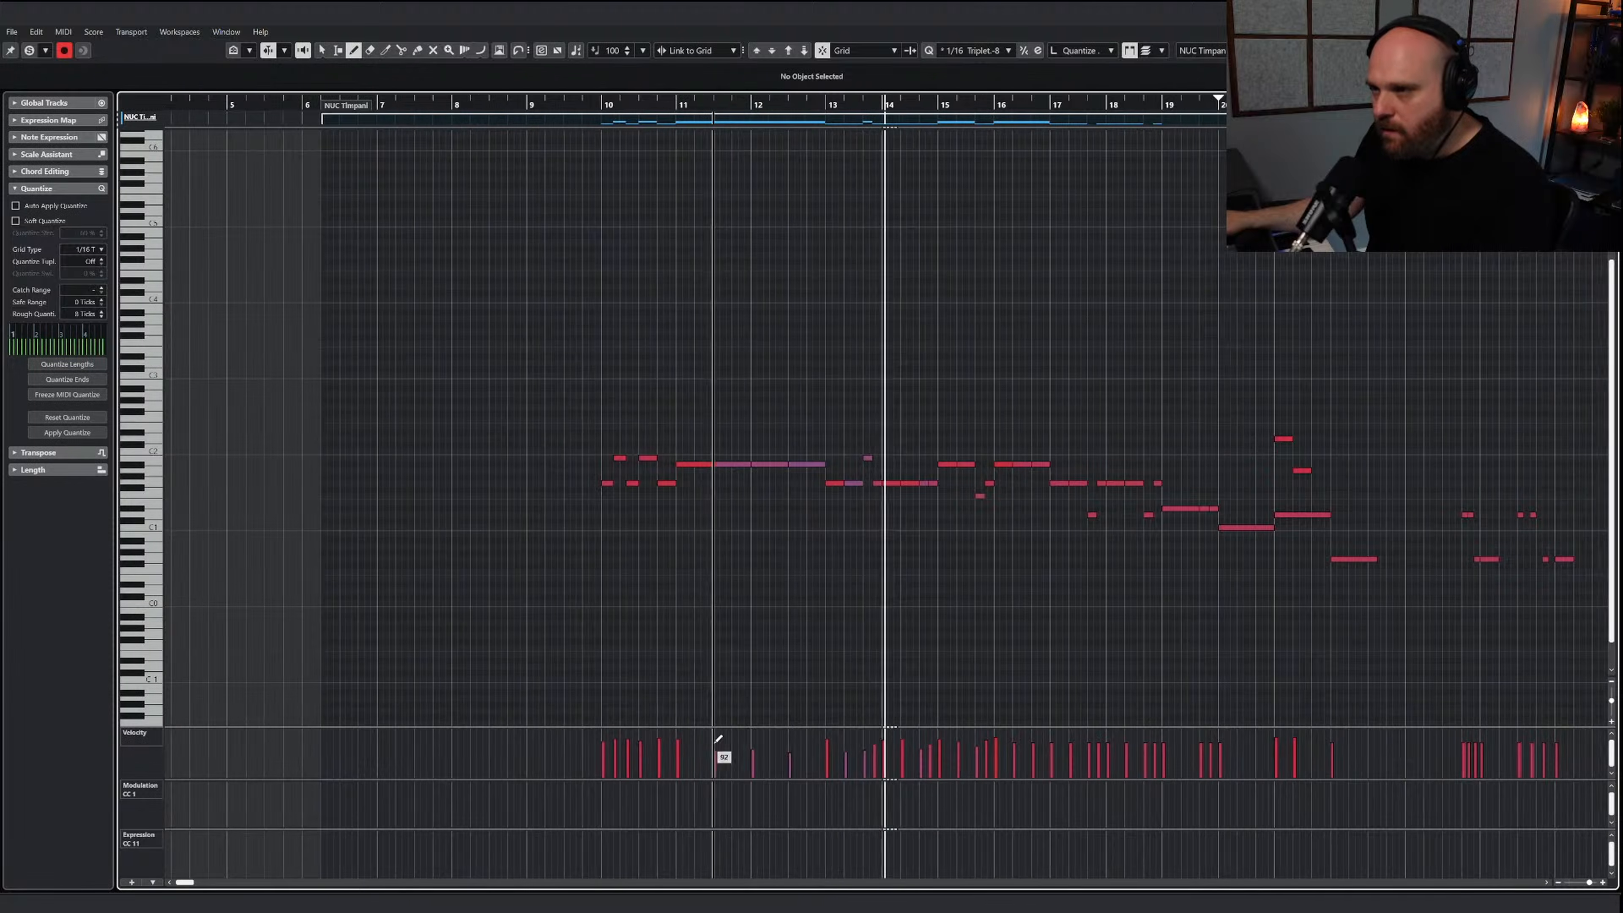
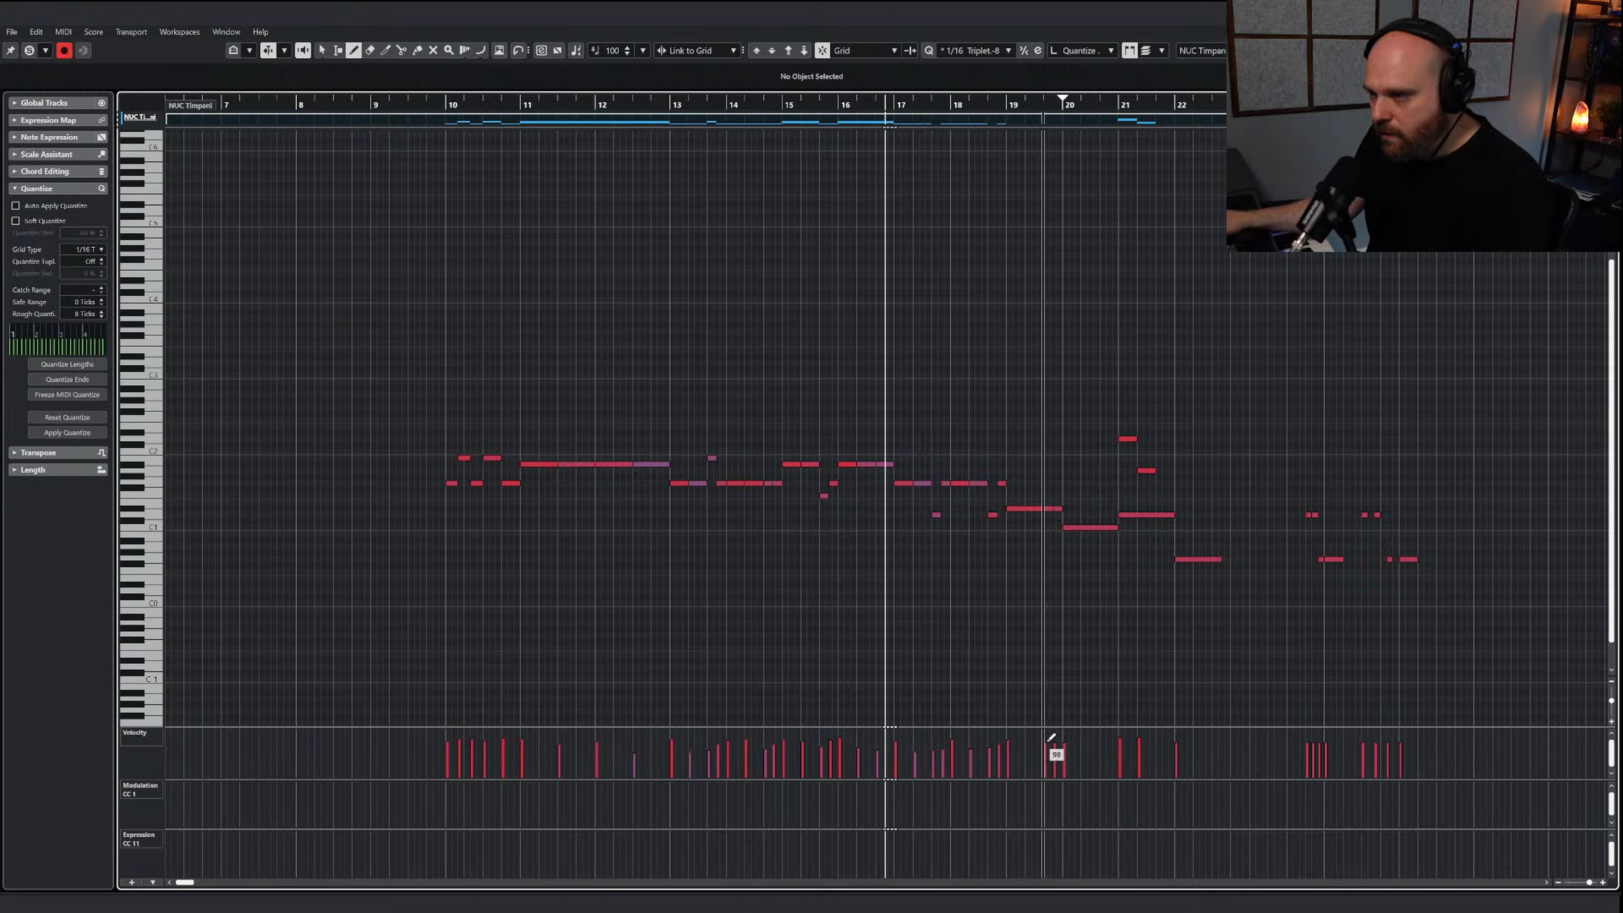
Redraw the timpani velocities just before bar 20 and play the part on from about bar 17
click(1064, 740)
key(space)
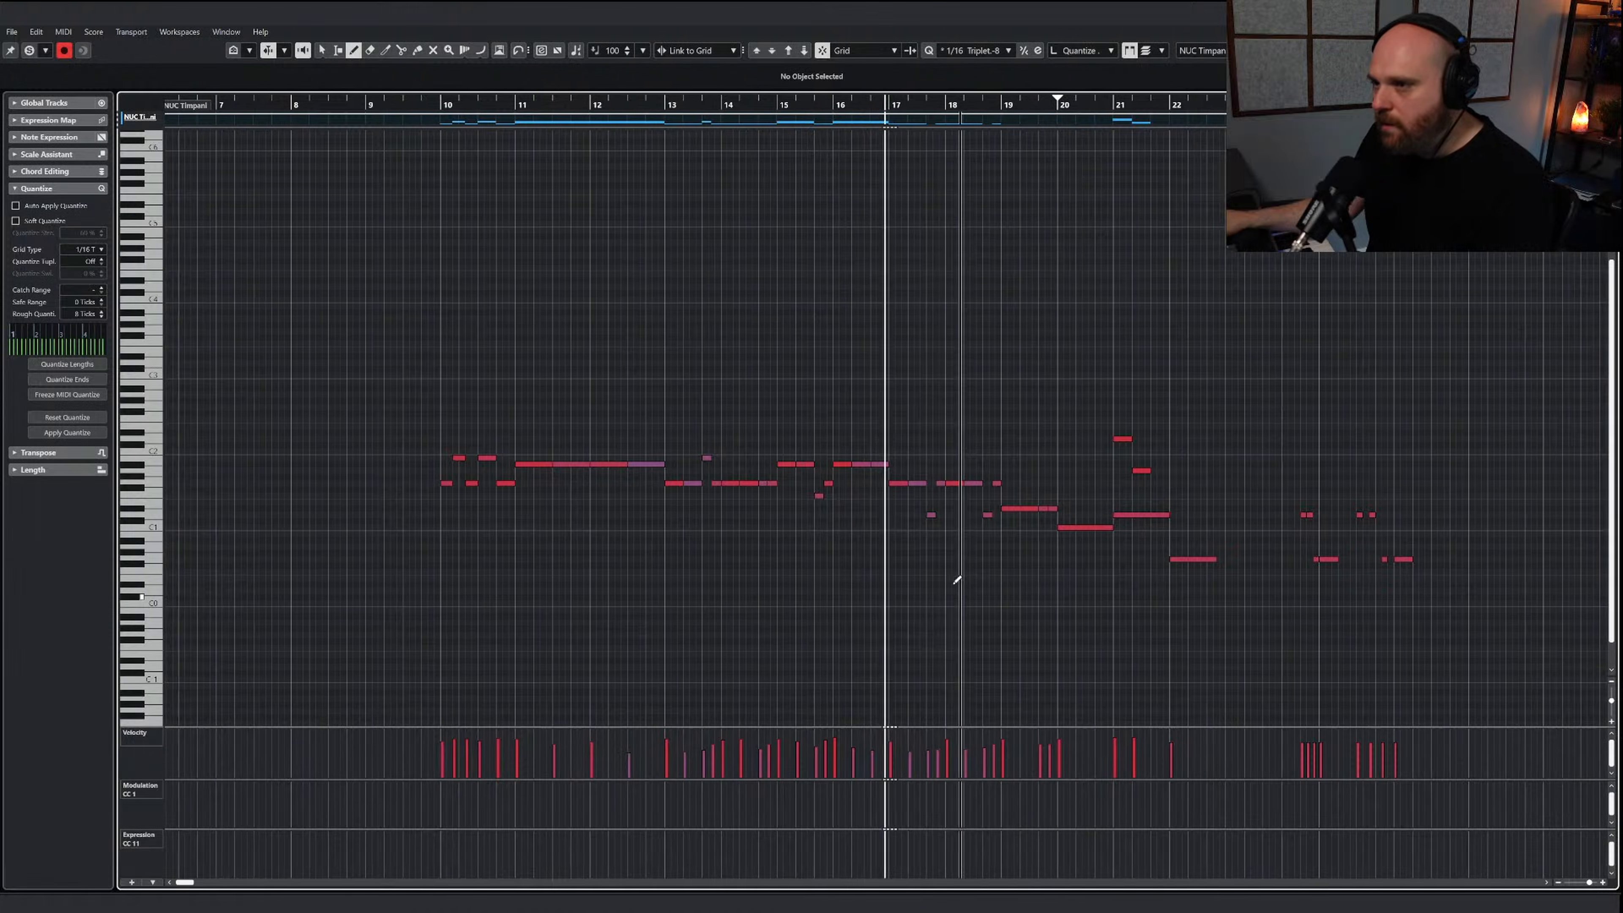
key(1)
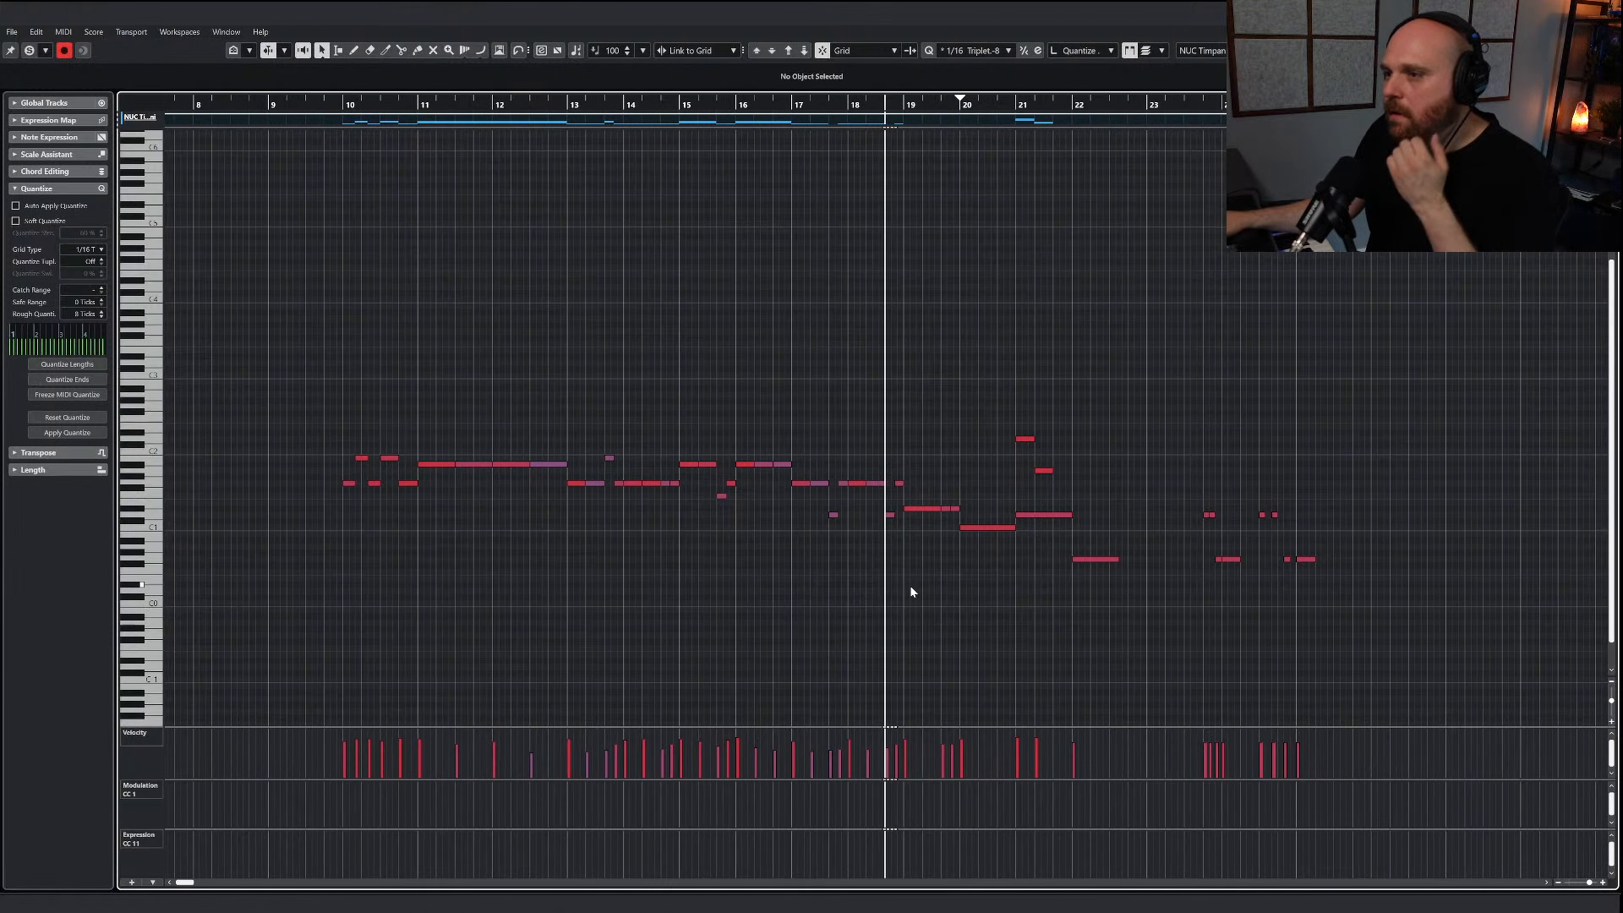
Mute the two upper timpani notes in bar 21
right_click(903, 599)
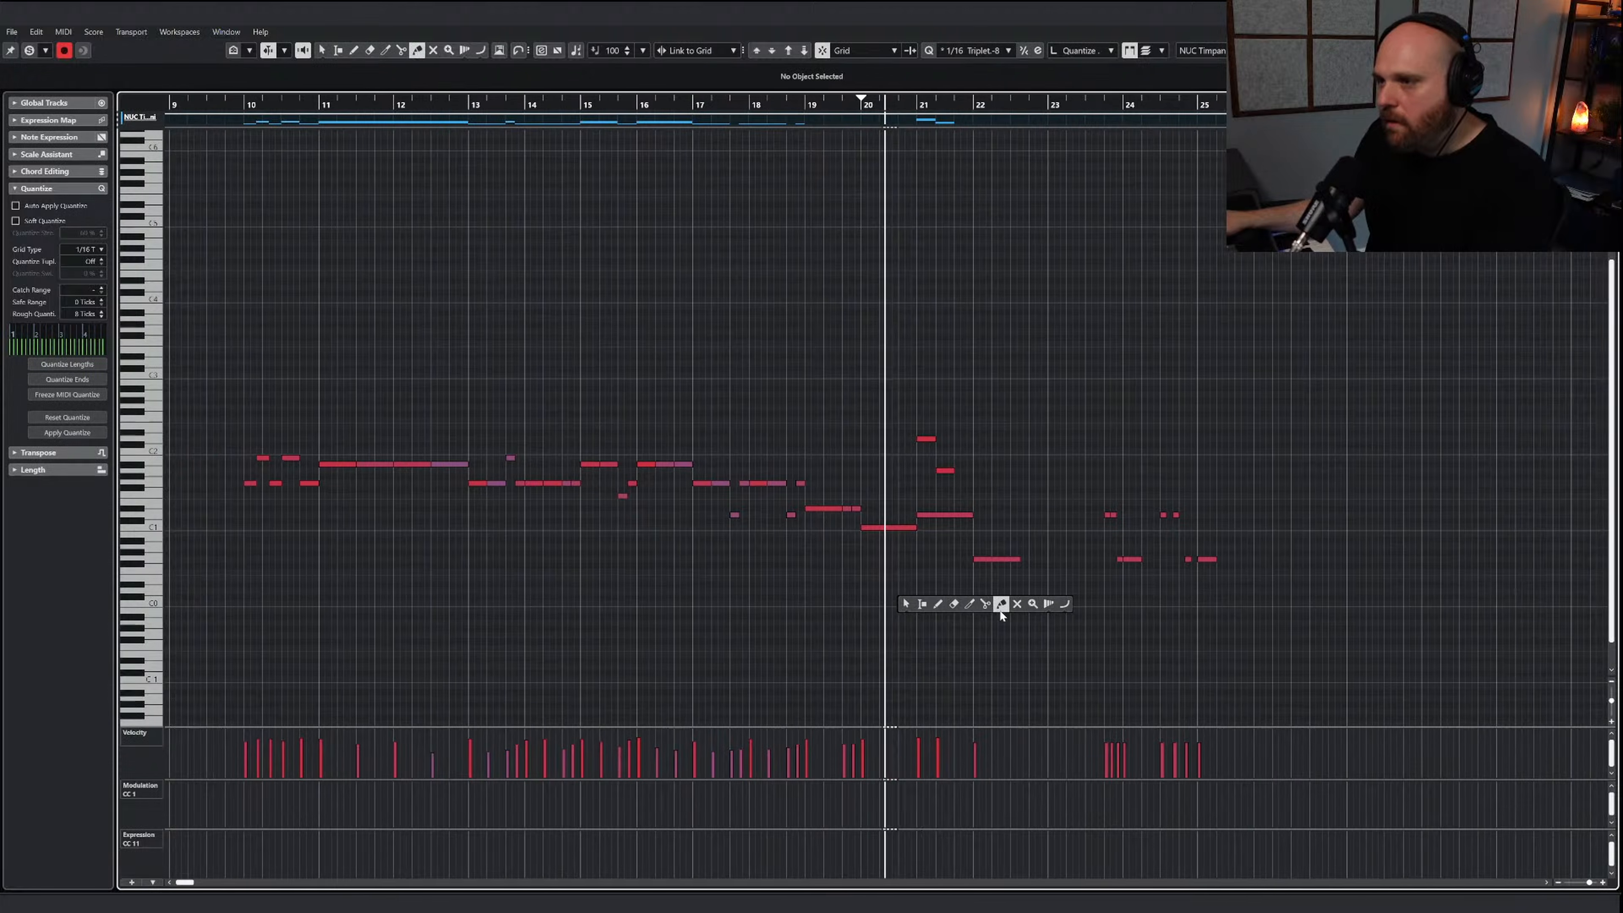
click(1003, 601)
drag(896, 453, 910, 474)
key(1)
key(space)
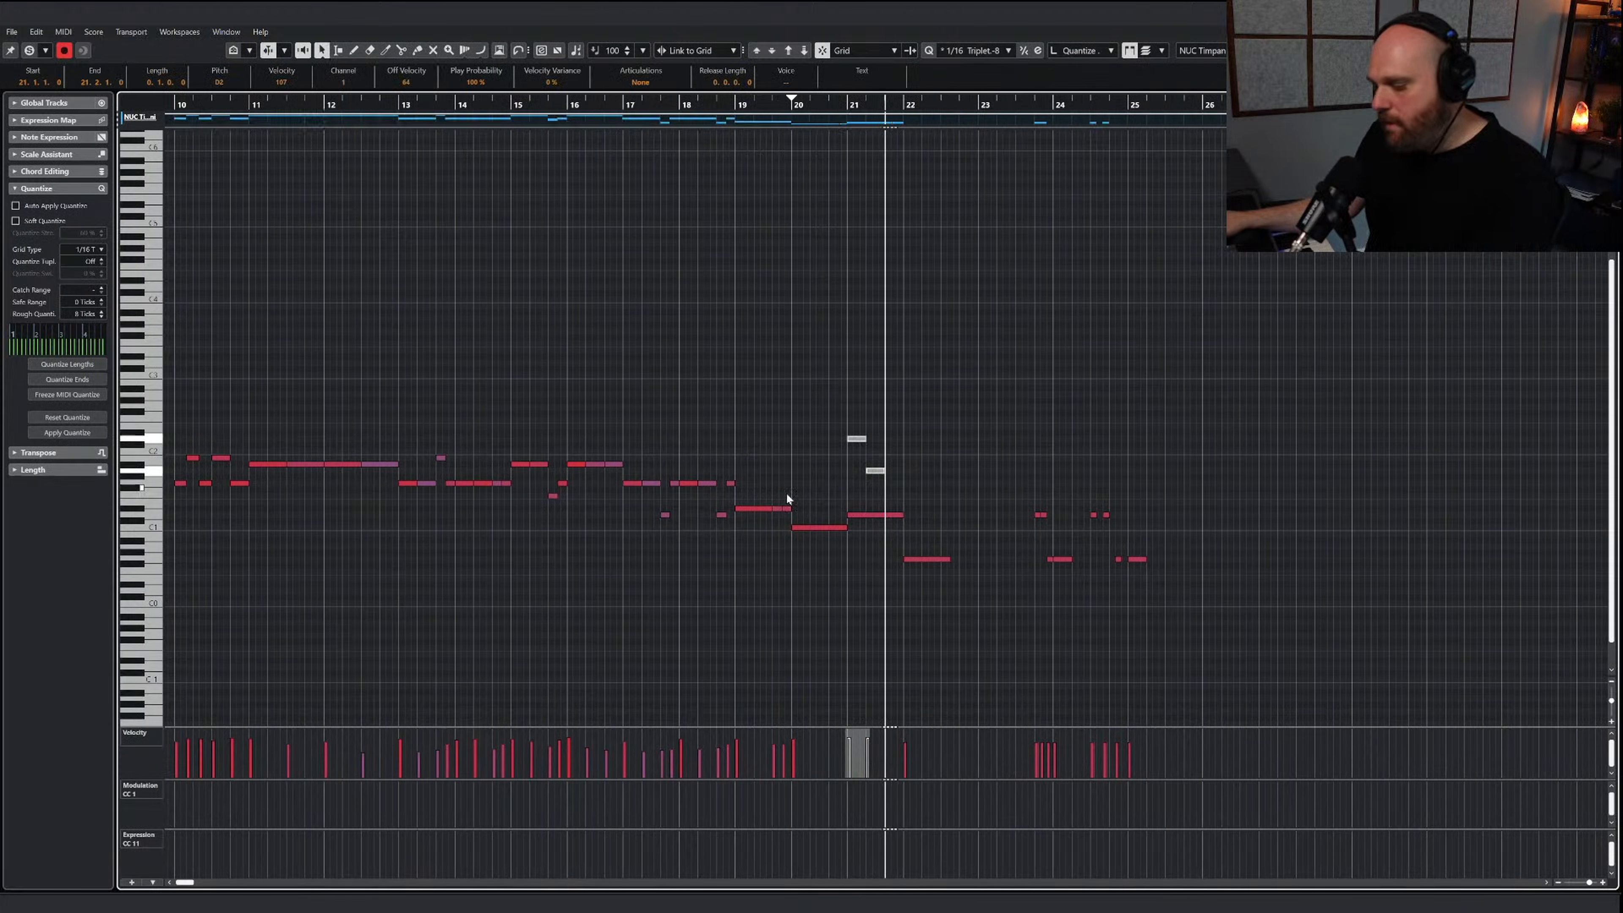
key(g)
key(g)
Show the Nucleus timpani instrument and draw a long C-1 keyswitch note for Hit from bar 9 into bar 21
right_click(594, 525)
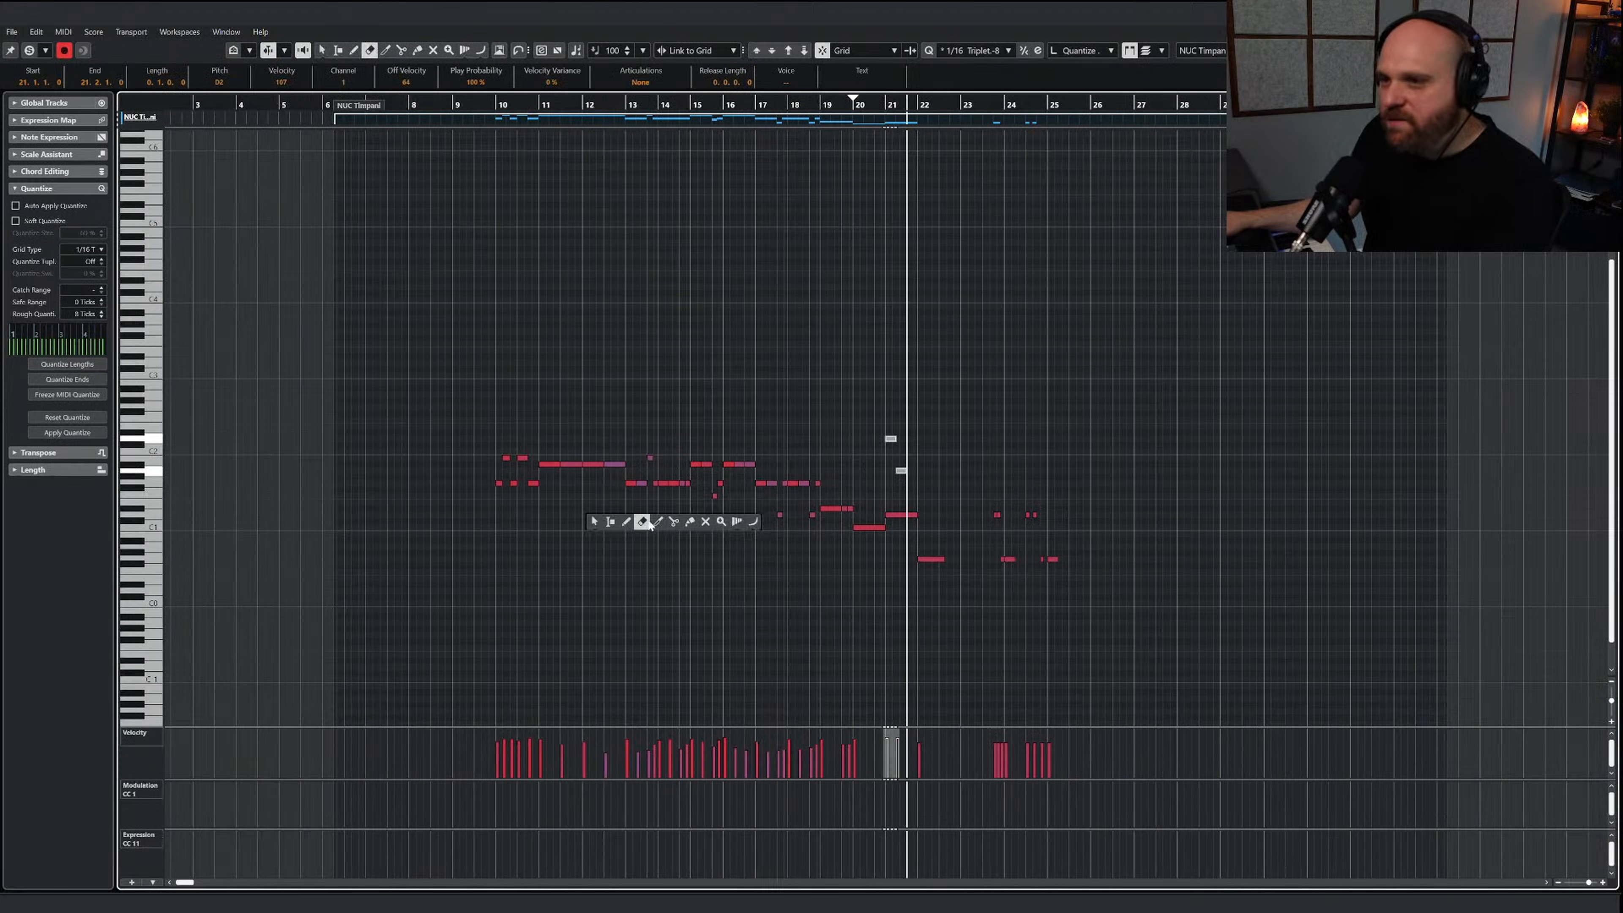
key(e)
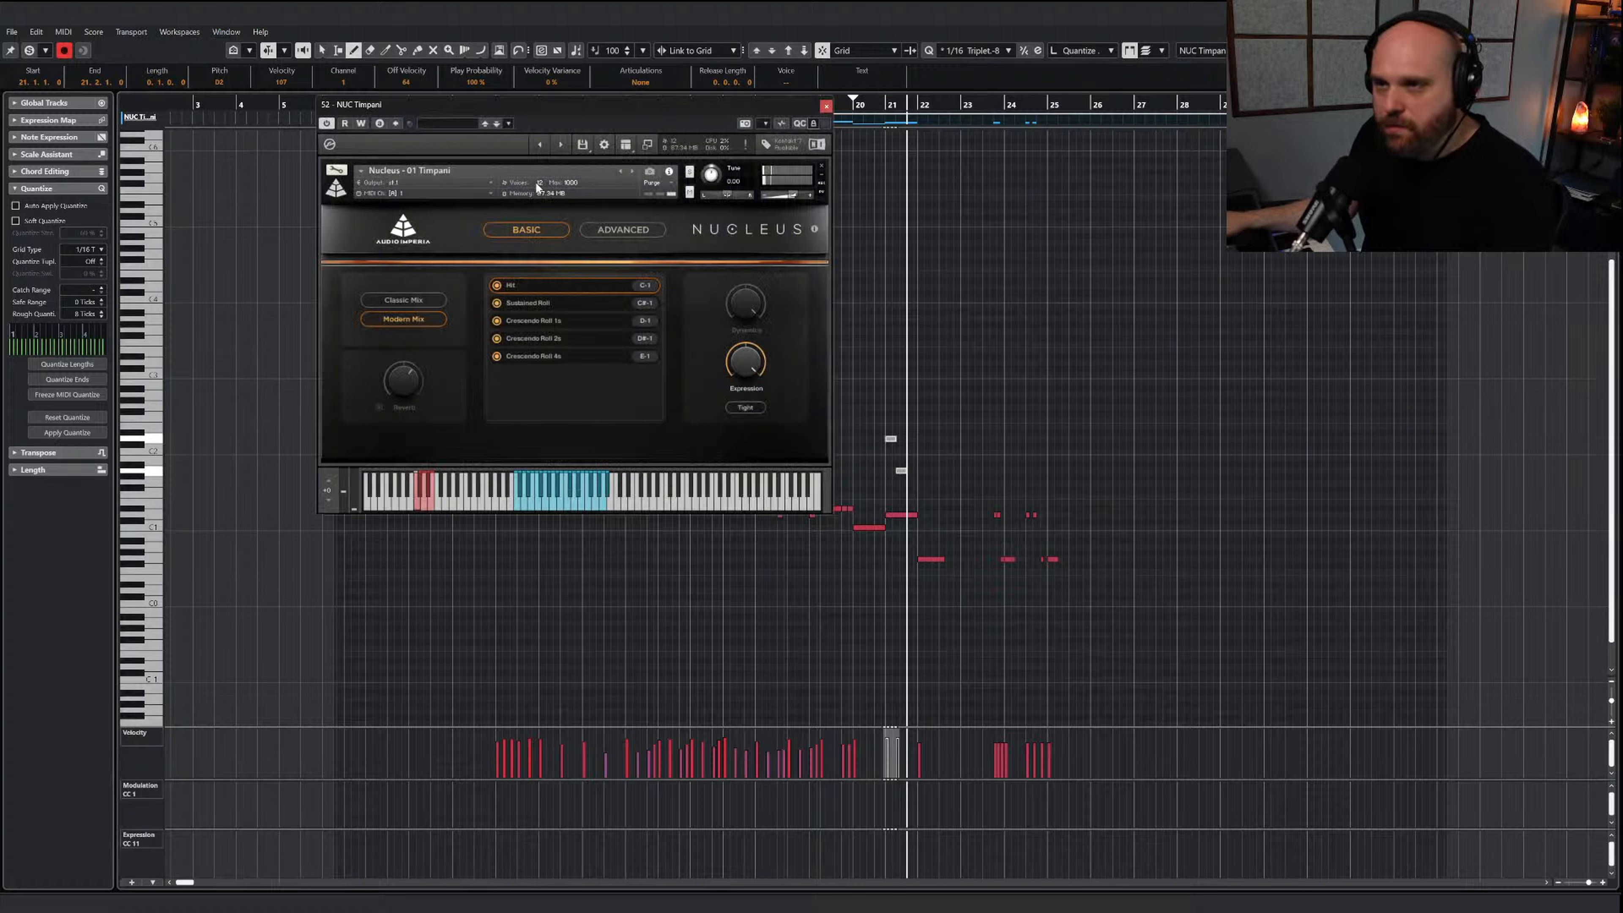
drag(553, 106, 934, 104)
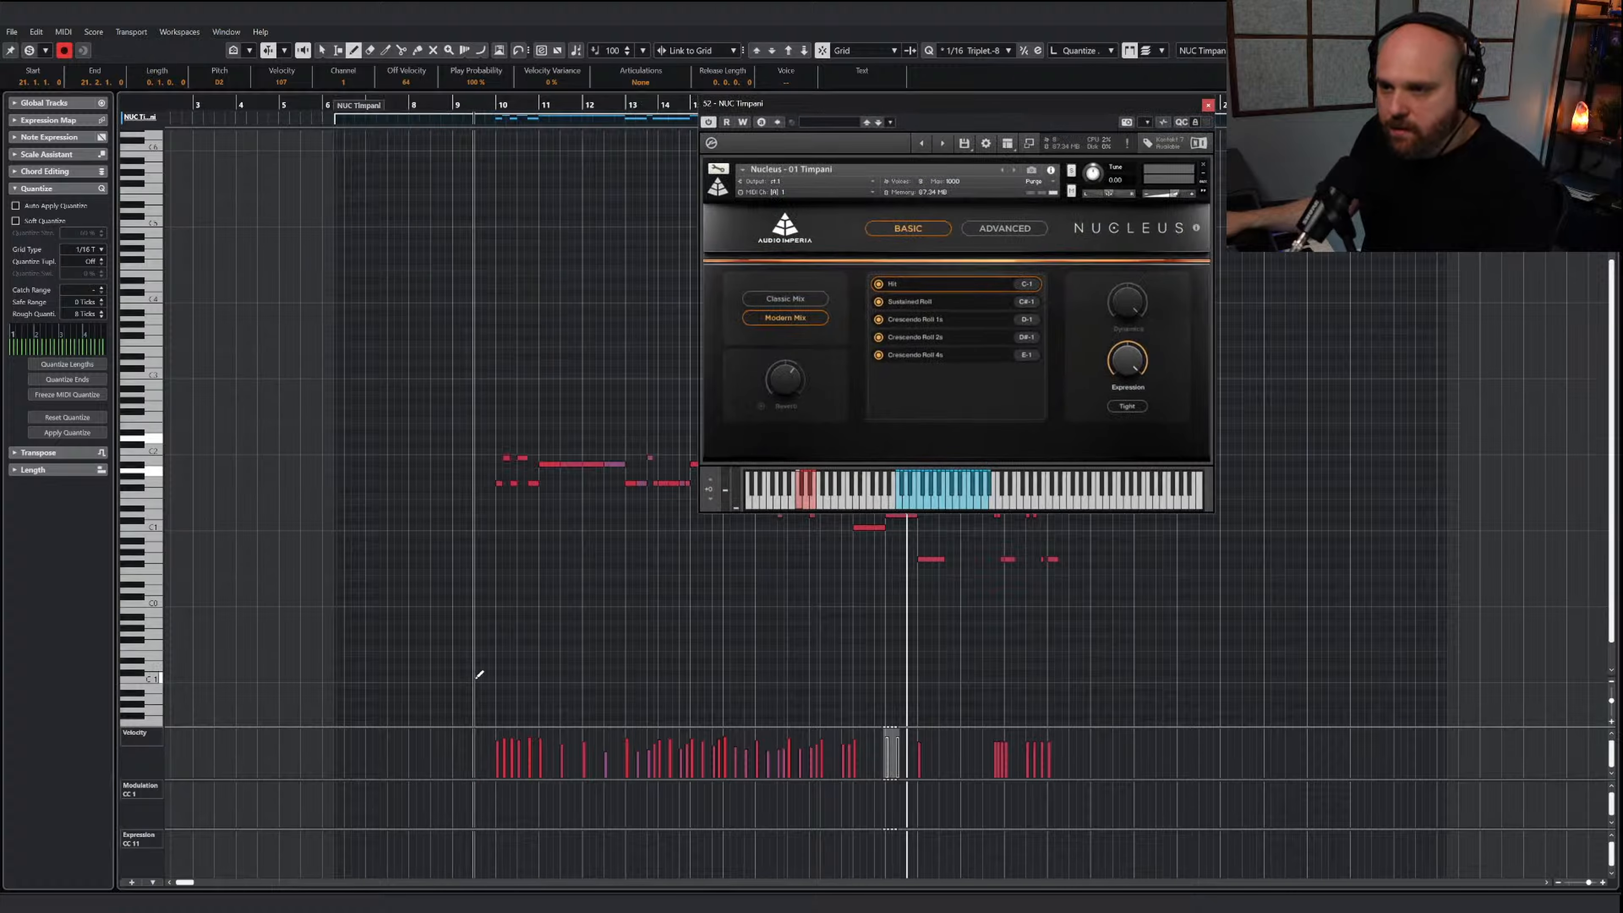
drag(474, 678, 827, 667)
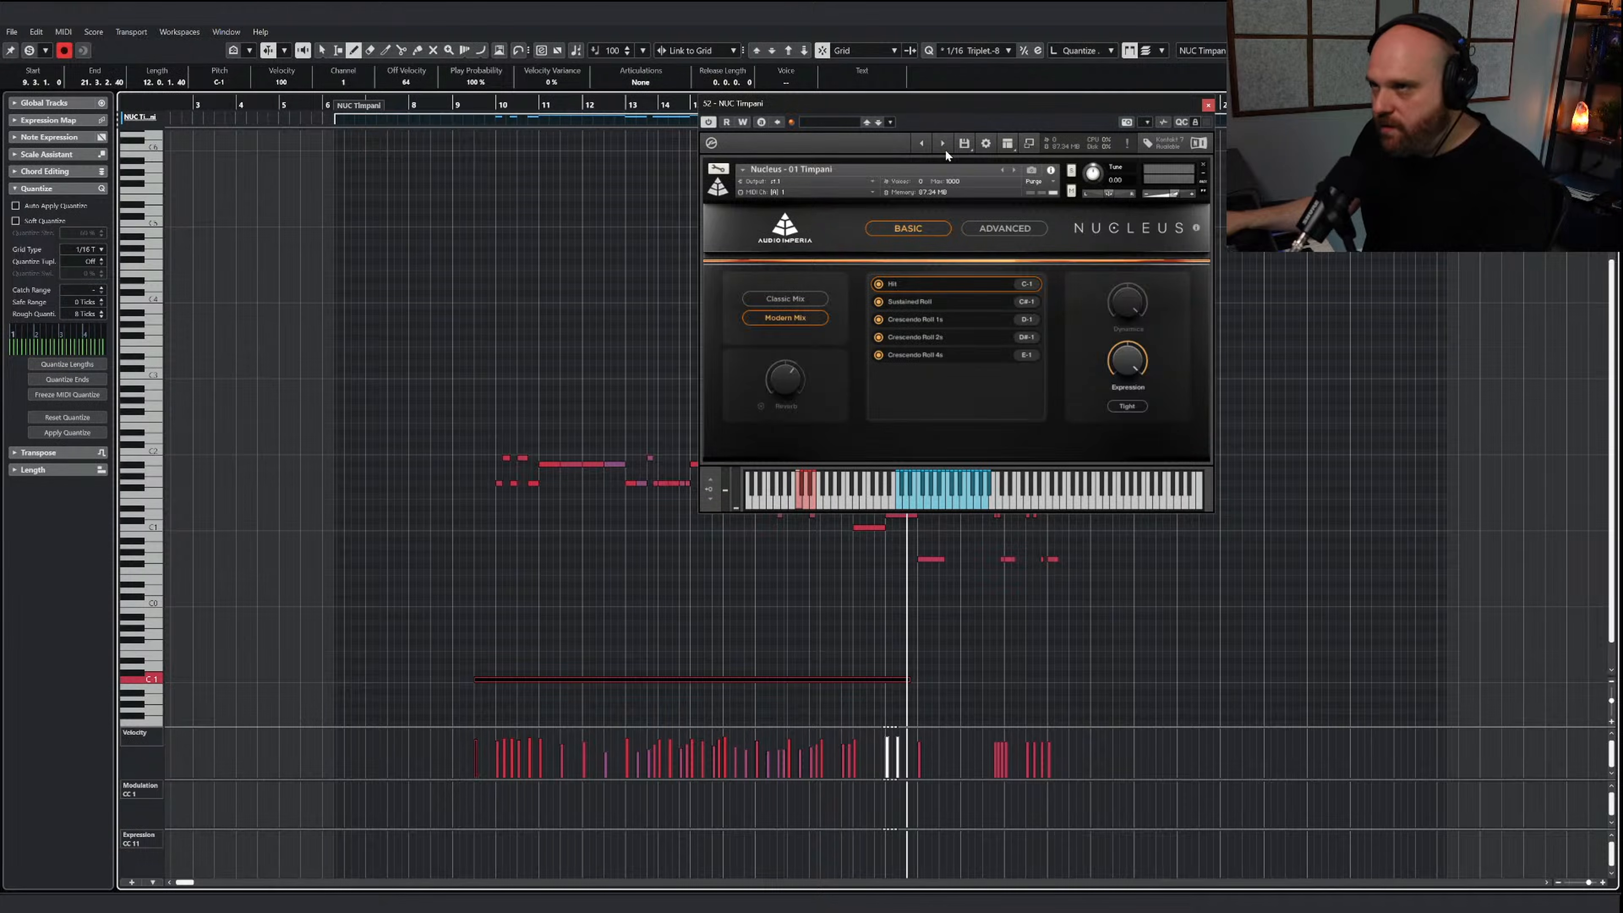
Add a C#-1 Sustained Roll keyswitch beneath the bar 21 note and shorten the C-1 keyswitch to end just before it
drag(909, 109, 396, 167)
key(1)
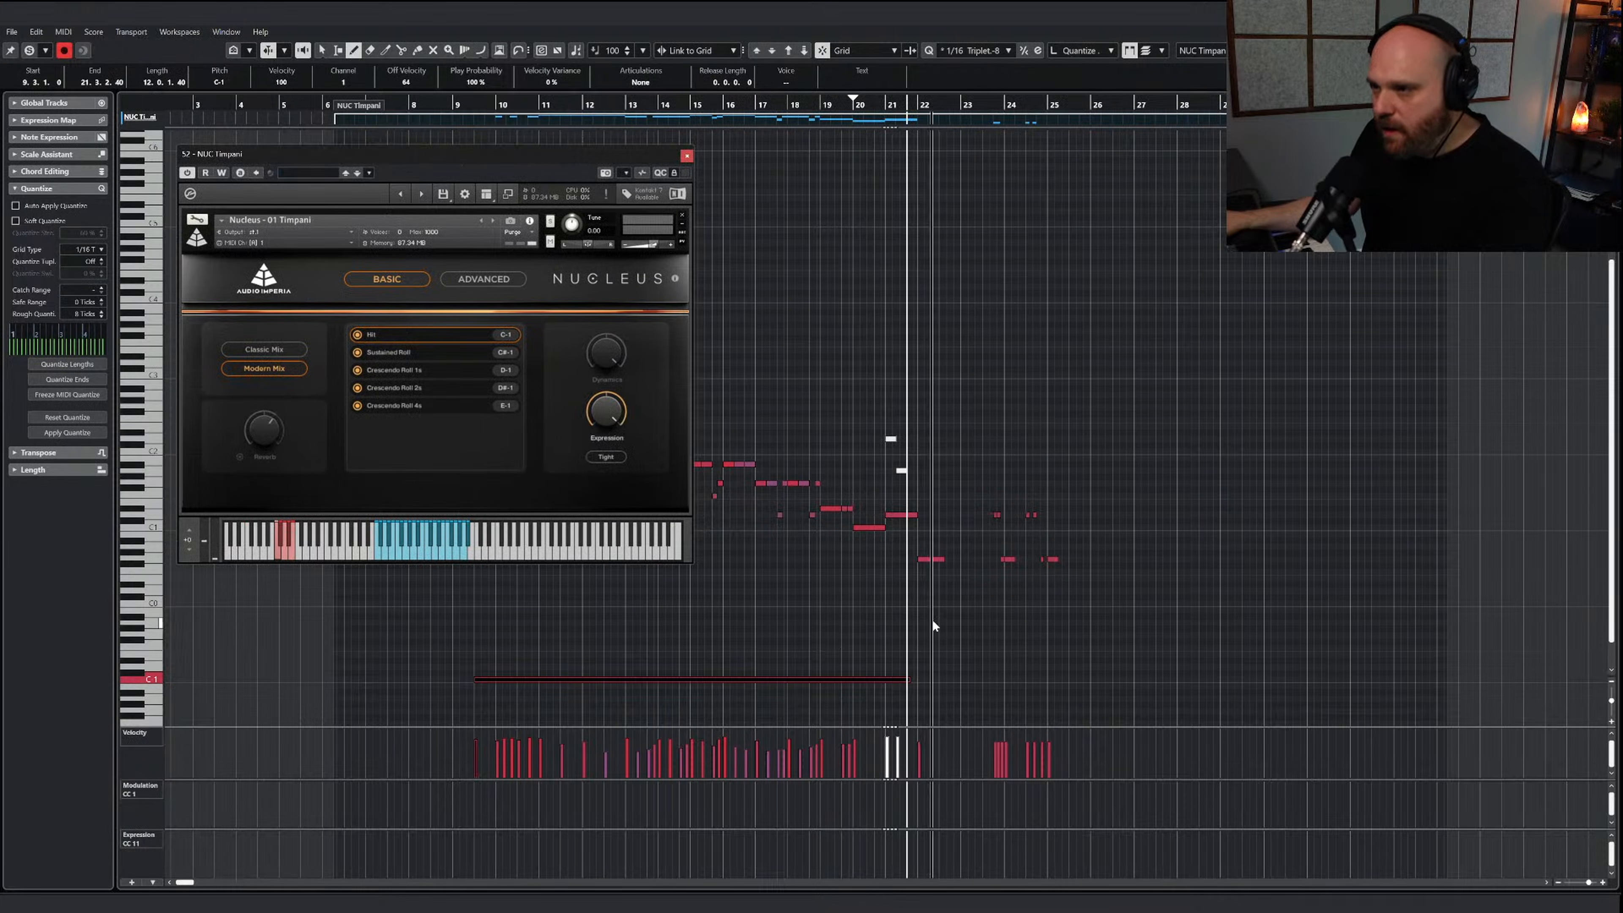
mouse_move(906, 680)
mouse_down()
mouse_move(878, 680)
mouse_move(906, 673)
mouse_up()
right_click(910, 683)
click(876, 677)
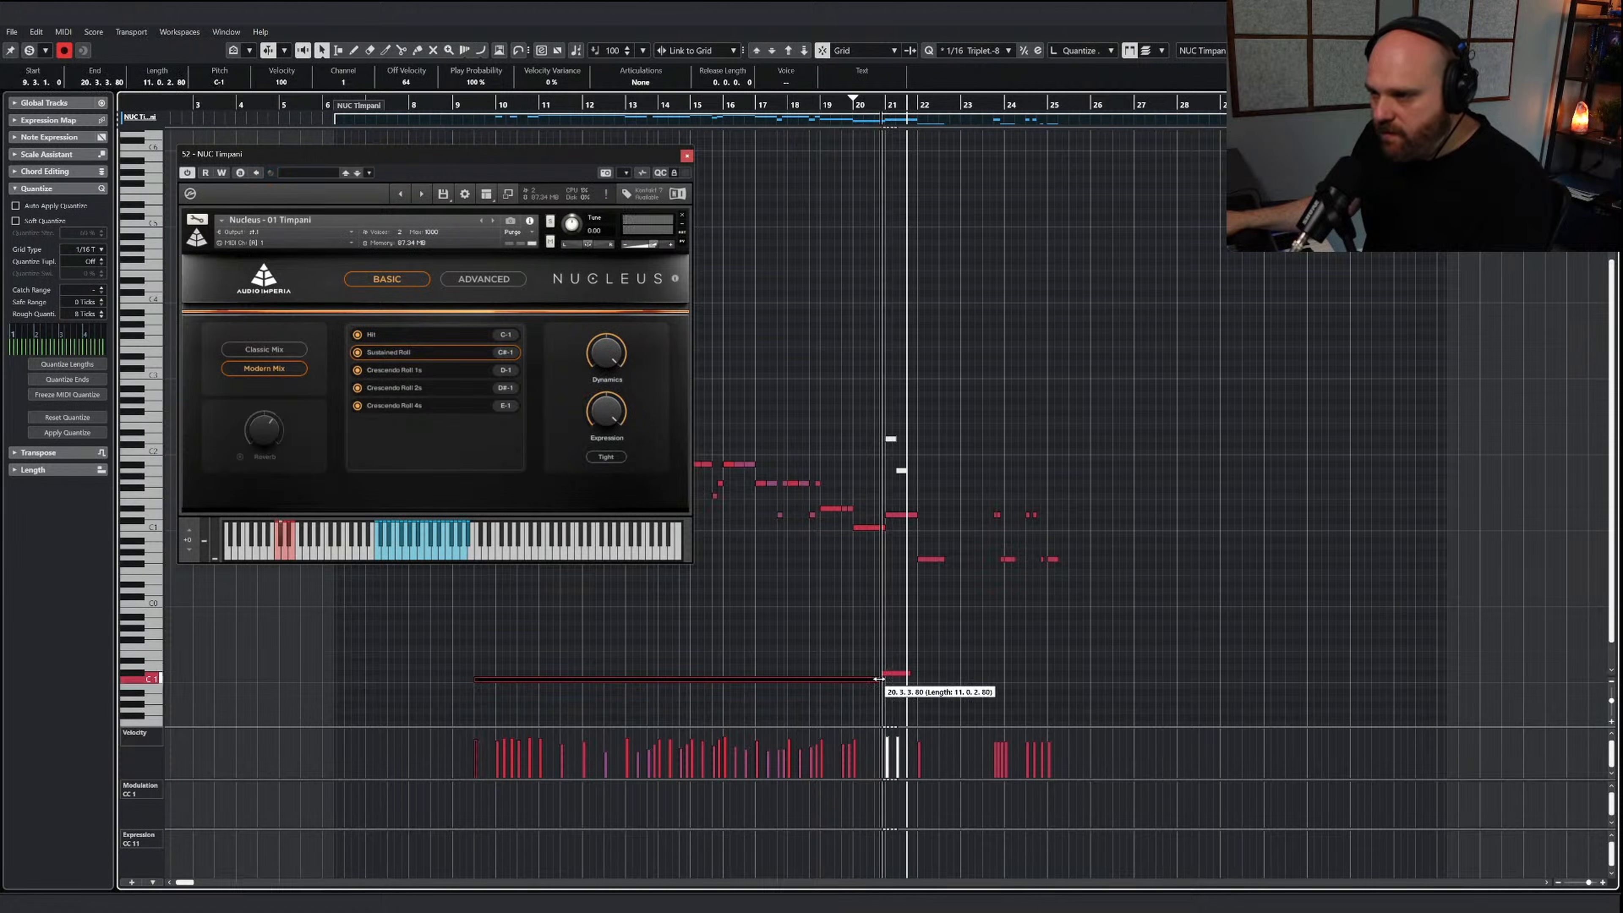
Draw a rising modulation curve from mid bar 20 to about bar 22, and audition the roll from about bar 18 with the instrument closed
right_click(888, 681)
click(1061, 711)
drag(875, 803, 917, 782)
click(794, 104)
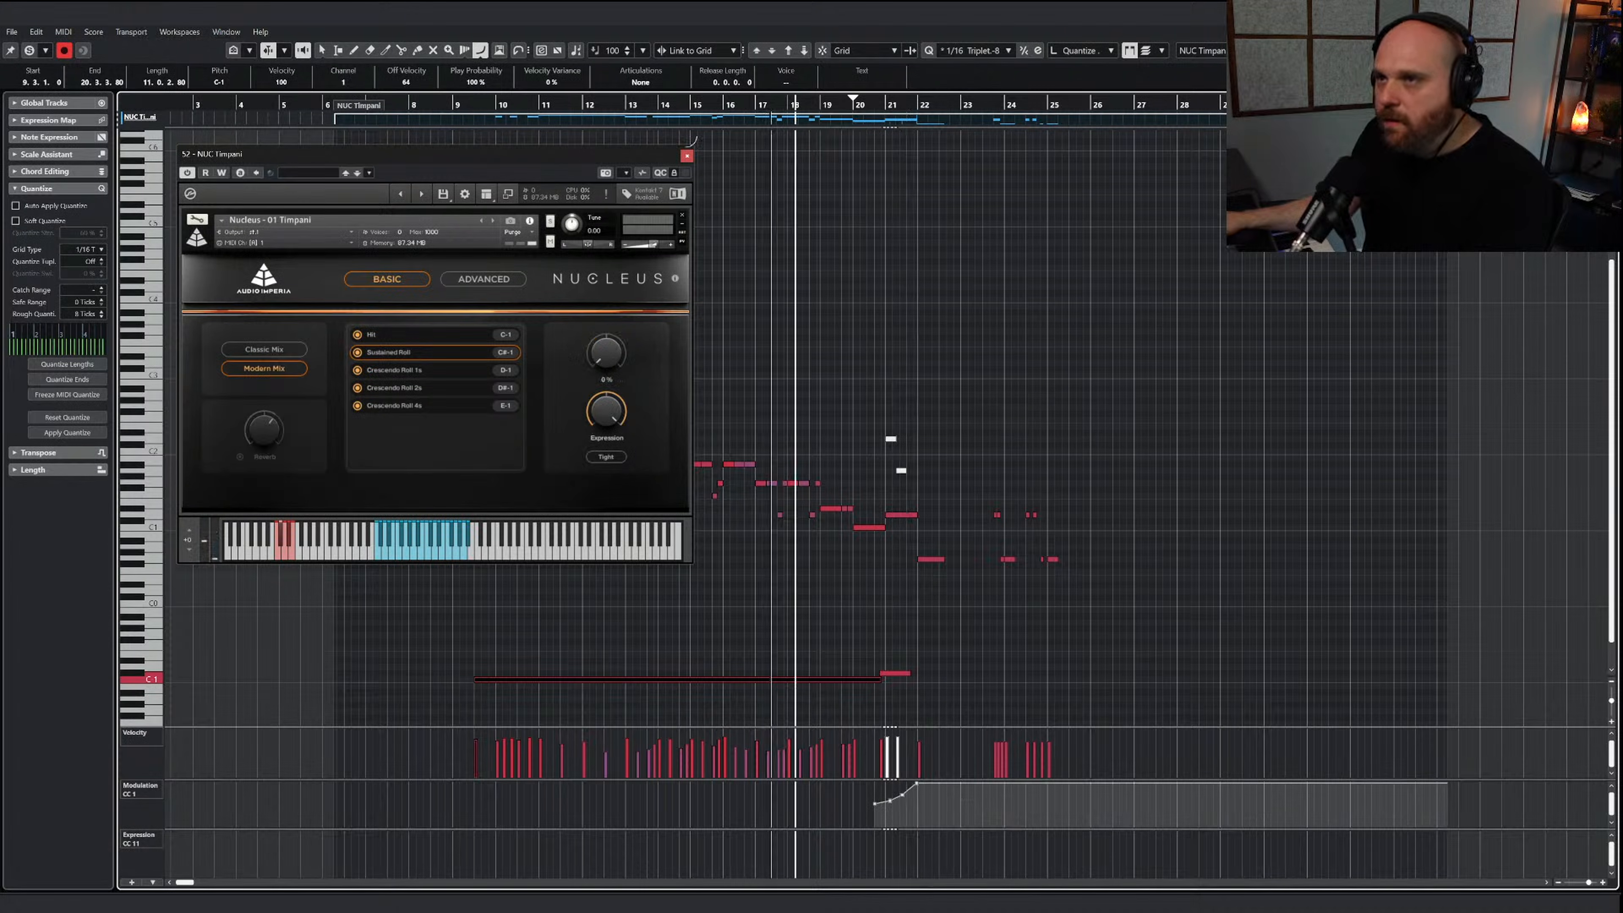
key(space)
click(687, 155)
key(1)
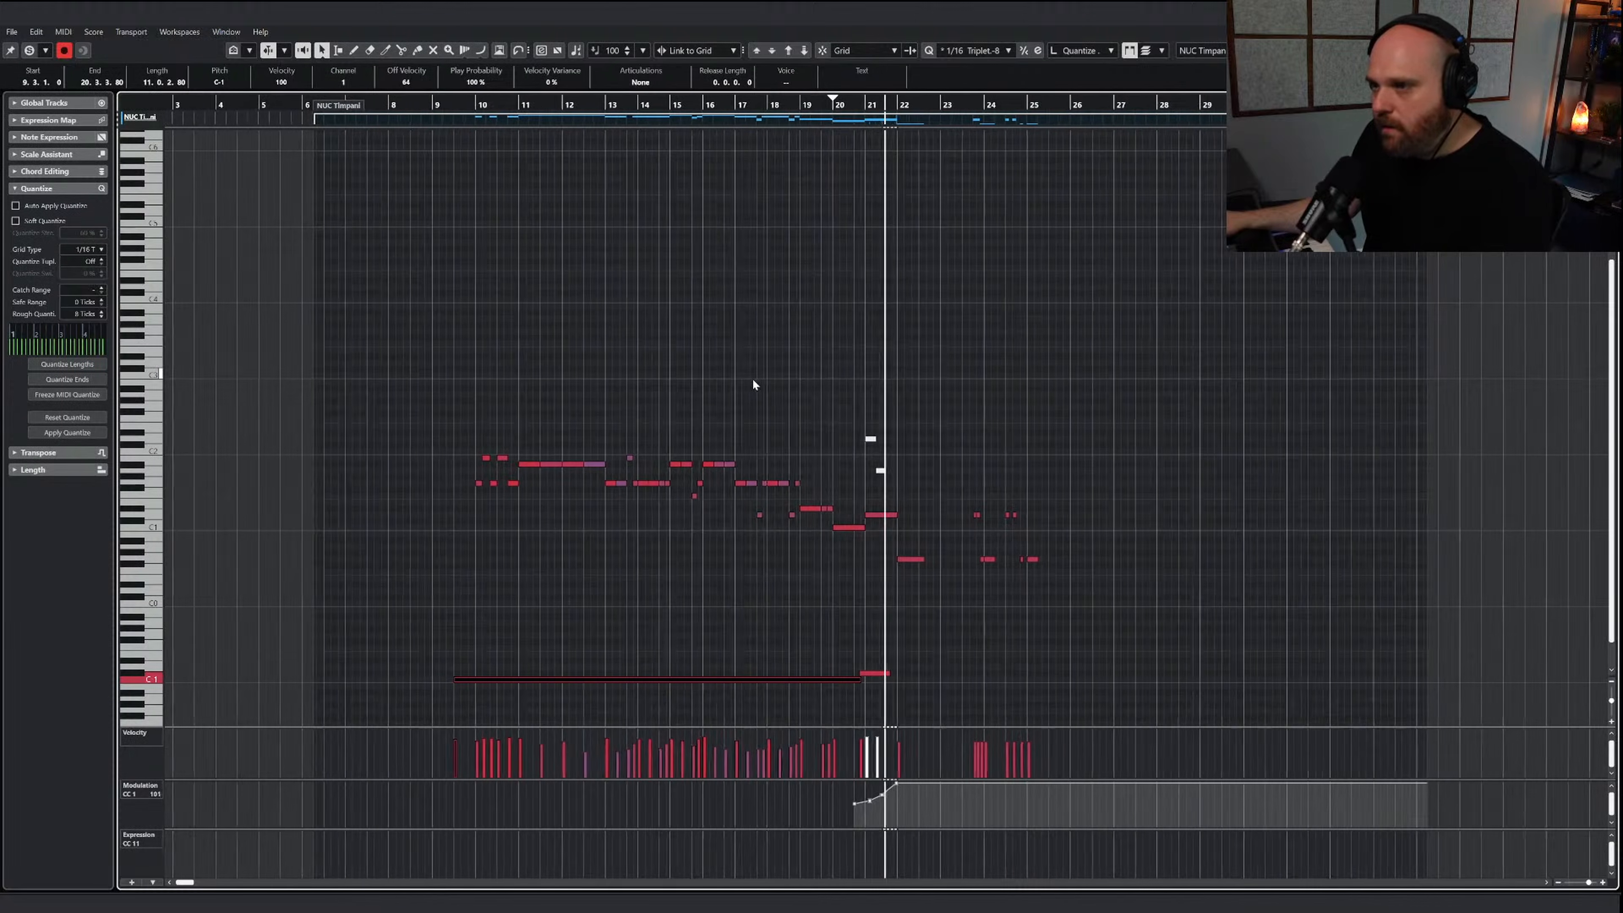
Redraw the velocities of the closing timpani notes from late bar 23 to bar 25 as a ramp from about 61 to 122
right_click(917, 501)
click(945, 505)
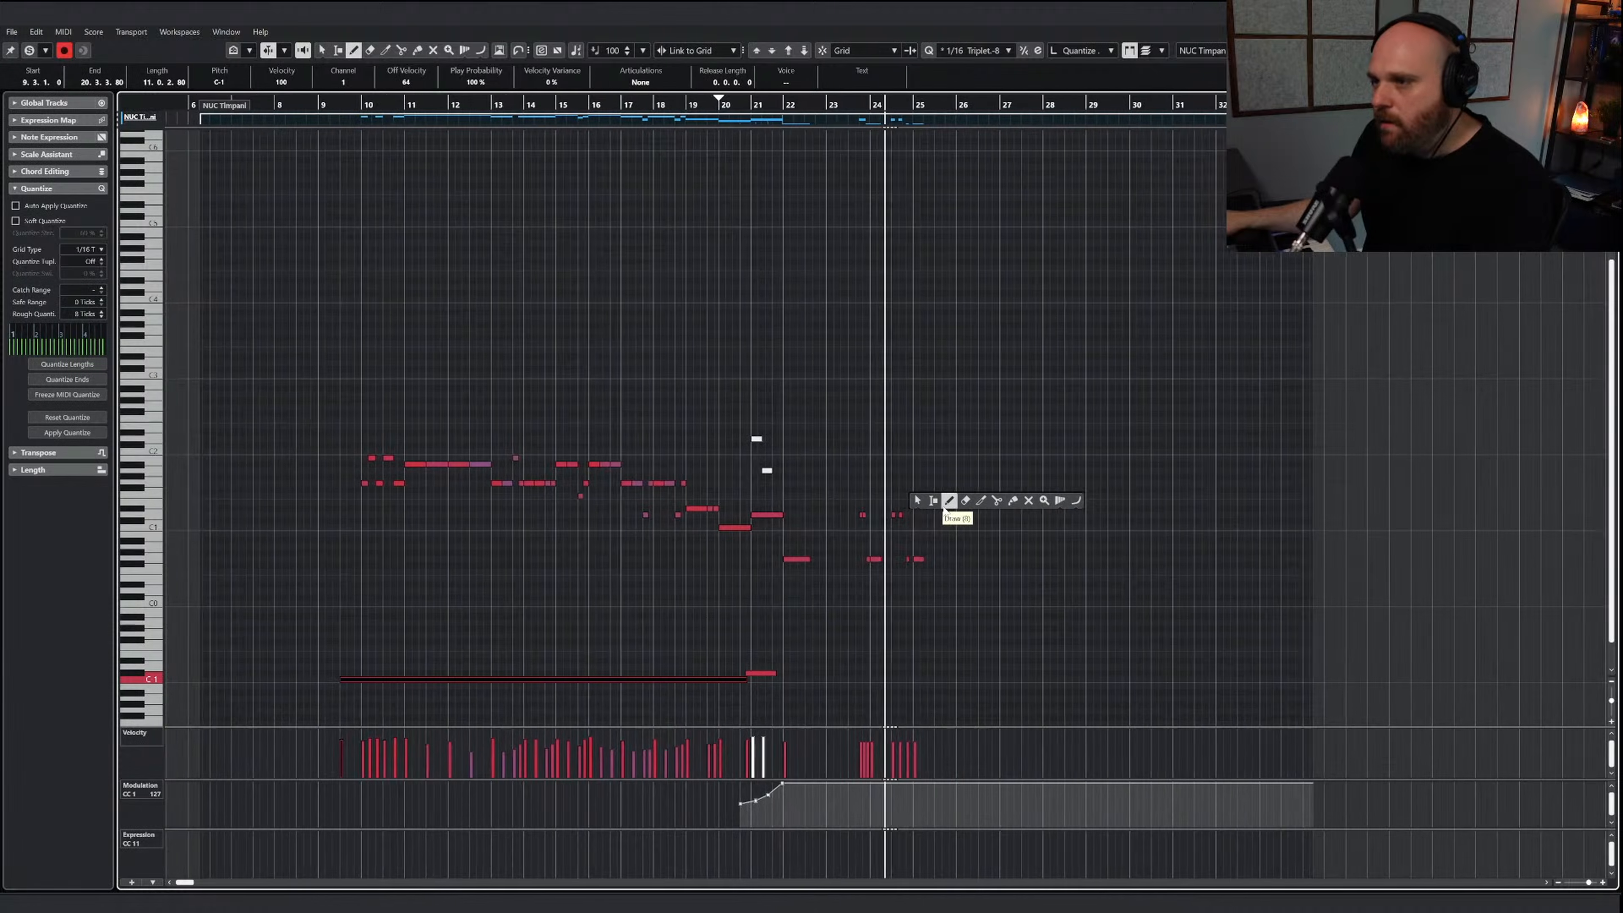
key(space)
scroll(891, 591, left, 5)
scroll(891, 591, up, 4)
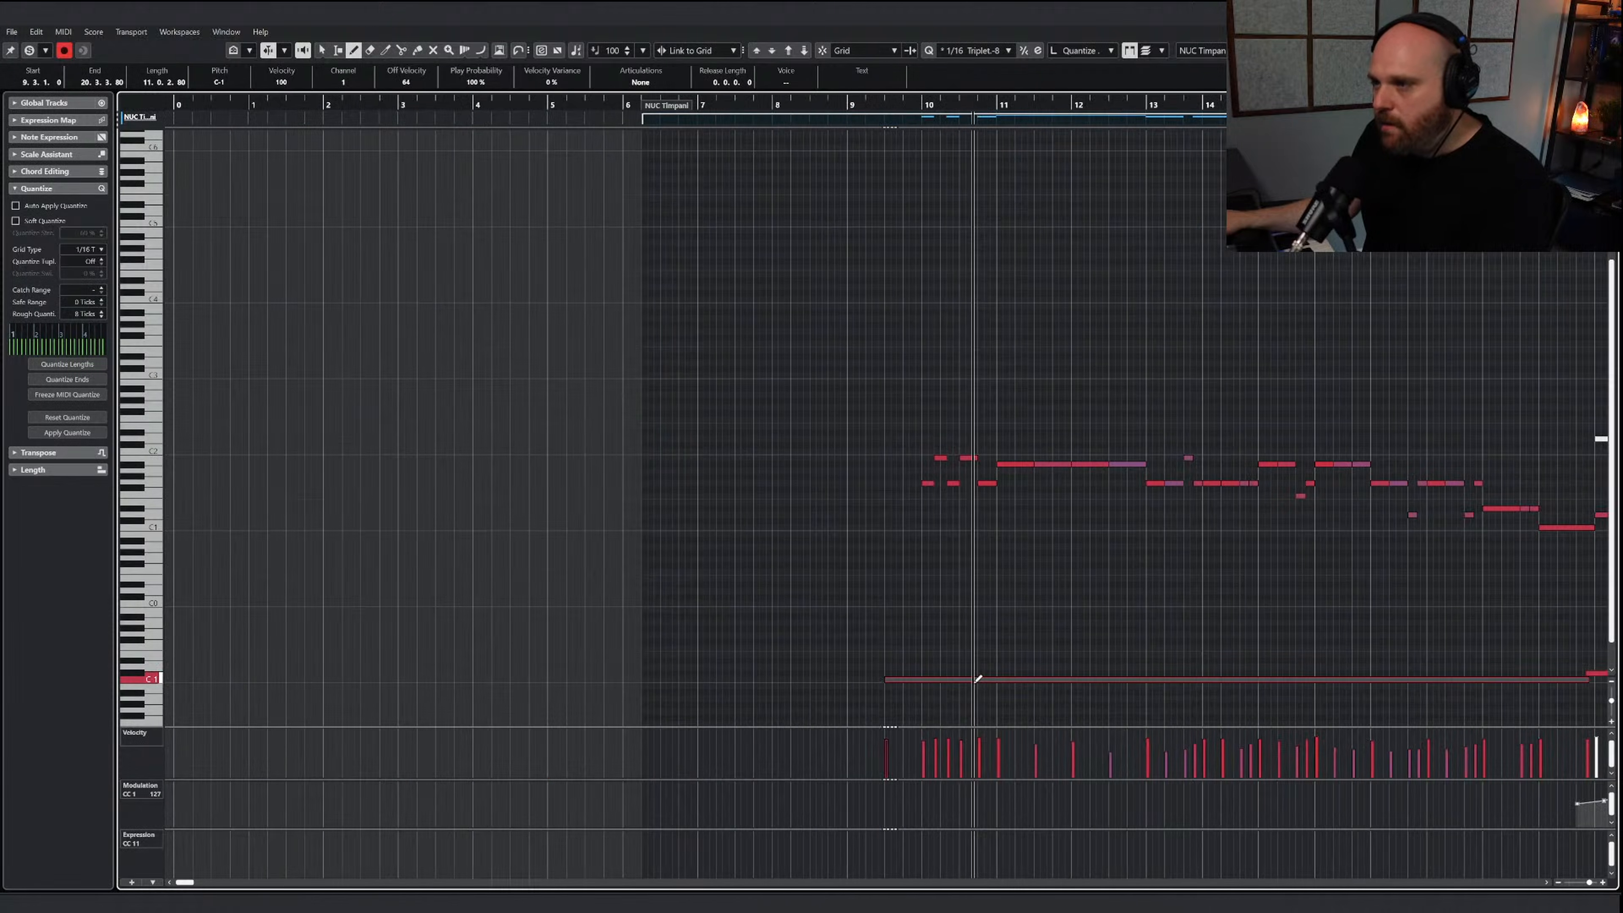
scroll(978, 677, down, 5)
key(j)
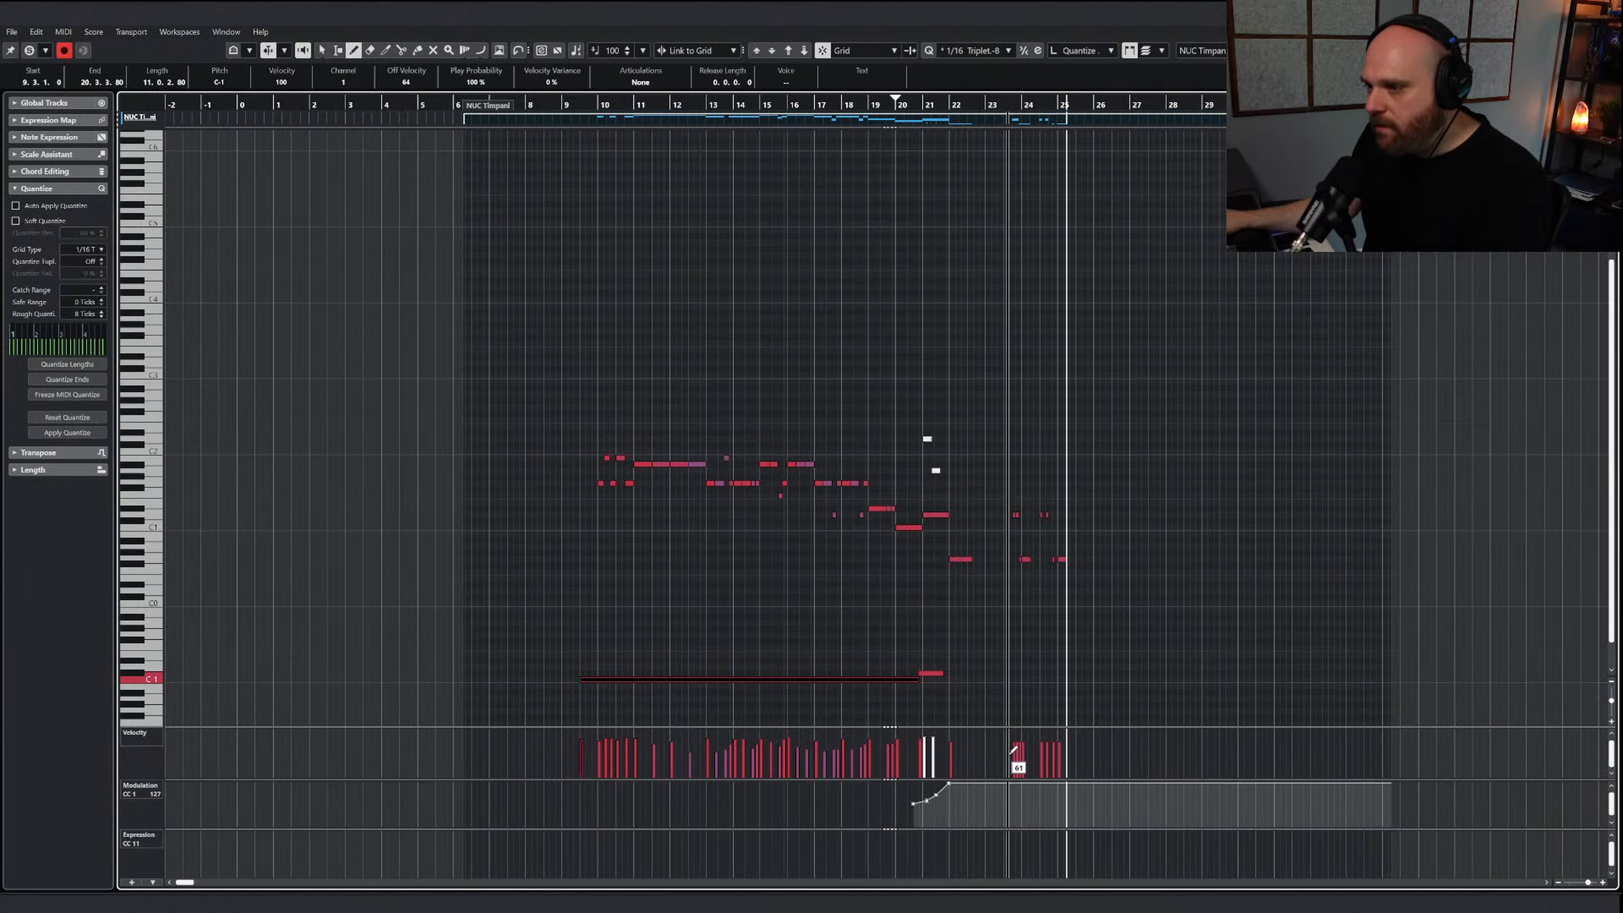
drag(1008, 755, 1066, 729)
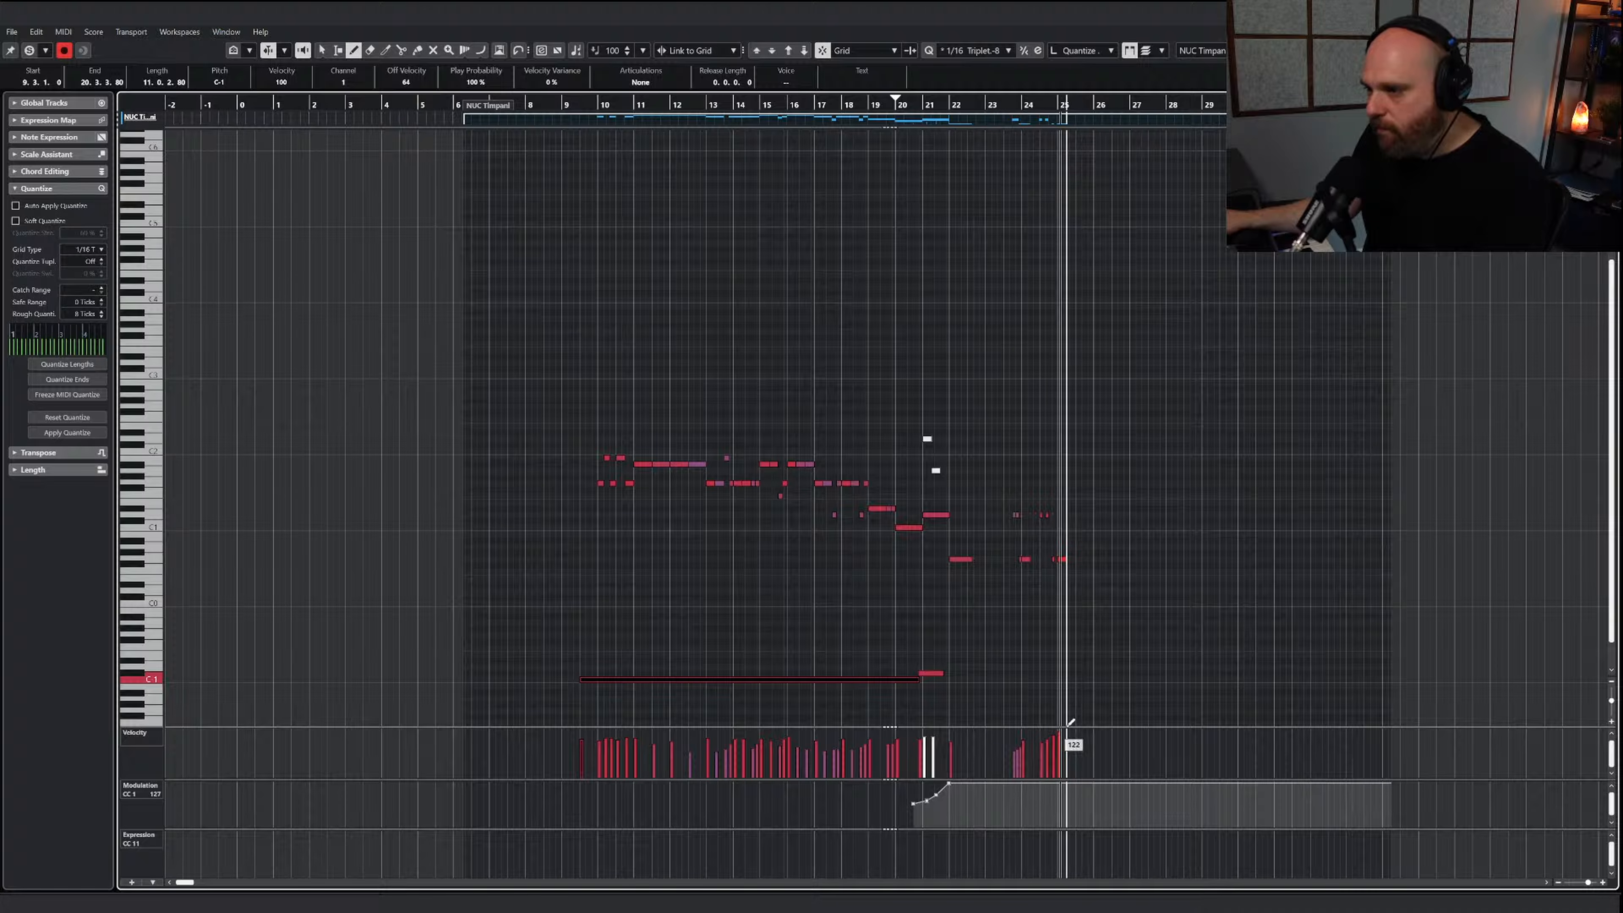
Play back the closing timpani notes from about bar 23 to check the velocity ramp
right_click(1044, 557)
click(1052, 568)
click(1000, 103)
key(space)
key(h)
key(h)
key(h)
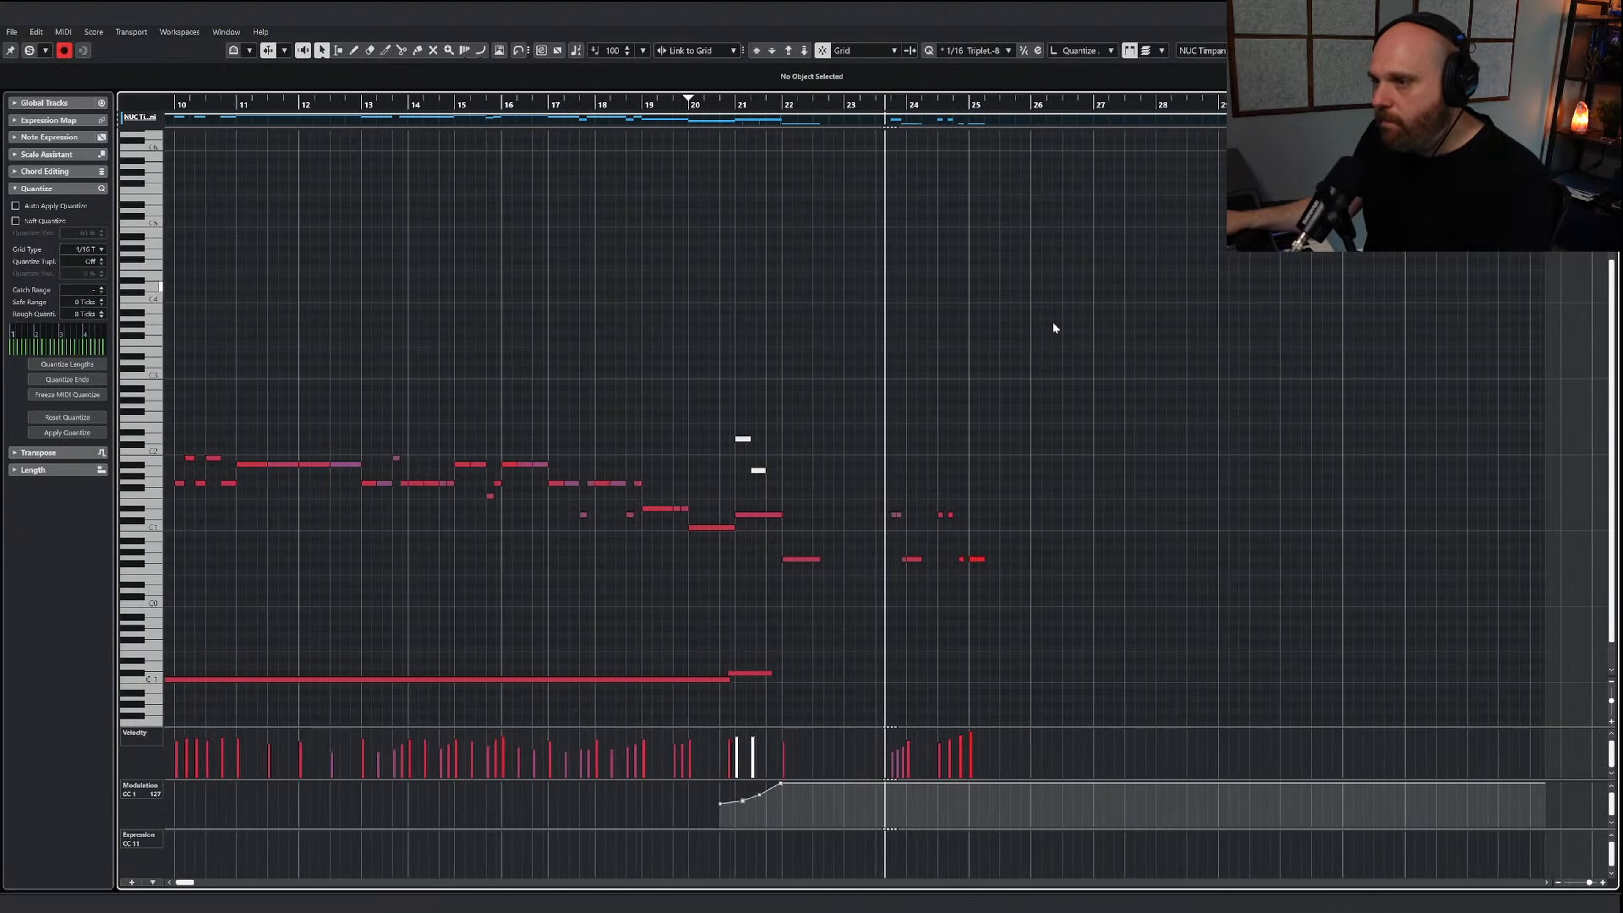
right_click(1031, 402)
click(1032, 409)
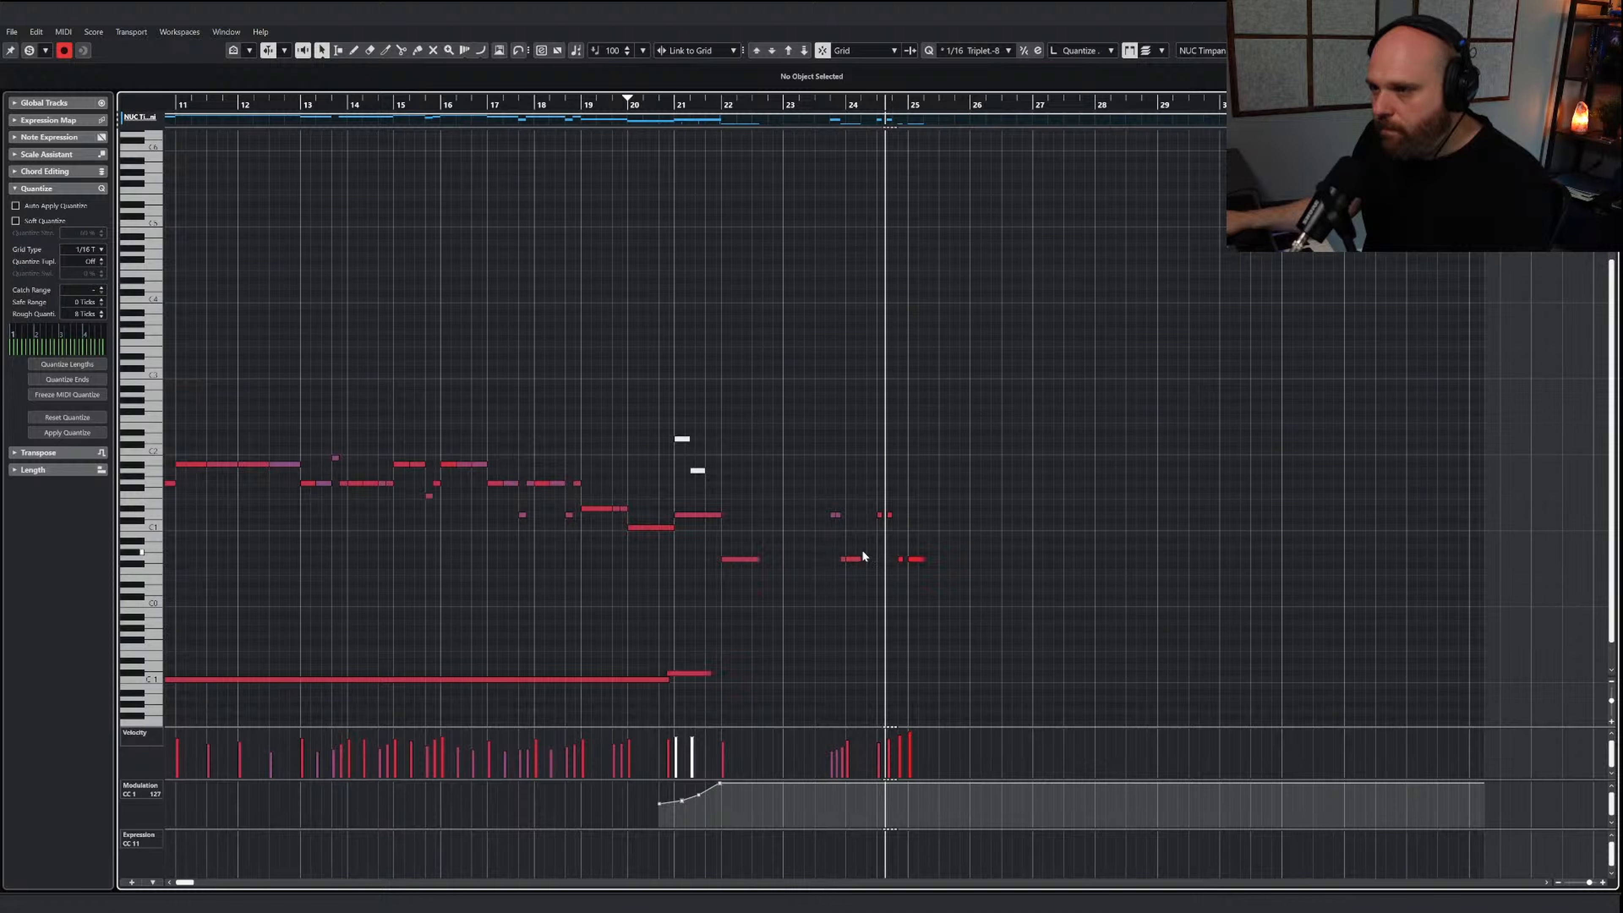
Draw another C-1 Hit keyswitch note from the end of the roll in bar 21 into bar 24
key(g)
key(g)
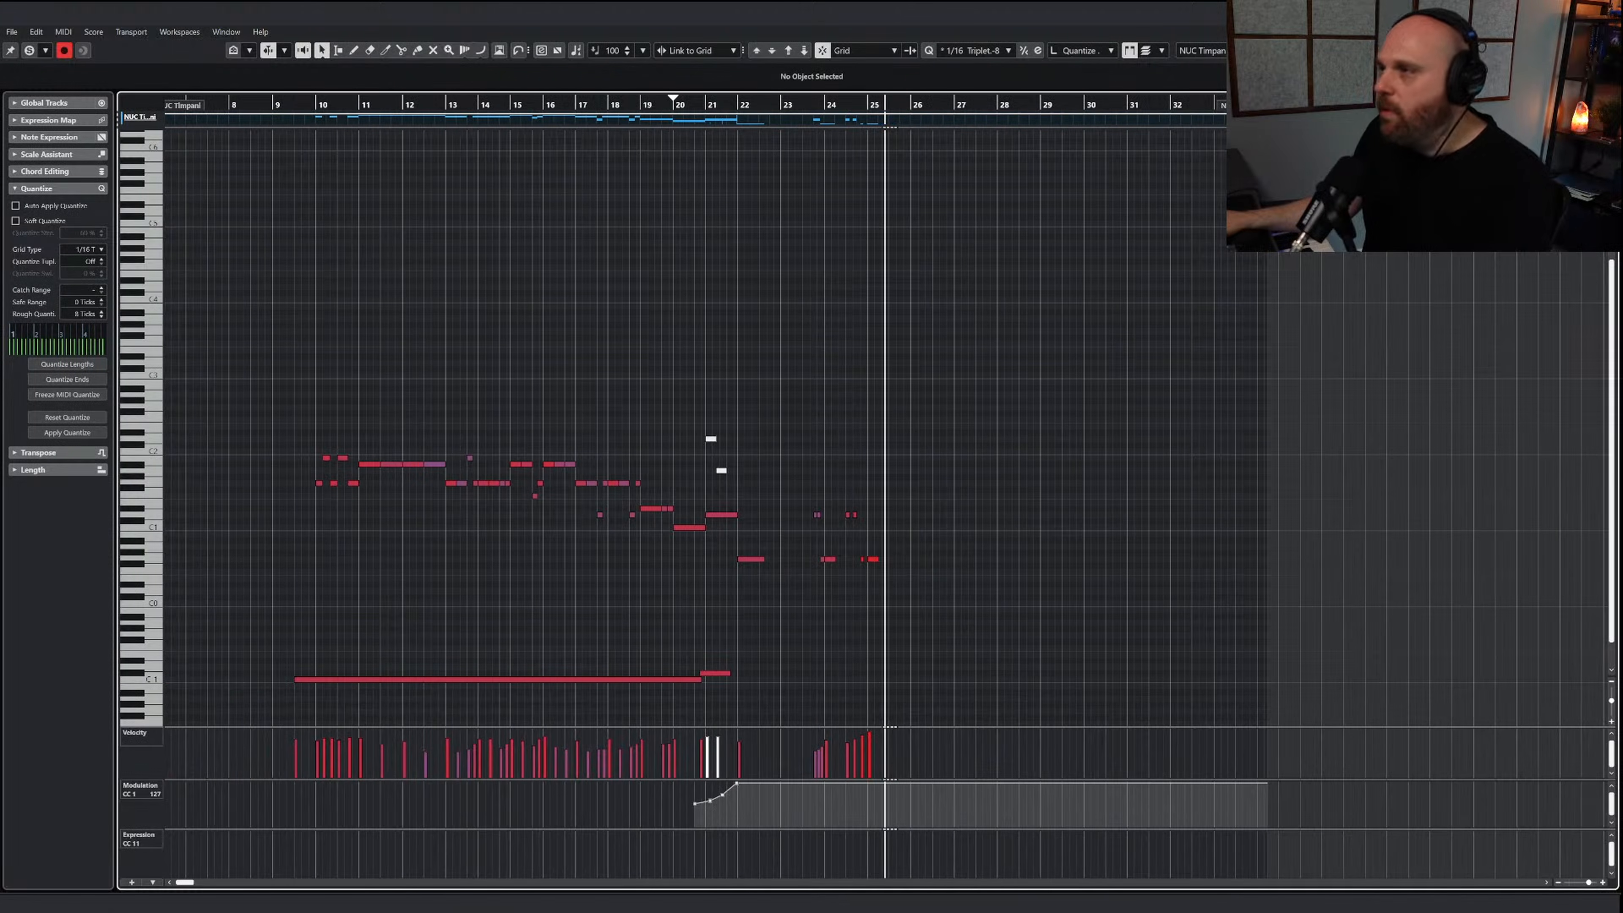
click(910, 589)
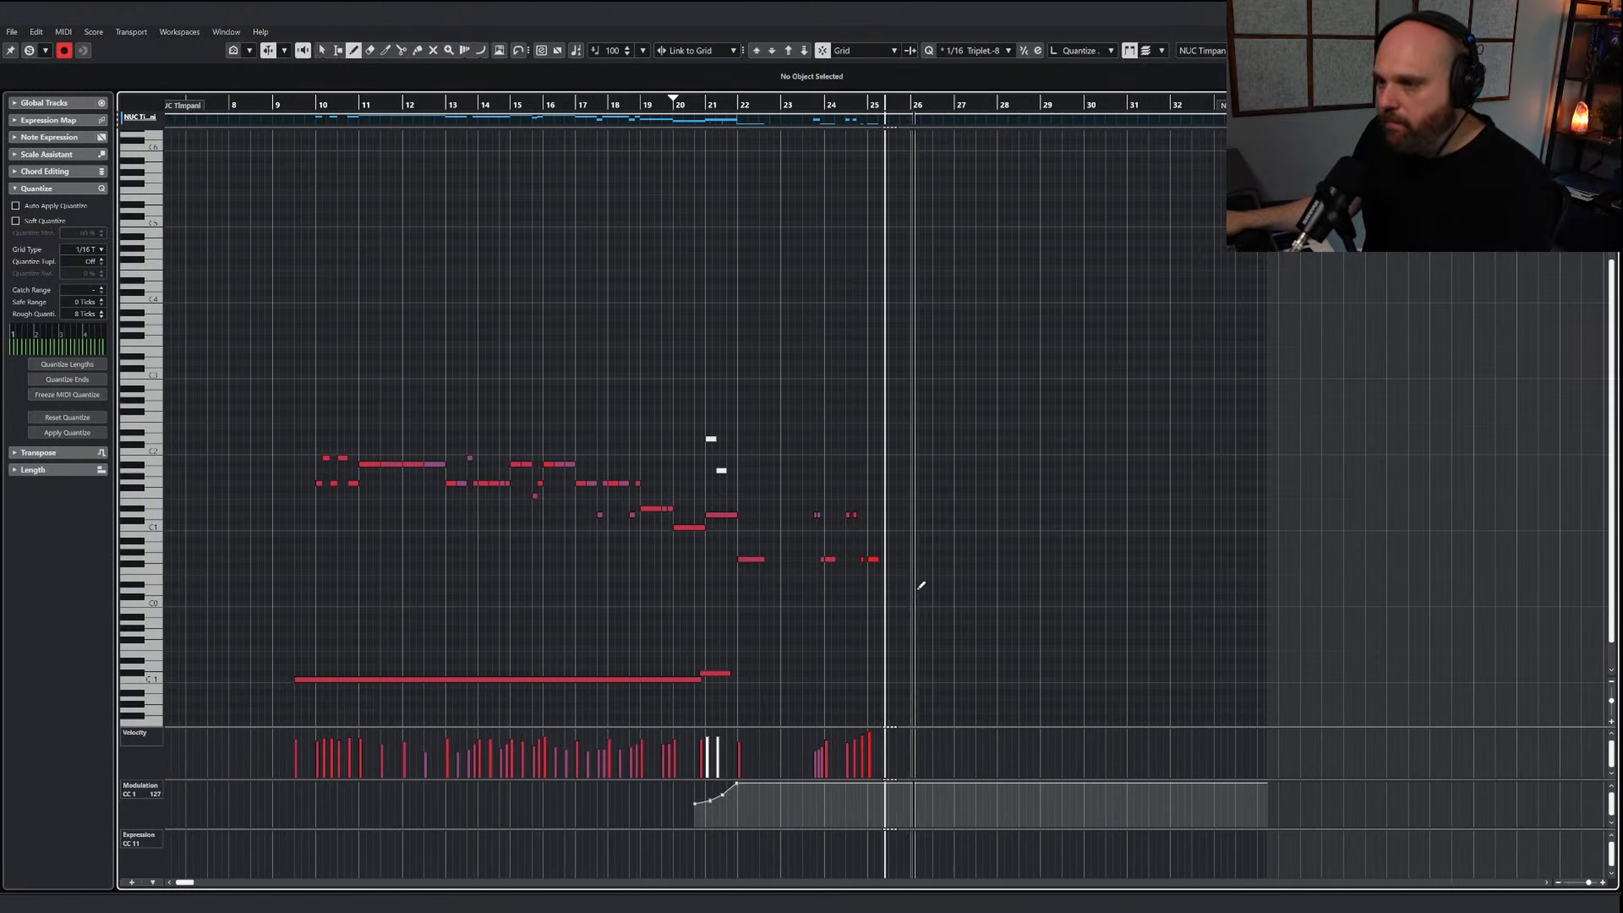
drag(732, 678, 842, 674)
right_click(843, 665)
click(834, 634)
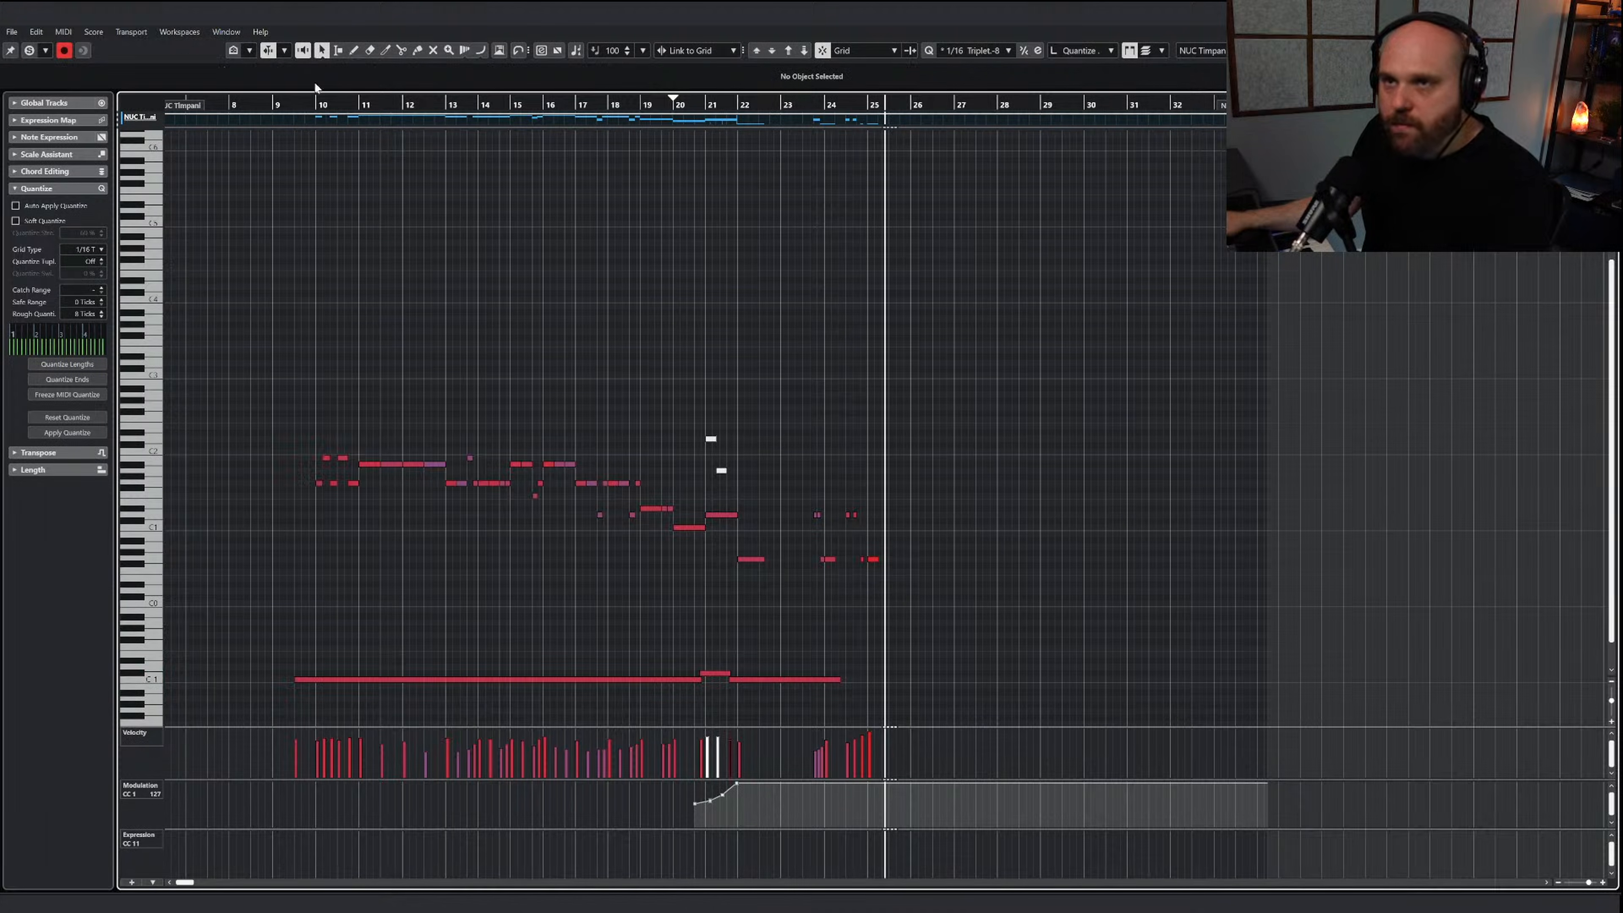
Play from just before bar 9, close the timpani part, and lower the NUC Timpani fader to about -4.1 dB
drag(288, 102, 246, 105)
key(Return)
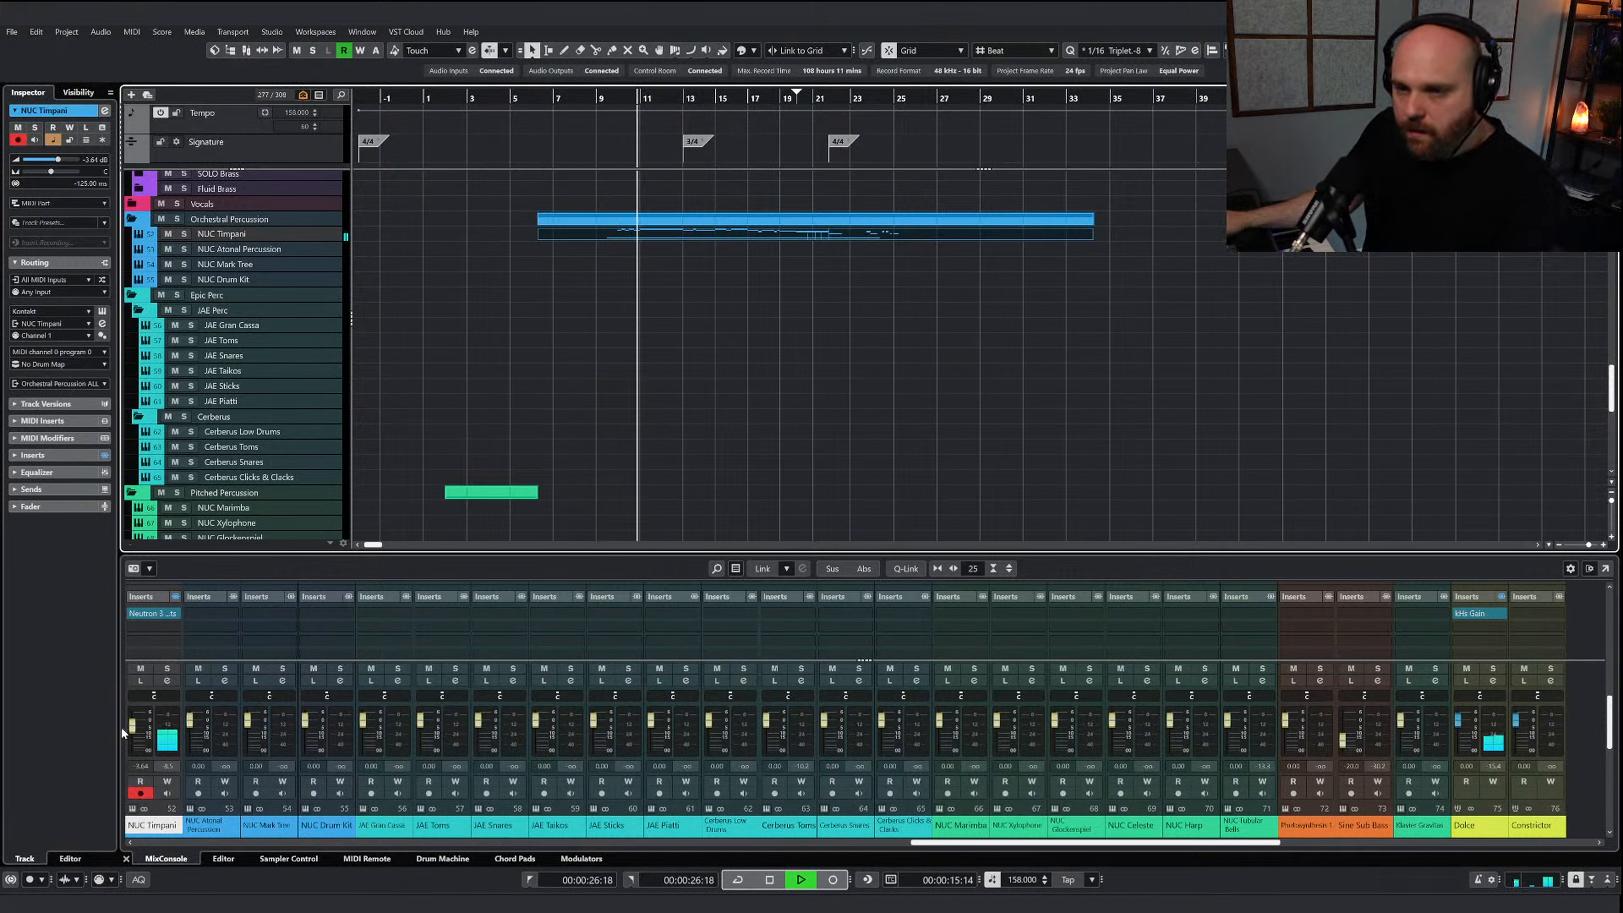
drag(133, 729, 134, 735)
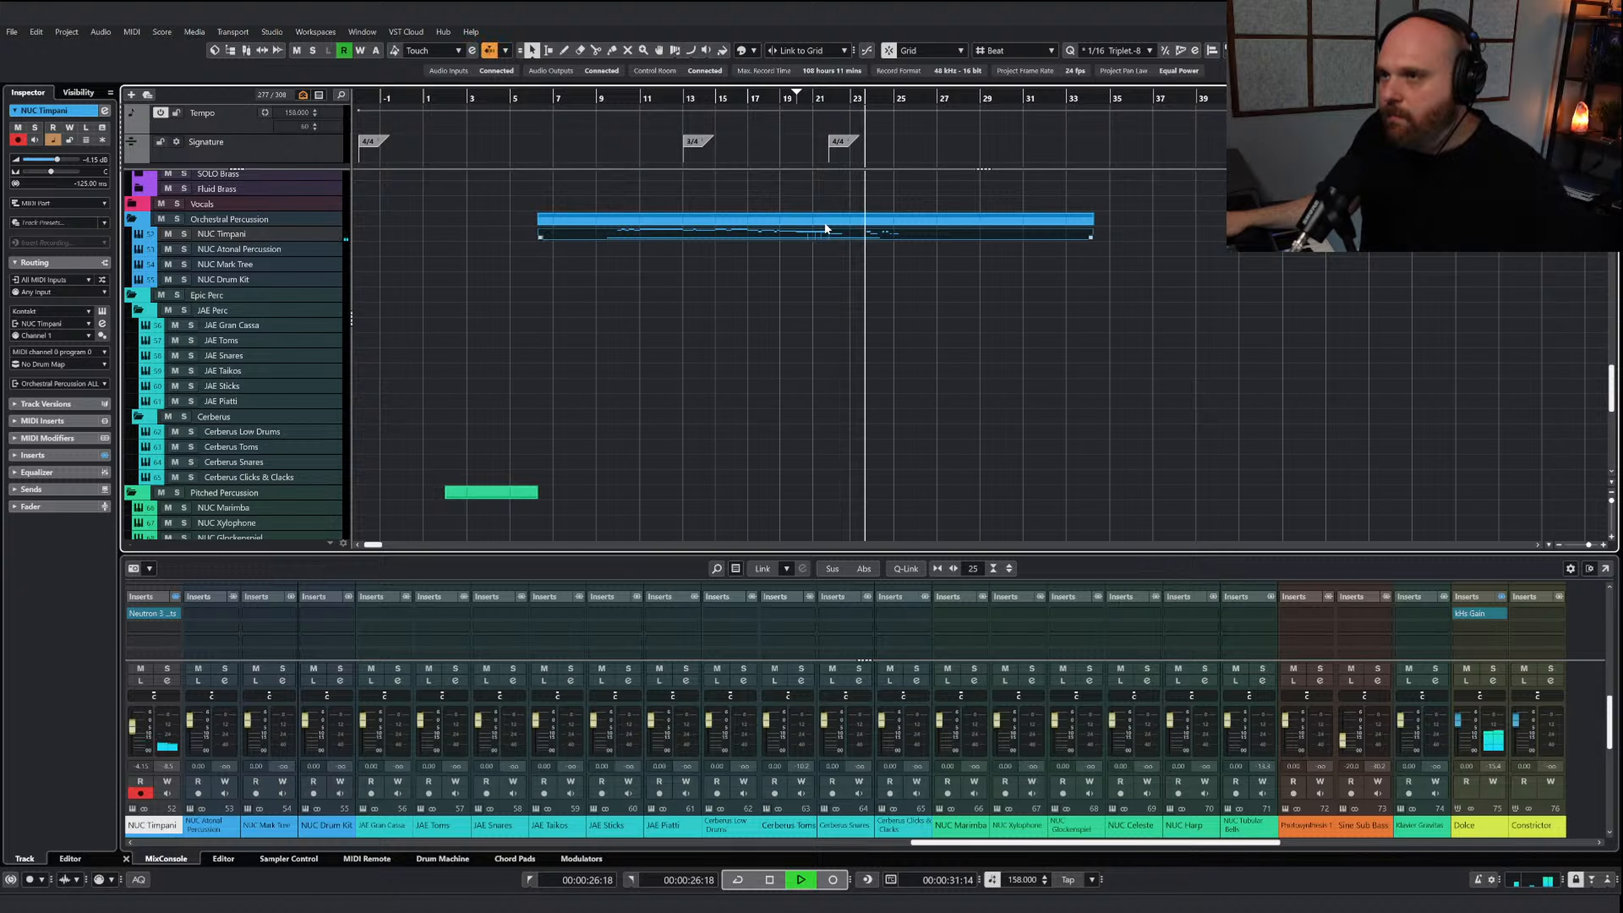
Reopen the timpani part, shorten the low note at bar 22 to one beat, and repeat it up to late bar 23
double_click(831, 237)
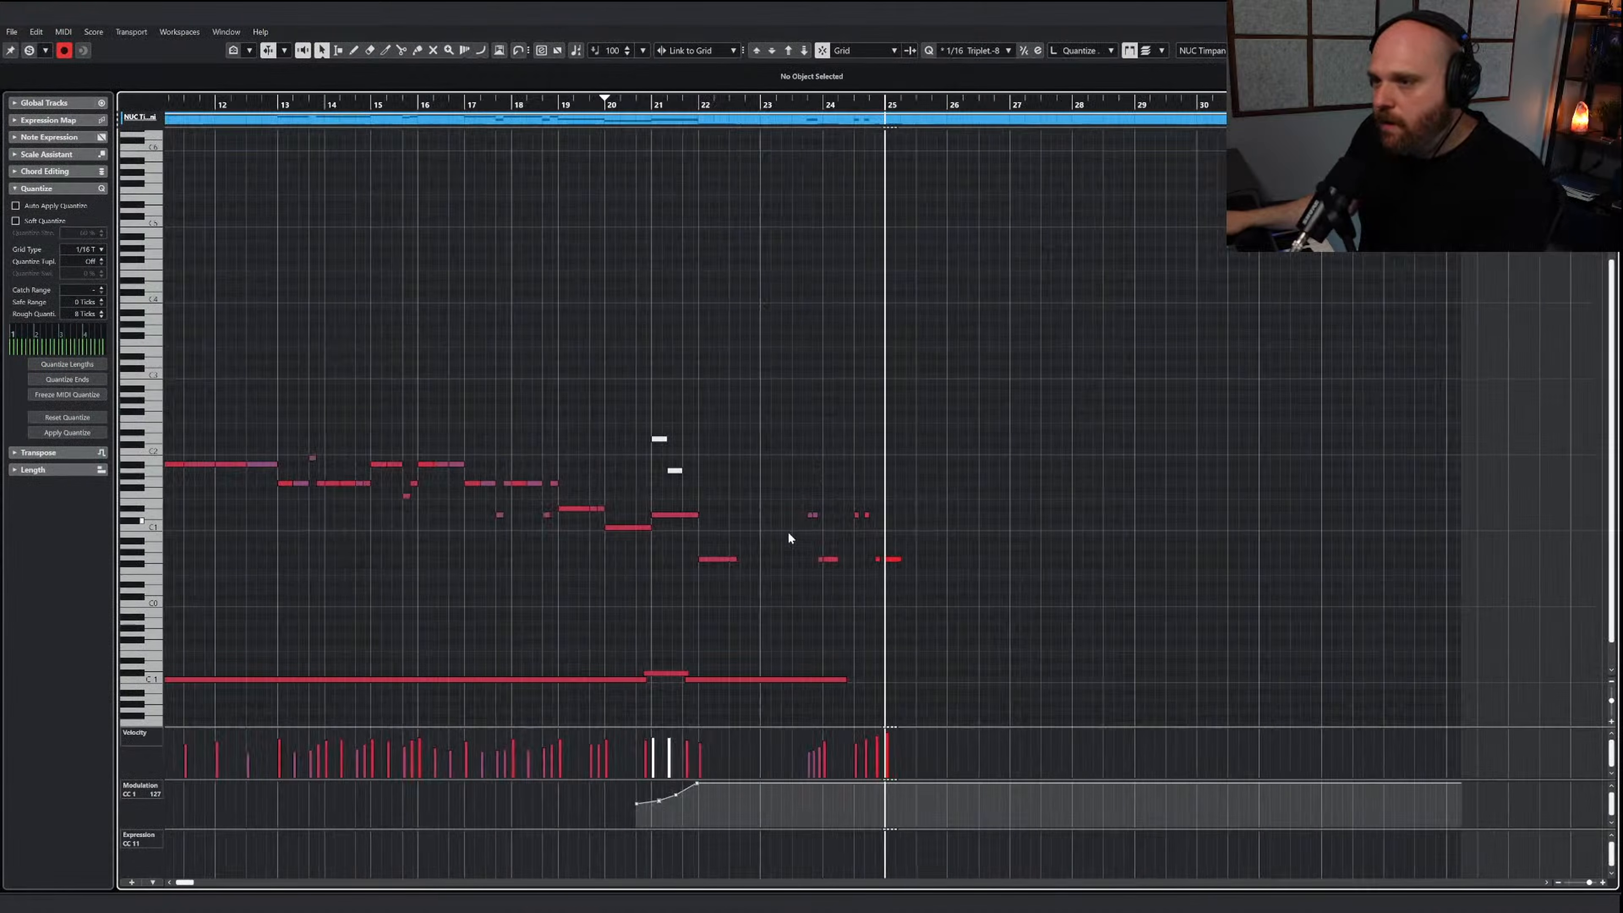
key(h)
drag(651, 560, 619, 561)
key(alt+d)
key(alt+d)
key(alt+d)
key(alt+d)
key(alt+d)
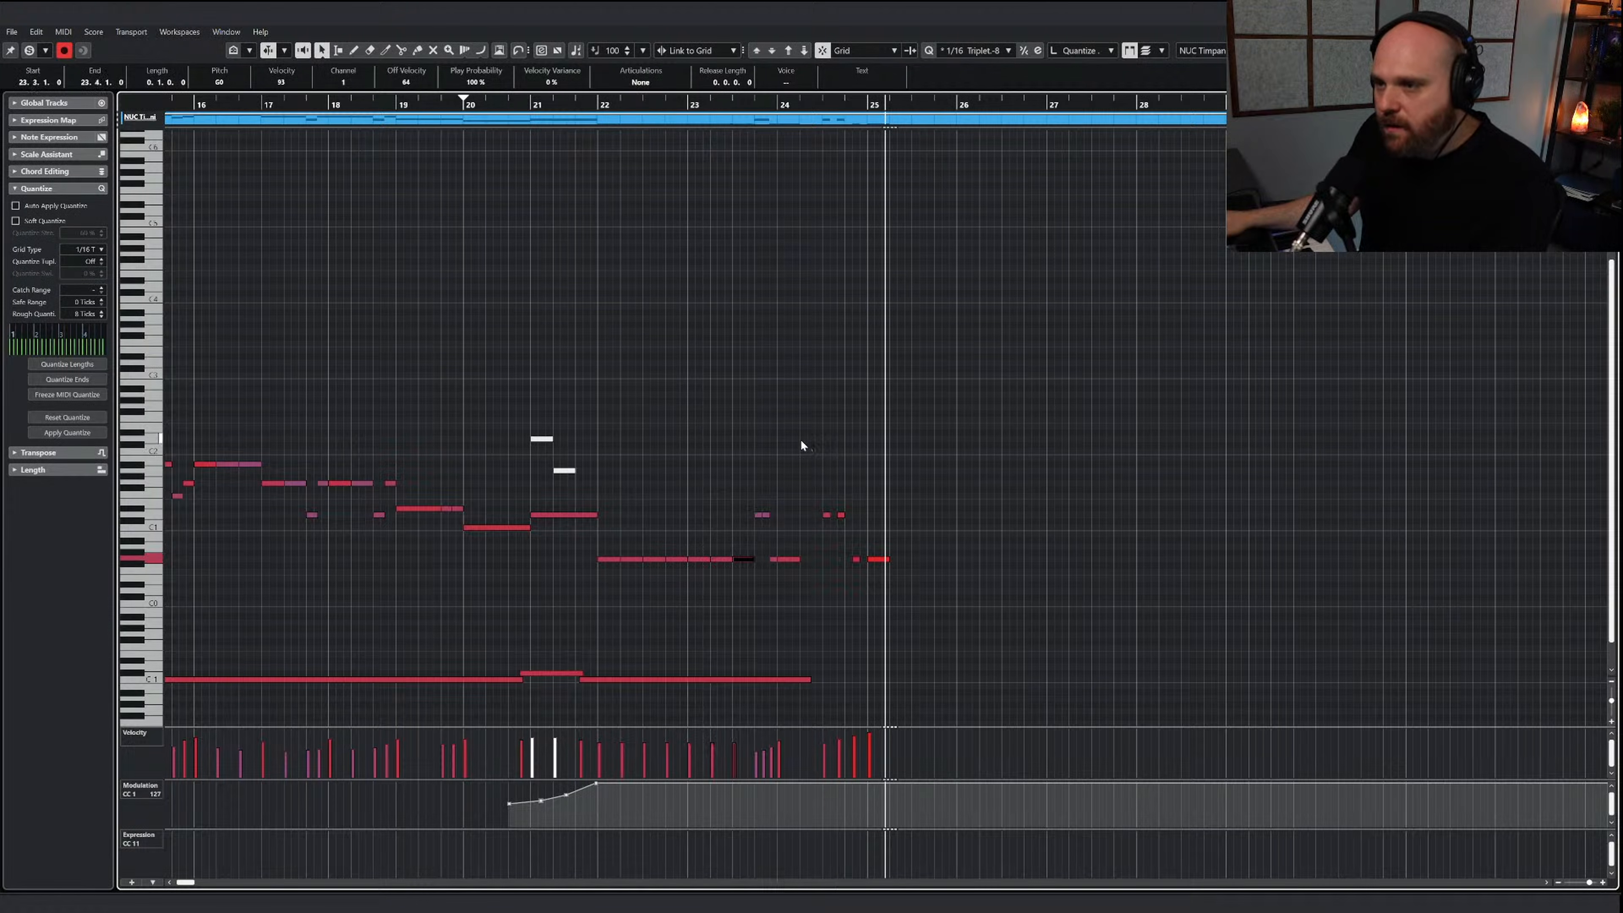
Redraw softer velocities on the repeated notes after the first beat of bar 22, and replay from mid bar 21 with the editor soloed
click(800, 441)
mouse_move(628, 748)
mouse_down()
mouse_move(663, 761)
mouse_move(671, 740)
mouse_up()
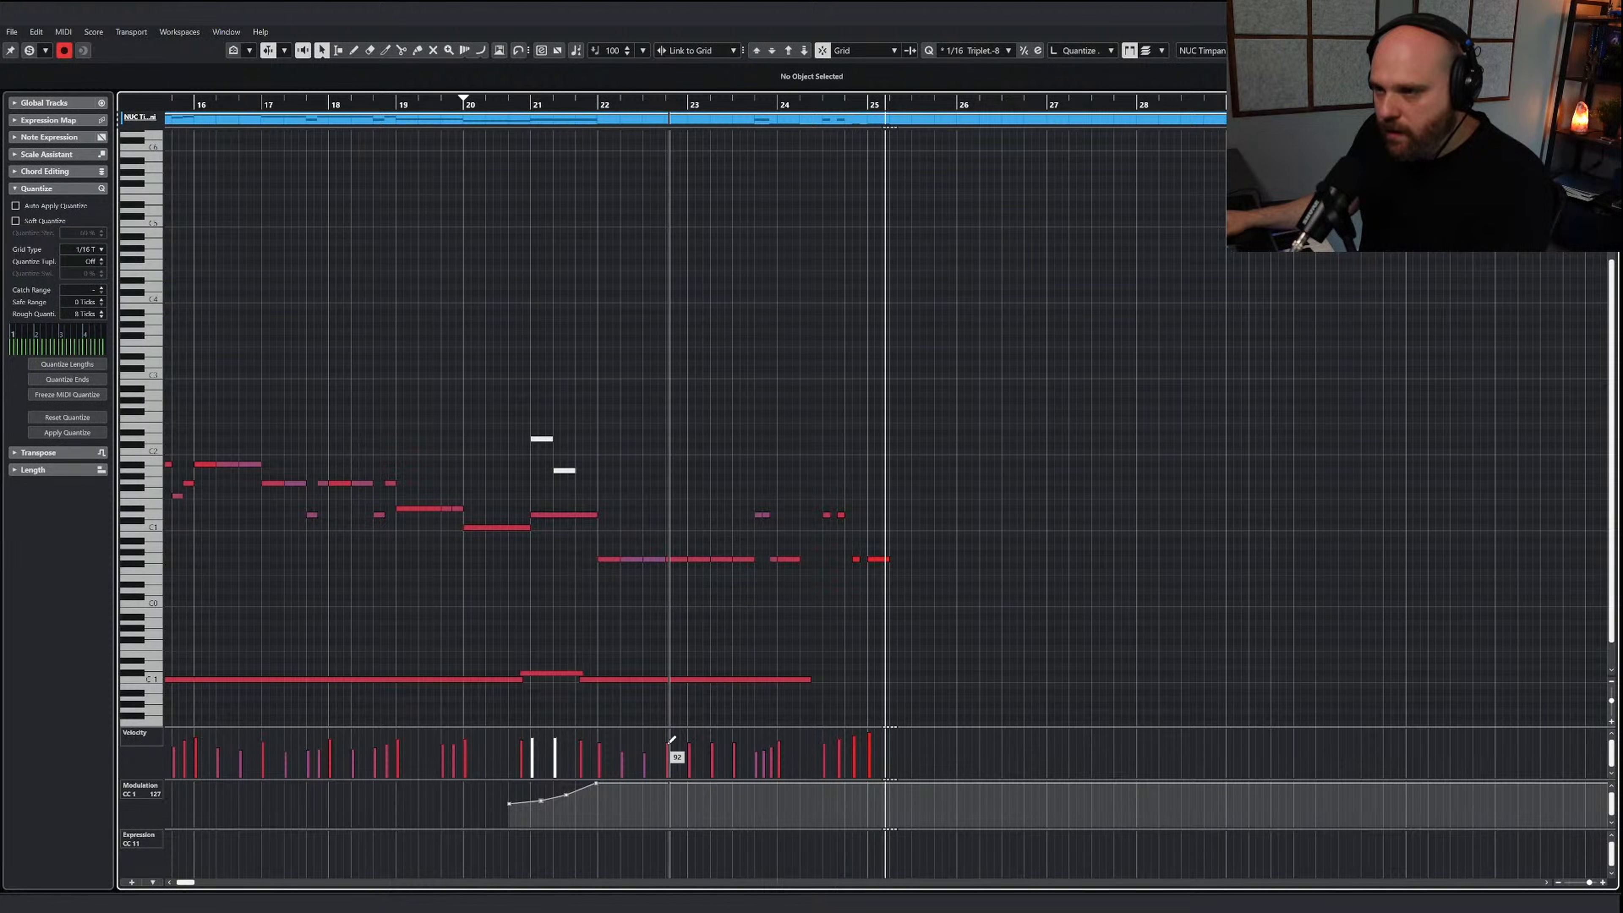
click(594, 106)
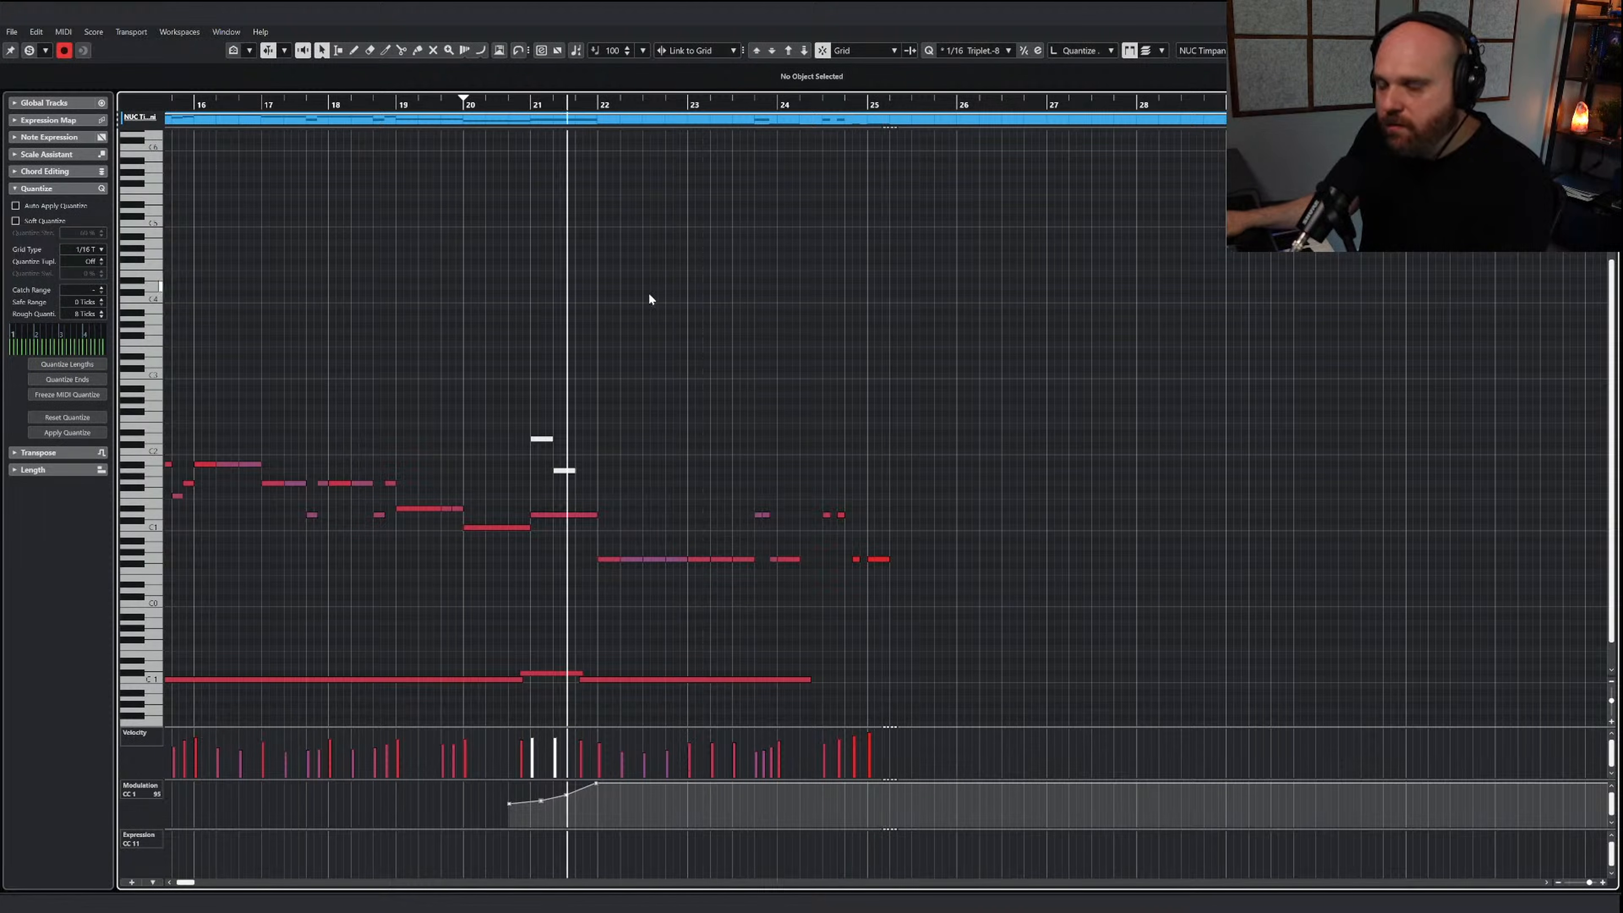
click(29, 50)
key(space)
right_click(858, 426)
click(898, 430)
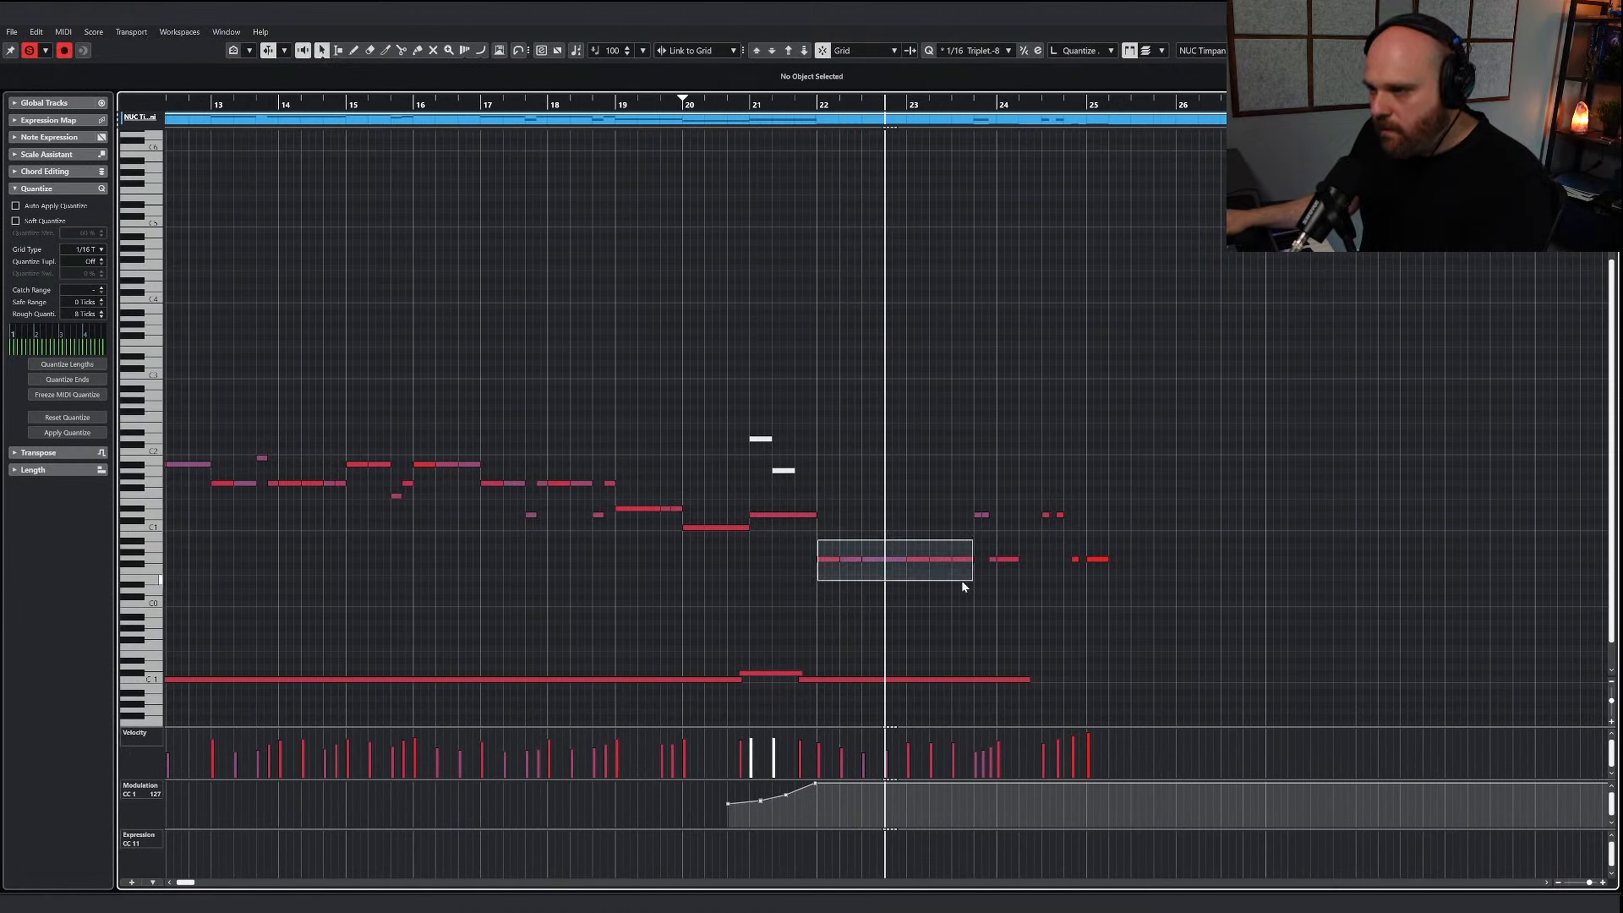
Transpose the repeated low notes in bars 22 and 23 up one octave and replay from about bar 21
drag(963, 586, 964, 586)
key(shift+Up)
click(809, 110)
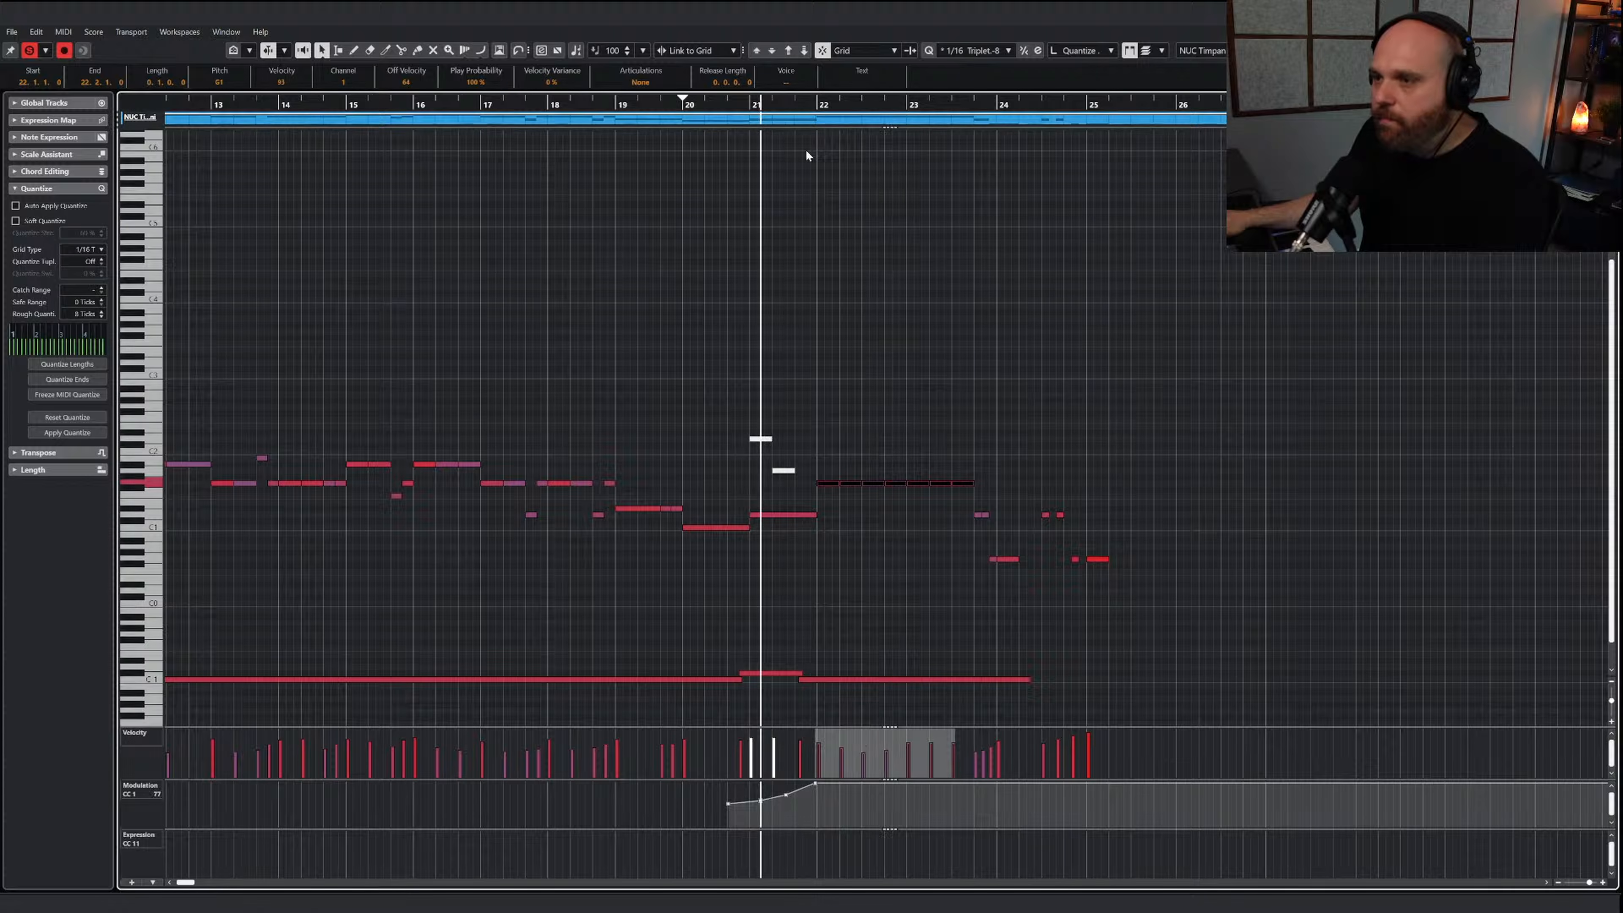
Redraw the repeated notes' velocities in bar 23 with a stronger first beat, and return playback to late bar 21
right_click(938, 602)
click(977, 608)
key(h)
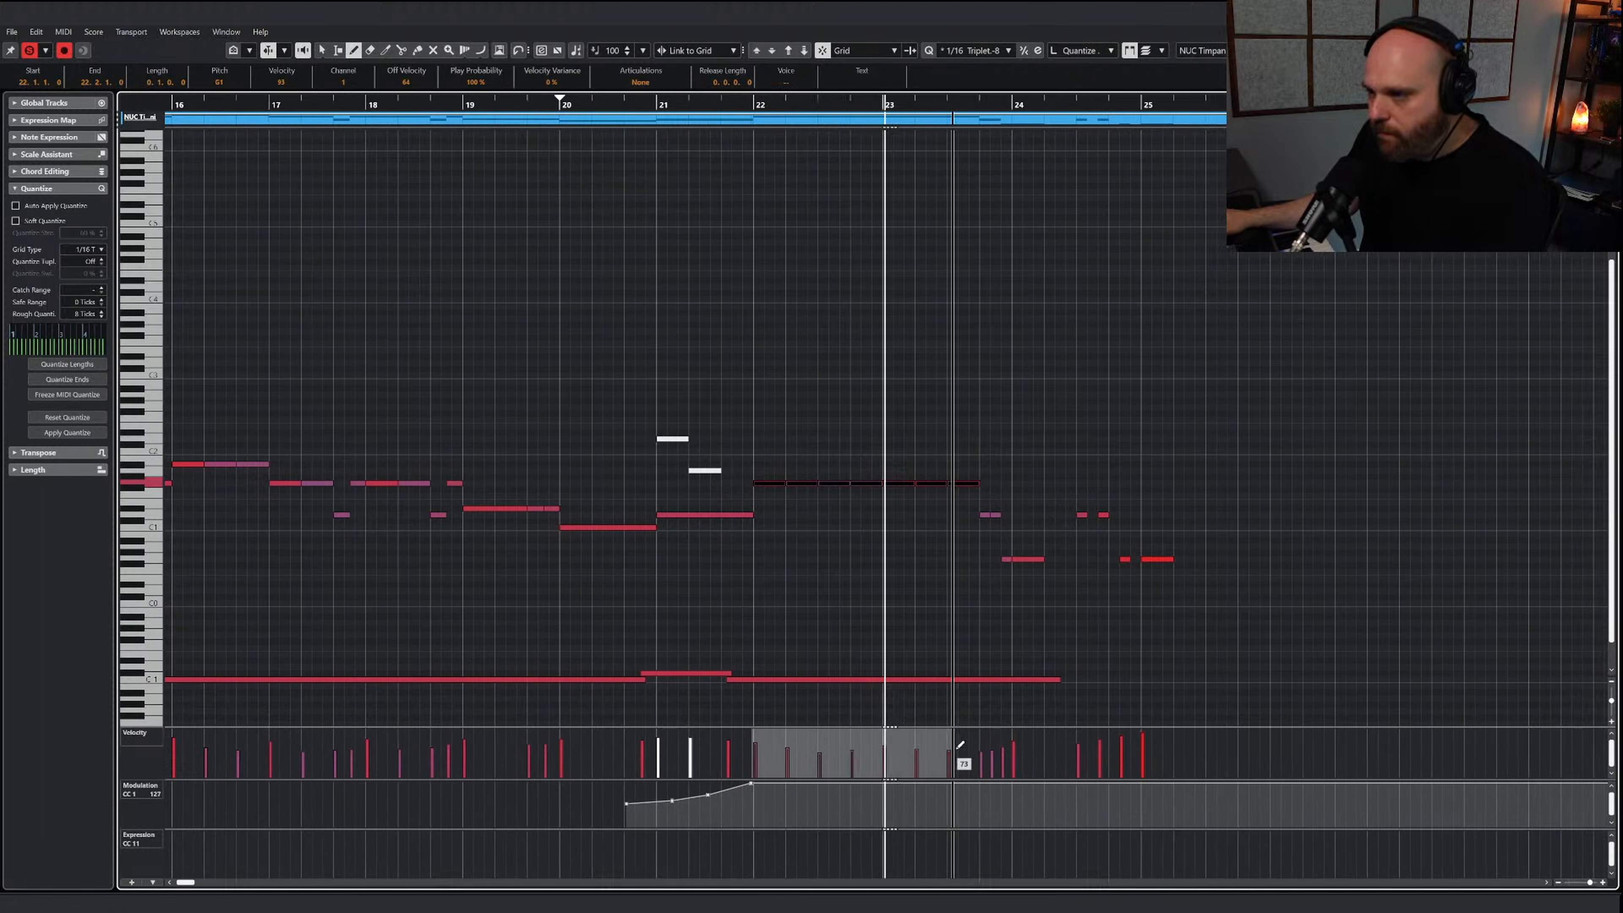
drag(748, 107, 727, 107)
key(1)
Transpose the remaining low notes from late bar 23 to bar 25 up one octave
click(968, 505)
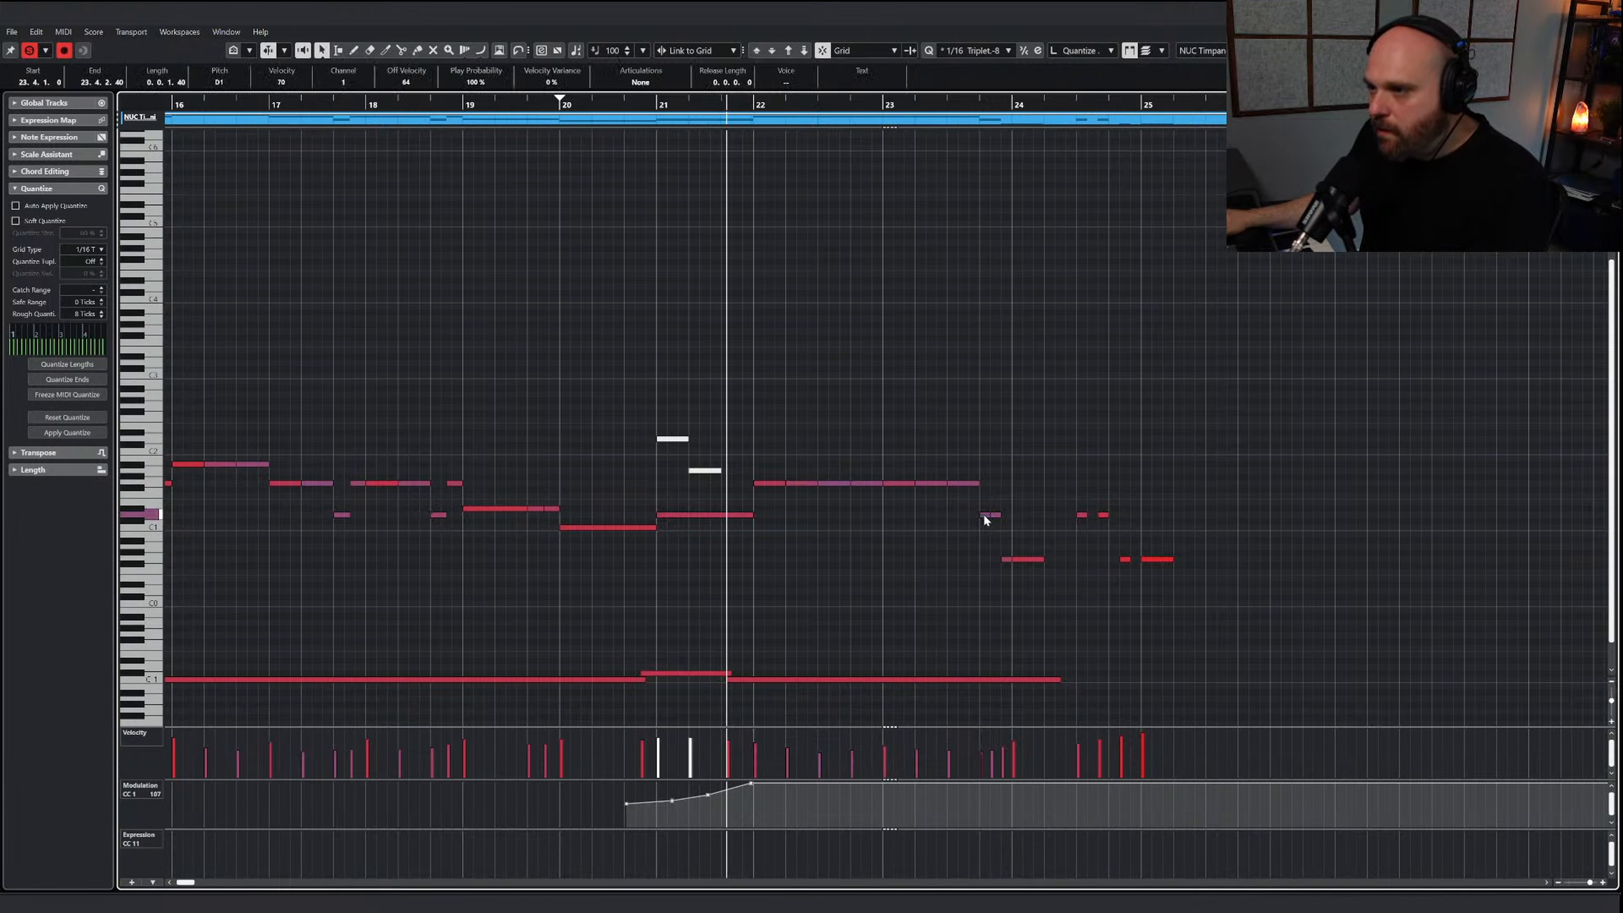
drag(1044, 571, 1233, 577)
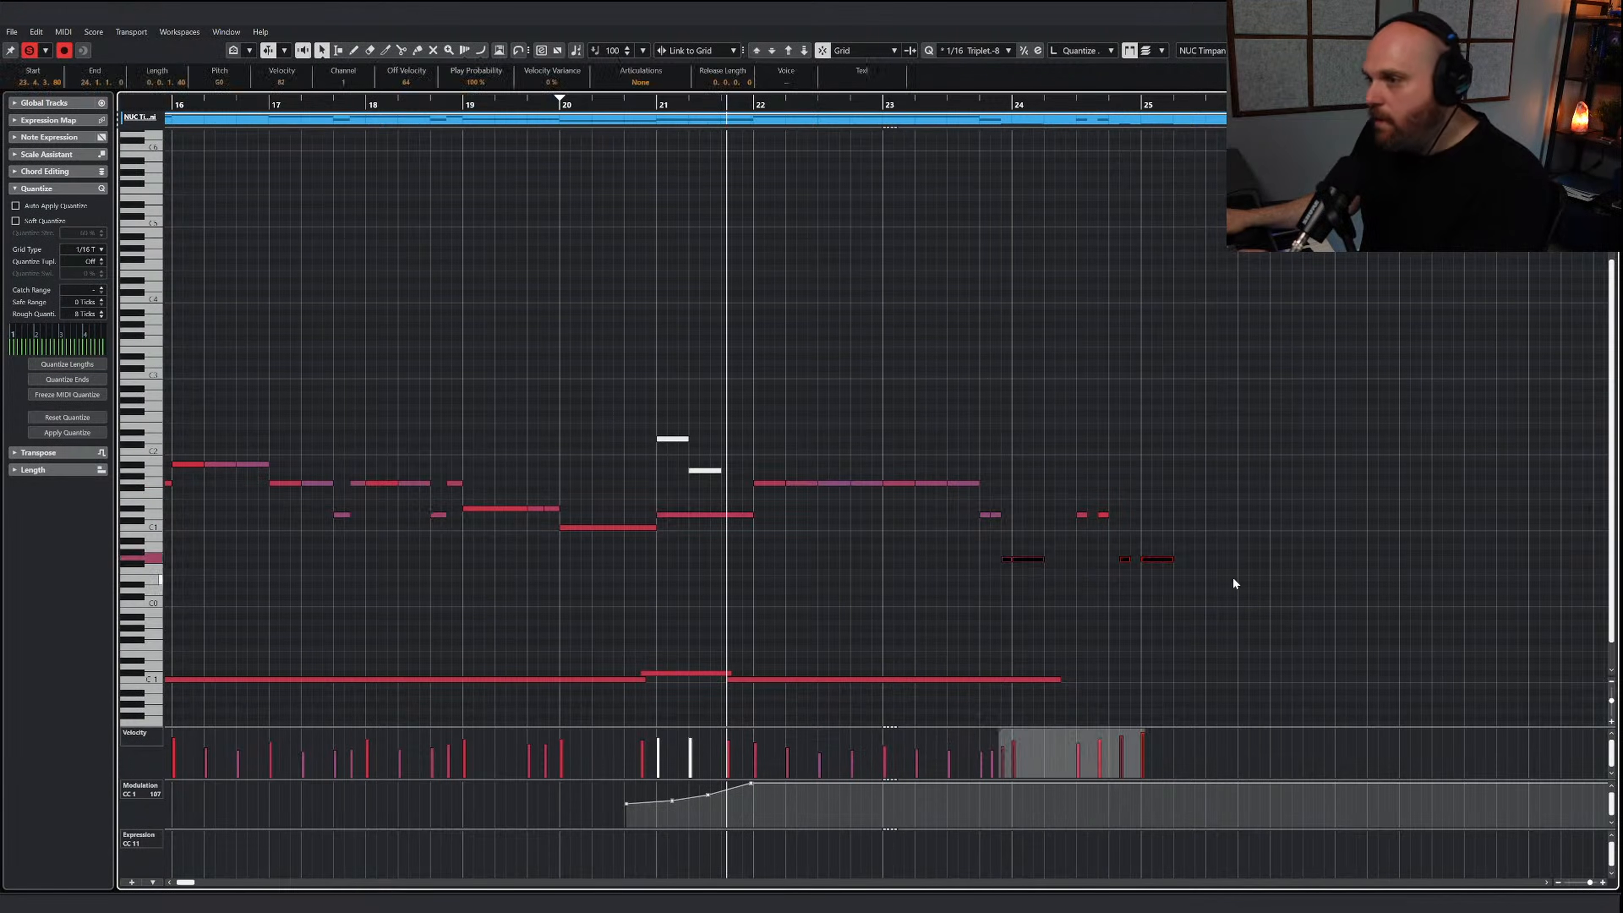
click(787, 50)
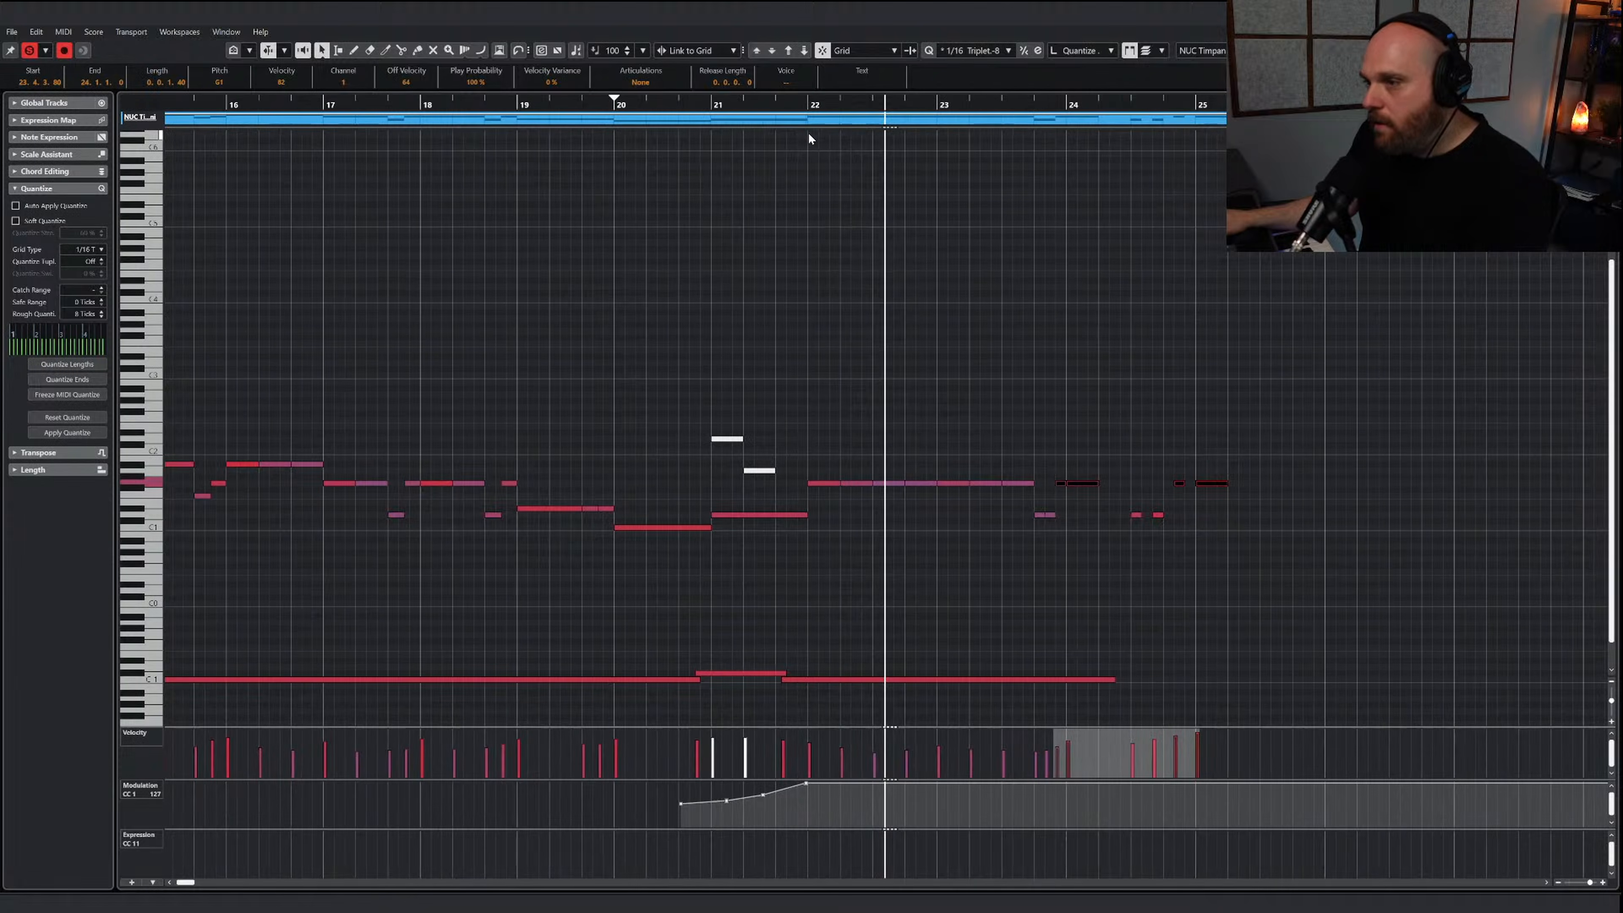
Play the revised ending through, move the playback position to about bar 22, and close the timpani part
right_click(909, 326)
click(951, 335)
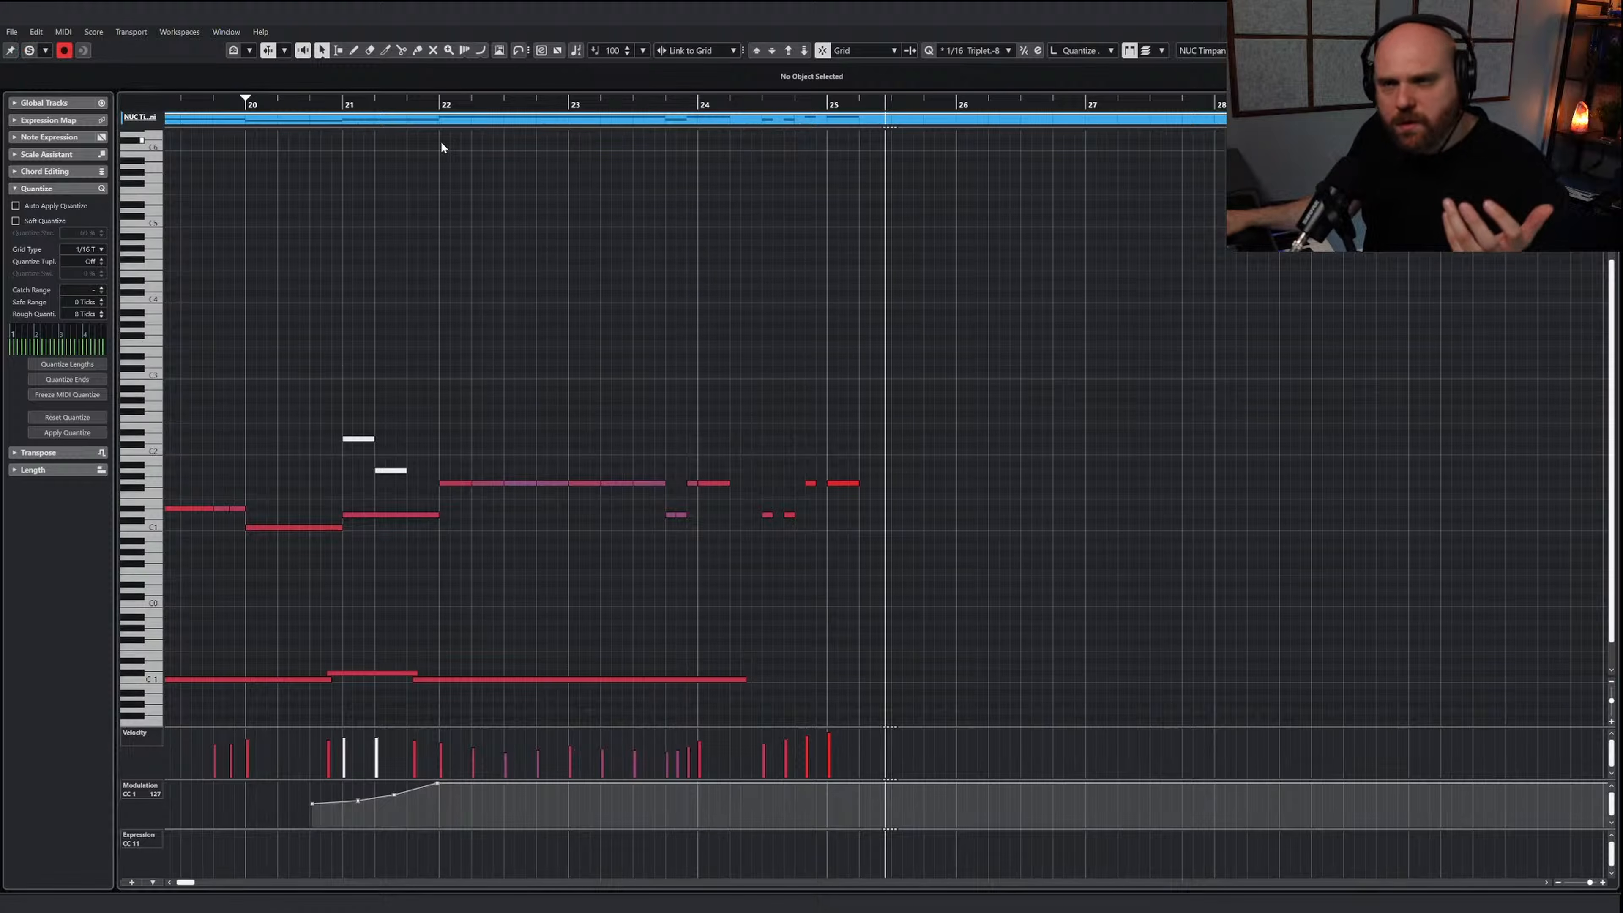
click(435, 103)
key(Return)
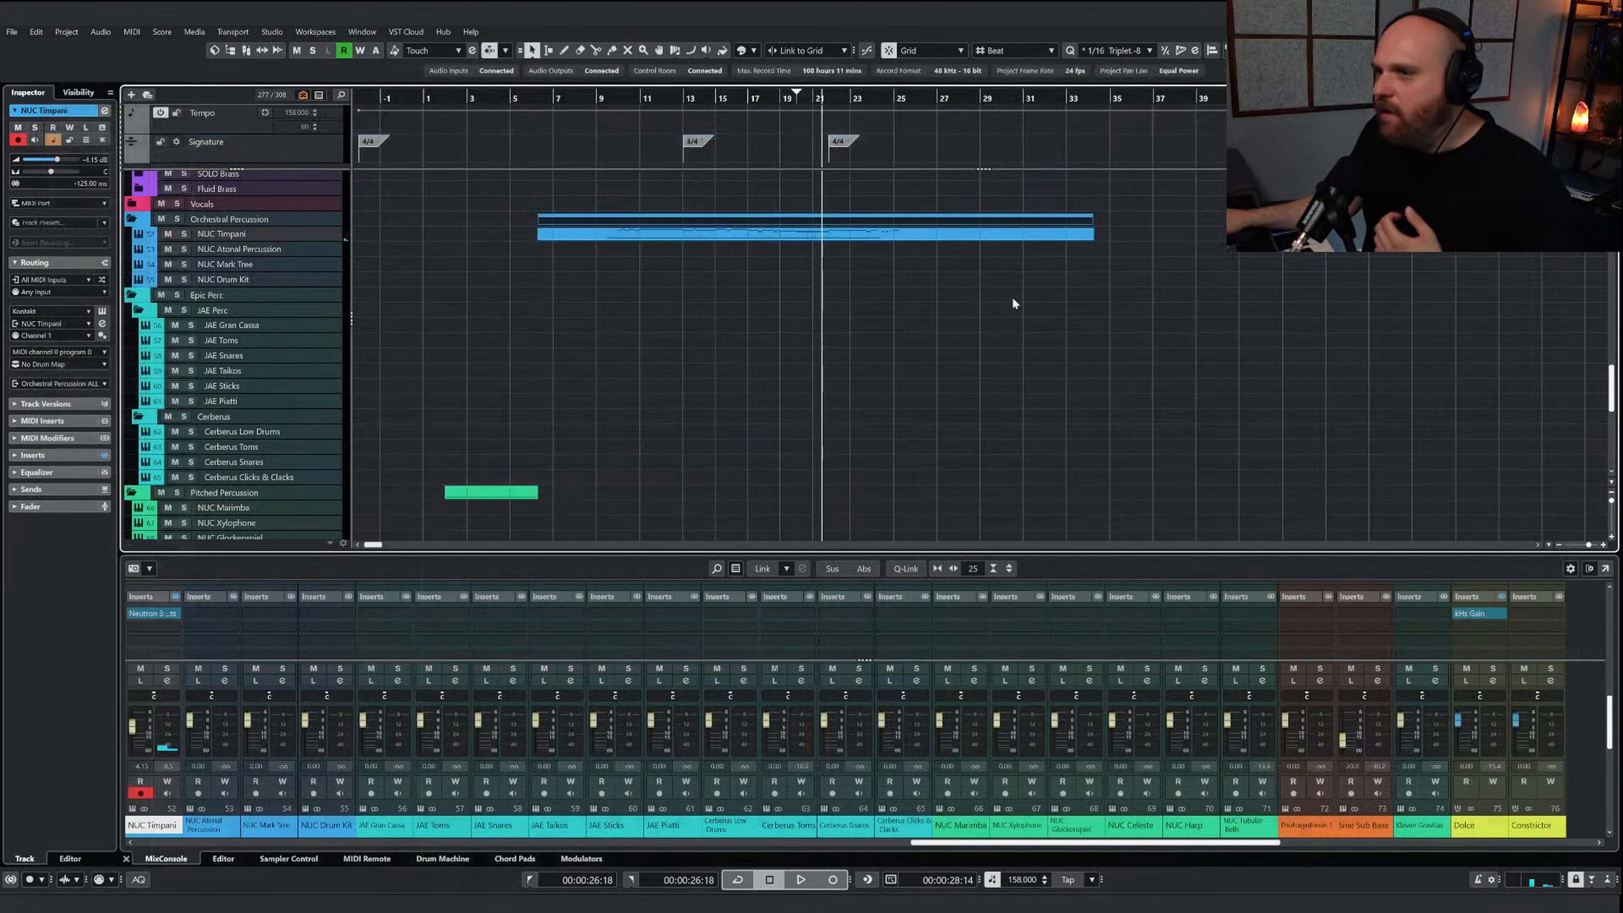
Play the timpani ending from about bar 20 and stop playback around bar 27
right_click(744, 362)
click(752, 369)
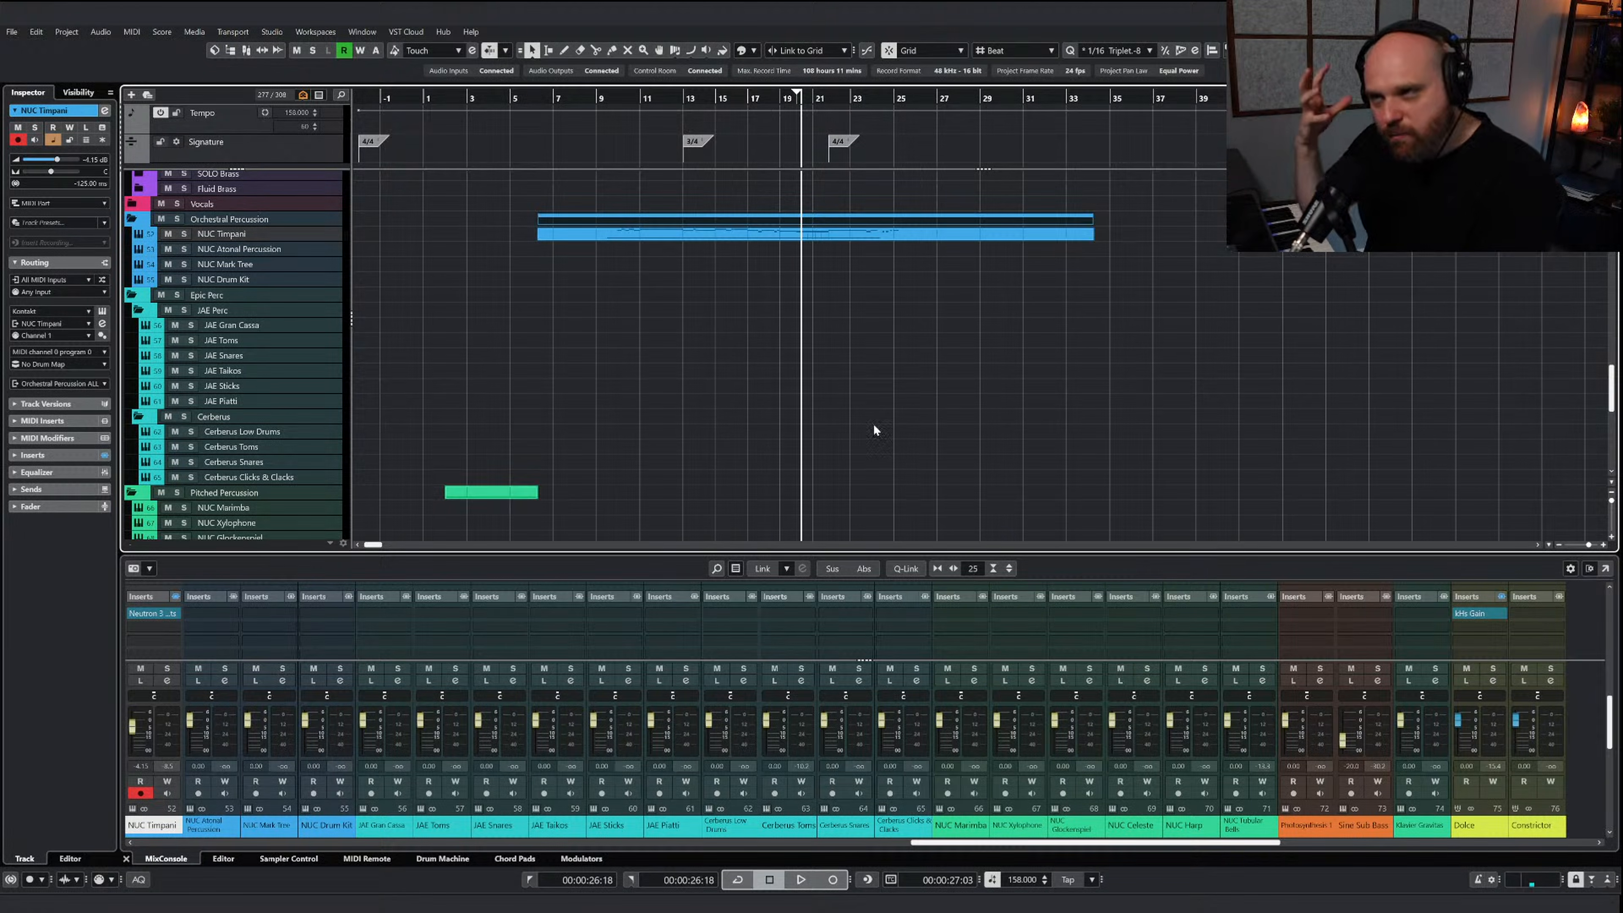
key(space)
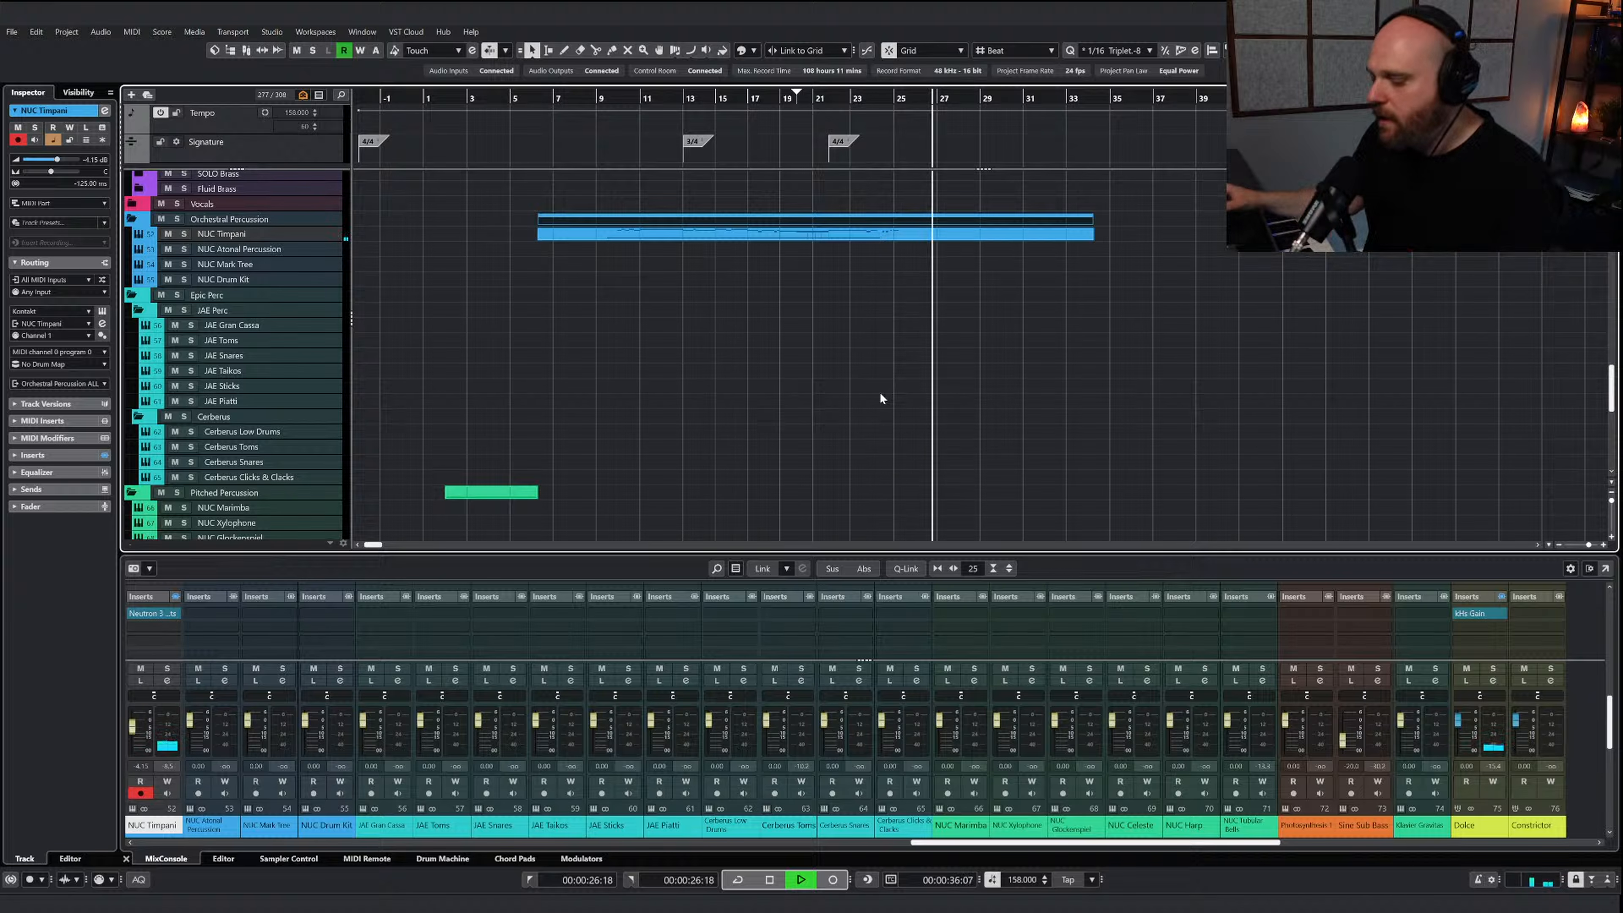
scroll(836, 384, up, 2)
key(space)
scroll(638, 306, down, 4)
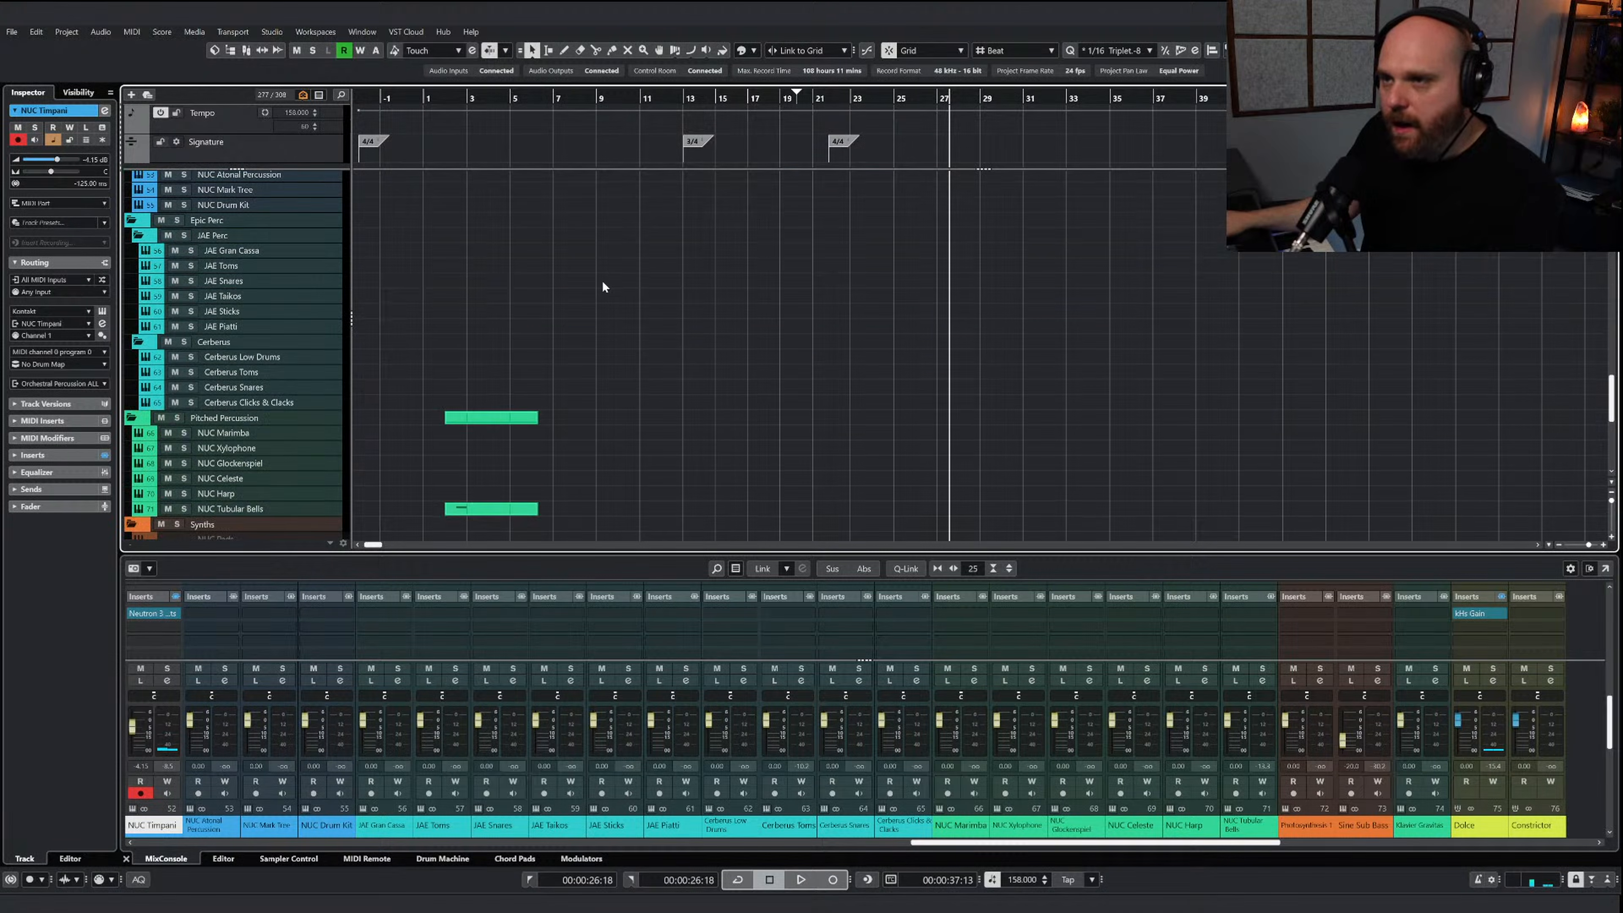
Open the AI Sketch Piano Perc part for editing with the notes from about bar 4 to bar 25 in view
scroll(639, 332, up, 6)
scroll(639, 358, up, 15)
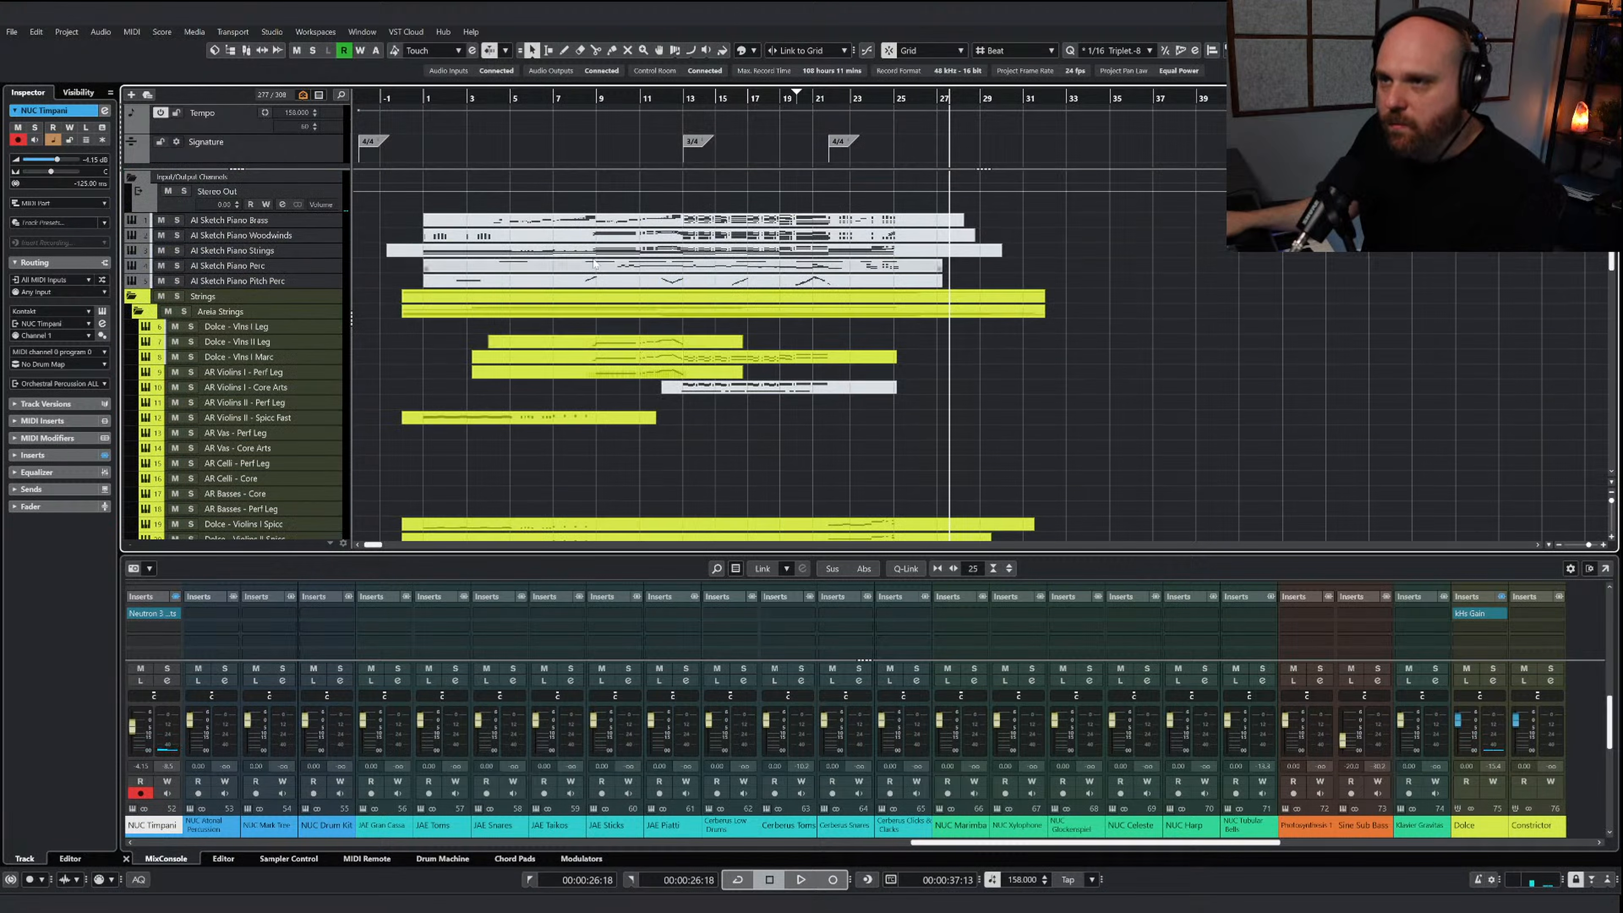
click(600, 265)
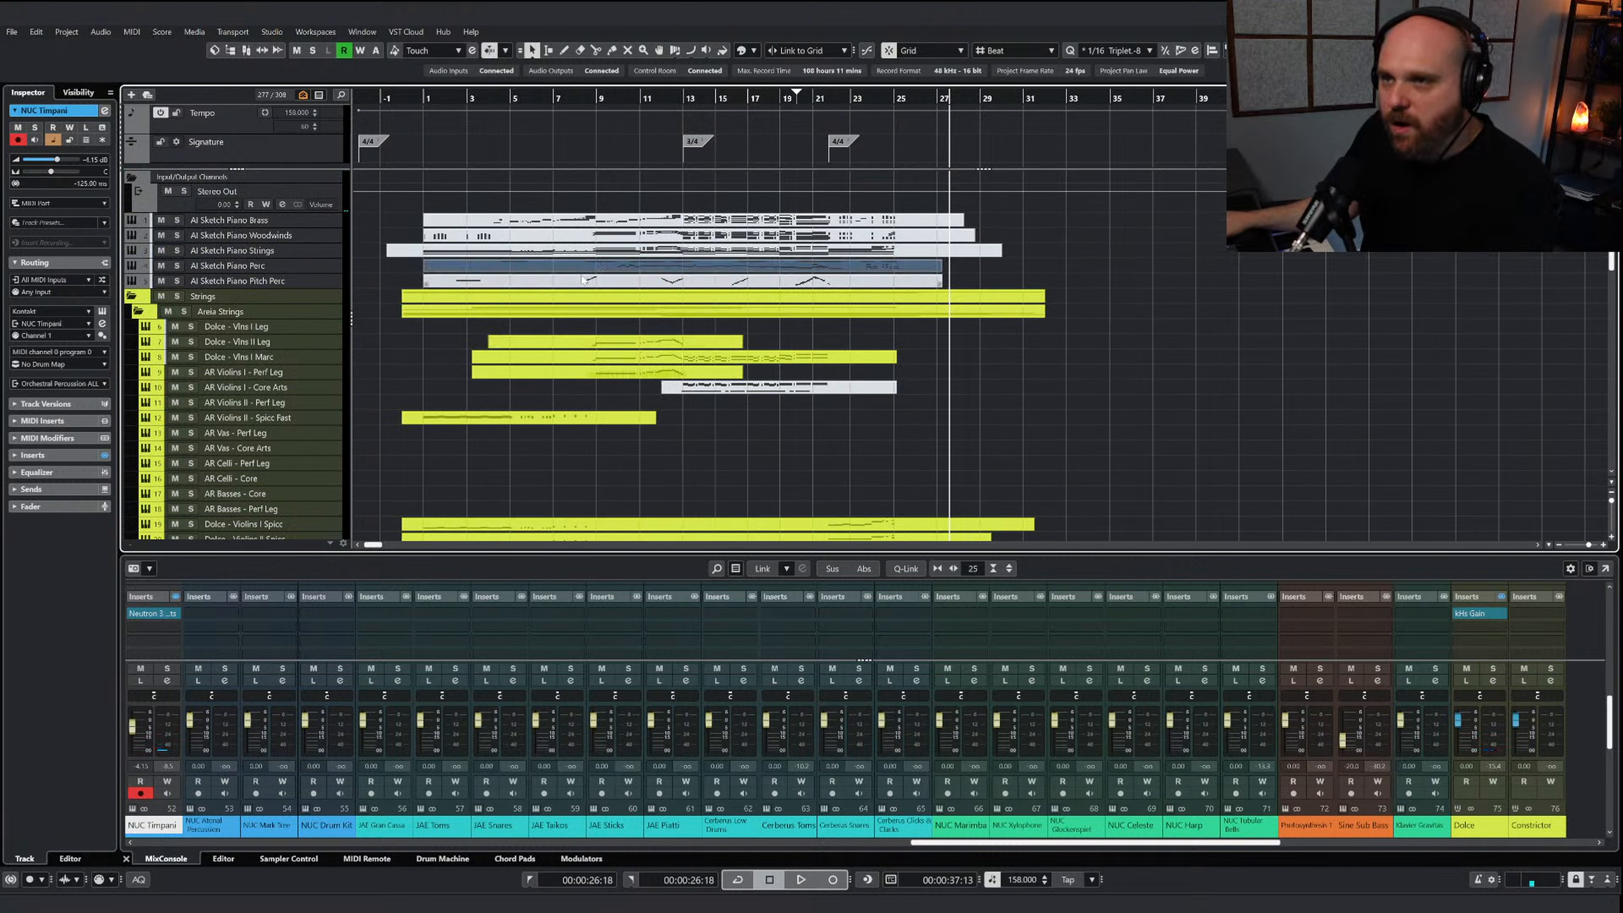
click(511, 280)
double_click(504, 266)
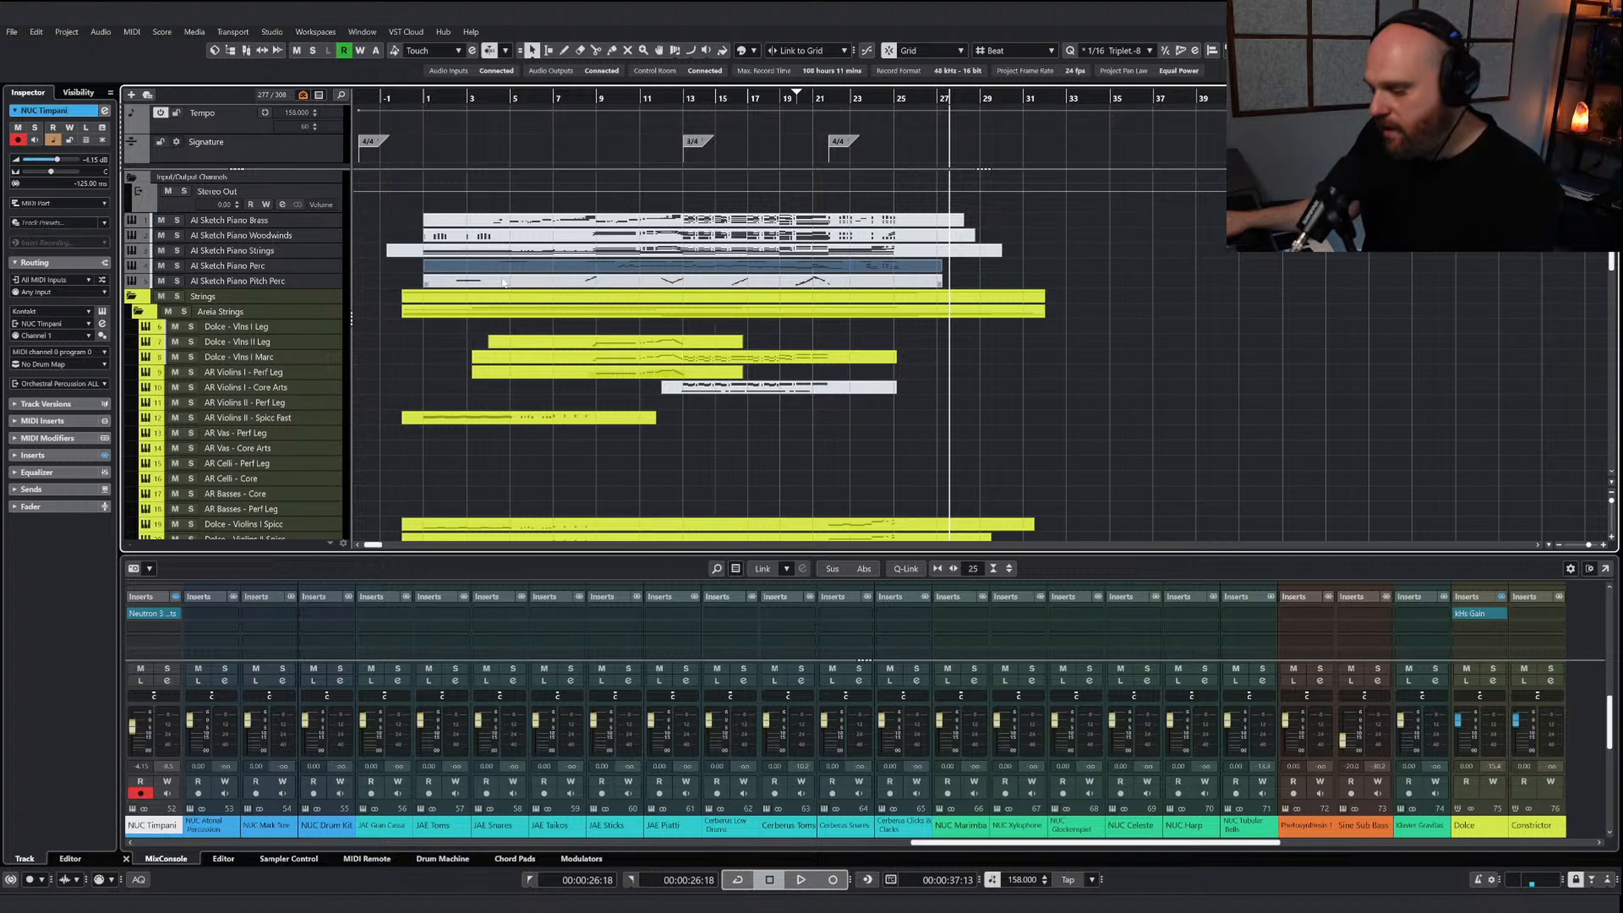
right_click(513, 309)
click(513, 309)
scroll(734, 354, right, 5)
scroll(734, 354, down, 7)
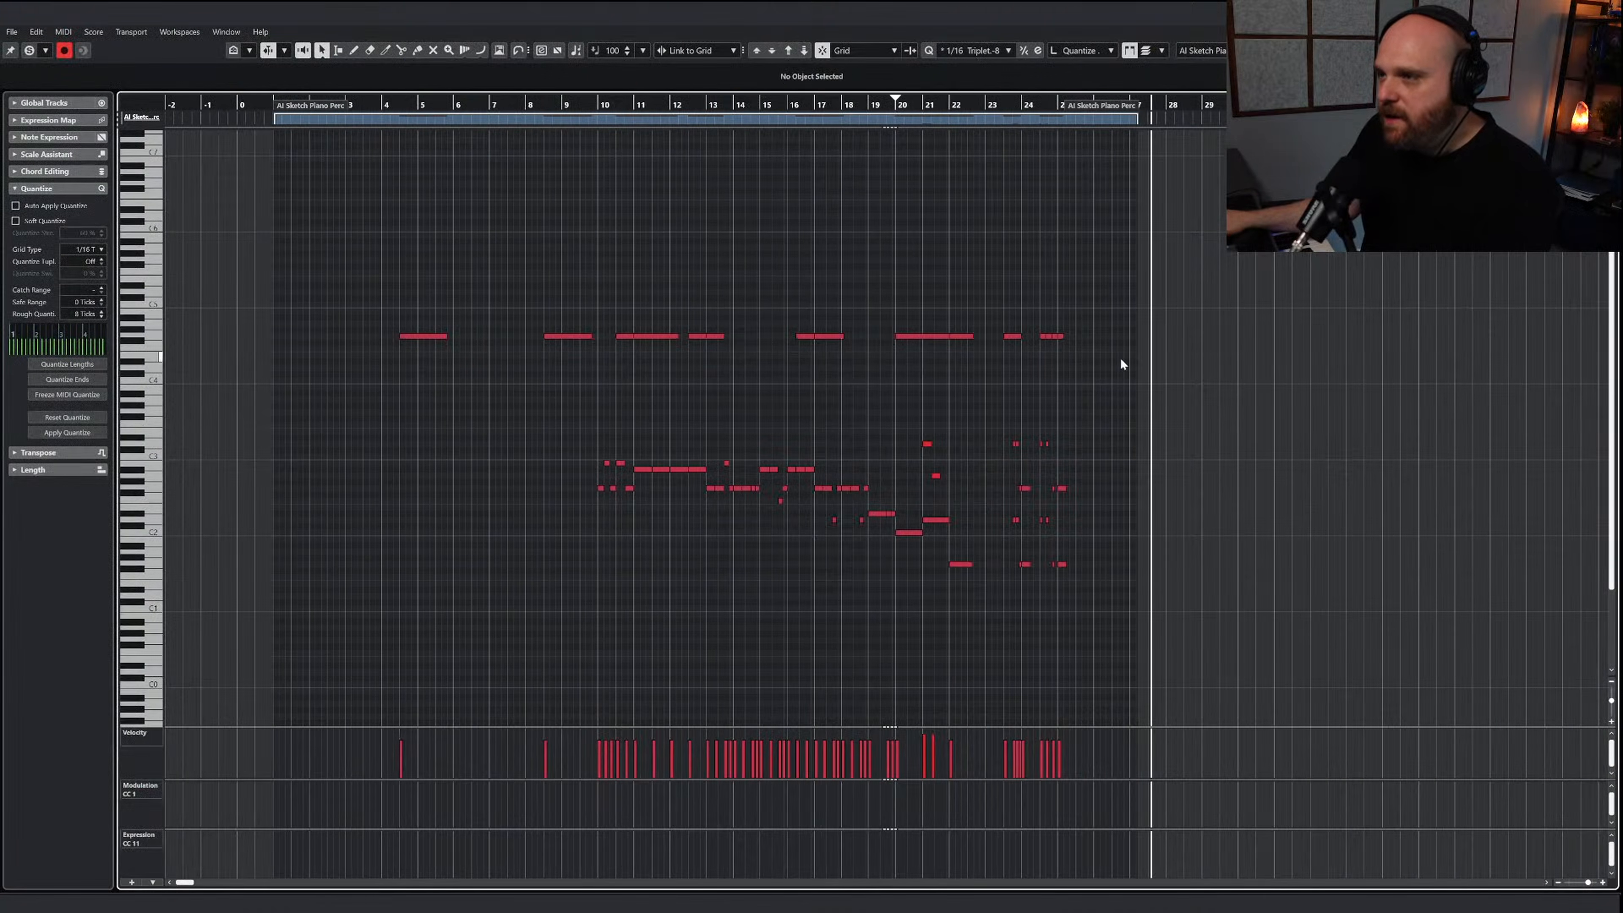
Copy the upper single-pitch row of sketch percussion notes, set the playback position to its first note in bar 4, and close the part
key(ctrl+a)
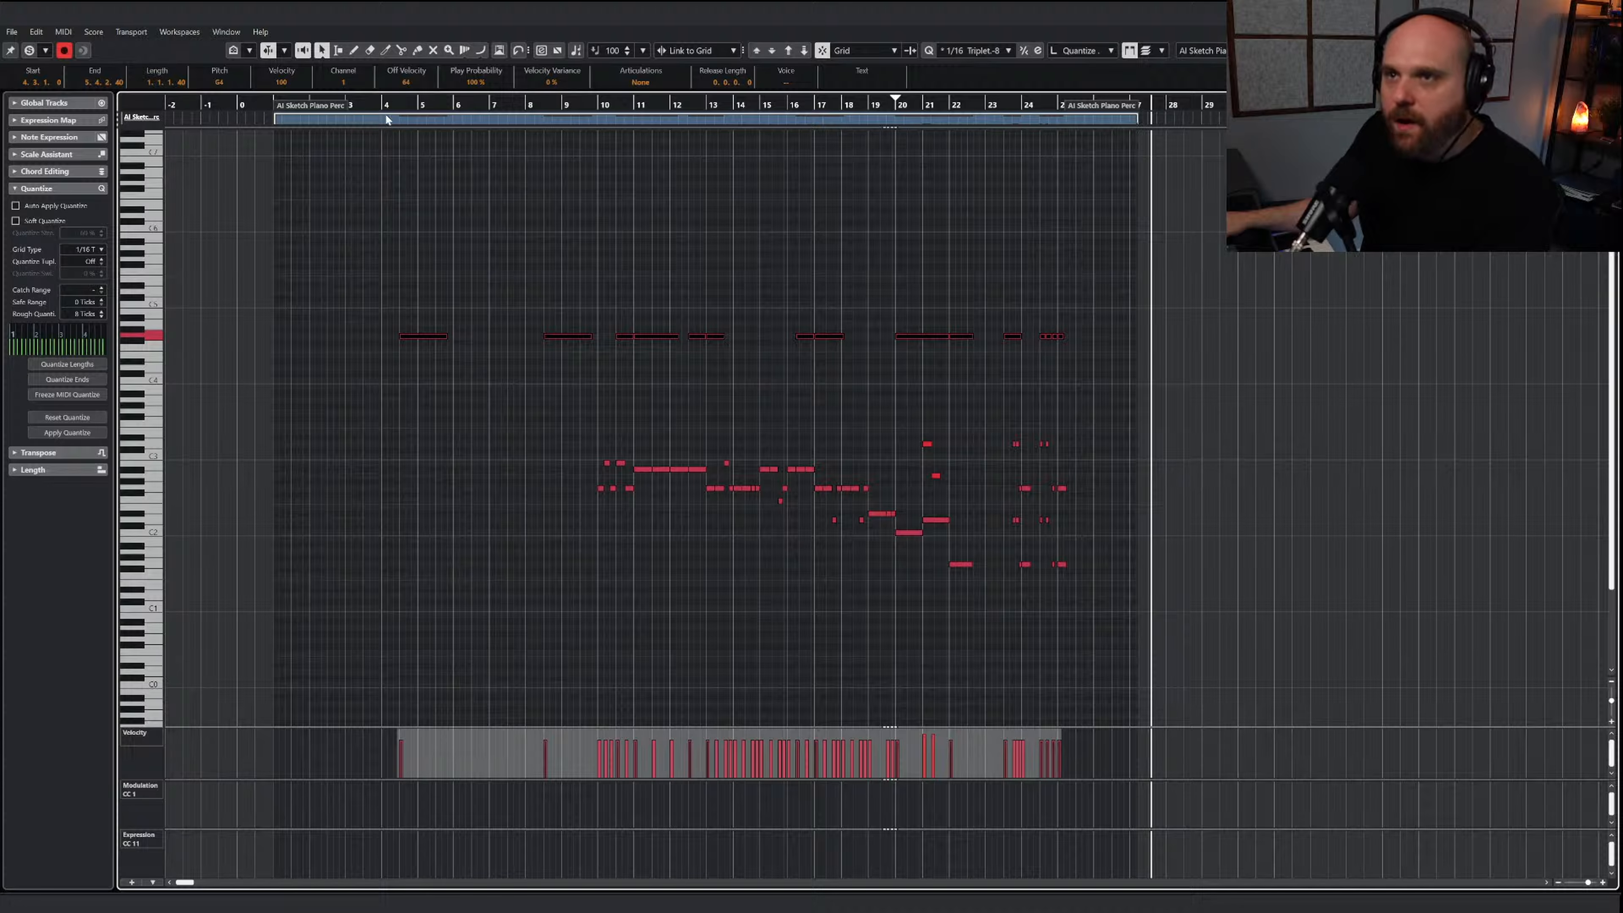
click(396, 105)
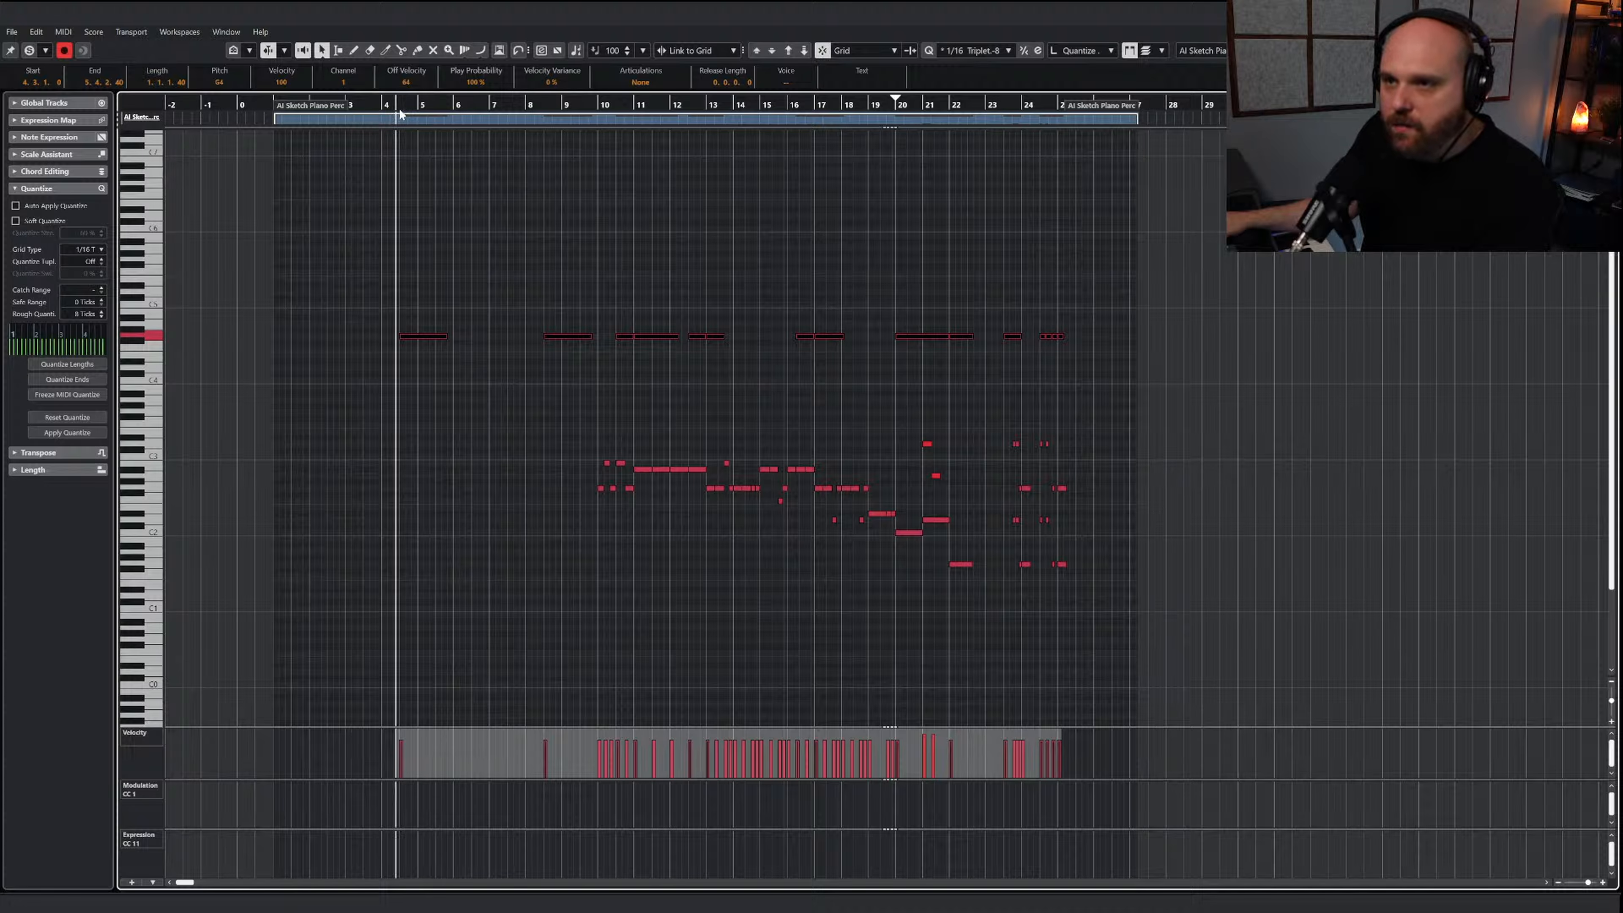
click(399, 109)
key(h)
key(h)
key(h)
key(h)
key(h)
key(h)
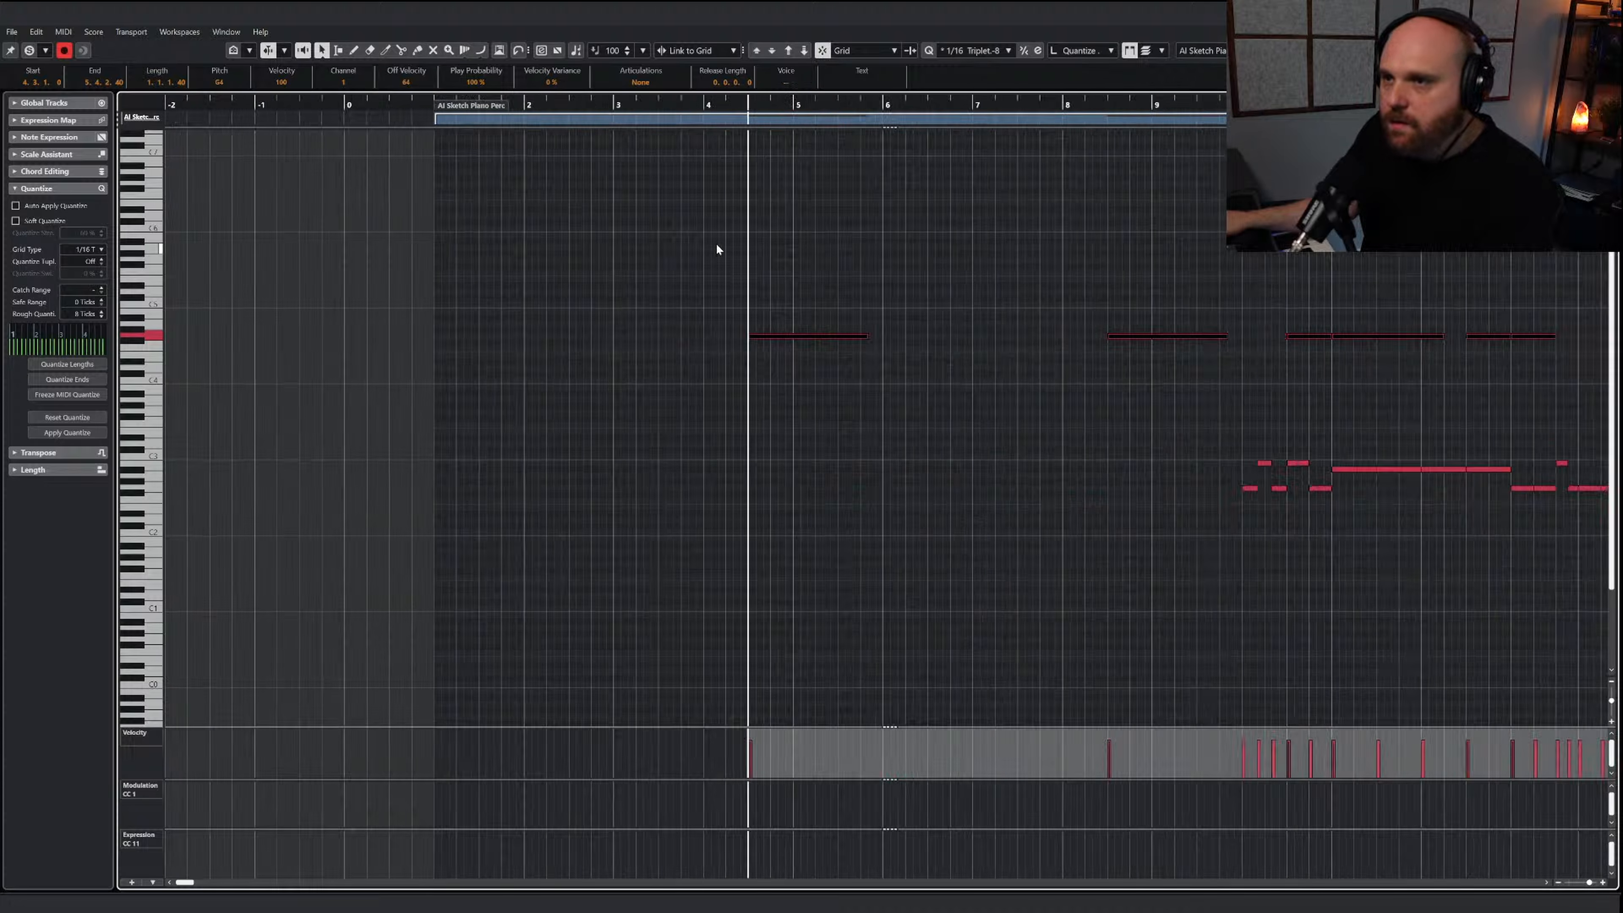
click(888, 243)
click(860, 104)
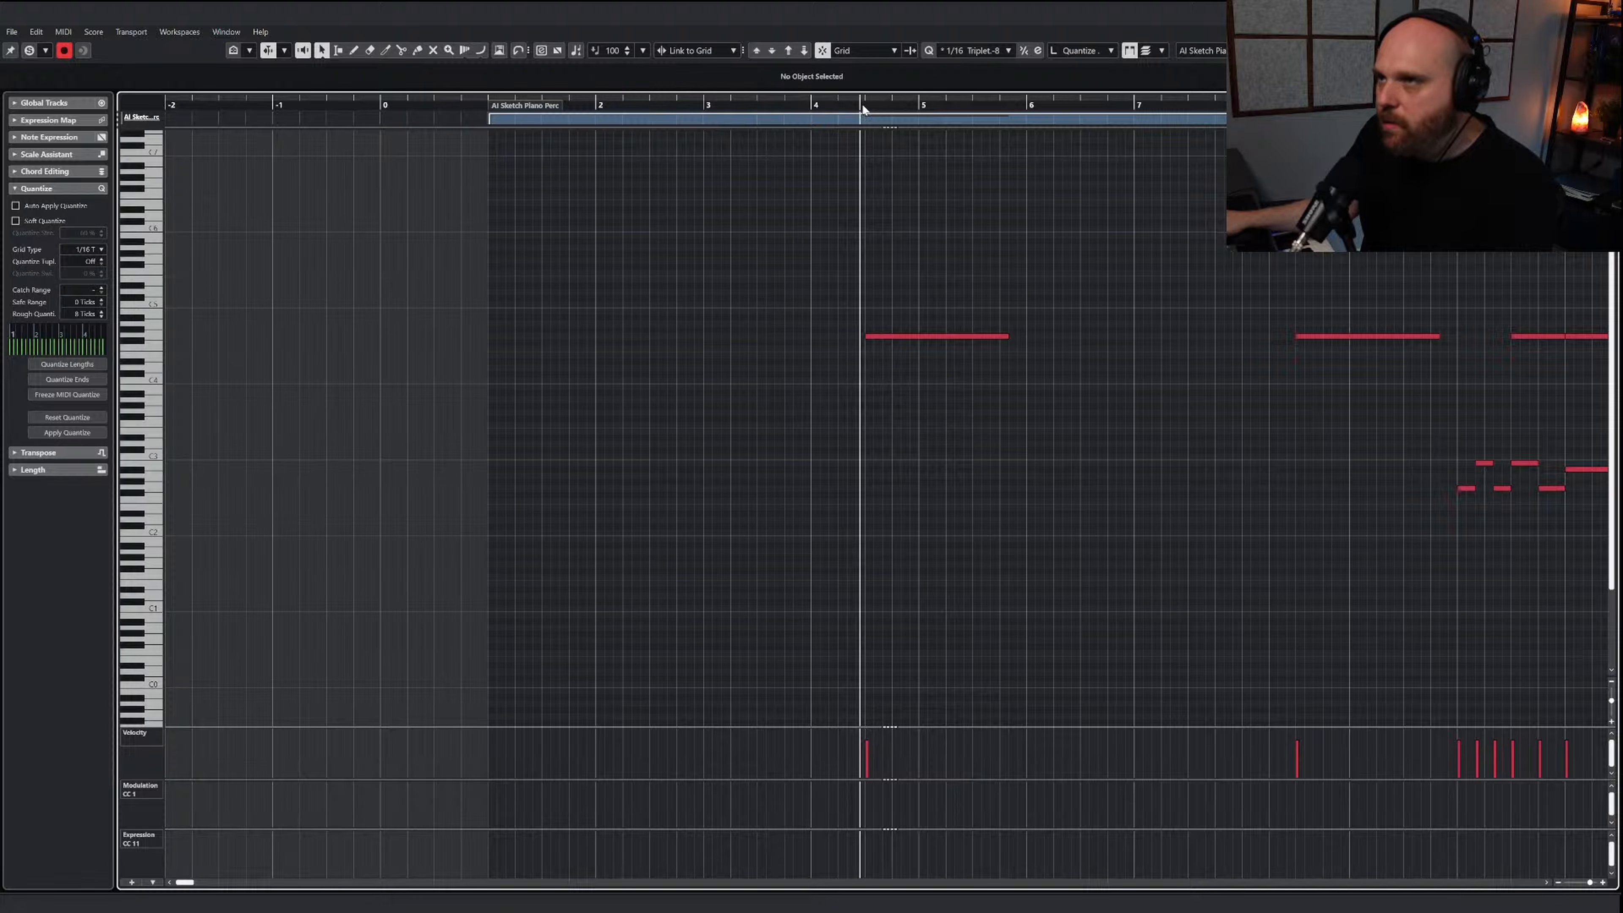
click(868, 104)
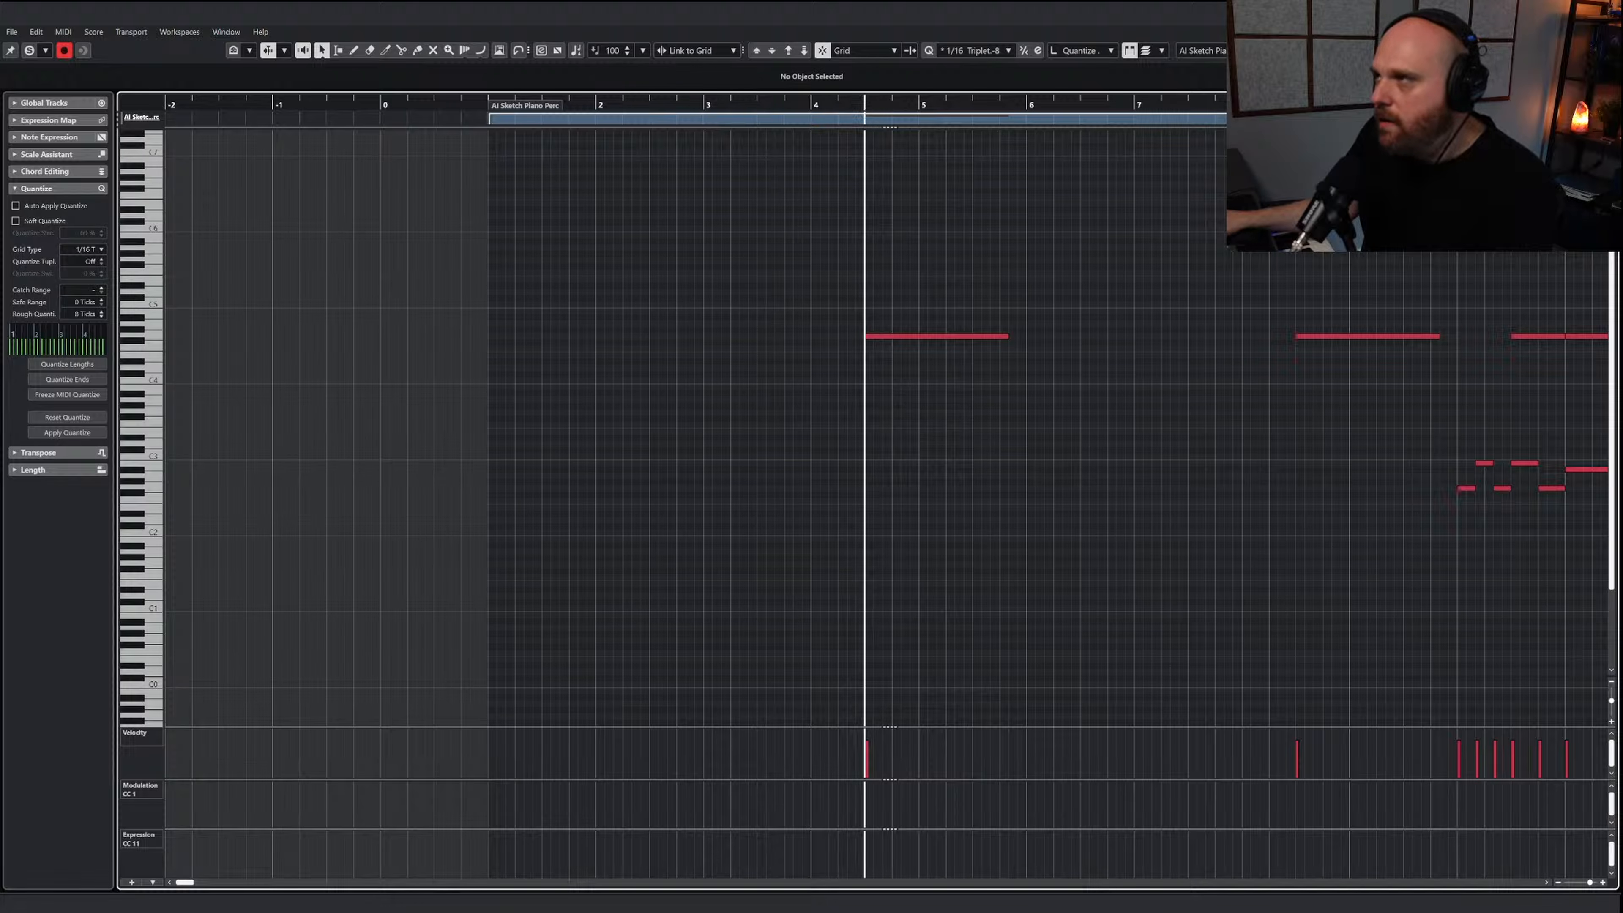
key(Return)
Draw an empty part on the NUC Atonal Percussion track ending around bar 35 and extend its start back to just before bar 1
scroll(670, 267, down, 10)
scroll(667, 268, up, 5)
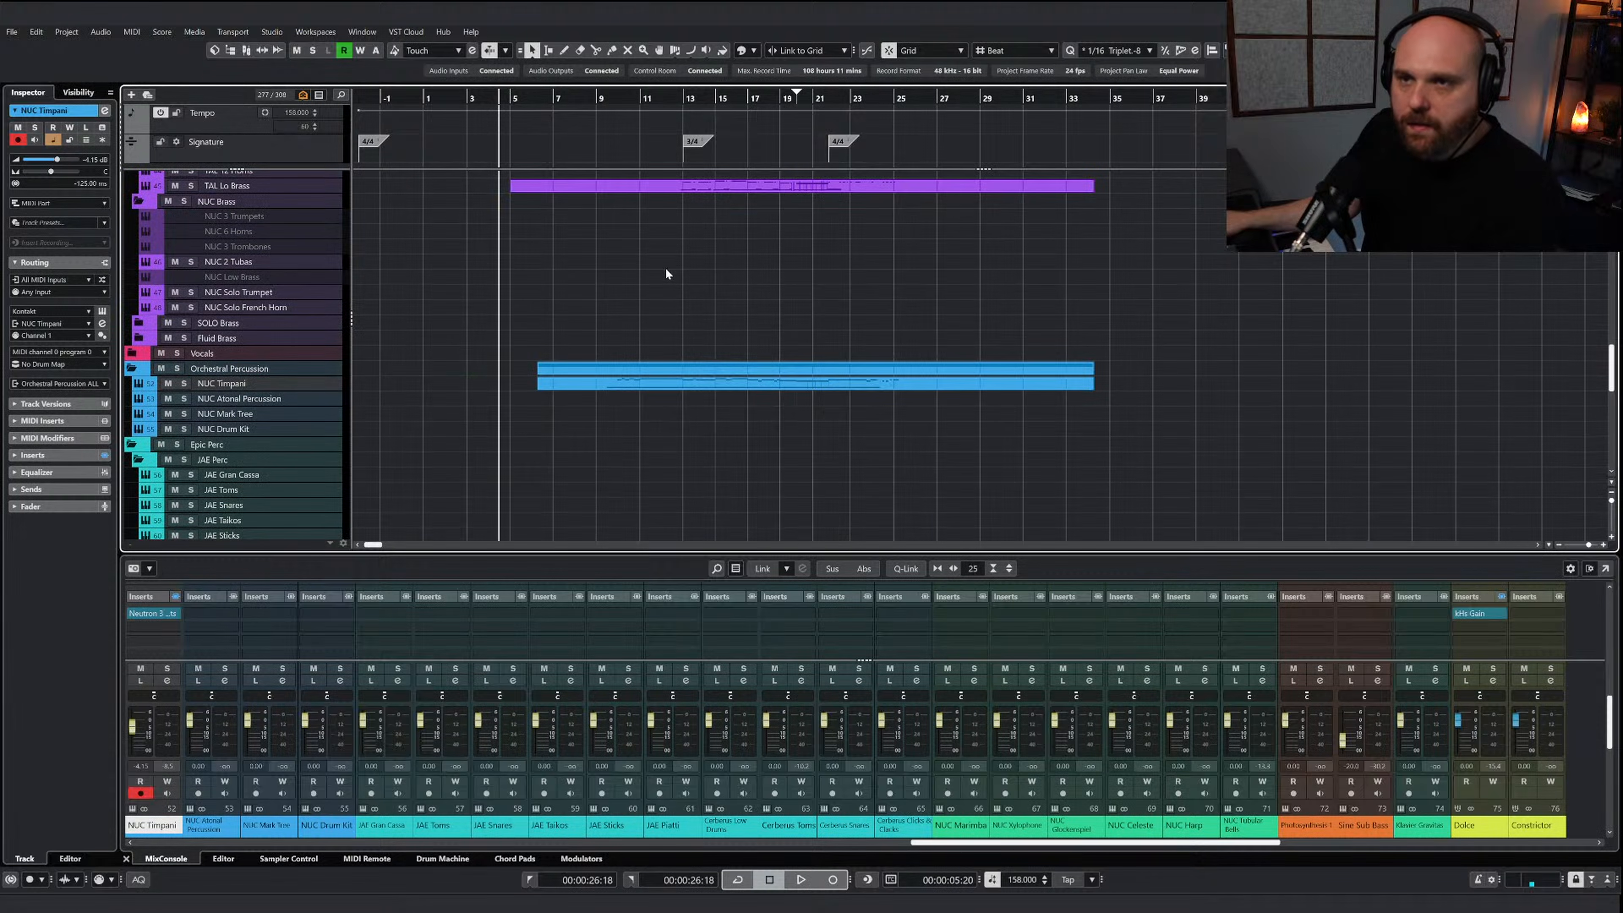
key(8)
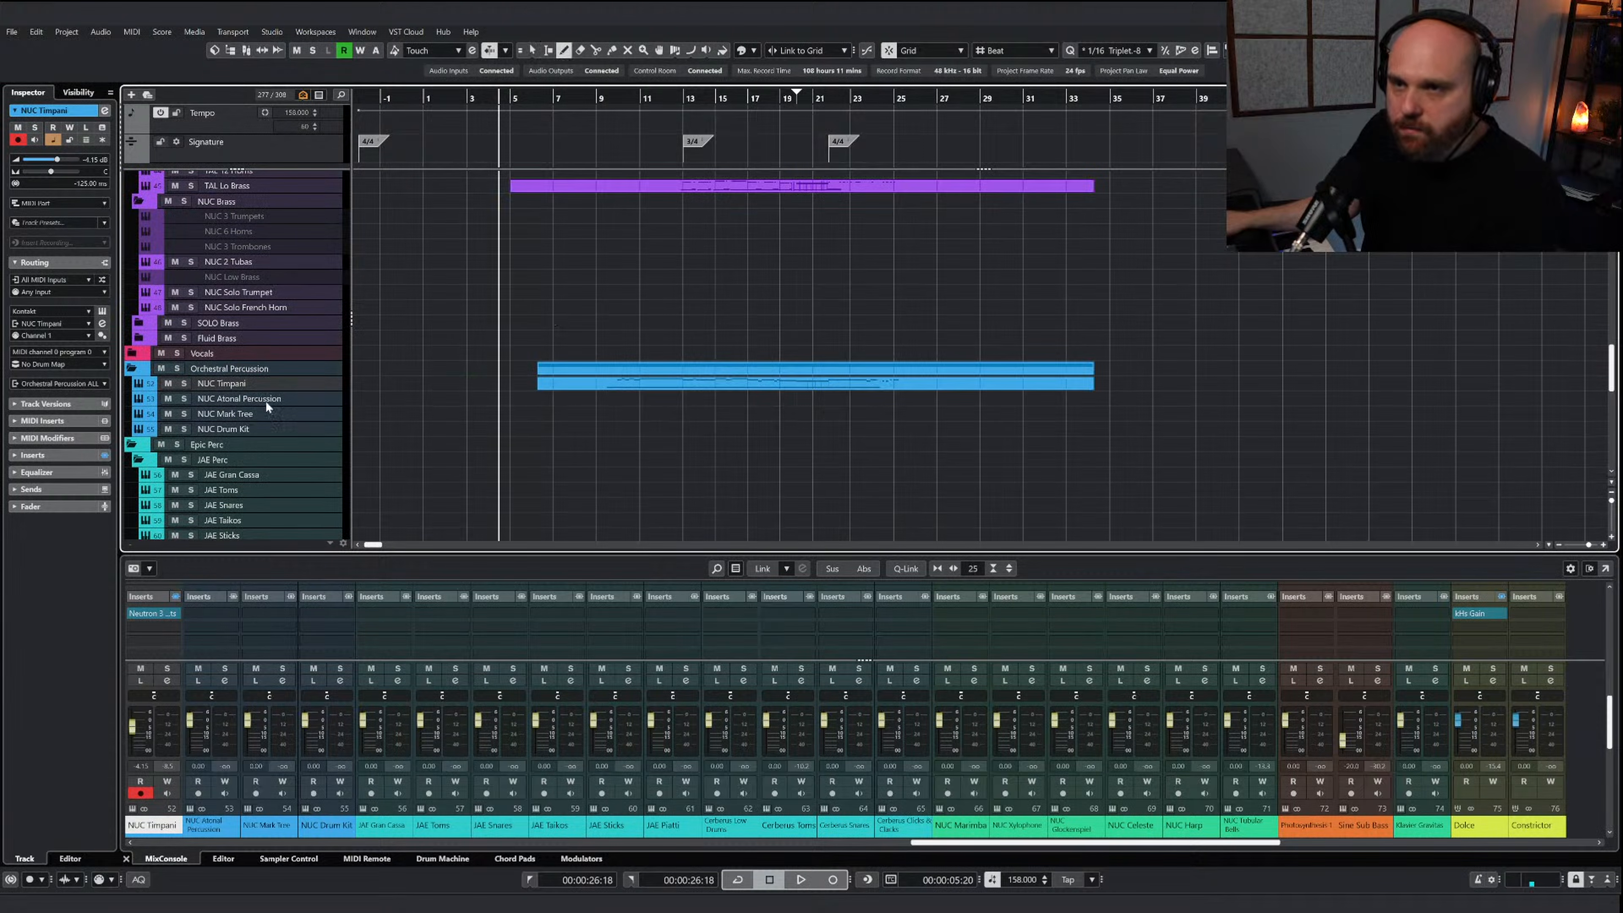
drag(534, 401, 1117, 400)
key(1)
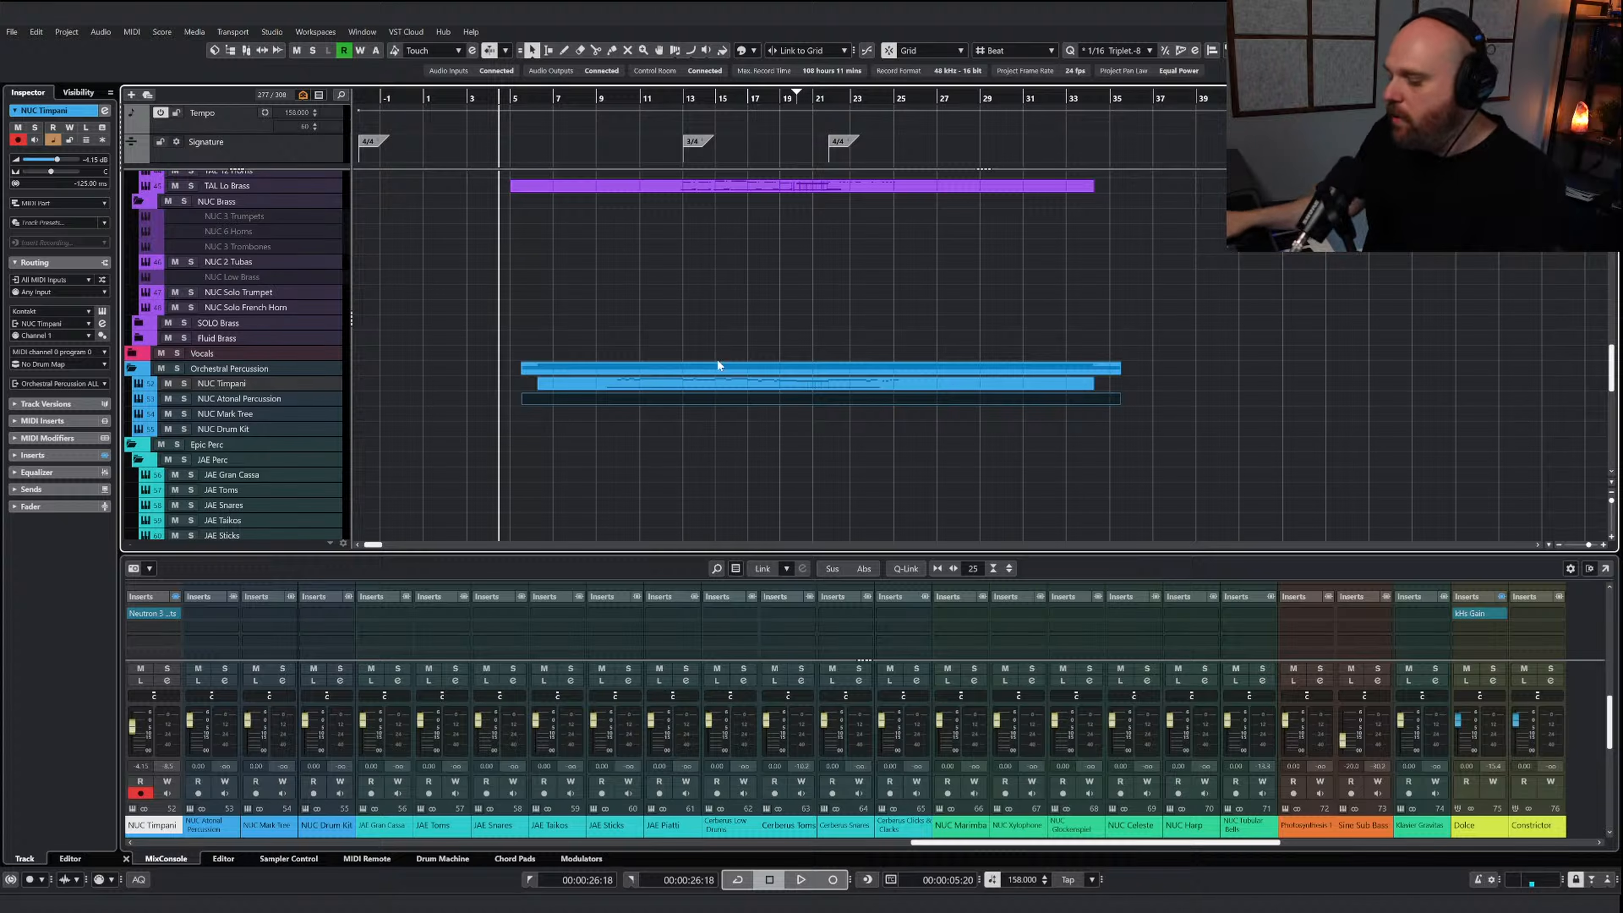
key(space)
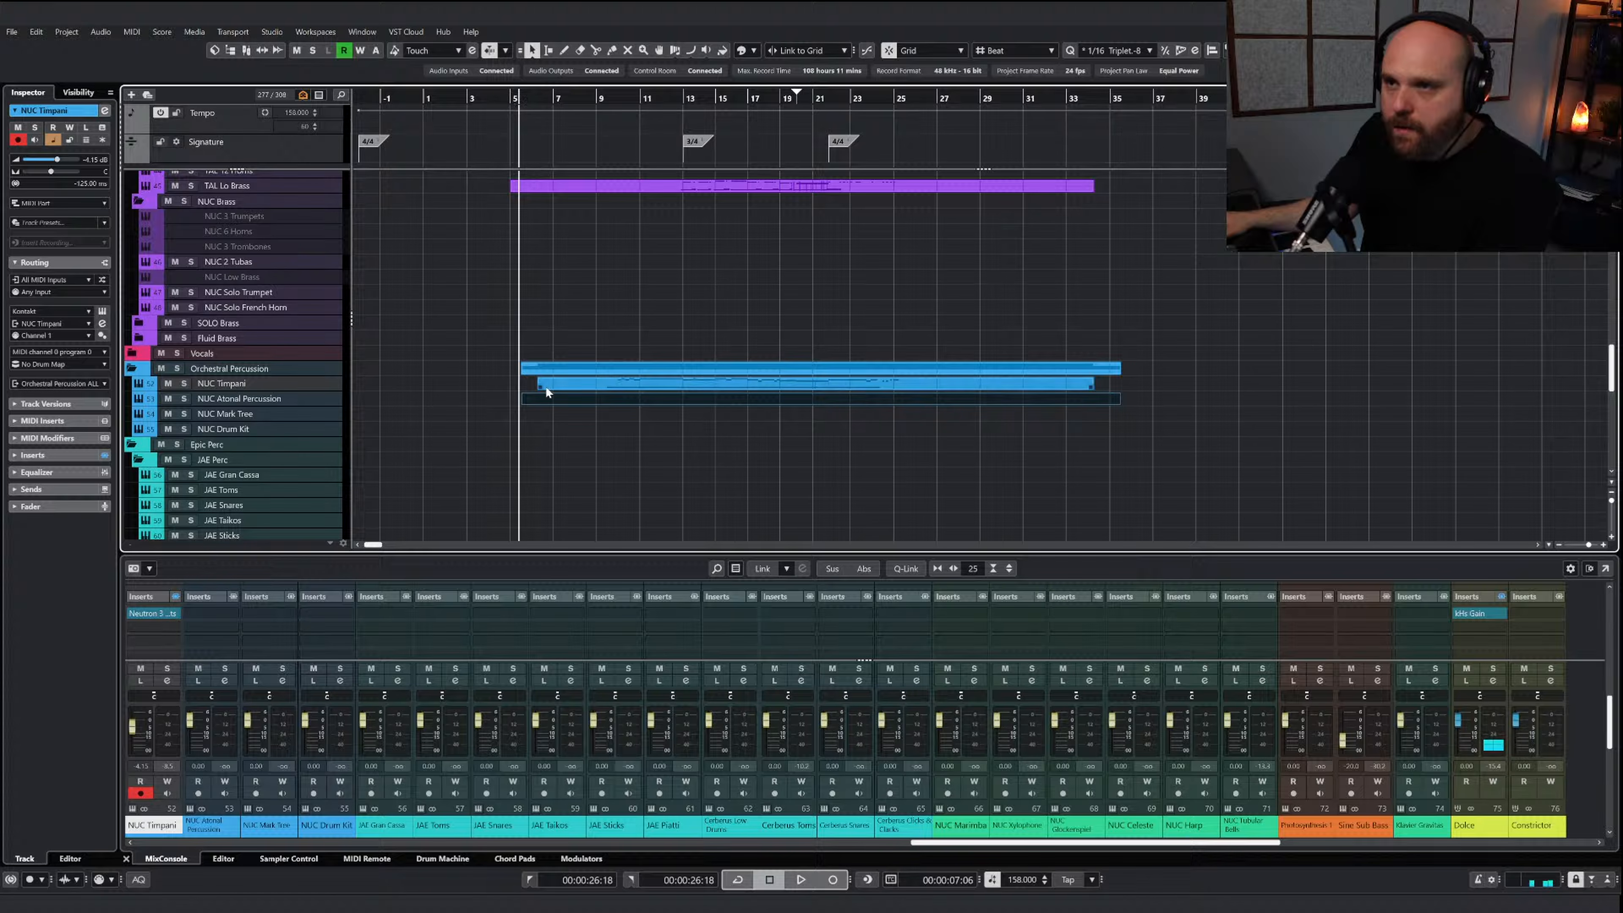
drag(525, 400, 420, 404)
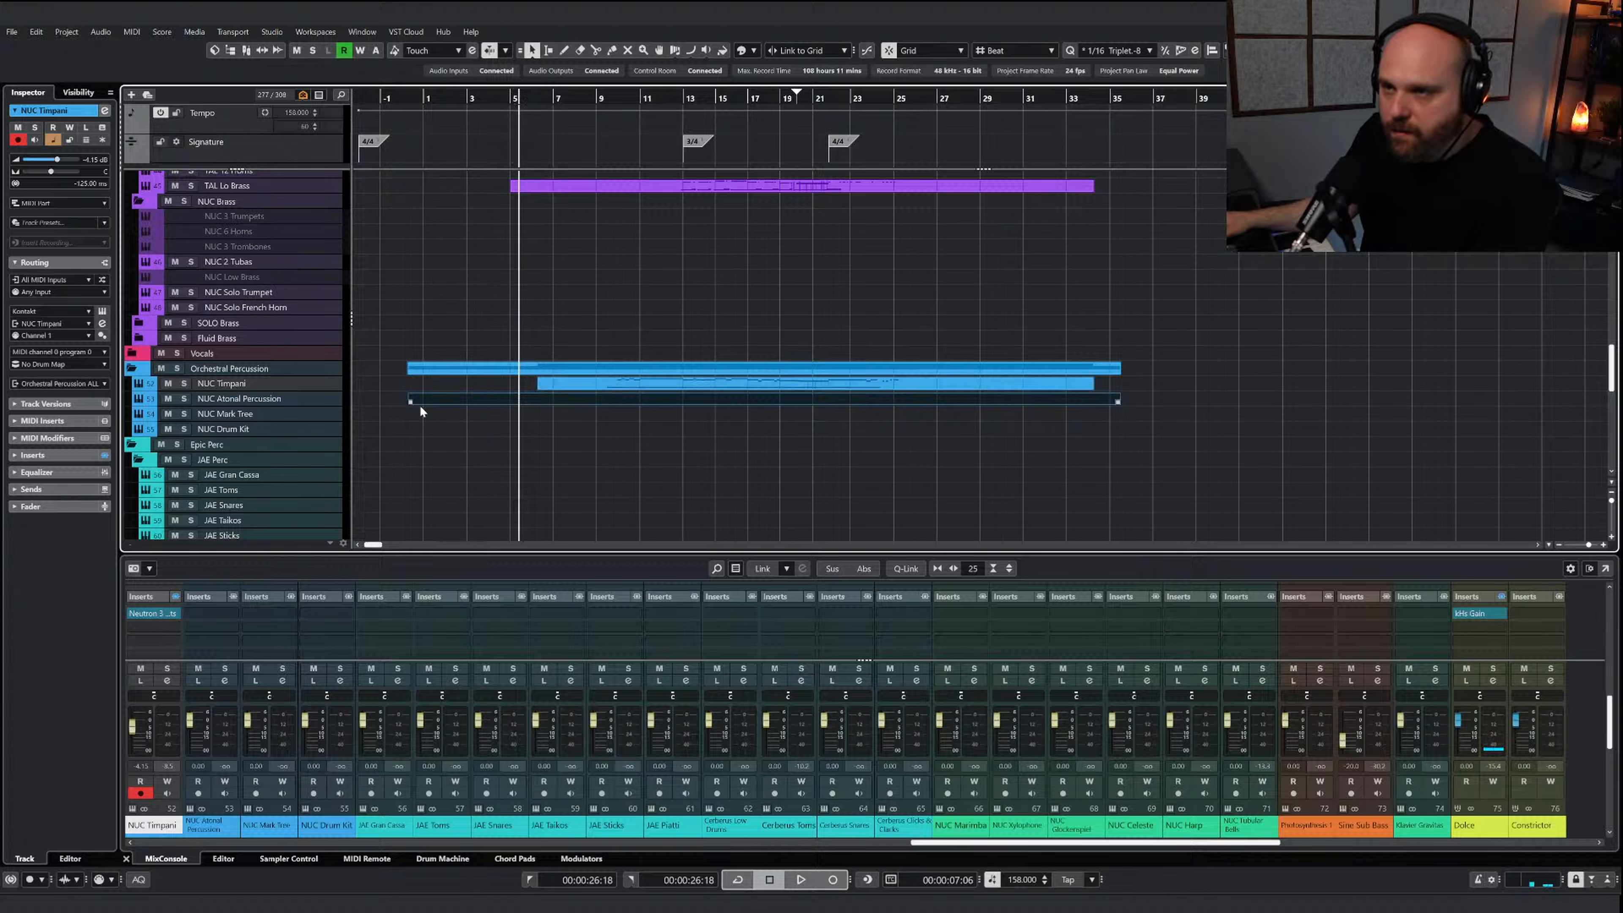
Reopen the AI Sketch Piano Perc part, set the playback position to the first upper note in bar 4, and close the part
scroll(571, 239, up, 15)
scroll(574, 278, down, 3)
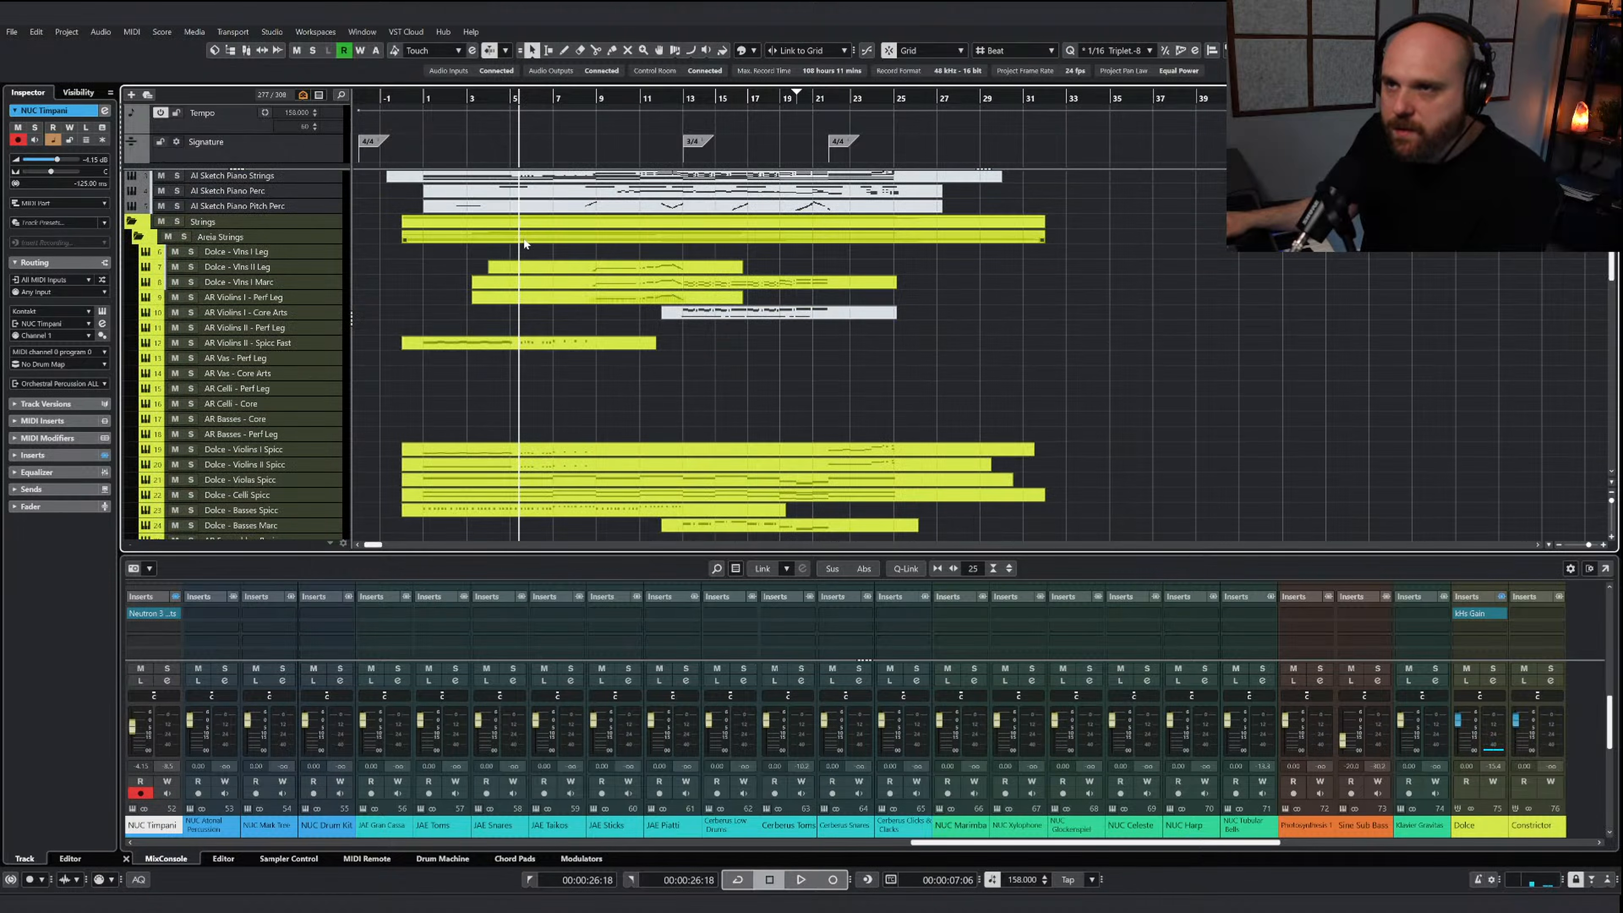
scroll(525, 244, up, 3)
double_click(519, 272)
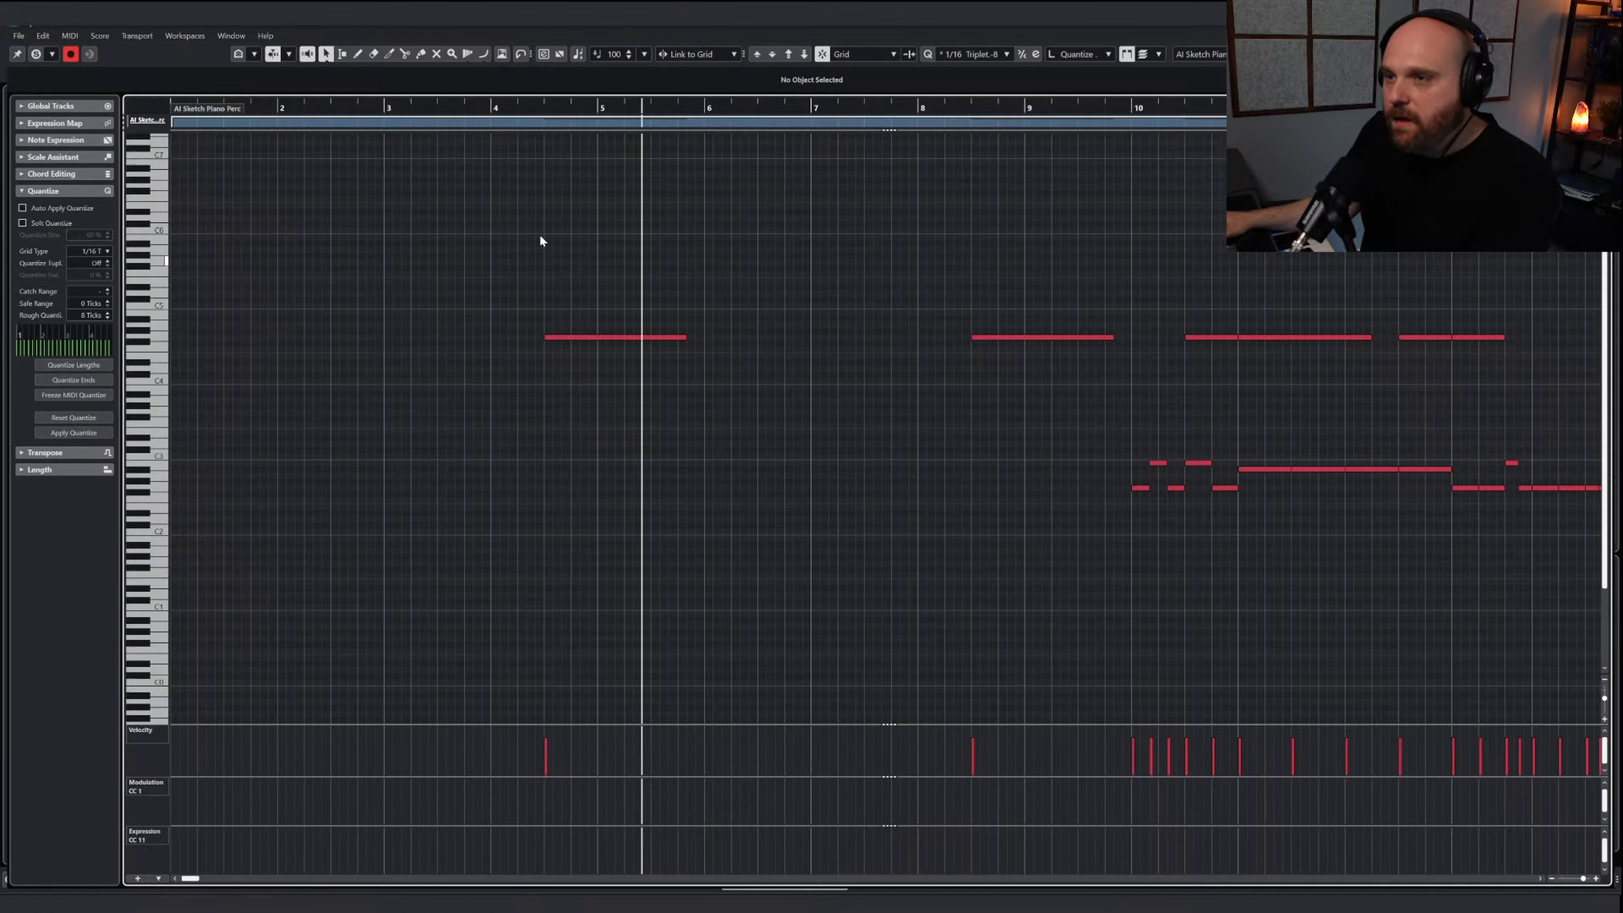
click(542, 116)
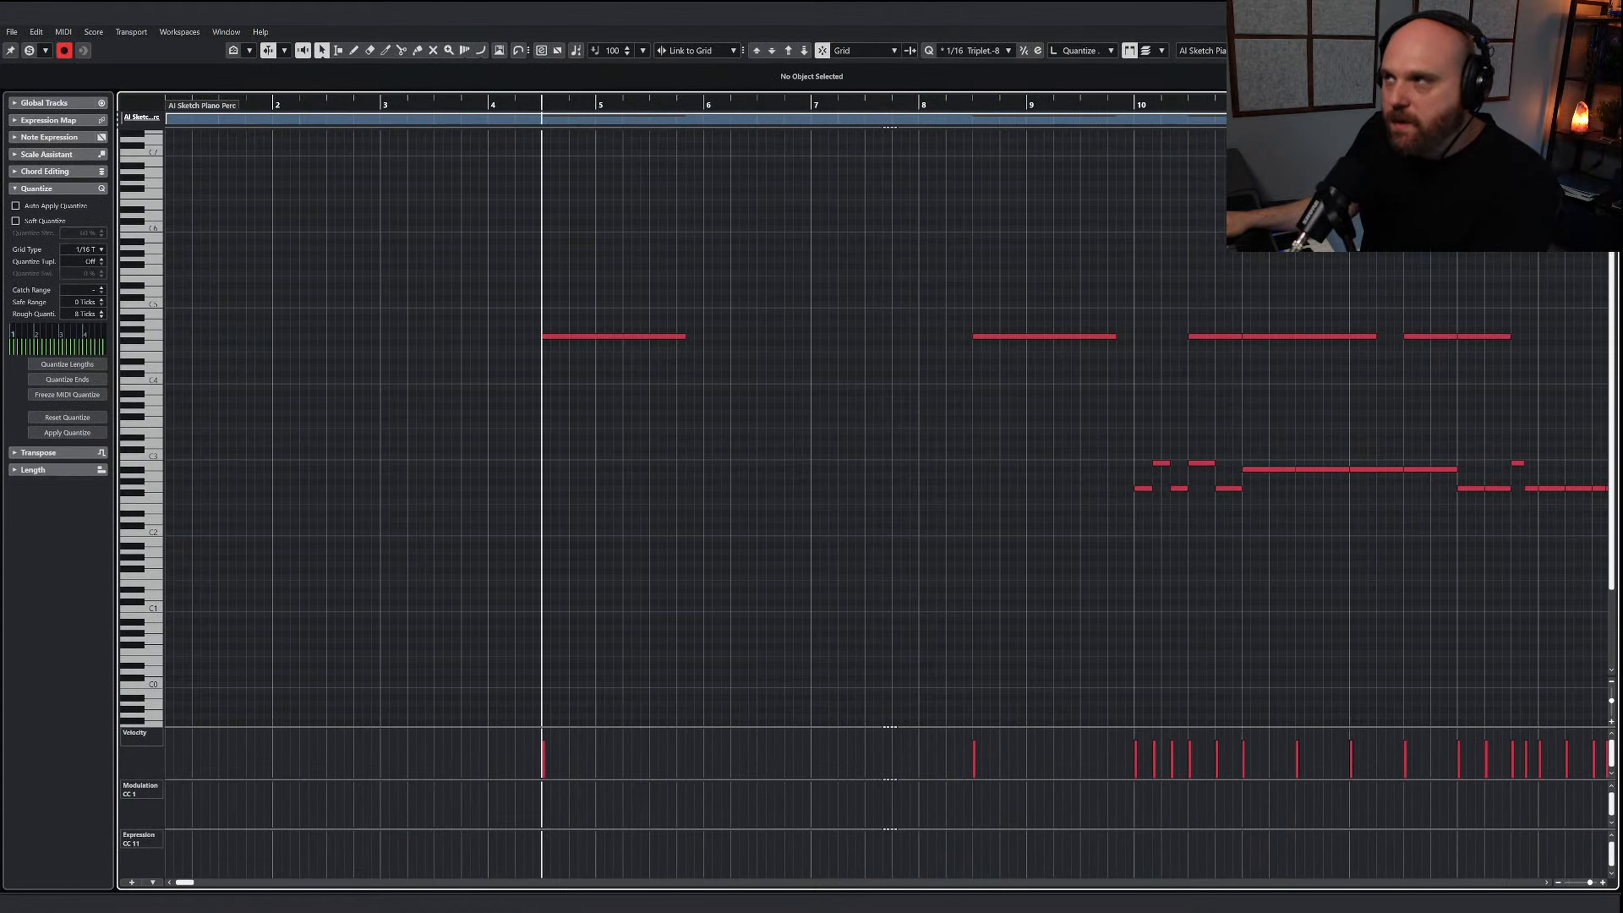
key(Escape)
scroll(516, 346, down, 20)
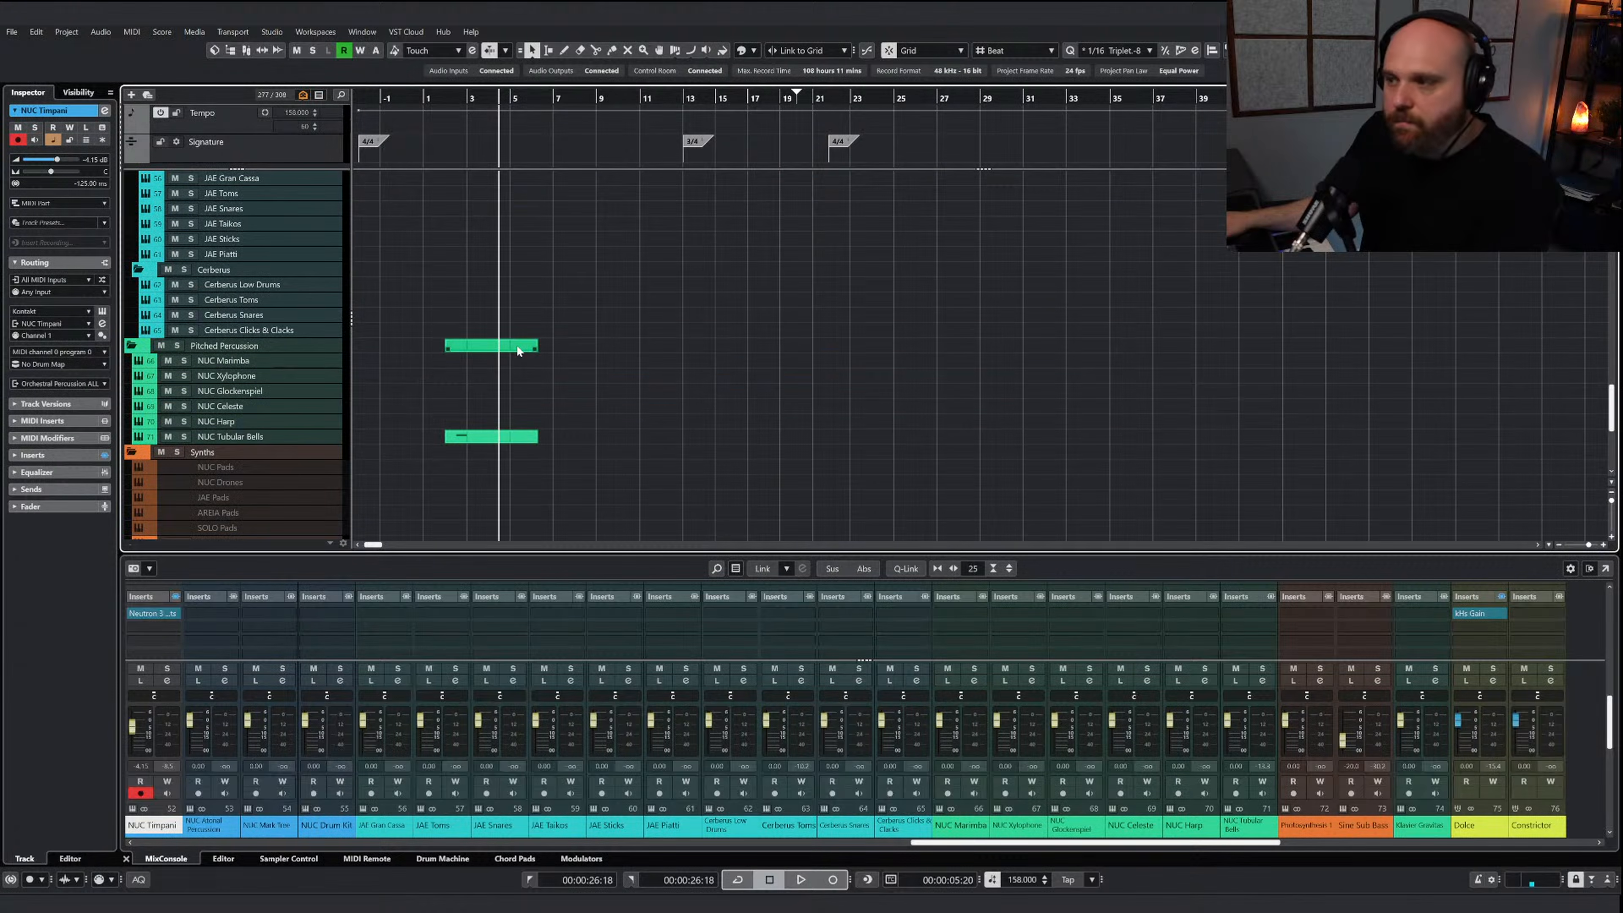
Open the new NUC Atonal Percussion part and paste the copied notes at the playback position
scroll(516, 345, up, 3)
scroll(516, 348, up, 5)
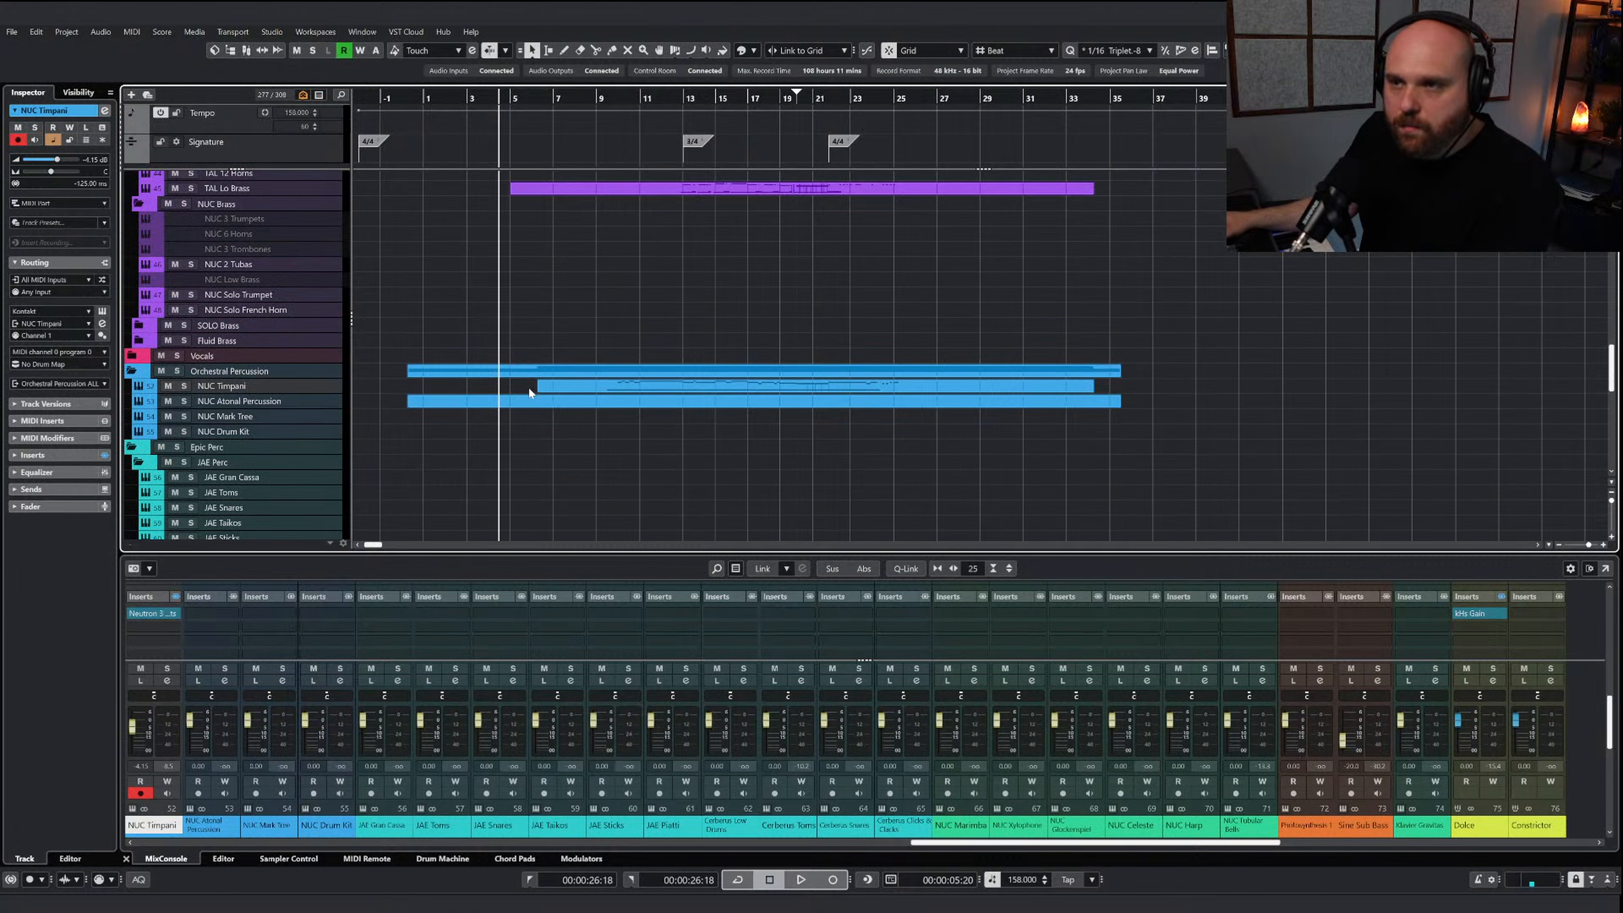
click(504, 403)
double_click(504, 403)
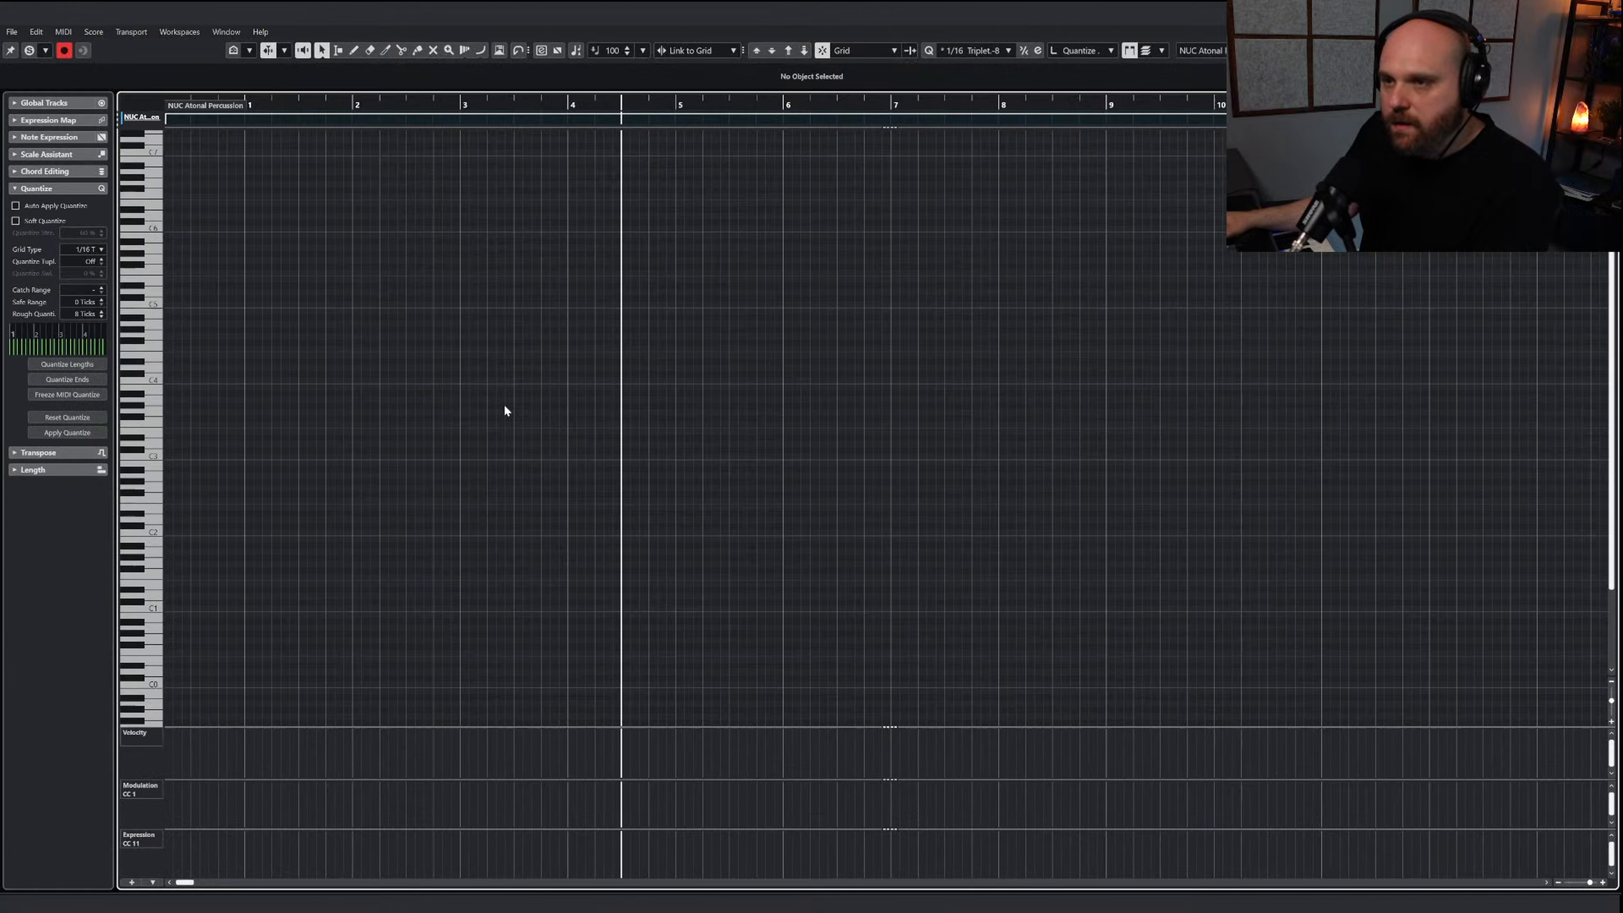
Open the Nucleus Atonal Percussion instrument and show the key assignments of its Piatti patch
key(e)
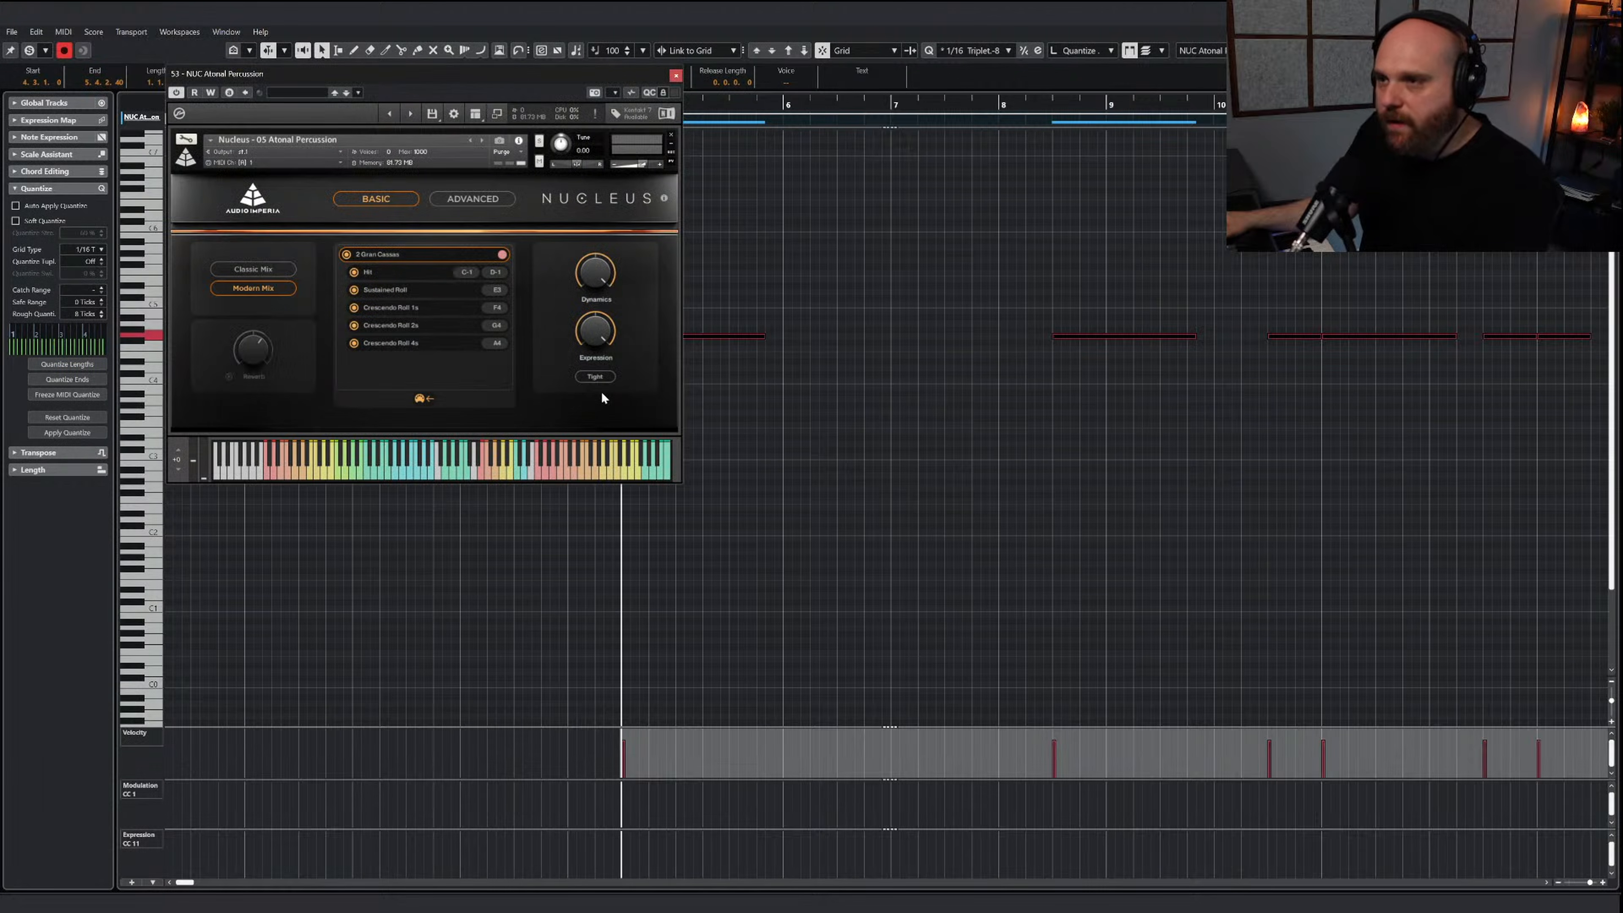
key(g)
key(g)
key(g)
drag(424, 94, 492, 187)
click(523, 346)
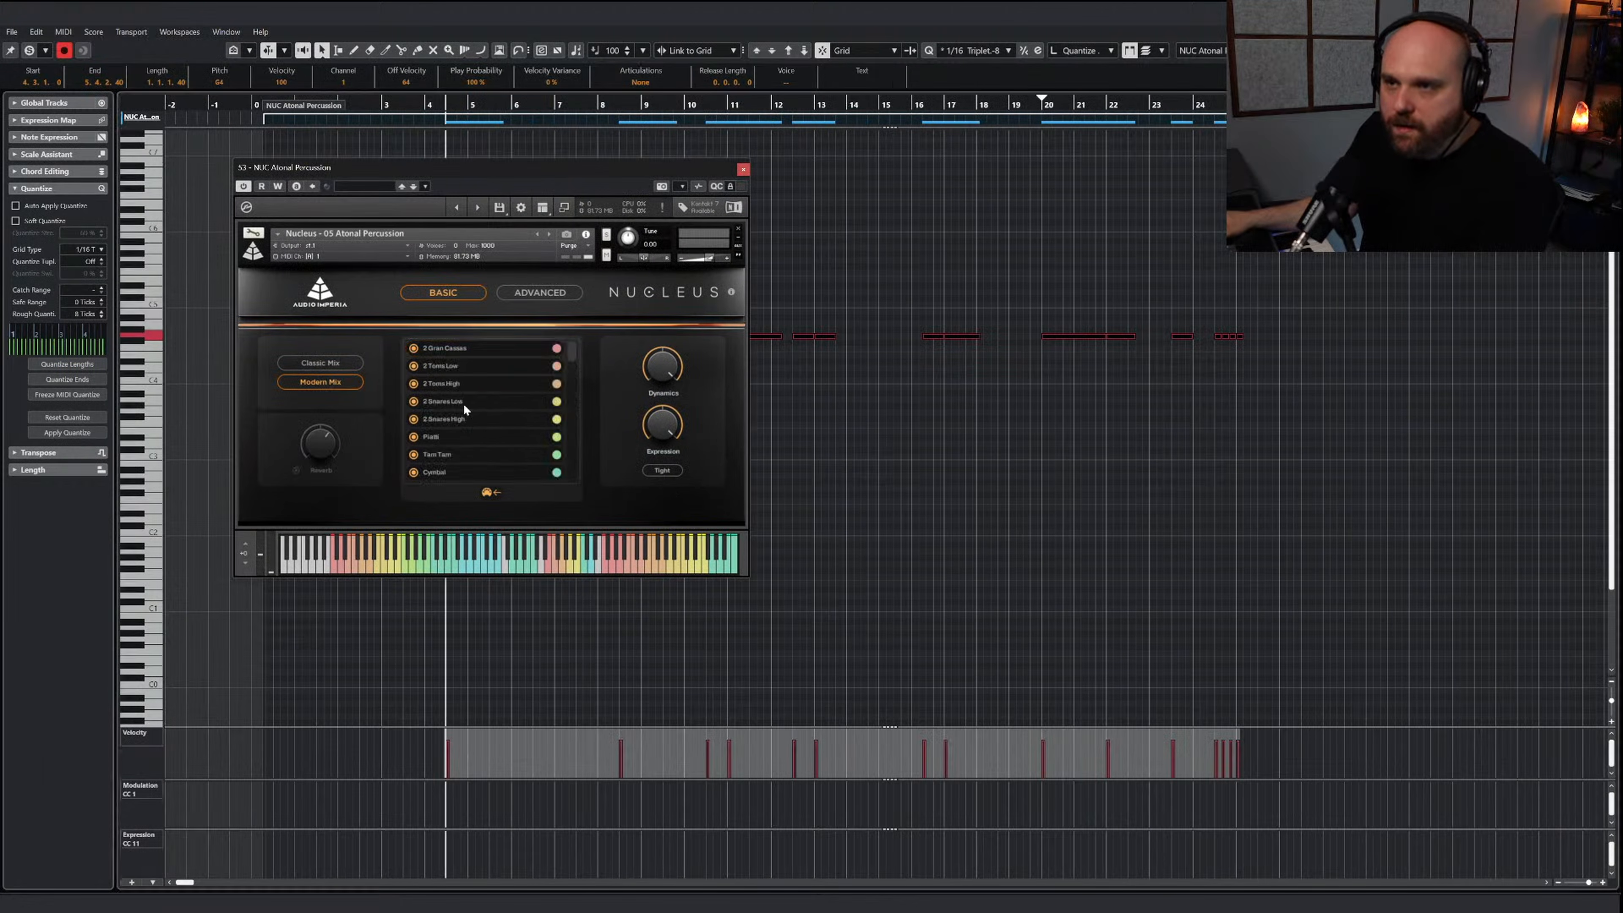
click(439, 436)
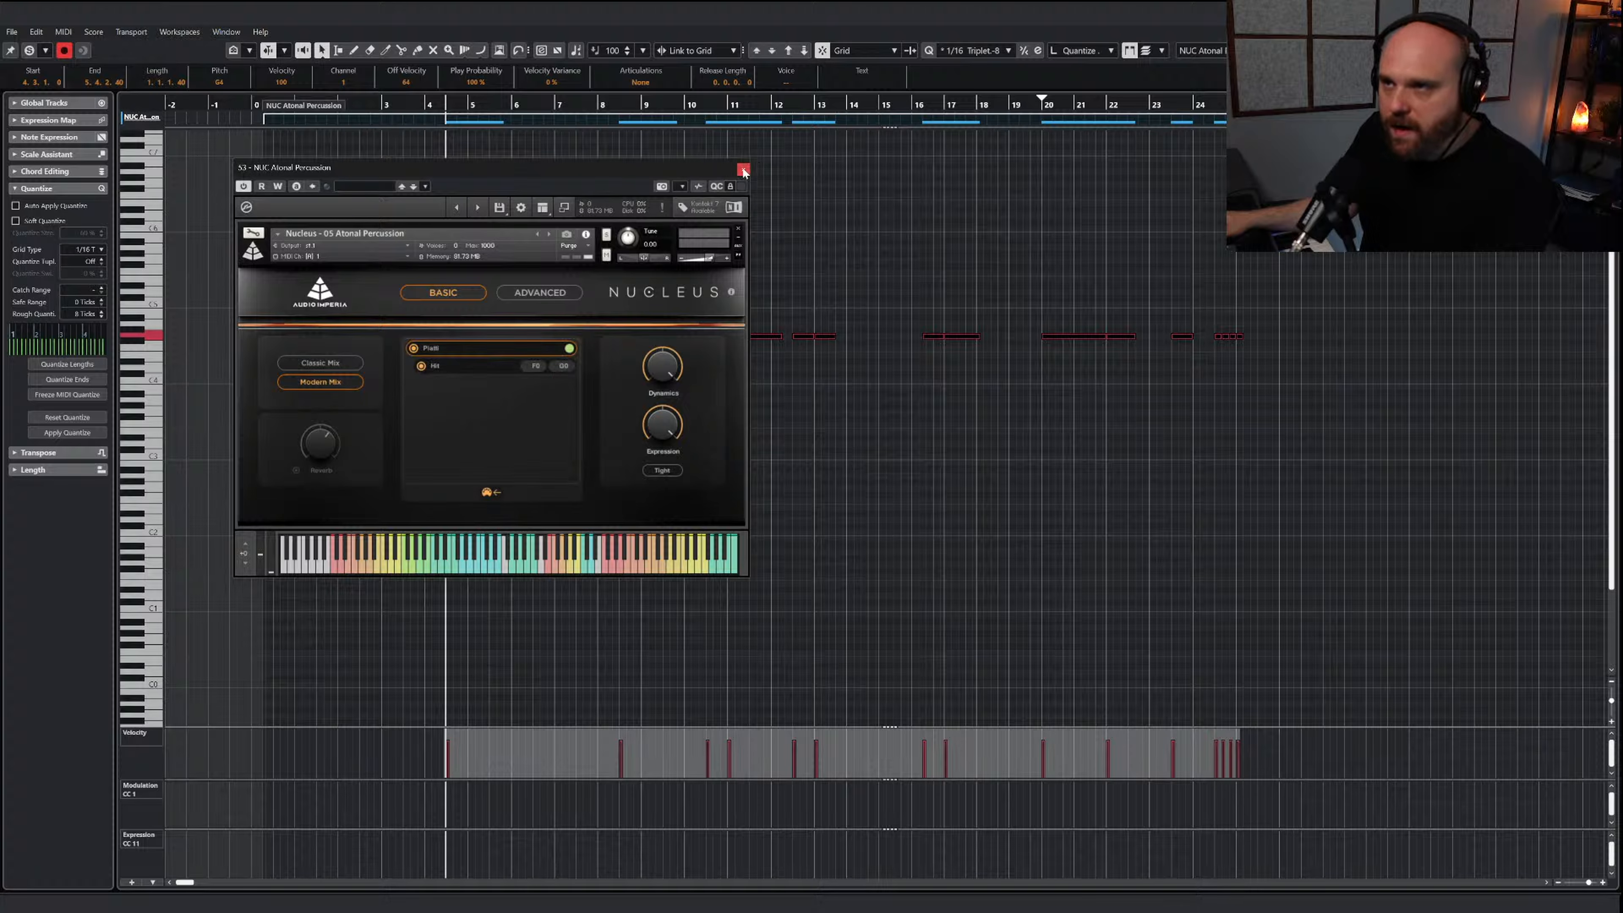
Transpose all the pasted atonal percussion notes down to the Piatti hit key F0
drag(1410, 421, 415, 283)
drag(1343, 442, 345, 261)
click(803, 52)
click(804, 53)
click(803, 53)
click(804, 52)
click(804, 53)
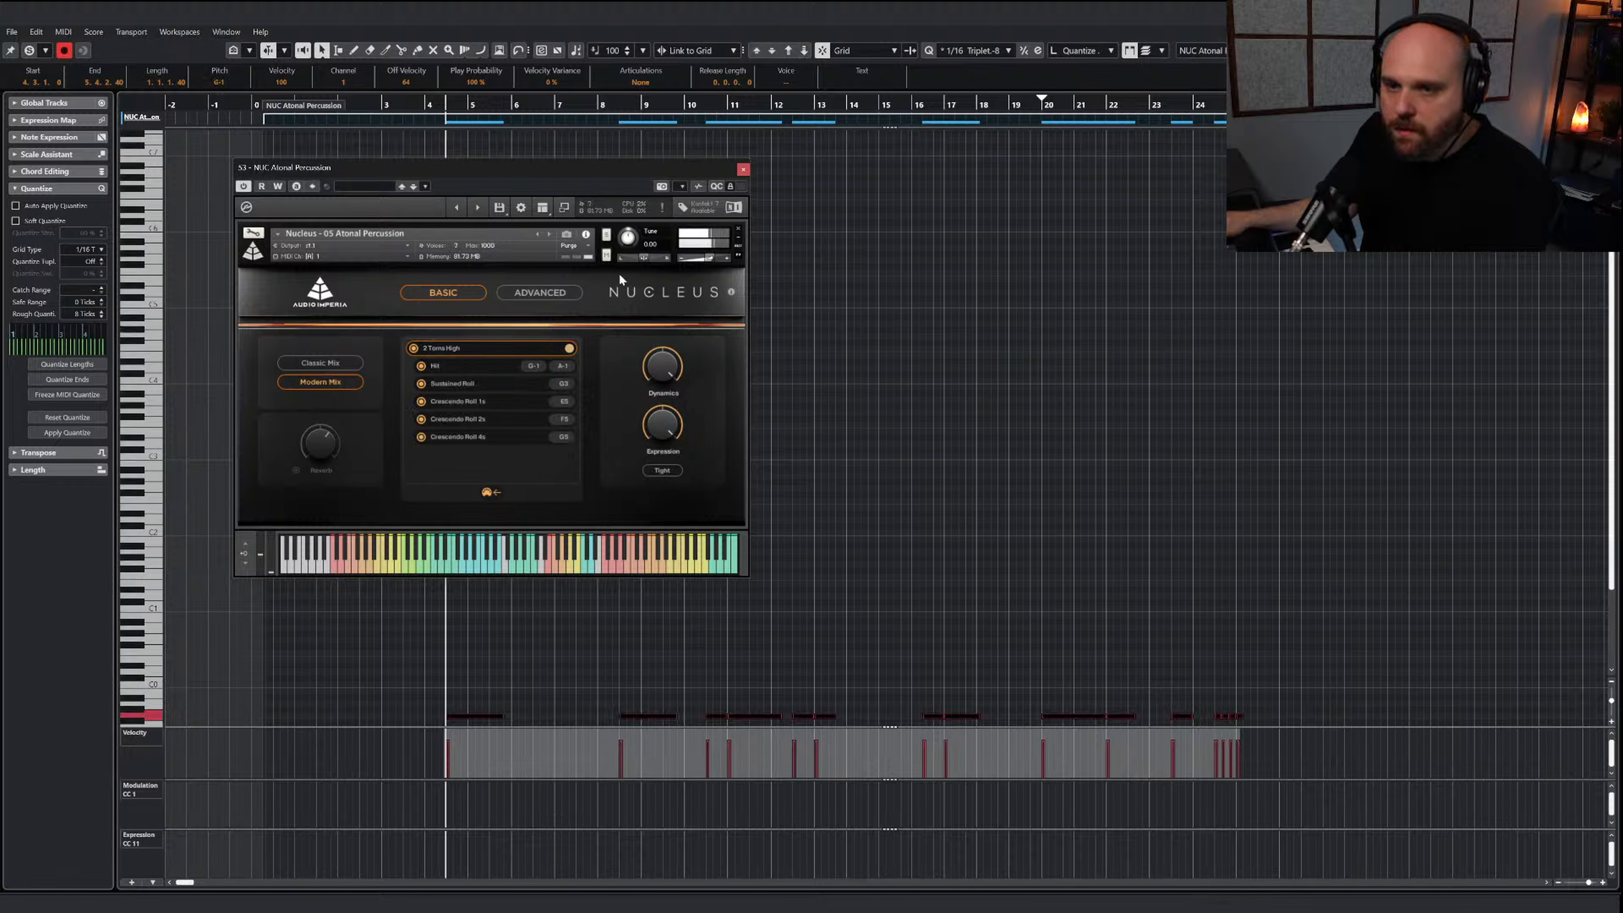
click(789, 51)
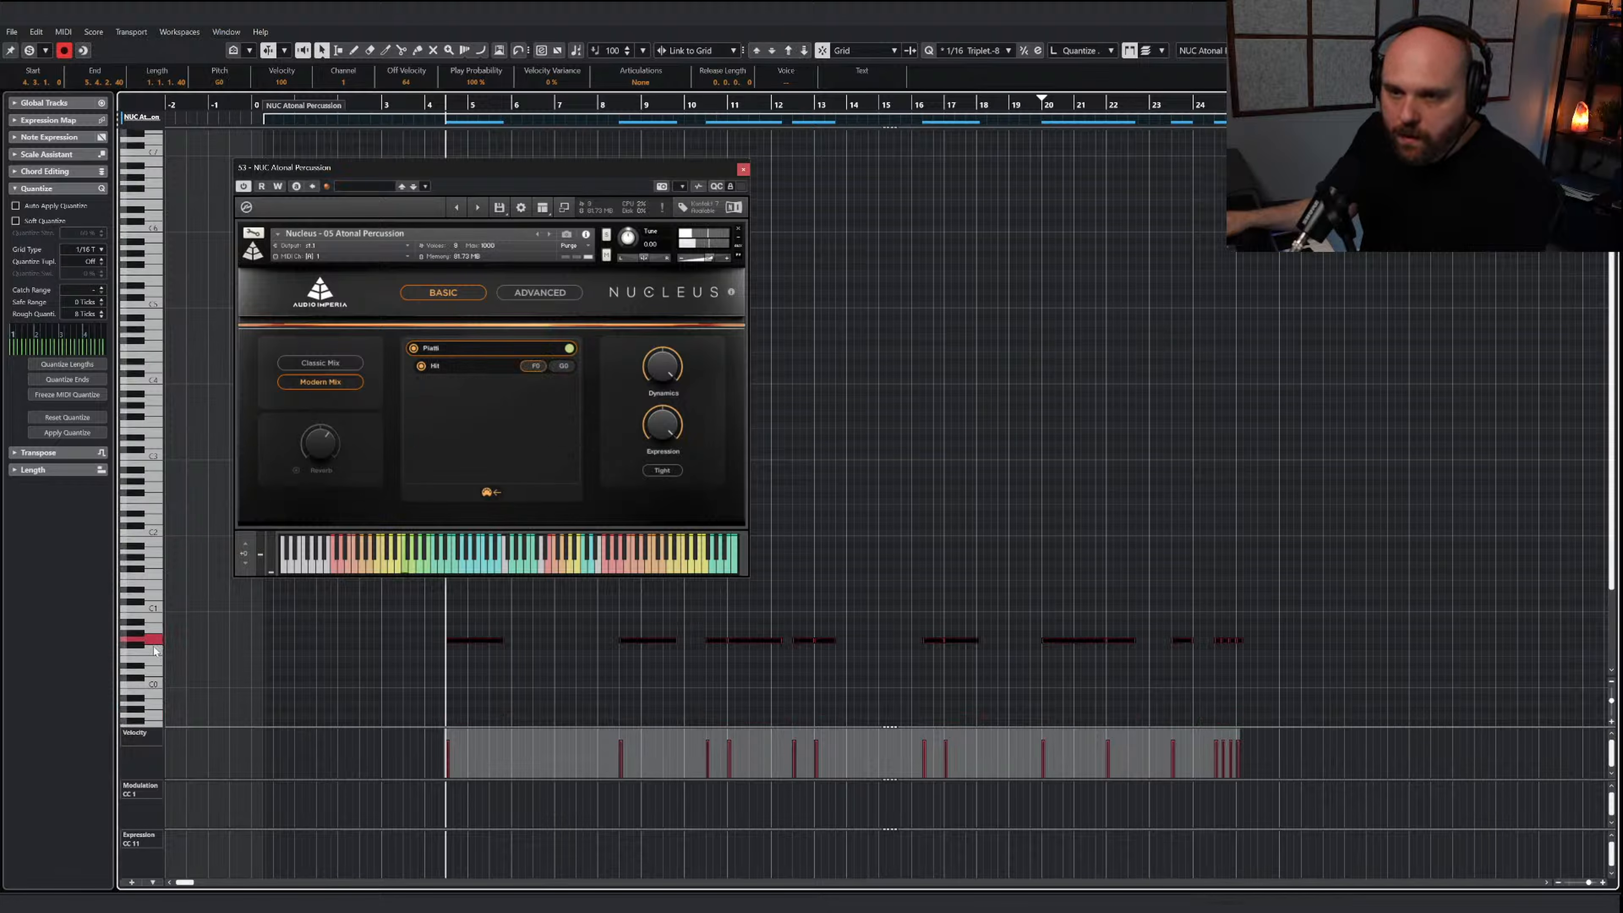
drag(1282, 669, 395, 612)
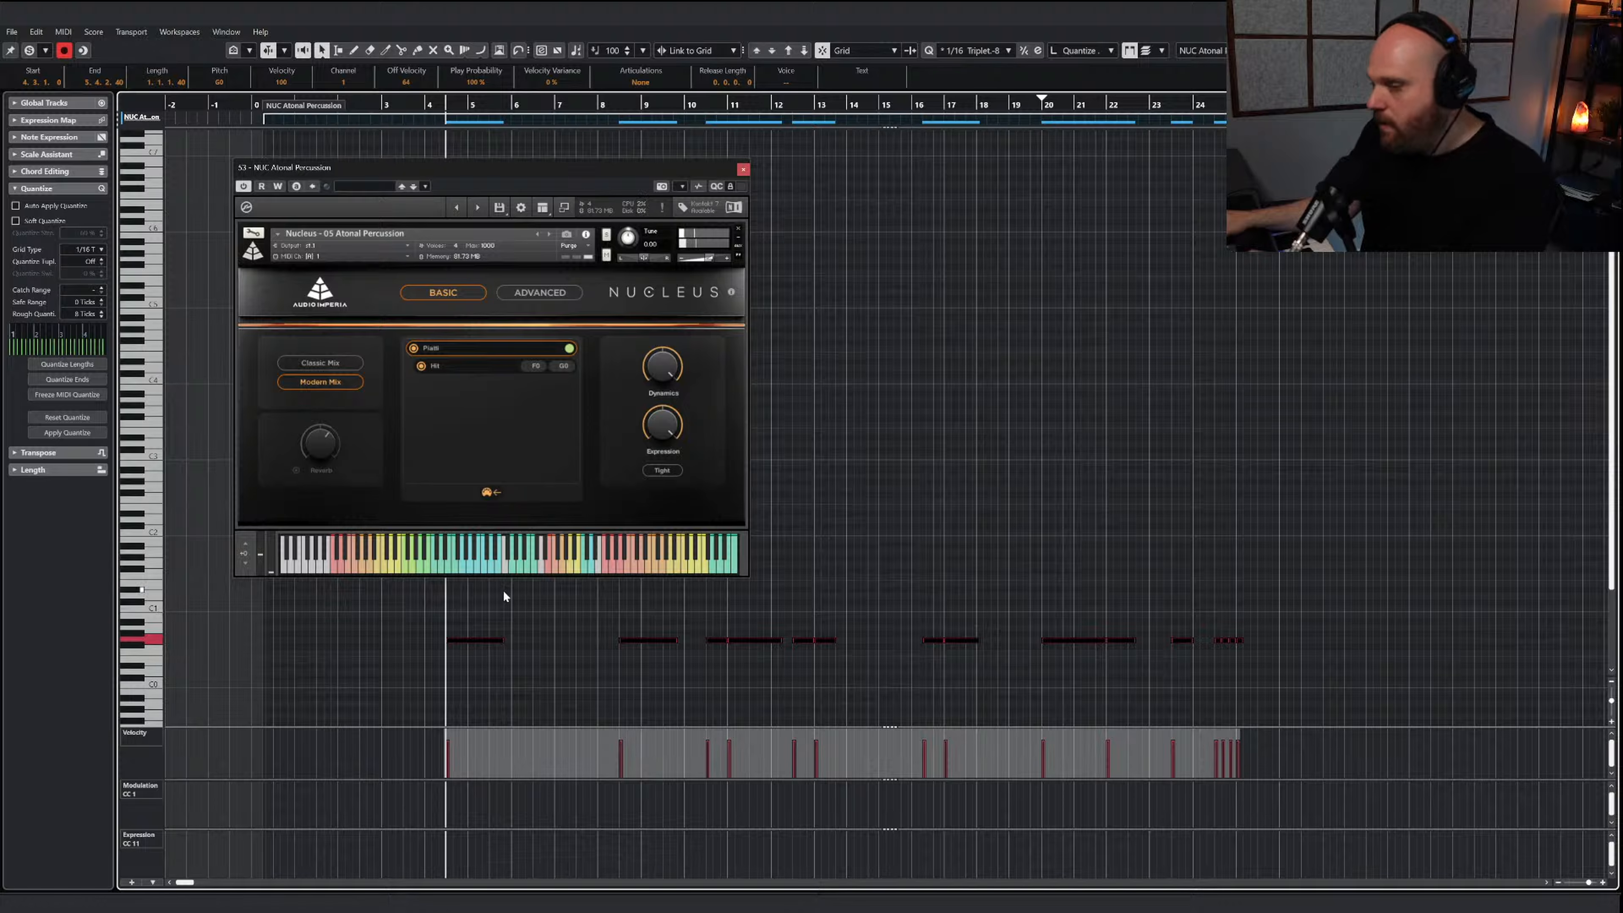
Play the piatti hits from just before bar 1 and close the instrument and the part
click(234, 103)
key(space)
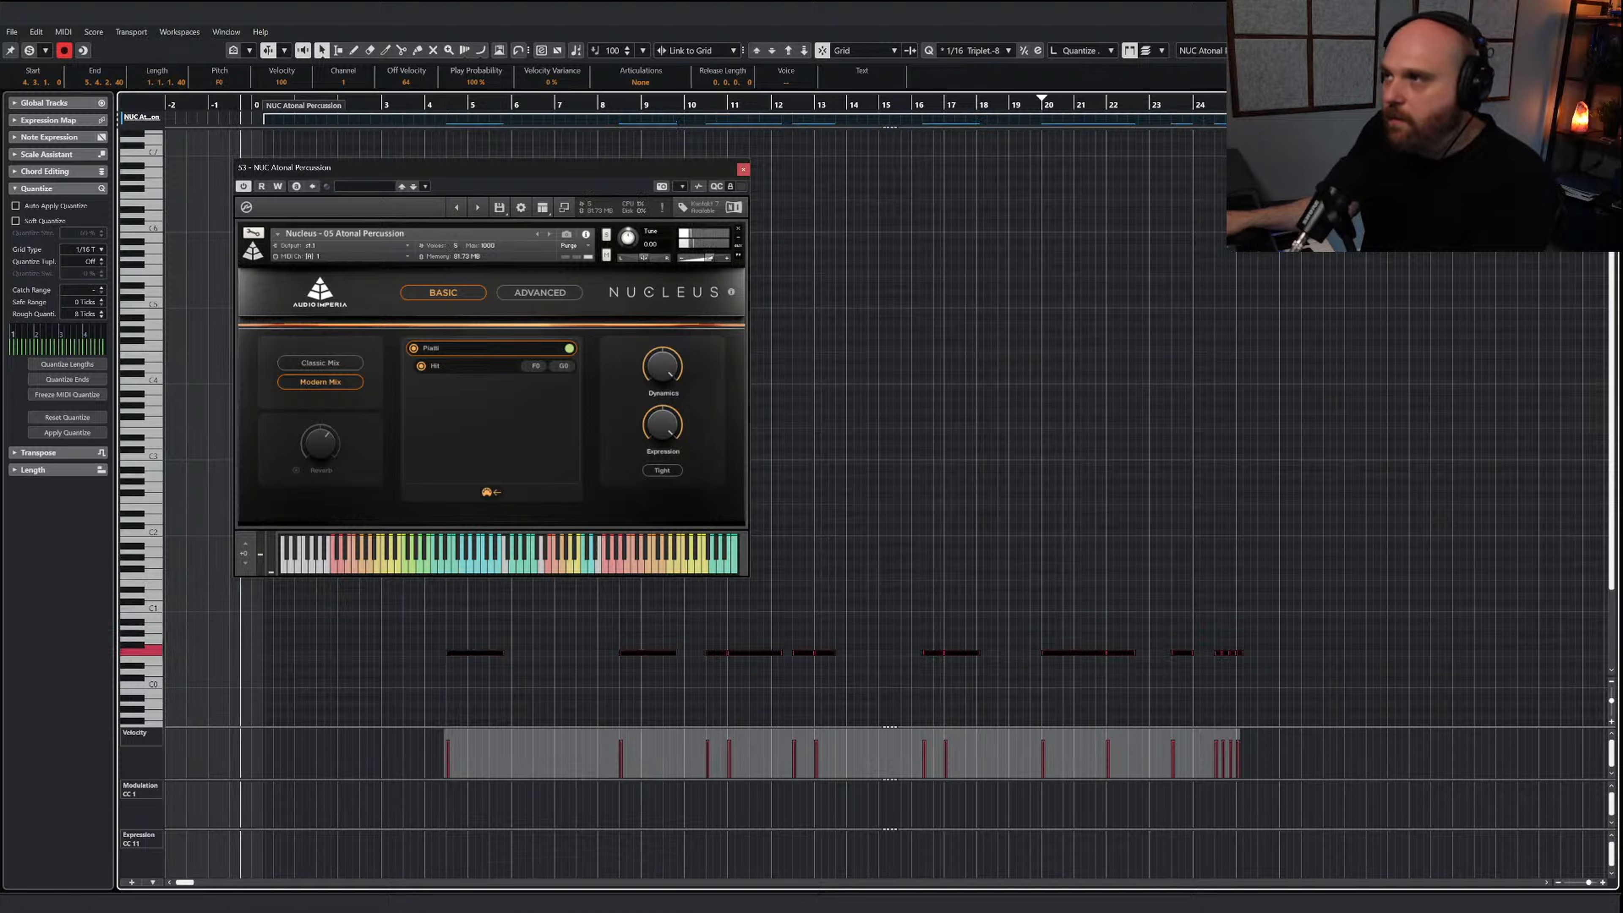
key(Return)
click(742, 168)
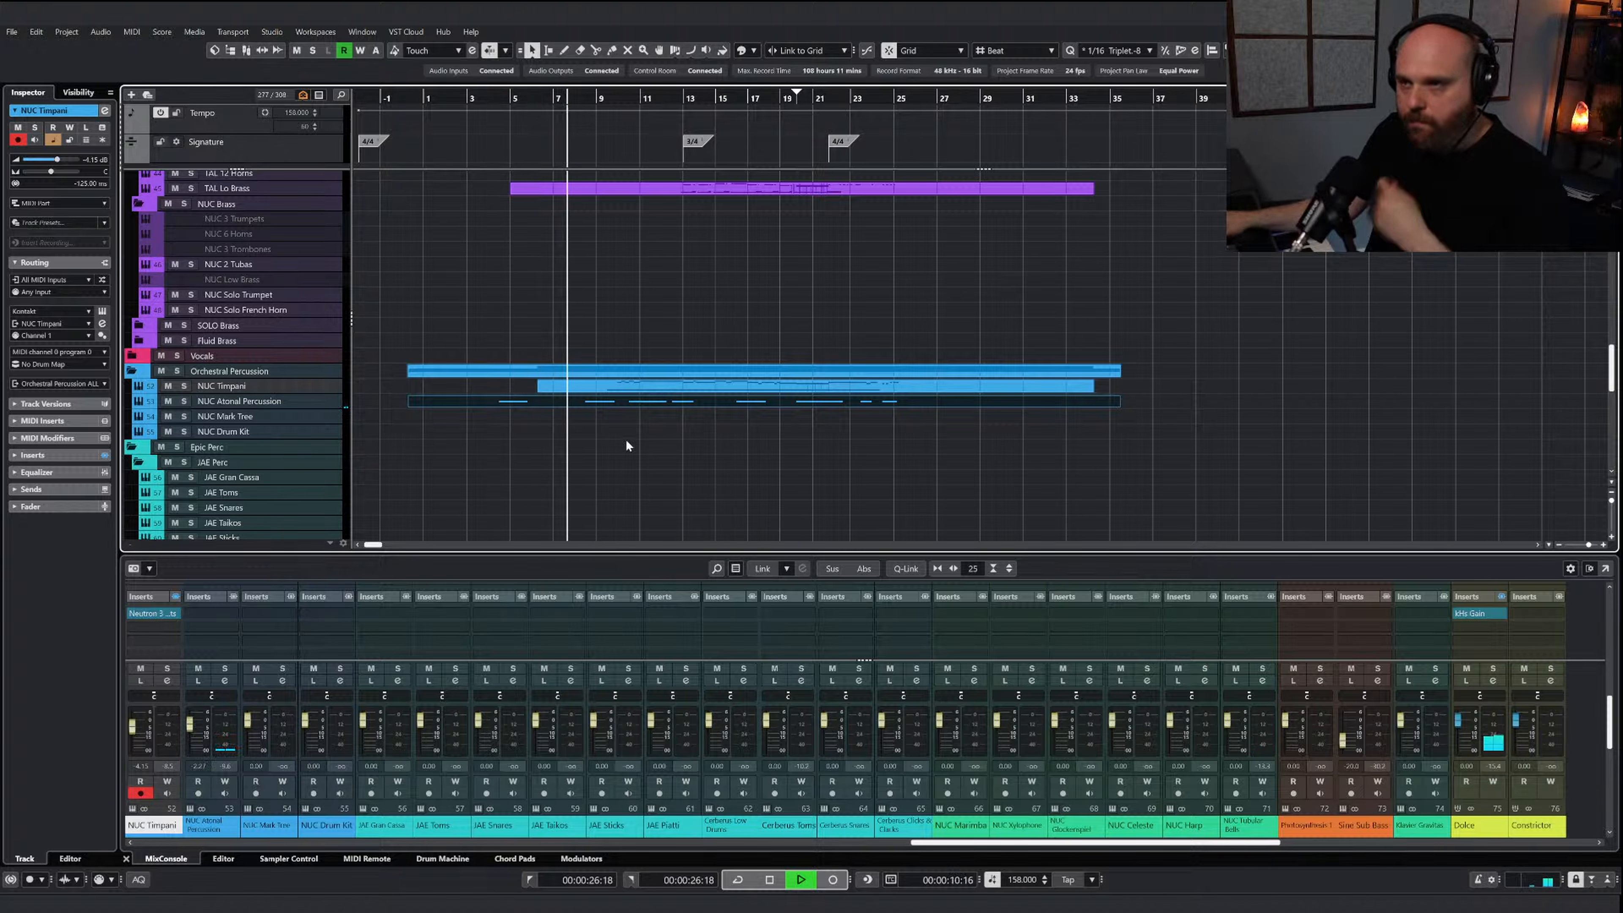
Reopen the NUC Atonal Percussion part and its instrument, and show the Cymbal articulations and their keys
click(610, 402)
double_click(609, 401)
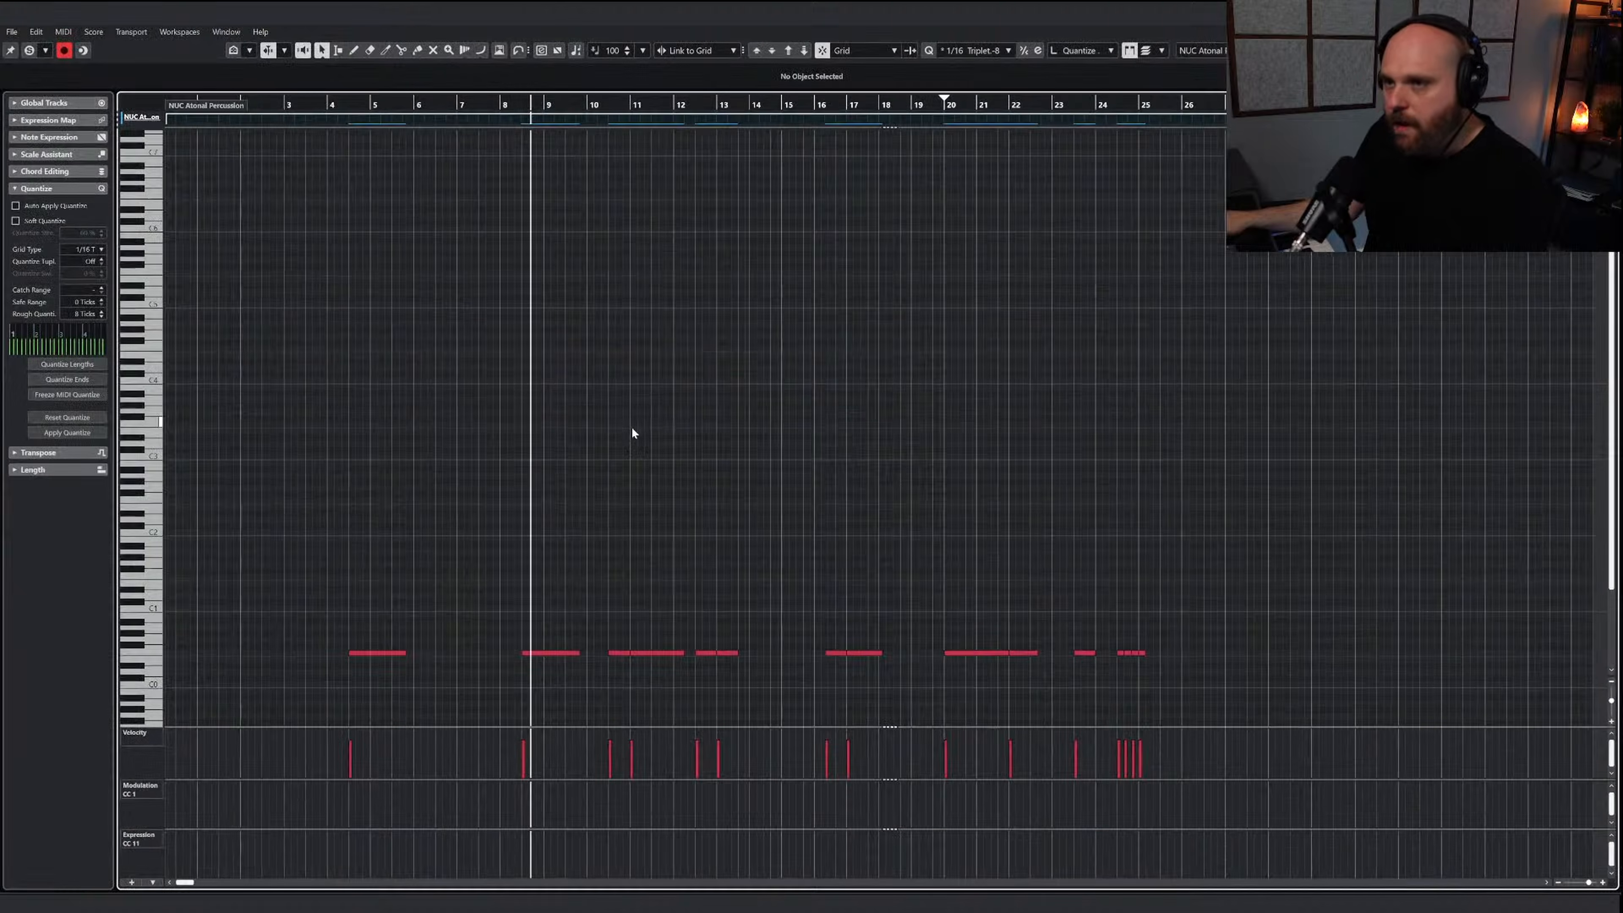
key(e)
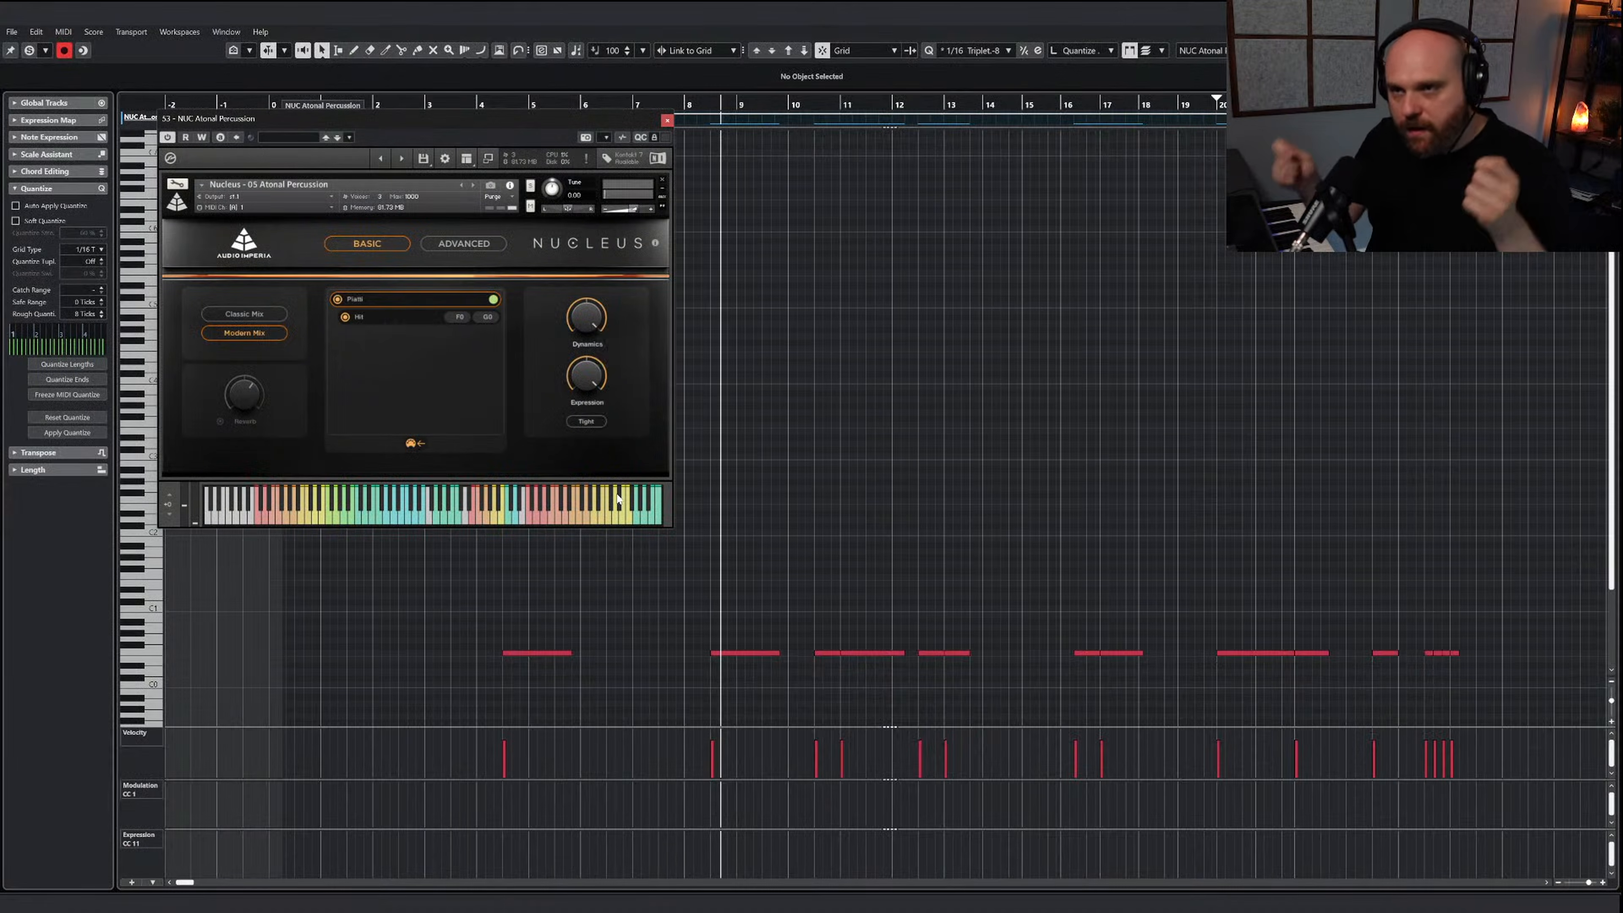
click(410, 300)
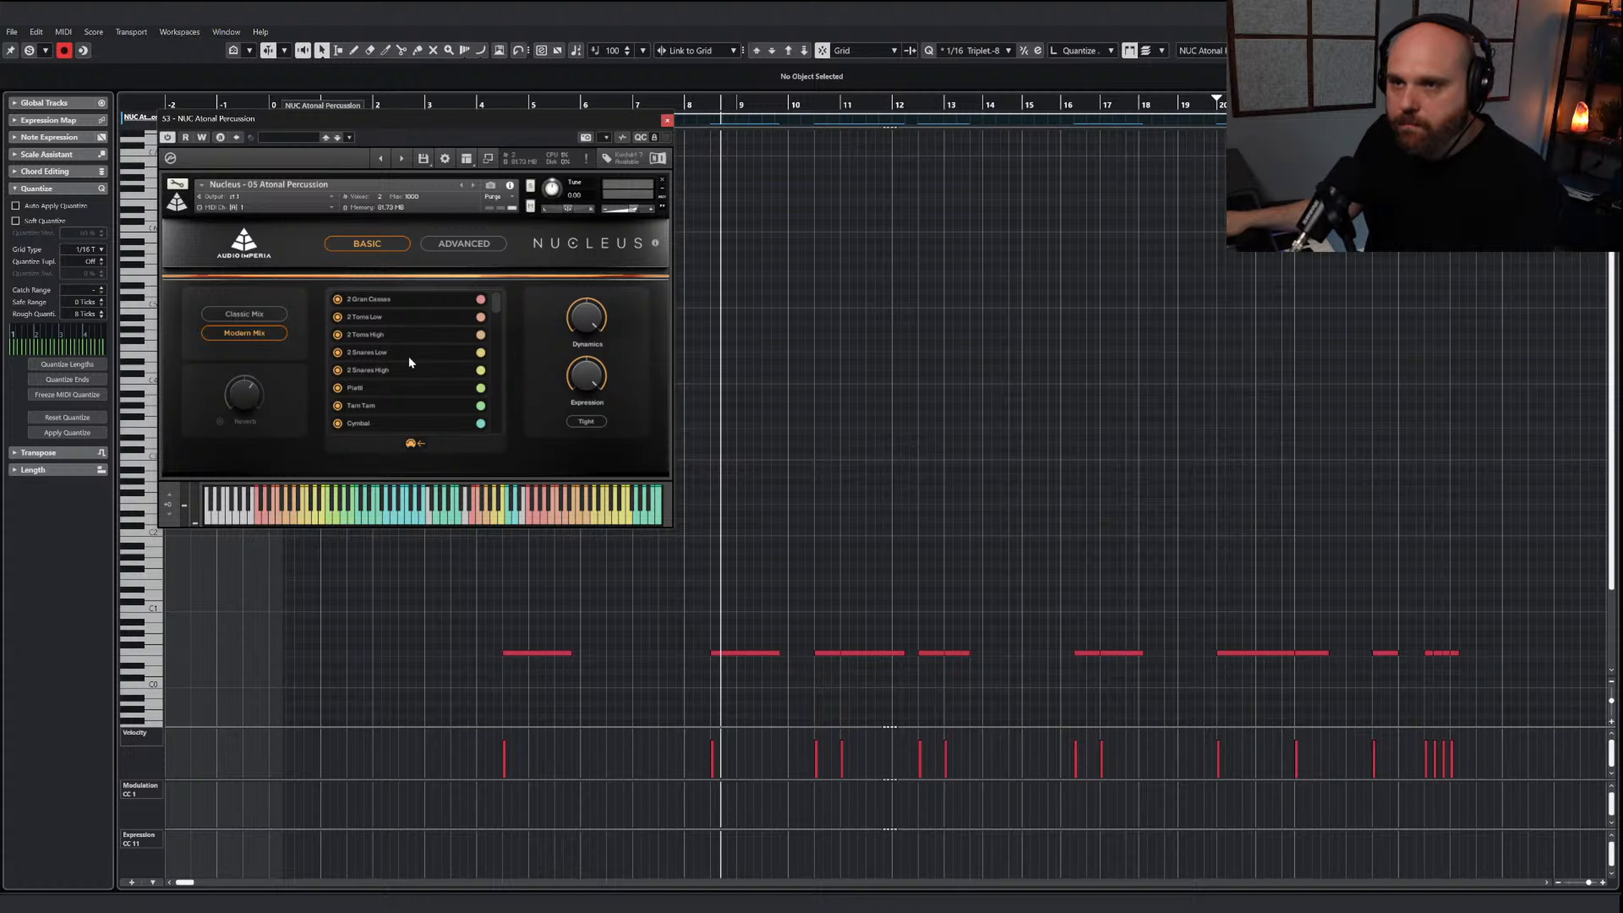
click(359, 420)
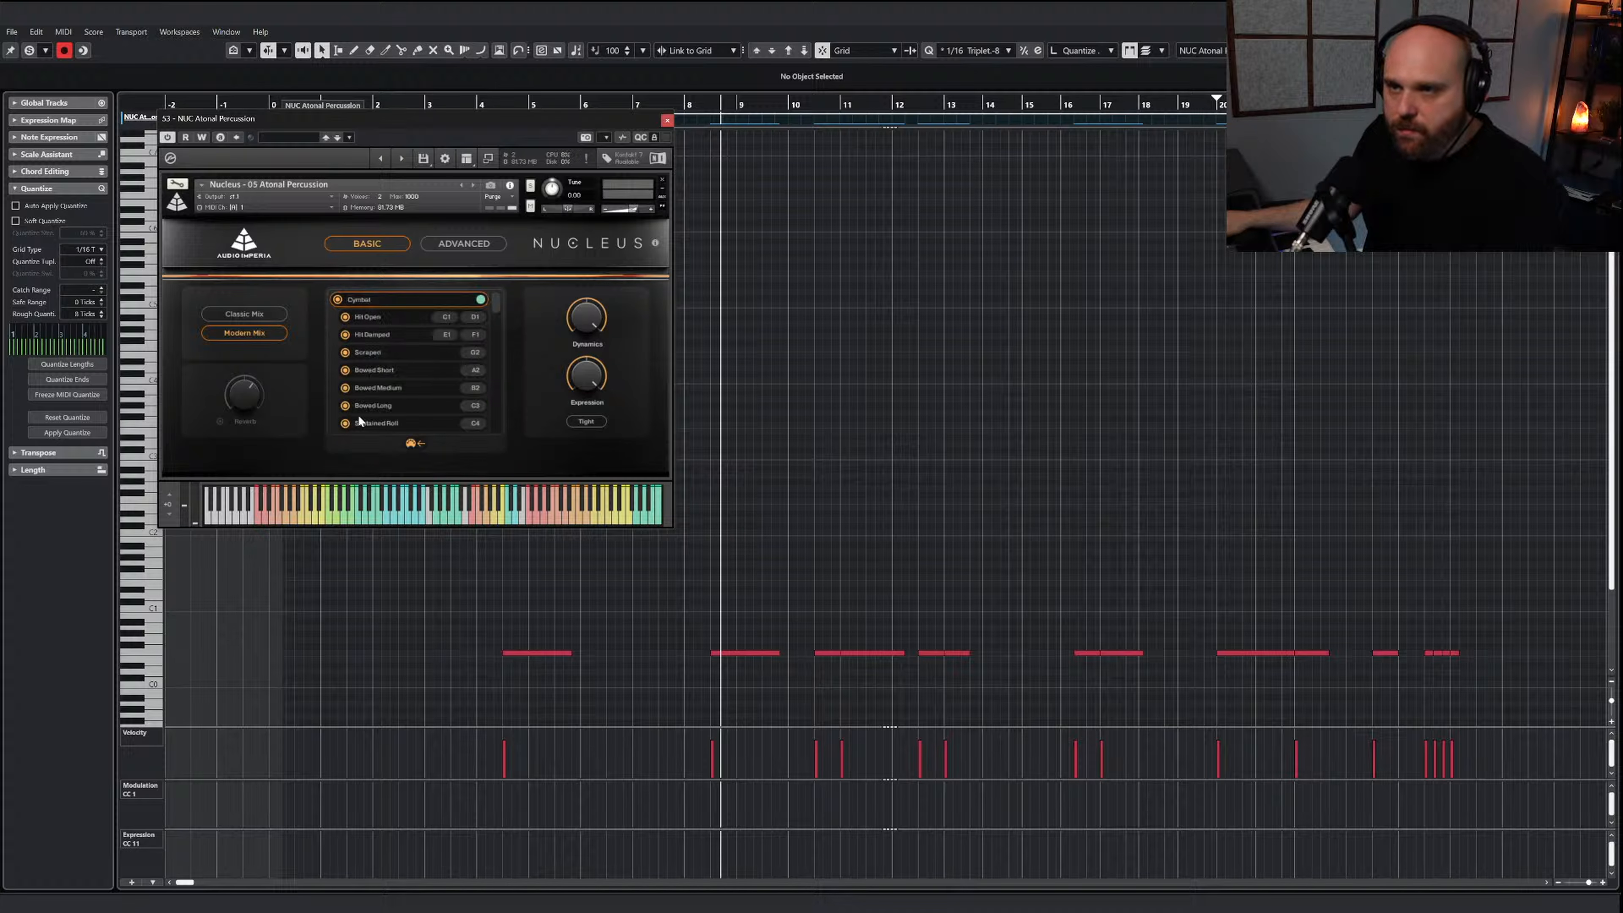
Transpose the note starting at 8.3 up to C4, the Cymbal Sustained Roll key, keeping the instrument clear of the notes
click(744, 652)
click(788, 53)
click(788, 54)
click(788, 55)
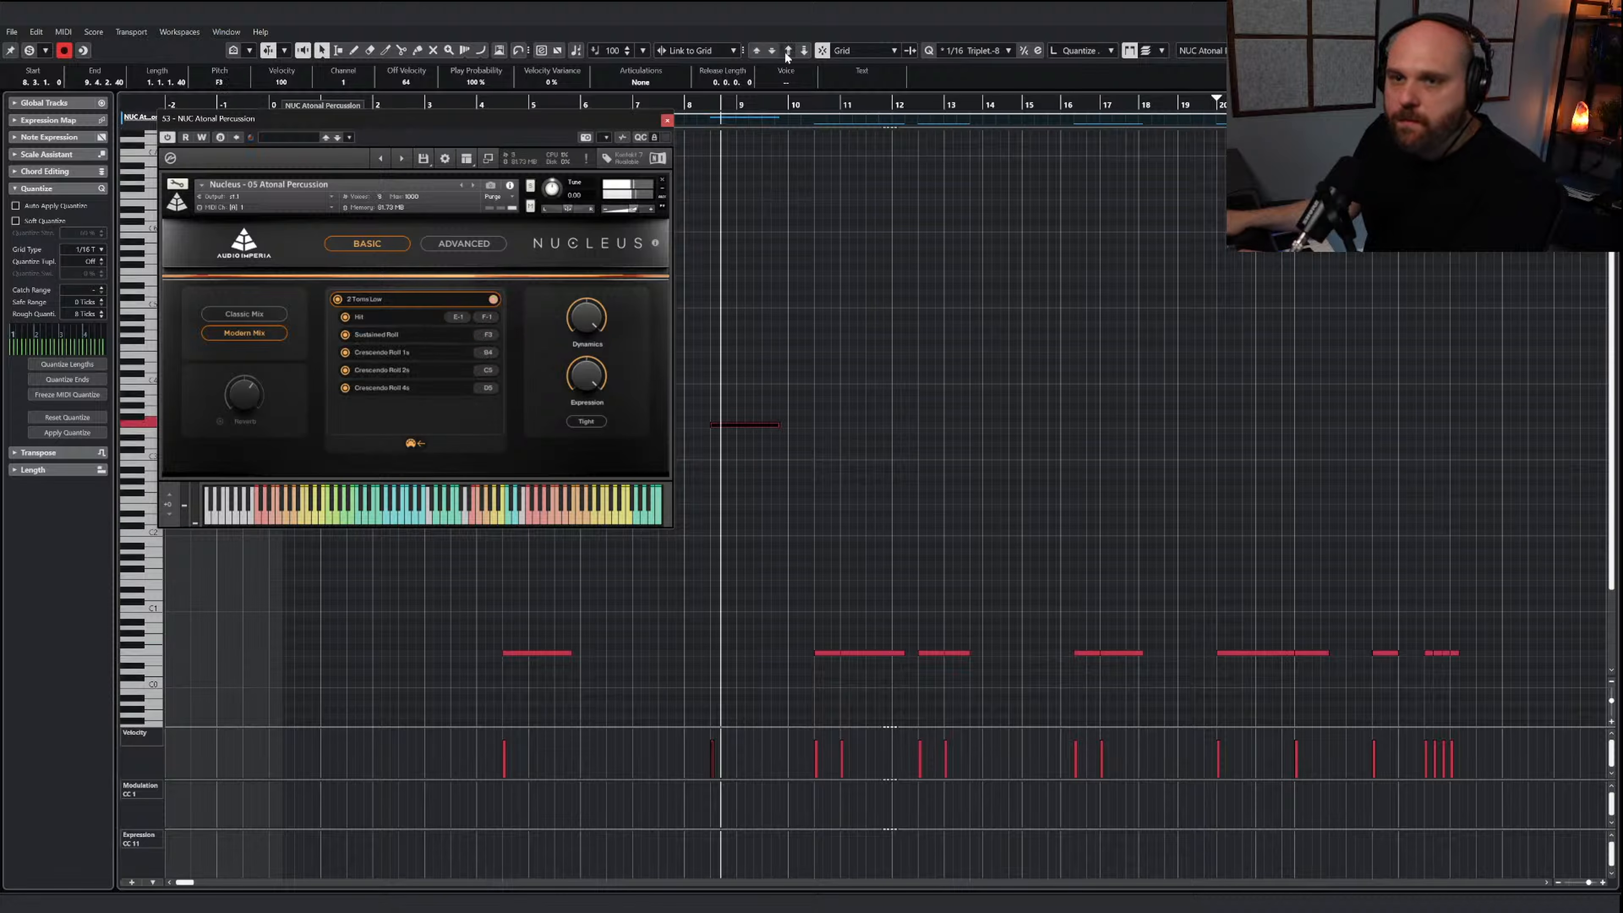
drag(553, 133, 597, 484)
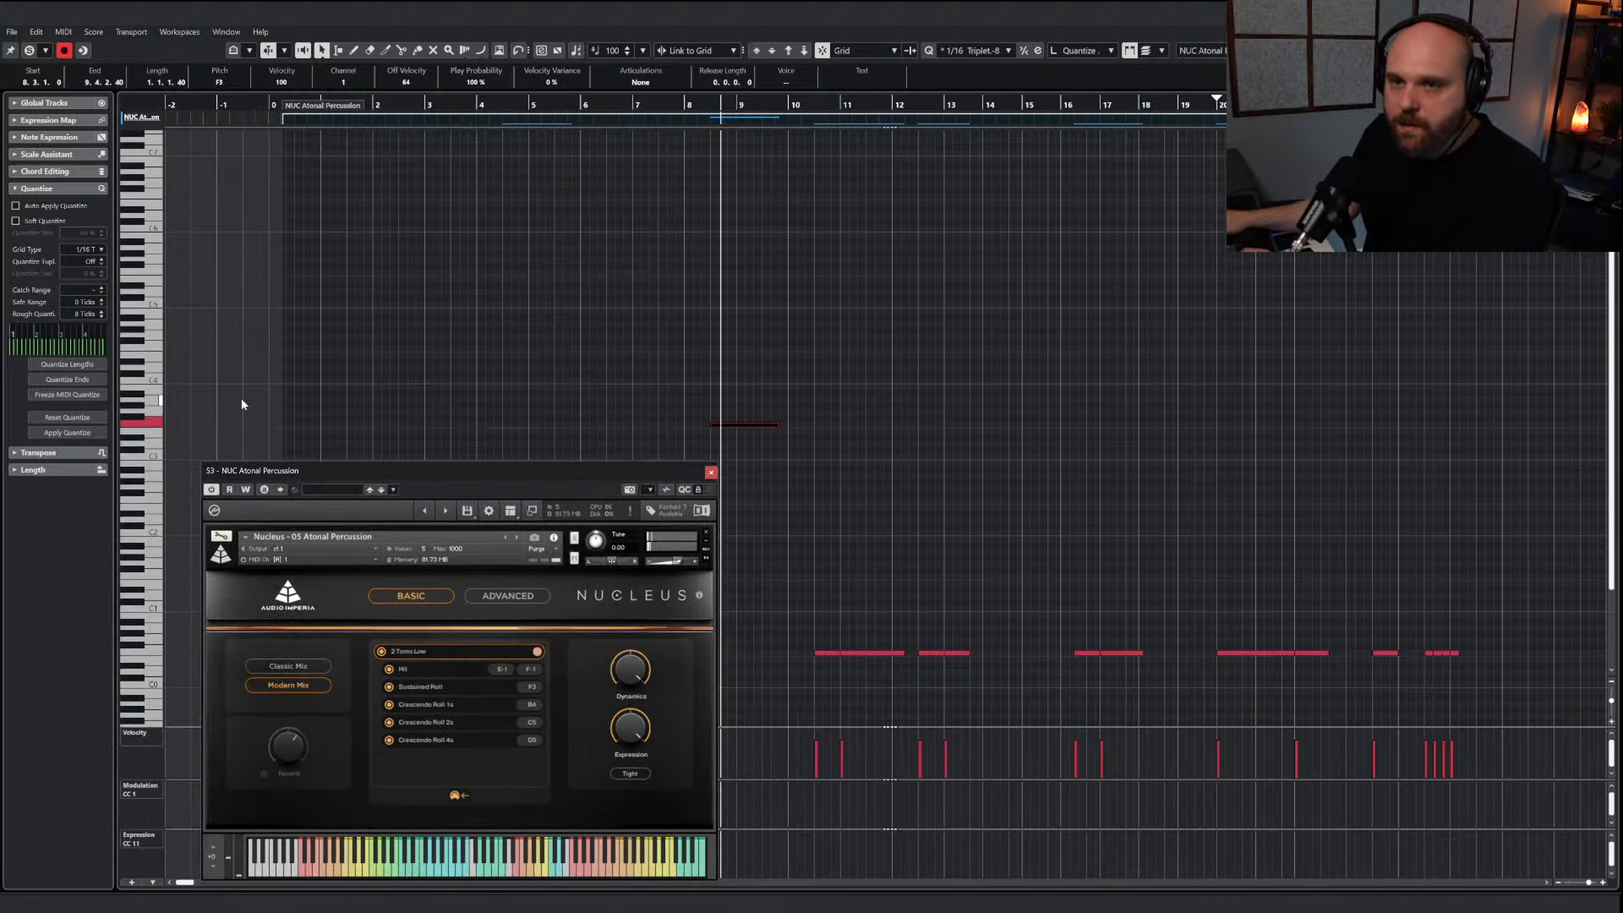
key(Up)
key(Up)
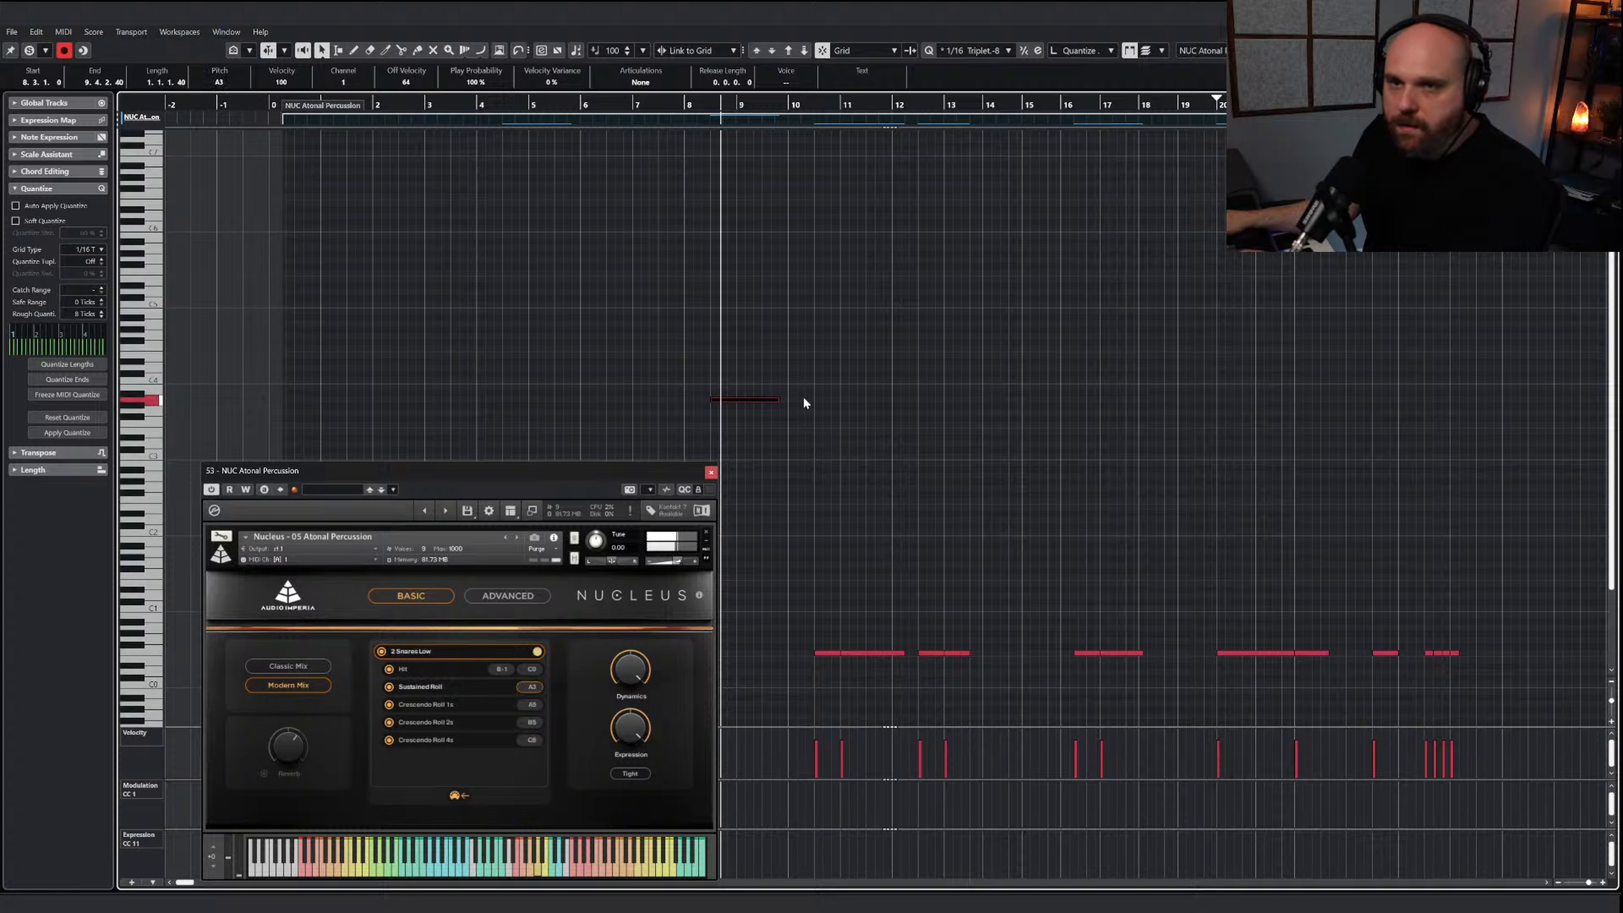
key(Up)
Extend the C4 cymbal roll to end at bar 10 and close the instrument
right_click(815, 451)
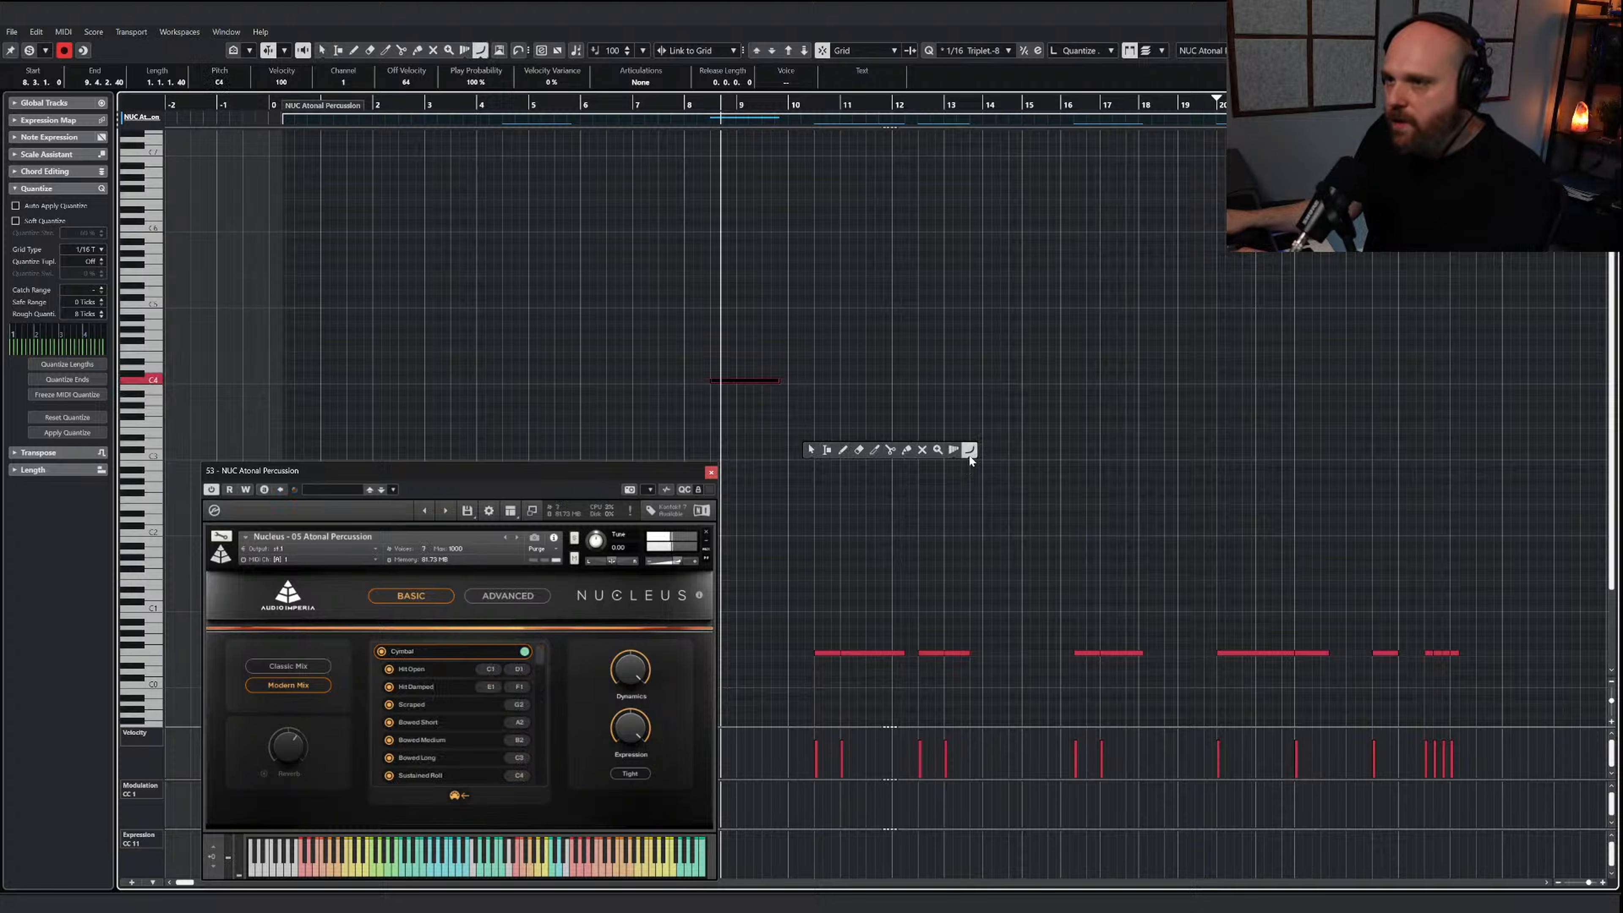
click(810, 449)
drag(774, 383, 788, 382)
key(j)
right_click(859, 377)
click(1017, 381)
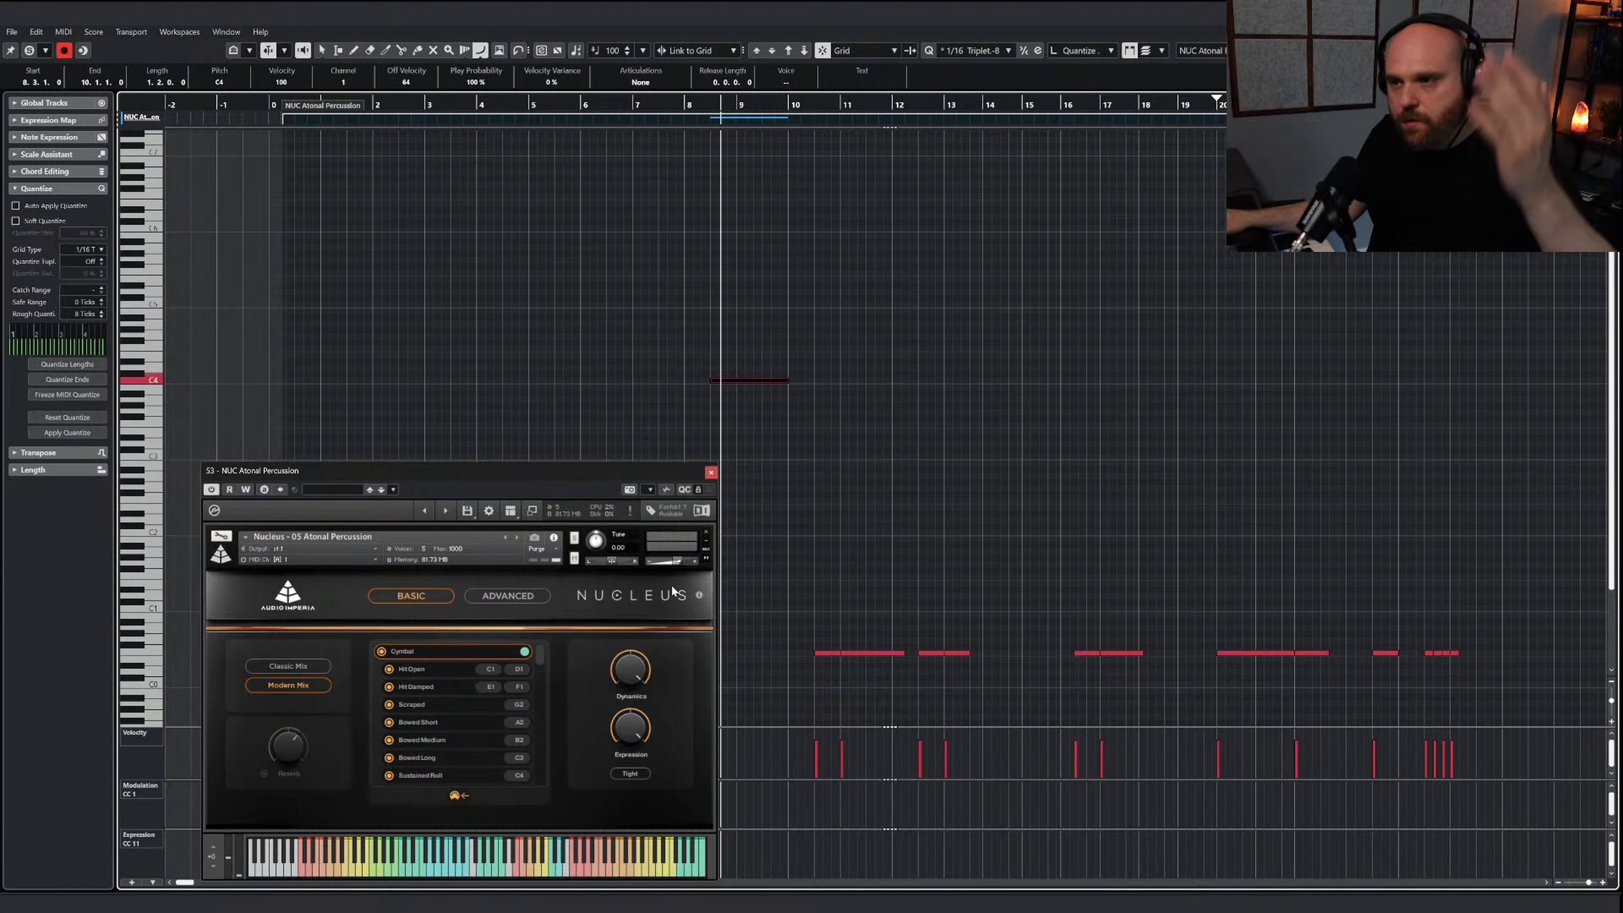
click(711, 473)
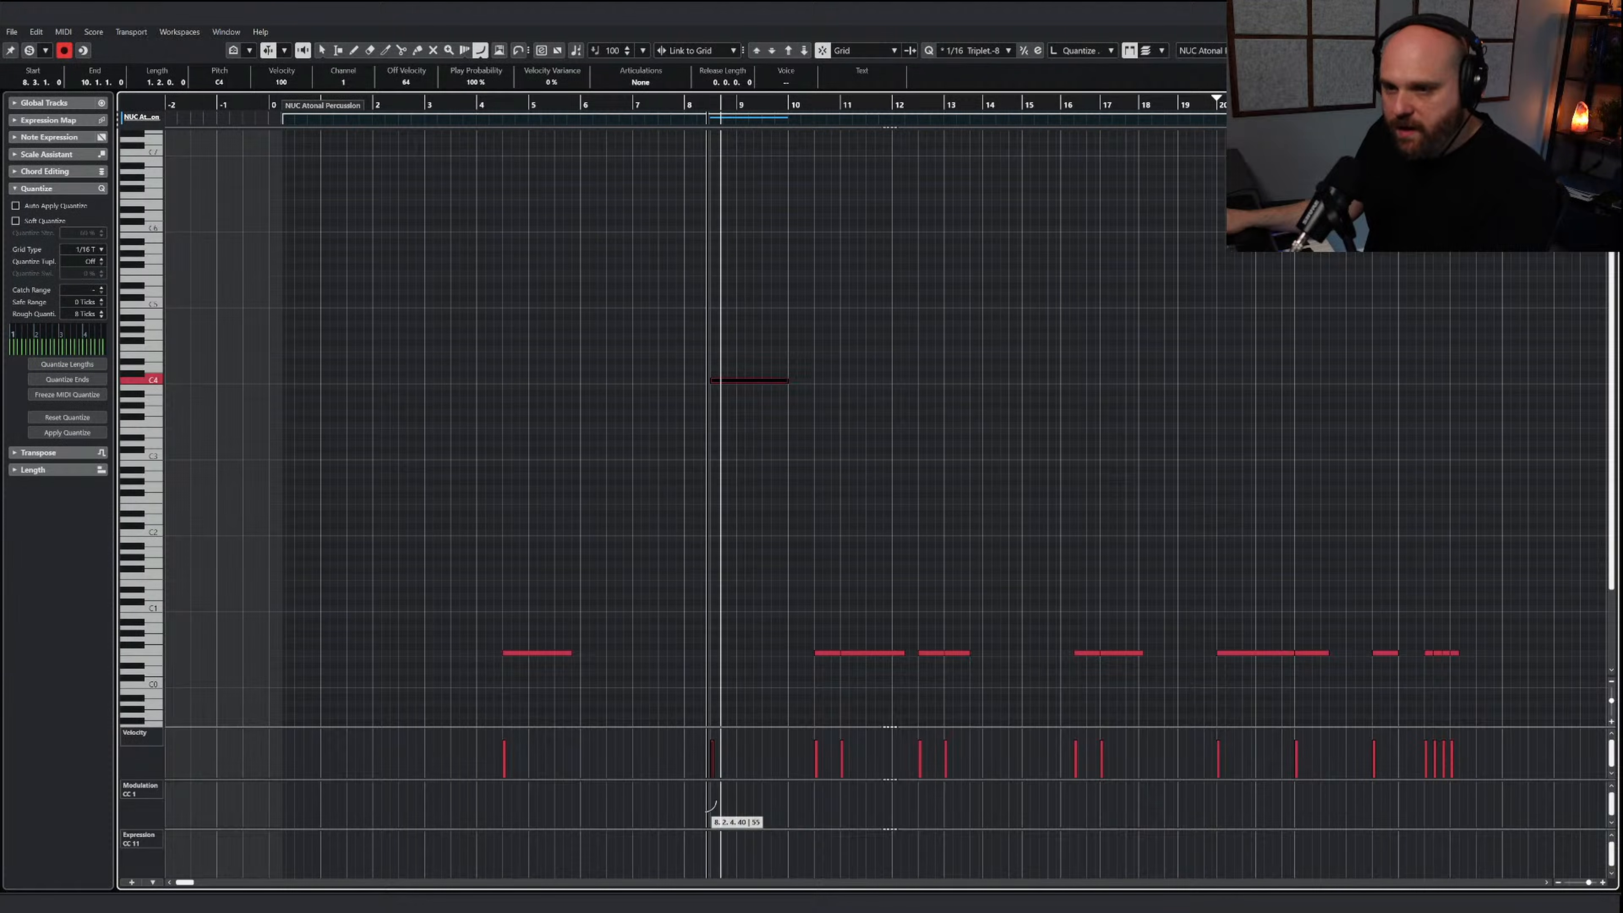
Draw a rising modulation curve from just after bar 8 to bar 10 and play the cymbal roll back
drag(698, 815, 792, 780)
key(1)
click(29, 49)
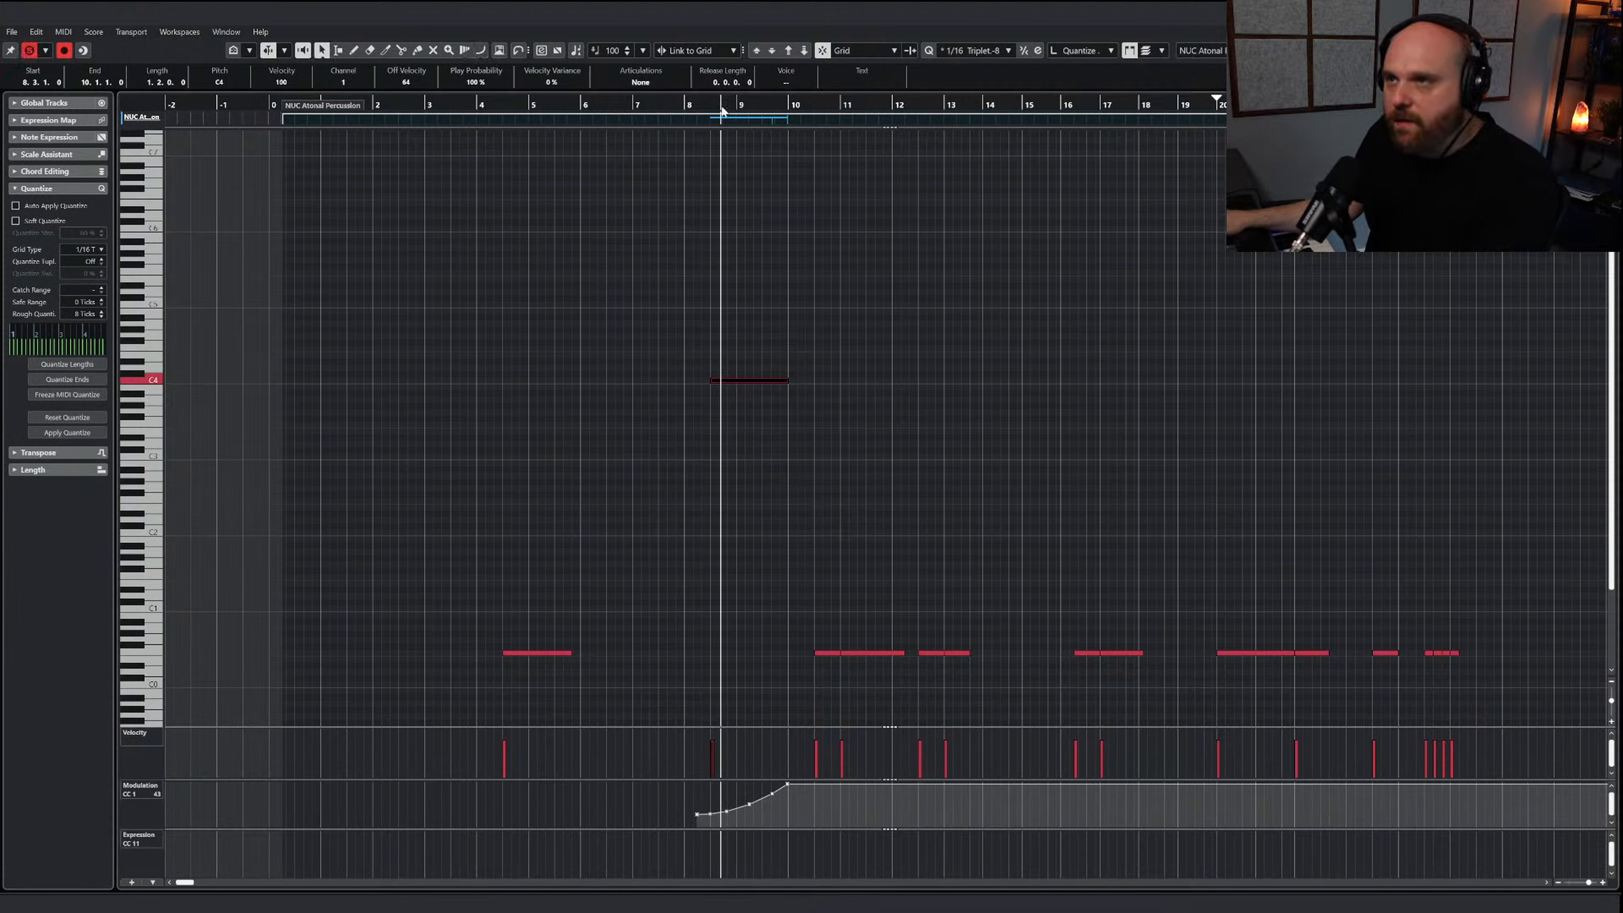
click(696, 108)
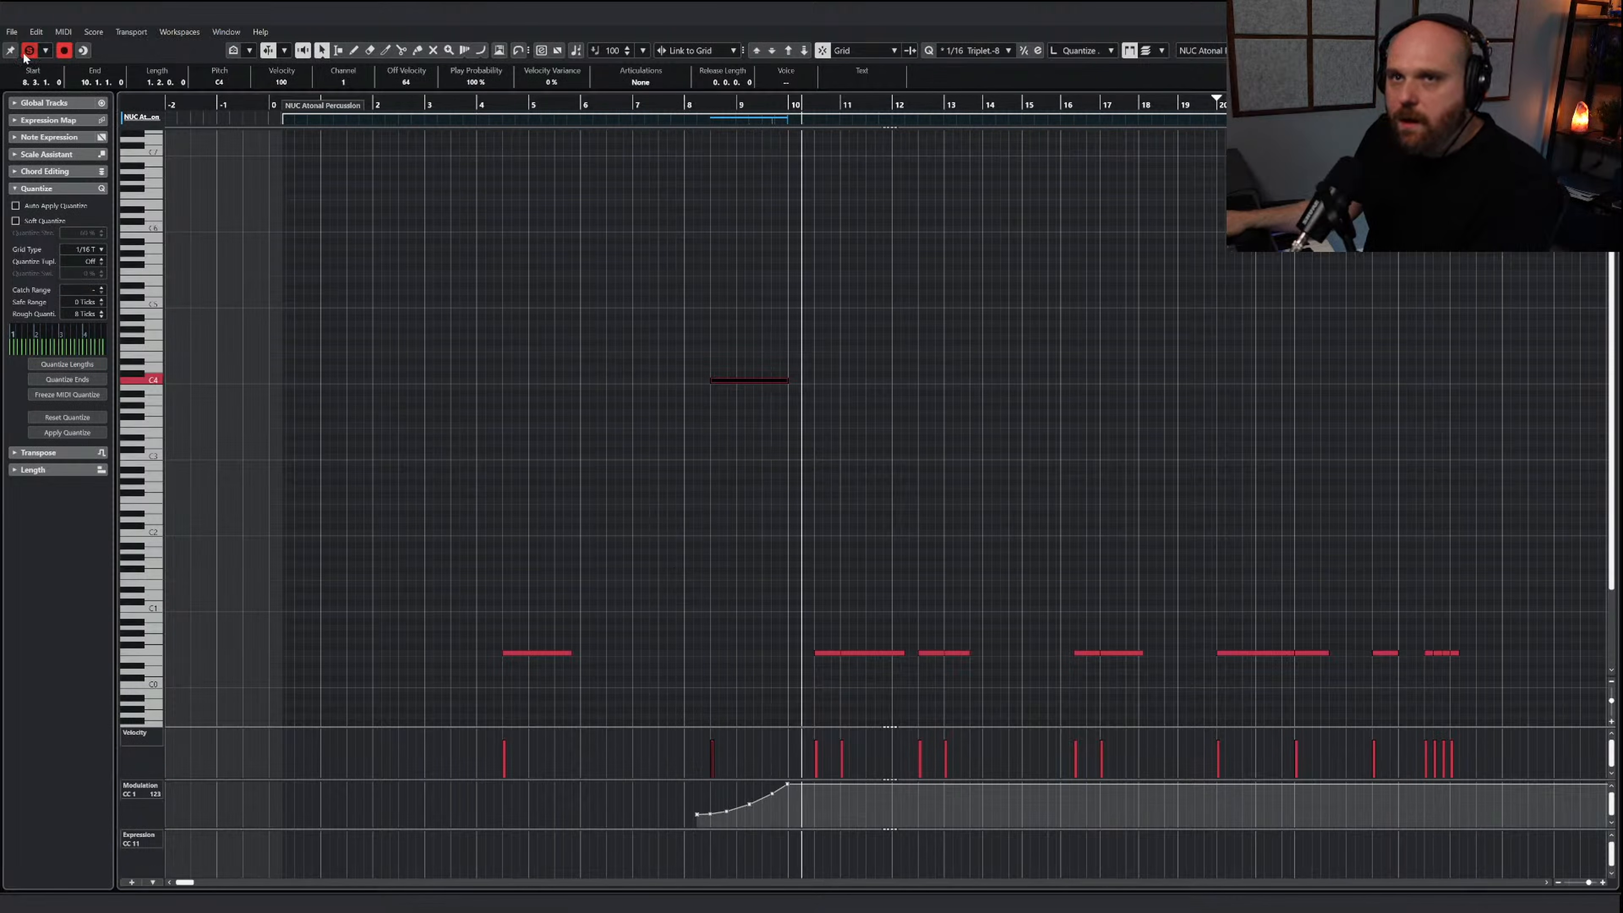
key(space)
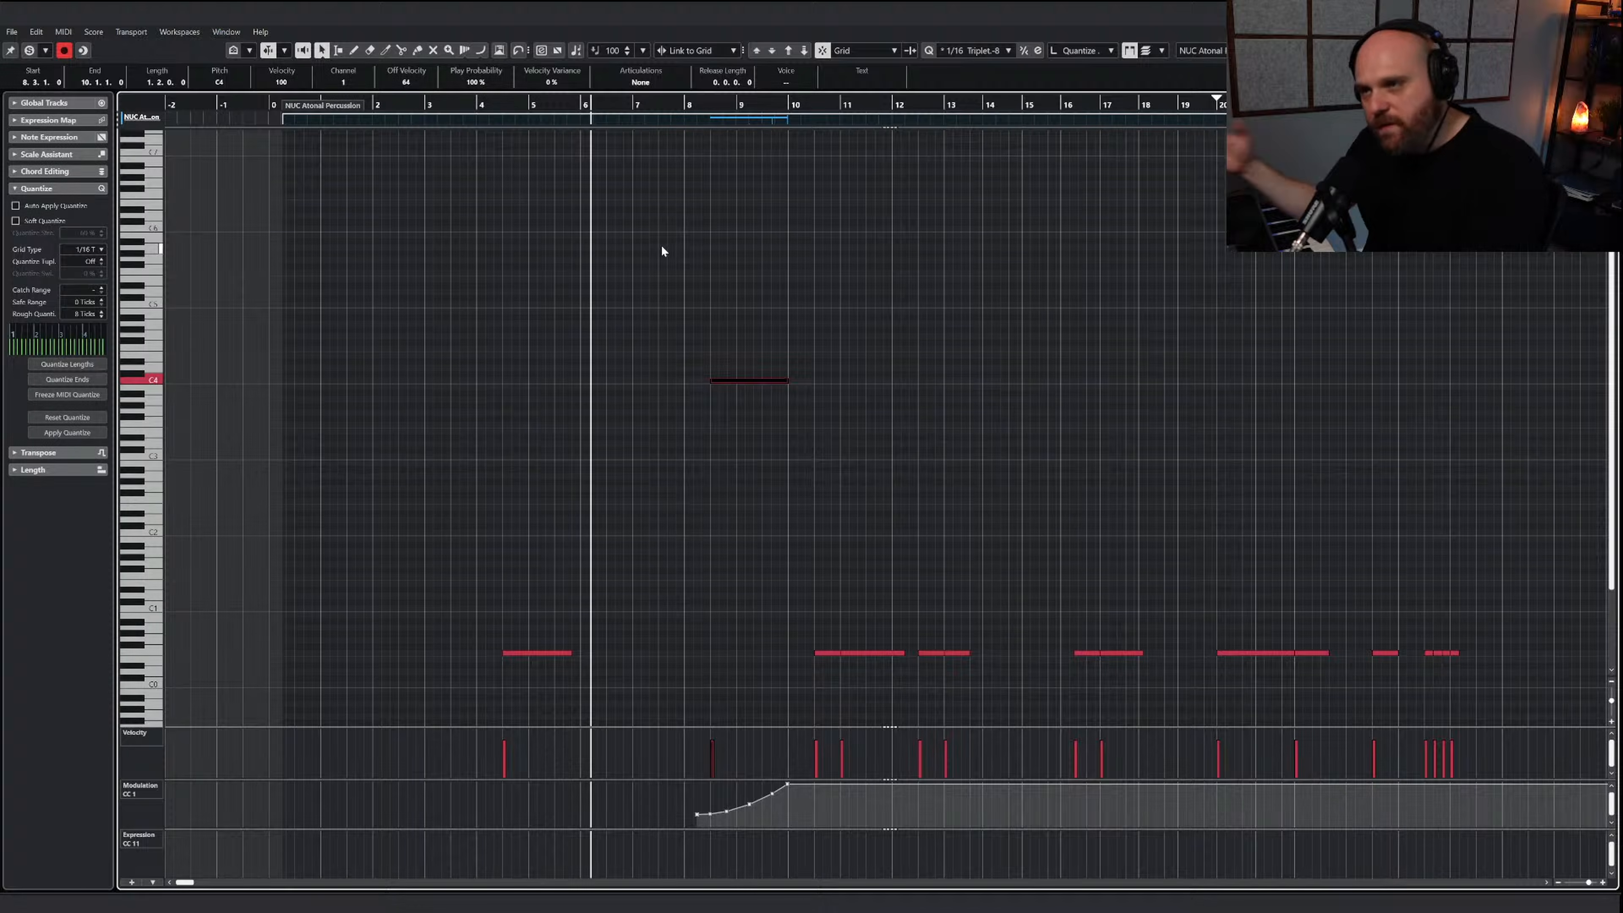
Close the part, play the arrangement from around bar 5, and reopen the NUC Atonal Percussion part
click(1607, 11)
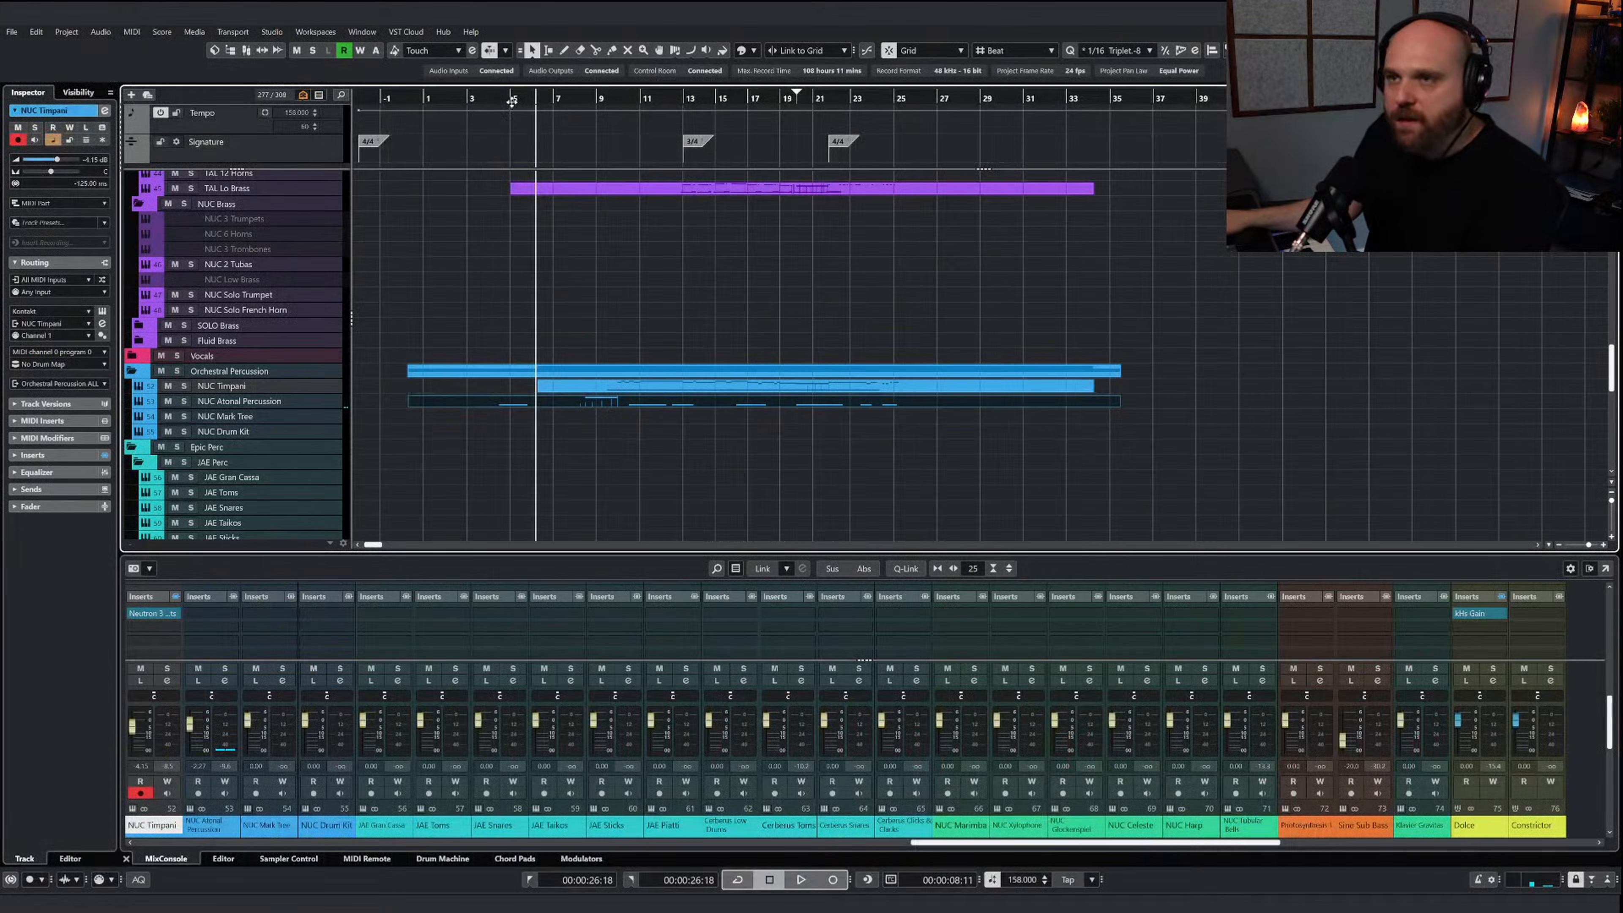
key(space)
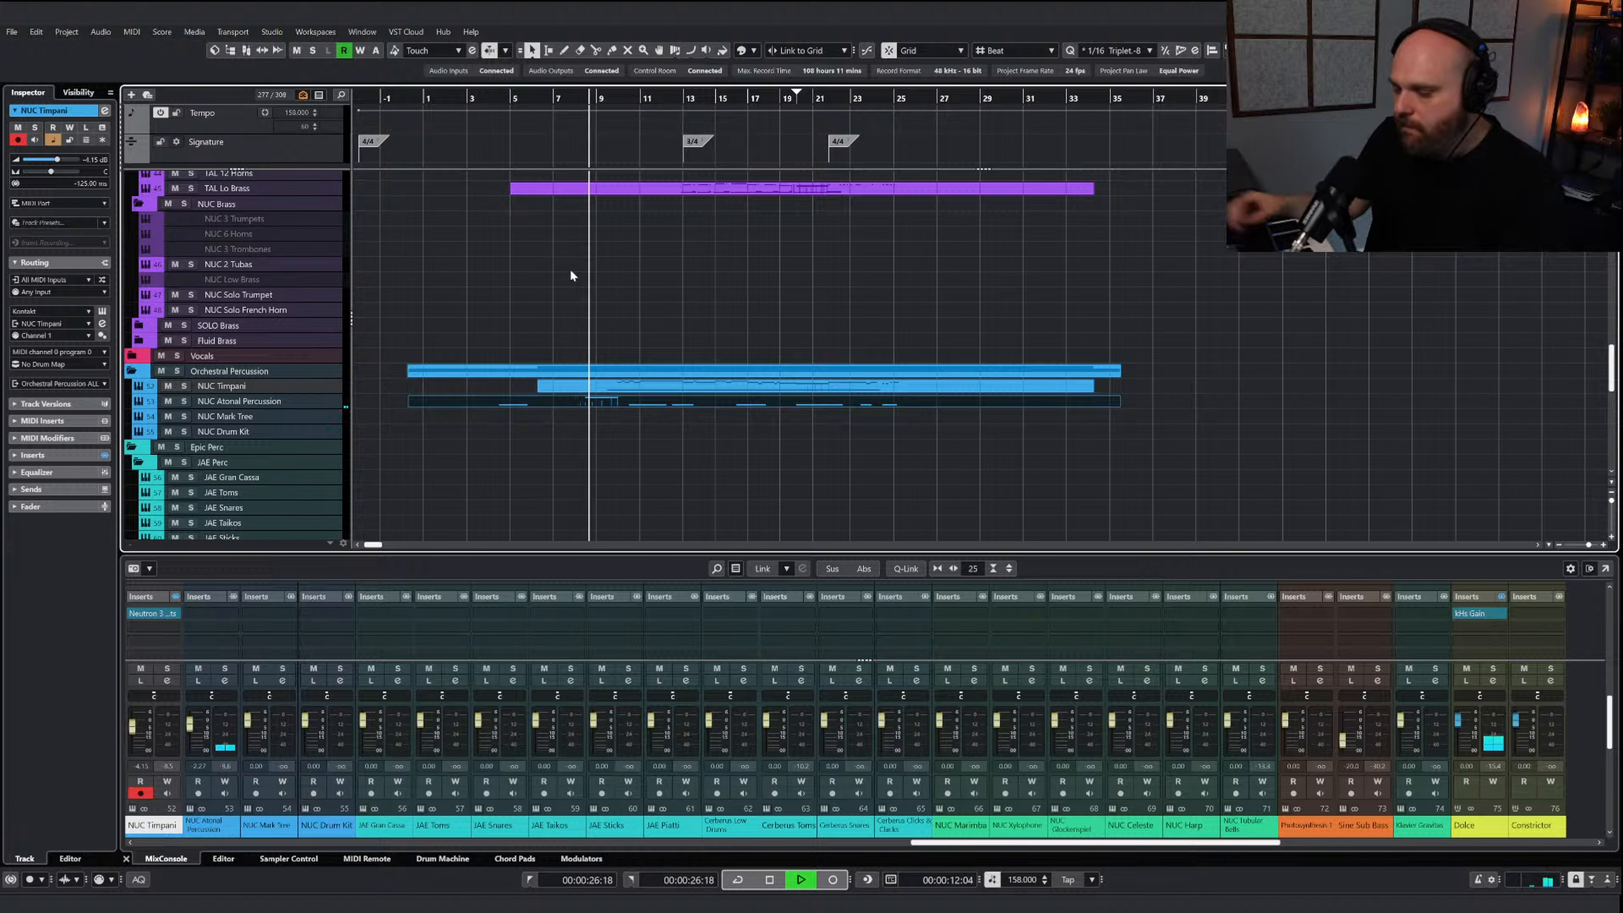
double_click(602, 400)
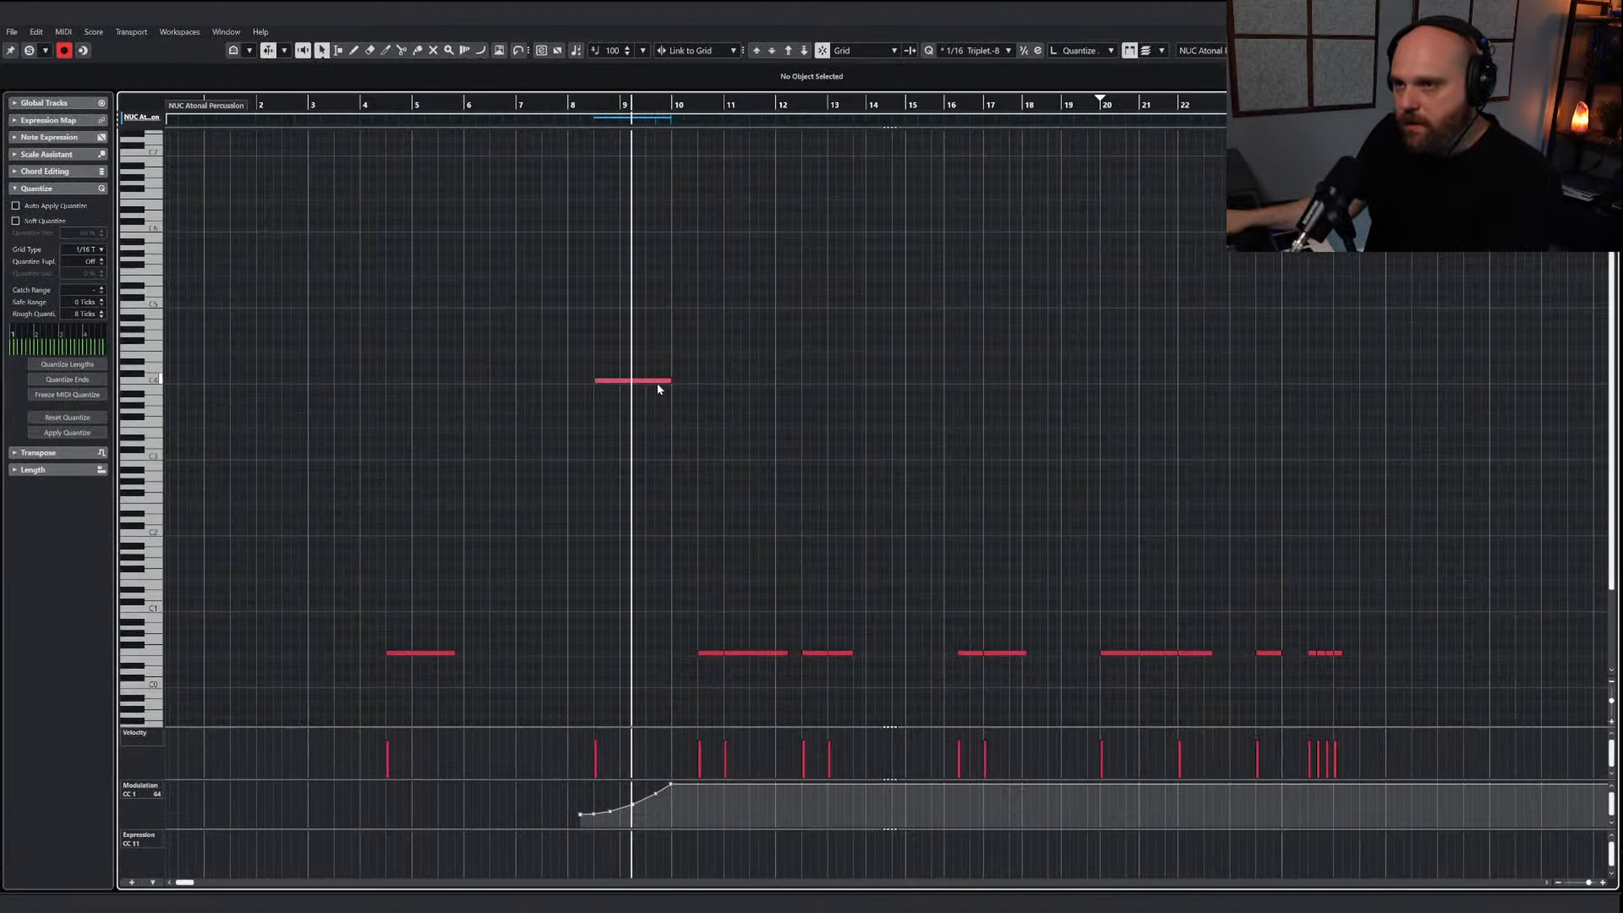
Shorten the C4 cymbal roll to end at bar 9 and redraw its modulation rise to peak there
drag(668, 381, 617, 382)
key(j)
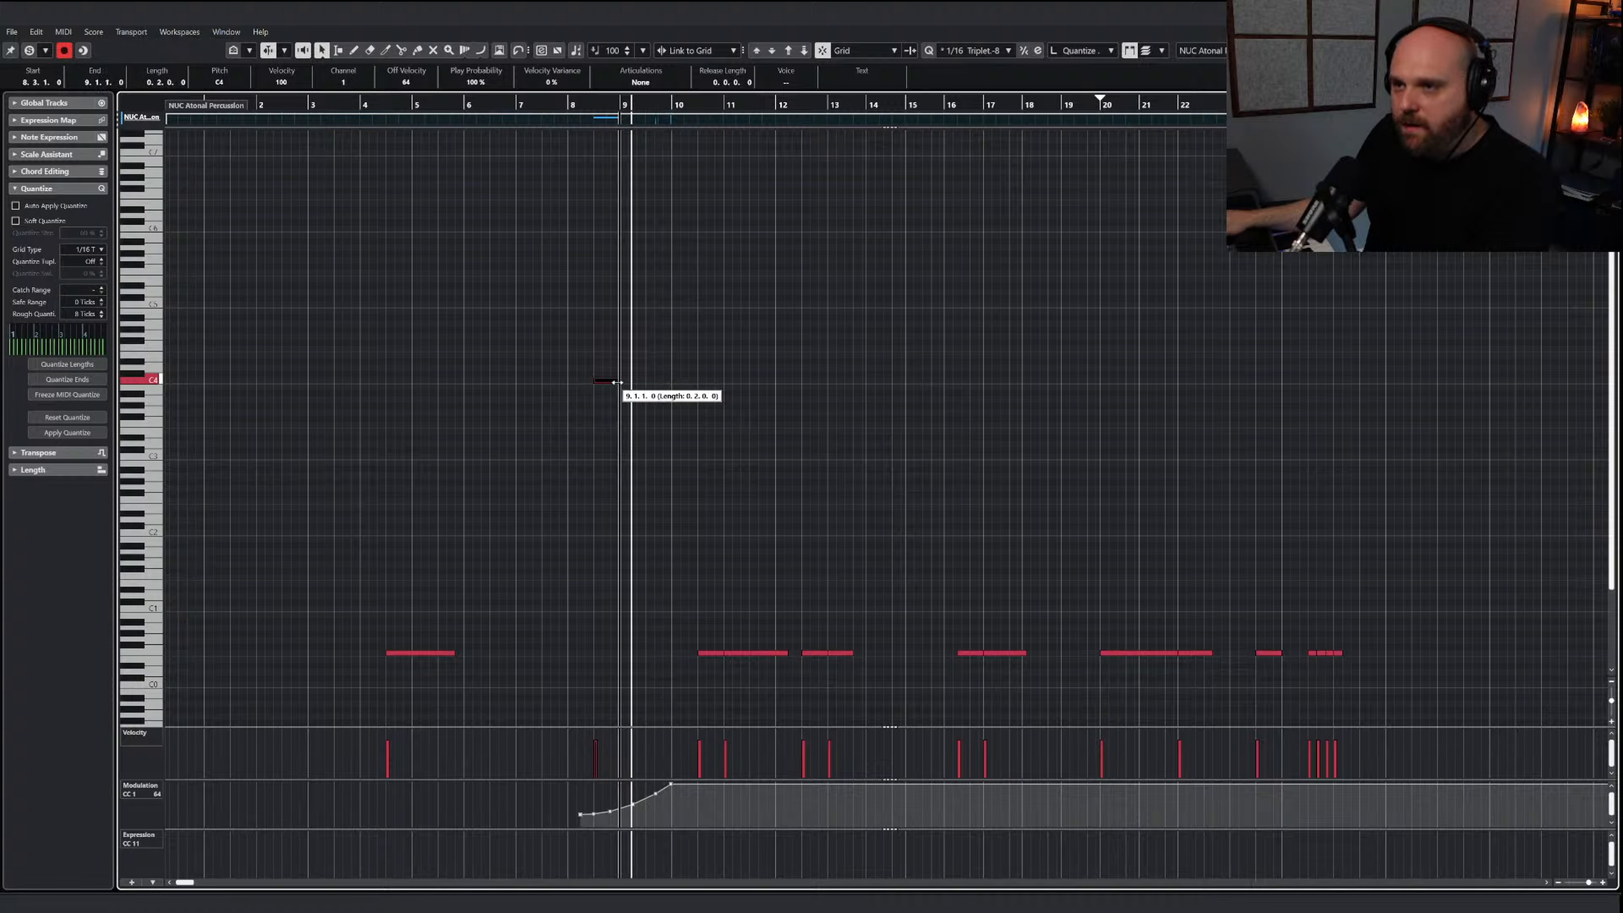
key(h)
key(h)
key(h)
key(h)
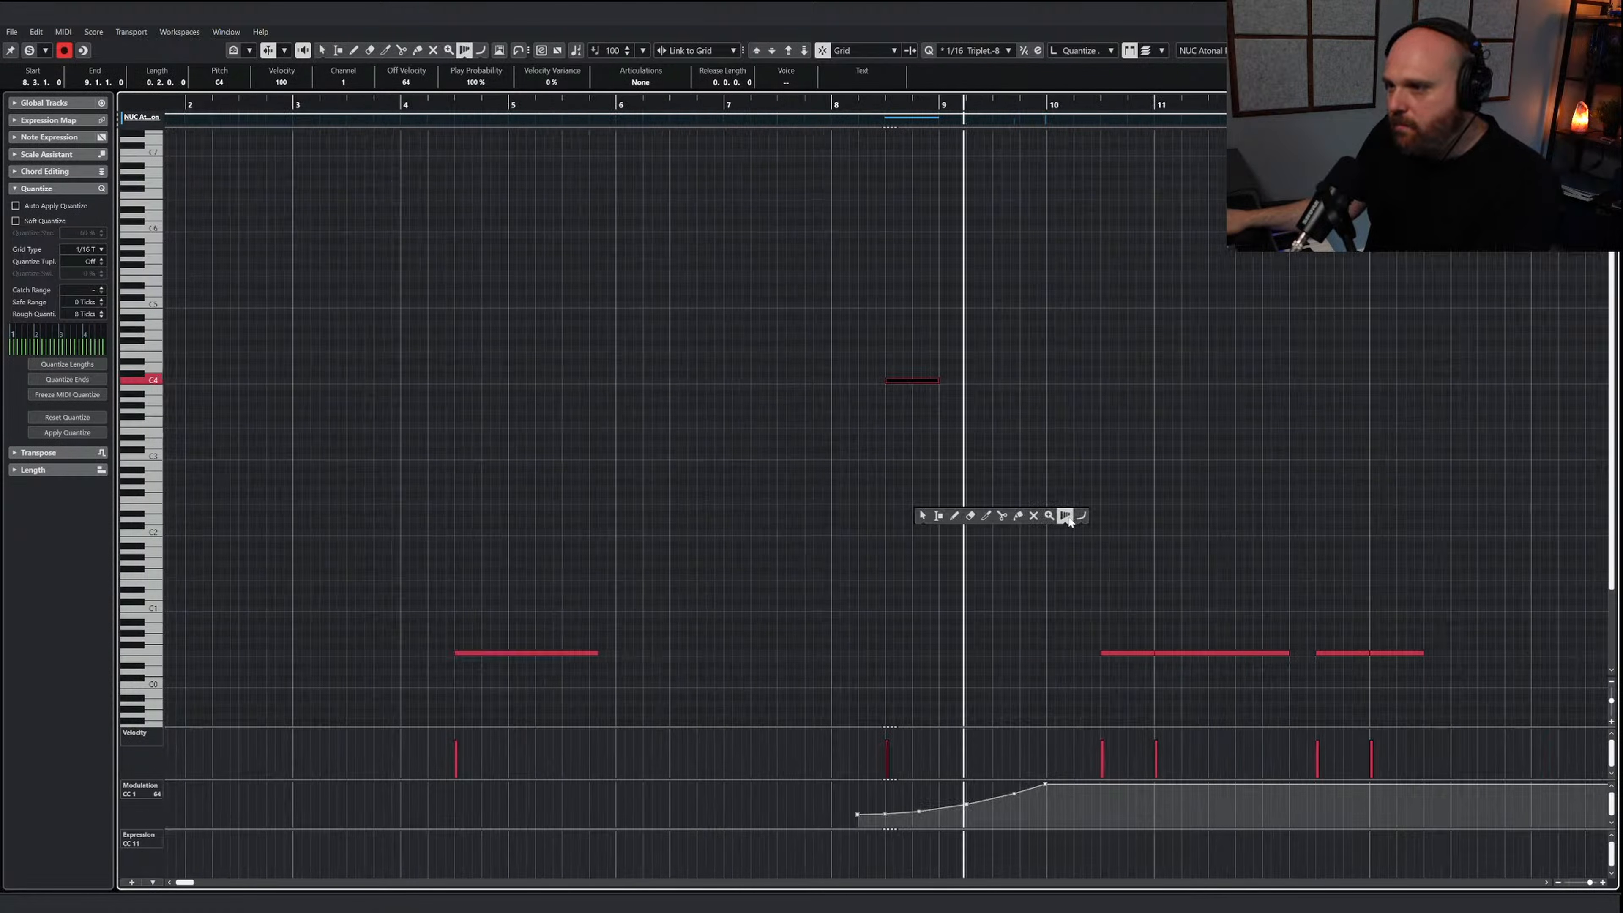
click(1081, 515)
drag(876, 807, 1035, 784)
key(1)
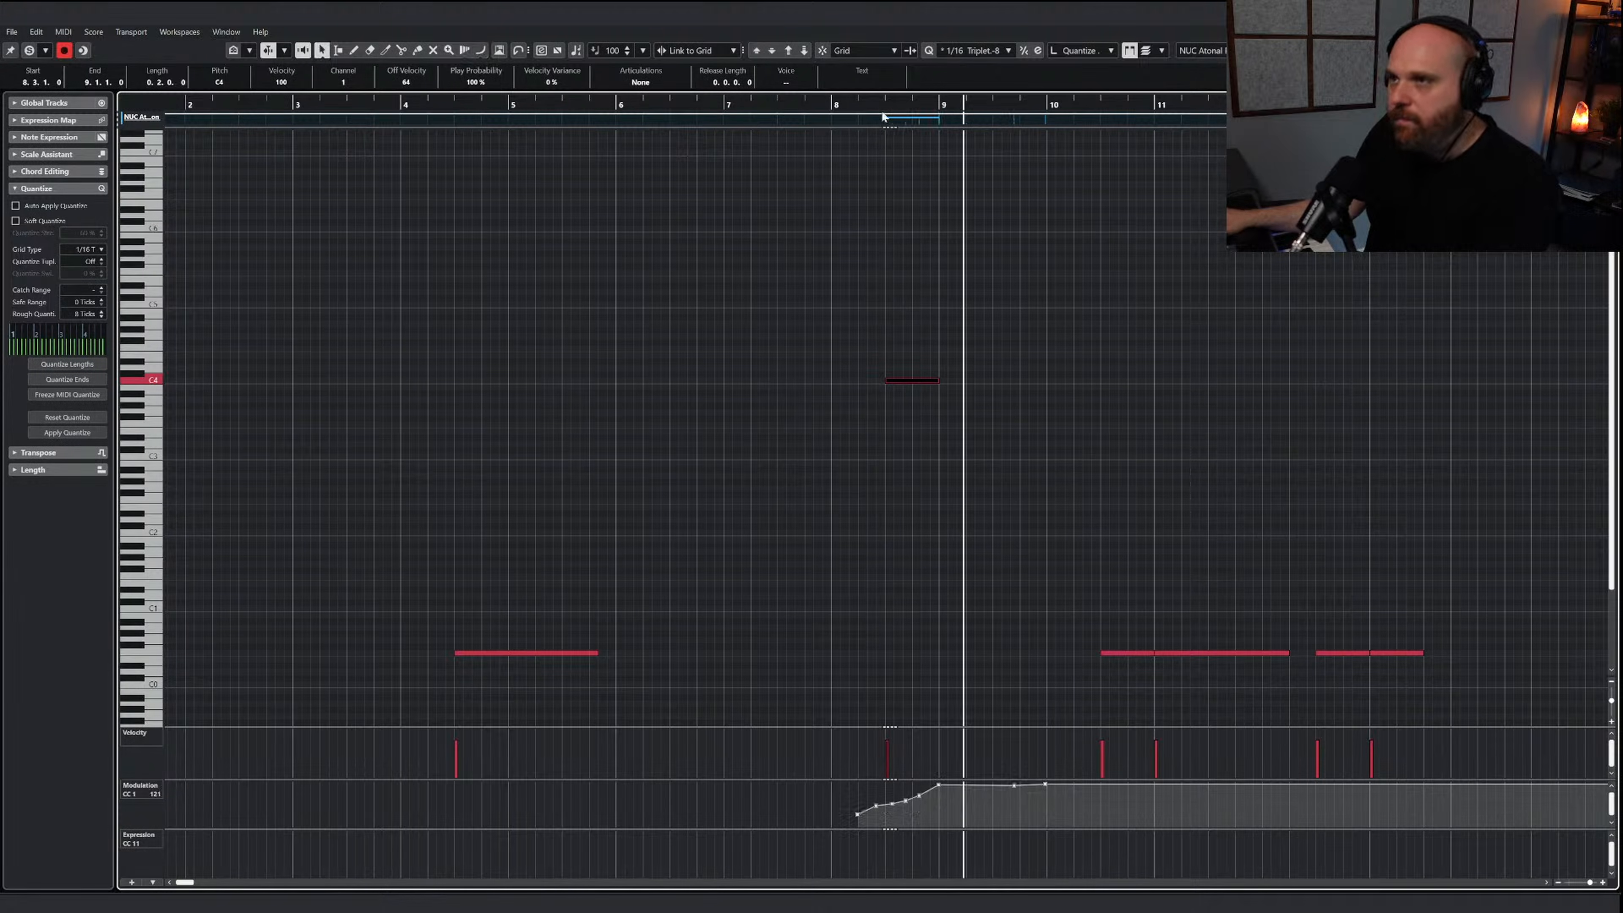
drag(882, 112, 749, 118)
key(space)
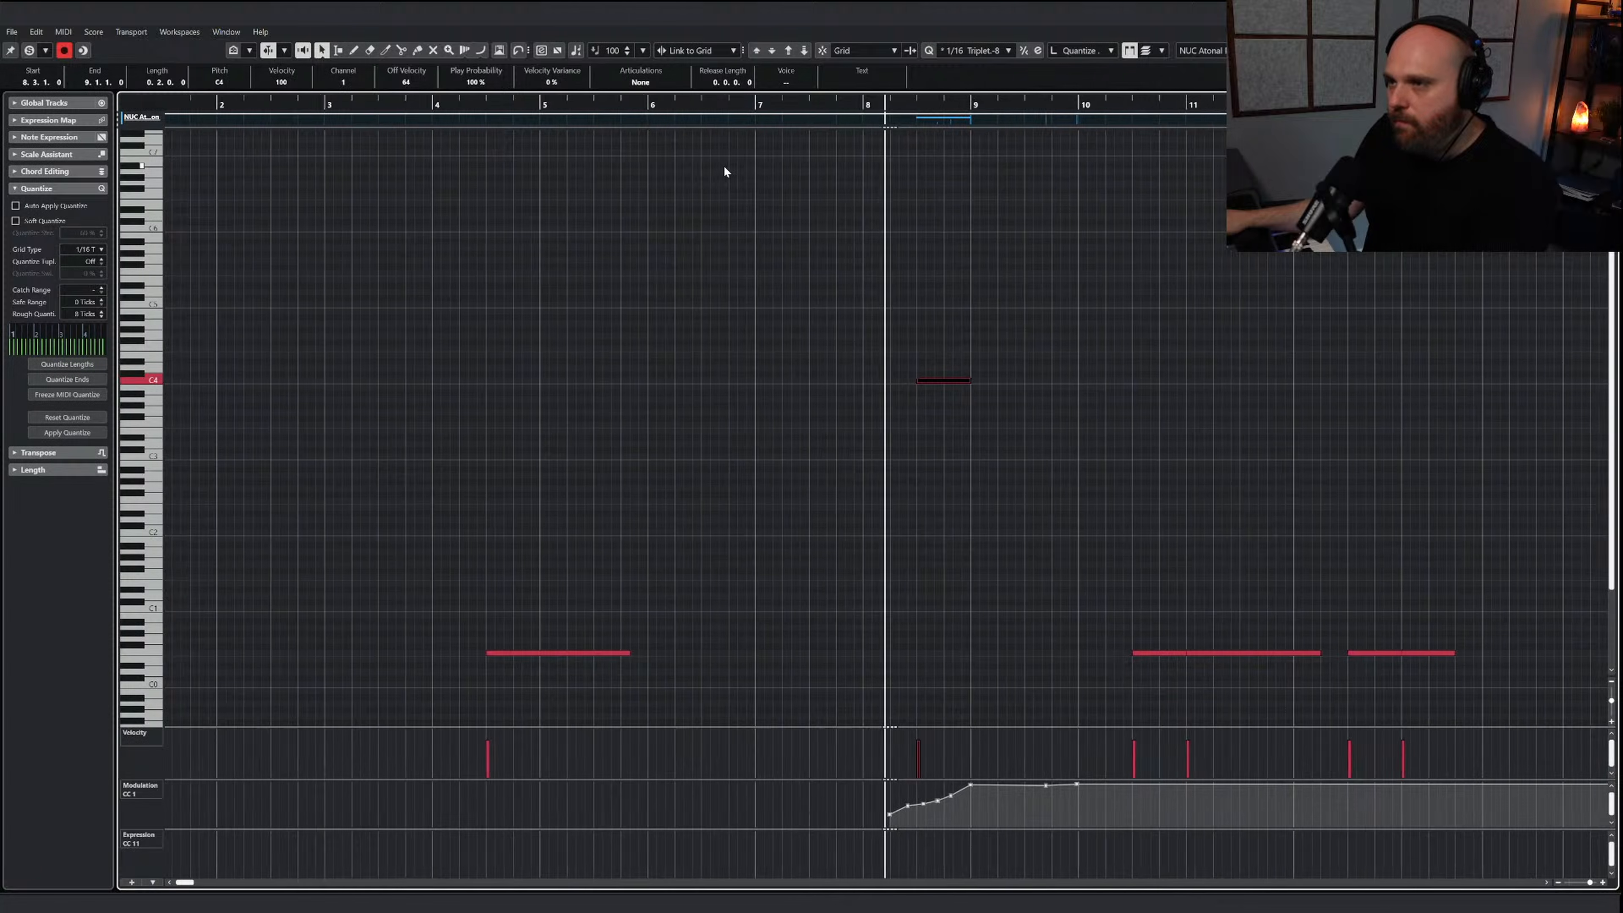
Redraw the first roll's modulation as a smoother swell peaking at bar 9 and play it back
right_click(817, 481)
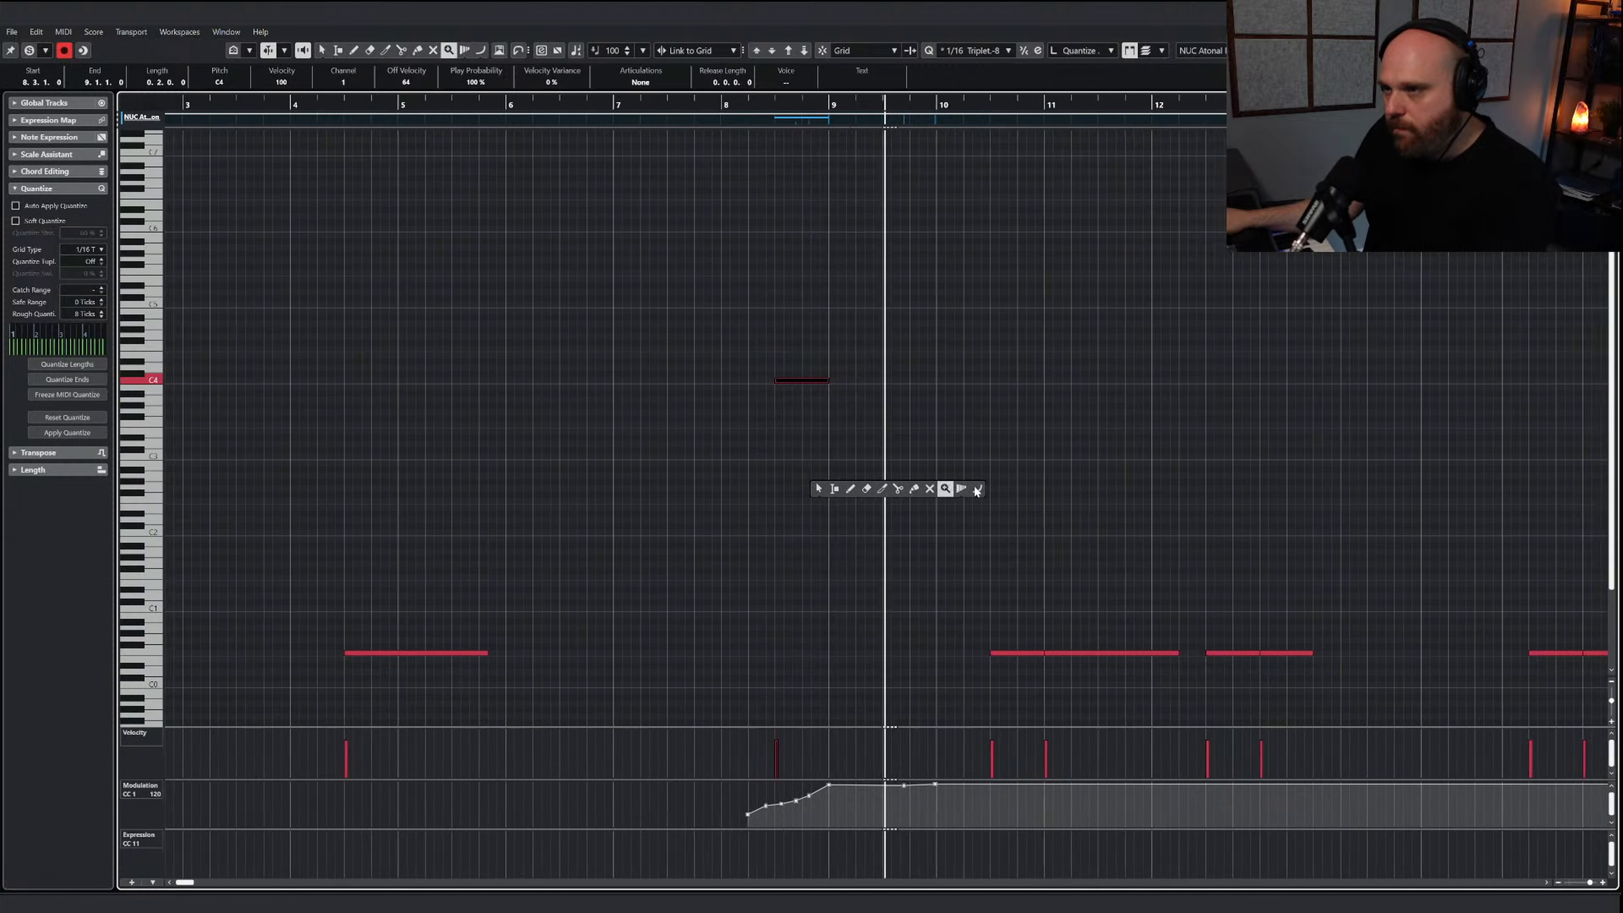
click(976, 489)
drag(722, 815, 810, 782)
drag(747, 106, 737, 106)
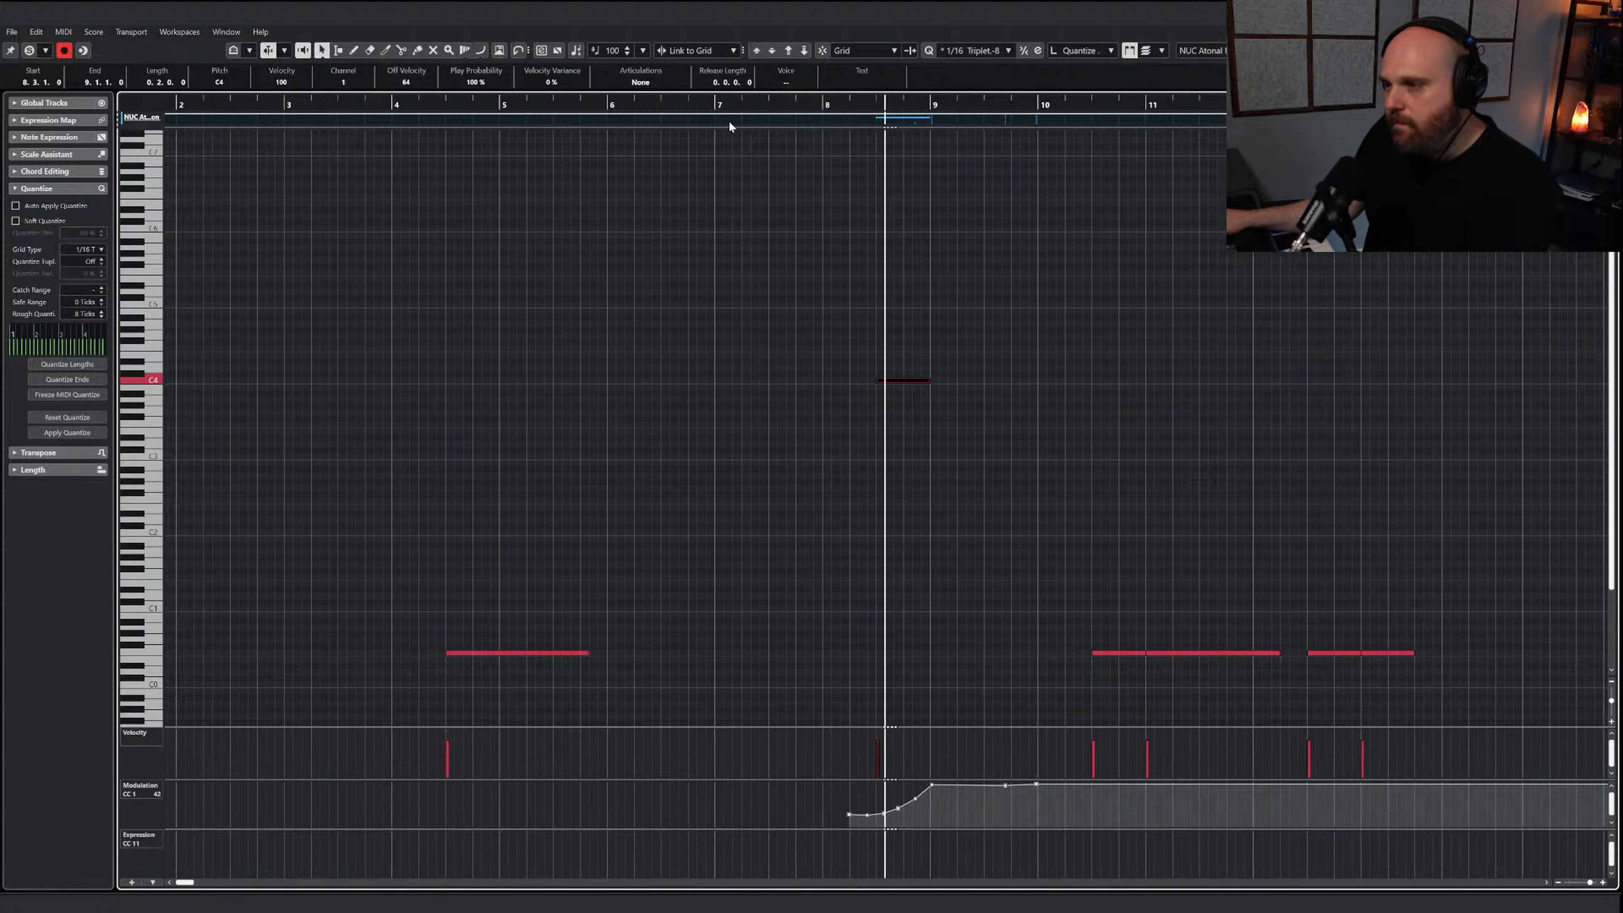
key(h)
key(g)
key(g)
key(g)
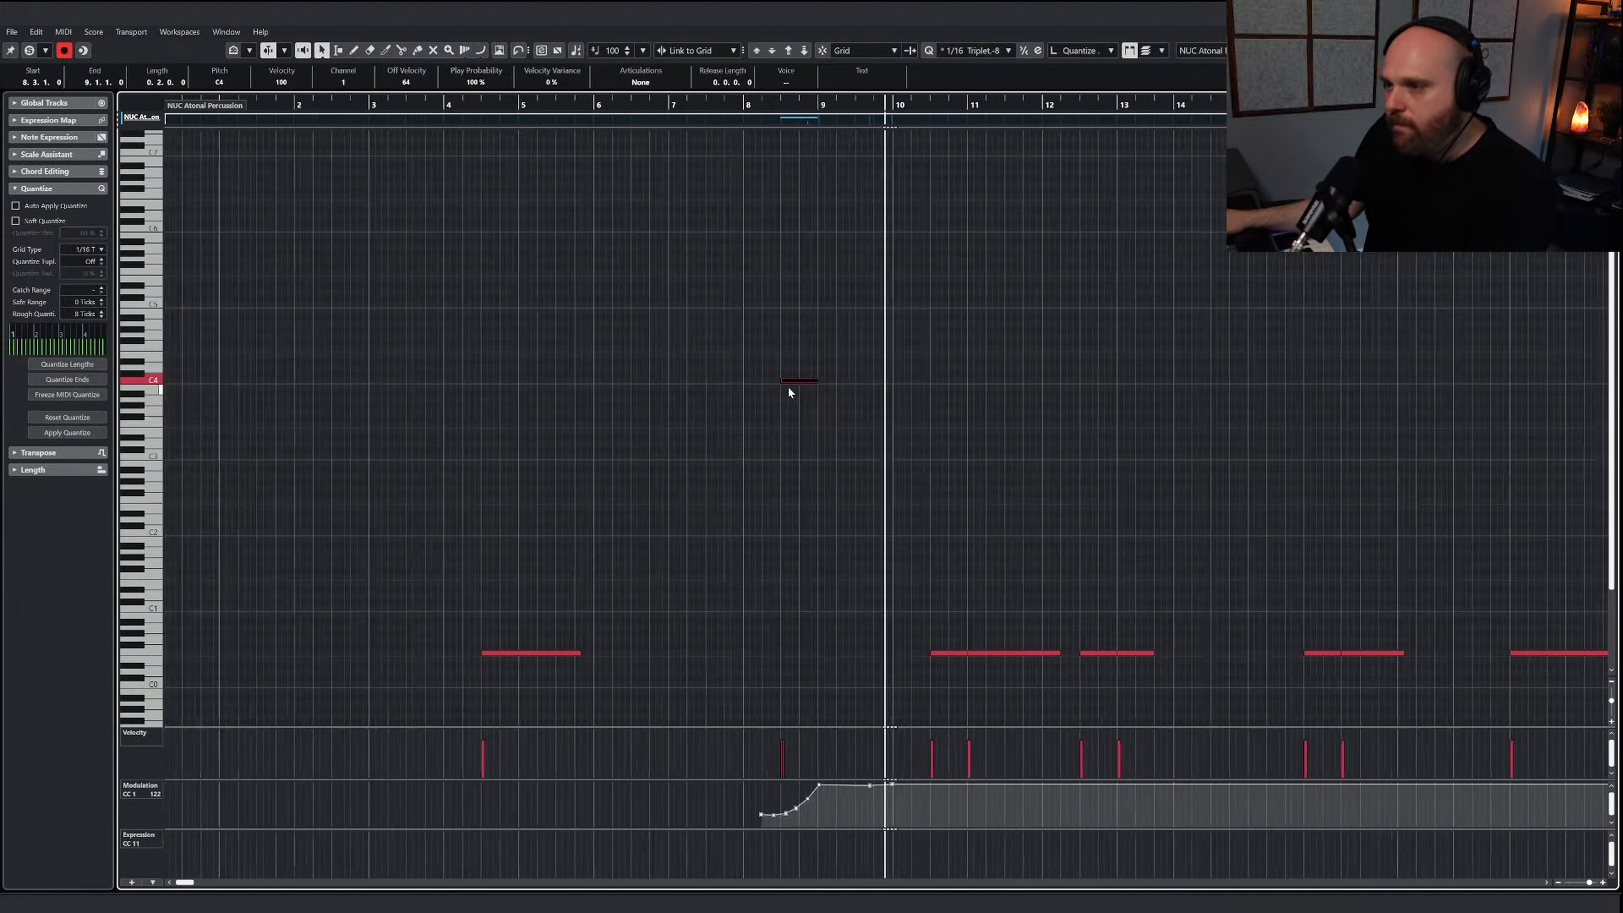
key(h)
key(h)
key(h)
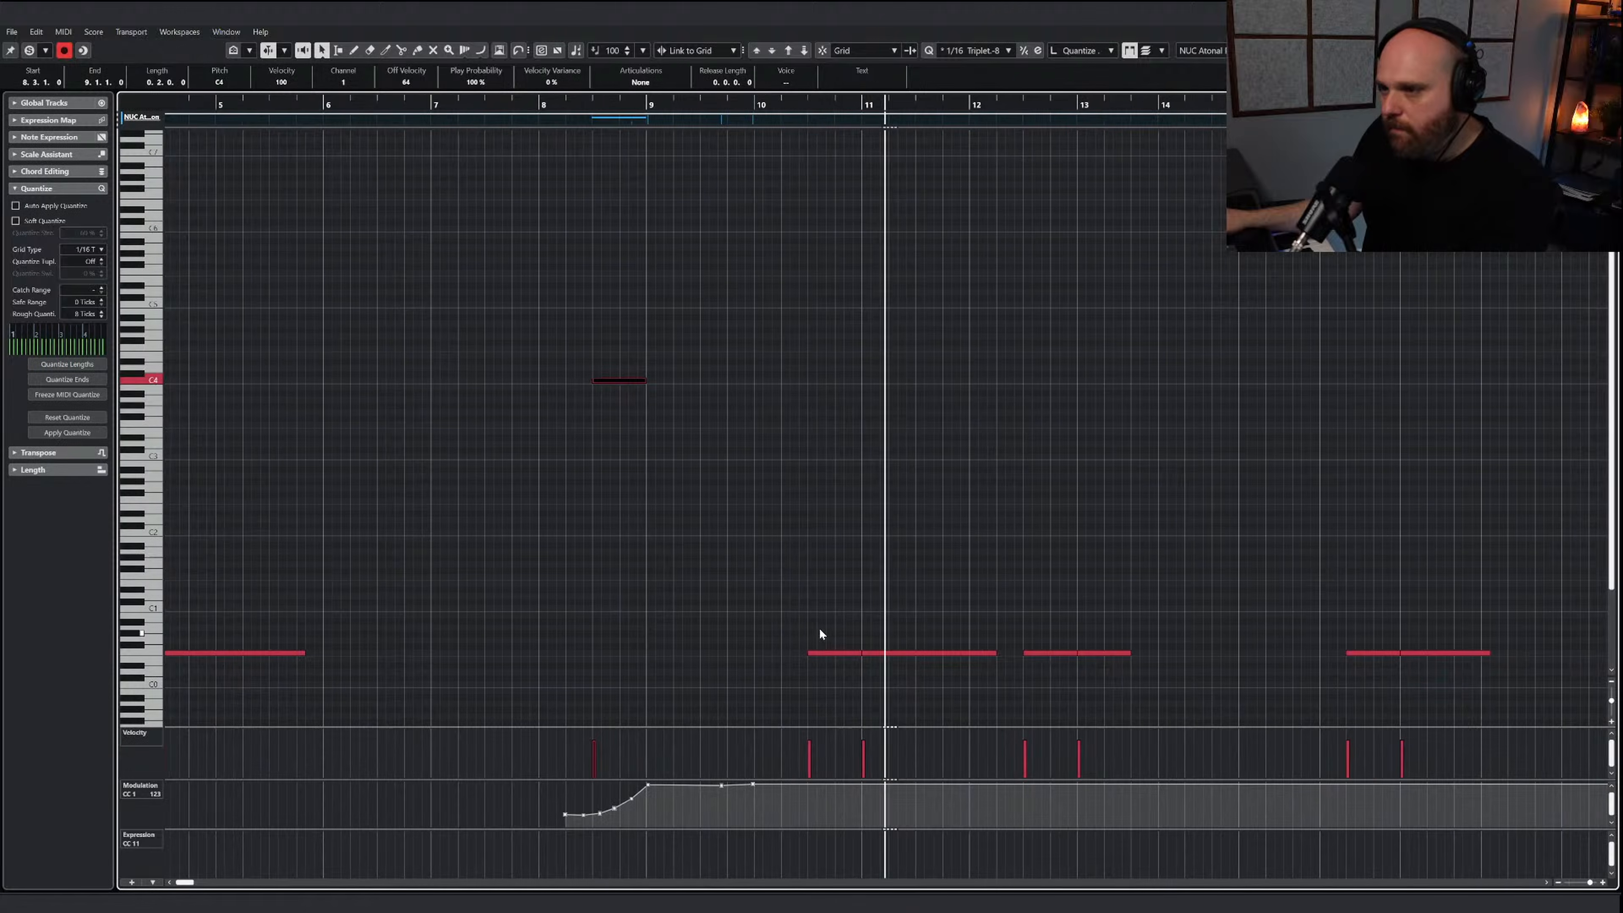
key(space)
Transpose the note starting at 10.3 up to the C4 cymbal roll key
click(819, 652)
click(787, 53)
click(788, 53)
click(788, 53)
click(788, 53)
click(787, 53)
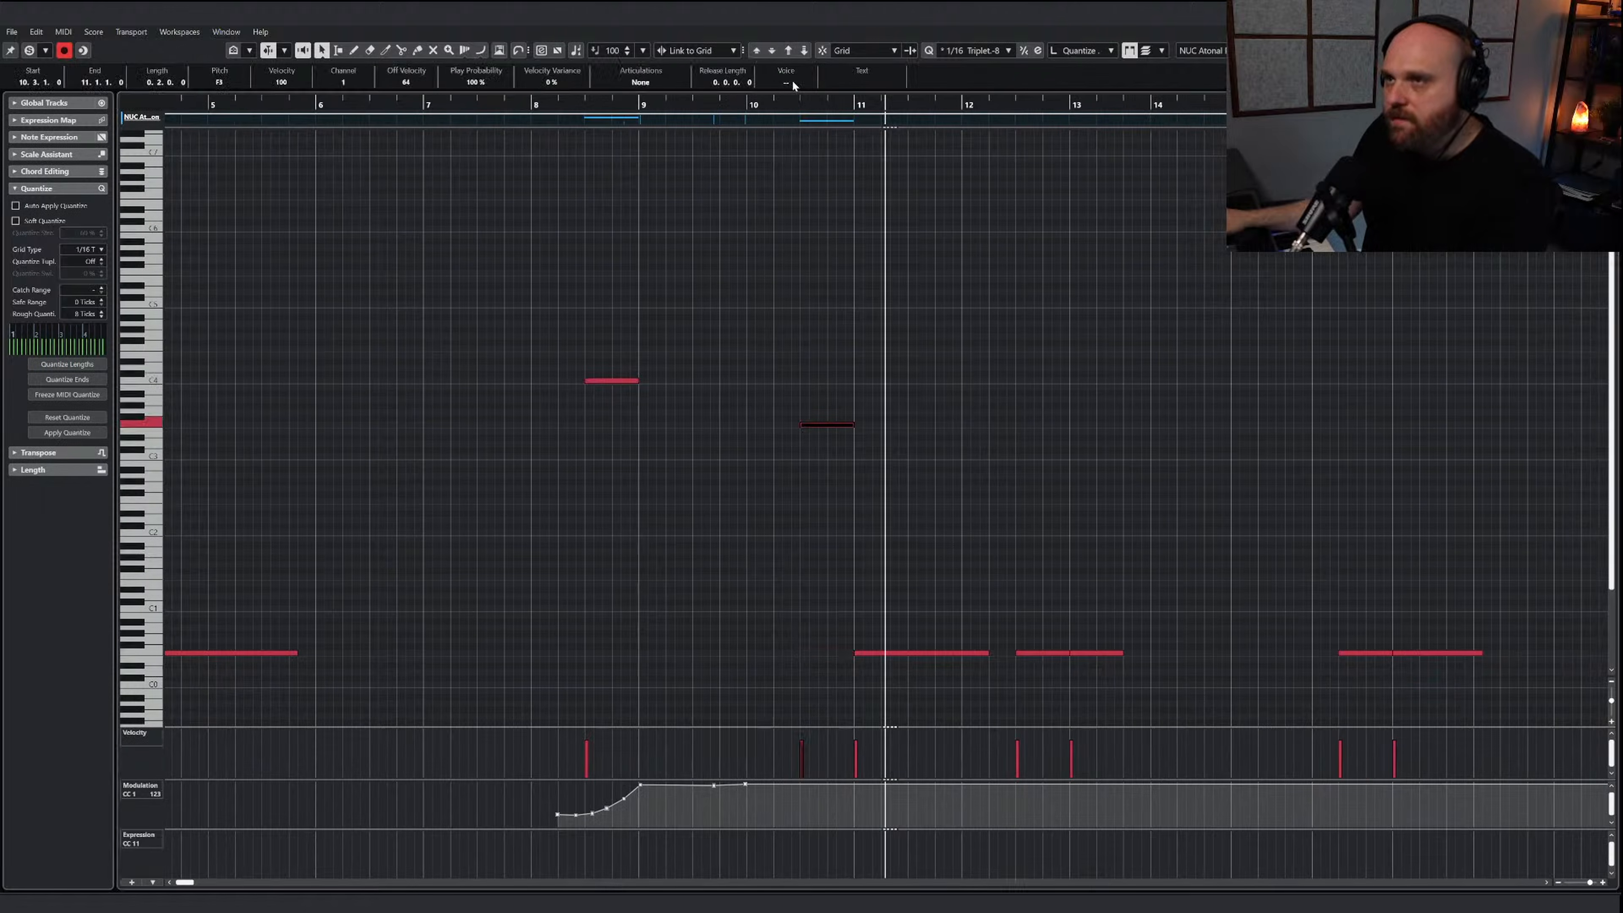
key(Up)
key(Up)
key(Up)
key(Up)
key(Up)
key(Up)
right_click(864, 455)
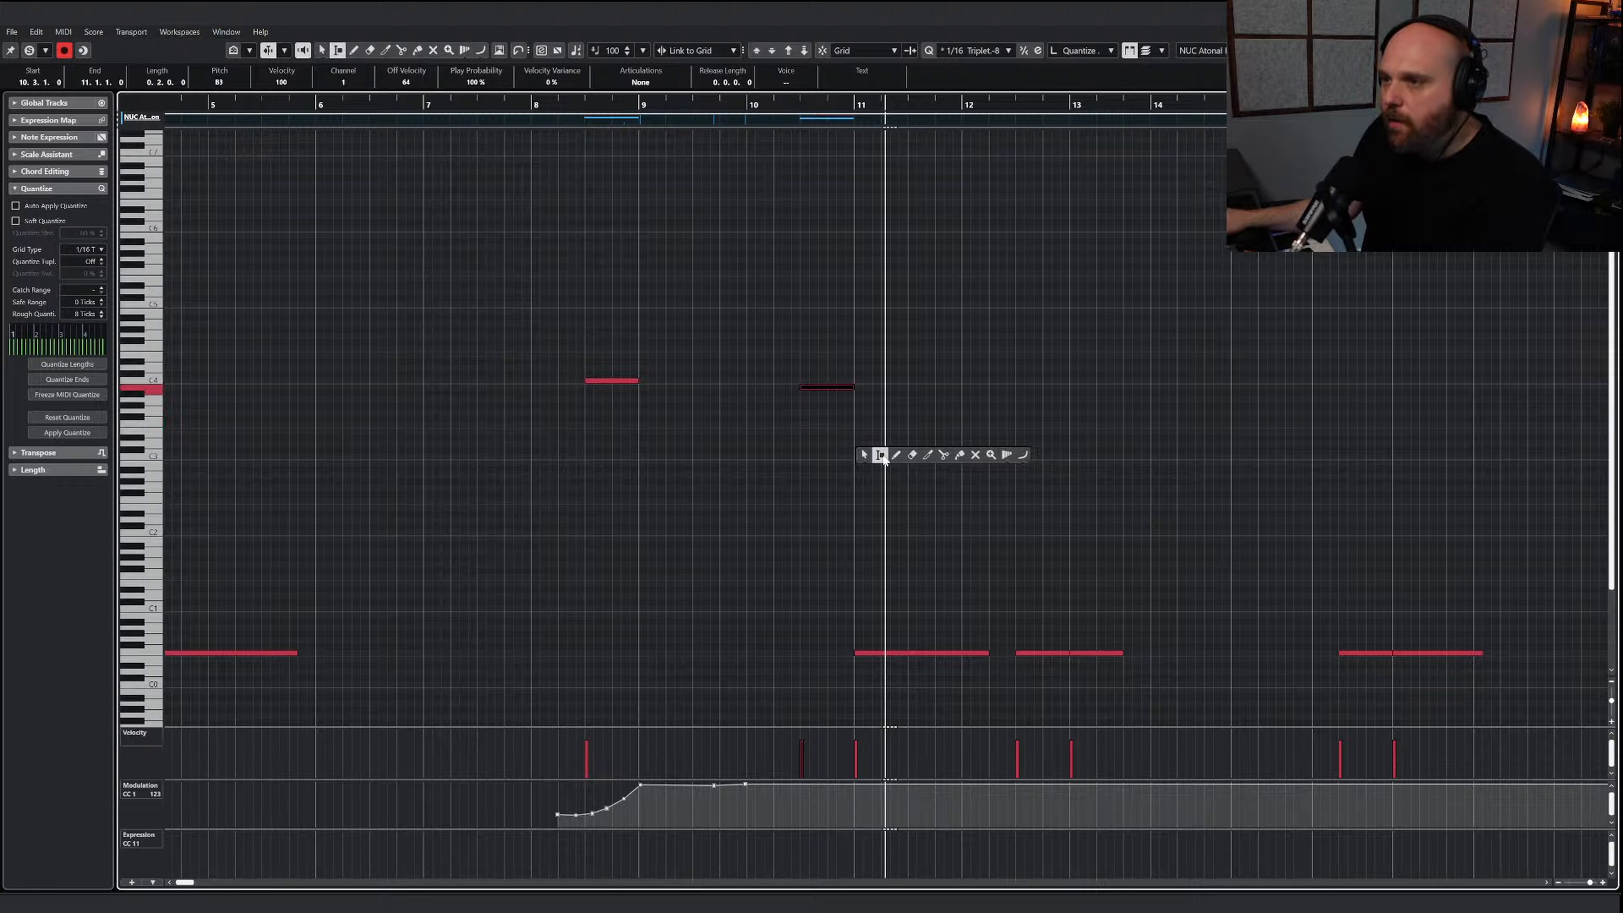
key(Up)
Draw a modulation swell under the second cymbal roll peaking at bar 11, refining its start while playing it back
click(1022, 455)
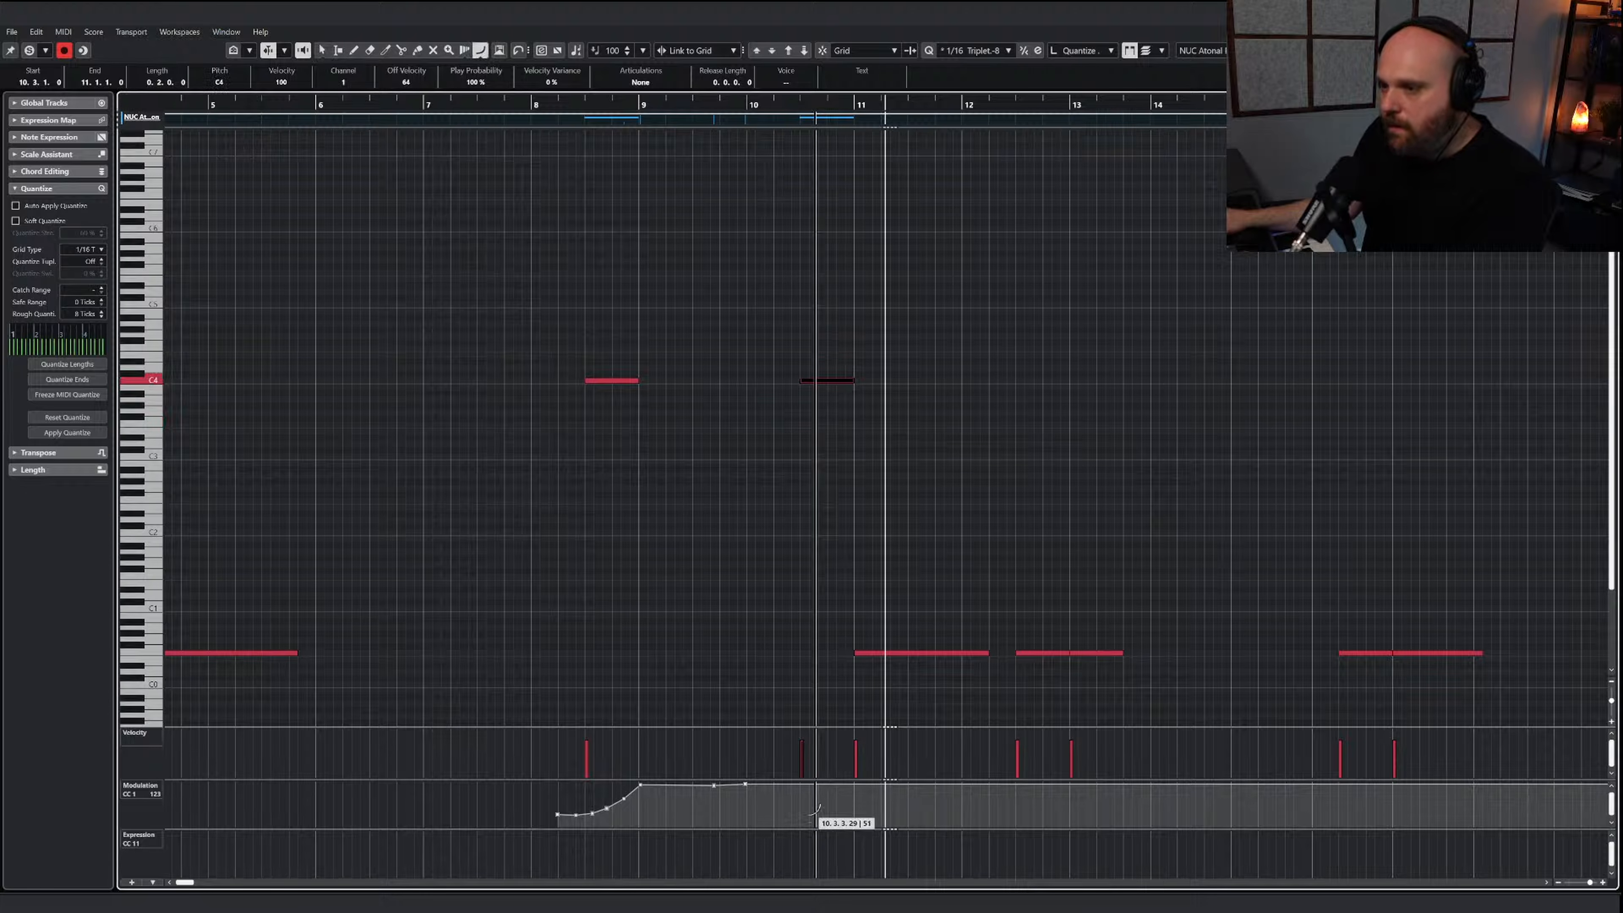
drag(806, 810, 856, 784)
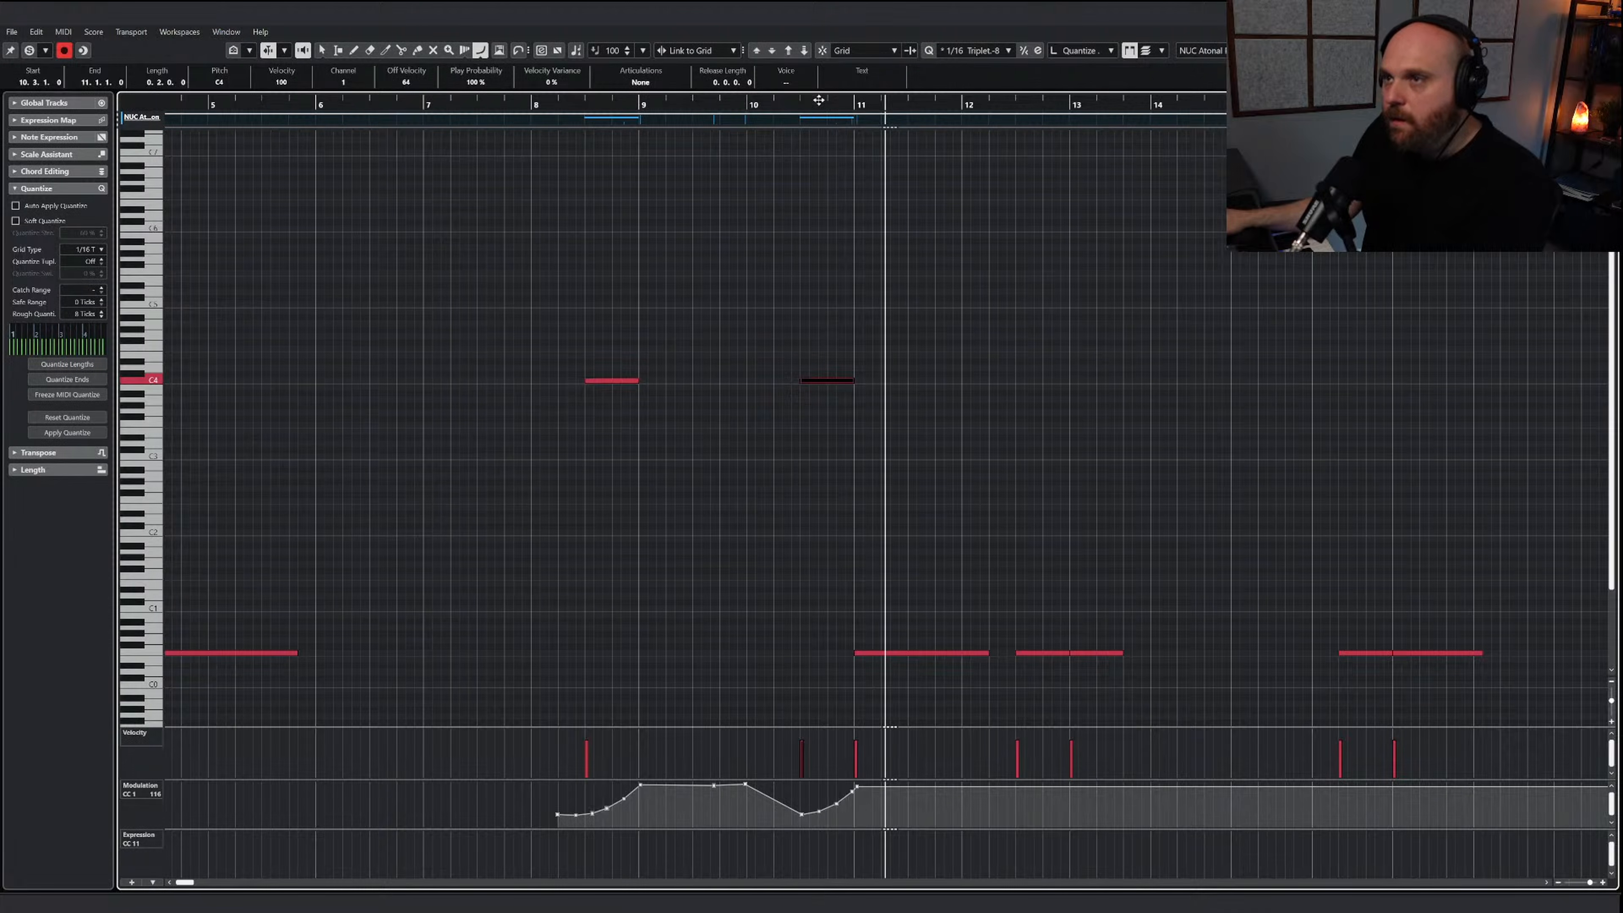
click(786, 102)
key(space)
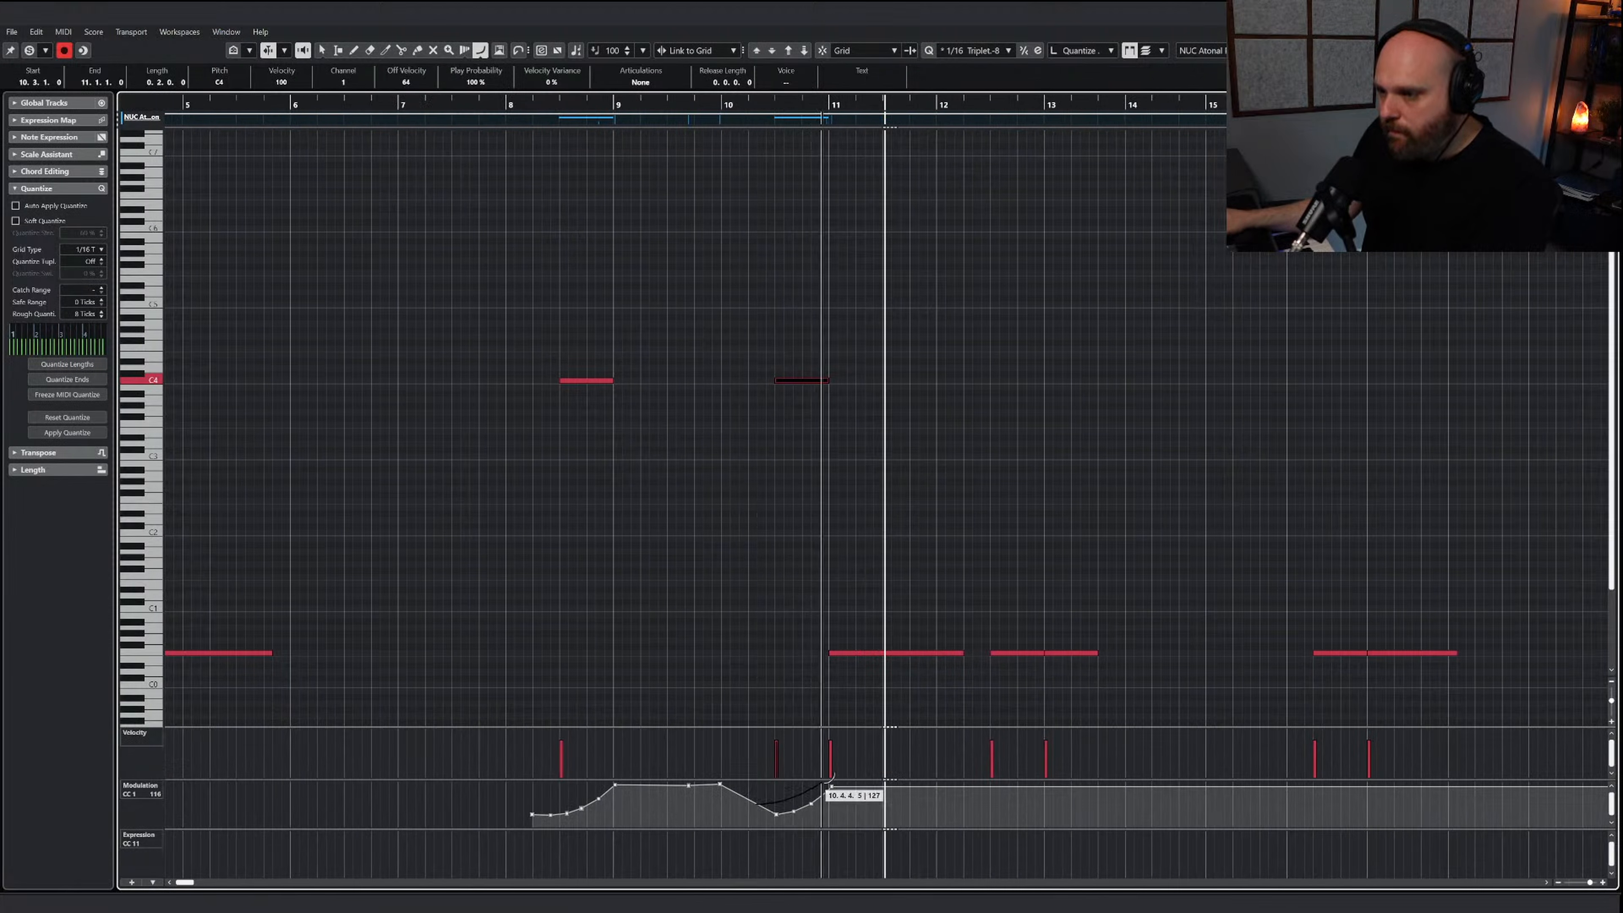
click(773, 106)
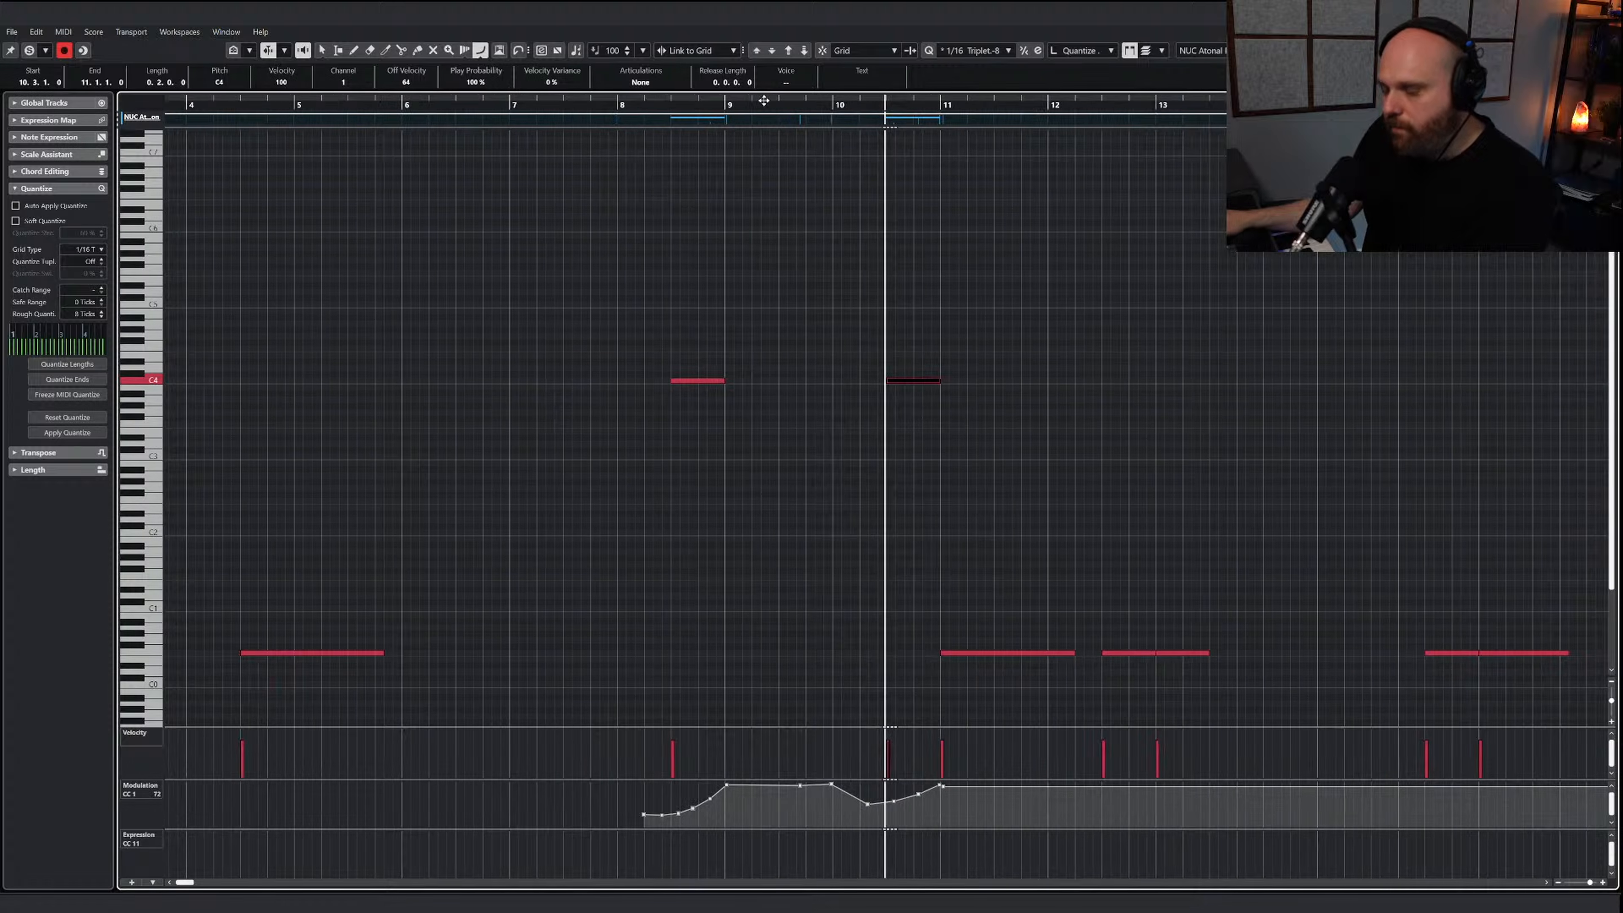
Transpose the note starting at 12.3 to the C4 cymbal roll key
right_click(961, 560)
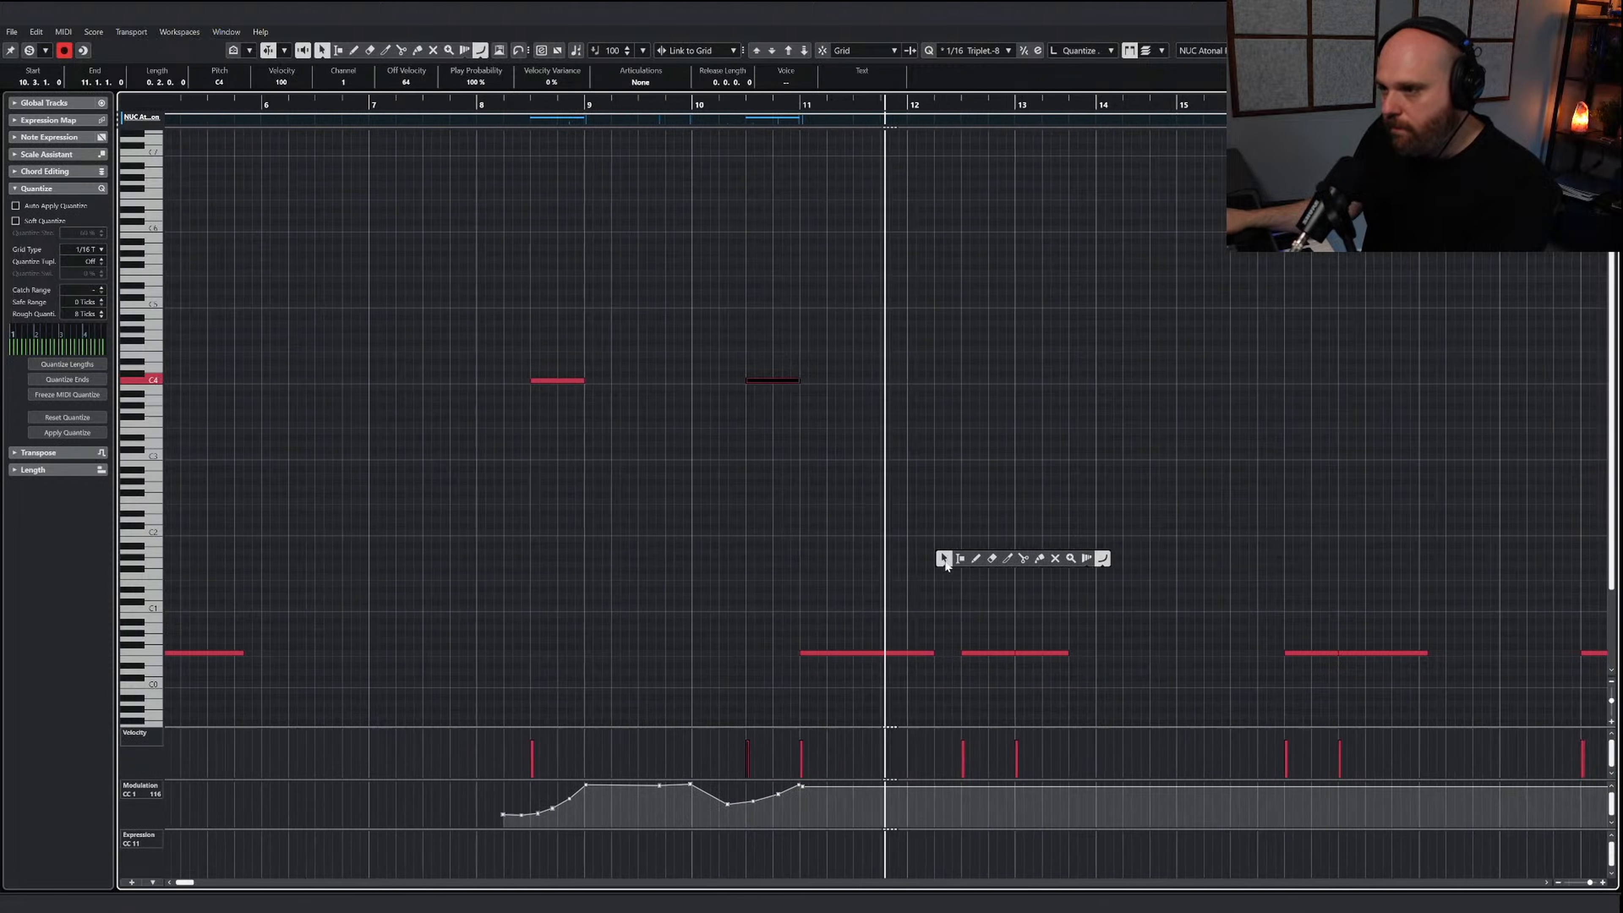
key(space)
click(944, 559)
drag(904, 589, 921, 674)
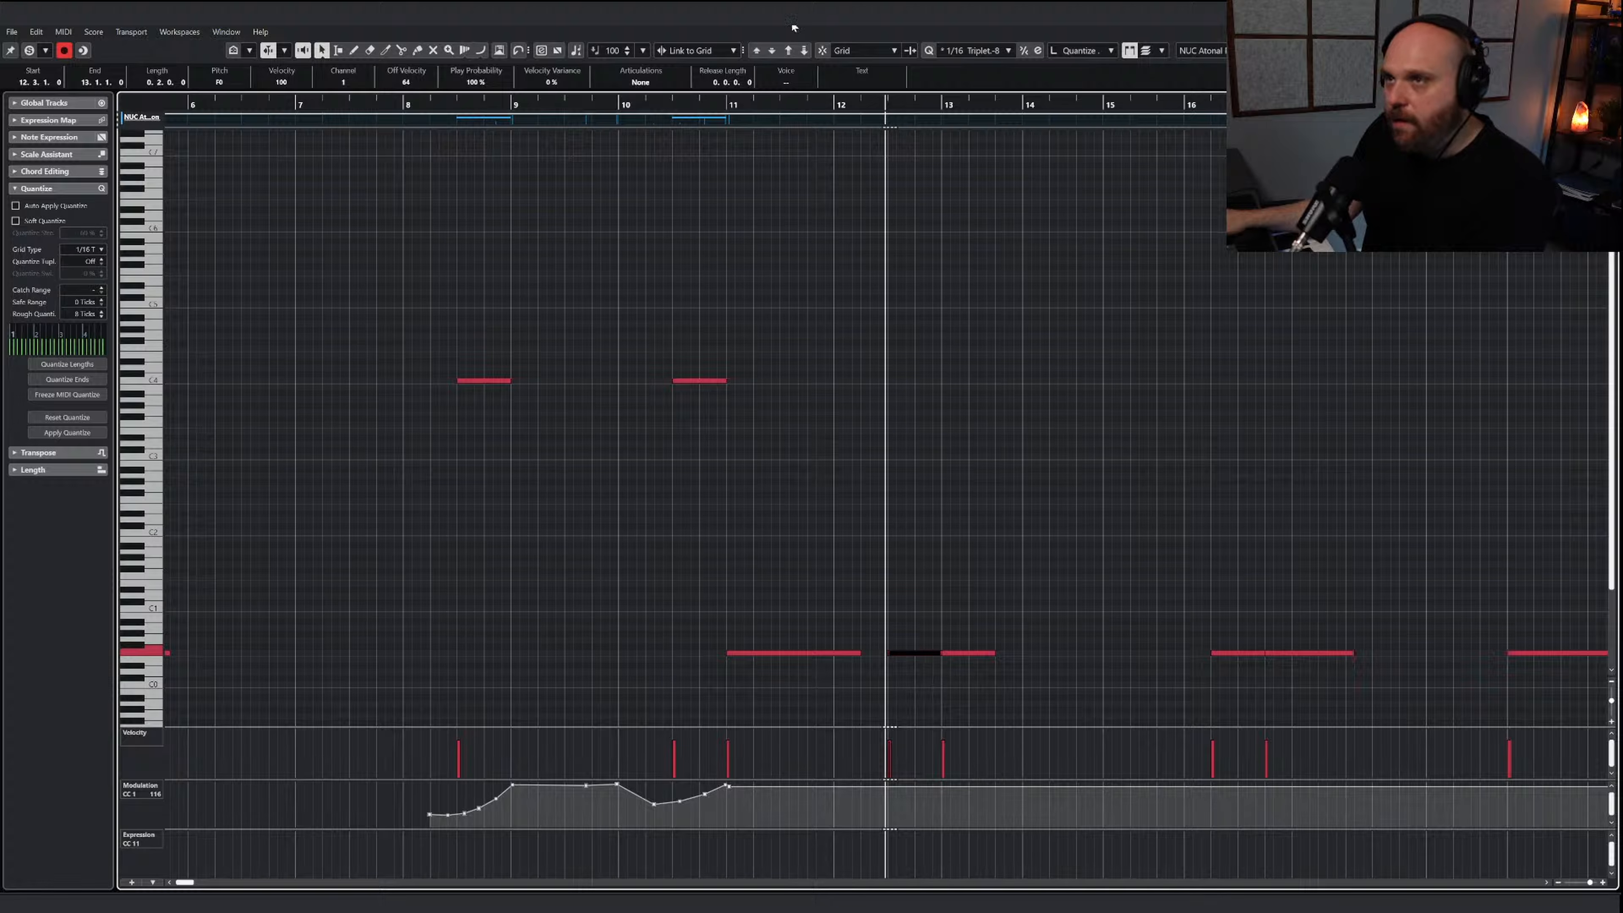
click(787, 52)
click(787, 53)
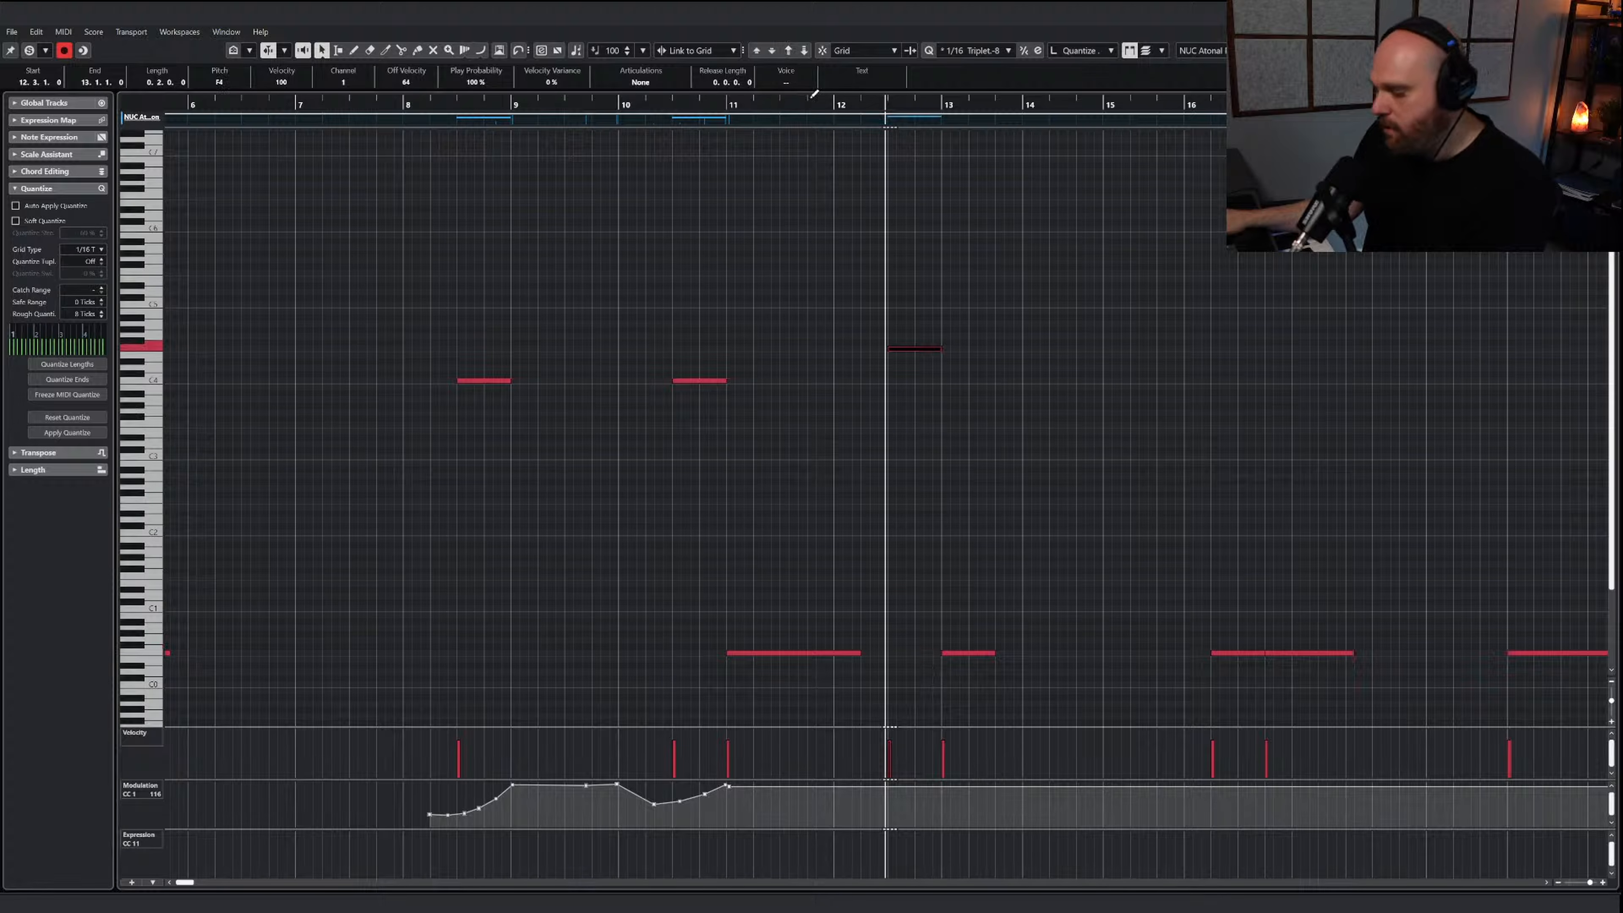
key(Down)
key(Down)
Draw a modulation swell under the third cymbal roll peaking at bar 13 and play it back
right_click(913, 415)
click(1056, 415)
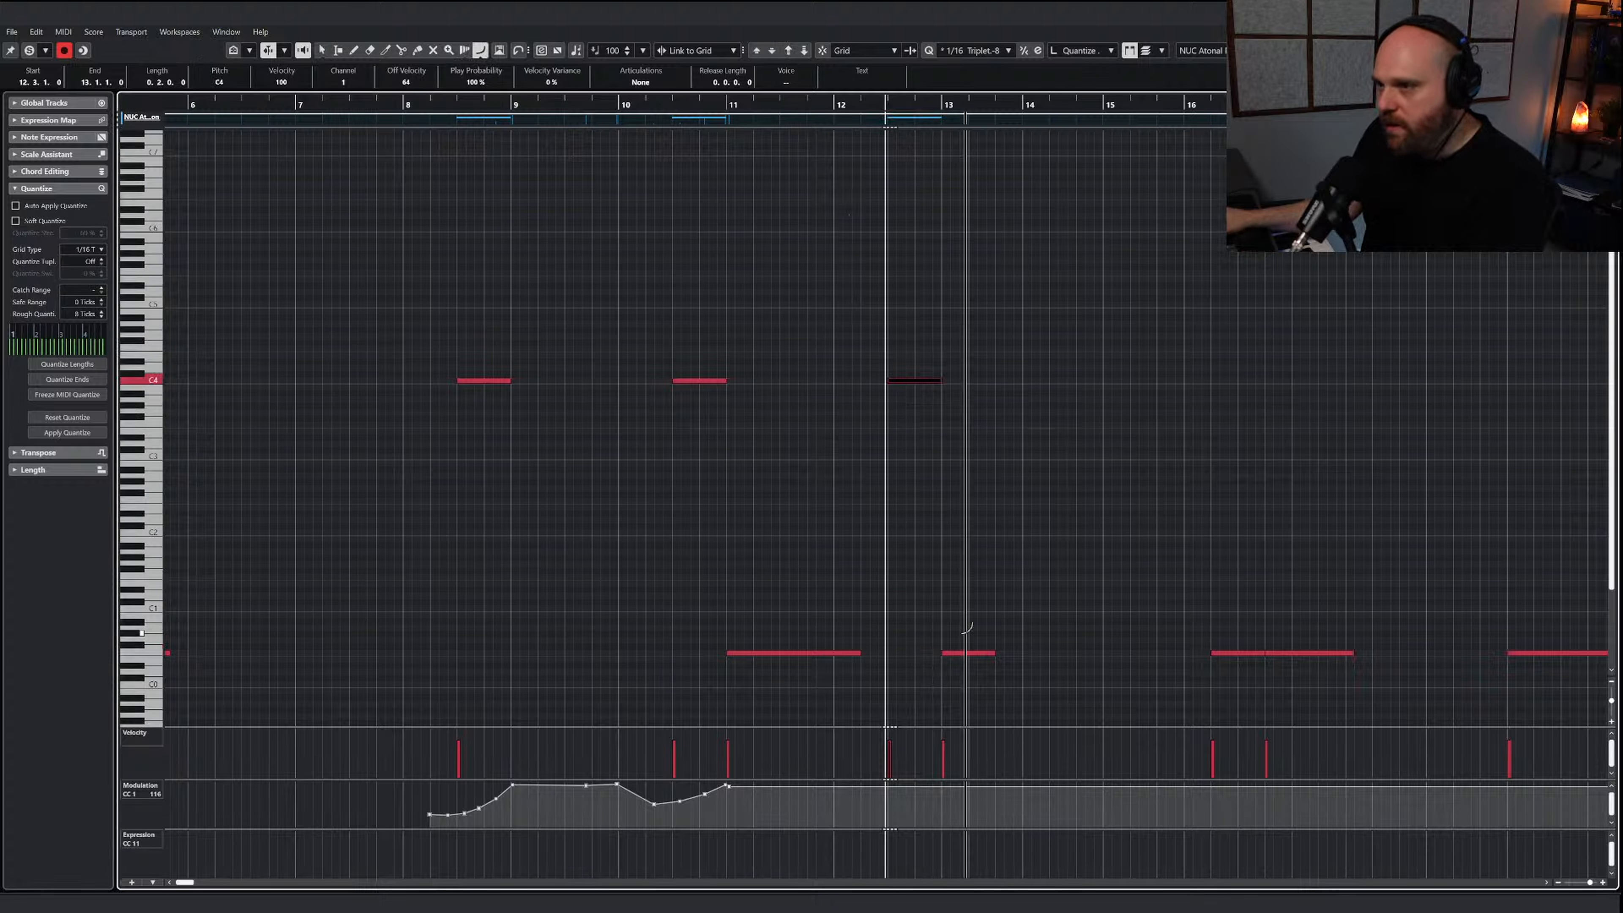
drag(883, 803, 938, 783)
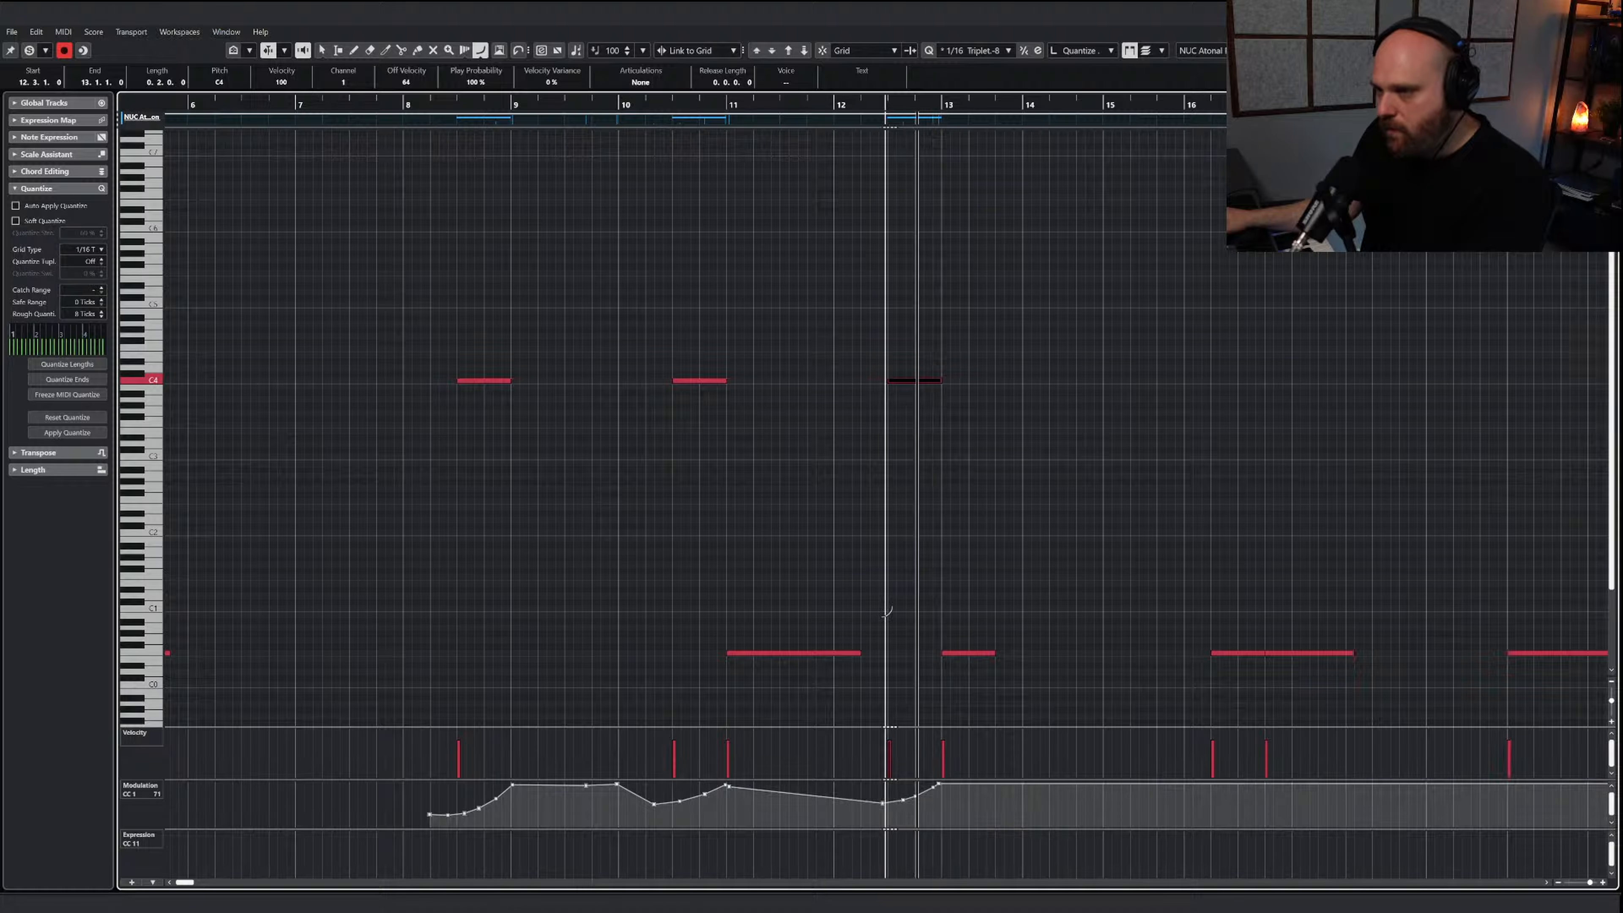
key(space)
Transpose the note starting at 16.2 up to the C4 cymbal roll key and draw a modulation swell under it peaking at bar 17
right_click(870, 536)
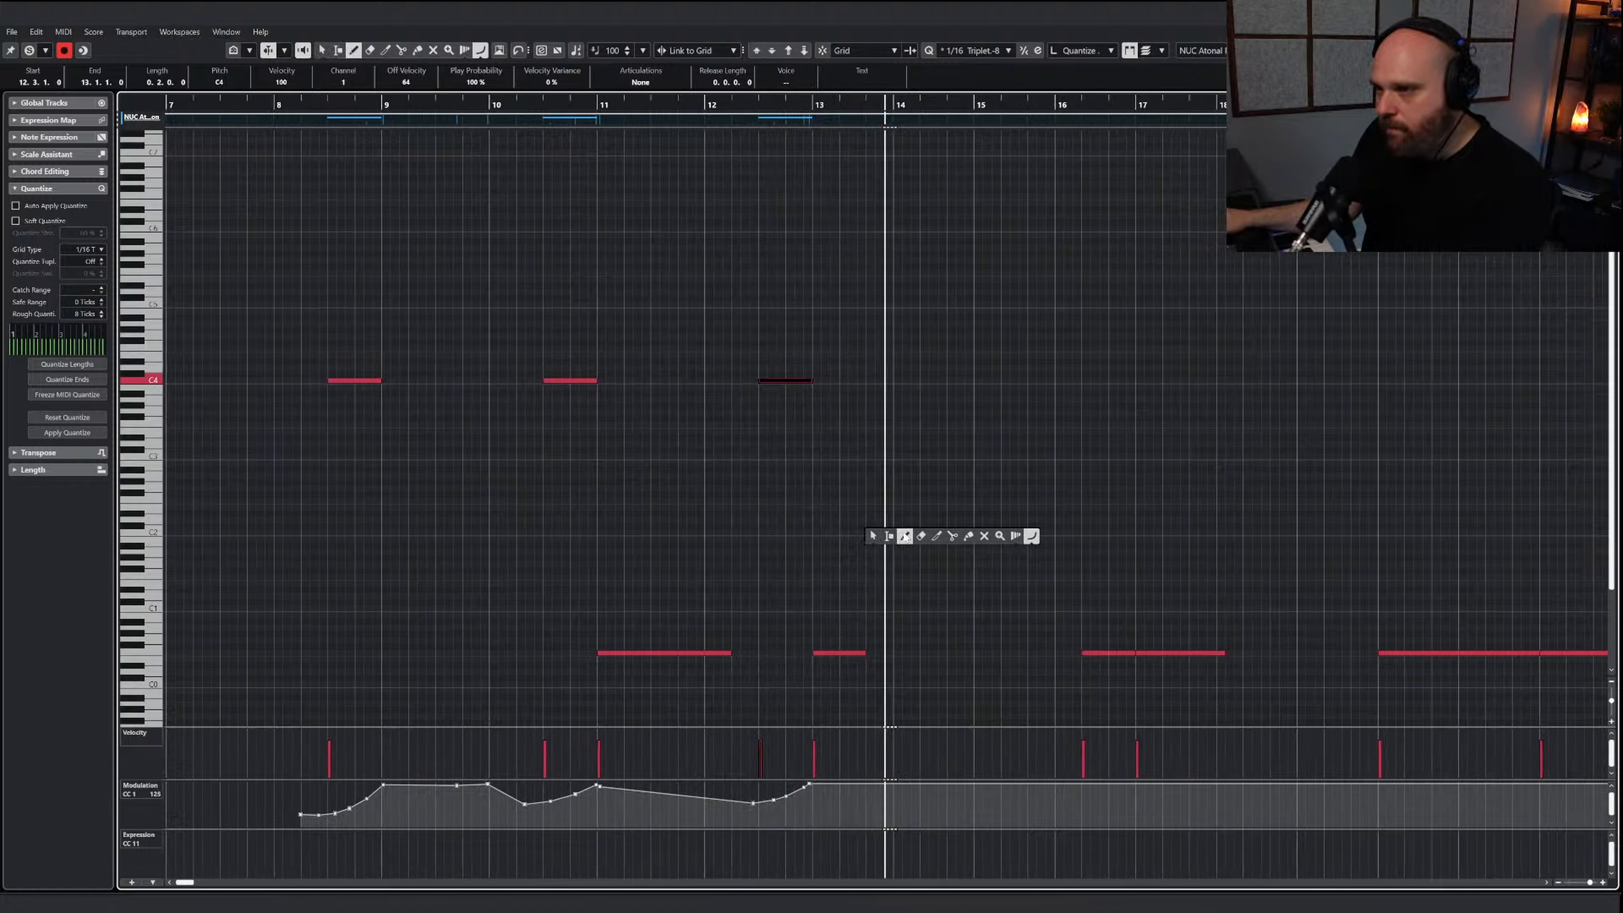
click(901, 536)
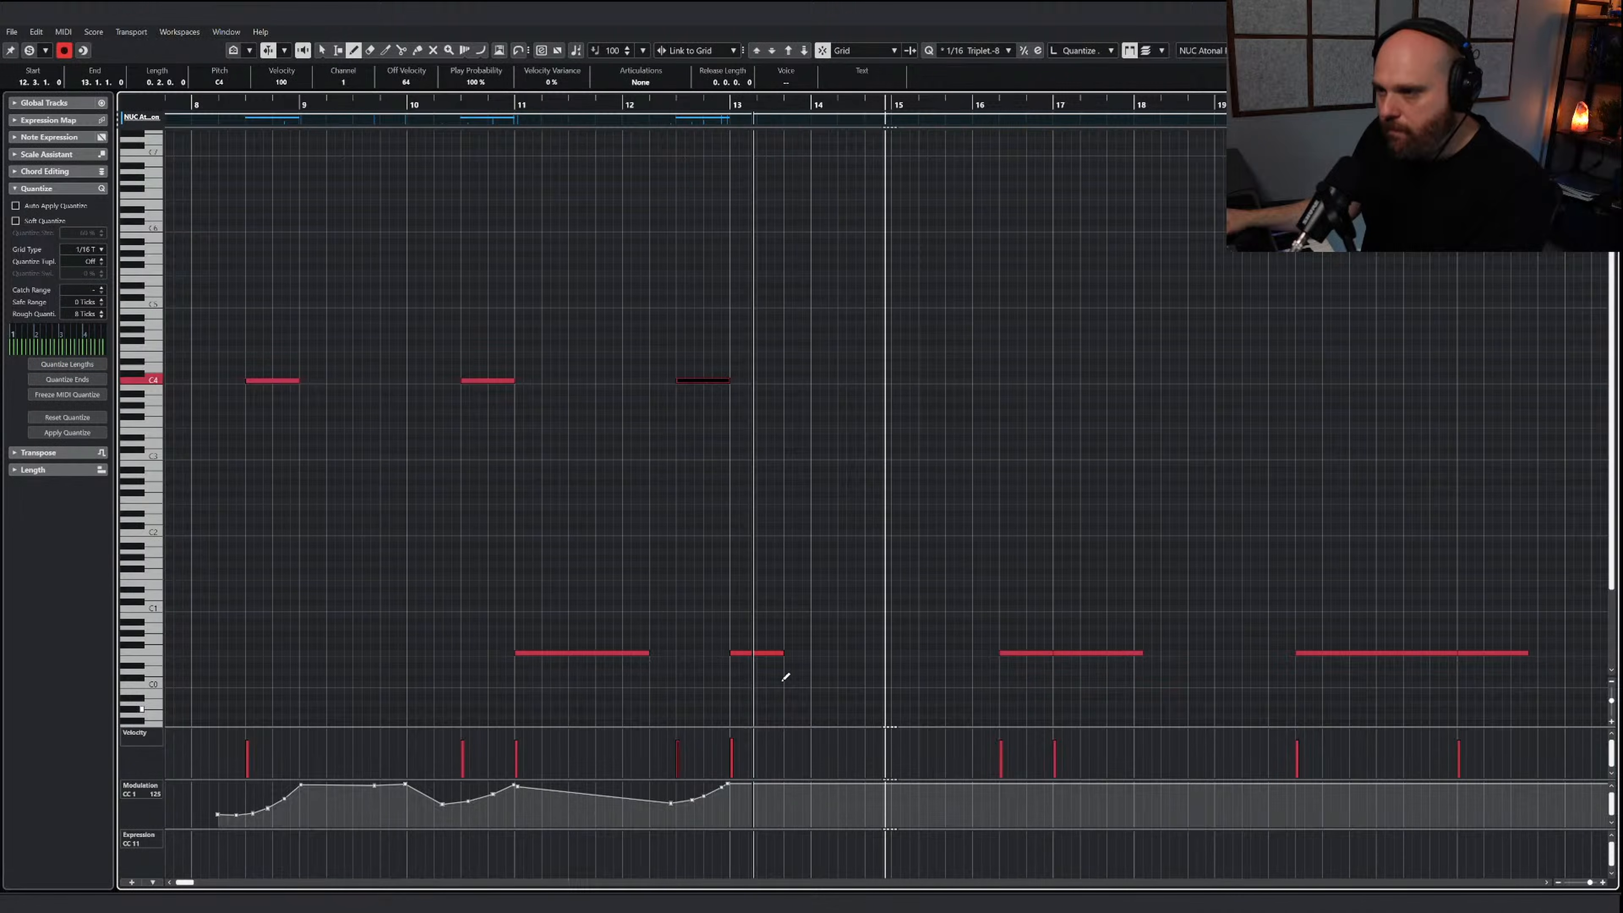
right_click(918, 615)
click(922, 618)
click(945, 653)
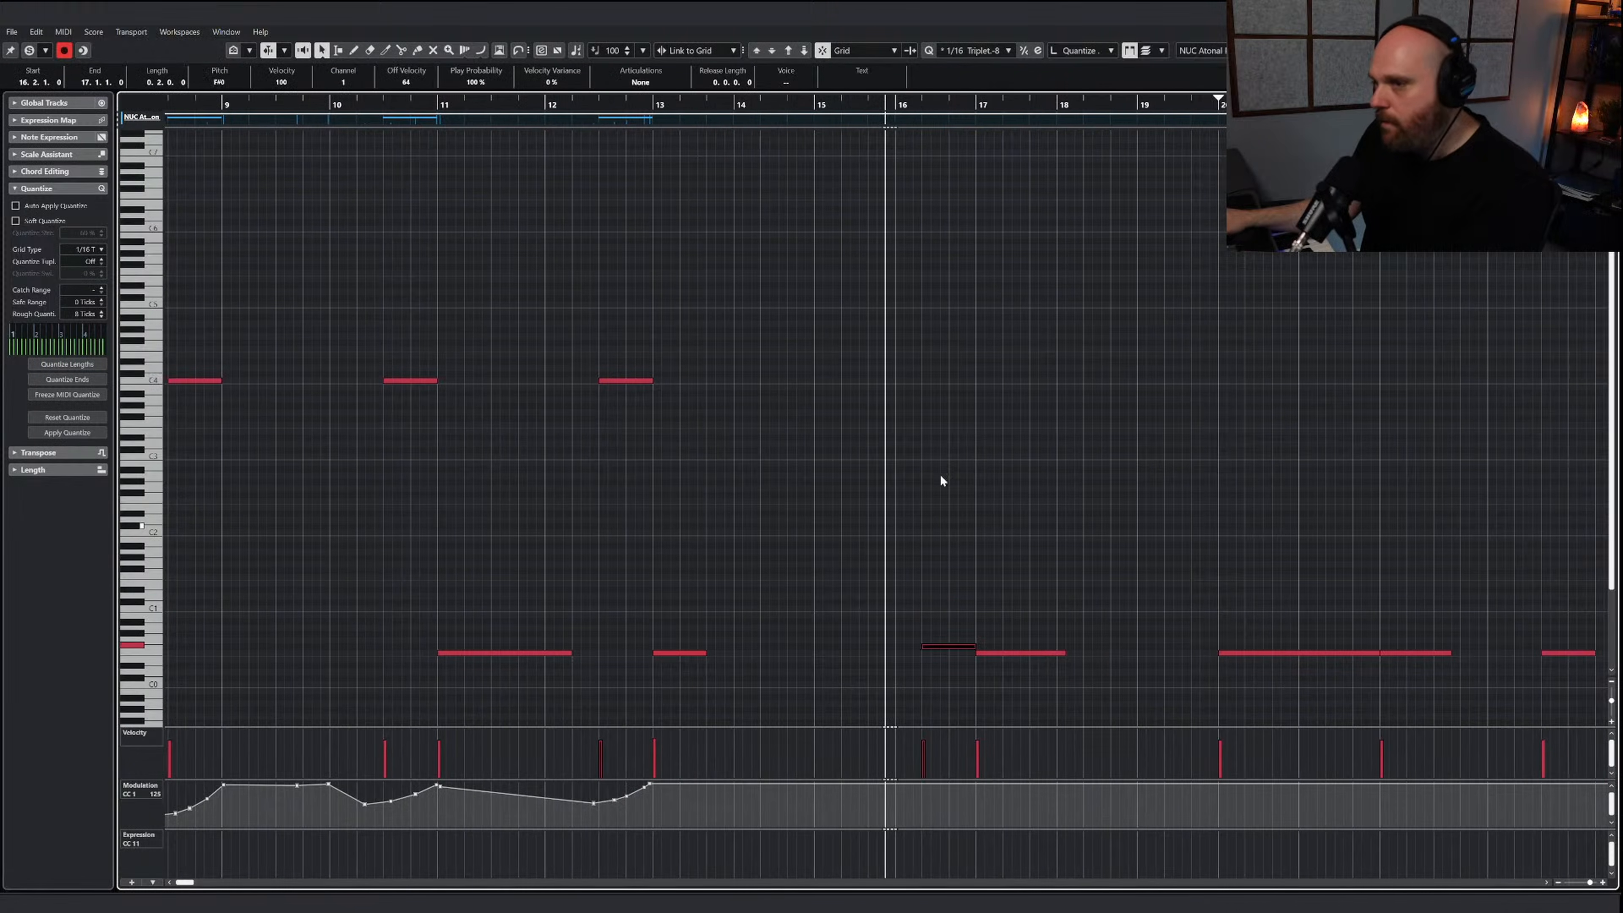
key(Up)
key(Up)
key(Up)
key(Up)
key(Up)
key(Up)
key(Up)
key(Up)
key(Up)
key(Up)
key(Up)
key(Up)
key(Up)
key(Up)
key(Up)
key(Up)
key(Up)
key(Up)
key(Up)
key(Up)
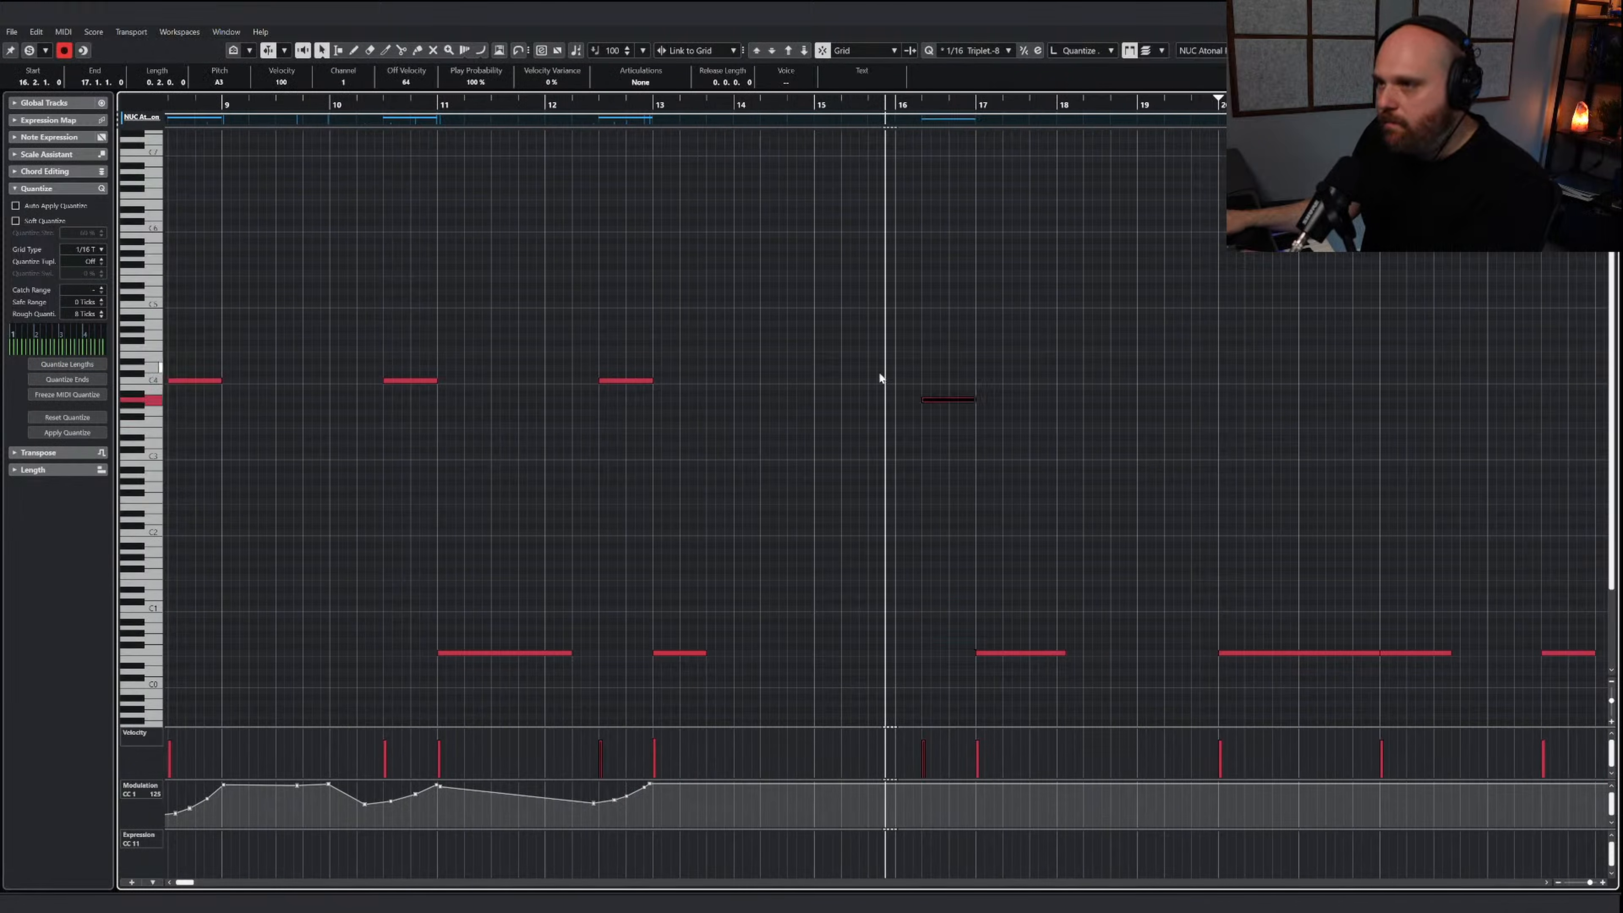
click(1114, 480)
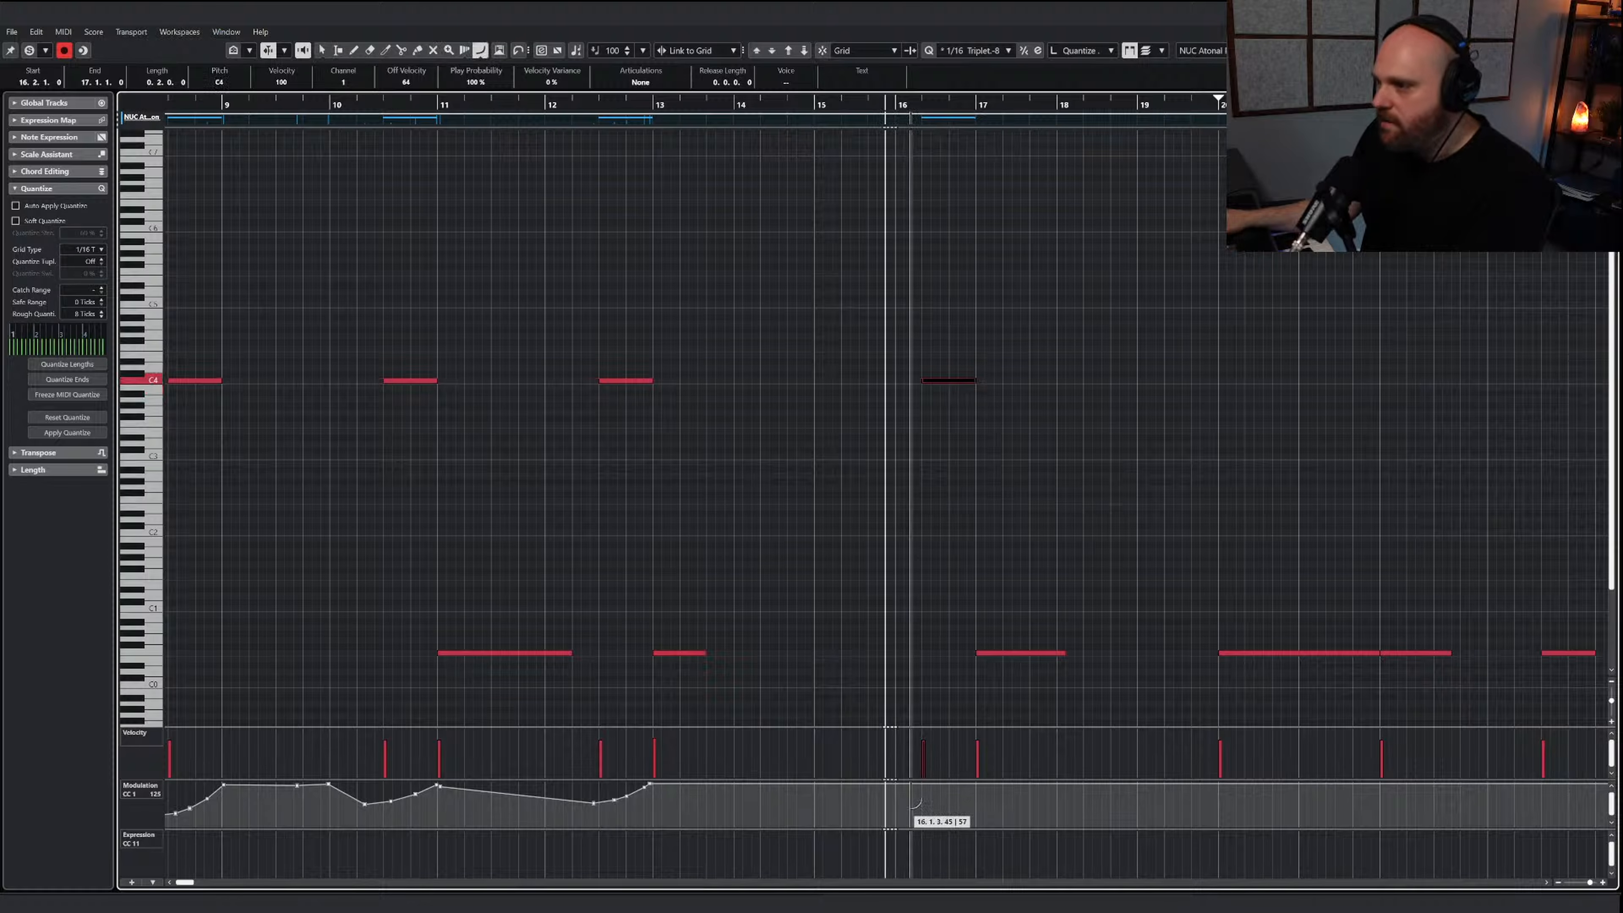
drag(906, 807, 972, 782)
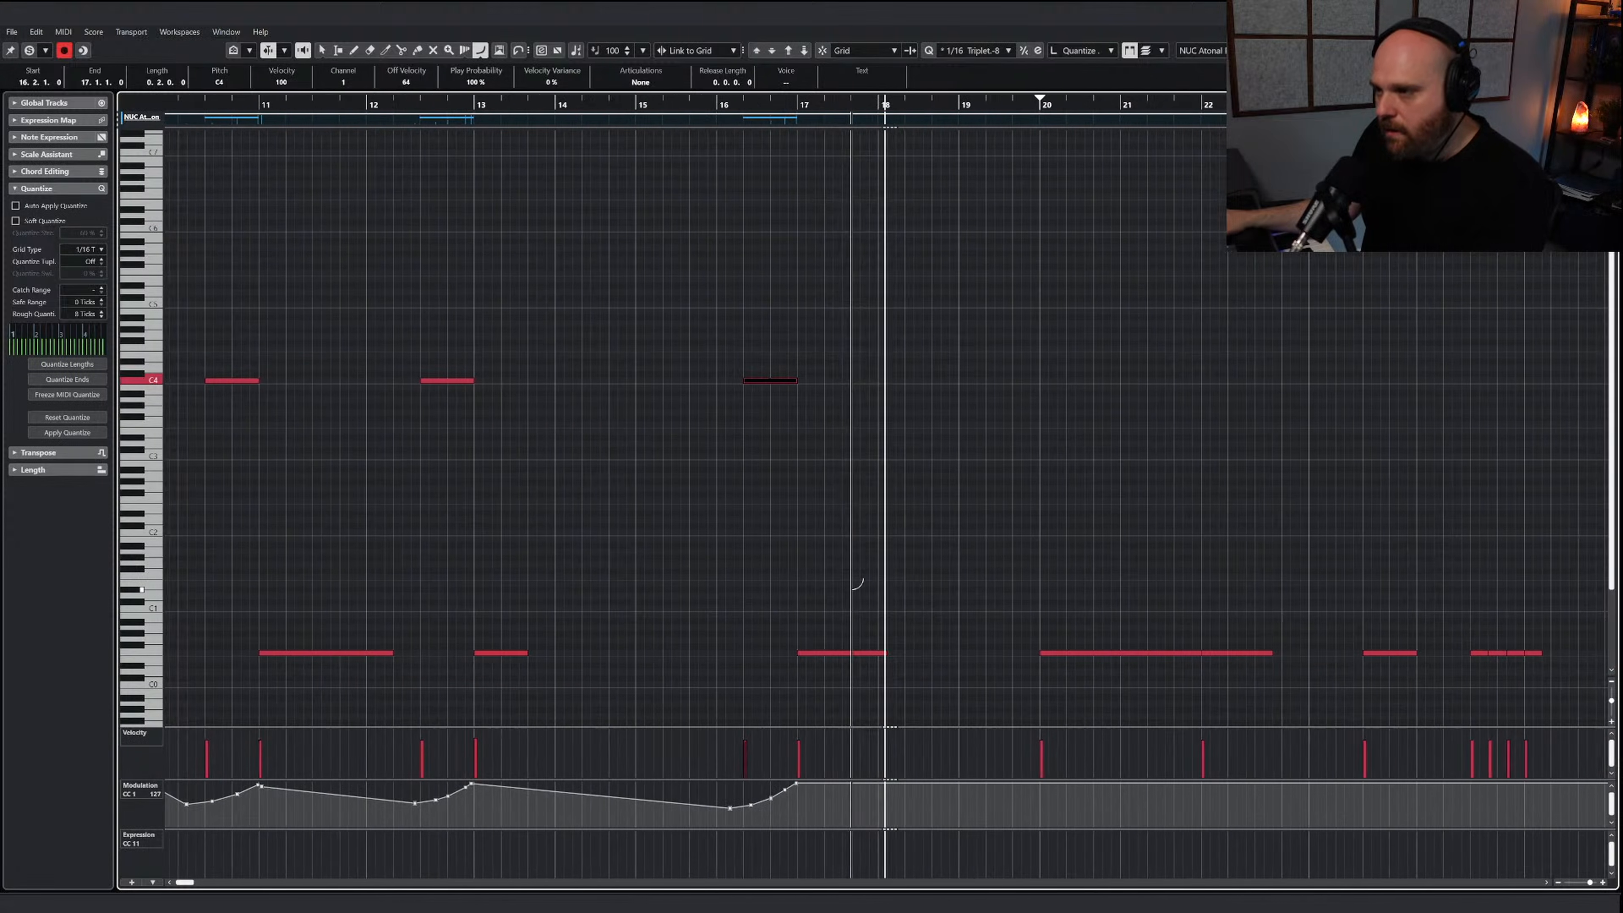
Transpose the long note starting at bar 20 up to the C4 cymbal roll key
right_click(966, 602)
click(974, 613)
click(996, 650)
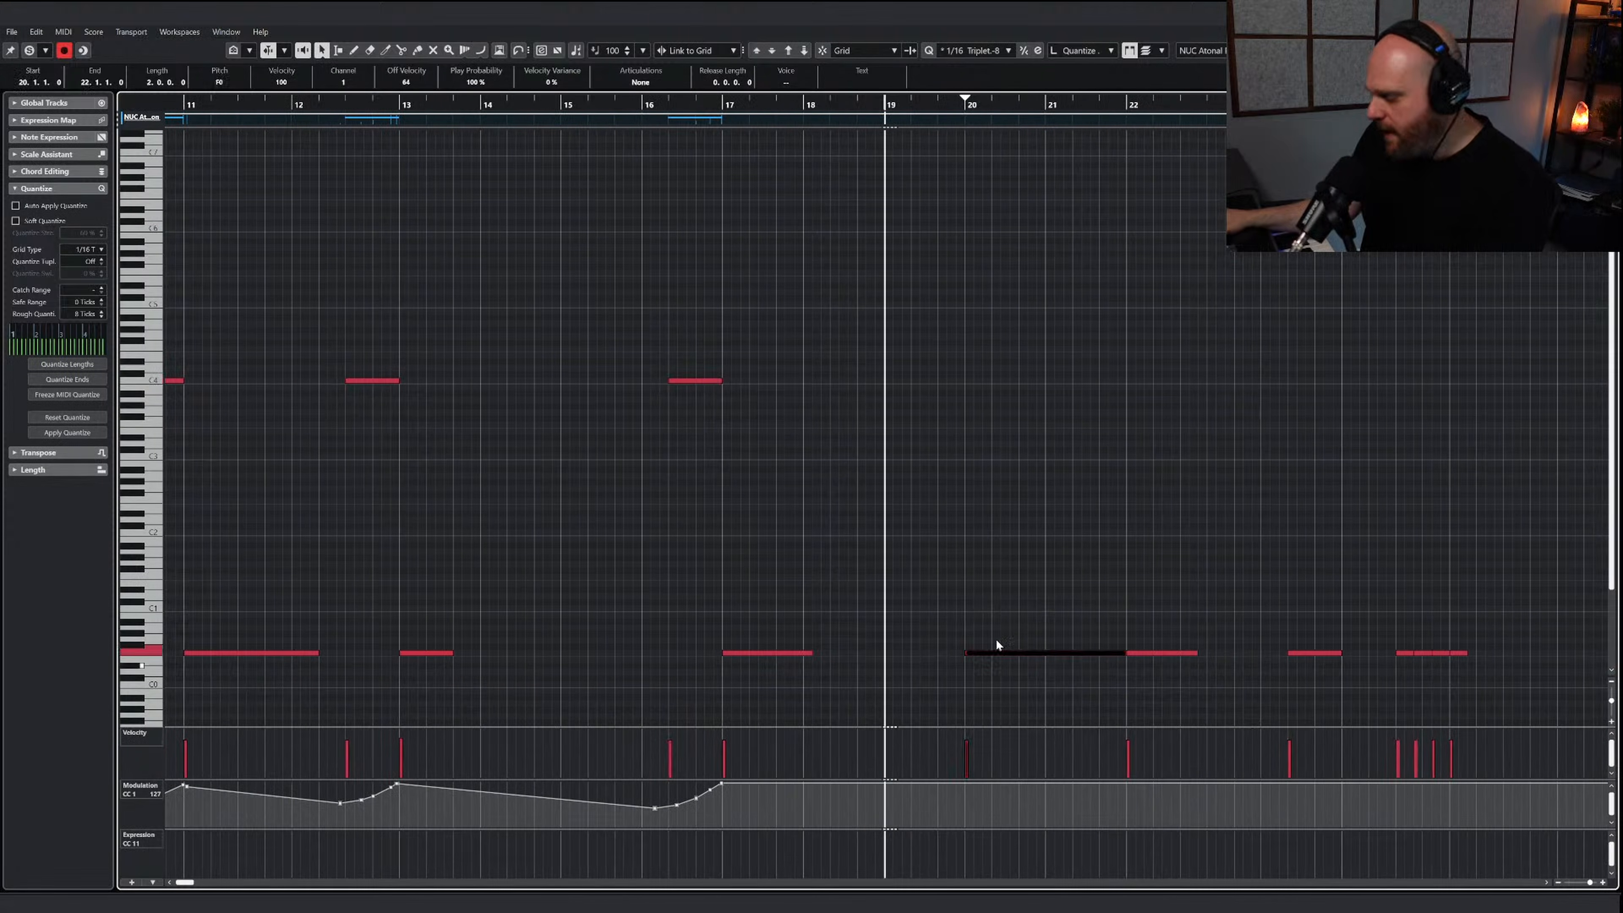
click(786, 54)
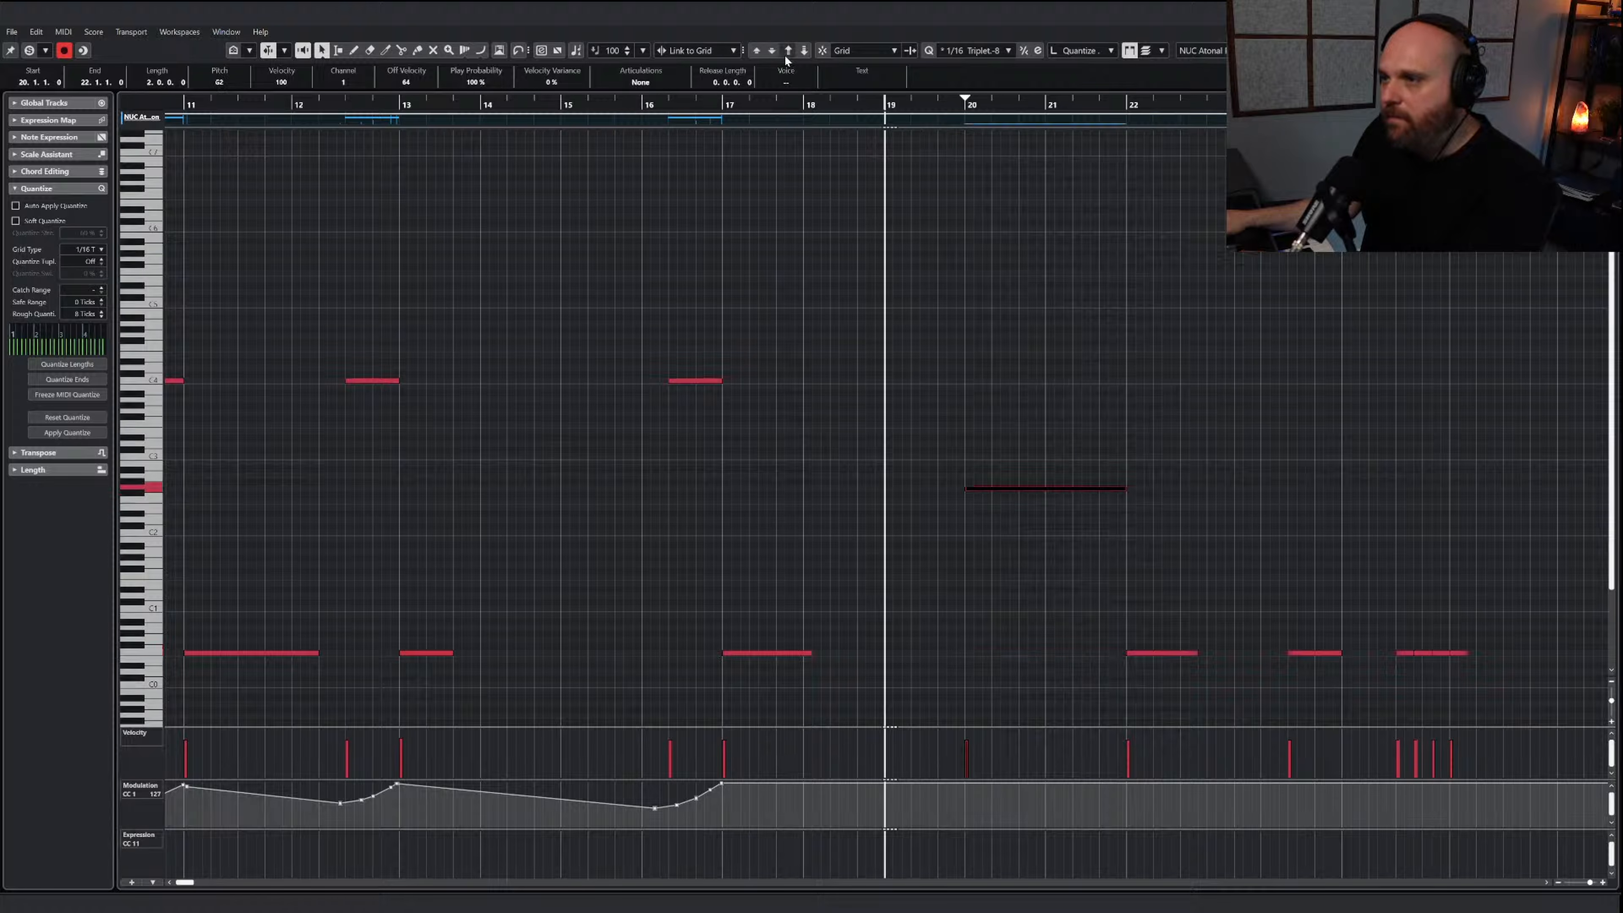
key(Up)
key(Up)
key(Up)
key(Up)
key(Up)
key(Up)
key(Up)
key(Up)
key(Up)
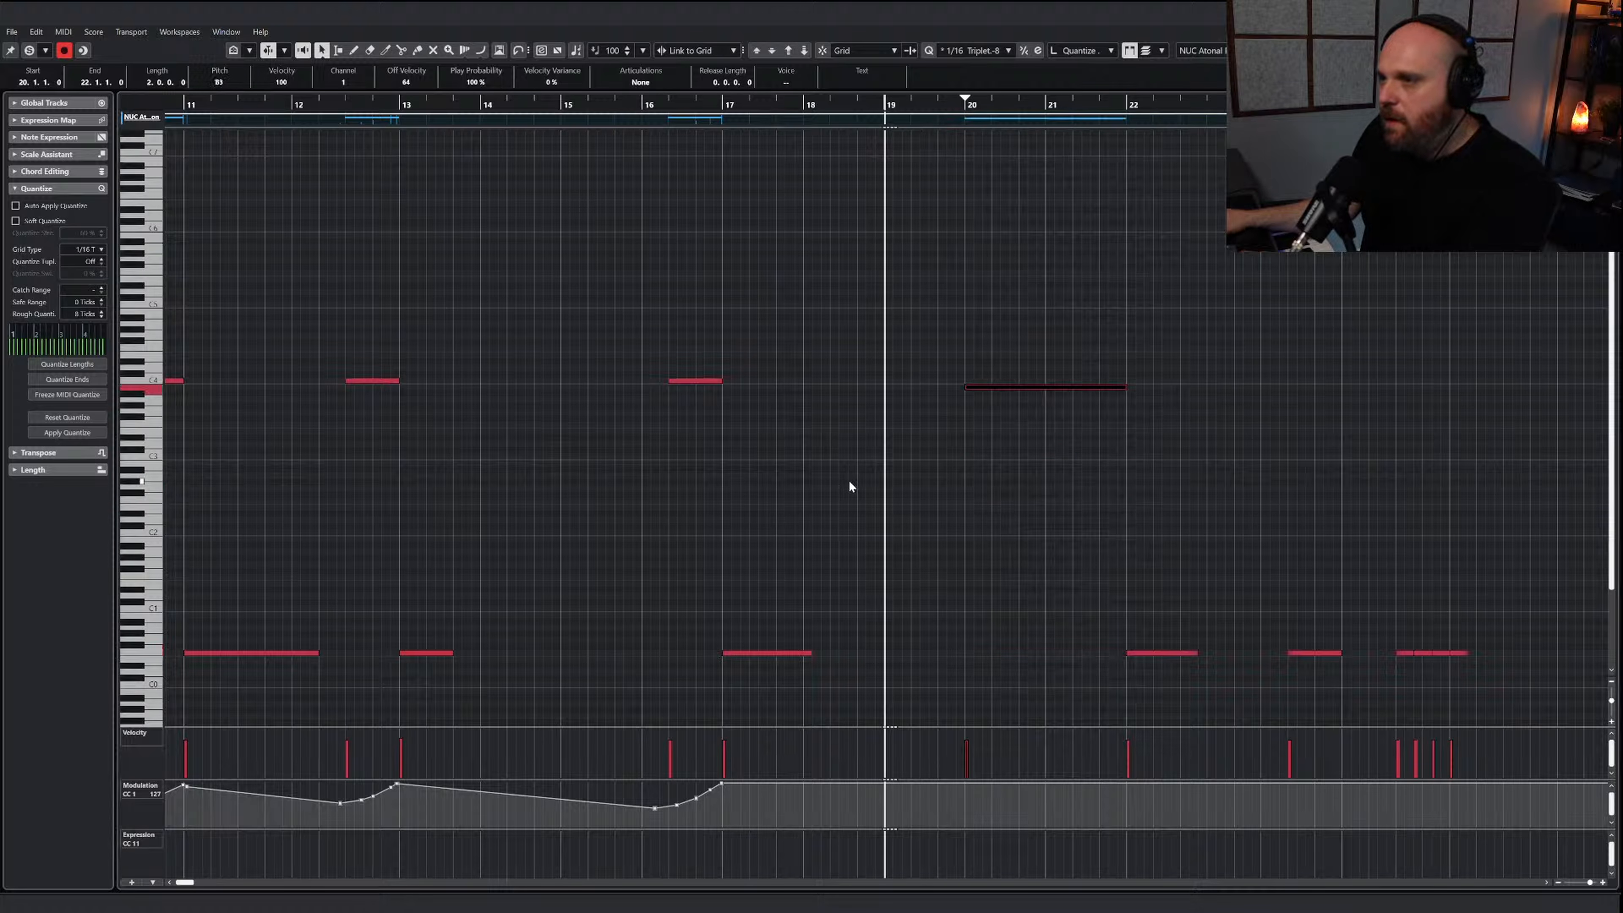
Draw a gradual modulation swell under the long cymbal roll at bar 20, peaking at bar 22, and stop playback
right_click(872, 500)
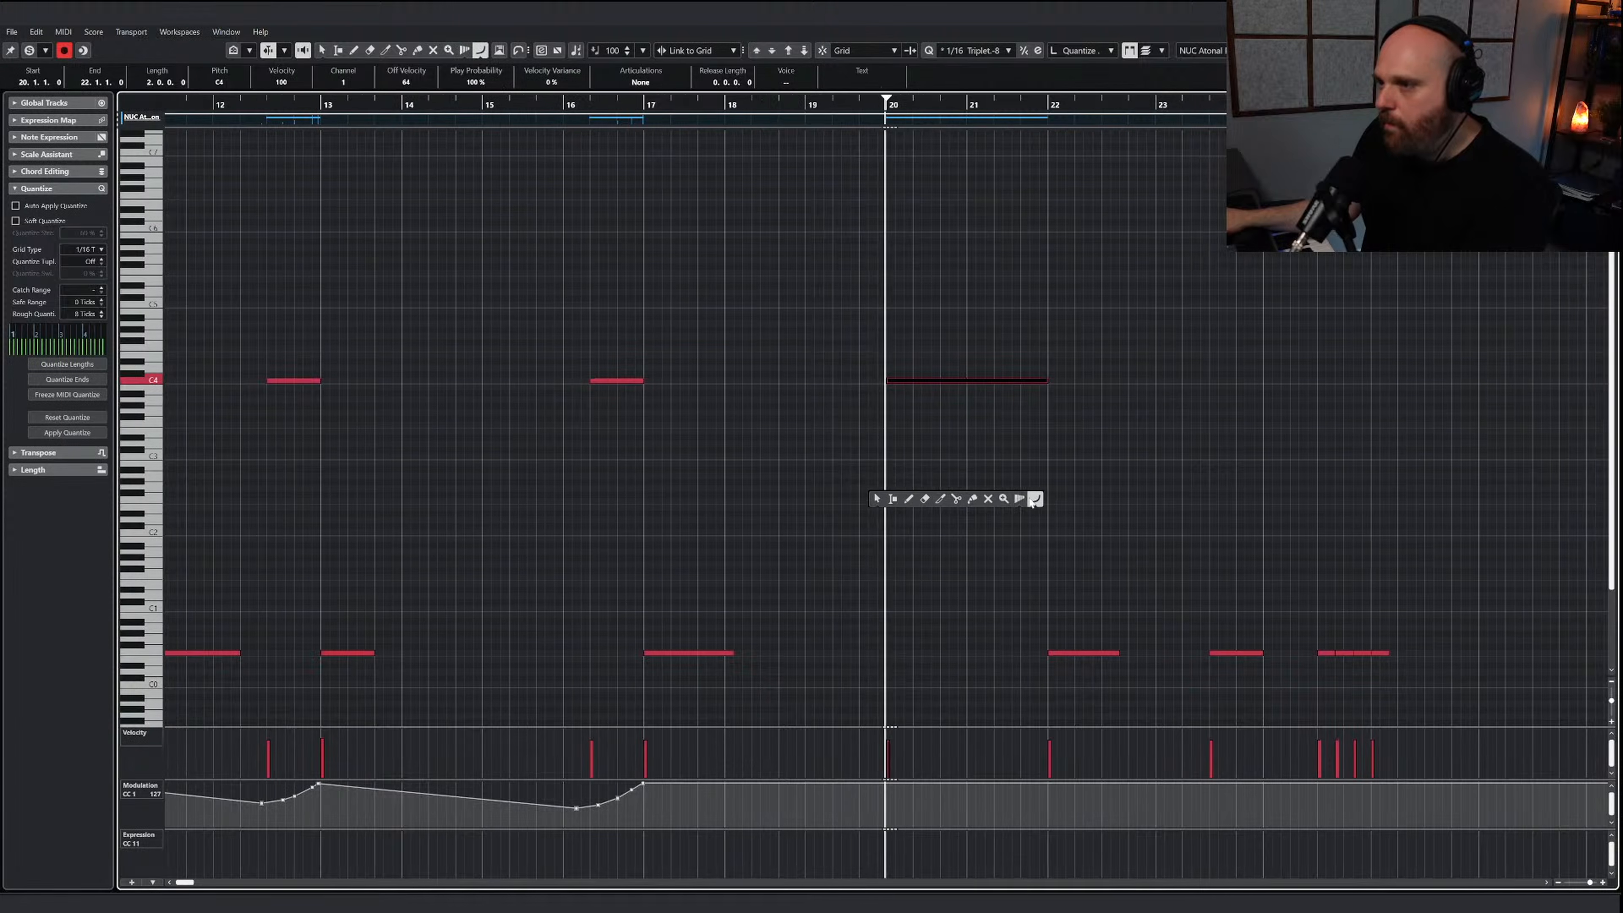
click(1036, 500)
key(space)
drag(857, 802, 1035, 783)
key(1)
key(space)
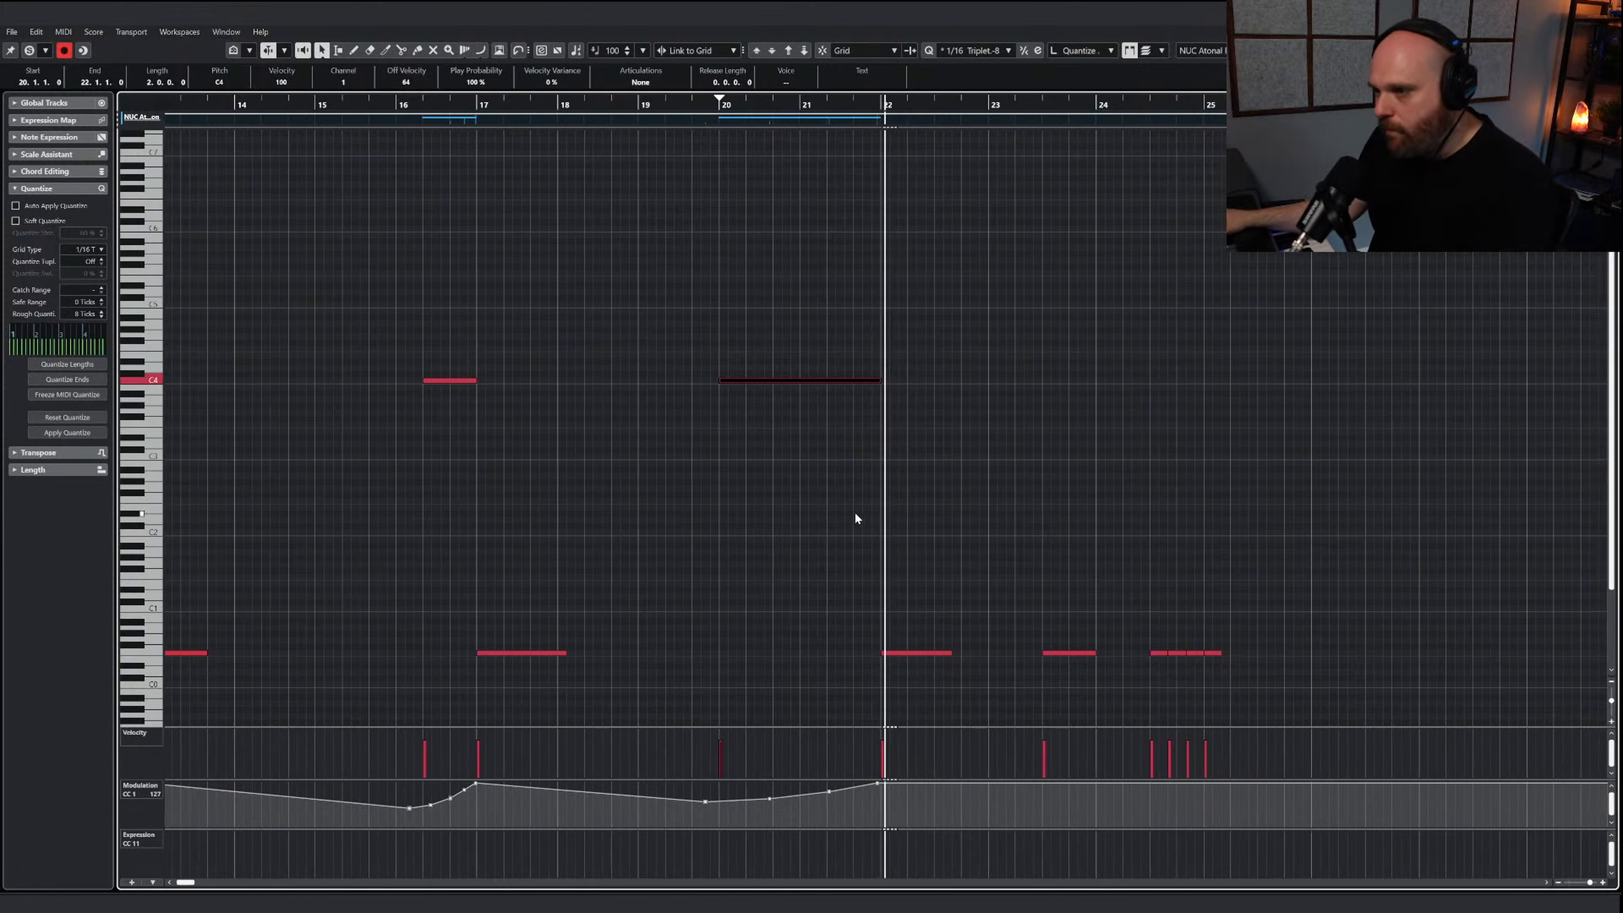
Draw a rising velocity ramp across the four short piatti hits leading into bar 25
key(g)
key(g)
key(g)
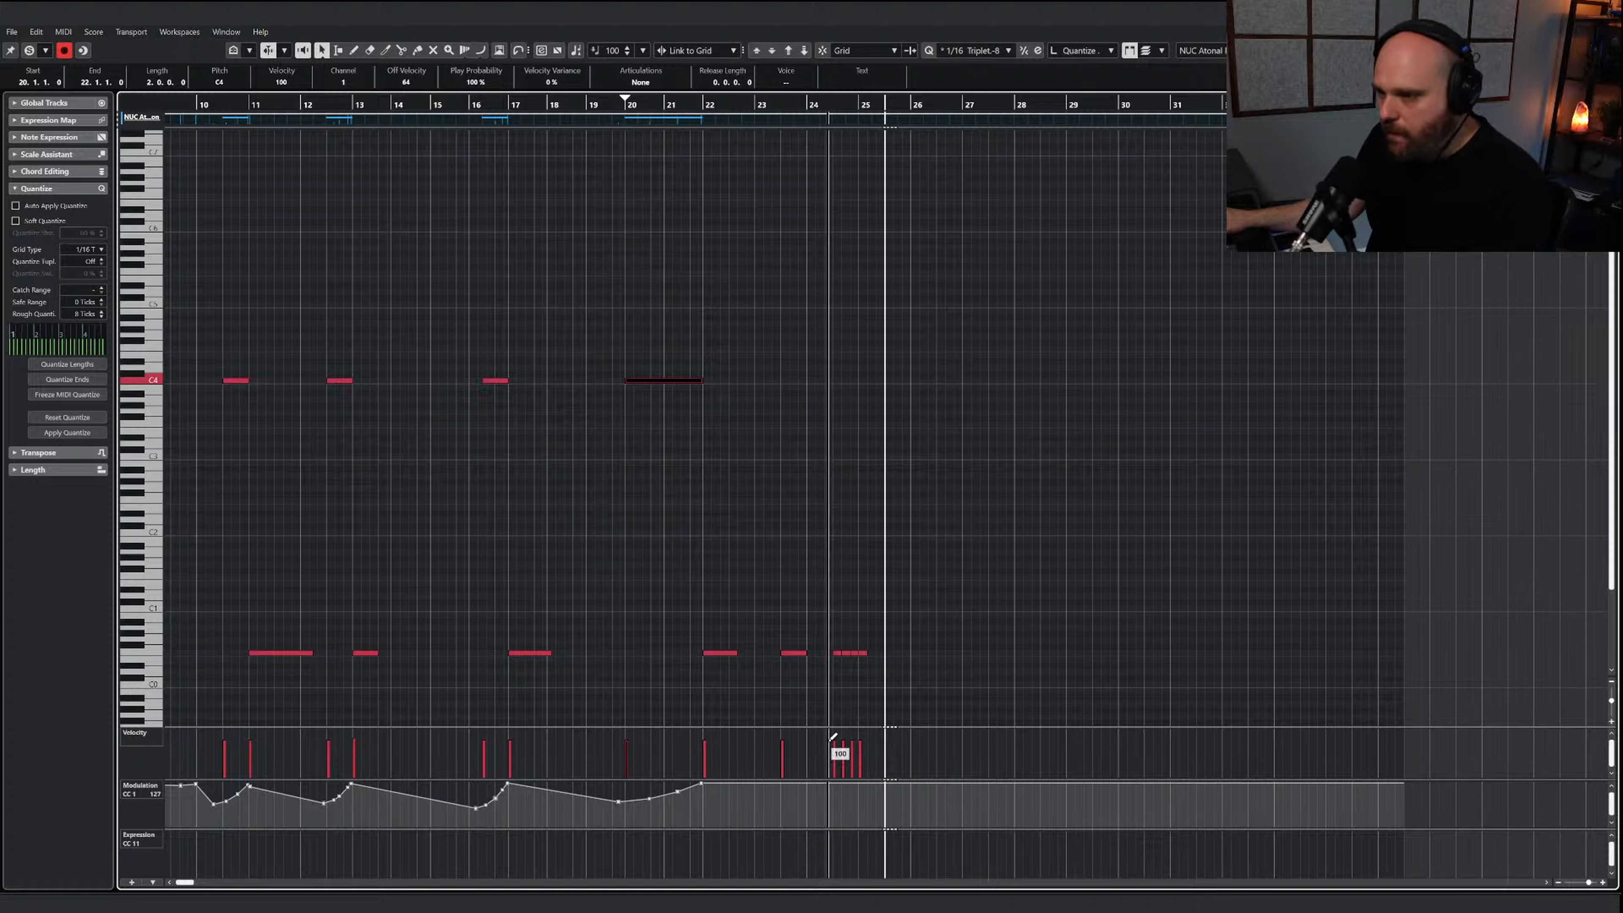
drag(834, 736, 864, 732)
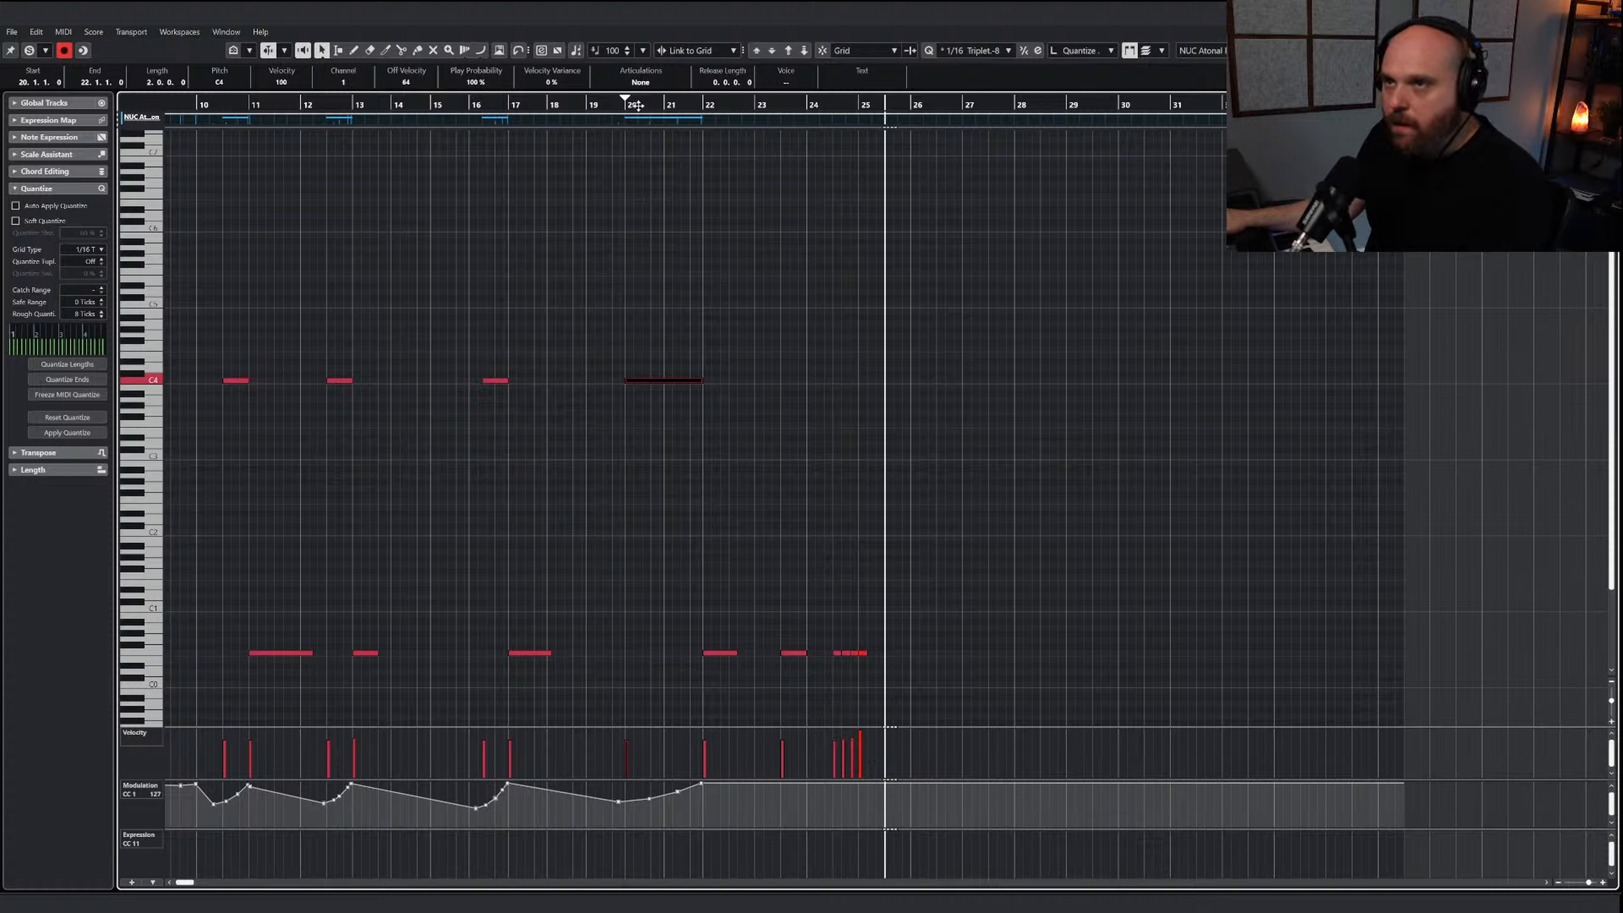
Return to the project arrangement, play it from just before bar 1 and lower the NUC Tubular Bells level slightly
click(638, 106)
key(KP_Decimal)
key(Return)
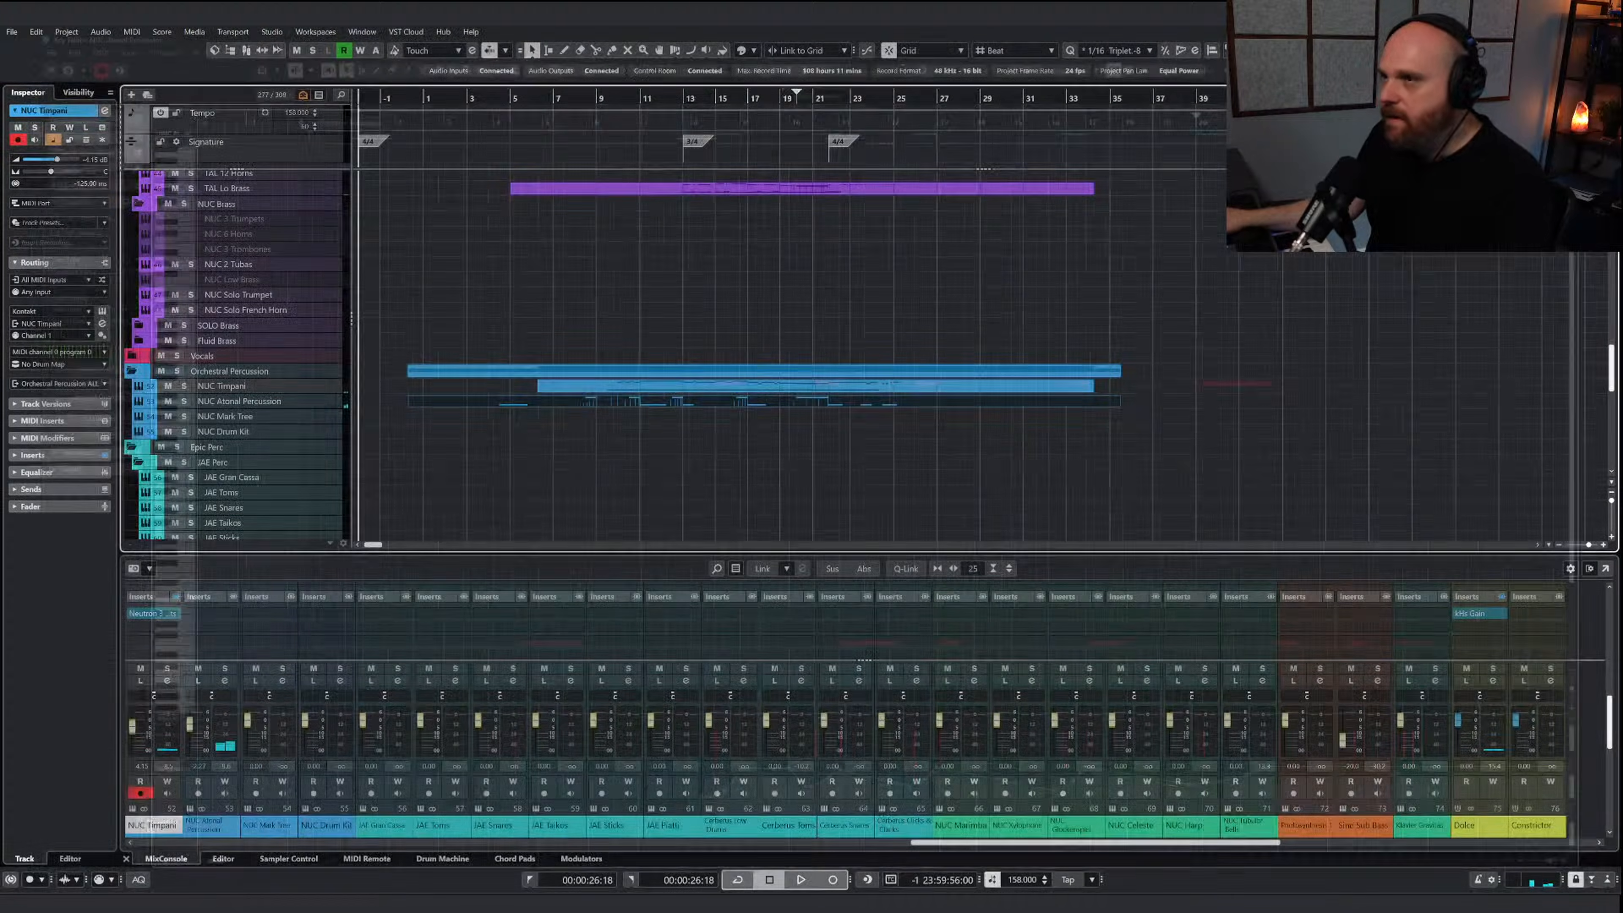
drag(421, 100, 413, 130)
click(478, 295)
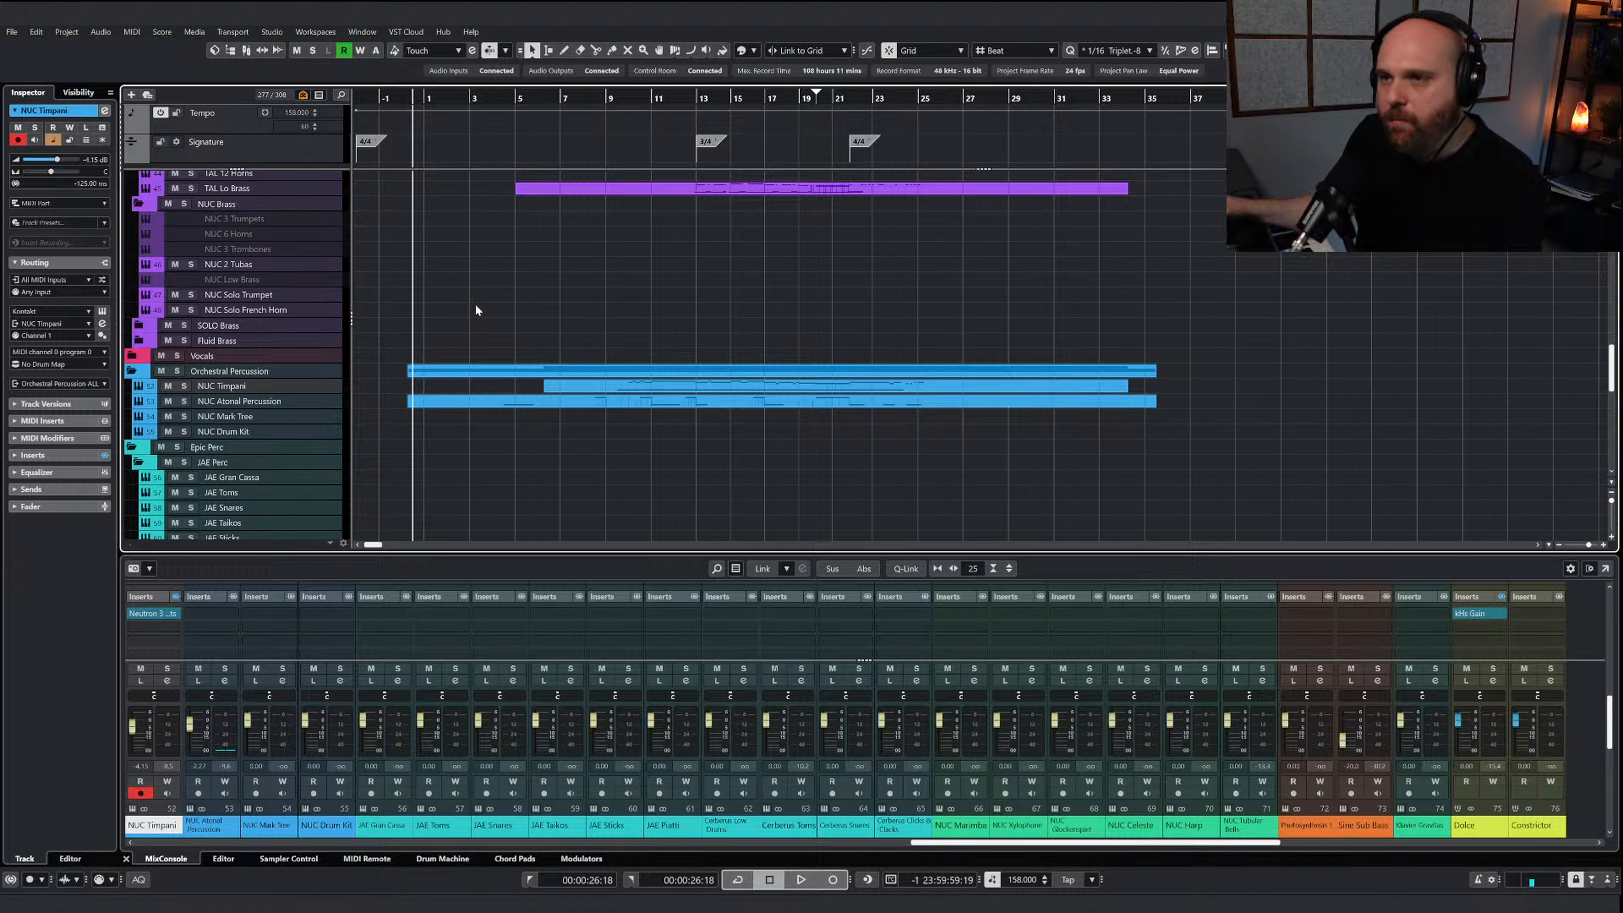
key(space)
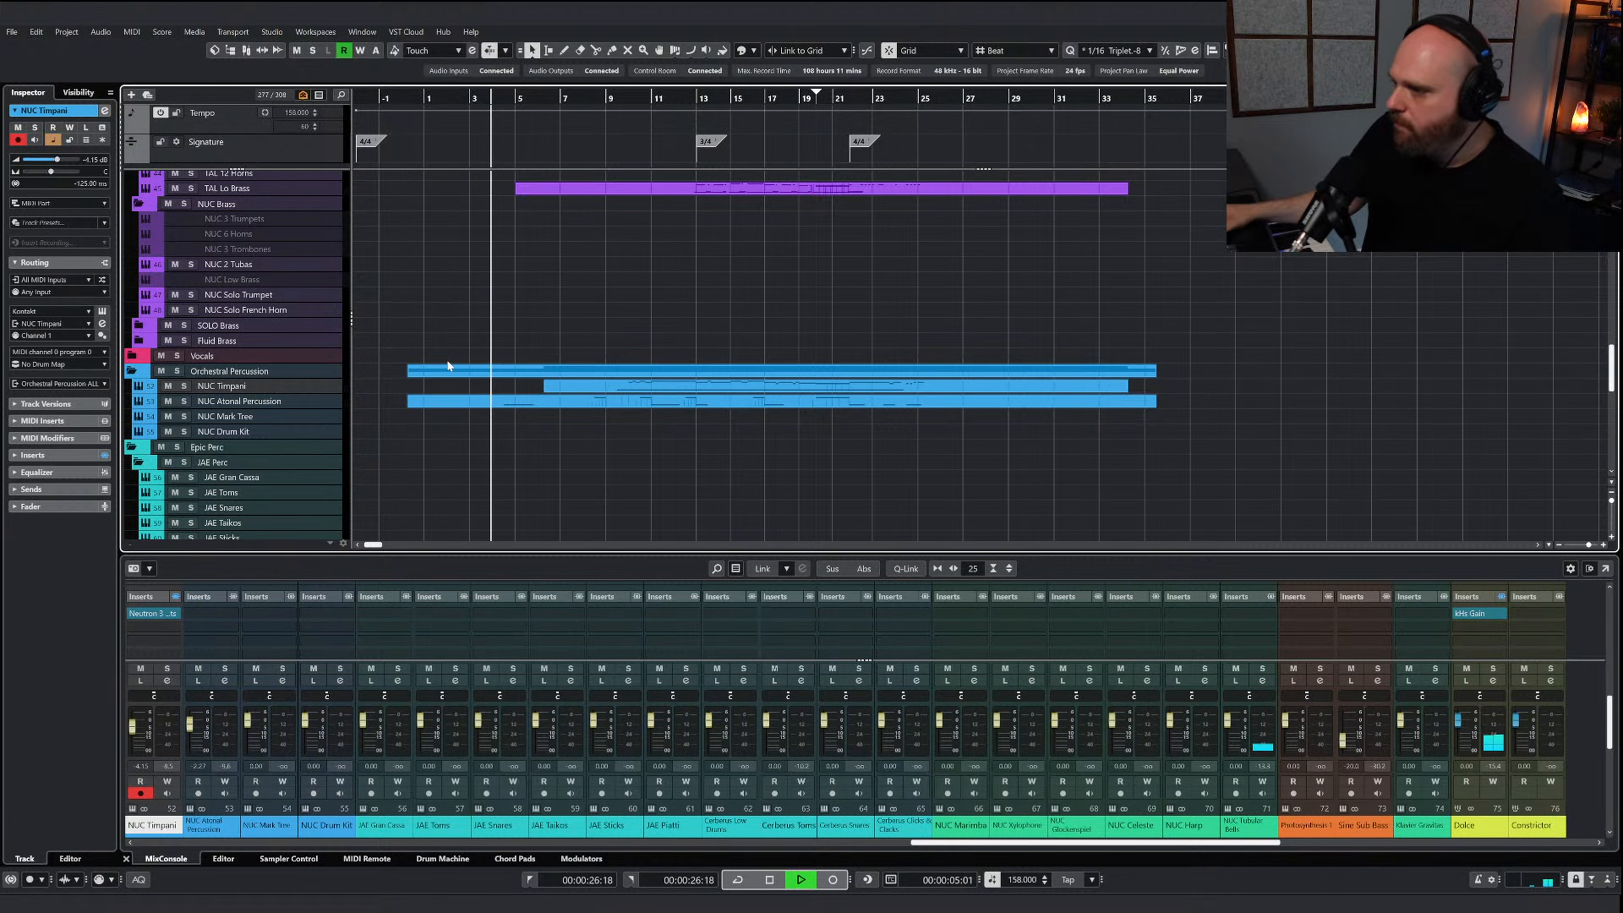
drag(1228, 720, 1230, 726)
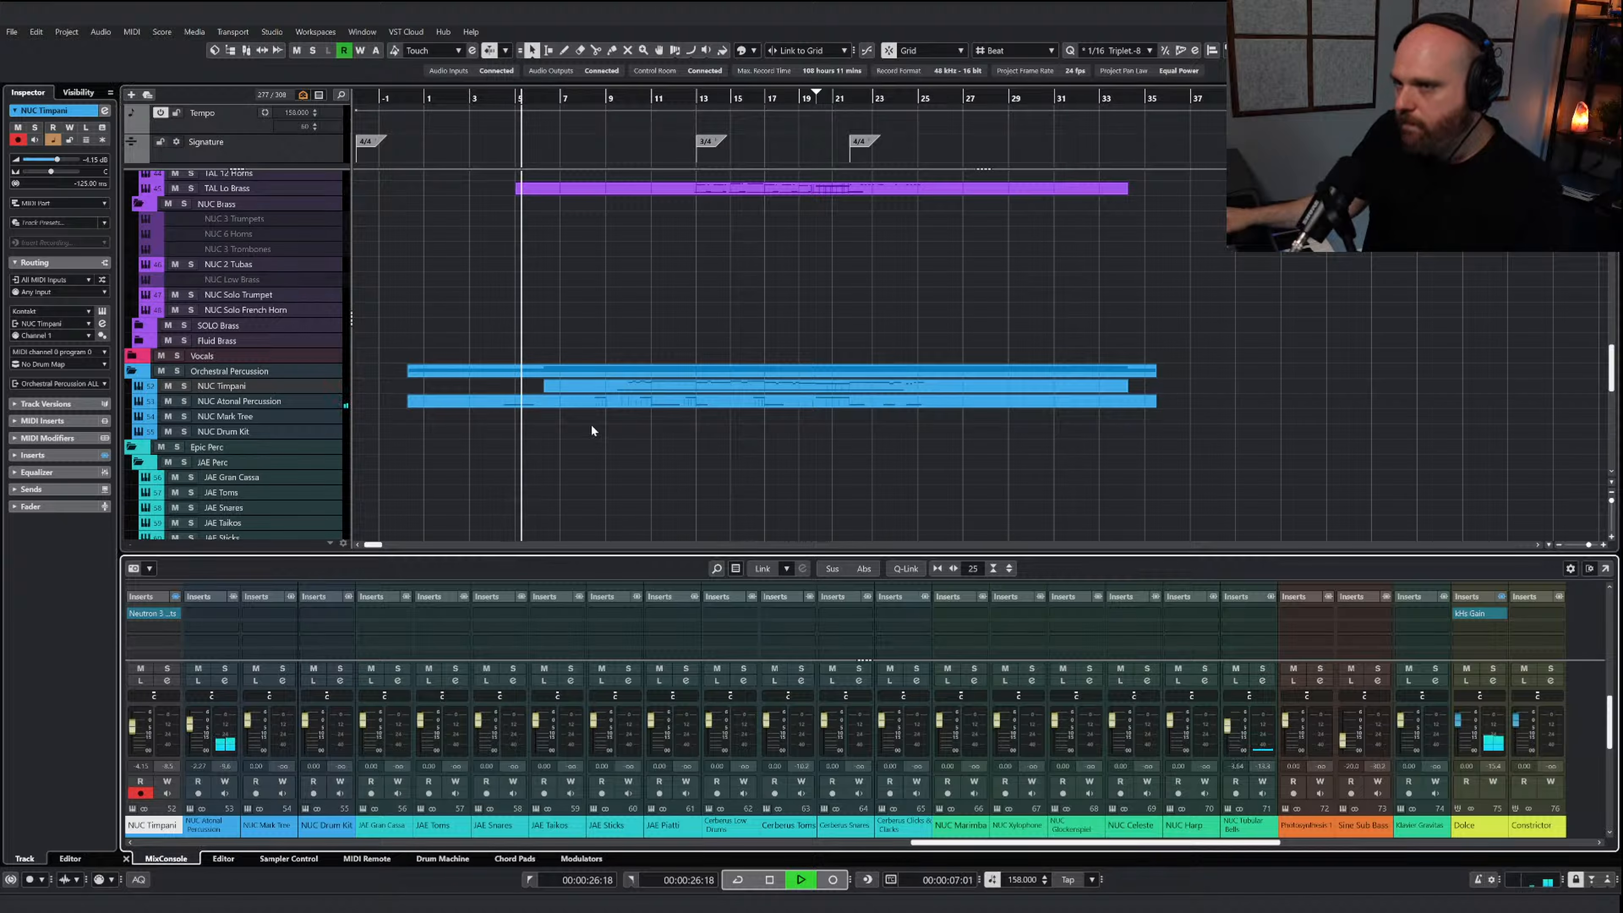
Lower the NUC Atonal Percussion level slightly during playback, listen through to about bar 26 and stop
click(520, 400)
right_click(411, 662)
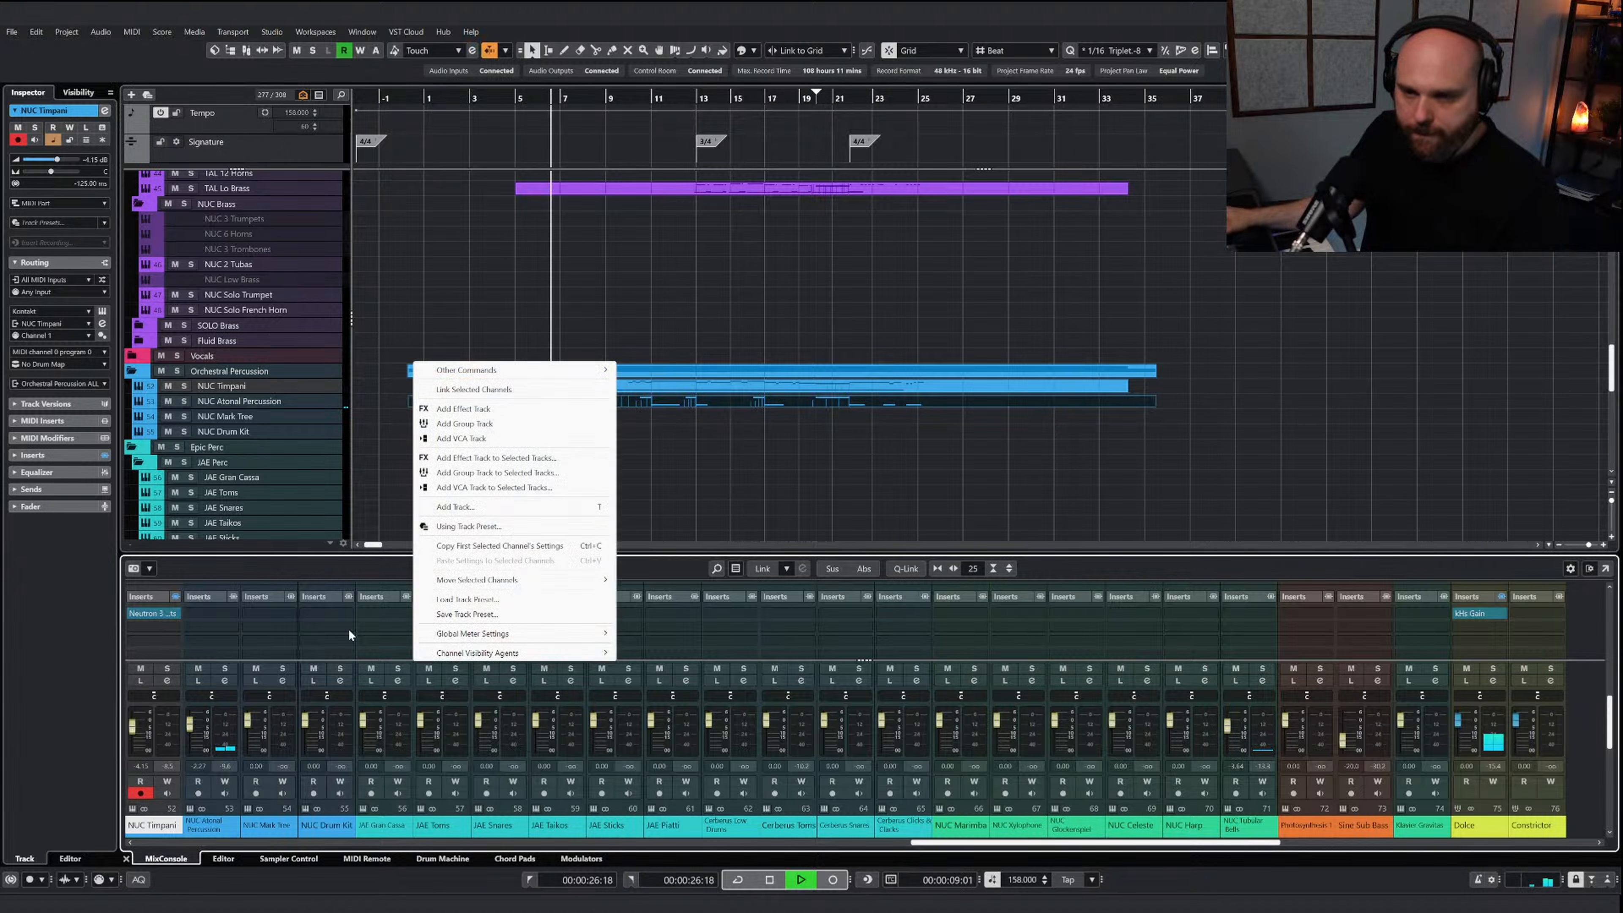
click(378, 491)
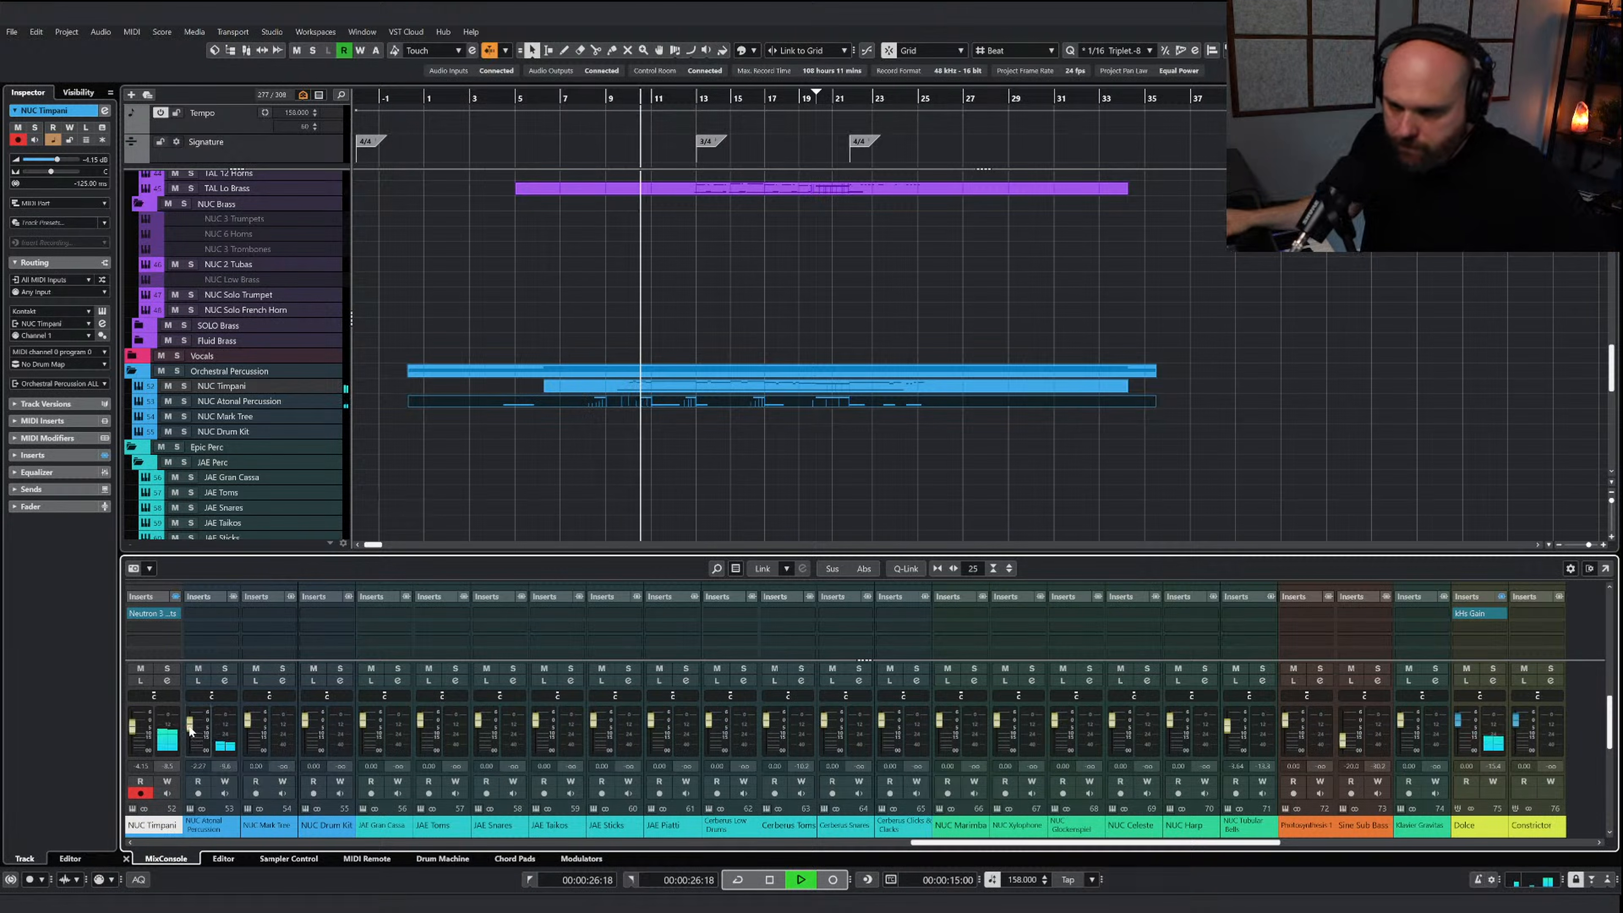
drag(192, 726, 193, 730)
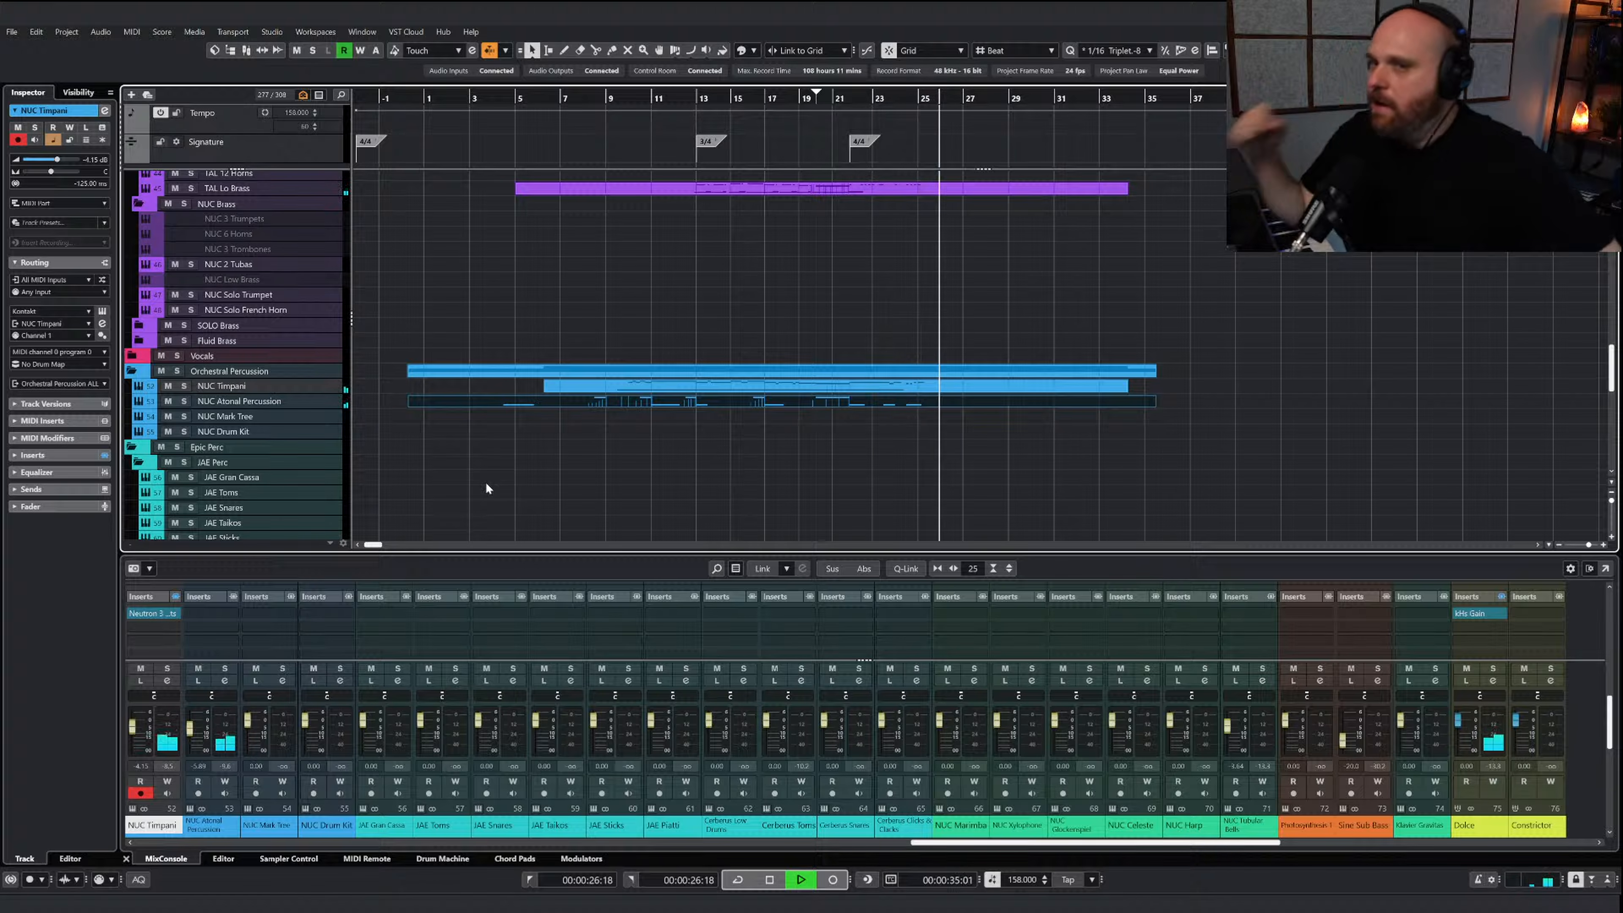
key(space)
Open the Dolce - Violas Spicc part in the key editor and copy all of its notes
scroll(485, 483, up, 5)
scroll(520, 409, up, 5)
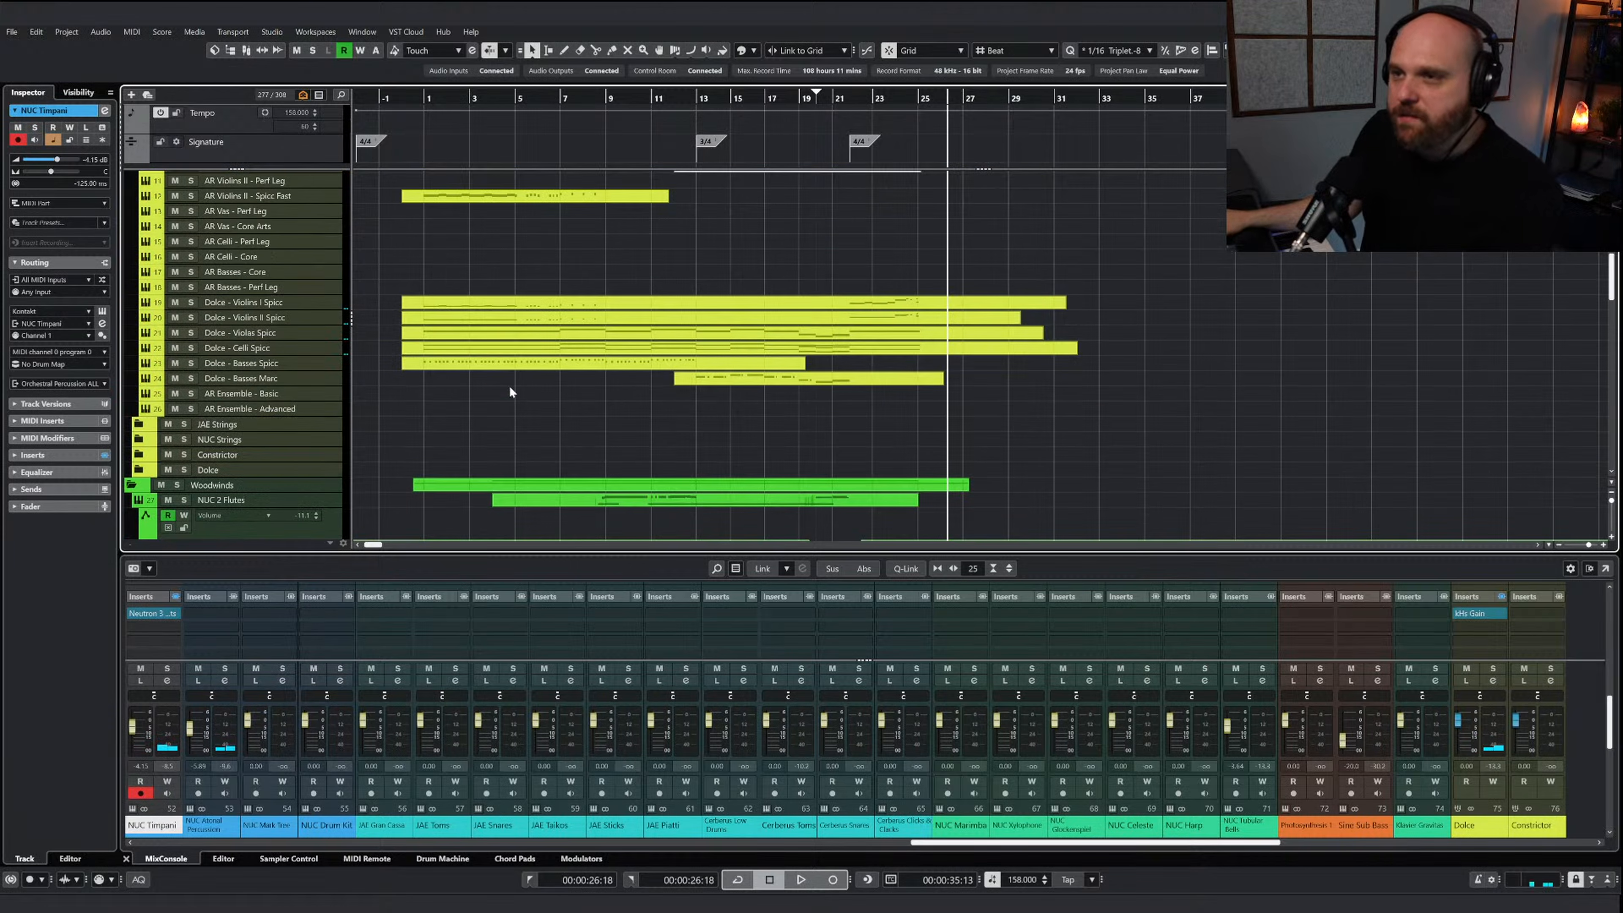
click(502, 346)
double_click(501, 334)
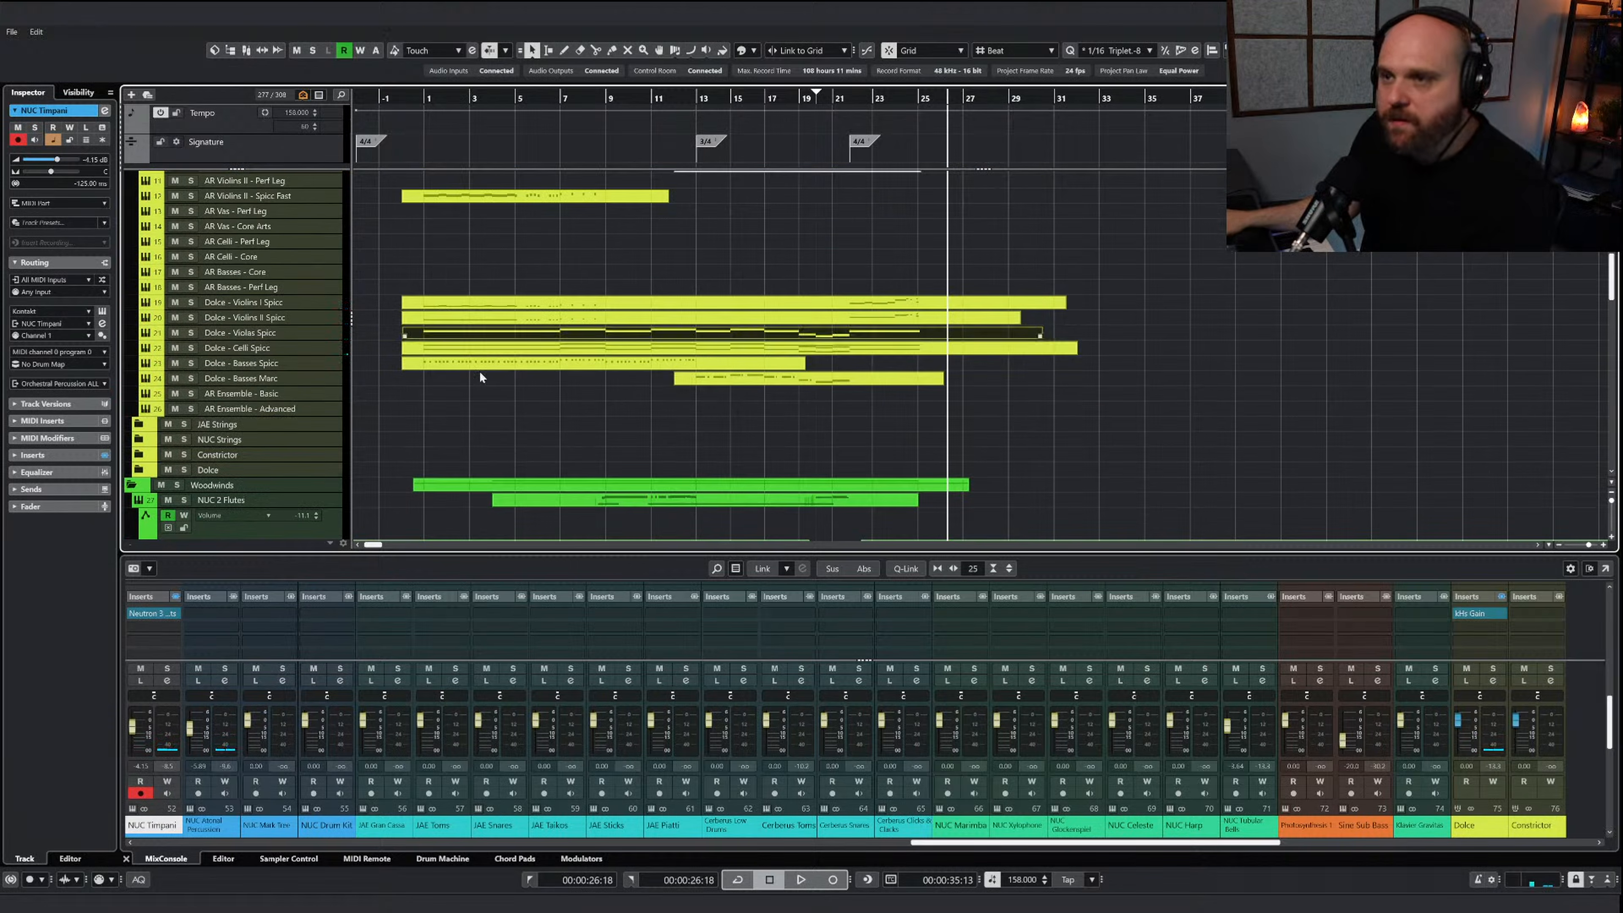
drag(802, 463, 220, 340)
key(h)
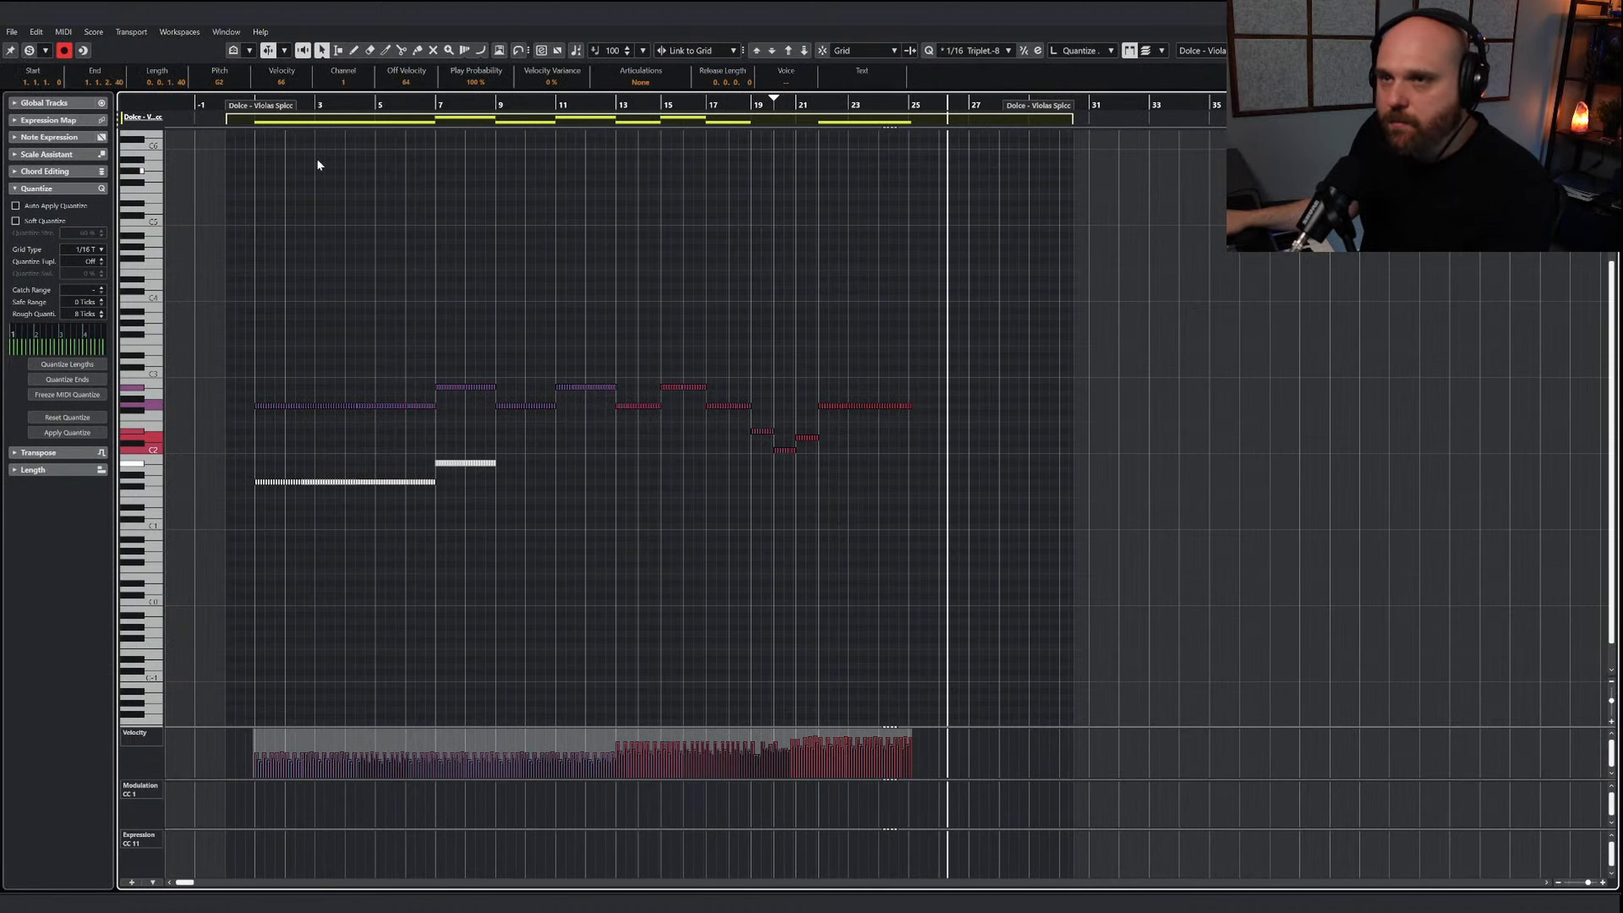
Place the playback cursor at bar 1 in the violas part and close the key editor
drag(320, 106, 227, 114)
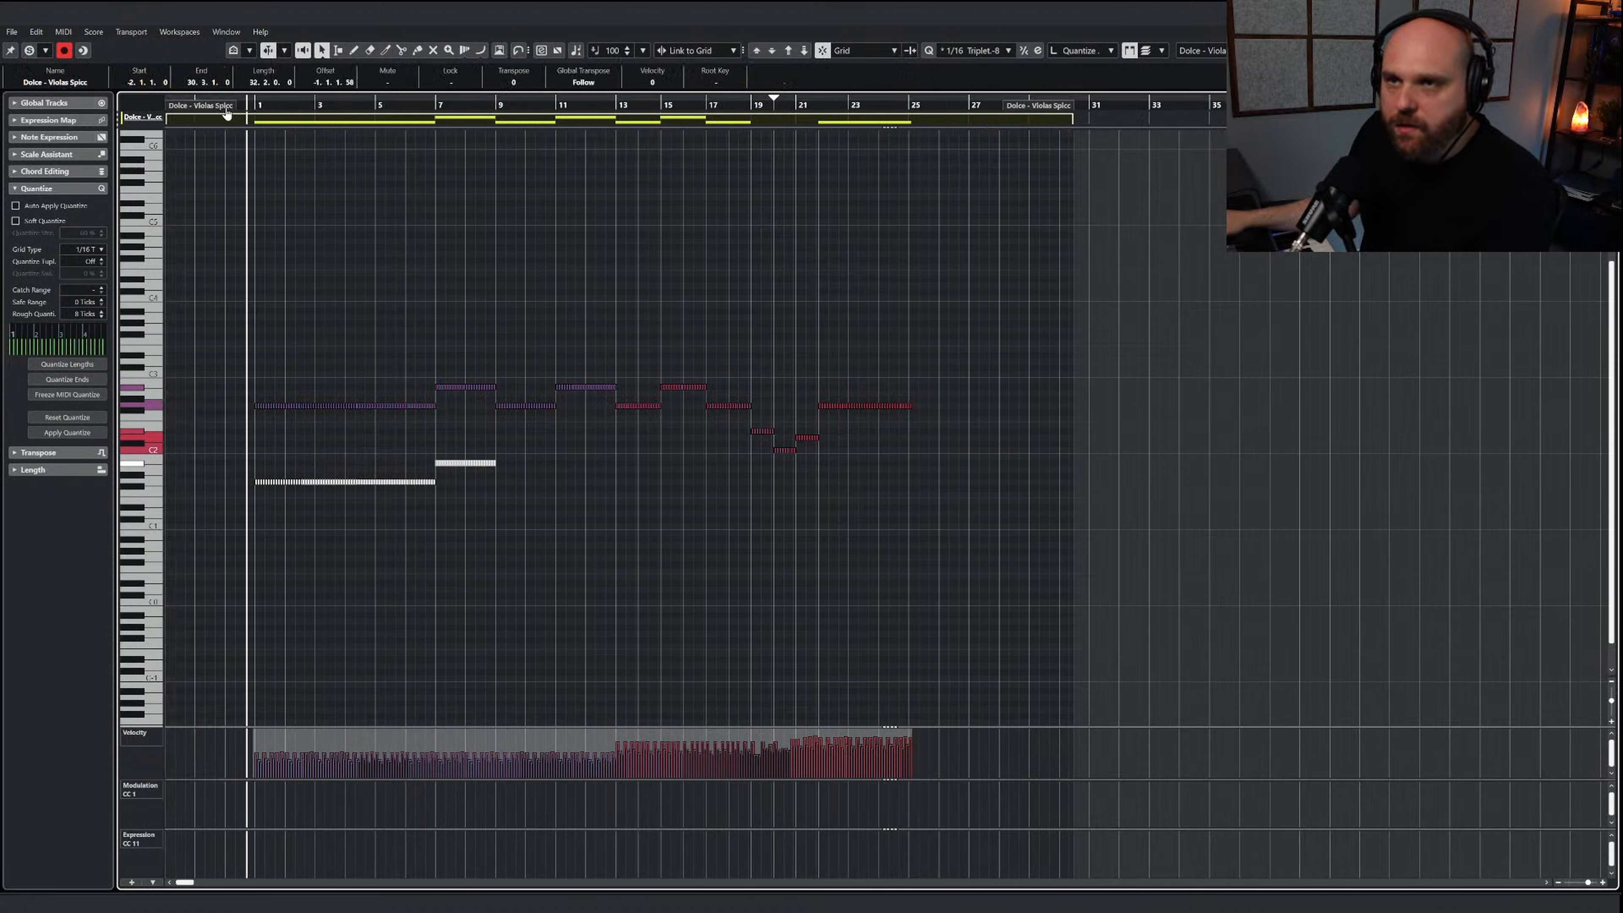
click(254, 106)
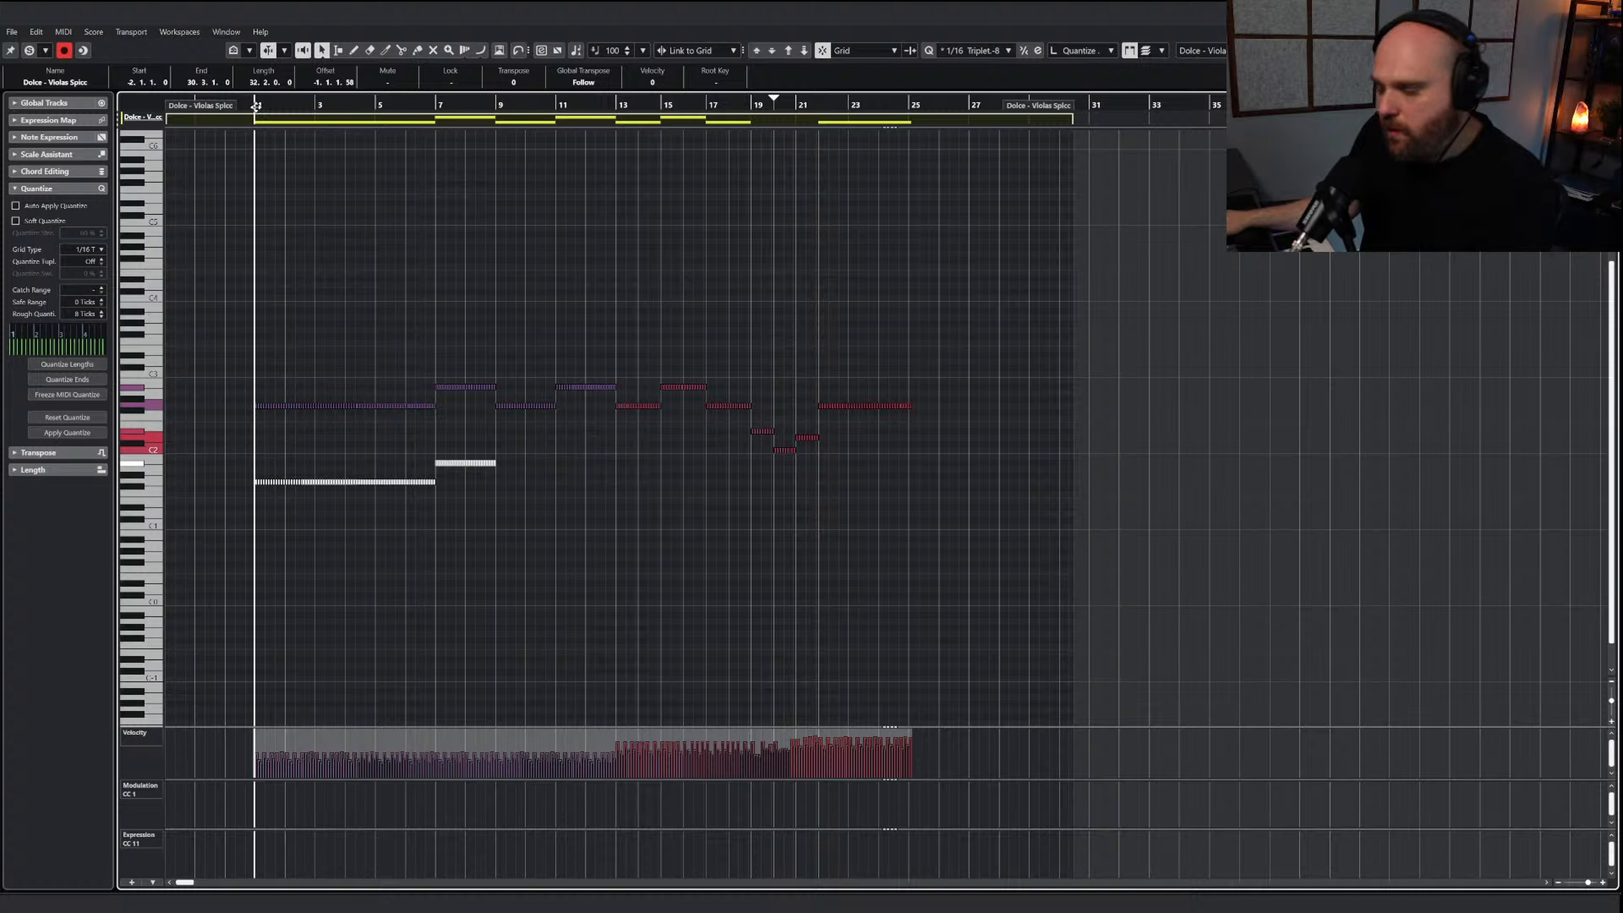
key(h)
key(h)
key(h)
key(h)
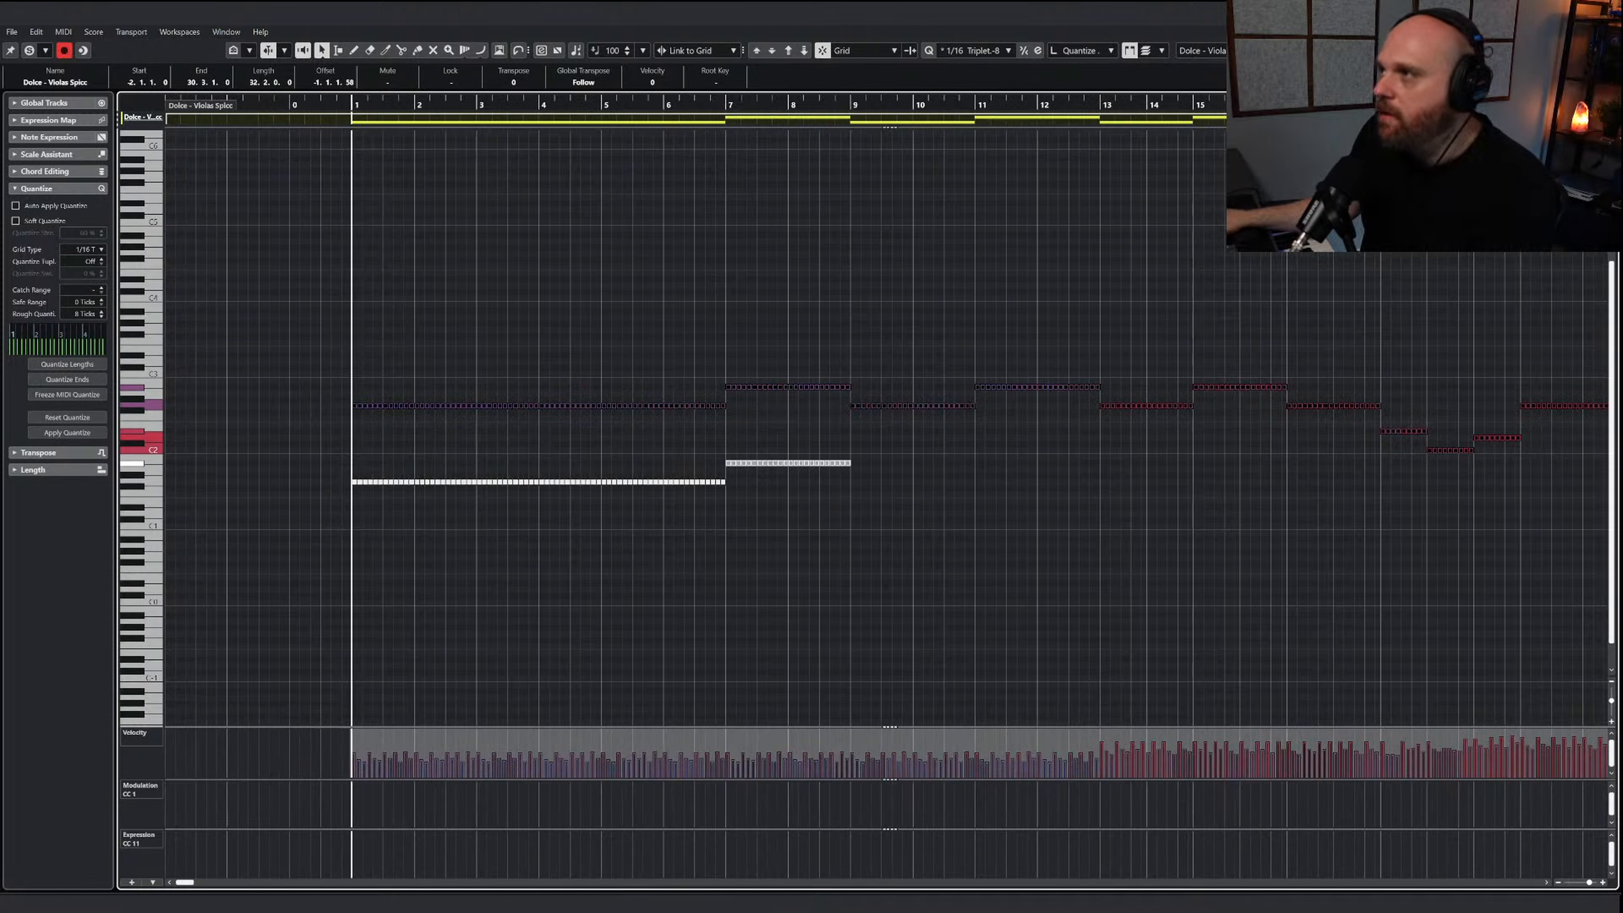
key(Return)
Duplicate the NUC Atonal Percussion track together with its part
scroll(501, 327, down, 10)
scroll(490, 326, up, 2)
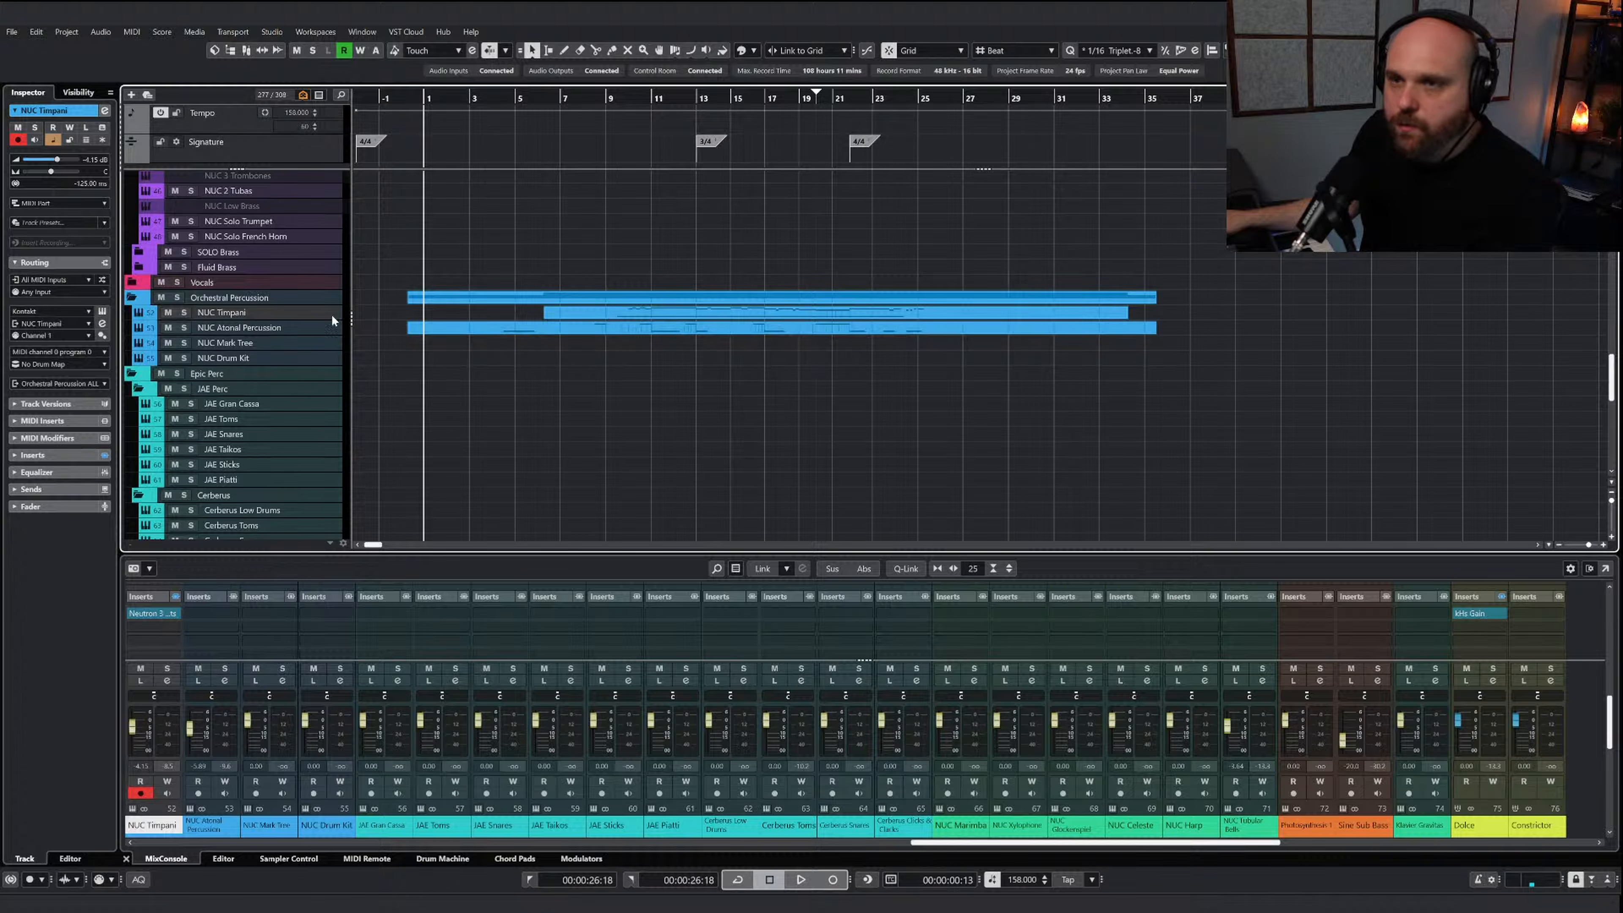
right_click(279, 324)
click(338, 366)
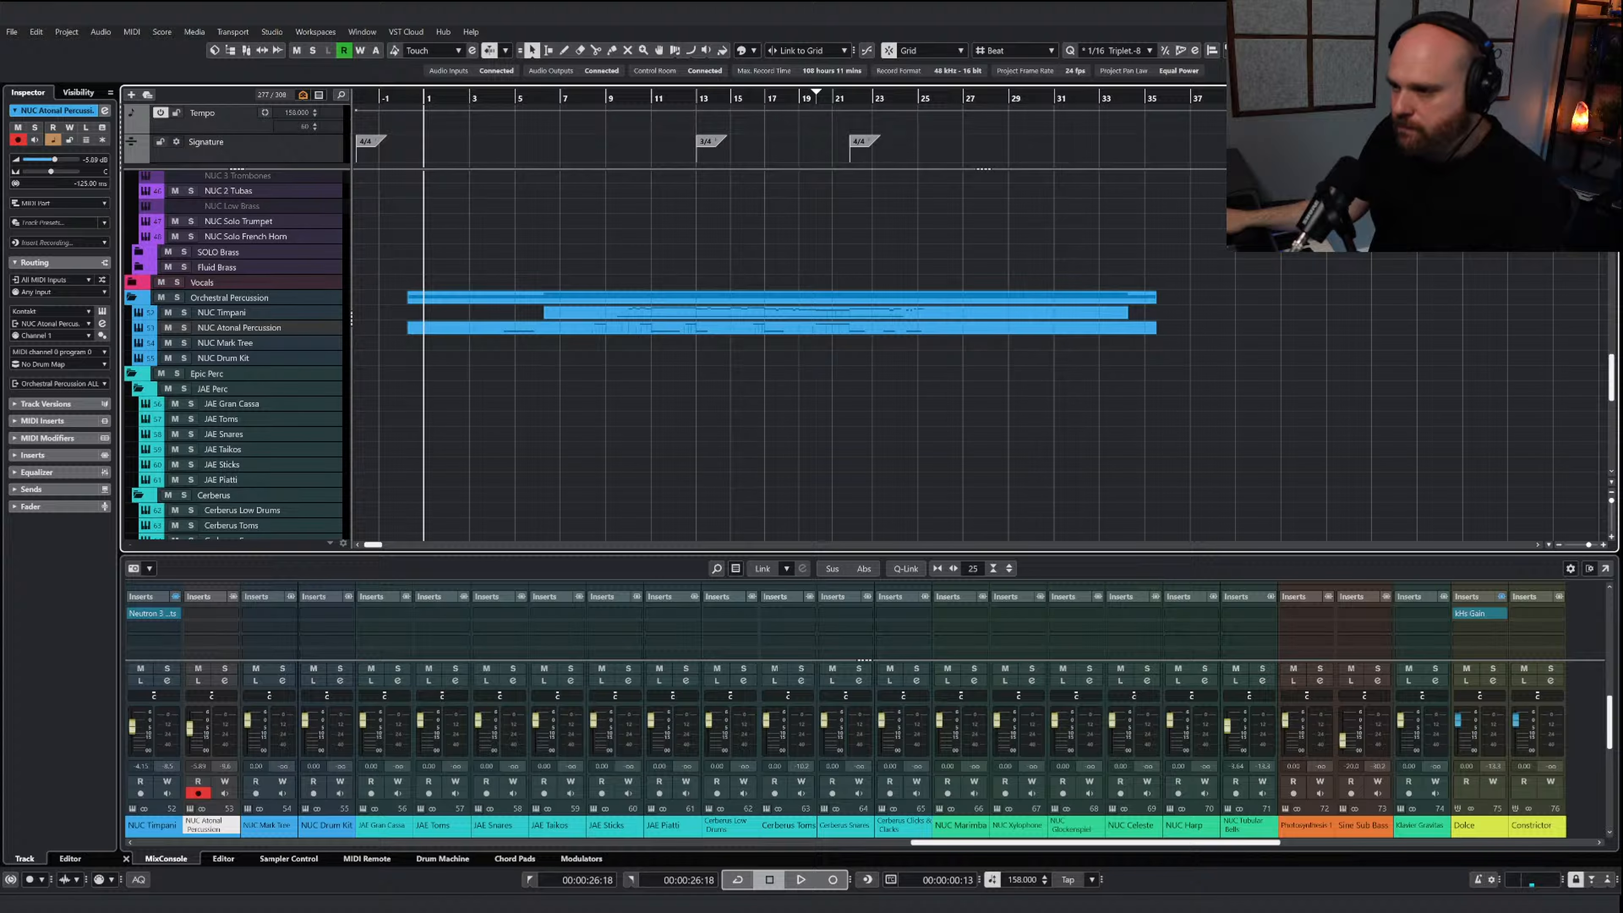
click(706, 902)
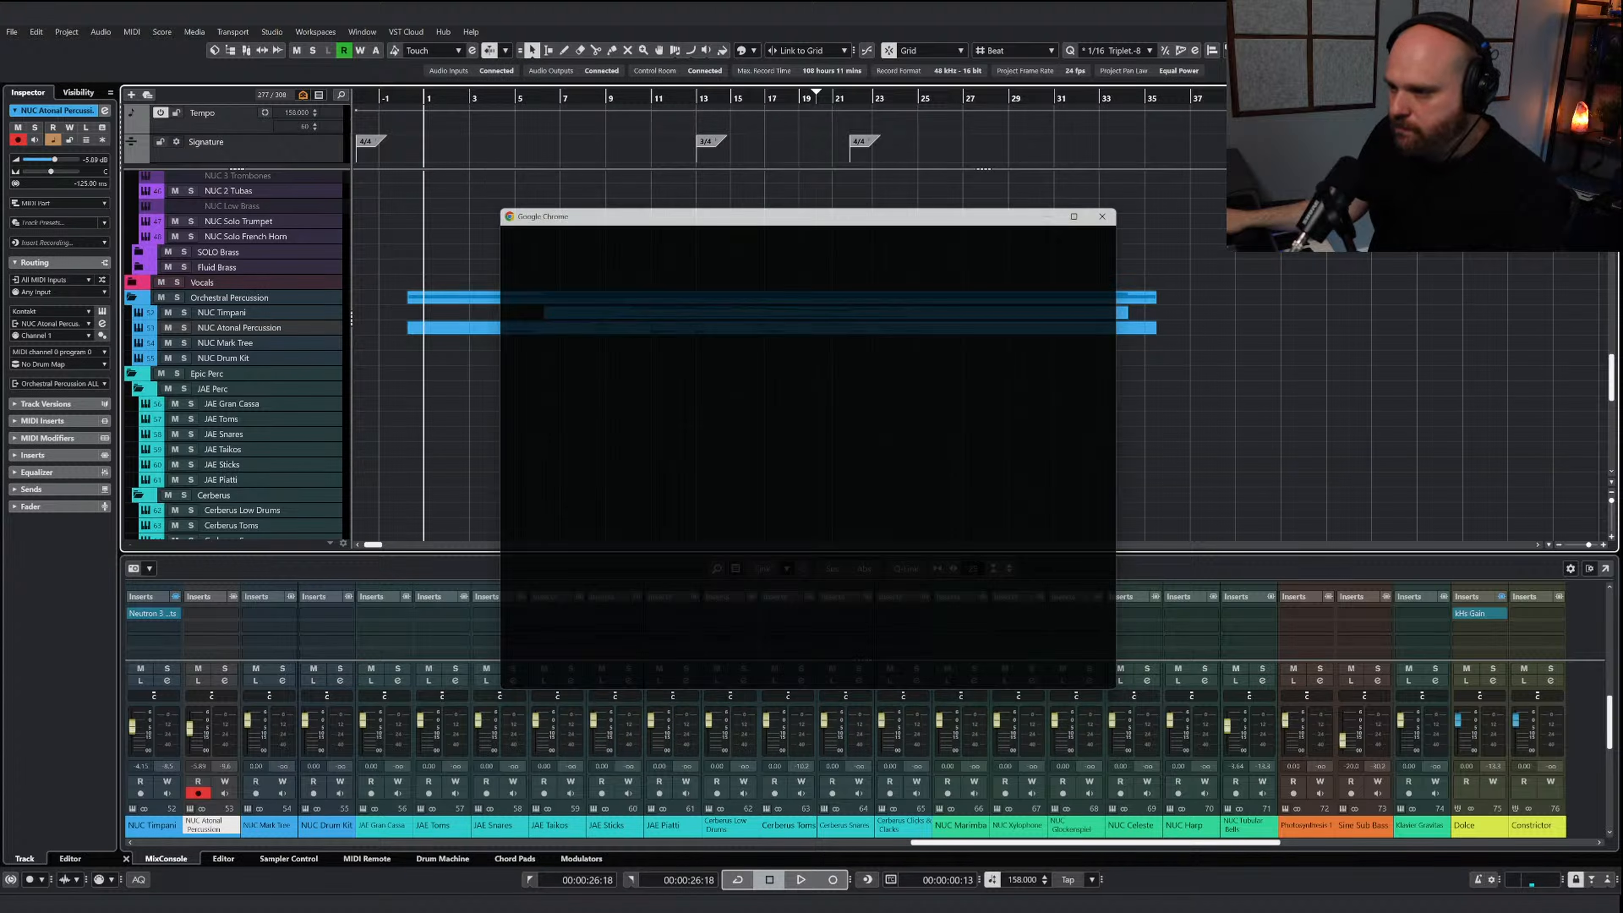
click(1122, 204)
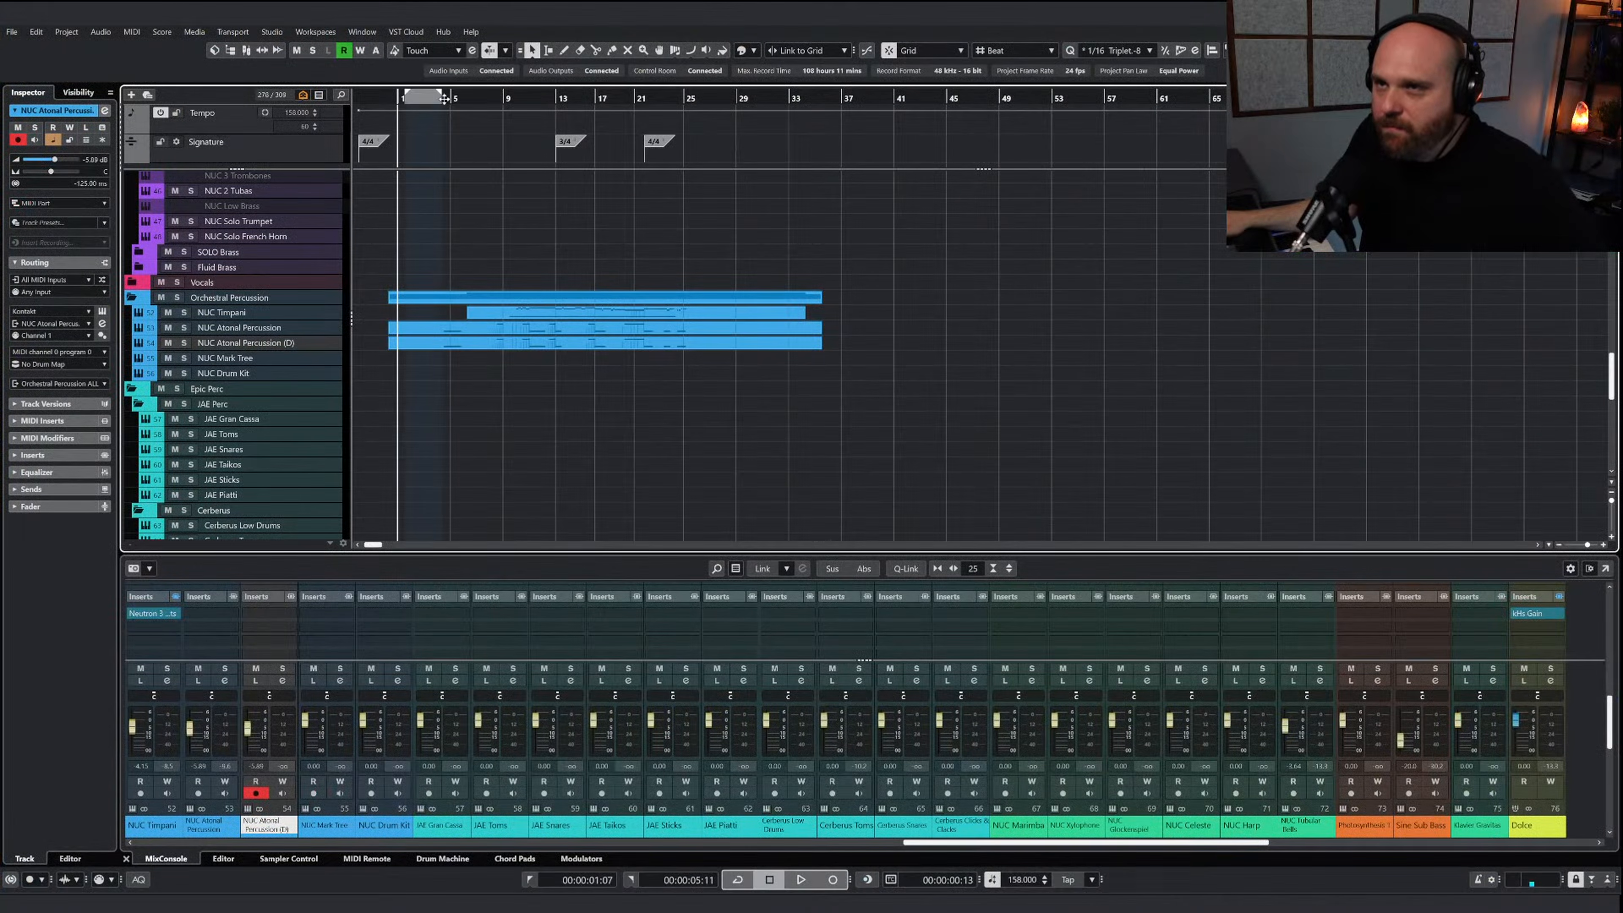
Rename the duplicated percussion track as NUC Snares and open its part in the key editor
drag(435, 100, 421, 101)
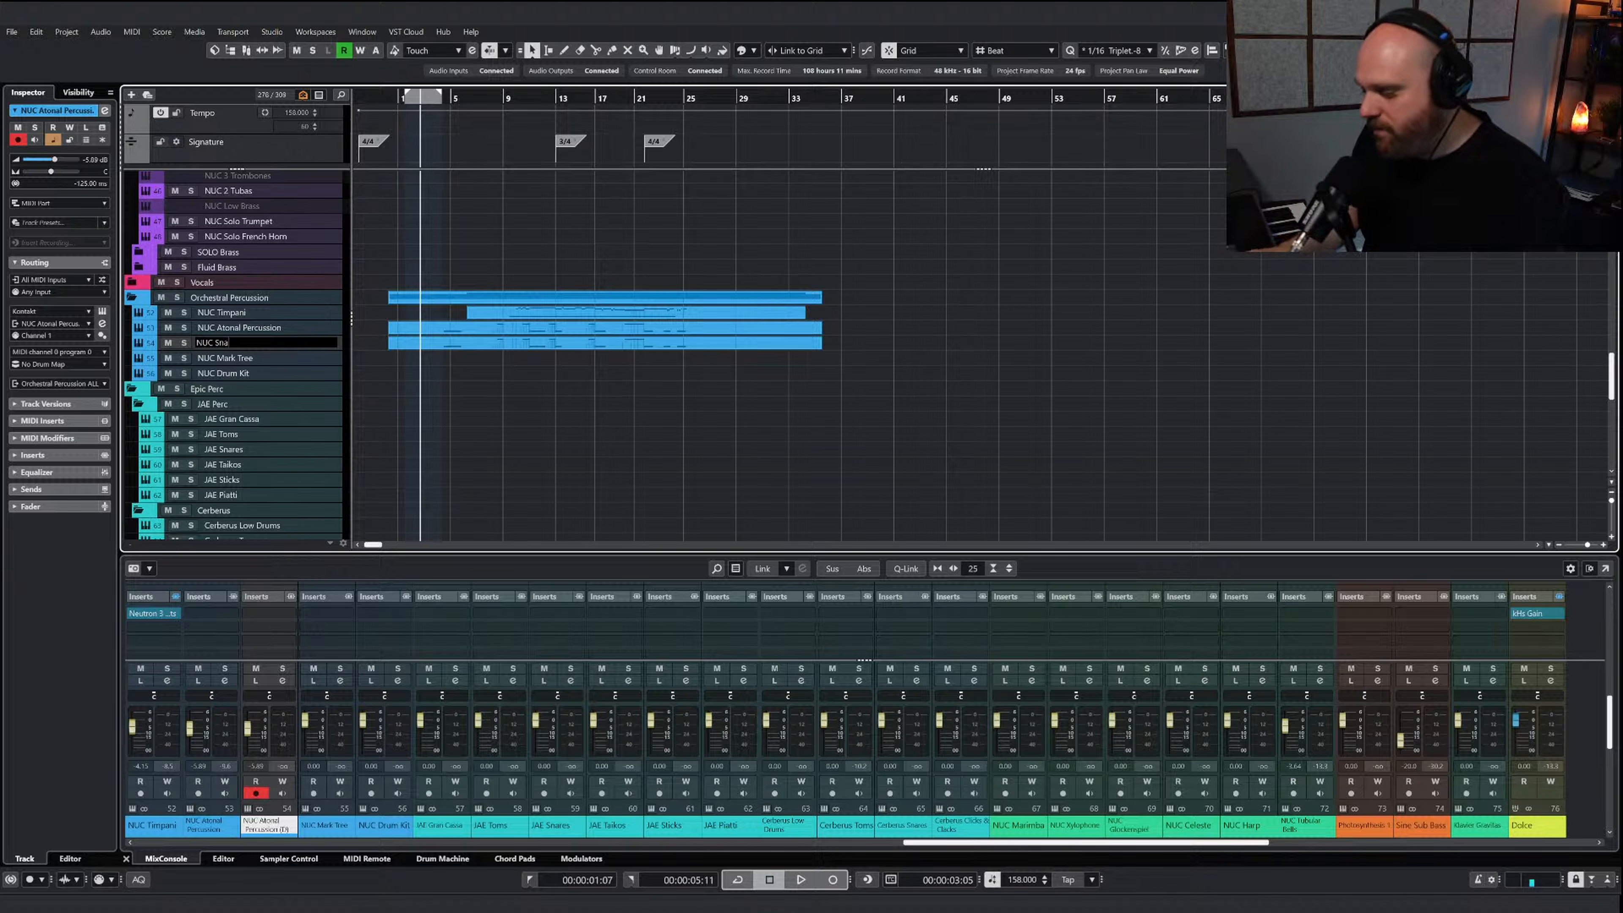
key(Return)
double_click(431, 341)
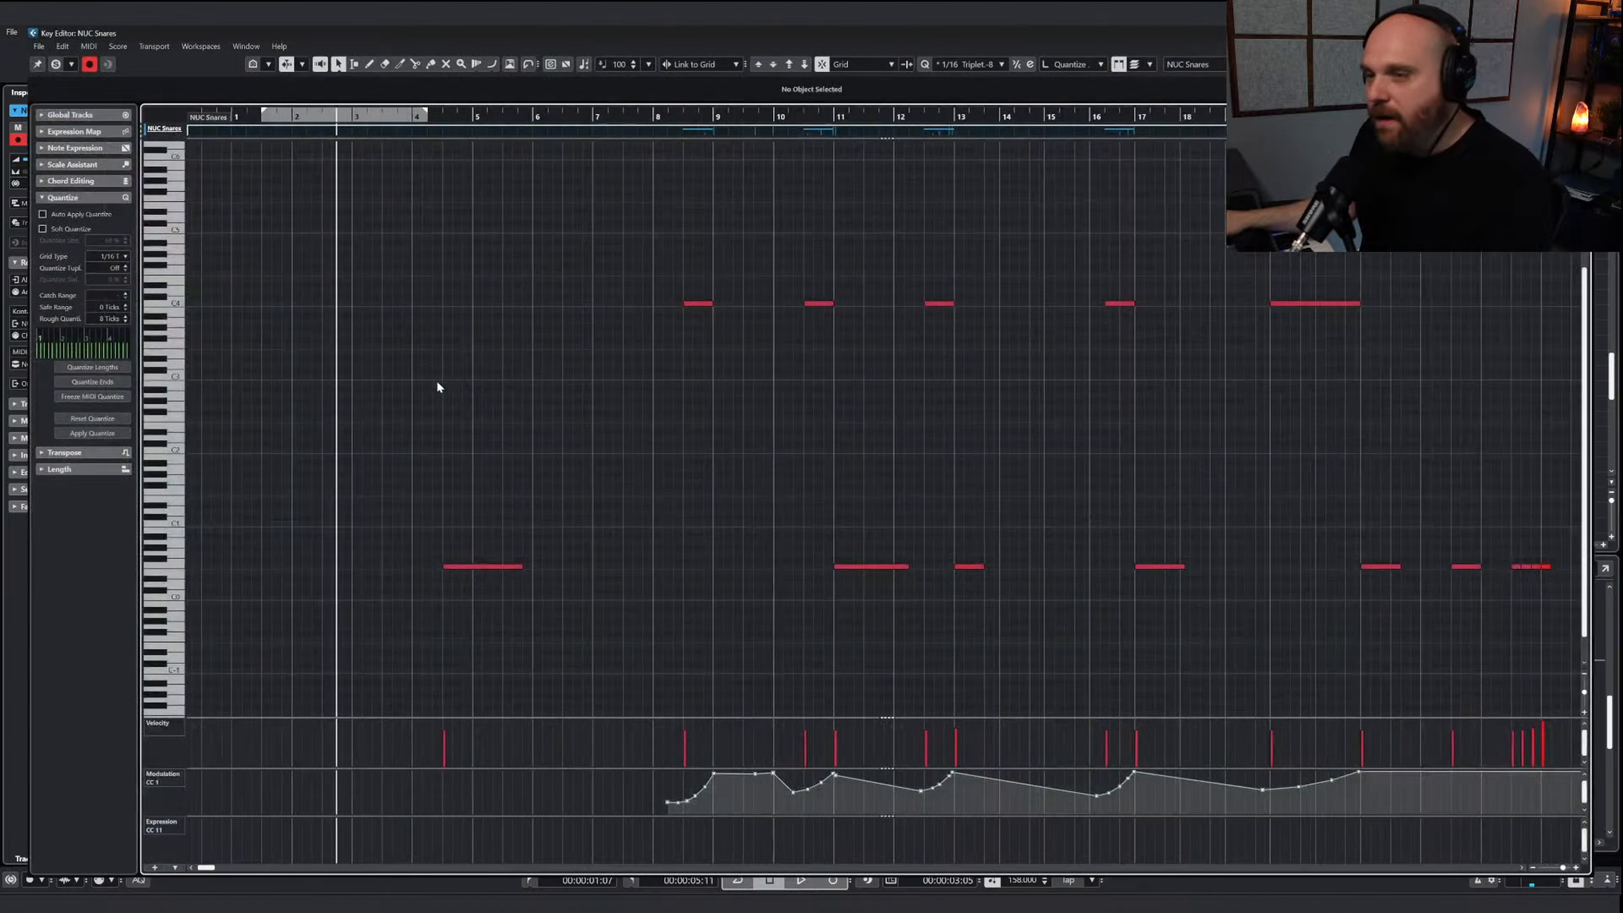
Paste the copied viola notes into the NUC Snares part starting at bar 1
click(212, 106)
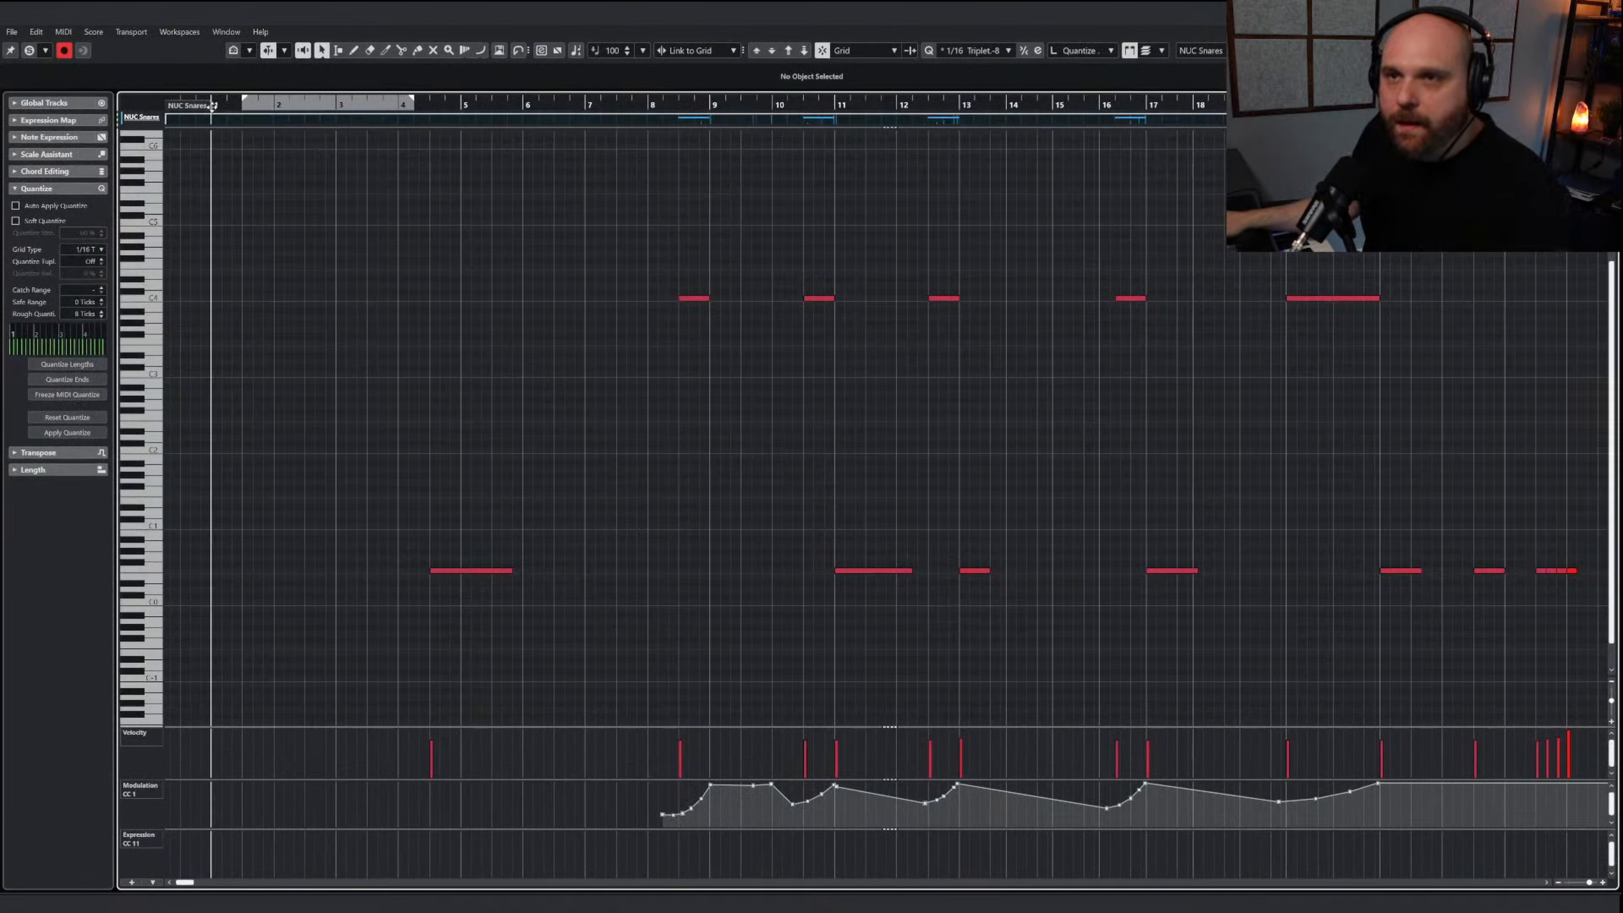
key(ctrl+v)
right_click(386, 372)
key(g)
key(g)
key(g)
key(g)
key(g)
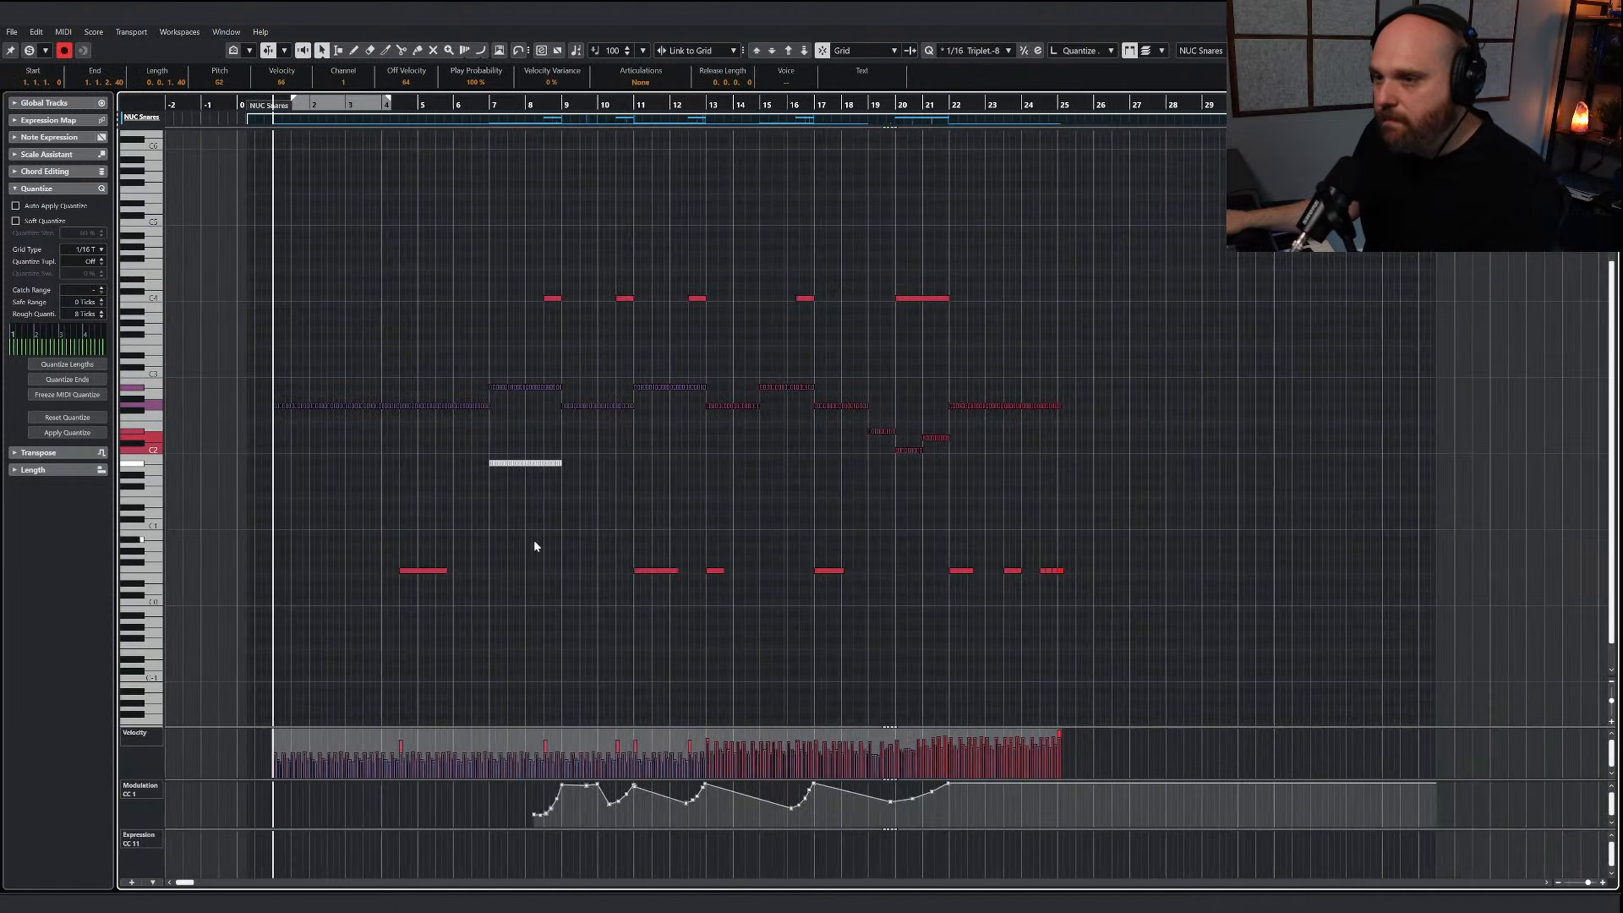
Delete the leftover low piatti hits and the lower-octave viola notes from the NUC Snares part
drag(300, 529, 896, 617)
key(Delete)
drag(682, 547, 364, 446)
key(Delete)
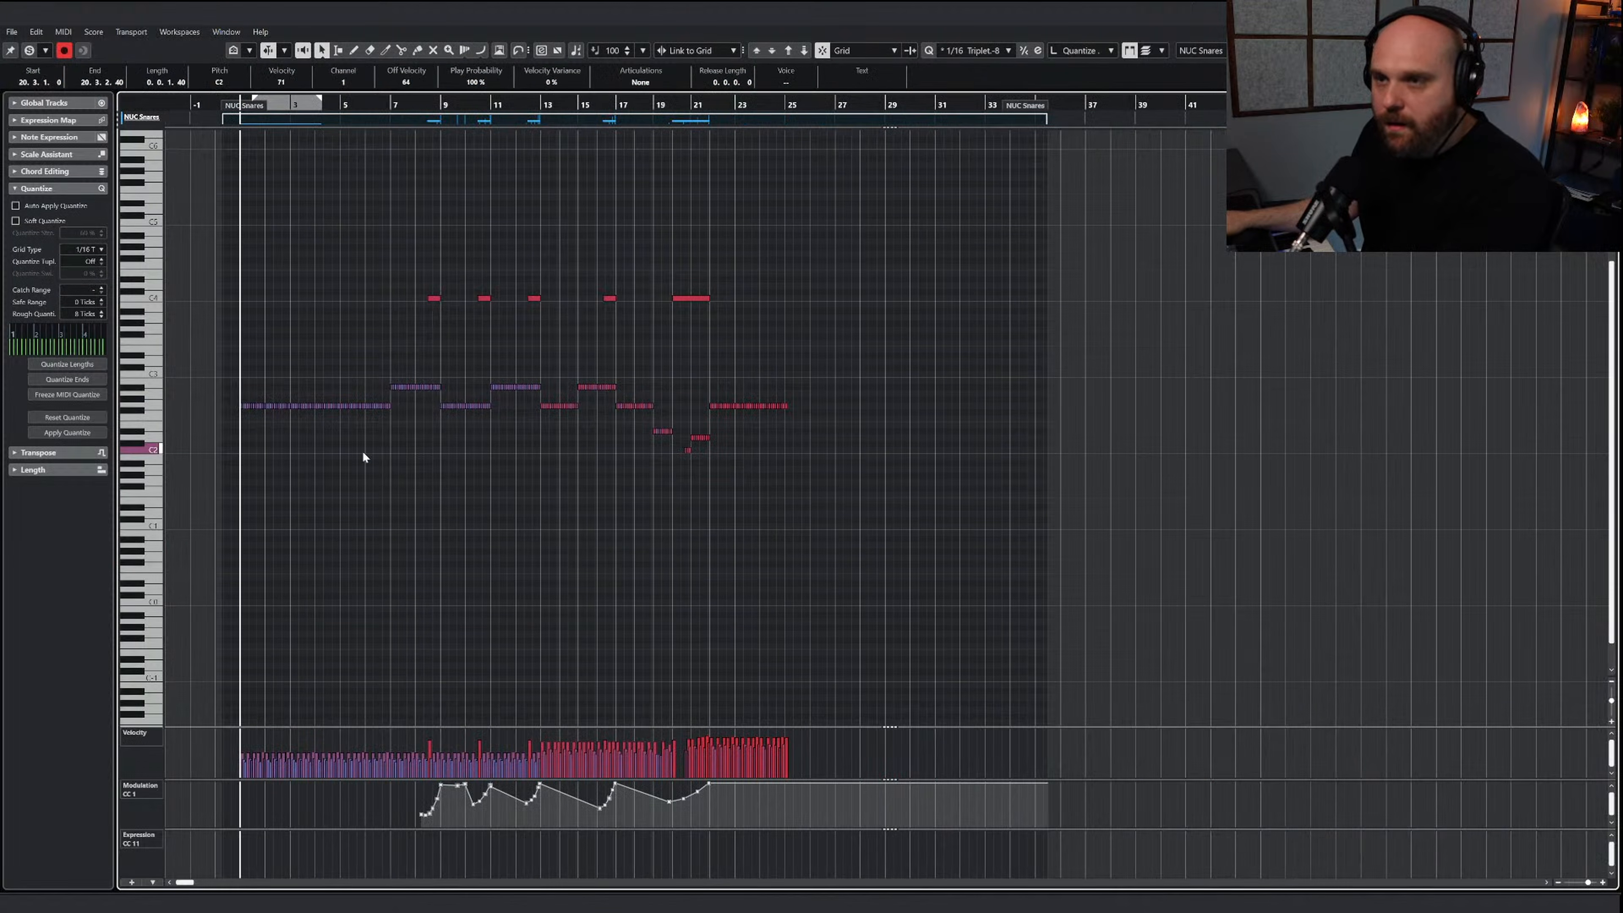
Delete the leftover C4 cymbal roll notes above the pasted rhythm in the NUC Snares part
drag(382, 261, 768, 326)
key(Delete)
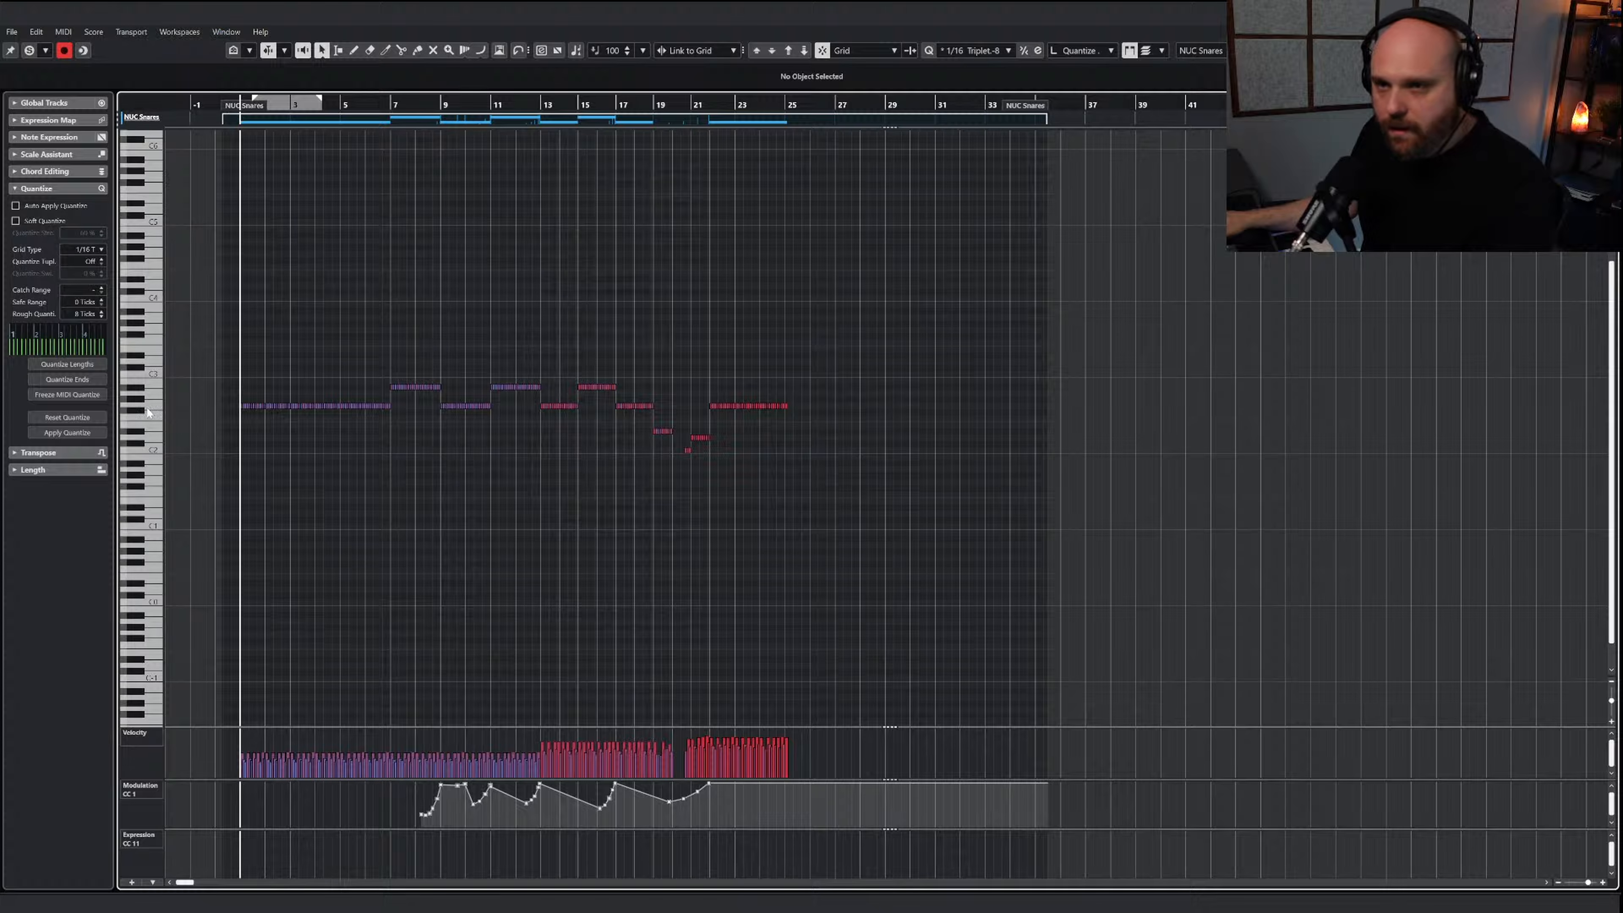
Browse the Nucleus Atonal Percussion instruments and check the key assignments of 2 Snares High
key(e)
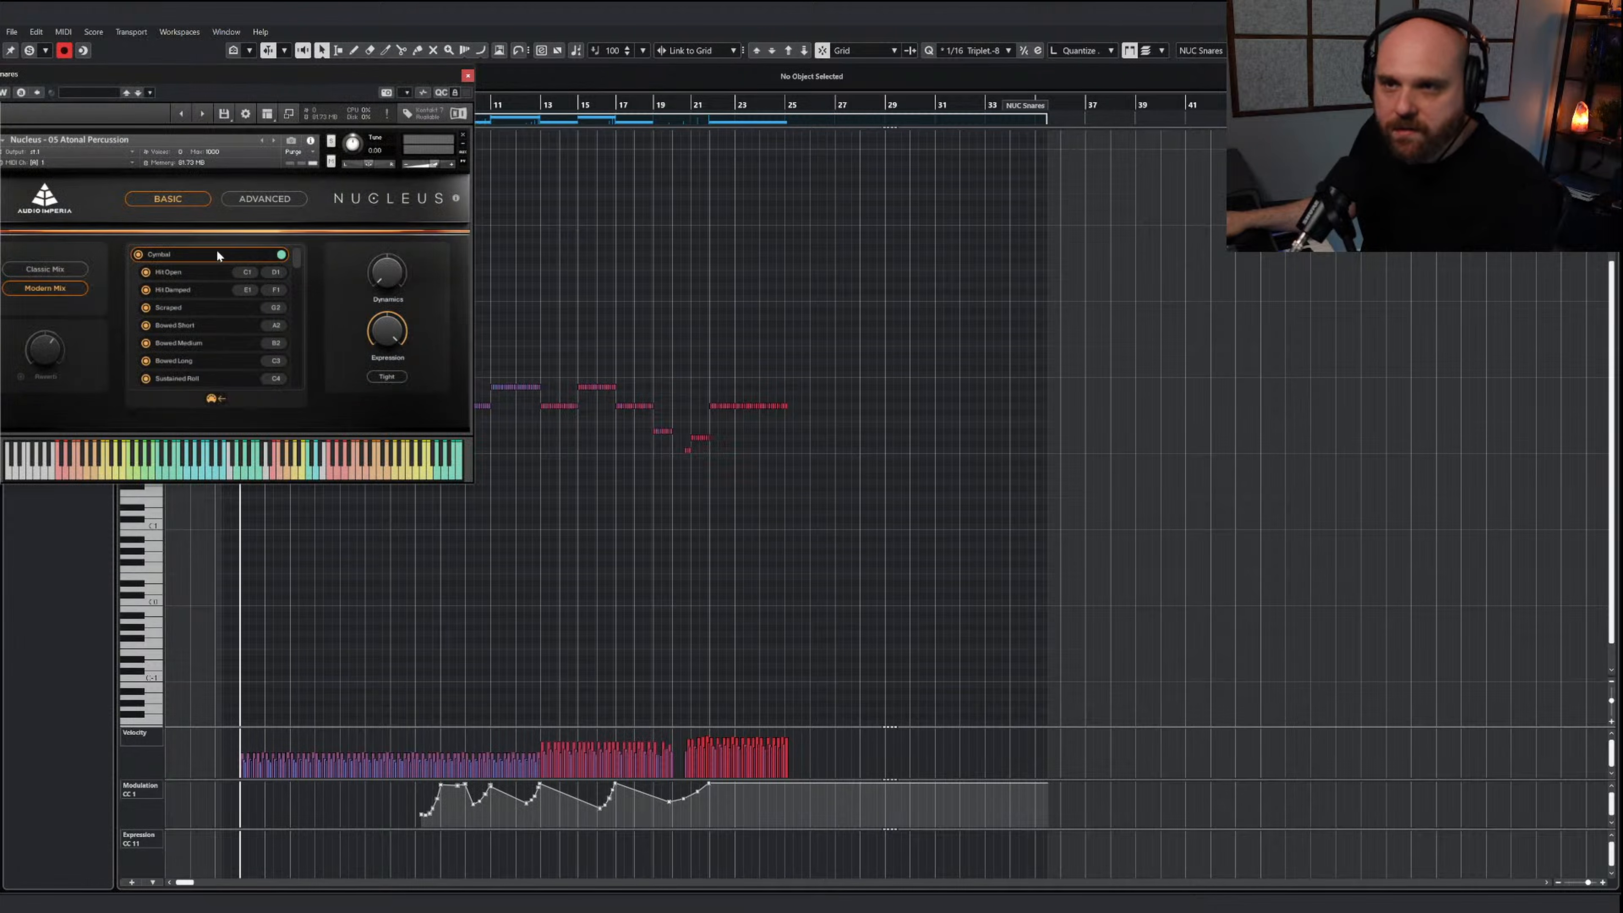
click(217, 253)
click(176, 298)
click(189, 256)
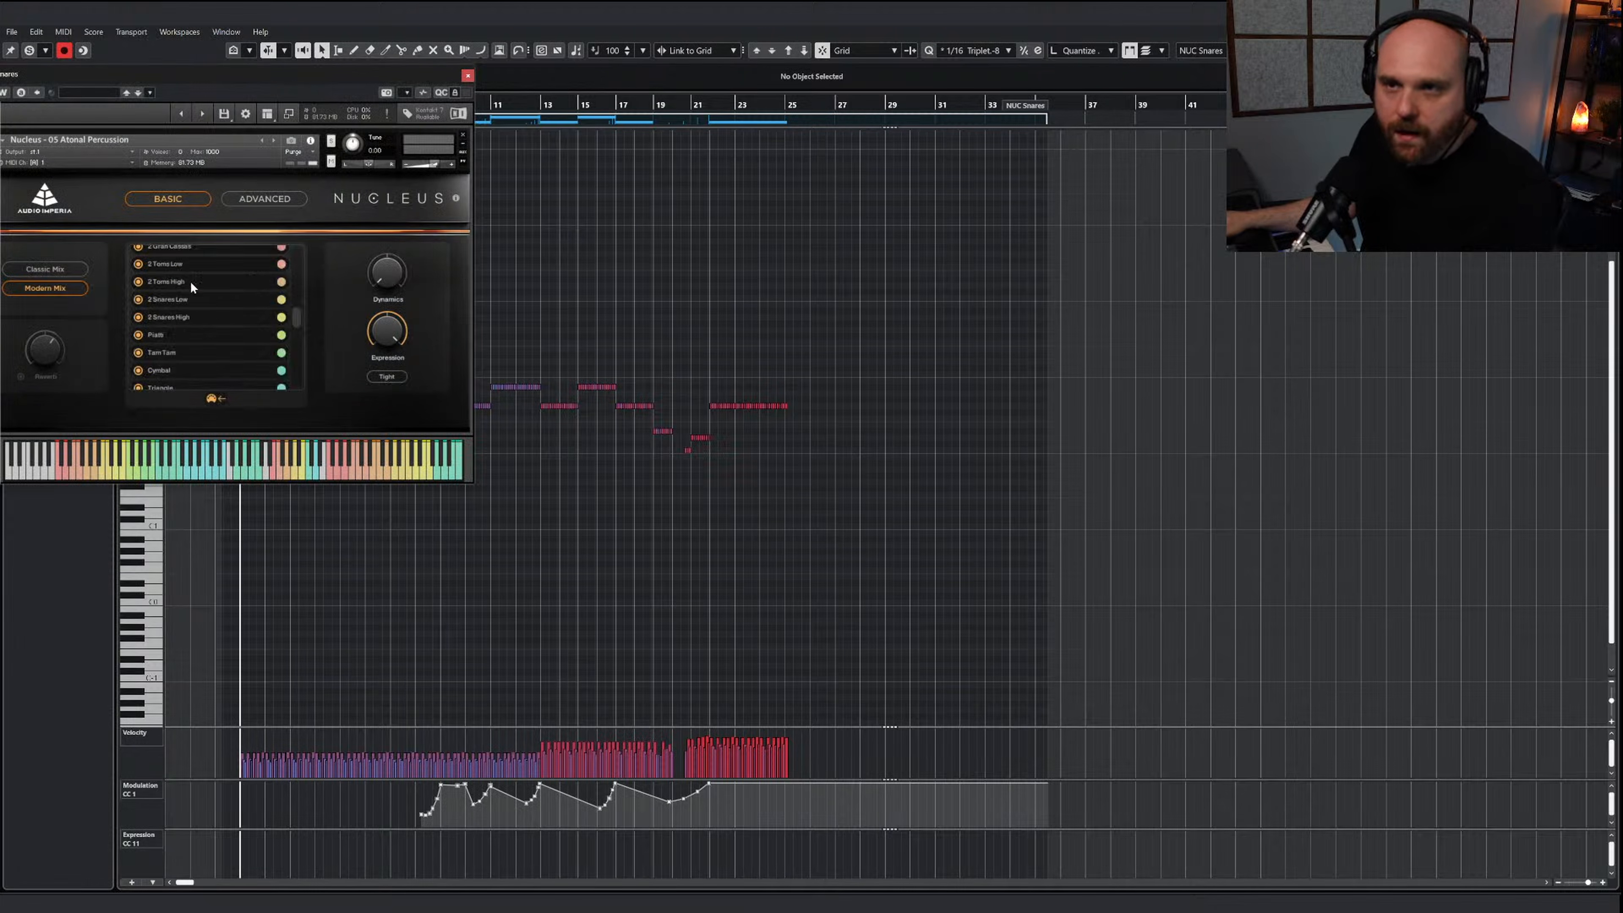
click(161, 352)
click(157, 466)
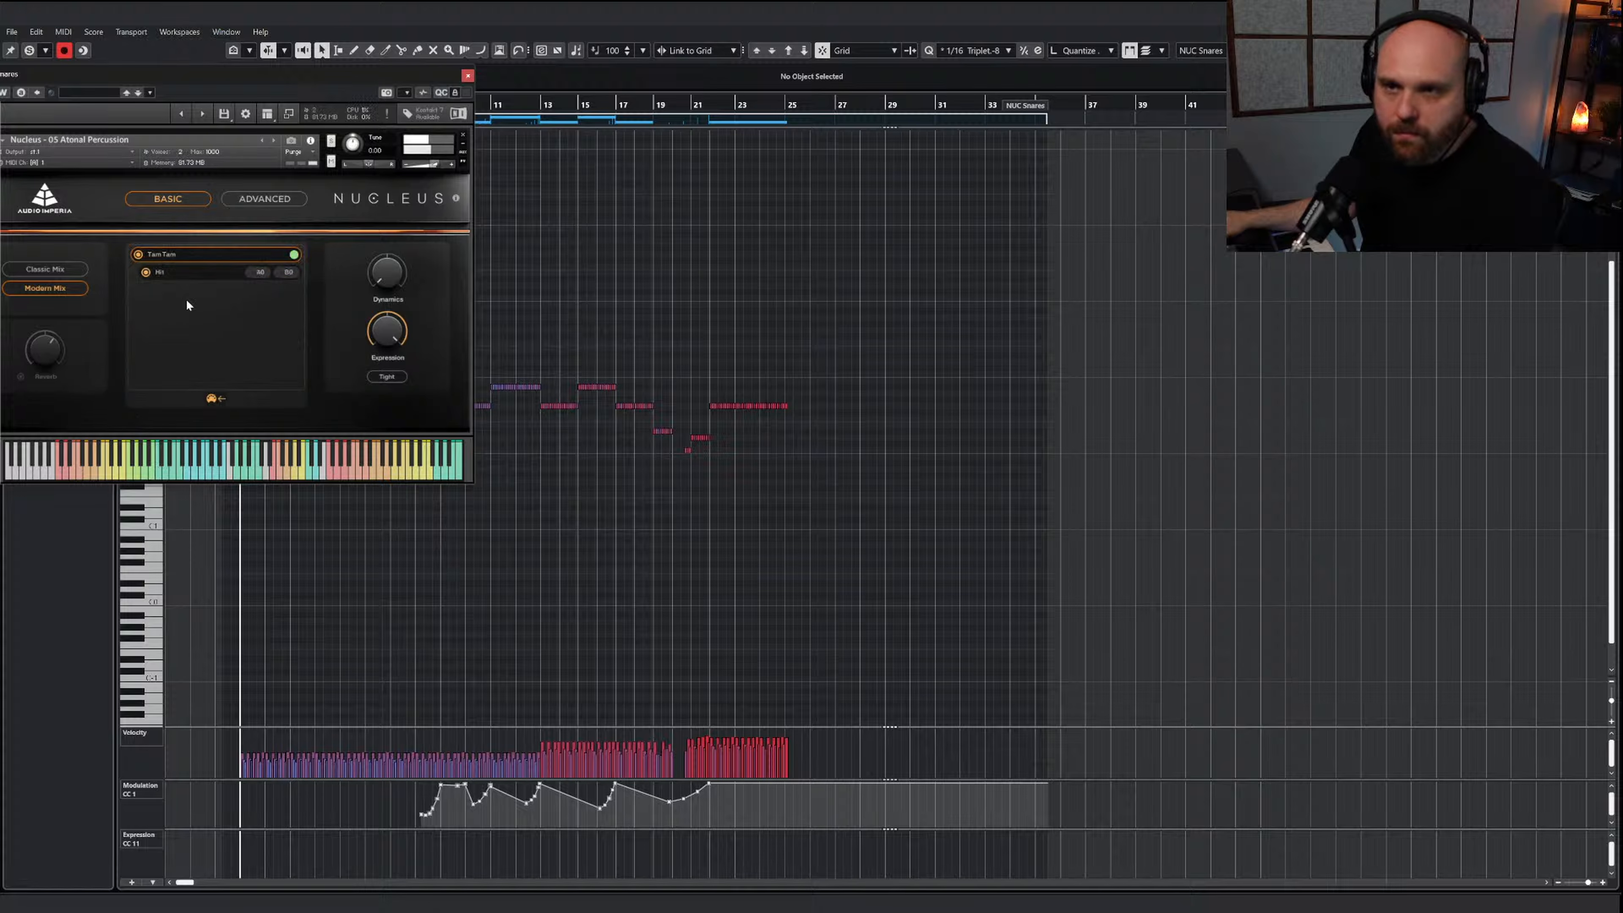
click(181, 257)
click(173, 316)
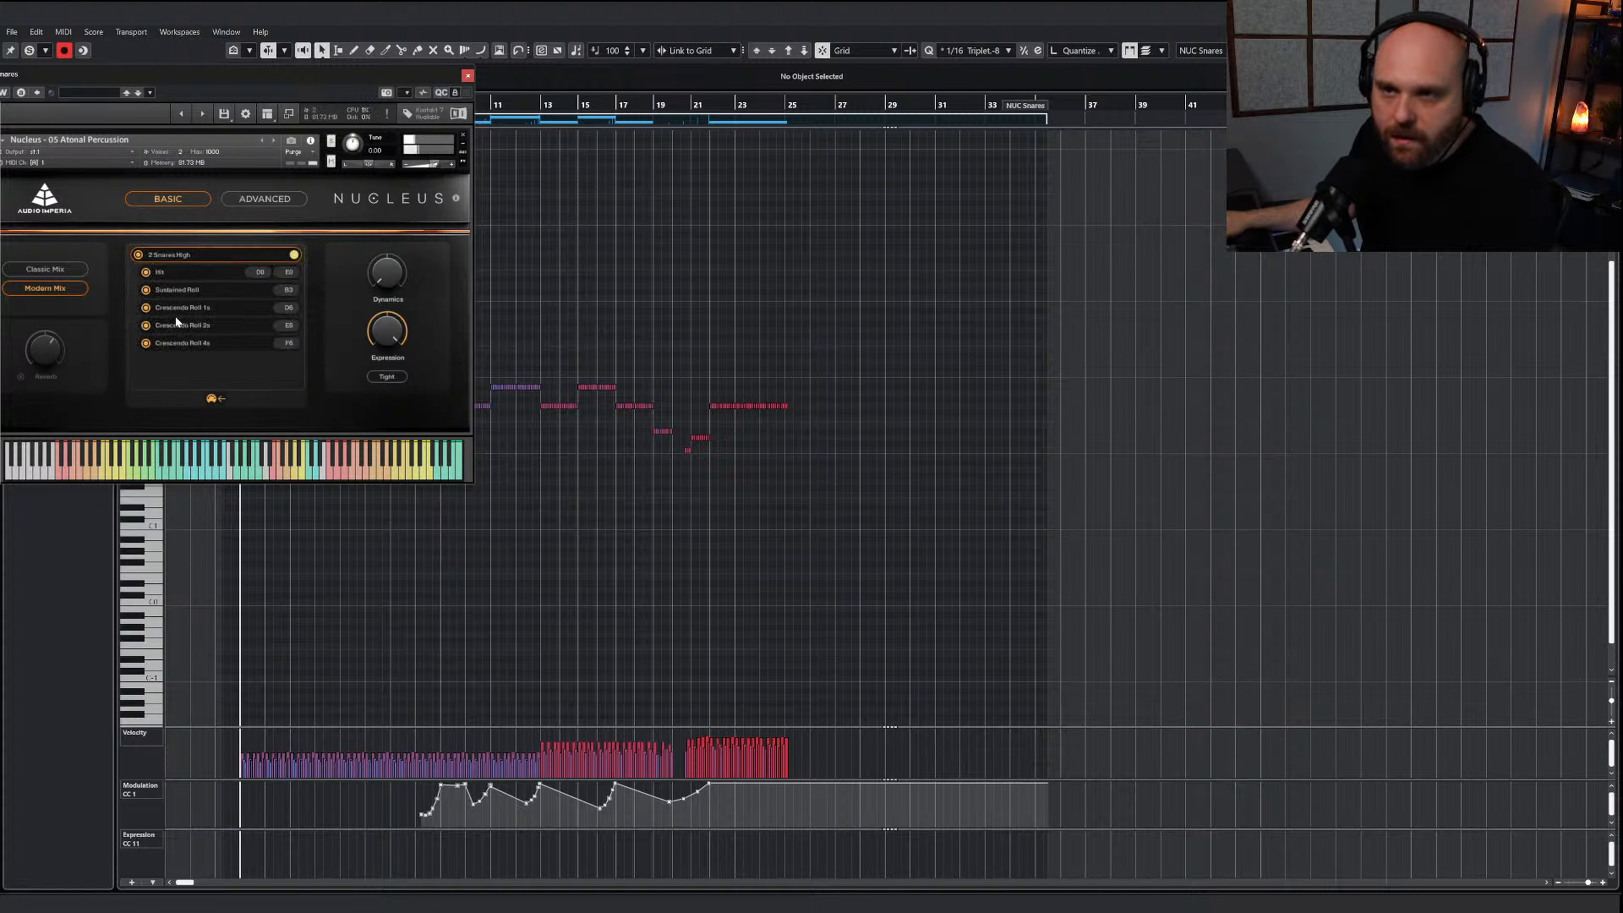
click(468, 75)
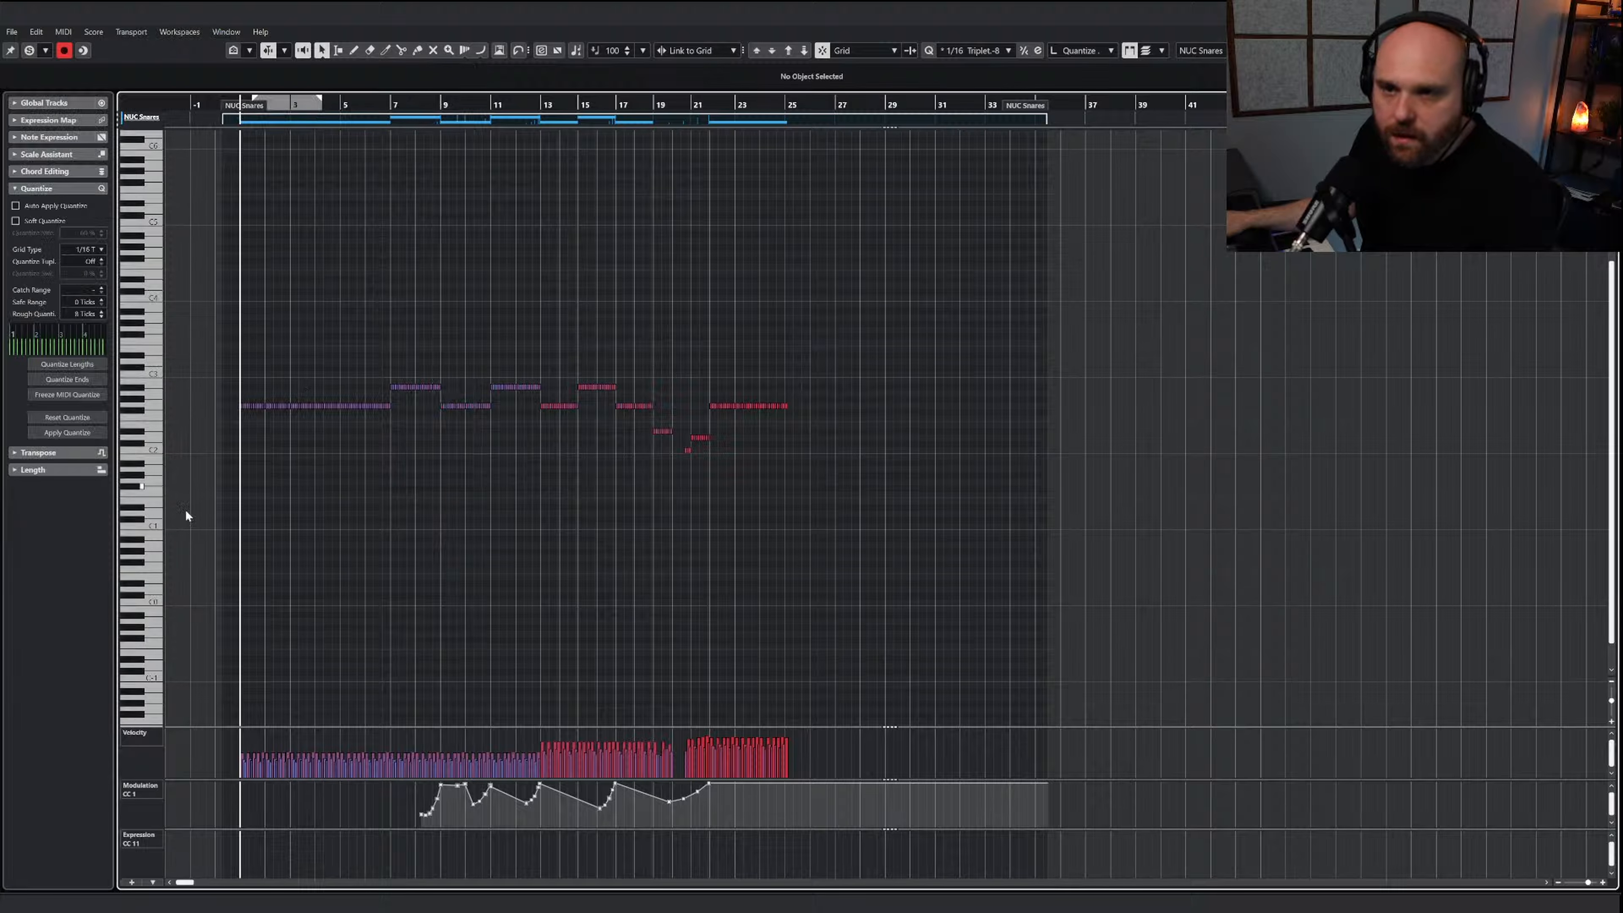
Check the key assignments of 2 Snares Low in the Nucleus instrument and compare its sound
key(e)
click(211, 260)
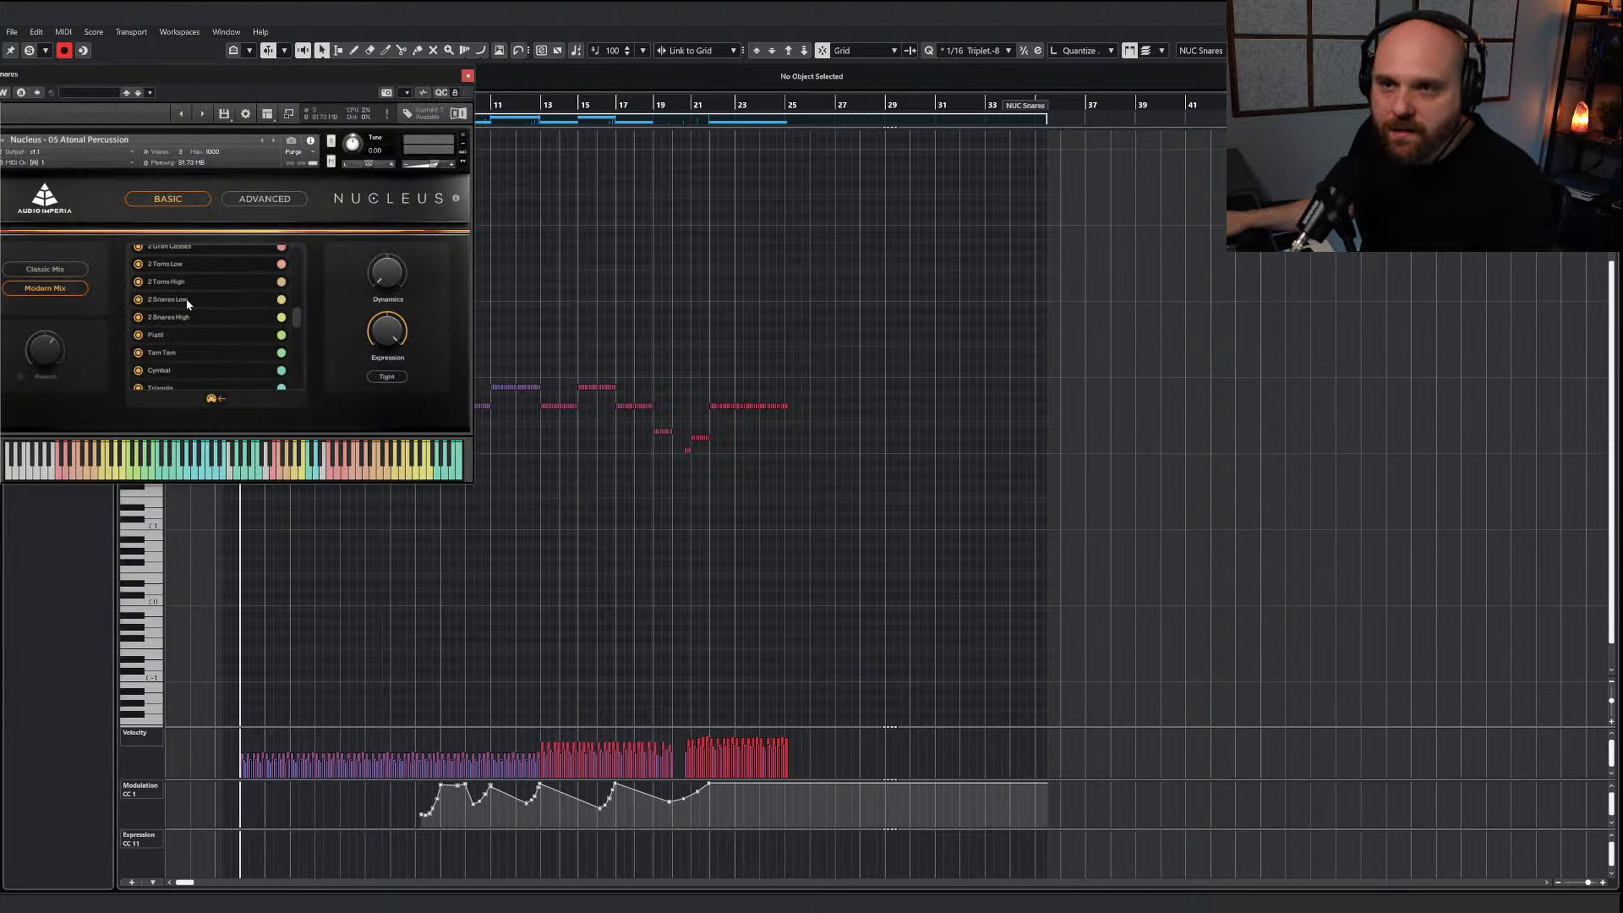
click(167, 300)
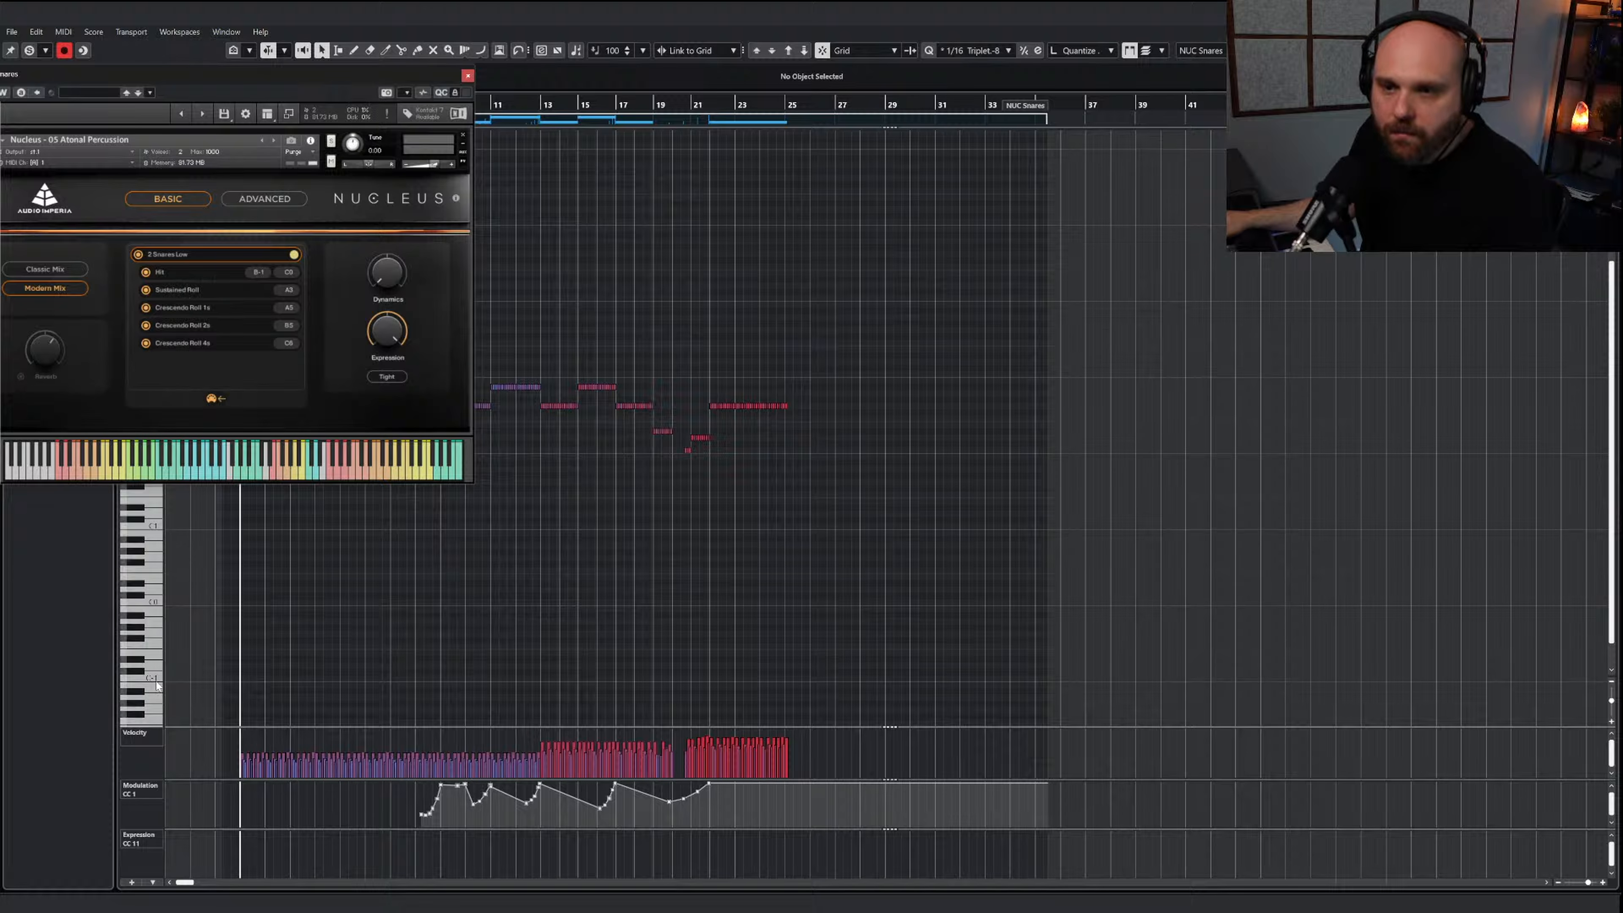
click(147, 613)
click(467, 76)
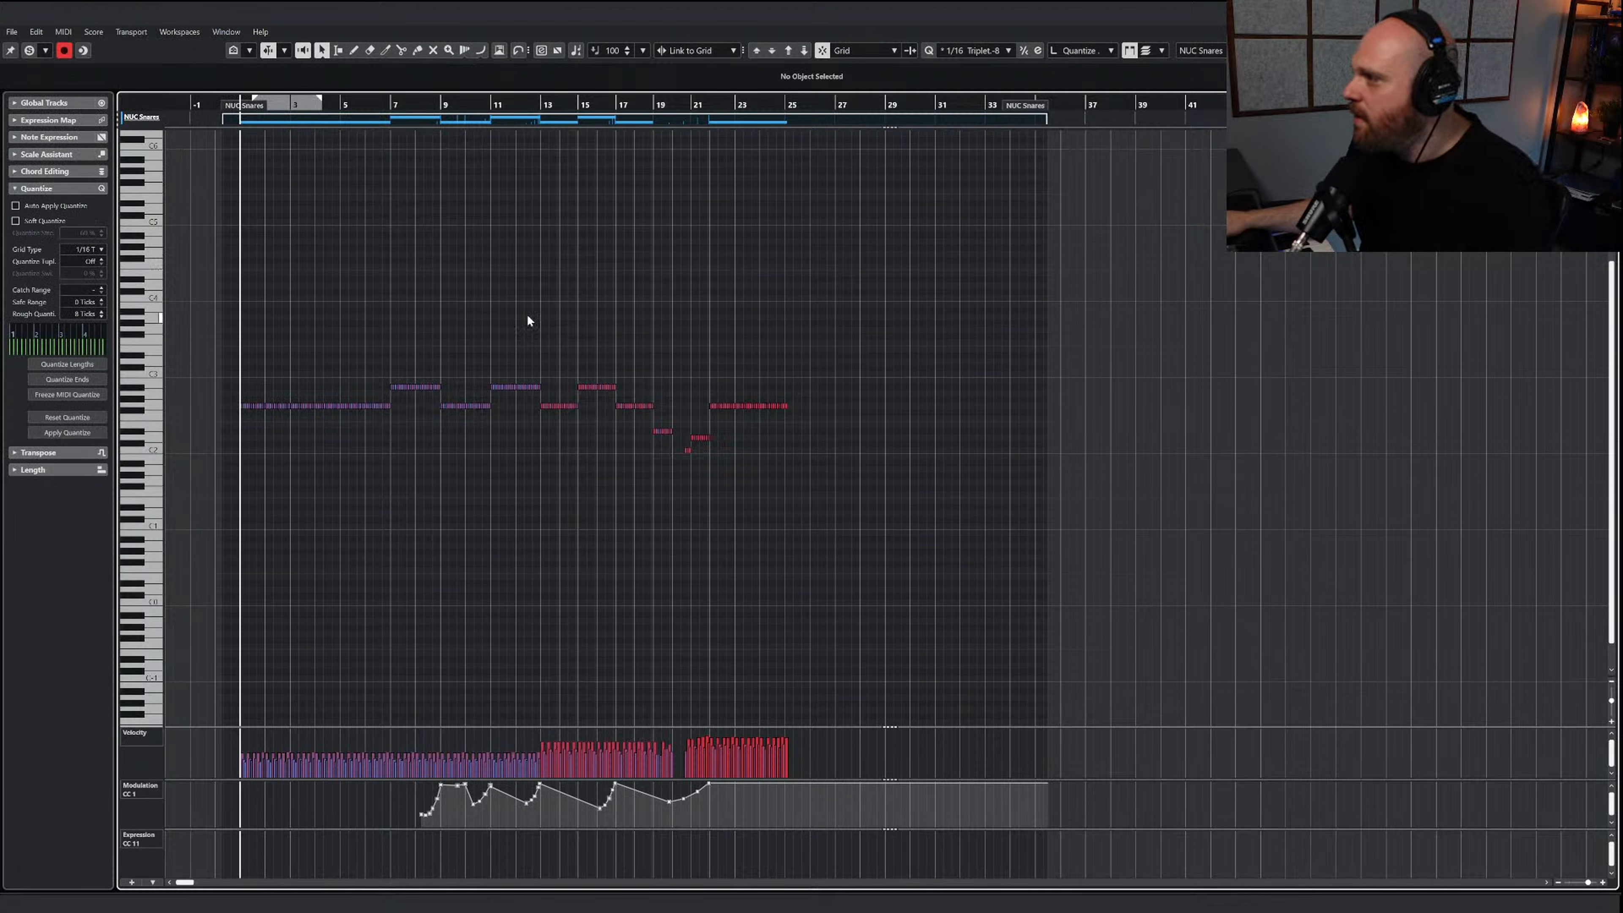
Transpose the whole pasted rhythm down so its main line sits on D0, and audition the part soloed
key(h)
key(h)
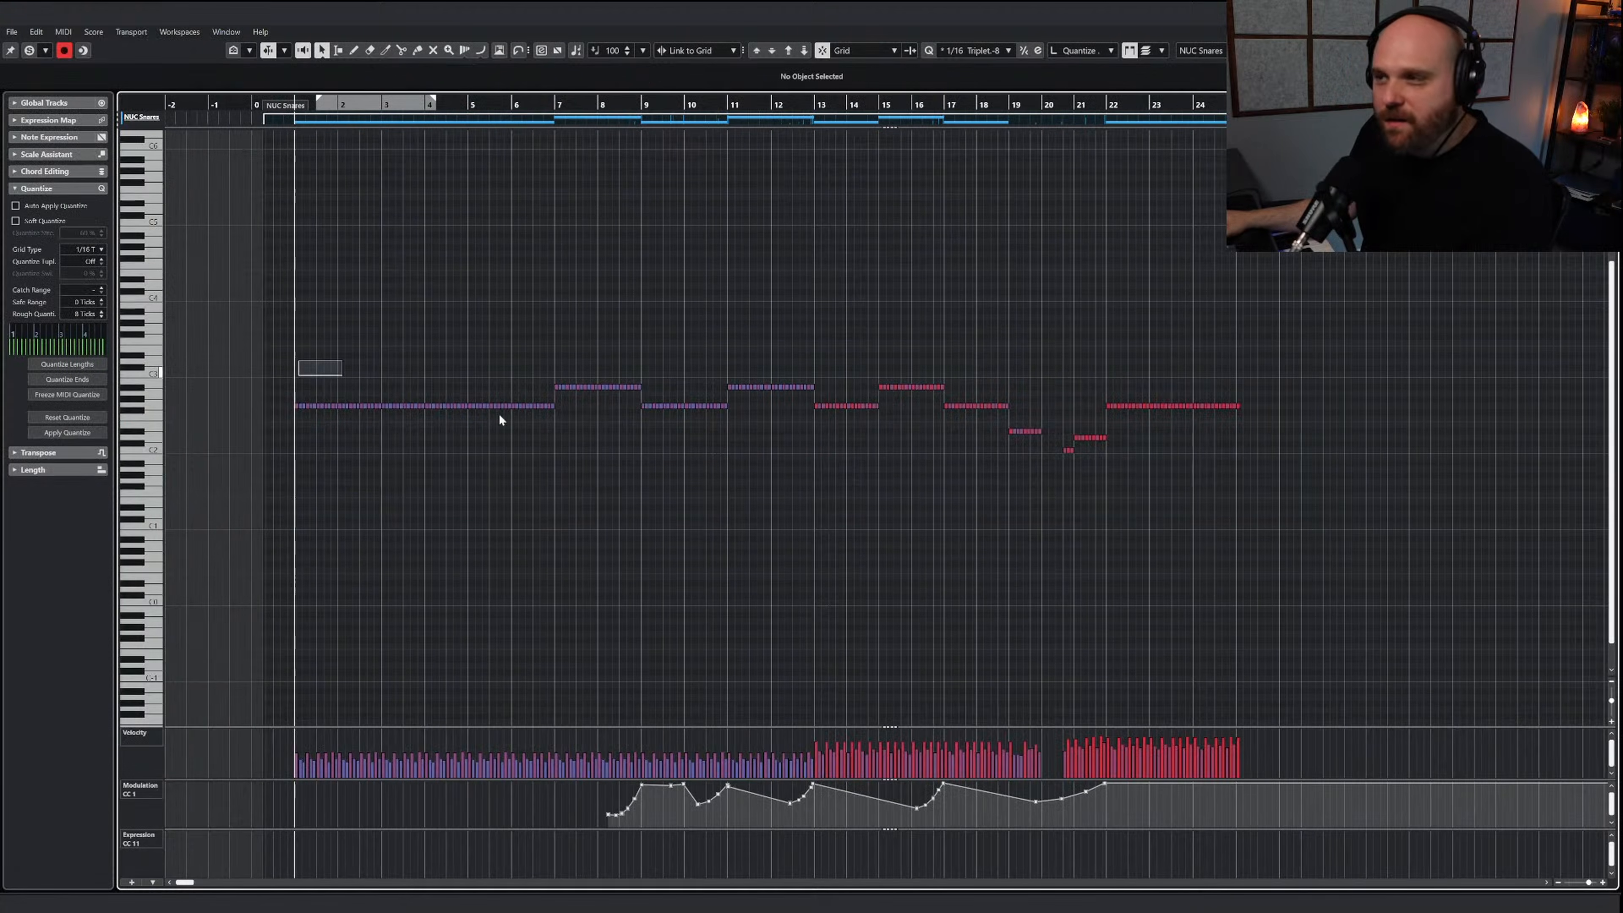
drag(500, 419, 1341, 554)
click(805, 53)
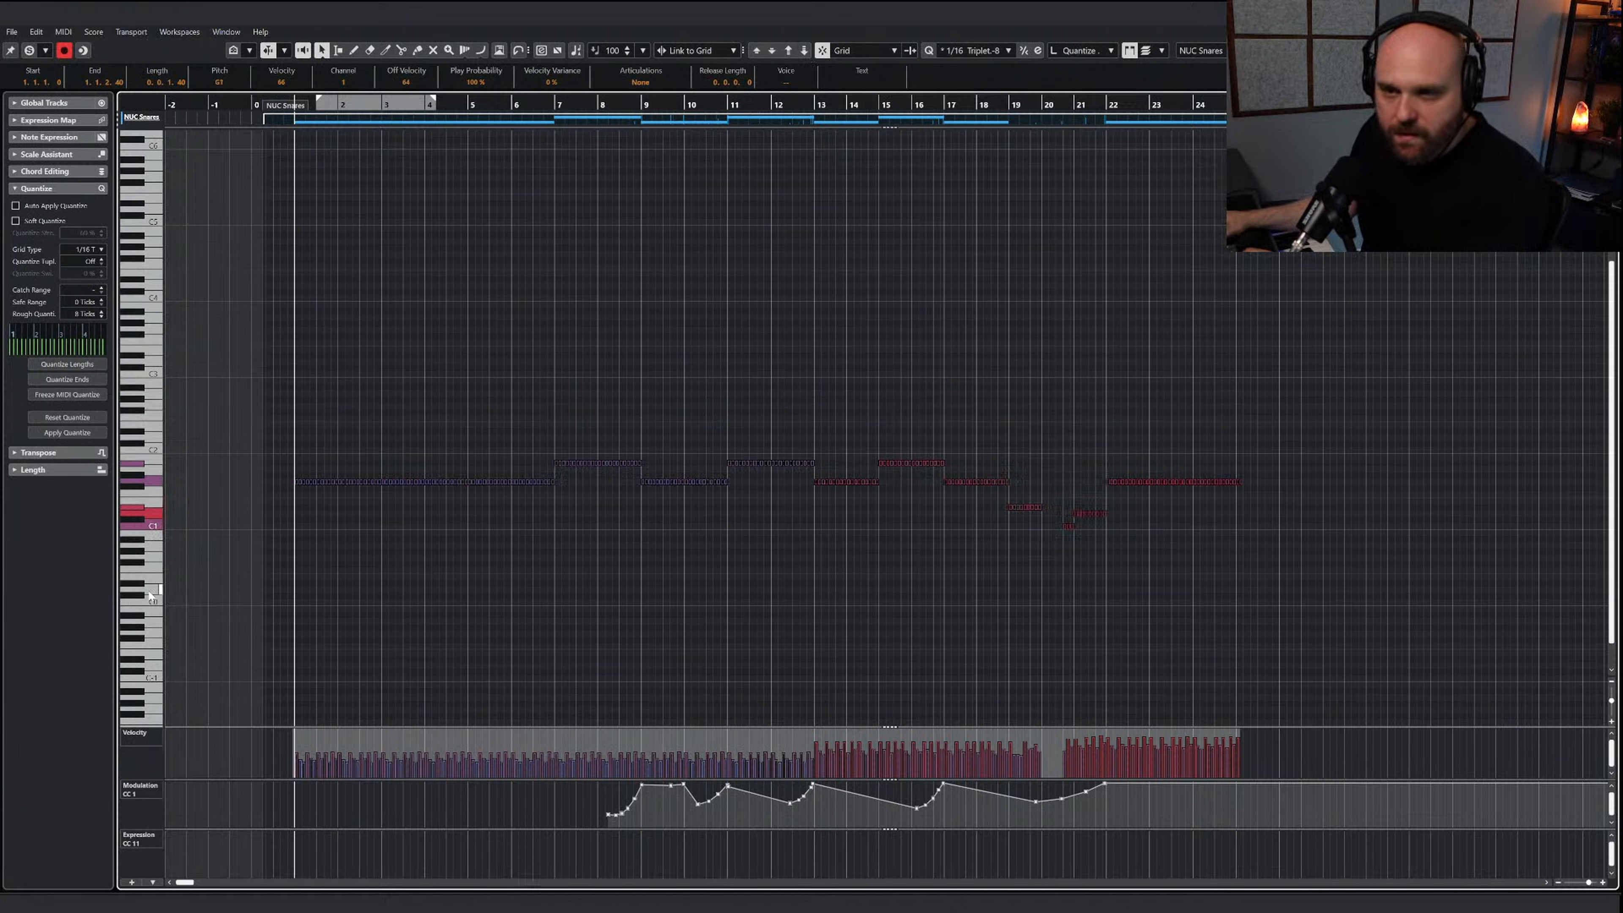
key(Down)
key(shift+Down)
key(Down)
key(Down)
key(Down)
key(Down)
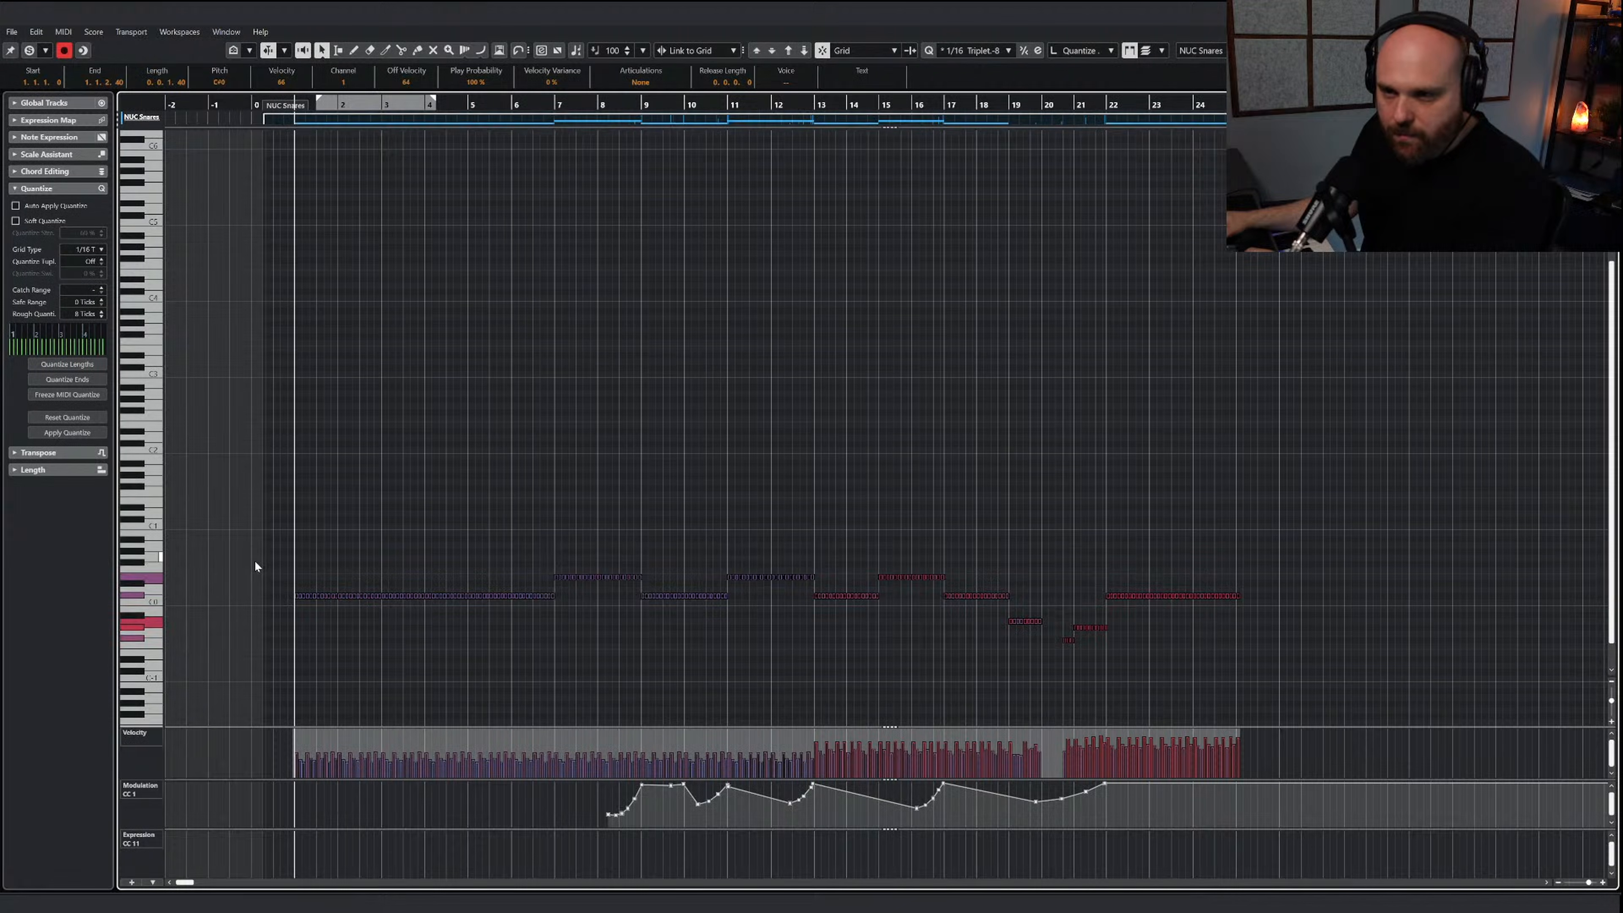
click(30, 52)
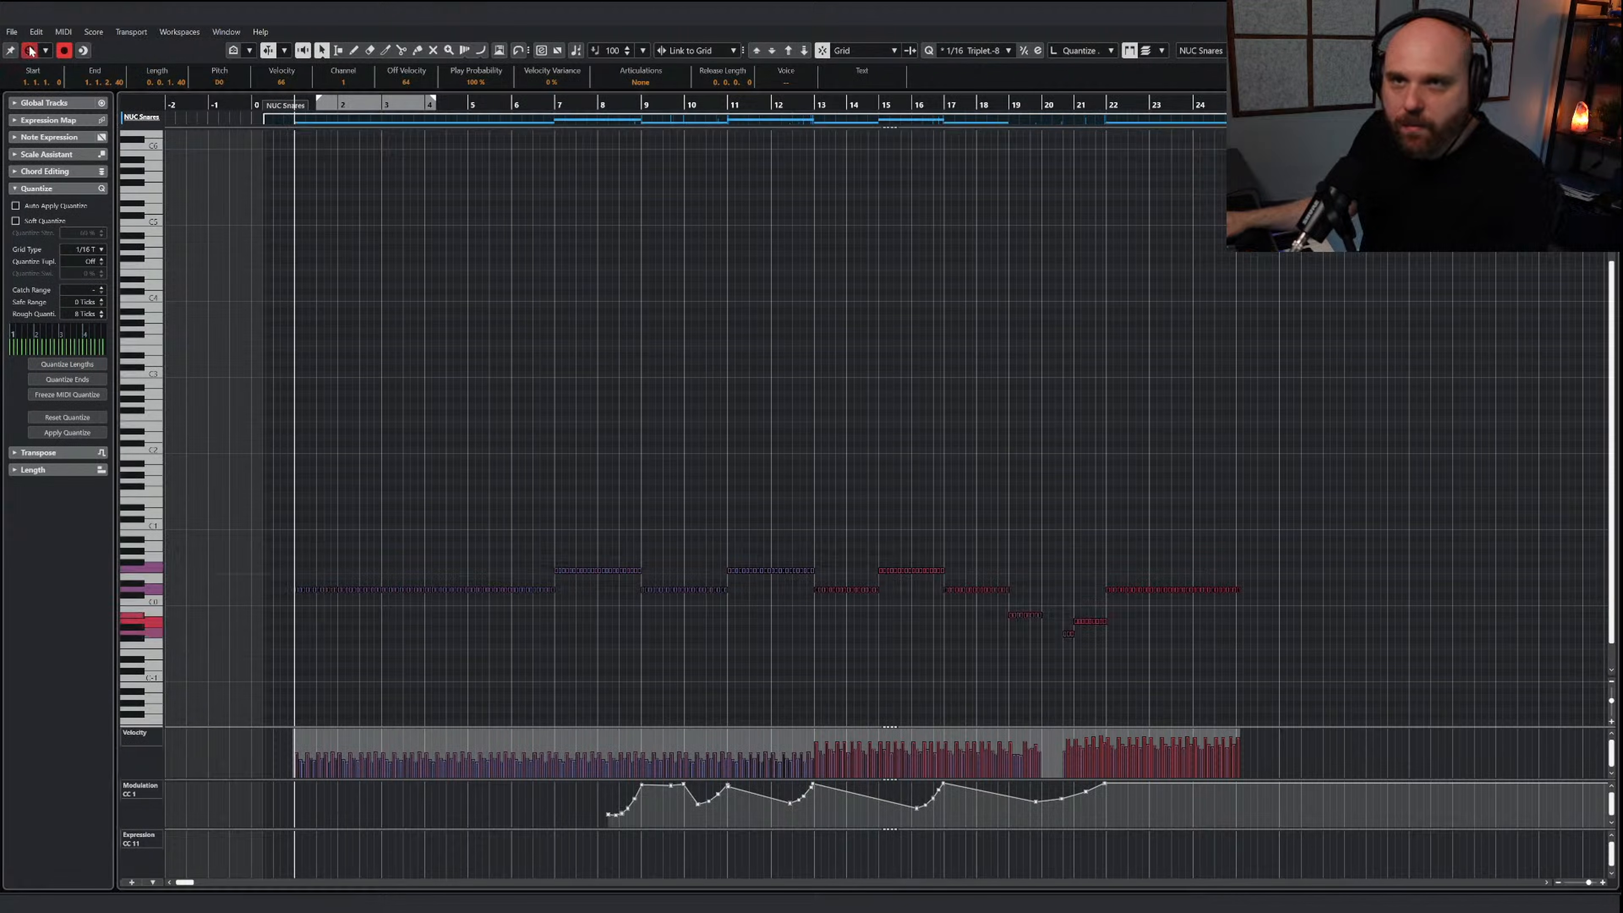
key(space)
key(h)
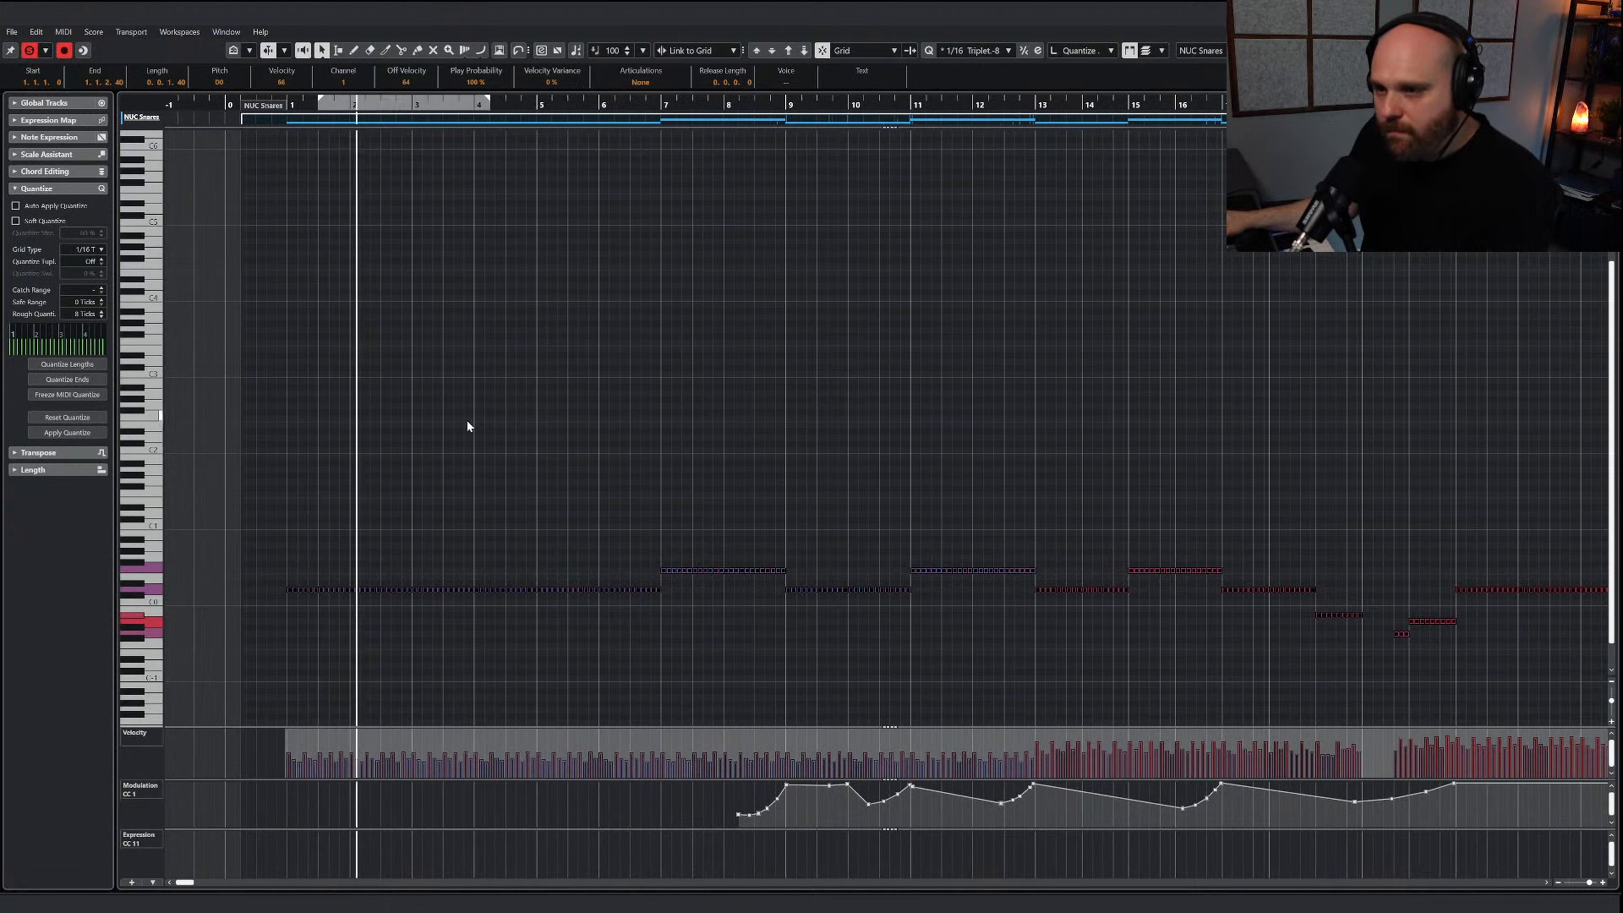
Lower the raised note groups between bars 7 and 17 to D0
click(702, 564)
drag(645, 545, 1223, 576)
key(Down)
key(Down)
key(Down)
key(Down)
key(Down)
key(Down)
key(Down)
key(Down)
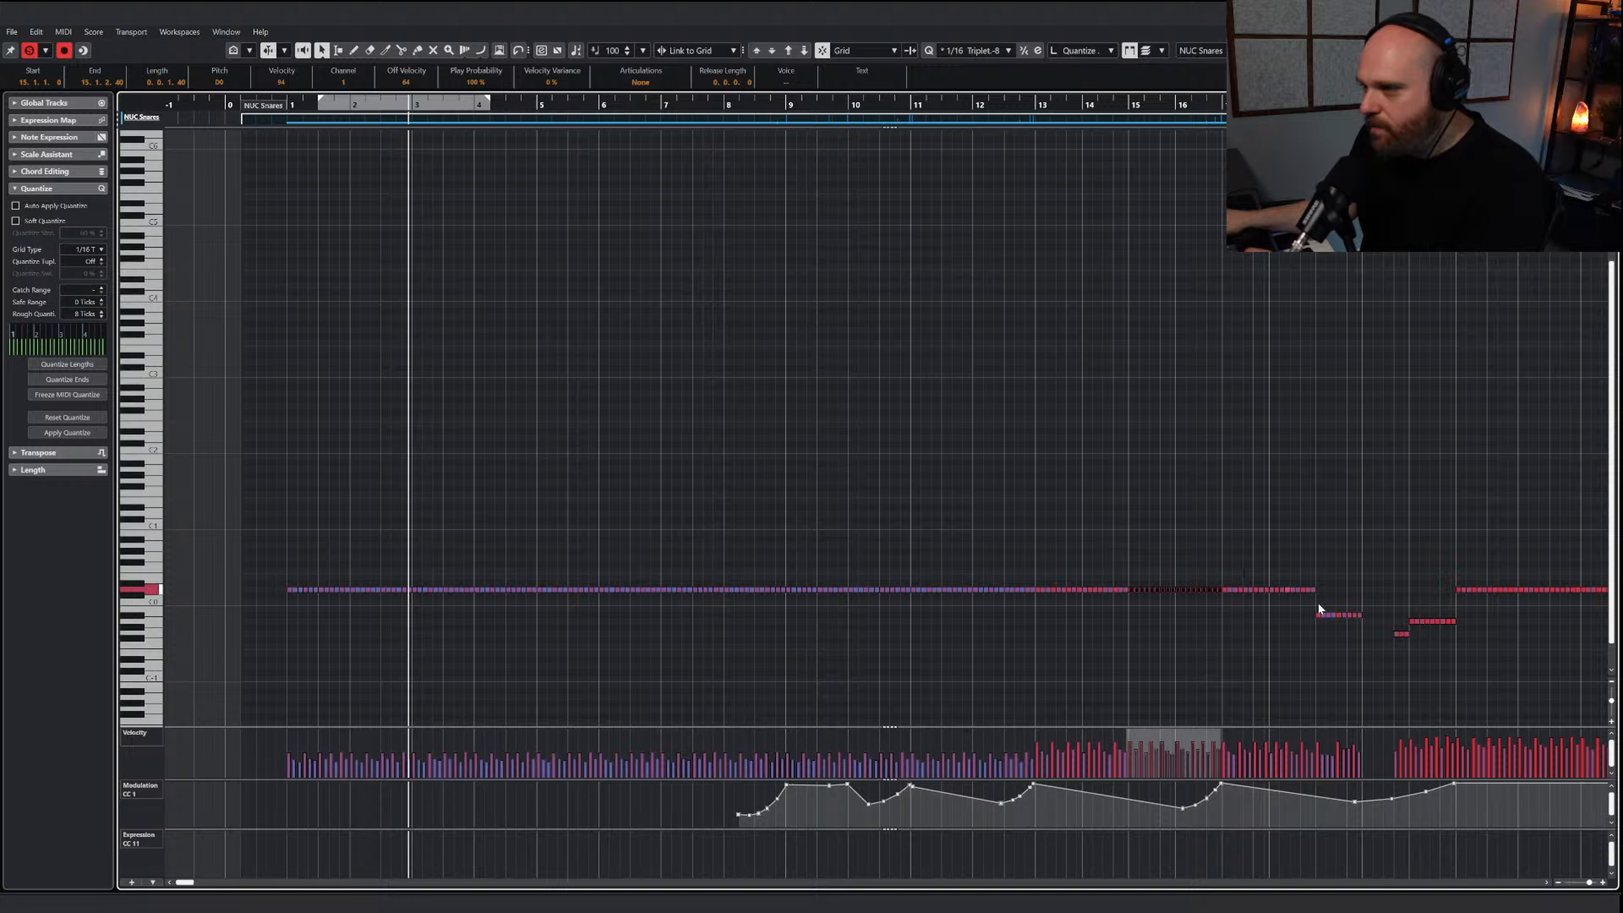
Raise the lower note groups around bars 19 to 22 to D0 so the rhythm stays on one pitch
click(1374, 627)
key(Up)
key(Up)
key(Up)
key(Up)
drag(1373, 620, 1454, 641)
key(Up)
key(Up)
drag(1390, 597, 1406, 614)
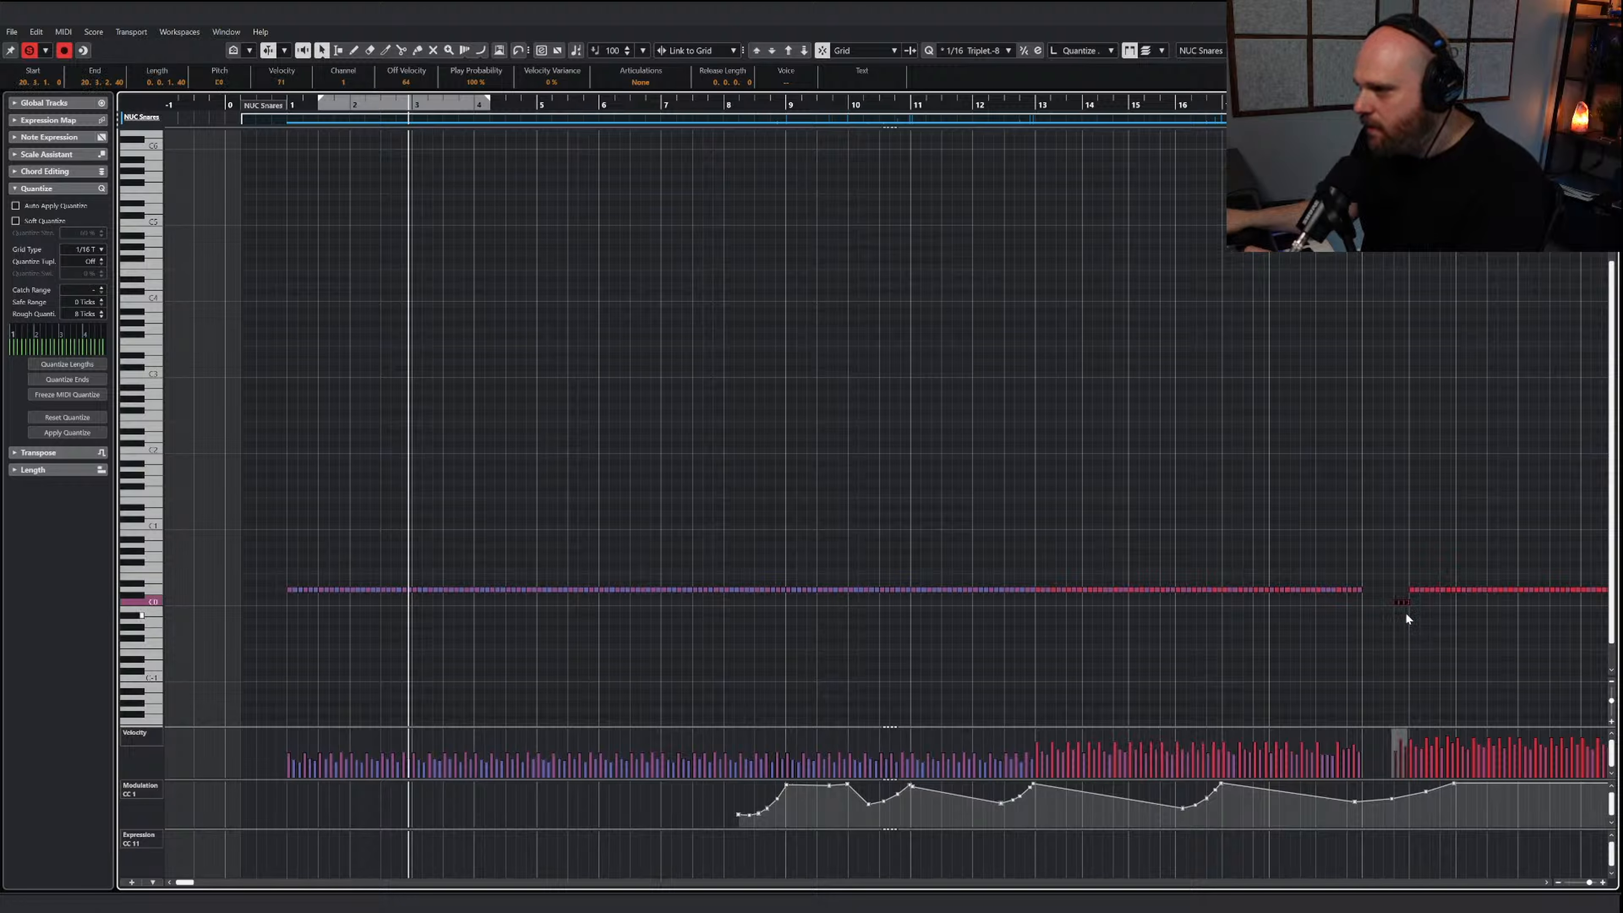
key(Up)
key(Up)
scroll(1290, 601, right, 4)
scroll(1211, 591, down, 3)
click(1016, 602)
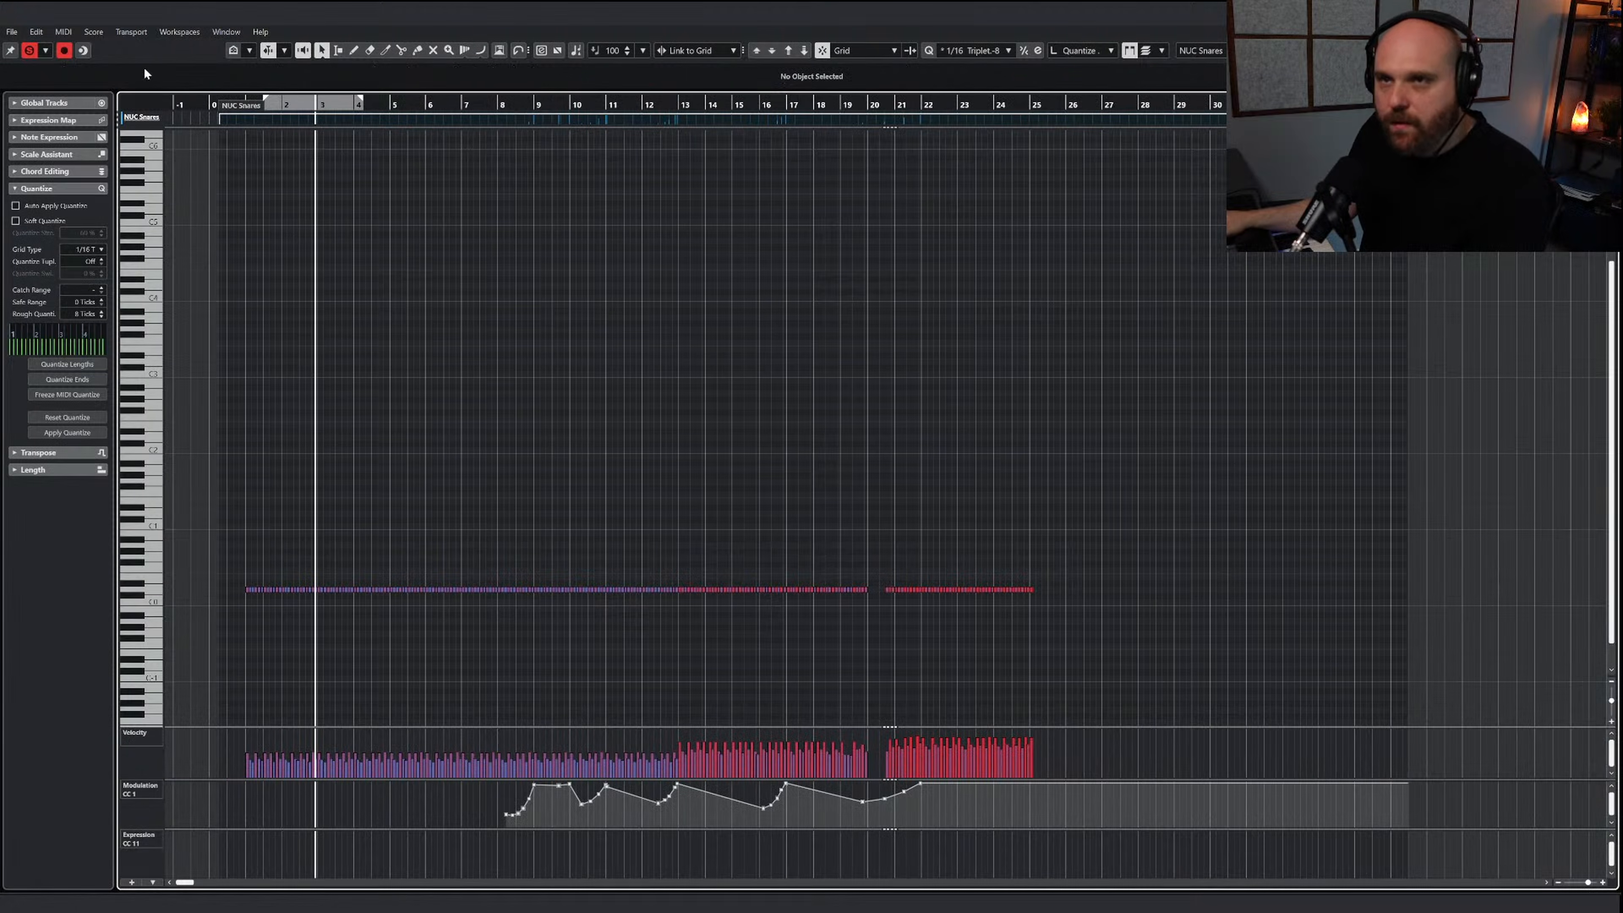
Play the full arrangement from the start without solo and lower the NUC Snares volume to about -7.5 dB
drag(288, 106, 232, 110)
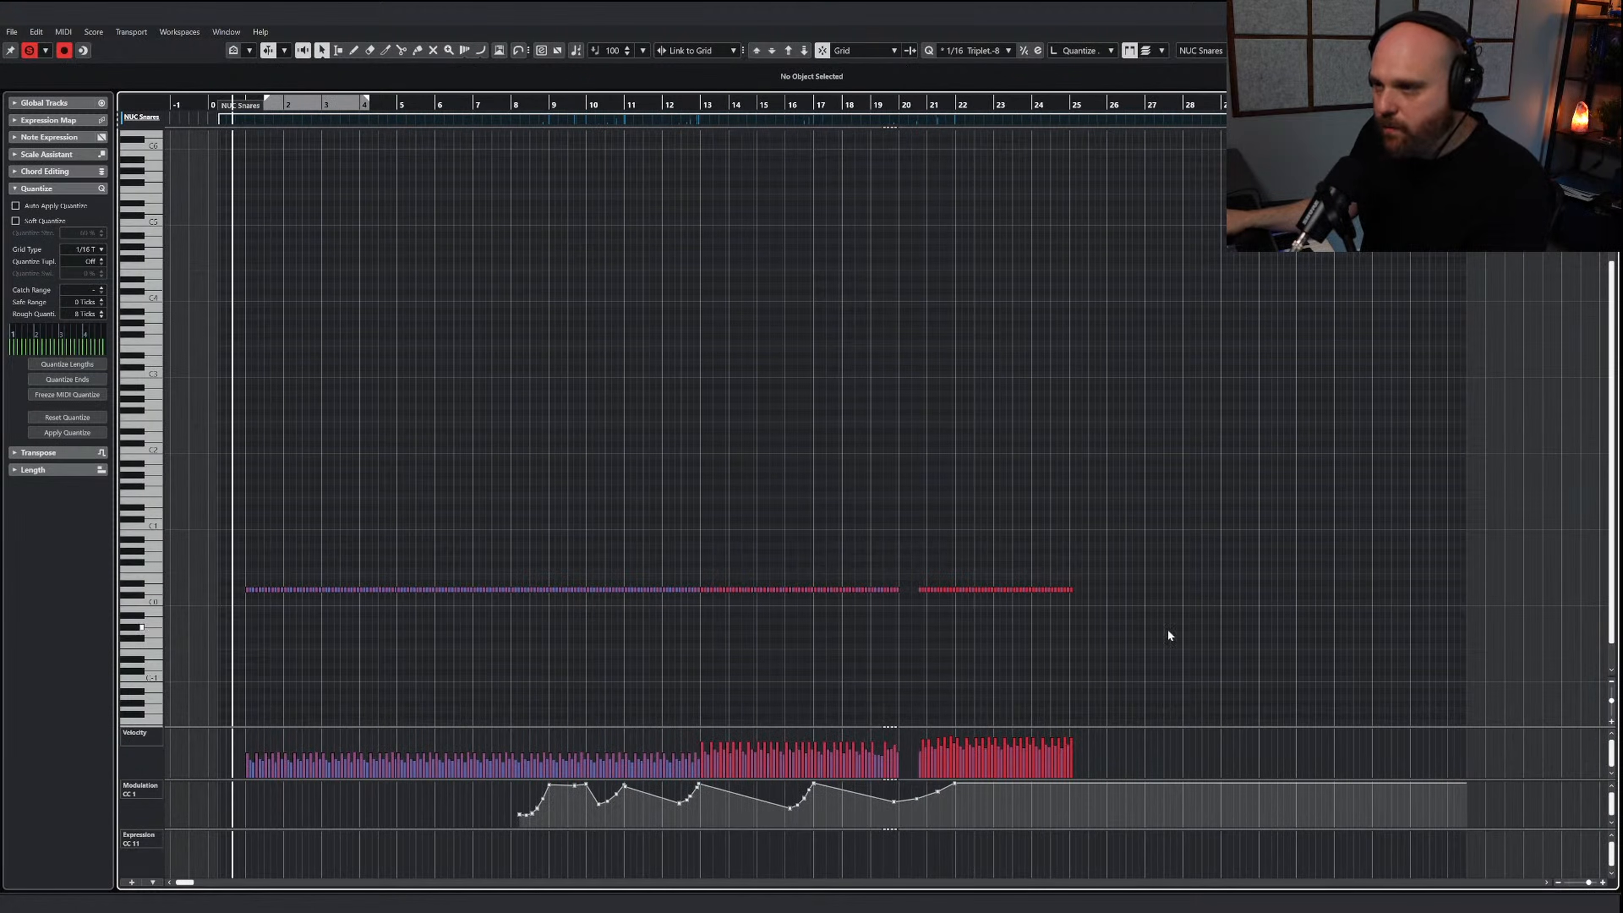
drag(1168, 635, 249, 461)
click(30, 50)
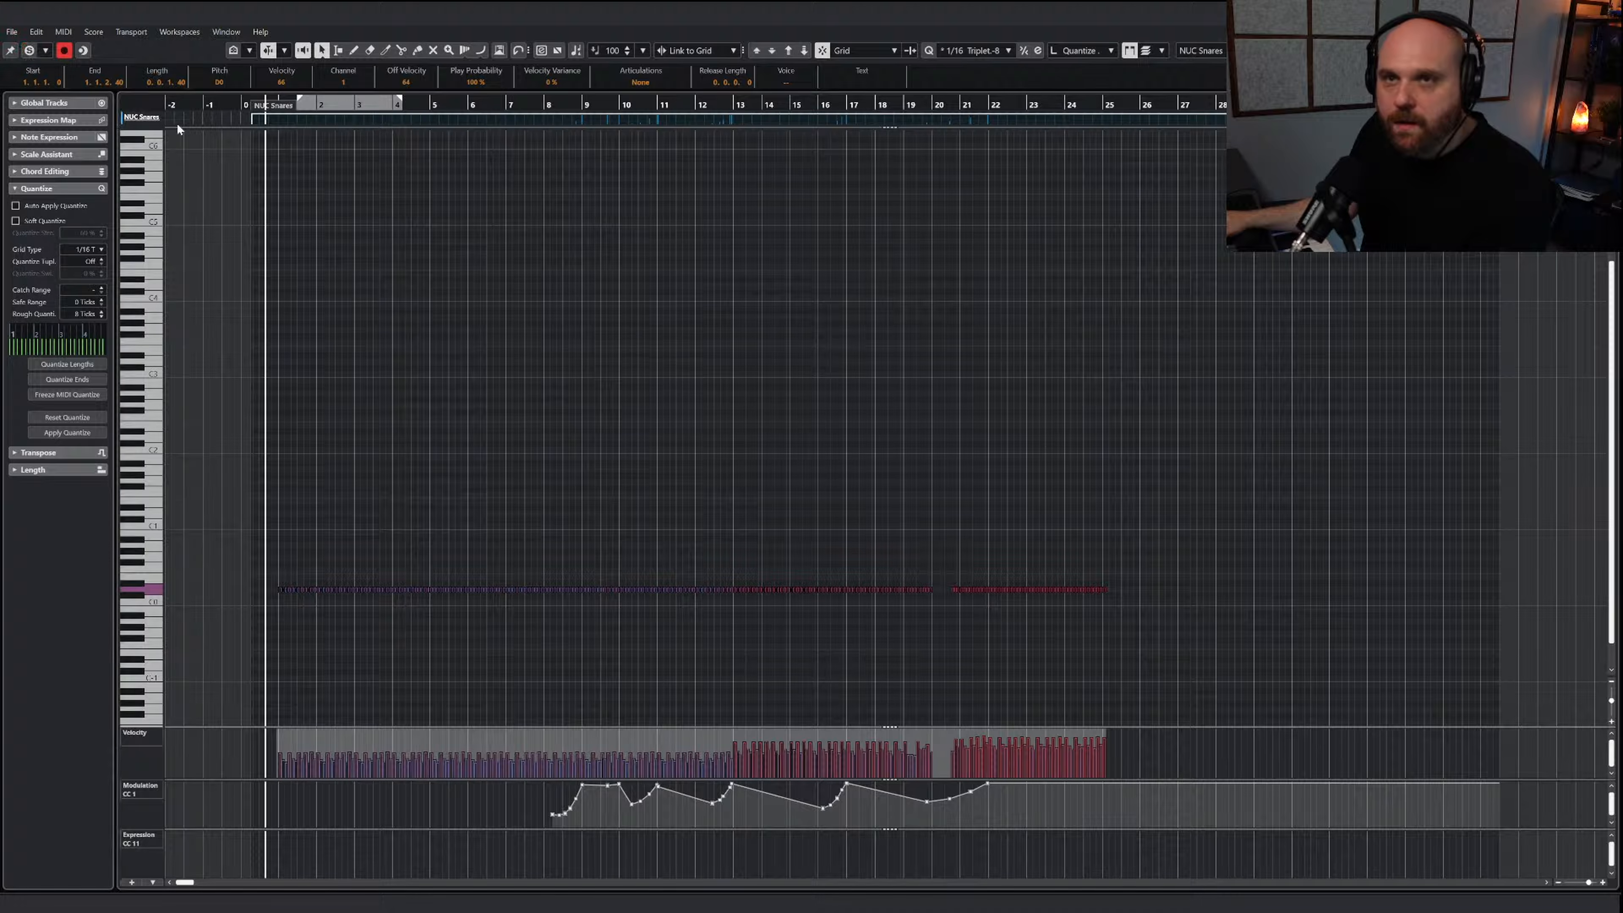
key(space)
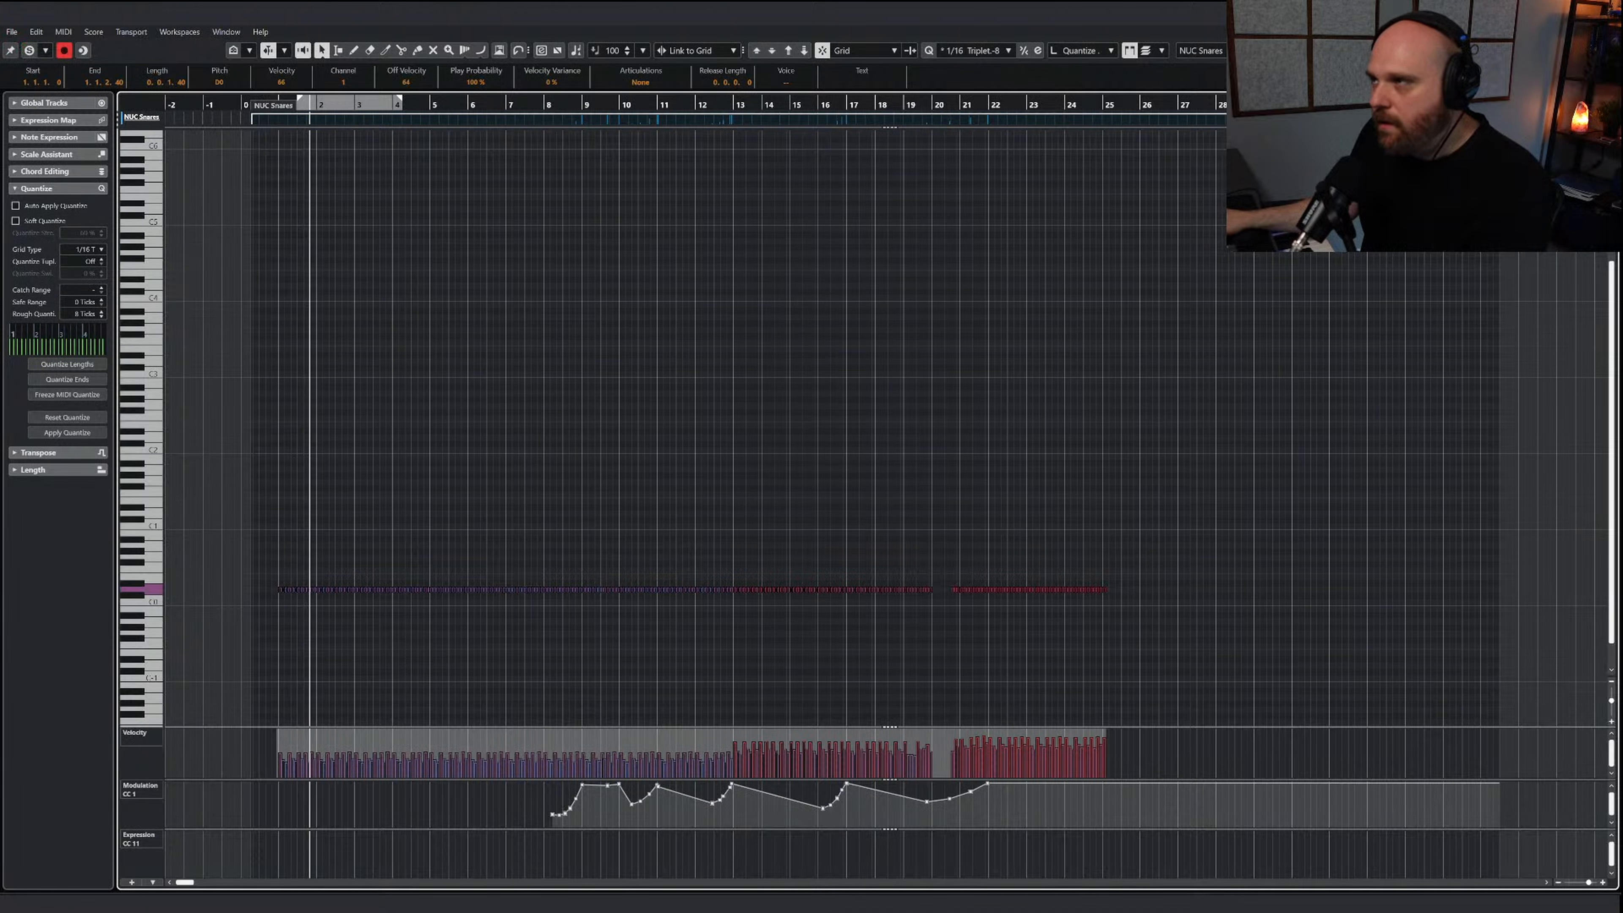
key(Return)
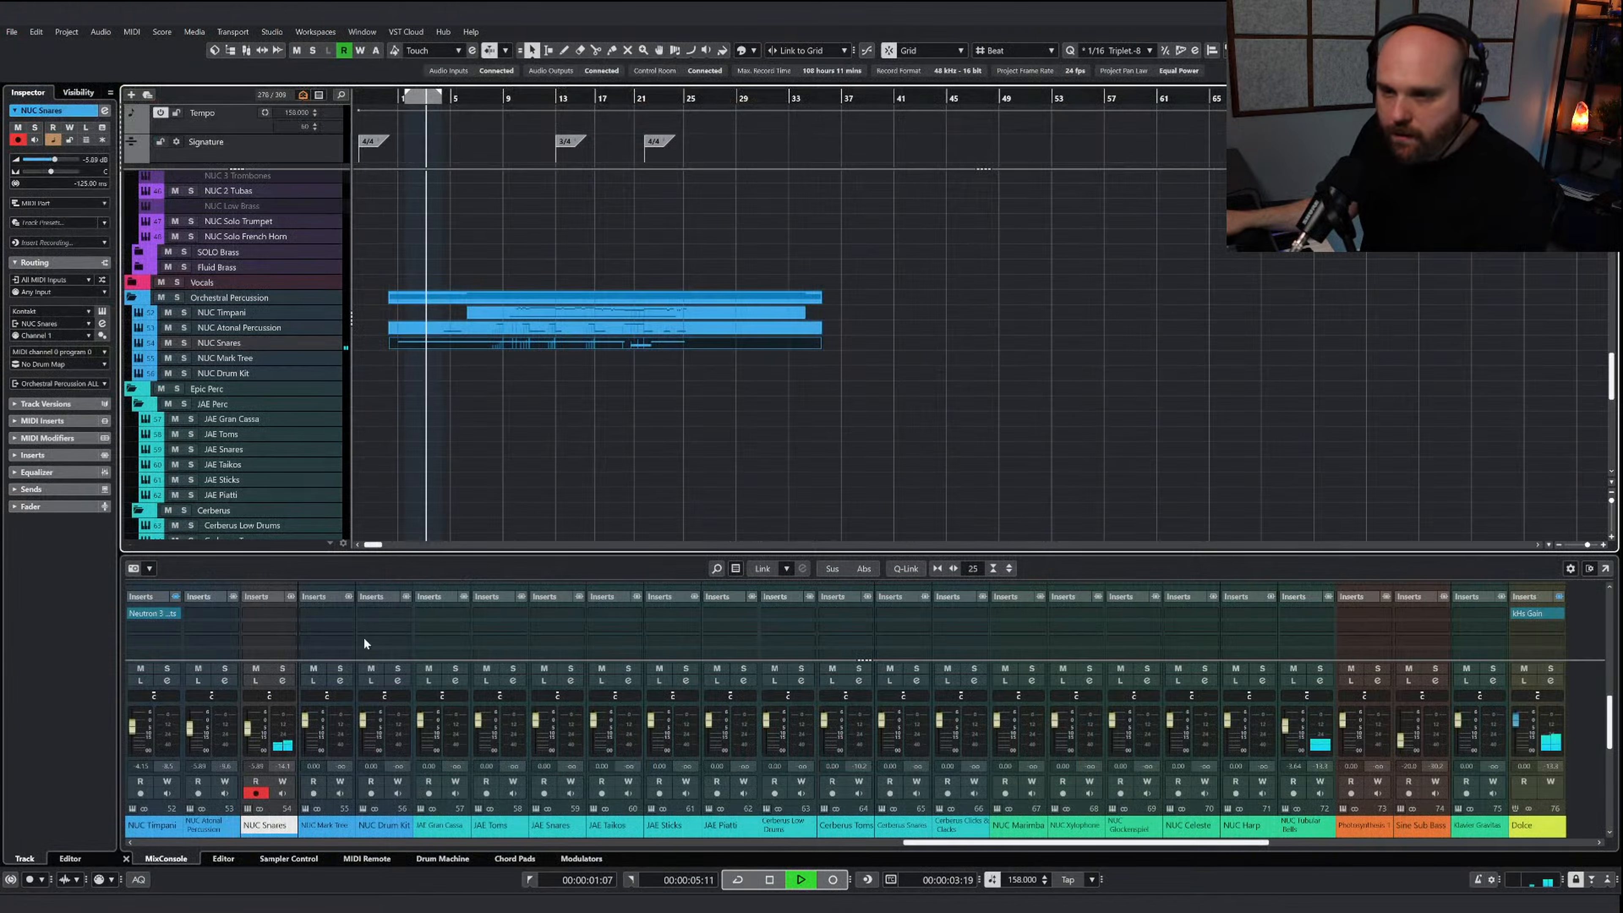
drag(248, 727, 250, 732)
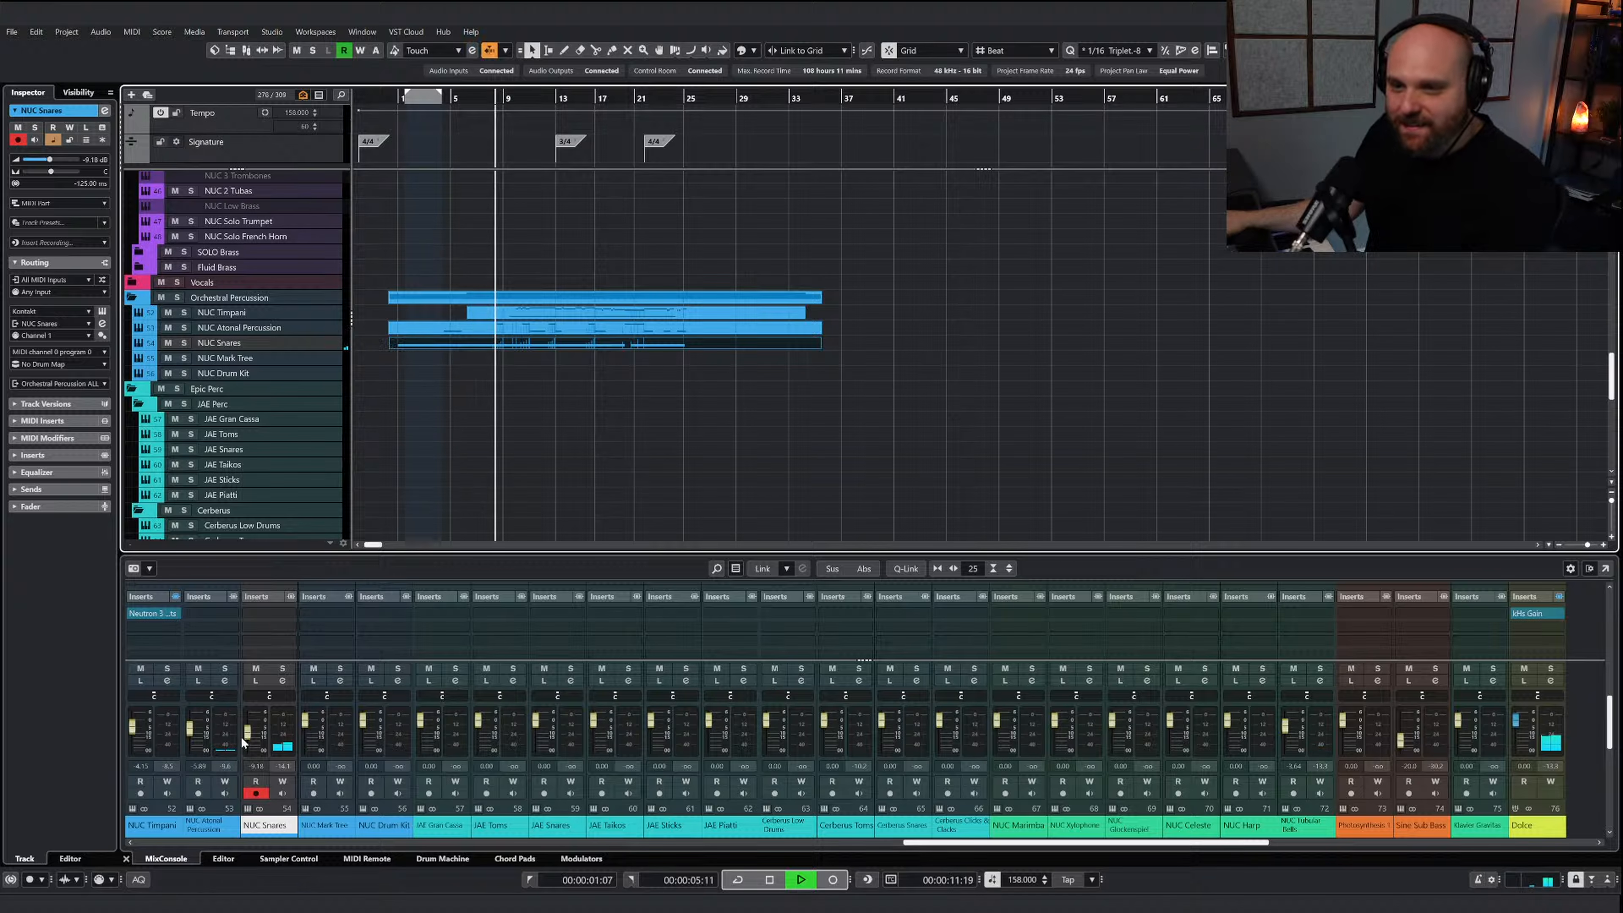
drag(250, 733, 250, 731)
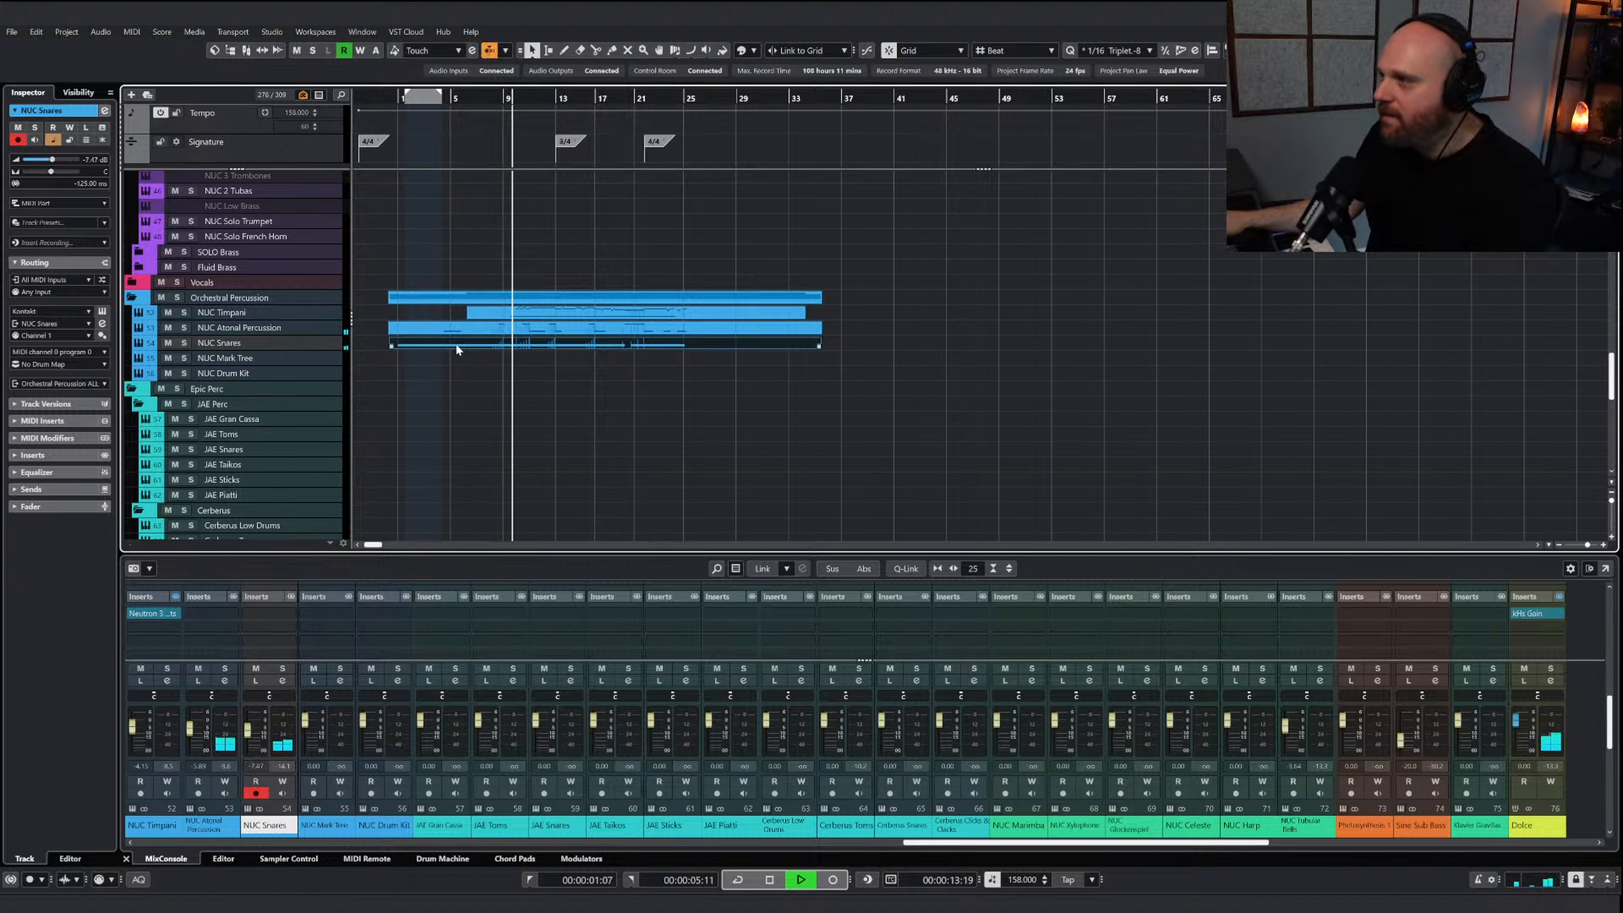
Reopen the NUC Snares part in the key editor, select the hits in bars 1 to 12 and review the playback
key(ctrl+e)
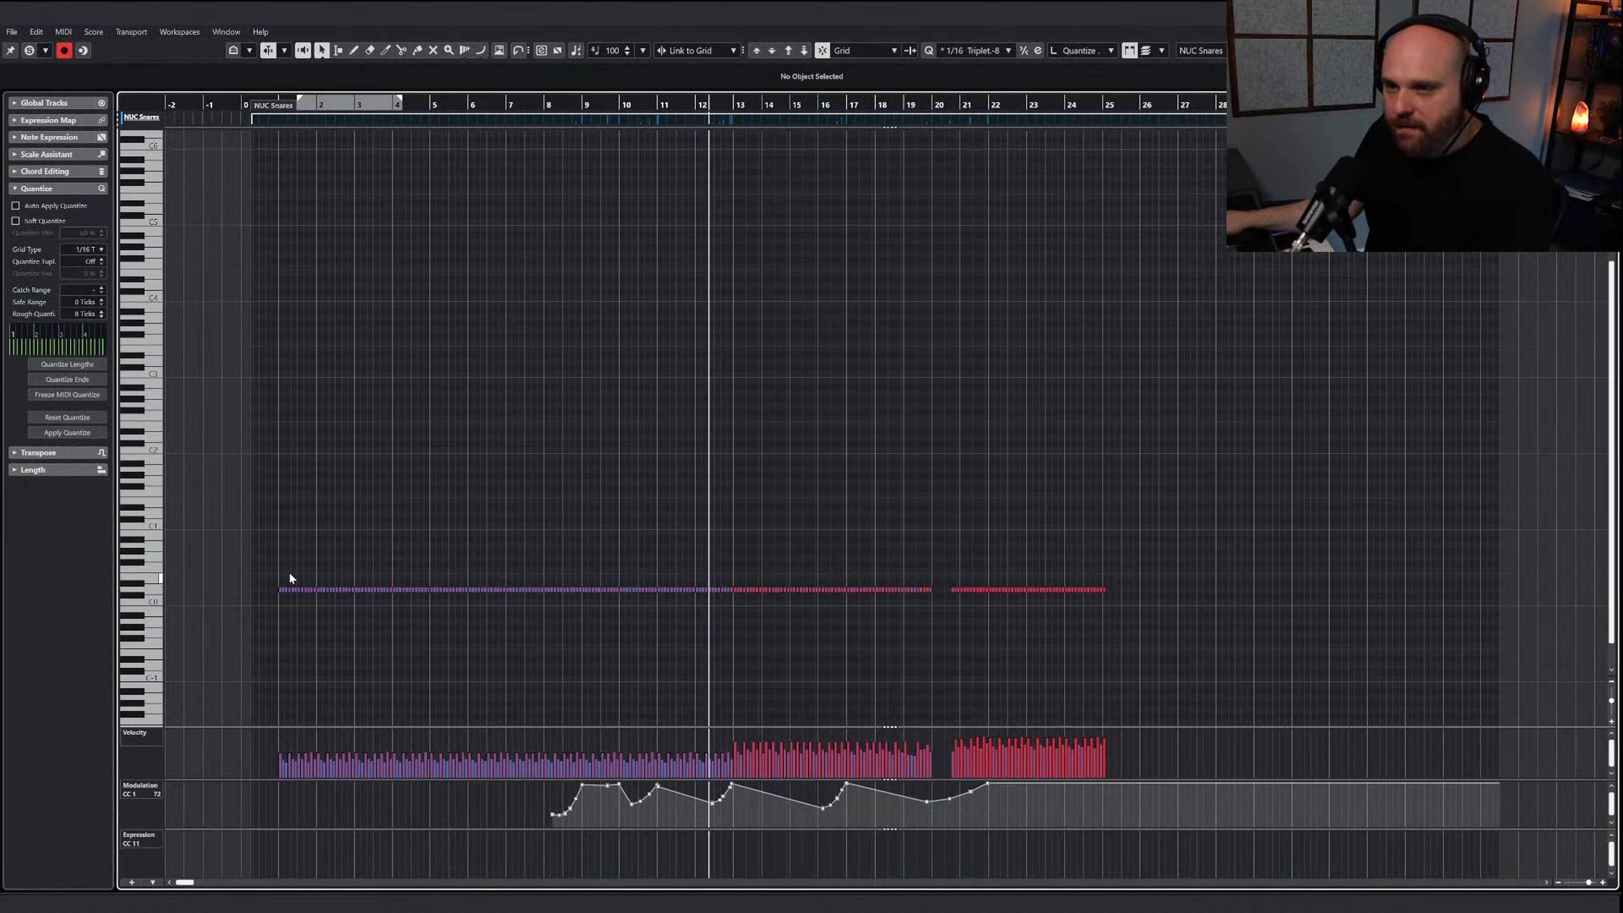
drag(279, 569, 732, 607)
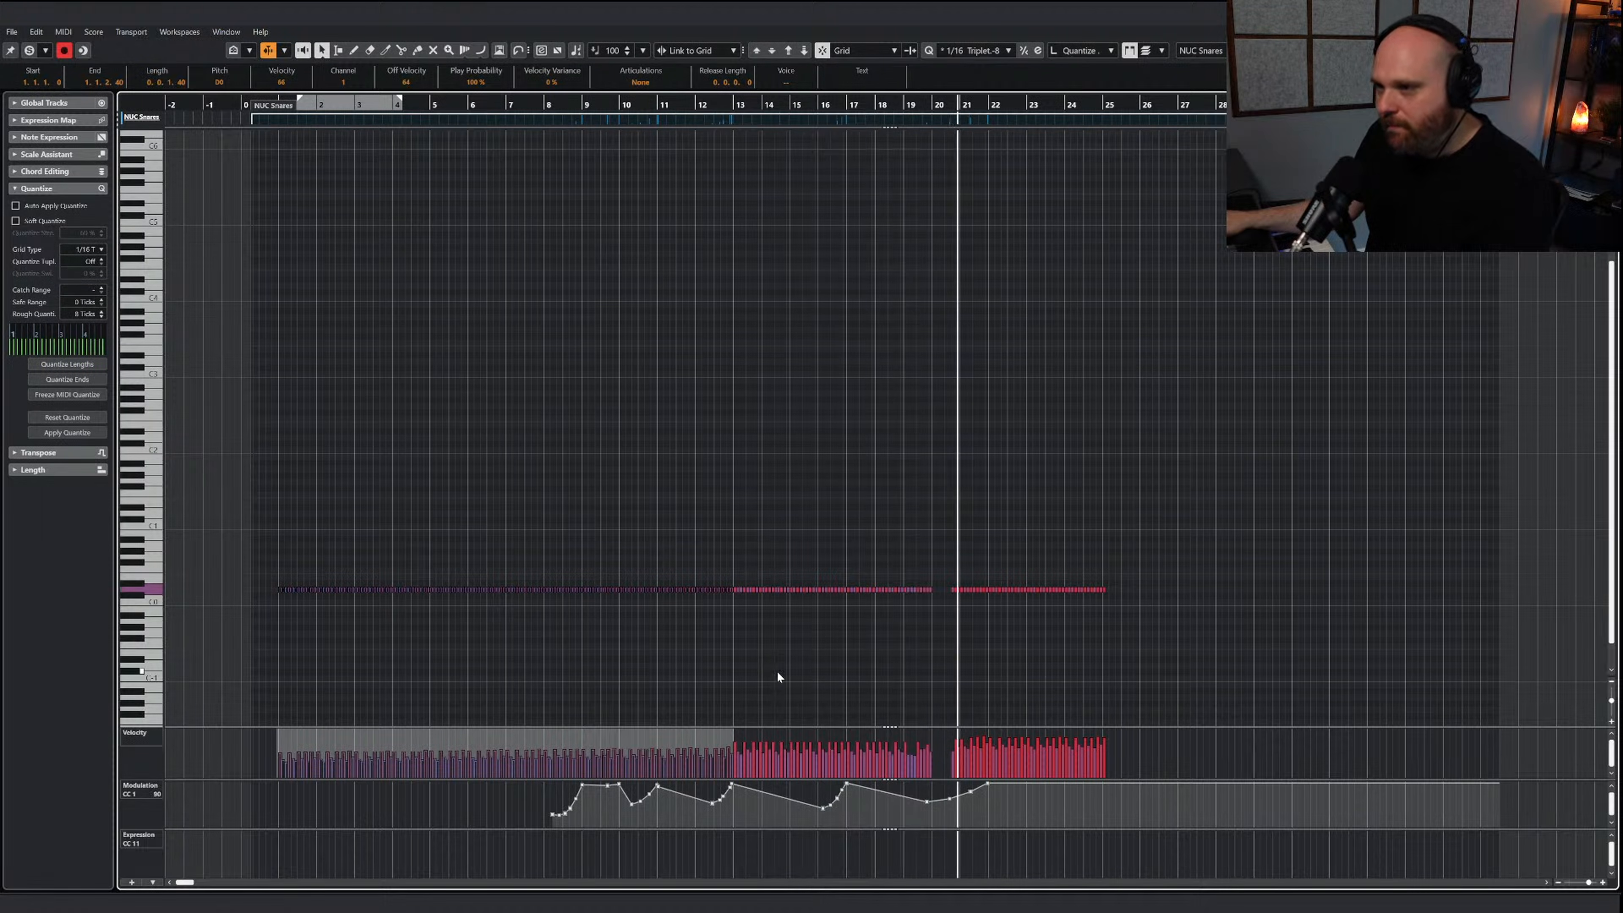
scroll(938, 681, up, 1)
scroll(938, 681, up, 1)
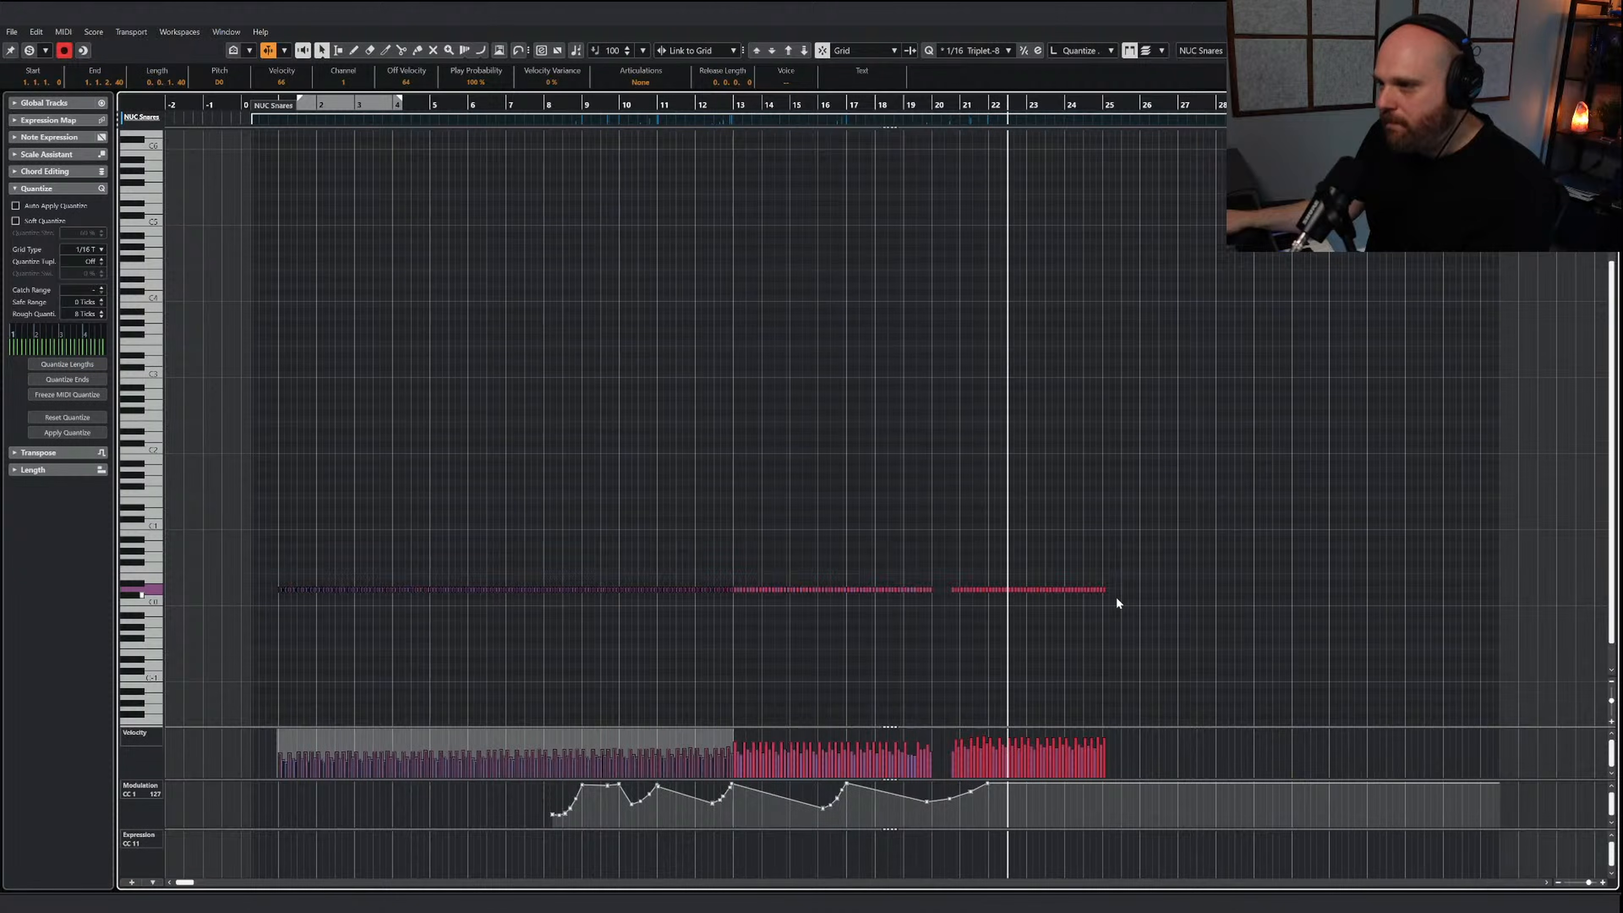
scroll(1149, 618, up, 3)
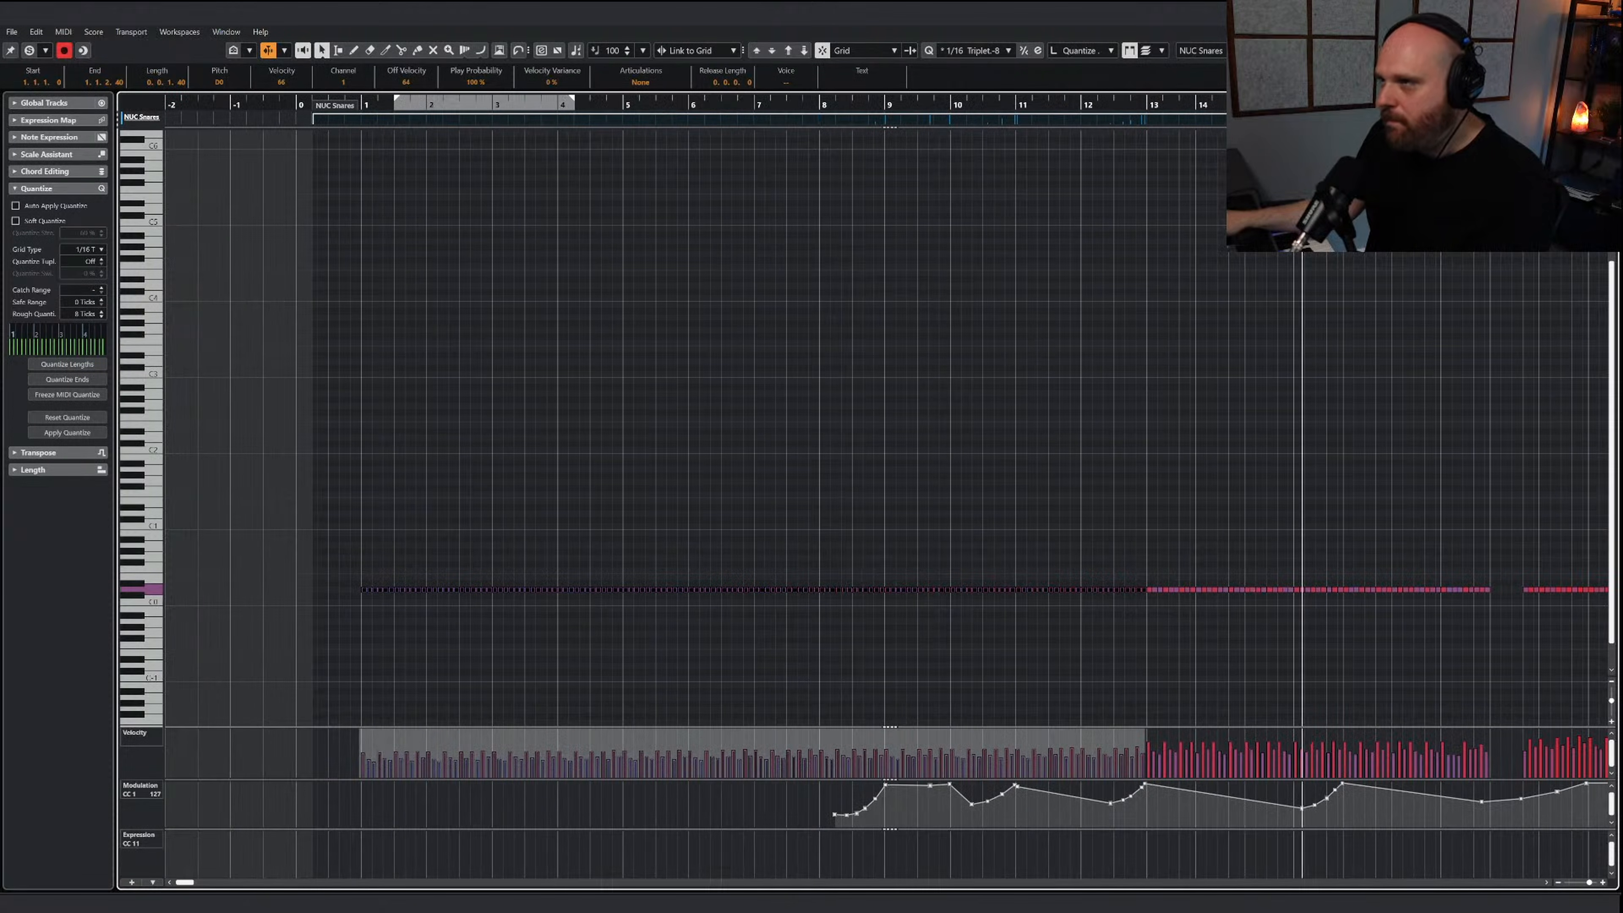
drag(1302, 106, 972, 272)
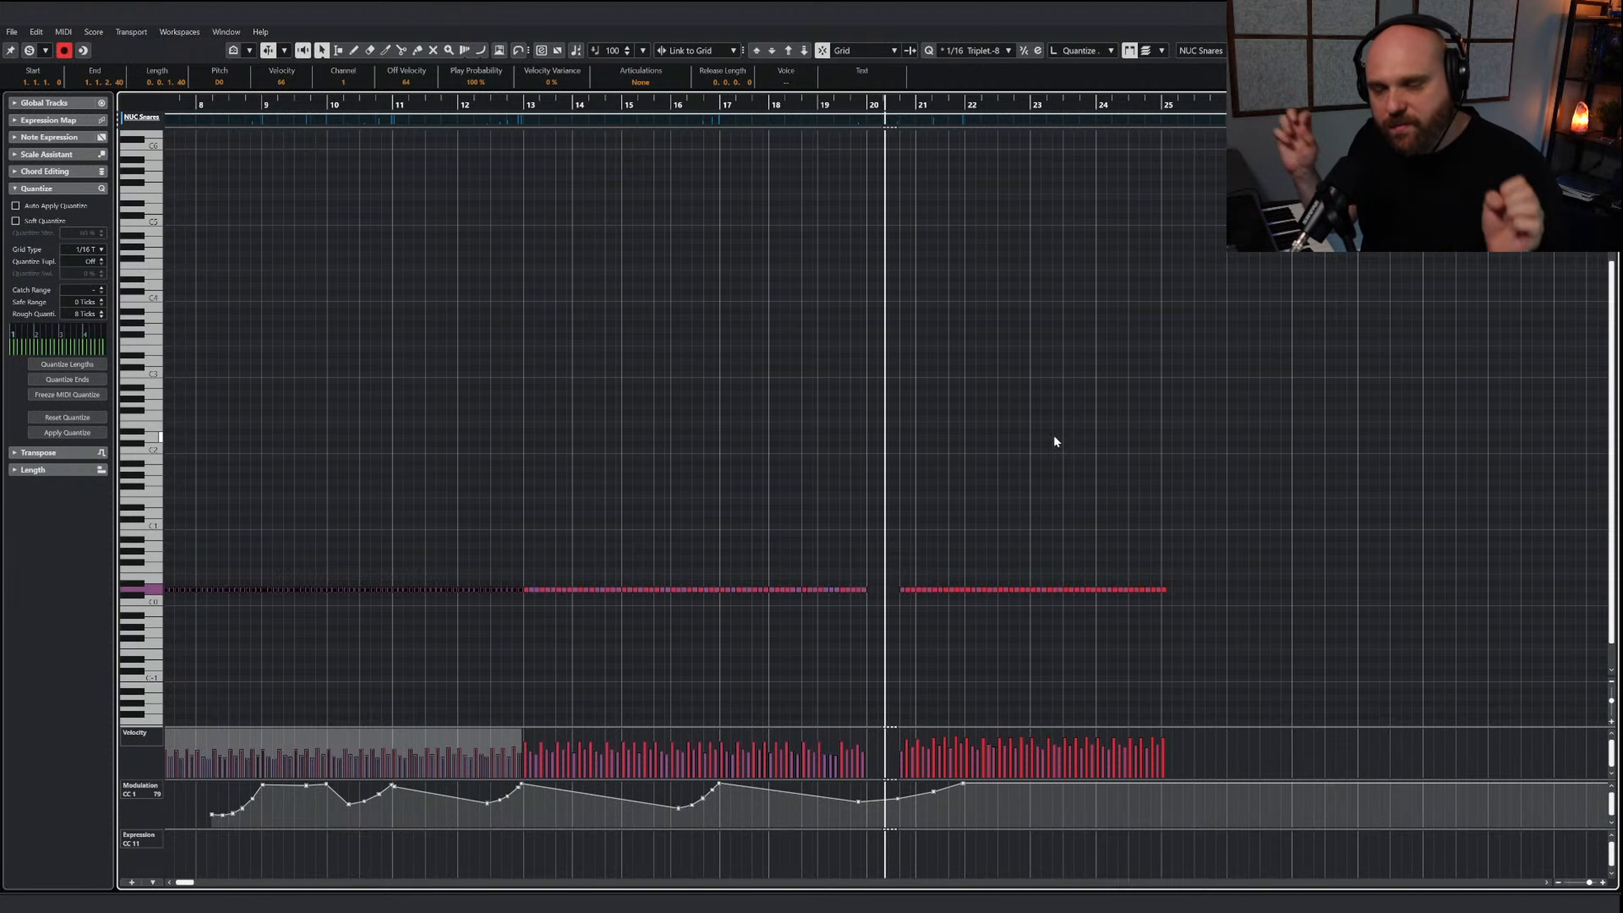
right_click(1020, 441)
key(g)
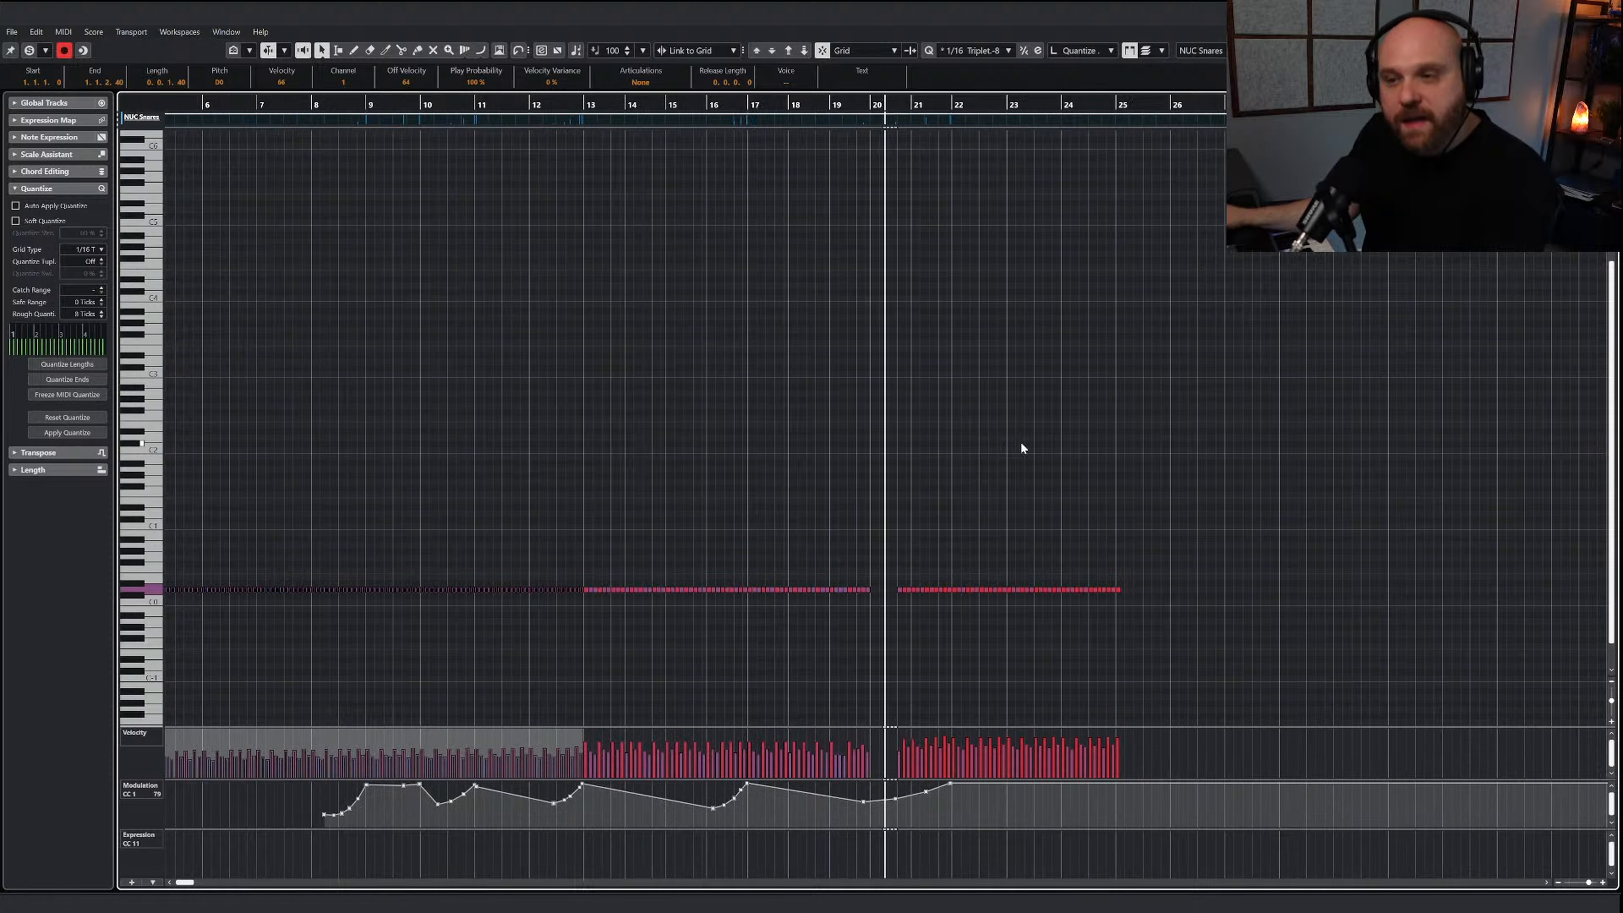
drag(495, 109, 161, 108)
right_click(578, 519)
click(322, 109)
click(301, 108)
key(h)
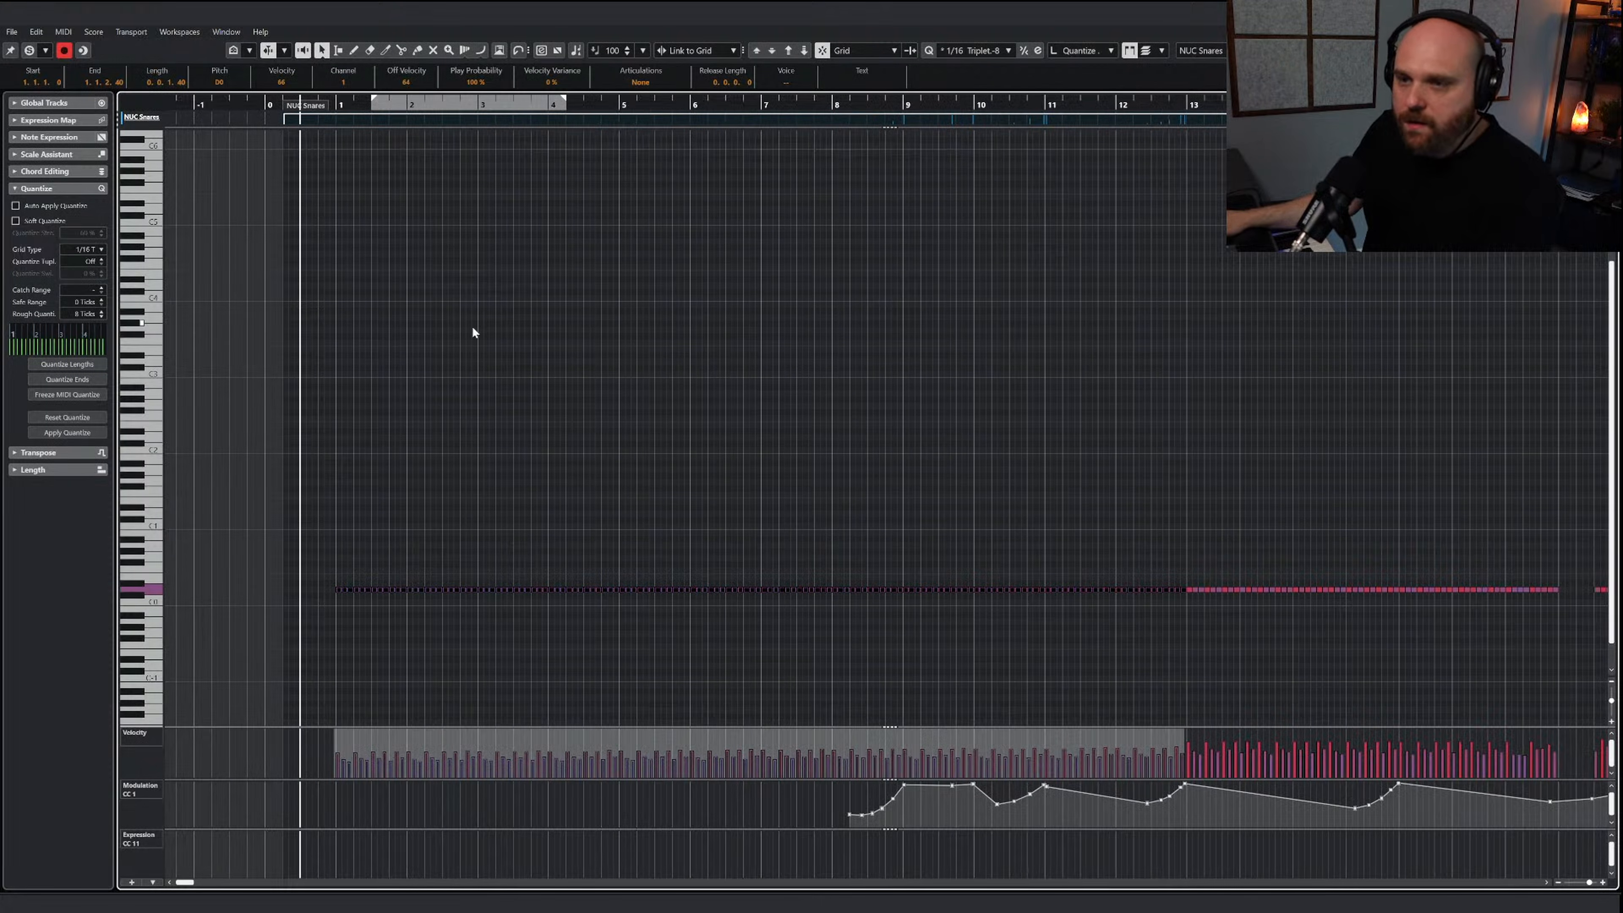
key(h)
key(g)
key(g)
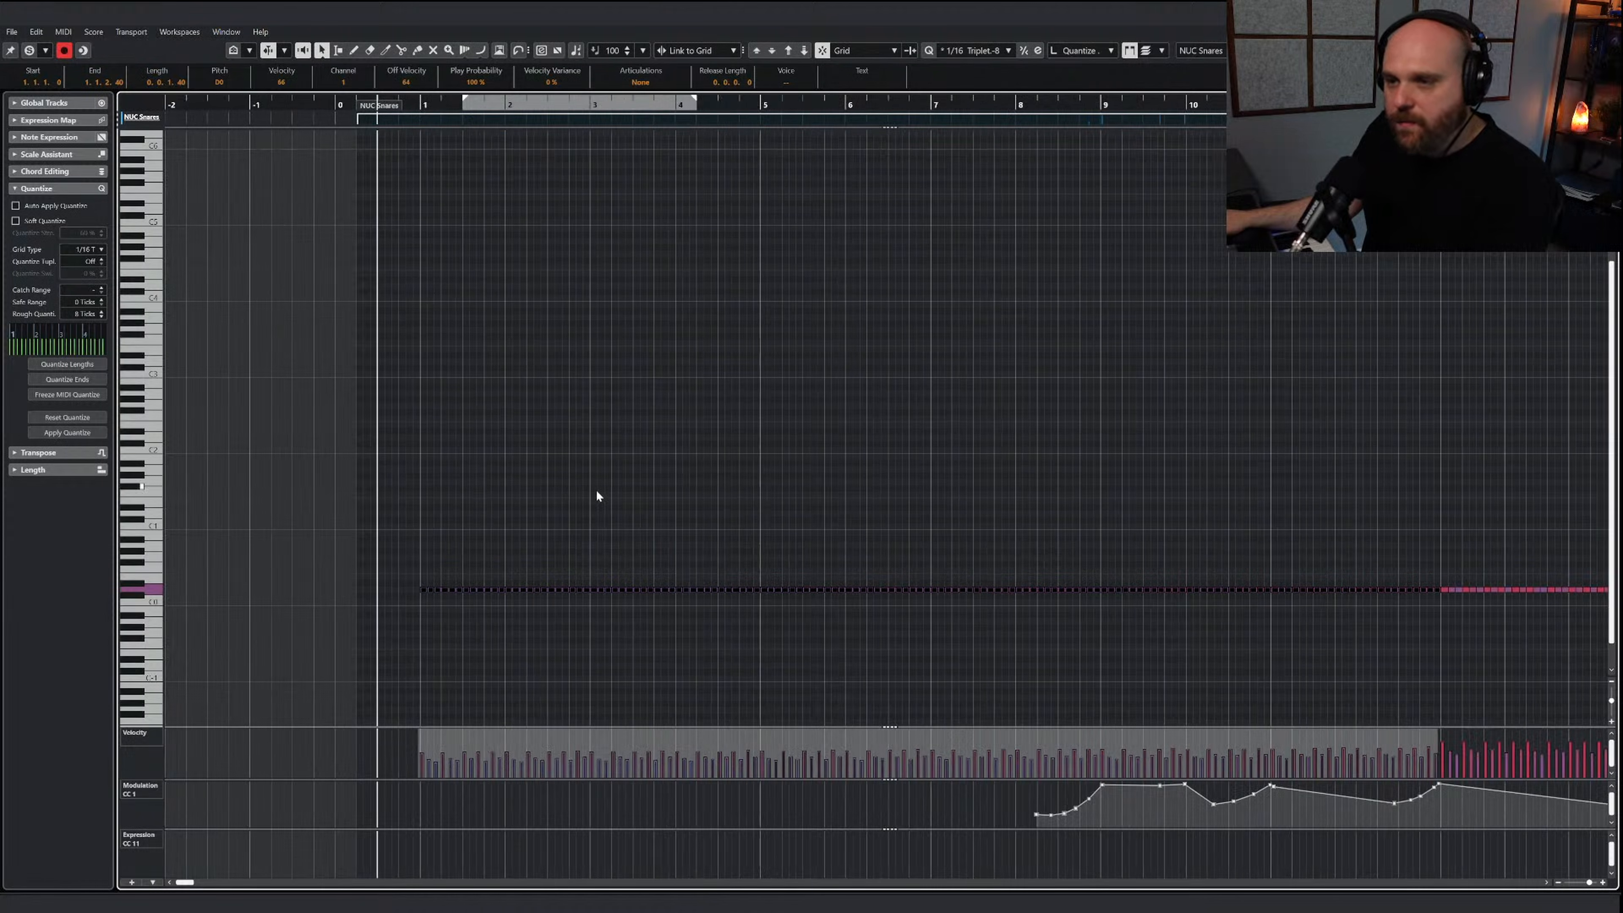
Open the Nucleus instrument again and audition the snare rhythm around bars 19 and 20
key(e)
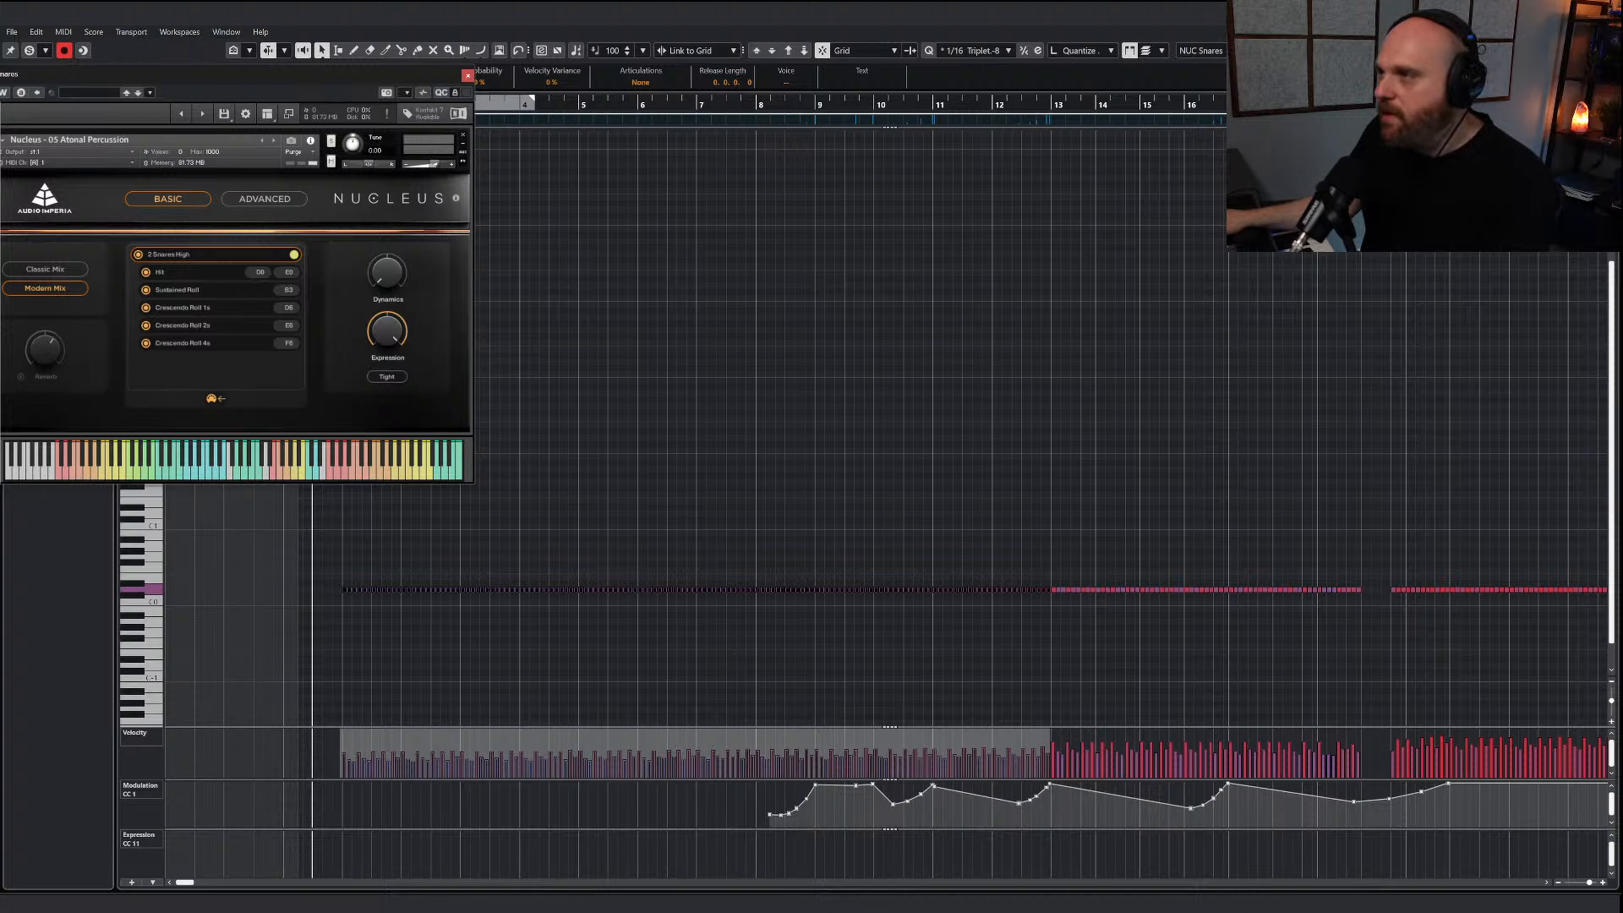
click(1315, 106)
key(space)
key(h)
key(h)
key(h)
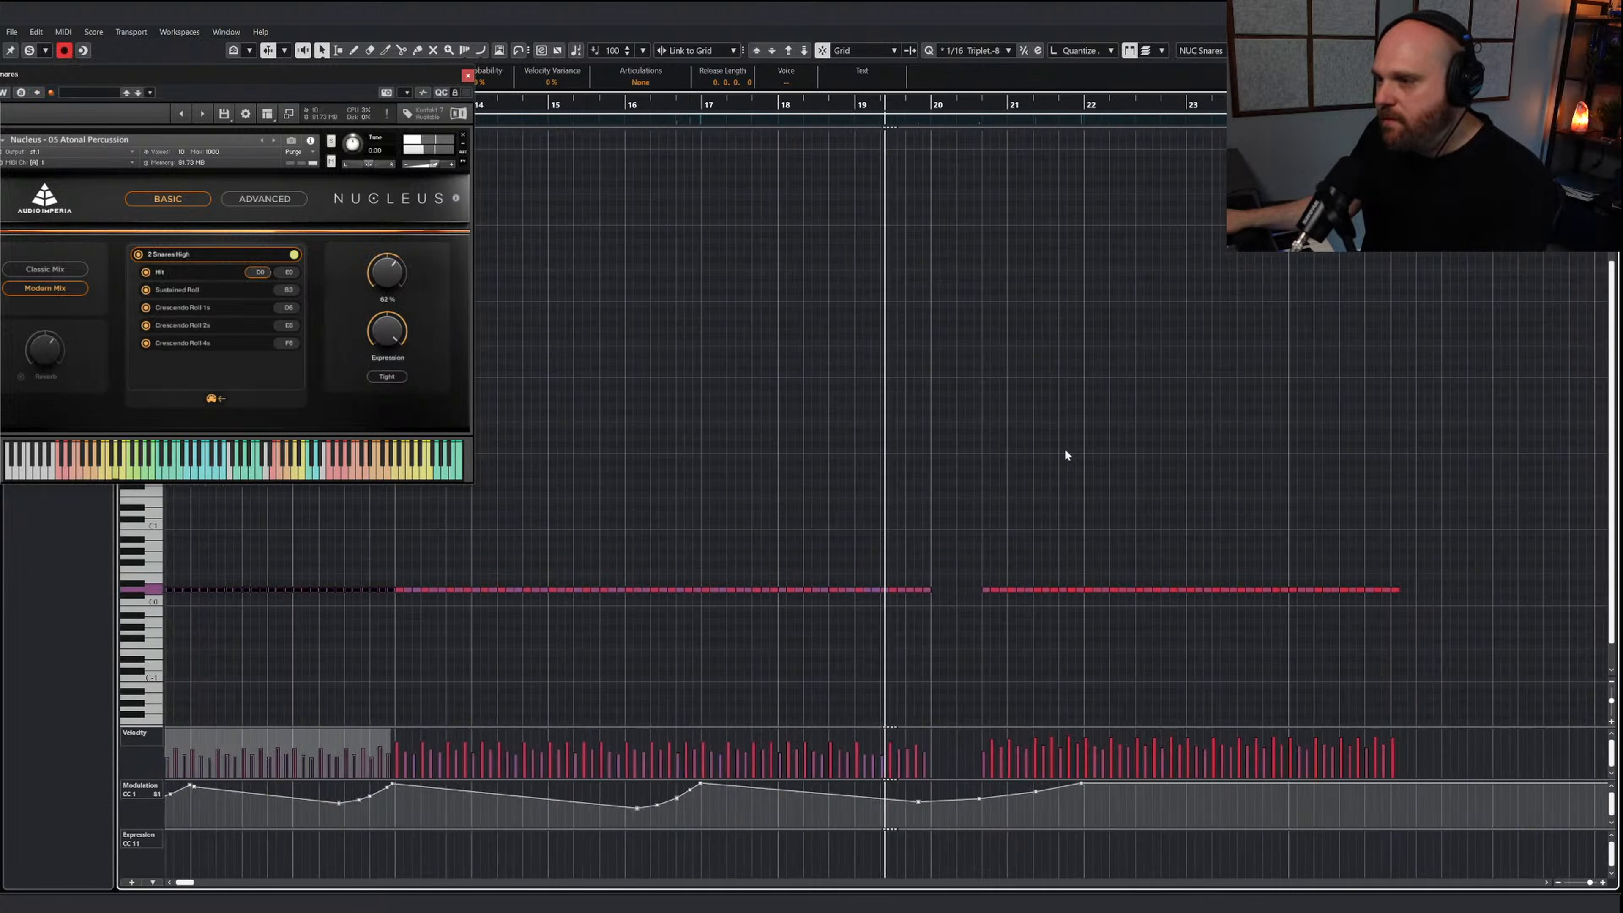
key(h)
key(space)
Delete the snare hits between bar 20 and bar 22
drag(934, 573, 966, 602)
key(space)
drag(844, 573, 963, 606)
key(Delete)
Check the roll articulation keys of the 2 Snares High patch in Nucleus and close the instrument
right_click(829, 583)
click(859, 584)
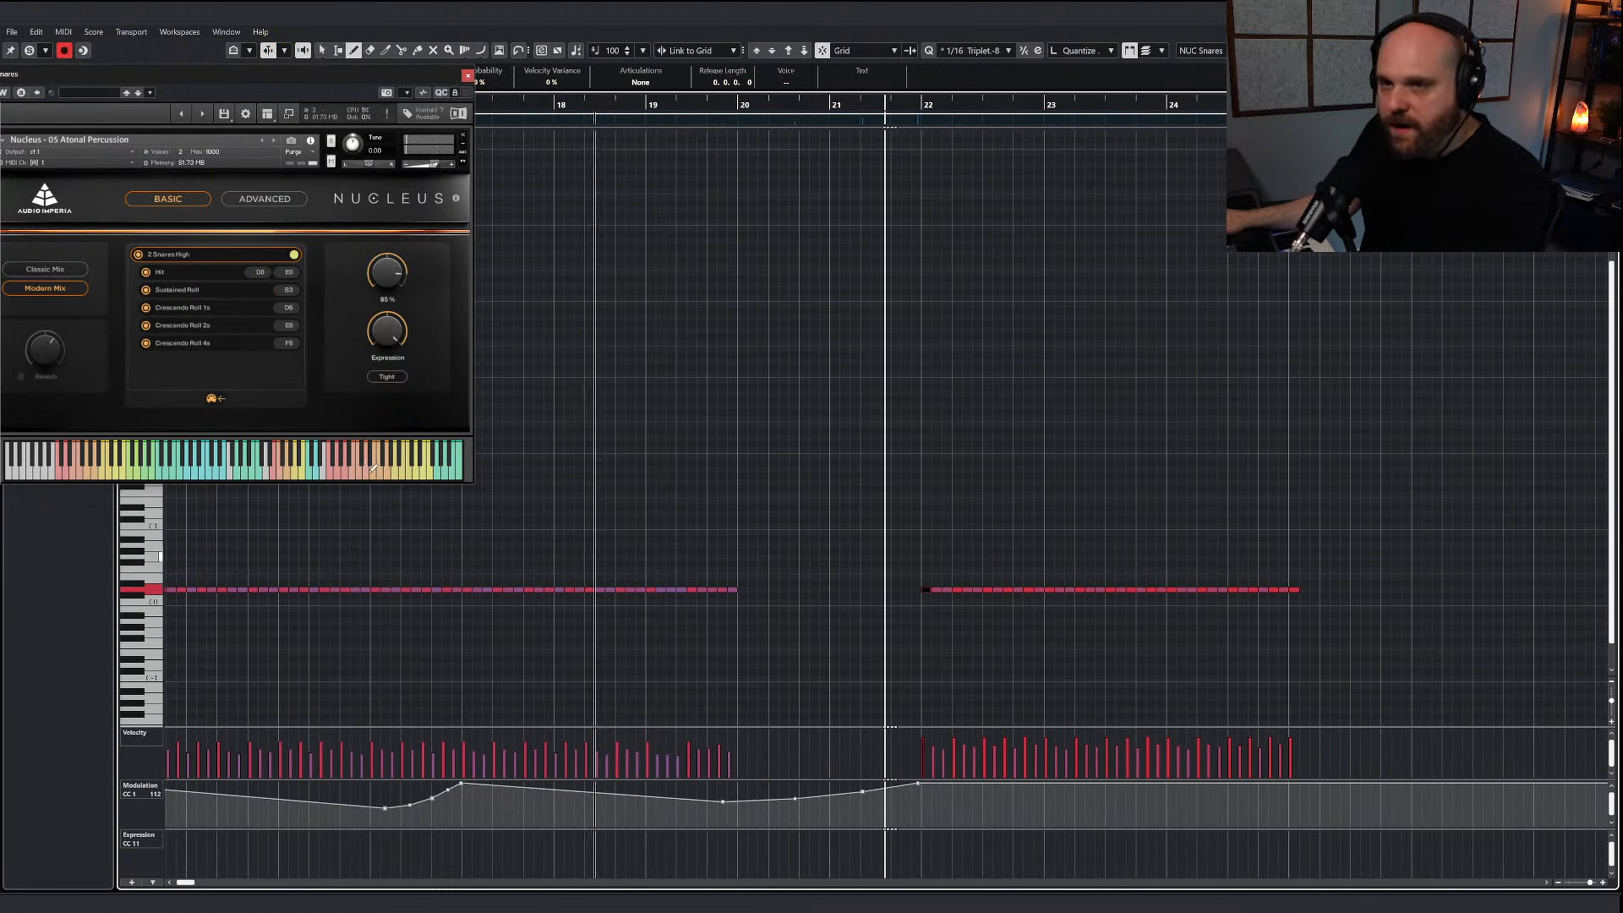
click(411, 398)
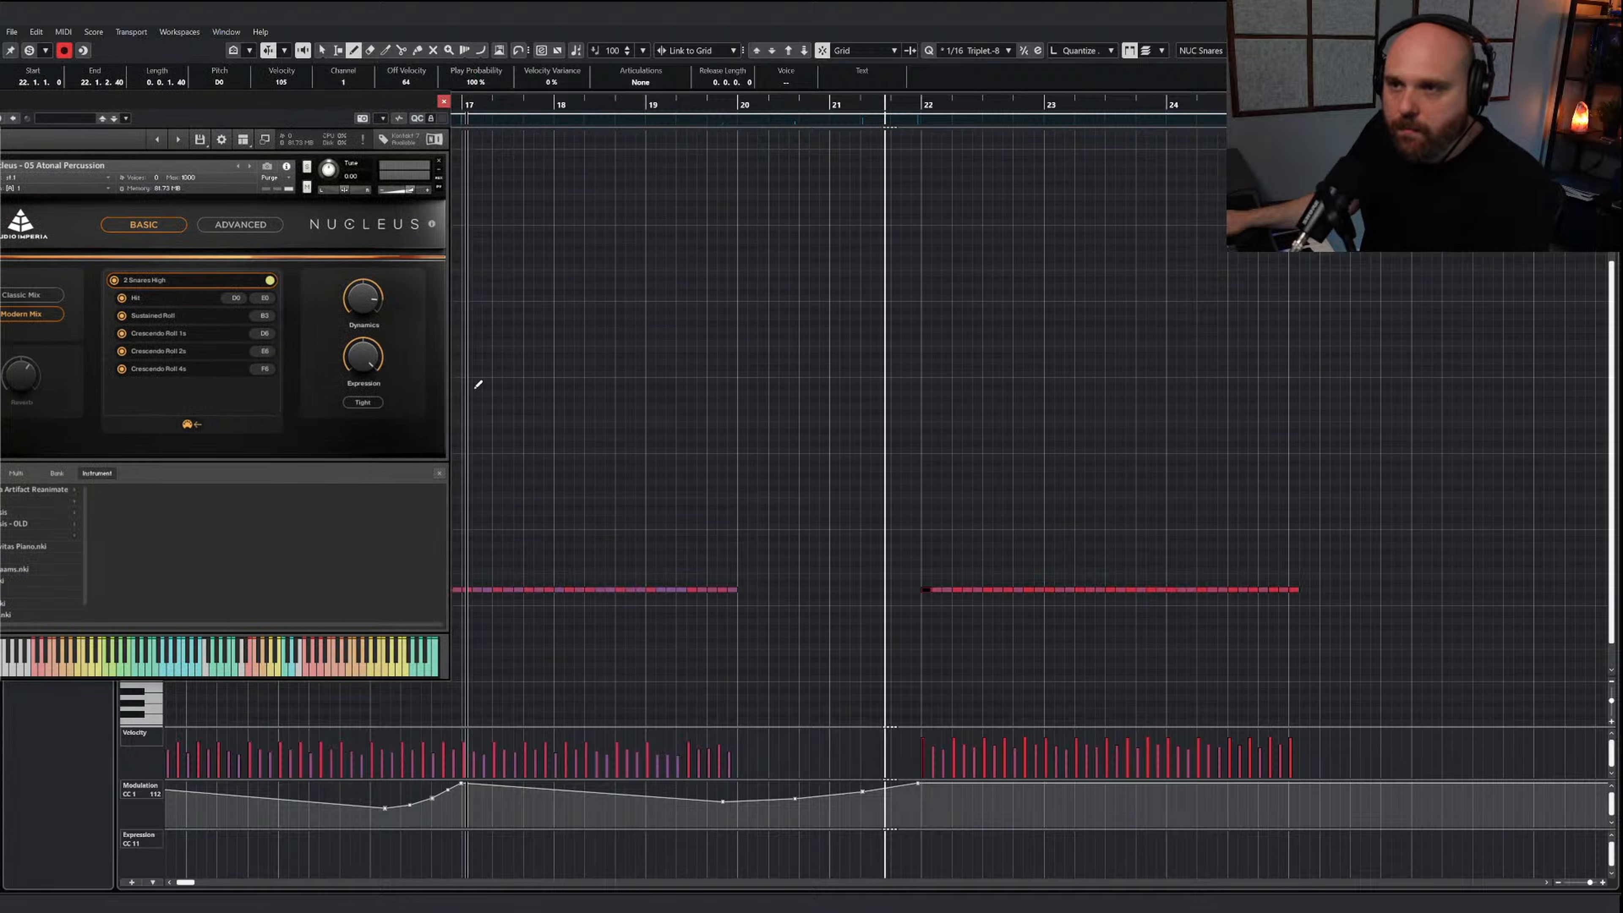
click(439, 473)
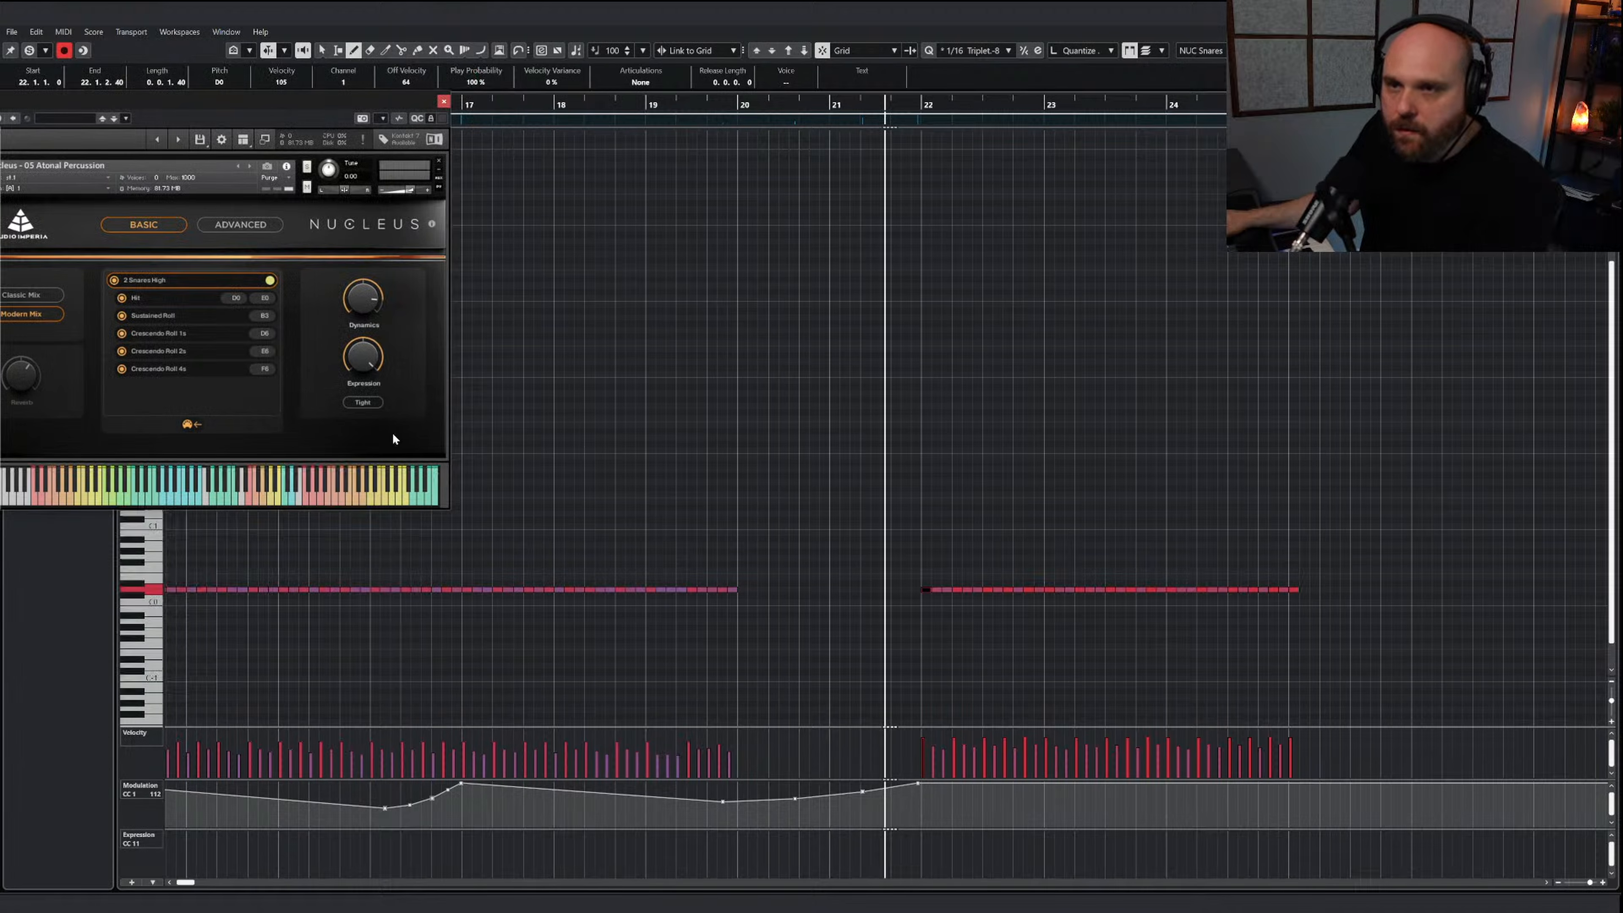
right_click(644, 402)
click(643, 403)
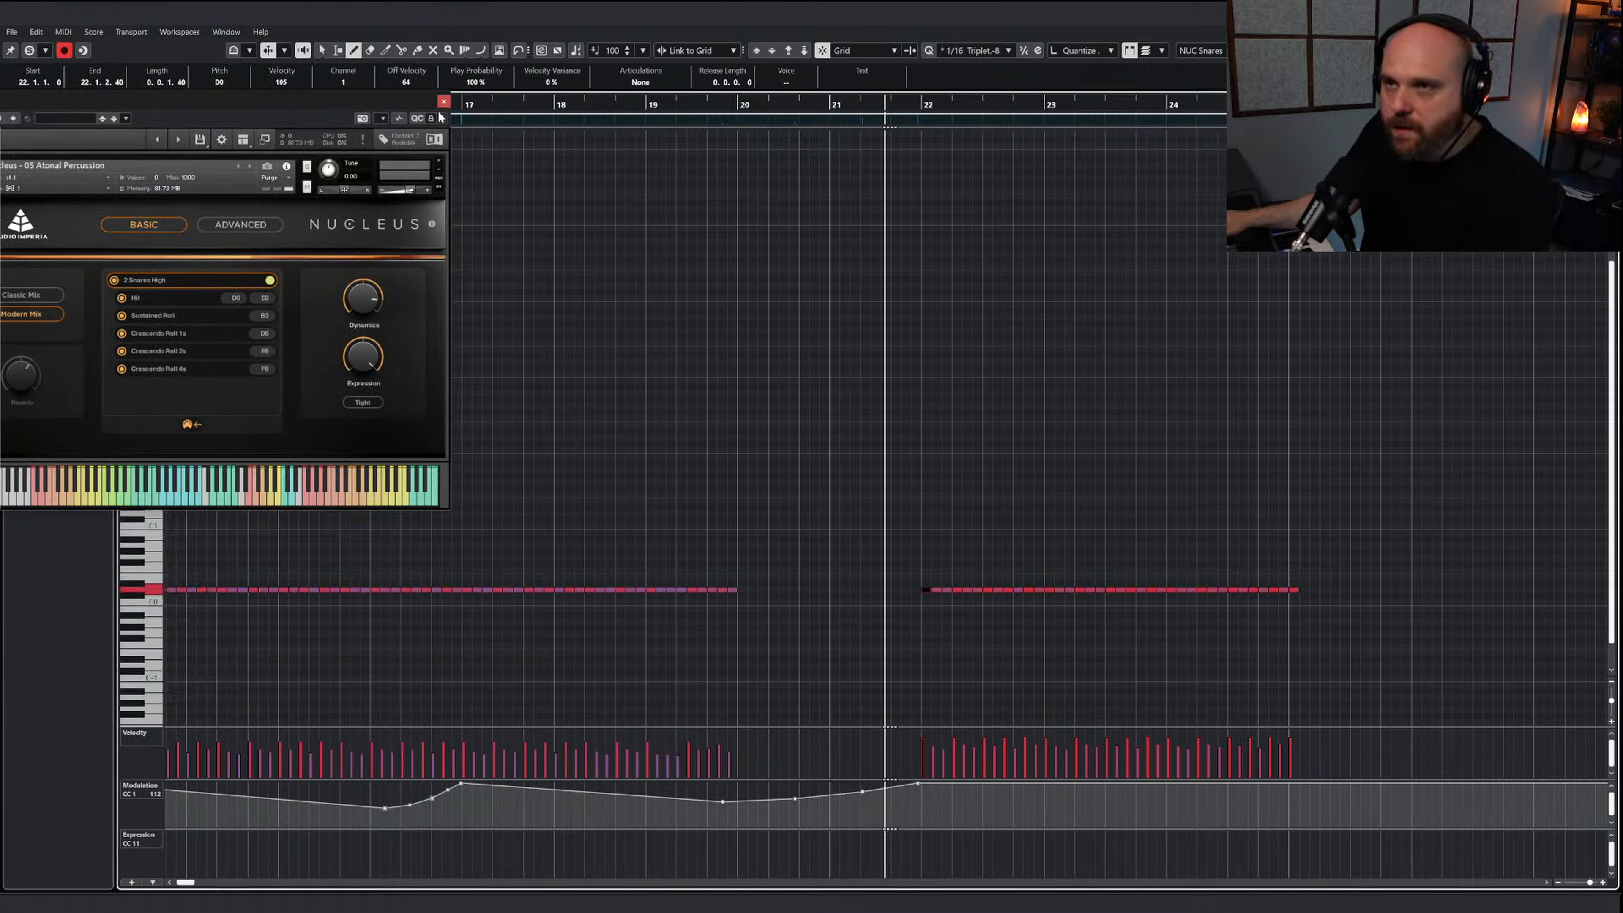
click(443, 102)
Draw a two-bar snare roll note from bar 20 to bar 22 and transpose it up to B3
right_click(795, 375)
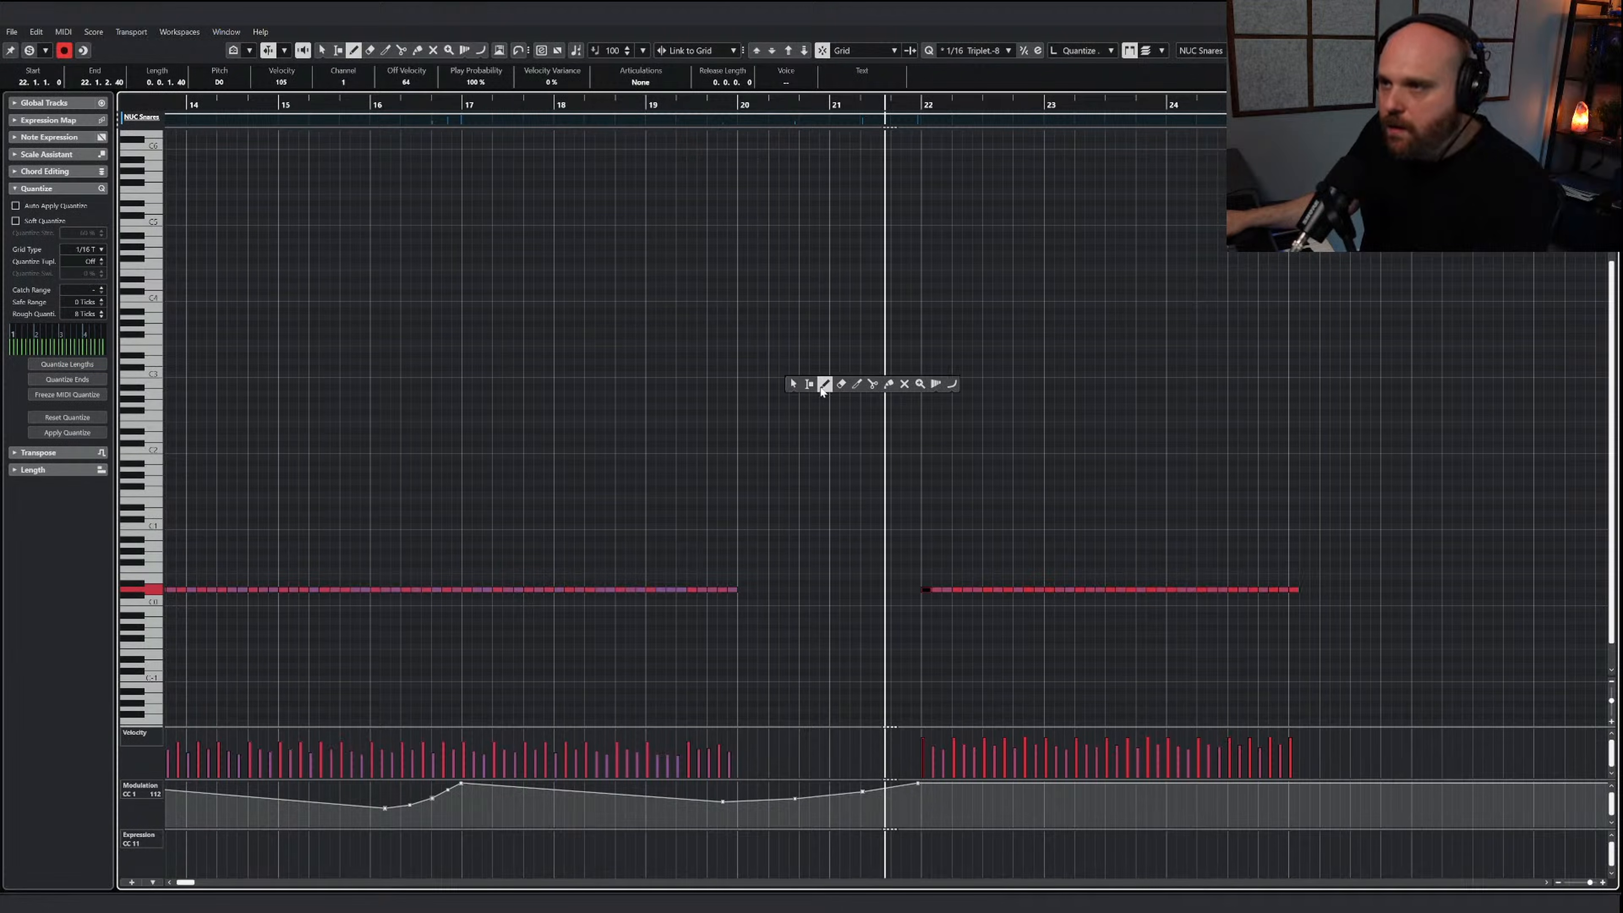
click(798, 380)
drag(749, 379, 919, 380)
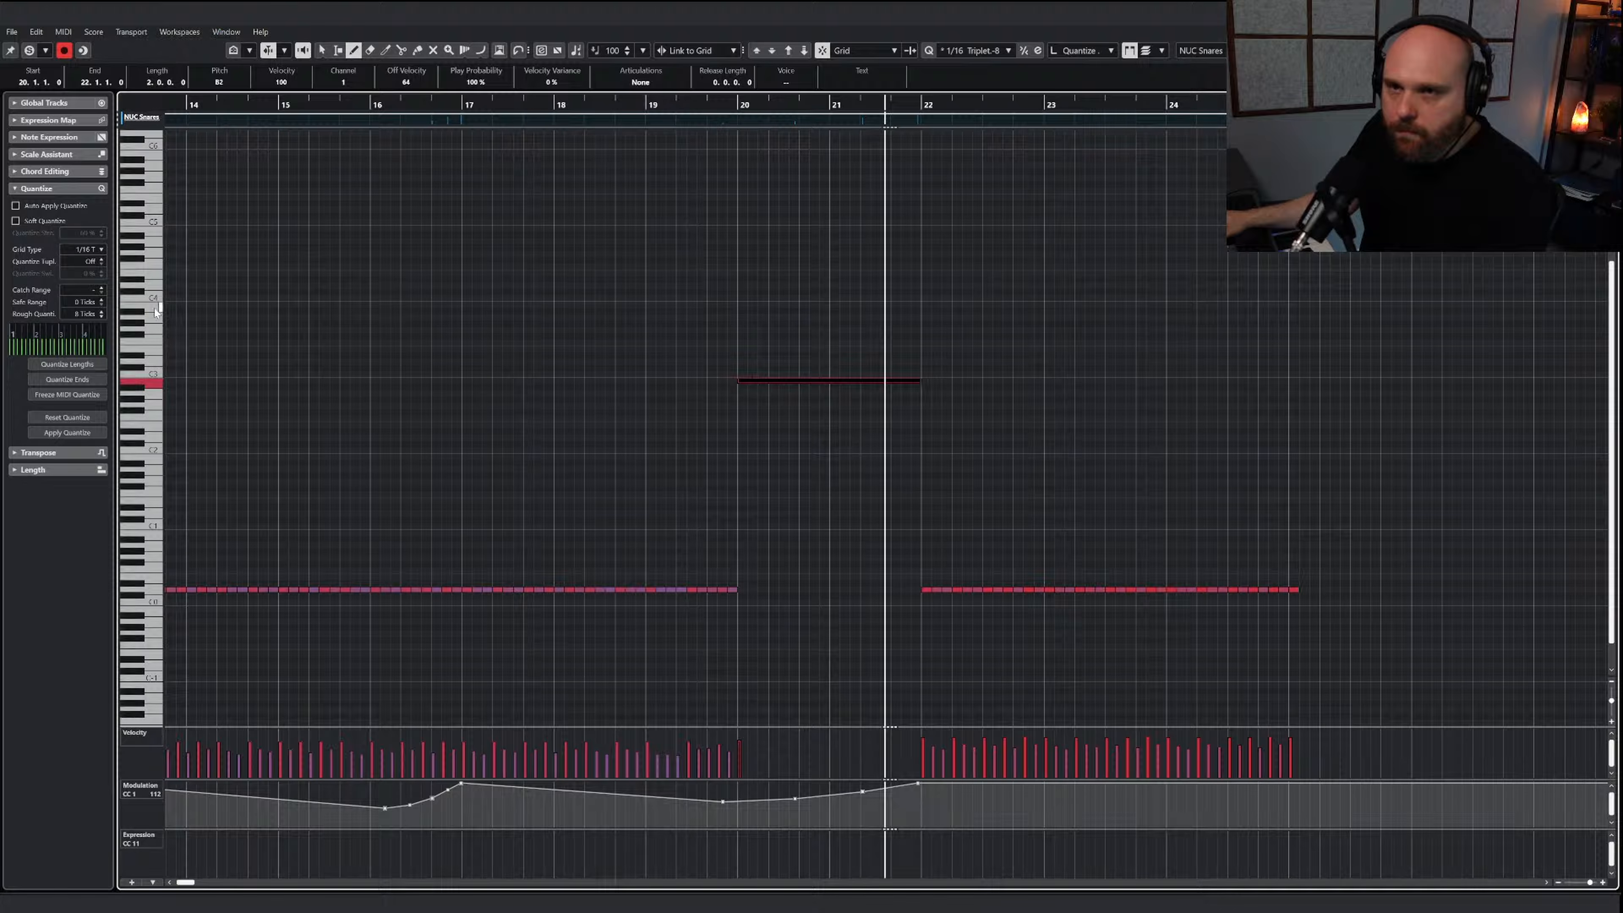
key(Up)
key(Up)
key(Up)
key(Up)
key(Up)
key(Up)
key(Up)
key(Up)
key(Up)
key(Up)
key(Up)
key(Up)
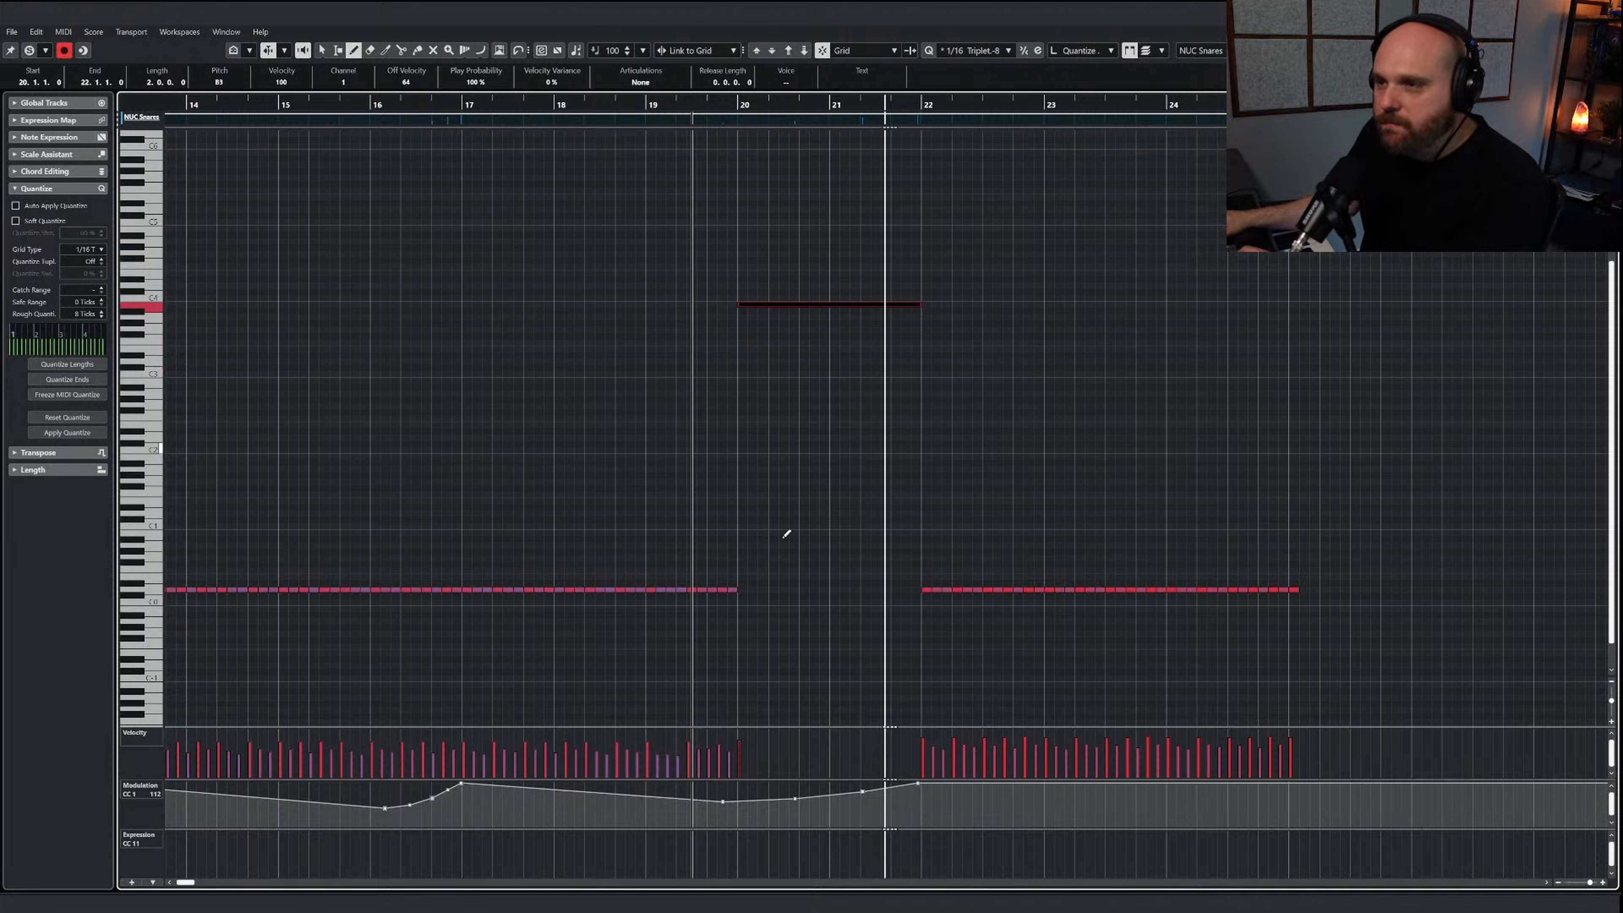
Play the snare part from bar 18 to audition the roll leading into bar 22
right_click(864, 649)
click(831, 648)
click(445, 139)
click(573, 105)
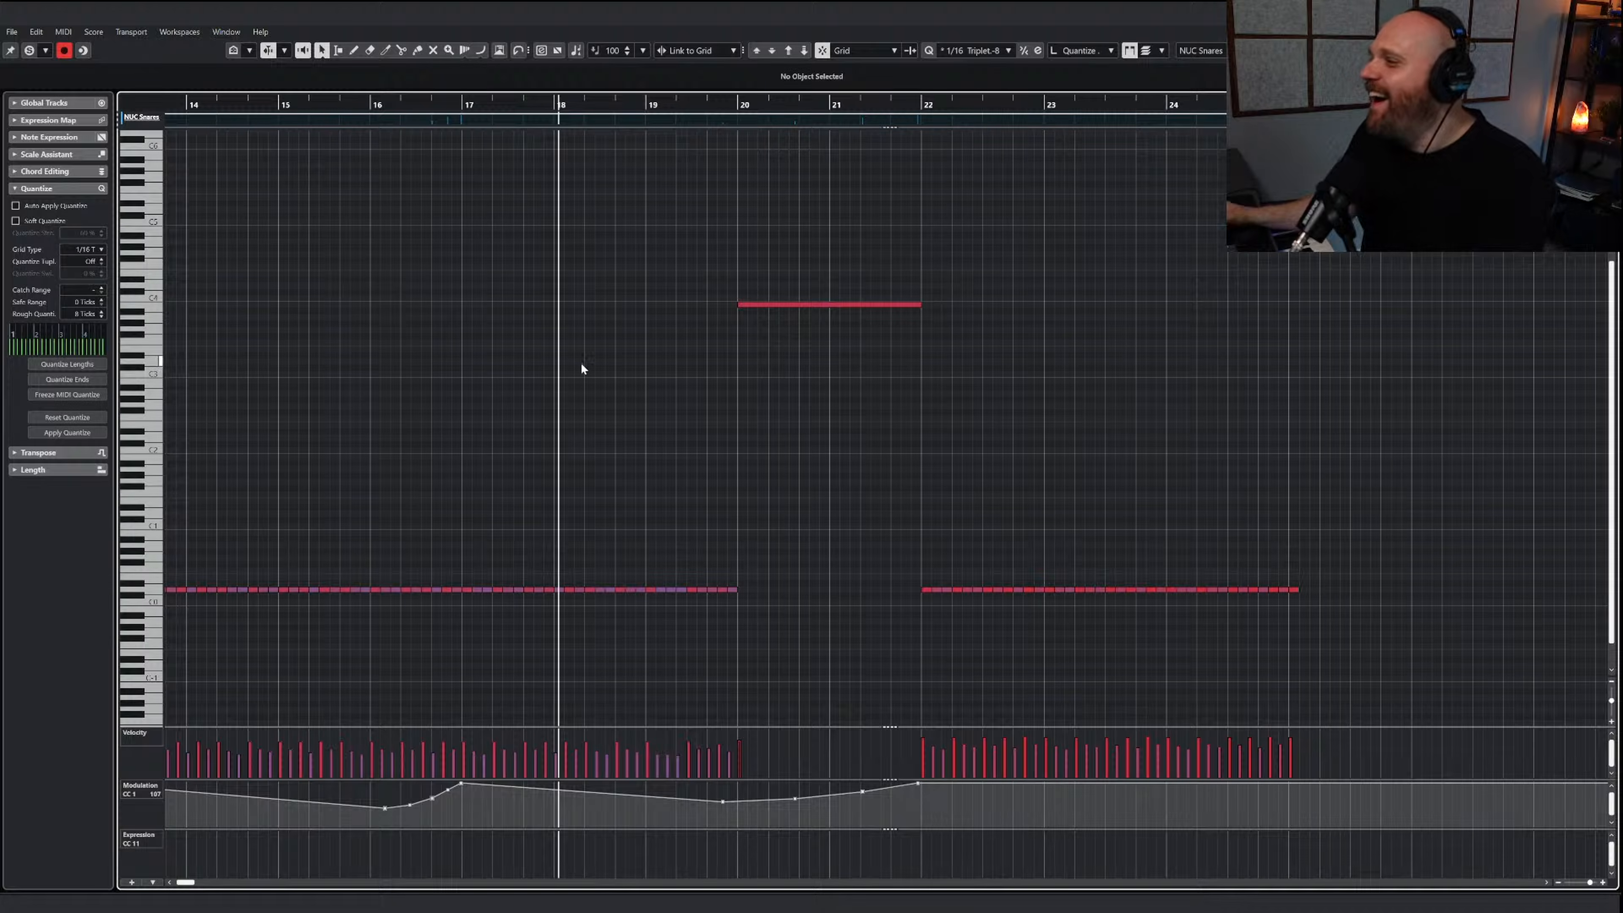
key(g)
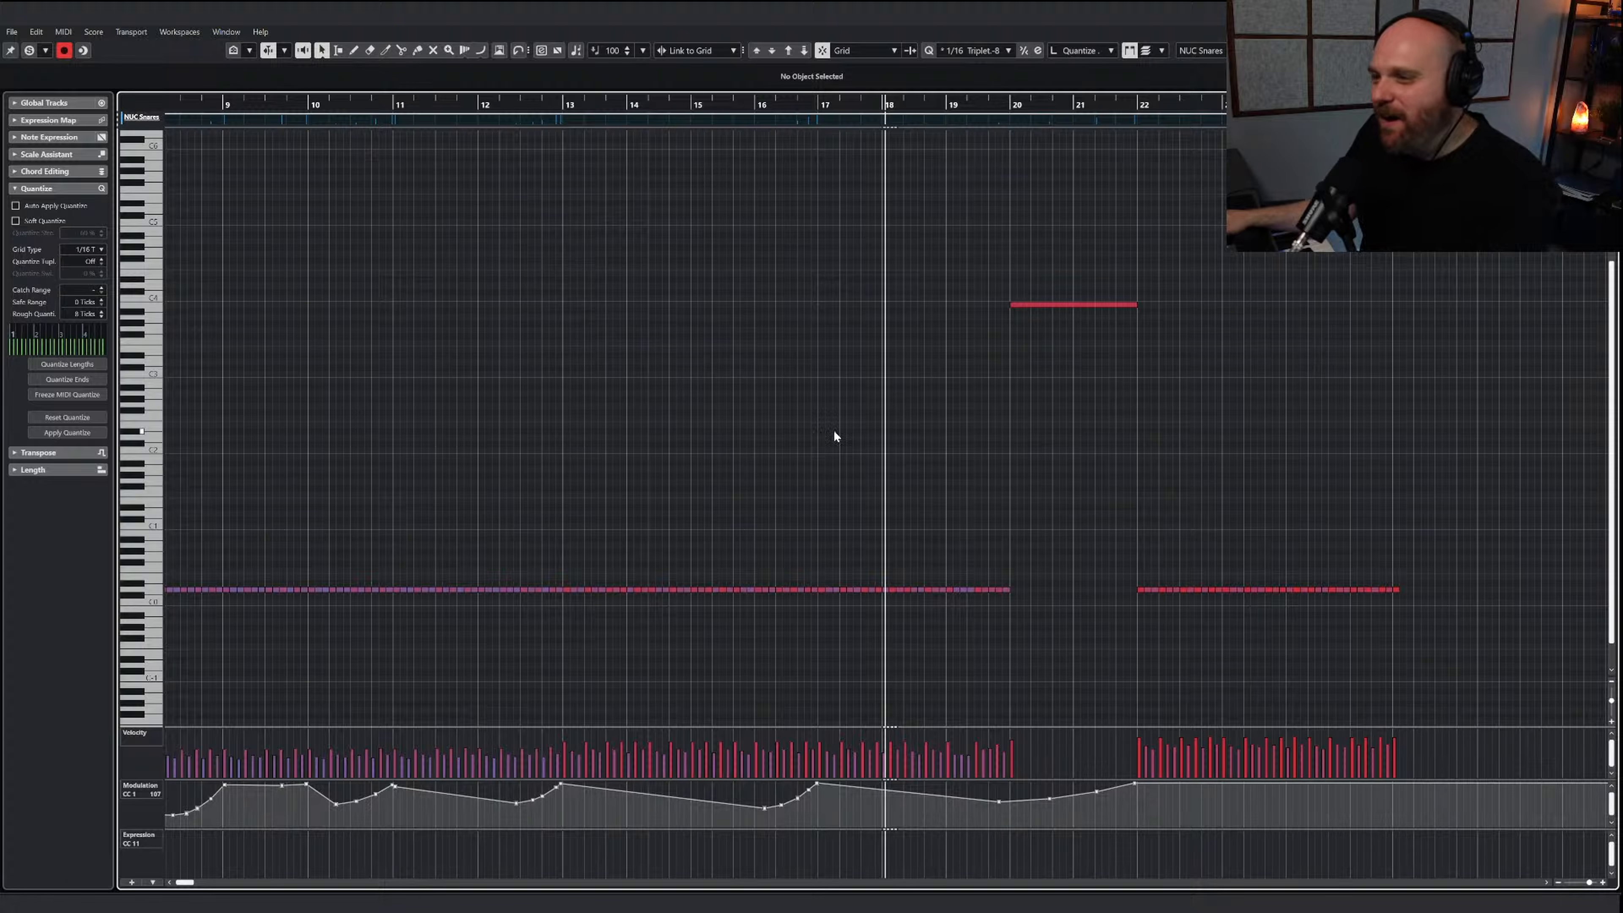
key(g)
key(g)
key(g)
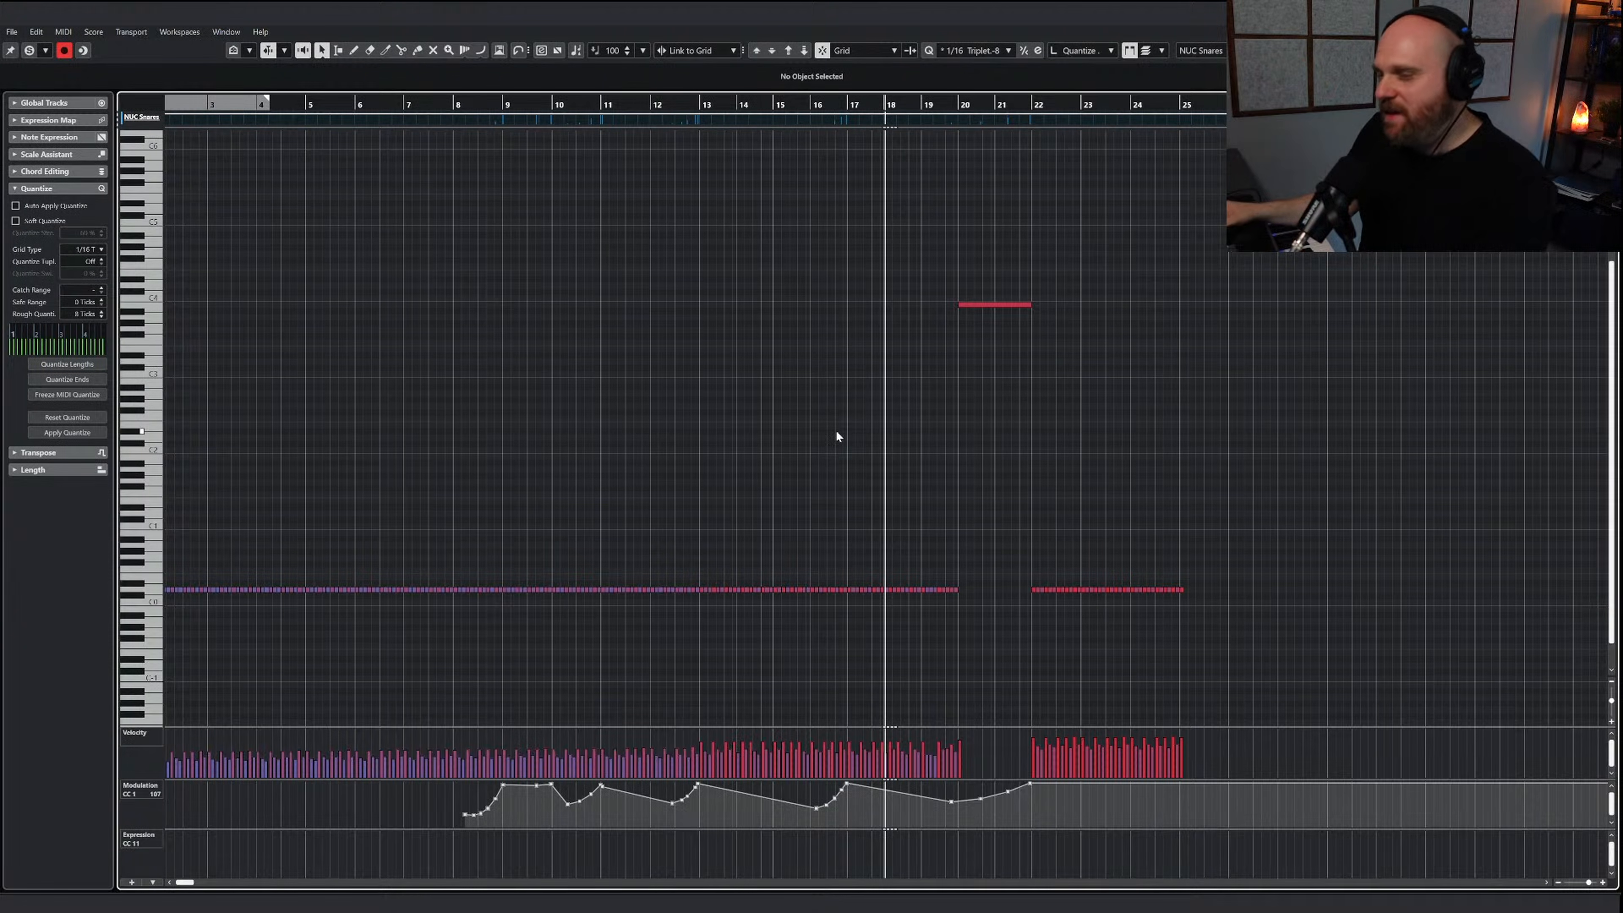
key(space)
right_click(857, 436)
click(858, 438)
scroll(858, 437, up, 4)
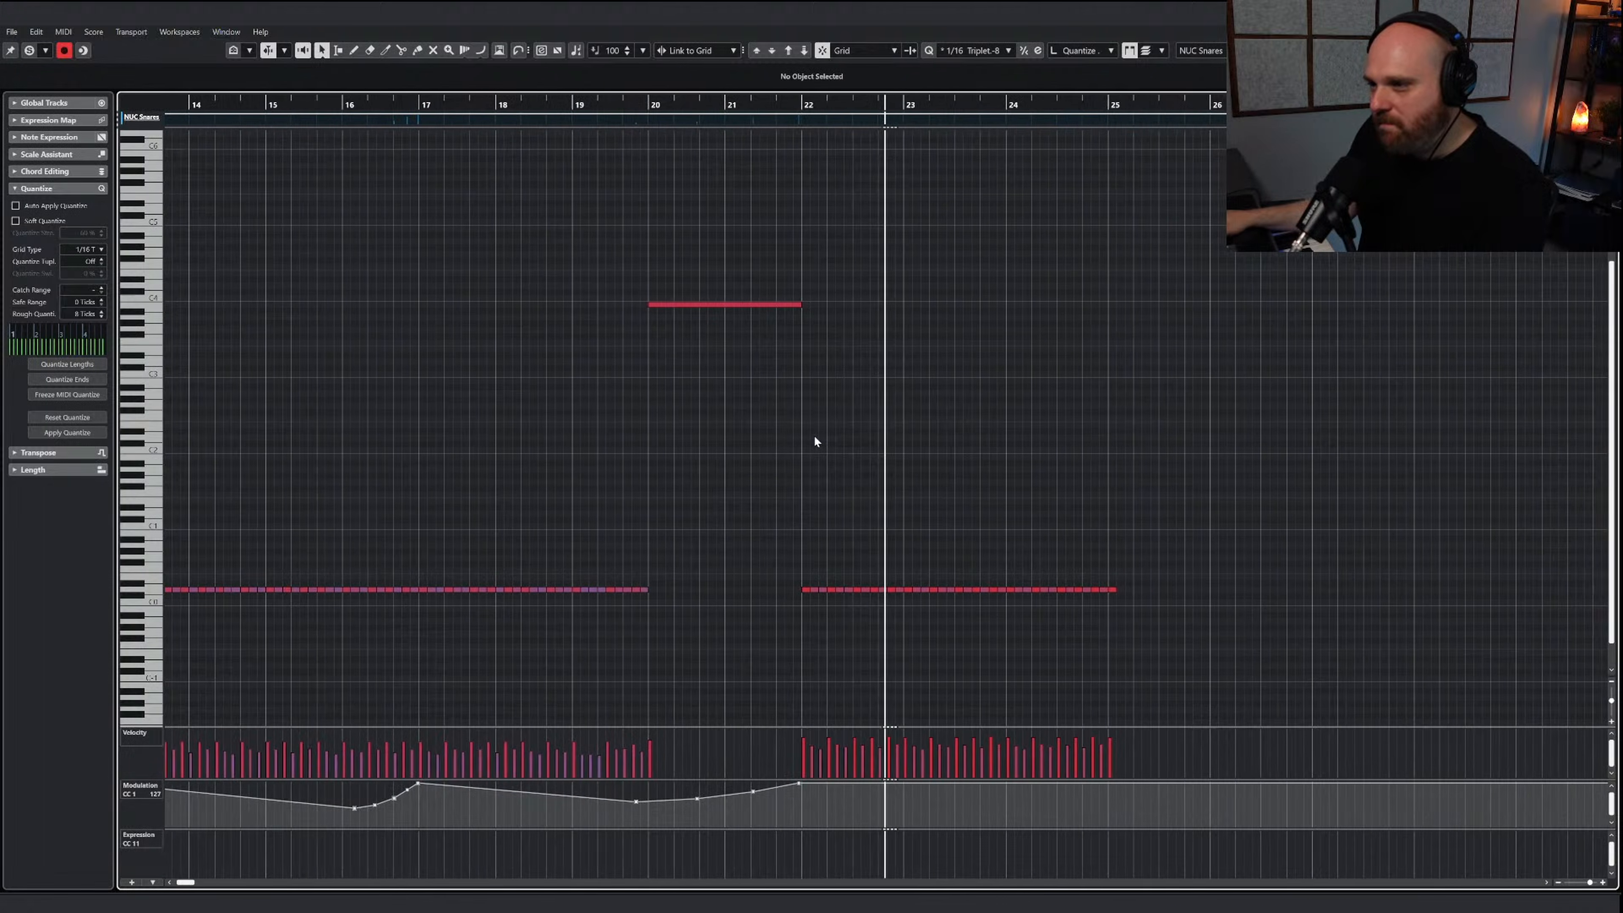
scroll(815, 442, down, 2)
Select the snare hits from bar 24 to bar 25, listen through the ending and close the key editor
drag(1075, 616, 931, 576)
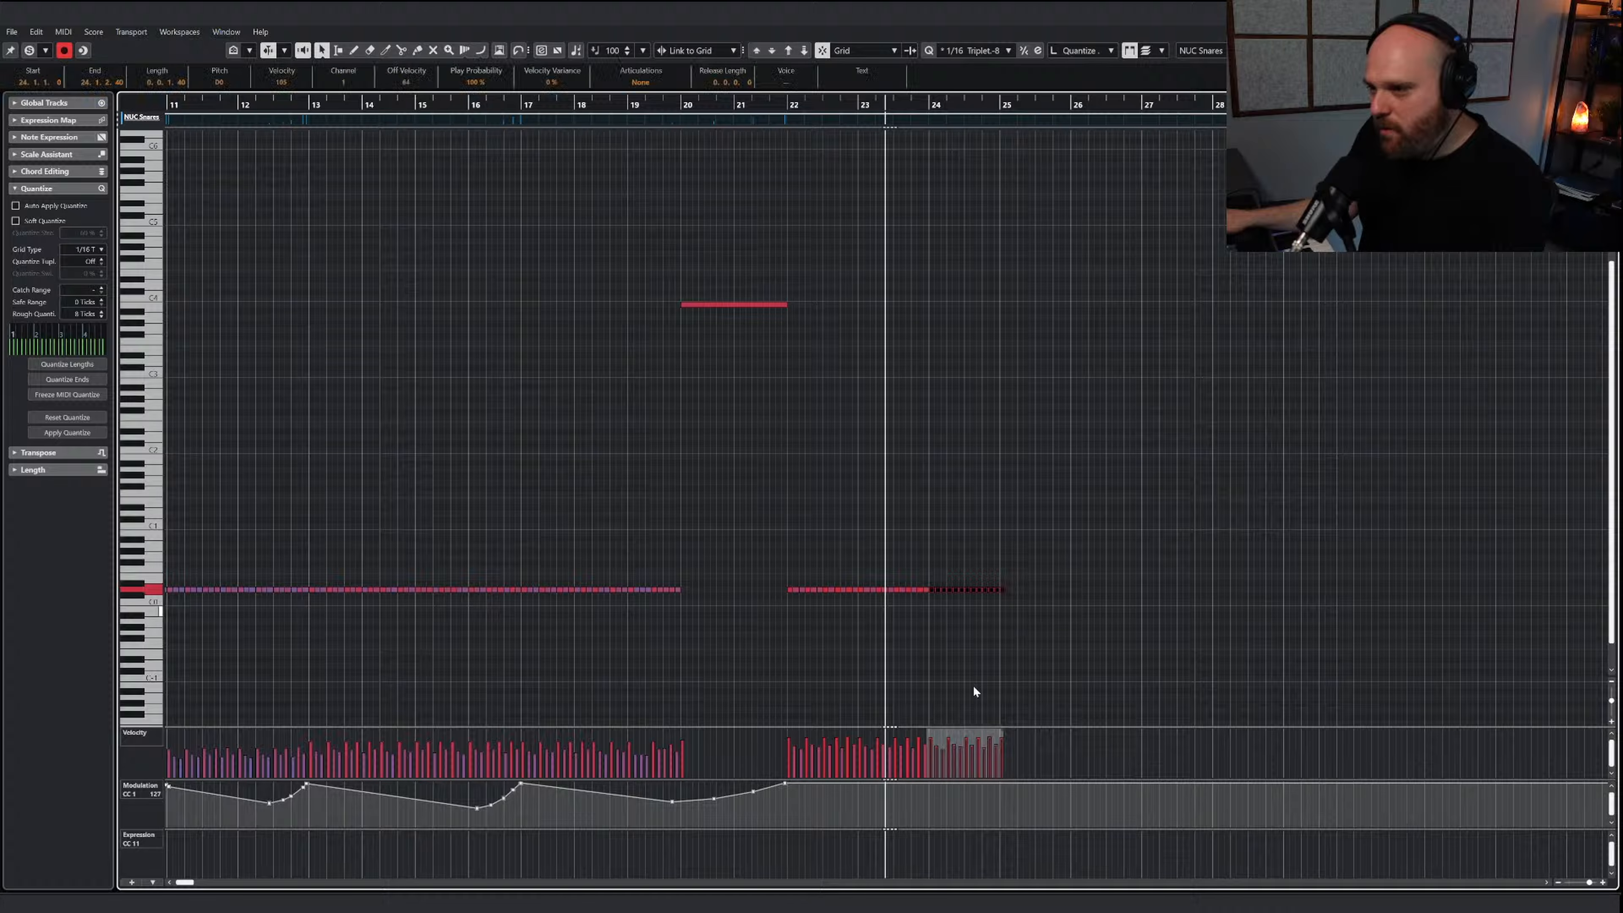
right_click(941, 631)
click(938, 631)
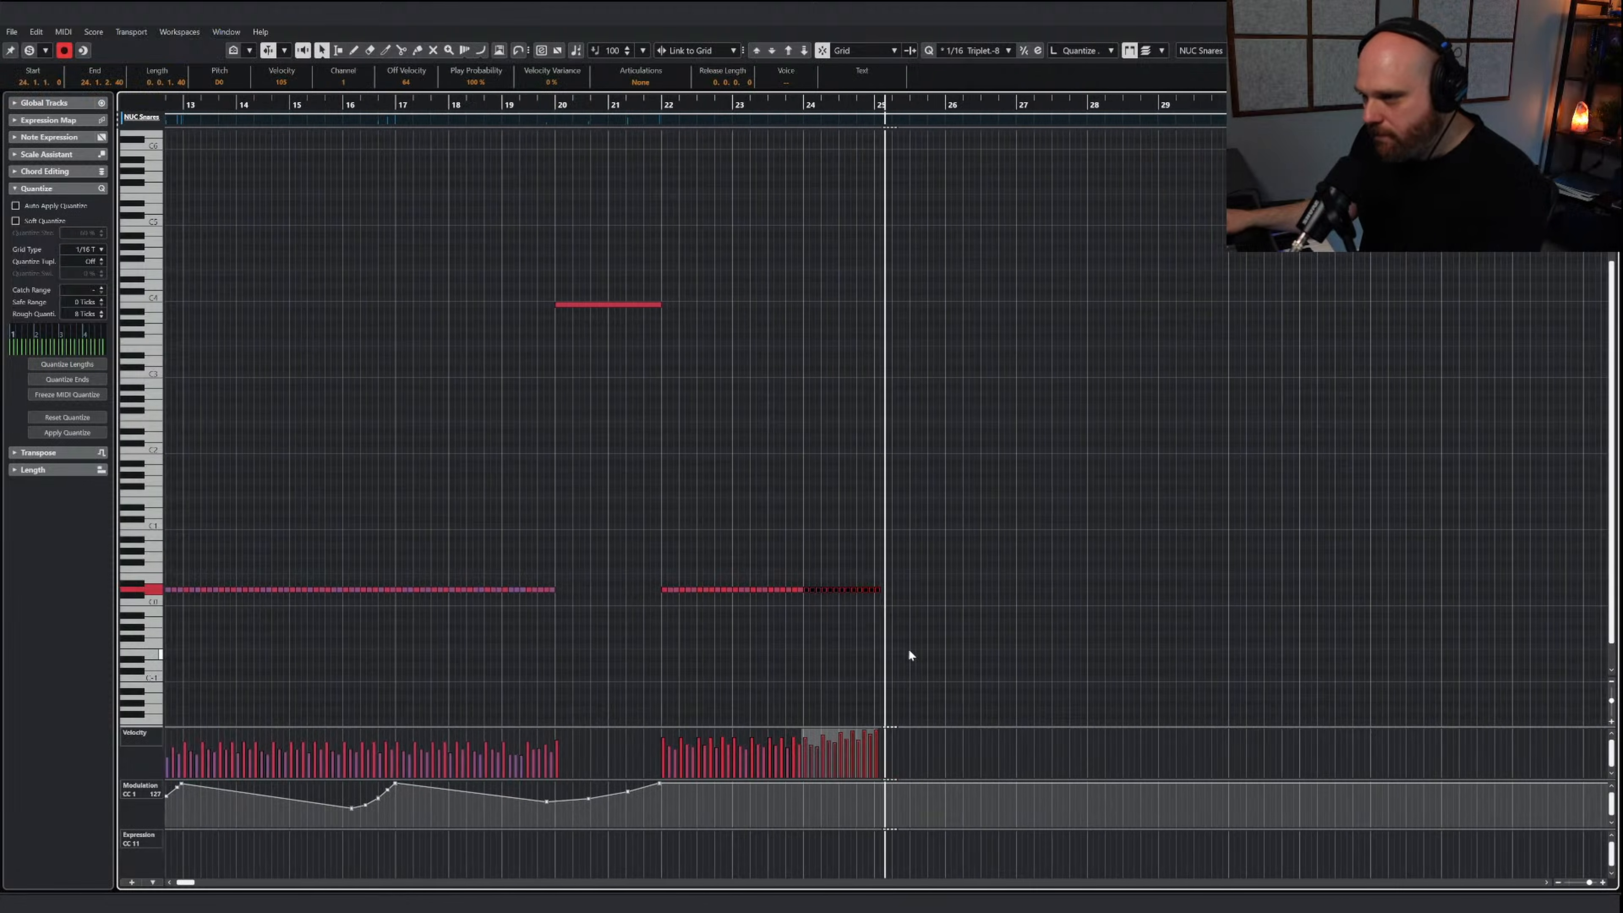
key(Return)
Return the project playhead to just before bar 1 and look over the brass and orchestral percussion tracks
right_click(771, 345)
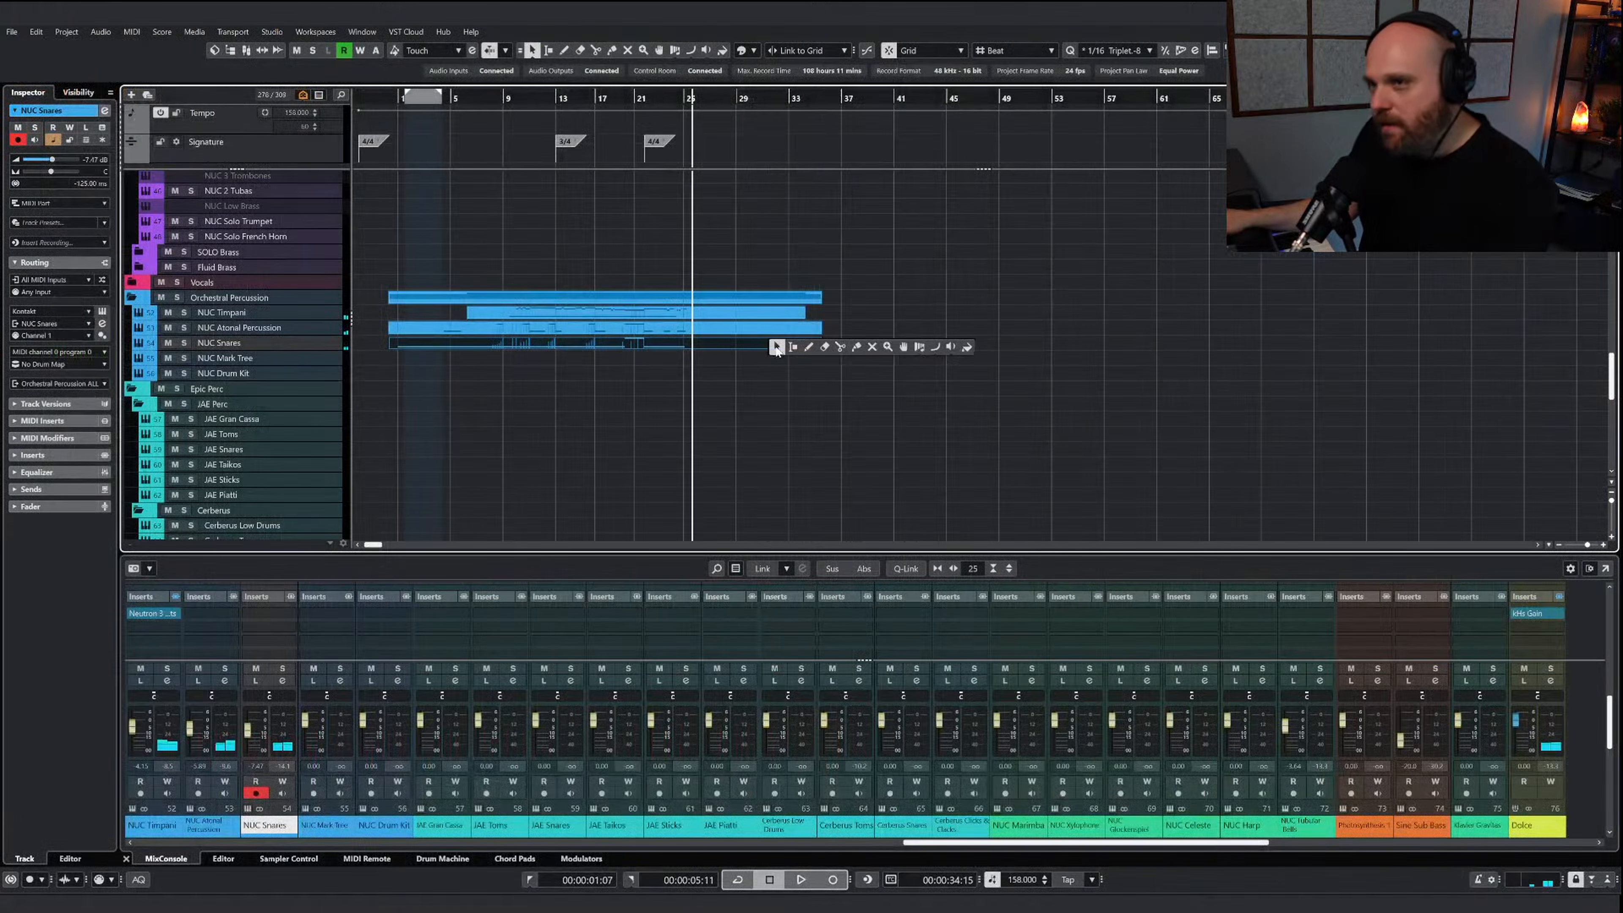
scroll(735, 359, up, 15)
click(421, 99)
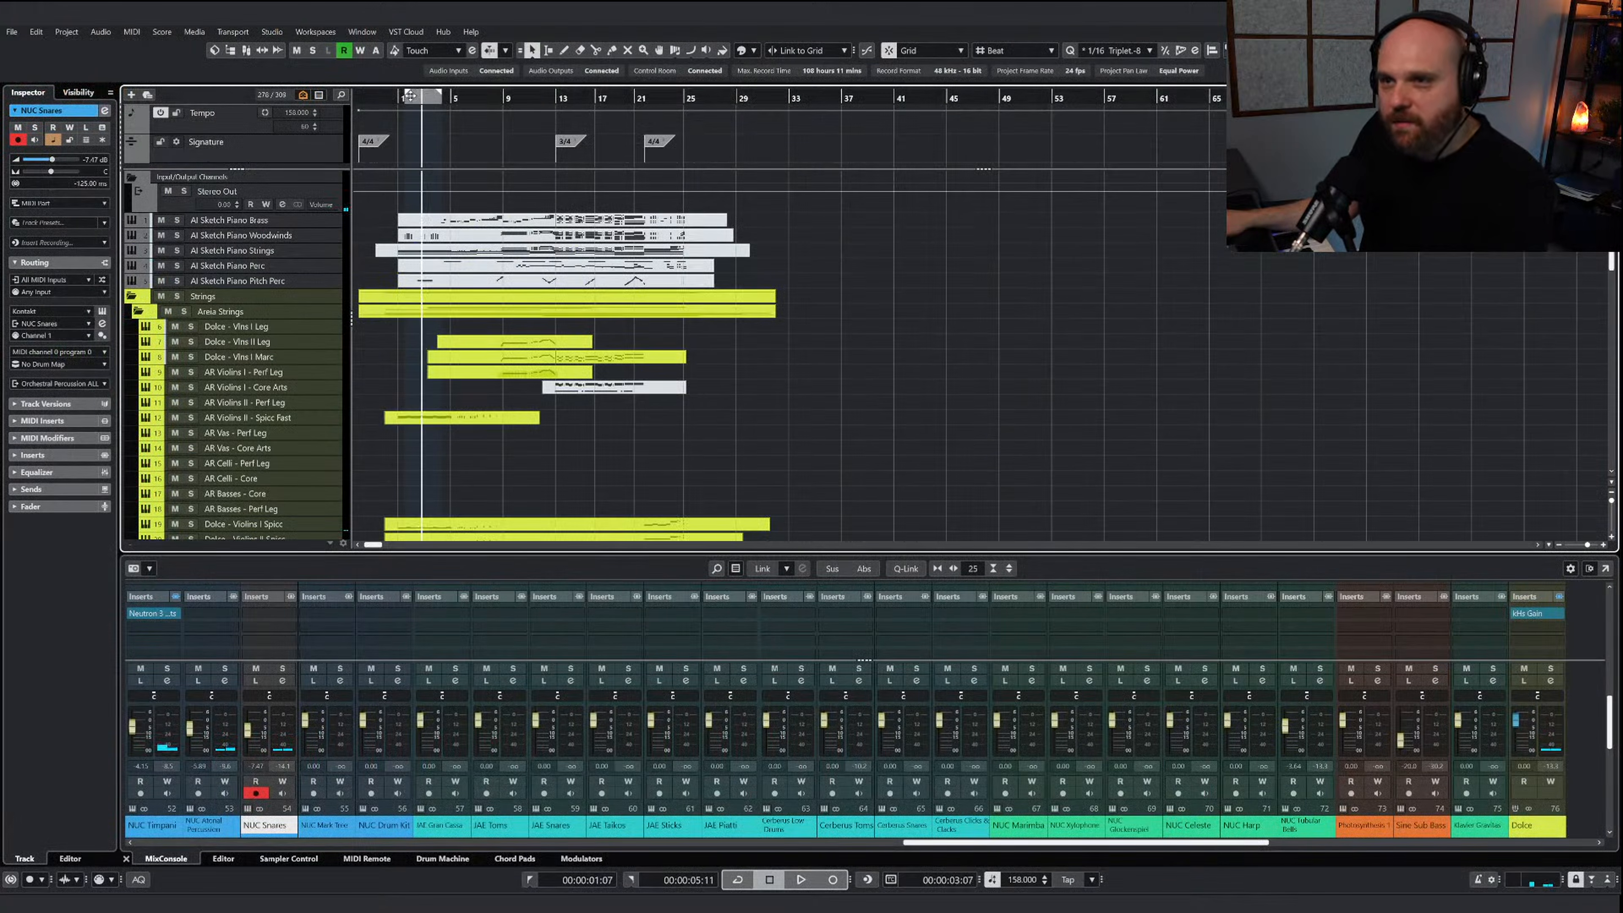
key(KP_1)
key(h)
key(h)
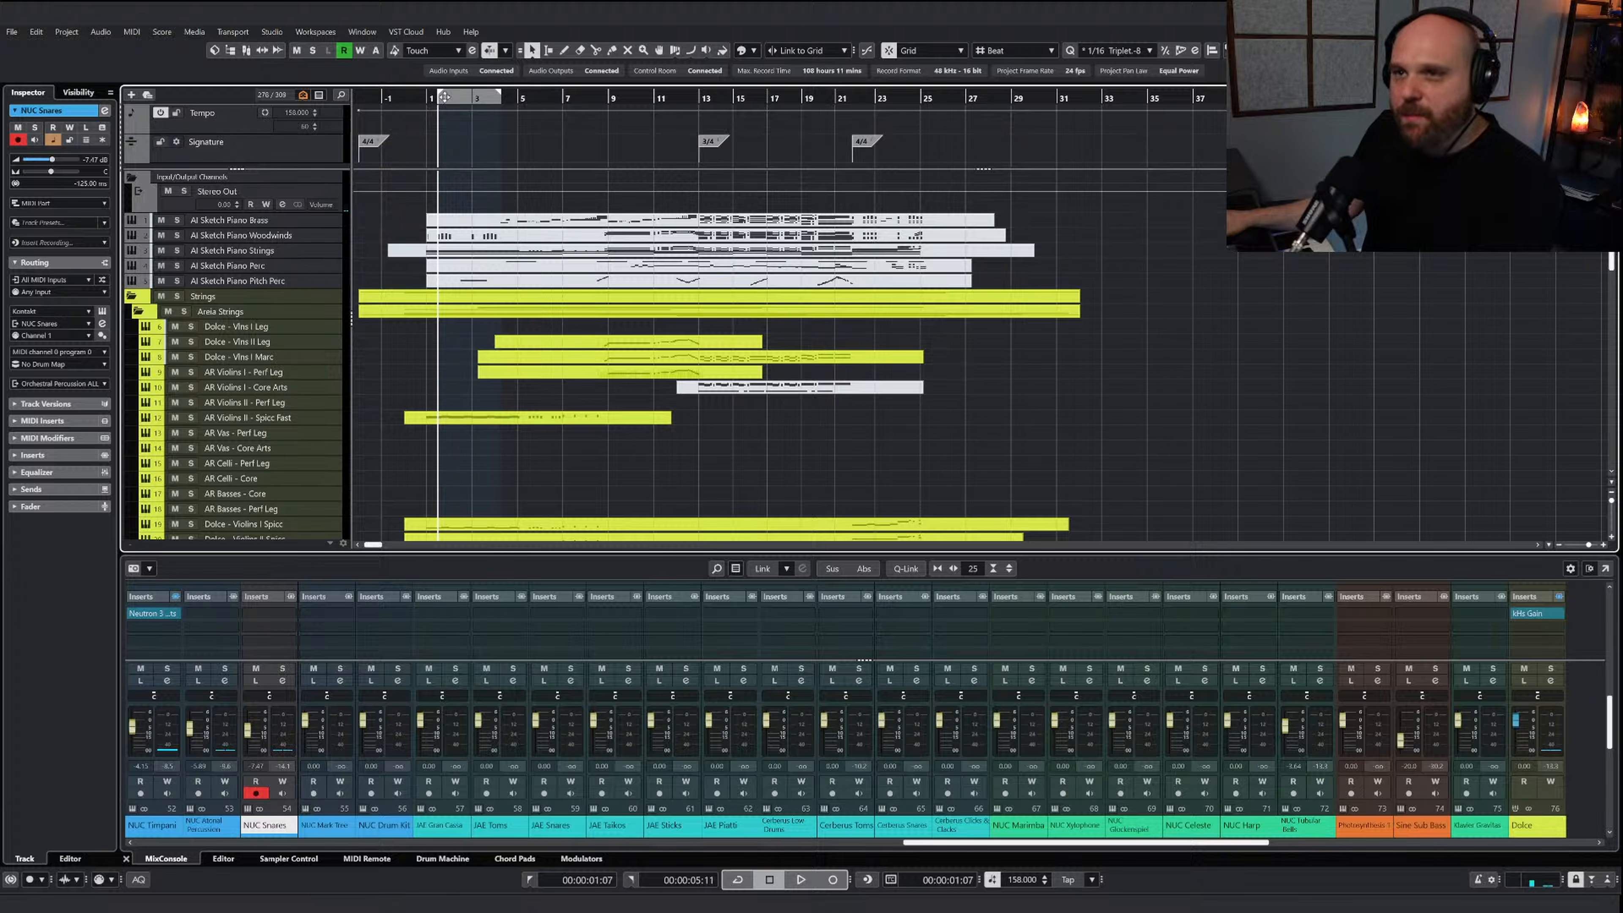
click(421, 99)
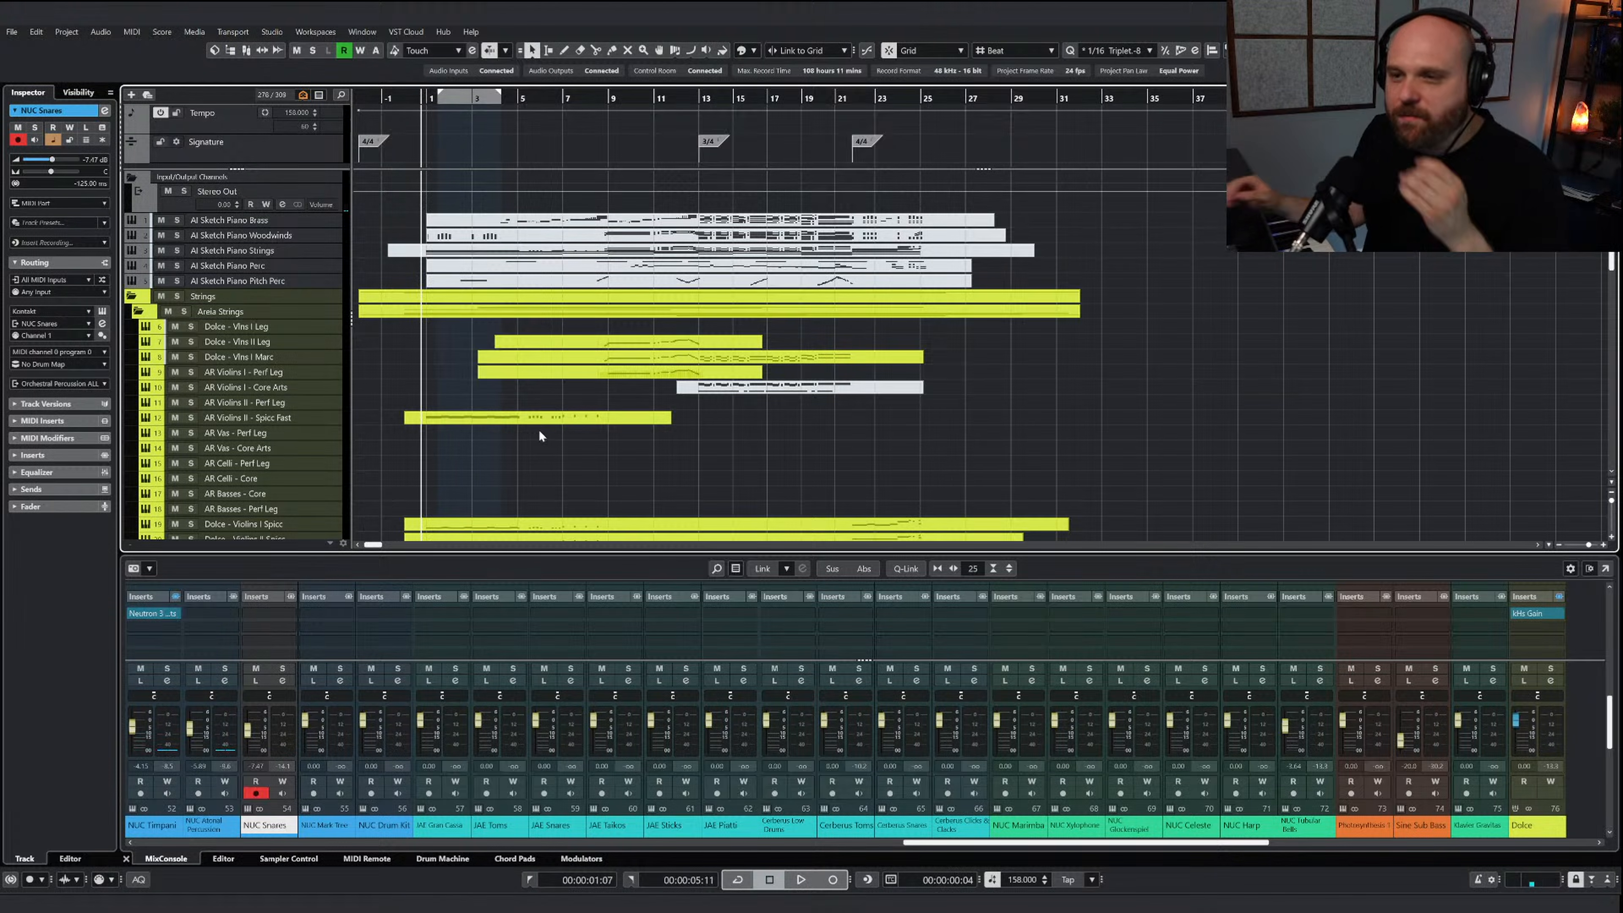
scroll(548, 458, down, 10)
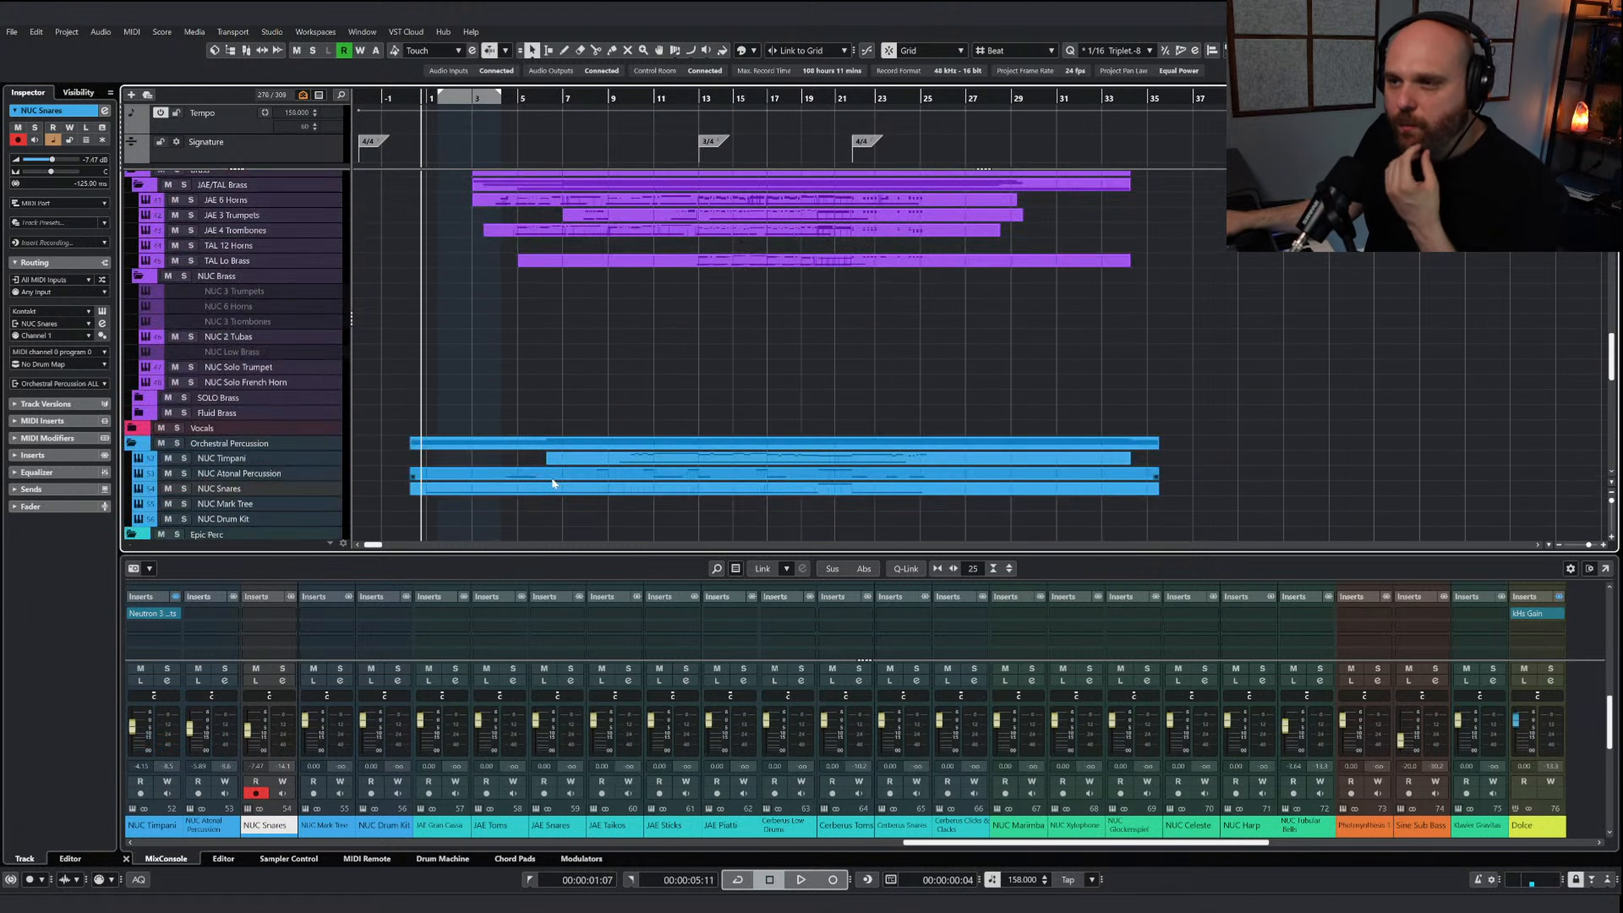
scroll(552, 477, up, 12)
Open the AI Sketch Piano Pitch Perc part, audition the first notes of the rising run before bar 9 and close the editor
click(536, 275)
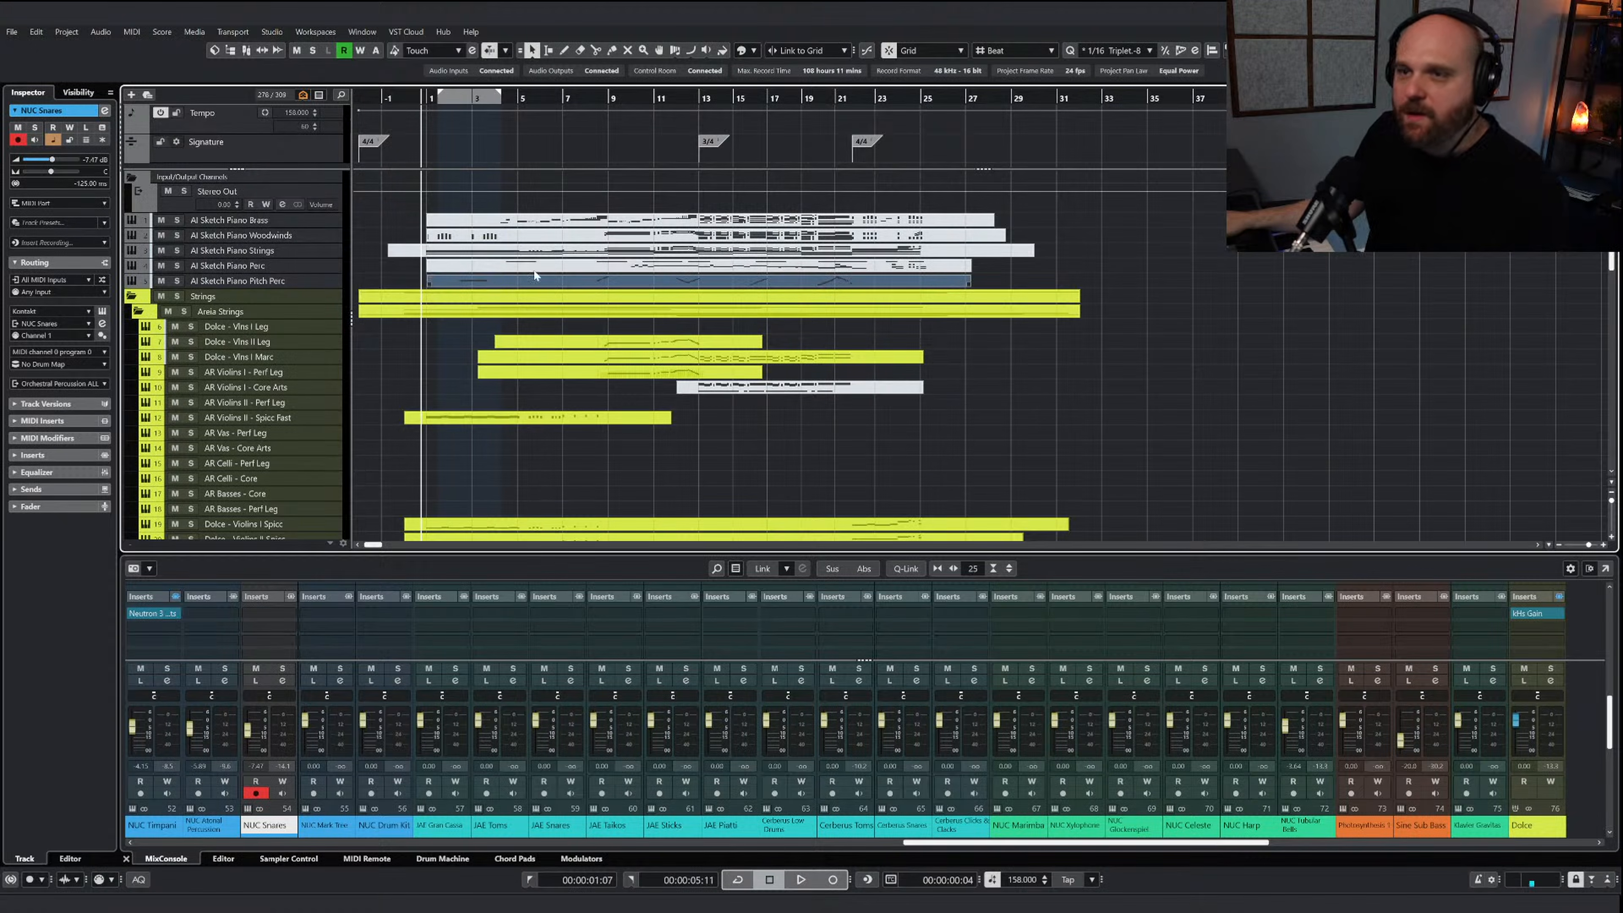
click(591, 98)
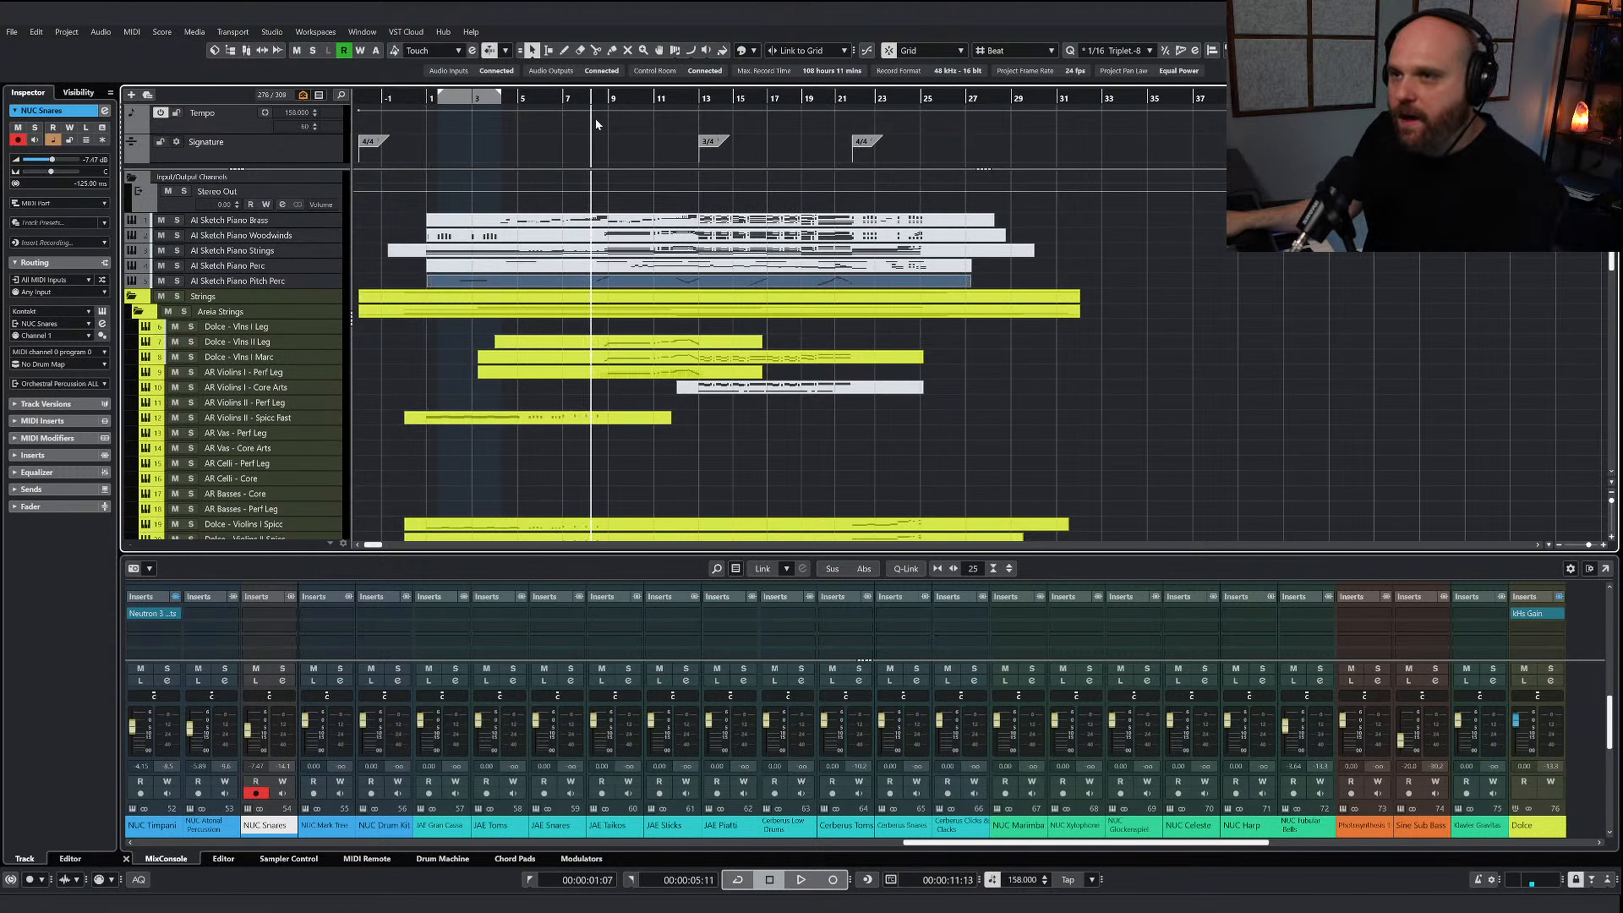
double_click(602, 284)
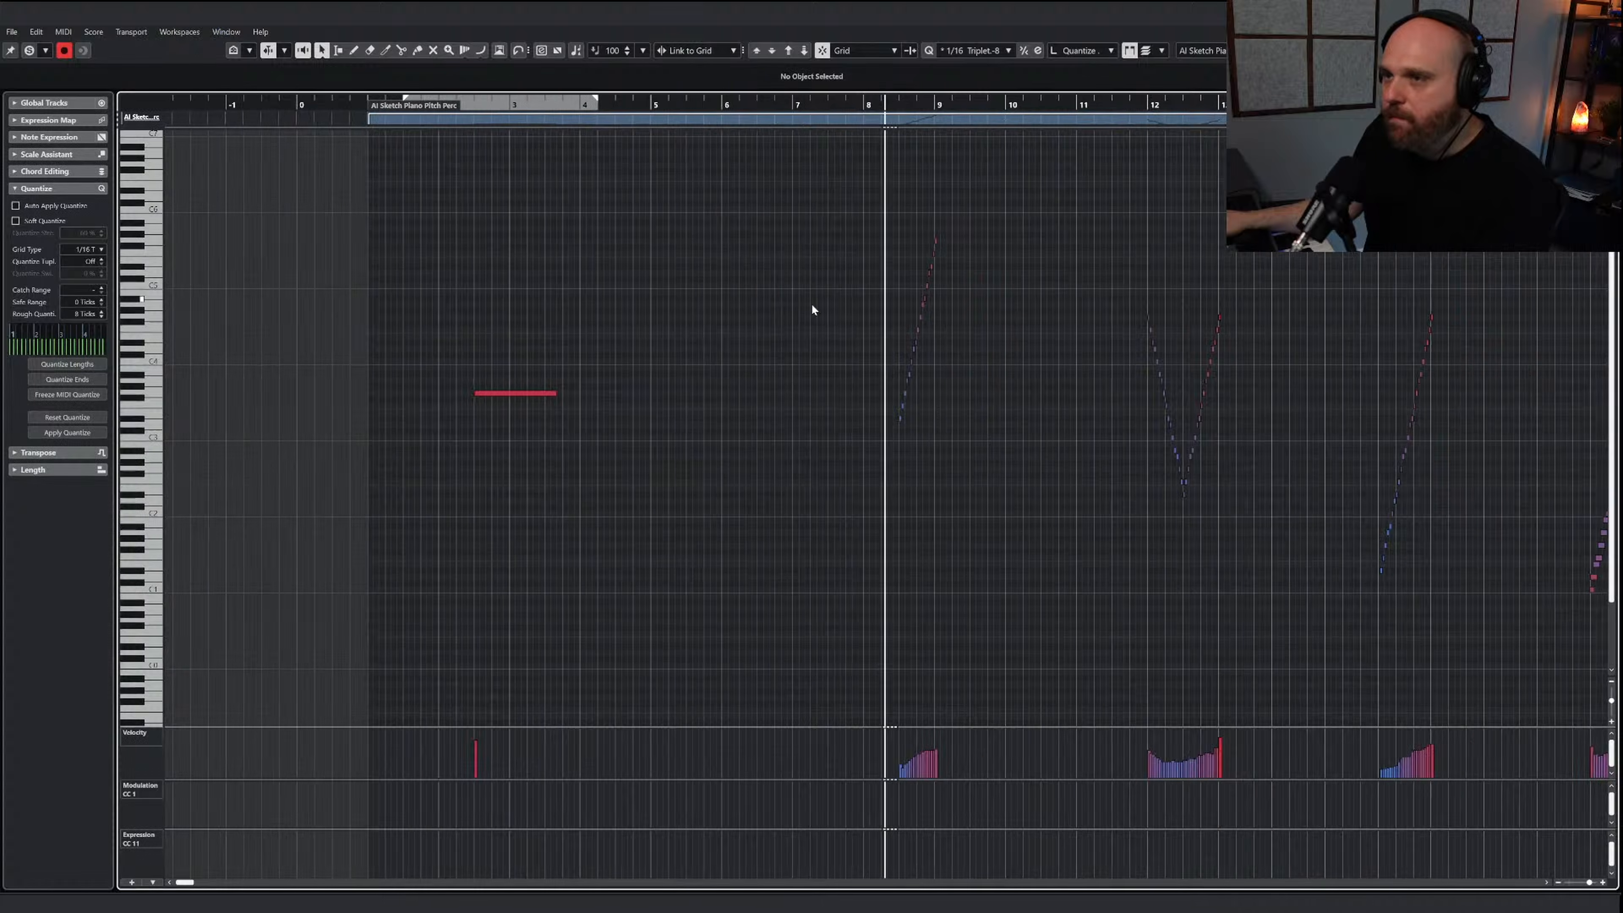
key(h)
key(h)
key(h)
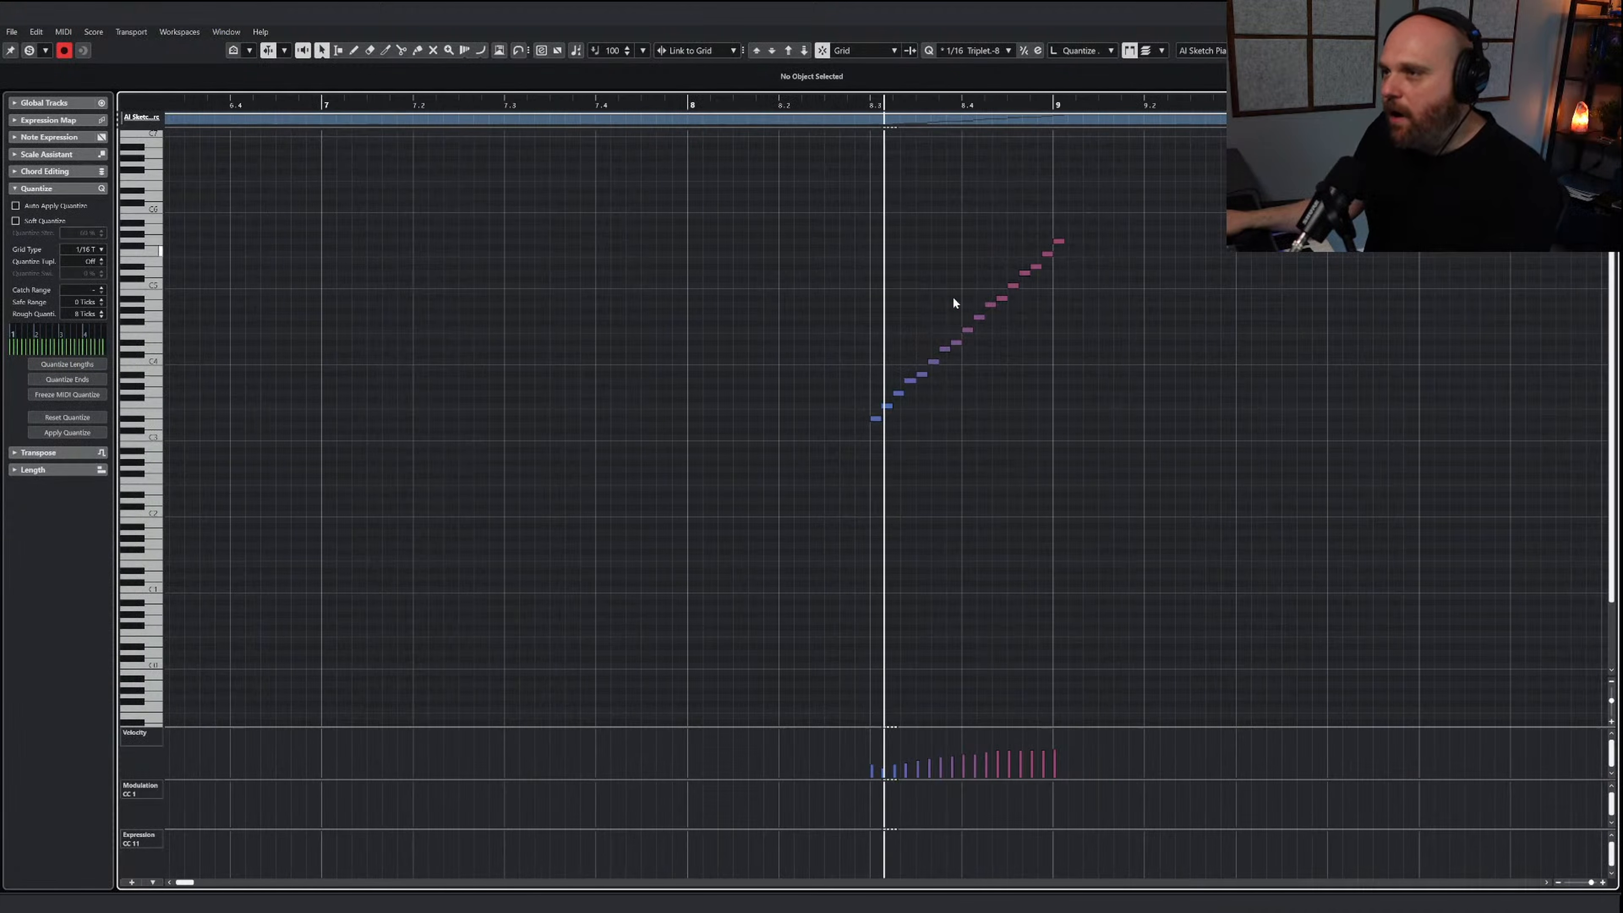
click(876, 419)
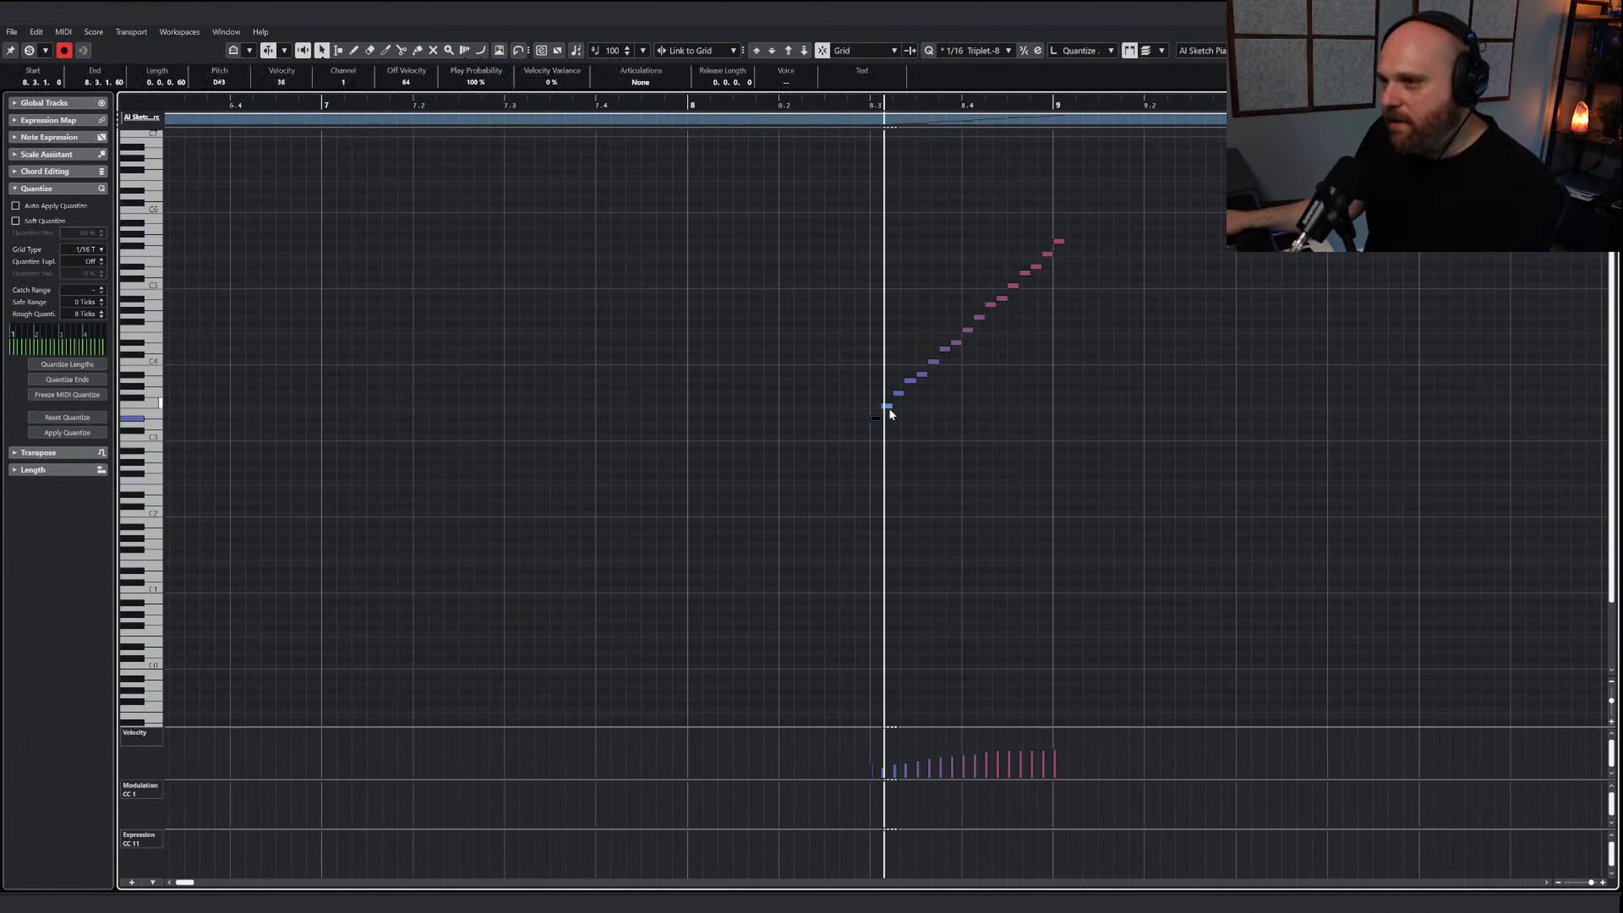
click(878, 418)
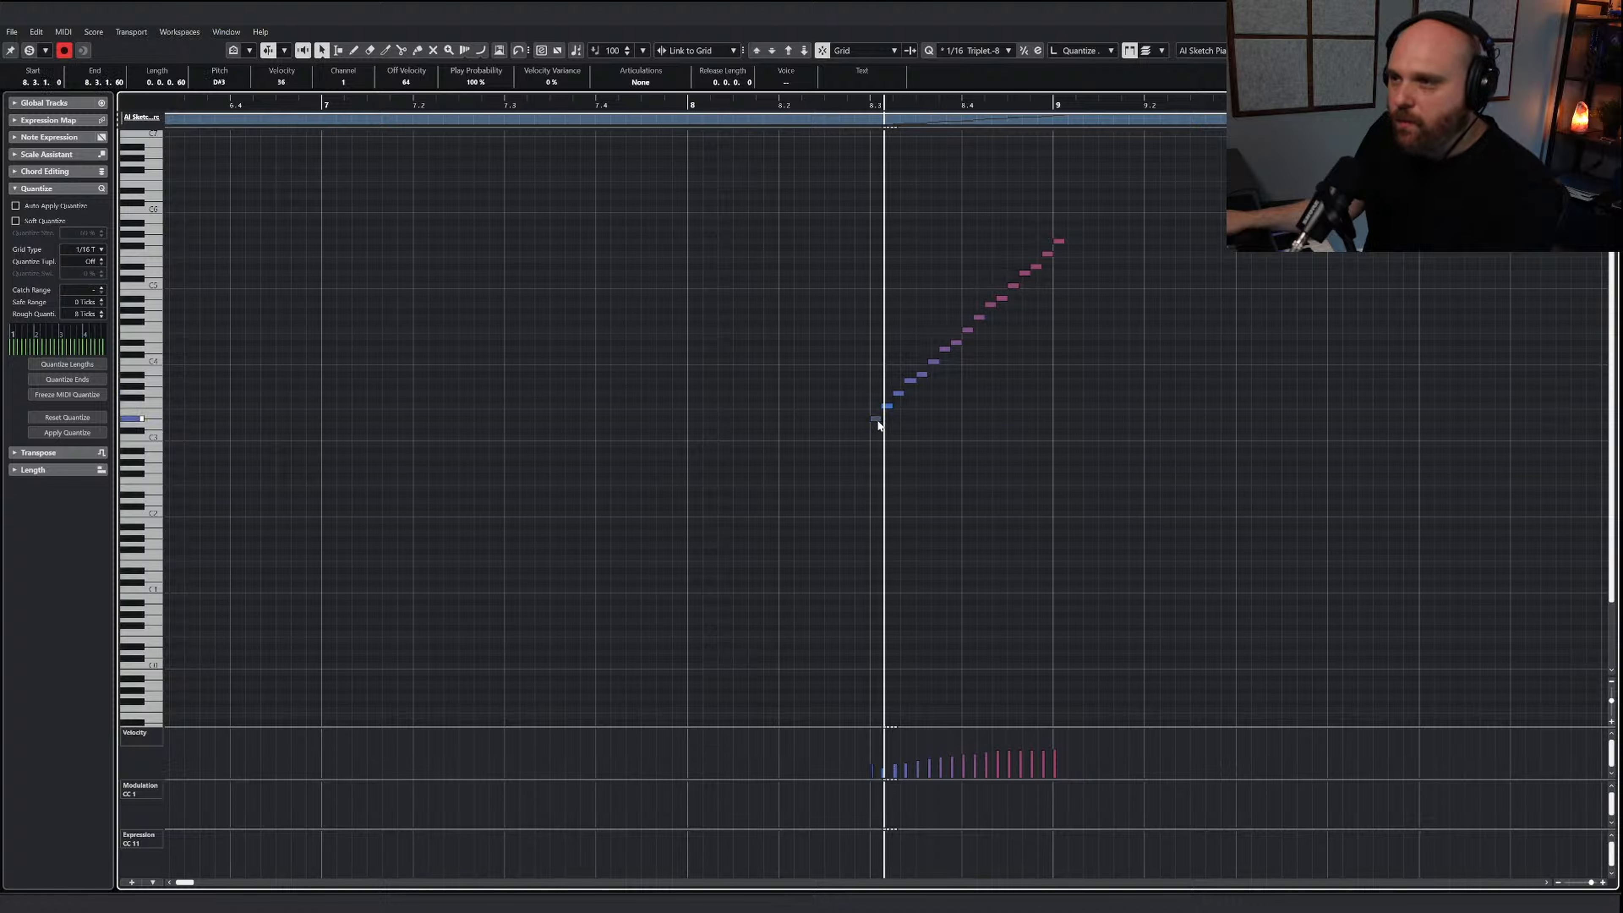
click(885, 411)
click(1607, 11)
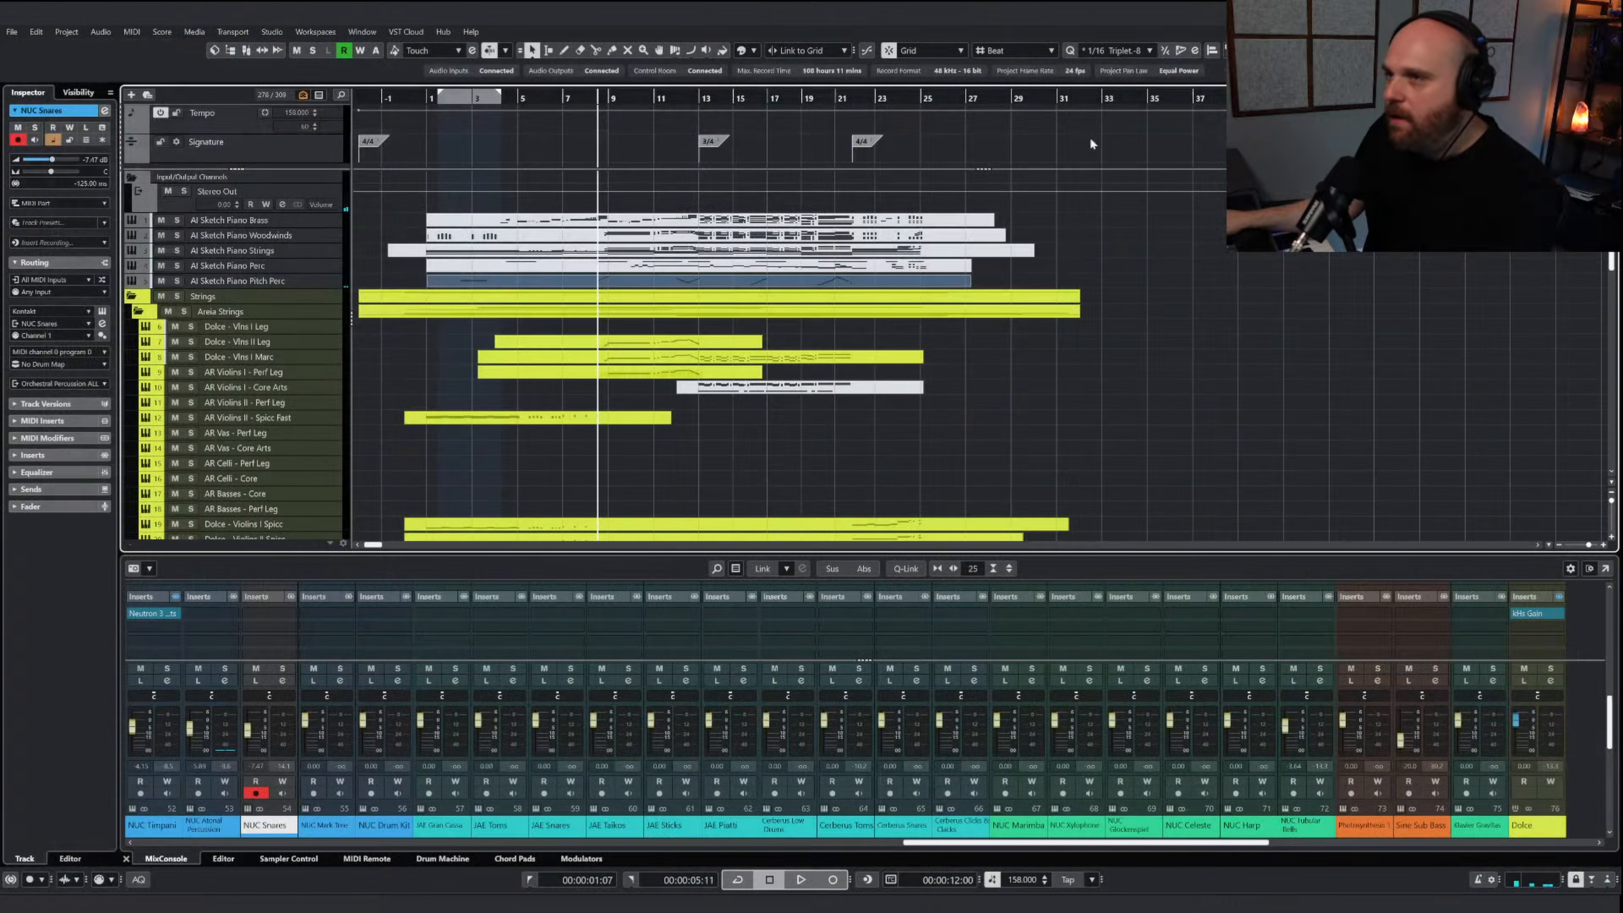
Place the playhead just before bar 8 and select the NUC Harp track in the Pitched Percussion folder
click(585, 96)
scroll(594, 256, down, 15)
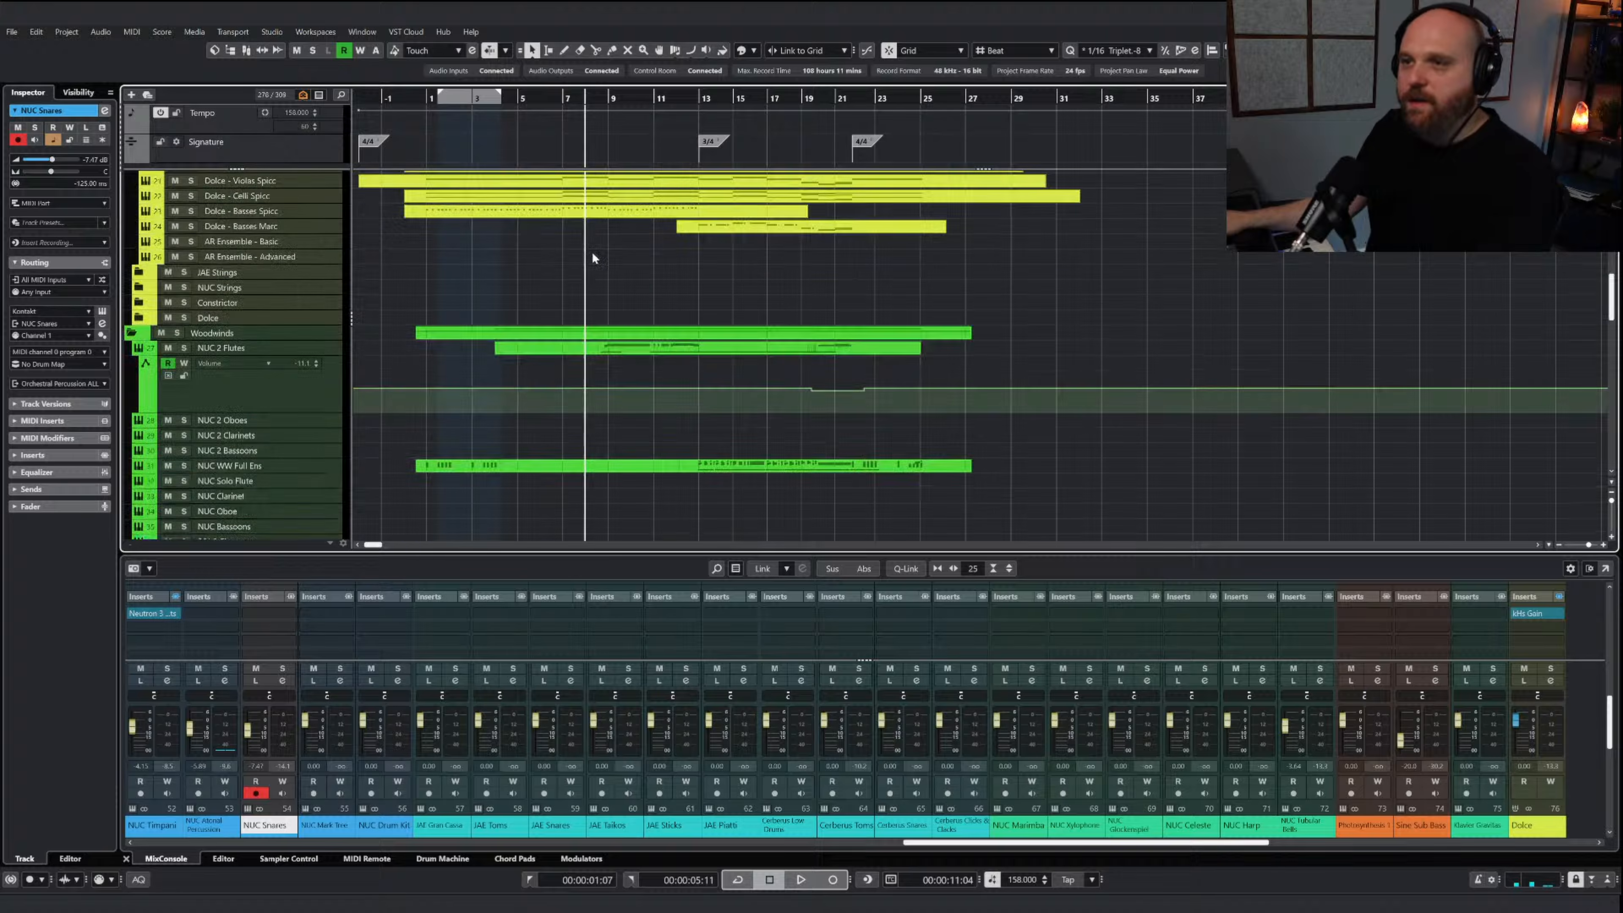
scroll(593, 257, down, 5)
scroll(570, 267, up, 20)
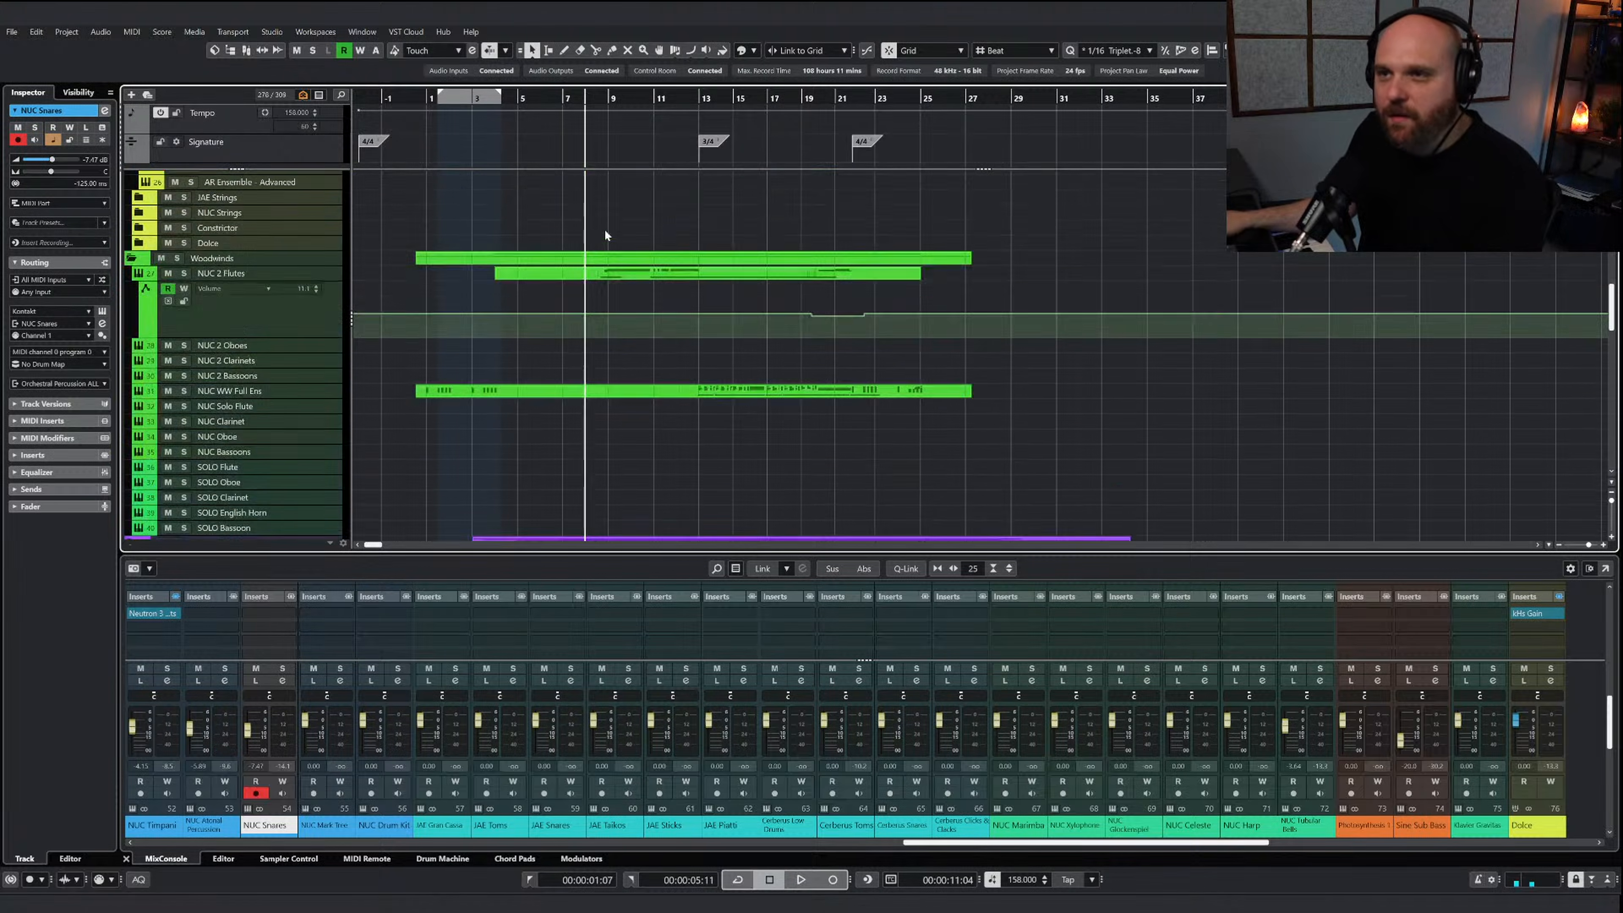
scroll(561, 368, down, 20)
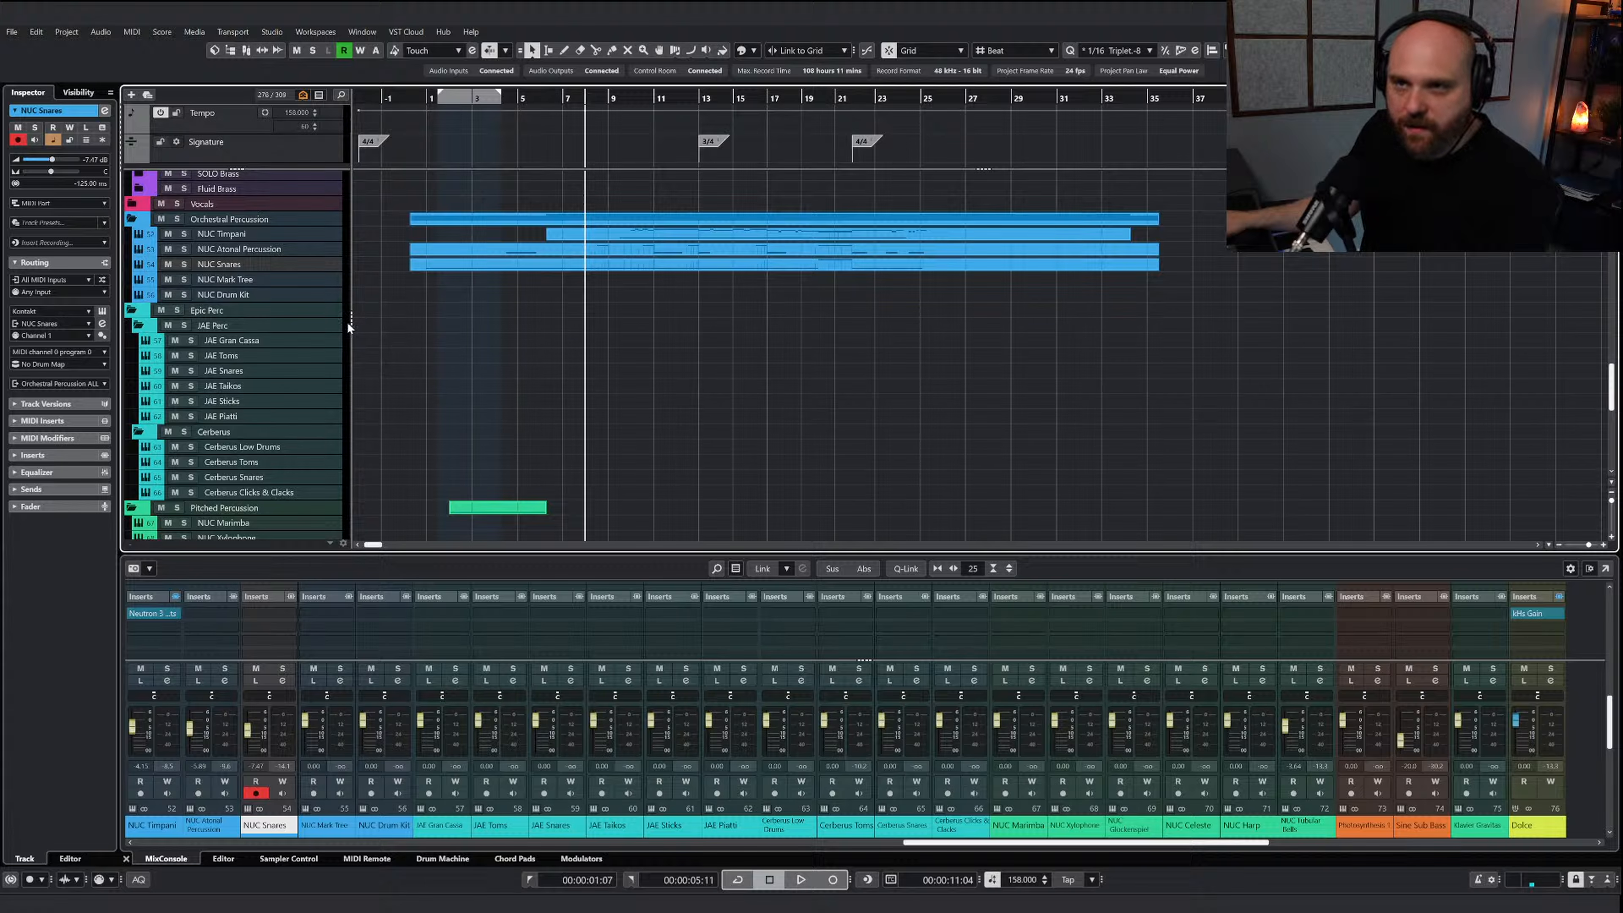
scroll(340, 296, up, 2)
scroll(407, 348, down, 9)
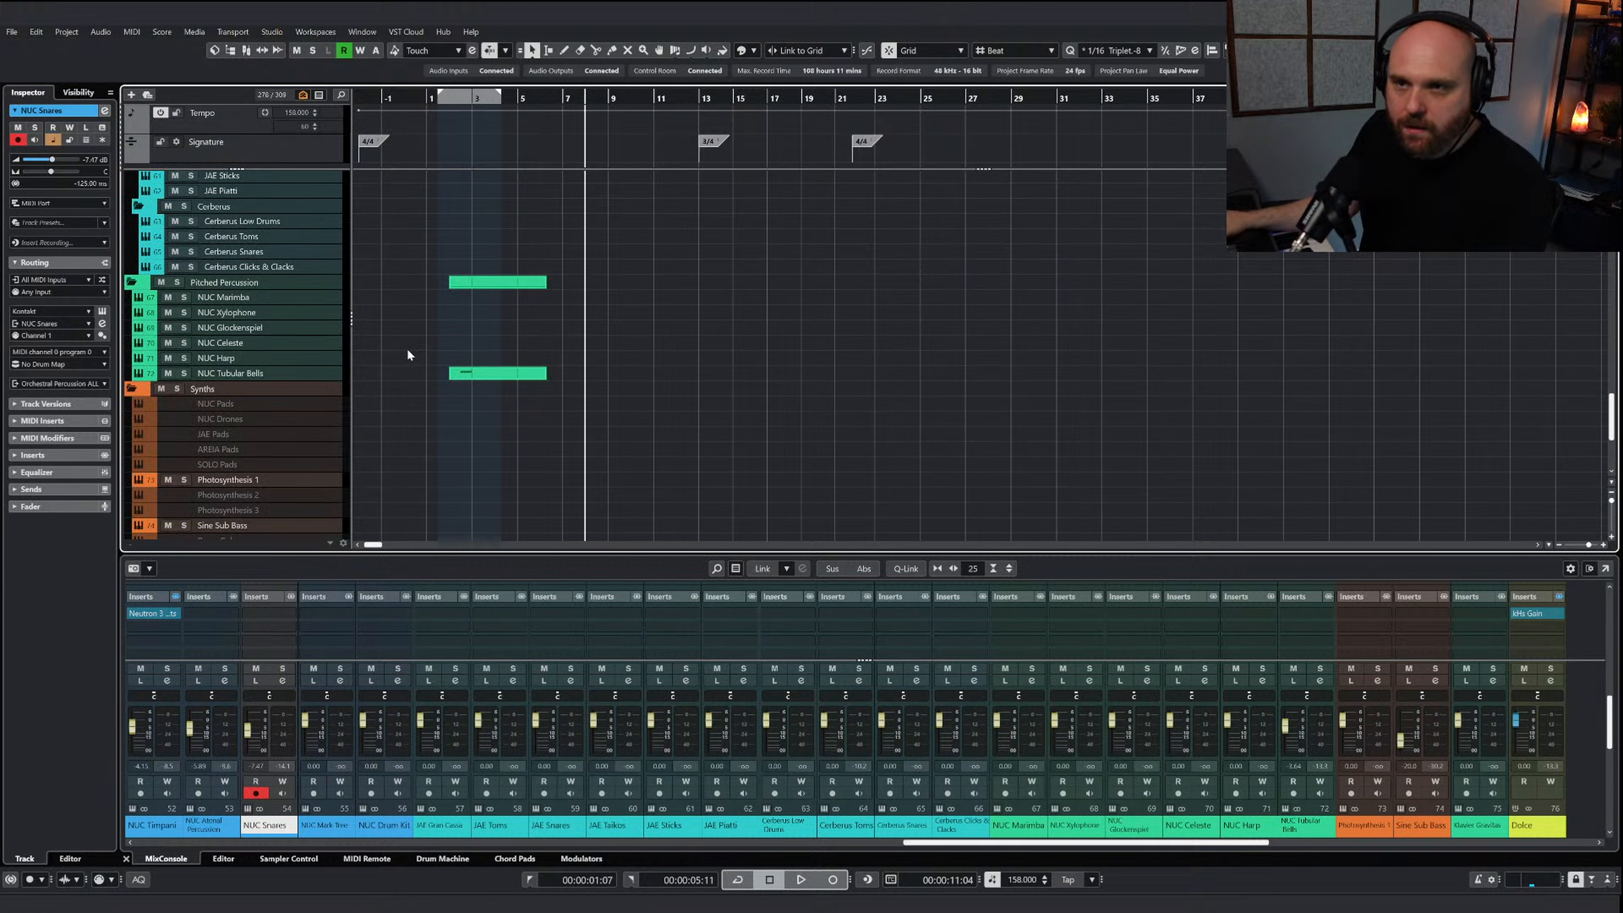
click(243, 355)
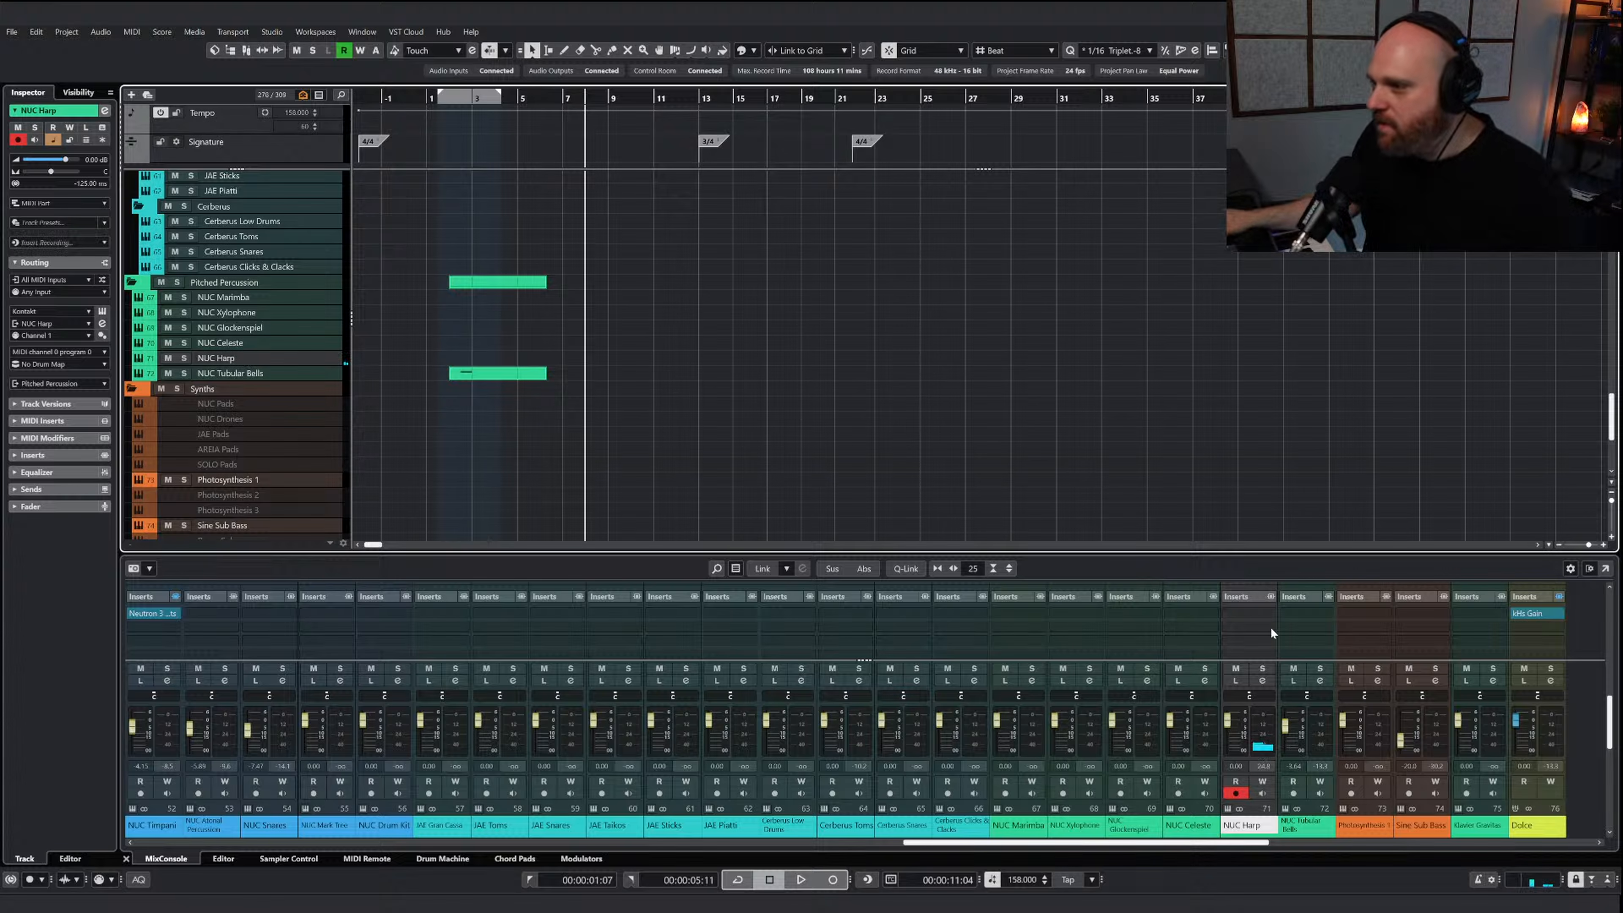
Add a send to the Val V Hall reverb on the NUC Harp channel and lower its volume to about -3 dB
scroll(1267, 624, down, 5)
click(1258, 620)
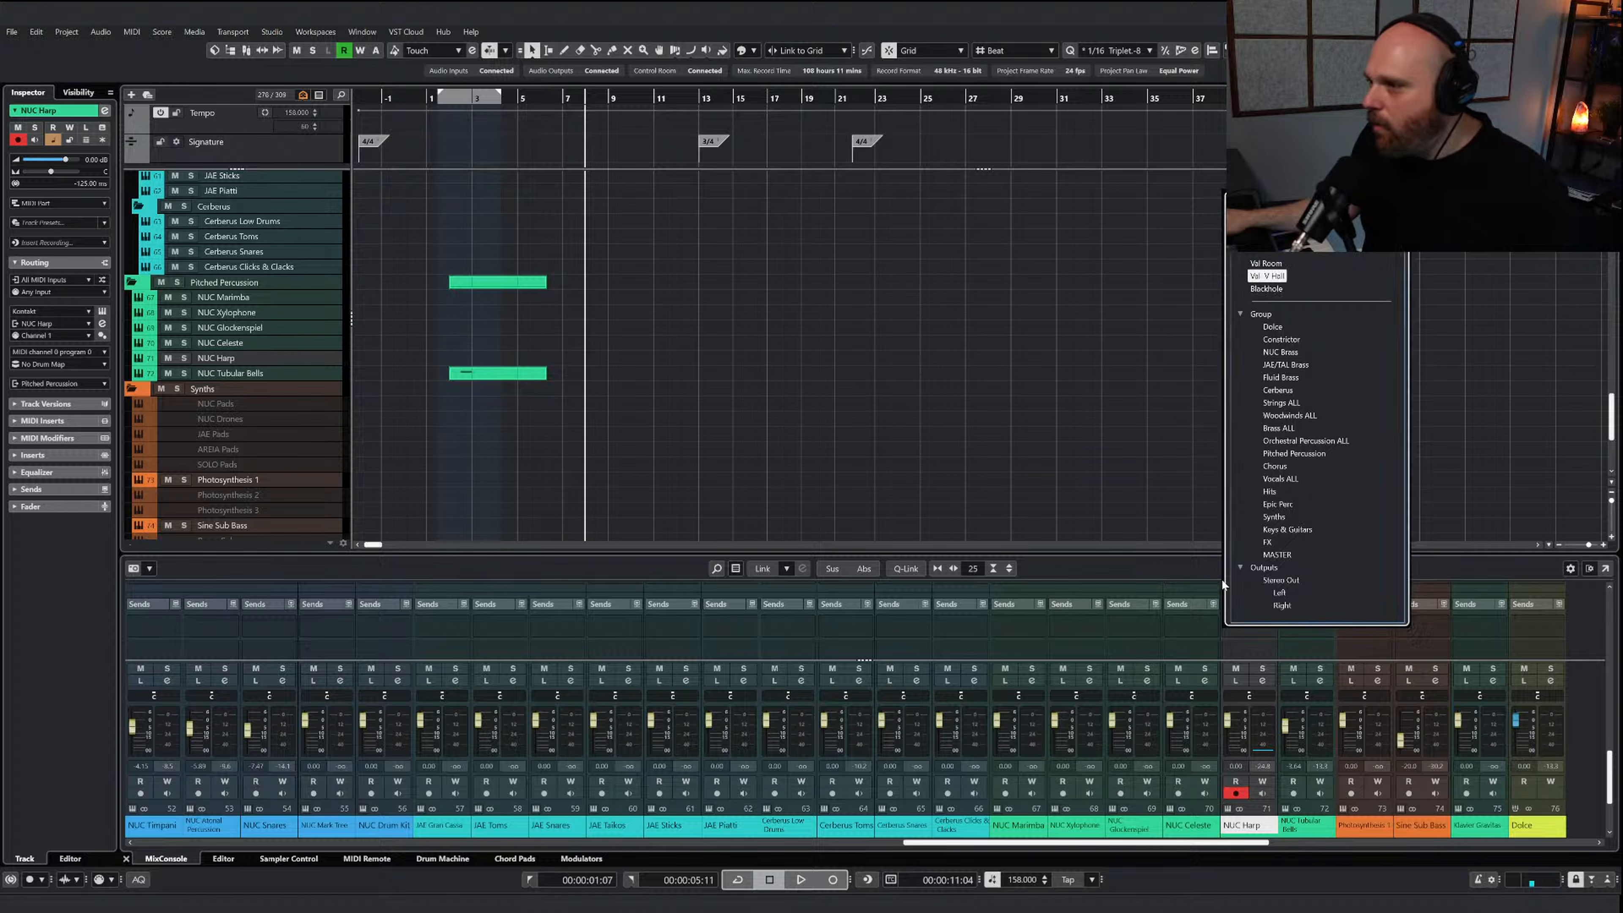
click(1268, 276)
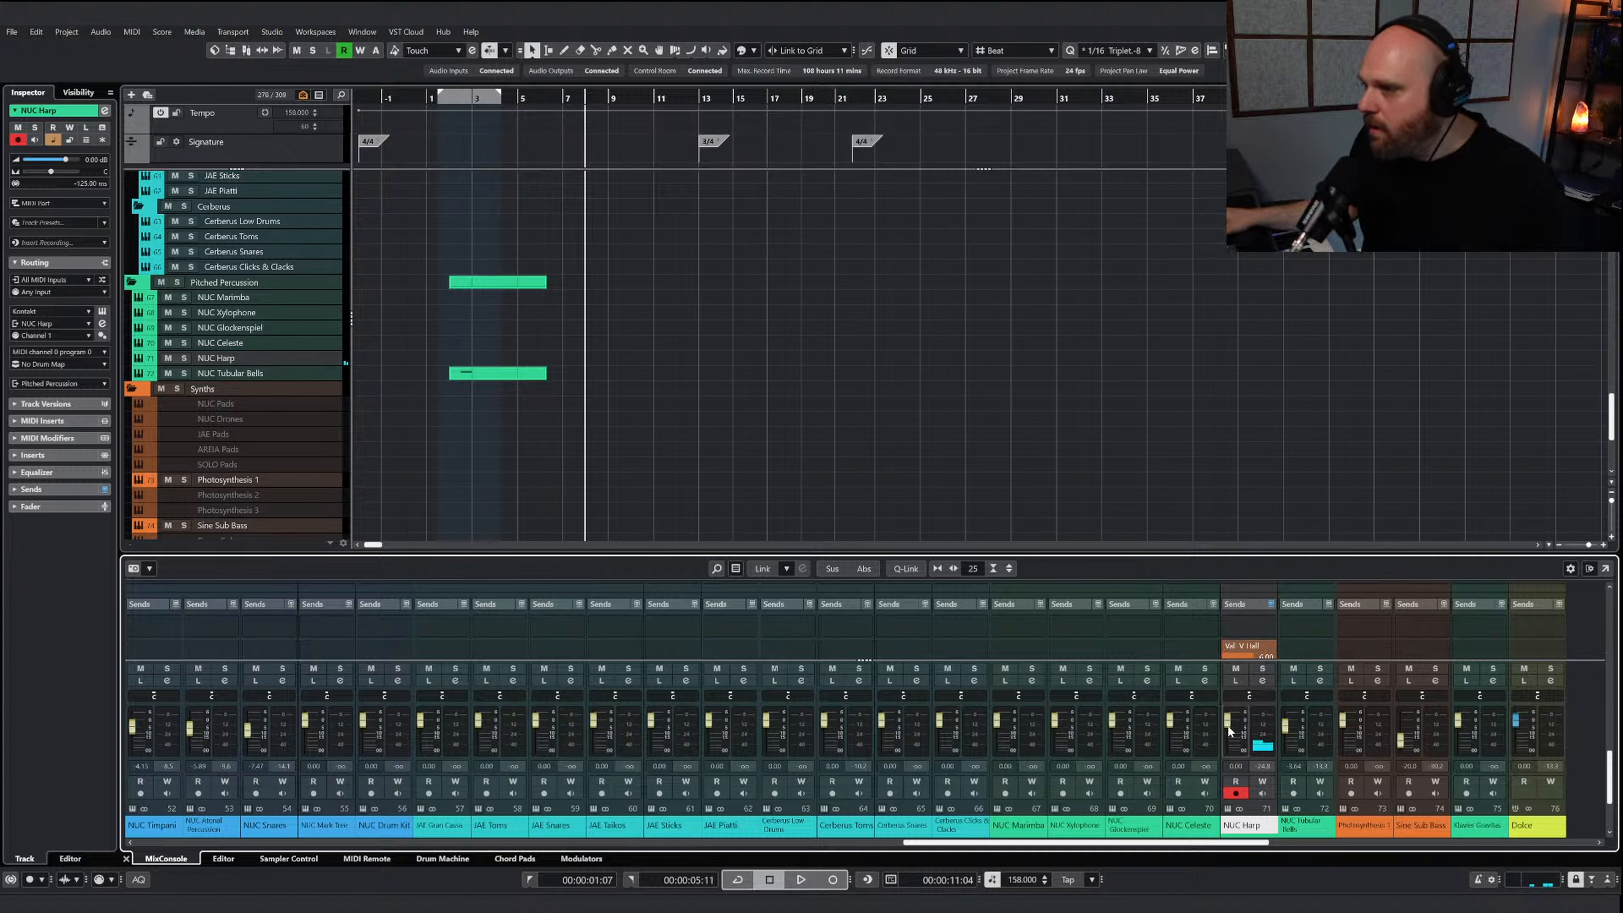
drag(1228, 728, 1227, 719)
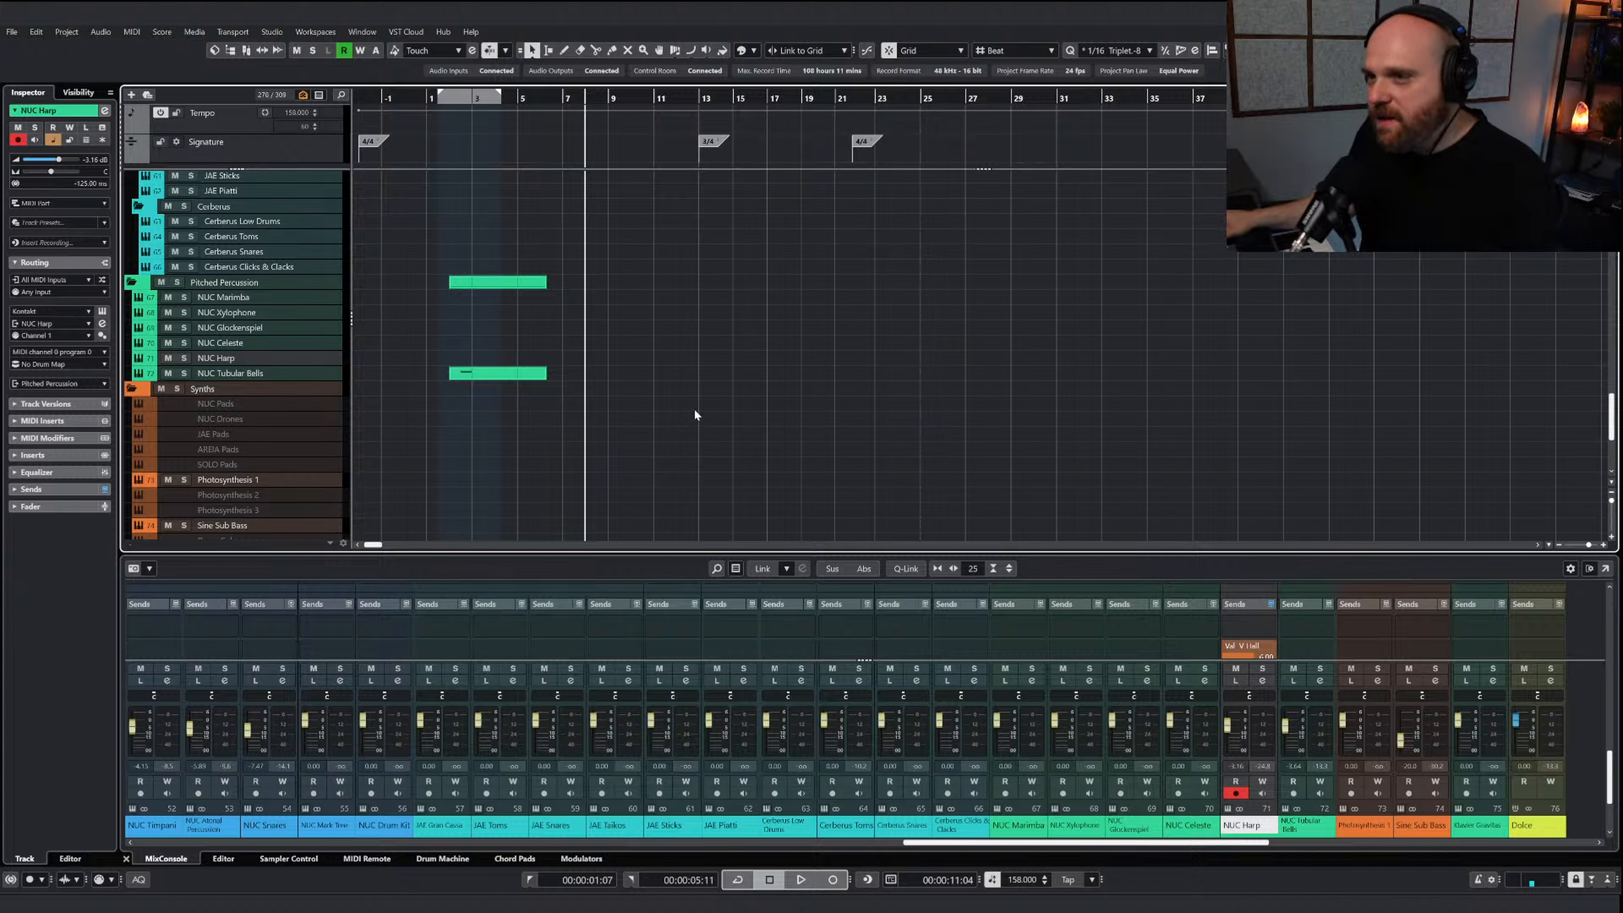
Record a rising glissando into bar 9 on the NUC Harp track, starting from just before bar 7
scroll(693, 415, up, 15)
ctrl+scroll(687, 395, up, 3)
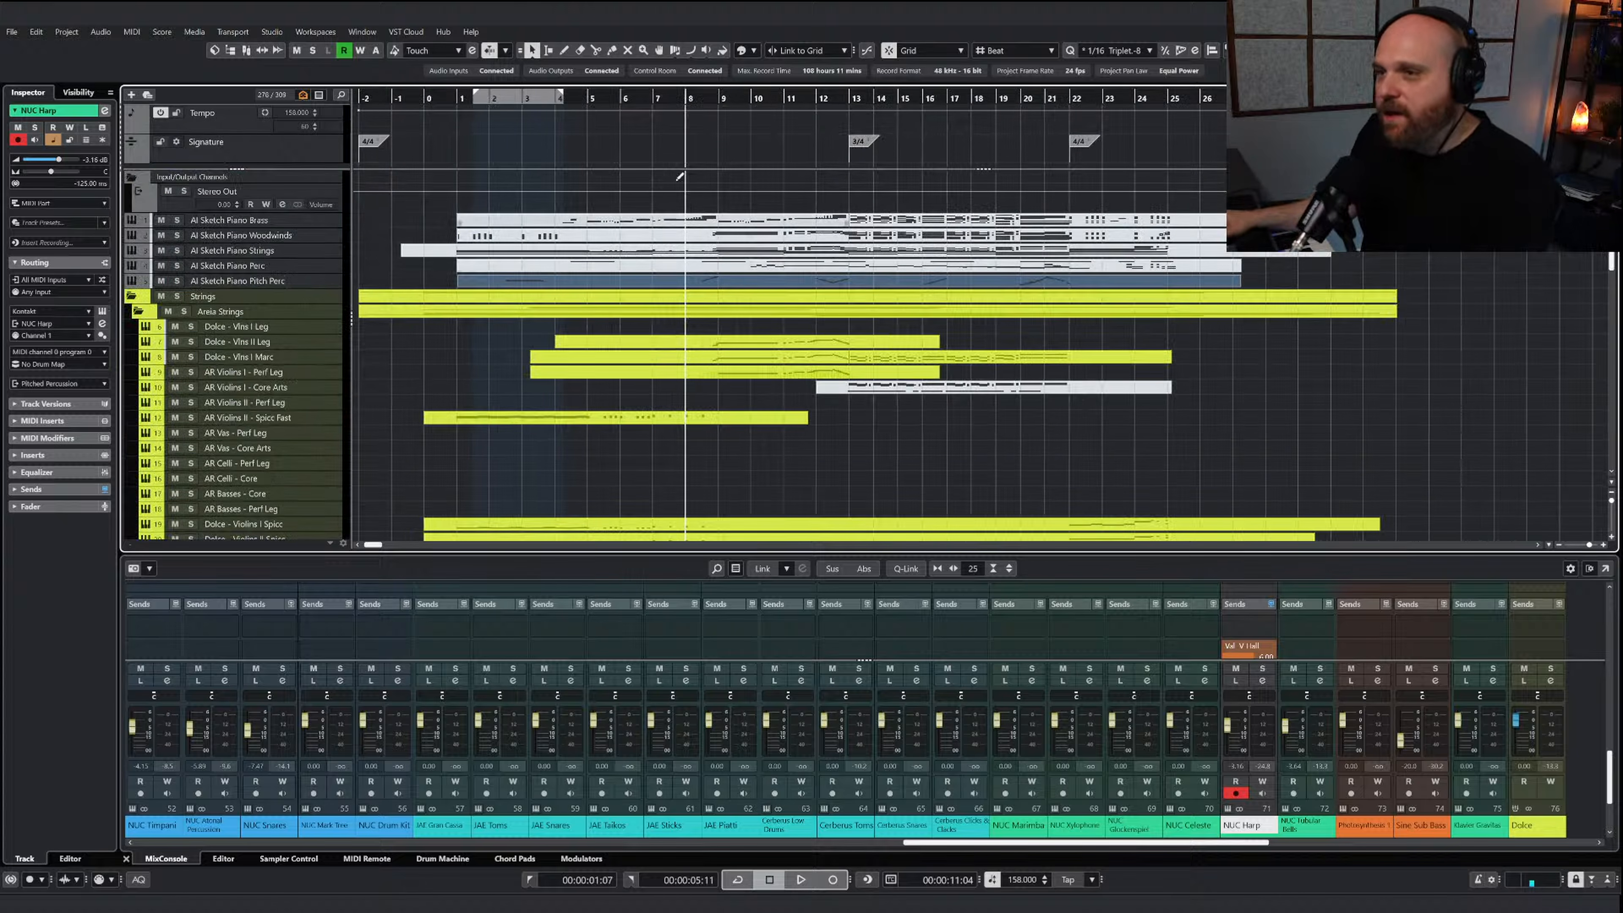
scroll(693, 97, up, 1)
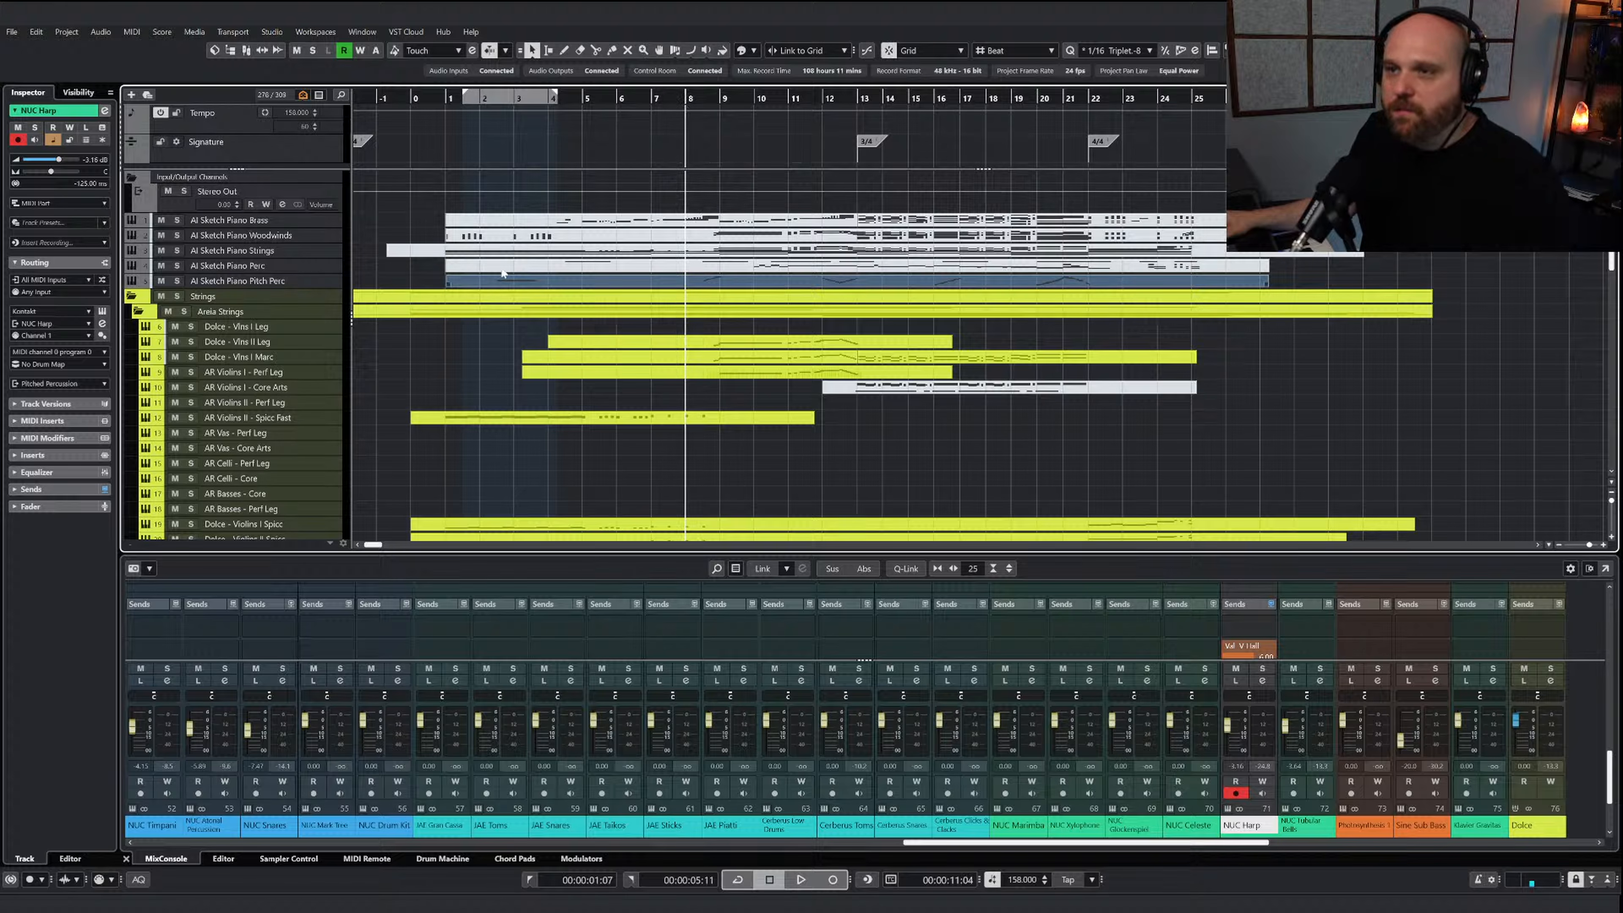
scroll(268, 303, down, 3)
click(651, 97)
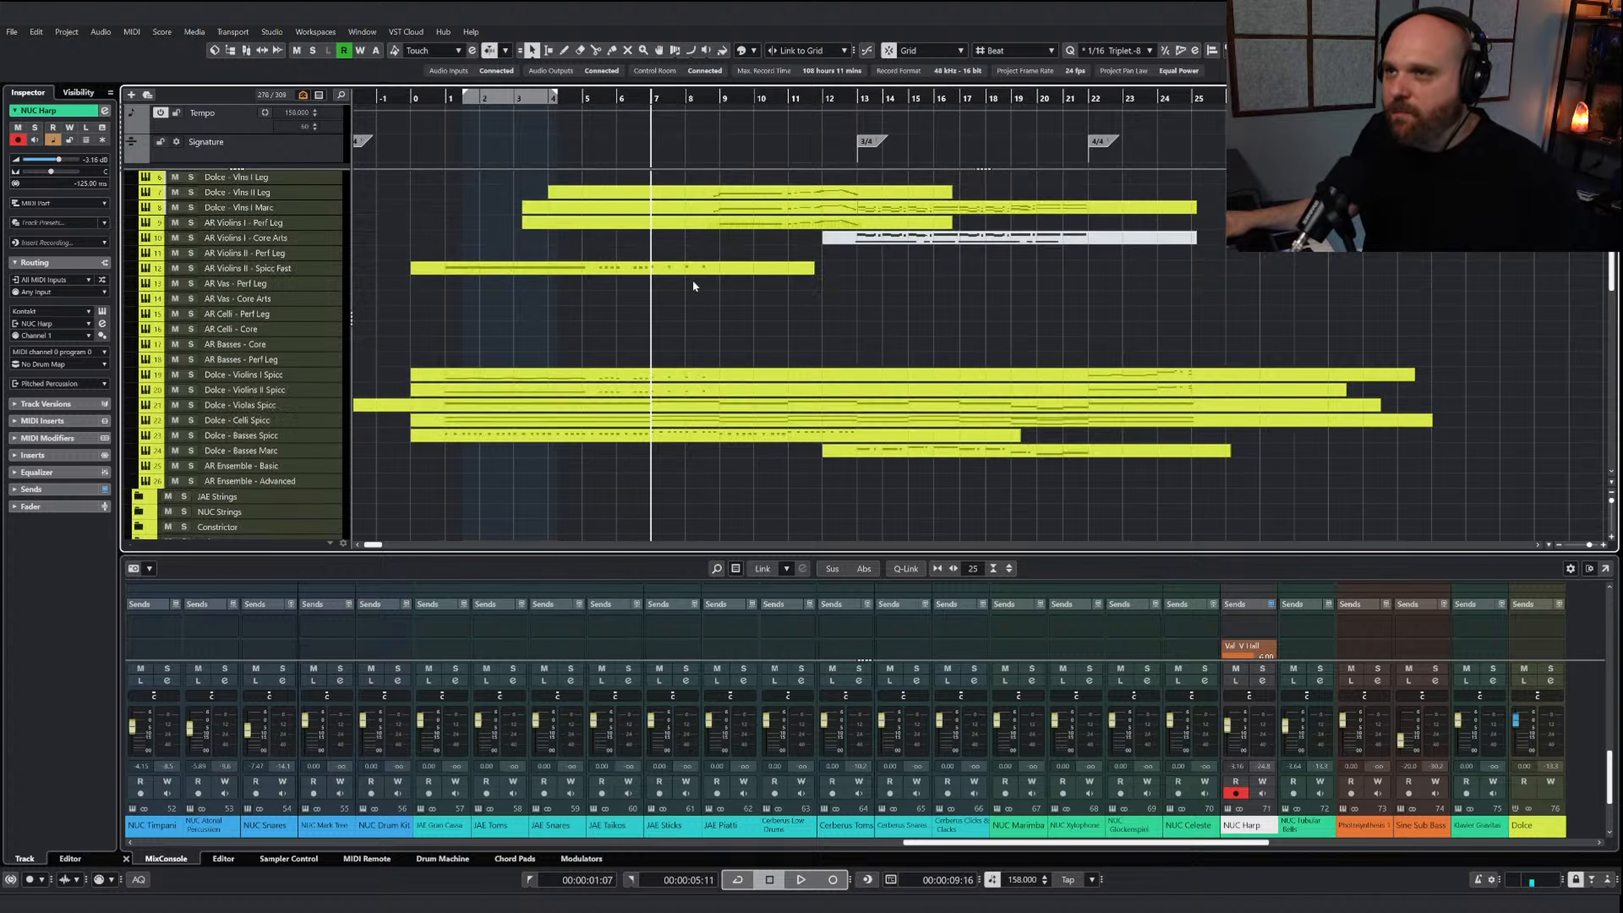
scroll(693, 285, down, 12)
scroll(697, 295, down, 3)
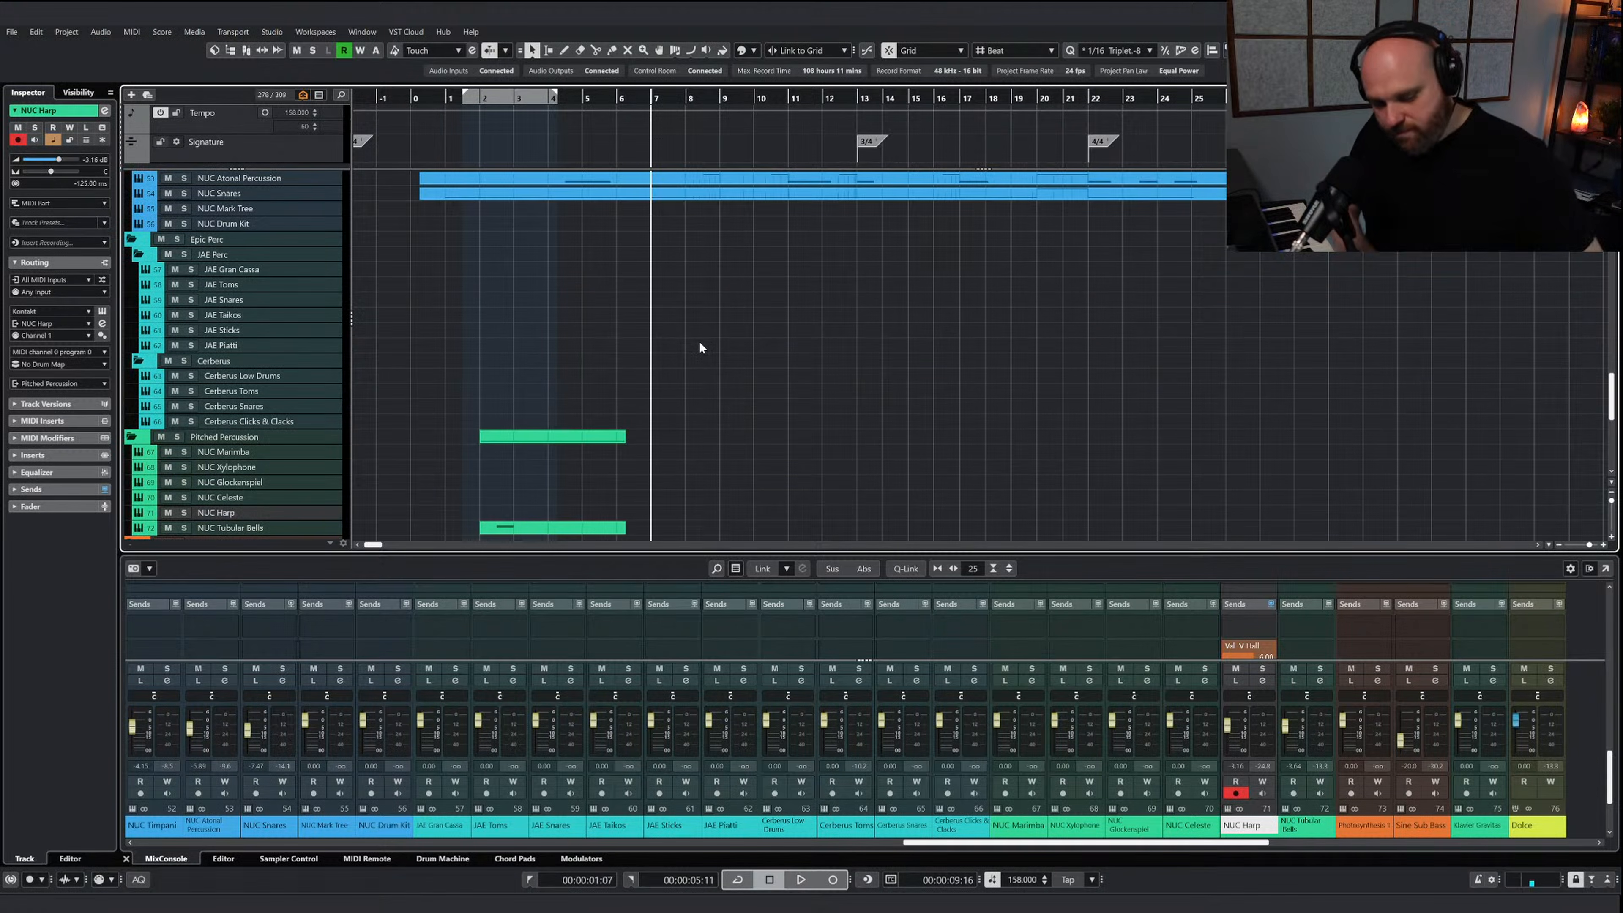
scroll(683, 368, down, 3)
scroll(682, 368, down, 2)
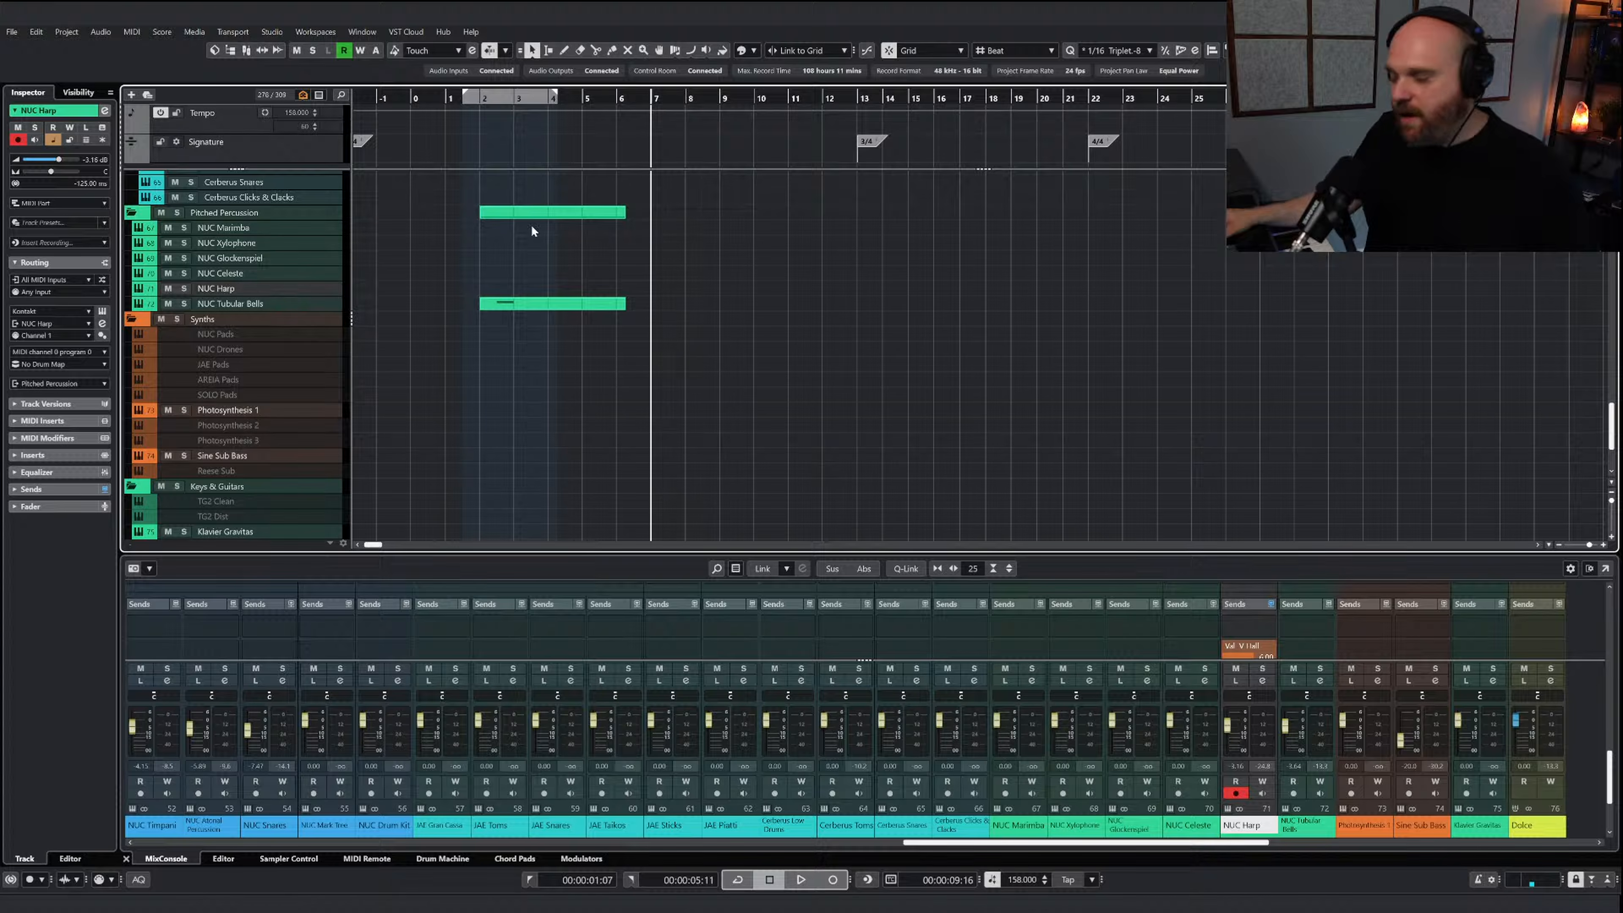
key(KP_Multiply)
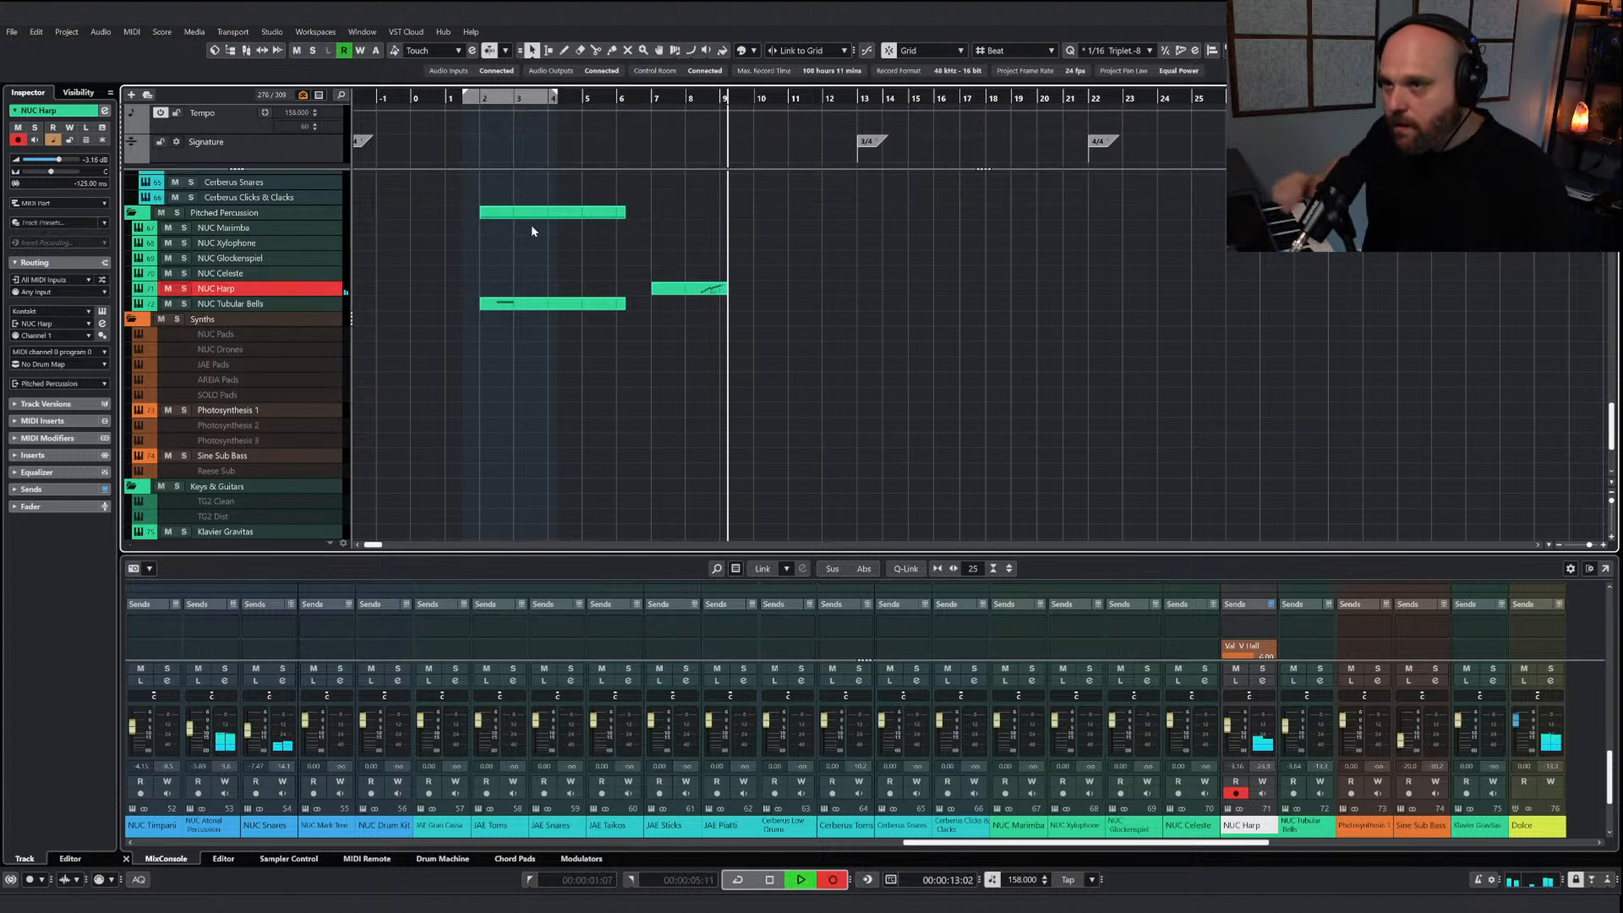
key(space)
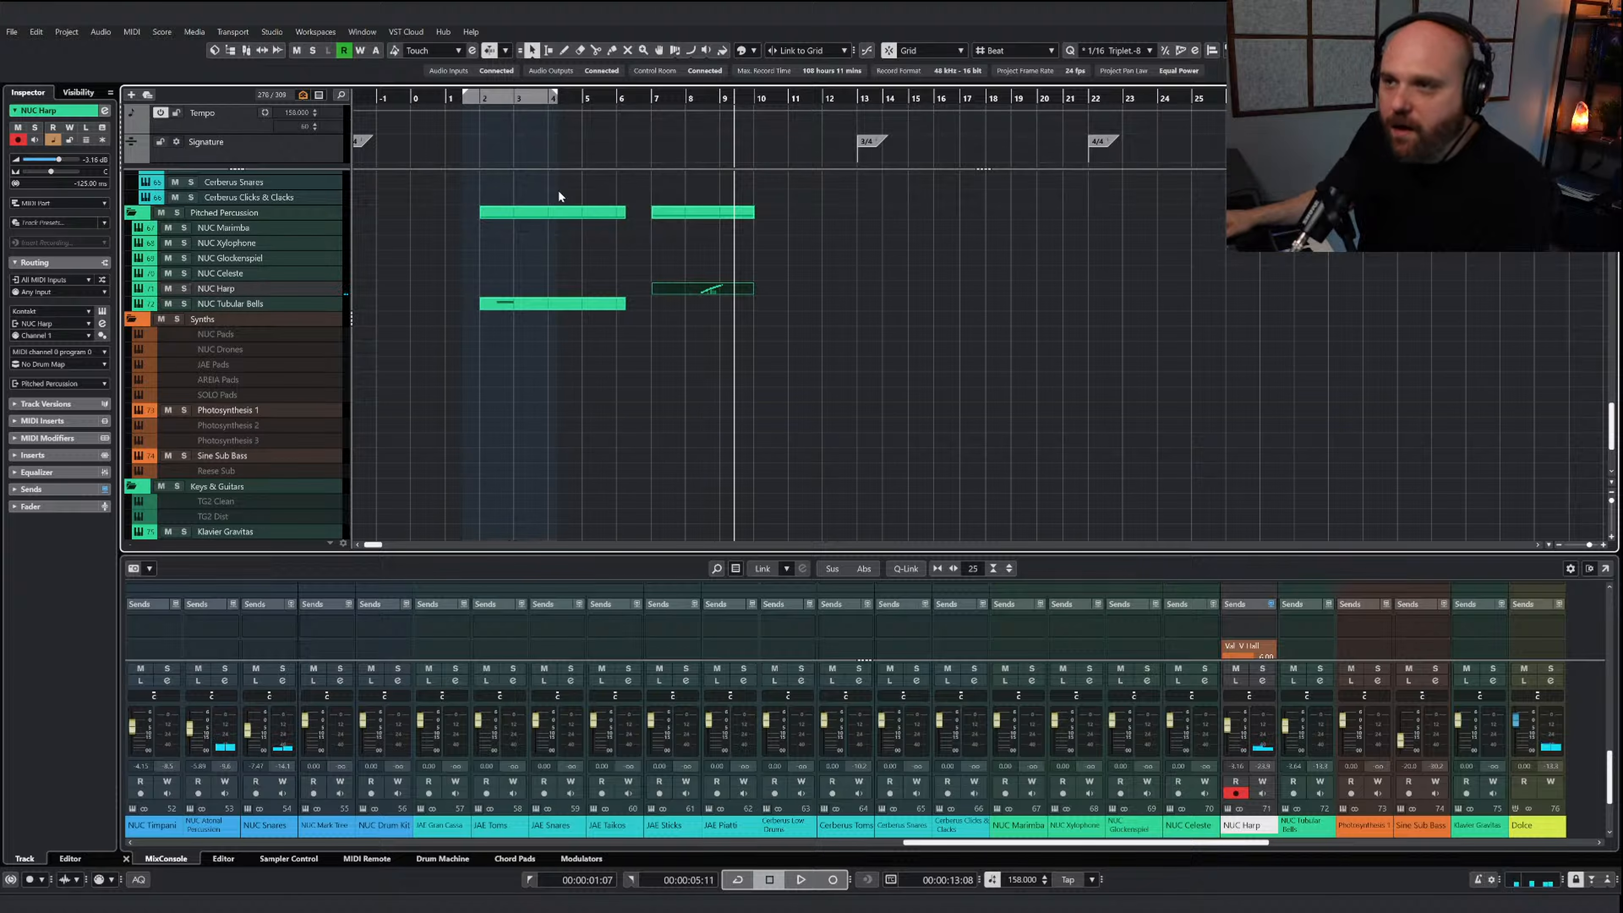
Solo the NUC Harp track, play the recorded run from bar 8 and open its part for note editing
click(185, 289)
click(689, 100)
key(space)
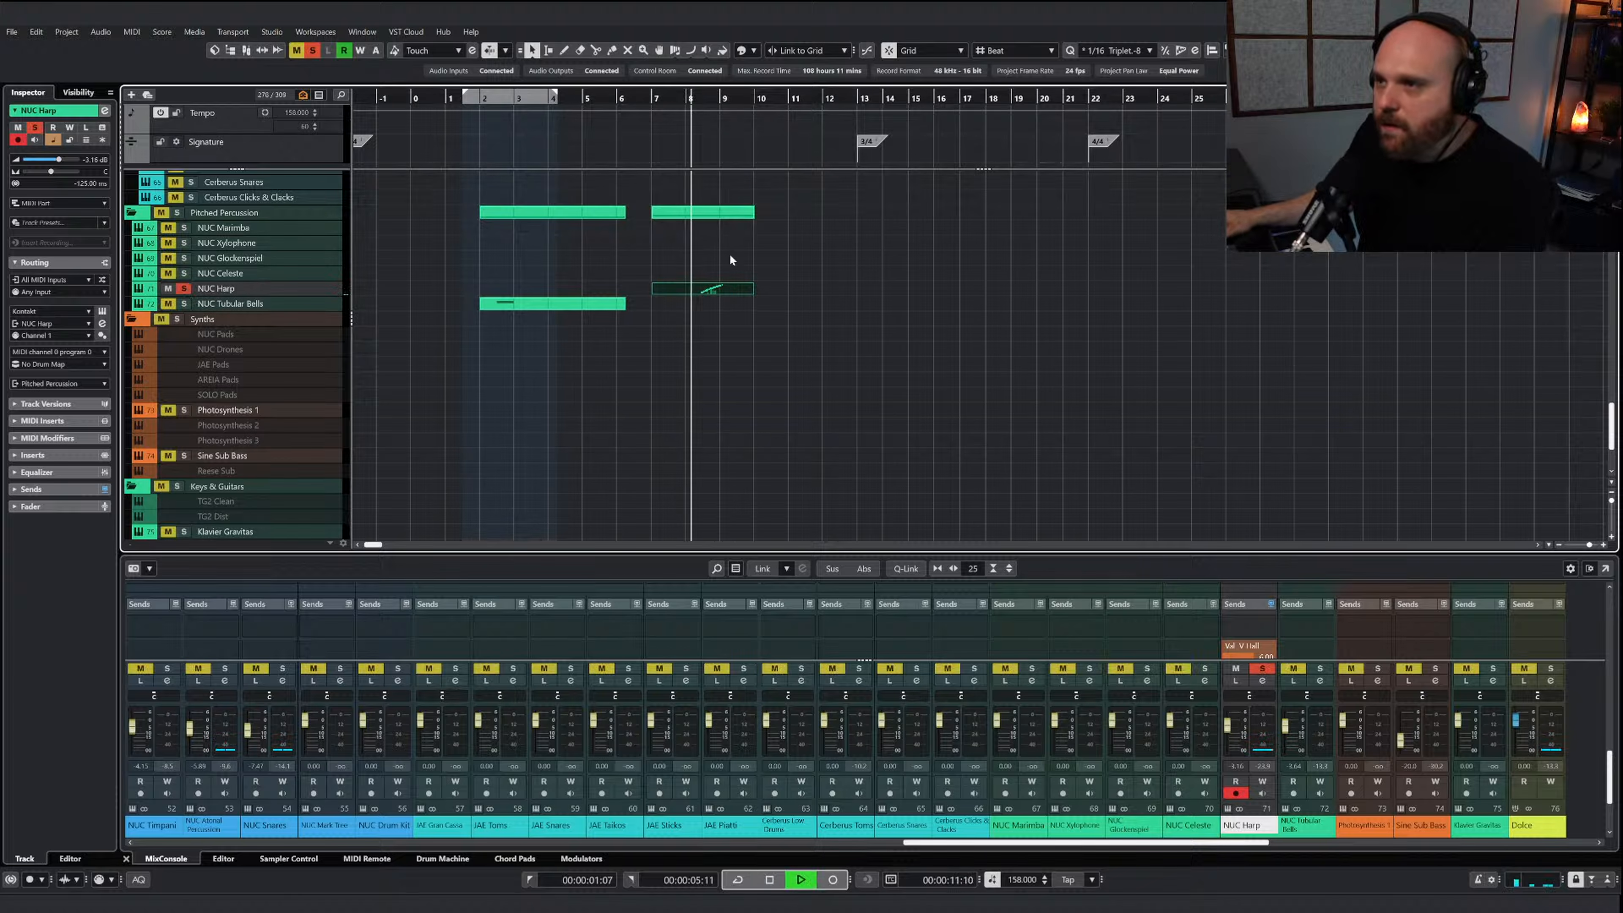
key(space)
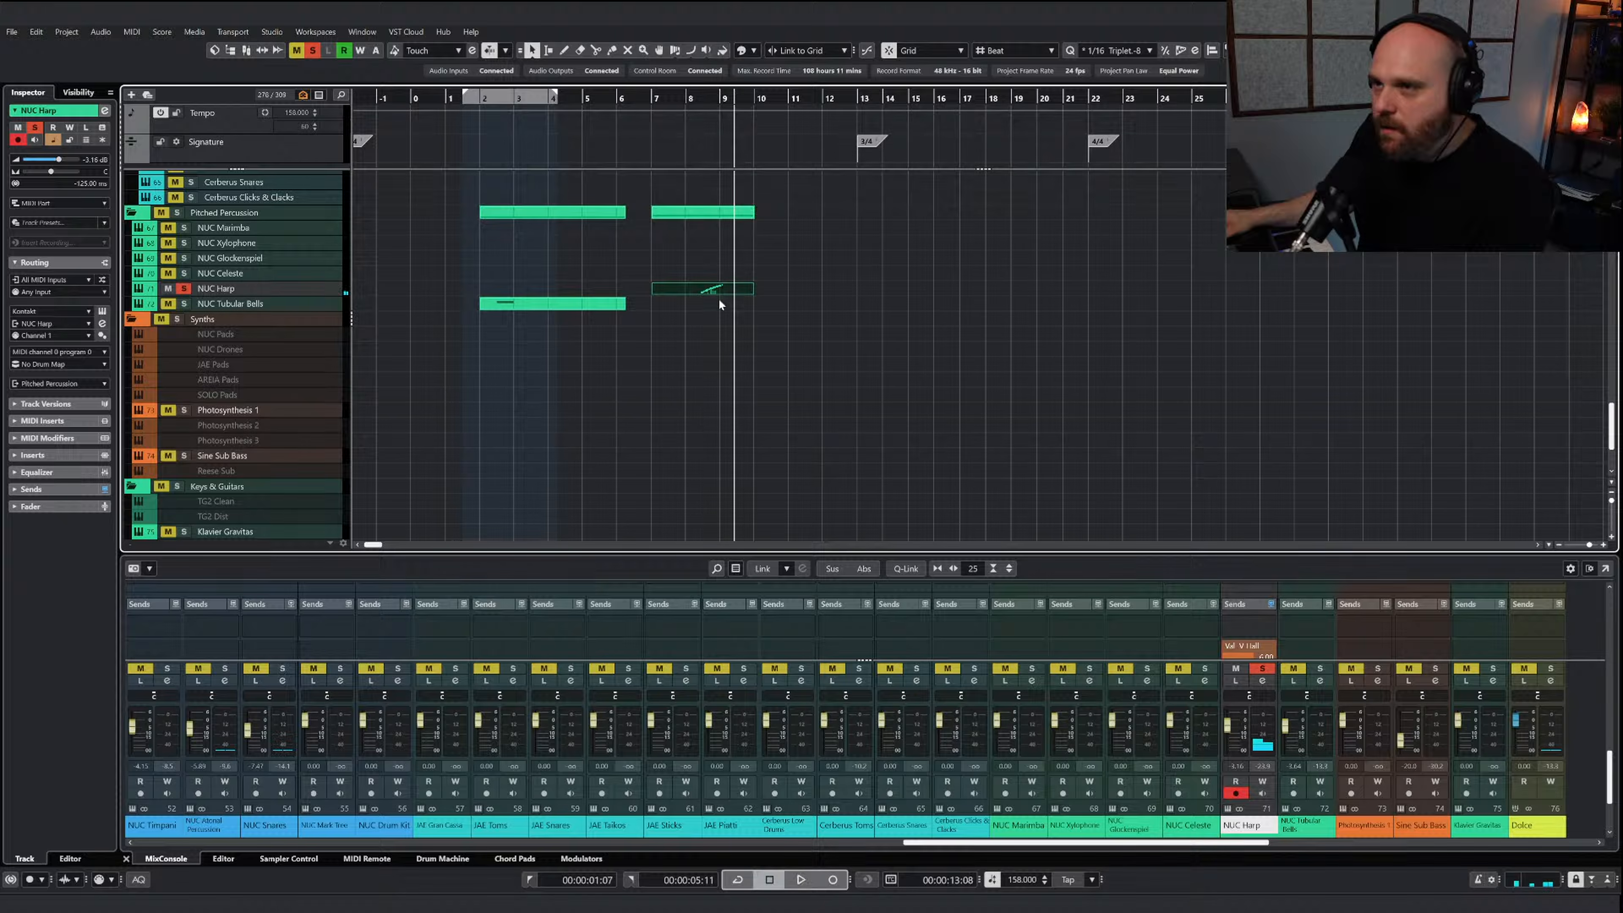
double_click(721, 298)
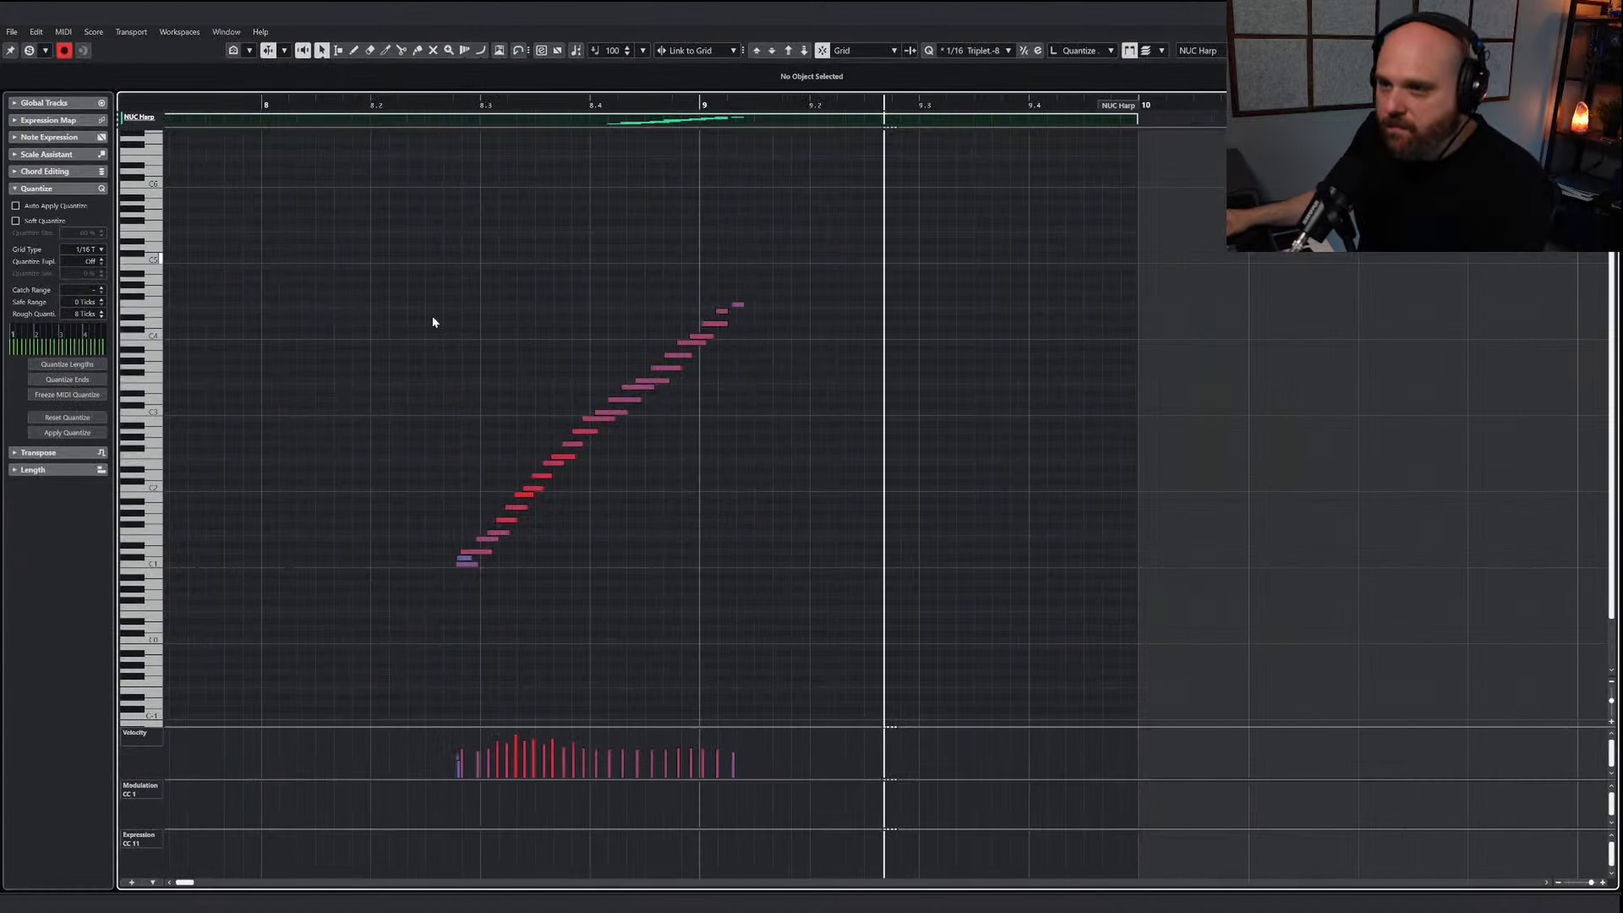
Try to transpose the whole harp run down two semitones with the low overlapping notes included, and undo the edits
drag(400, 259, 976, 573)
key(Down)
key(Down)
click(718, 542)
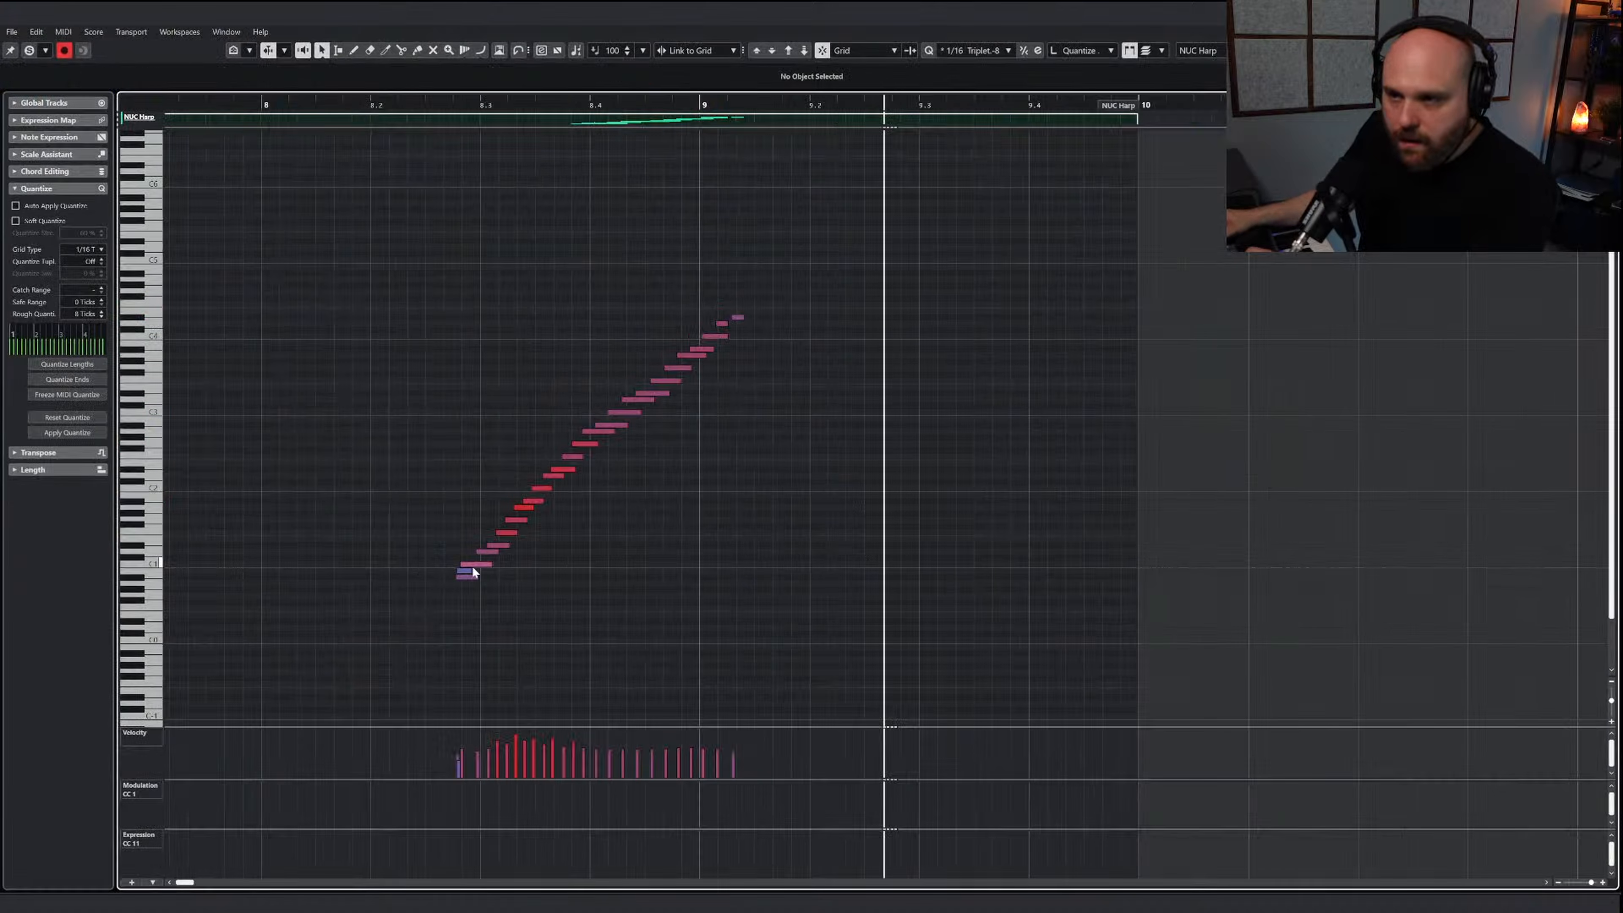
click(461, 566)
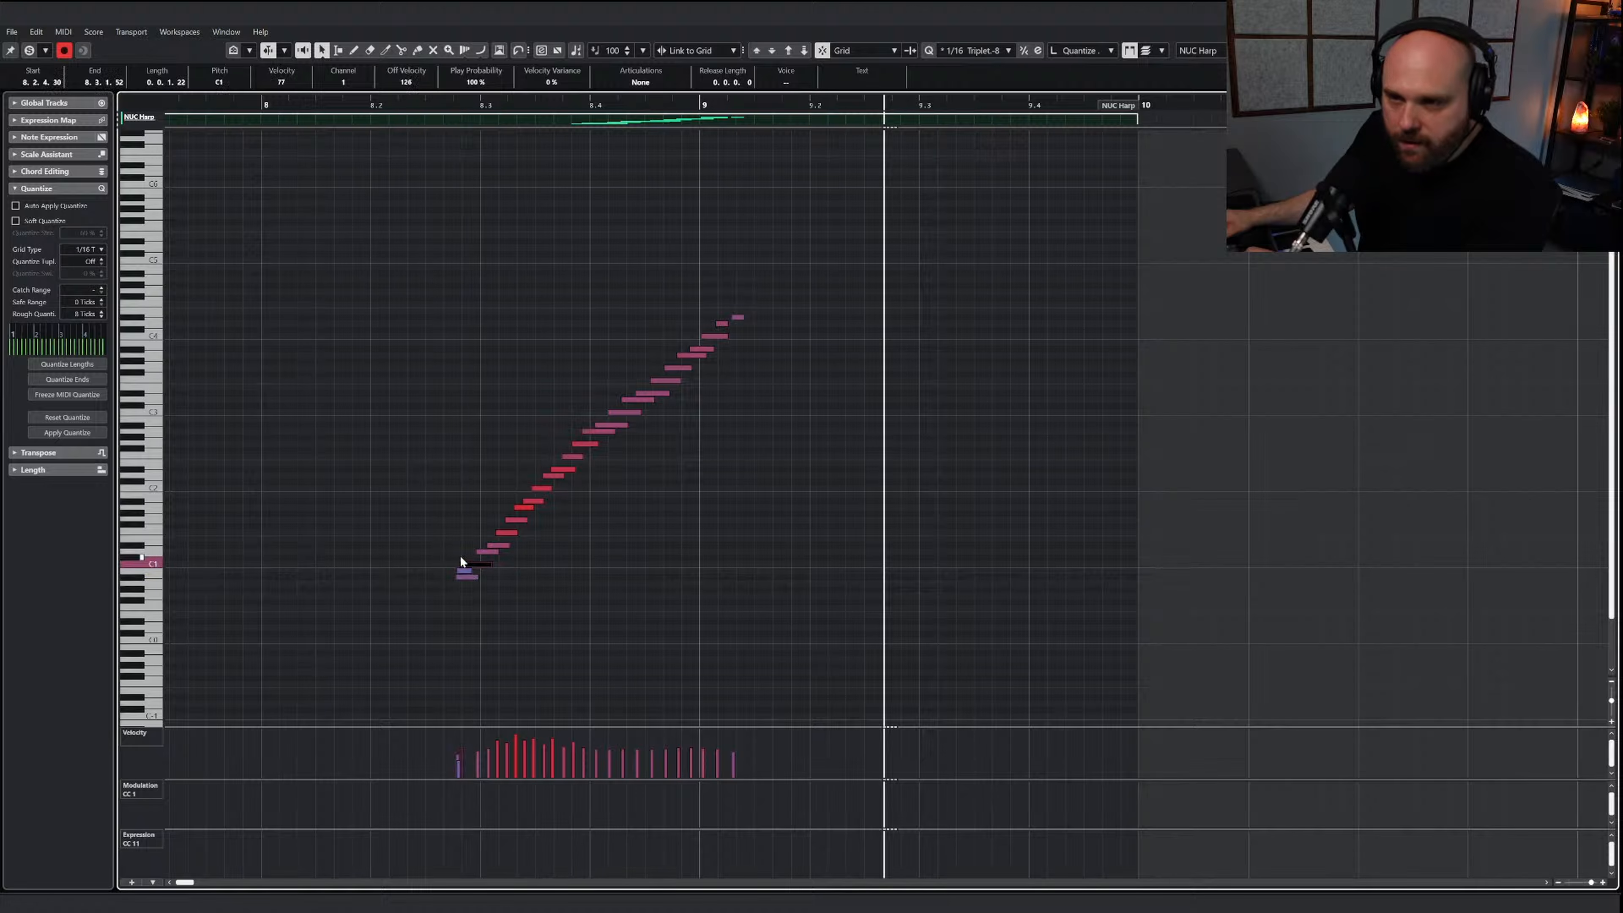
key(ctrl+z)
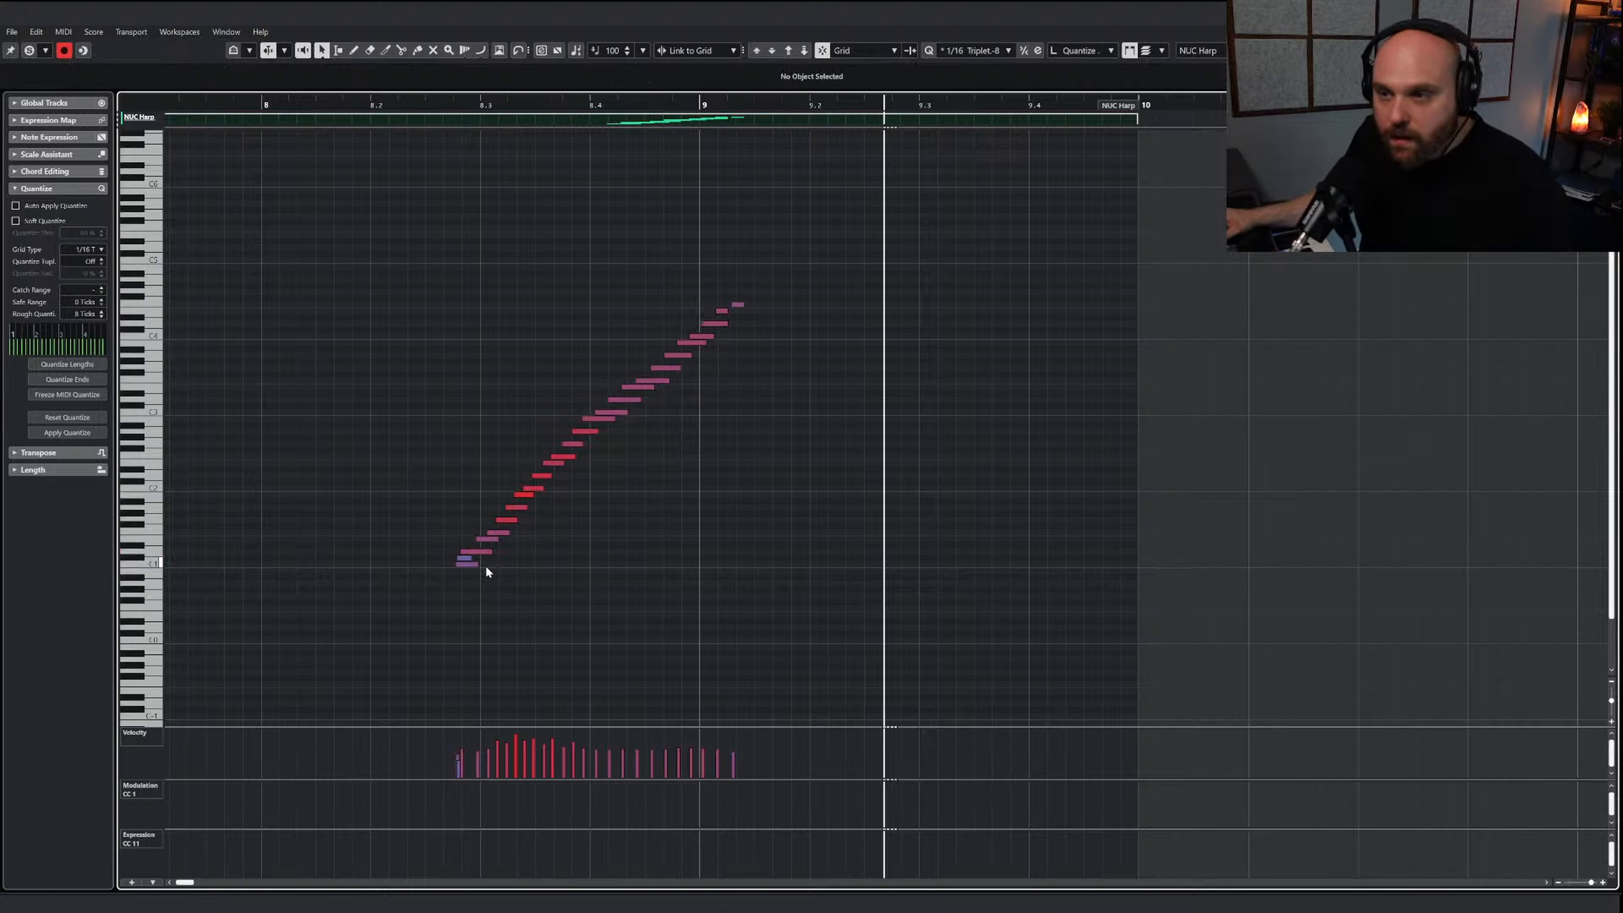
Delete the stray C#1 note at the start of the harp run and transpose the remaining notes down two semitones
click(469, 558)
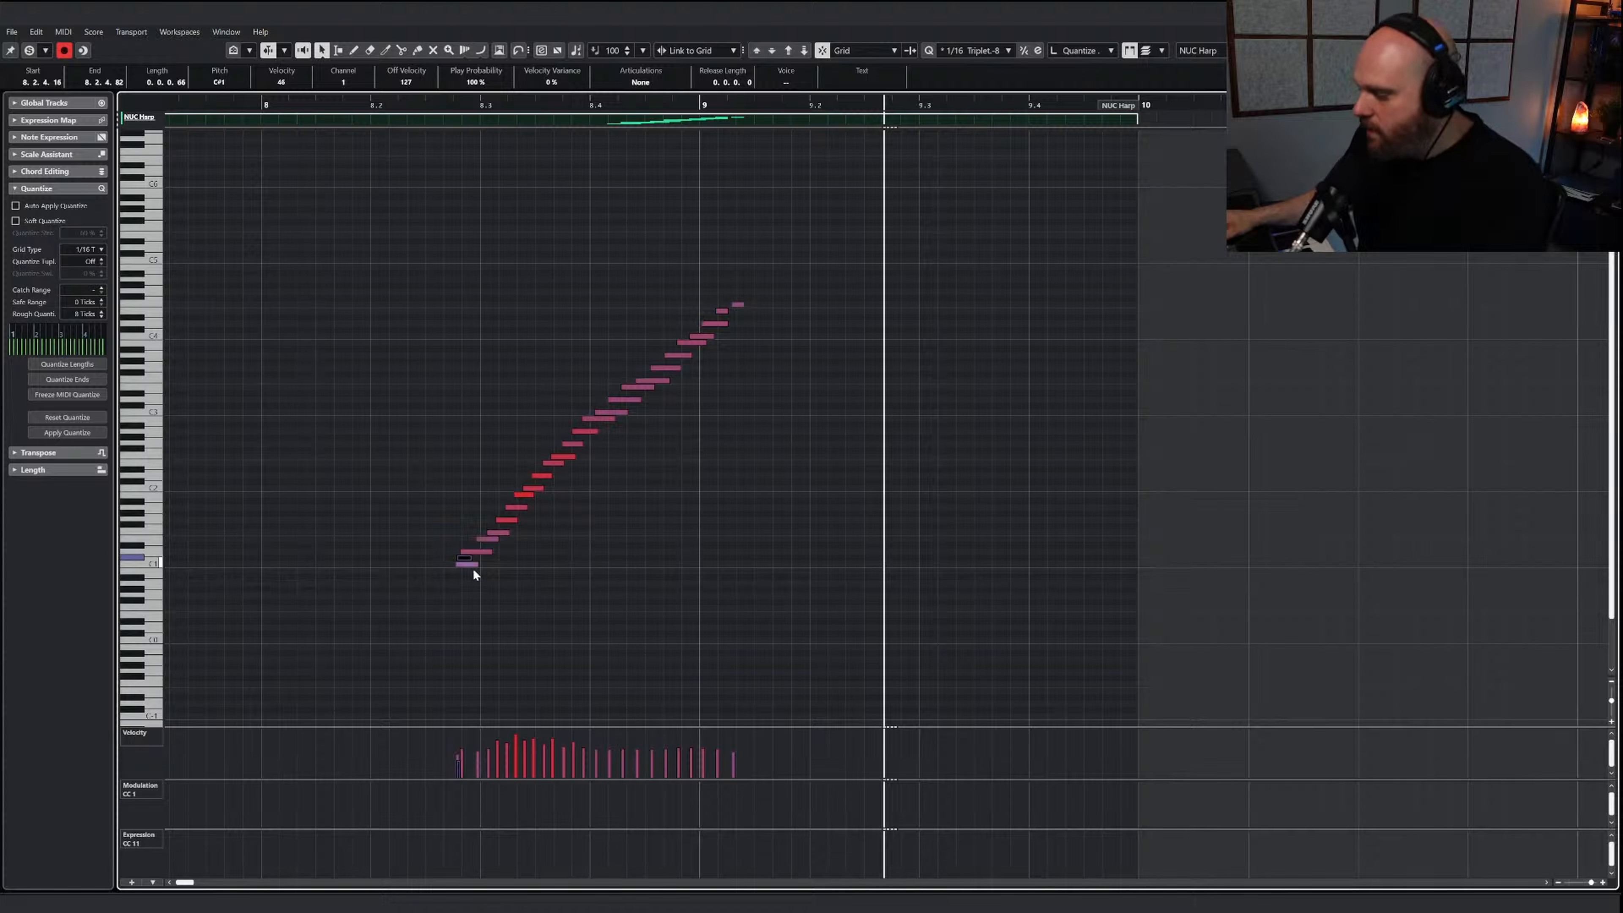
drag(421, 279, 925, 607)
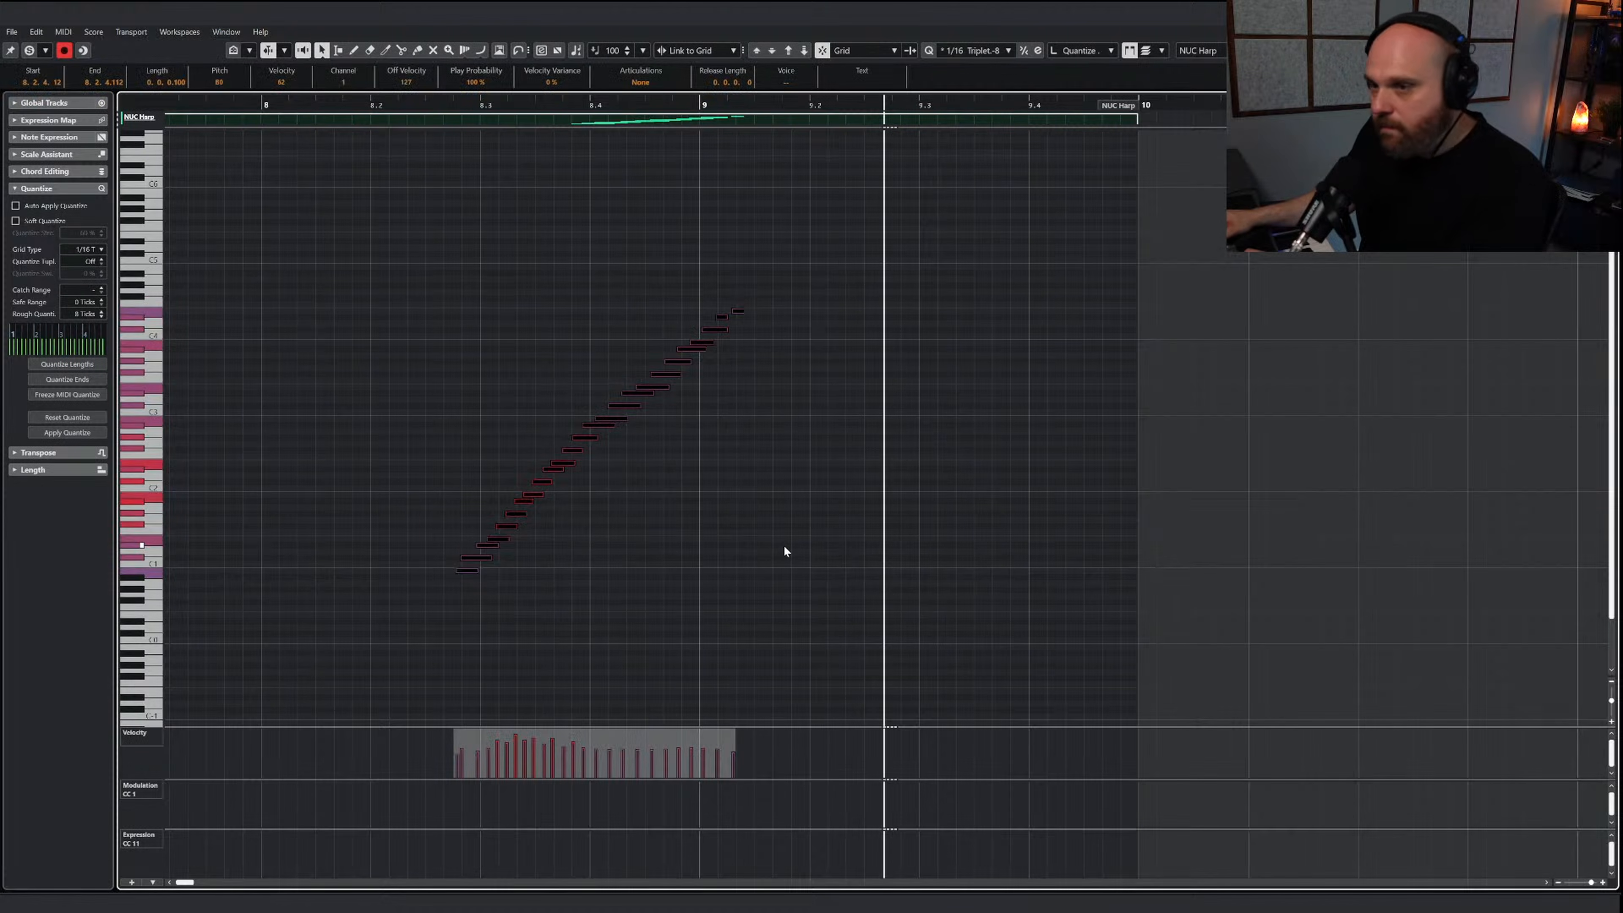
key(Down)
click(703, 349)
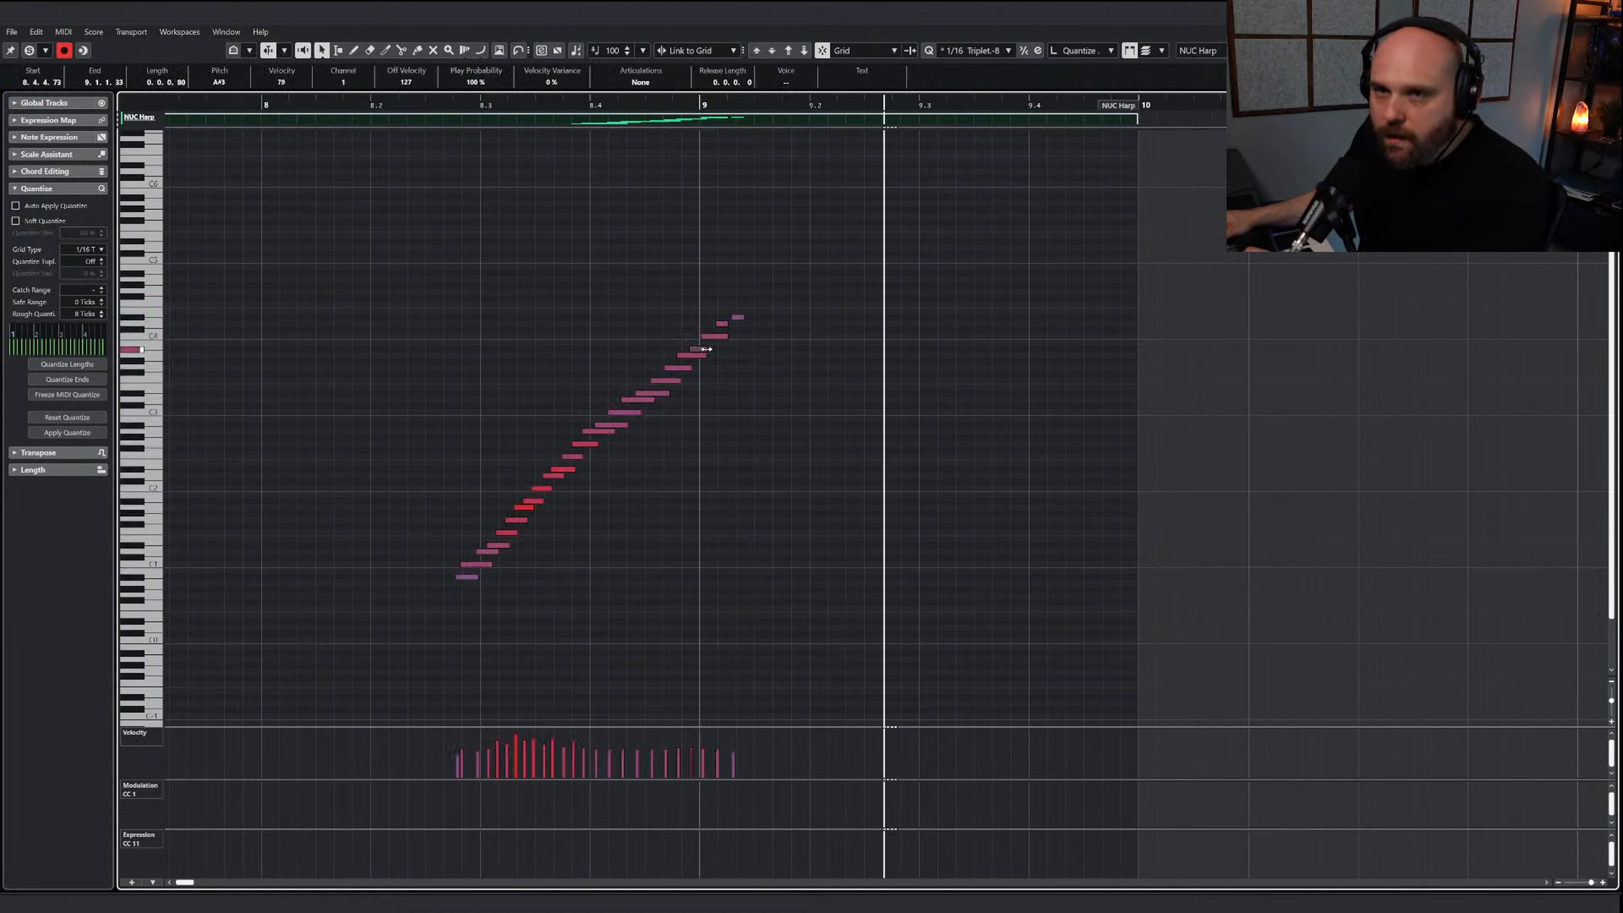
Delete the last three notes of the harp run around bar 9 and audition the shortened run
drag(691, 297, 760, 333)
key(Delete)
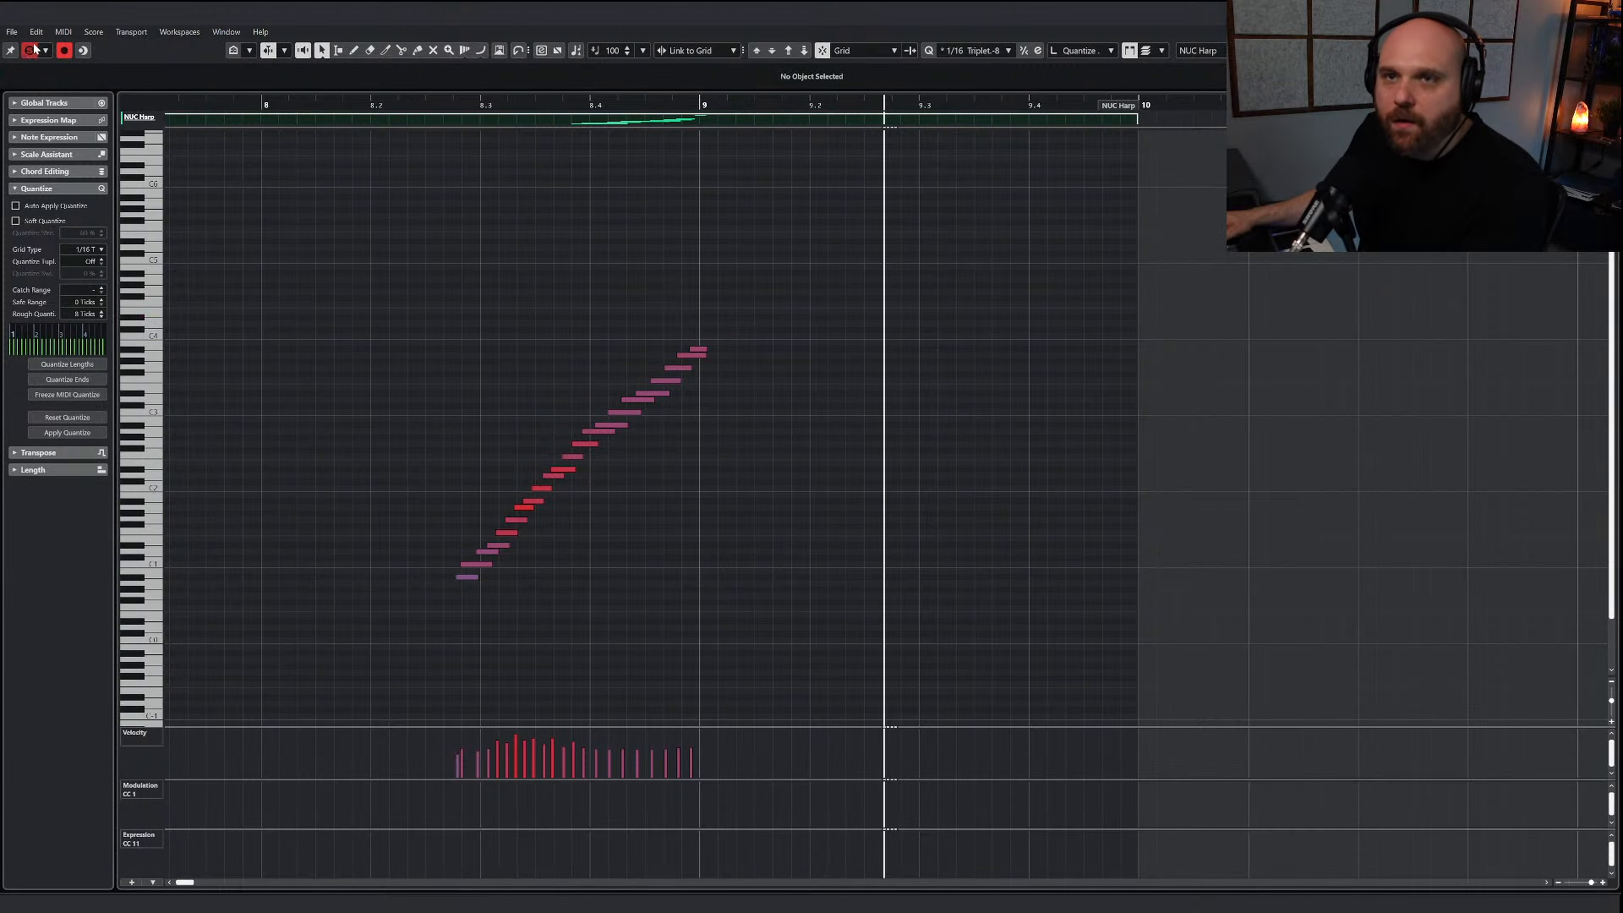
click(30, 50)
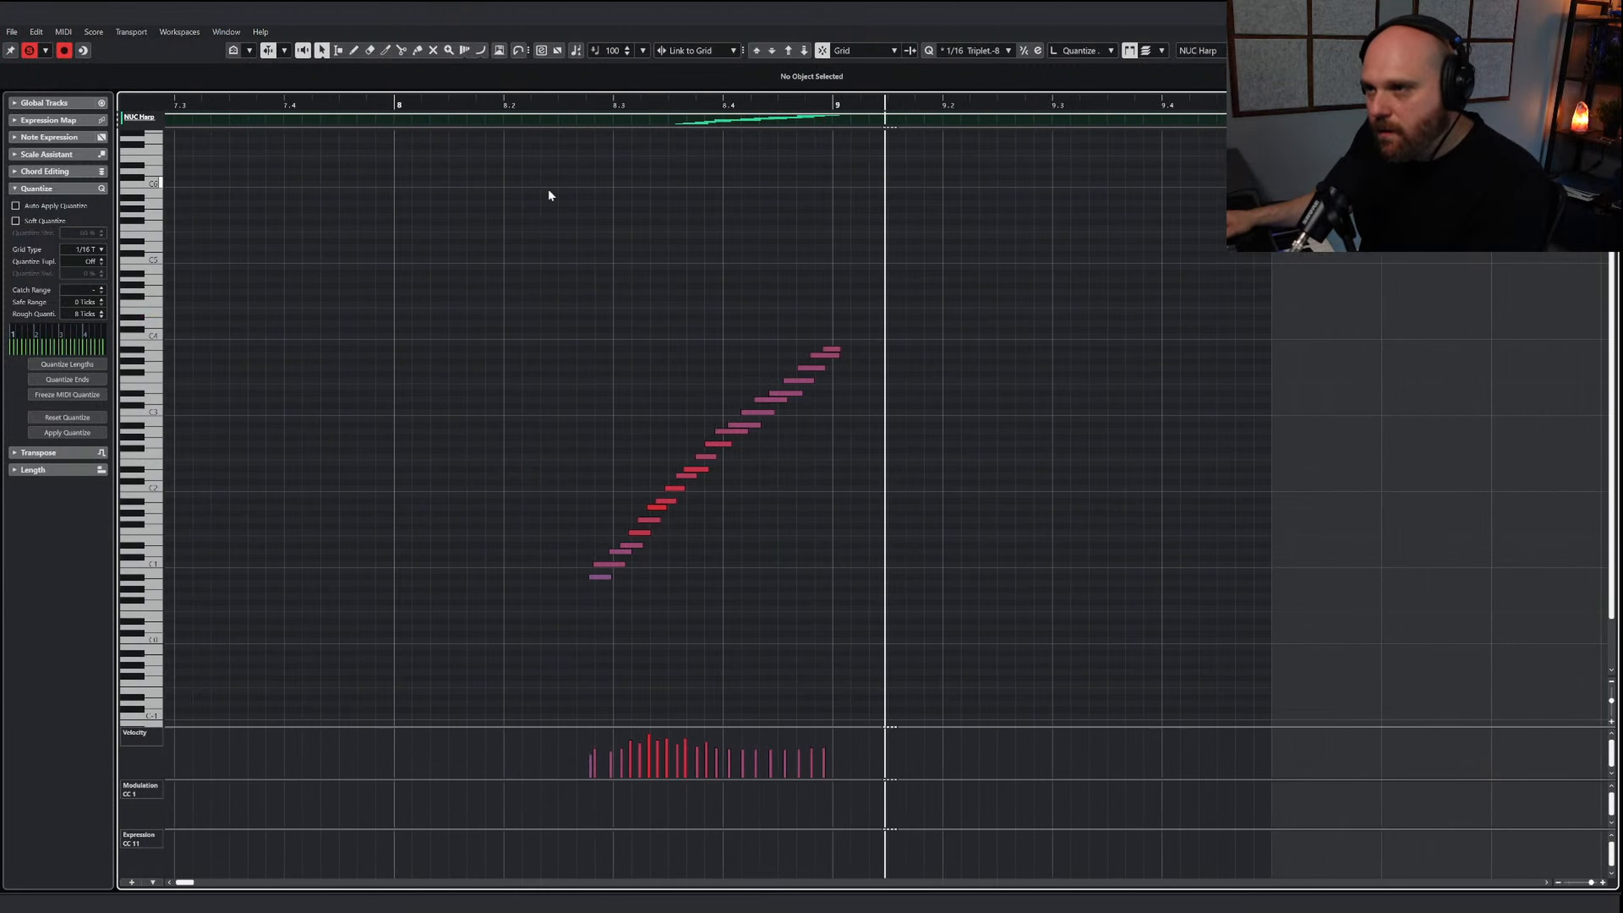
key(space)
right_click(541, 300)
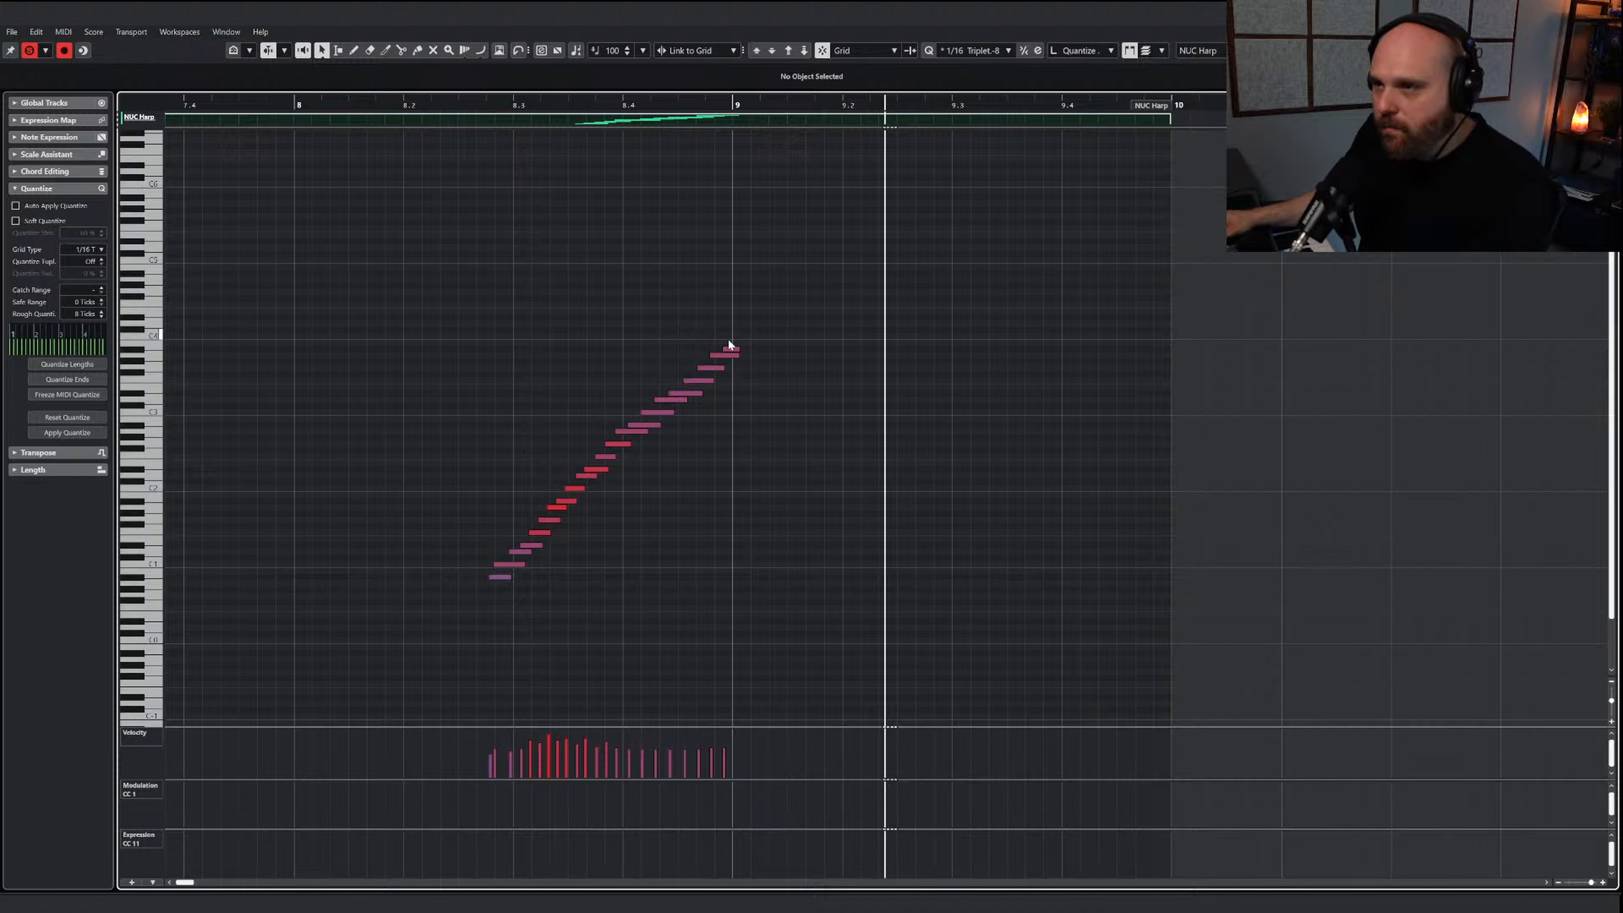
Move the harp run's last note up a semitone, ramp up the velocities of its second half and close the editor
click(734, 349)
click(550, 104)
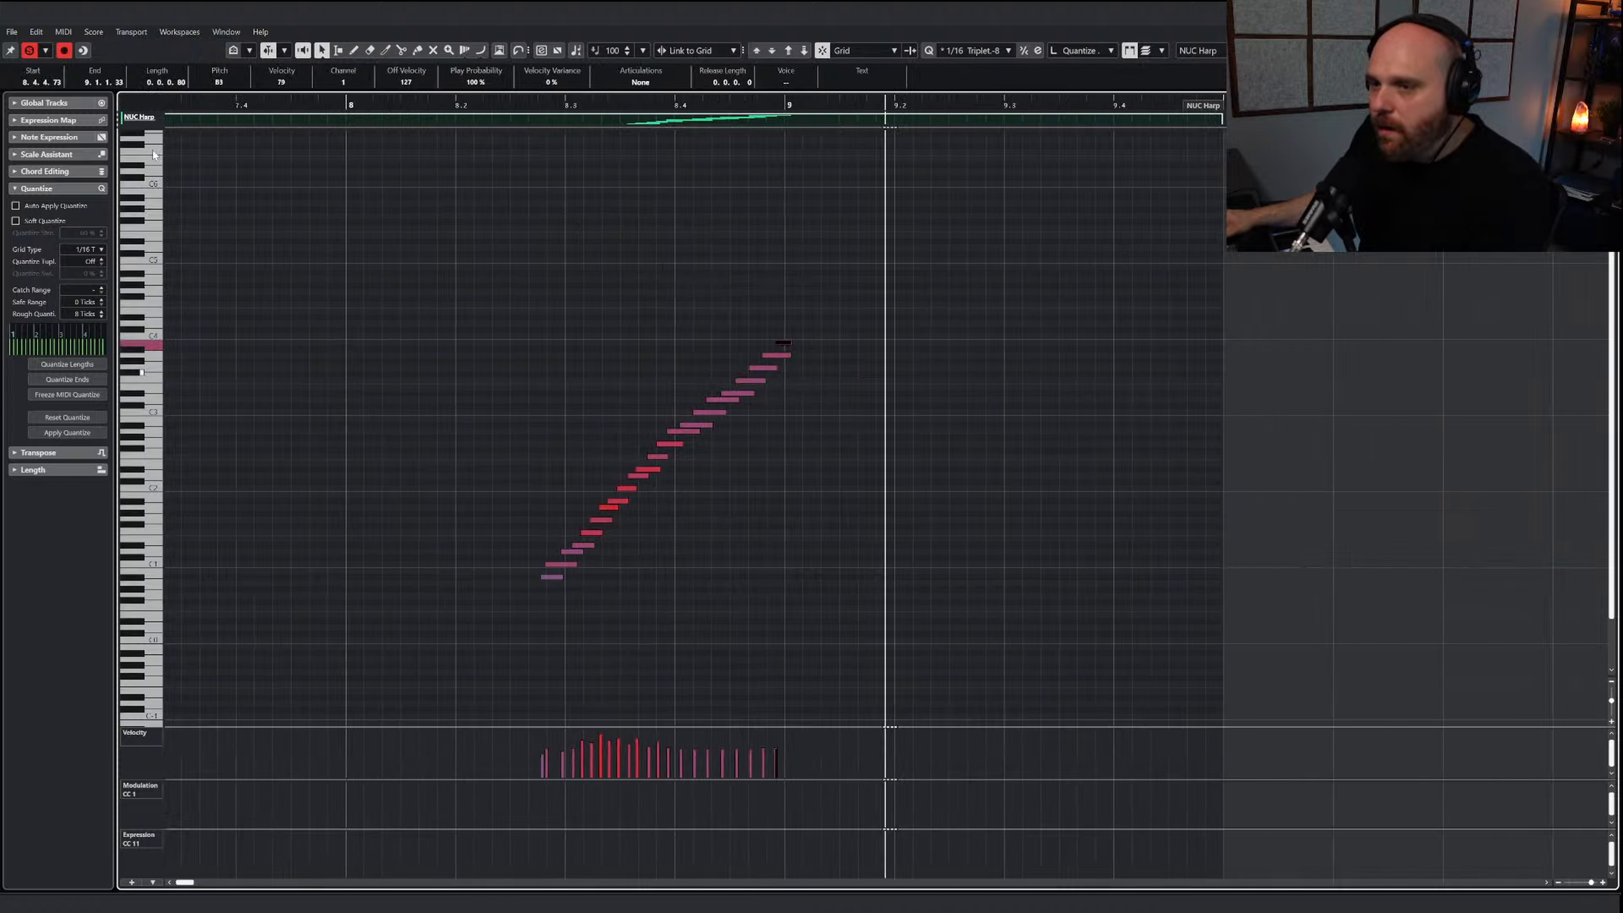
click(29, 50)
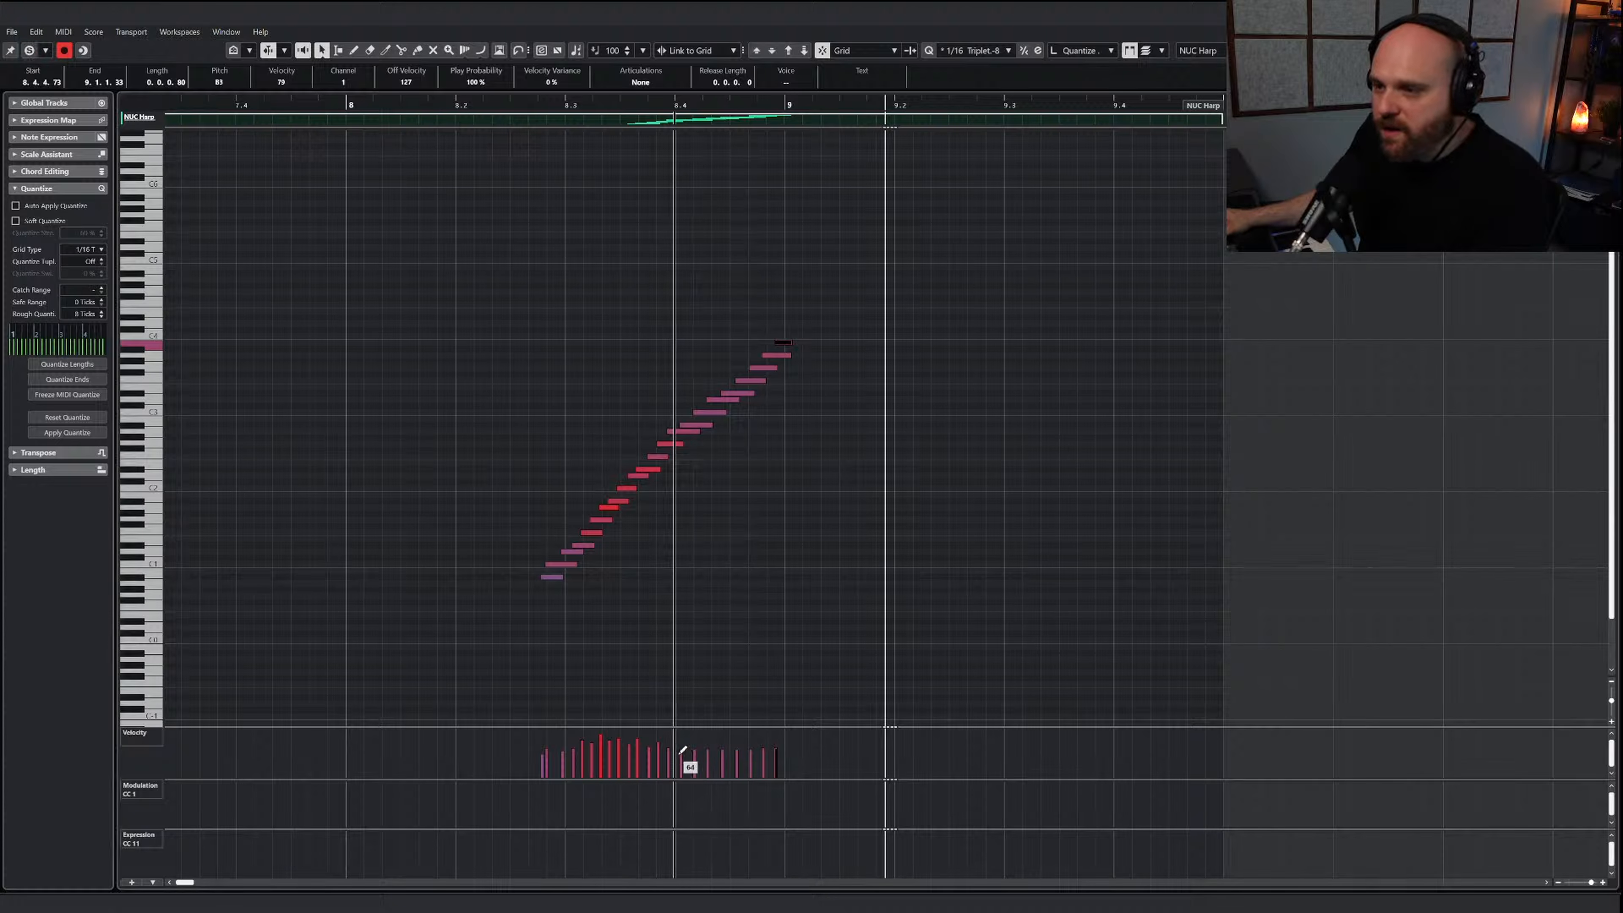
drag(683, 749, 785, 738)
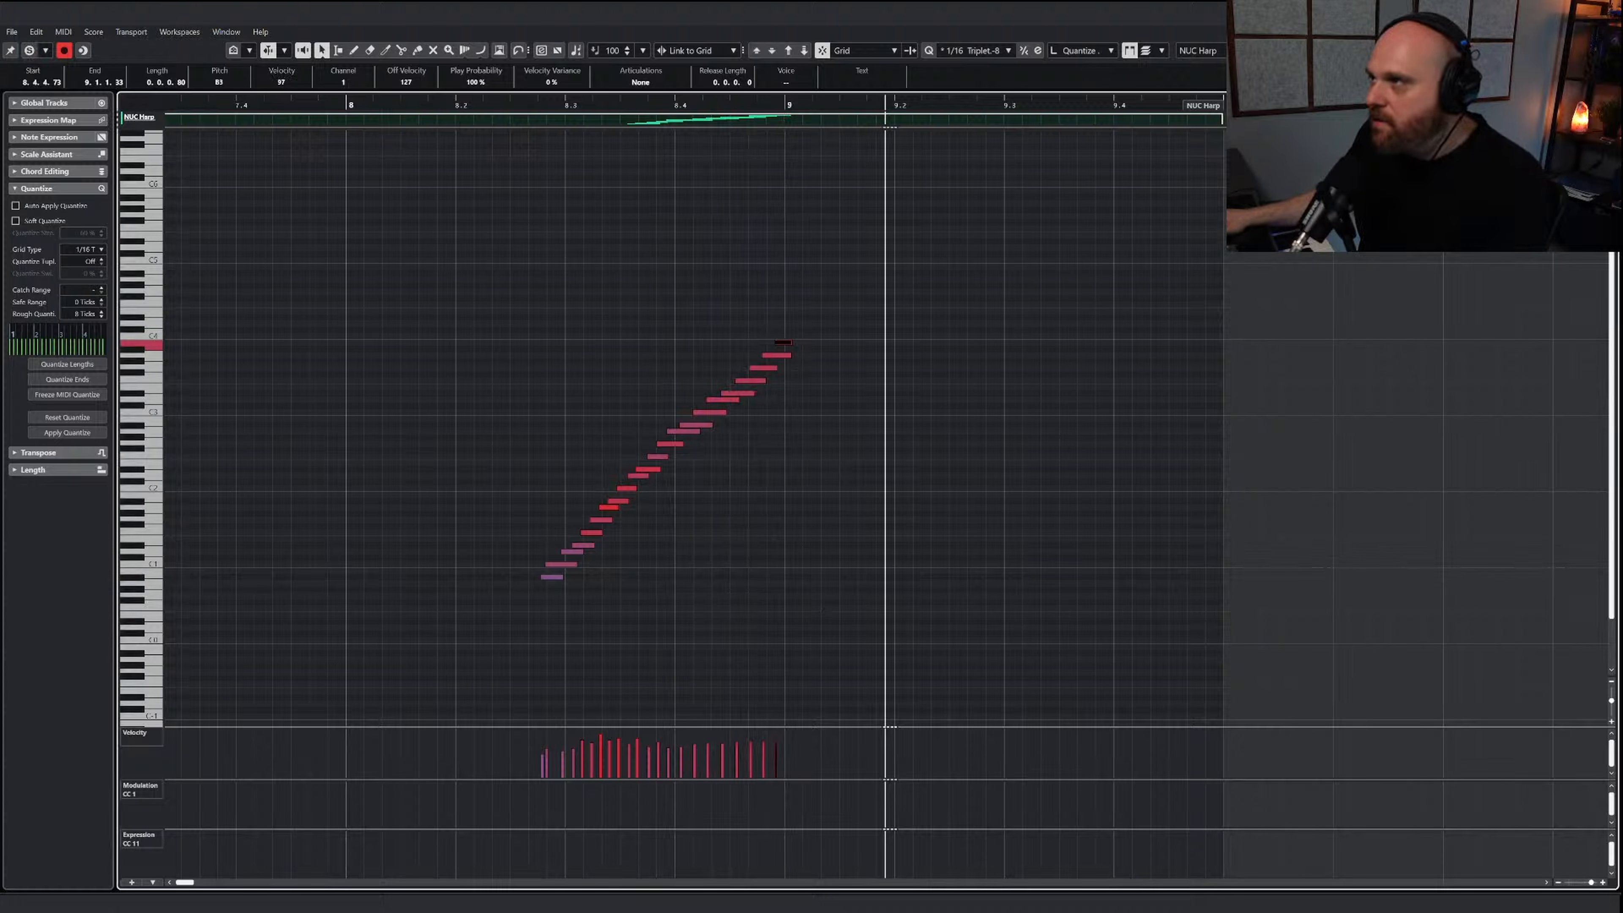
key(Return)
Raise the pre-gain on the NUC Harp channel and play the soloed run from bar 8
scroll(1282, 628, up, 4)
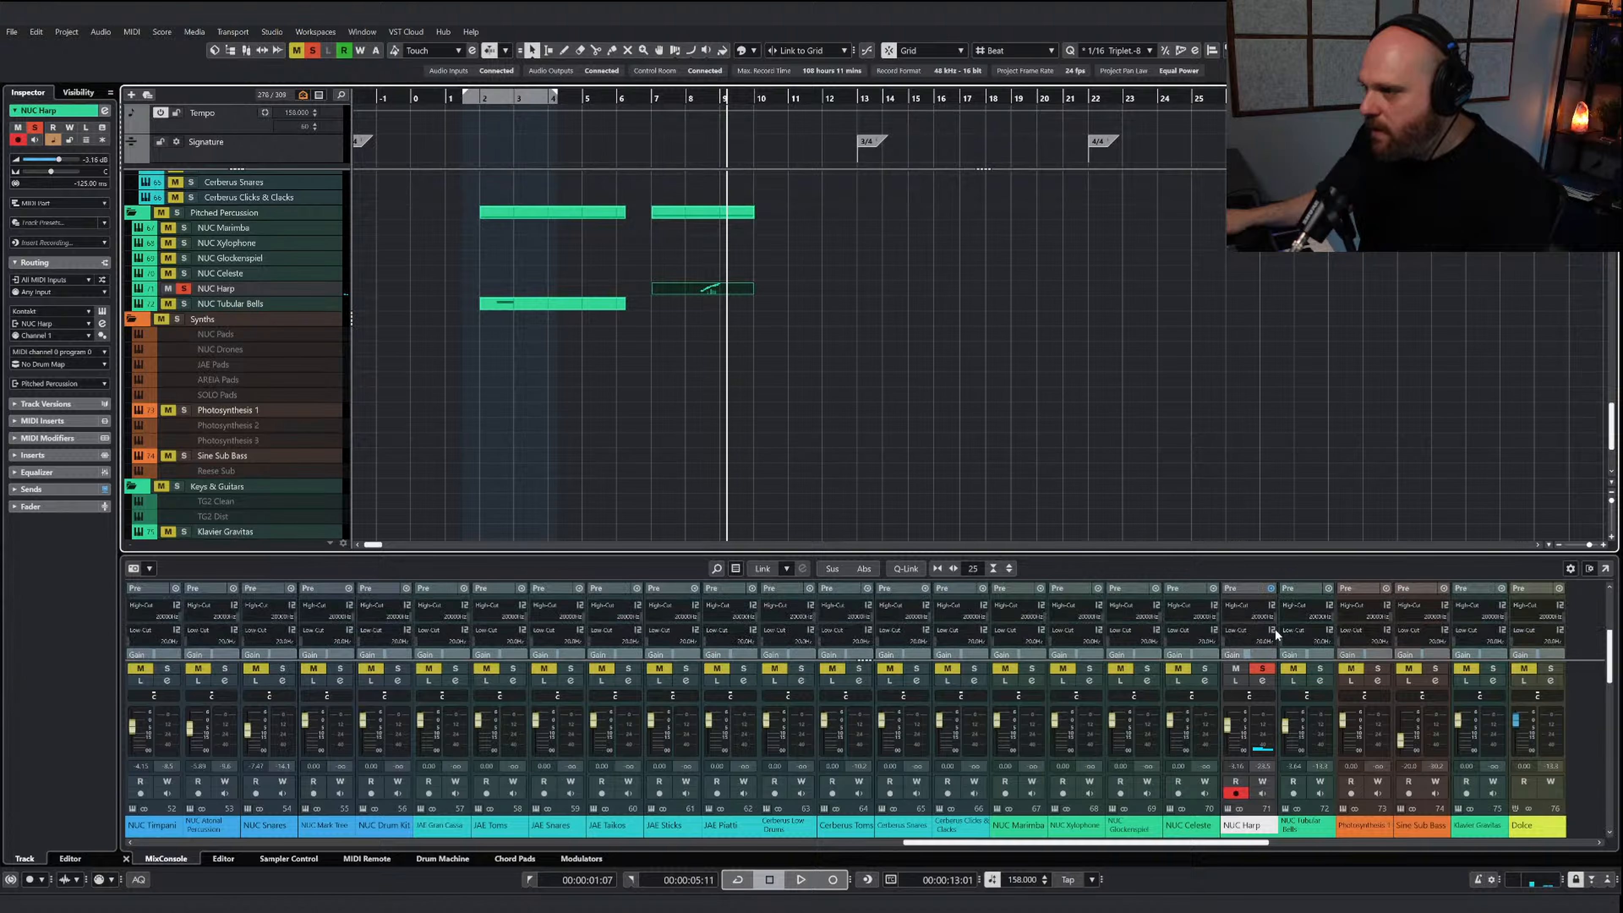
double_click(1250, 623)
text(2)
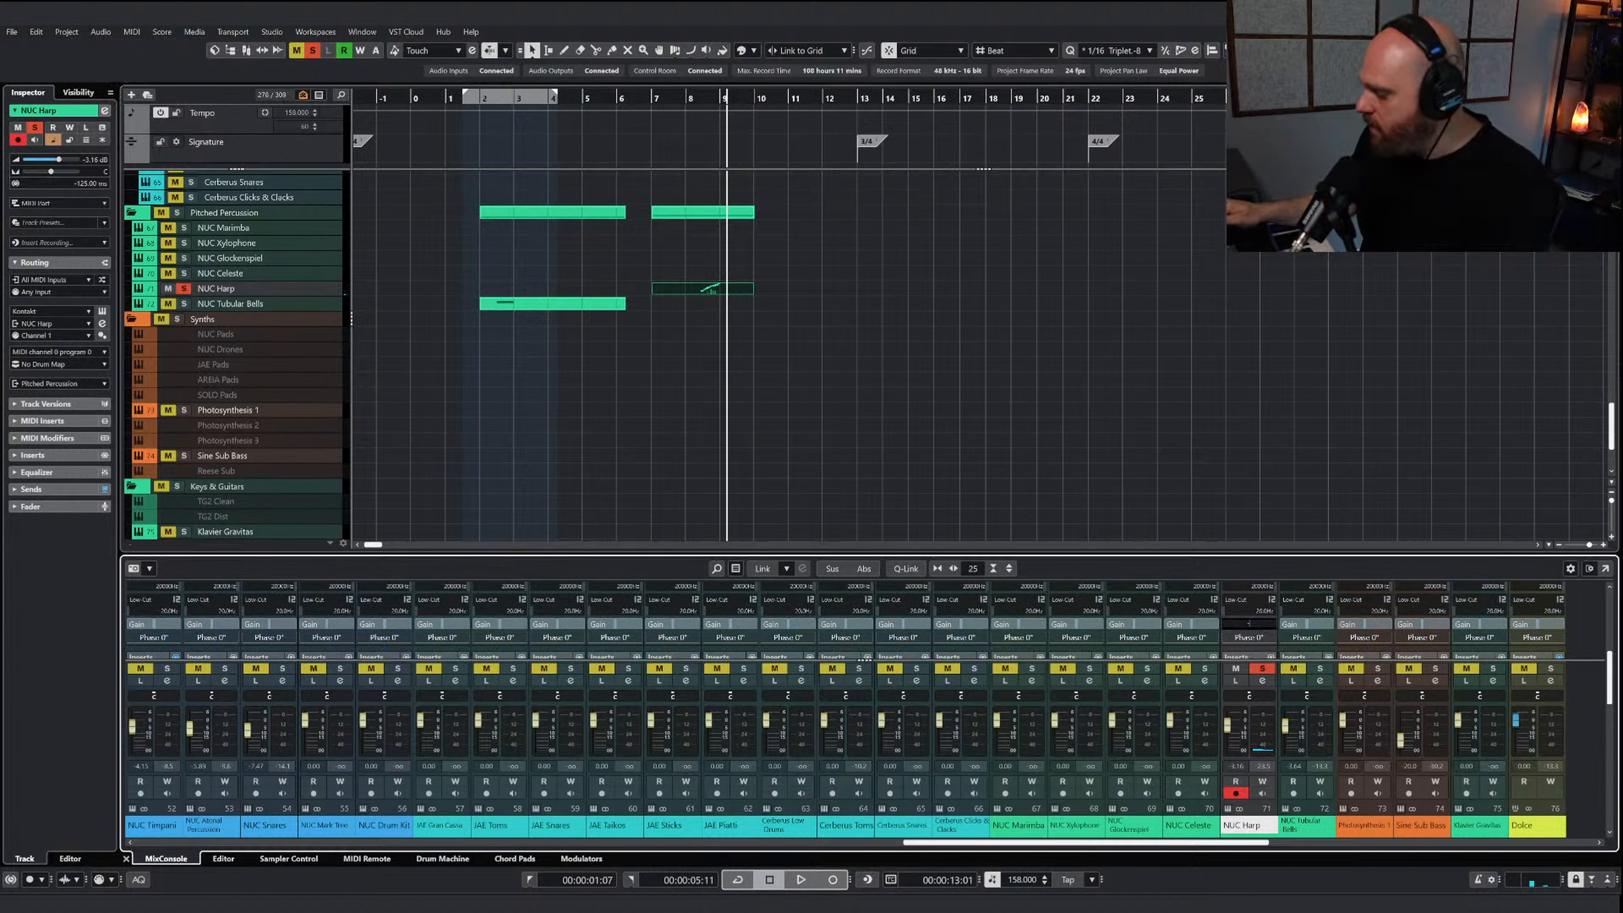
key(Return)
double_click(694, 96)
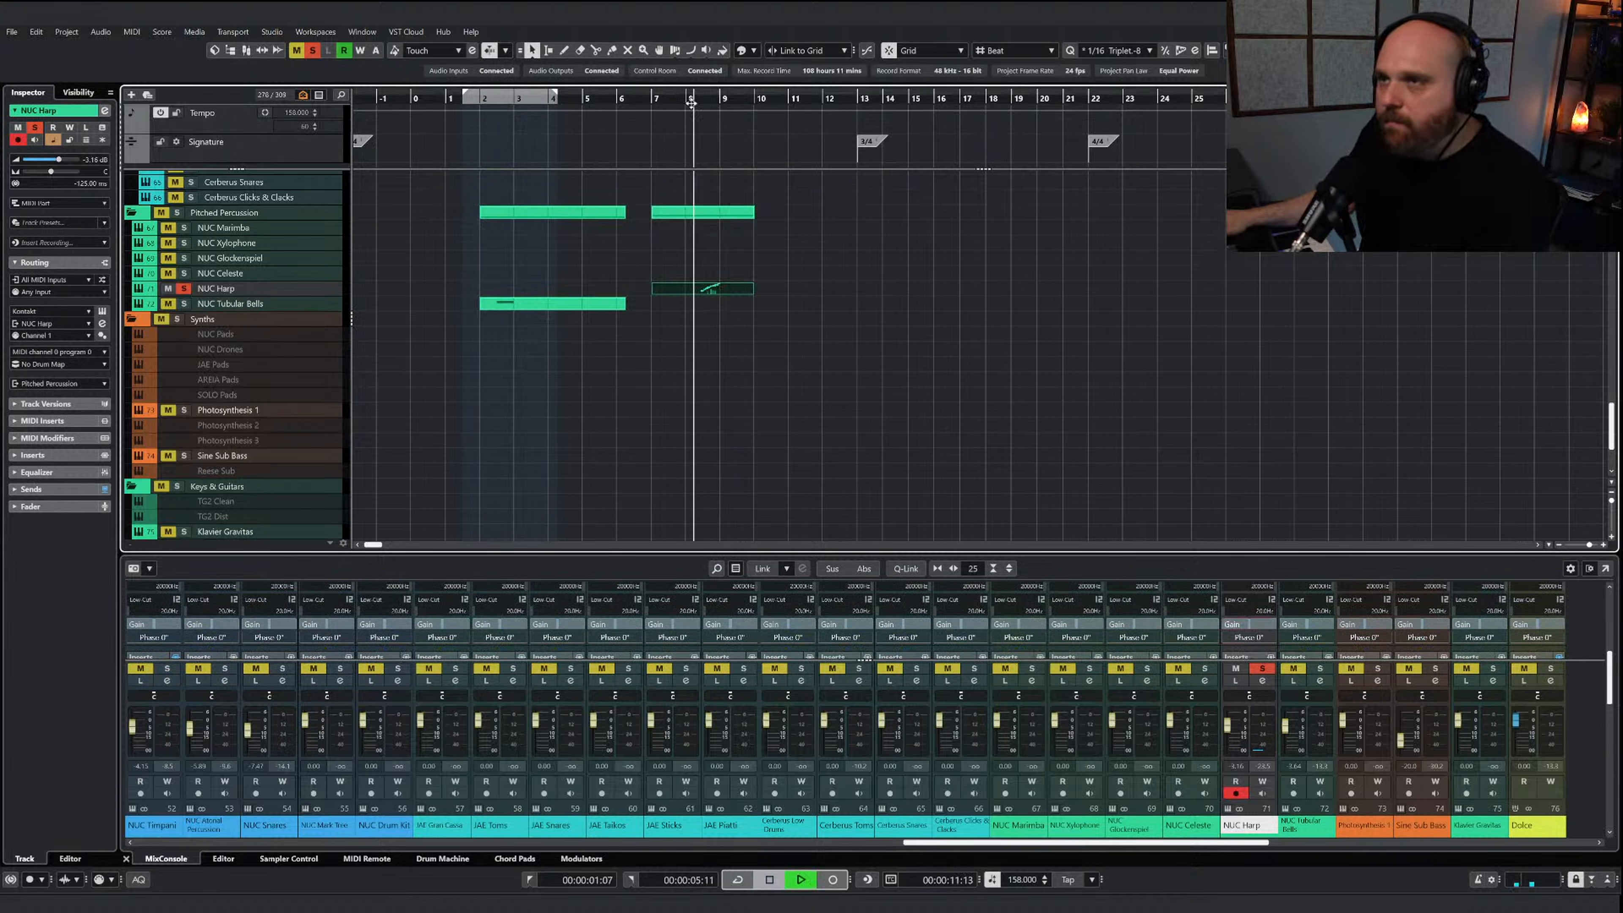
key(space)
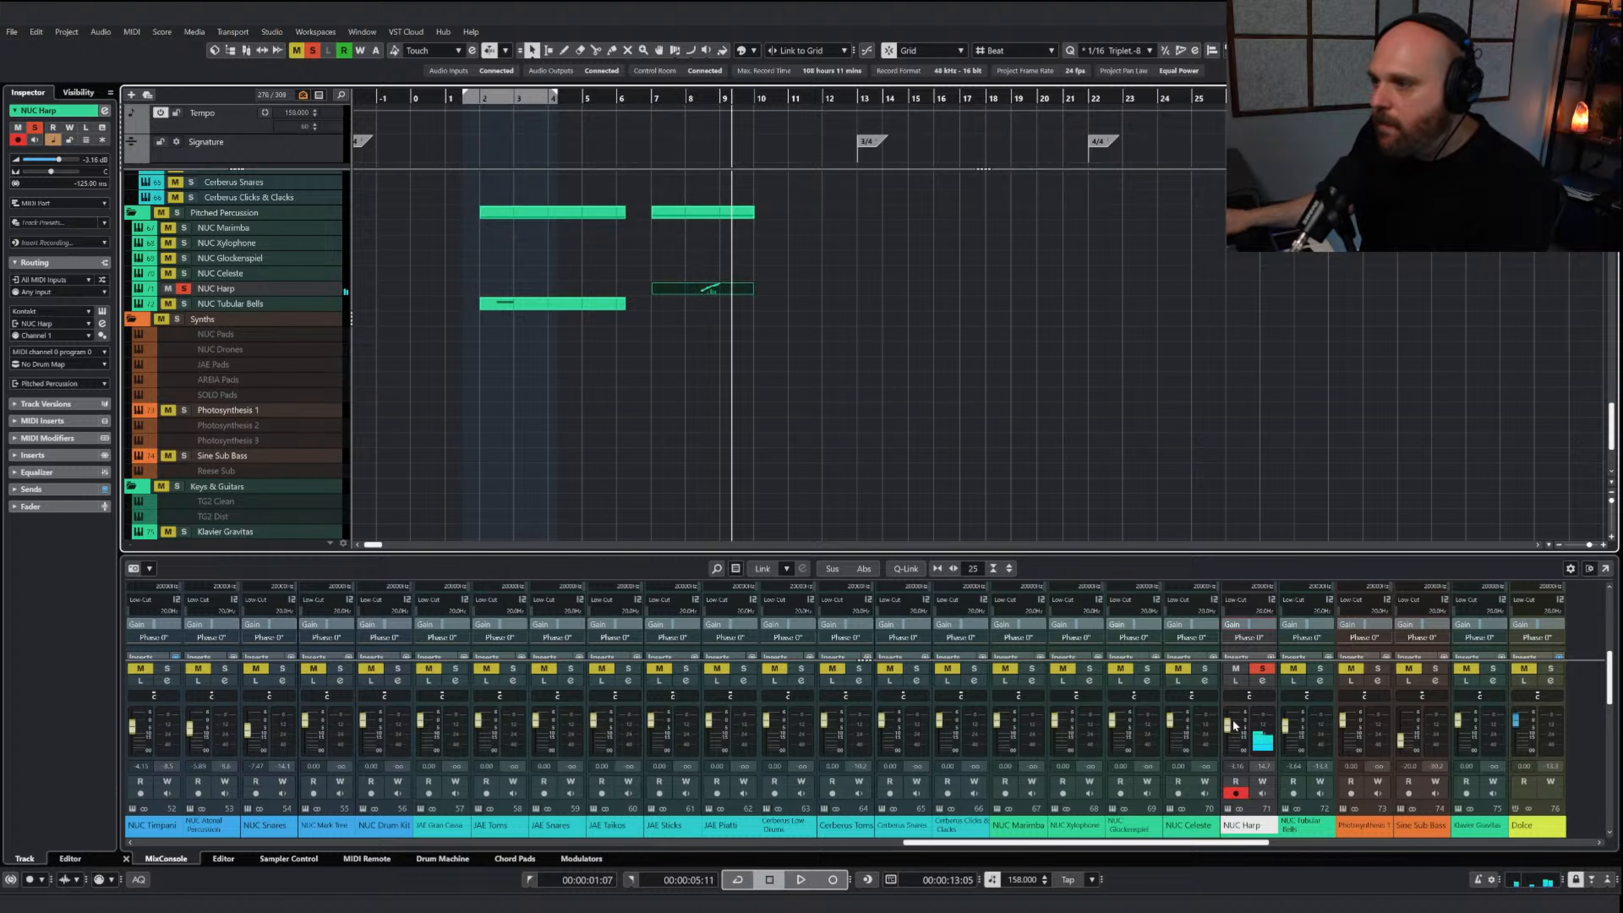
Lower the NUC Harp volume to about -11 dB, clear all solos and audition the run in the full mix
drag(1229, 725, 1233, 736)
click(312, 51)
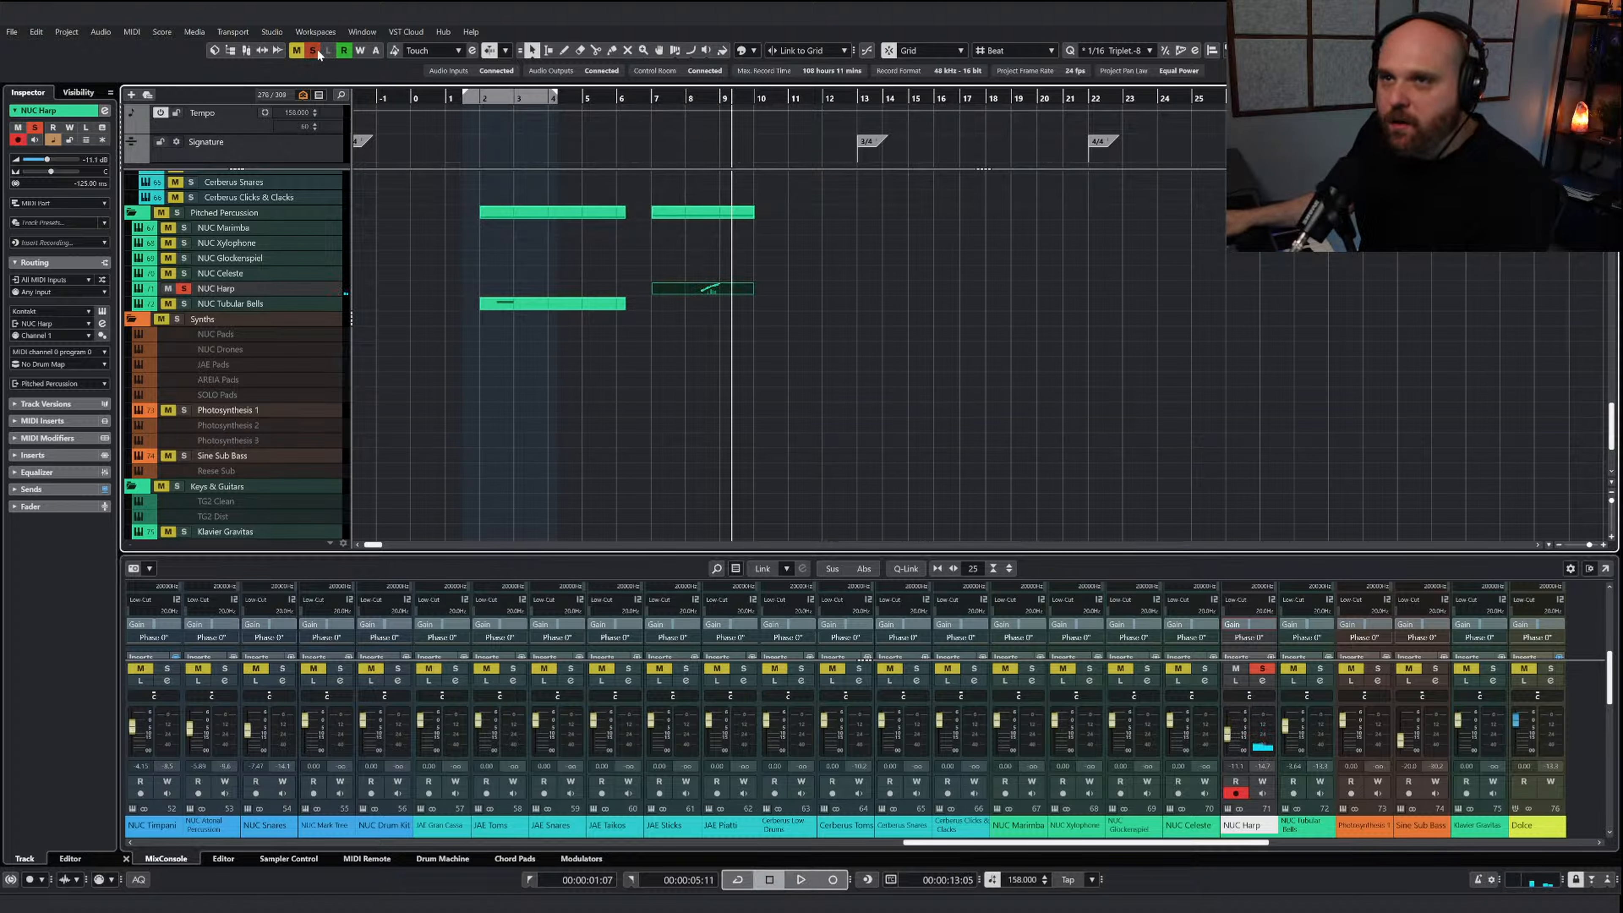
double_click(684, 96)
right_click(835, 352)
click(835, 353)
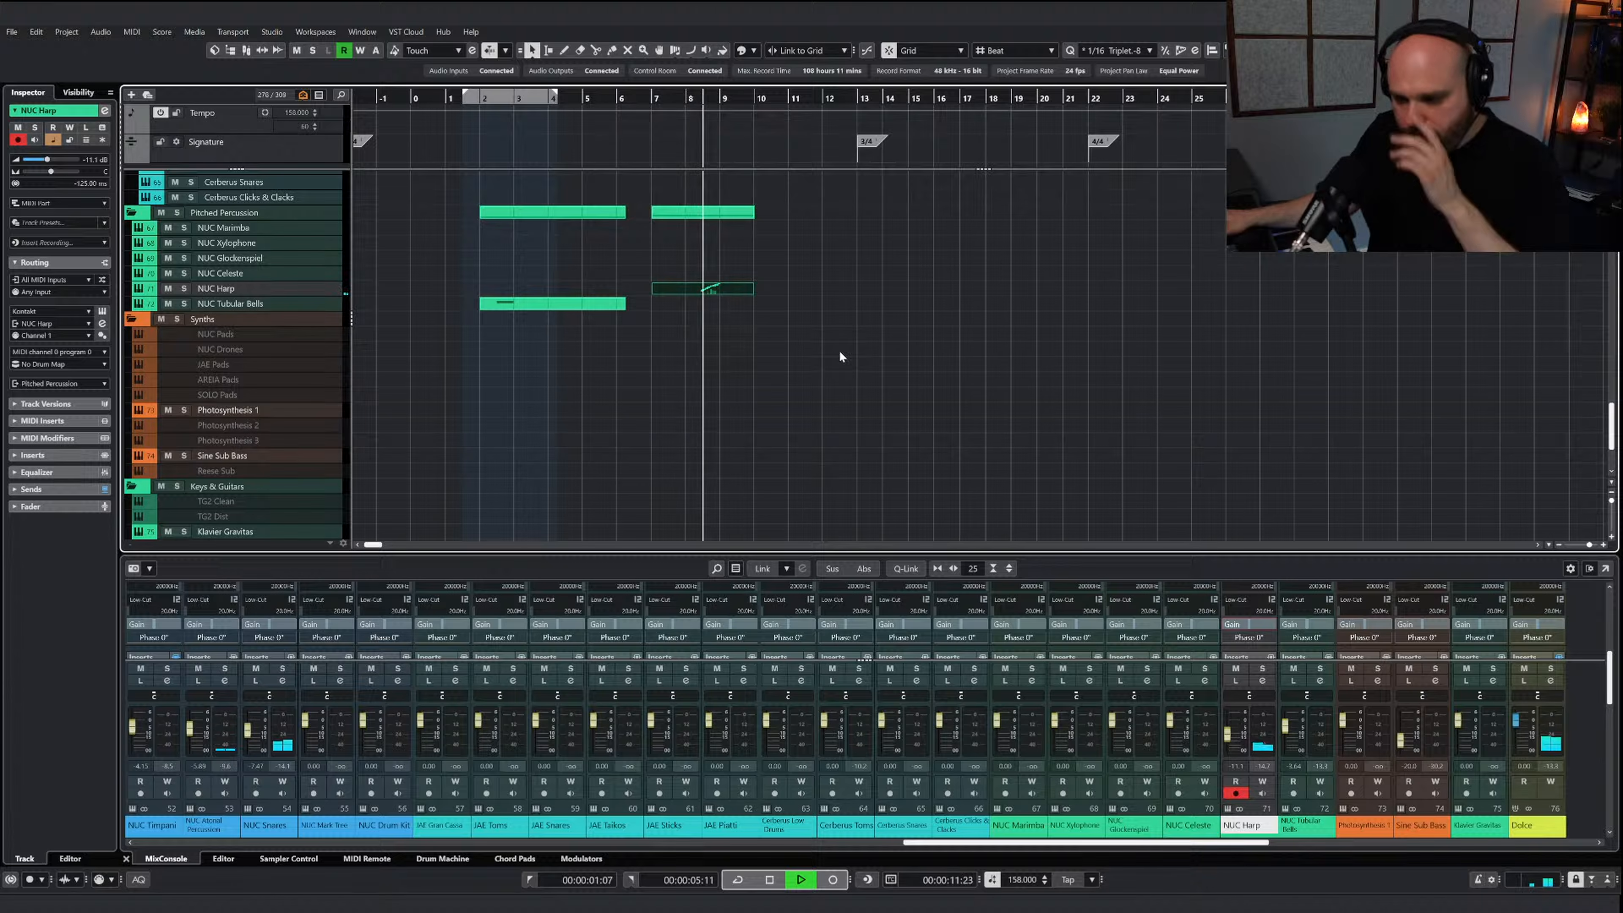
key(space)
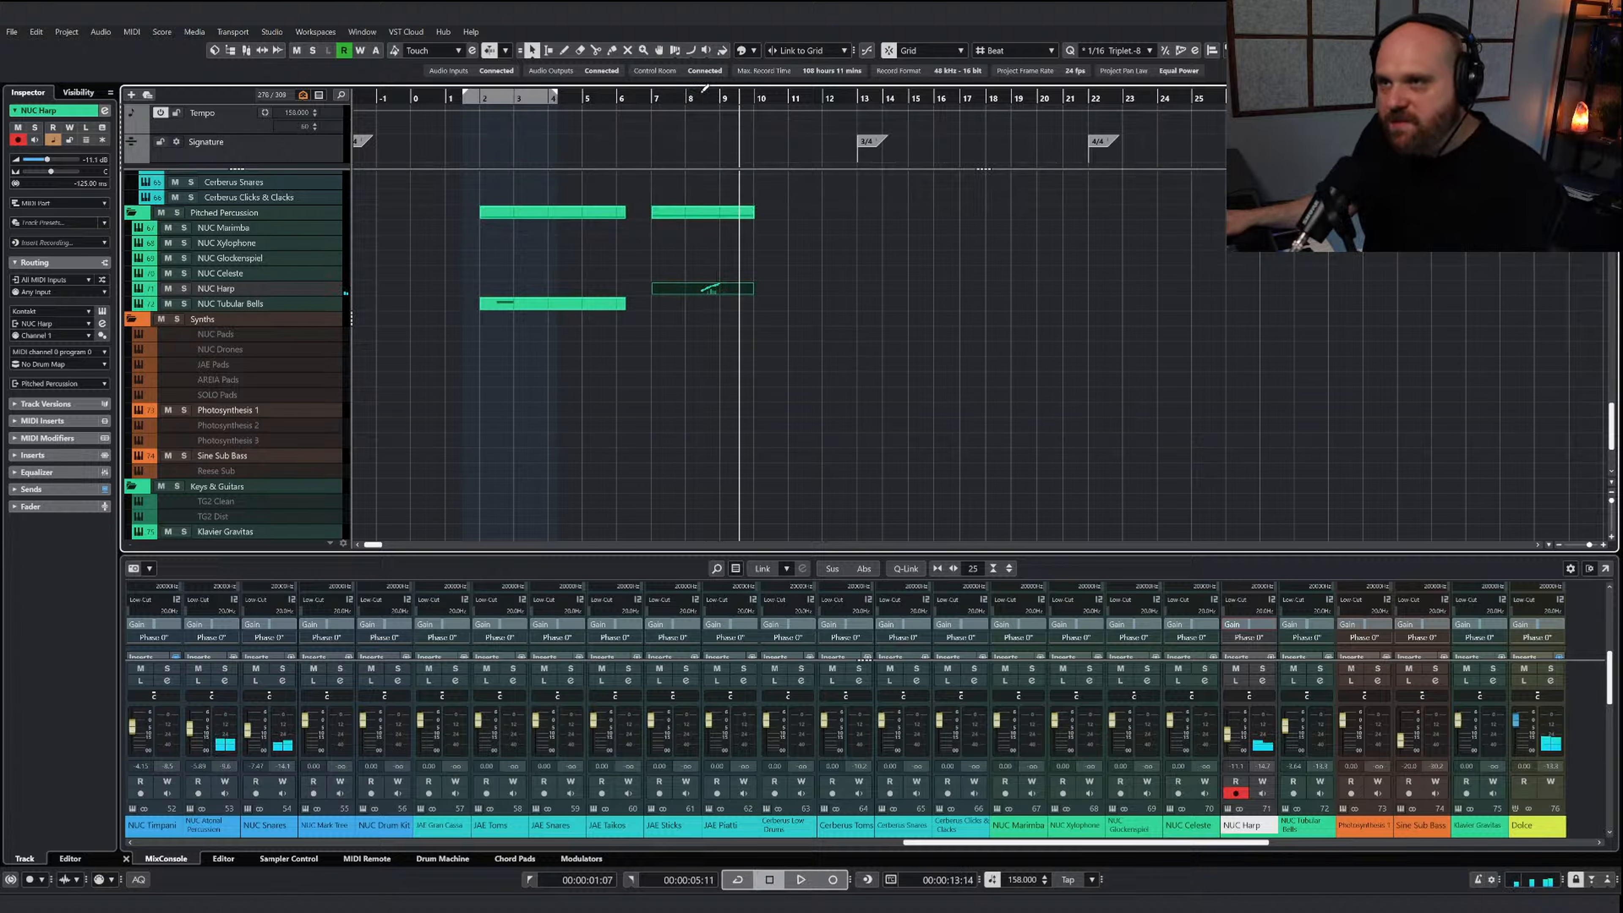
Raise the NUC Harp volume to about -7 dB and compare the mix from bar 7 with the harp muted and unmuted
drag(1226, 737, 1228, 732)
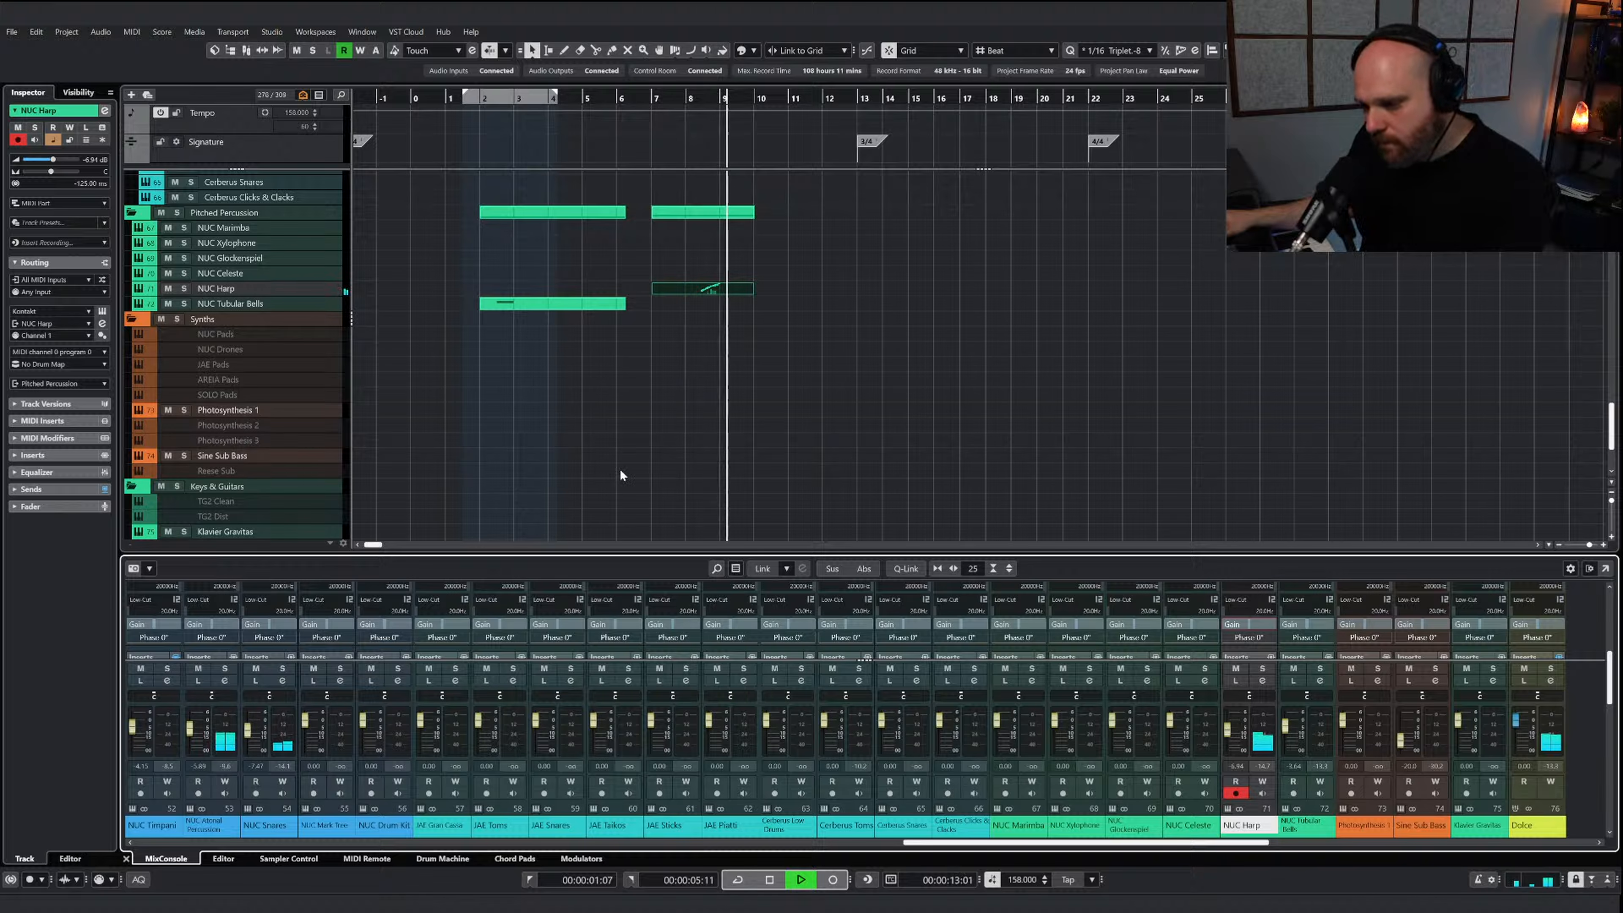
key(space)
drag(712, 101, 659, 108)
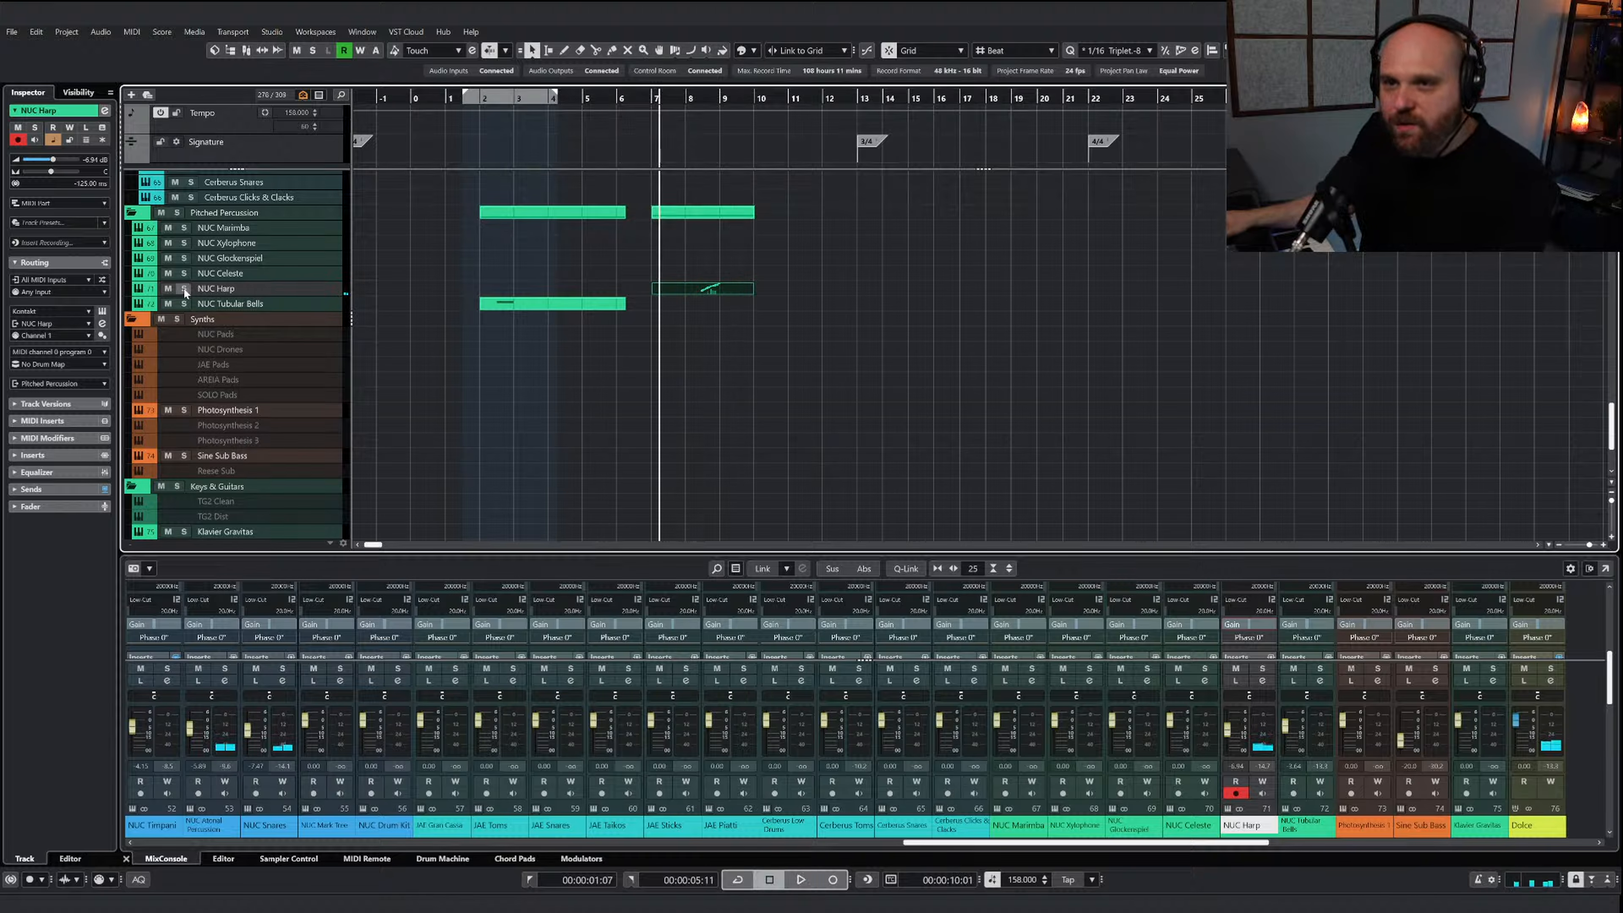
key(space)
click(169, 289)
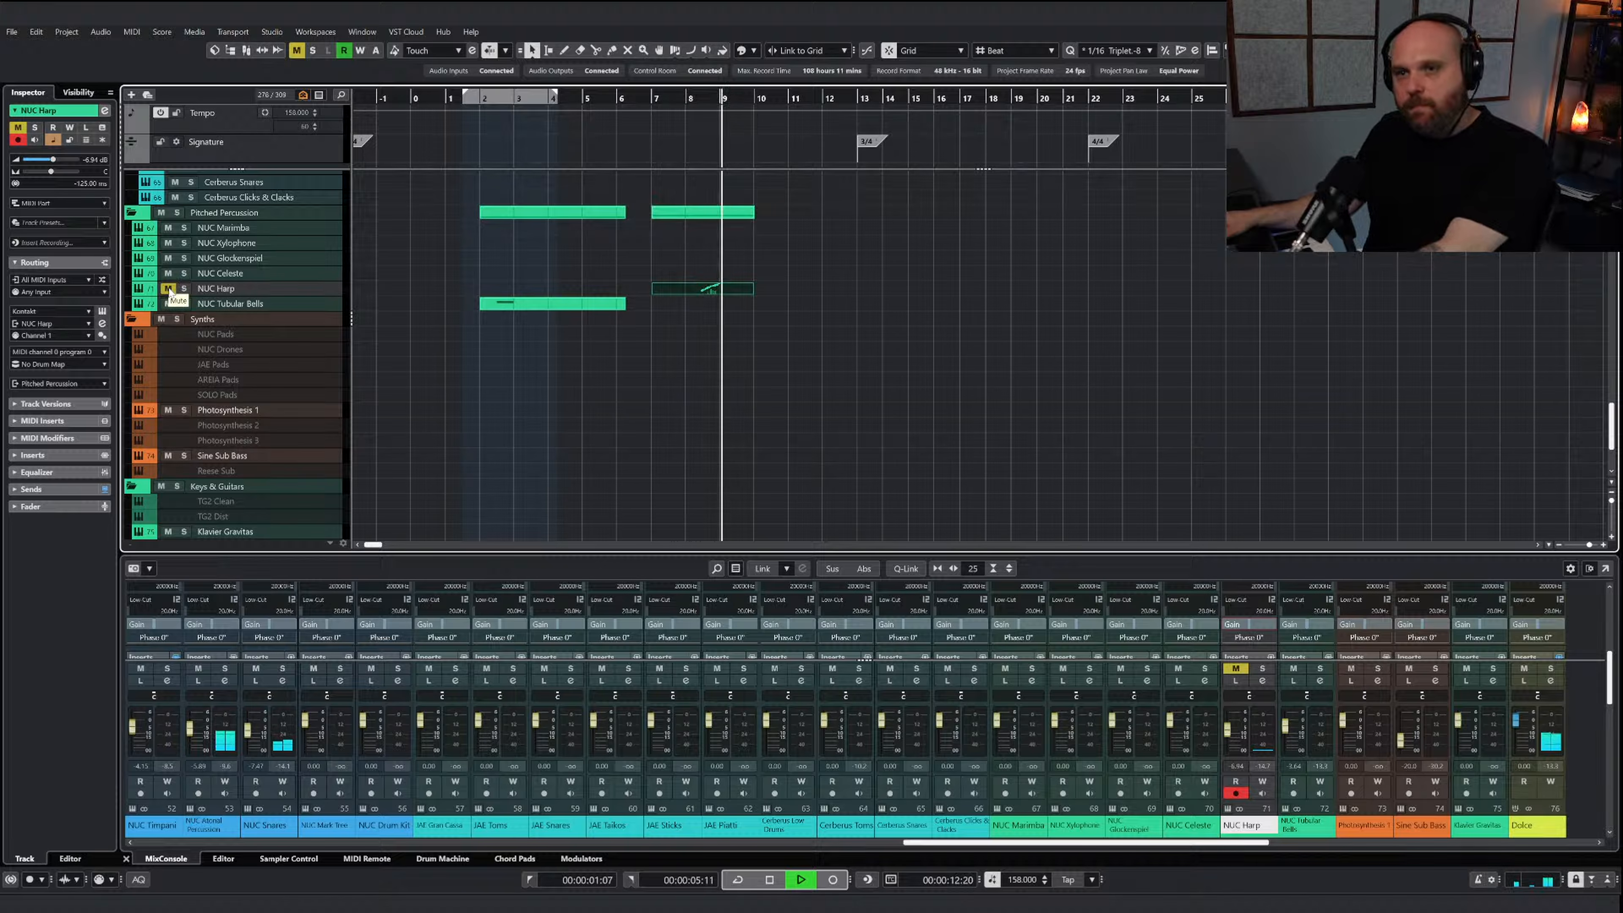
click(170, 288)
key(space)
Play the harp run again from bar 8 in the full mix and reopen the NUC Harp part for note editing
click(690, 97)
key(space)
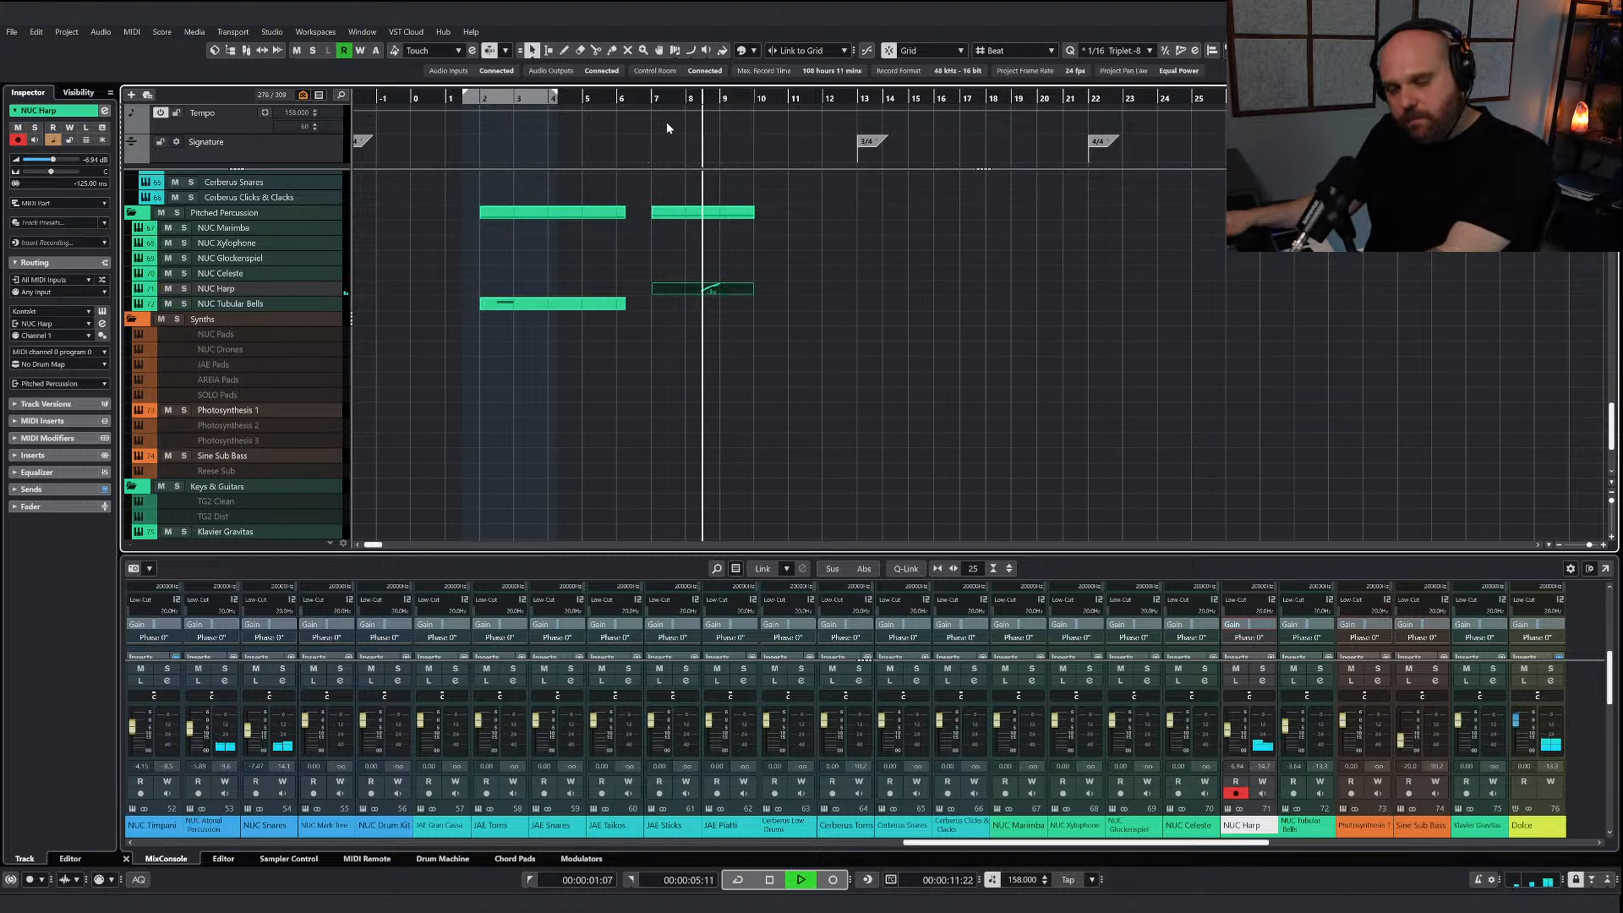
key(space)
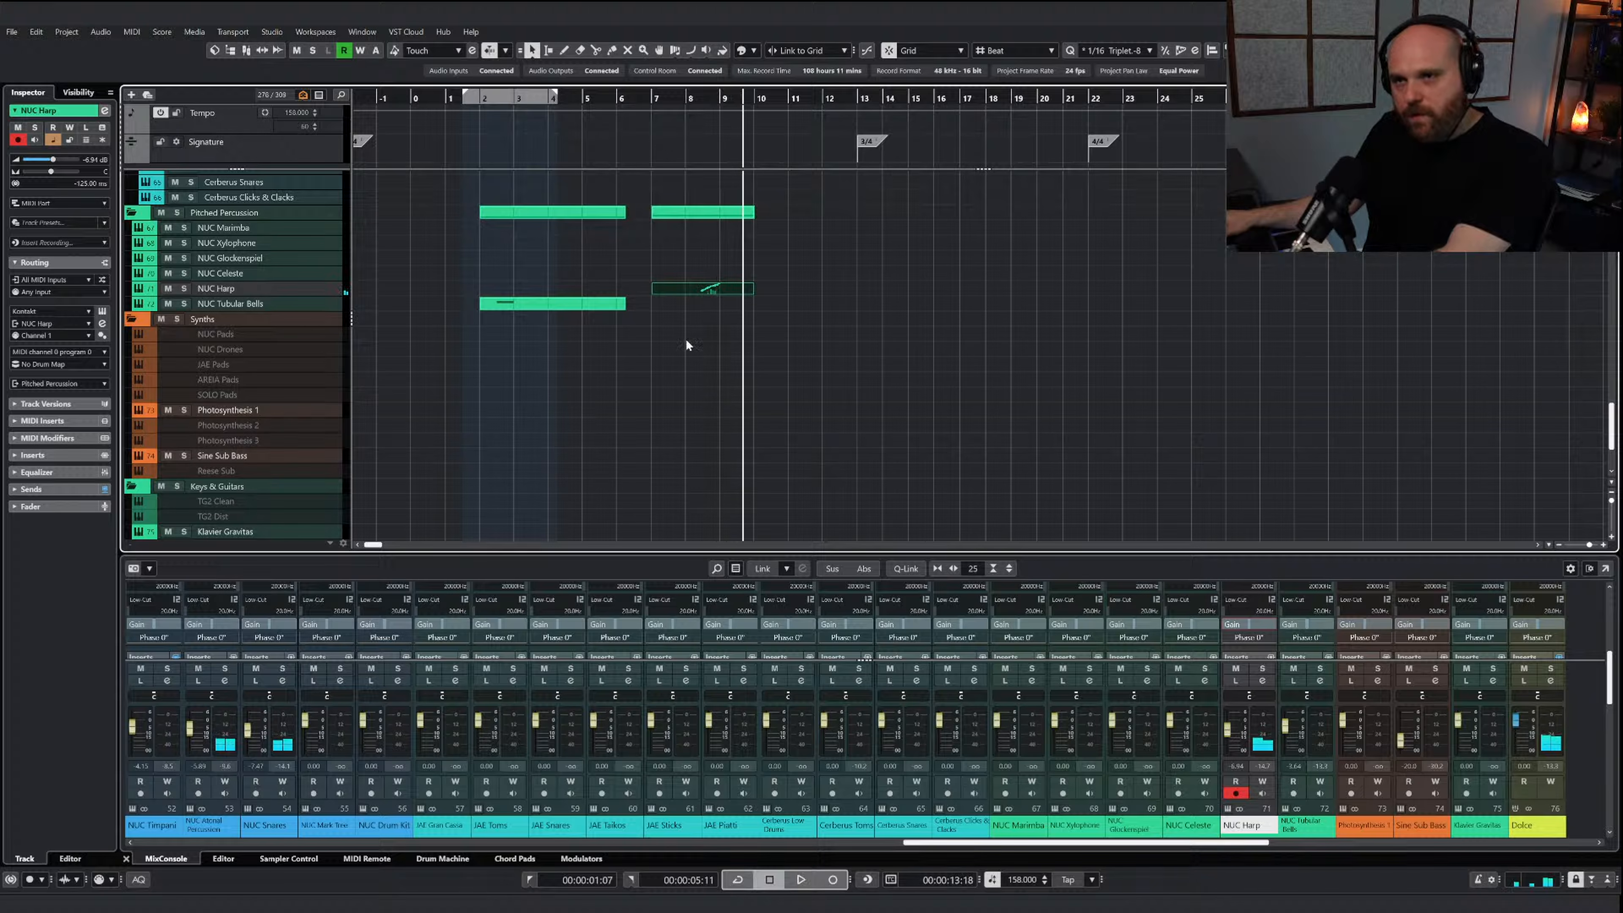
double_click(709, 289)
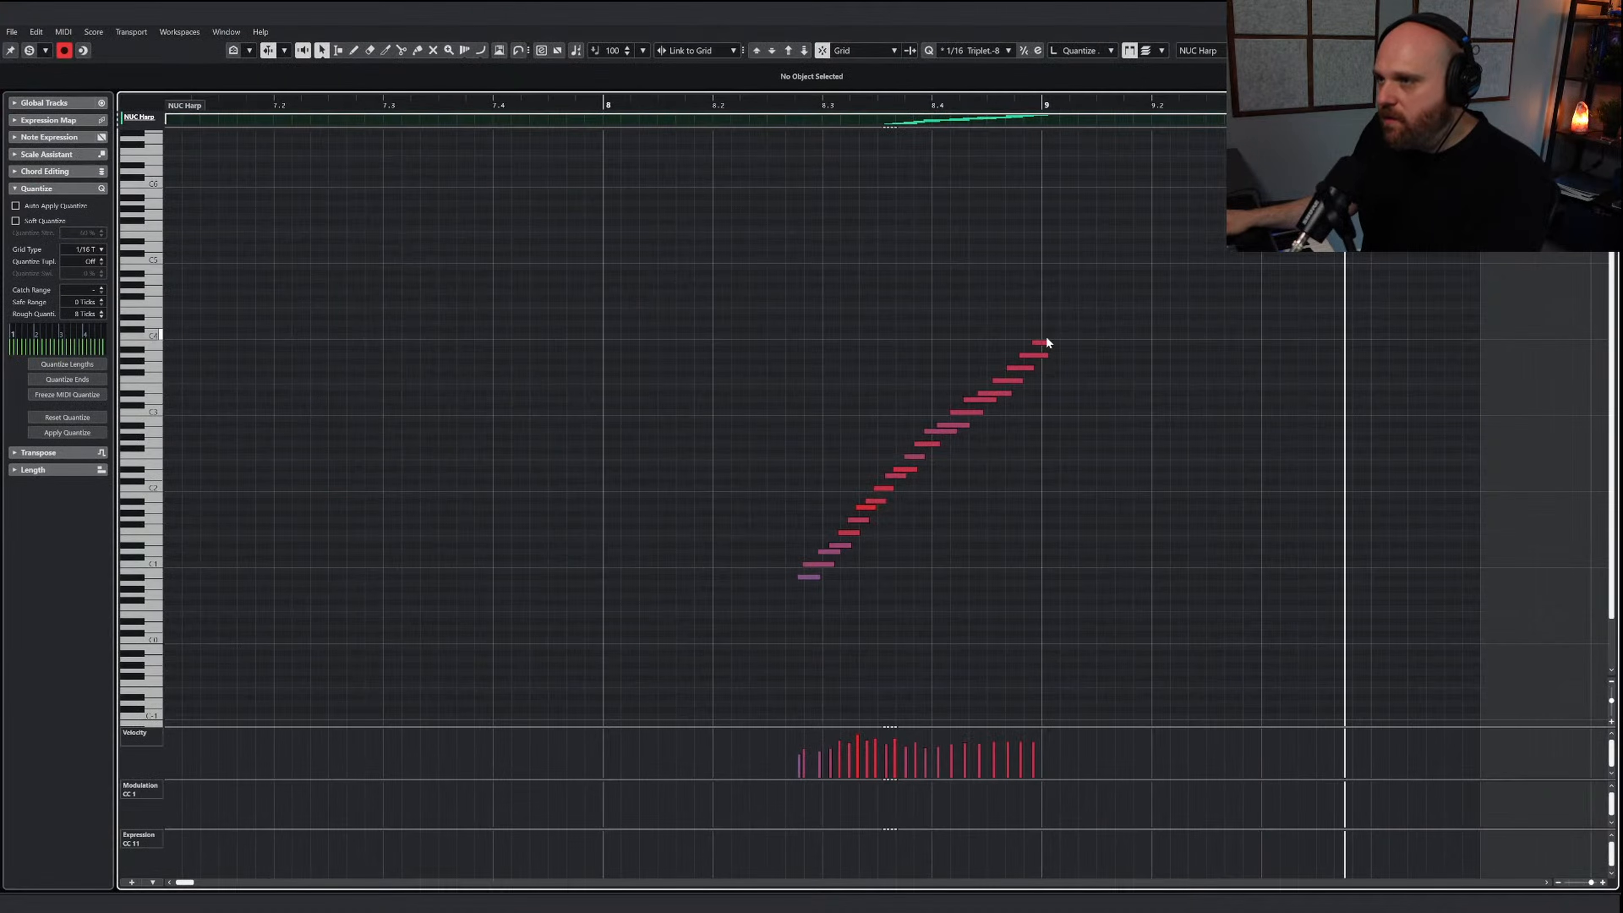
Lengthen the top note of the harp run to just past beat 9.3, stop playback and return to the arrangement
drag(1045, 343, 1285, 342)
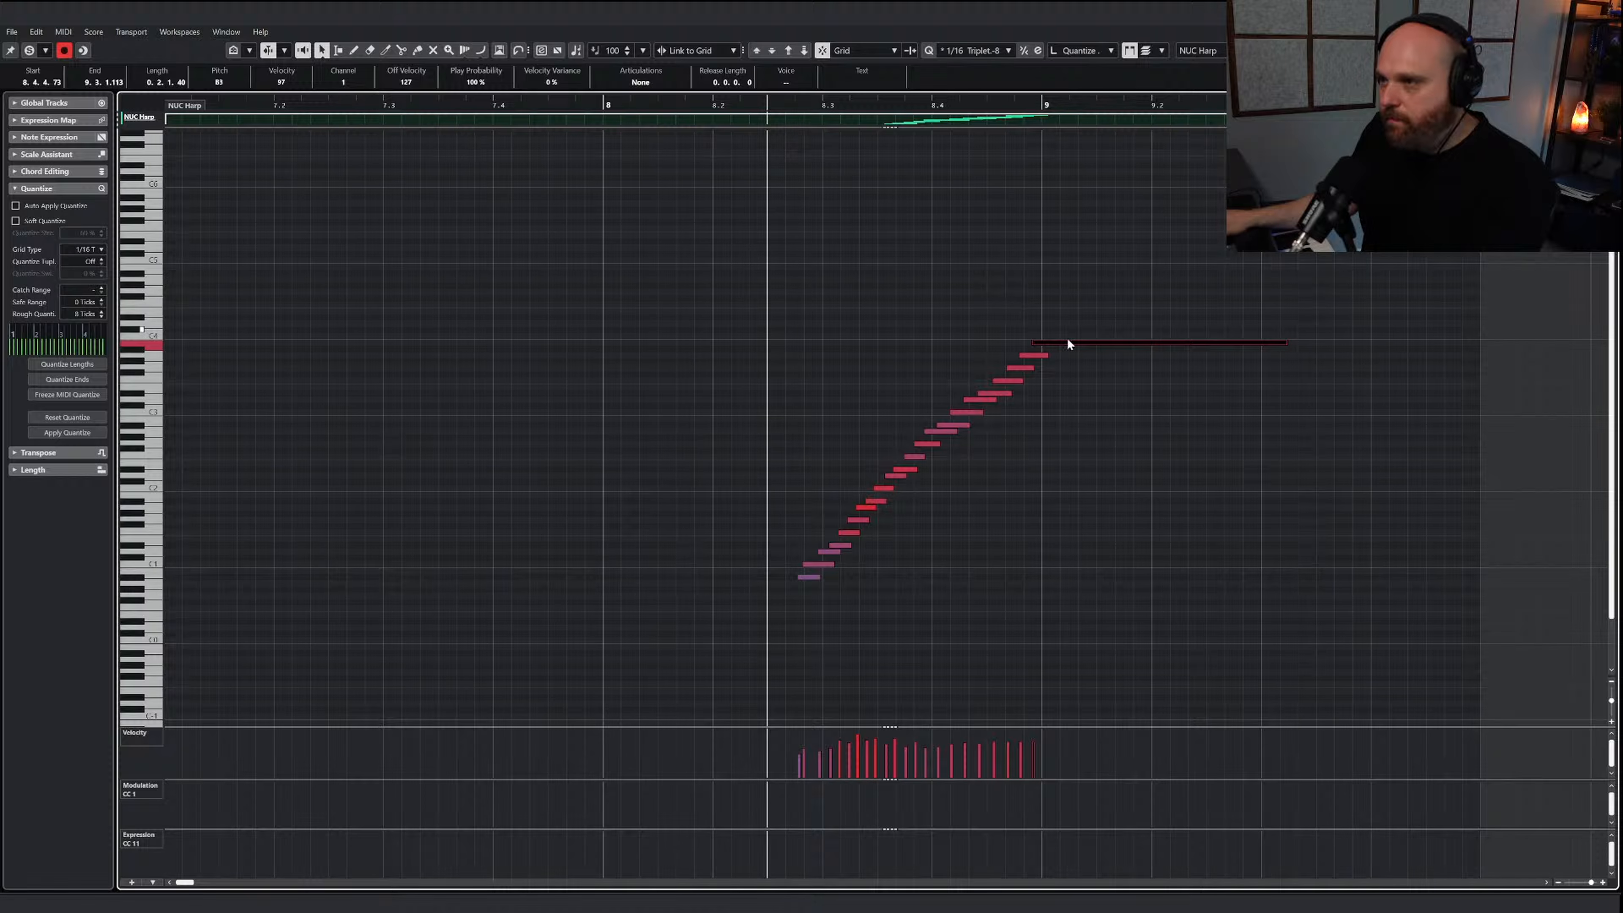
key(space)
key(Return)
Record a falling and rising glissando on the NUC Harp track from bar 11 to bar 13
scroll(804, 395, up, 15)
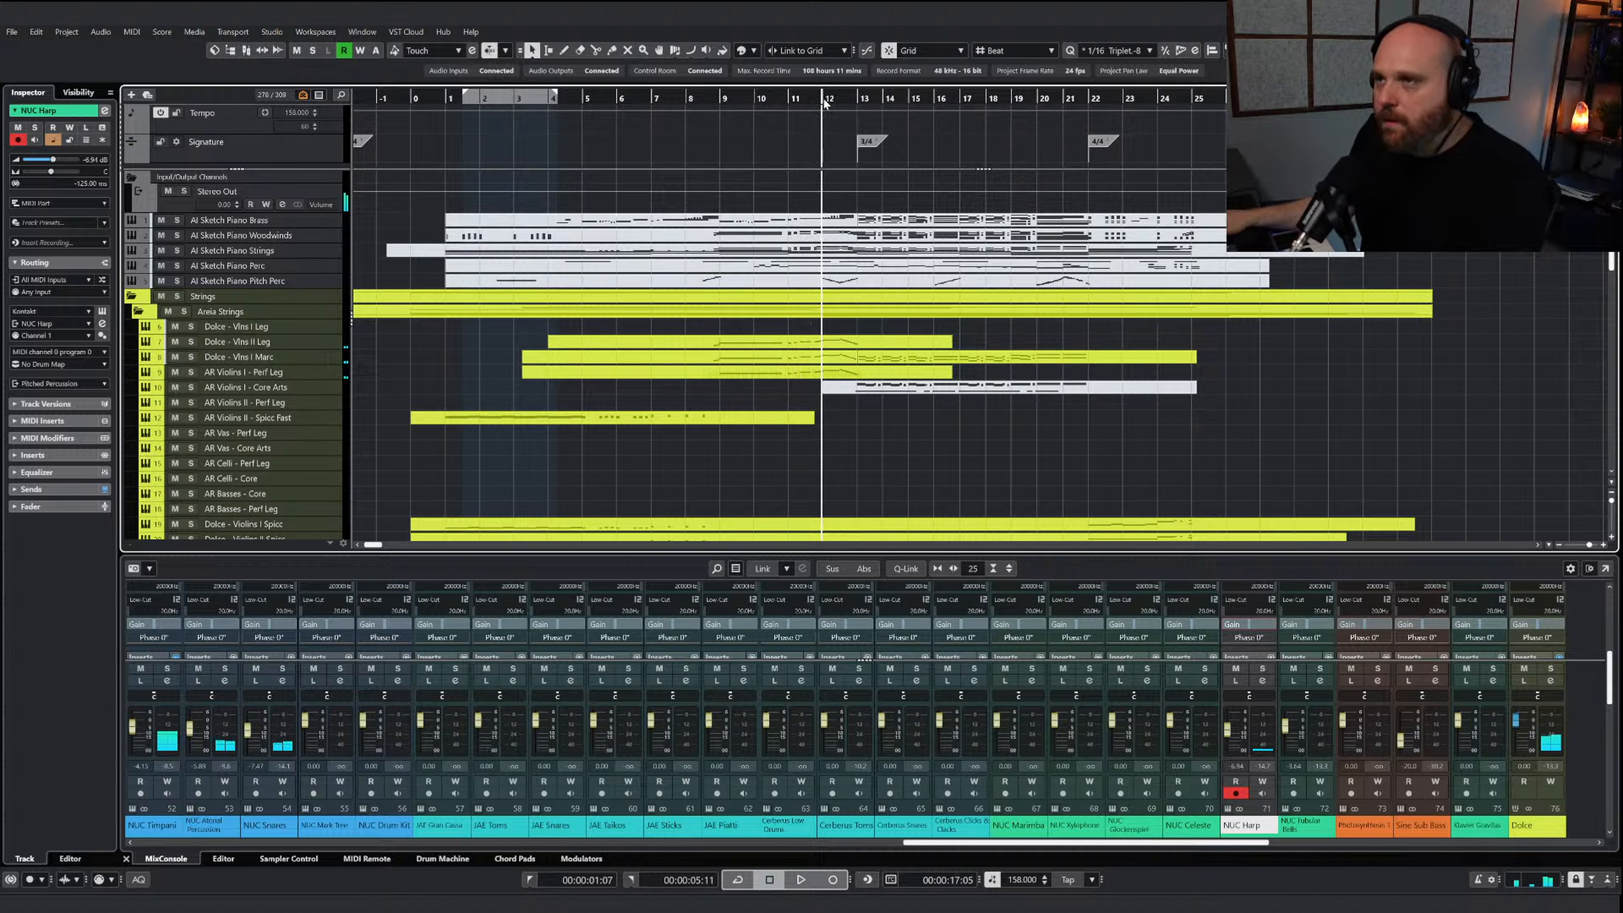
scroll(859, 345, down, 15)
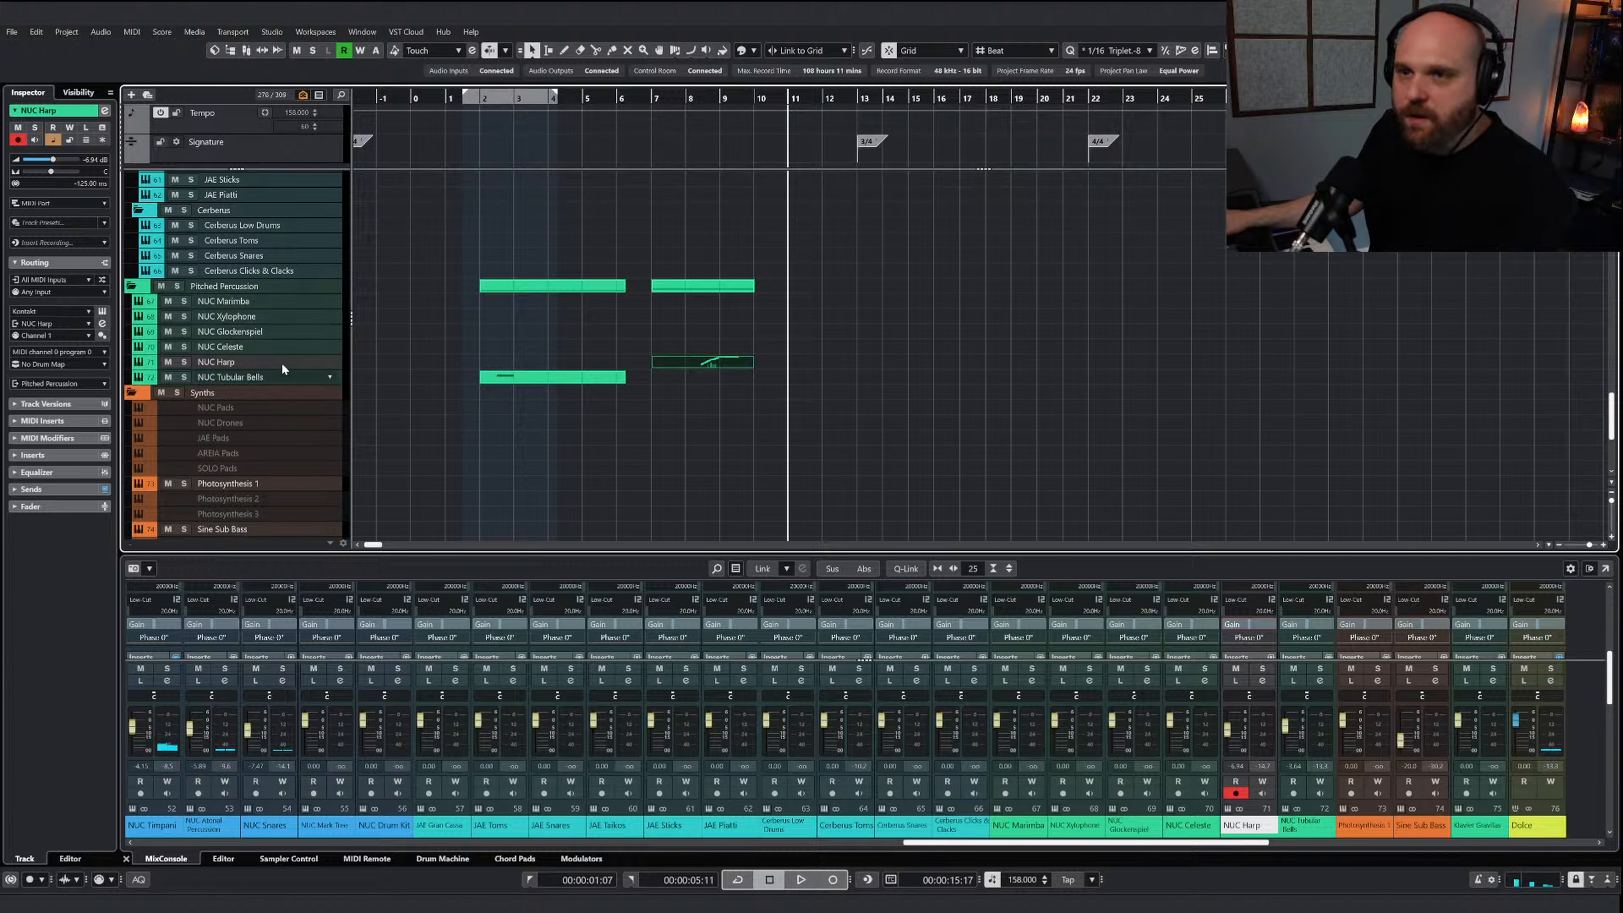
key(KP_Multiply)
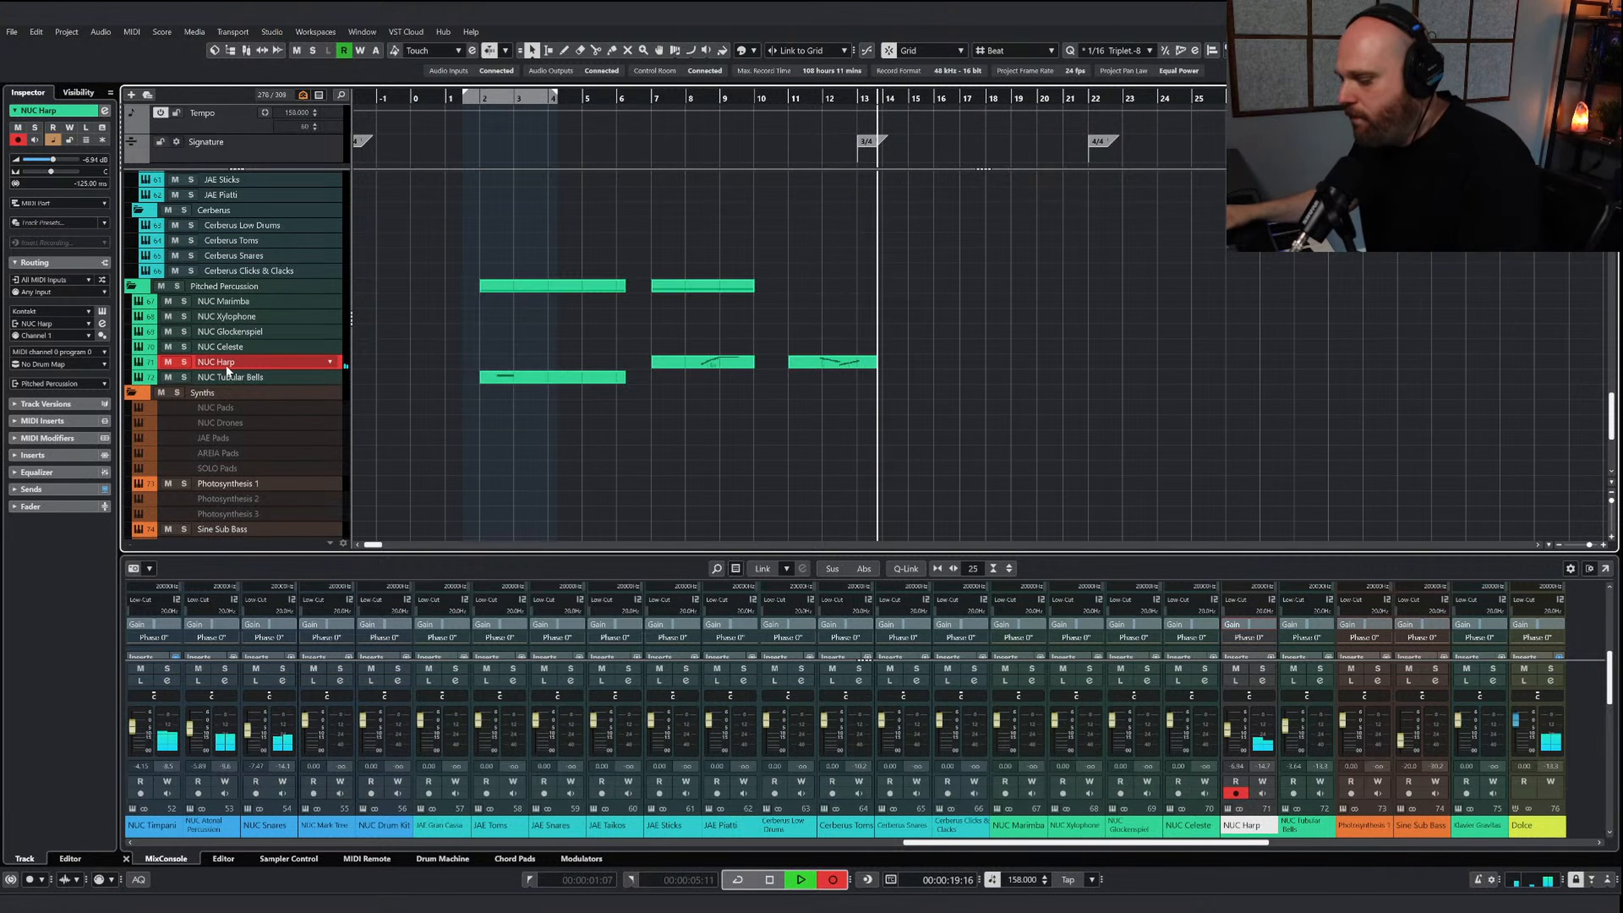
key(space)
Open the new NUC Harp part, shape its velocities to dip after bar 12 and swell into bar 13, and play it soloed
double_click(824, 363)
right_click(821, 378)
key(g)
key(g)
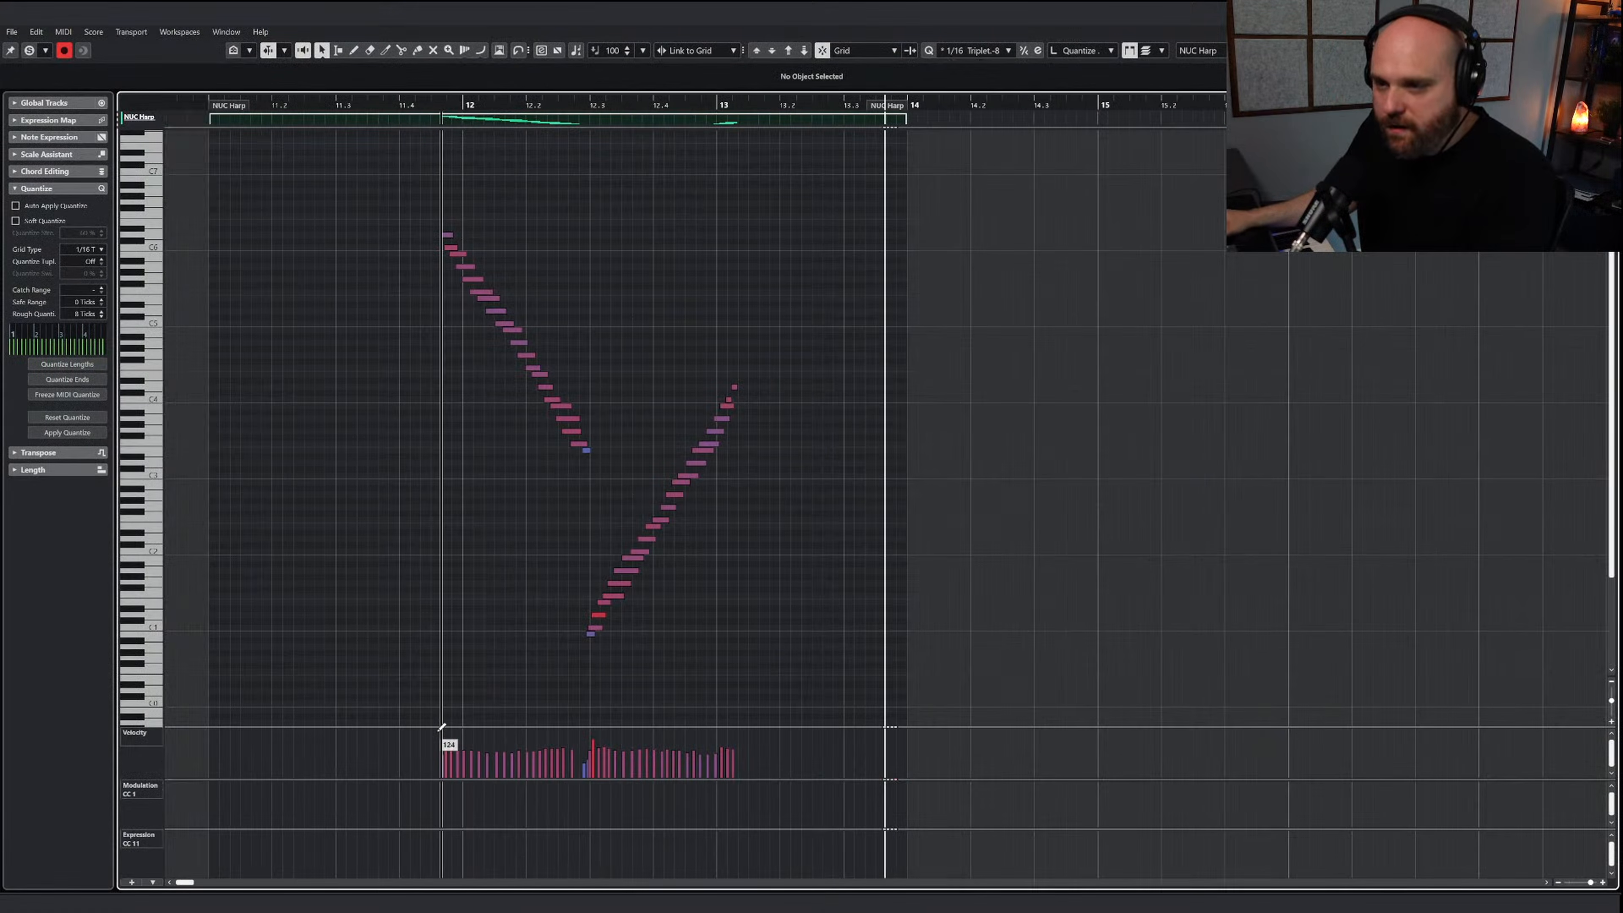
mouse_move(442, 735)
mouse_down()
mouse_move(548, 751)
mouse_move(735, 735)
mouse_up()
key(h)
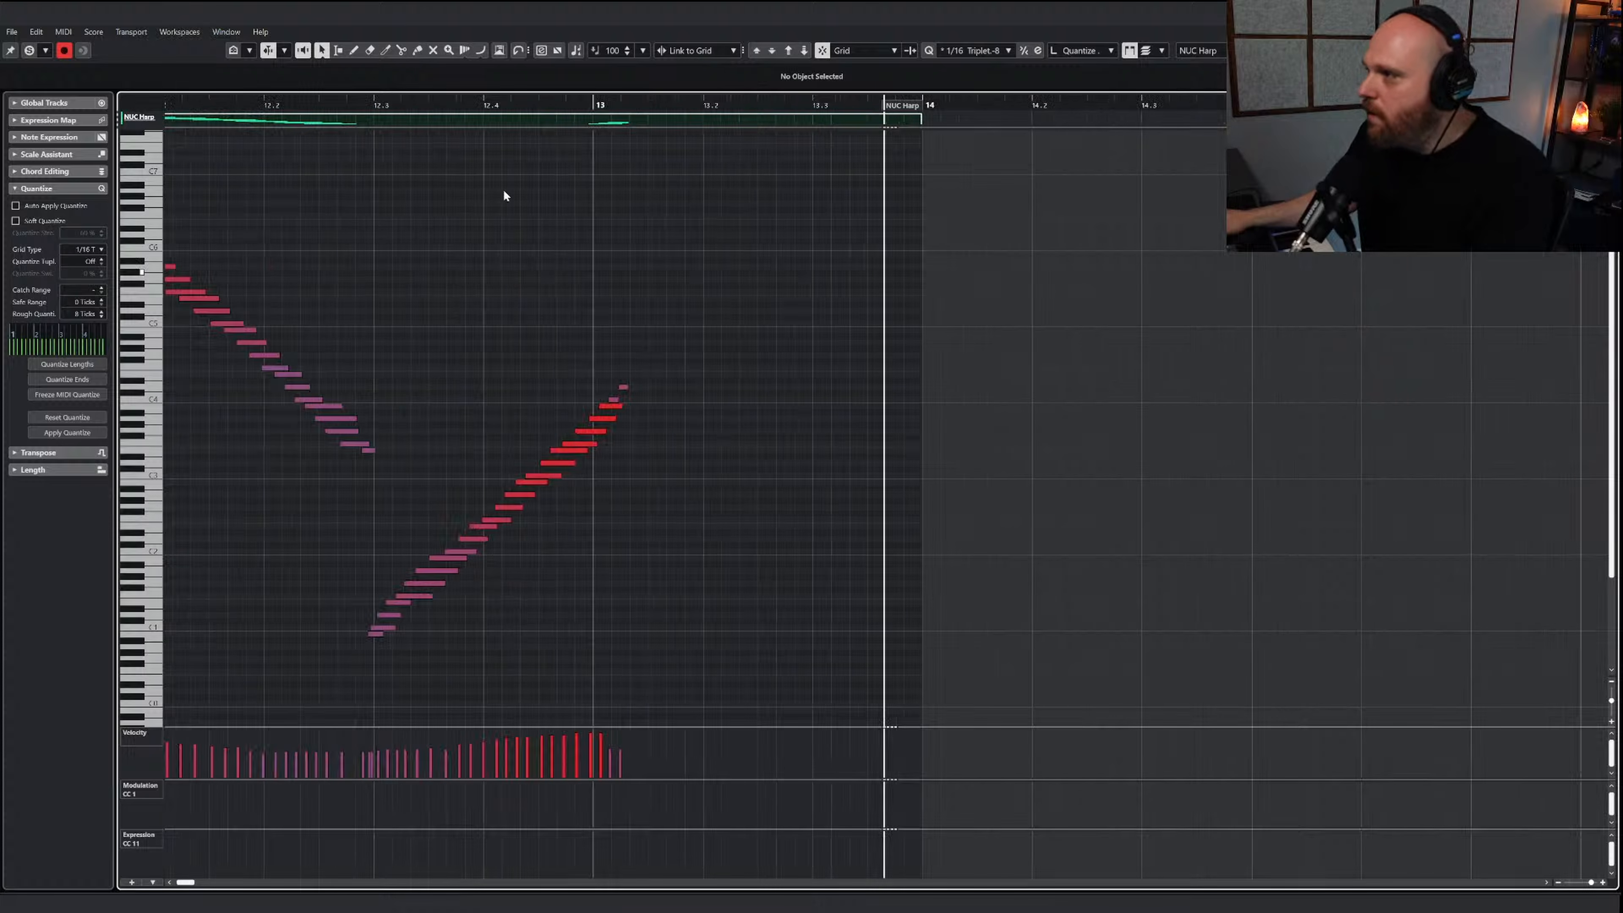
click(30, 51)
drag(191, 103, 116, 99)
key(space)
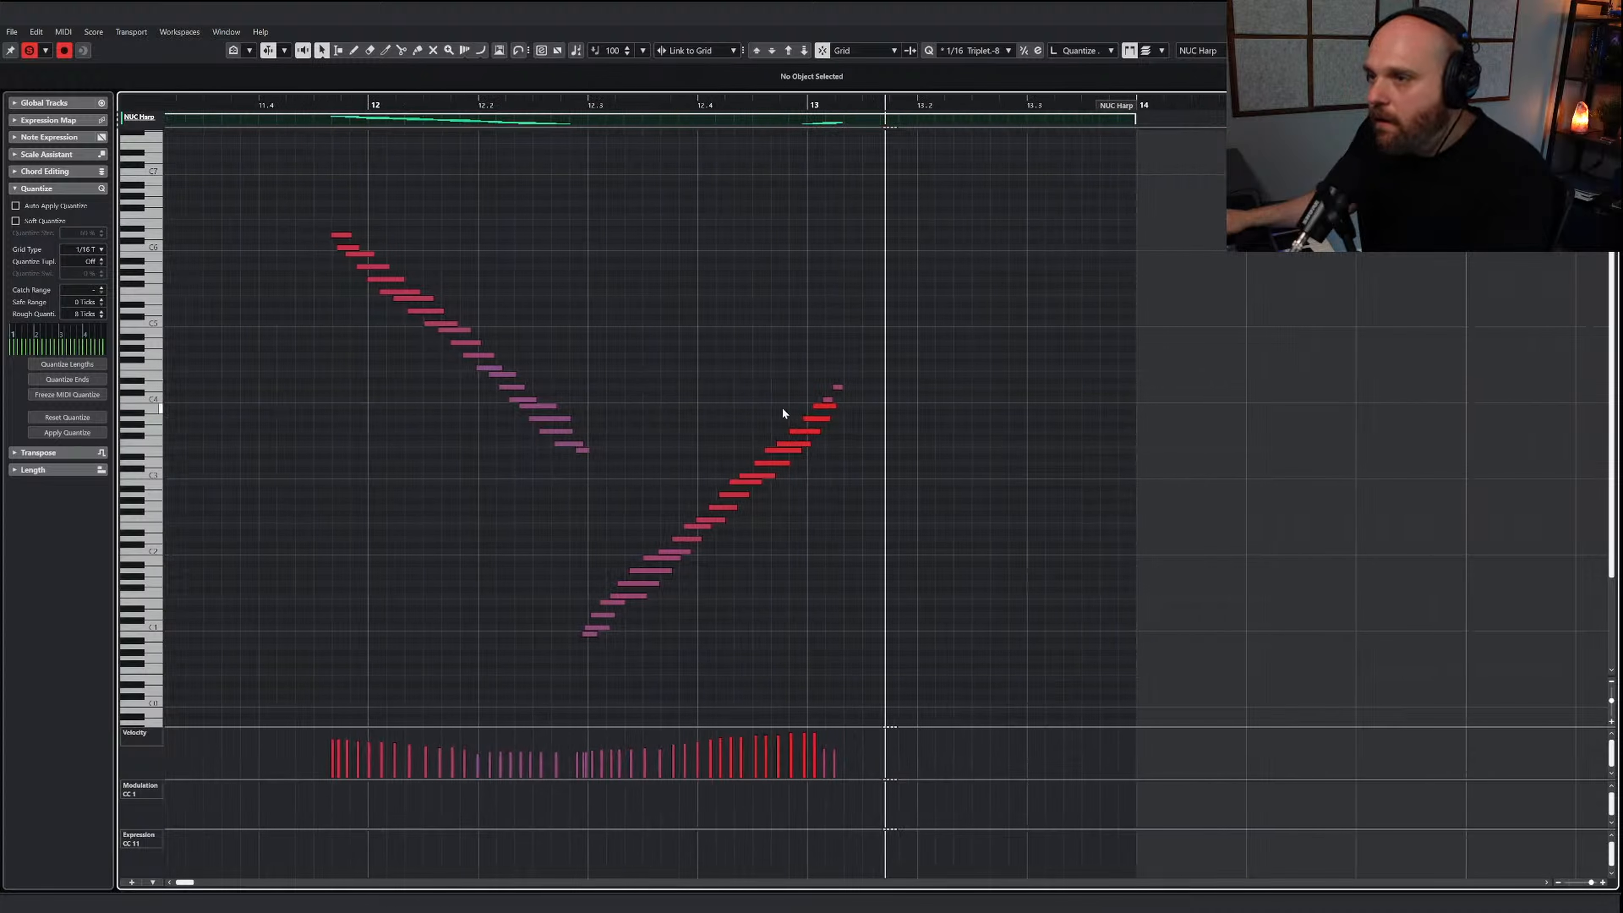
Lengthen the harp note leading into bar 13 and delete the higher notes ending the ascending run
click(813, 420)
drag(813, 426, 819, 435)
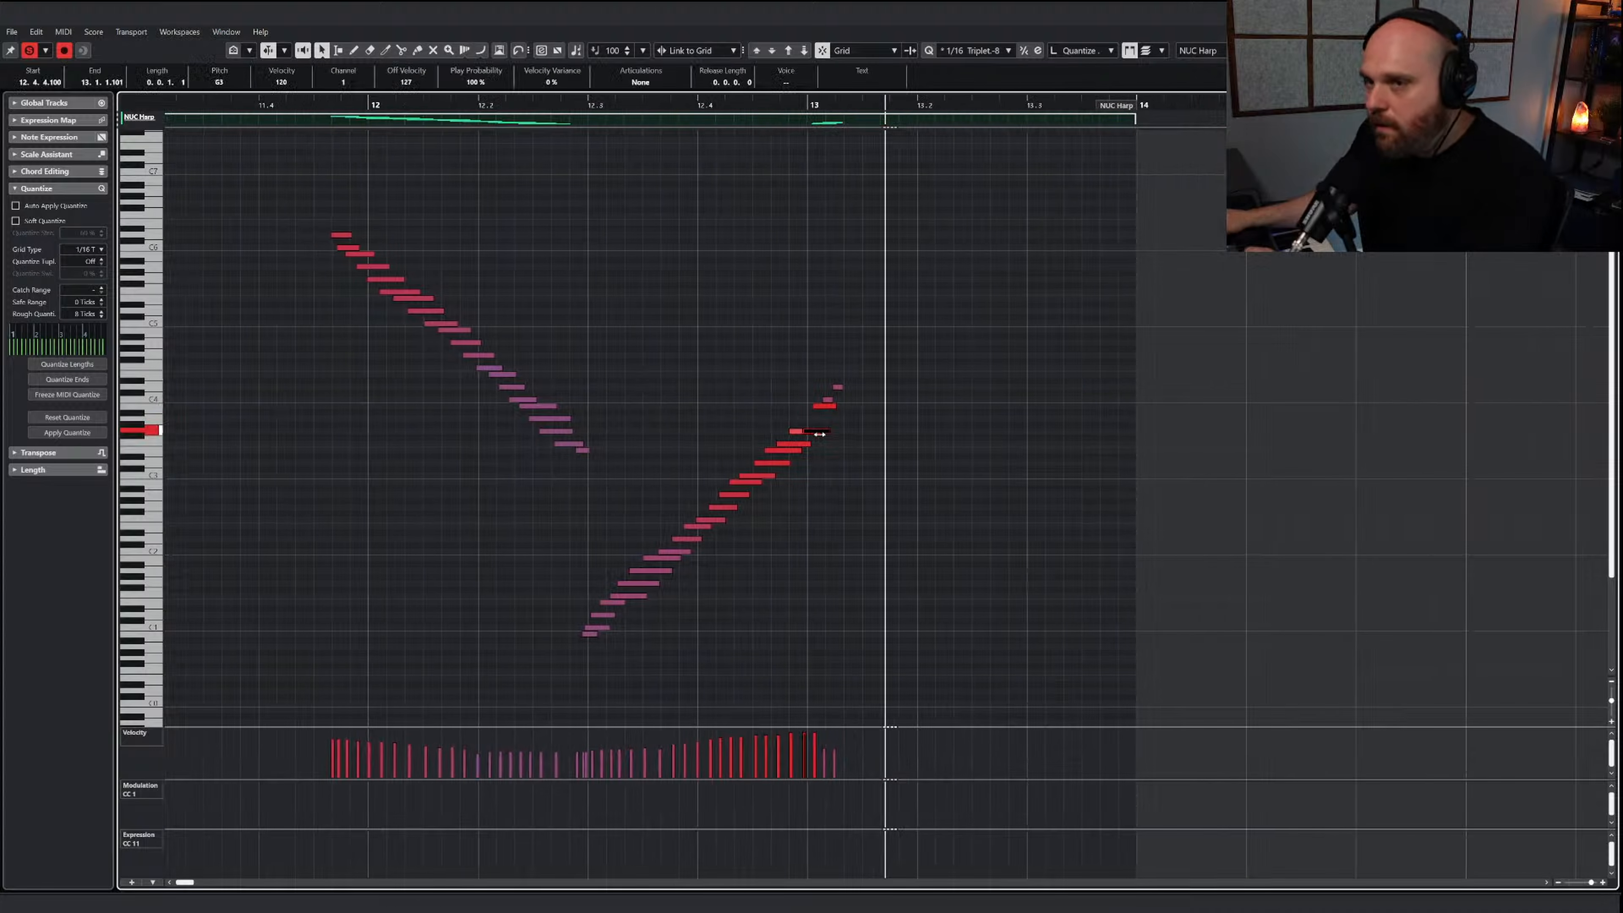
drag(803, 375, 843, 427)
key(Delete)
Move the whole ascending run slightly later so its top note lands on bar 13, and replay the soloed passage
drag(557, 504, 769, 645)
drag(696, 409, 887, 538)
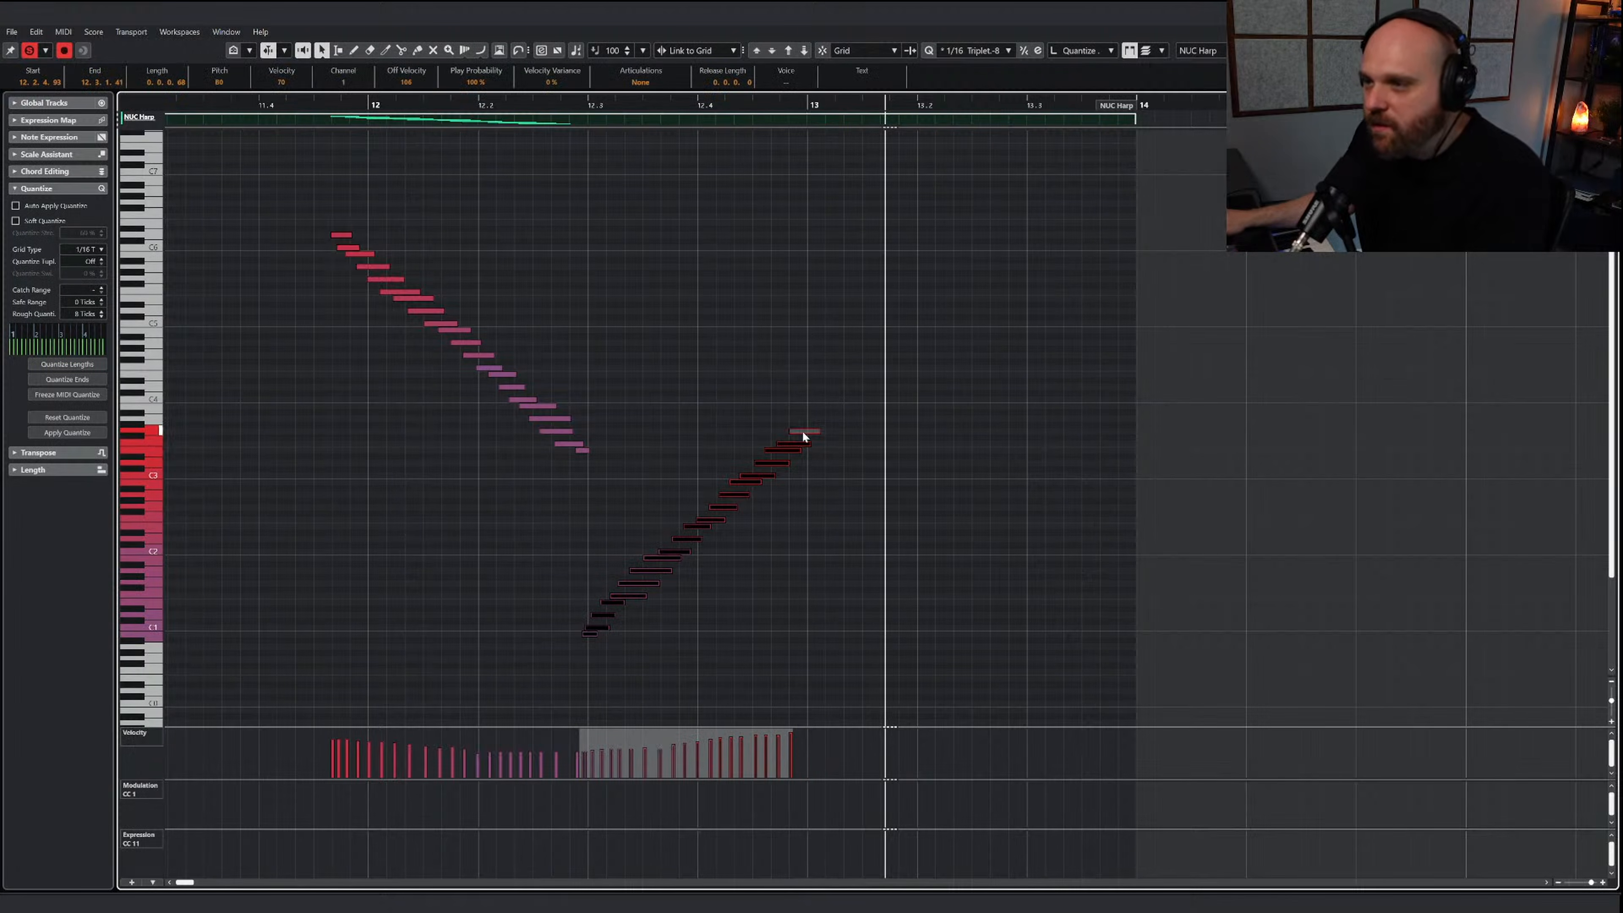
drag(802, 437, 817, 437)
click(709, 404)
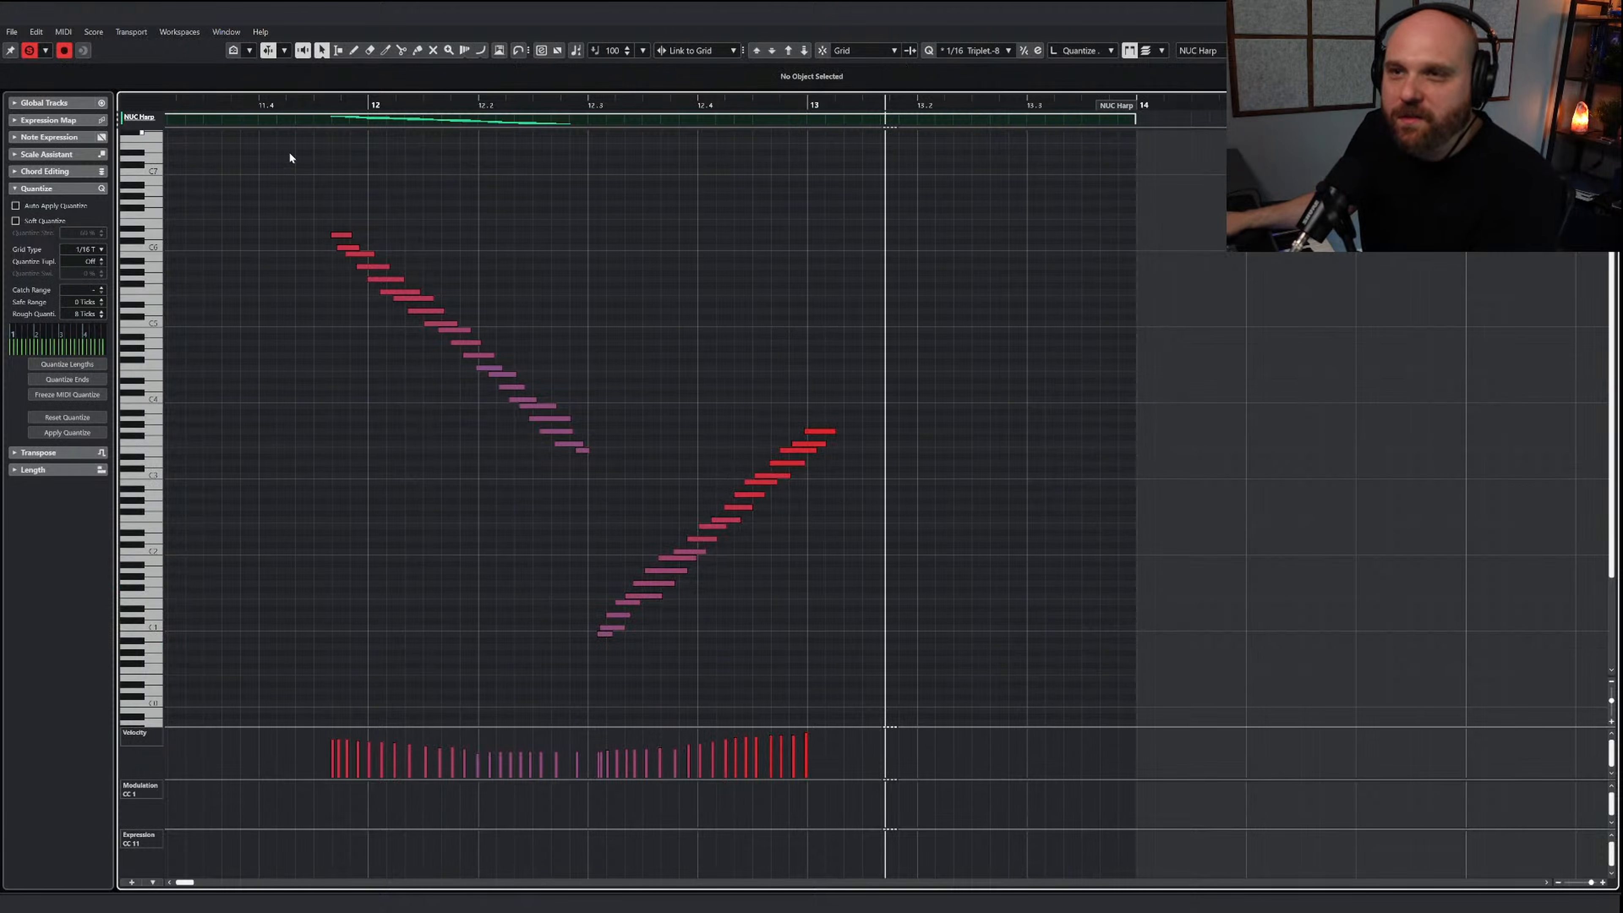
click(249, 105)
key(g)
key(g)
key(g)
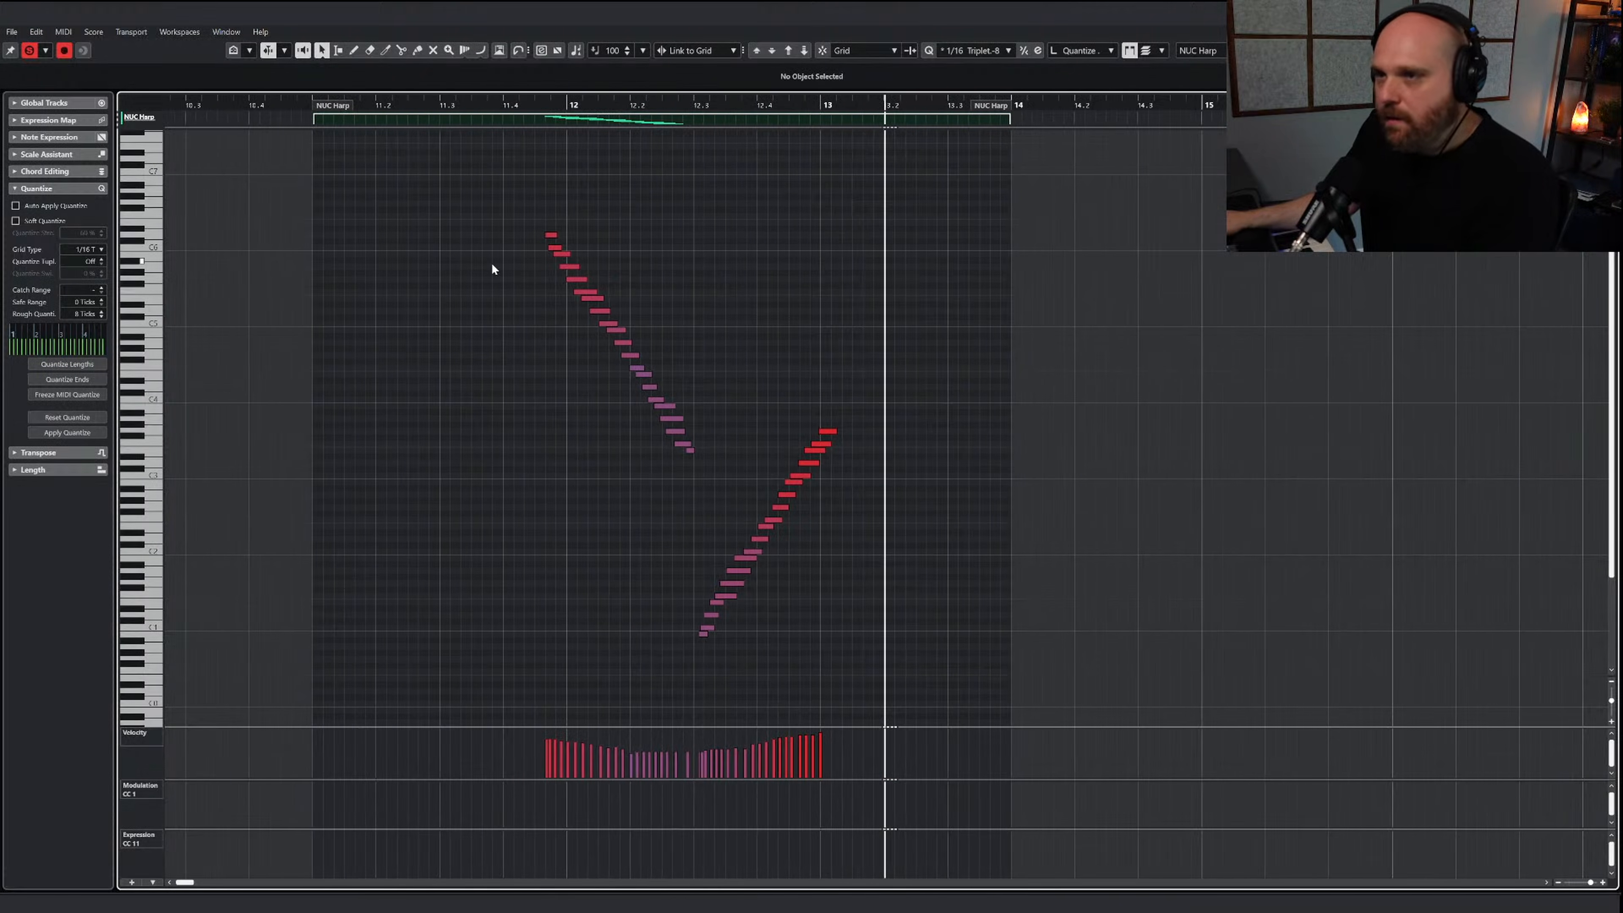
Transpose the descending harp run down an octave and play the passage soloed, then with the full mix
drag(515, 198, 692, 480)
click(805, 52)
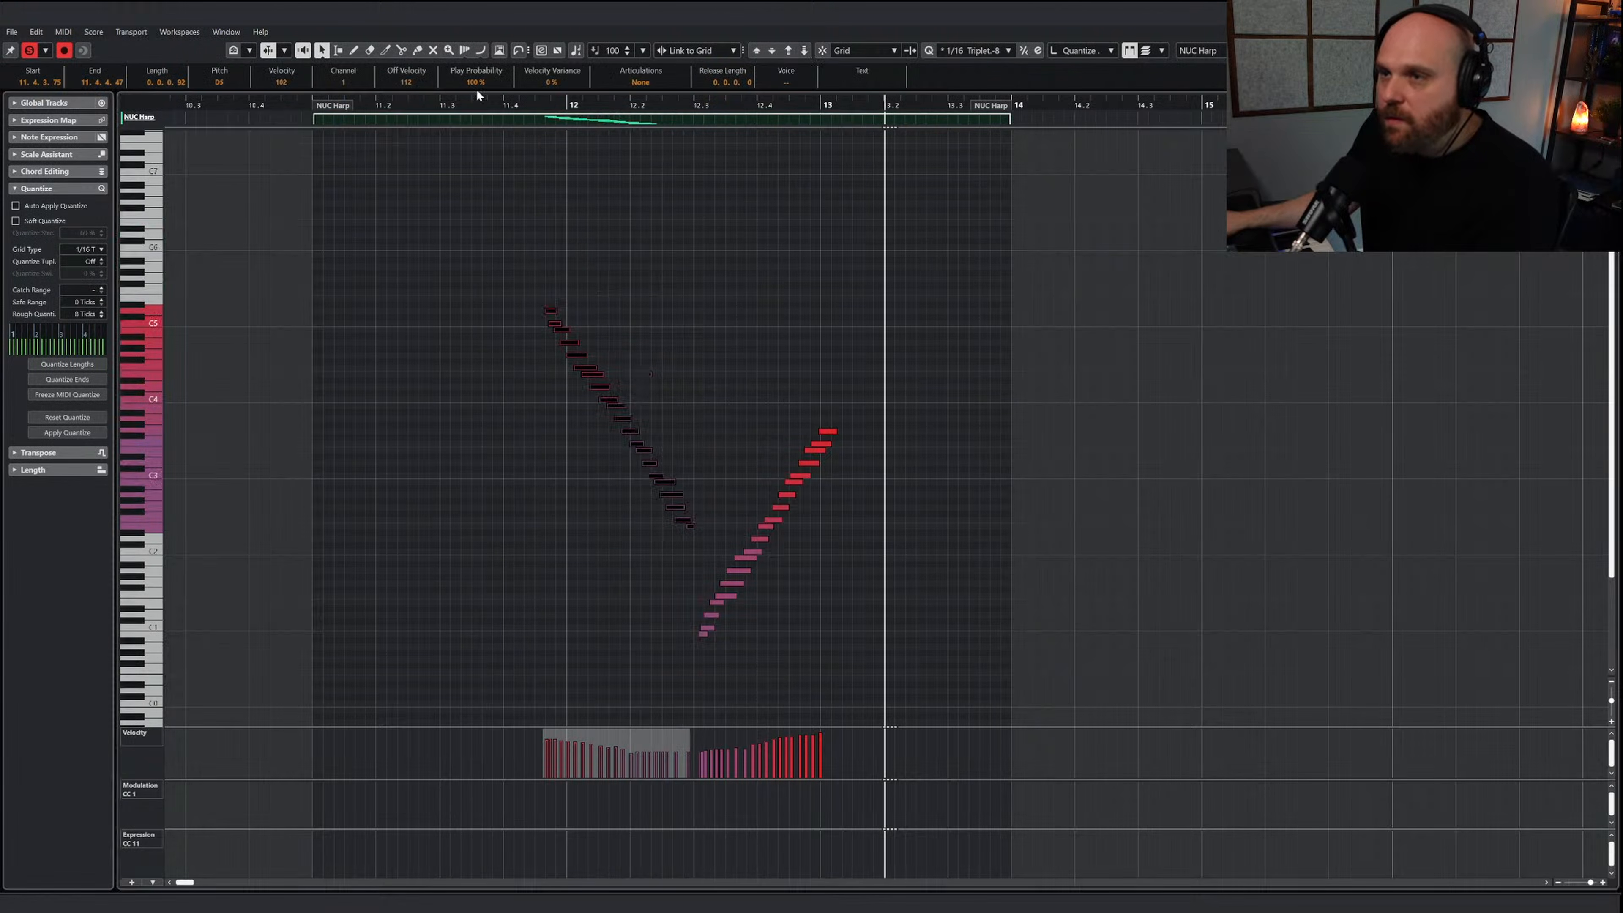
click(538, 104)
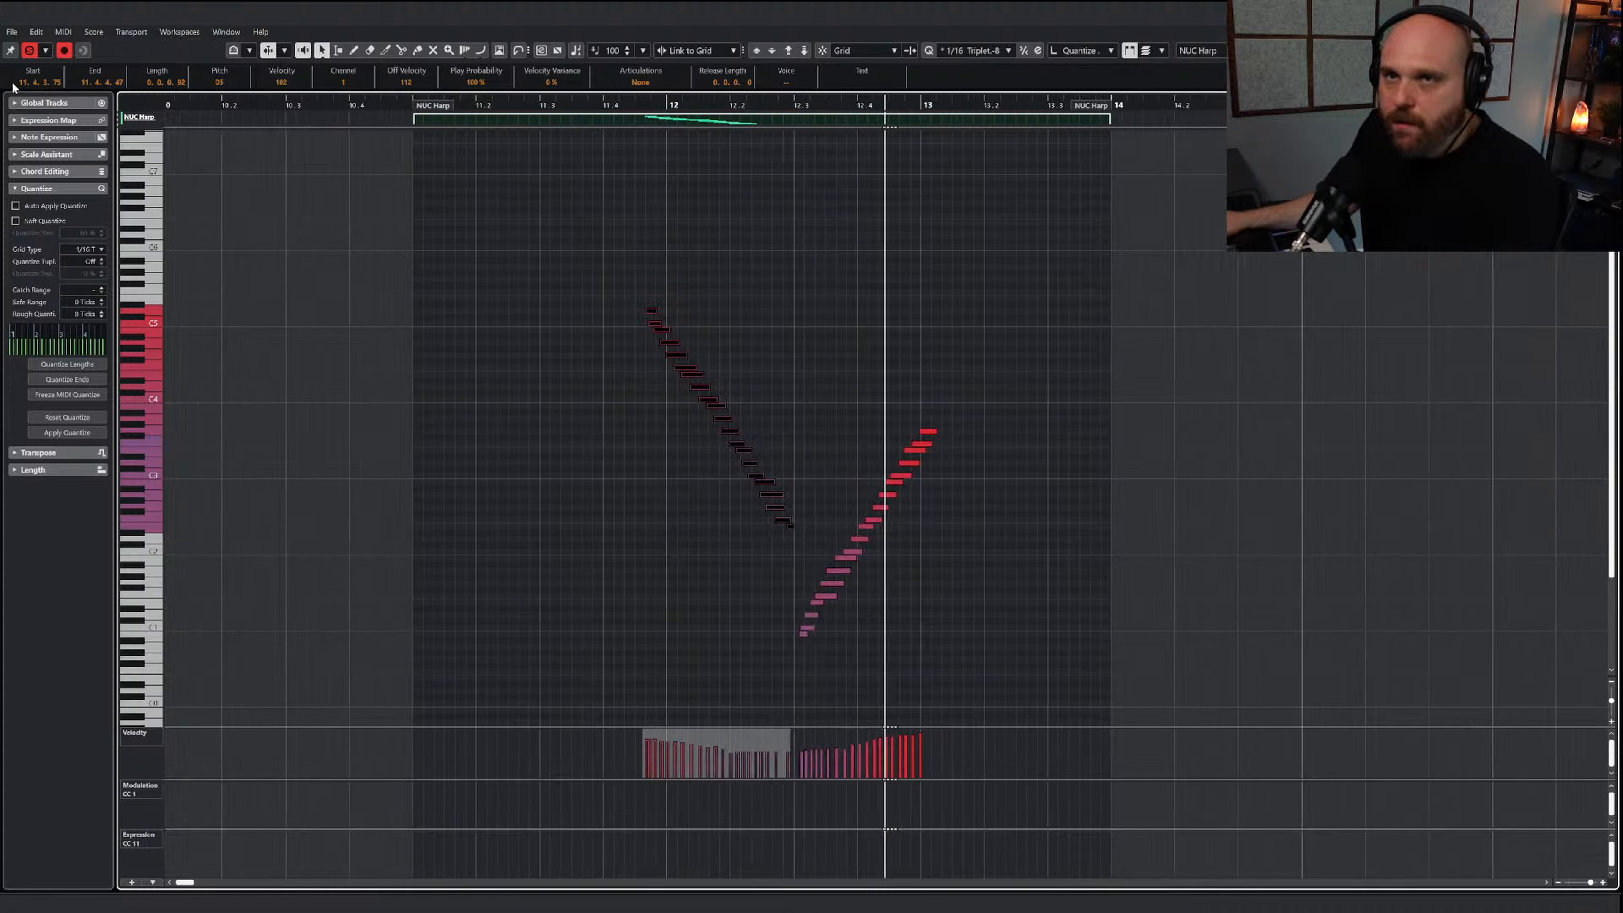
click(30, 52)
click(456, 101)
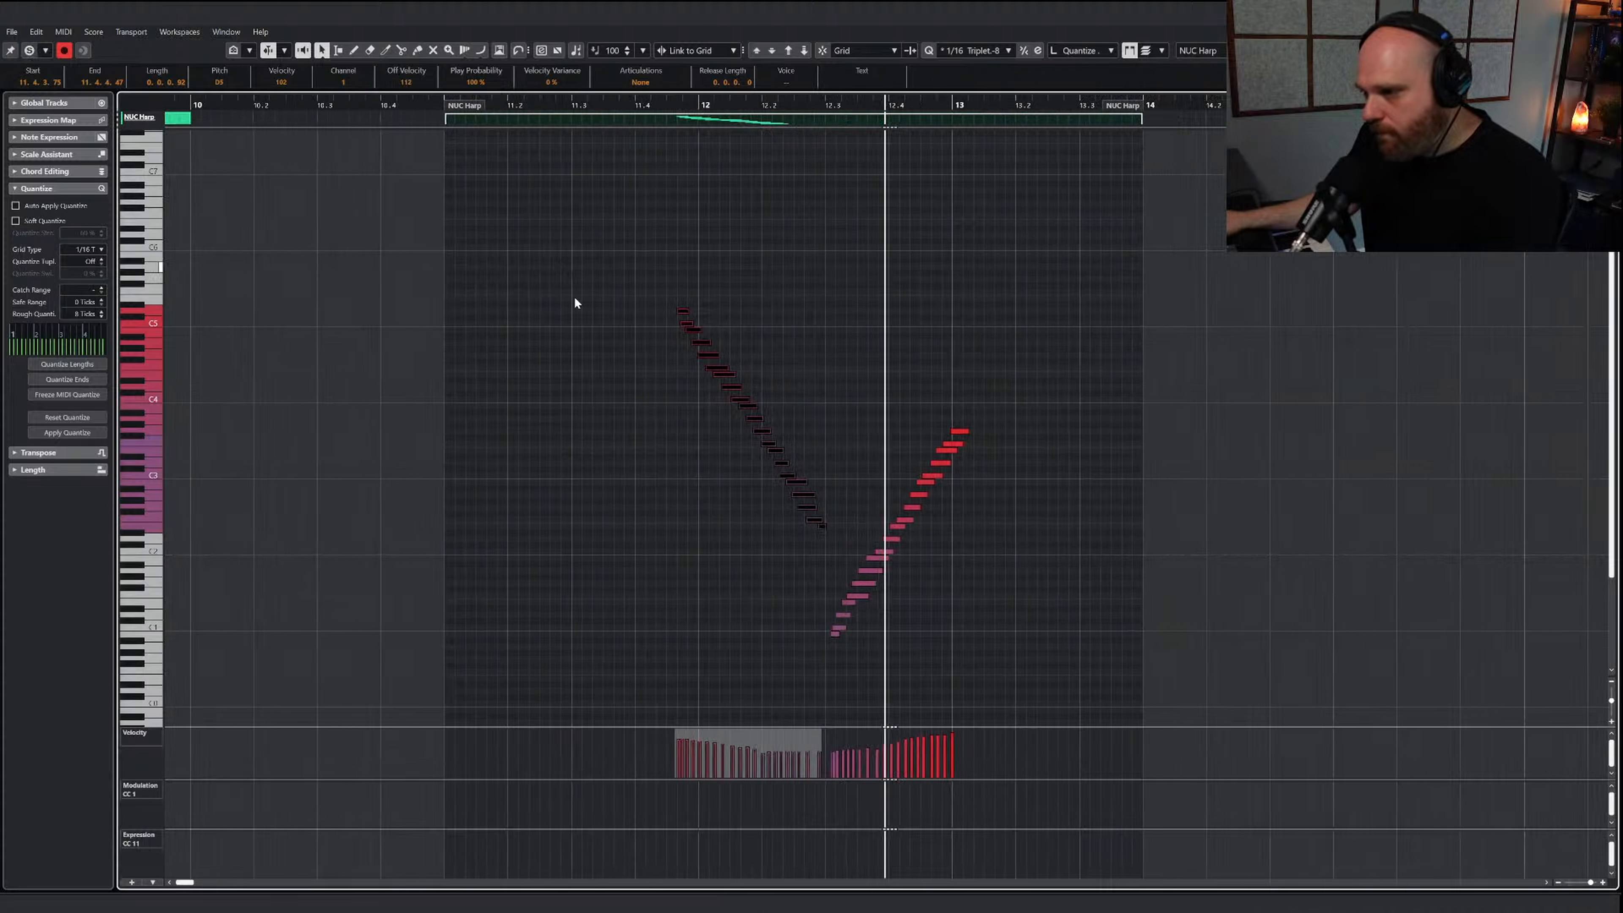
Raise the velocities across both harp runs, climbing to 127 at bar 13, and return to the arrangement
click(636, 649)
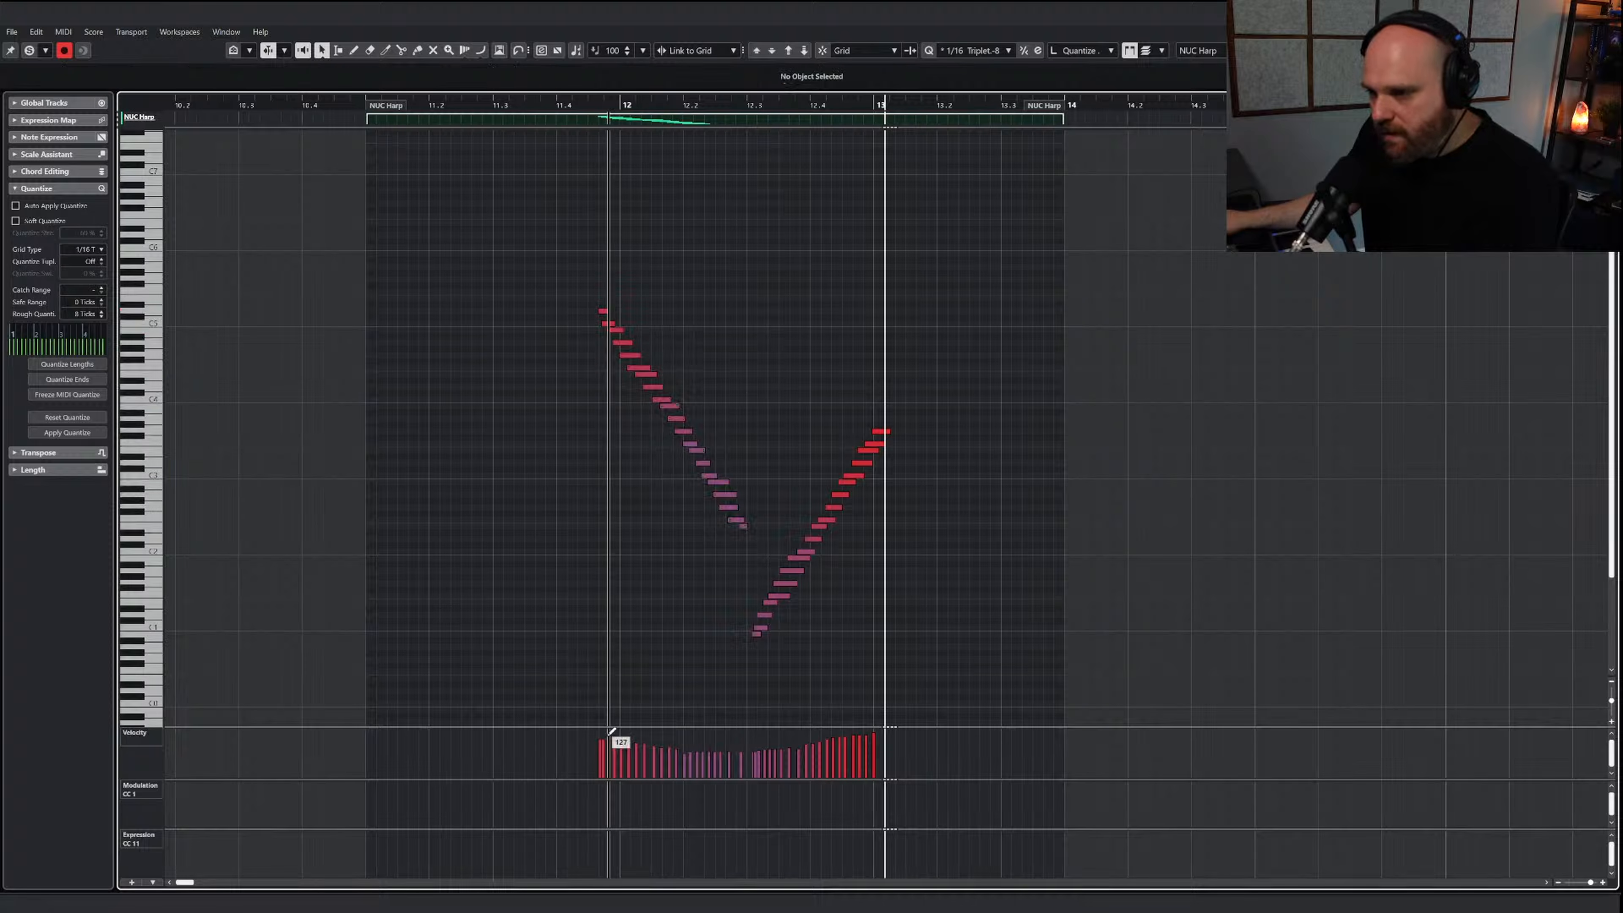
drag(610, 731, 893, 722)
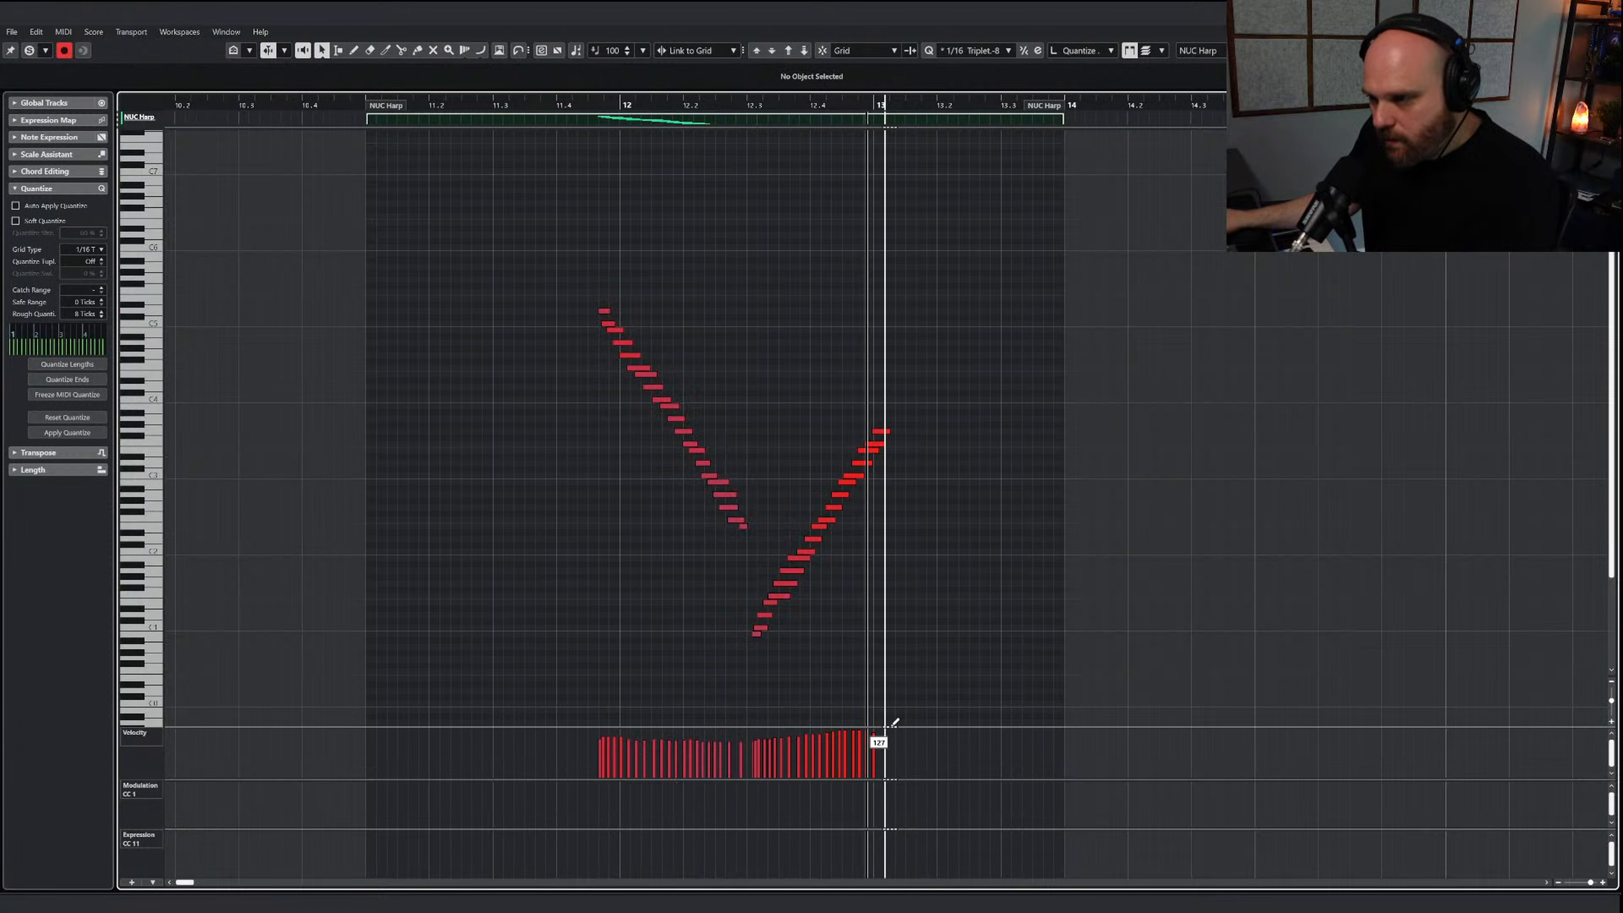
key(Return)
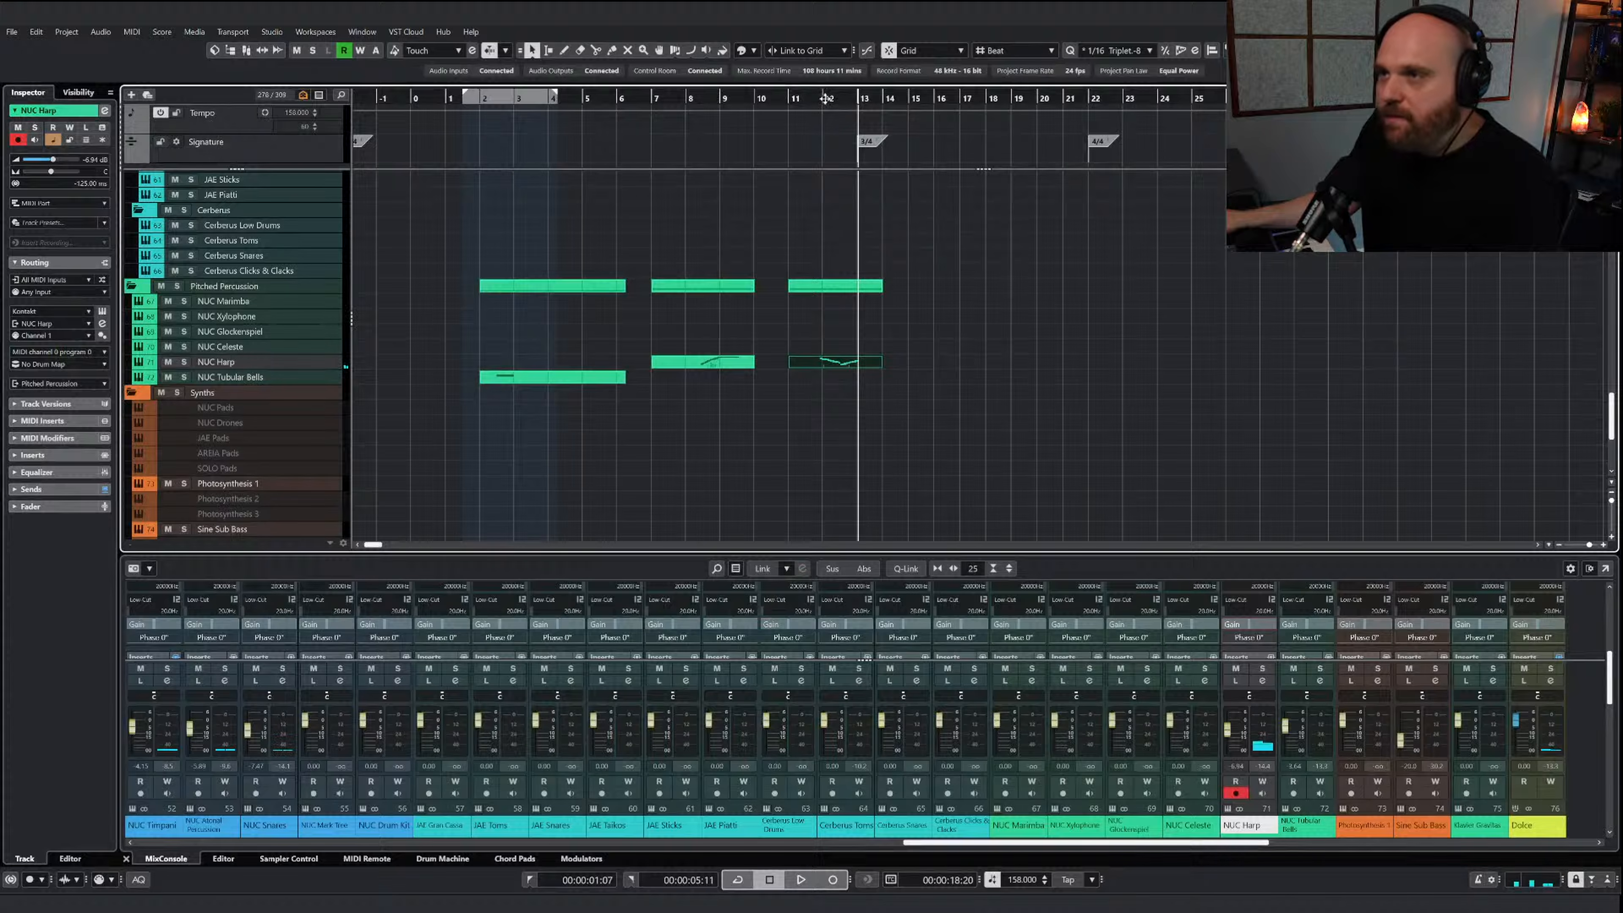
Play the mix from bar 11 and lower the NUC Harp volume to about -8 dB
click(794, 98)
key(space)
right_click(906, 374)
click(906, 374)
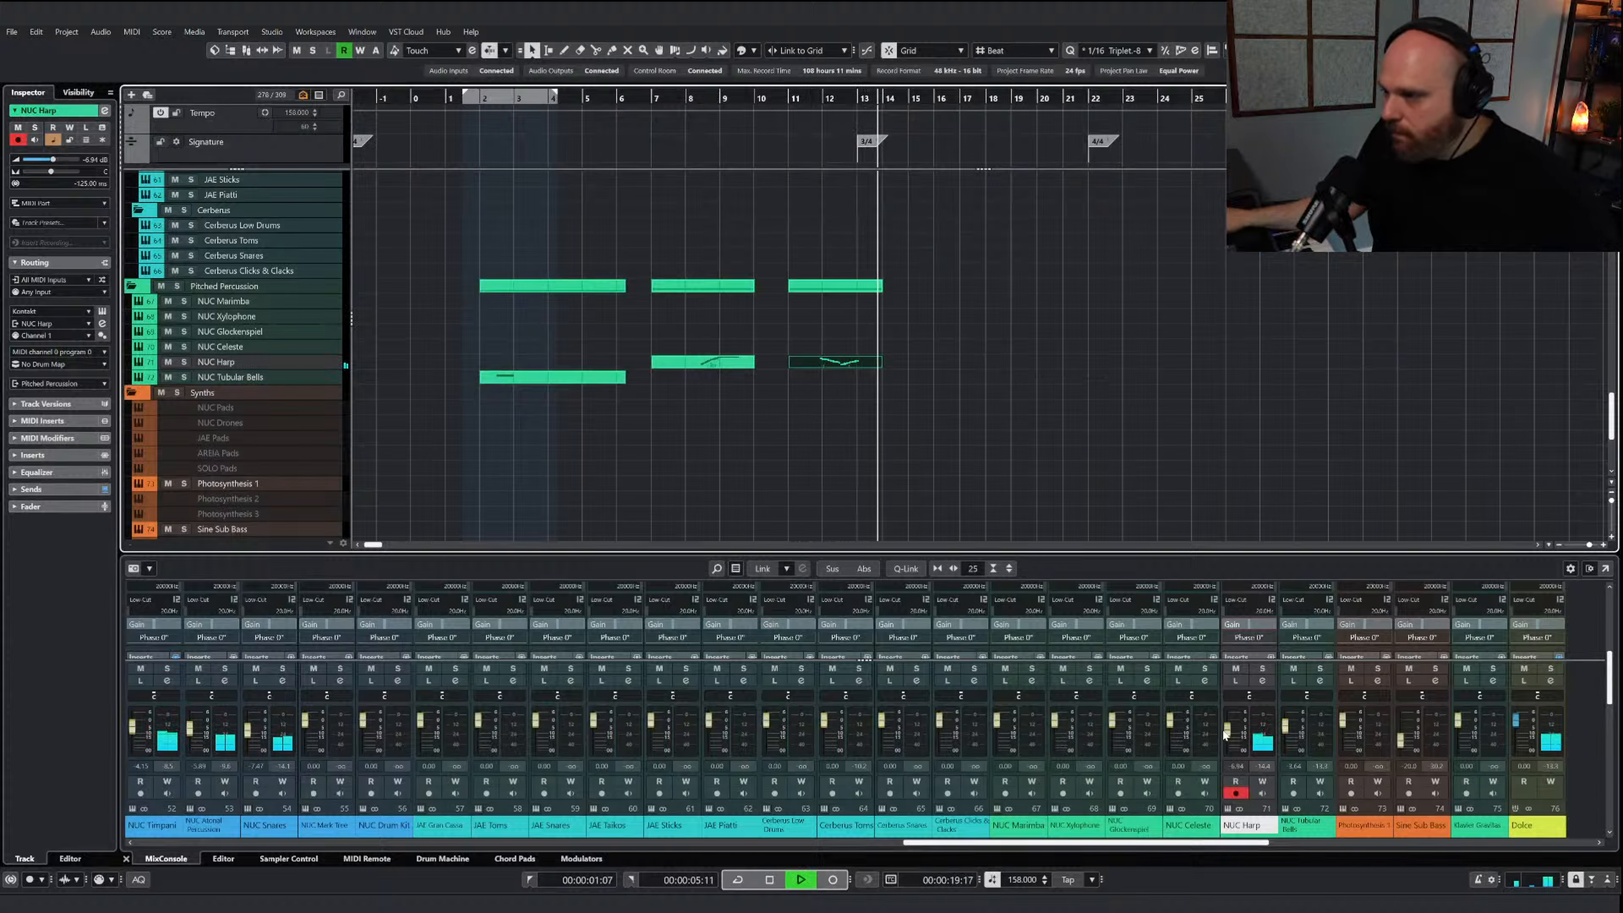
drag(1225, 729, 1225, 733)
Listen through to about bar 20 while reviewing the orchestral tracks and the pitched percussion sketch
scroll(1004, 422, up, 15)
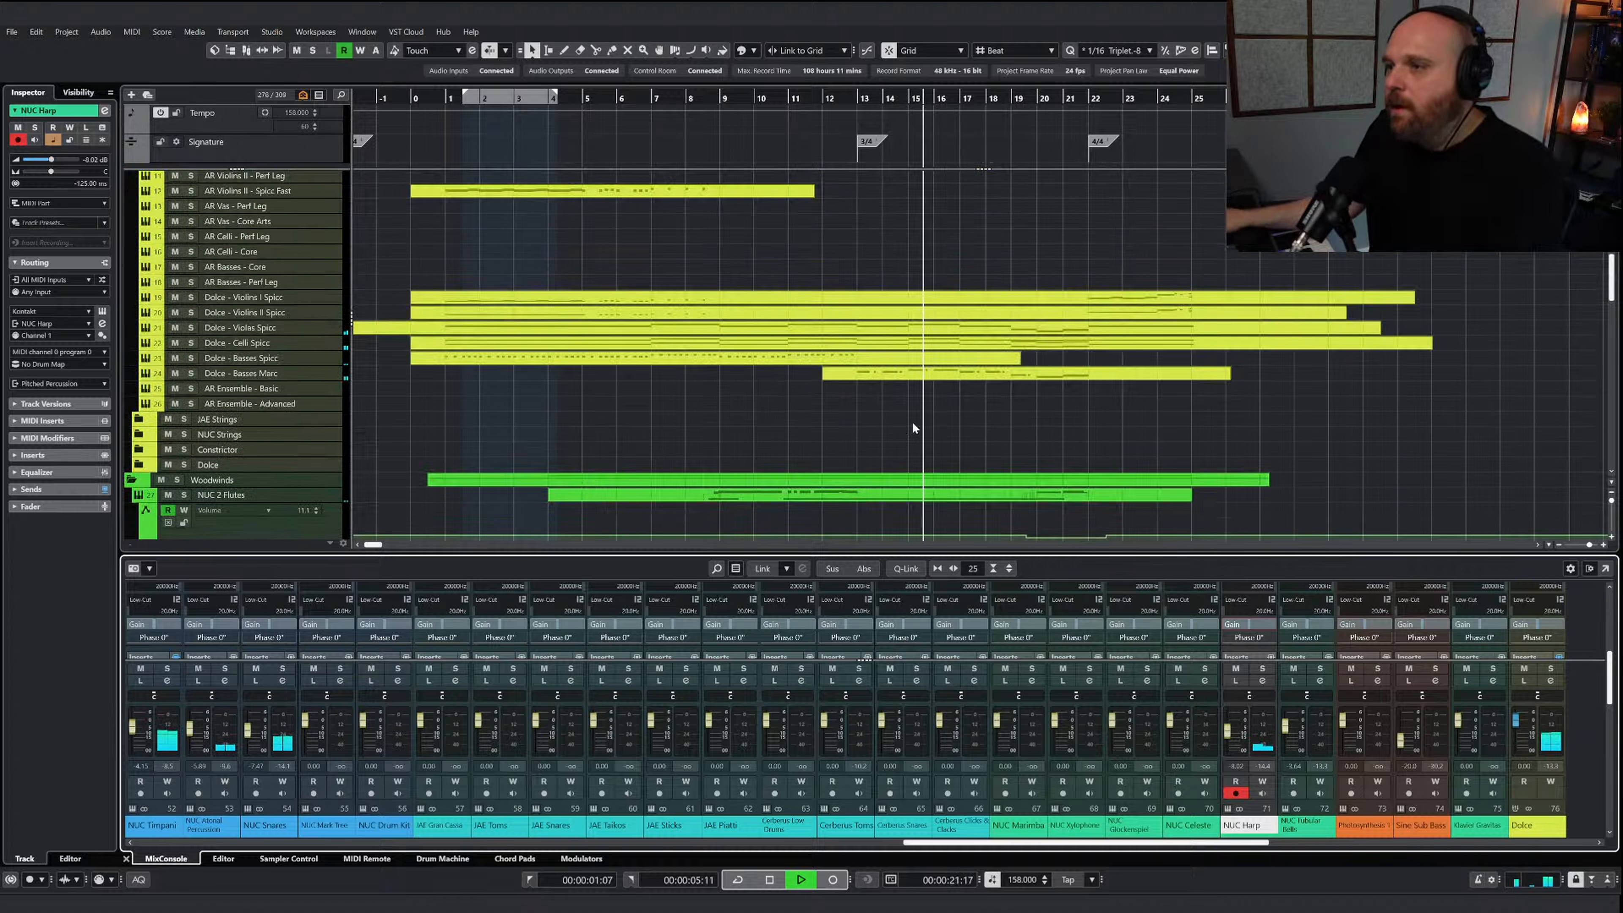
scroll(895, 422, down, 2)
scroll(895, 422, up, 3)
scroll(897, 420, down, 5)
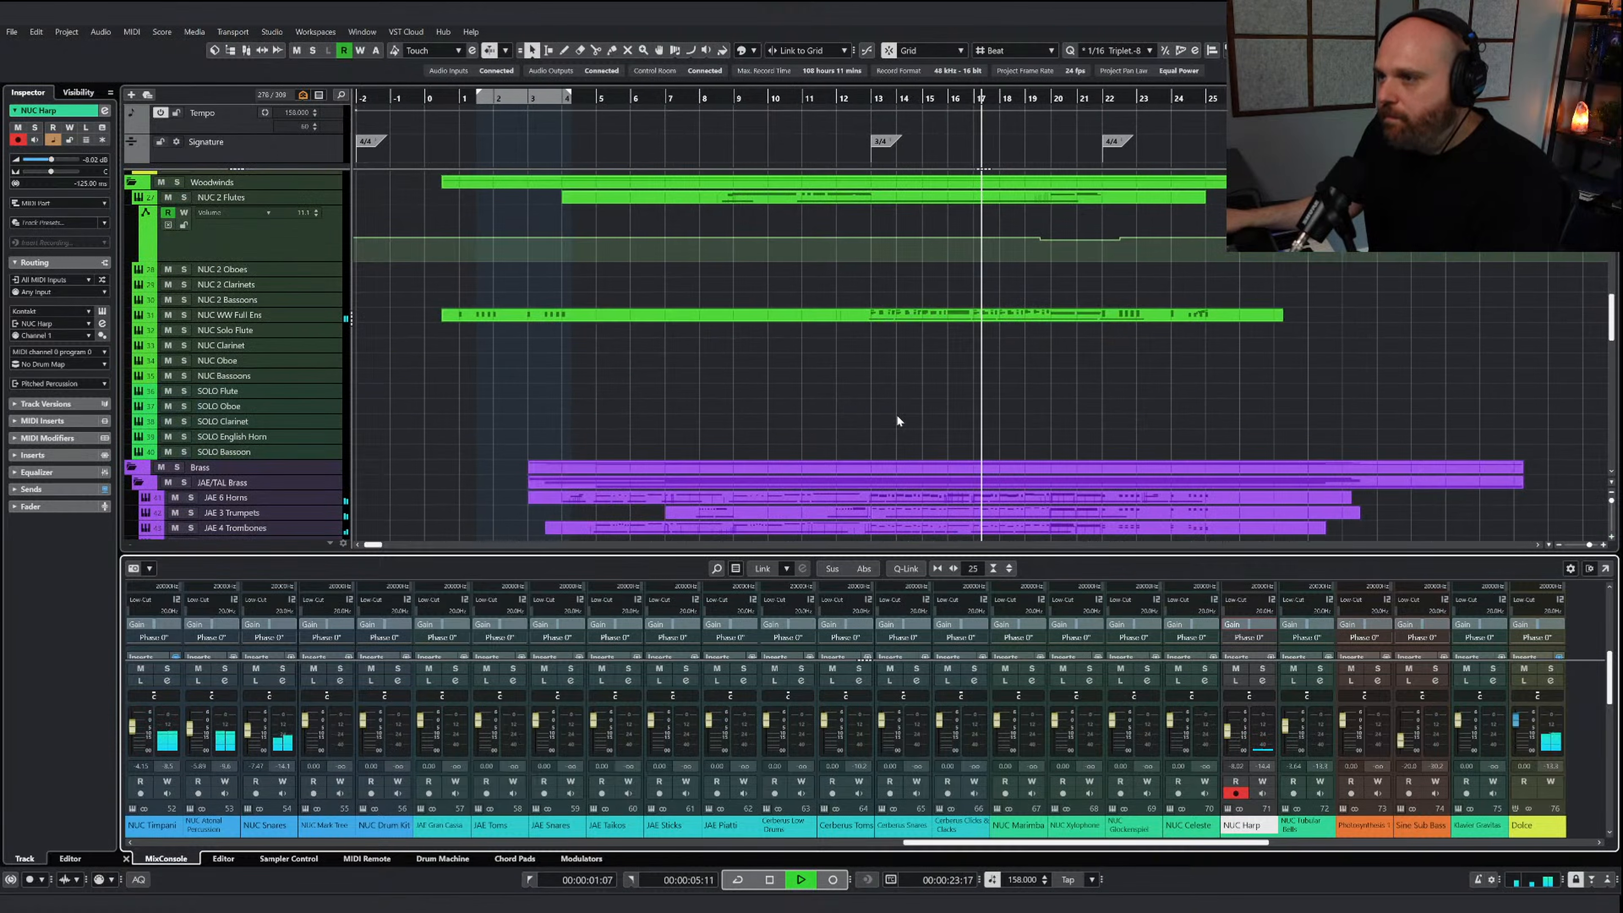
scroll(896, 421, up, 8)
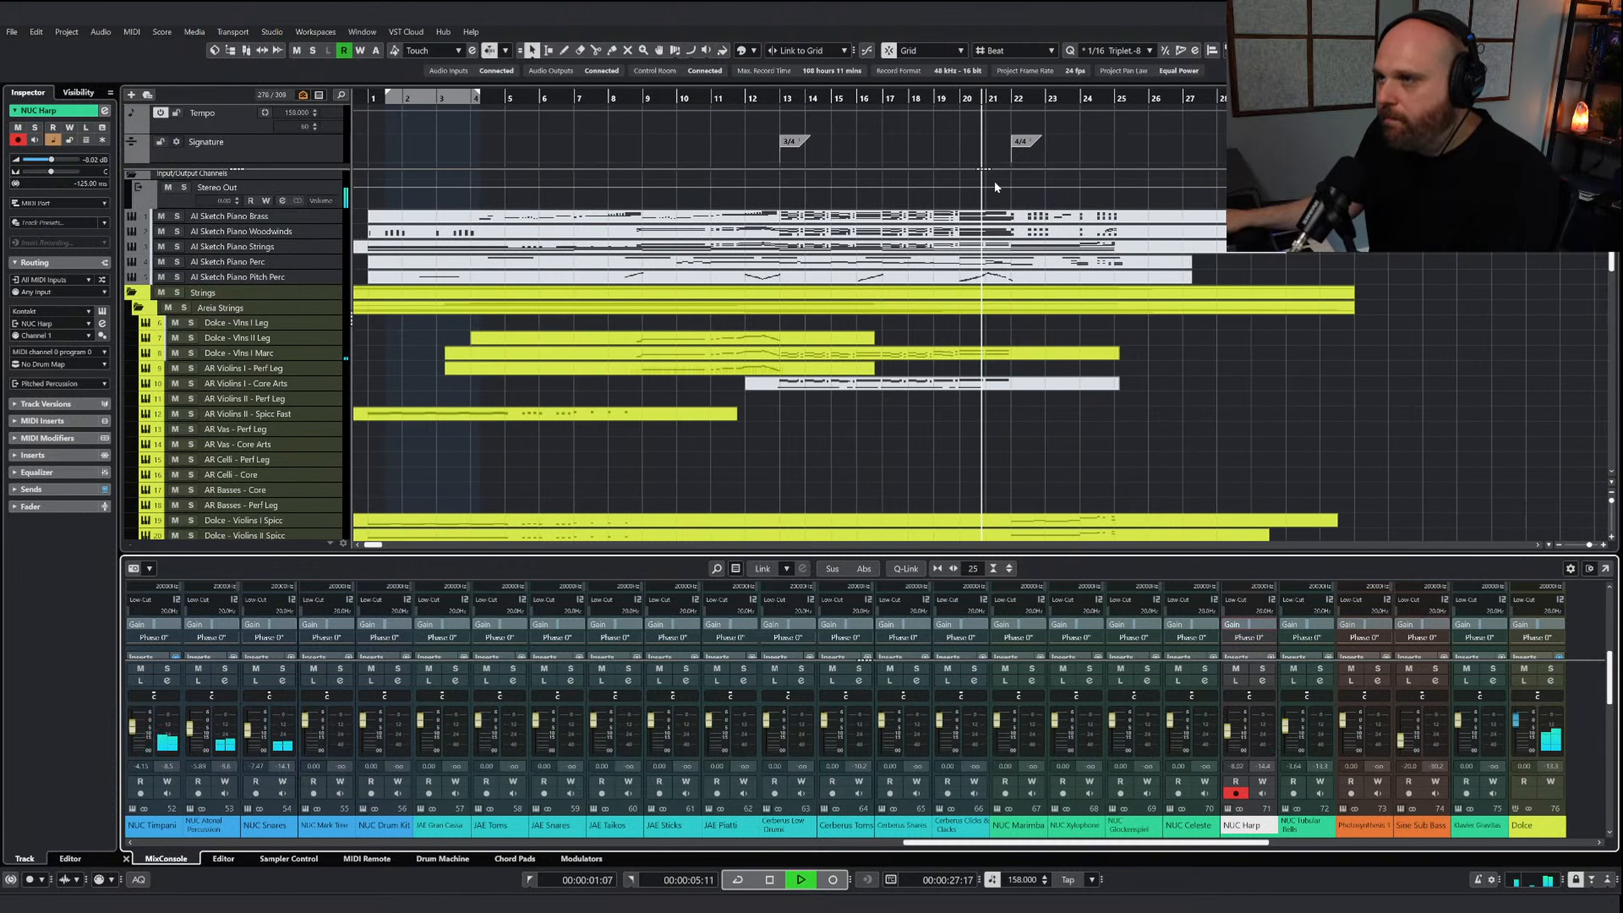
key(space)
click(970, 274)
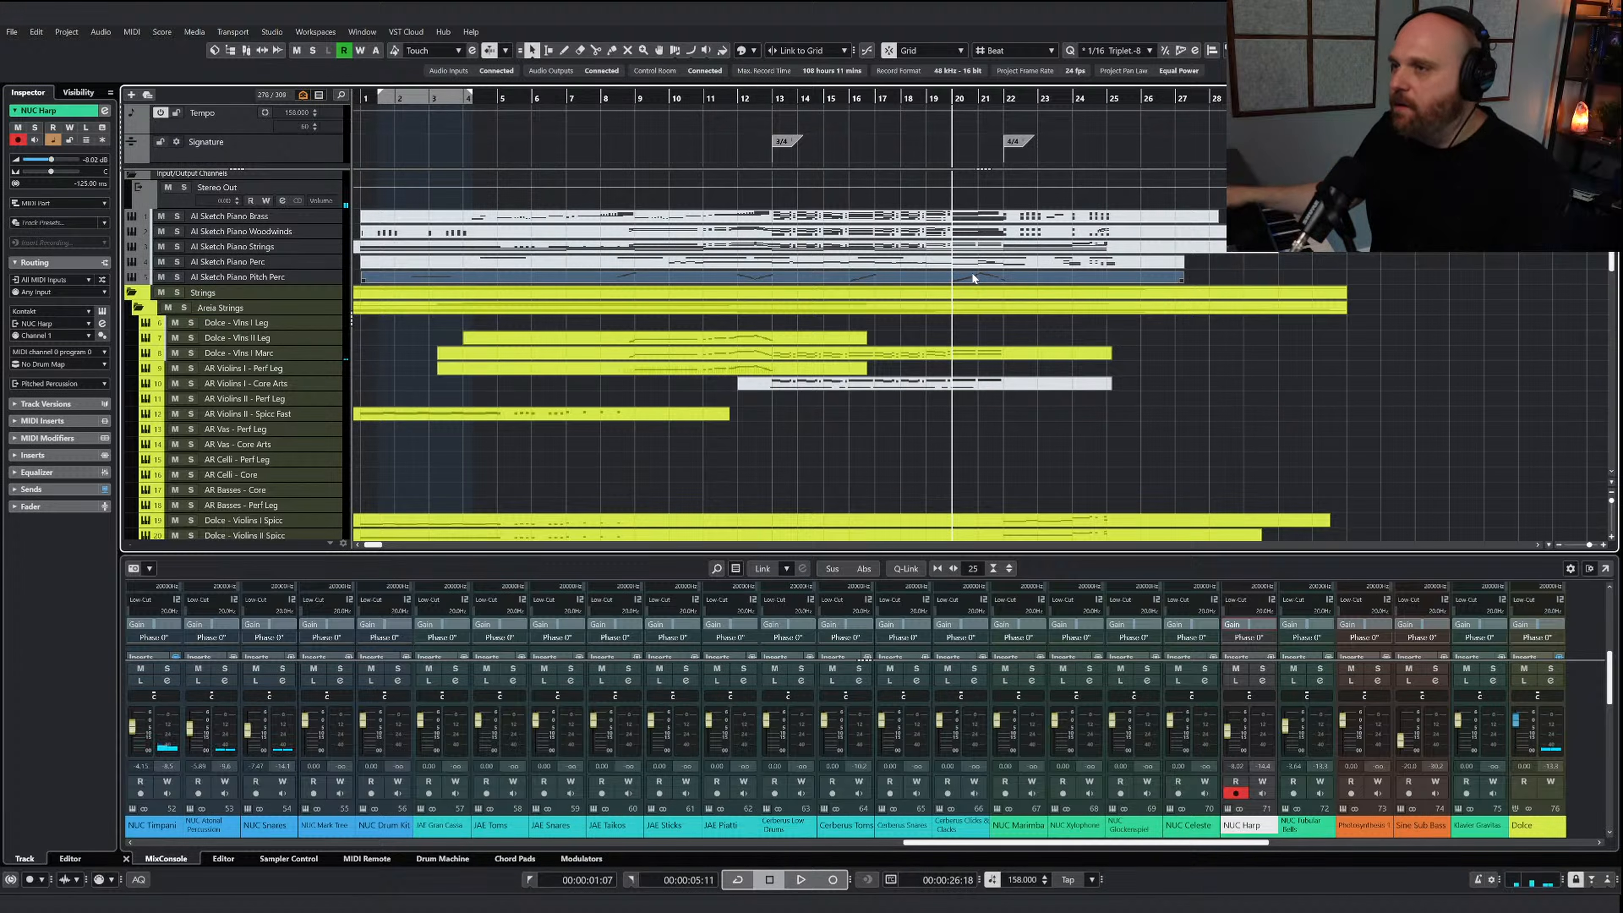
Record a rising and falling glissando on the NUC Harp track from about bar 18 to bar 22
click(901, 99)
scroll(911, 331, down, 15)
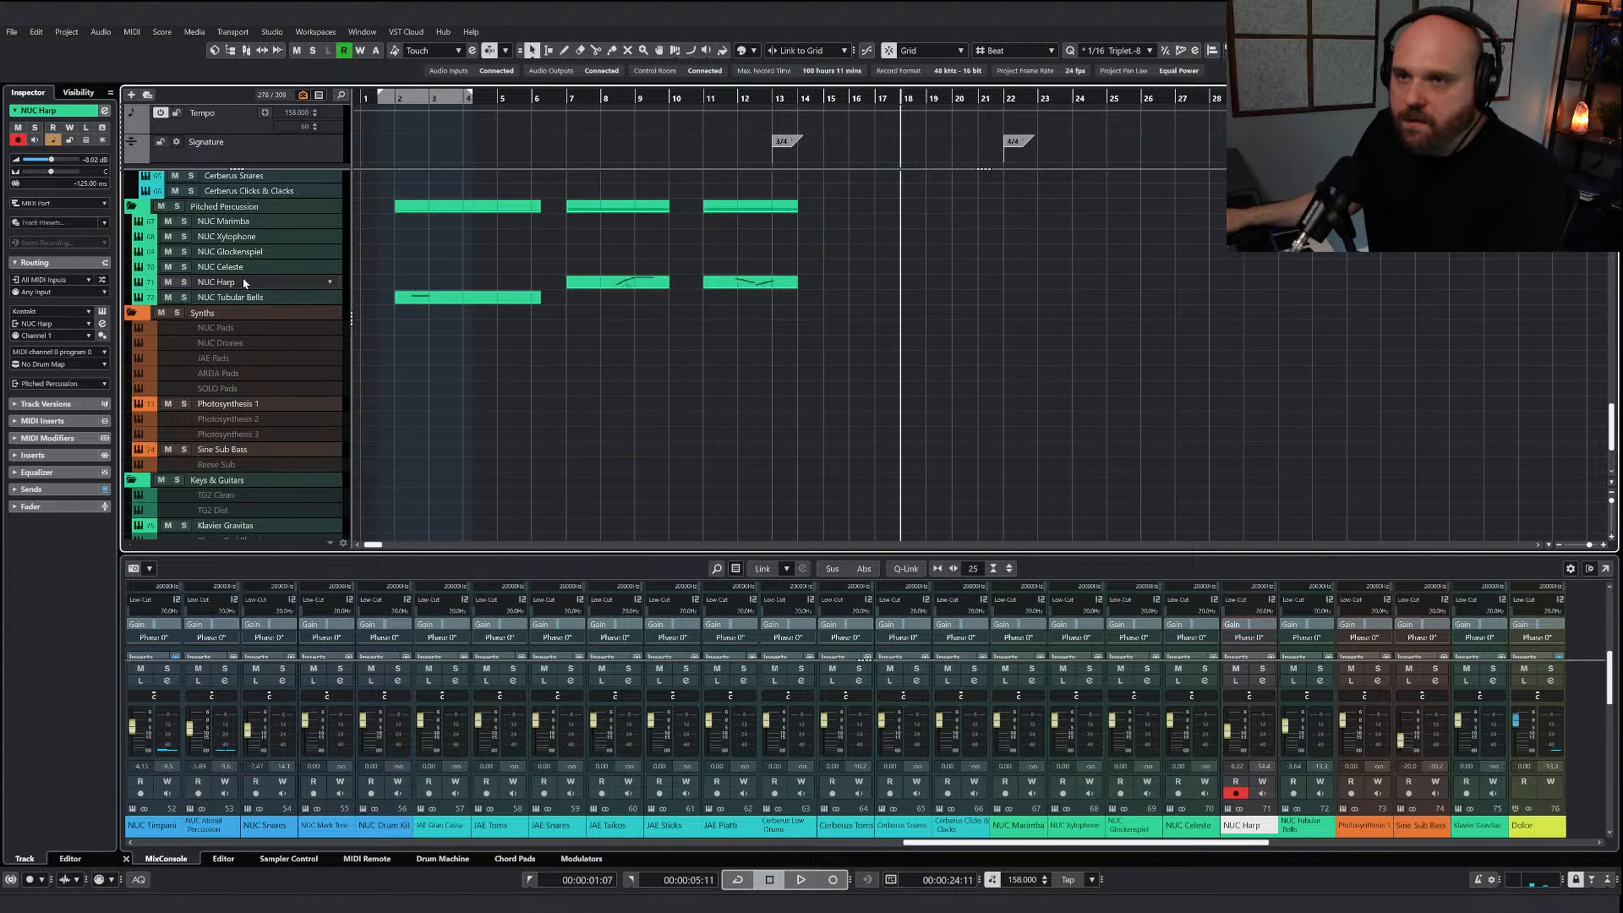
key(KP_Multiply)
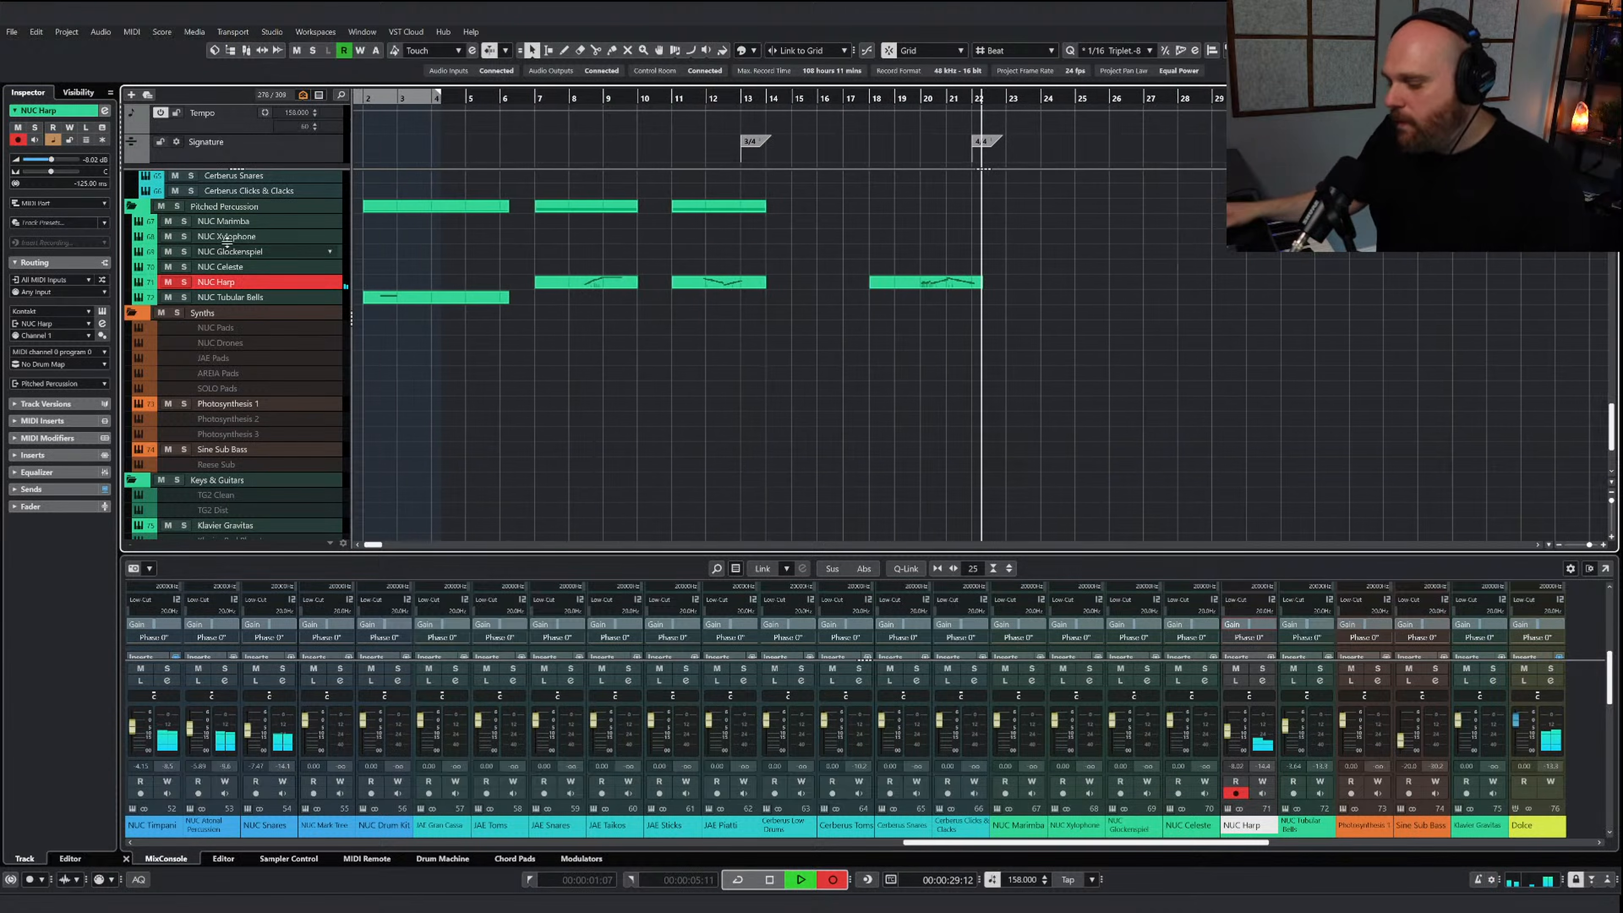
key(space)
Open the new harp part, move the descending run after bar 21 up two semitones and play it soloed
key(Return)
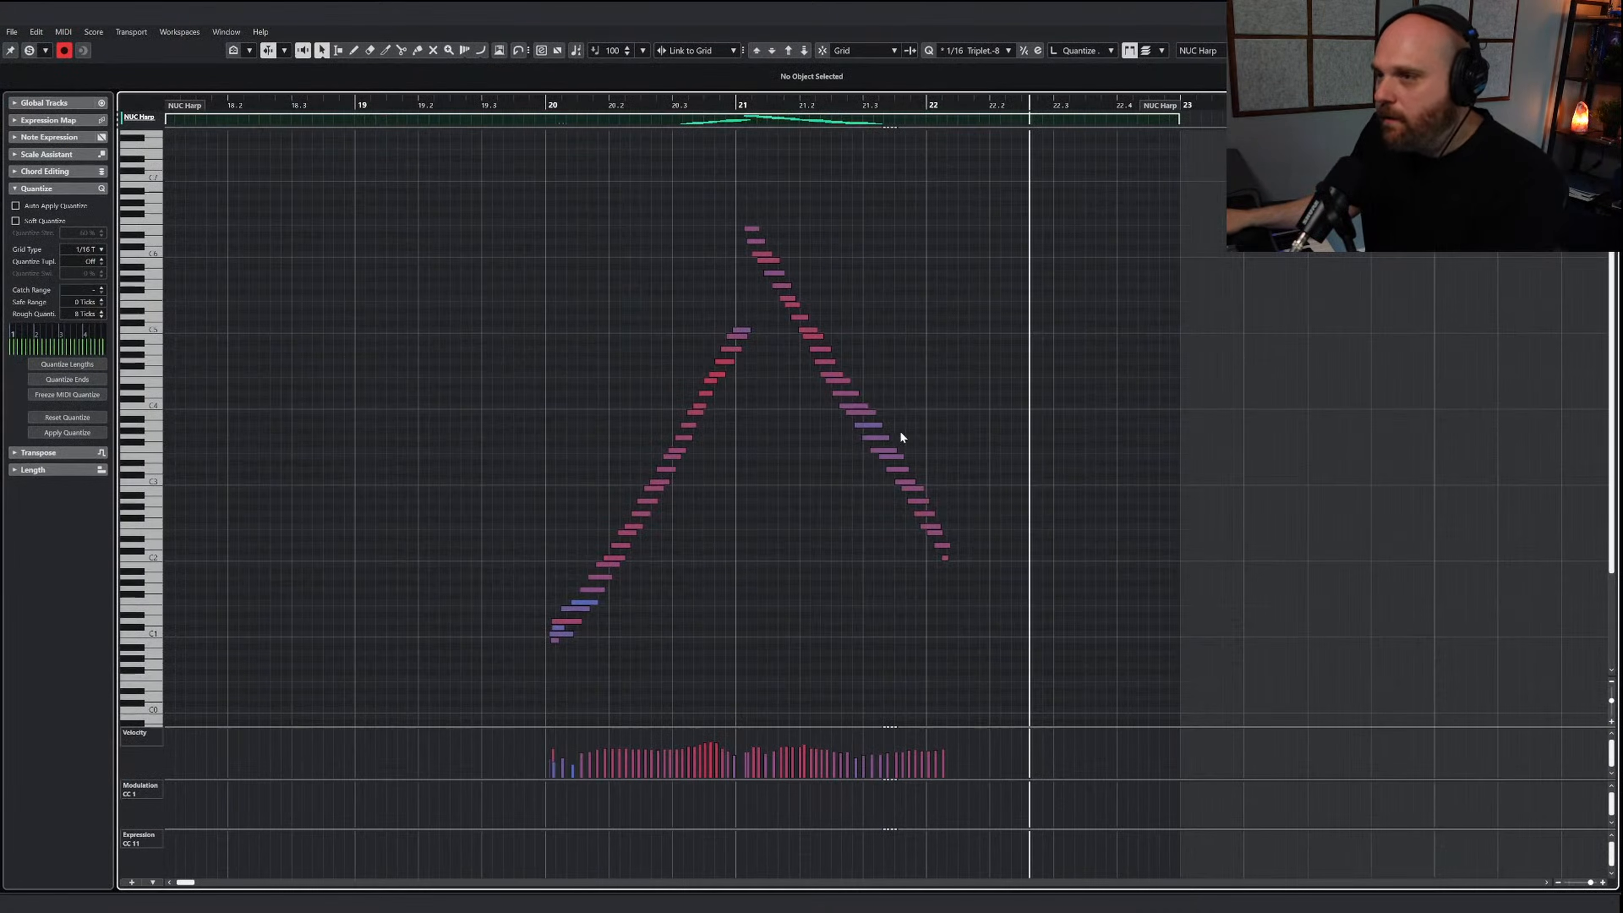
drag(752, 208, 1026, 601)
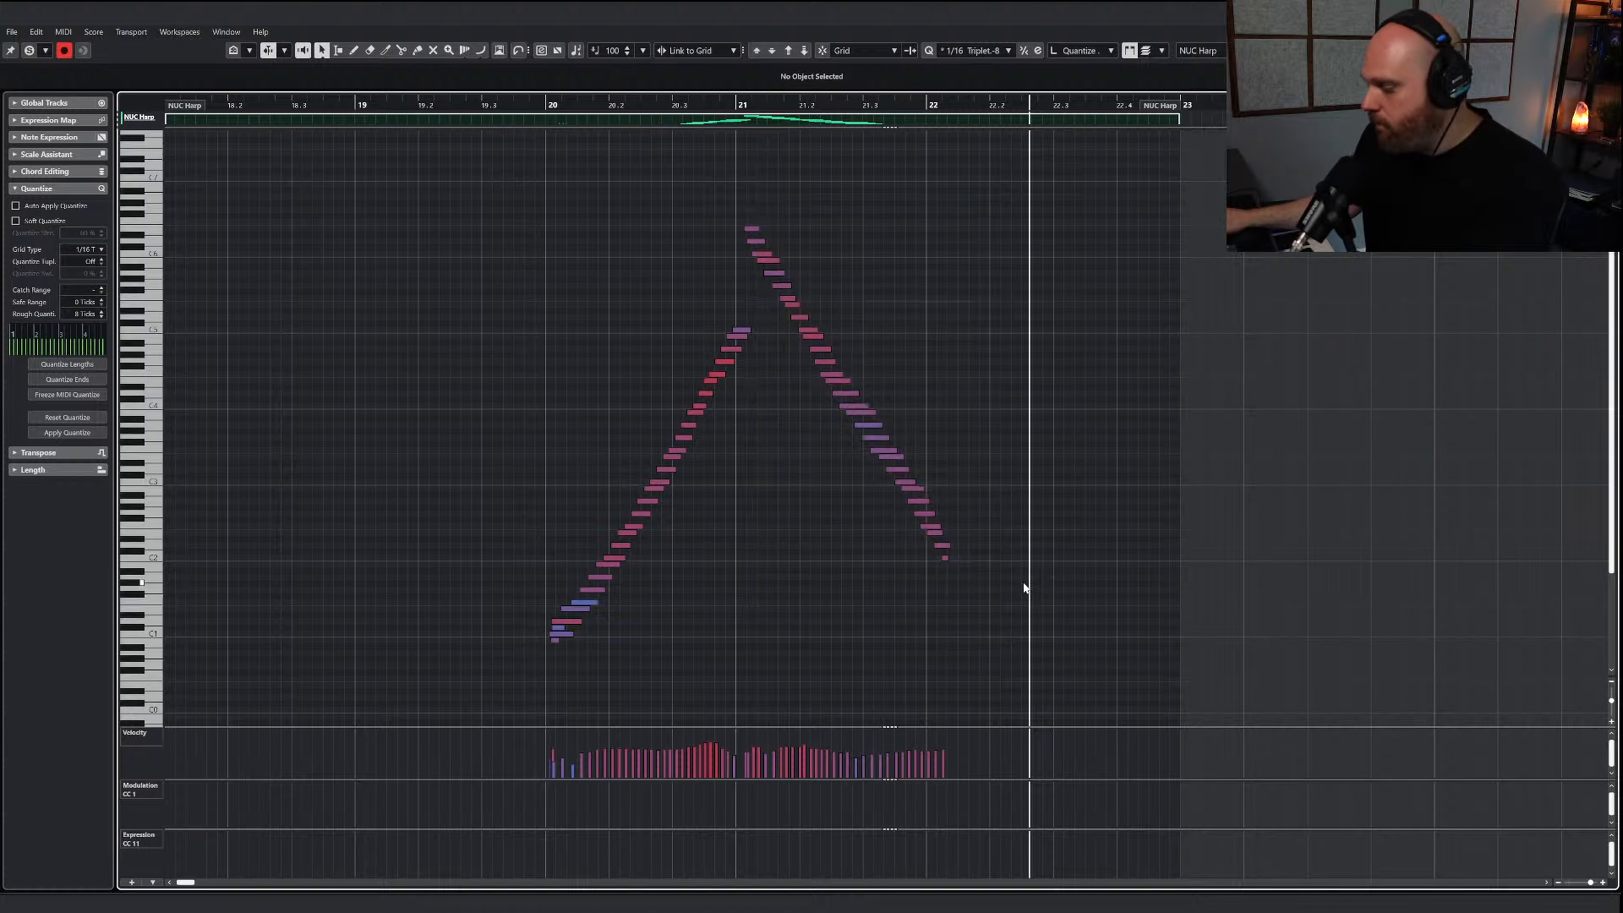
click(30, 50)
drag(592, 107, 550, 110)
key(space)
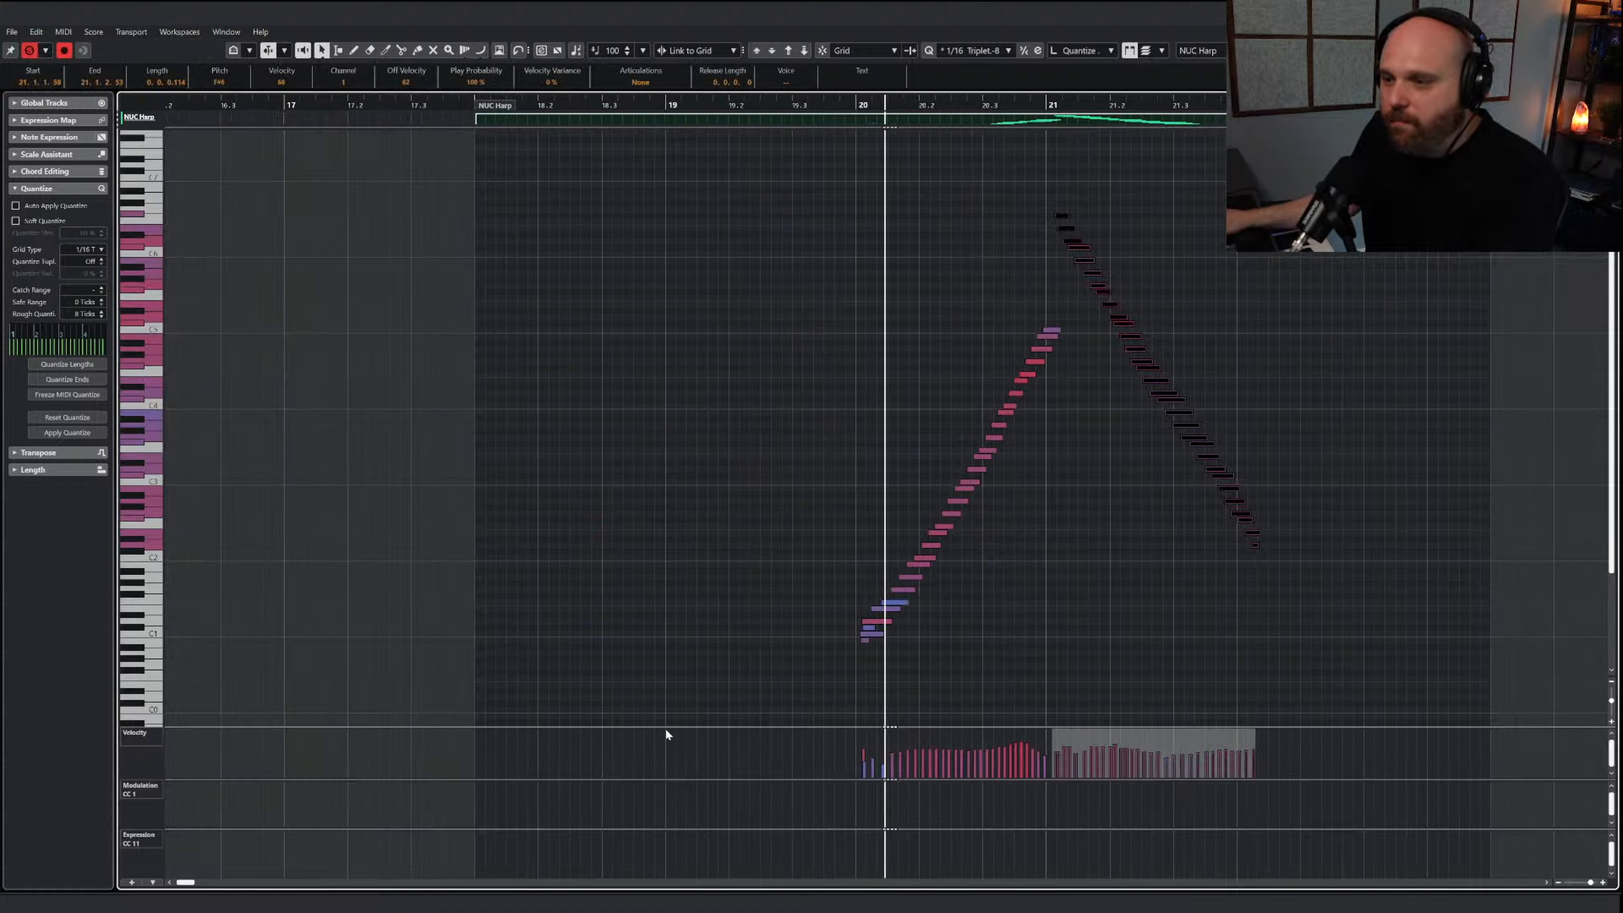
Draw velocities that swell up to bar 21 and taper toward bar 22, and audition the part in the arrangement
mouse_move(865, 756)
mouse_down()
mouse_move(1050, 743)
mouse_move(1134, 757)
mouse_move(1247, 715)
mouse_up()
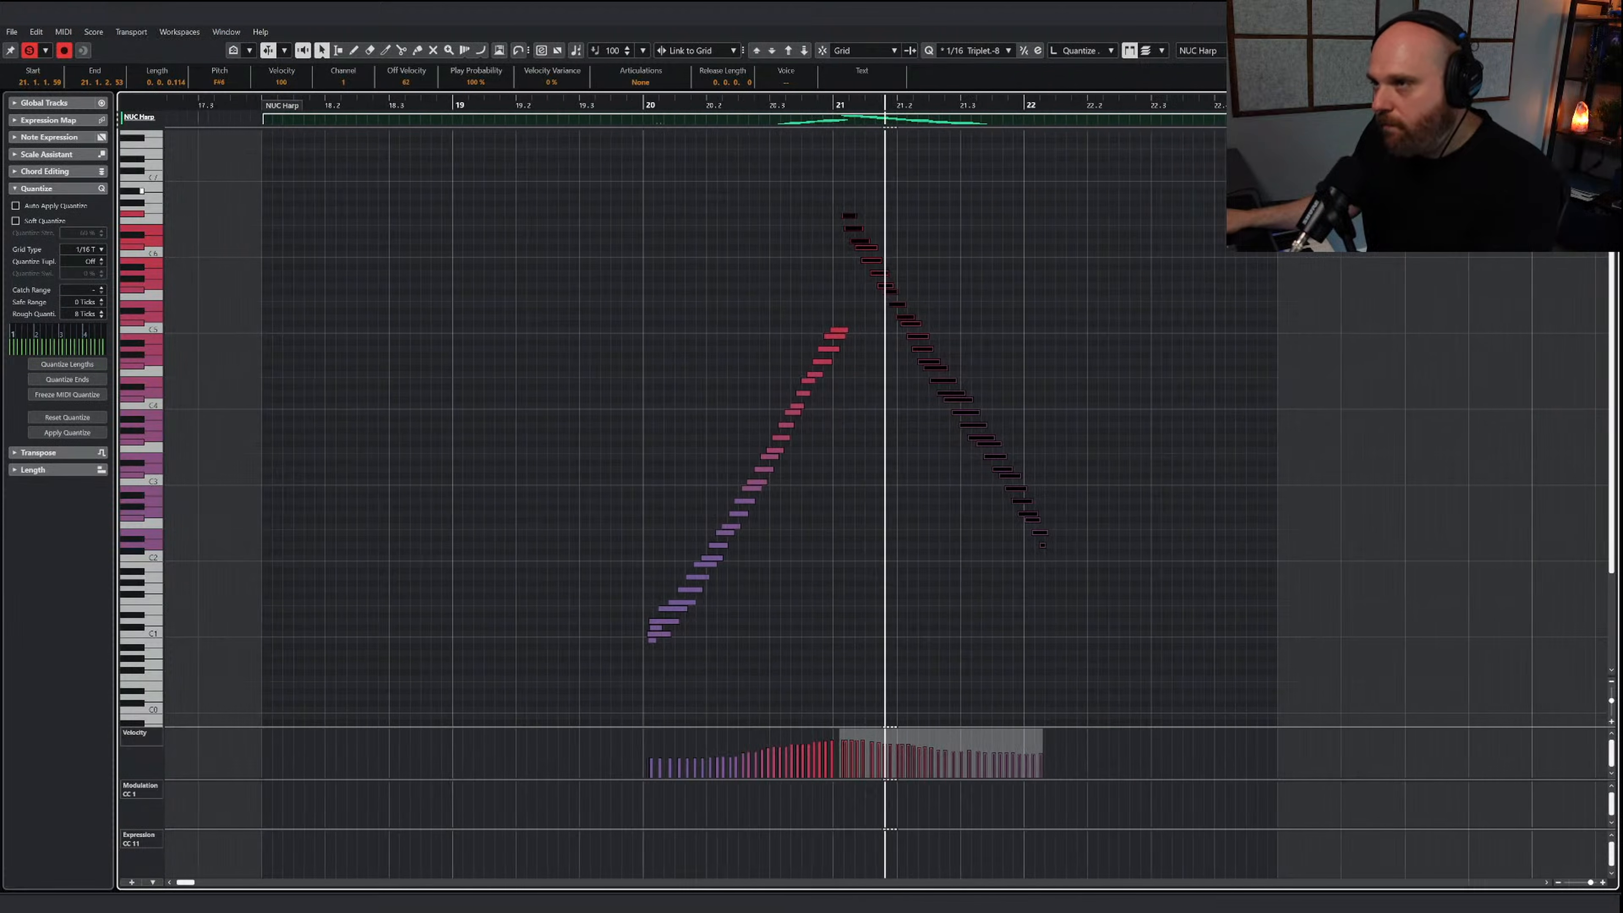
key(Return)
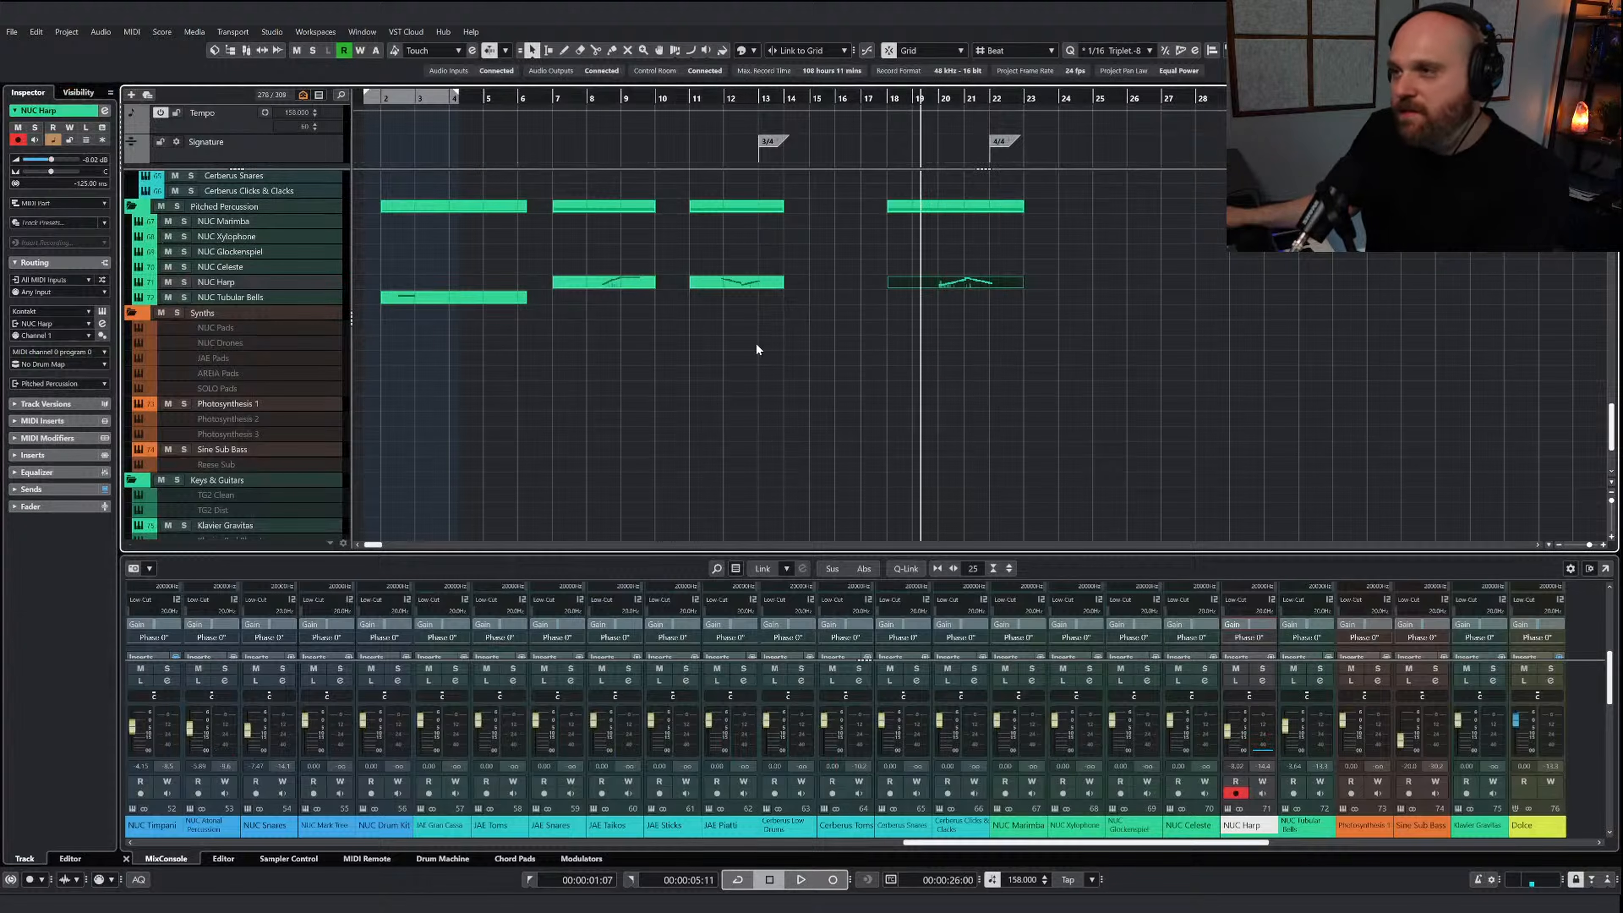
key(space)
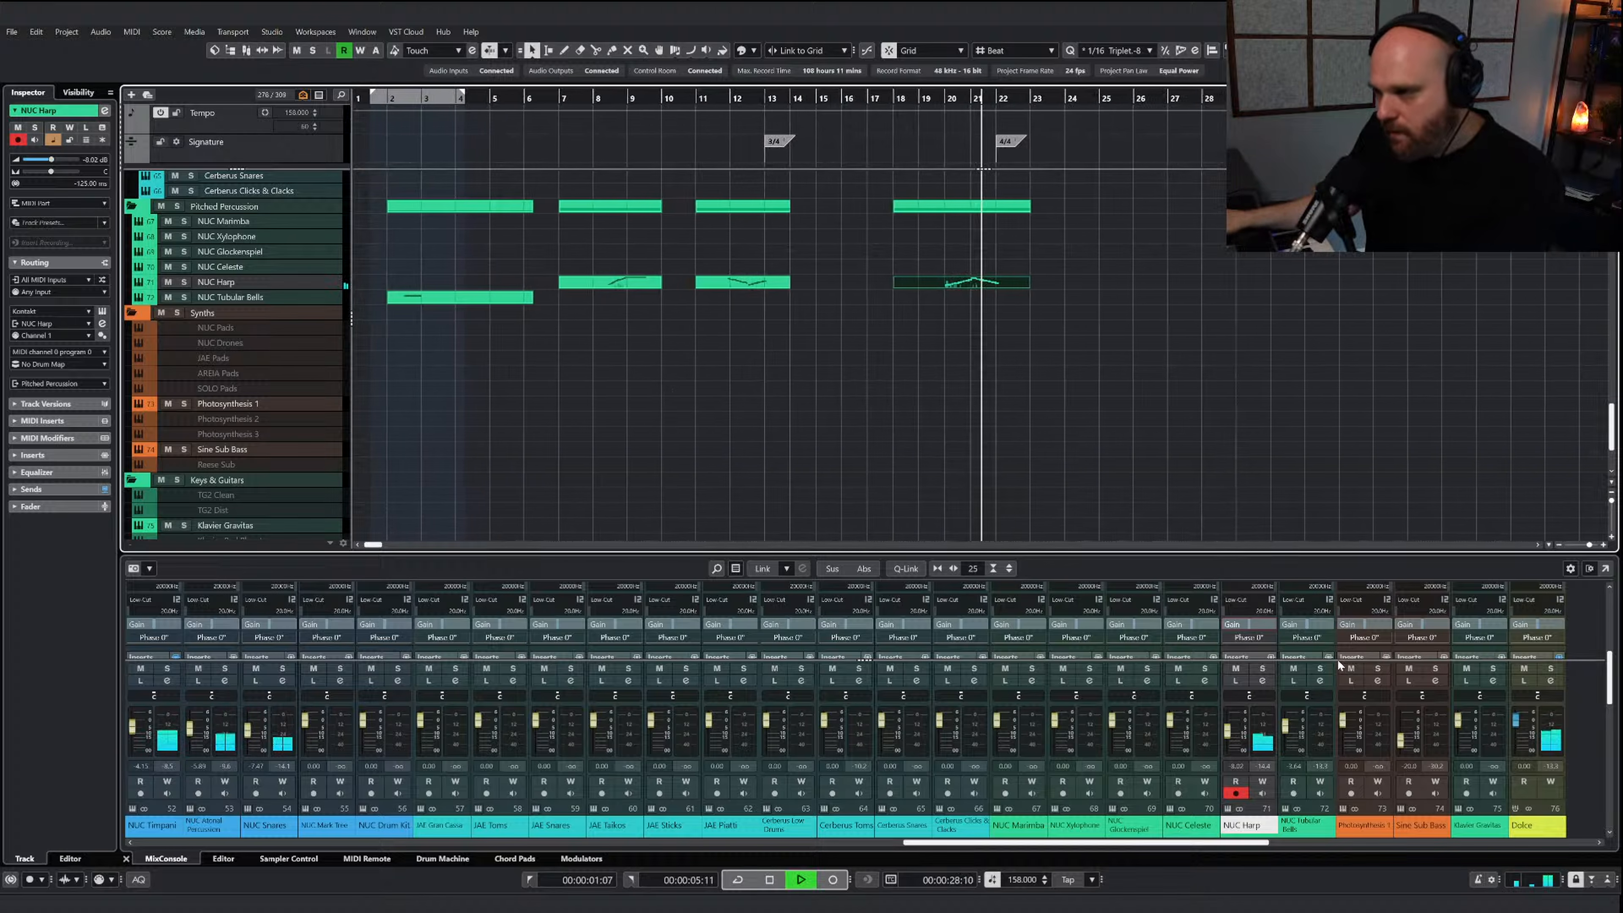
key(space)
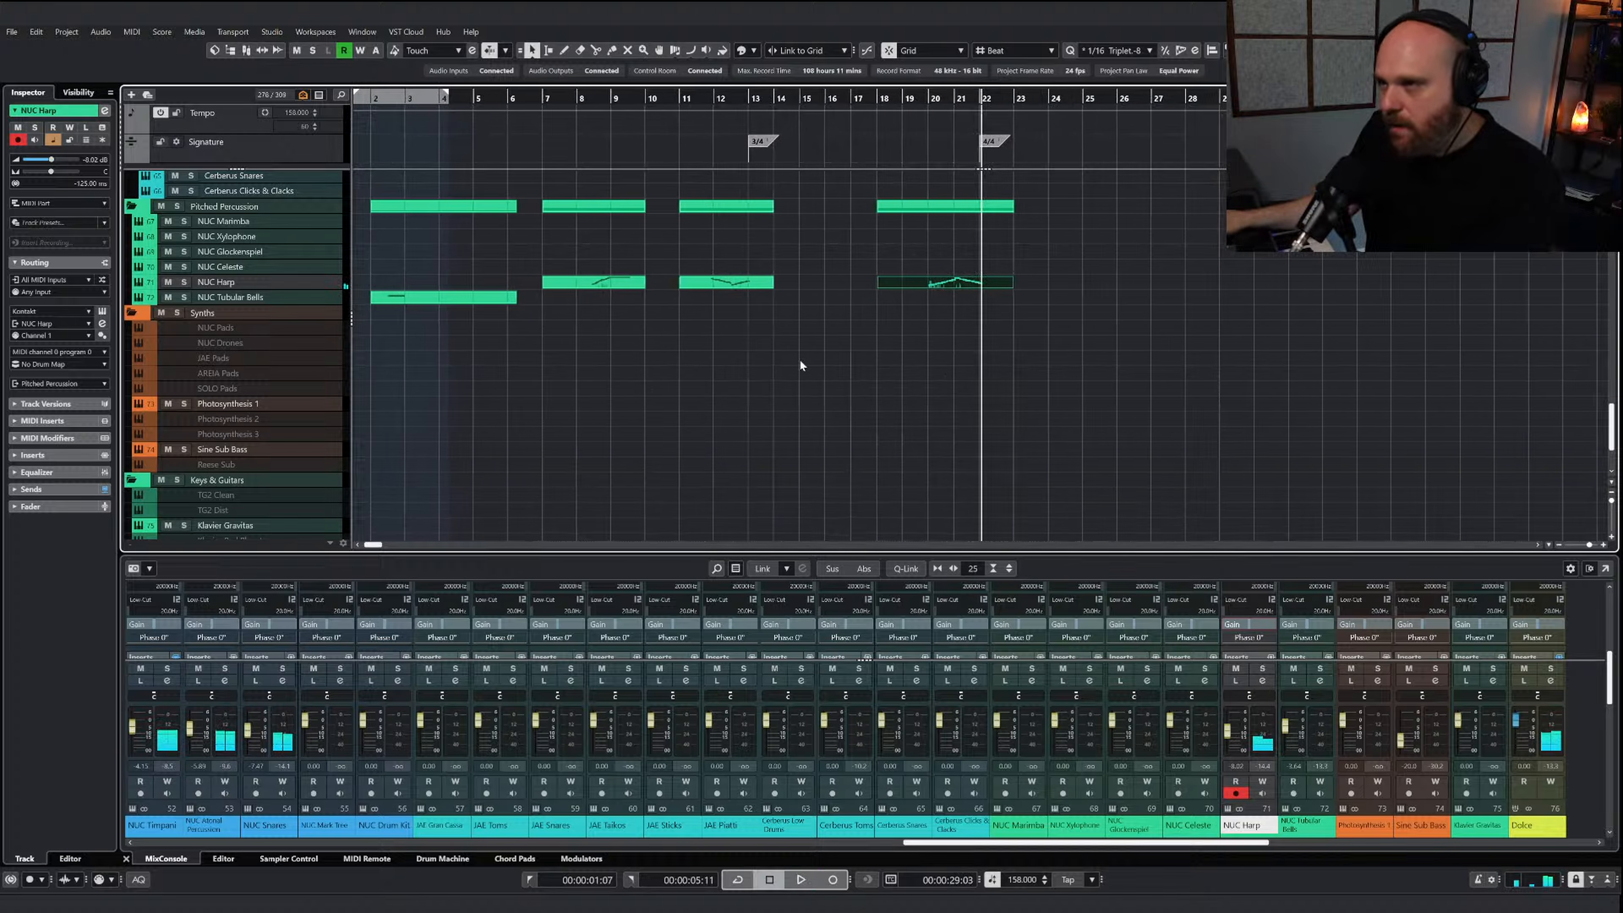
Show the NUC Harp volume automation lane, enlarge it and switch to the Draw tool
click(137, 283)
drag(331, 304, 360, 382)
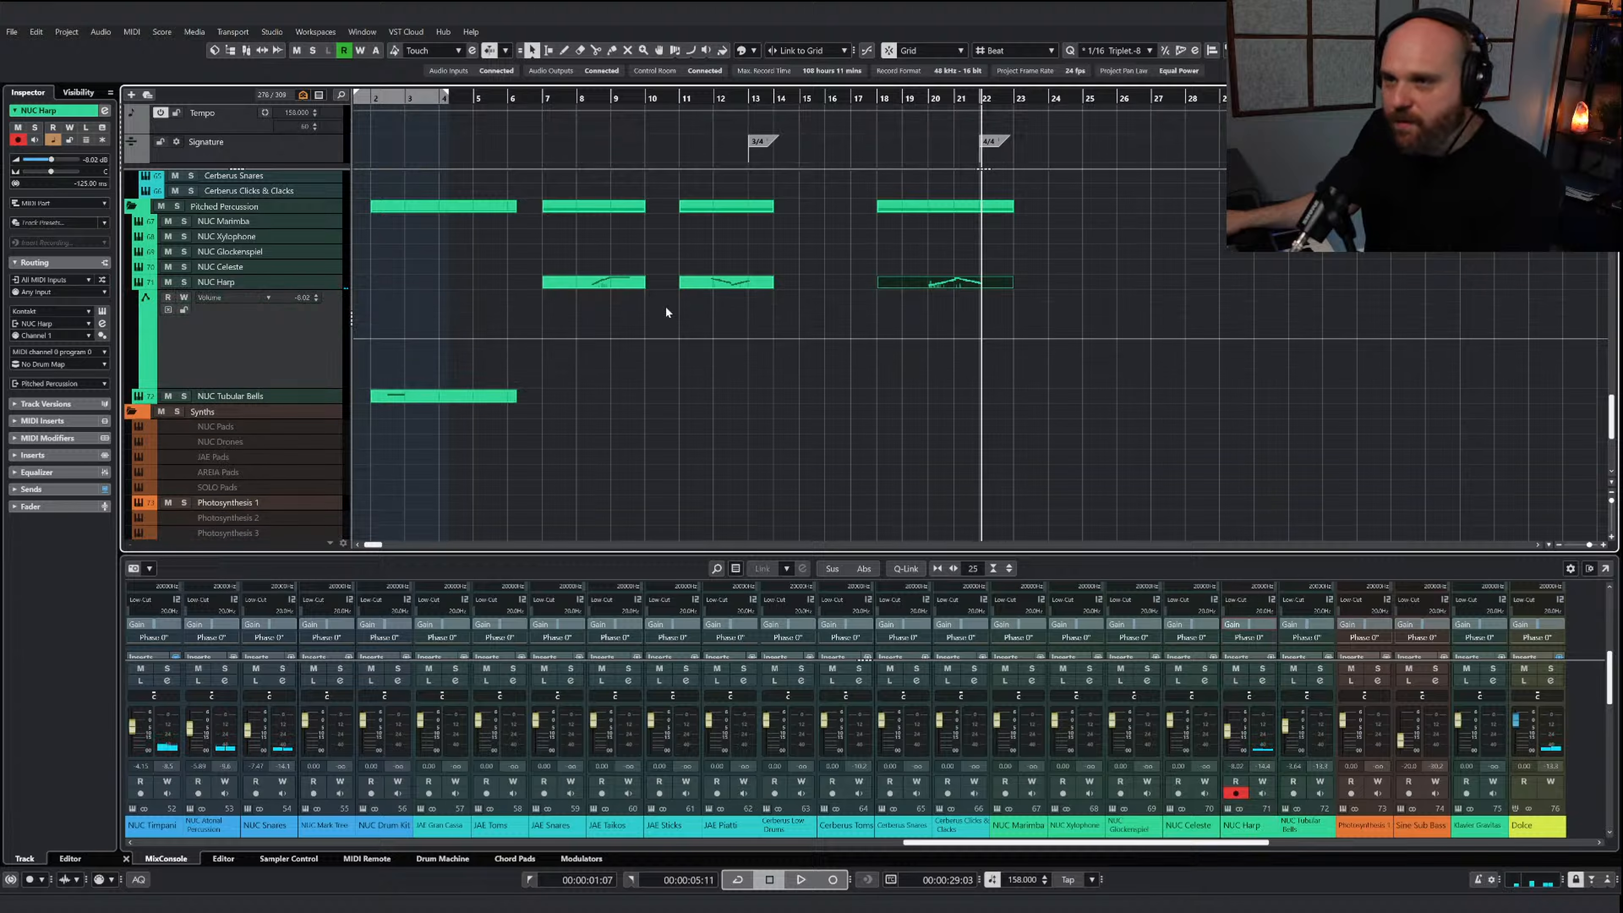
key(8)
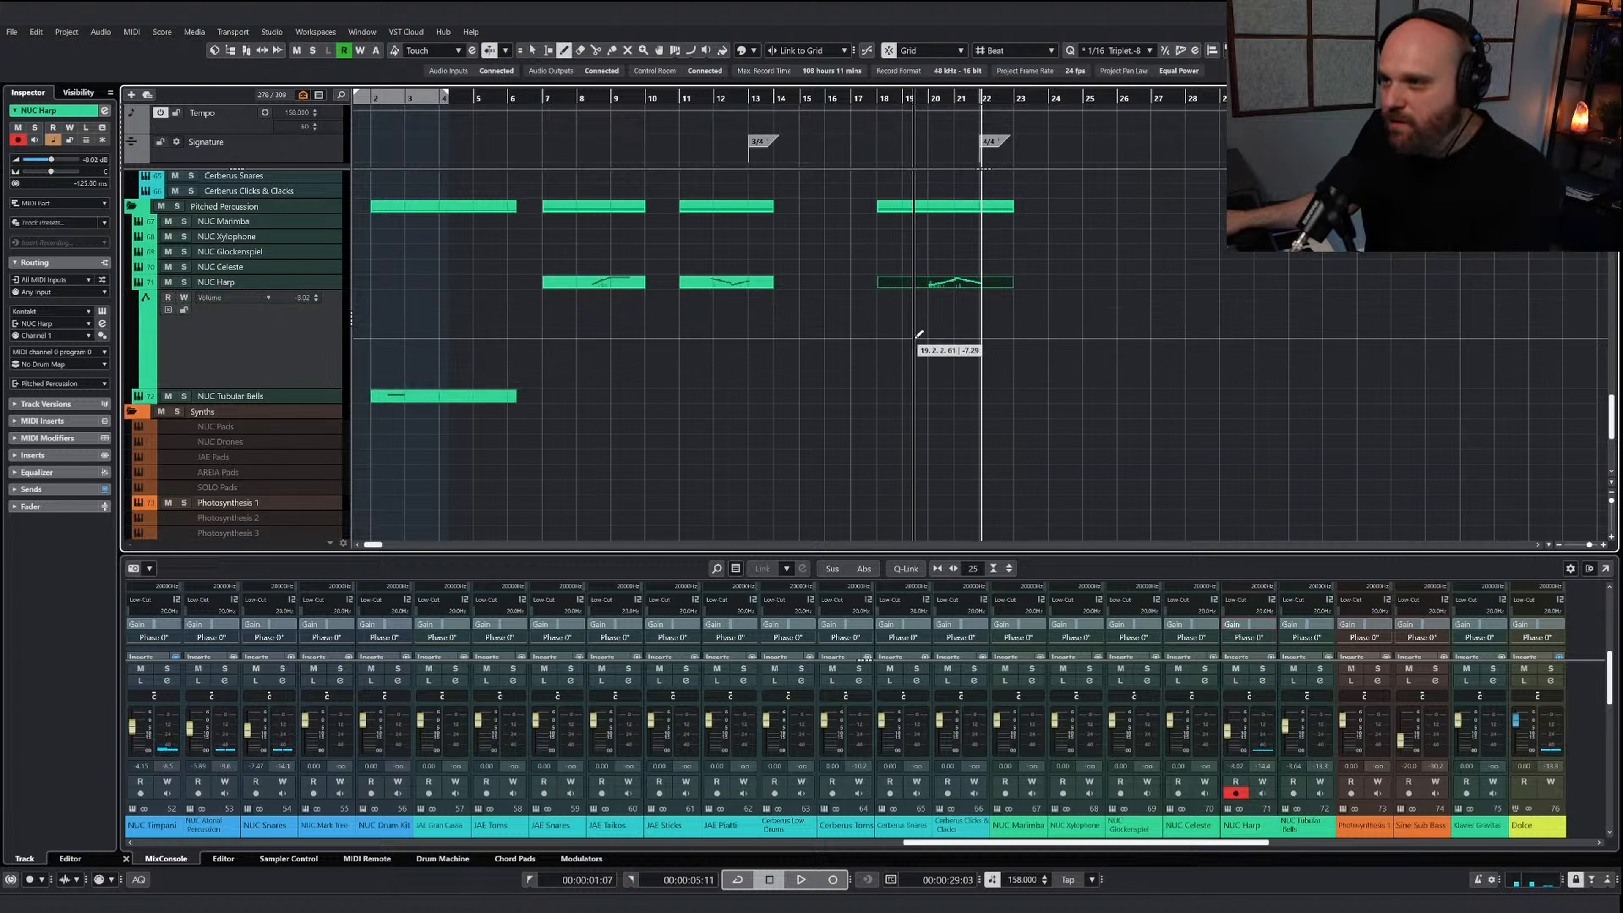
Draw a harp volume boost rising from bar 19, peaking before bar 21 and ending at bar 22, and play the passage
click(918, 336)
drag(918, 337, 953, 336)
right_click(953, 341)
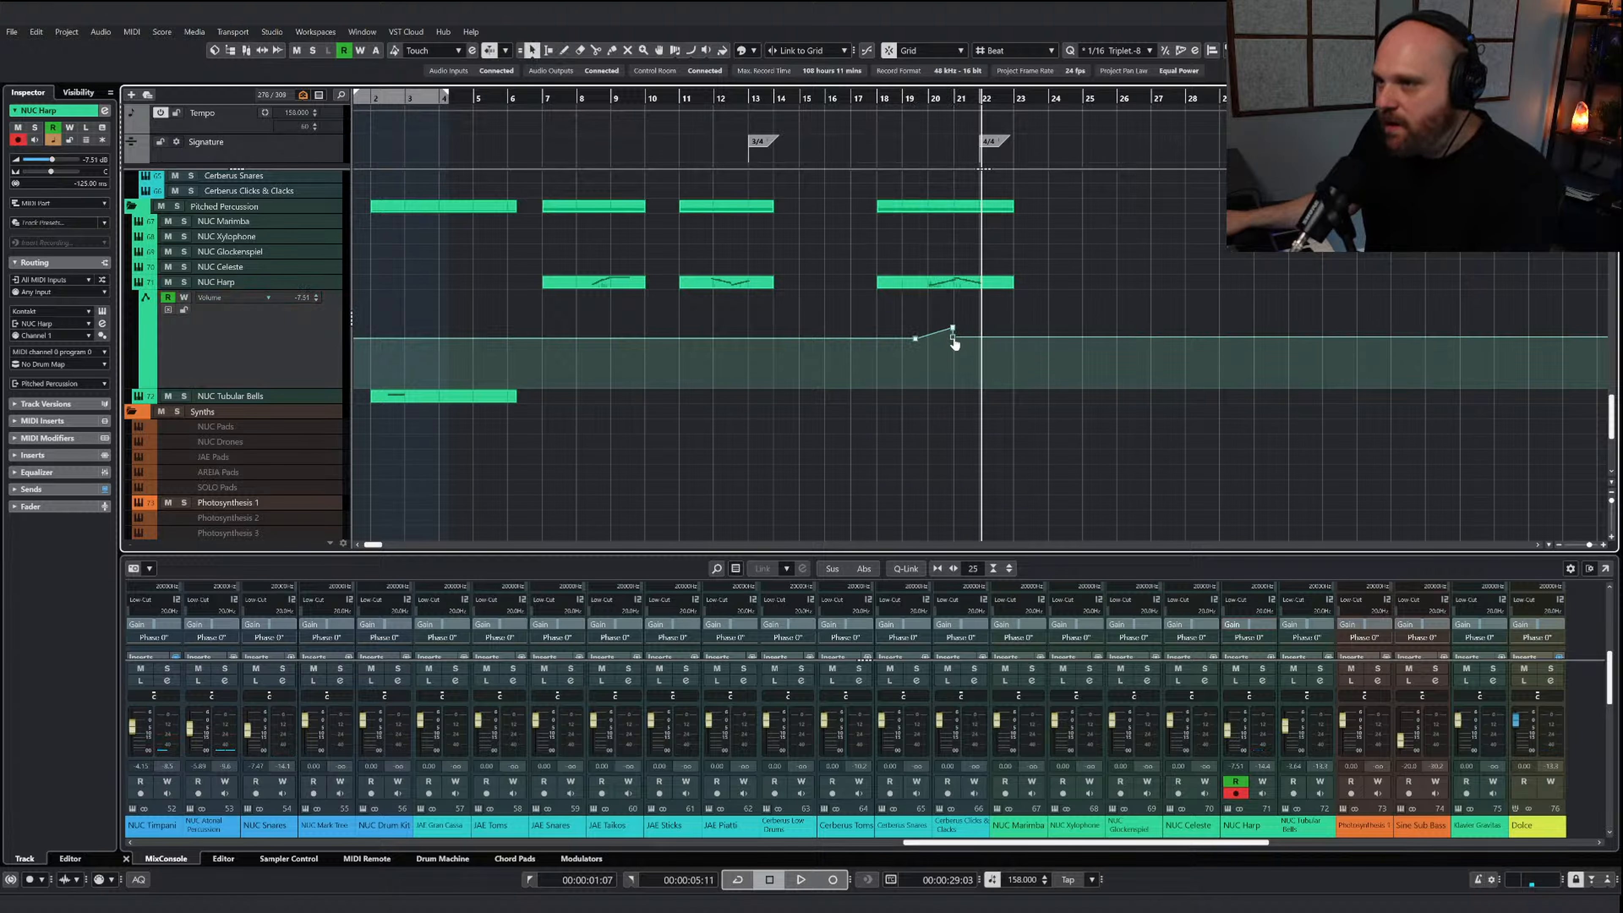
click(987, 337)
click(927, 103)
key(space)
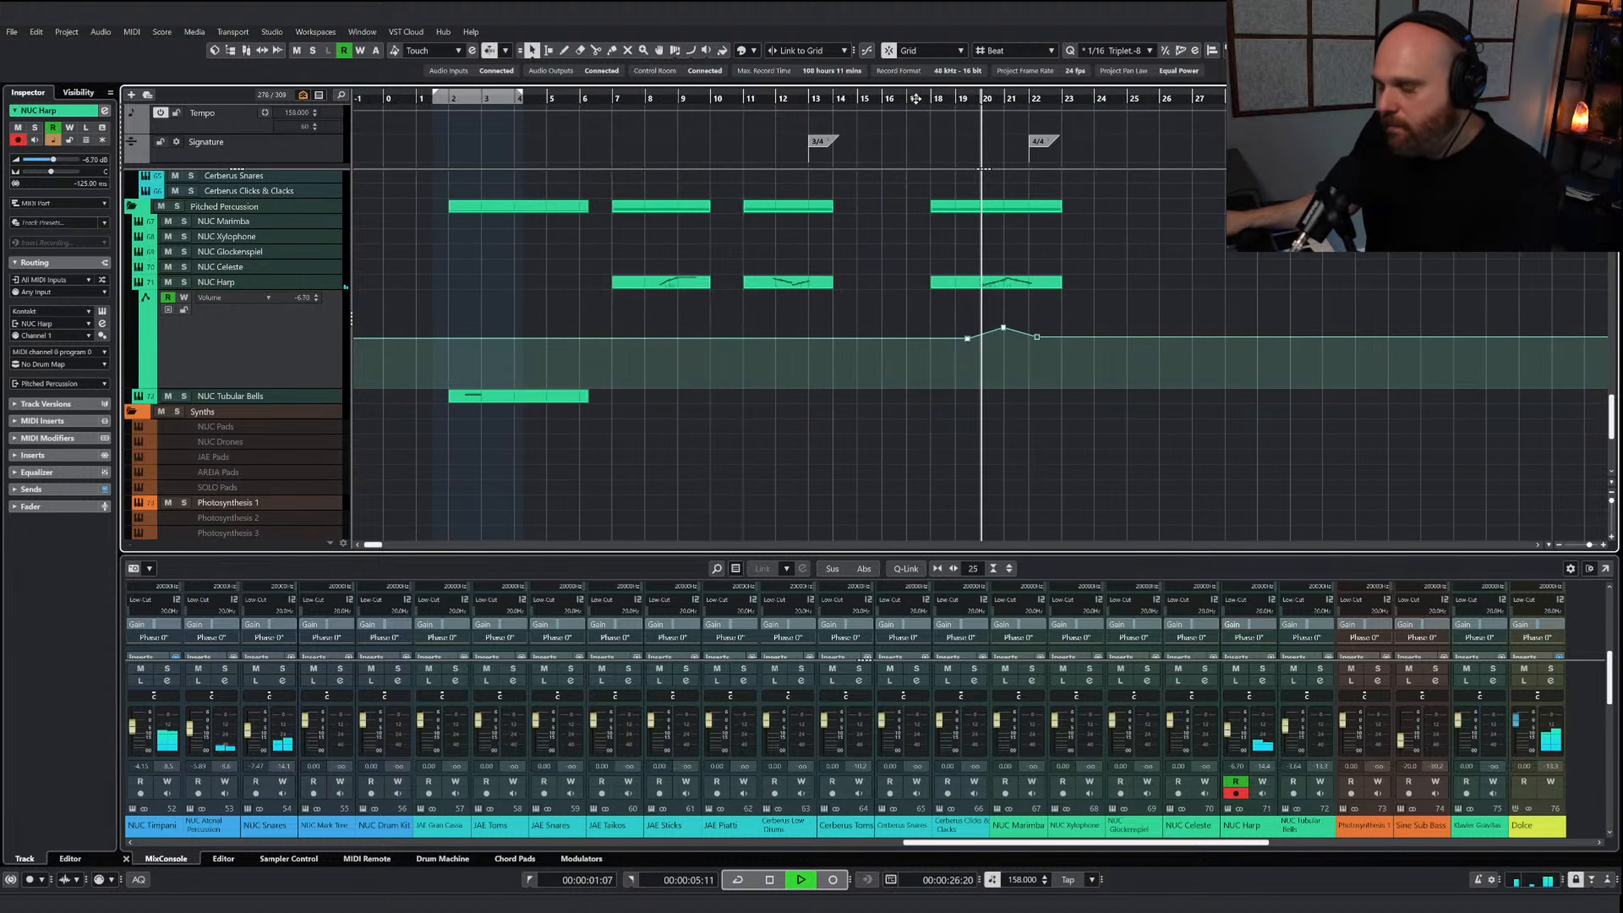
Raise the NUC Harp volume automation peak before bar 21 and play the passage into bar 22
key(space)
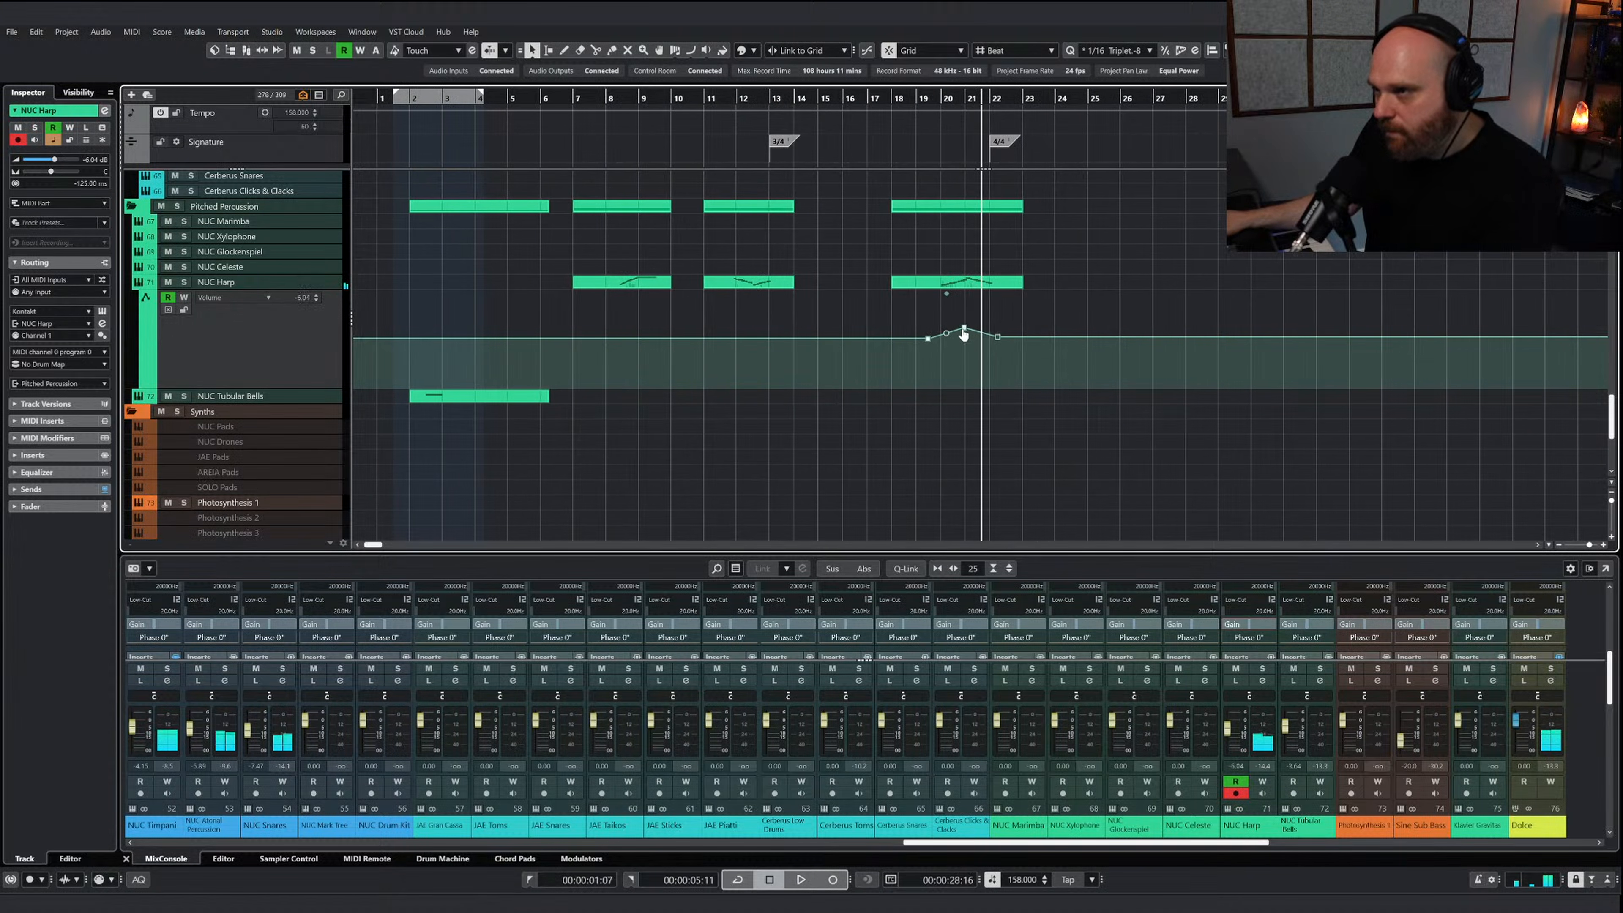
key(space)
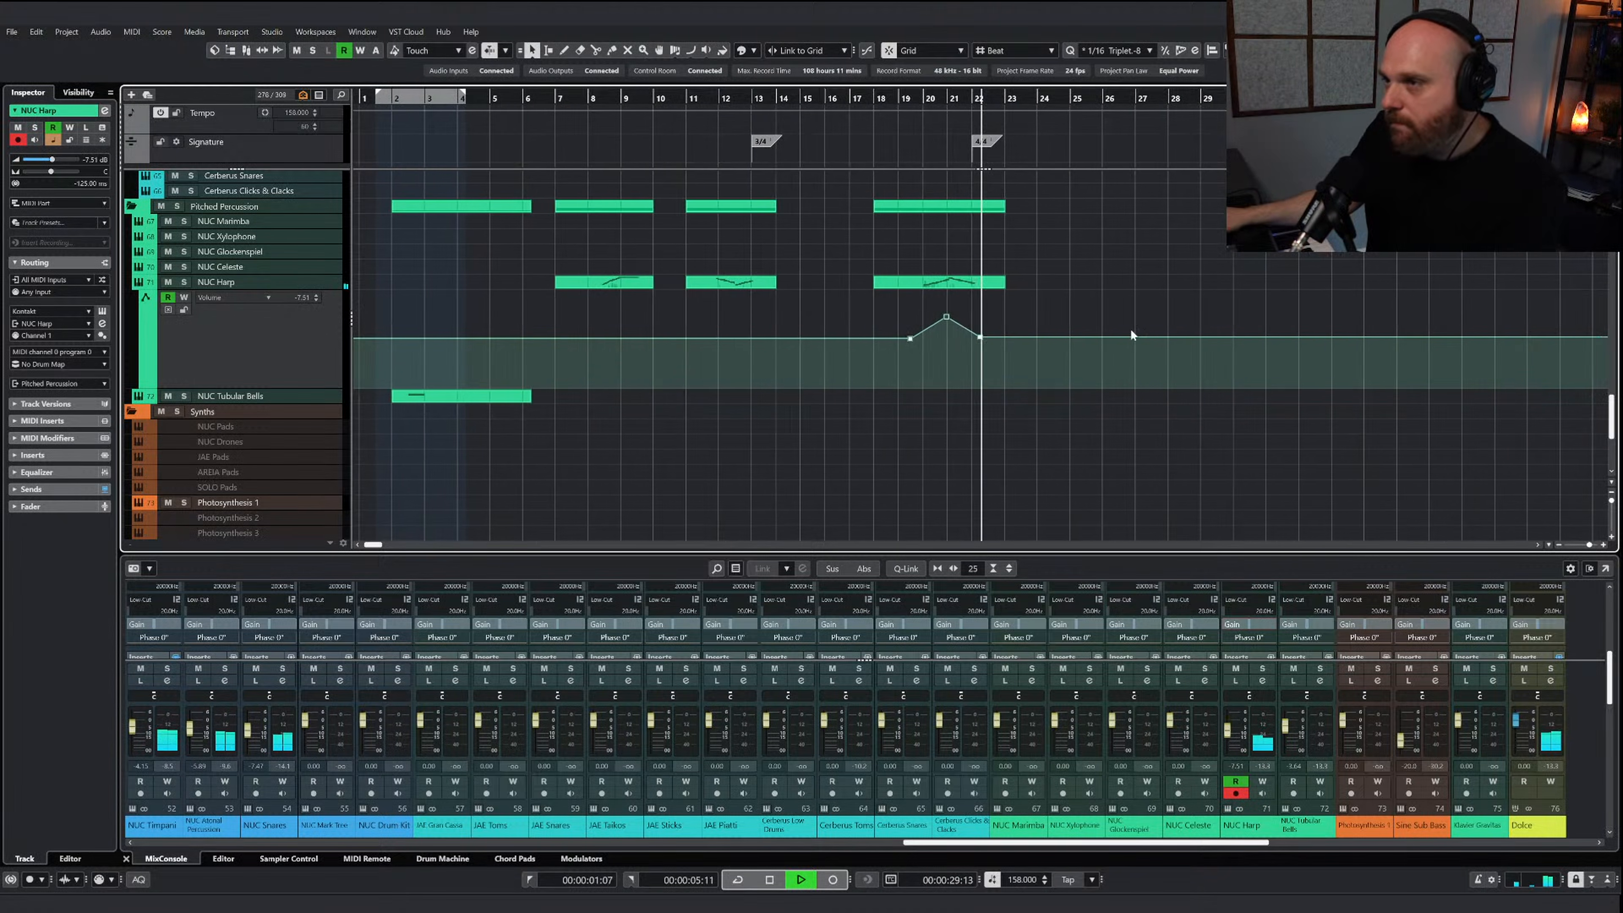
scroll(968, 314, up, 15)
scroll(969, 313, down, 5)
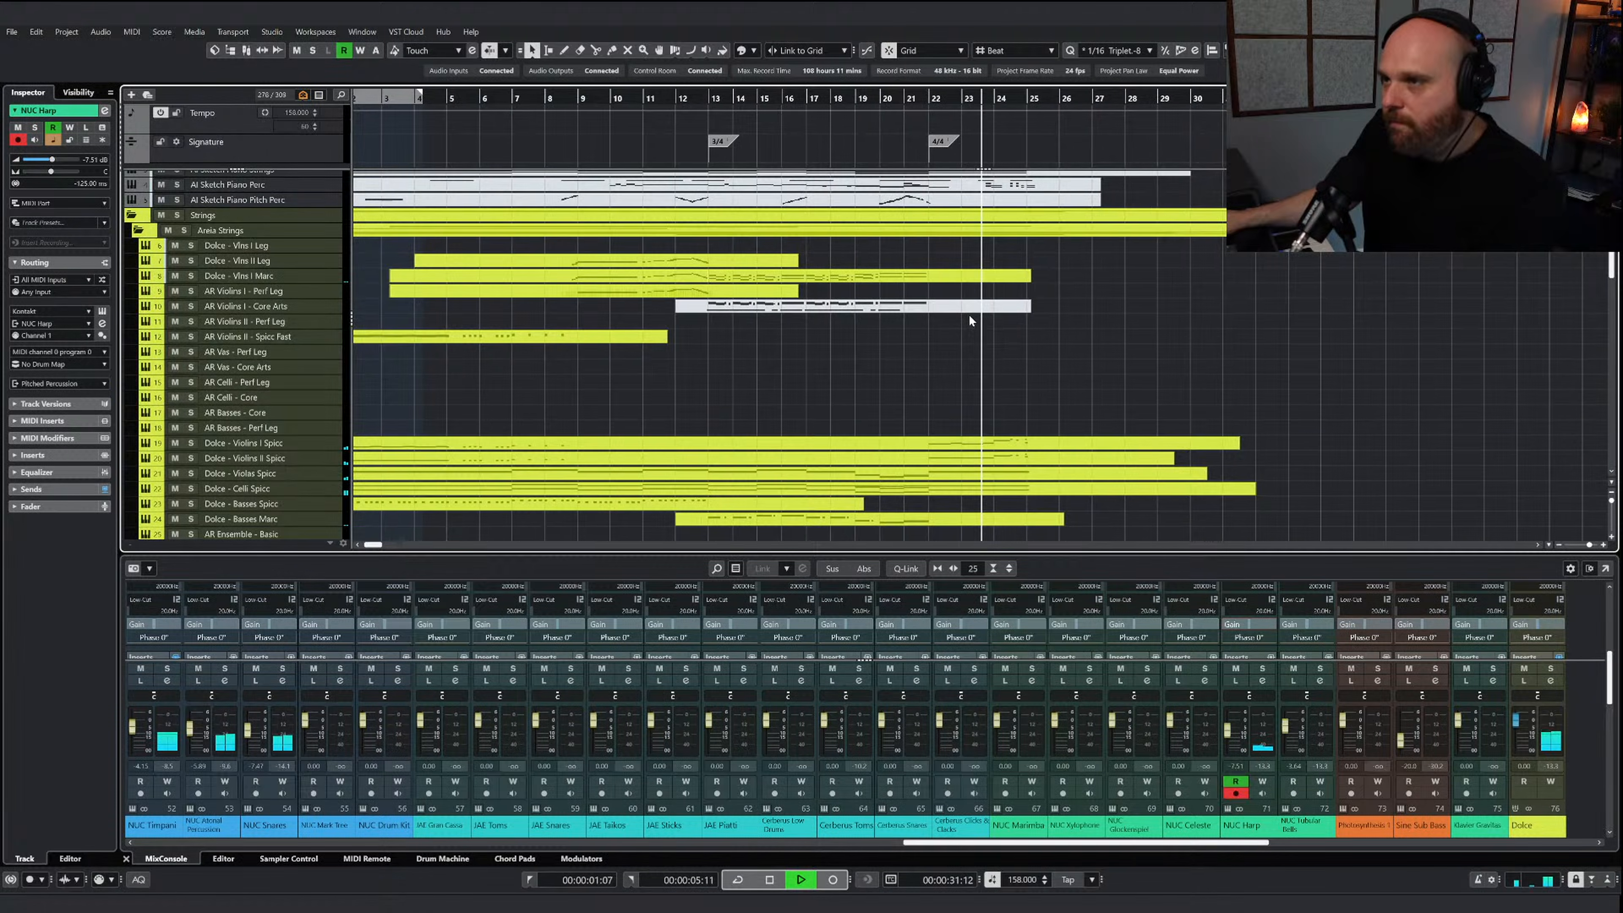
key(space)
Open the Dolce - Basses Marc part, draw a G0 note on the first beat of bar 22 and play it
double_click(909, 297)
right_click(912, 364)
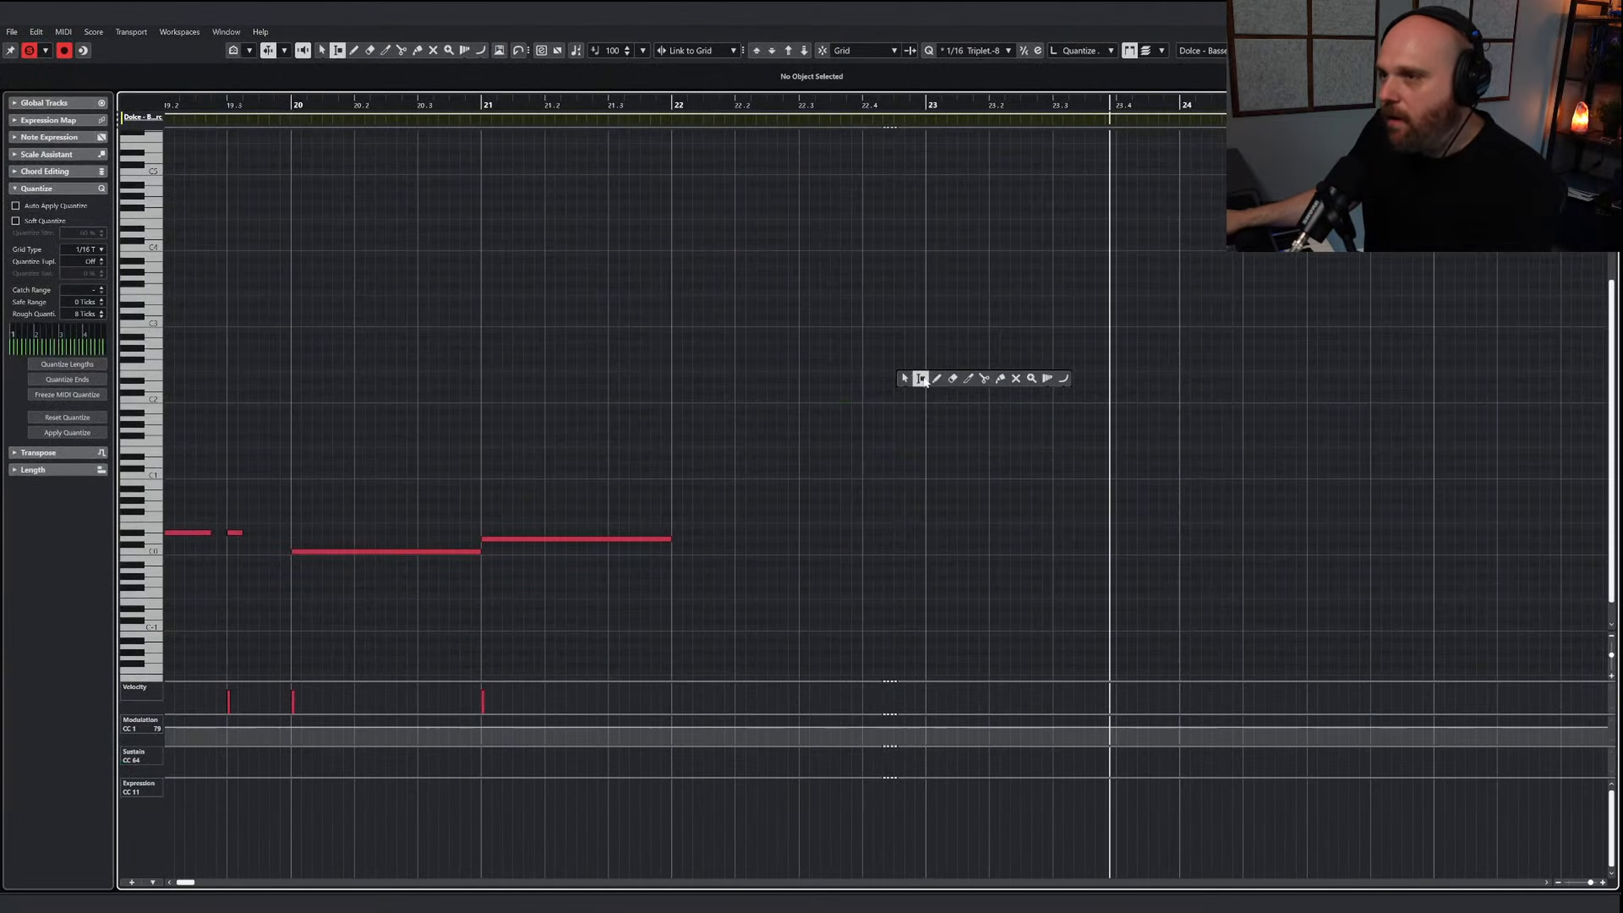
click(936, 378)
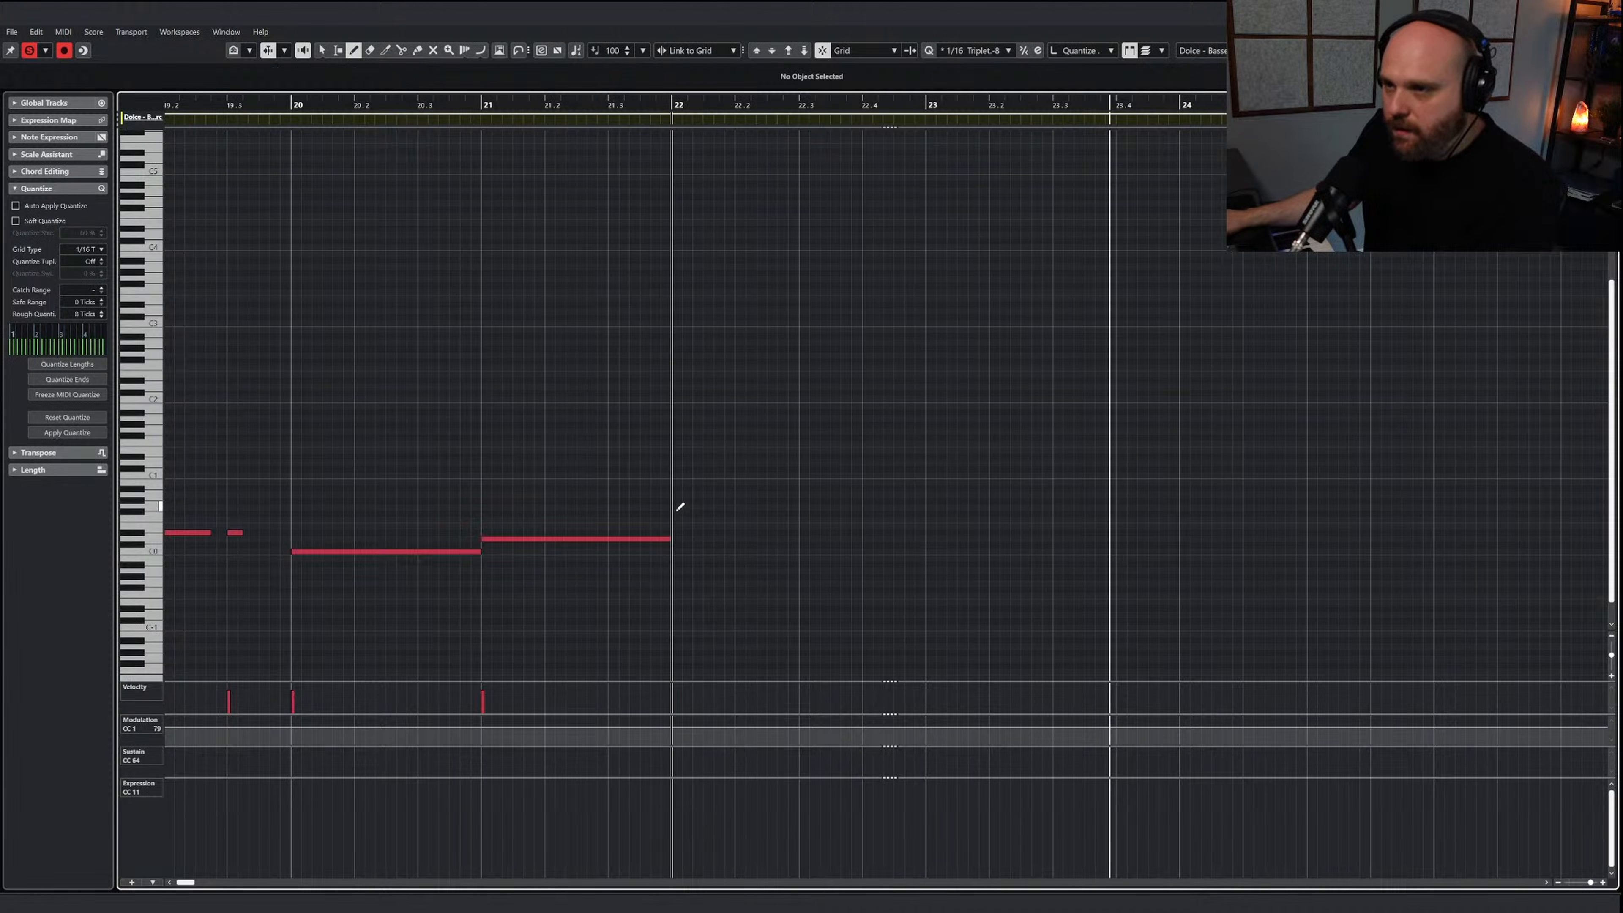
drag(674, 507, 724, 507)
drag(668, 110, 641, 110)
key(space)
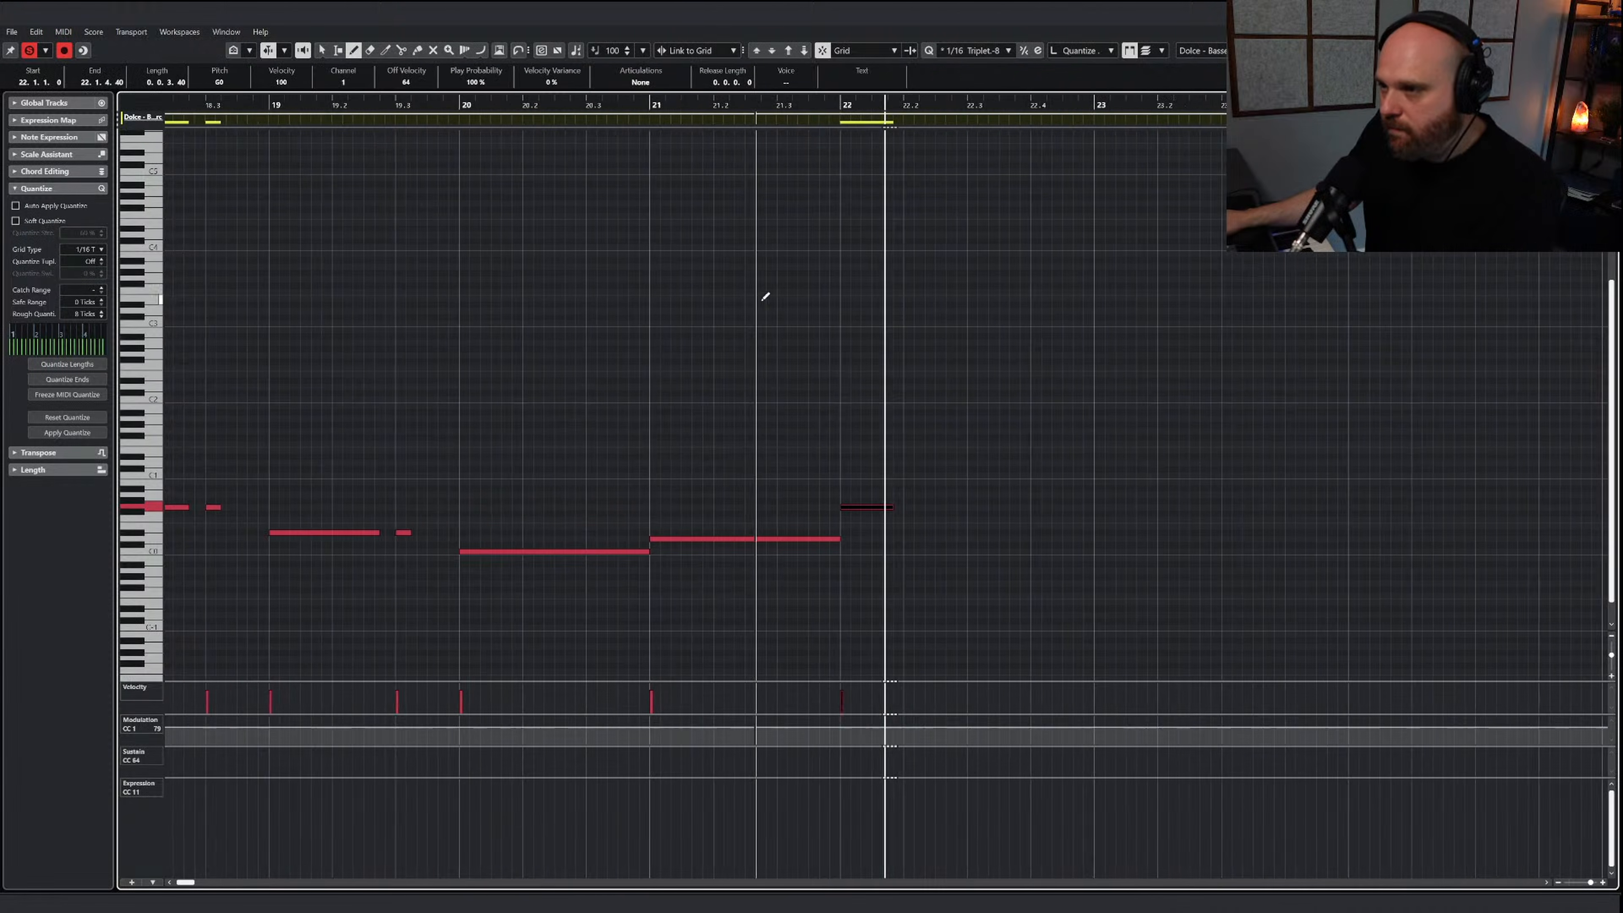
Add G0 notes to bar 22: one on beat 2, three short triplets on beat 3 and one on beat 4, and play them
key(space)
drag(850, 507, 903, 506)
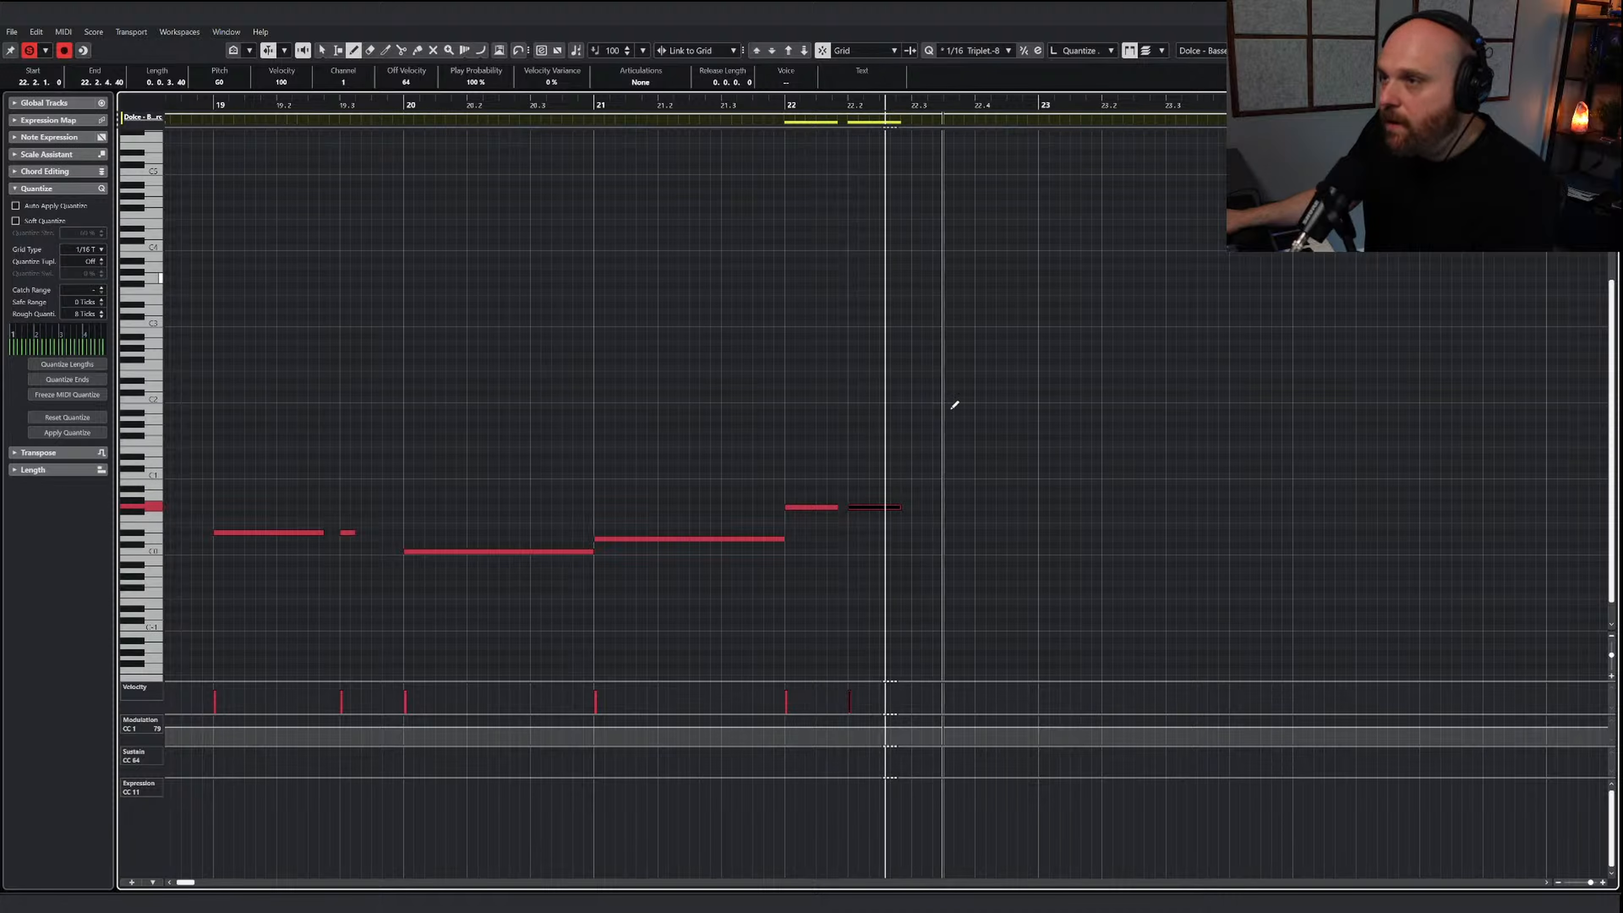
click(915, 507)
click(936, 506)
click(957, 506)
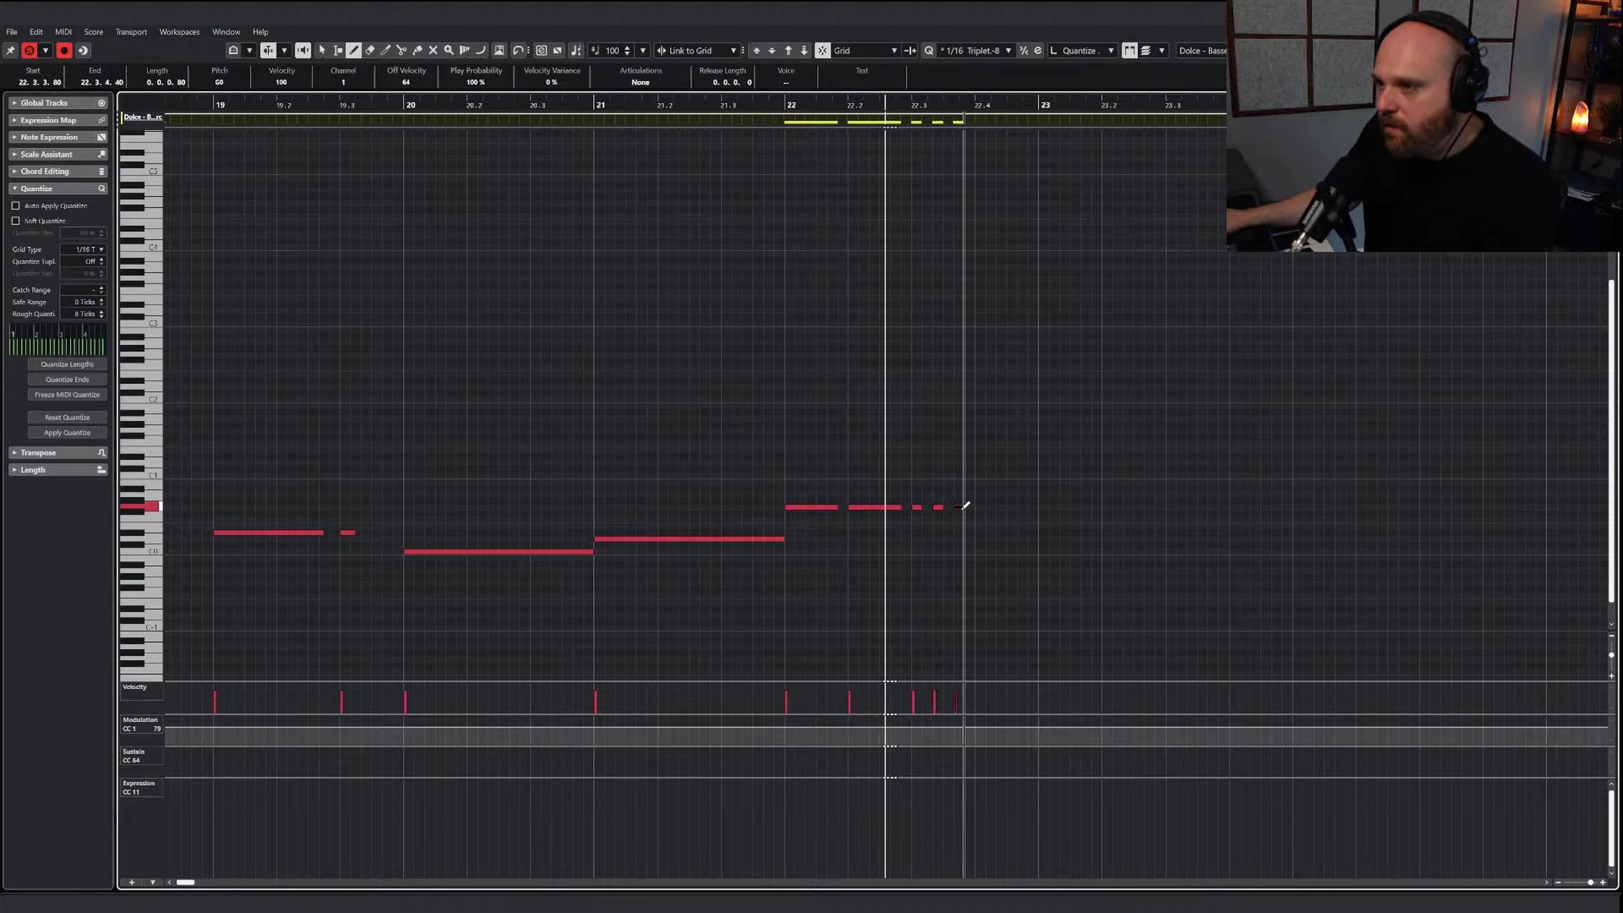
drag(985, 506, 1026, 506)
drag(806, 104, 732, 101)
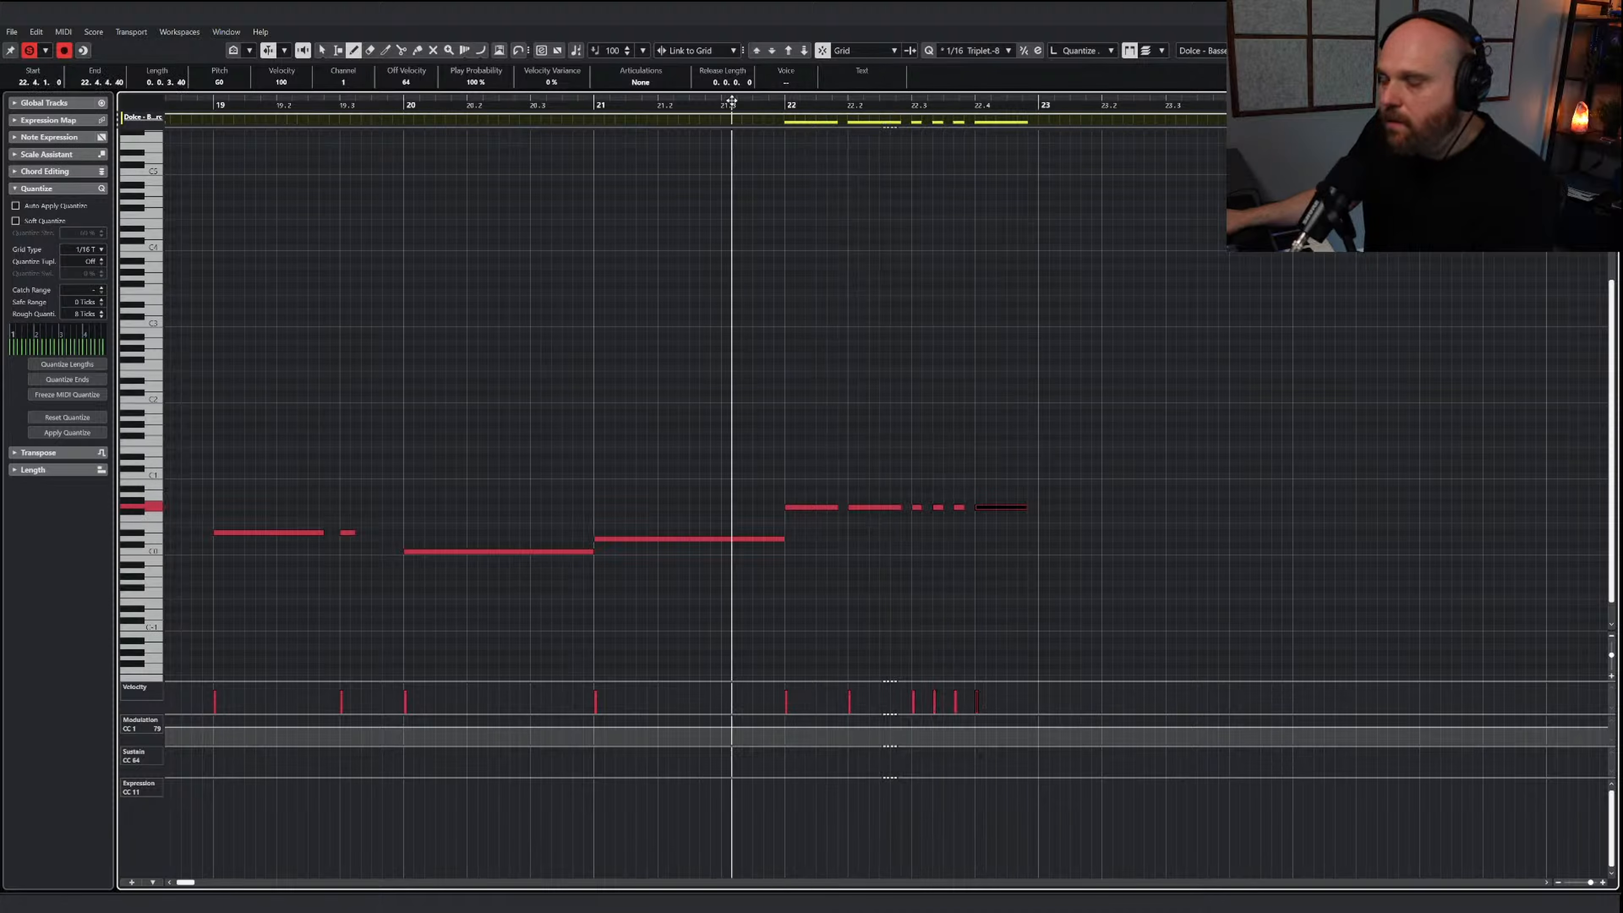
key(space)
key(space)
Replace the notes after the first short one on beat 3 of bar 22 with two G0 notes on a 1/8 Triplet grid, and play them
key(1)
click(1011, 499)
drag(1006, 527, 1132, 517)
key(Delete)
click(985, 46)
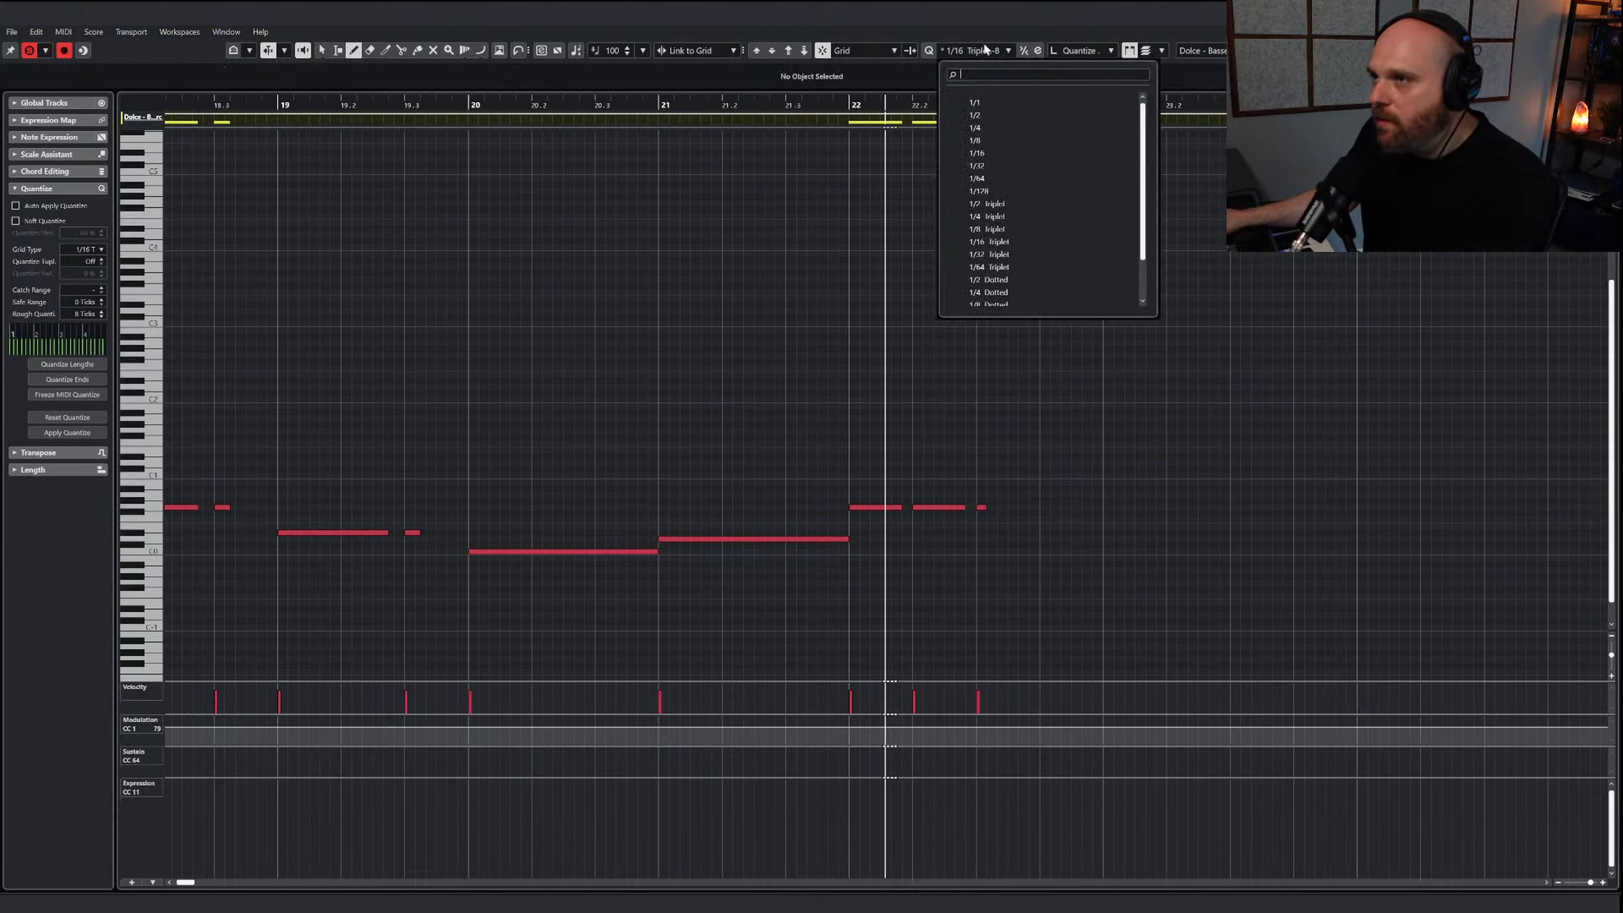
click(987, 229)
click(1032, 507)
click(1072, 507)
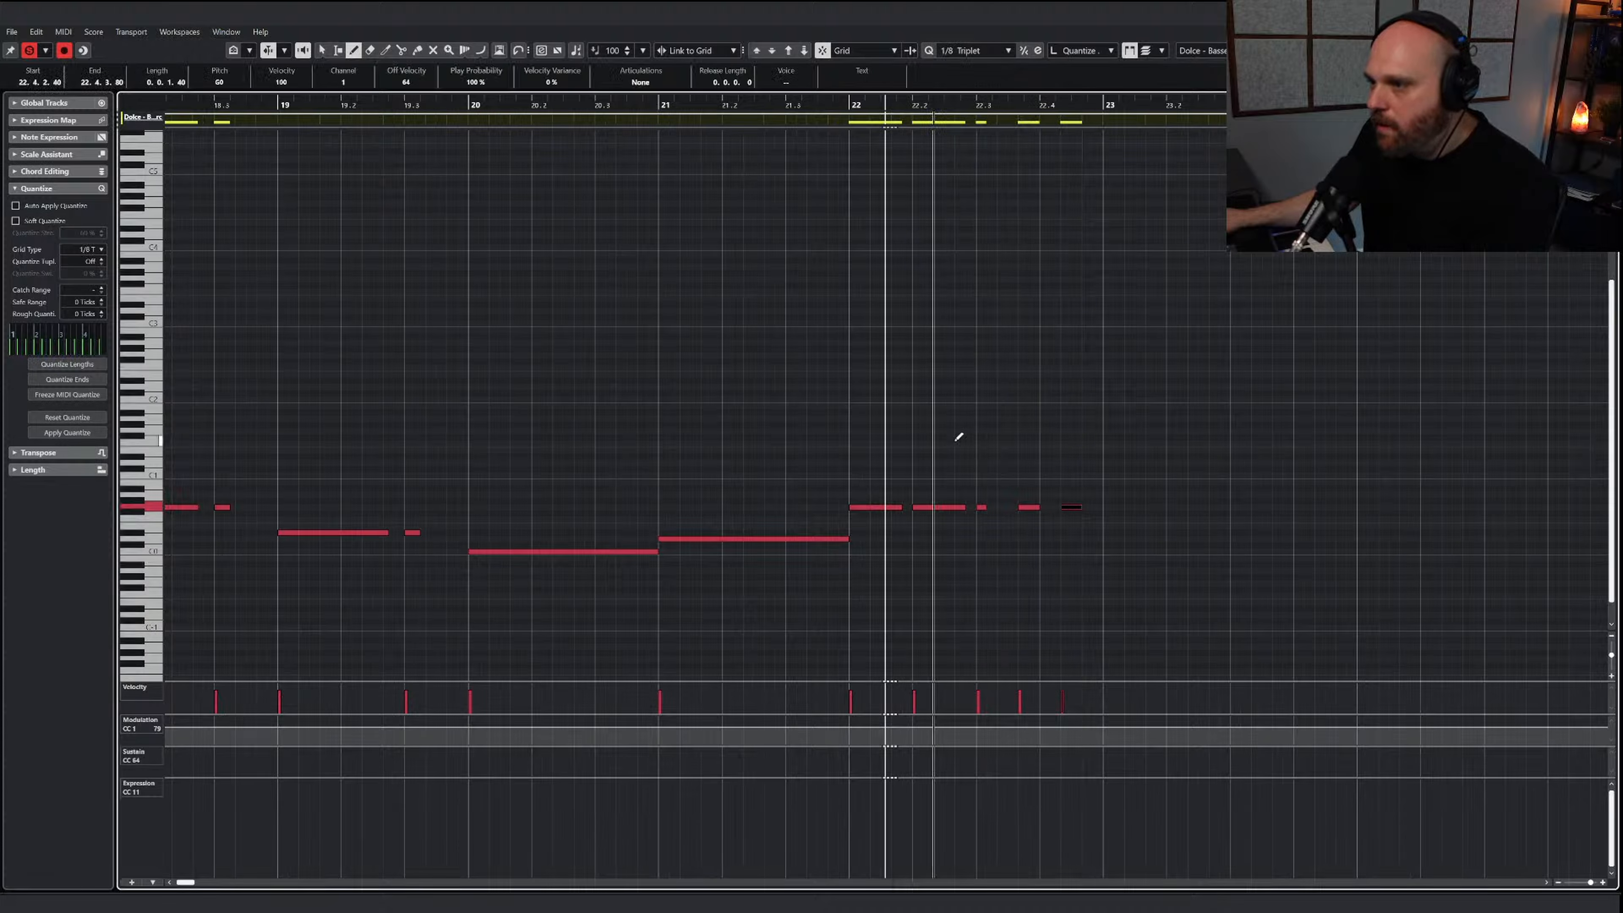
key(space)
key(space)
Lengthen the short G0 note on beat 3 of bar 22 to match the two triplet notes following it
key(1)
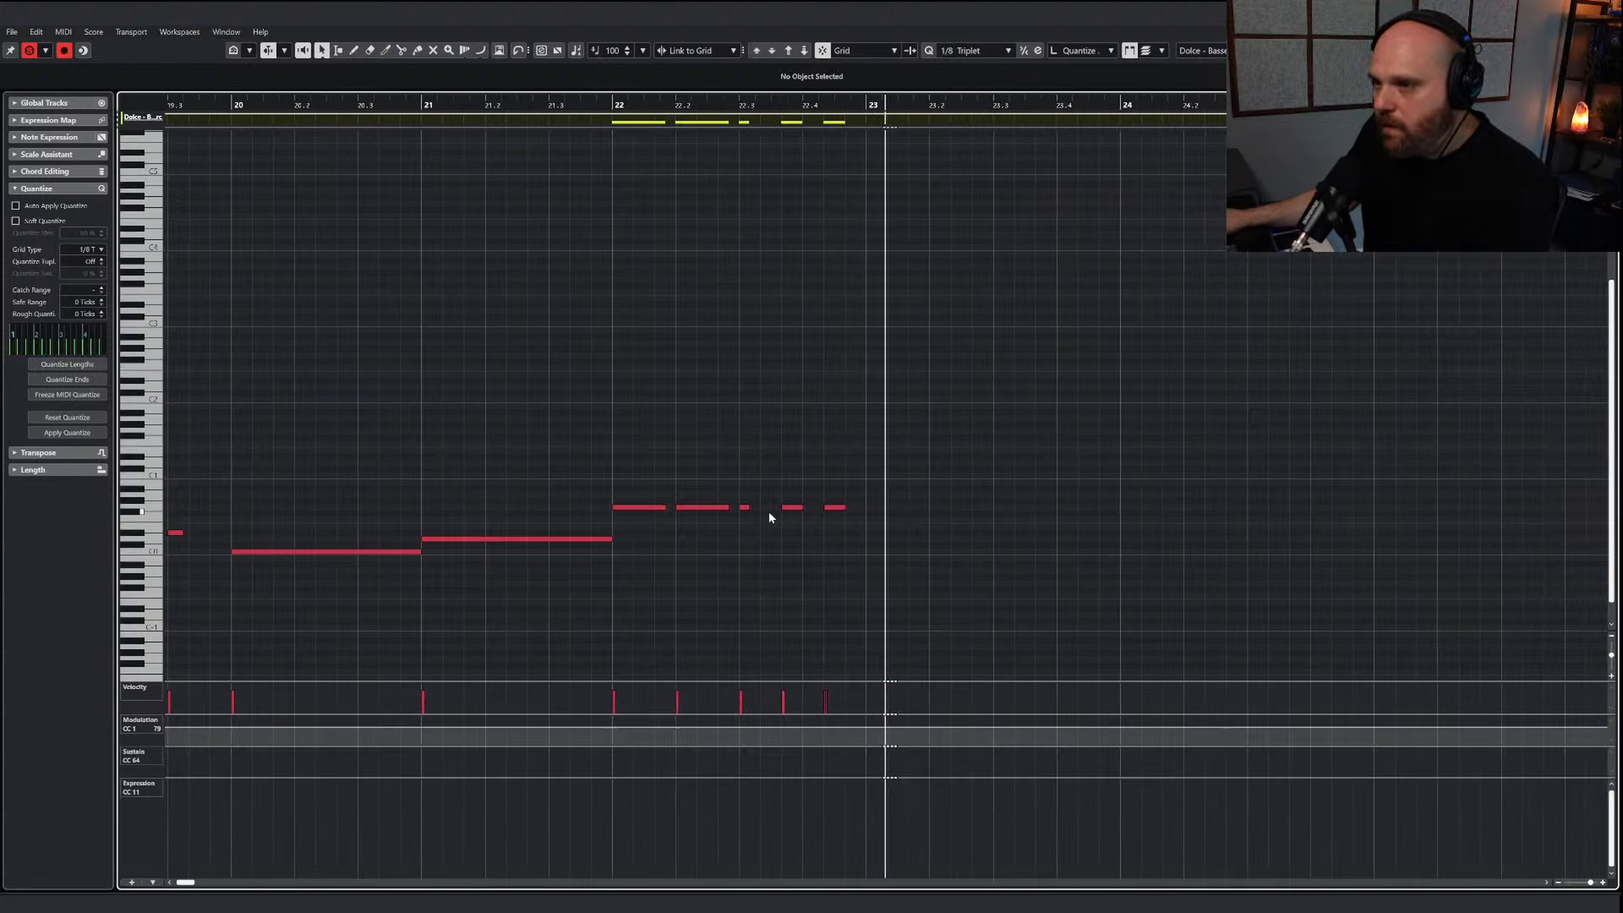
click(744, 507)
drag(748, 507, 759, 507)
Copy the G0 rhythm from bar 22 into bar 23
drag(976, 563, 618, 480)
alt+click(639, 502)
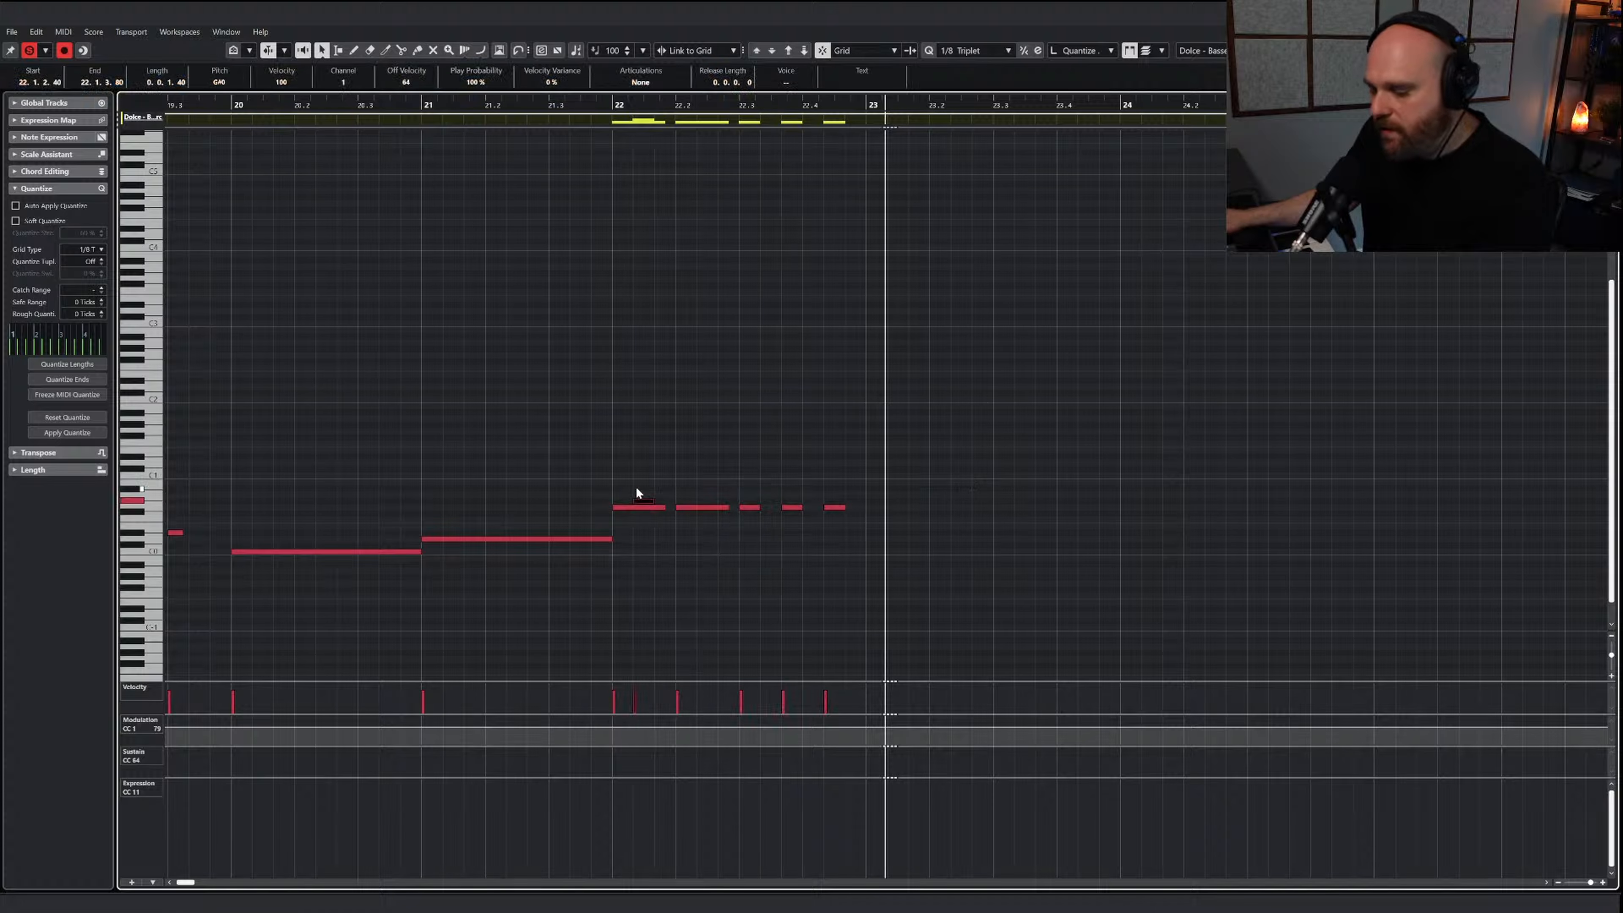
key(ctrl+z)
drag(961, 502, 917, 507)
click(954, 499)
Replace the three triplet notes in bar 23 with copies of its two longer notes on beats 3 and 4, and play the phrase
drag(1207, 546, 1208, 544)
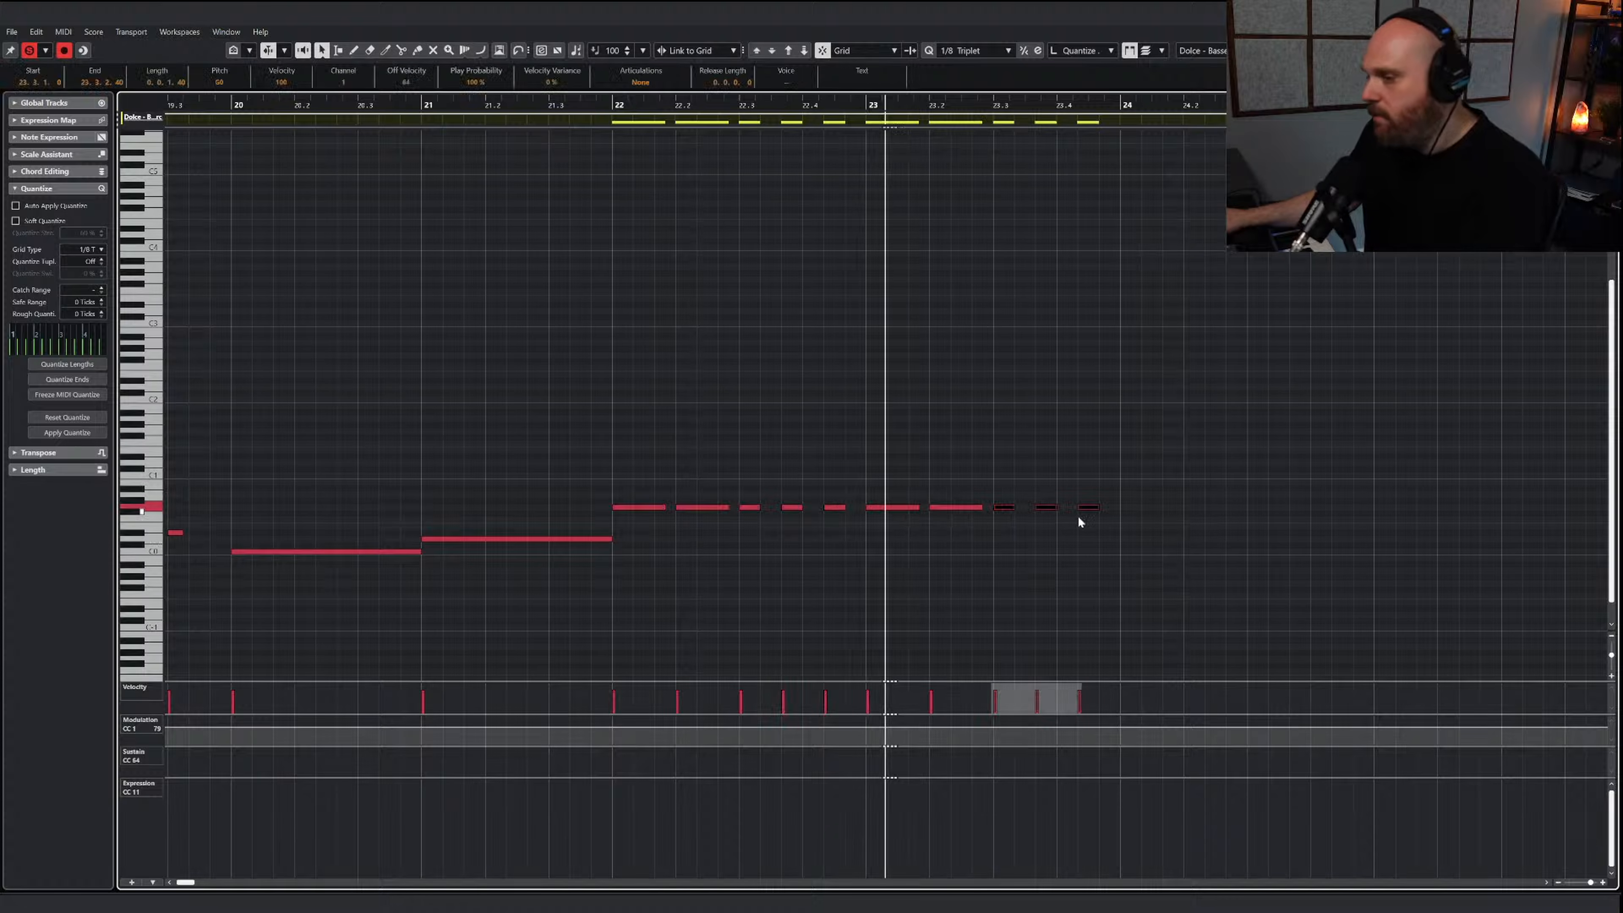
key(Delete)
mouse_move(1067, 524)
mouse_down()
mouse_move(944, 500)
mouse_move(1081, 509)
mouse_up()
click(527, 105)
key(space)
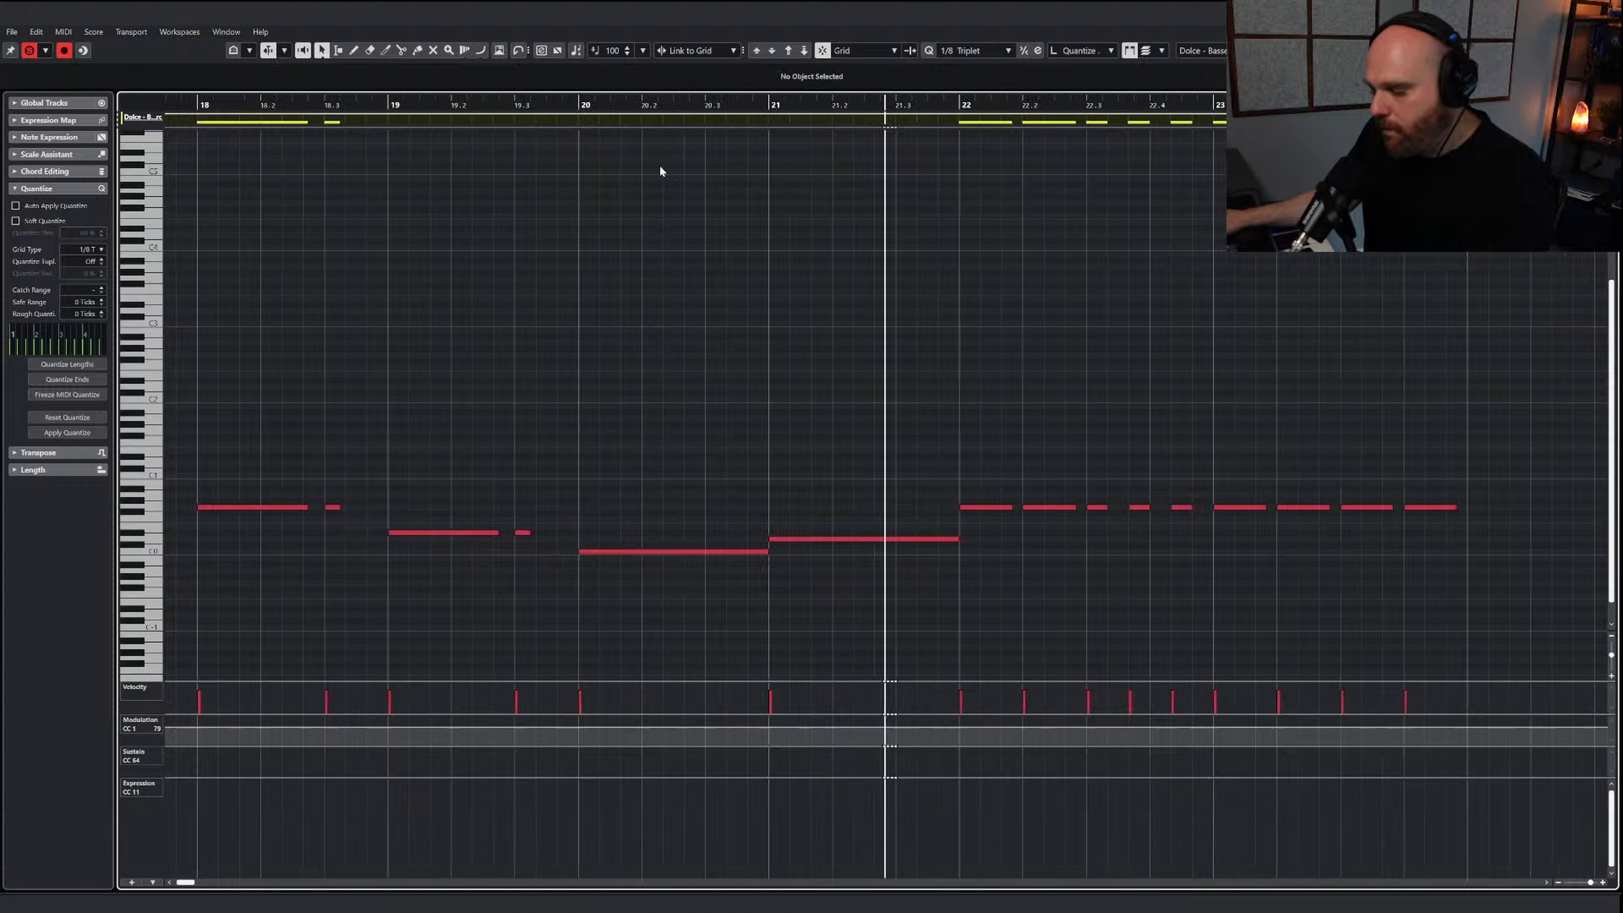
Copy the G0 notes of bars 22 and 23 to start again at bar 24
key(g)
drag(1241, 569, 1020, 508)
drag(1174, 544, 616, 480)
drag(770, 508, 902, 512)
click(1001, 497)
Draw rising velocities from beat 3 of bar 24 into bar 25, and trim the phrase to end on a short note at bar 25
drag(967, 694, 1037, 685)
drag(1088, 491, 1195, 547)
key(Delete)
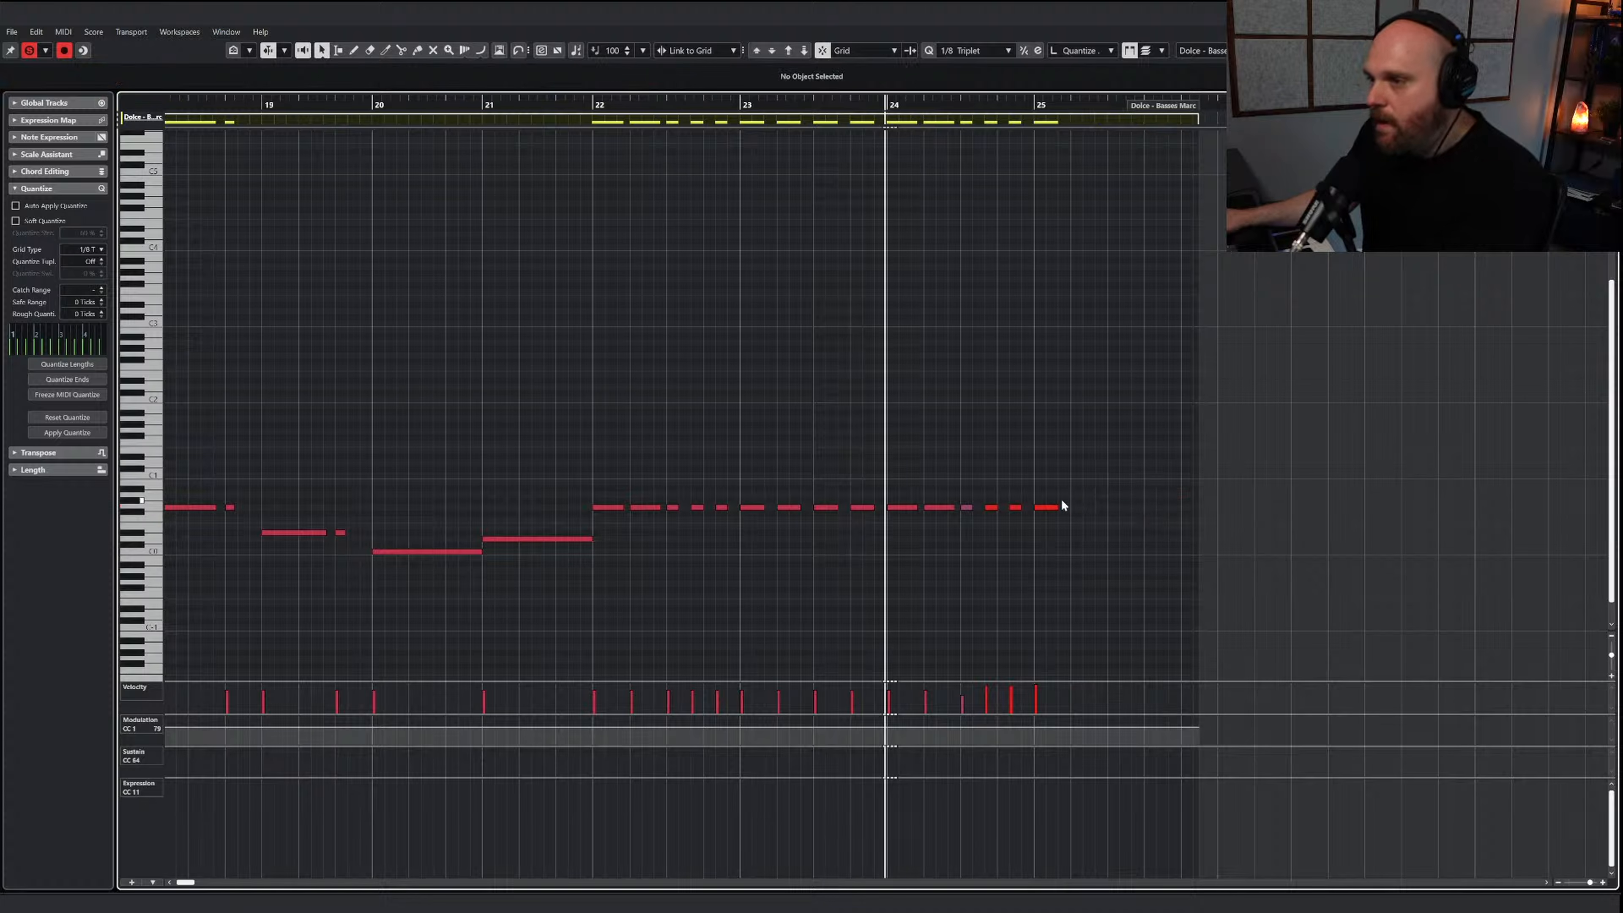
drag(1055, 505, 1045, 506)
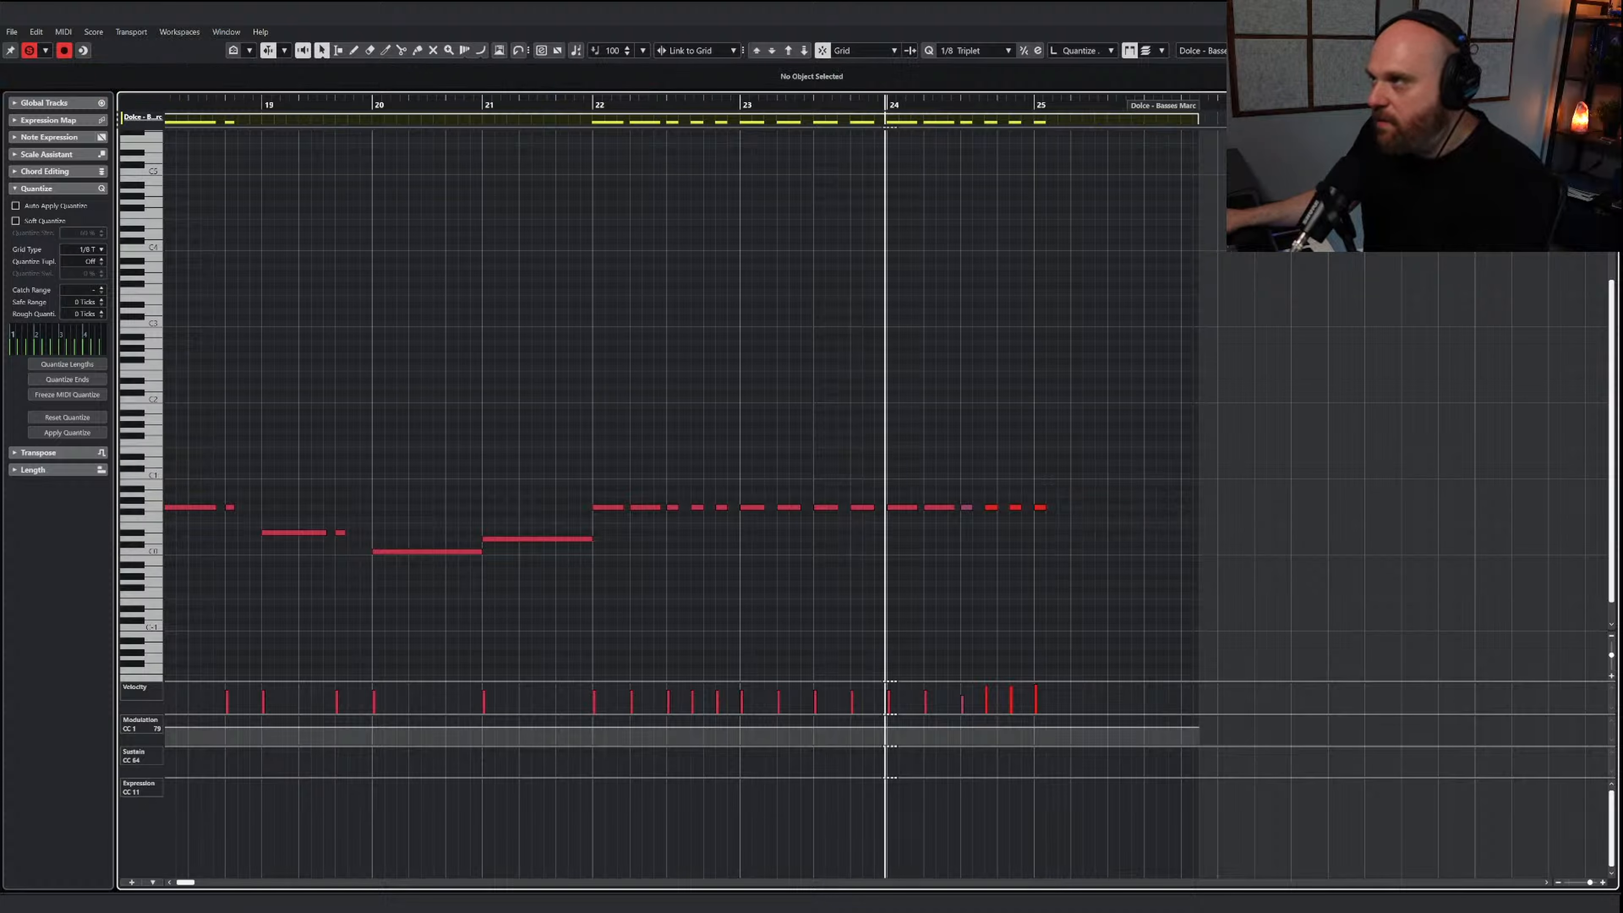
key(Return)
Play the arrangement through bar 25, examining how the new Basses Marc notes line up with the string, woodwind and brass parts
click(705, 103)
key(space)
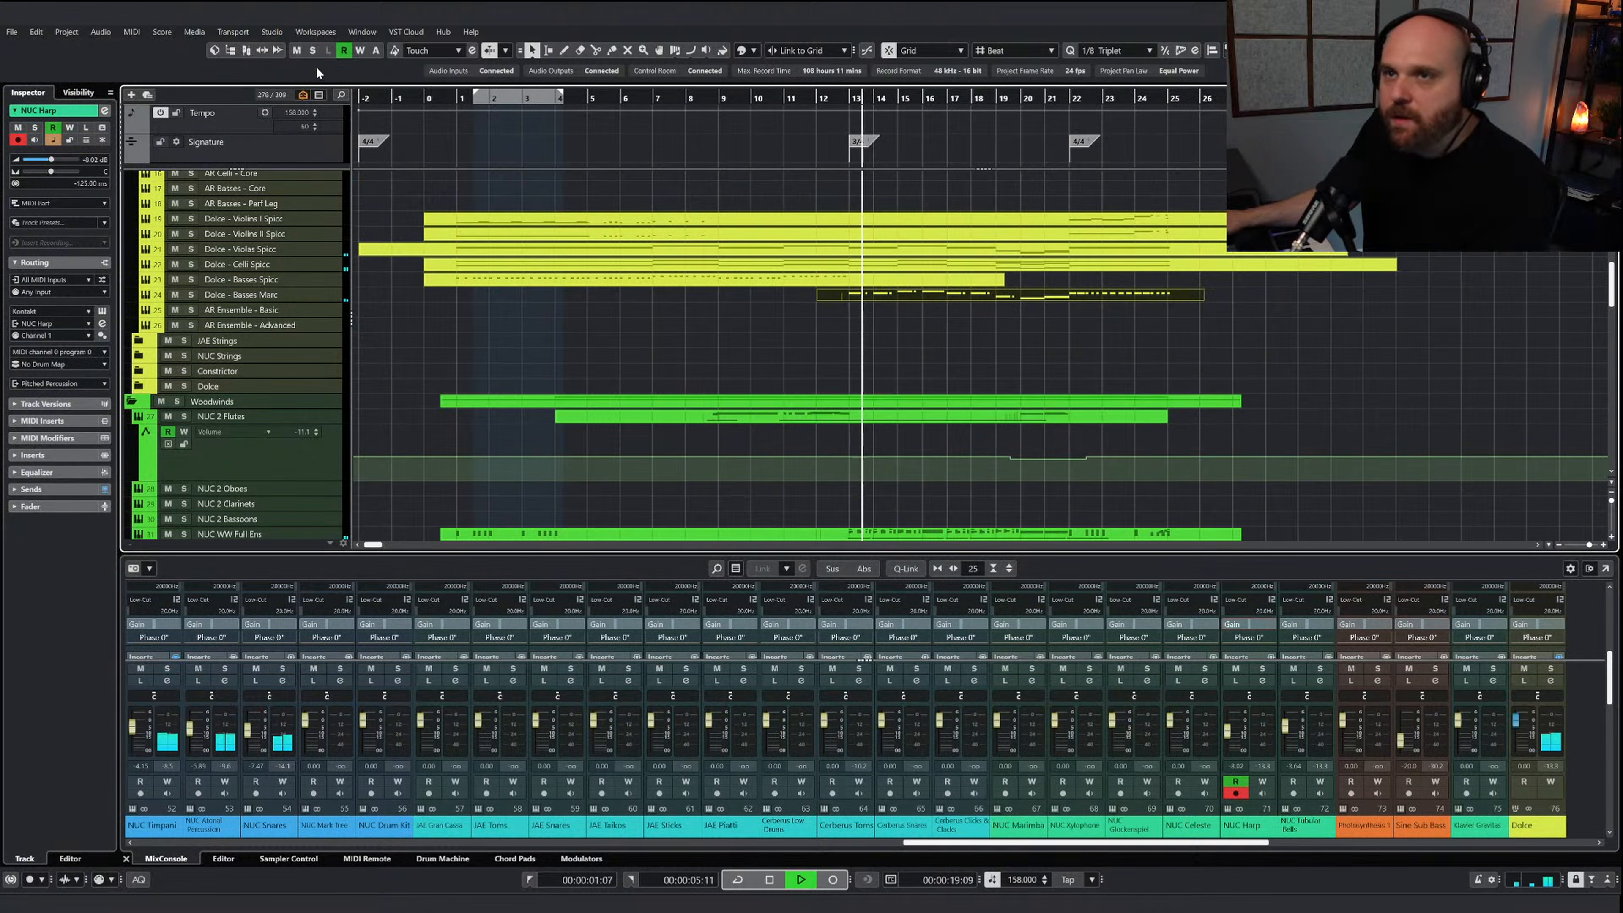
right_click(1012, 331)
click(1013, 332)
click(1041, 101)
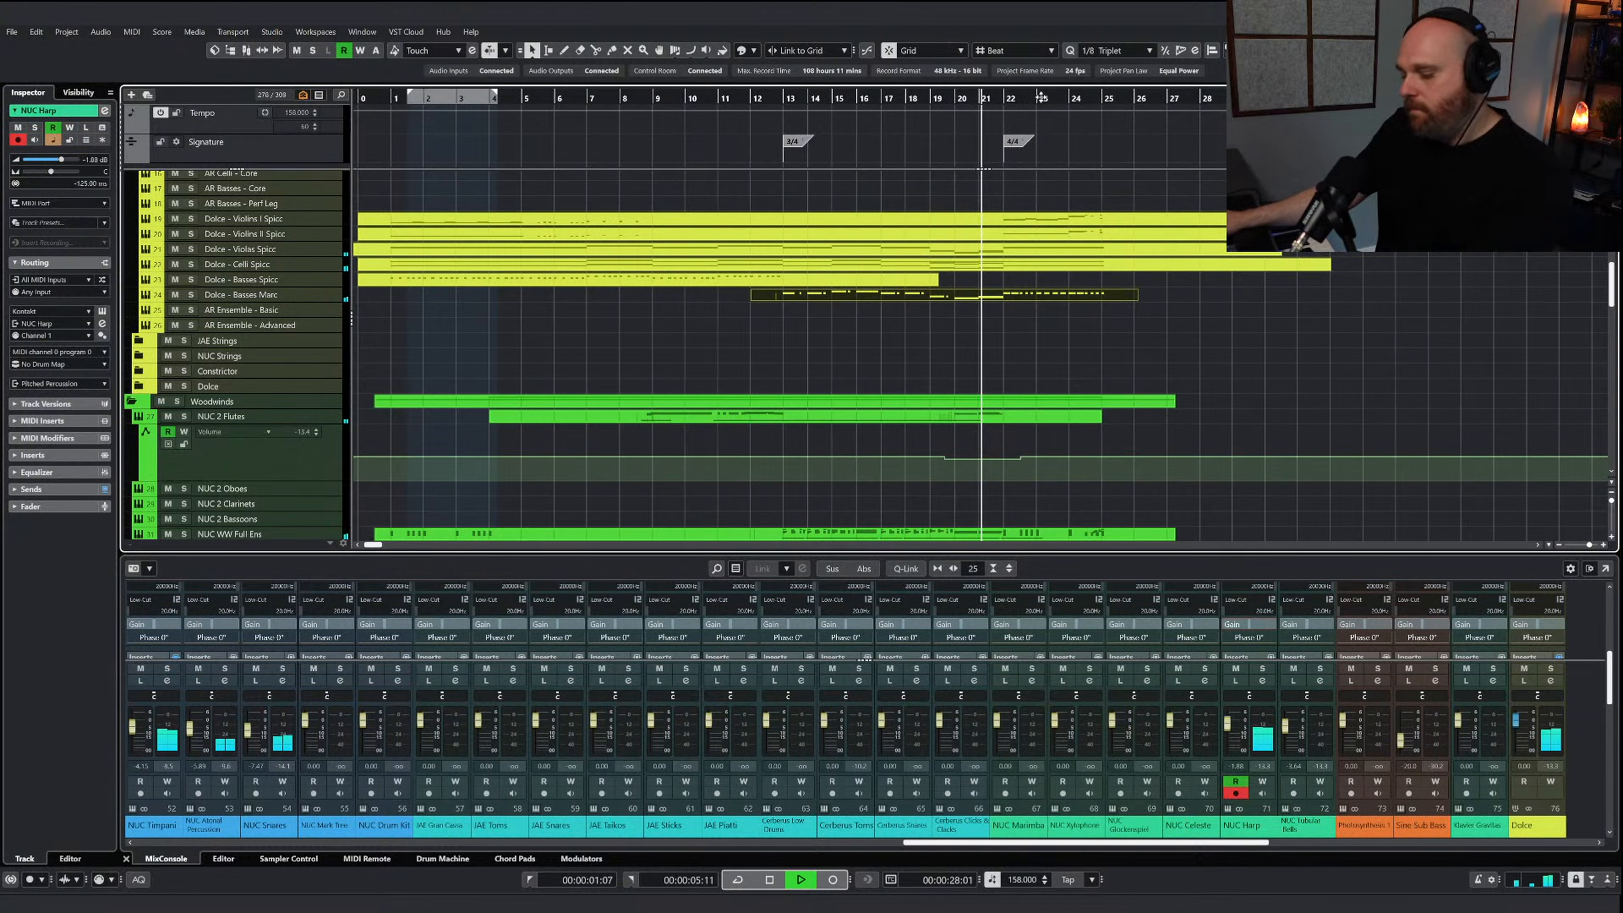
key(h)
key(h)
key(h)
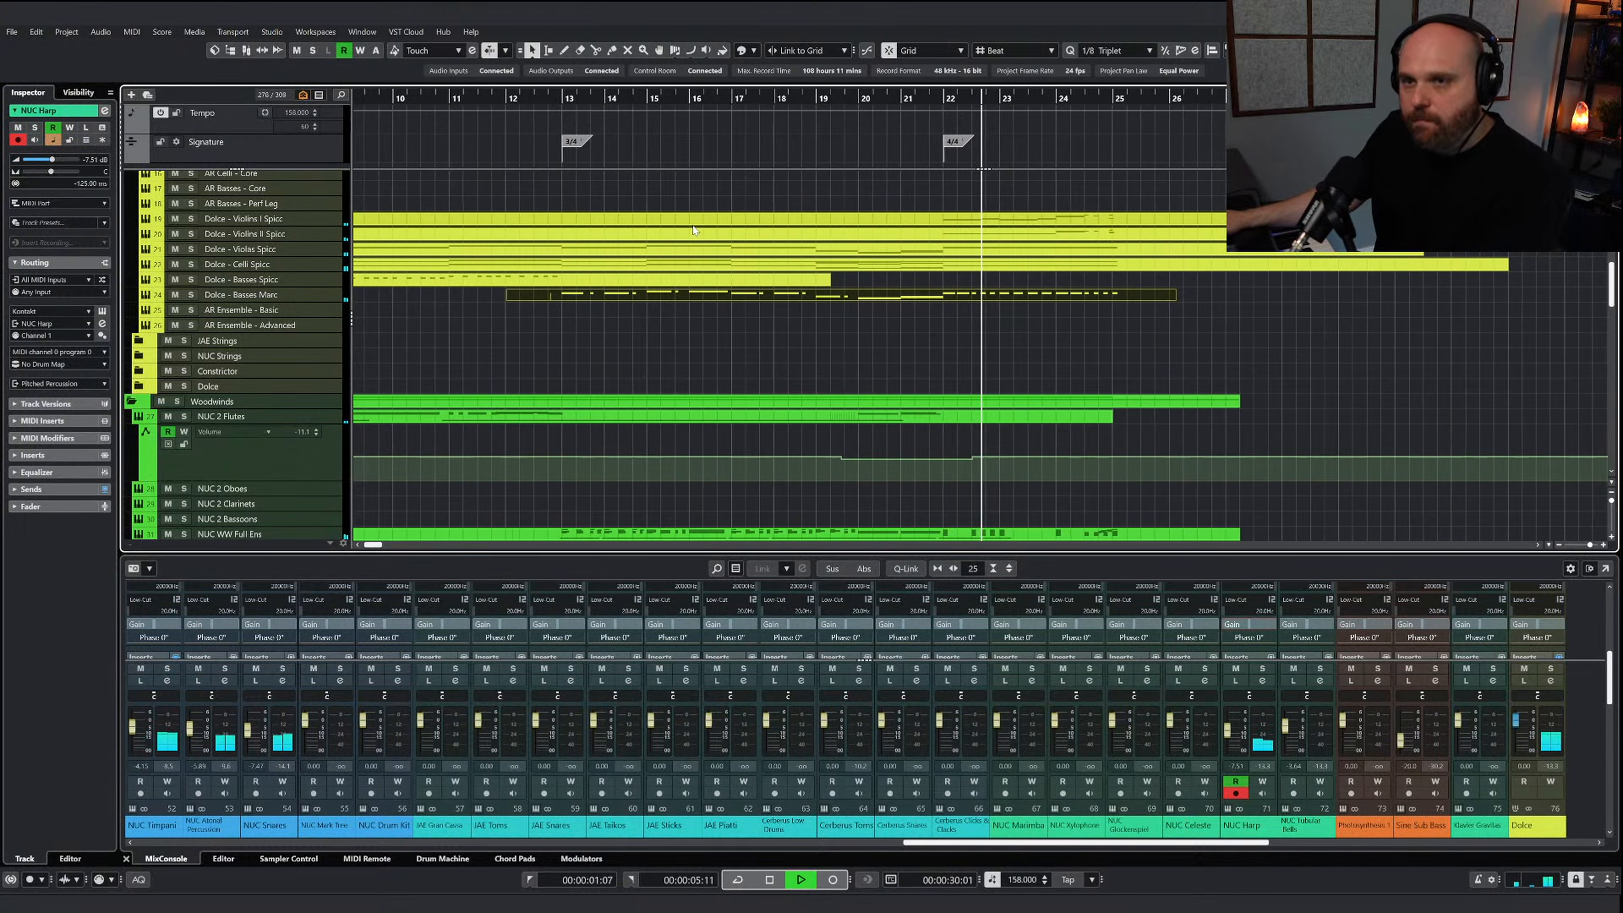
key(g)
key(g)
key(g)
scroll(843, 322, down, 6)
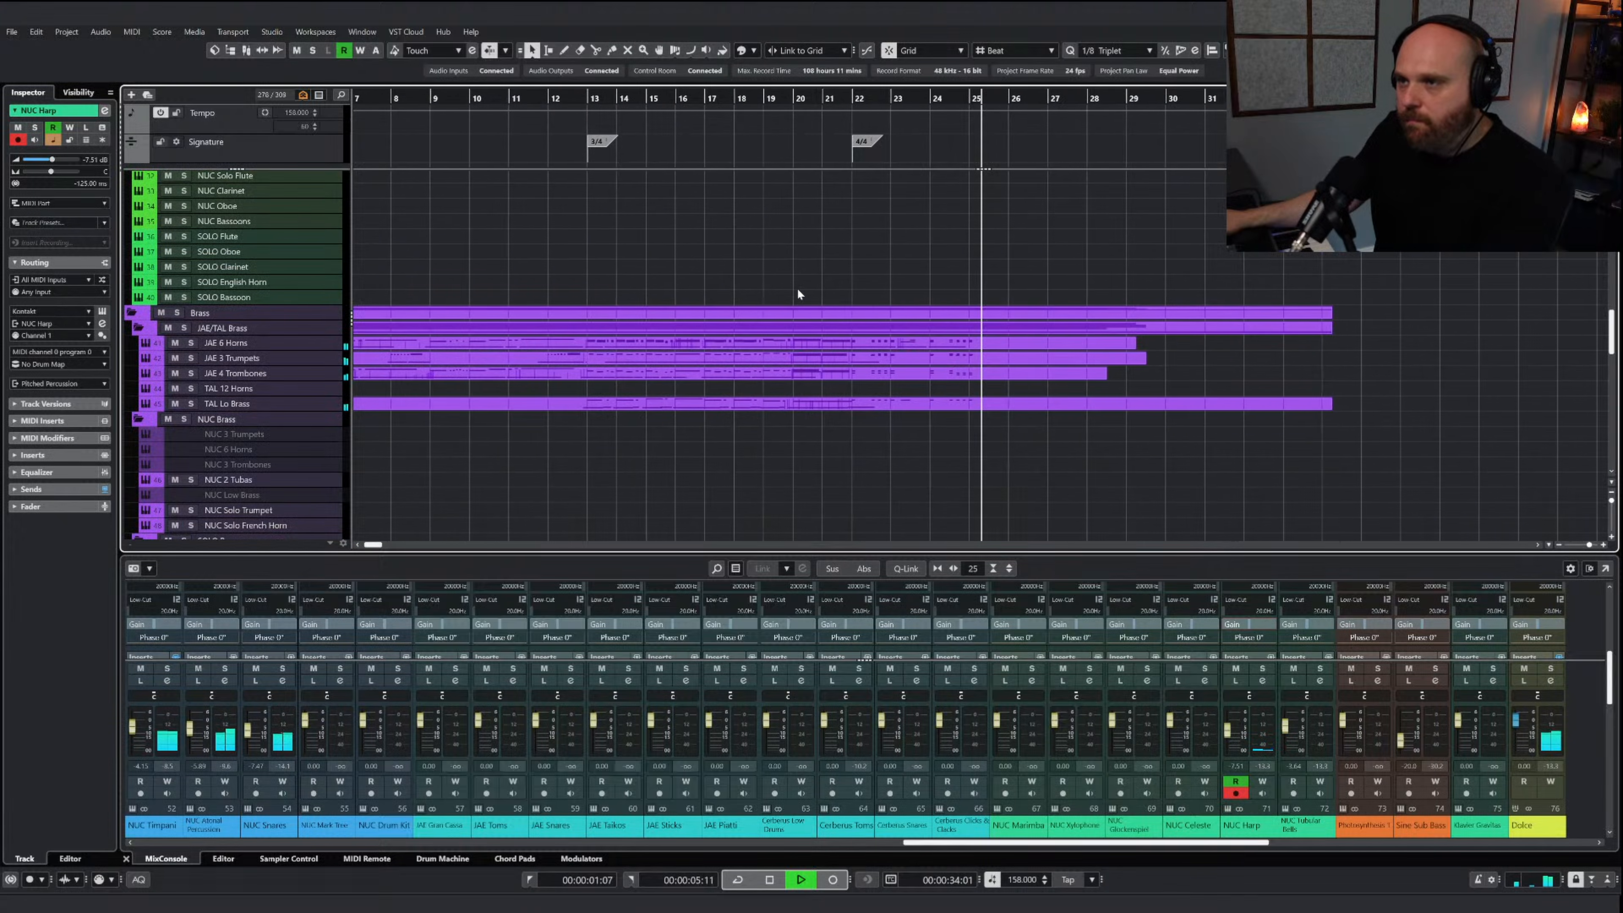
key(g)
key(g)
key(g)
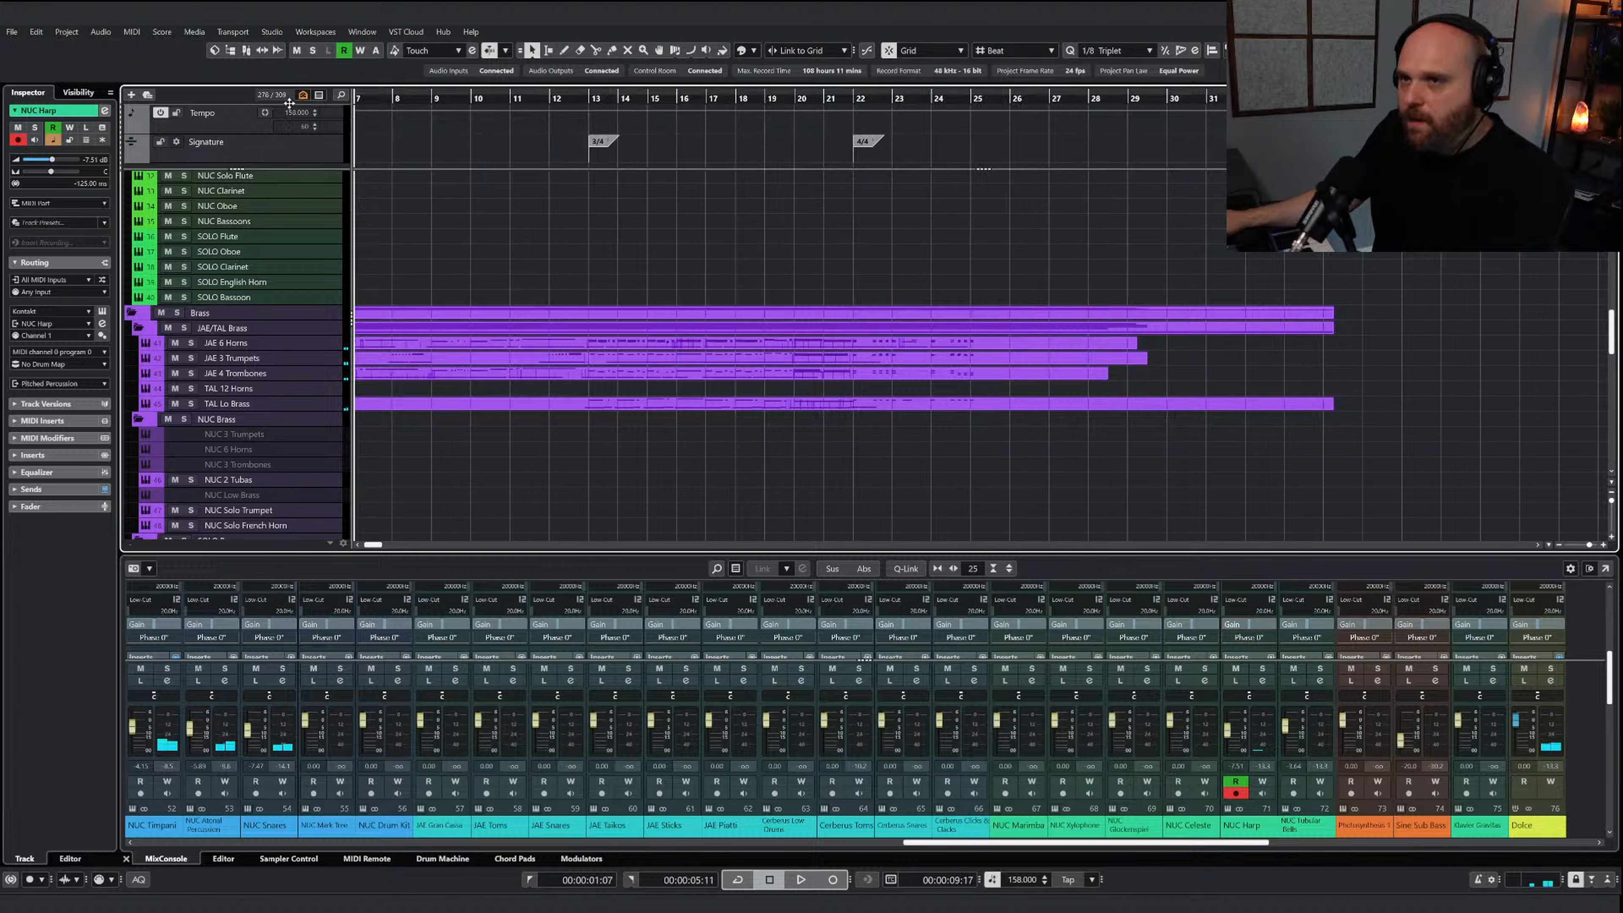
key(space)
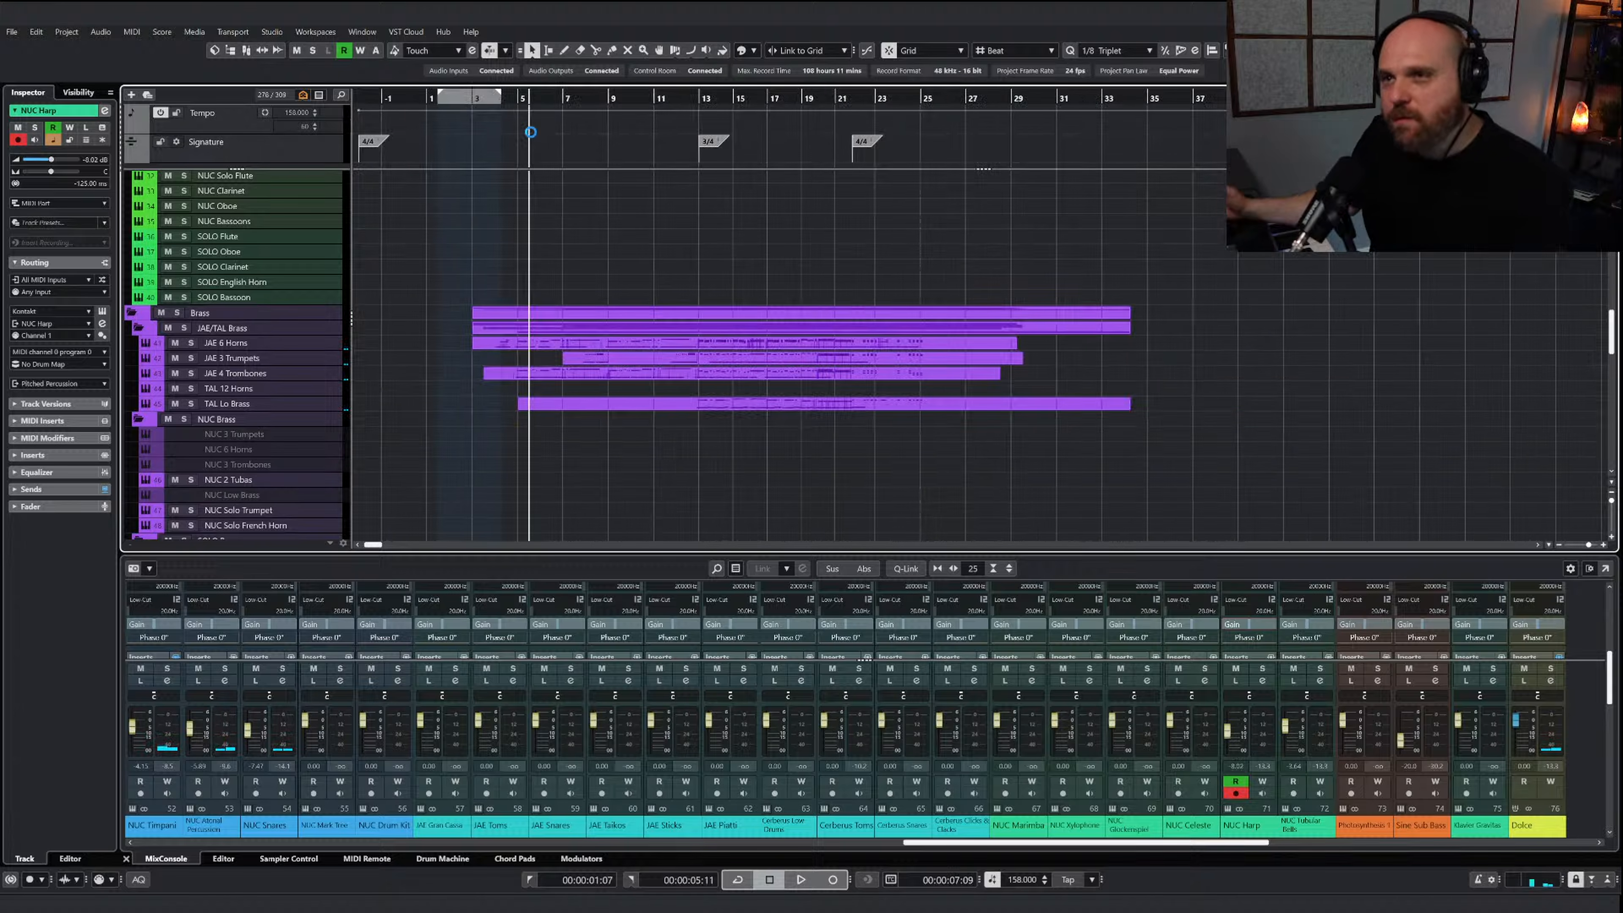
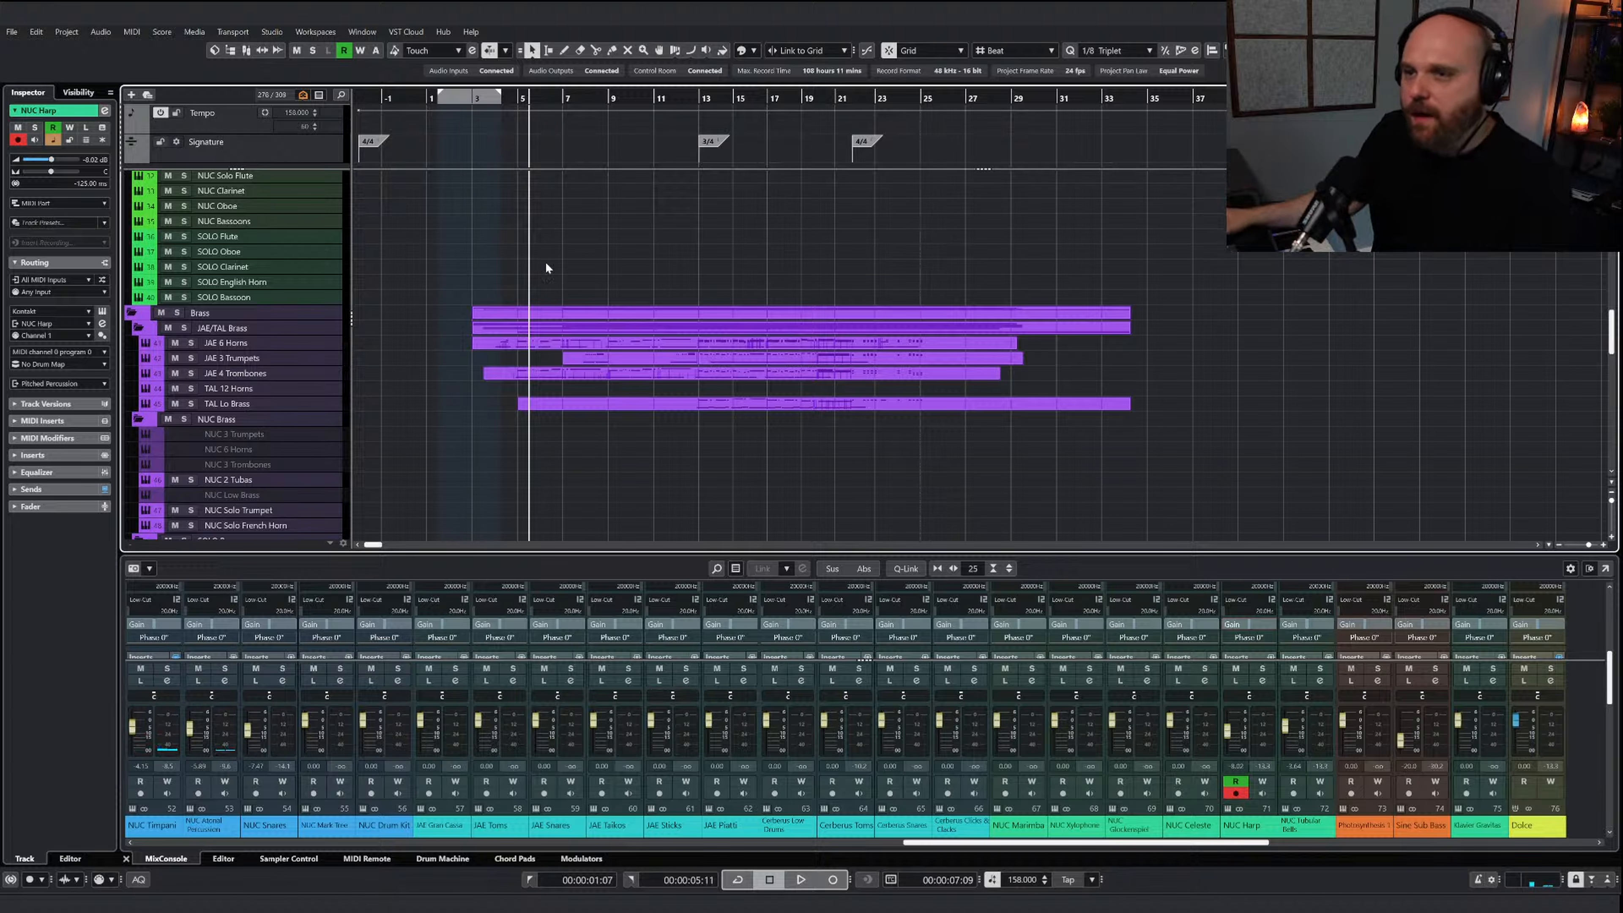
Play the arrangement briefly, and insert Saphira Stereo in the first insert slot of the Brass ALL group channel
key(space)
drag(1044, 844, 1415, 834)
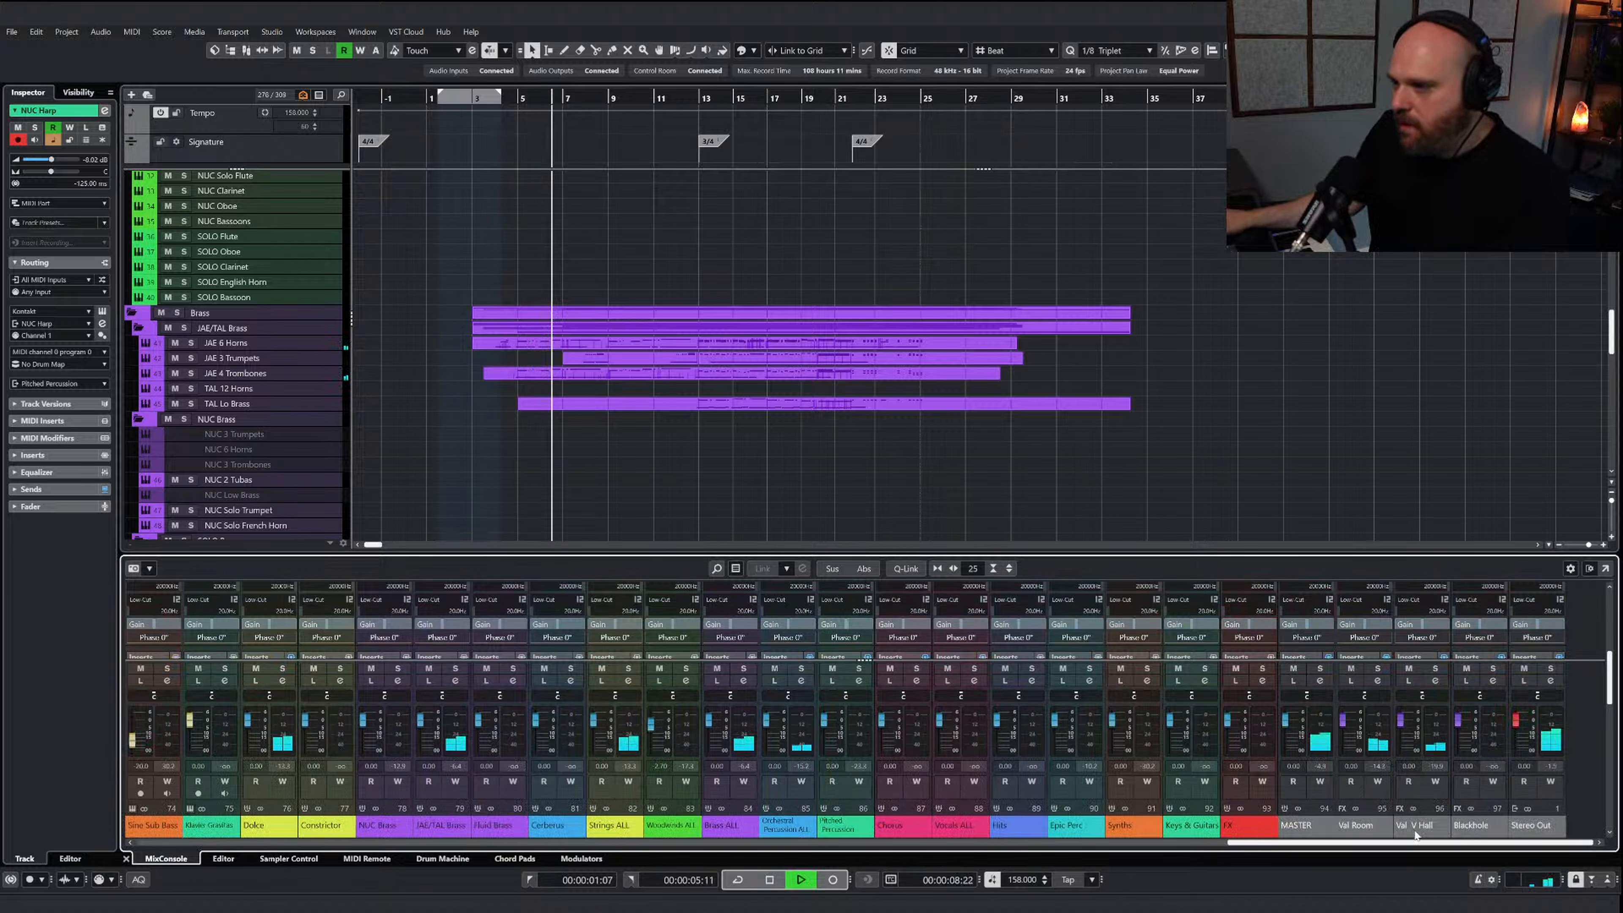
key(space)
scroll(762, 639, down, 5)
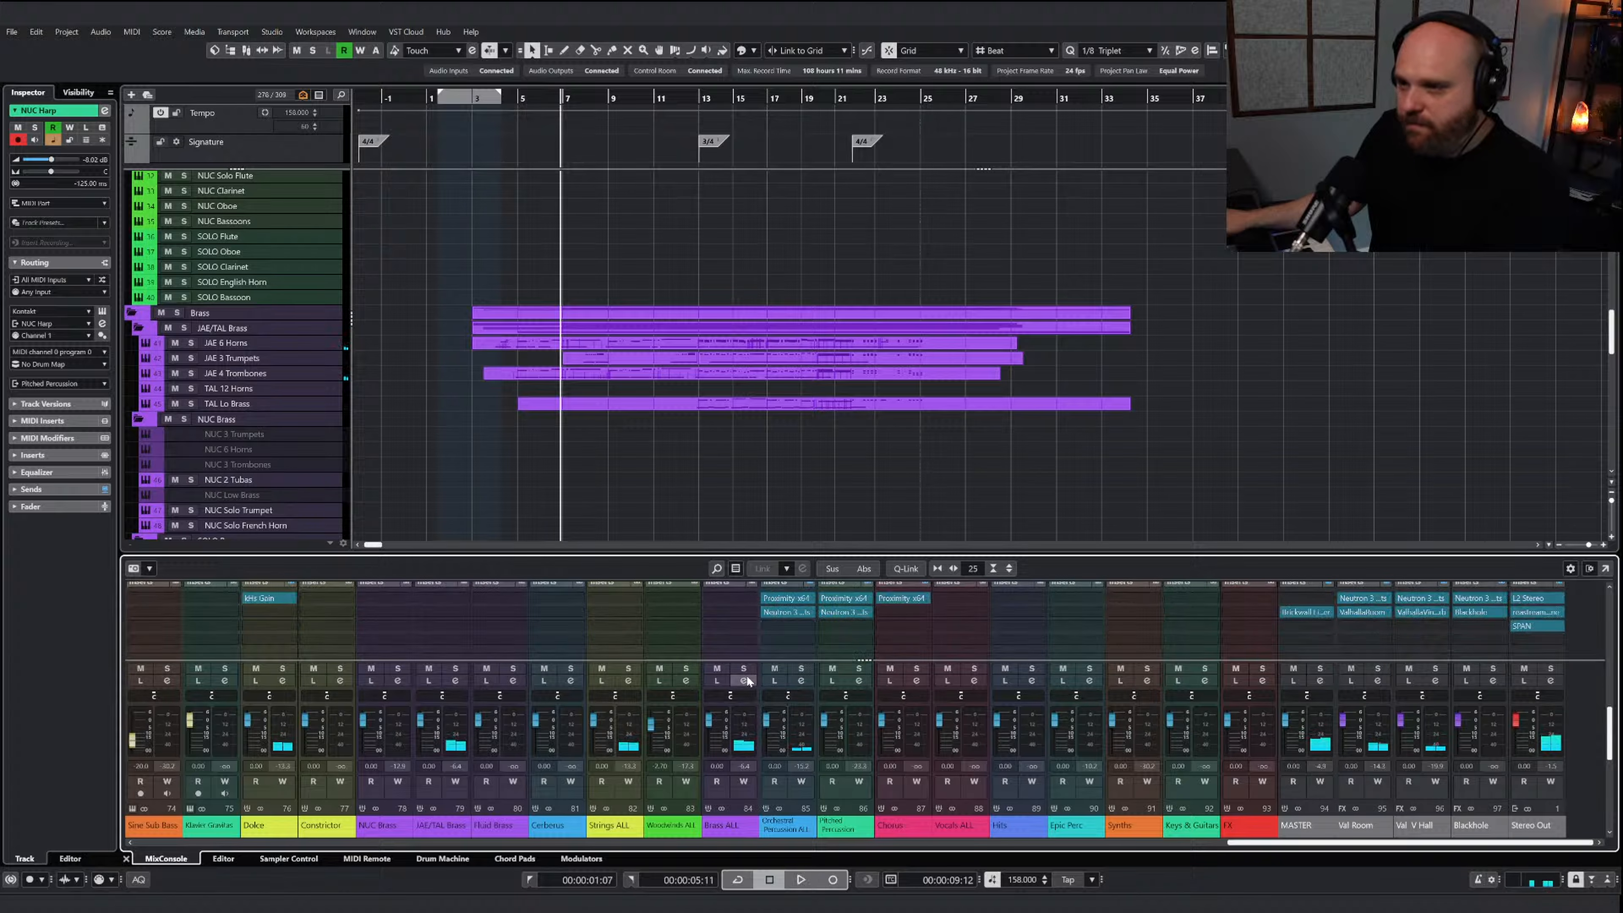
click(718, 608)
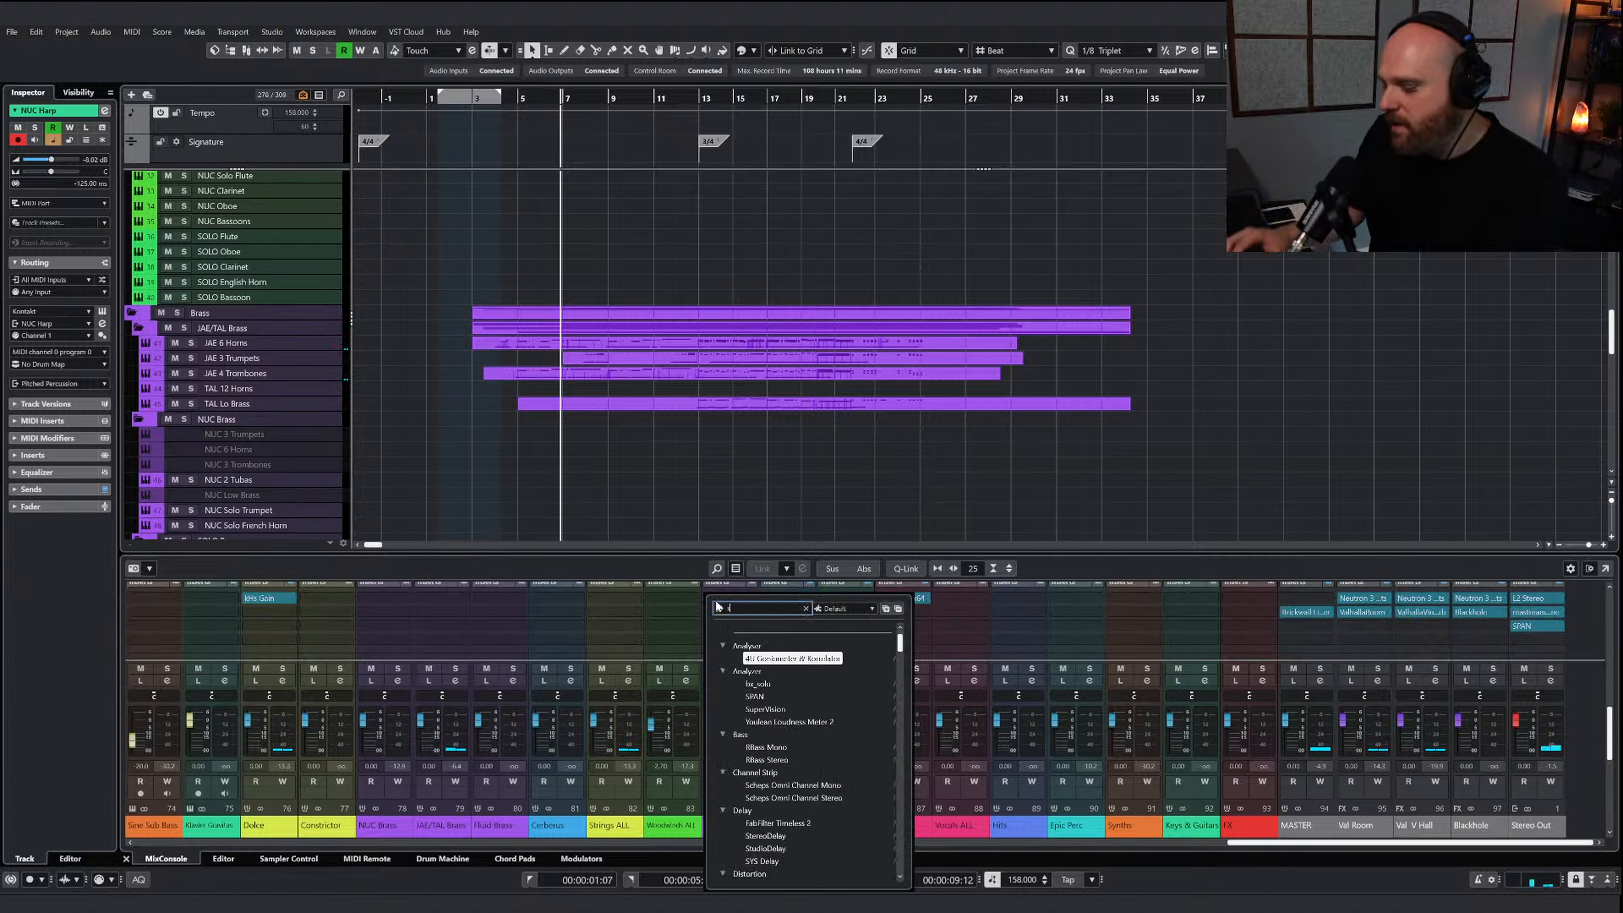
text(saphi)
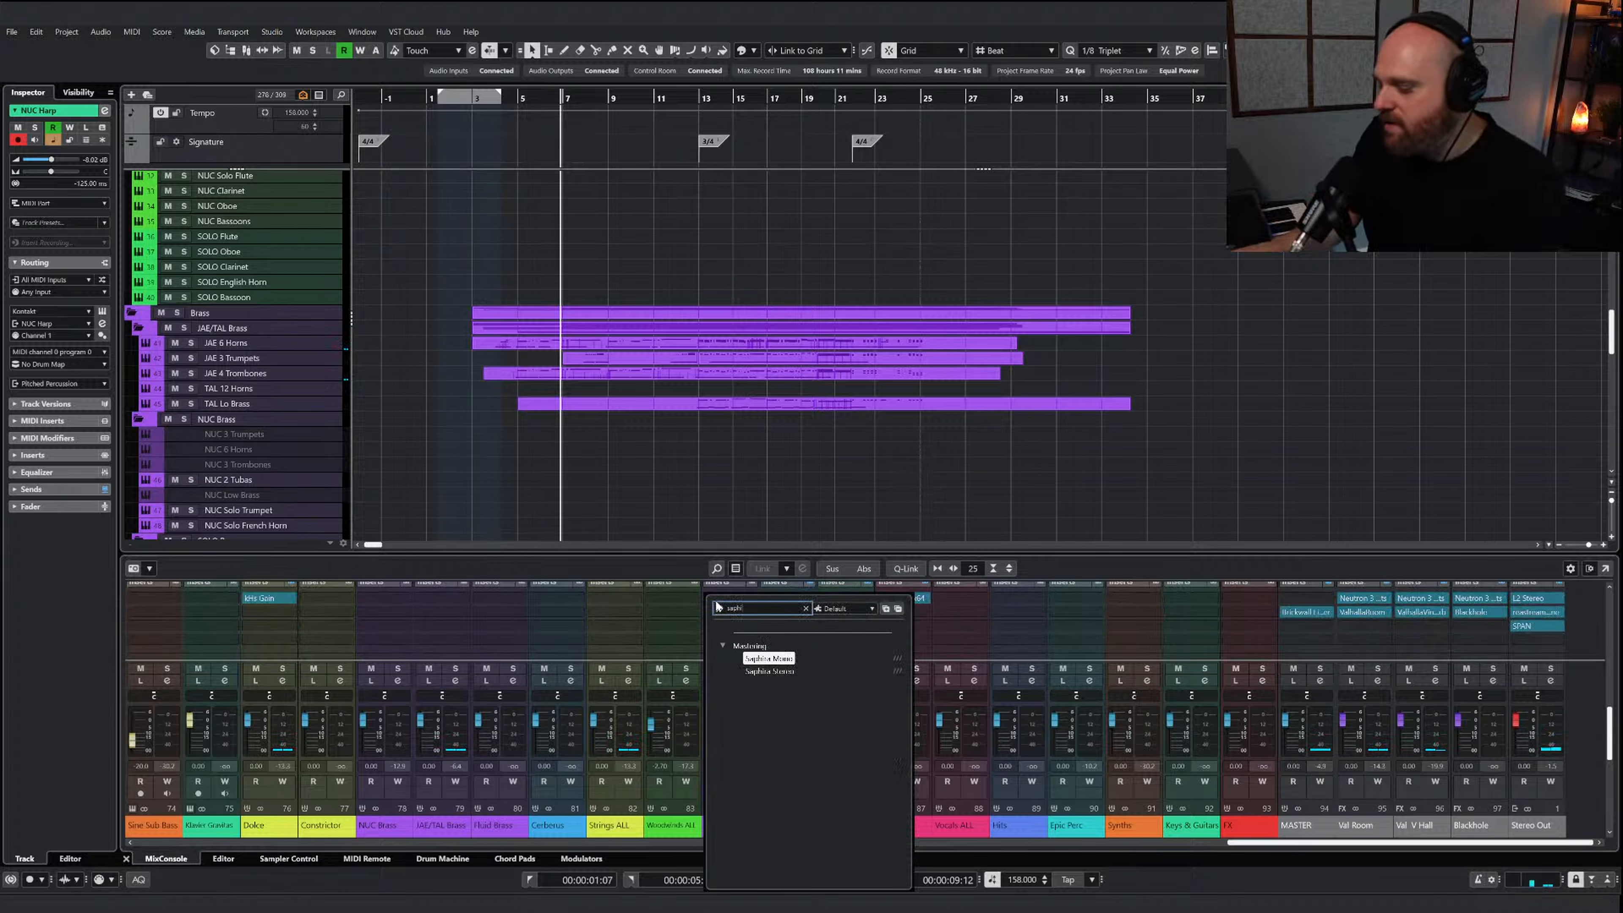
click(768, 669)
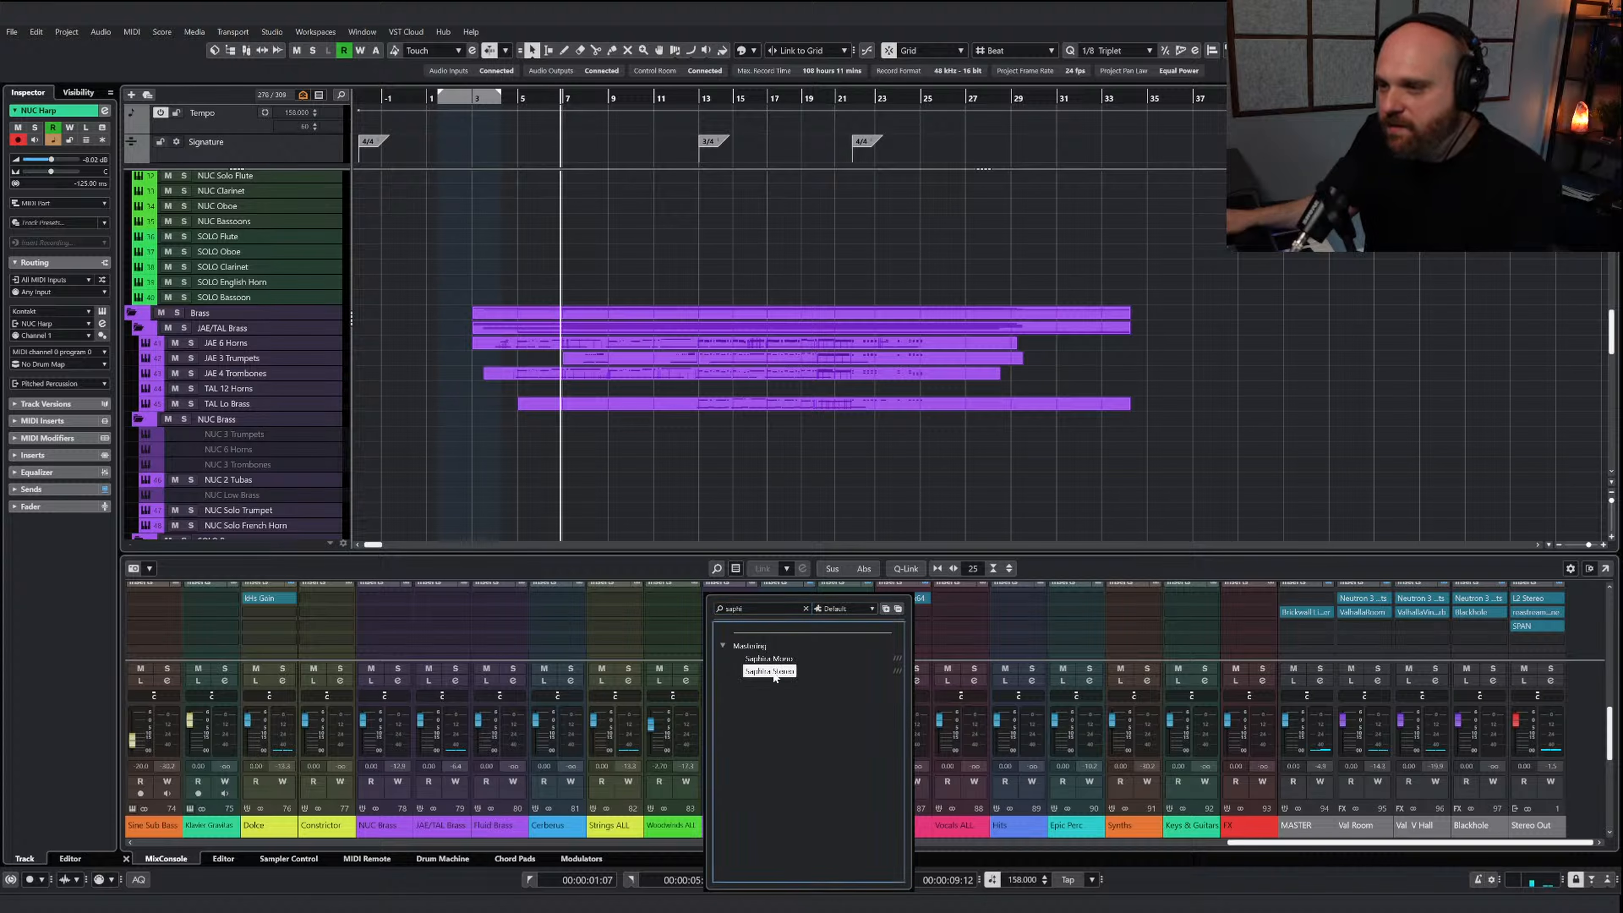
double_click(773, 671)
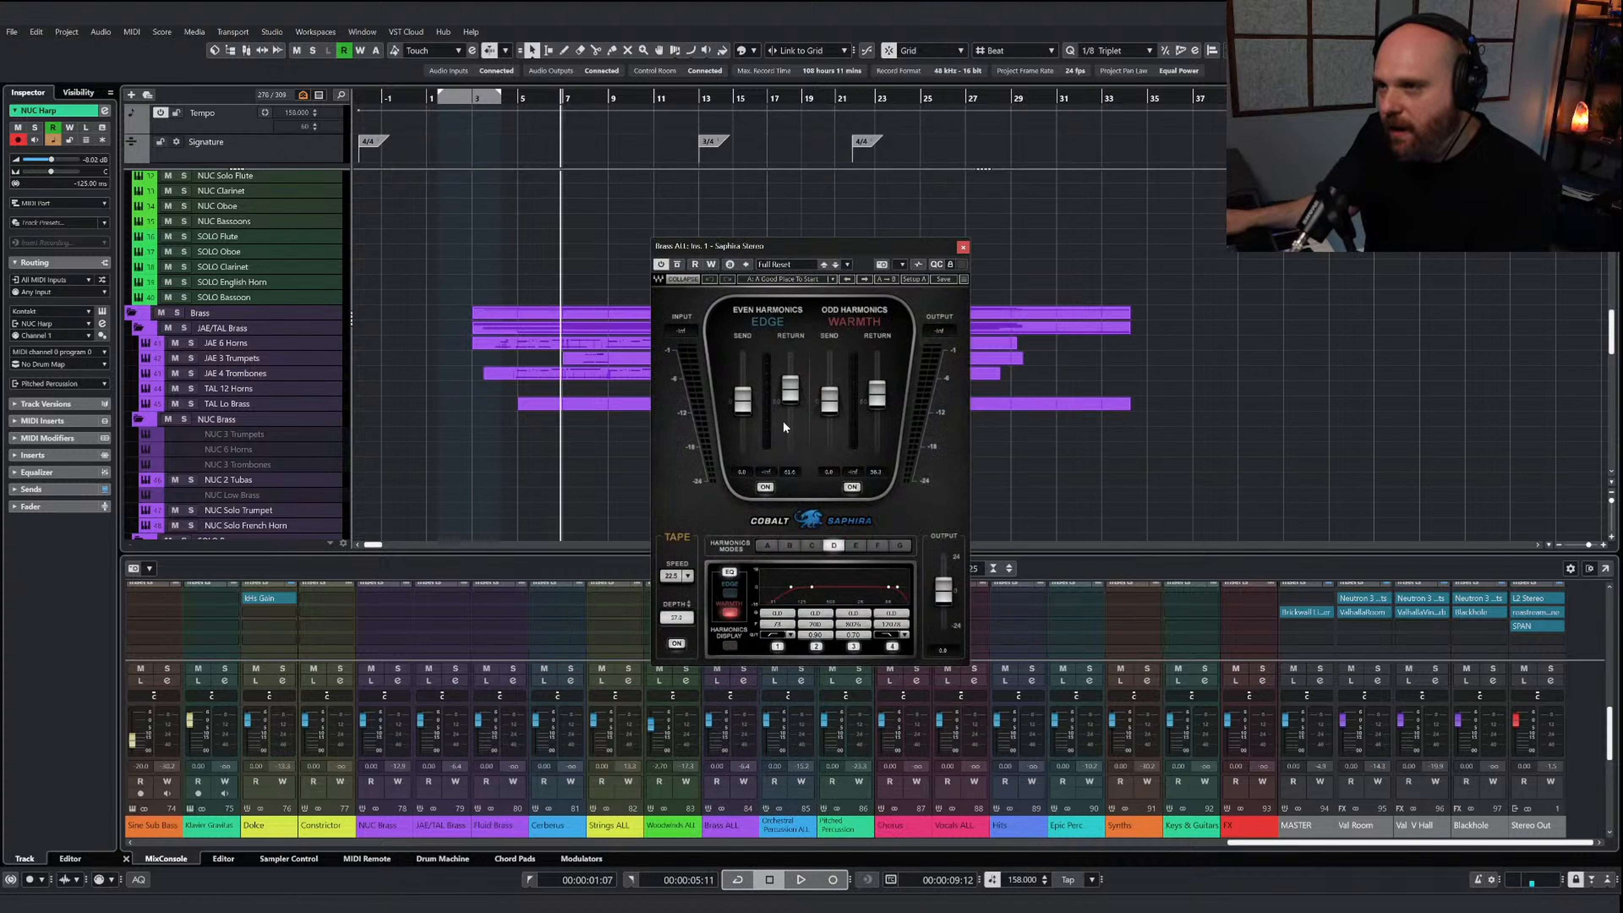
Load the Warm Blanket preset from the Groups presets in Saphira on Brass ALL
click(794, 280)
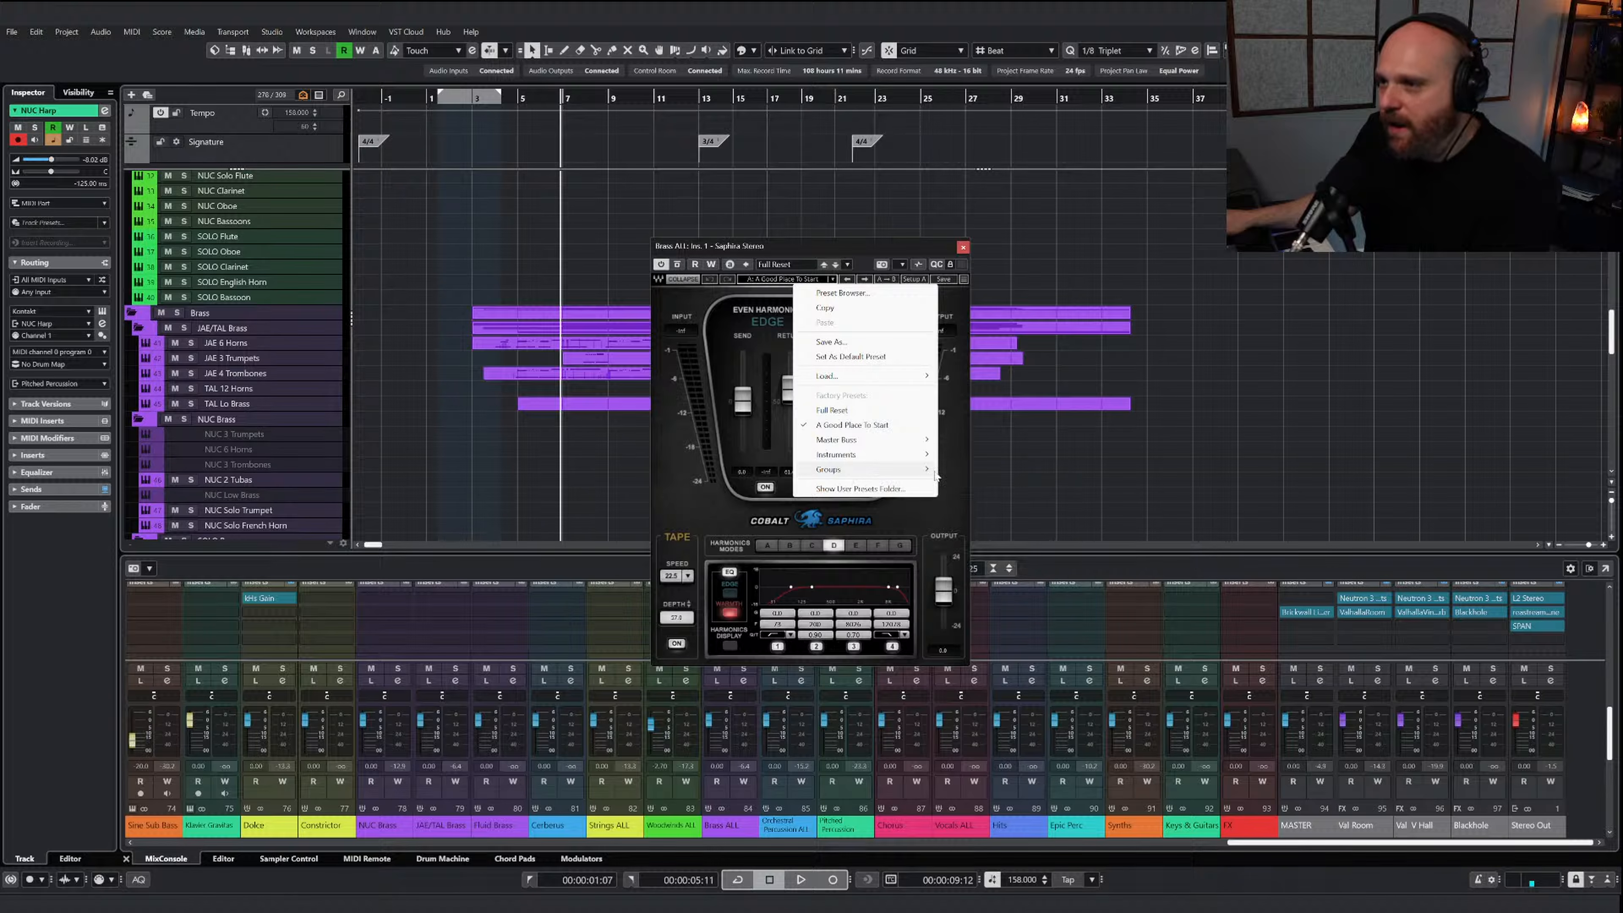
mouse_move(935, 474)
click(983, 573)
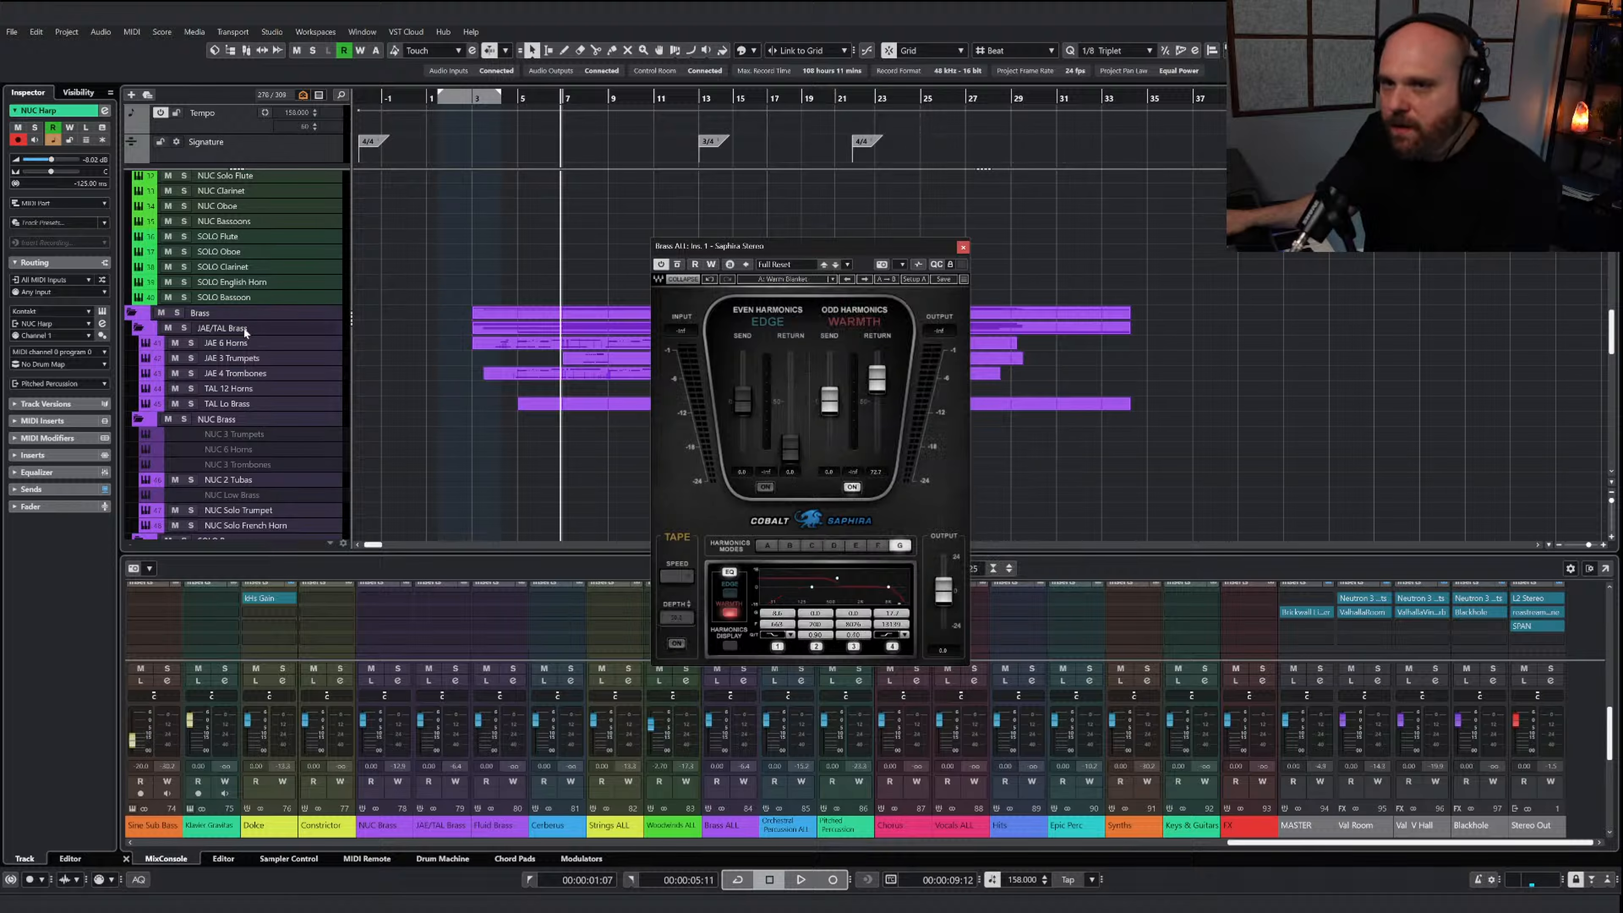
Play the brass soloed, slightly lower the odd-harmonics Warmth send and return, and clear the solo
click(180, 313)
key(space)
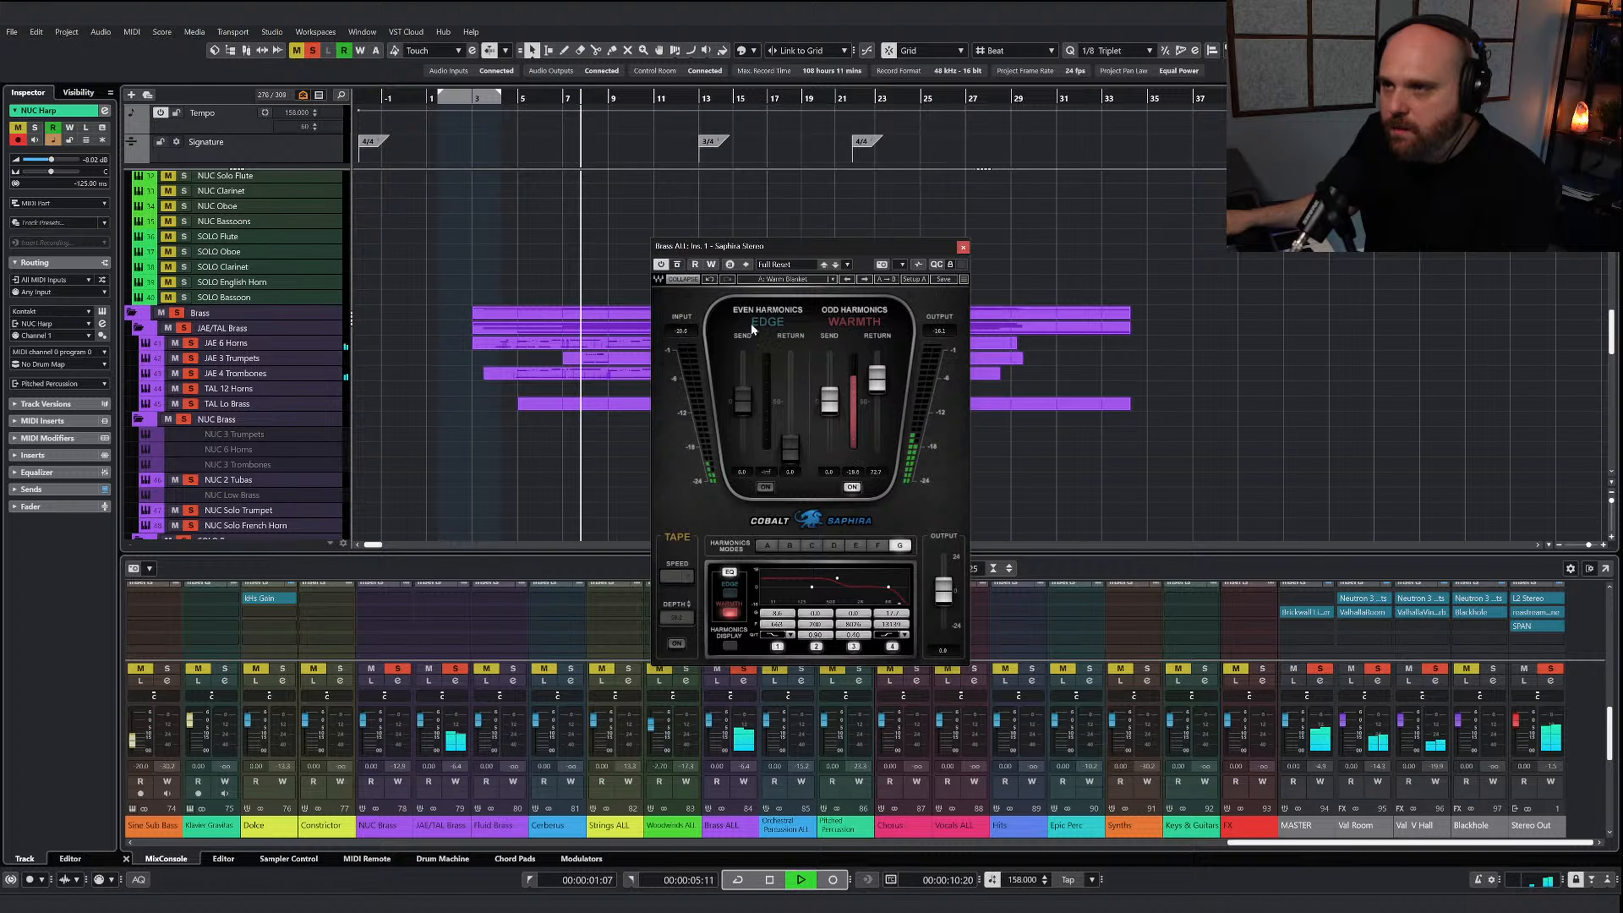
drag(829, 400, 877, 388)
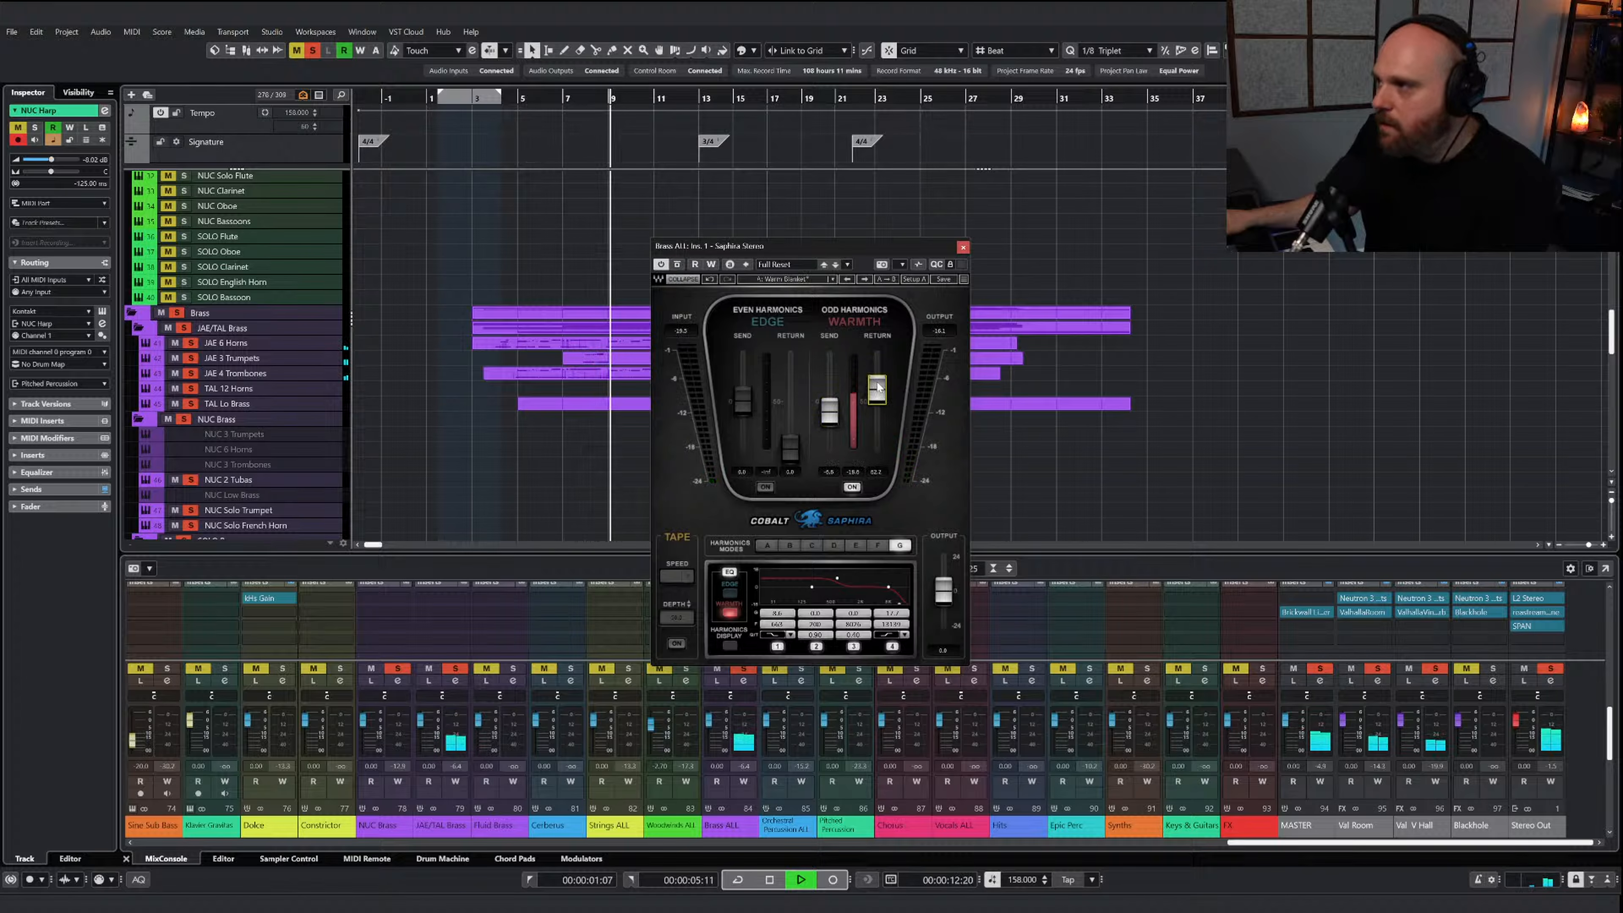
click(963, 247)
click(313, 51)
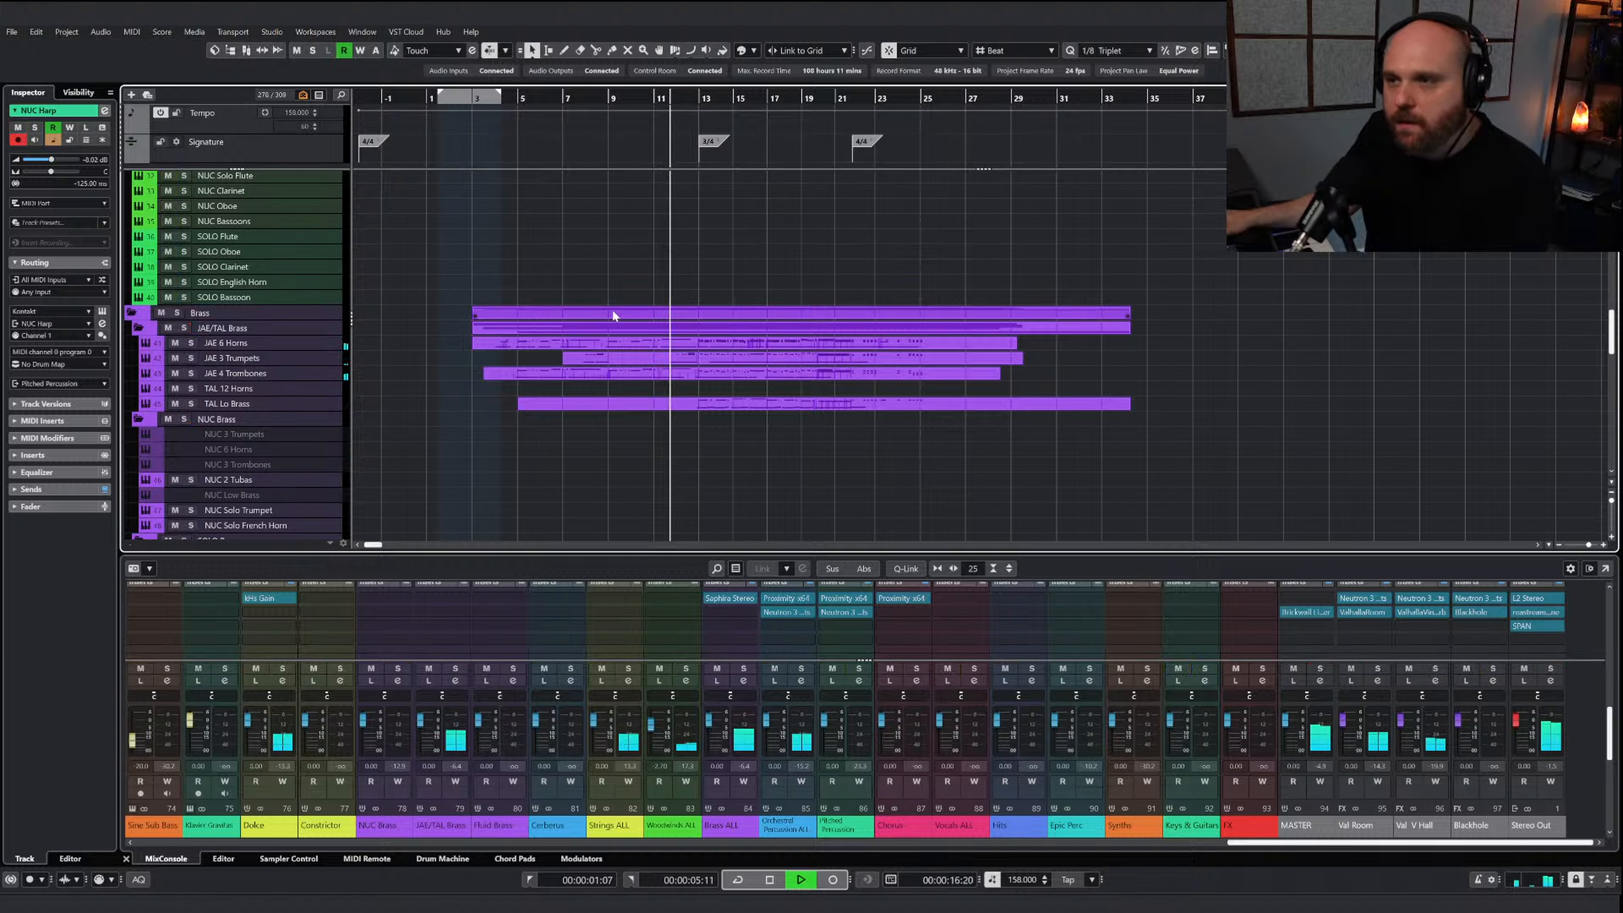
Lower the Brass ALL level slightly and insert Neutron 3 Elements after Saphira in its second insert slot
drag(710, 729, 709, 731)
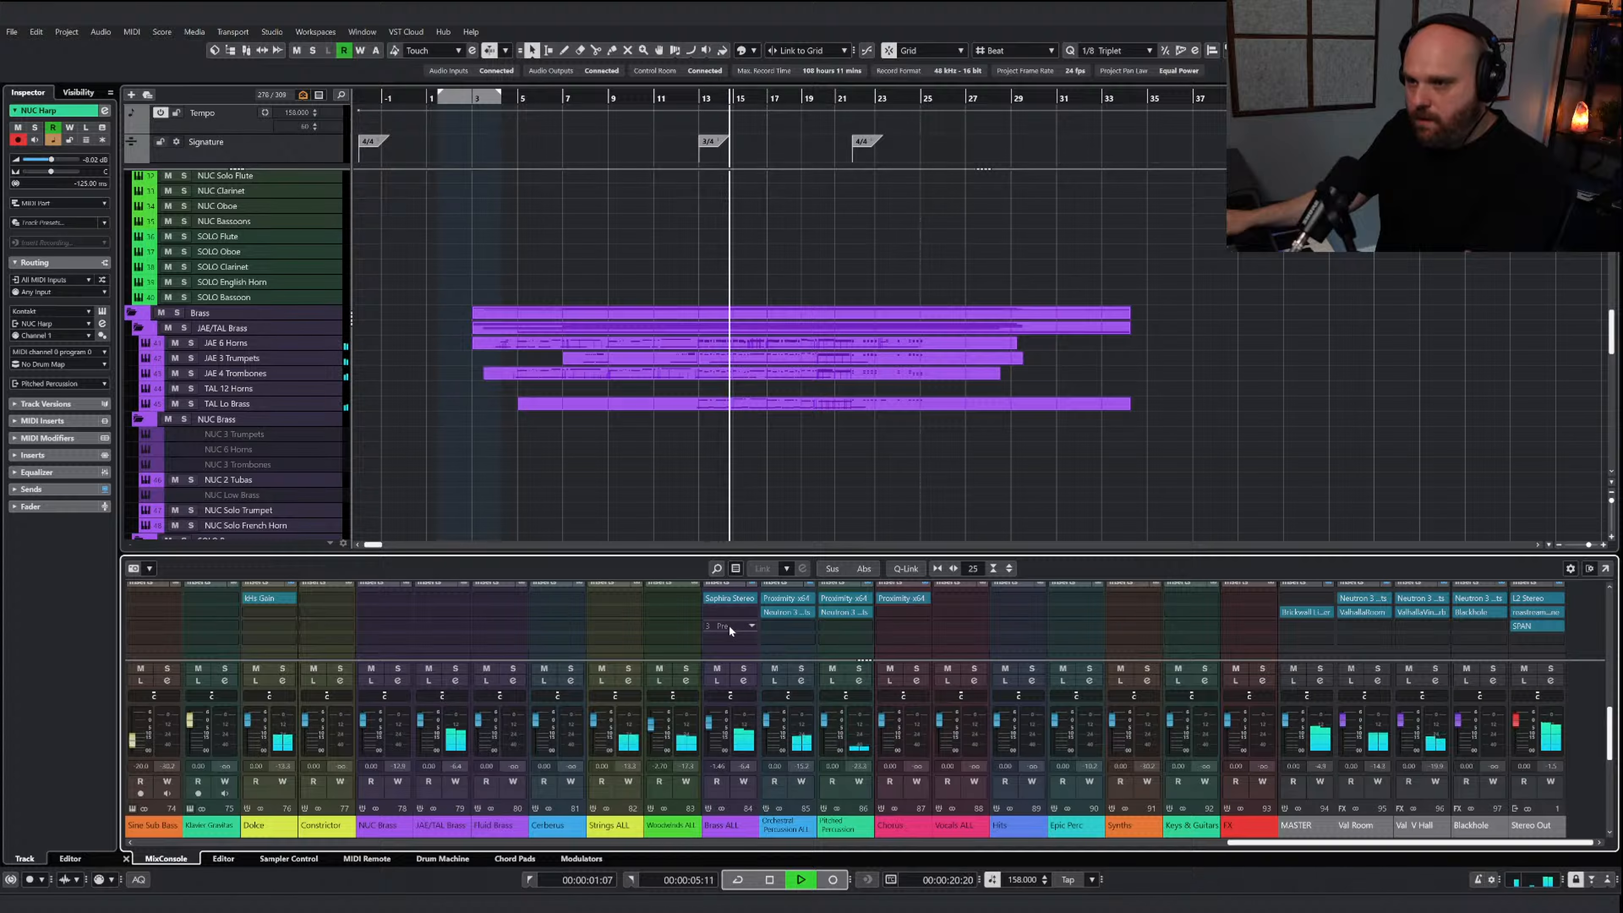
click(731, 609)
text(neutr)
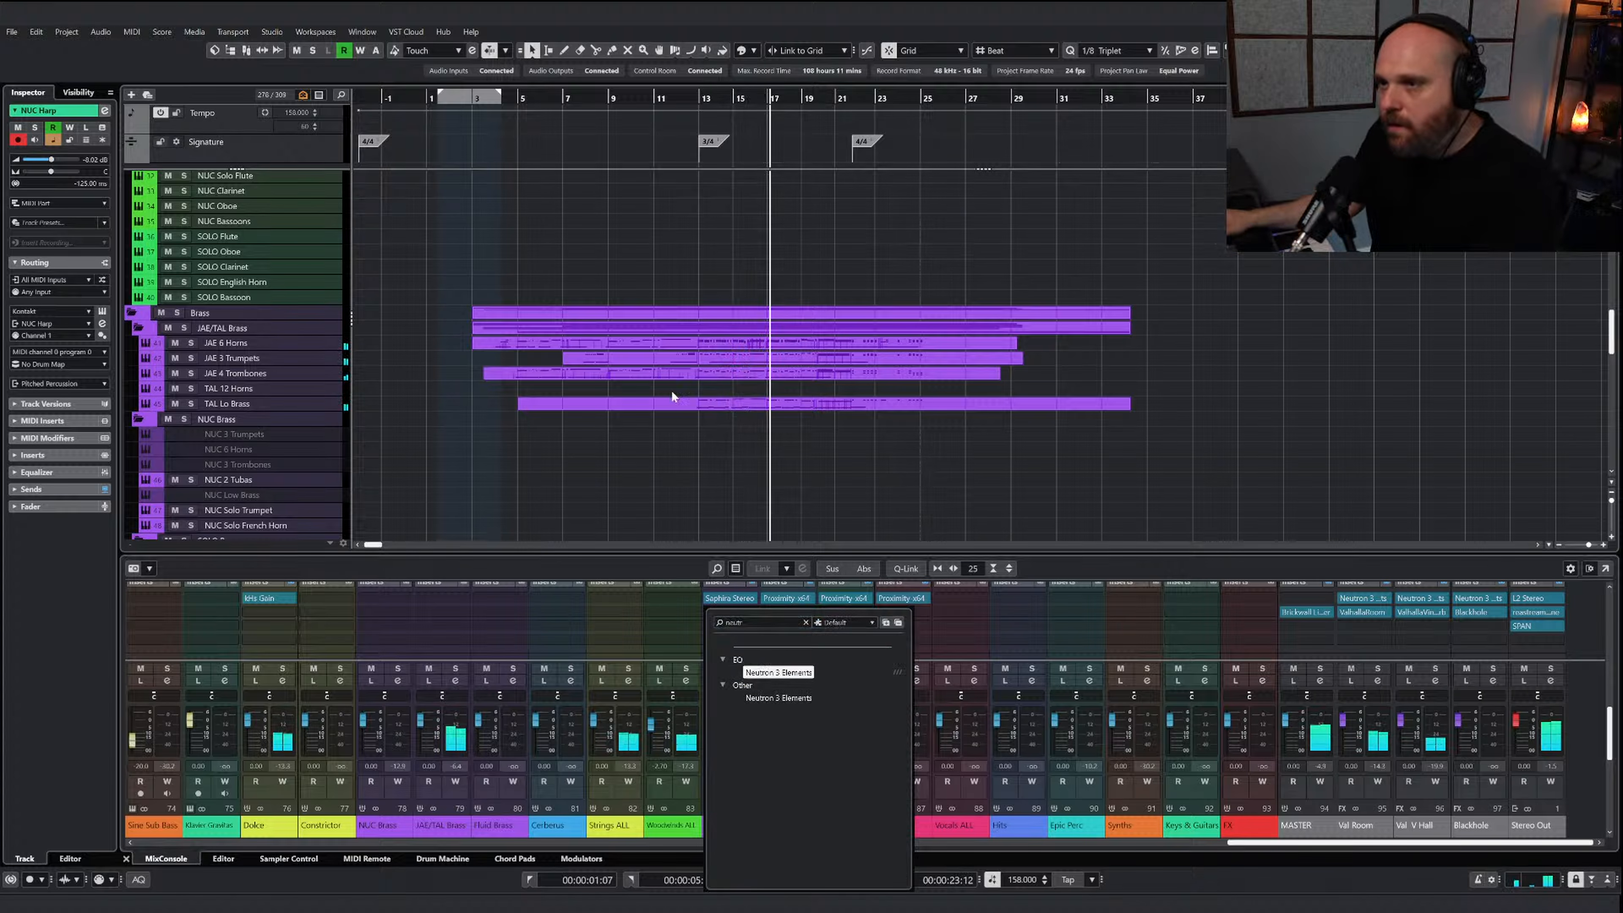
key(Return)
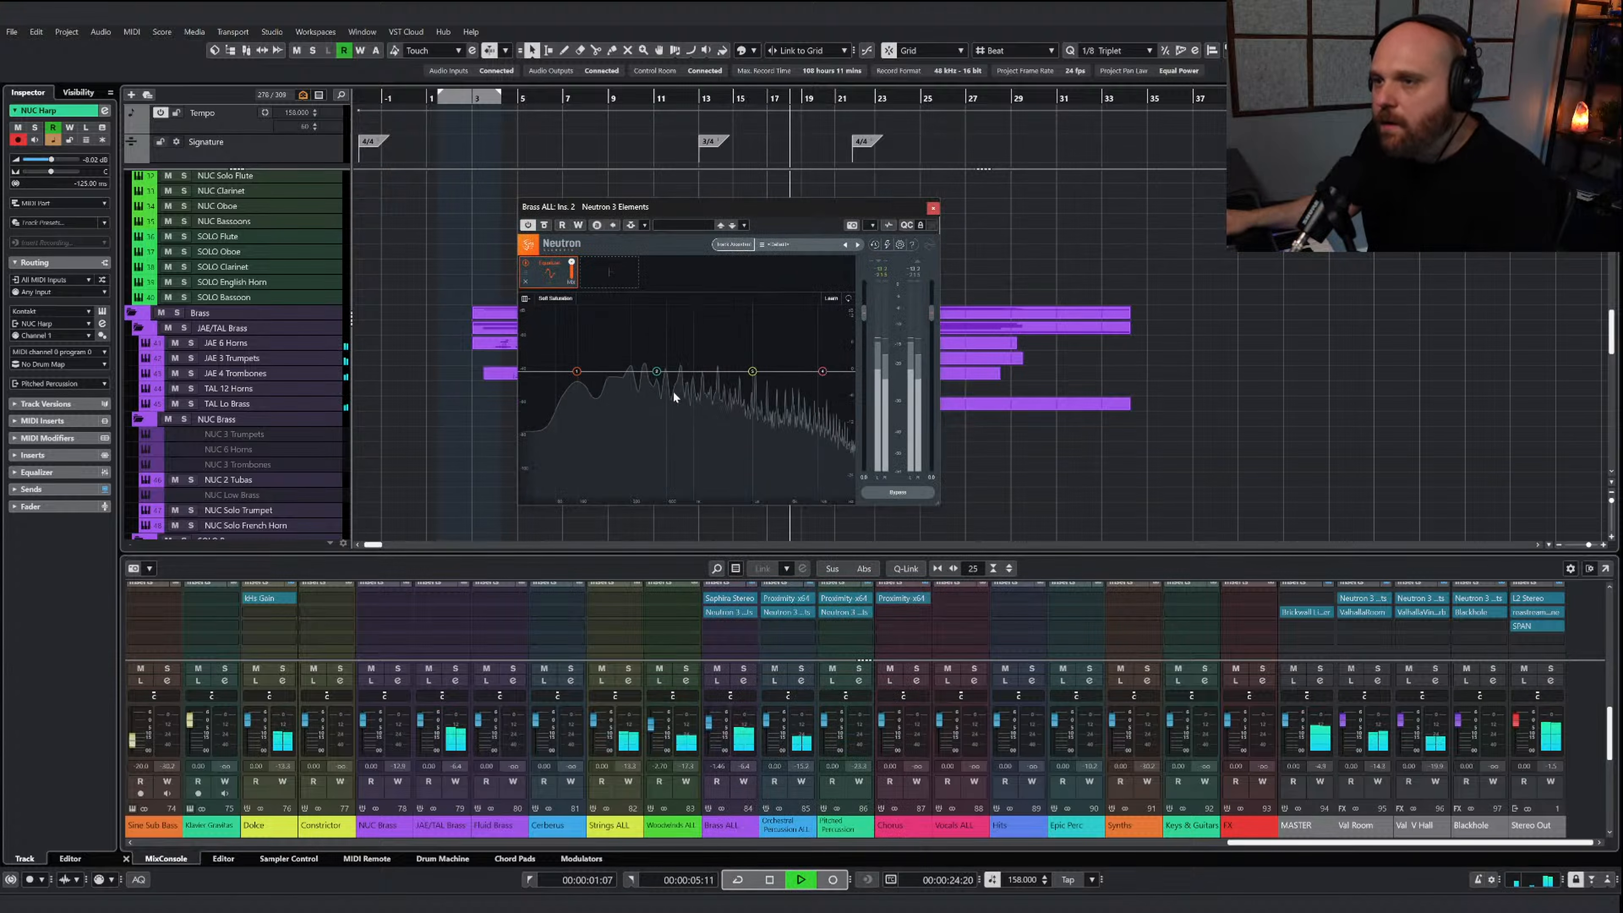
Equalize Brass ALL with a gentle low-mid cut and a slight analog high-shelf boost
drag(664, 371, 647, 389)
drag(752, 371, 807, 368)
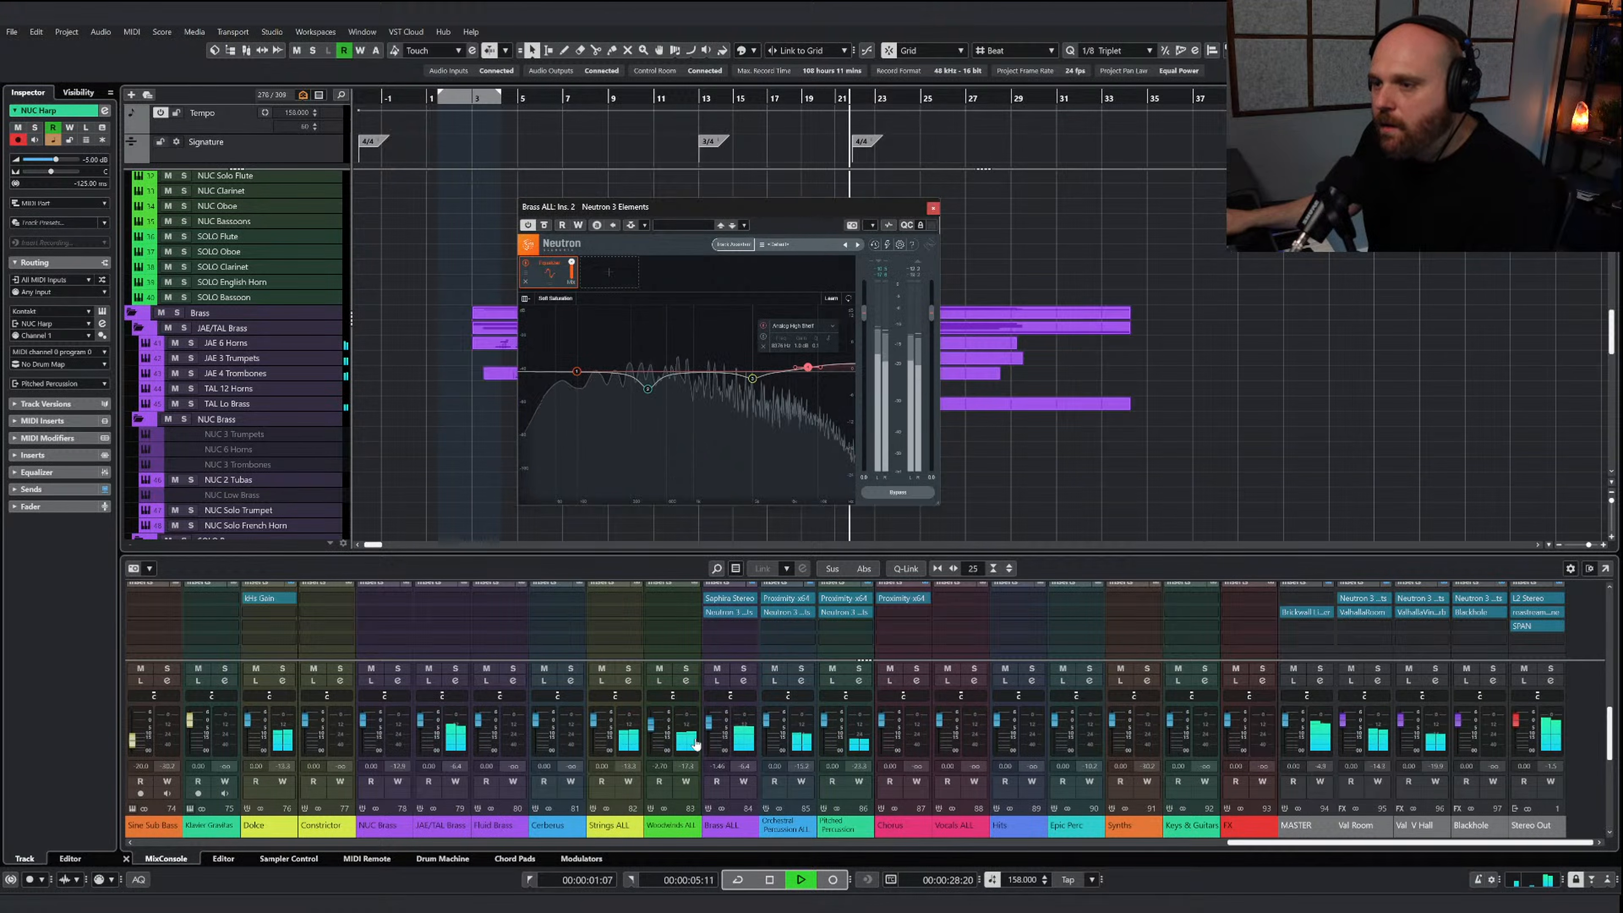
click(933, 208)
Solo Woodwinds ALL, play it from bar 13, and insert Neutron 3 Elements in its second insert slot
click(685, 668)
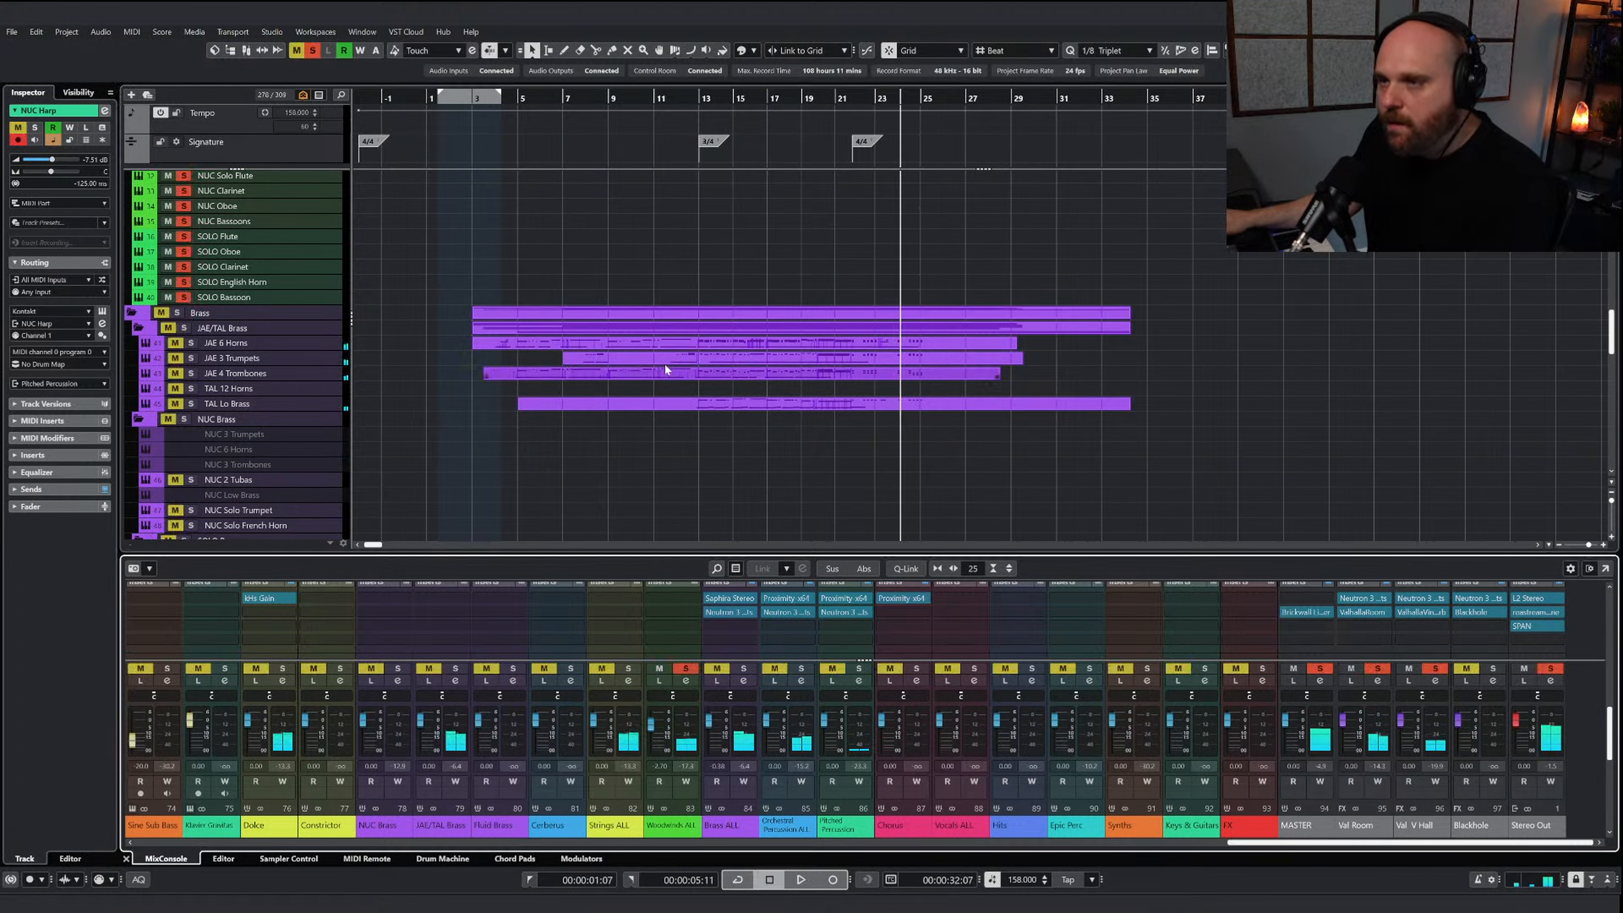
click(704, 97)
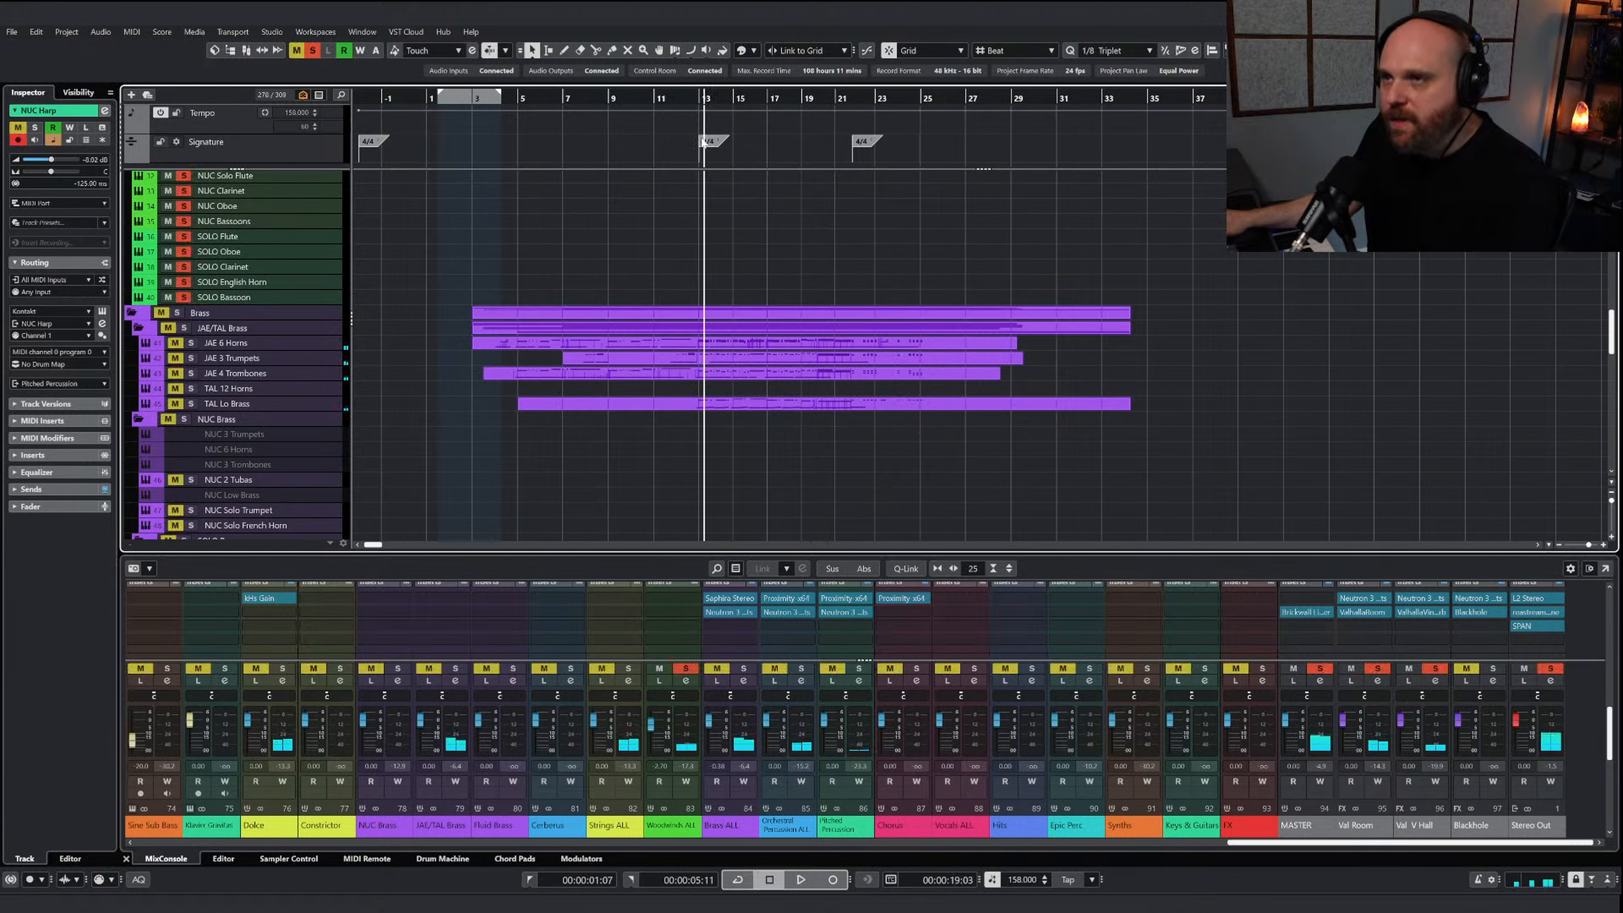
click(670, 614)
text(neutr)
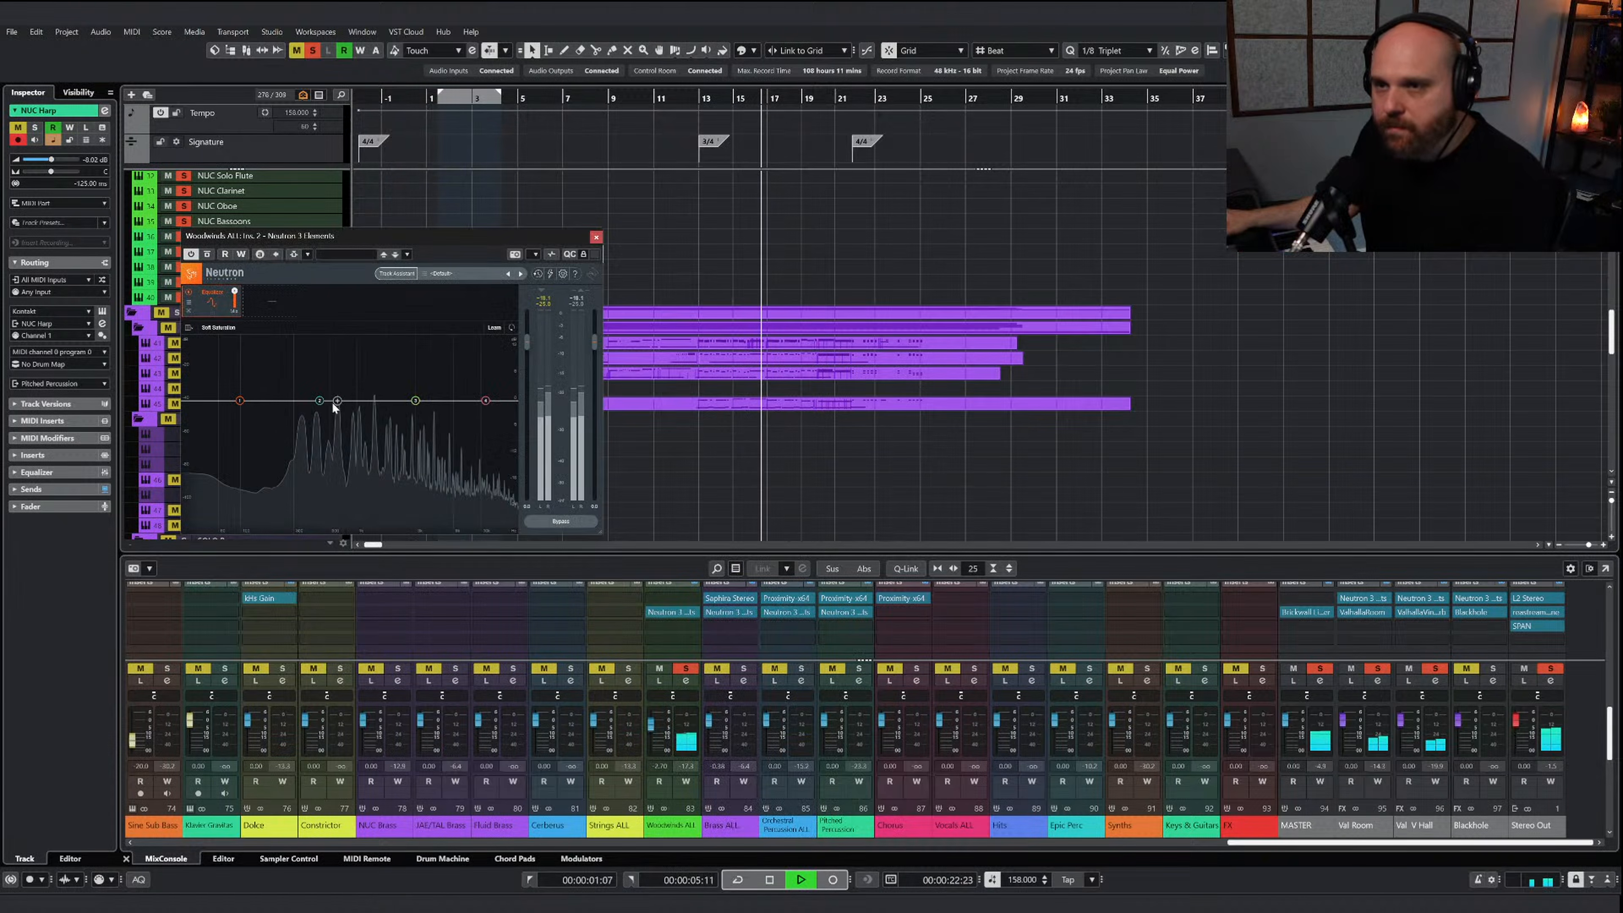
Equalize Woodwinds ALL with a low-mid cut and a gentle analog high-shelf boost
mouse_move(333, 402)
mouse_down()
mouse_move(319, 448)
mouse_move(317, 422)
mouse_up()
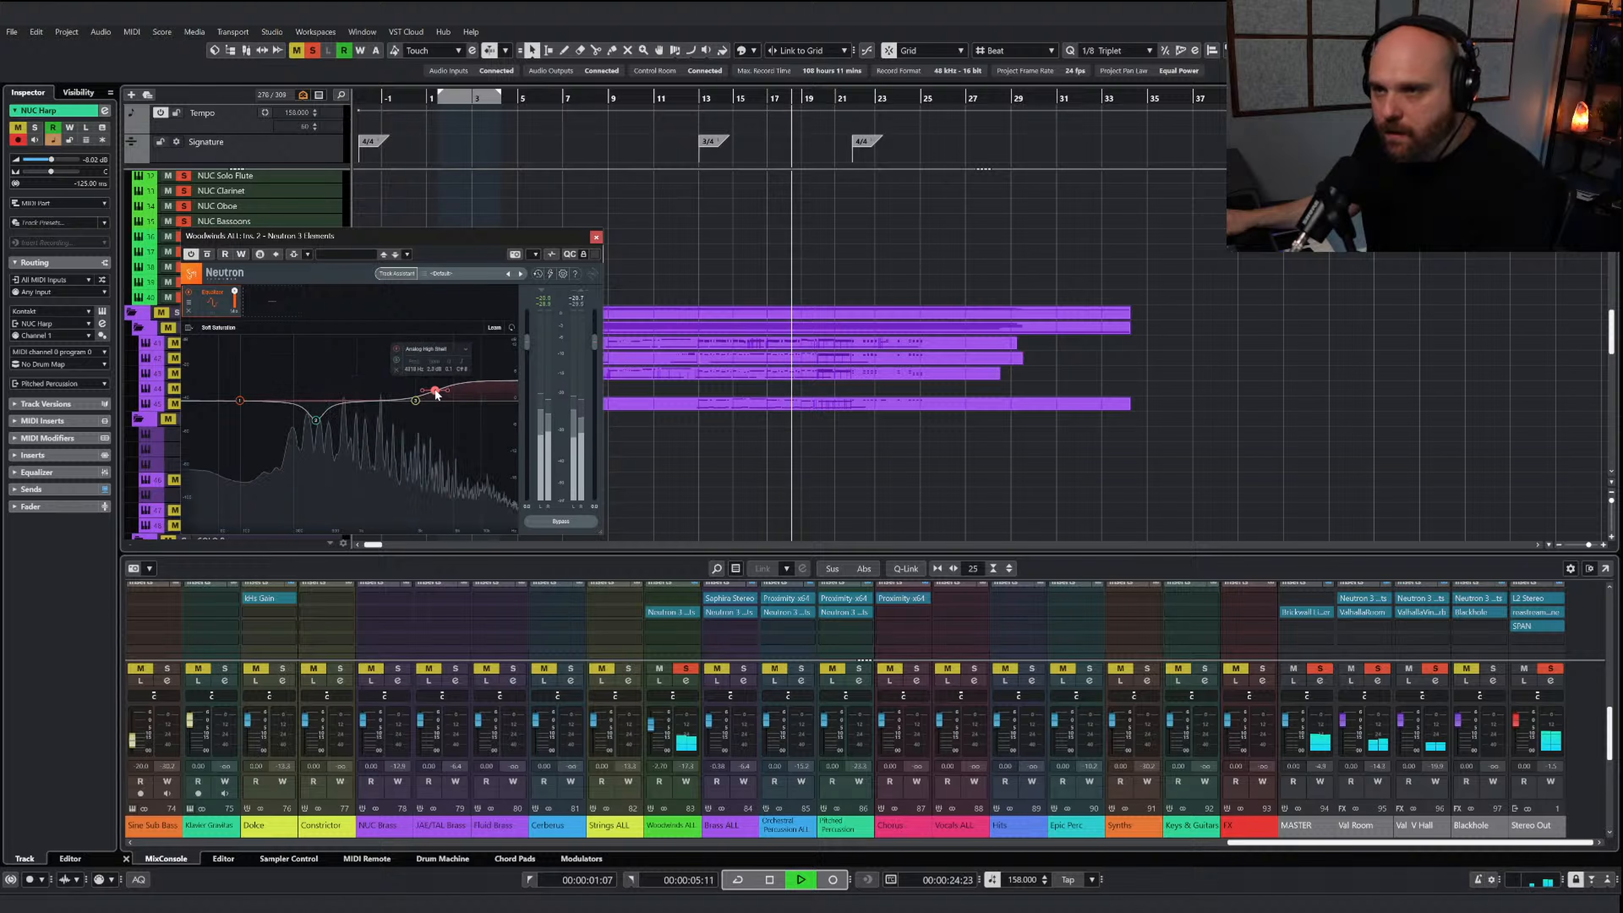
drag(486, 400, 444, 396)
click(596, 237)
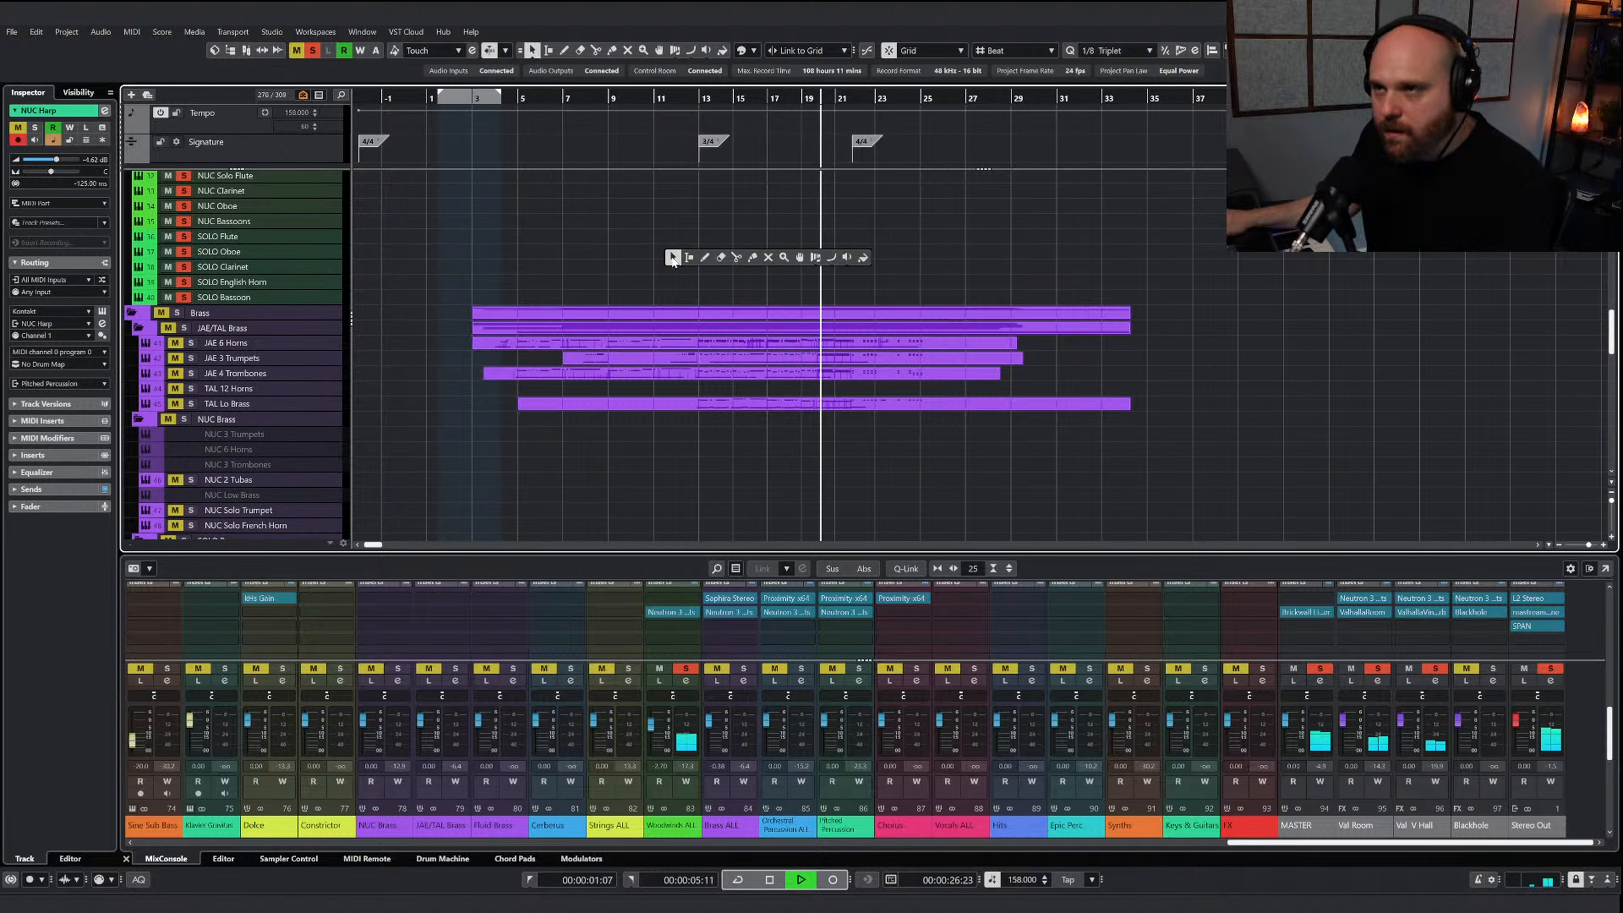
Play from around bar 11 with the woodwind solo cleared, checking the processed brass and woodwinds in the full mix
click(669, 98)
drag(670, 97, 656, 98)
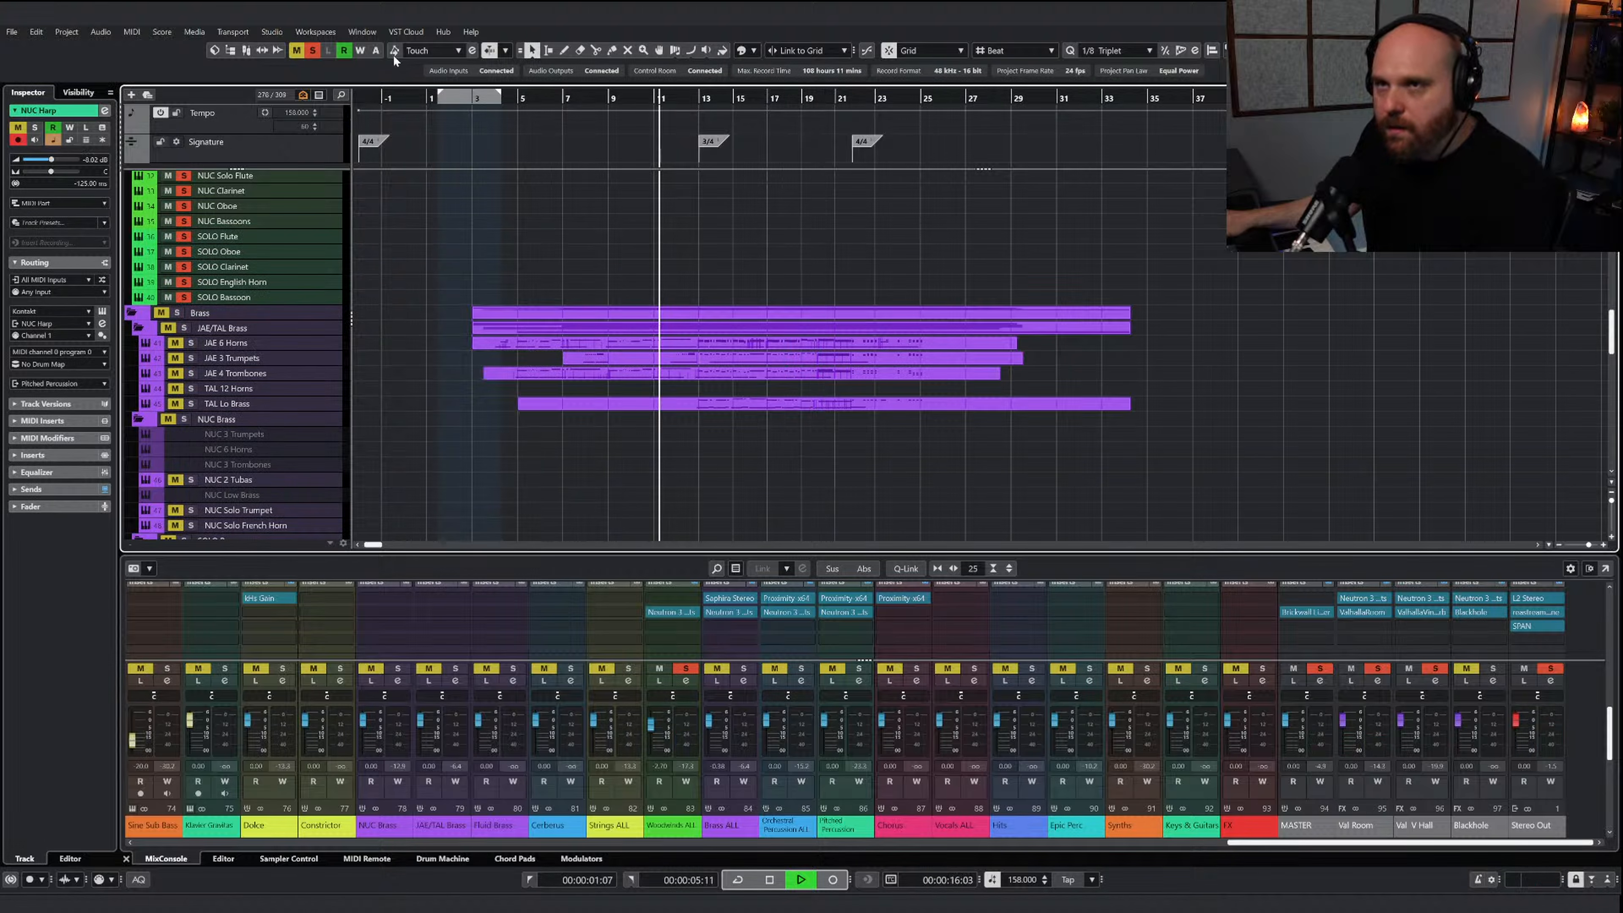
click(312, 50)
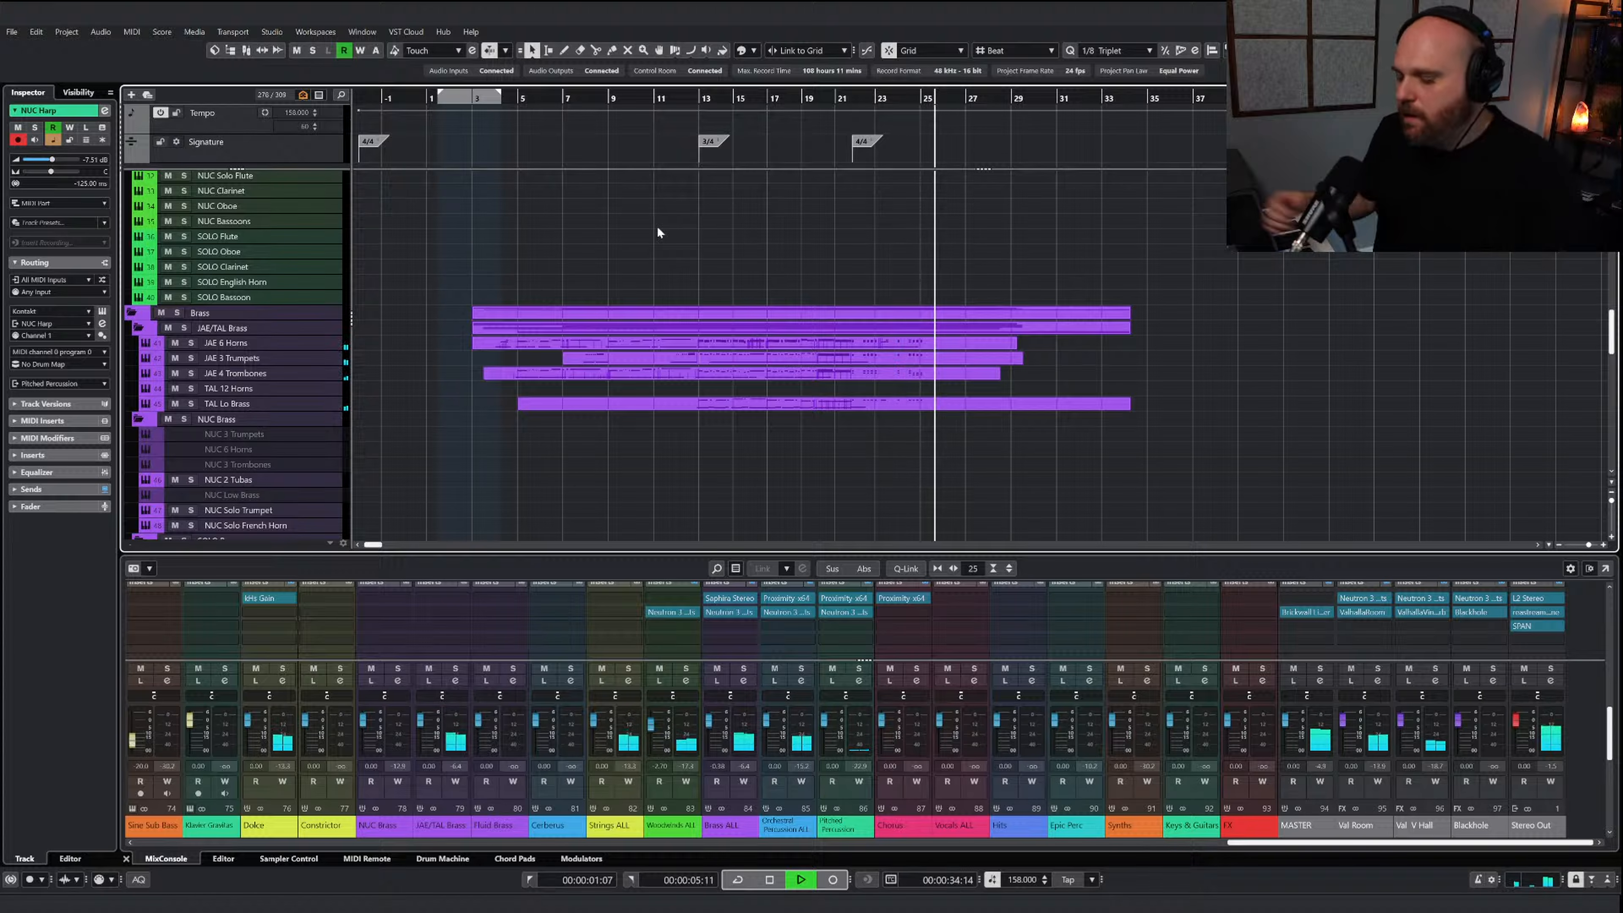
key(space)
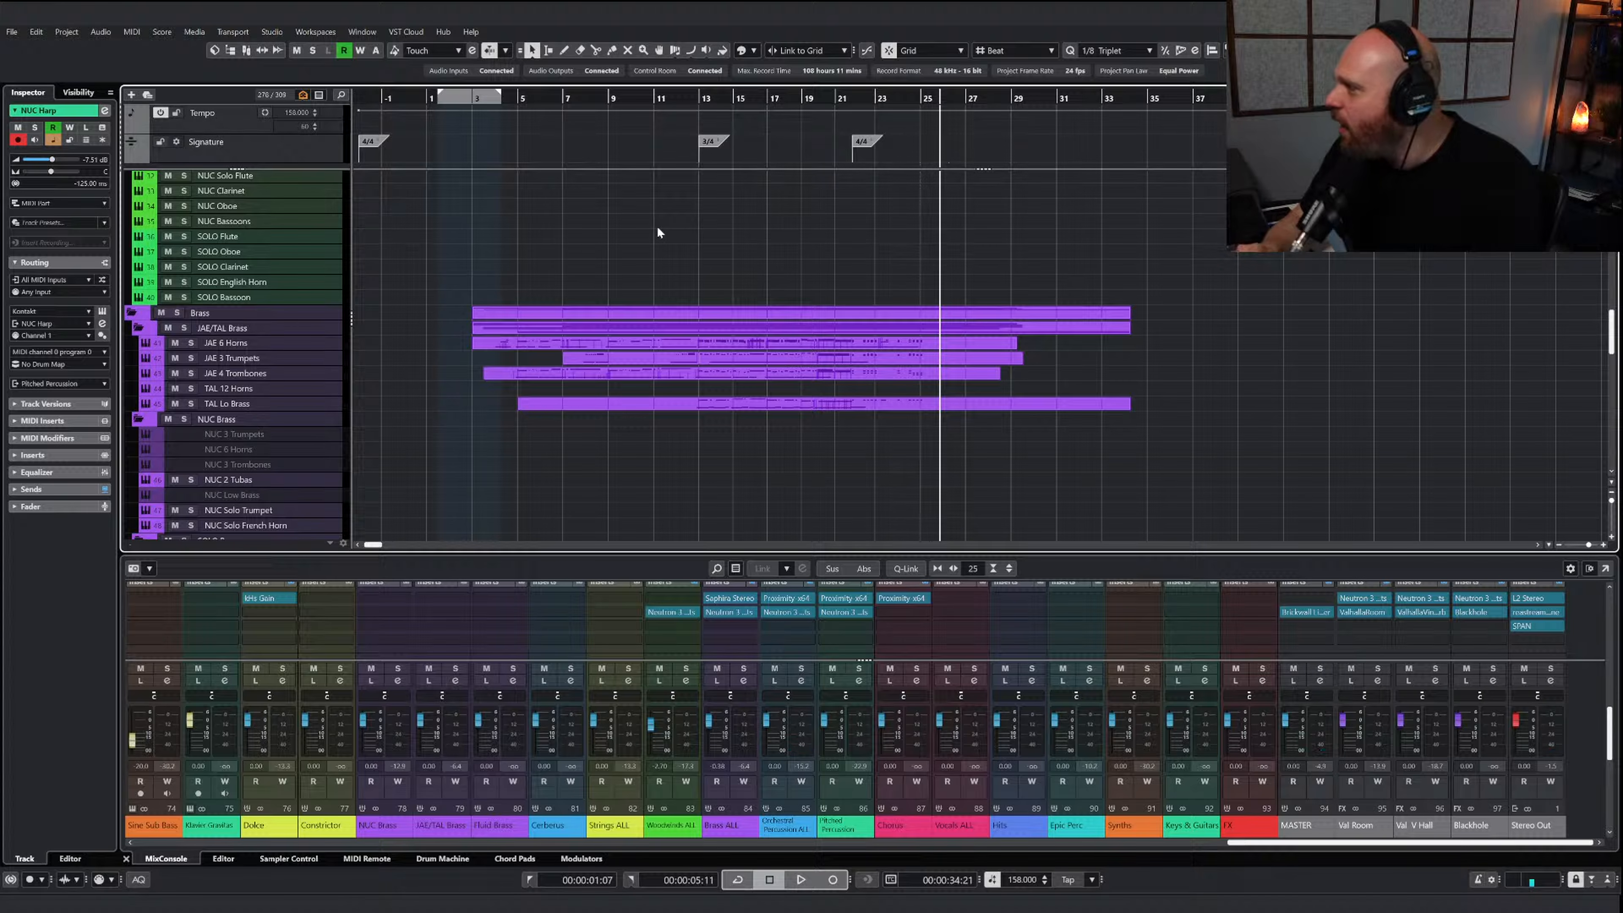
Unmute the events on all five AI Sketch Piano tracks
scroll(658, 228, up, 10)
right_click(815, 434)
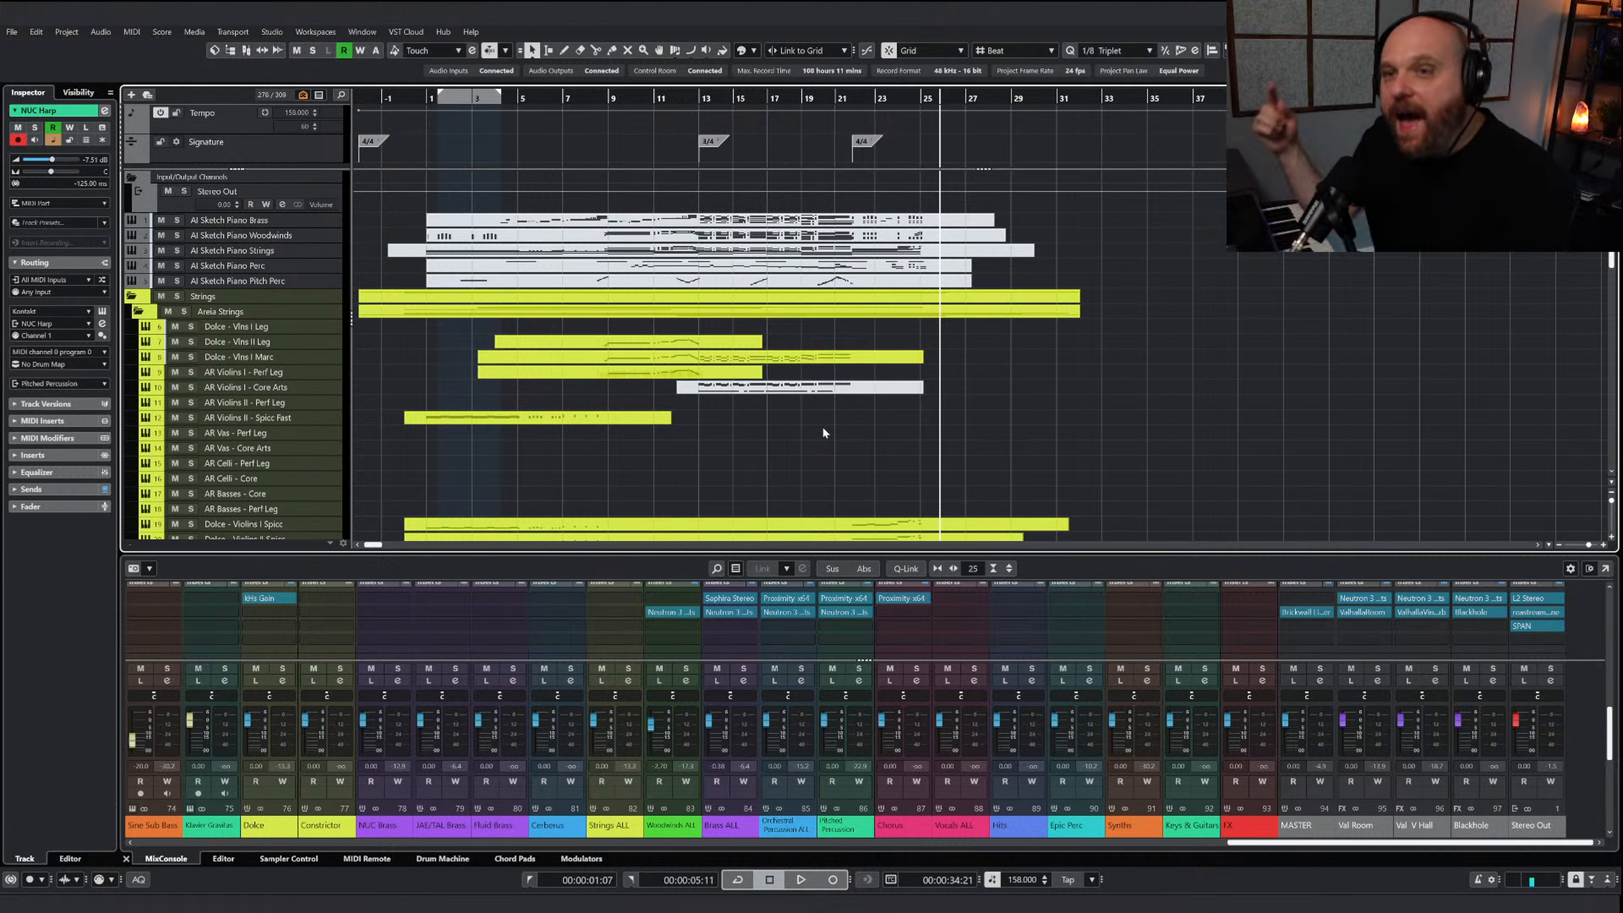
right_click(567, 236)
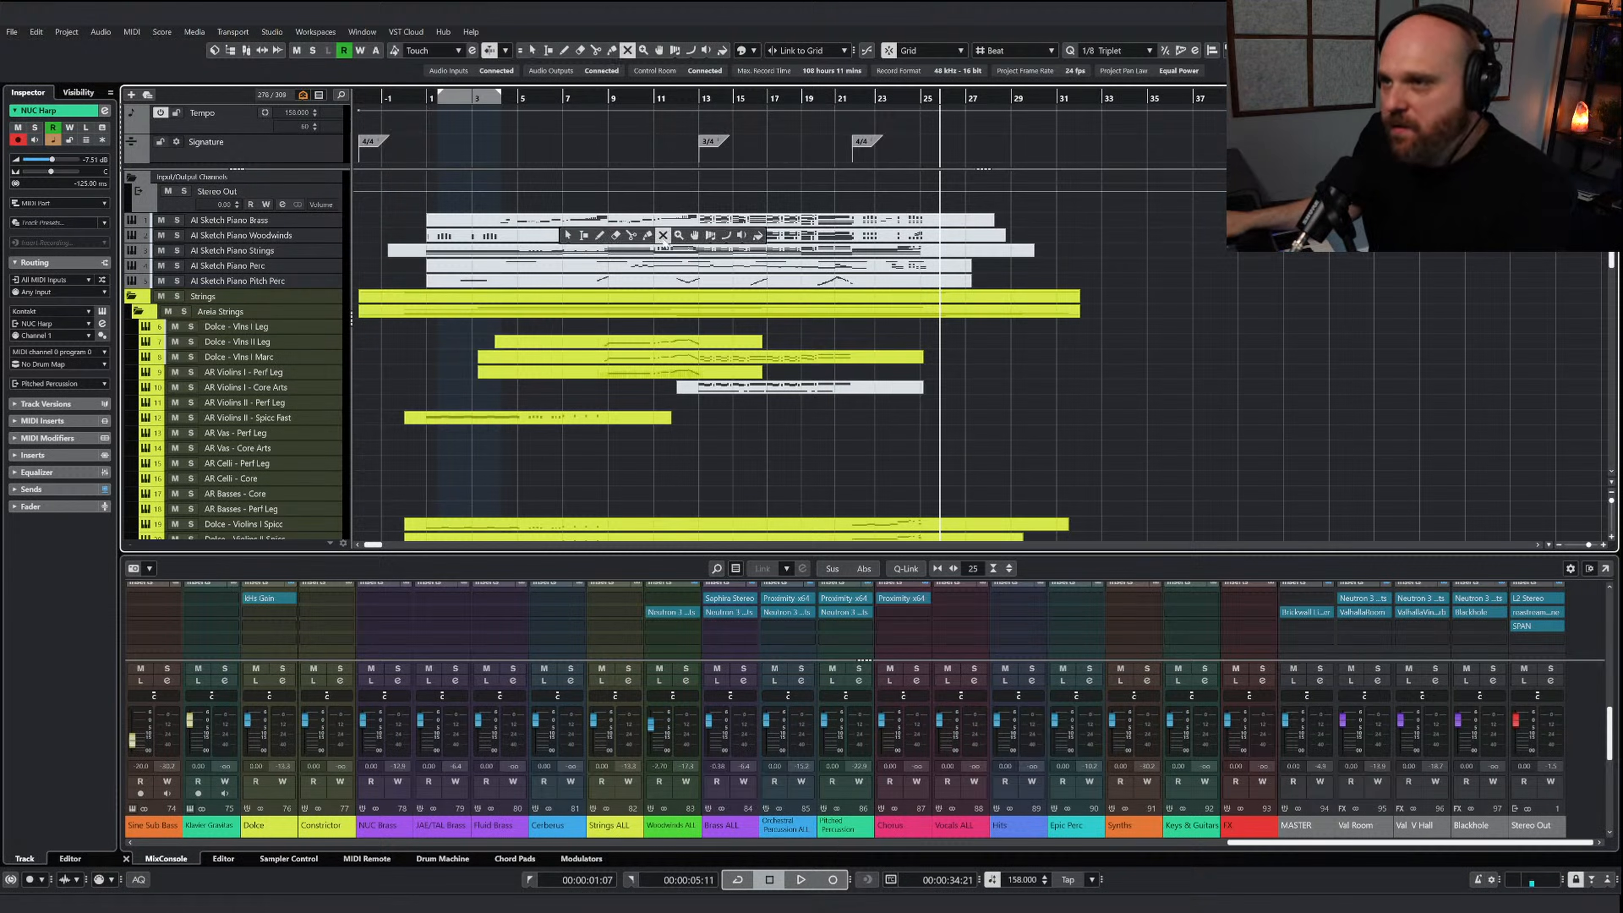
right_click(910, 283)
click(925, 283)
right_click(932, 266)
click(993, 269)
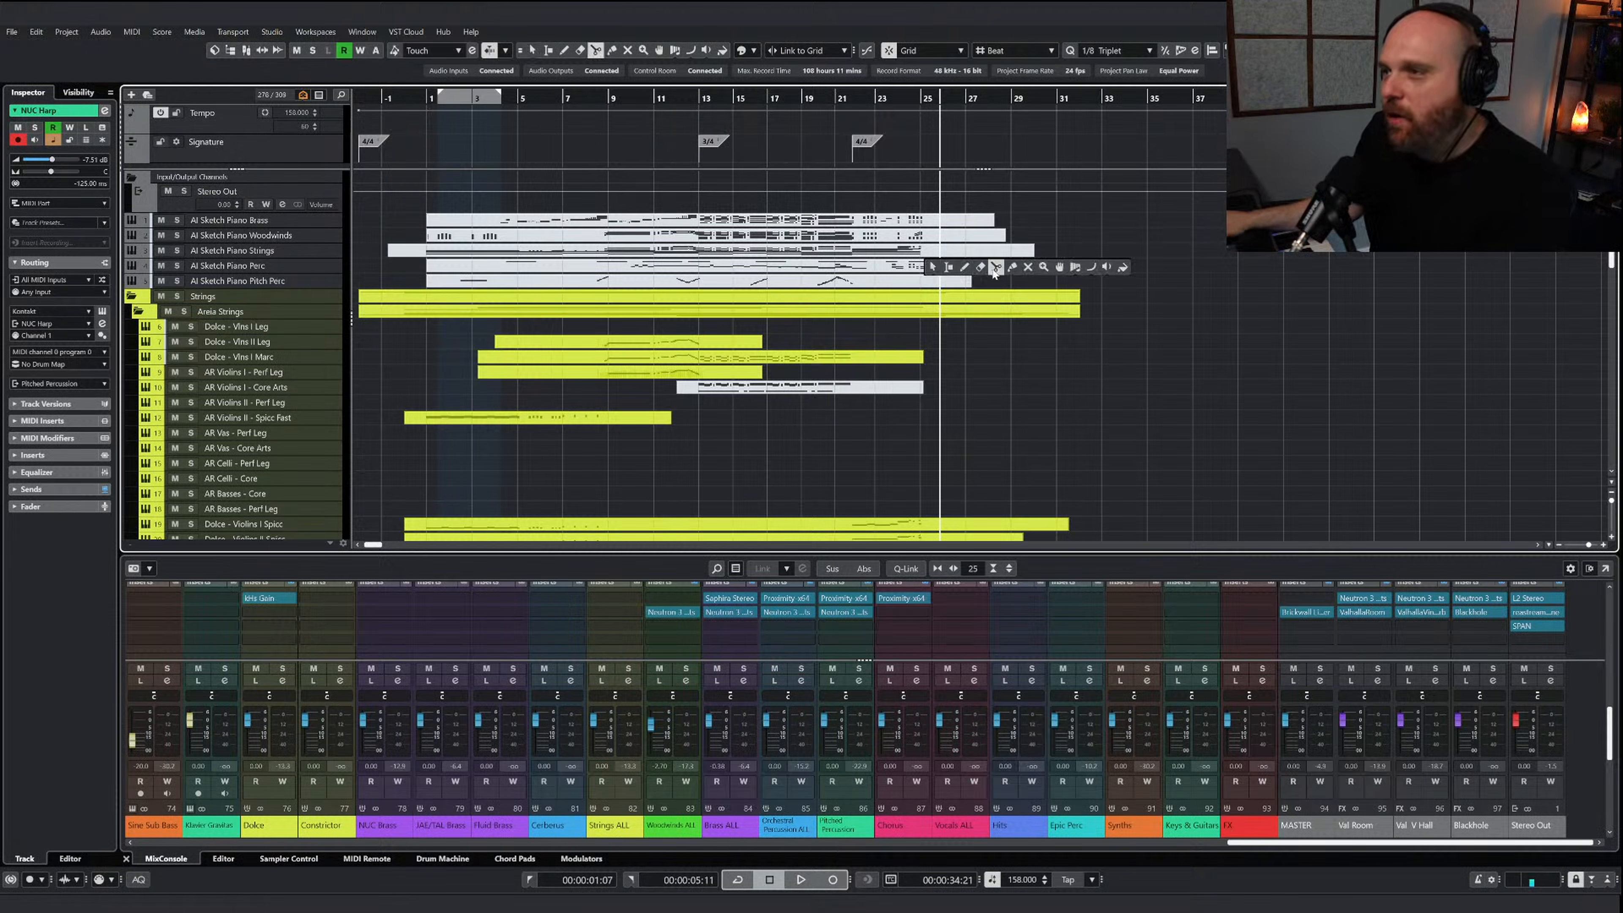
click(1024, 267)
drag(1024, 271, 722, 220)
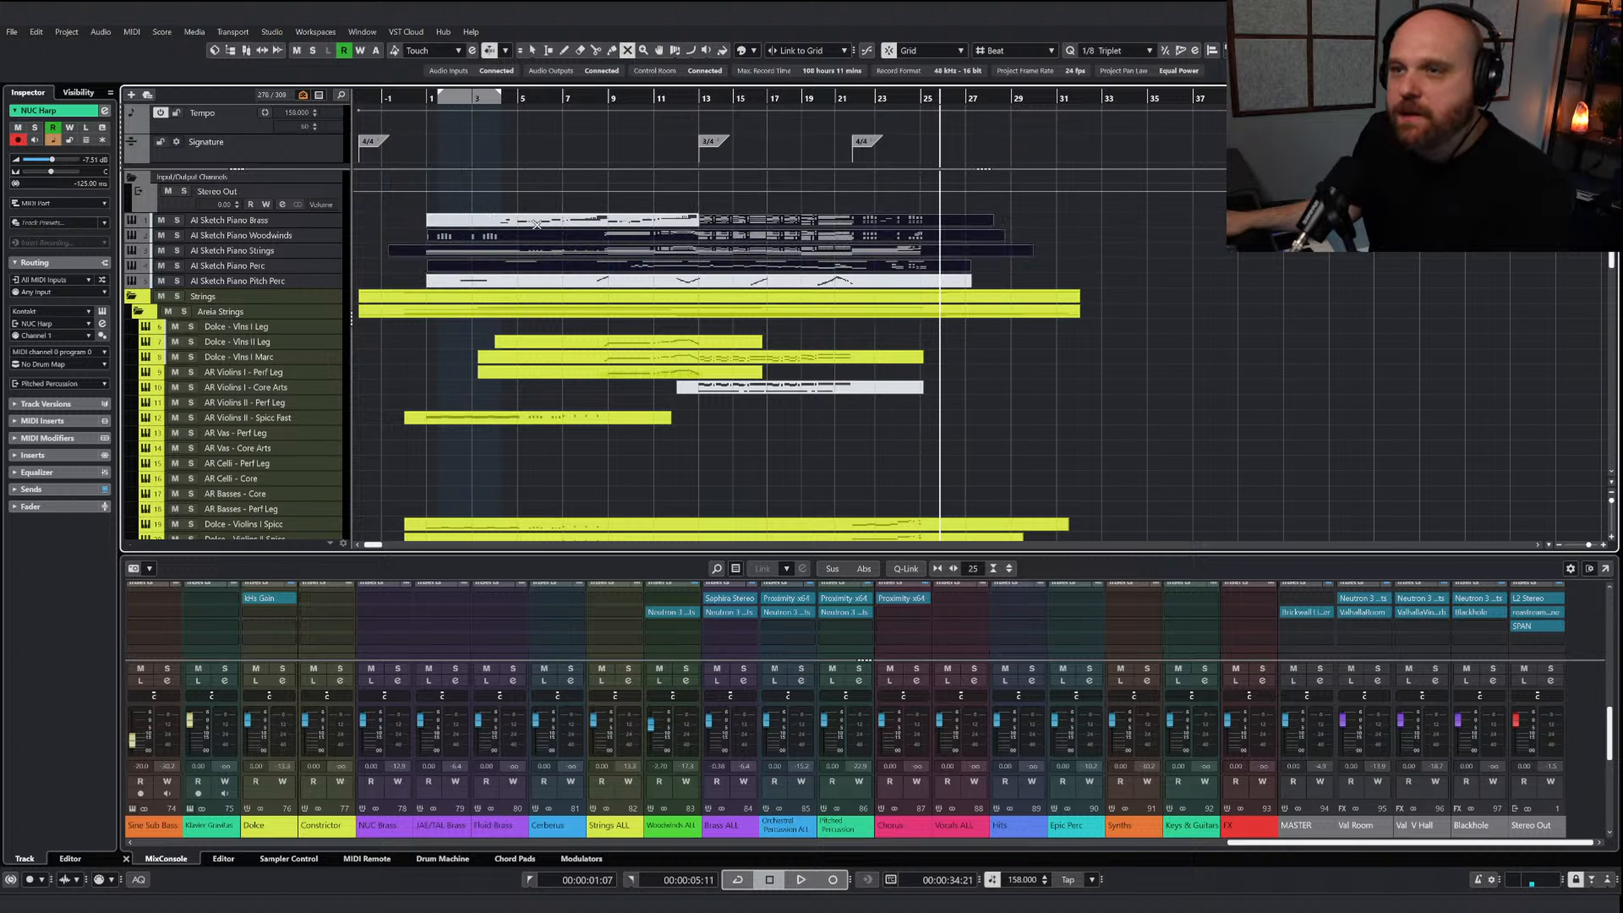
drag(537, 223, 557, 226)
right_click(478, 276)
click(475, 269)
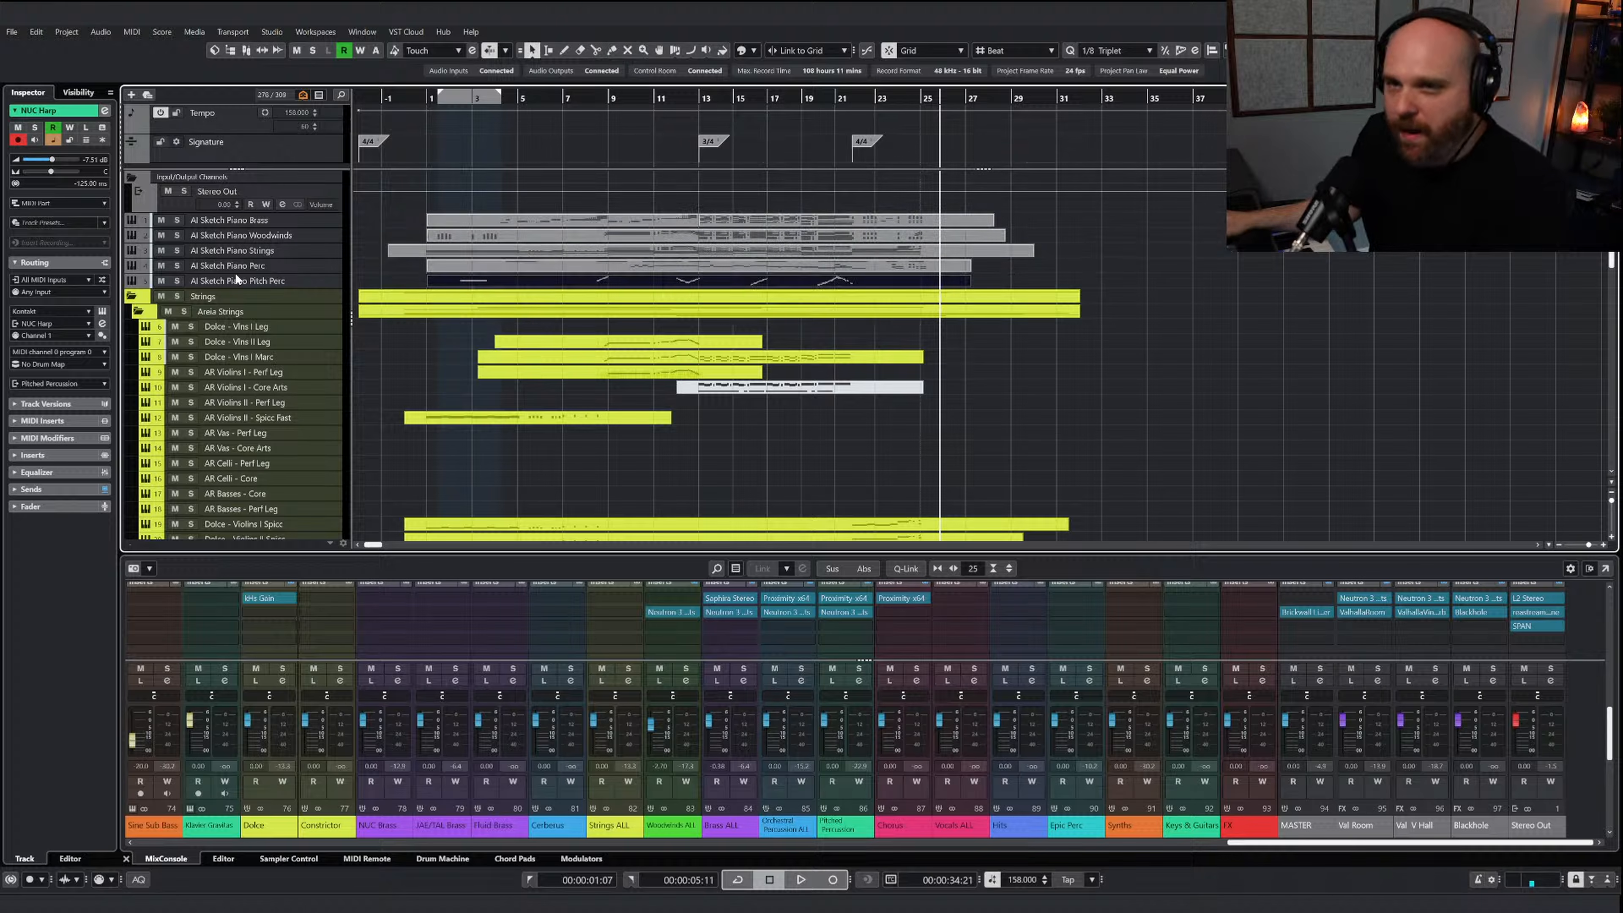
Solo the five AI Sketch Piano tracks and play the original sketch from near bar 9
click(177, 280)
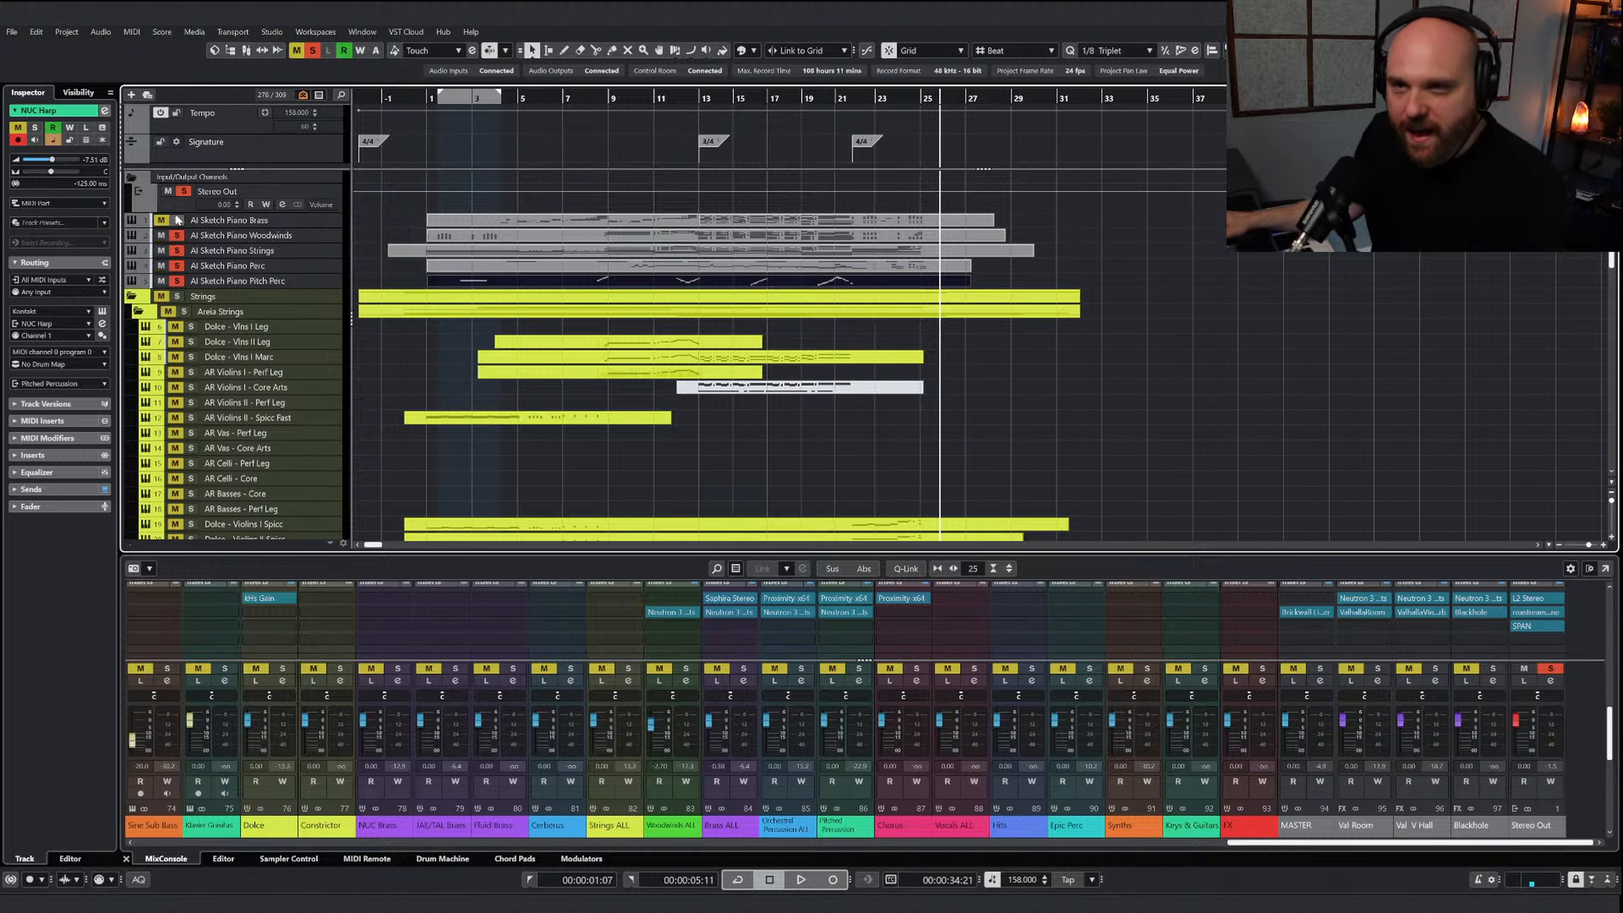
double_click(602, 97)
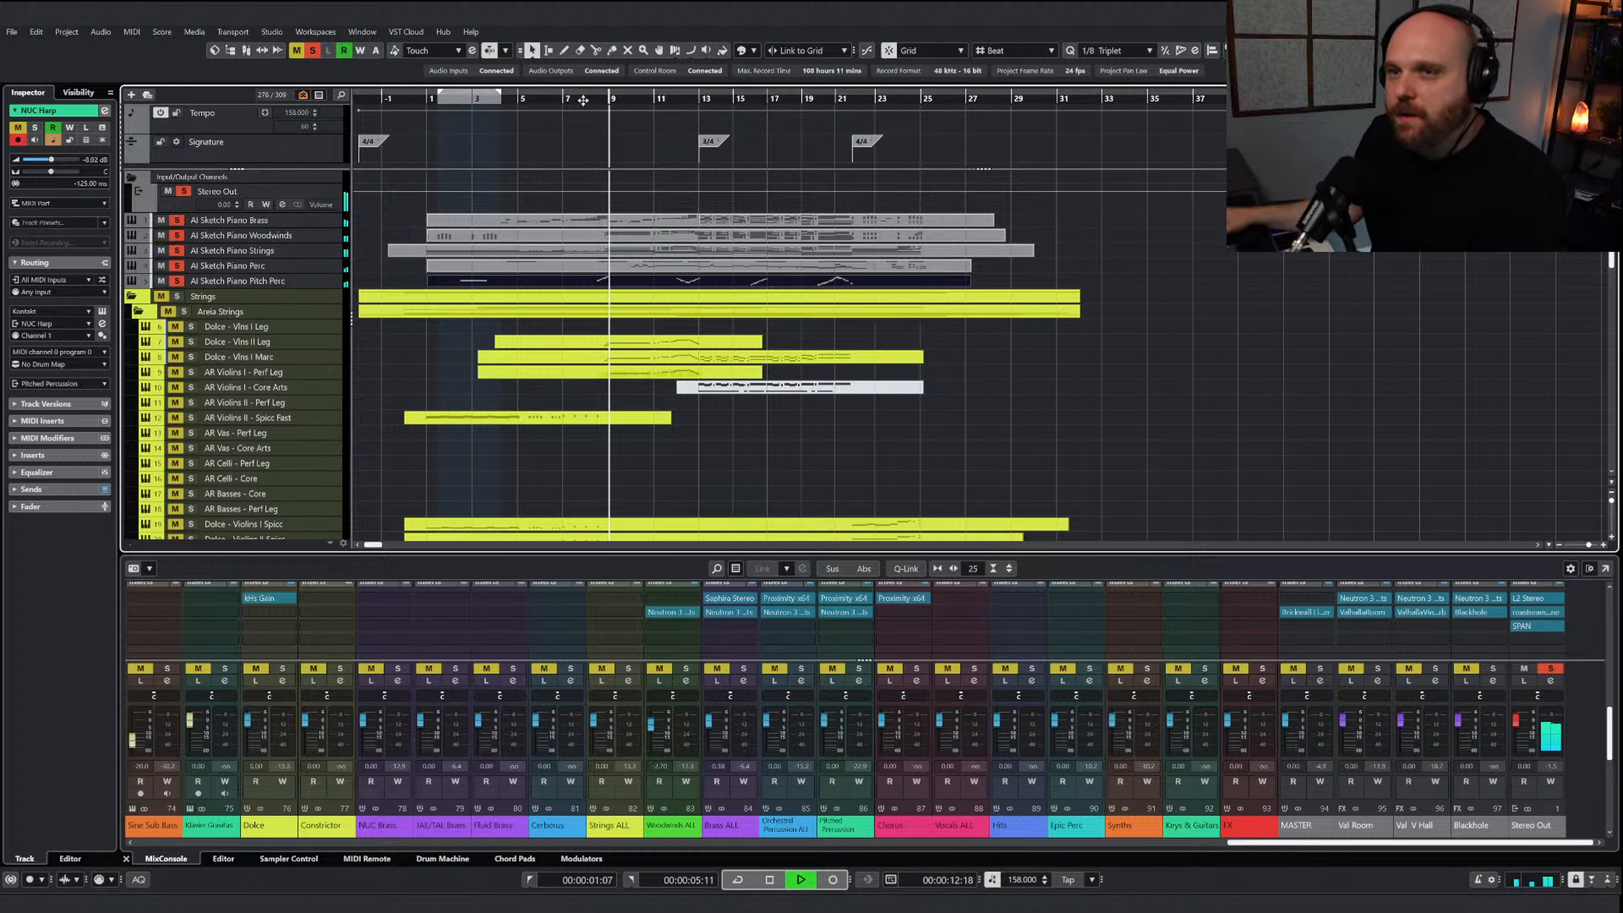
Mute the events on all five AI Sketch Piano tracks again and clear their solos
right_click(931, 328)
click(1028, 325)
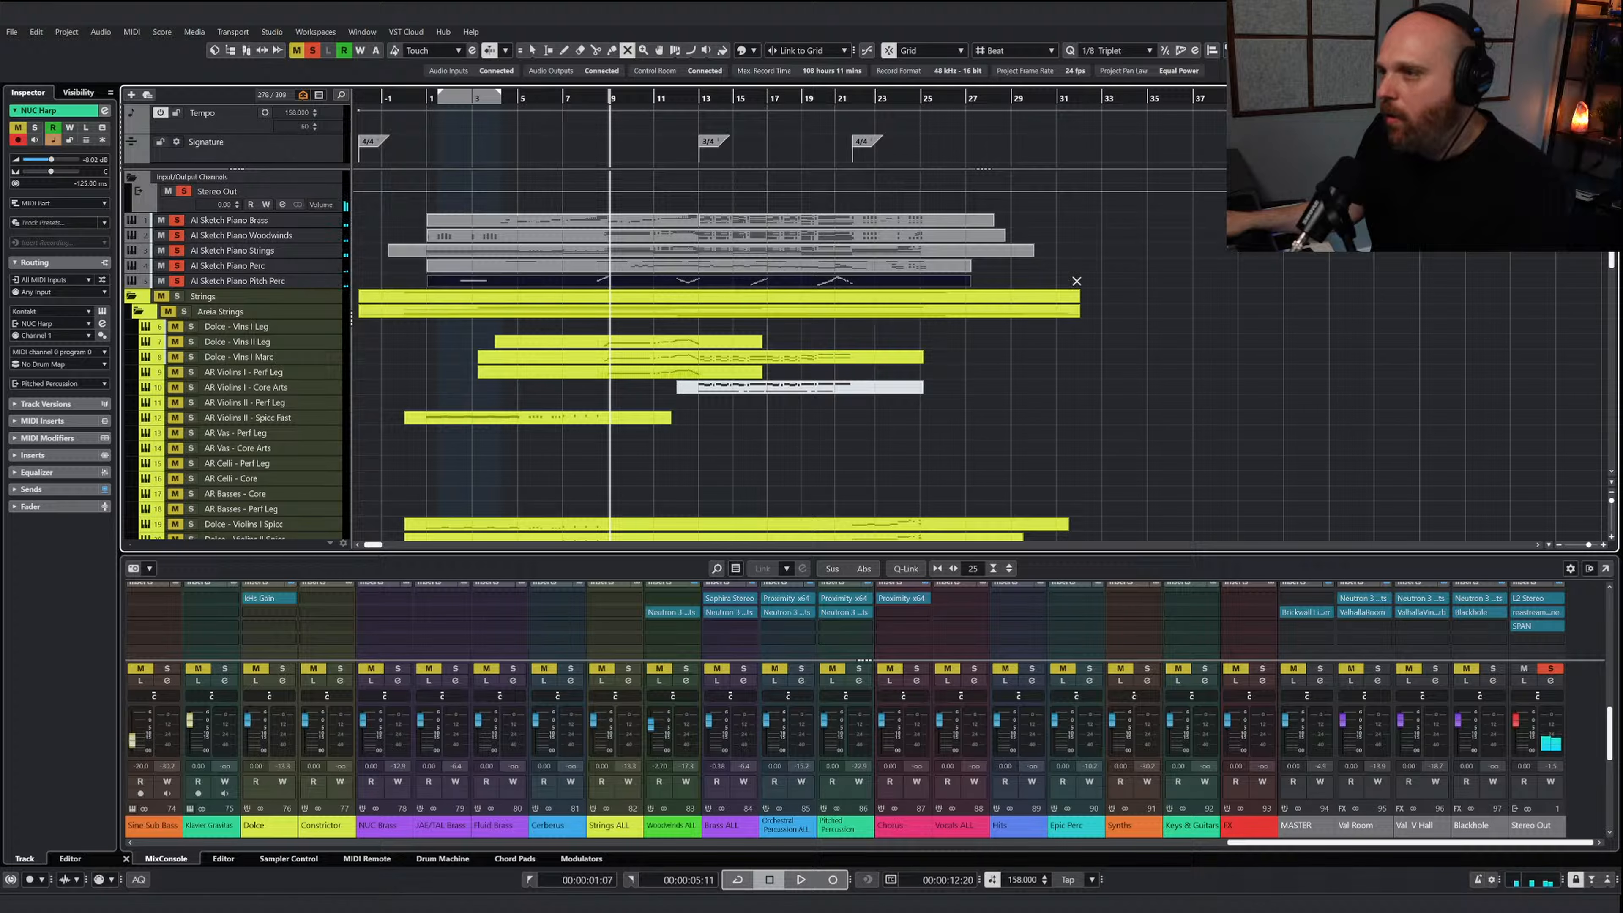
mouse_move(1076, 282)
mouse_down()
mouse_move(684, 219)
mouse_move(375, 213)
mouse_up()
right_click(425, 227)
click(425, 227)
click(424, 225)
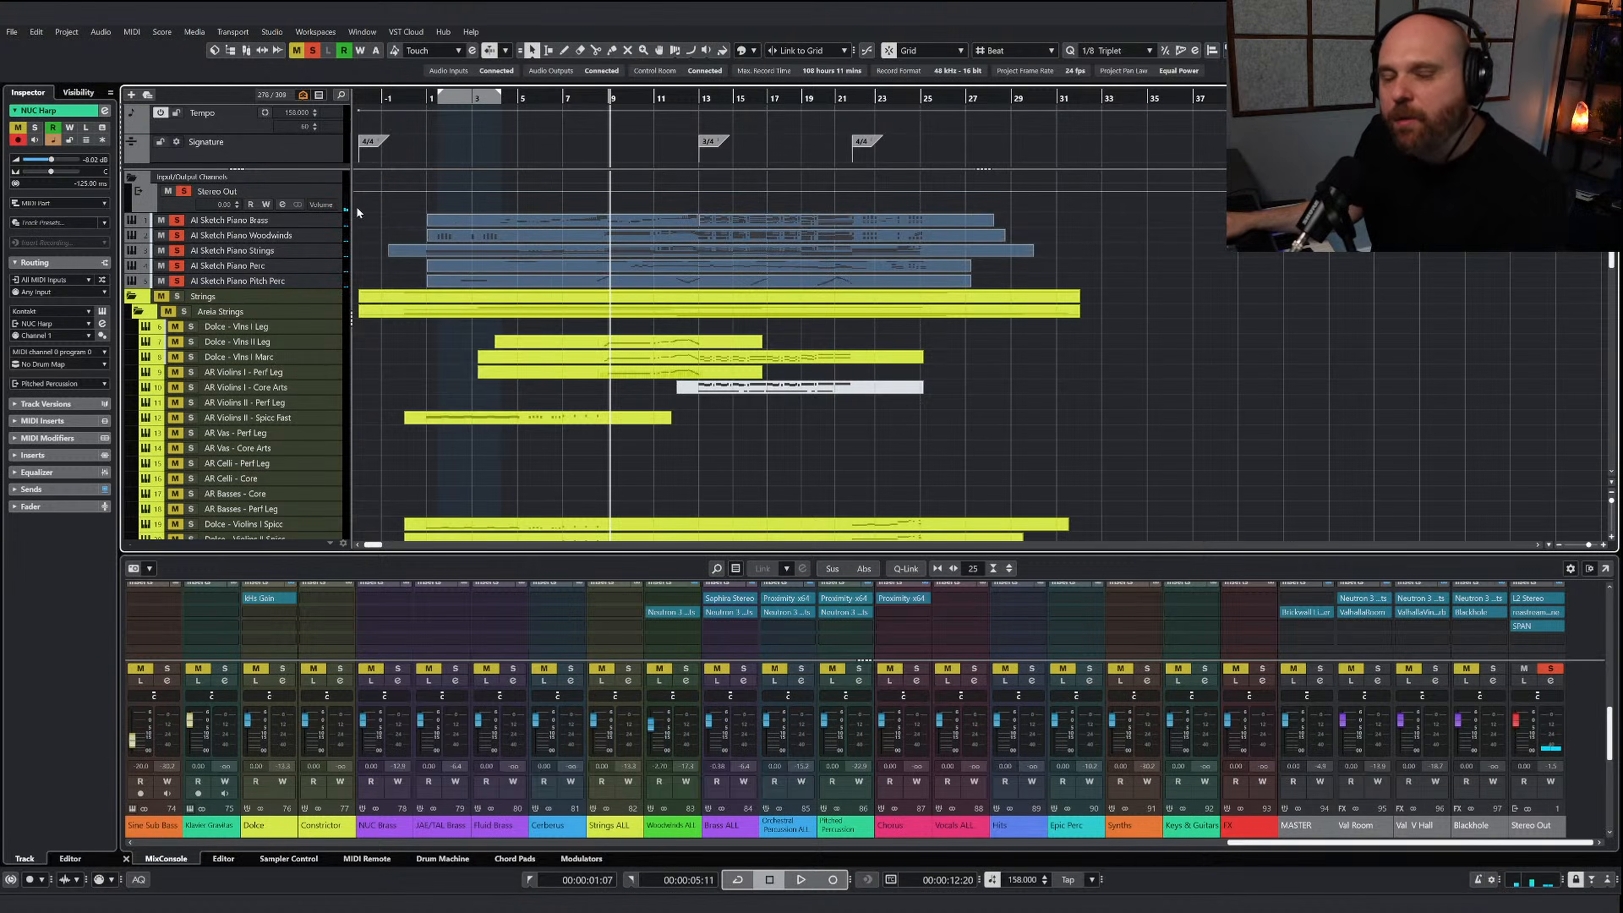
click(179, 265)
click(178, 281)
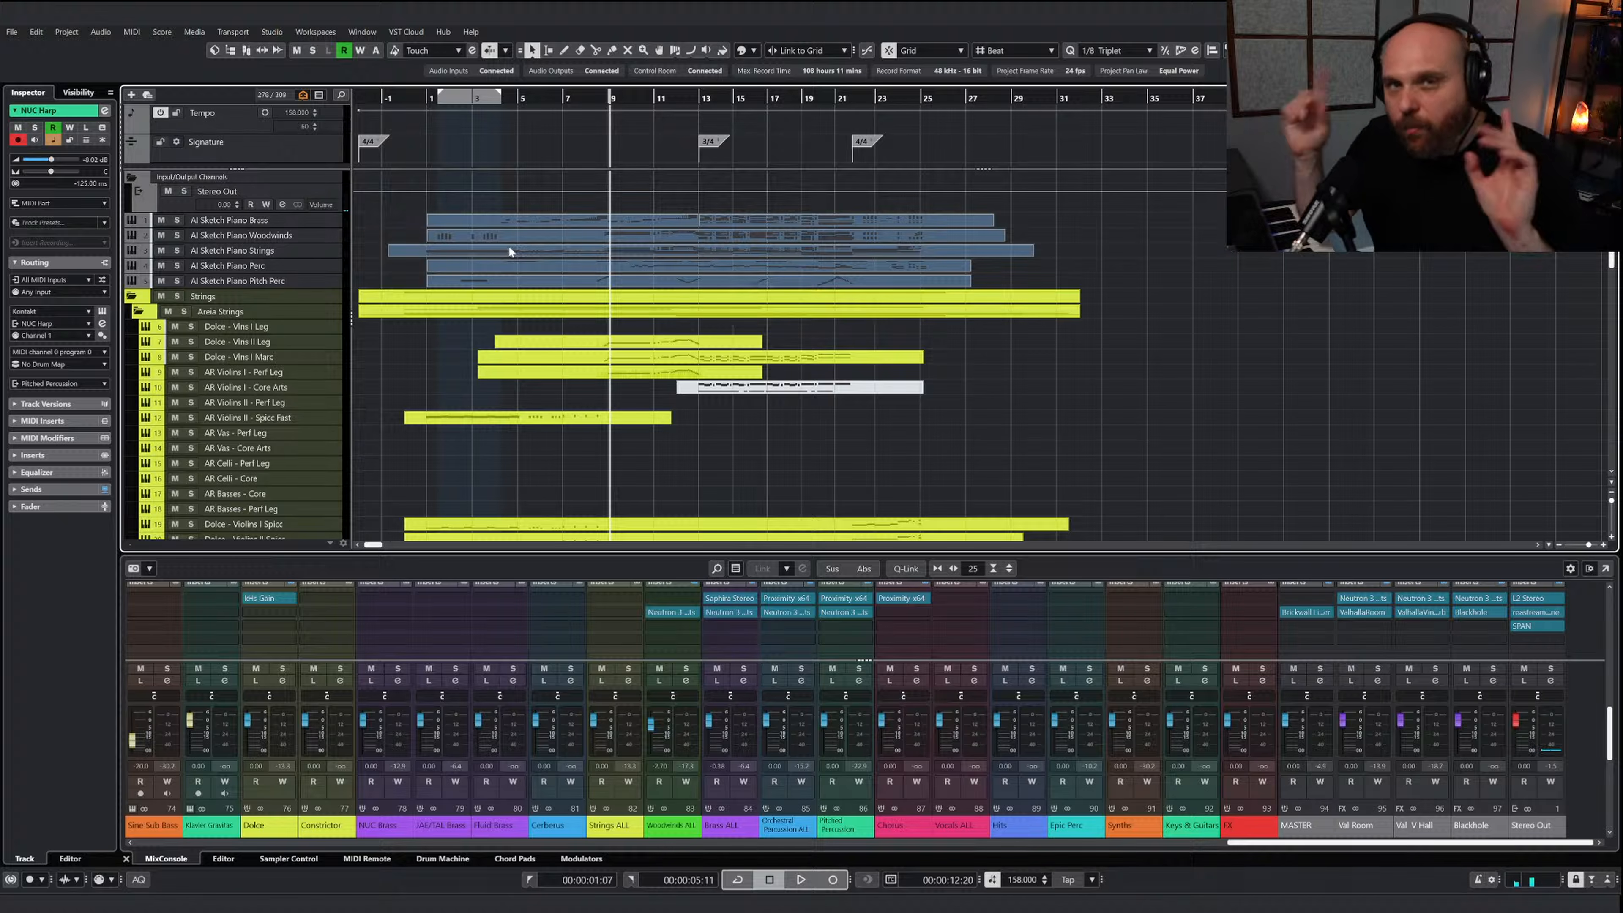
scroll(508, 245, down, 5)
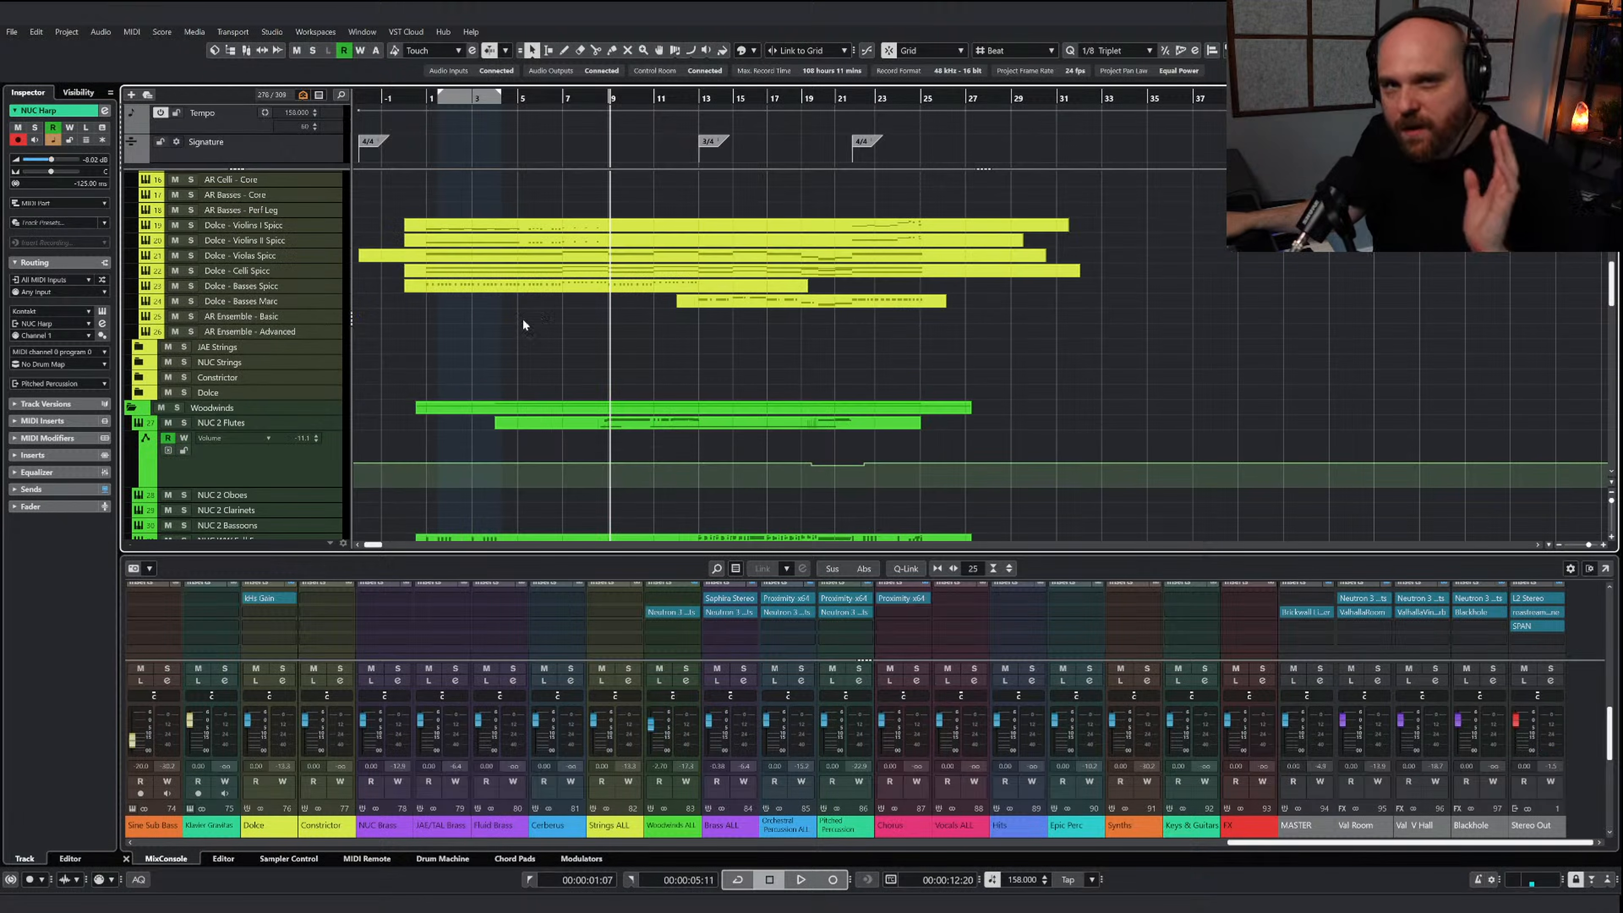
scroll(519, 335, up, 5)
right_click(700, 440)
click(700, 438)
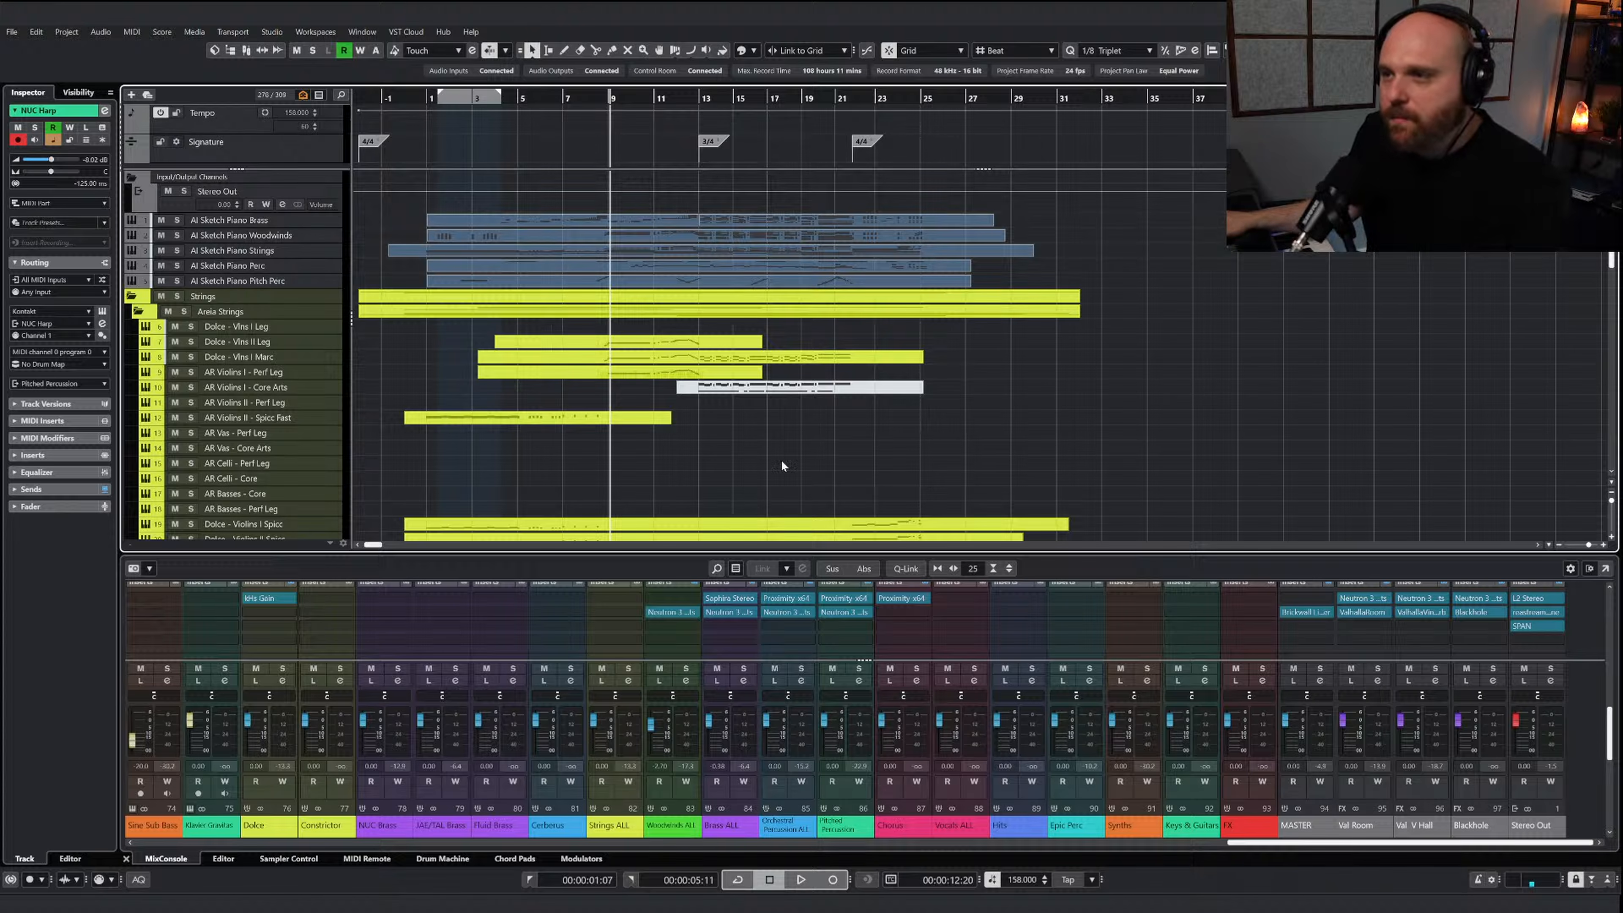
Select the bar 13 event on the Dolce - Vlns I Marc track, then solo the Strings folder and play it from around bar 13
drag(837, 387, 837, 359)
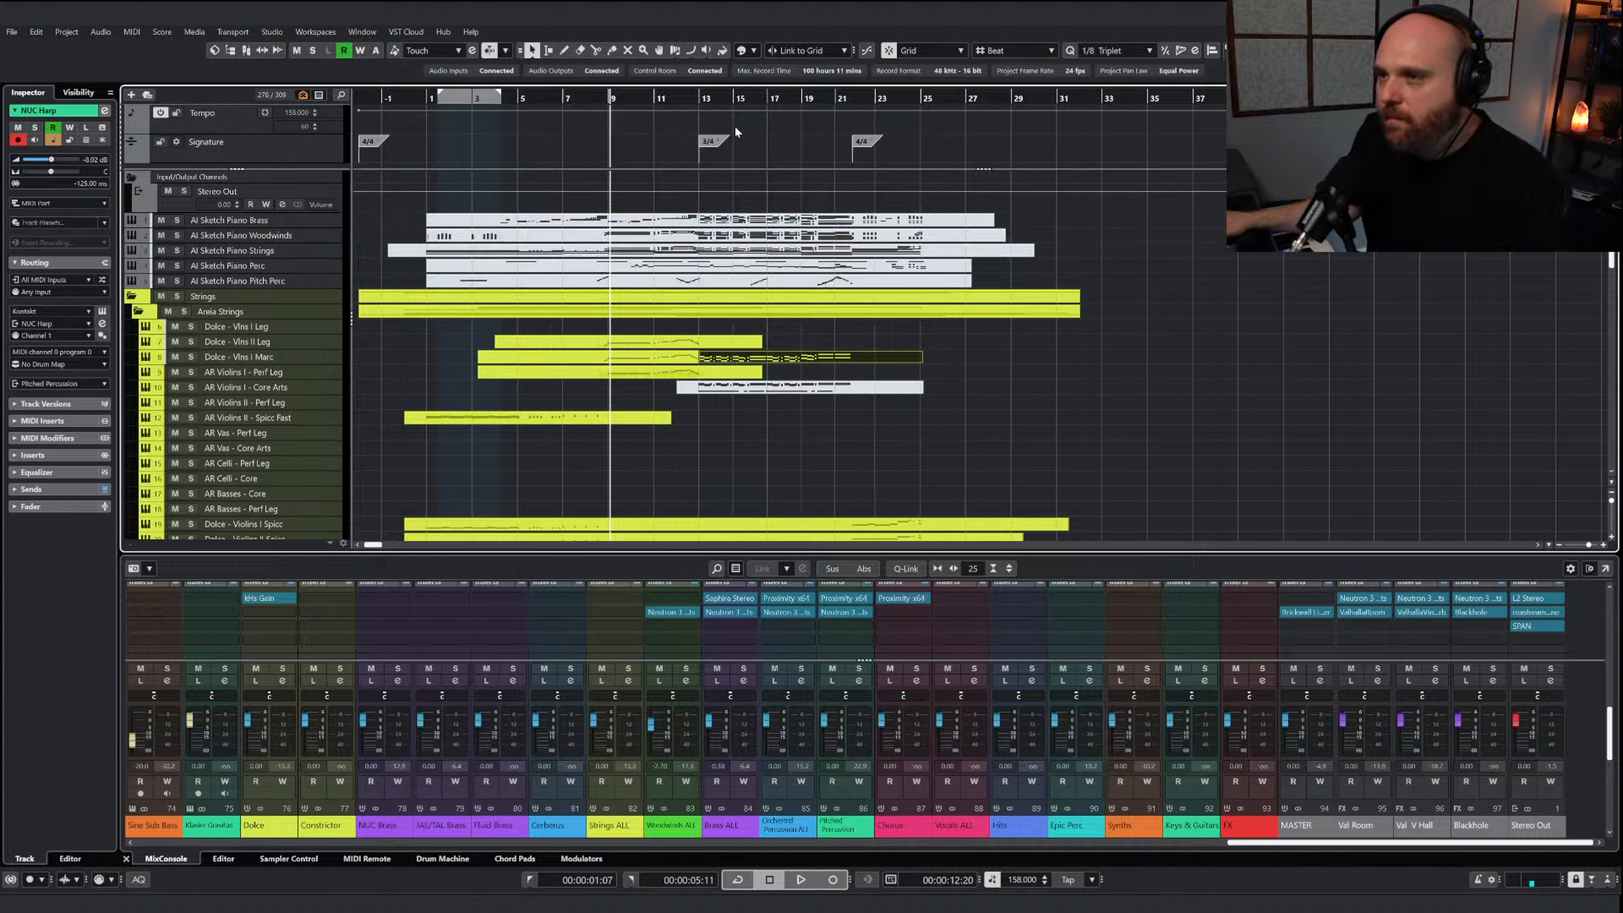
click(179, 297)
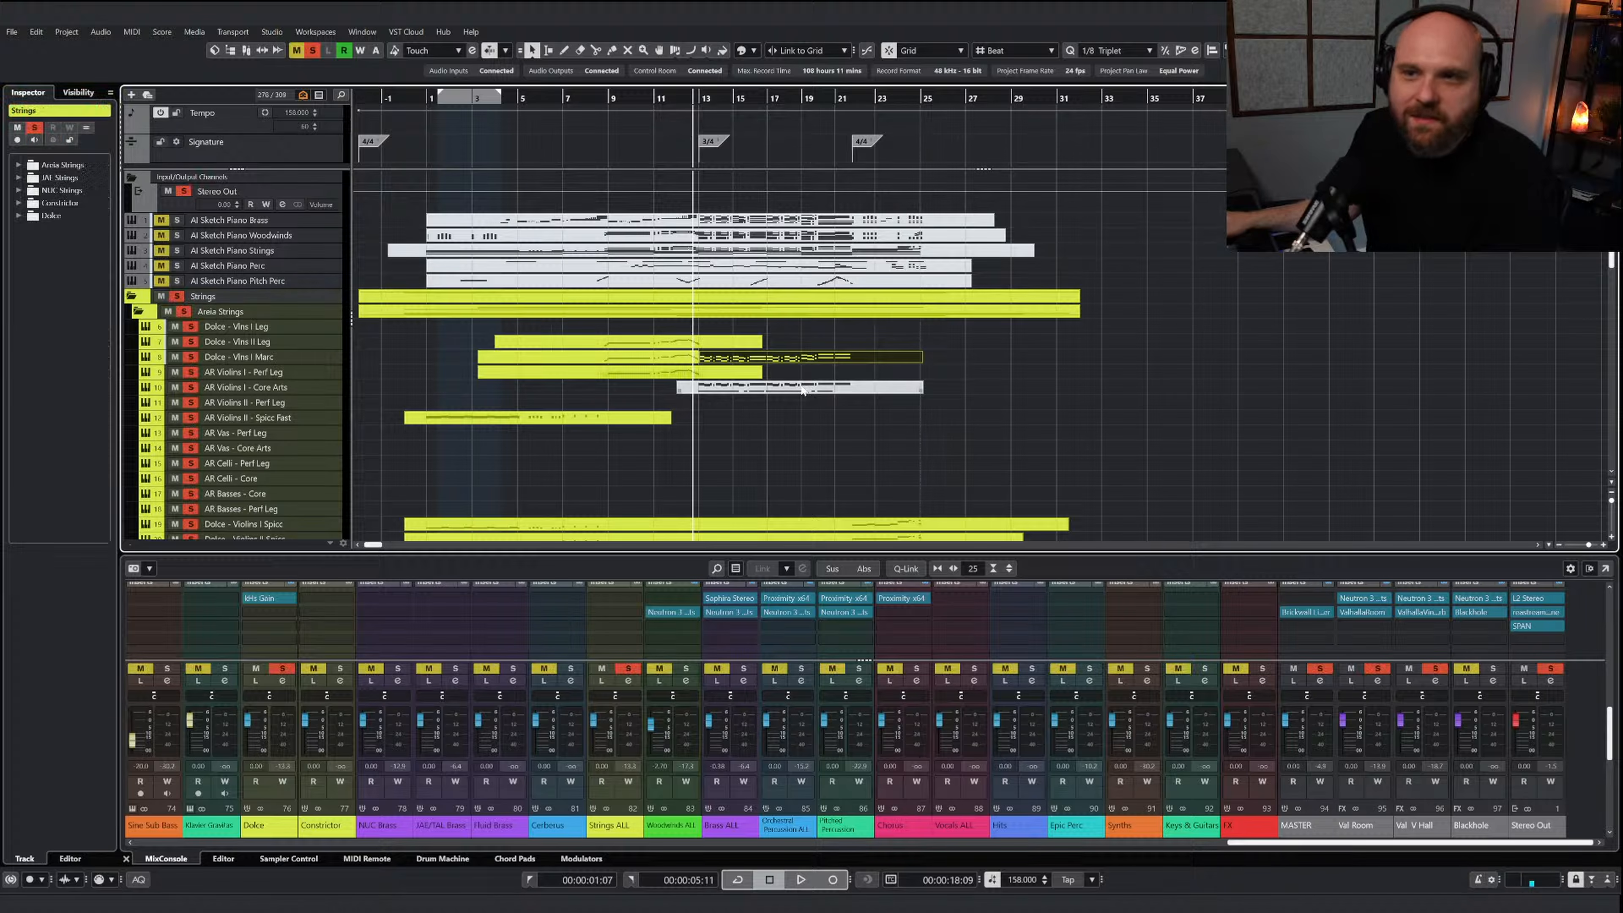
key(h)
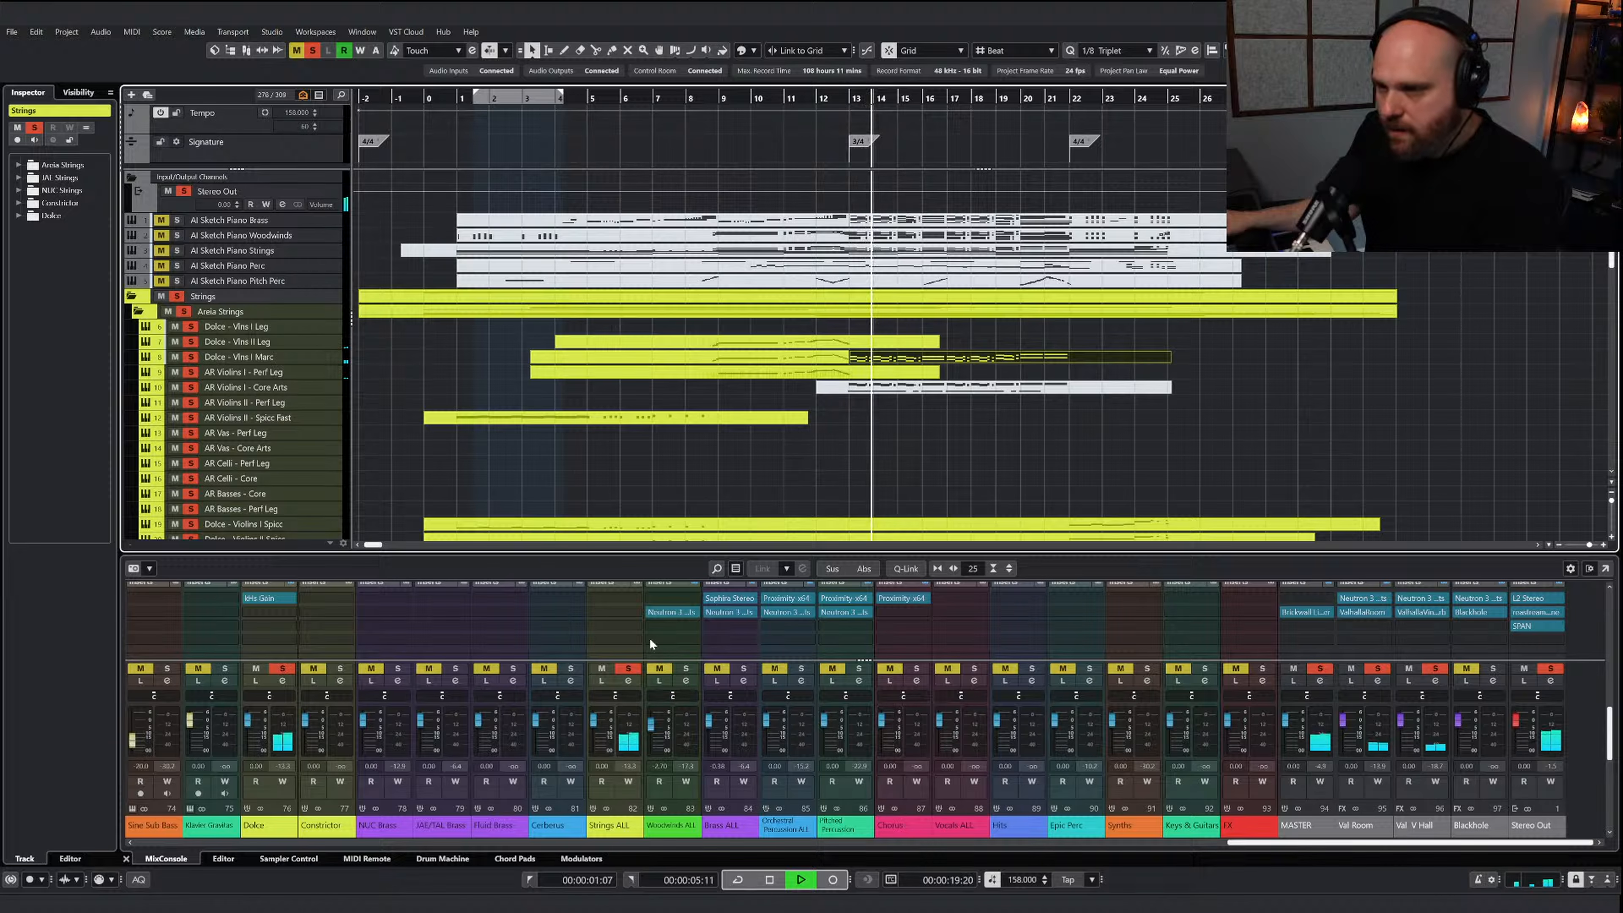
Insert Neutron 3 Elements on the Strings ALL channel in the slot before Woodwinds ALL's matching insert row
click(616, 624)
text(neutr)
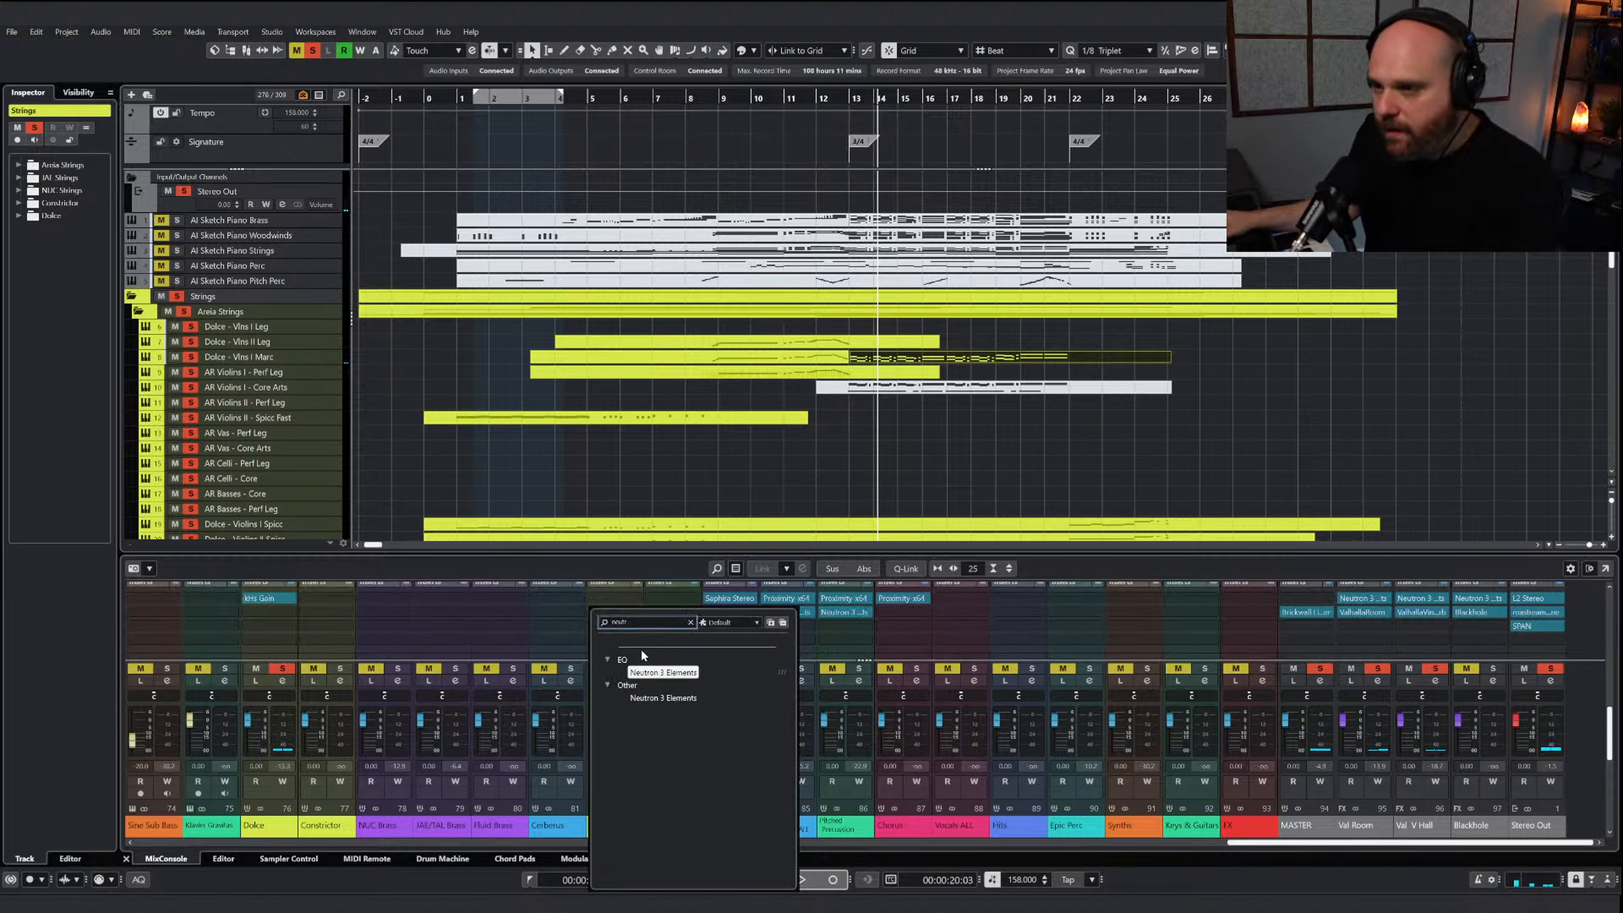
click(663, 672)
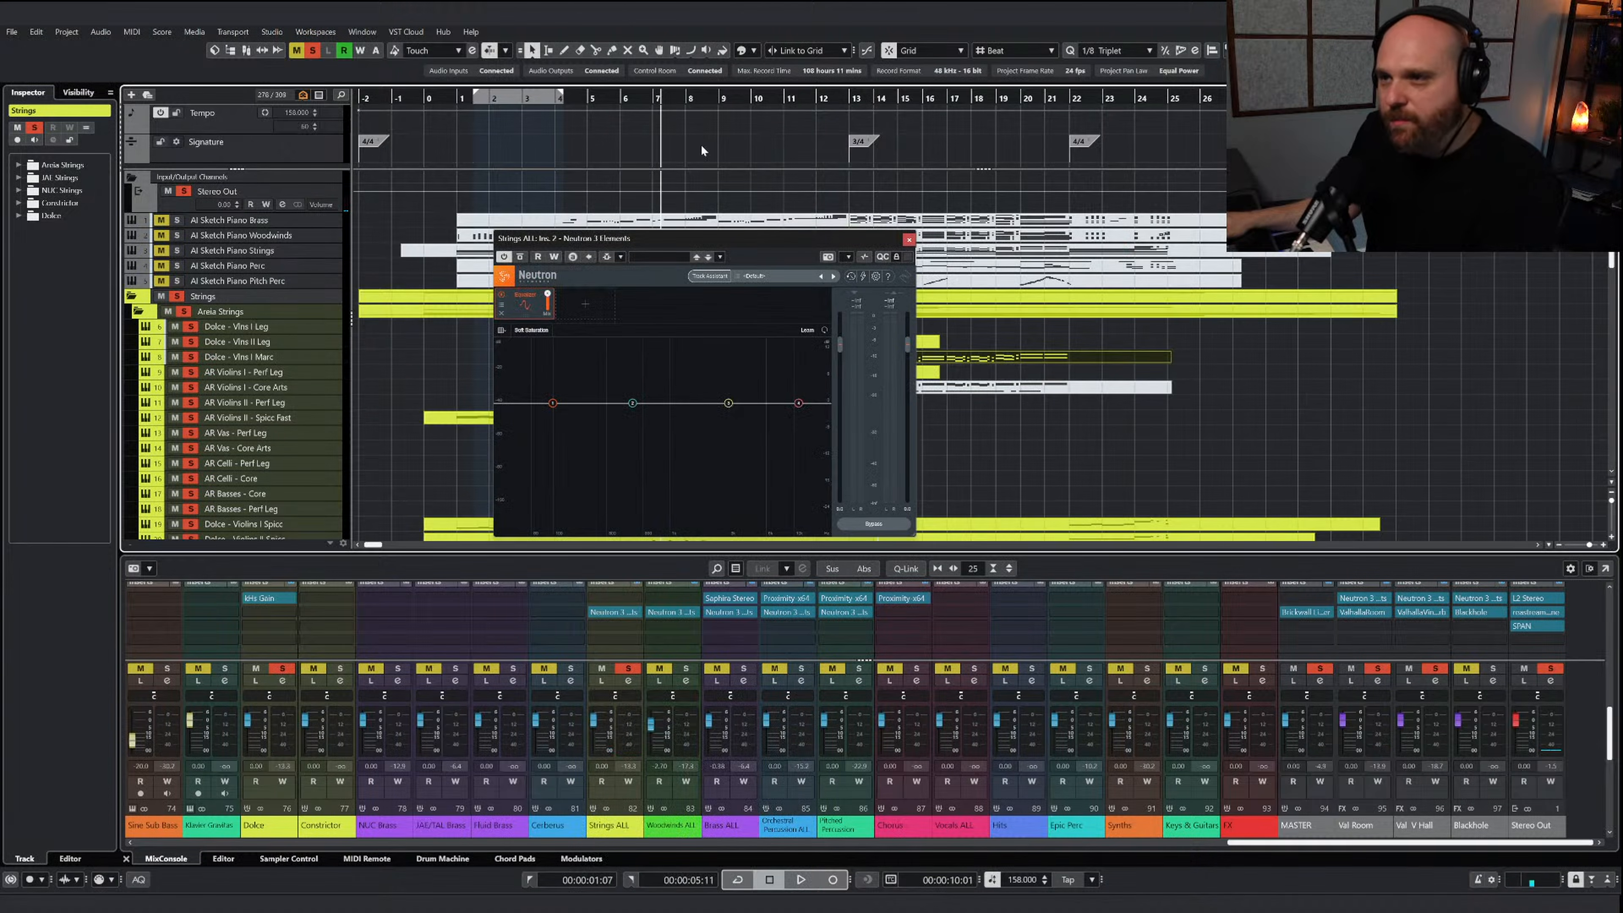
Shape the Strings ALL EQ with a gentle high-shelf boost, a small low-mid cut and a slight low-shelf lift, then clear the strings solo
key(space)
drag(798, 403, 754, 397)
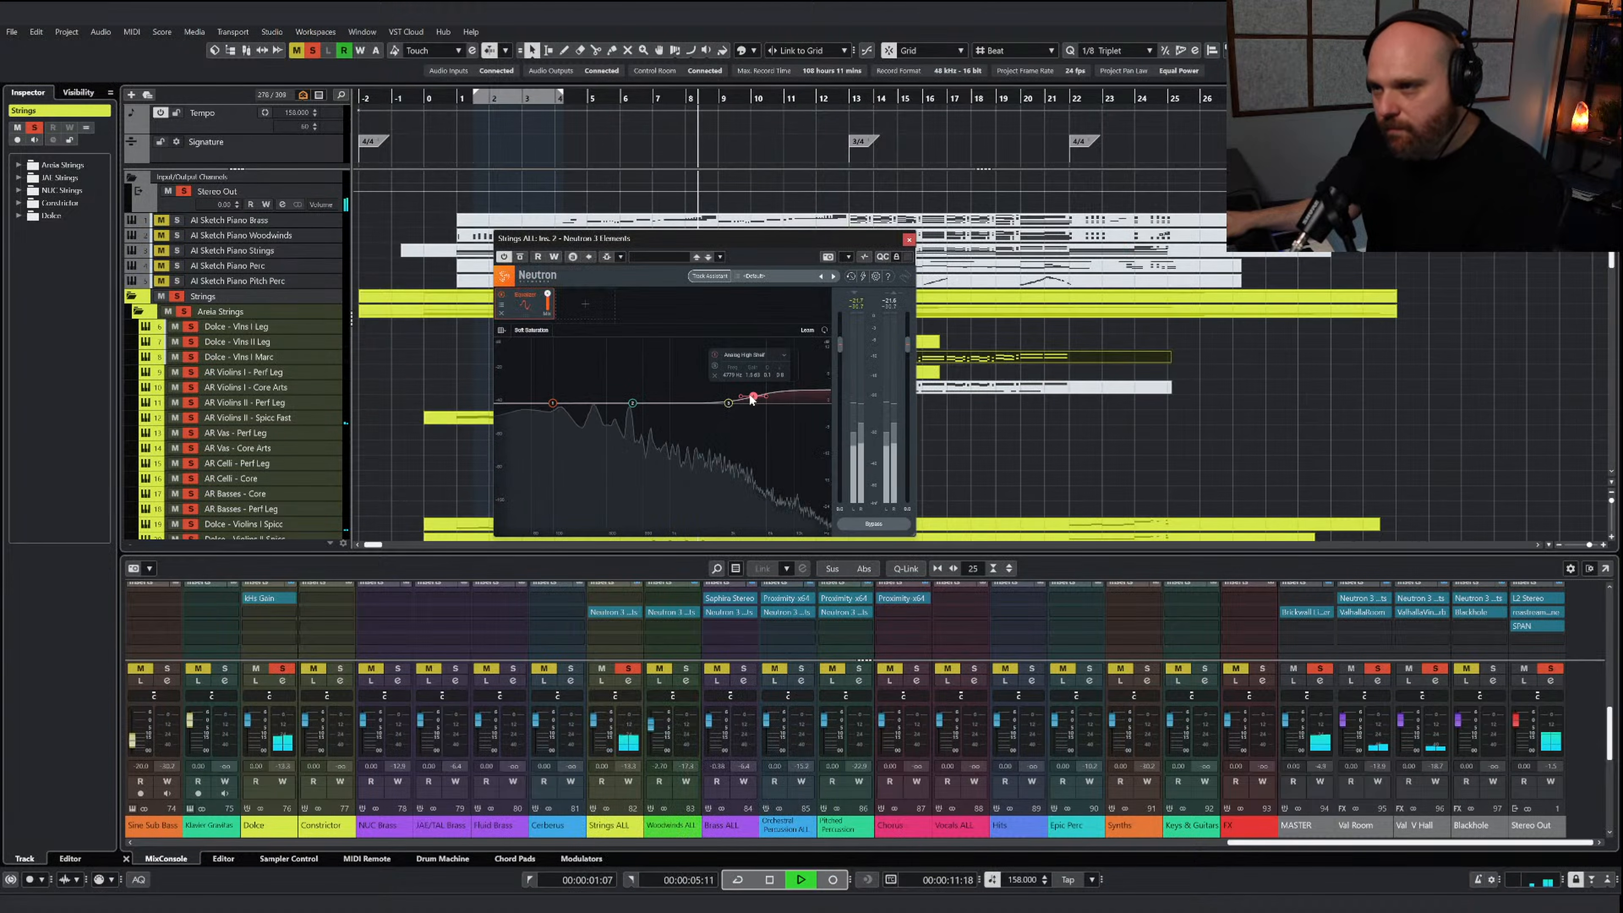
drag(631, 409, 554, 400)
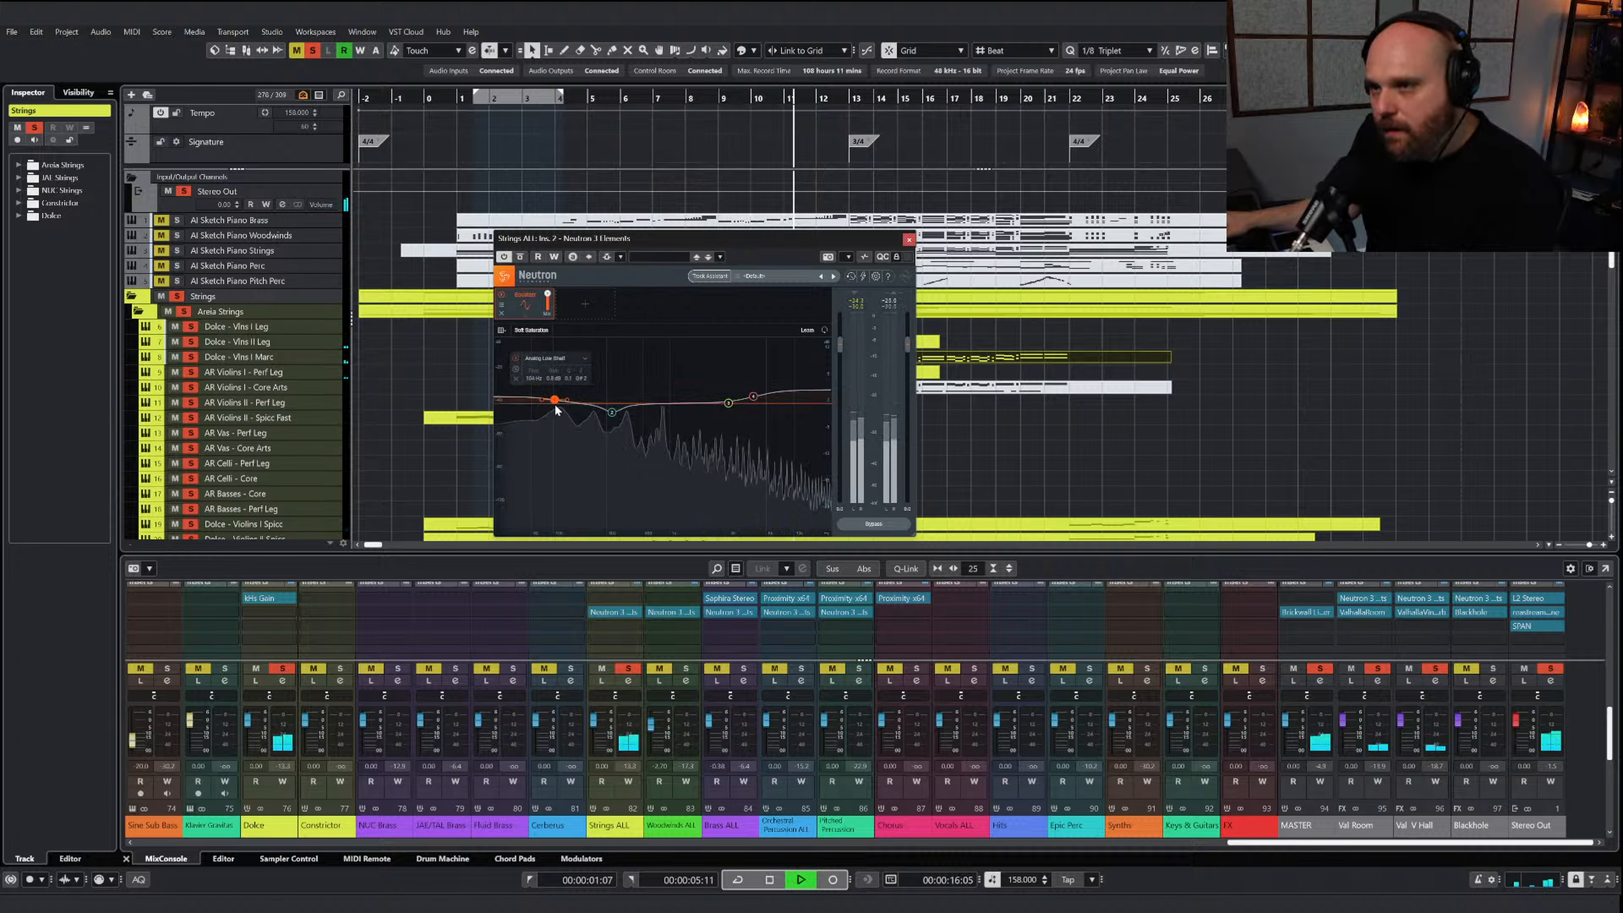
click(908, 239)
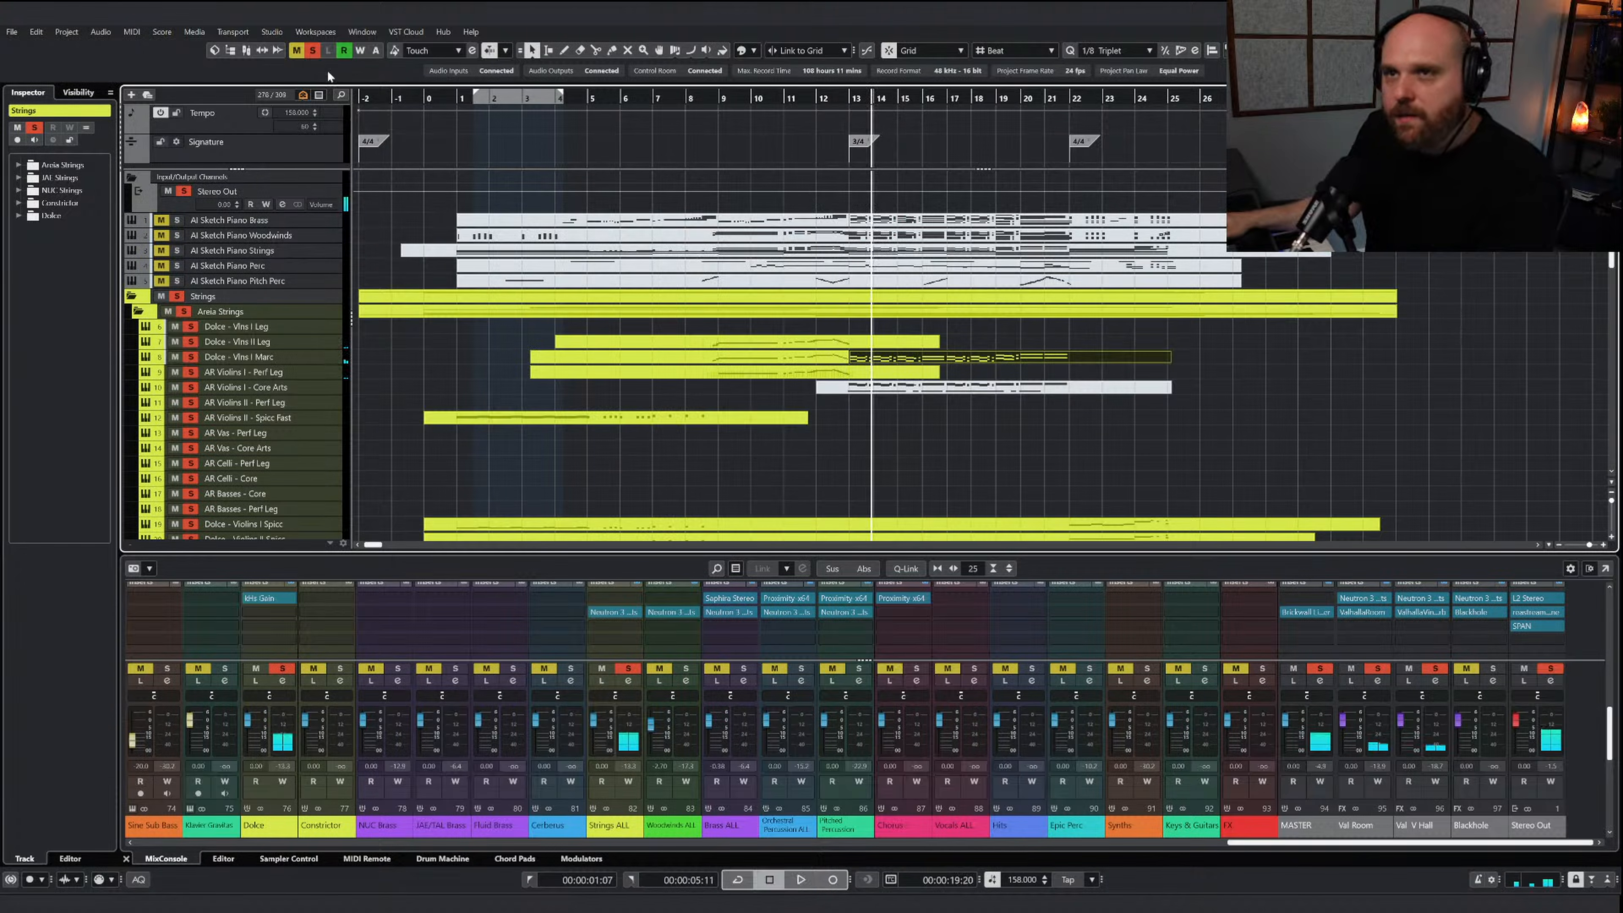
click(313, 51)
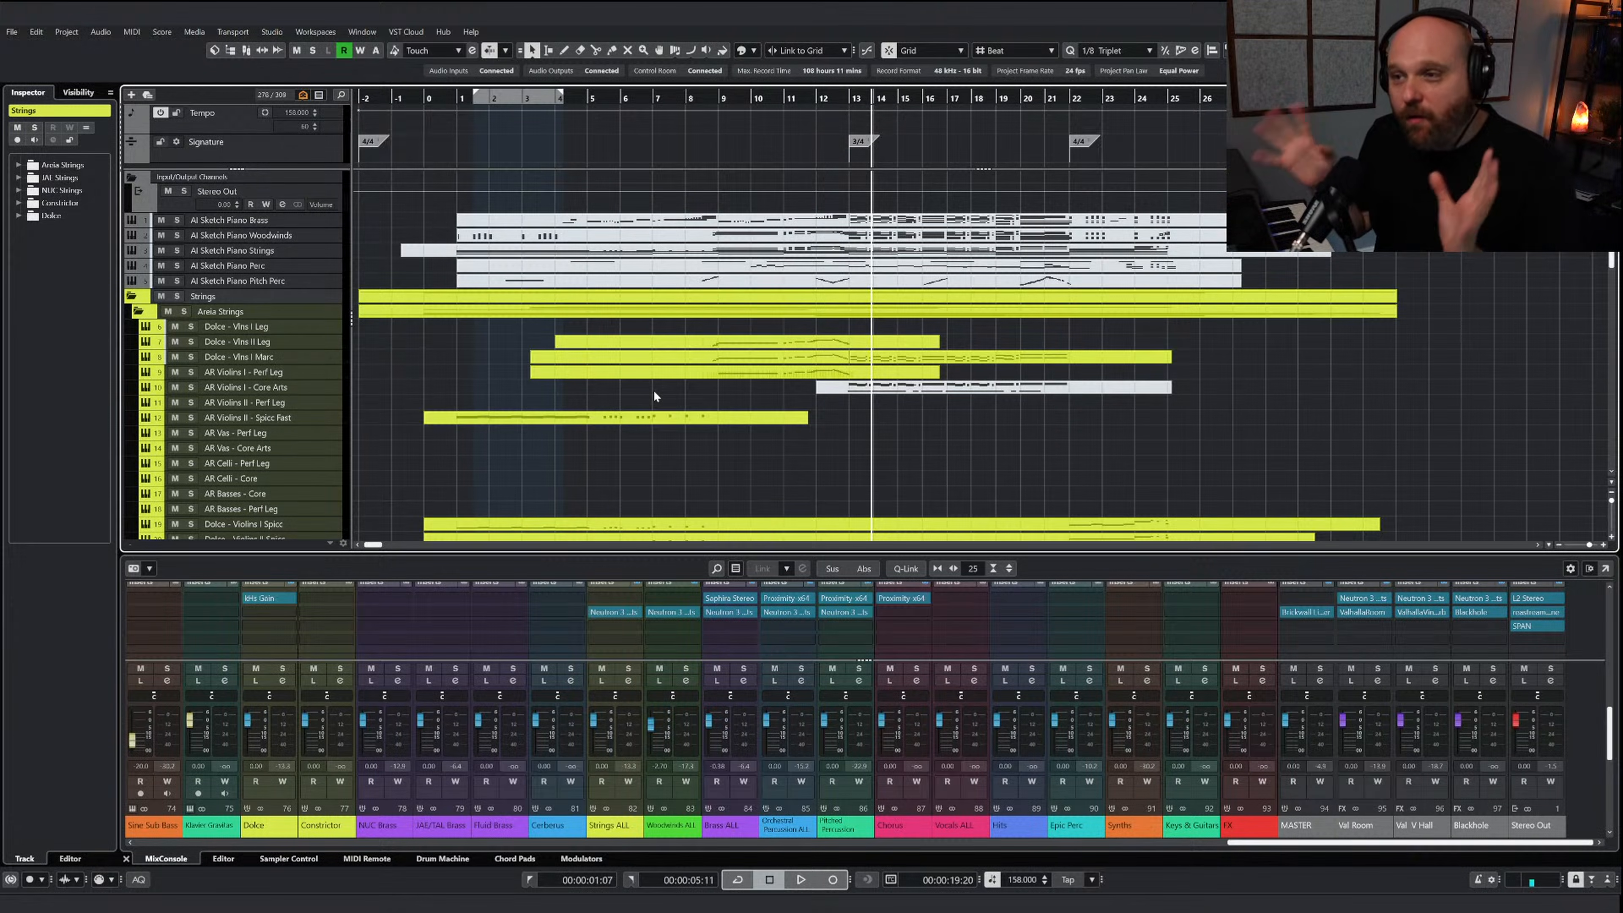
Insert SoundShifter Pitch Stereo on the Brass ALL channel and play the full mix from around bar 3
click(751, 621)
text(pitch)
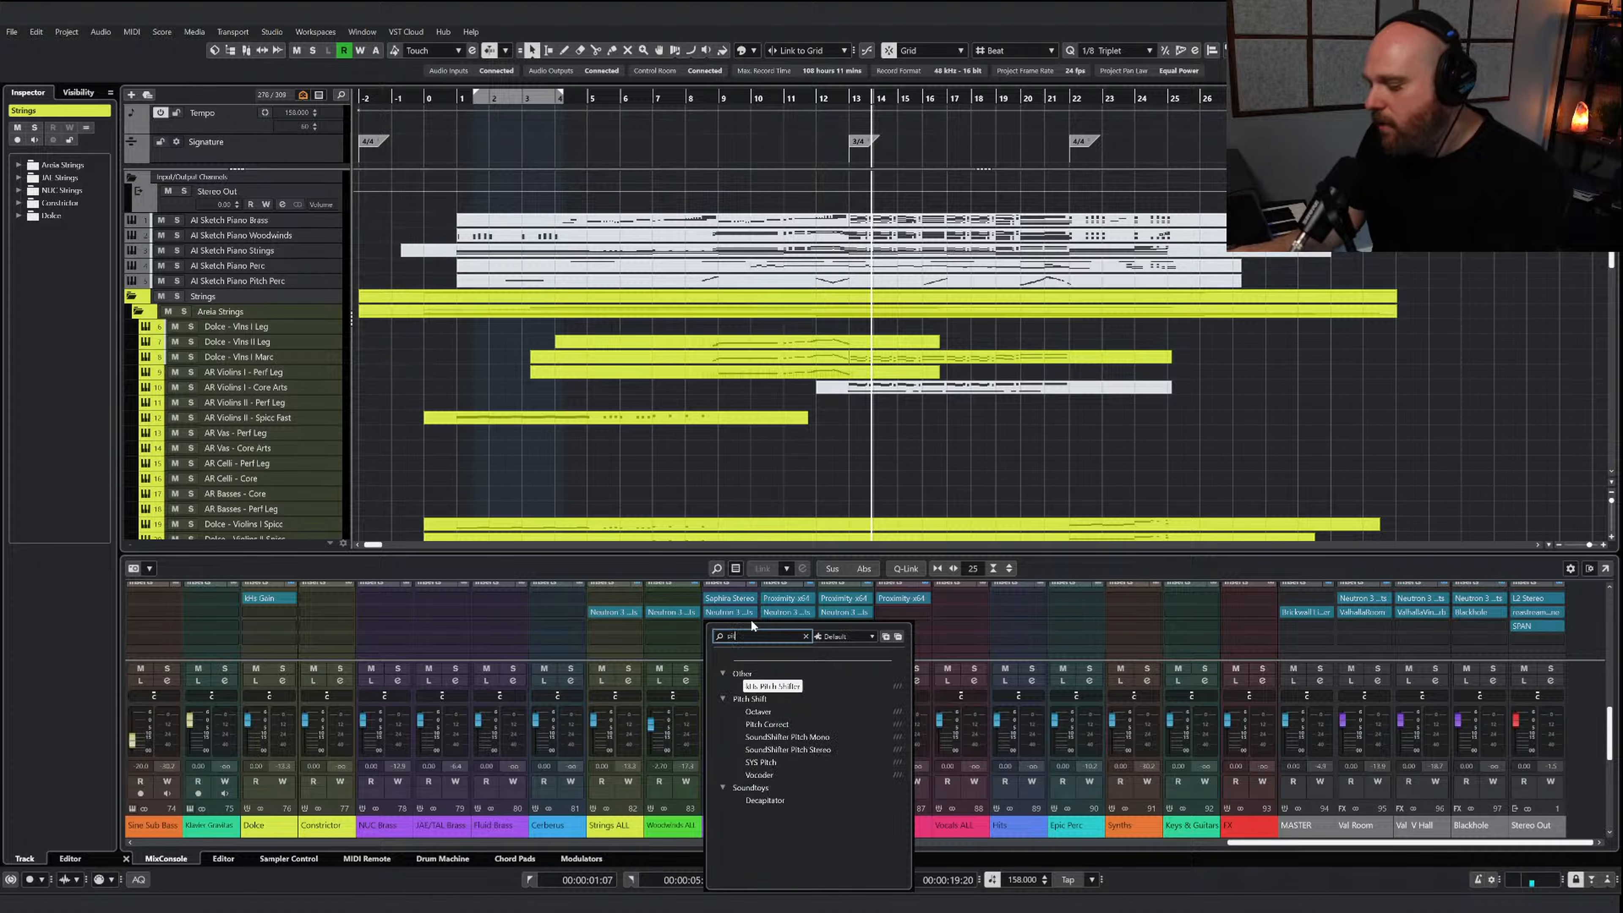
click(818, 753)
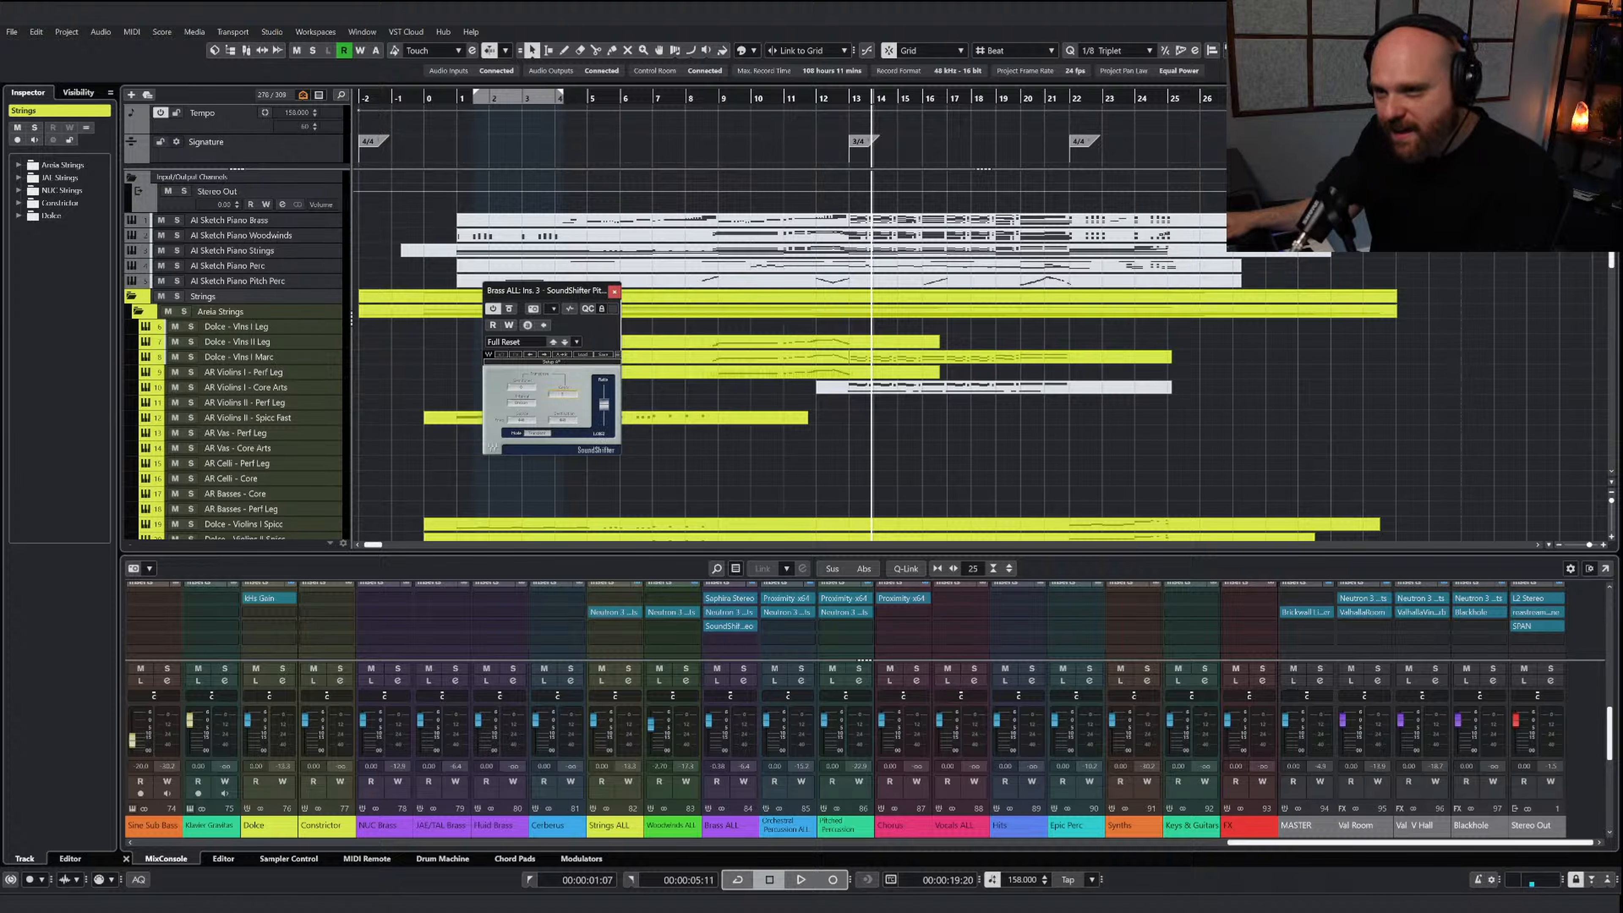
double_click(533, 97)
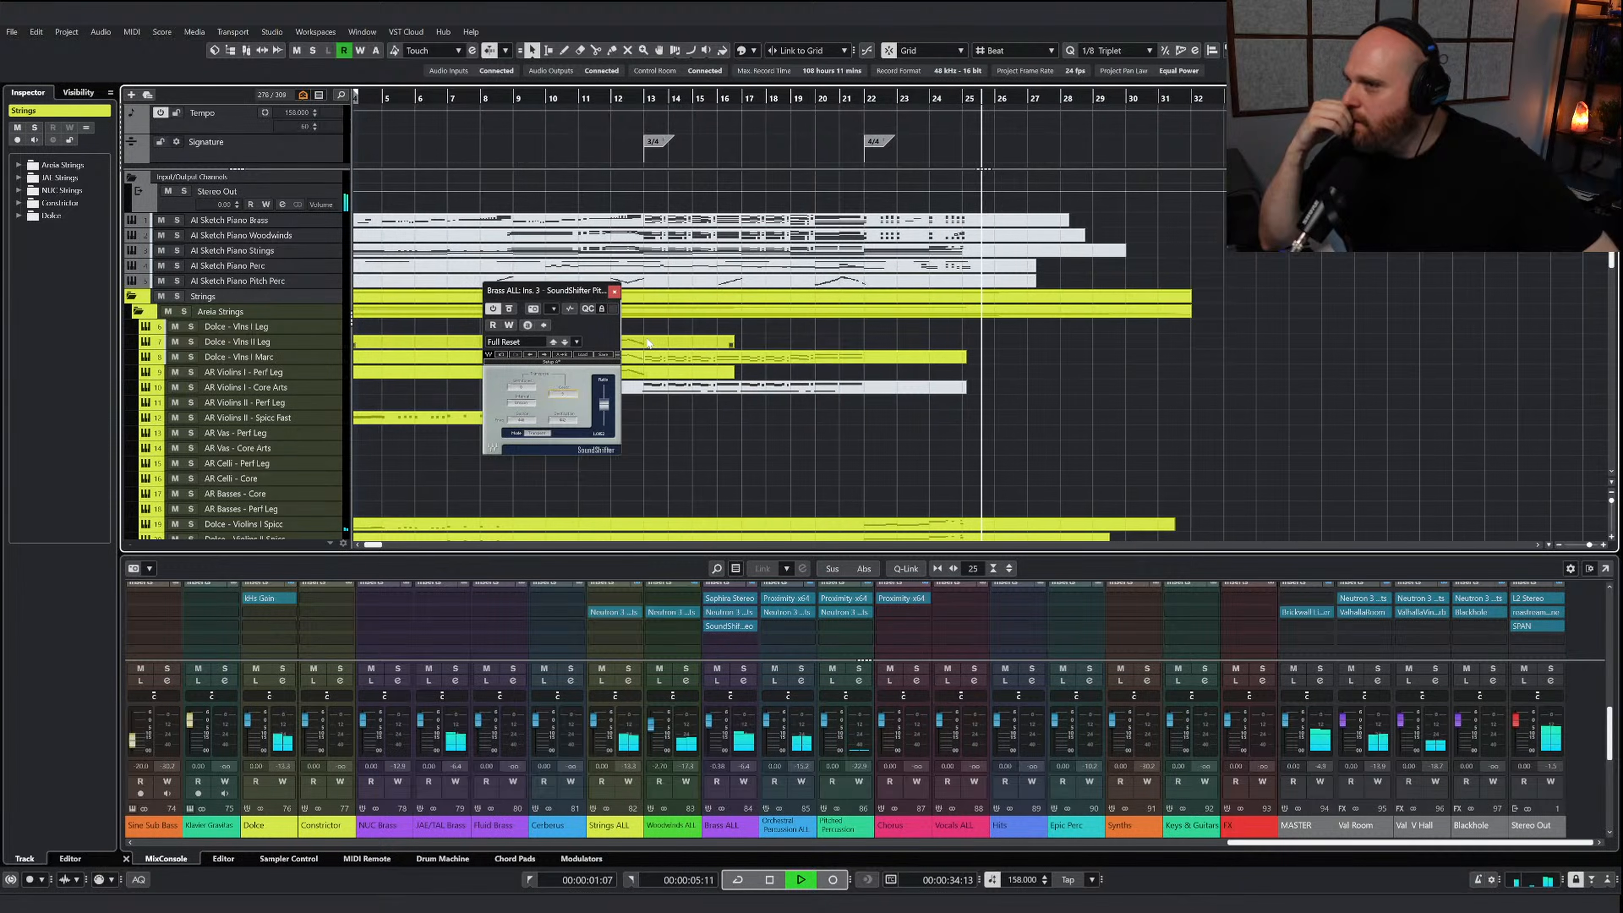
key(space)
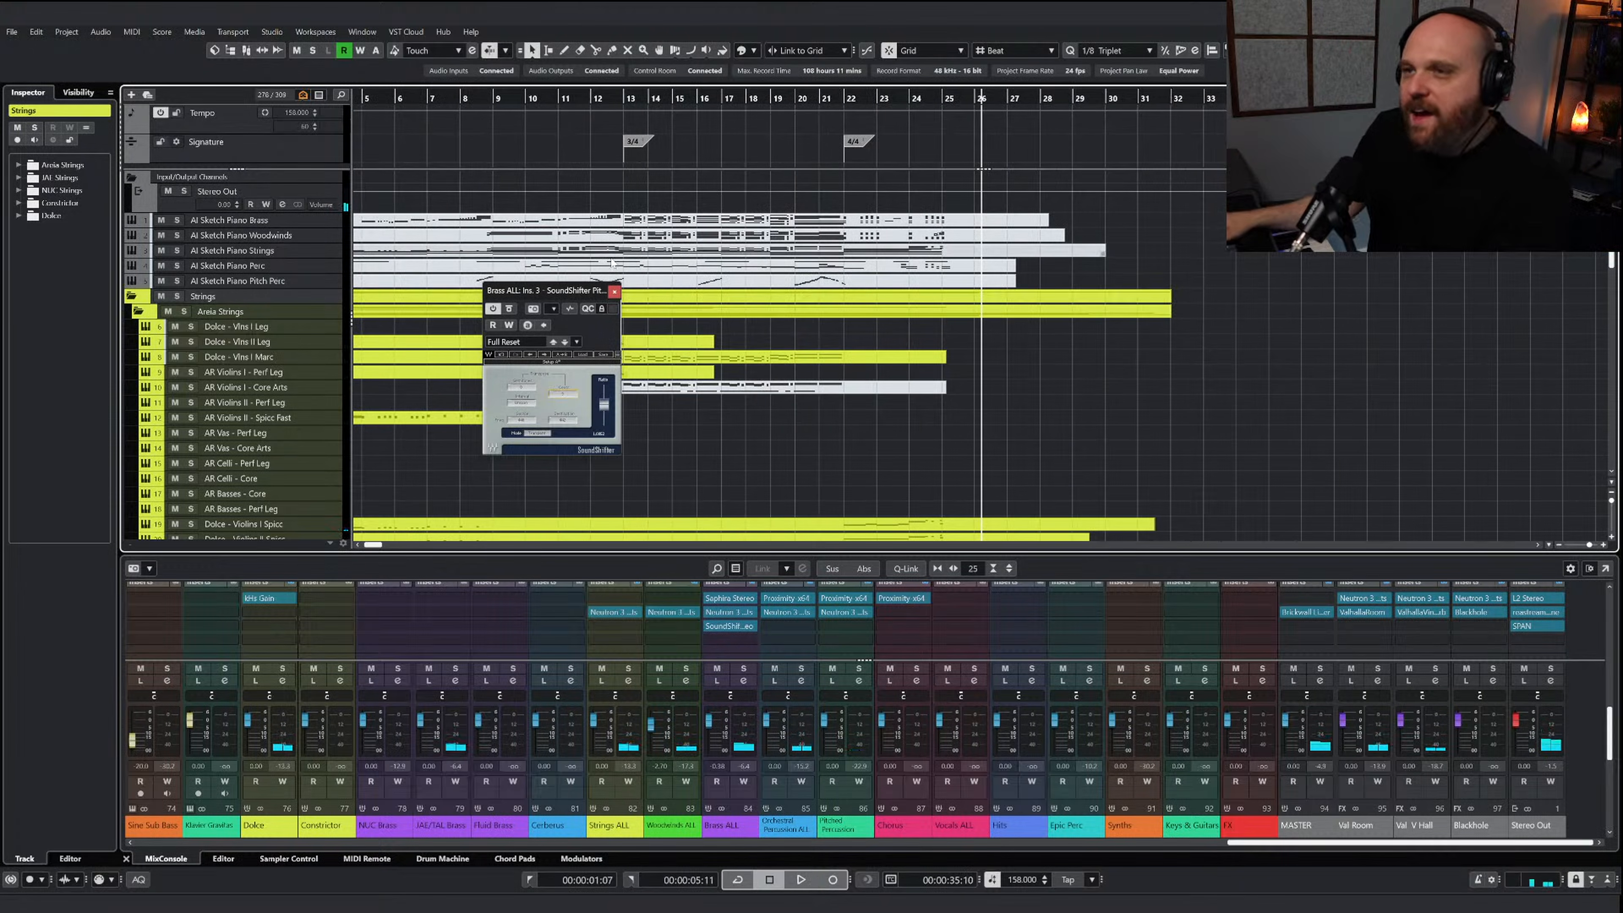
Play the full mix from just before bar 13 while toggling SoundShifter's bypass on Brass ALL to compare the sound
drag(626, 100, 615, 100)
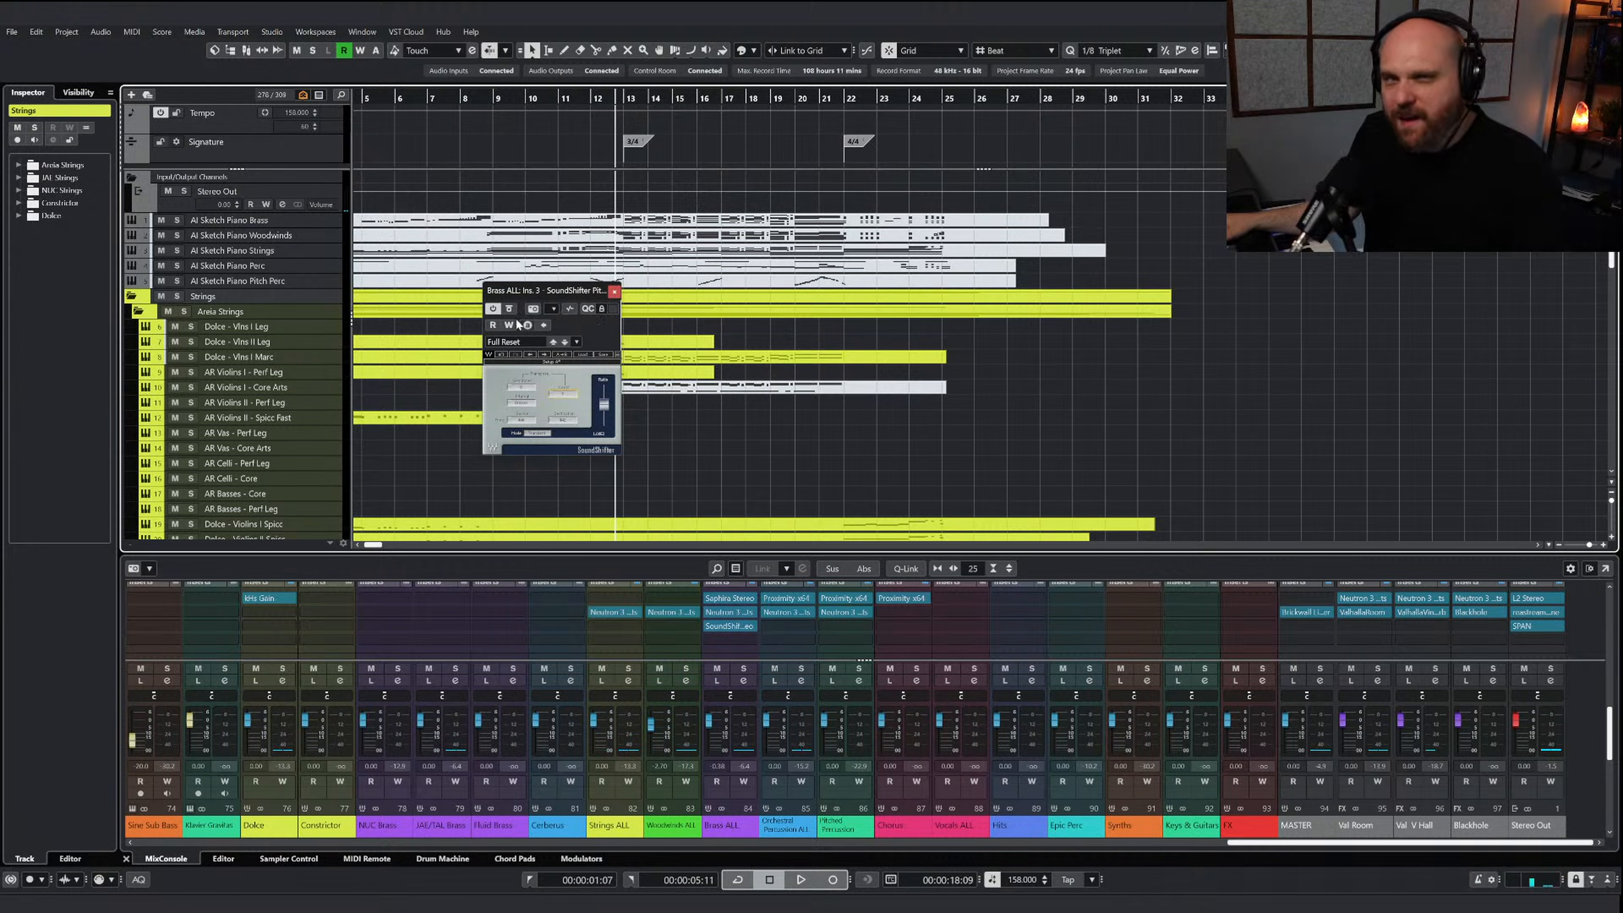
key(space)
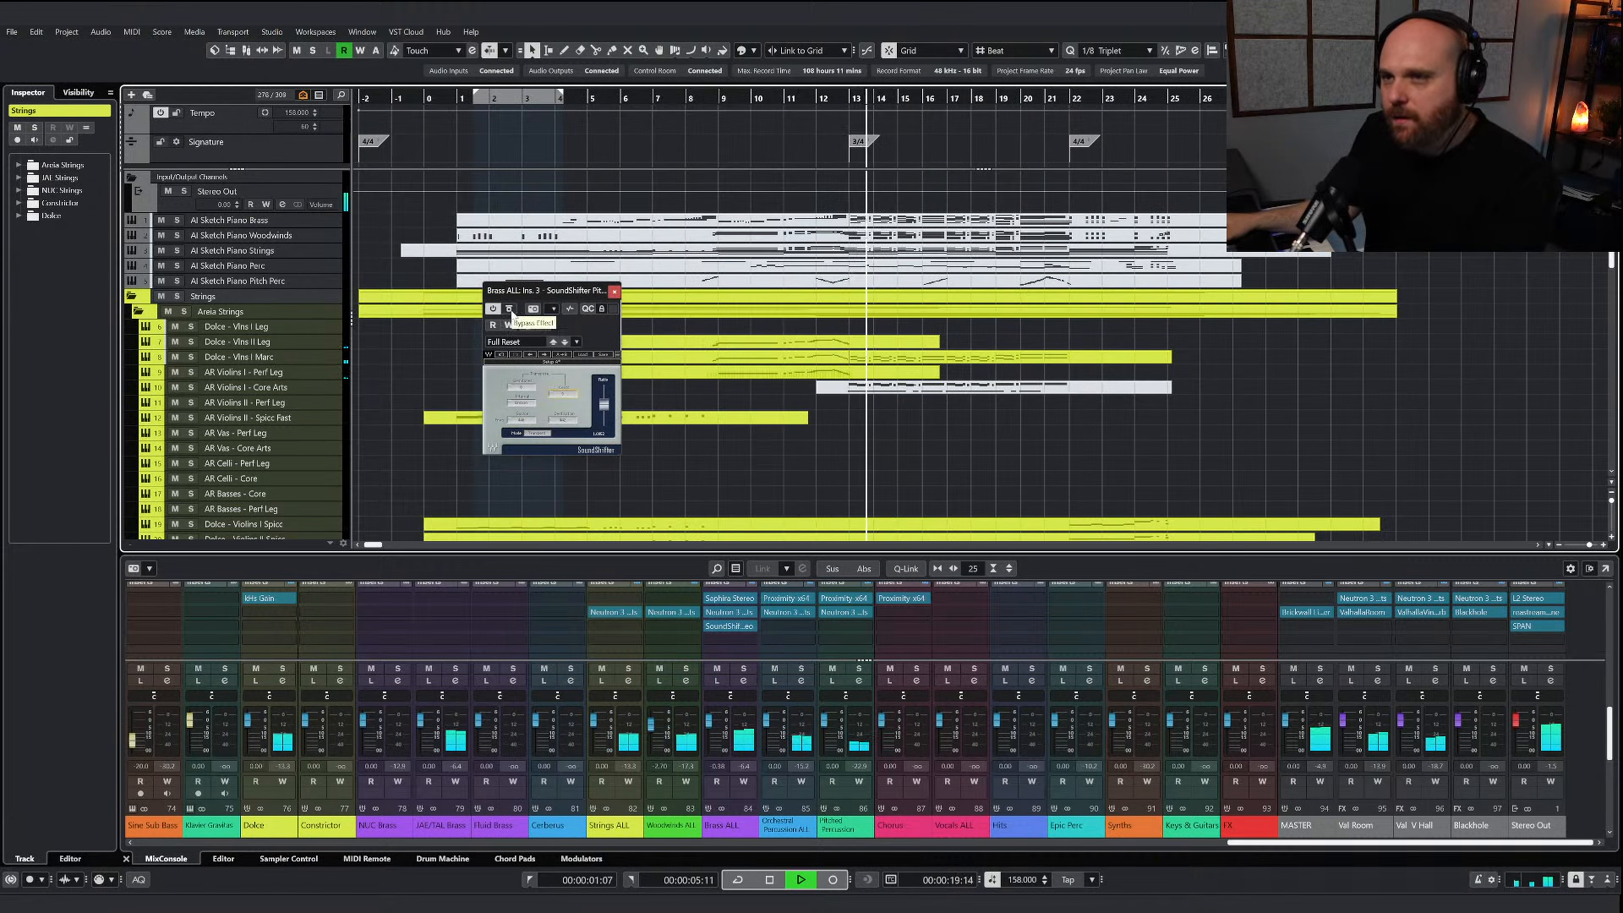
click(510, 309)
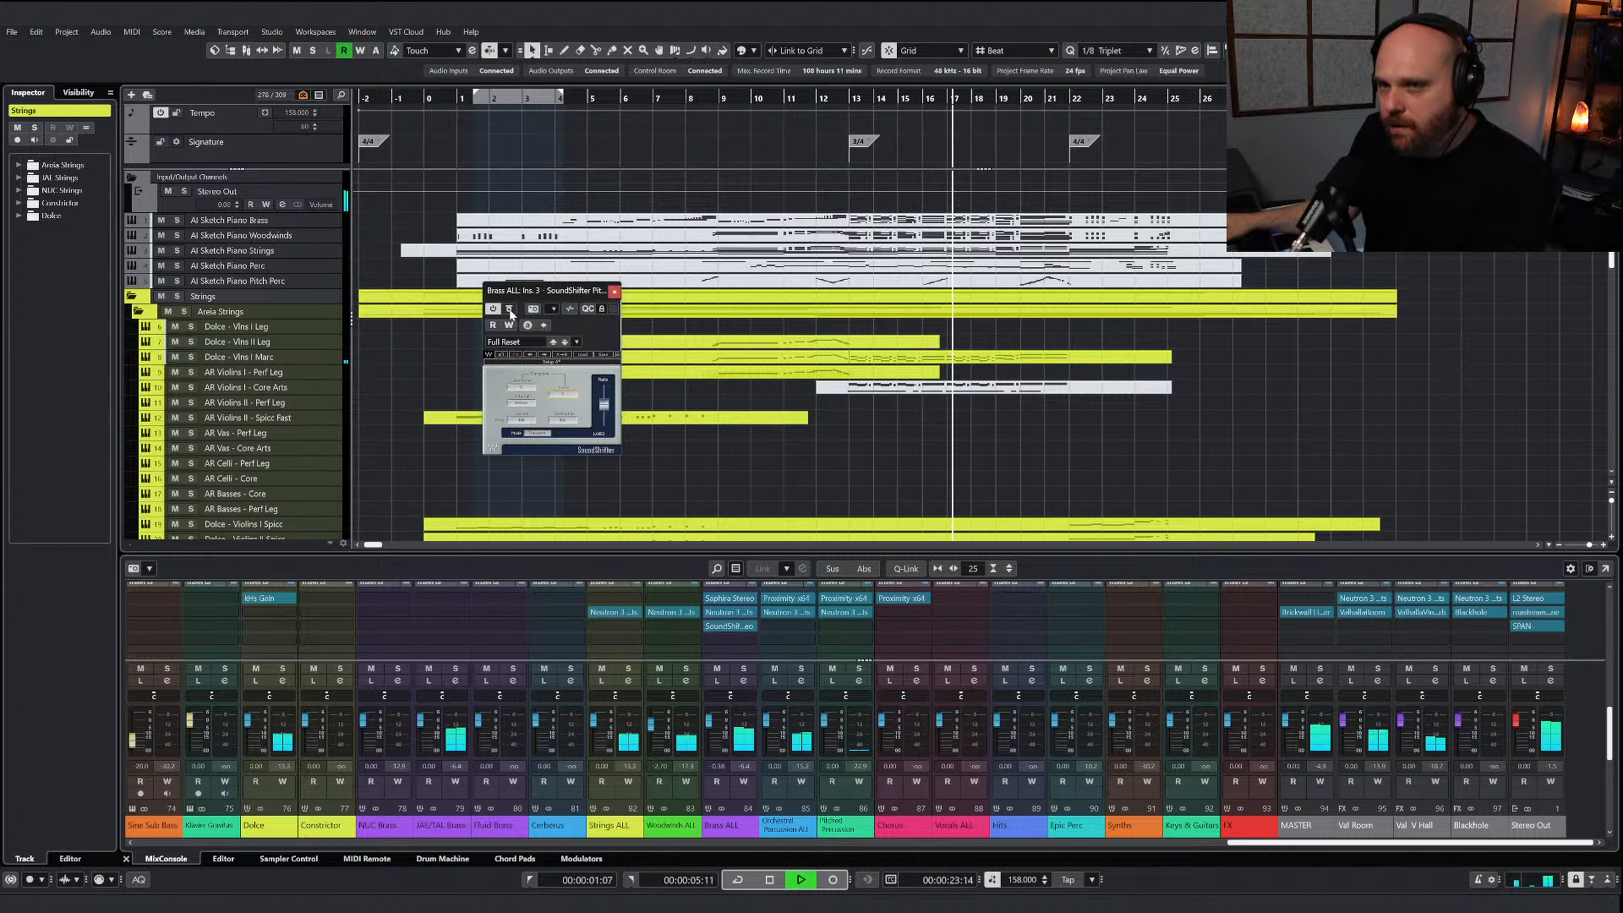
click(508, 308)
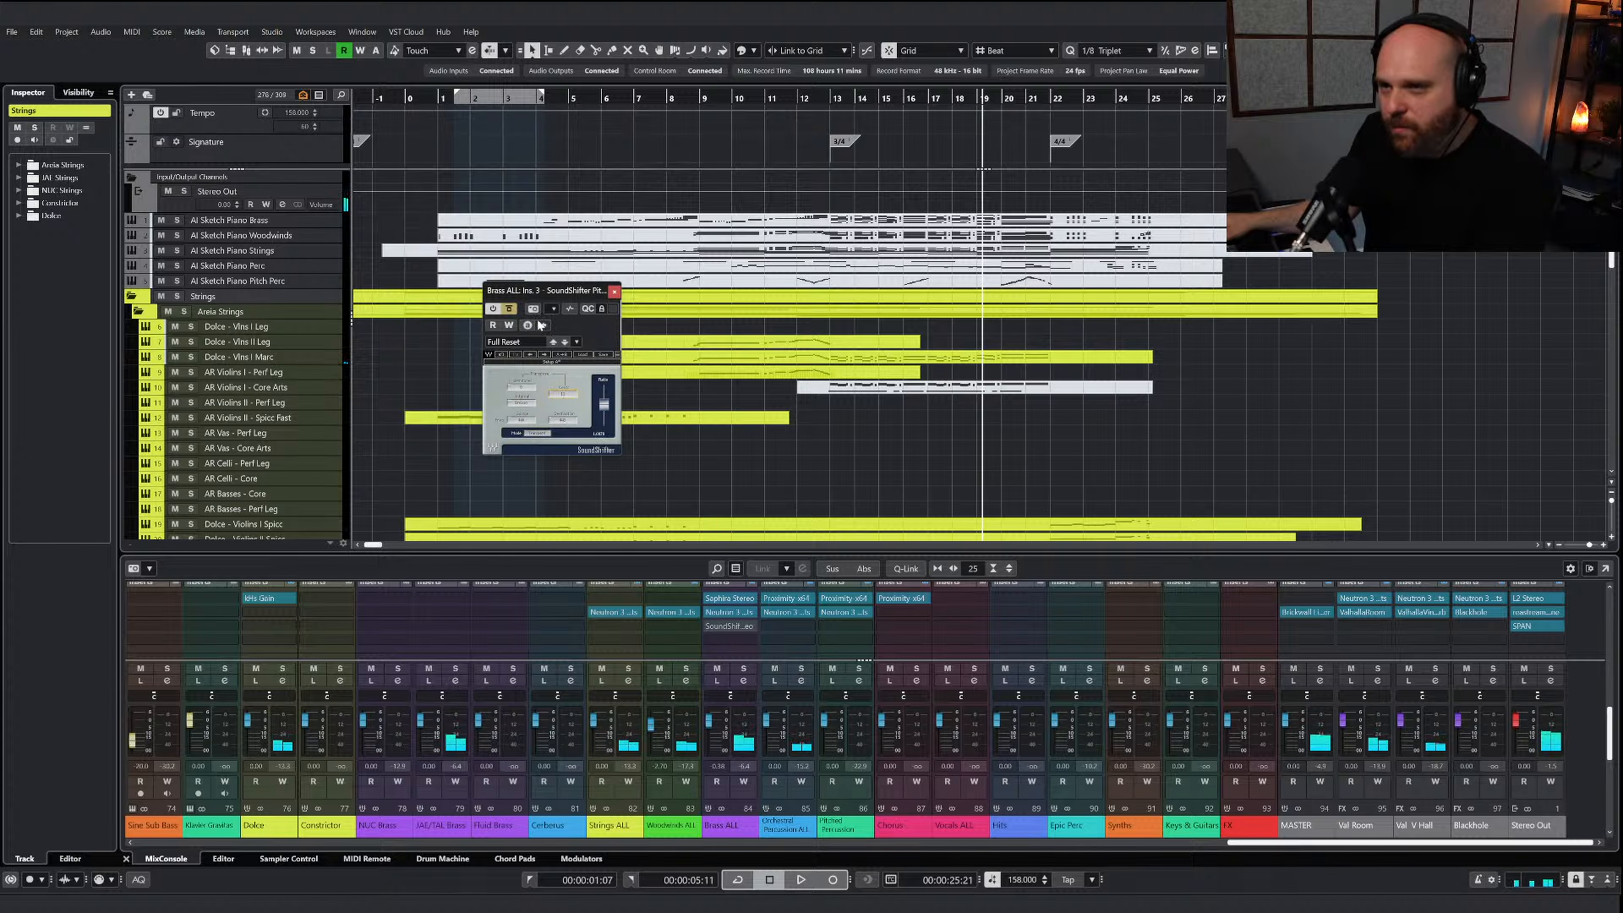
click(513, 310)
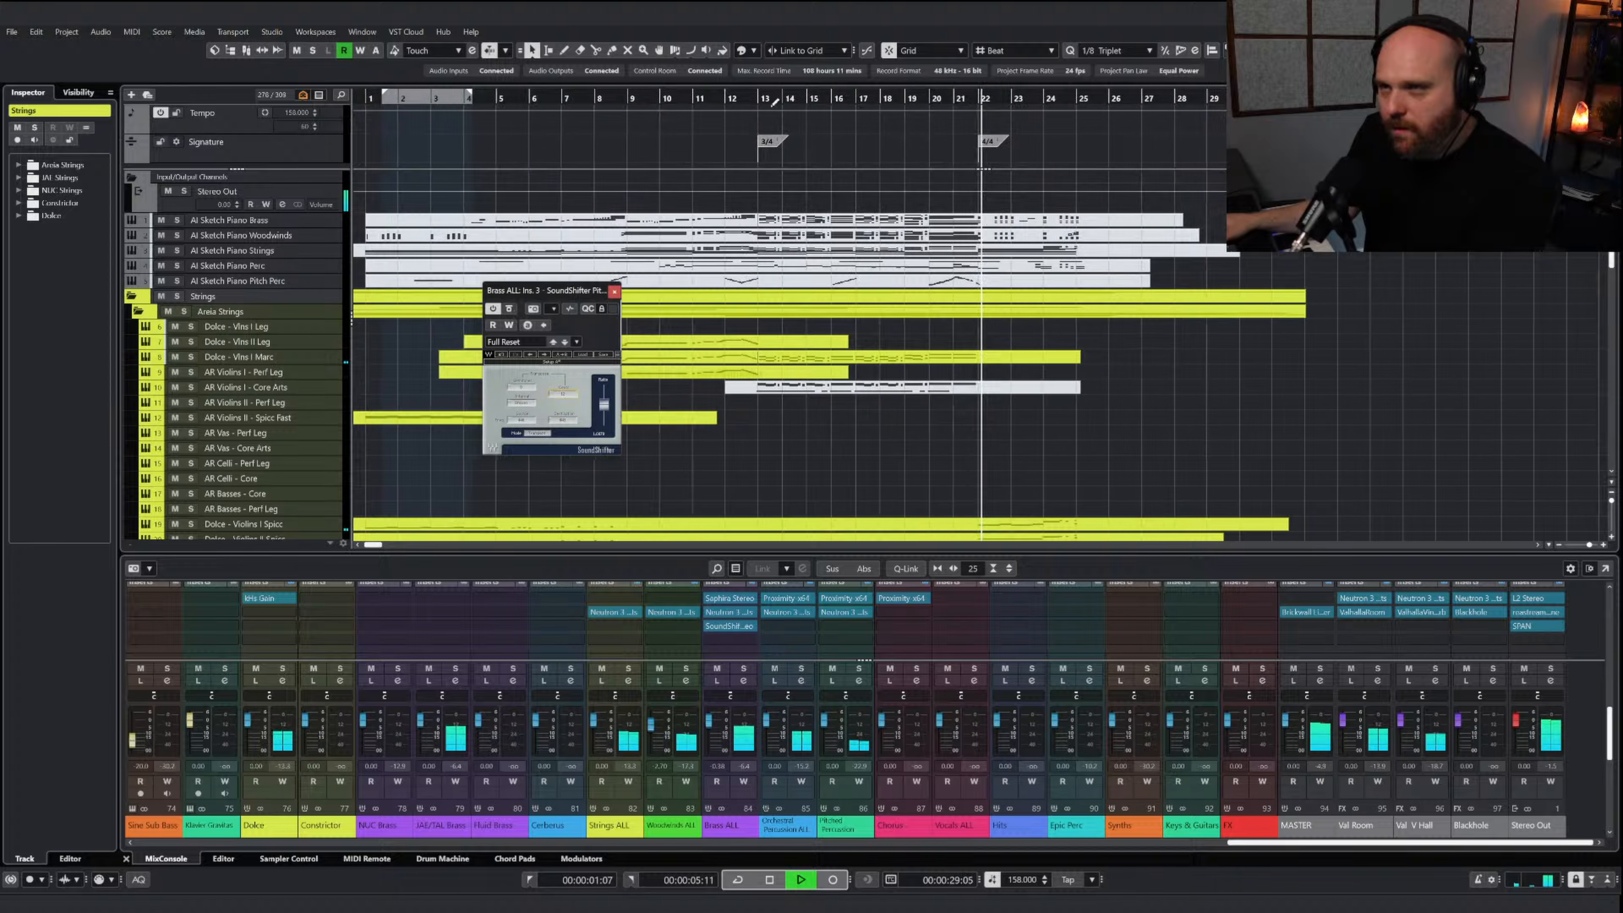
click(775, 100)
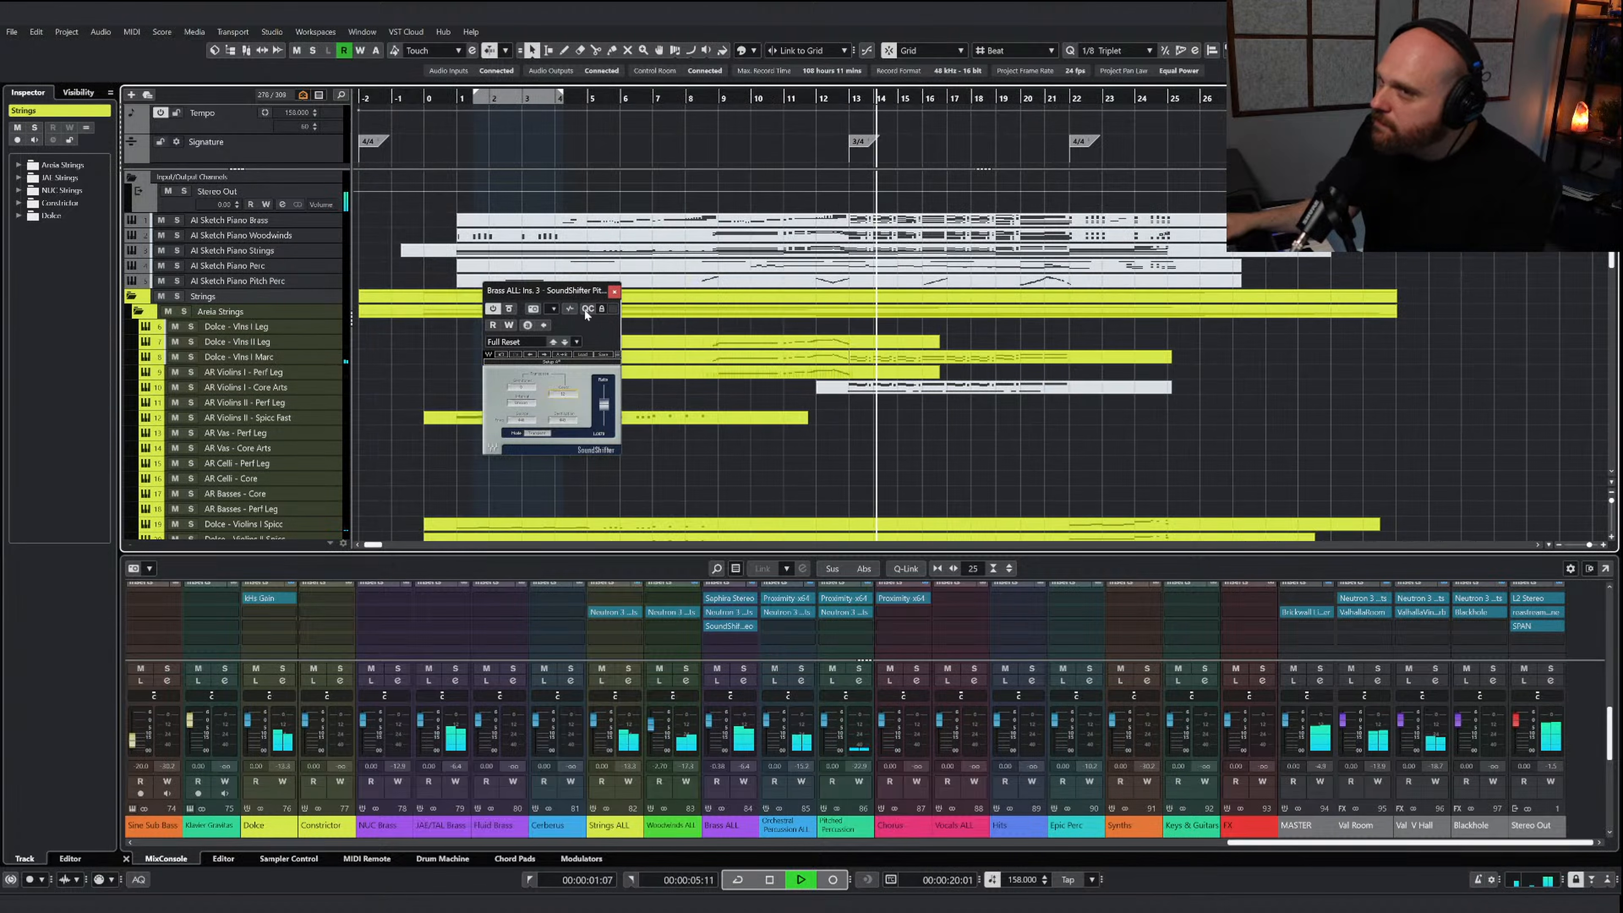
click(513, 309)
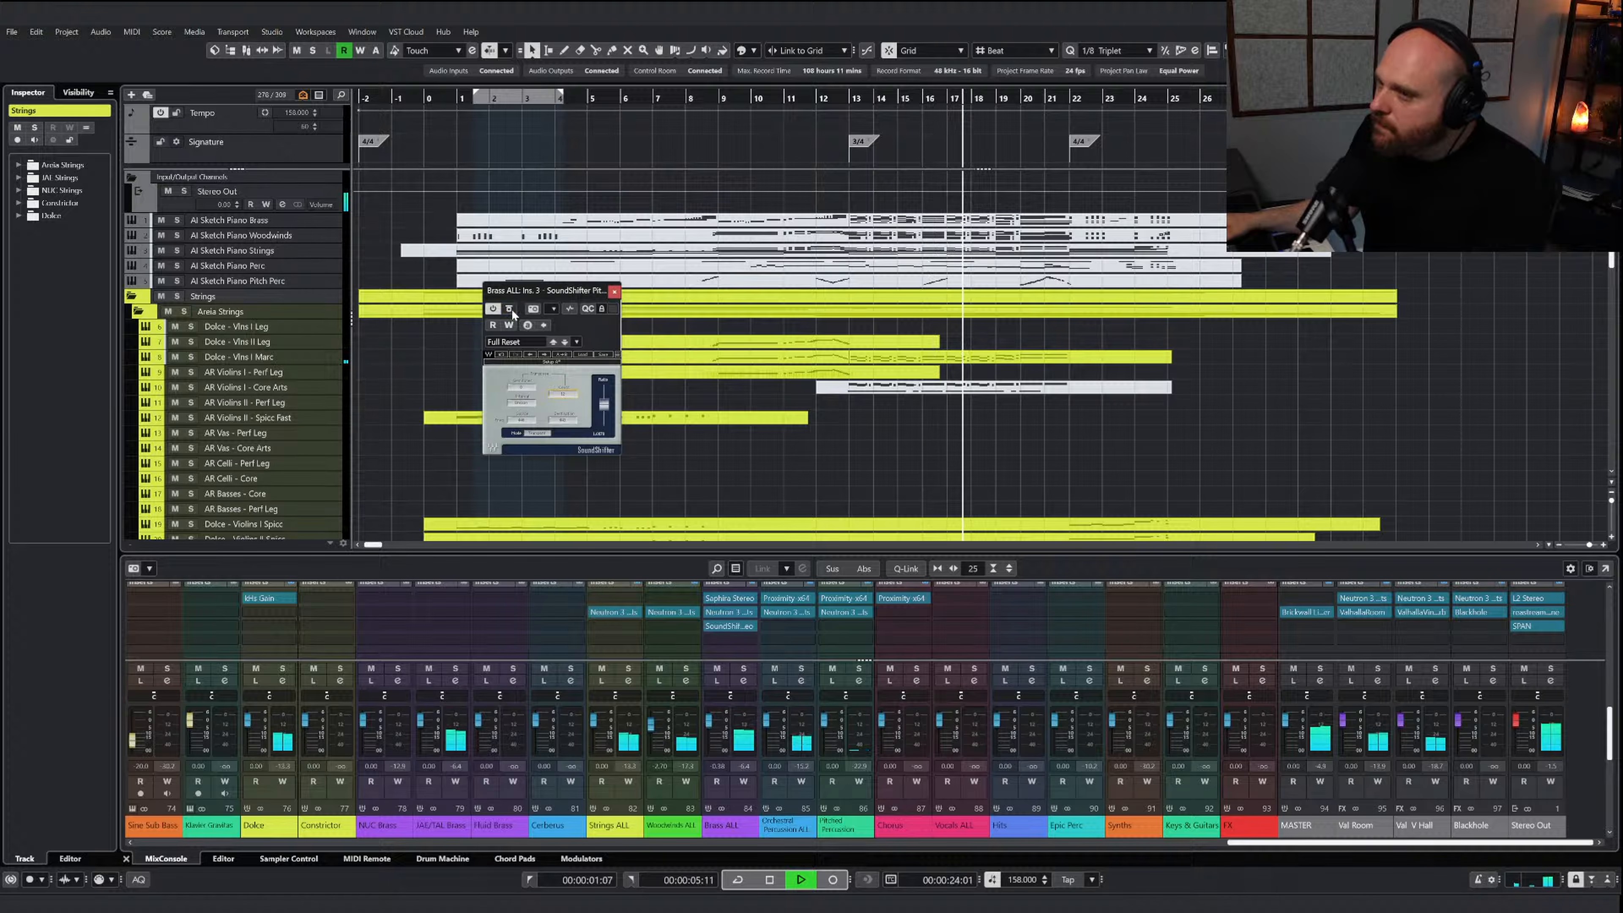
key(space)
Solo the Brass ALL channel and replay from near bar 13, comparing the brass with SoundShifter bypassed and active
click(744, 668)
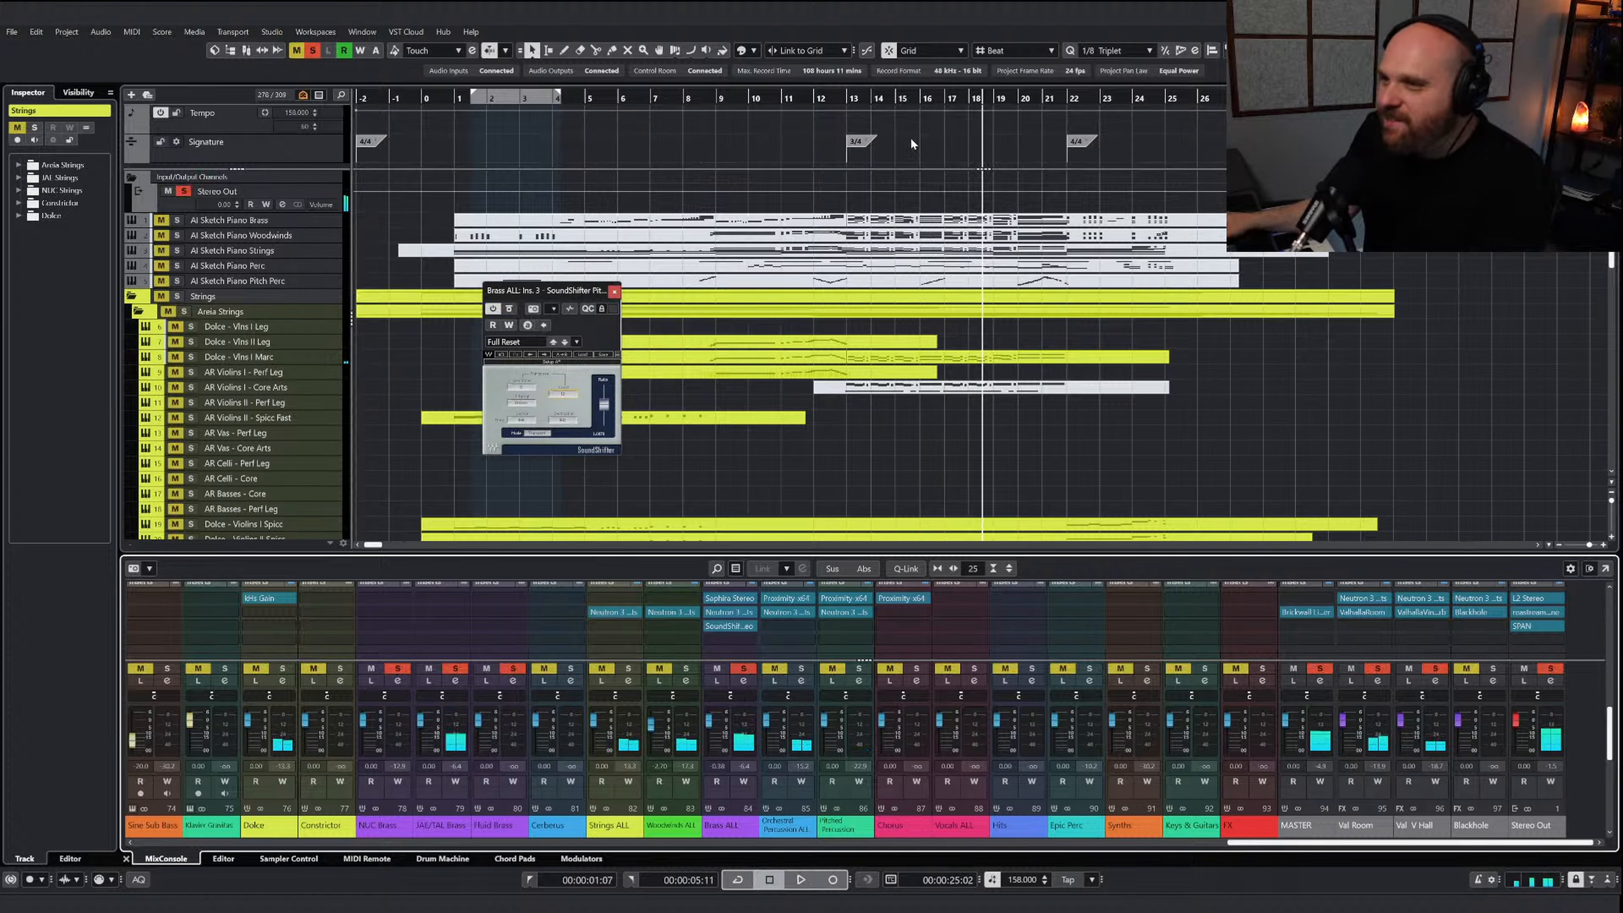
click(835, 116)
key(space)
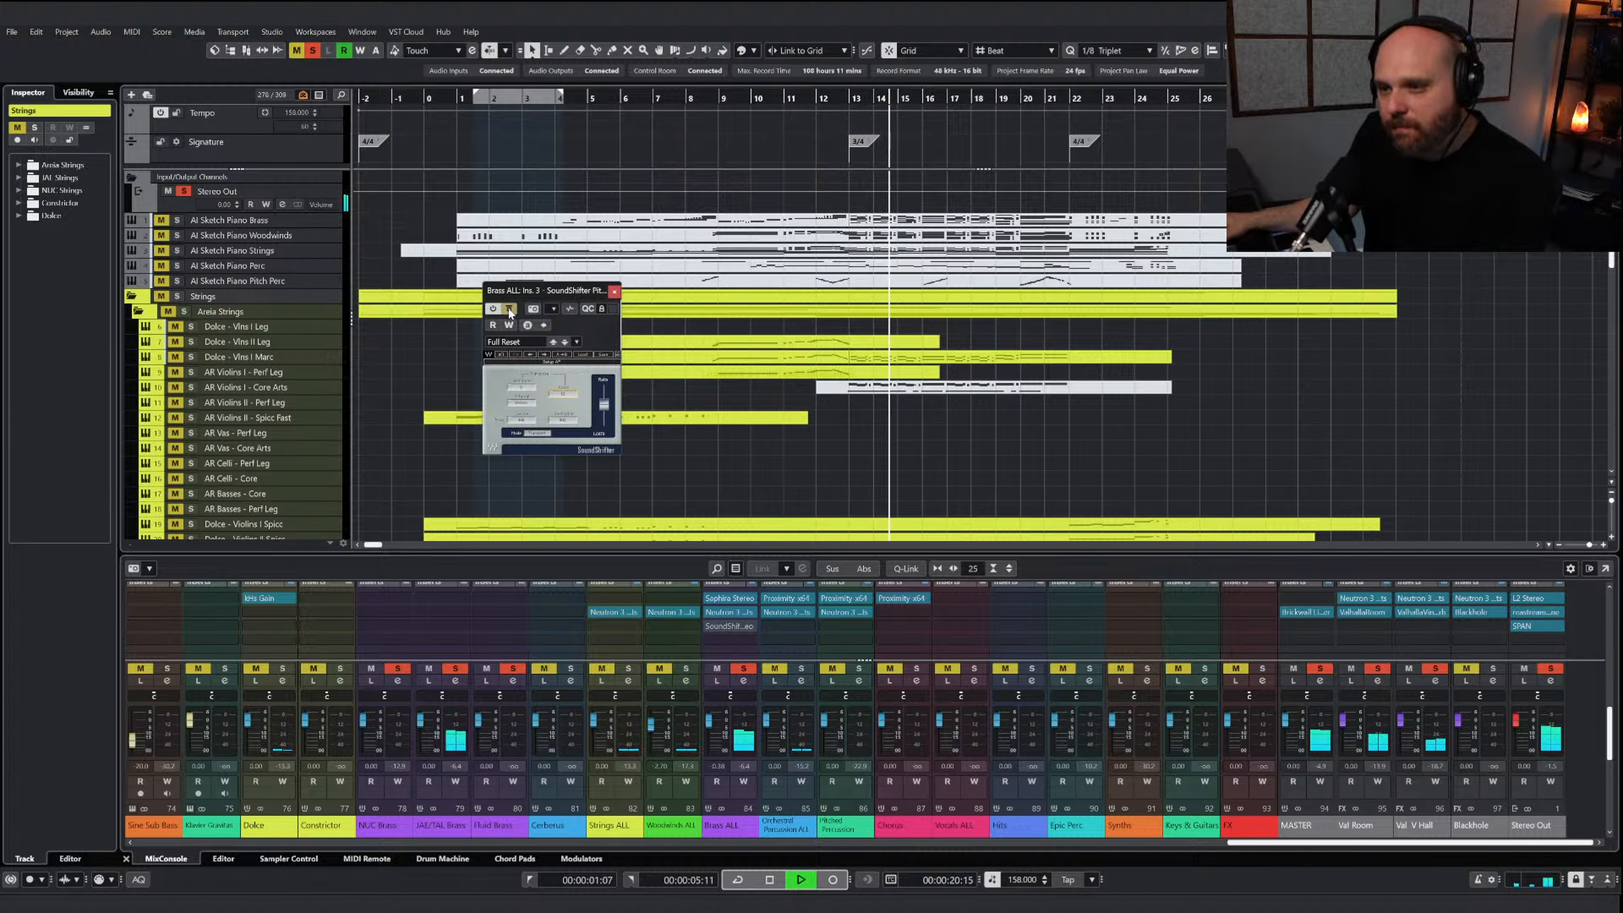
click(509, 311)
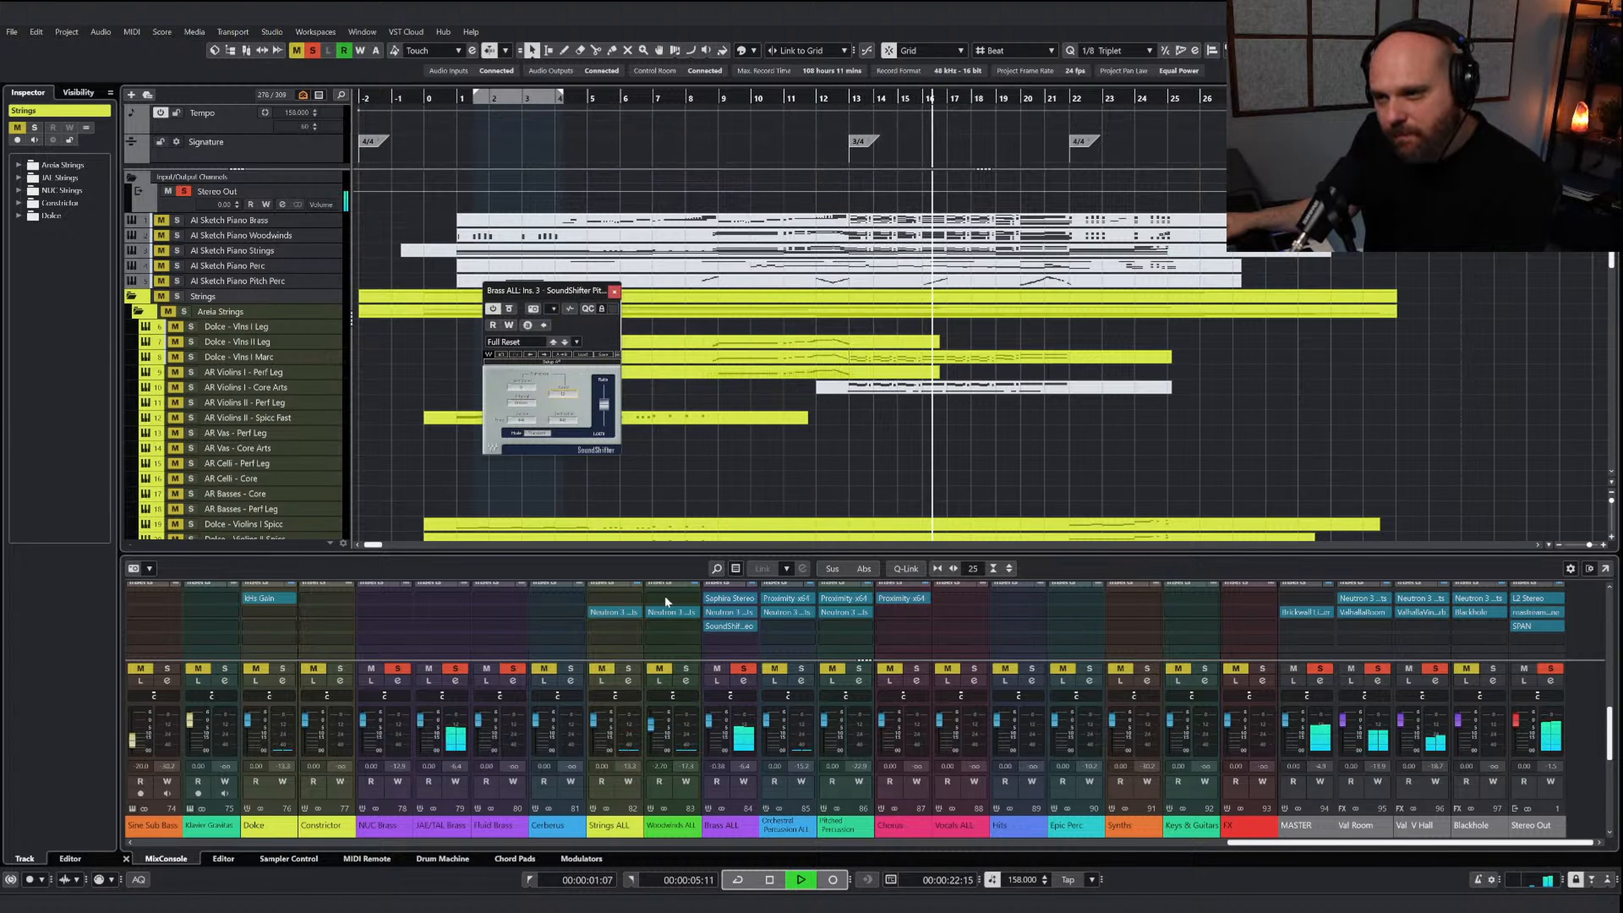
key(space)
Cut the lows with the low shelf in Brass ALL's Neutron 3 Elements while the soloed brass plays
click(723, 611)
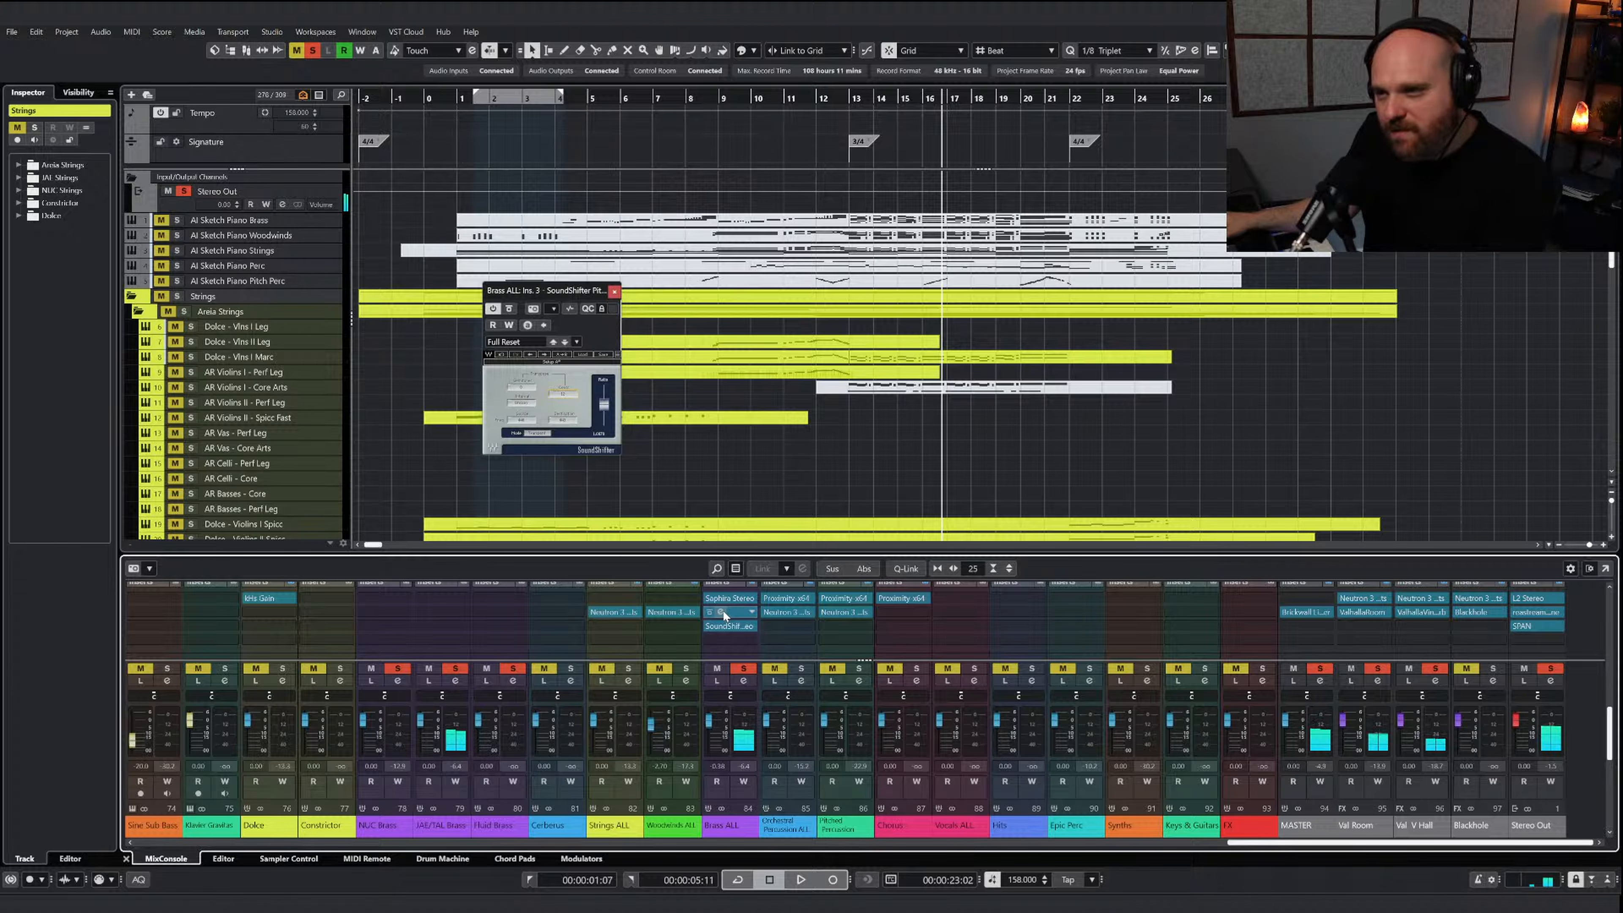
click(765, 136)
key(space)
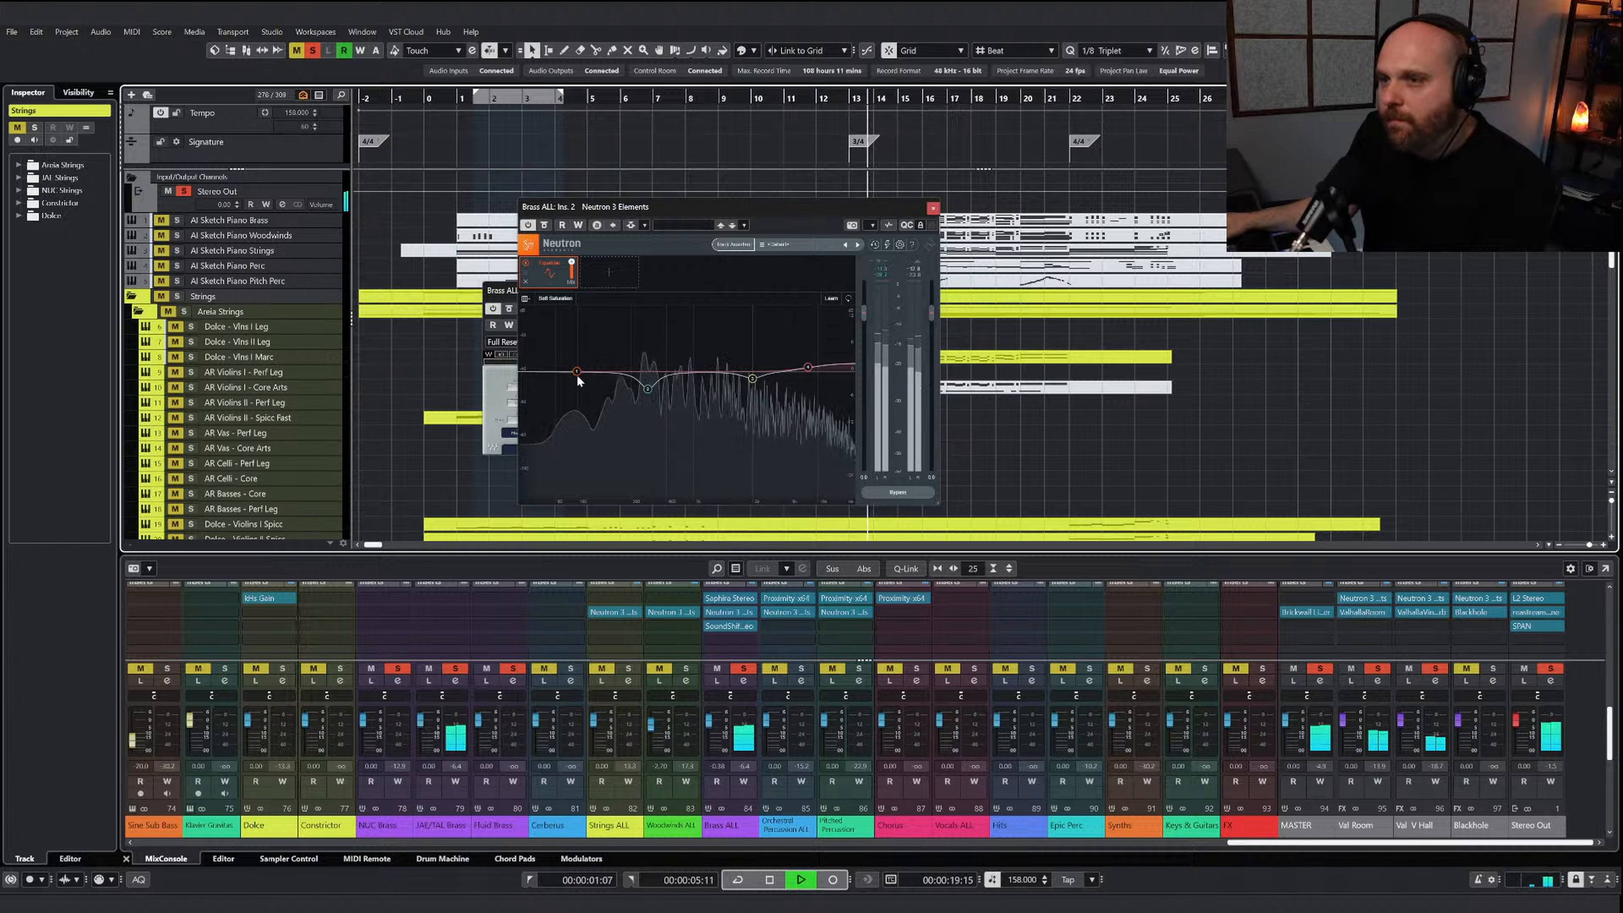
drag(577, 371, 618, 388)
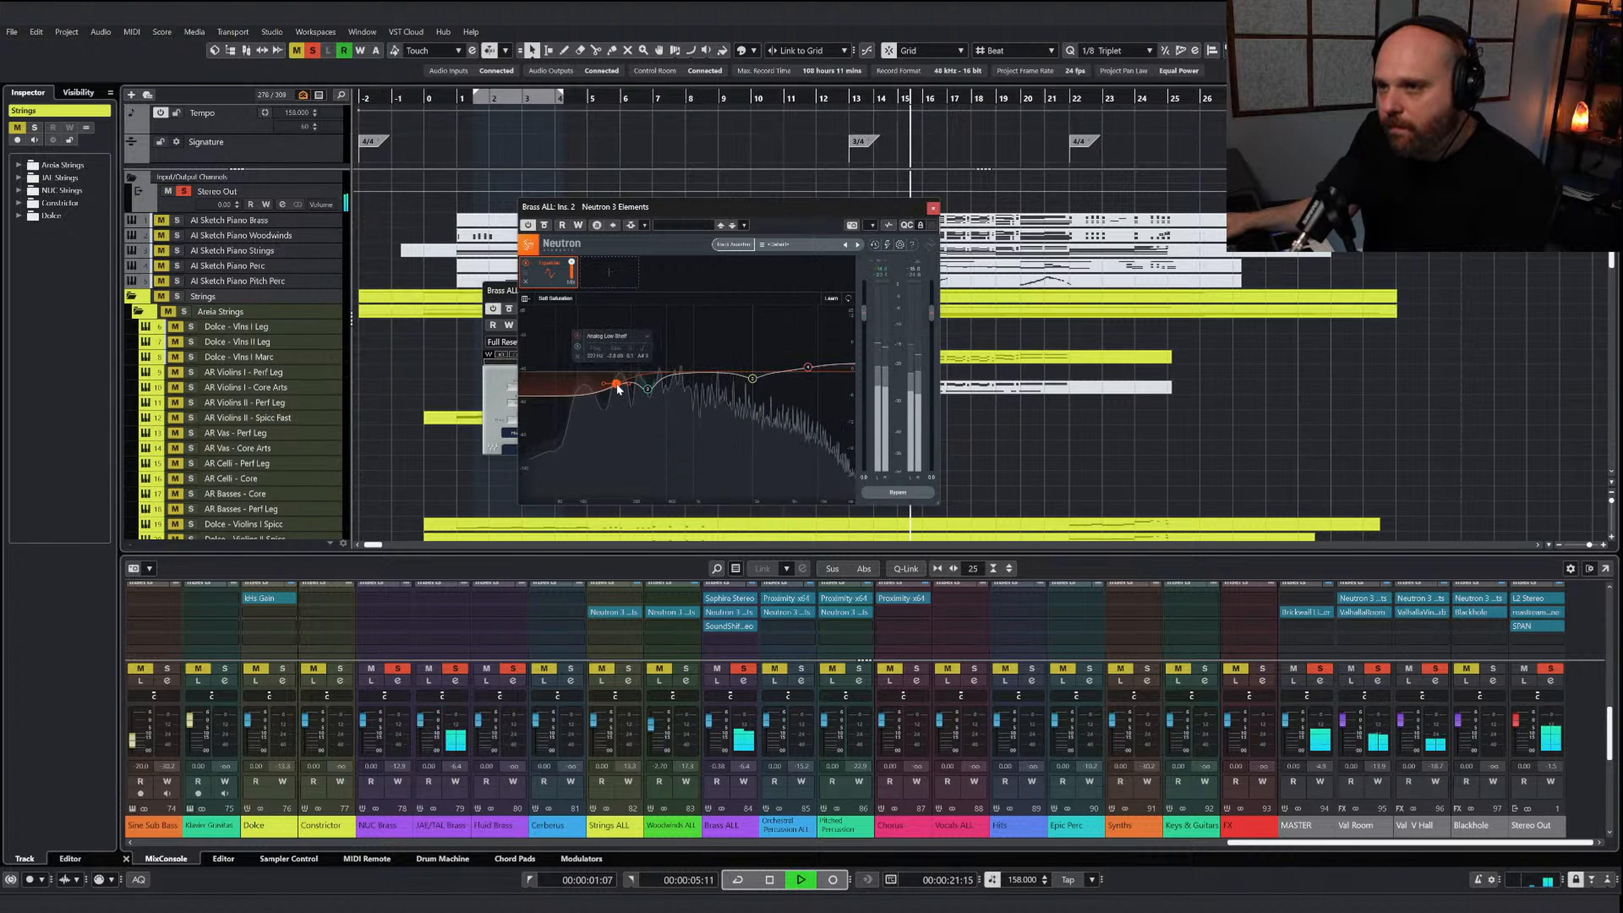
click(933, 208)
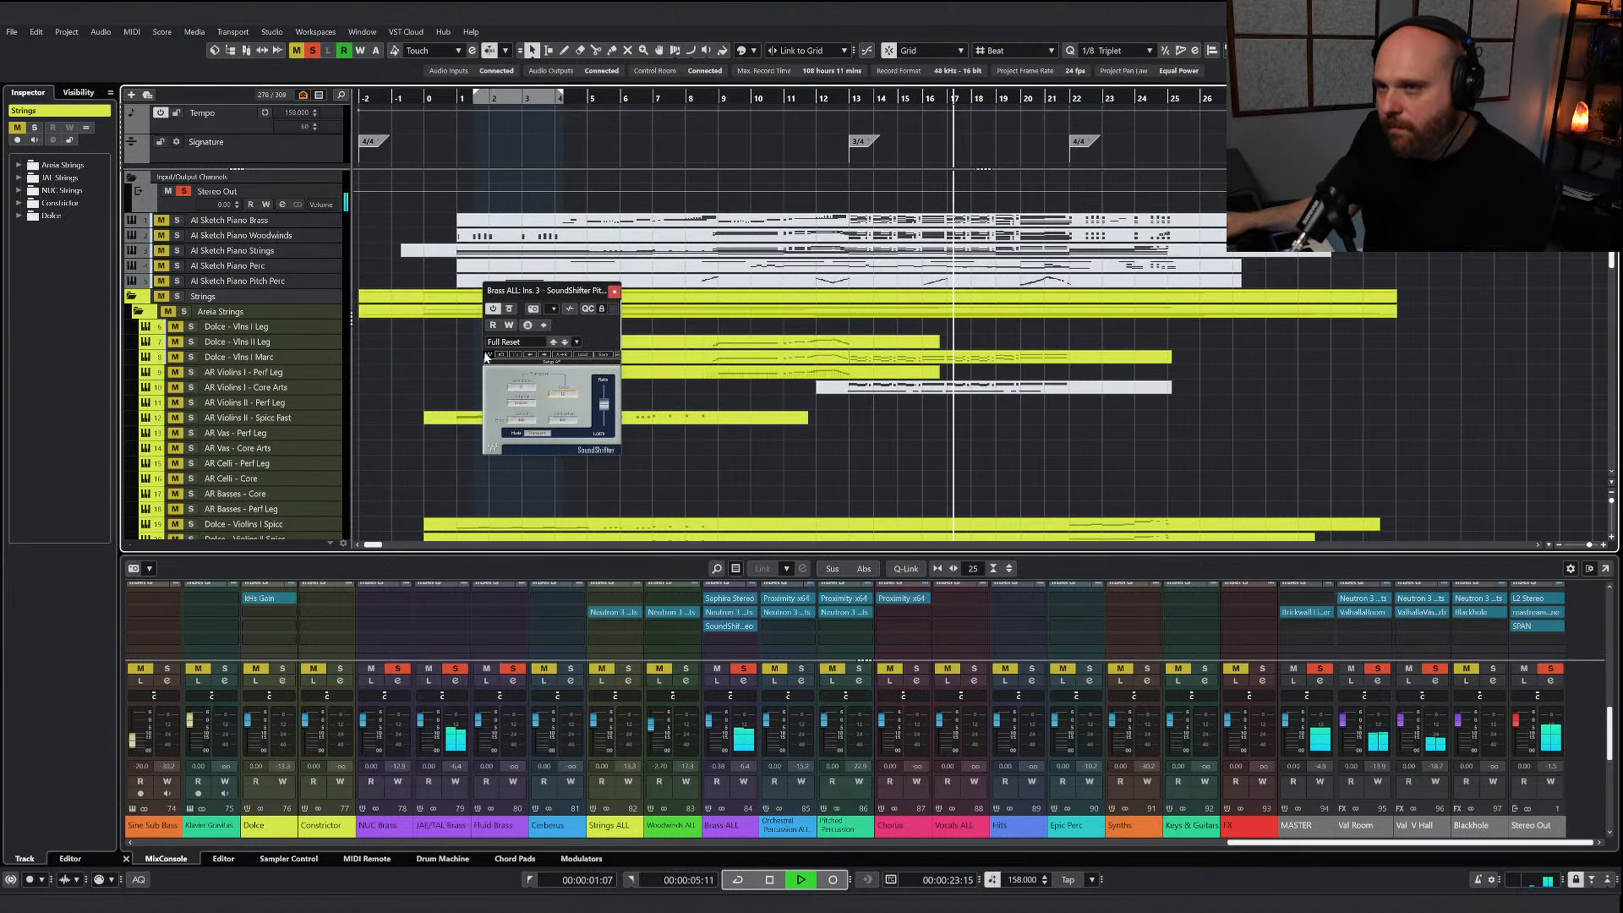
Stop playback and return to bar 13, clear the brass solo and leave SoundShifter active on Brass ALL
key(space)
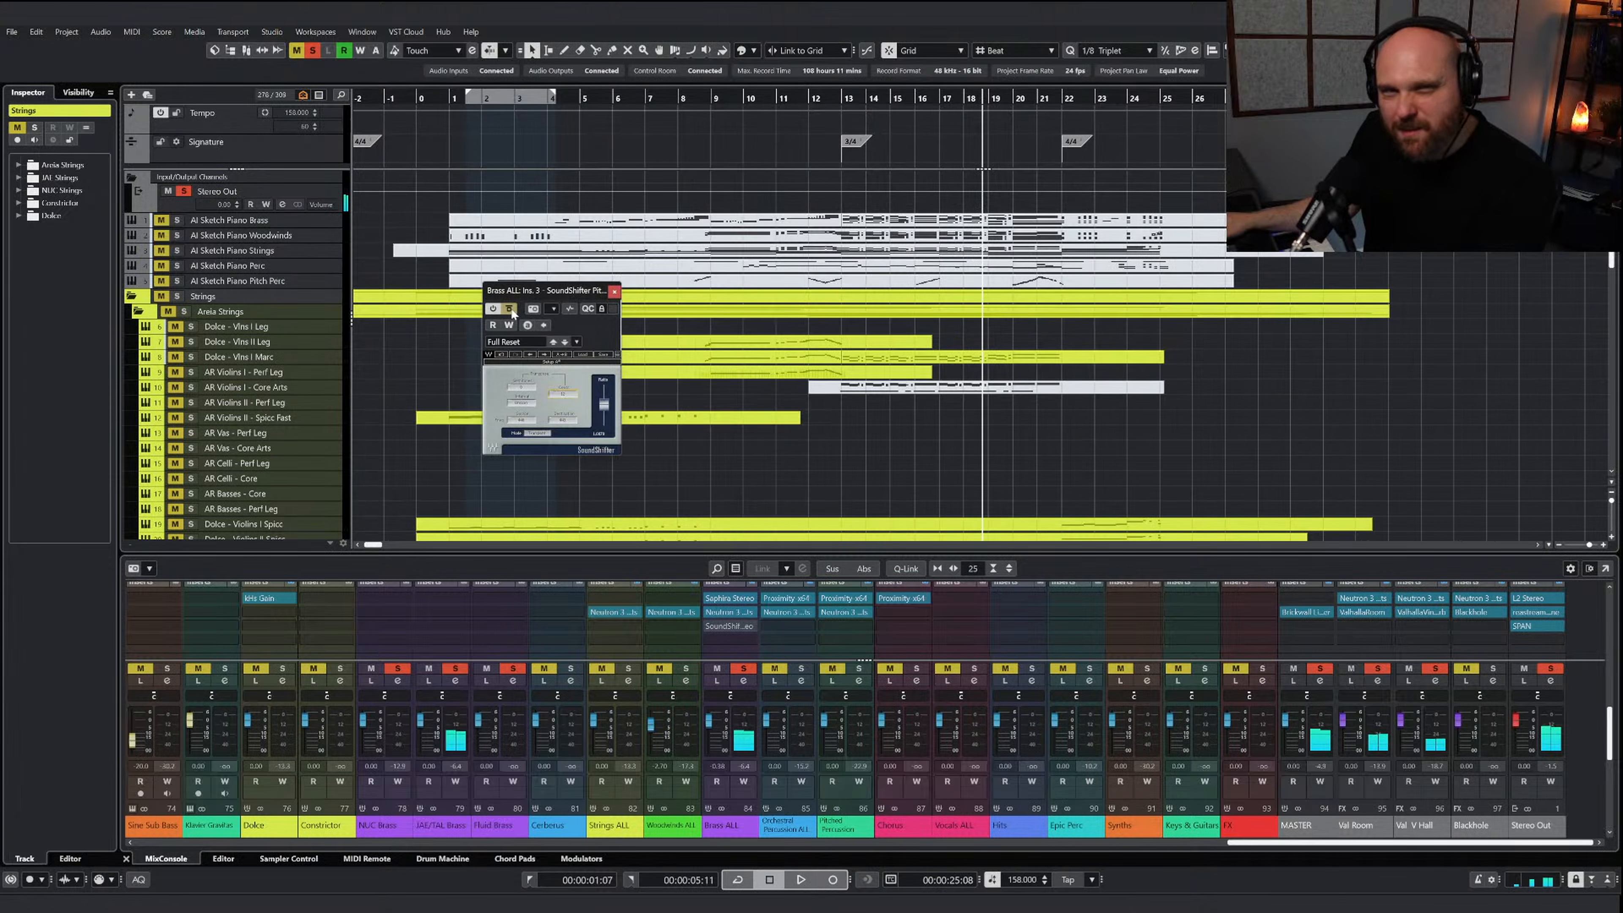
click(848, 103)
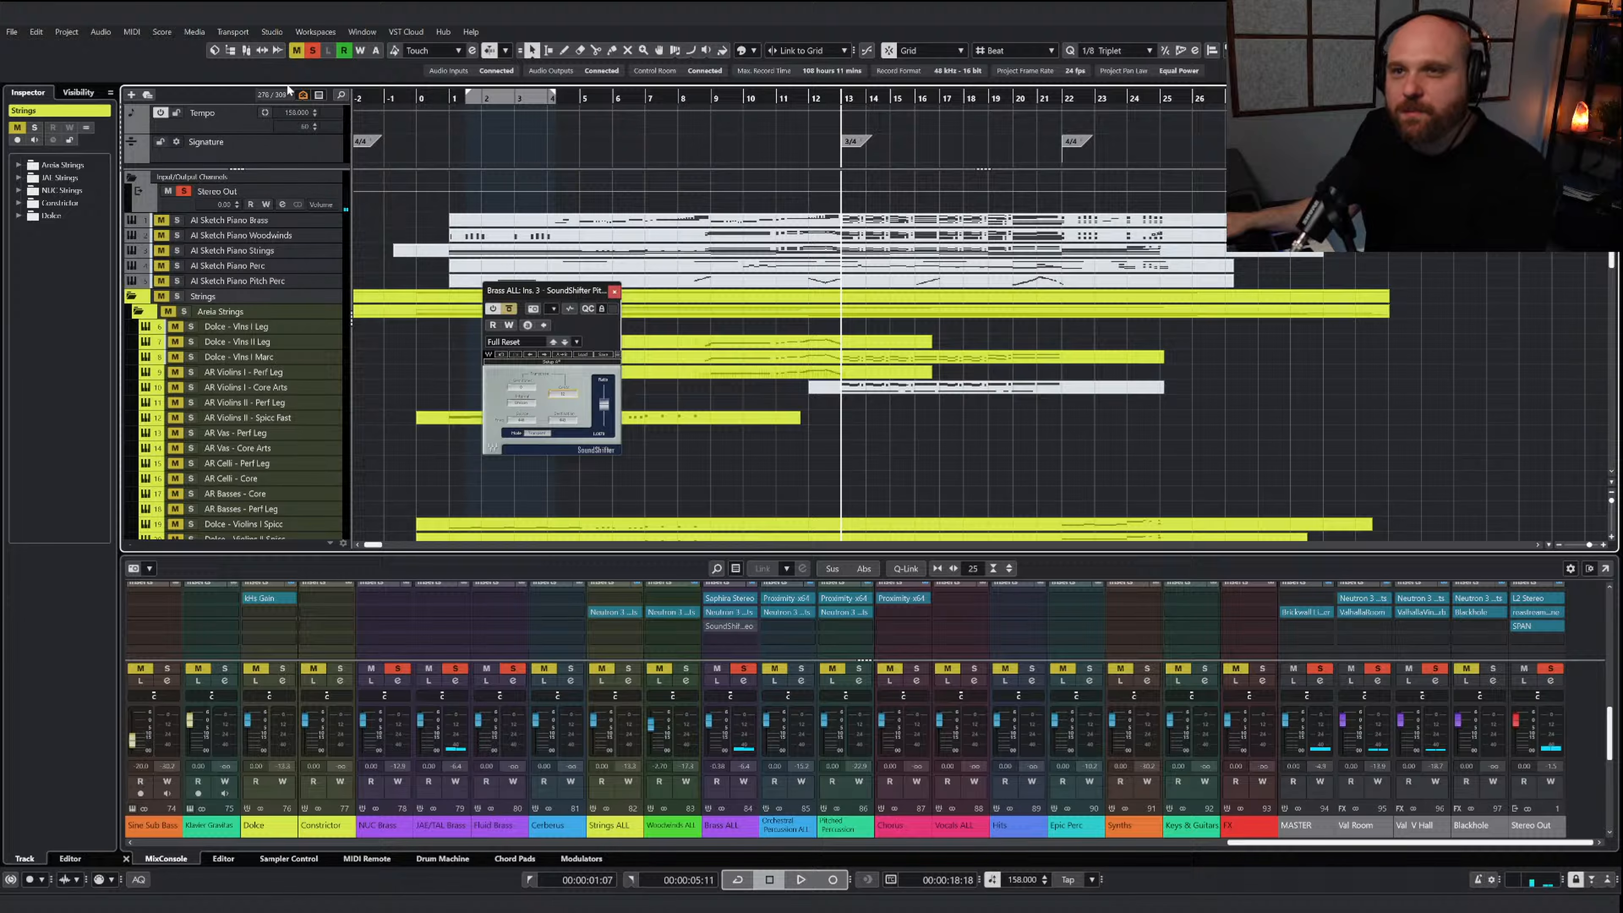
click(314, 51)
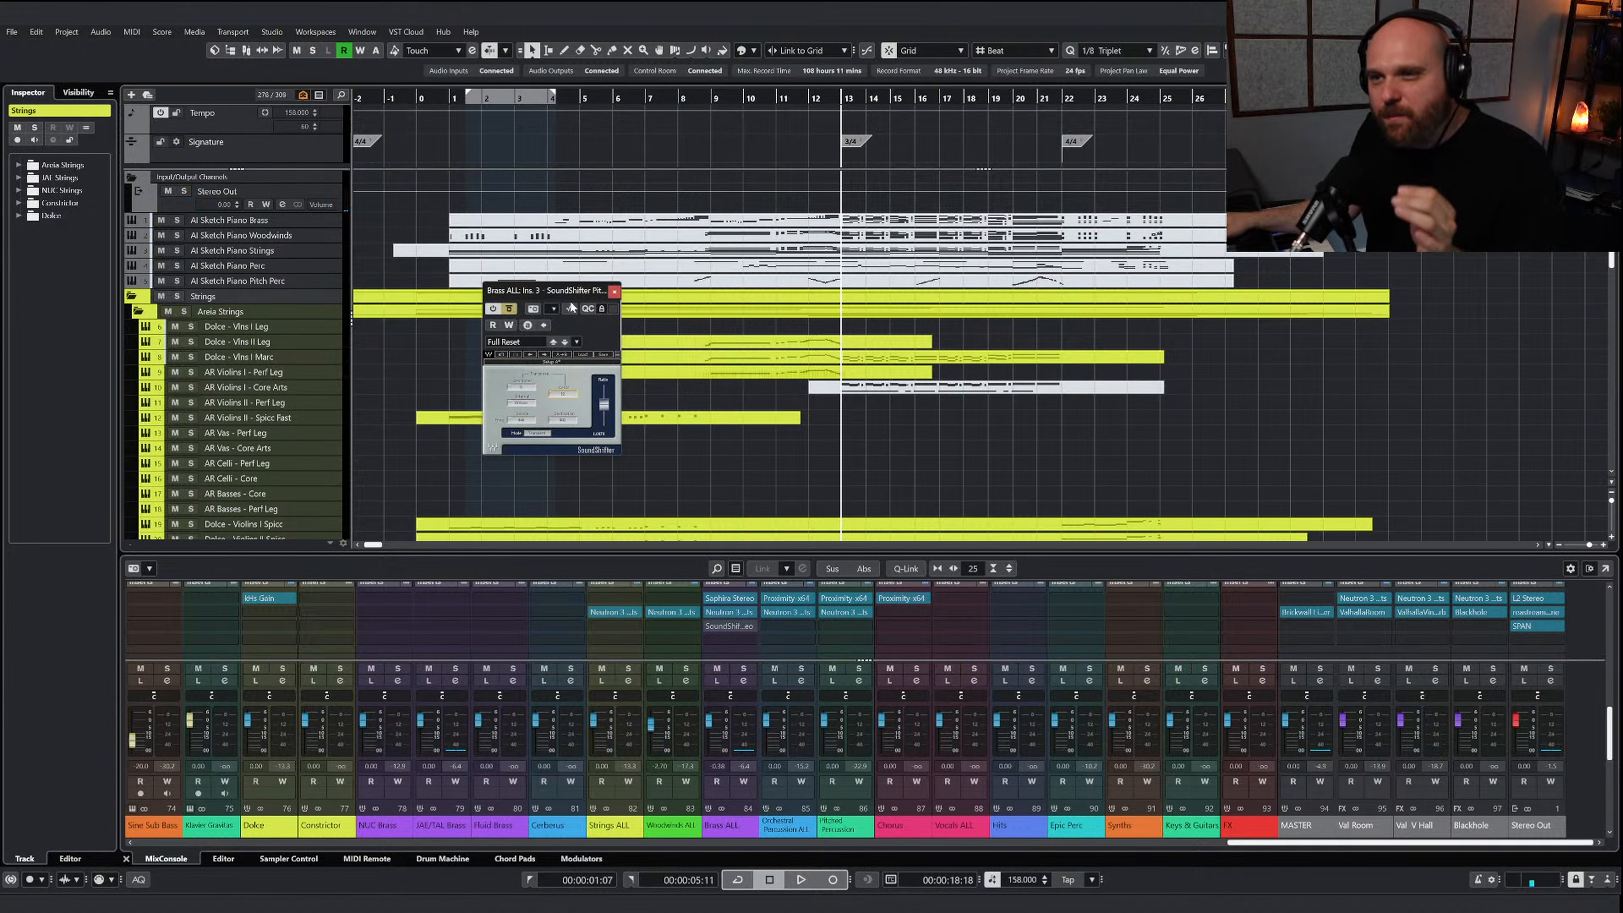
click(510, 309)
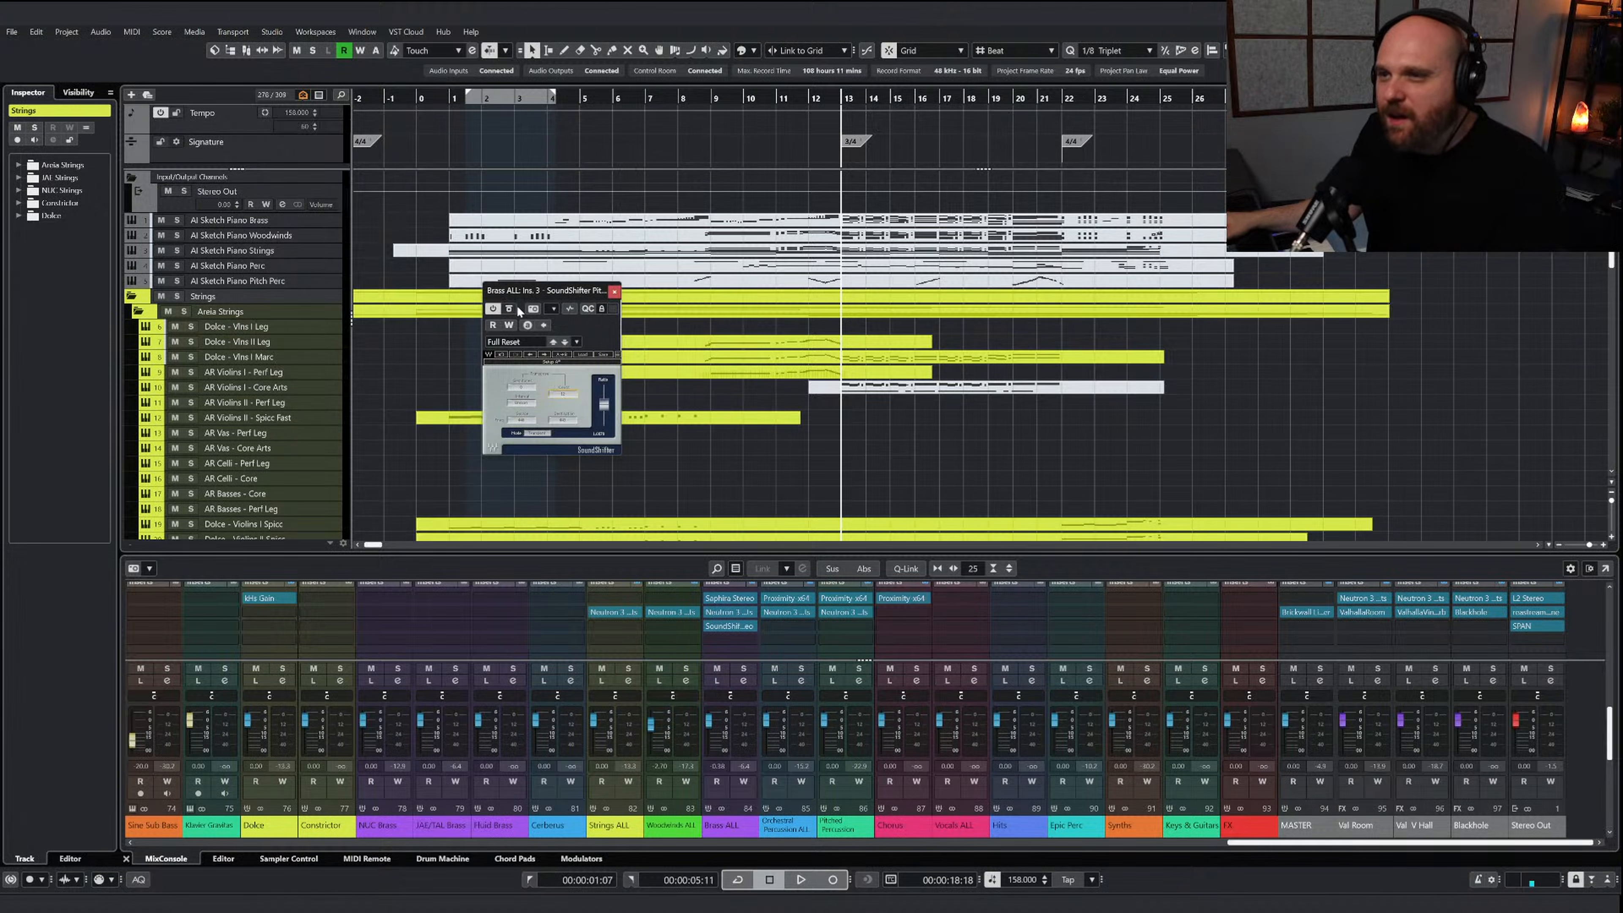
click(612, 292)
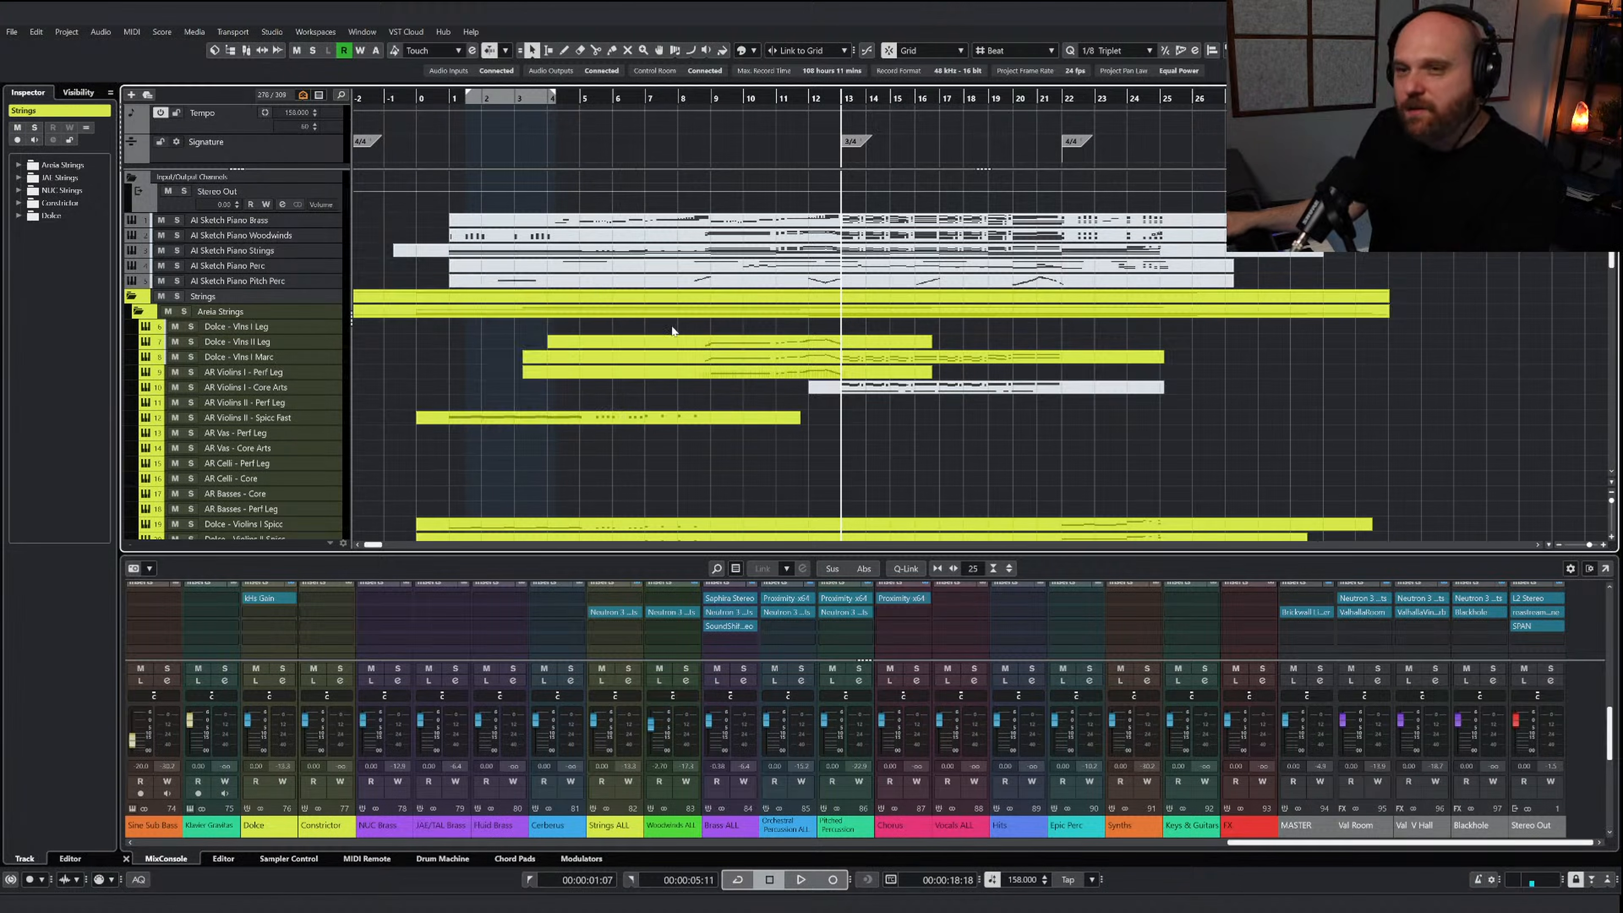
Play the full mix from around bar 12 and review the SoundShifter Pitch Stereo settings on Brass ALL
click(824, 97)
key(space)
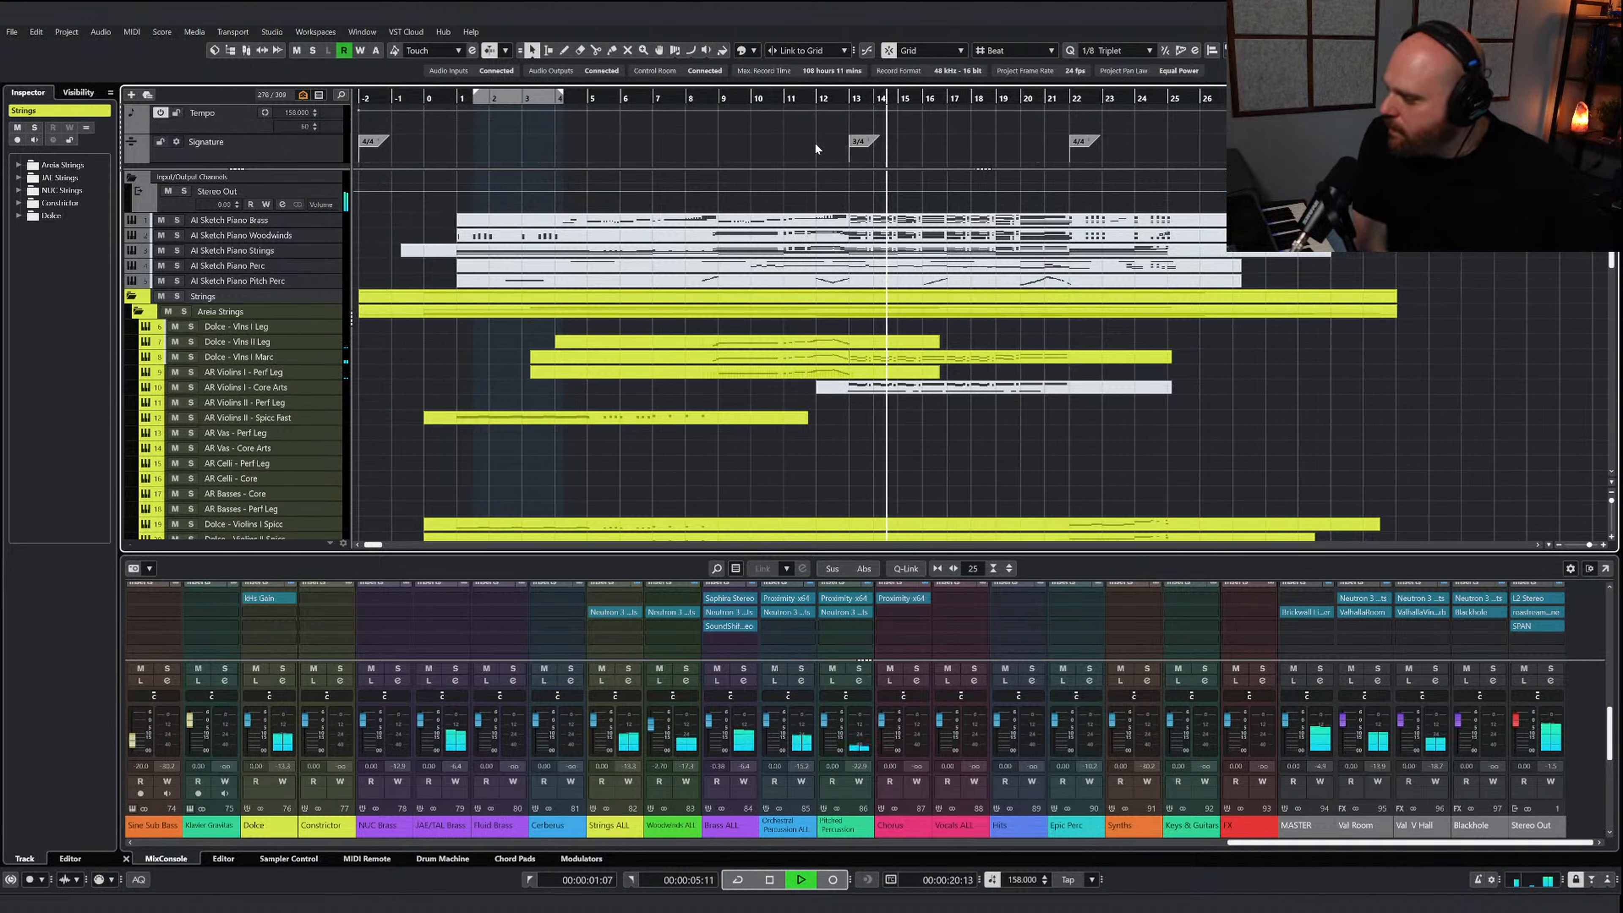
click(727, 625)
drag(561, 394, 561, 397)
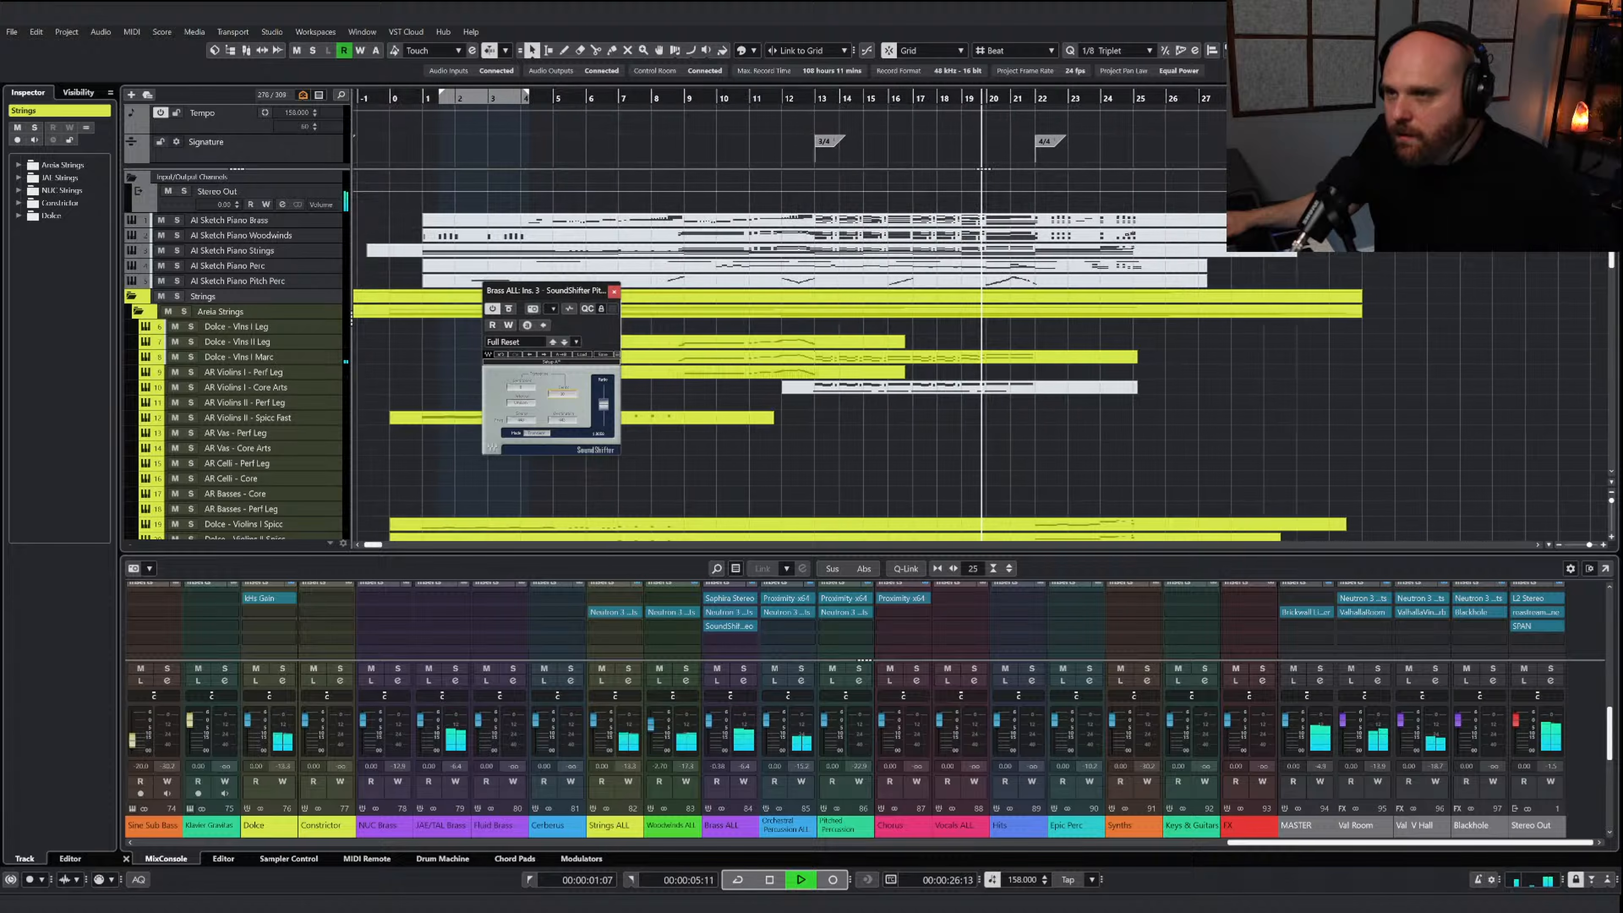
click(613, 290)
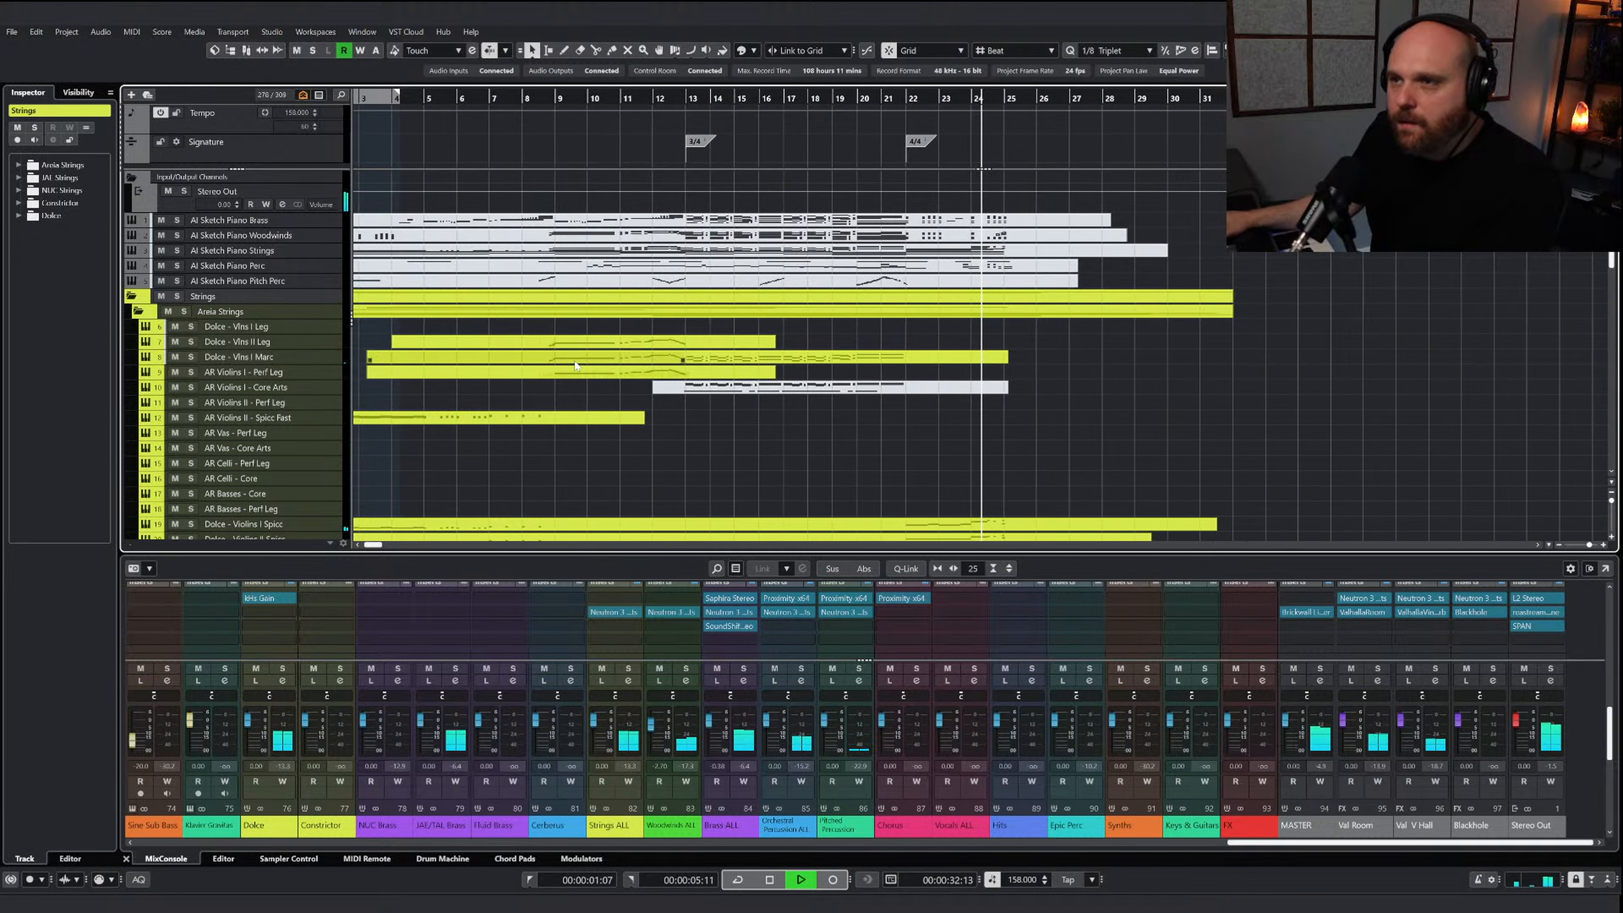
Copy the upper percussion notes of bars 23 to 25 in the AI Sketch Piano Perc part and place the cursor at the first one
key(g)
key(space)
click(795, 269)
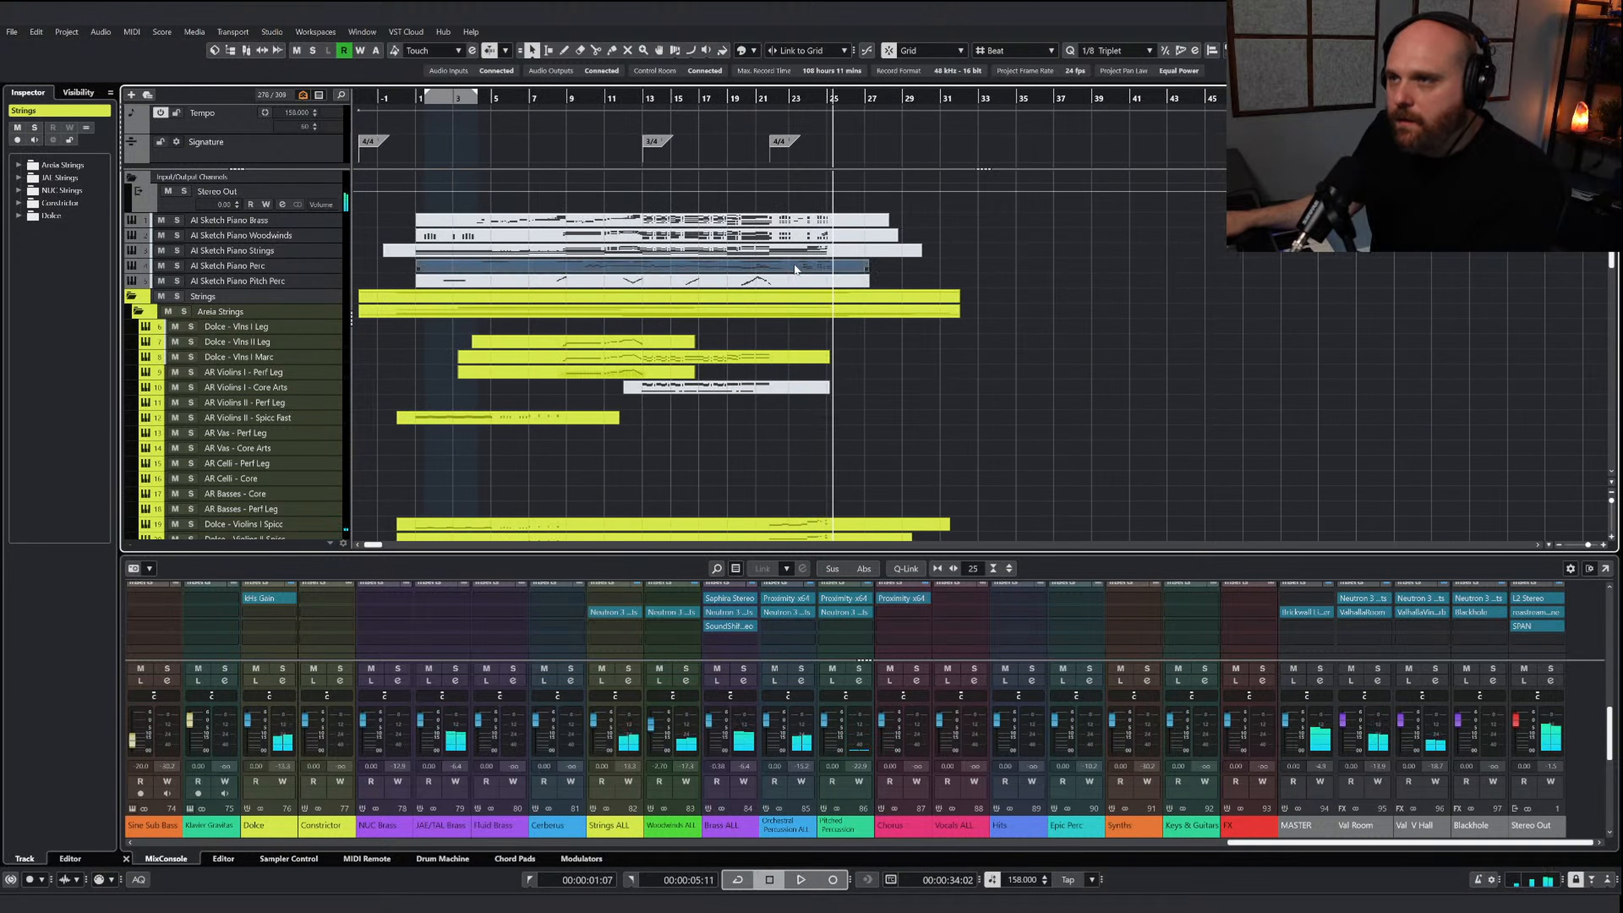
click(779, 101)
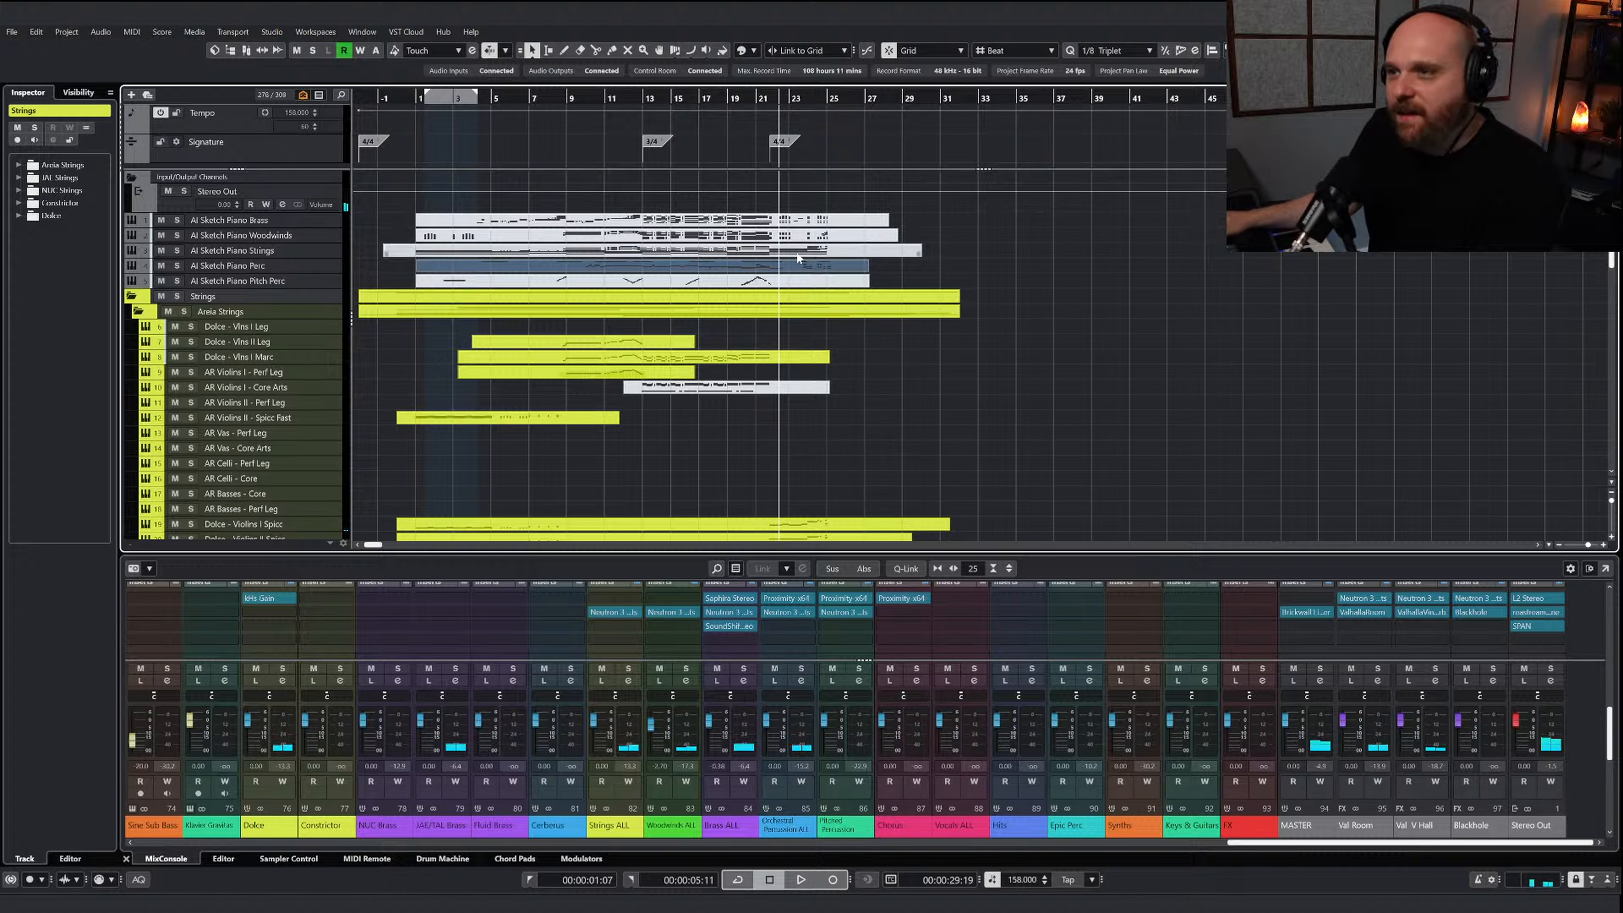
double_click(806, 274)
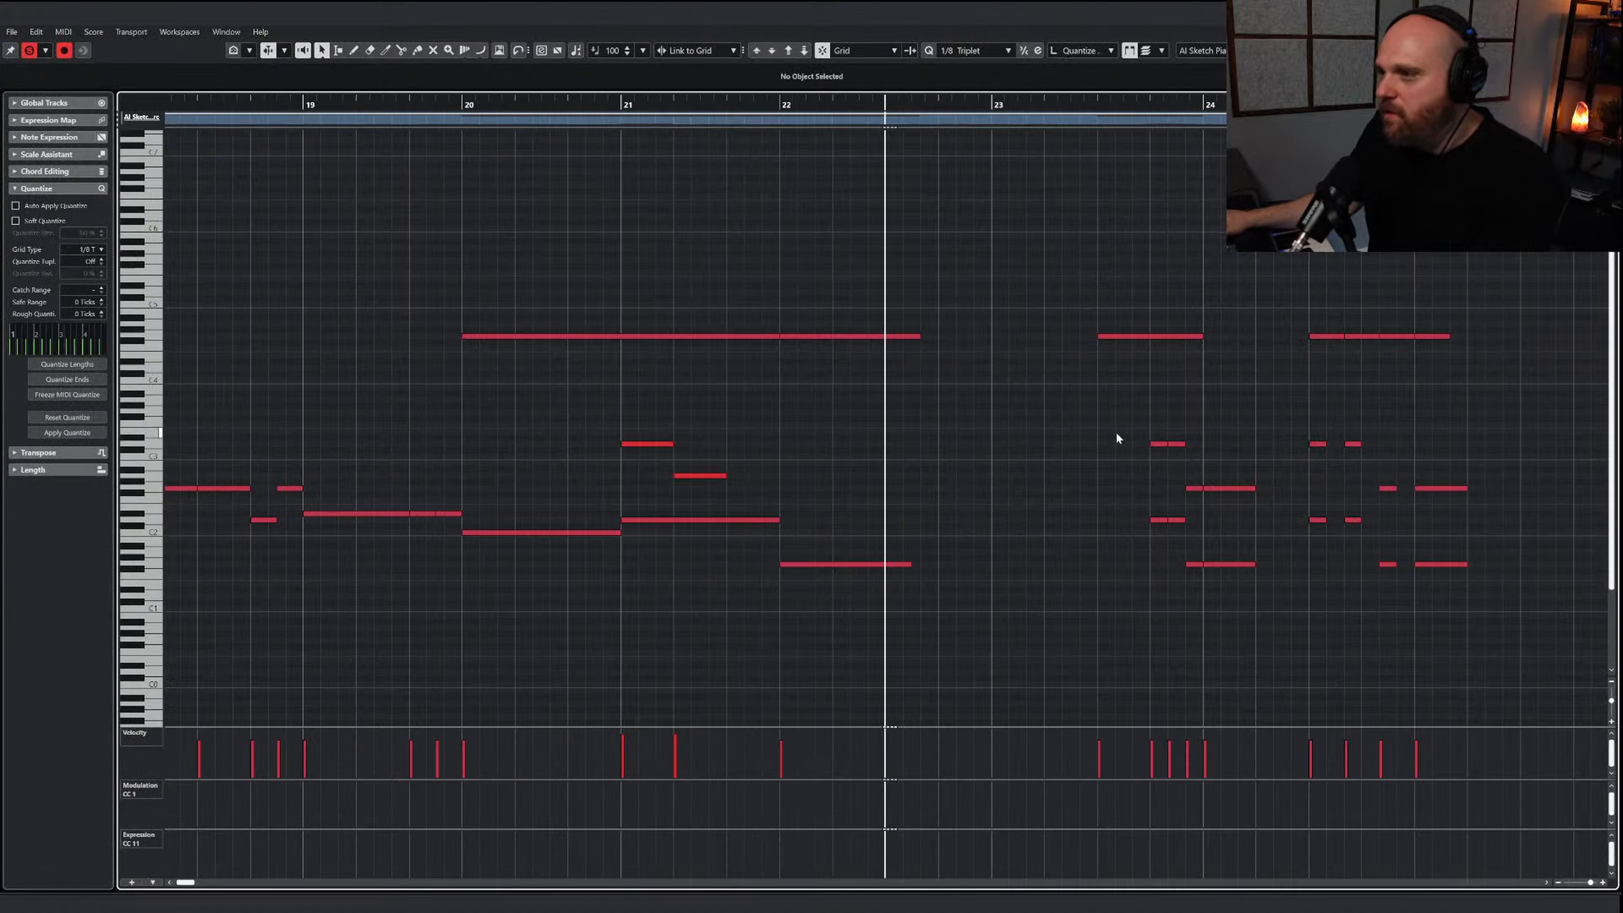
drag(1222, 491, 1457, 494)
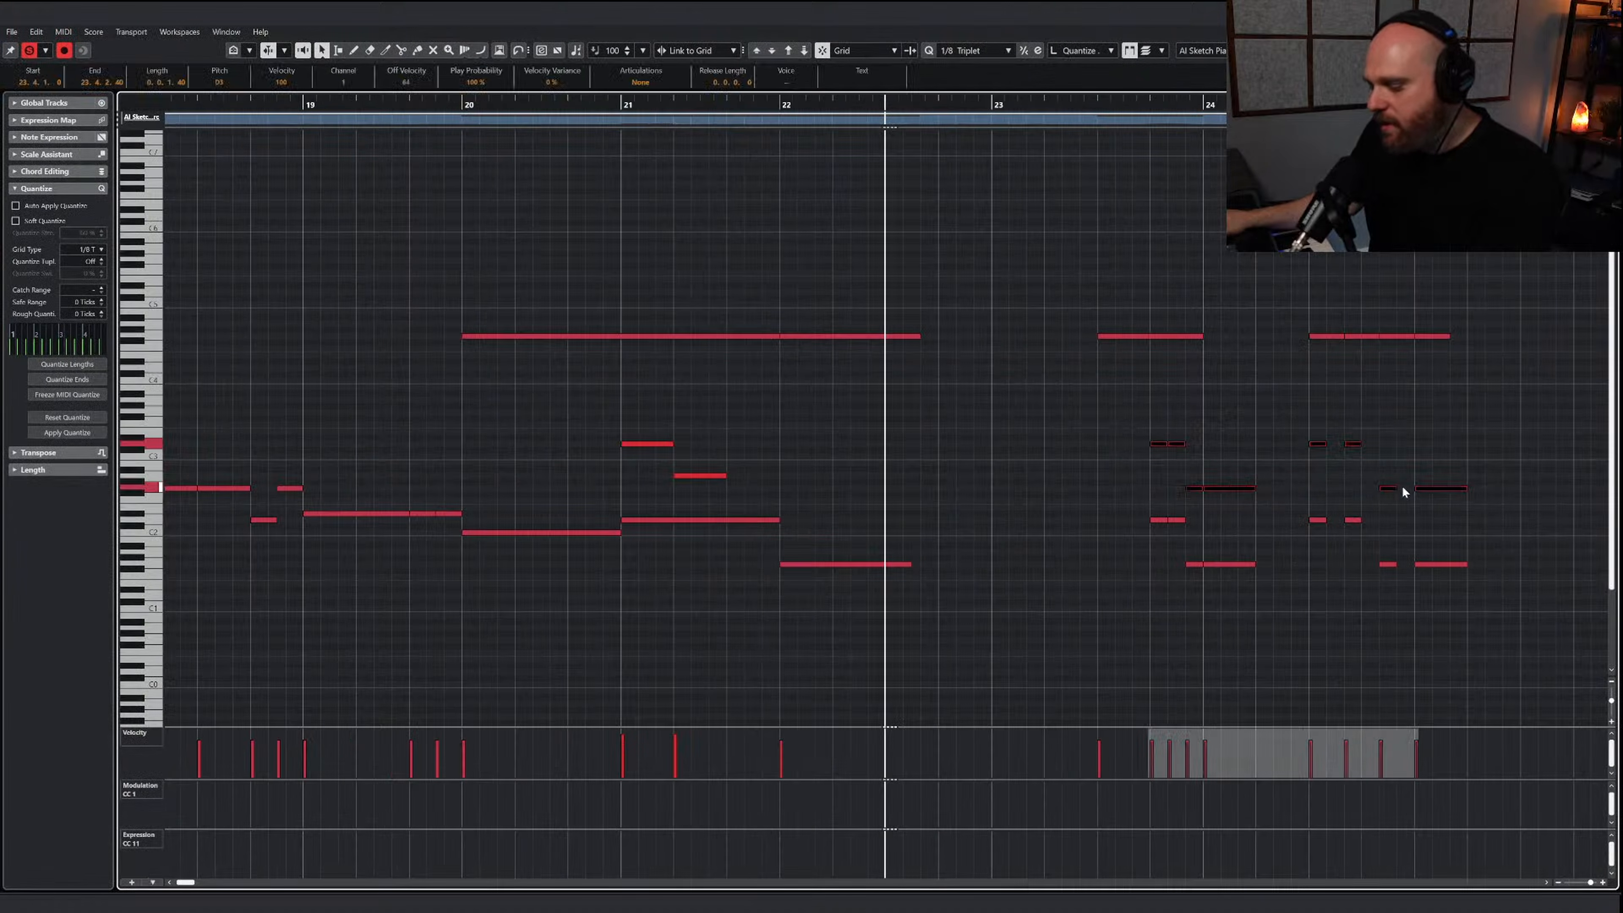
click(1148, 107)
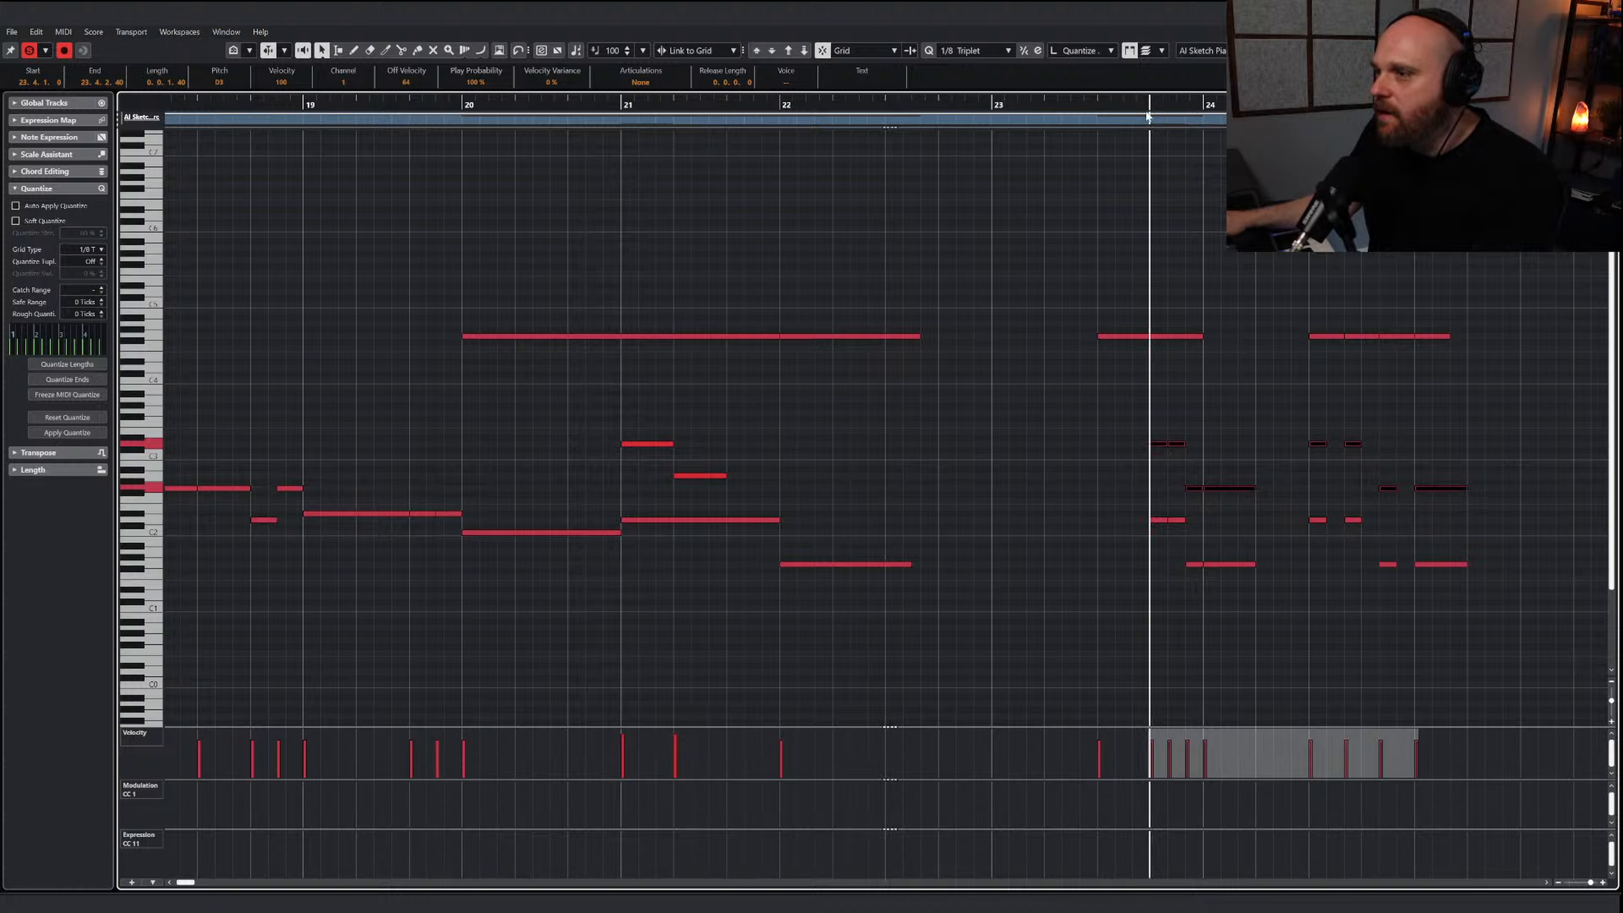
Create a part on the Cerberus Toms track from about bar 7 to bar 34 and paste the copied percussion notes into it
key(Return)
scroll(657, 388, down, 20)
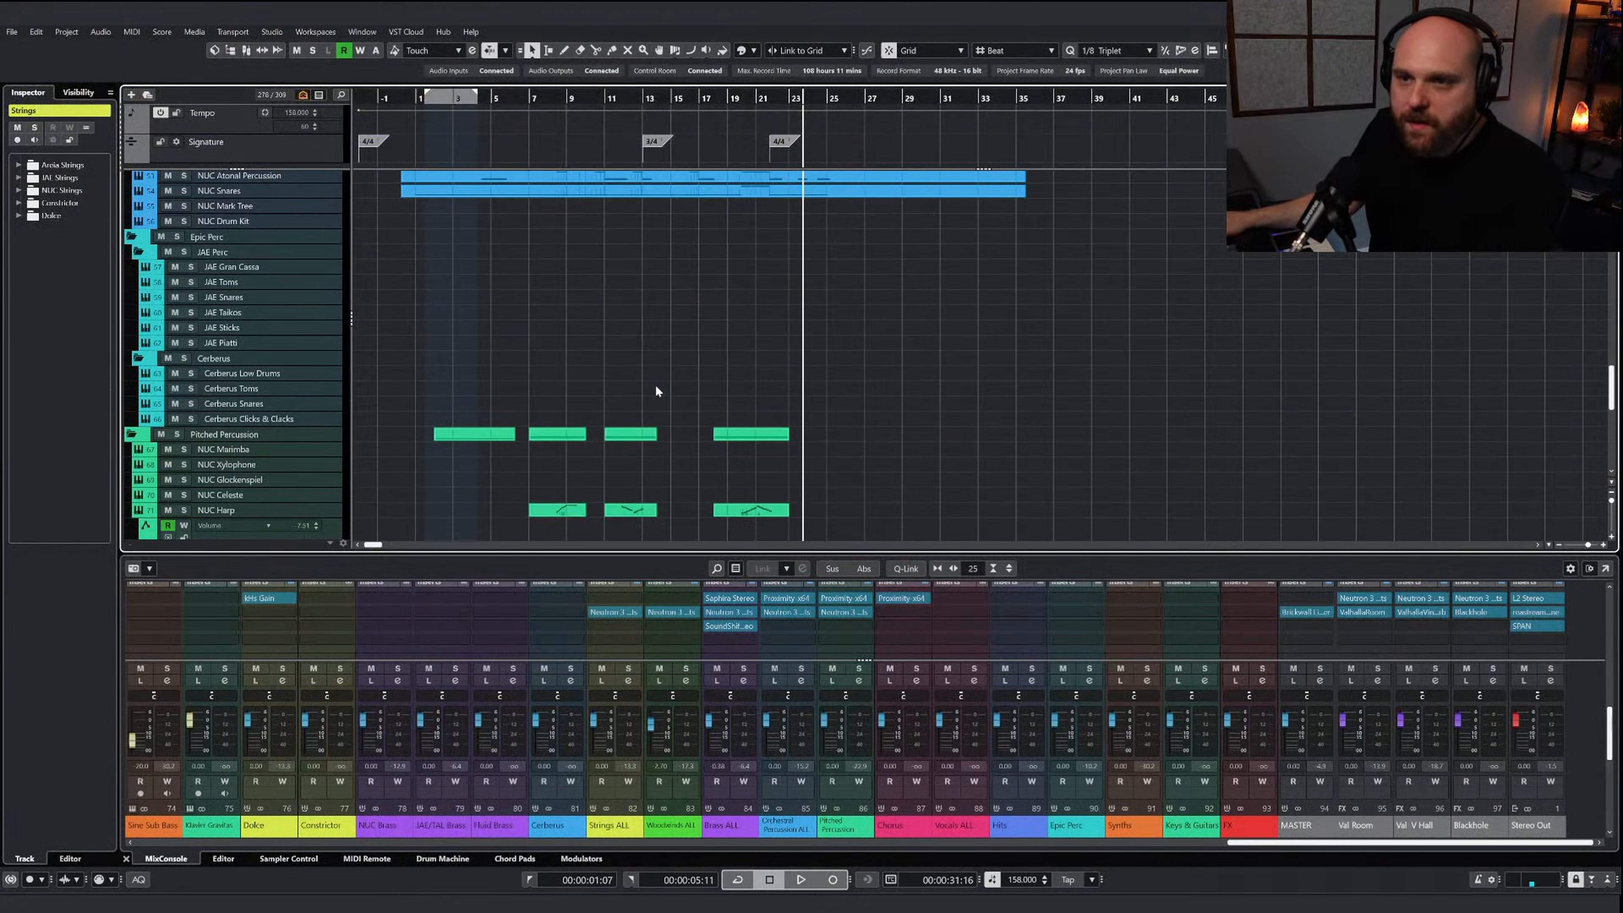
scroll(651, 381, up, 3)
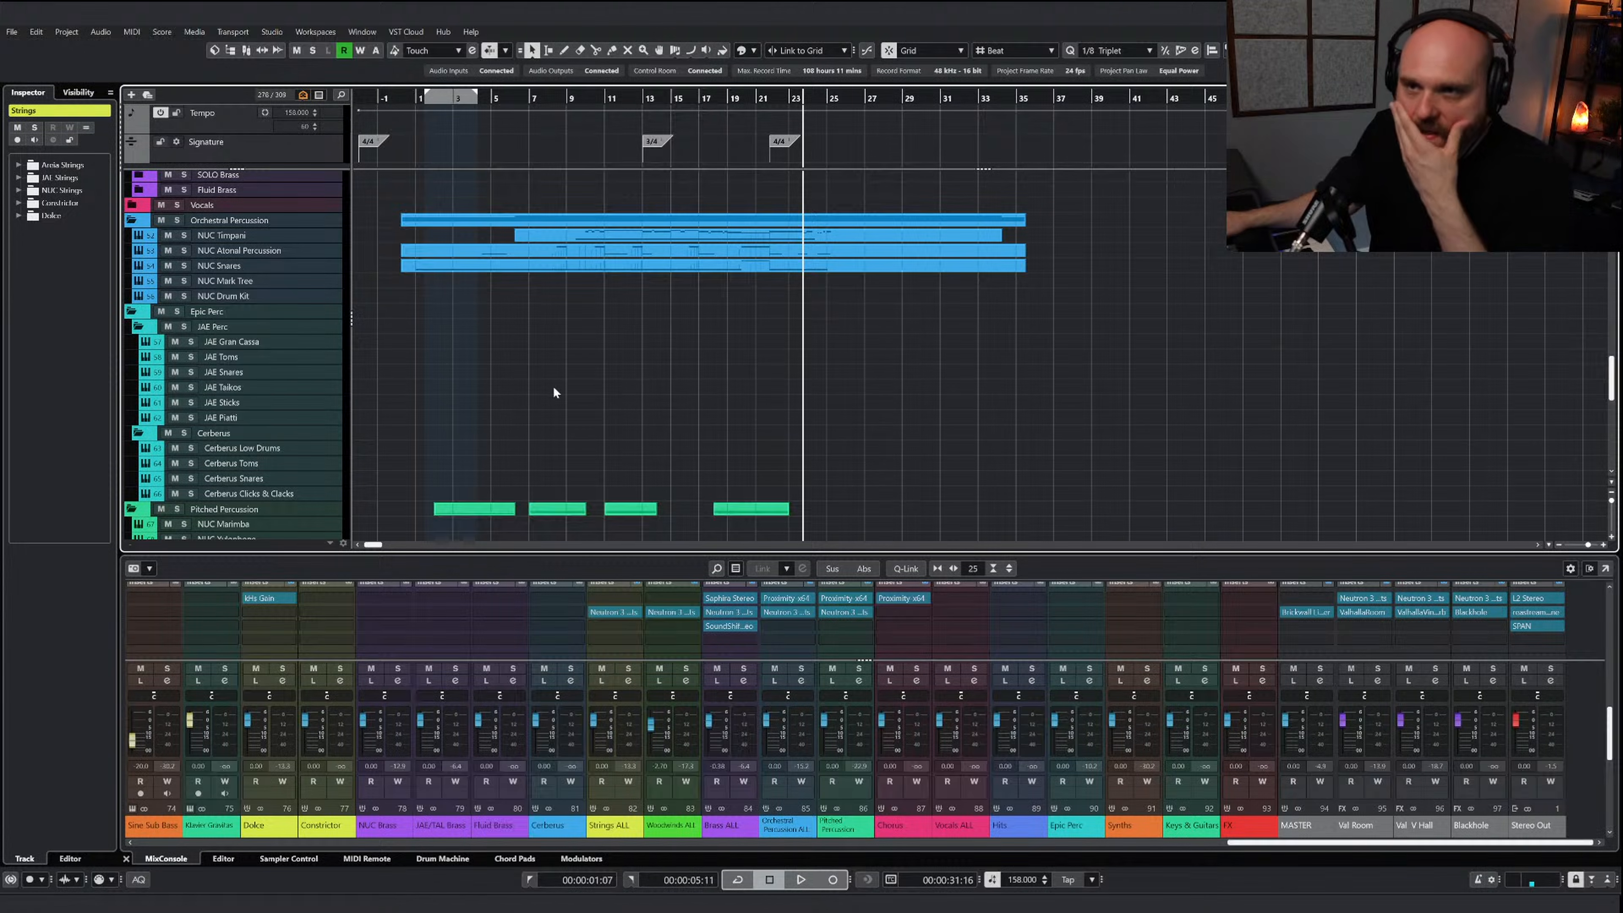
right_click(533, 428)
click(565, 428)
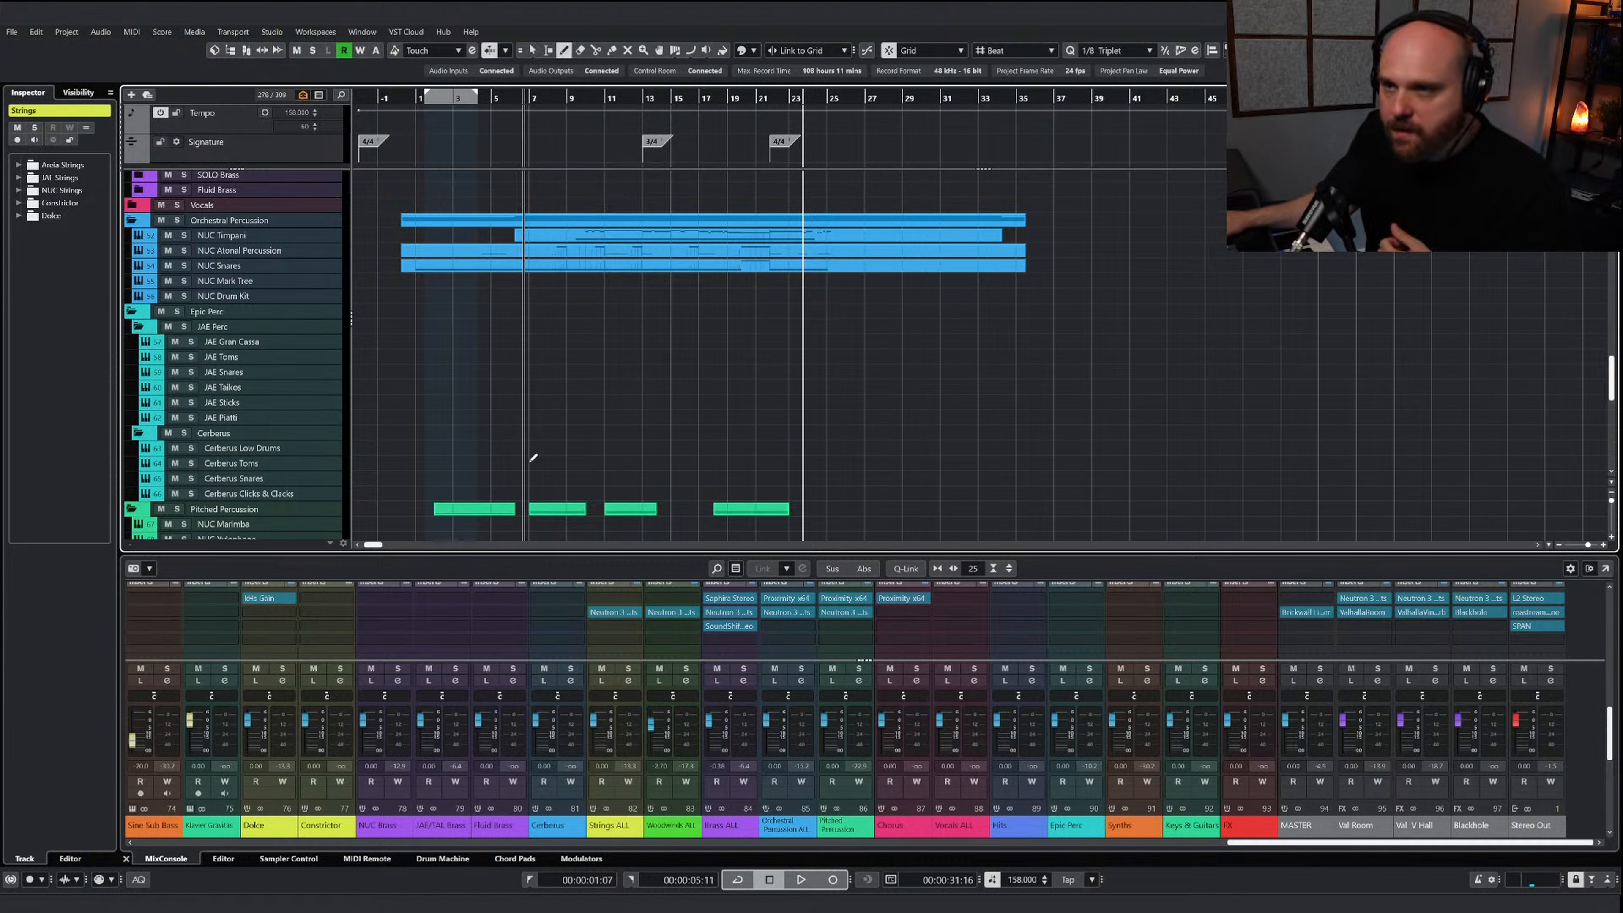
mouse_move(544, 465)
mouse_down()
mouse_move(1012, 480)
mouse_move(960, 464)
mouse_up()
double_click(960, 464)
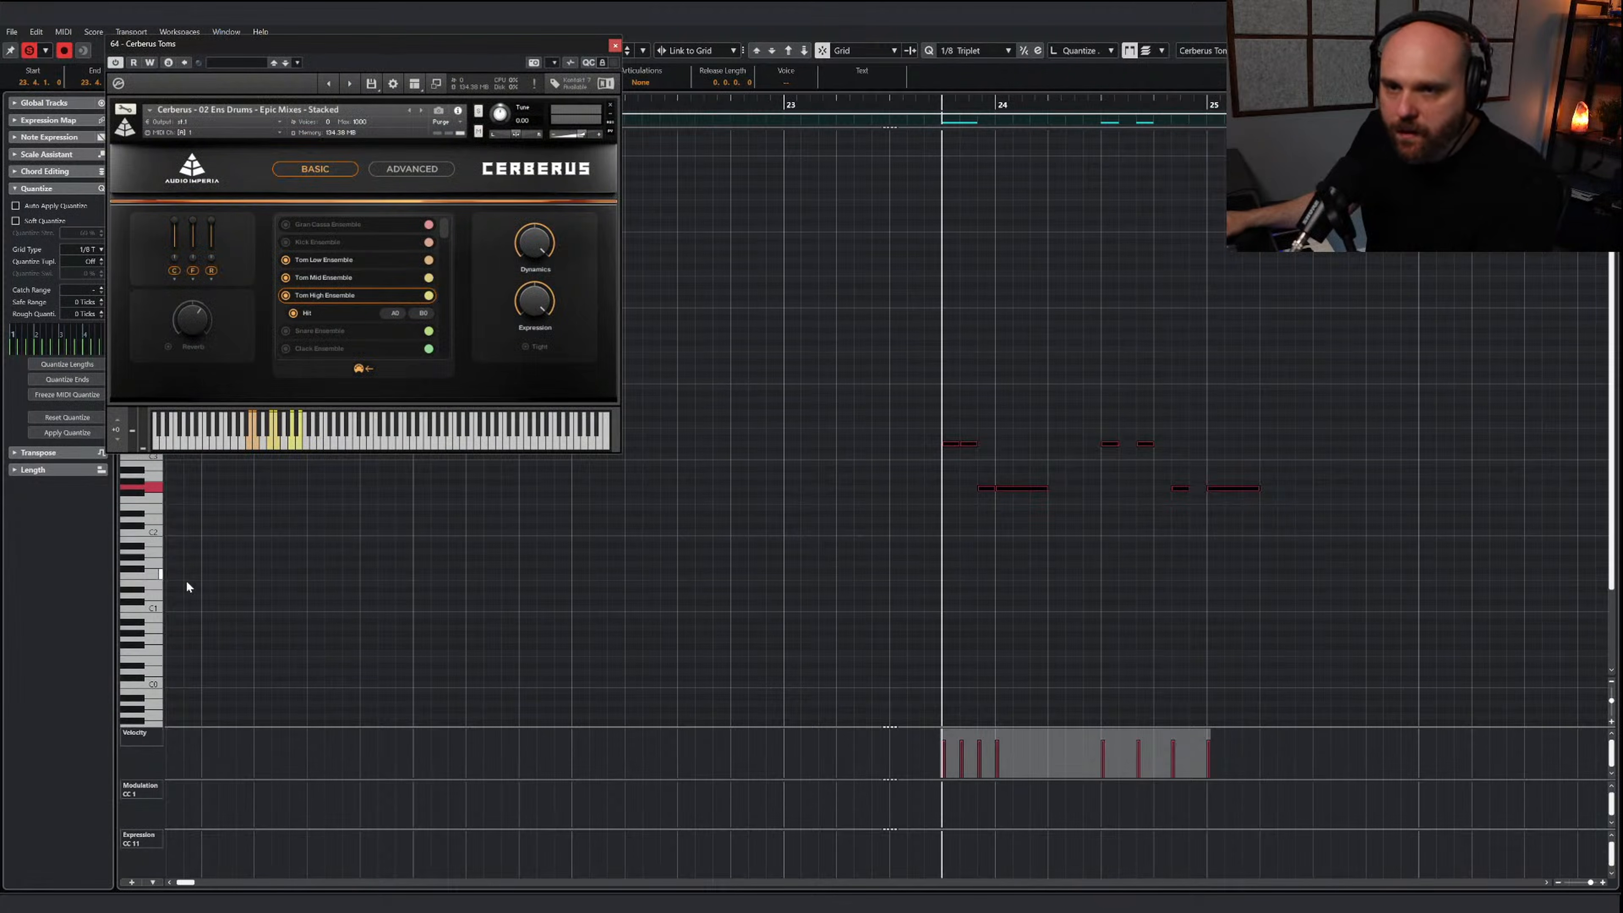
Transpose the first phrase before and into bar 24 down towards the tom range, placing its two higher notes on B0
click(150, 618)
drag(895, 434, 1048, 498)
key(Down)
key(Down)
key(Down)
key(Down)
key(Down)
key(Down)
key(Down)
key(Down)
key(Down)
key(Down)
key(Down)
key(Down)
key(Down)
key(Down)
key(Down)
key(Down)
key(Down)
key(Down)
key(Down)
key(Down)
key(Down)
key(Down)
key(Down)
key(Down)
key(Down)
key(Down)
key(Down)
key(Down)
Audition lower pitches for the first phrase's last two notes and set both to F0 in the mid tom range
key(Down)
key(Down)
key(Down)
key(Down)
key(Down)
key(Down)
key(Down)
key(Down)
key(Down)
key(Down)
key(Down)
key(Down)
key(Down)
key(Down)
key(Down)
key(Down)
key(Down)
key(Down)
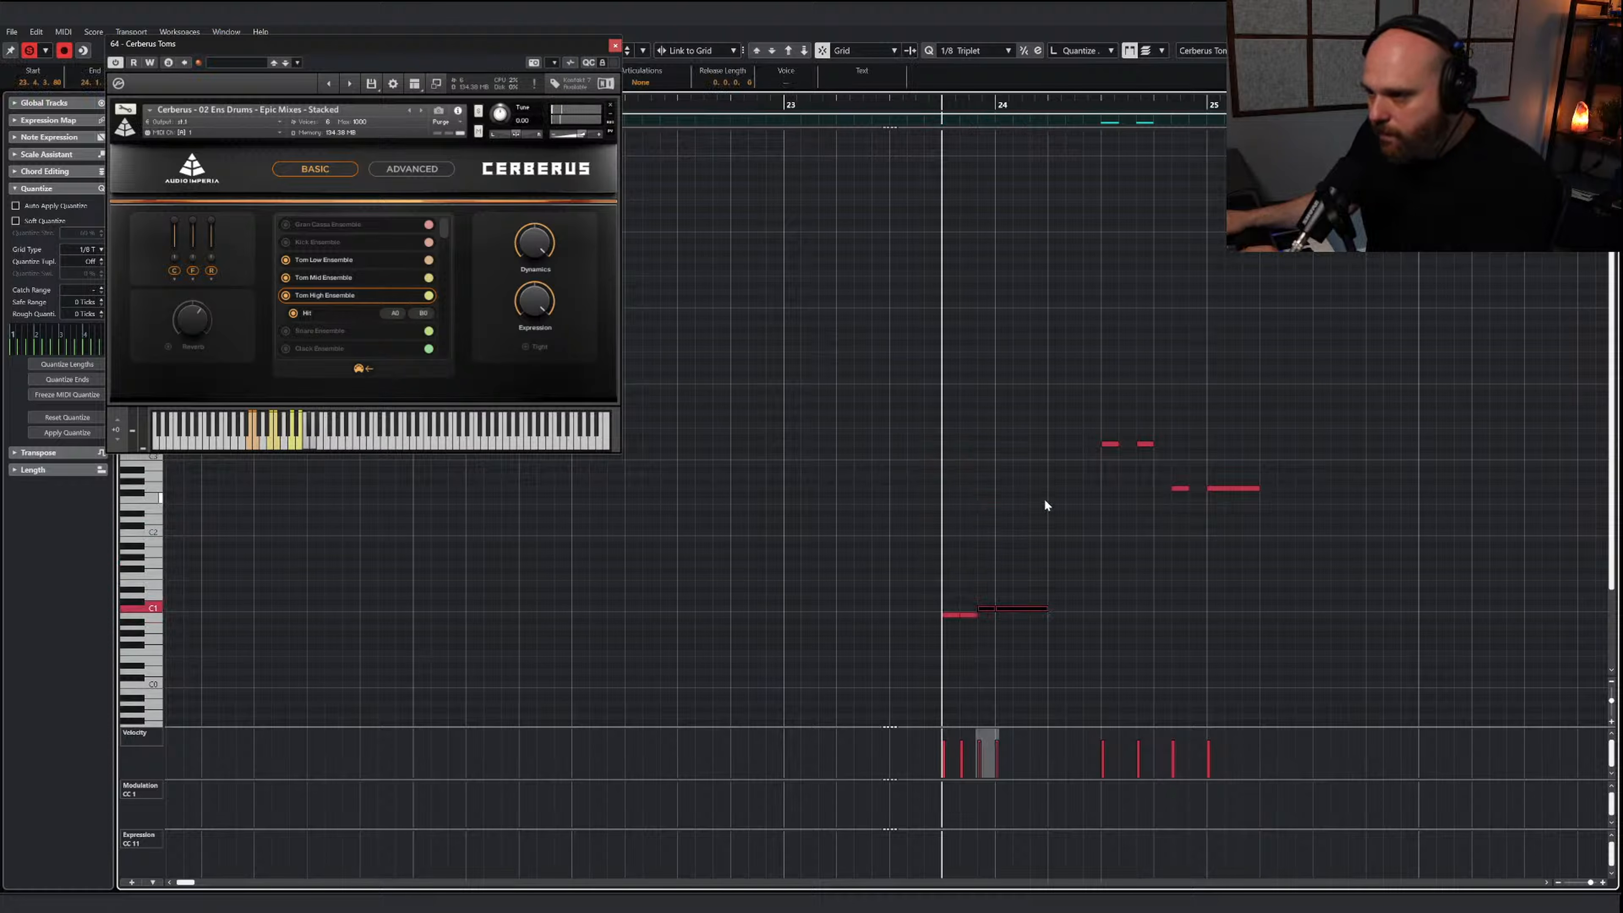
key(Down)
key(Down)
key(Down)
key(Down)
key(Down)
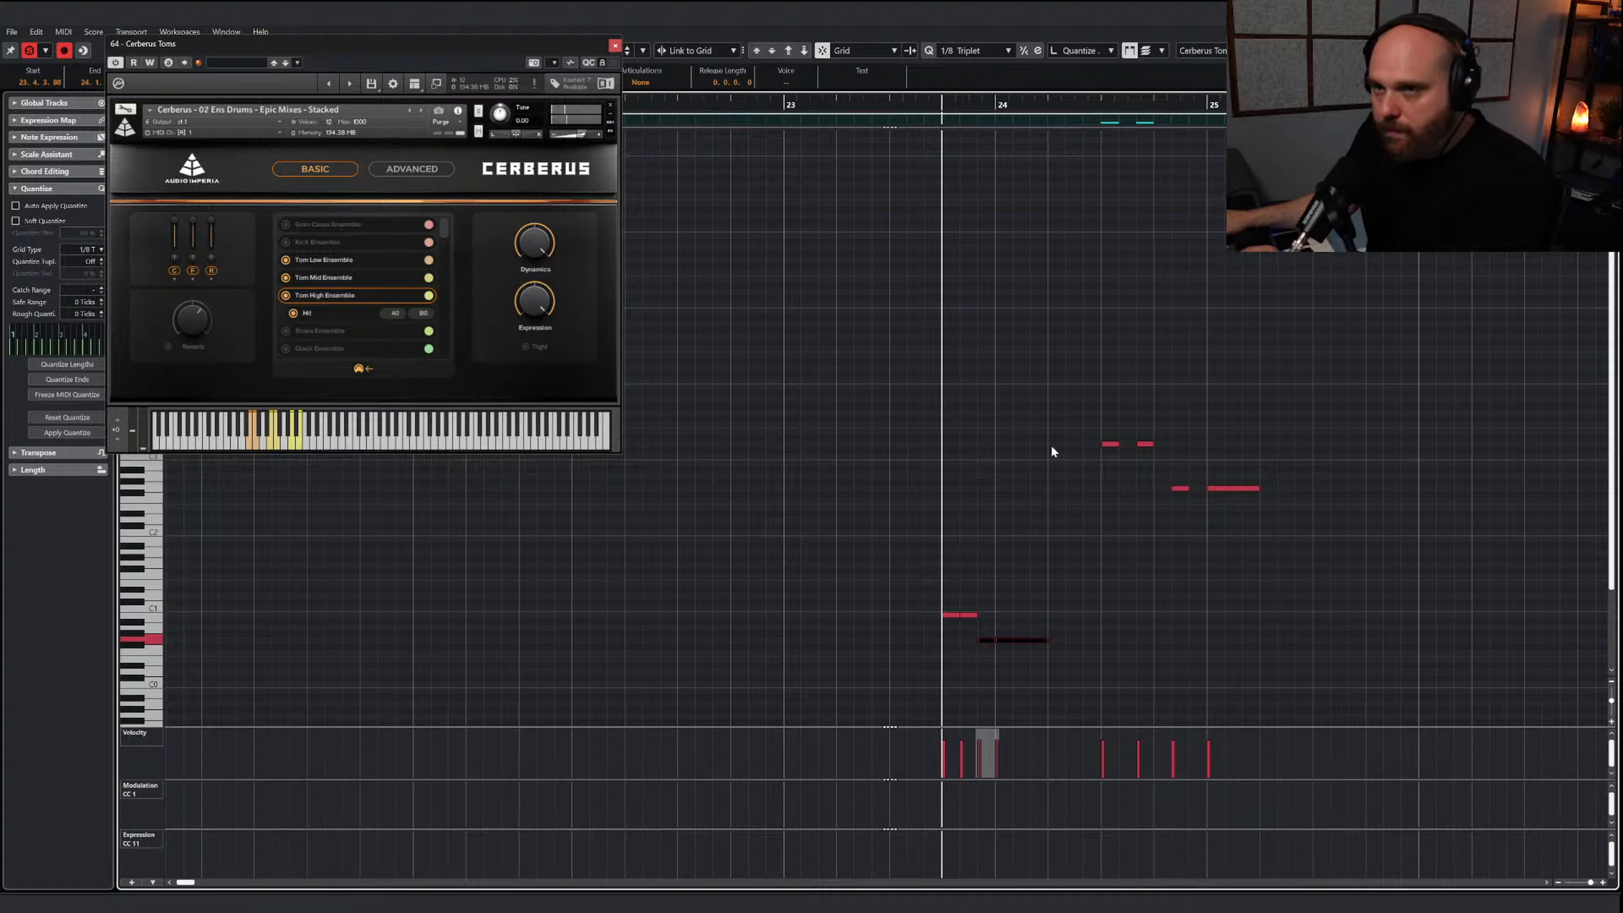
key(Up)
key(Up)
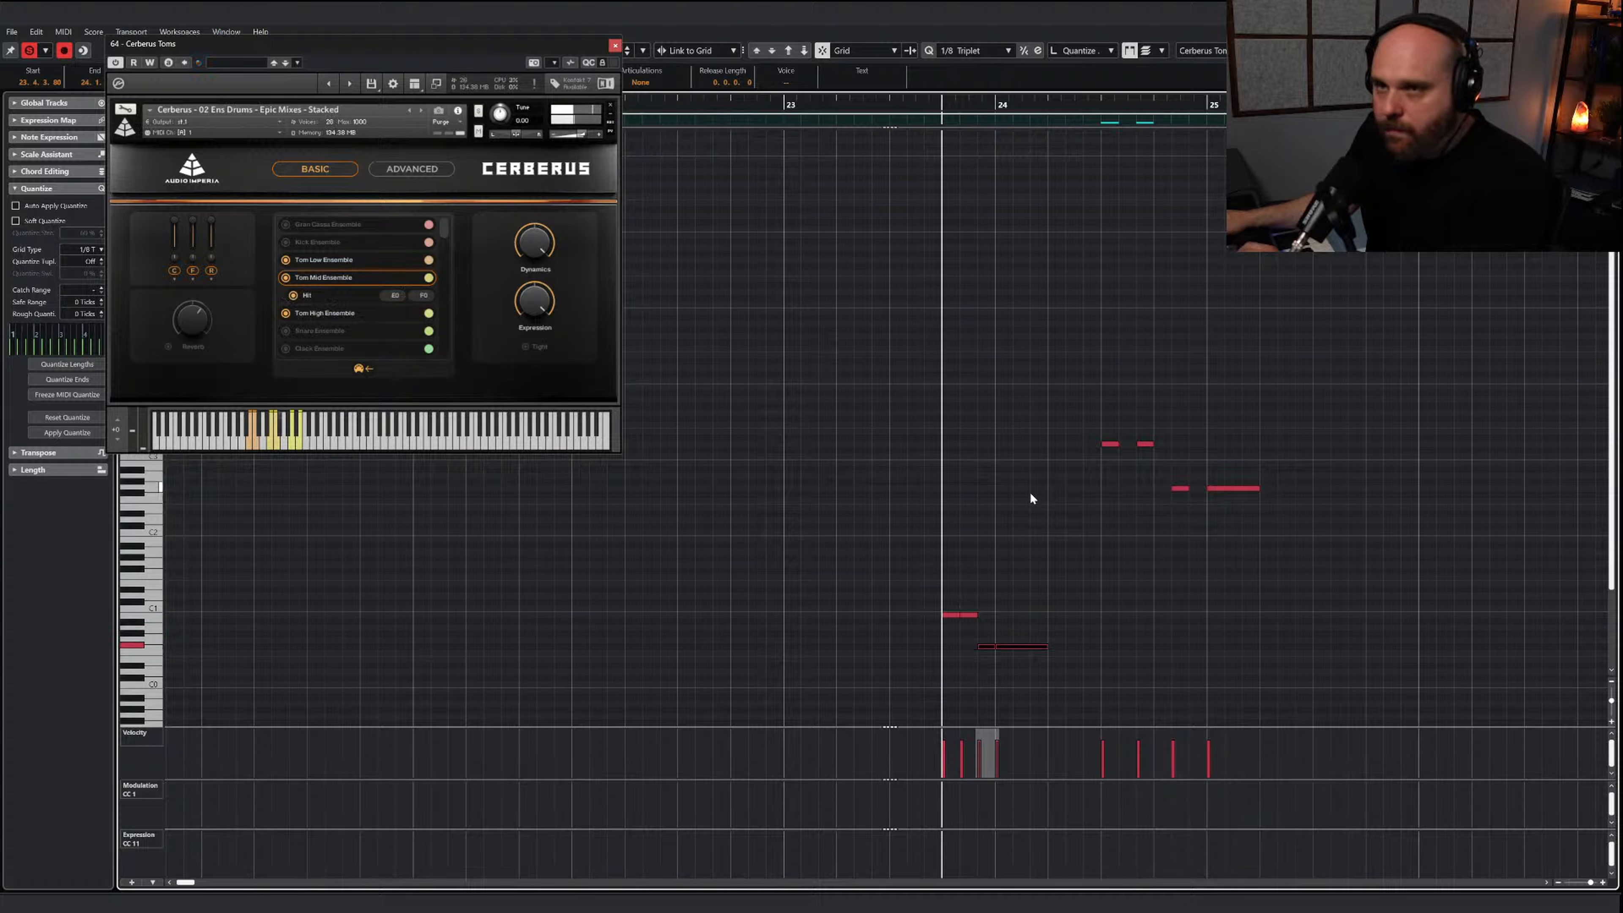
key(Down)
key(Down)
click(1012, 652)
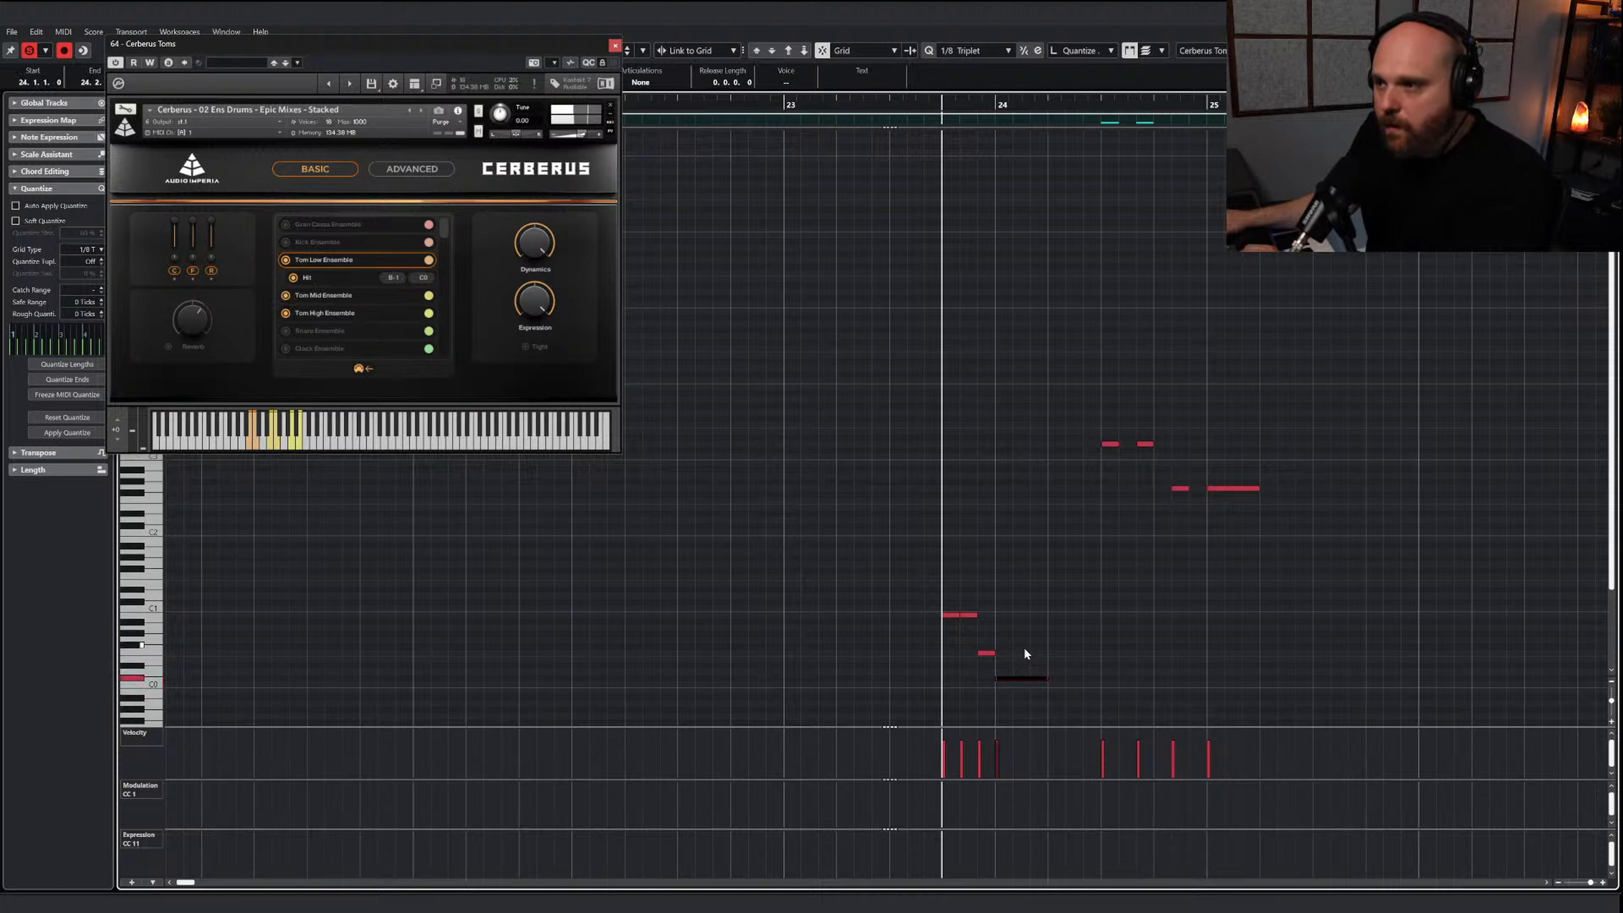
key(Up)
key(Up)
key(Up)
Transpose the second tom phrase down to match the first, with its higher notes on B0 and its lower notes on F0
drag(1037, 416, 1284, 495)
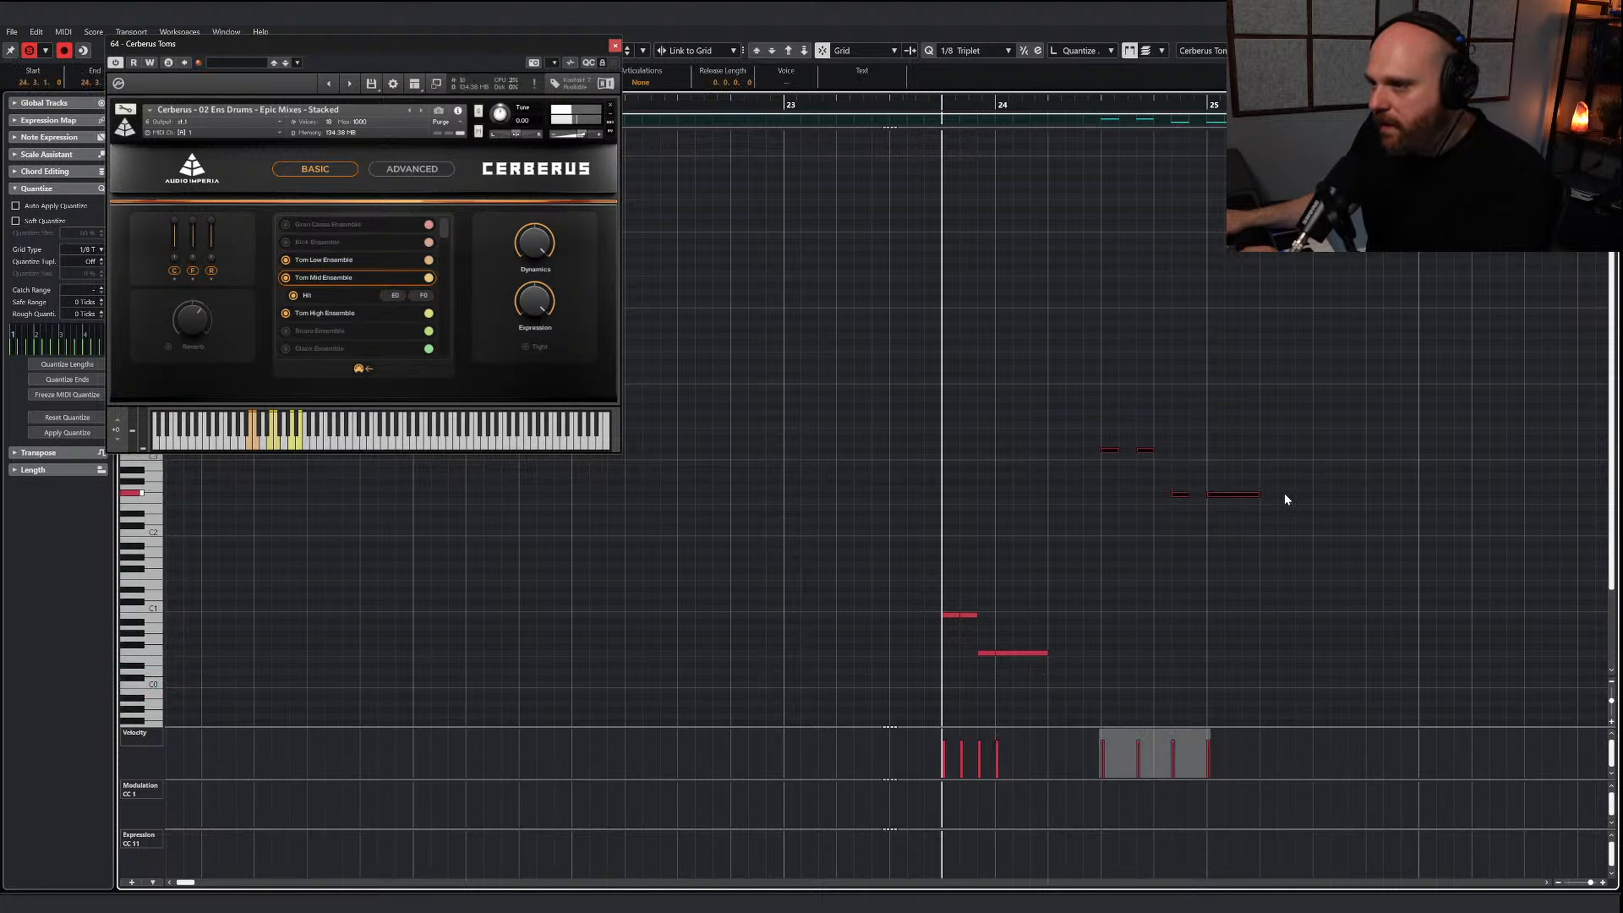
key(Down)
key(Down)
key(Down)
key(Down)
key(Down)
key(Down)
key(Down)
key(Down)
key(Down)
key(Down)
key(Down)
key(Down)
key(Down)
key(Down)
key(Down)
key(Down)
key(Down)
key(Down)
key(Down)
key(Down)
drag(1158, 635, 1233, 668)
key(Up)
click(1236, 633)
Slightly lower the velocities of the eight tom notes across both phrases
key(space)
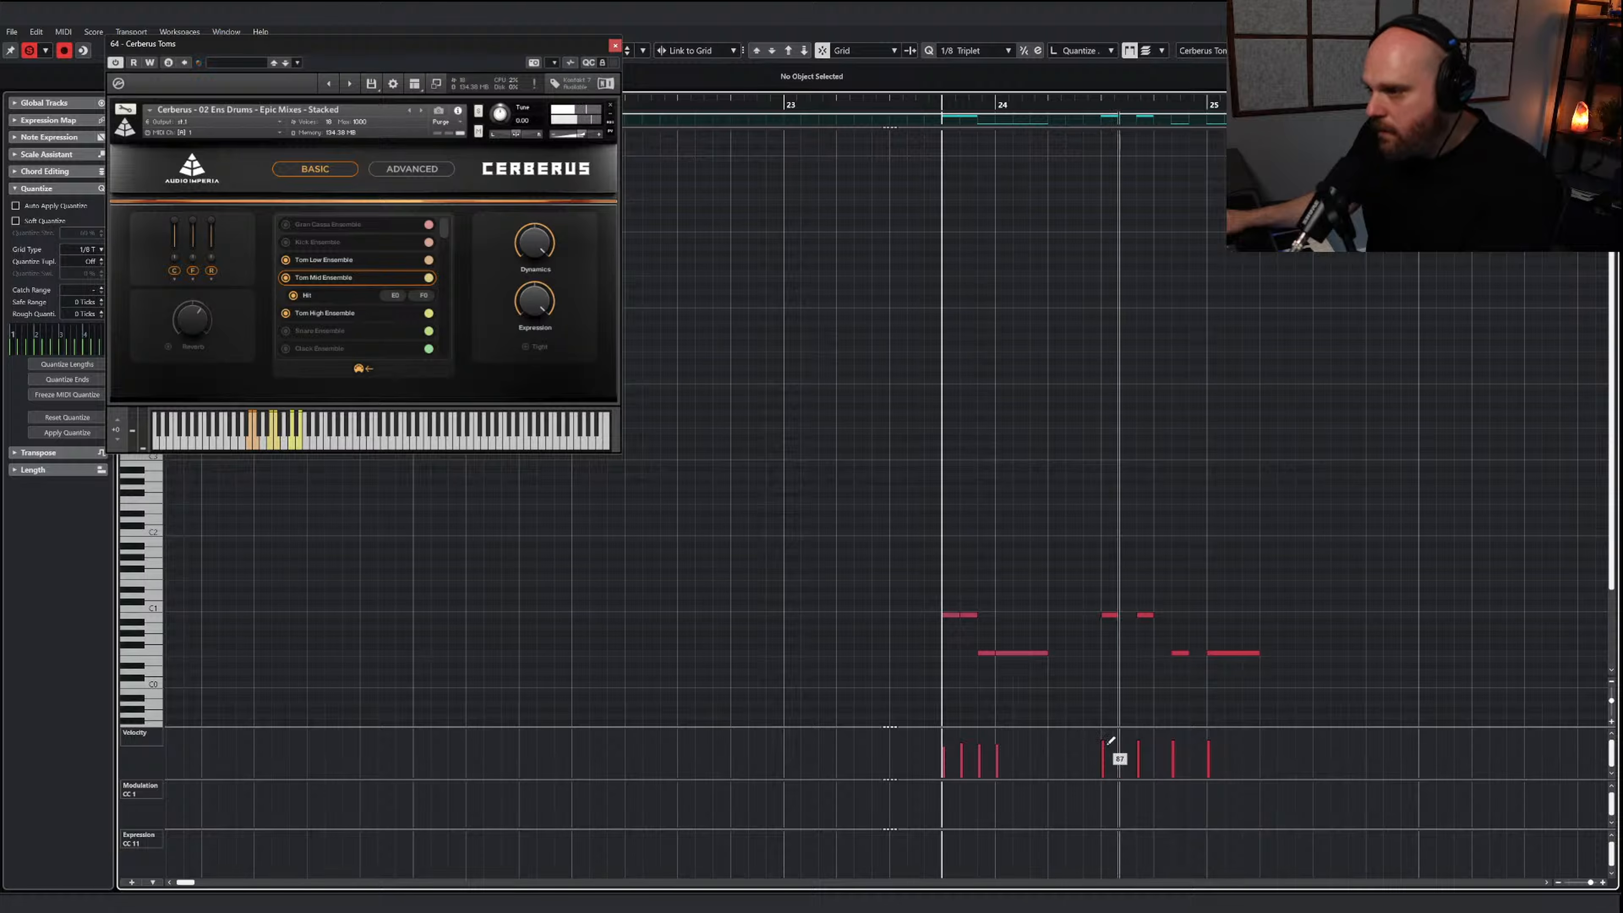
key(space)
right_click(1093, 500)
click(1093, 500)
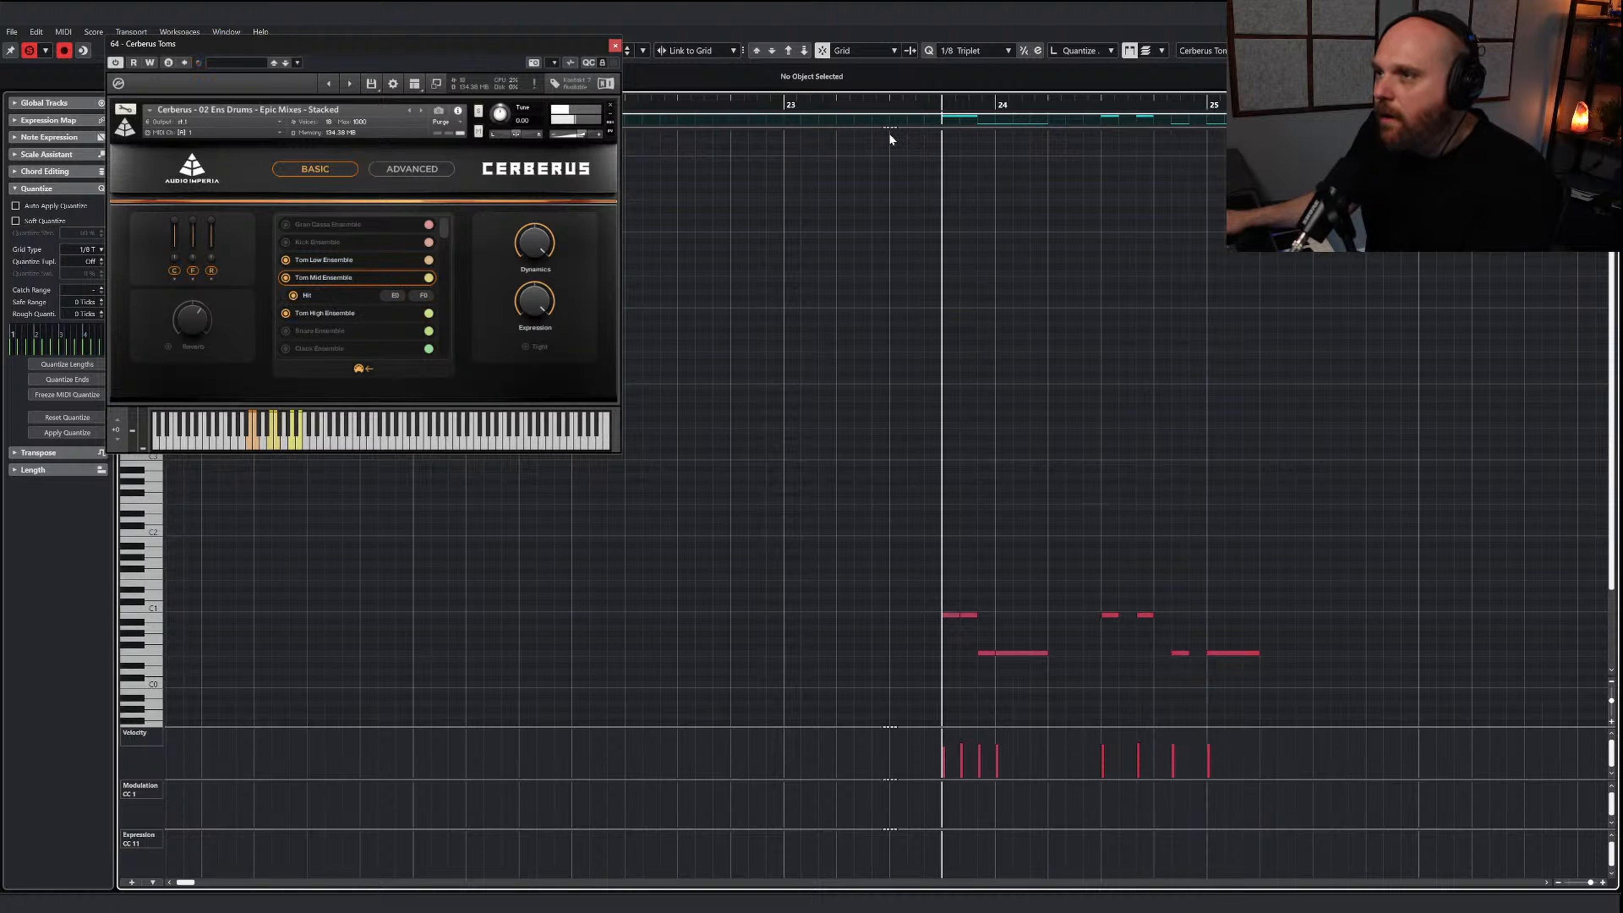
Close the Cerberus instrument and note editor, and play the full mix from about bar 23 to check the toms
click(811, 106)
key(space)
click(615, 45)
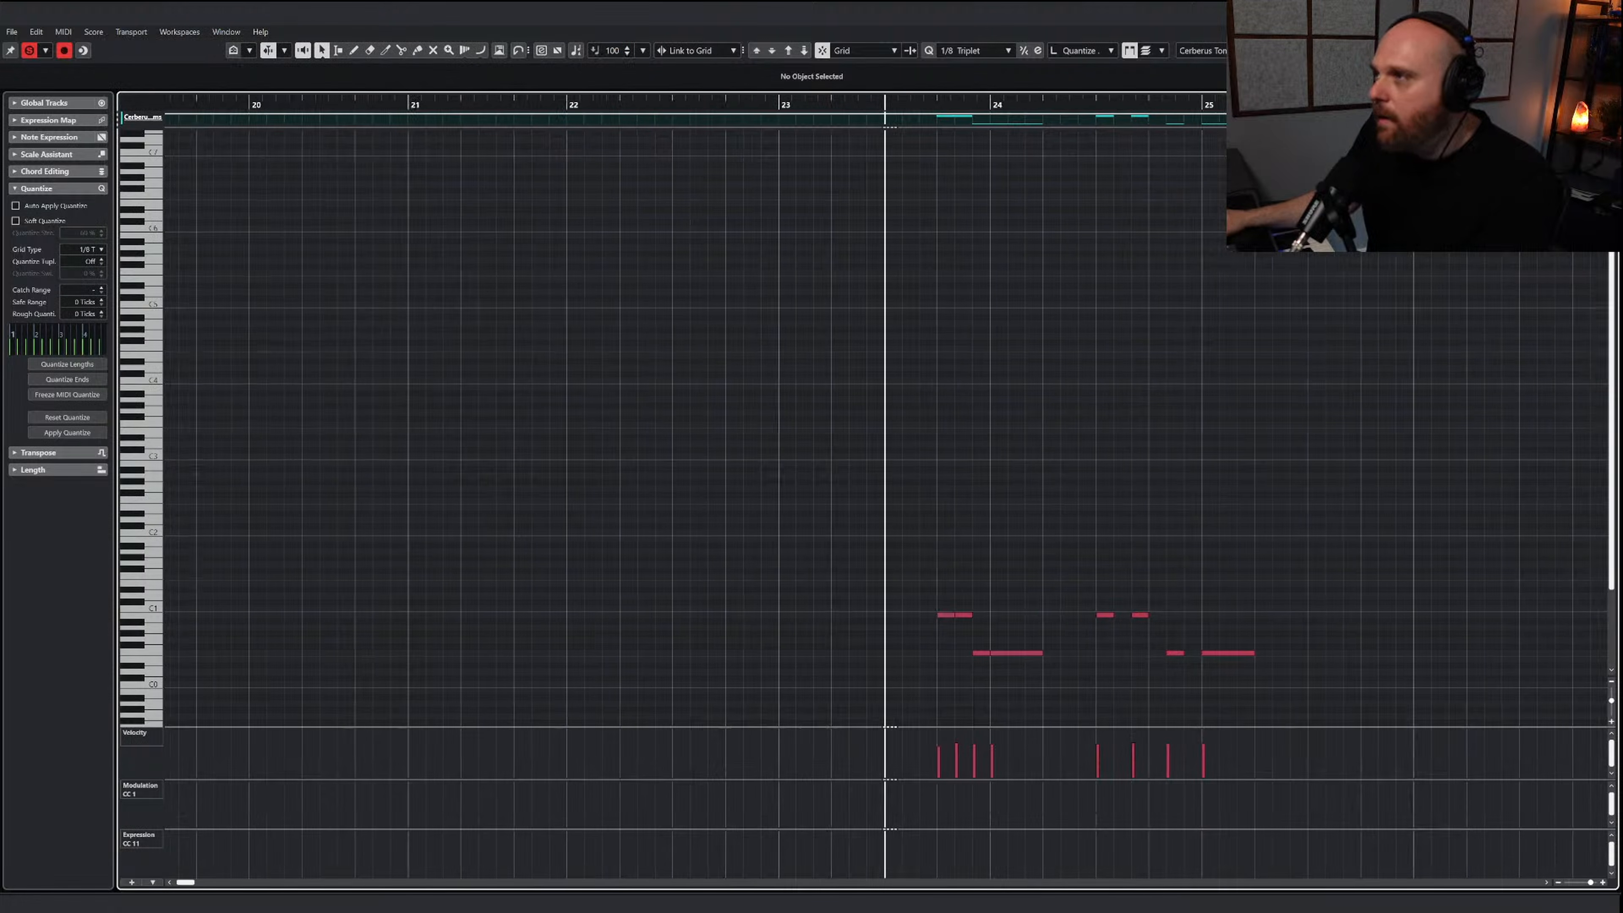
key(Return)
key(1)
click(454, 439)
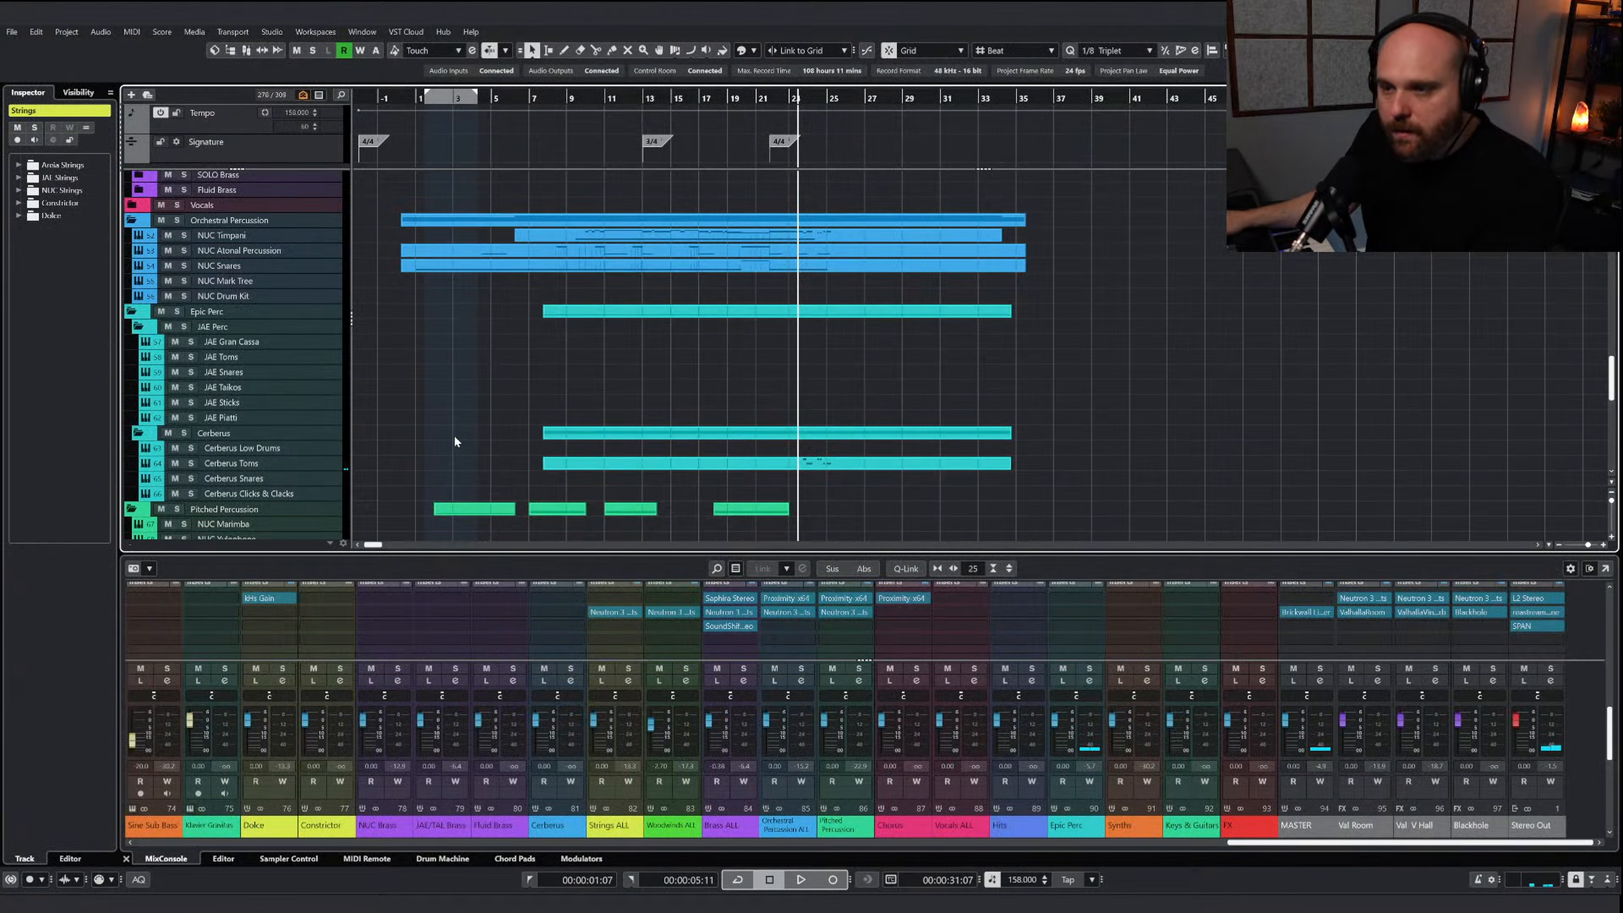
scroll(453, 437, down, 3)
scroll(769, 204, up, 4)
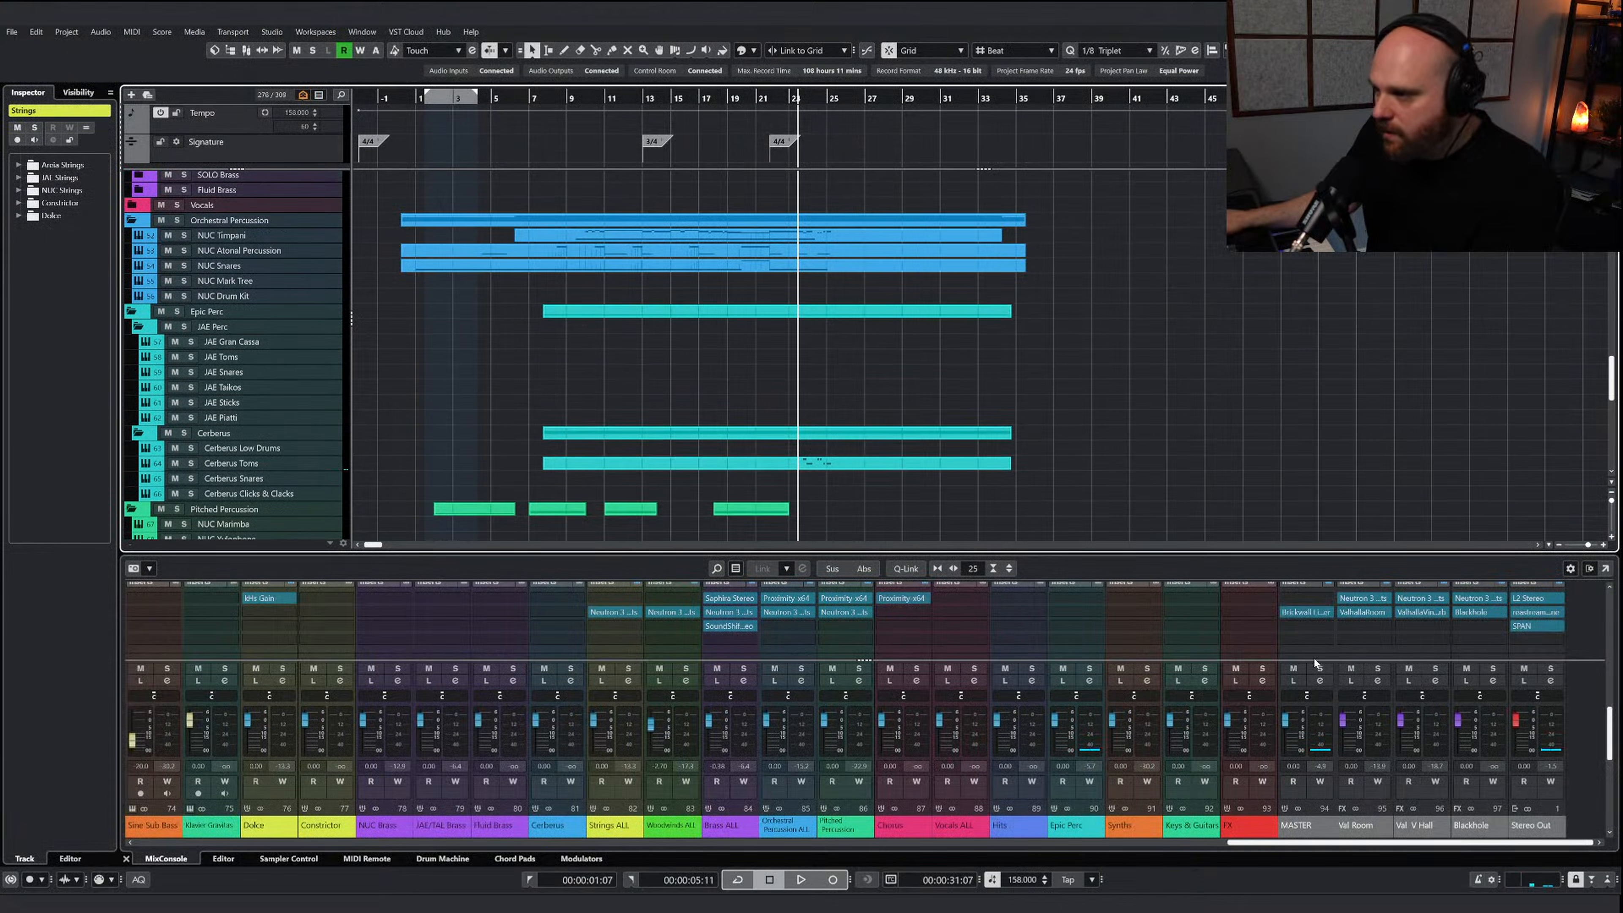
click(599, 489)
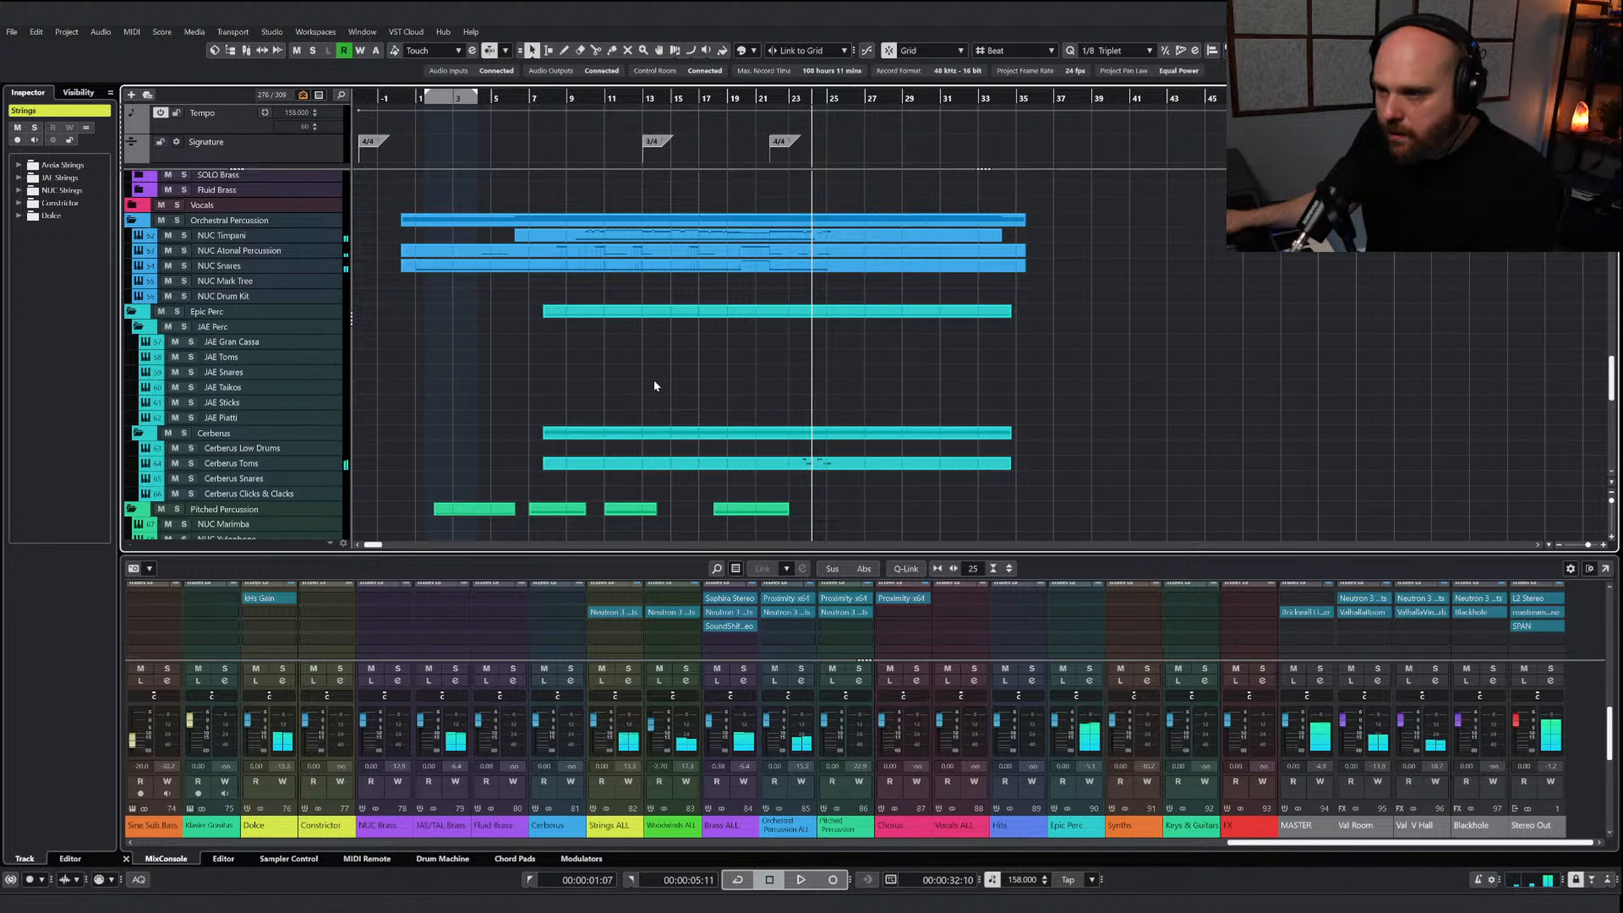
Lower the Cerberus Toms channel fader to -10.4 dB while replaying the full mix from about bar 22
drag(777, 98, 770, 99)
key(space)
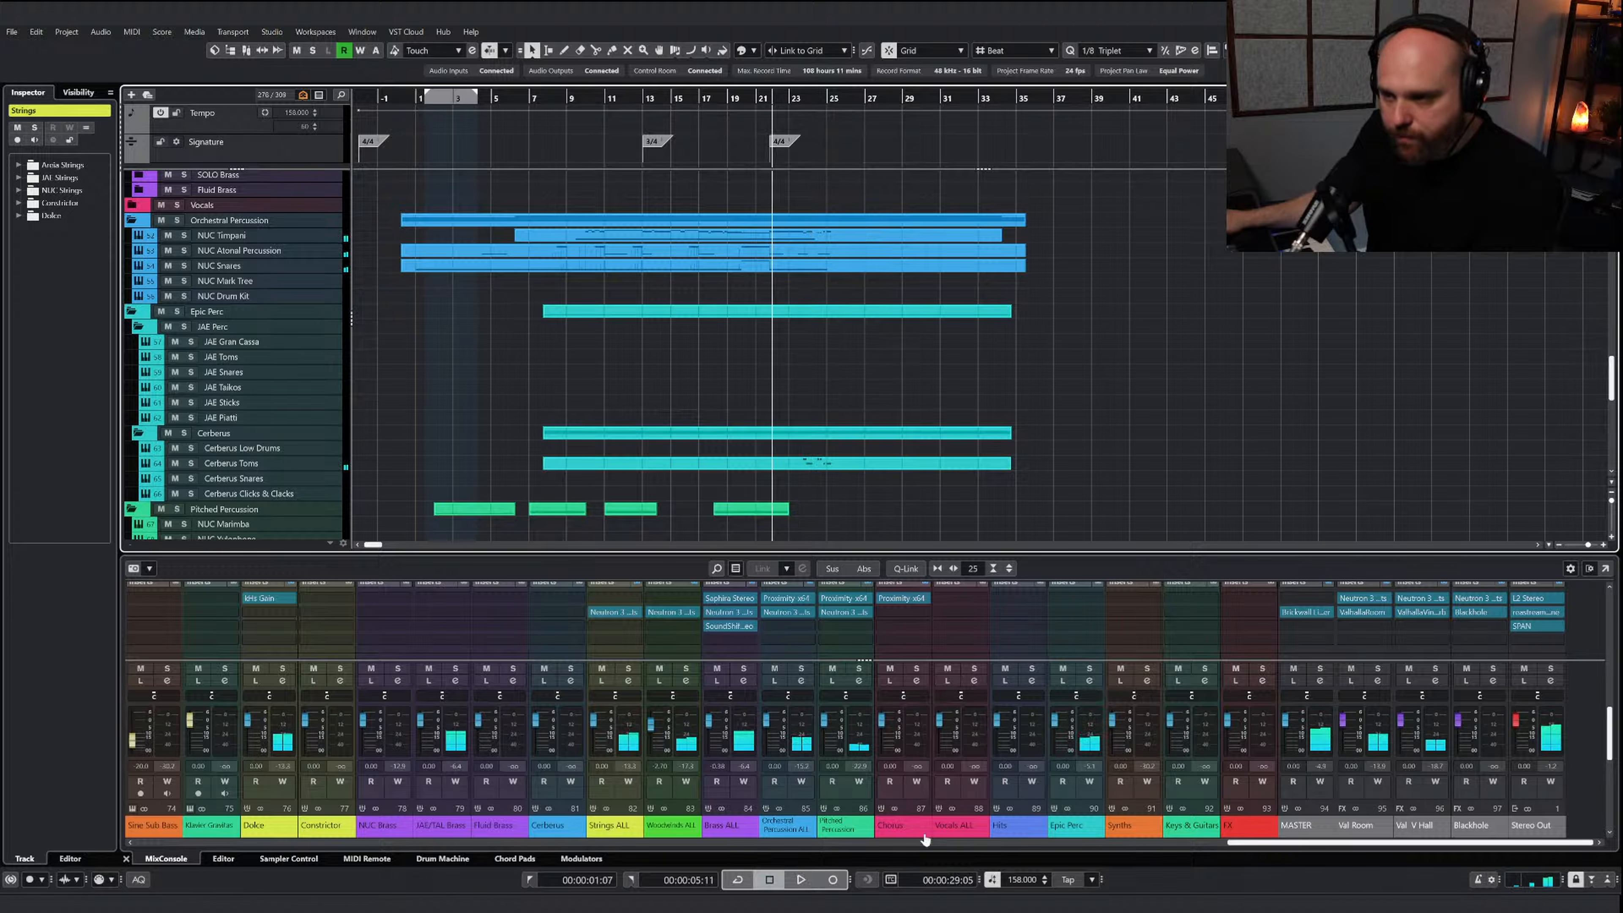
drag(1247, 844, 1100, 844)
click(250, 462)
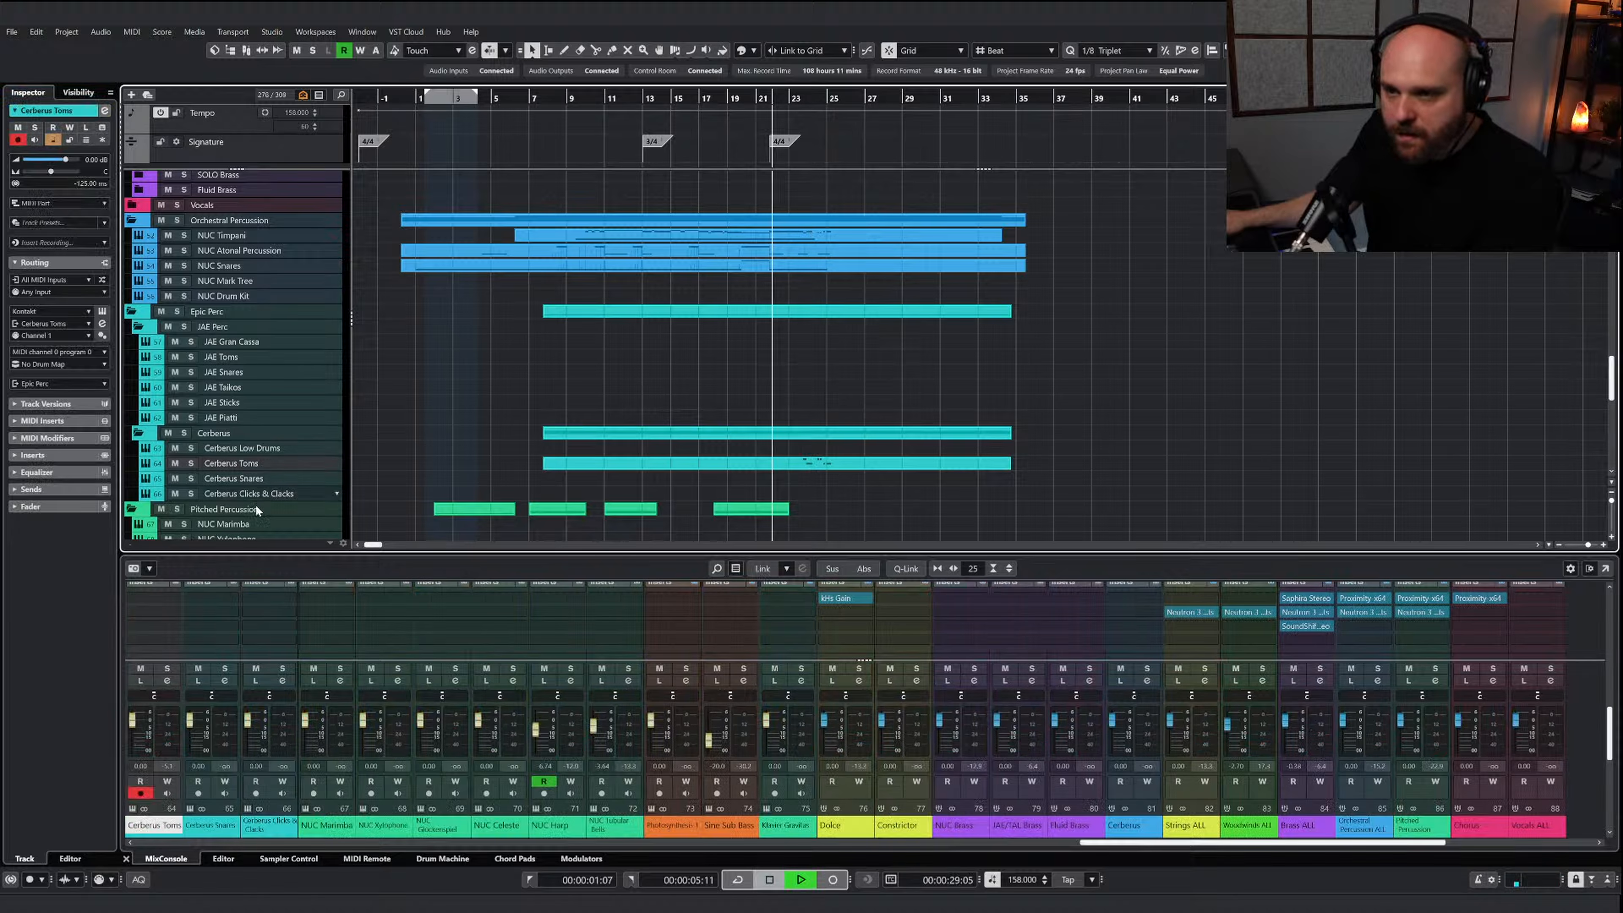
key(space)
drag(133, 720, 132, 730)
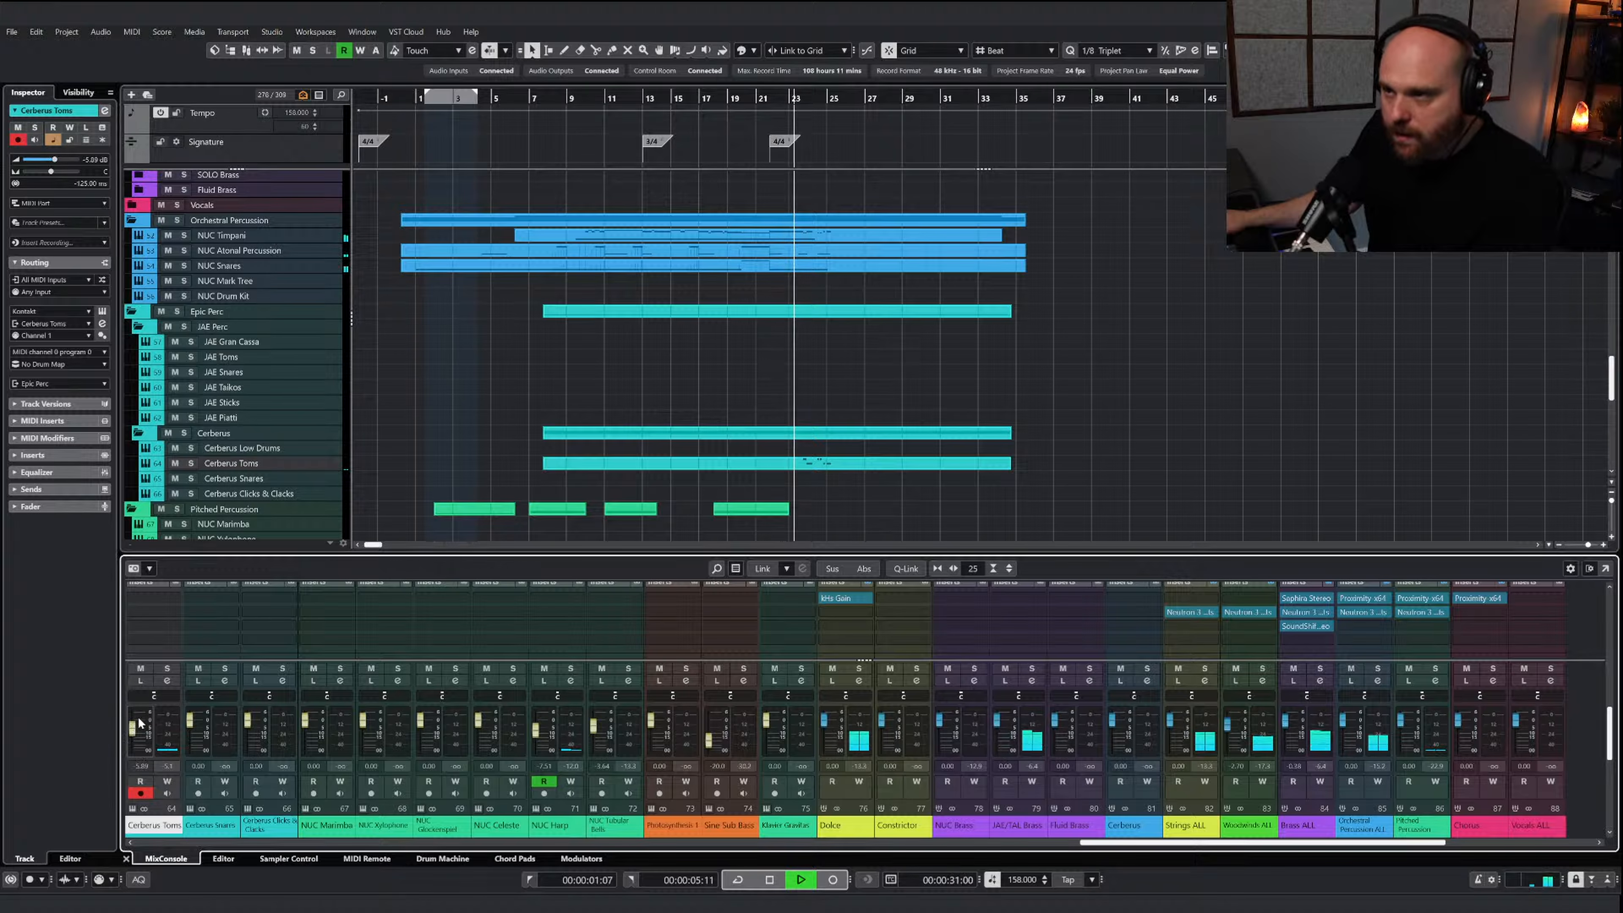
click(821, 465)
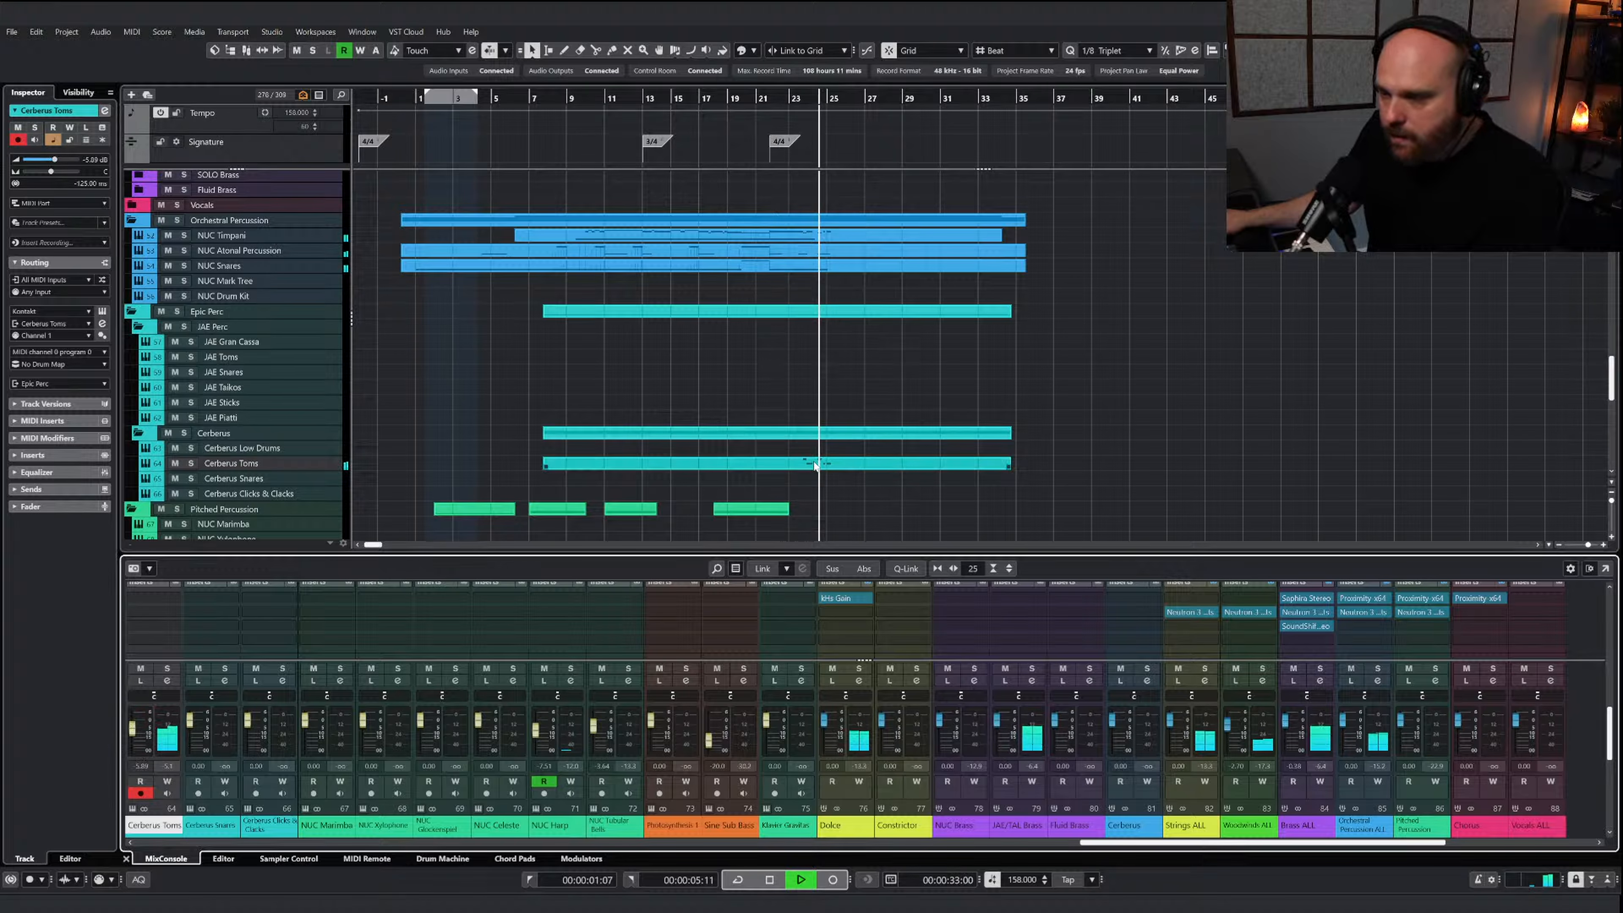
key(space)
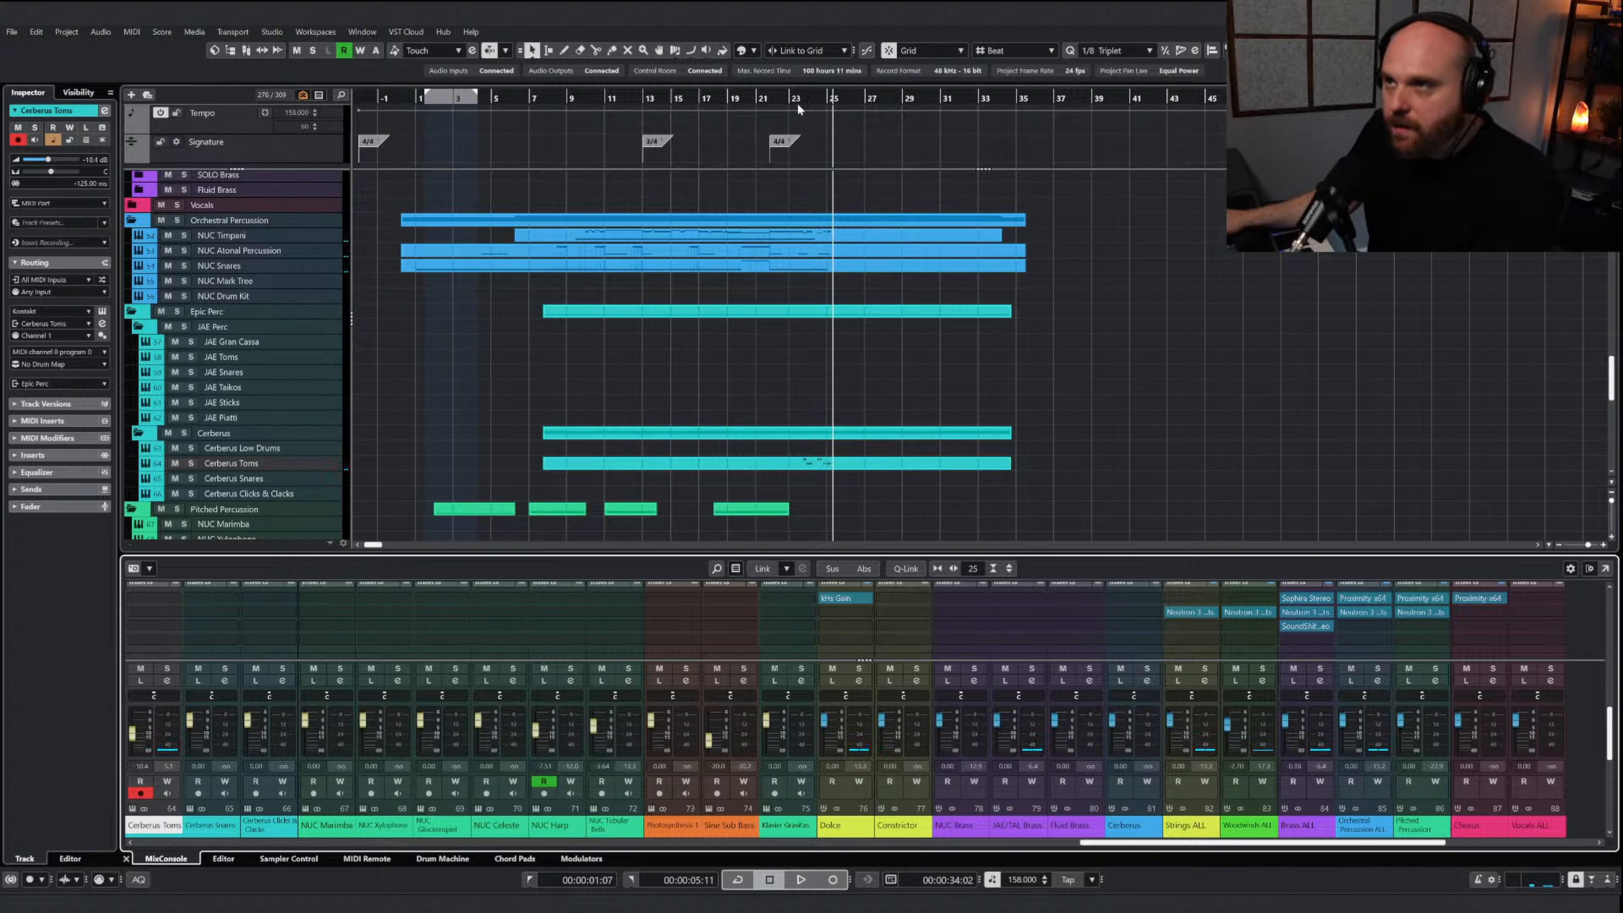
click(780, 99)
key(space)
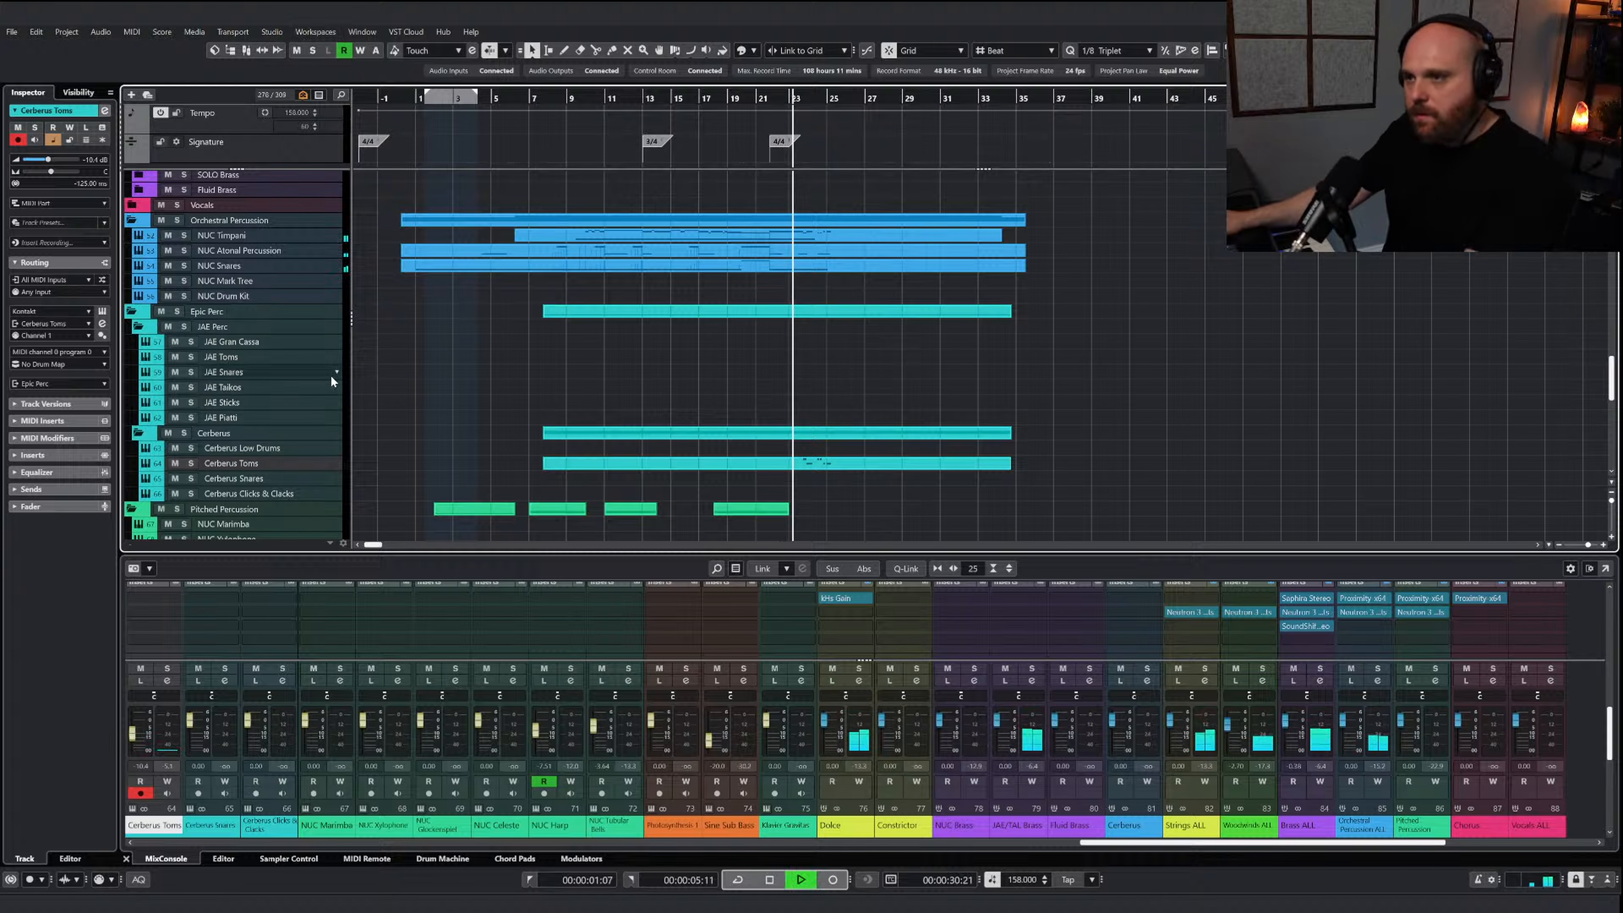
key(space)
Raise the velocities of both phrases in the Cerberus Toms part
click(791, 469)
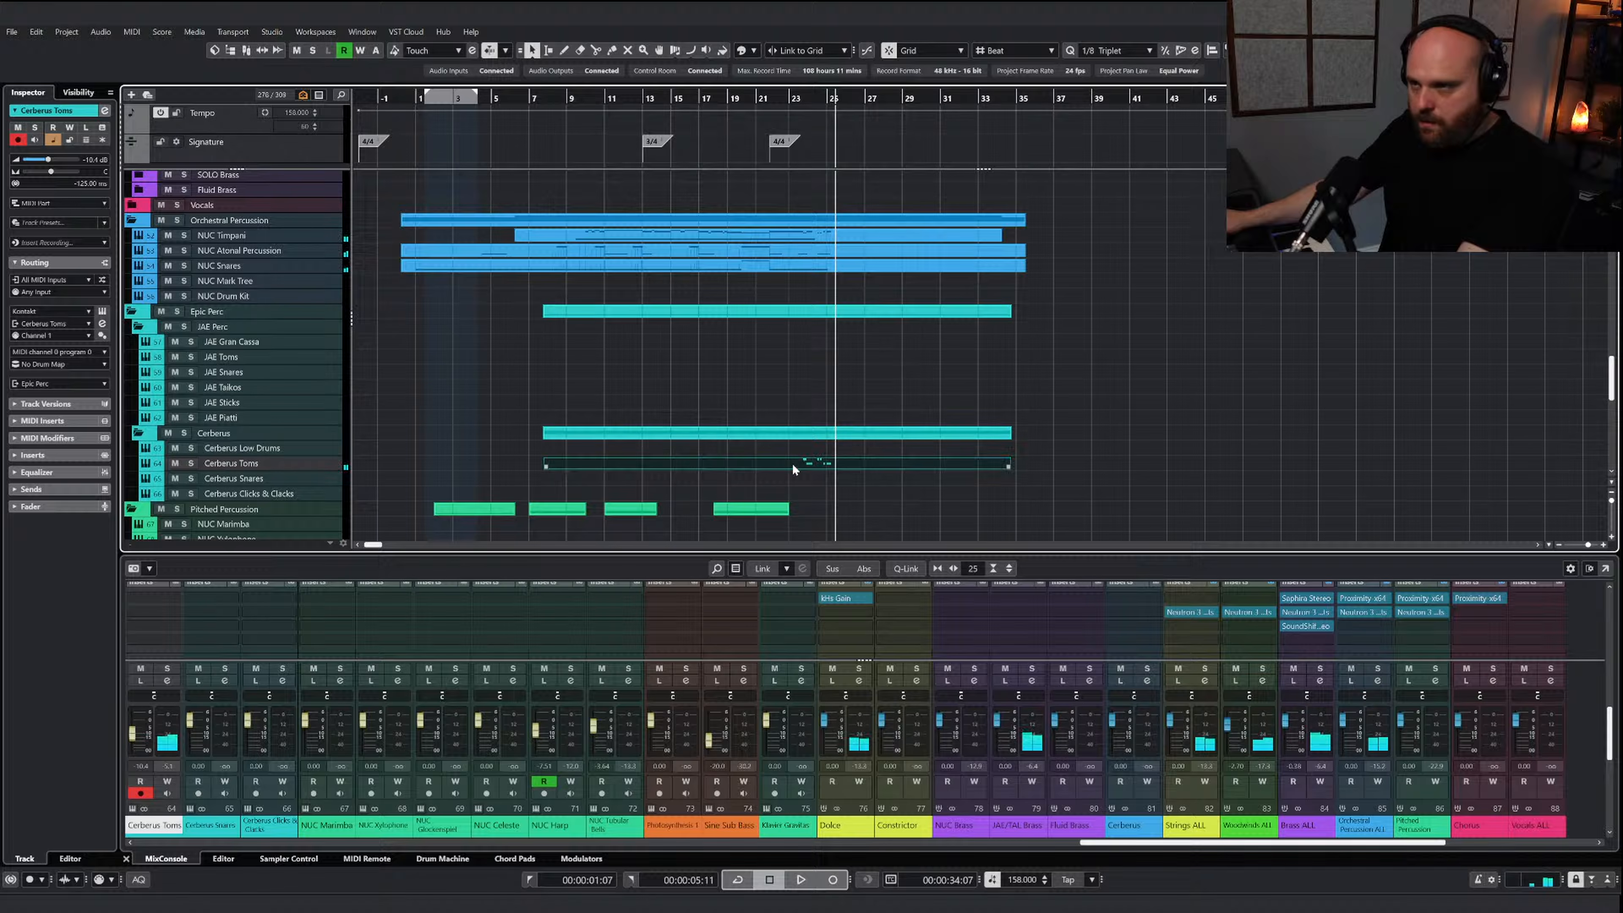
double_click(791, 464)
right_click(698, 528)
click(730, 527)
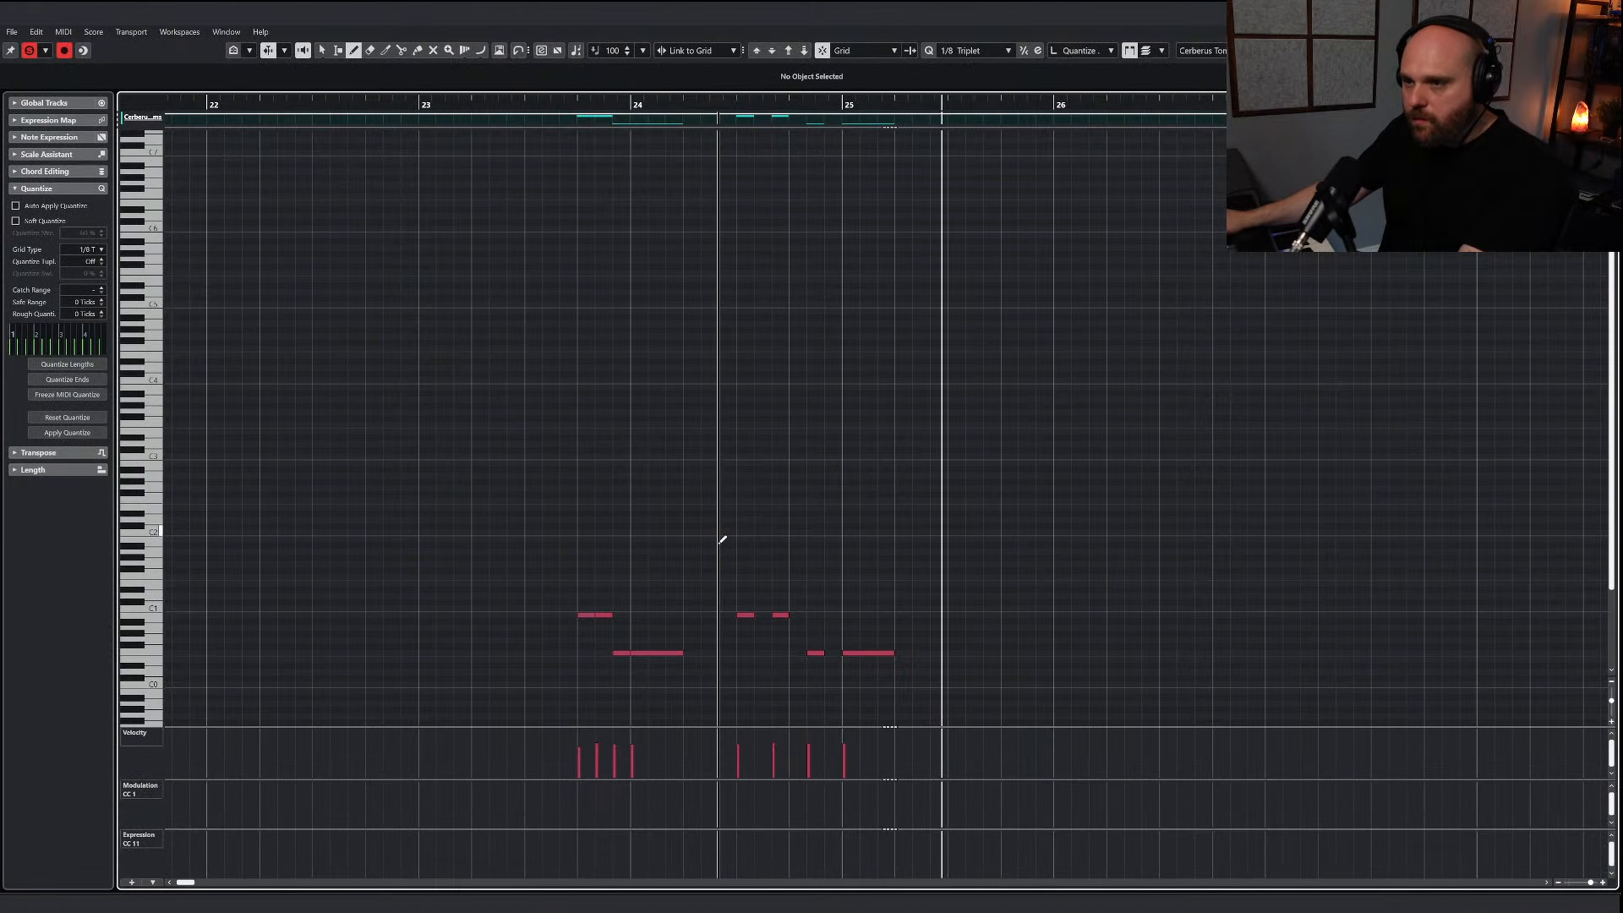
drag(578, 735, 845, 740)
right_click(913, 665)
click(913, 666)
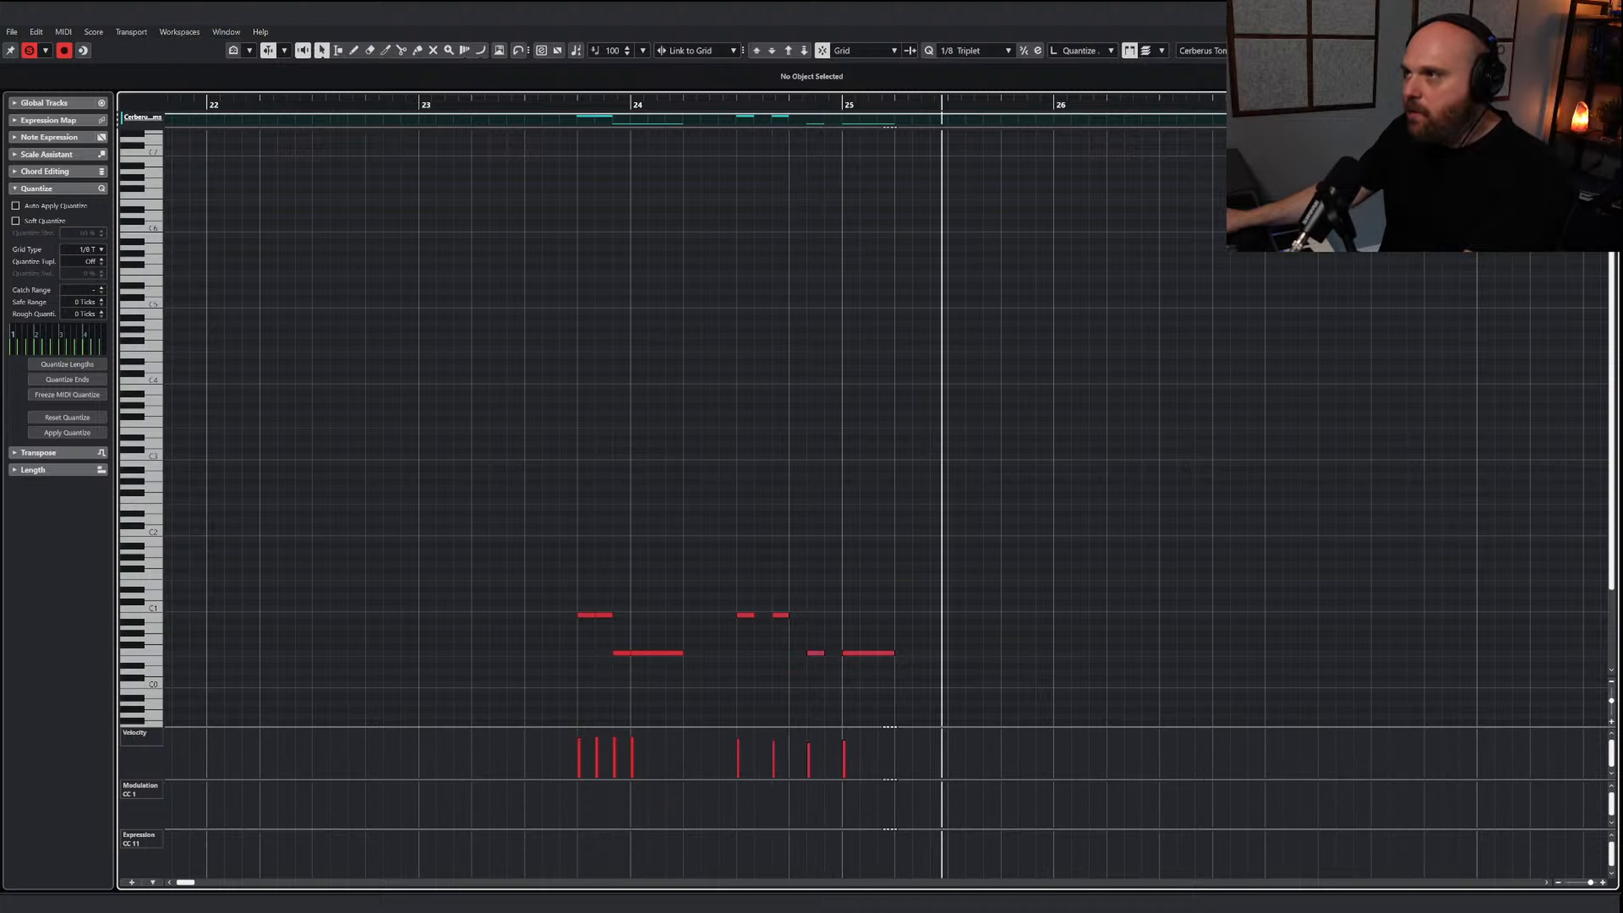
Insert the OTT compressor on the Cerberus Toms channel and move its window clear of the tom notes
key(Escape)
click(147, 606)
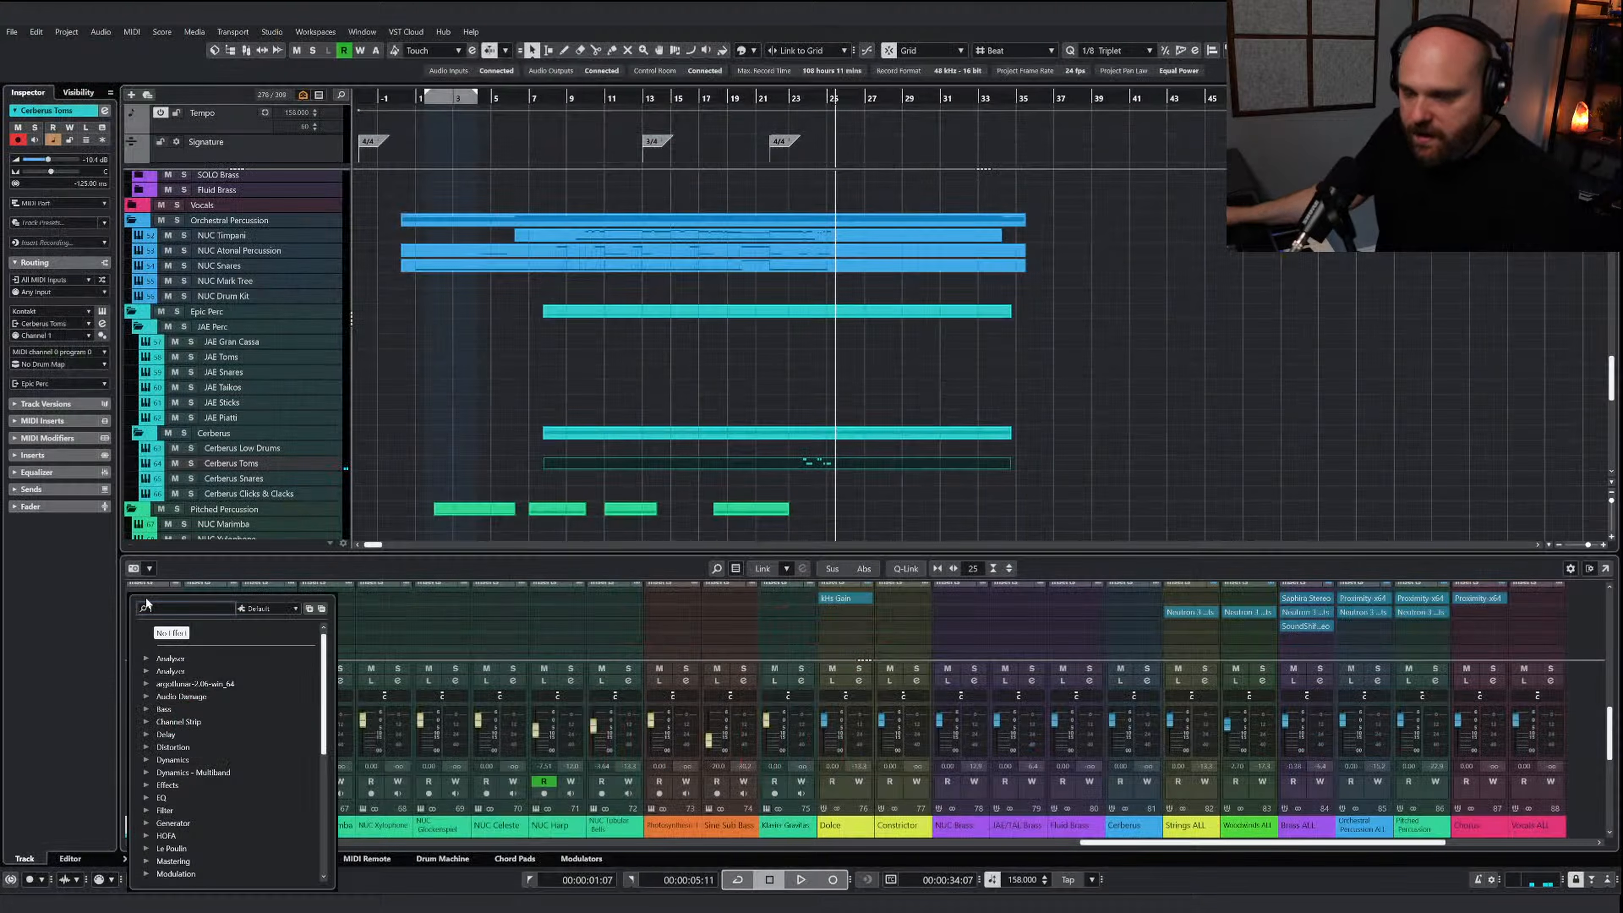
text(ott)
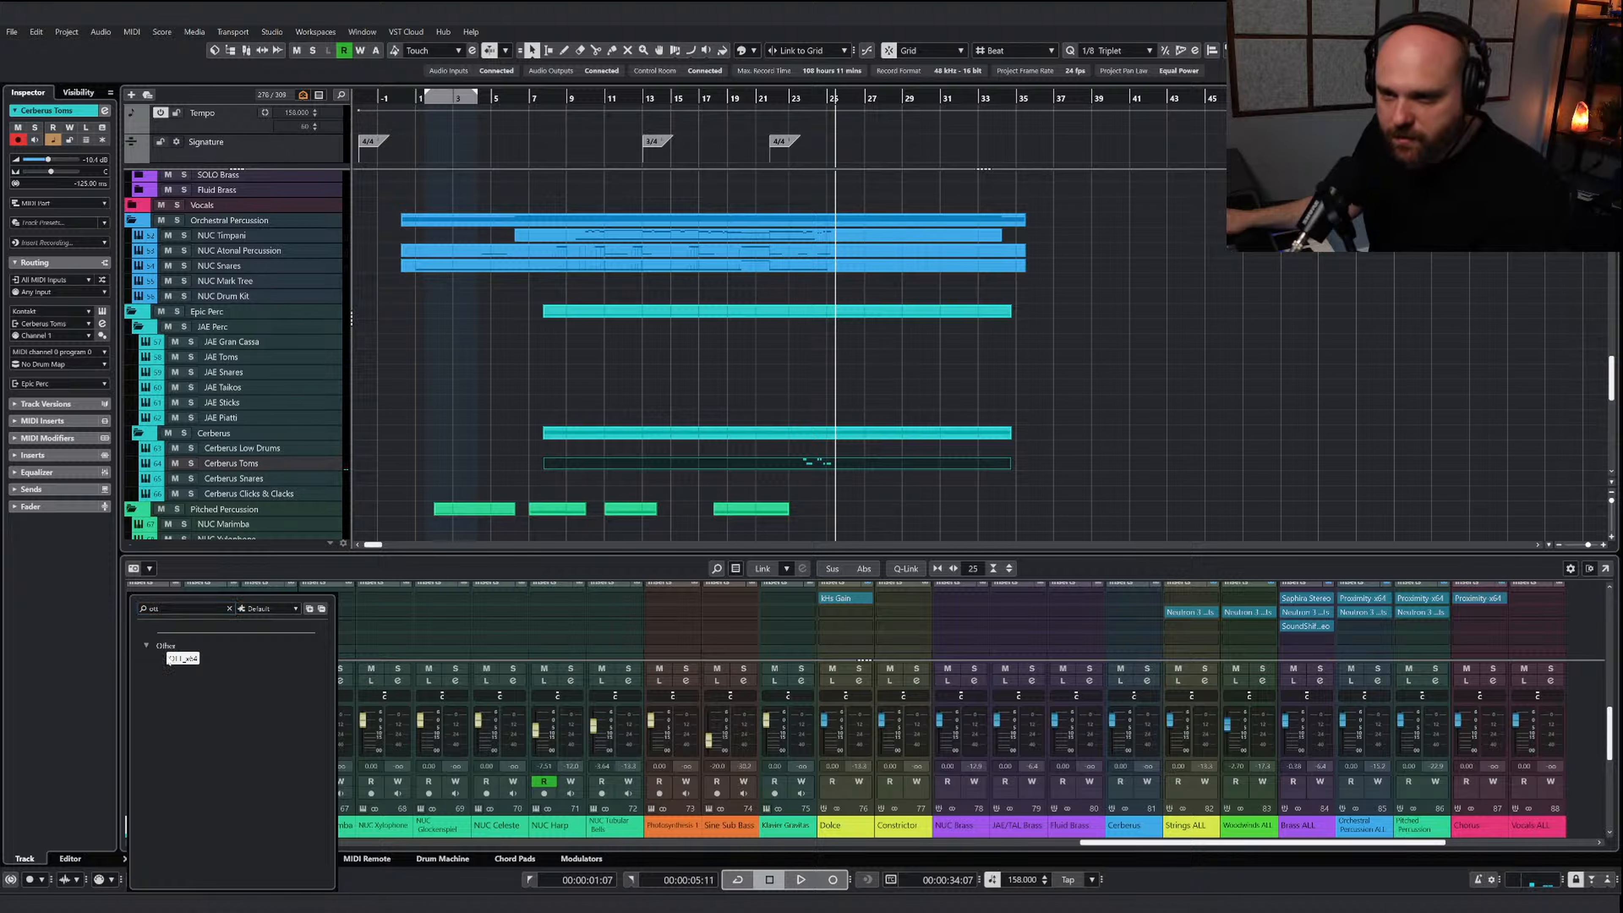
click(170, 658)
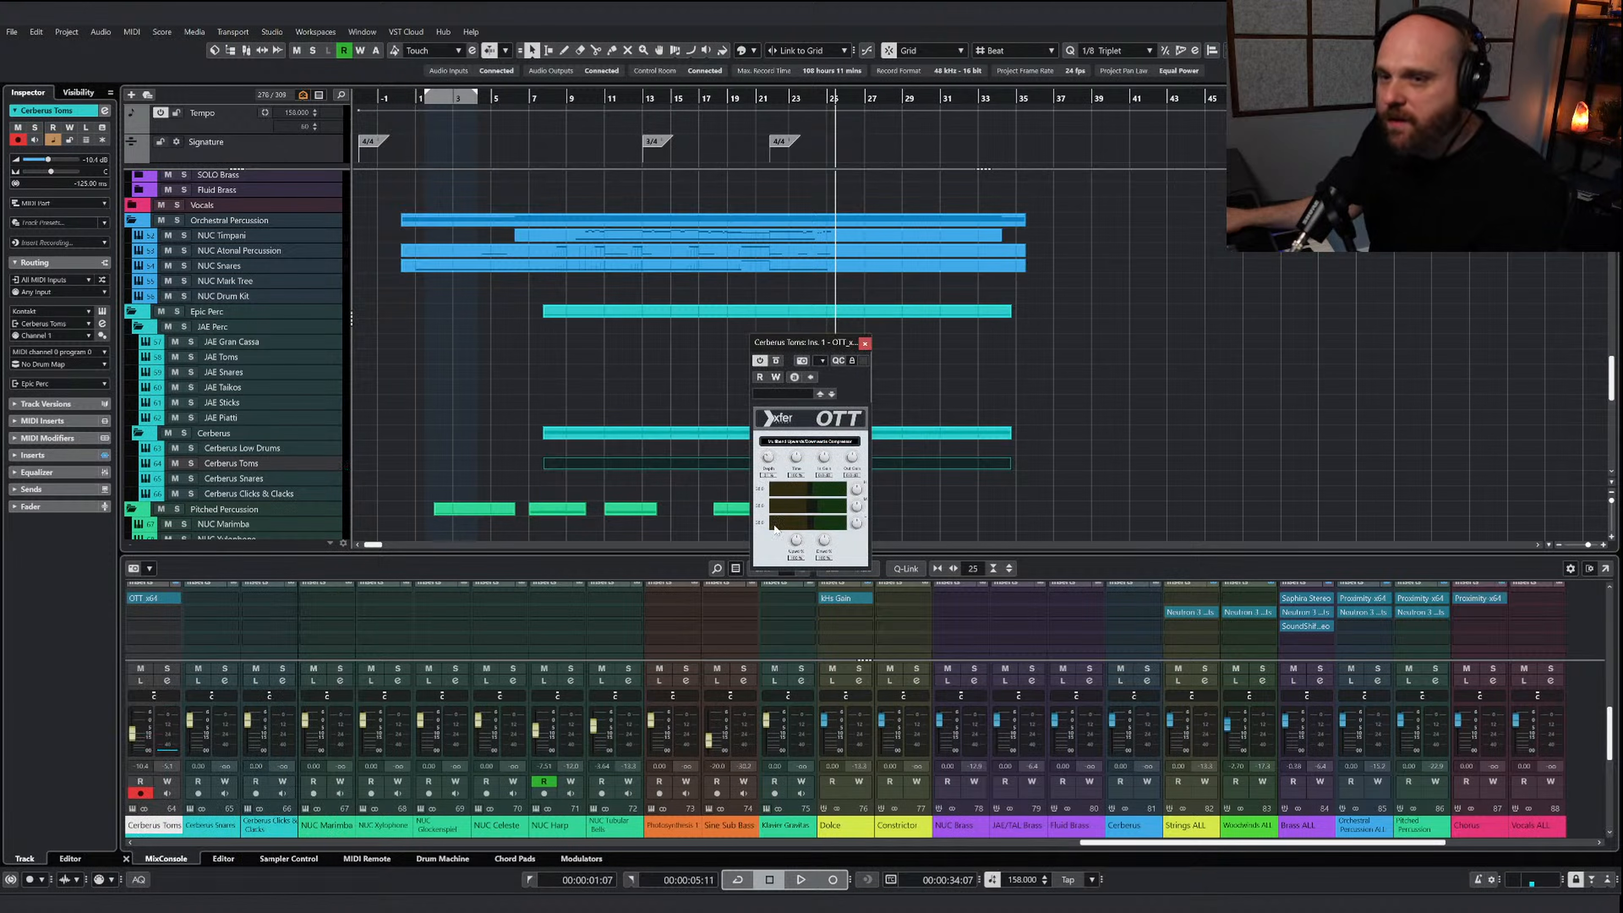
drag(818, 342, 645, 306)
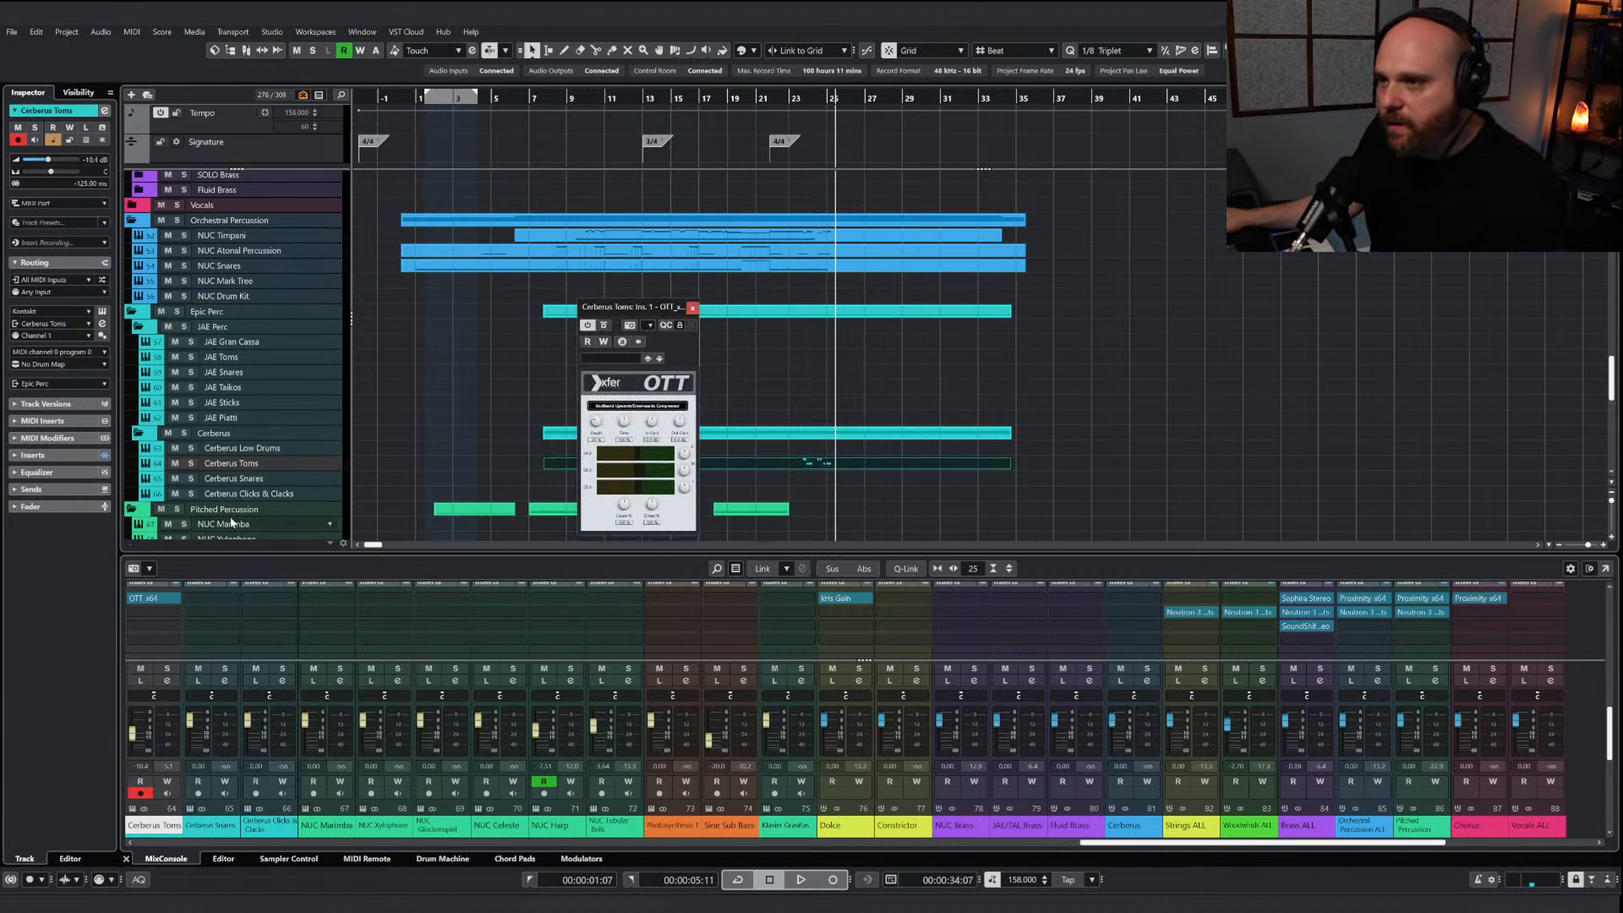
Solo the Cerberus Toms track and play its phrases from just before bar 24 through OTT
click(191, 463)
click(807, 96)
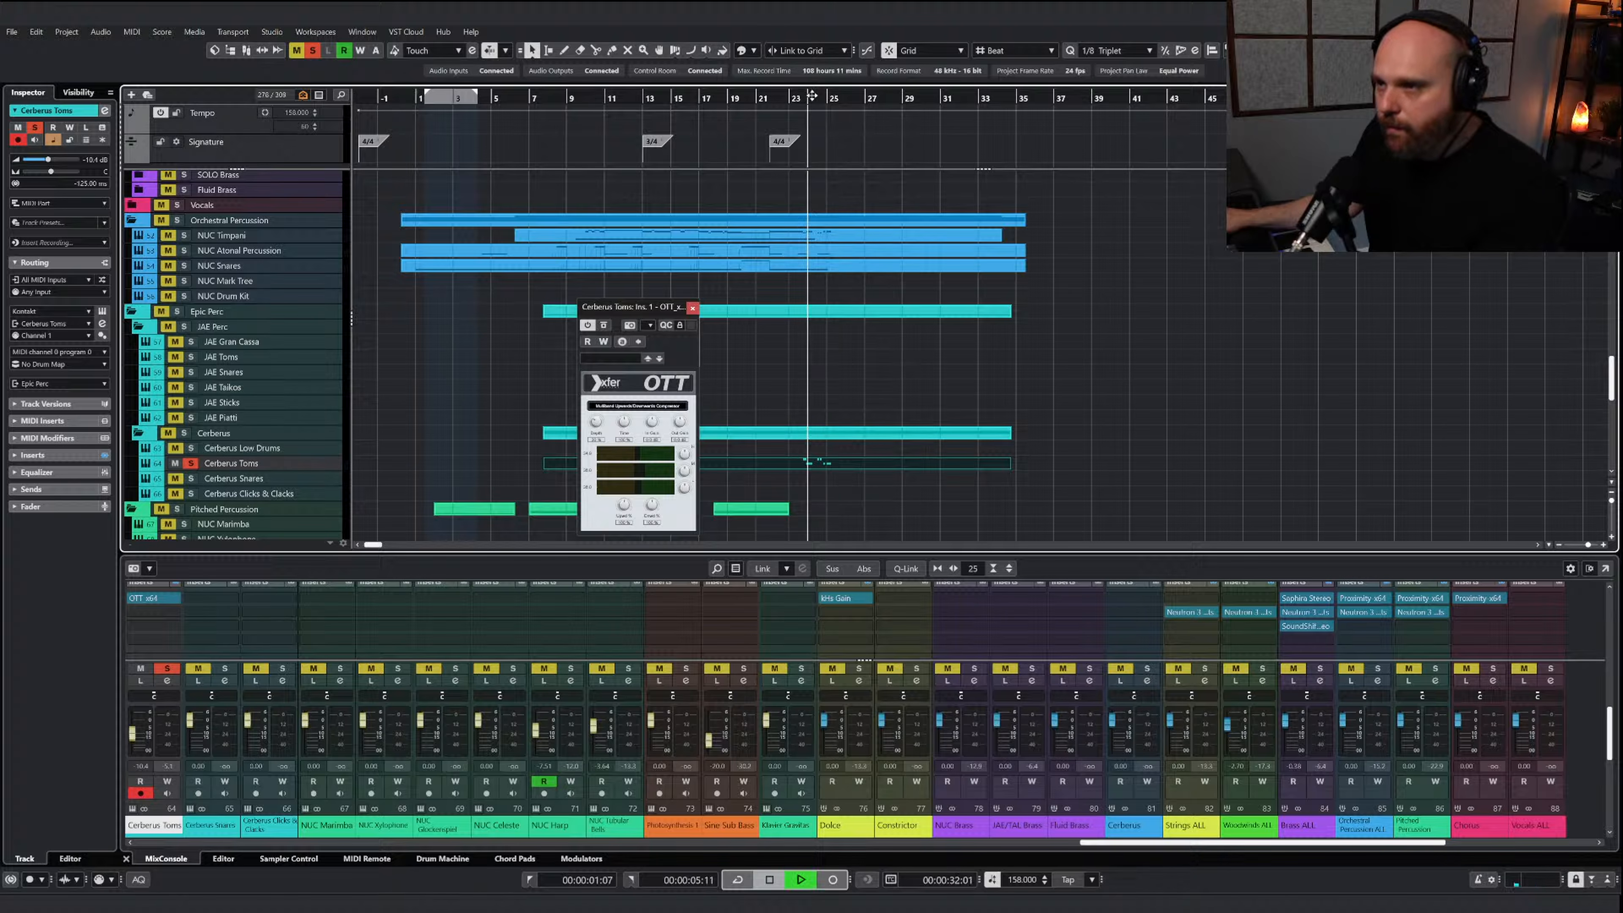
key(space)
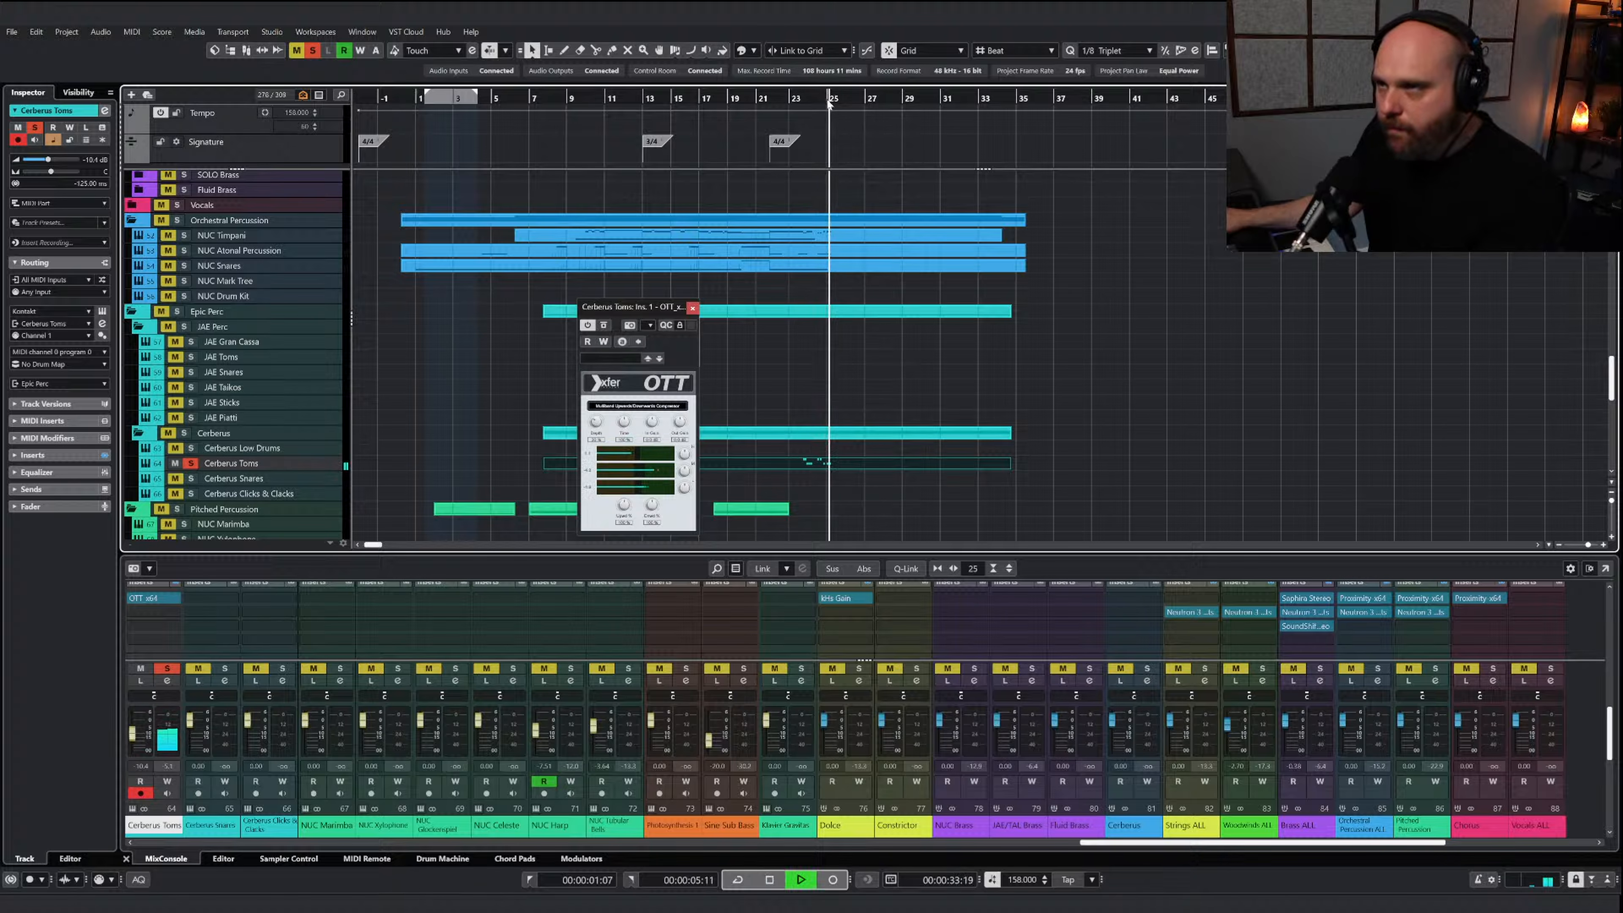
Replay the soloed Cerberus Toms phrases from about bar 23 through OTT and close the compressor window
click(796, 98)
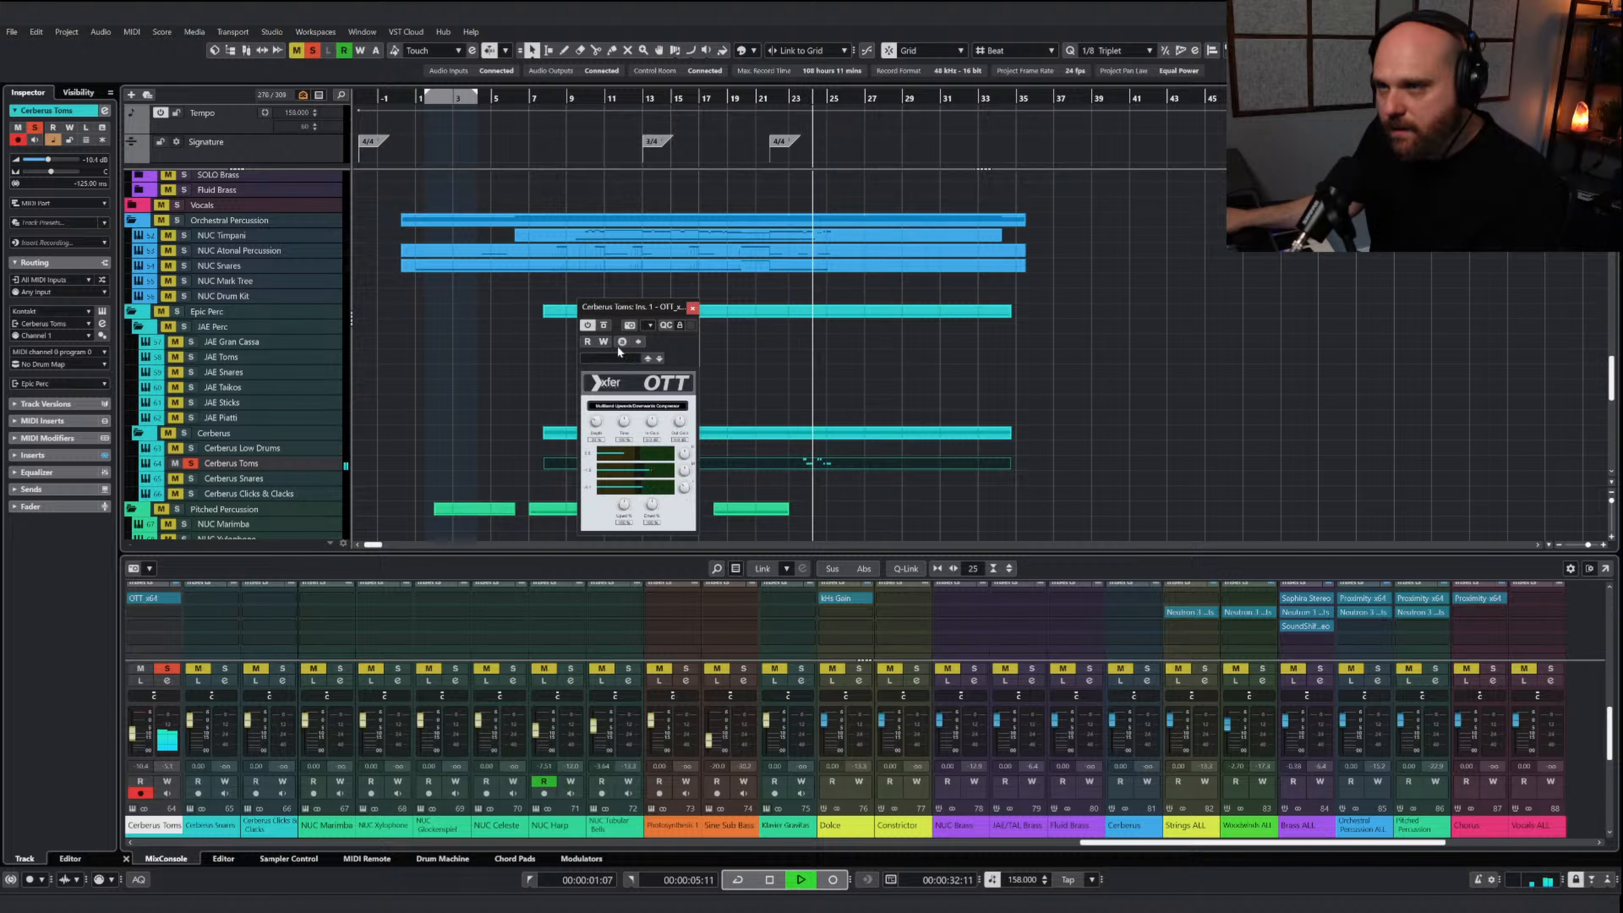
key(space)
click(691, 309)
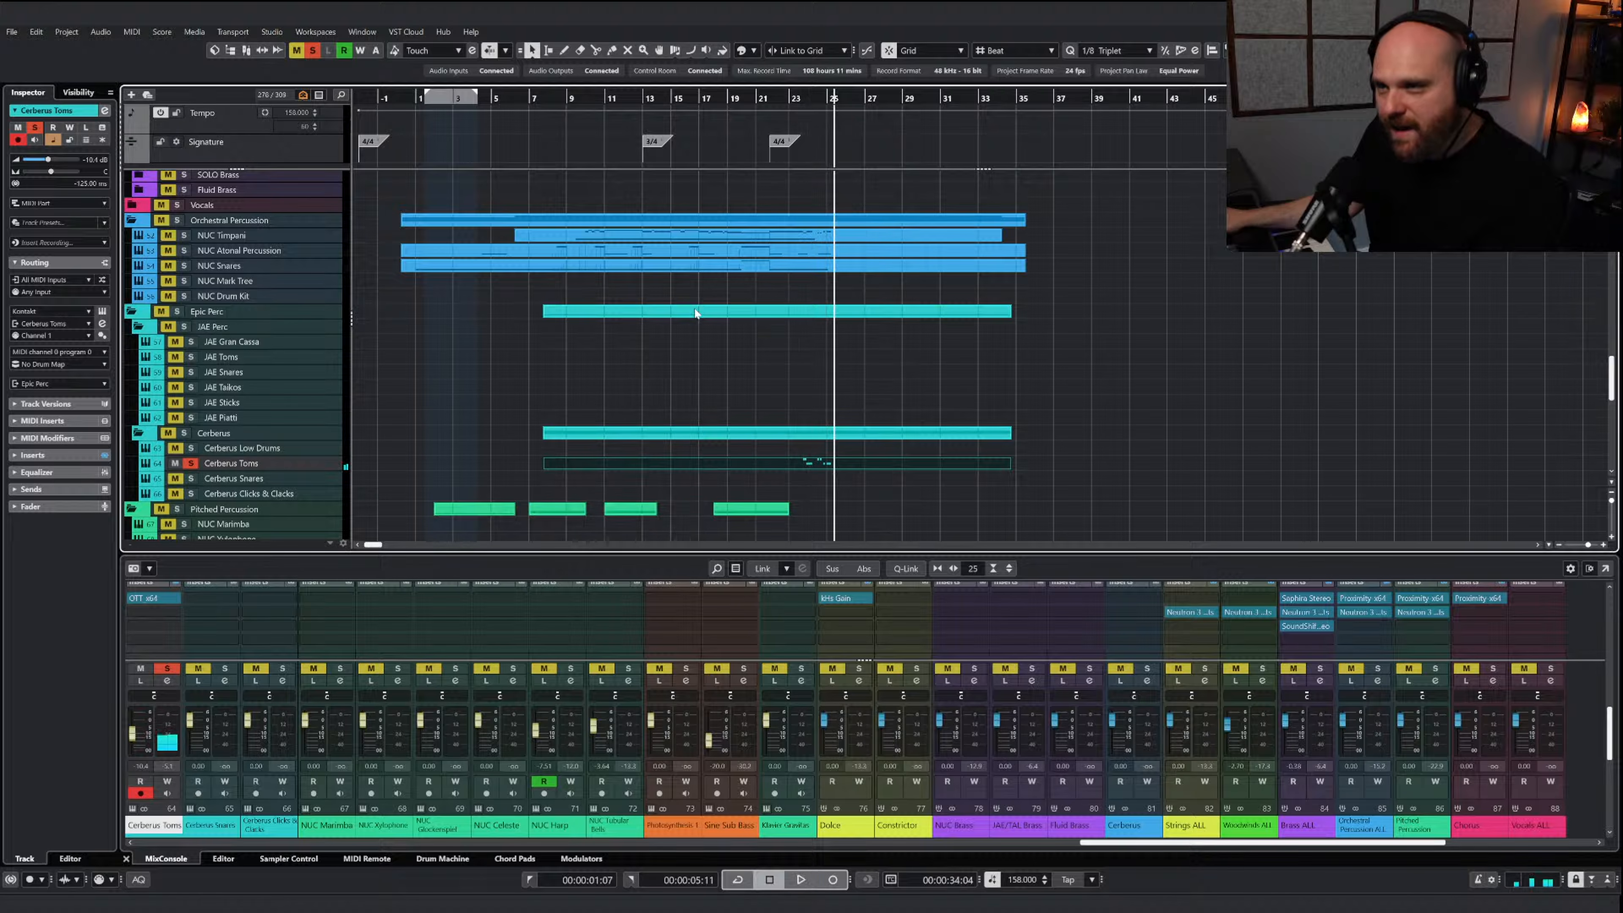
Unsolo the Cerberus Toms and lower their channel fader to -11.8 dB while the full mix plays
click(190, 463)
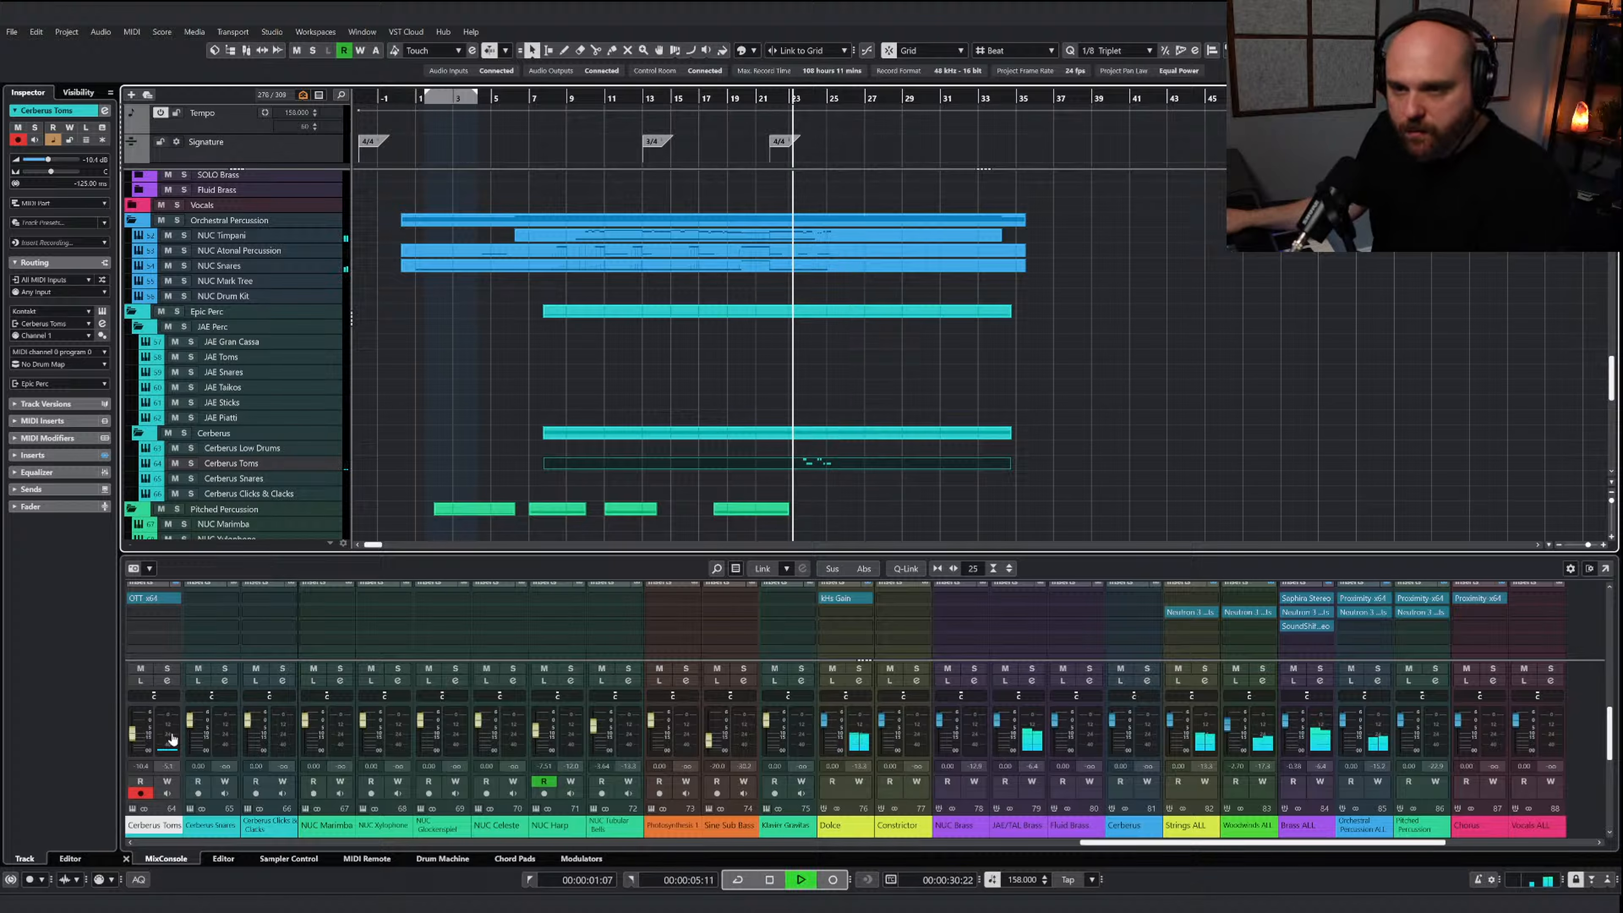
drag(135, 738, 135, 742)
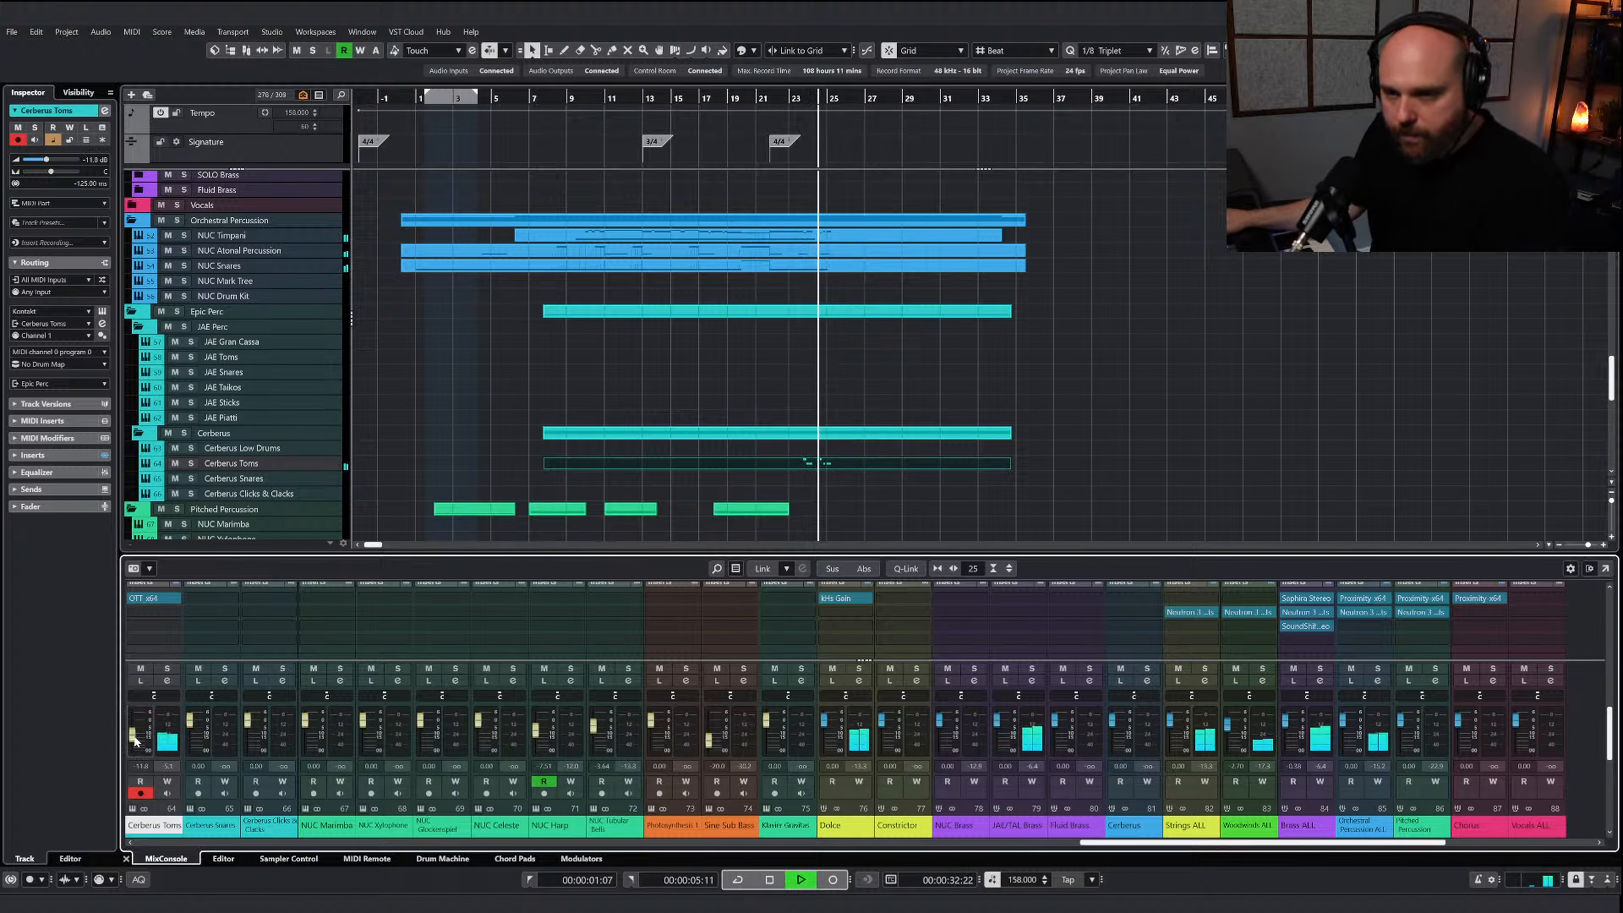
key(space)
Insert Neutron 3 Elements after OTT on the Cerberus Toms channel and cut the lows with its first EQ band, an Analog Low Shelf
click(164, 610)
text(neutr)
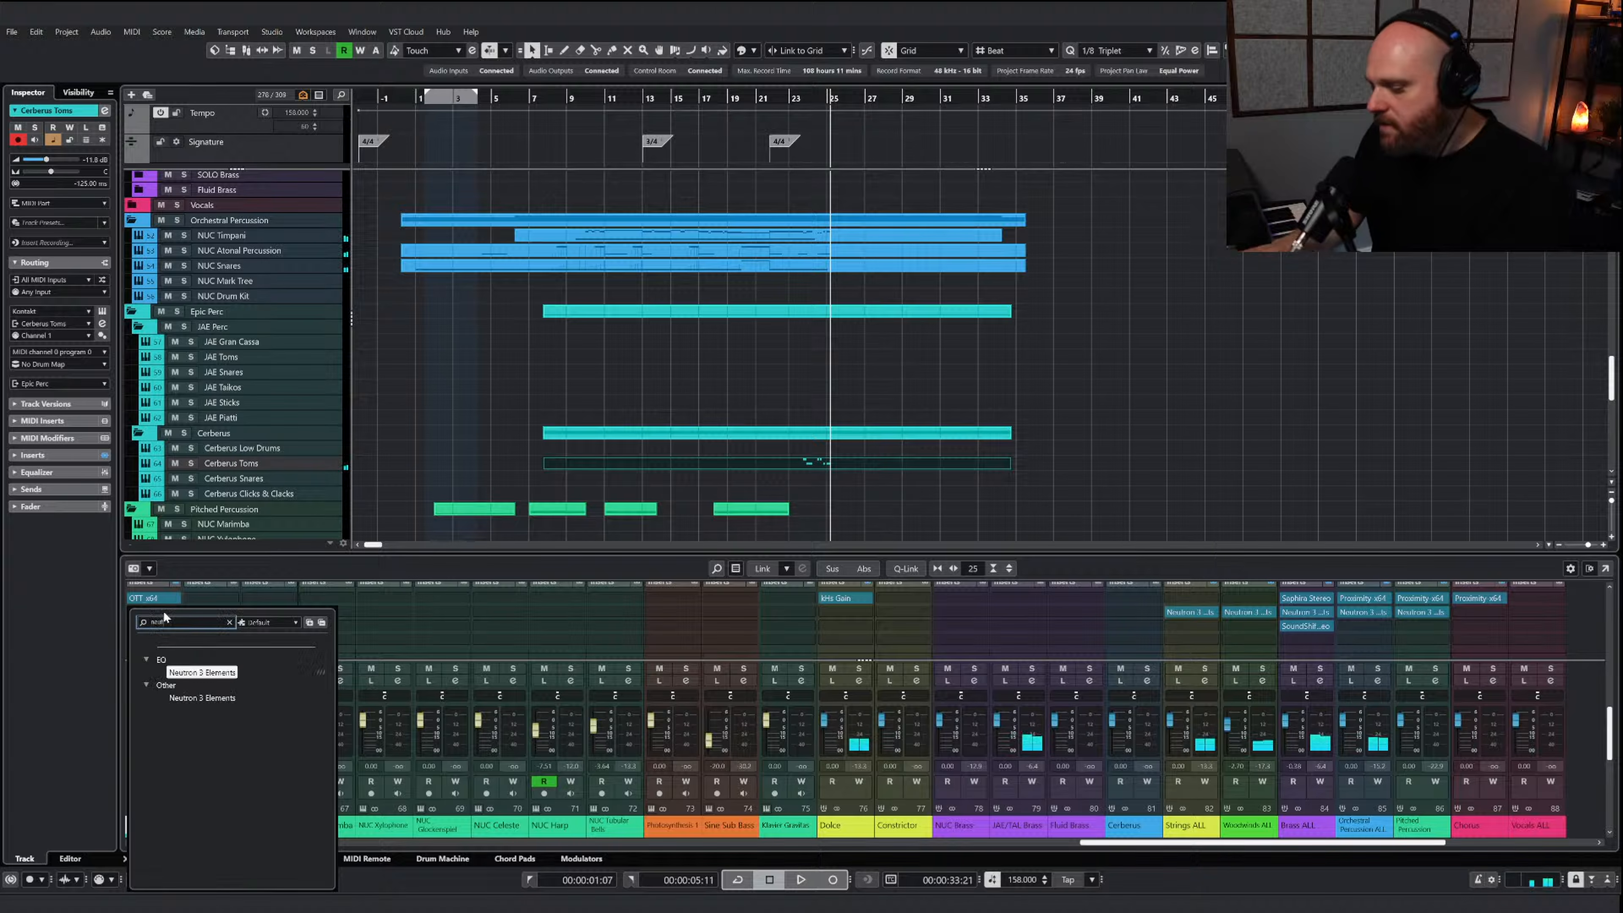
click(189, 670)
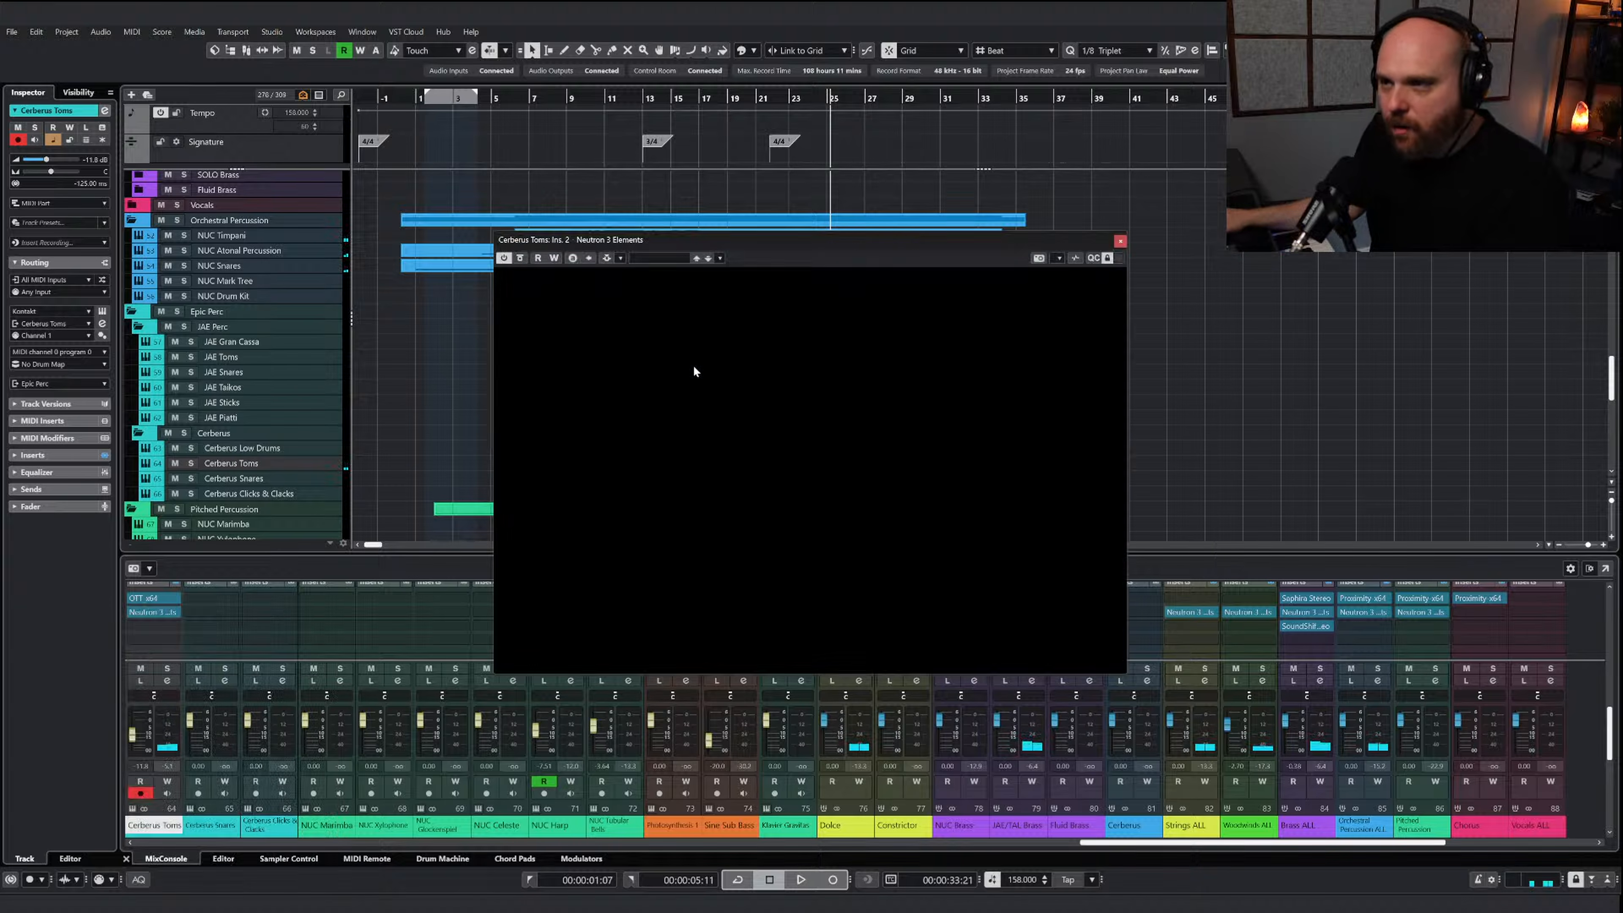
click(813, 103)
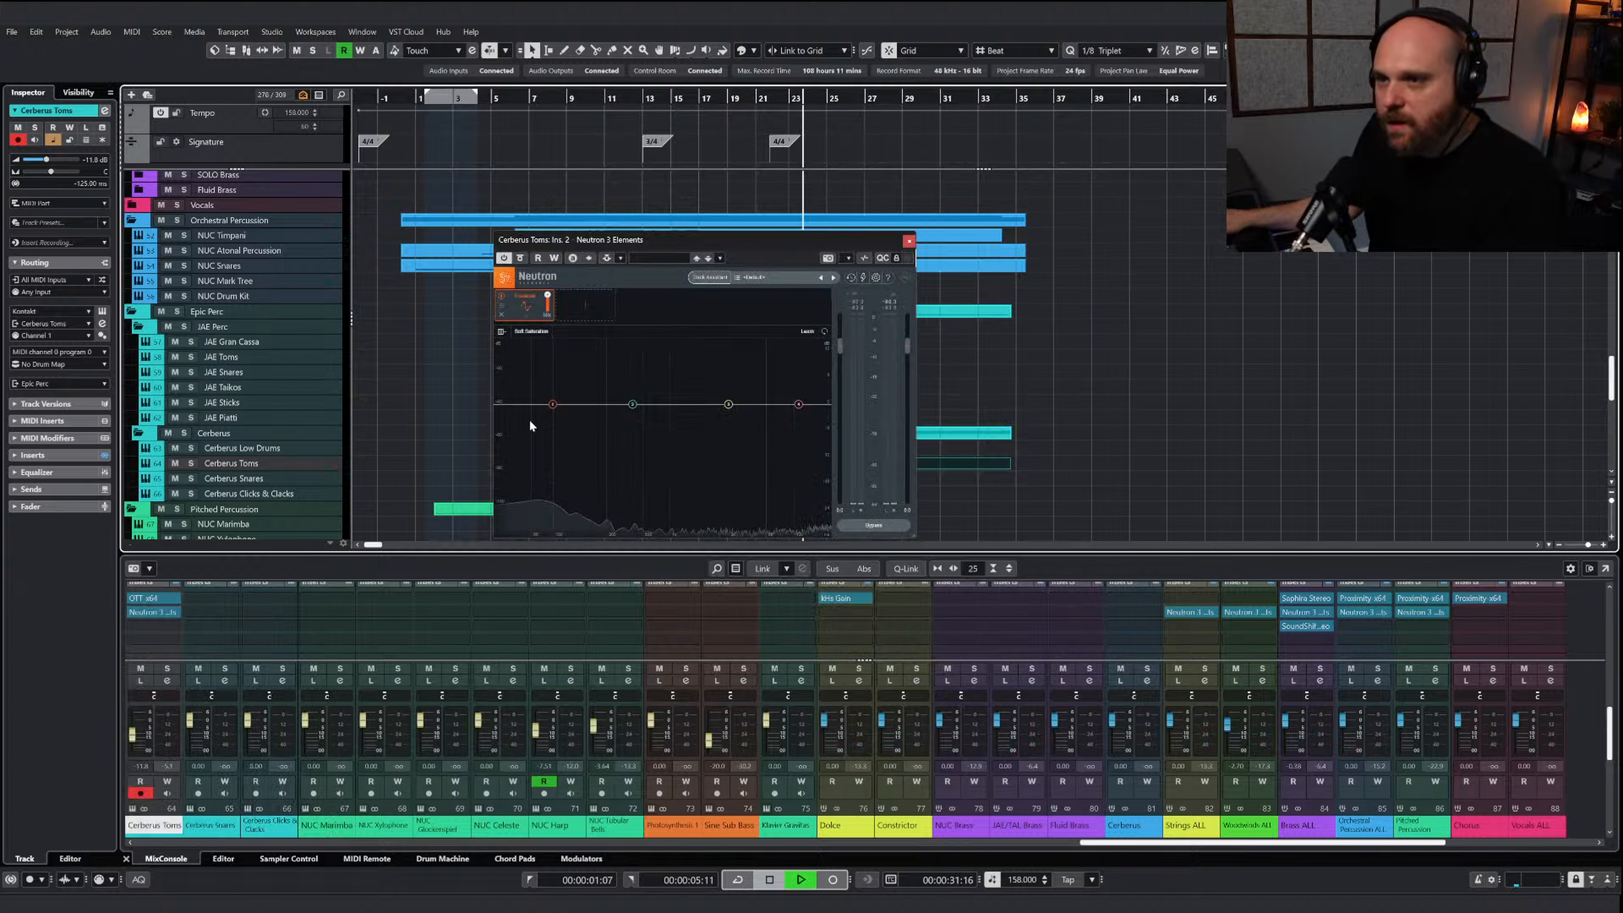
mouse_move(553, 404)
mouse_down()
mouse_move(594, 441)
mouse_move(565, 416)
mouse_up()
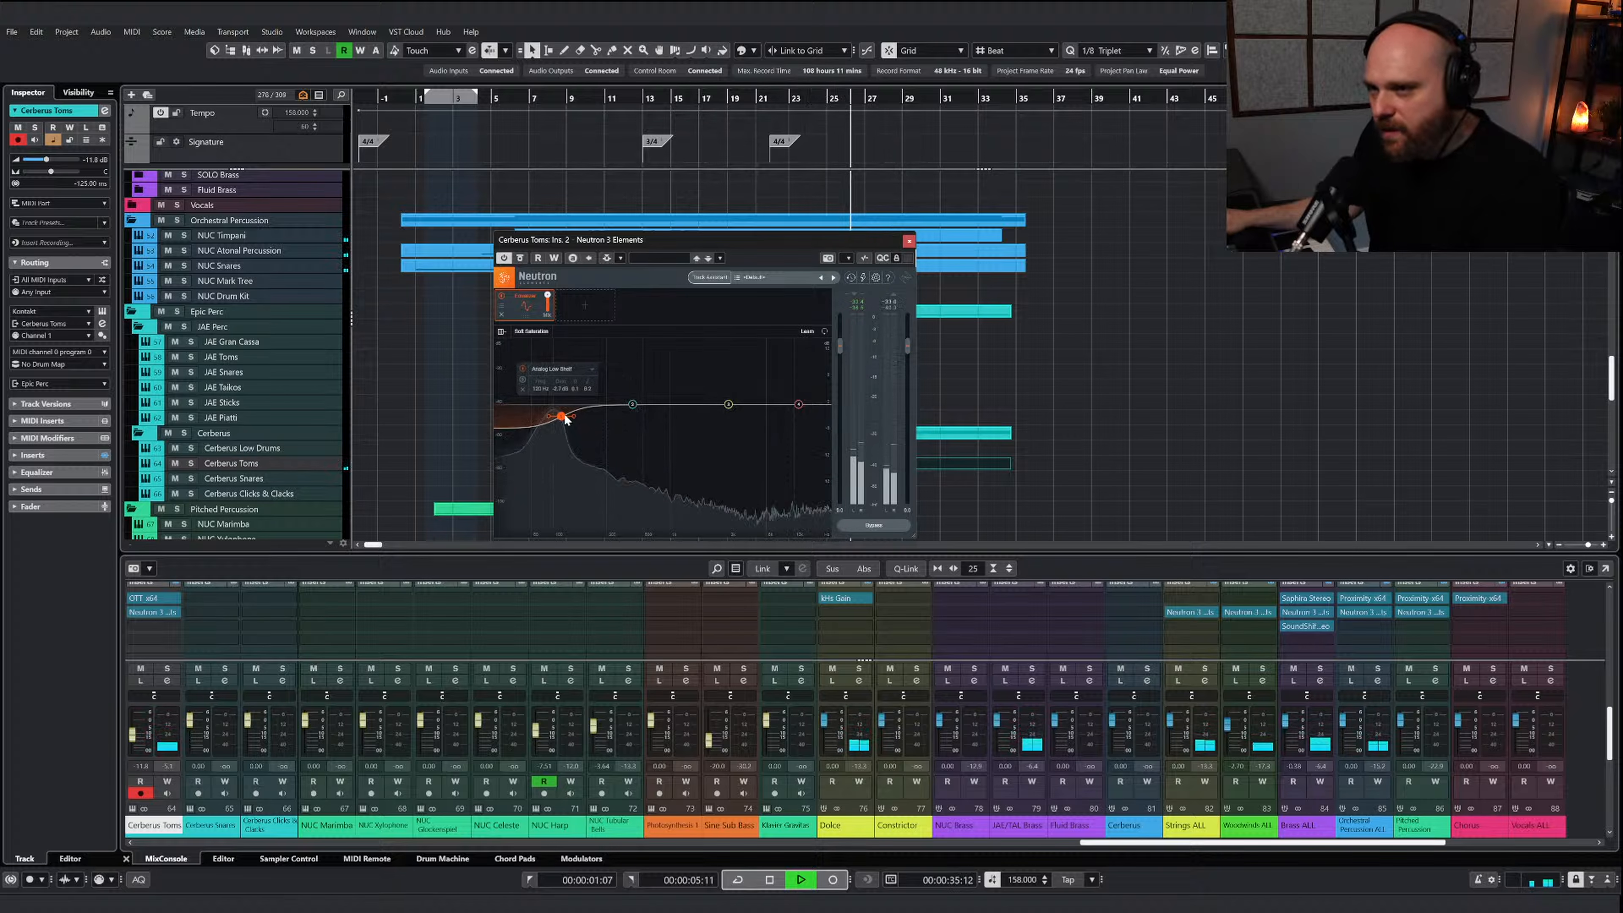
click(909, 240)
Replay the closing tom hits in the full mix and stop with the playback position near bar 13
click(789, 104)
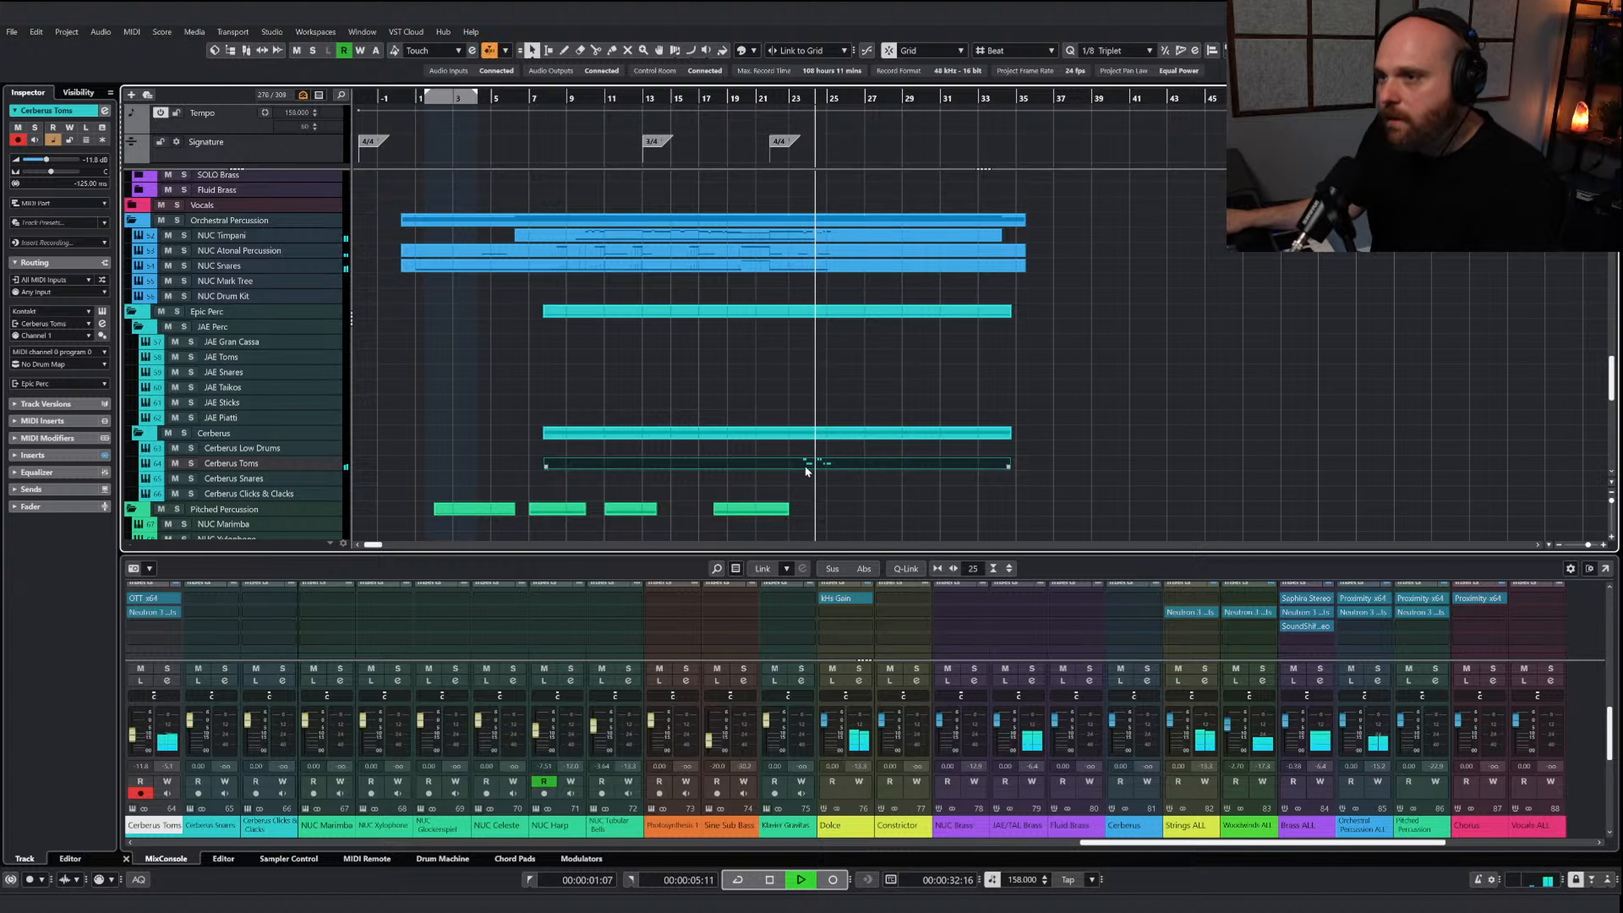
drag(749, 104, 638, 104)
key(space)
Copy the NUC Timpani notes from bar 10 to about bar 23, leaving out the low keyswitch notes, and place the cursor at bar 10
right_click(759, 465)
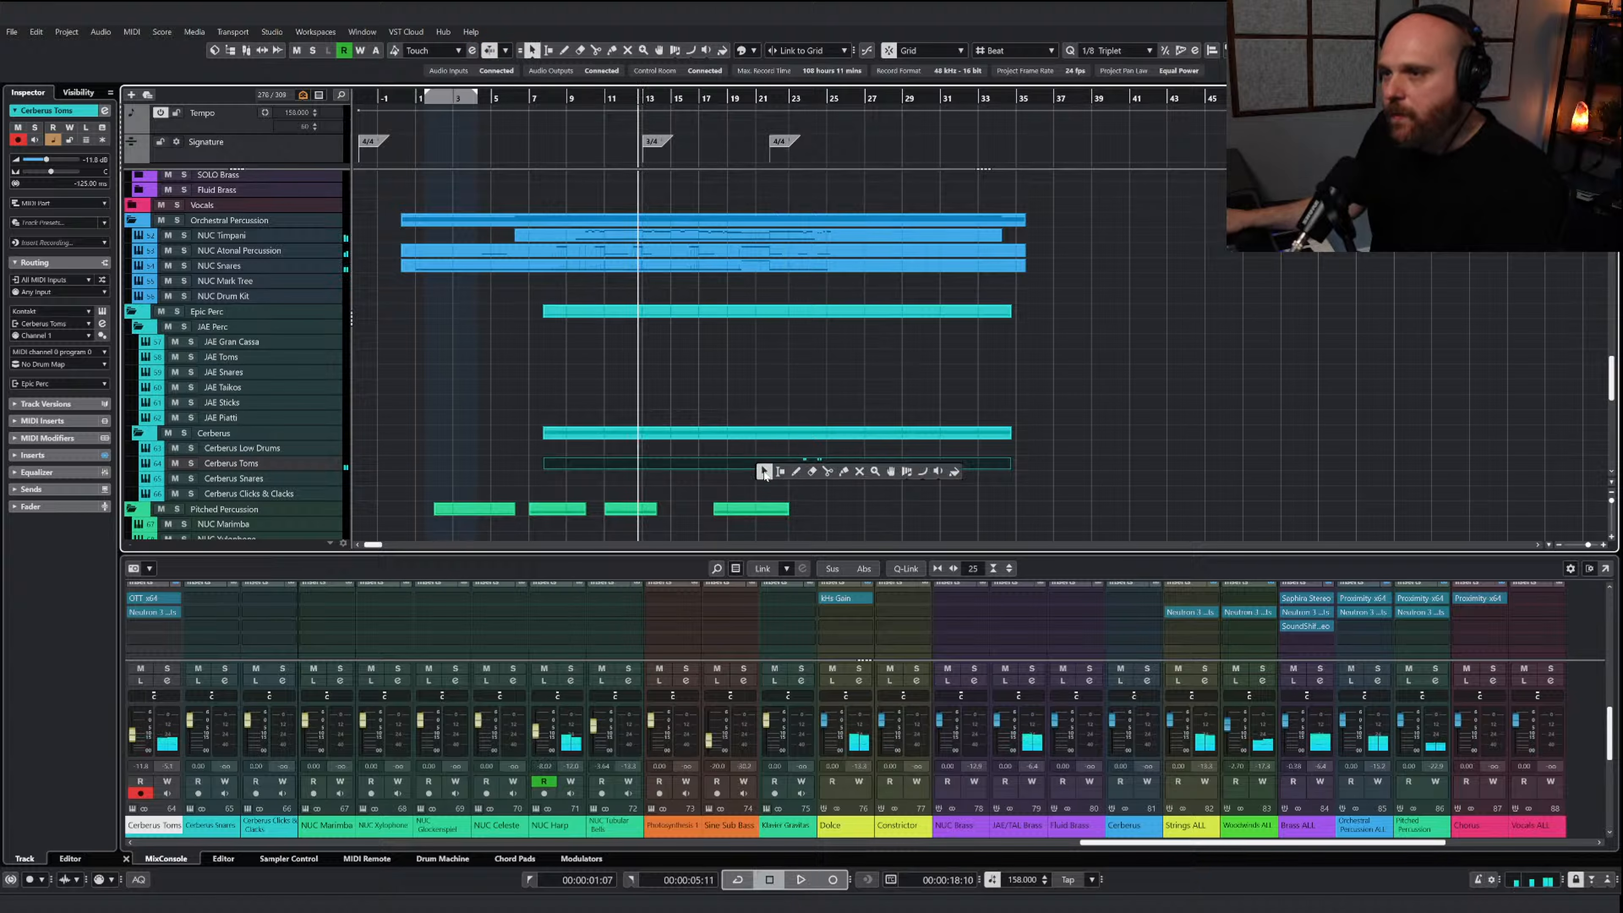
scroll(635, 427, down, 3)
scroll(635, 428, up, 5)
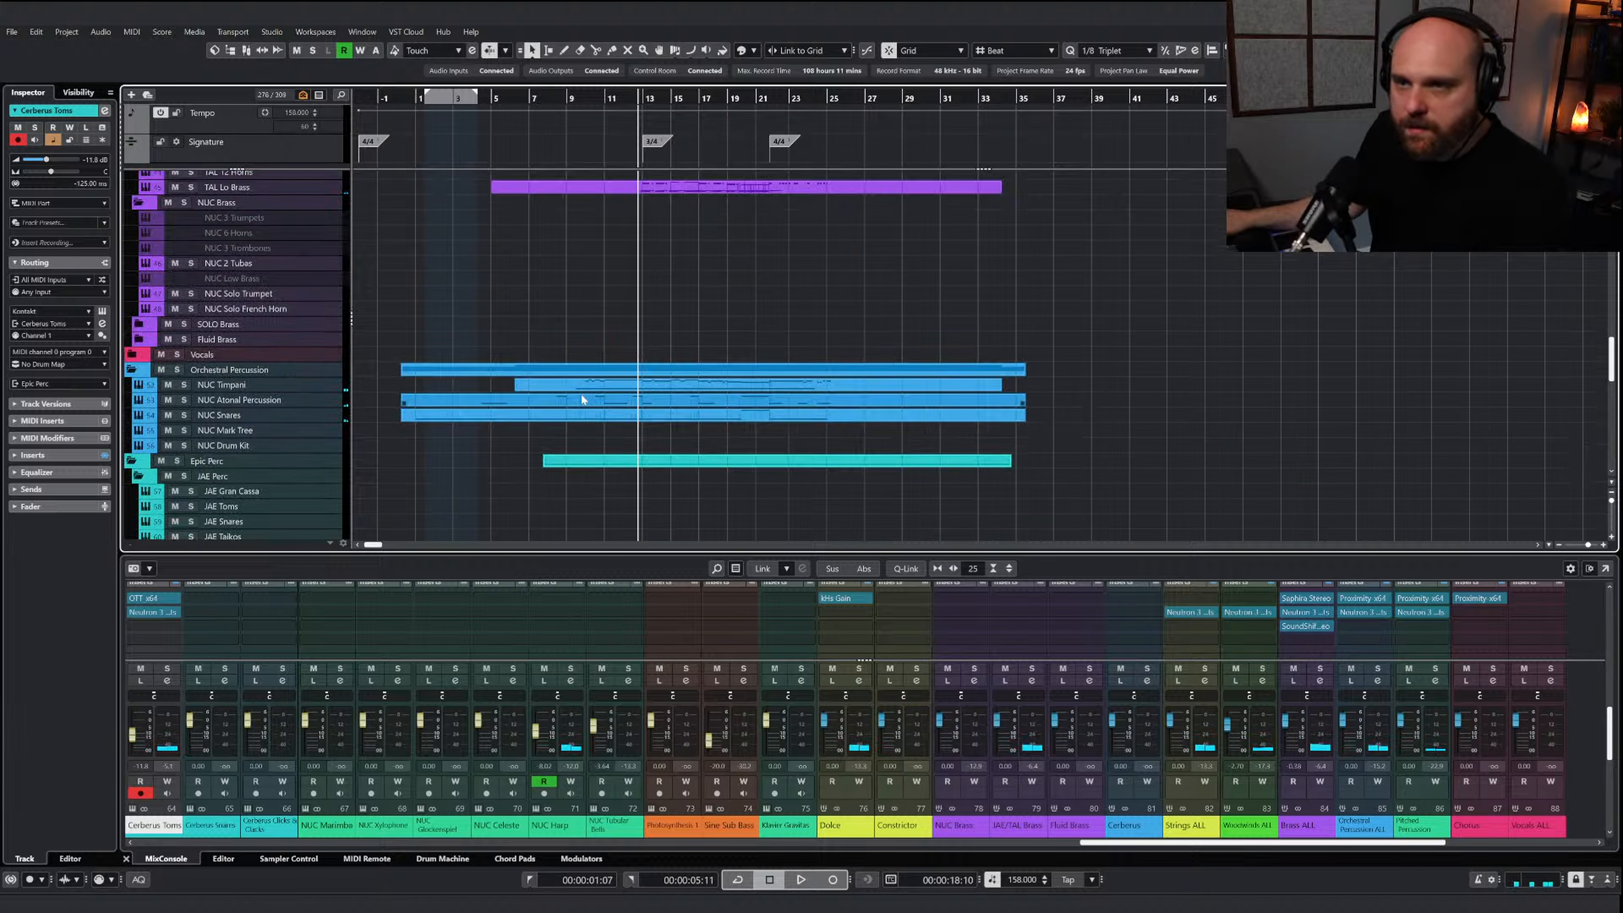
double_click(590, 387)
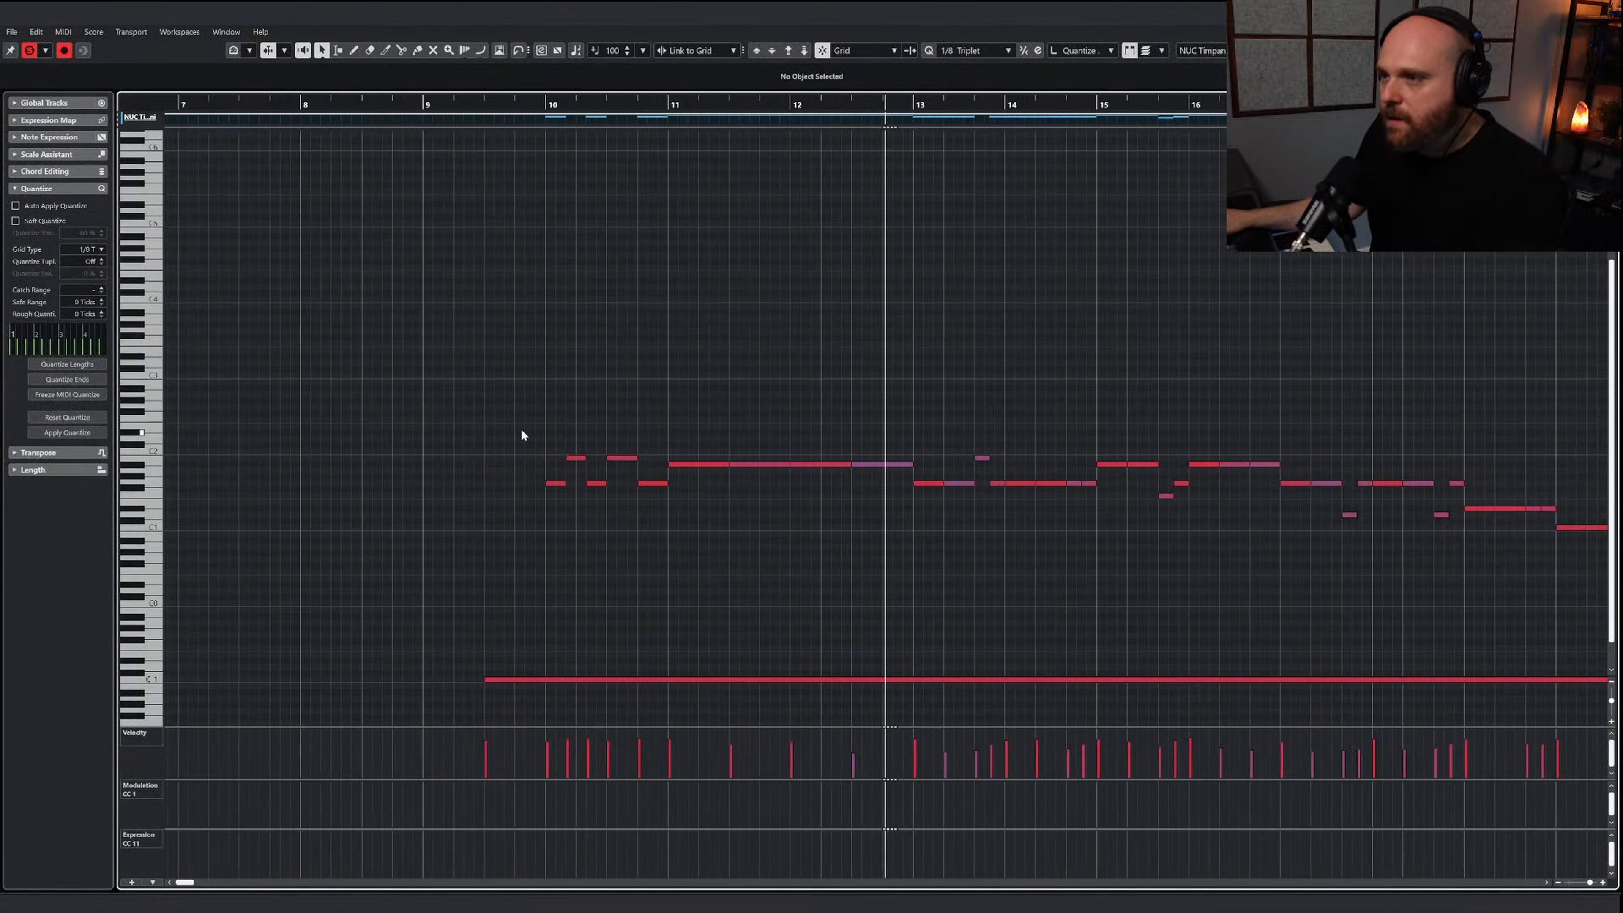
key(g)
key(g)
key(g)
drag(490, 393, 962, 538)
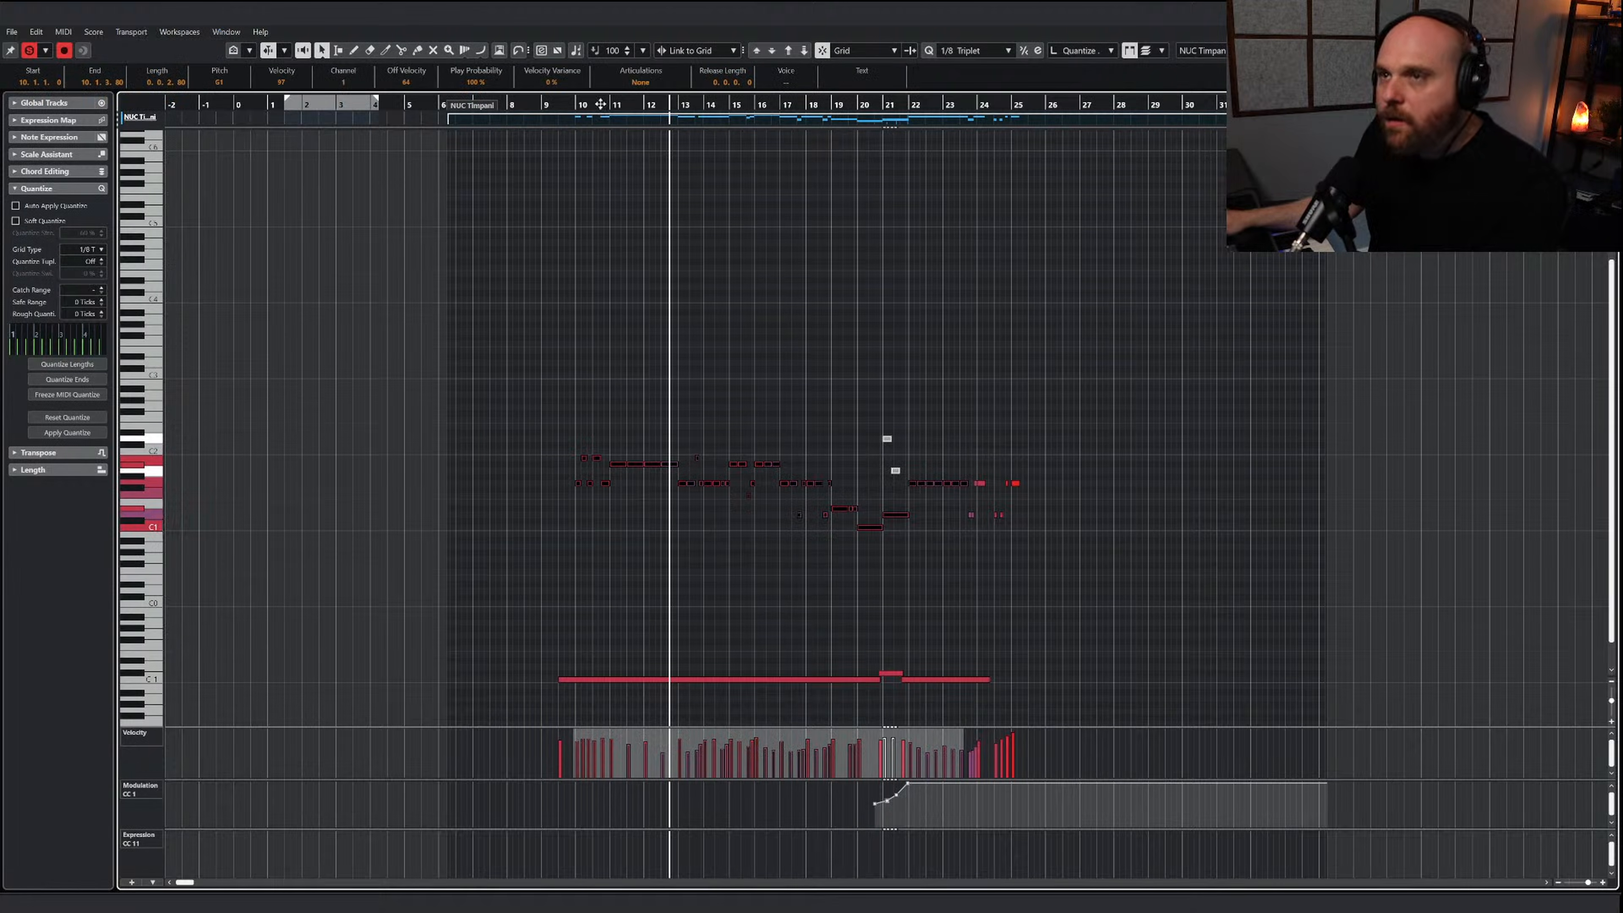
click(577, 104)
key(Return)
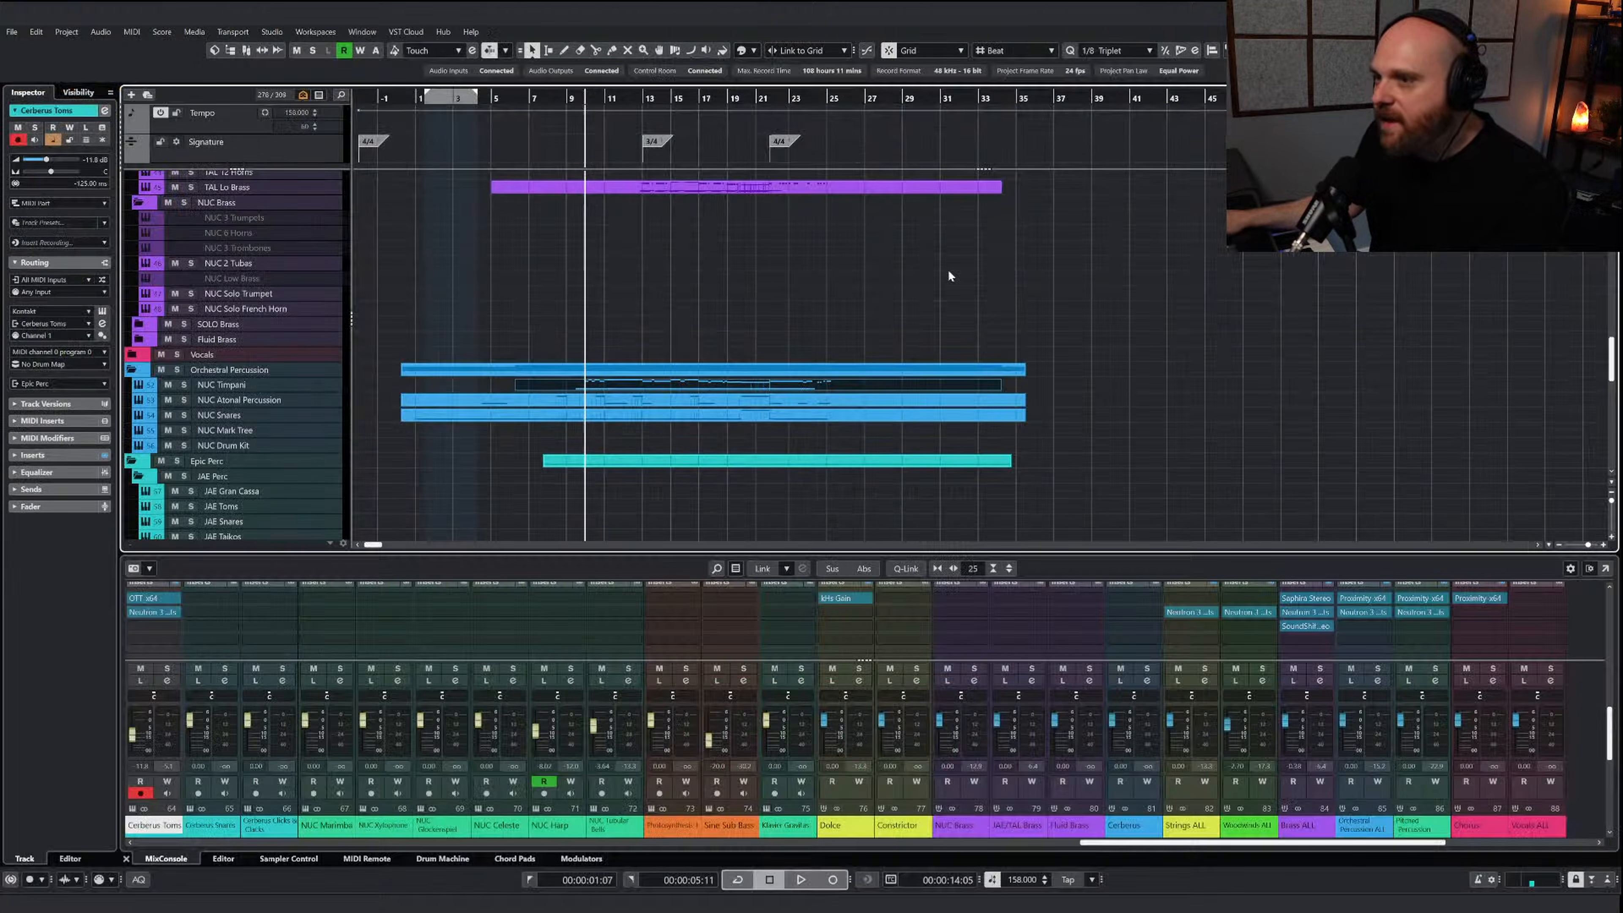
Paste the copied timpani notes into the Cerberus Toms part at bar 10
scroll(647, 429, down, 5)
click(586, 388)
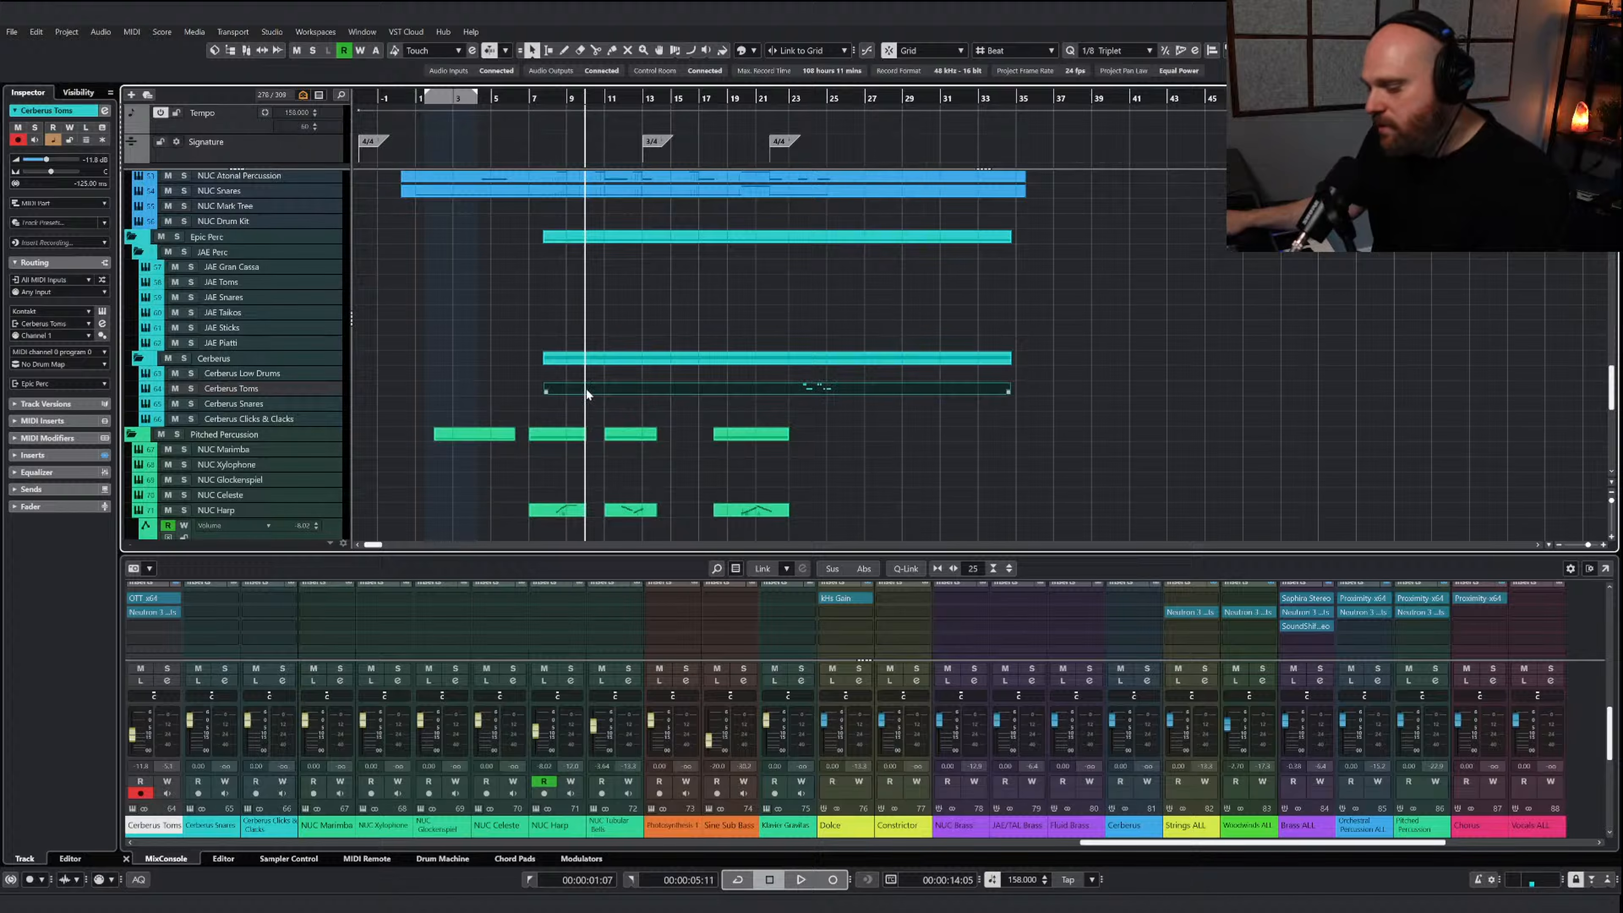
key(Return)
key(ctrl+v)
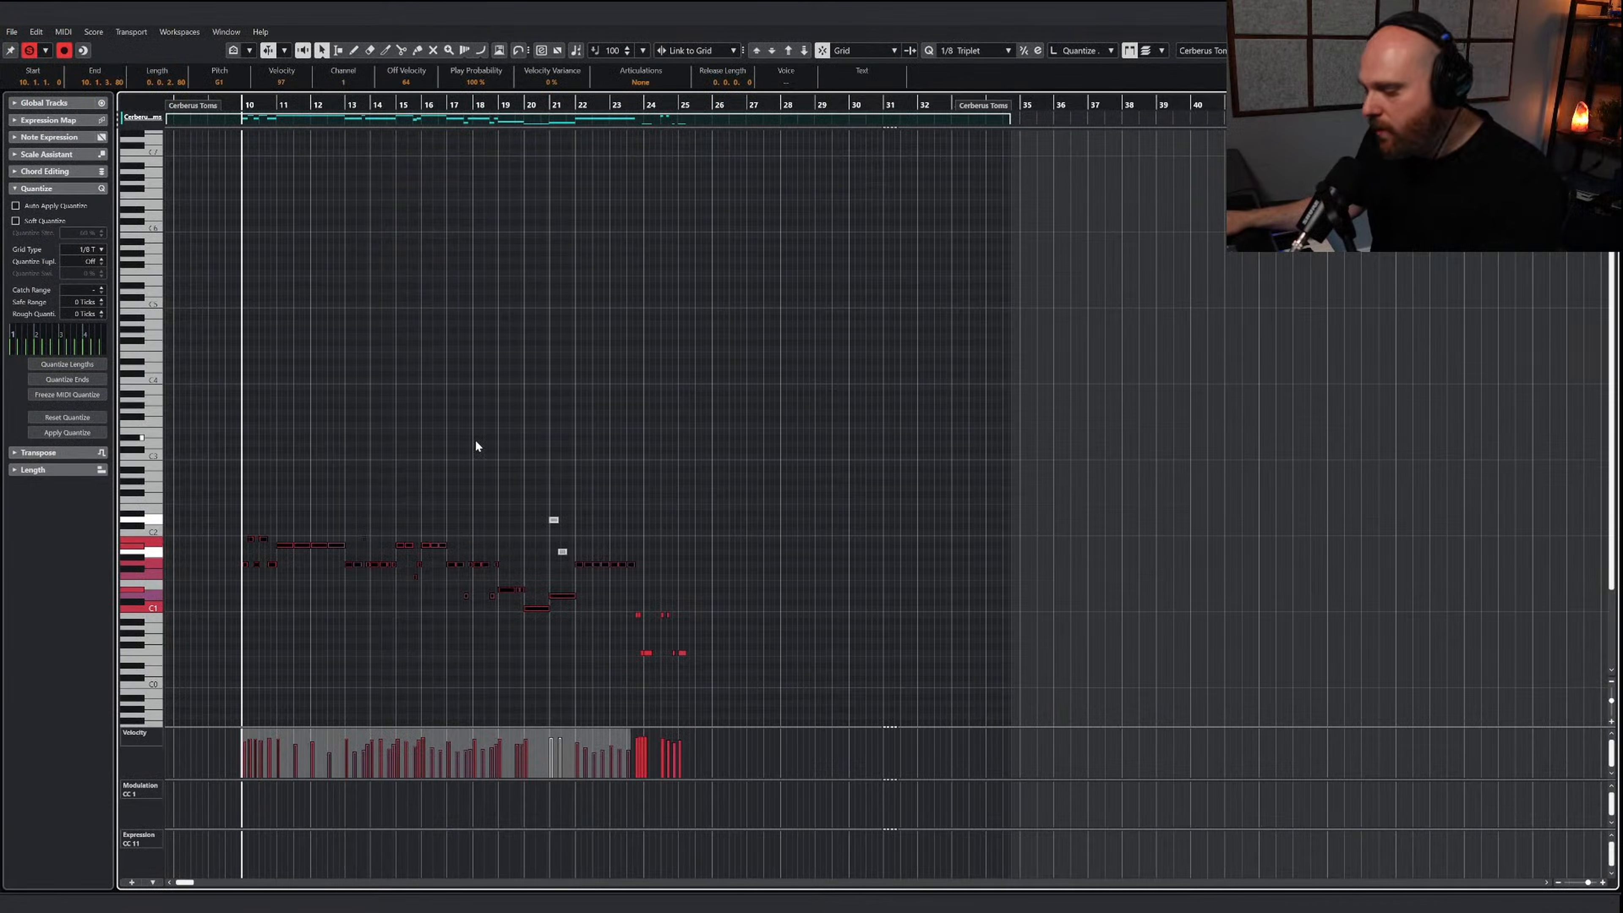
Transpose the pasted bar 10 notes in the Cerberus Toms part down so they all sit on B0
key(h)
drag(824, 522, 943, 587)
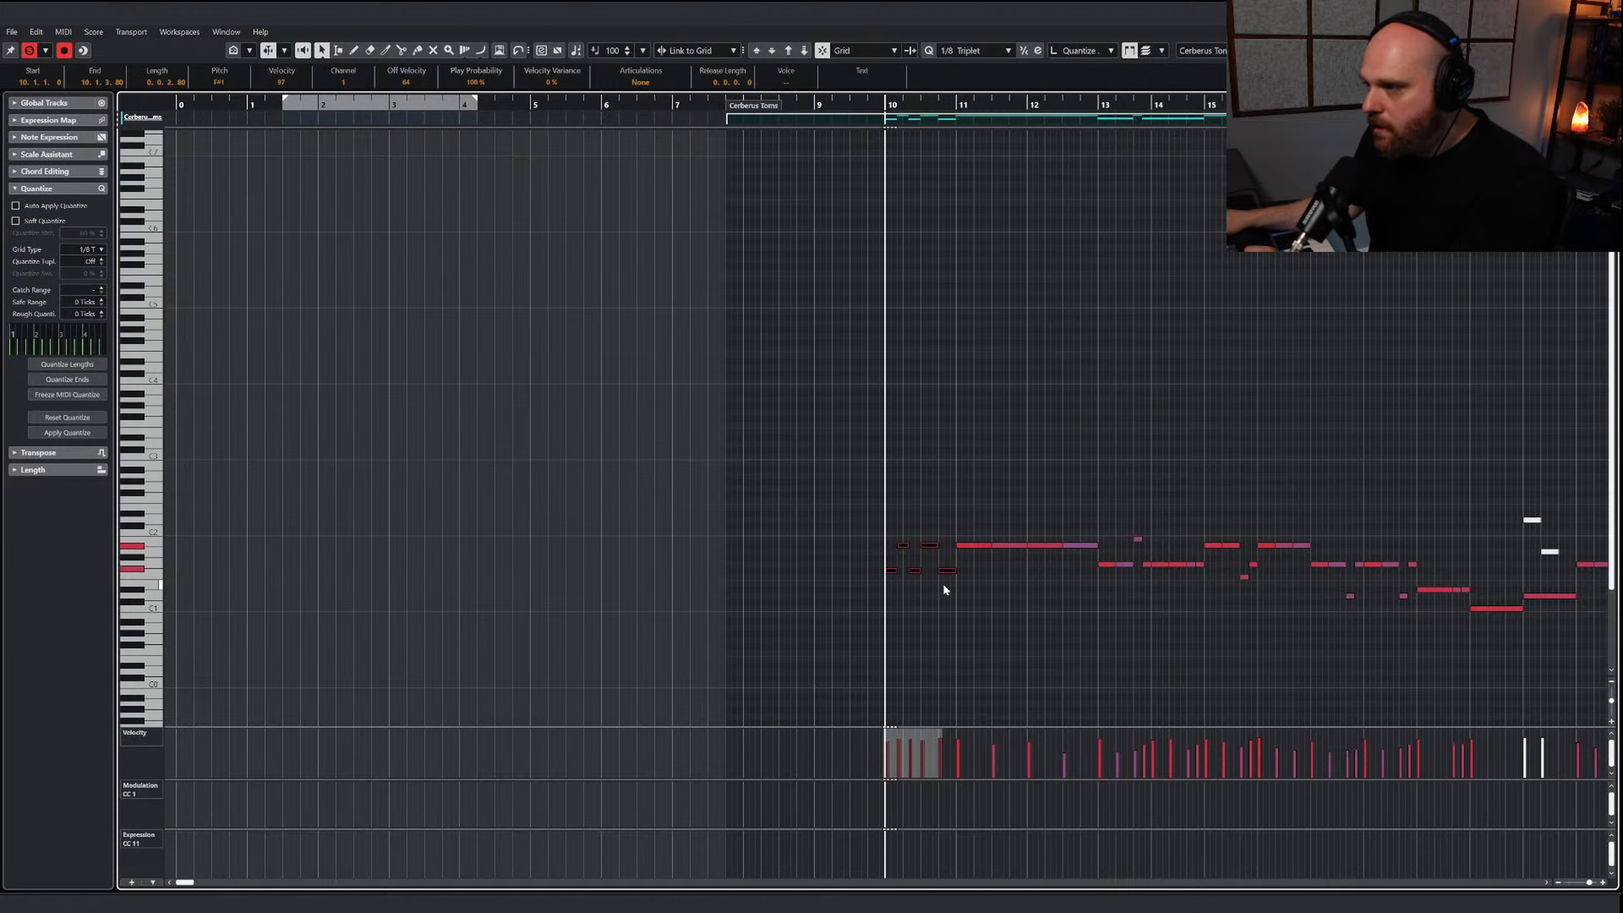
key(Up)
key(Up)
key(Up)
key(Up)
key(Up)
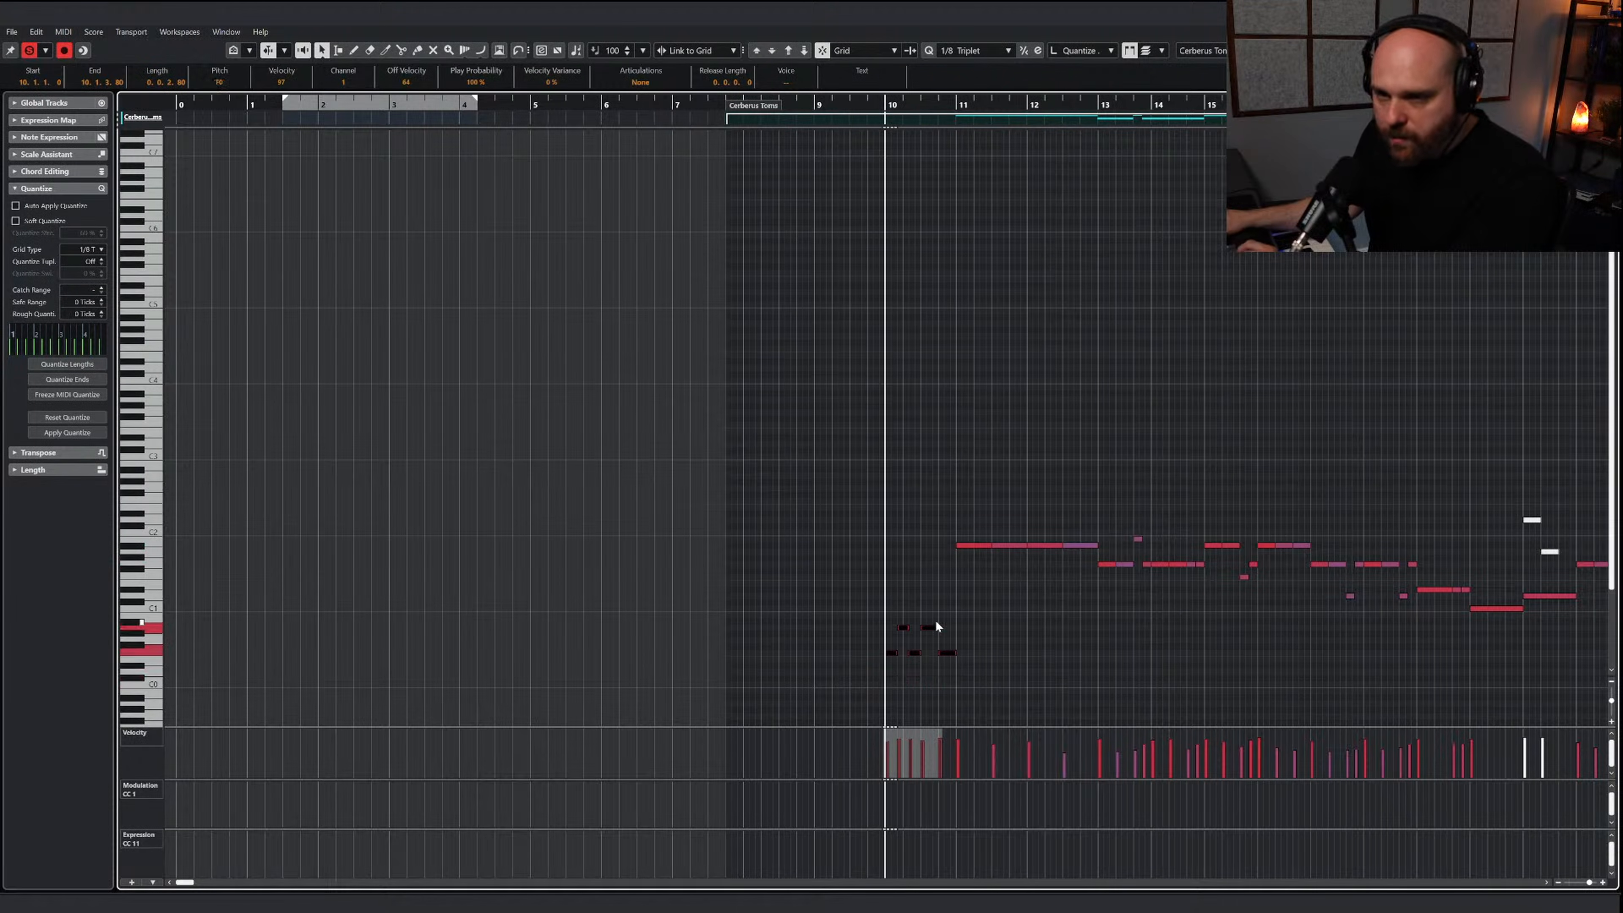
key(Up)
key(Up)
key(g)
key(g)
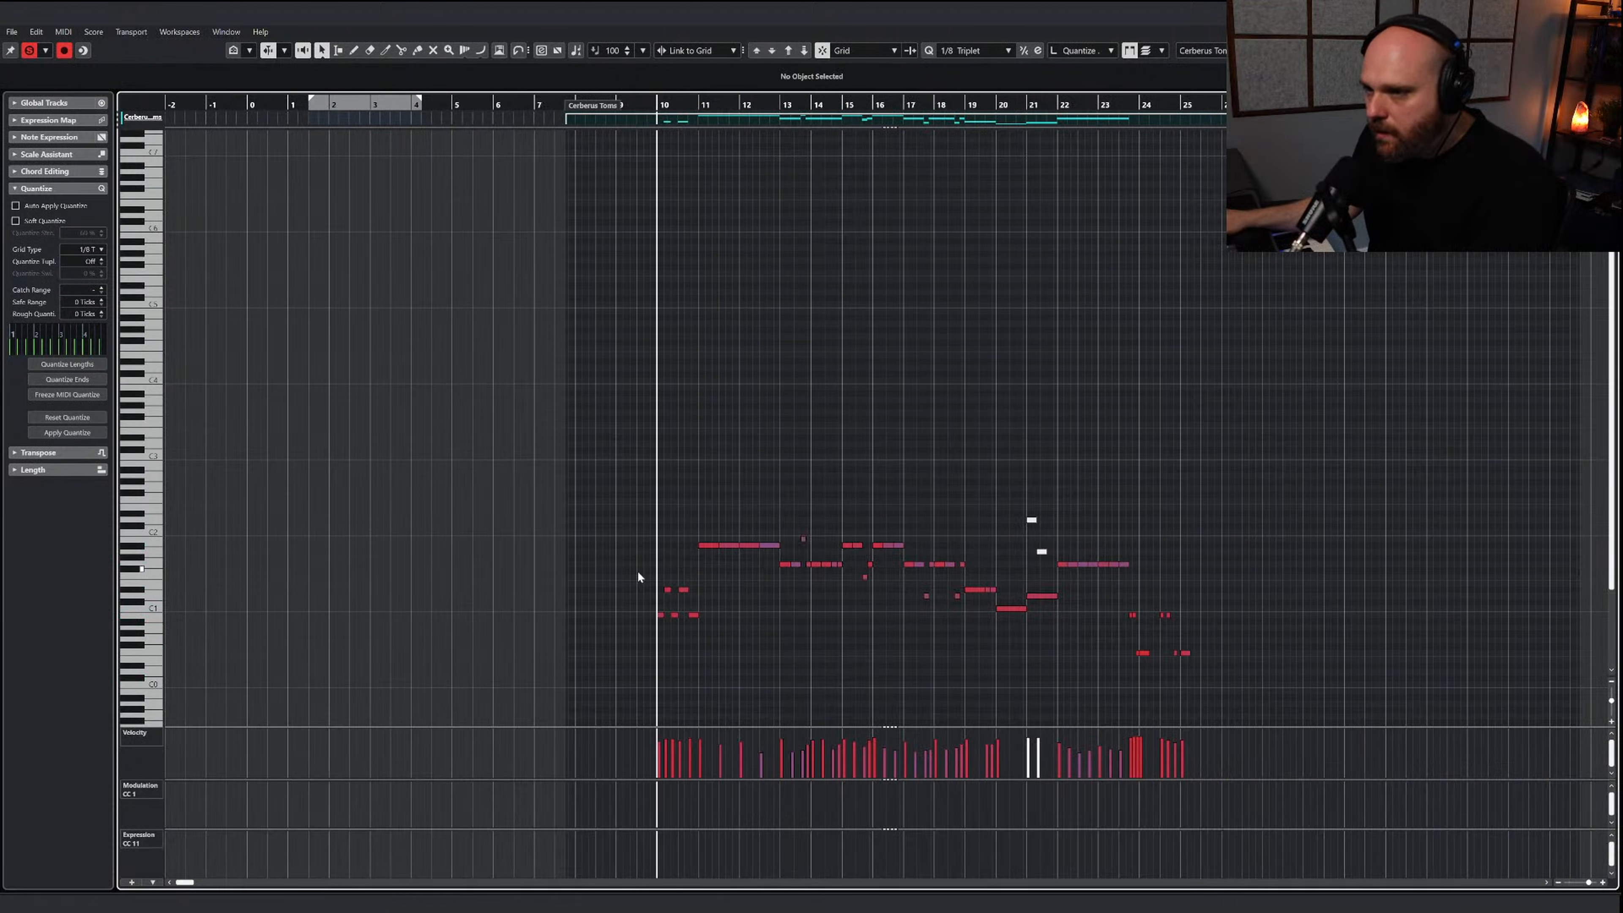
drag(637, 572, 680, 601)
key(Down)
key(Down)
Move the repeated notes in bars 11 and 12 down to B0
drag(686, 534, 780, 553)
key(Down)
key(Down)
key(Down)
key(Down)
key(Down)
key(Down)
key(Down)
Lower the notes in bars 13 to 16 to B0, including the stray higher and lower ones
key(Down)
key(Down)
key(Down)
key(Down)
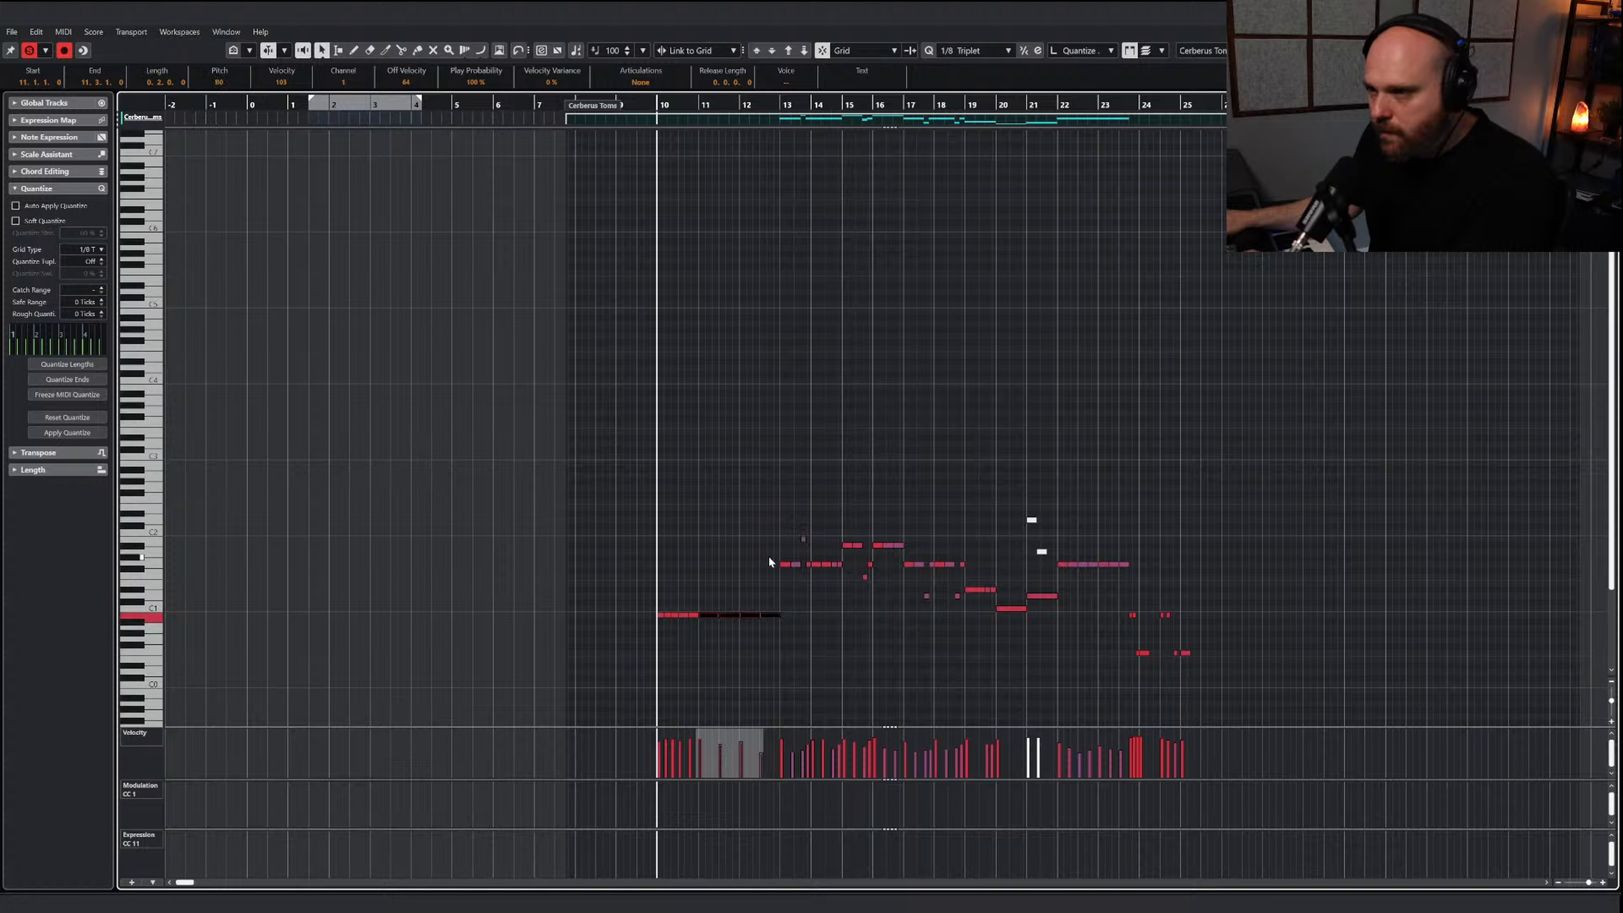
click(768, 555)
drag(768, 555, 839, 571)
key(Down)
key(Down)
key(Down)
key(Down)
key(Down)
key(Down)
key(Down)
key(Down)
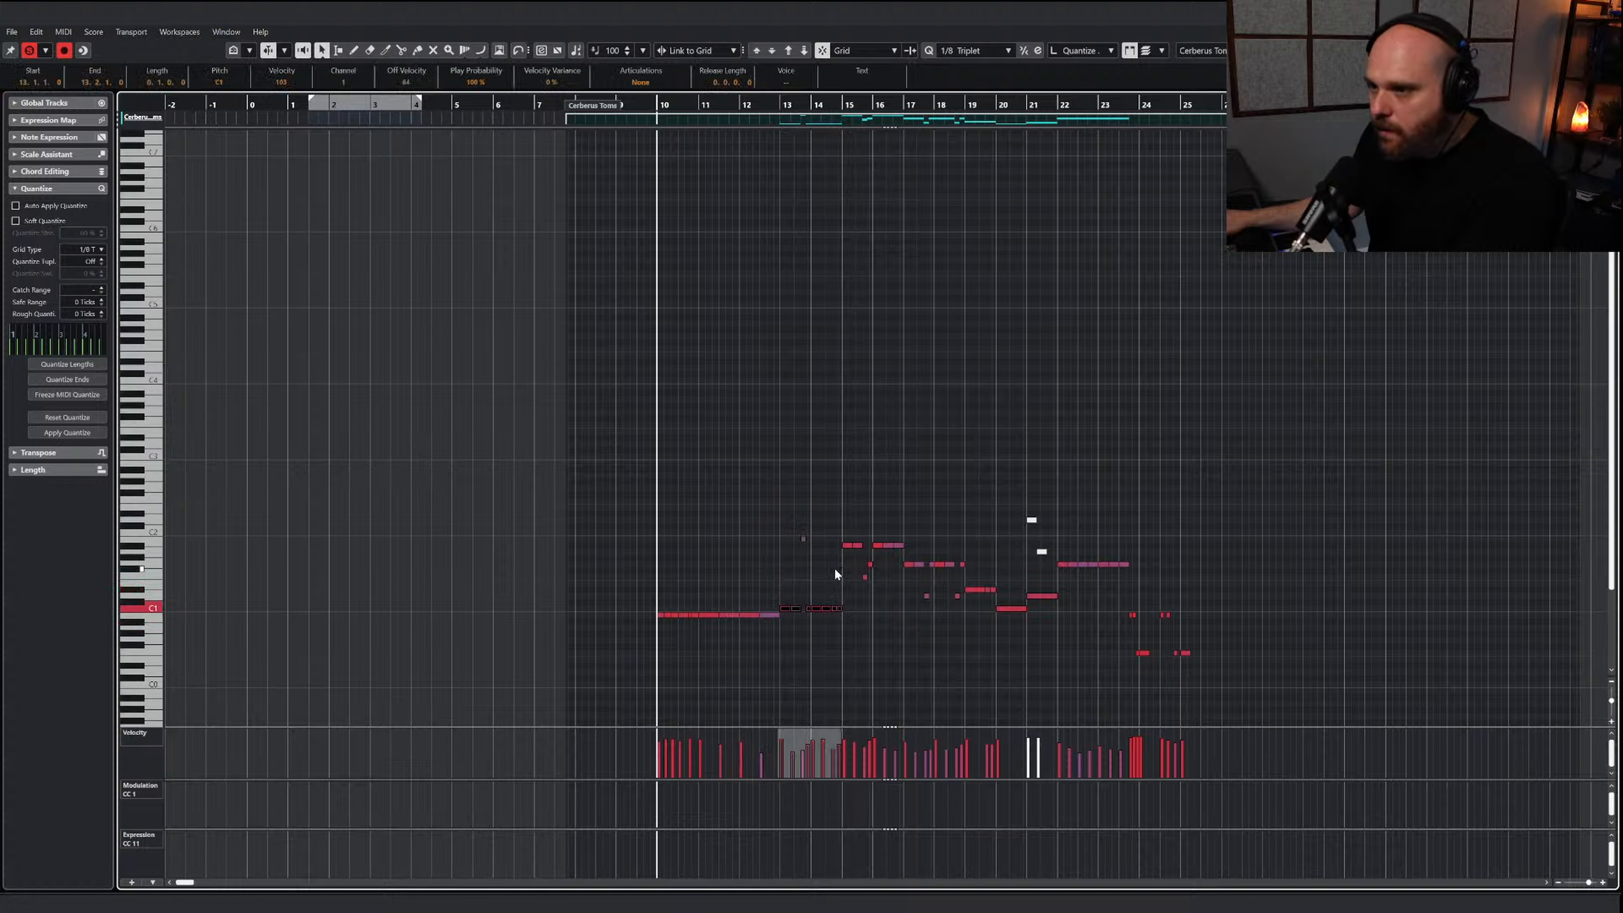
drag(769, 527, 883, 578)
key(Down)
key(Down)
key(Down)
key(Down)
key(Down)
key(Down)
key(Down)
key(Down)
key(Down)
key(Down)
key(Down)
key(Down)
Bring all the notes in bars 17 to 21 down to the same B0 row
key(Down)
key(Down)
key(Down)
key(Down)
key(Down)
key(Down)
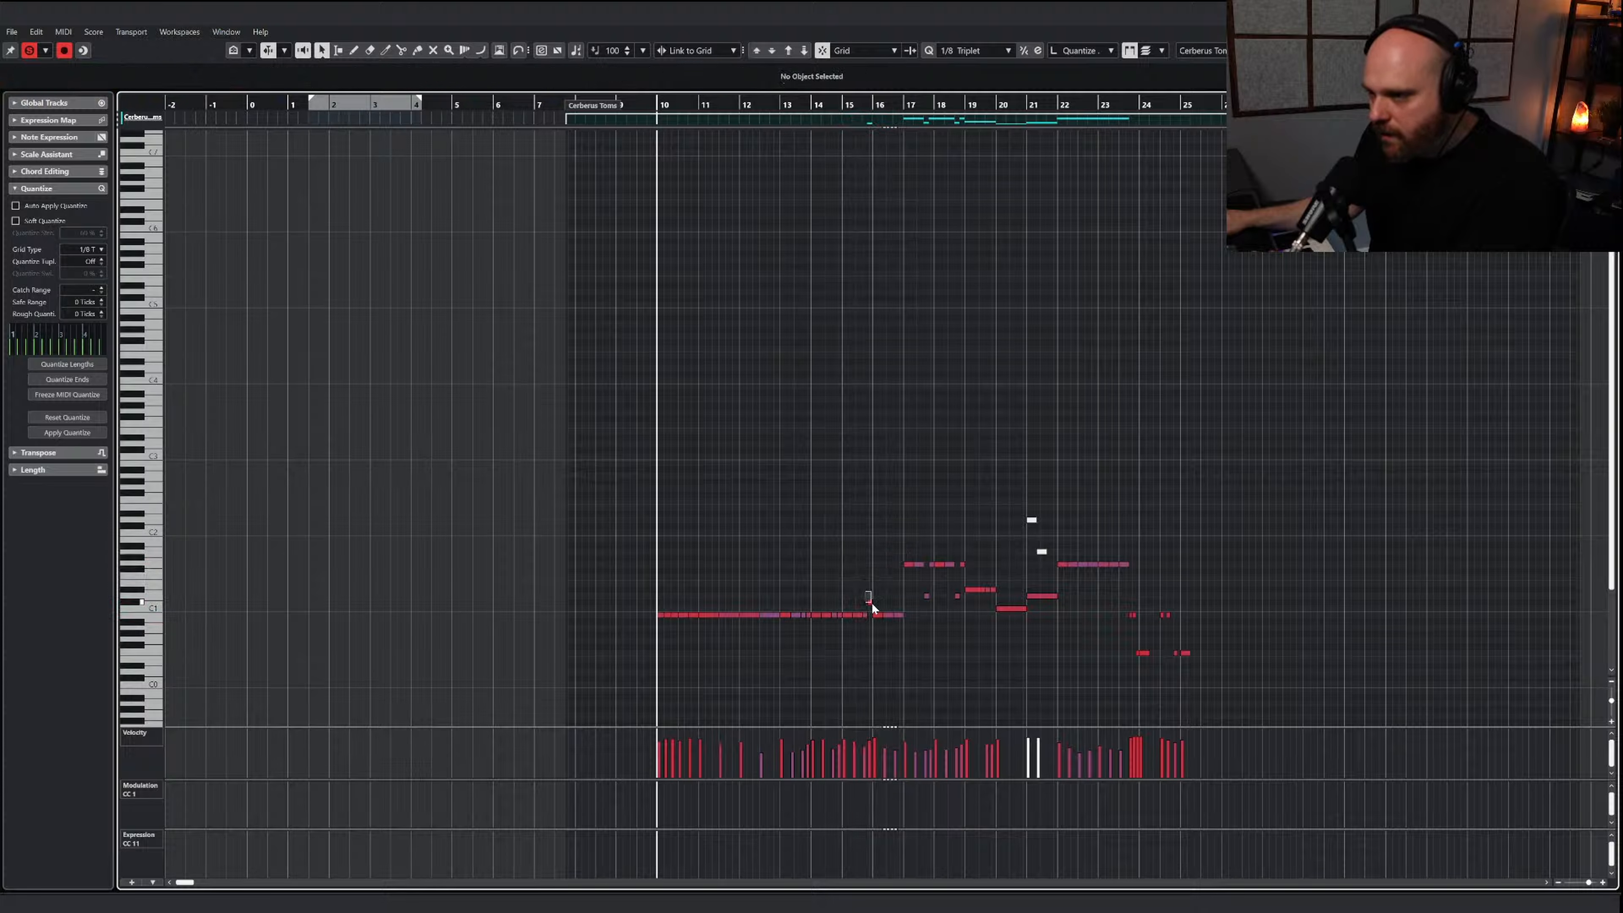
click(901, 596)
key(Down)
key(Down)
key(Down)
key(Down)
key(Down)
mouse_move(992, 582)
mouse_down()
mouse_move(943, 595)
mouse_move(1057, 594)
mouse_move(1038, 615)
mouse_up()
Lower the repeated notes in bars 22 and 23 to B0, select the whole pasted line and play it from bar 10
key(Down)
key(Down)
key(Down)
key(Down)
key(Down)
key(Down)
key(Down)
key(Down)
key(Down)
key(Down)
click(1056, 557)
drag(1056, 558, 1130, 569)
key(Down)
key(Down)
key(Down)
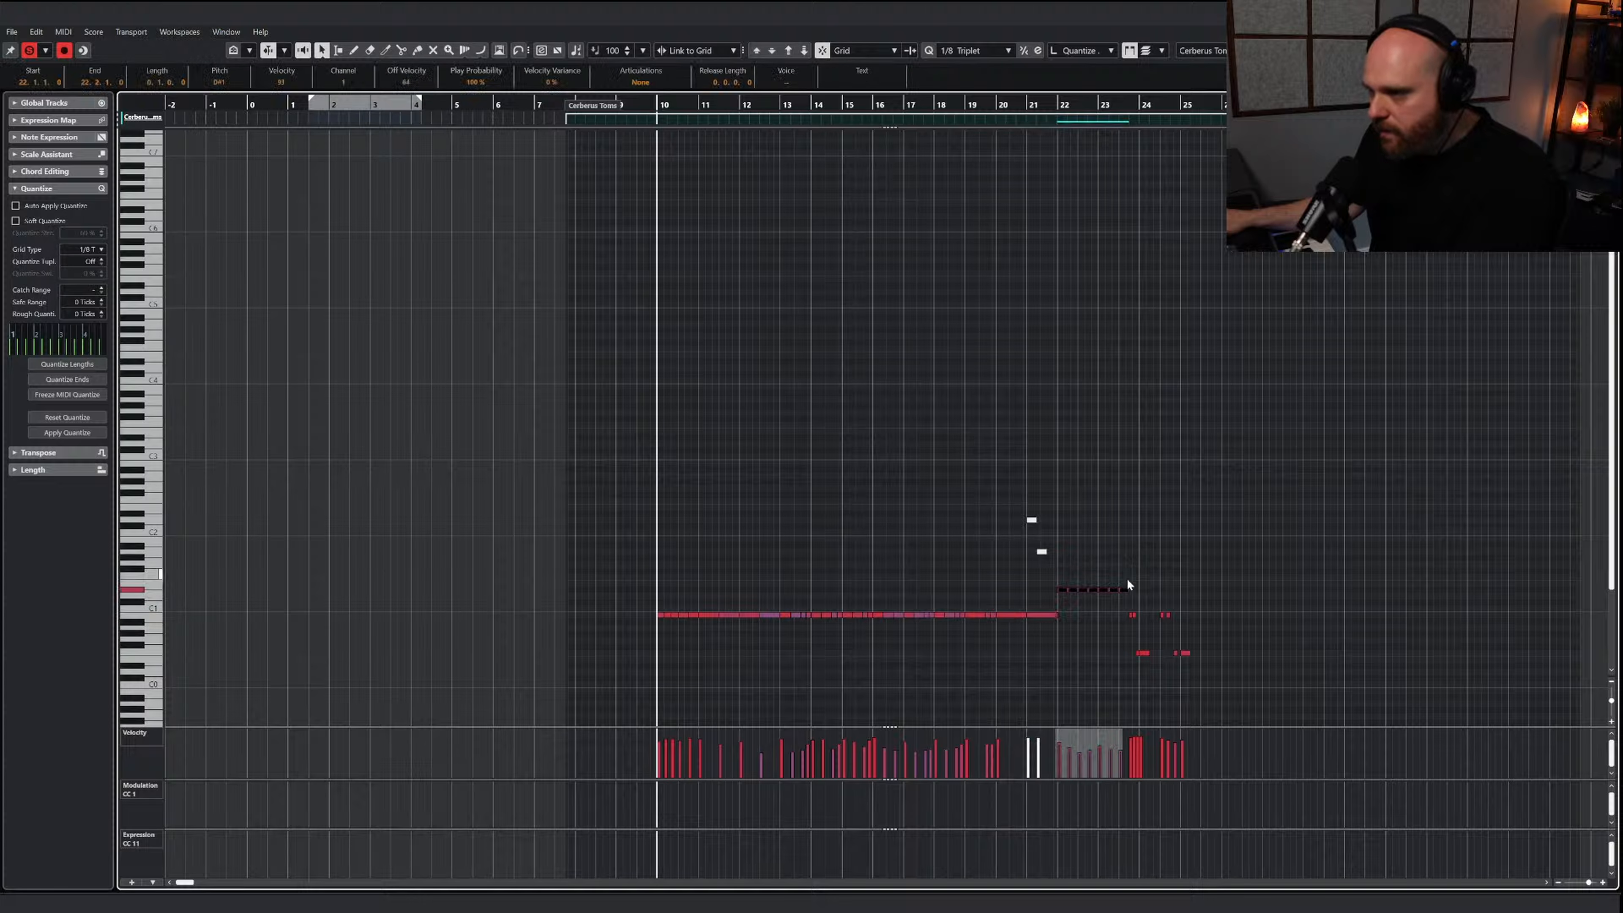
drag(643, 595, 1123, 636)
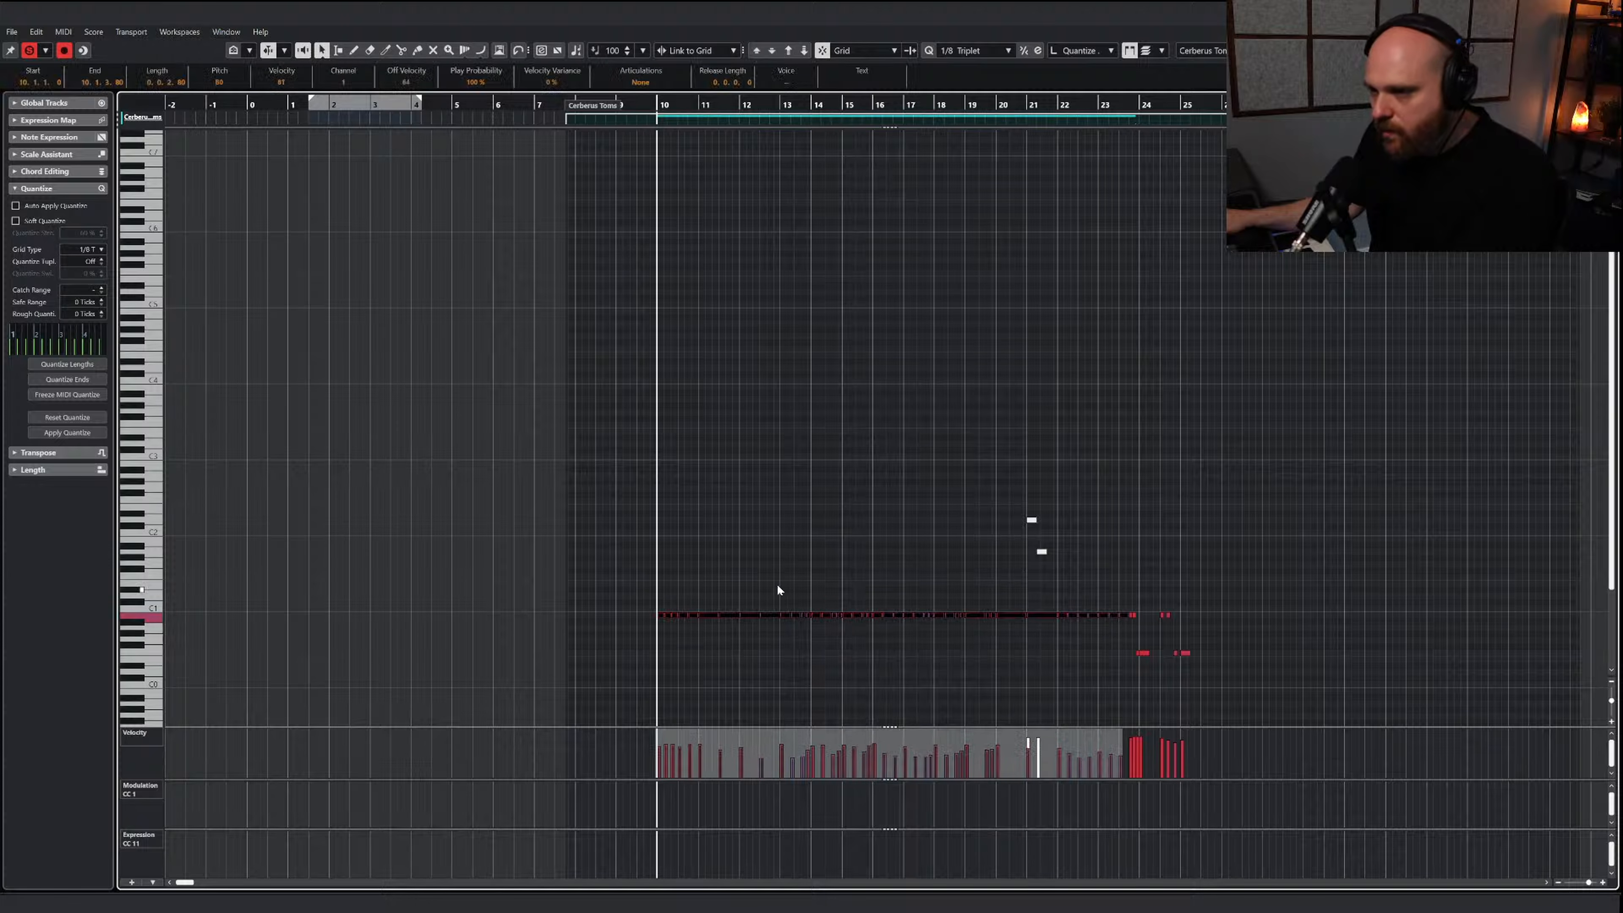
key(space)
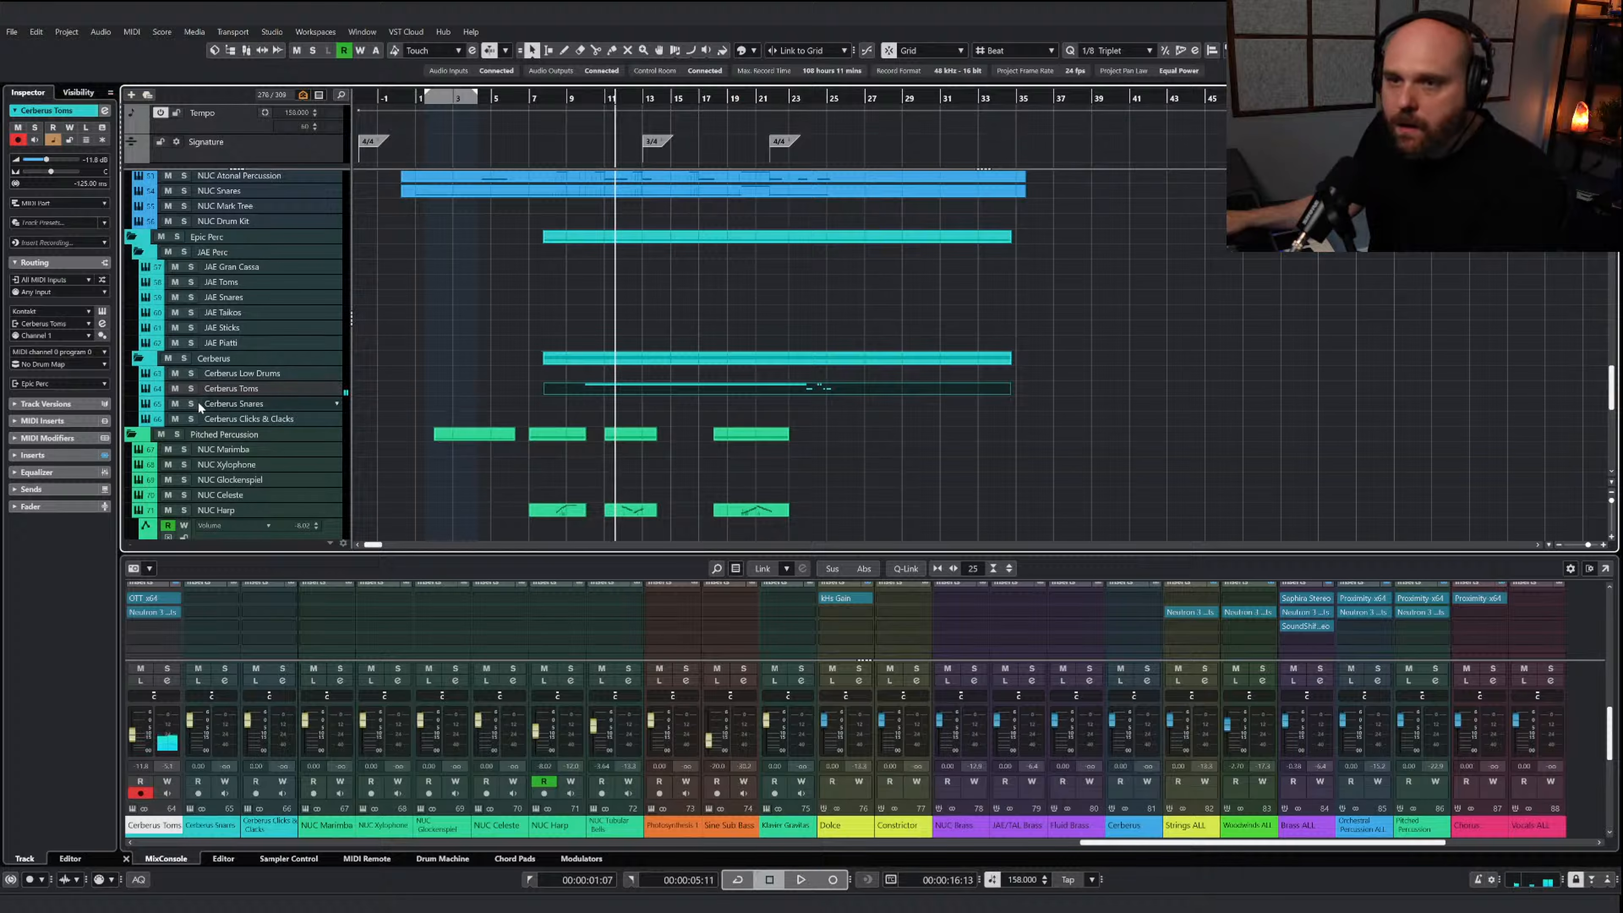
Add volume automation to the Cerberus Toms track, holding the section from about bar 9 to bar 23 at -17.2 dB
click(146, 390)
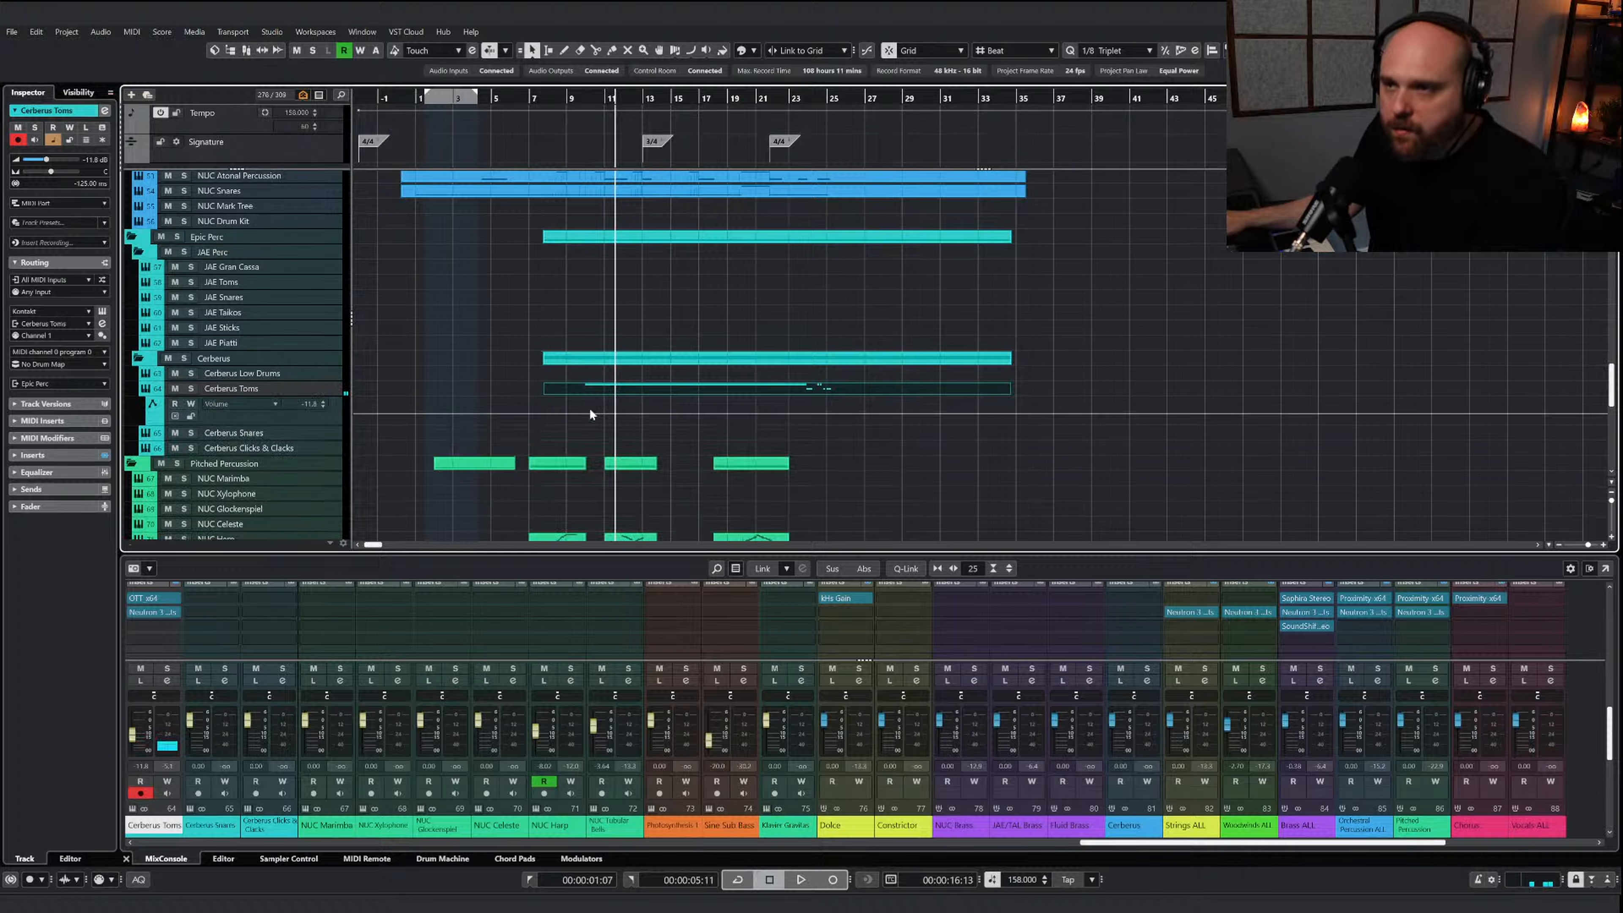
click(578, 414)
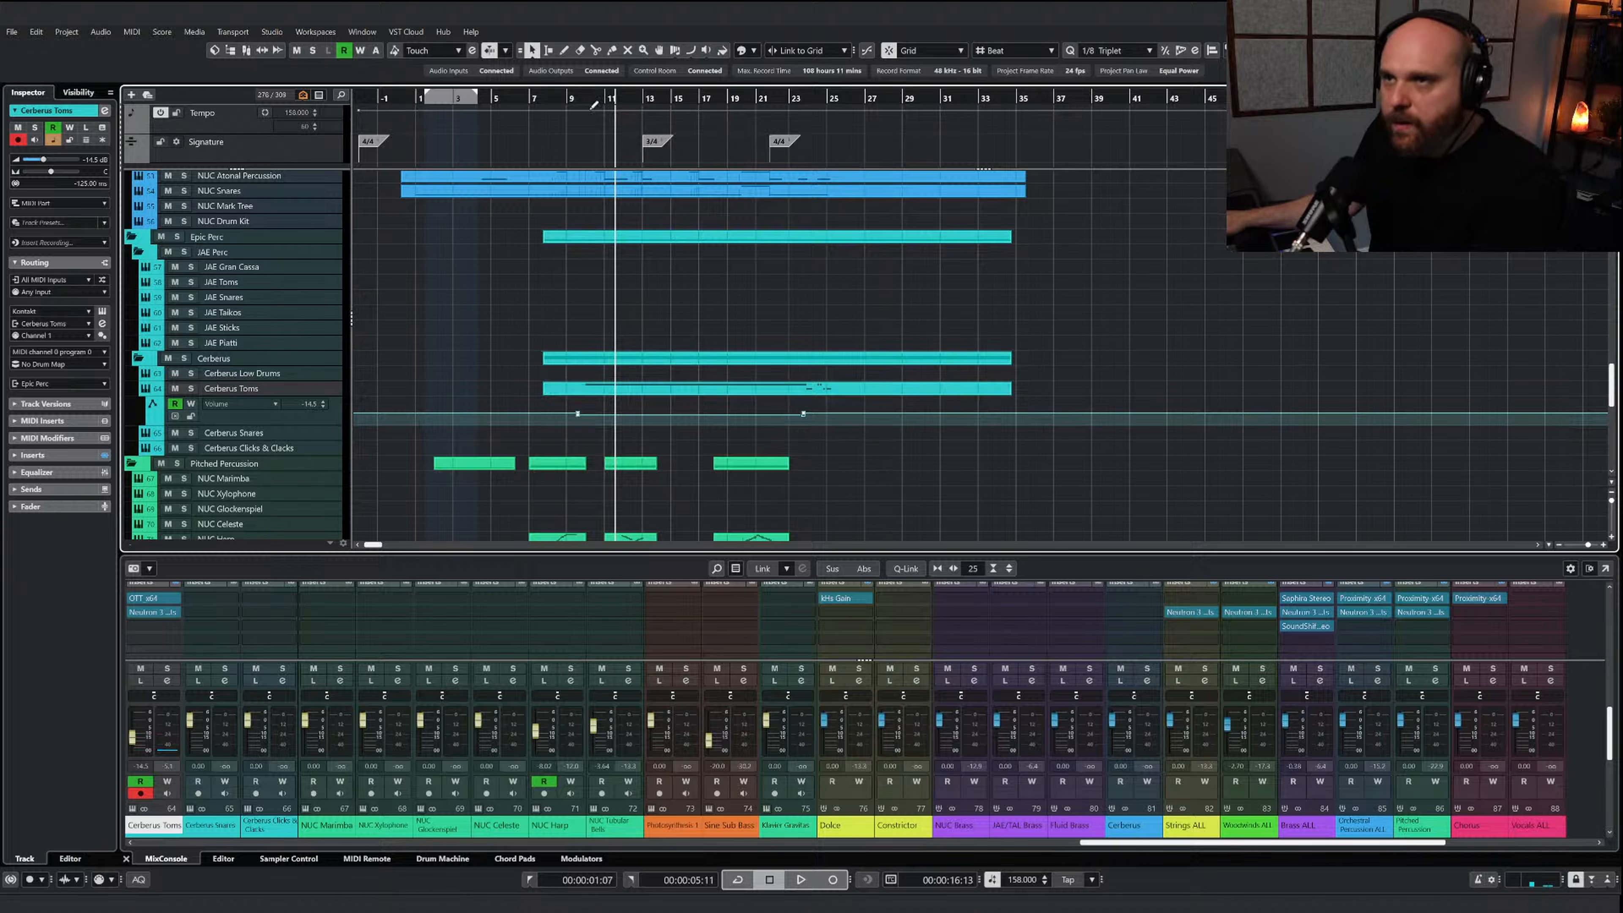
key(space)
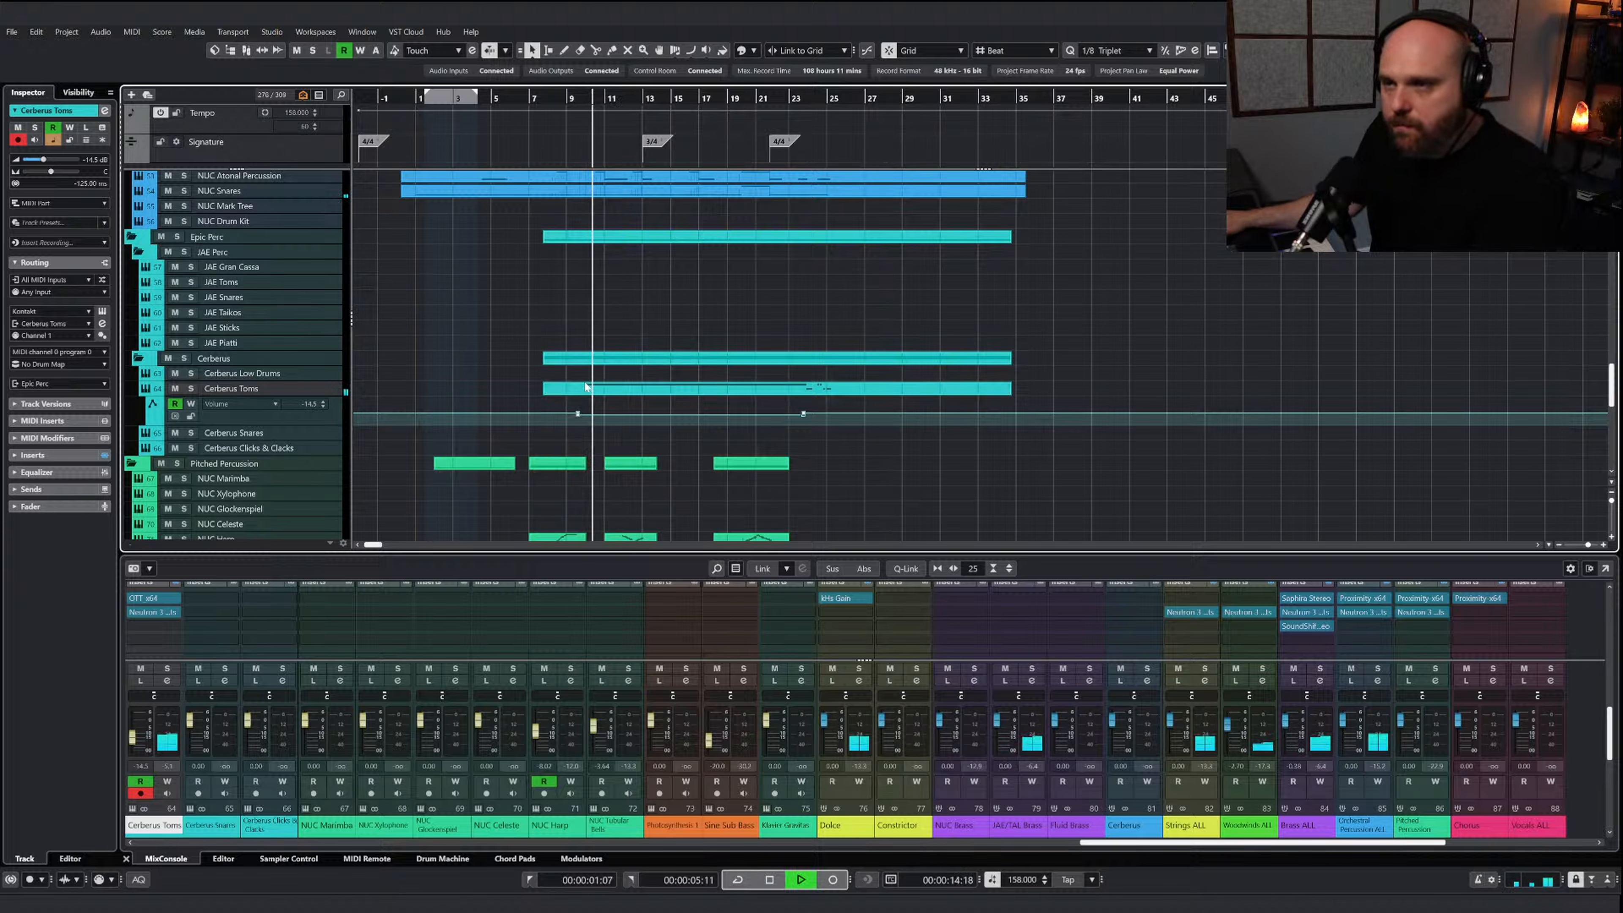
drag(692, 399, 692, 401)
right_click(565, 396)
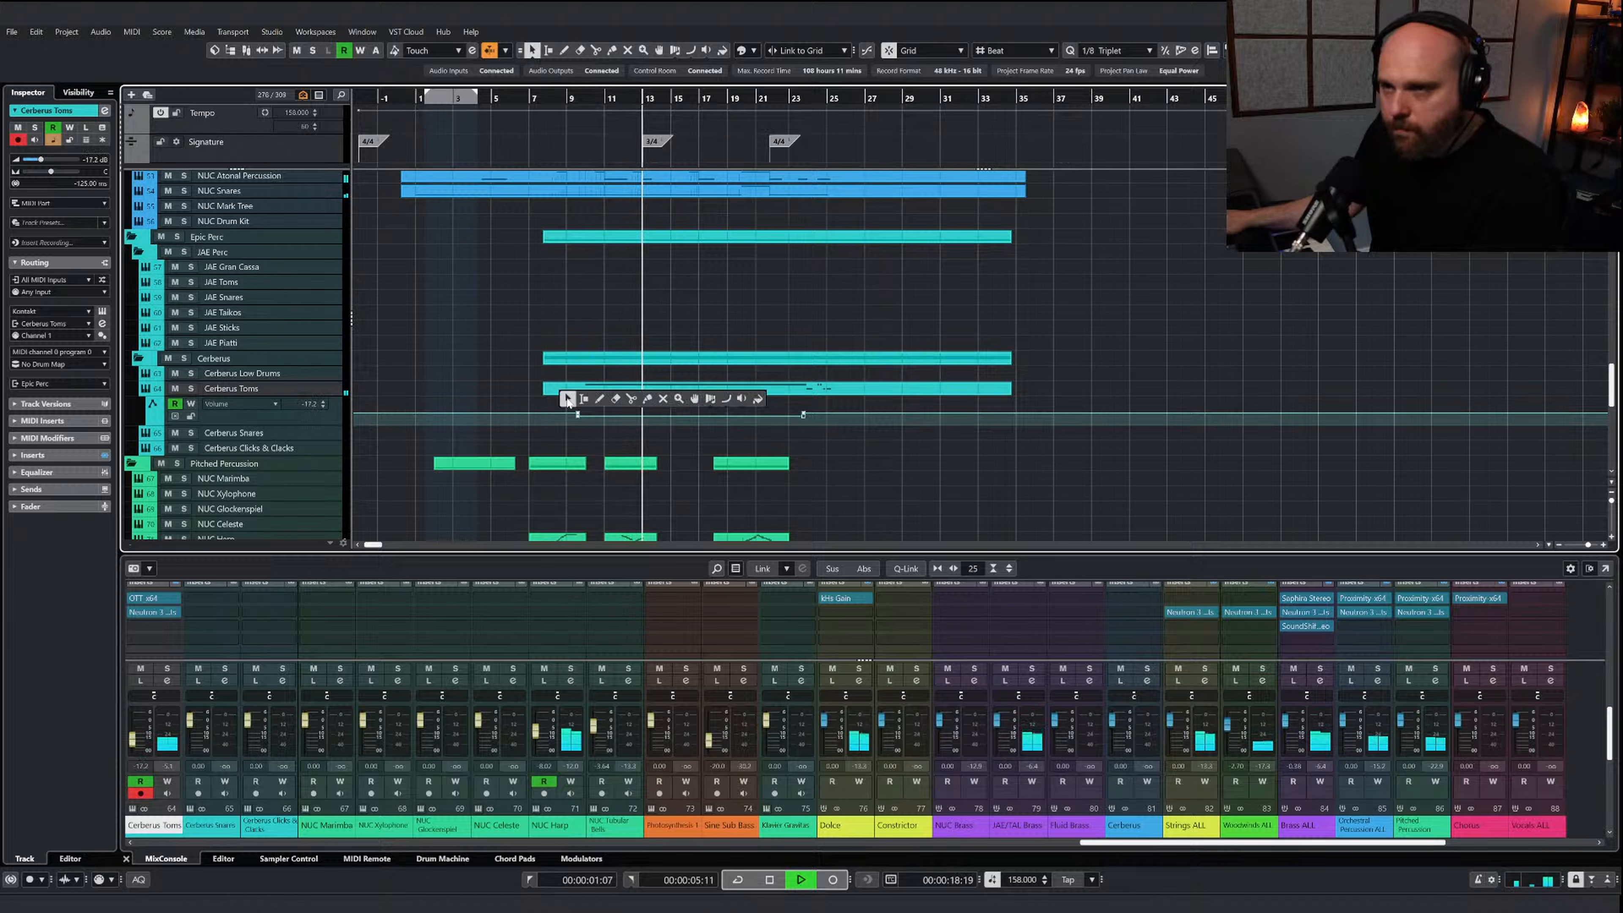
click(564, 396)
Compare the mix with and without the Cerberus Toms by toggling their mute around bars 14 to 16
key(h)
key(h)
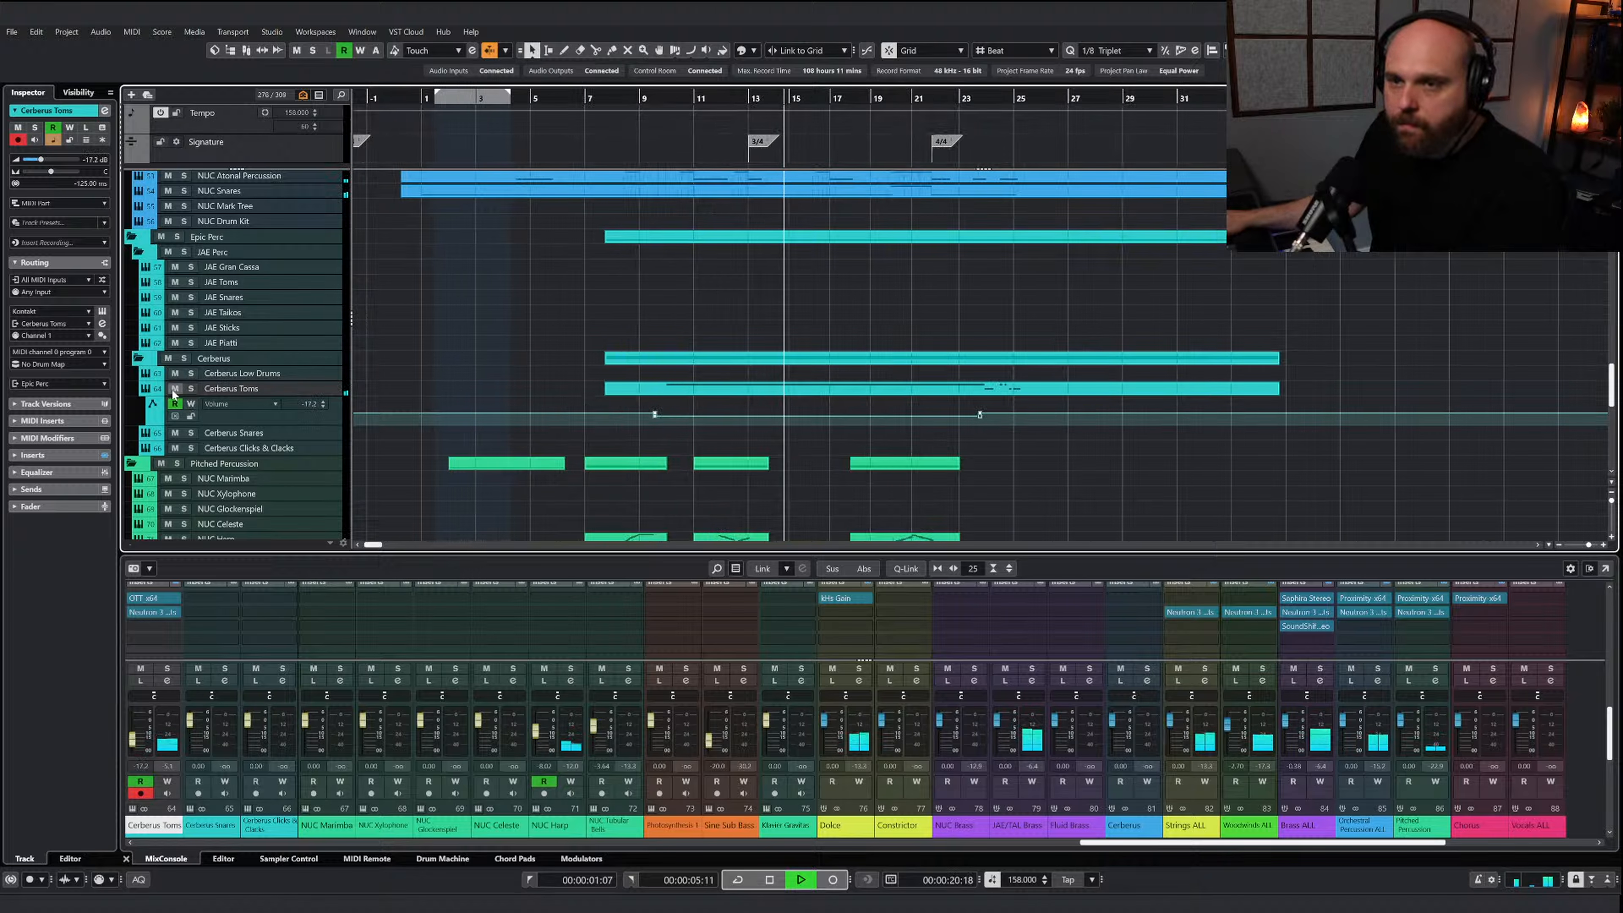
click(174, 390)
key(space)
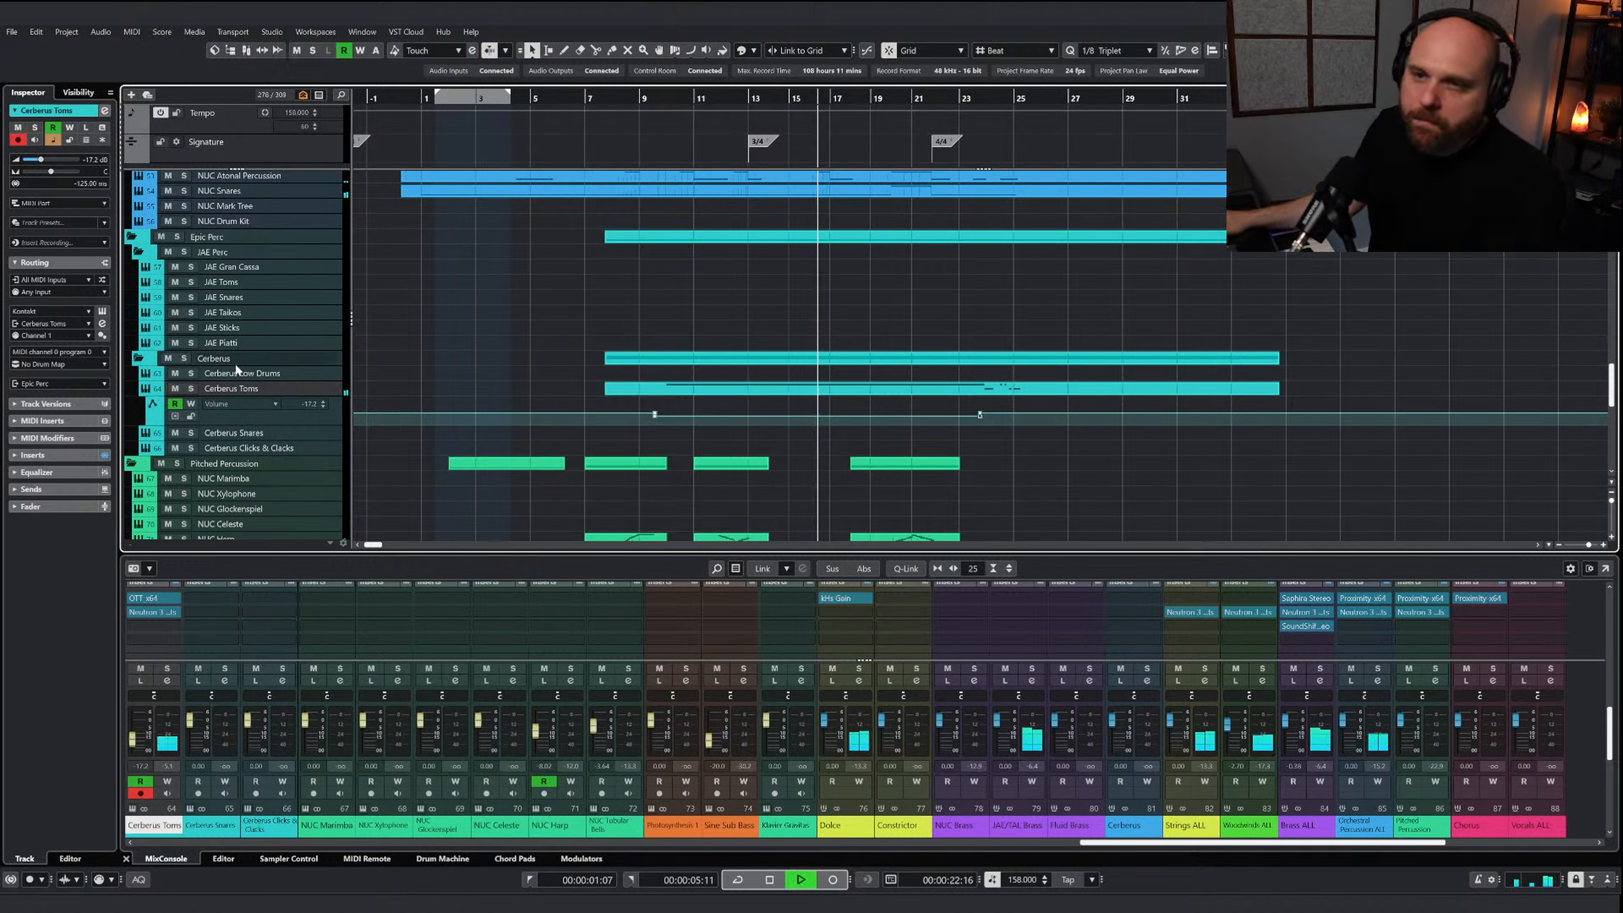
Solo the Cerberus Toms, add an Exciter module in Neutron 3 Elements and adjust its drive during playback
click(191, 389)
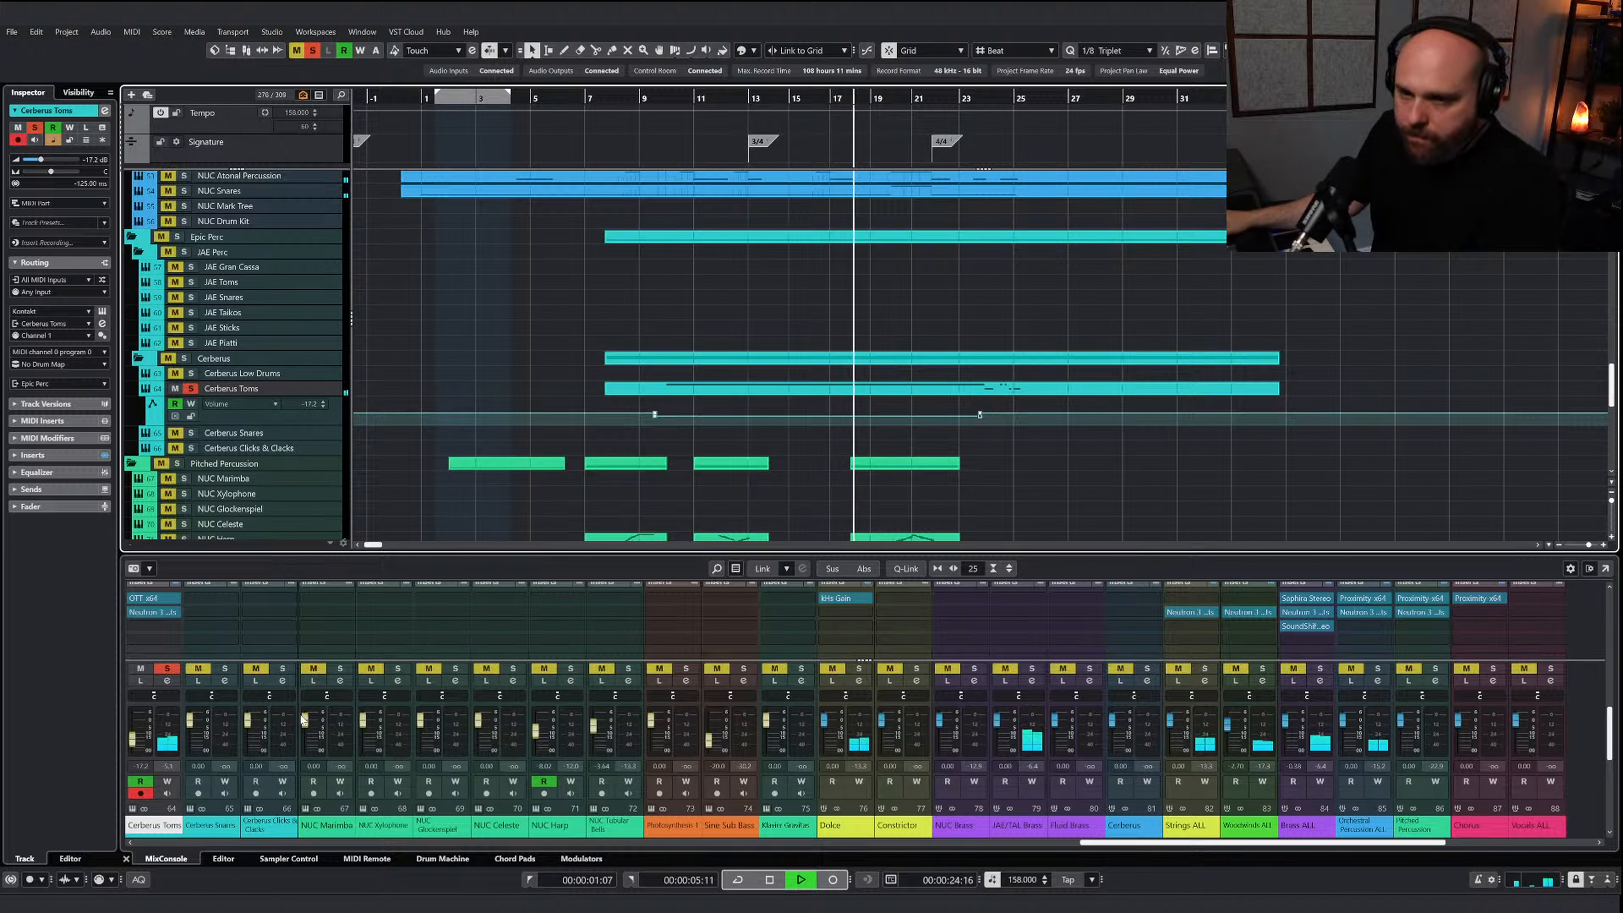
key(space)
click(151, 627)
click(262, 606)
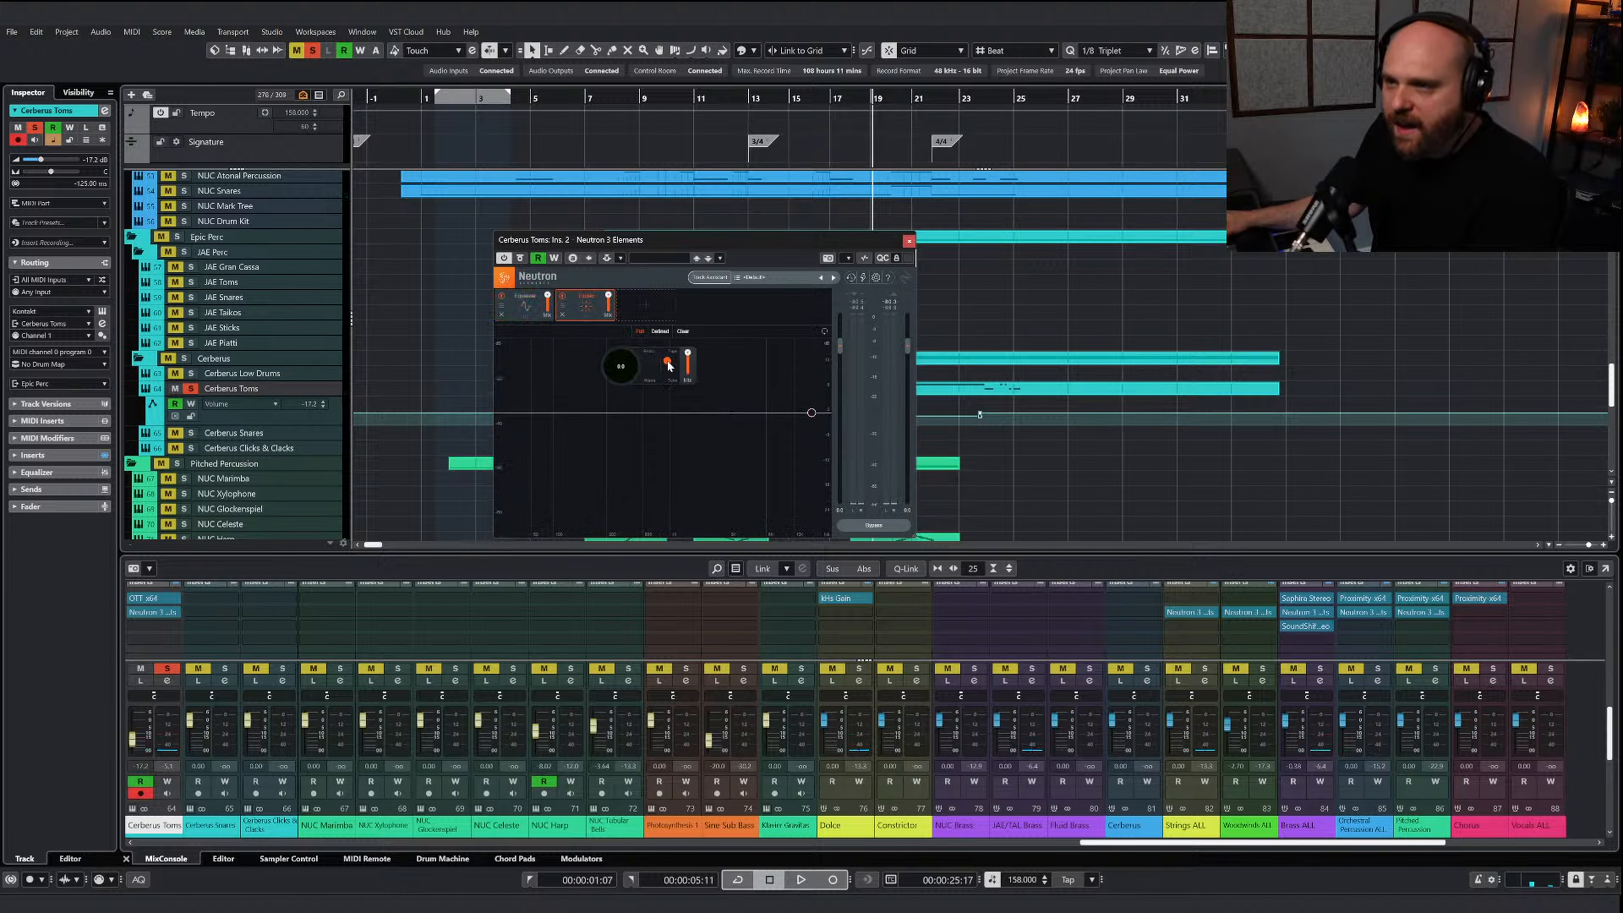
key(space)
drag(626, 376, 689, 390)
click(909, 241)
Clear the solo and replay the full mix with the excited toms from about bar 11
right_click(856, 299)
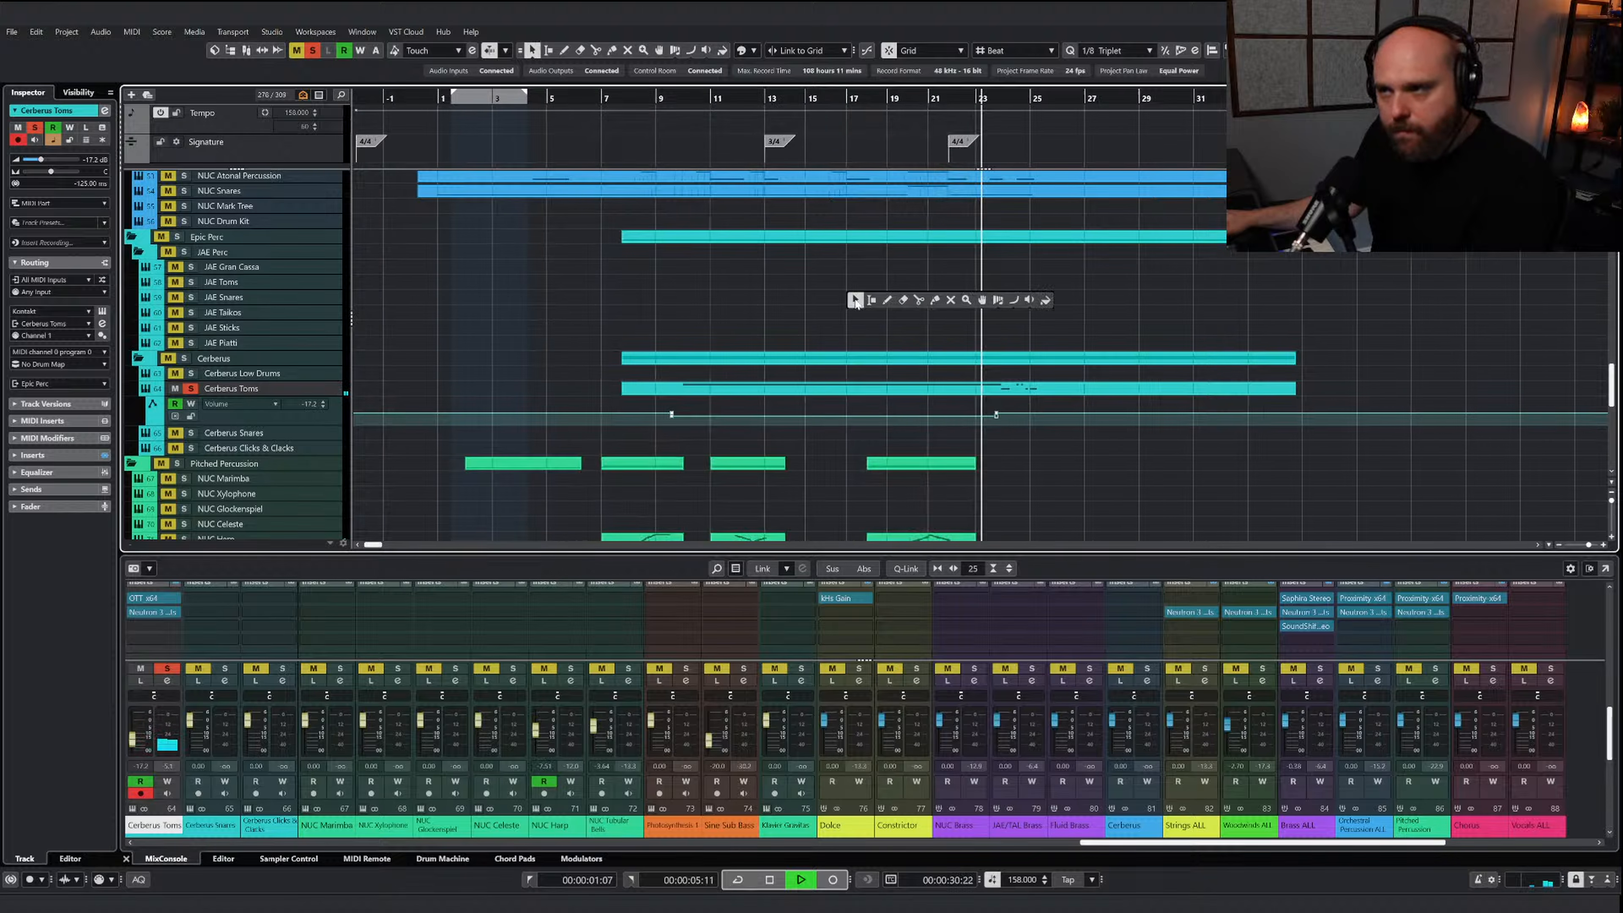
click(312, 50)
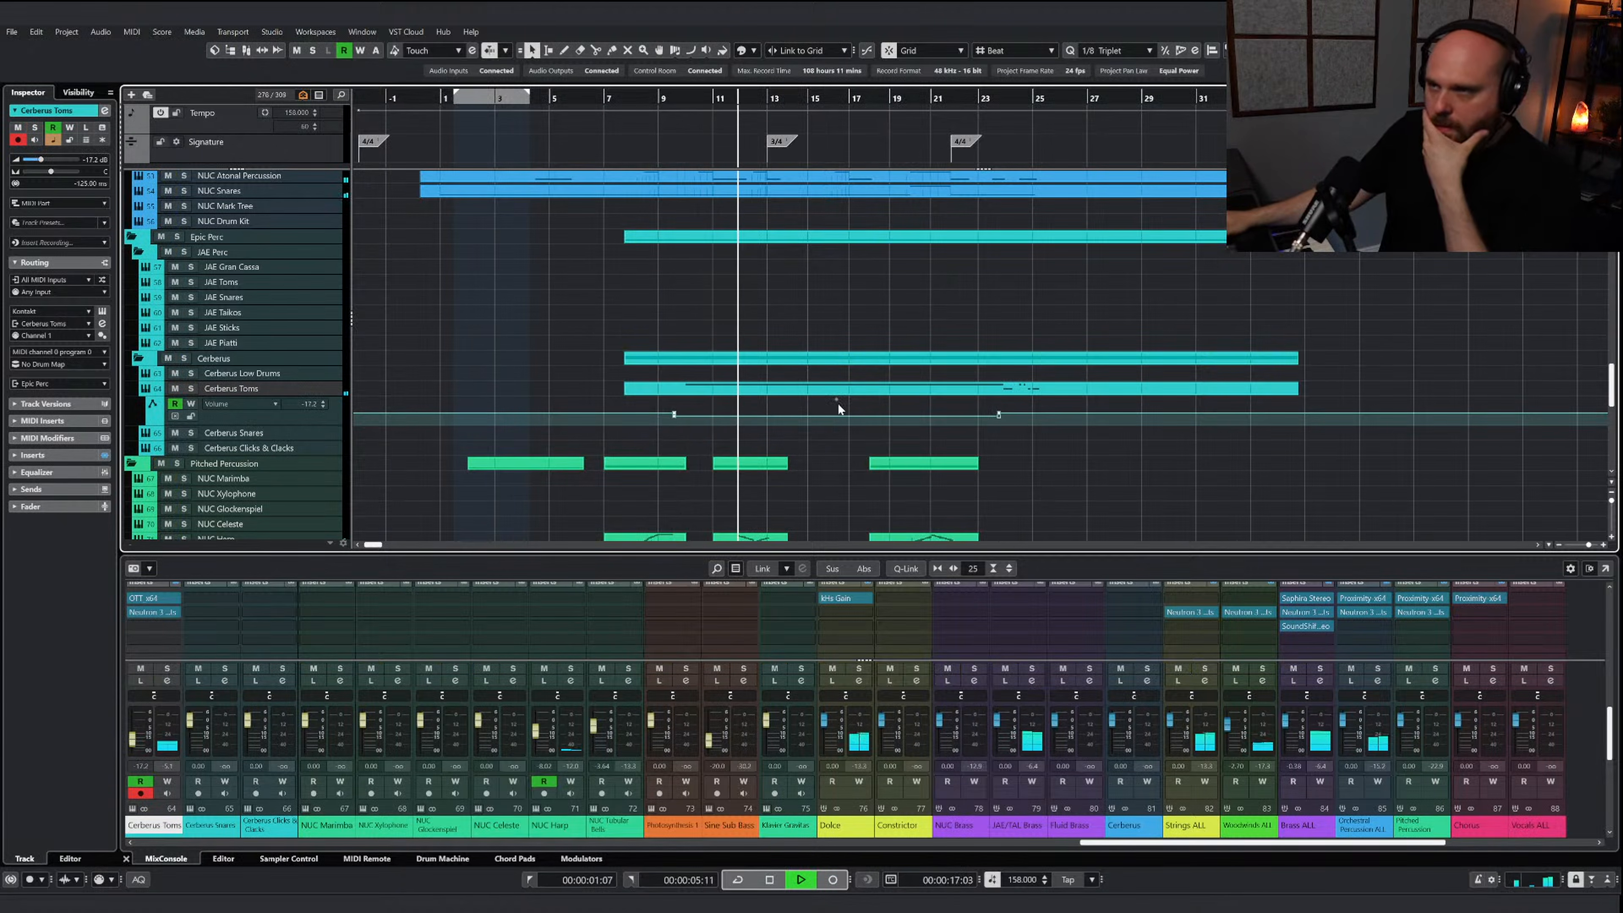
Lower the Cerberus Toms volume automation to -27.2 dB between about bars 9 and 23, and to -15.5 dB for the closing hits
drag(839, 398, 841, 400)
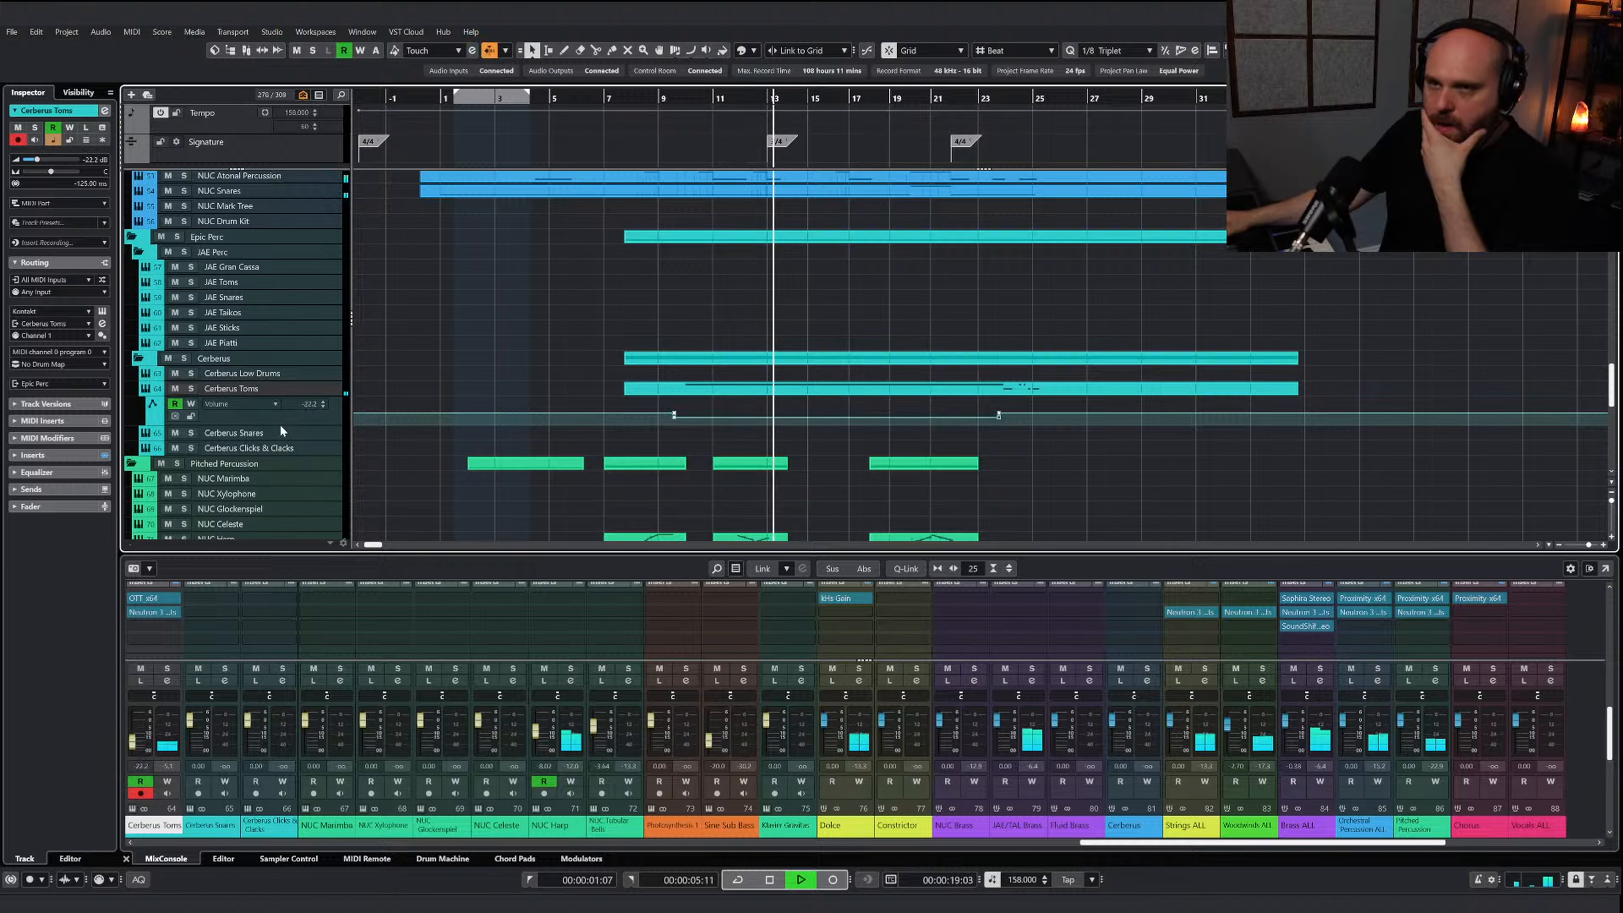
drag(287, 424, 287, 452)
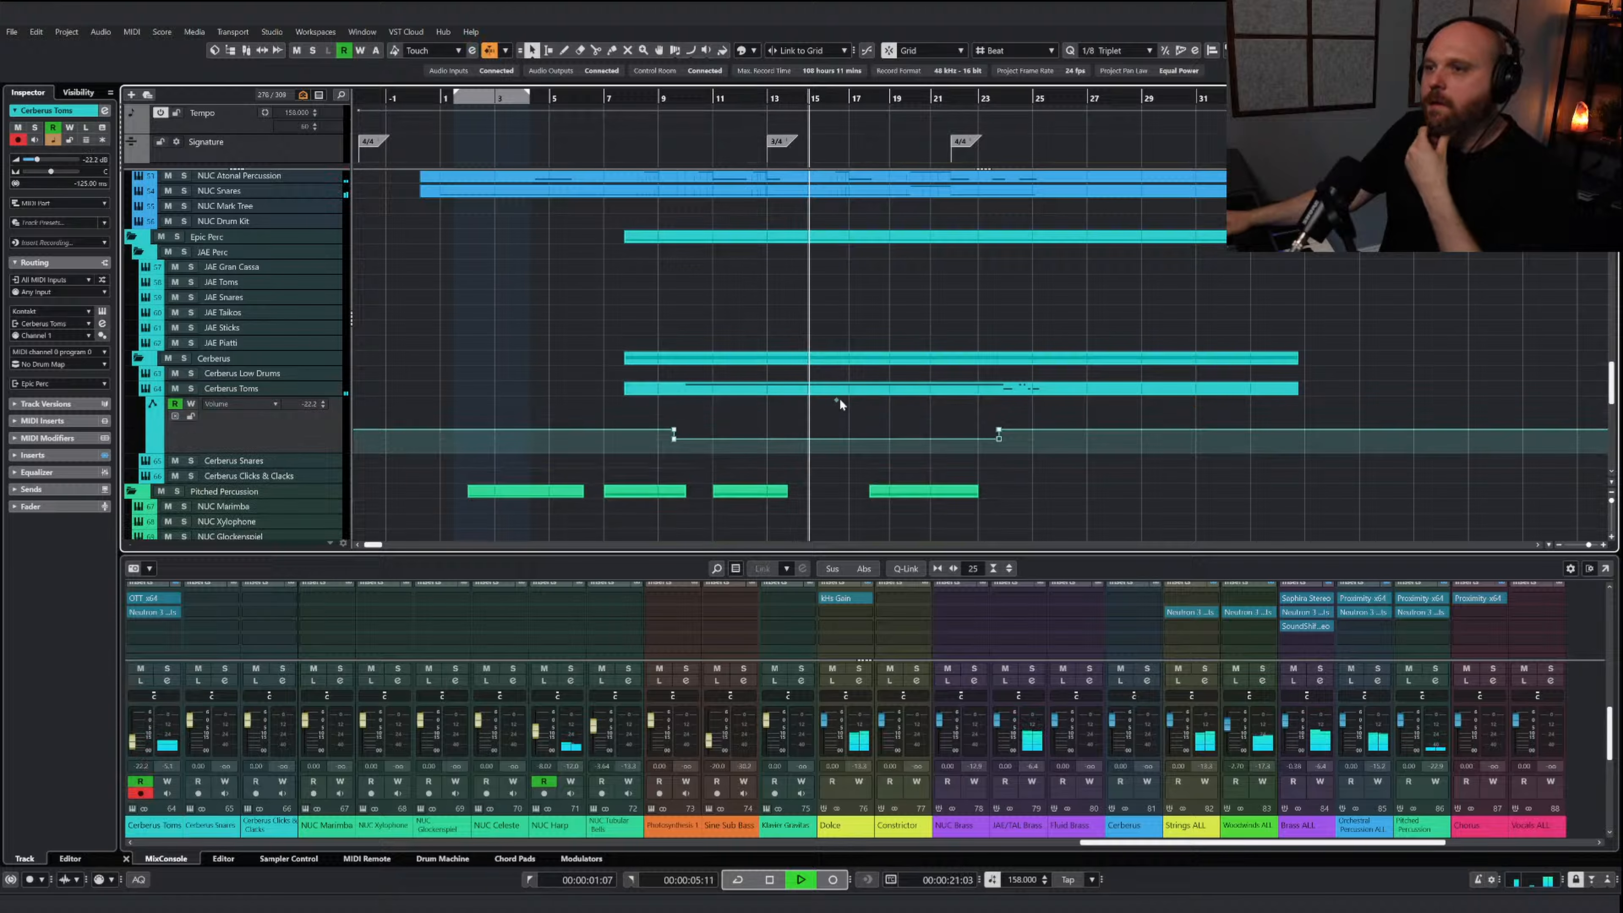
drag(839, 402, 839, 403)
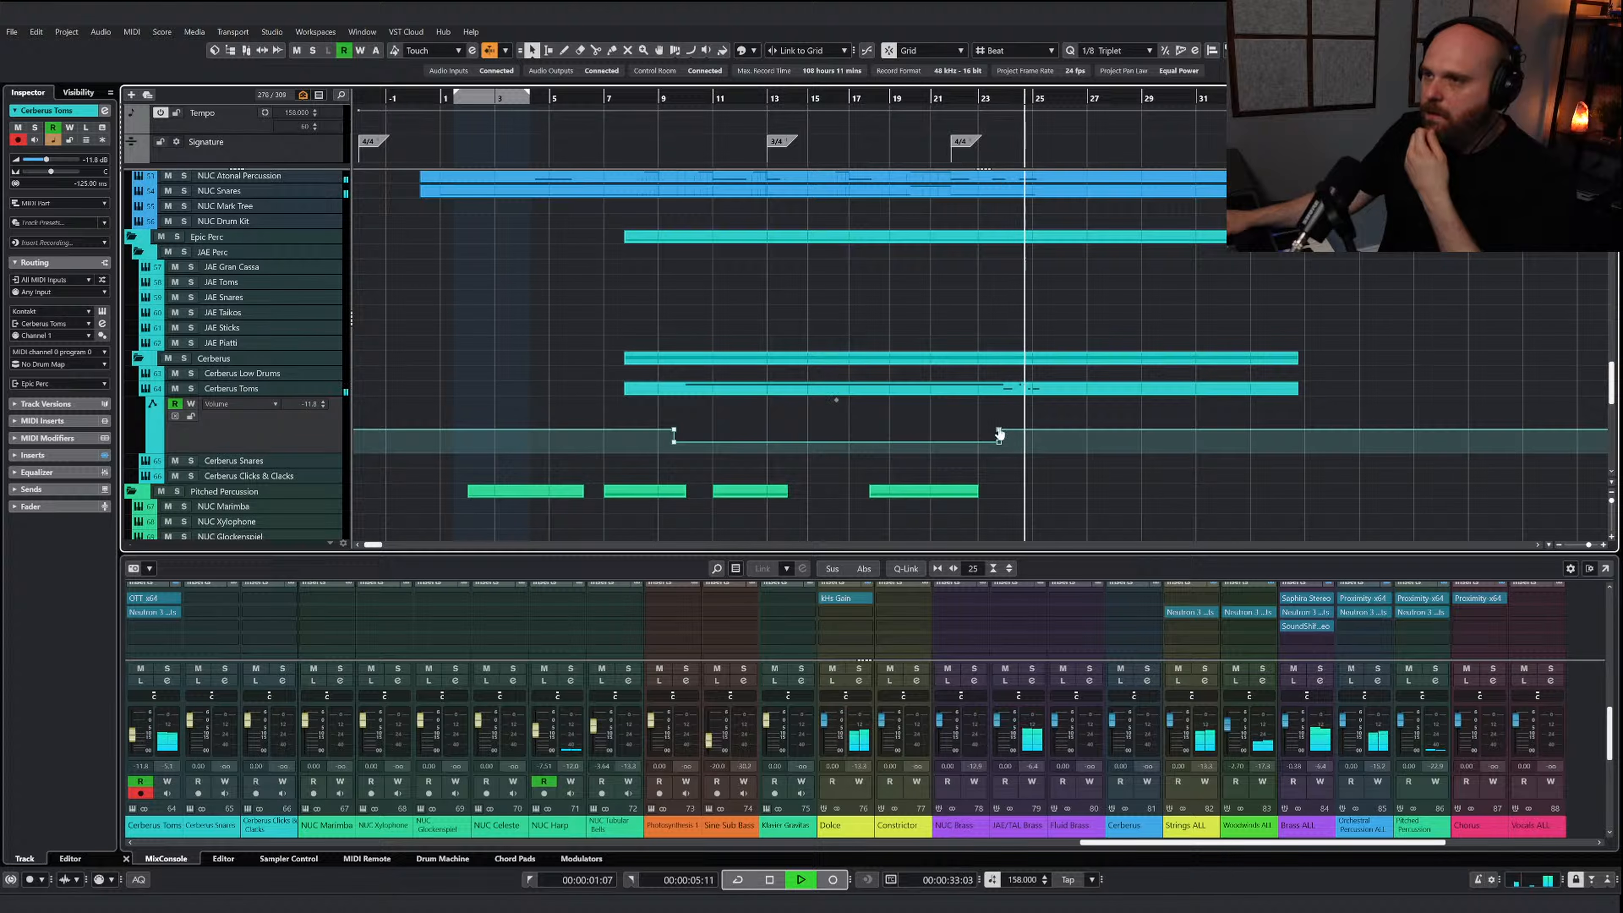
drag(999, 430, 998, 437)
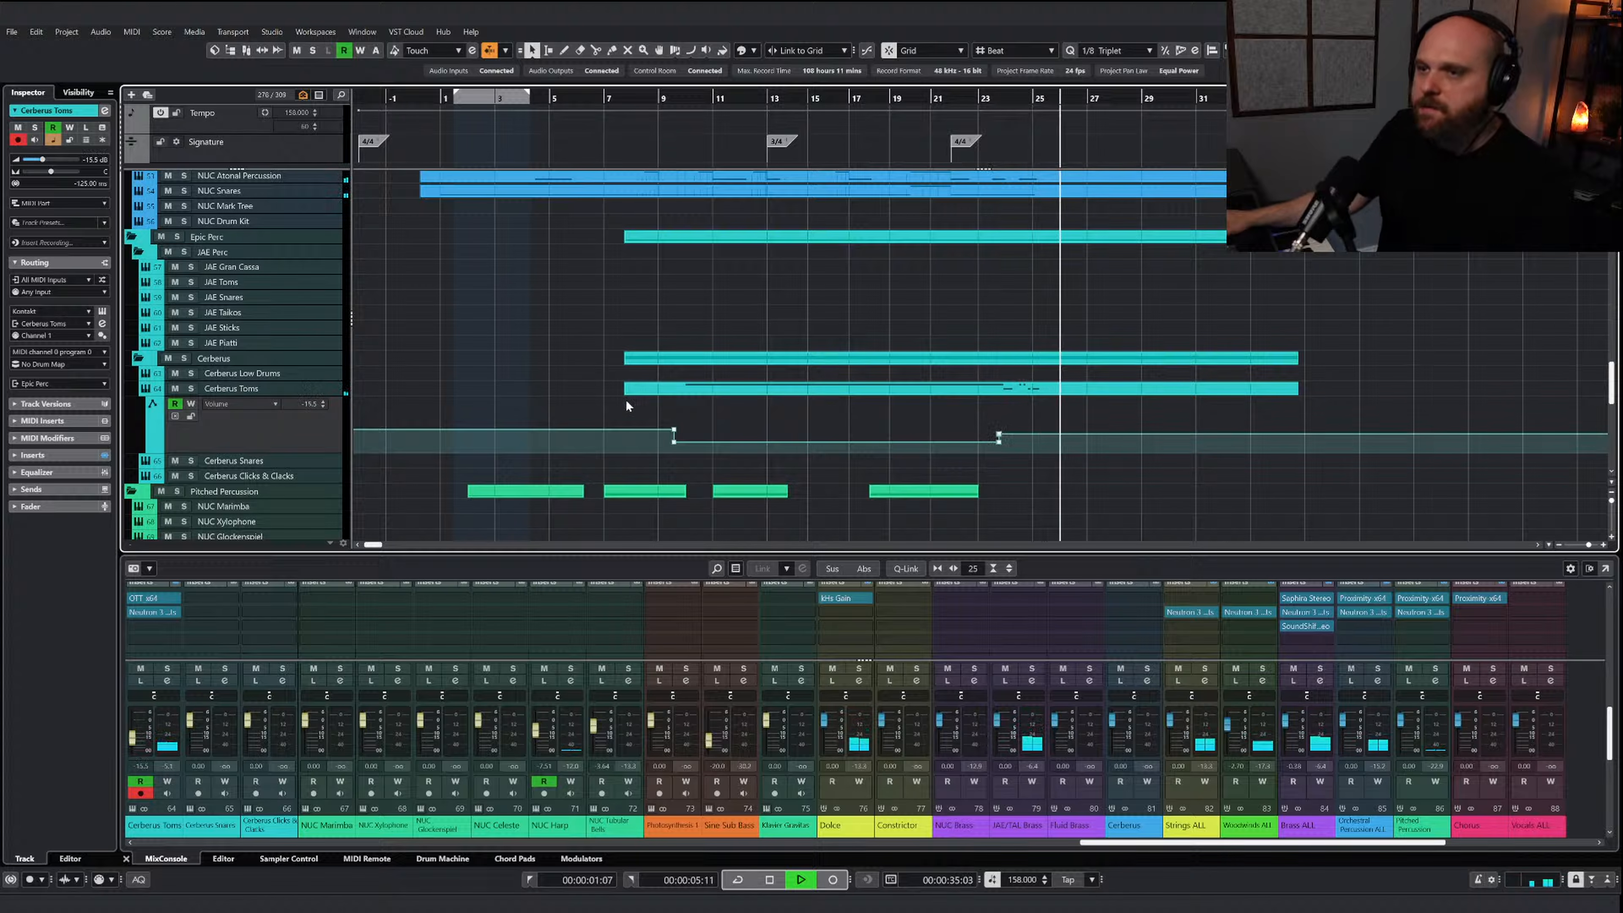
Stop playback and extend the start of the Cerberus Toms part back to just before bar 1
key(space)
click(557, 393)
drag(545, 392, 420, 393)
click(434, 100)
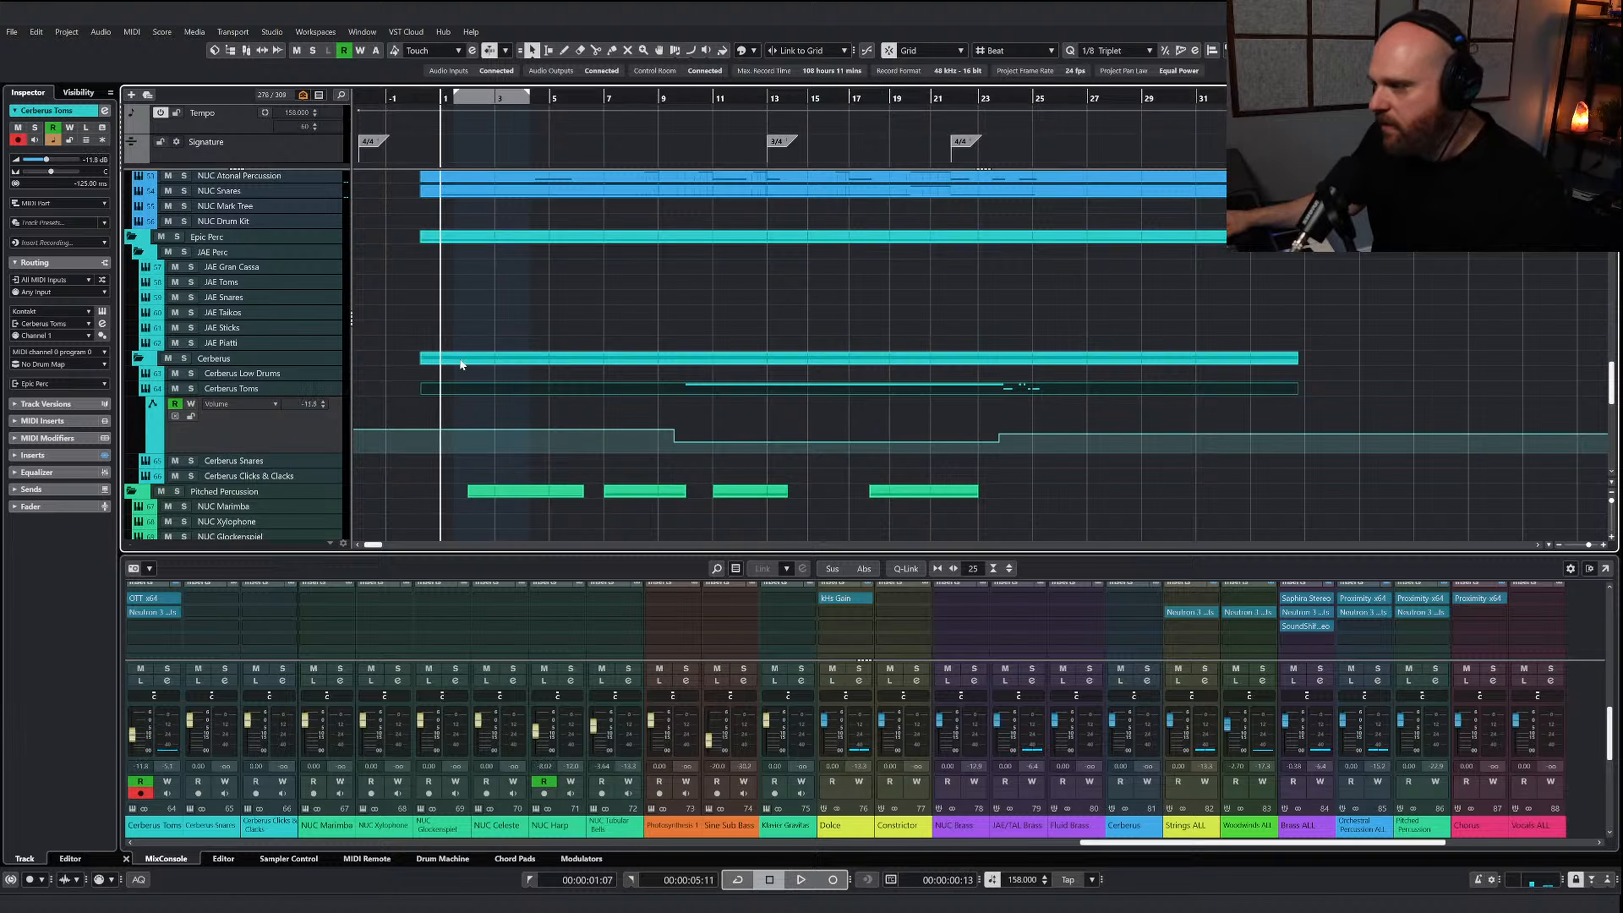
Draw six short tom hits across bars 1 and 2 of the Cerberus Toms part, on the same pitch as the existing rhythm
double_click(451, 391)
right_click(493, 411)
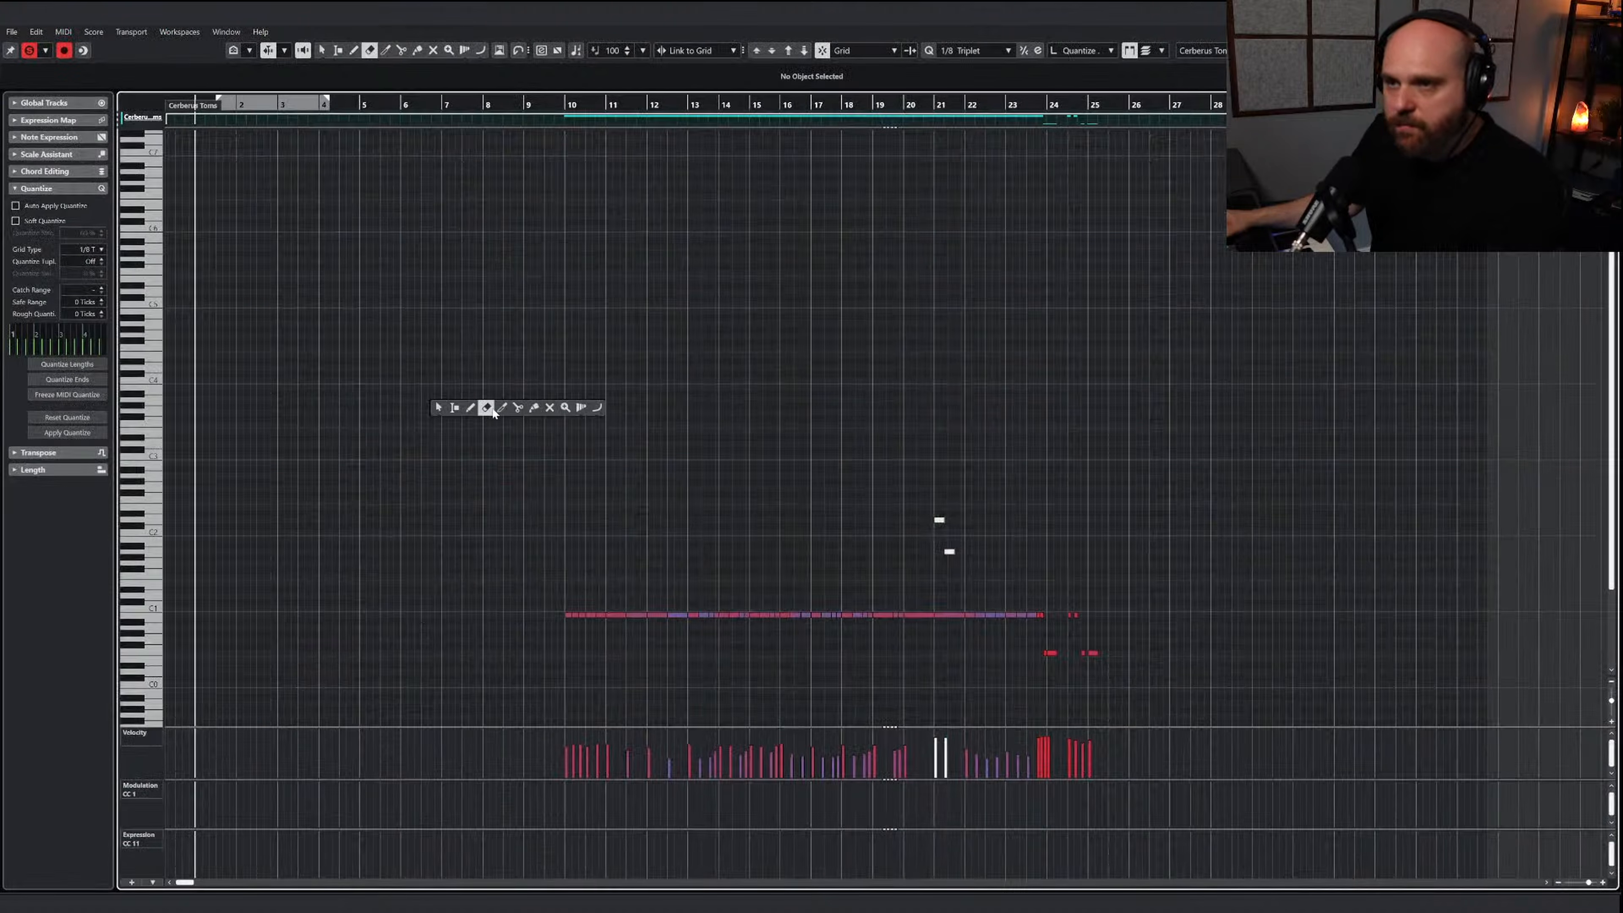
click(471, 408)
key(h)
key(h)
key(h)
key(h)
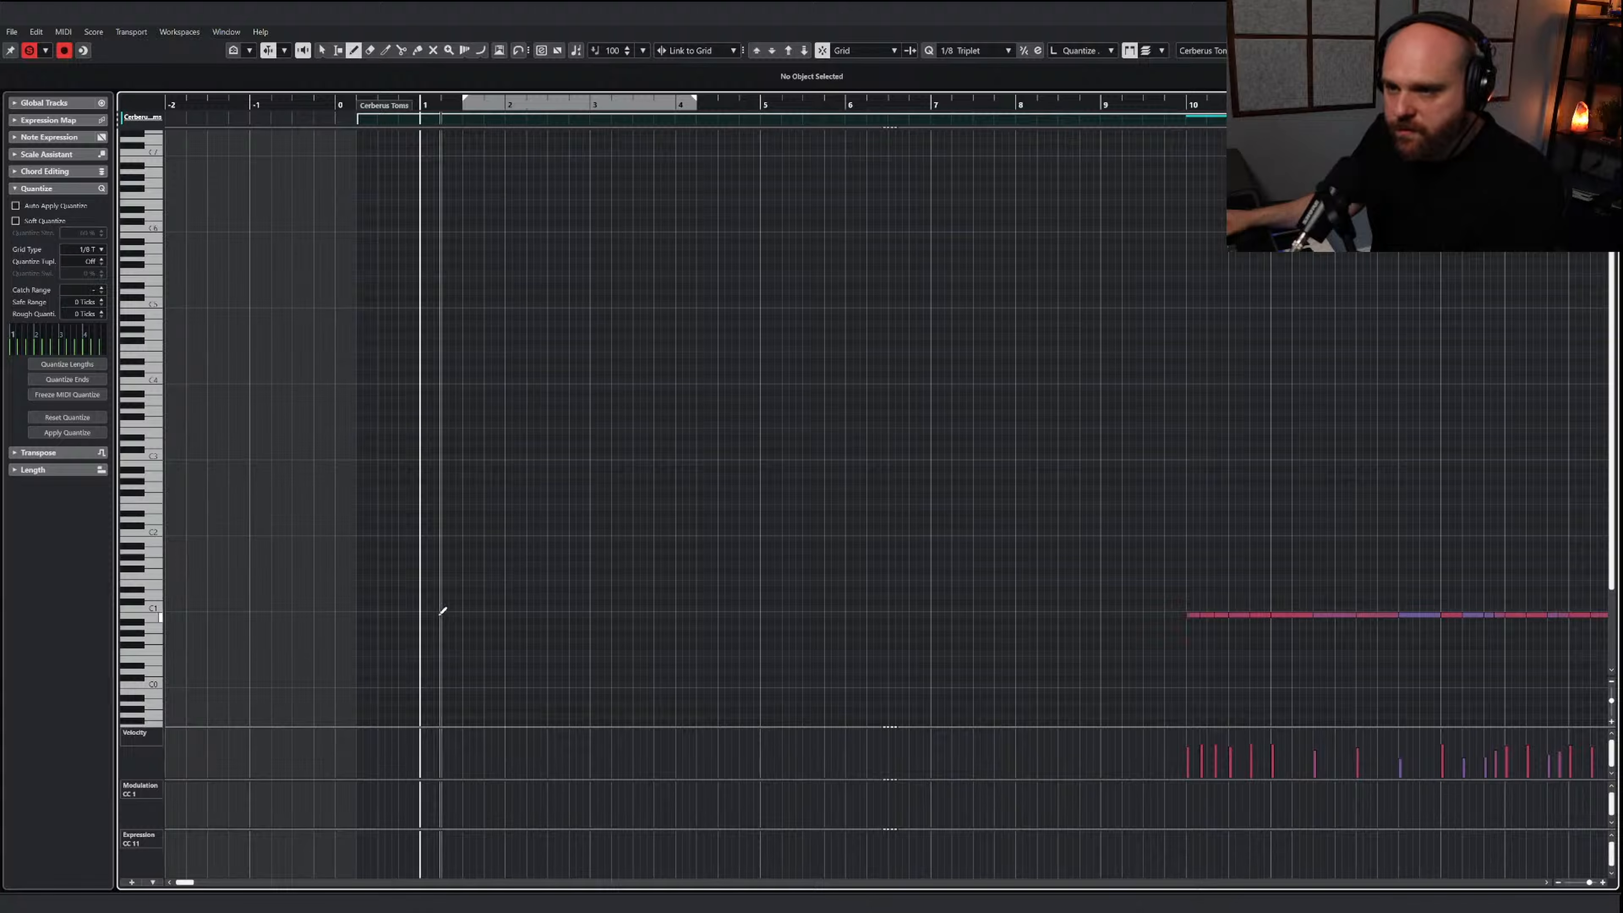
click(423, 614)
click(466, 614)
click(507, 614)
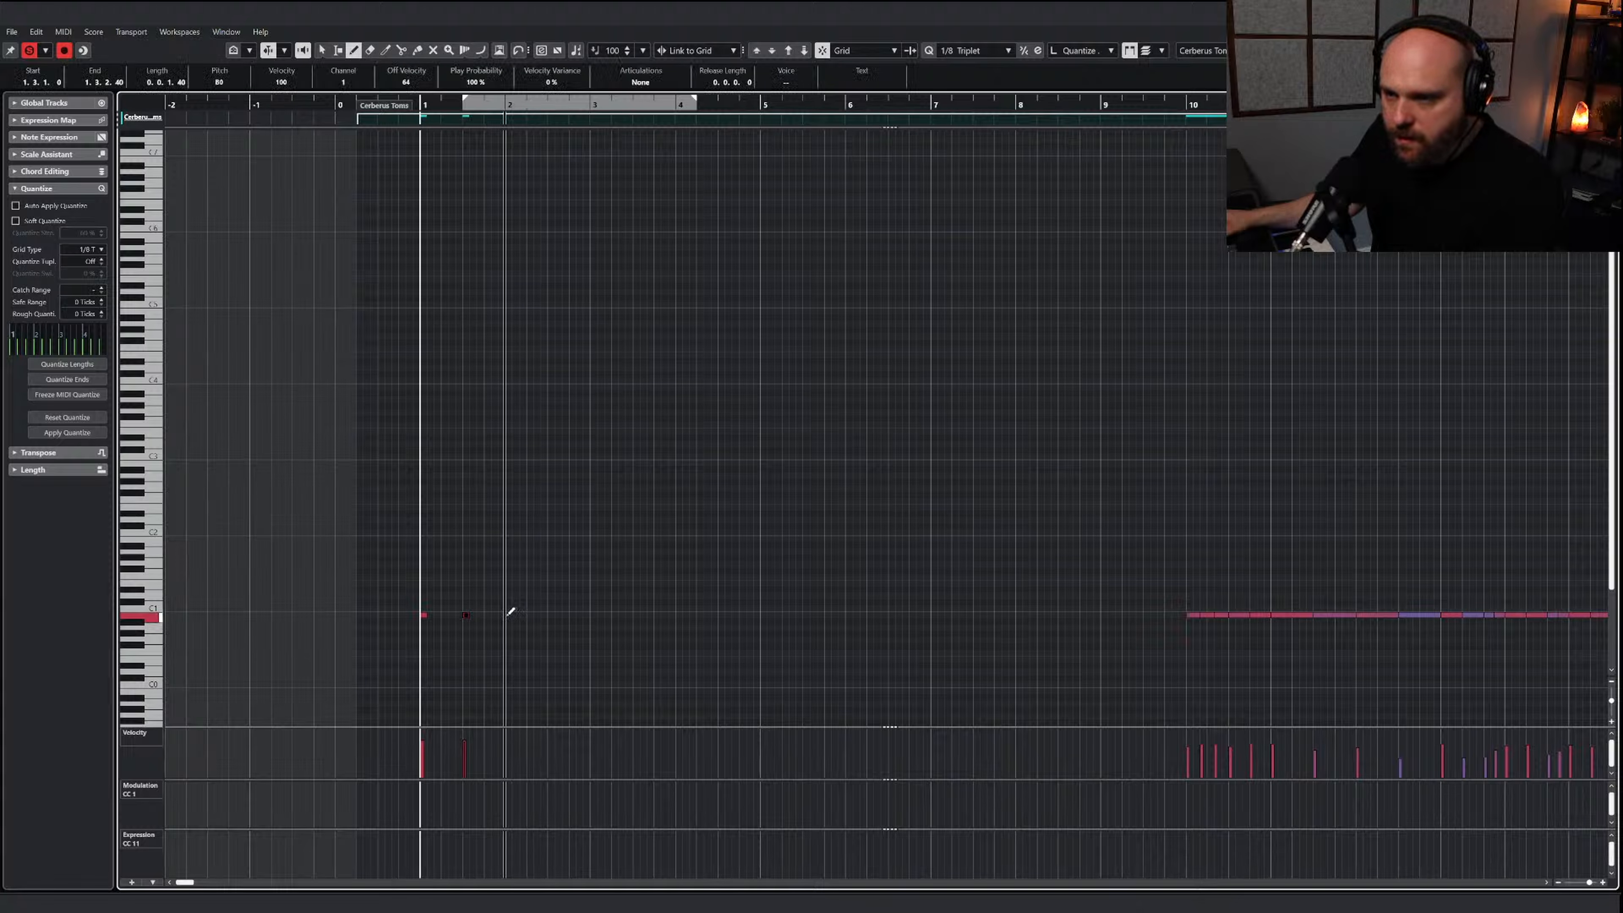
click(550, 614)
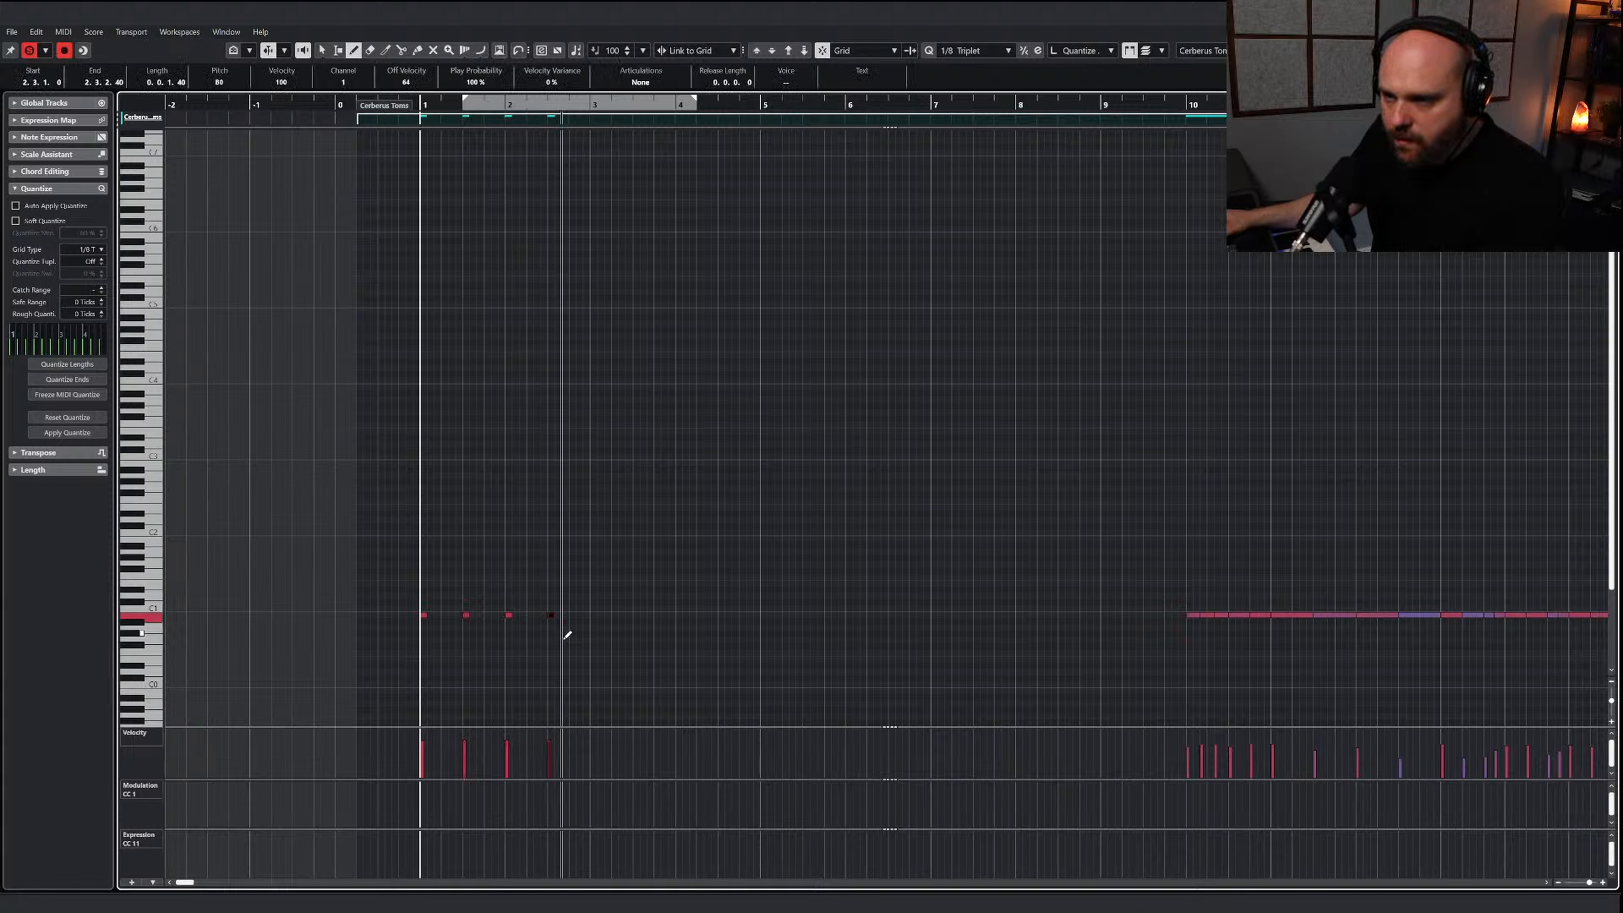
click(565, 615)
click(579, 615)
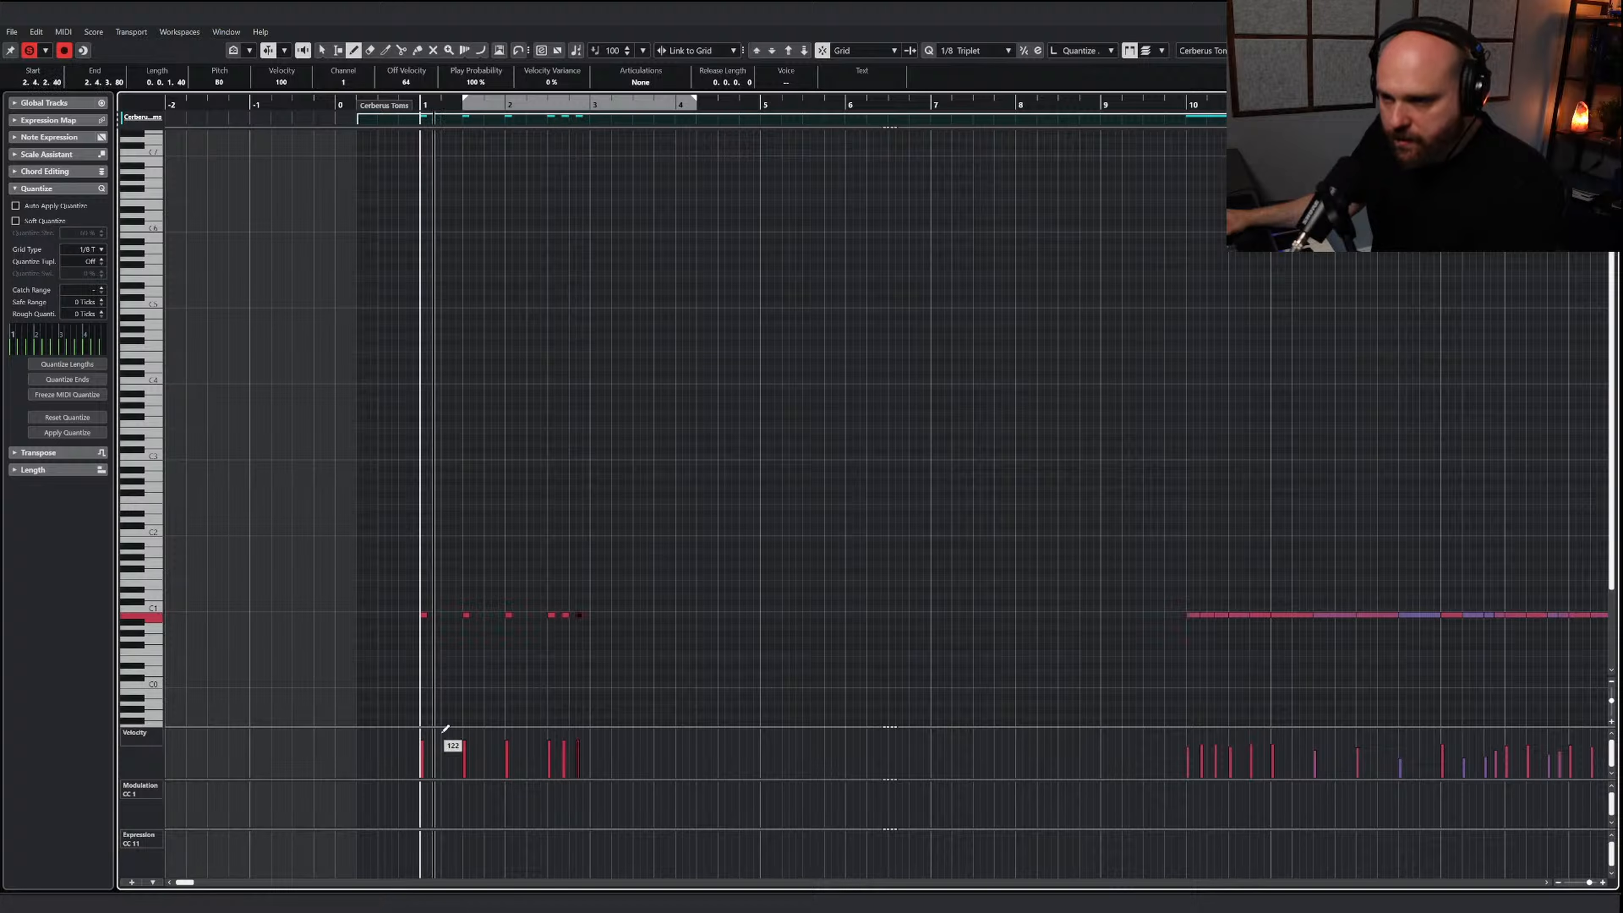
Lower the velocities of the six hits in bars 1 and 2, shaping them with a rise toward the last two
drag(423, 753, 518, 751)
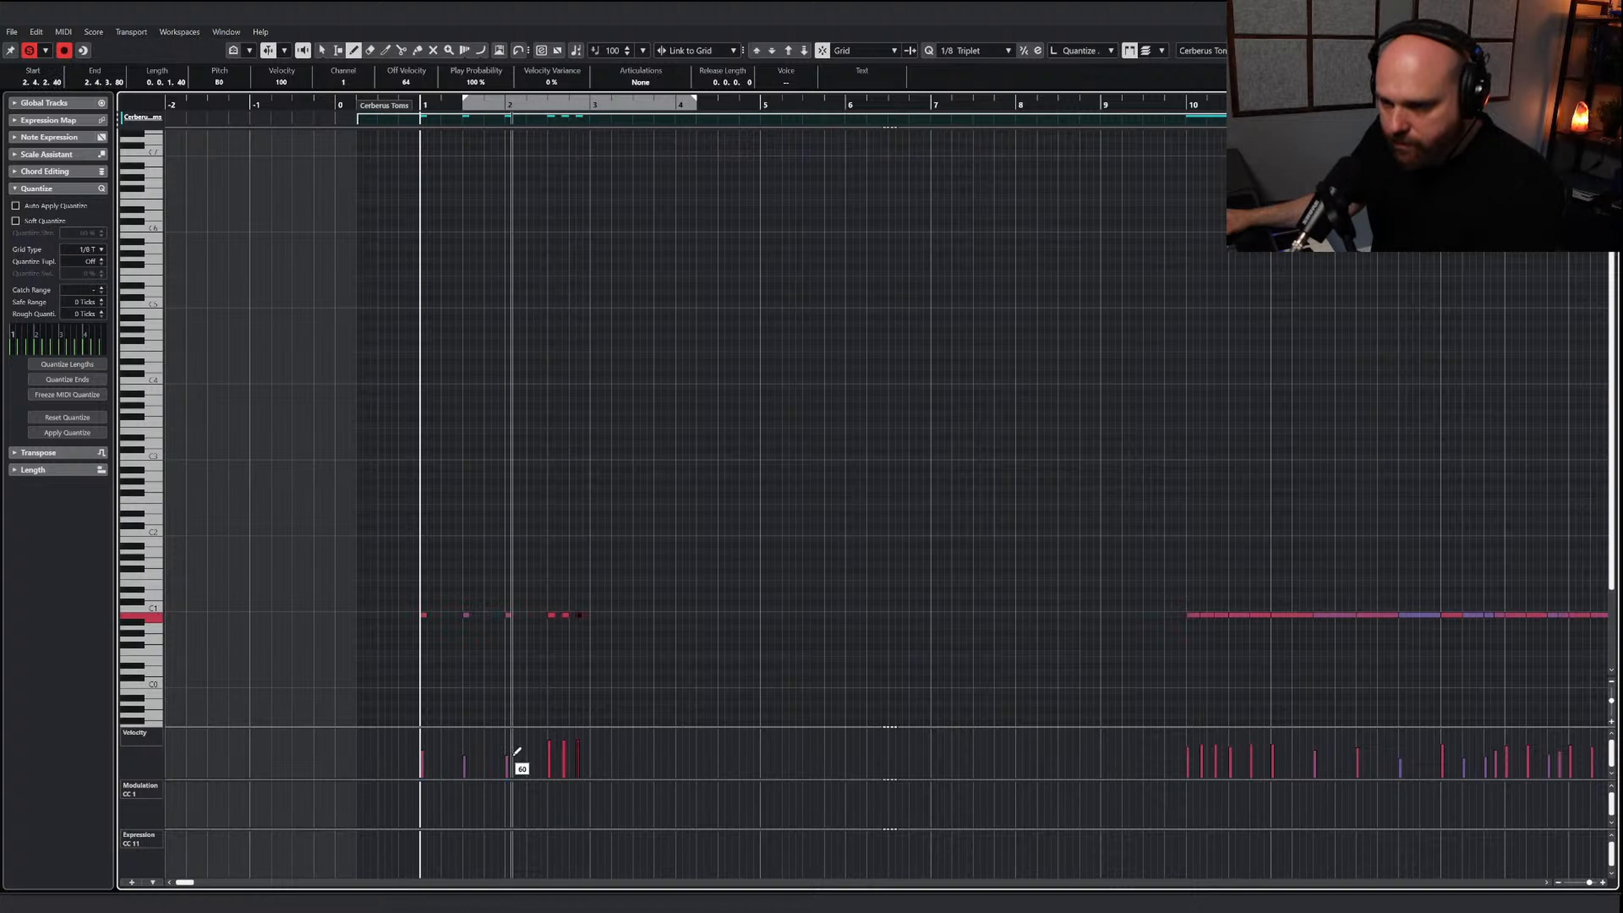
click(550, 759)
click(563, 752)
click(577, 749)
Play the new tom pattern from just before bar 1 and scale down the velocities of all six hits together
key(1)
click(569, 611)
key(space)
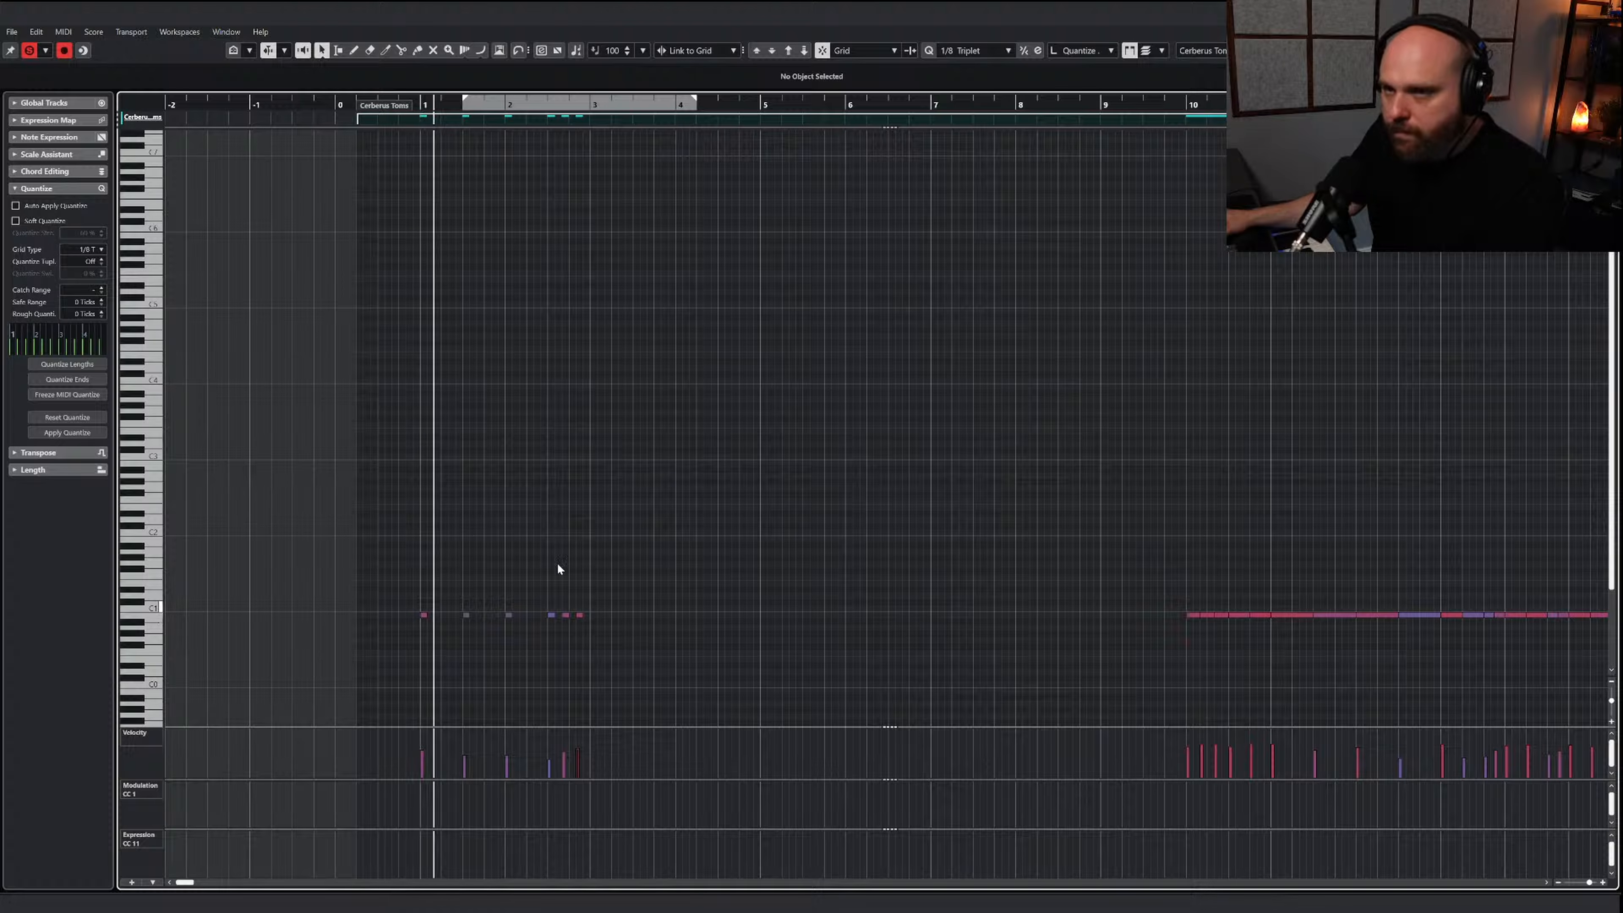
key(space)
click(29, 50)
click(400, 106)
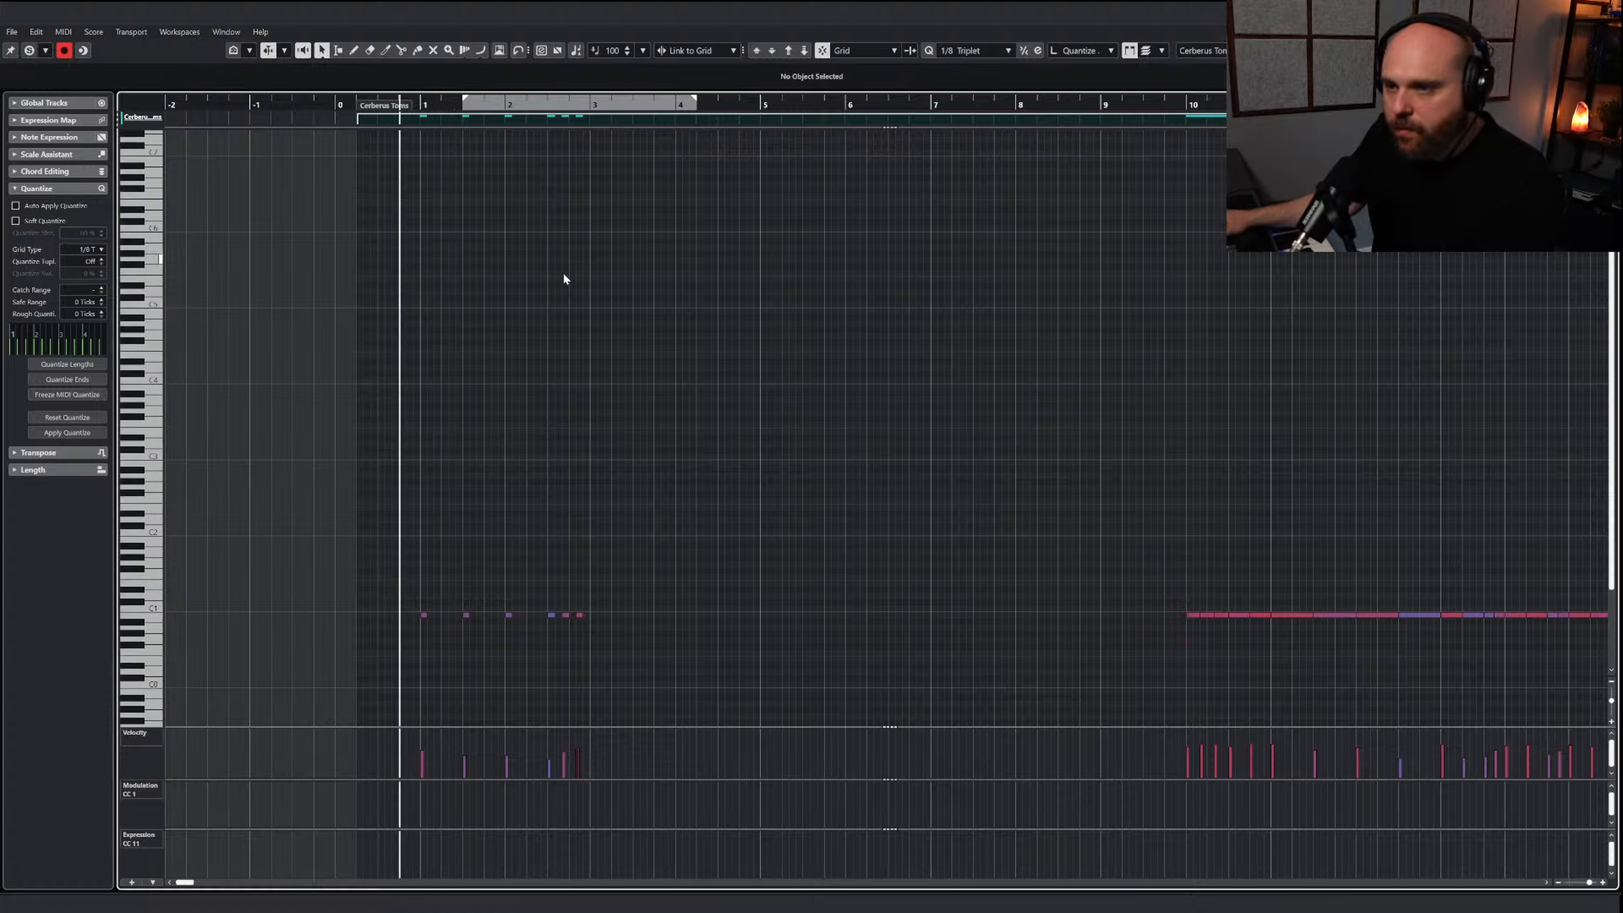
key(space)
key(ctrl+a)
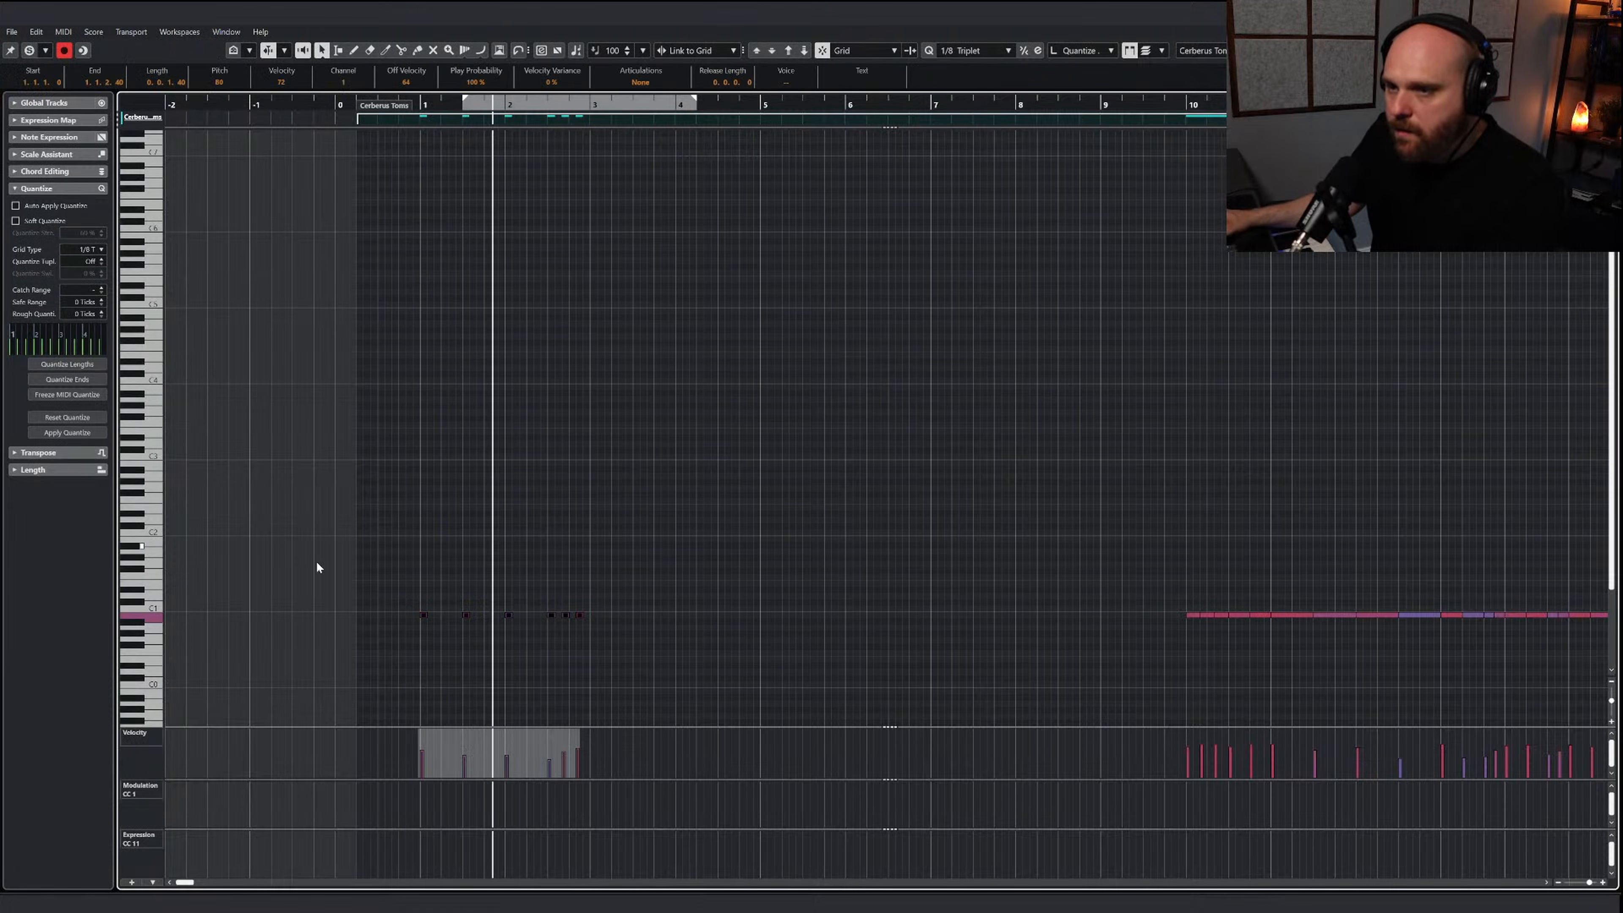
mouse_move(500, 731)
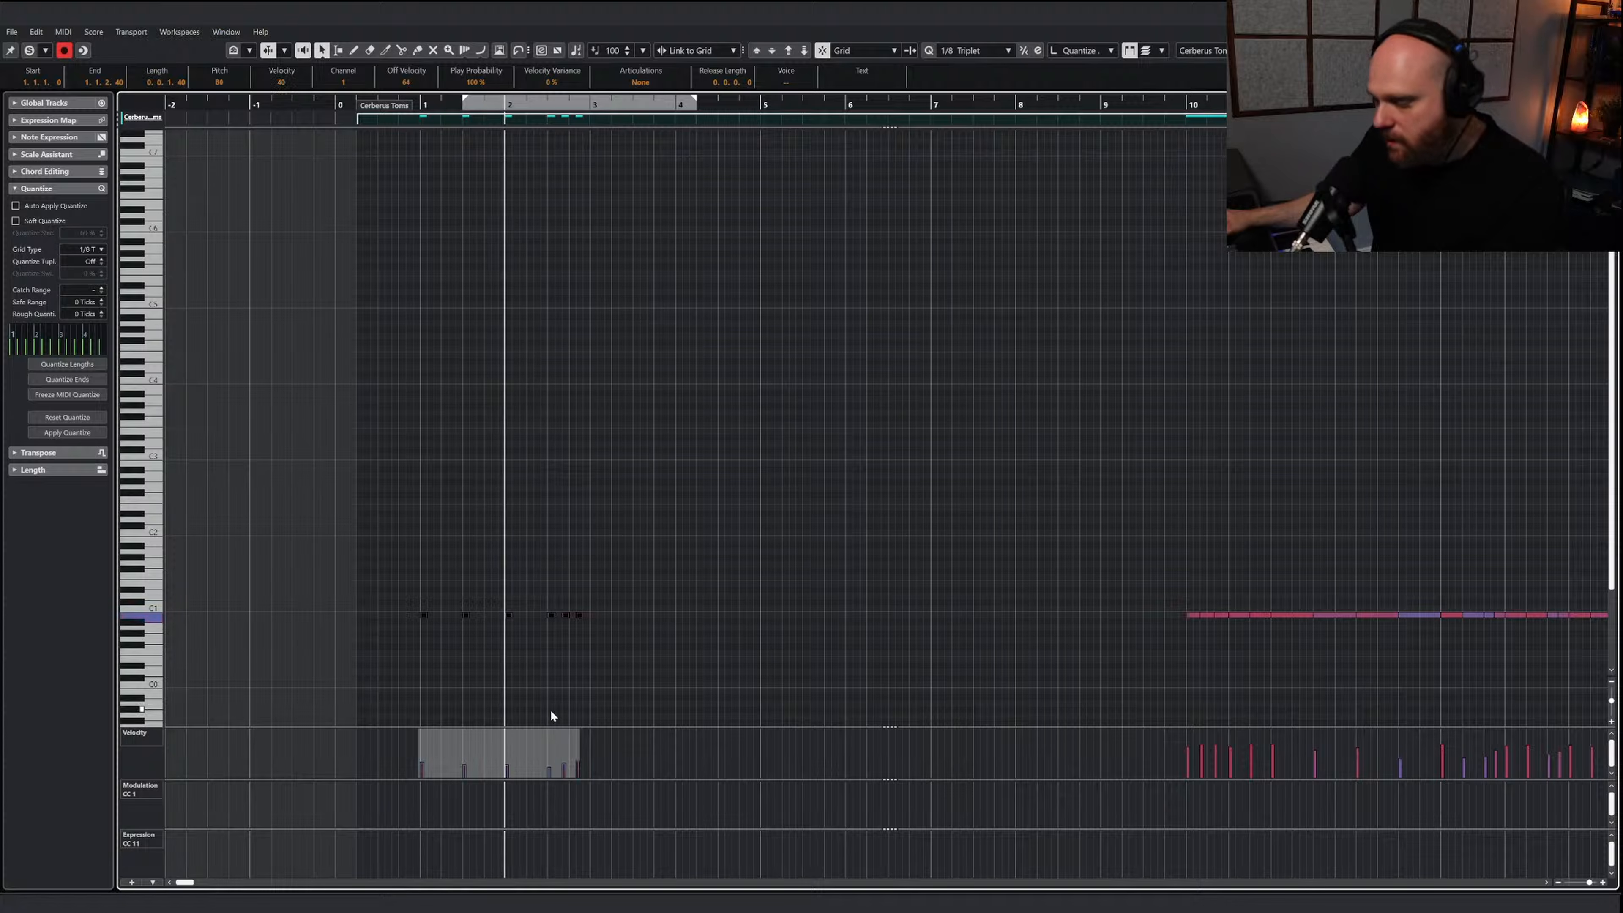
Copy the two-bar tom pattern to bars 3, 5 and 7, fill bar 9 with its opening hits, and close the key editor
drag(651, 656, 333, 589)
drag(424, 614, 595, 617)
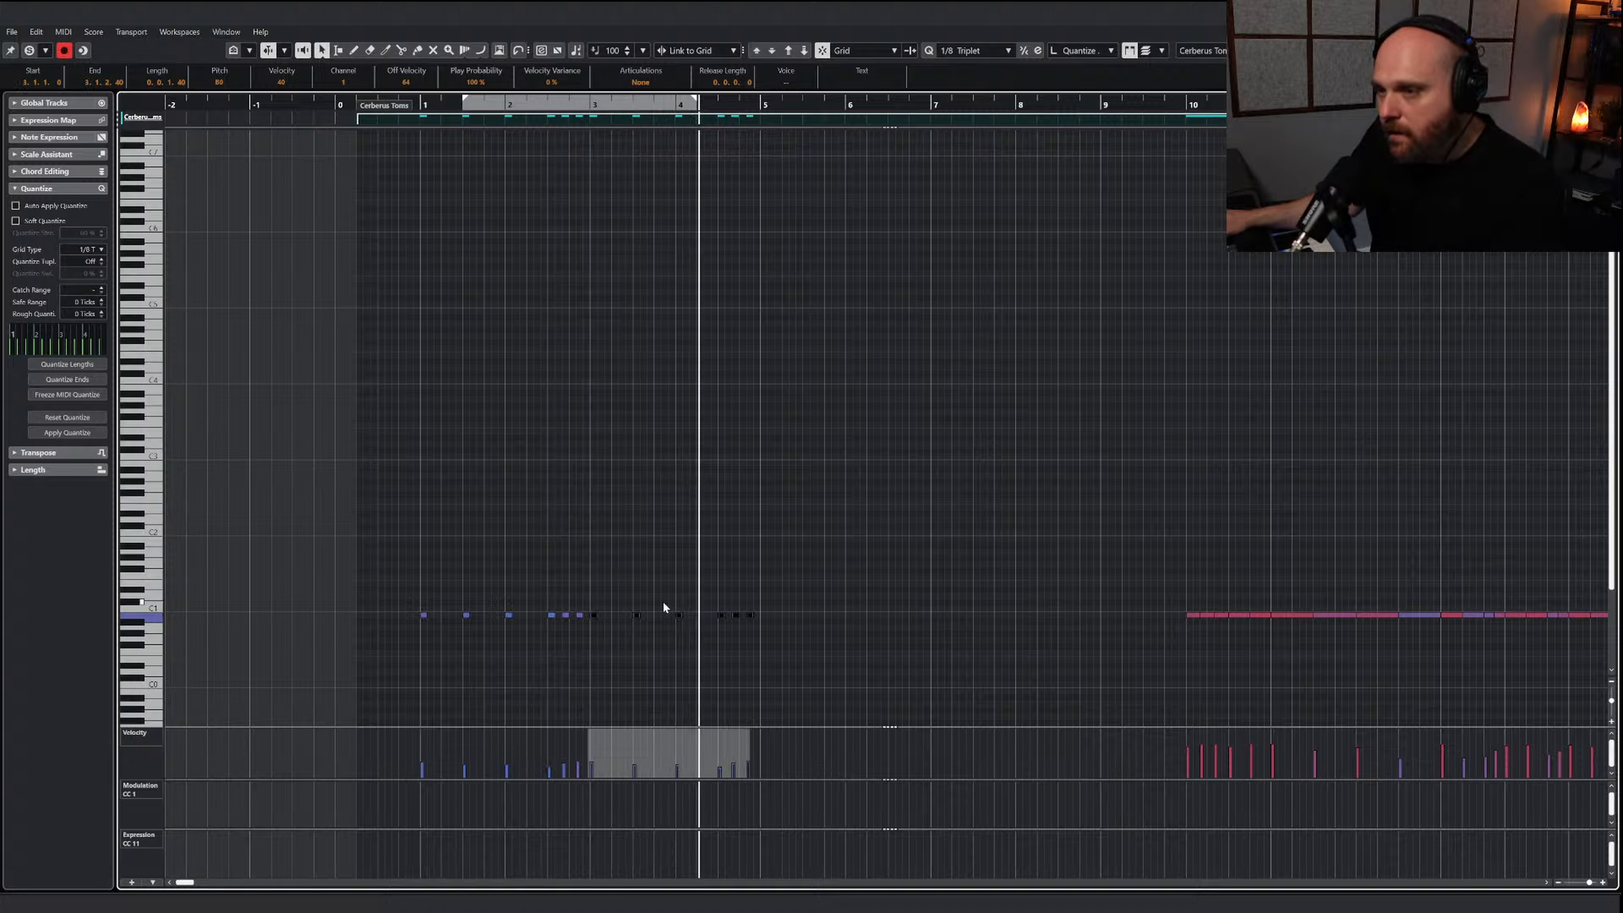
drag(806, 651, 763, 616)
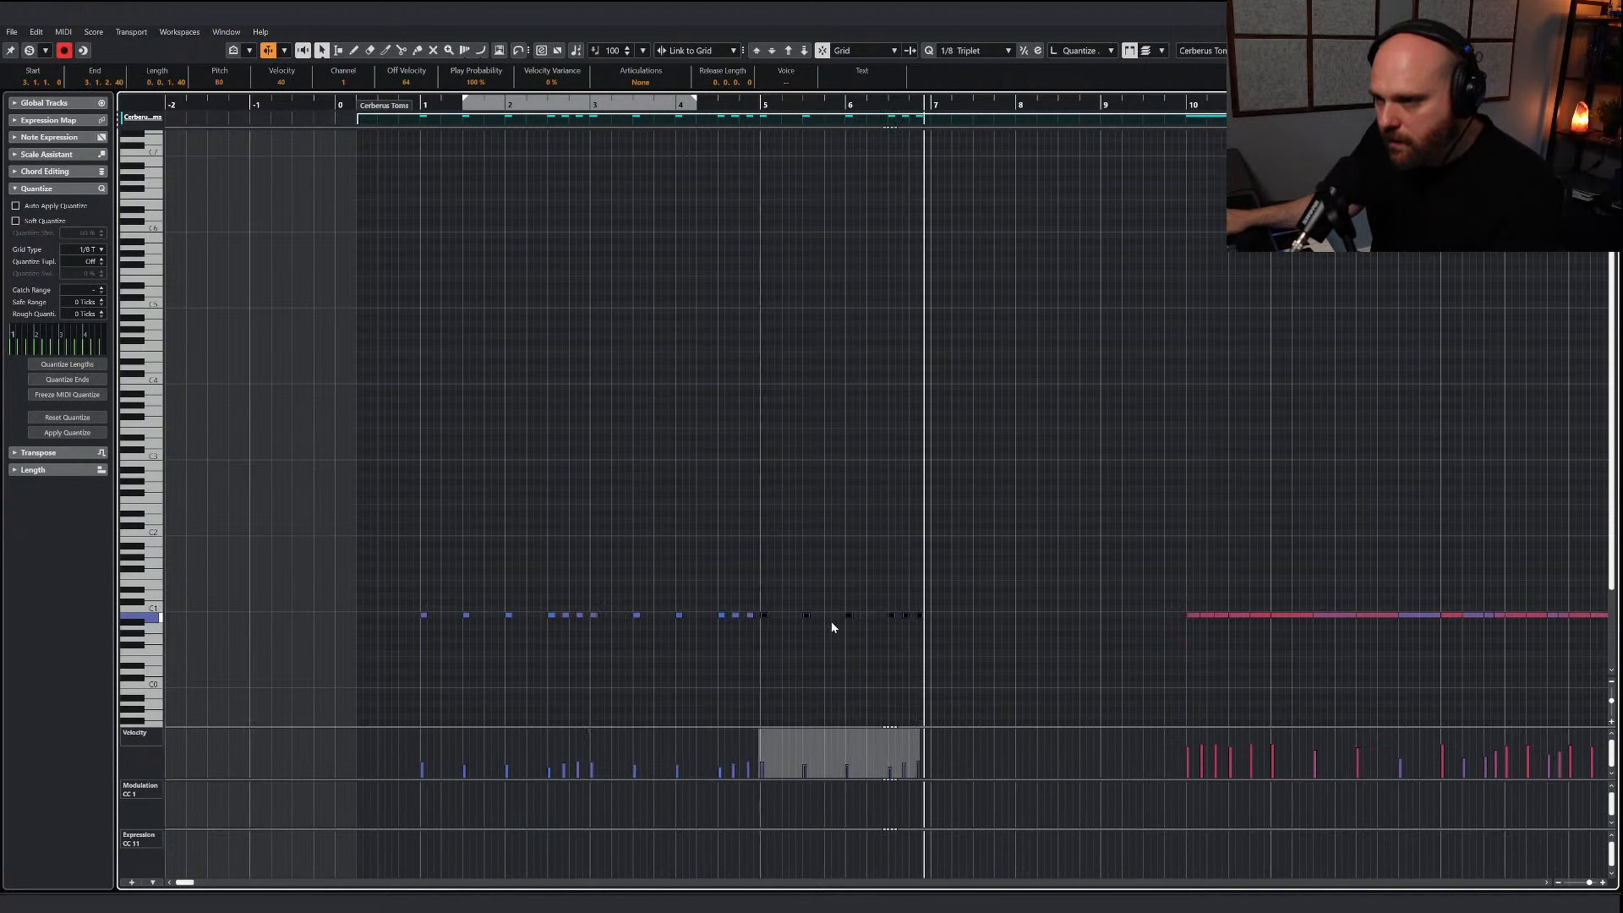
drag(985, 642, 934, 616)
click(1028, 625)
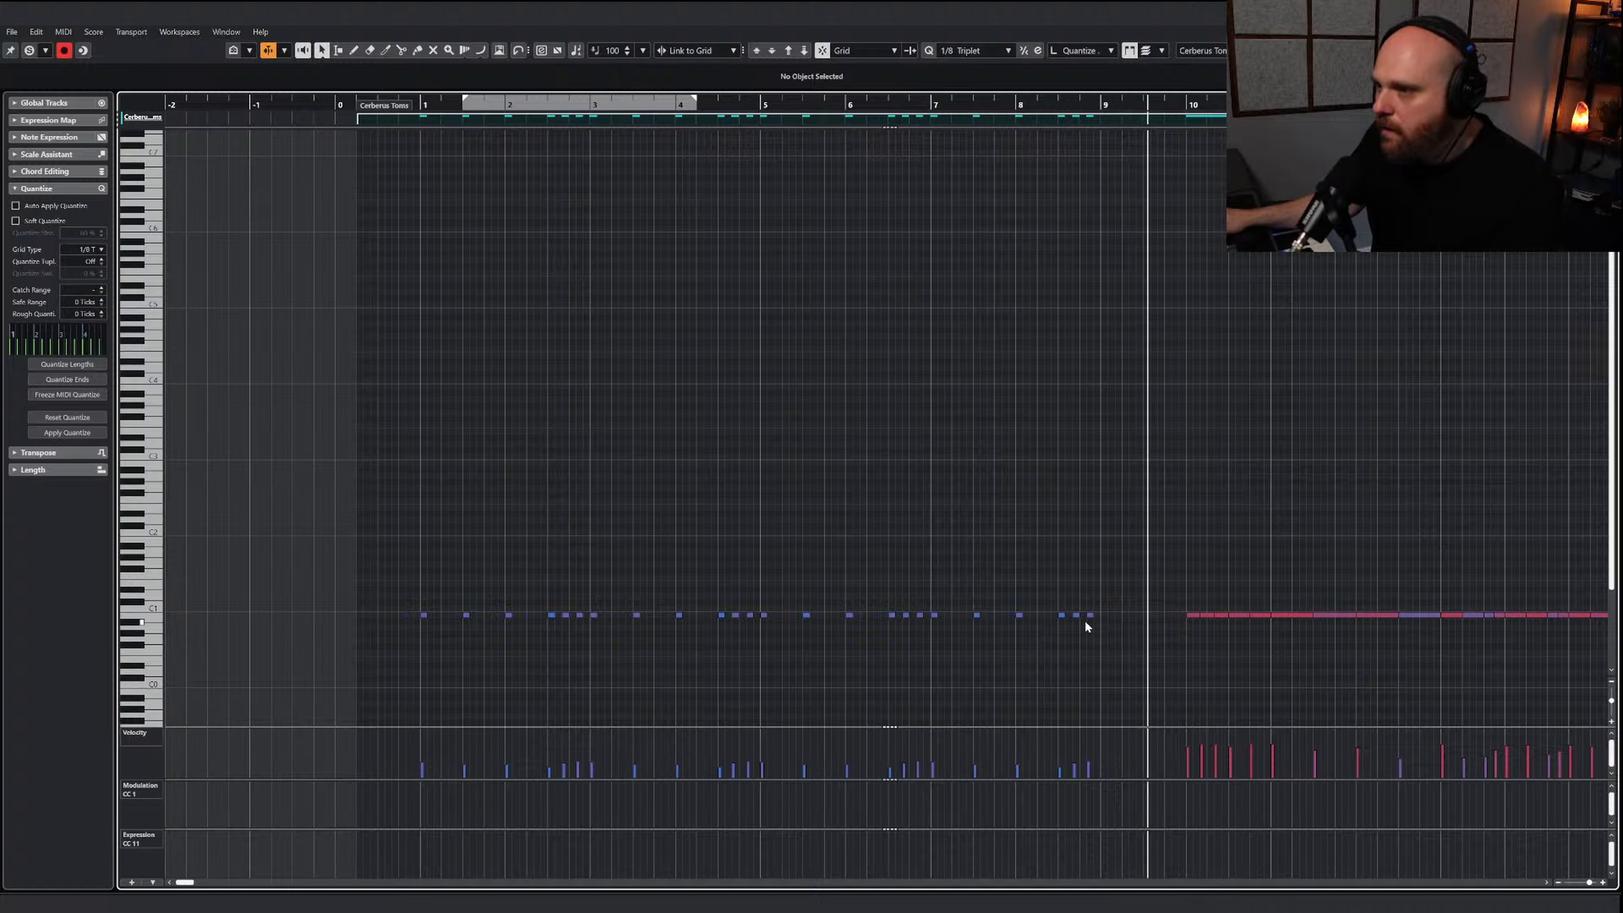
mouse_move(1130, 632)
mouse_down()
mouse_move(996, 606)
mouse_move(1107, 618)
mouse_up()
click(1607, 11)
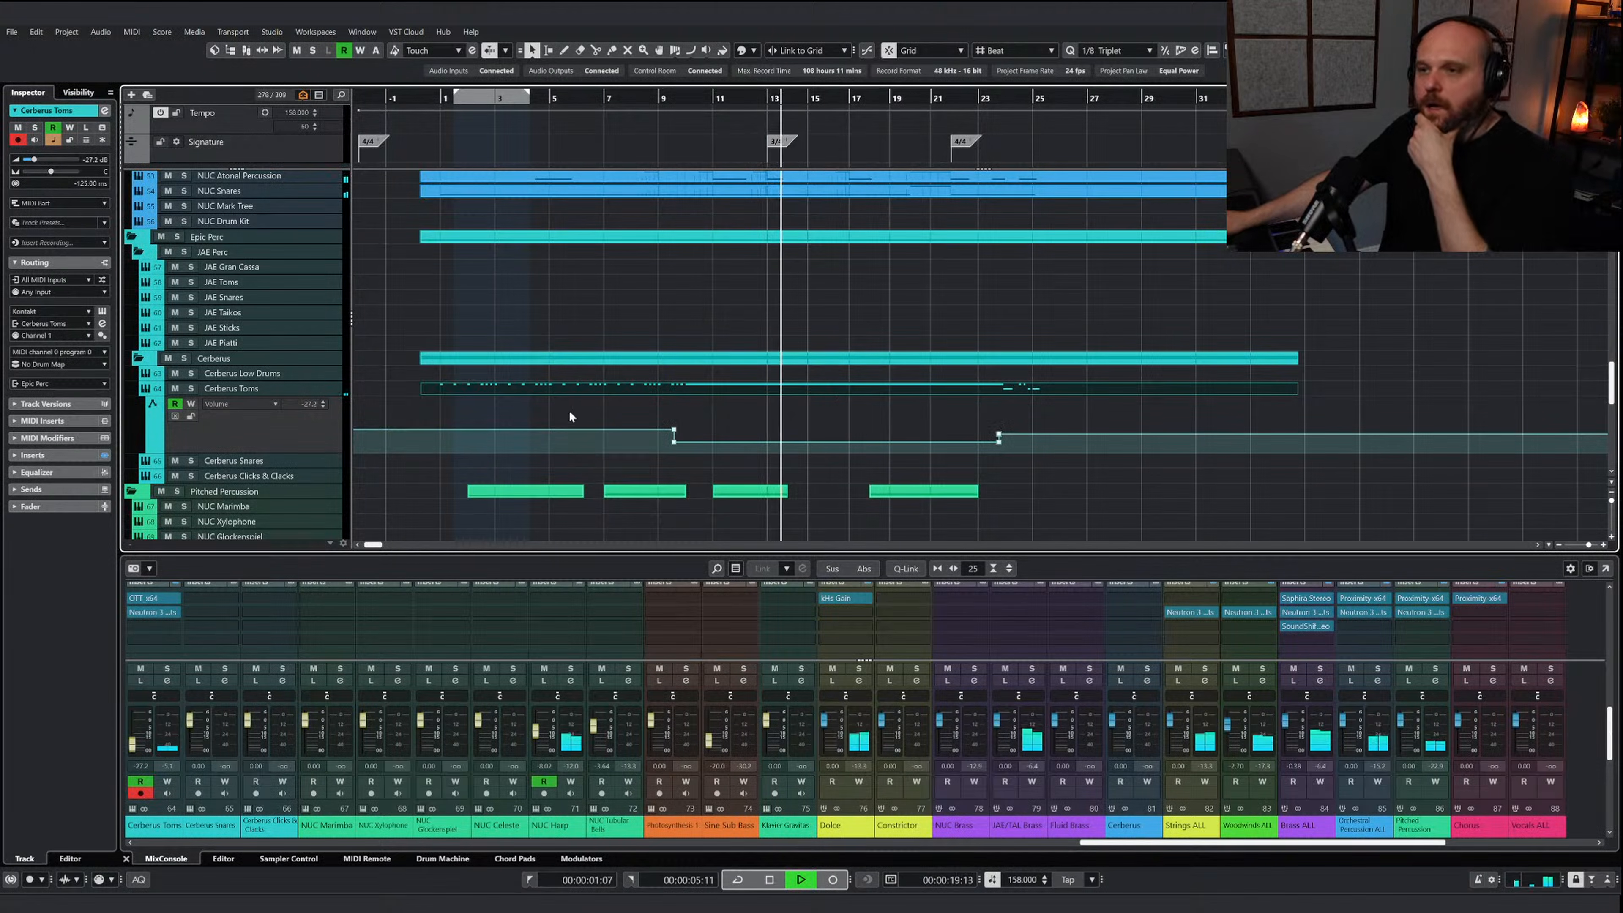
Lower the Cerberus Toms volume automation to -19.3 dB from bar 1 to bar 9, and raise the velocities of the hits in those bars
click(417, 429)
click(591, 392)
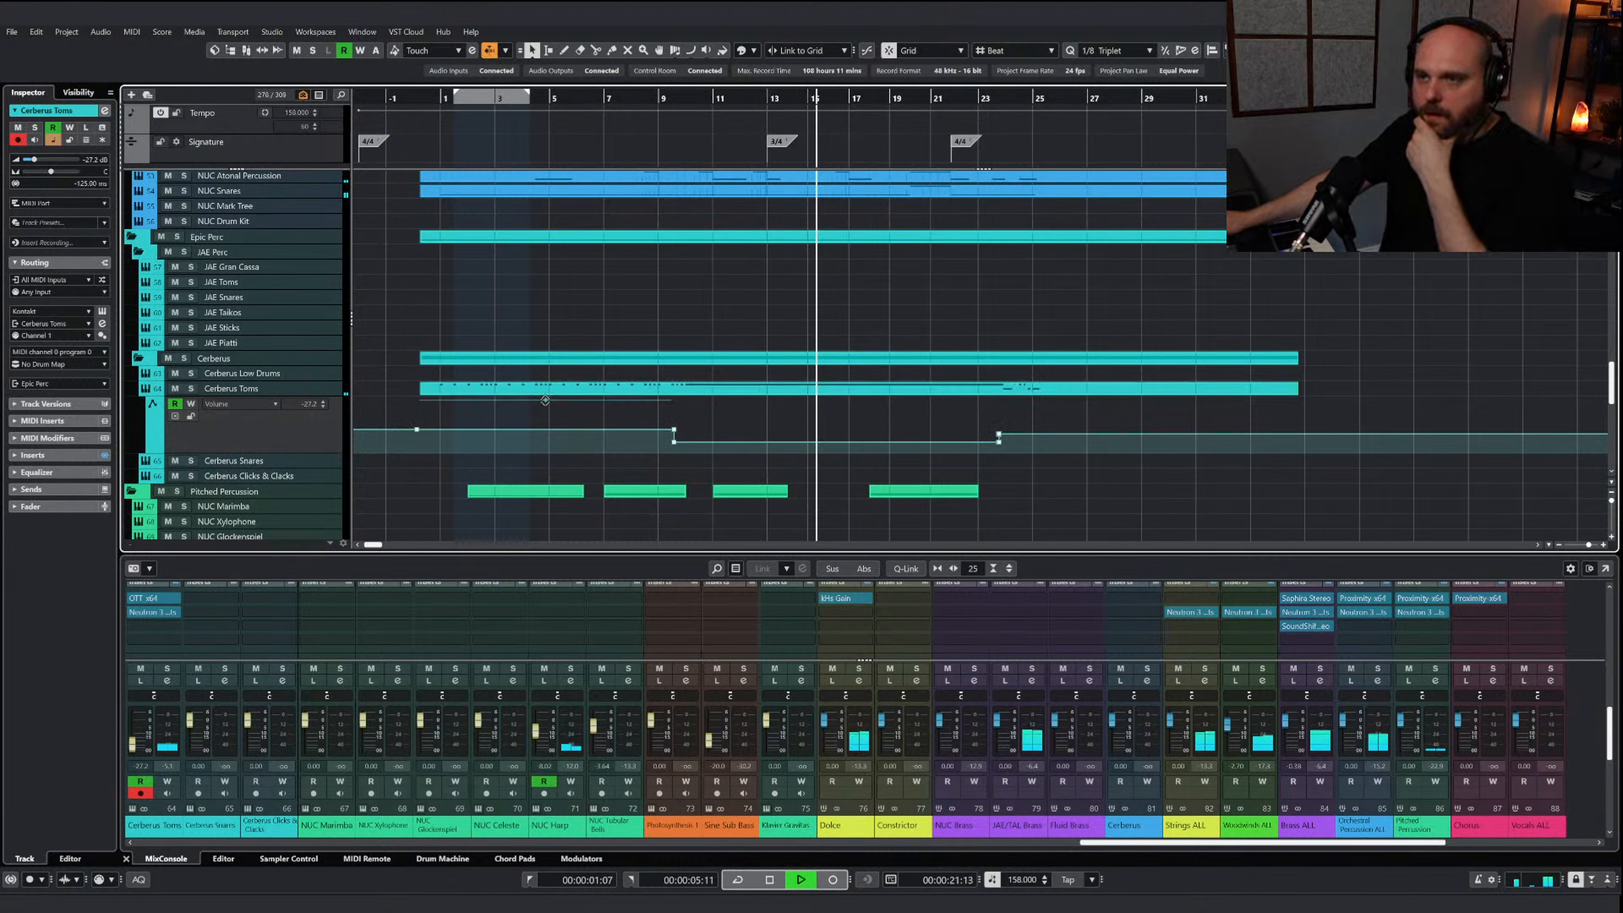
double_click(592, 387)
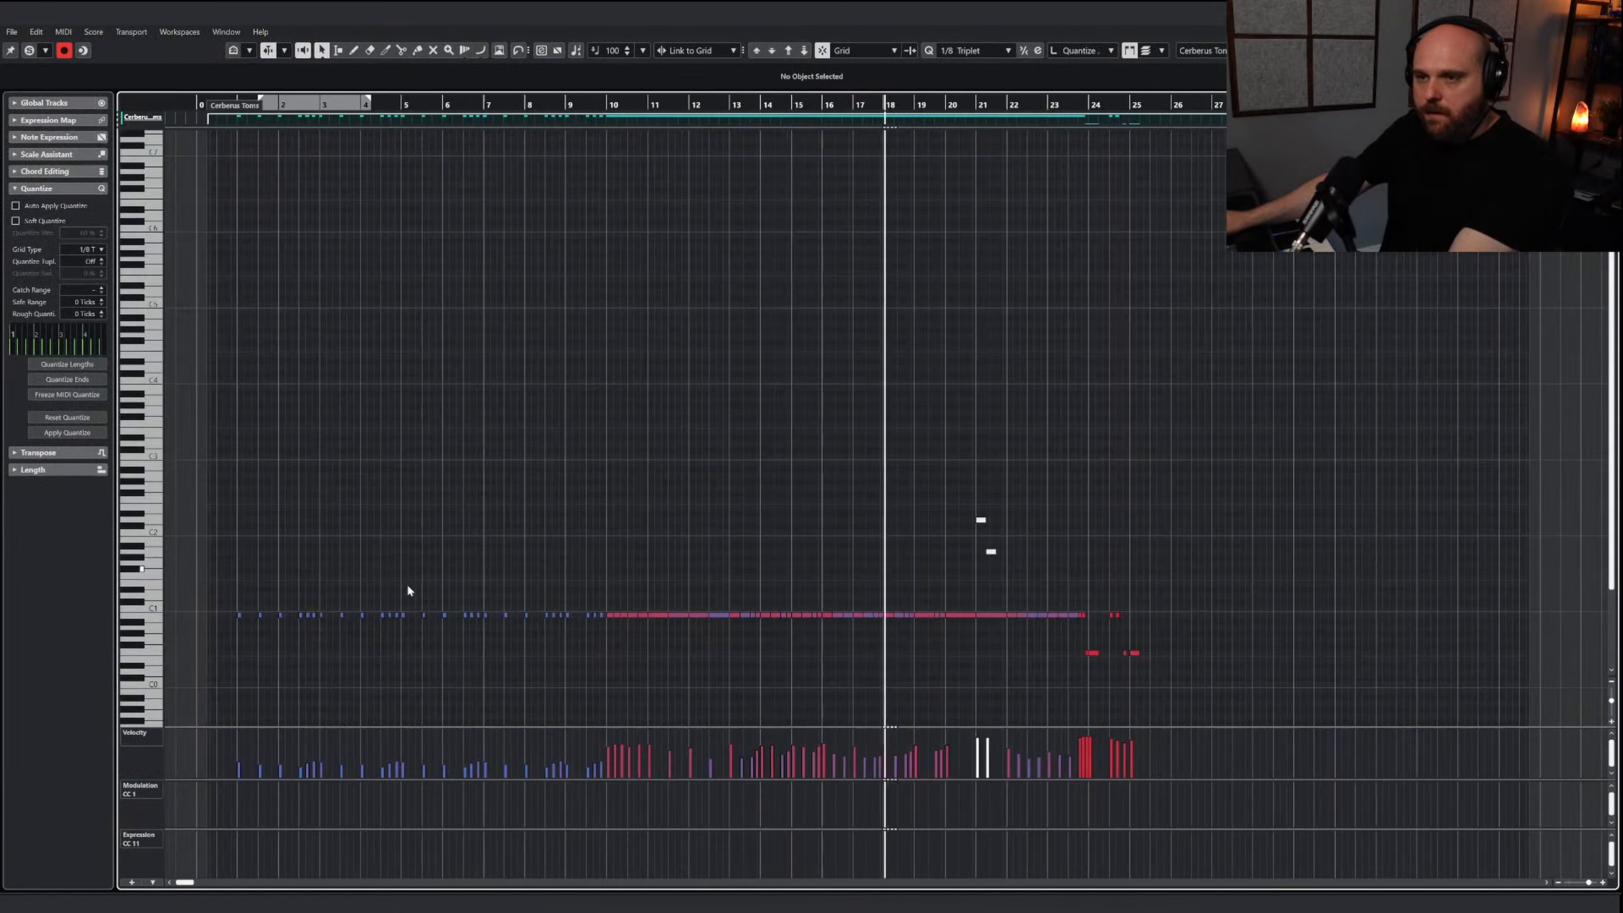
drag(568, 632, 242, 593)
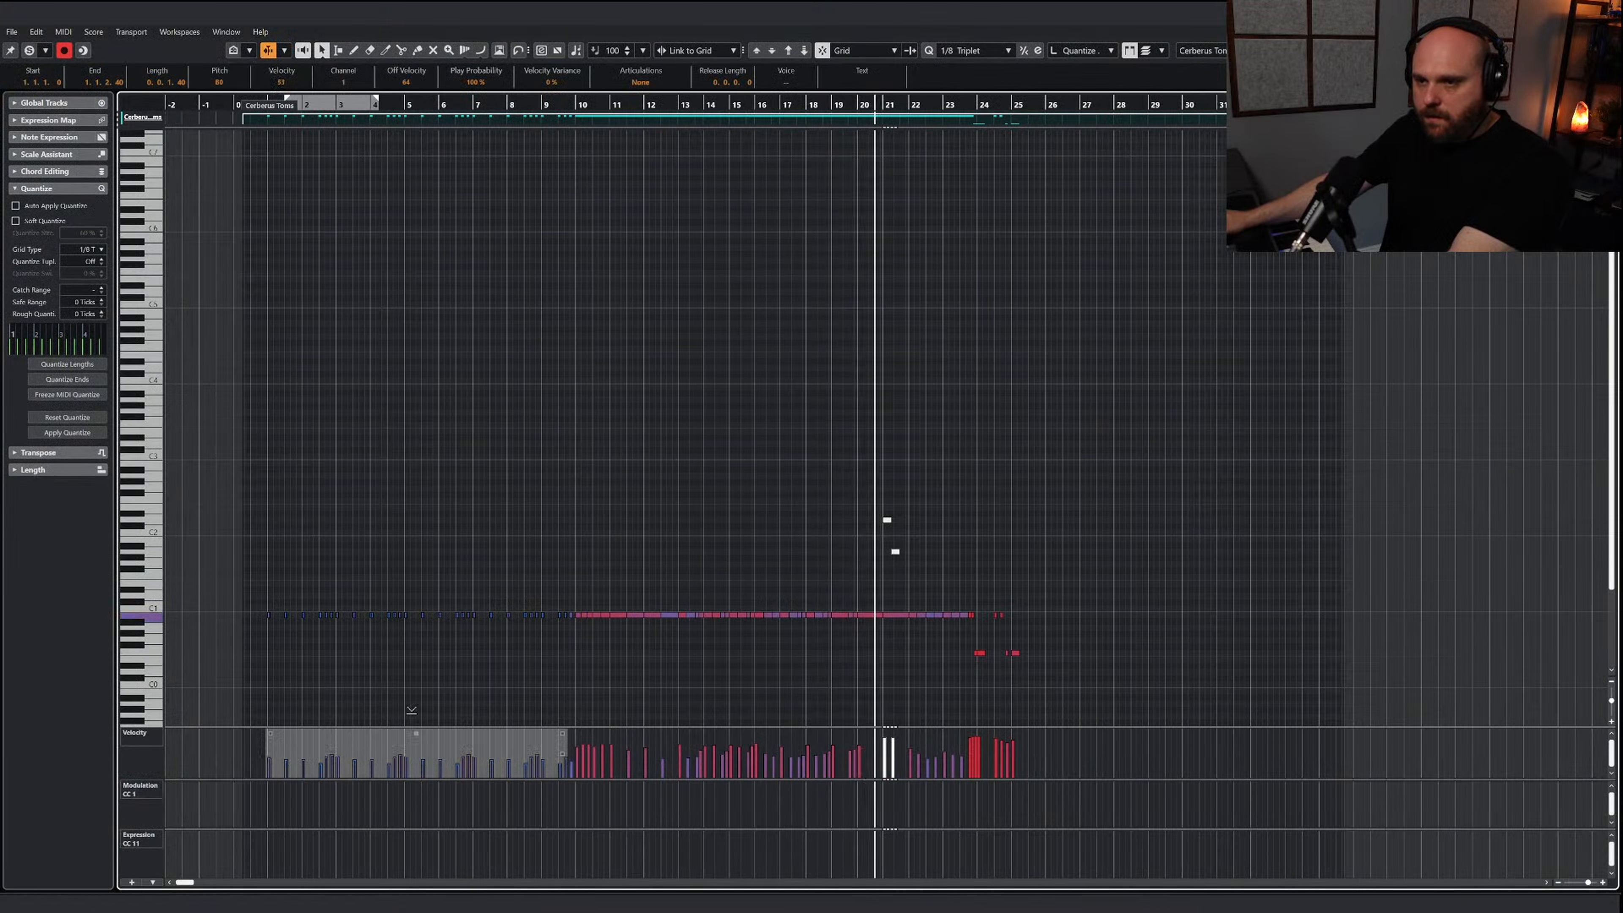
click(536, 663)
key(Return)
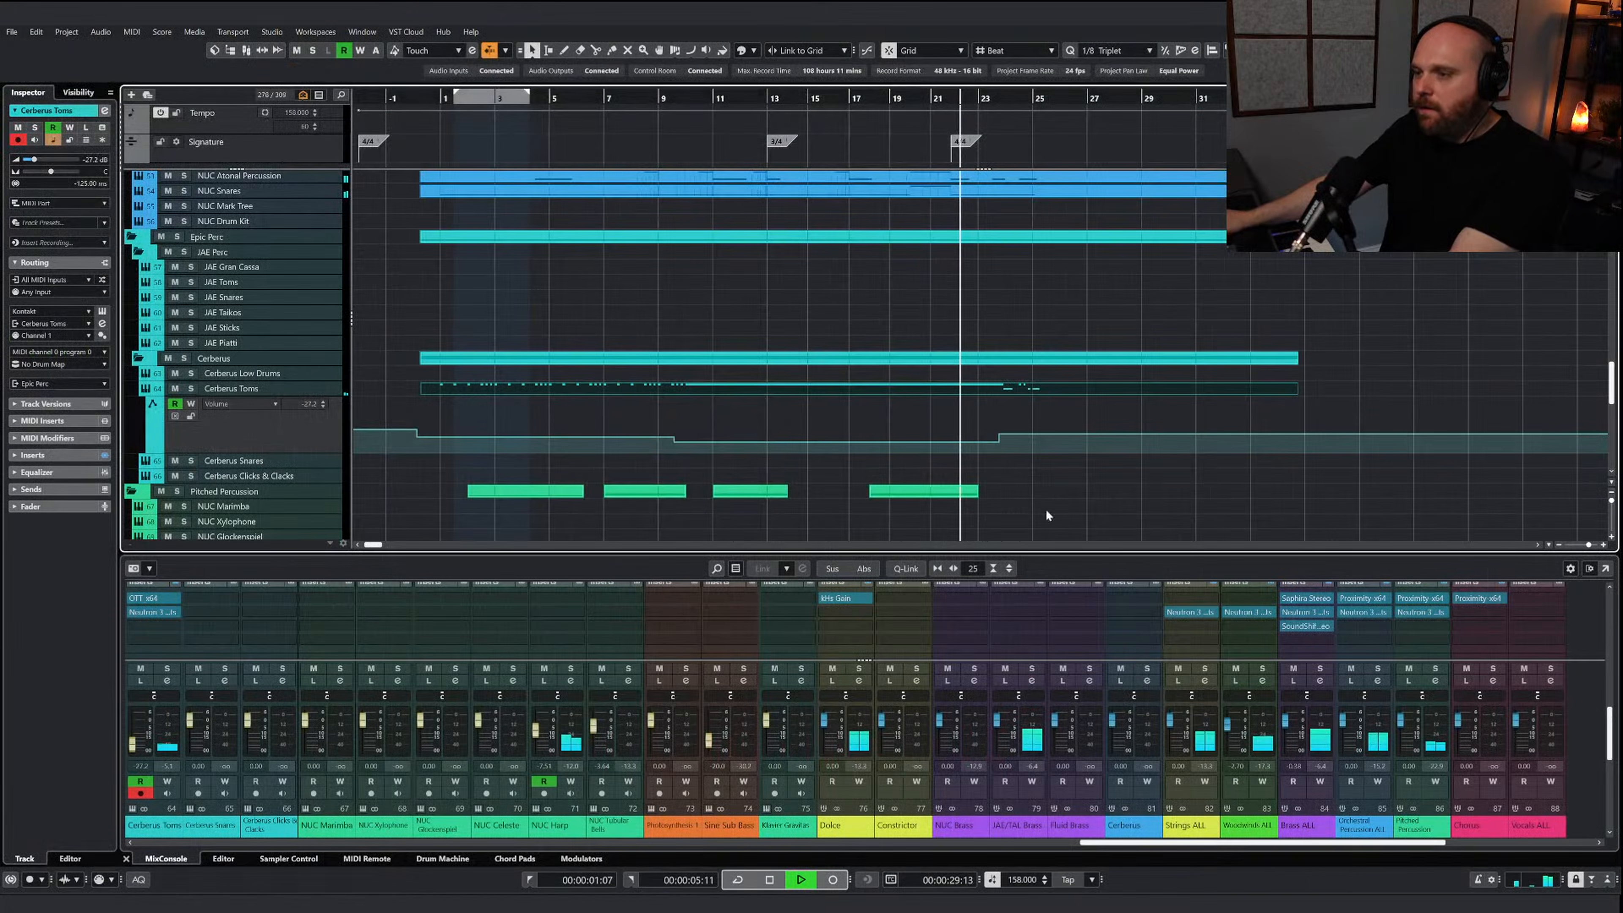
Stop playback and insert Ozone 11 in the first insert slot of the MASTER channel
drag(1394, 843, 1542, 843)
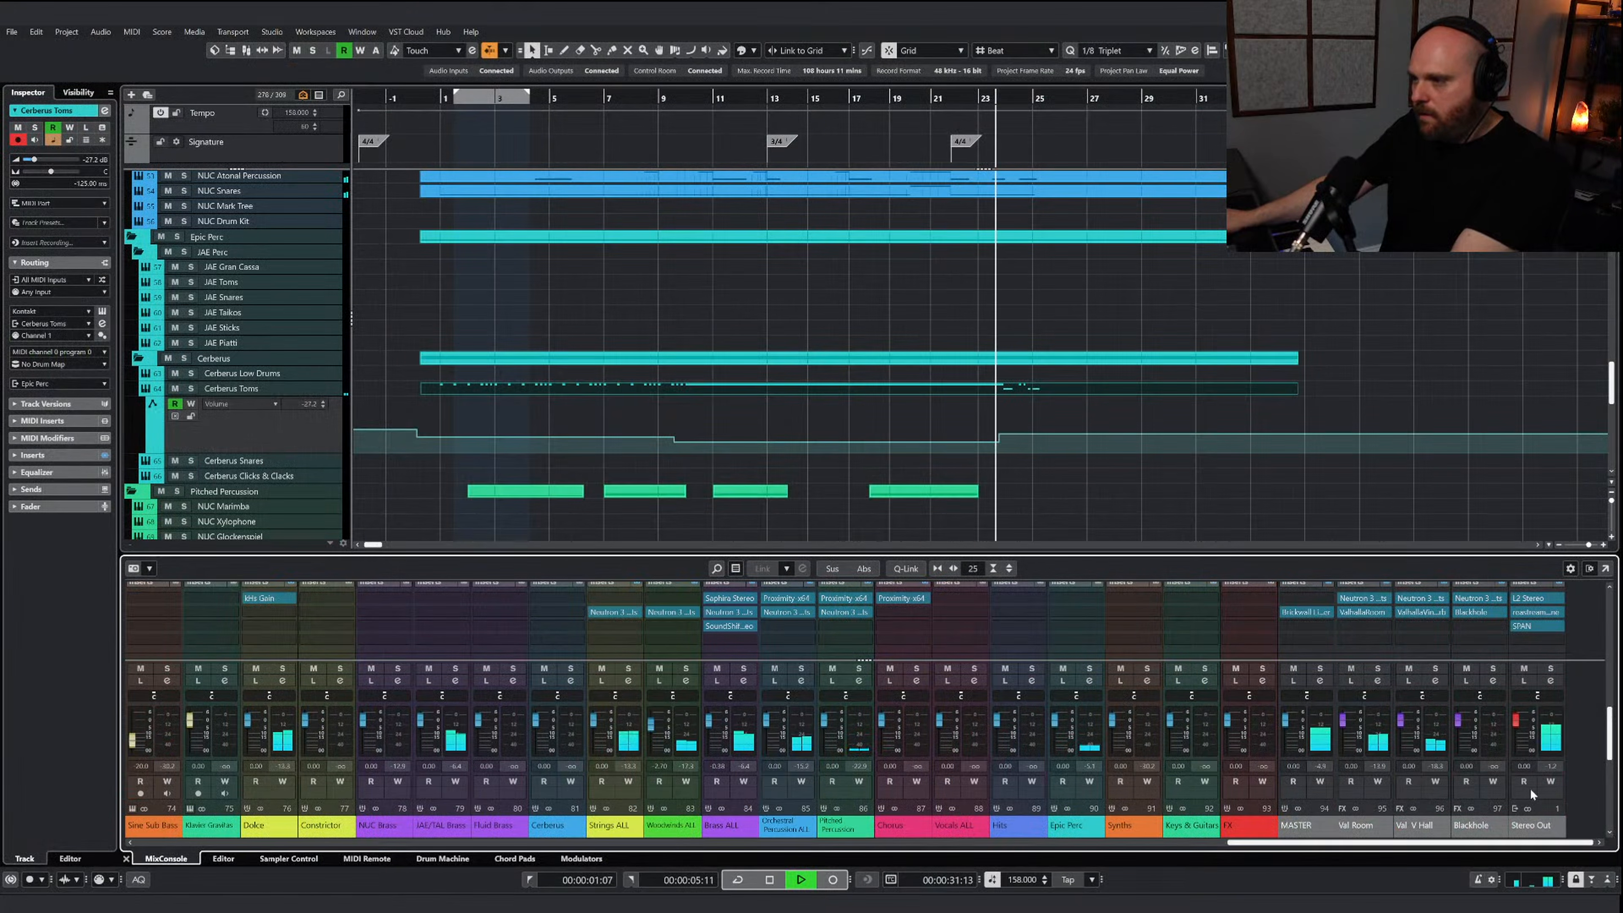
key(space)
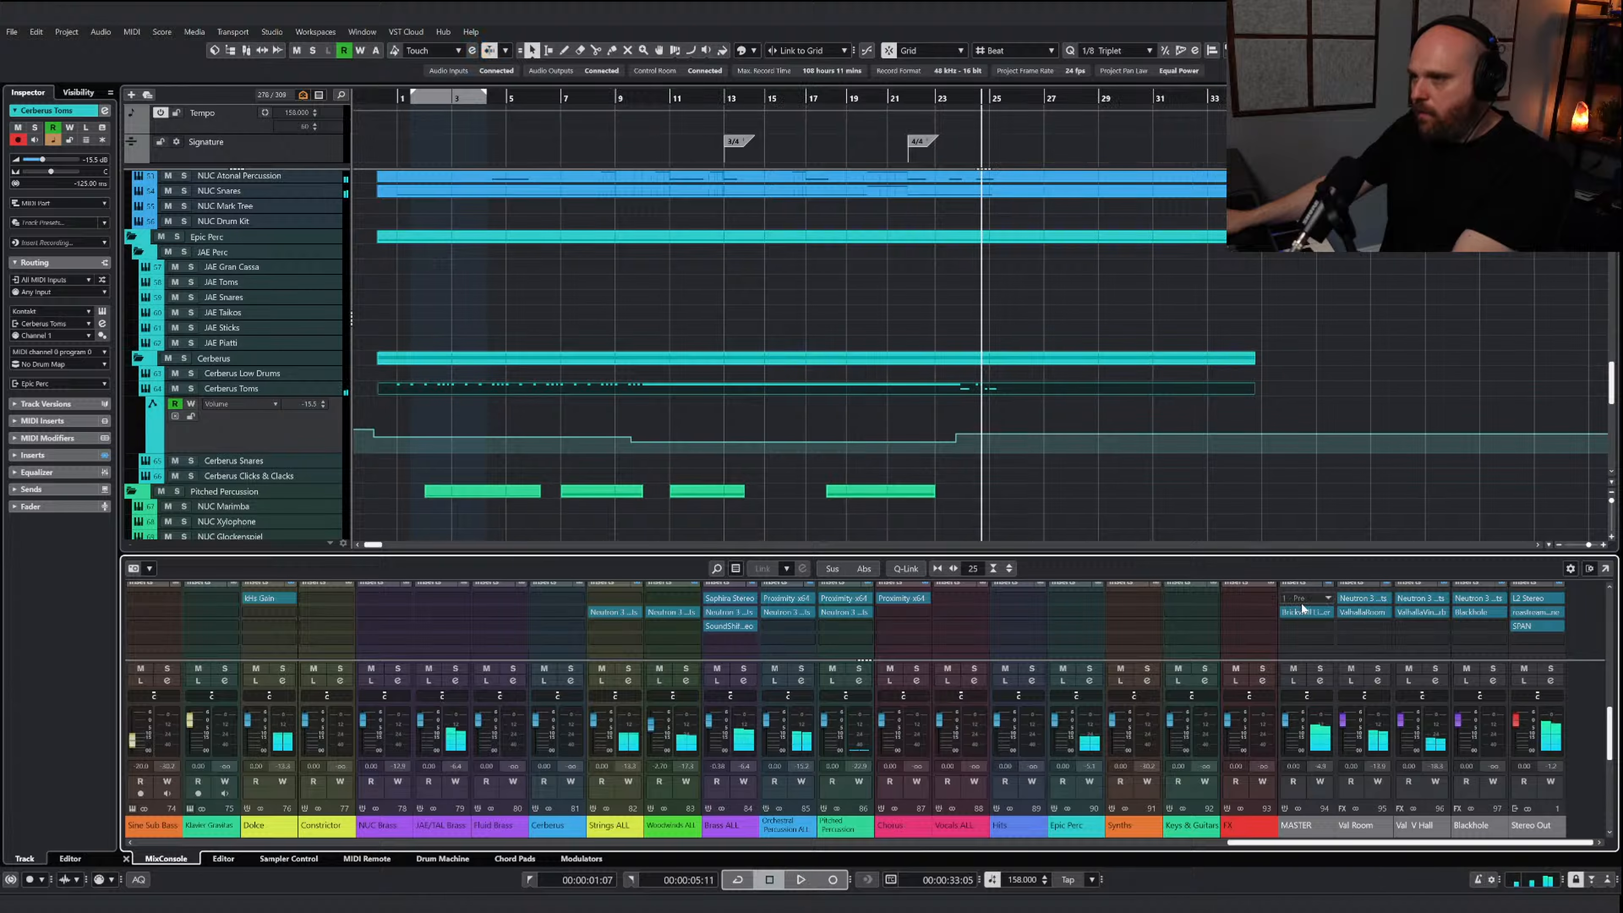
click(1293, 626)
text(ozone)
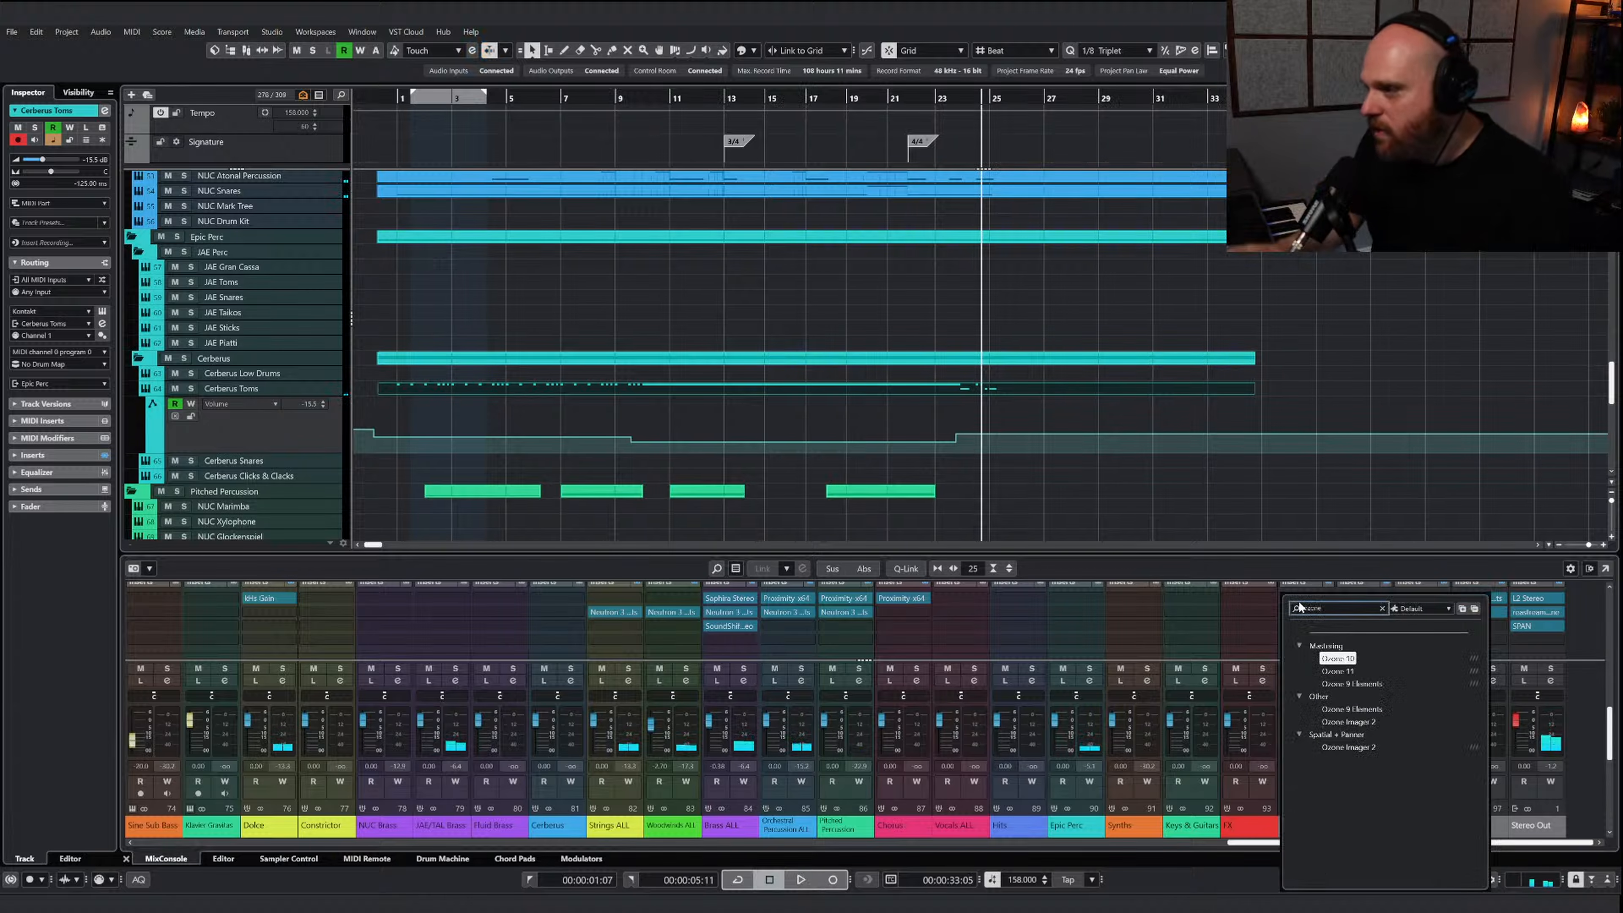
key(Down)
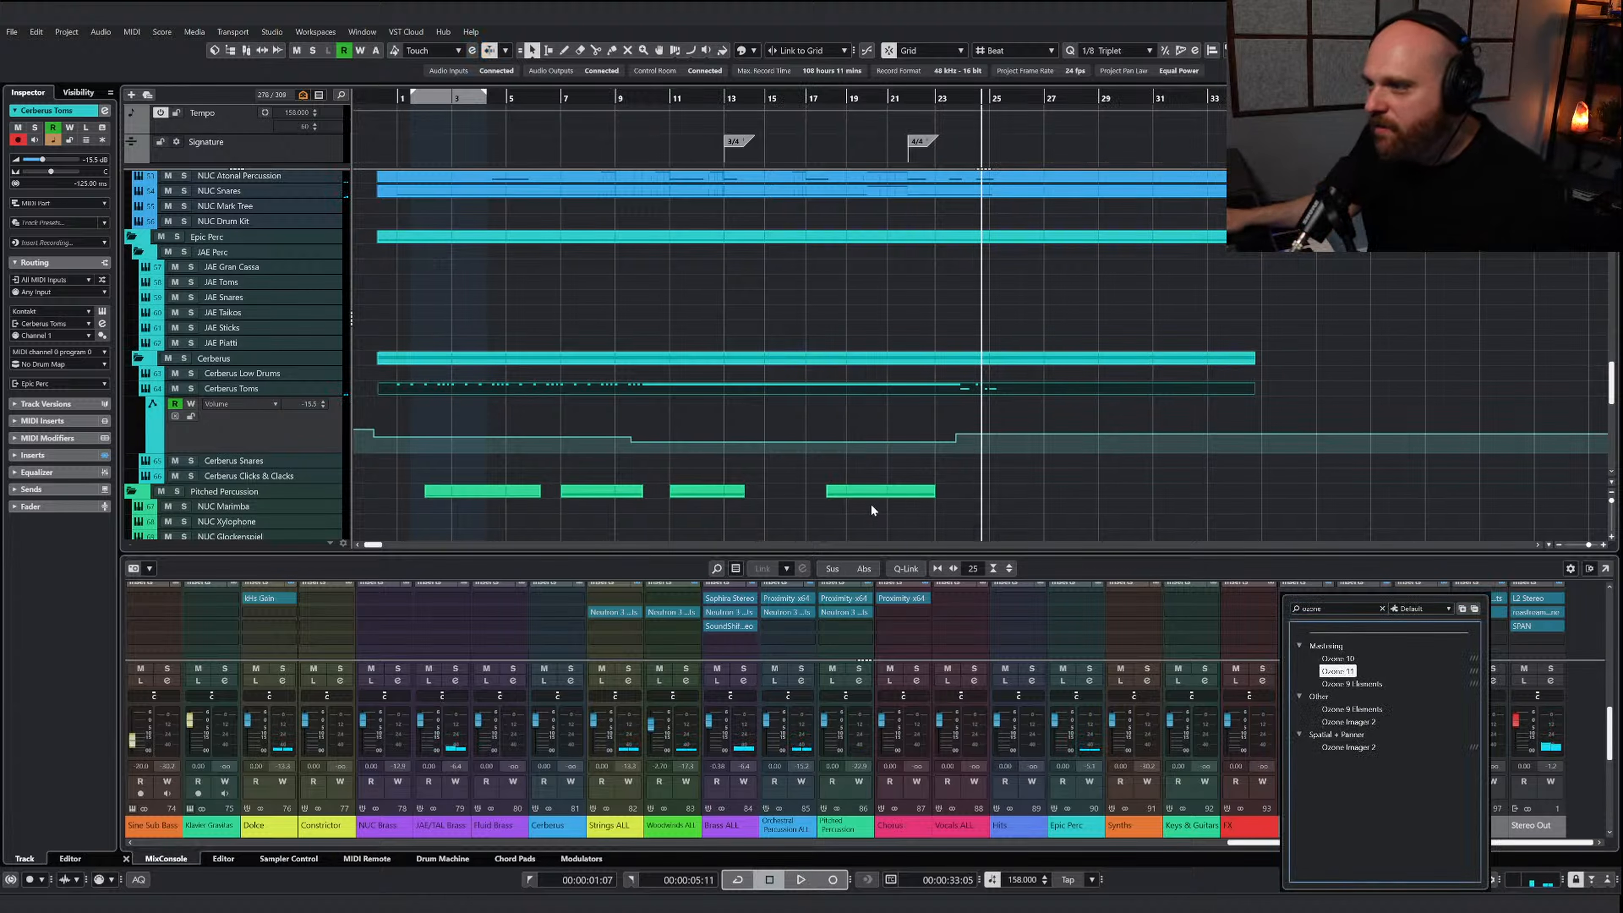
key(Return)
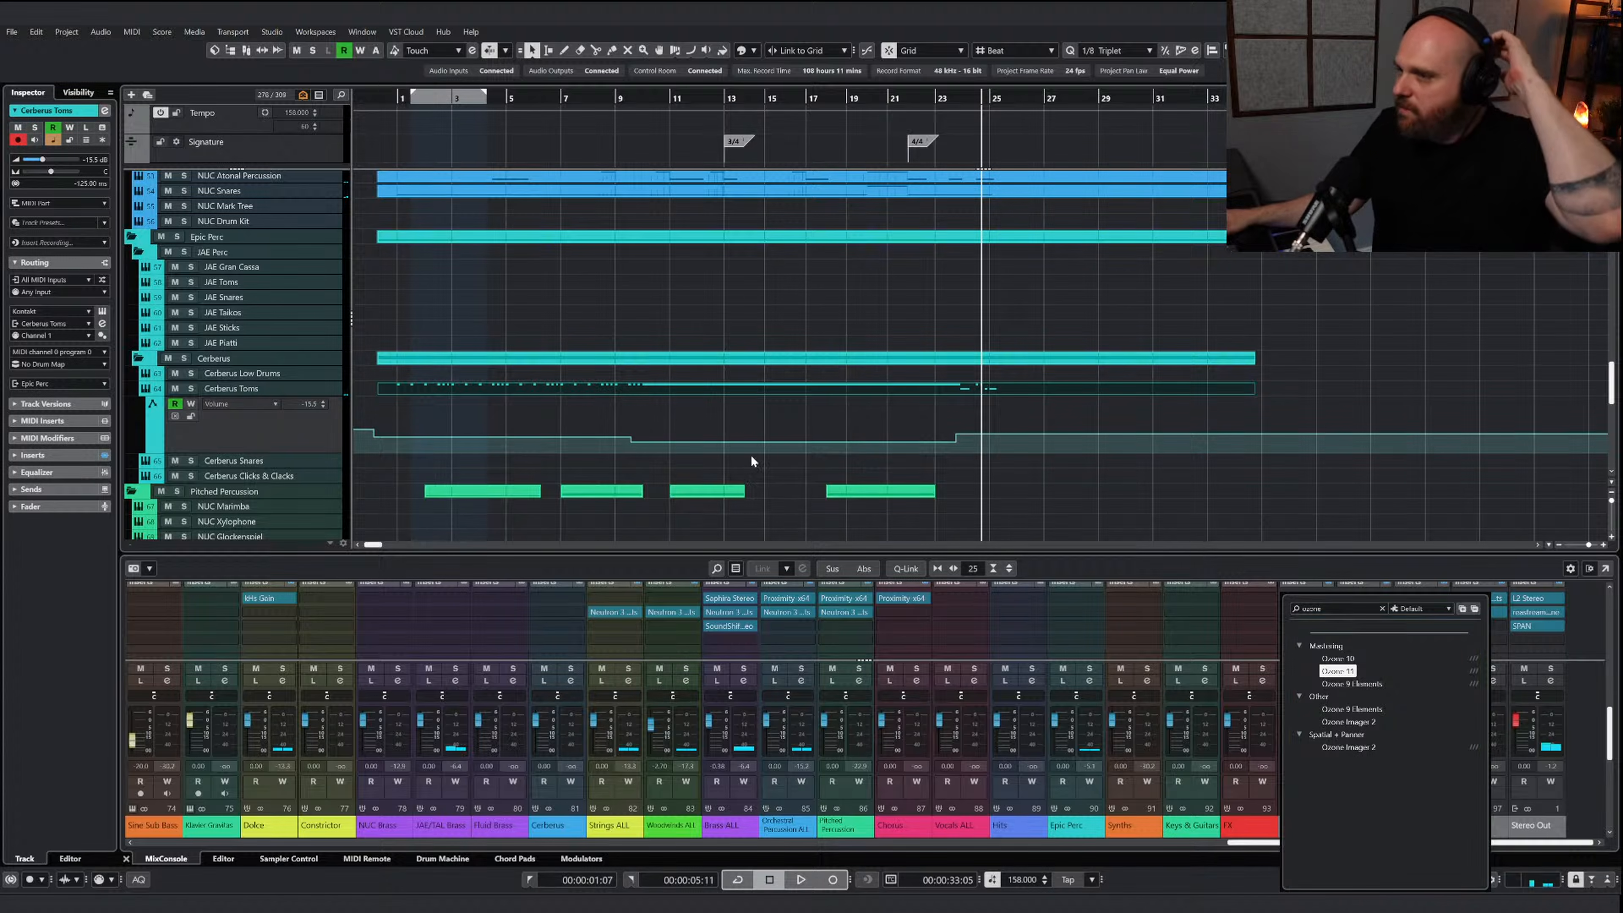
Add an Exciter module in Ozone 11 and load its Gentle High End preset while playing from about bar 2
click(479, 323)
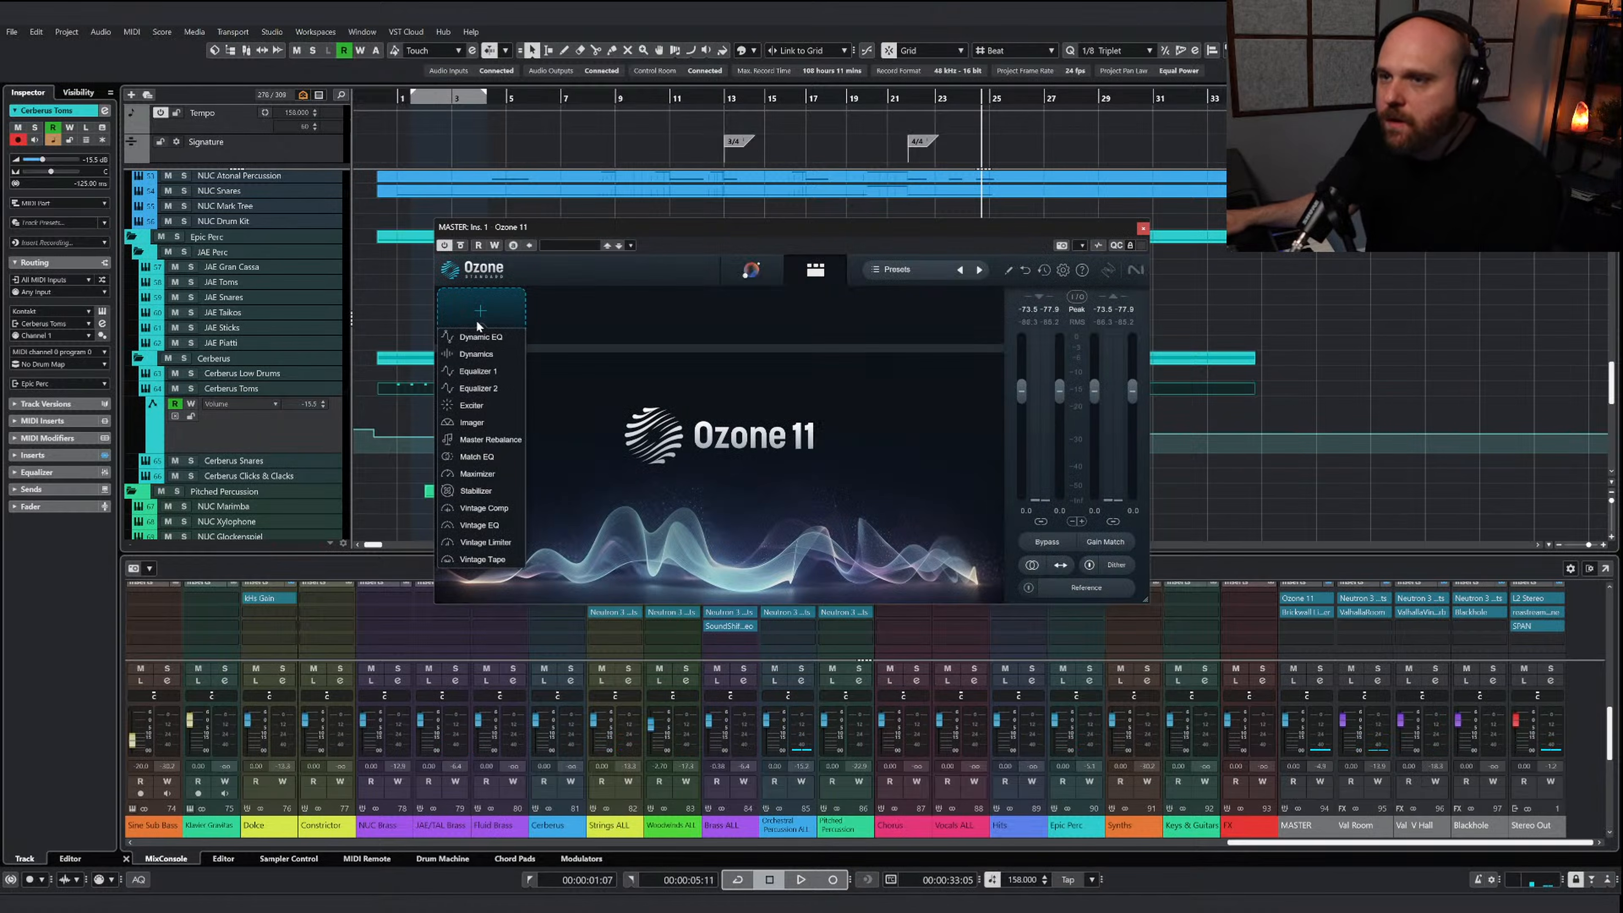
click(474, 102)
key(space)
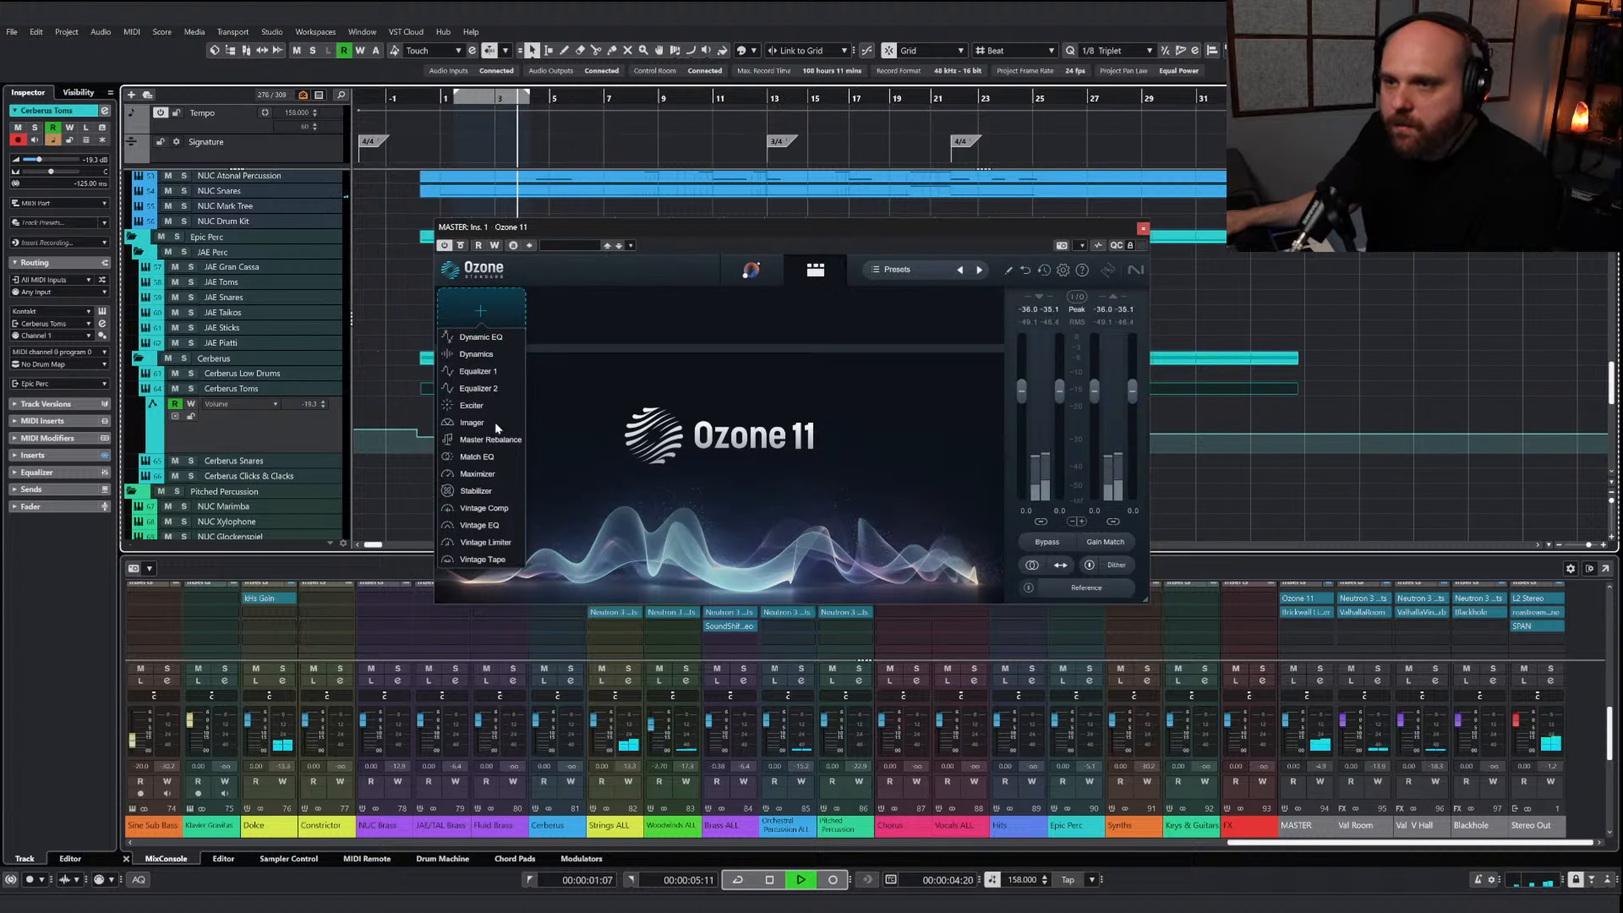
click(480, 407)
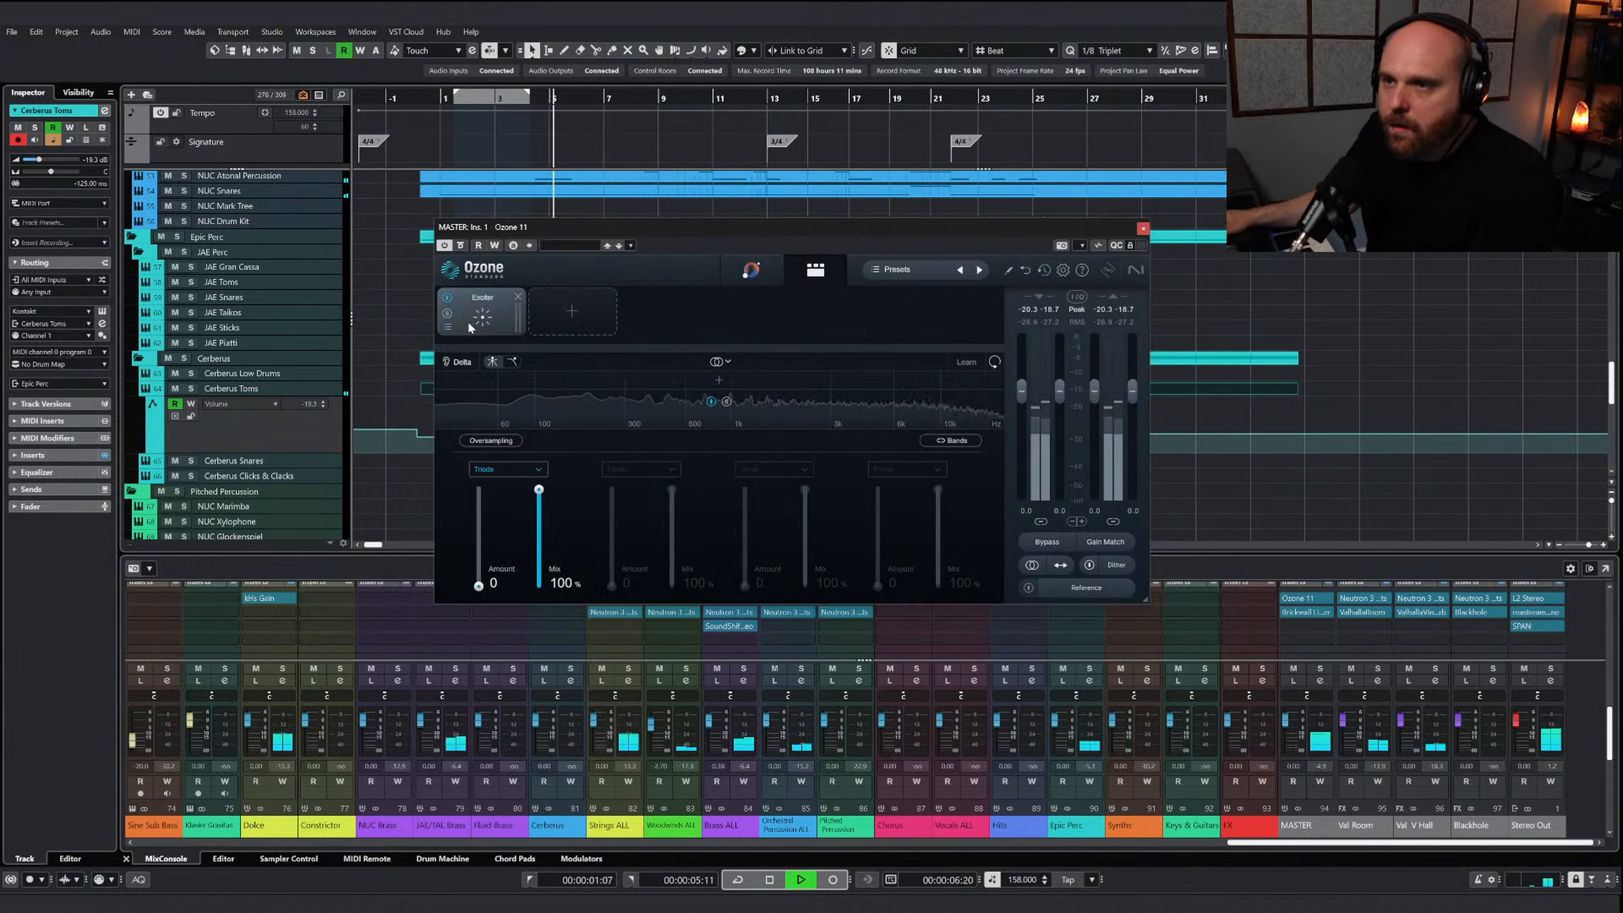
click(447, 328)
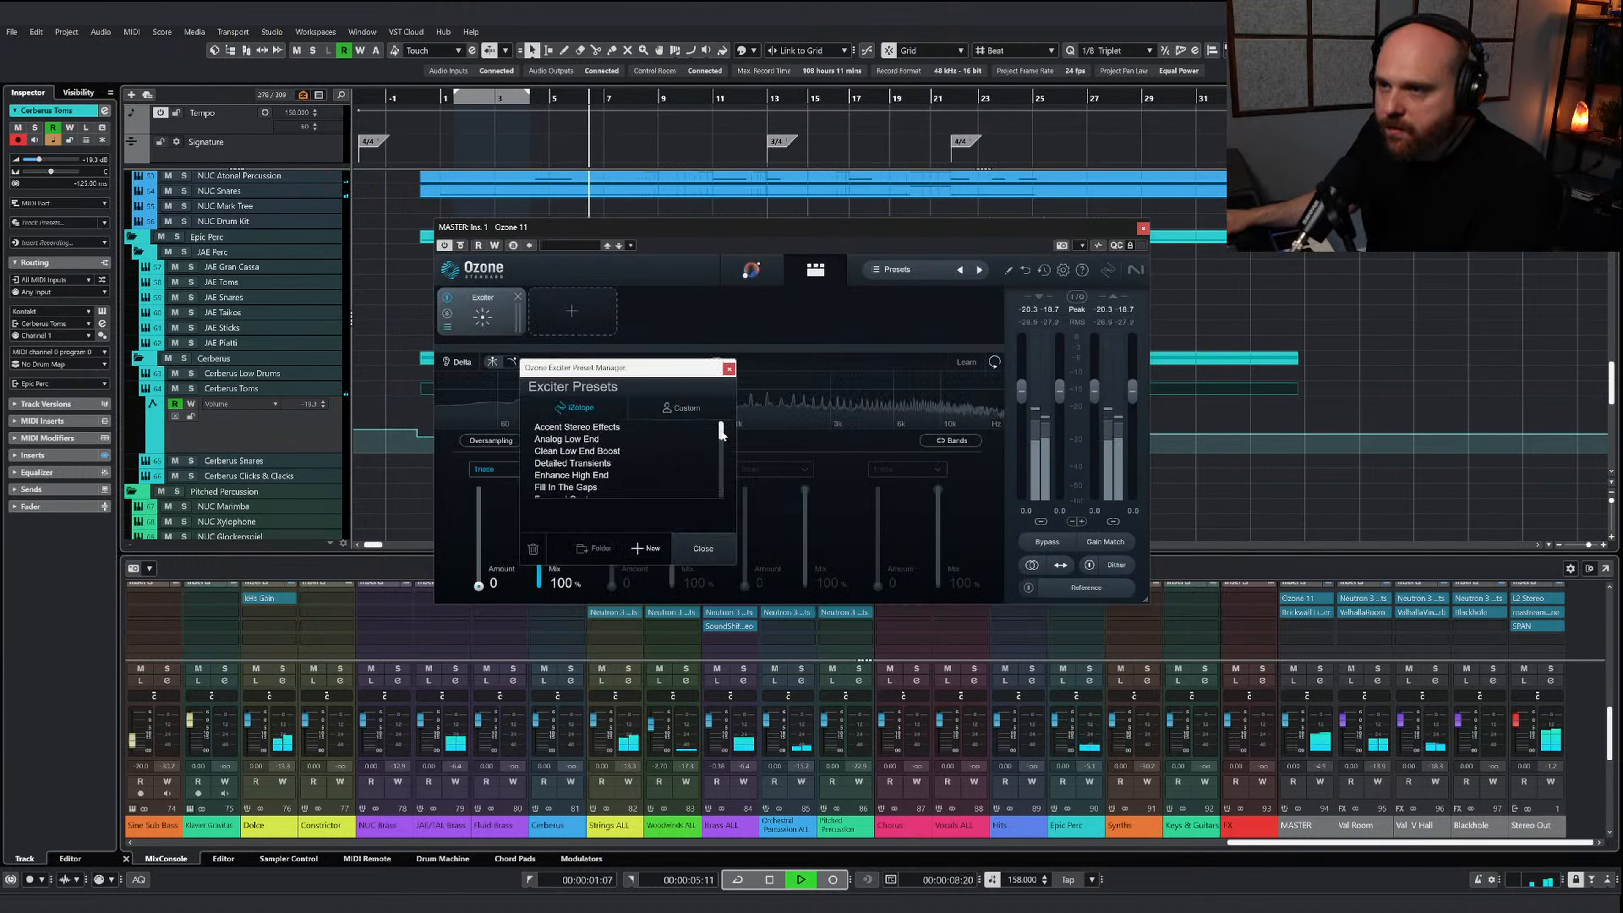
drag(720, 431, 724, 445)
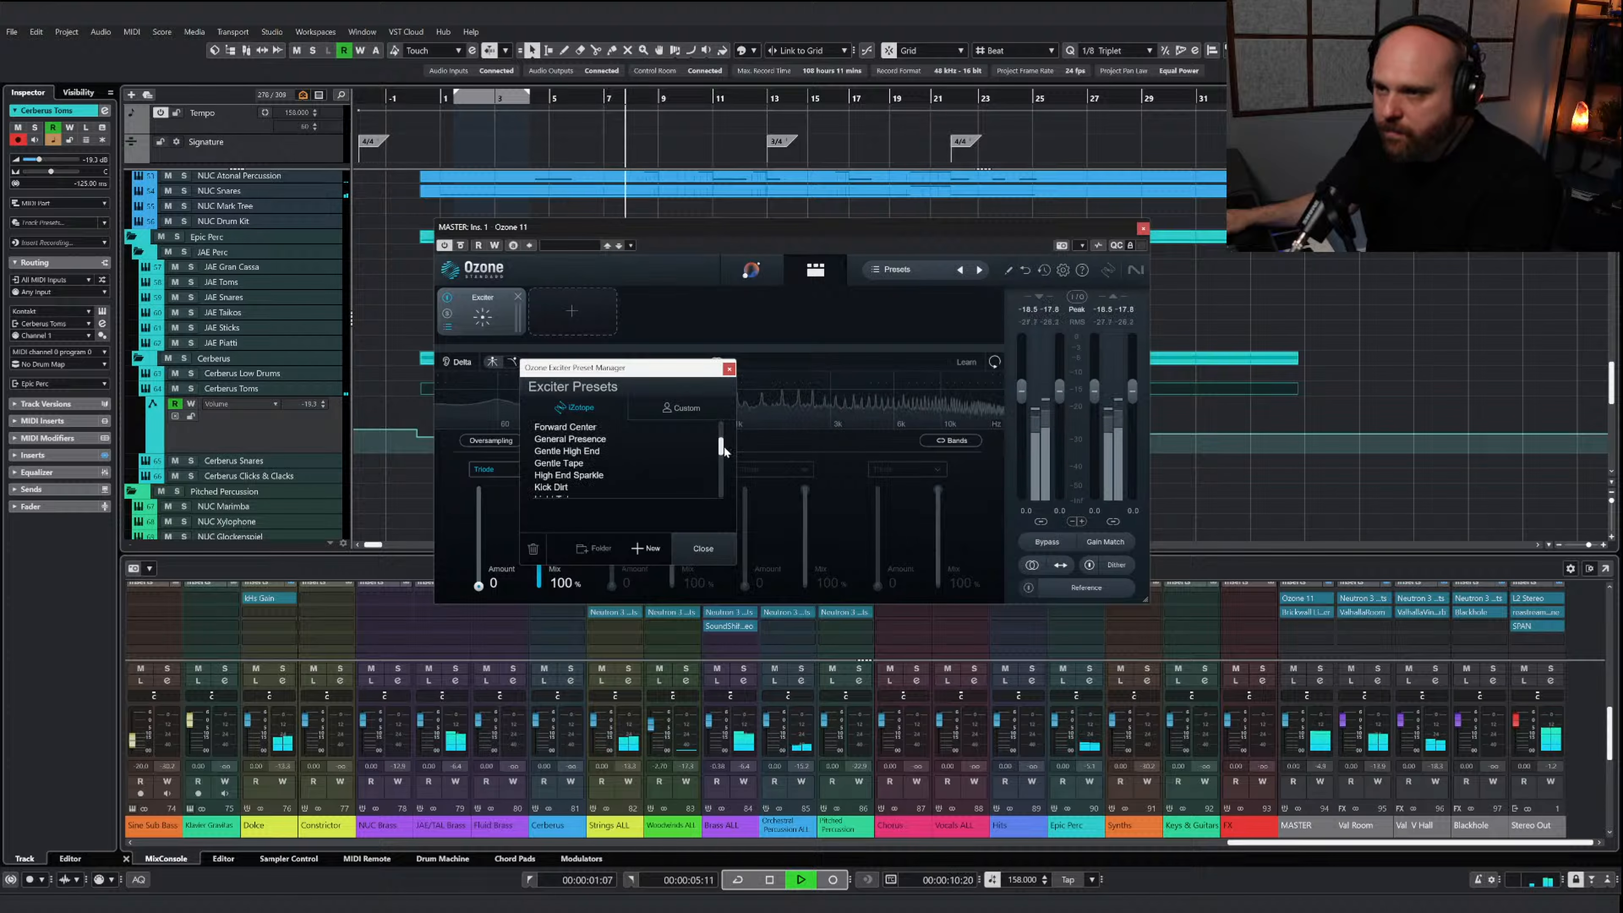
click(573, 439)
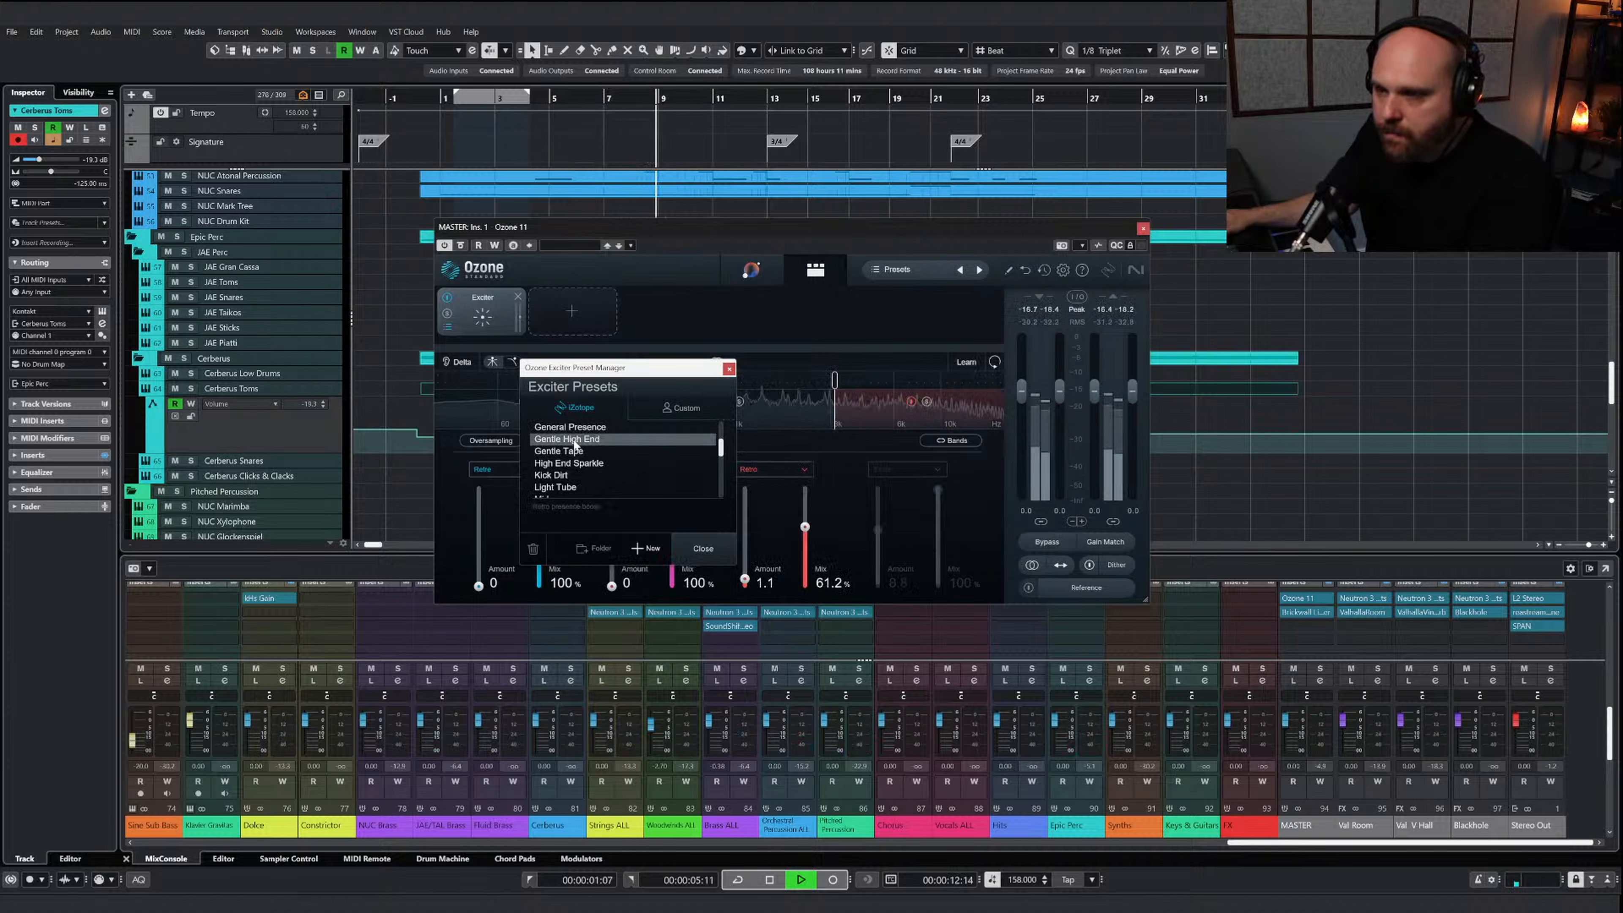
click(728, 370)
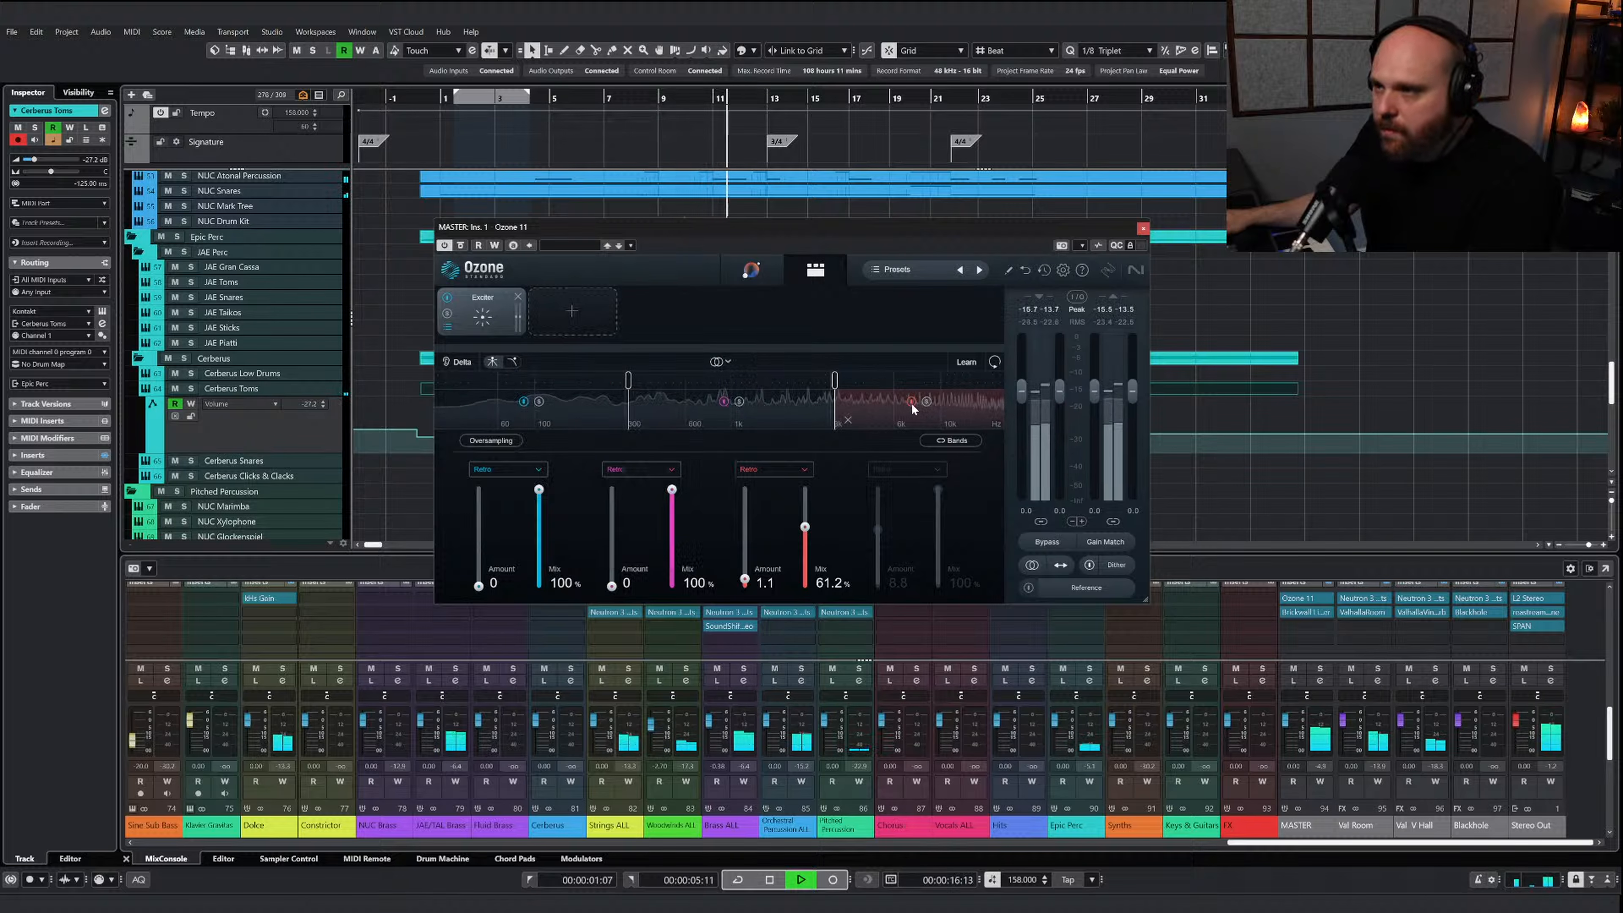
Lower the mix of the Exciter's high band to 42.5% and add a Maximizer module after it in Ozone 11
click(924, 401)
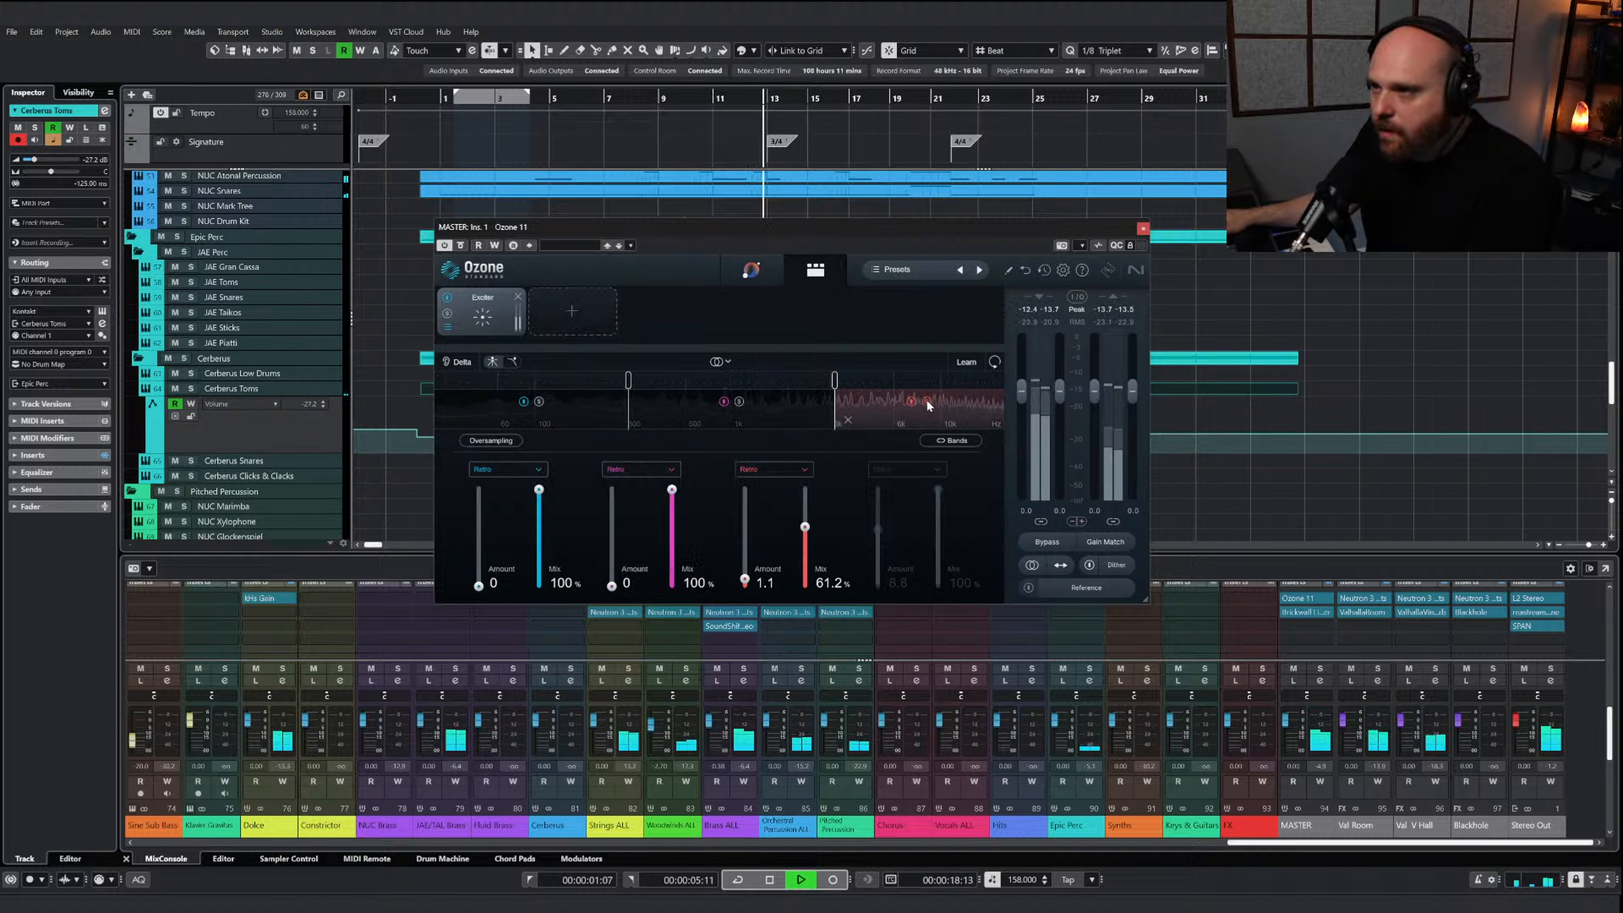
click(926, 402)
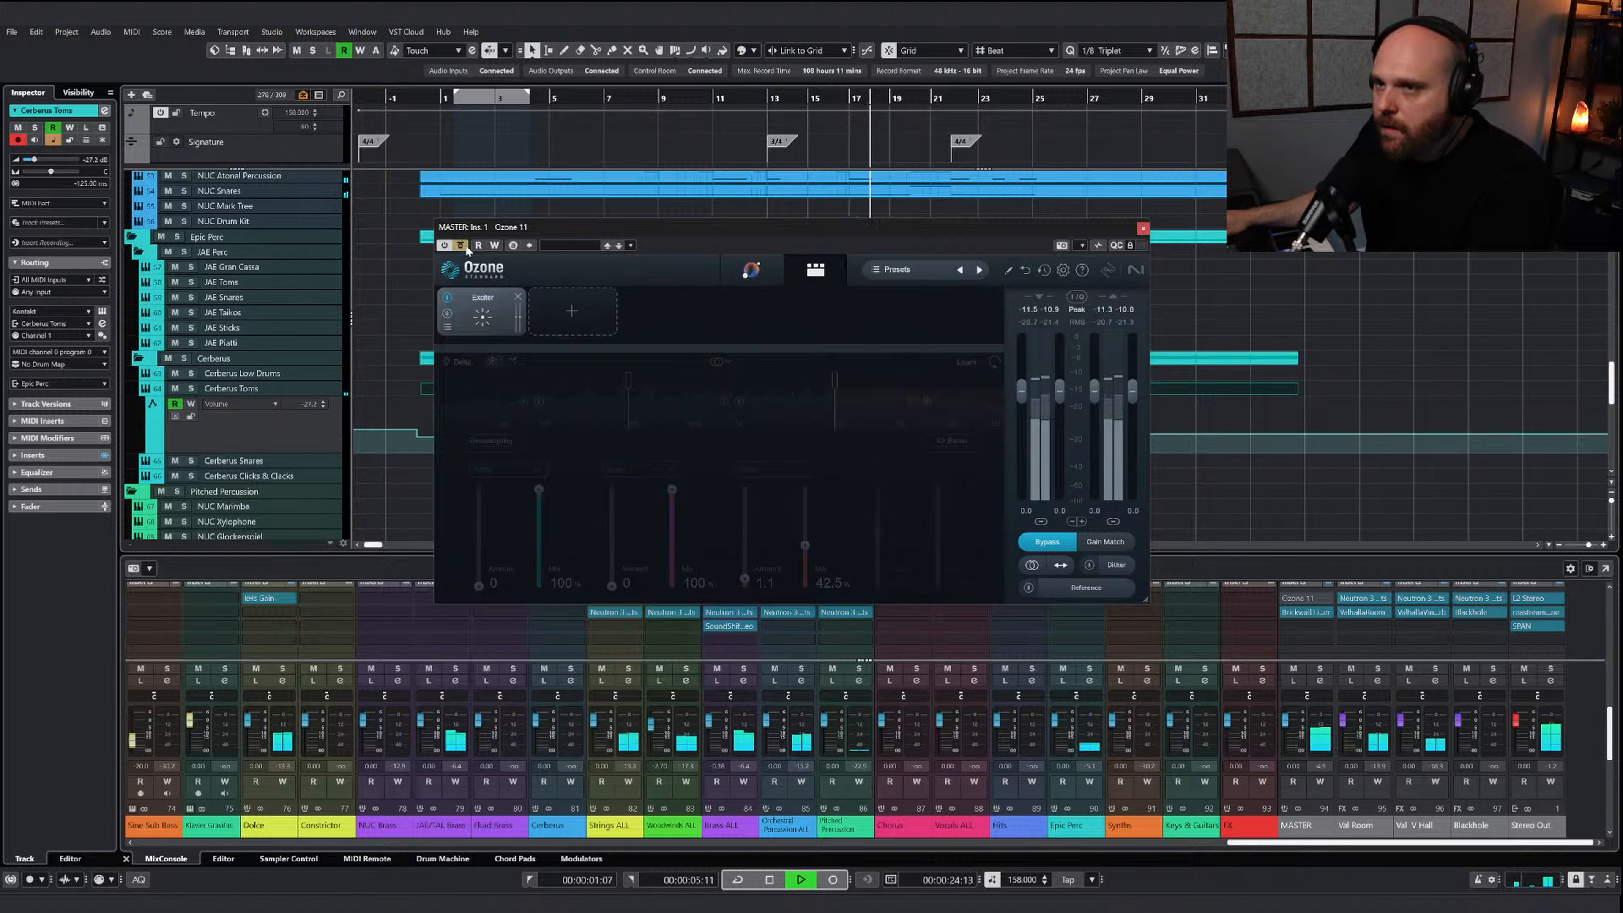
click(576, 308)
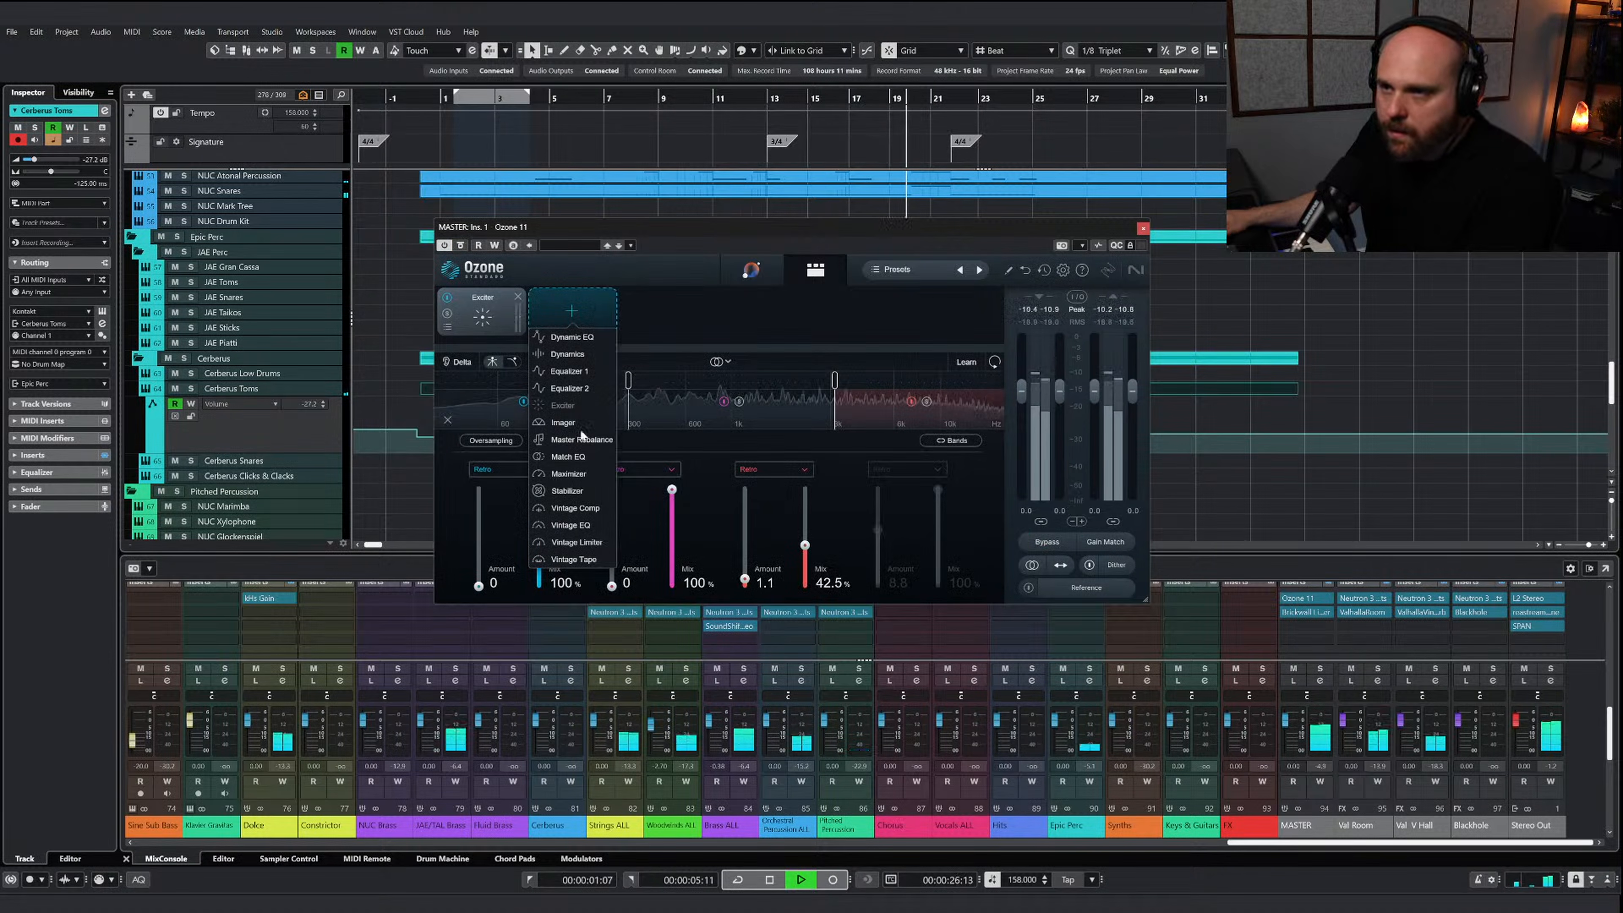
click(573, 473)
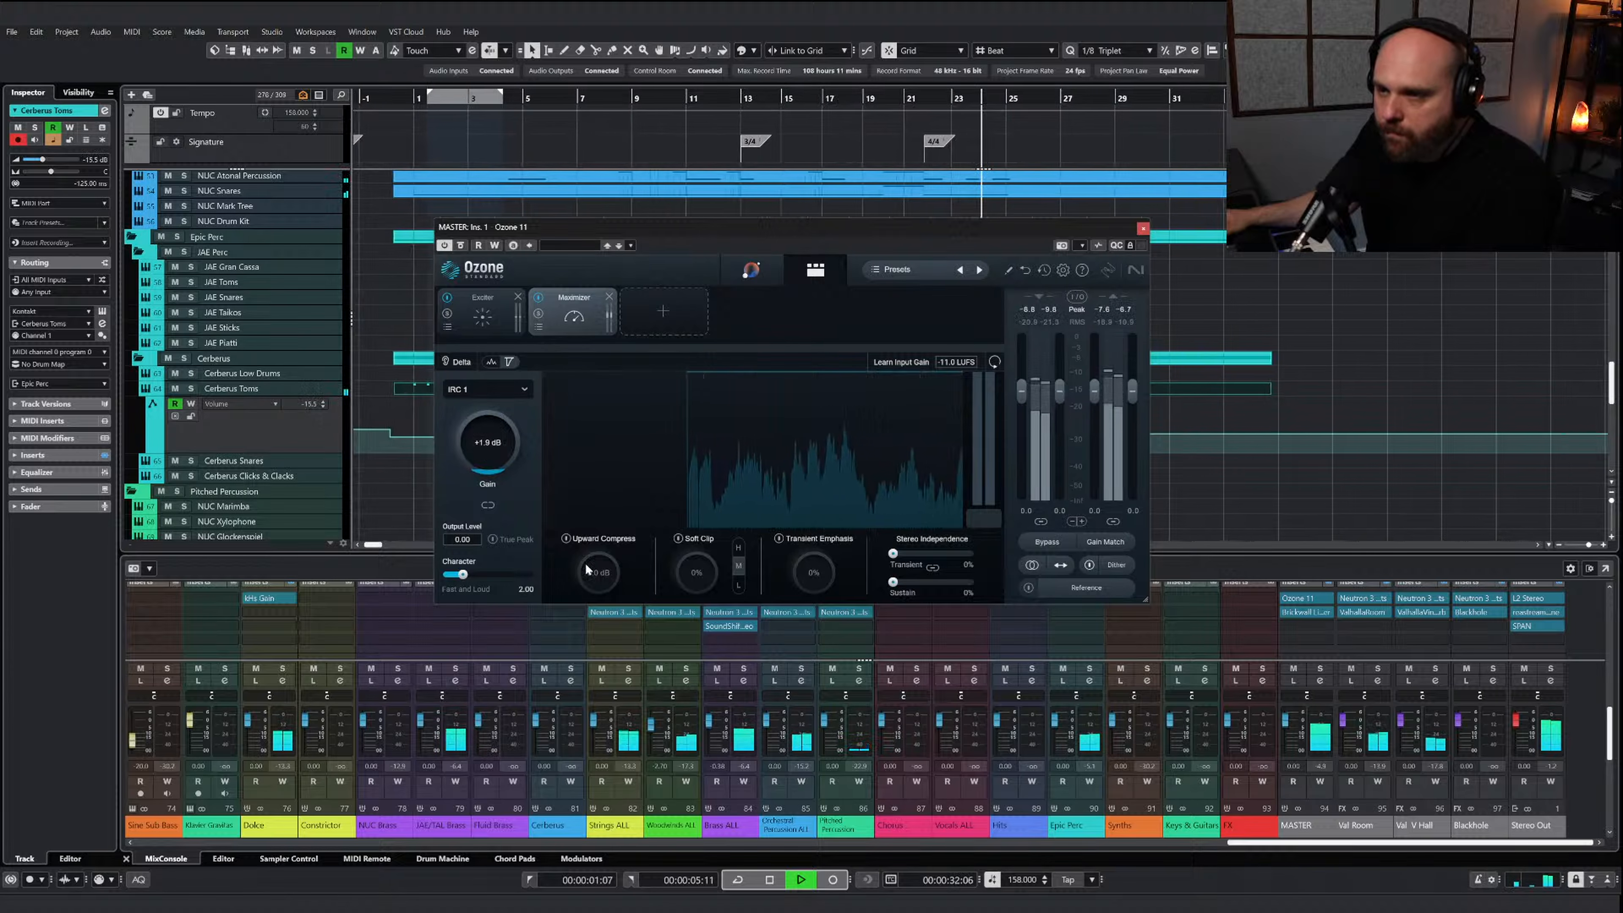
Set the Maximizer's Upward Compress to +2.4 dB, Soft Clip to about 25% and Gain to +1.2 dB, and close Ozone 11
drag(587, 569, 594, 539)
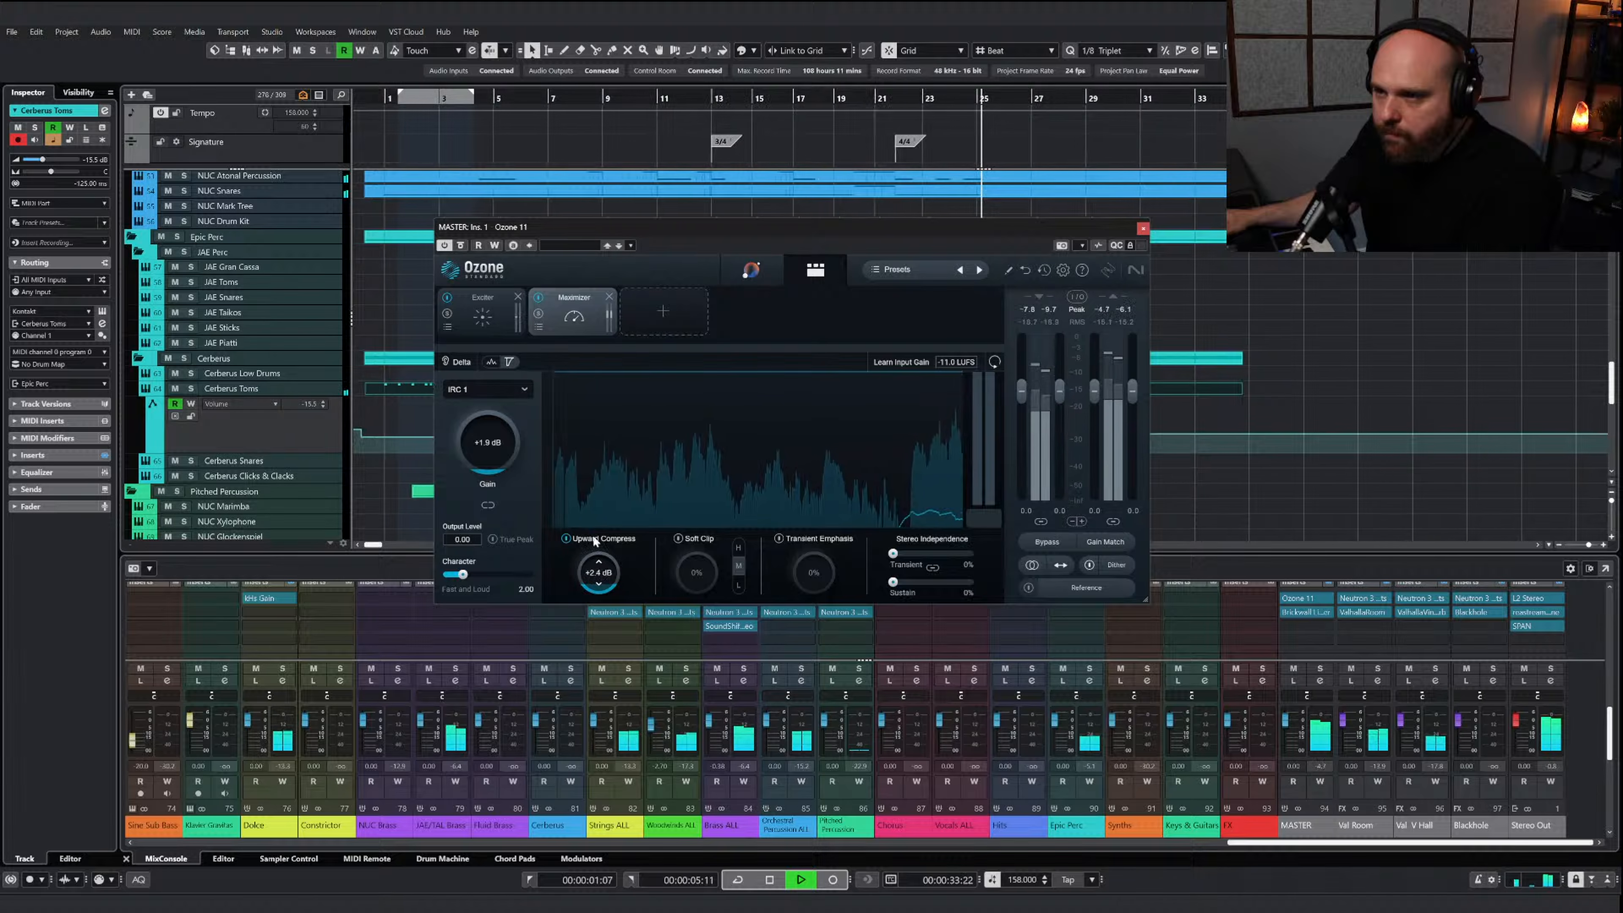
click(679, 538)
drag(696, 571, 698, 541)
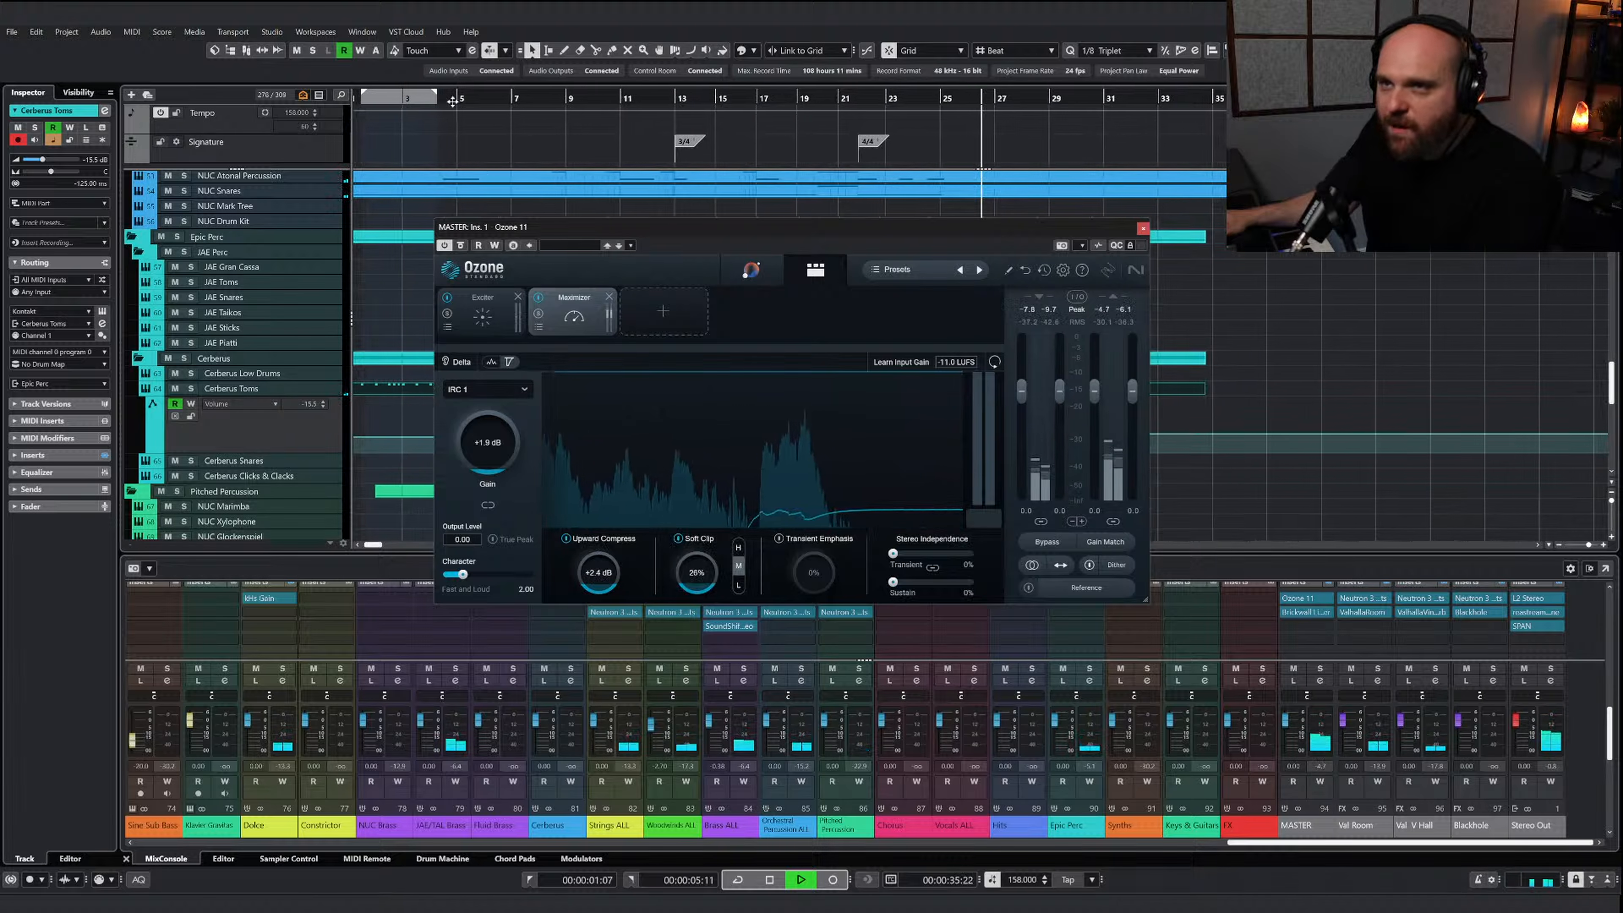
key(period)
drag(491, 445, 489, 459)
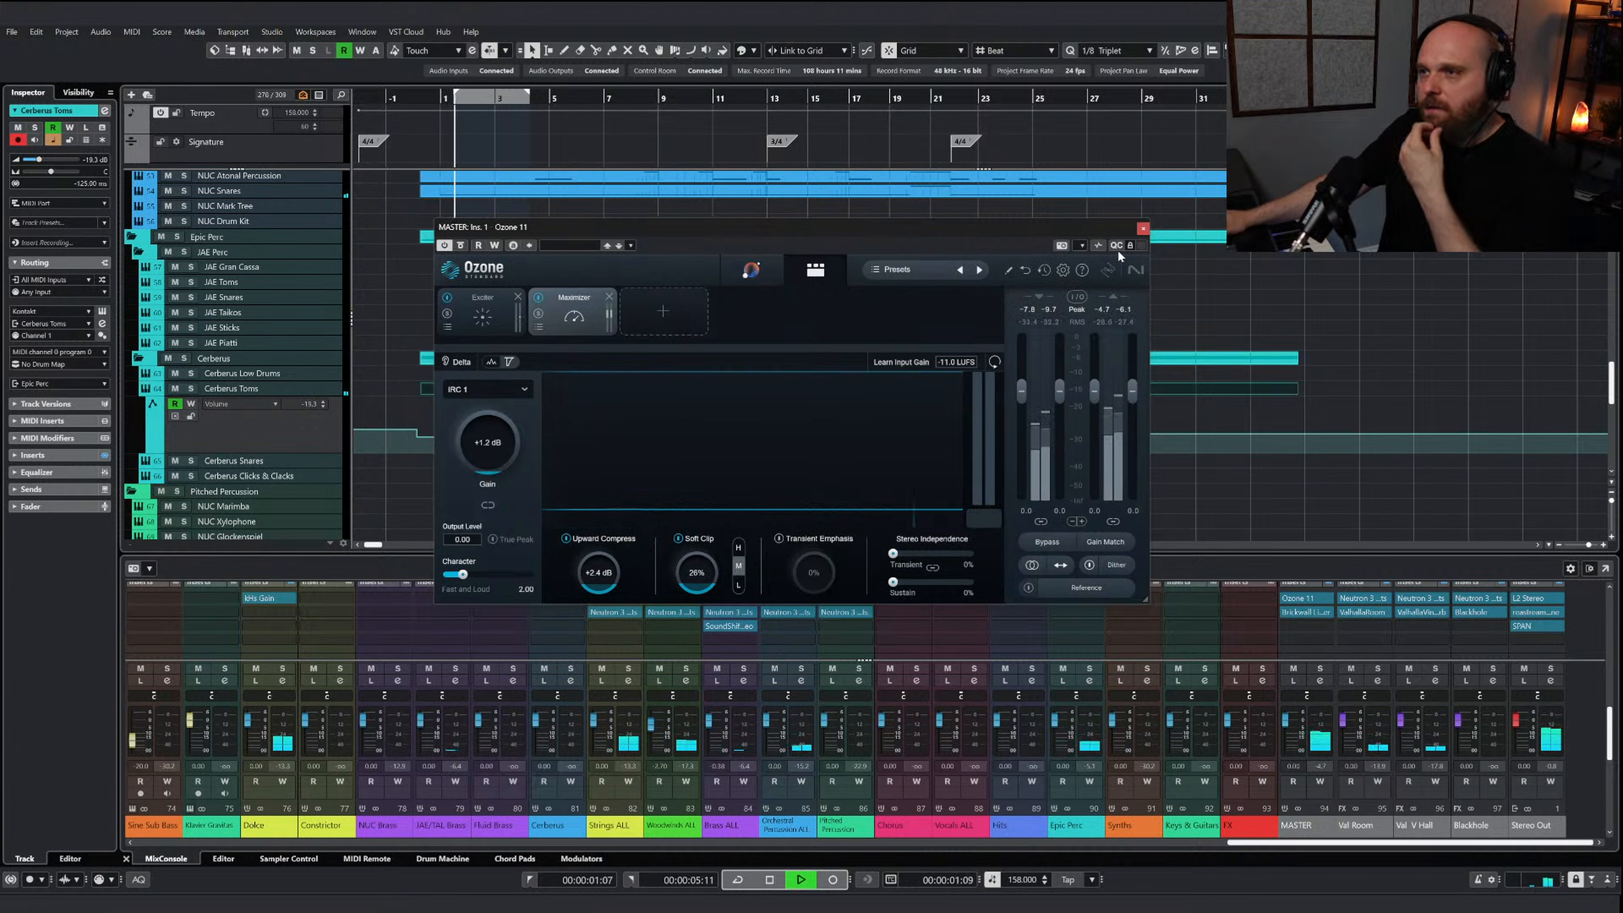
click(1143, 228)
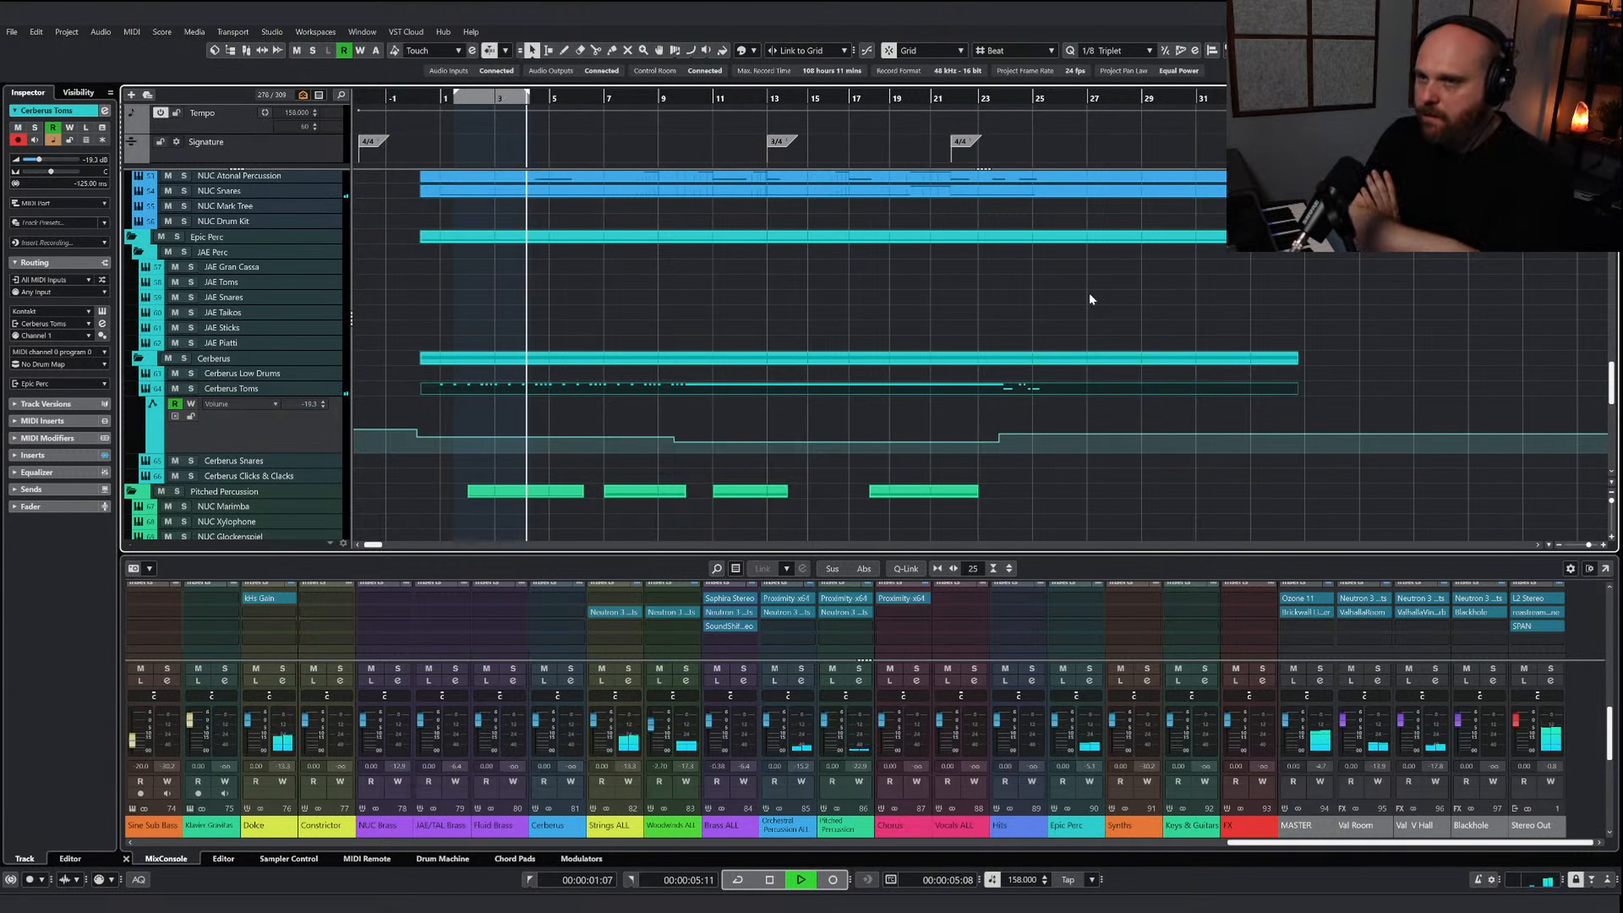
Lower the velocities of the Cerberus Toms hits from bar 1 to bar 9 in the key editor and close it
double_click(551, 387)
key(g)
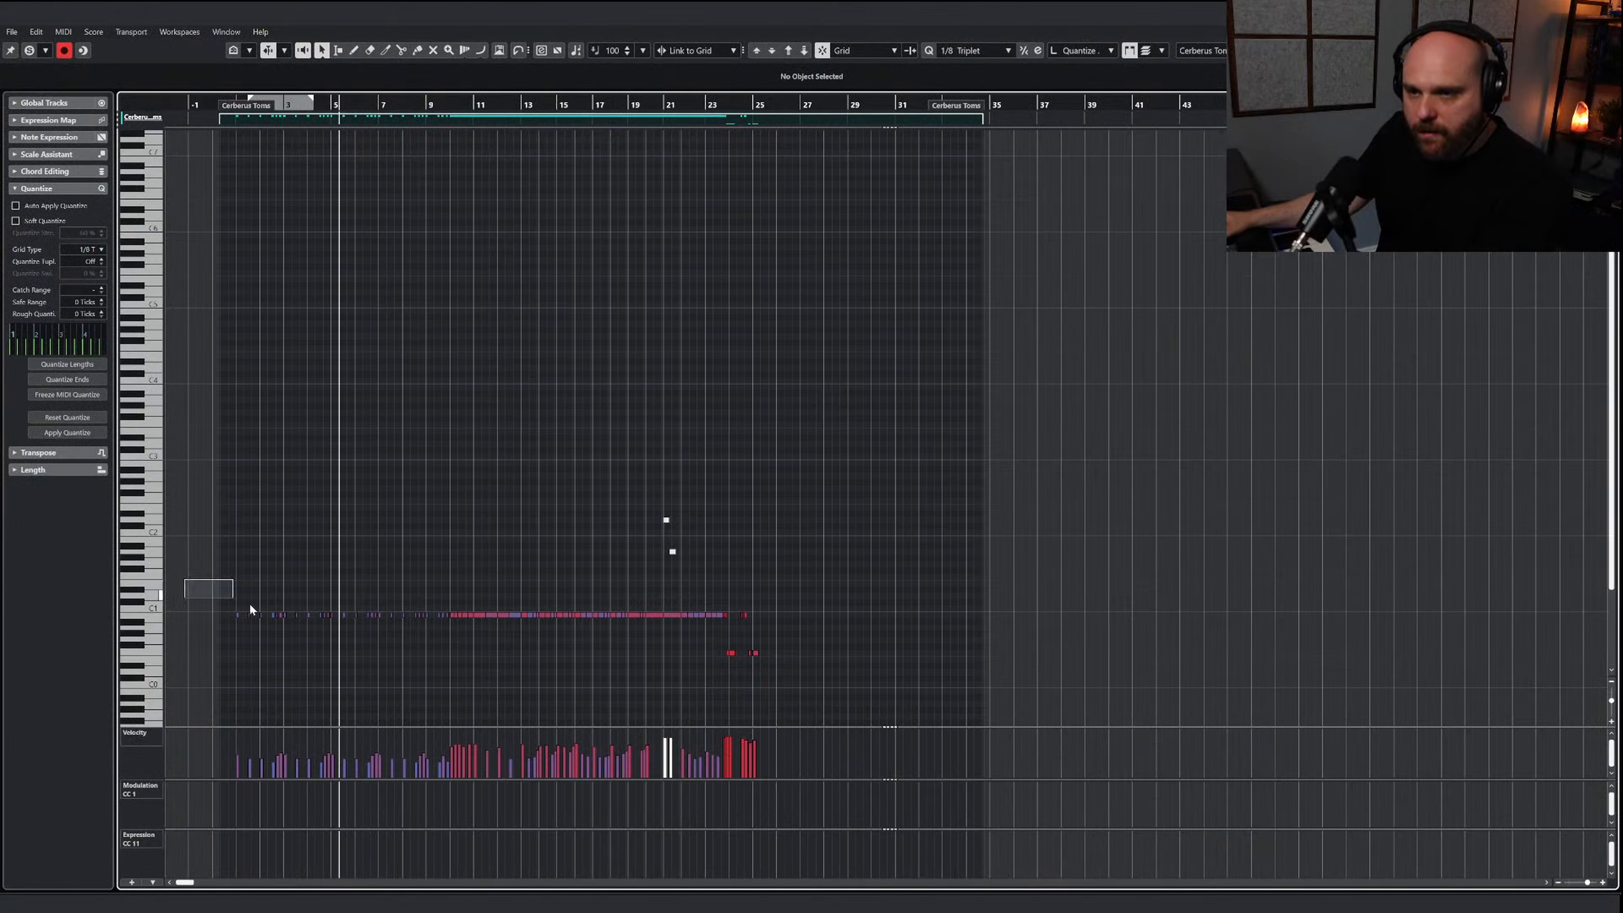
drag(435, 632, 447, 630)
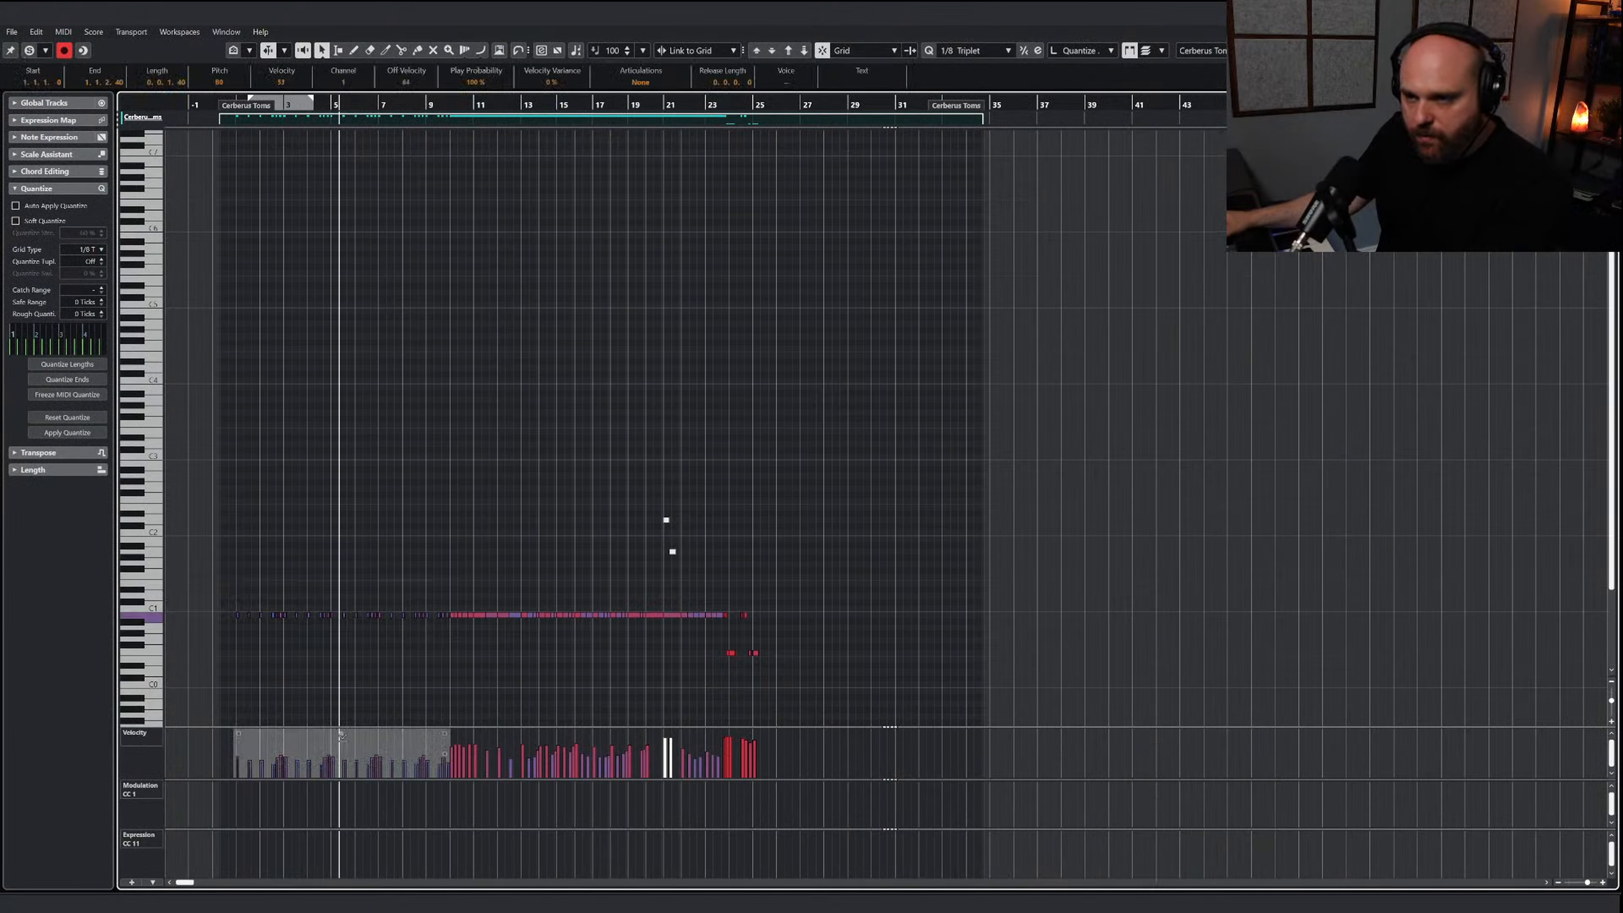
key(space)
click(985, 349)
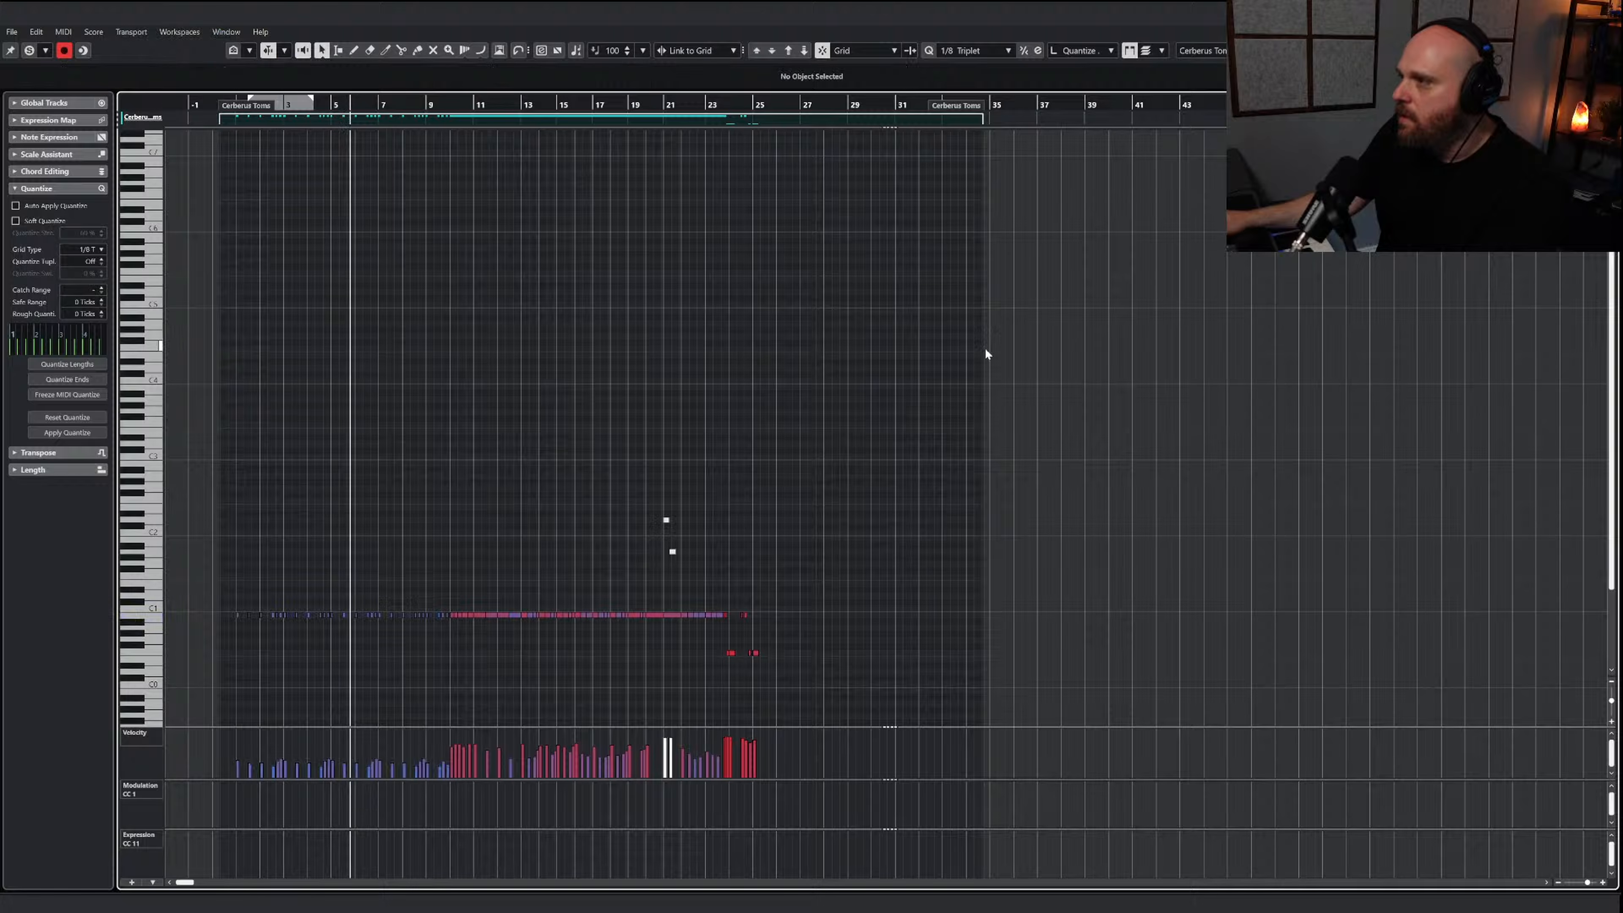
key(Return)
right_click(555, 436)
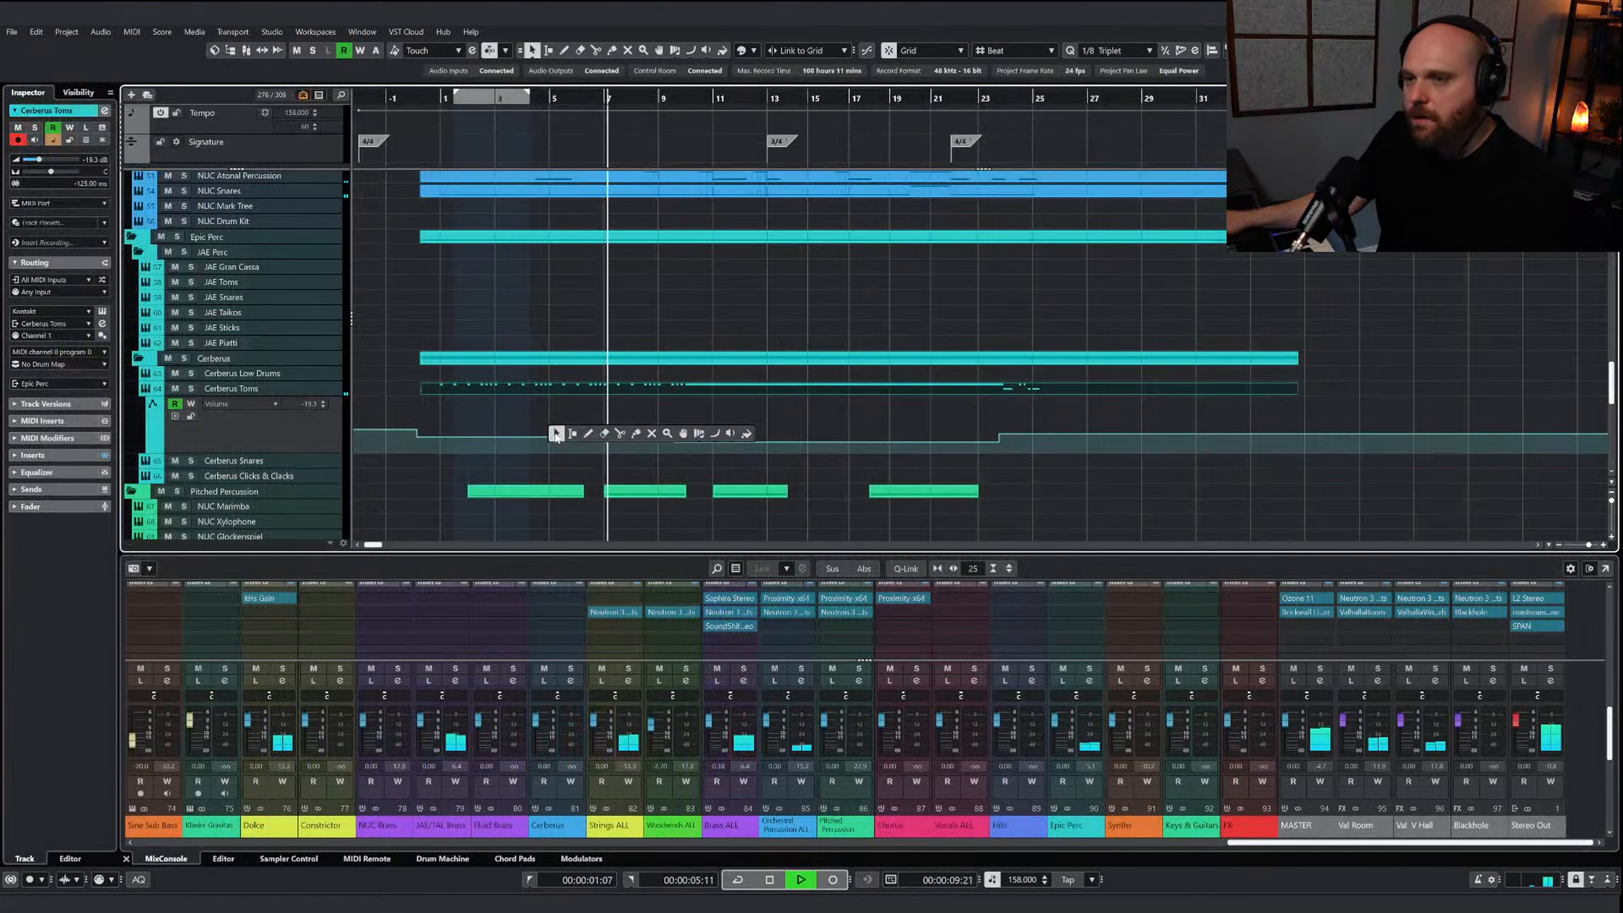
click(556, 436)
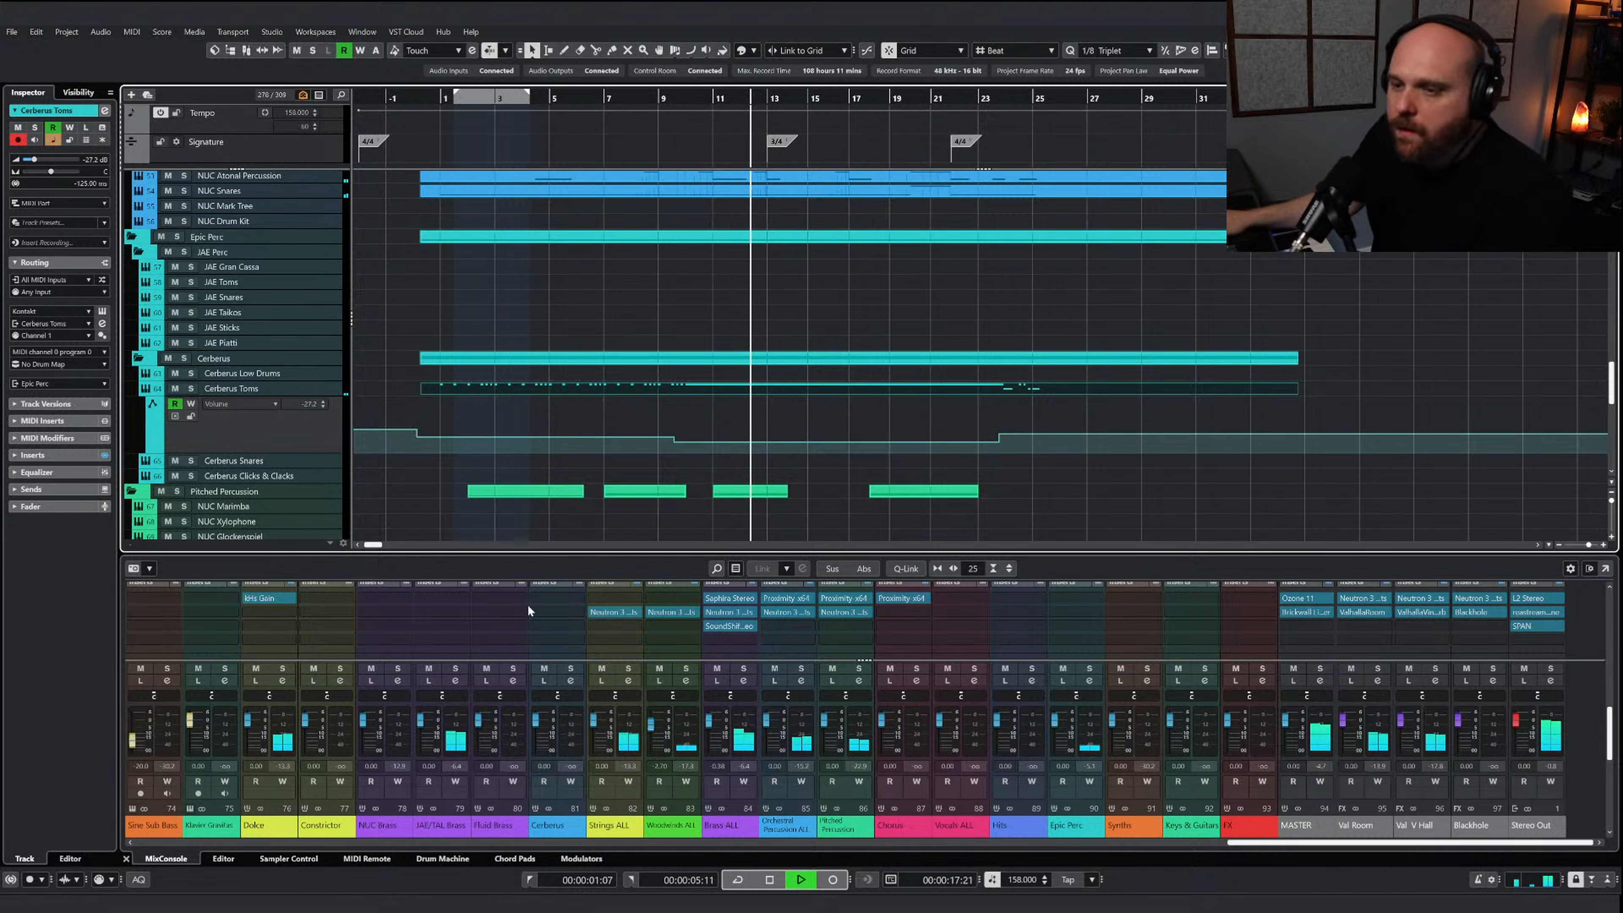
Stop playback and insert kHs Filter in the first insert slot of the JAE 4 Trombones channel
key(space)
drag(1236, 846, 656, 836)
scroll(612, 620, up, 2)
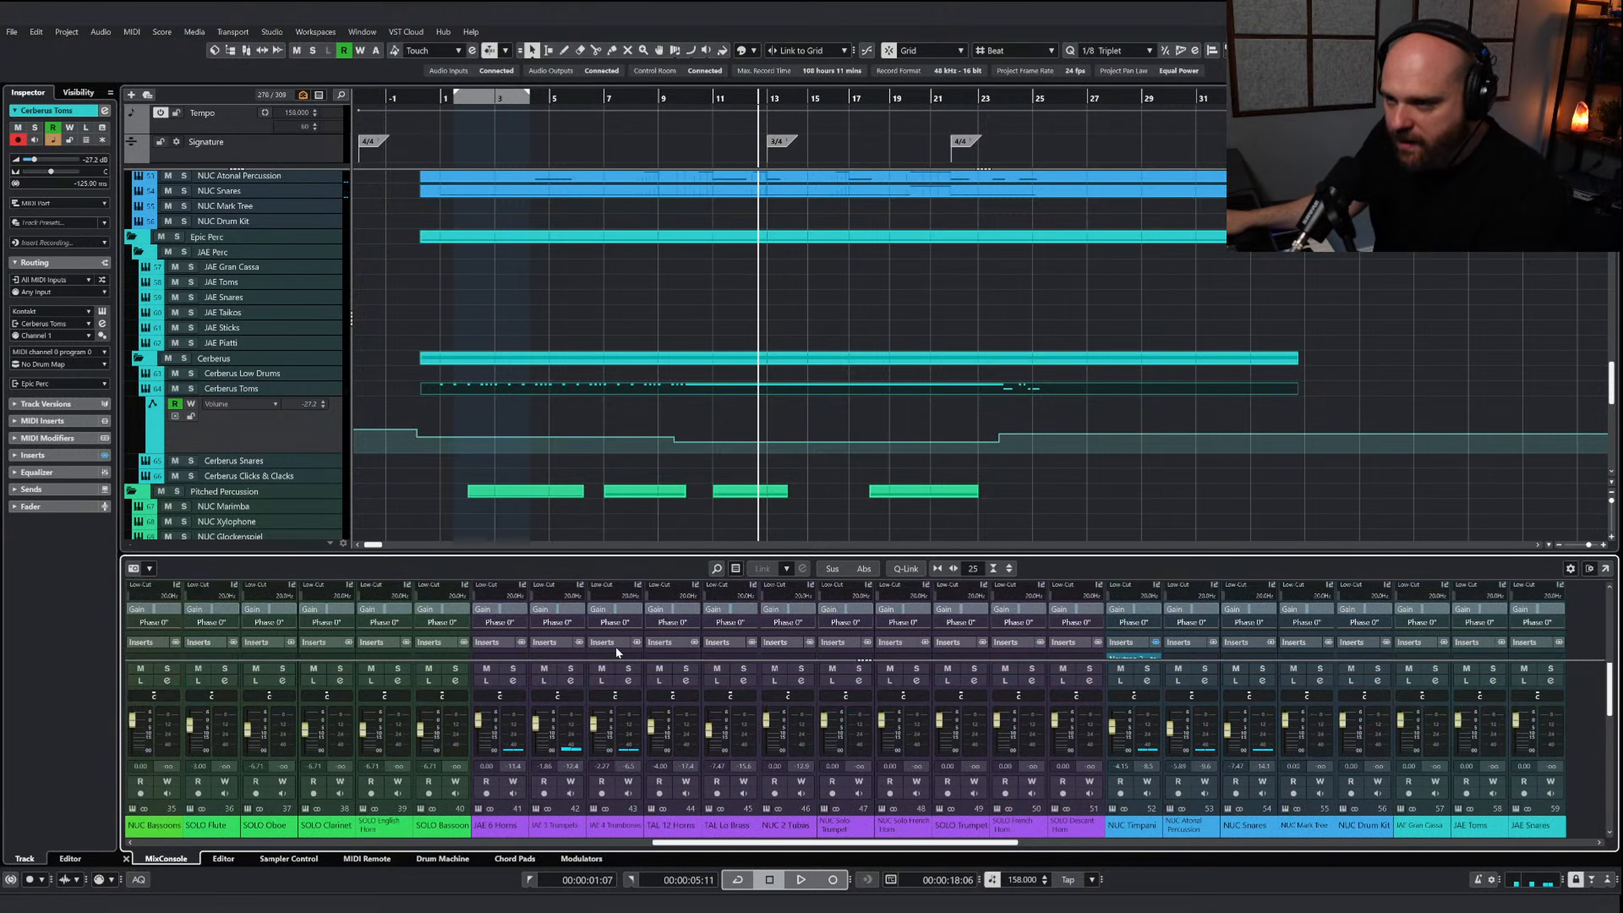
click(618, 628)
text(filter)
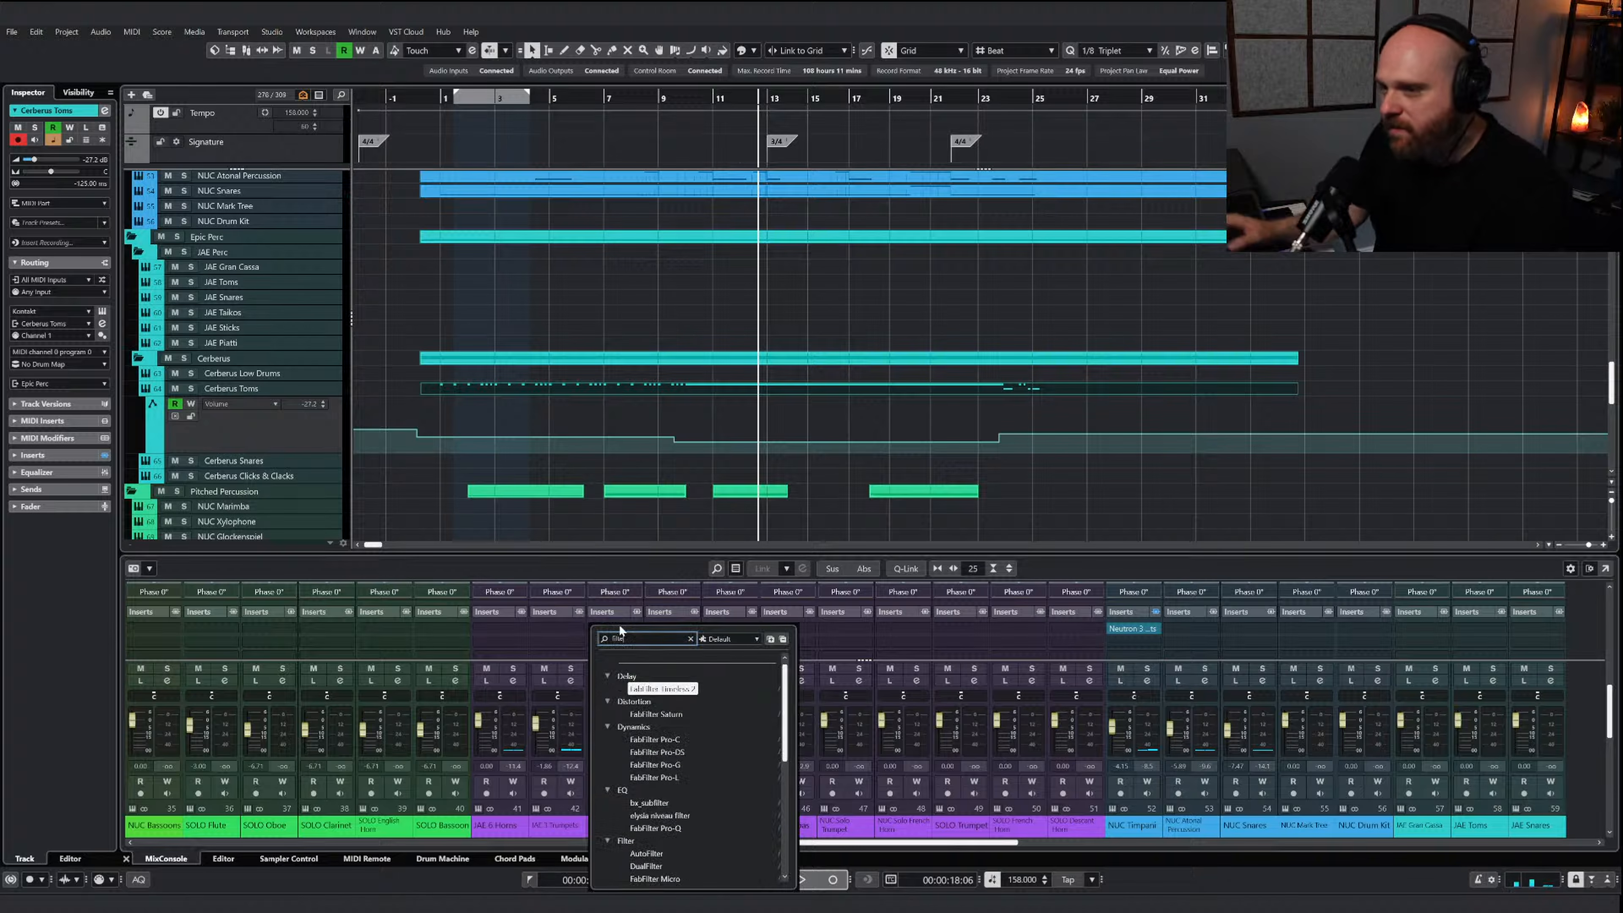
scroll(671, 745, down, 2)
scroll(693, 755, down, 1)
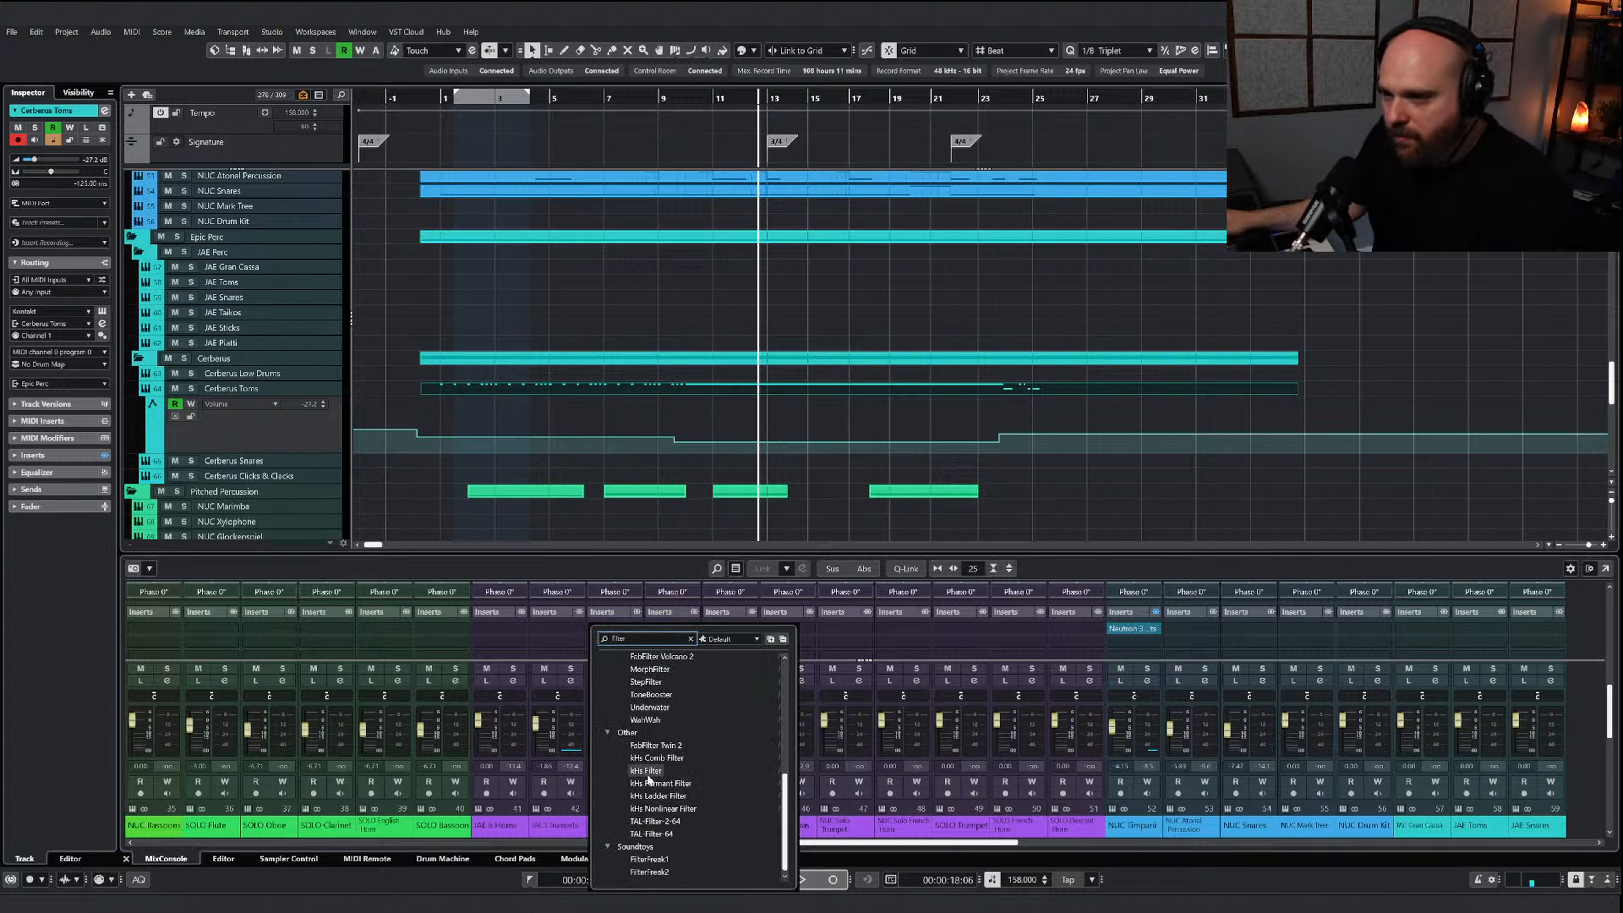
click(648, 786)
Solo the JAE 4 Trombones track and set its low-pass filter cutoff to 7.29 kHz, comparing the sound with the filter bypassed
scroll(741, 295, up, 10)
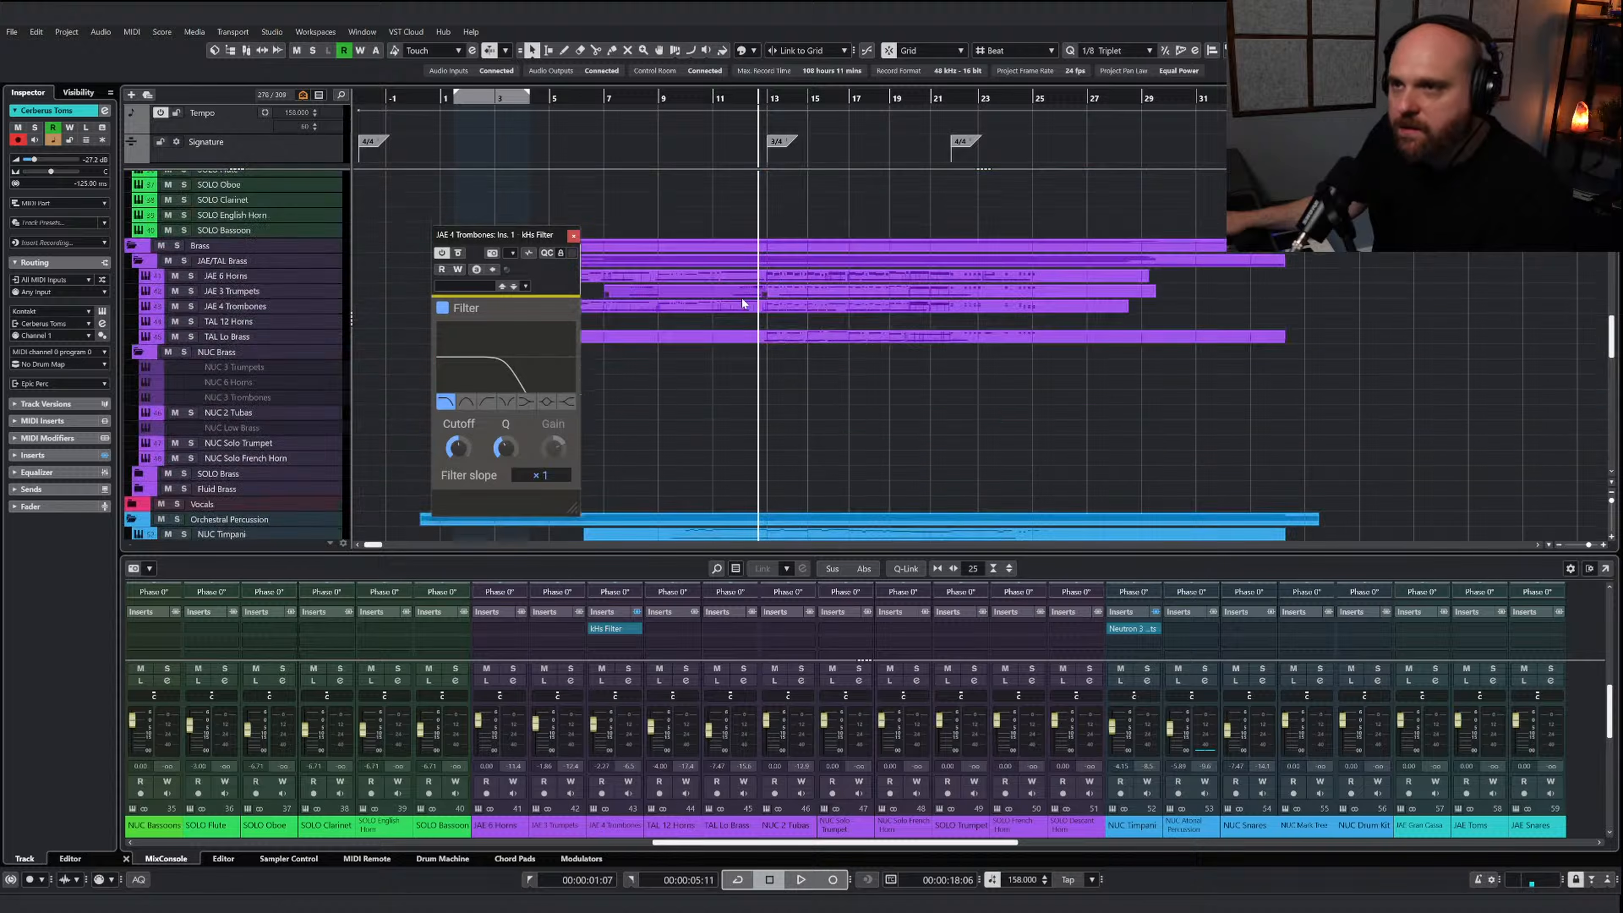
click(191, 455)
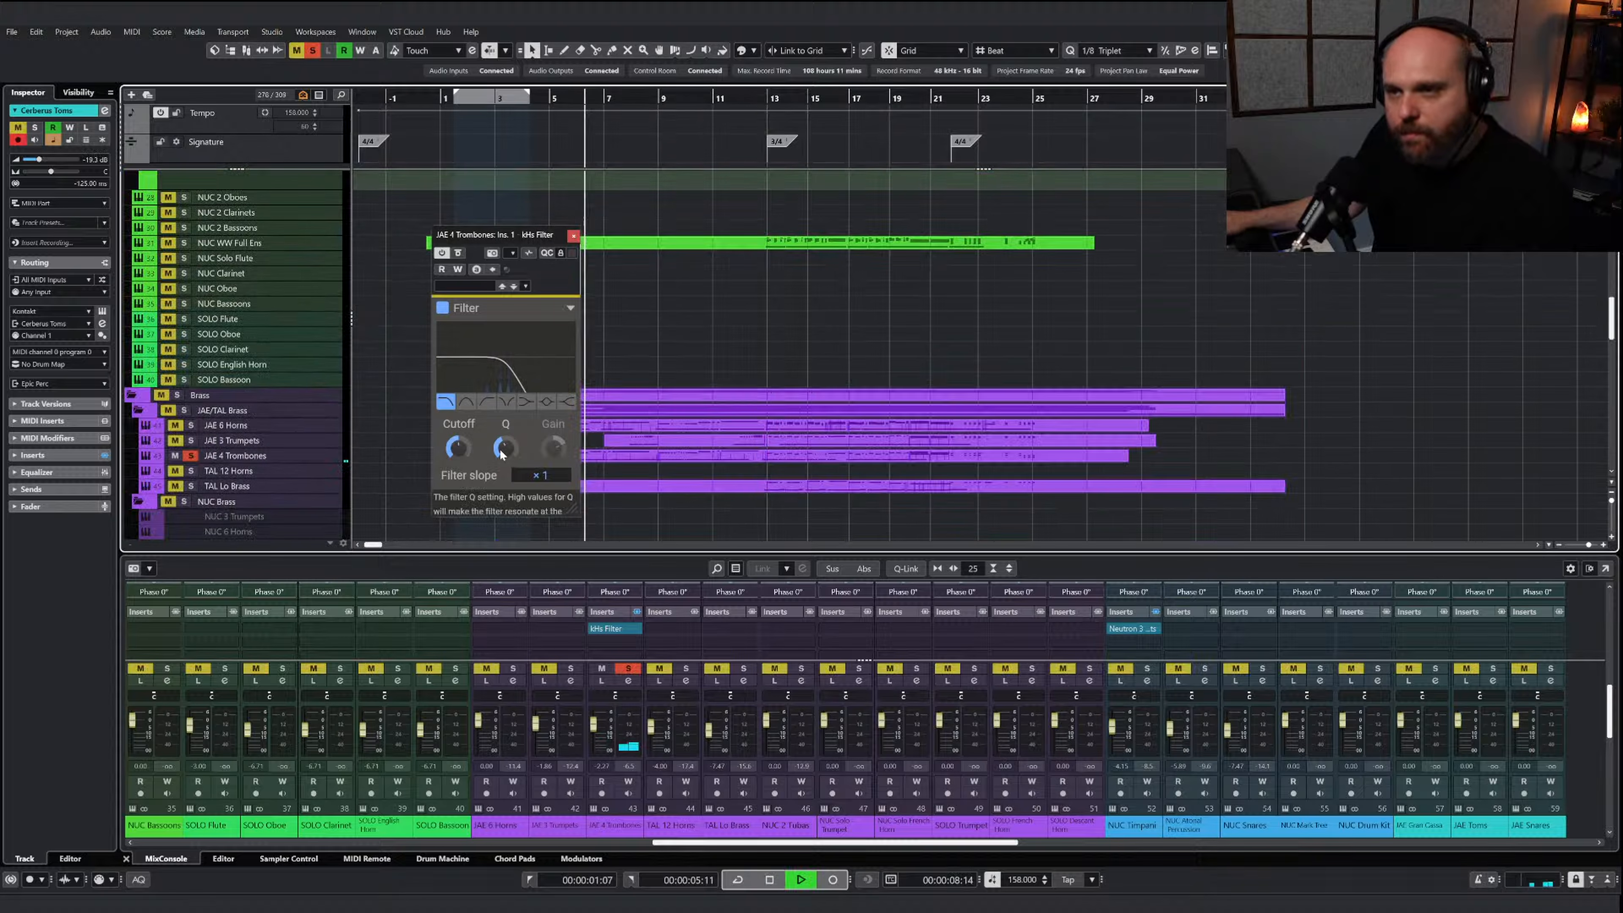
click(457, 253)
click(457, 253)
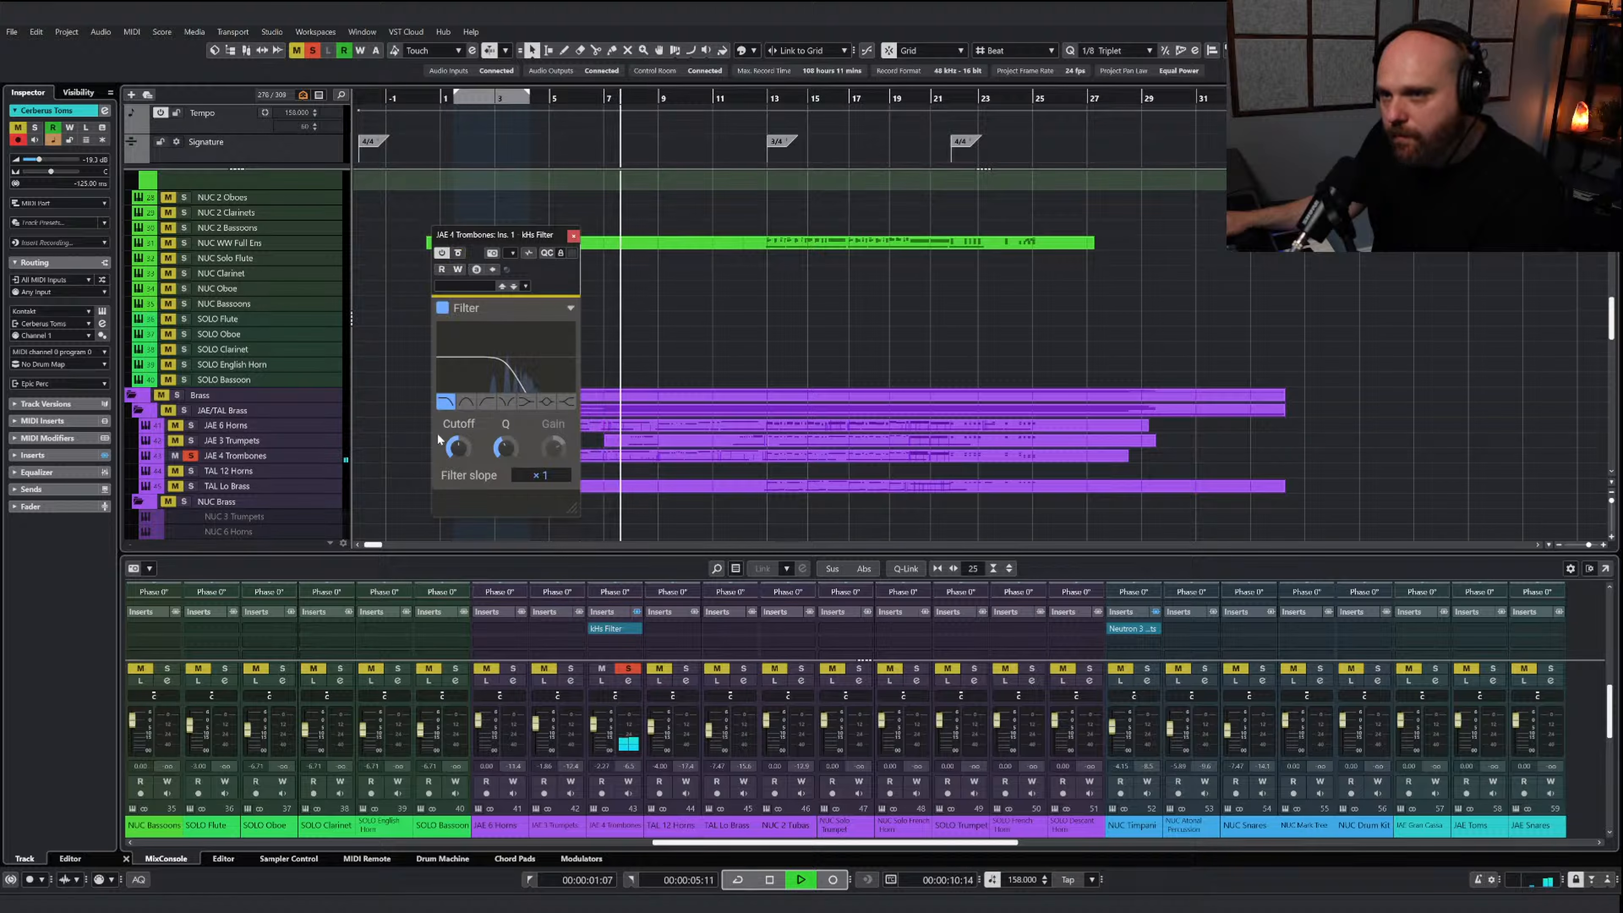
click(459, 252)
key(space)
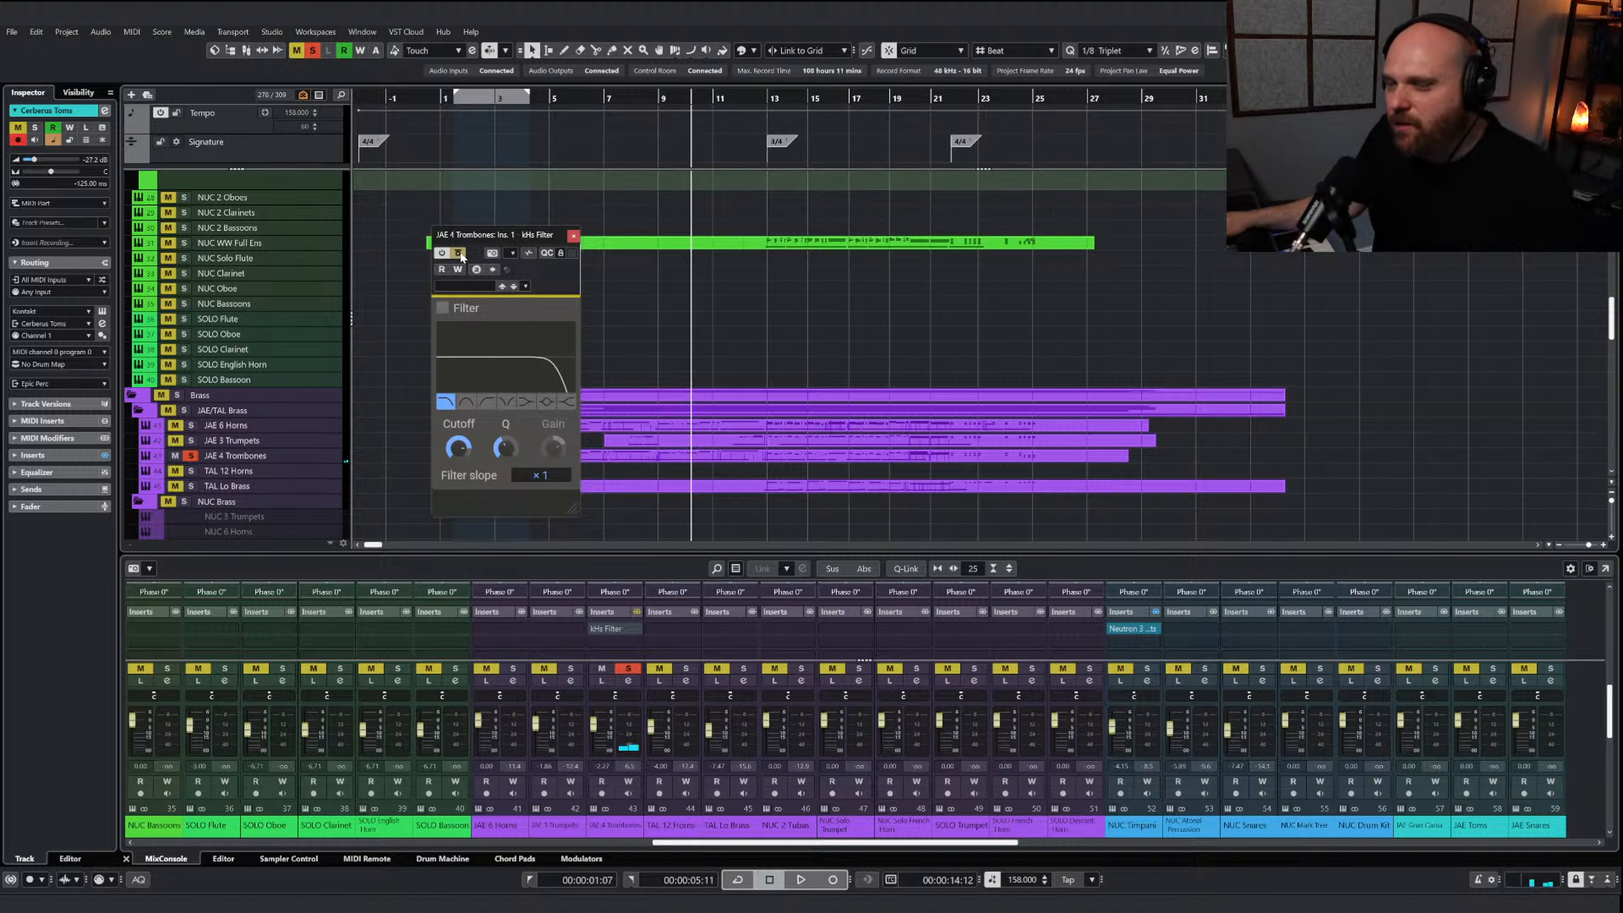
key(space)
click(459, 252)
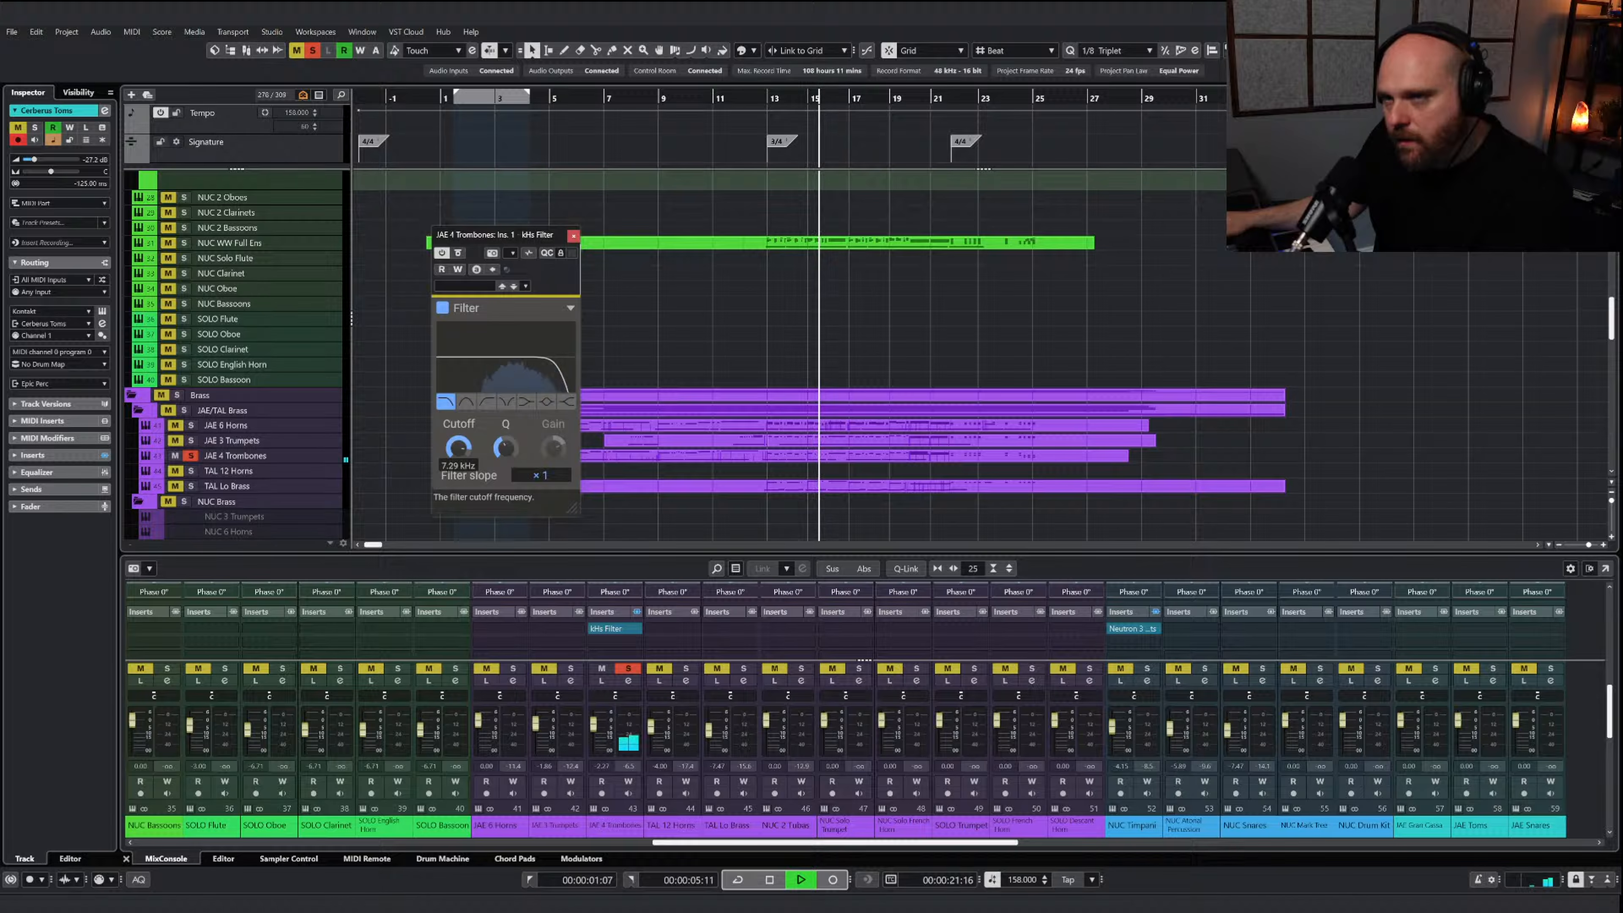
Clear the solo, set the trombones' filter cutoff to 10.8 kHz against the full mix, and close the filter window
click(312, 50)
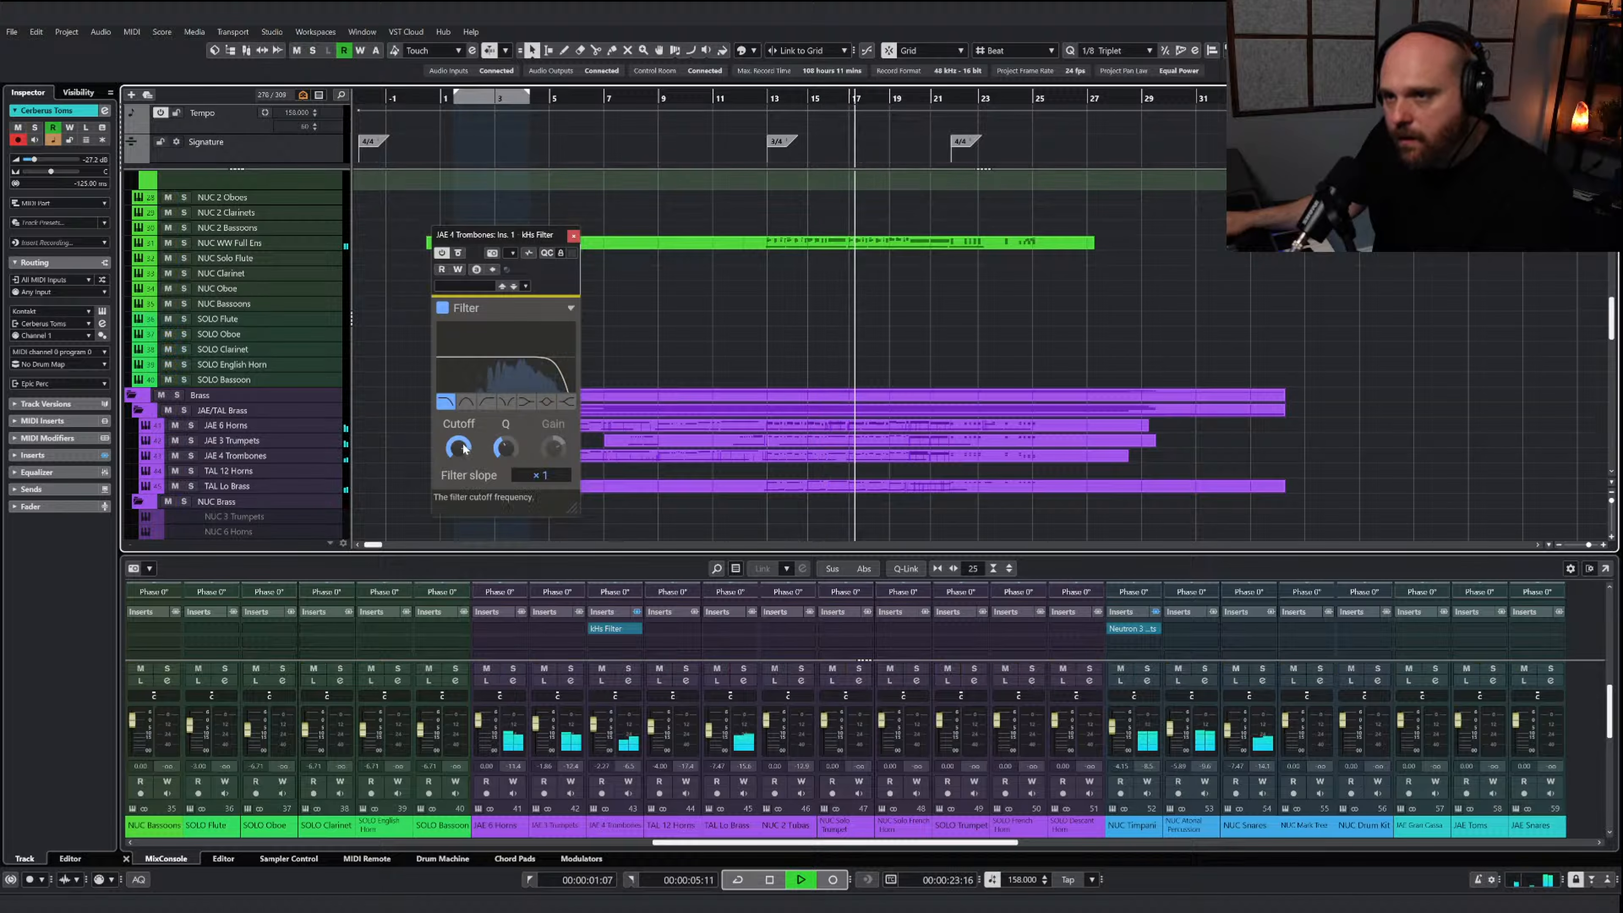
click(573, 235)
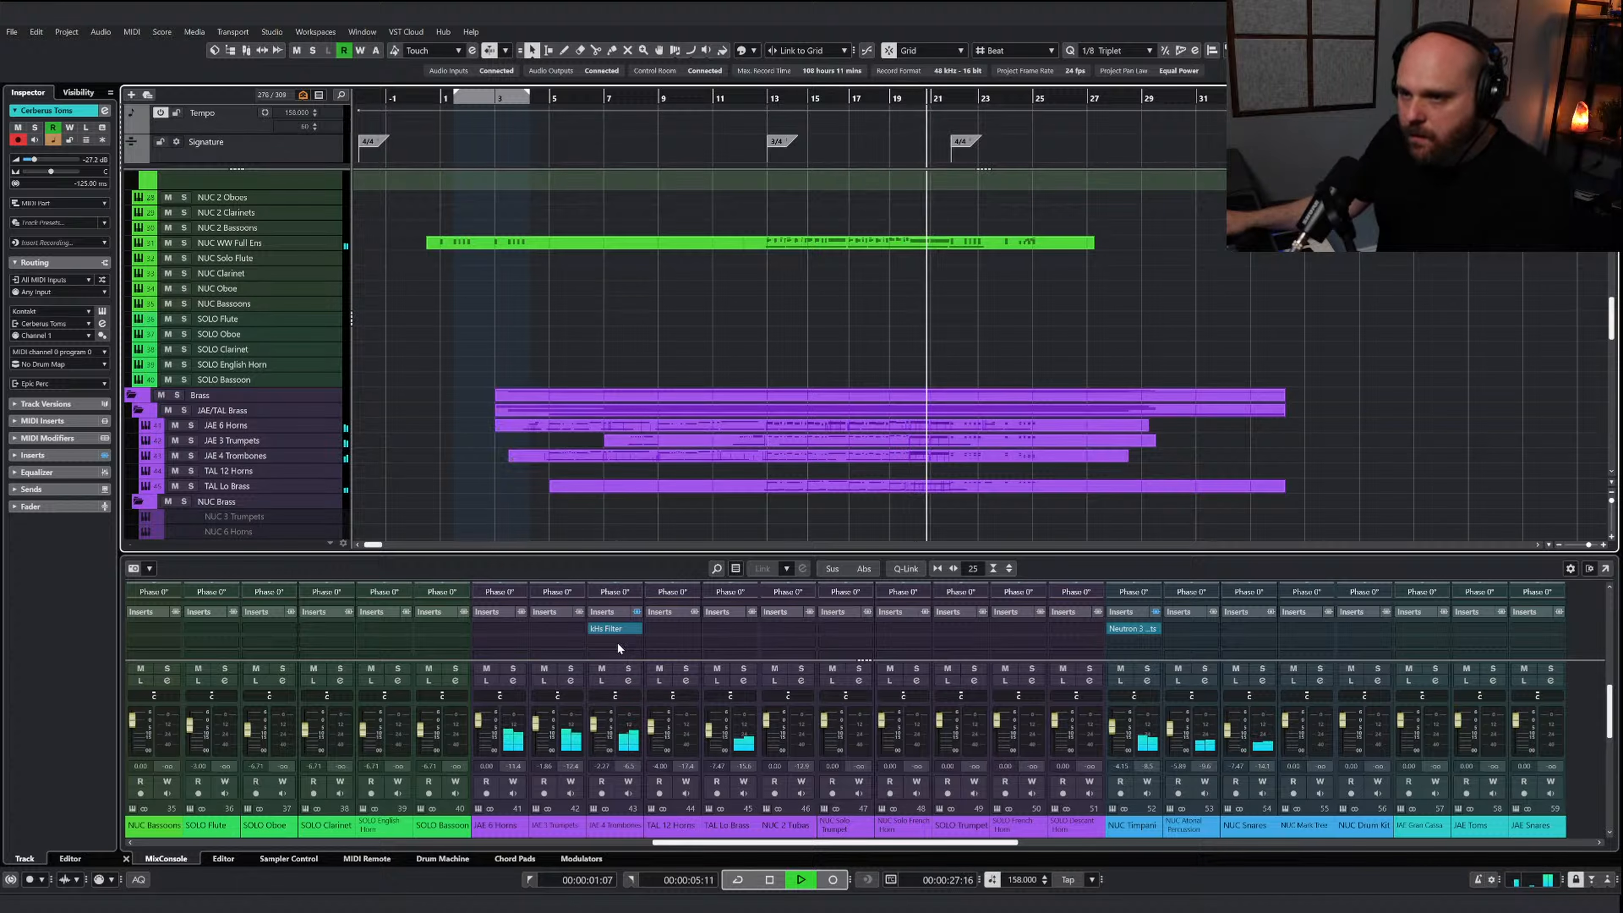
click(609, 631)
click(609, 631)
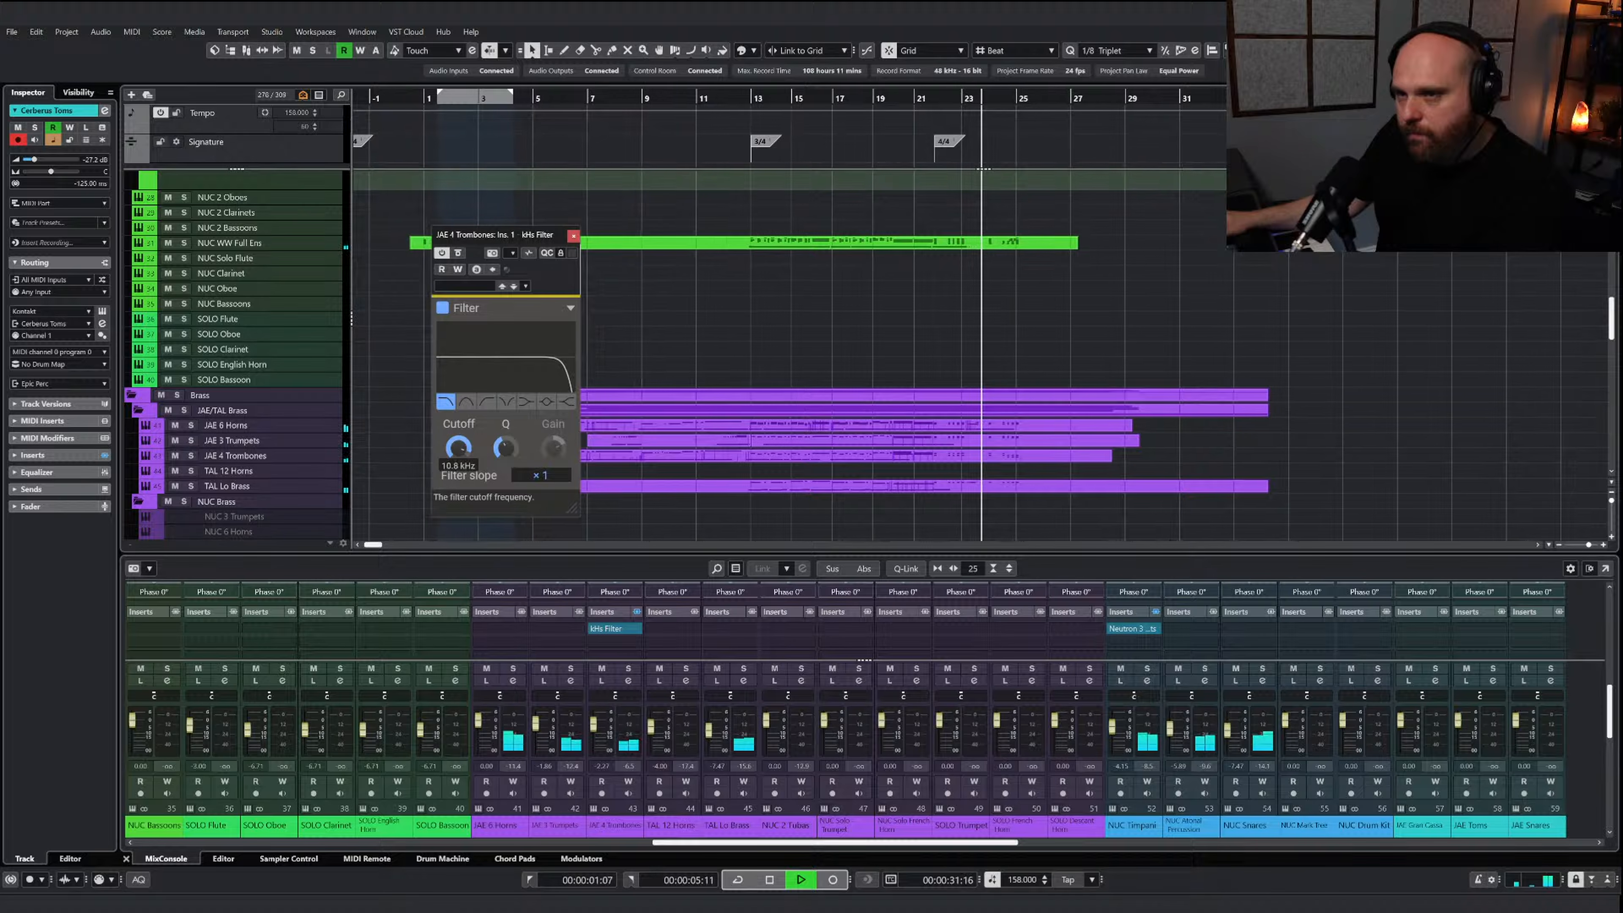
click(573, 235)
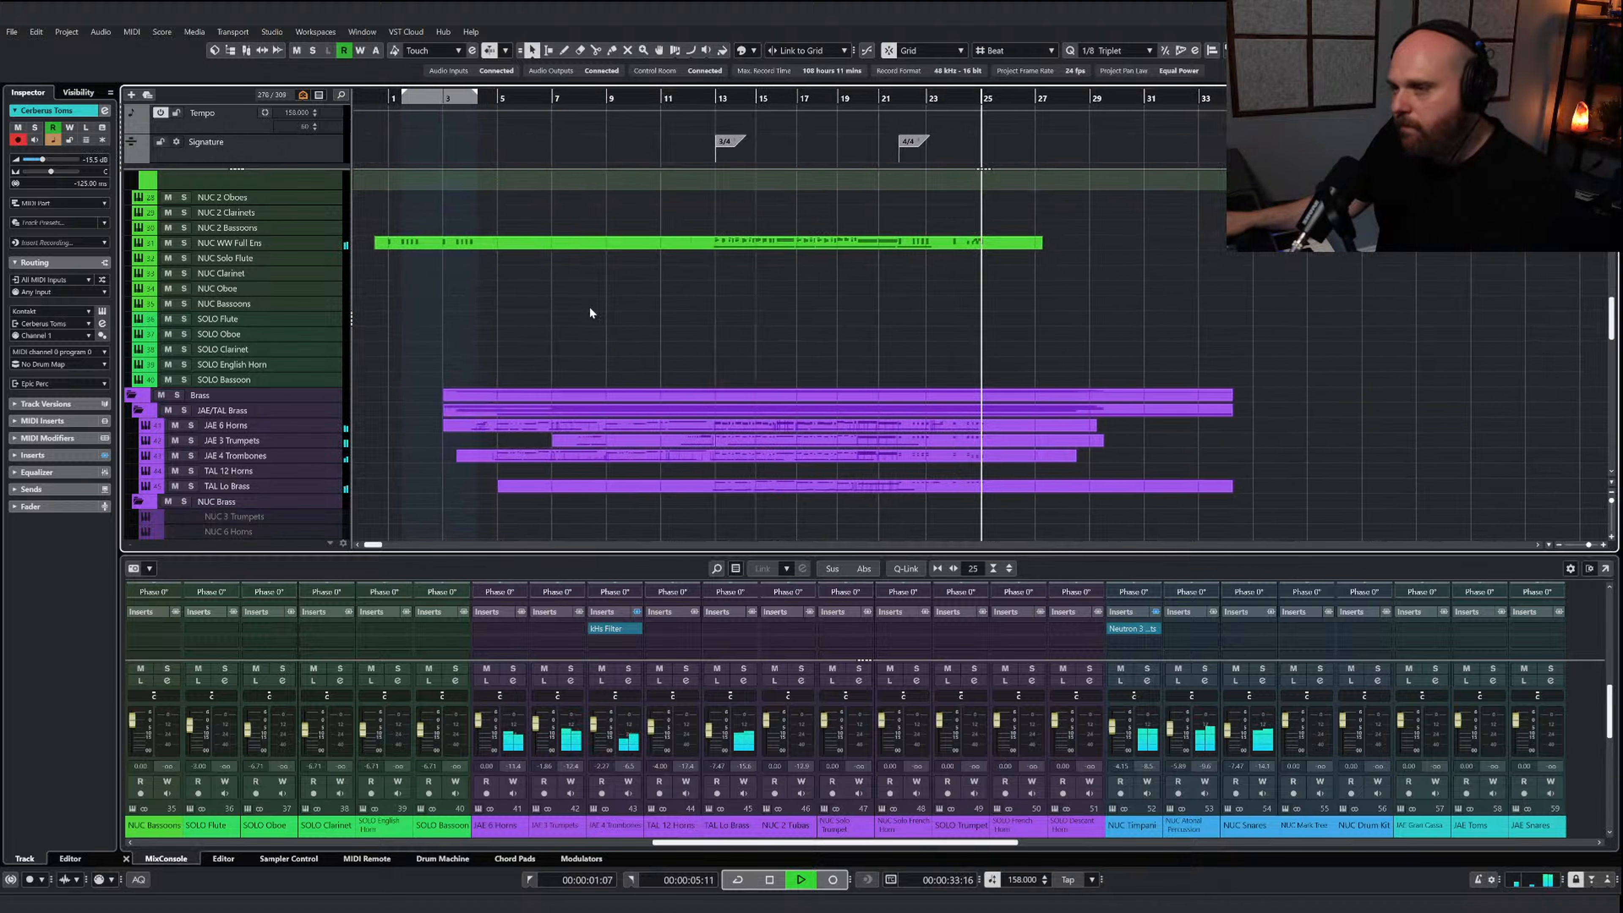
Return to the start of the project and play the full arrangement through to about bar 26
key(space)
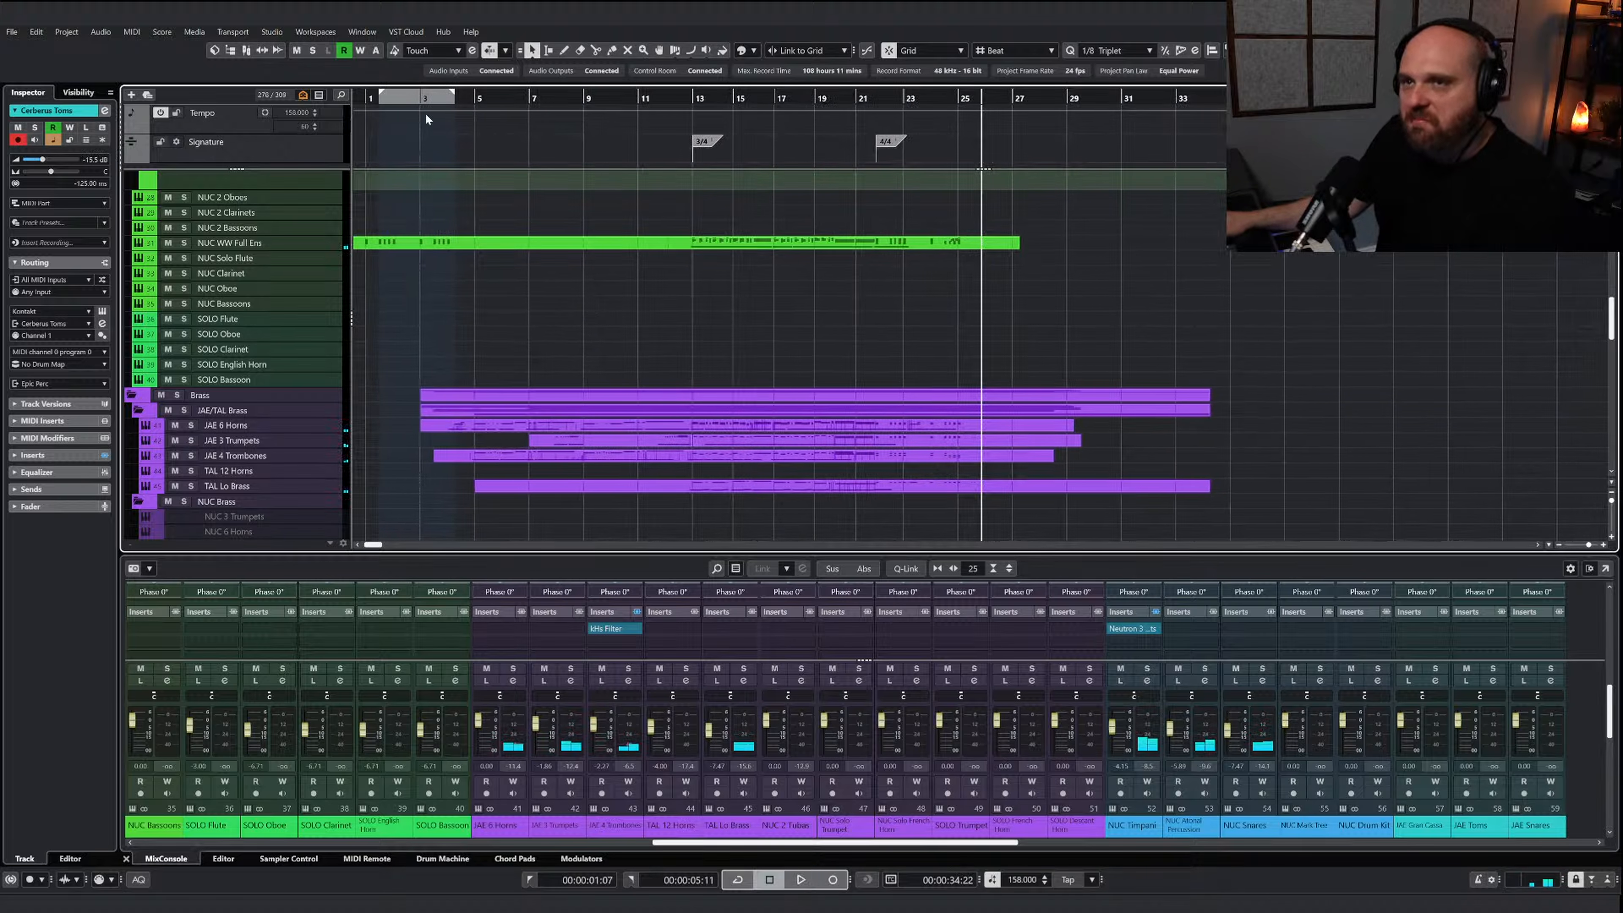
key(Home)
scroll(590, 355, up, 8)
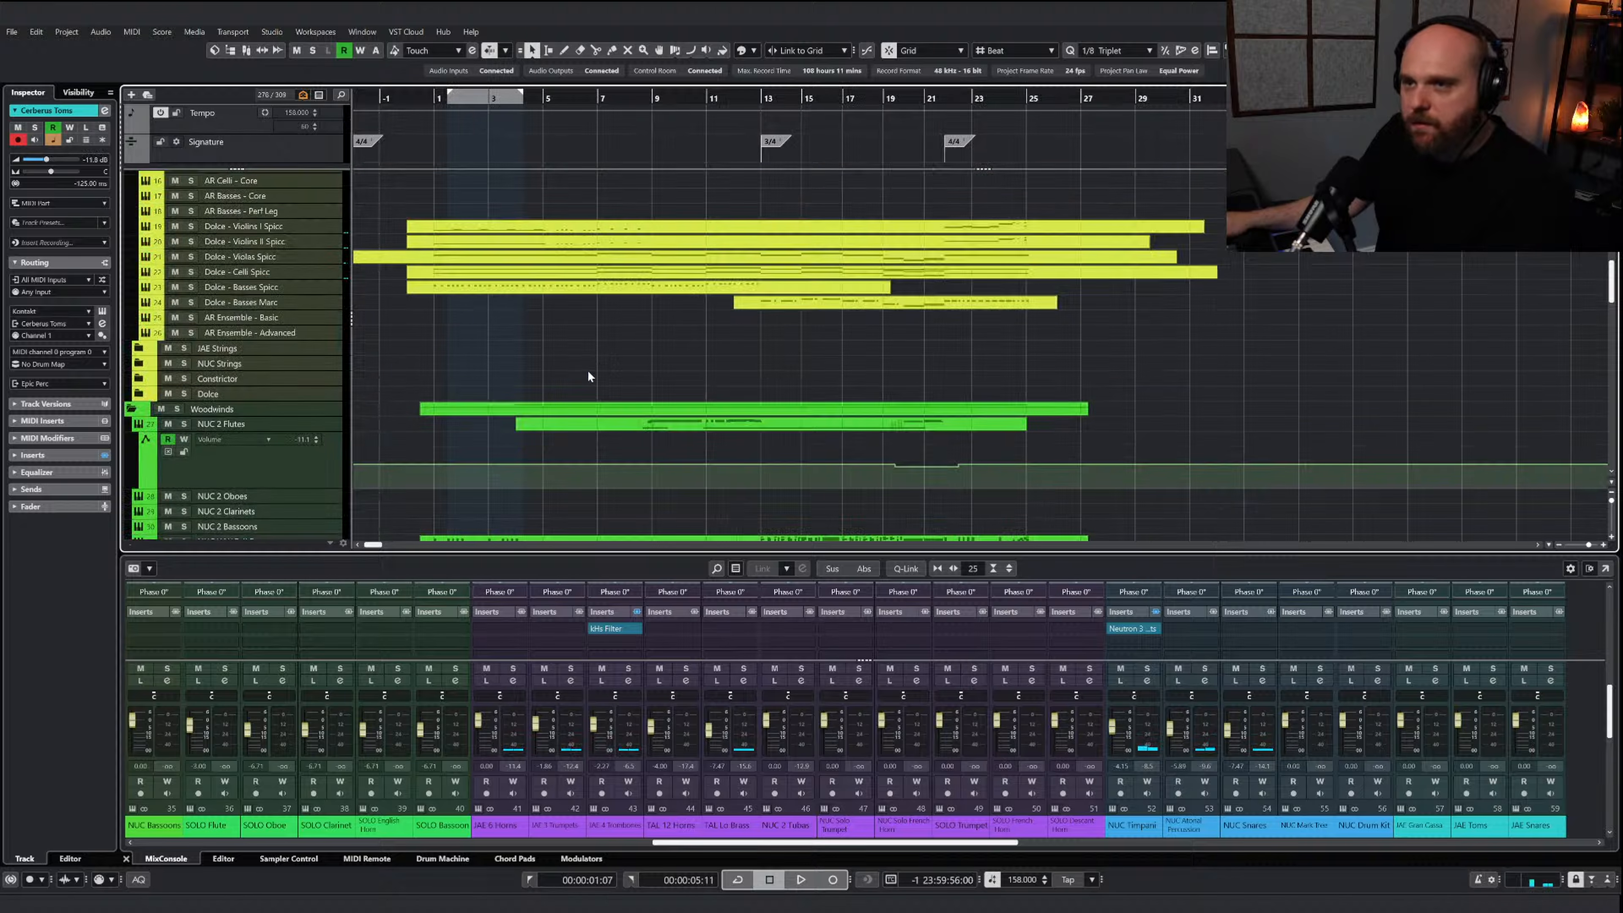
scroll(562, 338, down, 5)
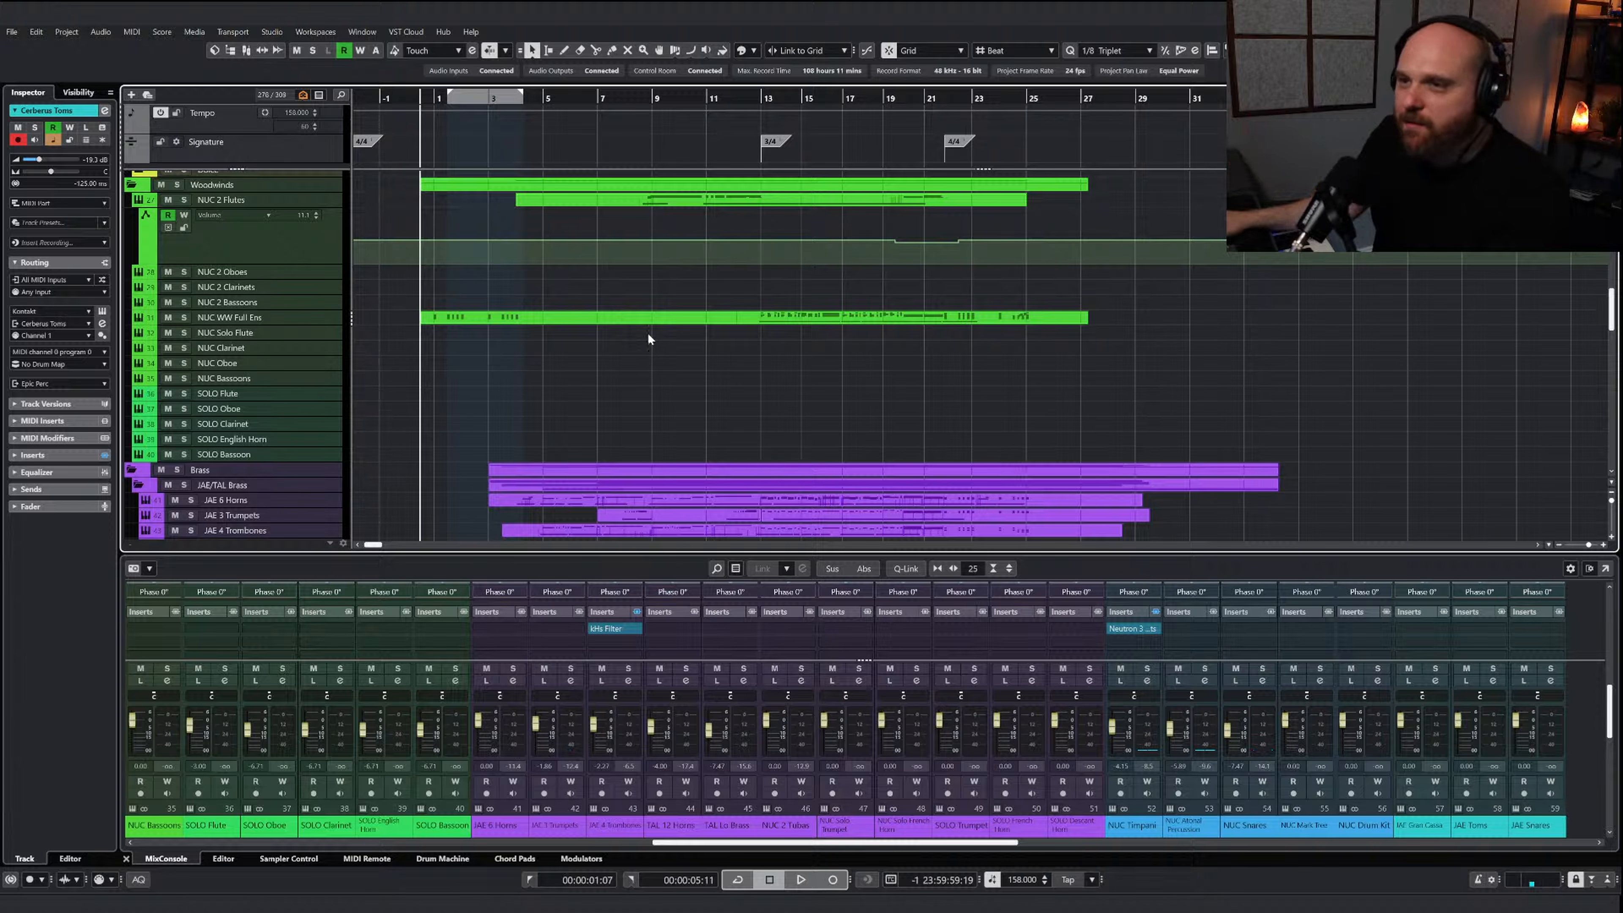
scroll(634, 371, up, 7)
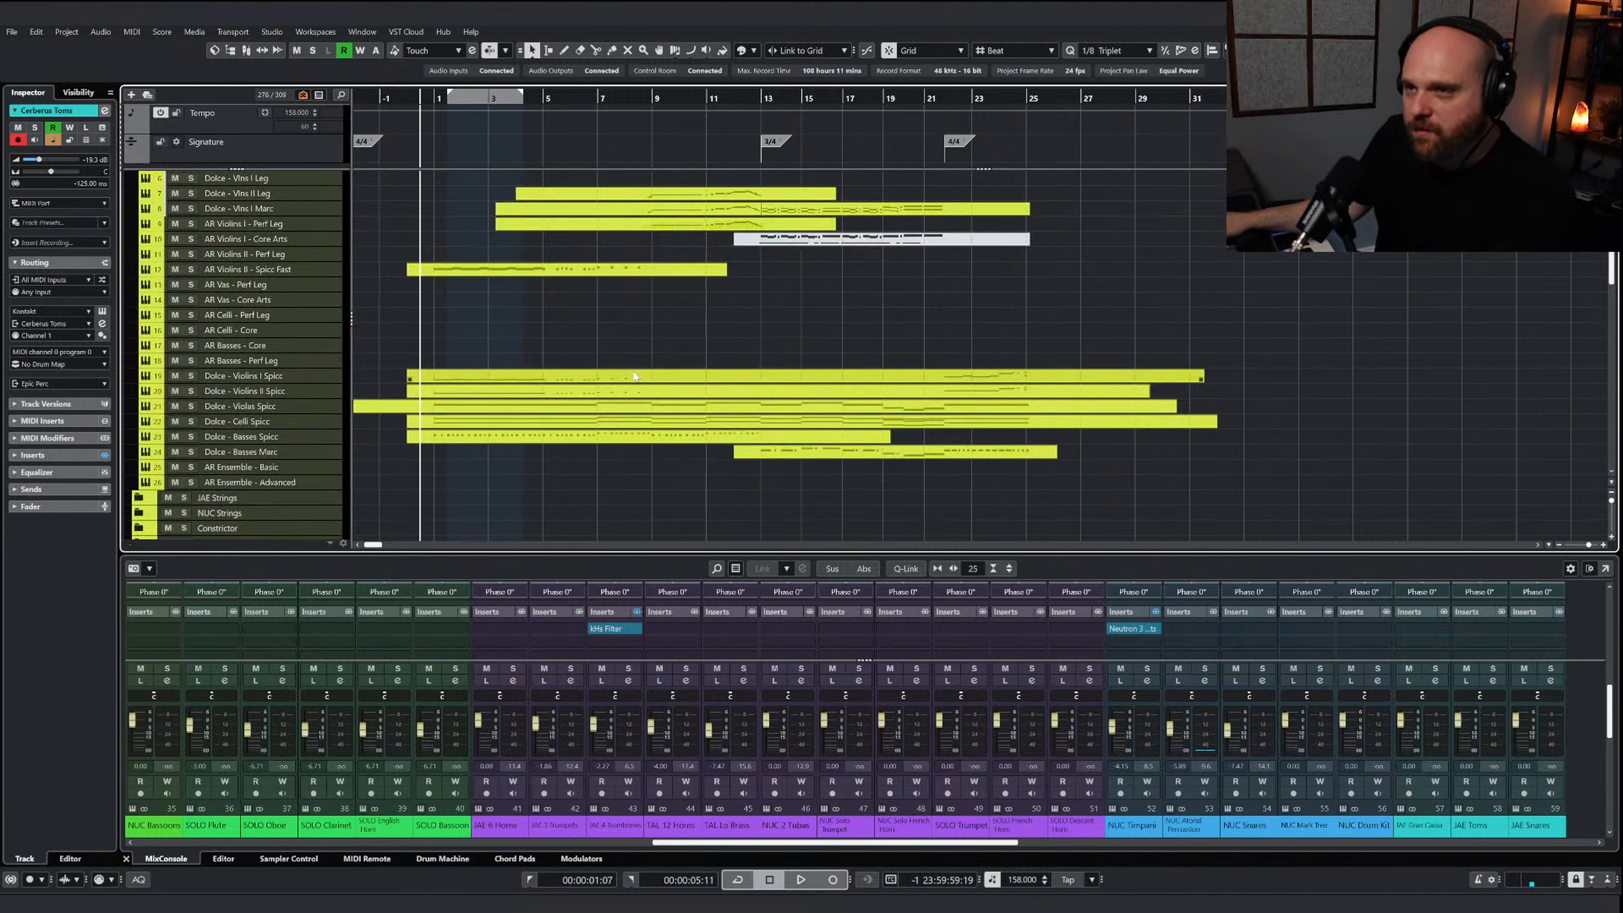
scroll(613, 409, down, 2)
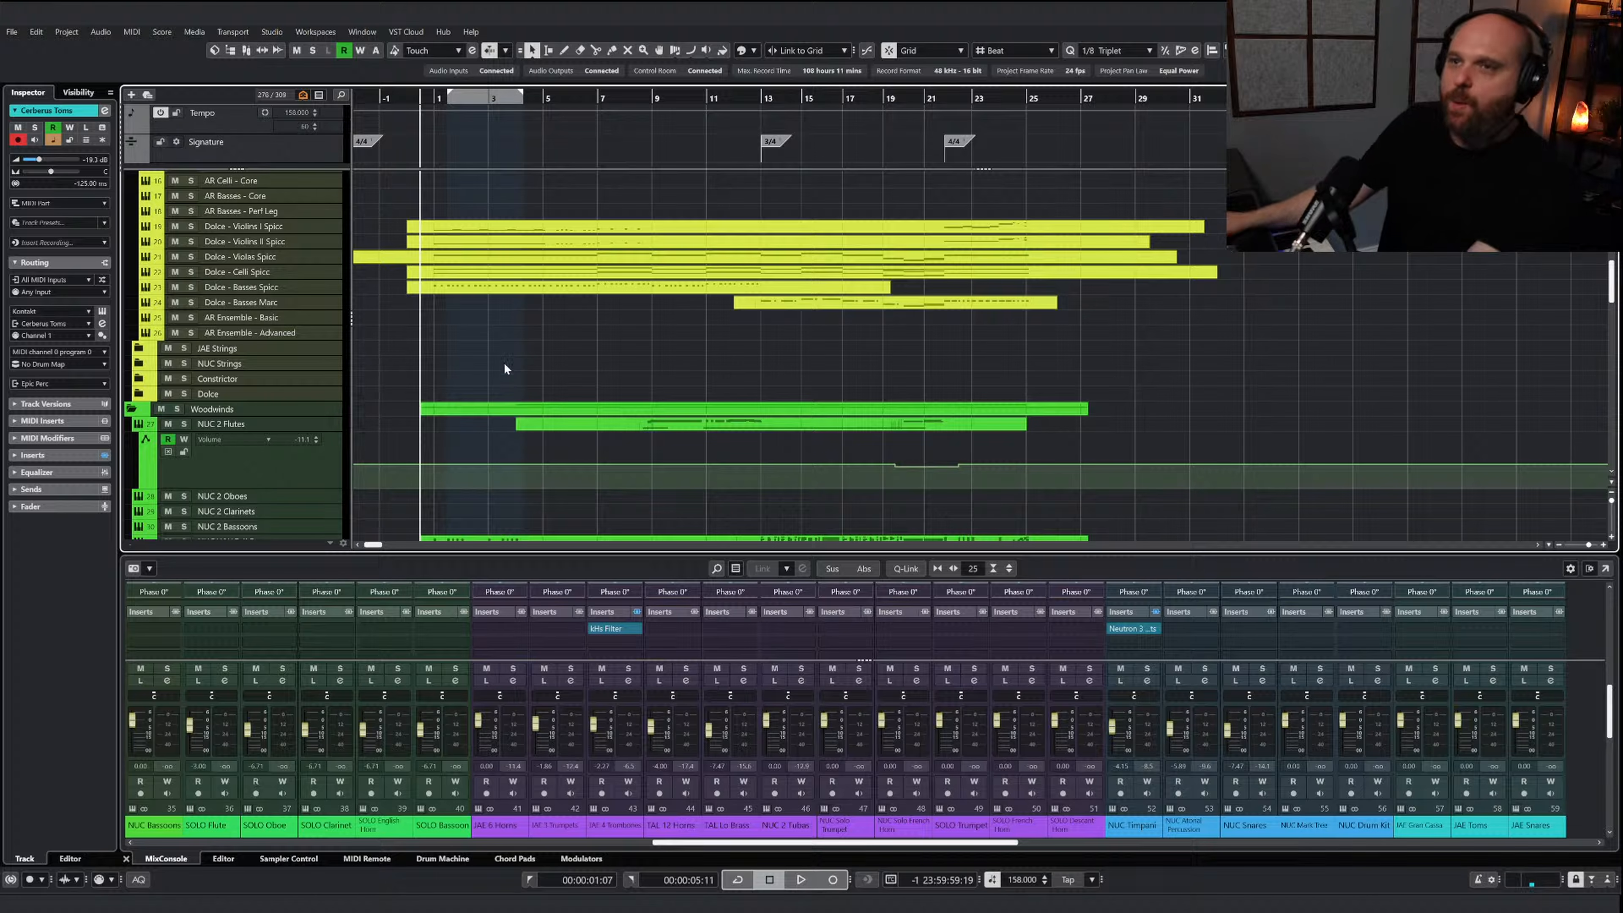
key(space)
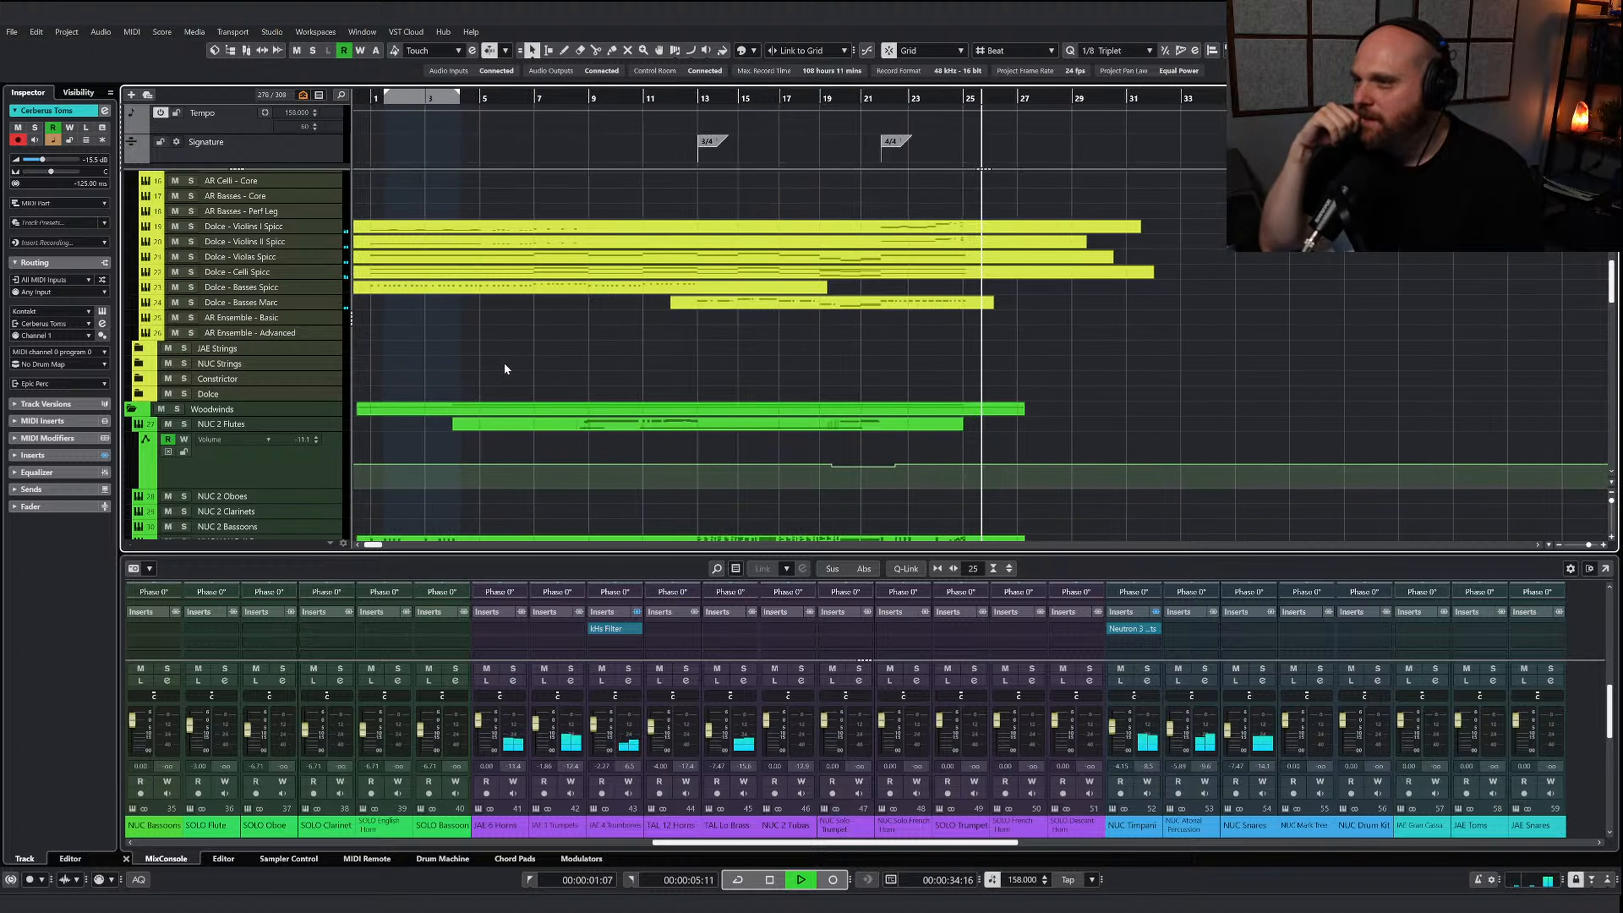
key(space)
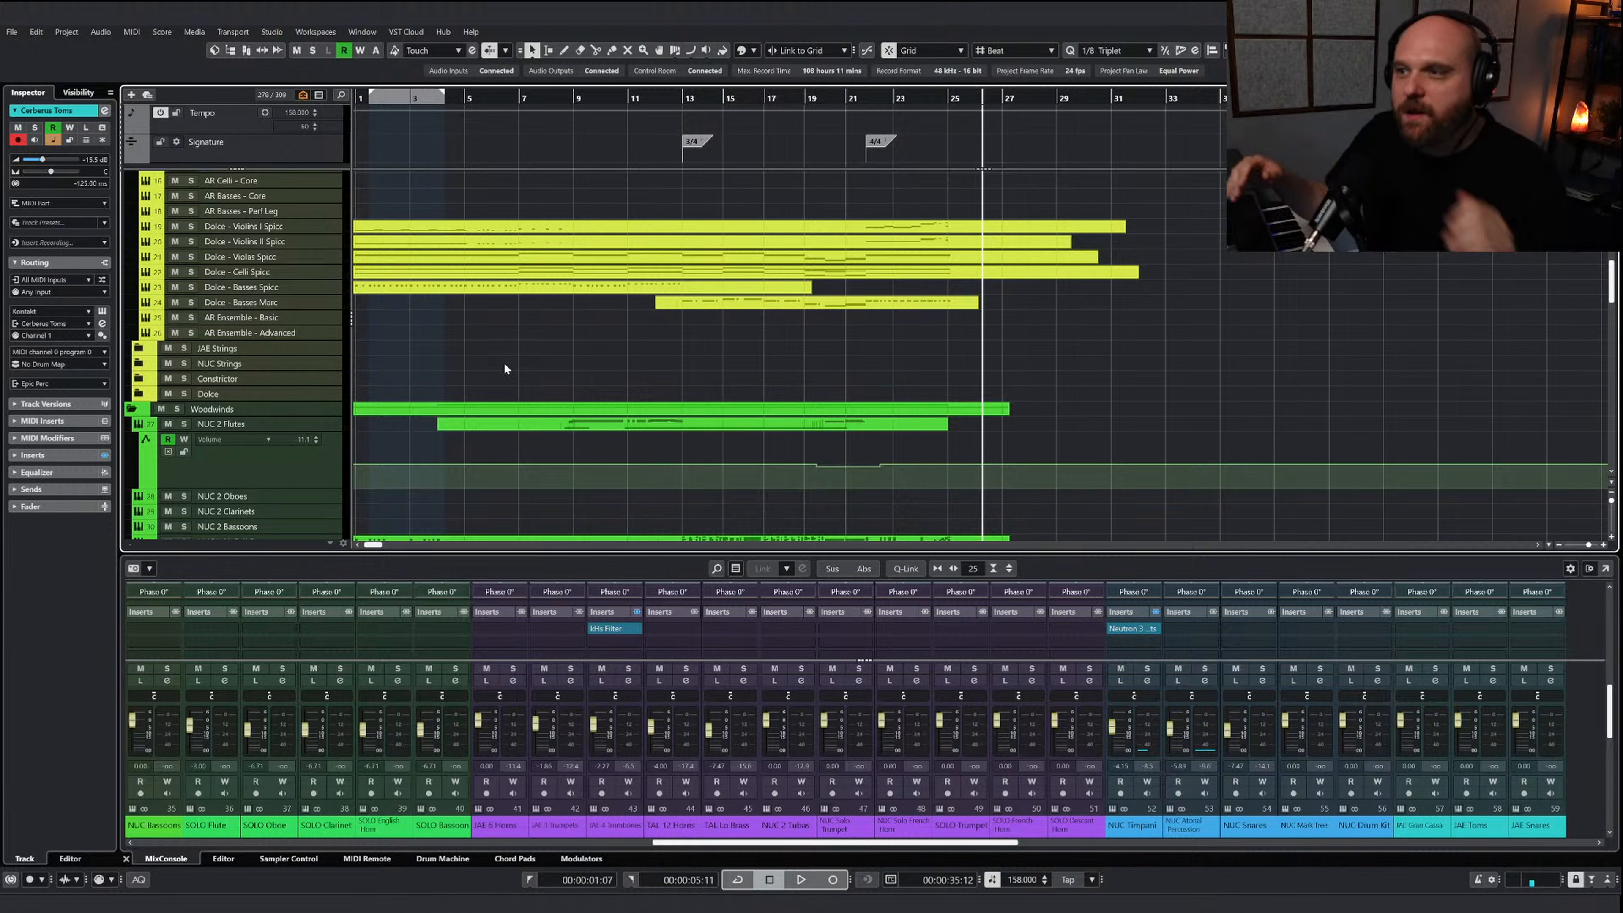
scroll(505, 368, up, 5)
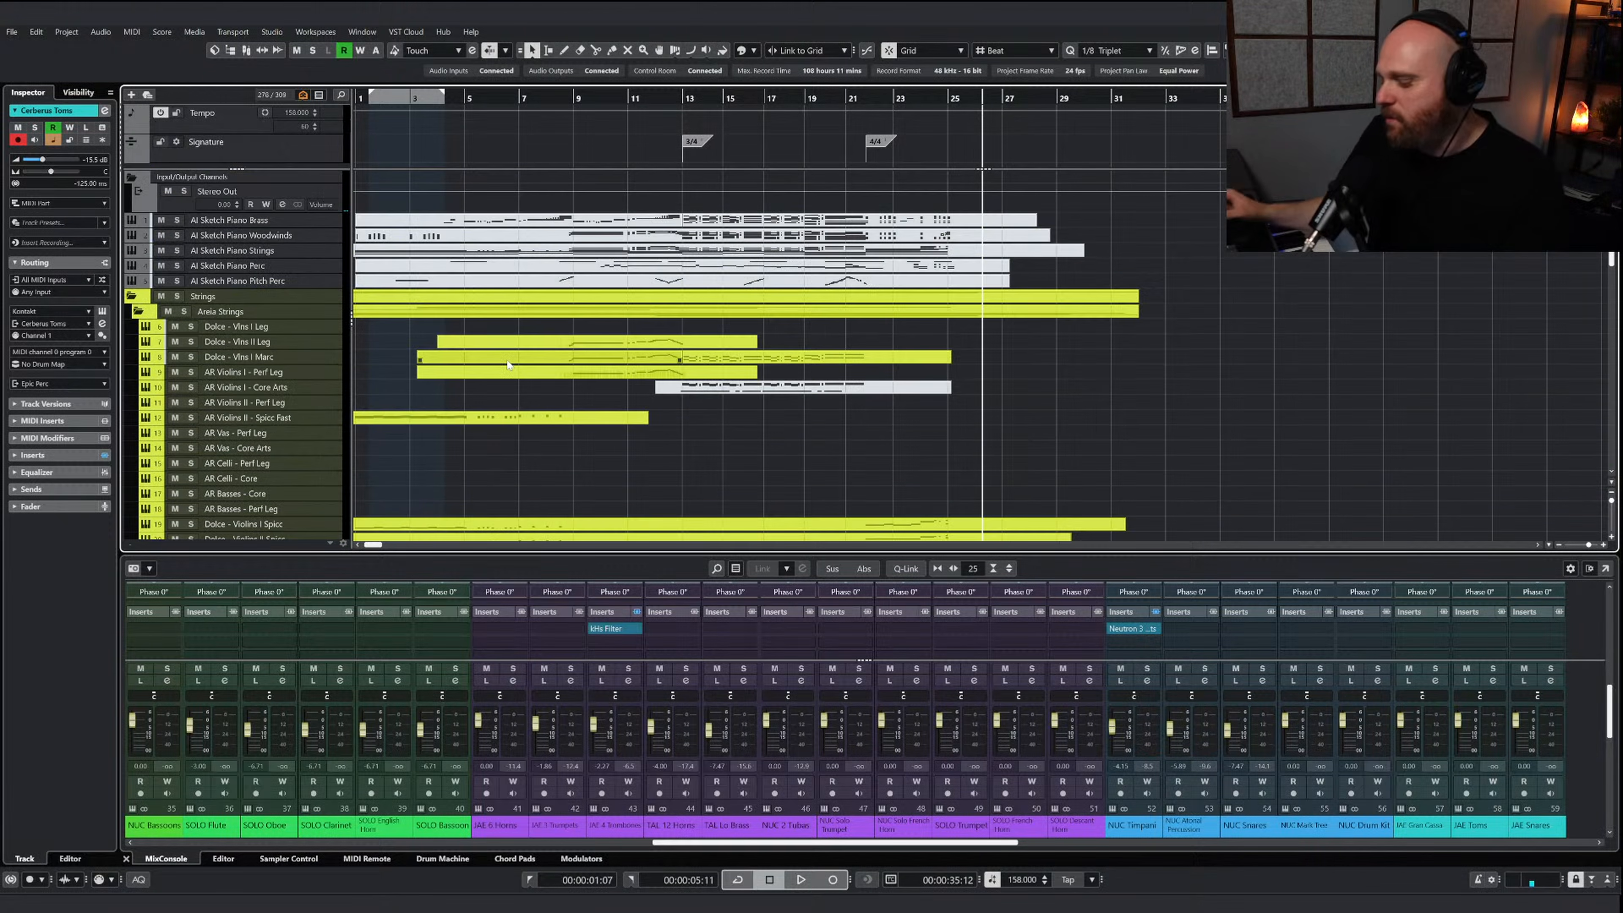
key(g)
key(g)
key(g)
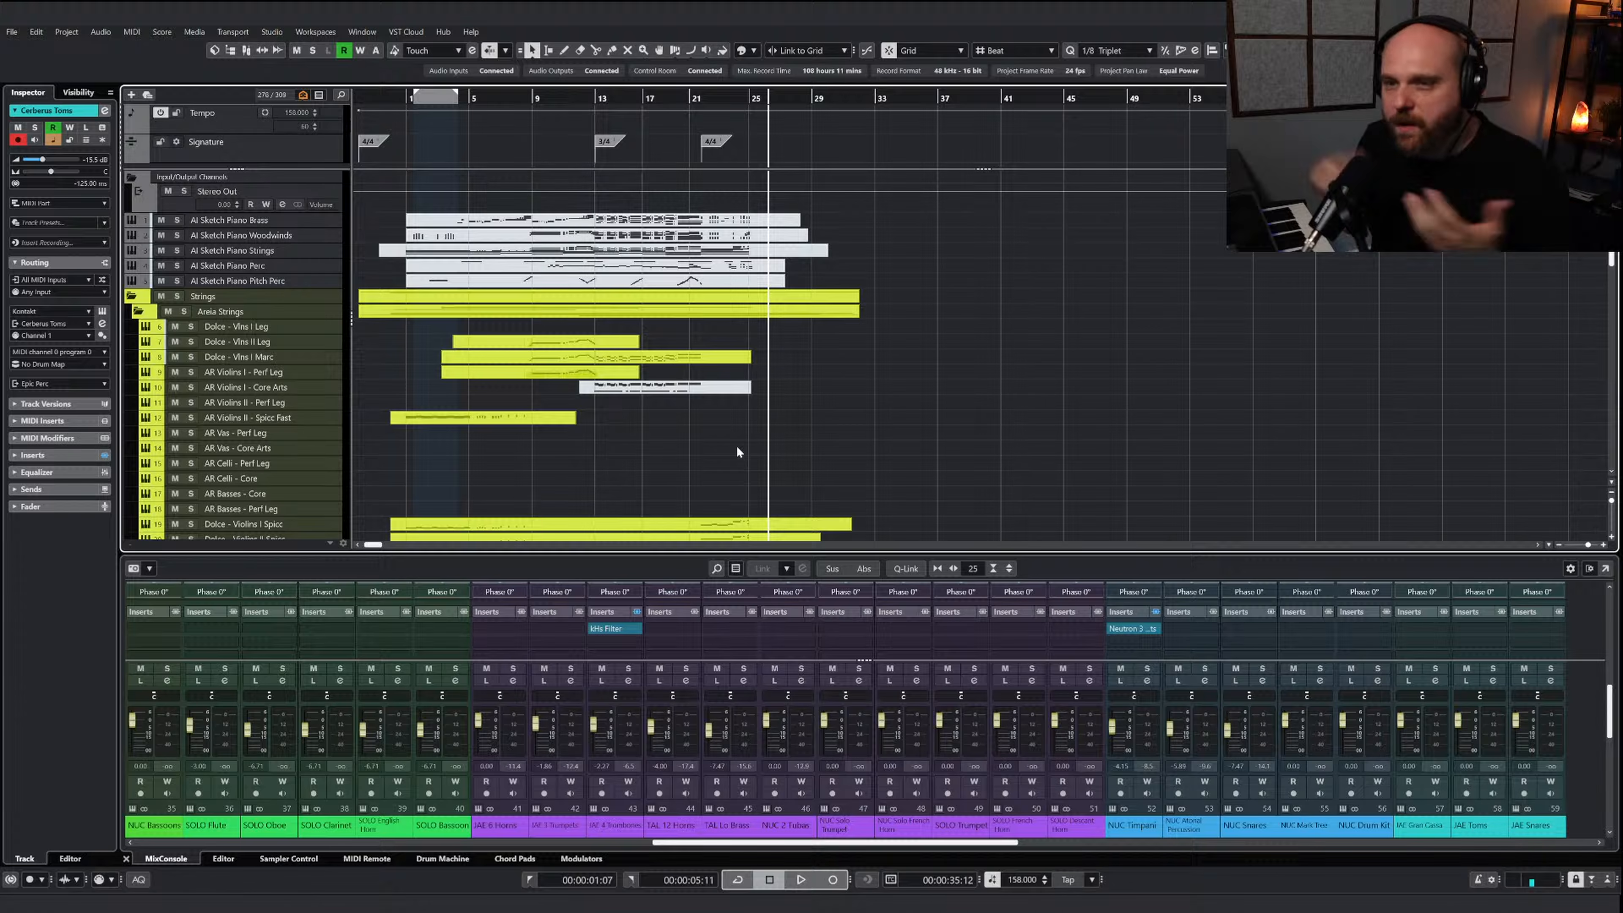
key(h)
key(h)
key(h)
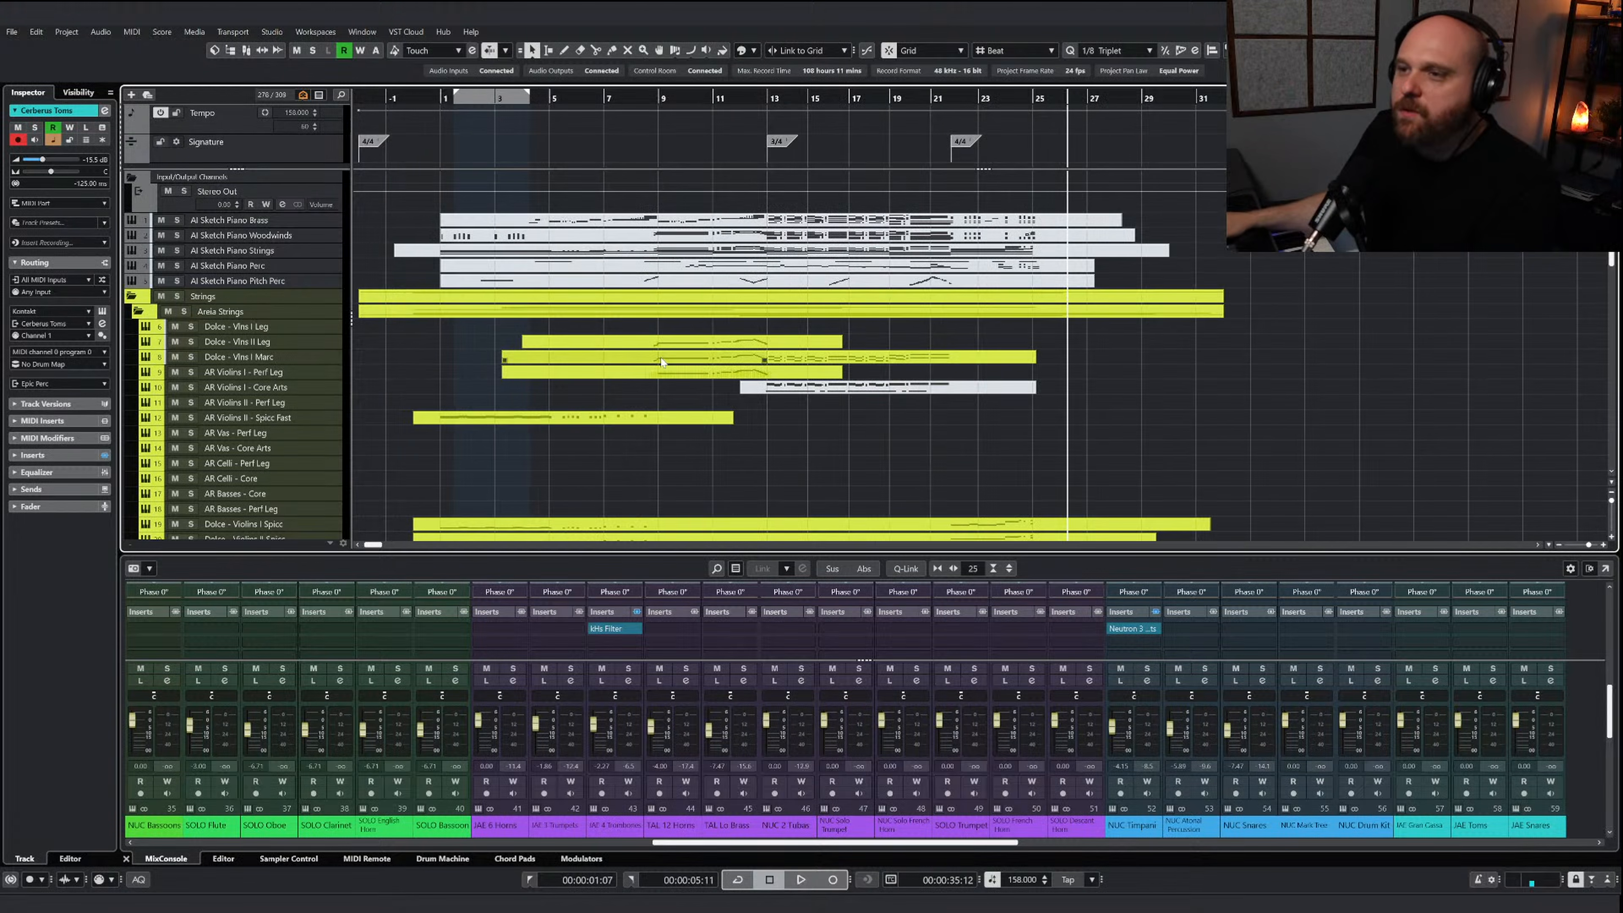
Enlarge the mixer to expose inserts and sends, showing the section group channels through to the master and reverb channels
scroll(662, 361, down, 6)
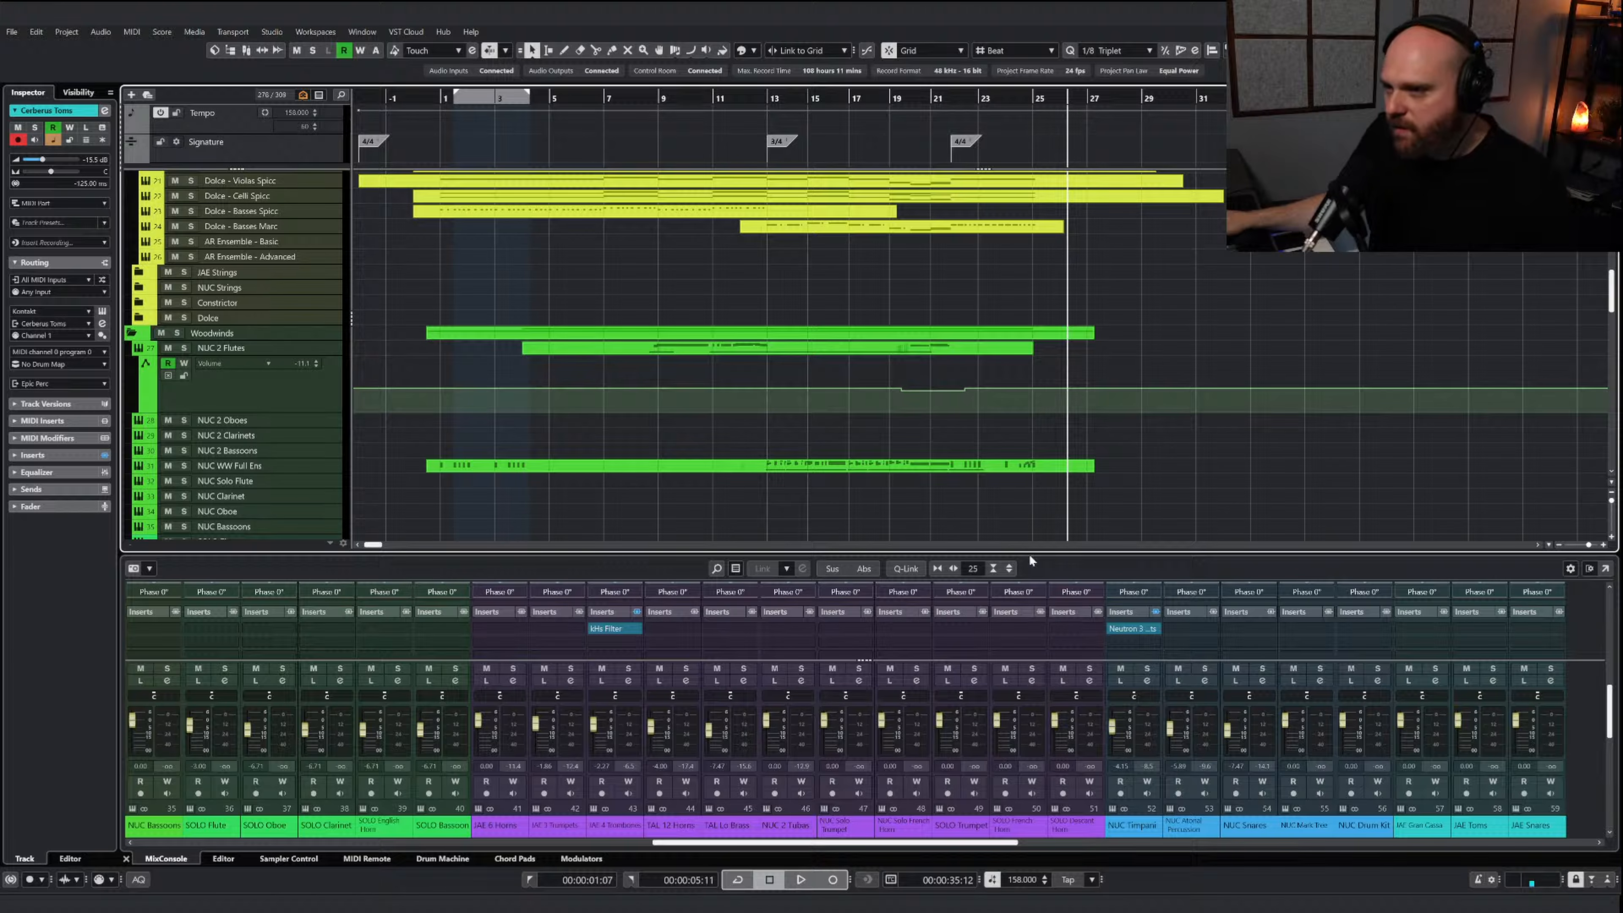
drag(1012, 551, 1012, 356)
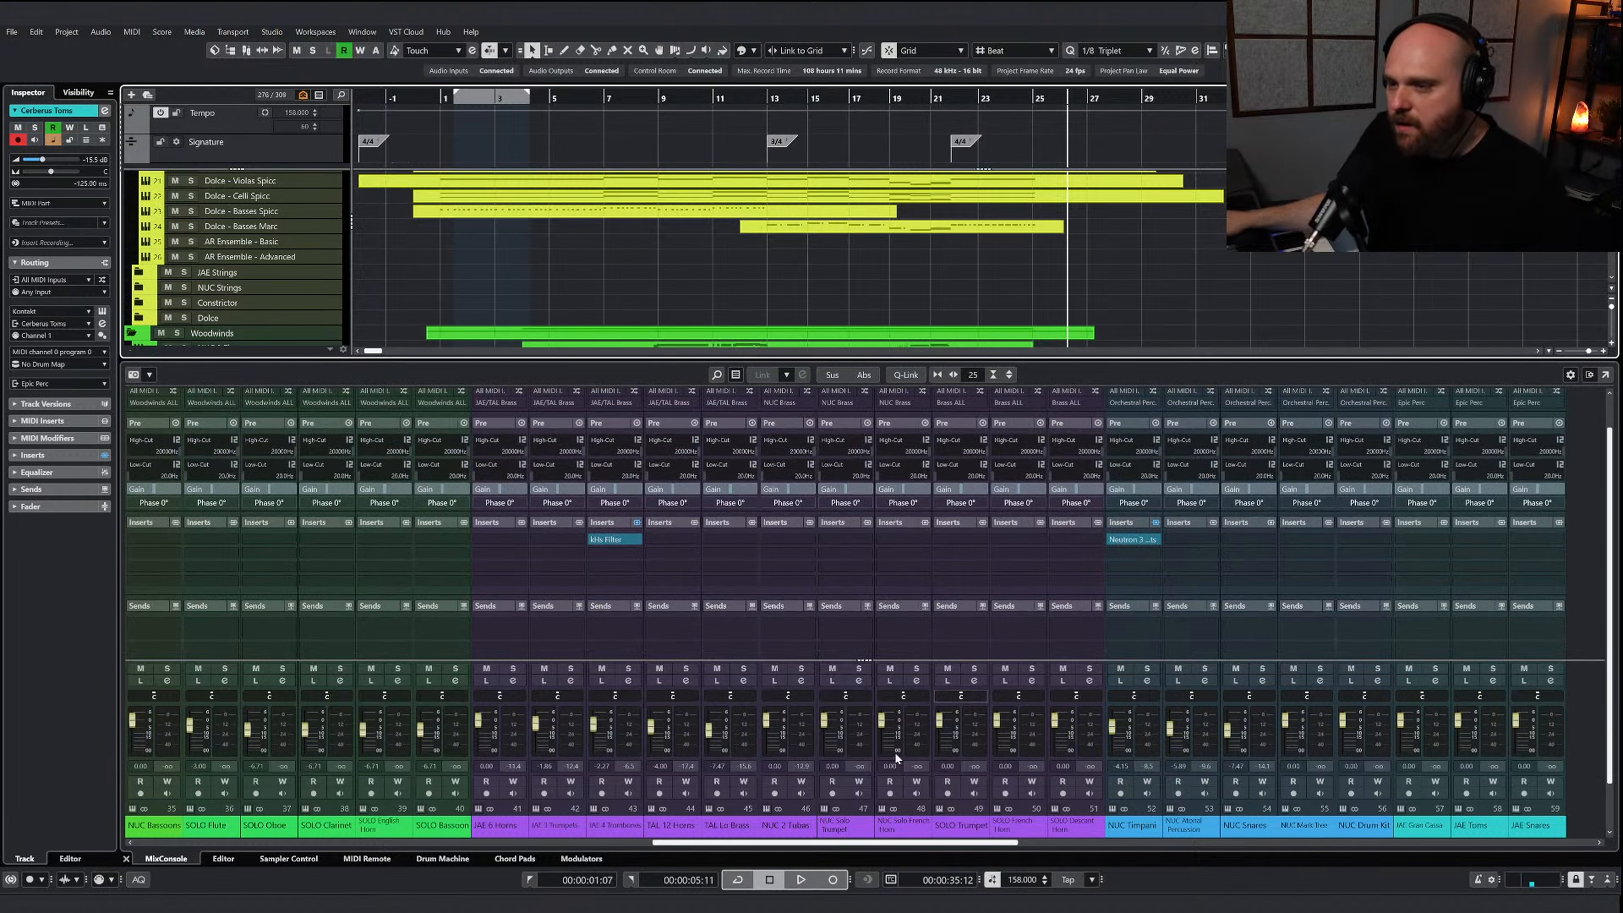
drag(770, 848, 563, 847)
drag(323, 842, 1305, 845)
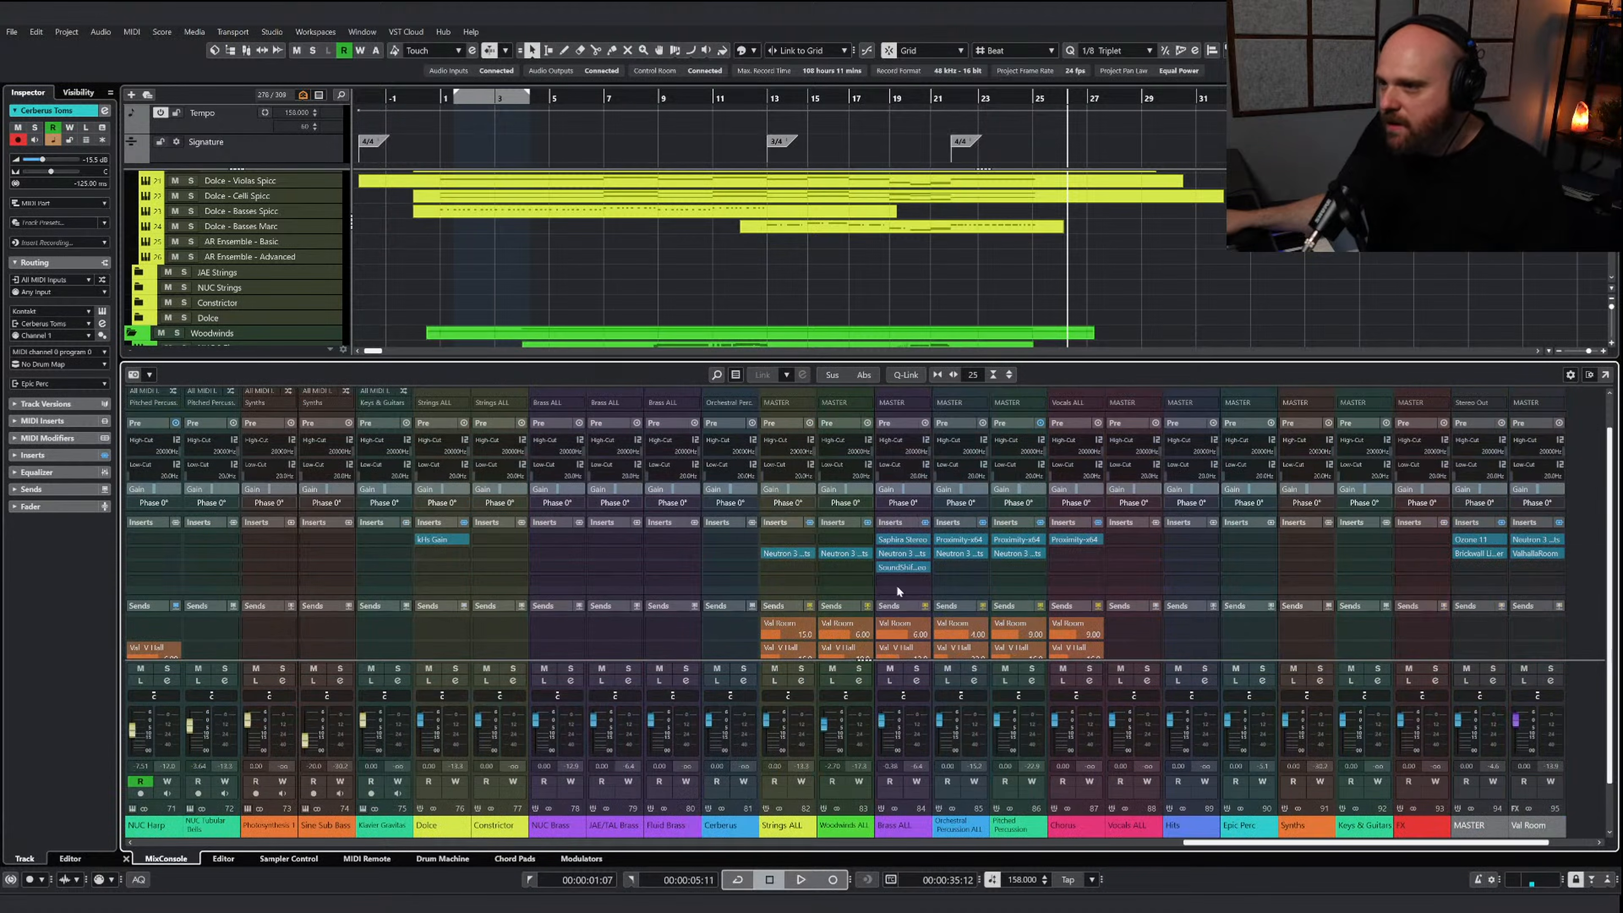
Solo the Strings folder and play it from bar 12
click(741, 101)
scroll(385, 273, up, 6)
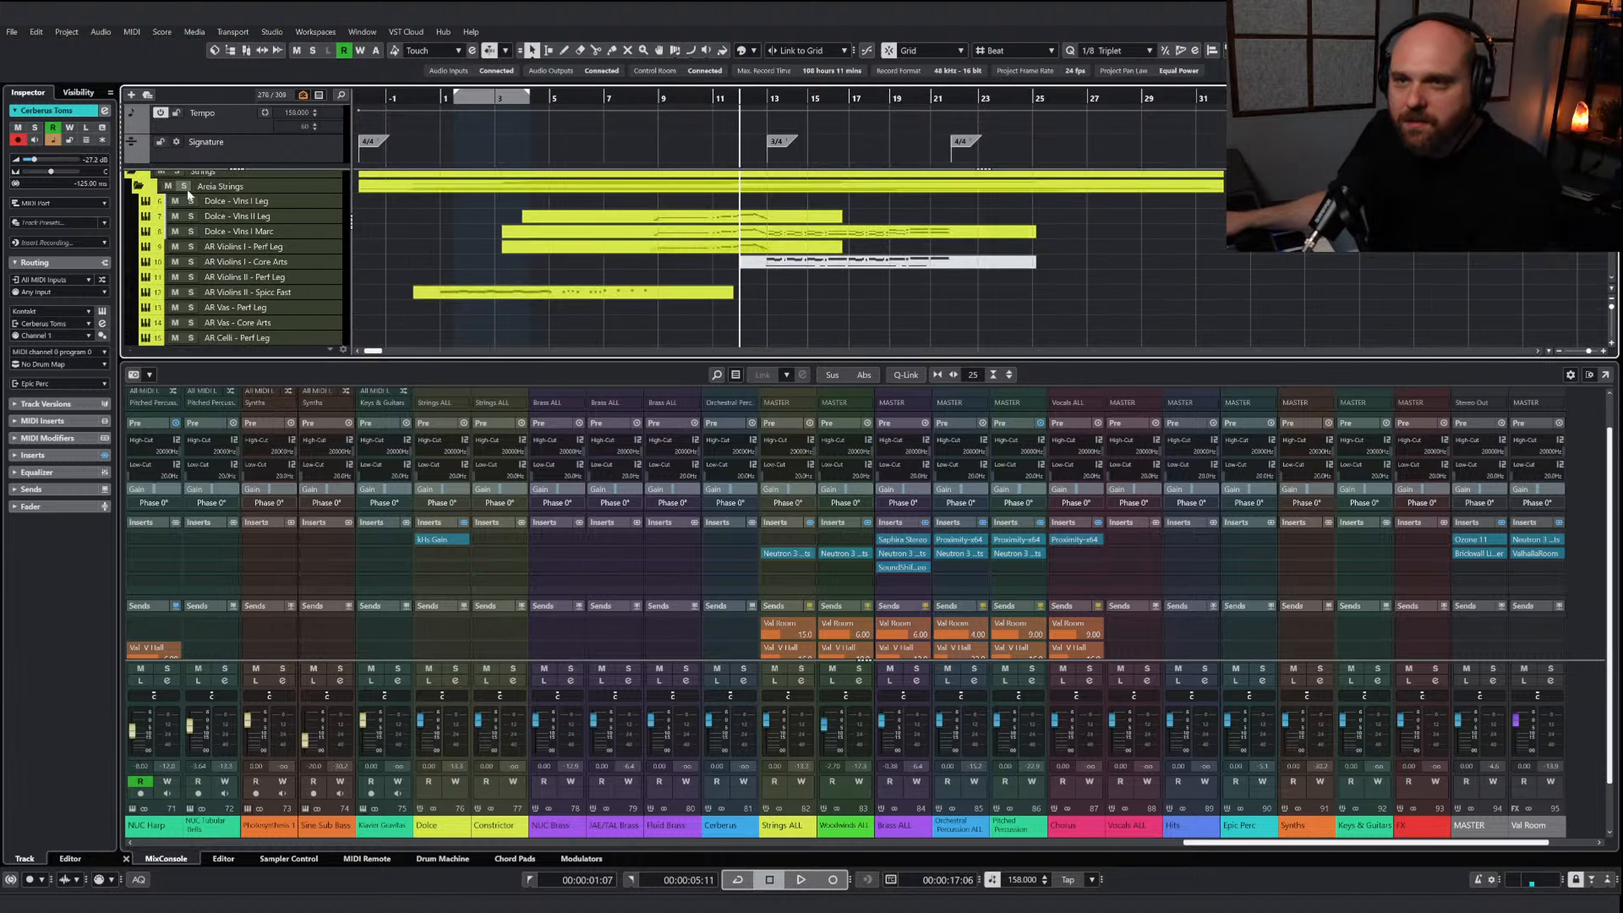
scroll(188, 195, up, 2)
click(177, 206)
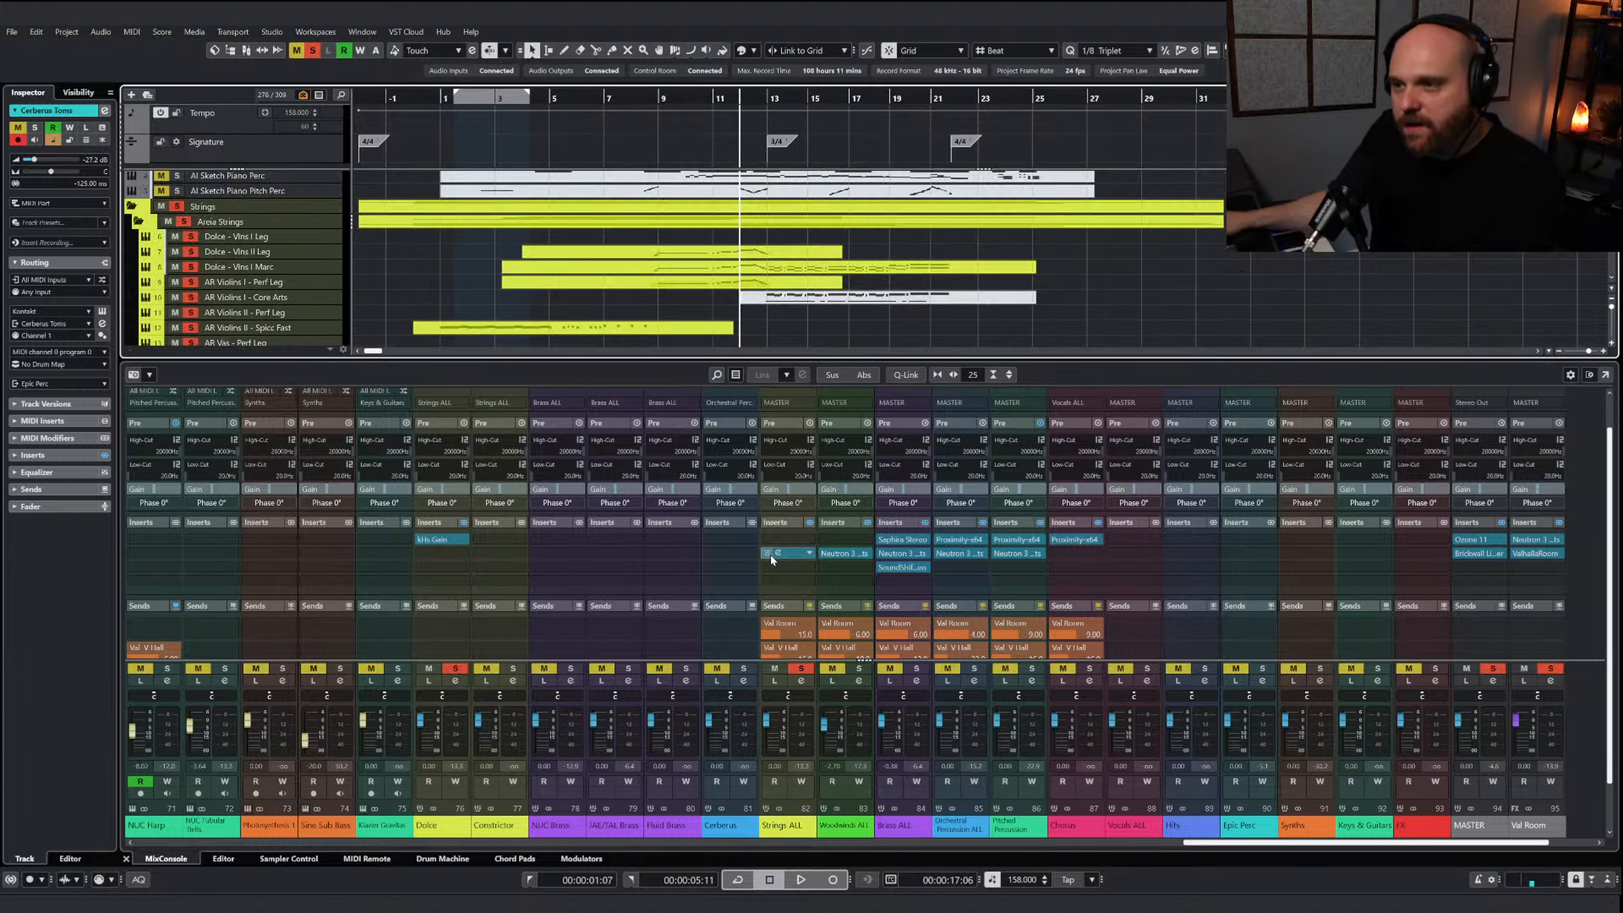
key(space)
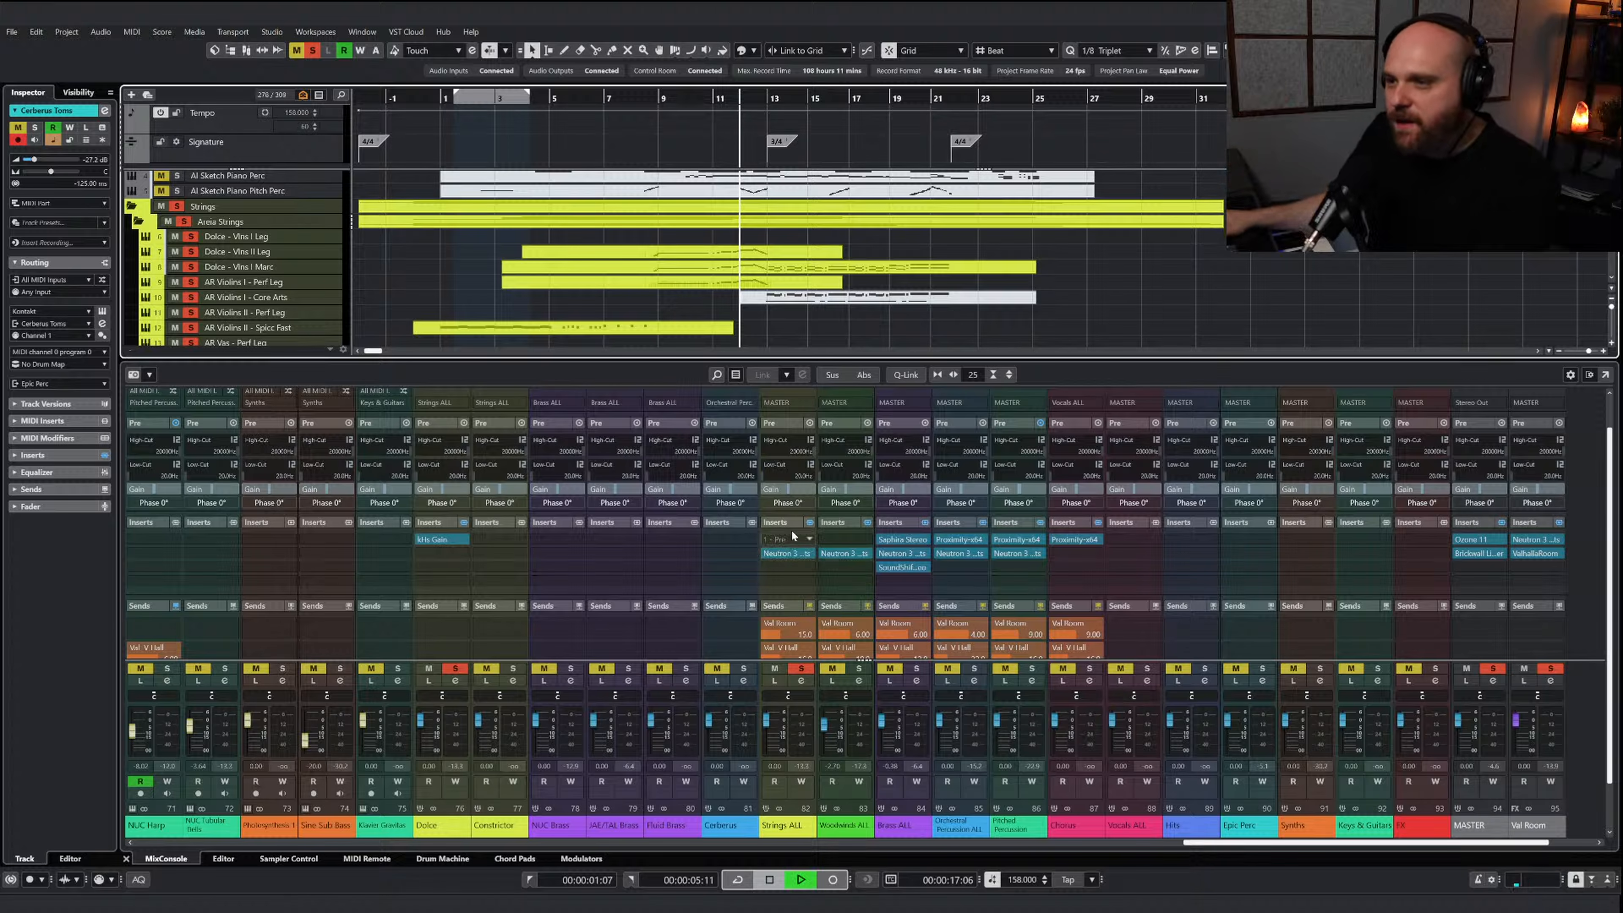
Bypass the Strings ALL inserts during playback for comparison, stop playback, and re-enable the inserts
click(810, 523)
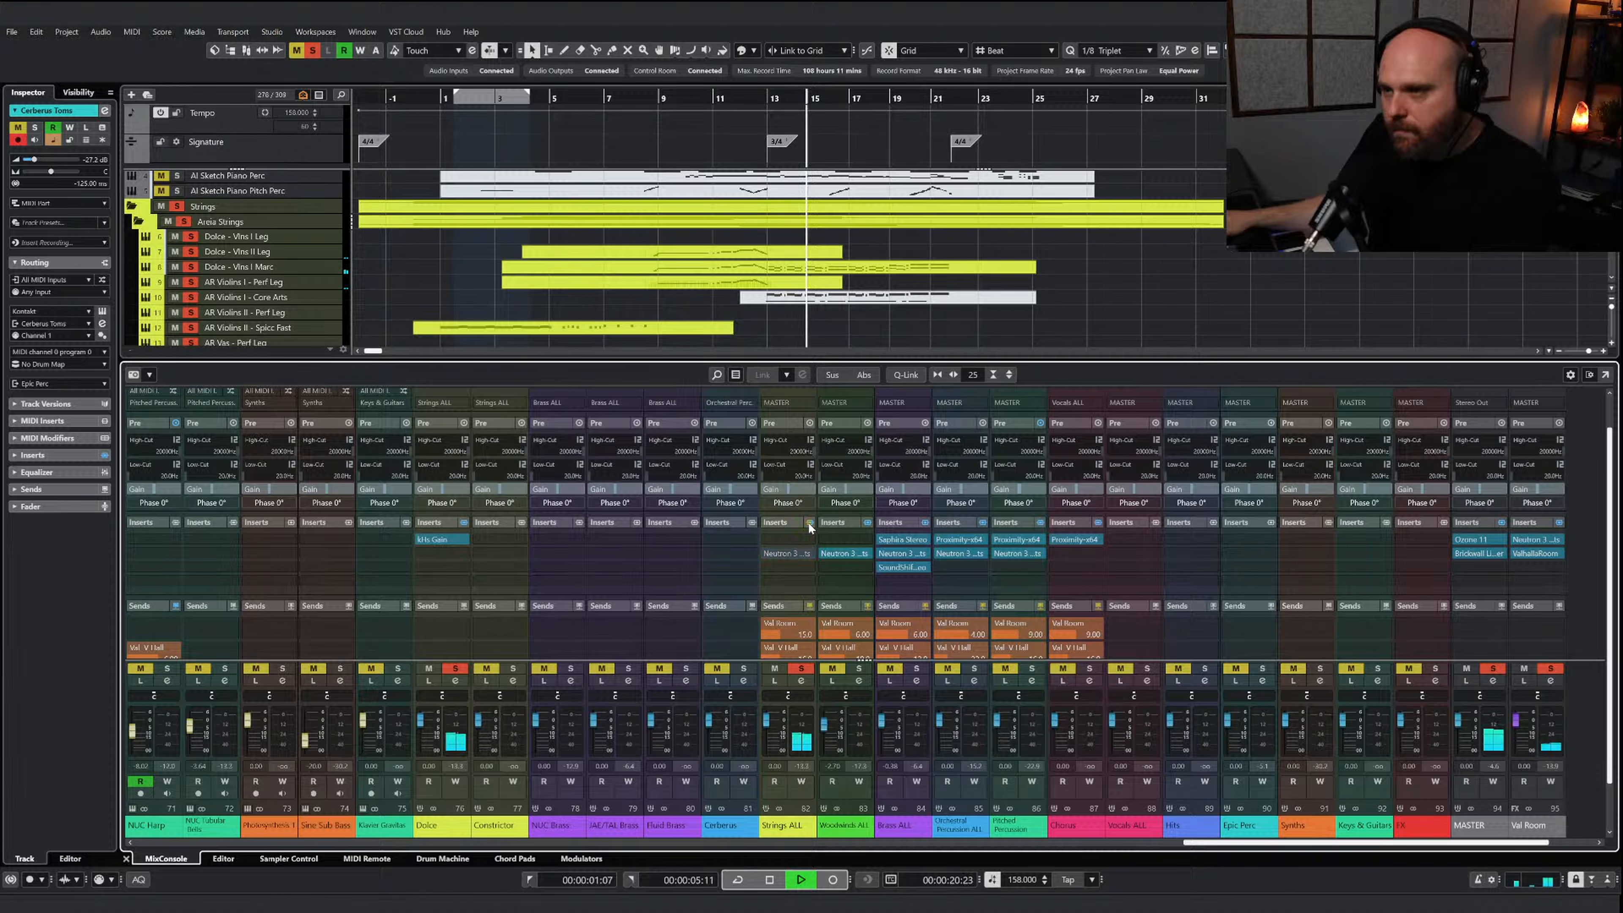
key(space)
click(809, 522)
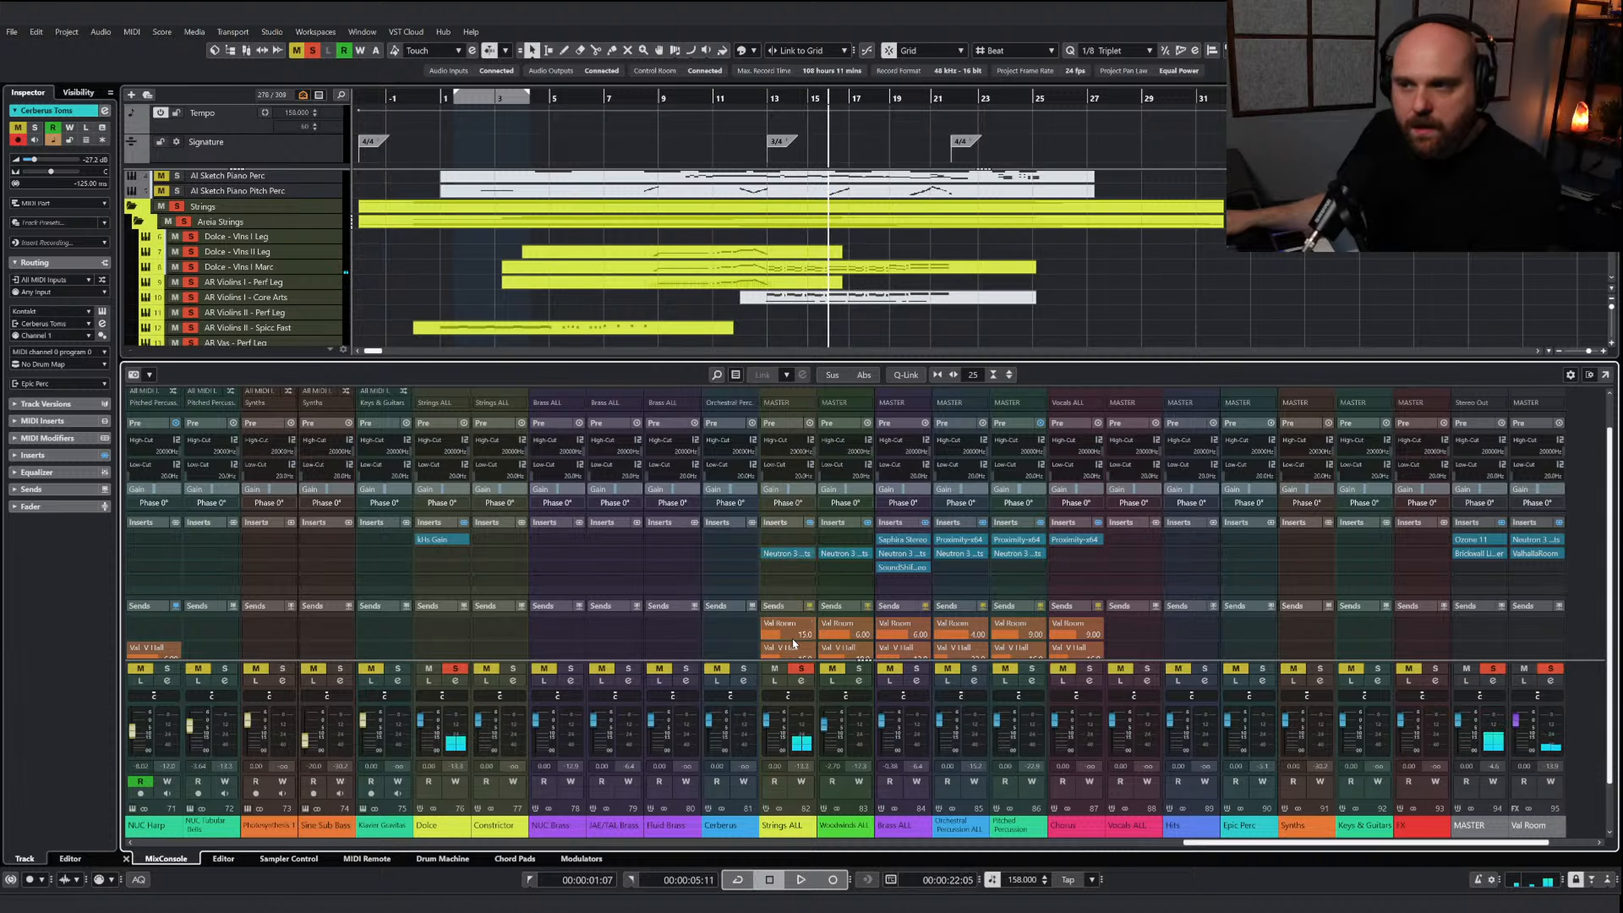
Clear all solos and reduce the mixer height to give the arrangement more room
click(800, 668)
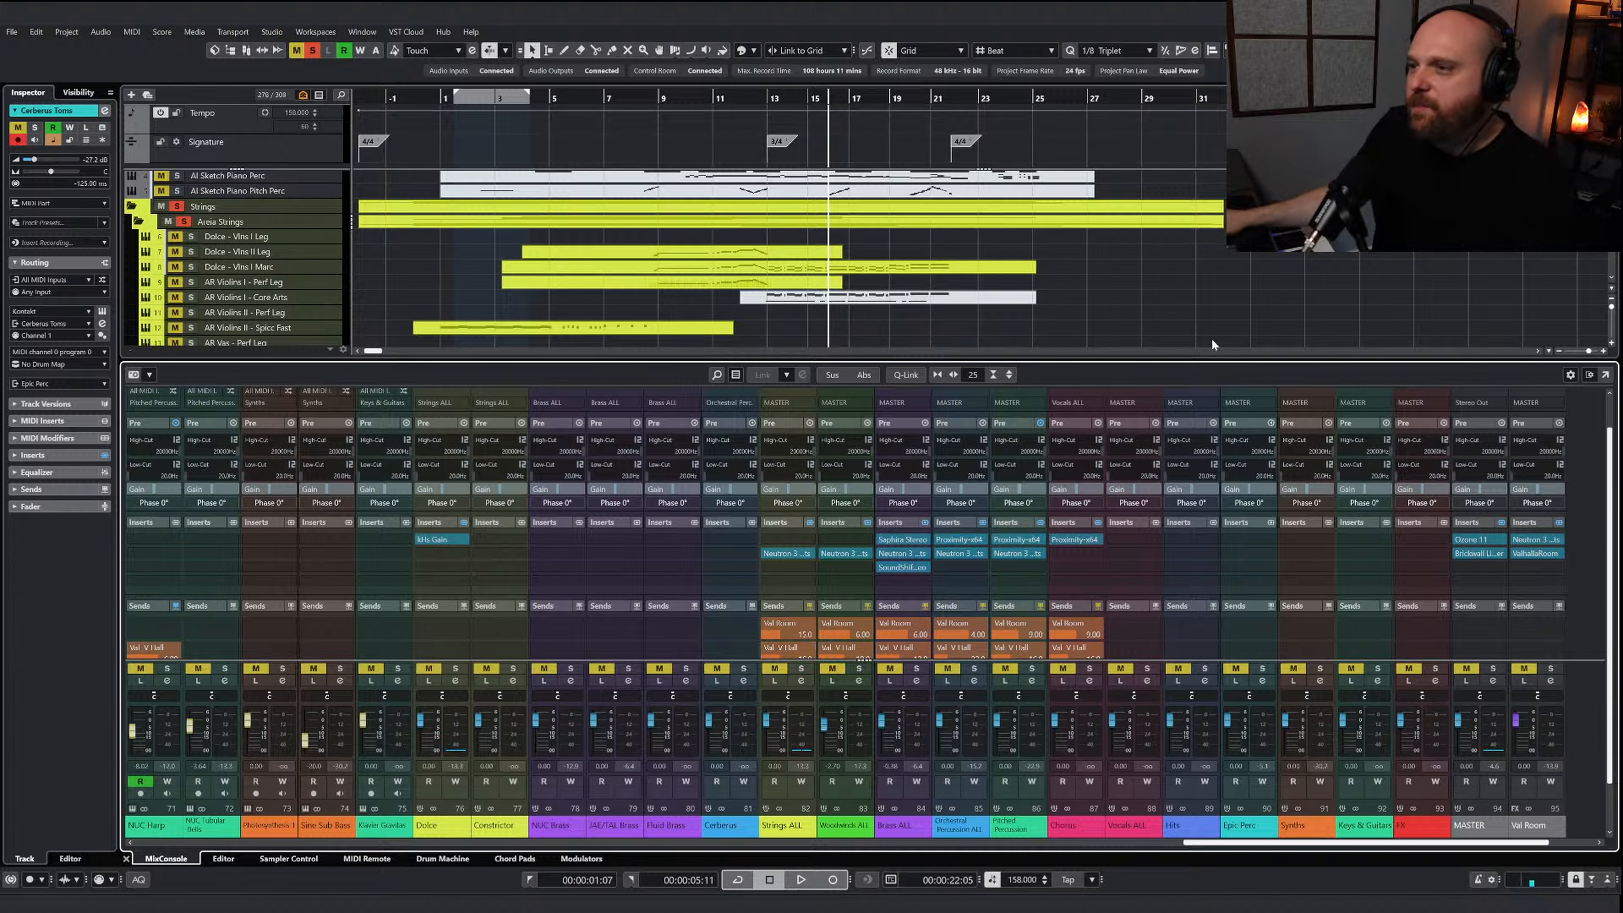
drag(1191, 360, 1198, 658)
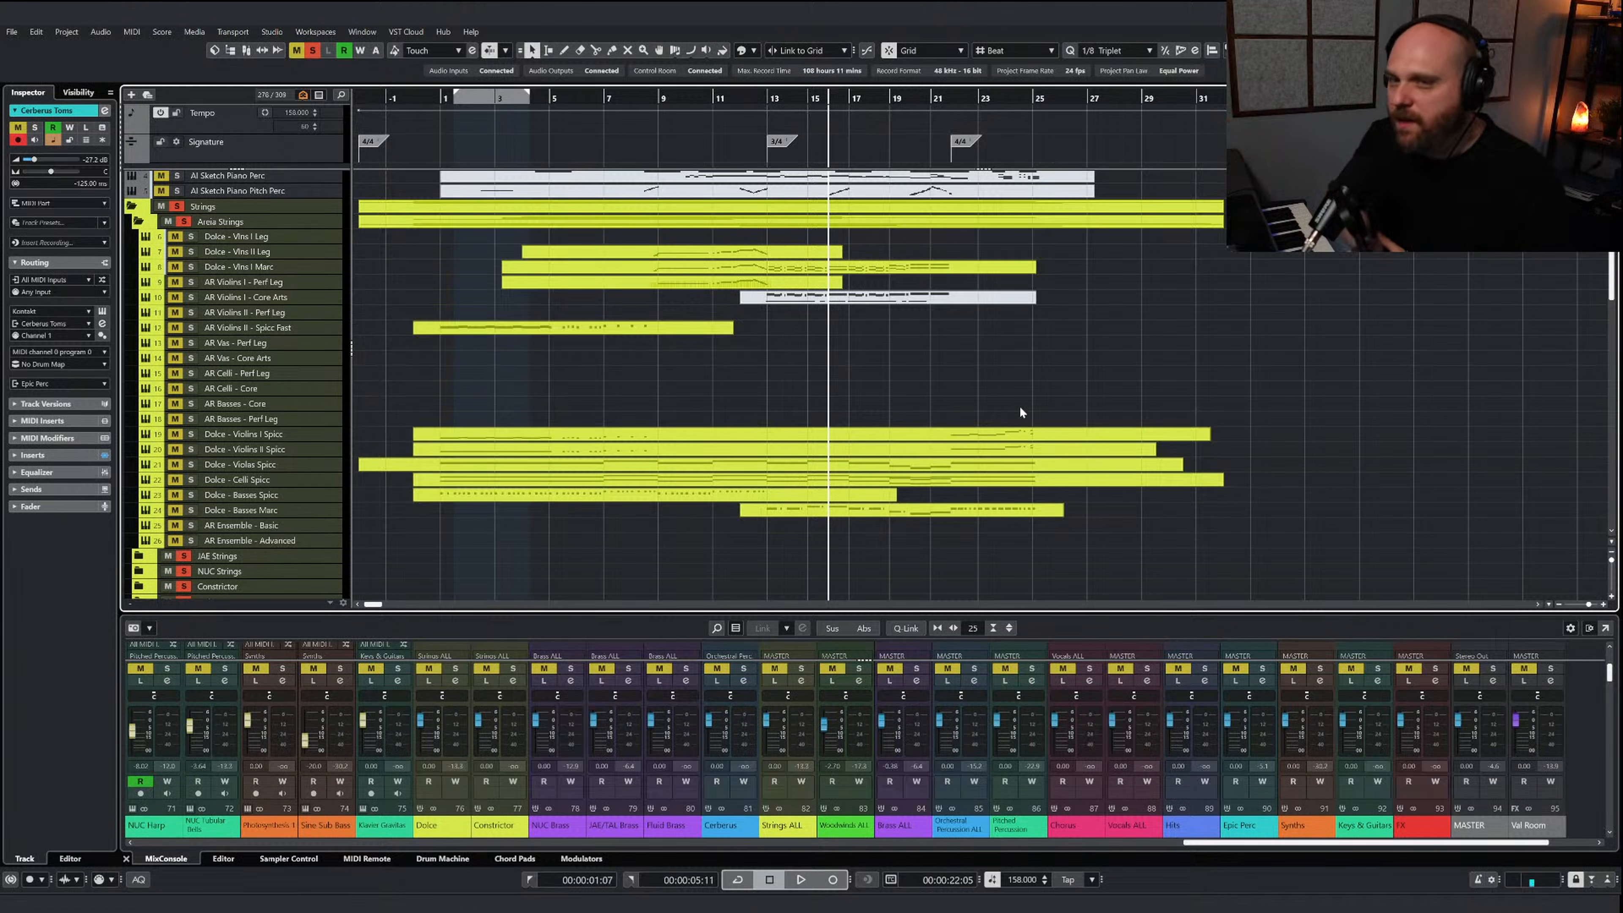
click(312, 51)
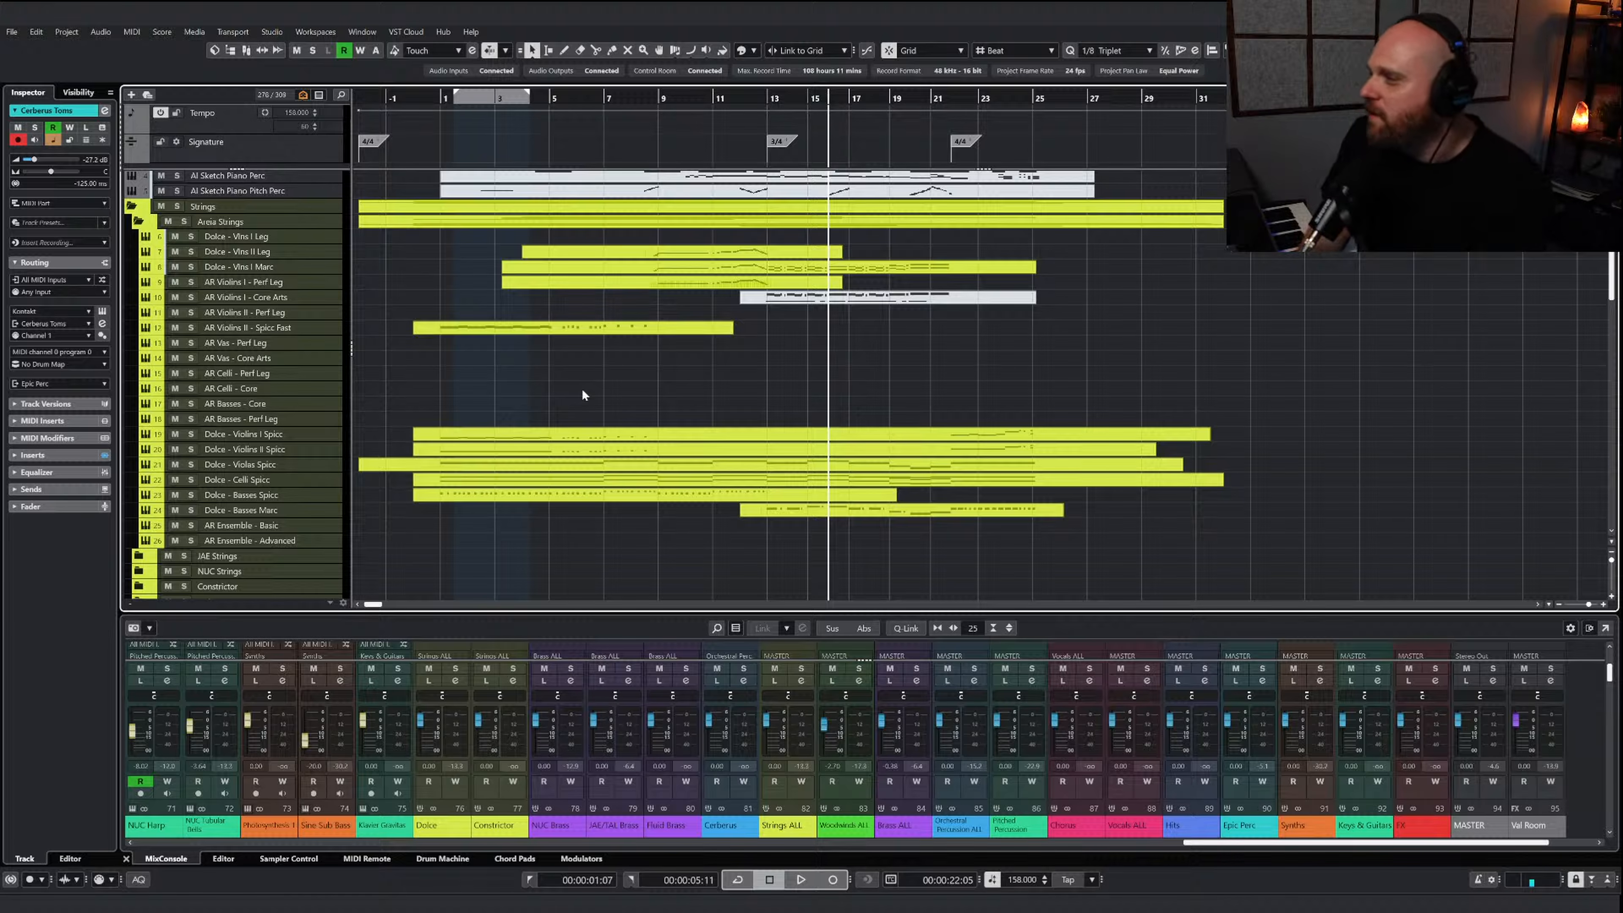
Trim the end of the AR Violins II - Spicc Fast part back to bar 11
scroll(614, 387, down, 12)
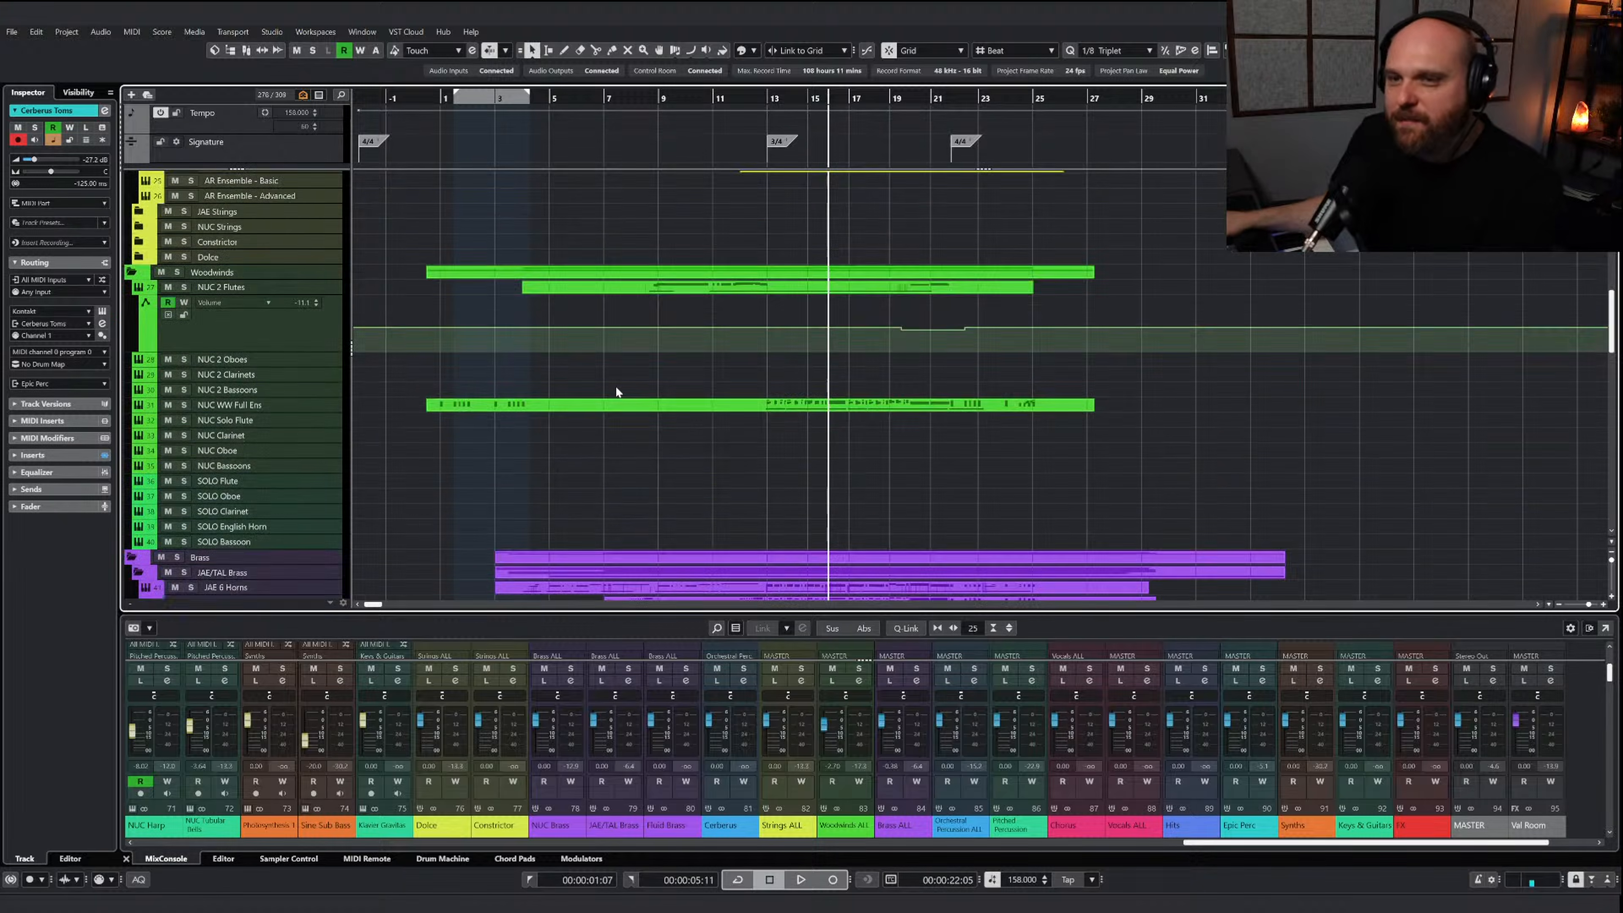
ctrl+scroll(635, 347, down, 4)
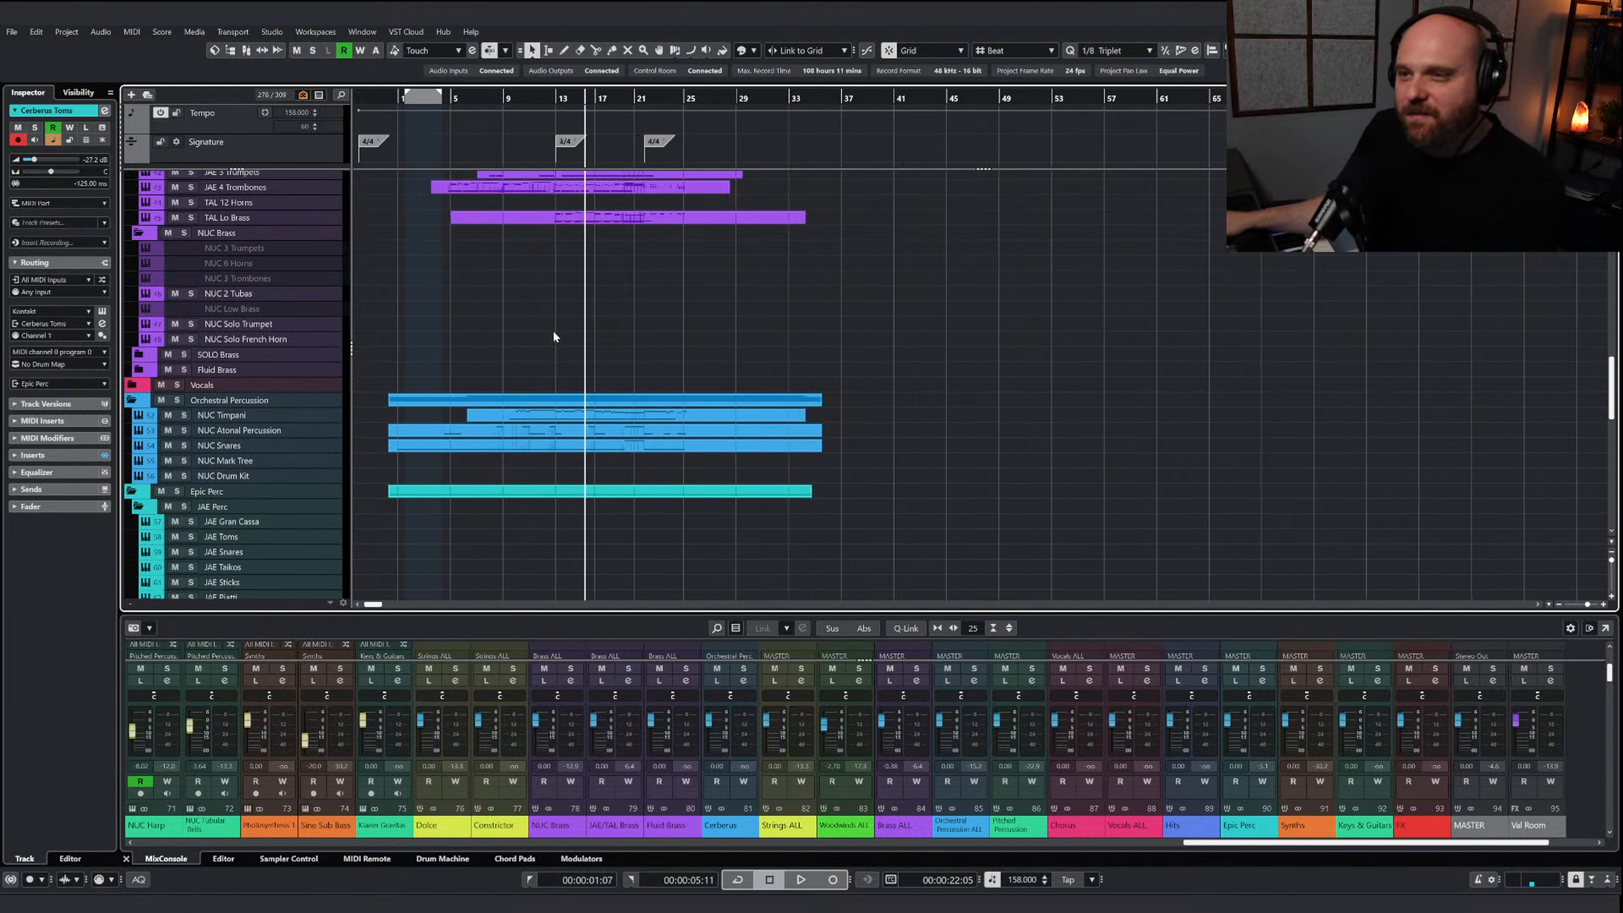
scroll(553, 332, up, 12)
scroll(553, 336, up, 3)
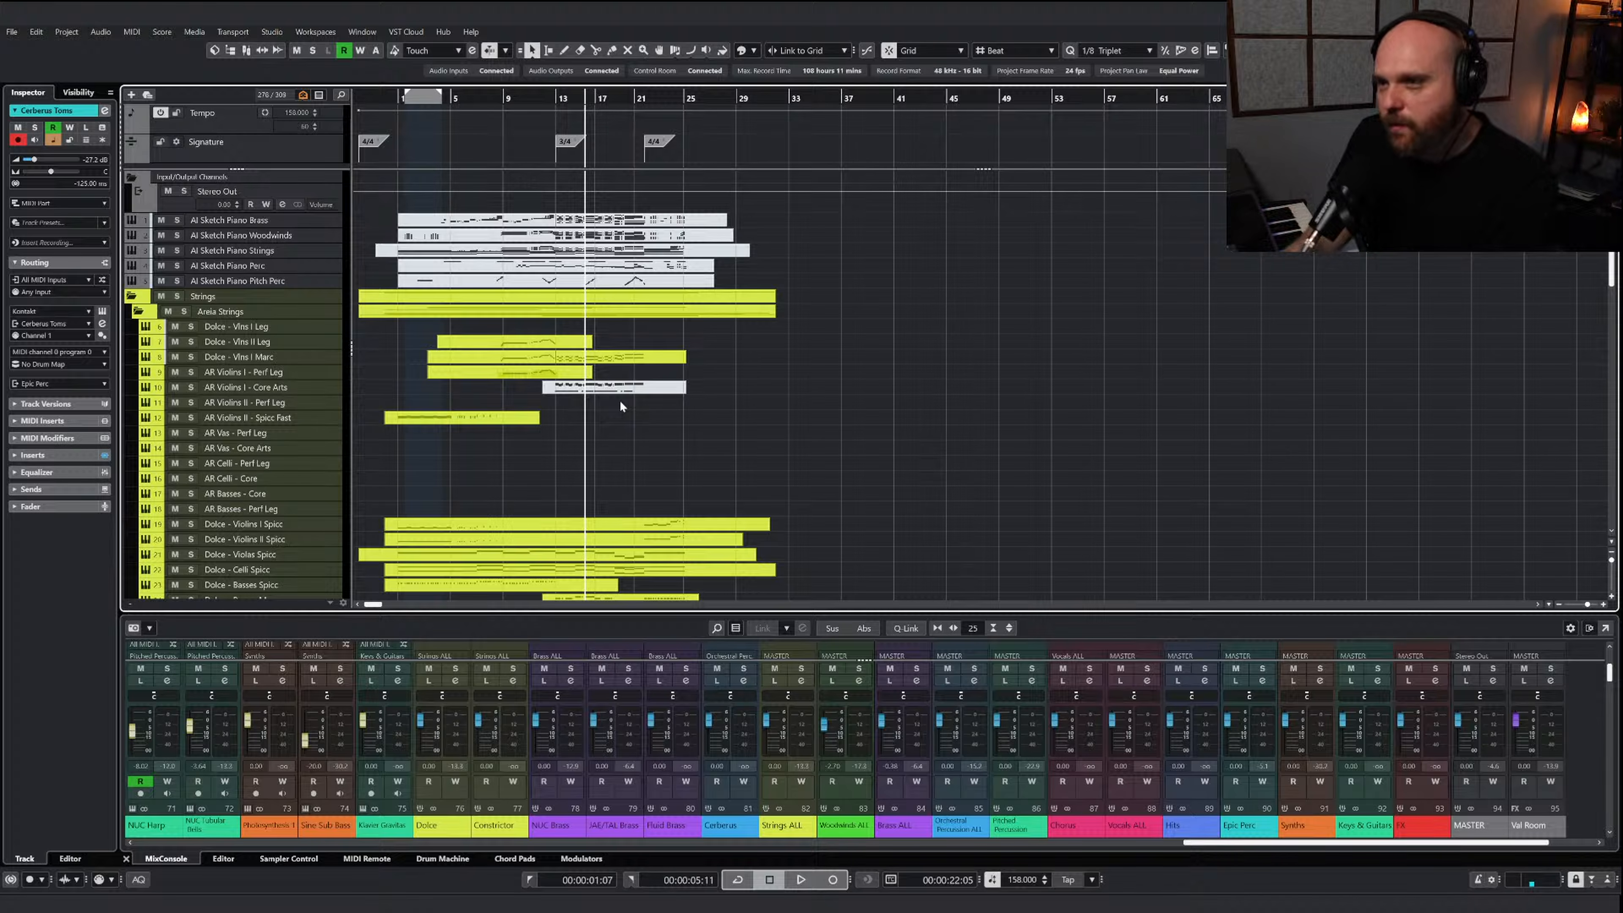
key(h)
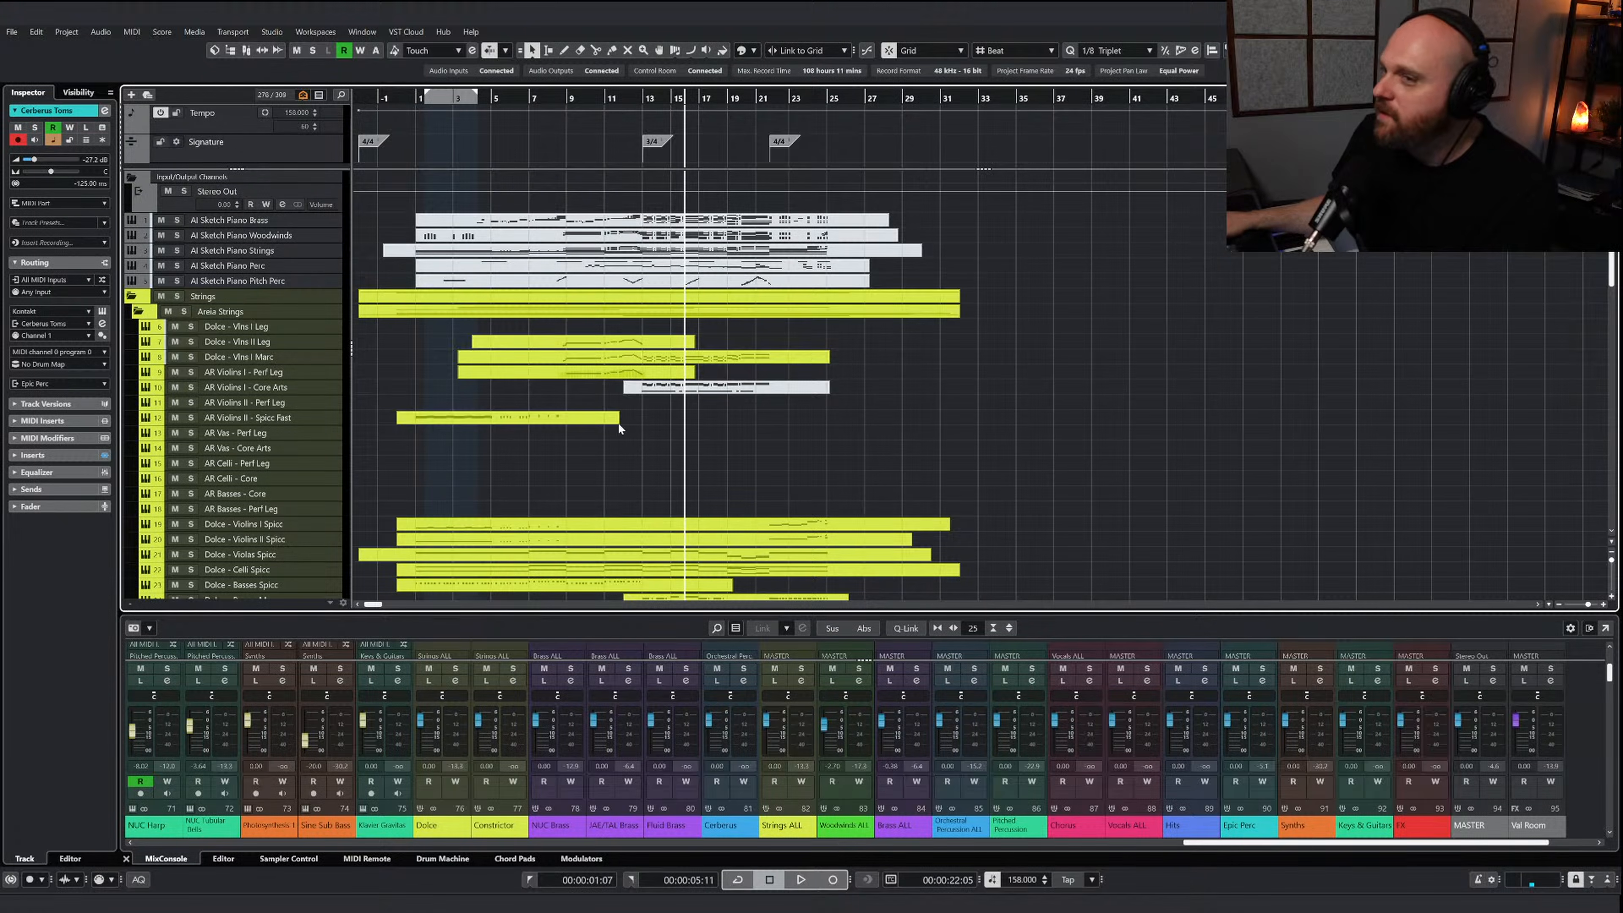
drag(617, 423, 604, 421)
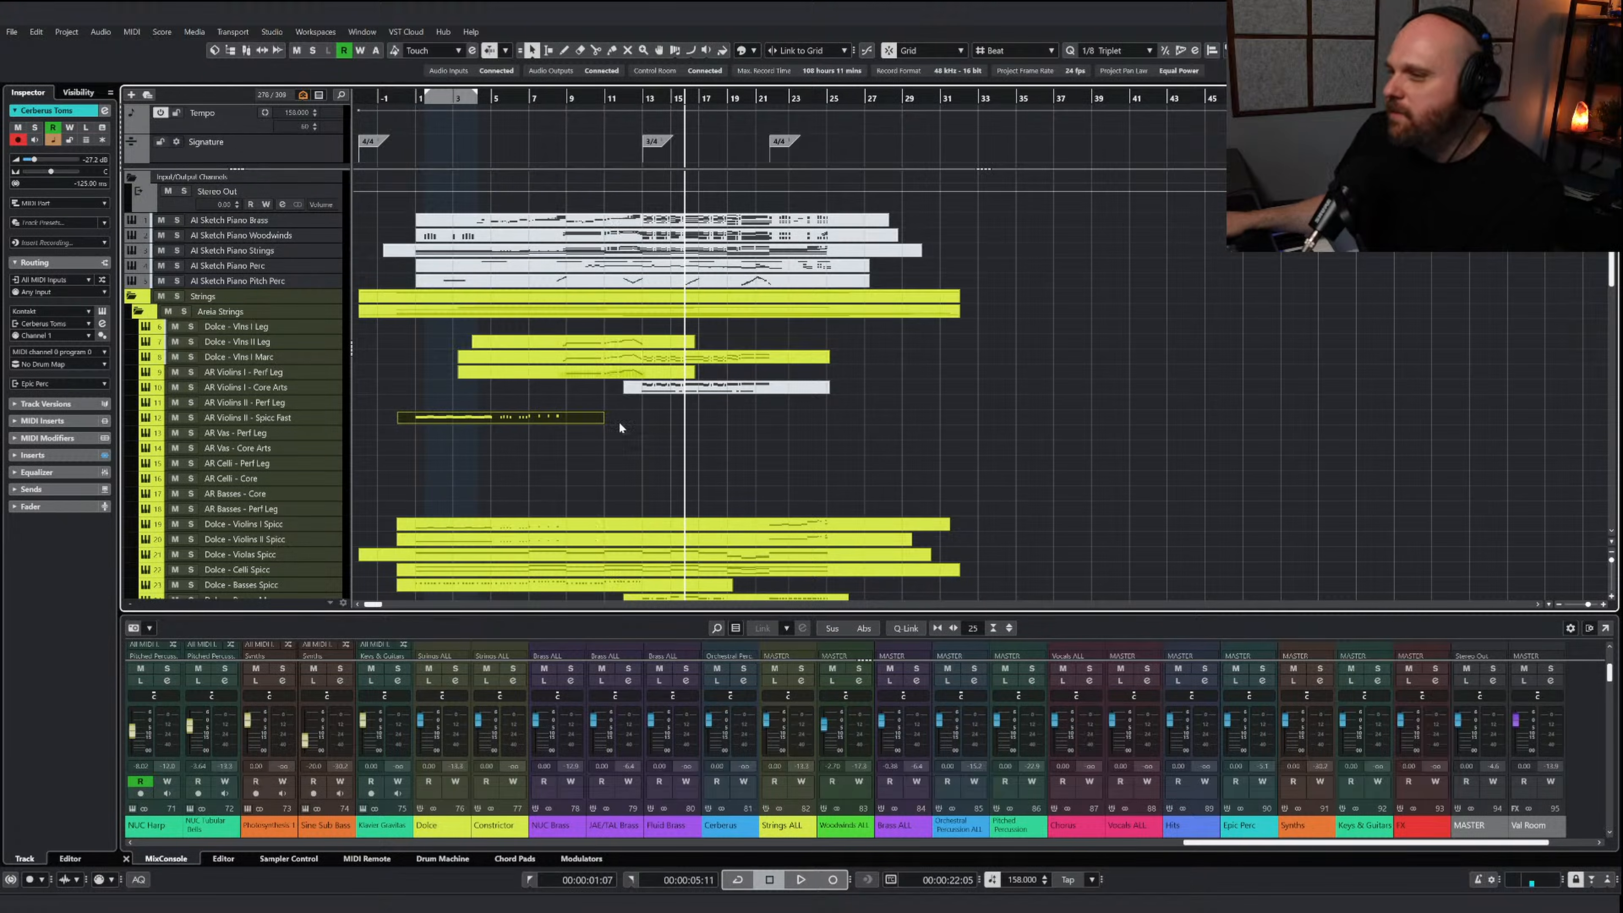
right_click(700, 451)
click(700, 451)
key(h)
key(h)
key(h)
key(h)
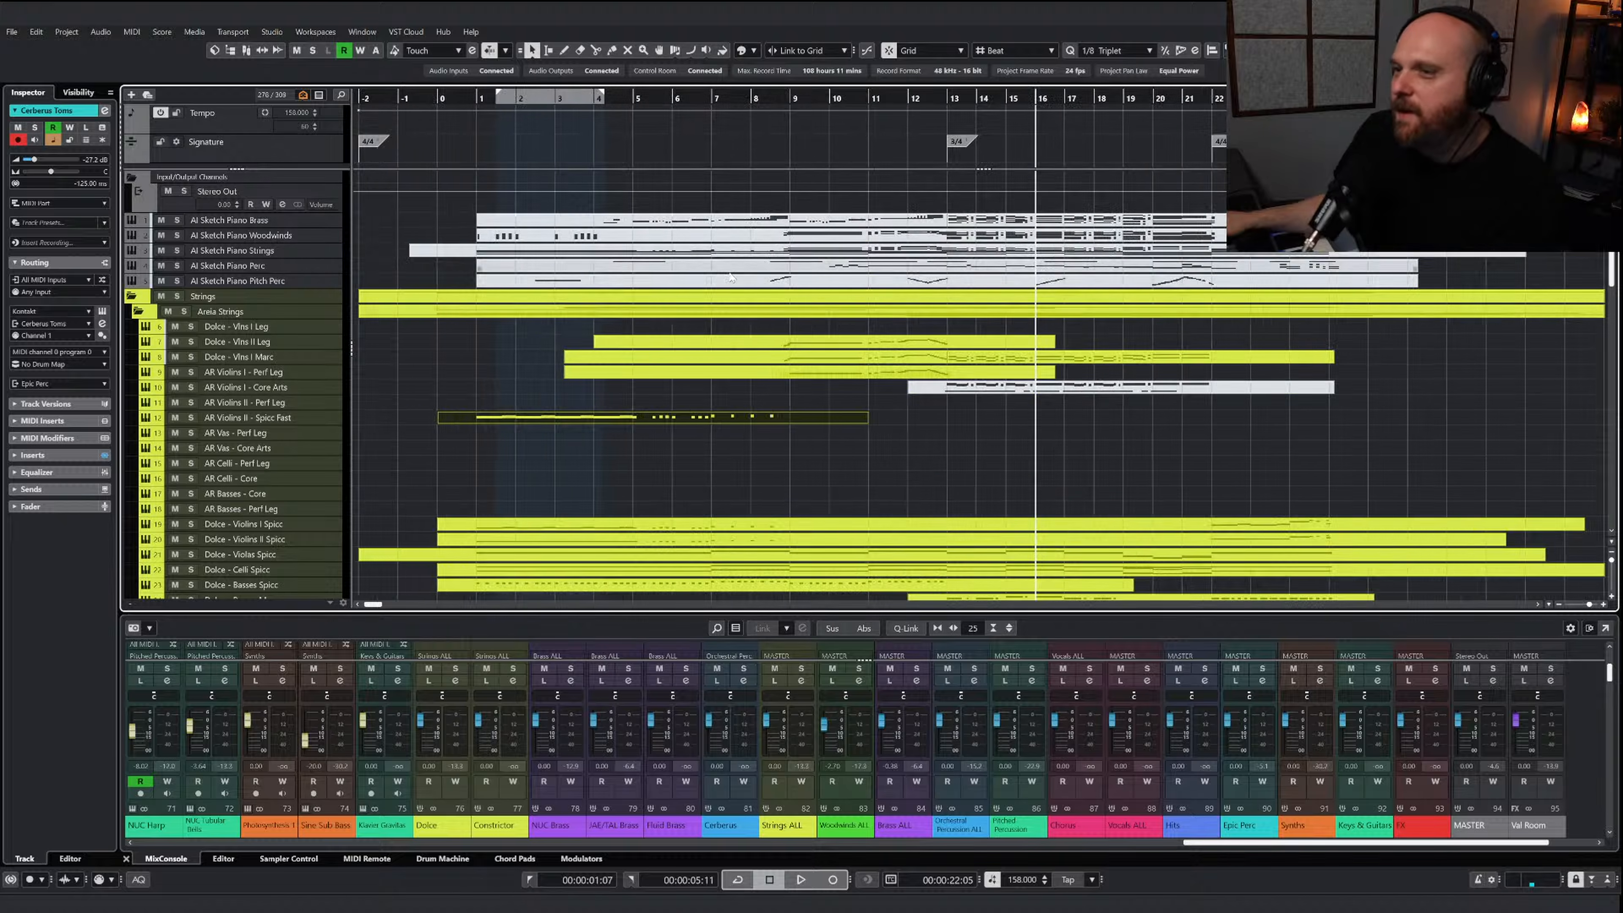
scroll(788, 369, down, 5)
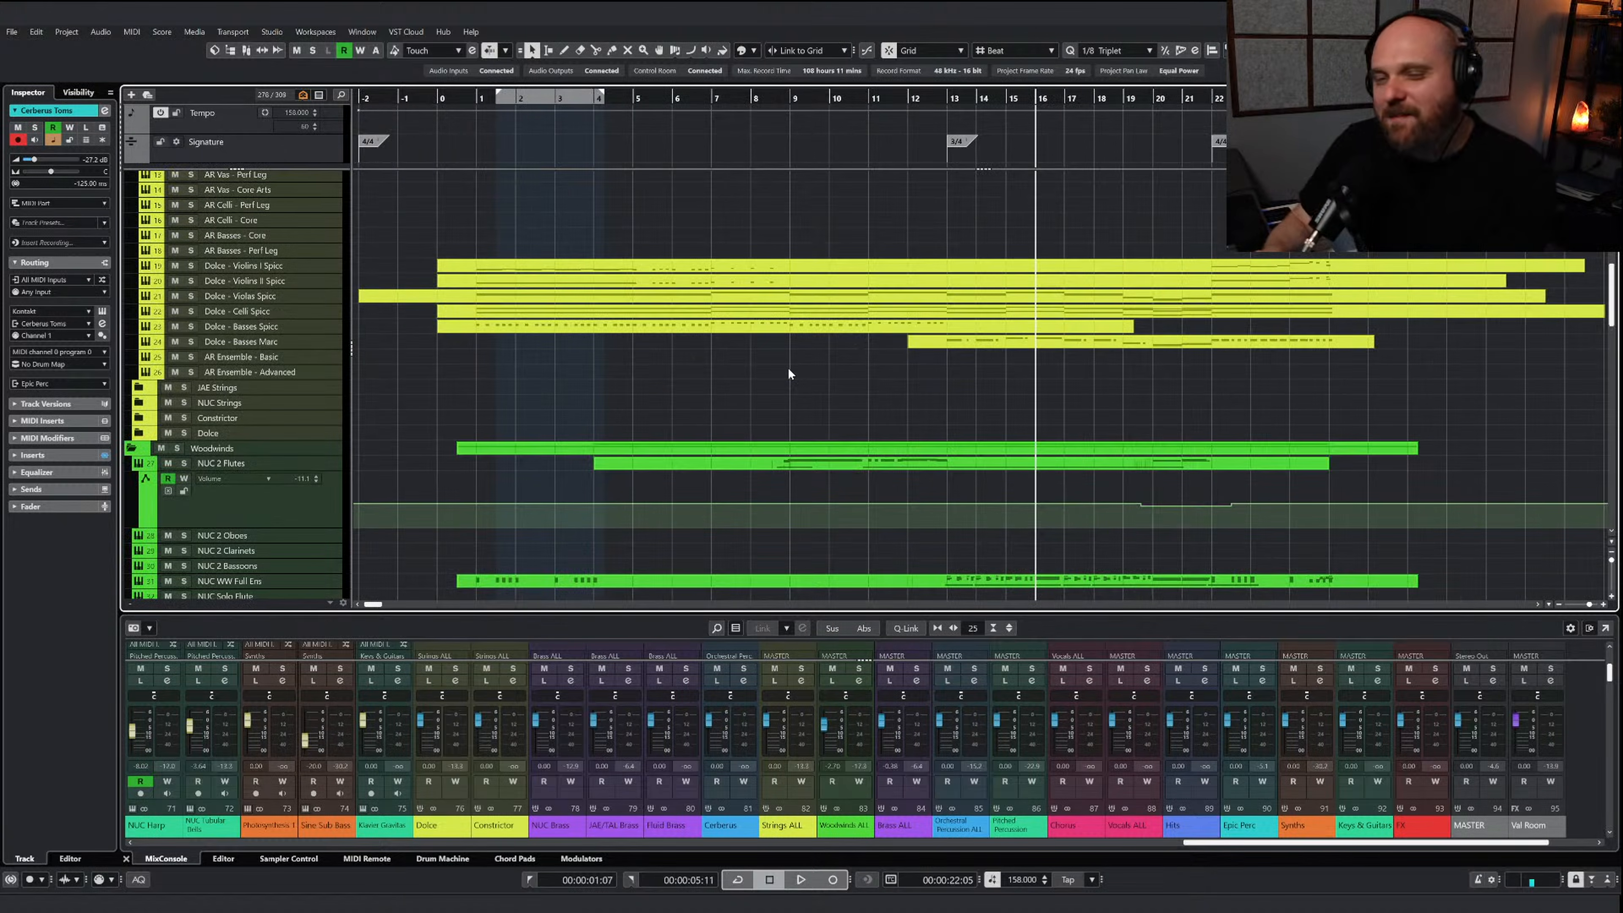